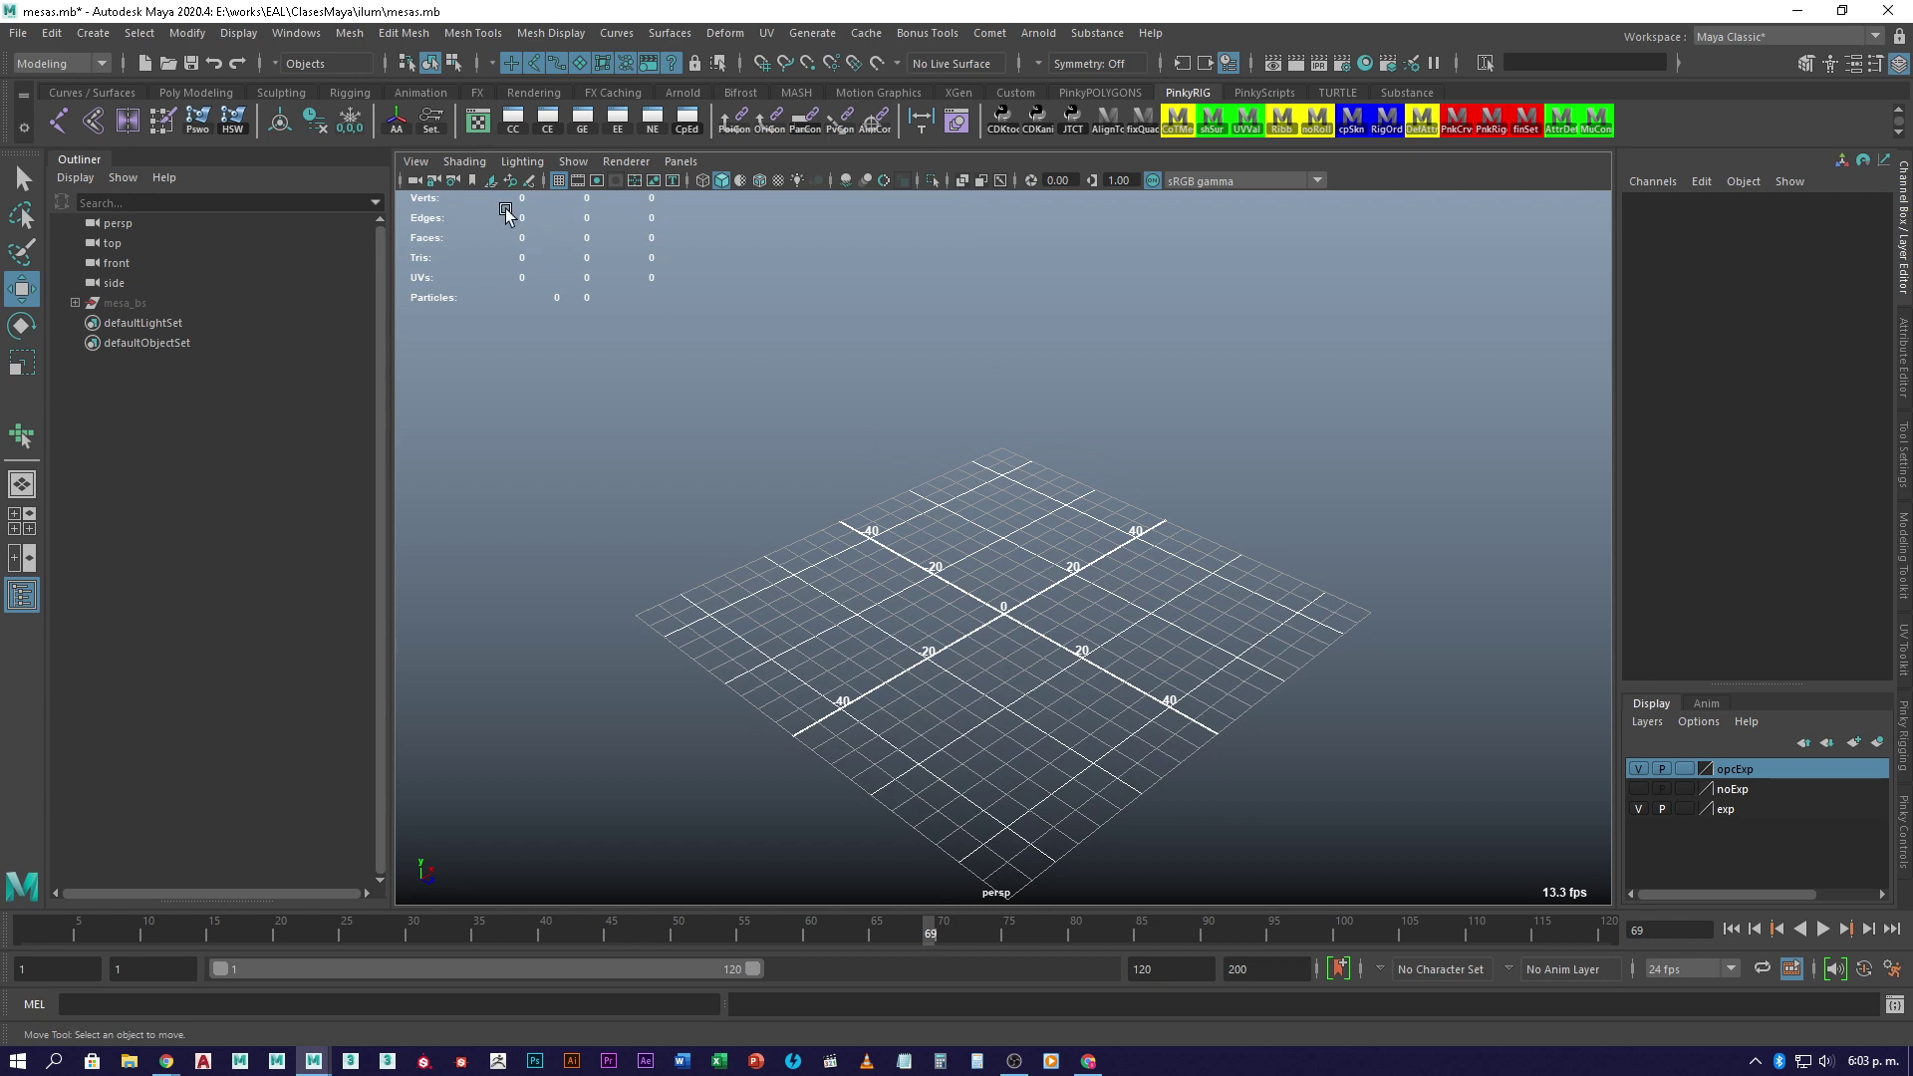
- Create a polygon cylinder at the origin and frame it in the perspective view
left_click(206, 91)
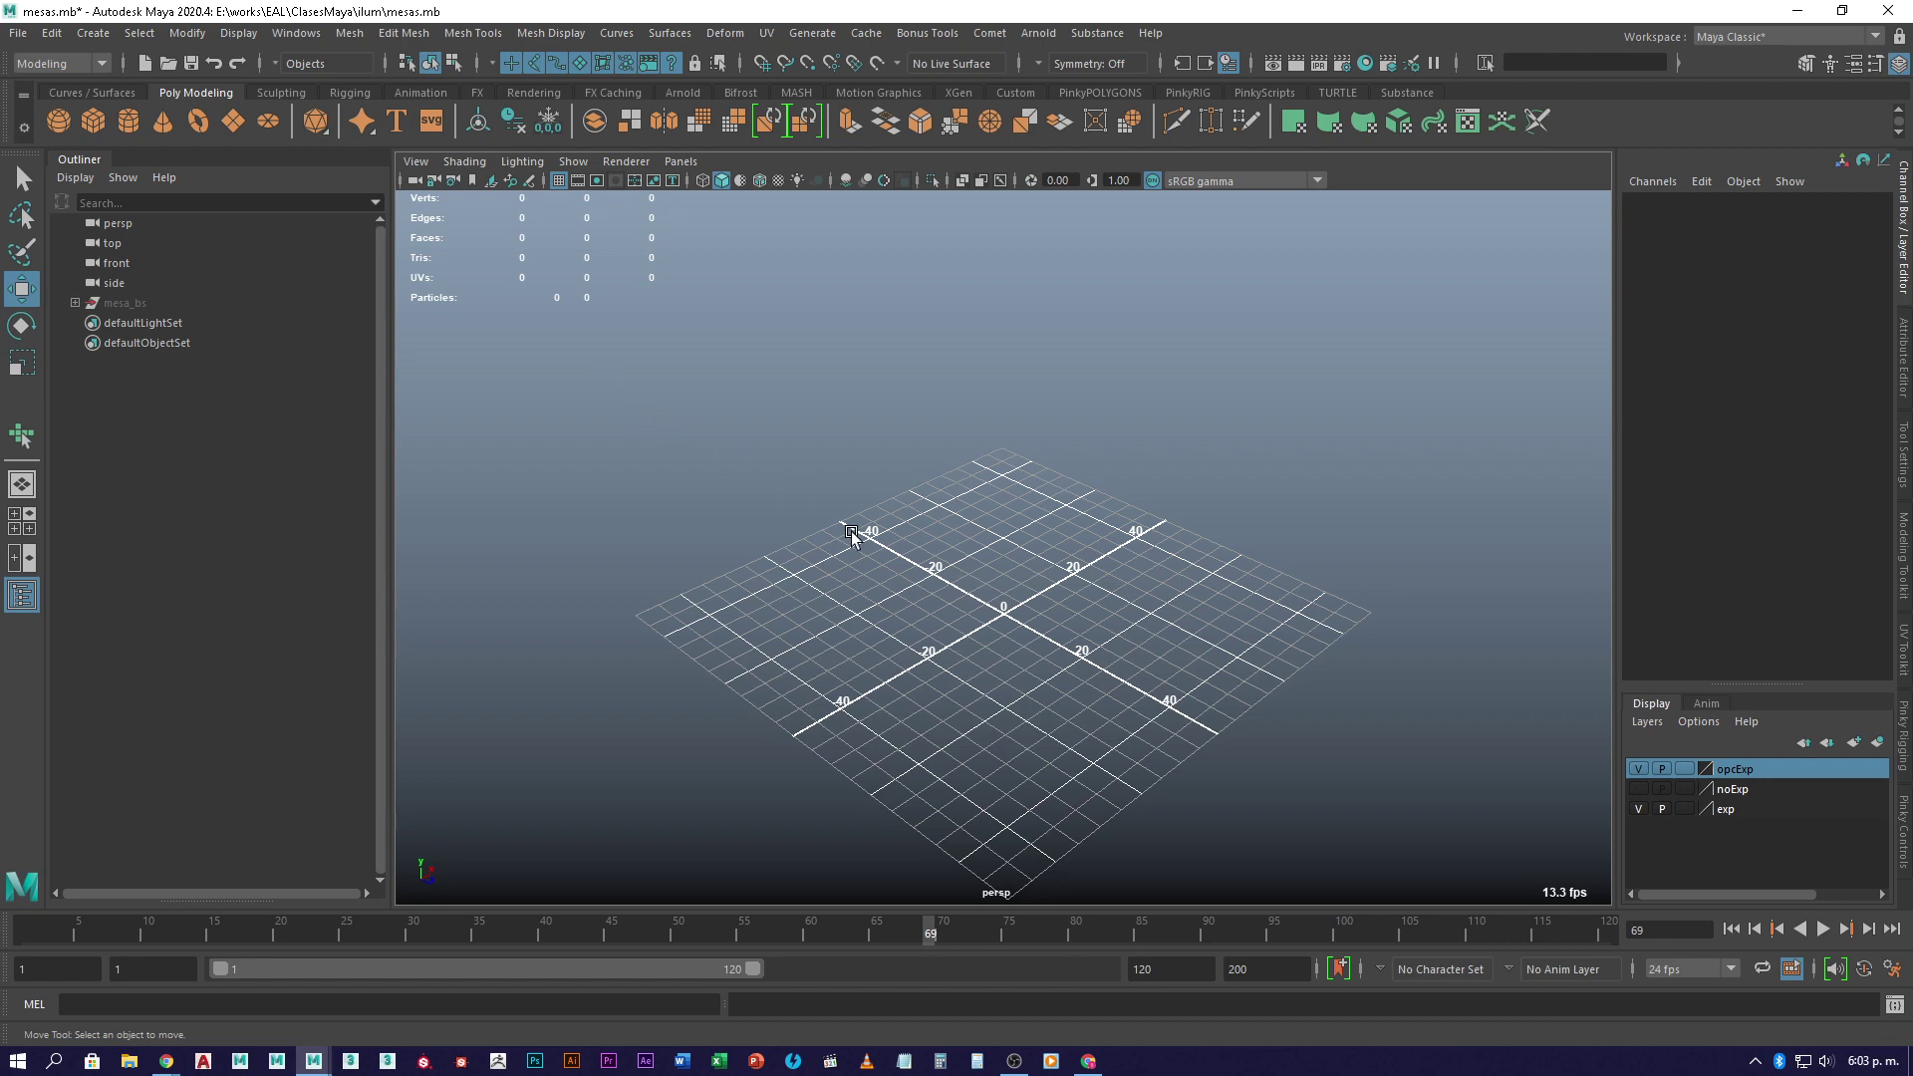
right_click_drag(1004, 610, 891, 600, "shift")
key("f")
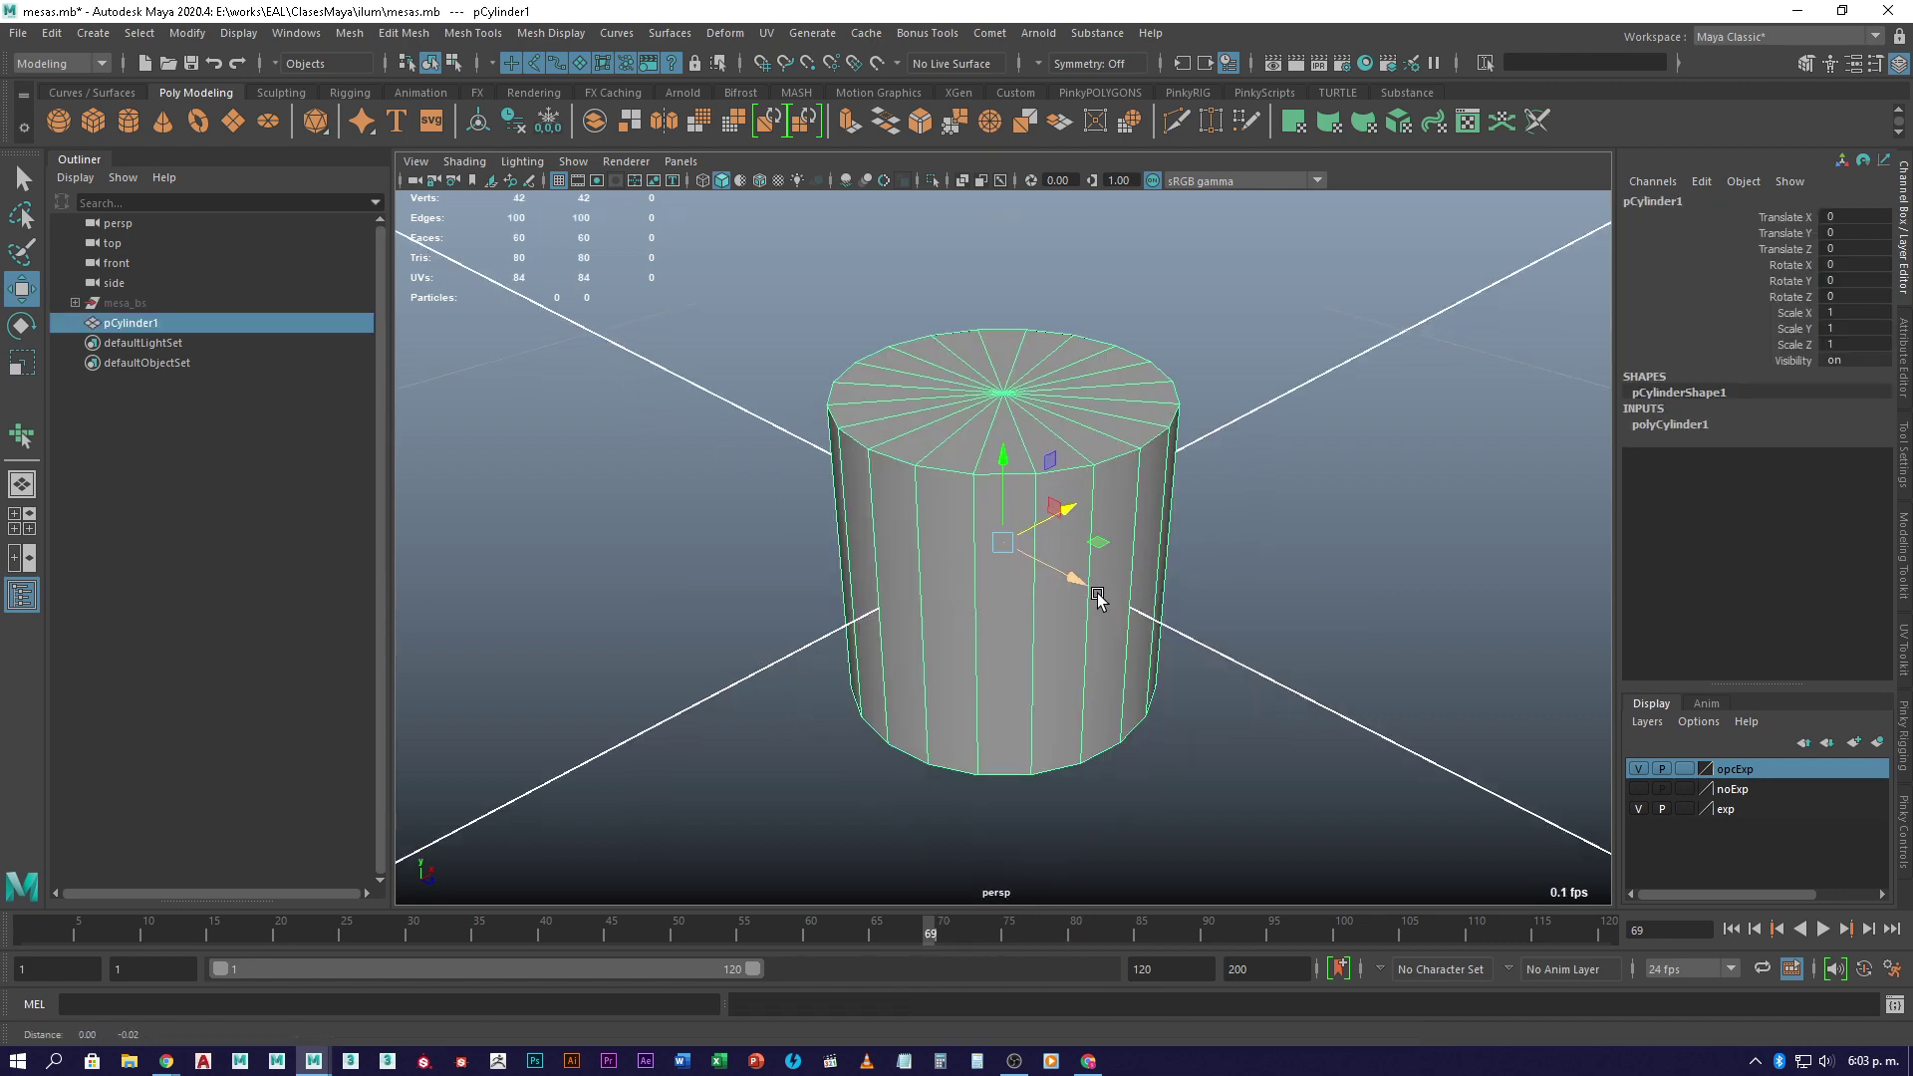
- Set the cylinder's Subdivisions Caps to 0 and Subdivisions Axis to 12 for a low-poly version
left_click_drag(1093, 586, 1117, 511, "alt")
left_click(1684, 426)
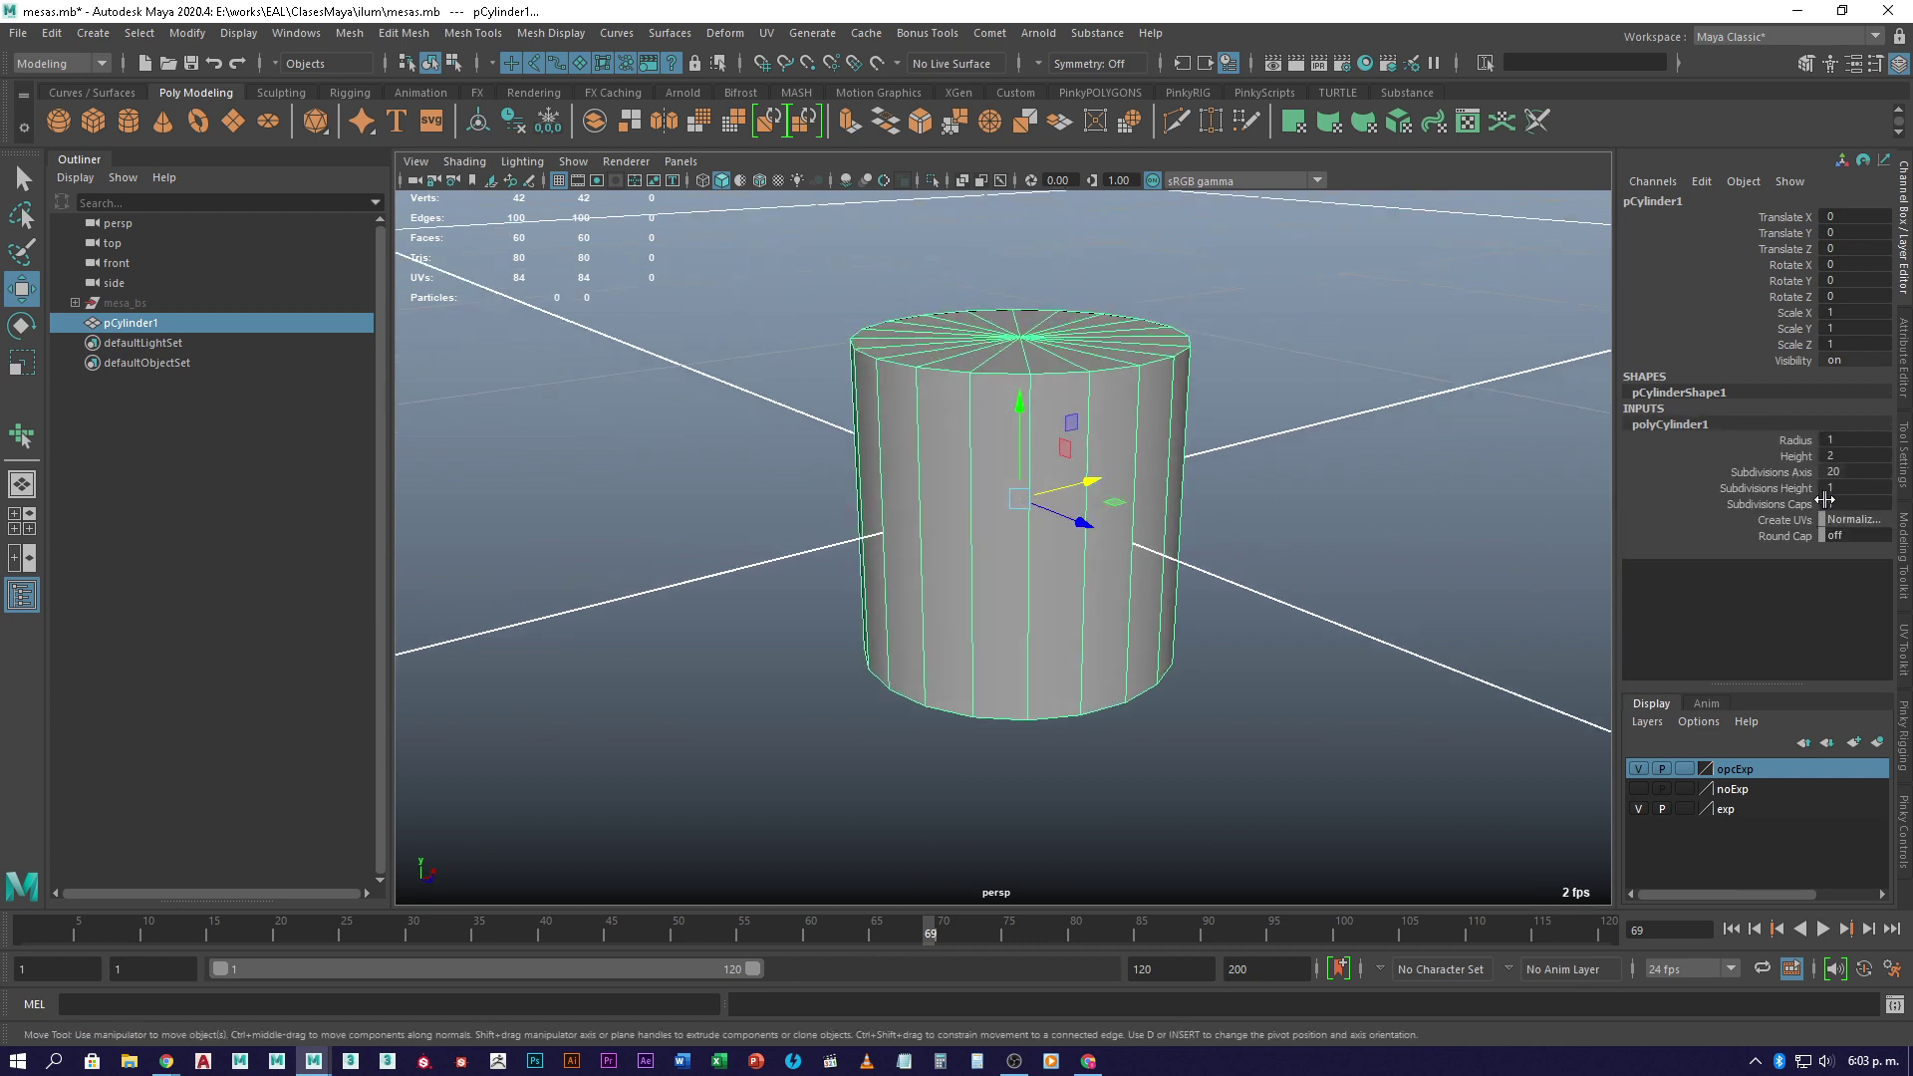
left_click(1784, 504)
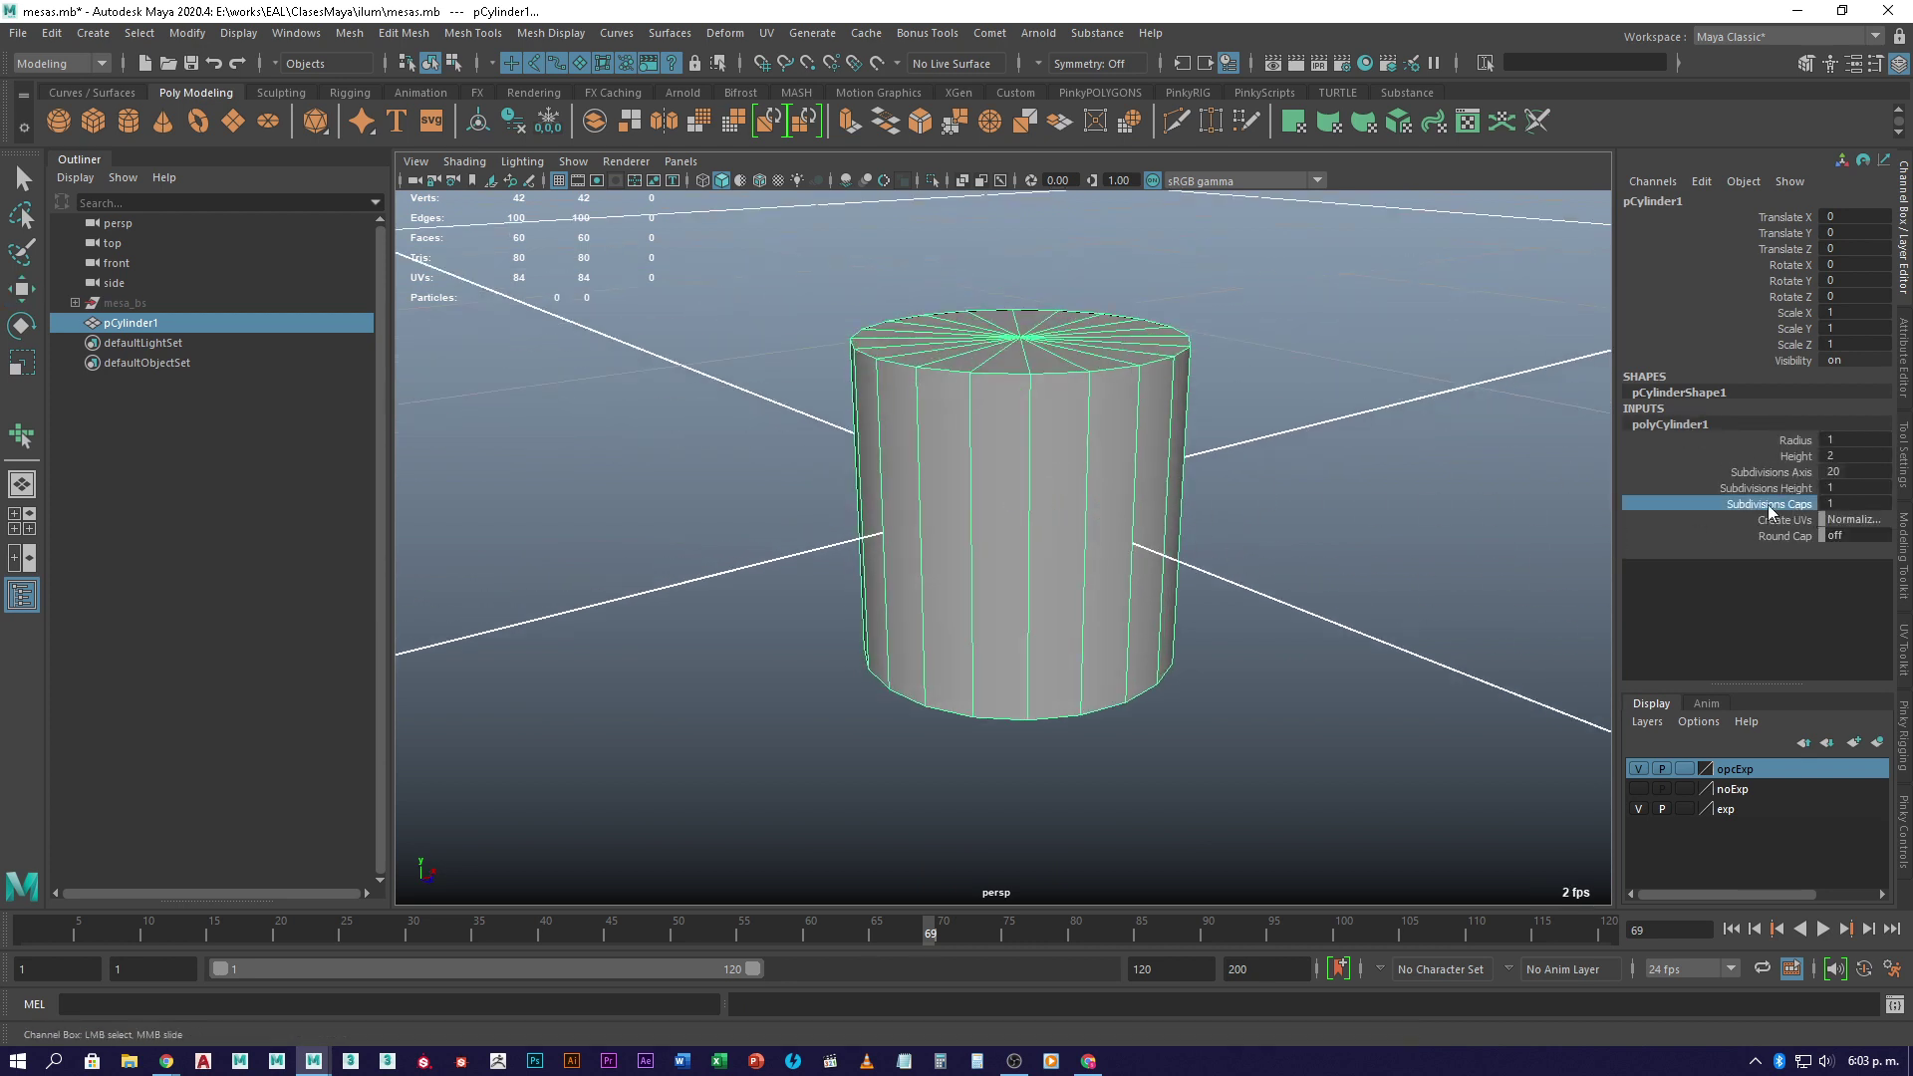
mouse_move(1431, 530)
middle_mouse_down()
mouse_move(1400, 526)
mouse_move(1448, 499)
mouse_move(1401, 513)
middle_mouse_up()
left_click(1802, 472)
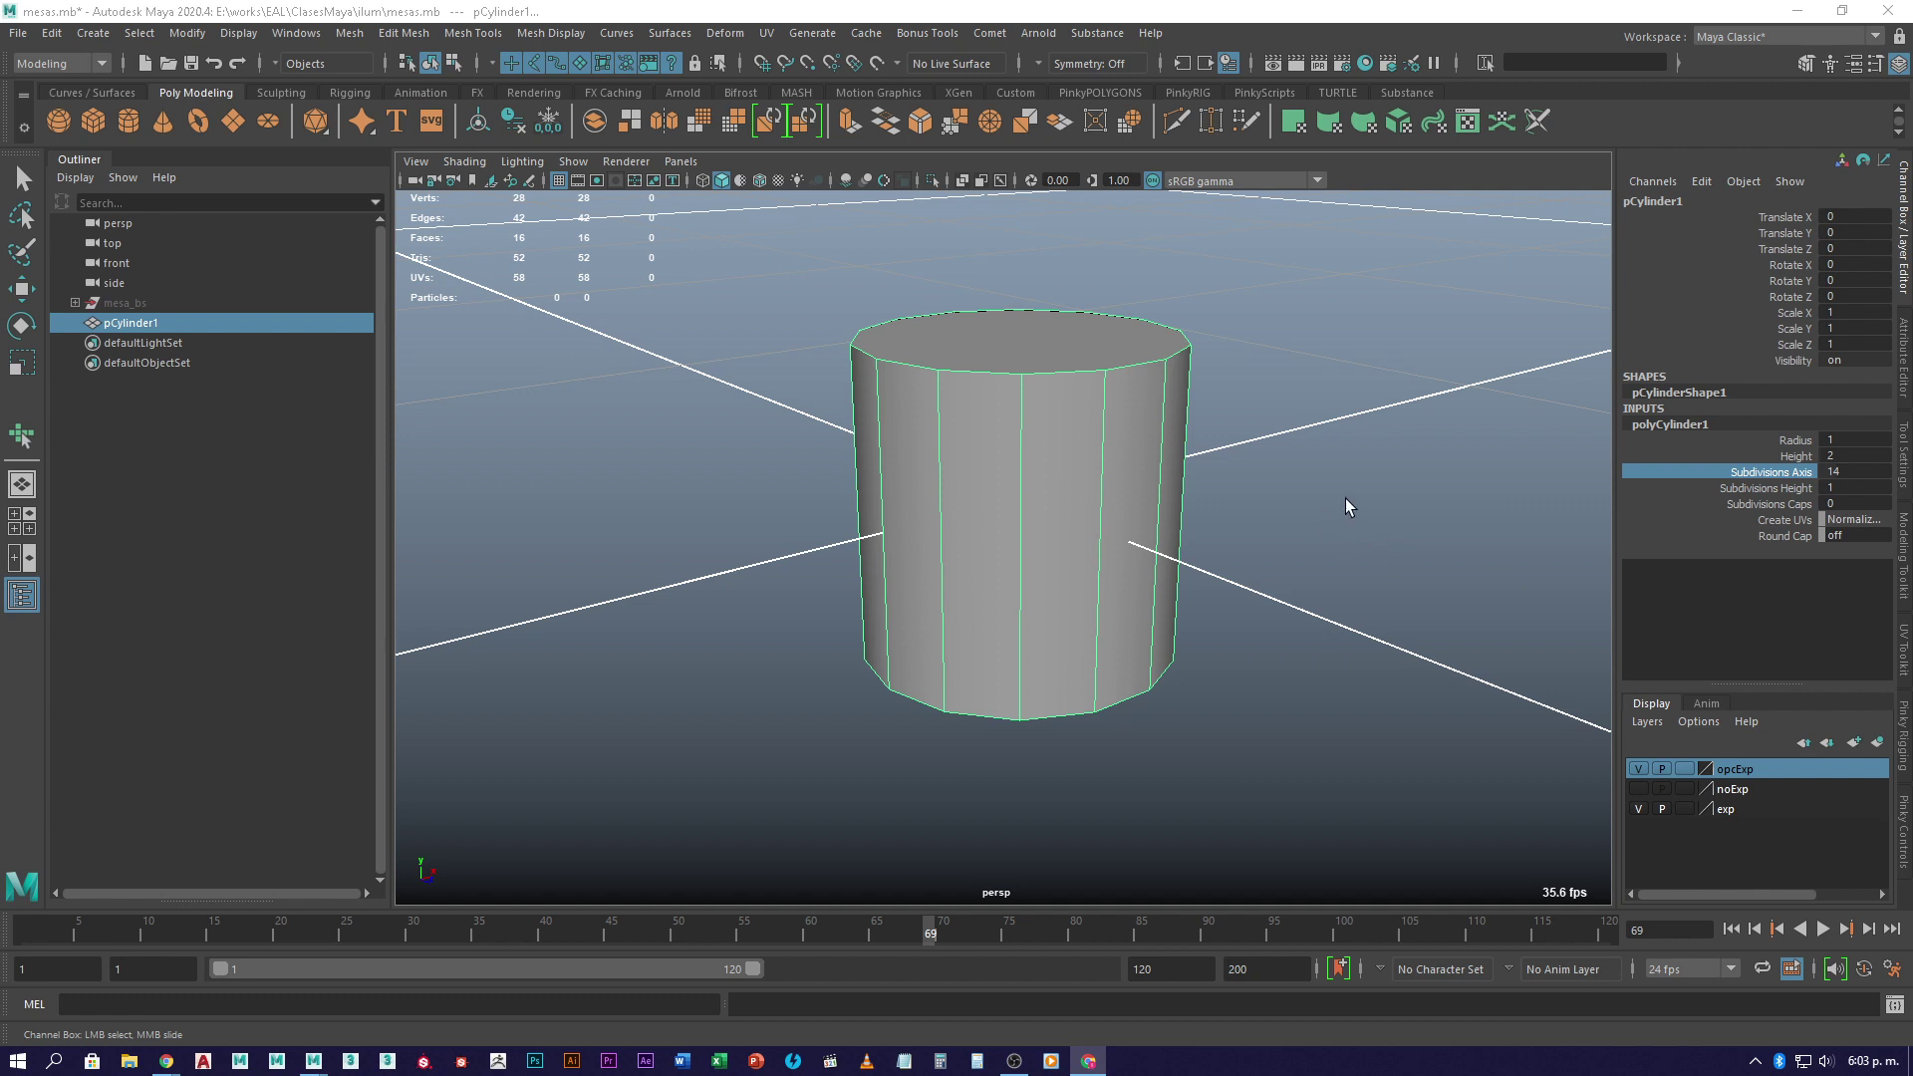
mouse_move(1346, 507)
middle_mouse_down()
mouse_move(1310, 508)
mouse_move(1337, 512)
mouse_move(1323, 547)
mouse_move(1347, 505)
middle_mouse_up()
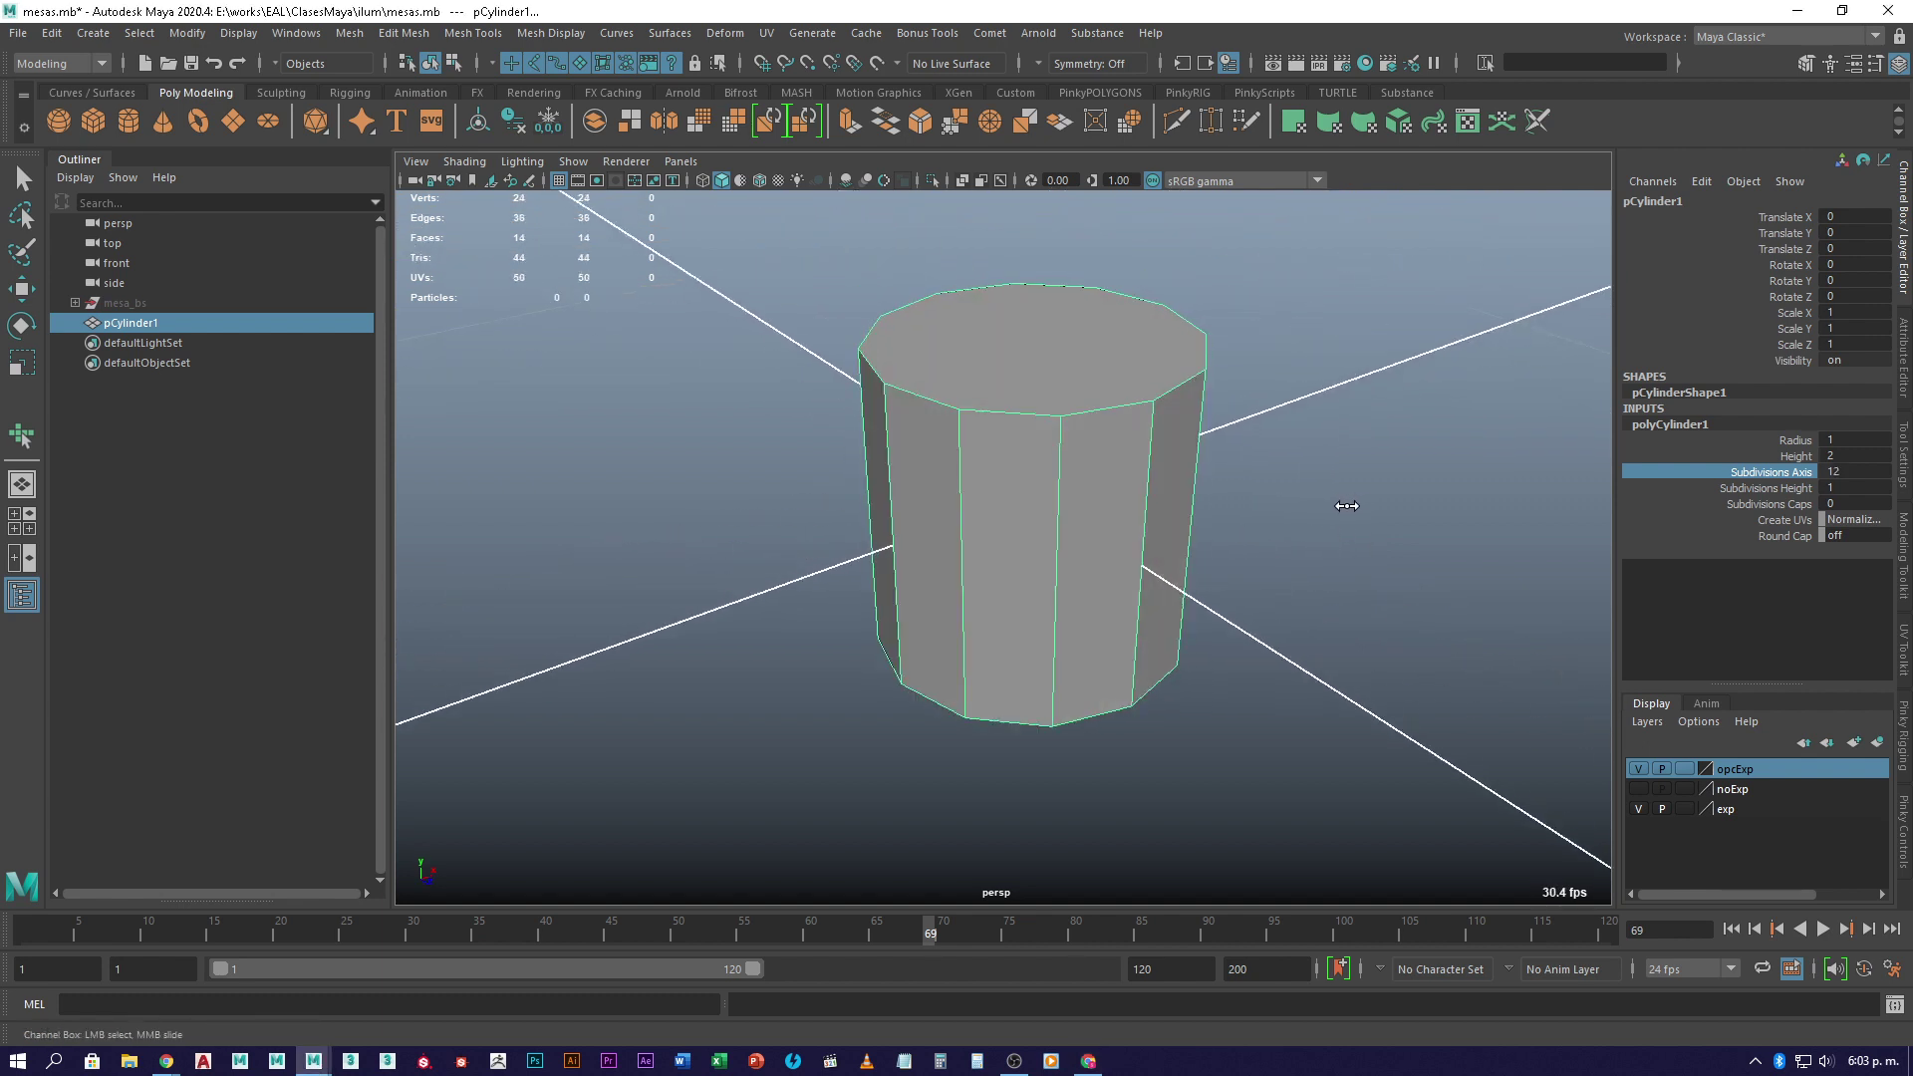
mouse_move(1347, 506)
left_mouse_down("alt")
mouse_move(1308, 504)
mouse_move(1315, 521)
left_mouse_up("alt")
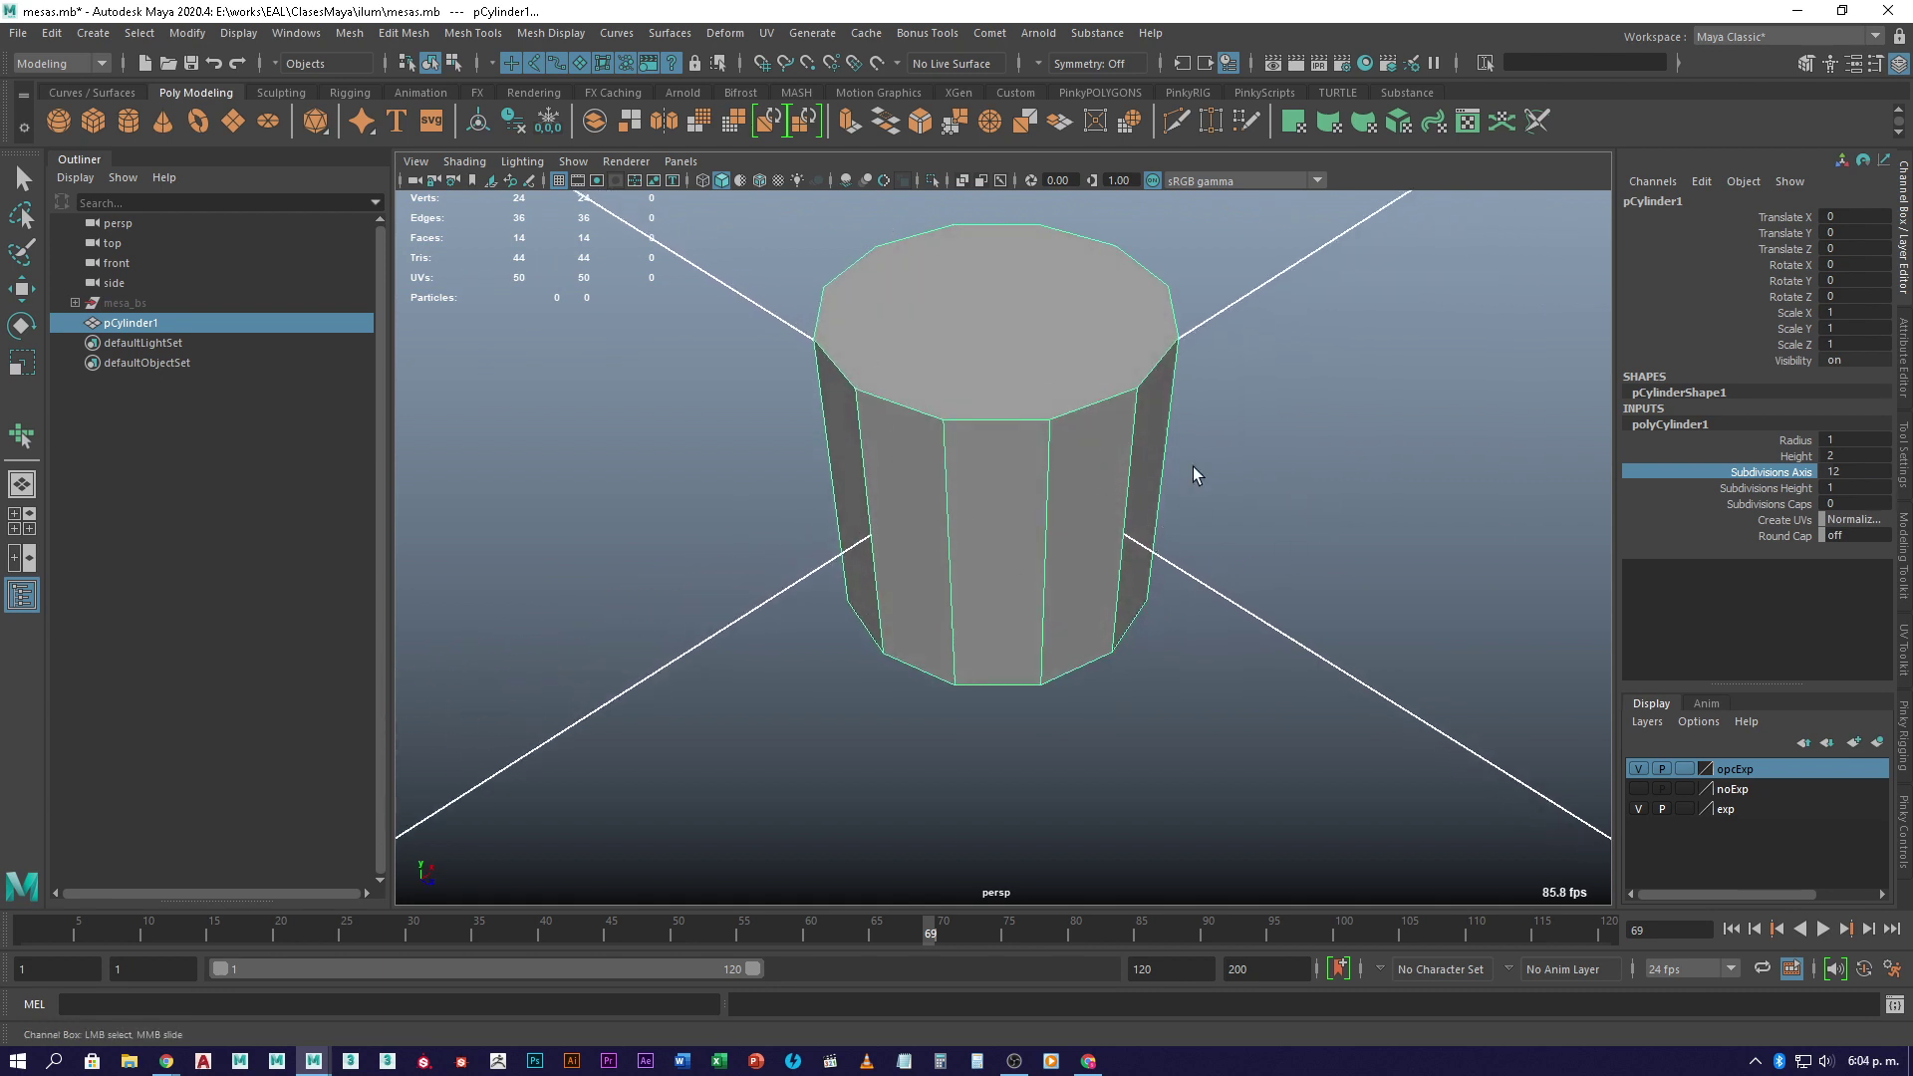
left_click_drag(1193, 475, 1226, 505, "alt")
- Create a second polygon cylinder at the origin, overlapping the low-poly one
left_click(1316, 483)
key("w")
right_click_drag(1336, 452, 1233, 453, "shift")
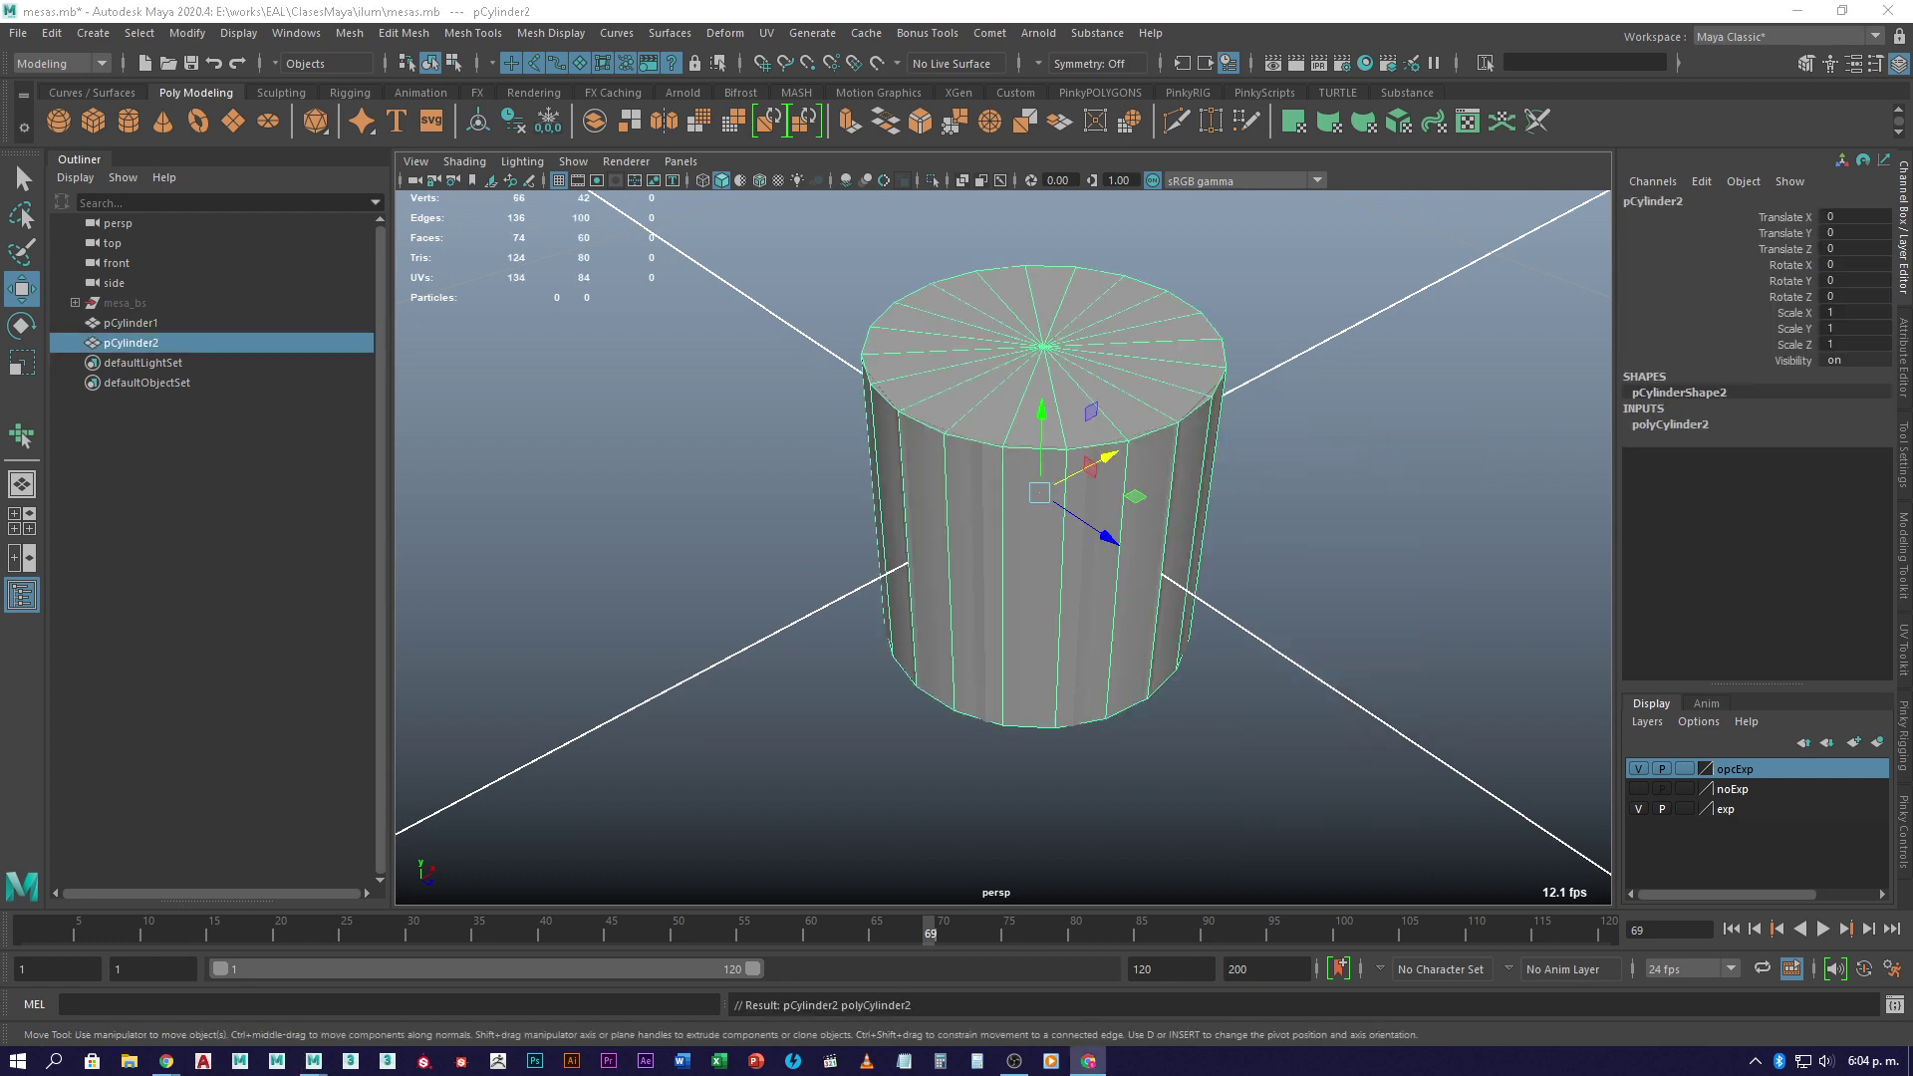
- Set the second cylinder's Subdivisions Height and Subdivisions Caps to 24 and its Subdivisions Axis to 32
left_click(1675, 424)
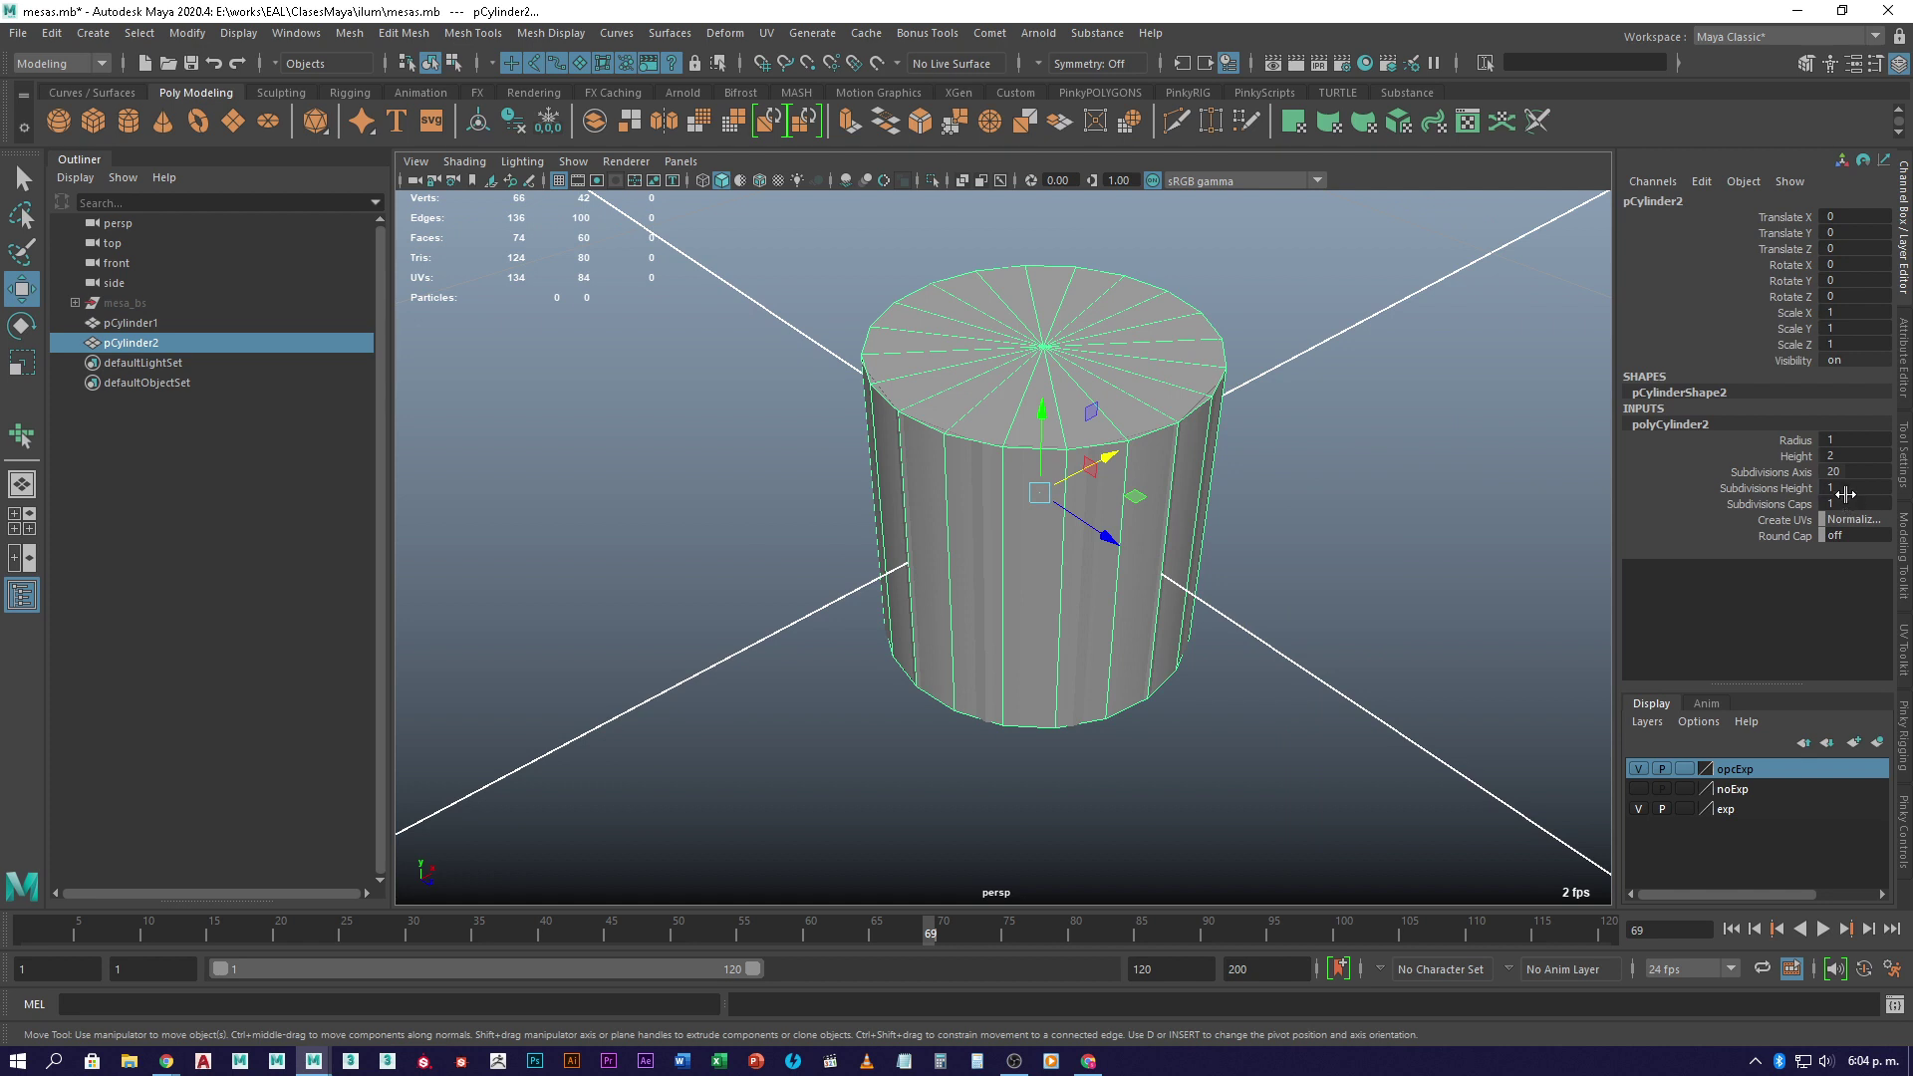
left_click(1851, 489)
left_click(1786, 488)
middle_click_drag(1247, 546, 1422, 530)
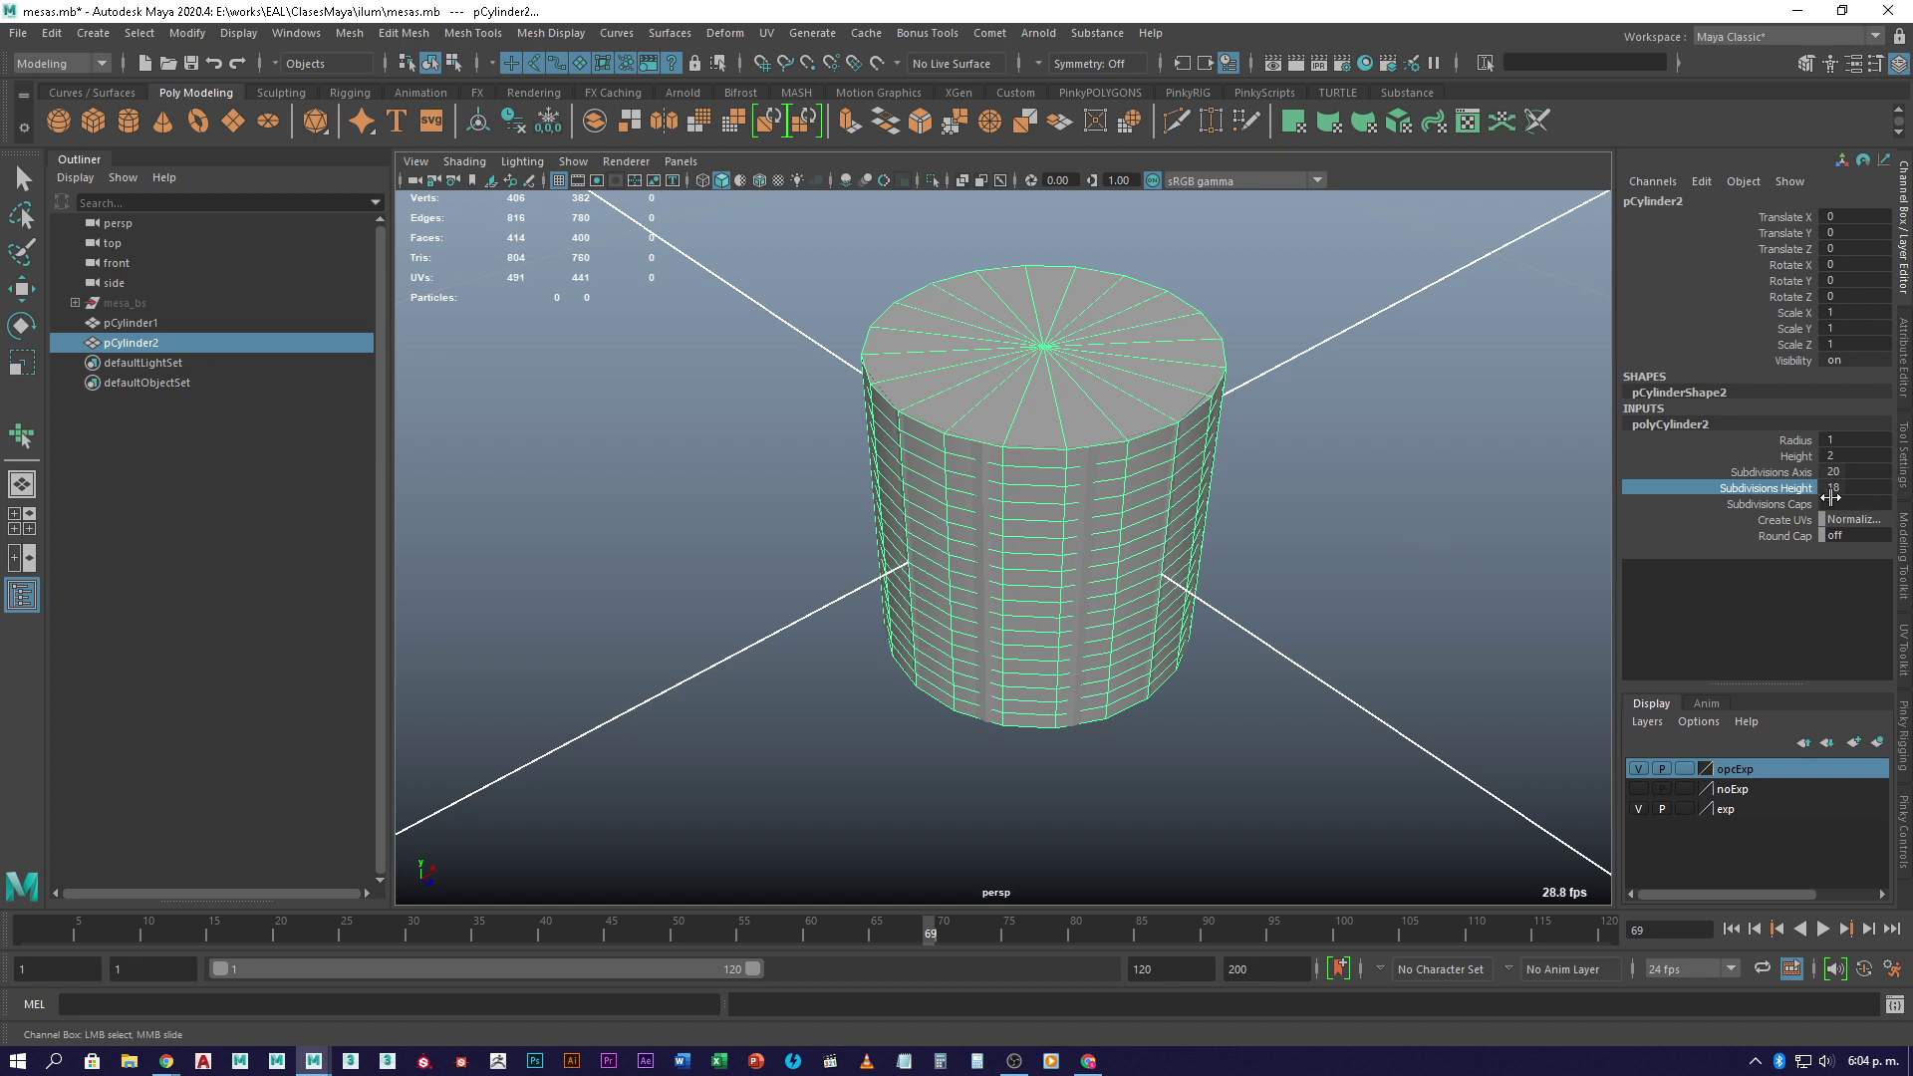
left_click(1784, 504)
middle_click_drag(1247, 504, 1413, 511)
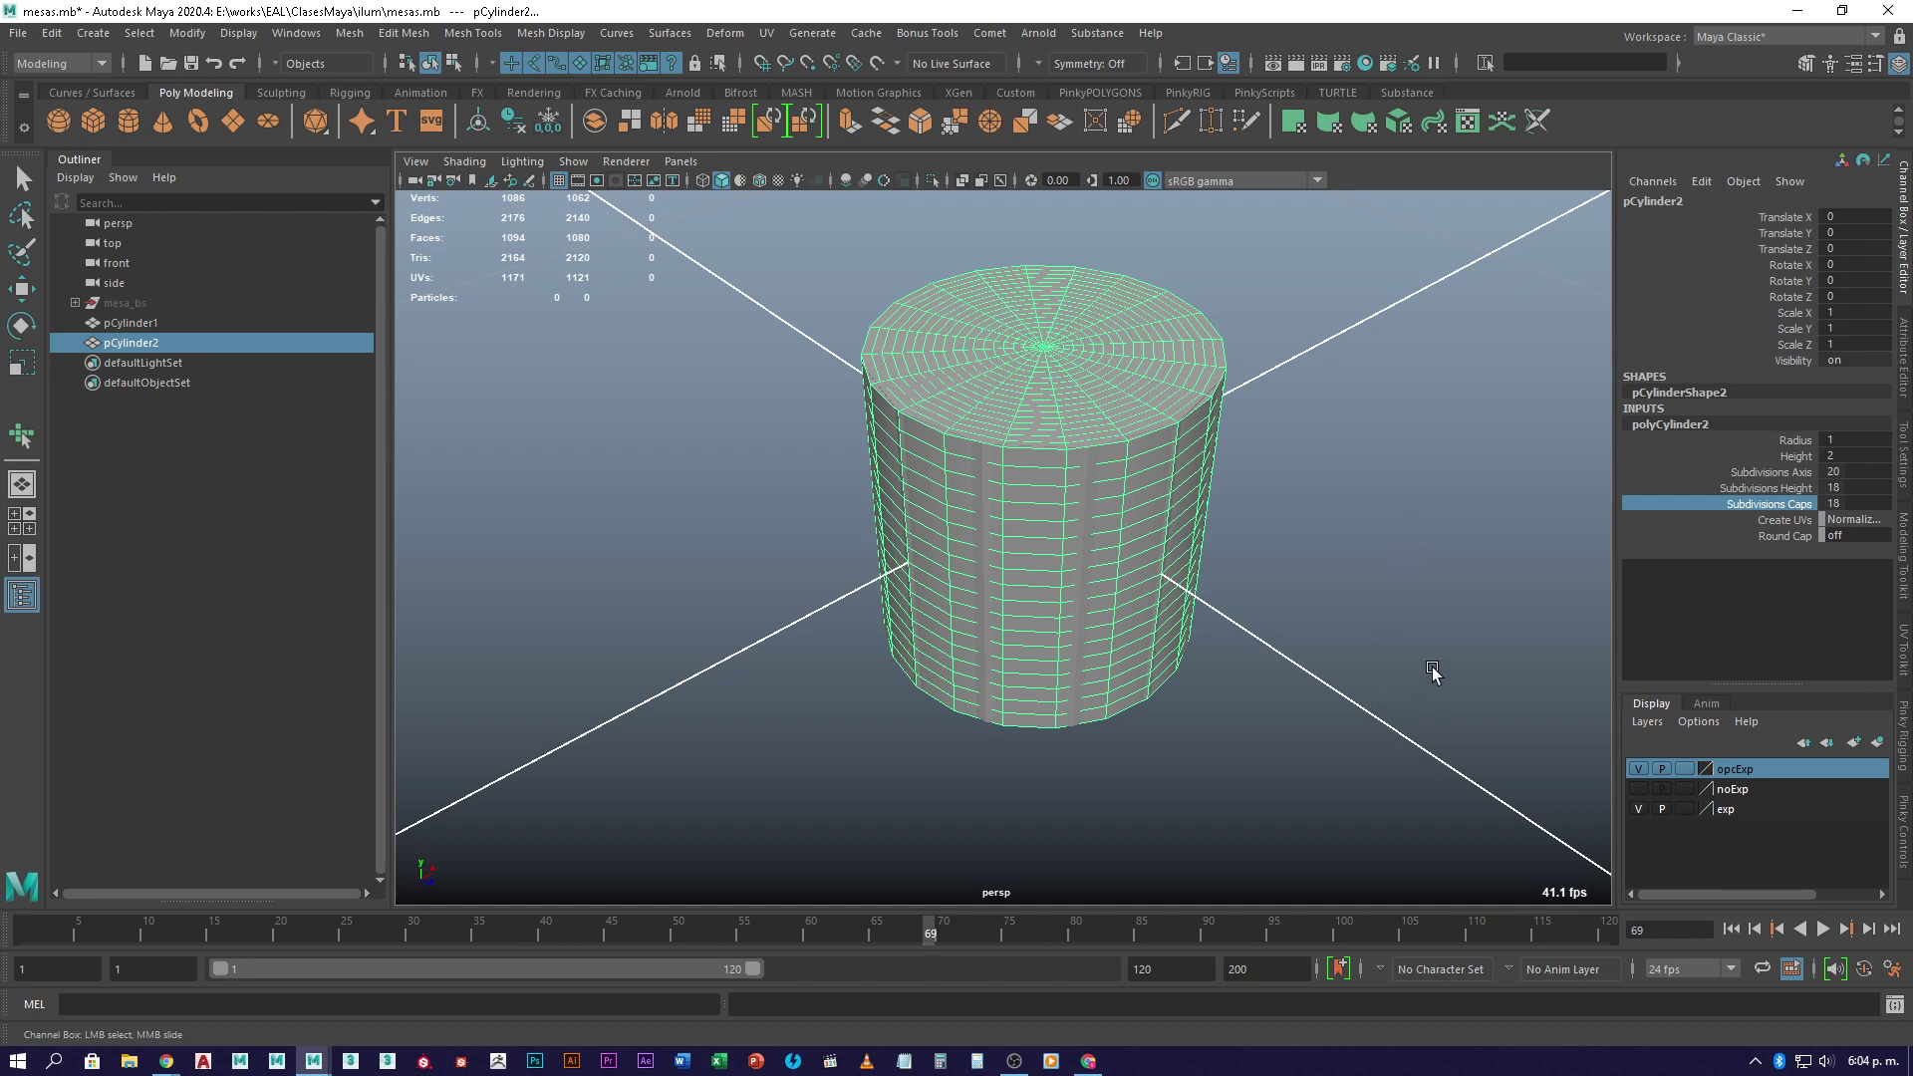
left_click(1772, 489)
mouse_move(1447, 526)
middle_mouse_down()
mouse_move(1508, 526)
mouse_move(1459, 550)
middle_mouse_up()
left_click(1752, 506)
left_click(1775, 473)
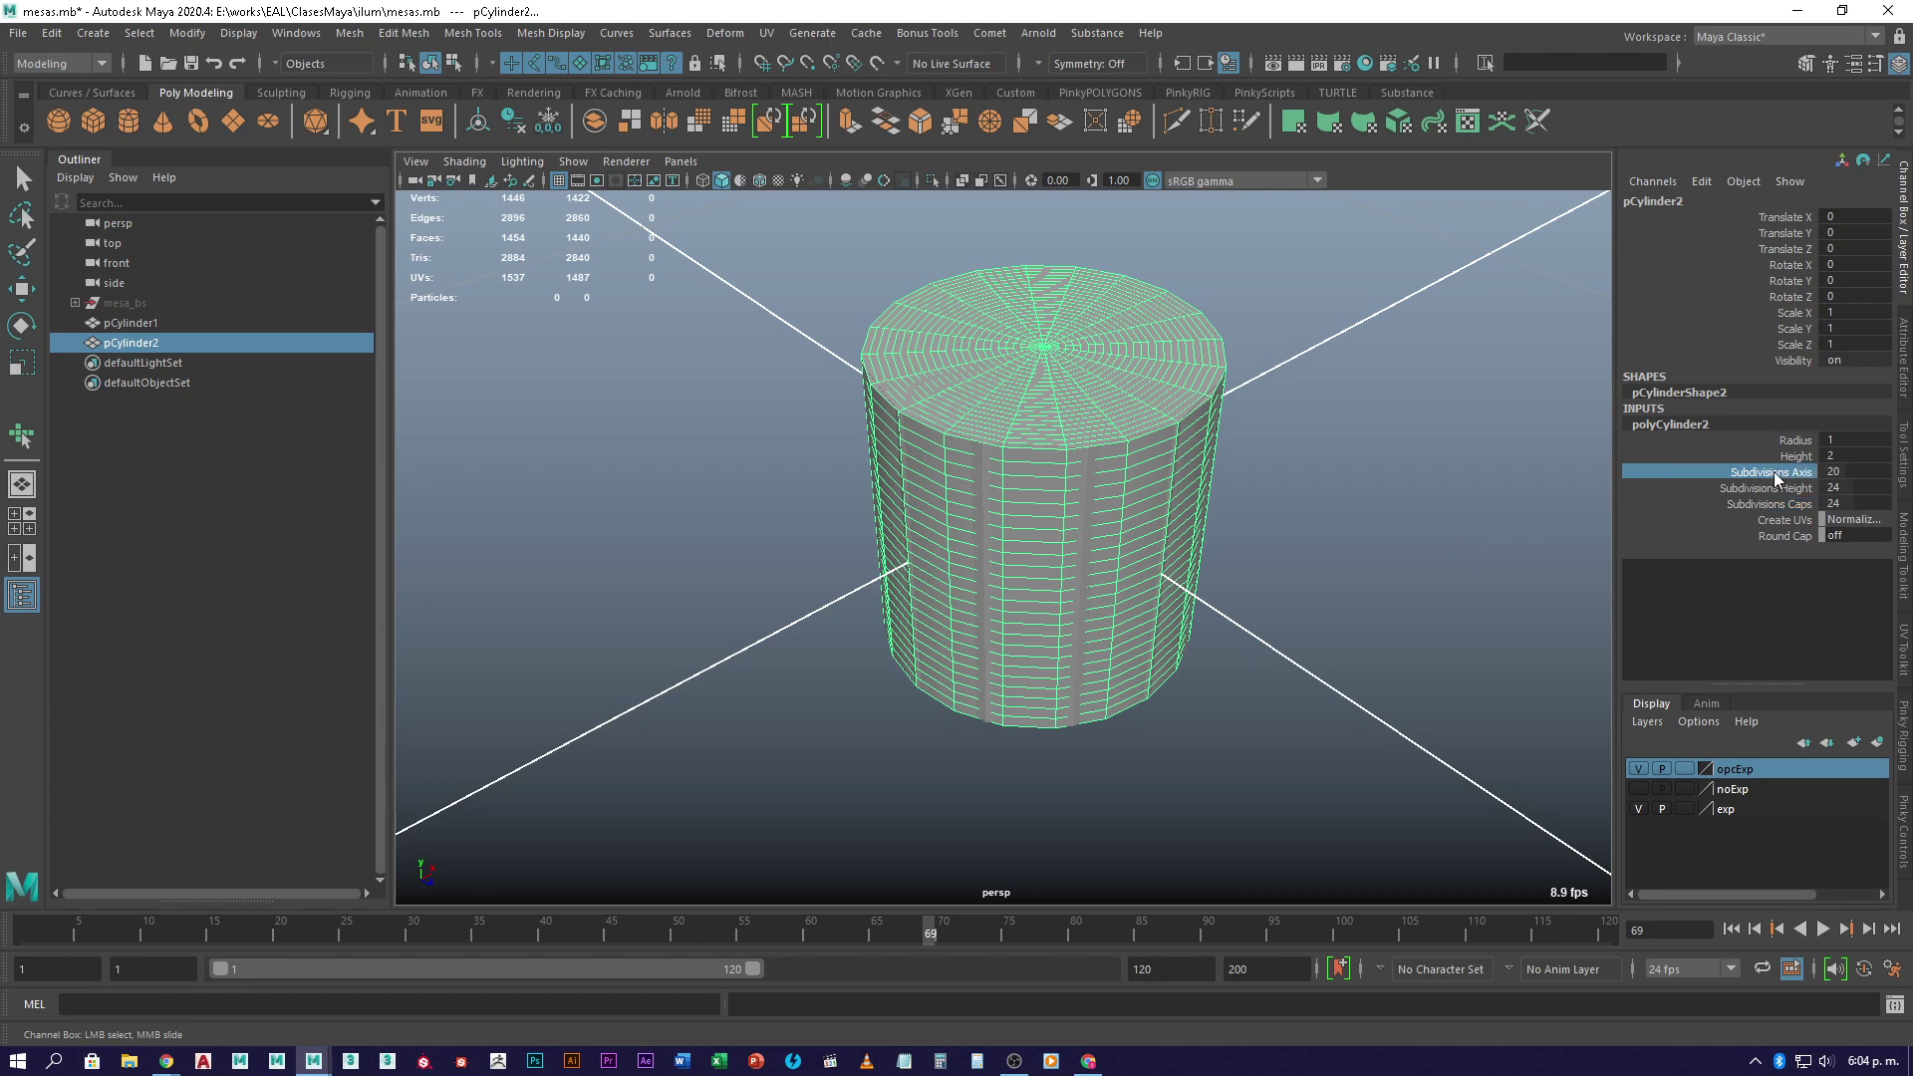
middle_click_drag(1273, 502, 1395, 517)
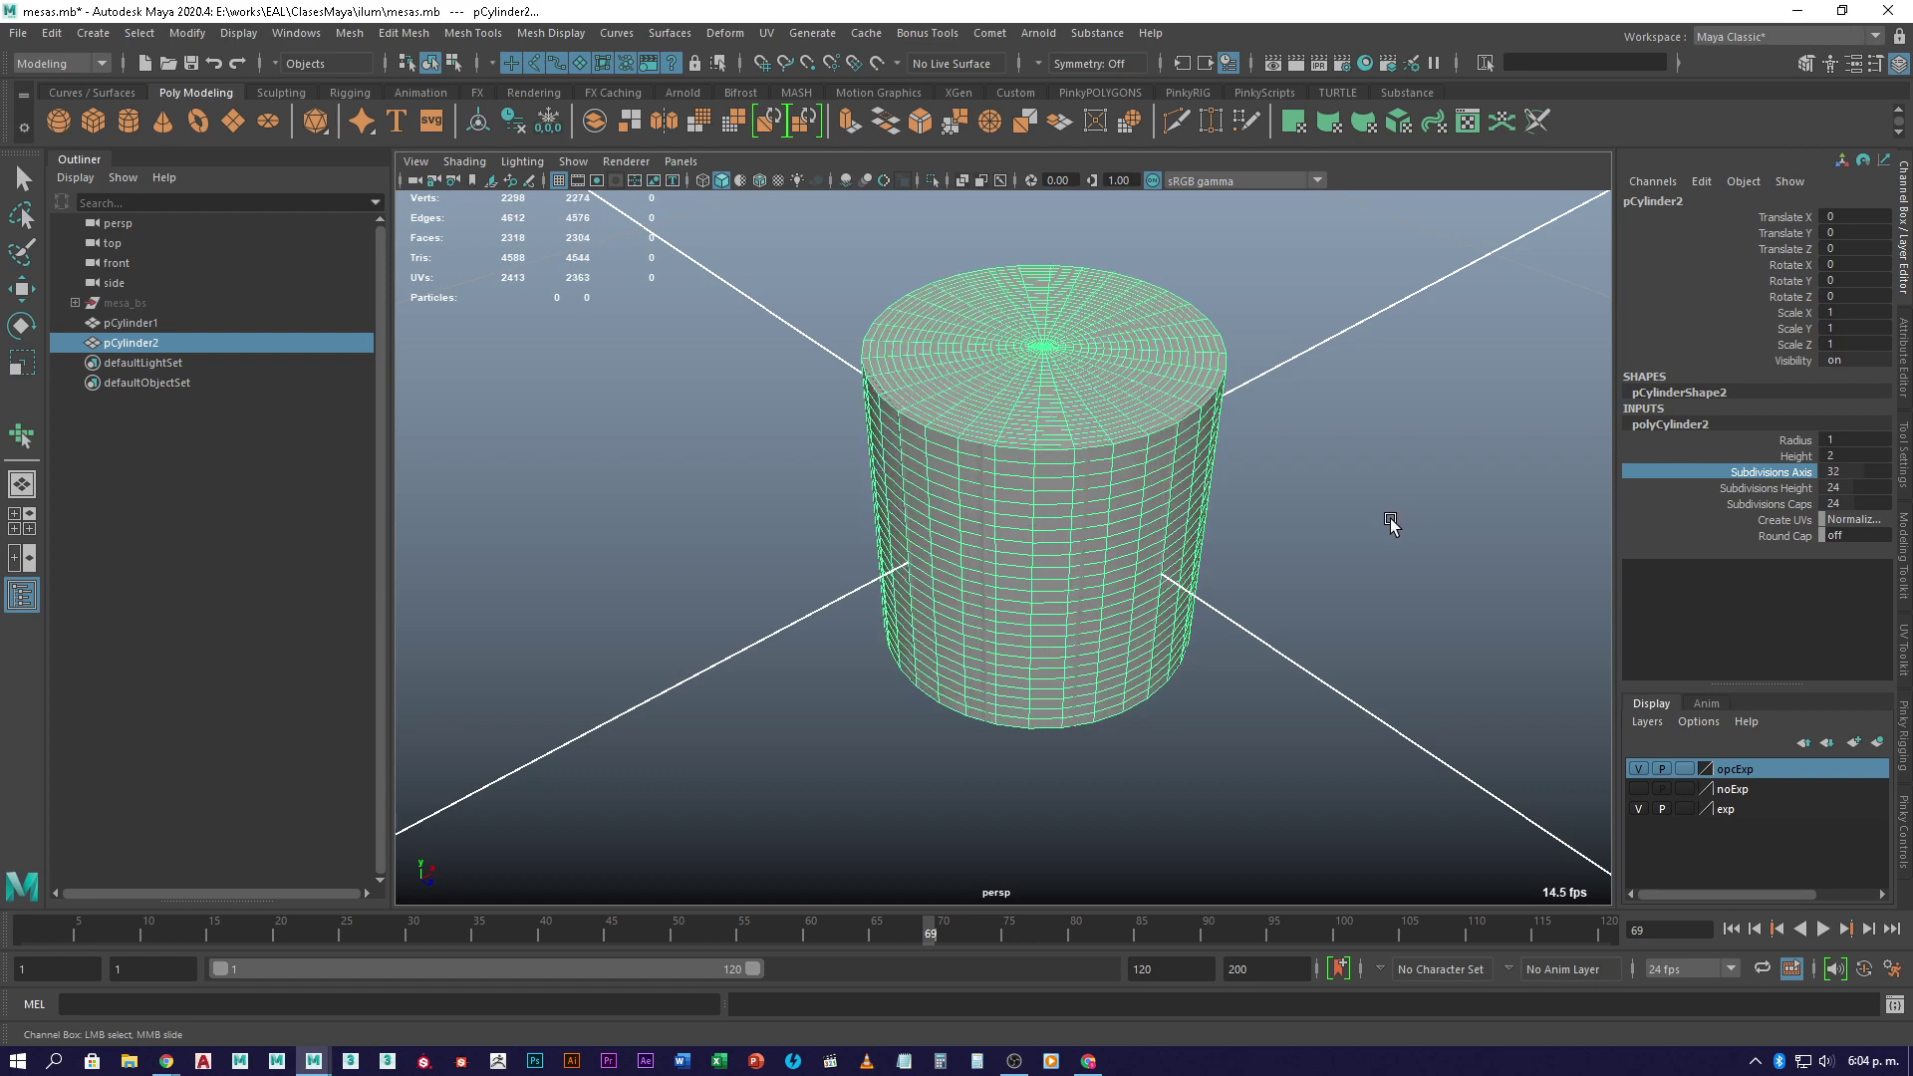
- Compare the mesh density and polygon counts of the two cylinders by selecting each in turn
left_click_drag(1391, 525, 1513, 527, "alt")
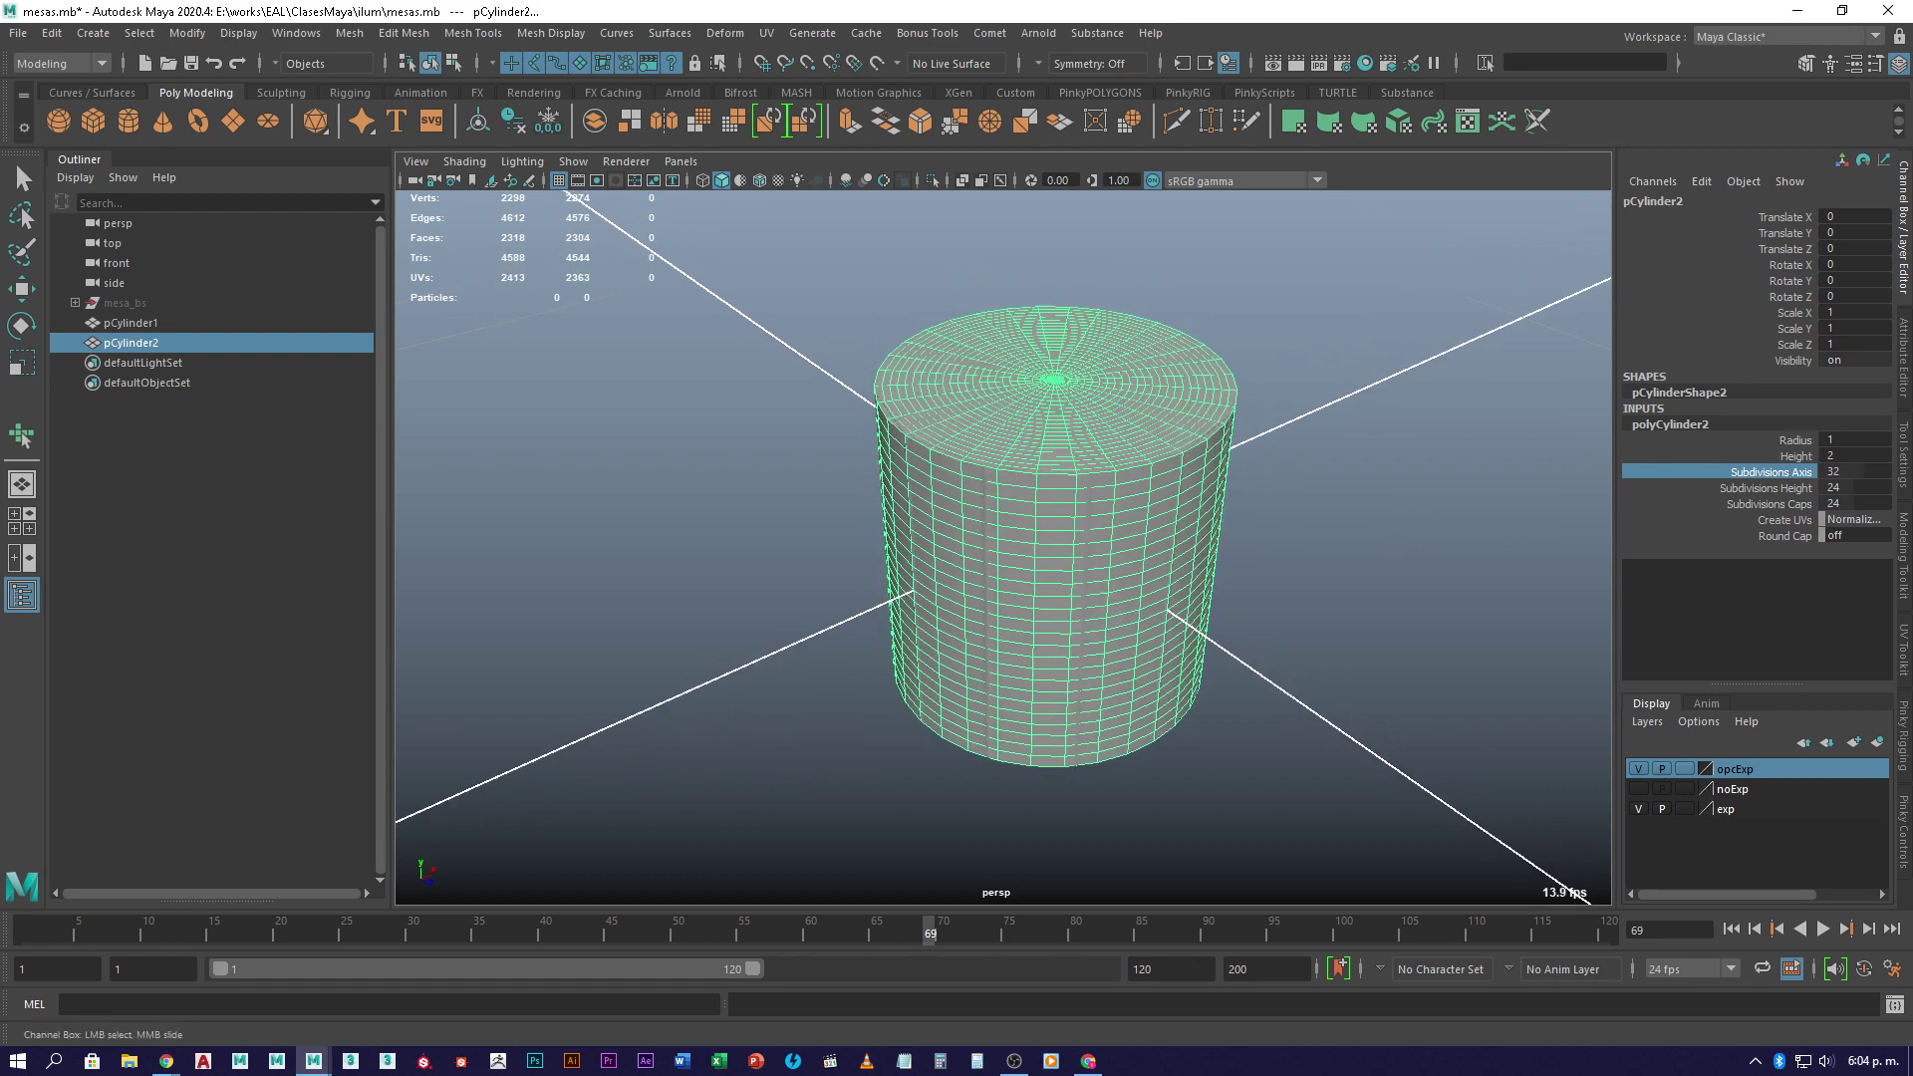
left_click_drag(1077, 596, 1282, 482, "alt")
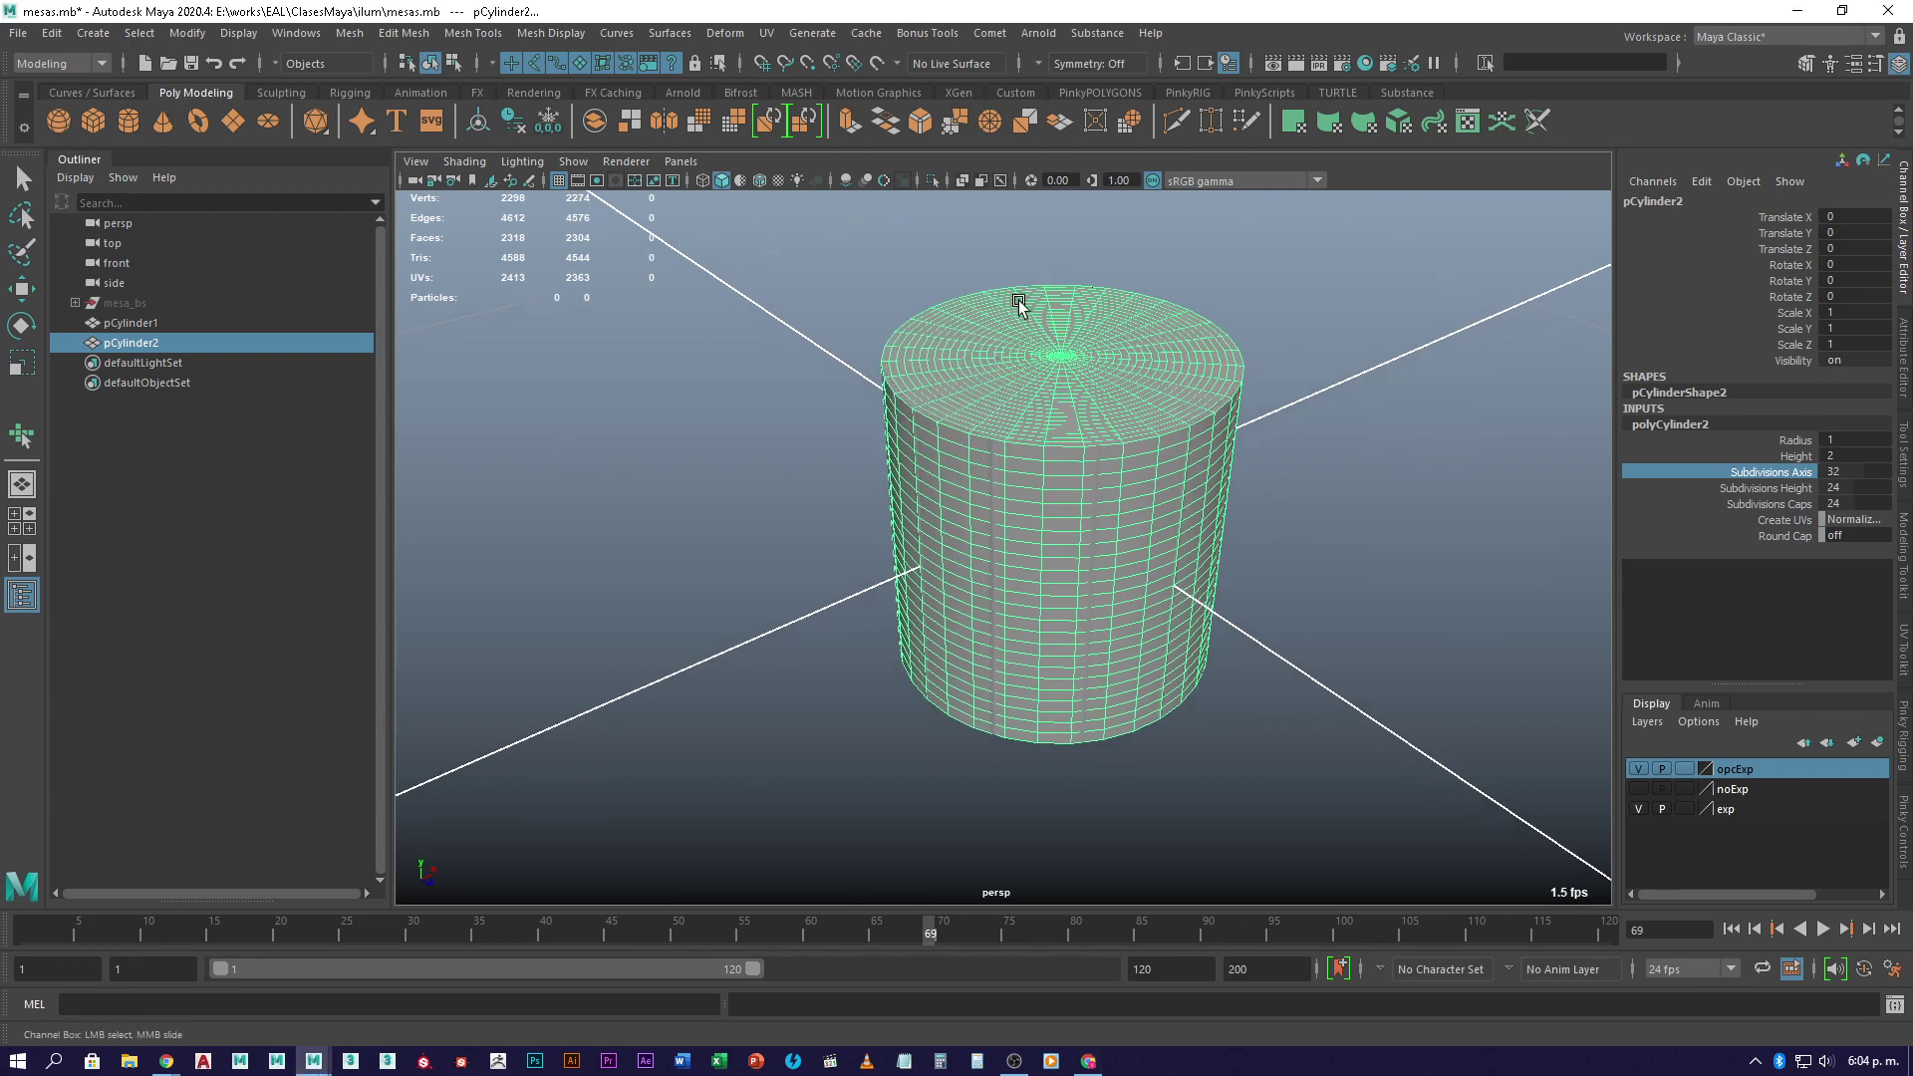
left_click(144, 324)
key("w")
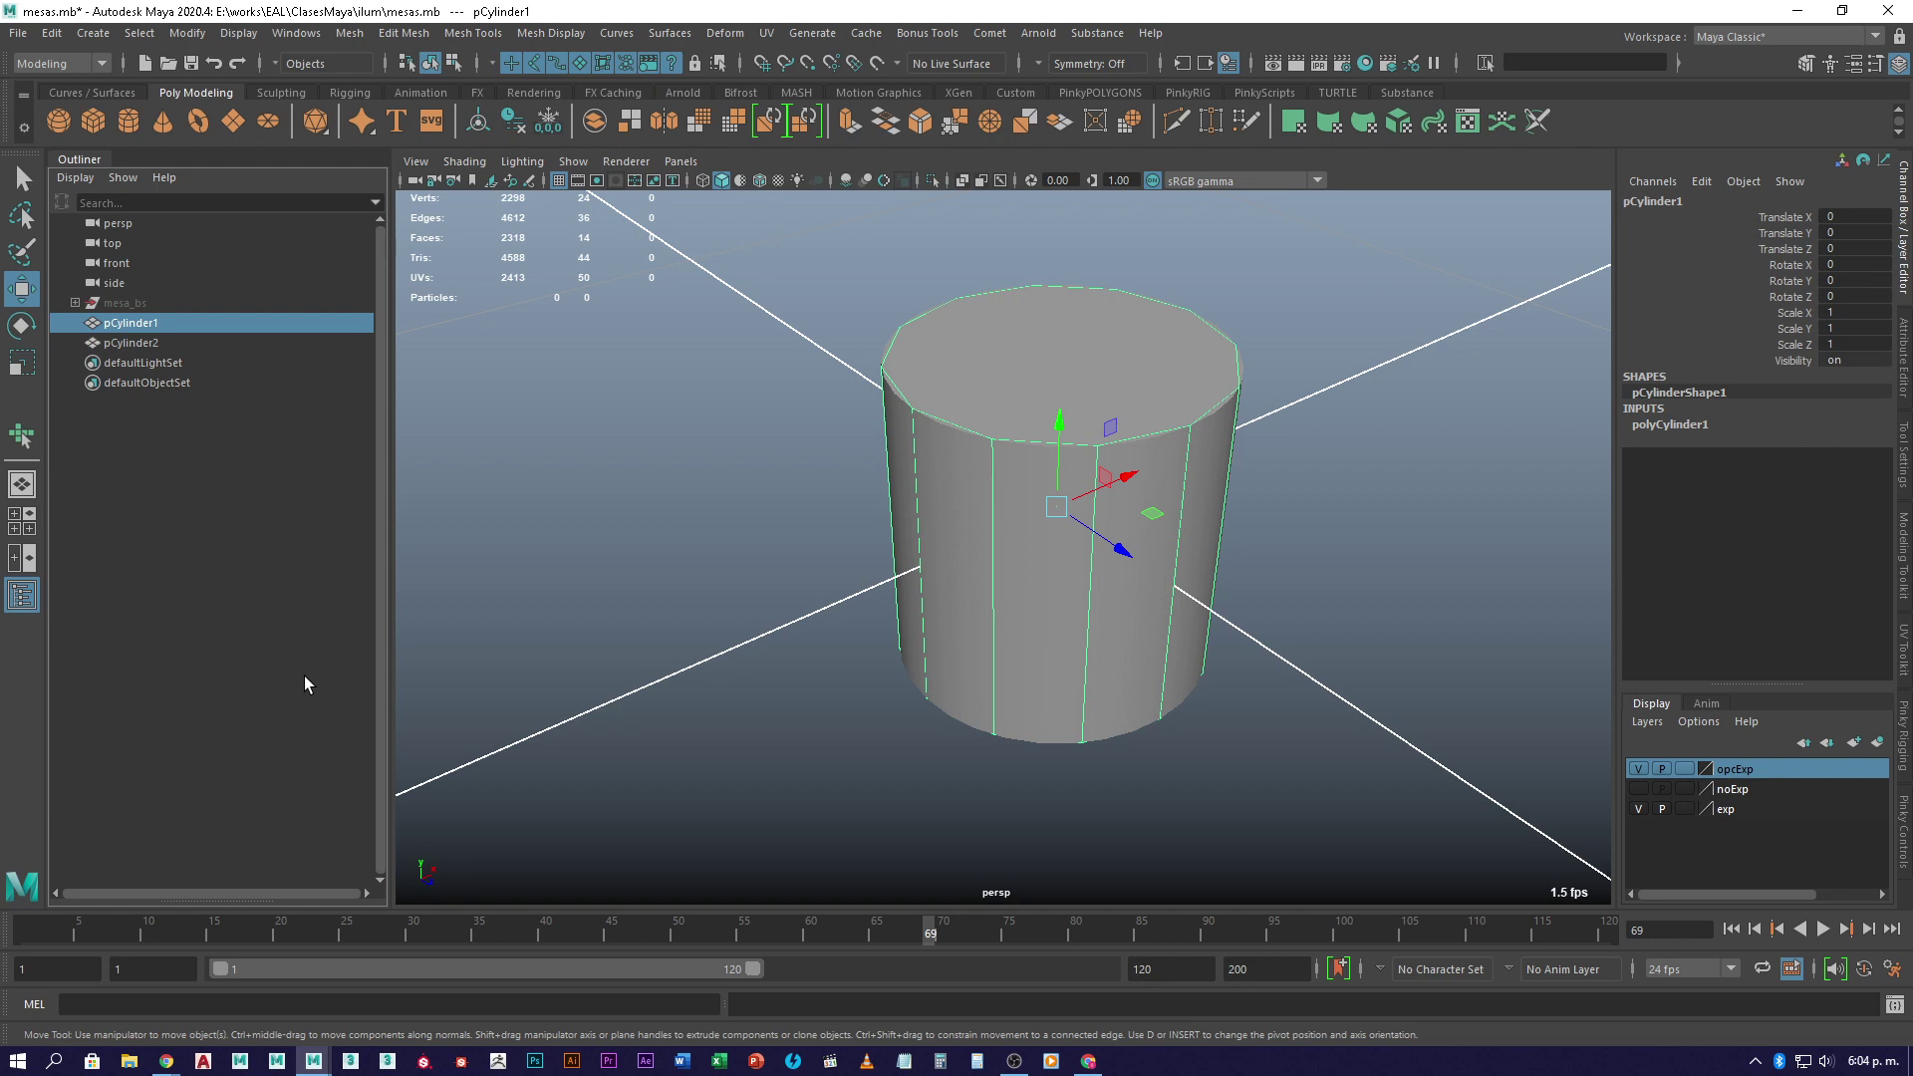
left_click(141, 345)
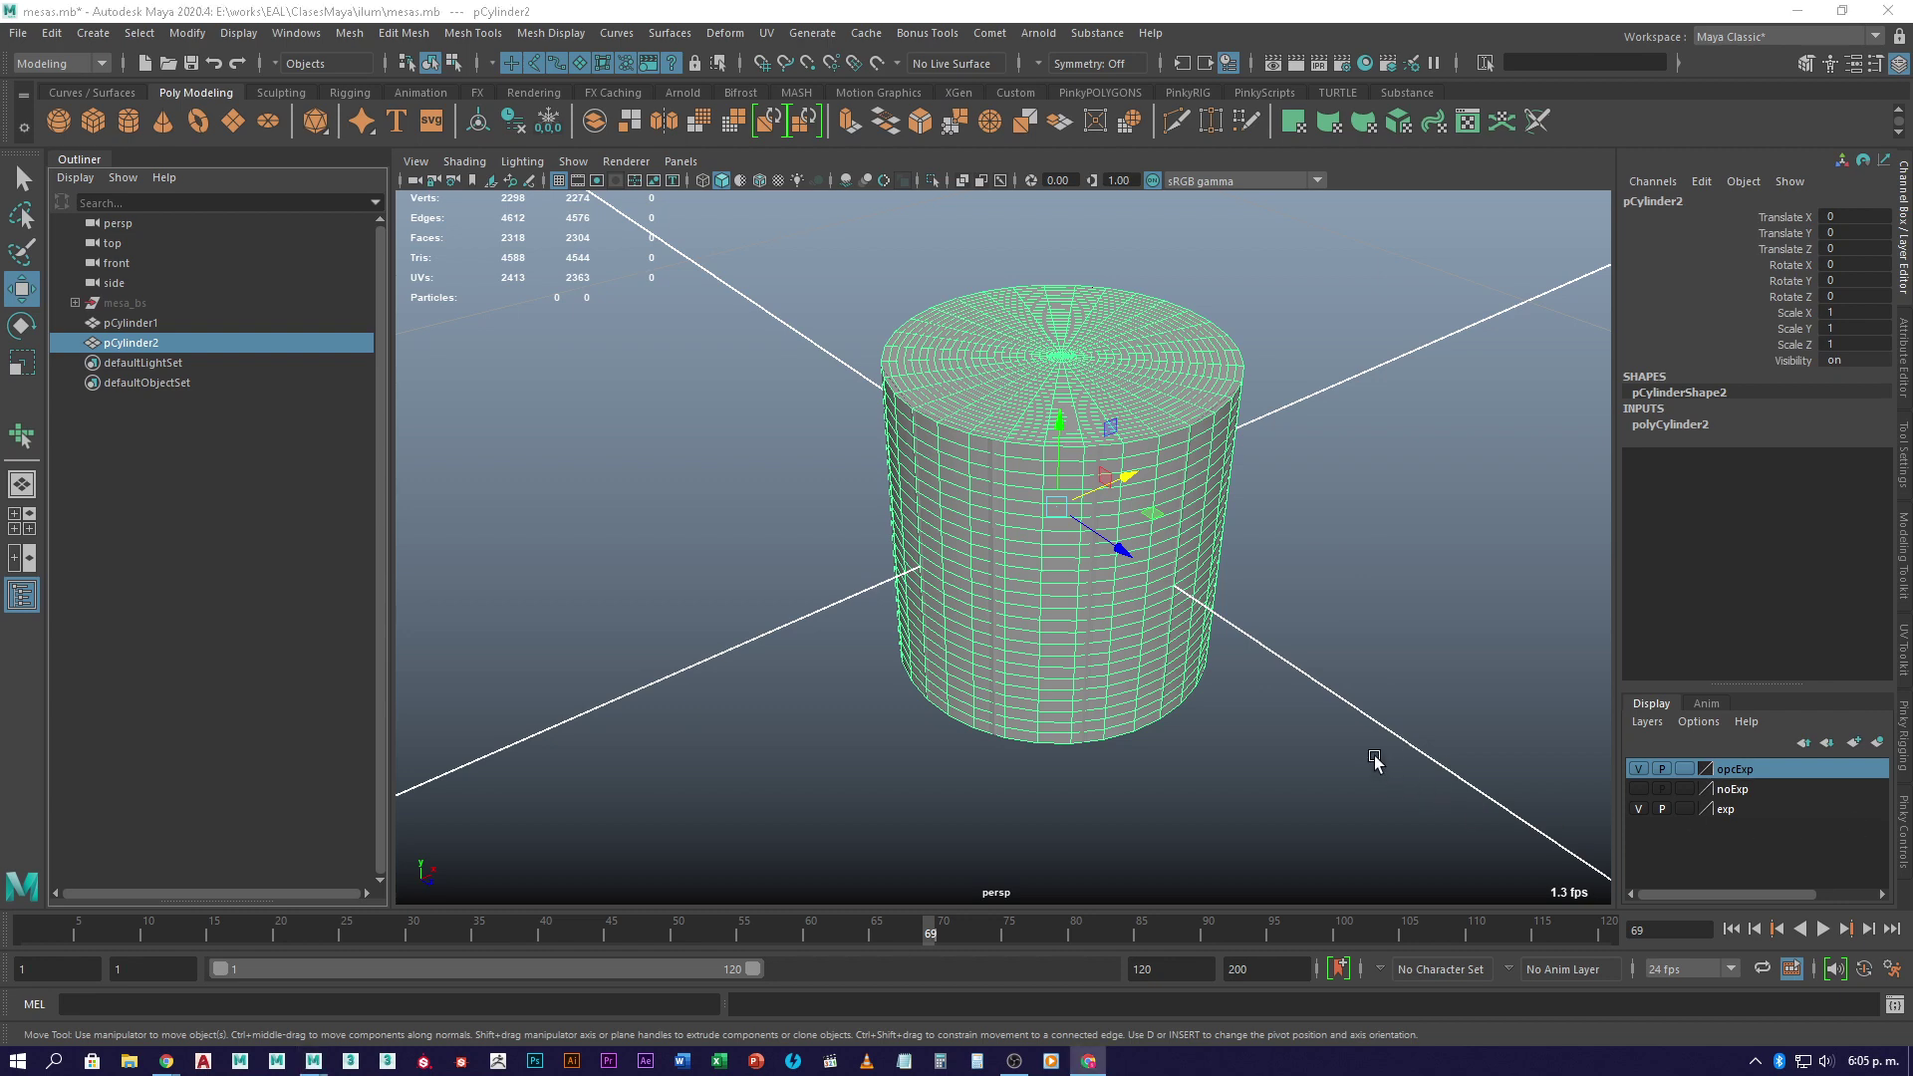
left_click_drag(1375, 769, 1222, 661, "alt")
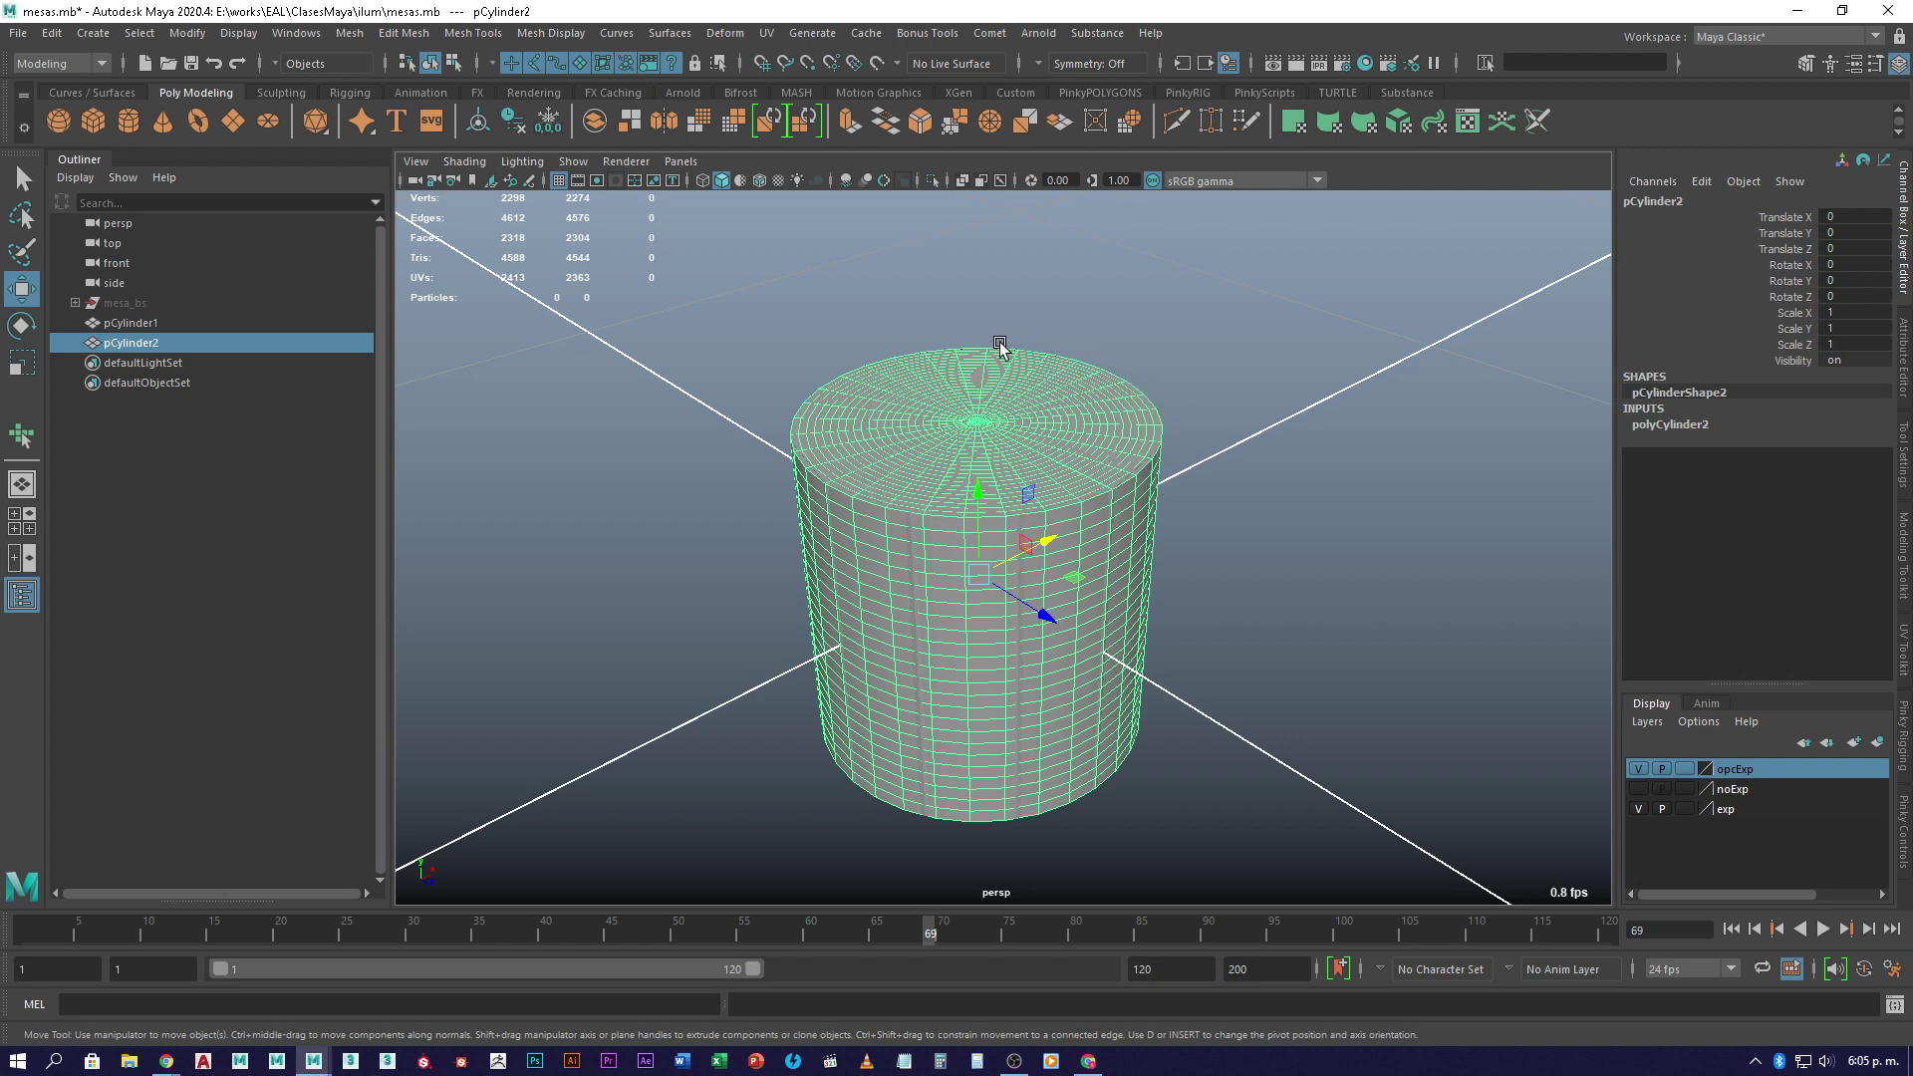
left_click(130, 323)
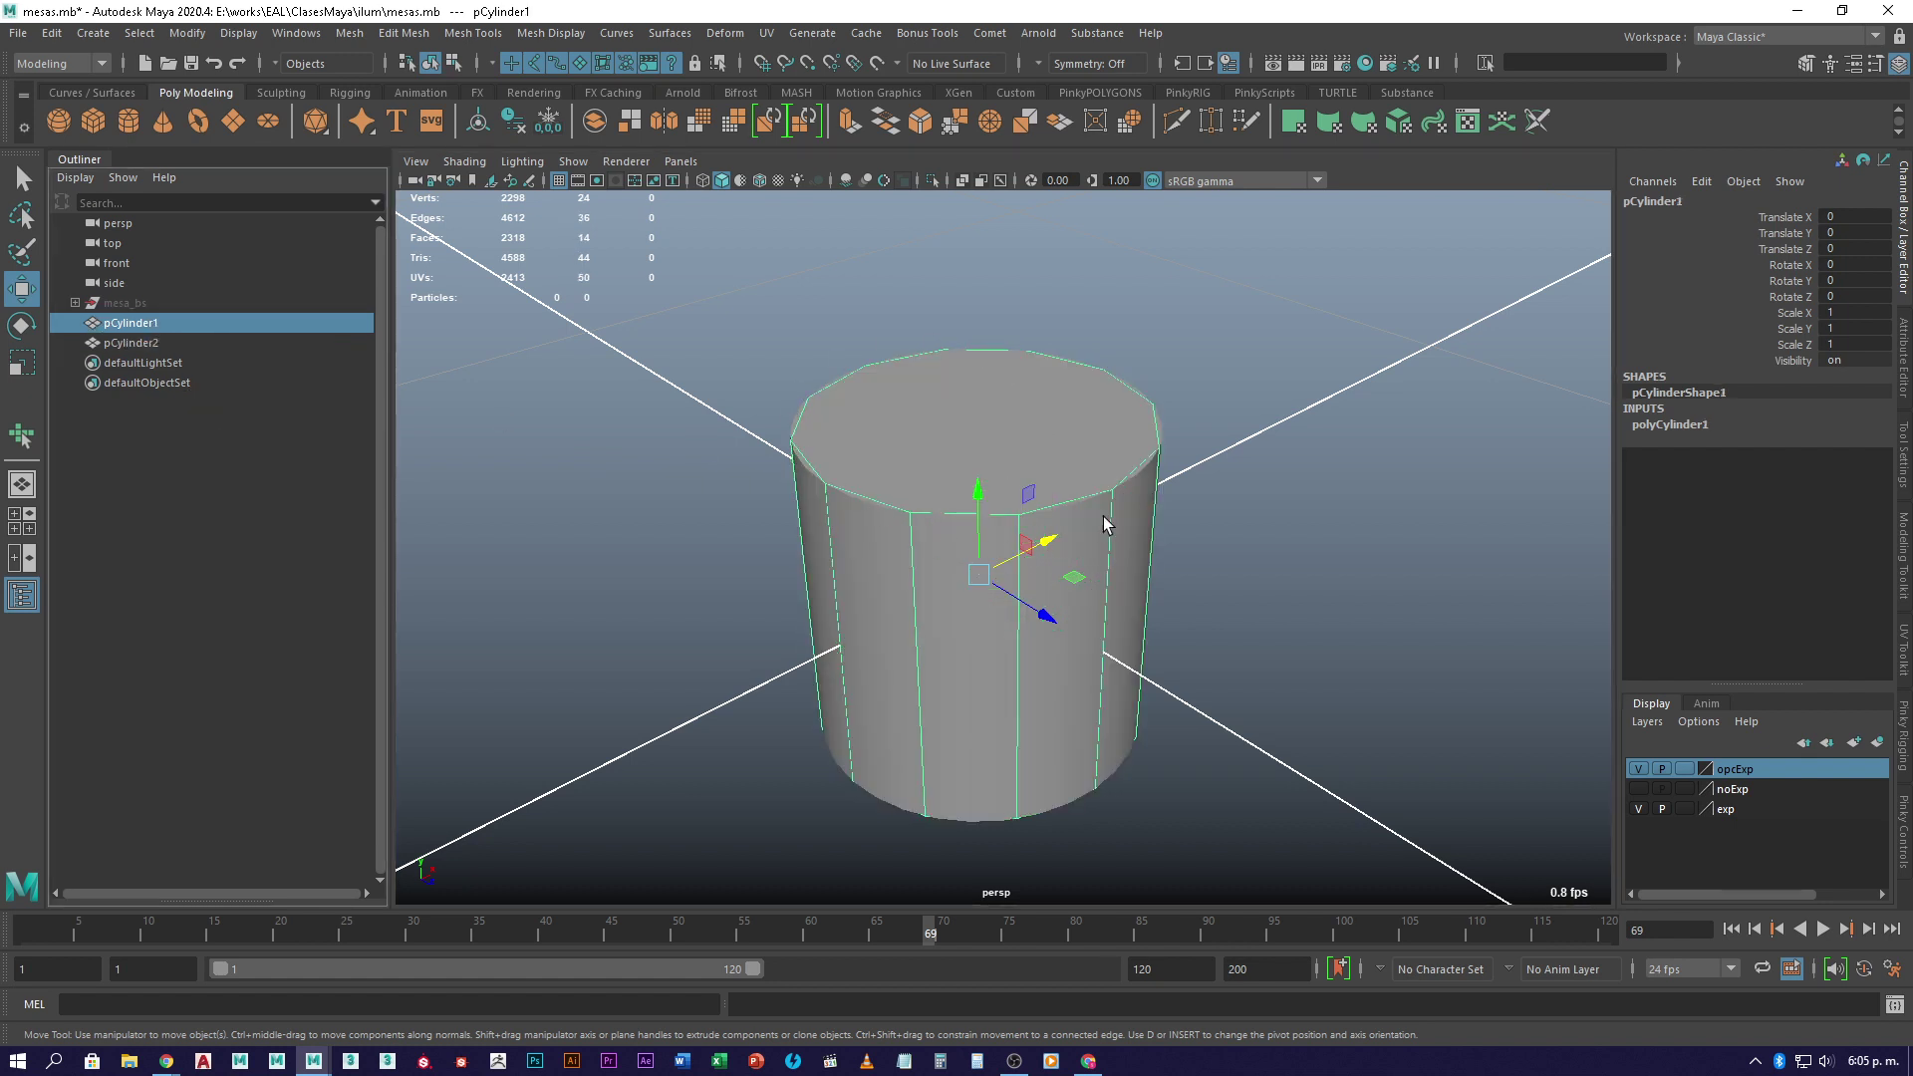
left_click(157, 344)
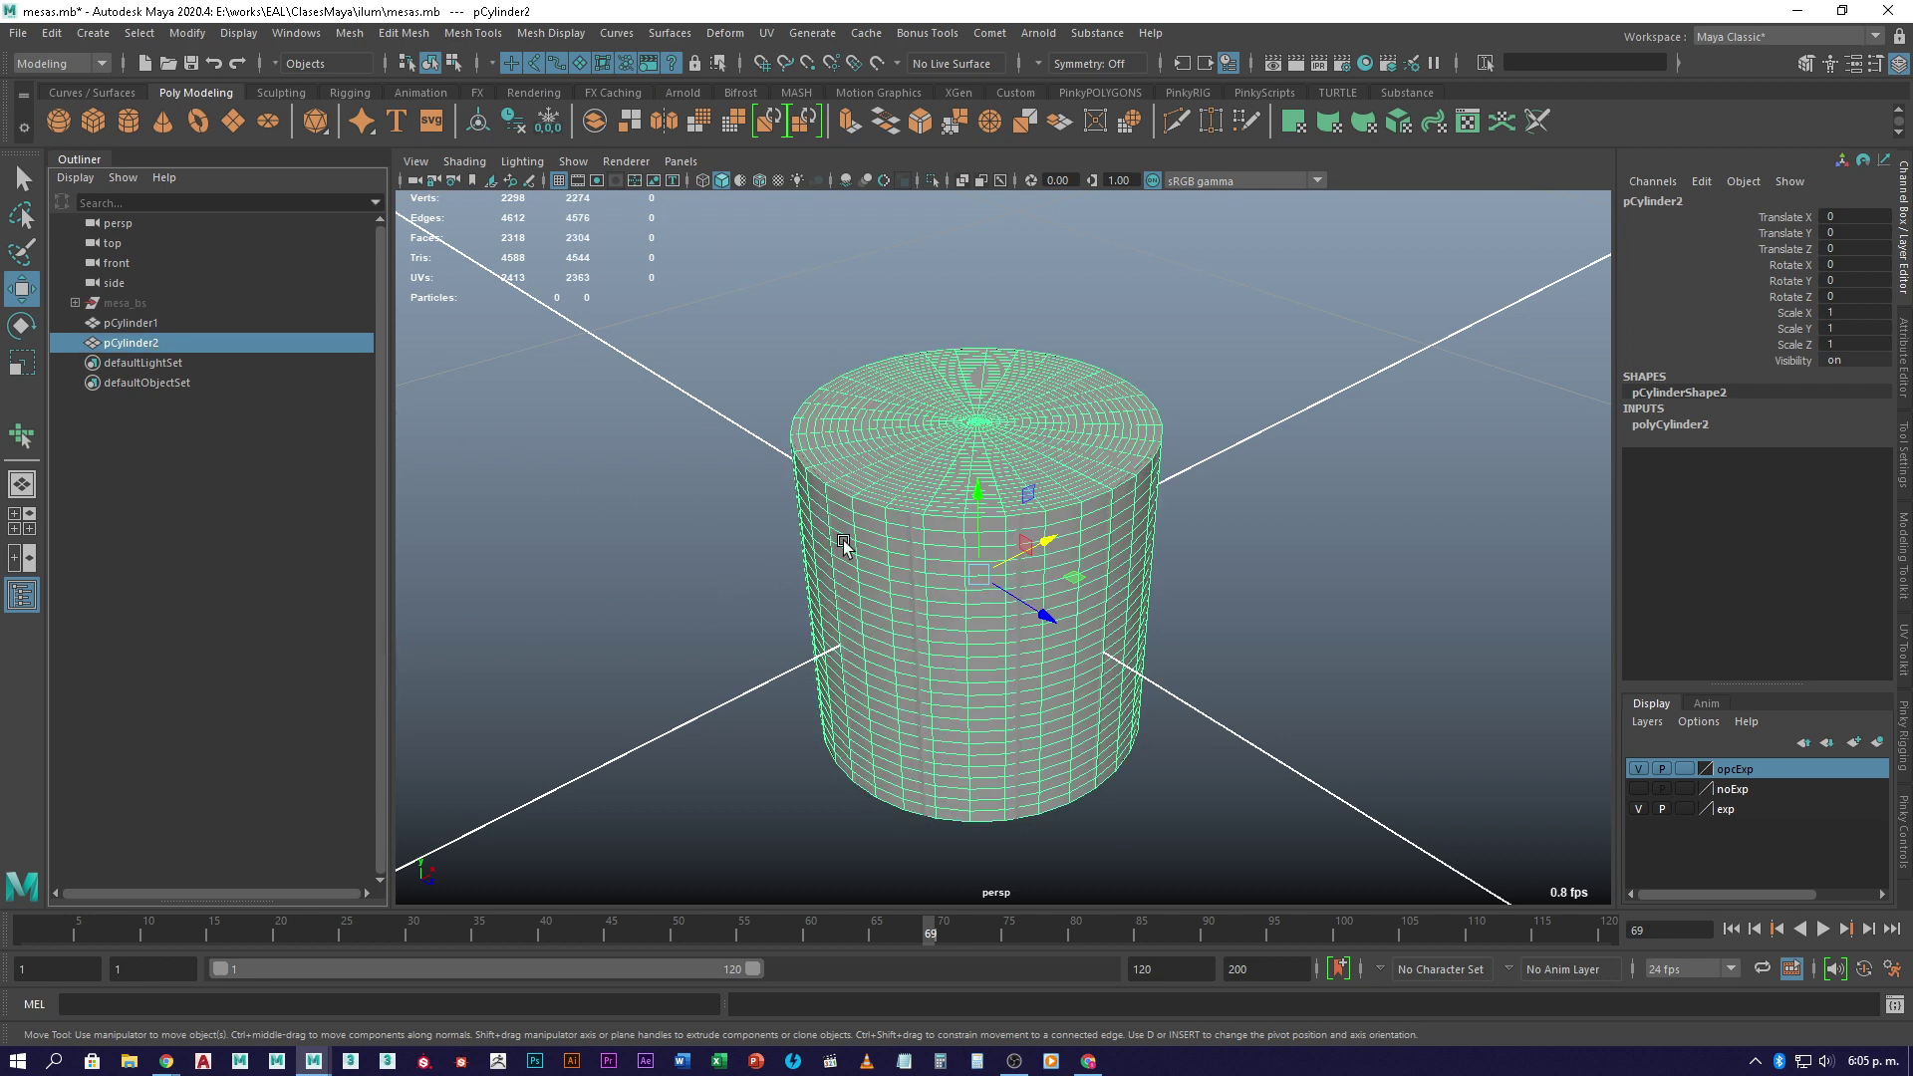
- Sculpt a raised ridge across the middle of the high-density cylinder's side with the Sculpt Tool
left_click(282, 93)
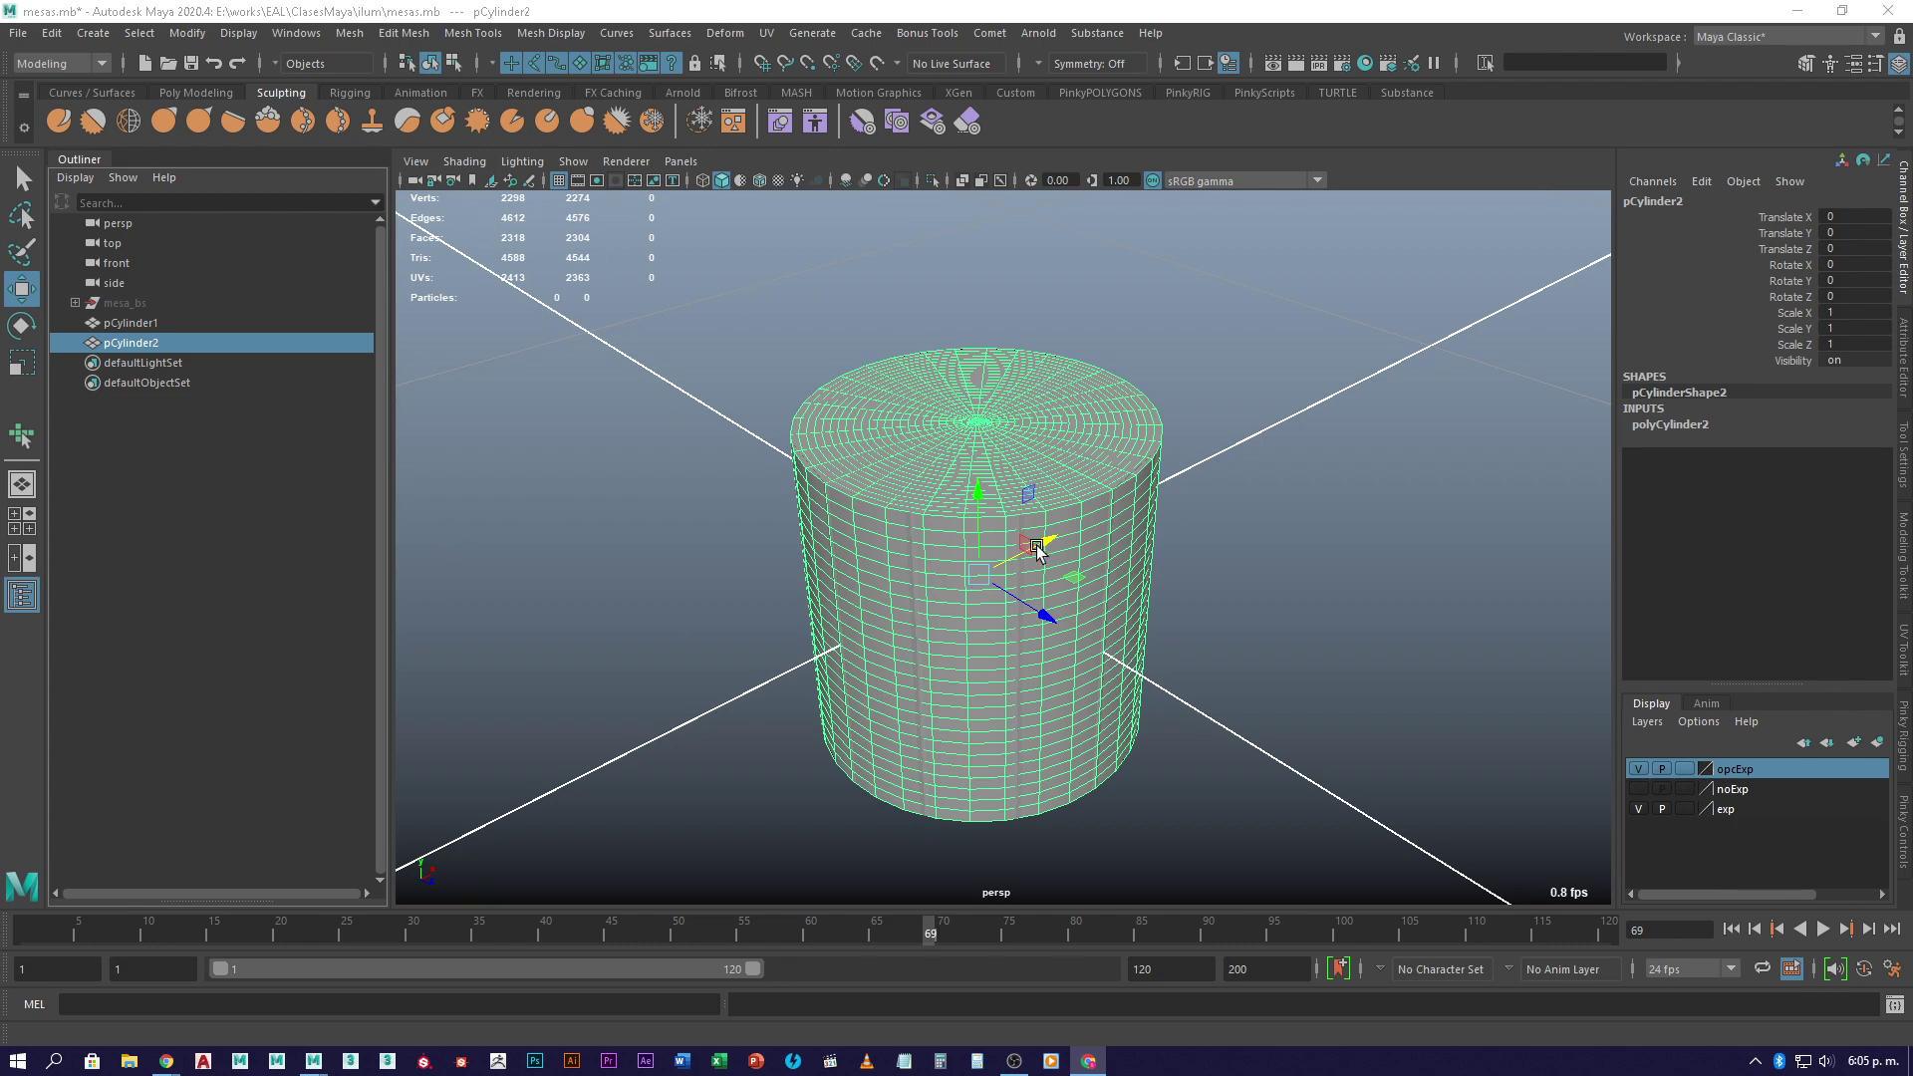
left_click(59, 121)
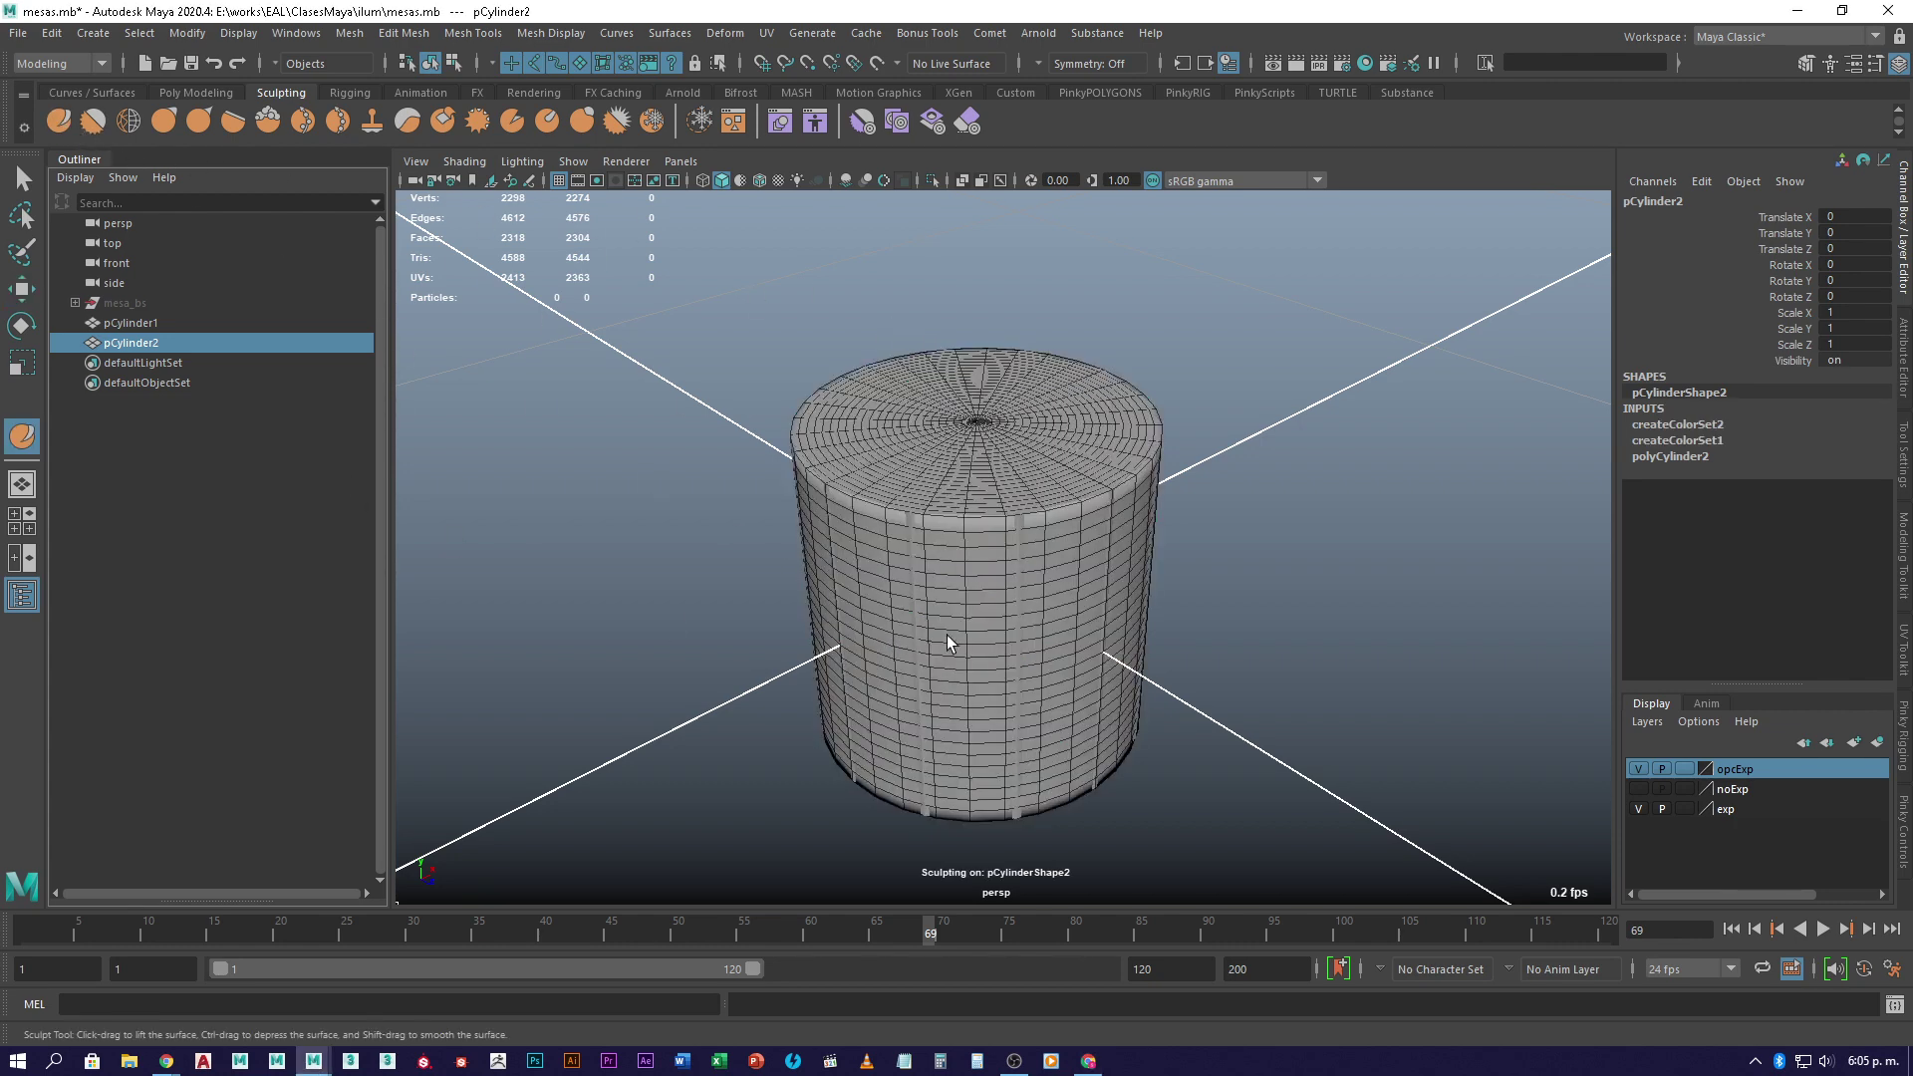
scroll(947, 637, "up", 2)
mouse_move(974, 648)
left_mouse_down("alt")
mouse_move(1007, 572)
mouse_move(961, 535)
left_mouse_up("alt")
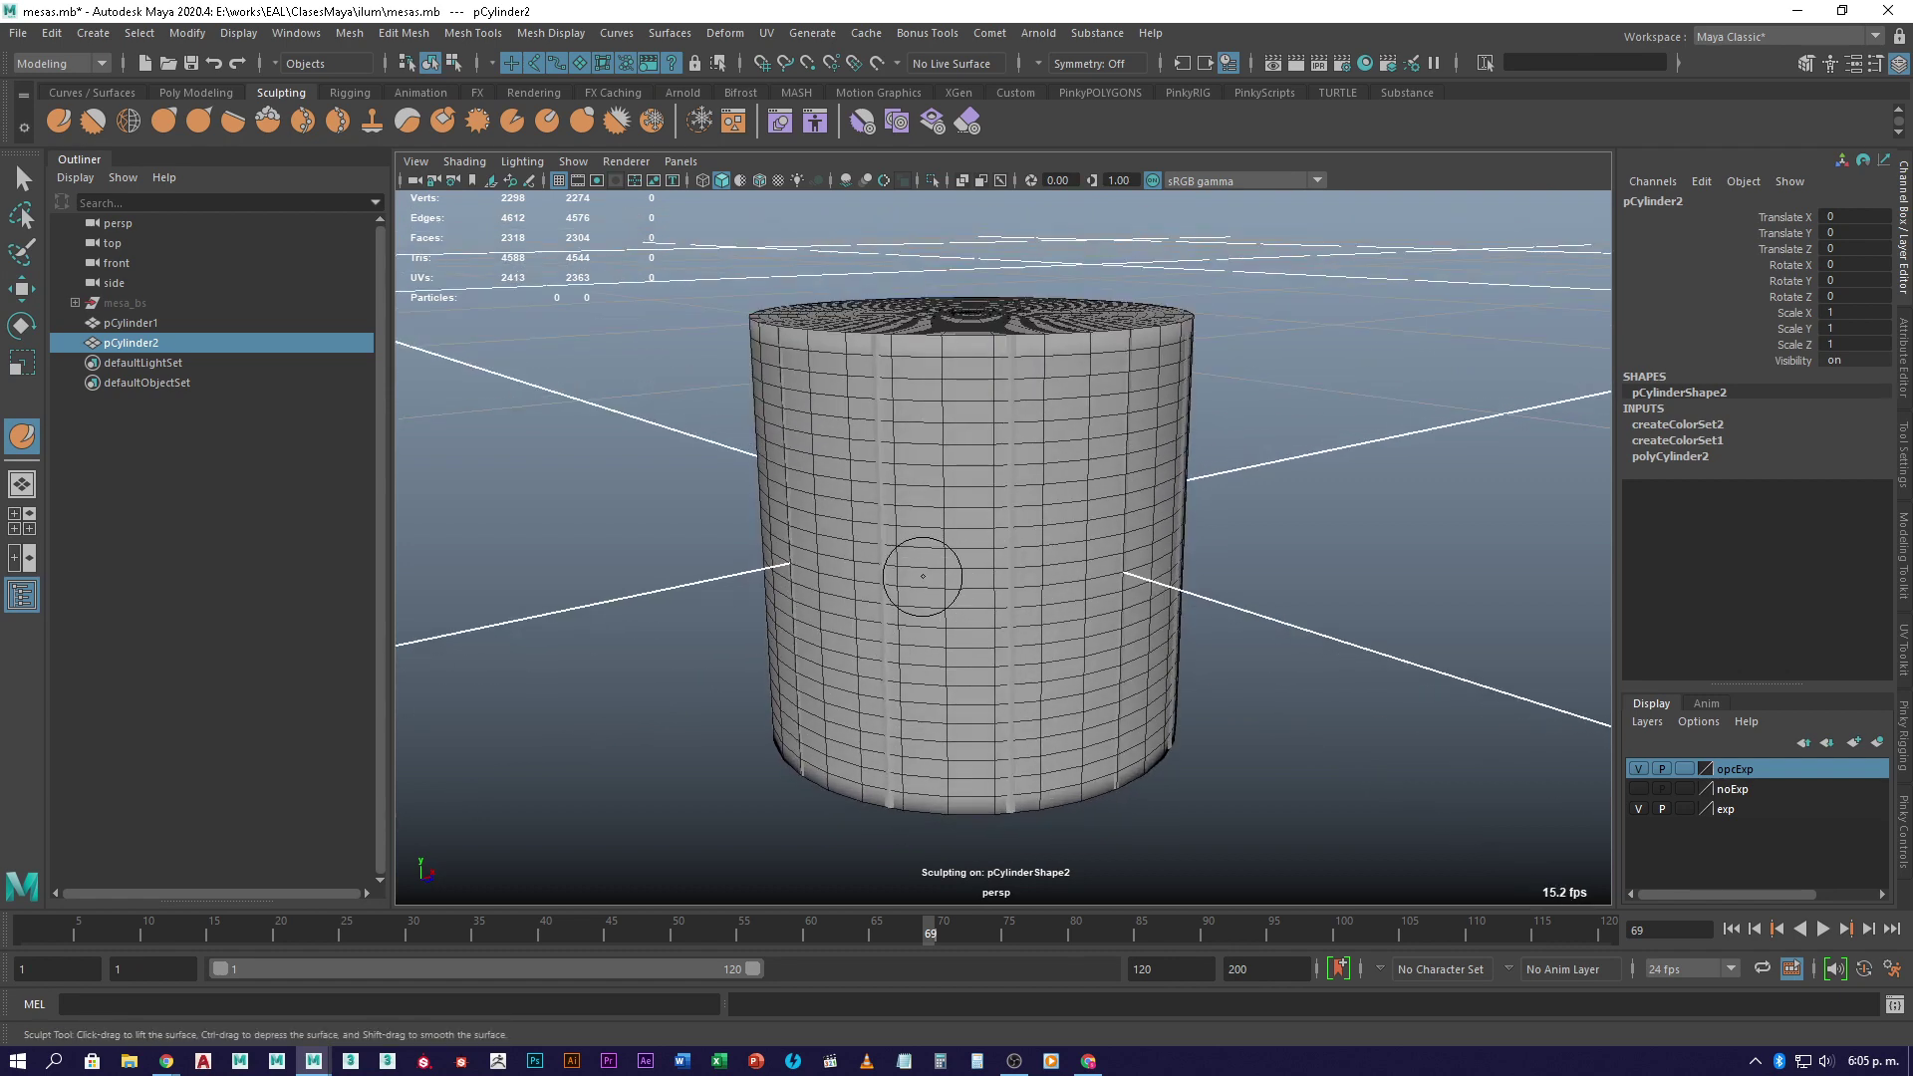
left_click_drag(956, 546, 1083, 501)
key("ctrl+z")
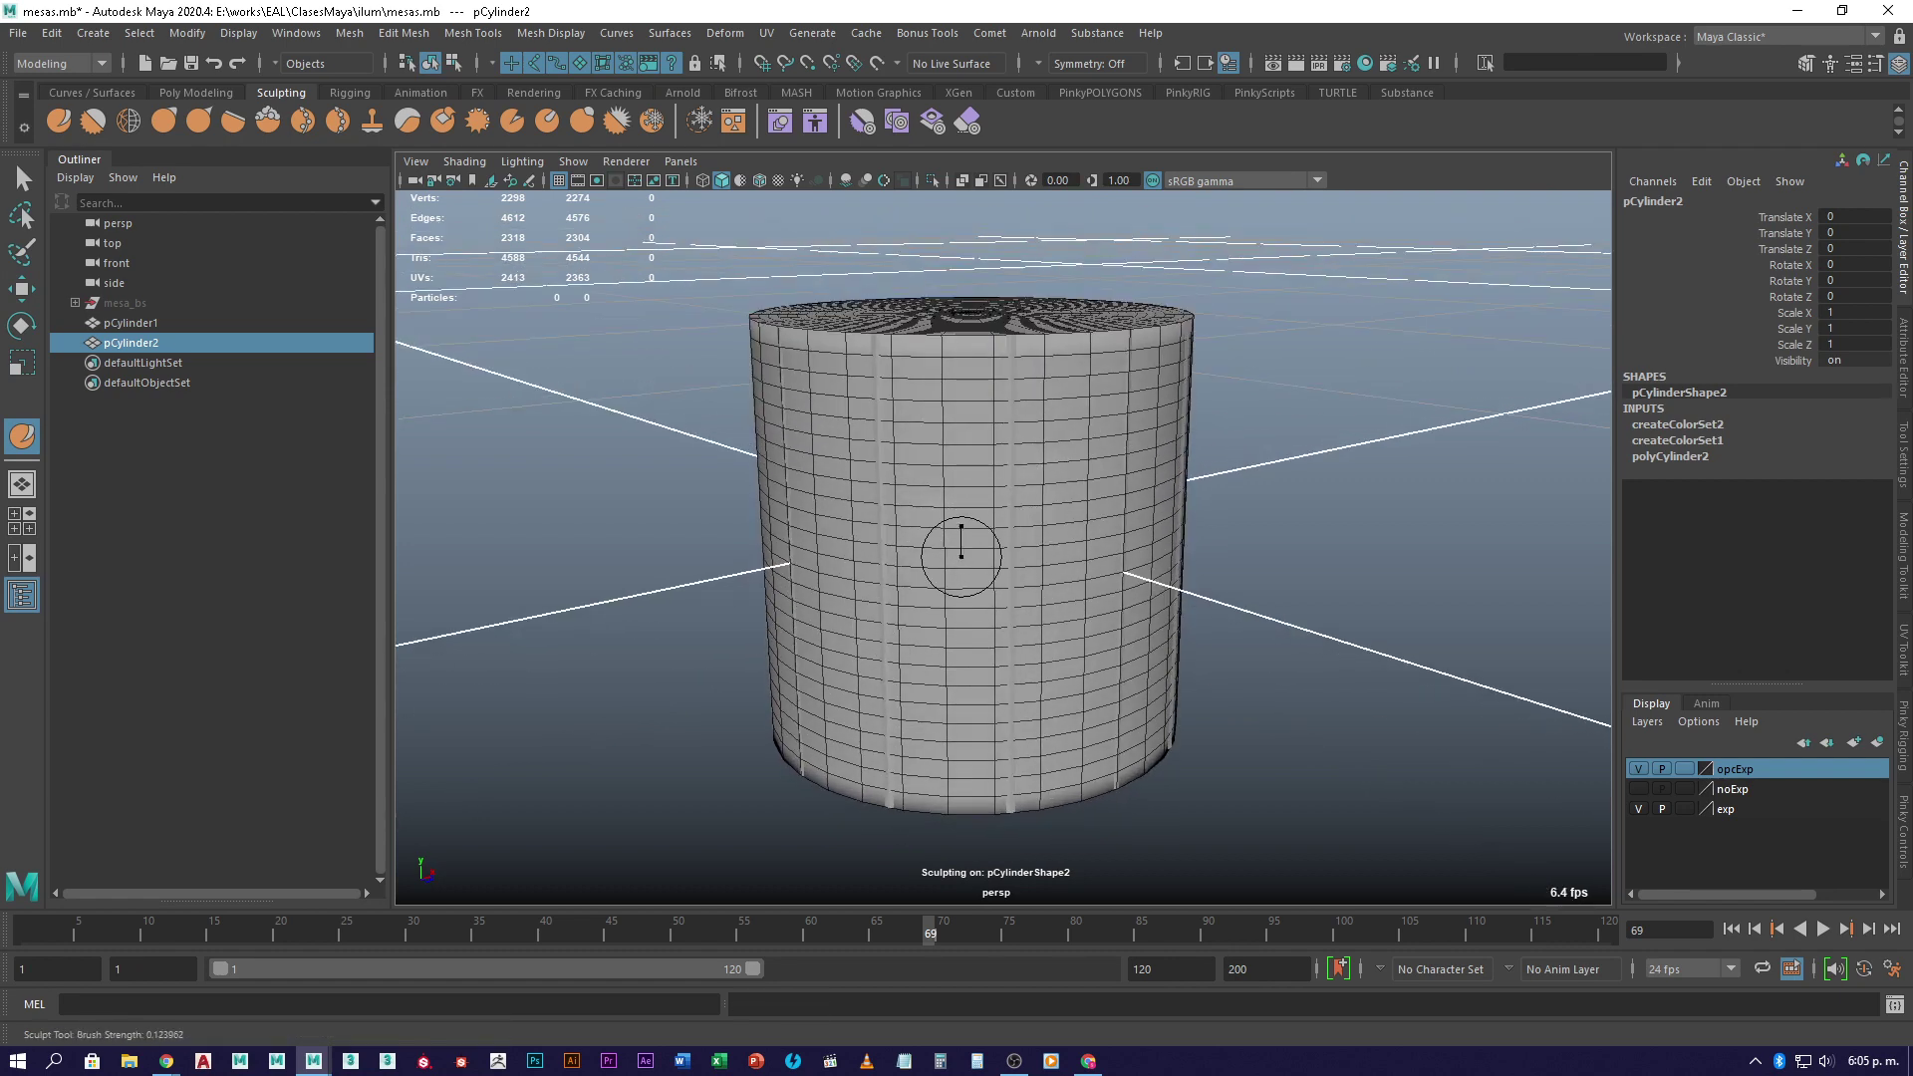
mouse_move(897, 608)
left_mouse_down()
mouse_move(973, 539)
mouse_move(1064, 577)
mouse_move(1111, 487)
mouse_move(1137, 557)
mouse_move(1002, 553)
mouse_move(1130, 584)
mouse_move(1159, 553)
mouse_move(973, 547)
mouse_move(1163, 550)
mouse_move(986, 527)
mouse_move(1011, 557)
mouse_move(937, 594)
mouse_move(648, 526)
mouse_move(756, 531)
mouse_move(669, 570)
mouse_move(919, 586)
left_mouse_up()
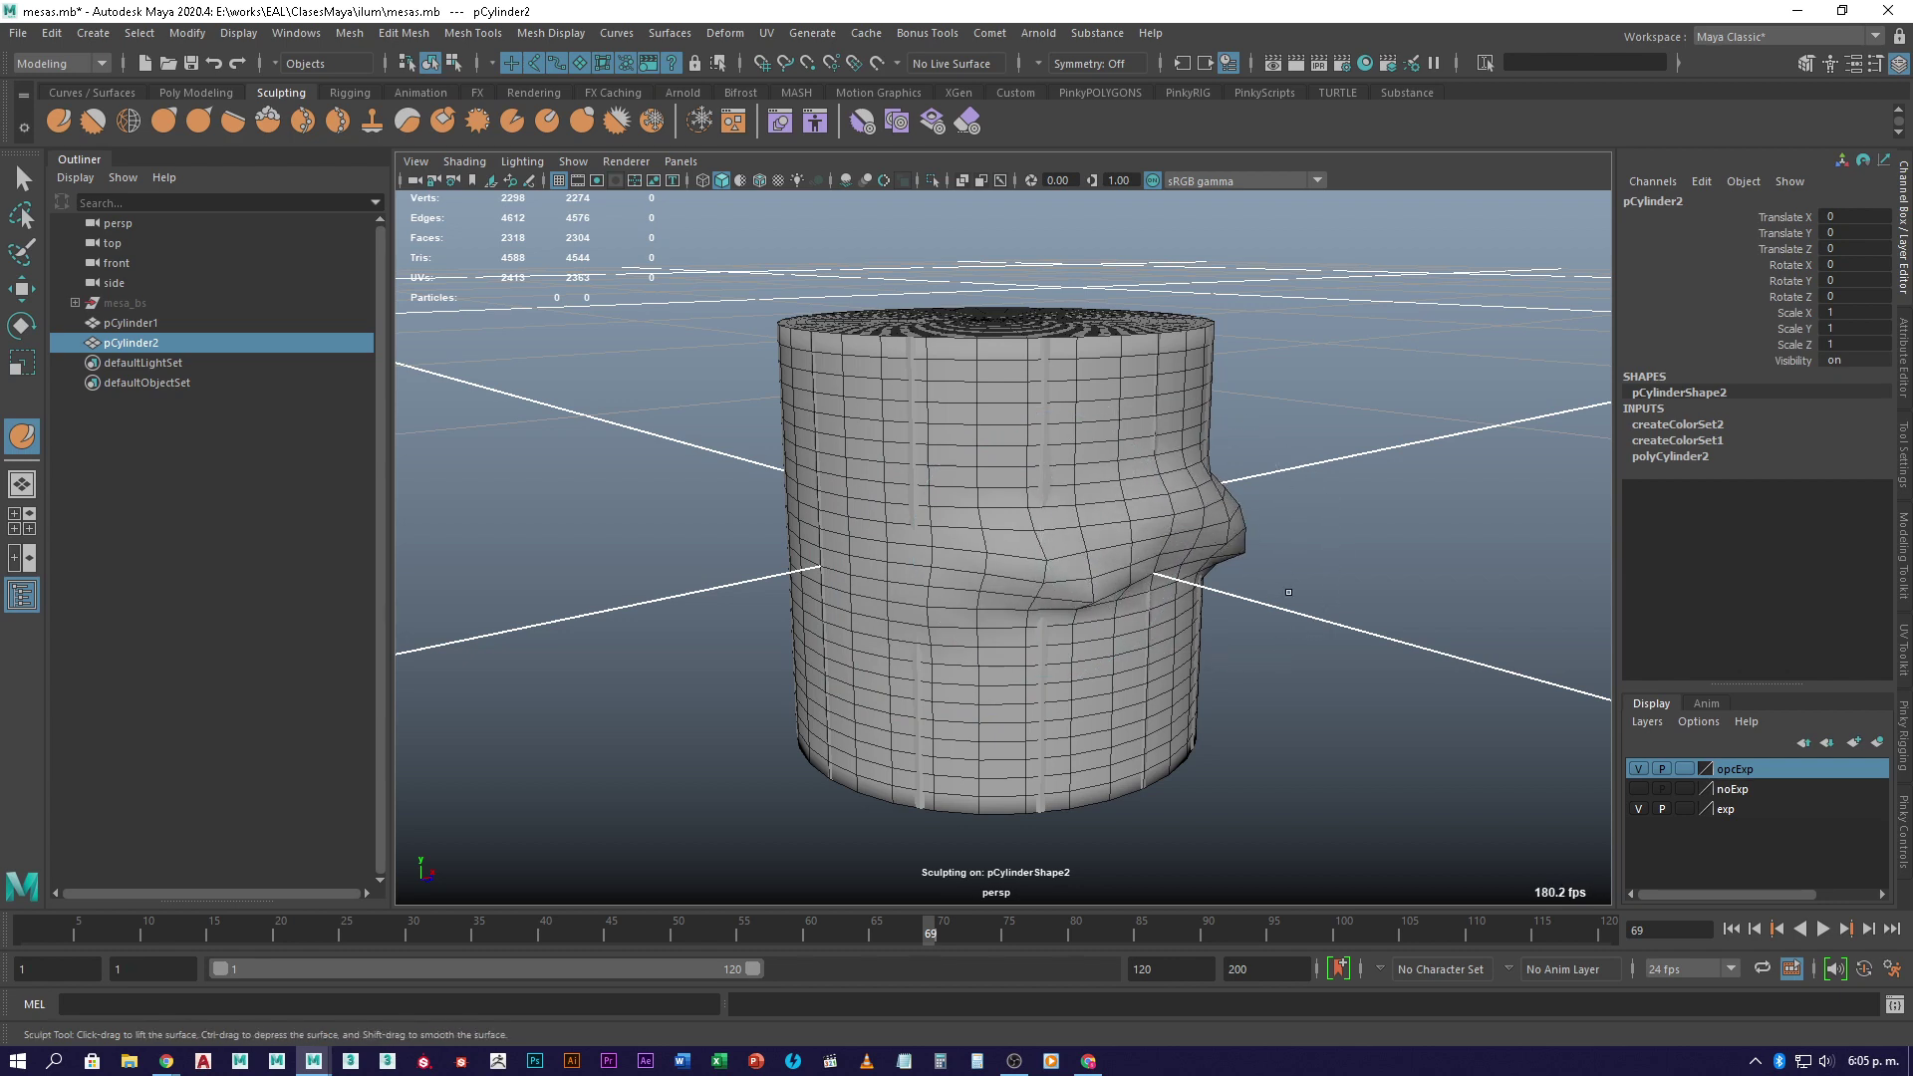
- Smooth the raised ridge and sculpt broader bulges on the upper side and rim with a larger brush
left_click_drag(1074, 539, 1026, 509, "alt")
left_click_drag(767, 468, 758, 499, "shift")
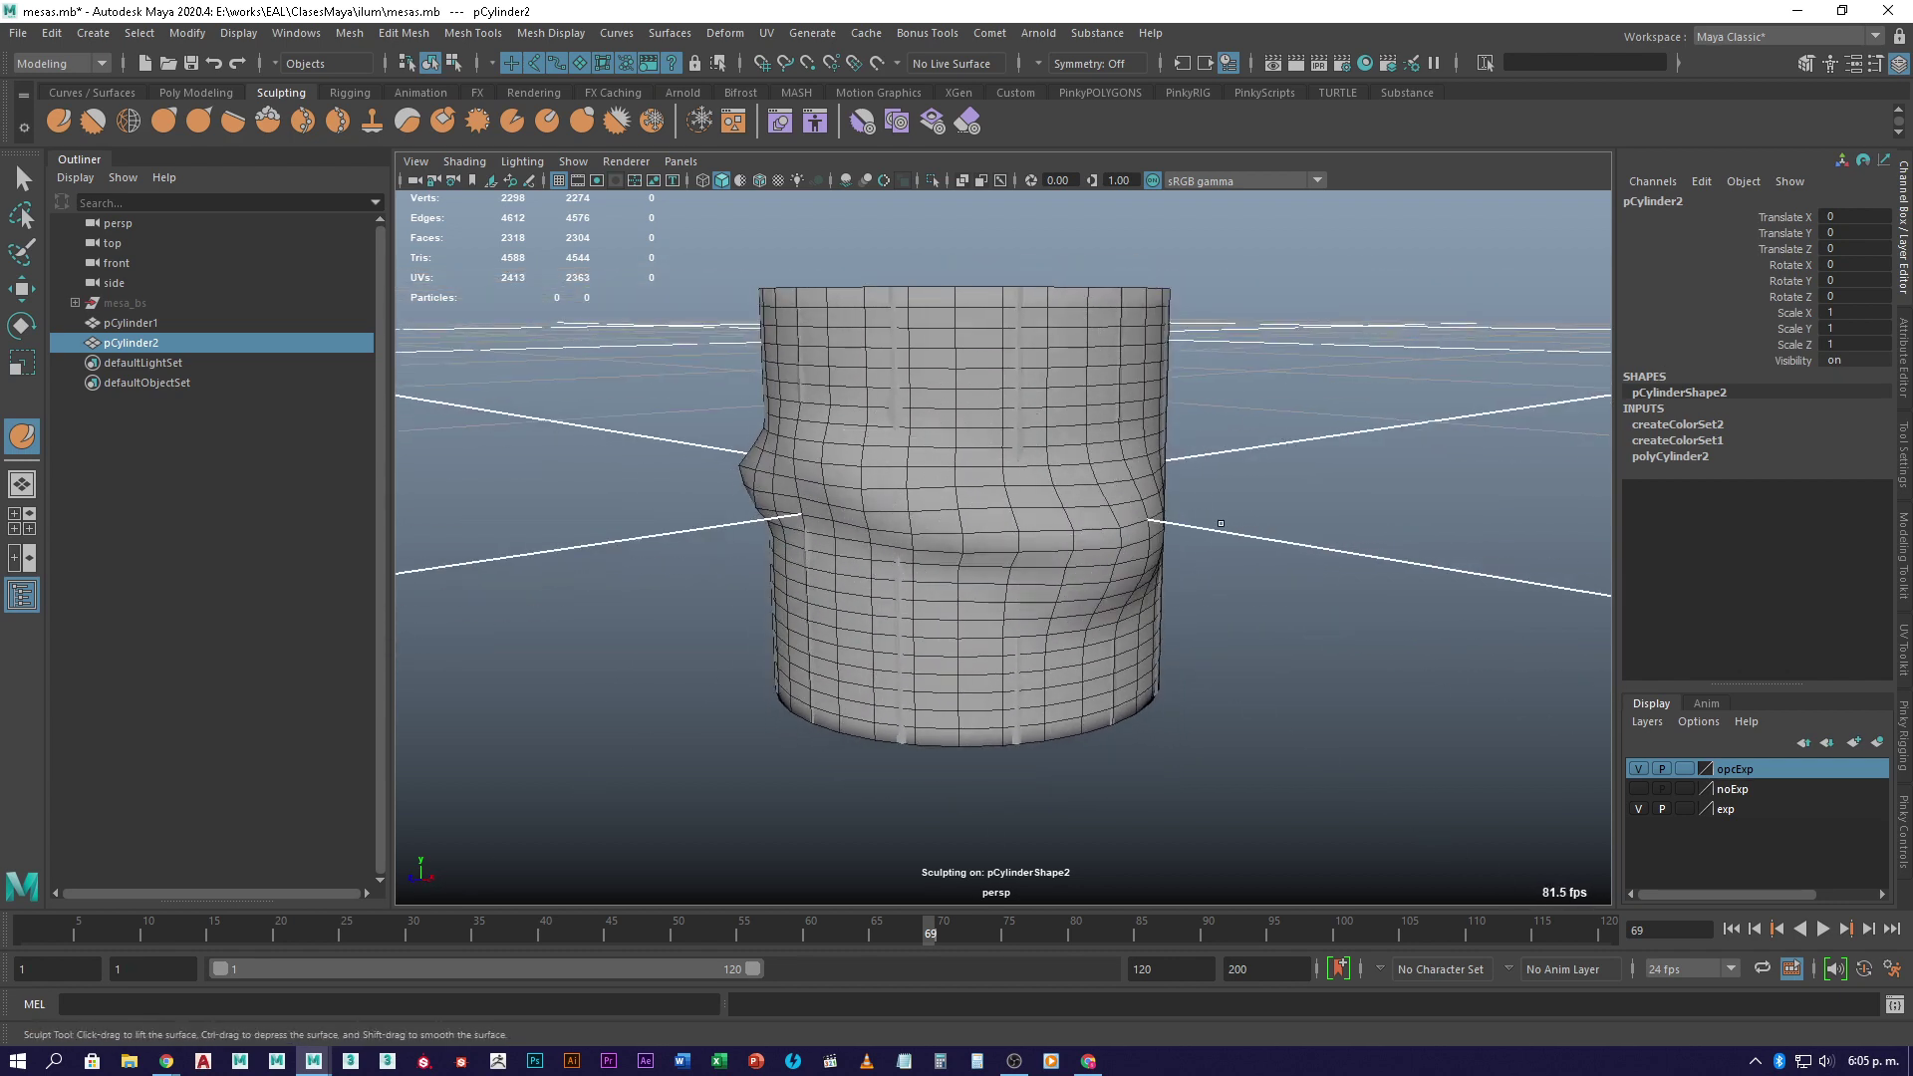
mouse_move(1221, 523)
left_mouse_down("alt")
mouse_move(1156, 439)
mouse_move(1067, 418)
mouse_move(958, 434)
mouse_move(957, 558)
left_mouse_up("alt")
mouse_move(996, 389)
left_mouse_down()
mouse_move(877, 429)
mouse_move(896, 546)
mouse_move(1037, 559)
mouse_move(1027, 570)
left_mouse_up()
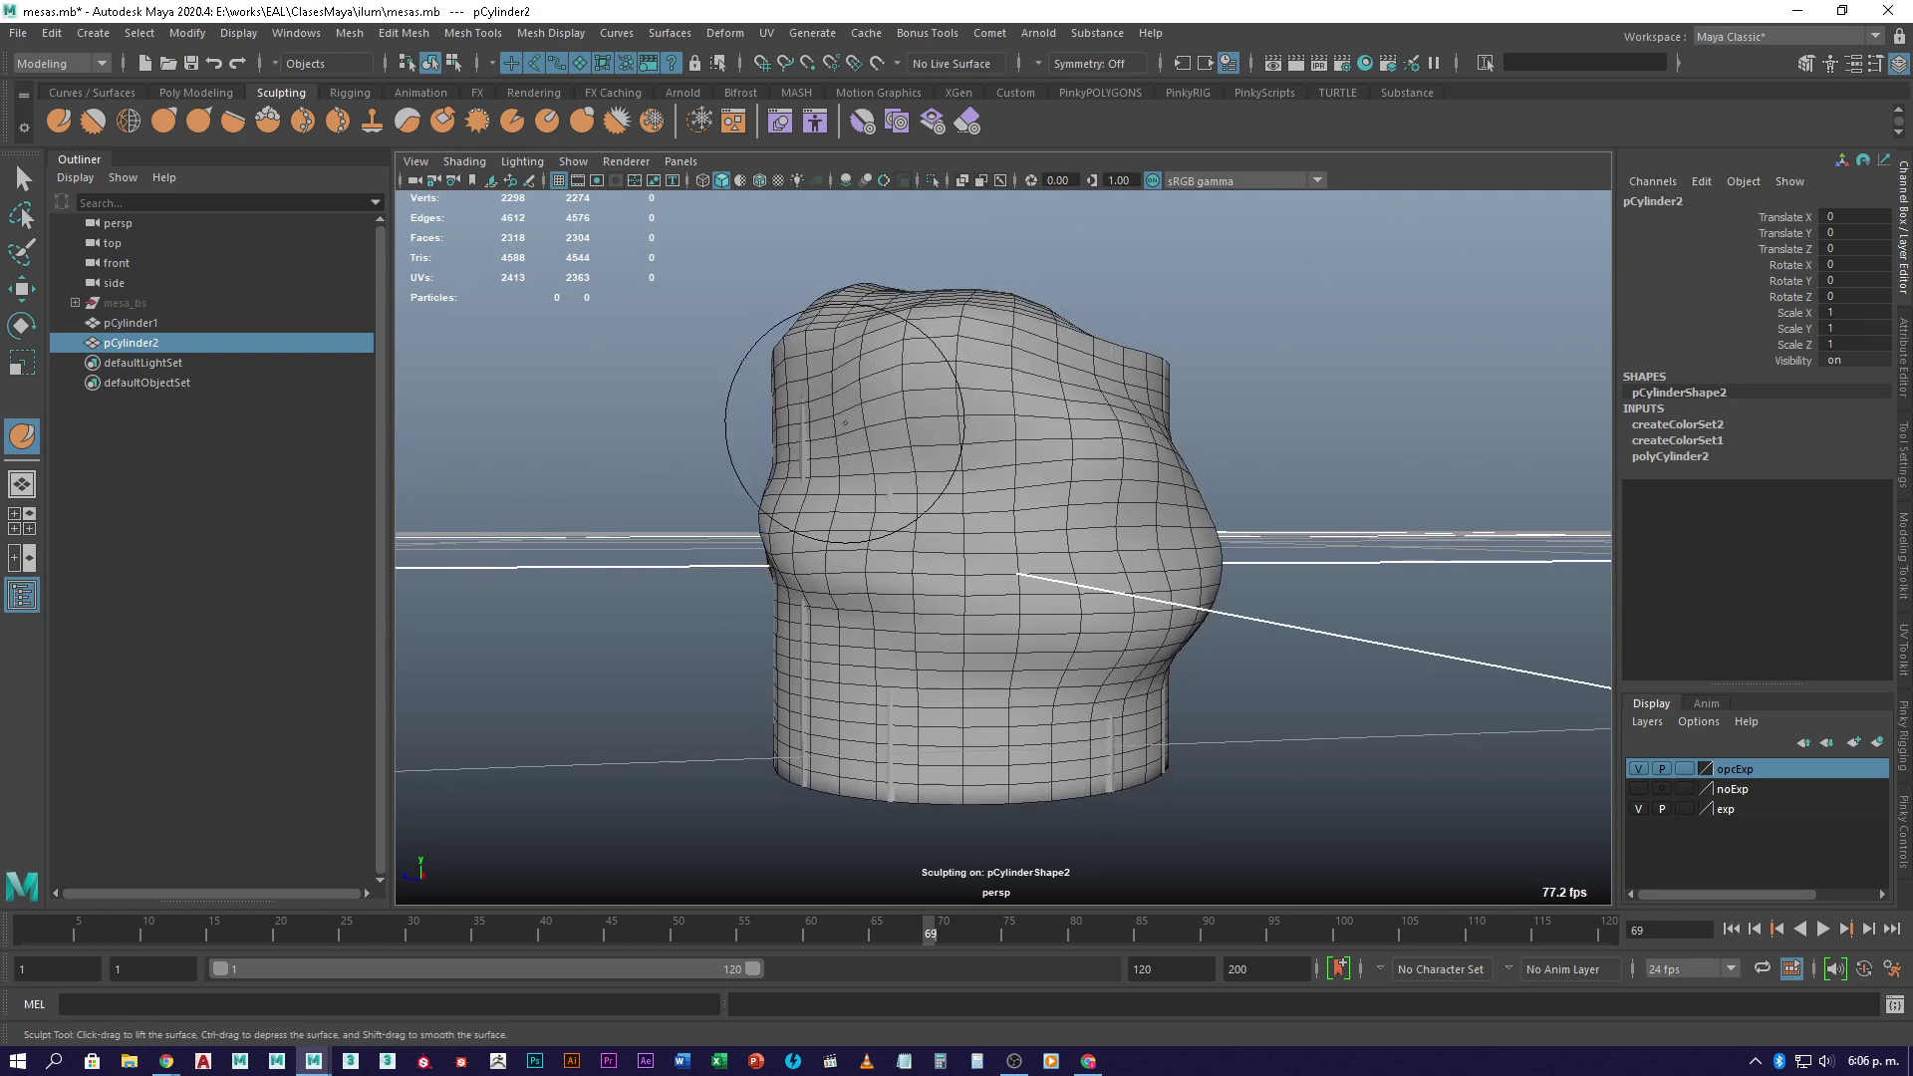
left_click_drag(854, 568, 912, 628, "alt")
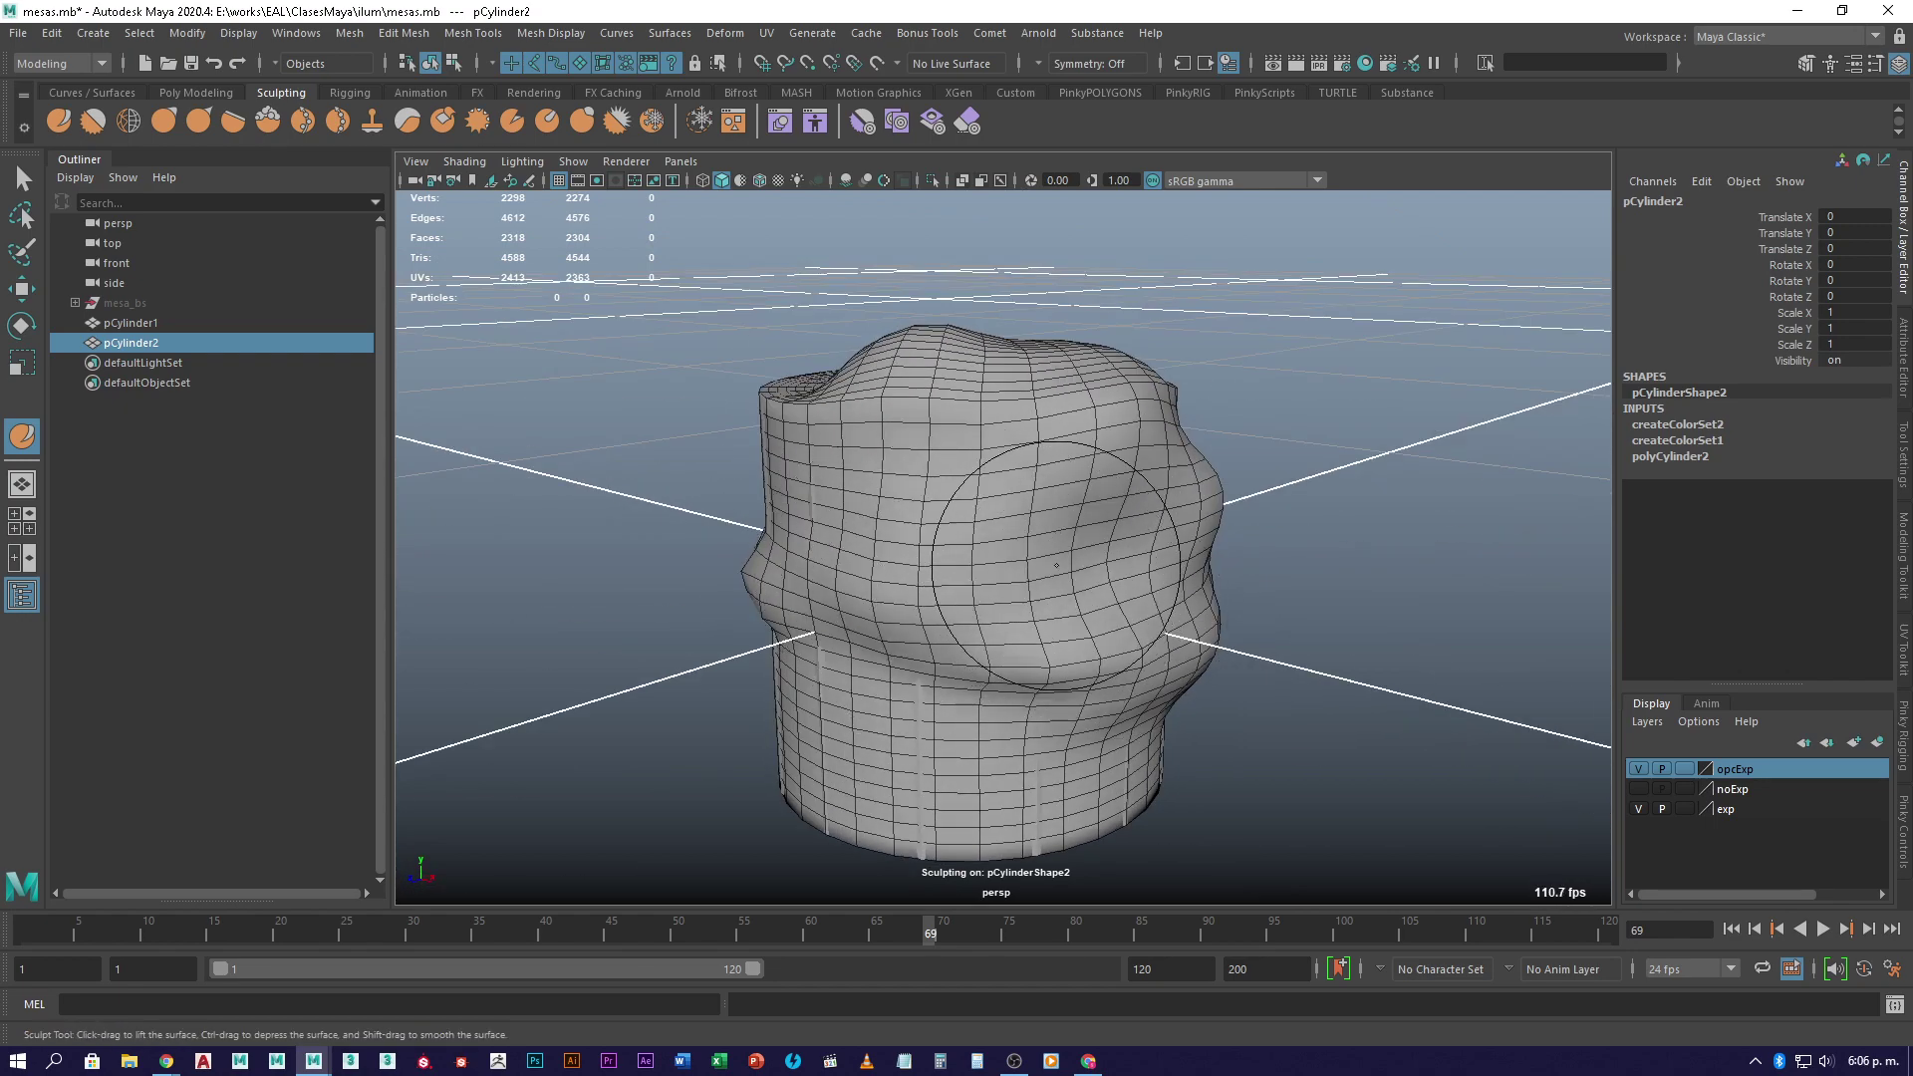
left_click_drag(1210, 573, 884, 641, "alt")
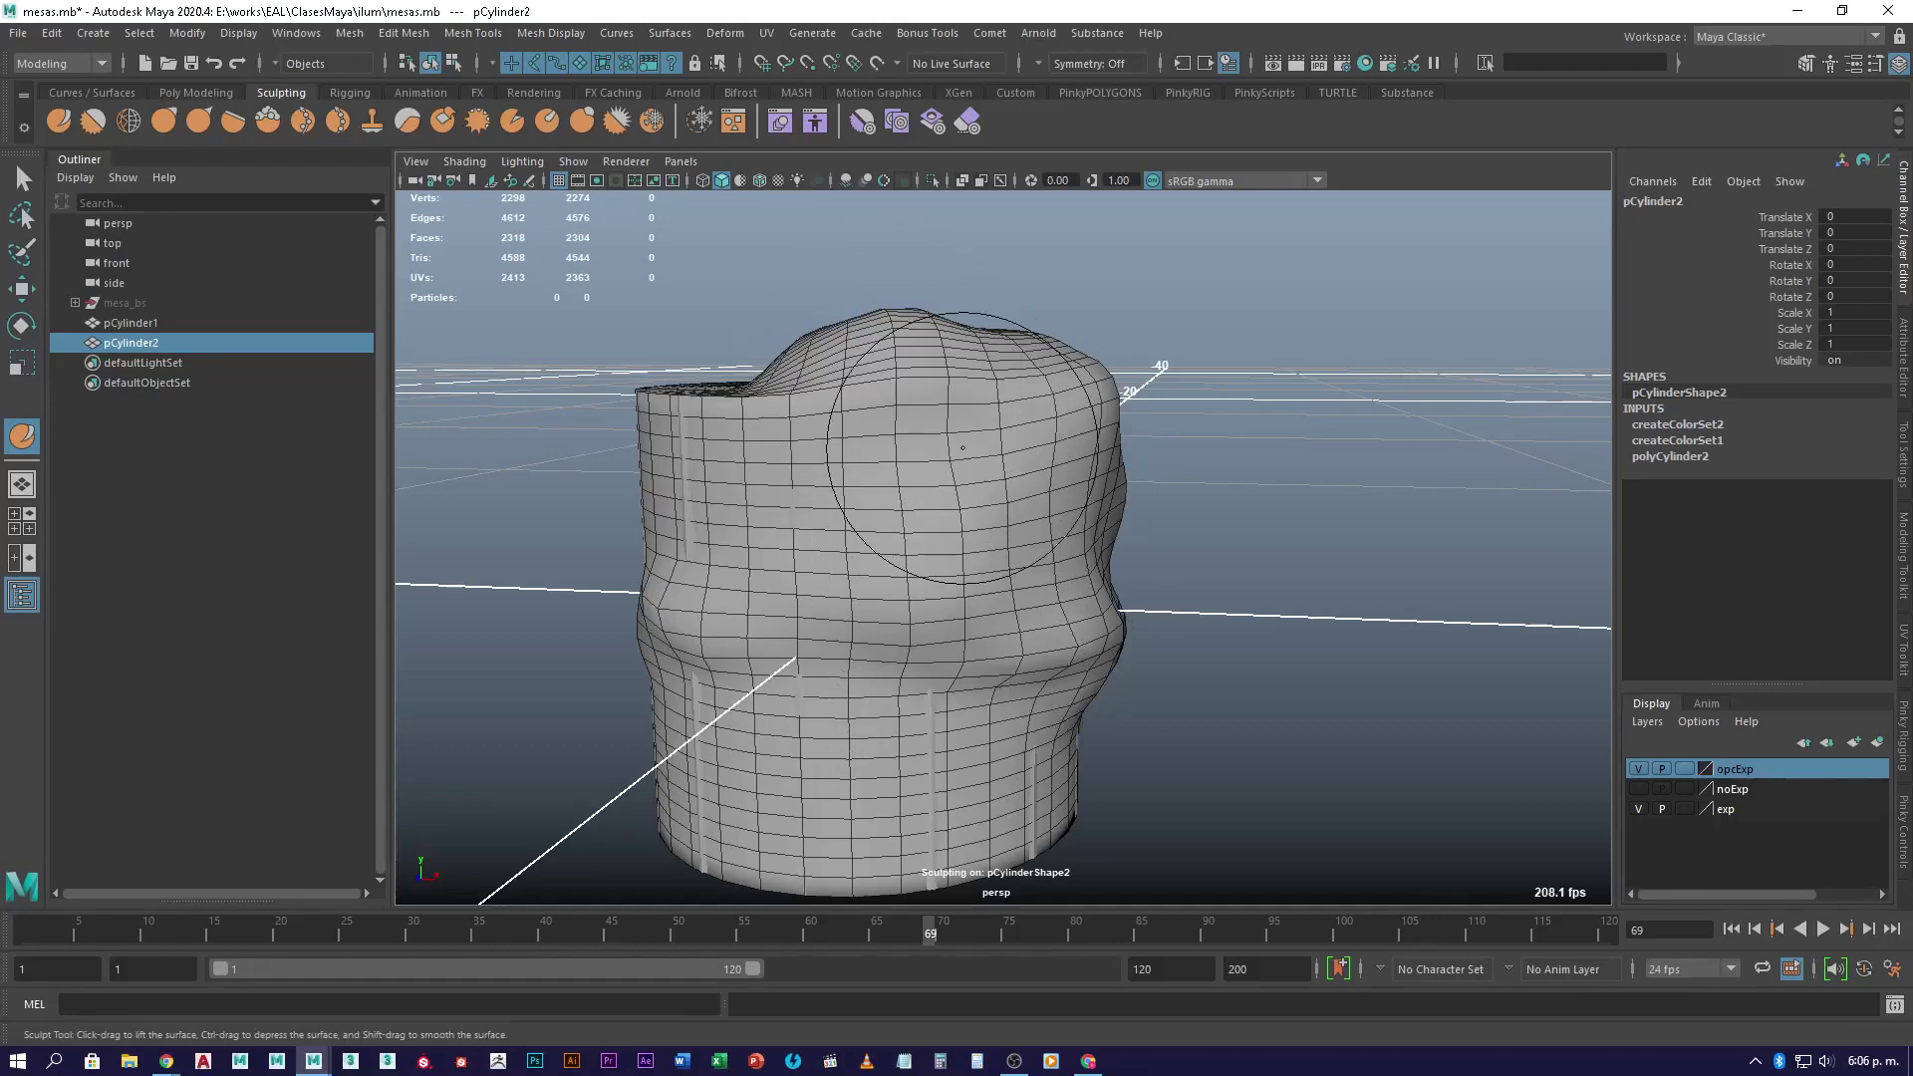
left_click_drag(963, 448, 980, 496, "alt")
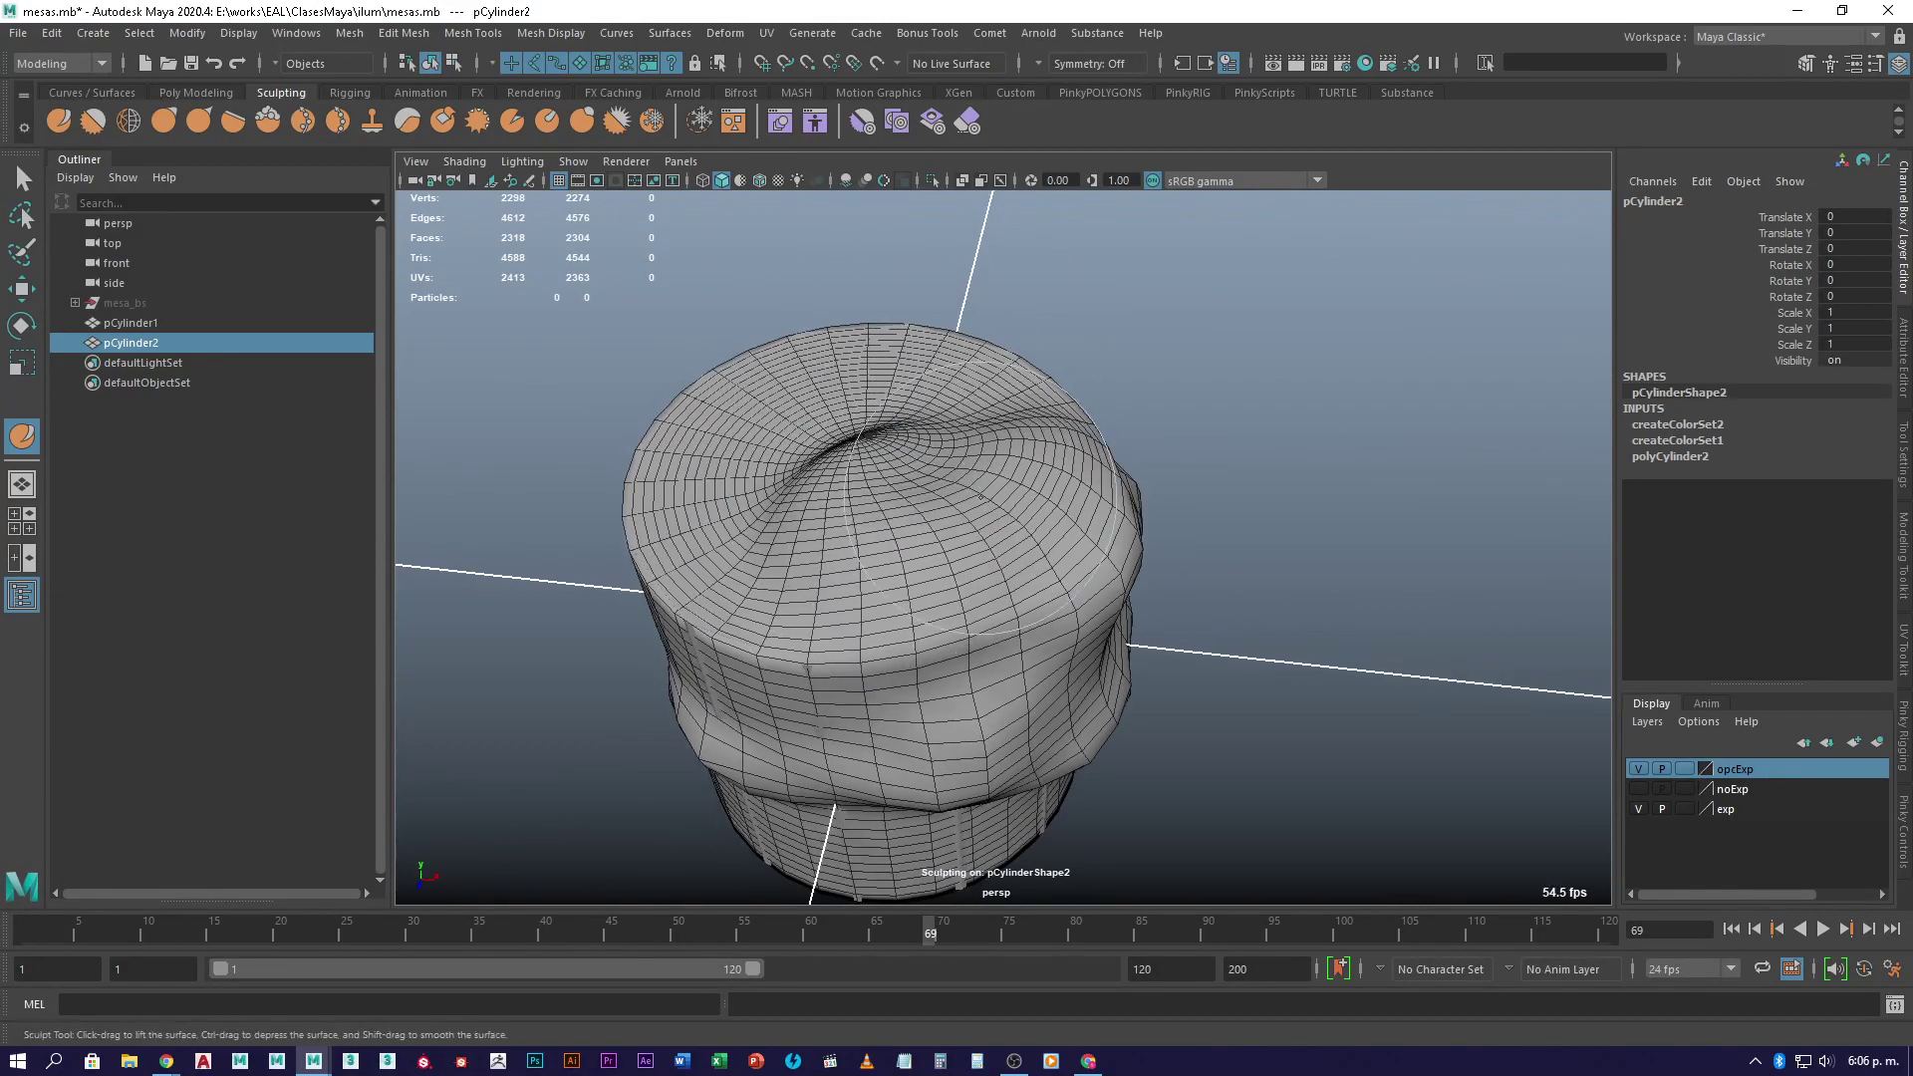
- Smooth out the bulge on the lower side of the sculpted cylinder, checking the form from several angles
key("3")
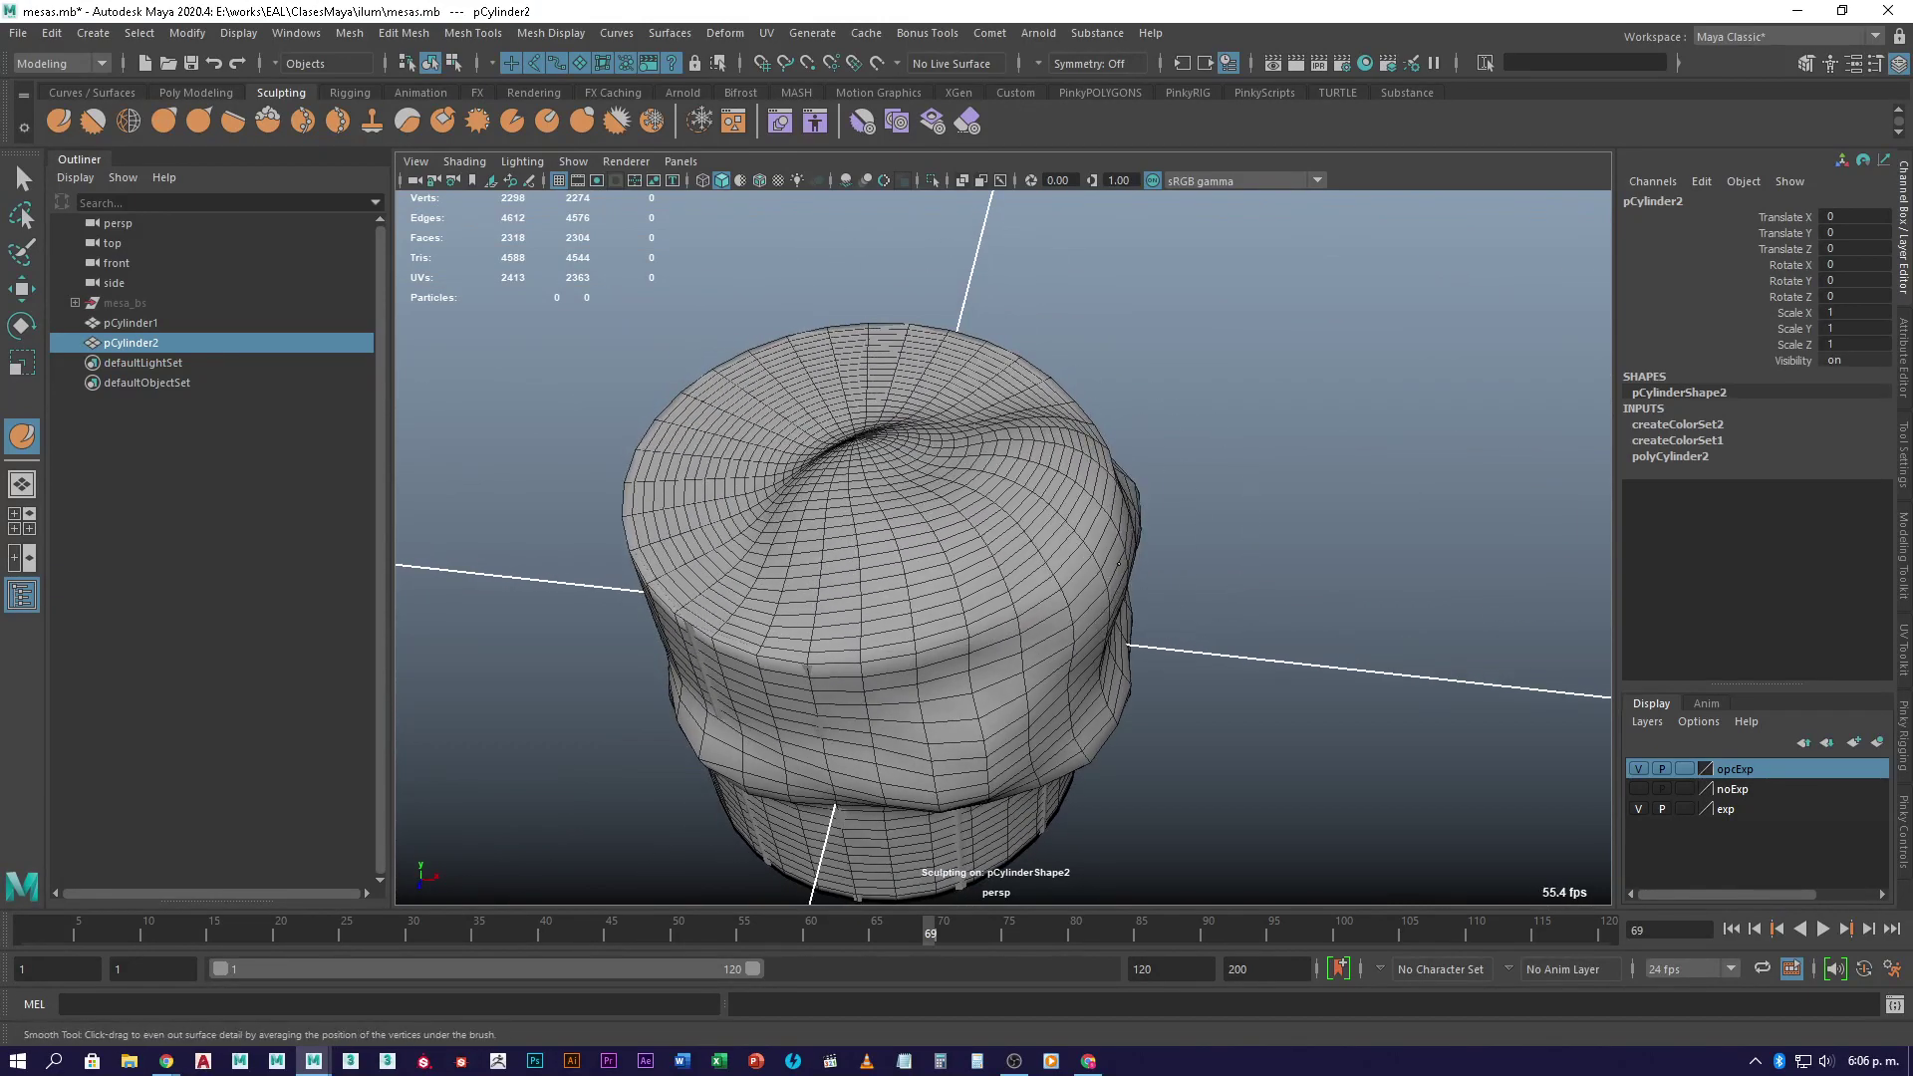
key("1")
left_click_drag(857, 720, 1055, 333, "alt")
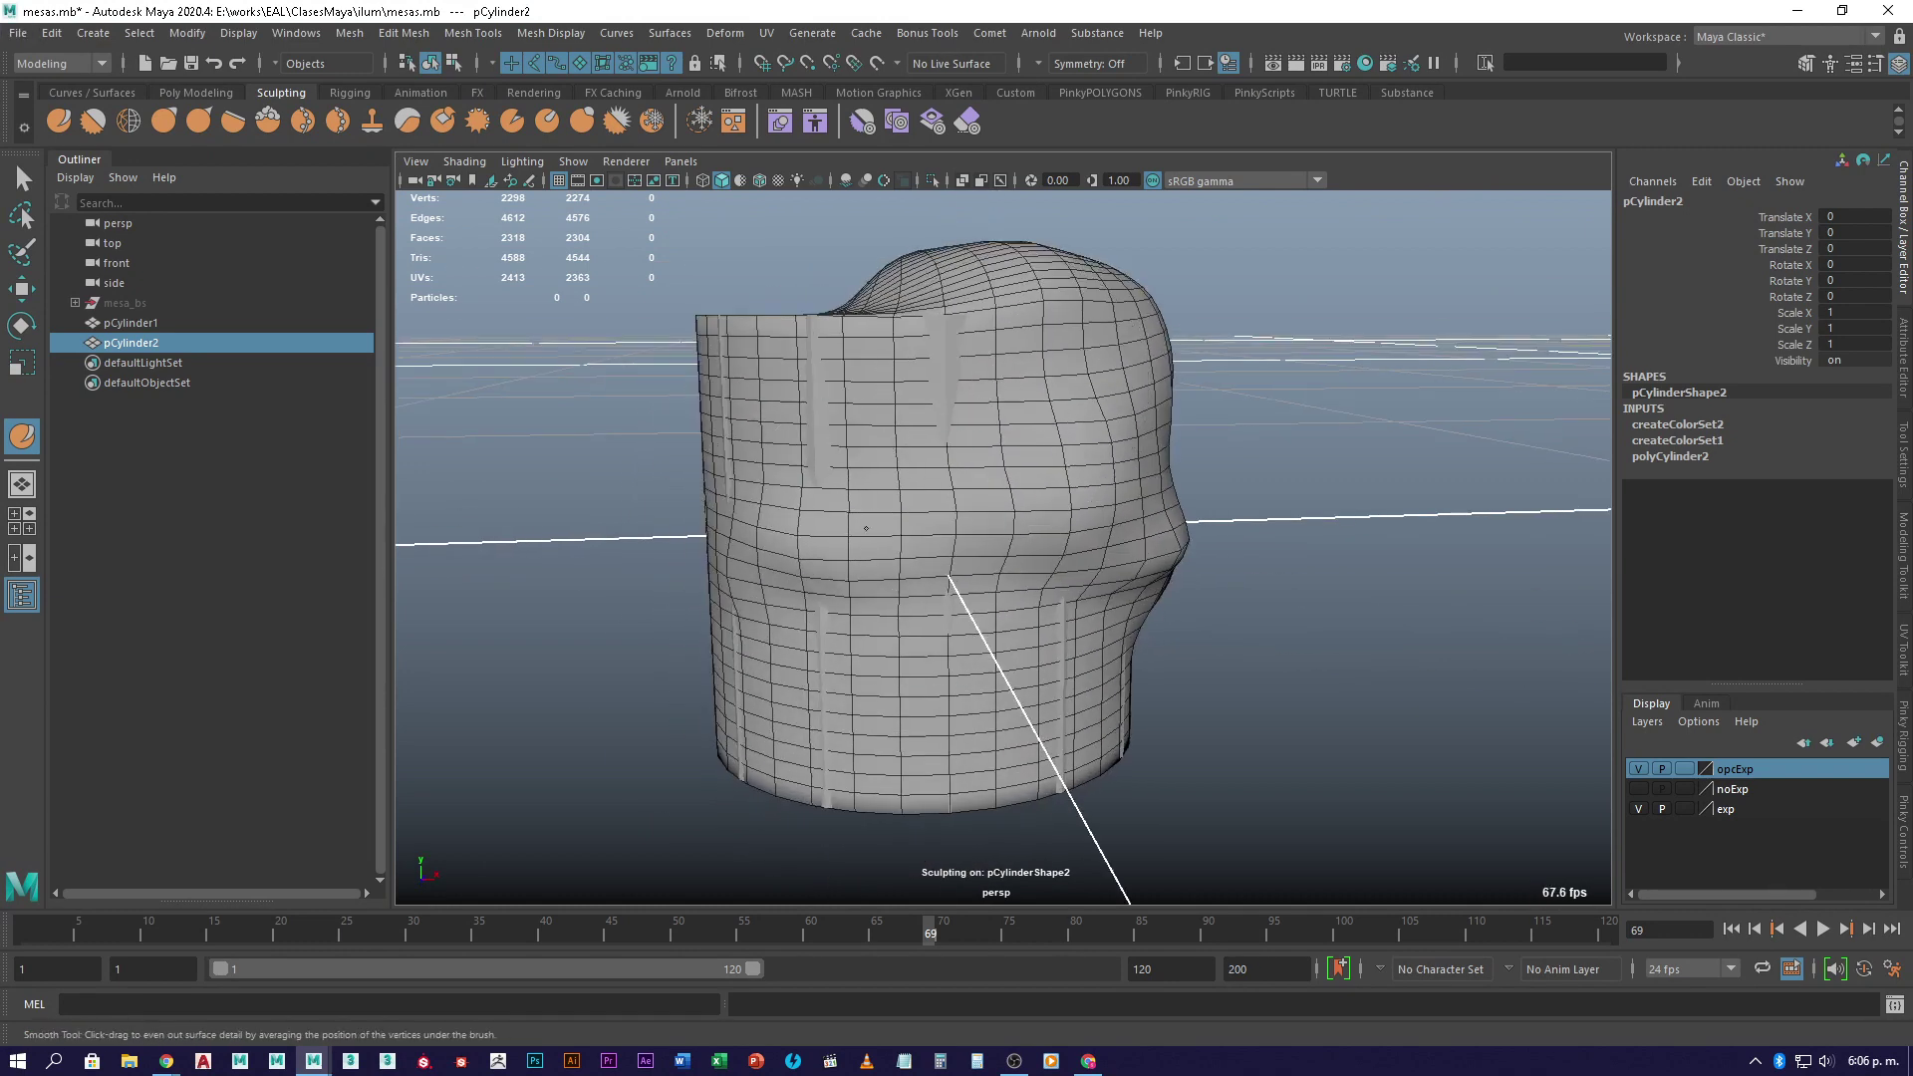
mouse_move(896, 684)
left_mouse_down("alt")
mouse_move(902, 618)
mouse_move(1047, 577)
mouse_move(893, 563)
left_mouse_up("alt")
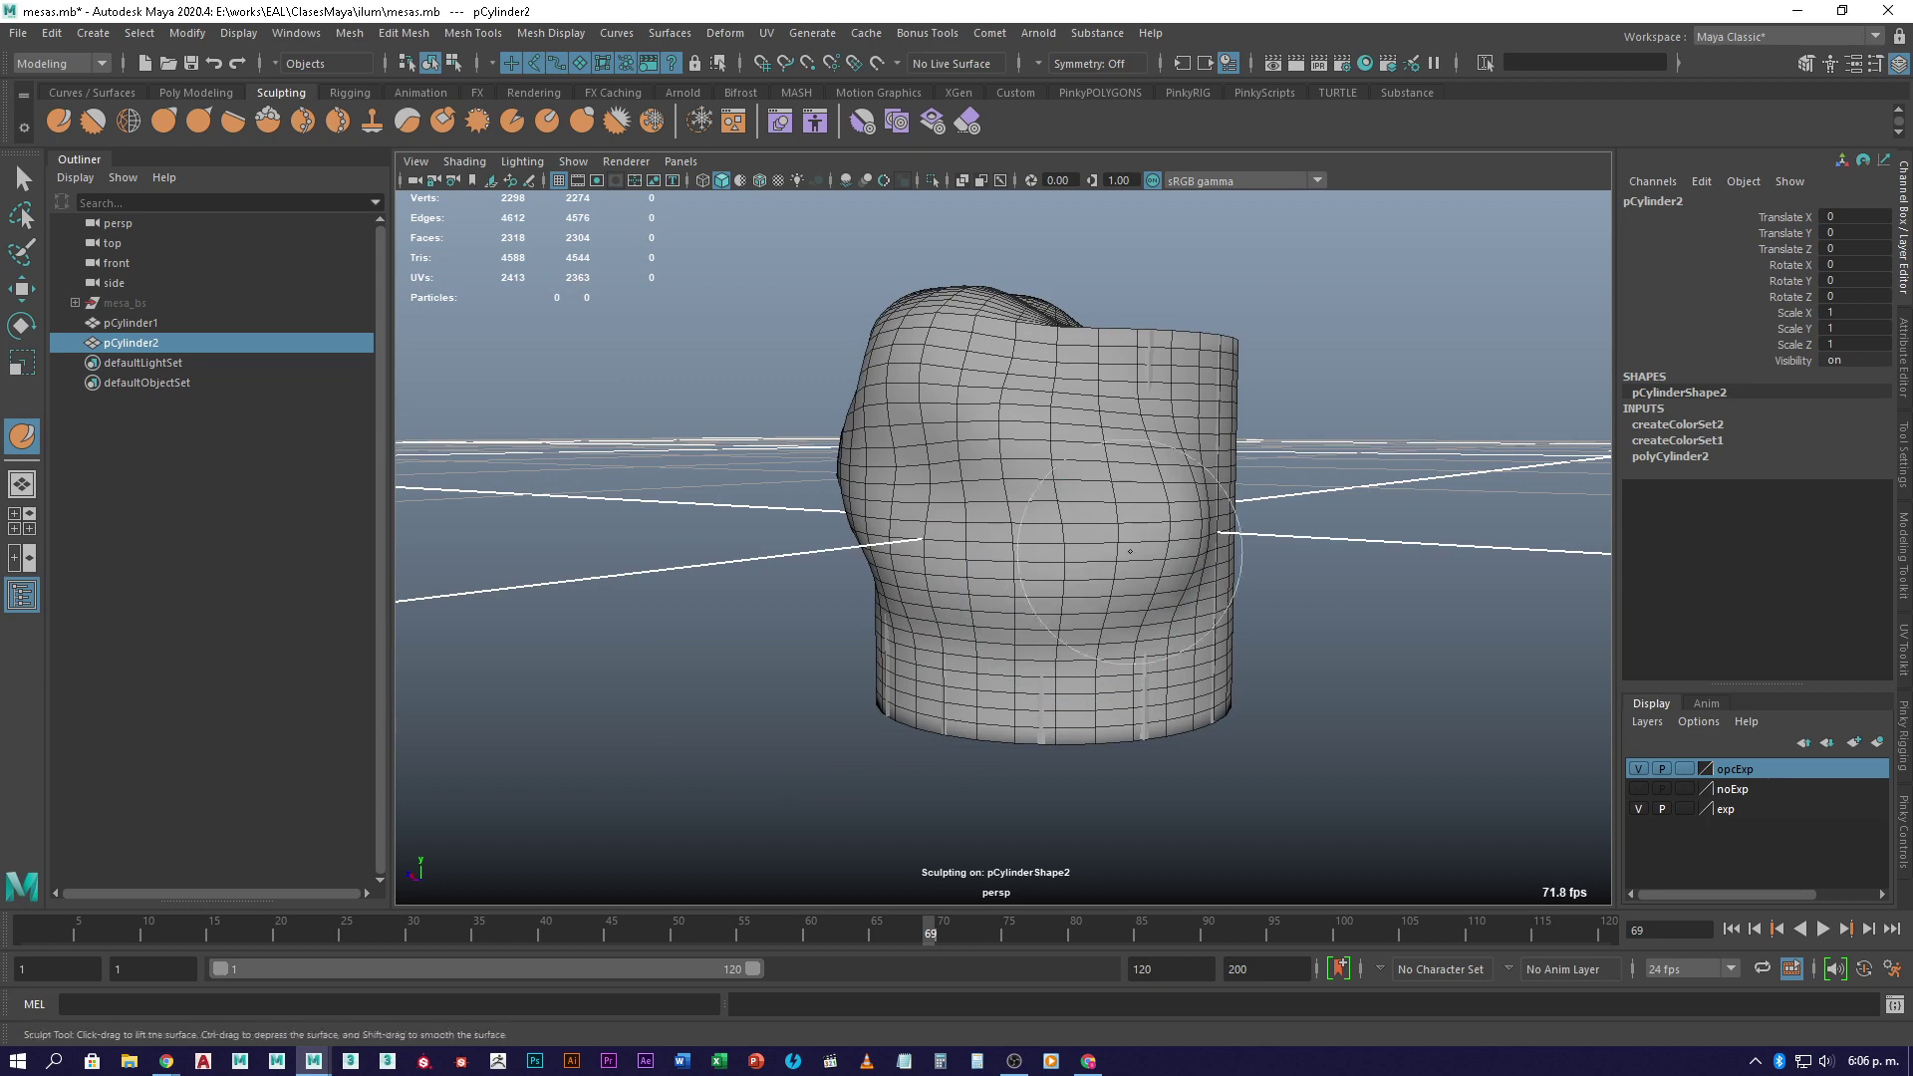
left_click_drag(1216, 578, 1149, 522, "shift")
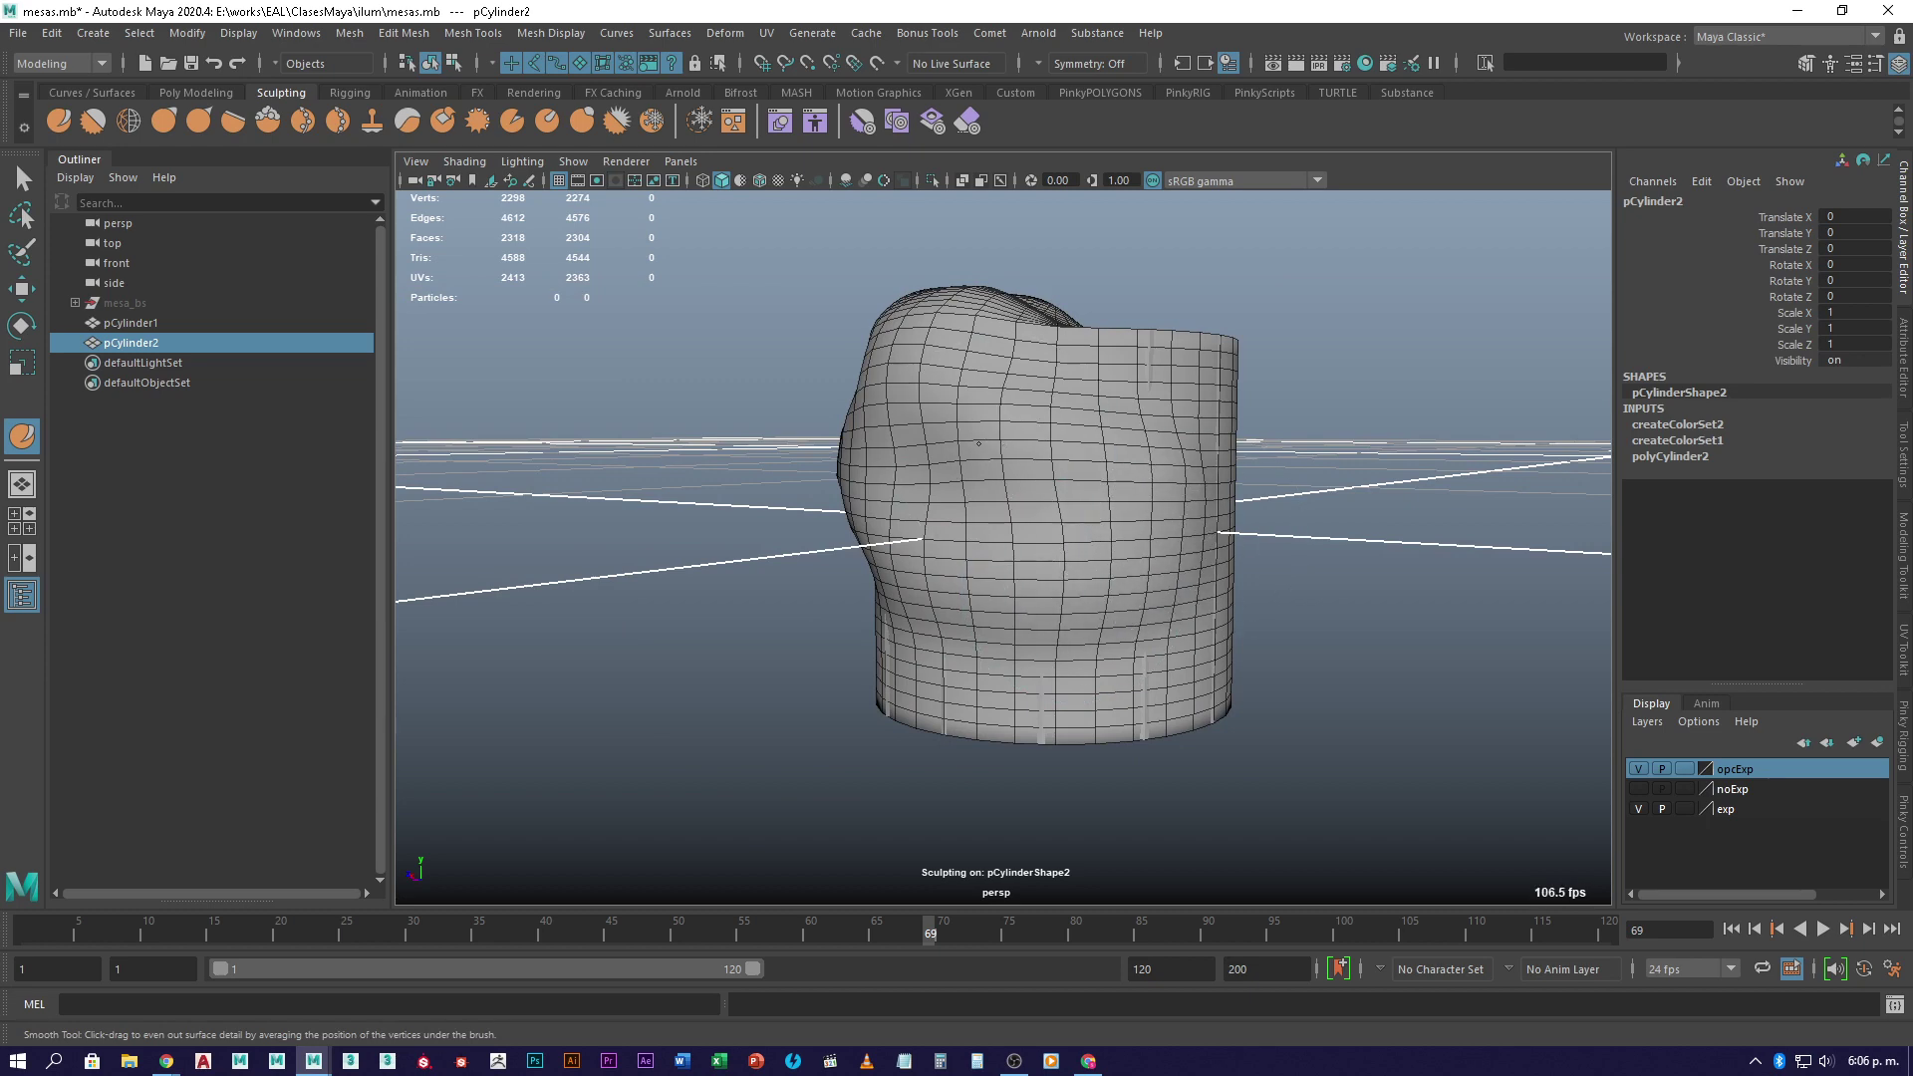
left_click_drag(965, 534, 1089, 470, "alt")
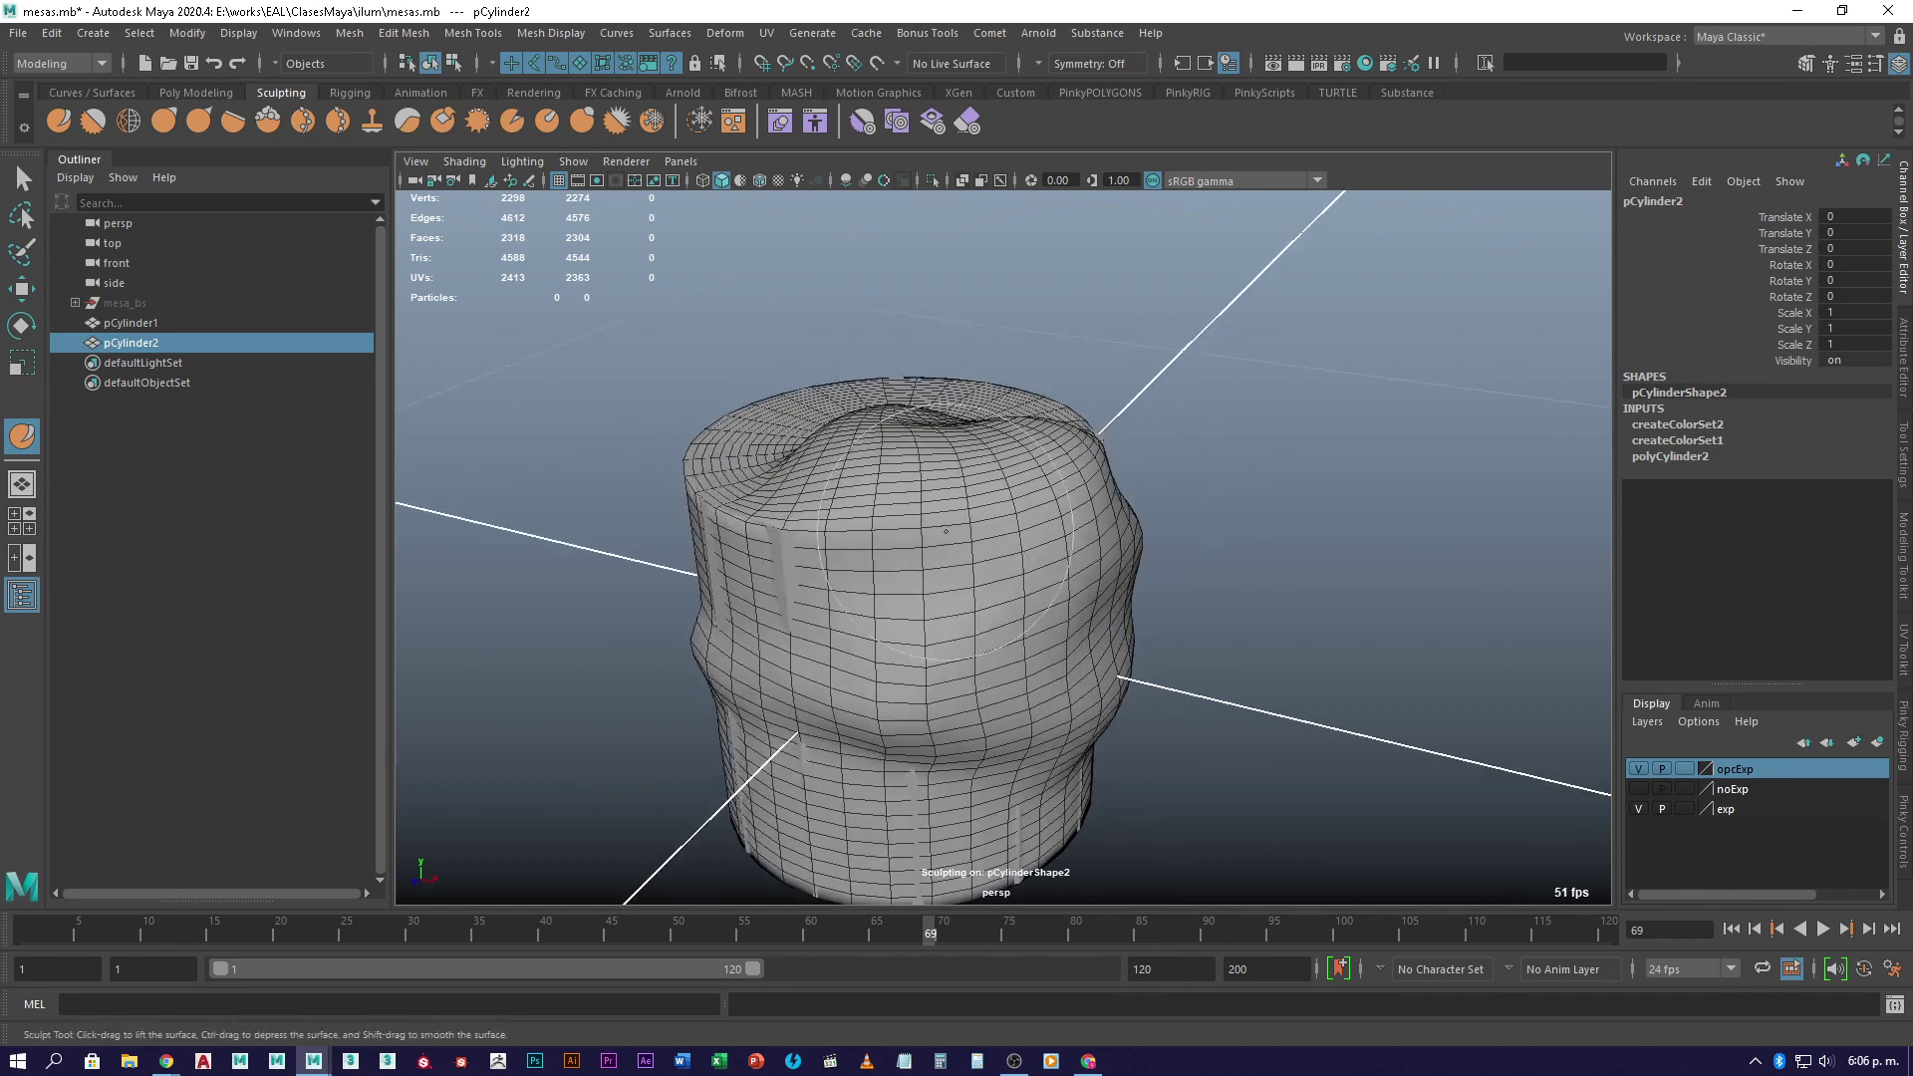
- Leave the Sculpt Tool and compare the sculpted high-density cylinder with the low-poly cylinder by selecting each in turn
middle_click_drag(1056, 538, 1042, 555, "alt")
key("w")
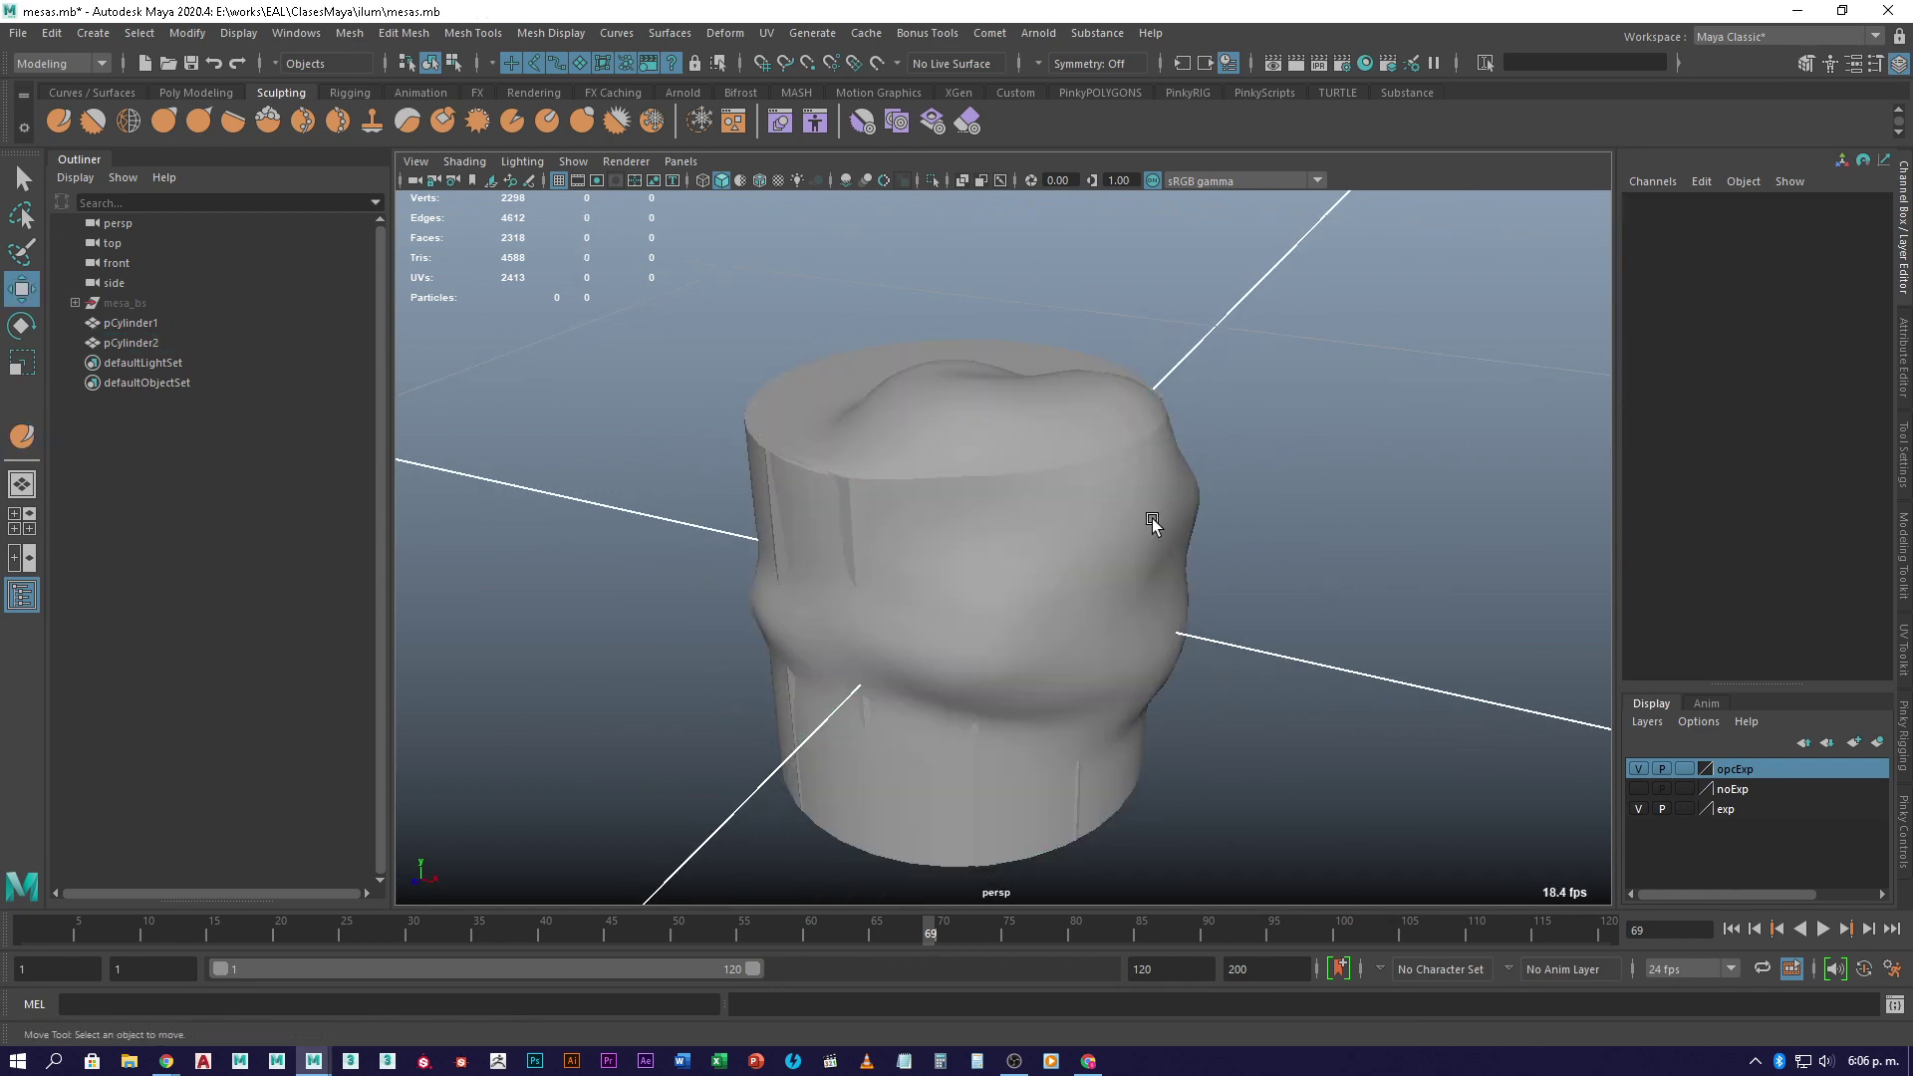
left_click(1153, 521)
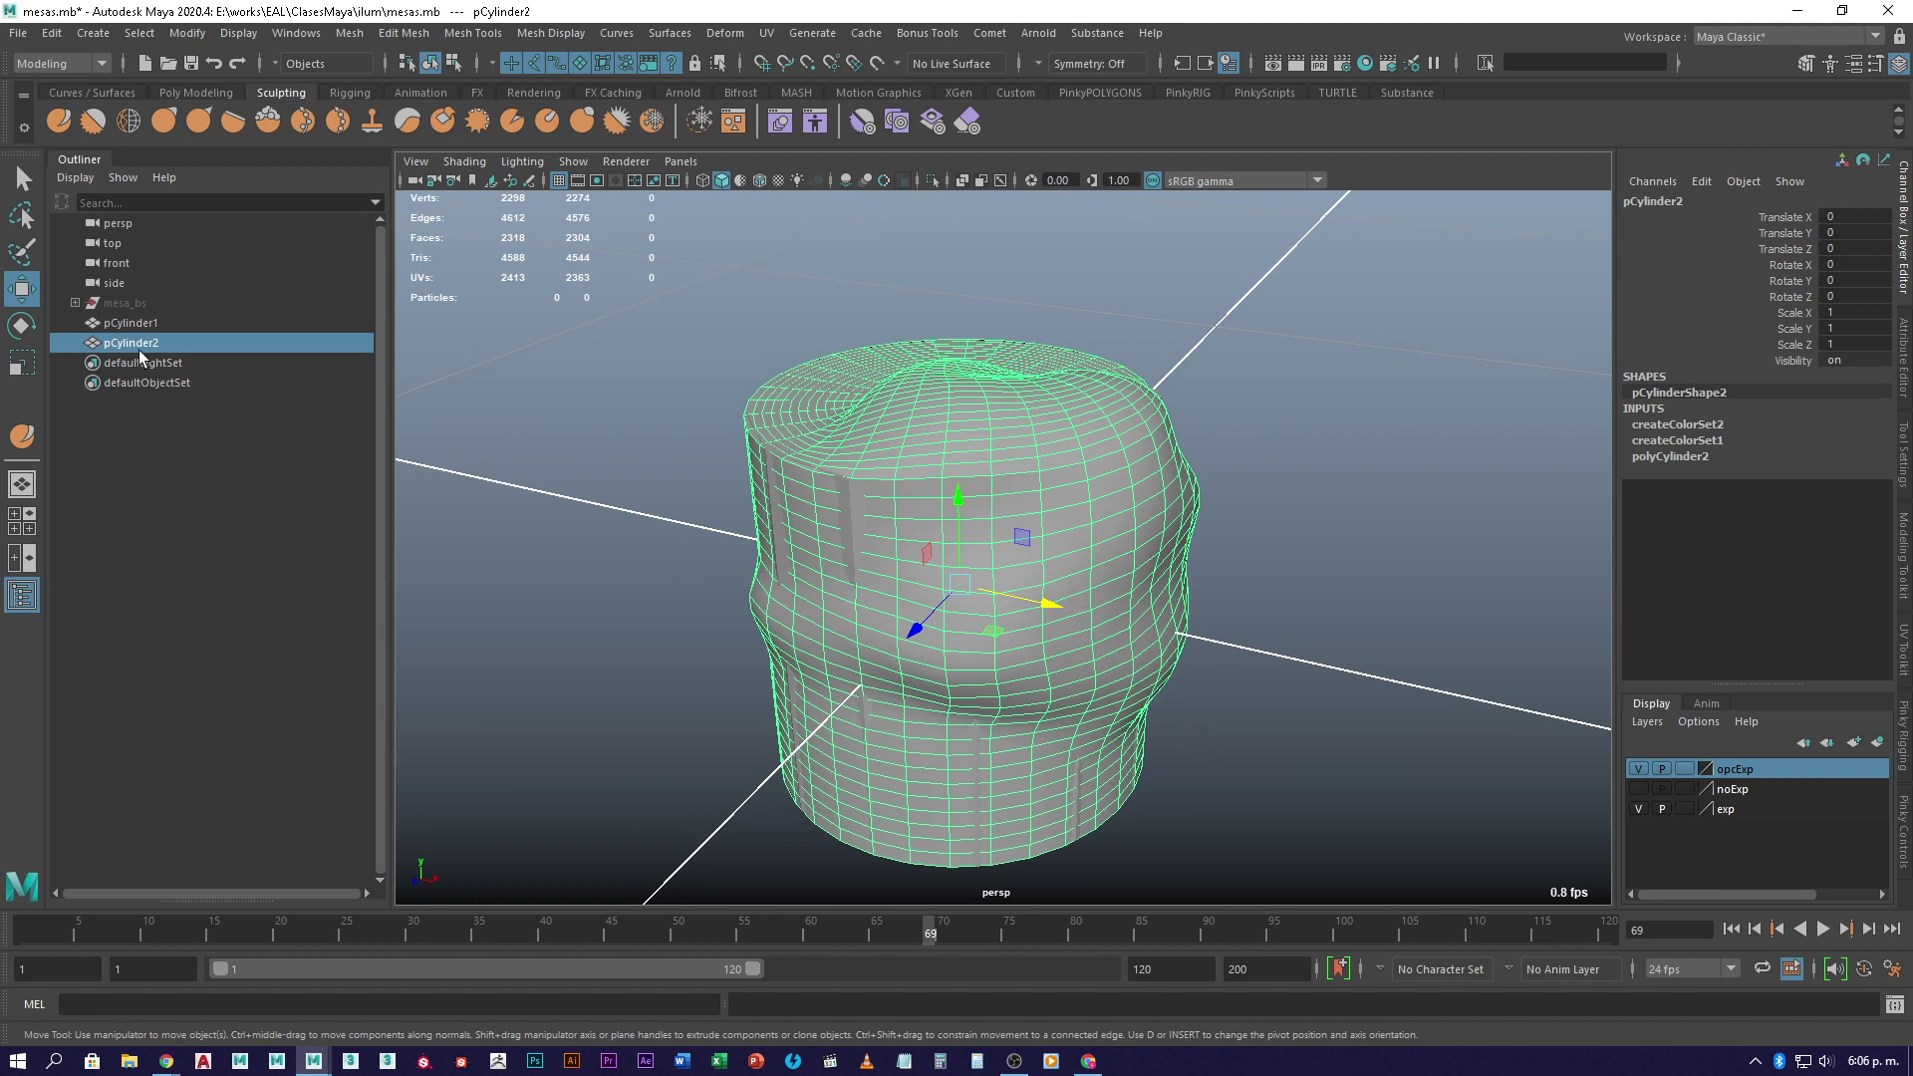
left_click(132, 323)
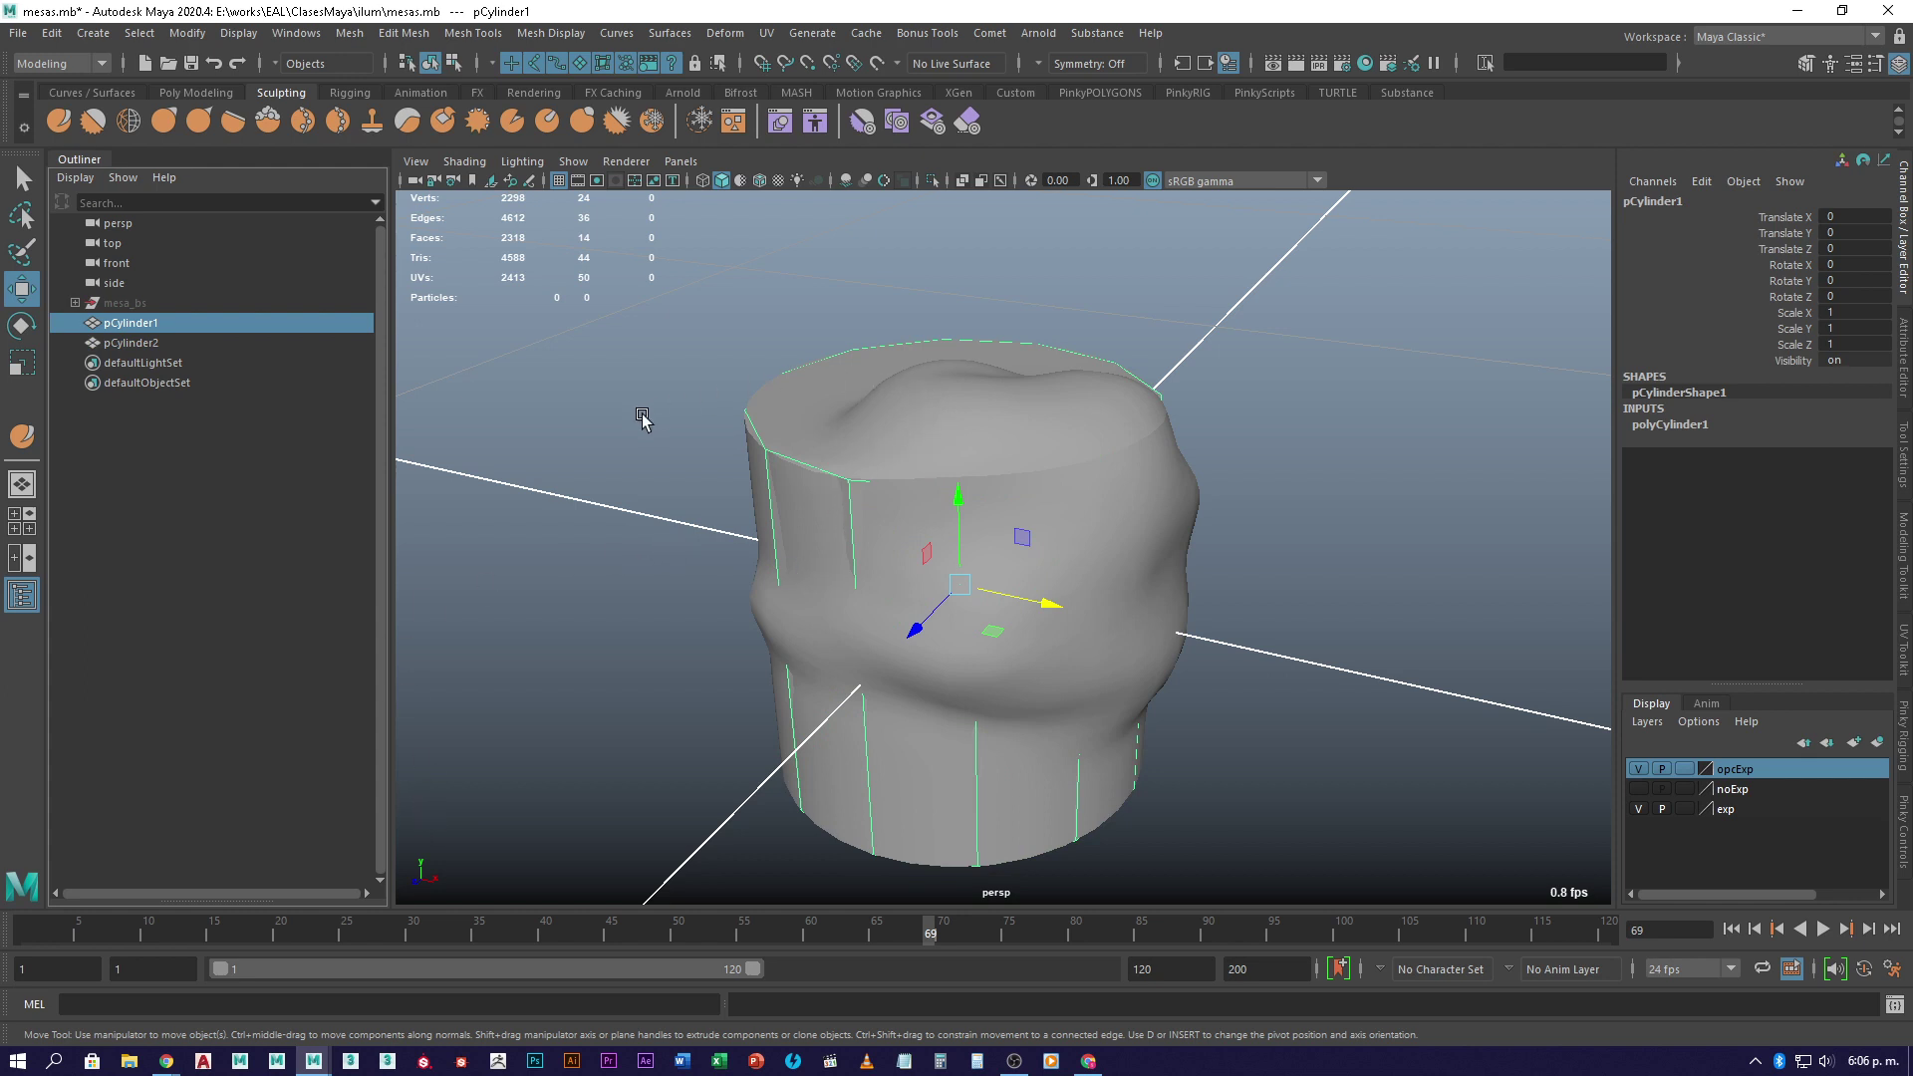
left_click(955, 424)
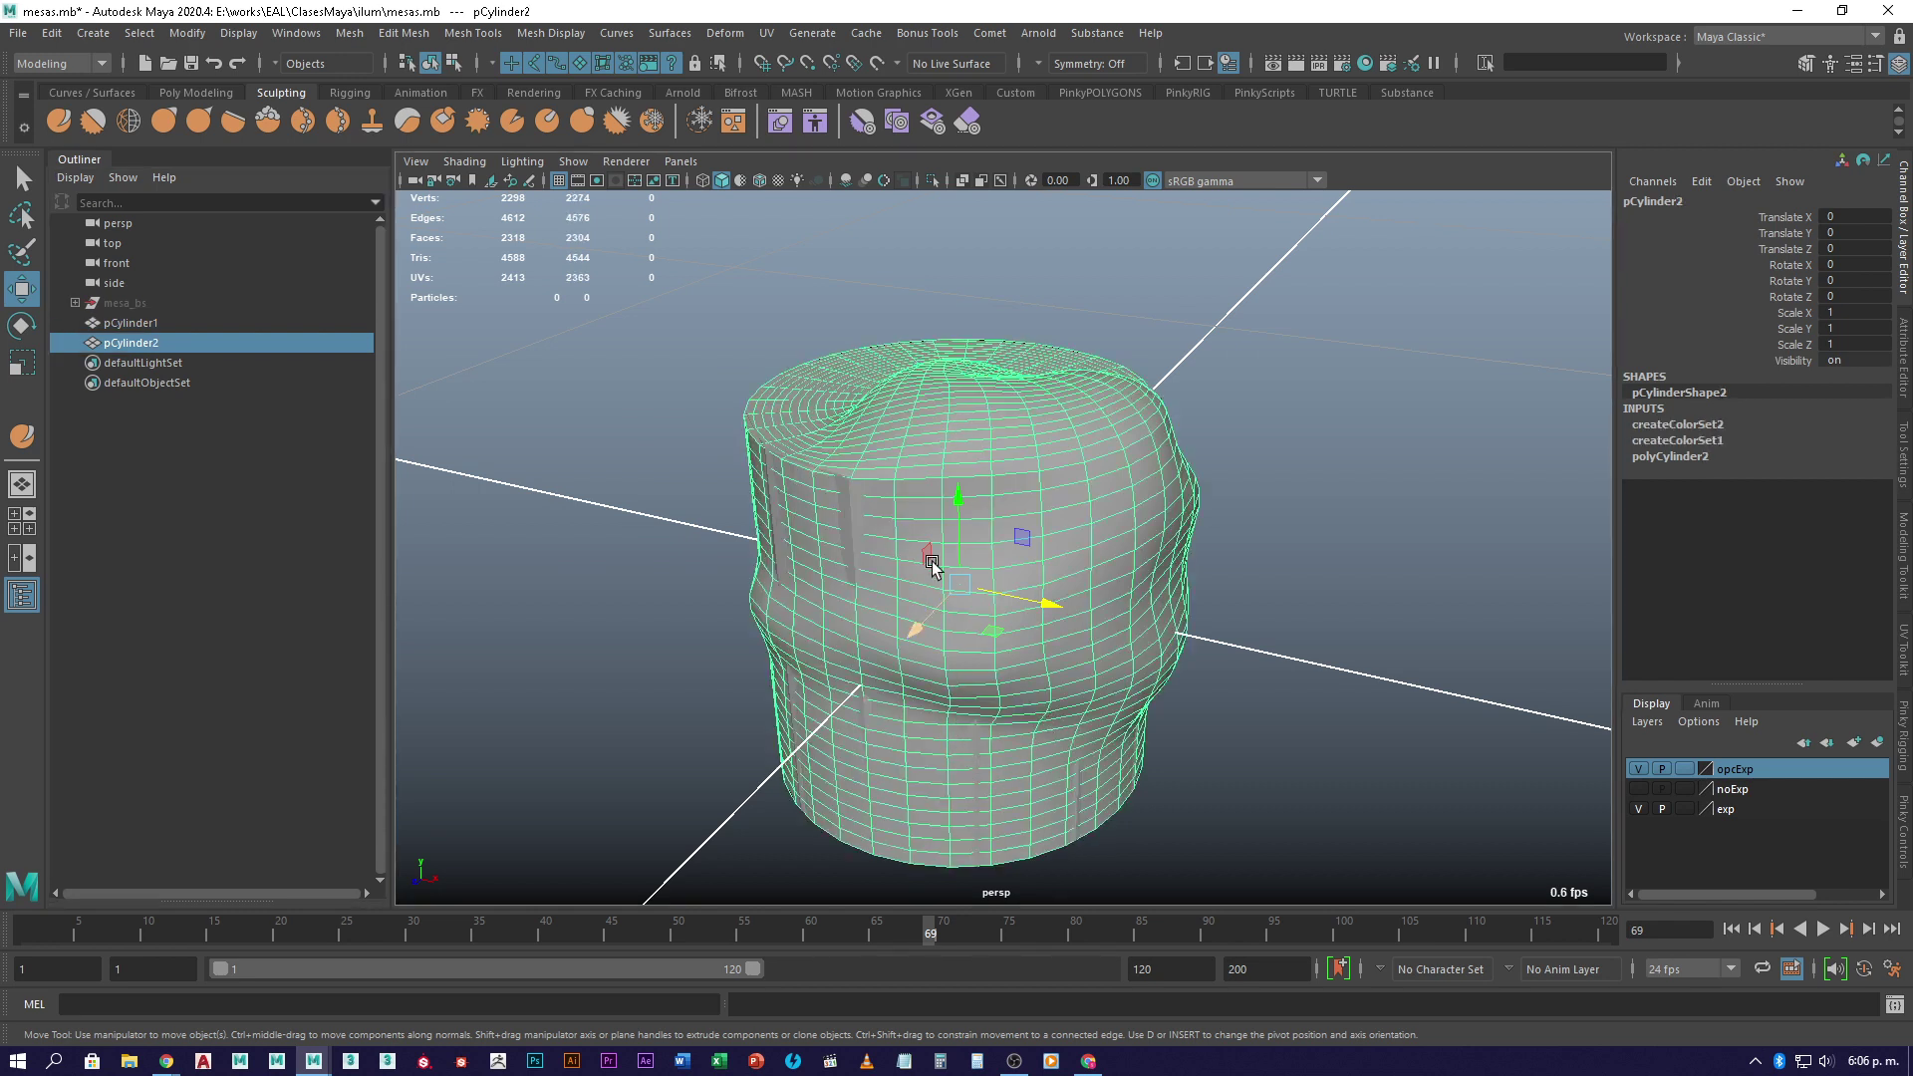
left_click(851, 500)
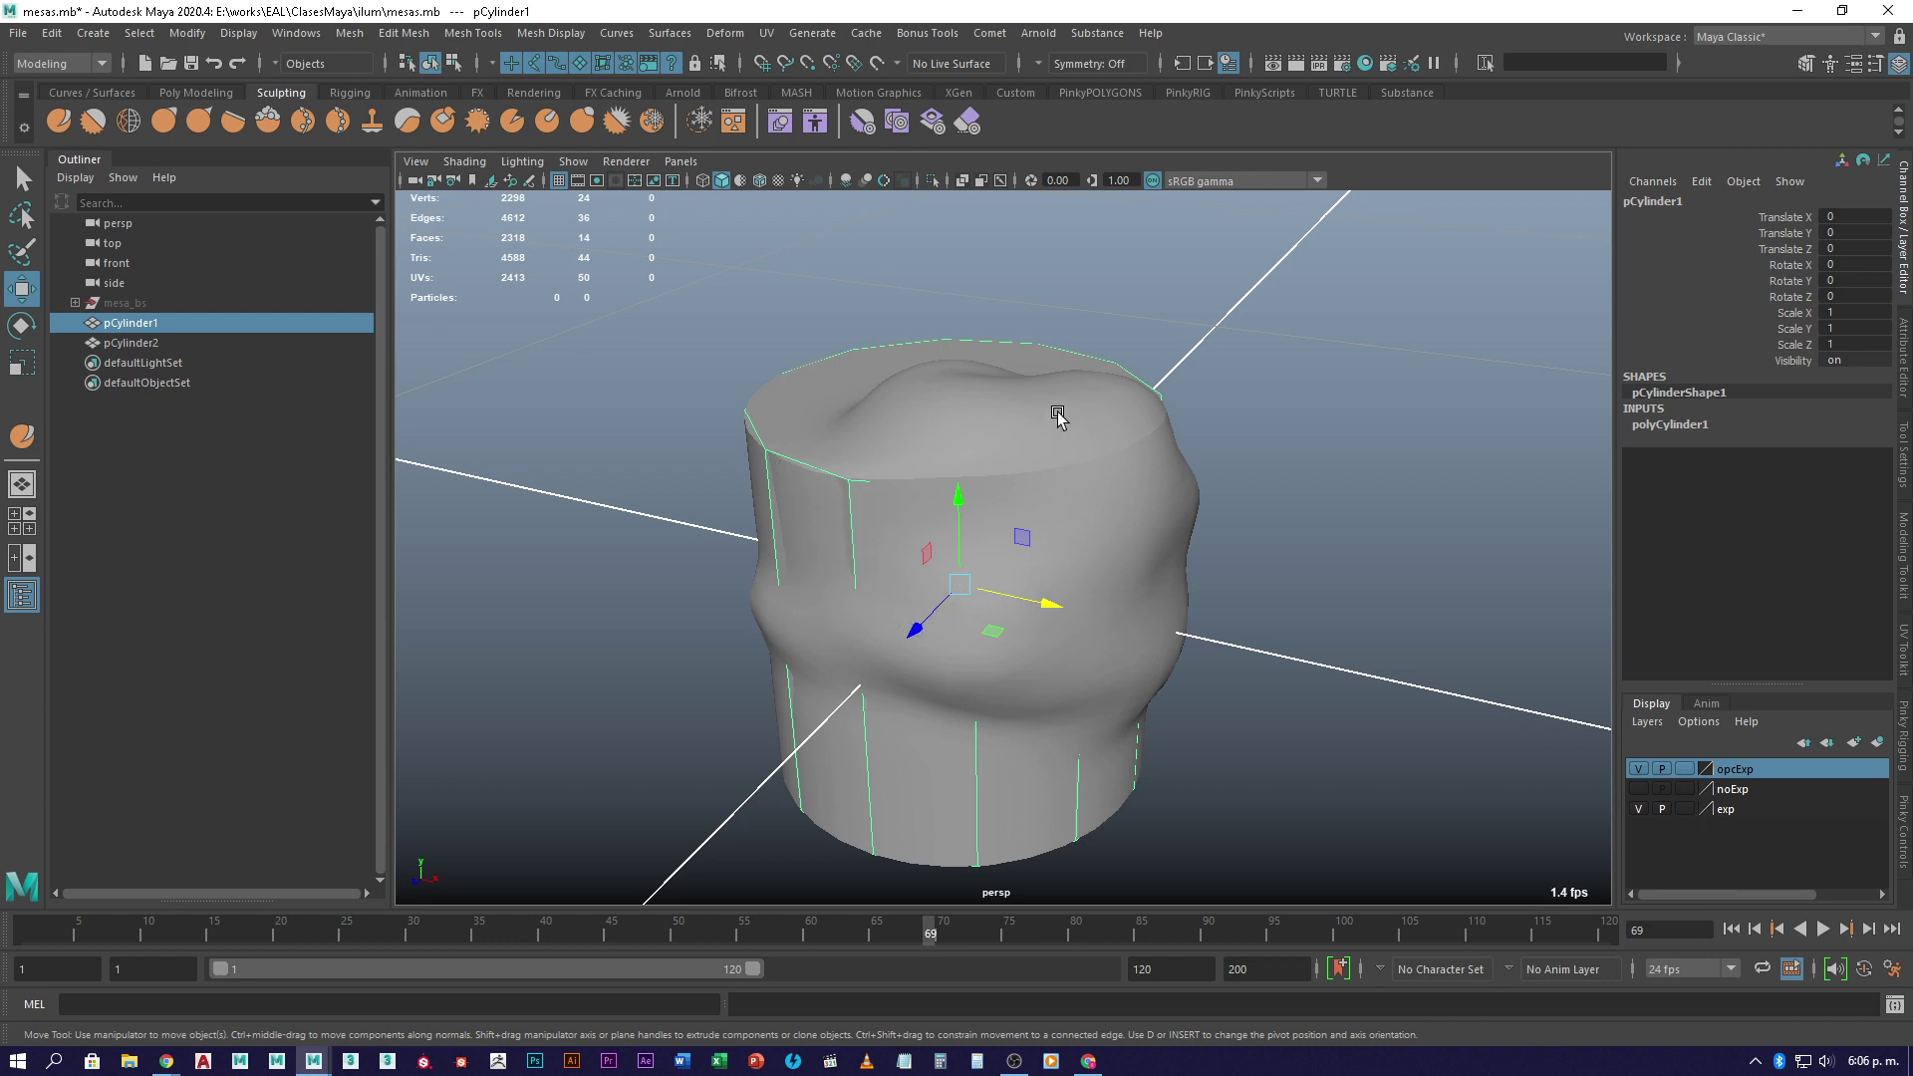
left_click(1044, 654)
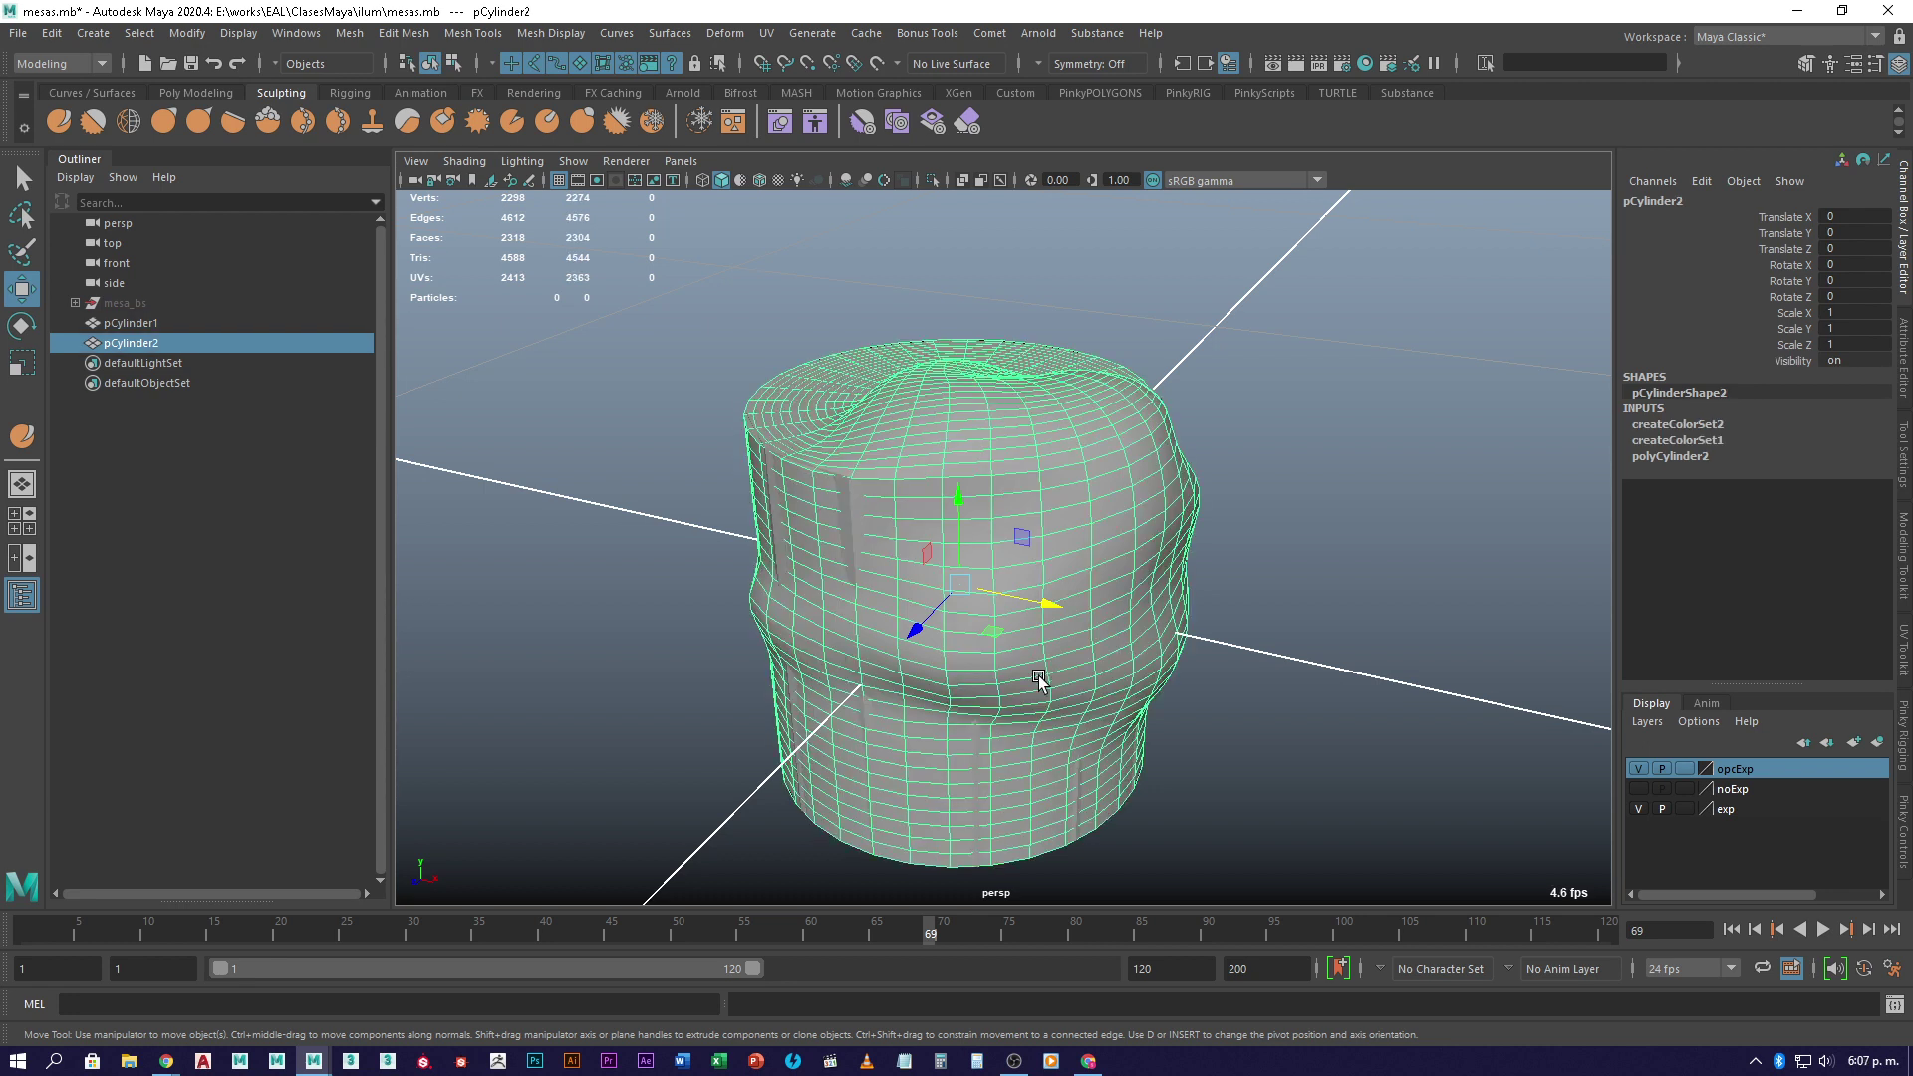
- Select the low-poly cylinder pCylinder1, switch to the Rendering menu set and open Transfer Maps with it as target mesh
left_click(837, 479)
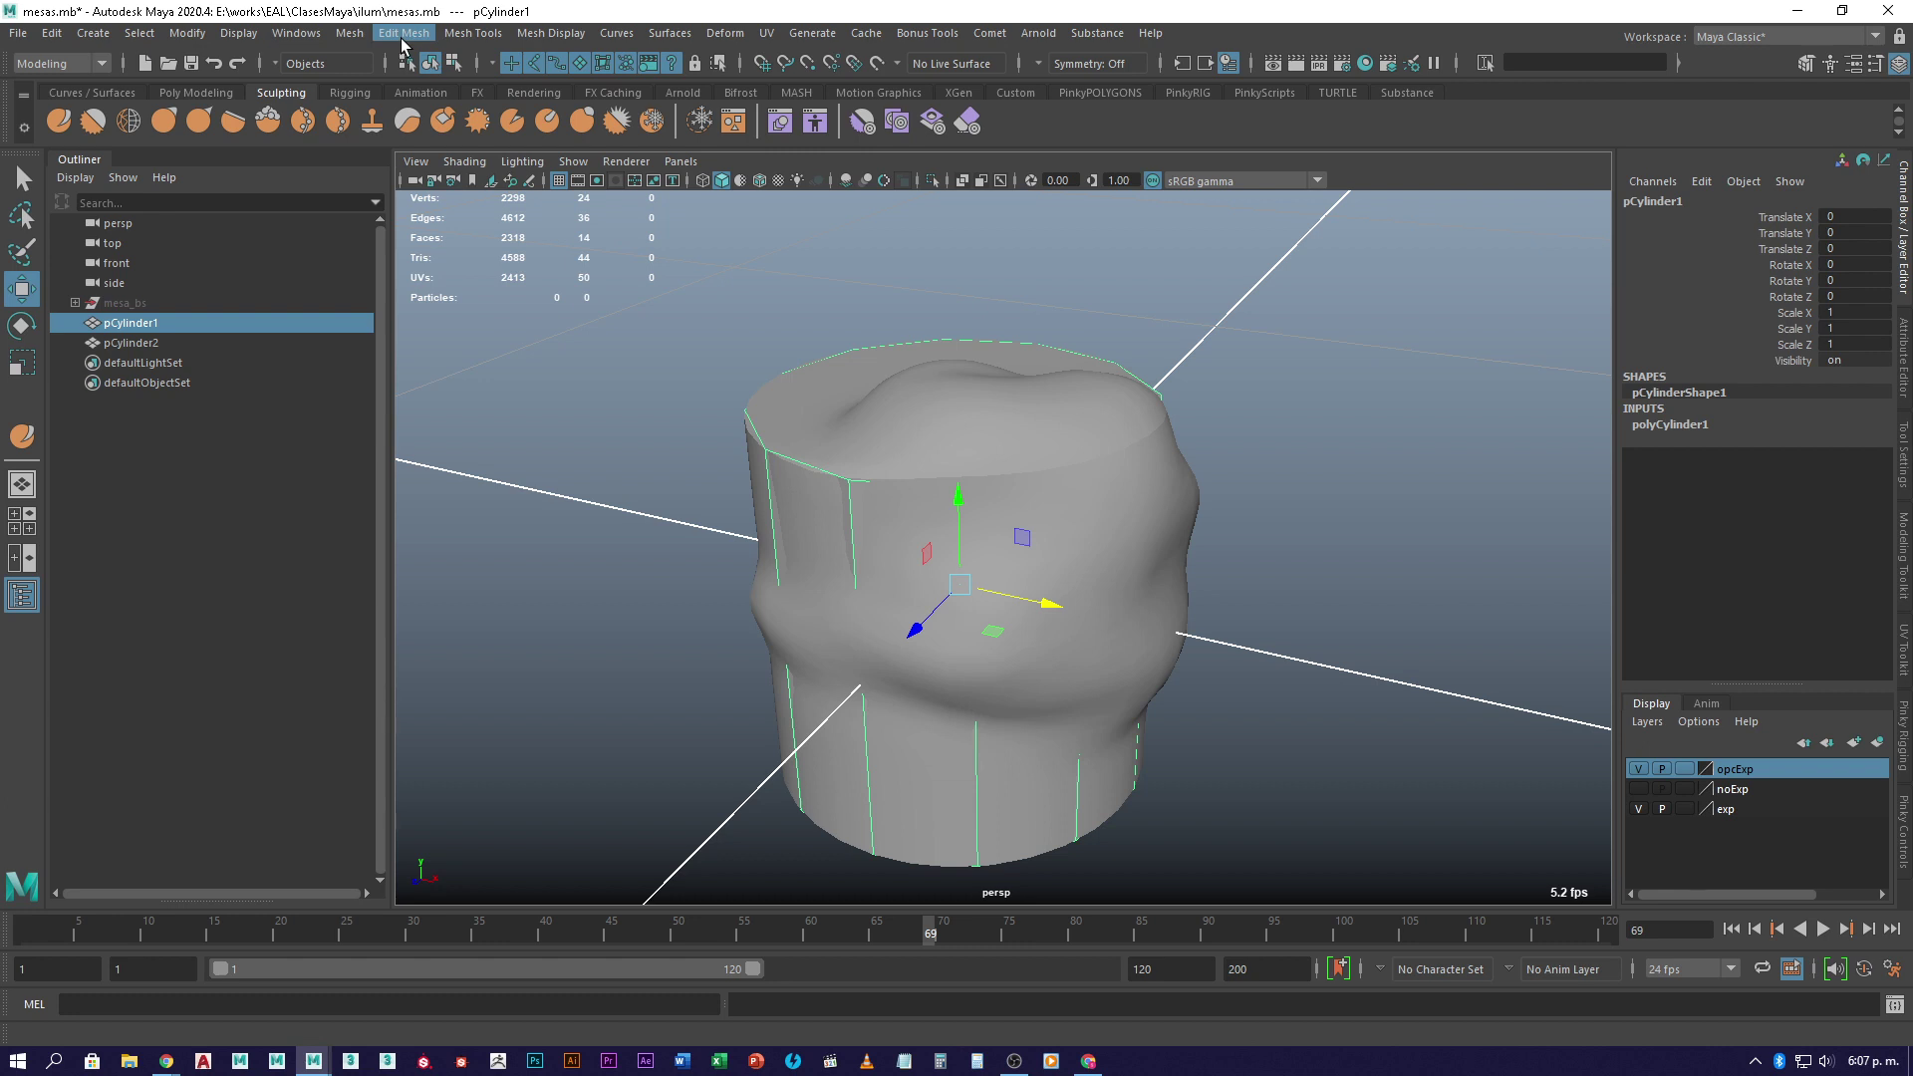
left_click(60, 63)
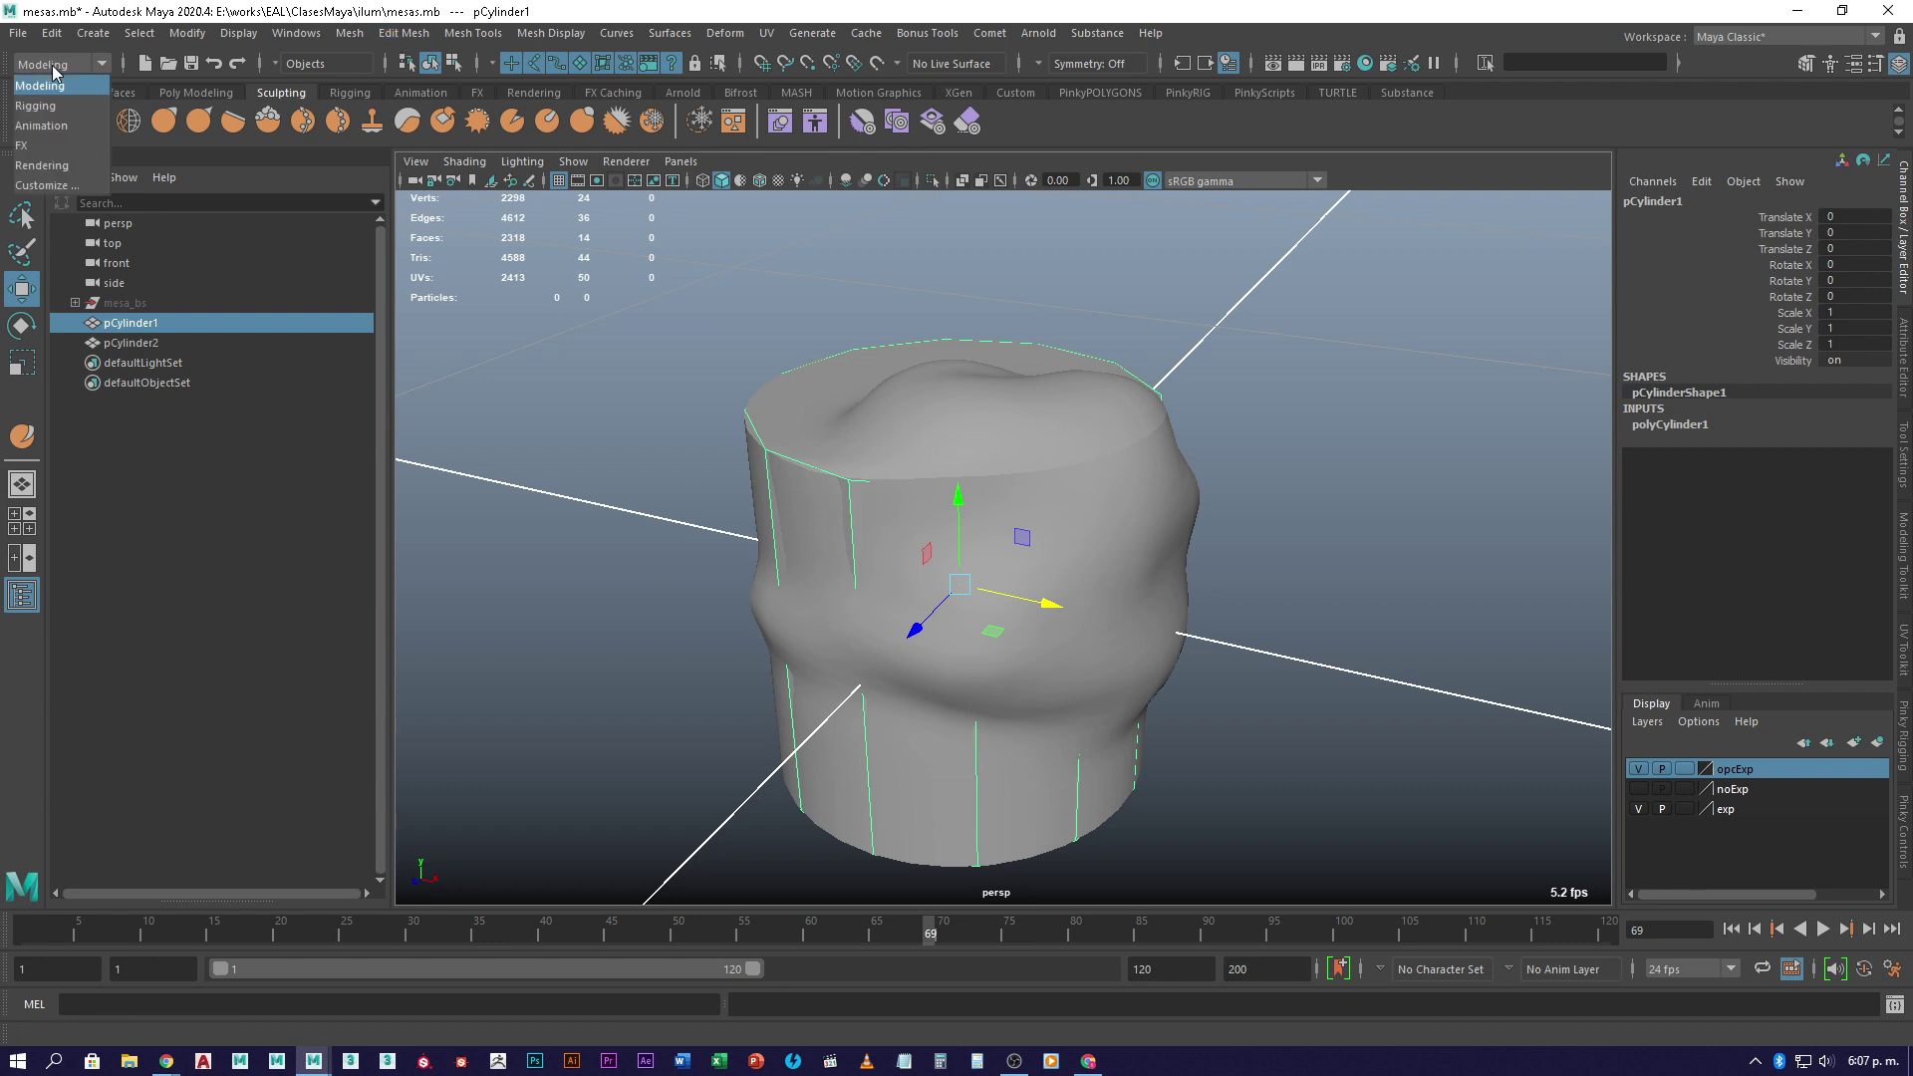
left_click(41, 165)
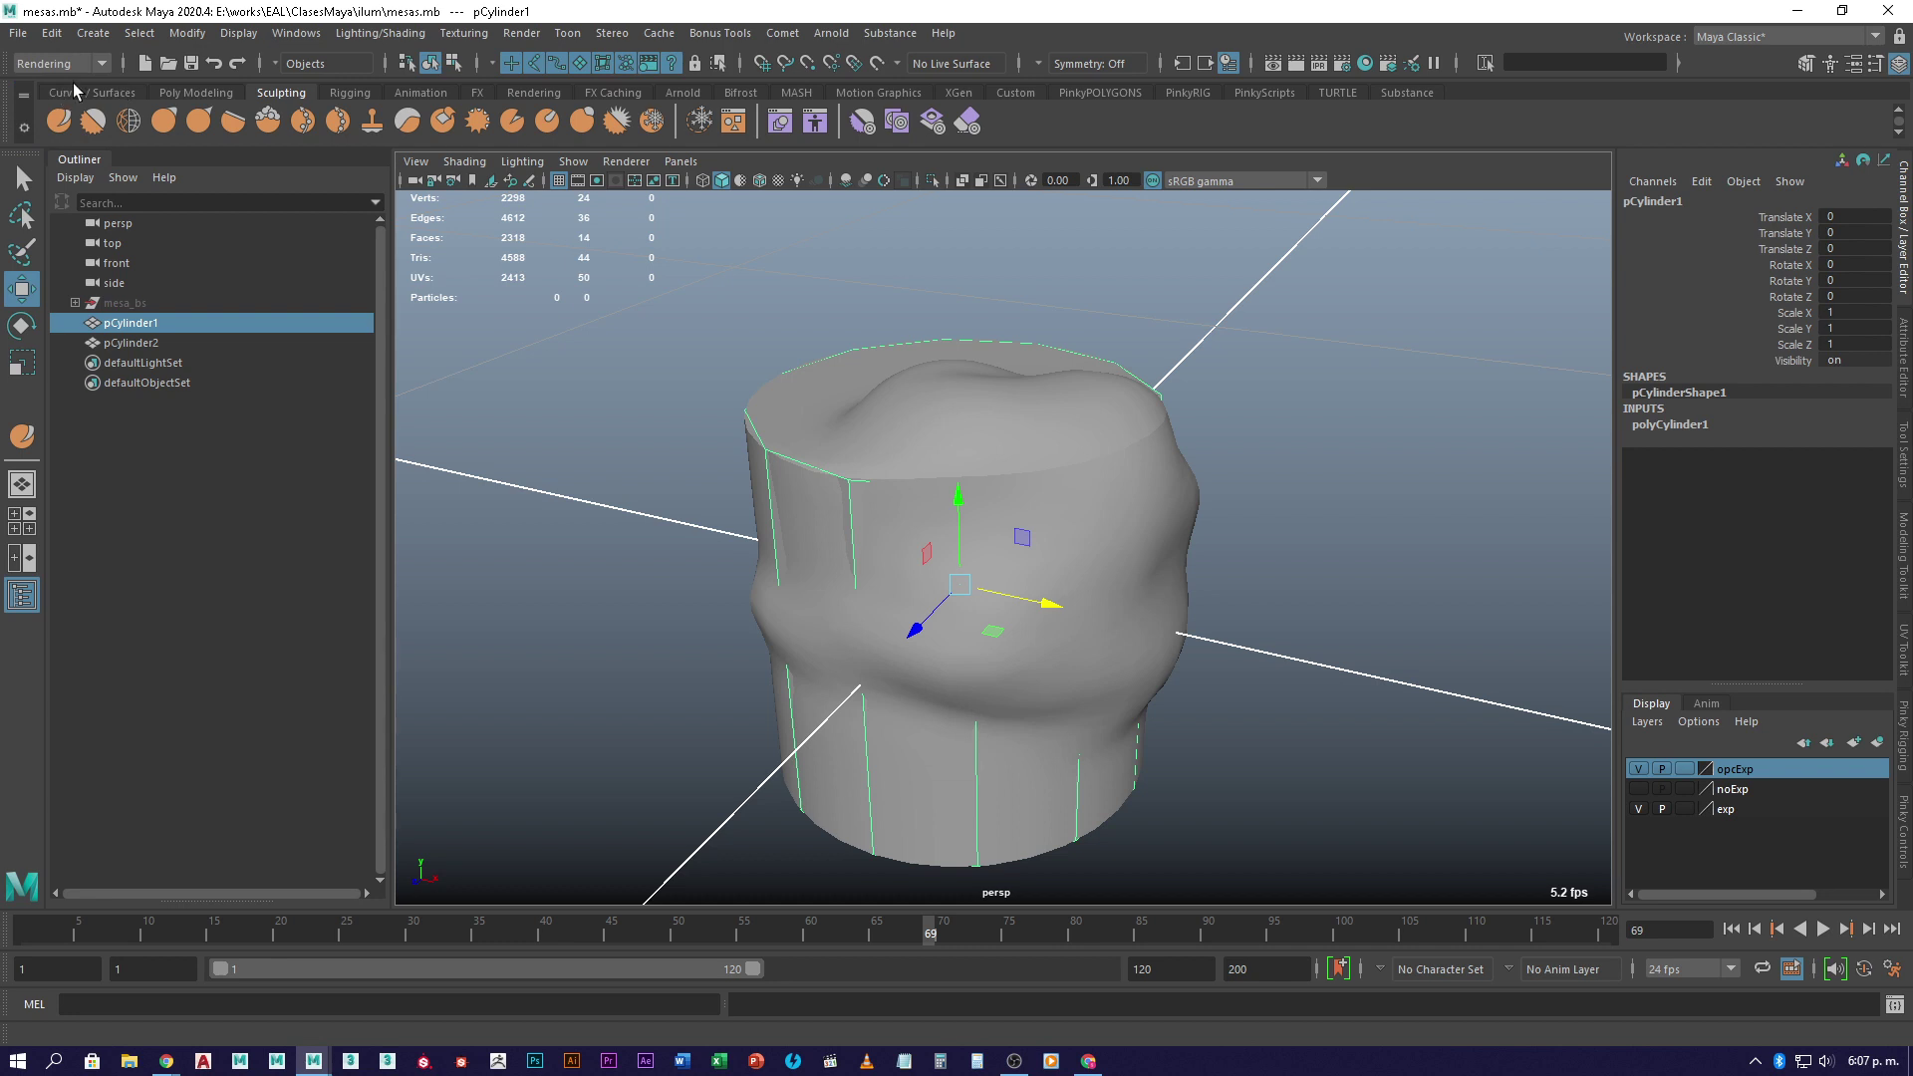
left_click(402, 34)
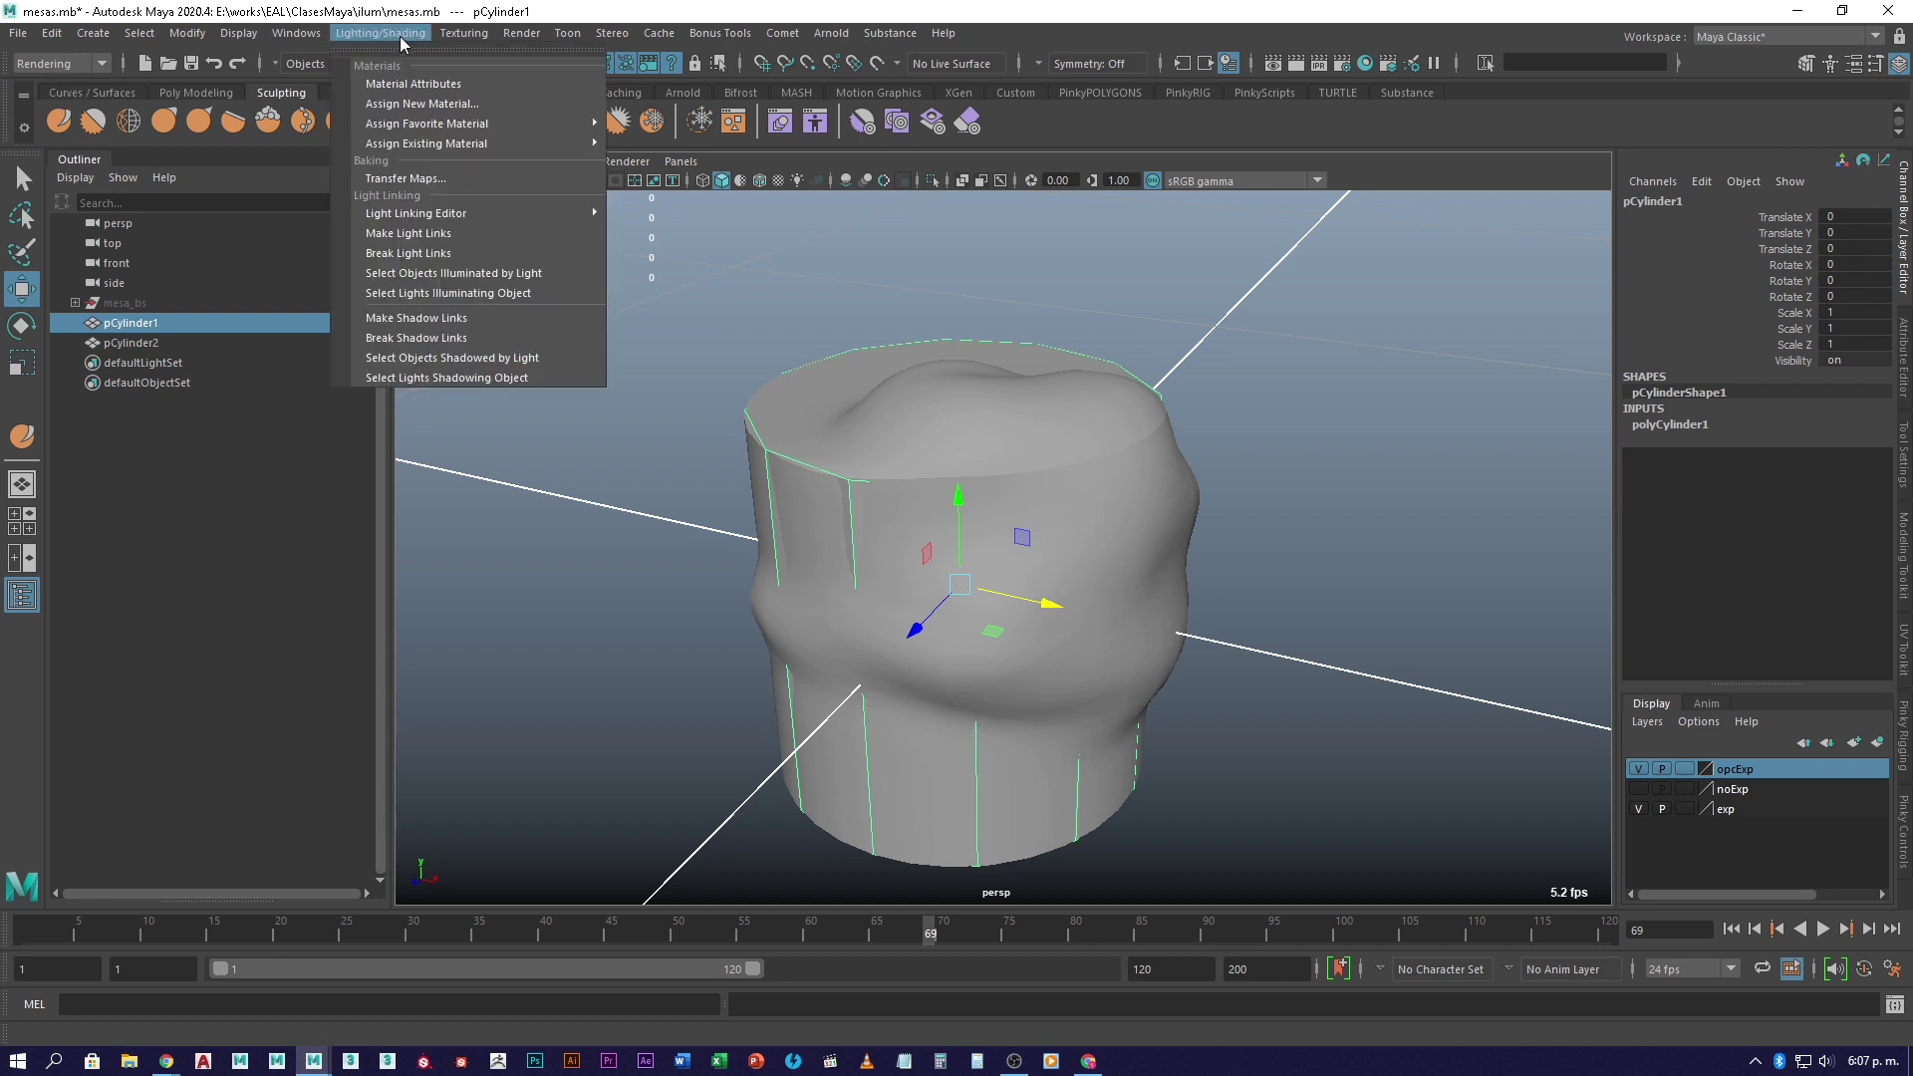
left_click(476, 178)
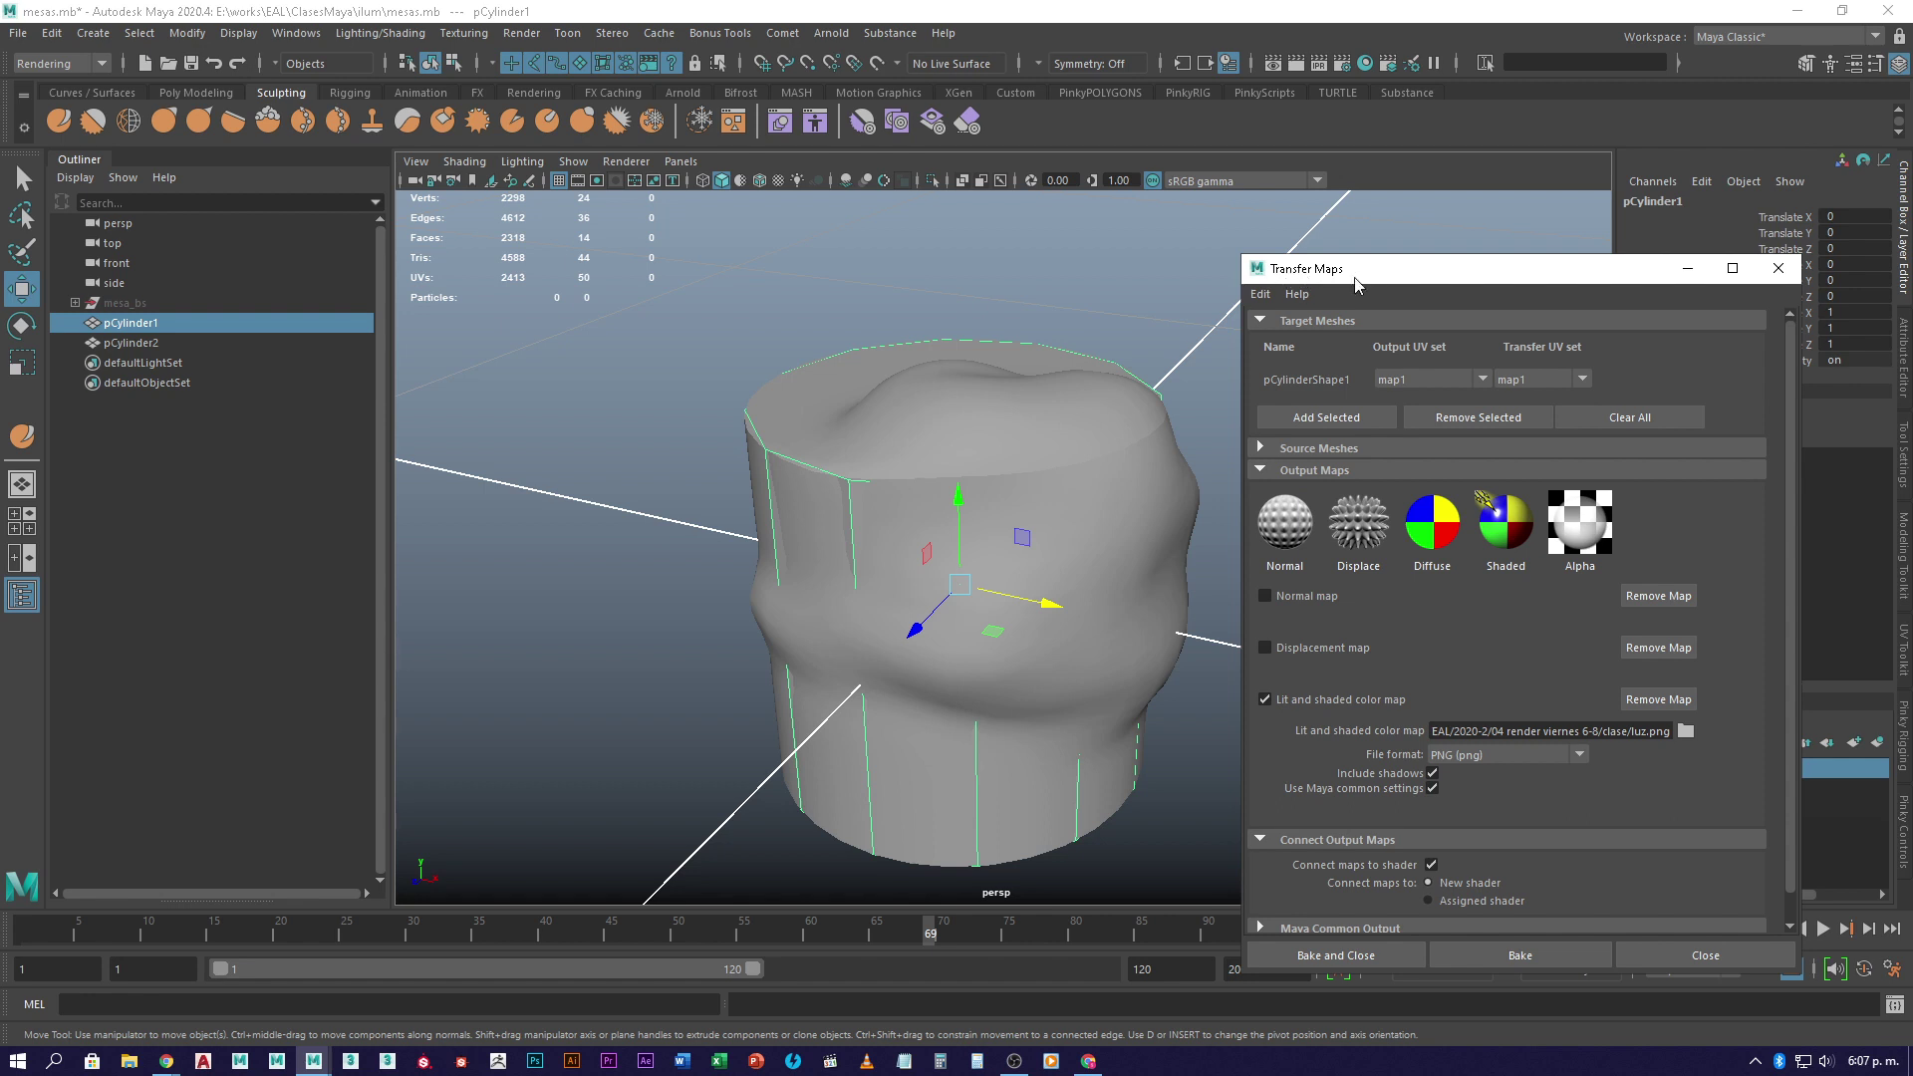
left_click(1778, 268)
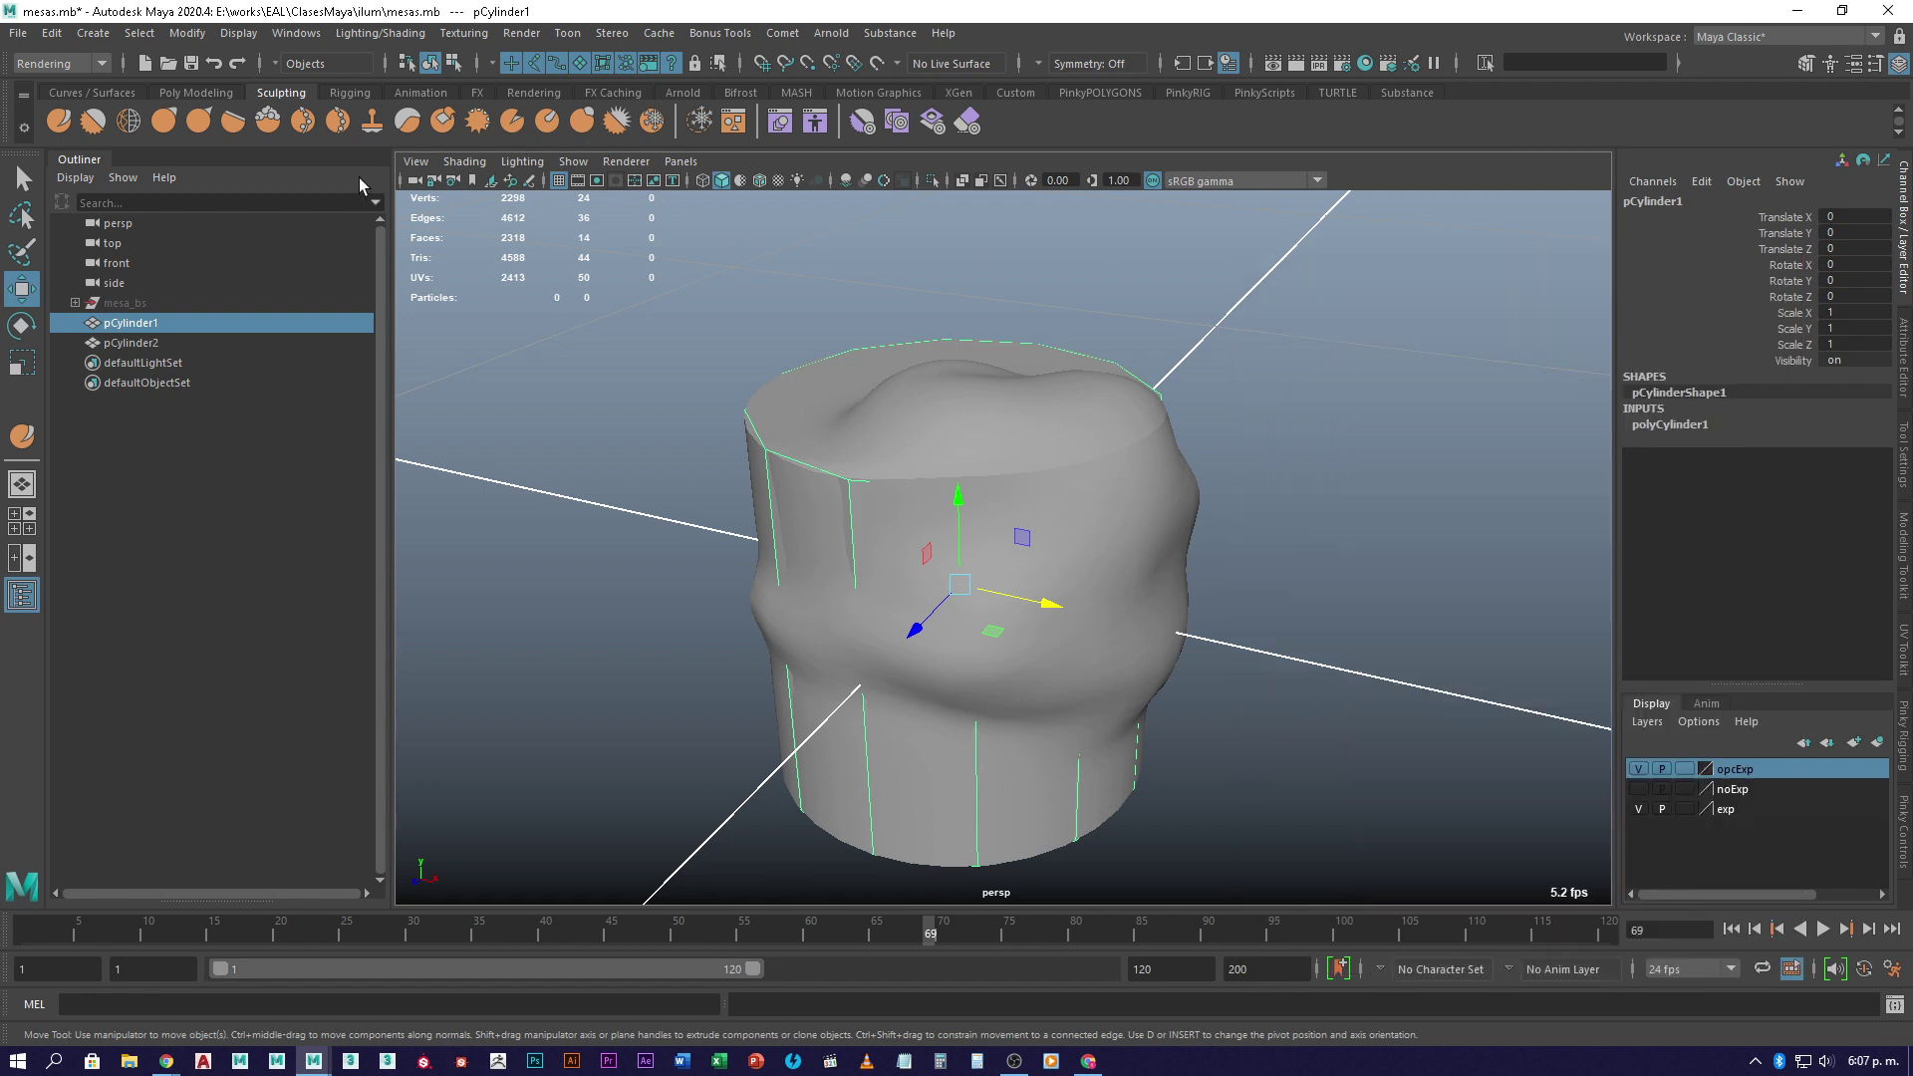
left_click(480, 38)
mouse_move(369, 36)
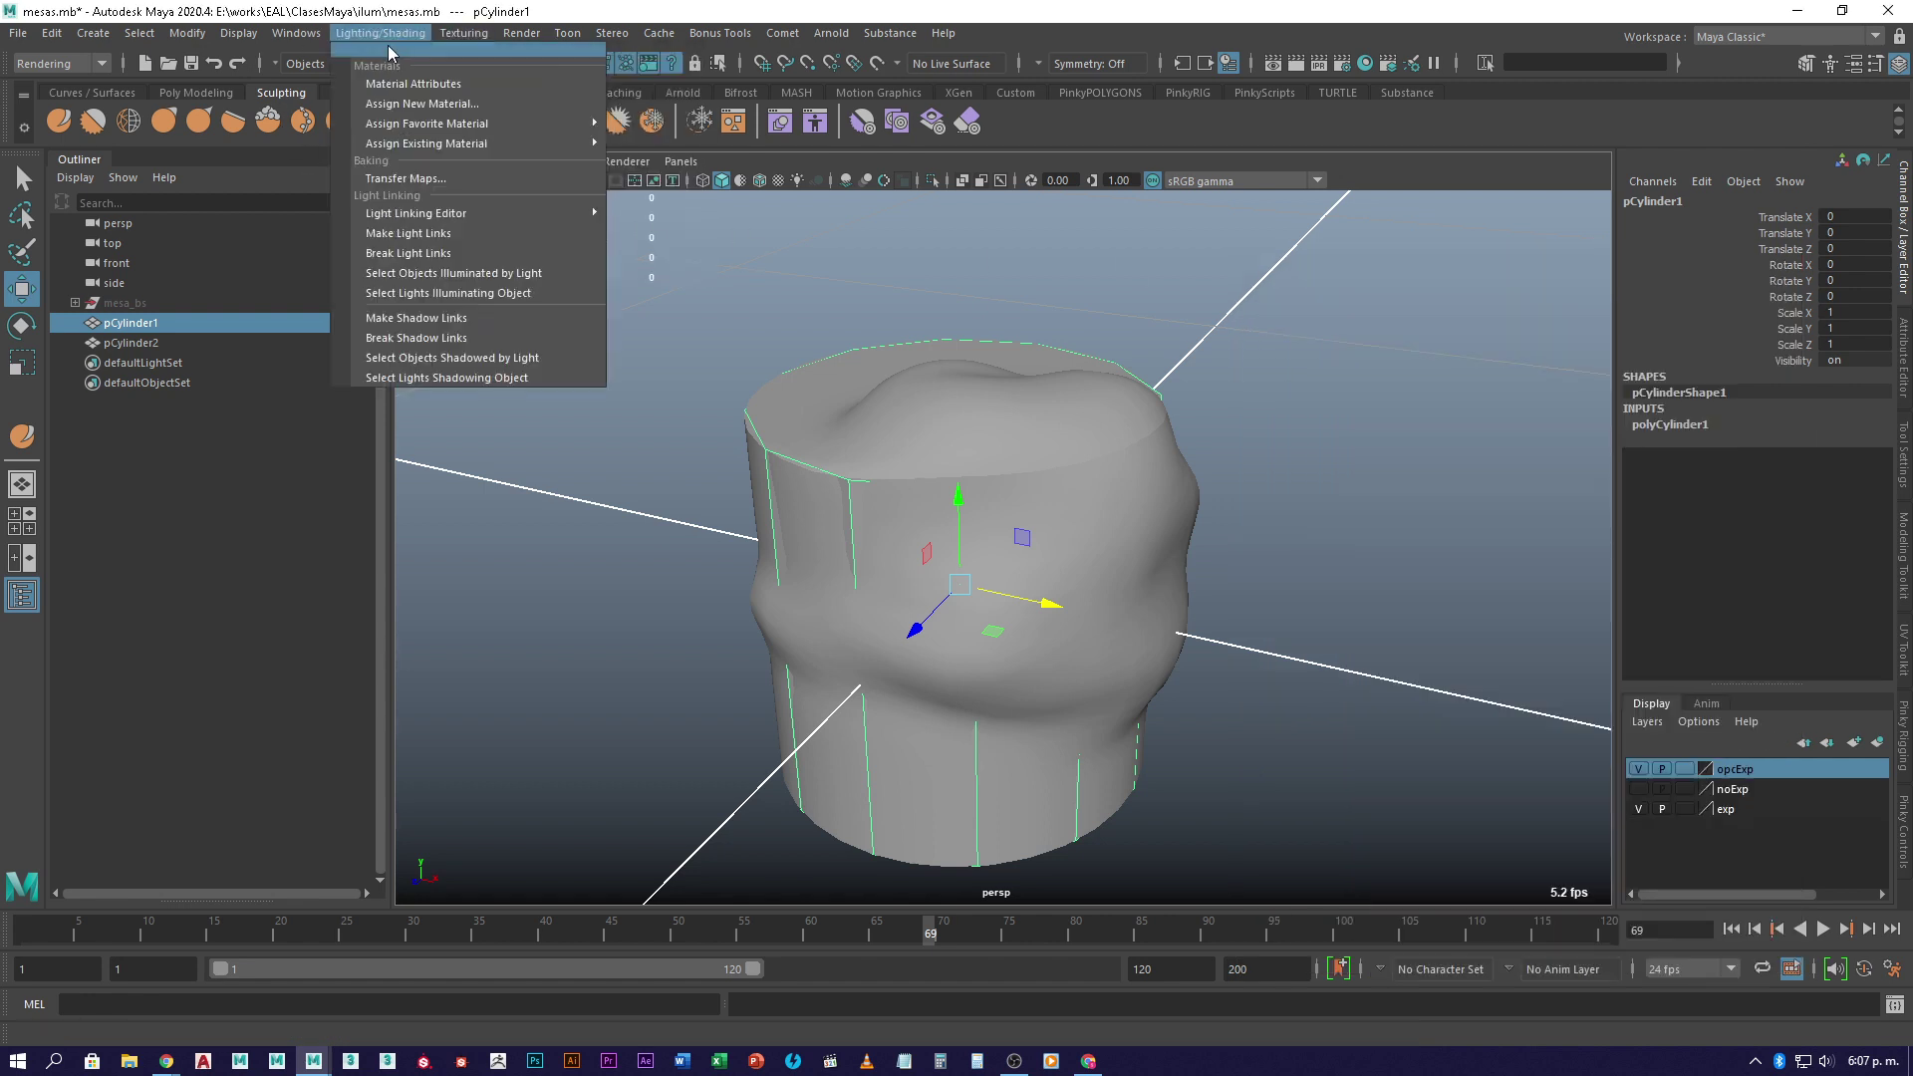
left_click(424, 180)
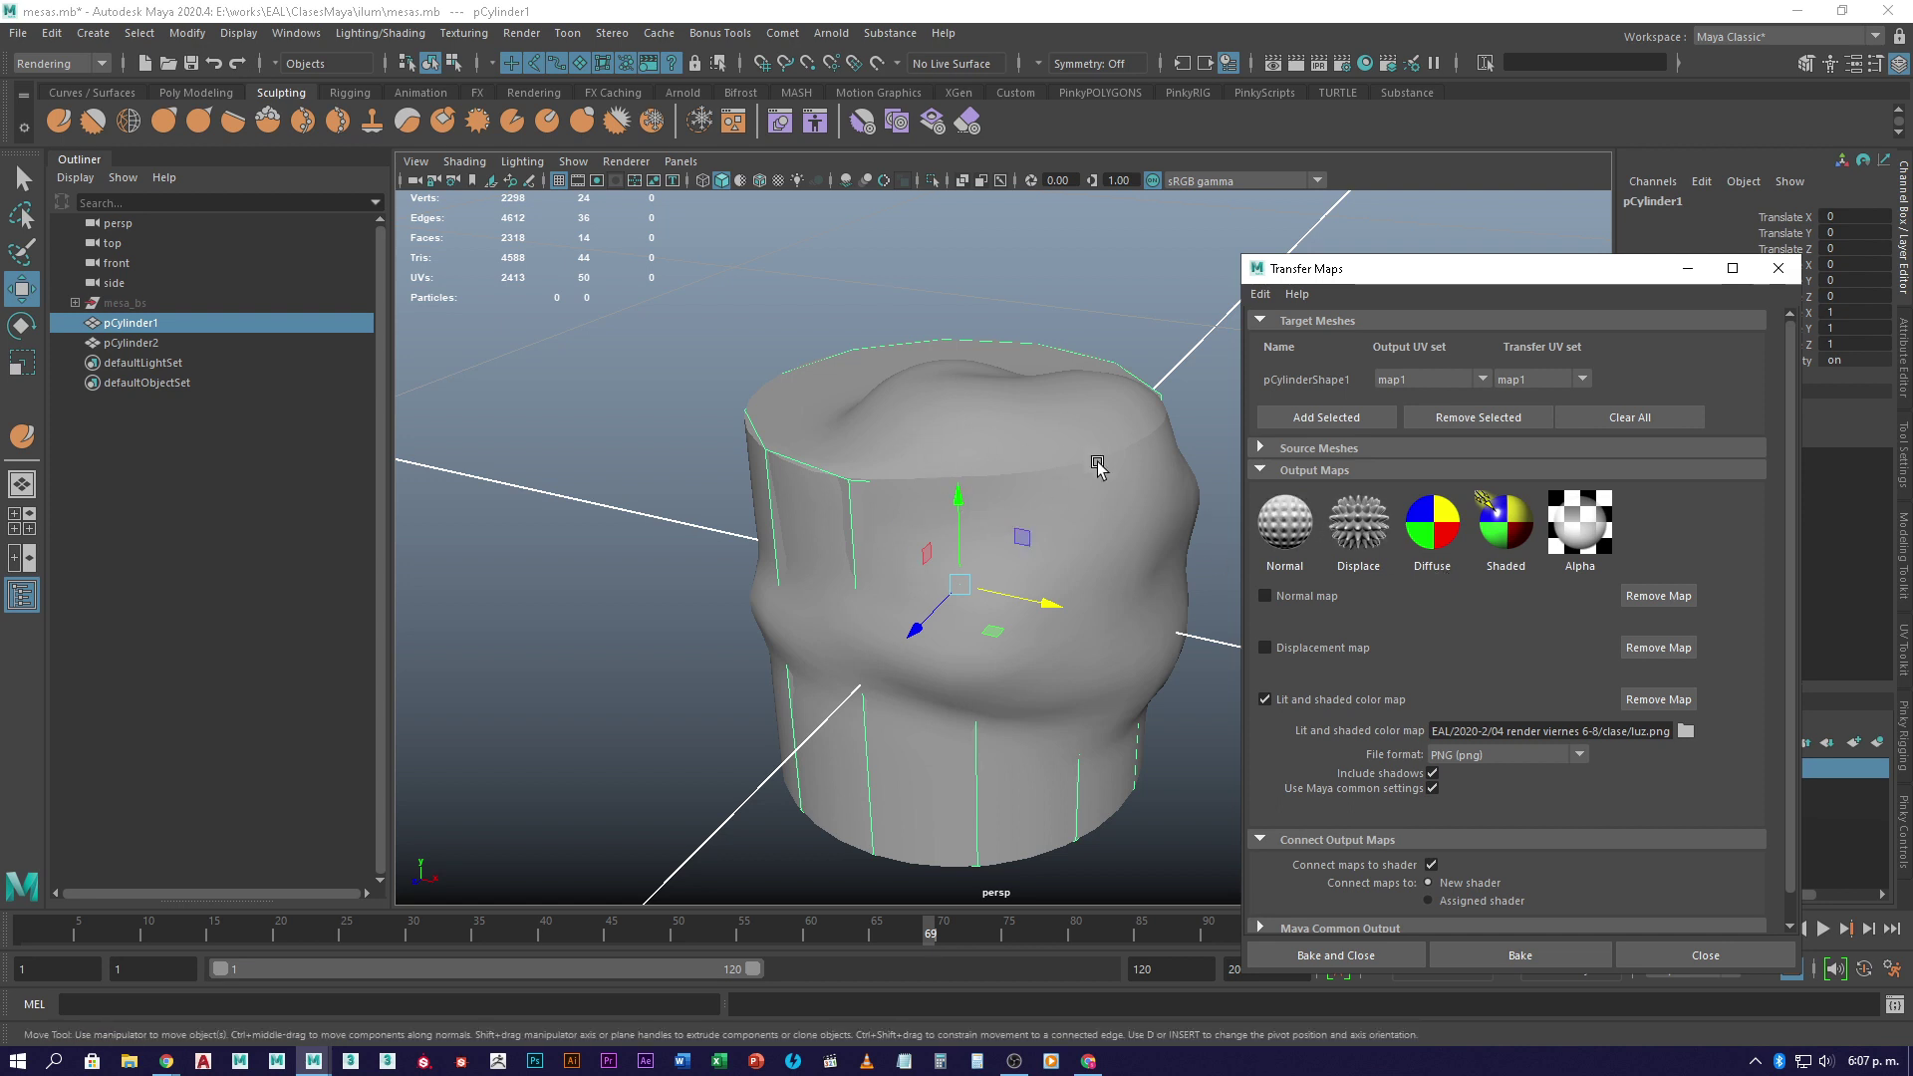
- Add a normal map output and assign the sculpted cylinder pCylinder2 as the source mesh
left_click(1296, 535)
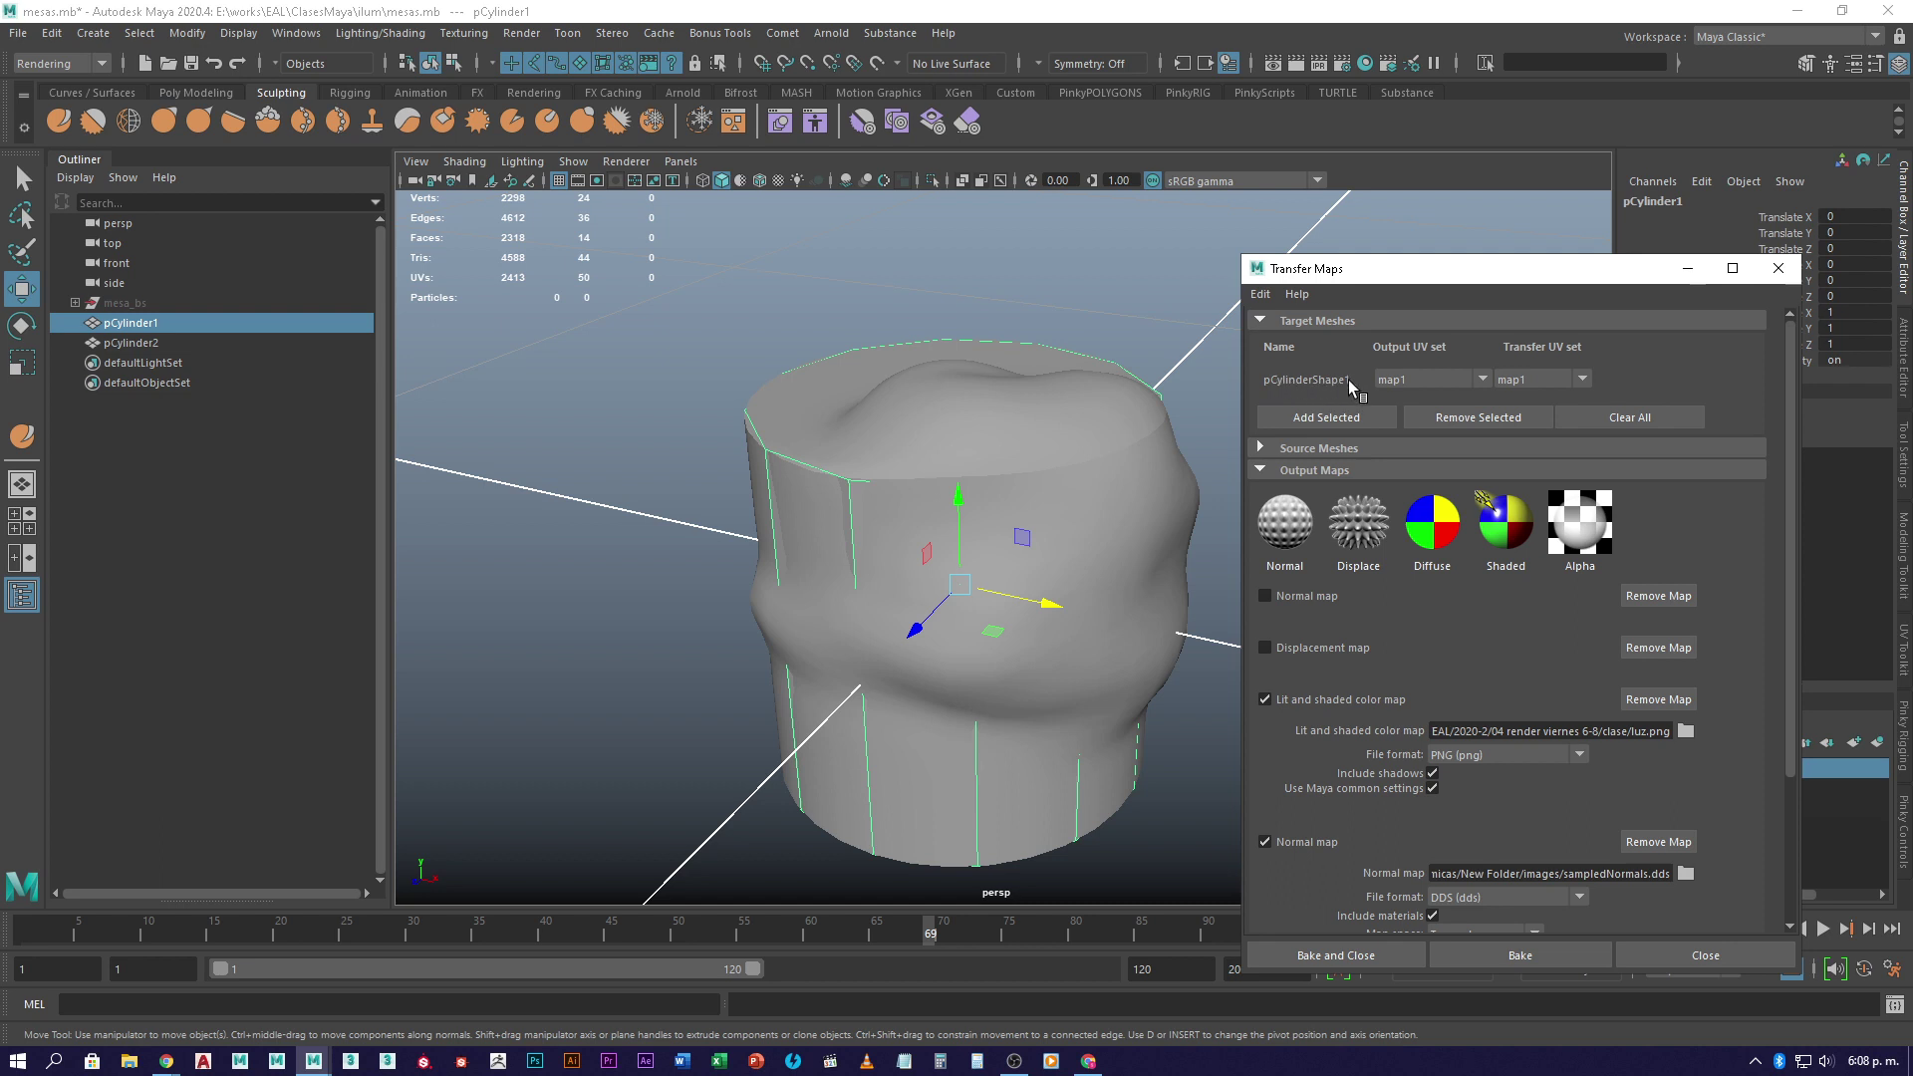
left_click(1286, 450)
left_click(1116, 506)
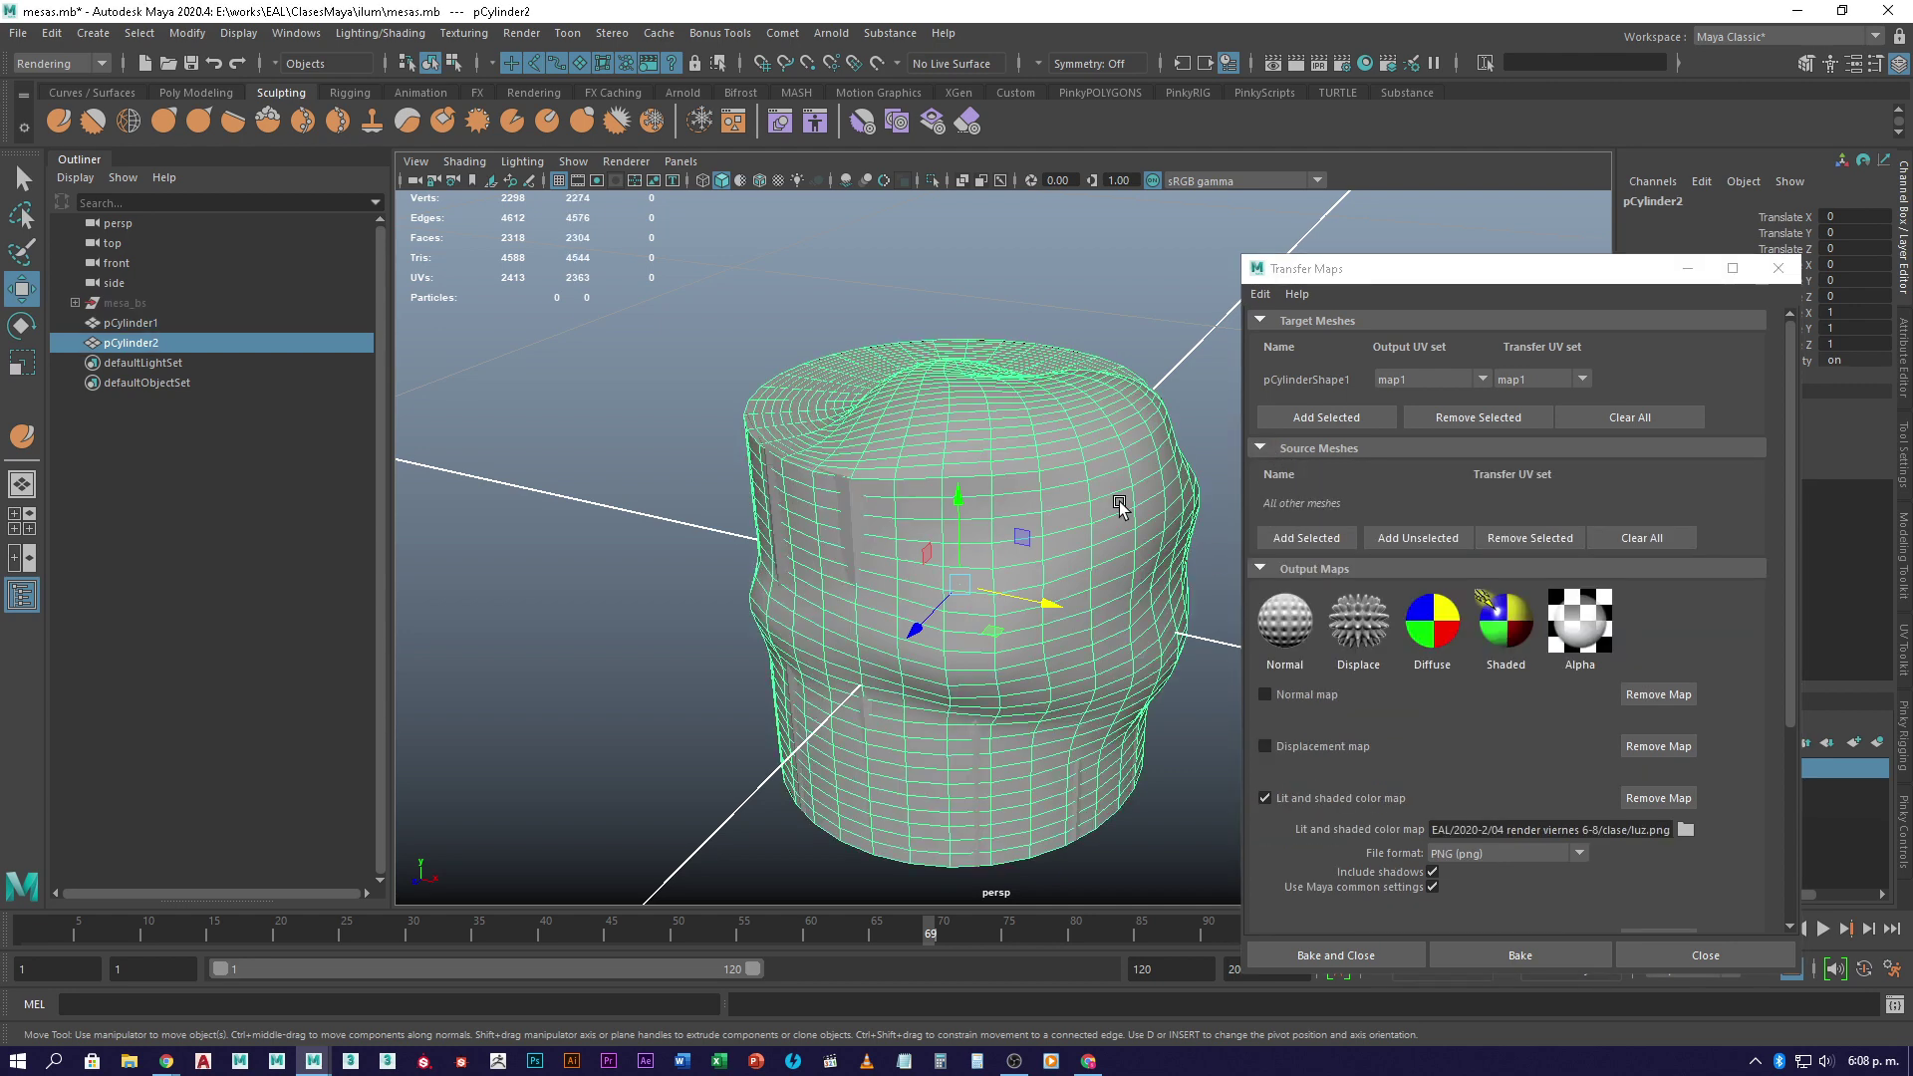
left_click(1310, 538)
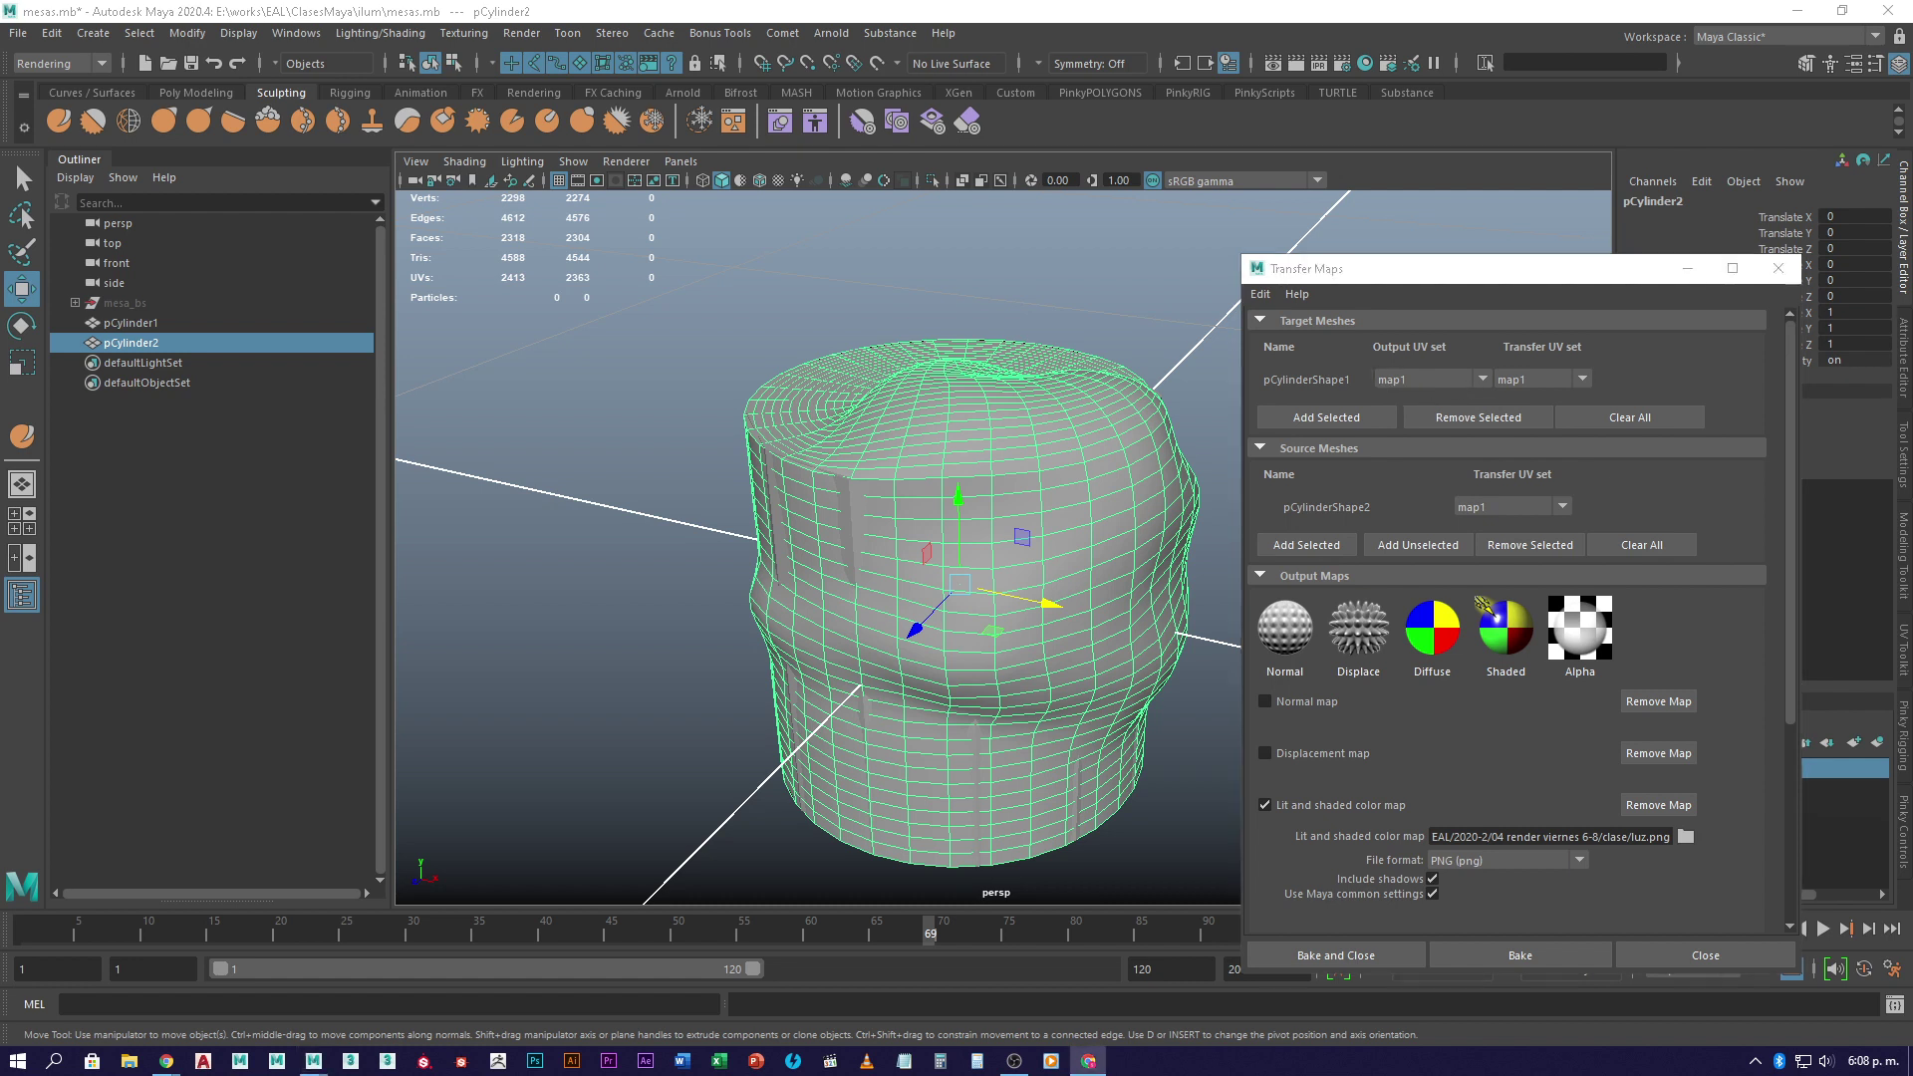
- Inspect the UV layouts of the low-poly and the sculpted cylinder in the UV Editor
left_click(845, 506)
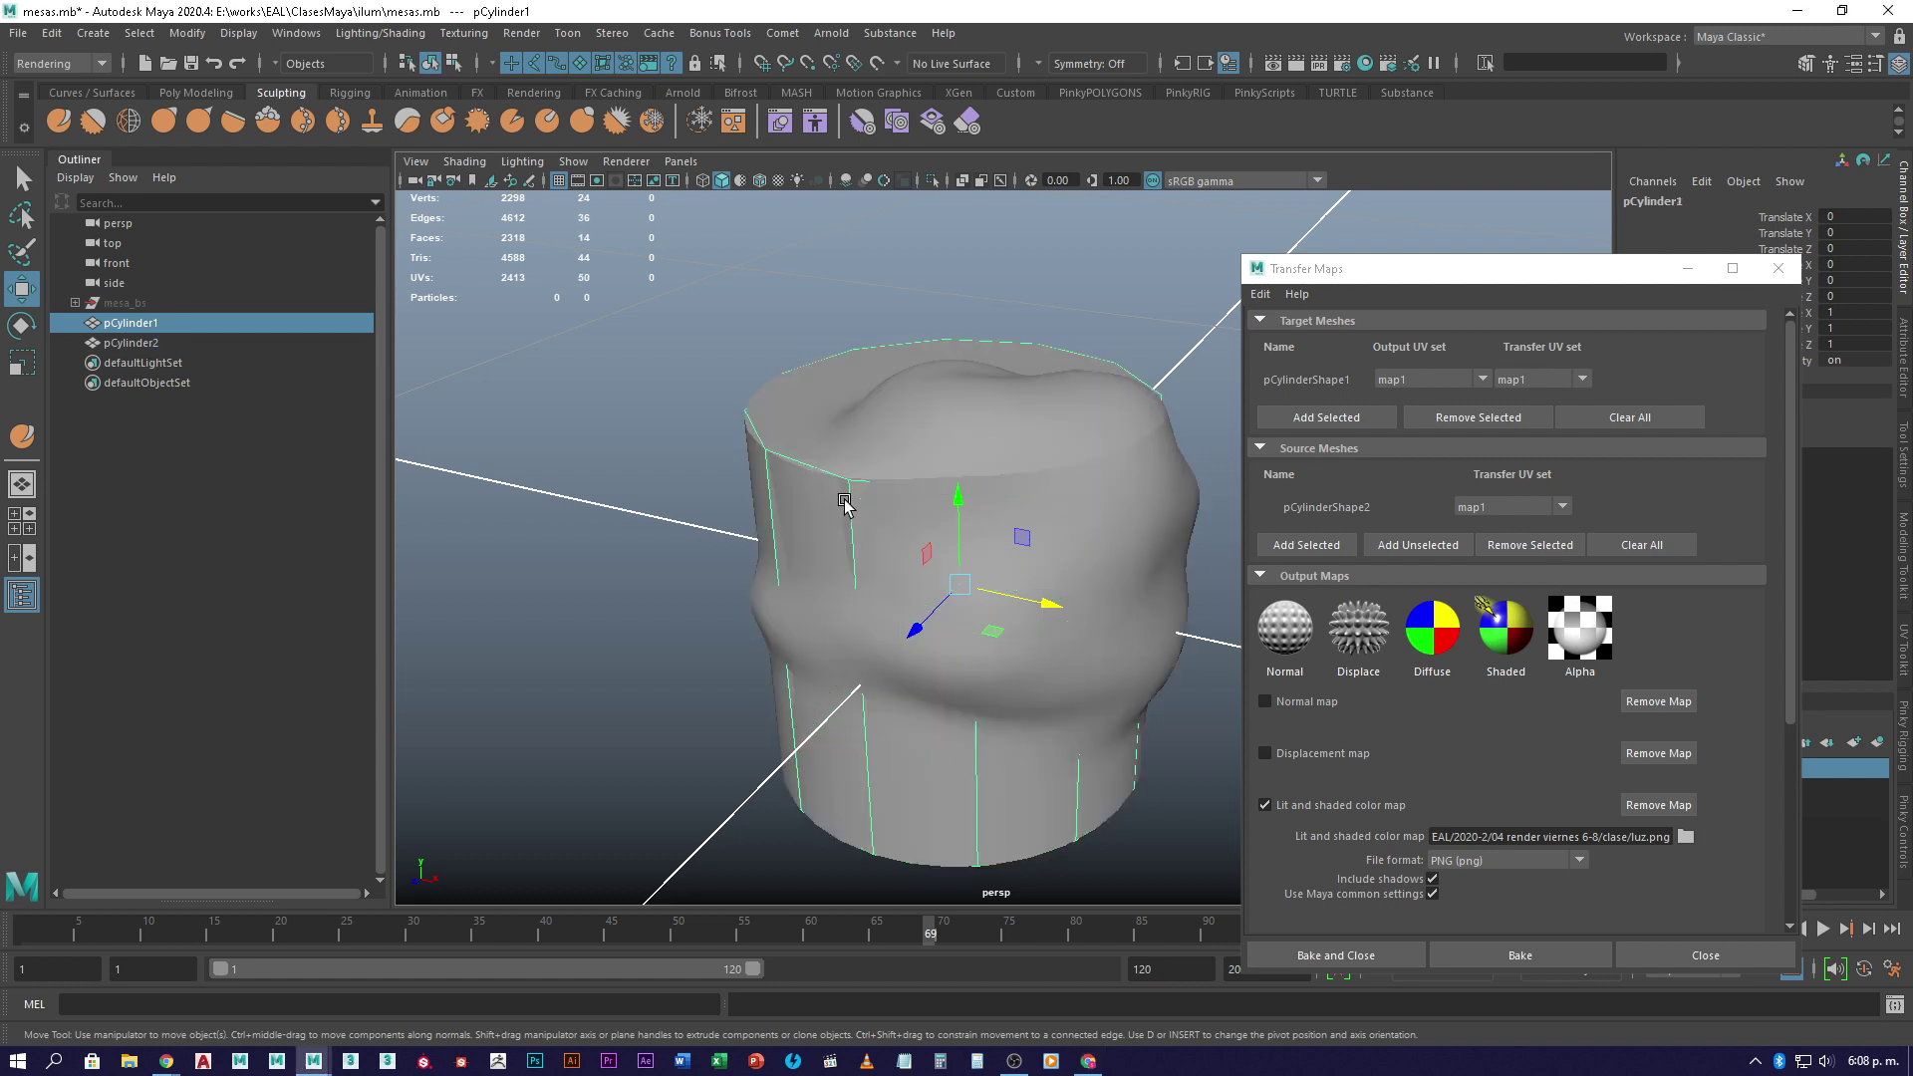
left_click(213, 93)
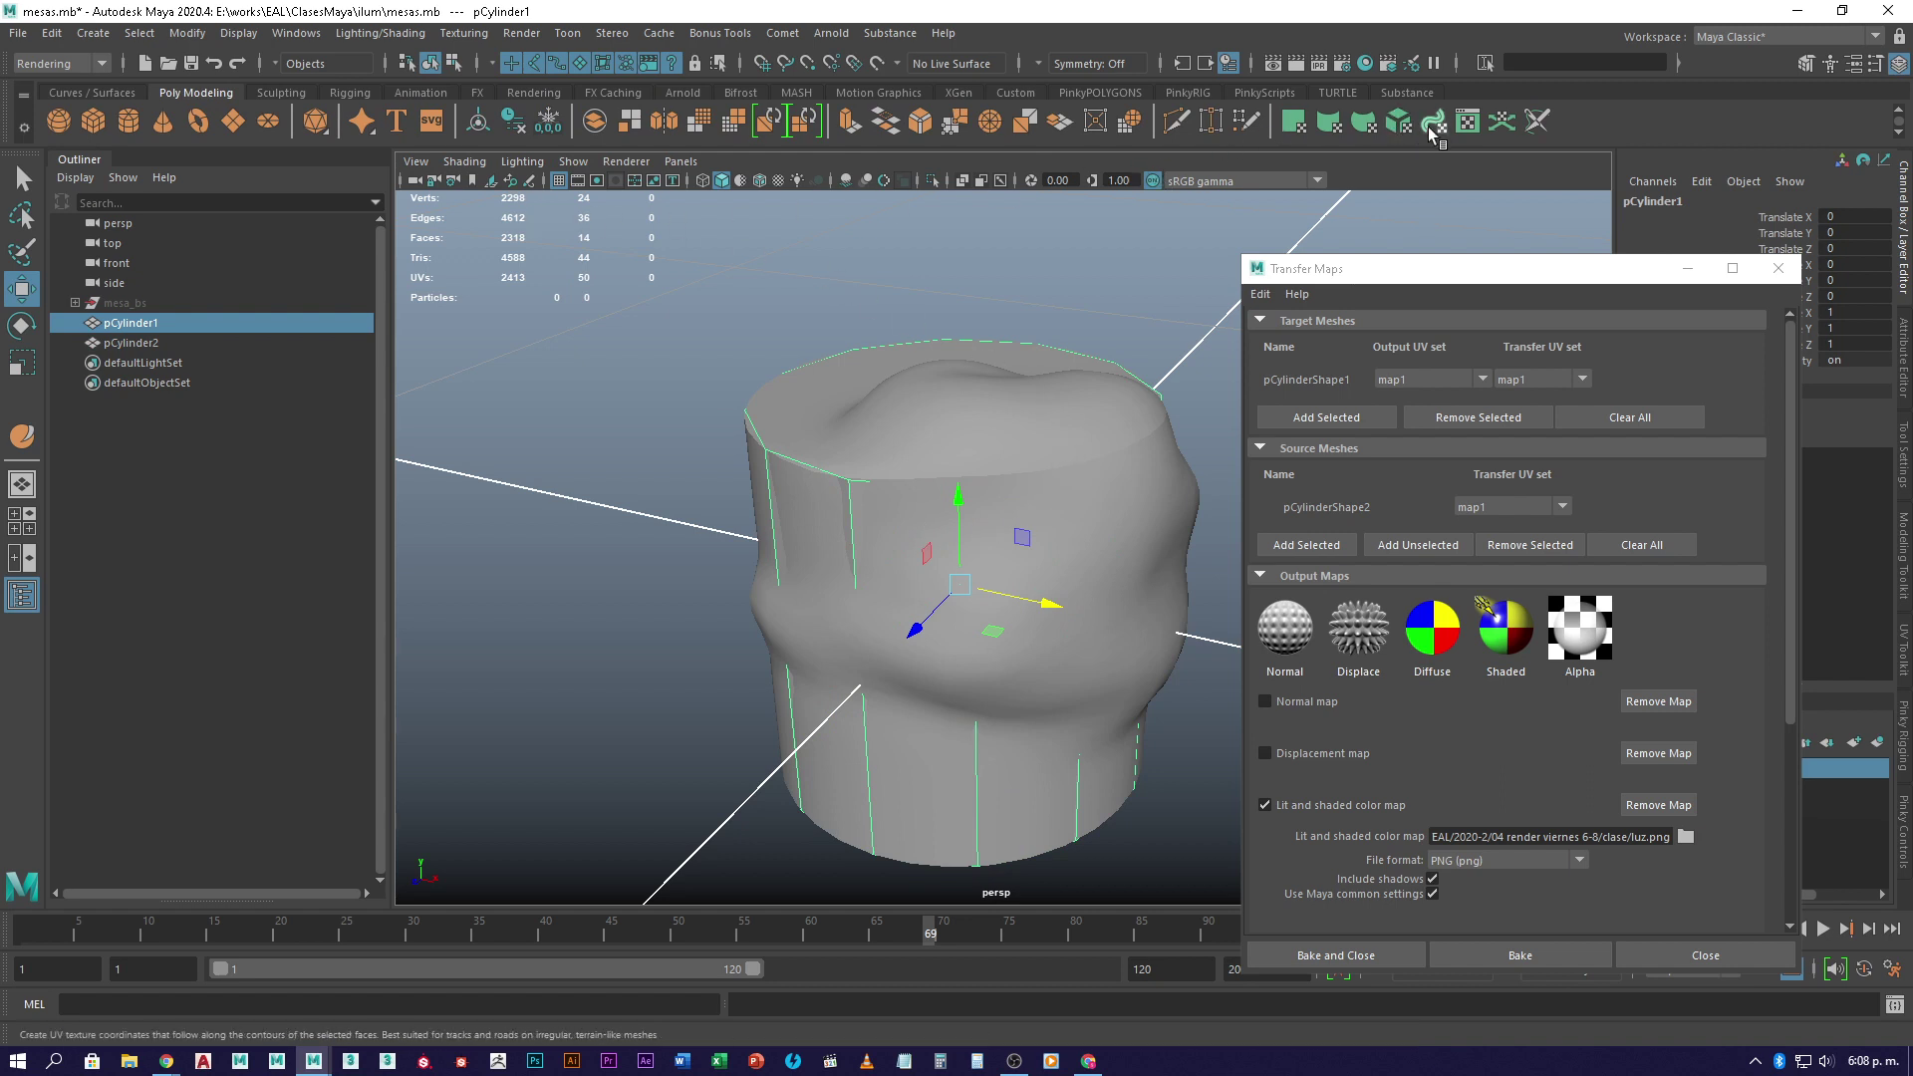
left_click(1468, 121)
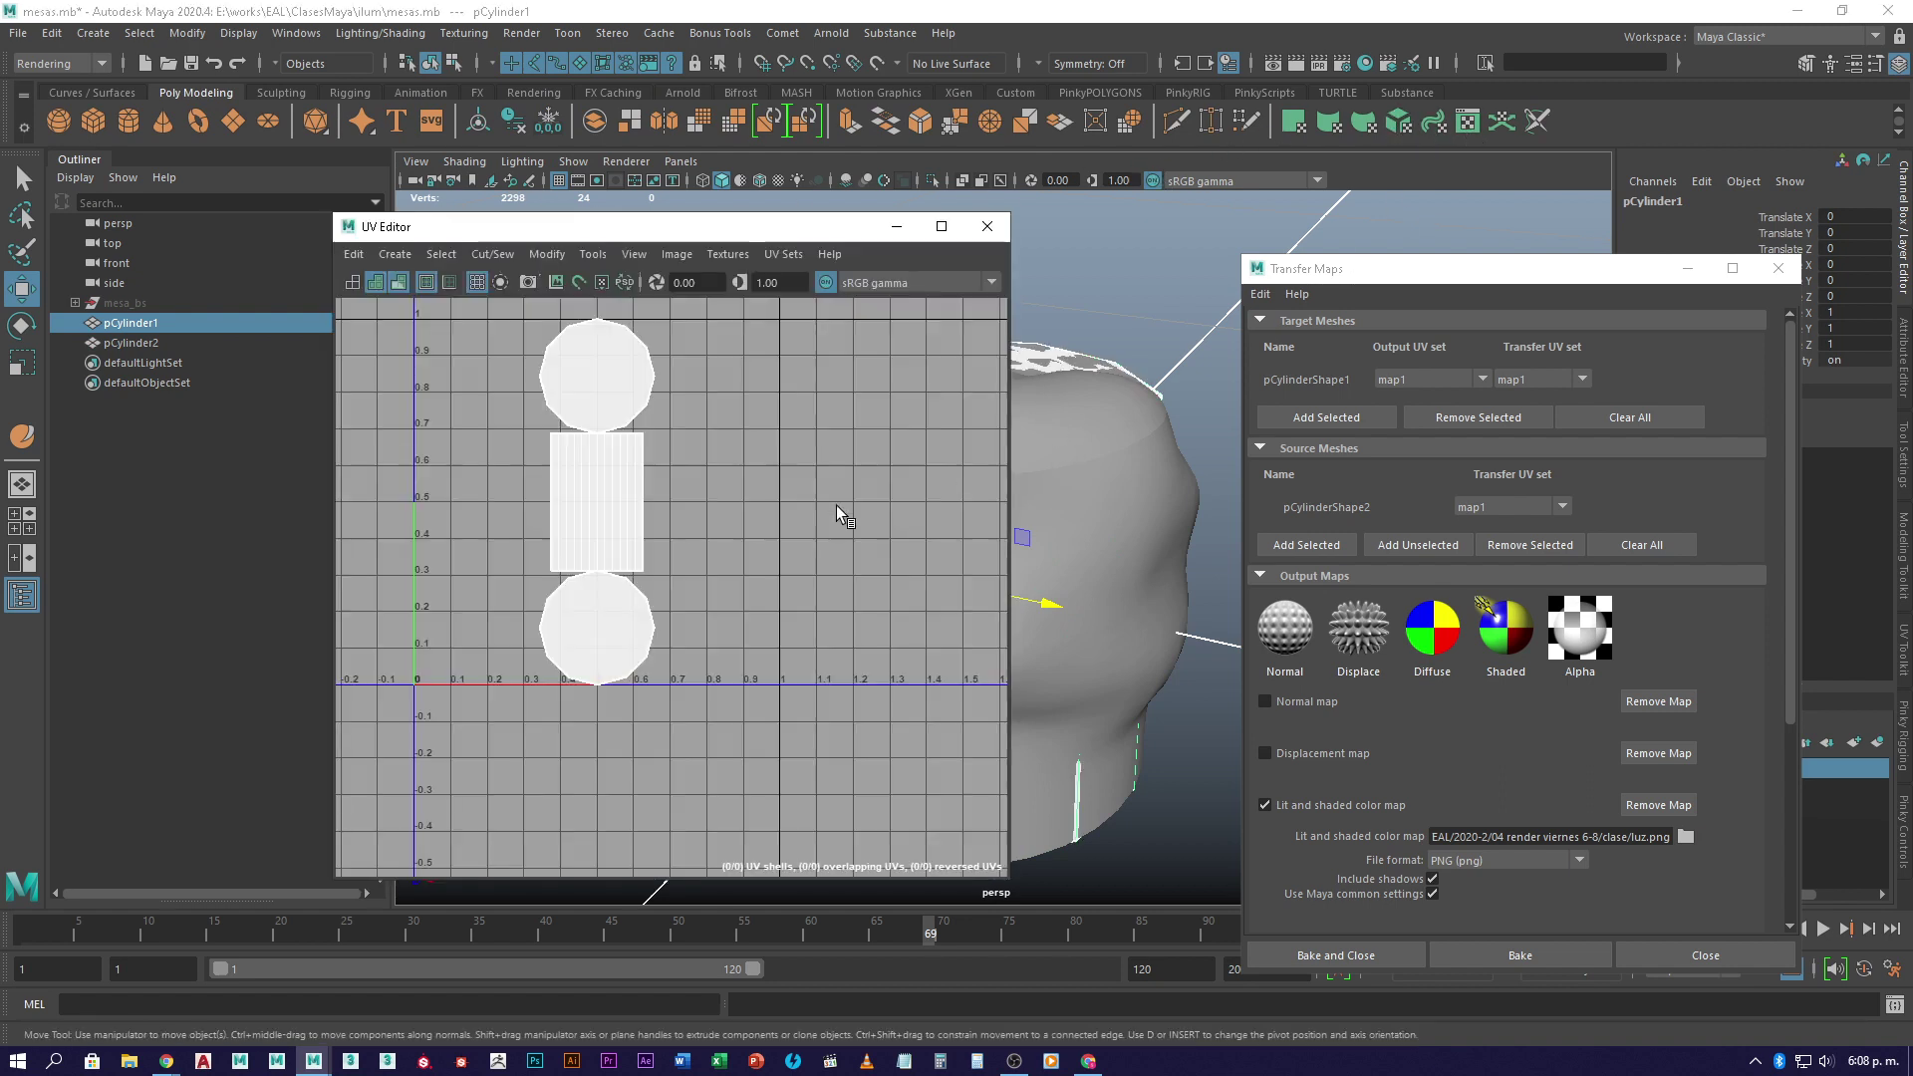
left_click(988, 229)
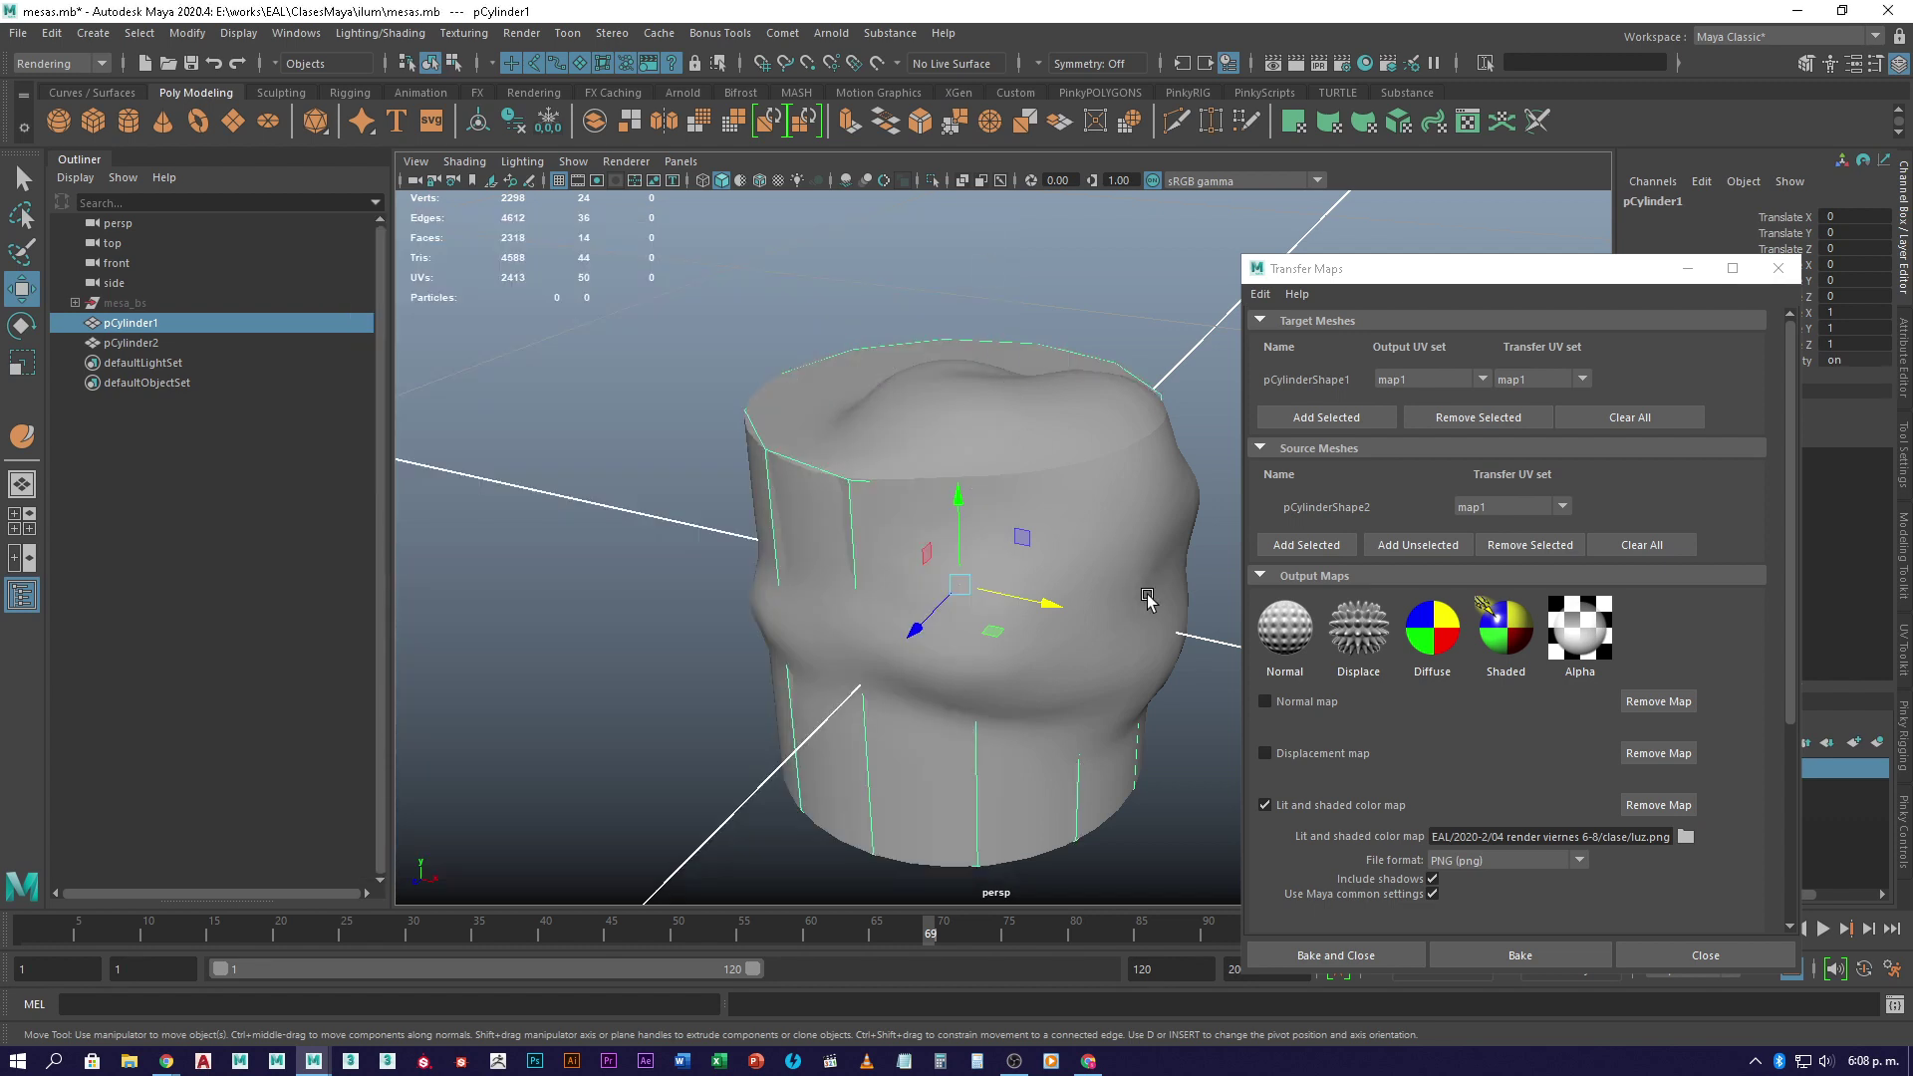
left_click(1069, 513)
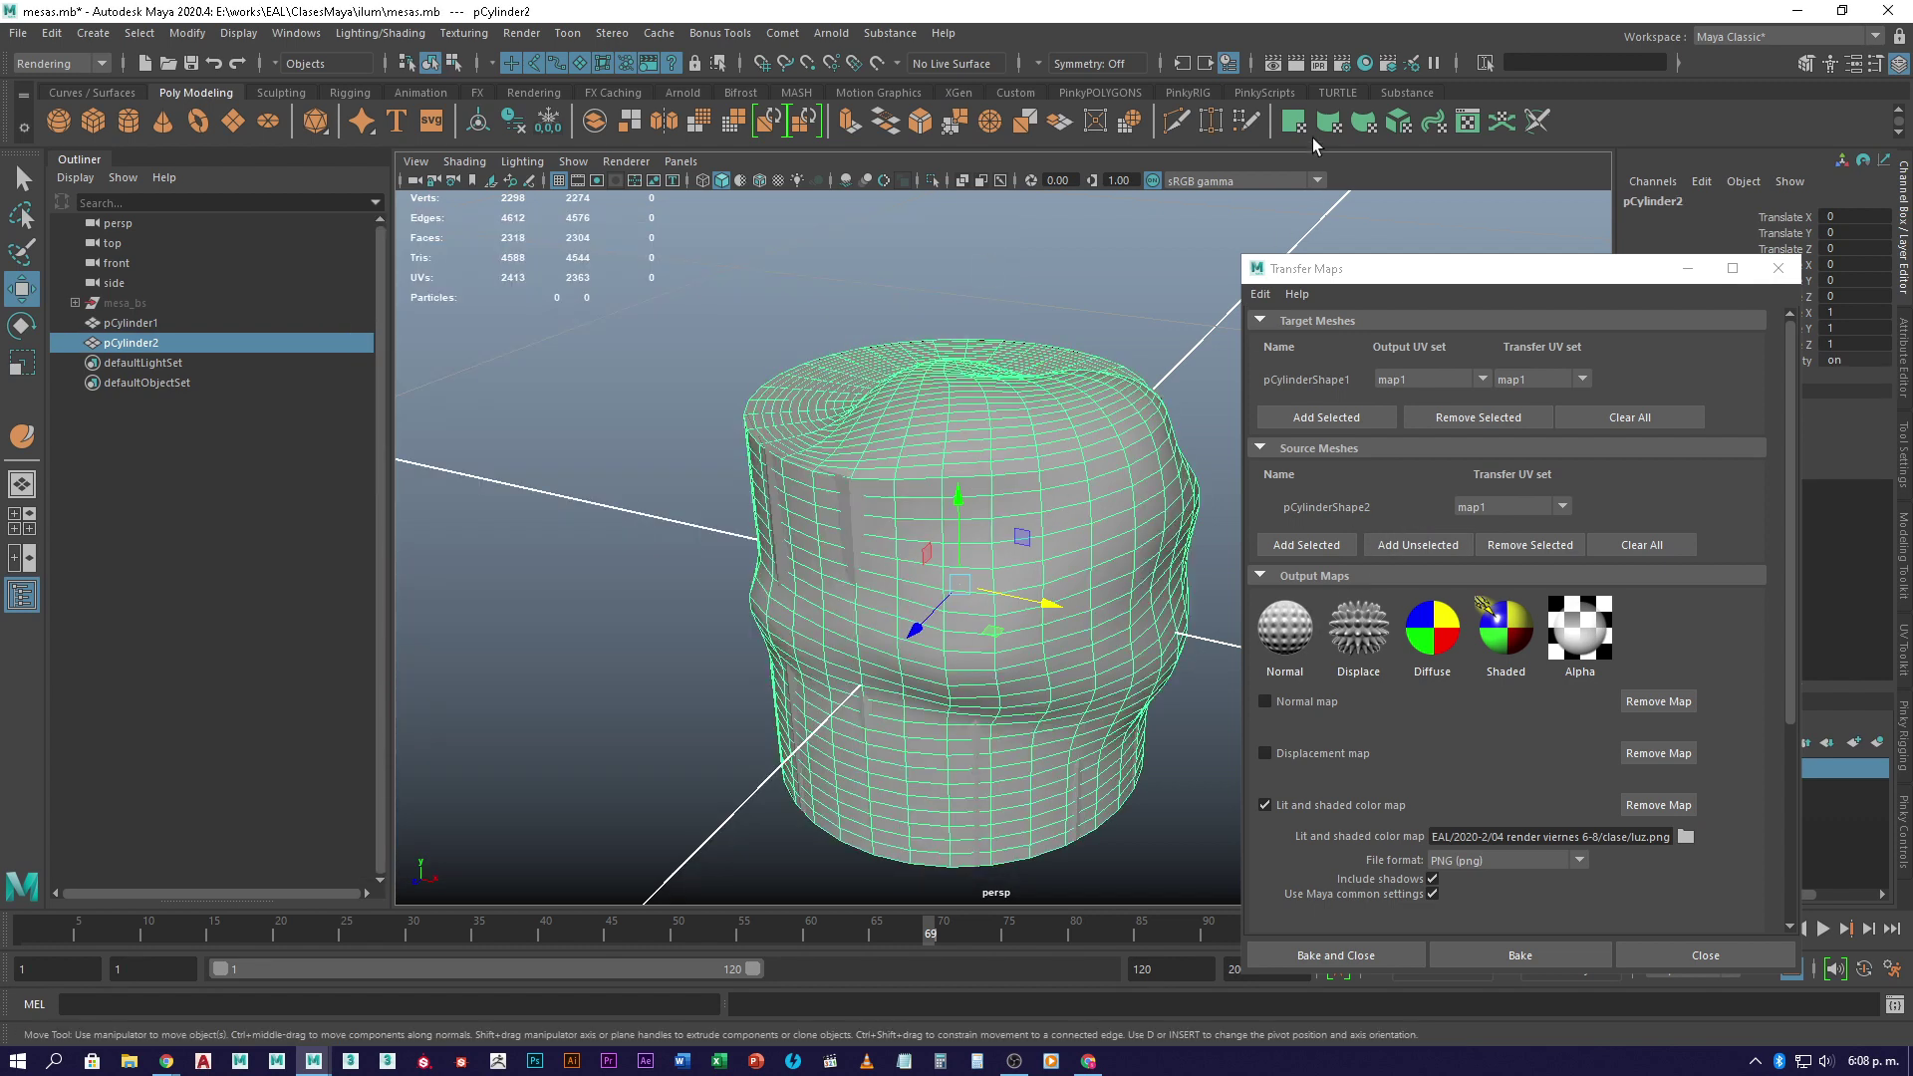
left_click(1466, 126)
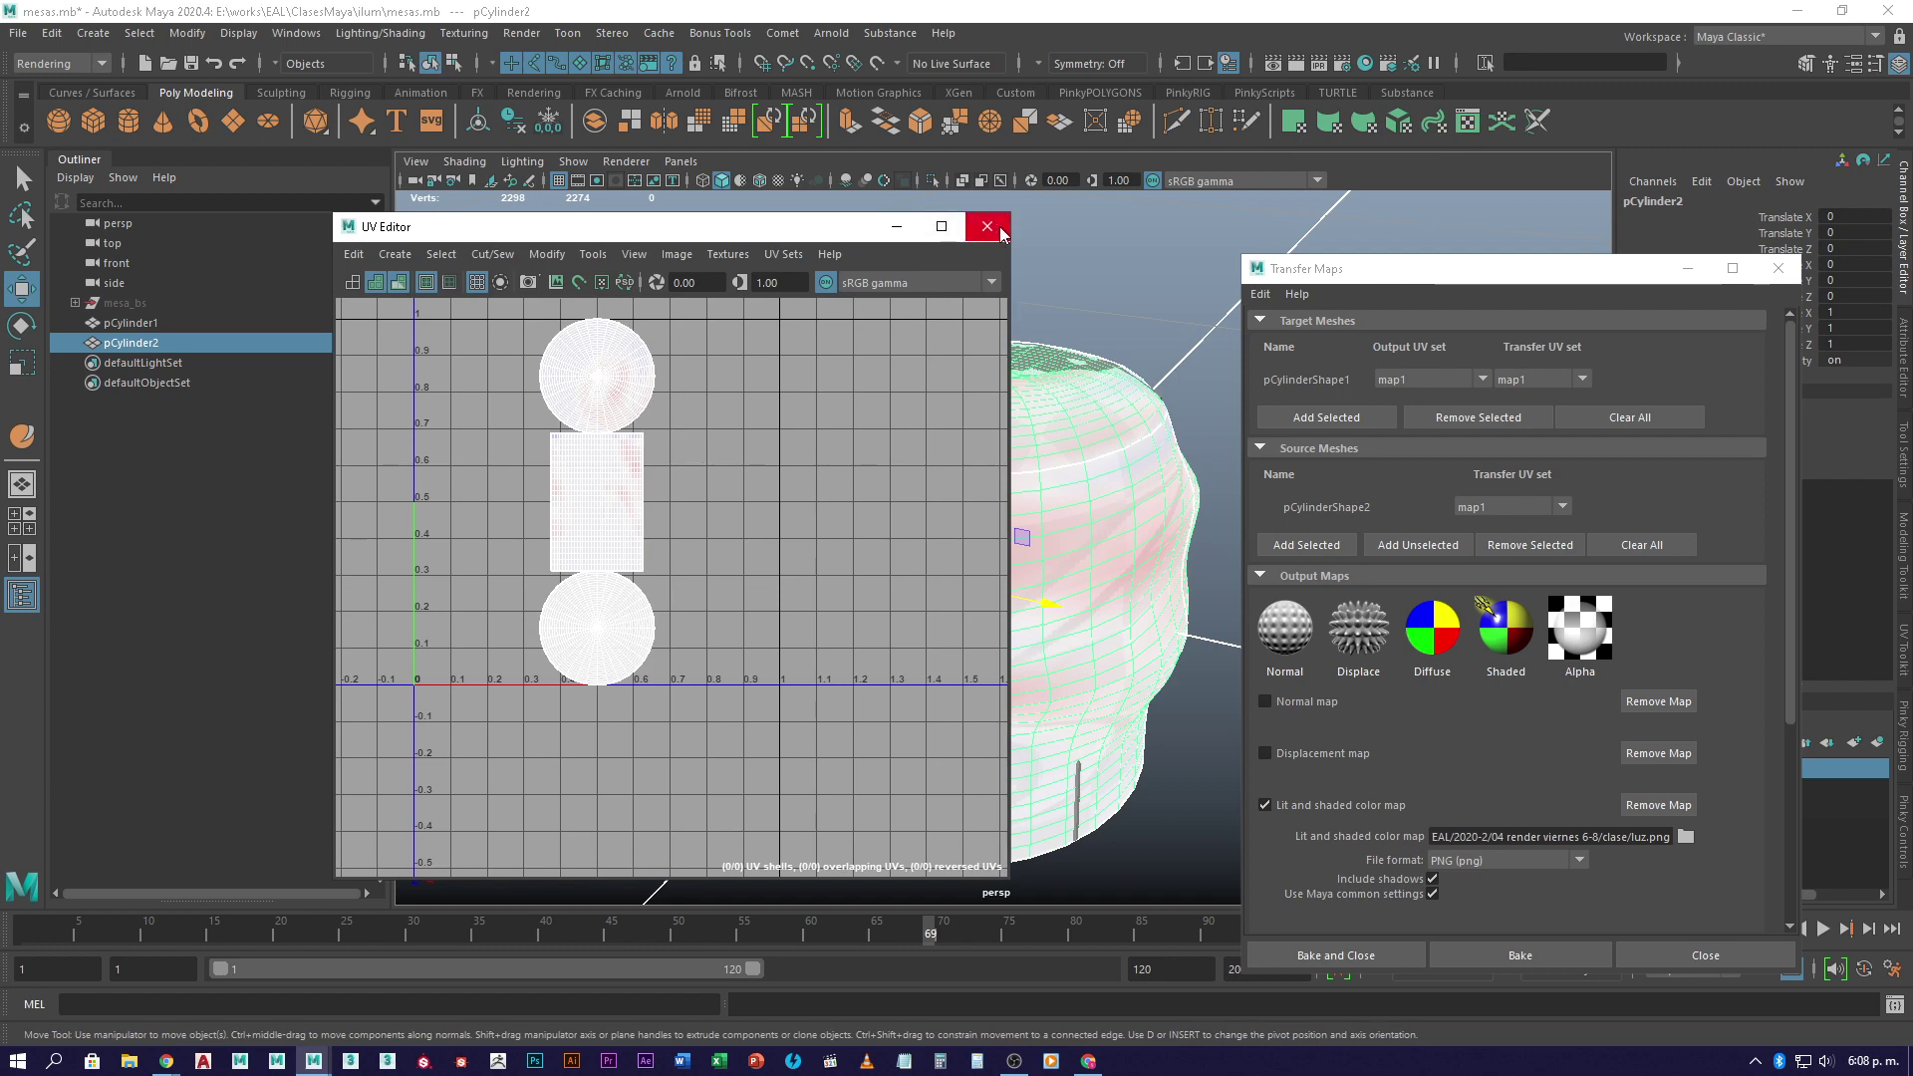
left_click(988, 227)
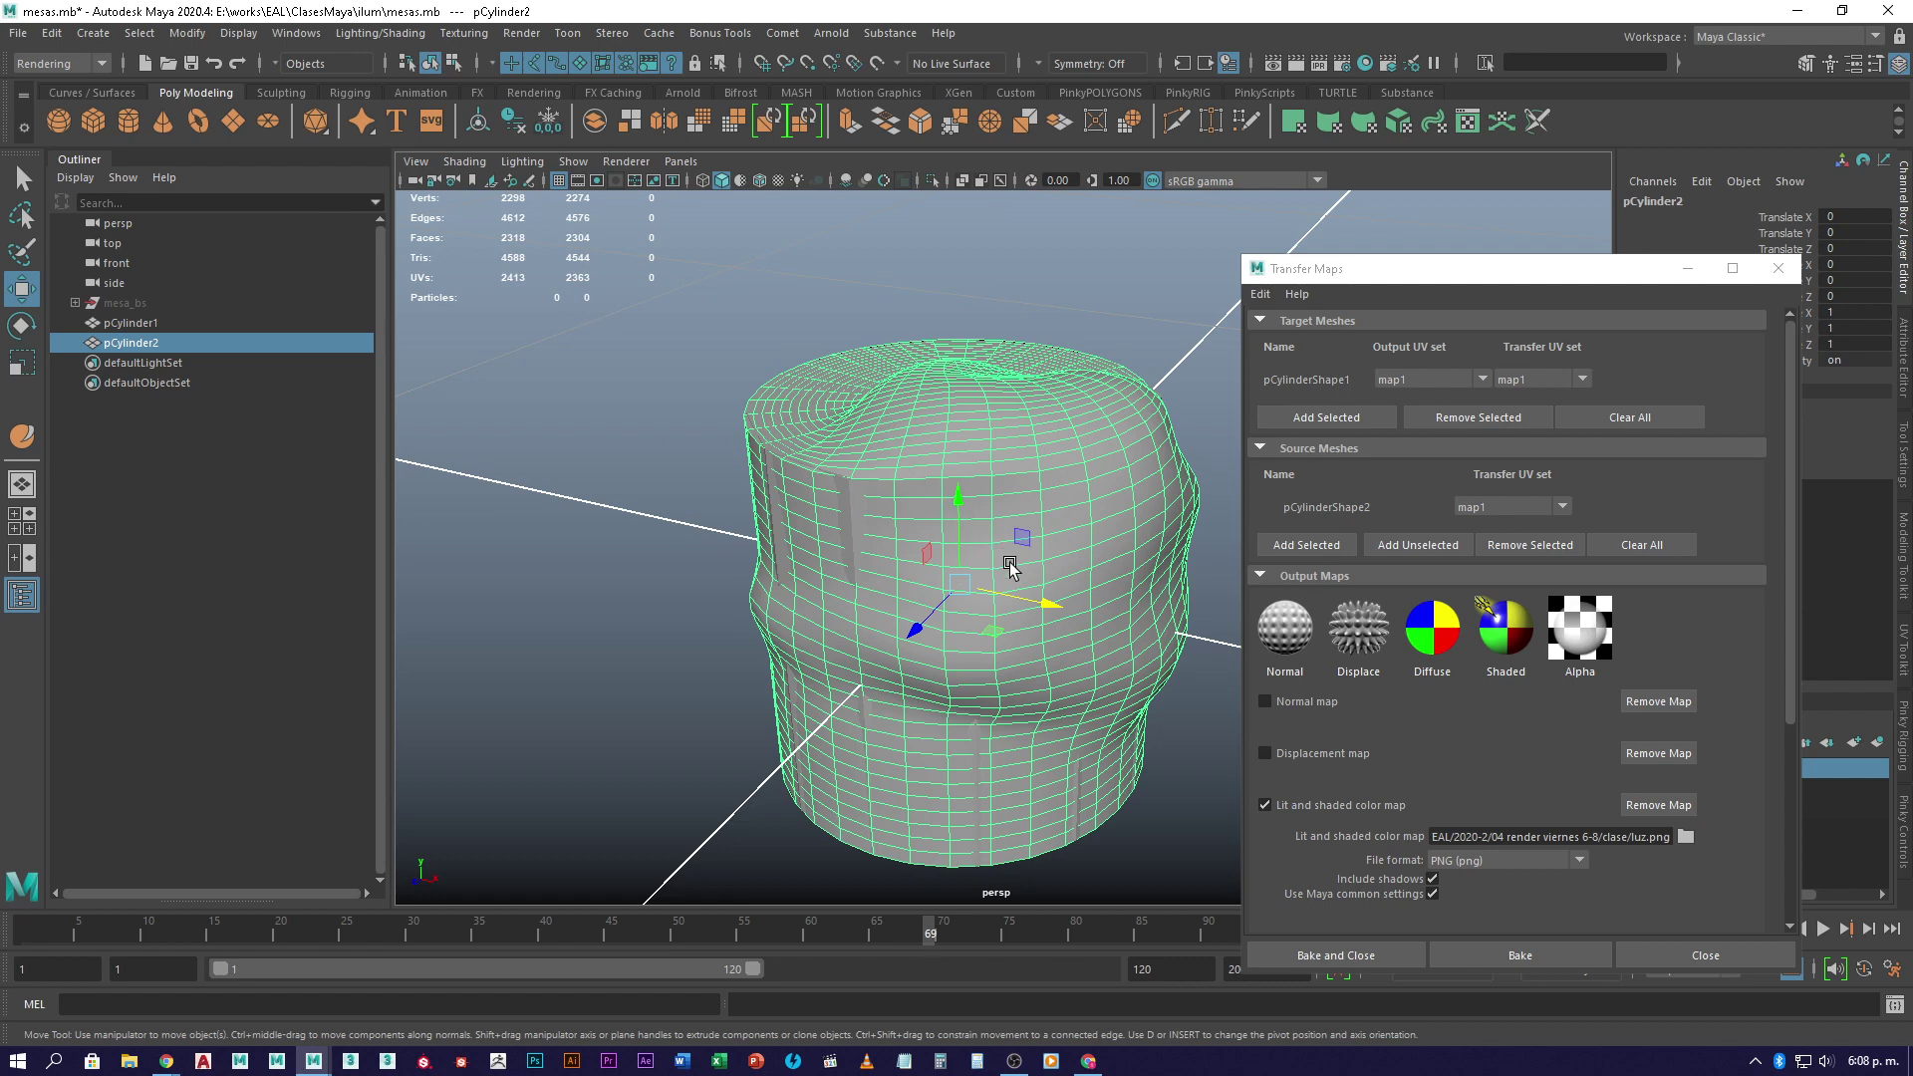
scroll(1469, 731, "down", 2)
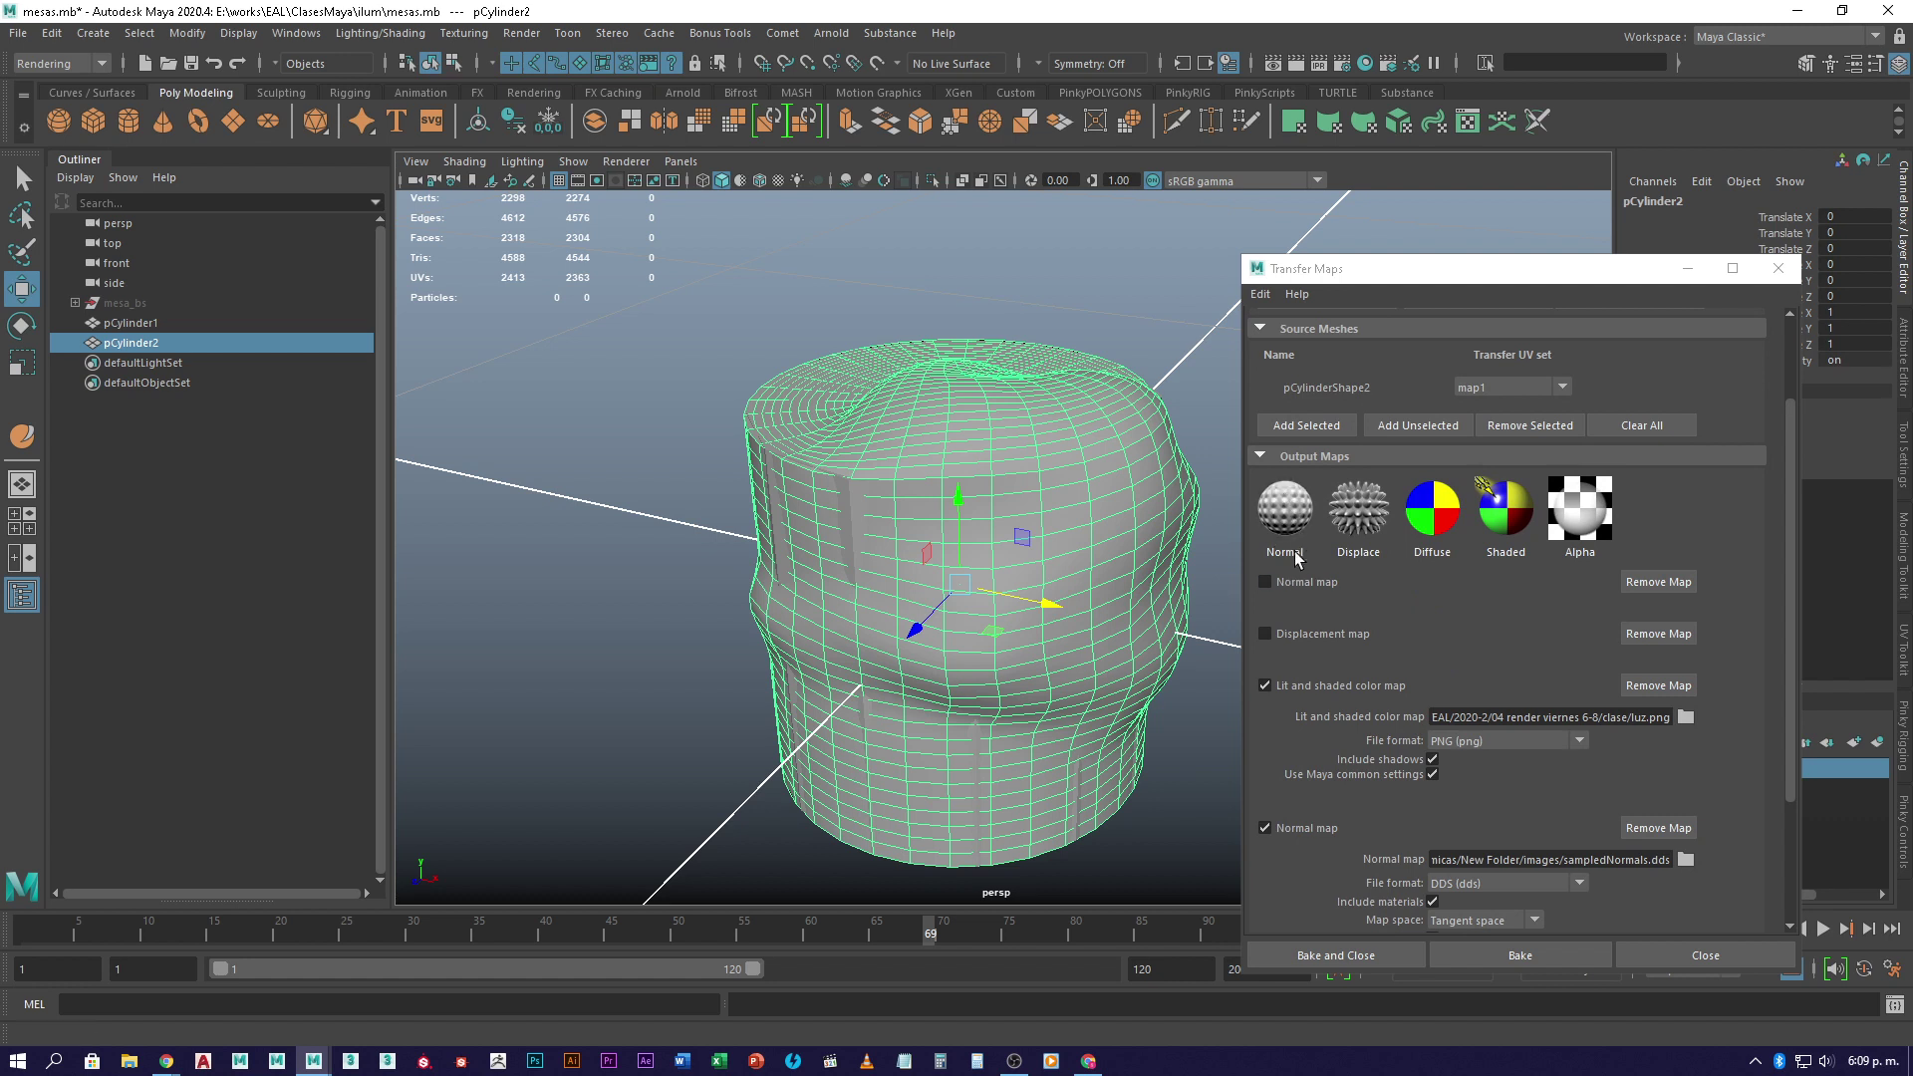
left_click(1285, 508)
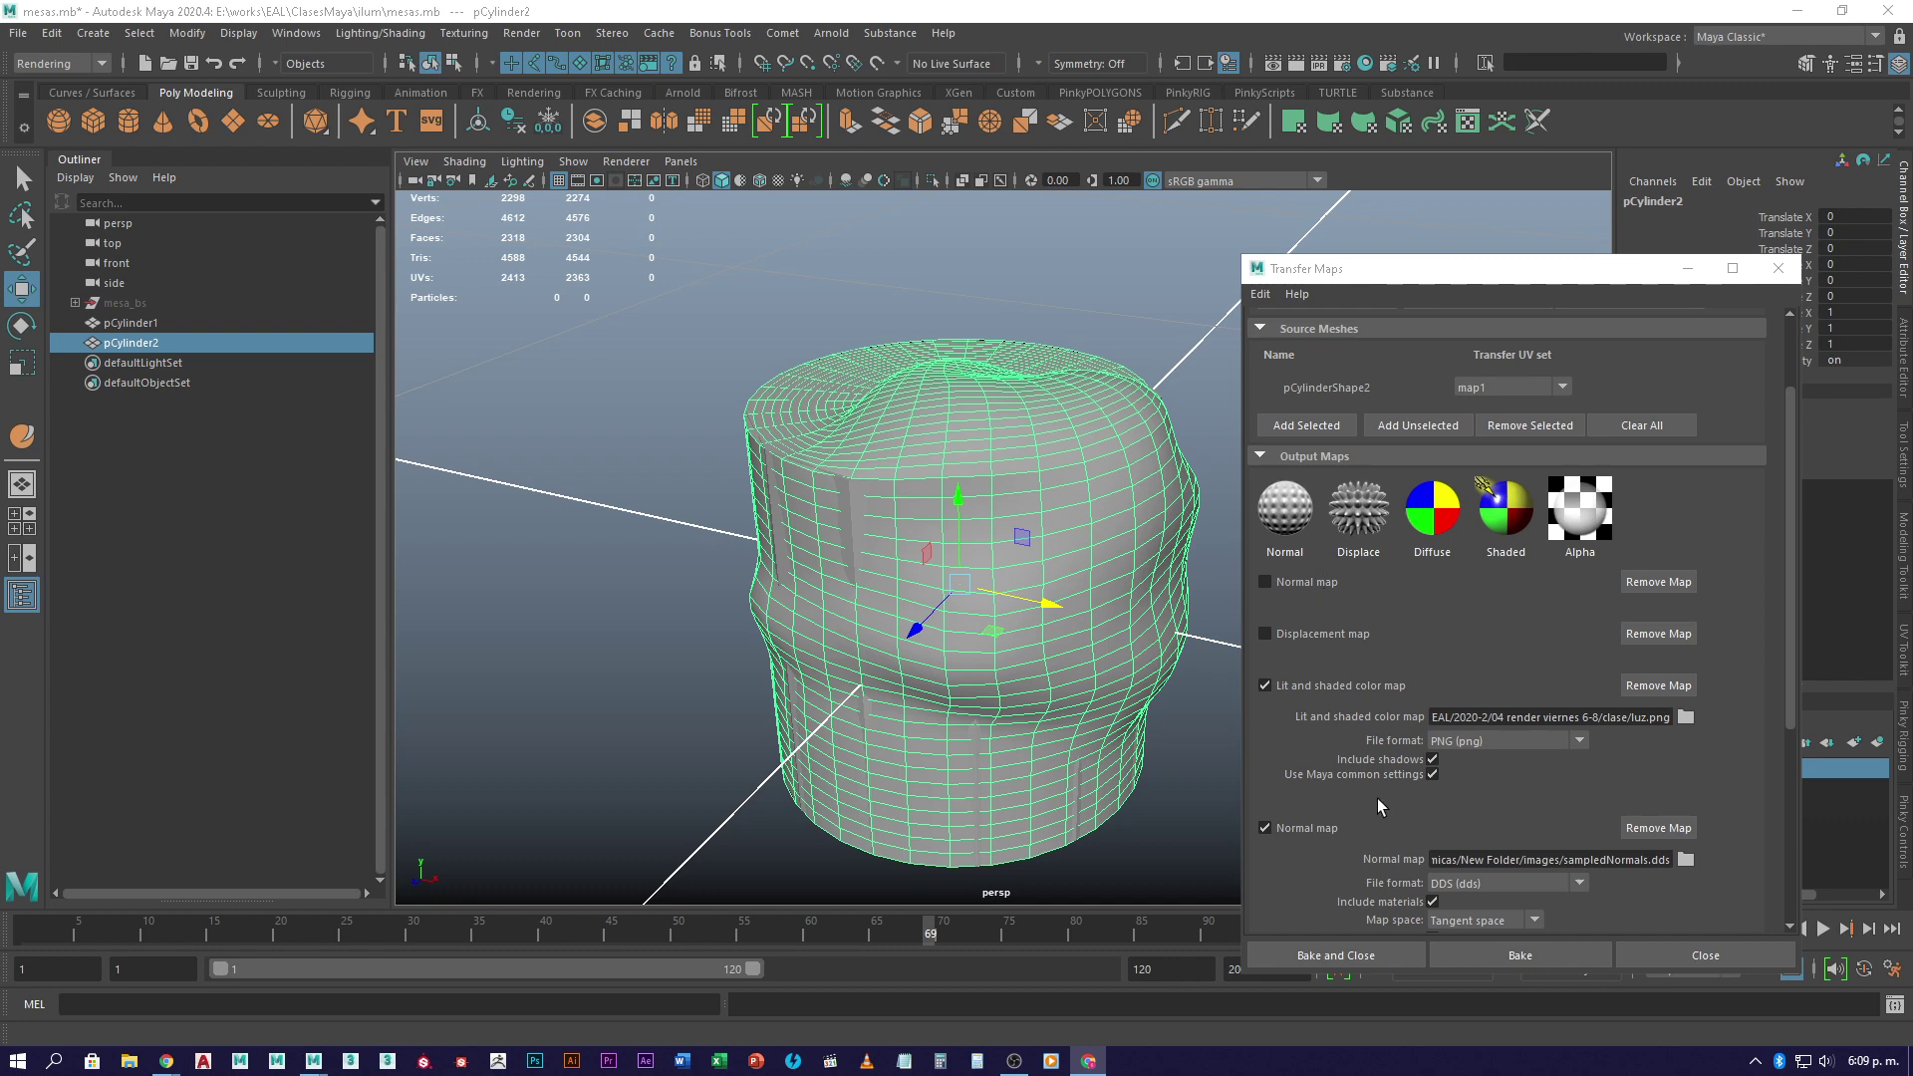
scroll(1385, 778, "down", 3)
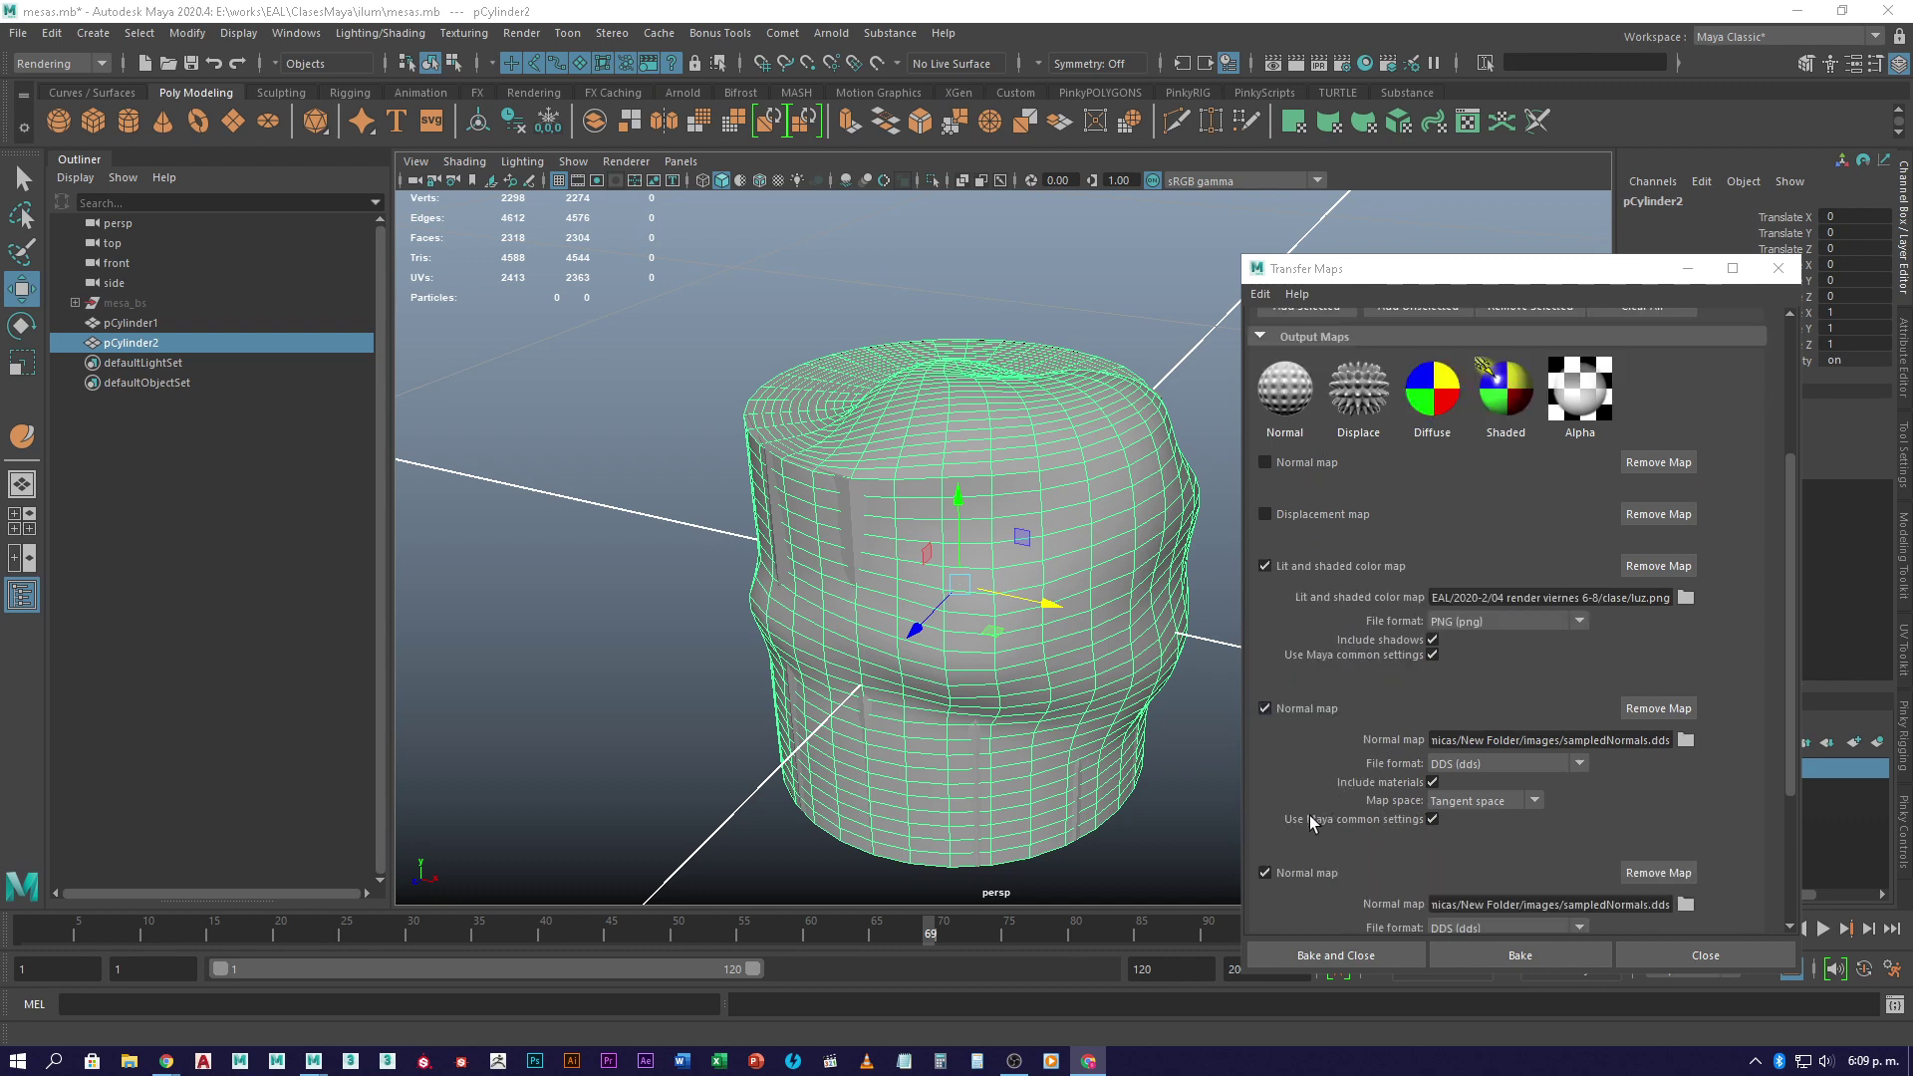
left_click(1681, 873)
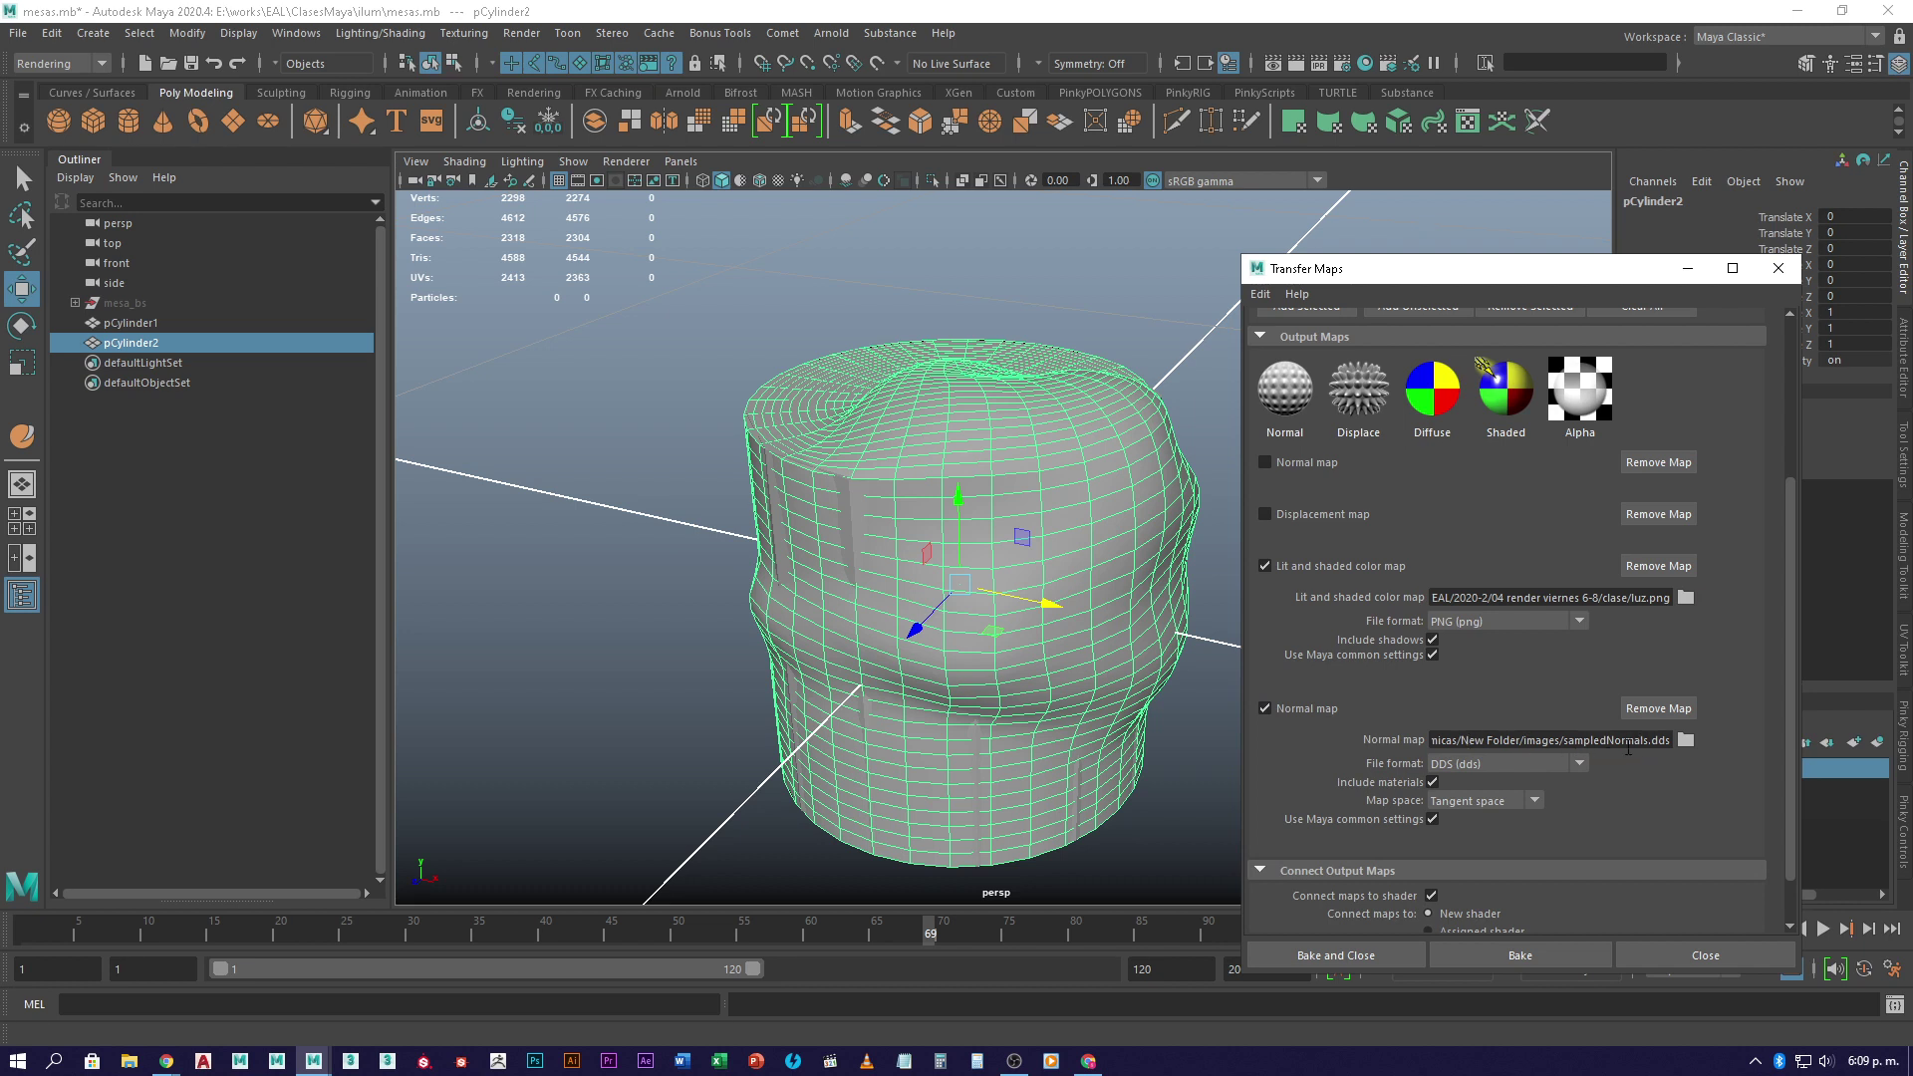
- Set the normal map's output file to normal on the Desktop, keeping the PNG file format
left_click(1690, 743)
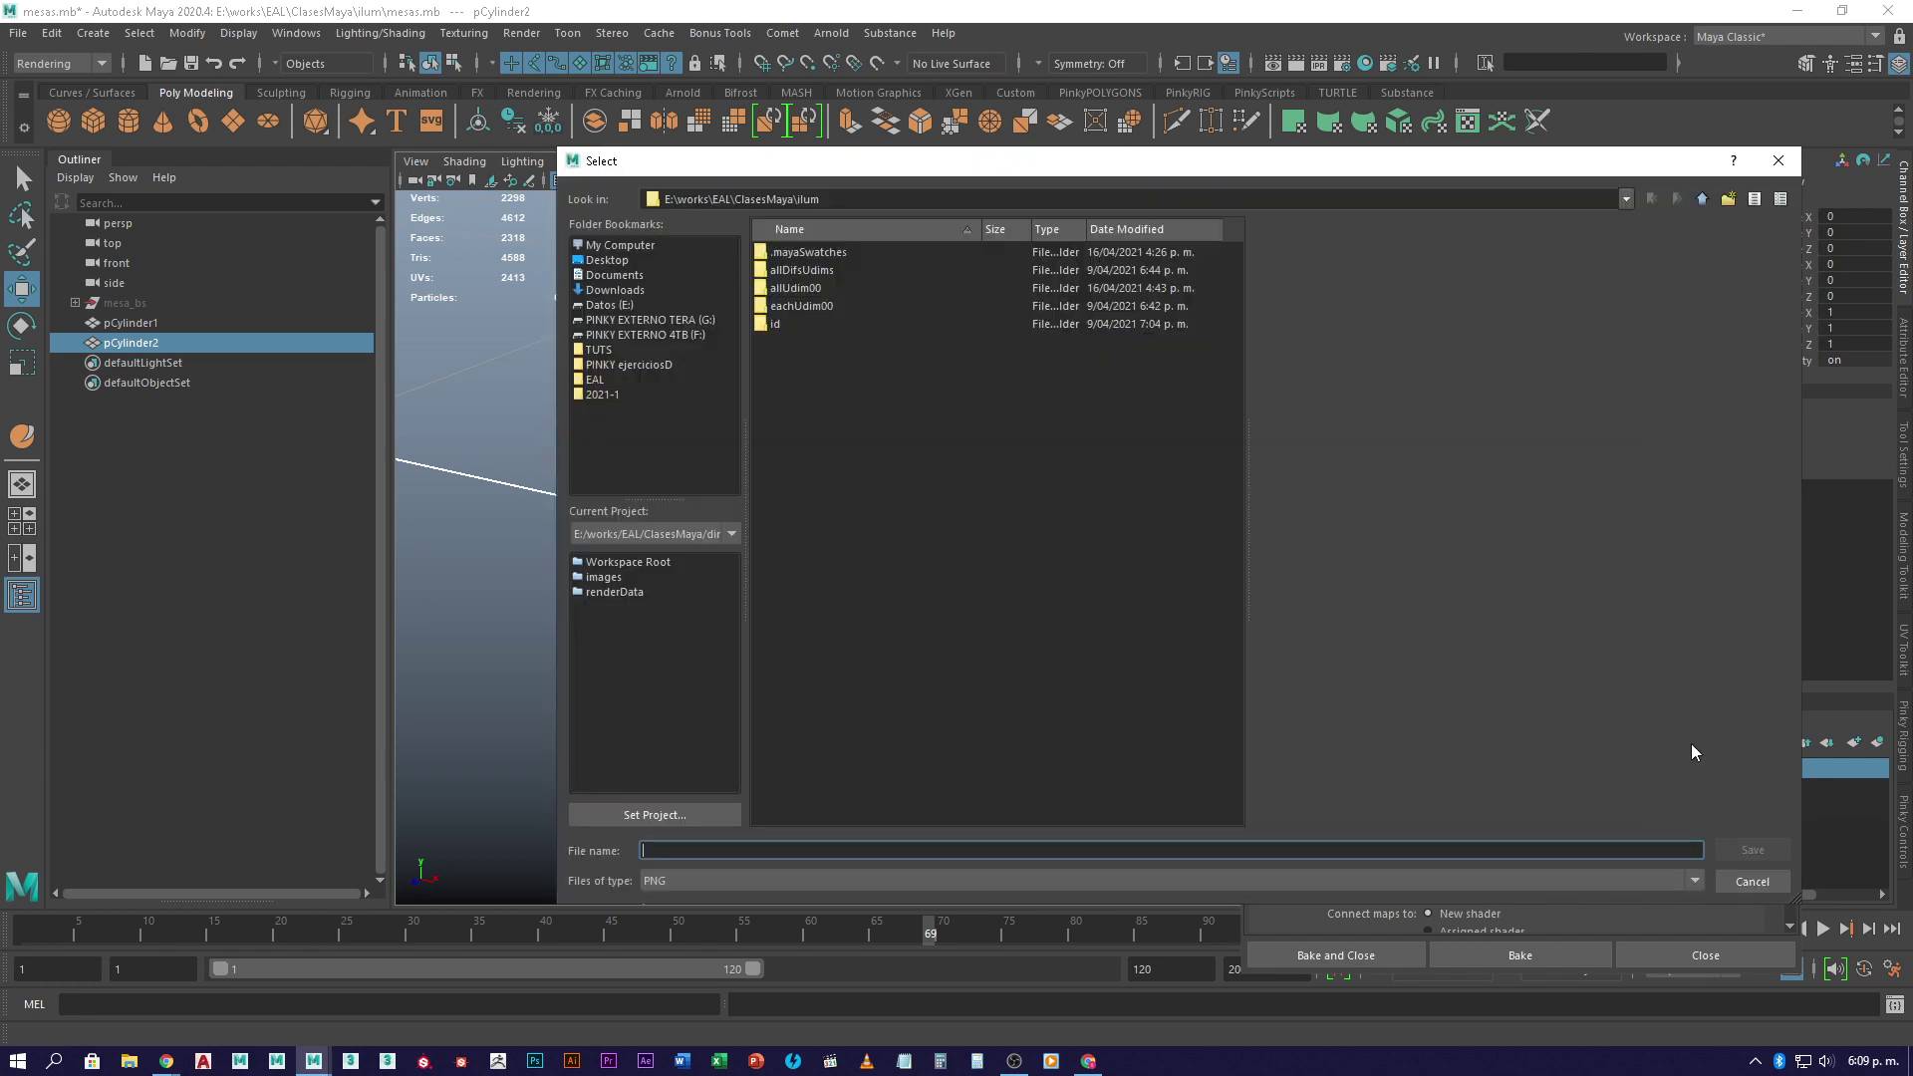
left_click(608, 260)
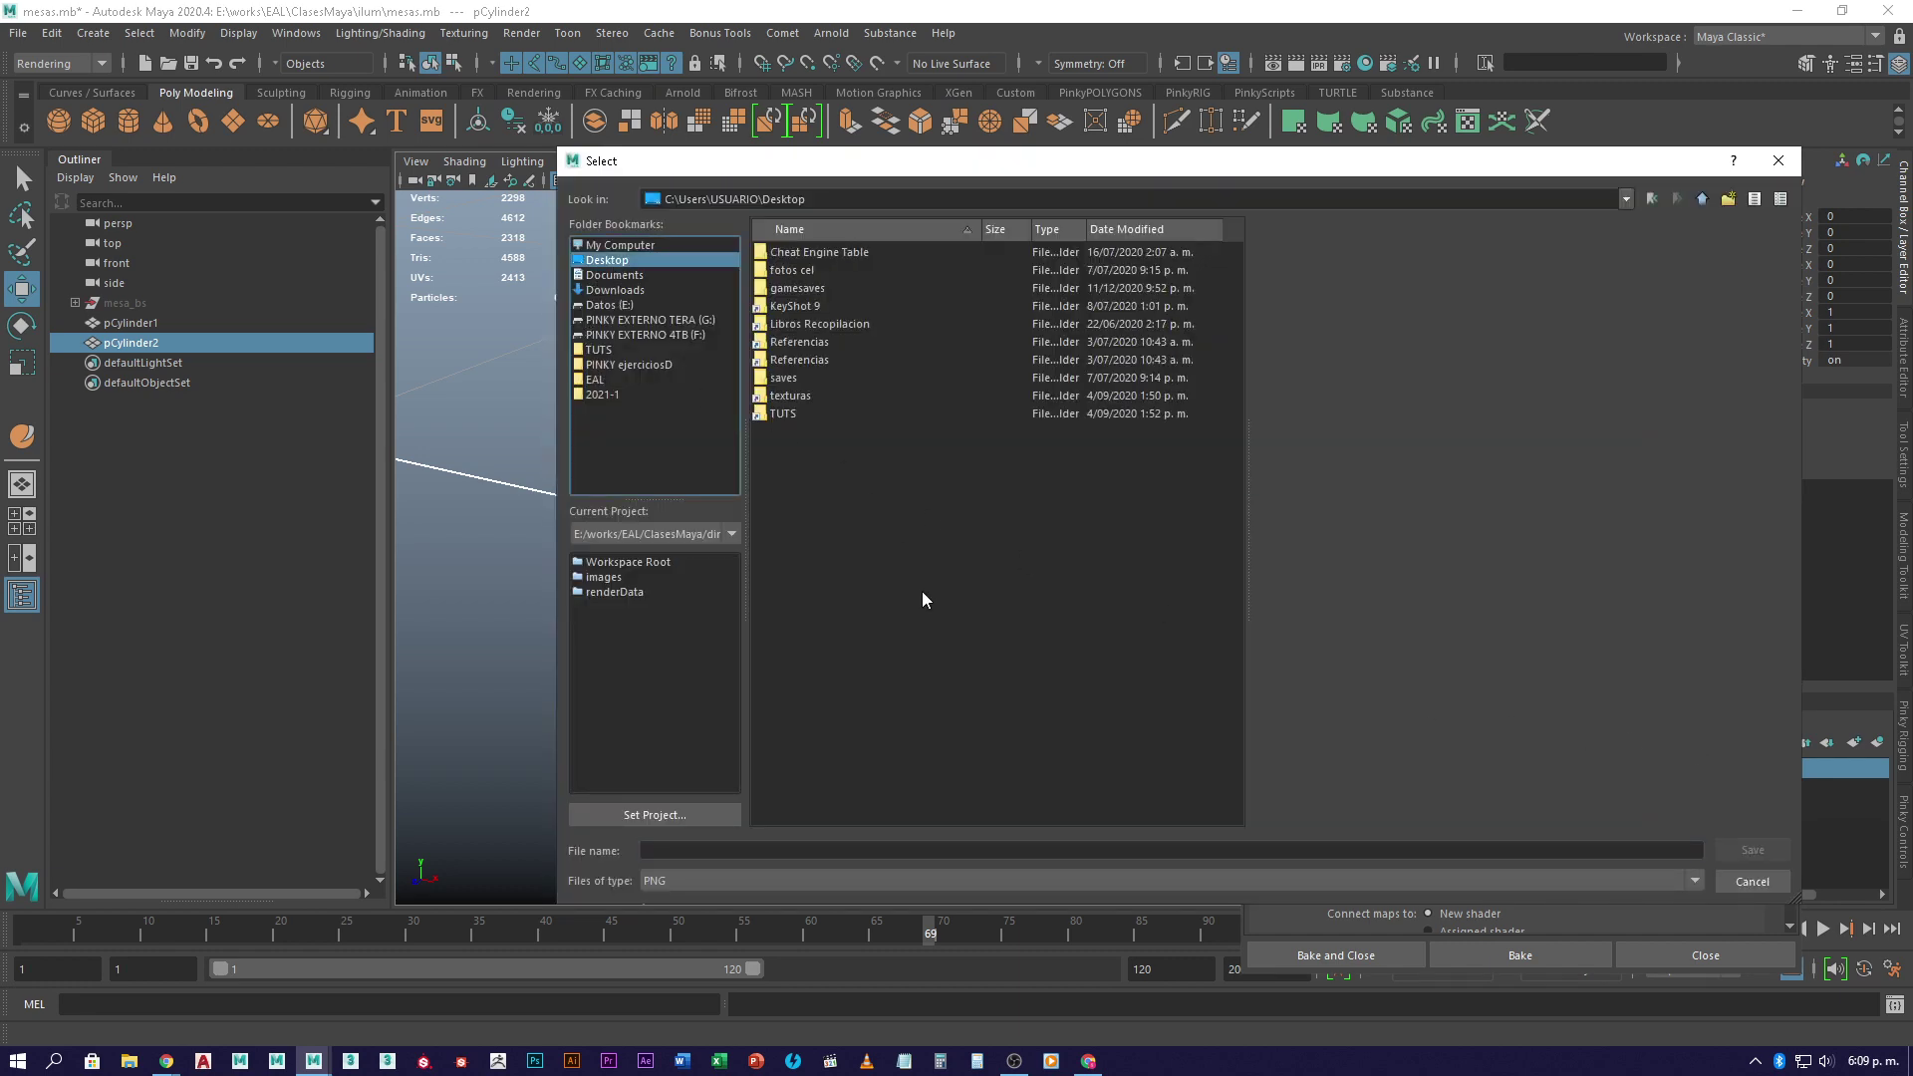
left_click(970, 851)
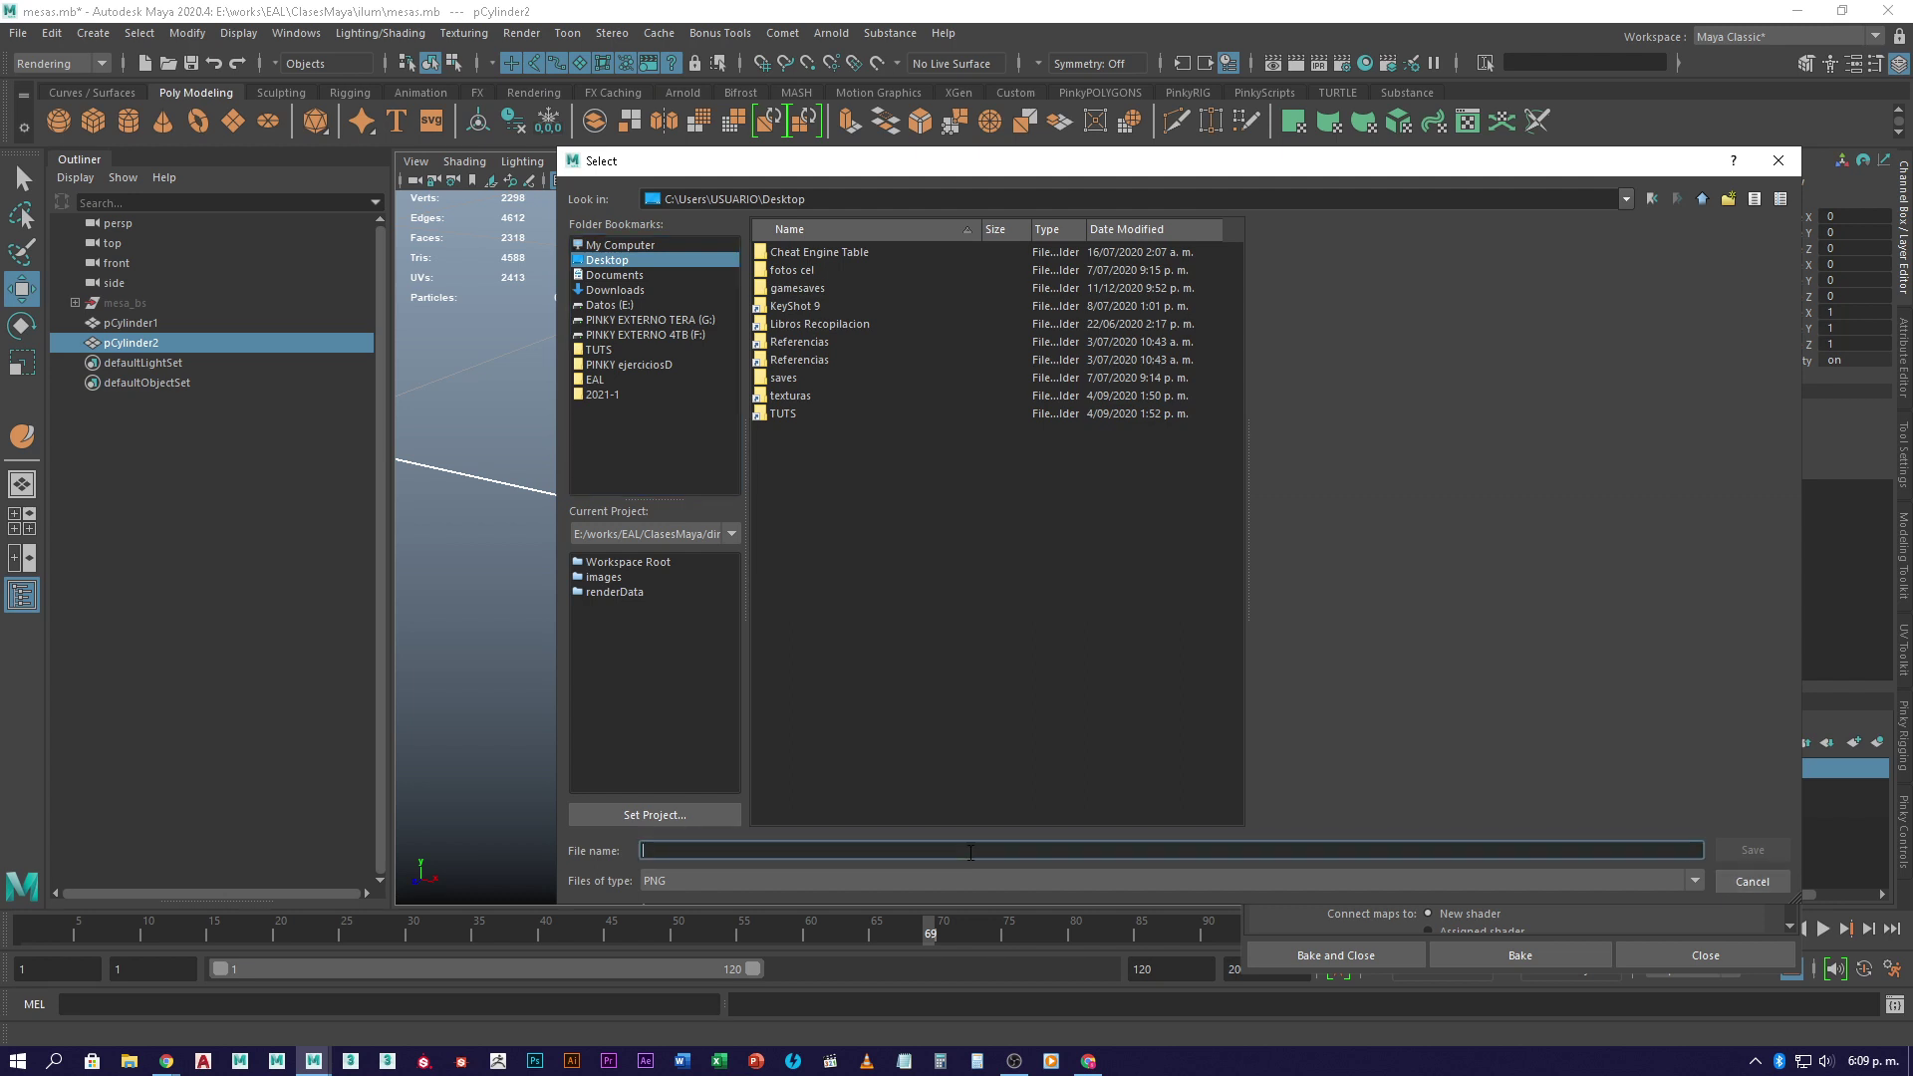
type("normal")
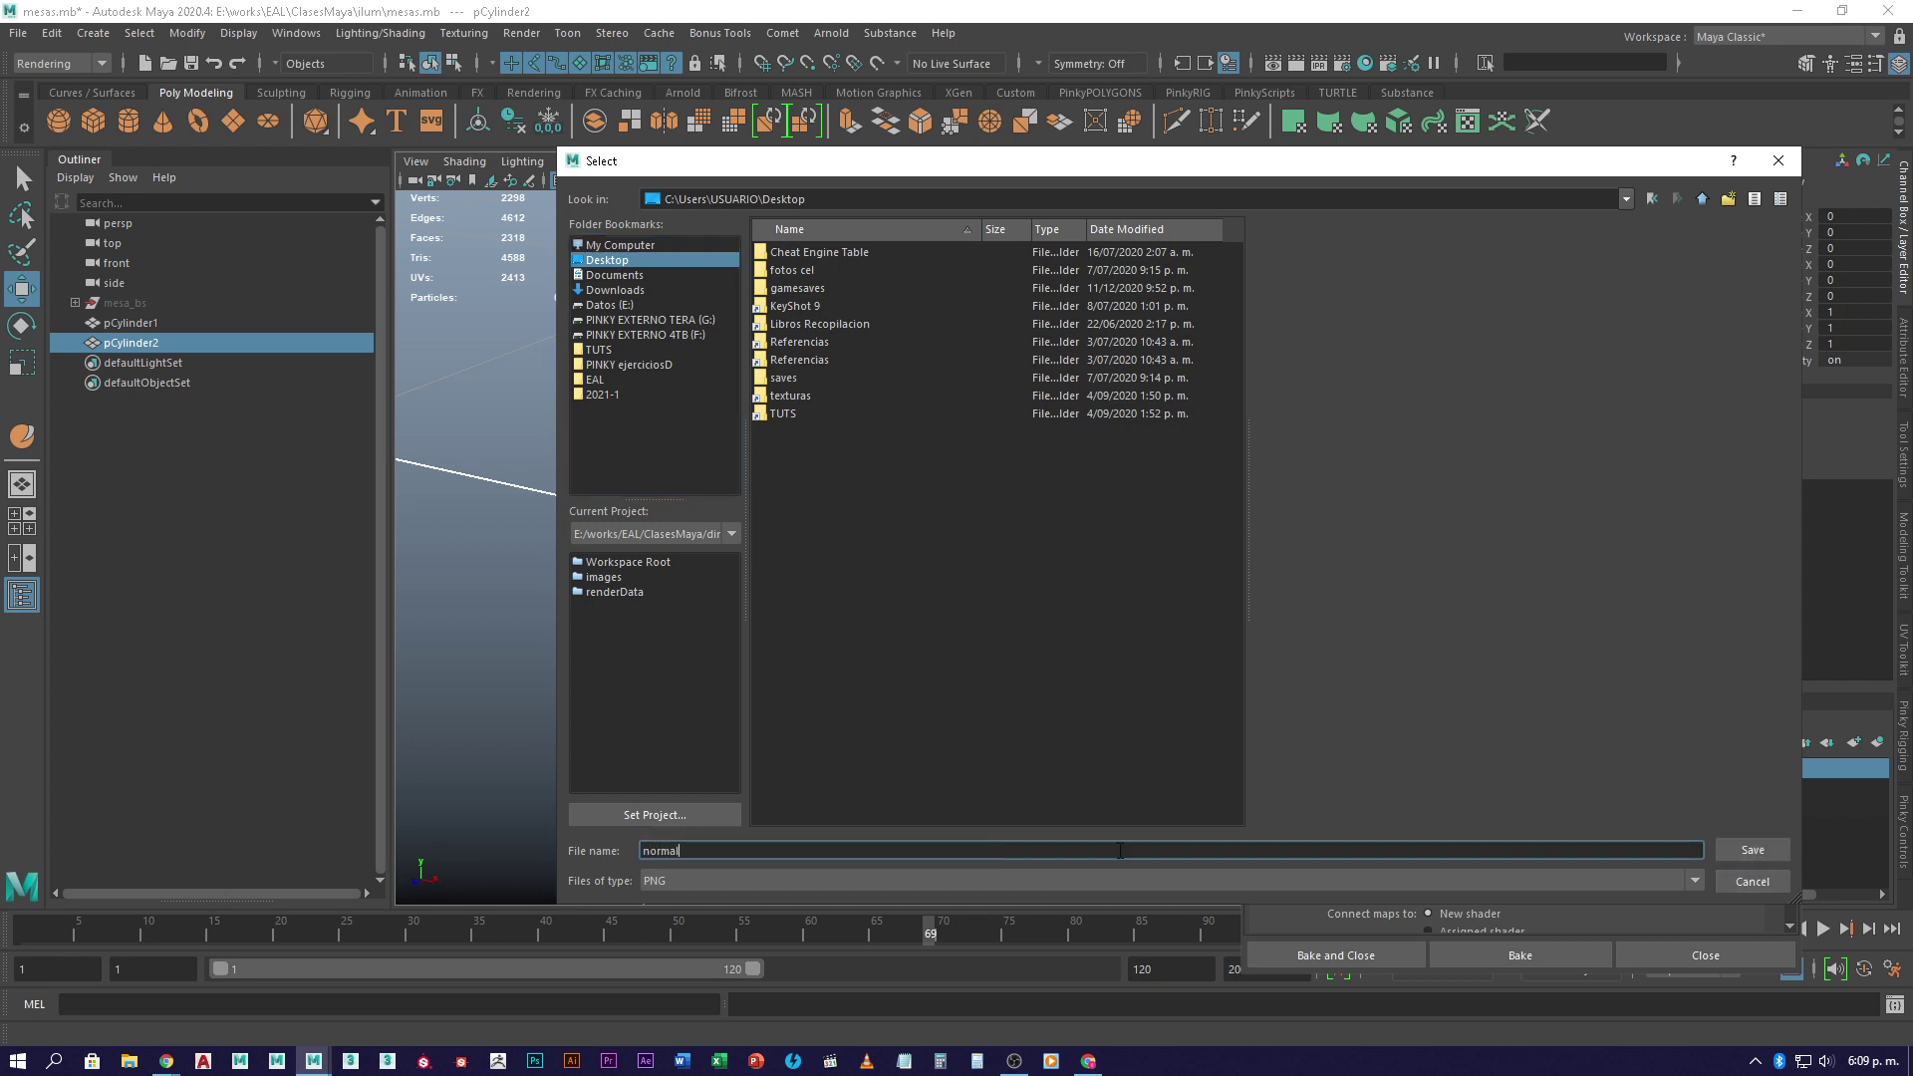
left_click(1730, 853)
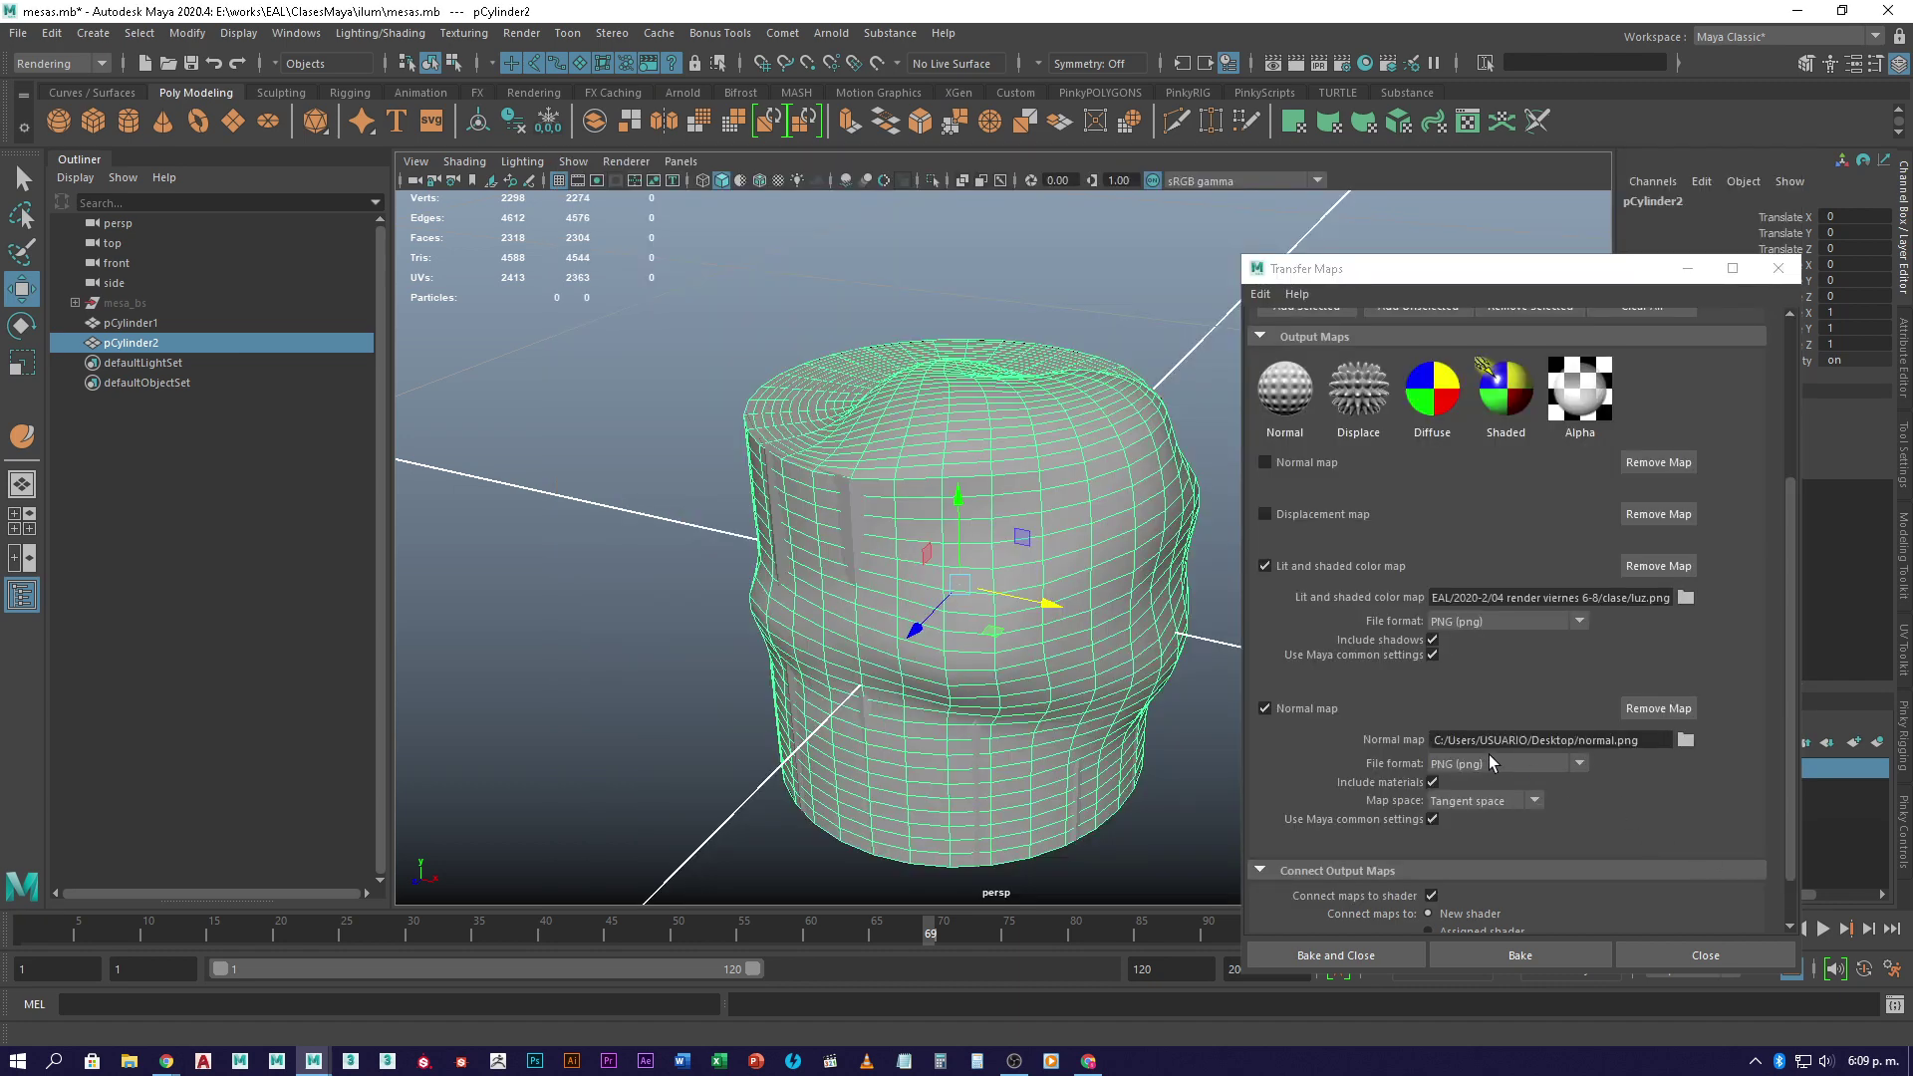
left_click(1581, 765)
left_click(1582, 766)
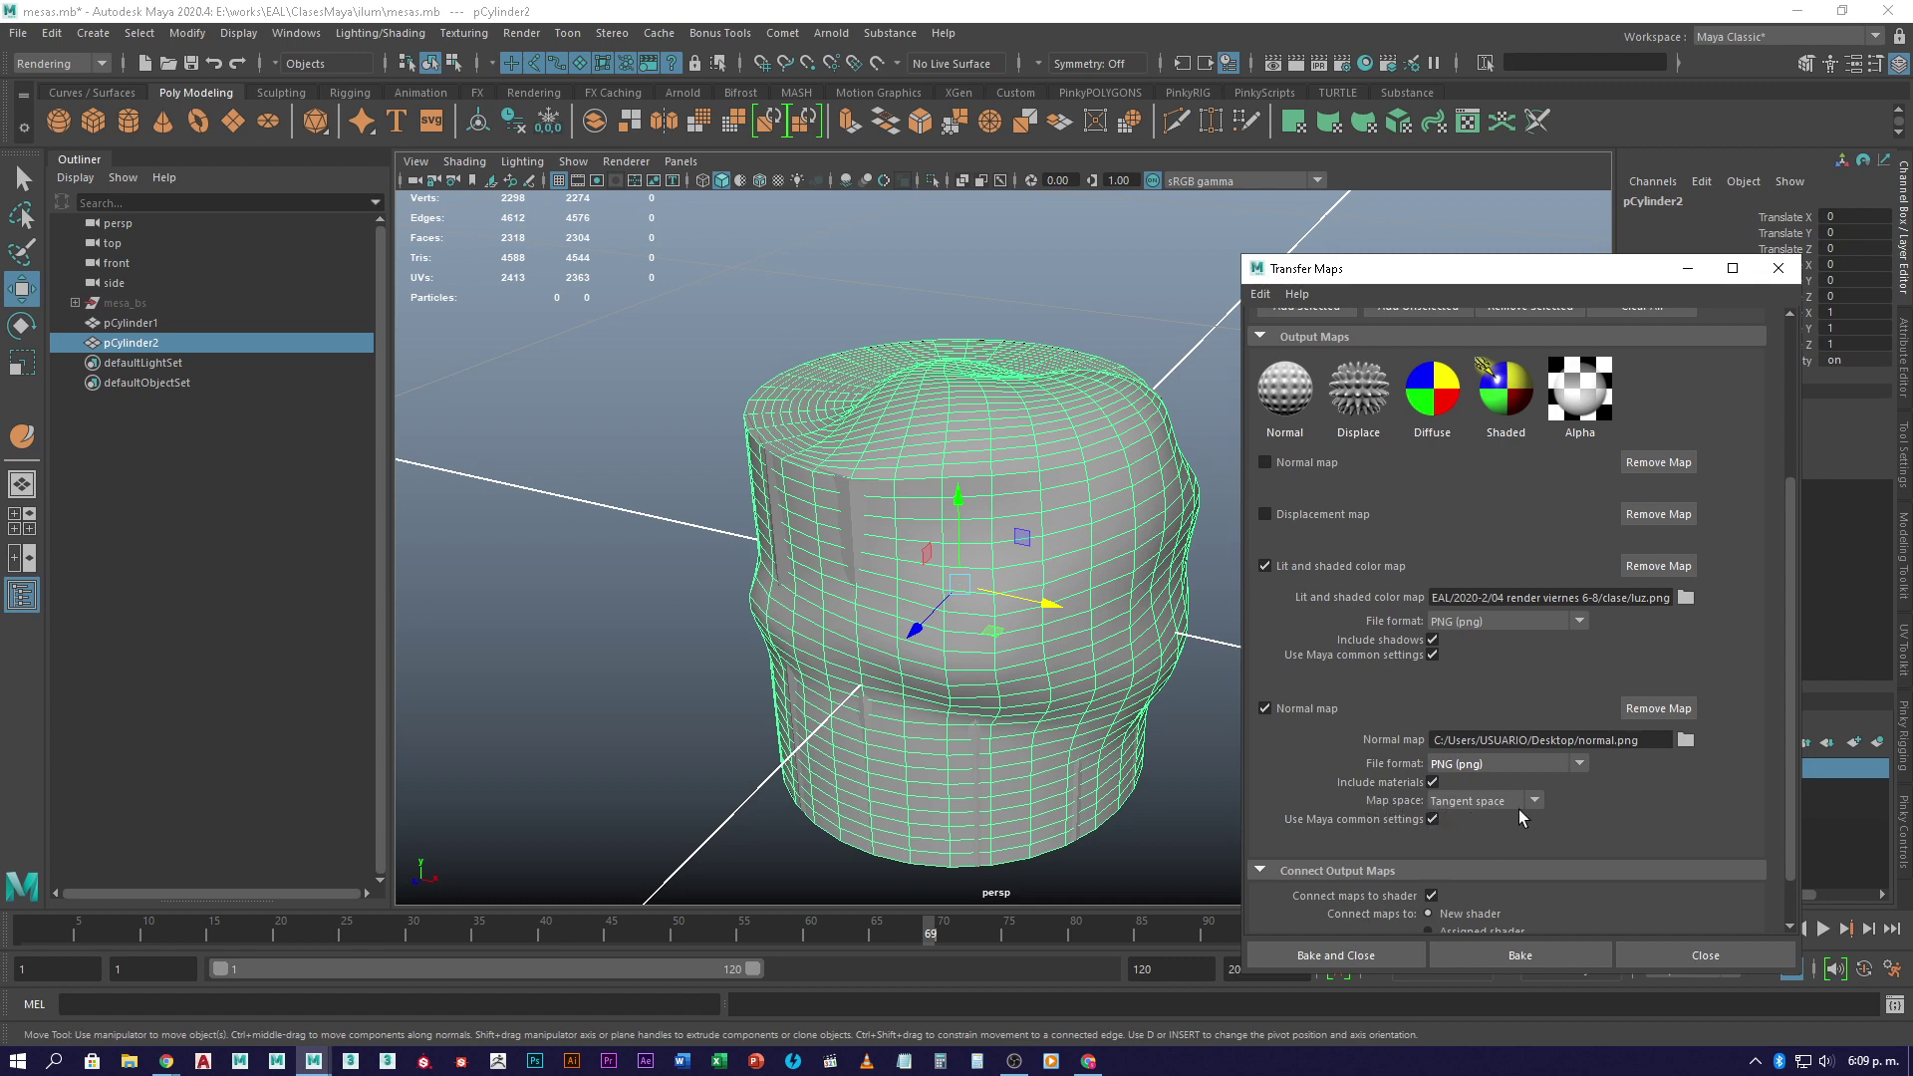
scroll(1519, 809, "down", 2)
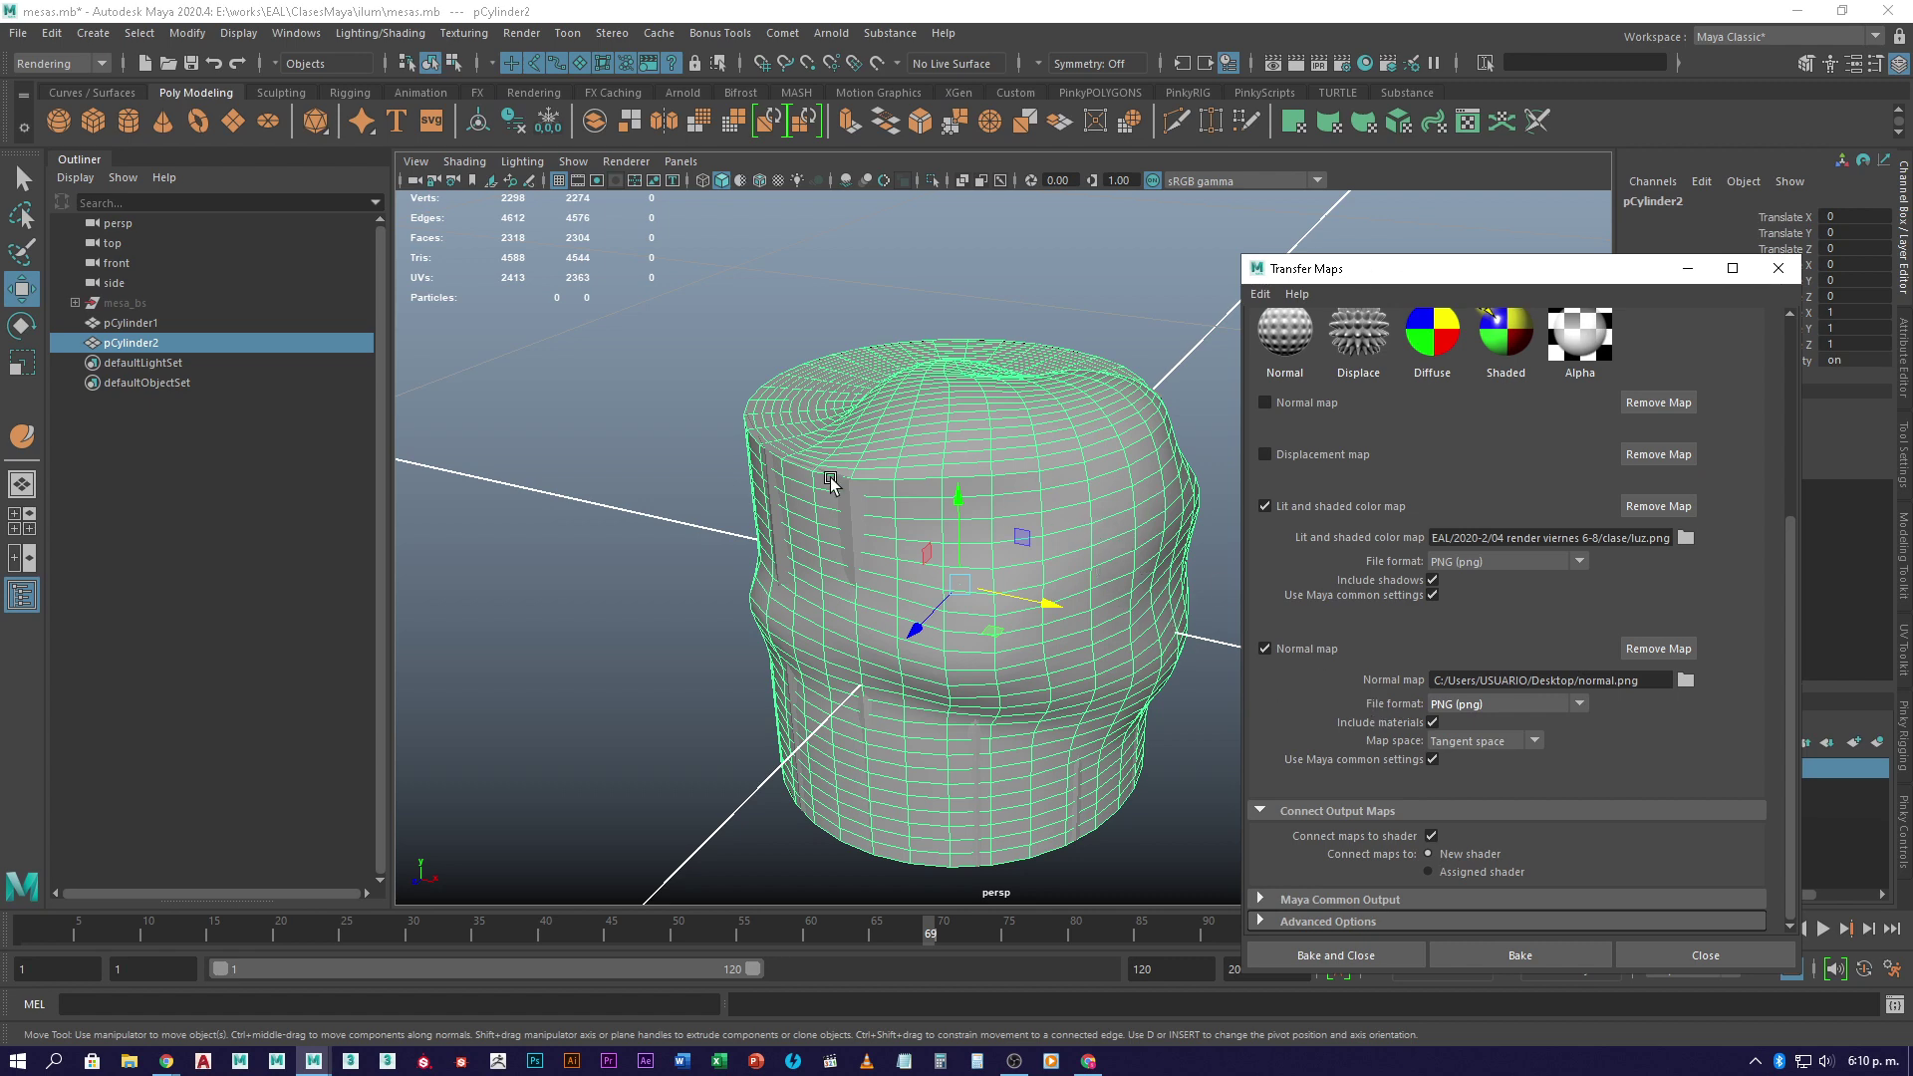
- Expand the advanced options and the Maya common output settings of the map transfer
scroll(1396, 397, "up", 5)
scroll(1451, 498, "down", 5)
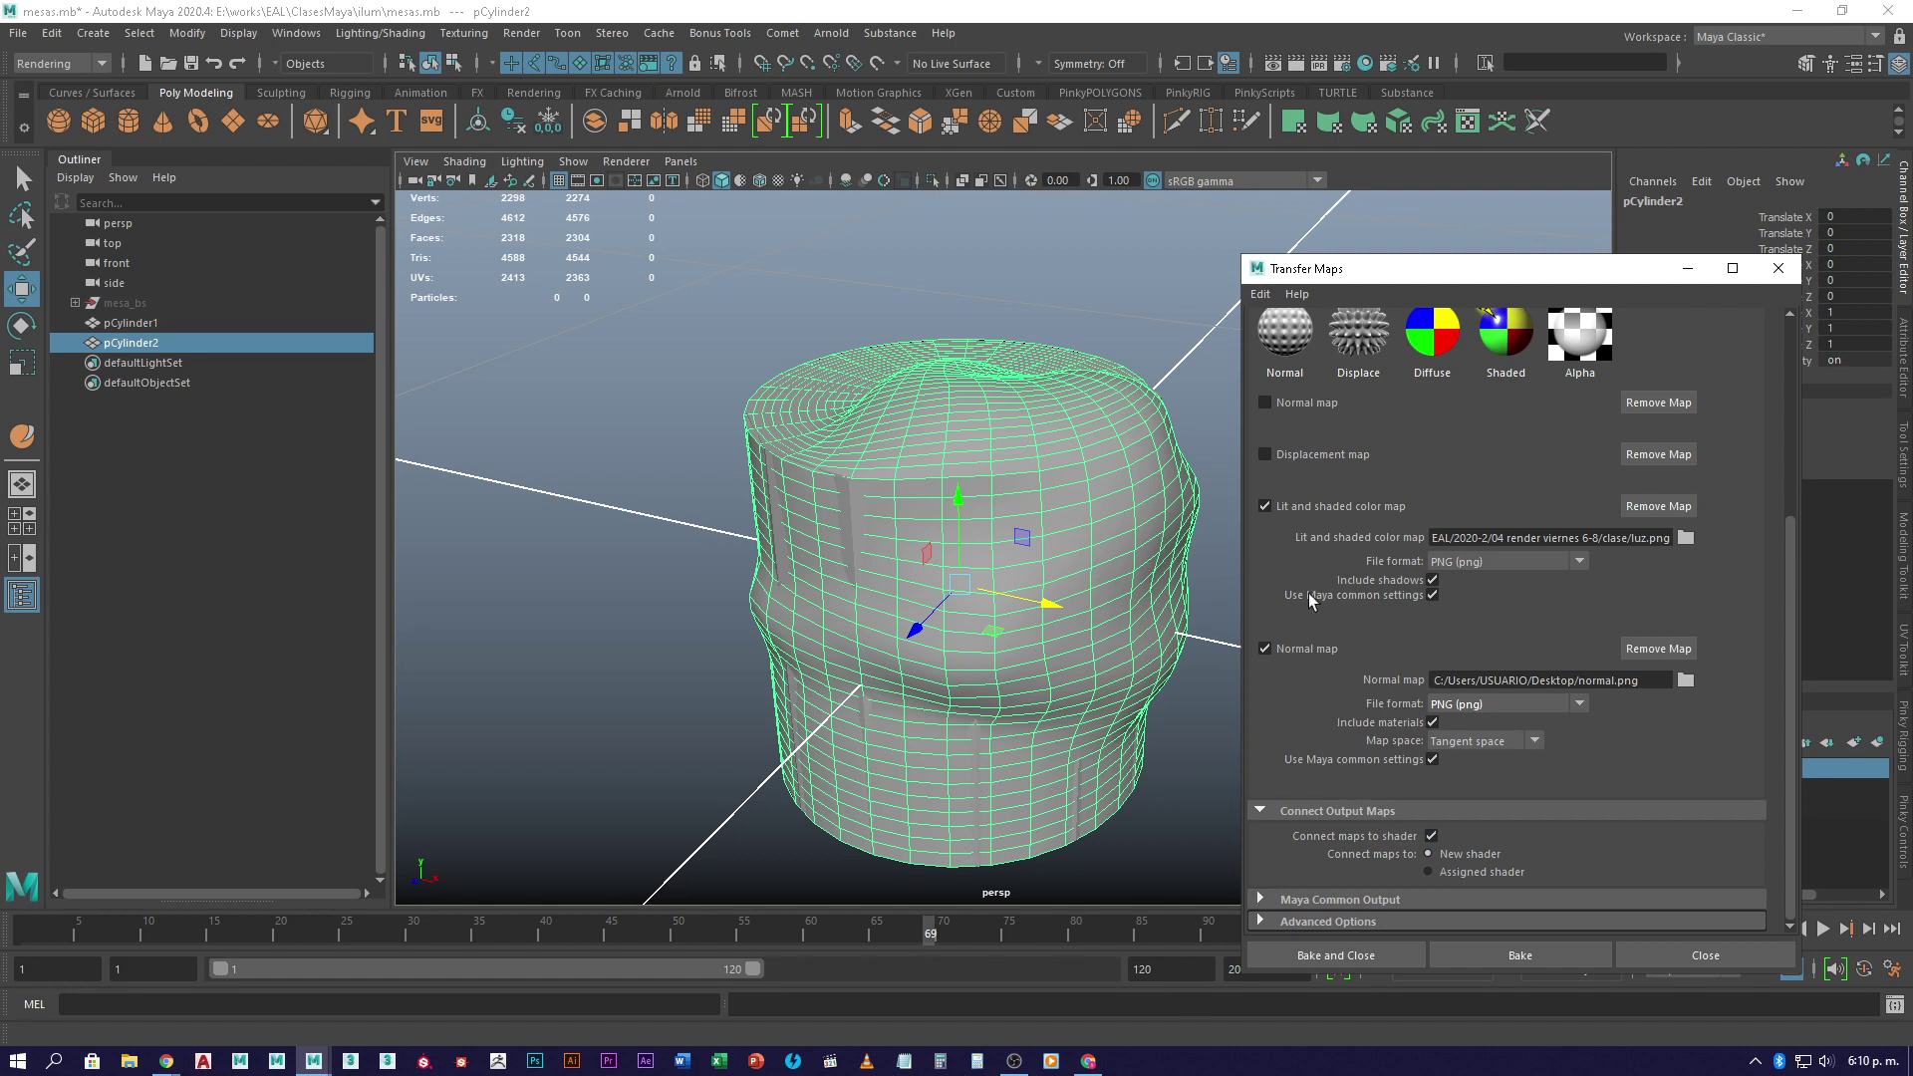
left_click(1260, 922)
scroll(1485, 598, "down", 1)
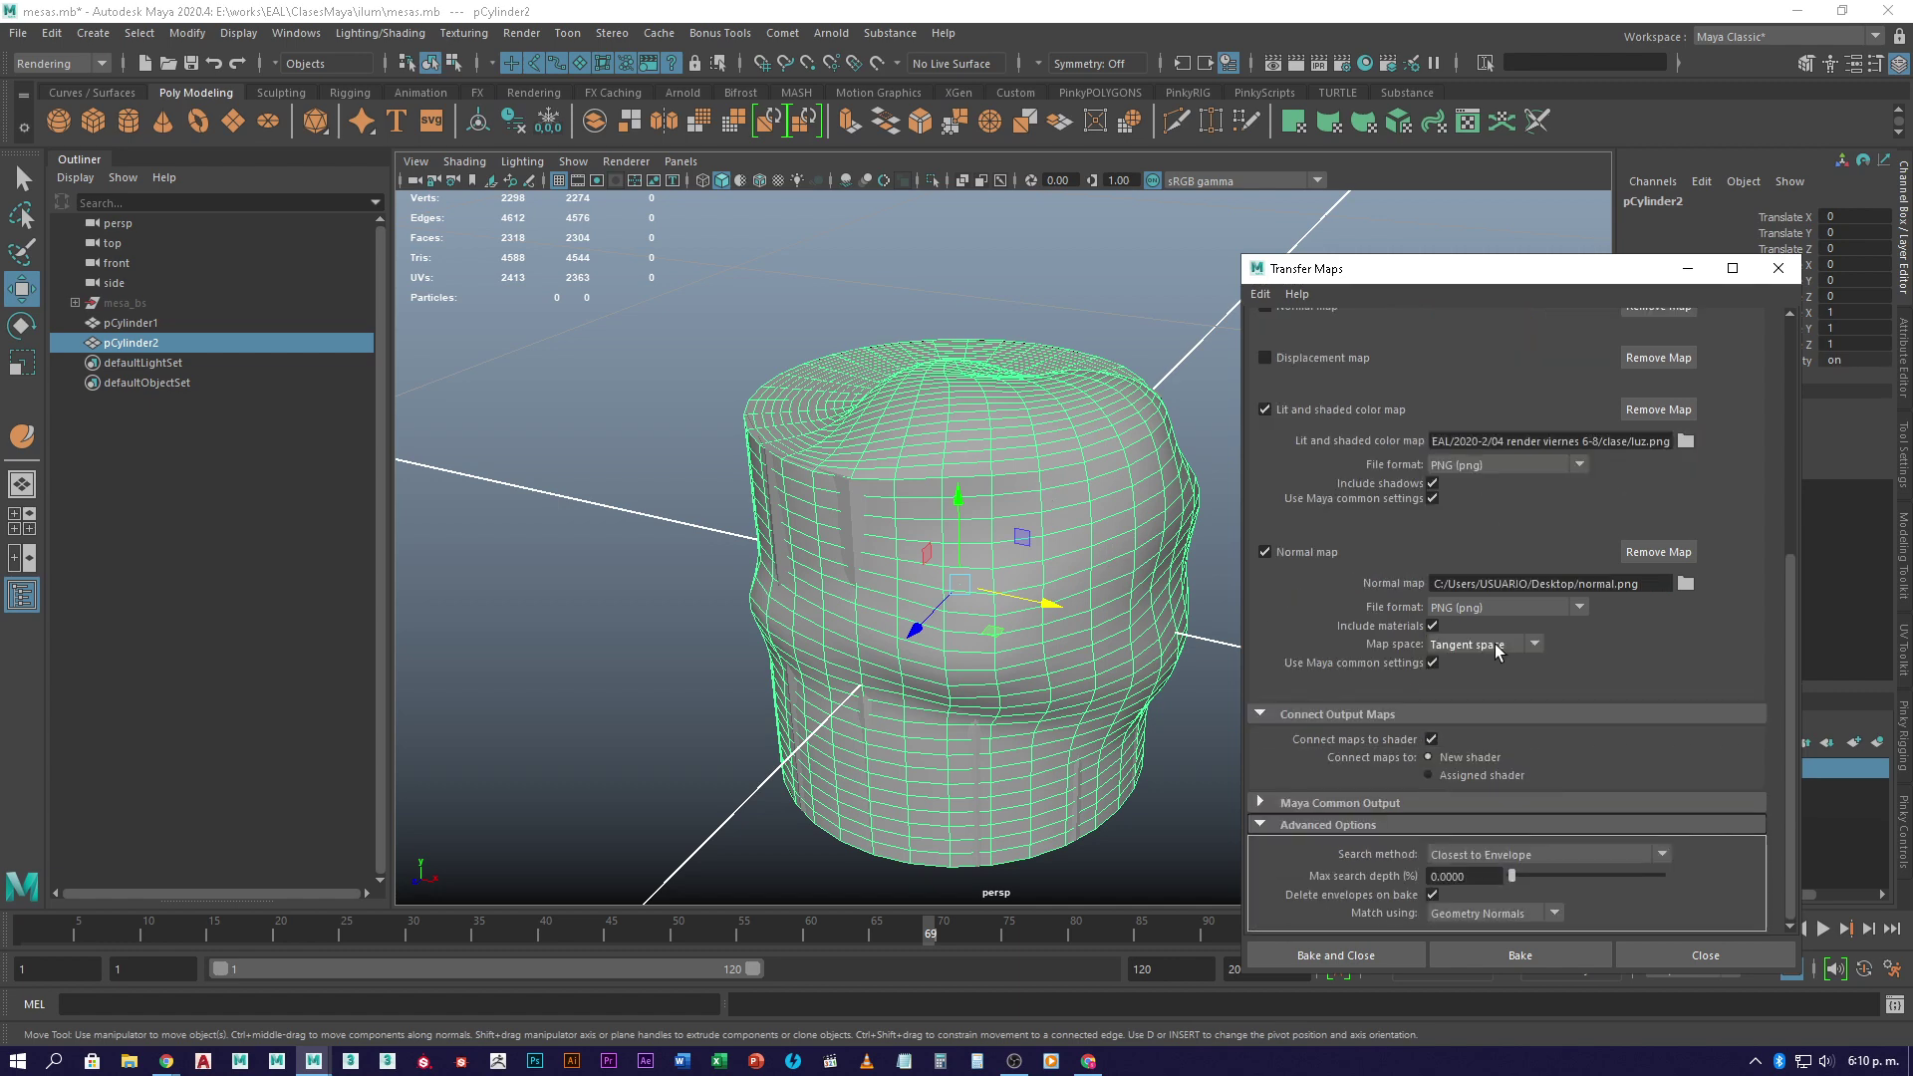
left_click(1261, 804)
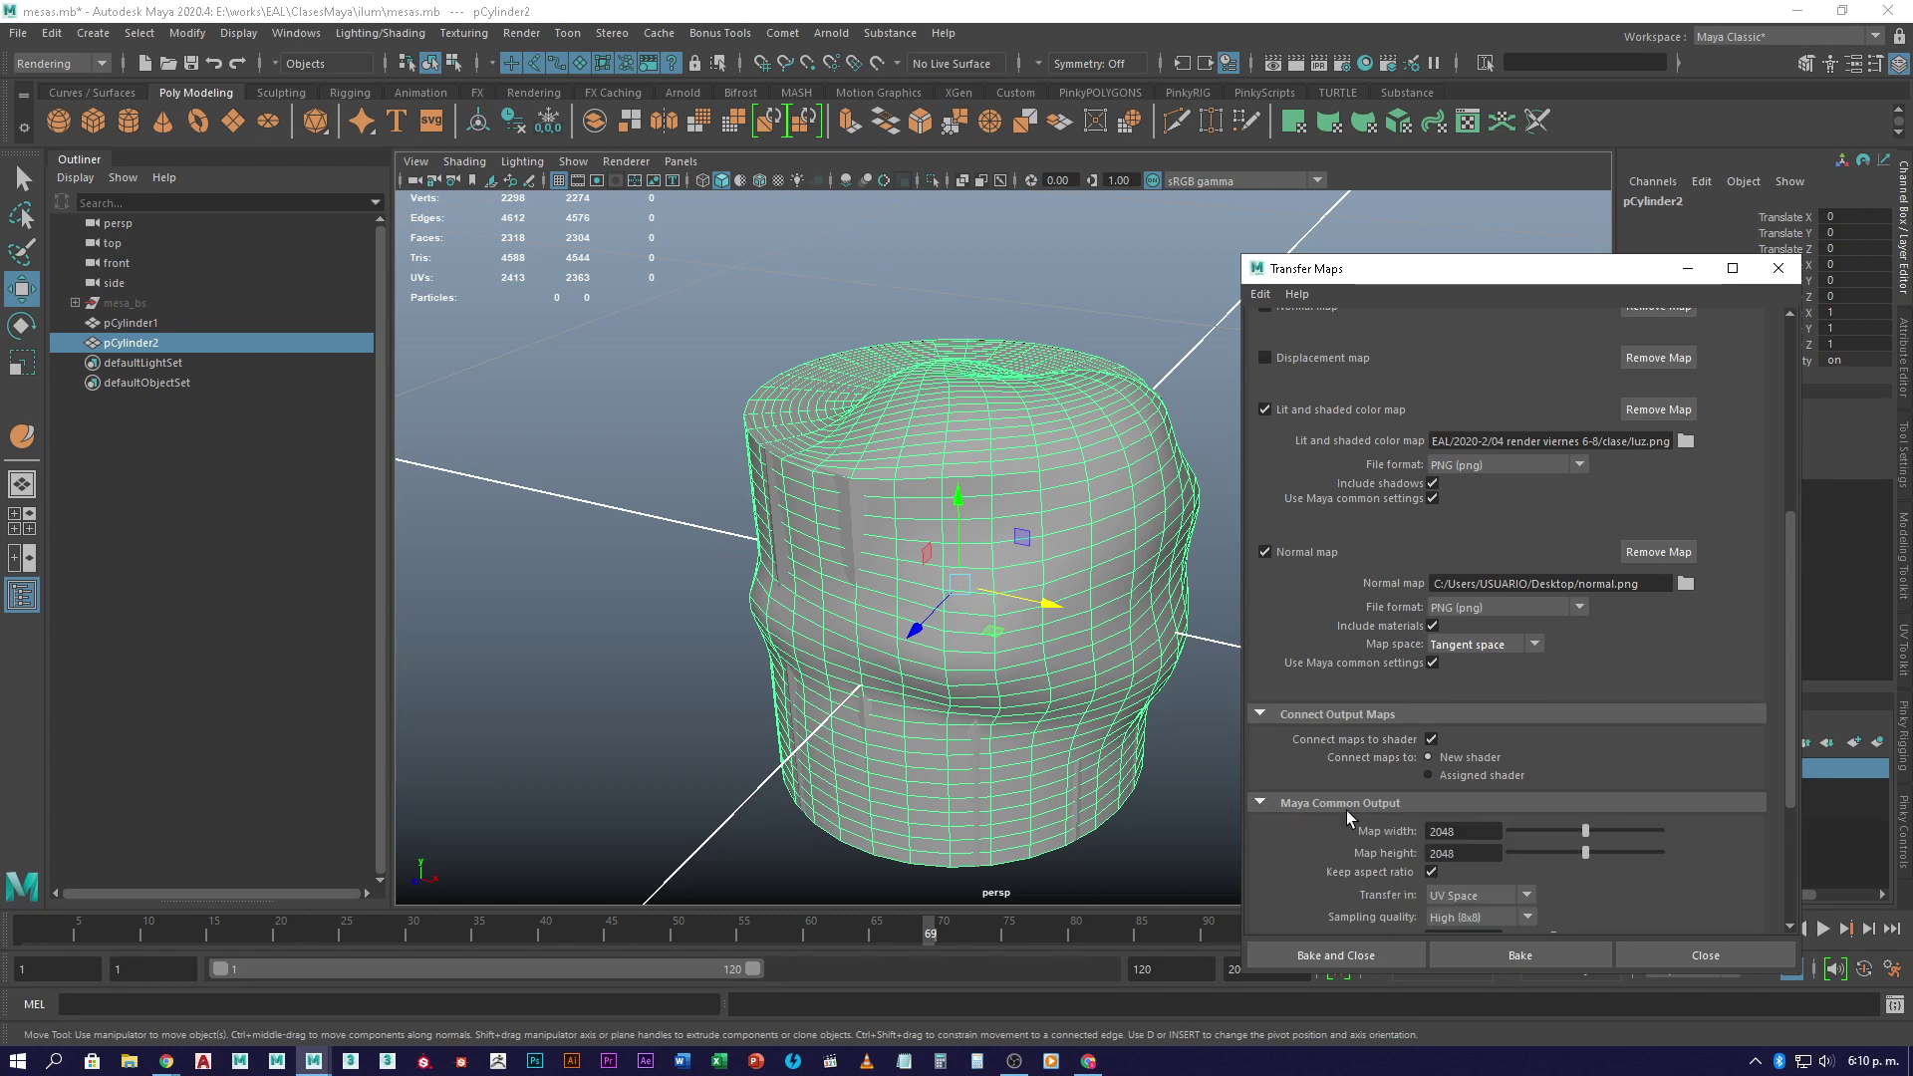
scroll(1347, 810, "down", 2)
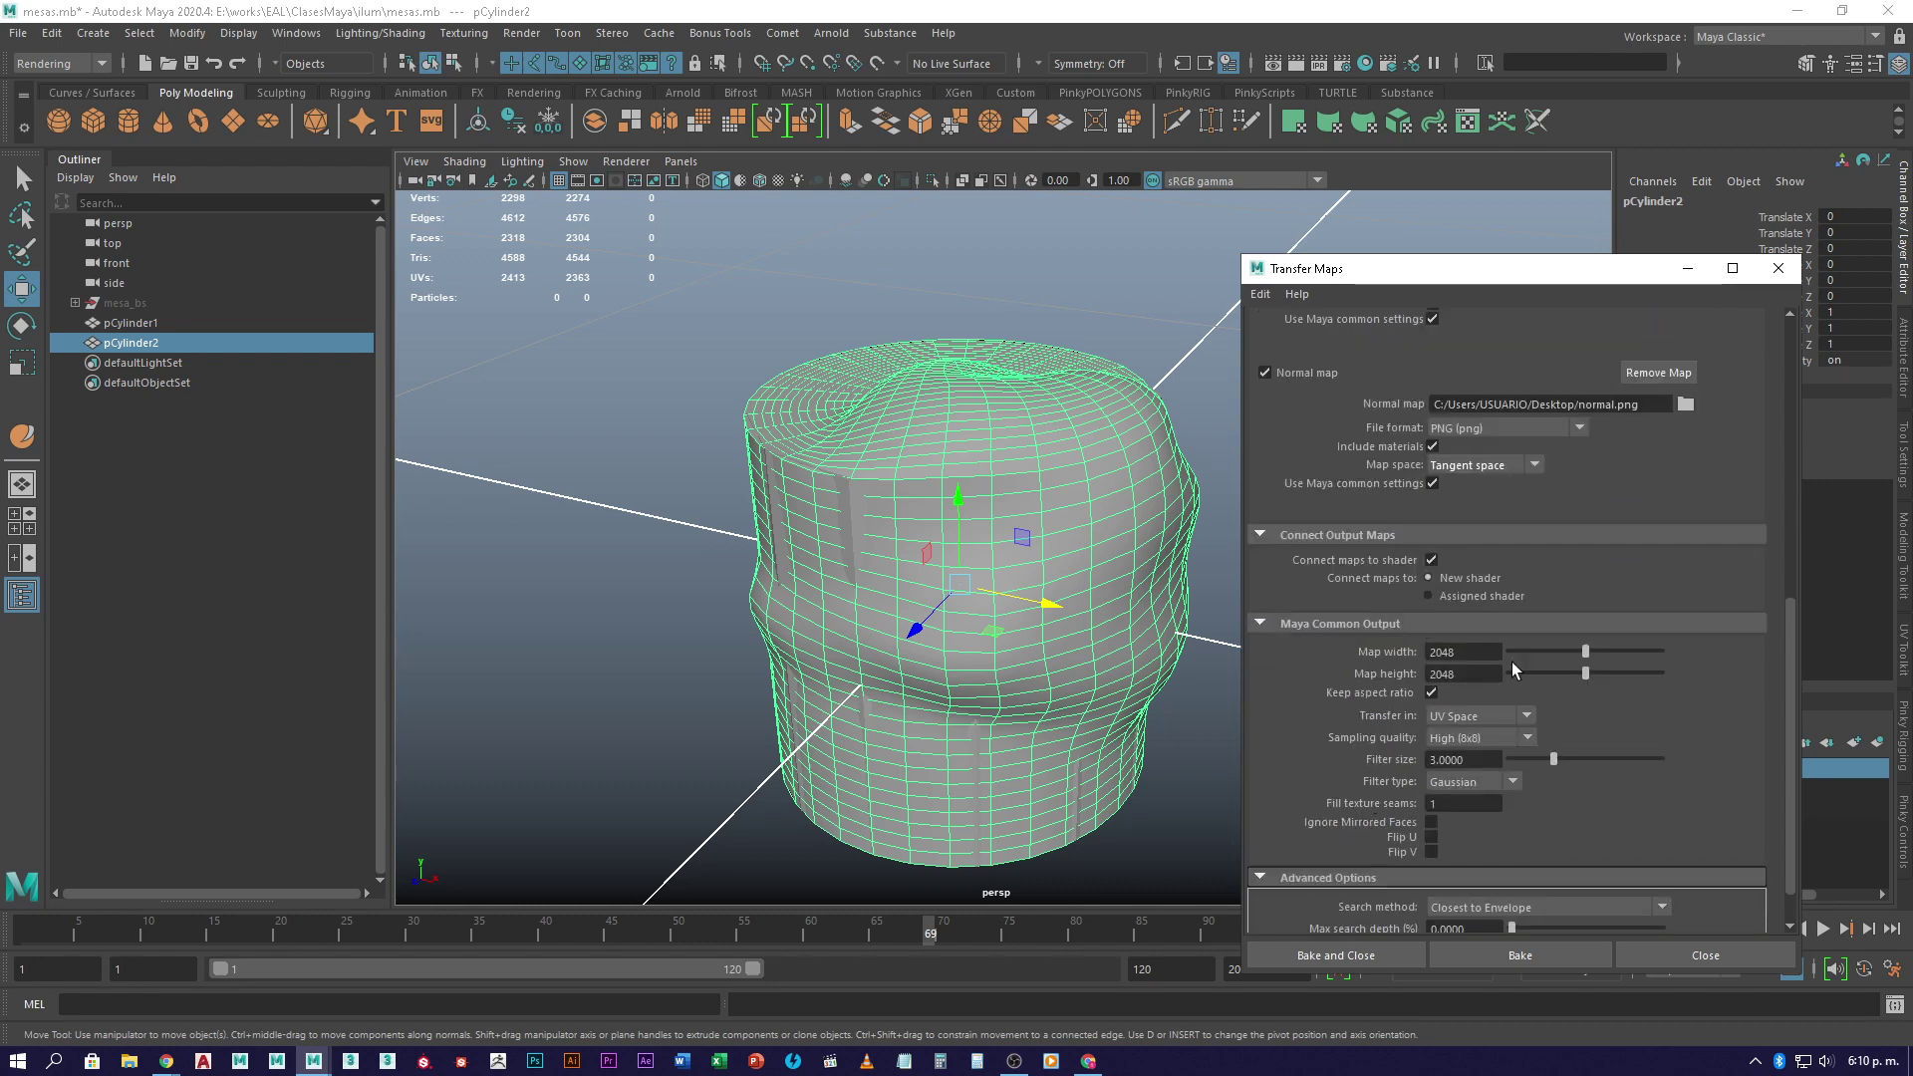
- Review the map width, map height and available transfer spaces in the common output settings
left_click(1478, 652)
key("Tab")
left_click(1471, 656)
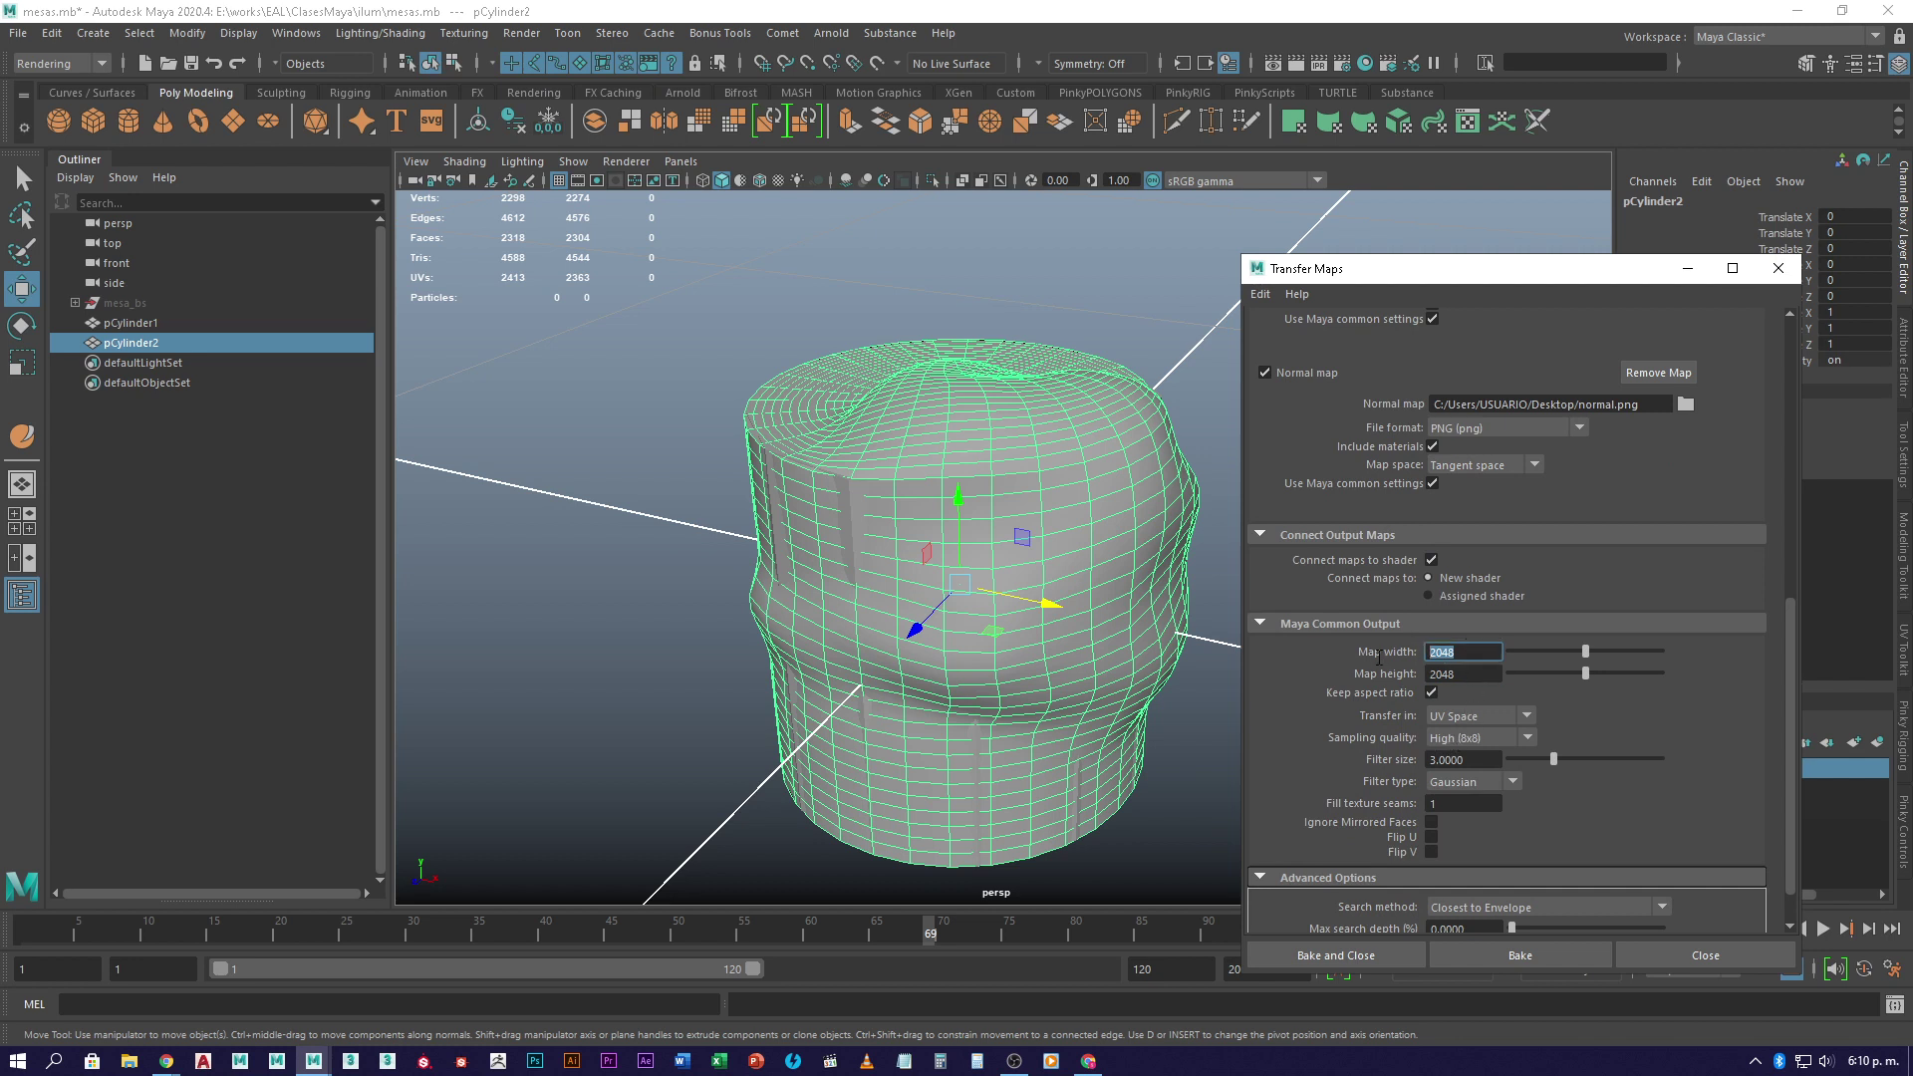
left_click(1452, 677)
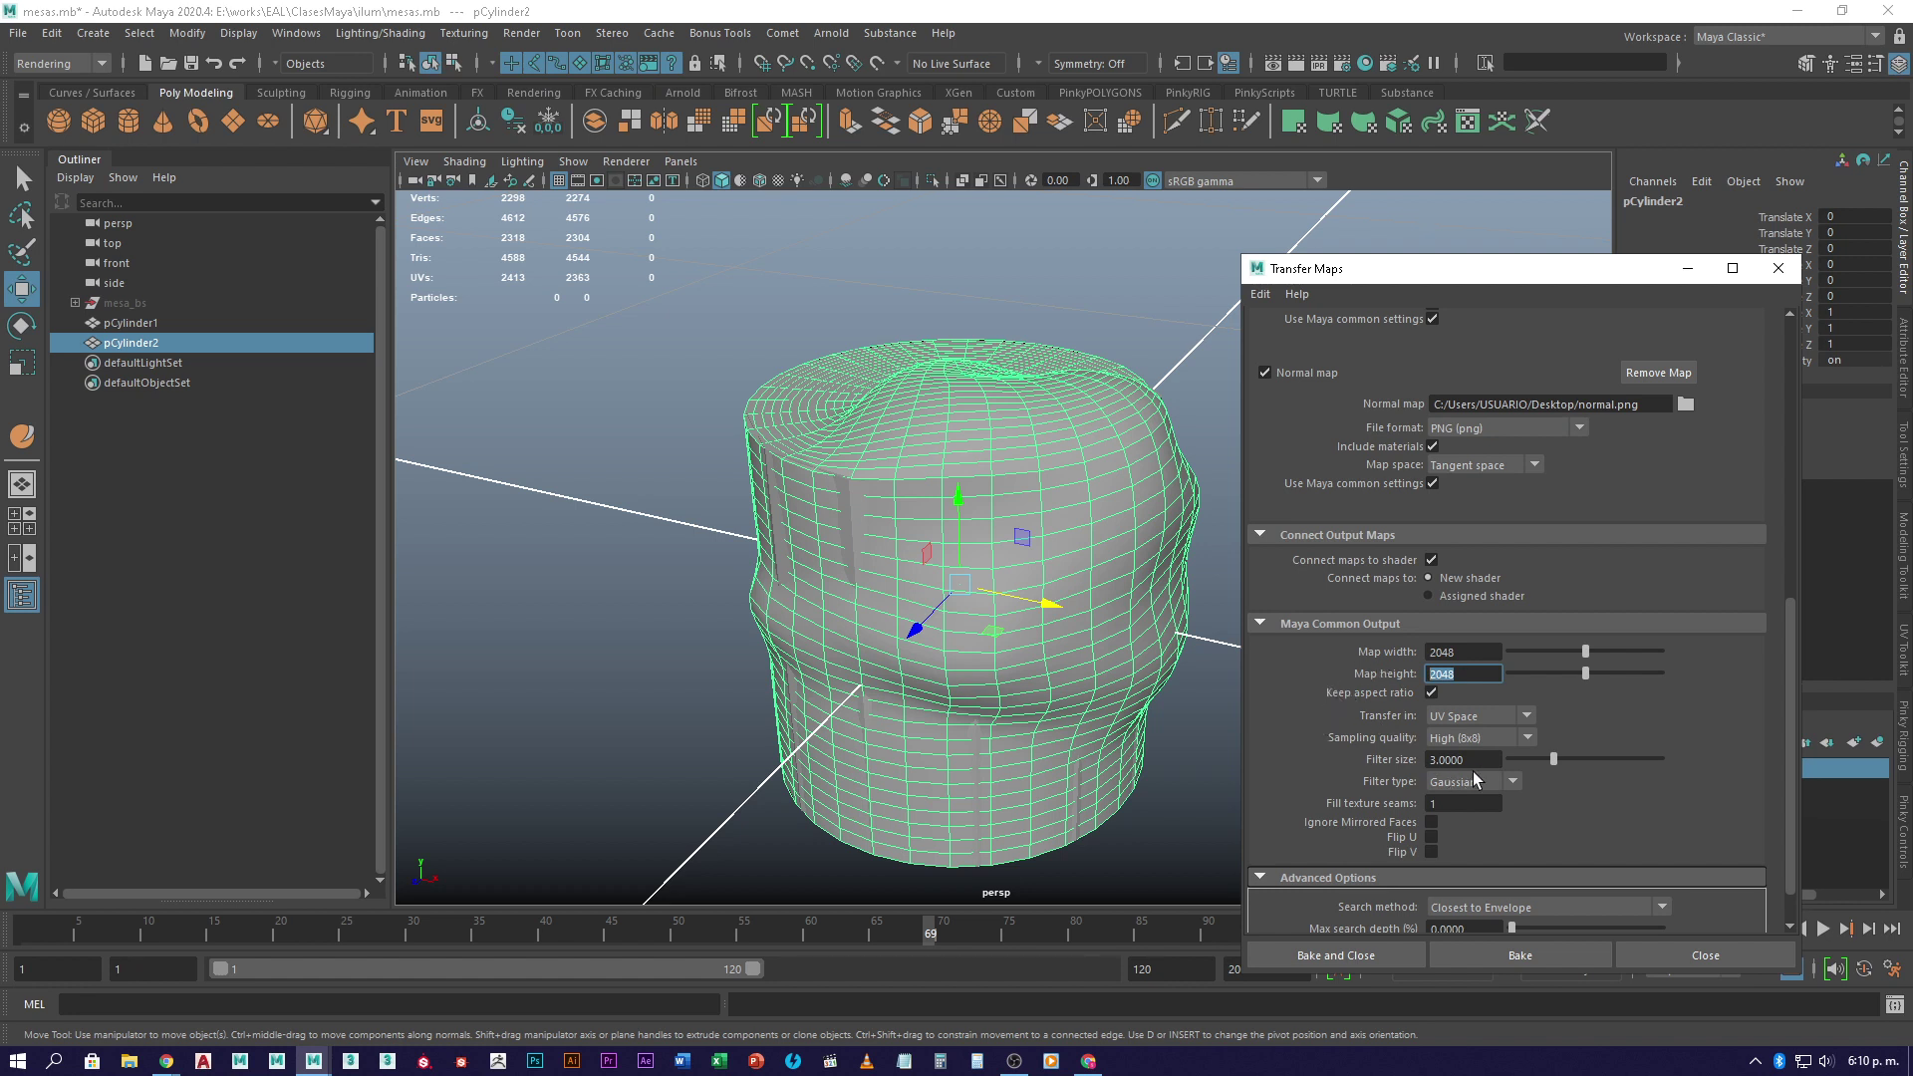
key("Tab")
left_click_drag(1464, 654, 1371, 646)
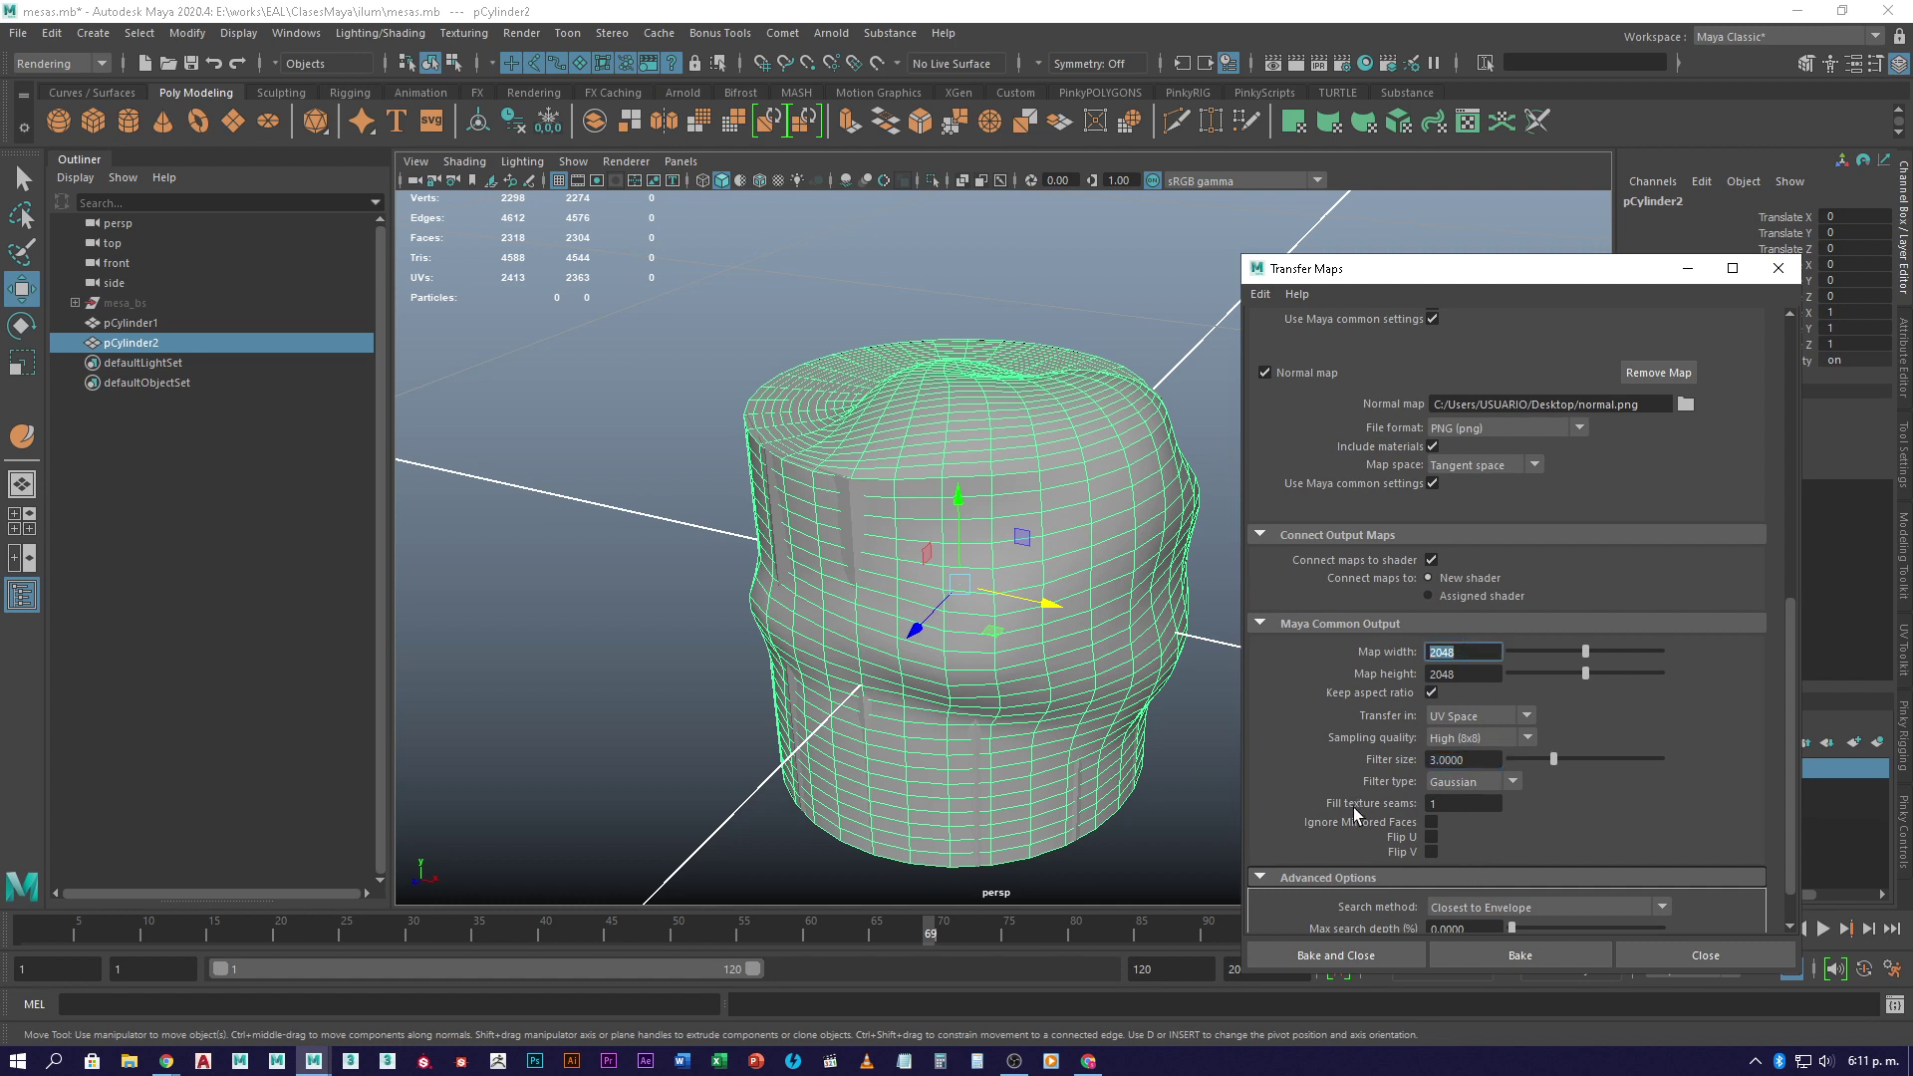
left_click(1531, 721)
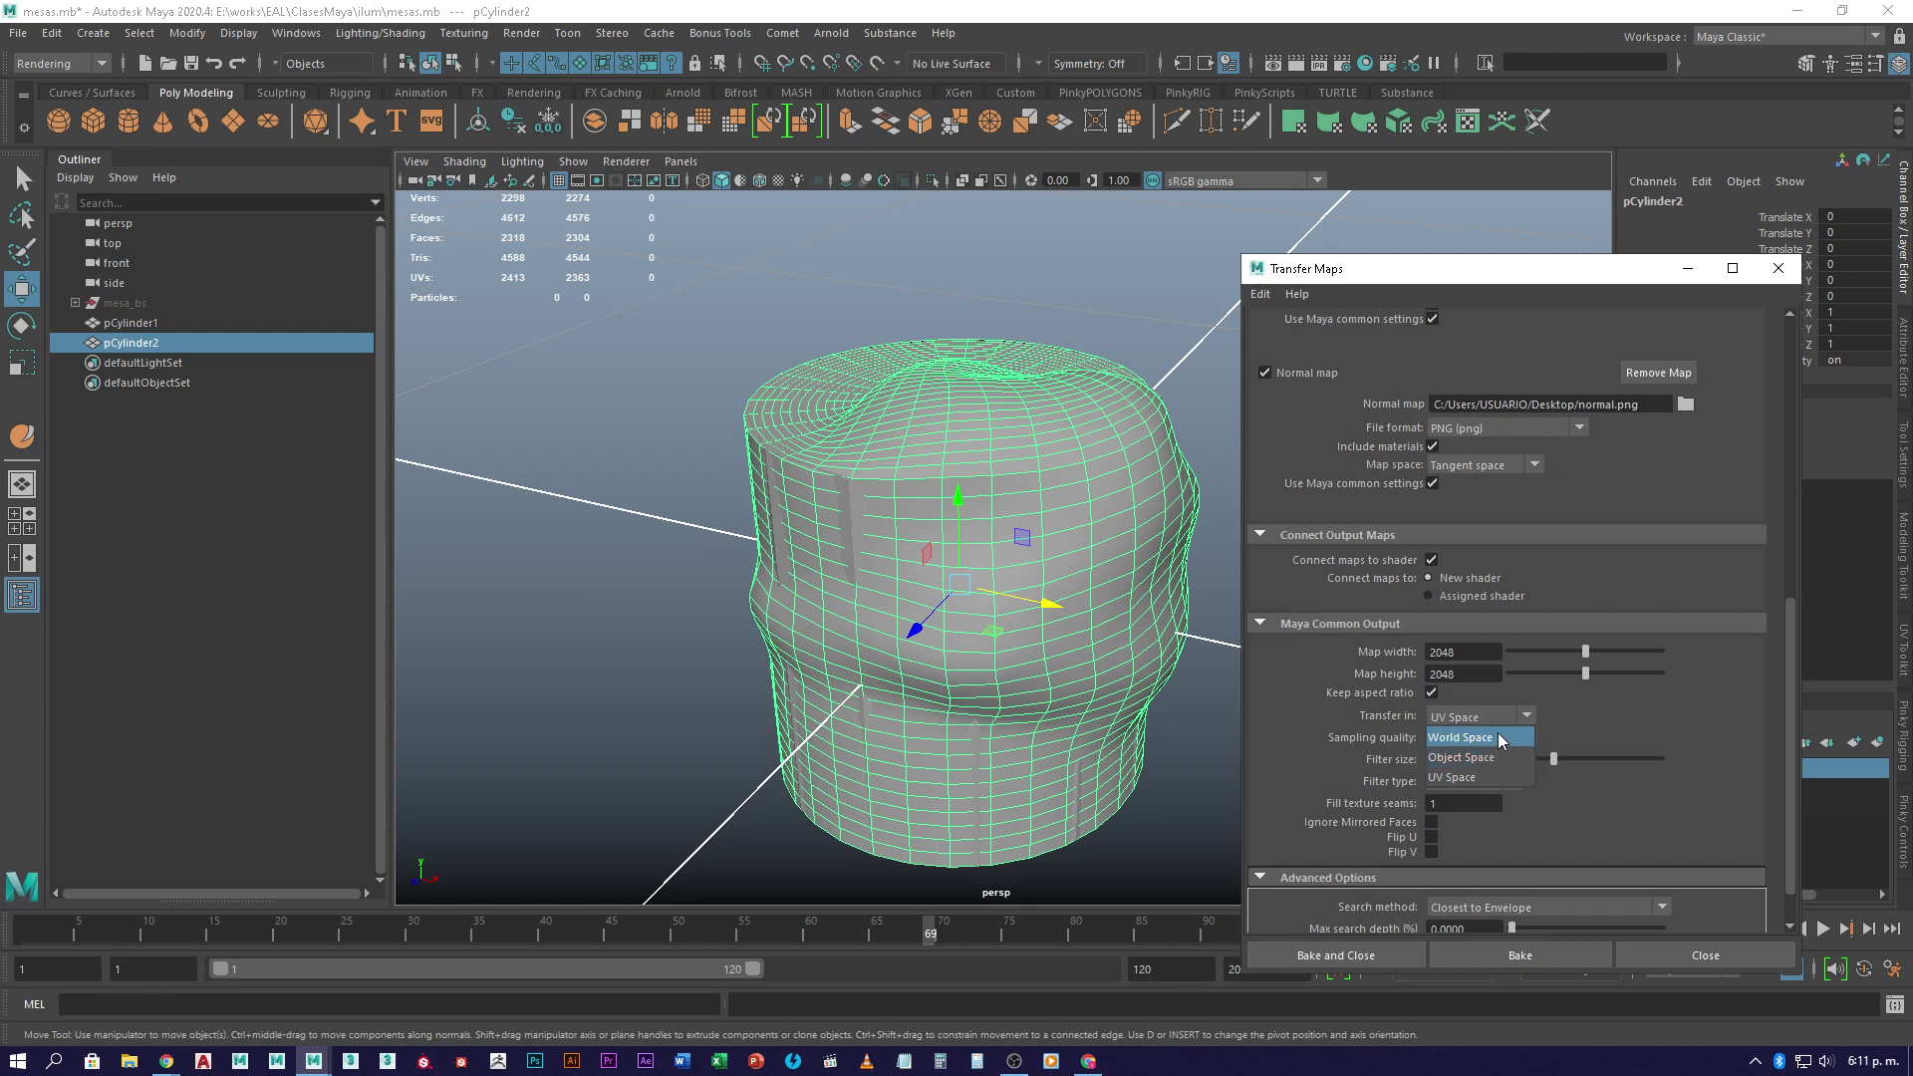
left_click(1575, 710)
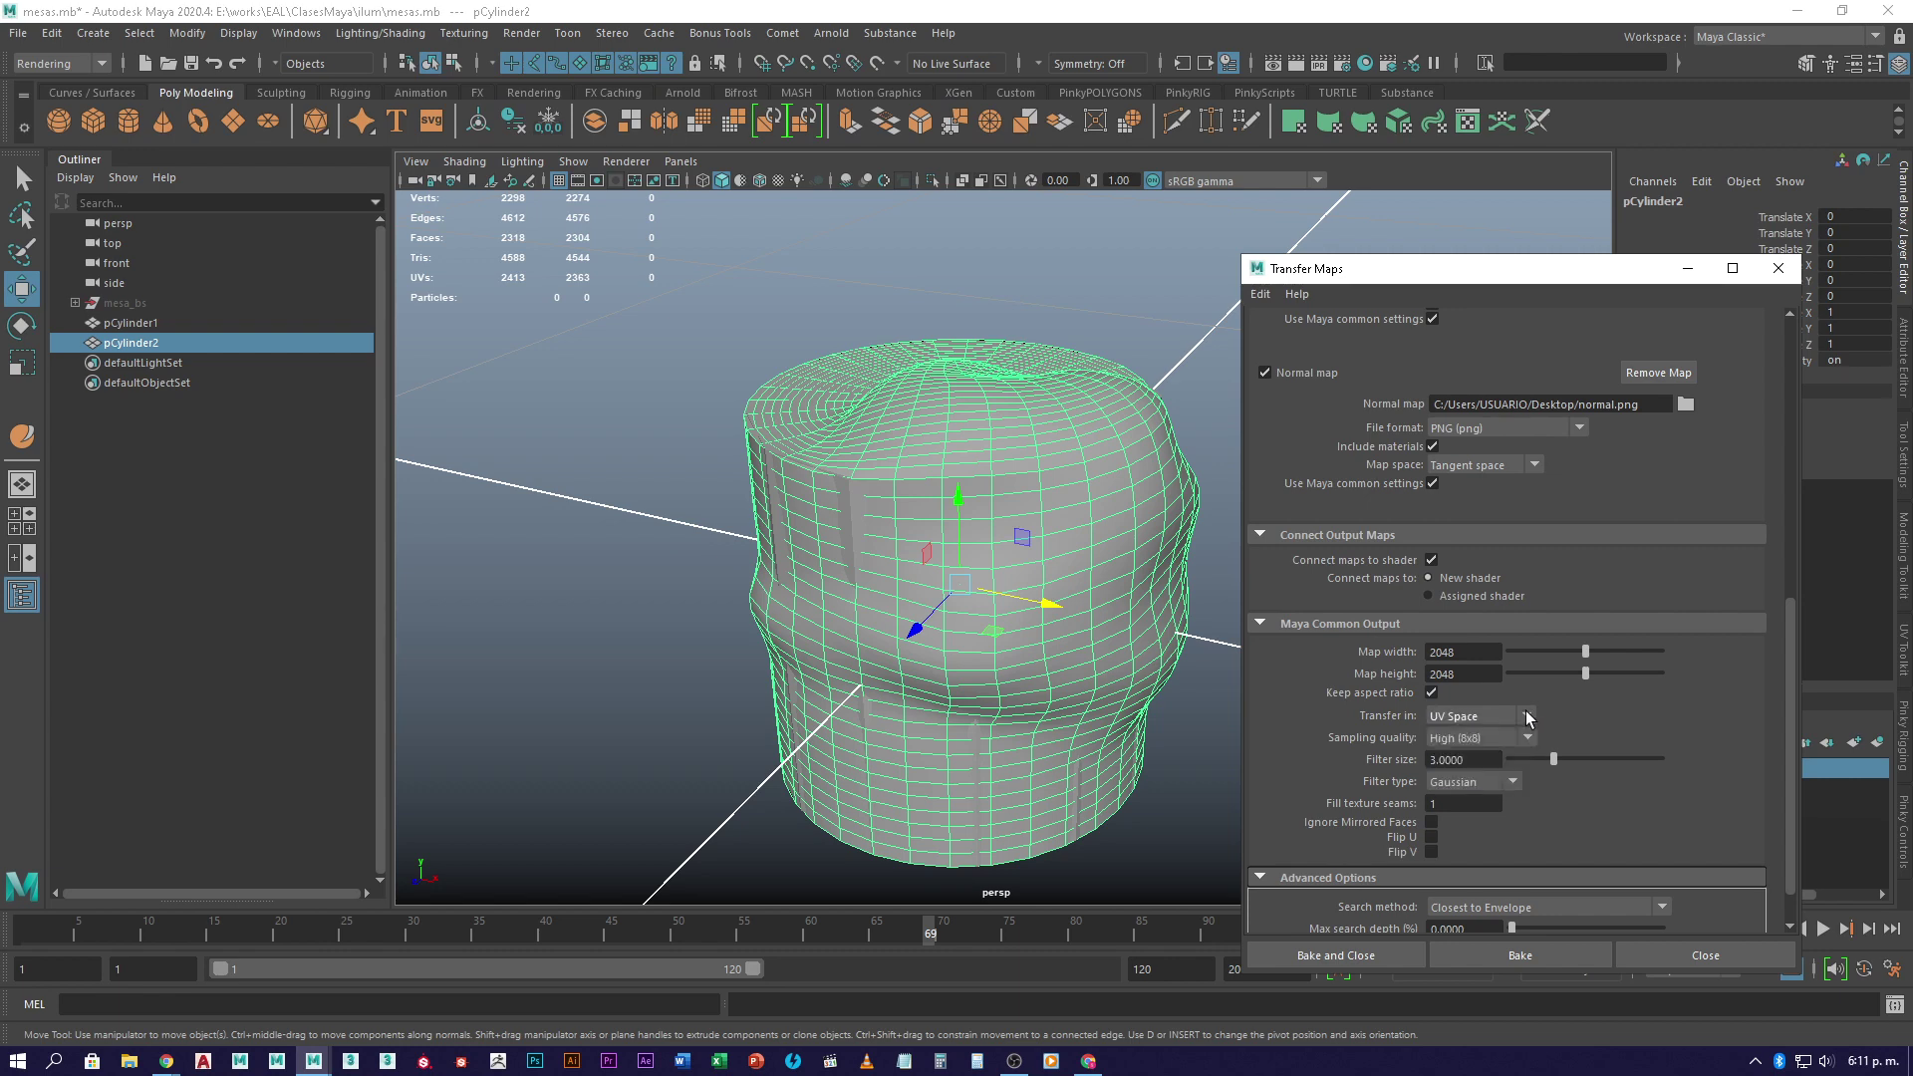
- Check the transfer settings and the output and transfer UV set choices of the target mesh
scroll(1528, 711, "up", 5)
scroll(1529, 712, "down", 1)
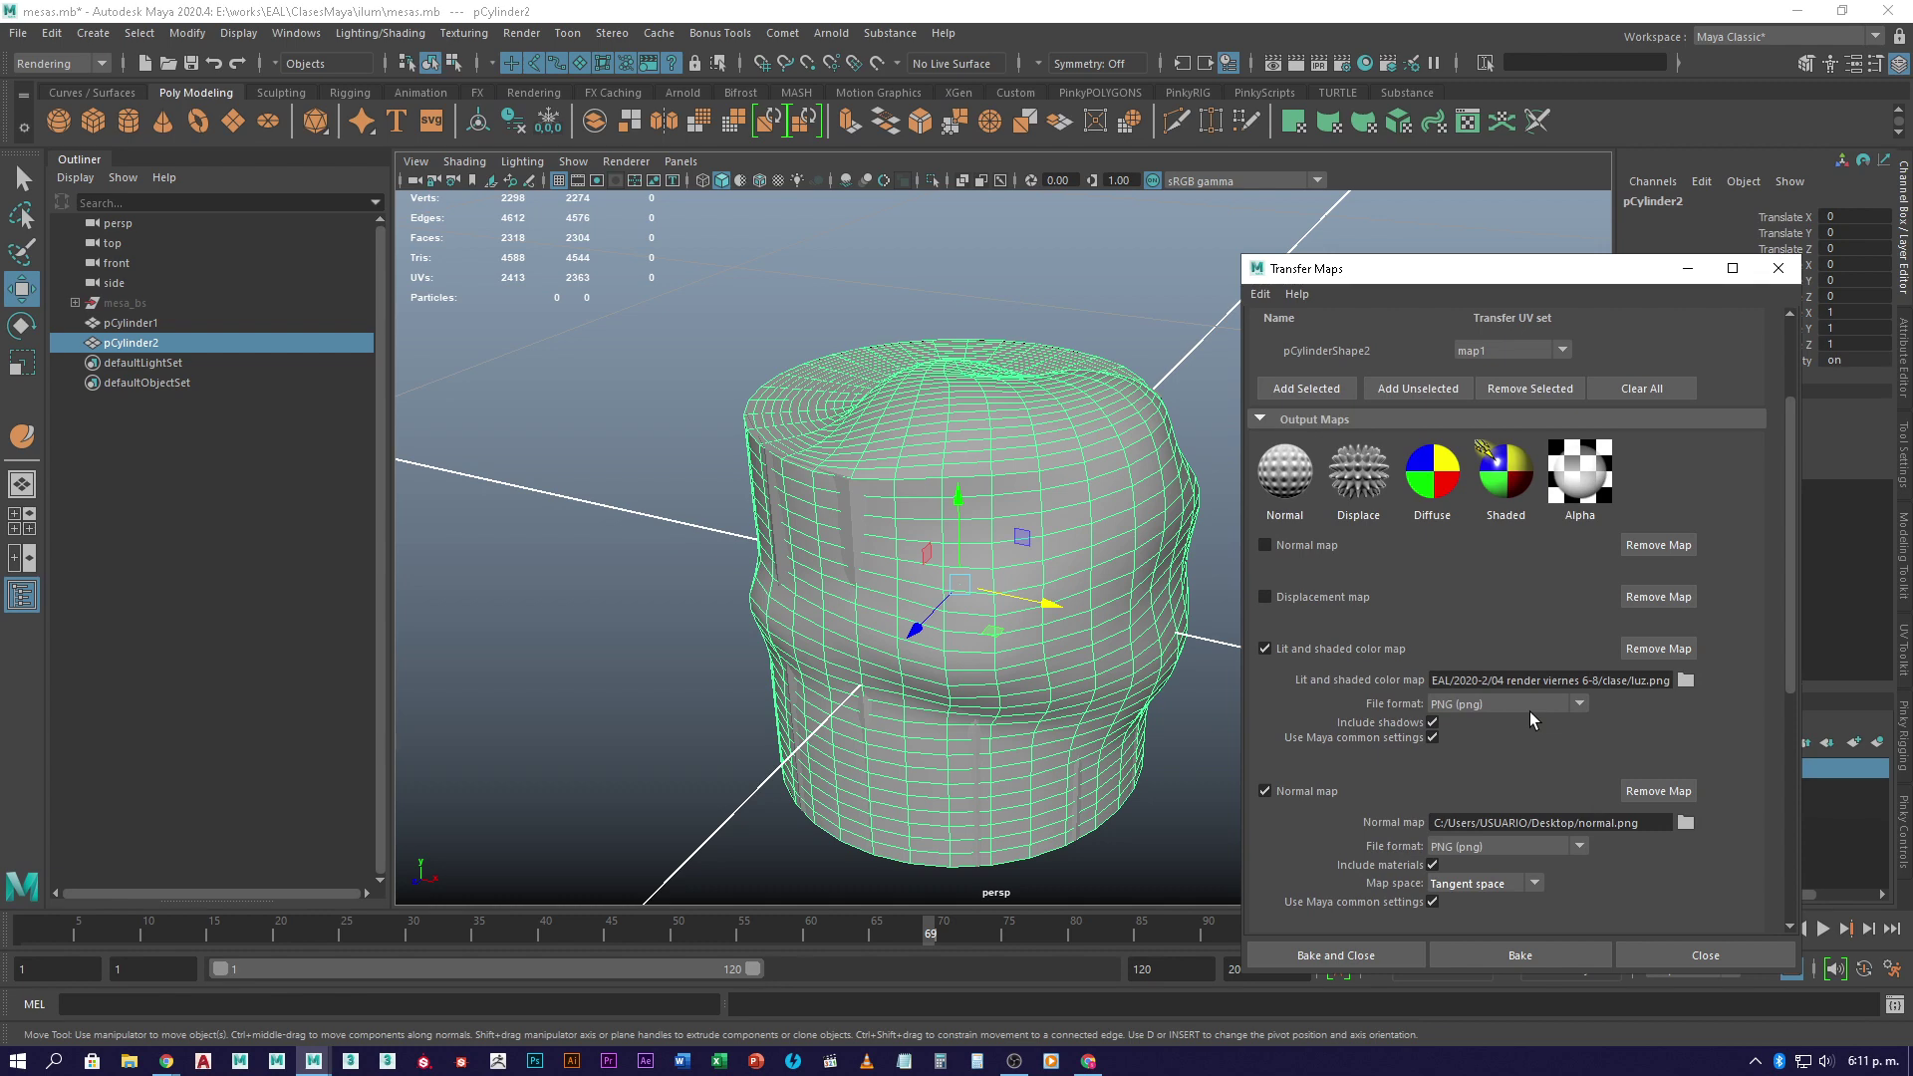
scroll(1486, 705, "down", 4)
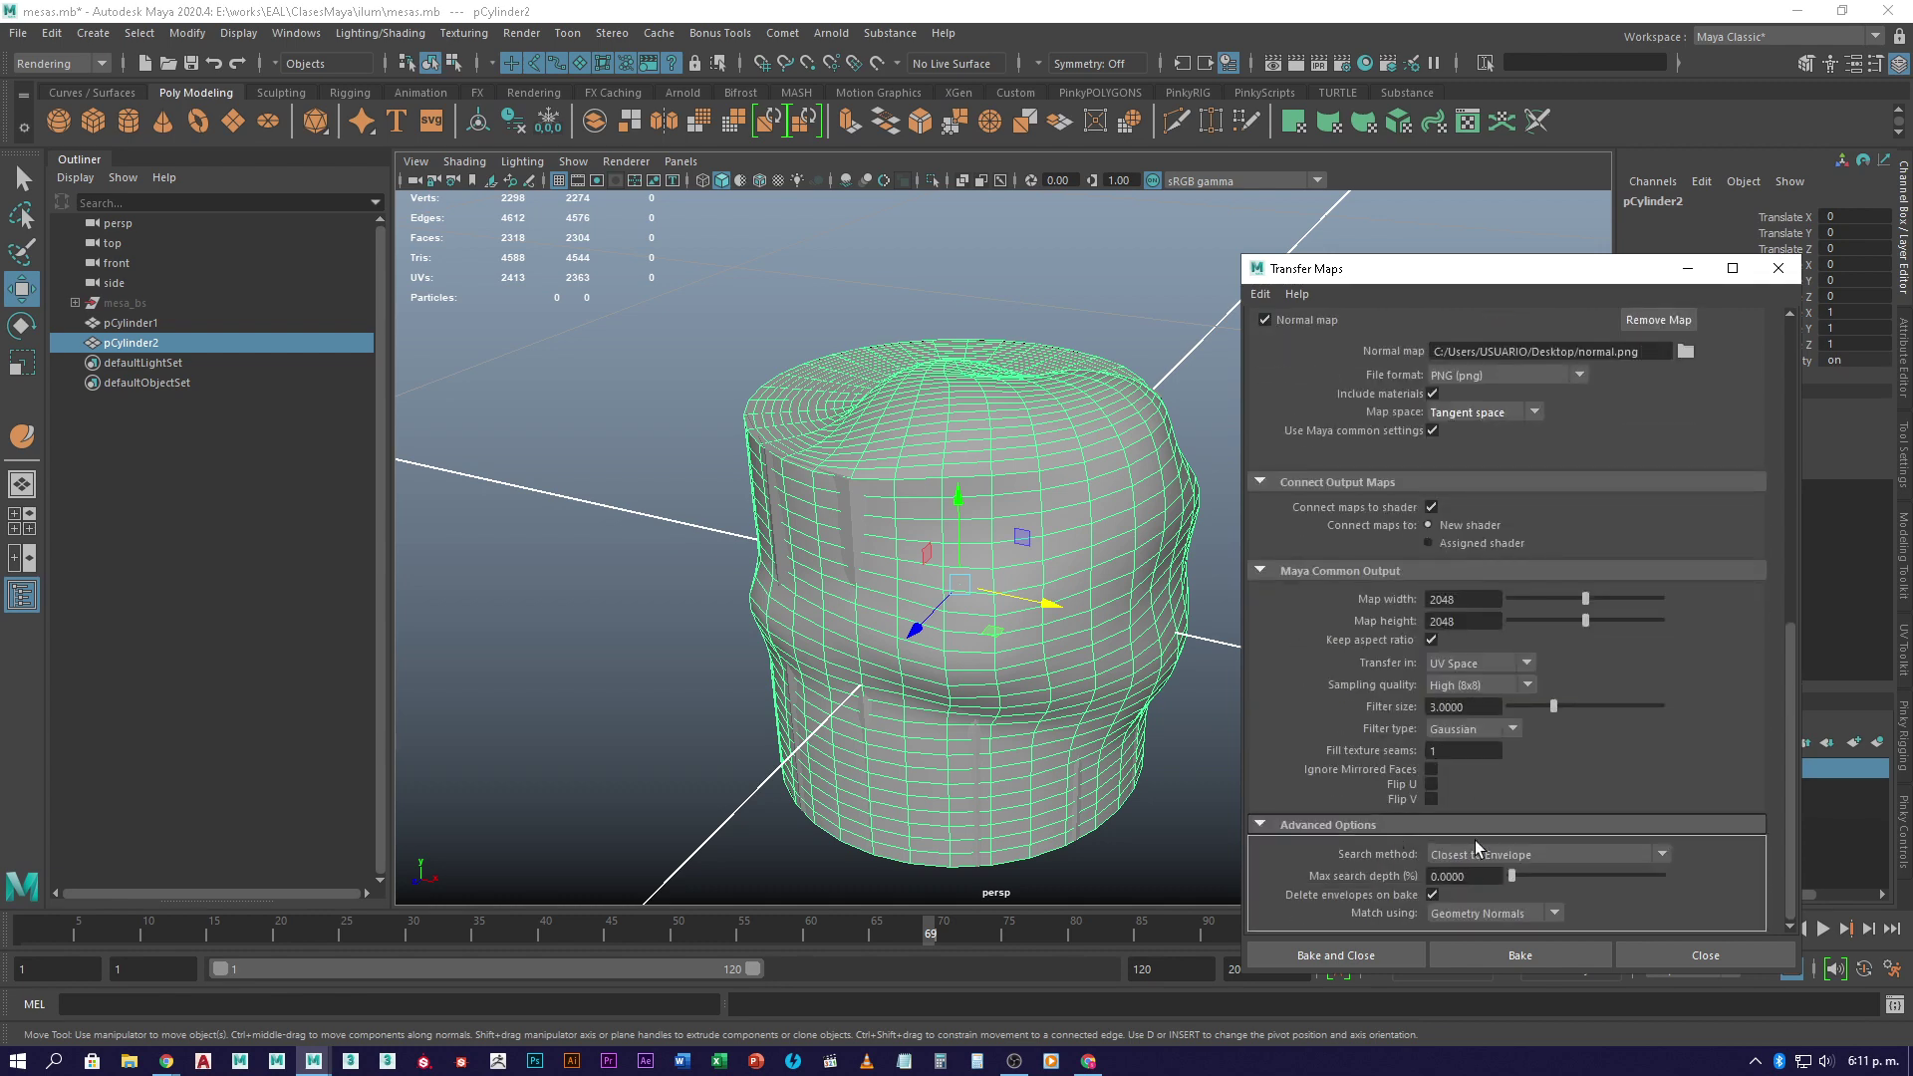
scroll(1451, 724, "up", 10)
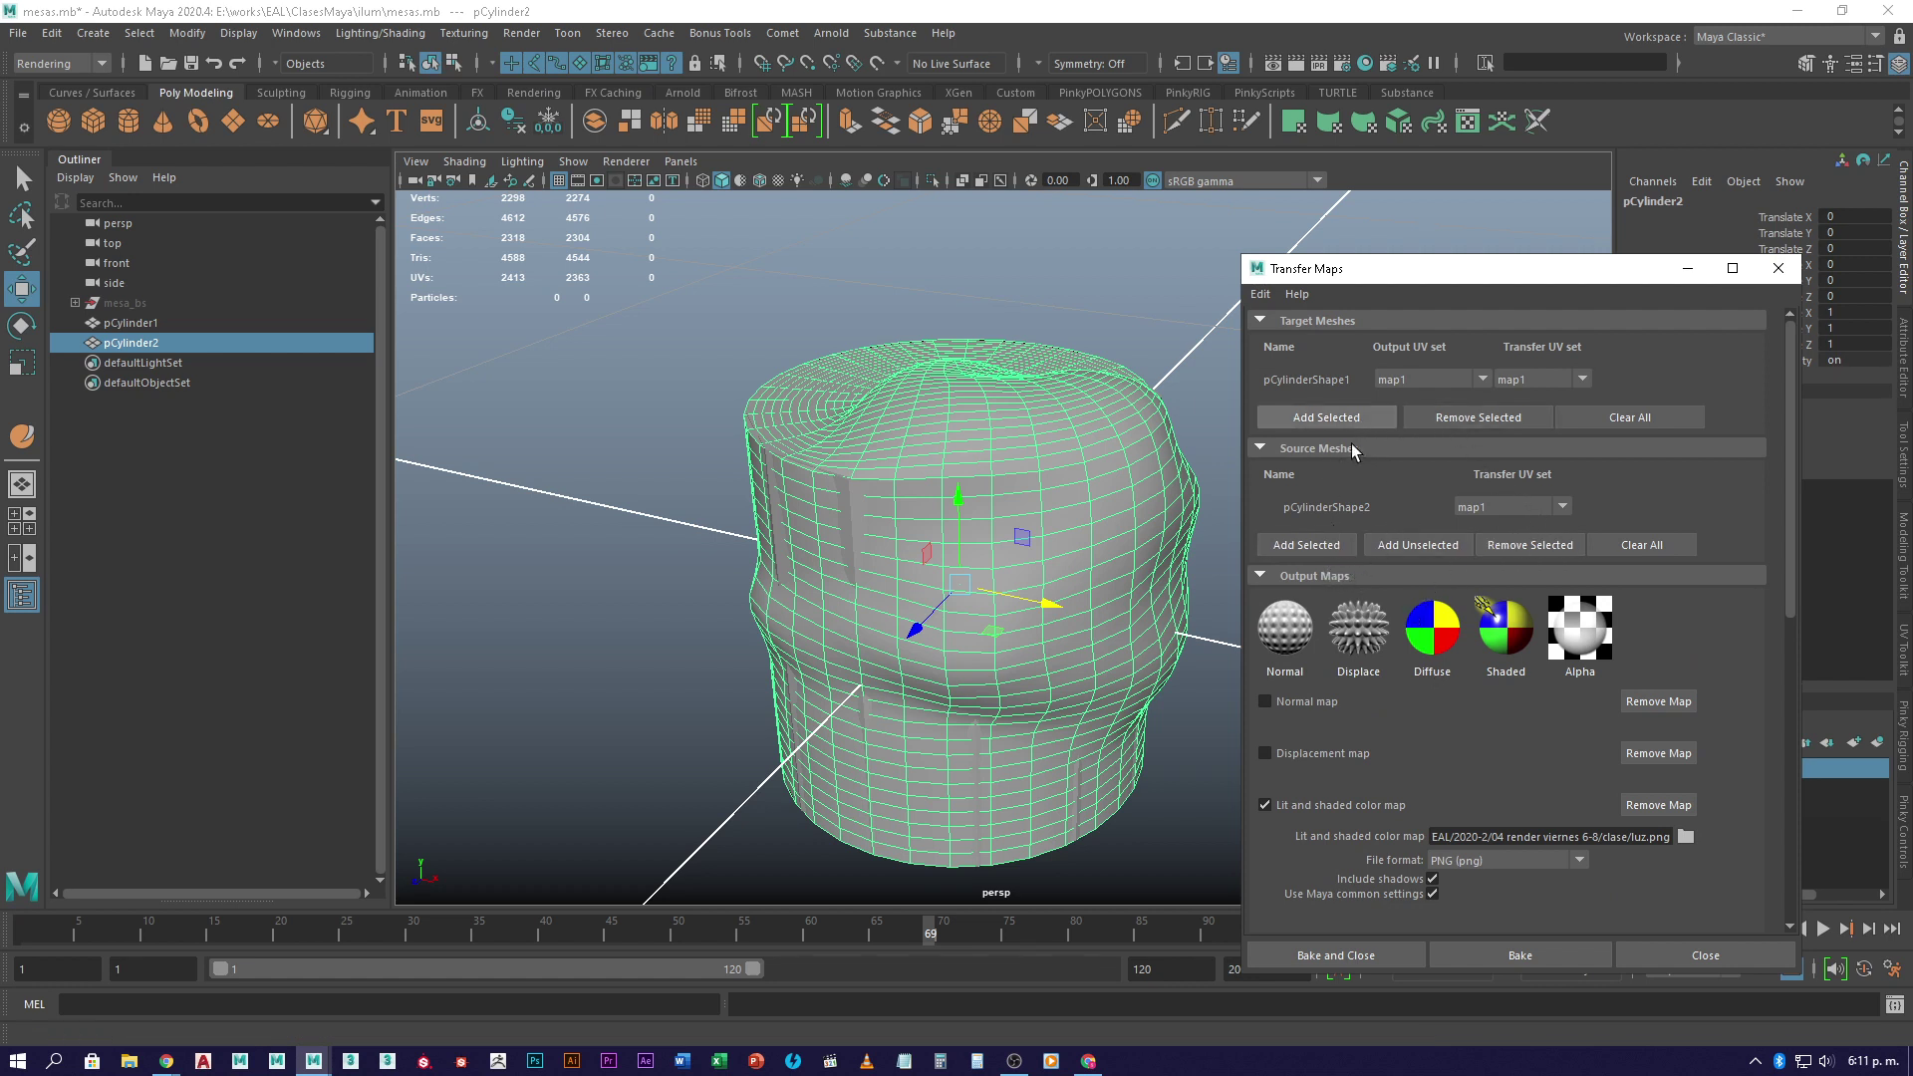
left_click(1376, 547)
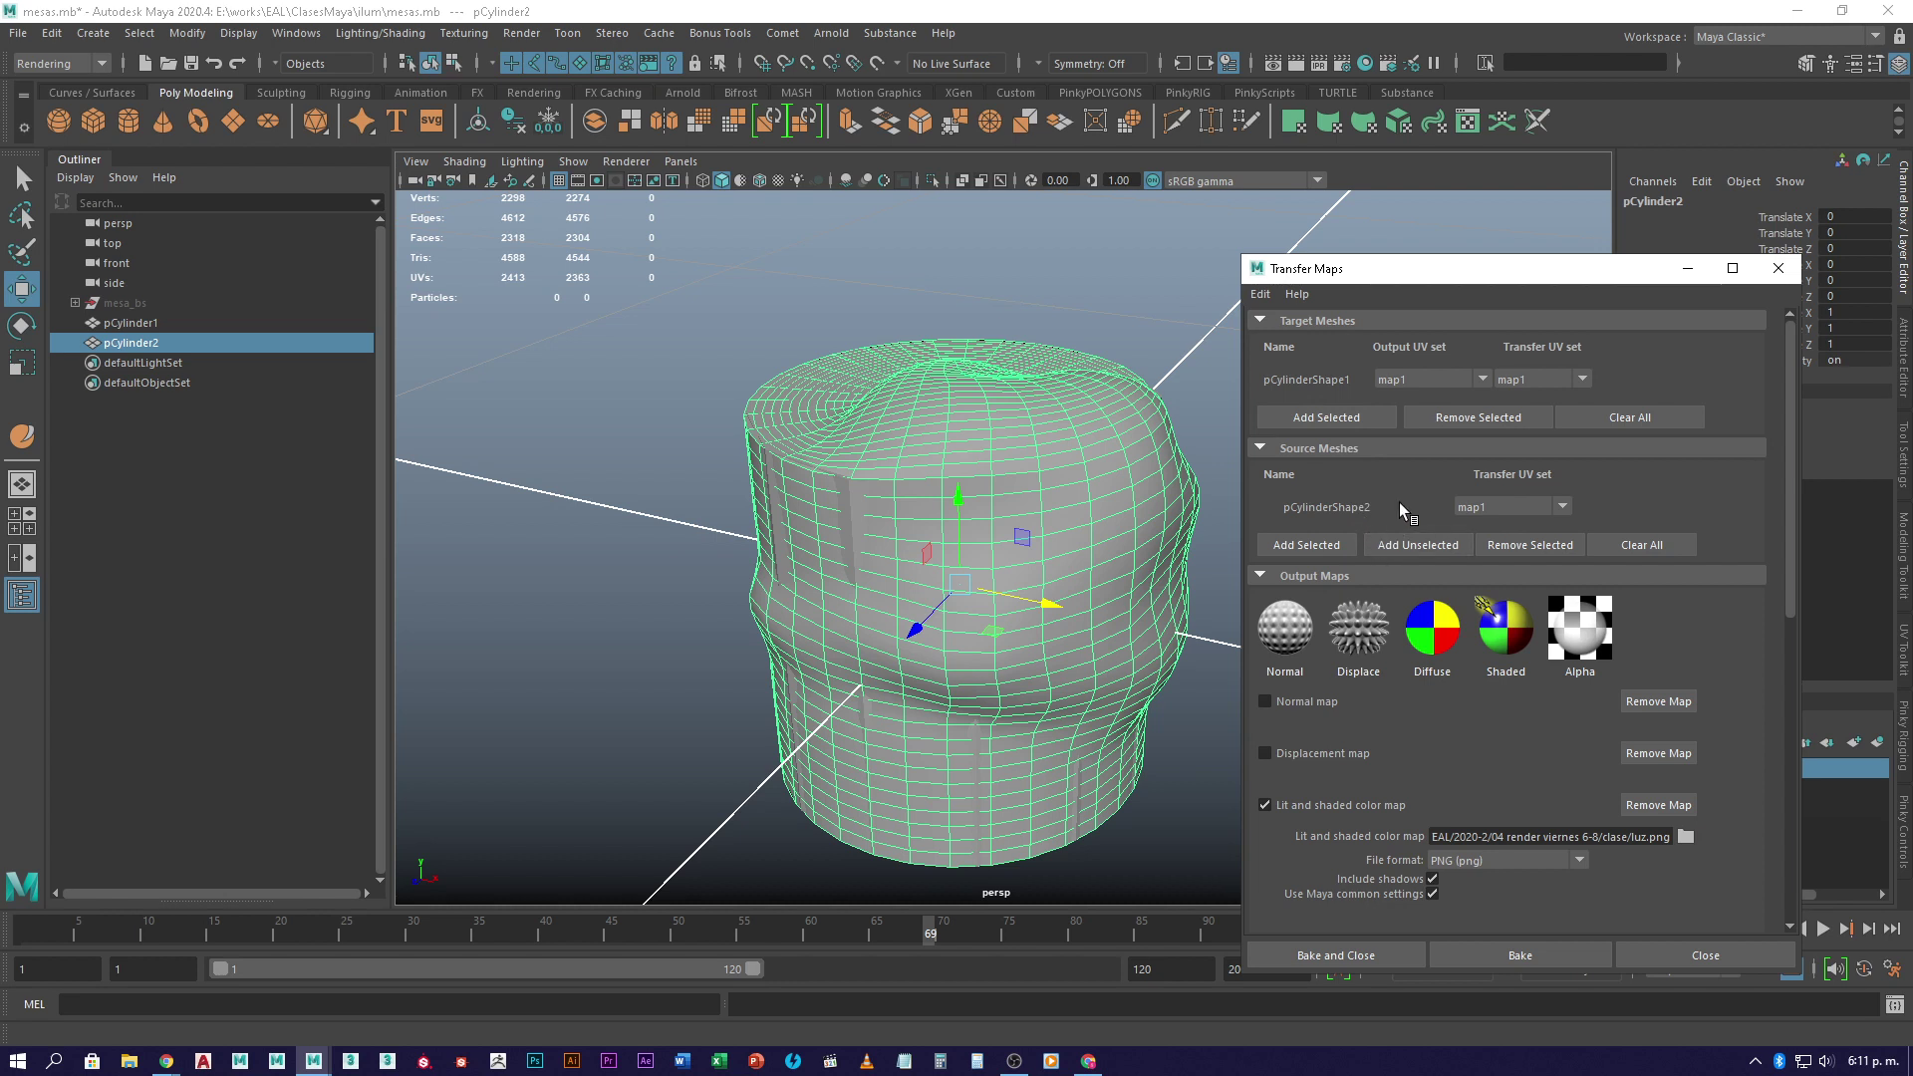
left_click(1483, 378)
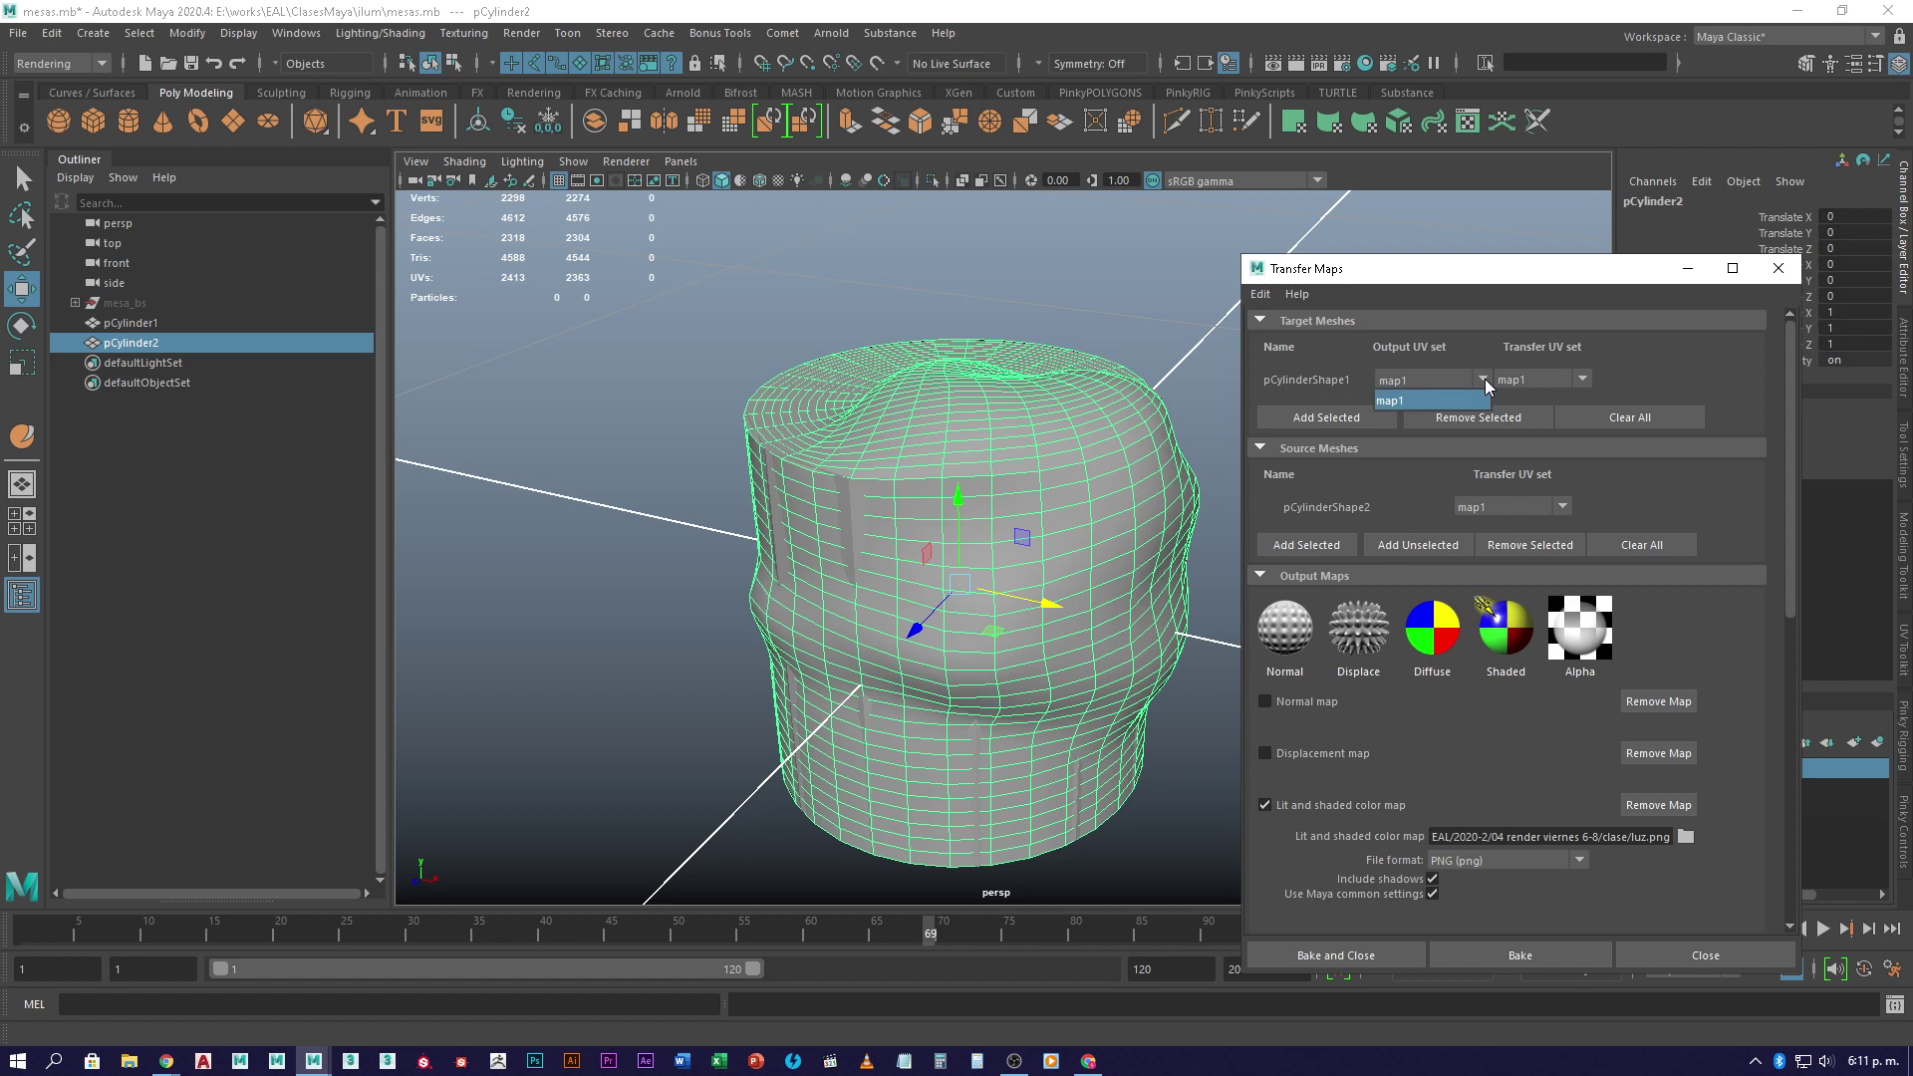
left_click(1485, 379)
left_click(1485, 380)
left_click(1480, 388)
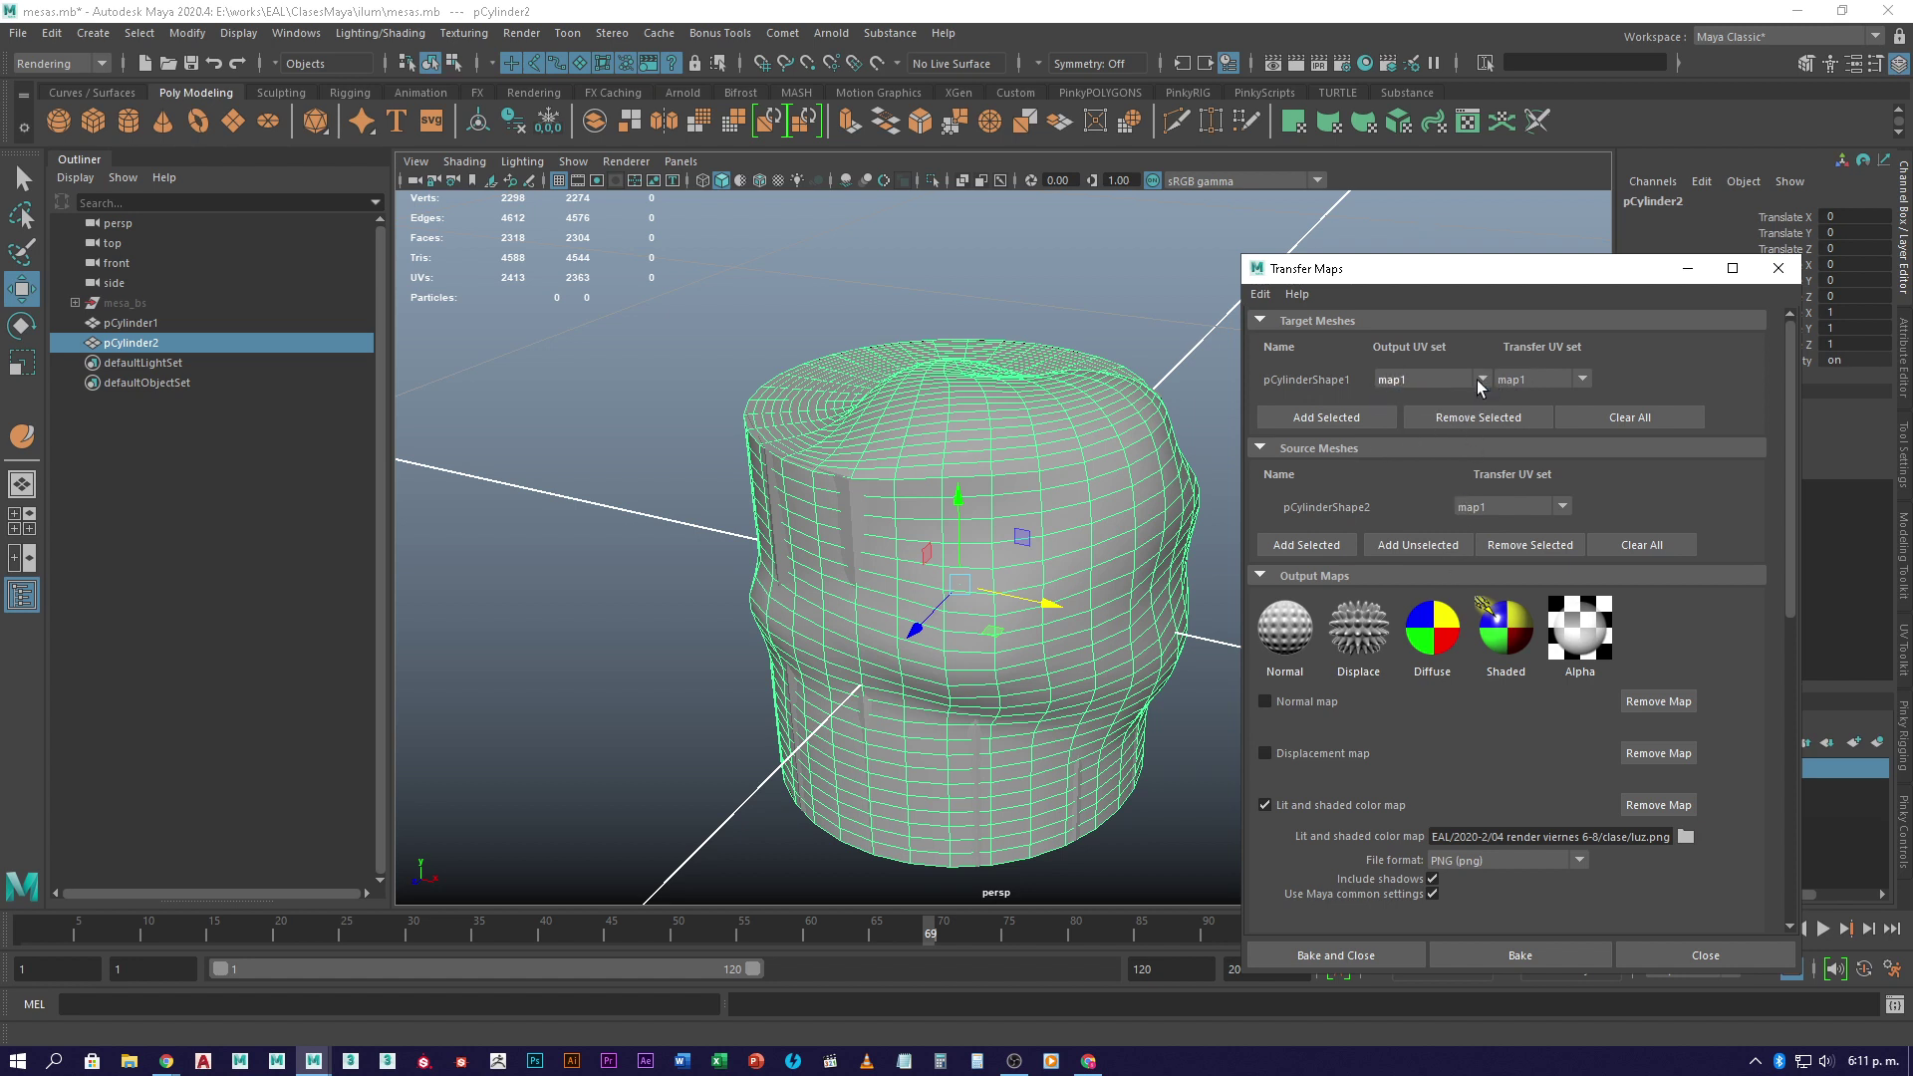
left_click(1582, 380)
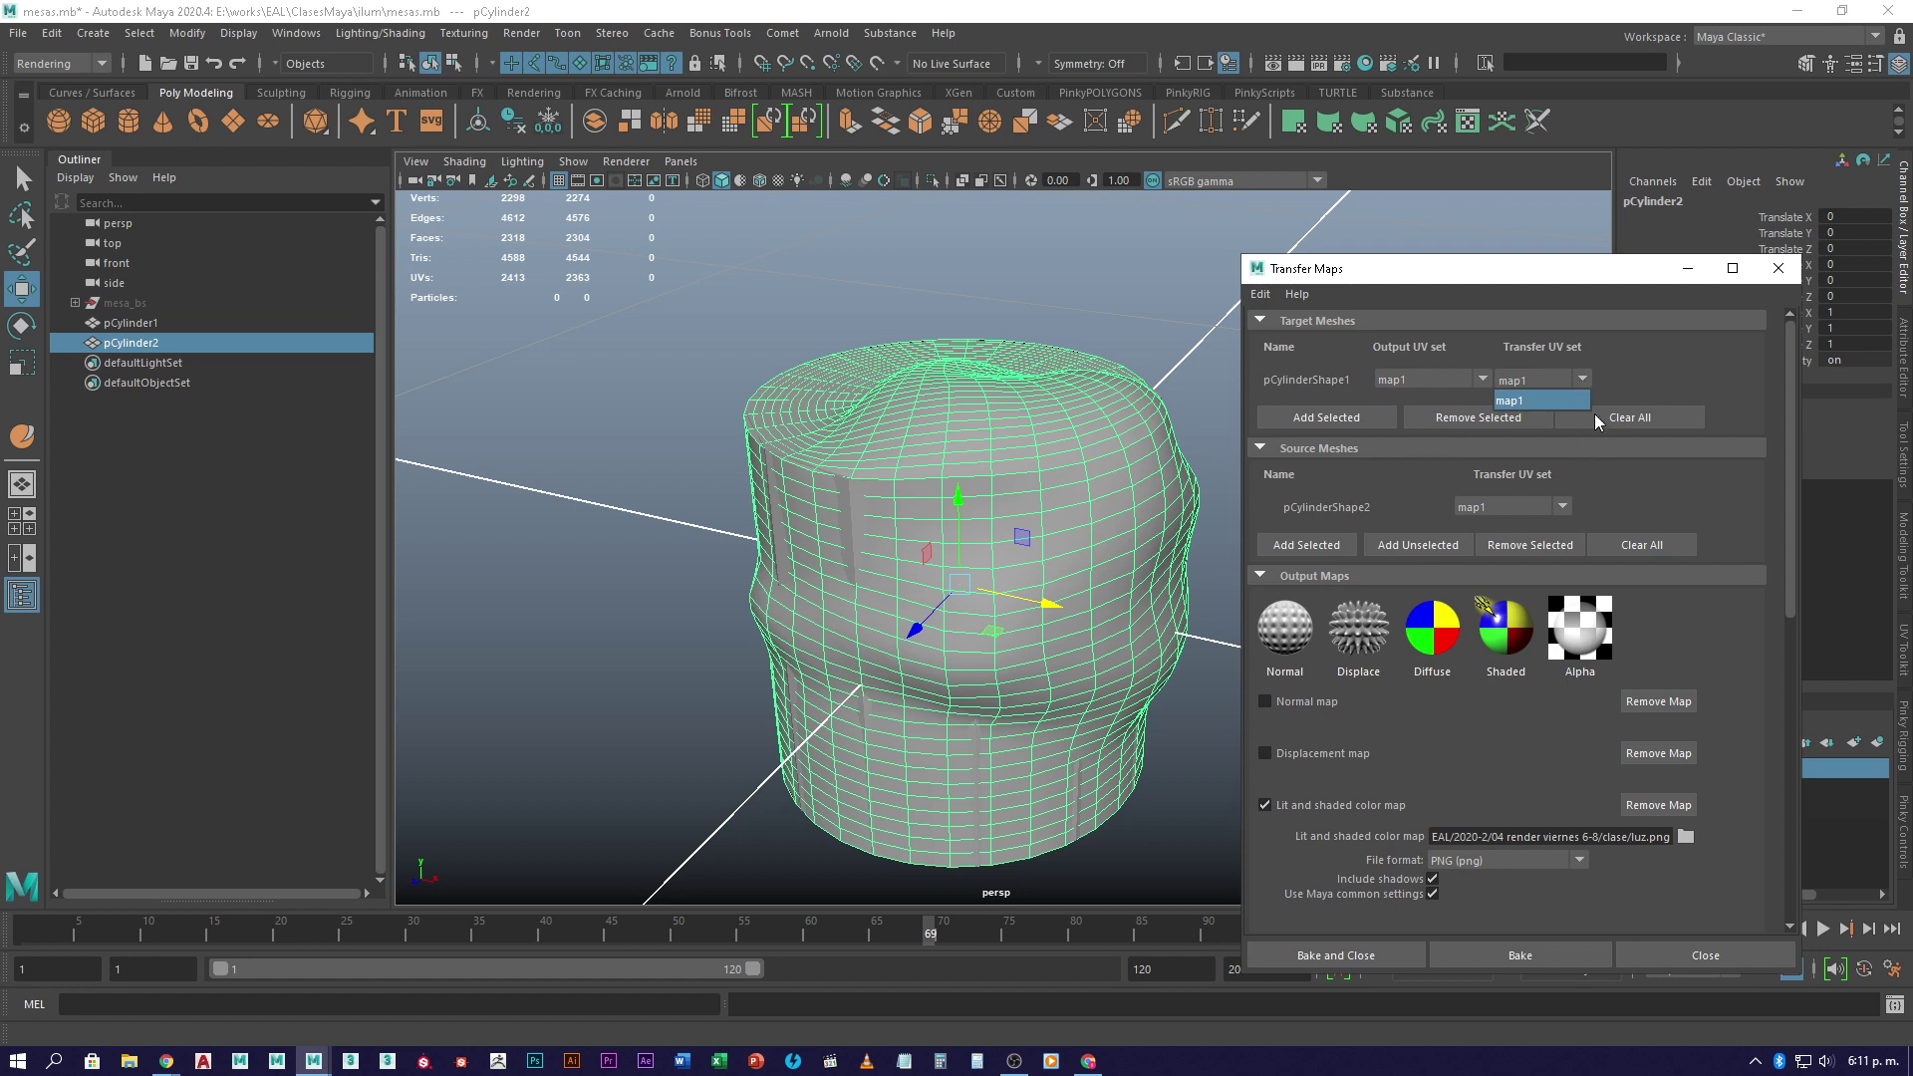
left_click(1613, 372)
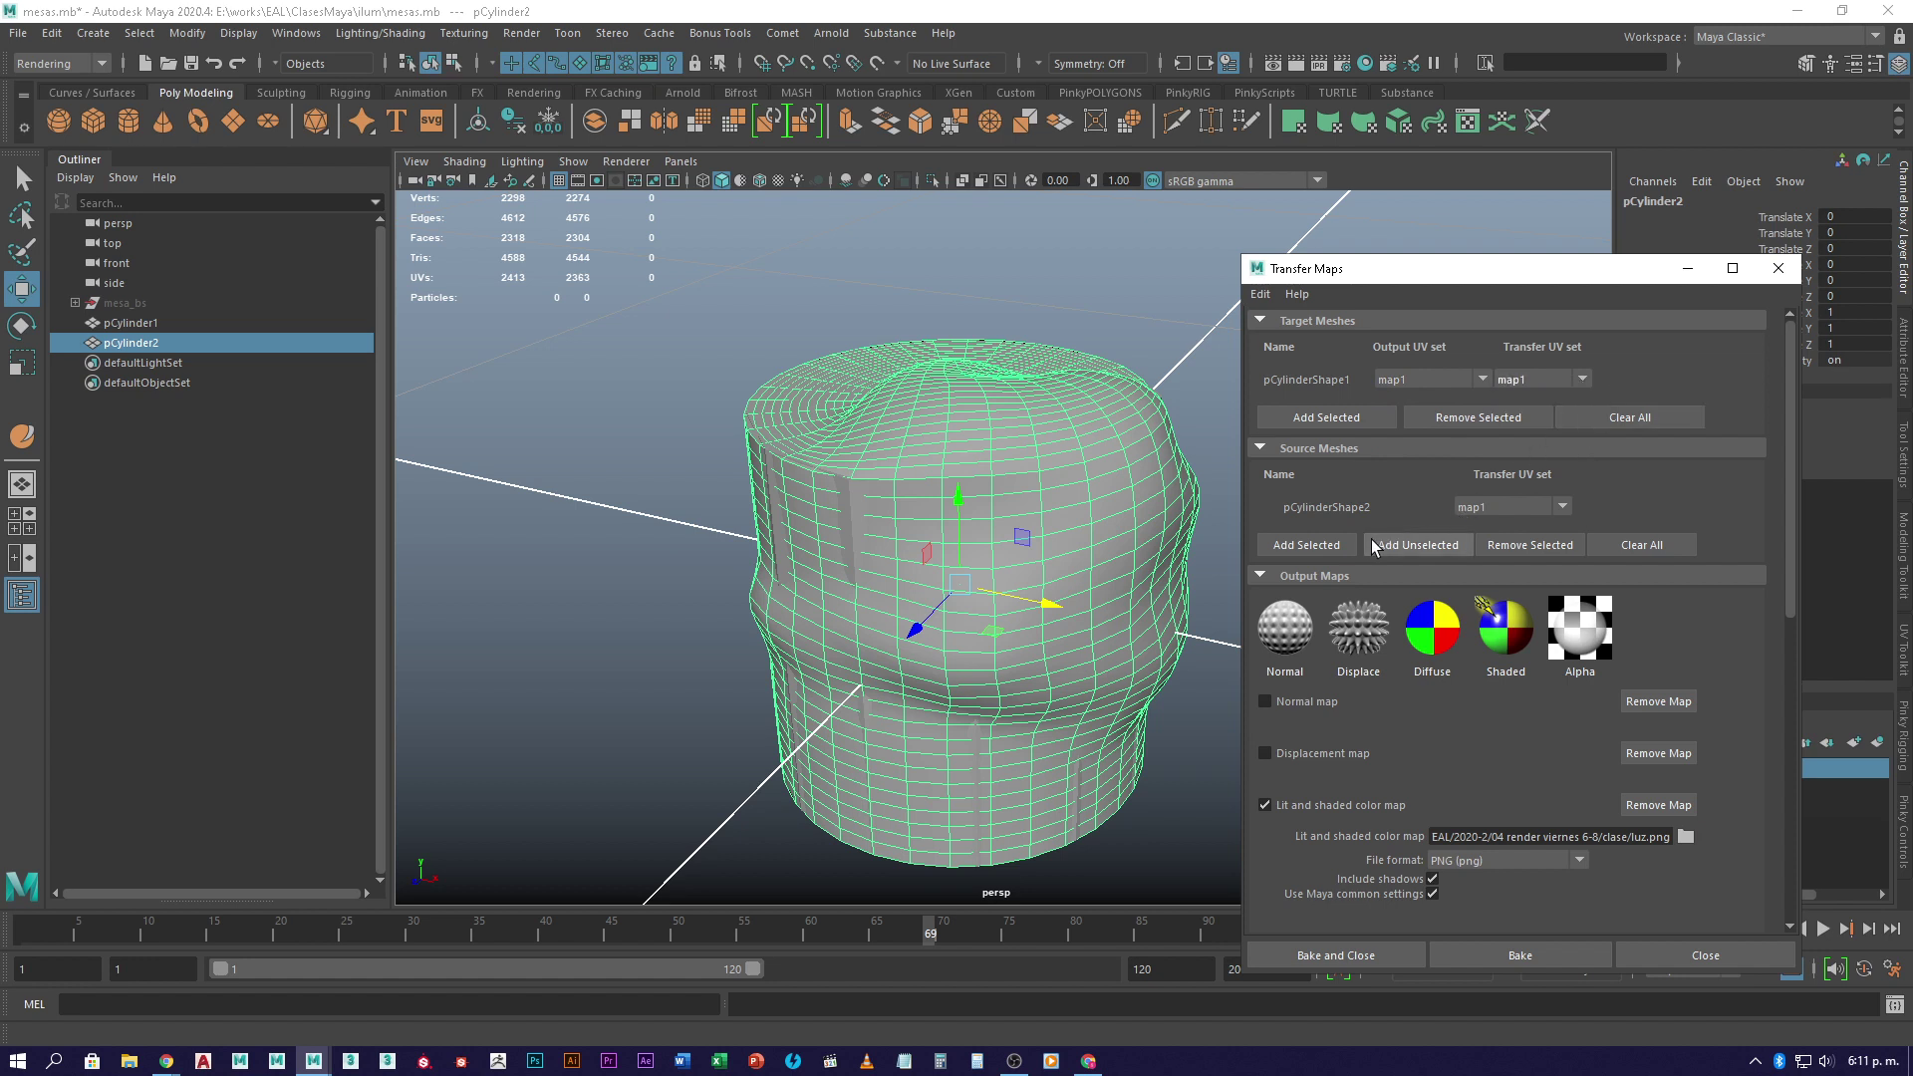
- Remove the disabled normal map, displacement map and lit and shaded color map outputs, leaving only the normal map saved to the Desktop
left_click(1266, 703)
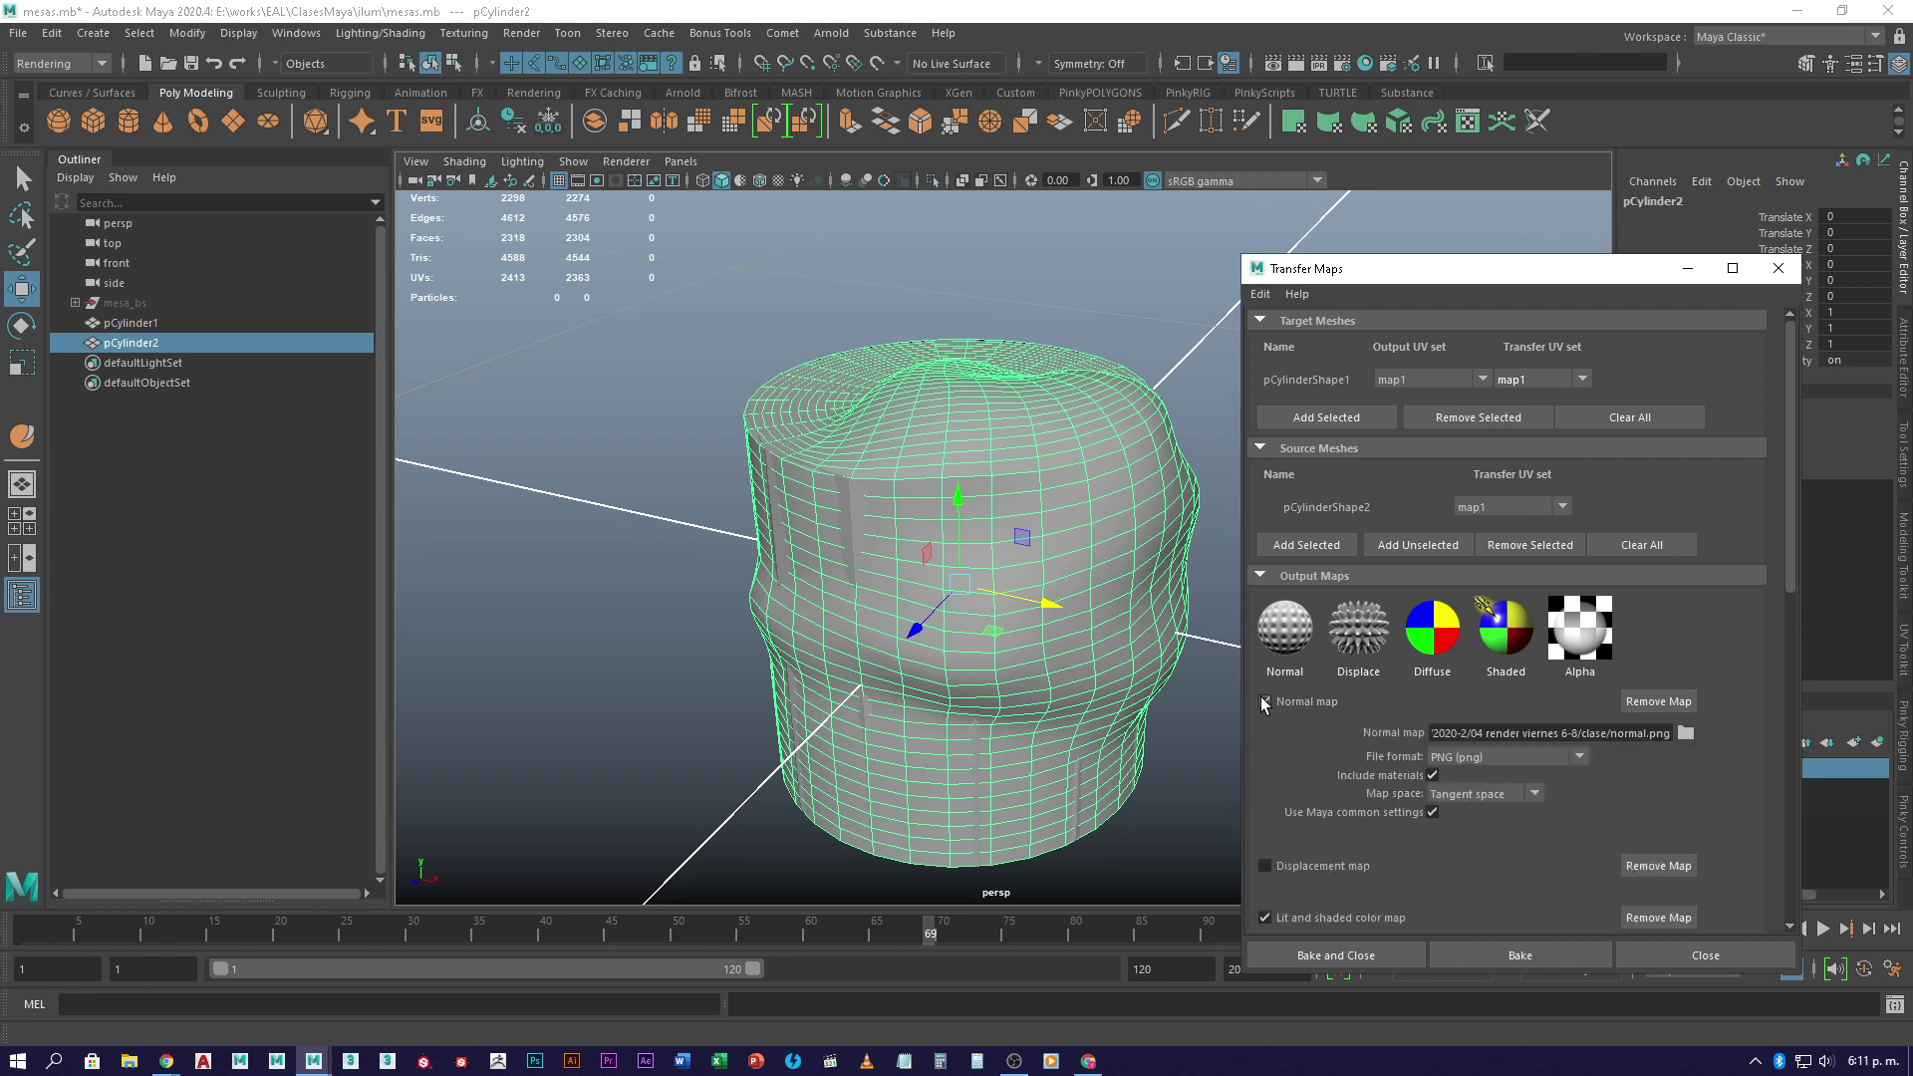
left_click(1265, 703)
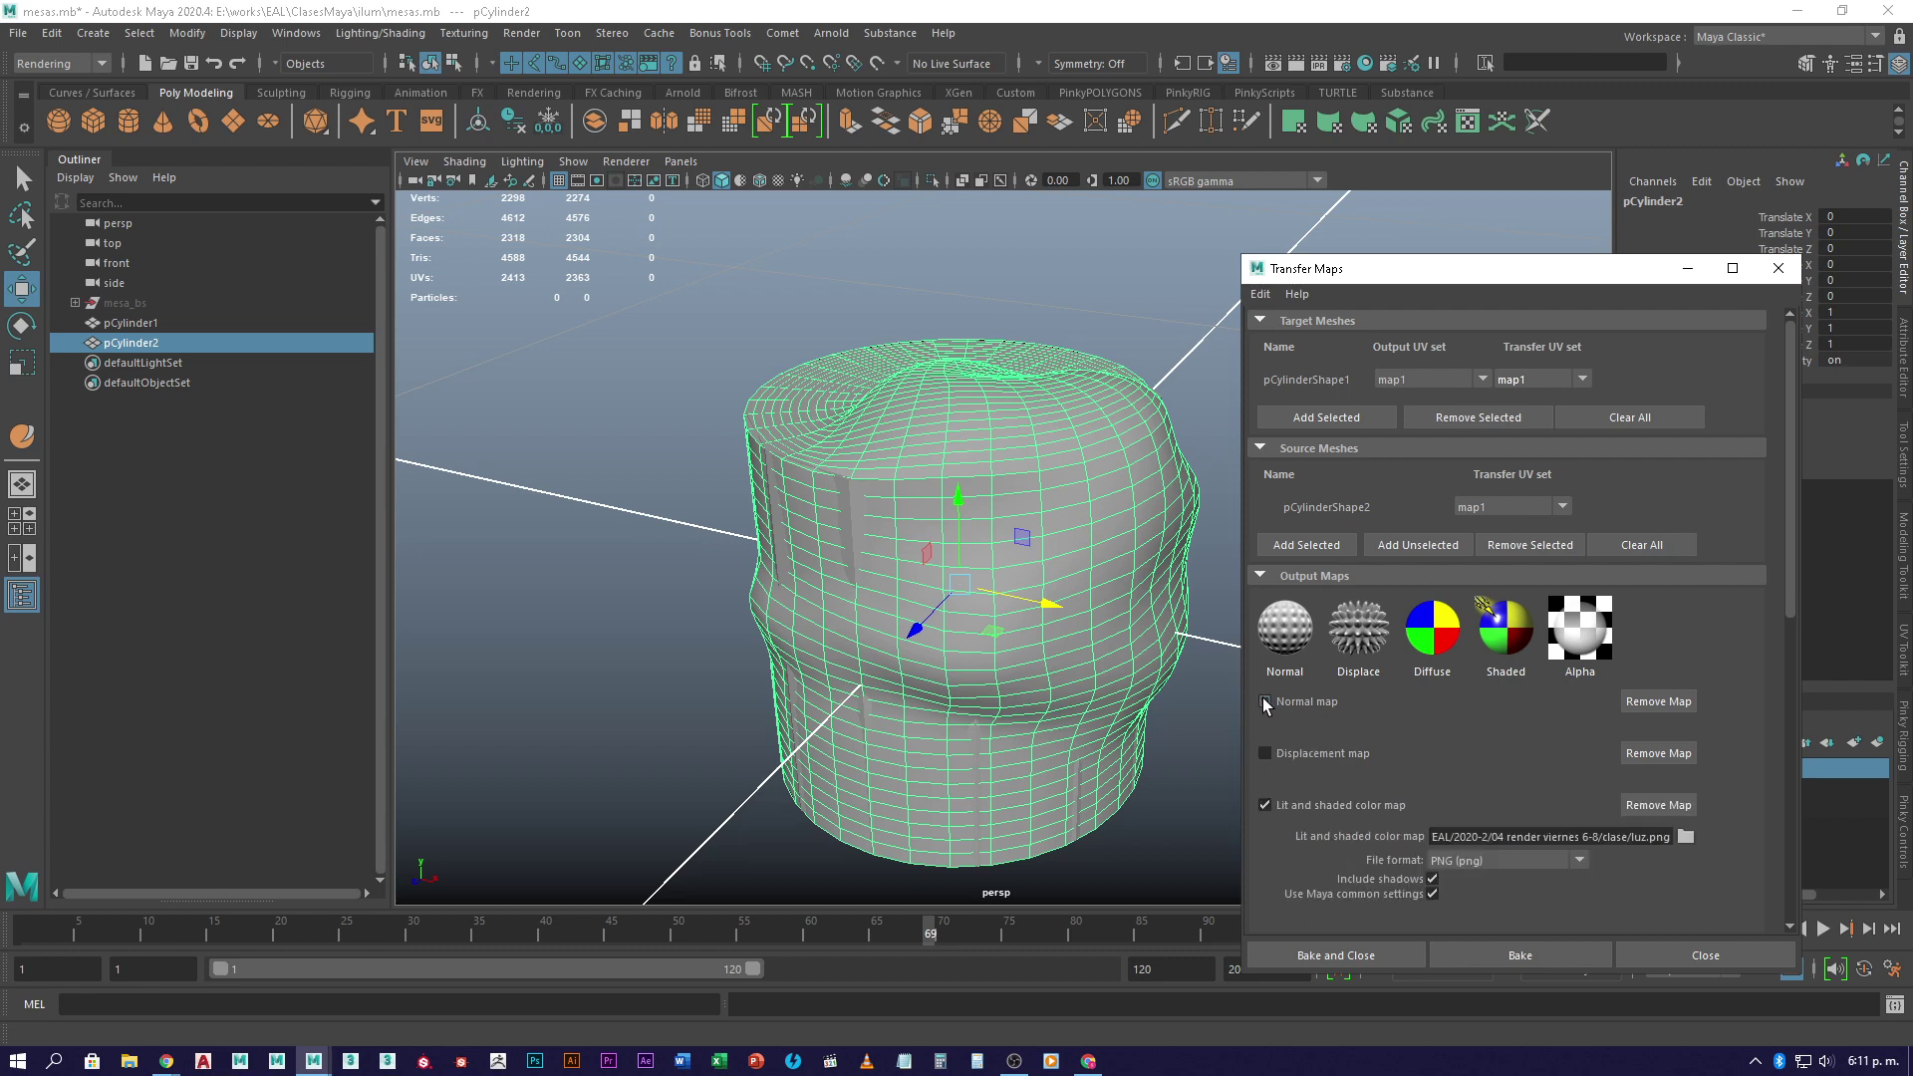
scroll(1317, 786, "down", 2)
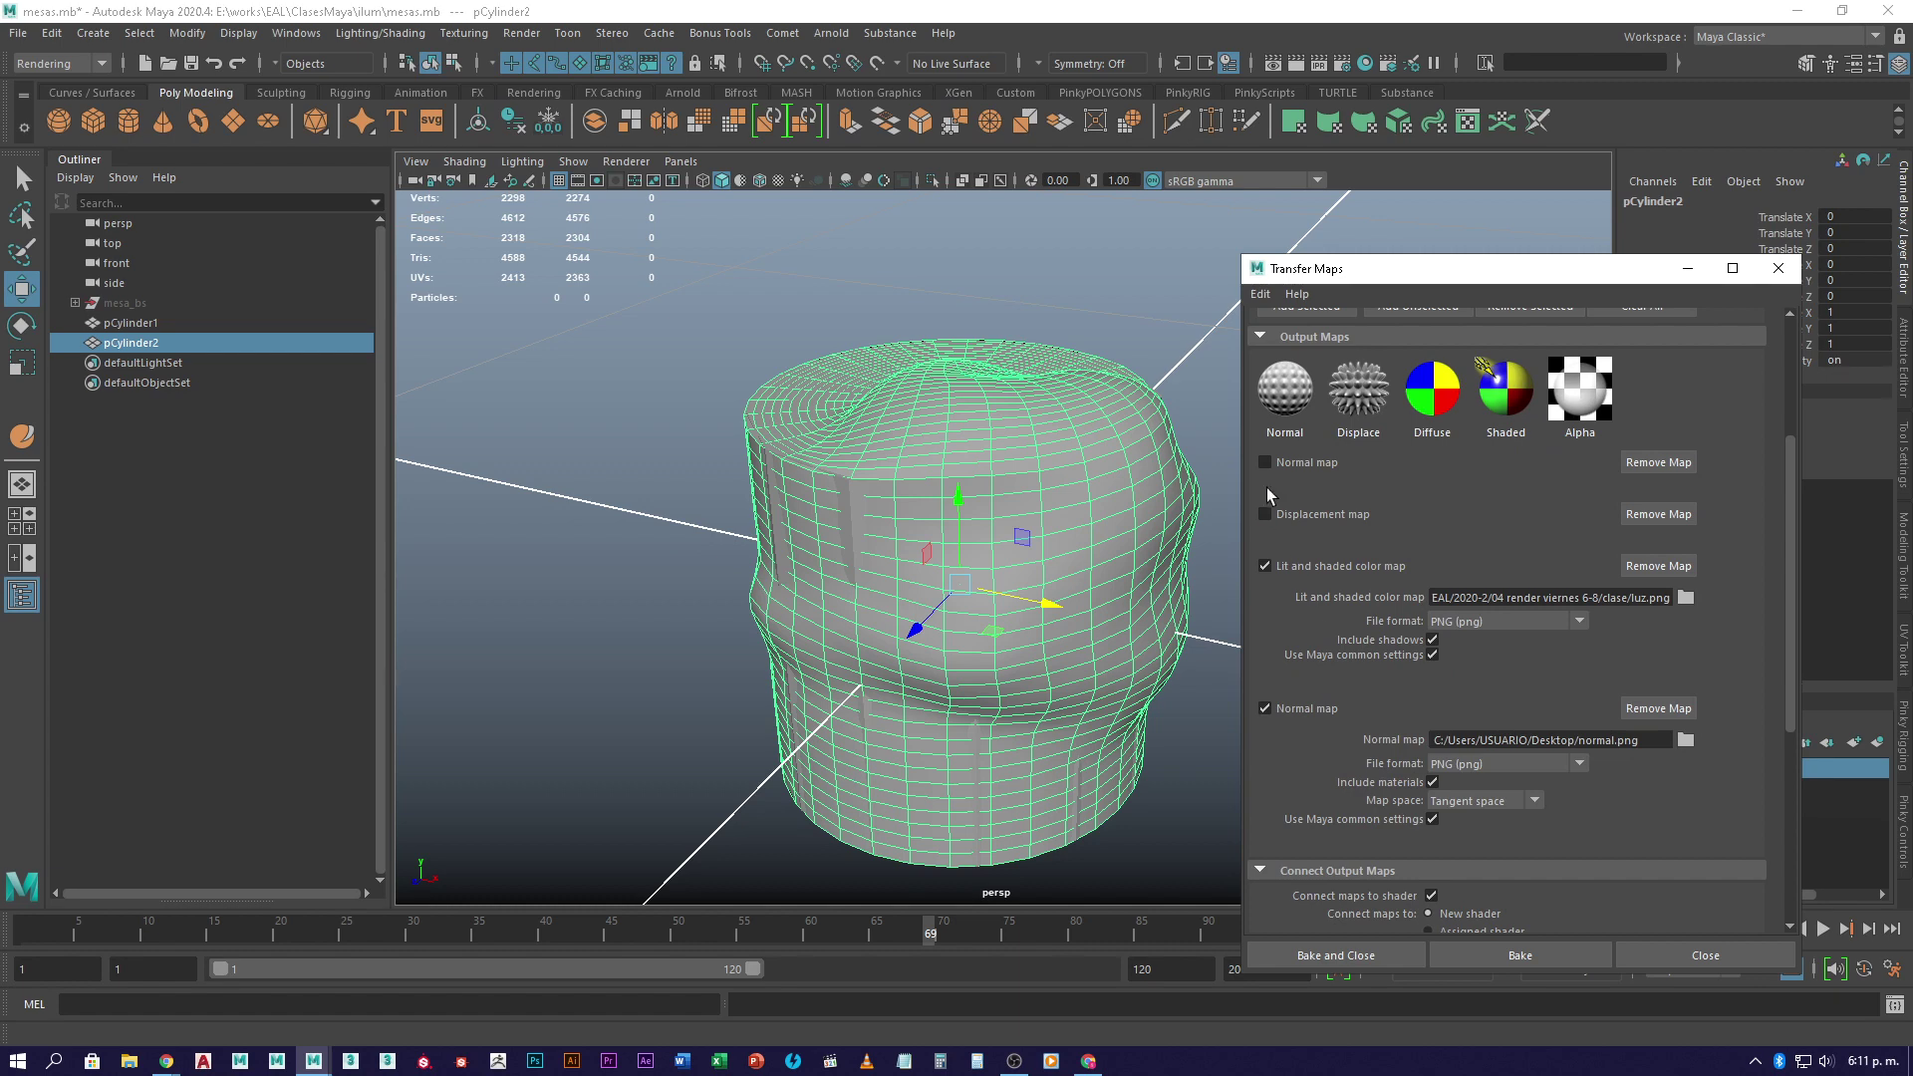
scroll(1268, 498, "up", 2)
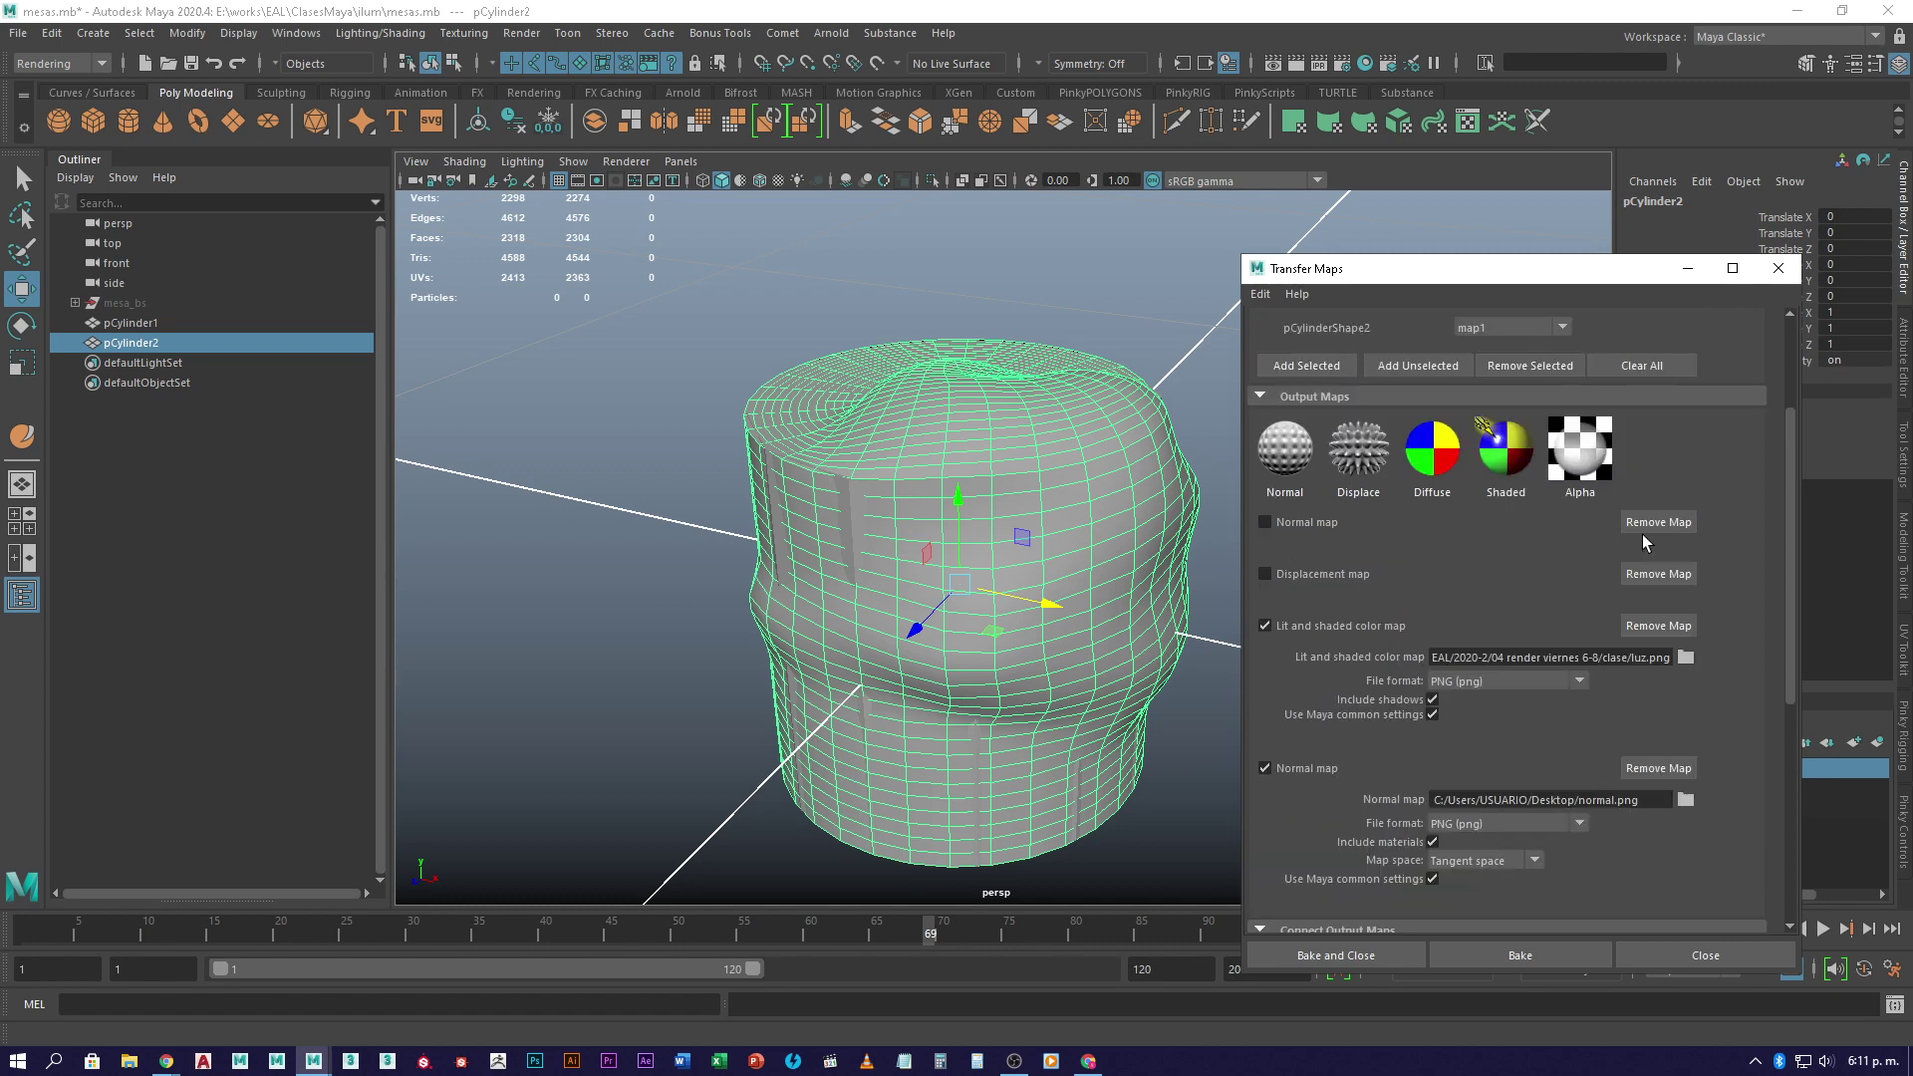
left_click(1665, 523)
left_click(1672, 522)
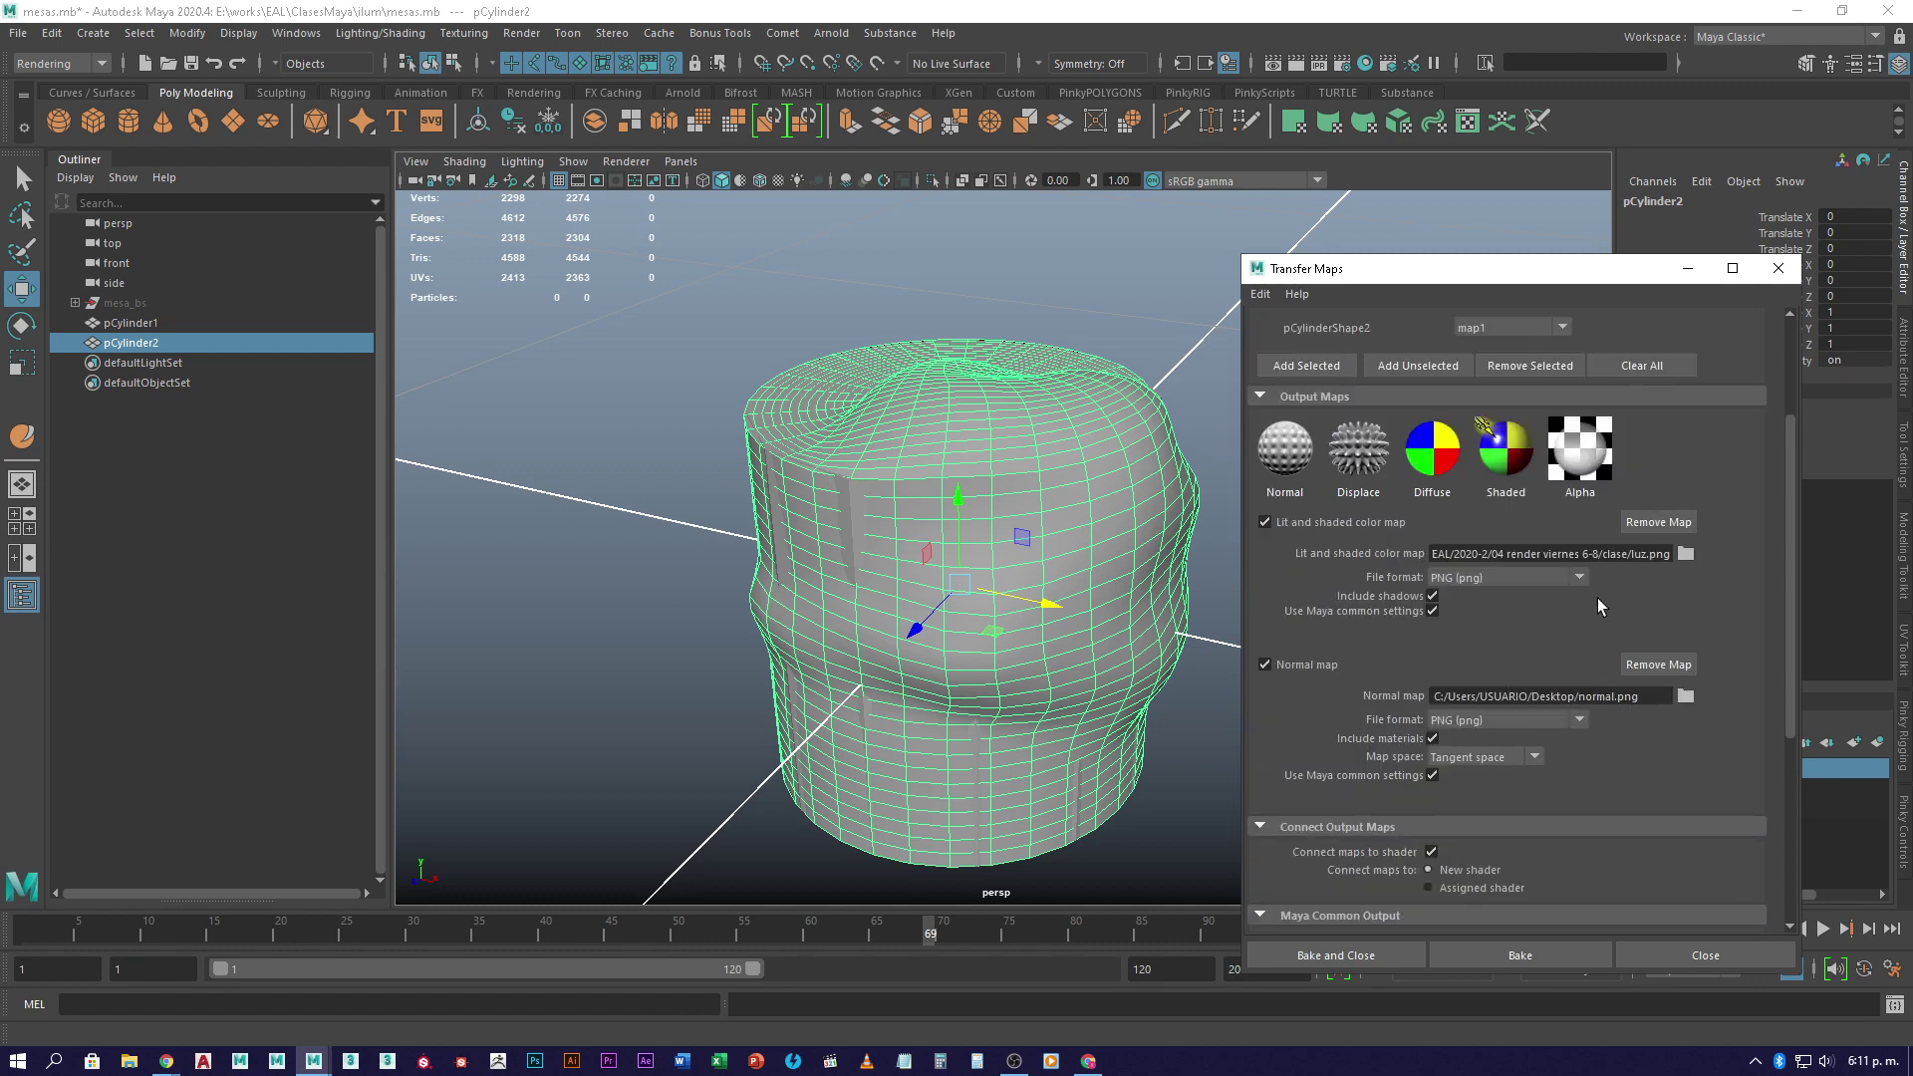
left_click(1672, 520)
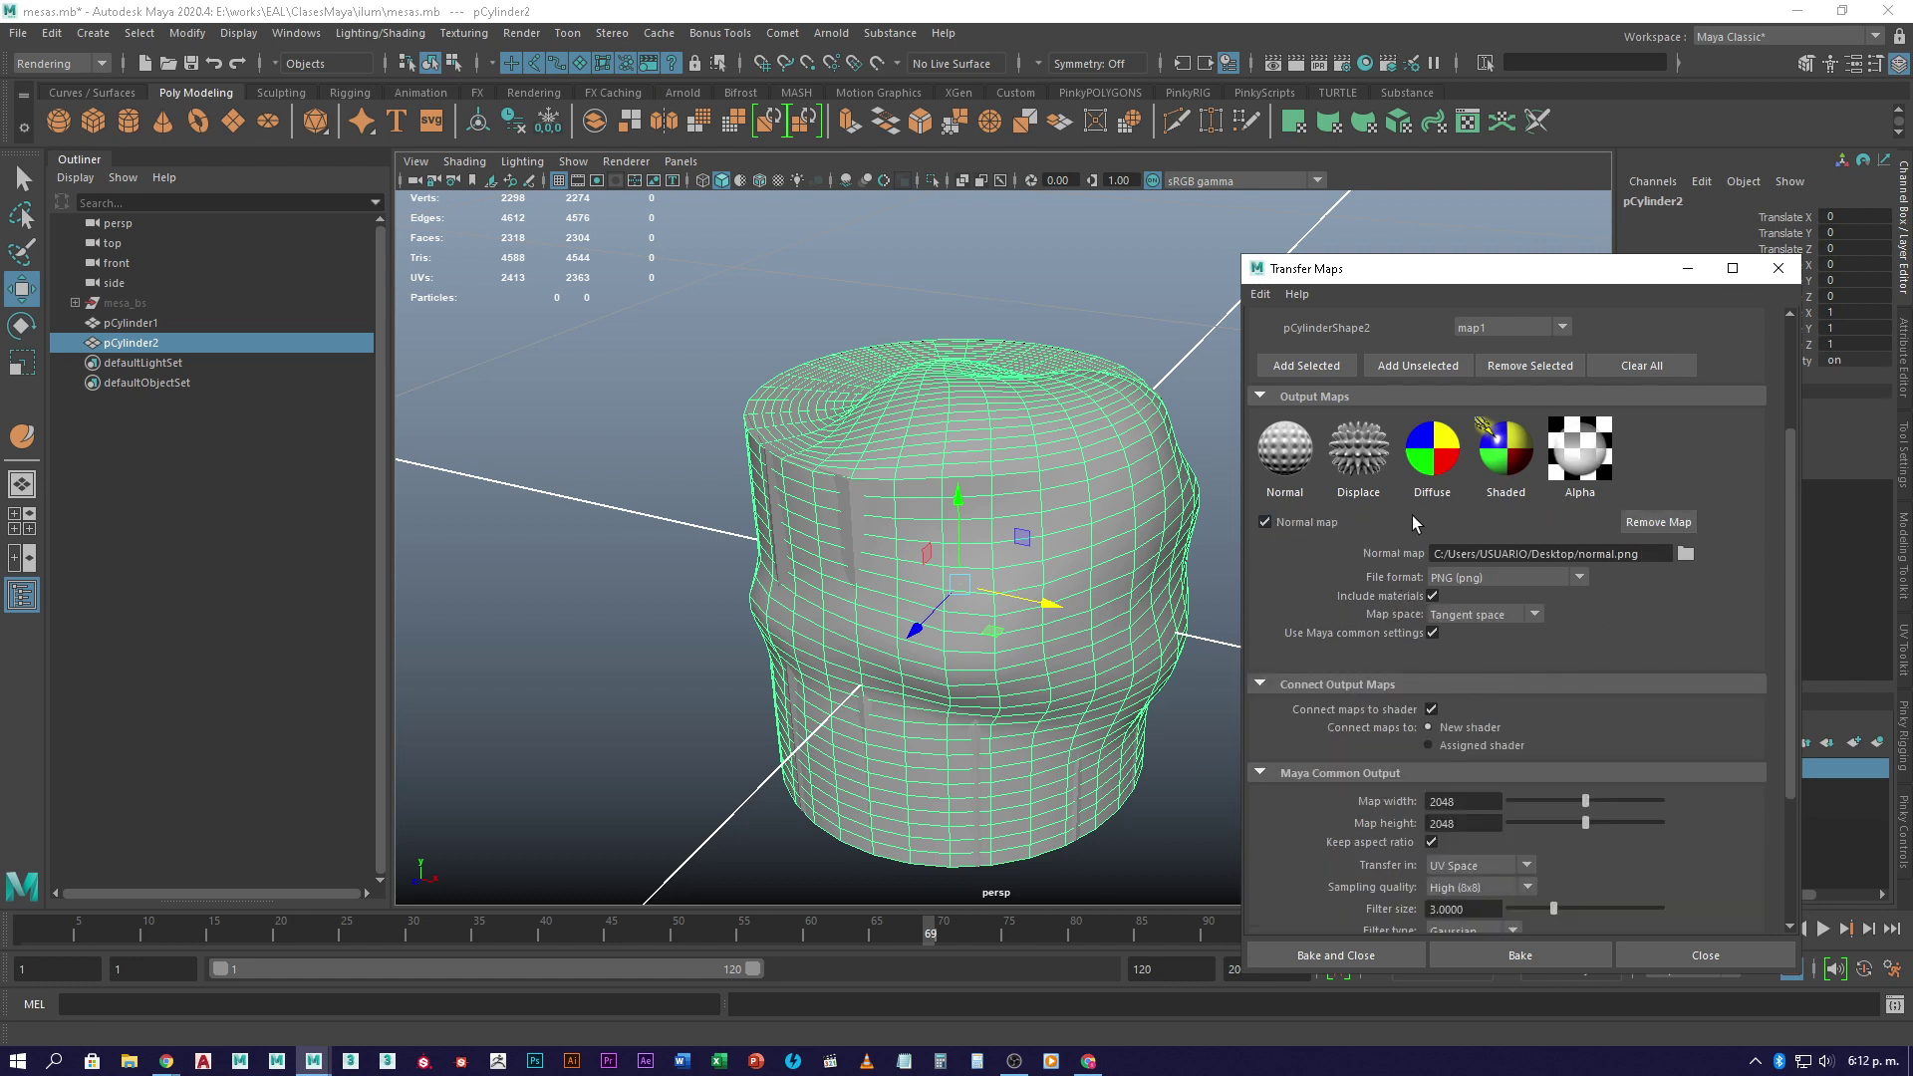
- Check the transfer UV set choices of the source mesh pCylinderShape2
scroll(1428, 596, "up", 2)
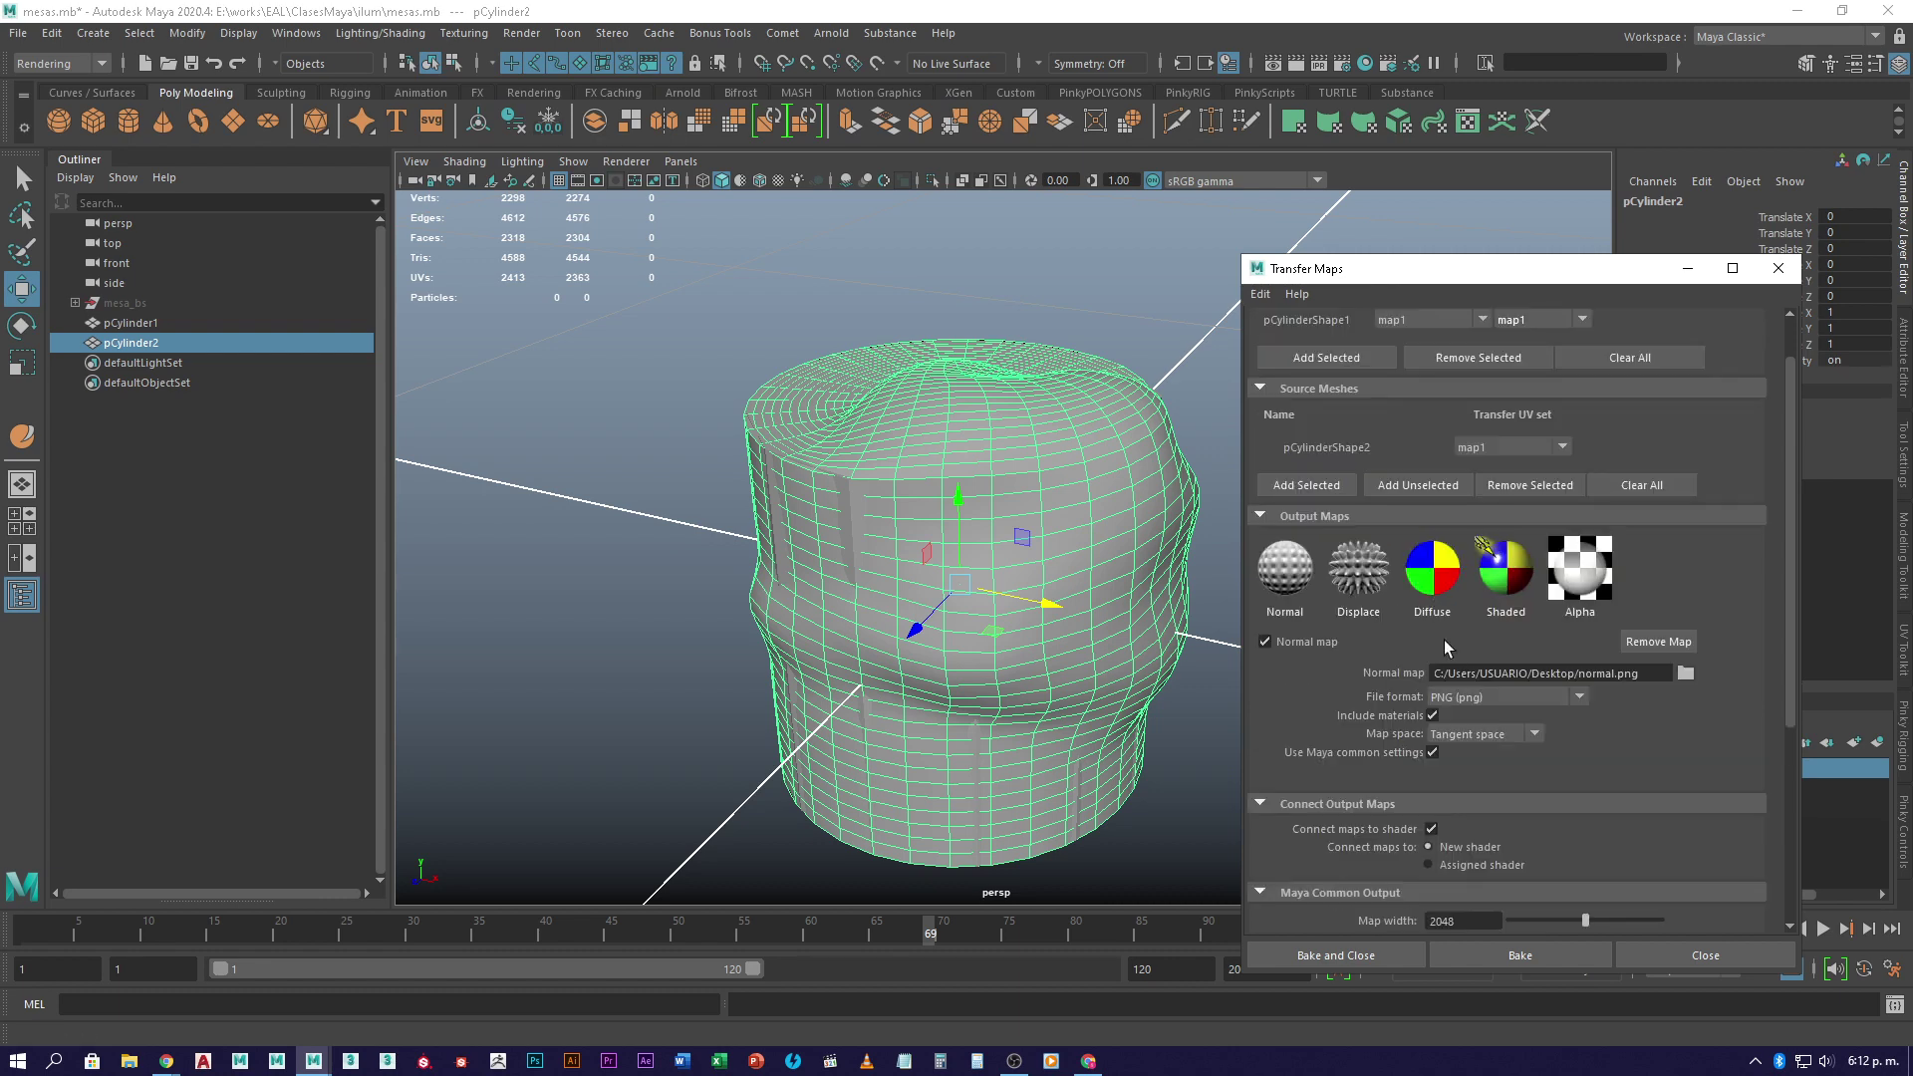
scroll(1449, 652, "up", 1)
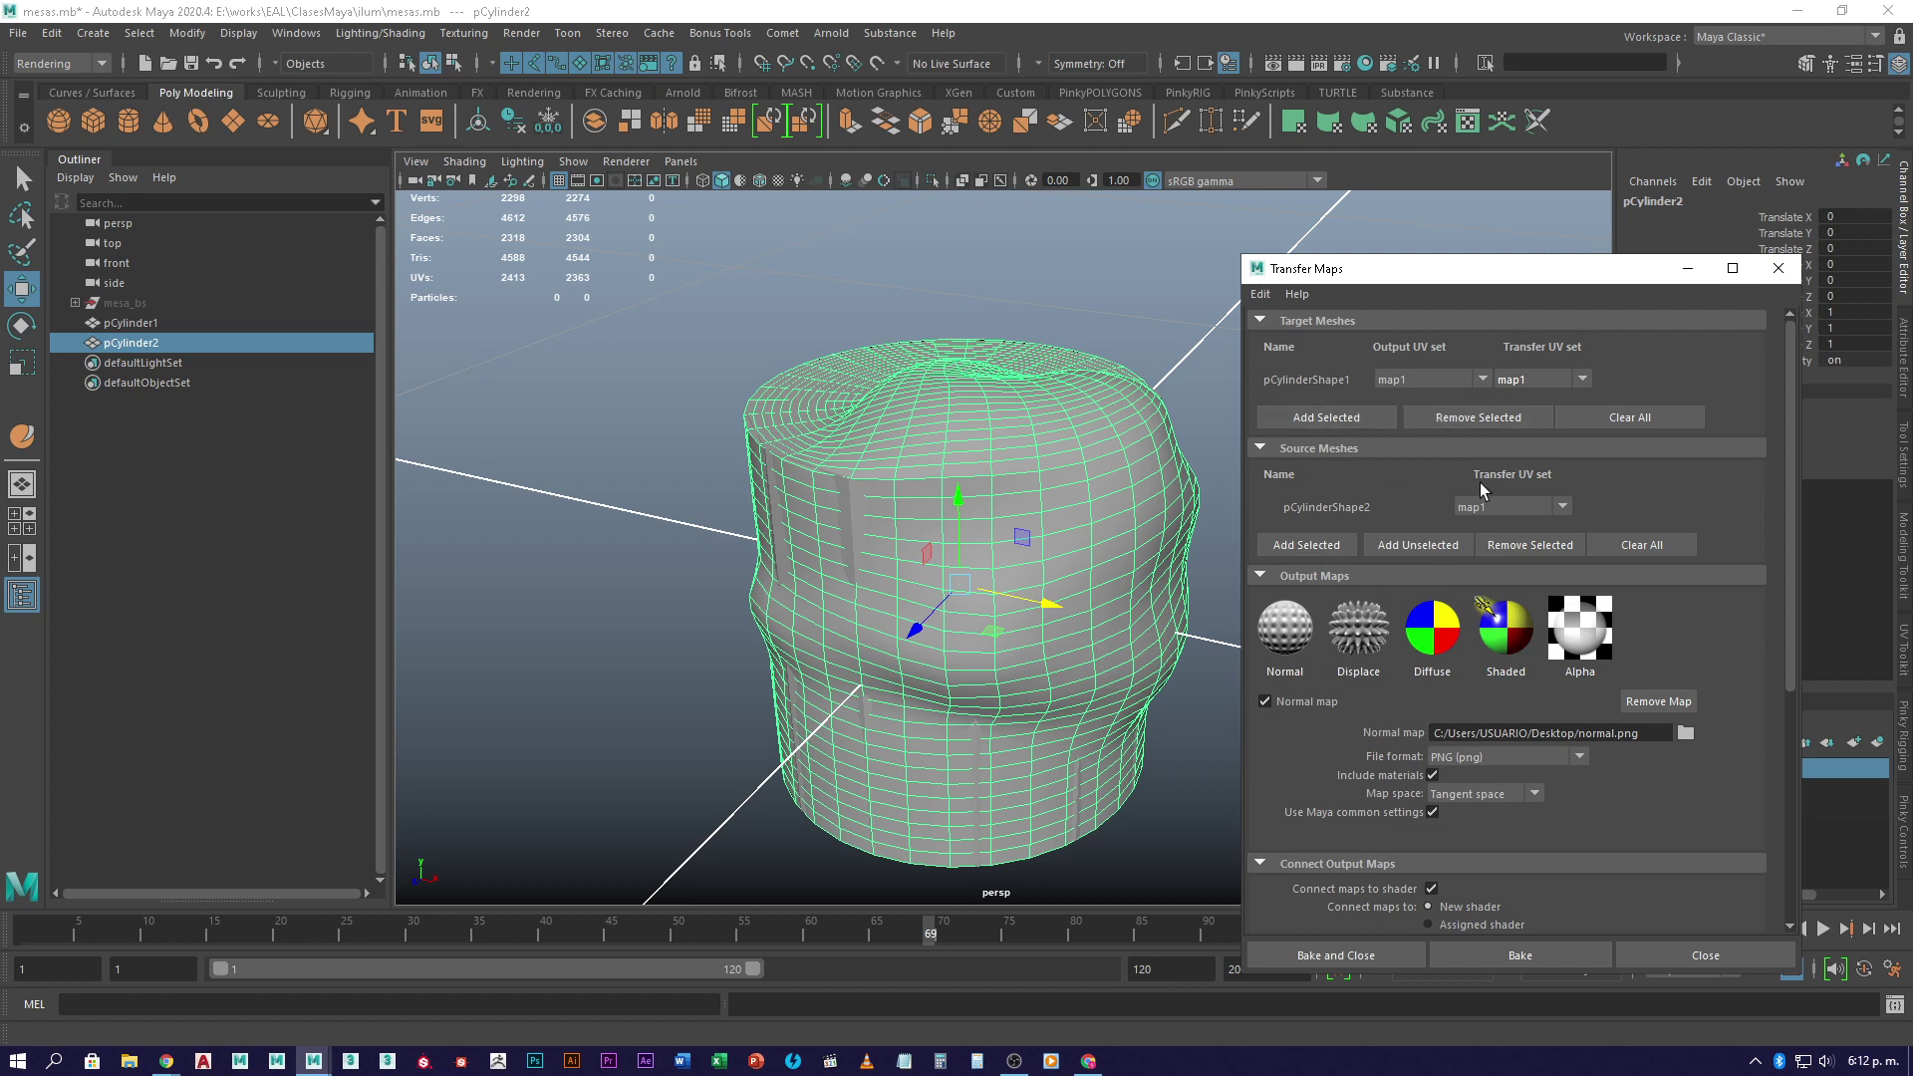
left_click(1562, 508)
left_click(1562, 511)
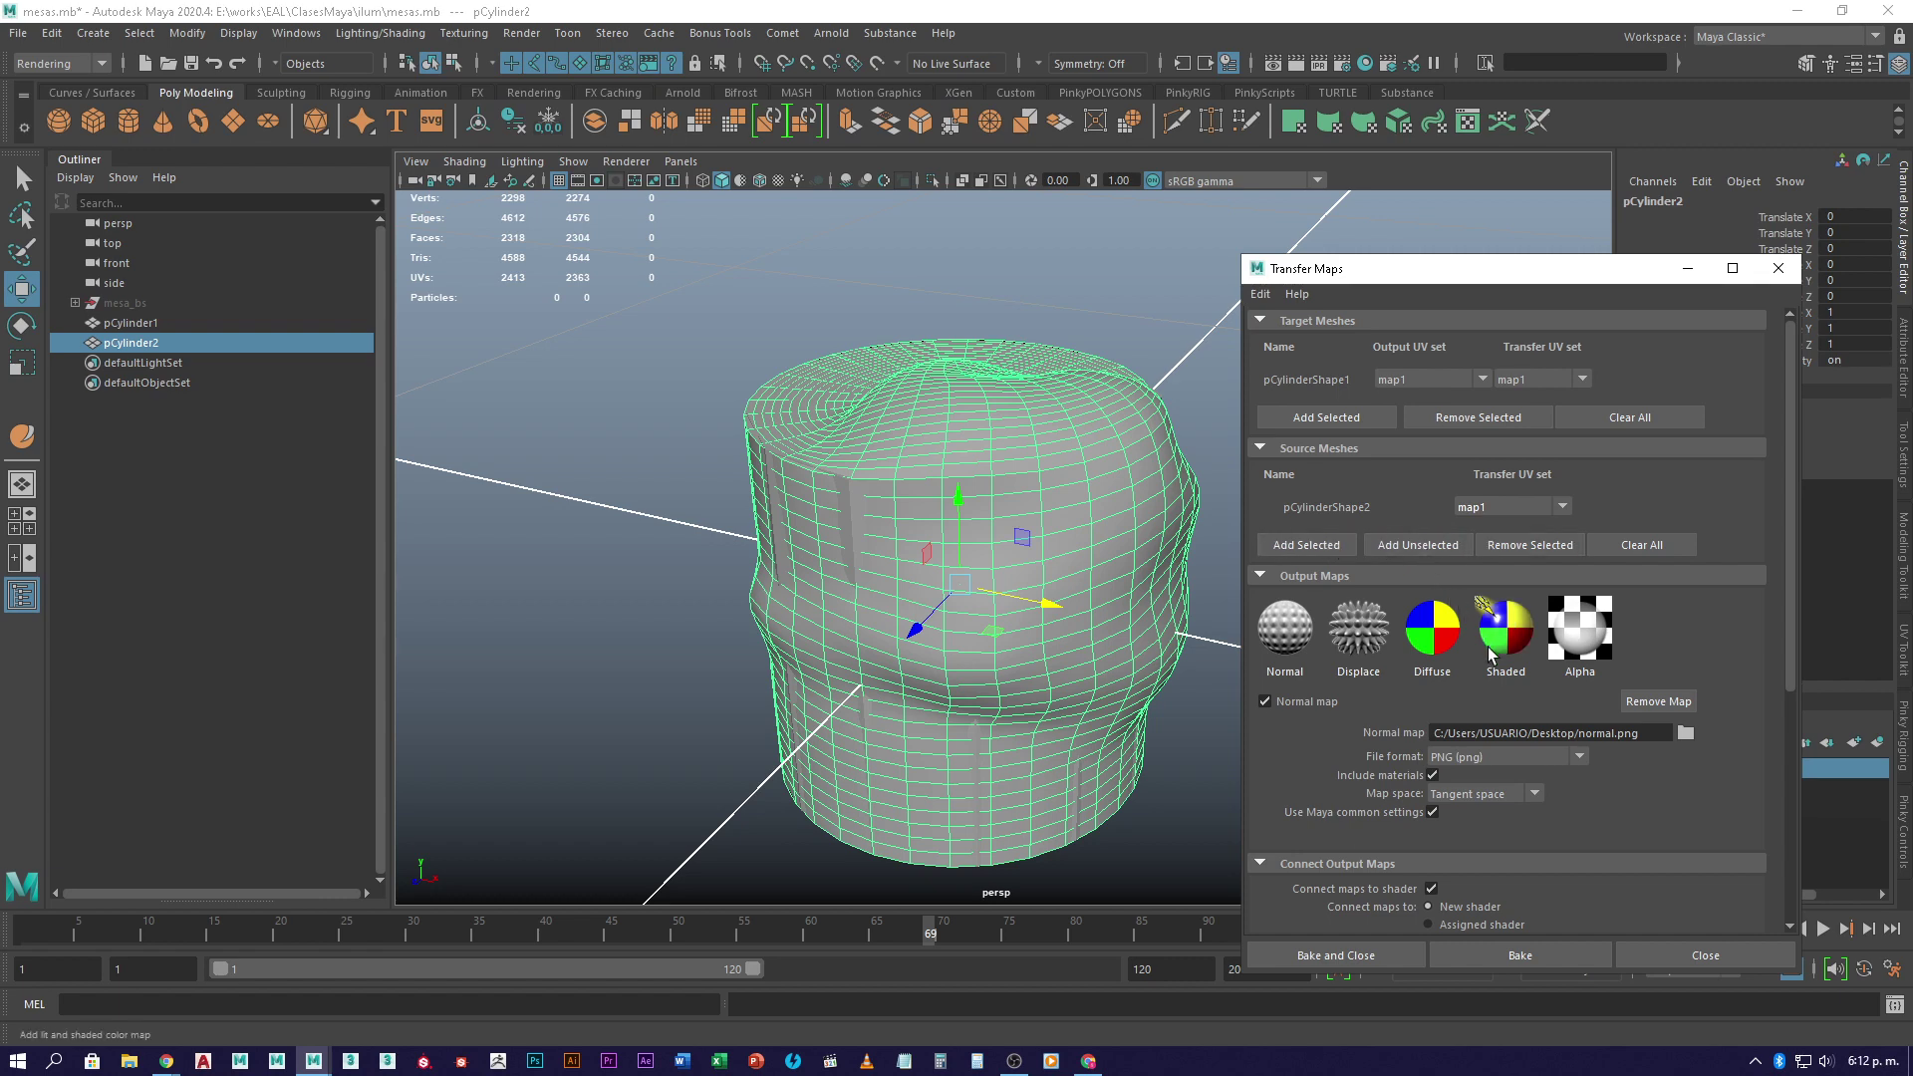
- Set the search method to Inside Envelope then Outside Envelope with matching by Geometry Normals, and collapse the common output settings
scroll(1300, 785, "down", 3)
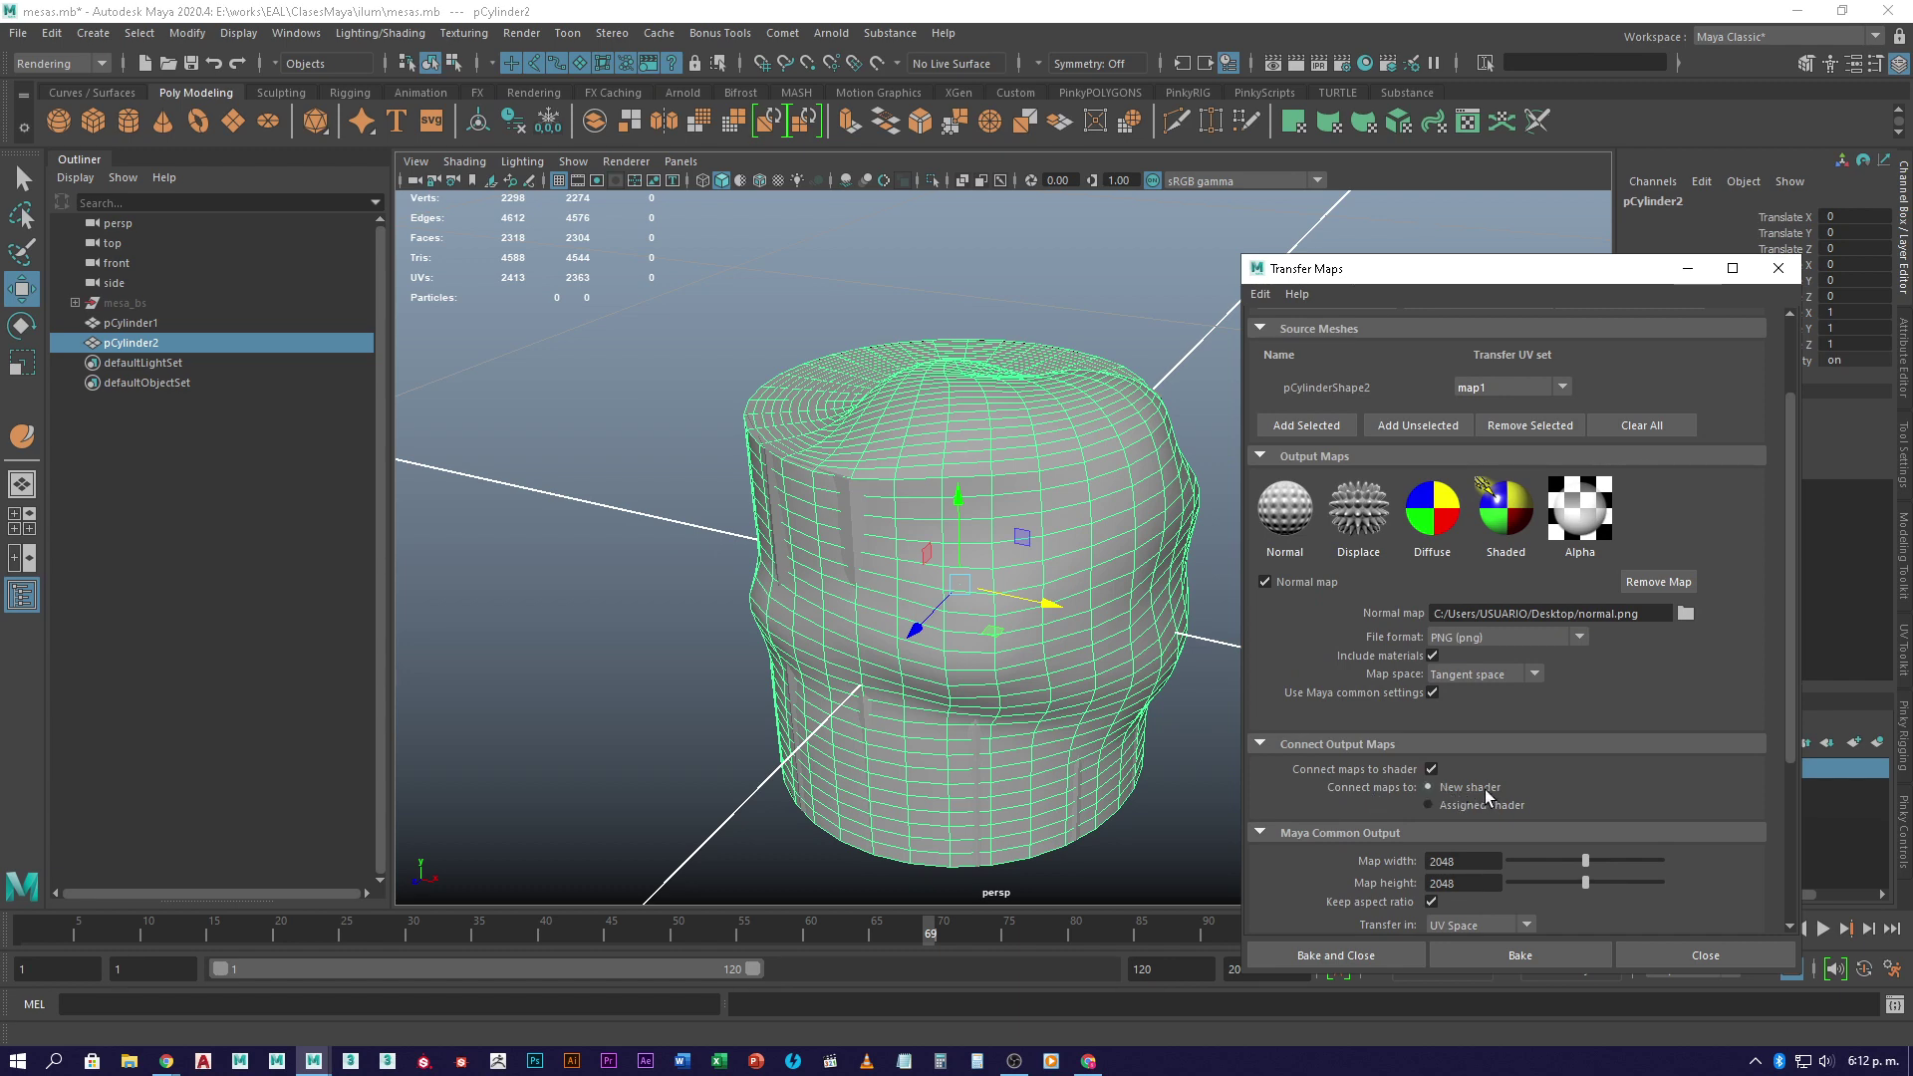
scroll(1346, 787, "down", 6)
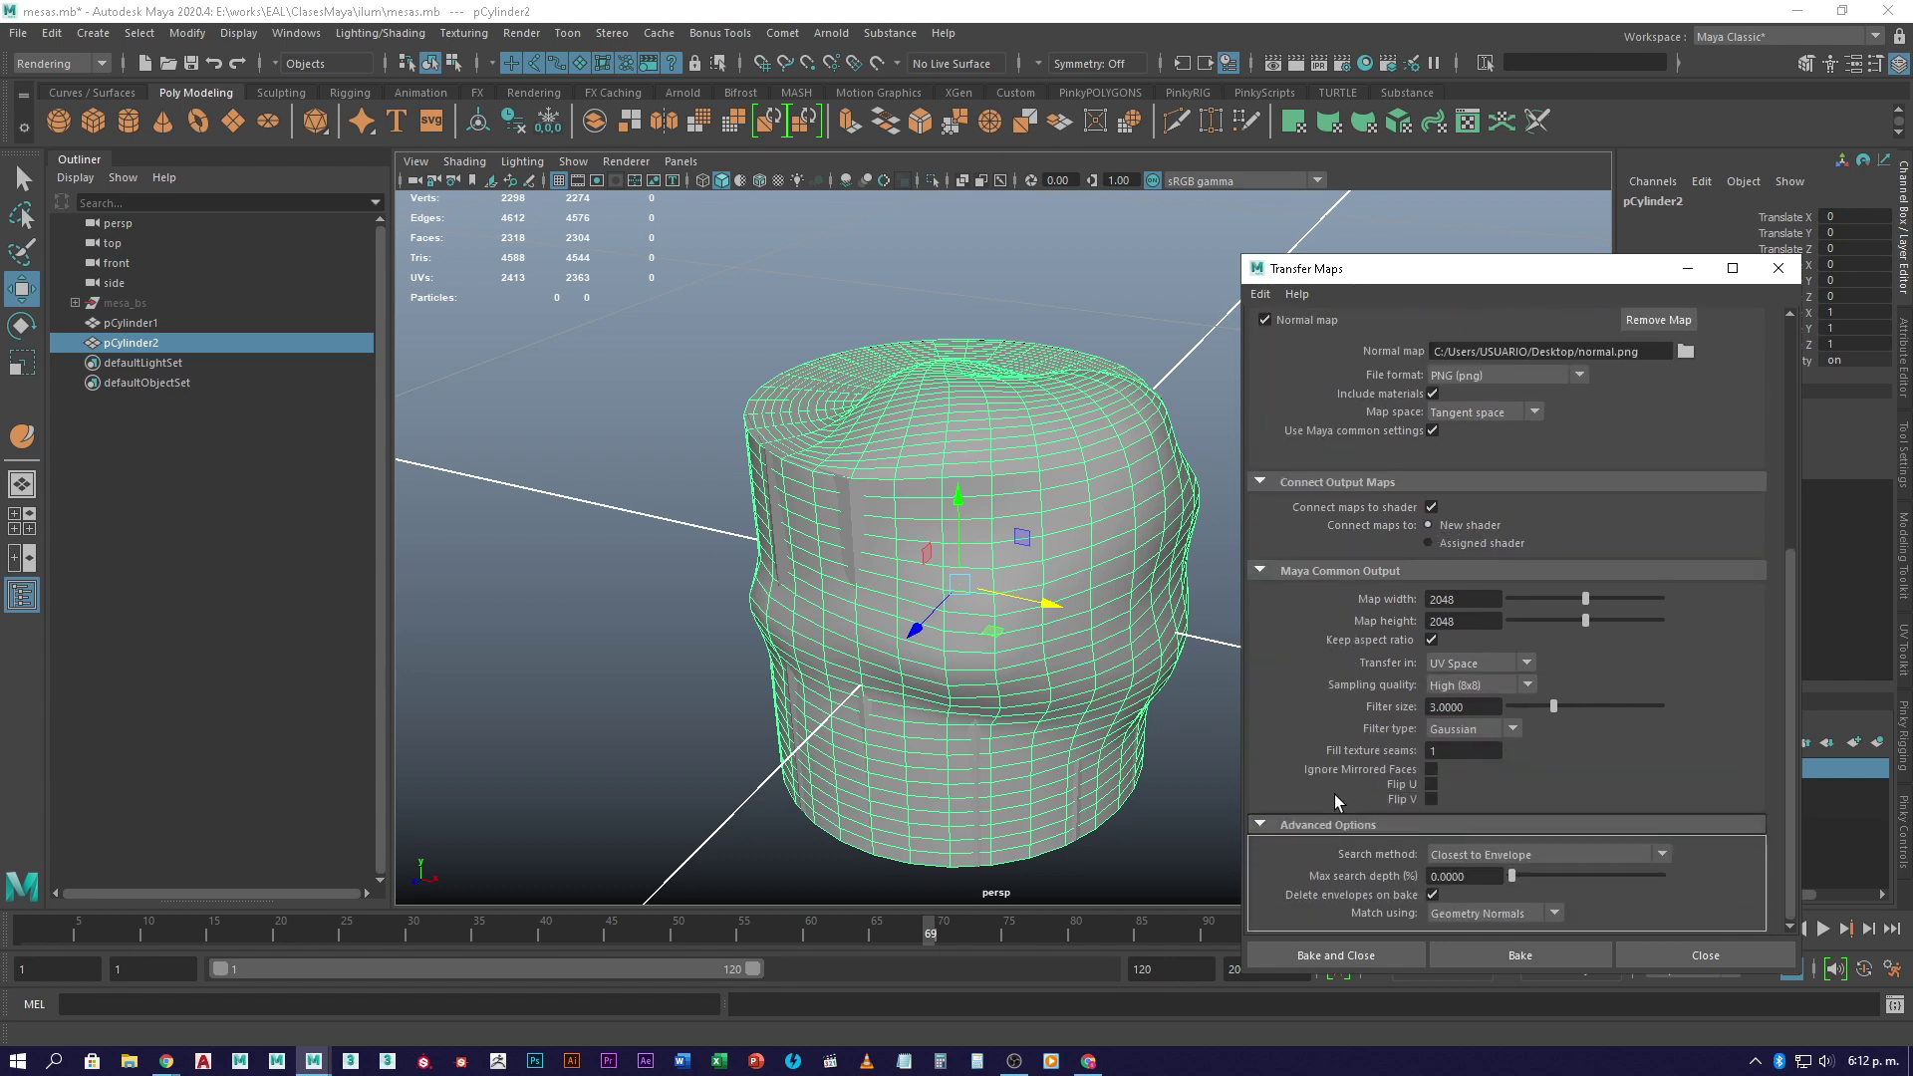
scroll(1350, 788, "up", 9)
scroll(1356, 707, "down", 9)
left_click(1542, 855)
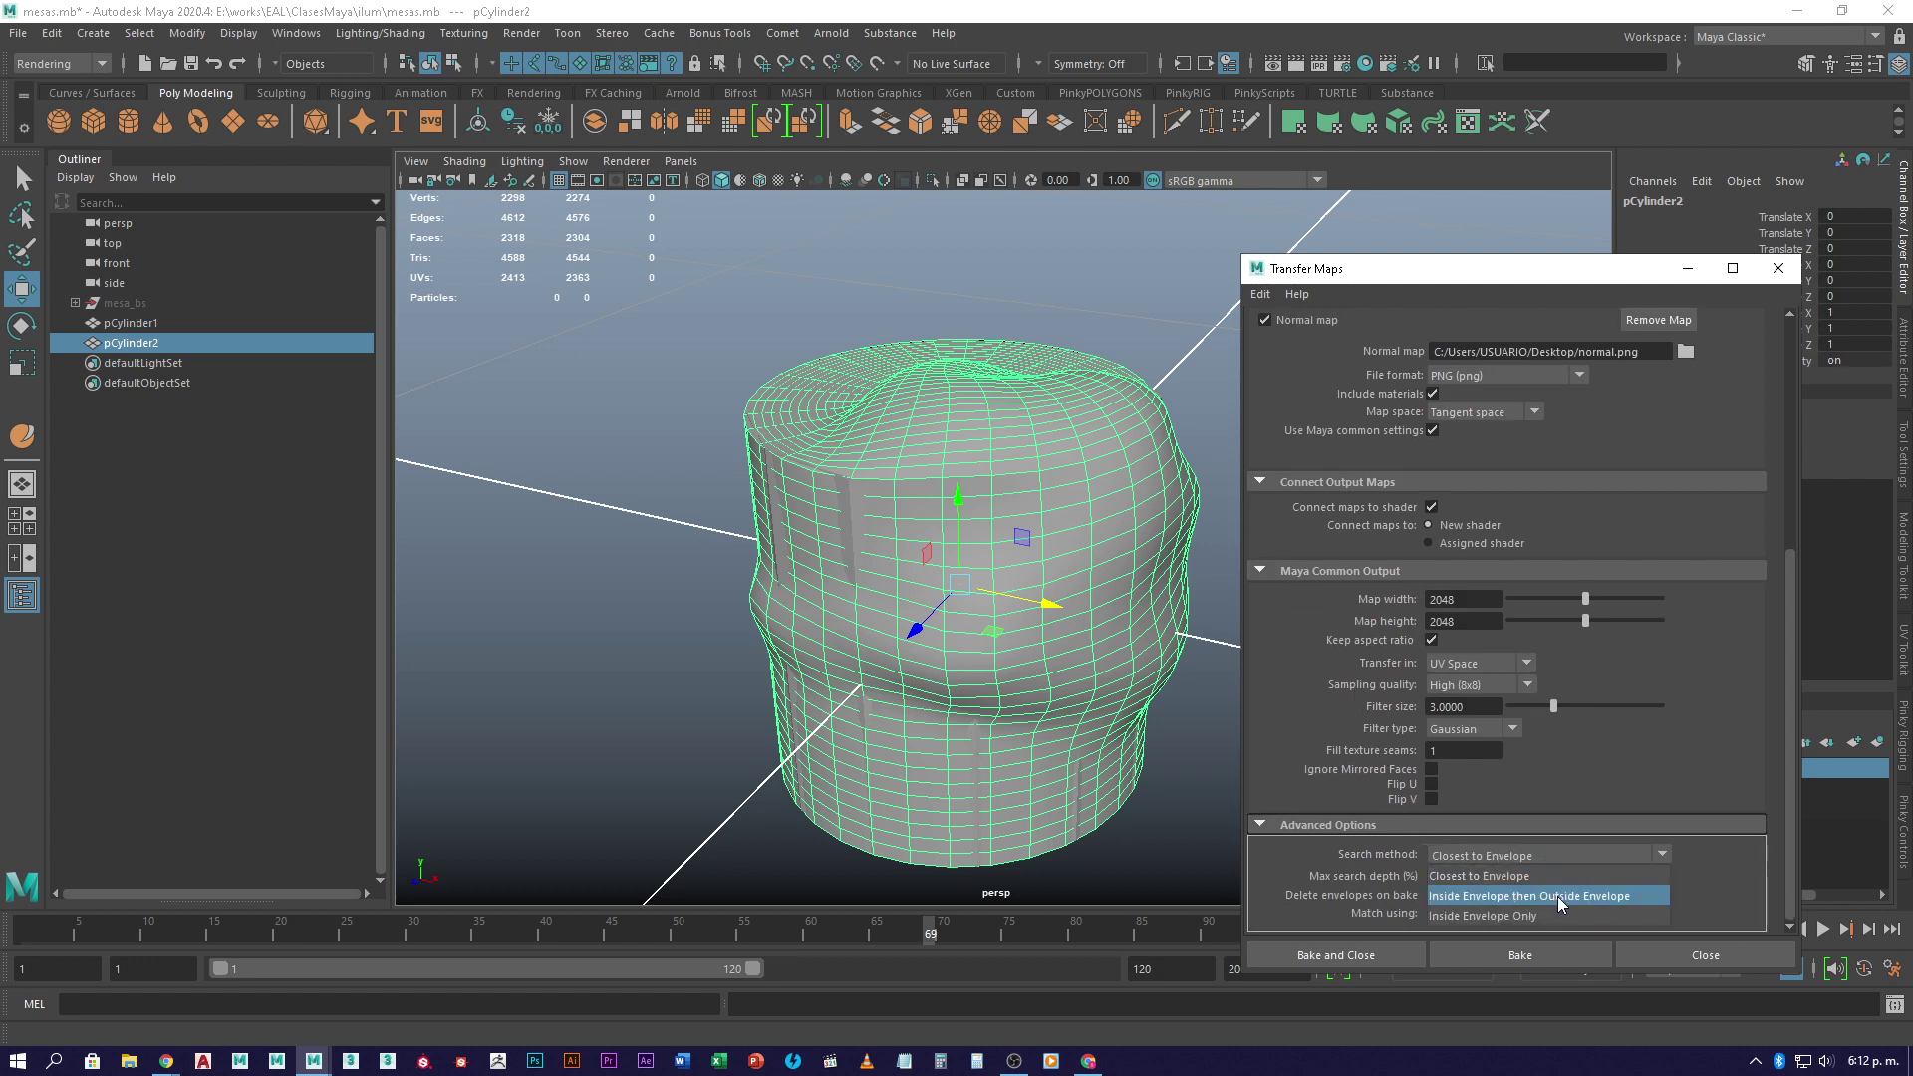
left_click(1557, 895)
left_click(1554, 915)
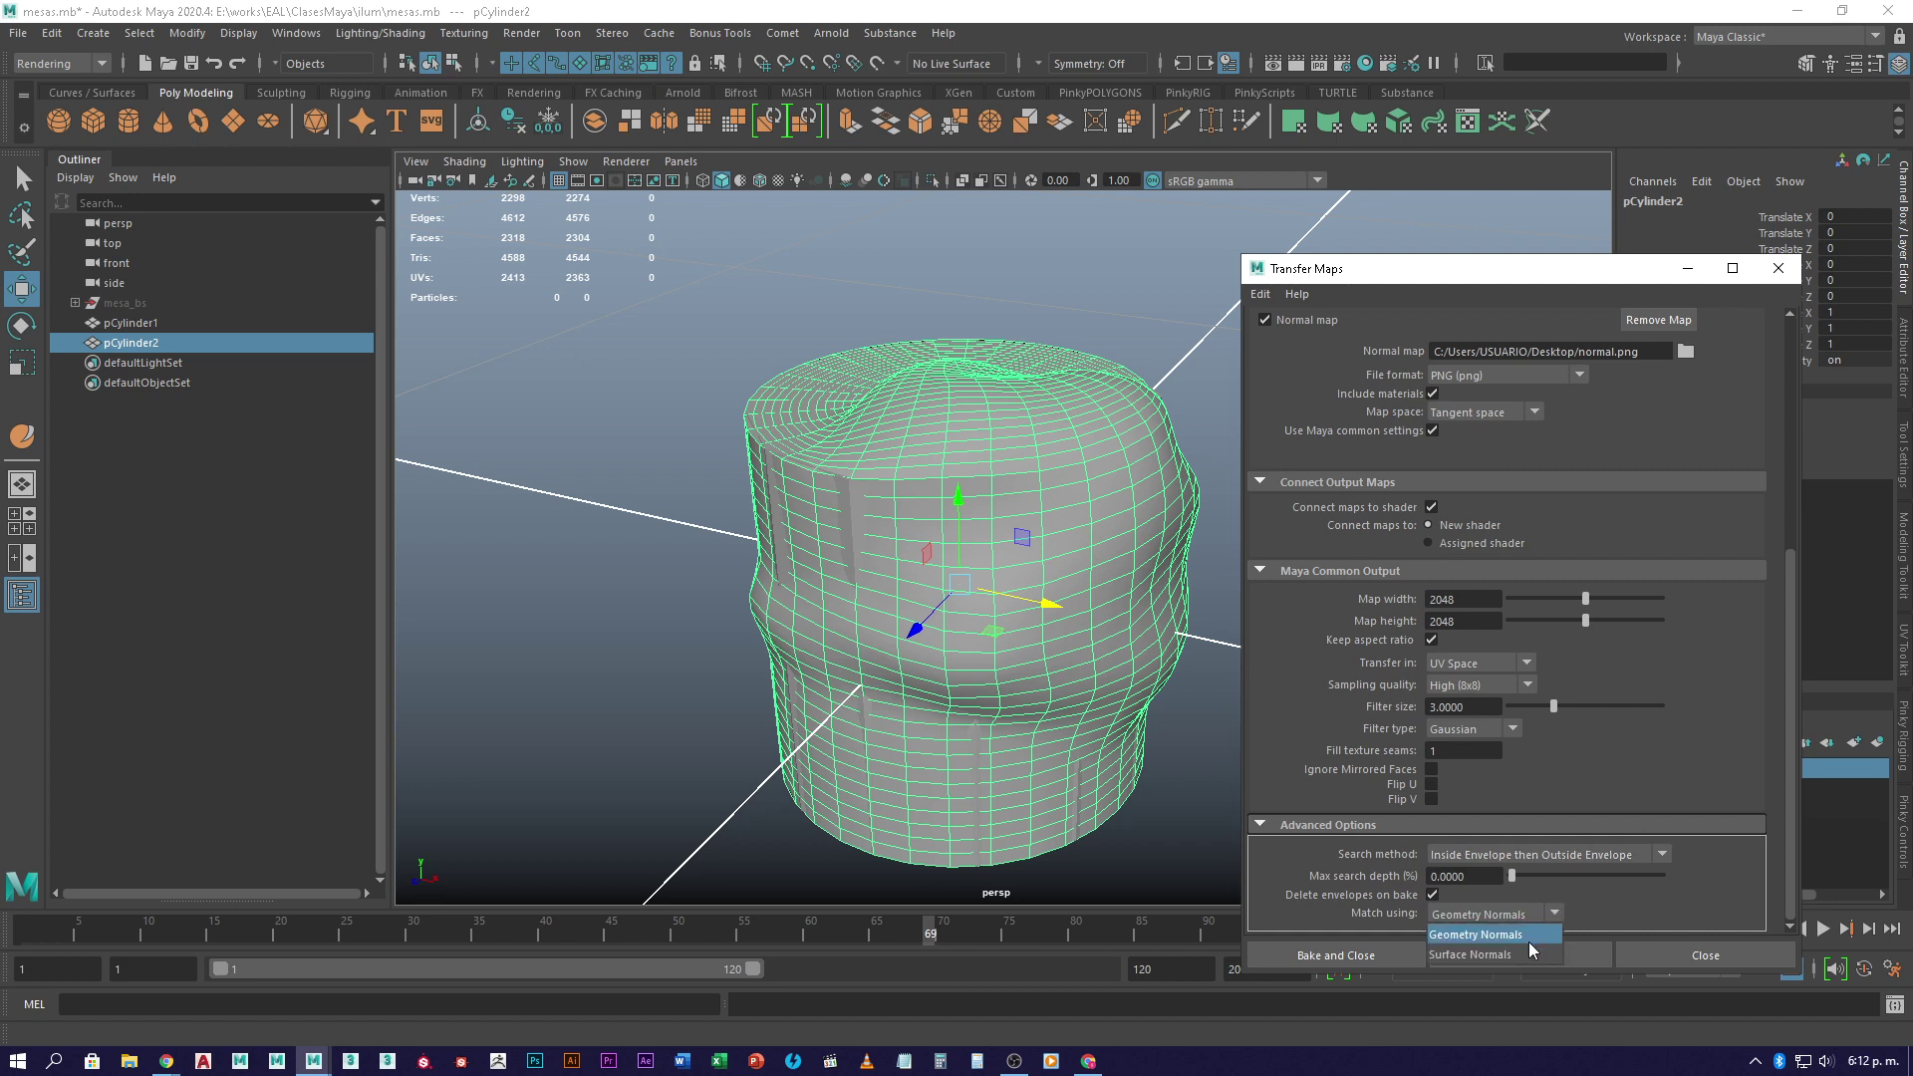
left_click(1552, 910)
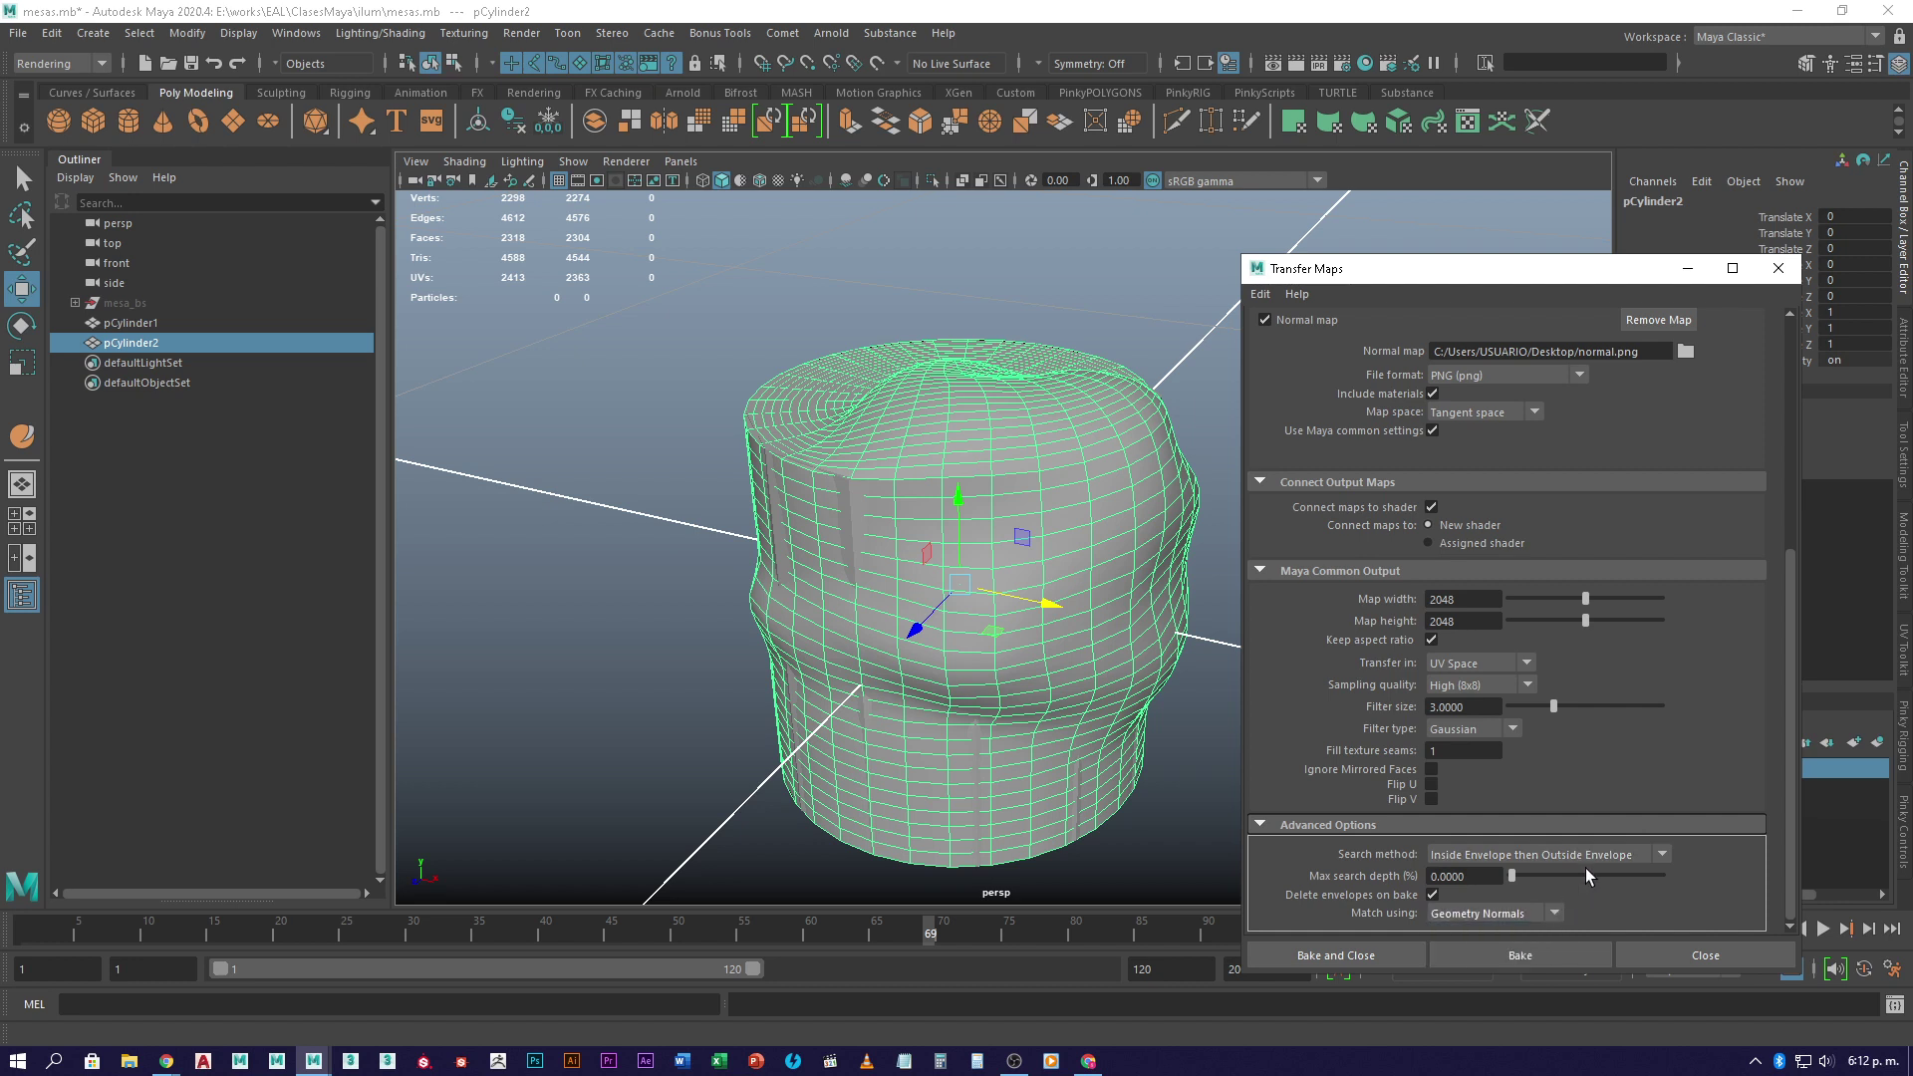
left_click_drag(1511, 876, 1517, 876)
left_click(1269, 573)
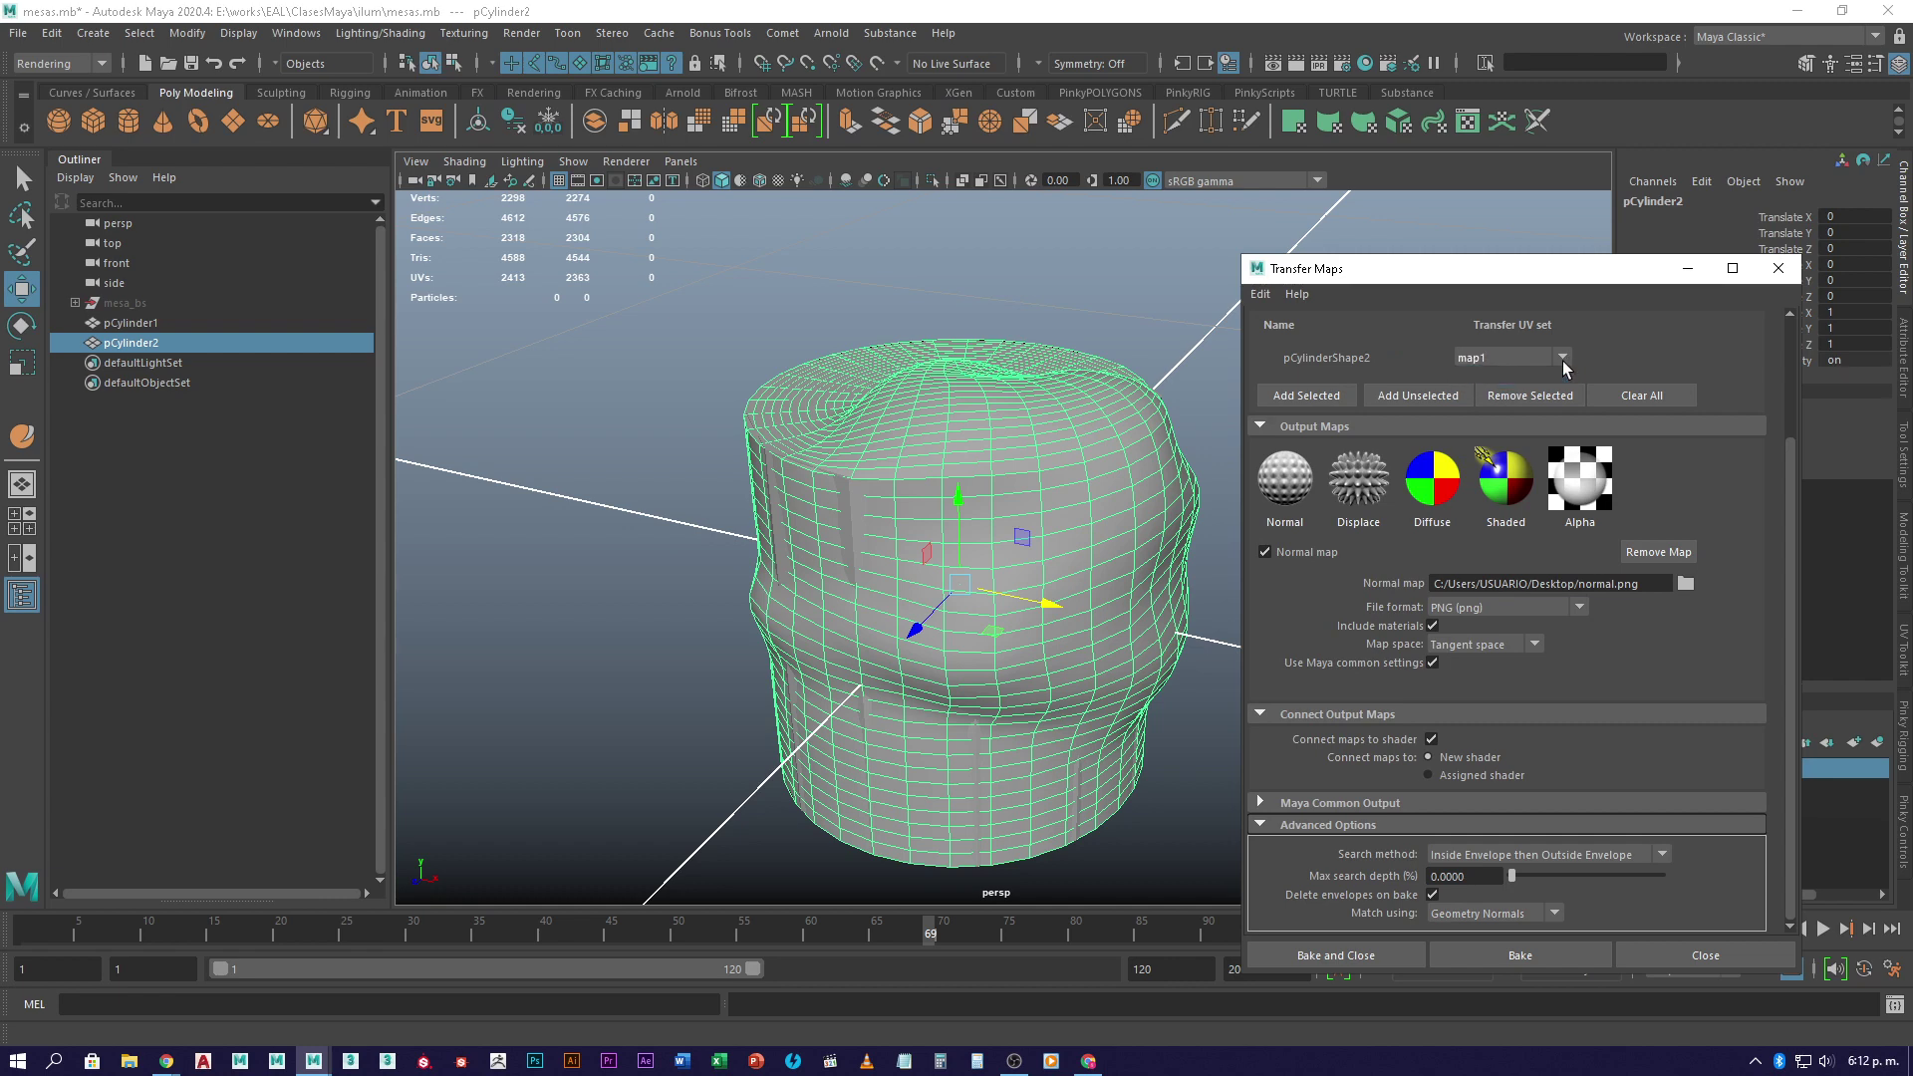
- Check the normal map's map space and file format choices and the transfer UV set choices of the source mesh
scroll(1285, 448, "up", 3)
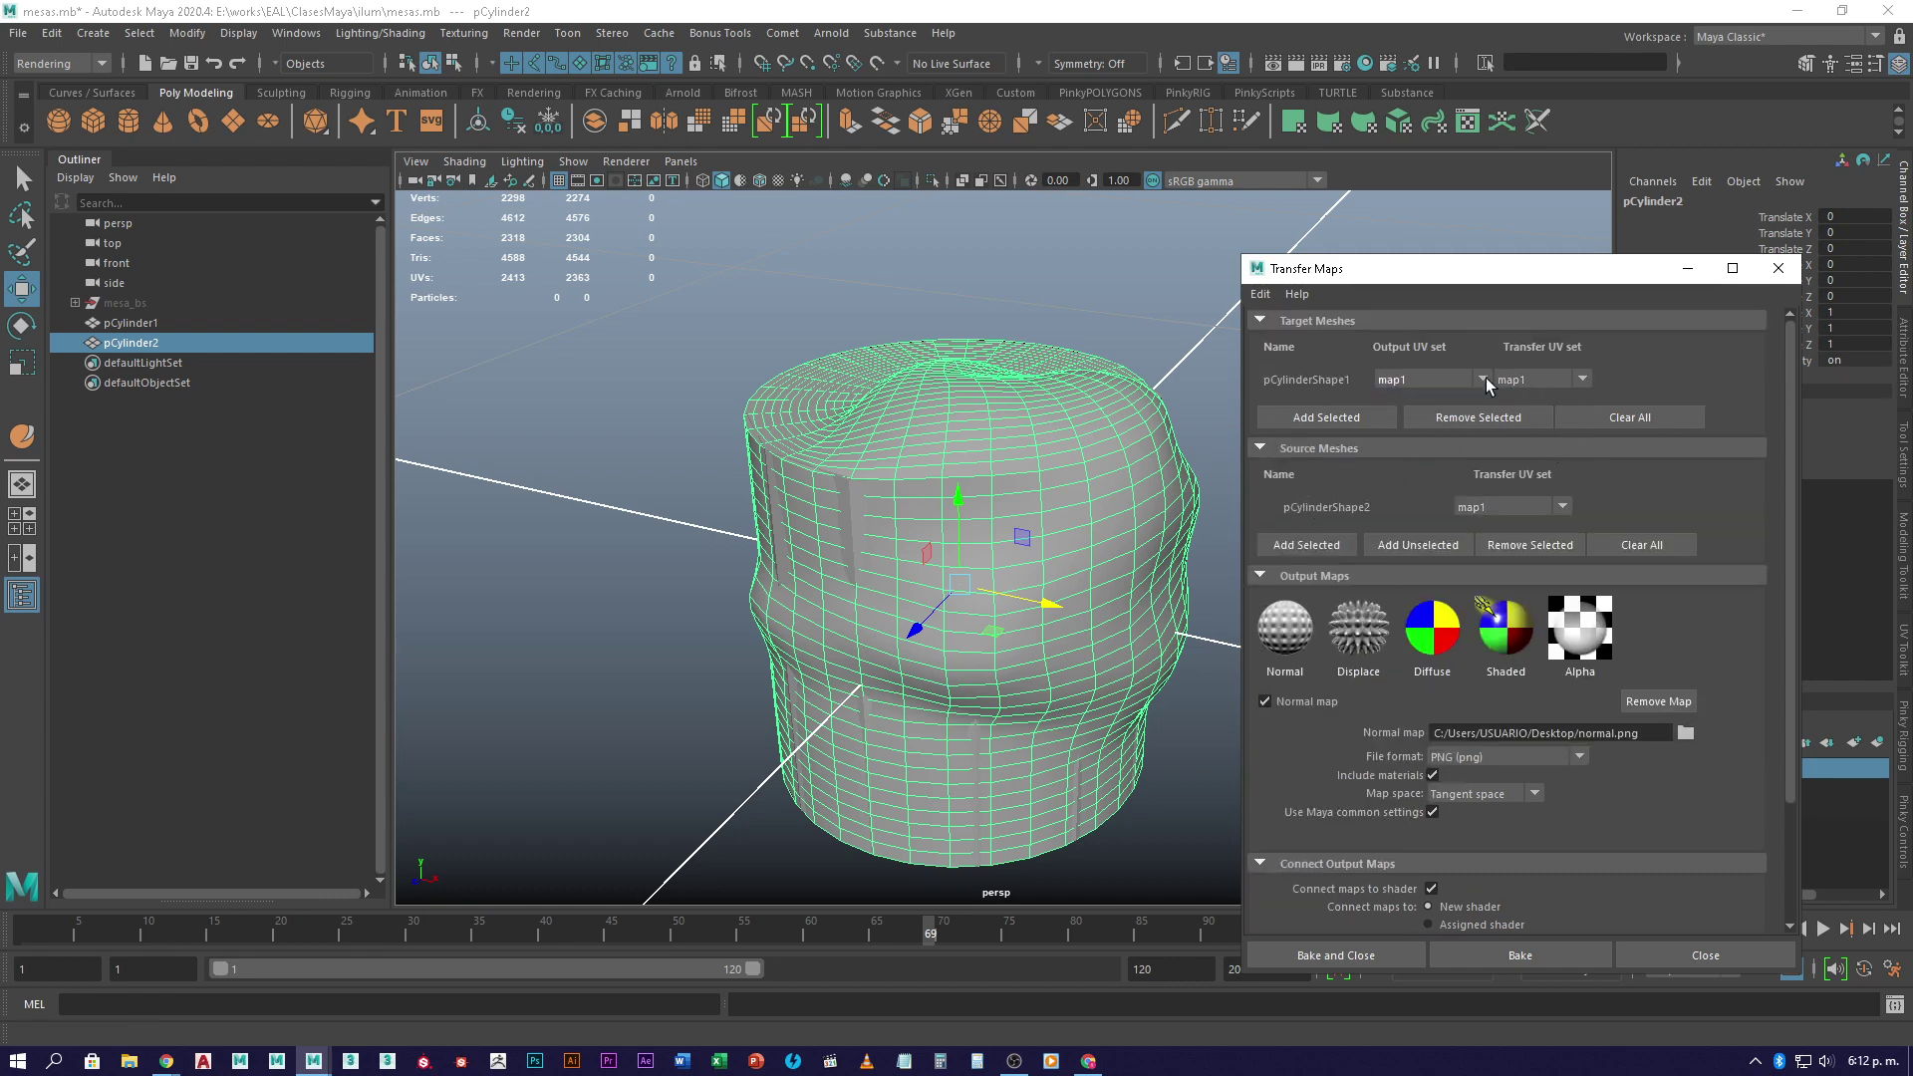
left_click(1260, 296)
left_click(1261, 296)
left_click(1490, 794)
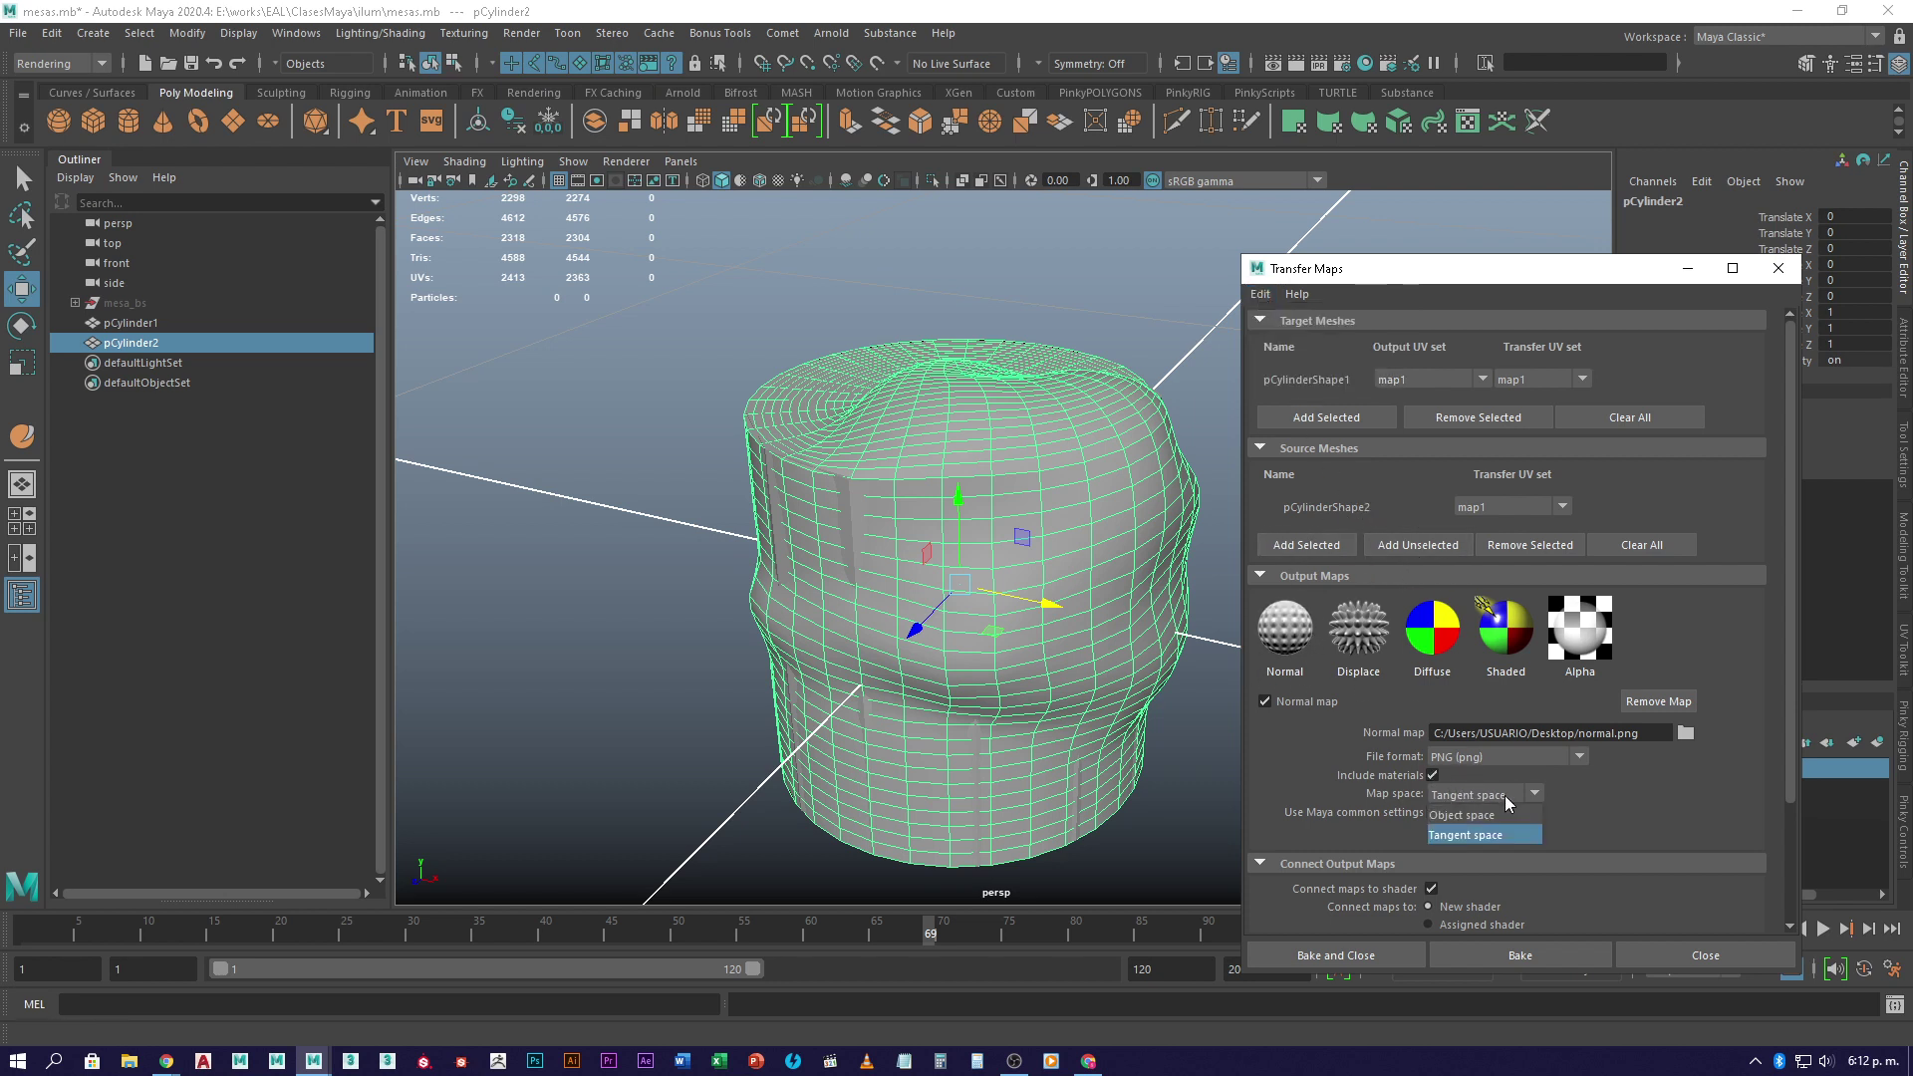
left_click(1525, 794)
left_click(1432, 811)
left_click(1551, 755)
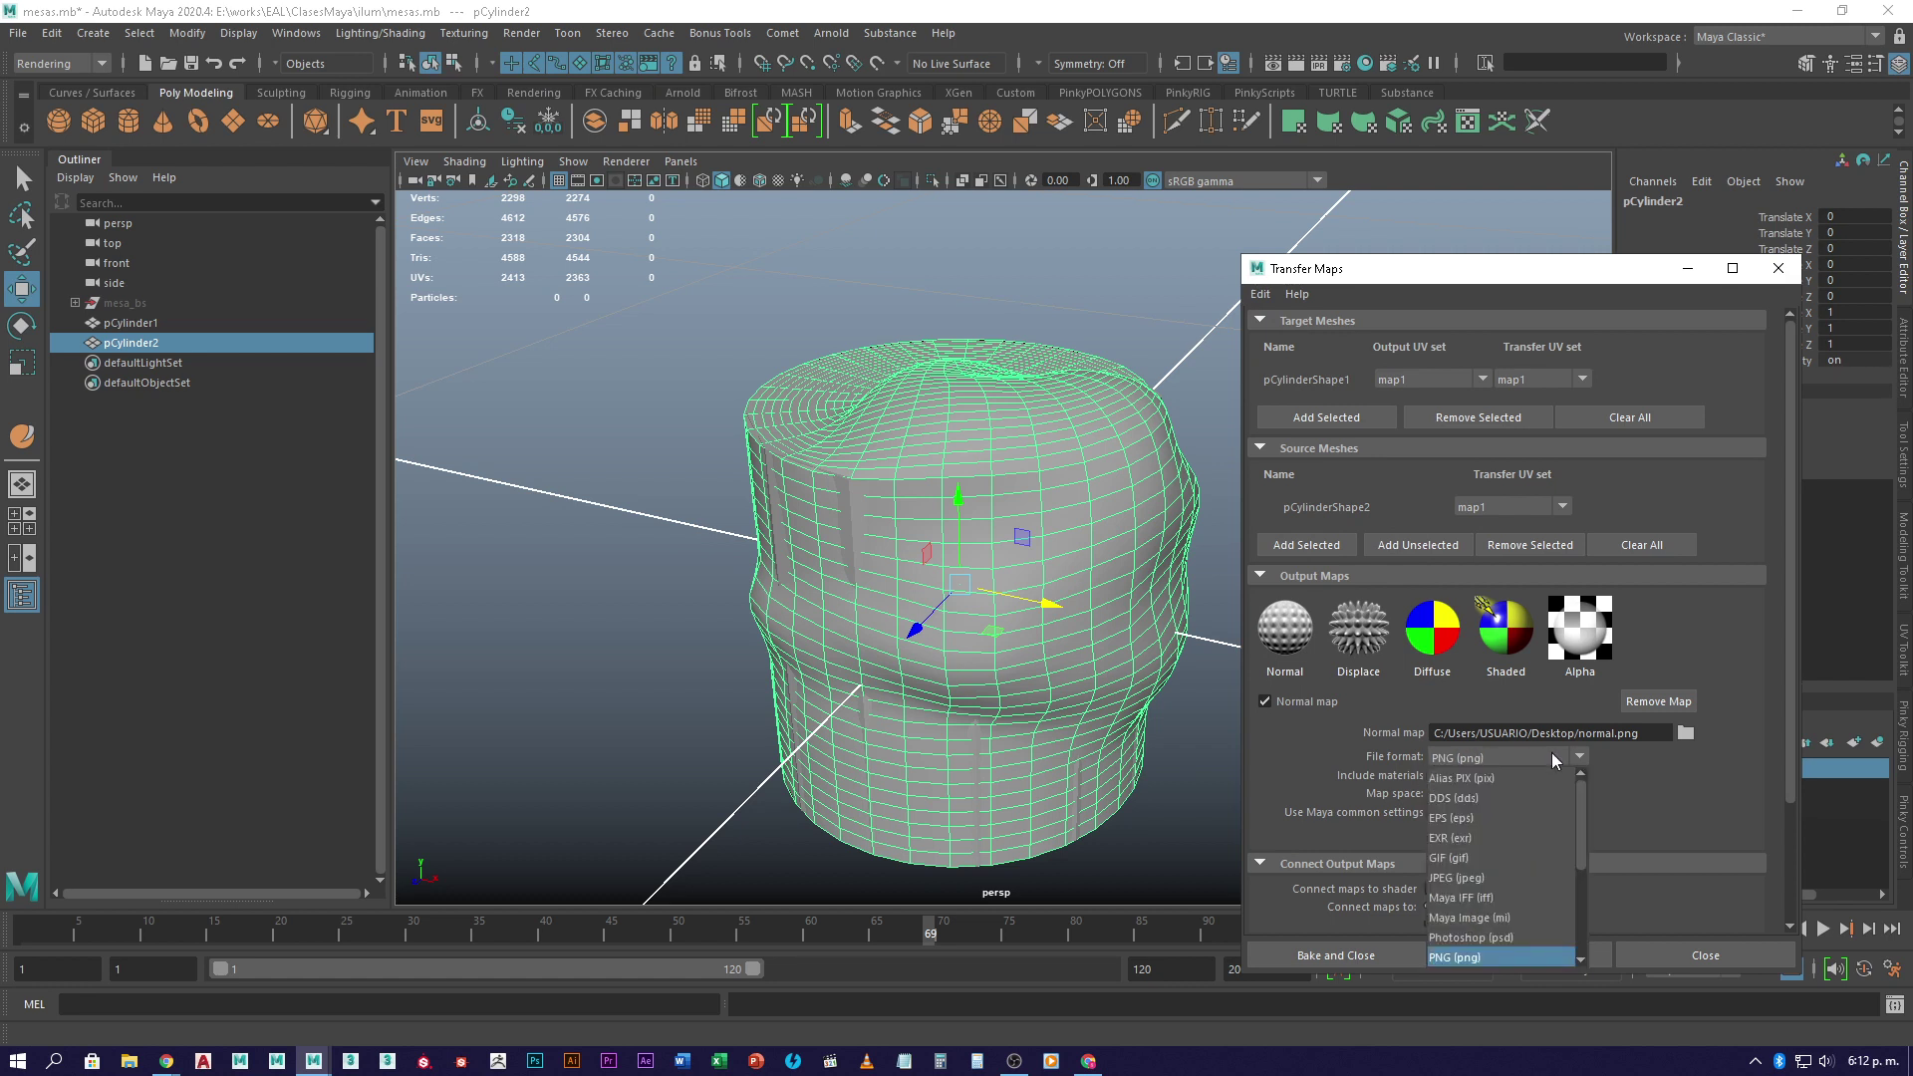
left_click(1647, 797)
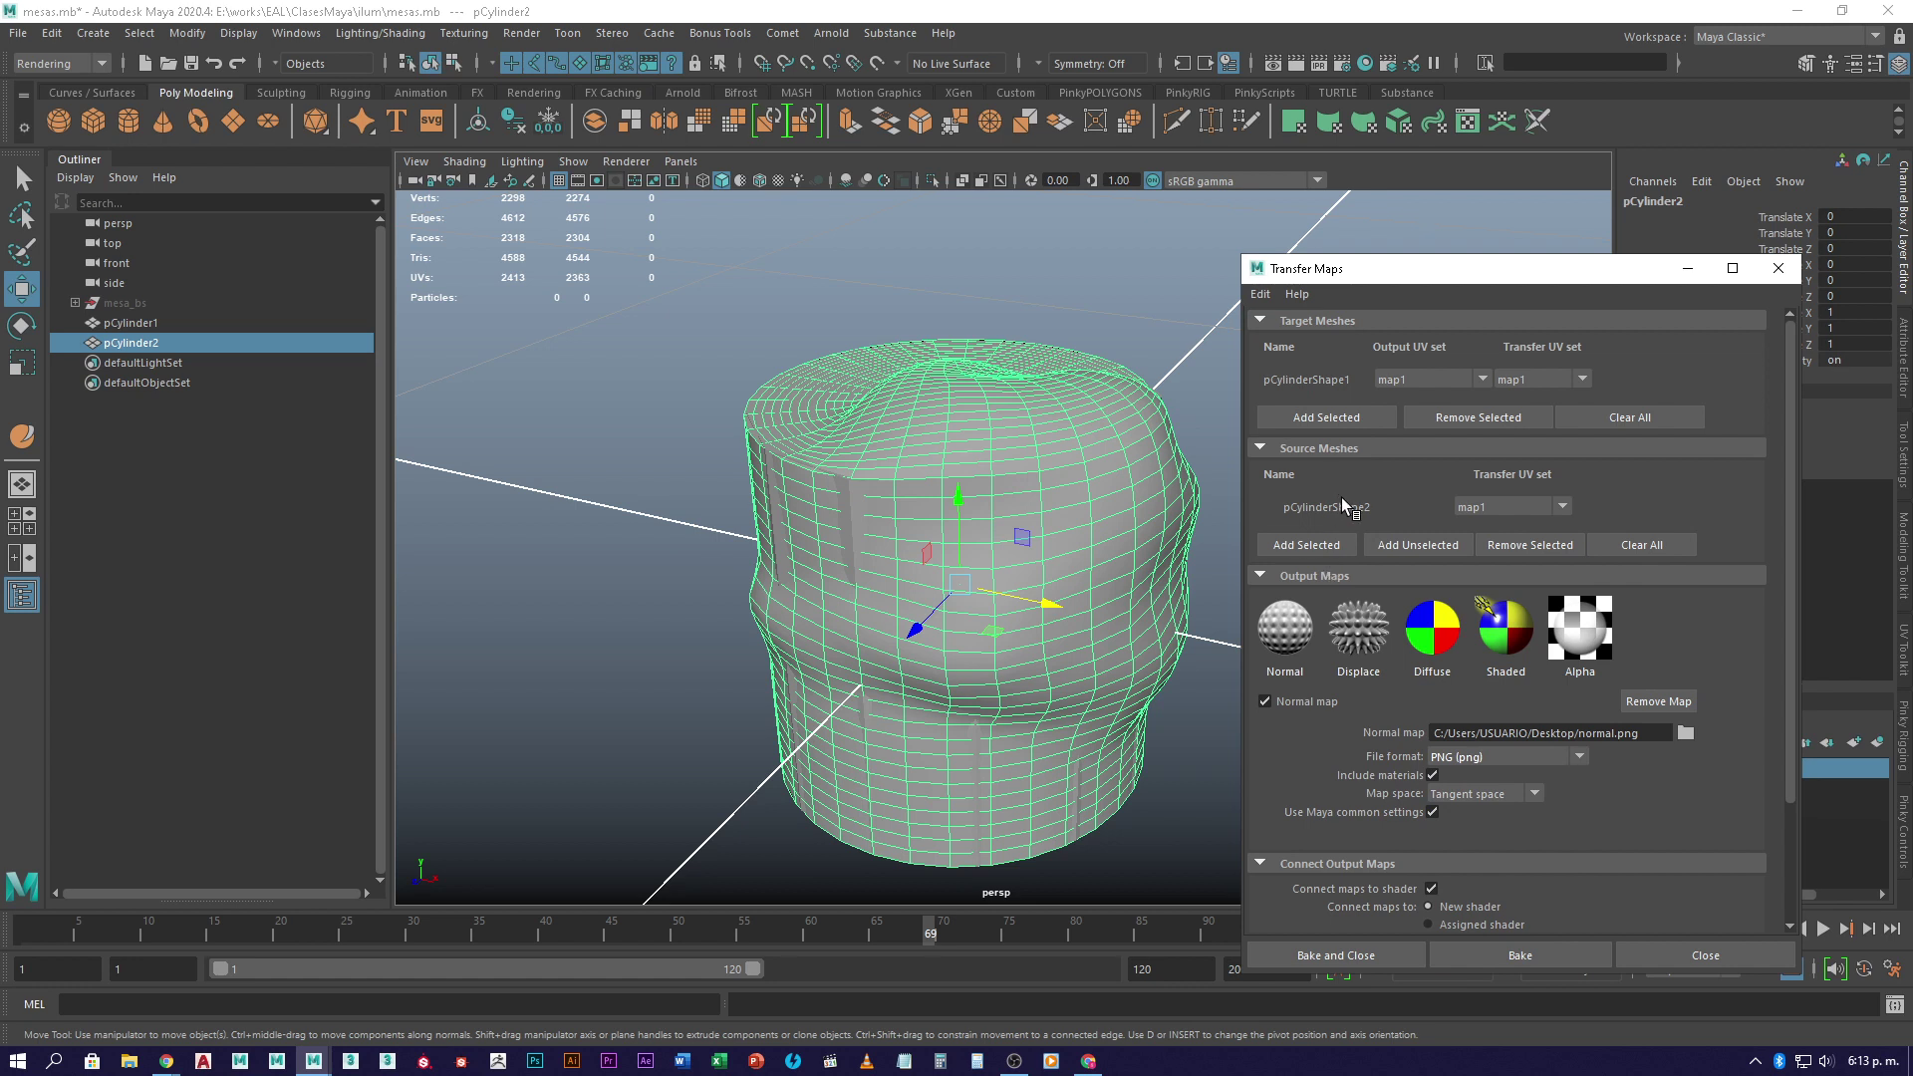
left_click(1565, 505)
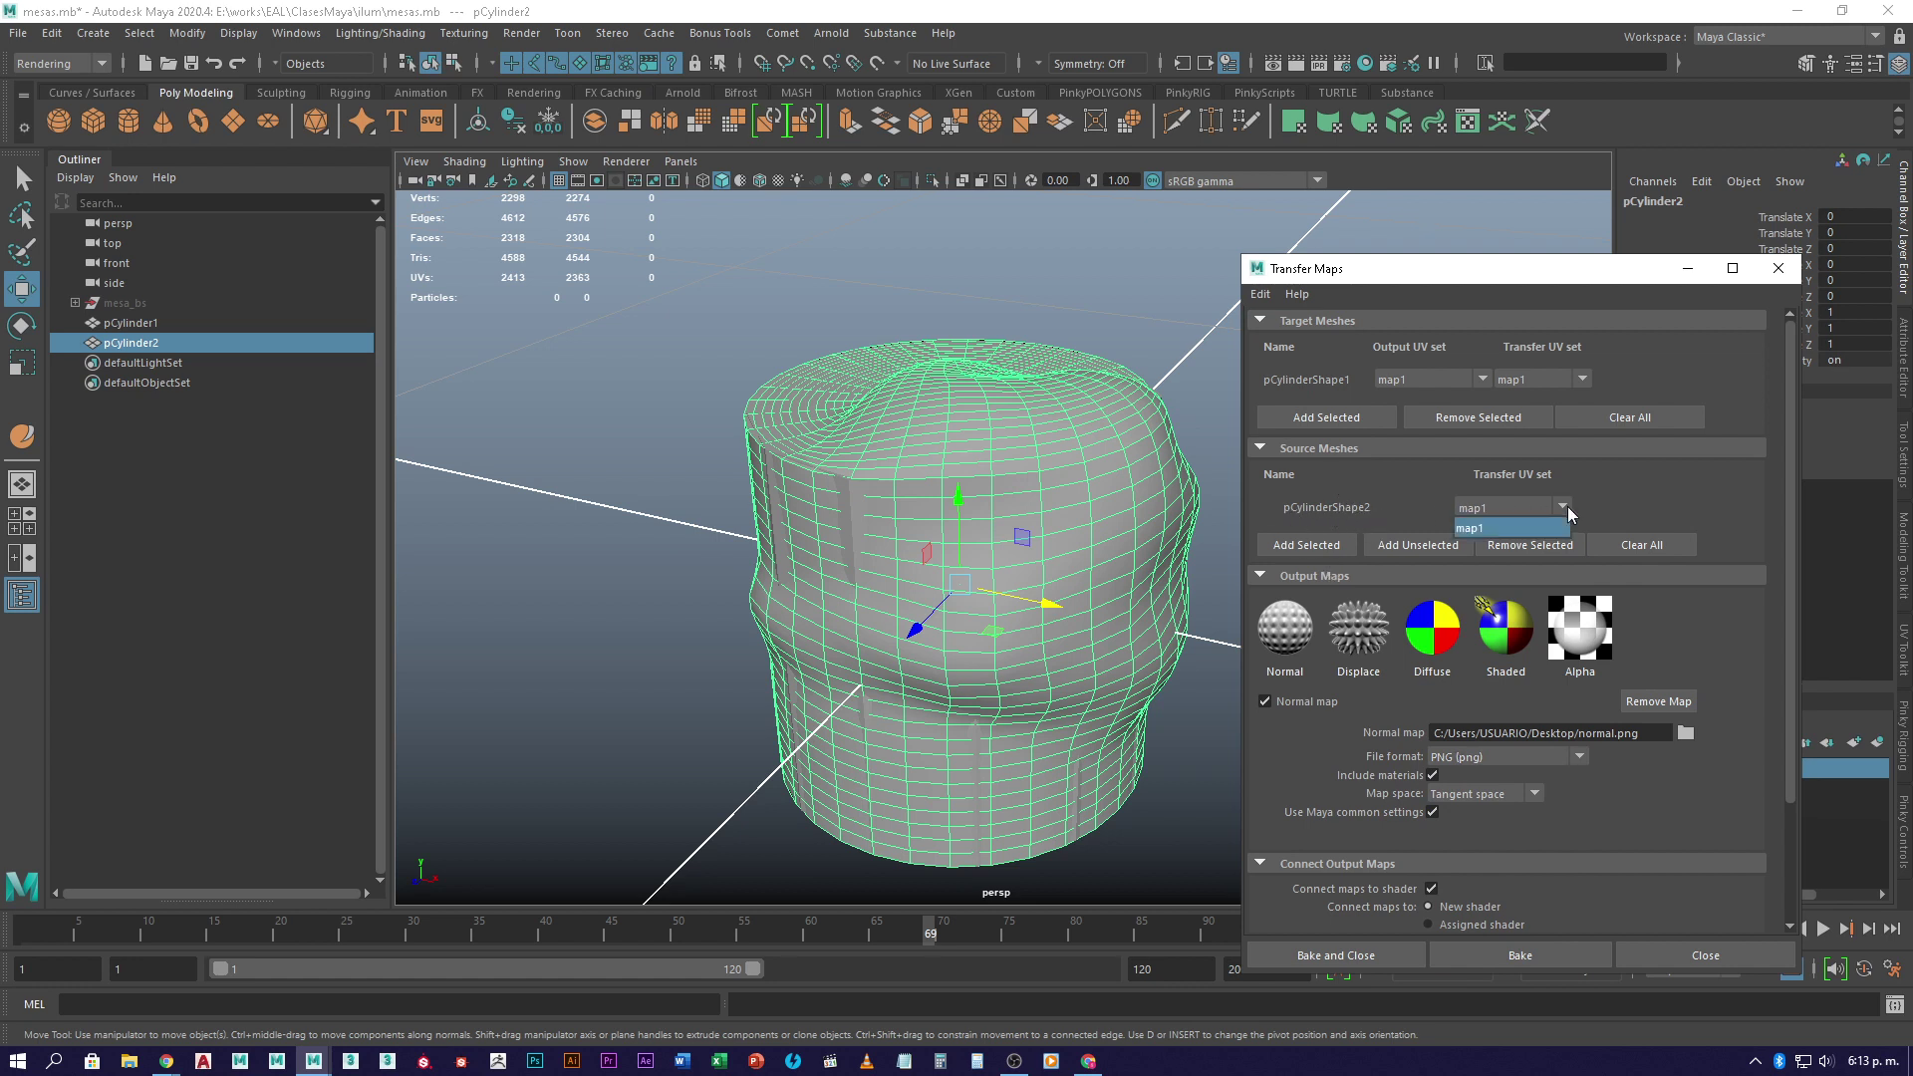
left_click(1569, 506)
- Set the search method to Closest to Envelope with a maximum search depth of about 32%
scroll(1372, 589, "down", 4)
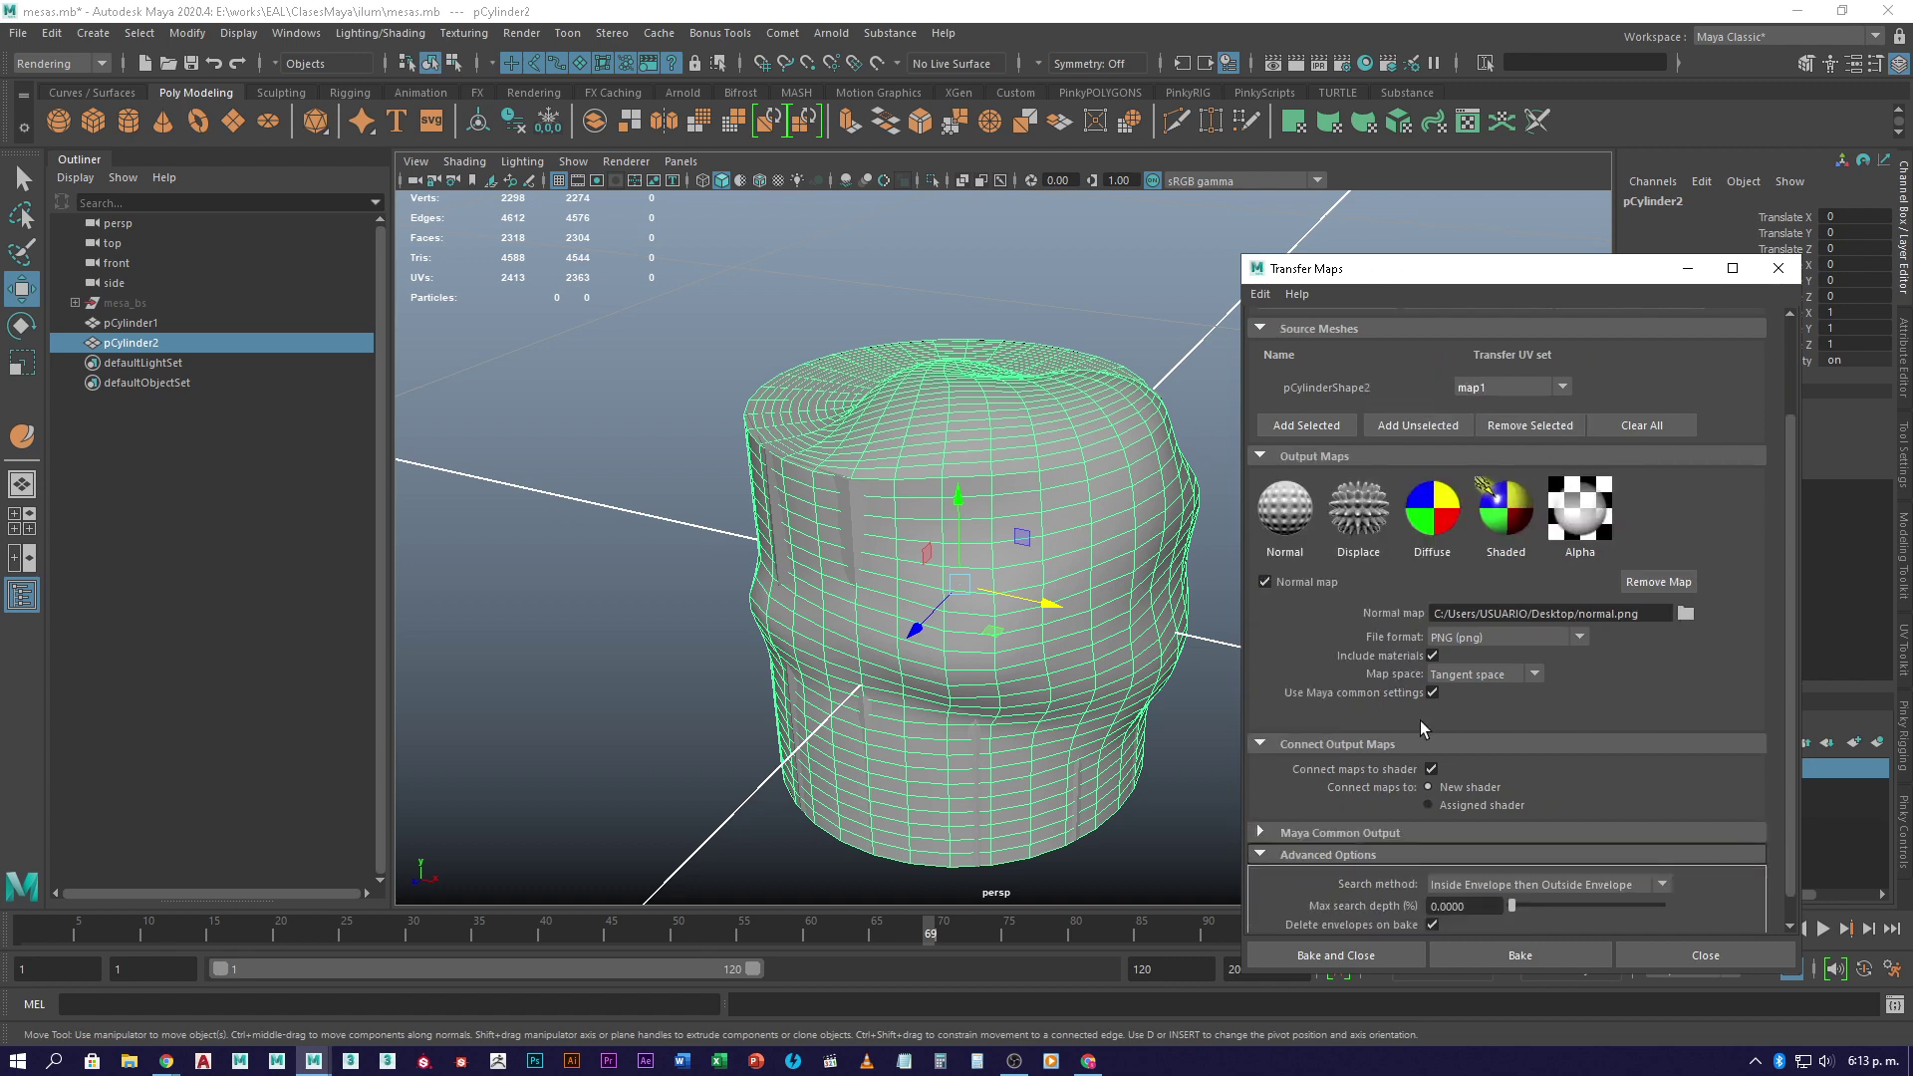
scroll(1445, 819, "down", 1)
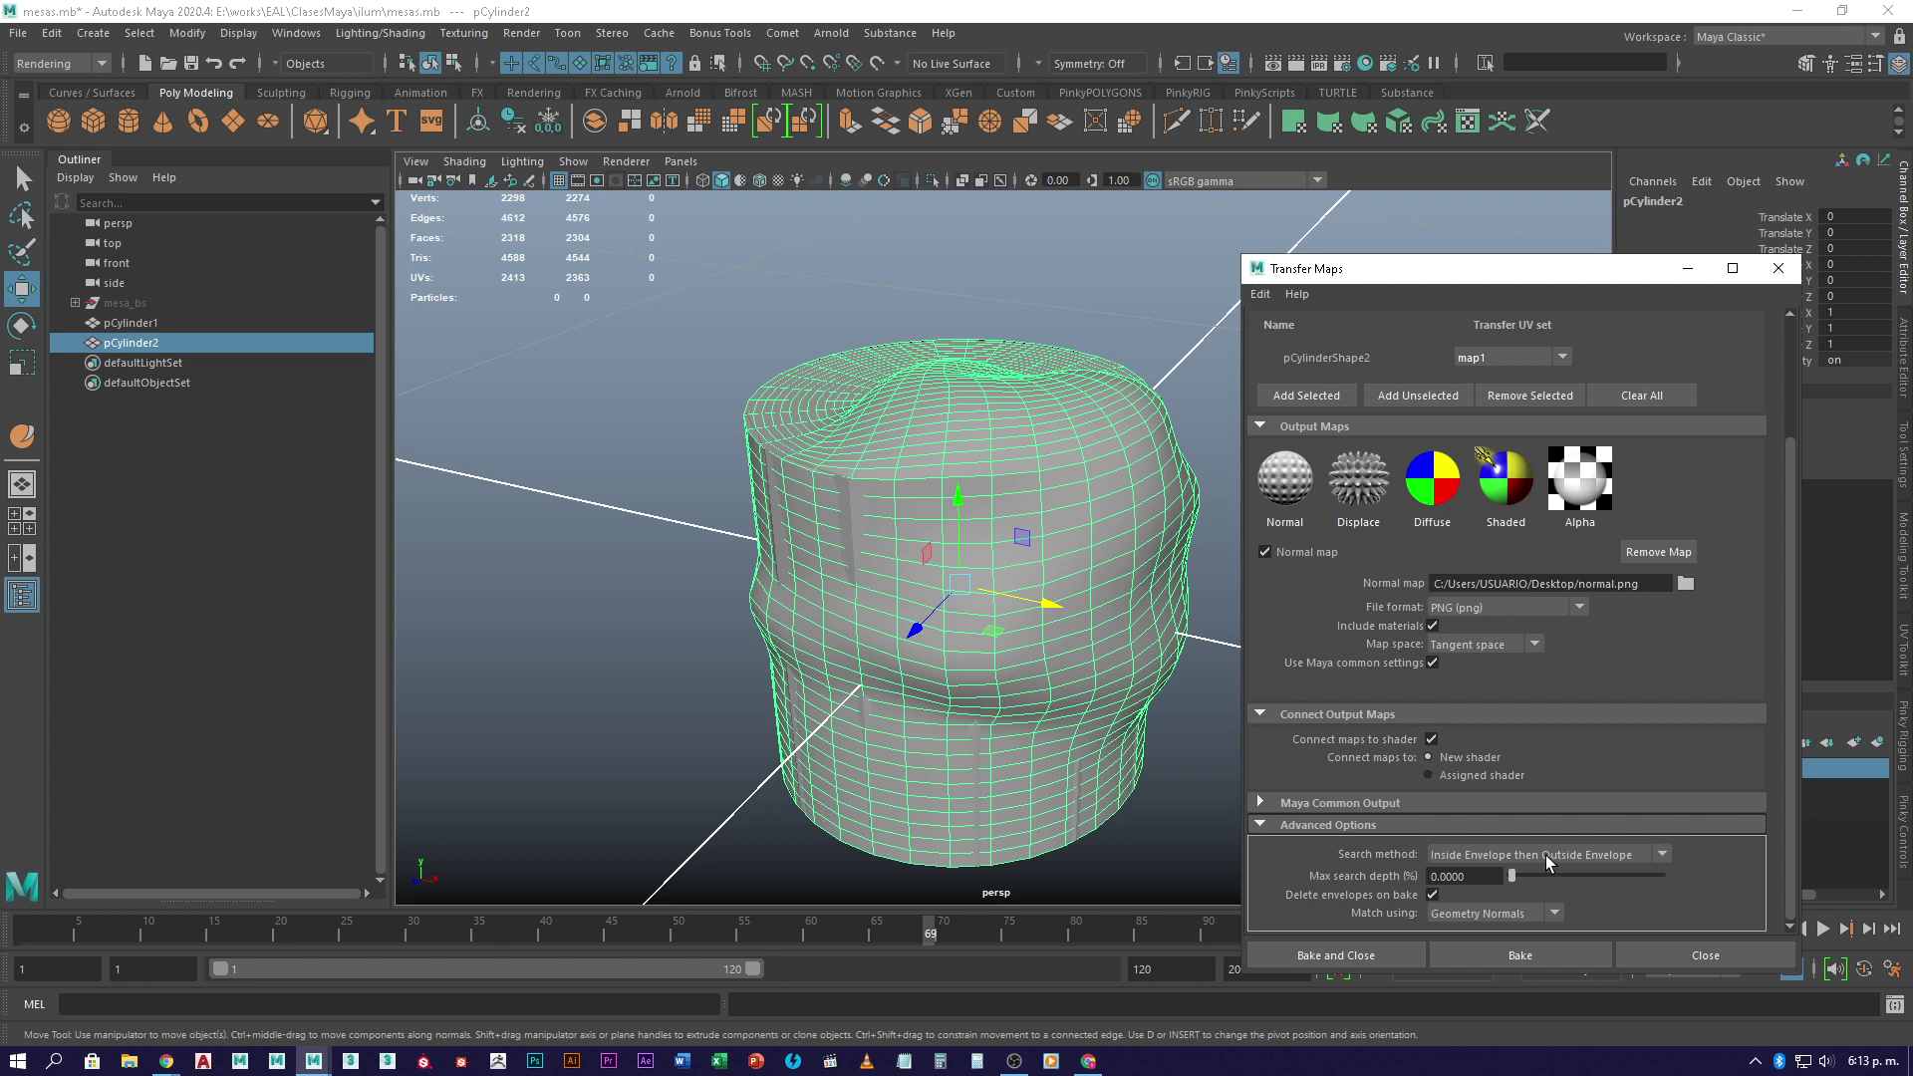
left_click(1545, 855)
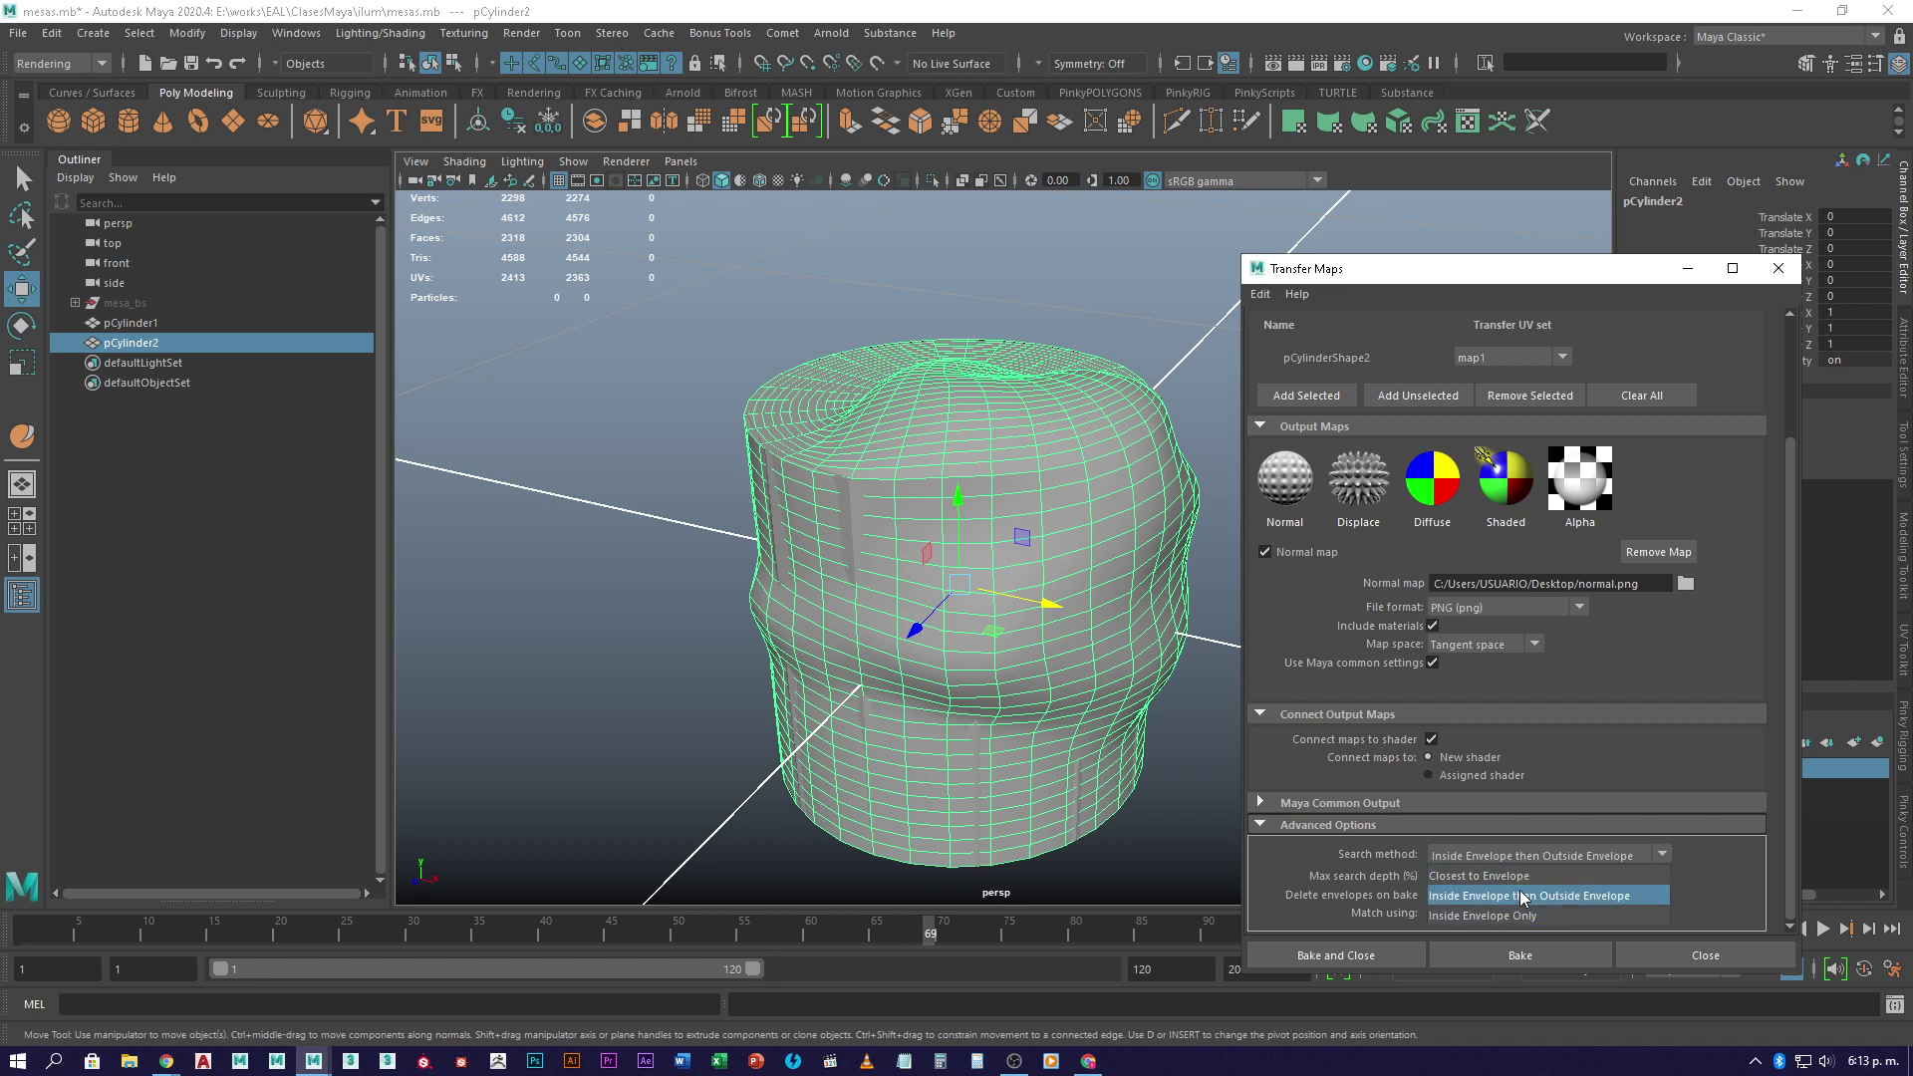
left_click(1522, 876)
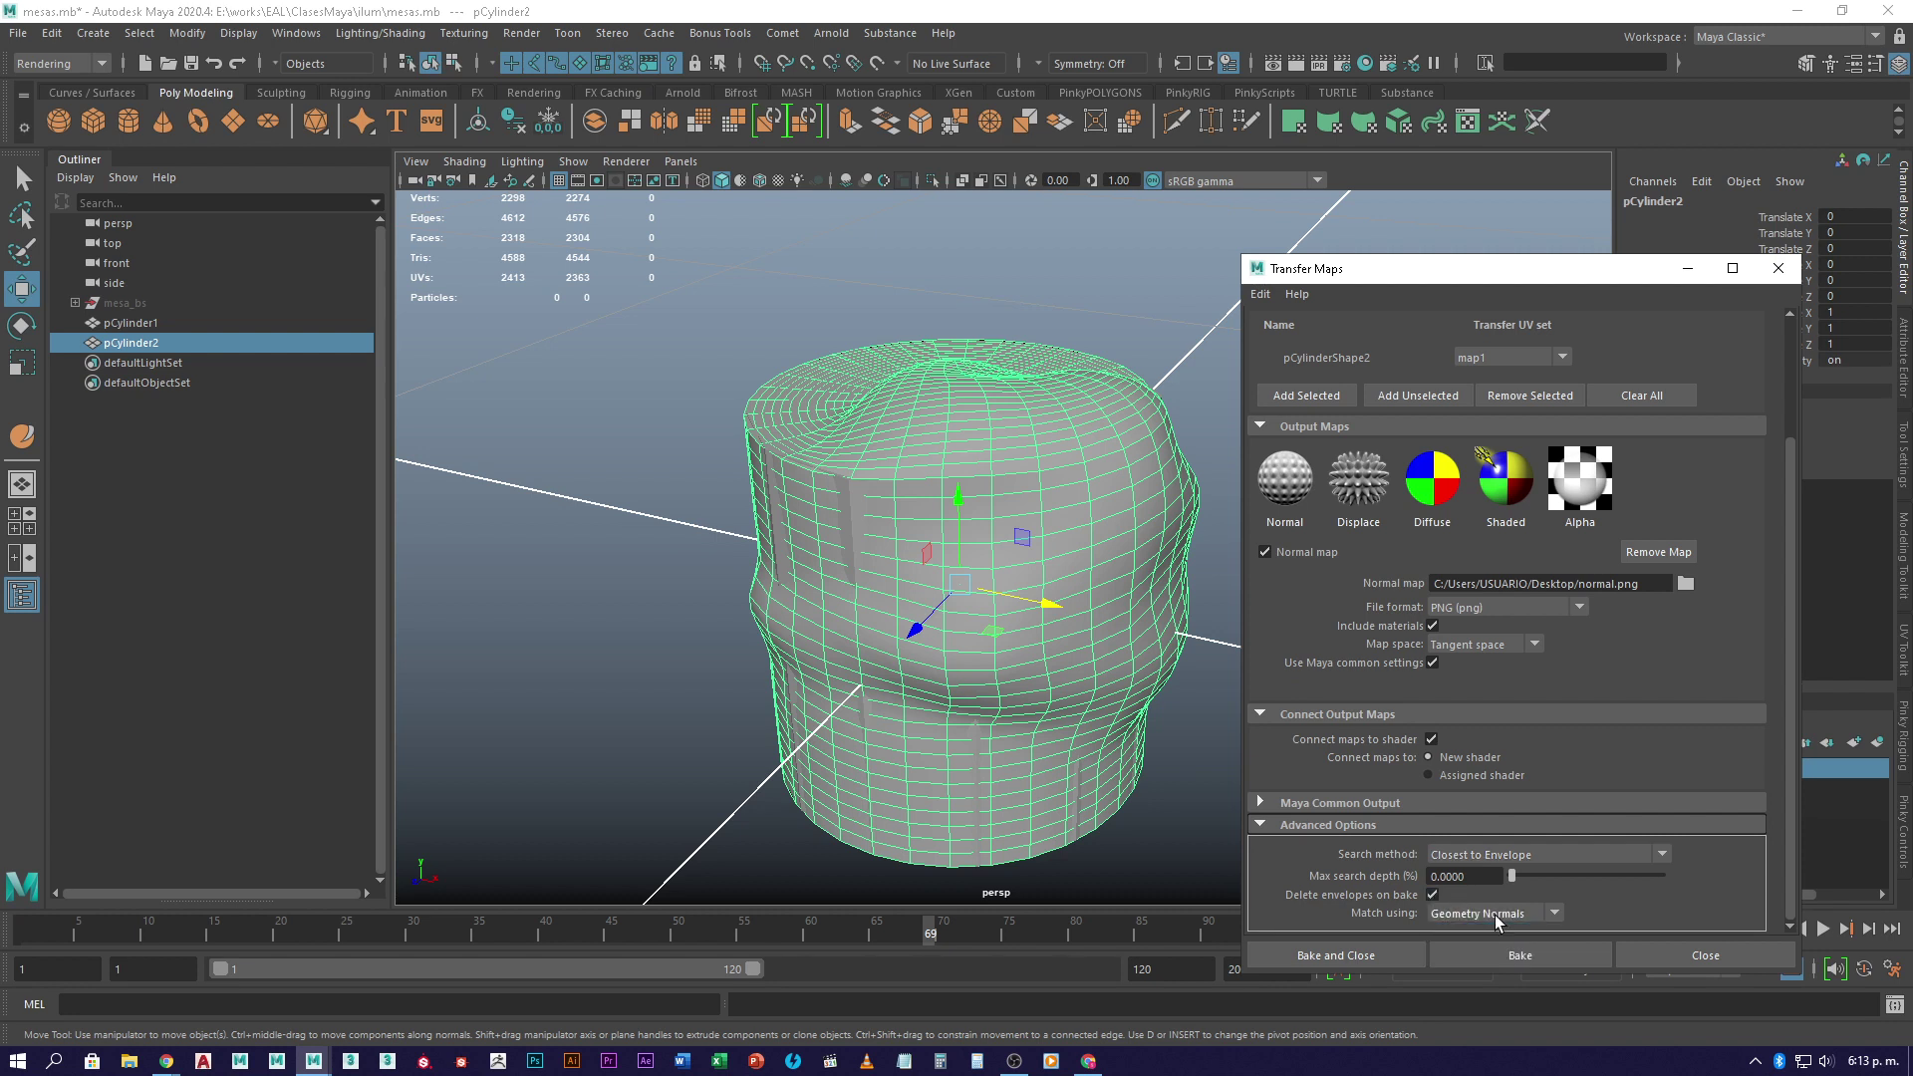
left_click_drag(1512, 877, 1560, 881)
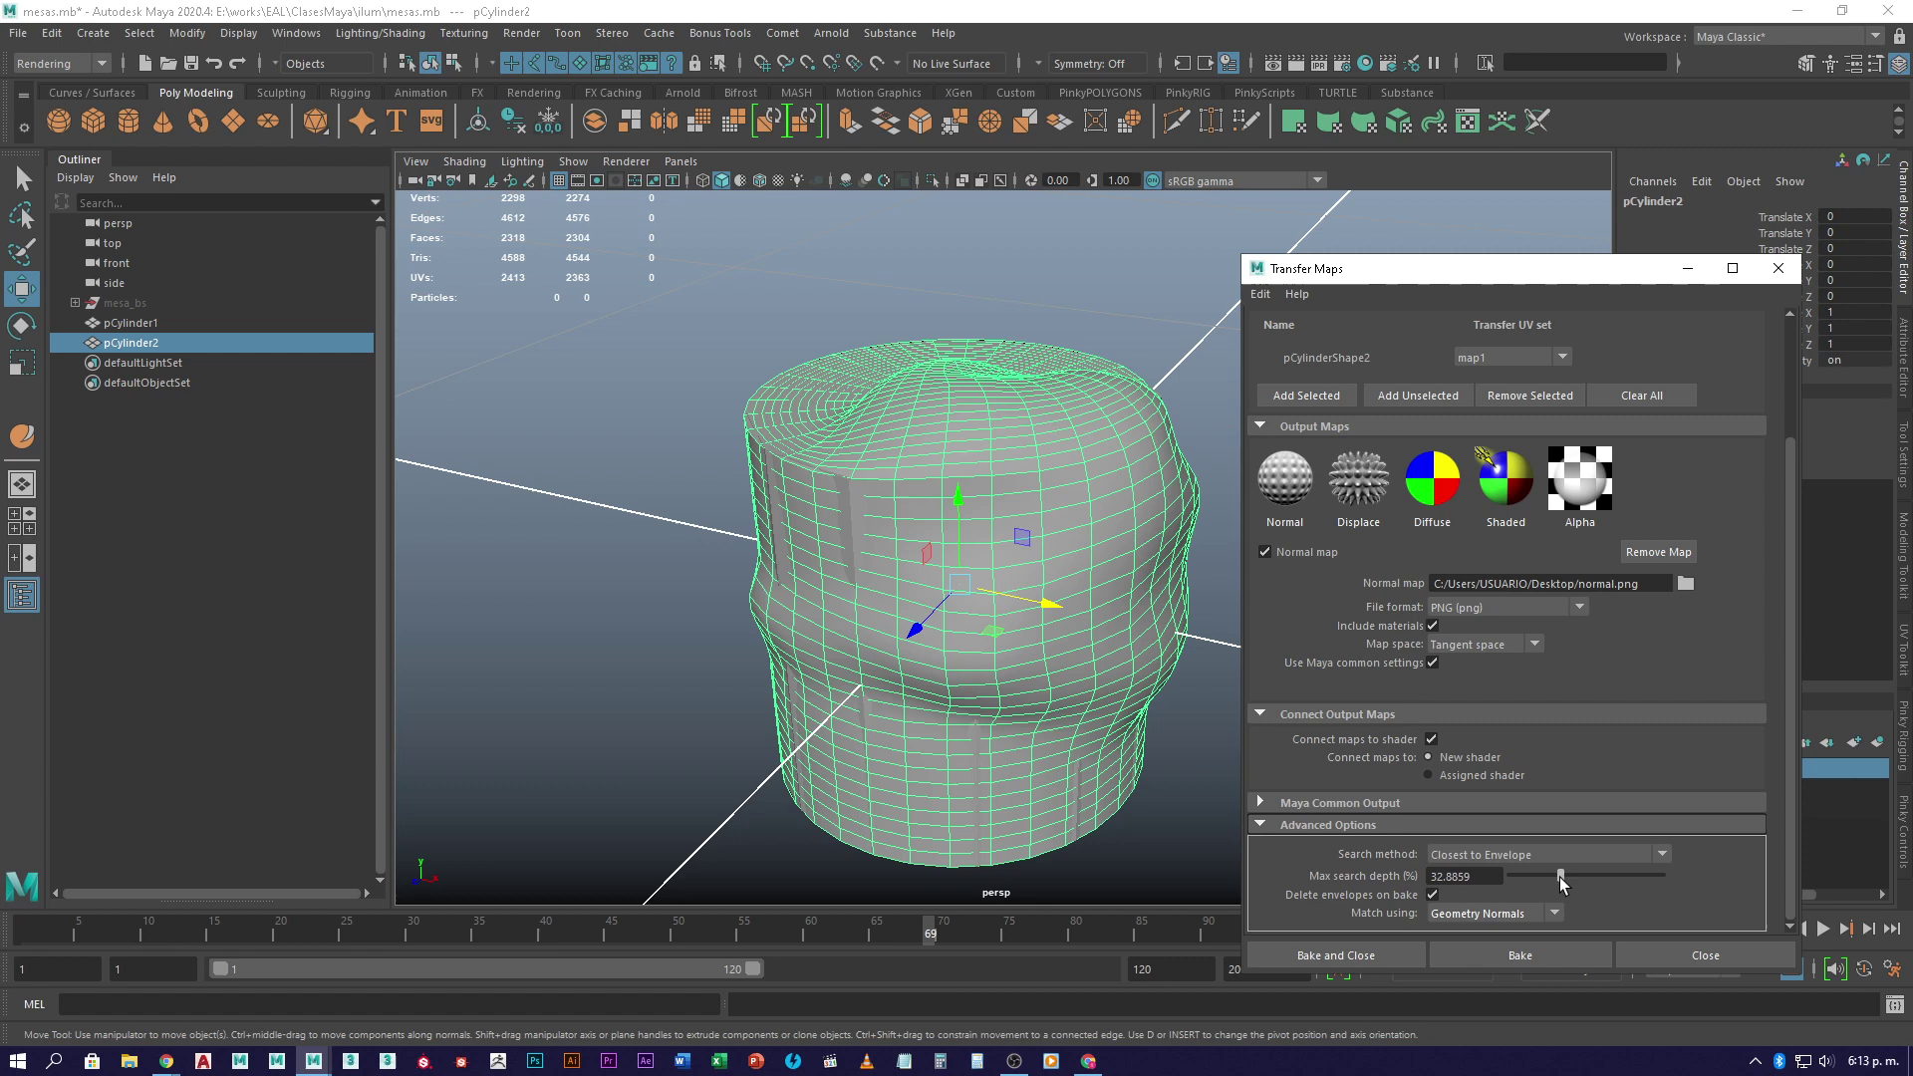
- Expand the Maya common output settings and check the filter type, sampling quality and transfer space choices
left_click(1309, 805)
scroll(1312, 816, "down", 2)
left_click(1514, 847)
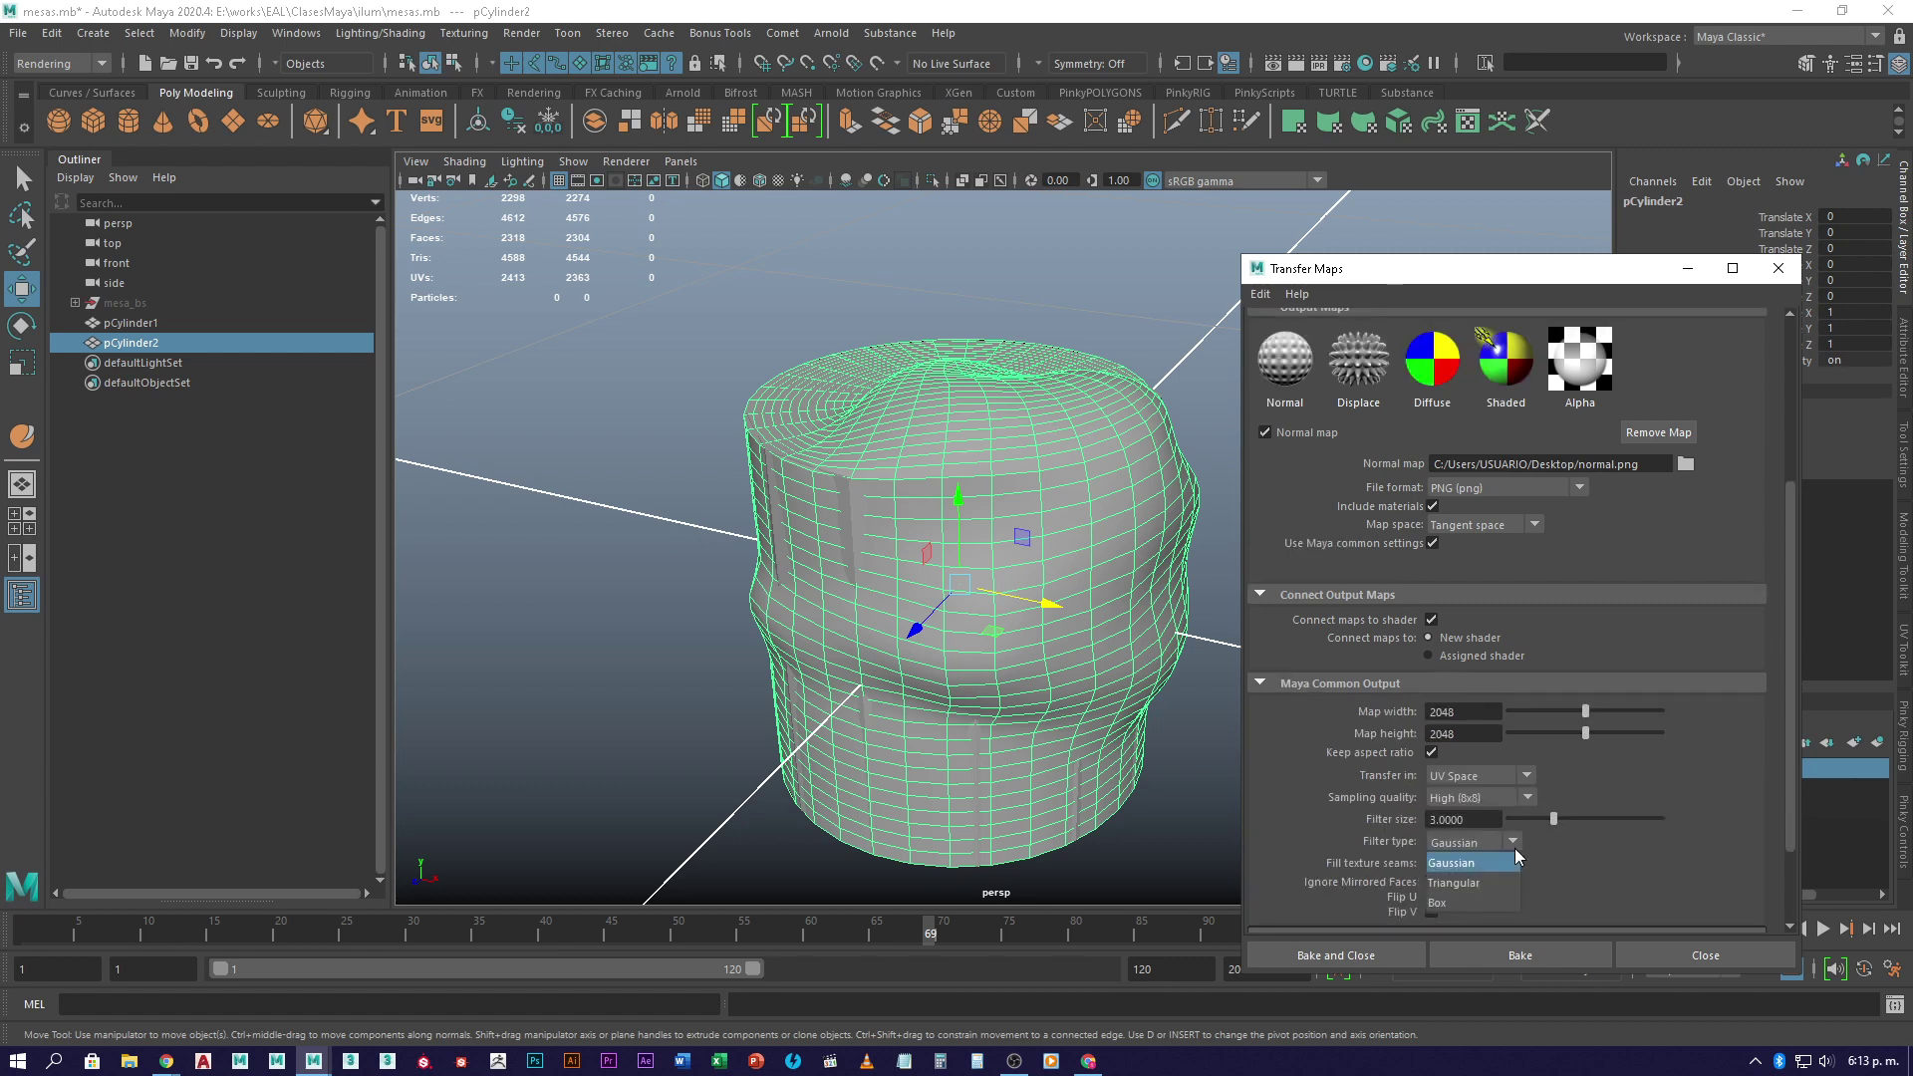
left_click(1514, 847)
left_click(1528, 799)
left_click(1530, 798)
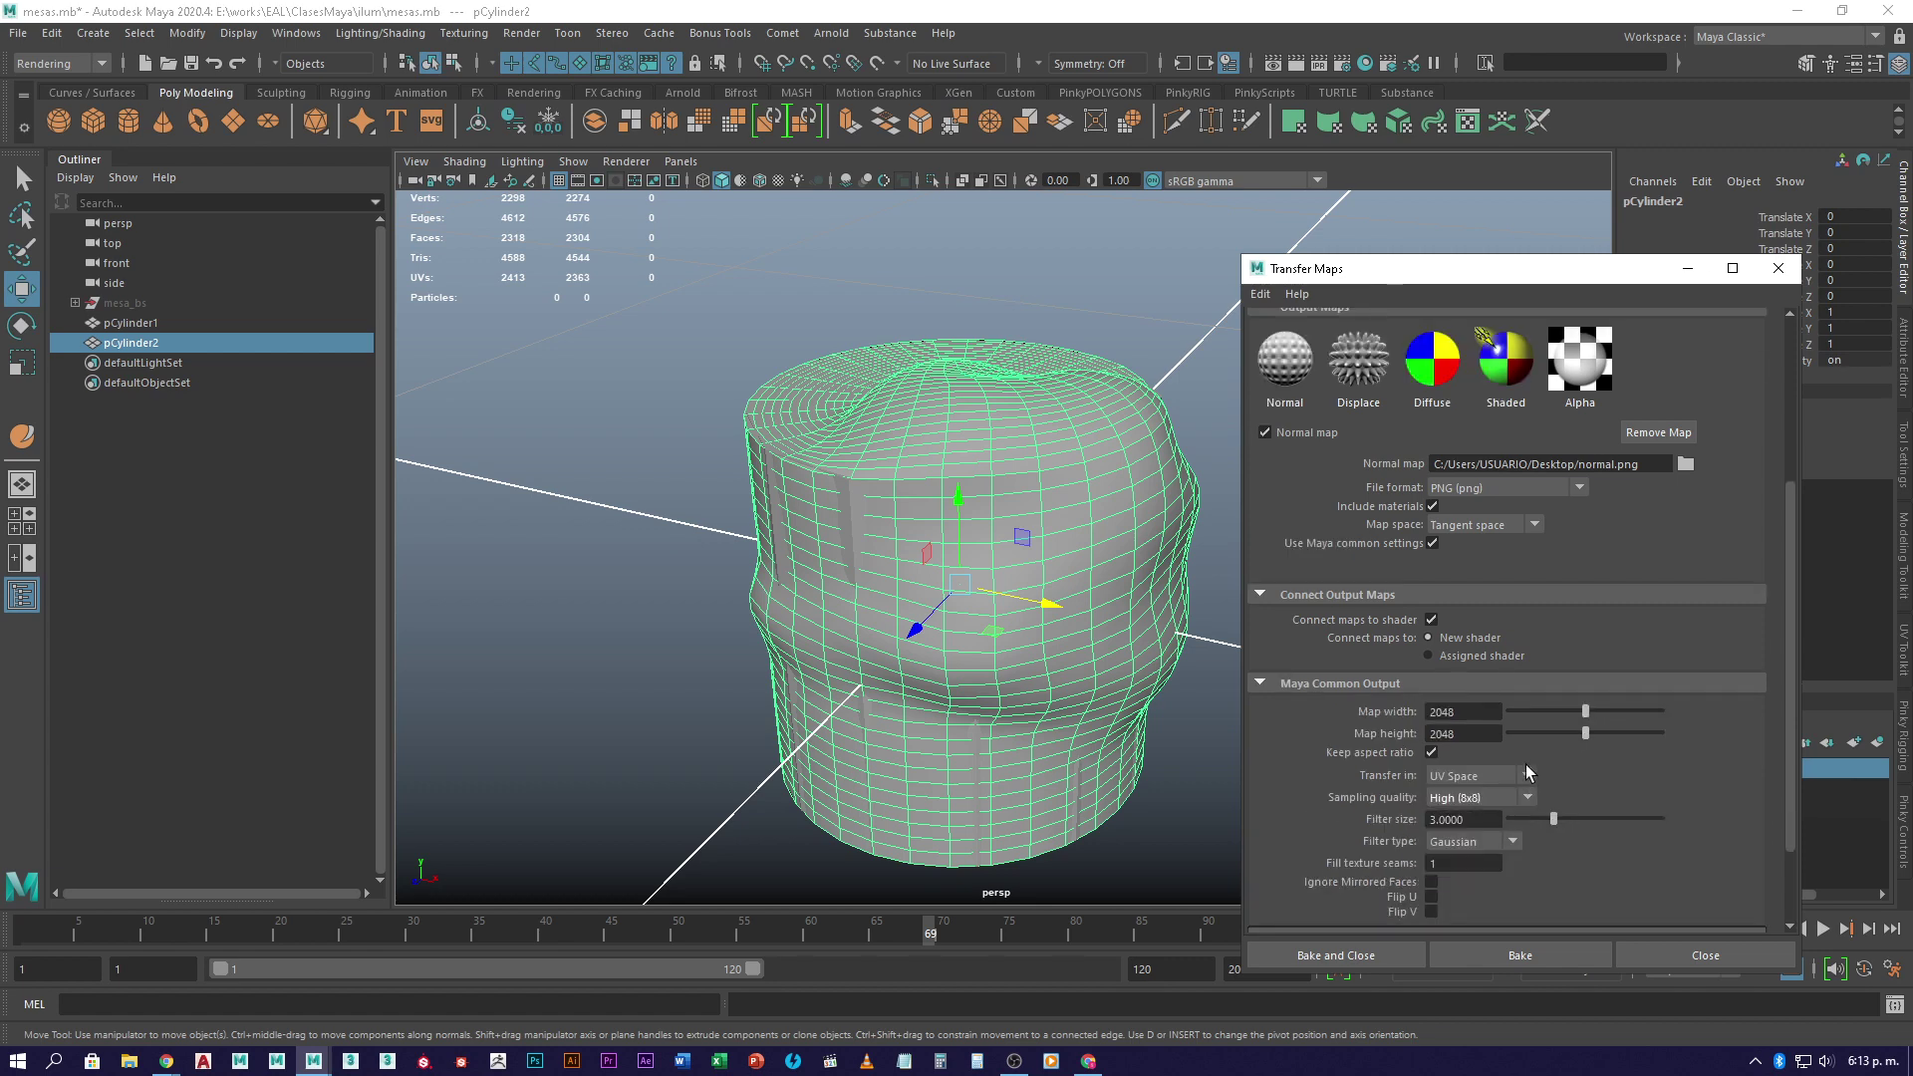
left_click(1527, 773)
left_click(1529, 773)
scroll(1599, 775, "down", 2)
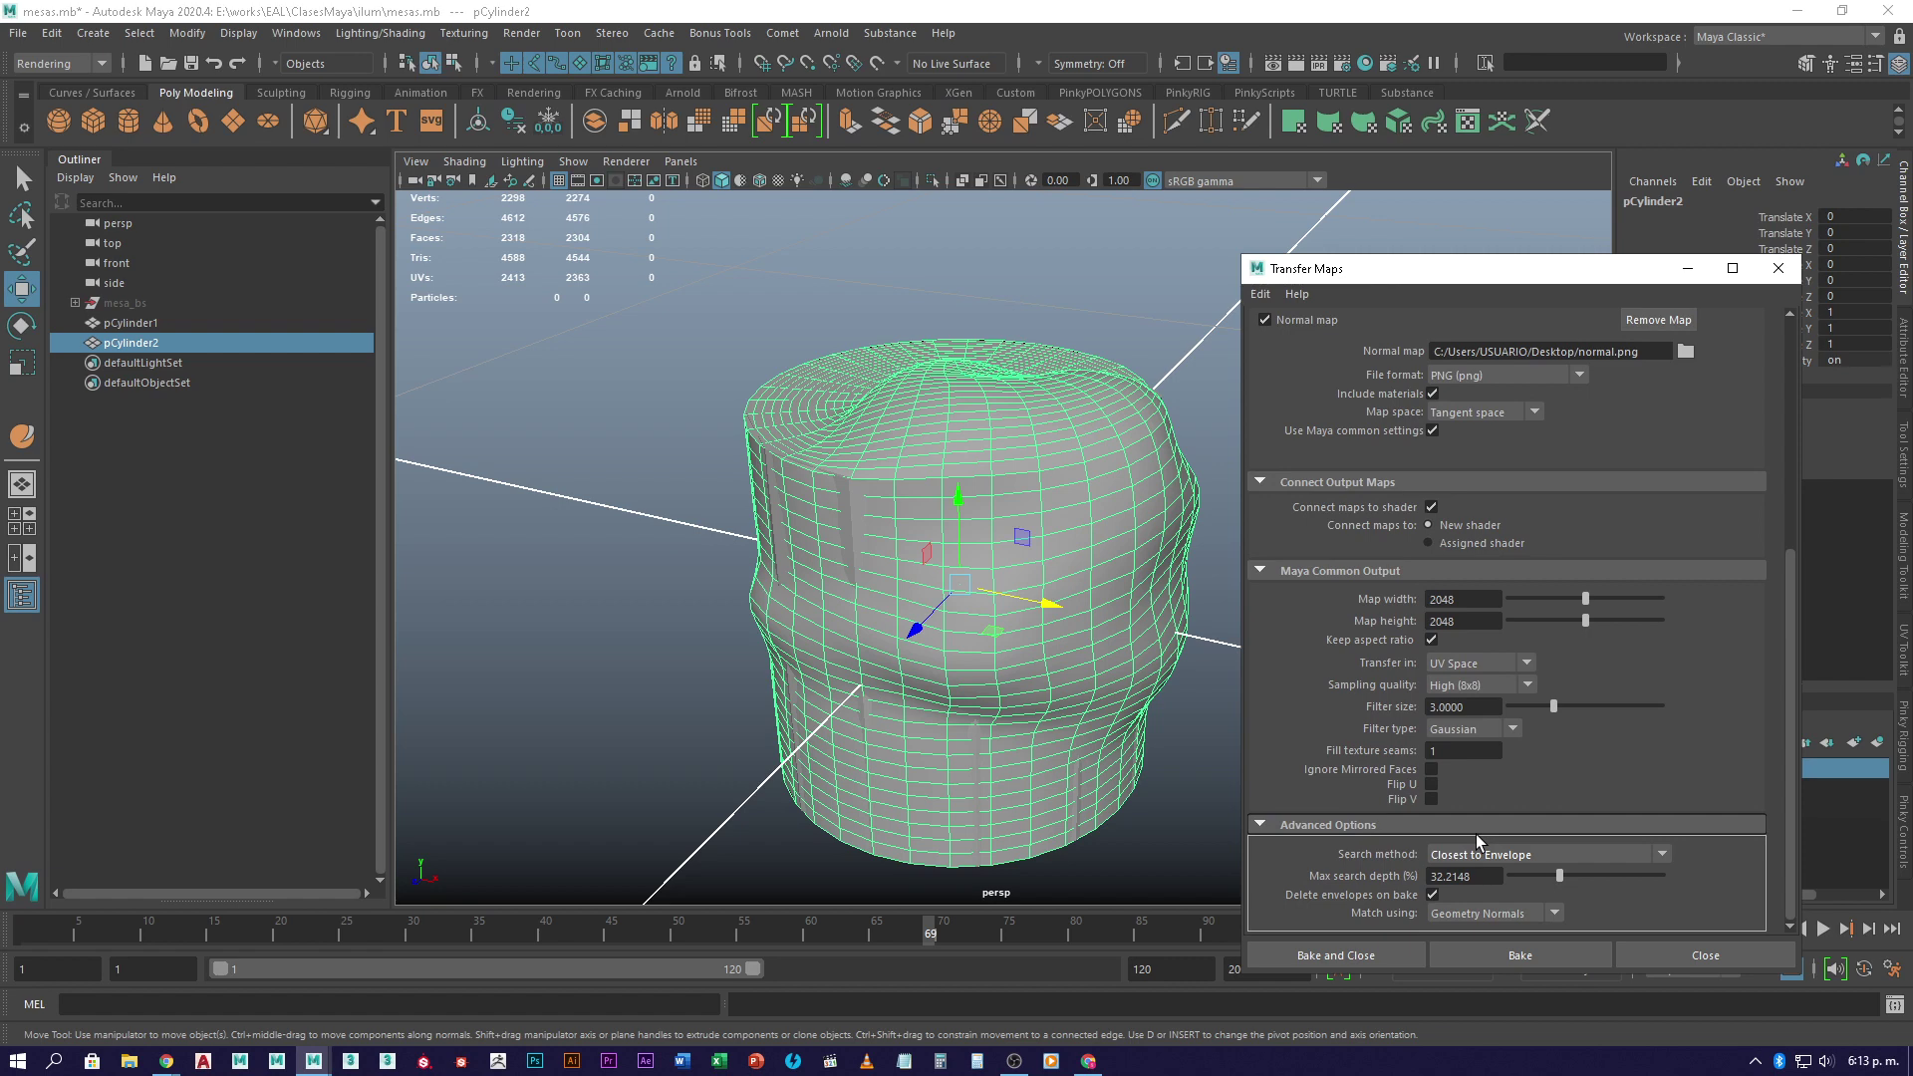
scroll(1551, 327, "up", 2)
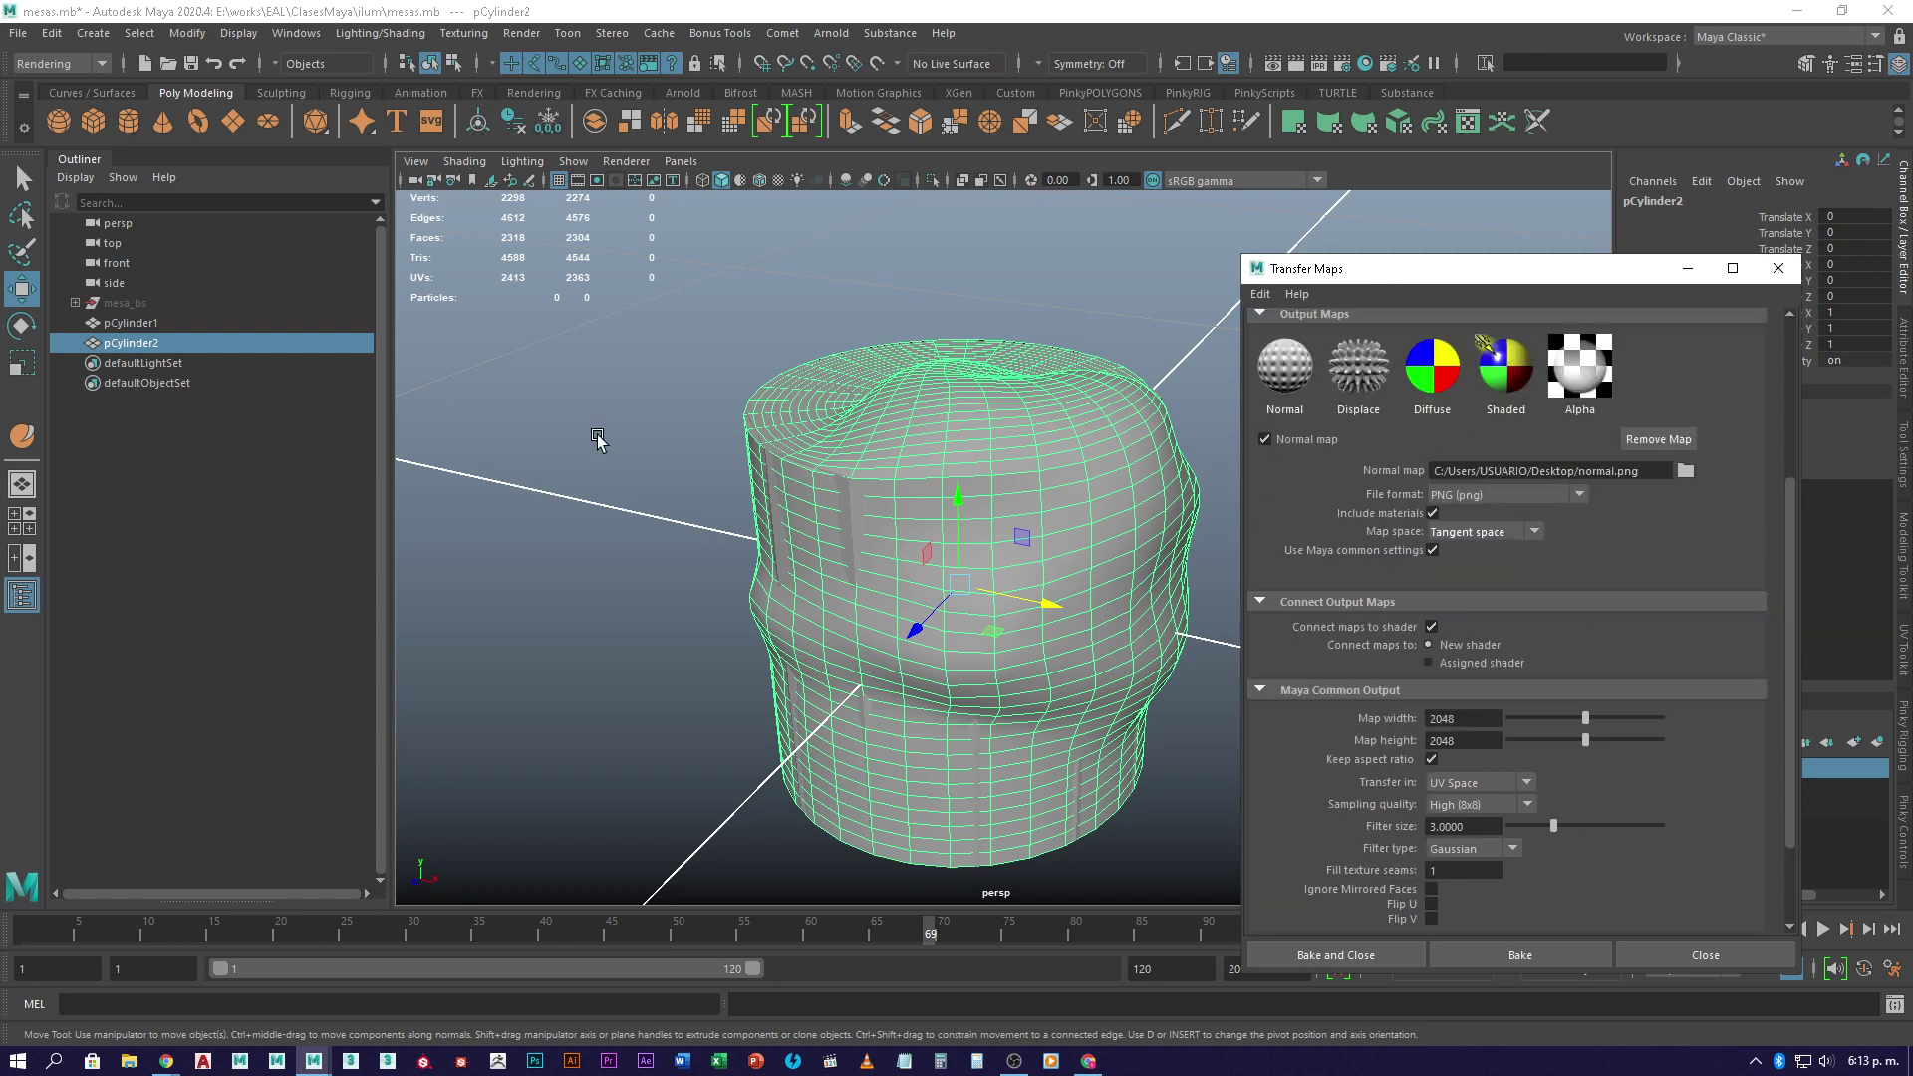
- Select the low-poly pCylinder1 and set the maximum search depth to about 23.5%
left_click(137, 322)
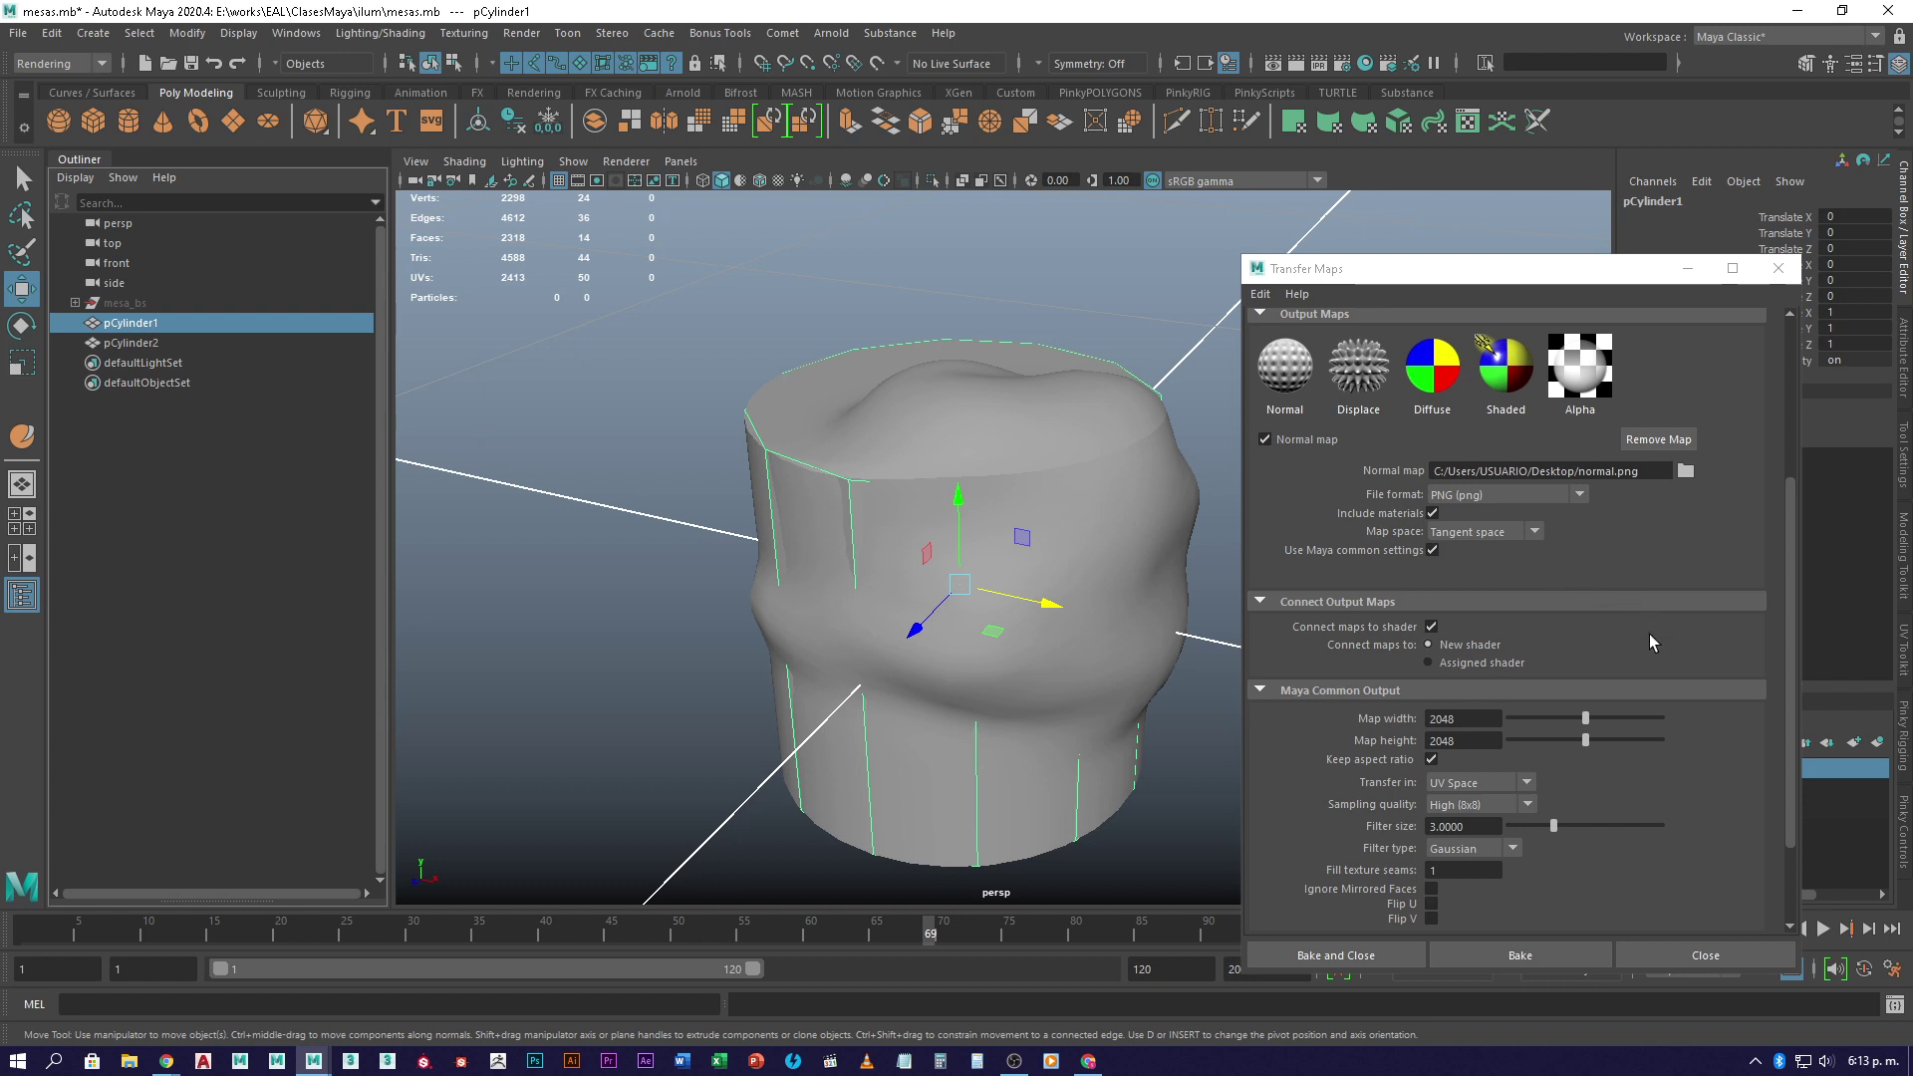
scroll(1584, 783, "down", 2)
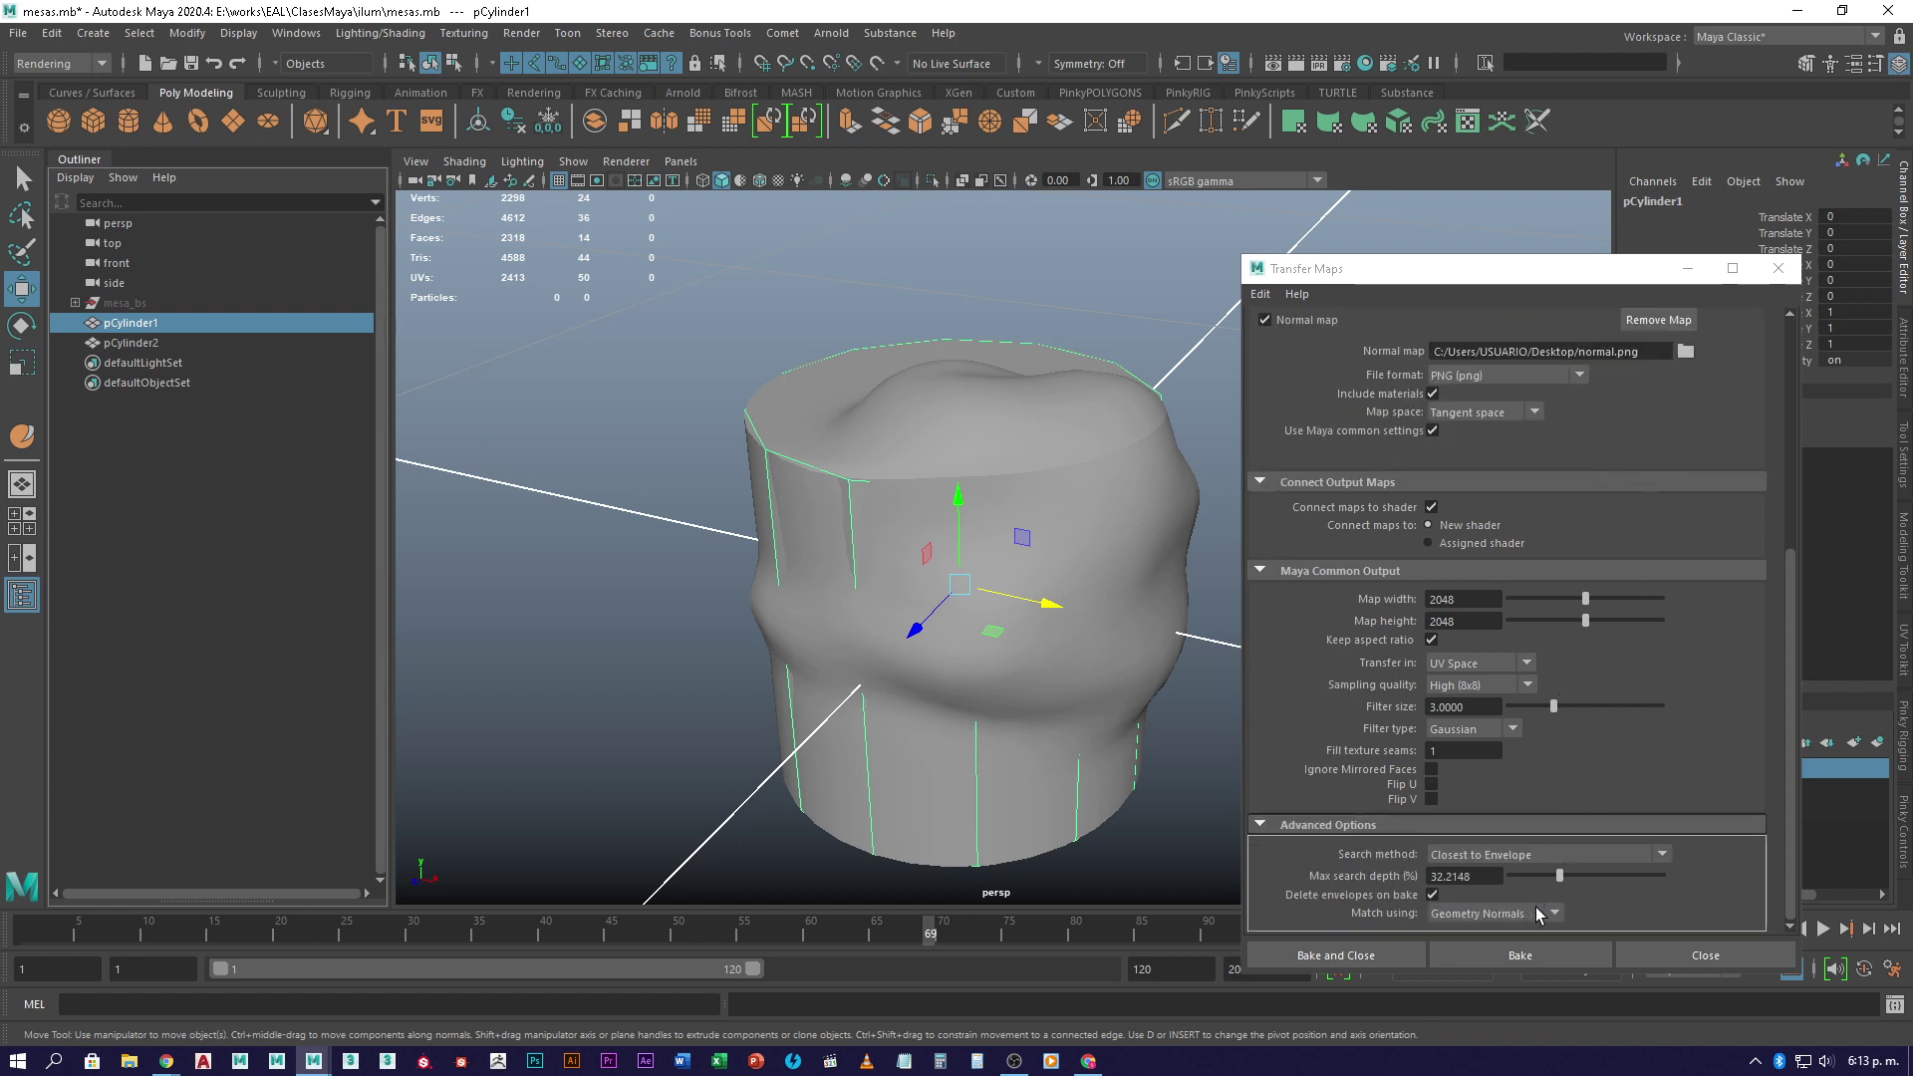
left_click(1533, 877)
left_click_drag(1532, 879, 1547, 879)
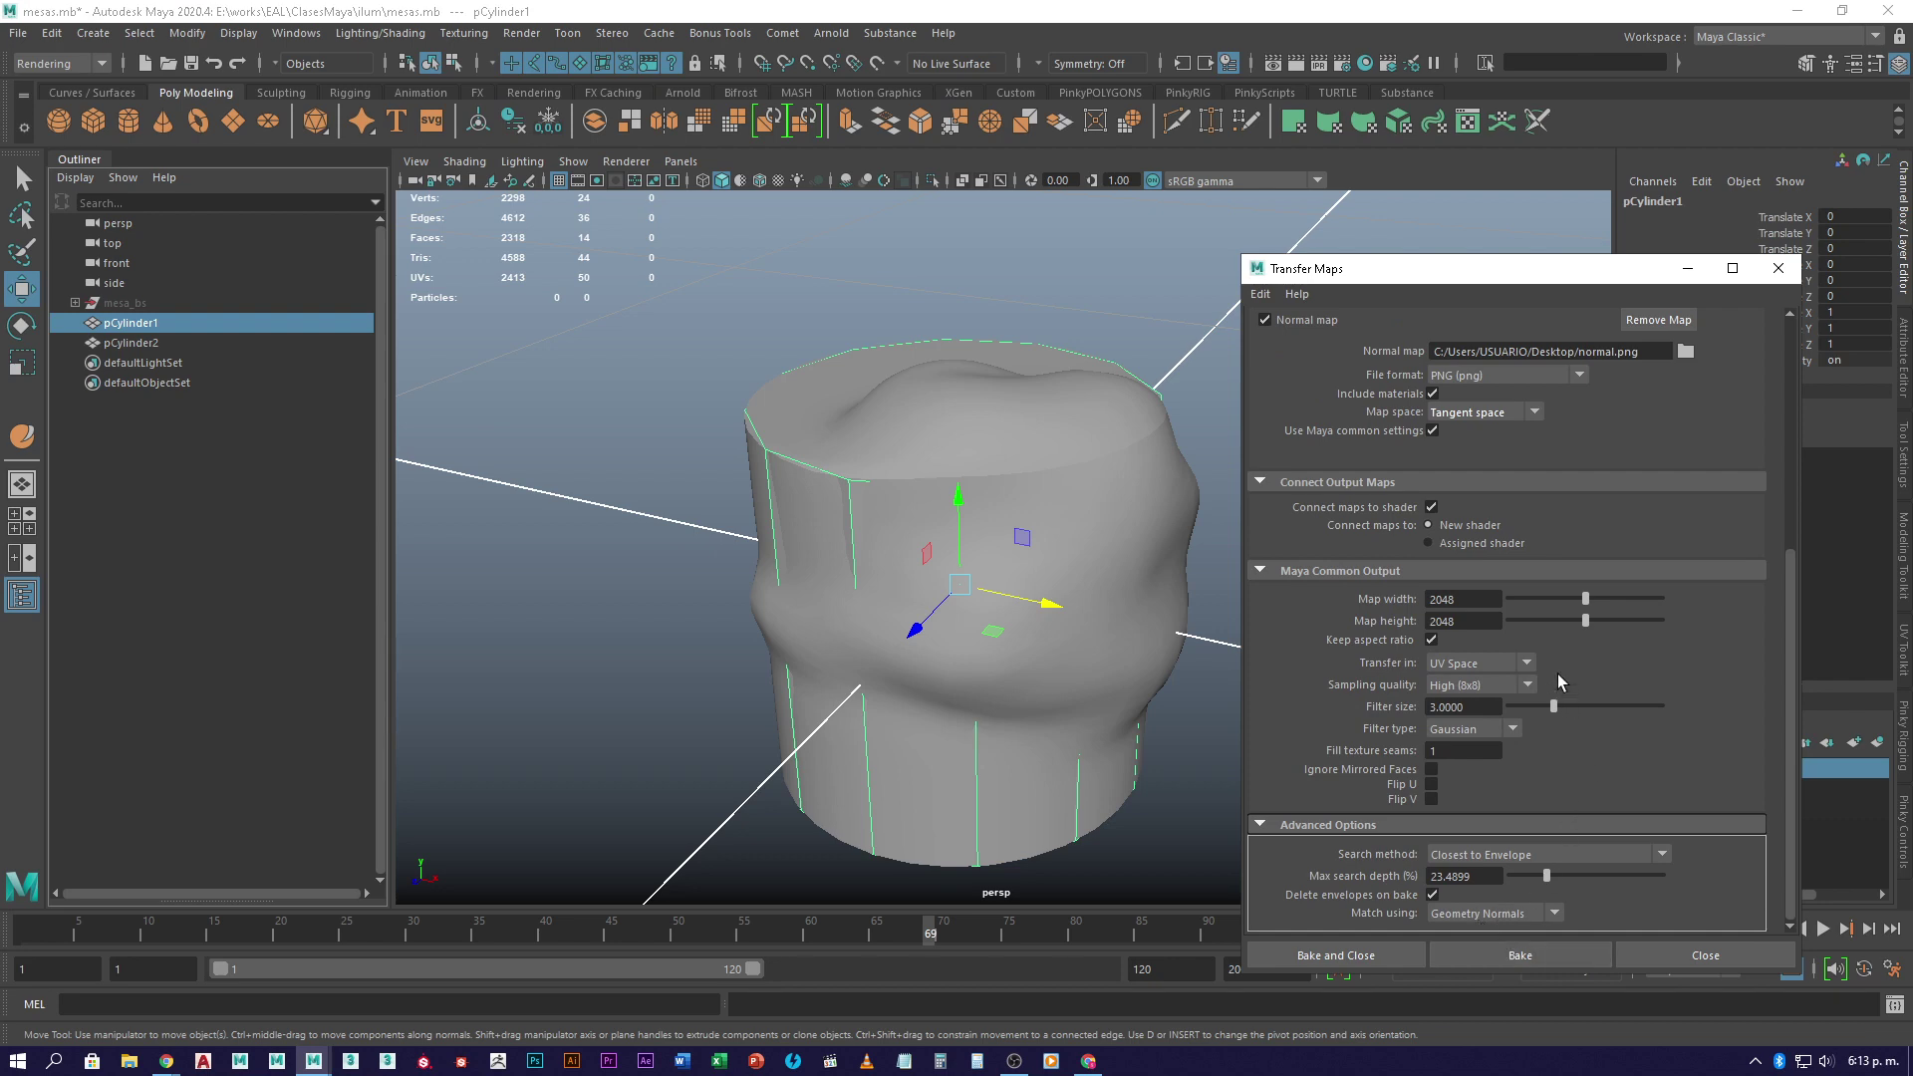
- Check the transfer UV set choices of the target mesh and the map space choices of the normal map
scroll(1573, 624, "up", 6)
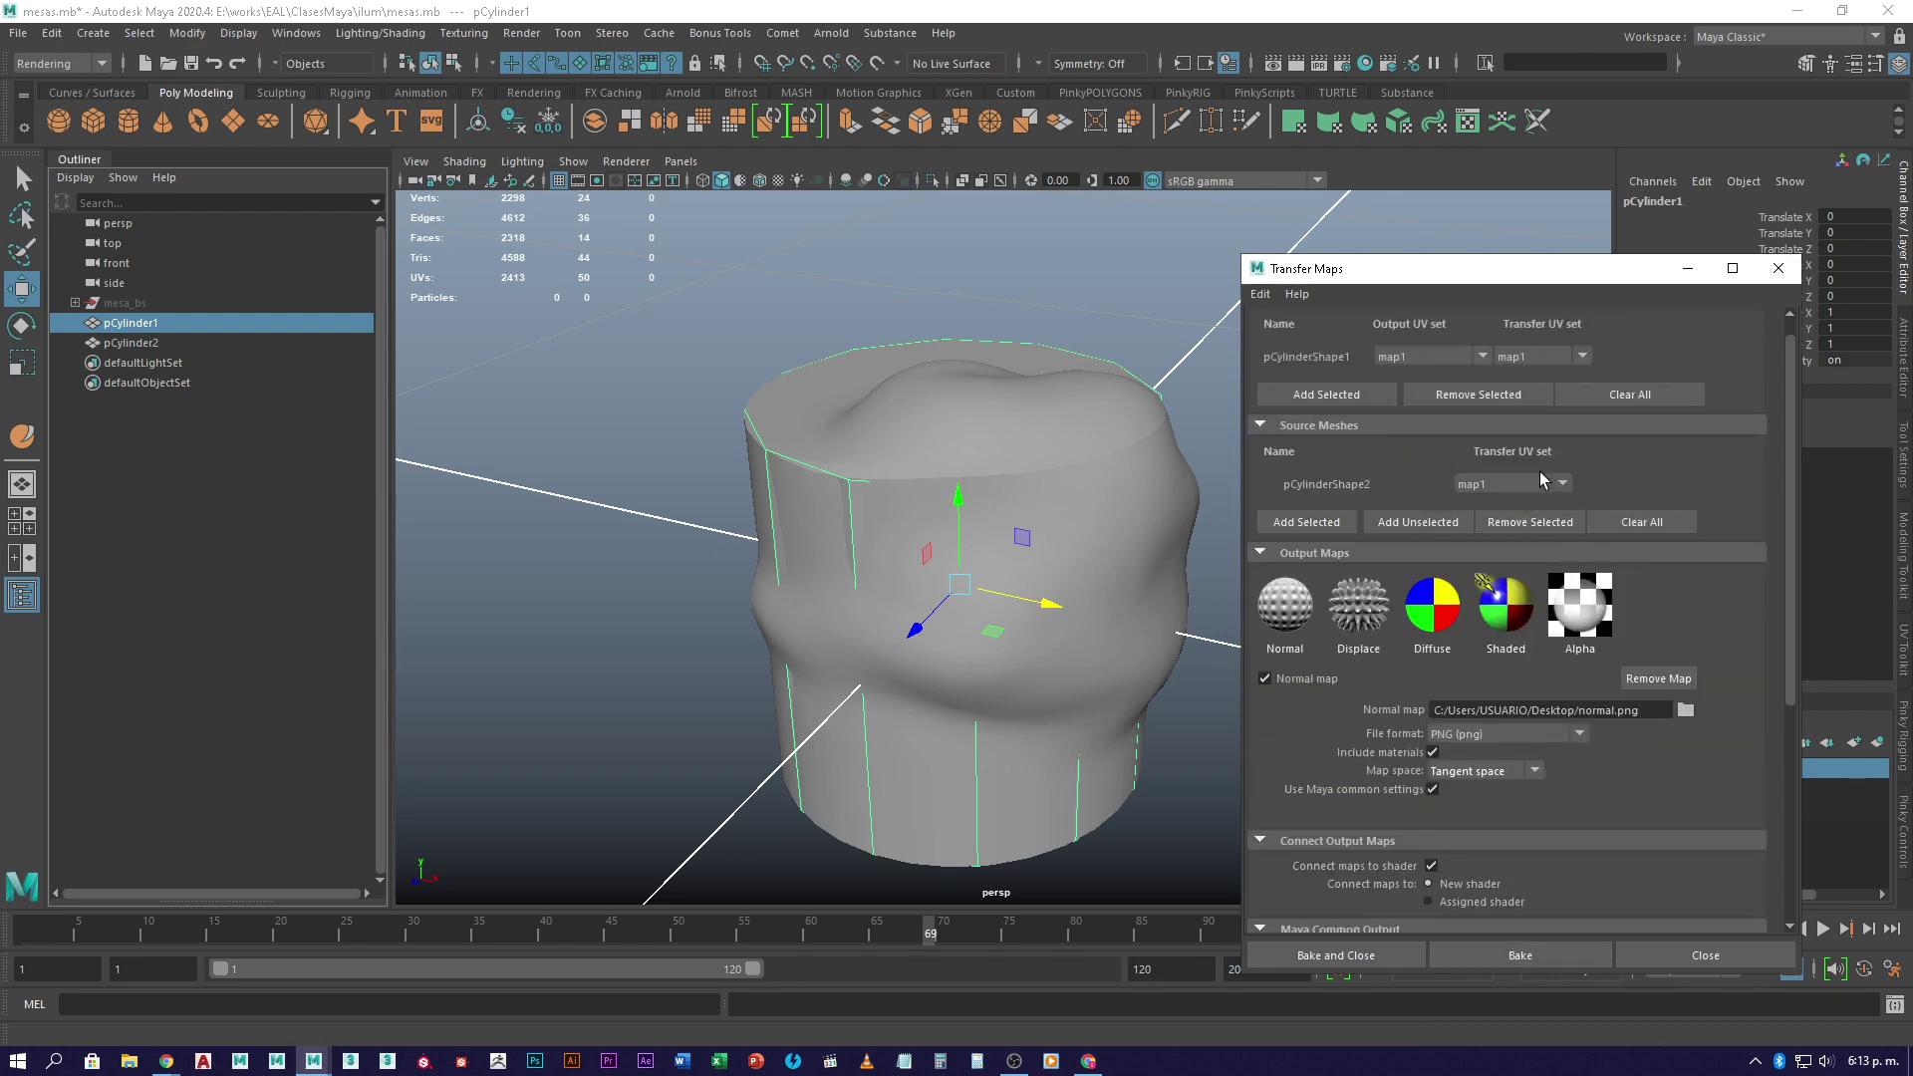
scroll(1307, 371, "up", 1)
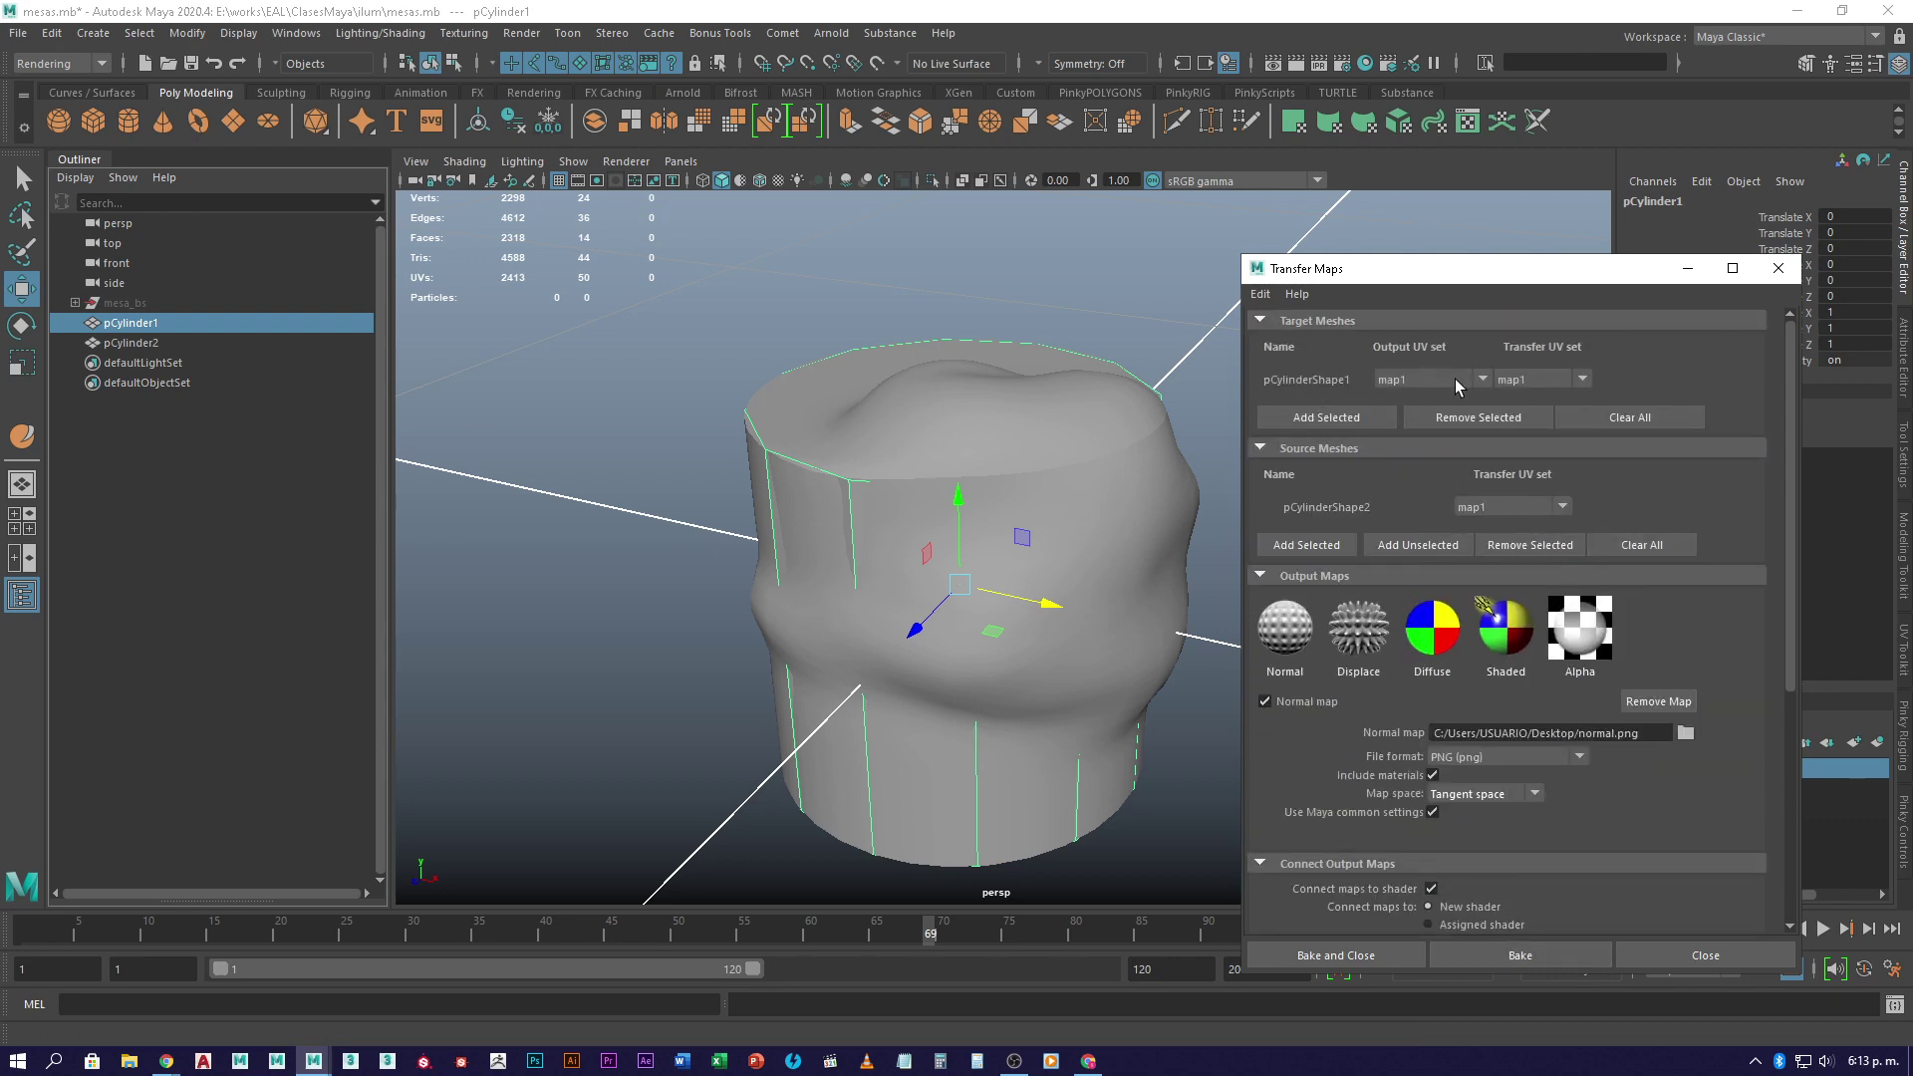
left_click(1577, 380)
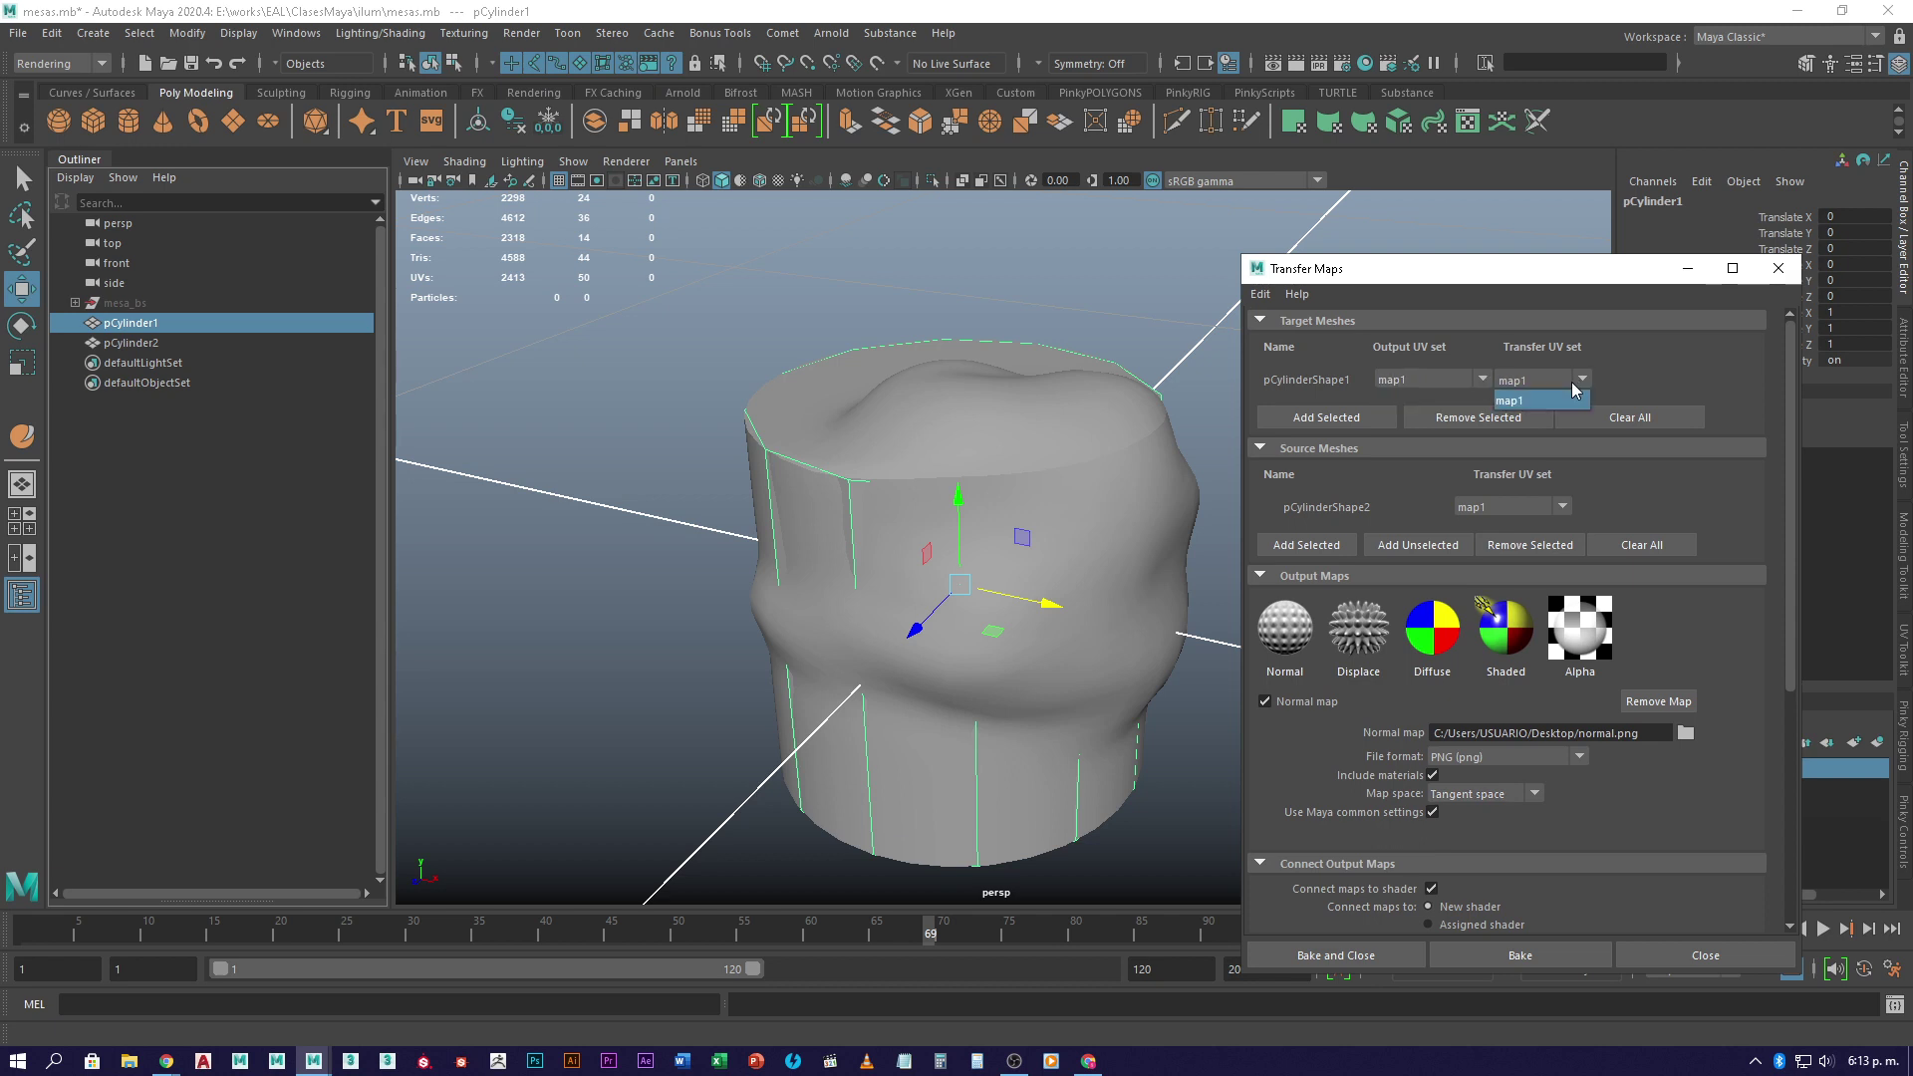
left_click(1565, 400)
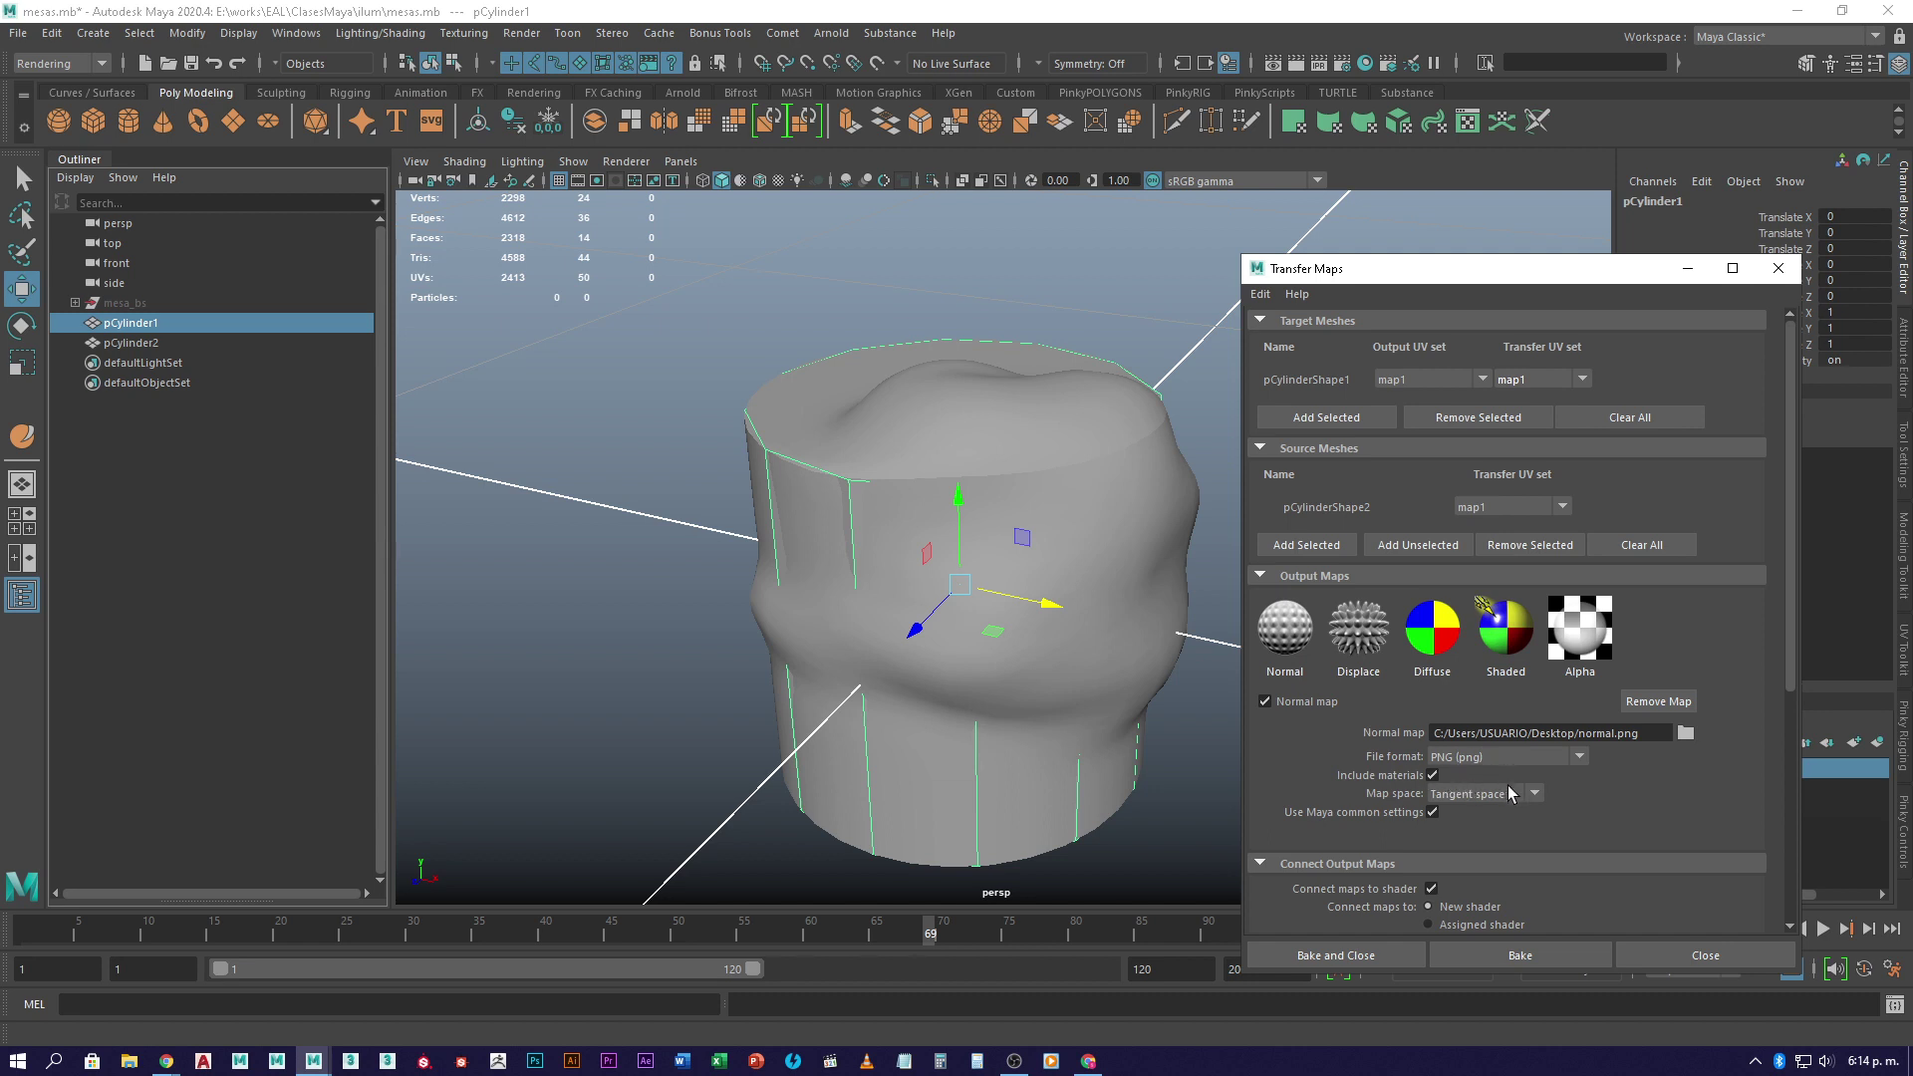
left_click(1532, 794)
left_click(1533, 793)
- Collapse the Connect Output Maps and Maya Common Output sections of the transfer settings
scroll(1549, 816, "down", 2)
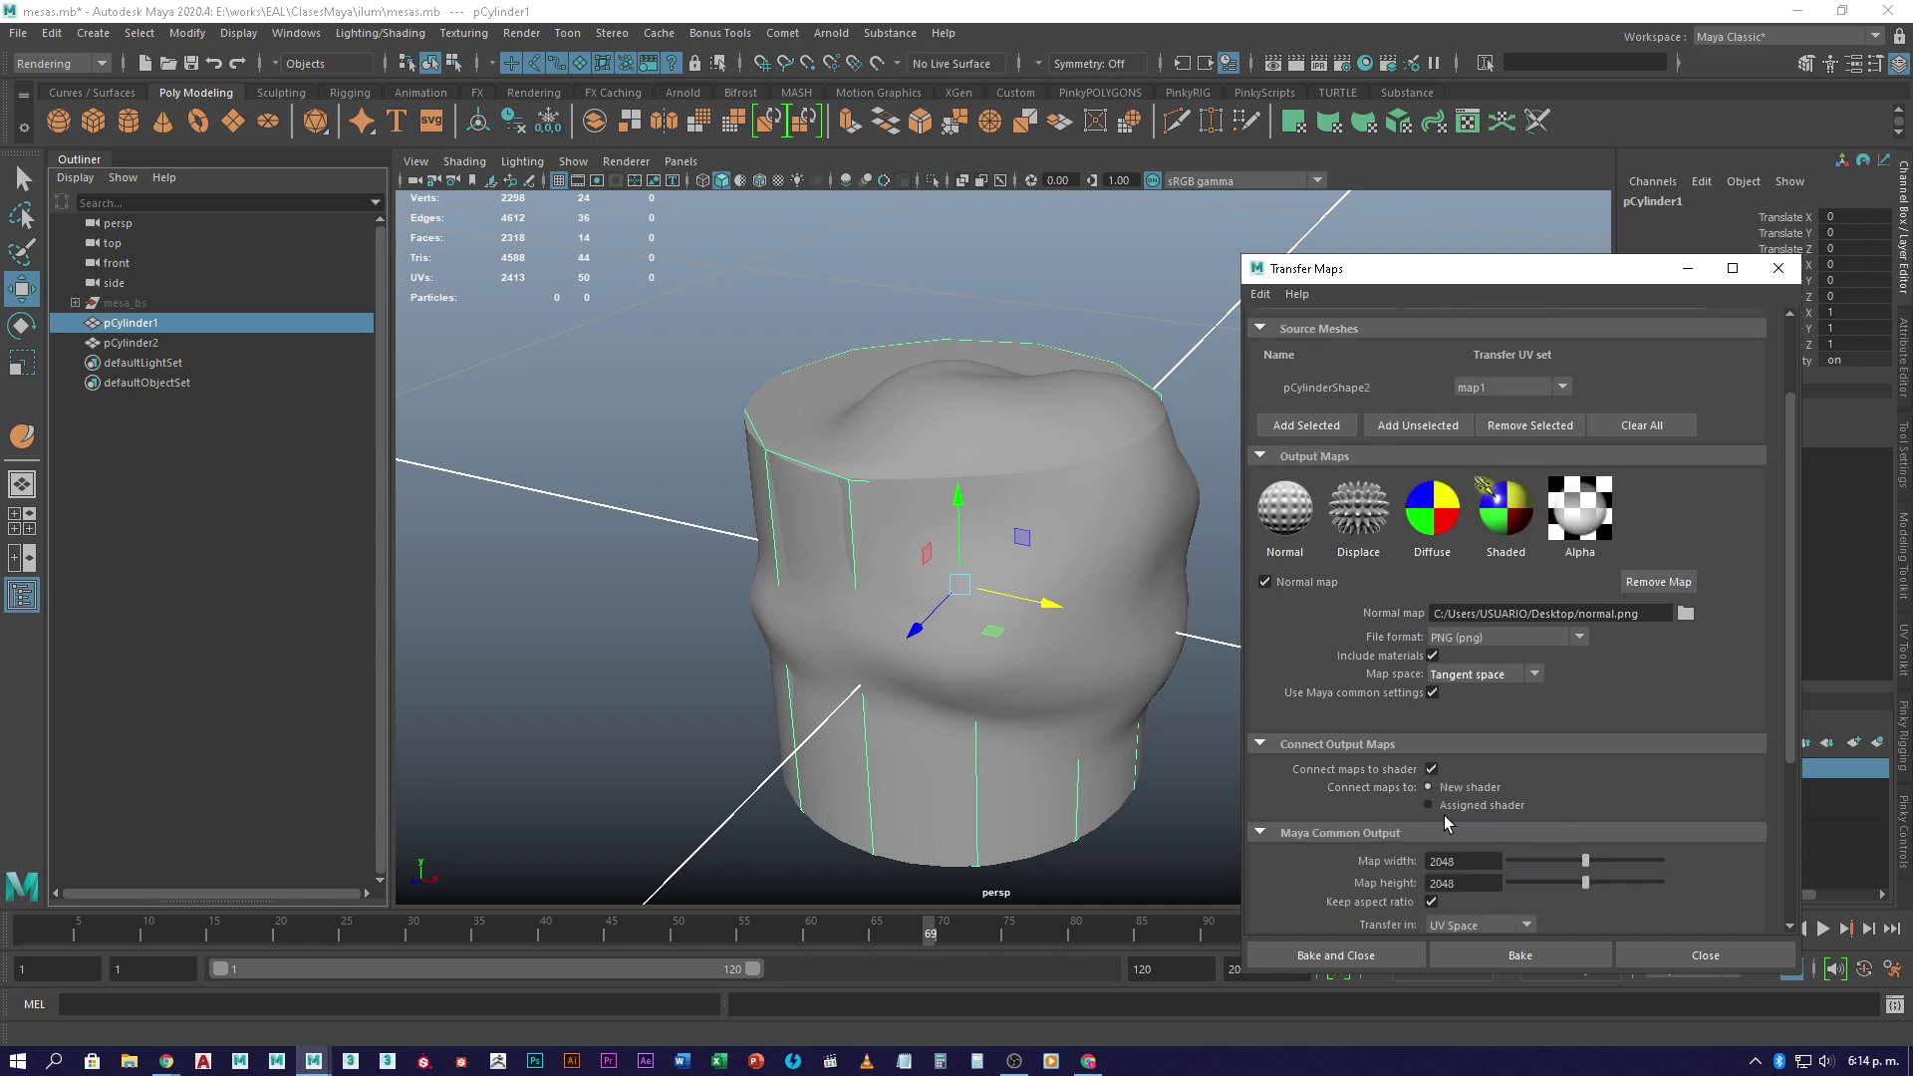
left_click(1313, 747)
scroll(1379, 830, "down", 2)
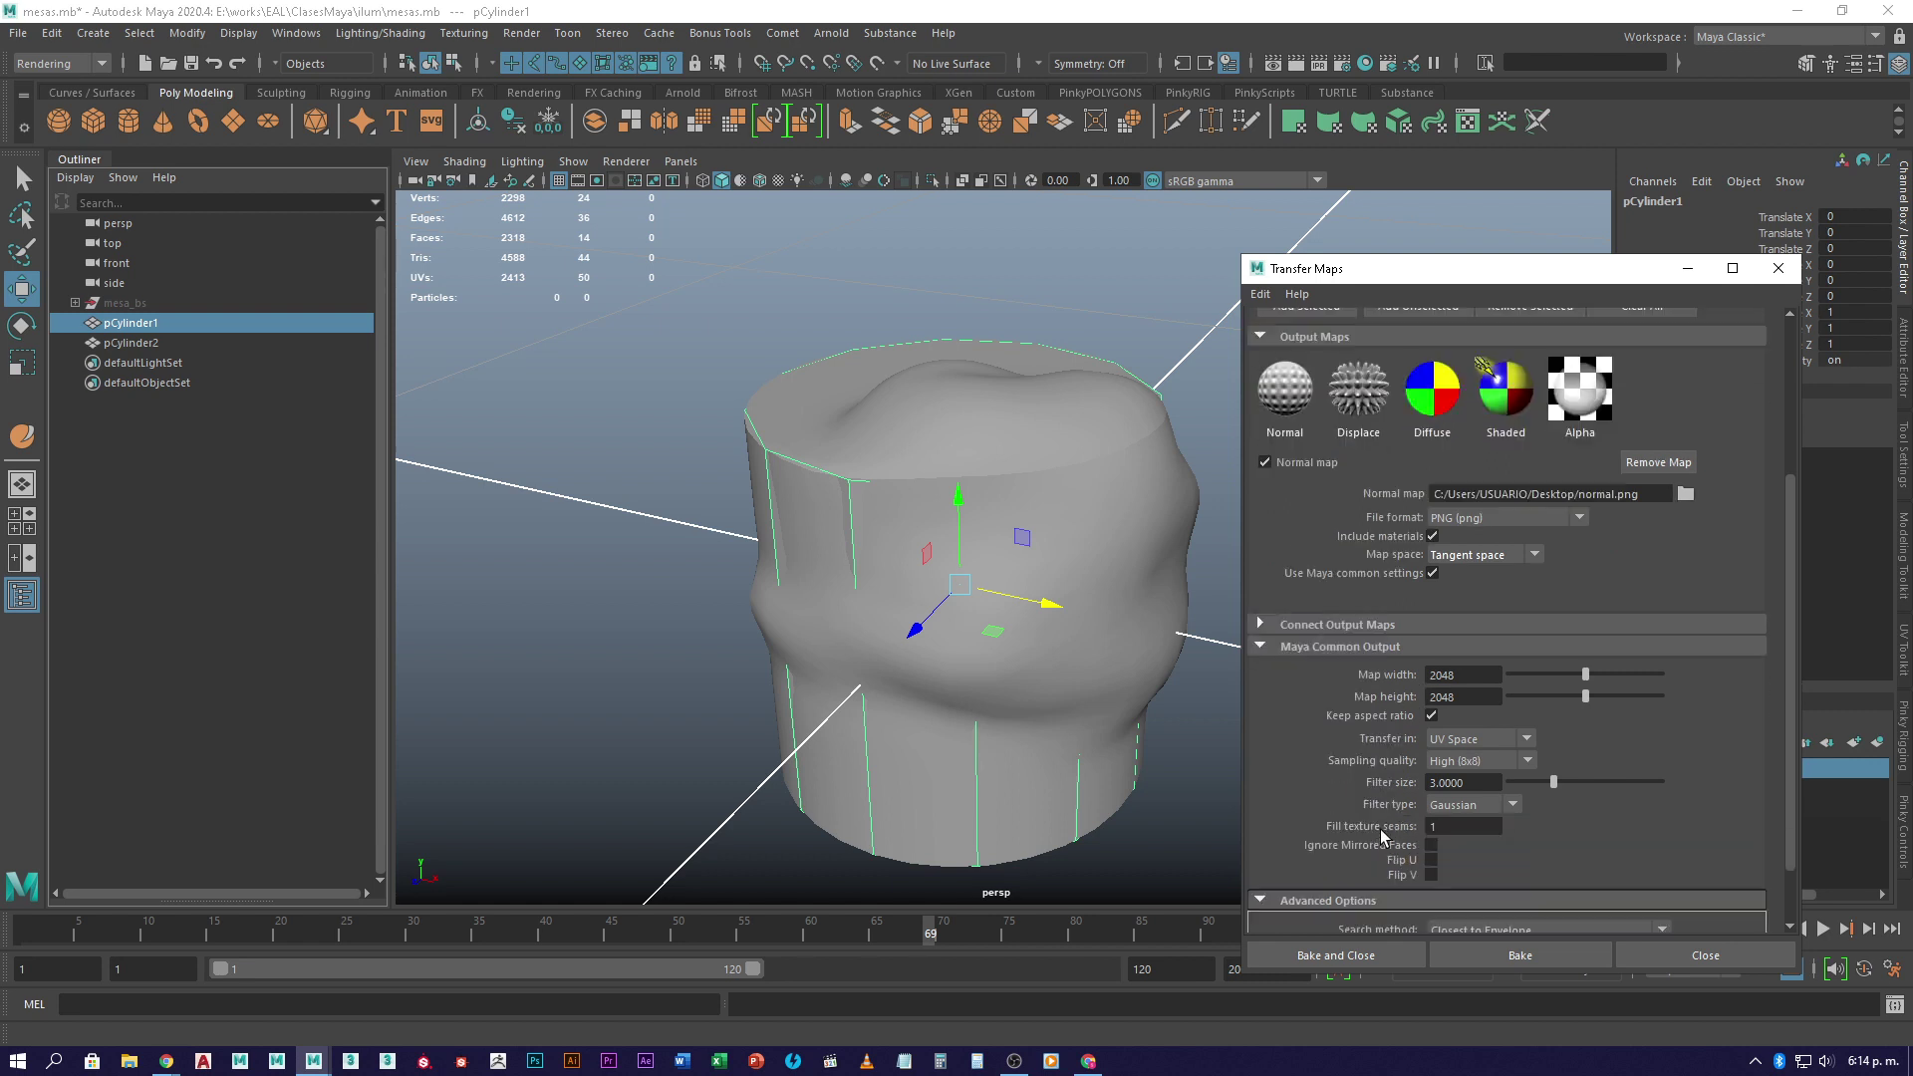
left_click(1319, 652)
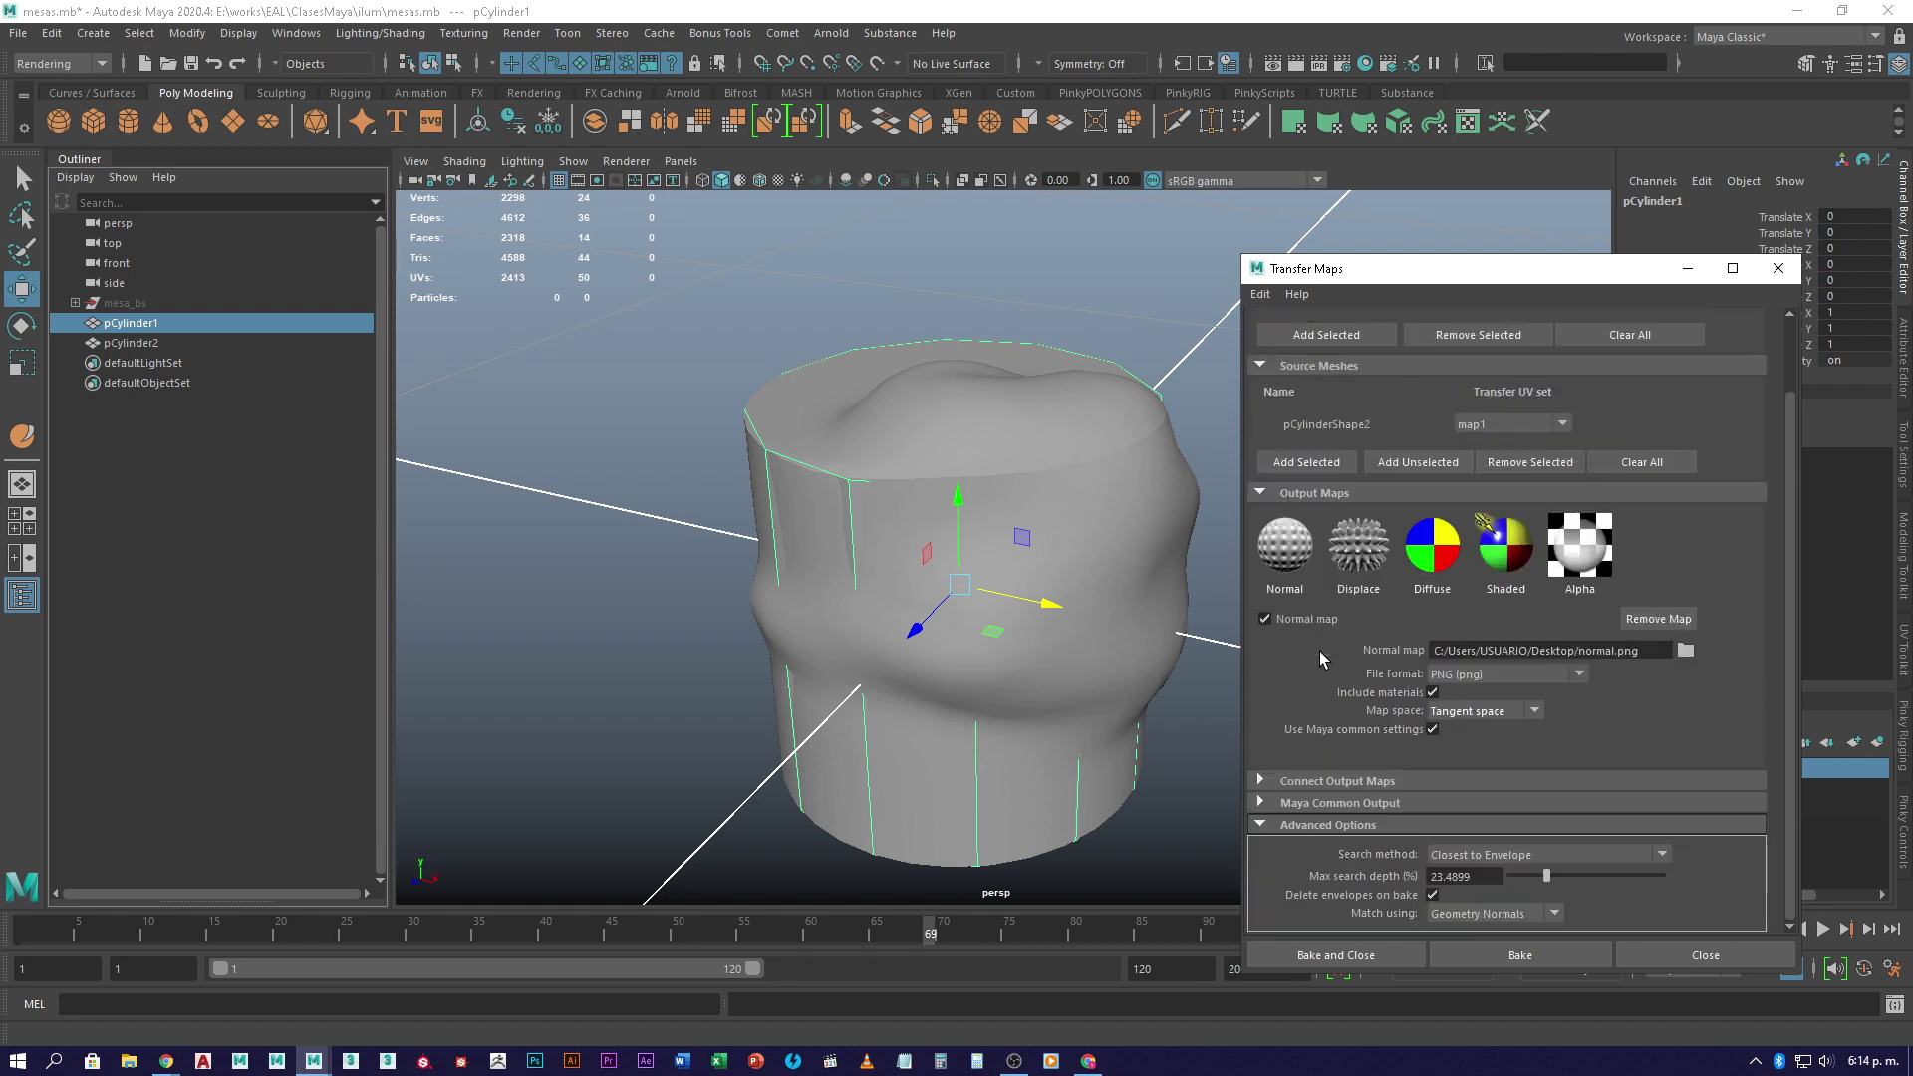
- Set the search method to Inside Envelope Only with a maximum search depth of about 26.2%, keeping envelope deletion on bake enabled
left_click(1433, 896)
left_click(1433, 895)
left_click(1488, 860)
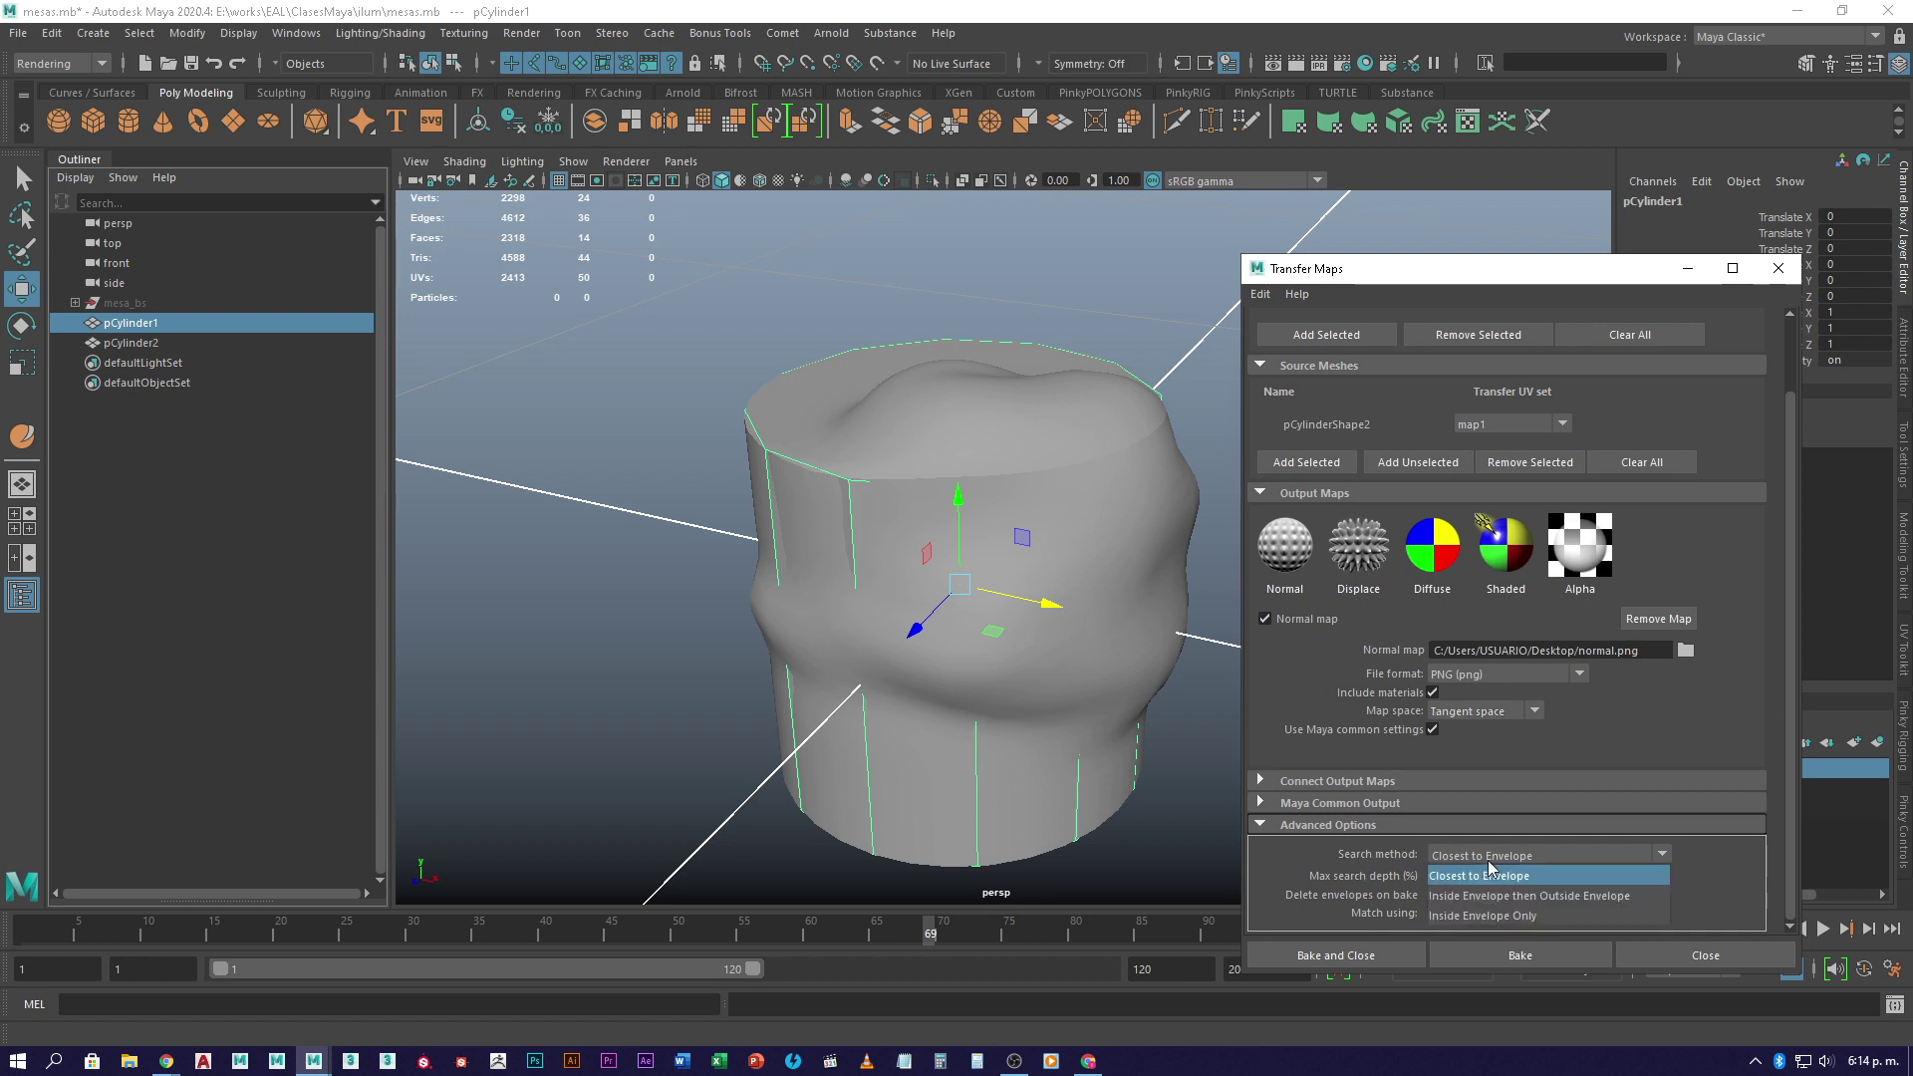
left_click(1539, 915)
mouse_move(1548, 877)
left_mouse_down()
mouse_move(1574, 879)
mouse_move(1551, 877)
left_mouse_up()
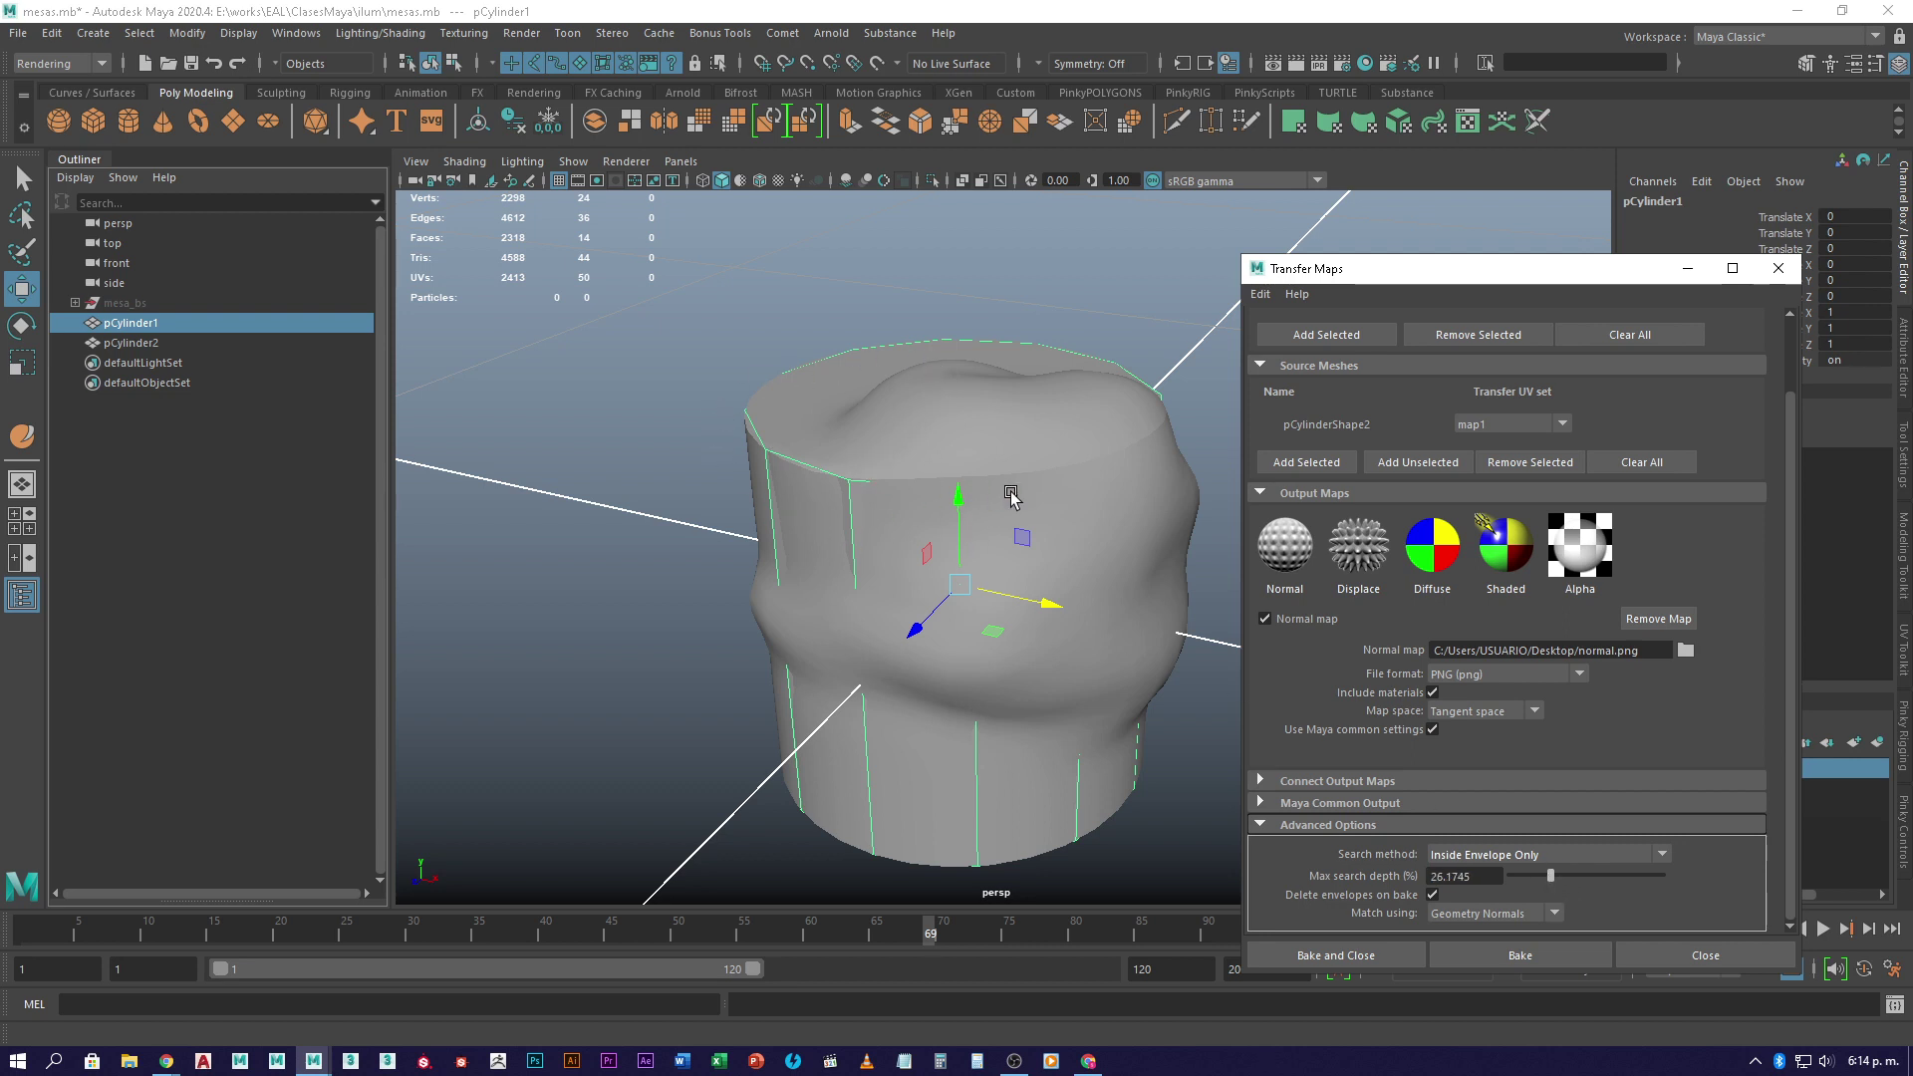
- Inspect the overlap of the low-poly and sculpted cylinders in wireframe and return to shaded display
middle_click_drag(1013, 495, 944, 512, "alt")
key("4")
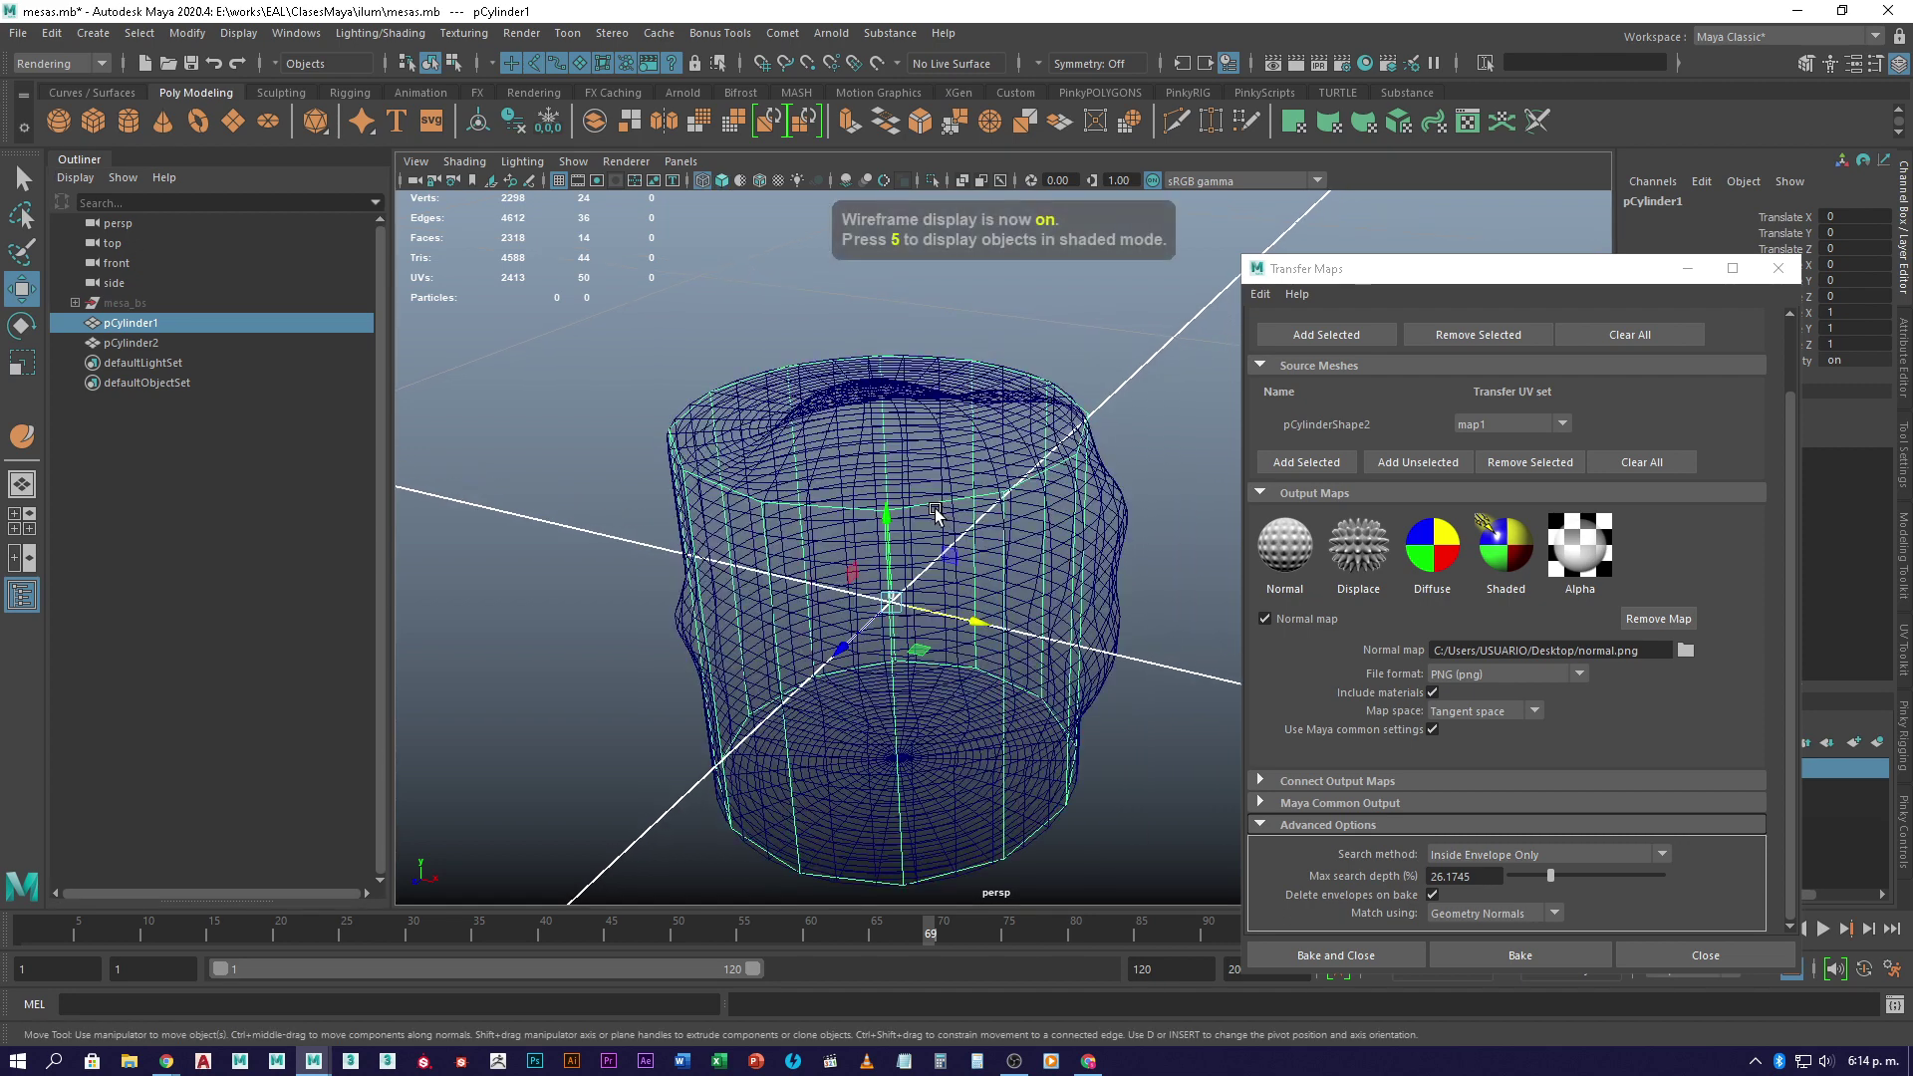
key("5")
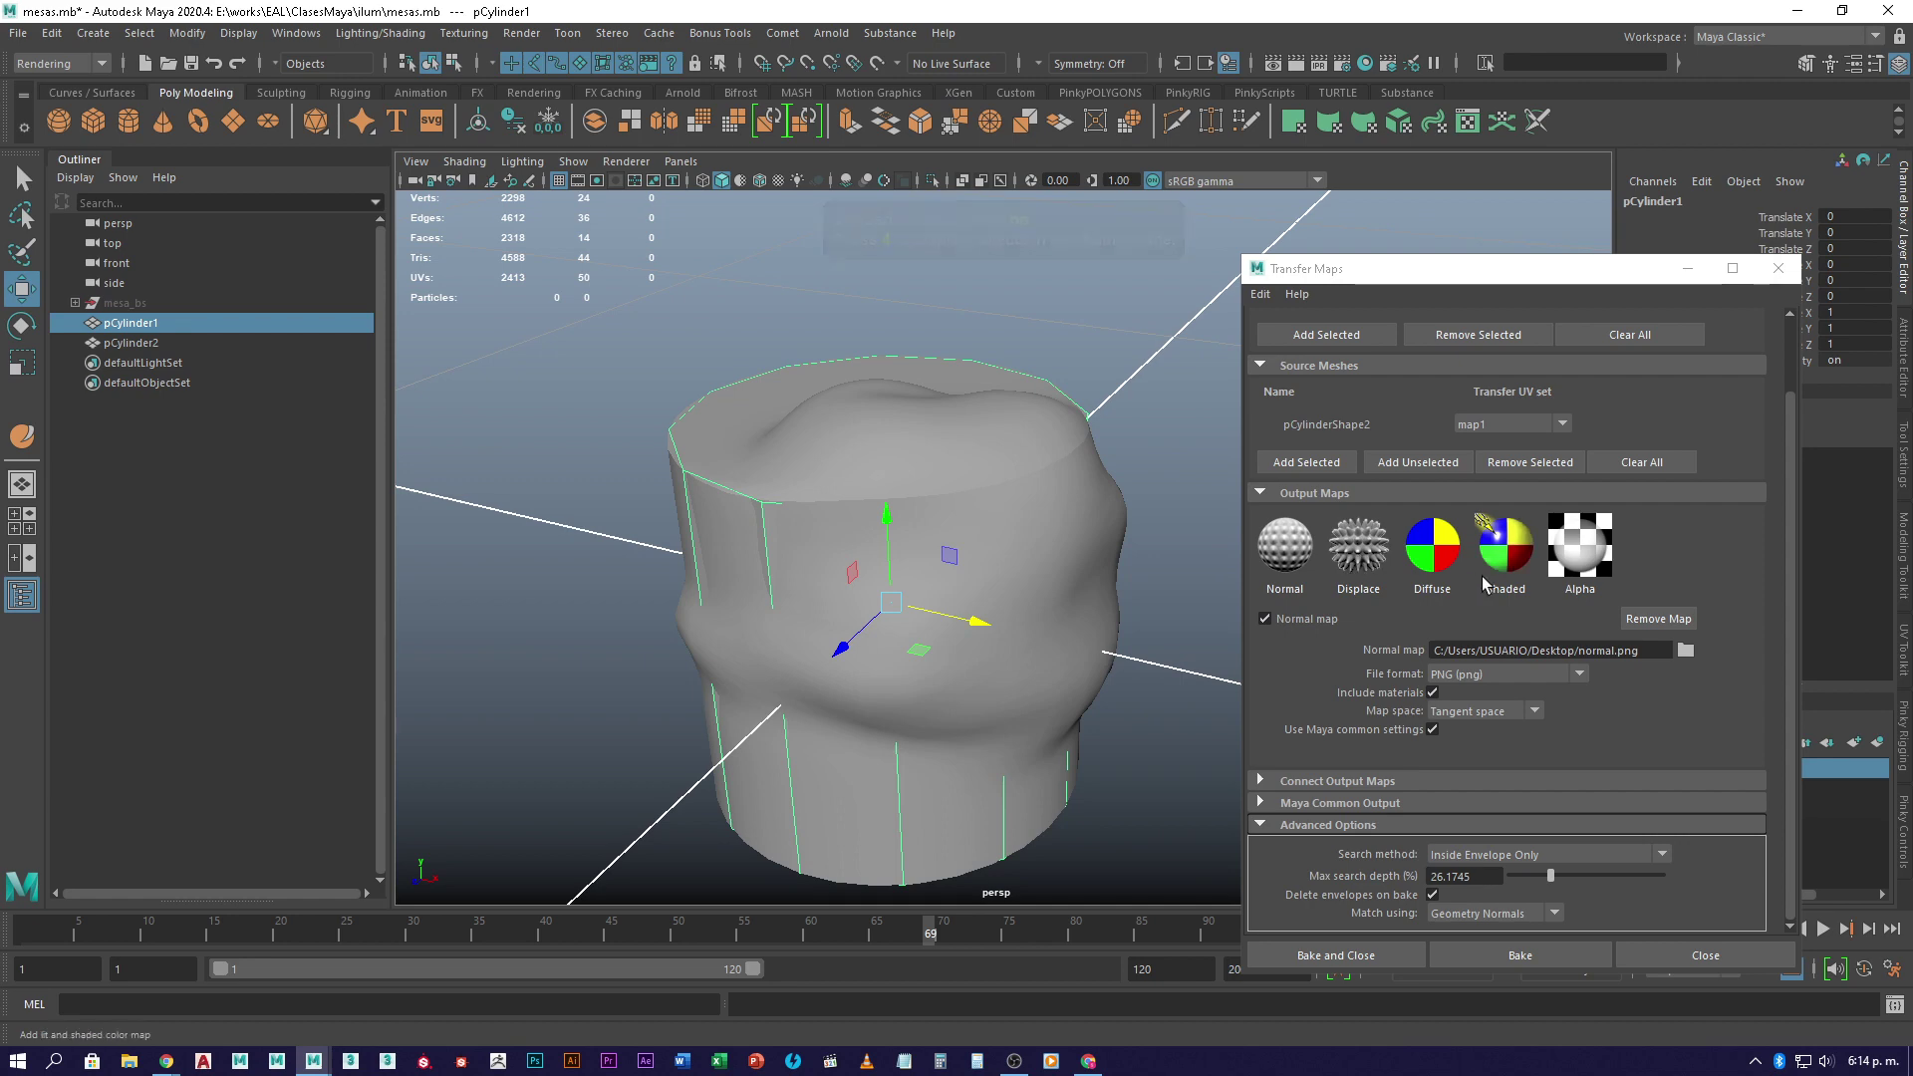
- Add displacement, diffuse color, lit and shaded color and alpha map outputs, and remove them all again except the normal map
left_click(1355, 563)
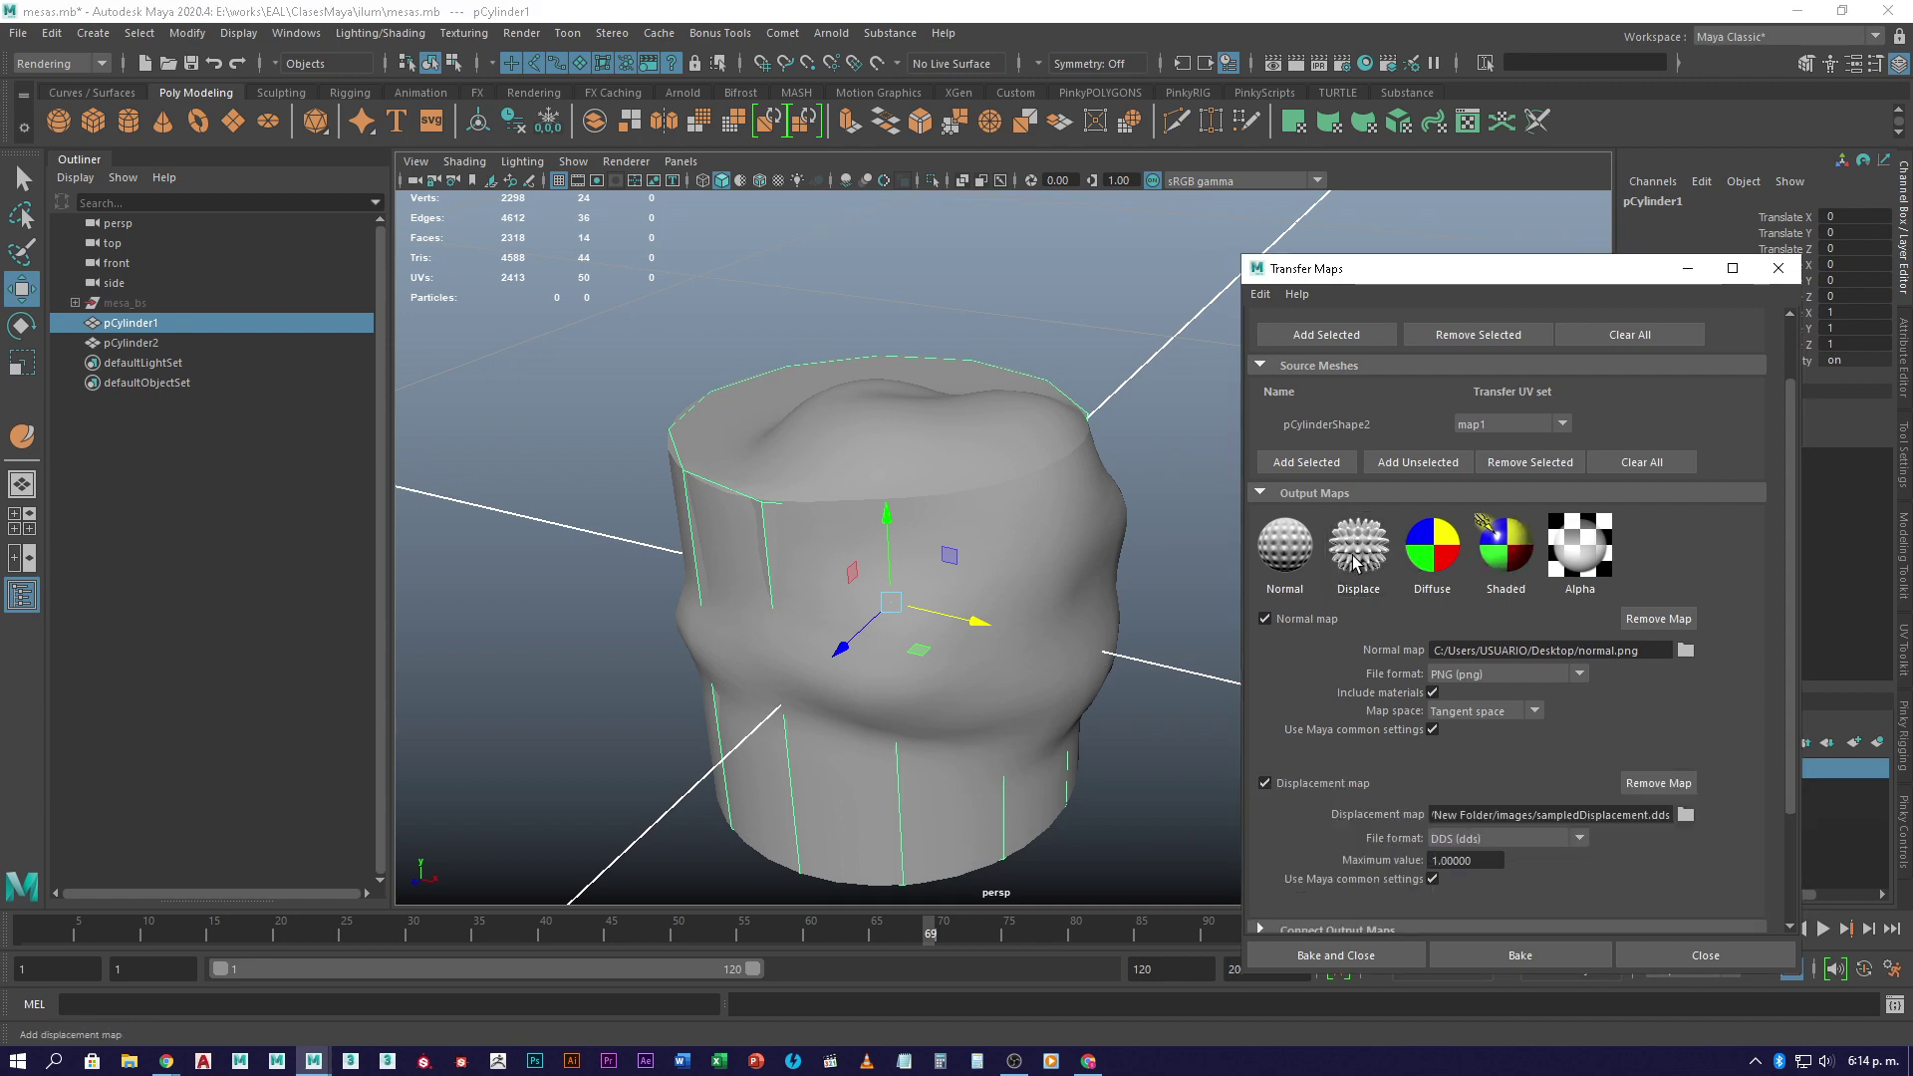
left_click(1425, 563)
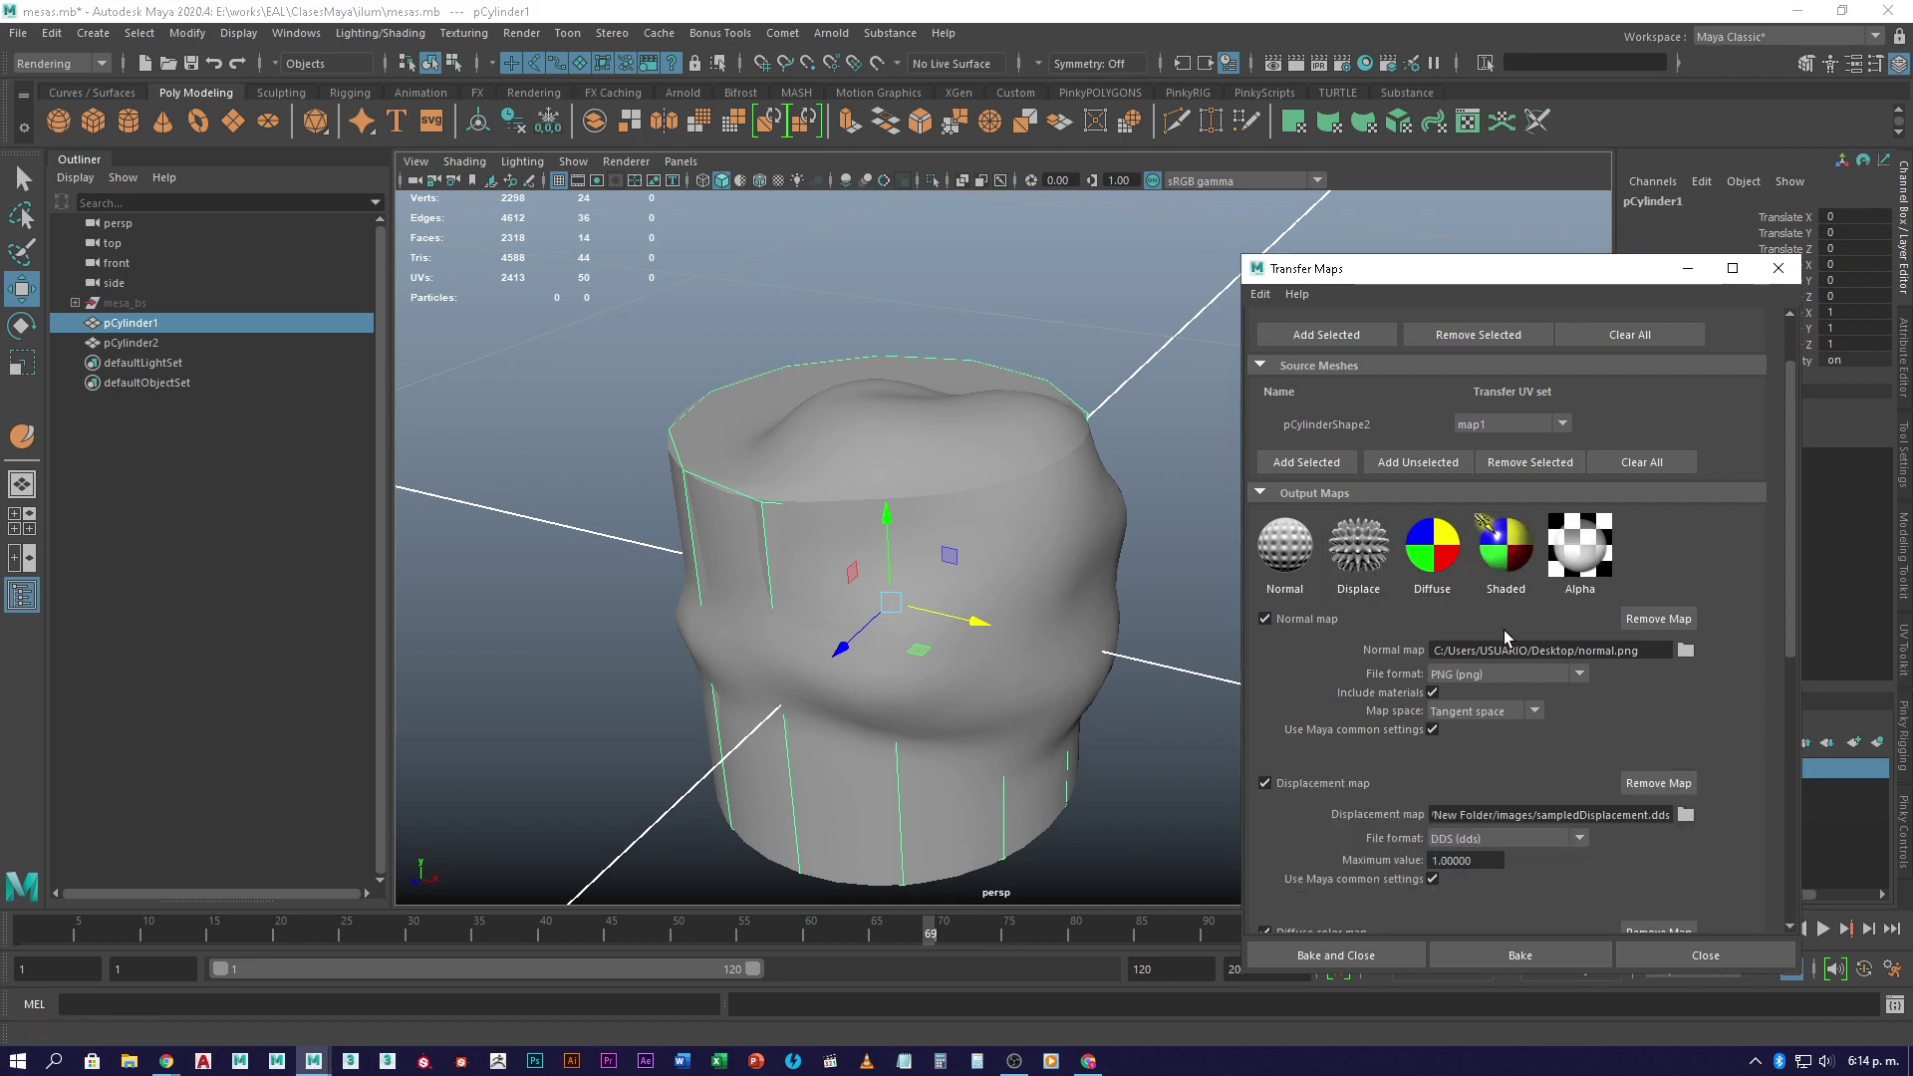
scroll(1505, 638, "down", 5)
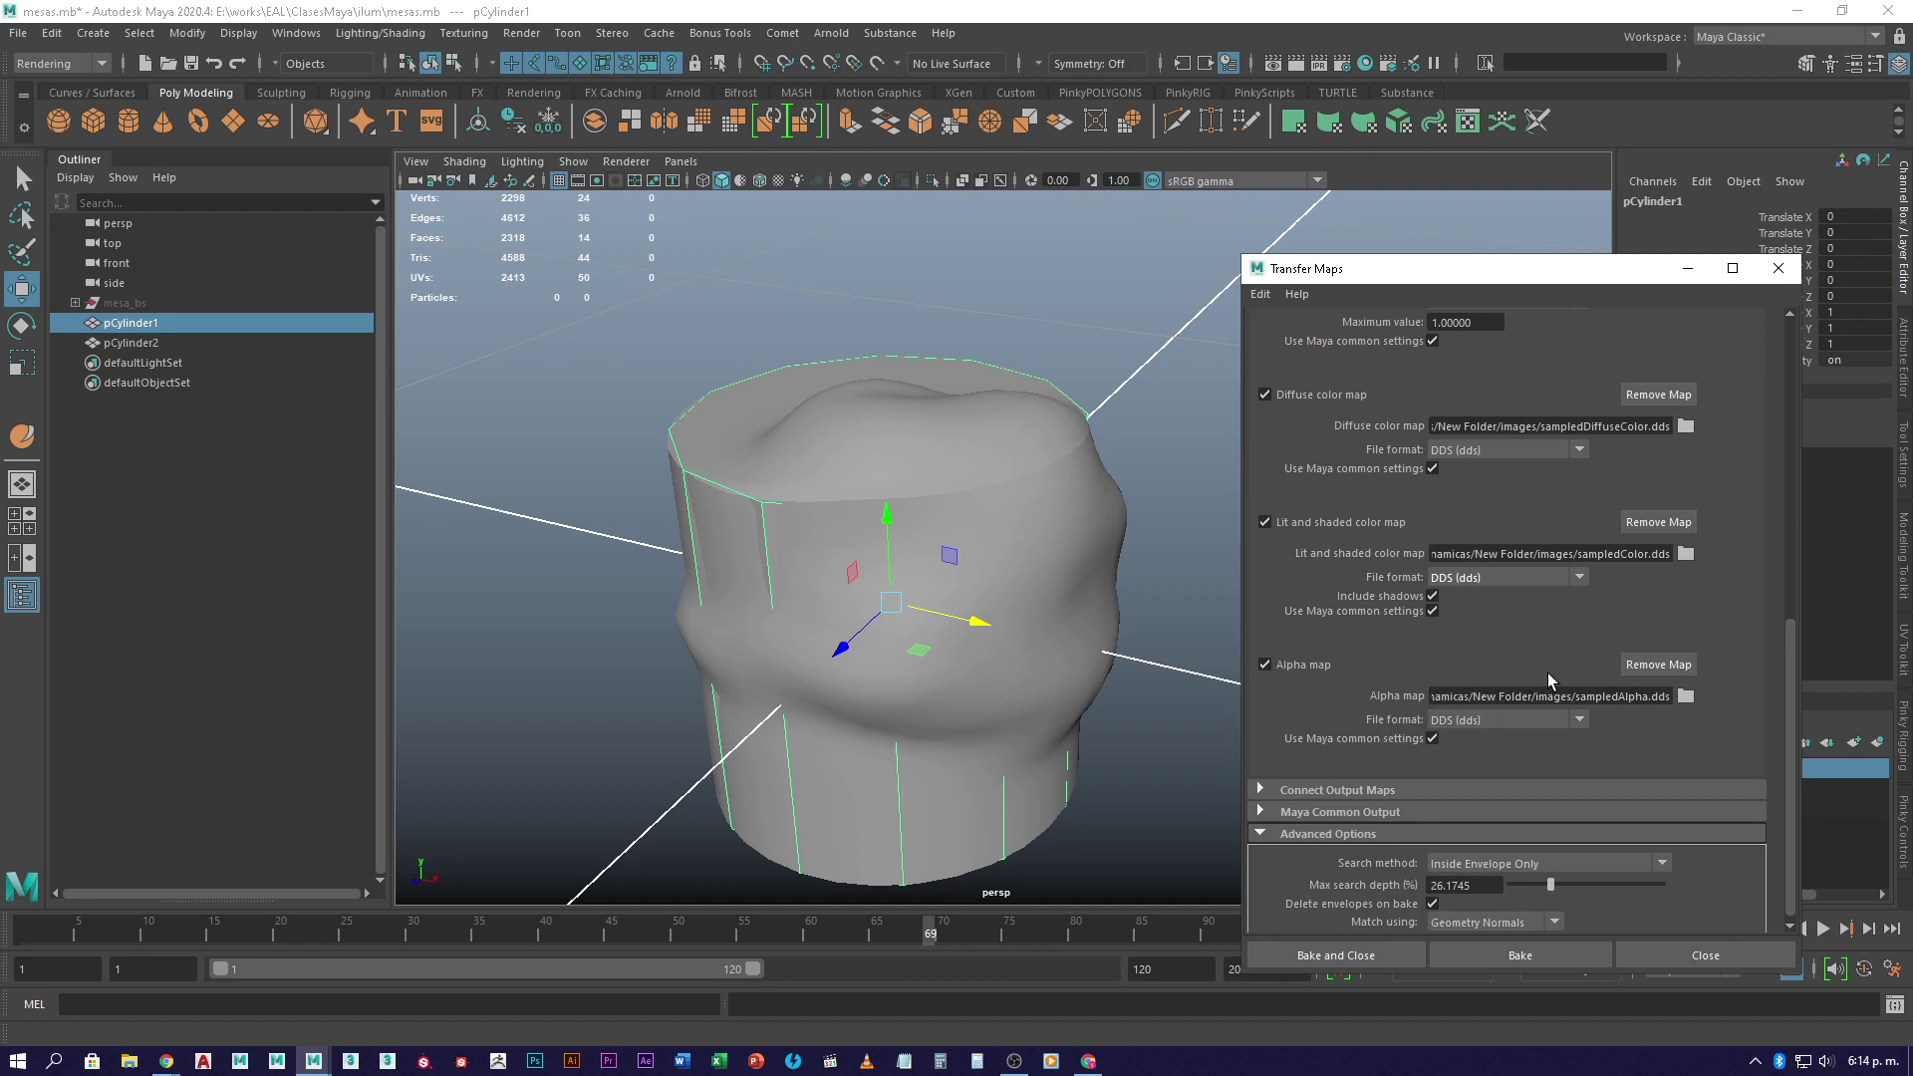
left_click(1660, 667)
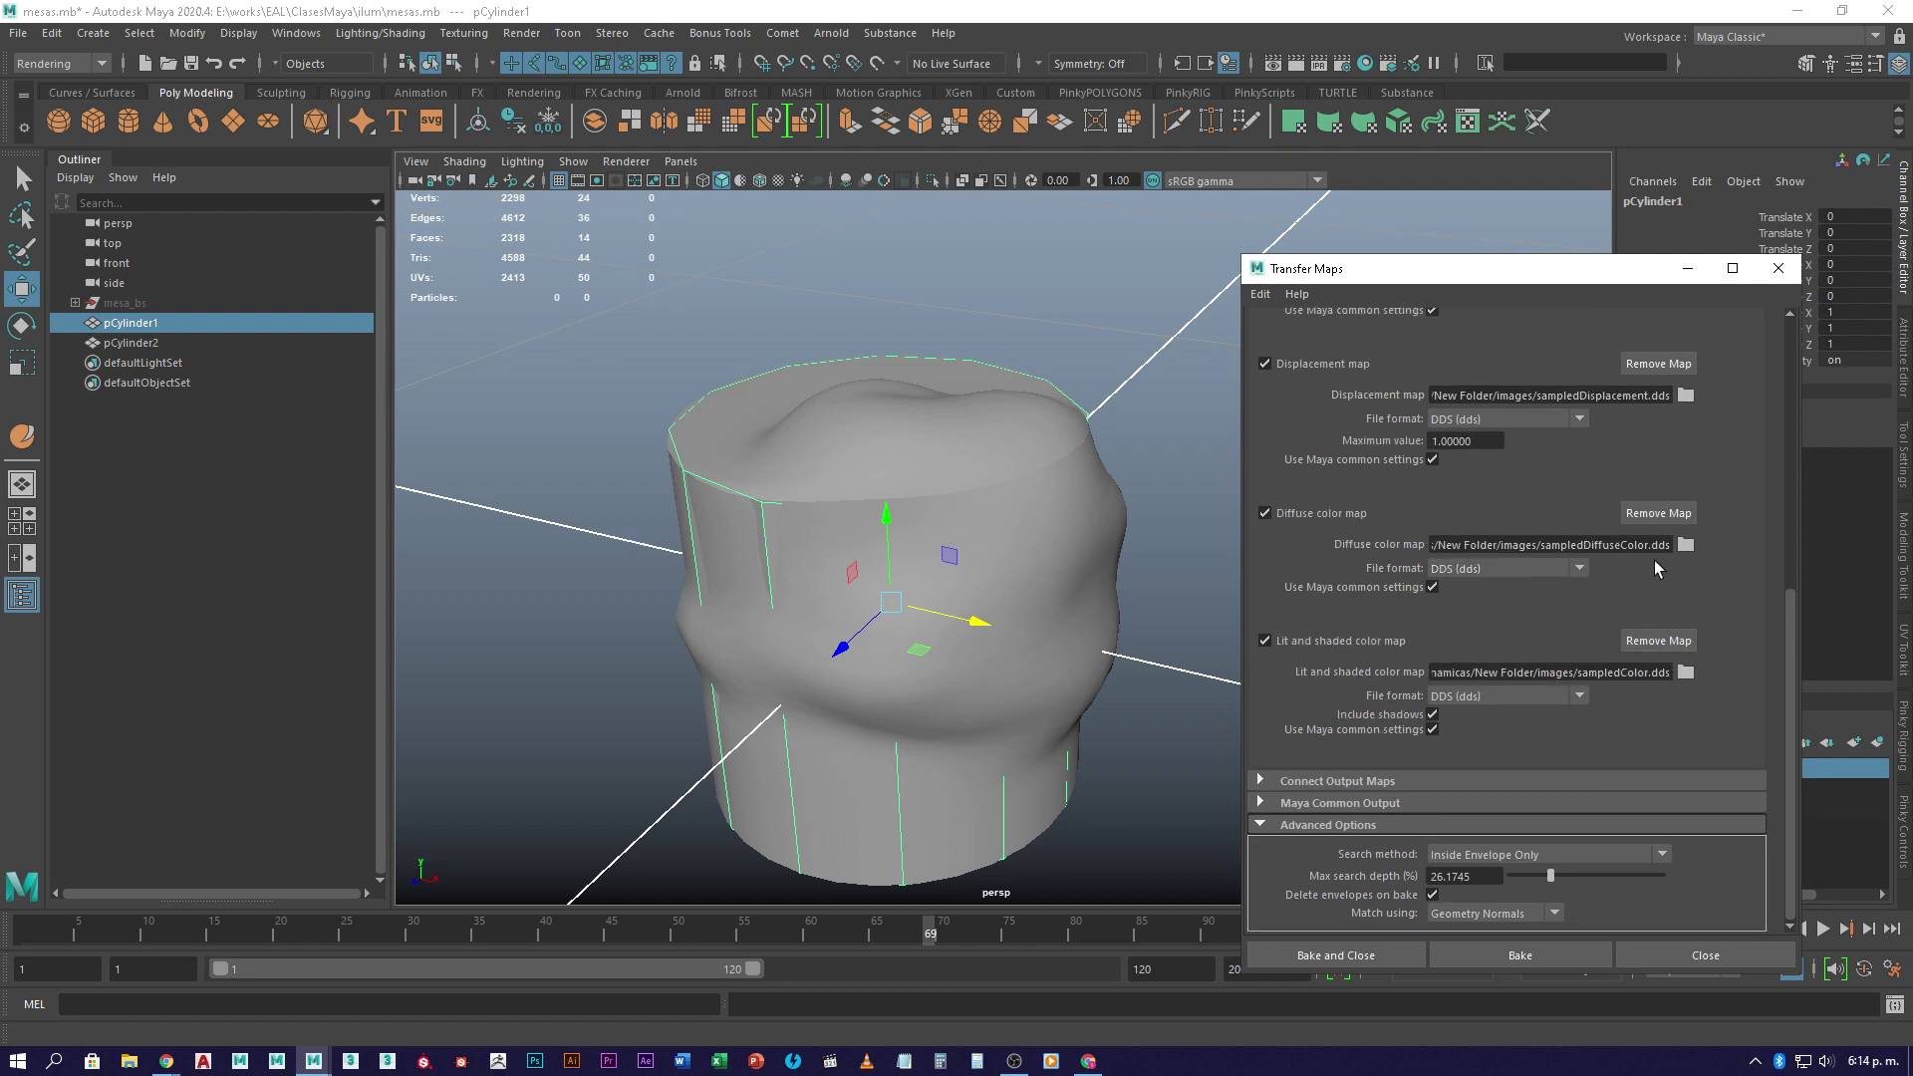
left_click(1655, 642)
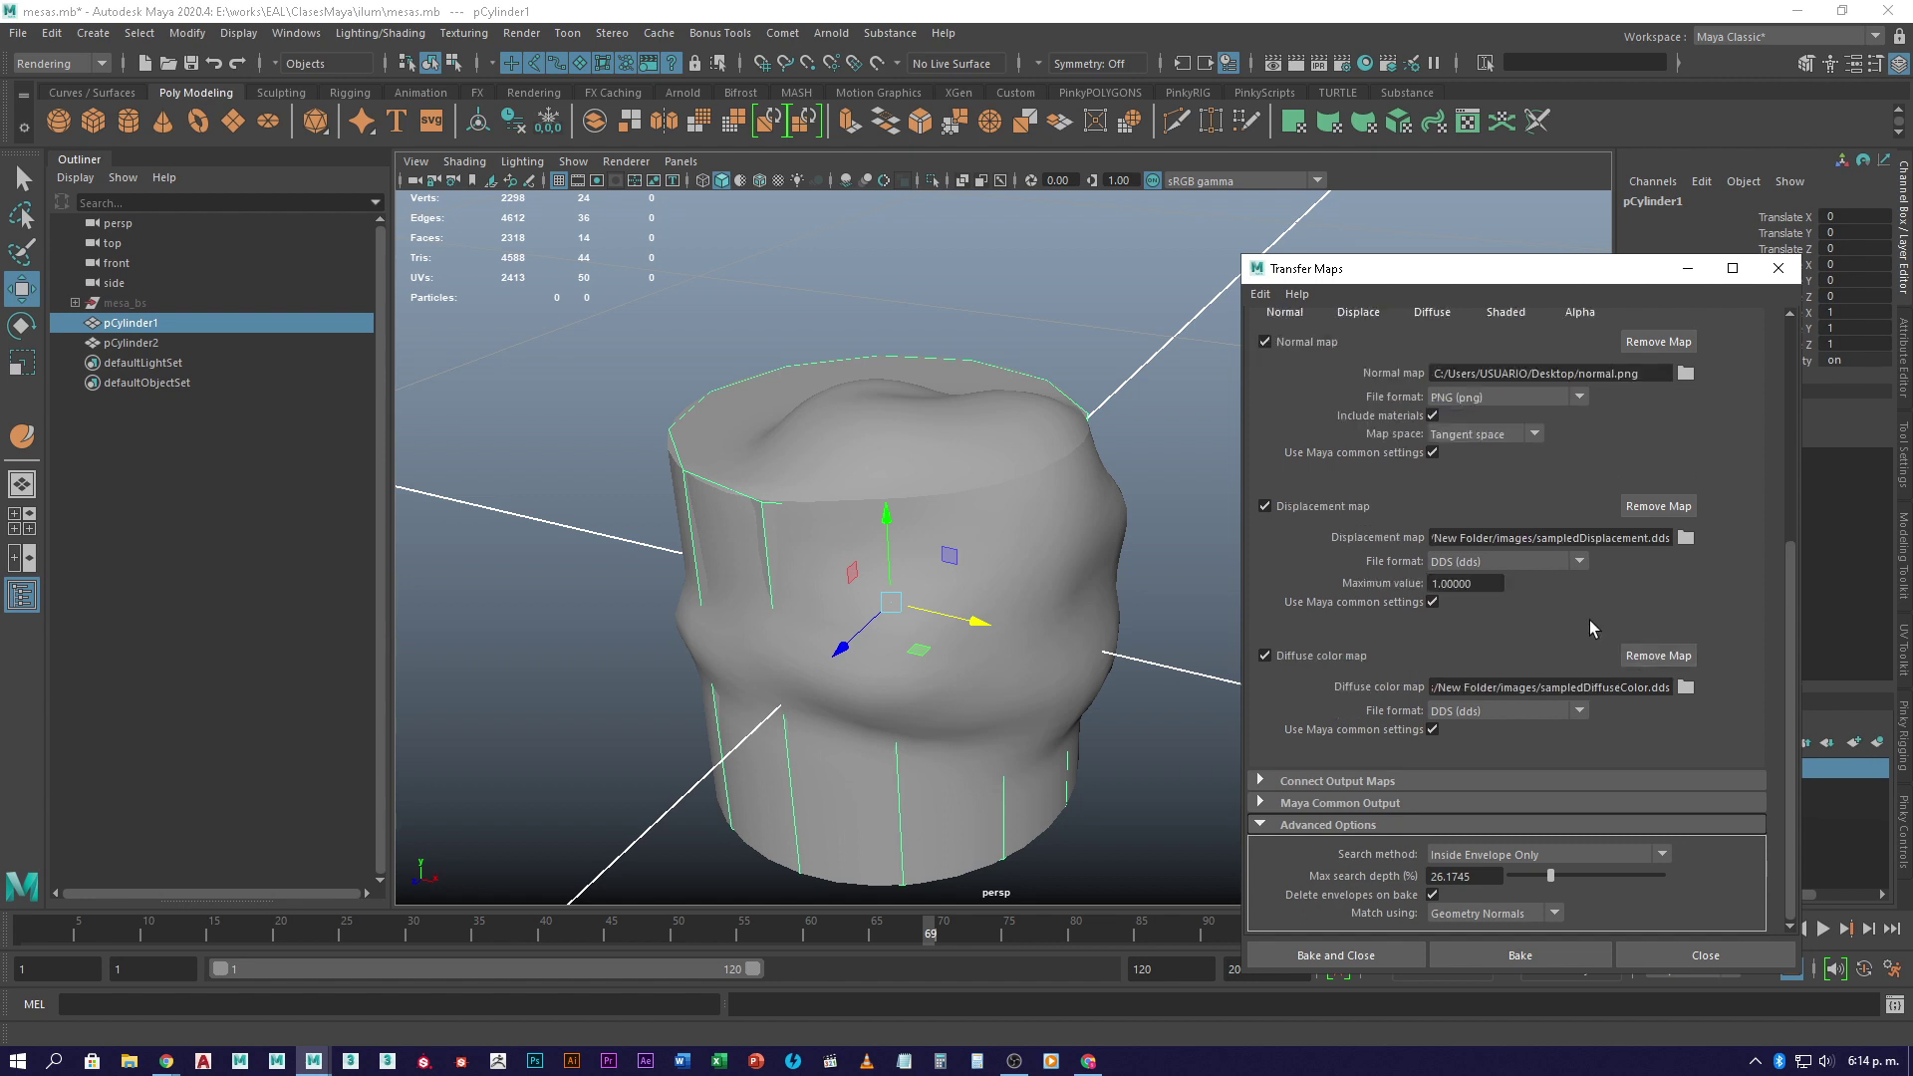
left_click(1657, 647)
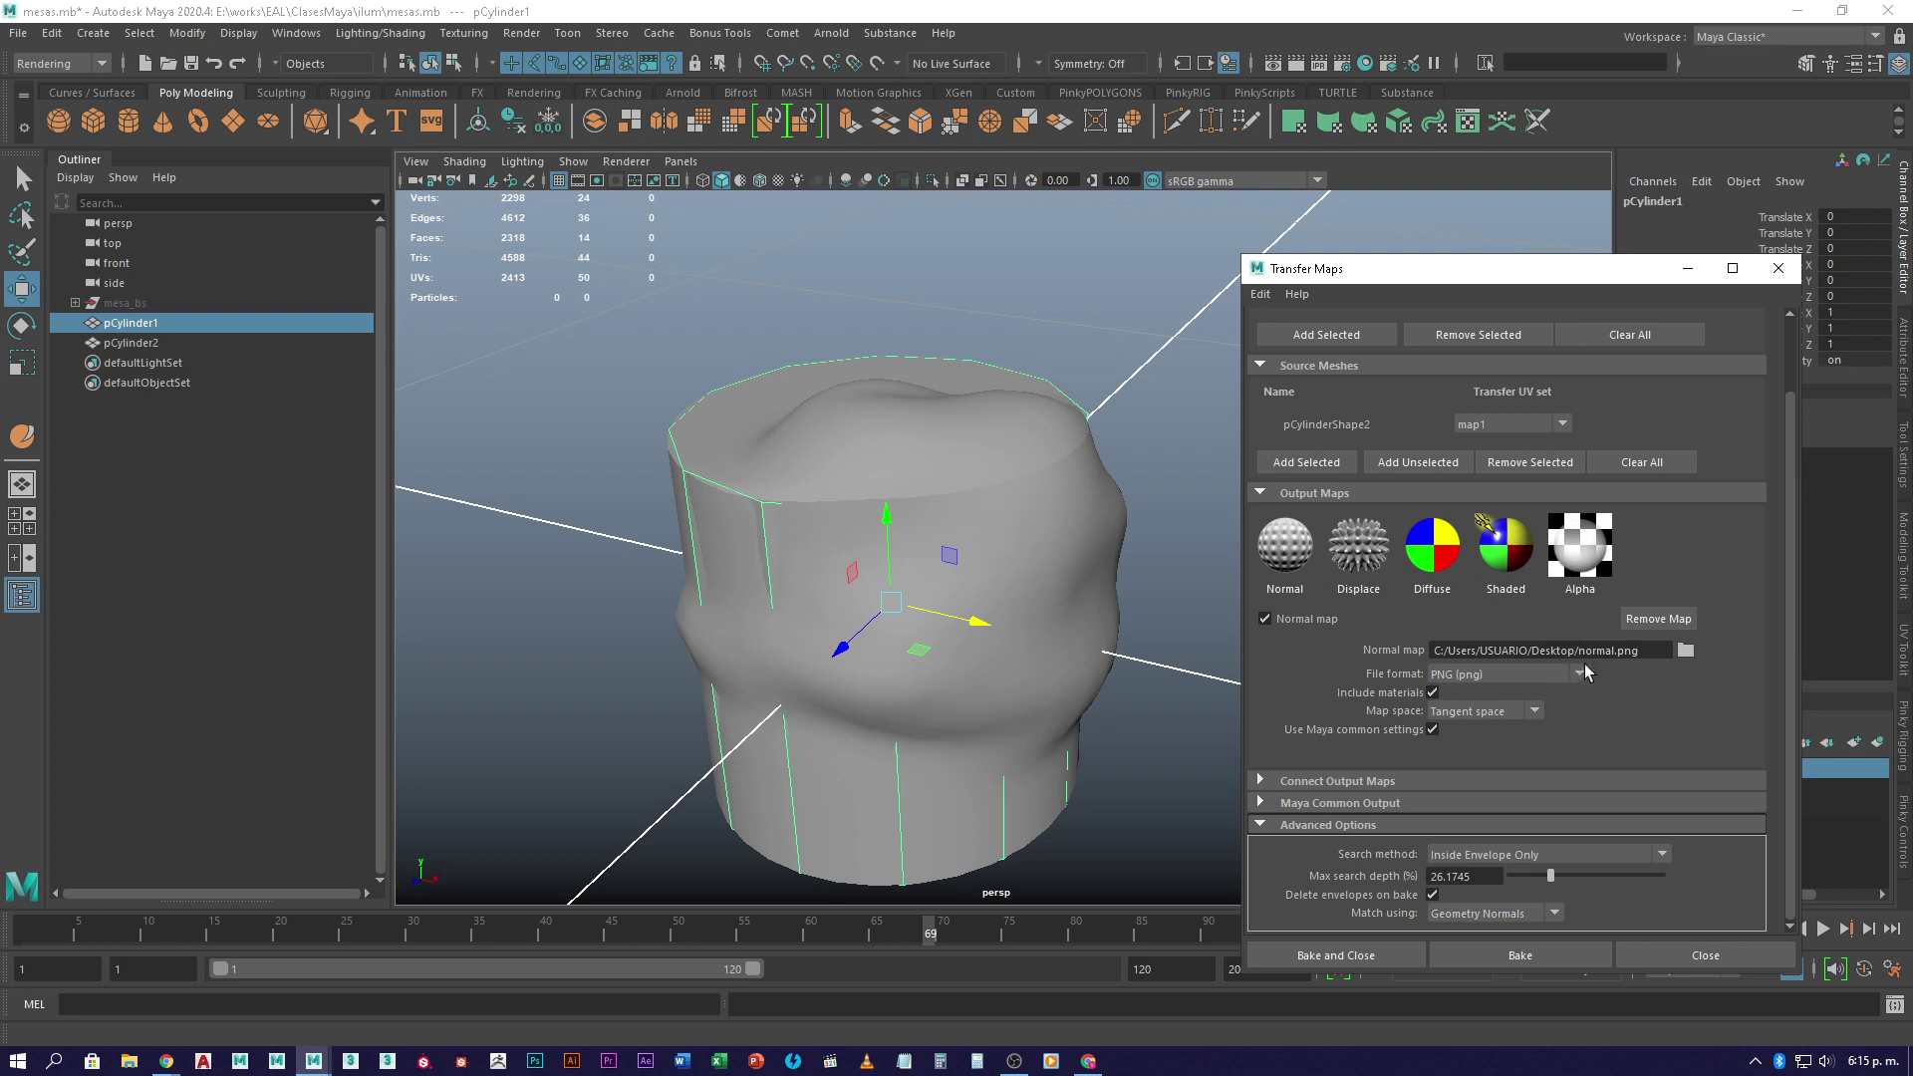
- Review the available file formats for the normal map, keeping PNG
left_click(1577, 678)
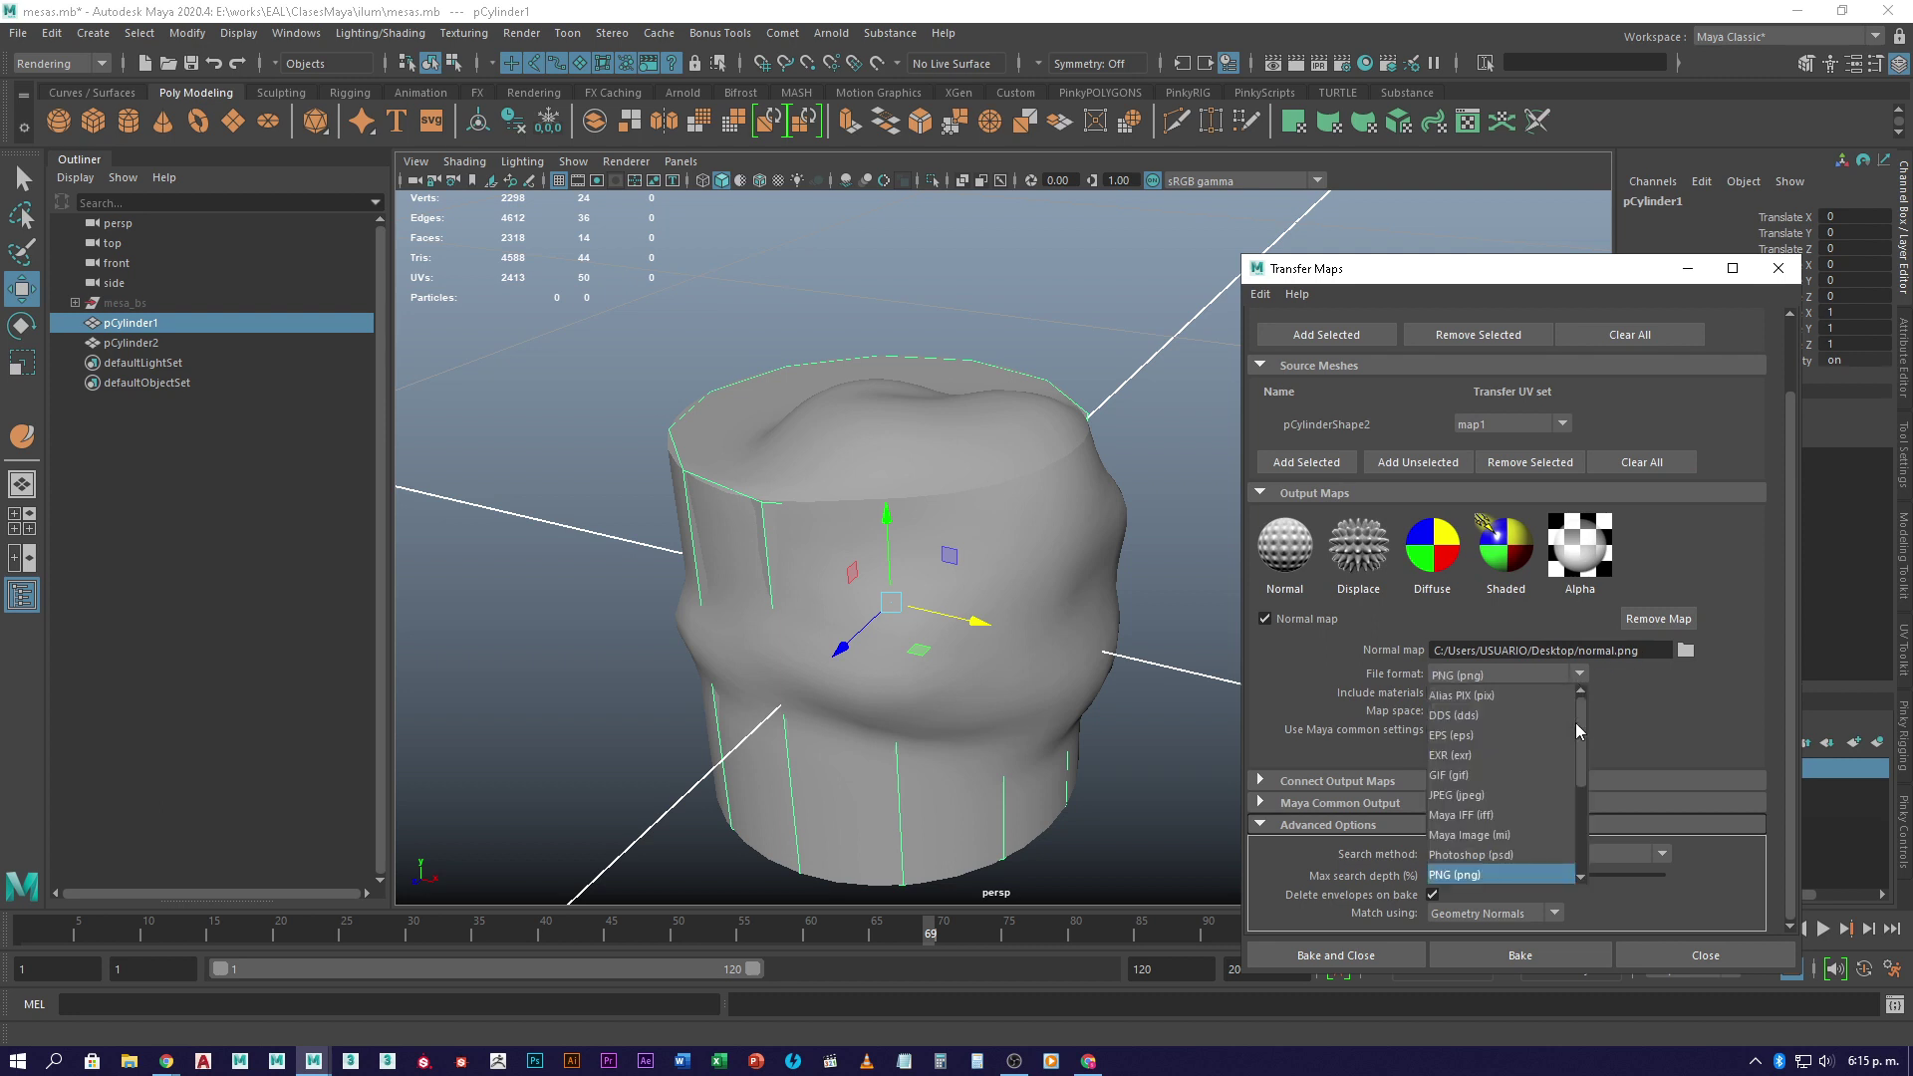
mouse_move(1582, 729)
left_mouse_down()
mouse_move(1579, 804)
mouse_move(1601, 726)
left_mouse_up()
left_click(1604, 715)
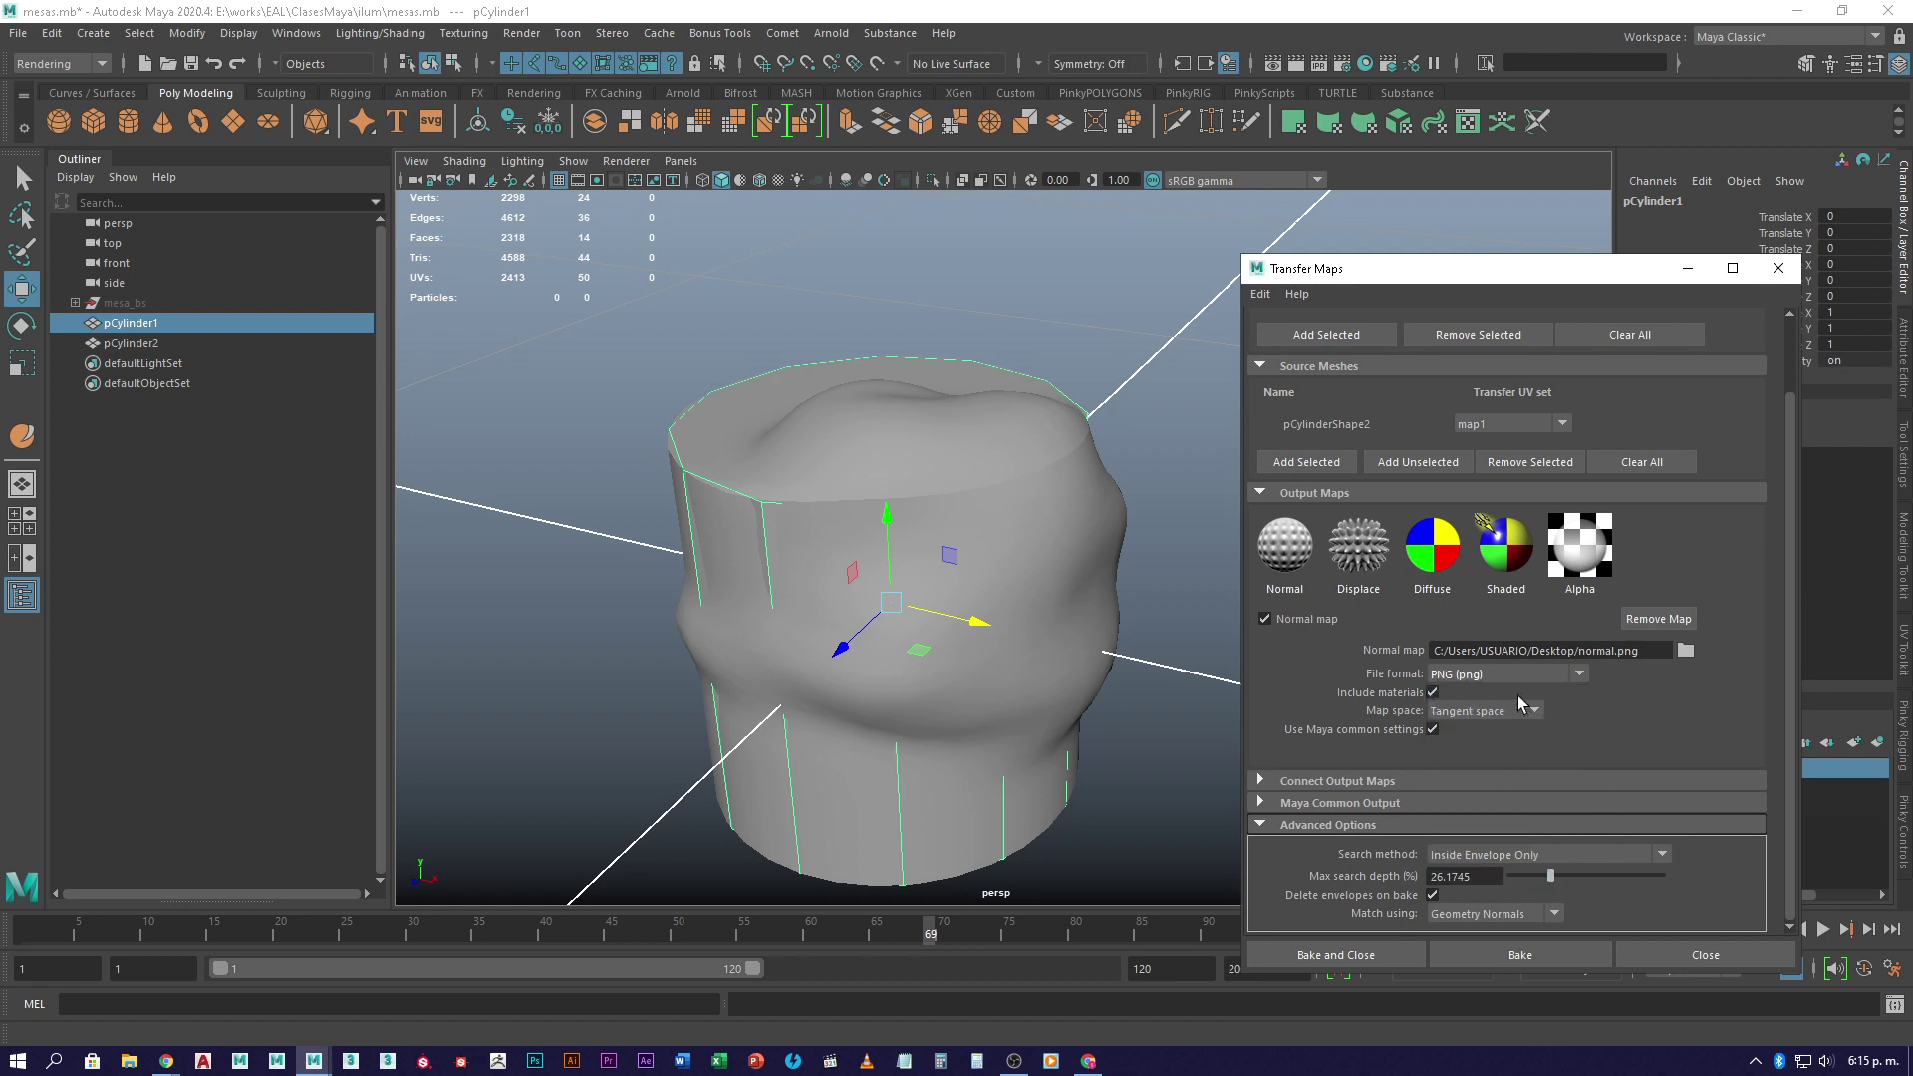
scroll(1546, 560, "up", 3)
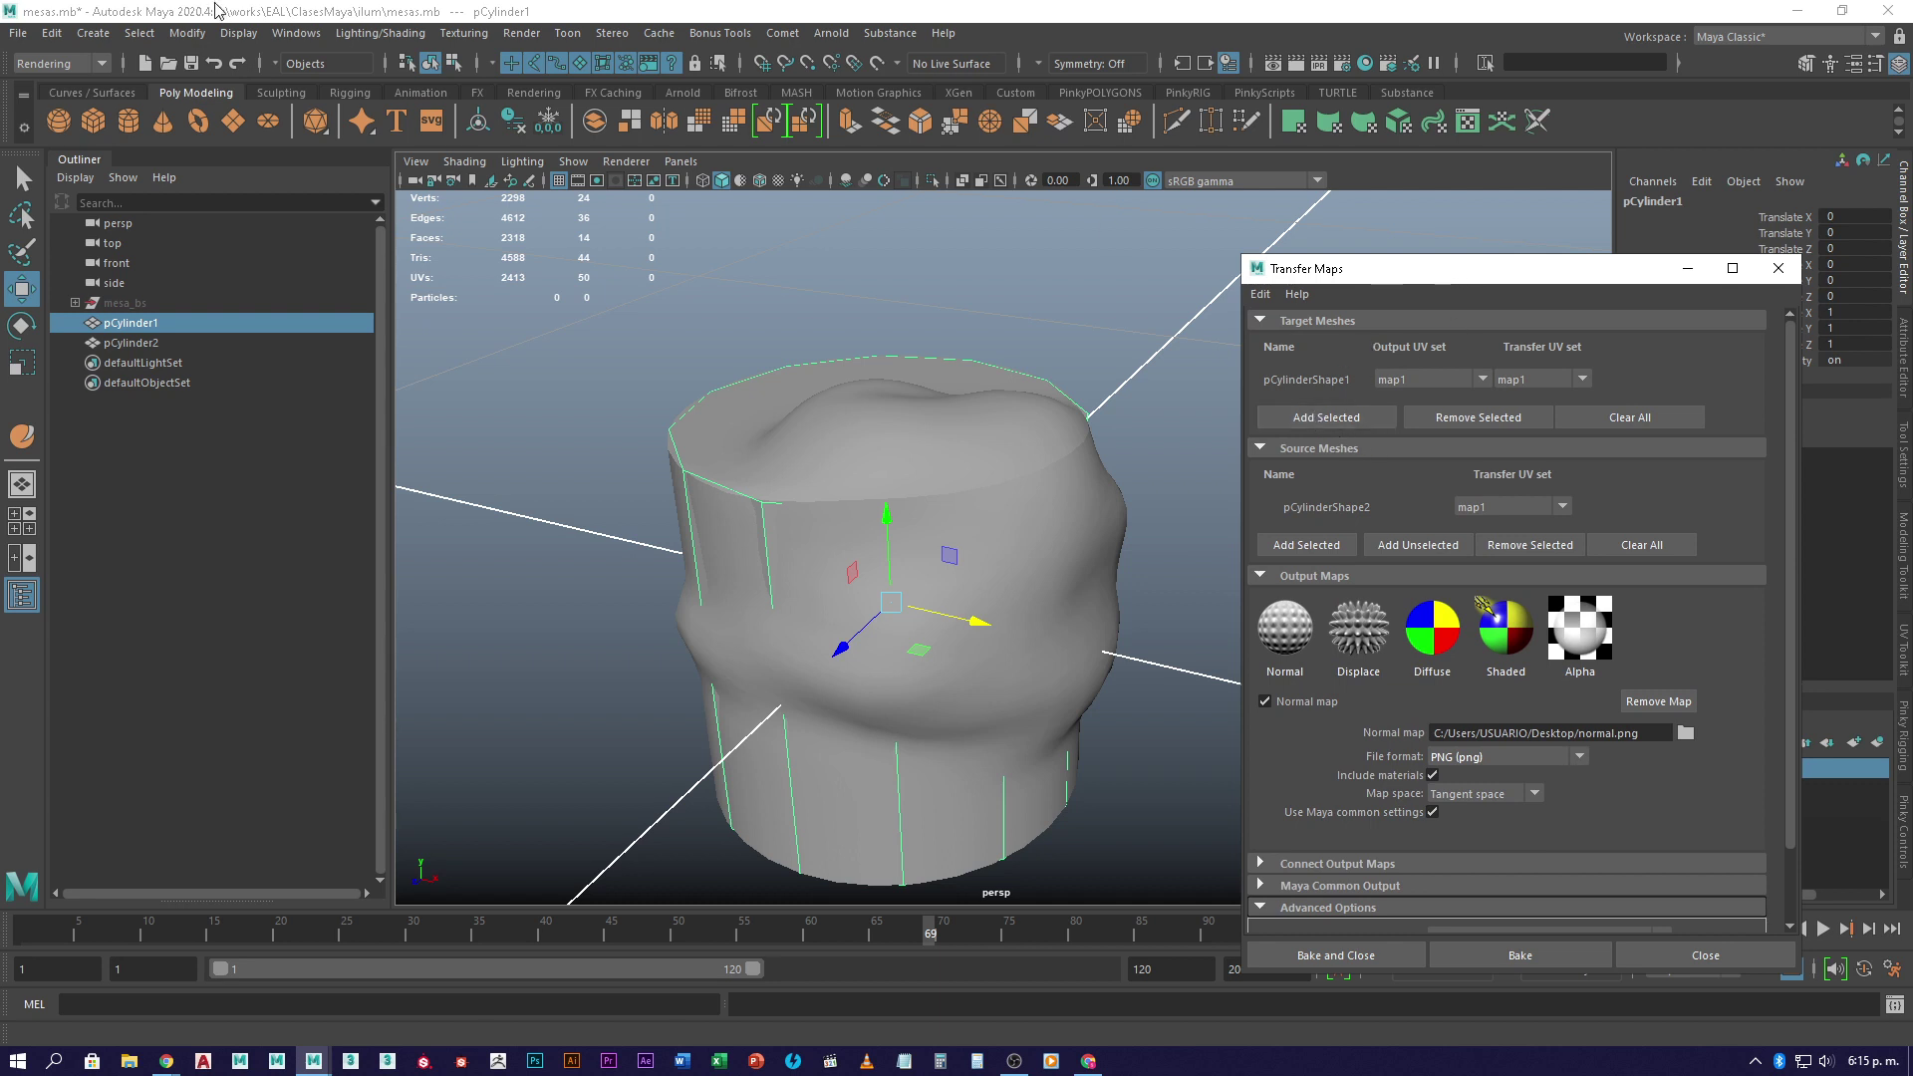
- Close the Transfer Maps settings and reopen them with the low-poly cylinder selected as the target mesh
left_click(1782, 270)
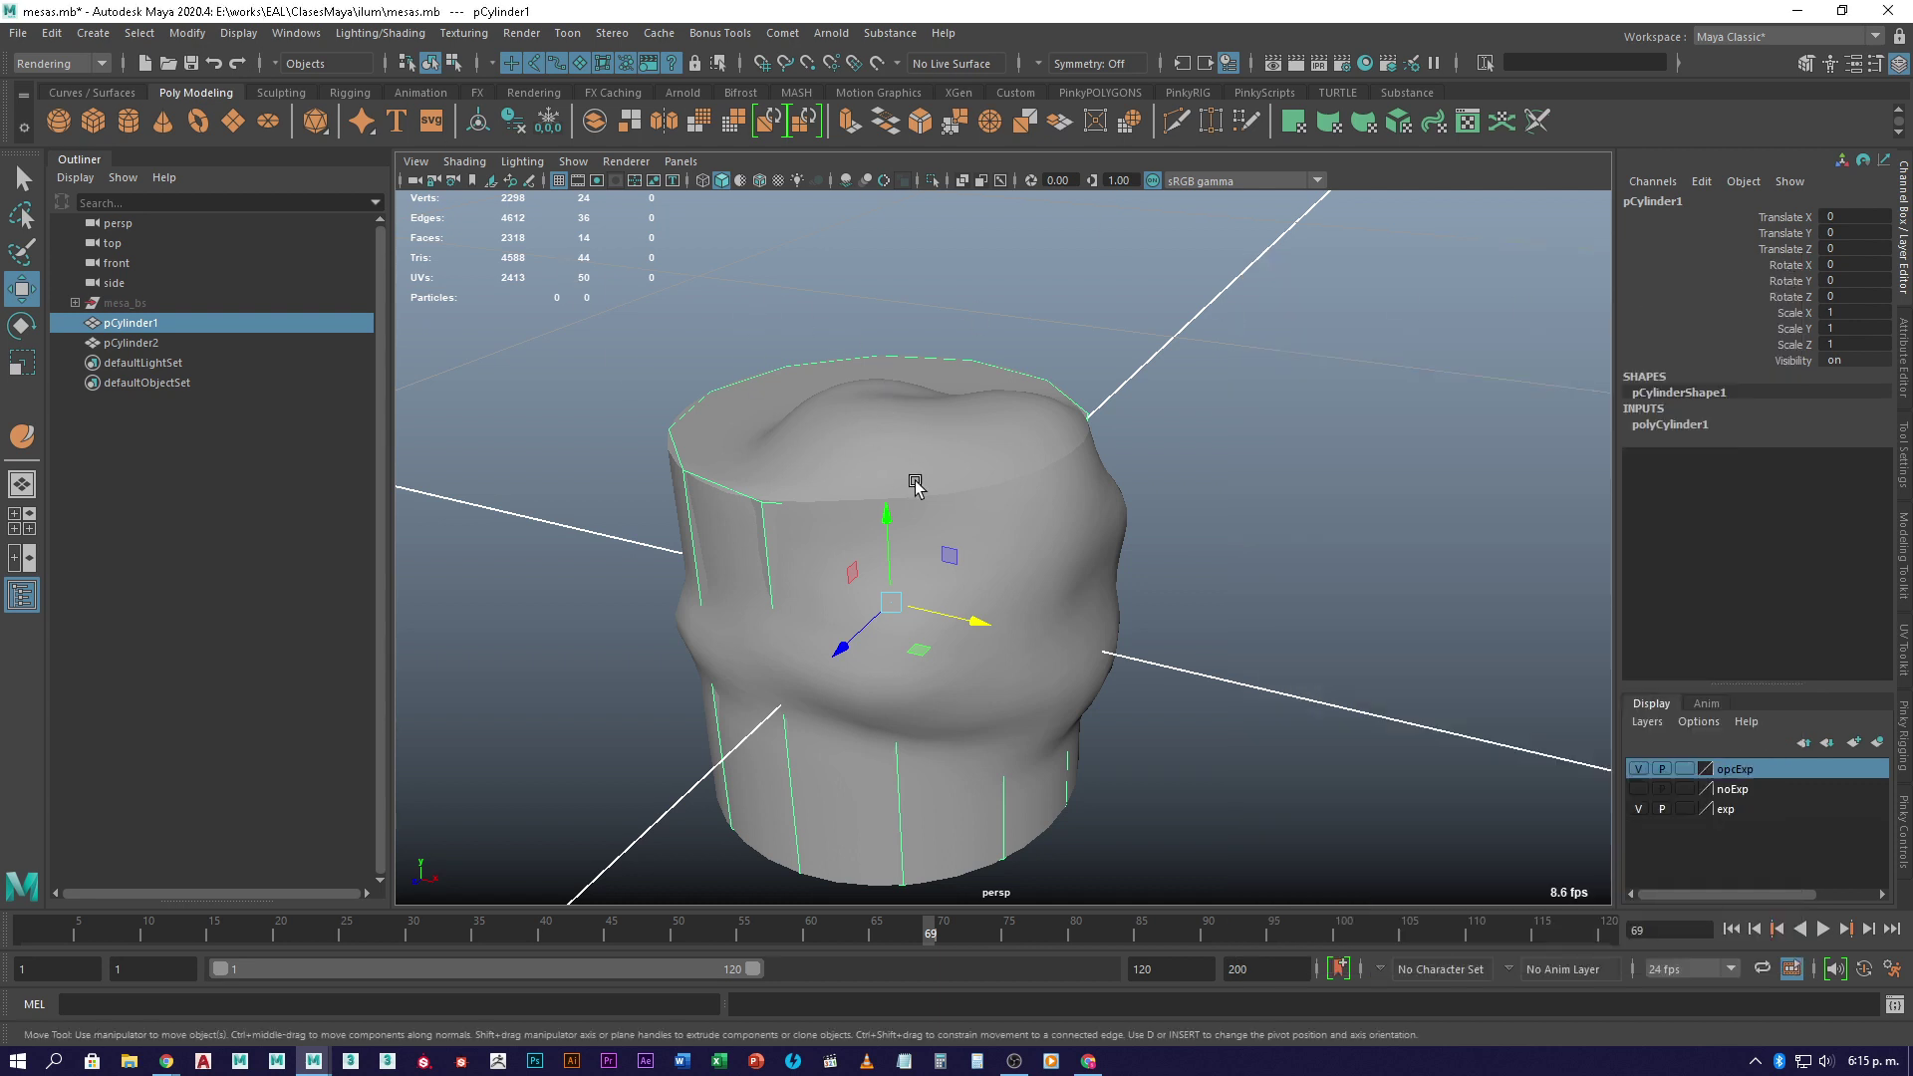
double_click(416, 14)
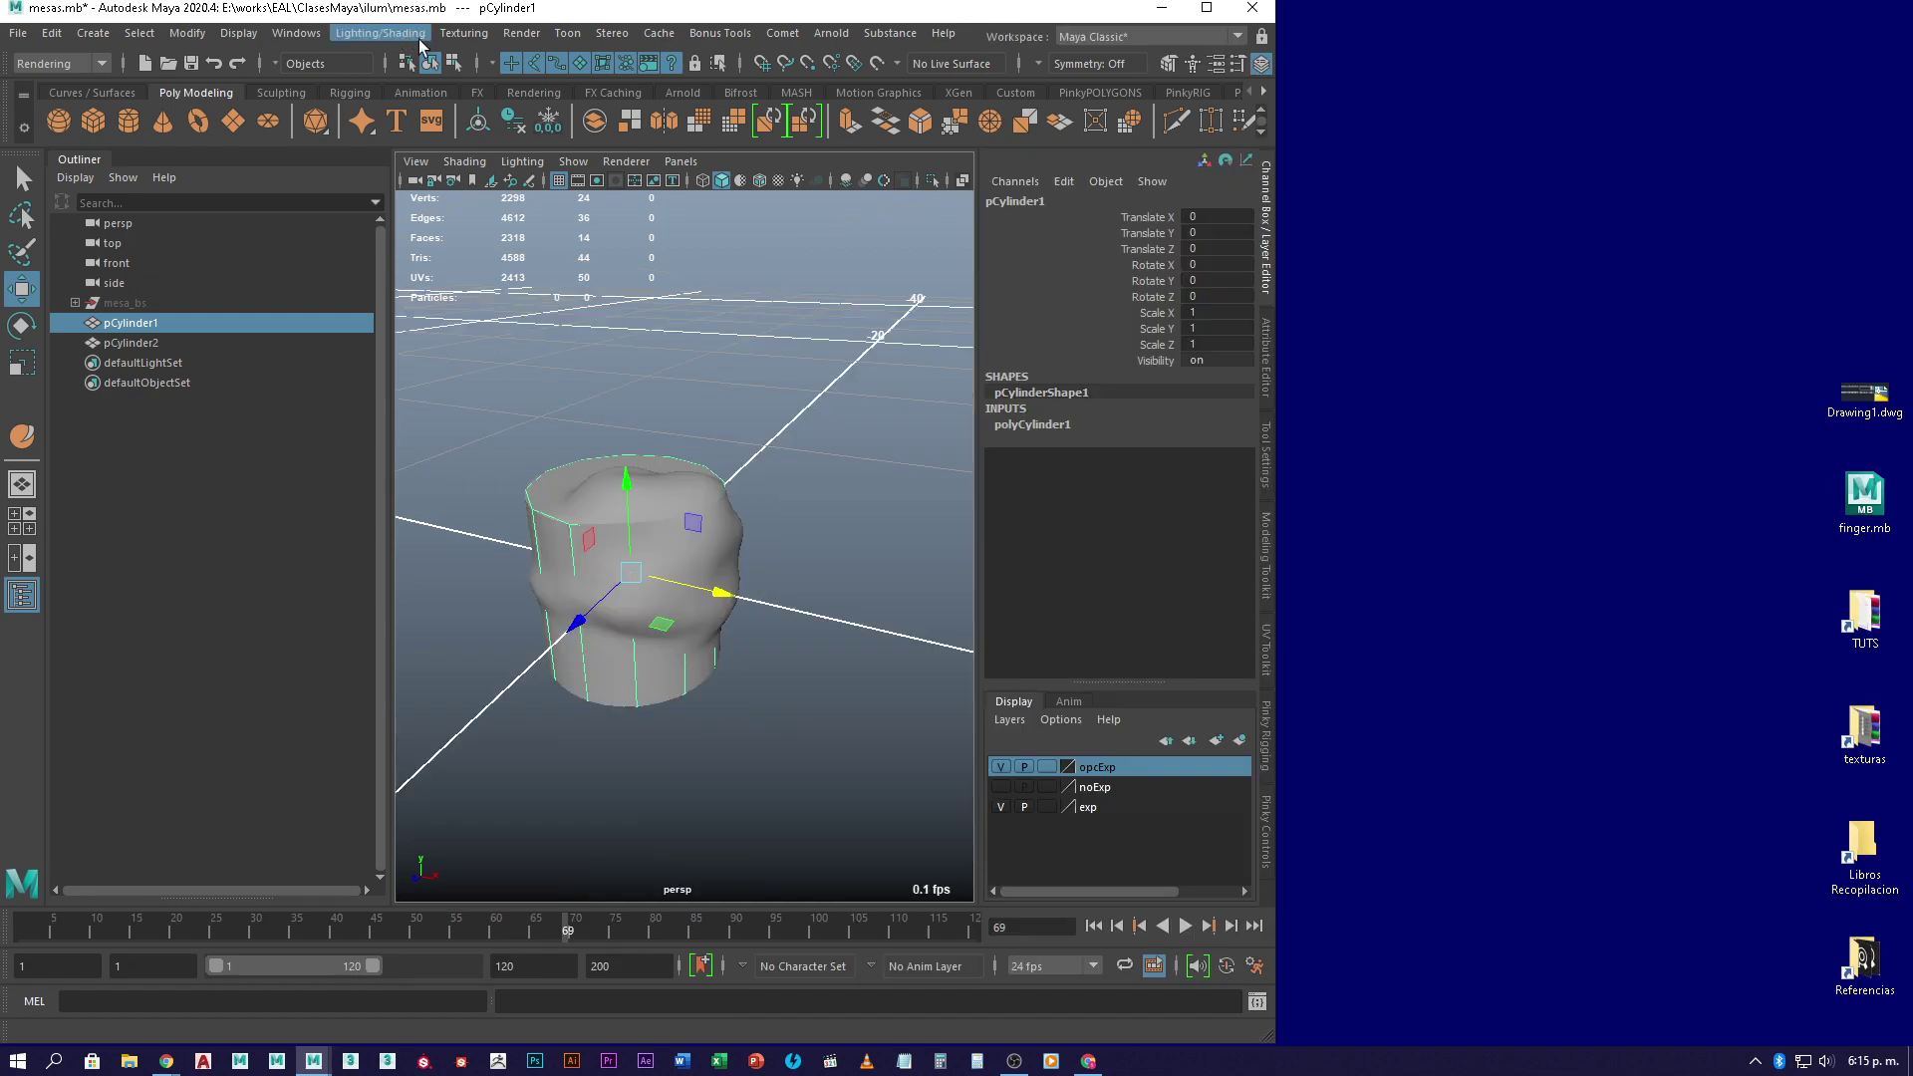
double_click(419, 10)
left_click(383, 34)
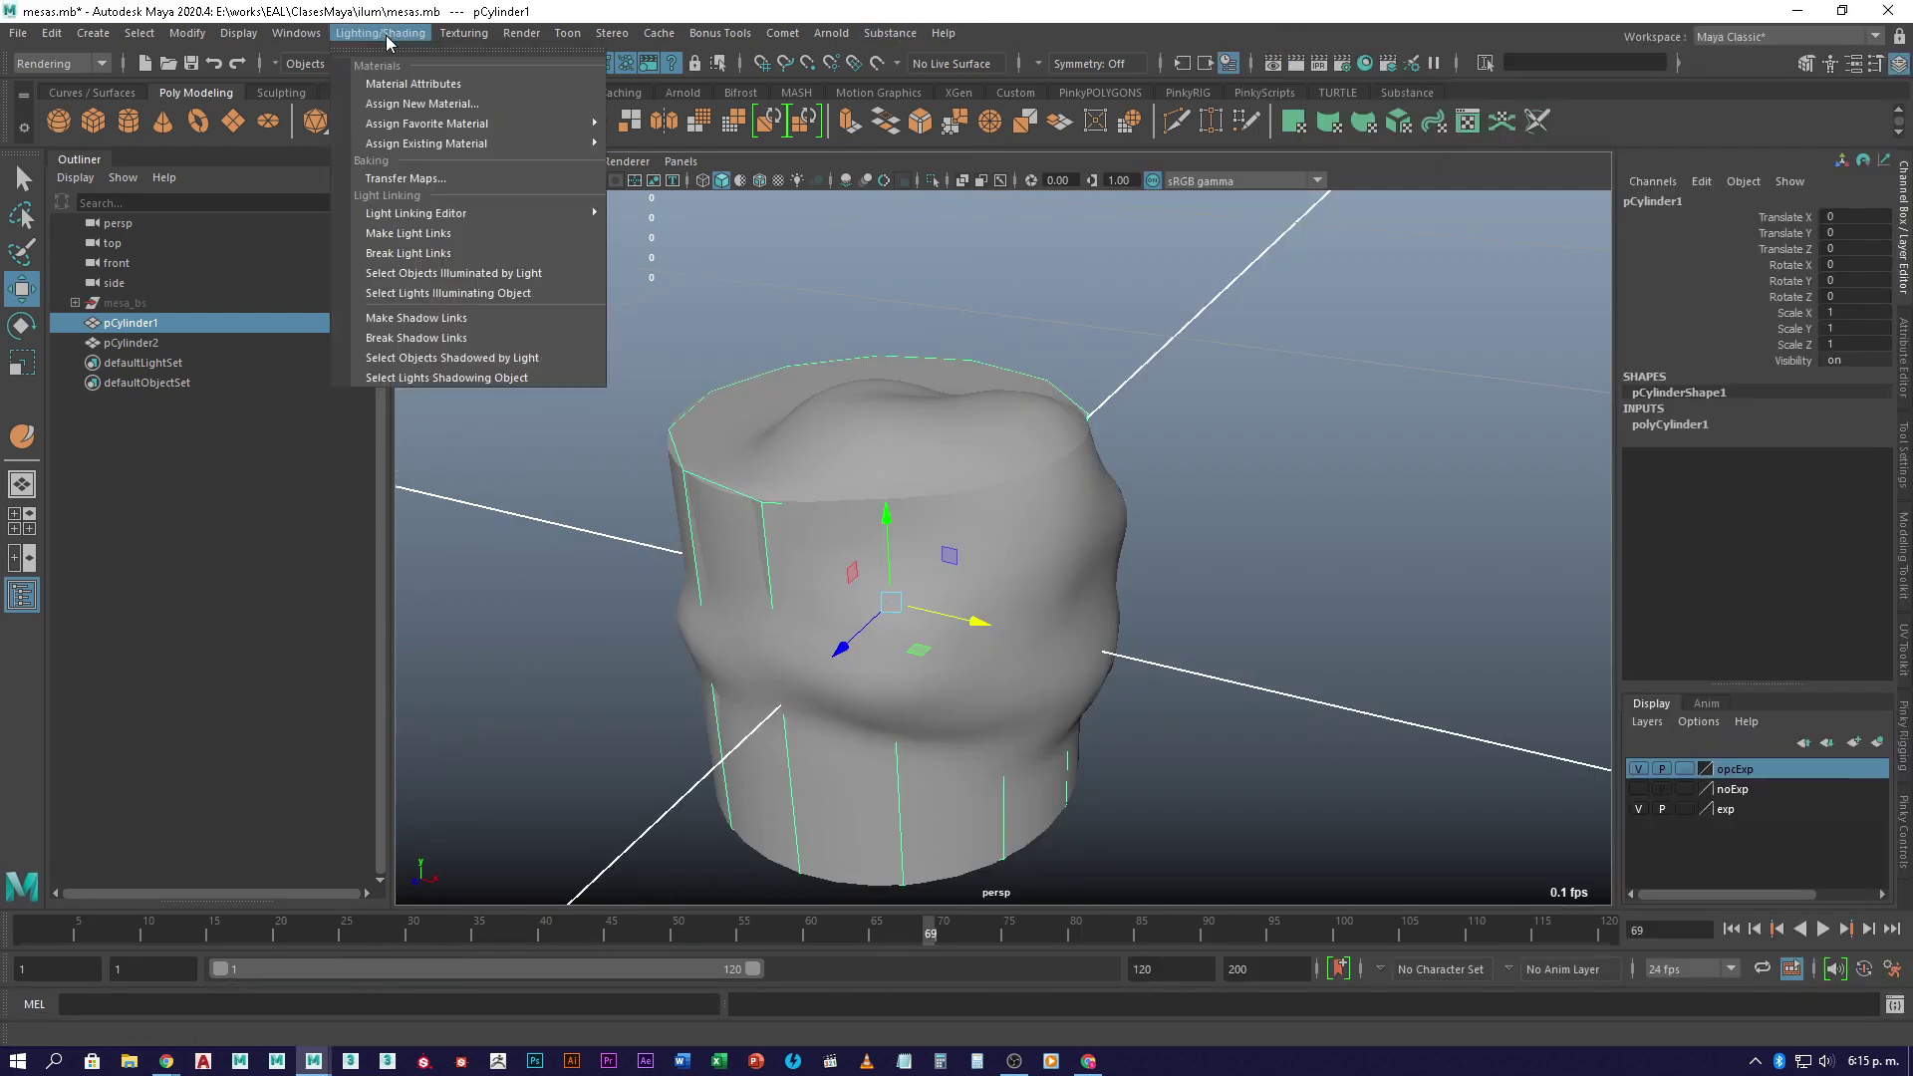
left_click(505, 176)
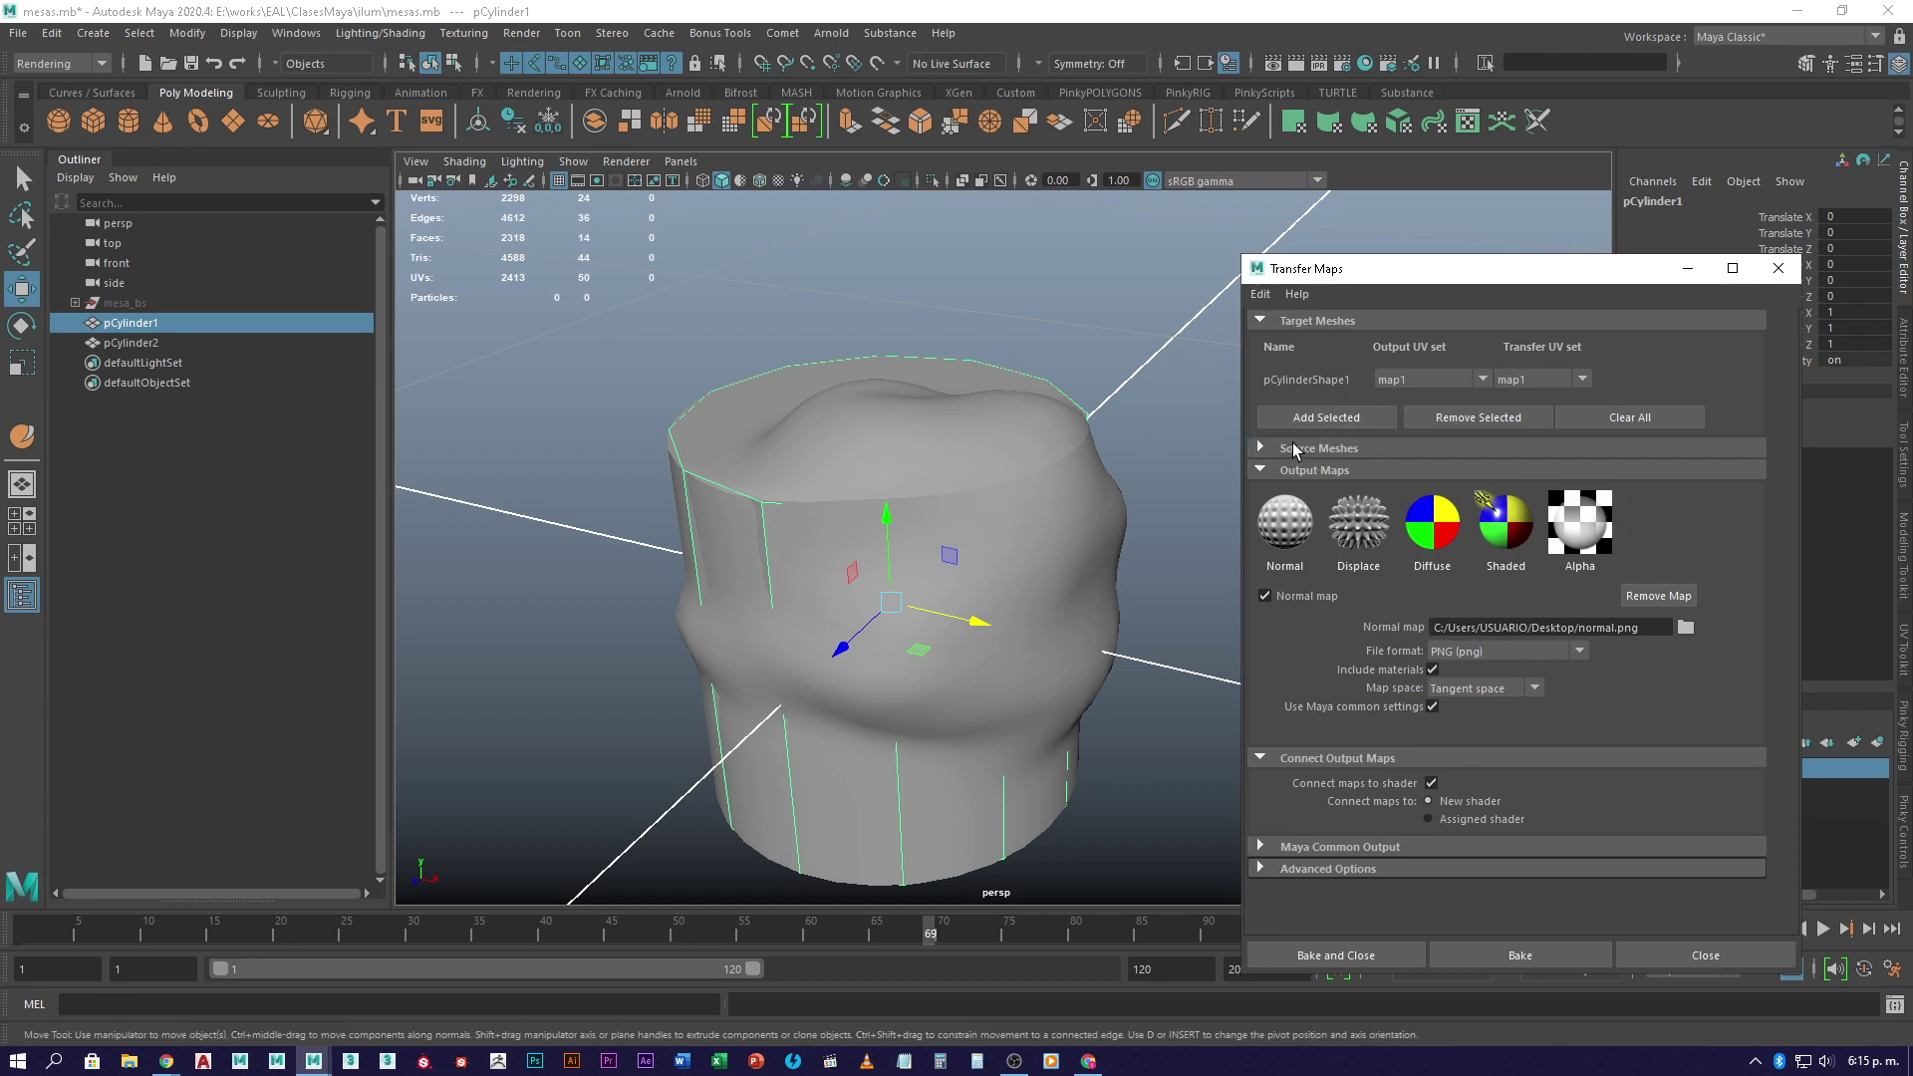
- Add the sculpted pCylinder2 as the source mesh, with map1 as its transfer UV set
left_click(1298, 448)
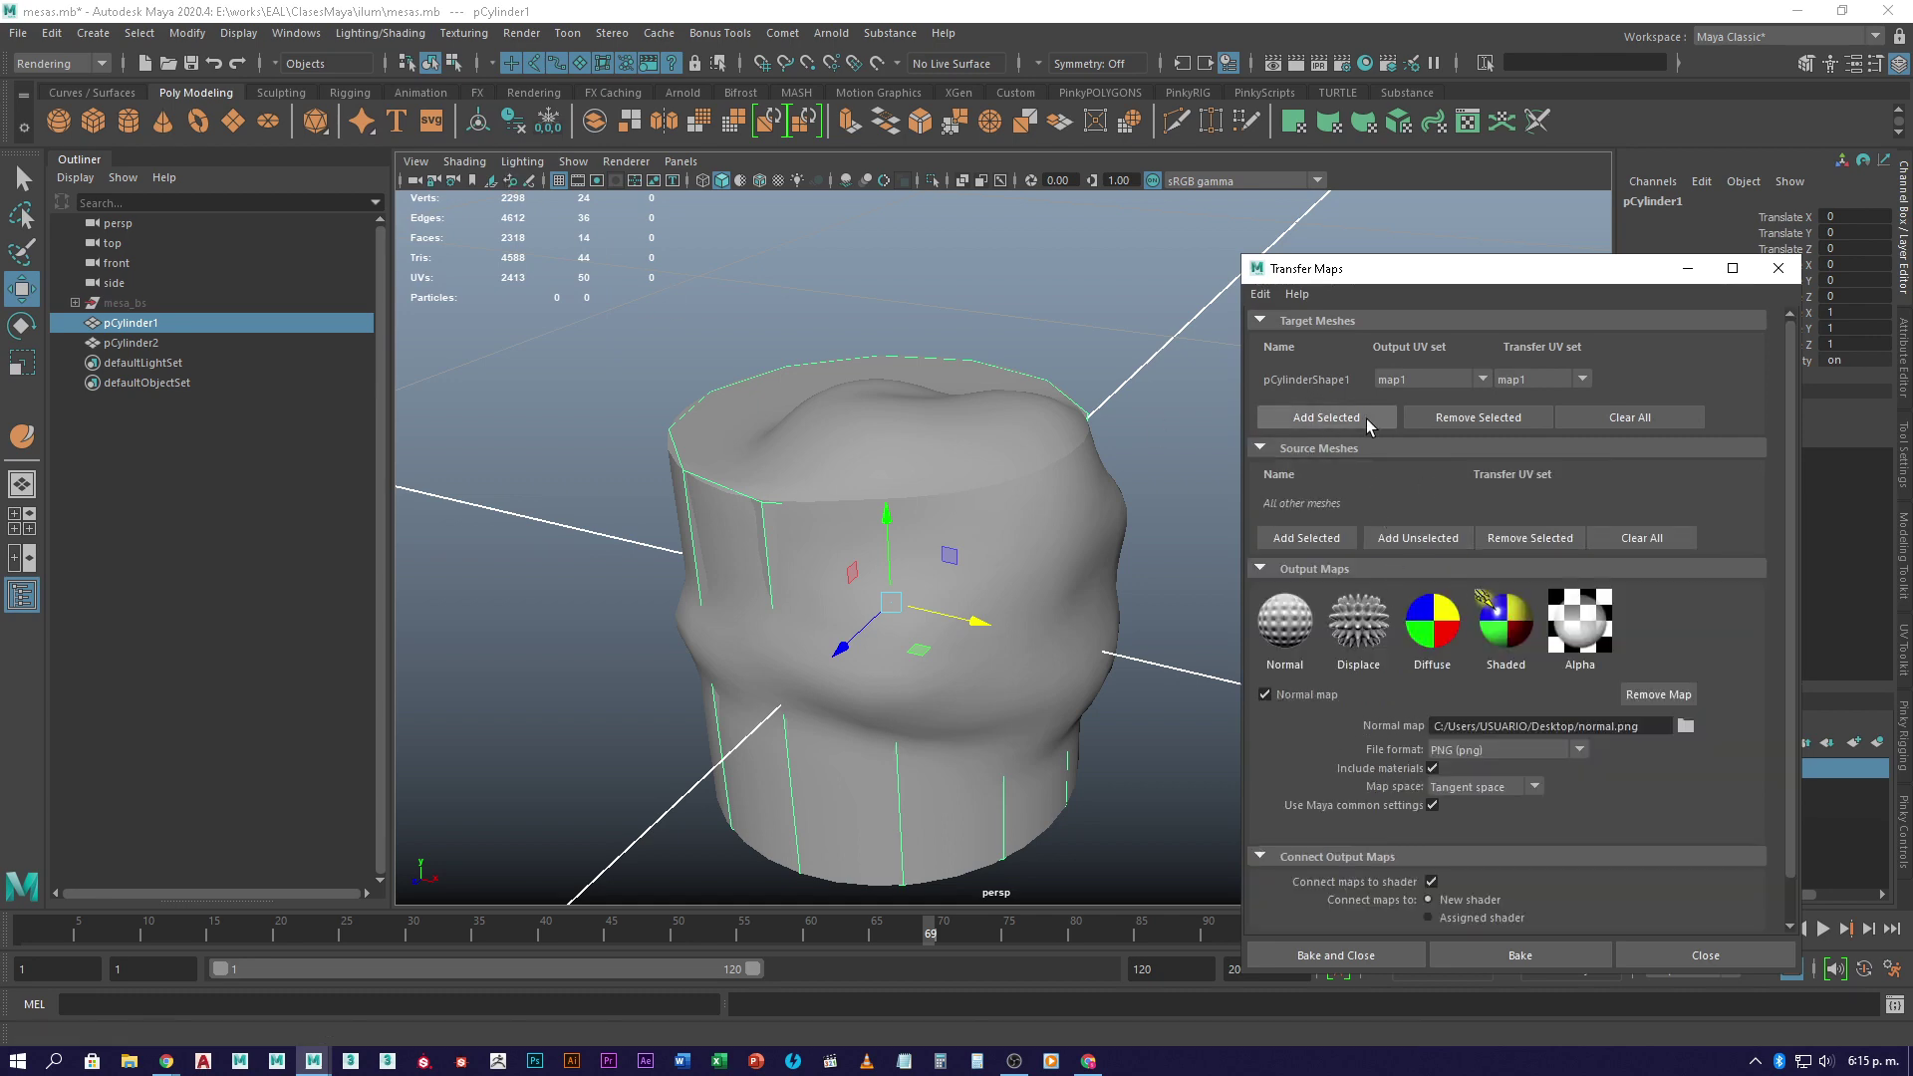
left_click(1053, 541)
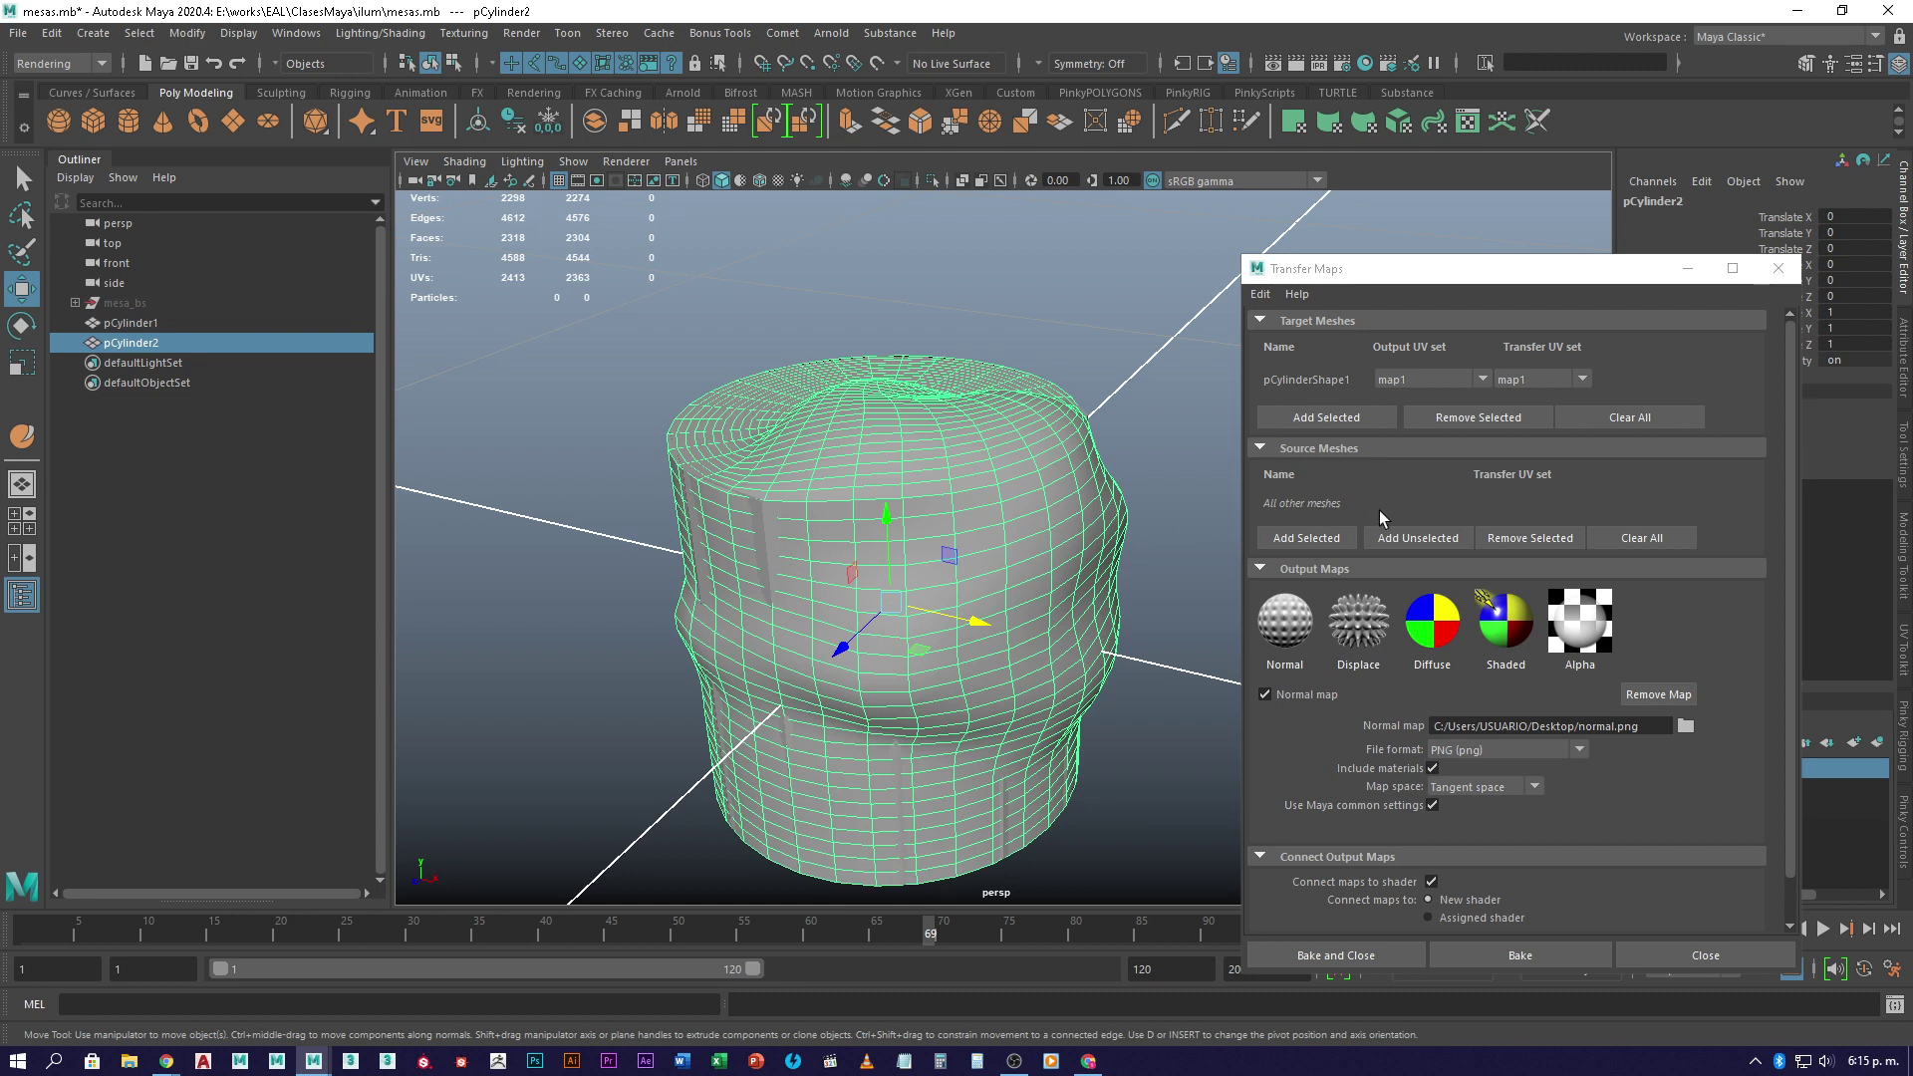
left_click(1307, 538)
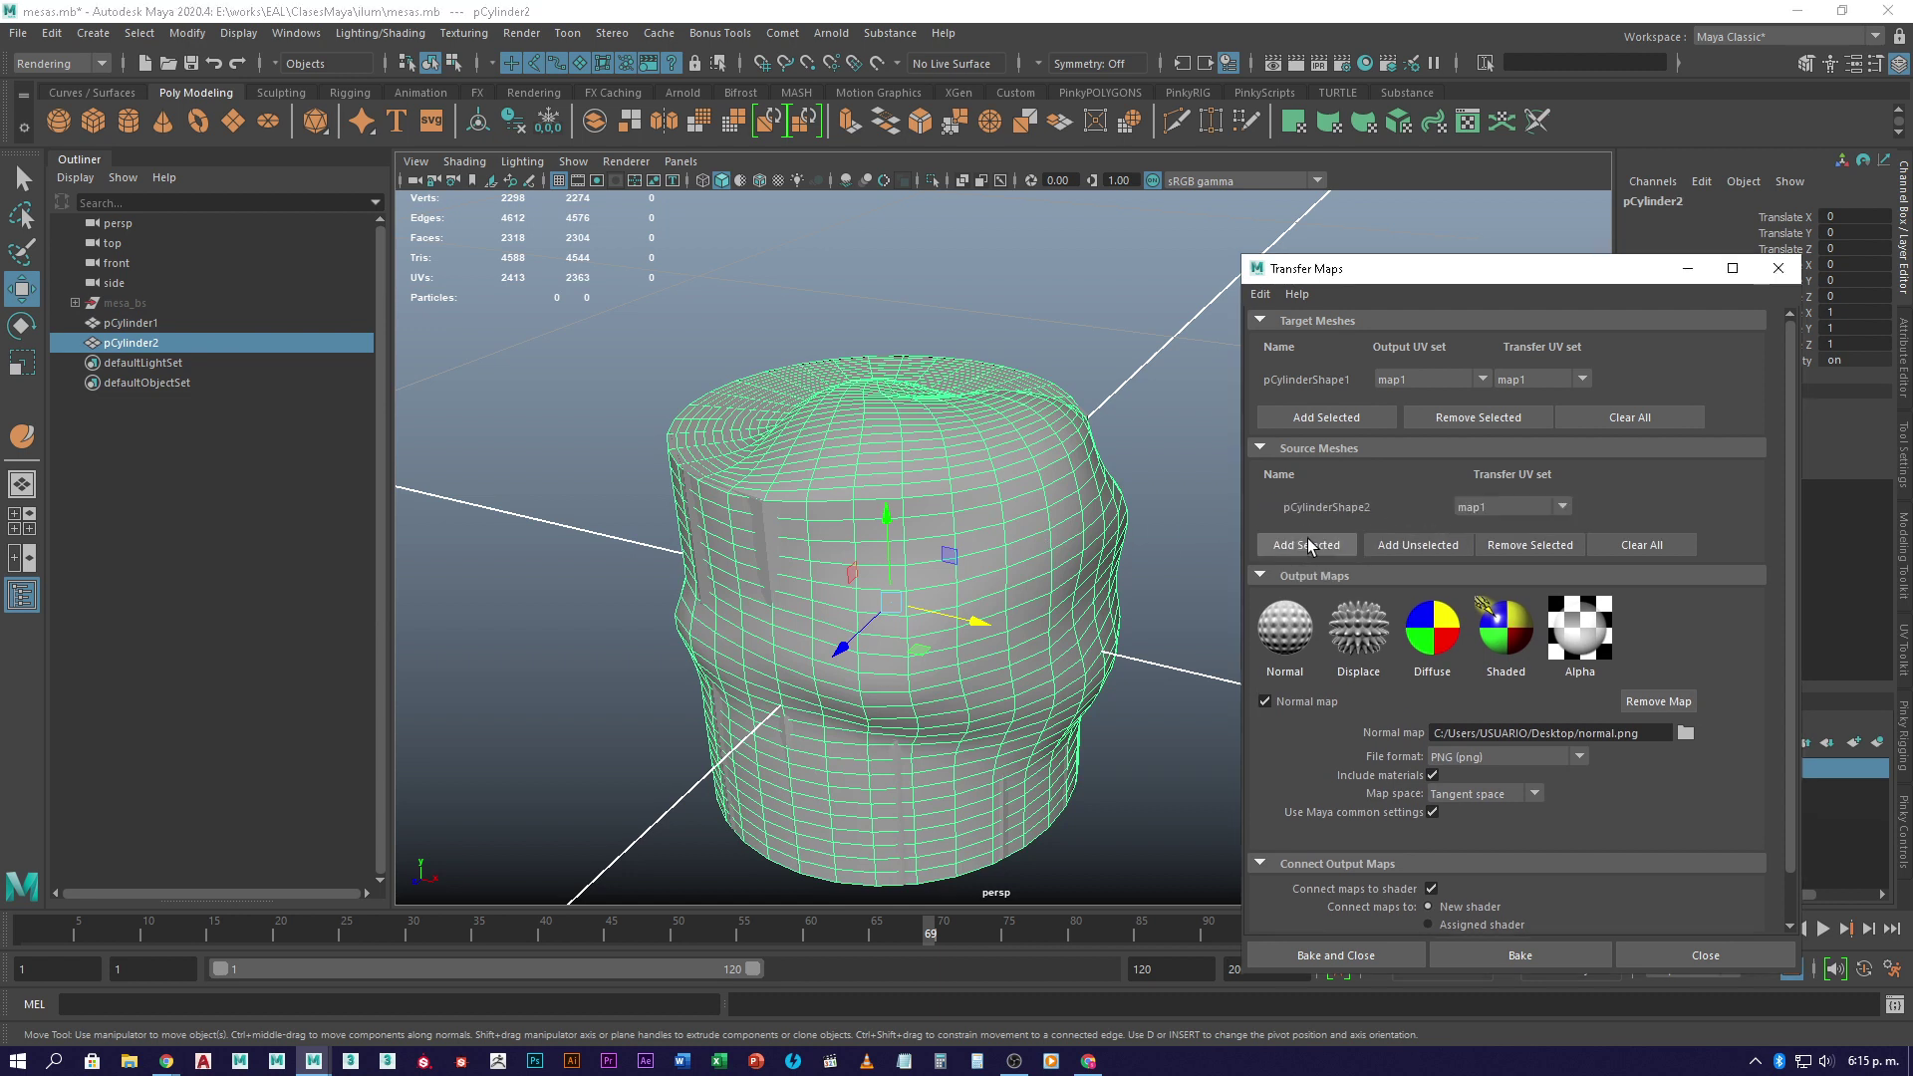
left_click(1559, 506)
left_click(1550, 529)
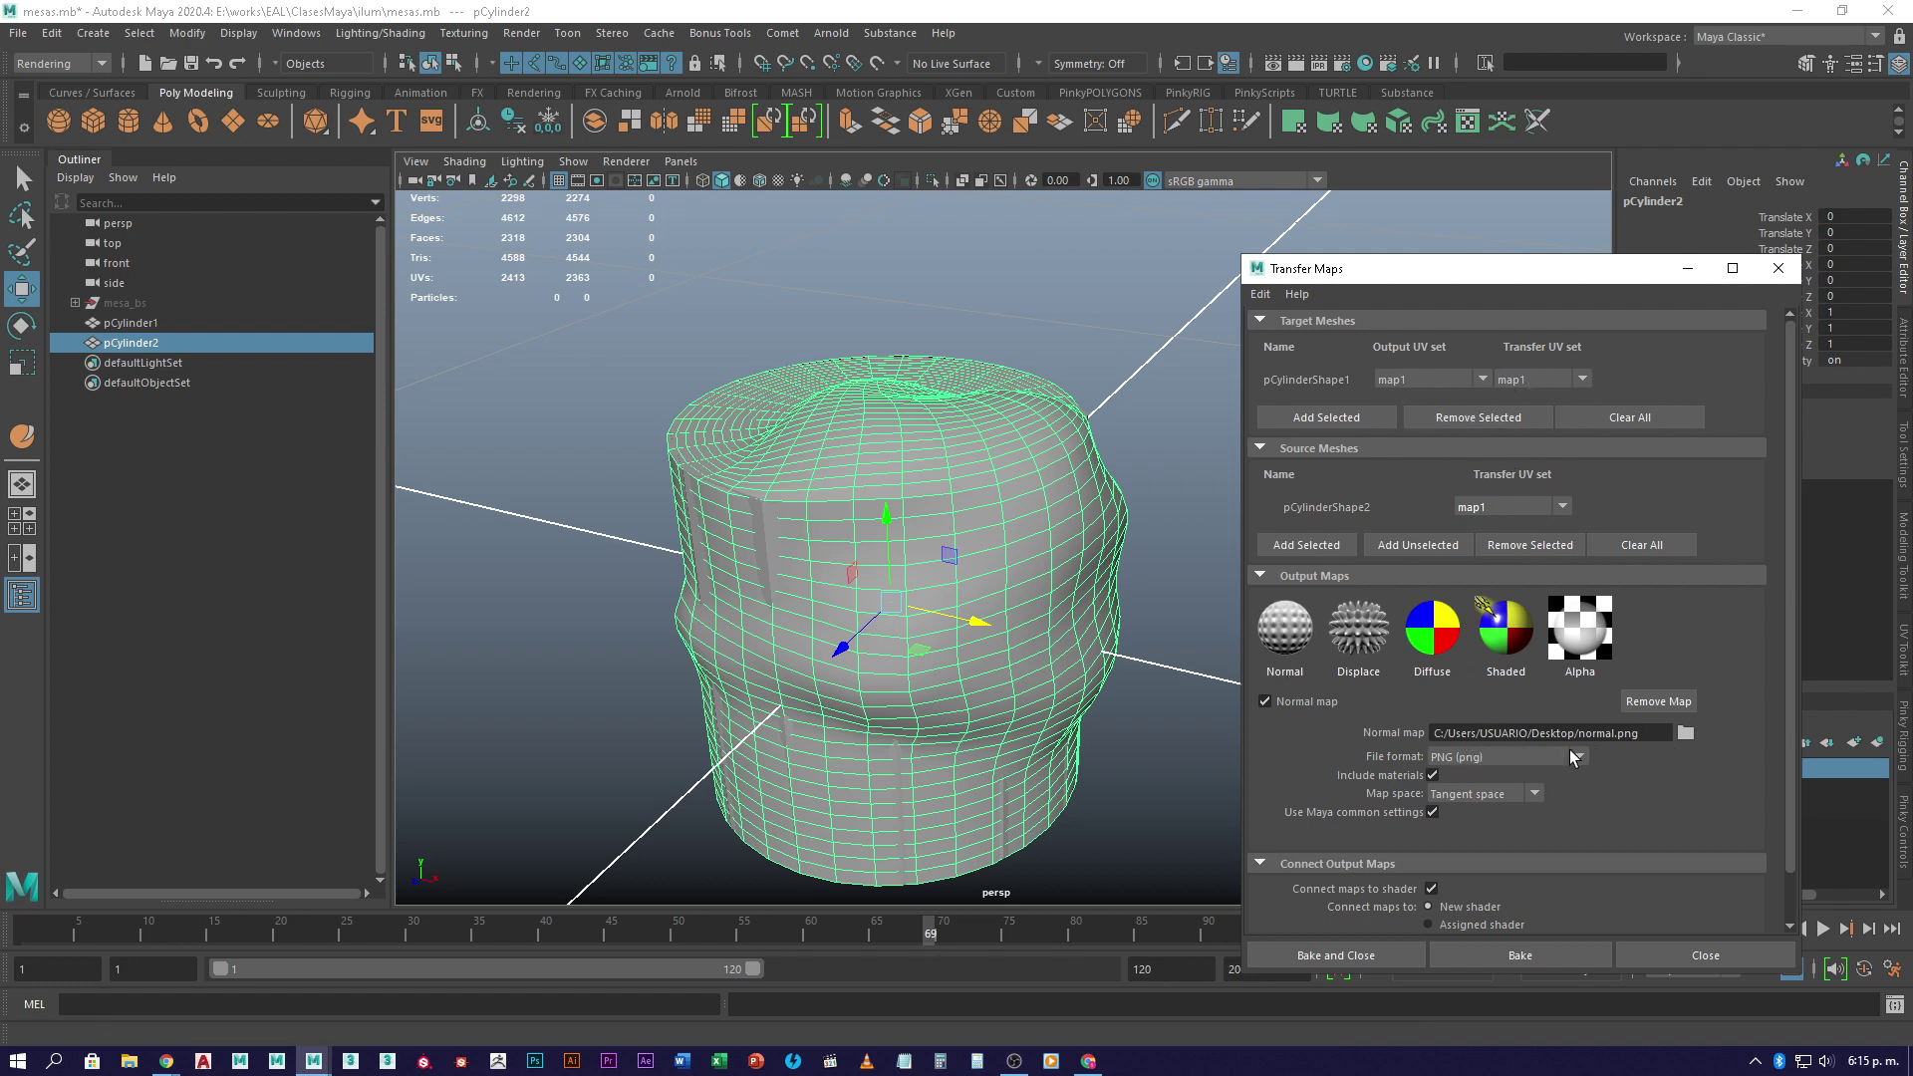
- Expand the advanced transfer options and reduce the maximum search depth to about 3.36%
scroll(1346, 816, "down", 1)
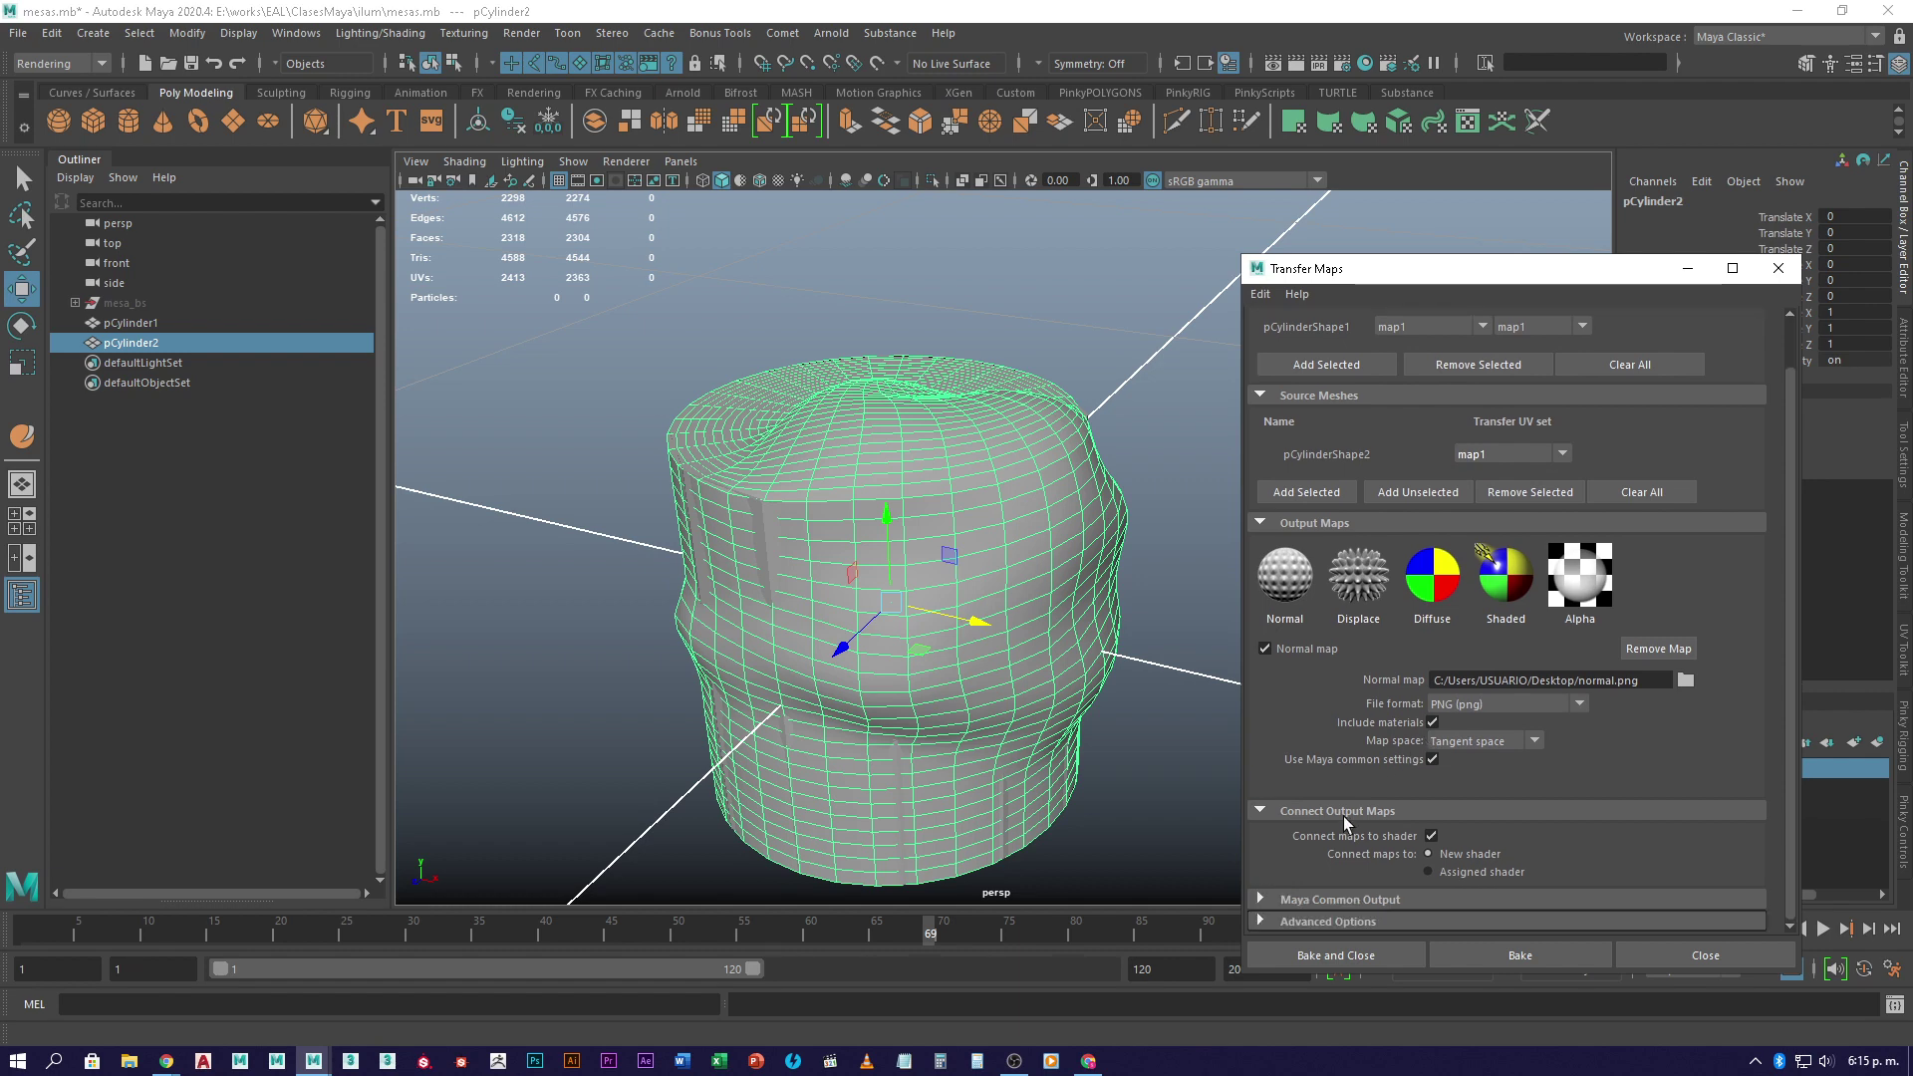
left_click(1313, 923)
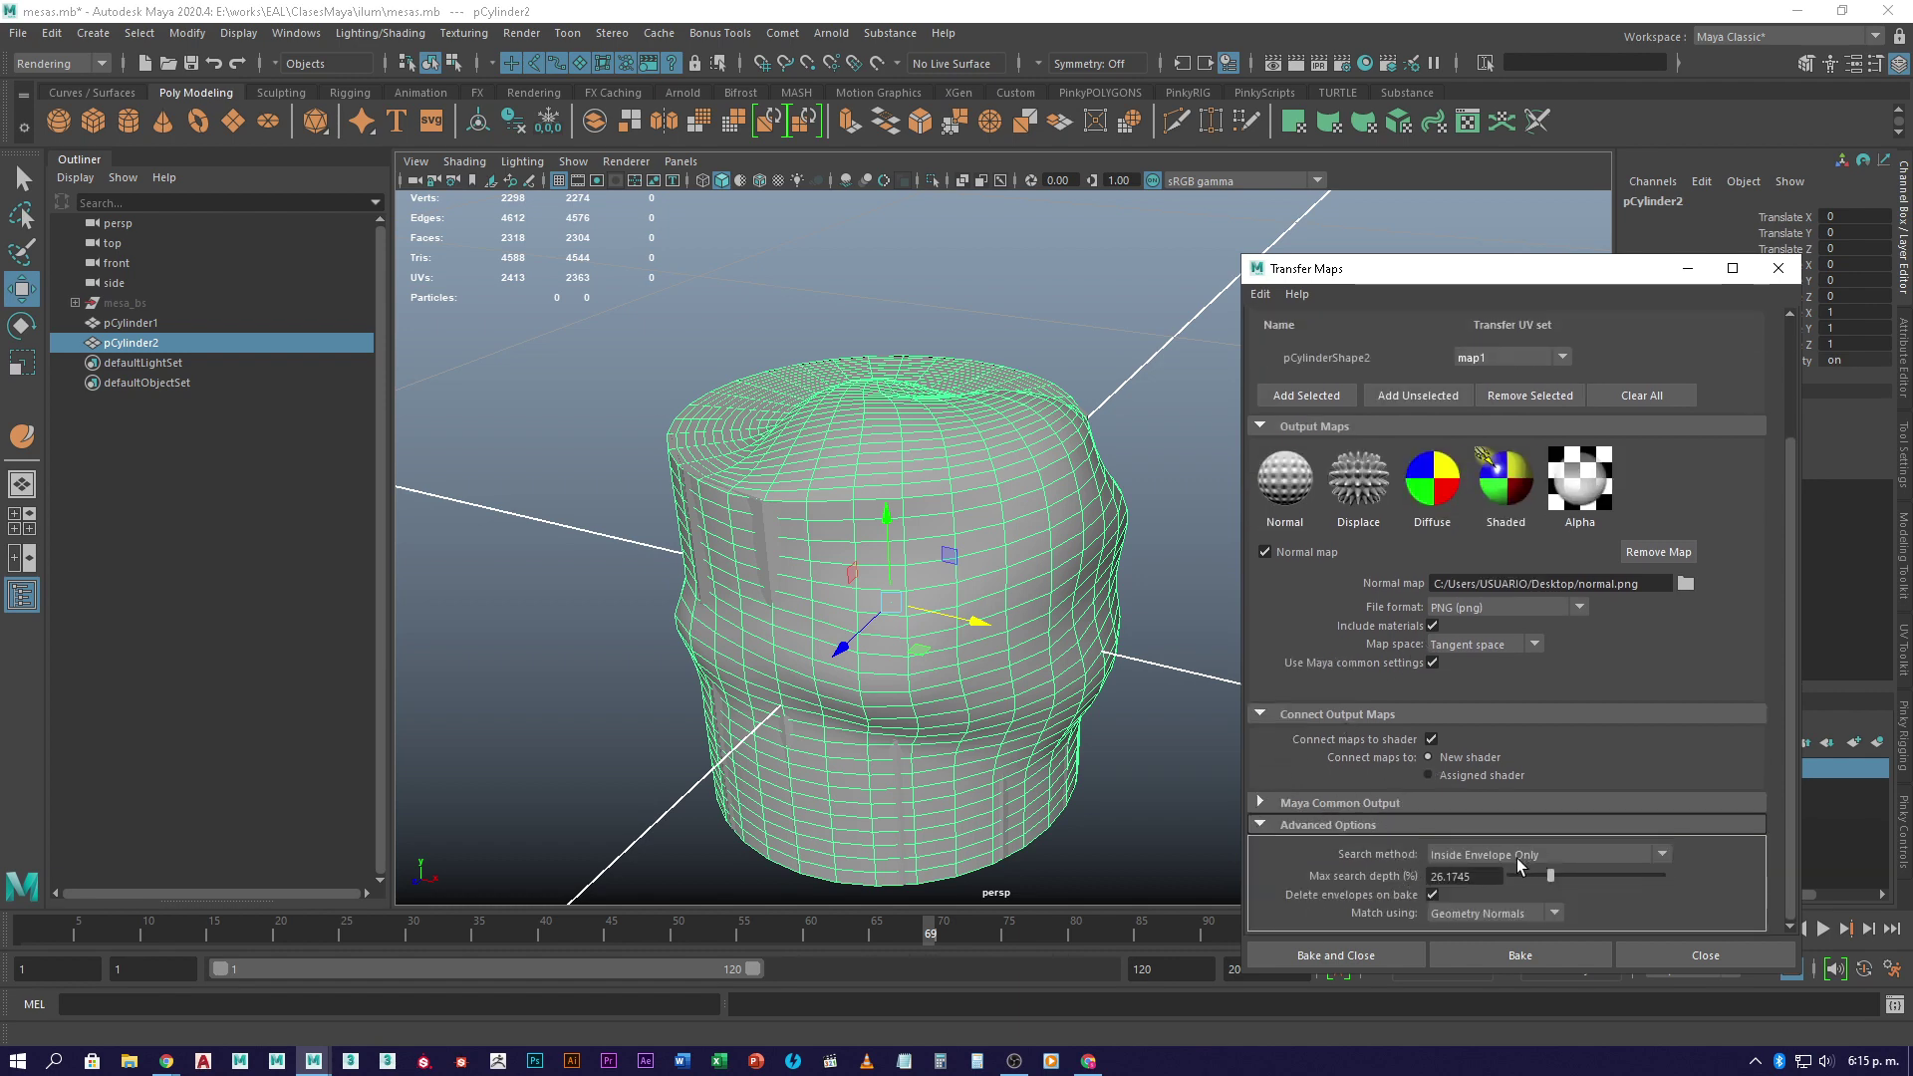
left_click_drag(1539, 883, 1516, 884)
left_click(1261, 294)
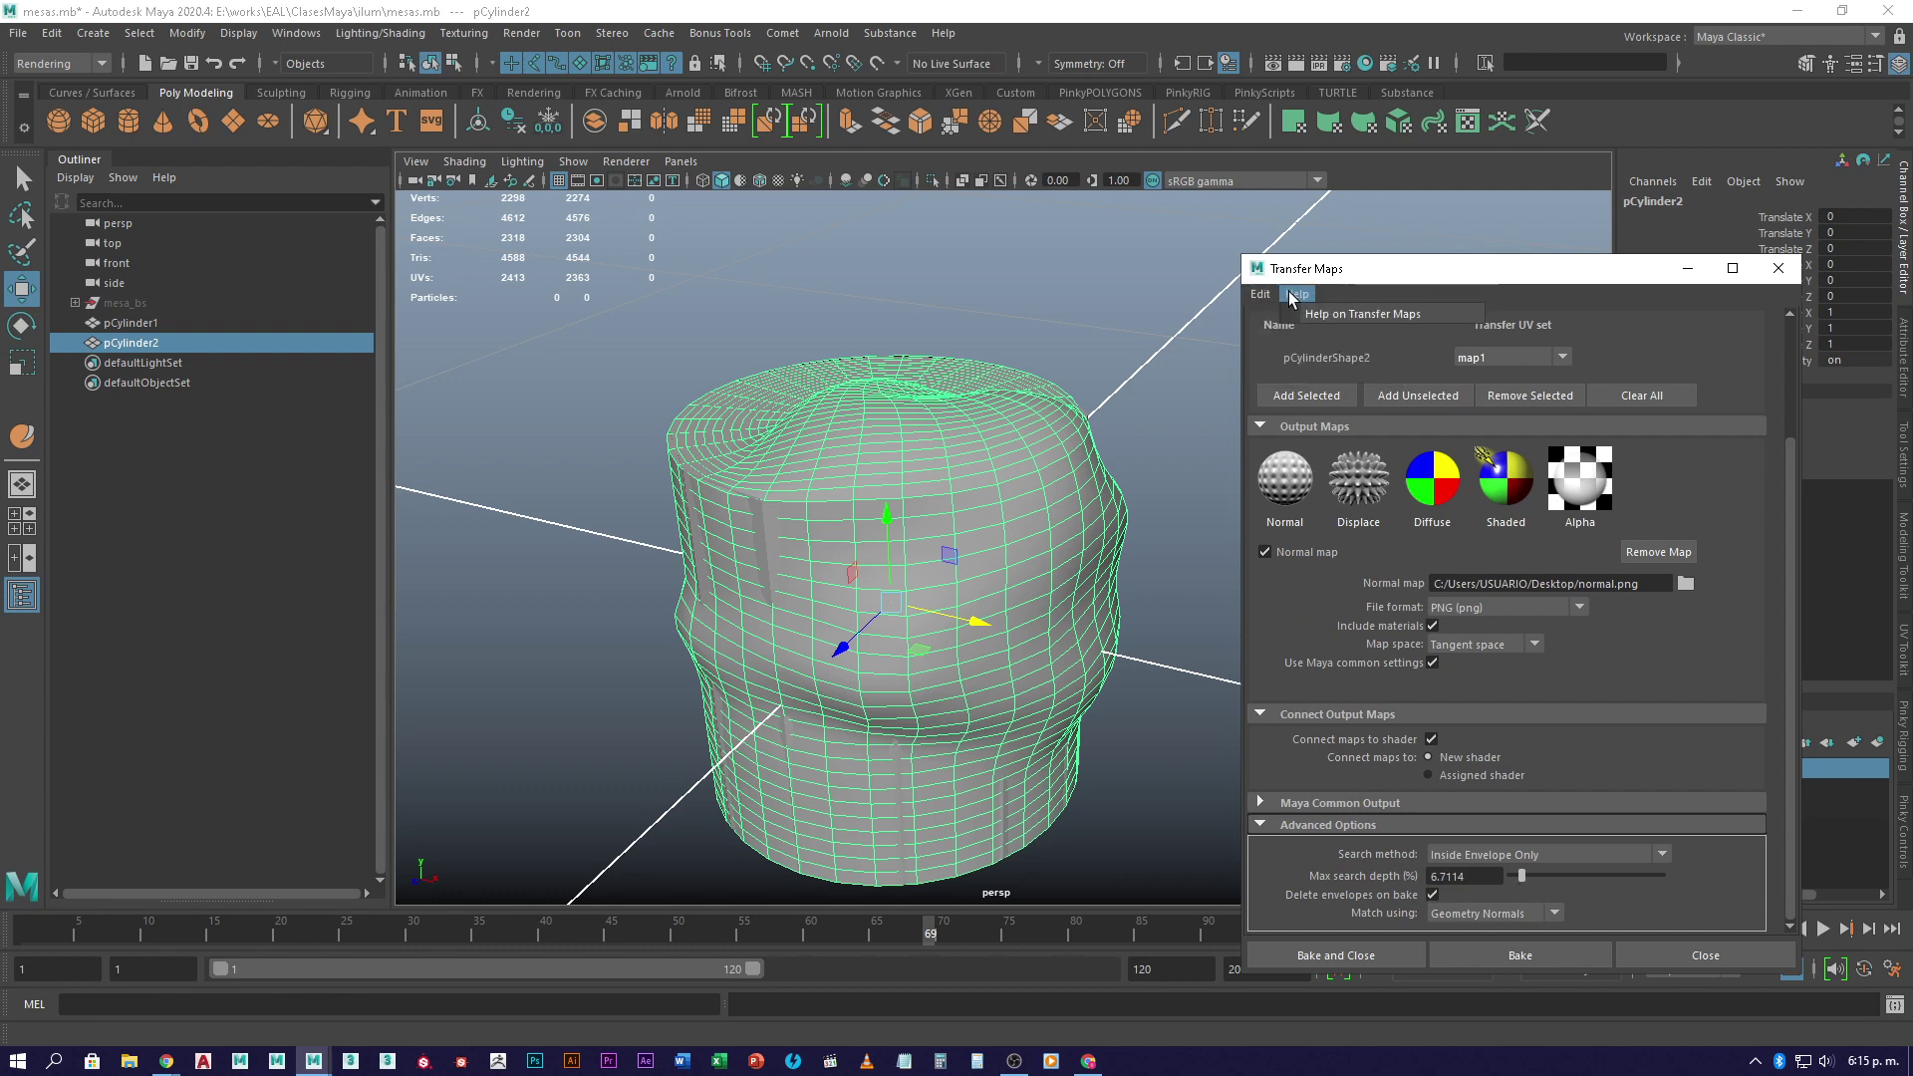
left_click(1296, 294)
scroll(1434, 583, "up", 5)
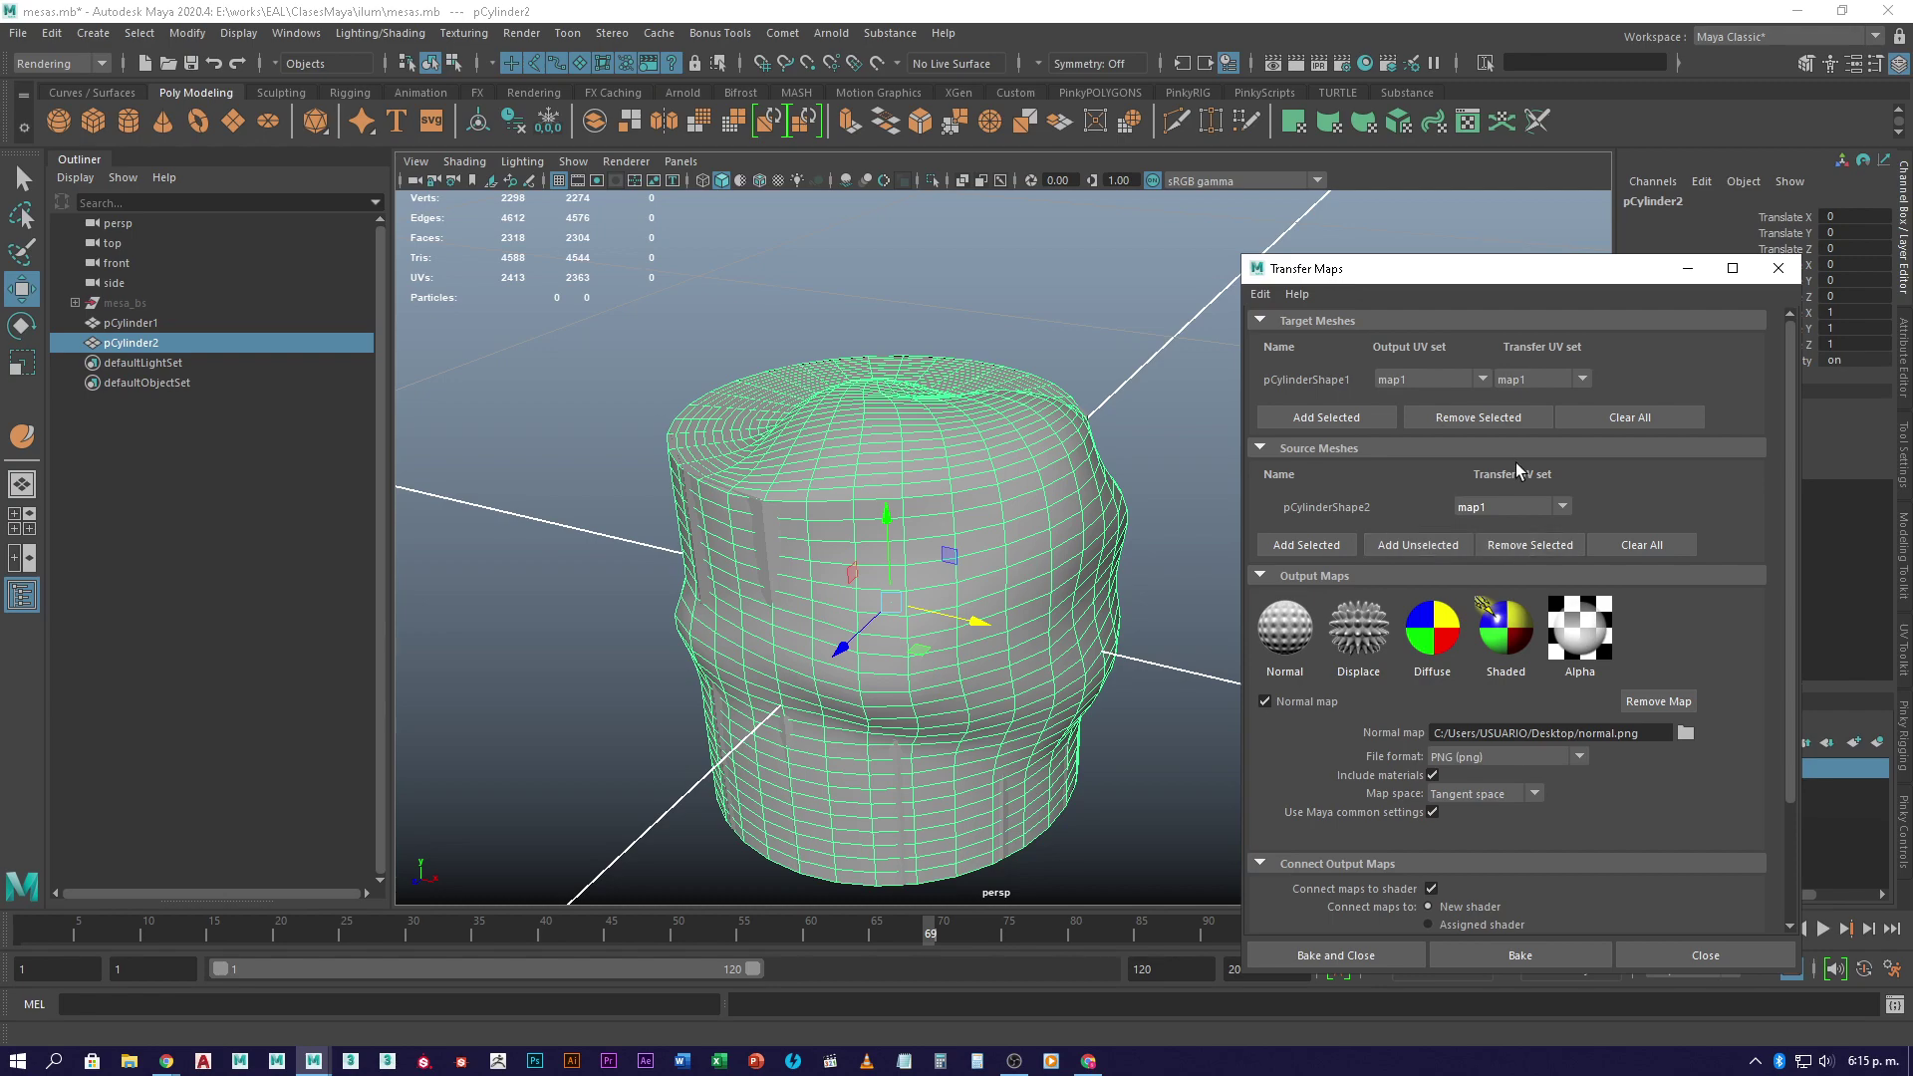
left_click_drag(974, 478, 897, 518, "alt")
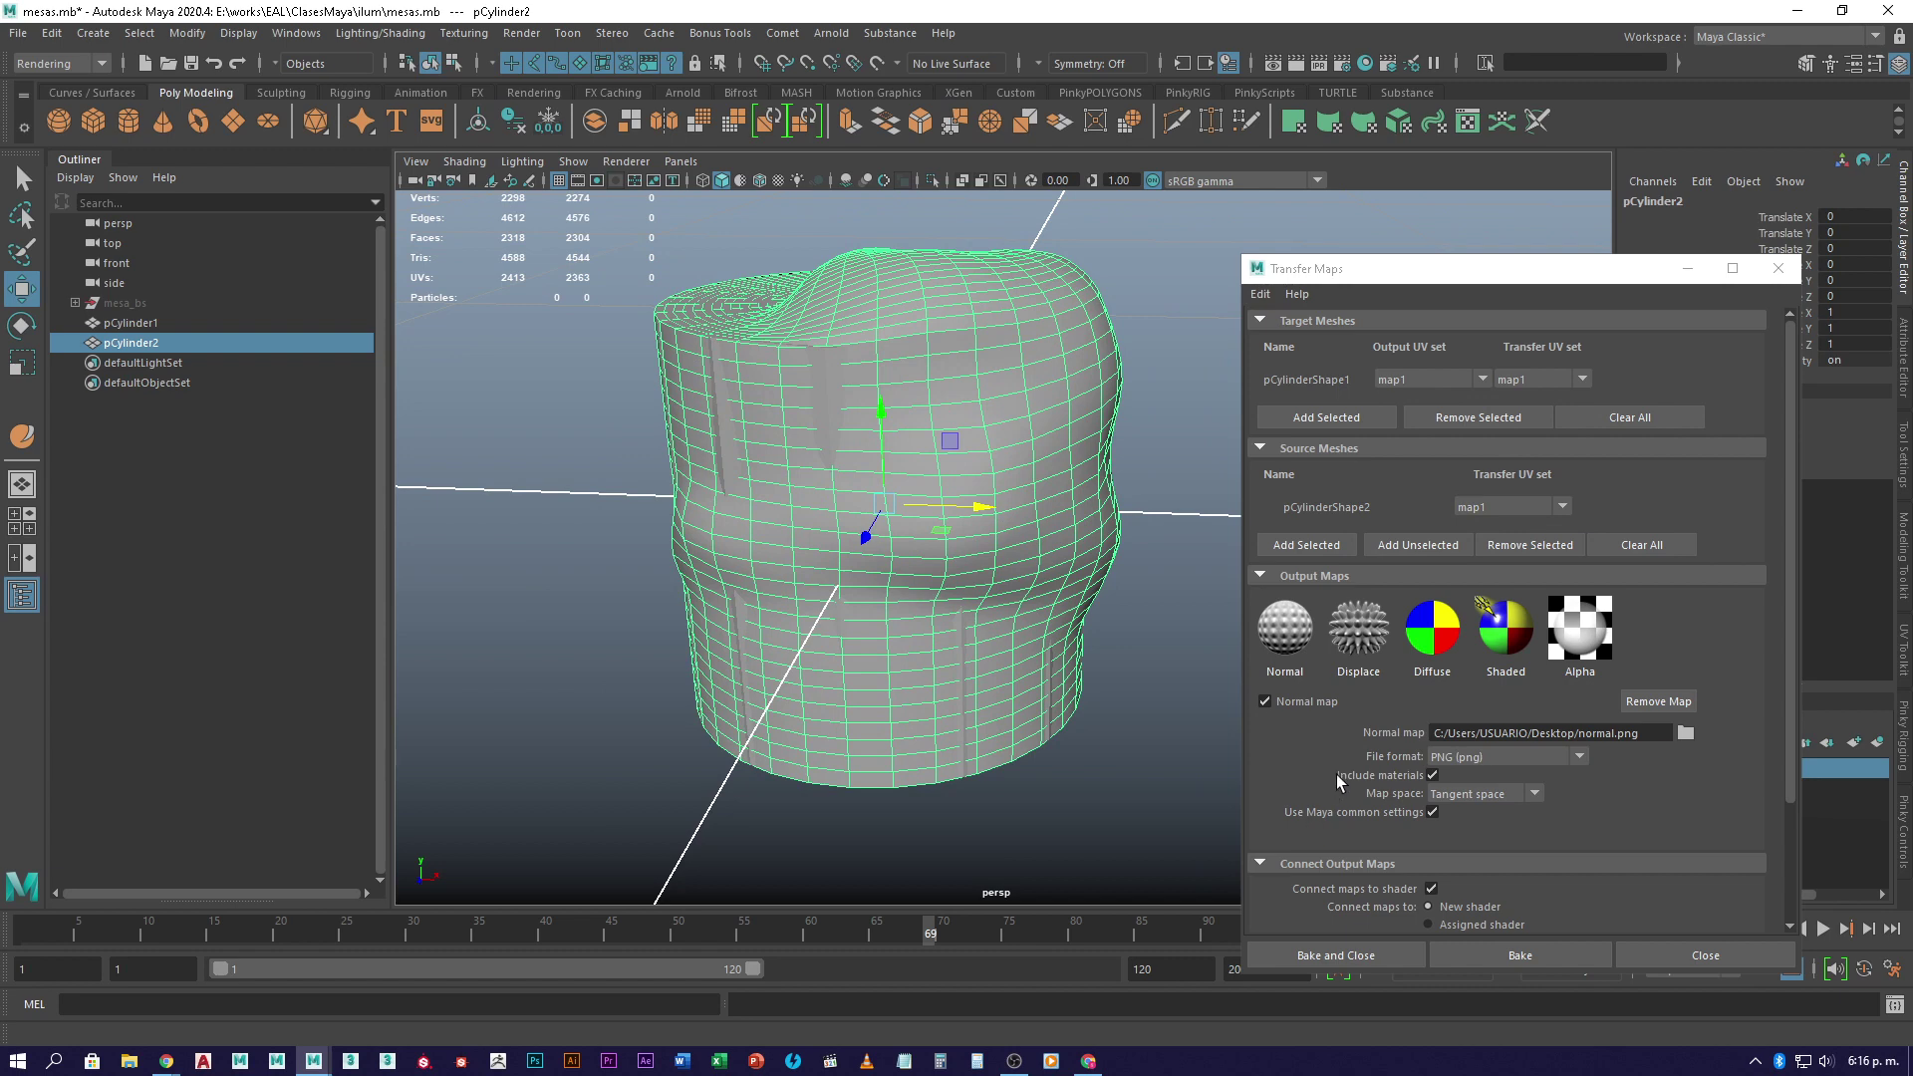
scroll(1336, 775, "down", 3)
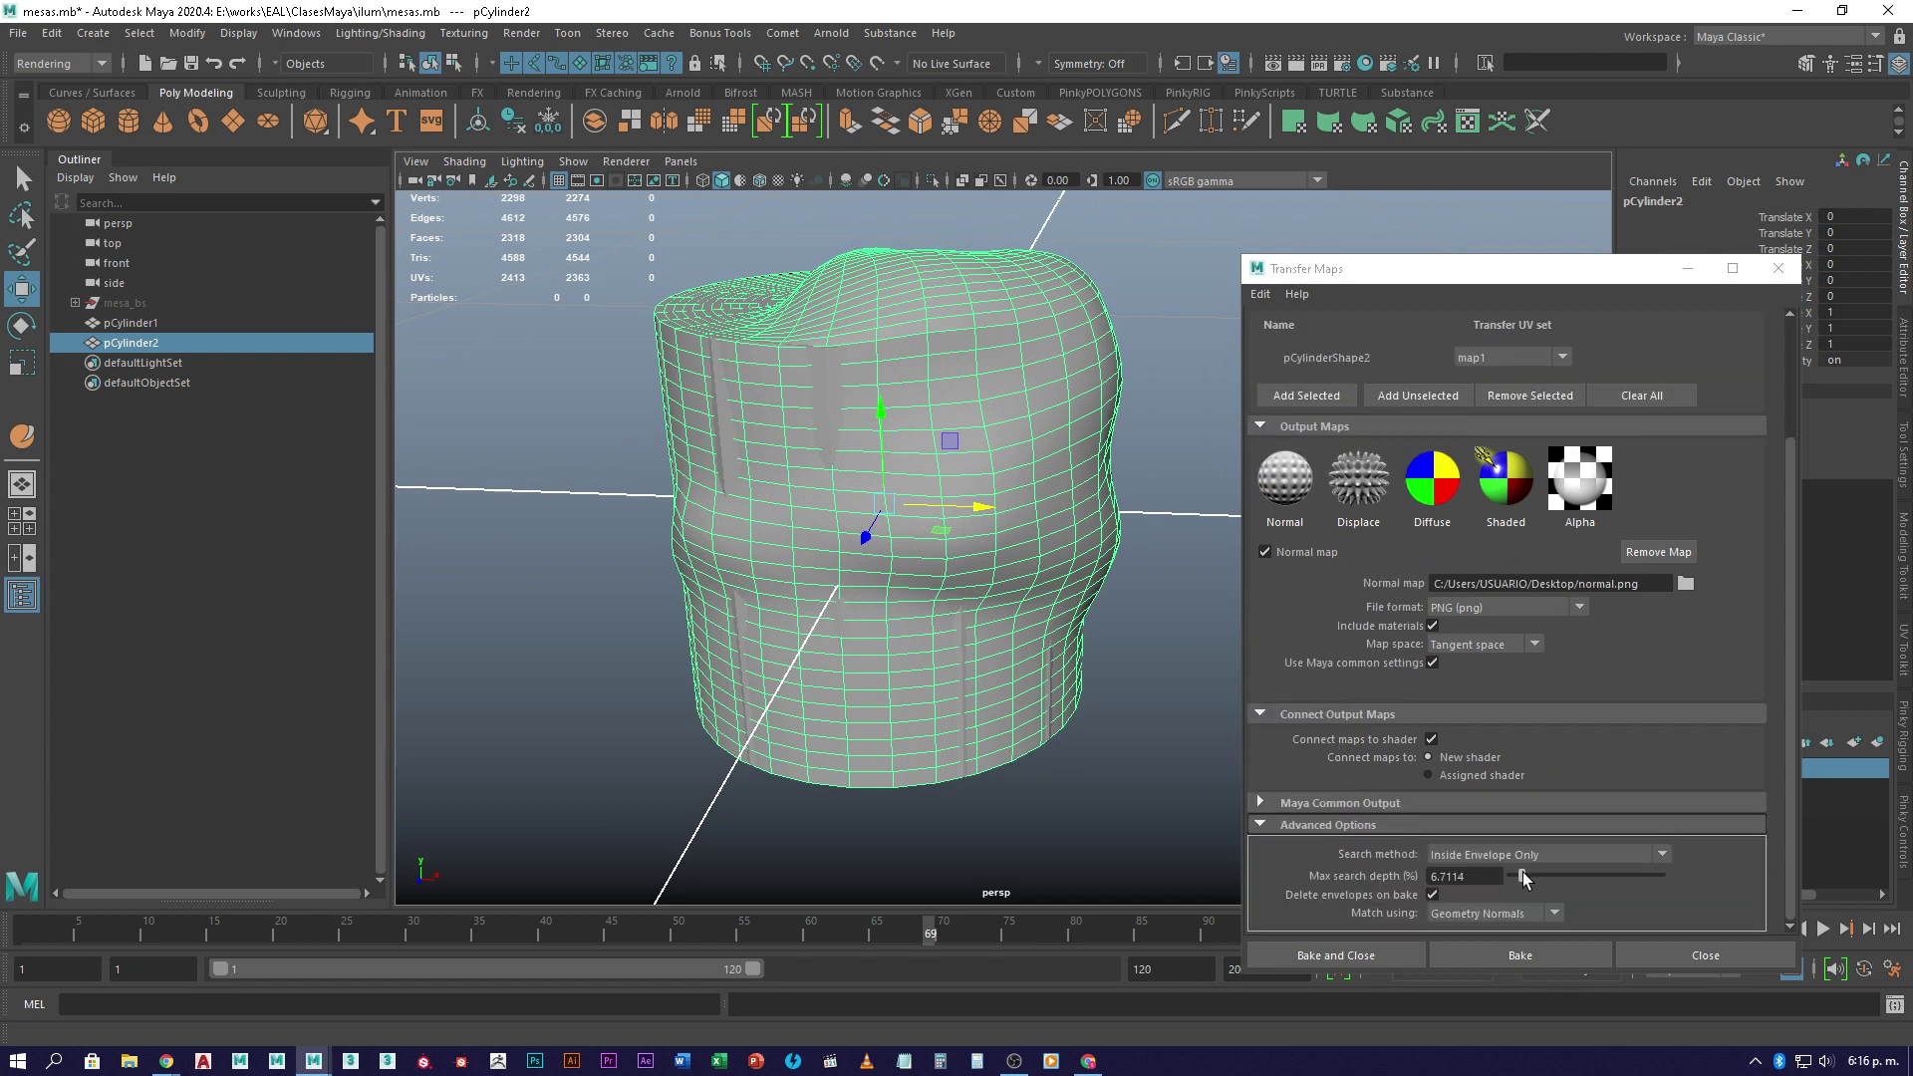
left_click_drag(1523, 871, 1517, 873)
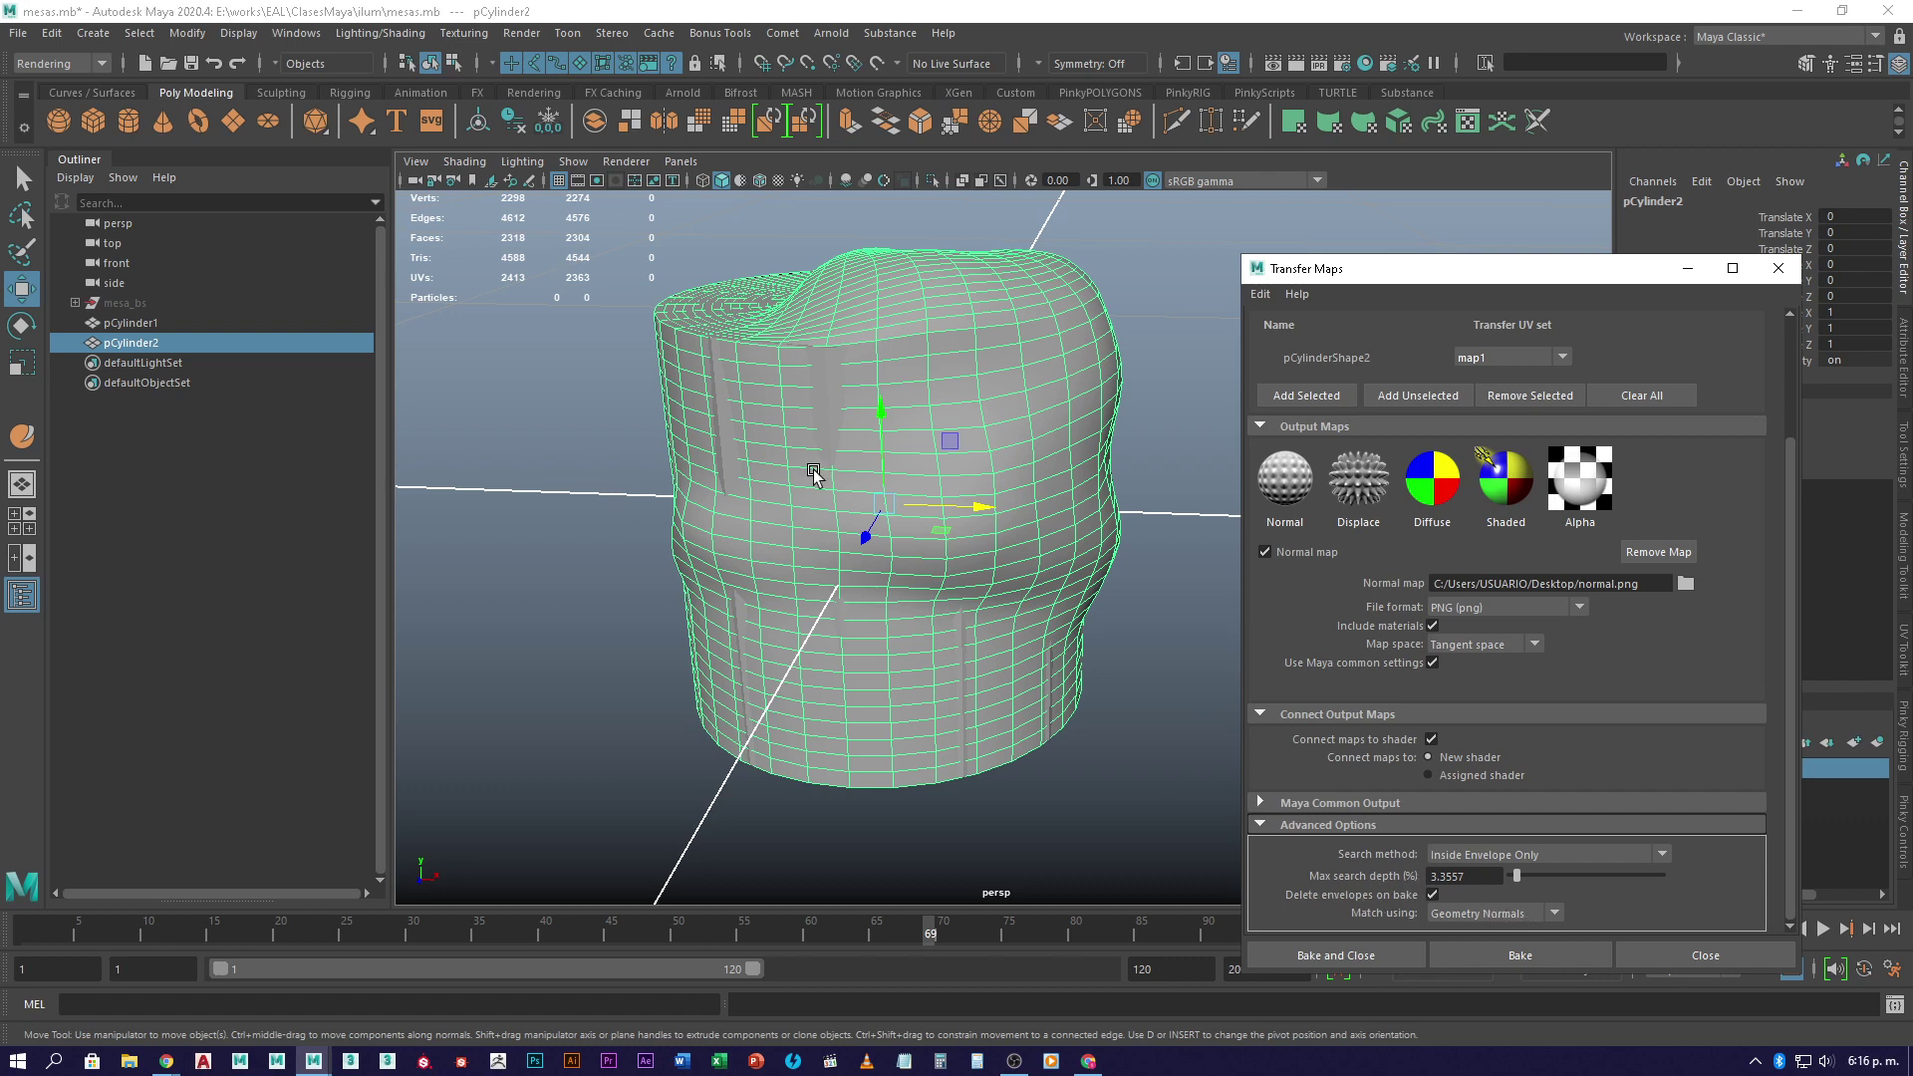
left_click_drag(767, 417, 791, 494, "alt")
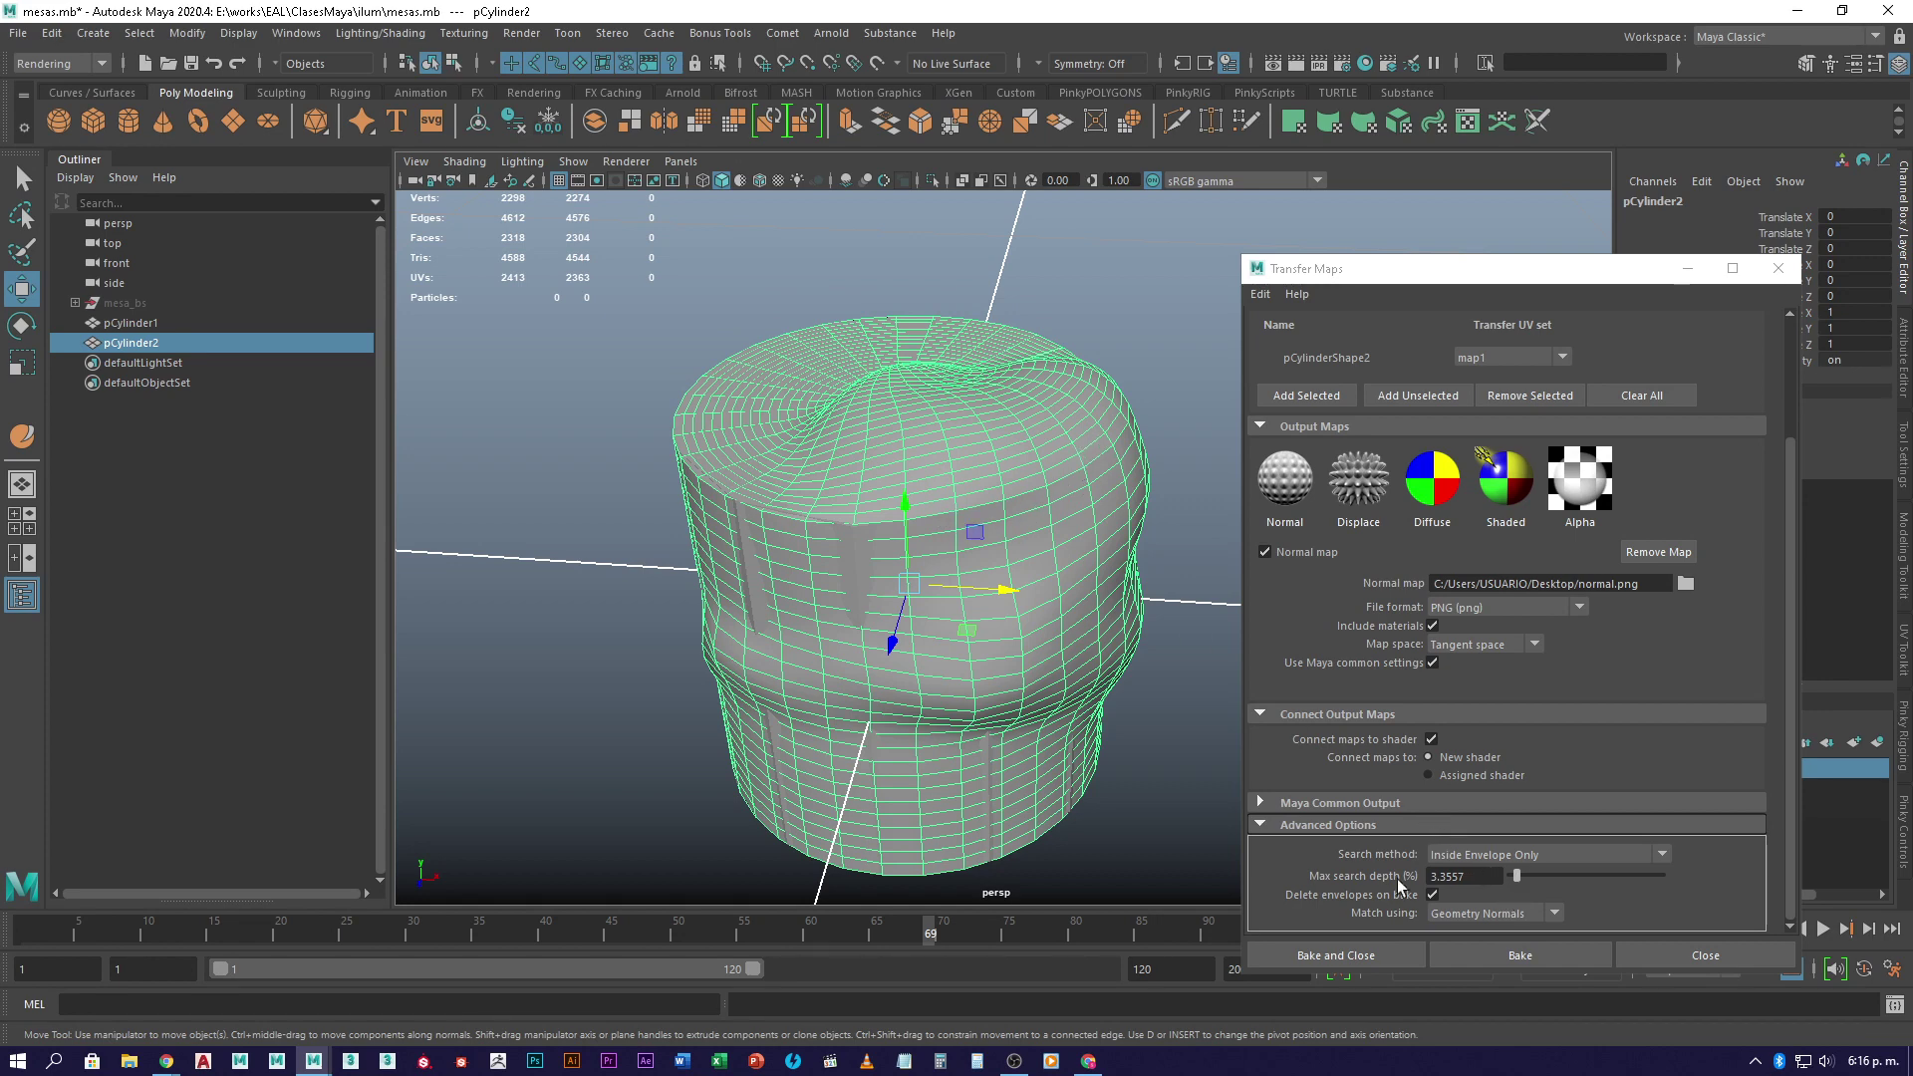
- Set matching to Surface Normals, and try Object space for the normal map before returning to Tangent space
left_click(1535, 914)
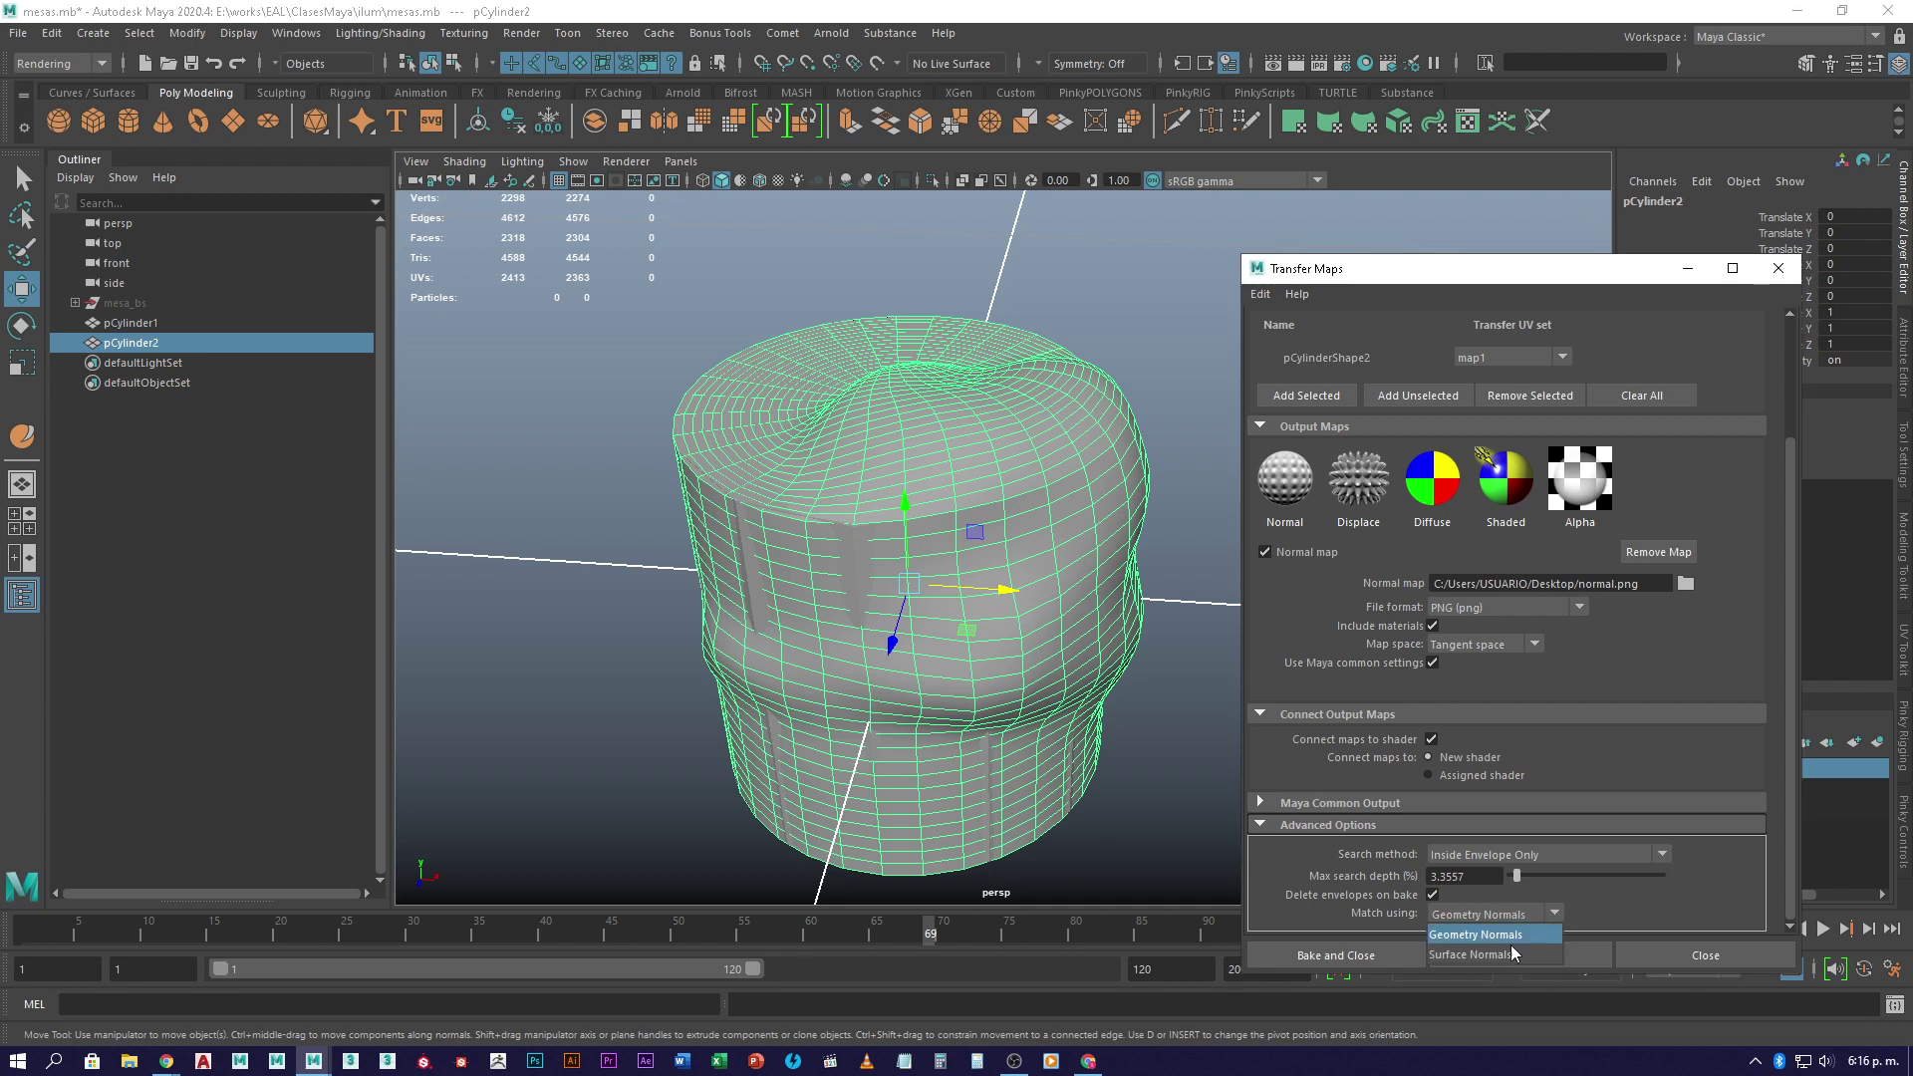
left_click(1497, 950)
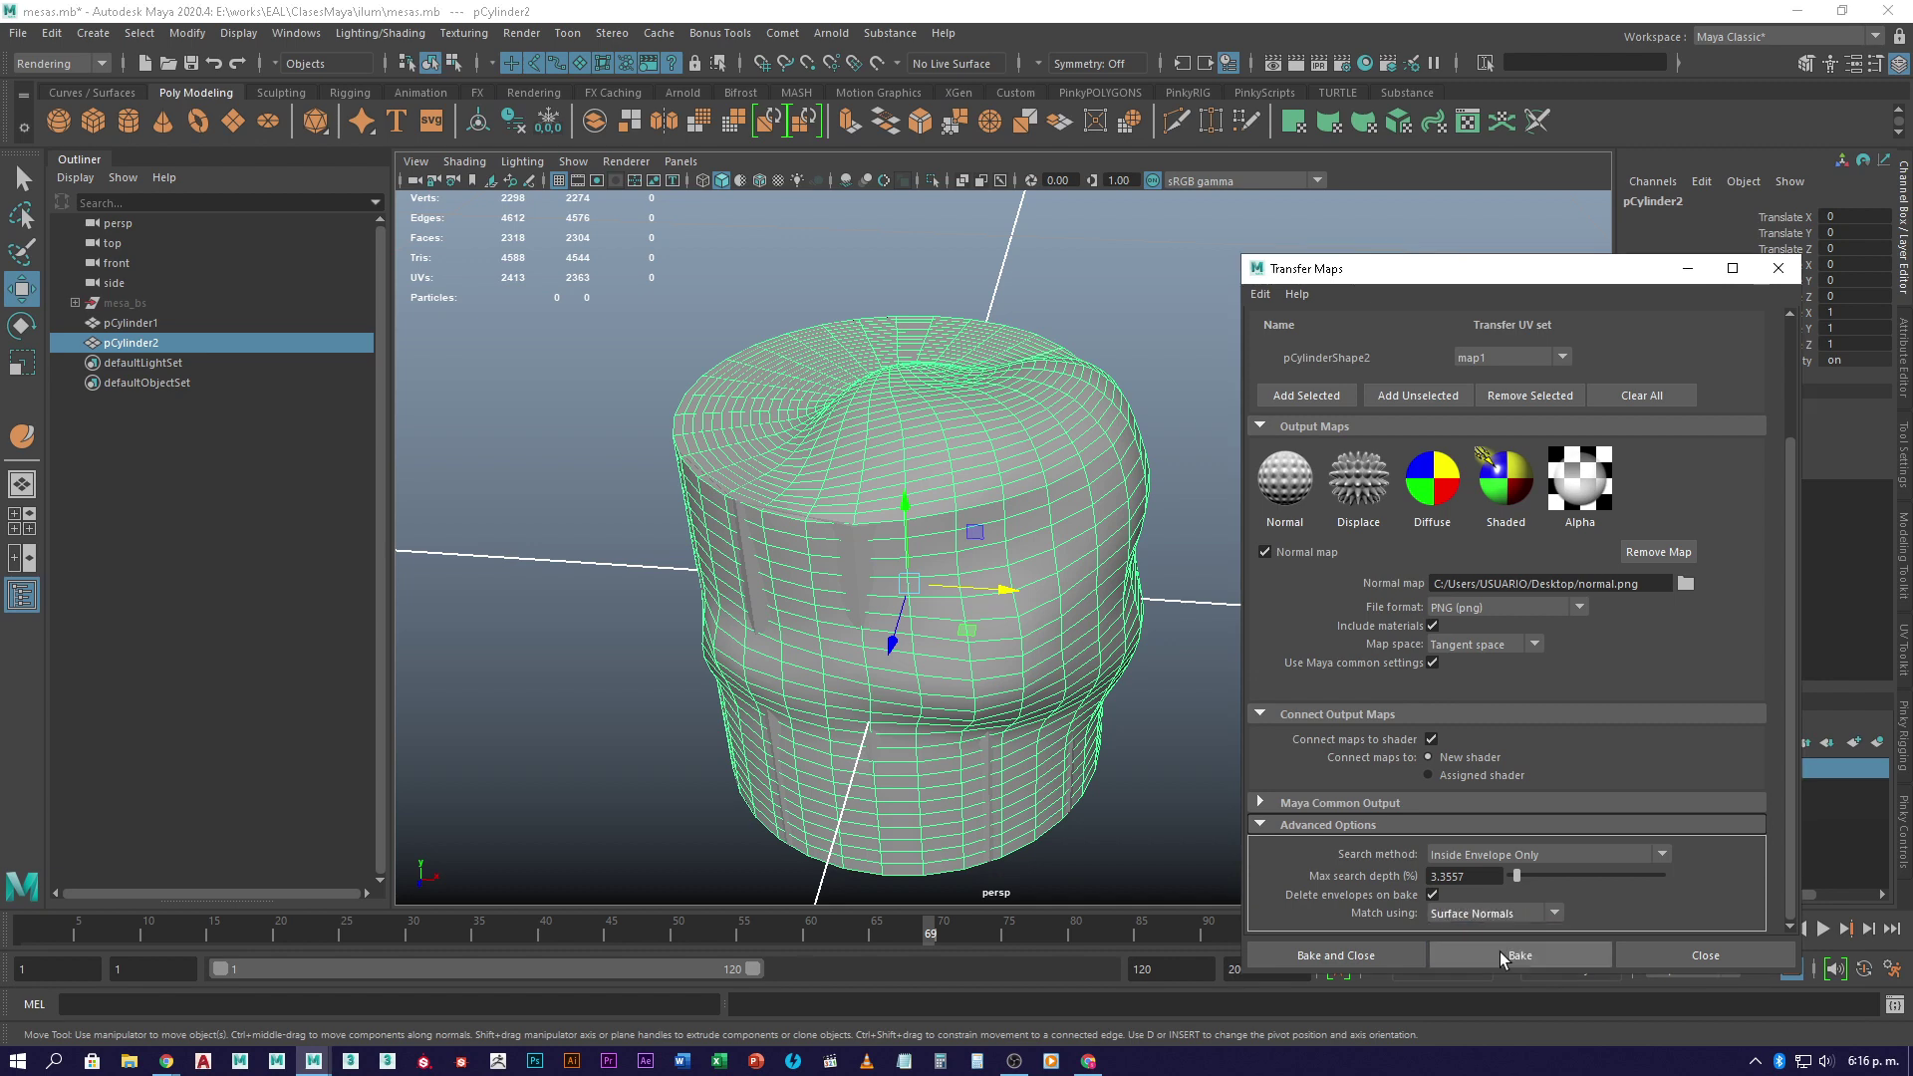
left_click(1473, 646)
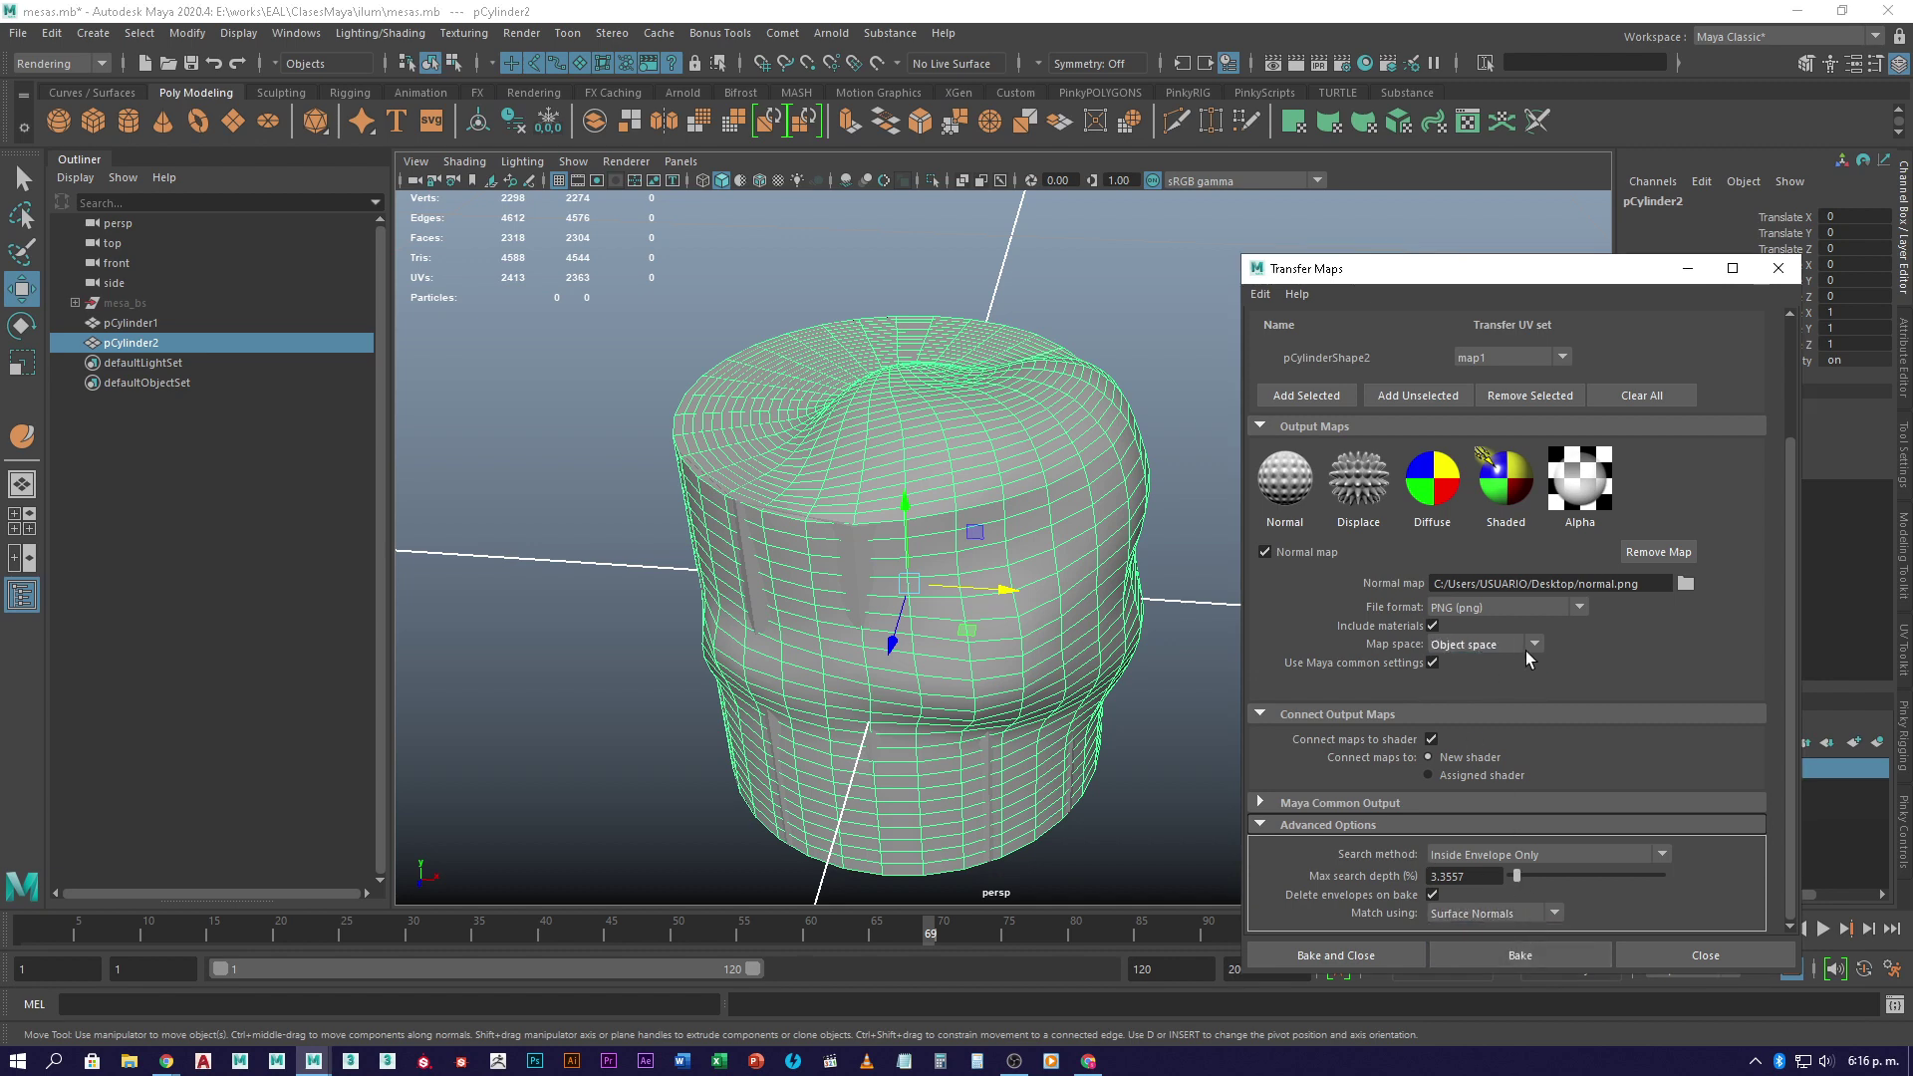
left_click(1528, 642)
left_click(1498, 684)
- Set the search method to Inside Envelope then Outside Envelope, with a maximum search depth of about 0.67% and Geometry Normals matching
left_click(1536, 856)
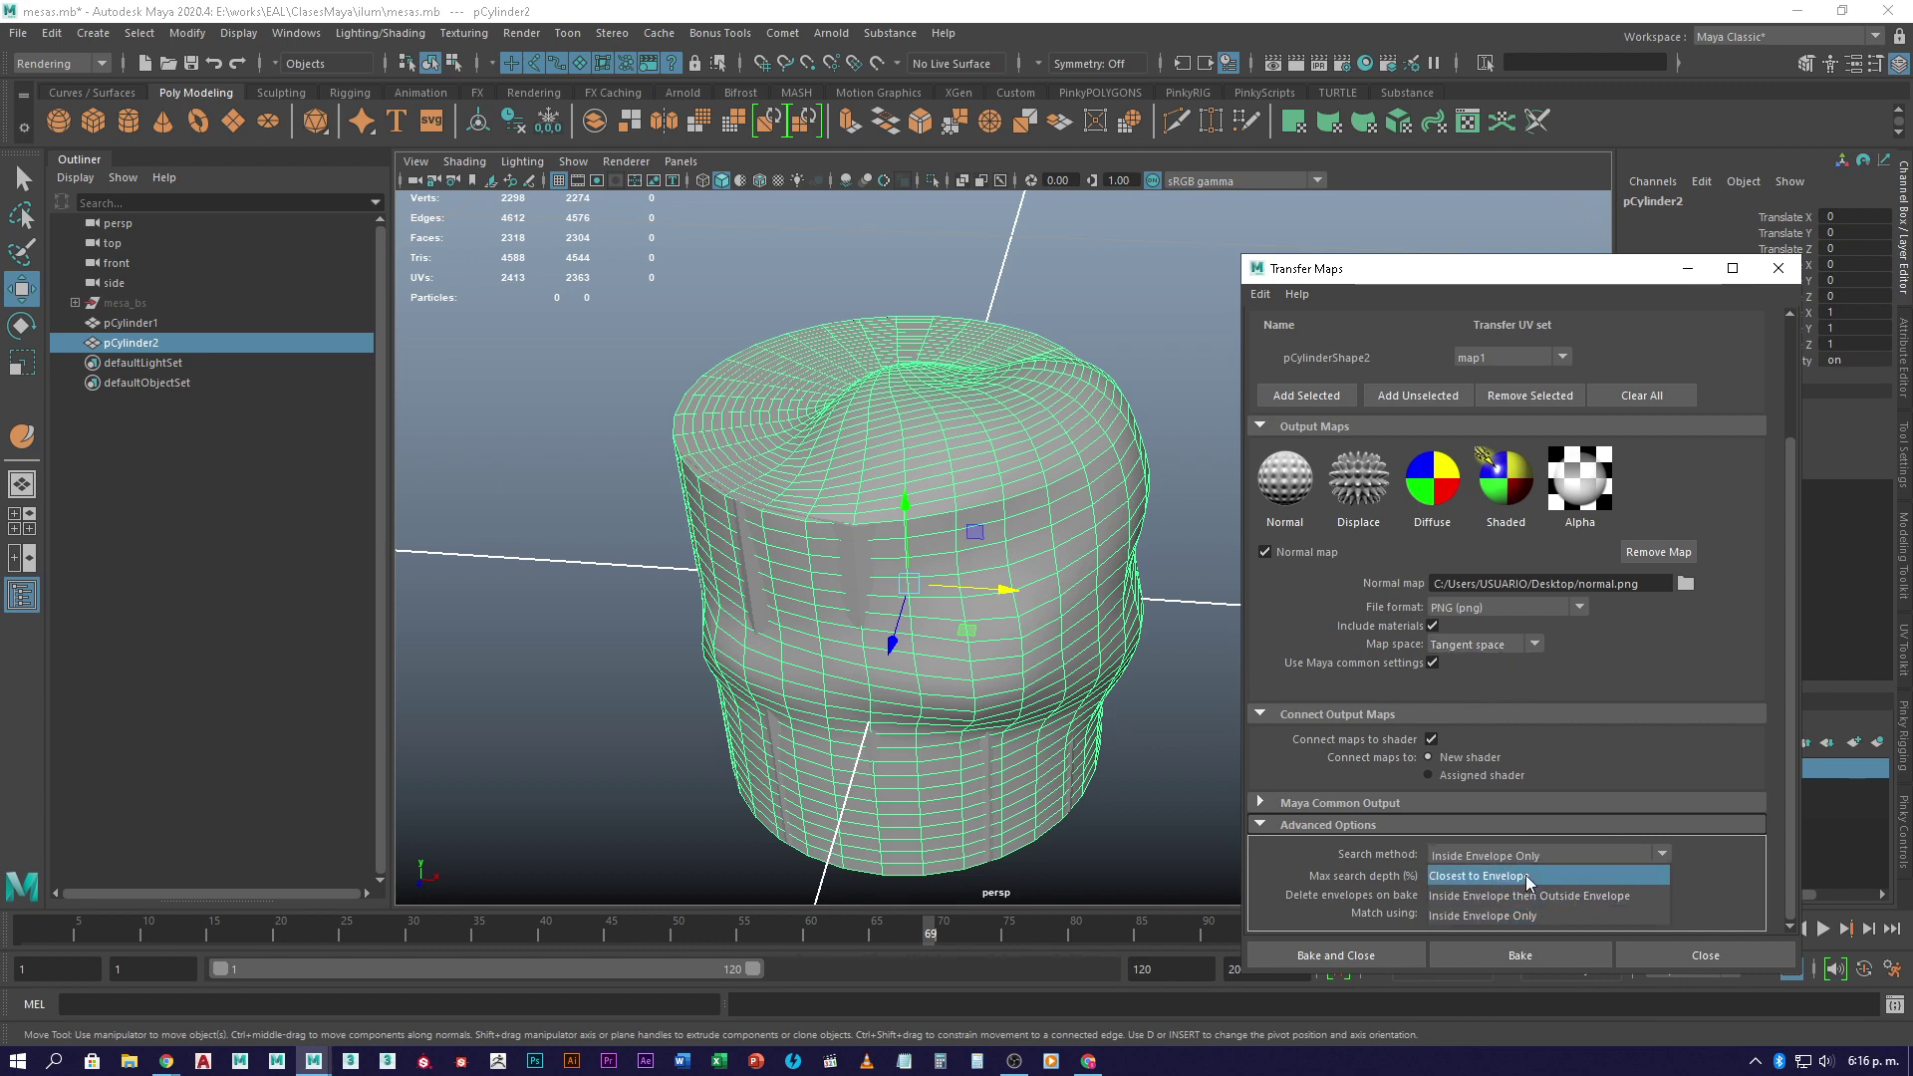
left_click(1522, 892)
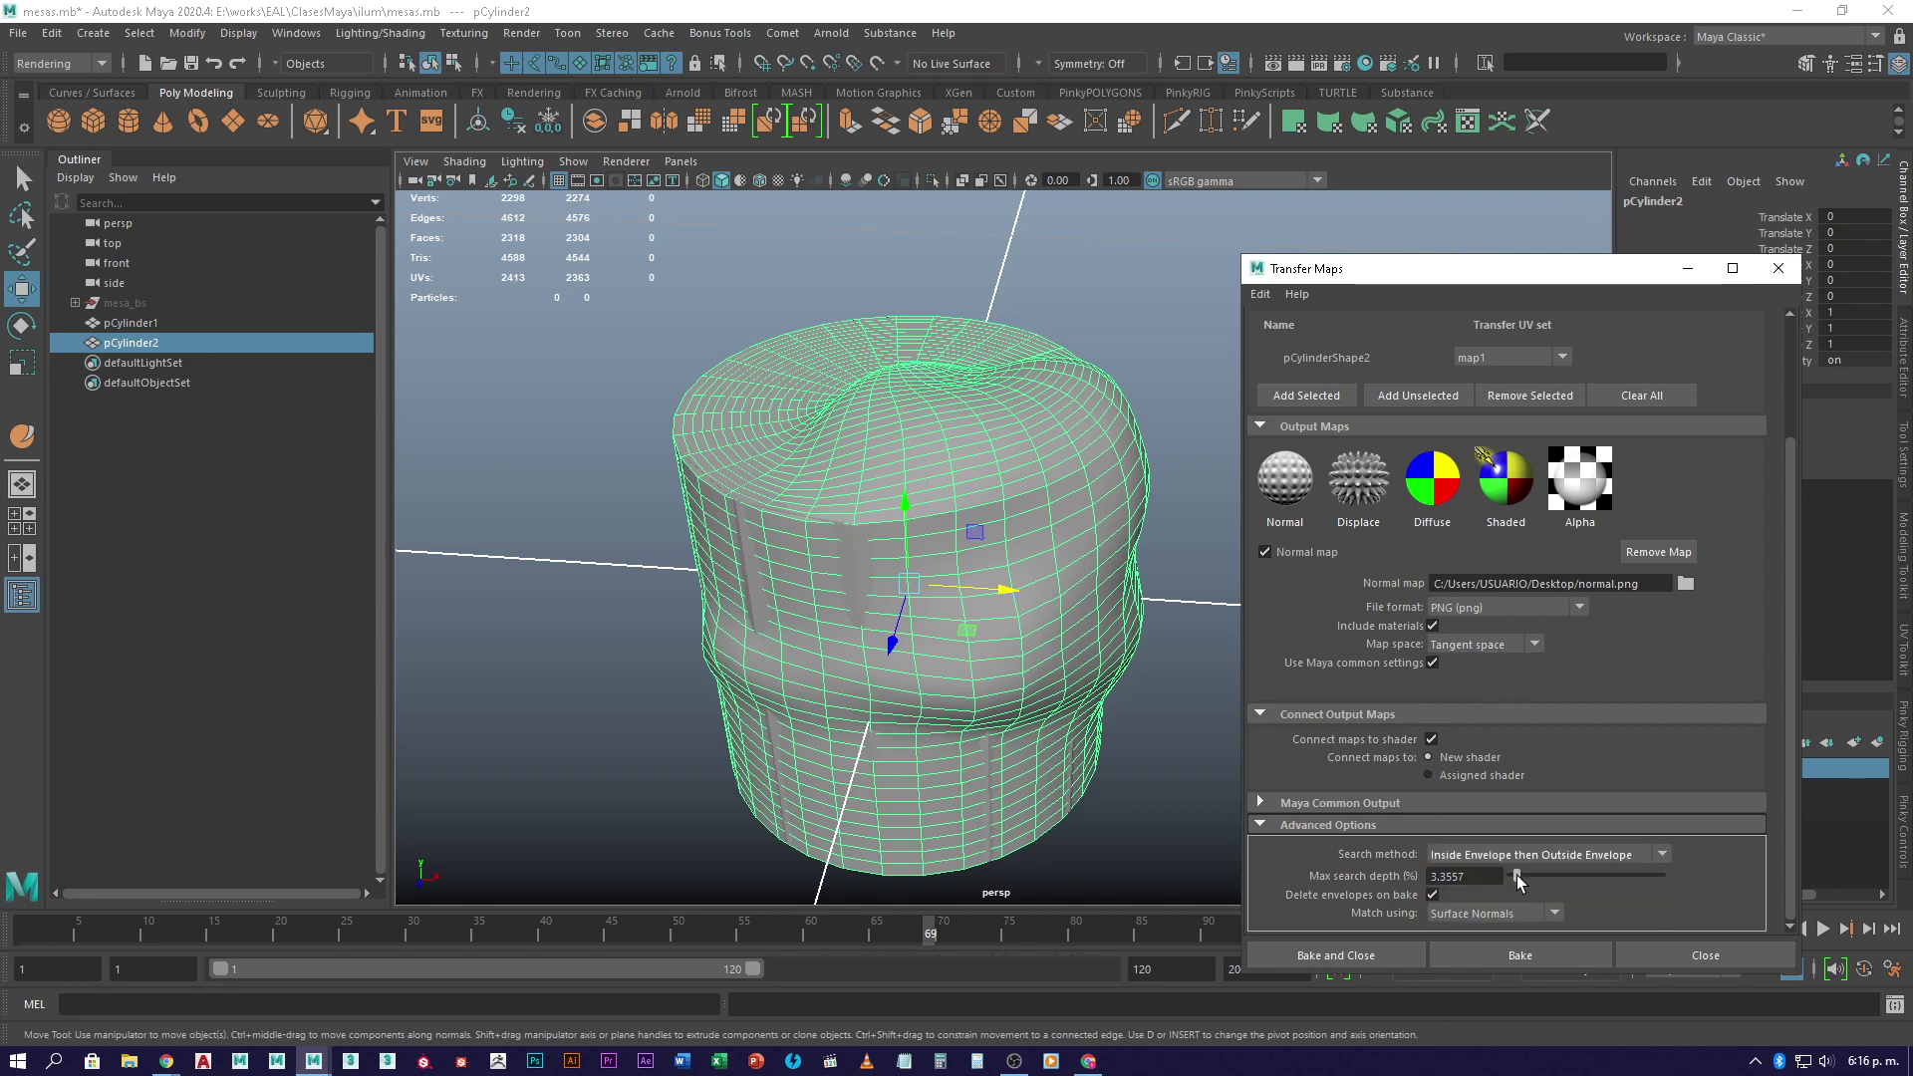
left_click_drag(1518, 877, 1511, 879)
left_click(1507, 912)
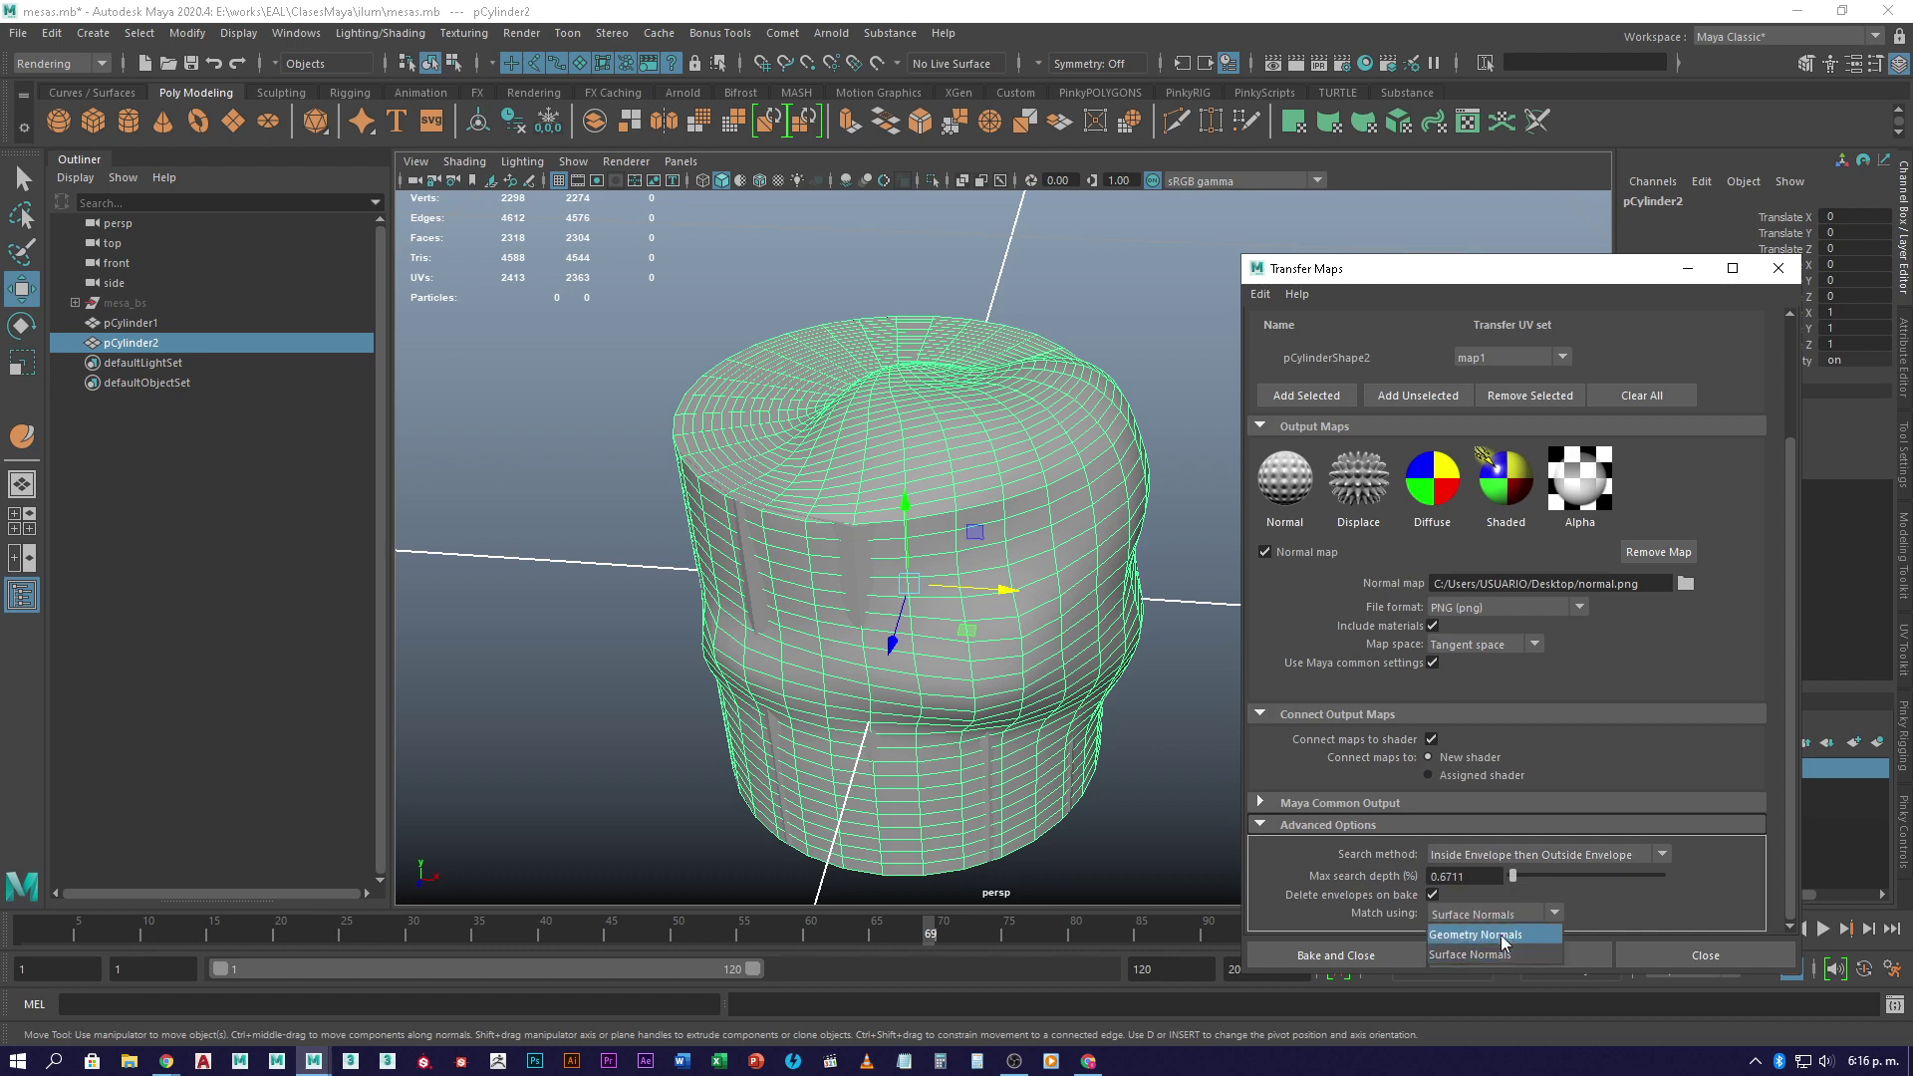
left_click(1501, 934)
- Try the Closest to Envelope search method and return to Inside Envelope then Outside Envelope
left_click_drag(1510, 274, 1515, 155)
left_click_drag(997, 578, 927, 538, "alt")
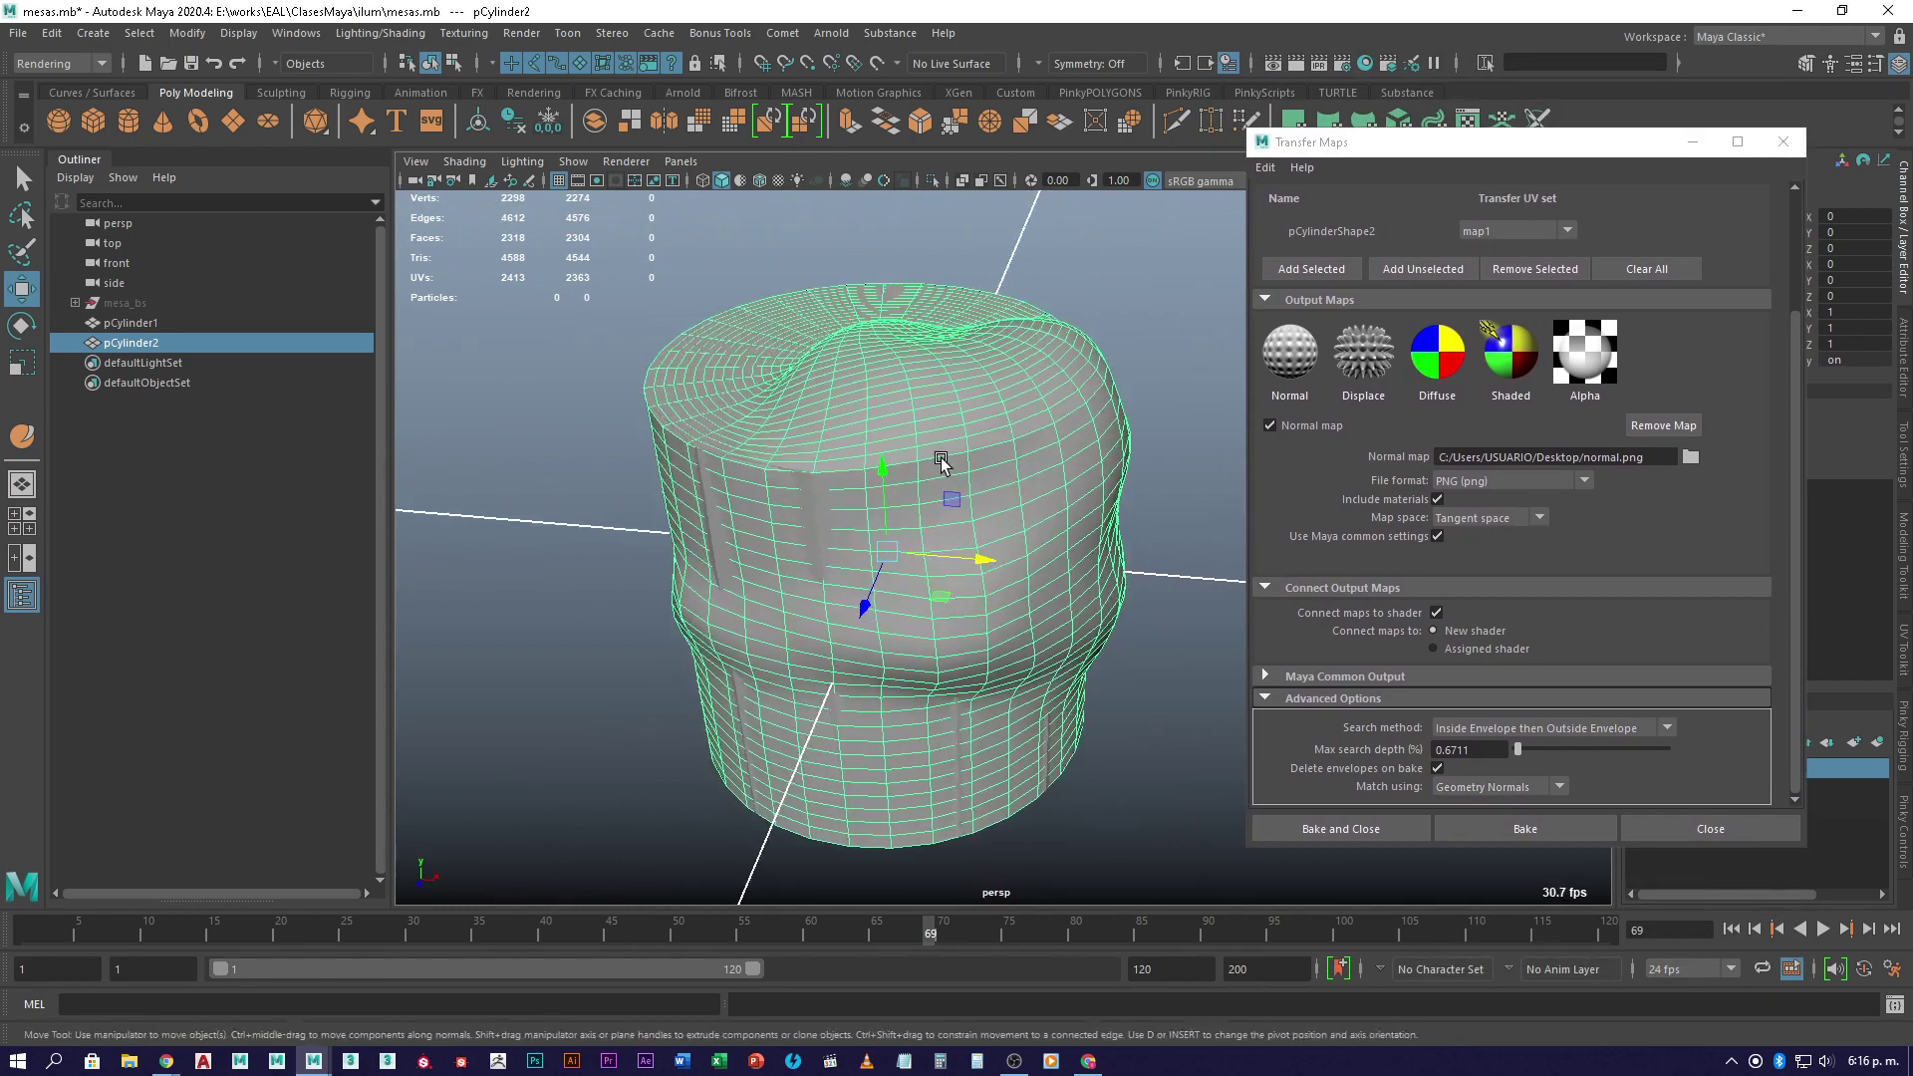
left_click_drag(942, 464, 970, 505, "alt")
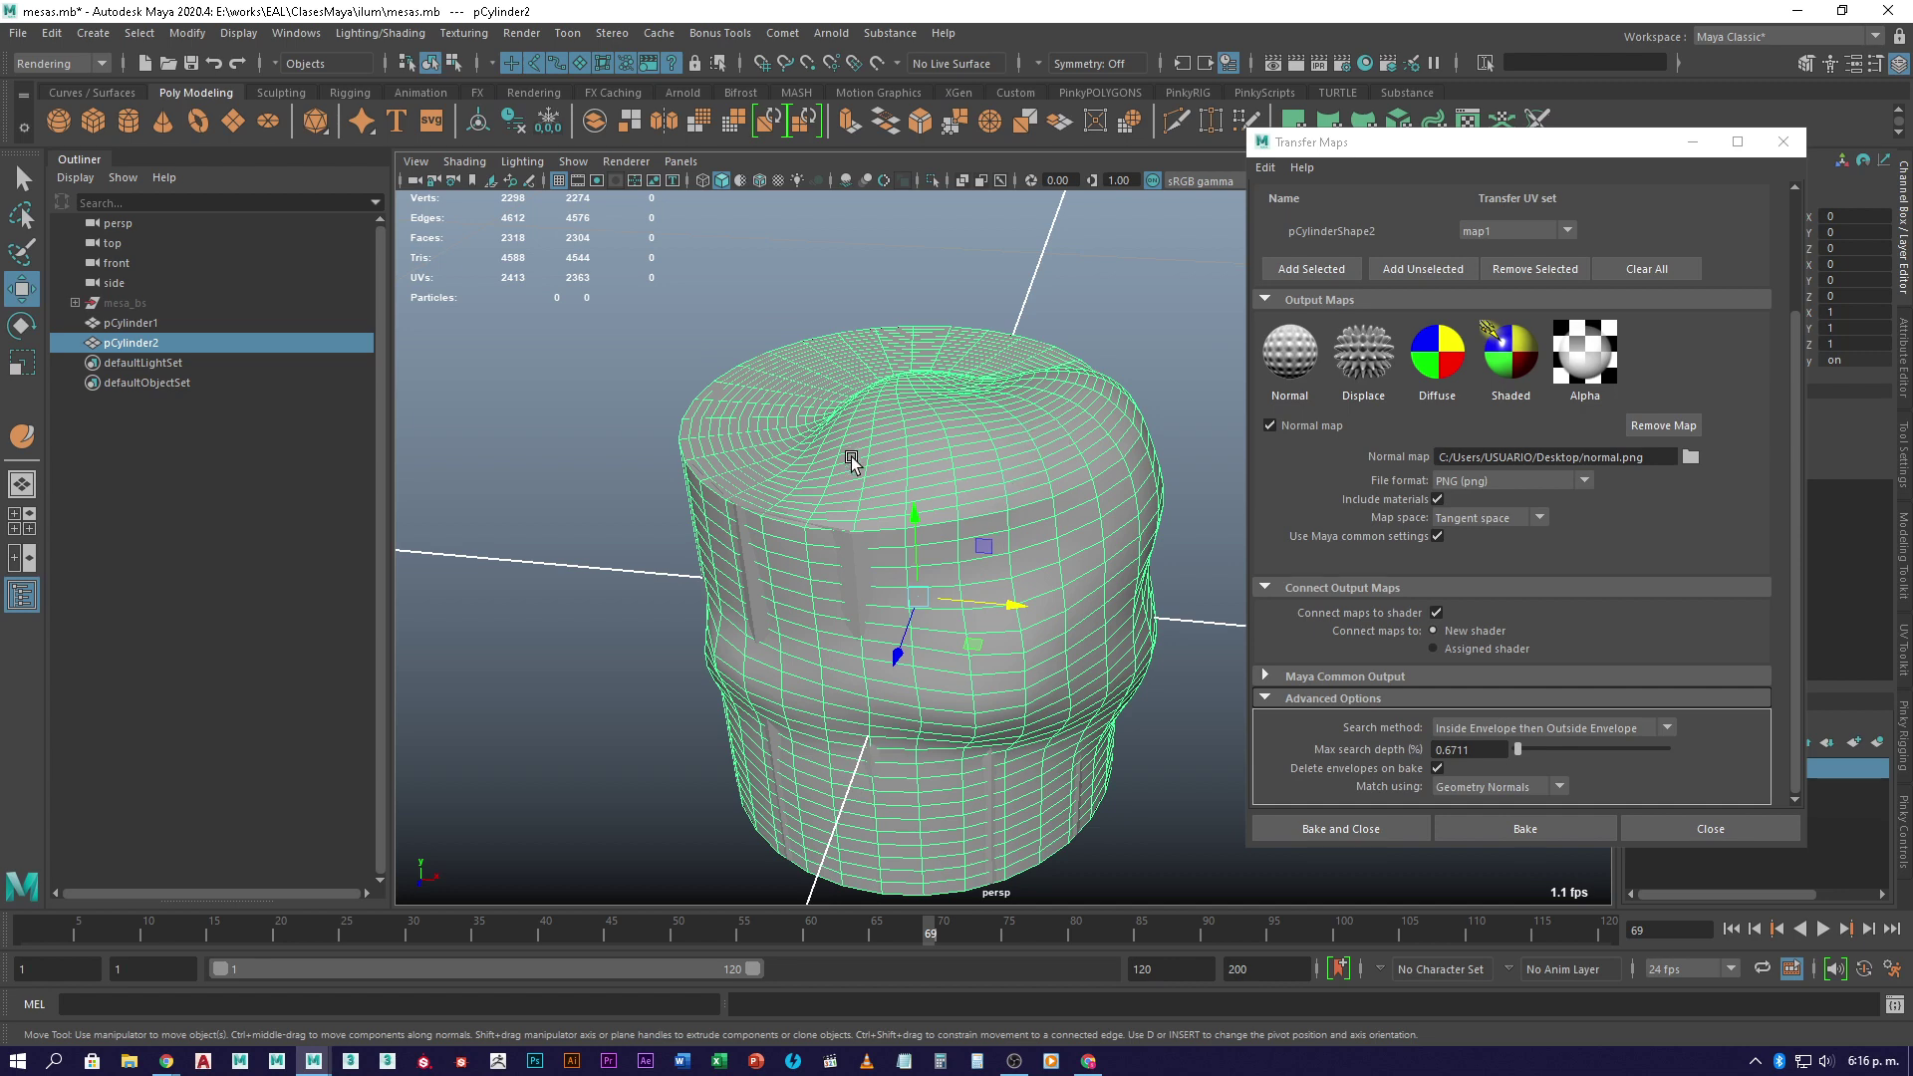
left_click(1522, 730)
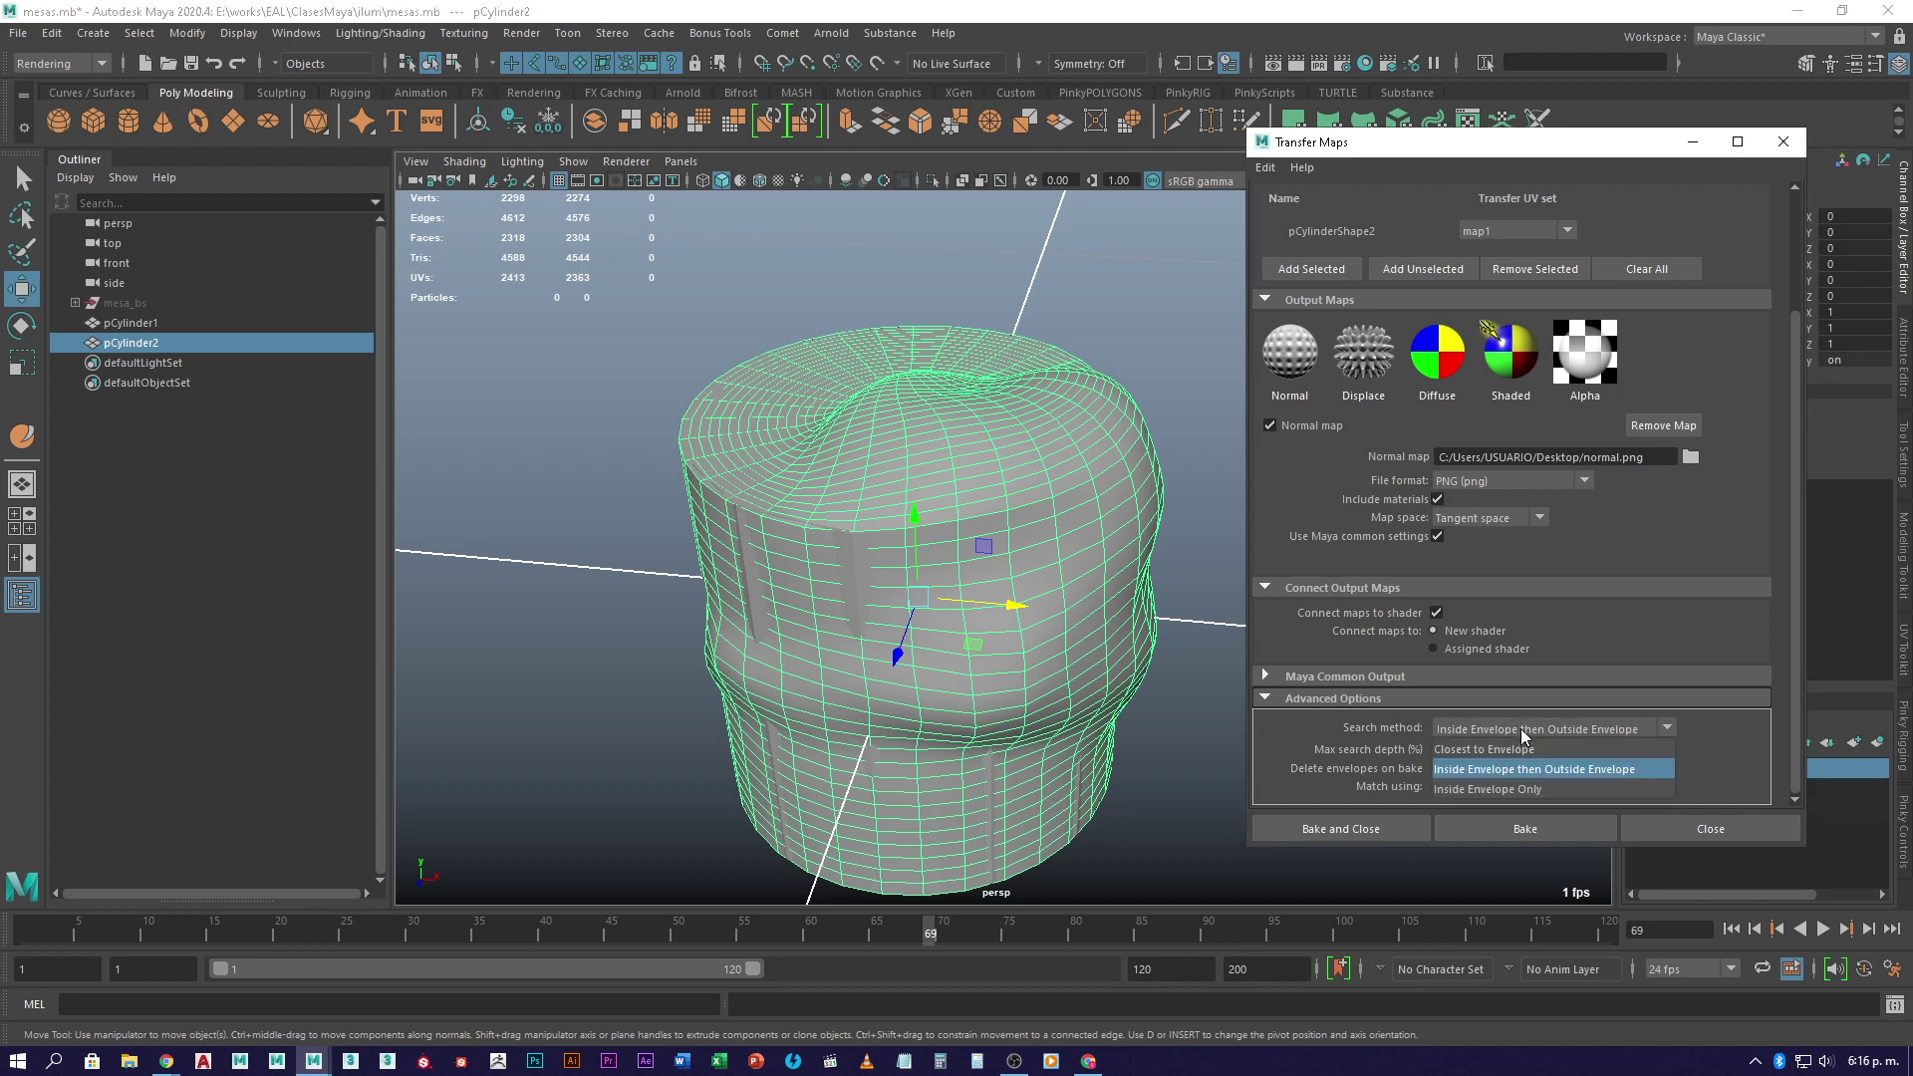
left_click(1508, 749)
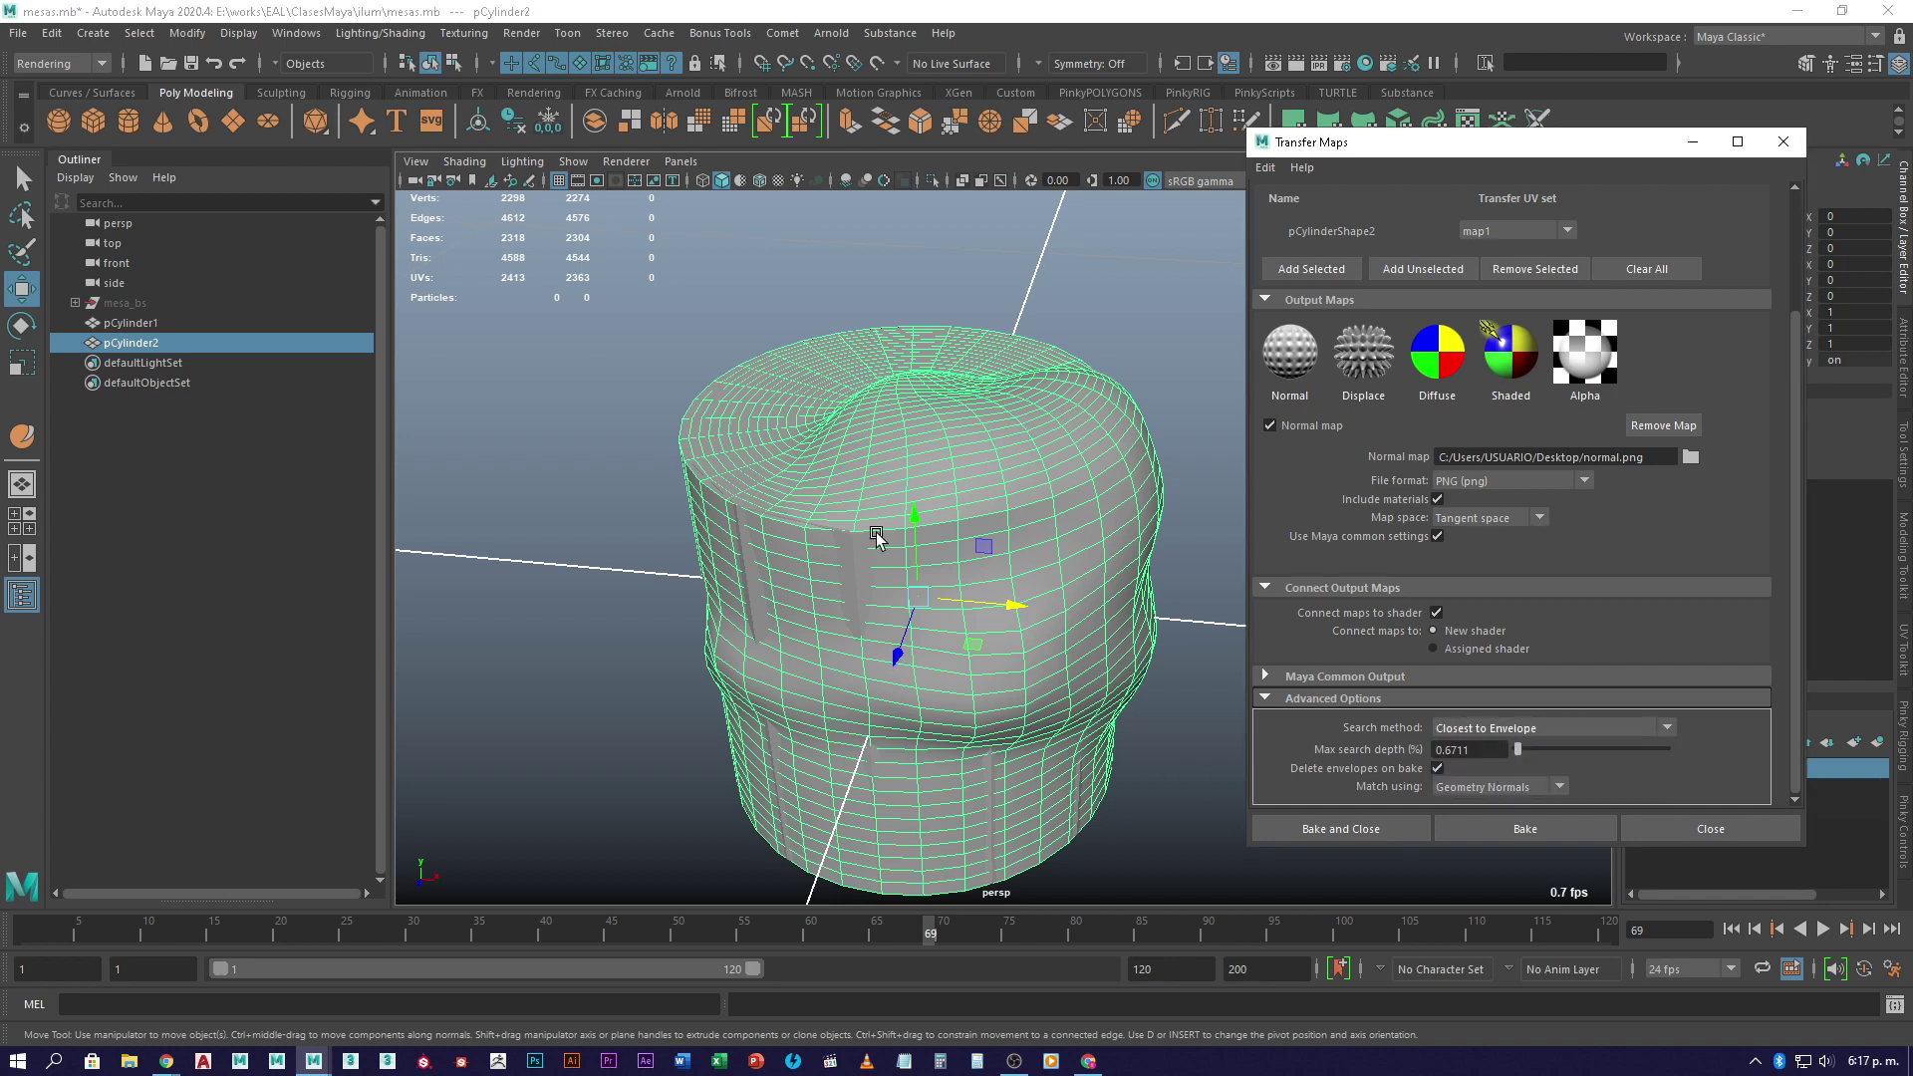
left_click(1568, 730)
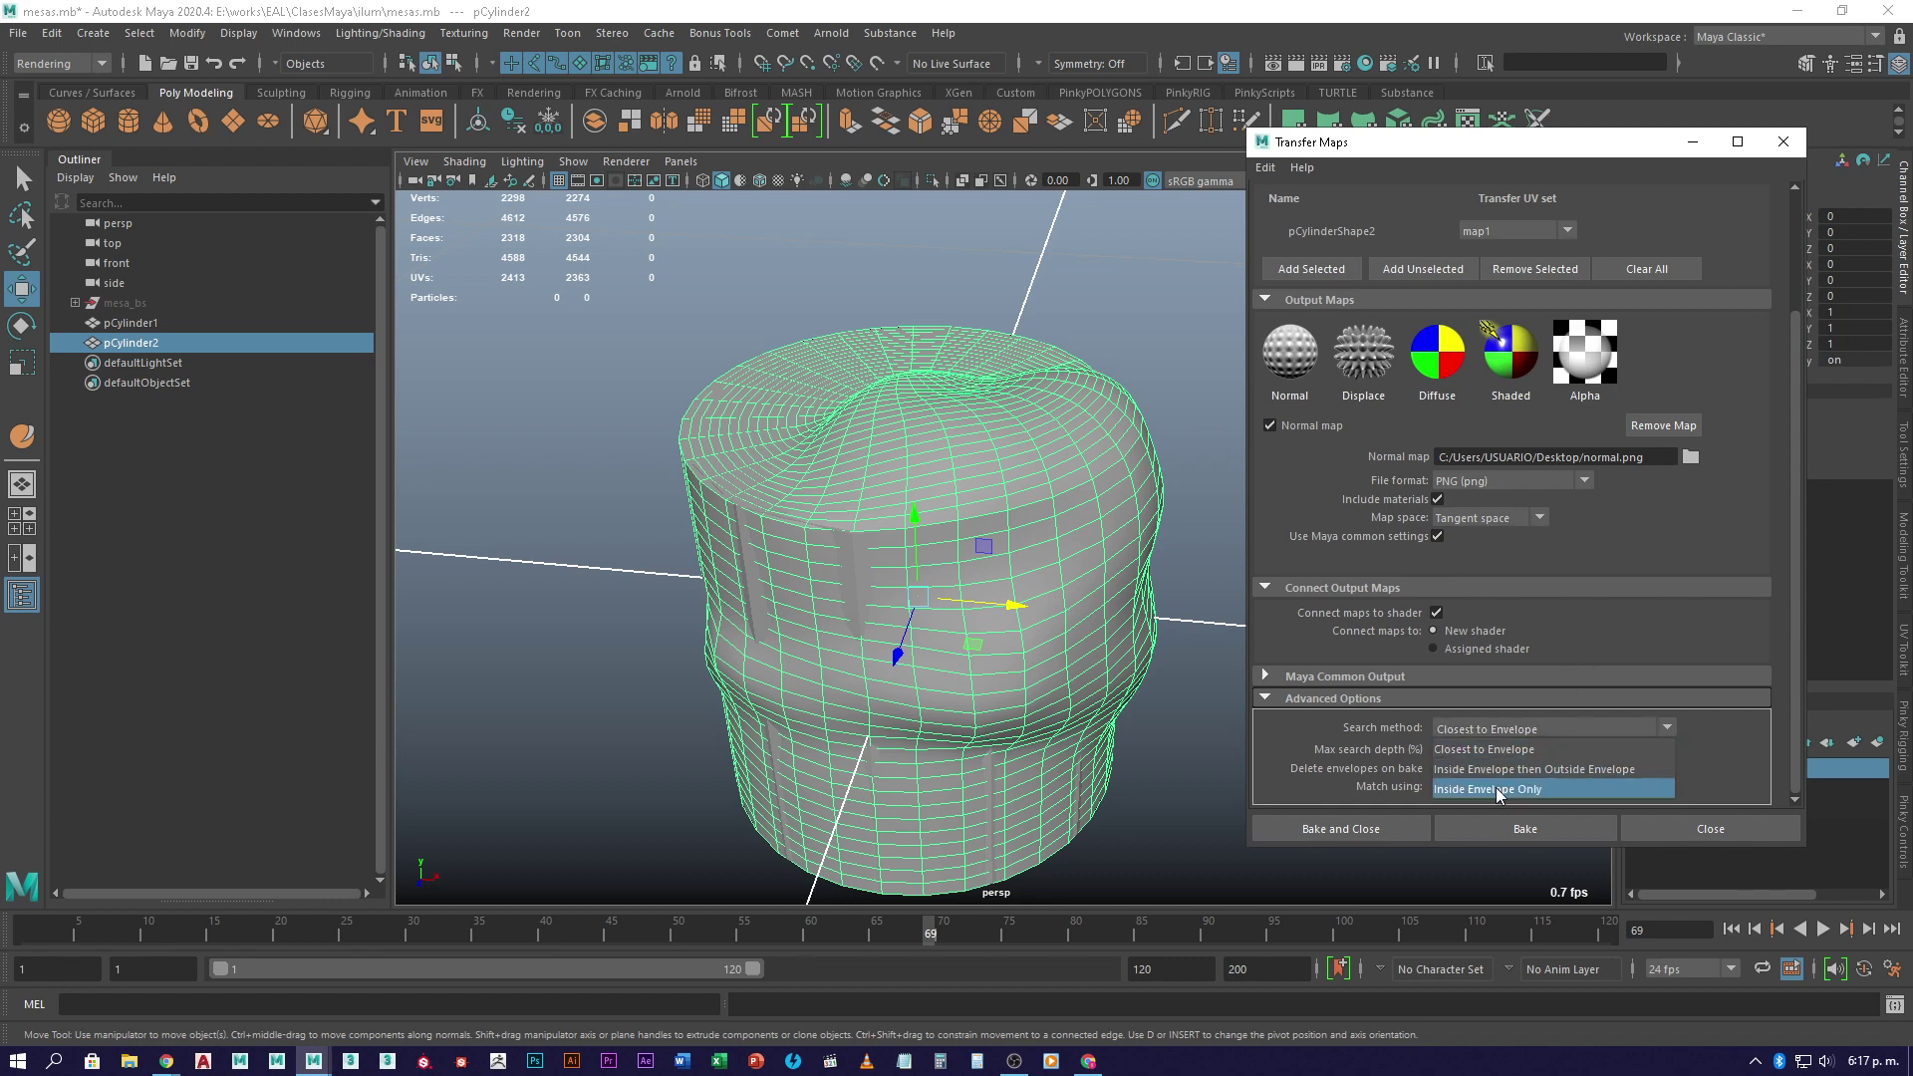
left_click(1517, 773)
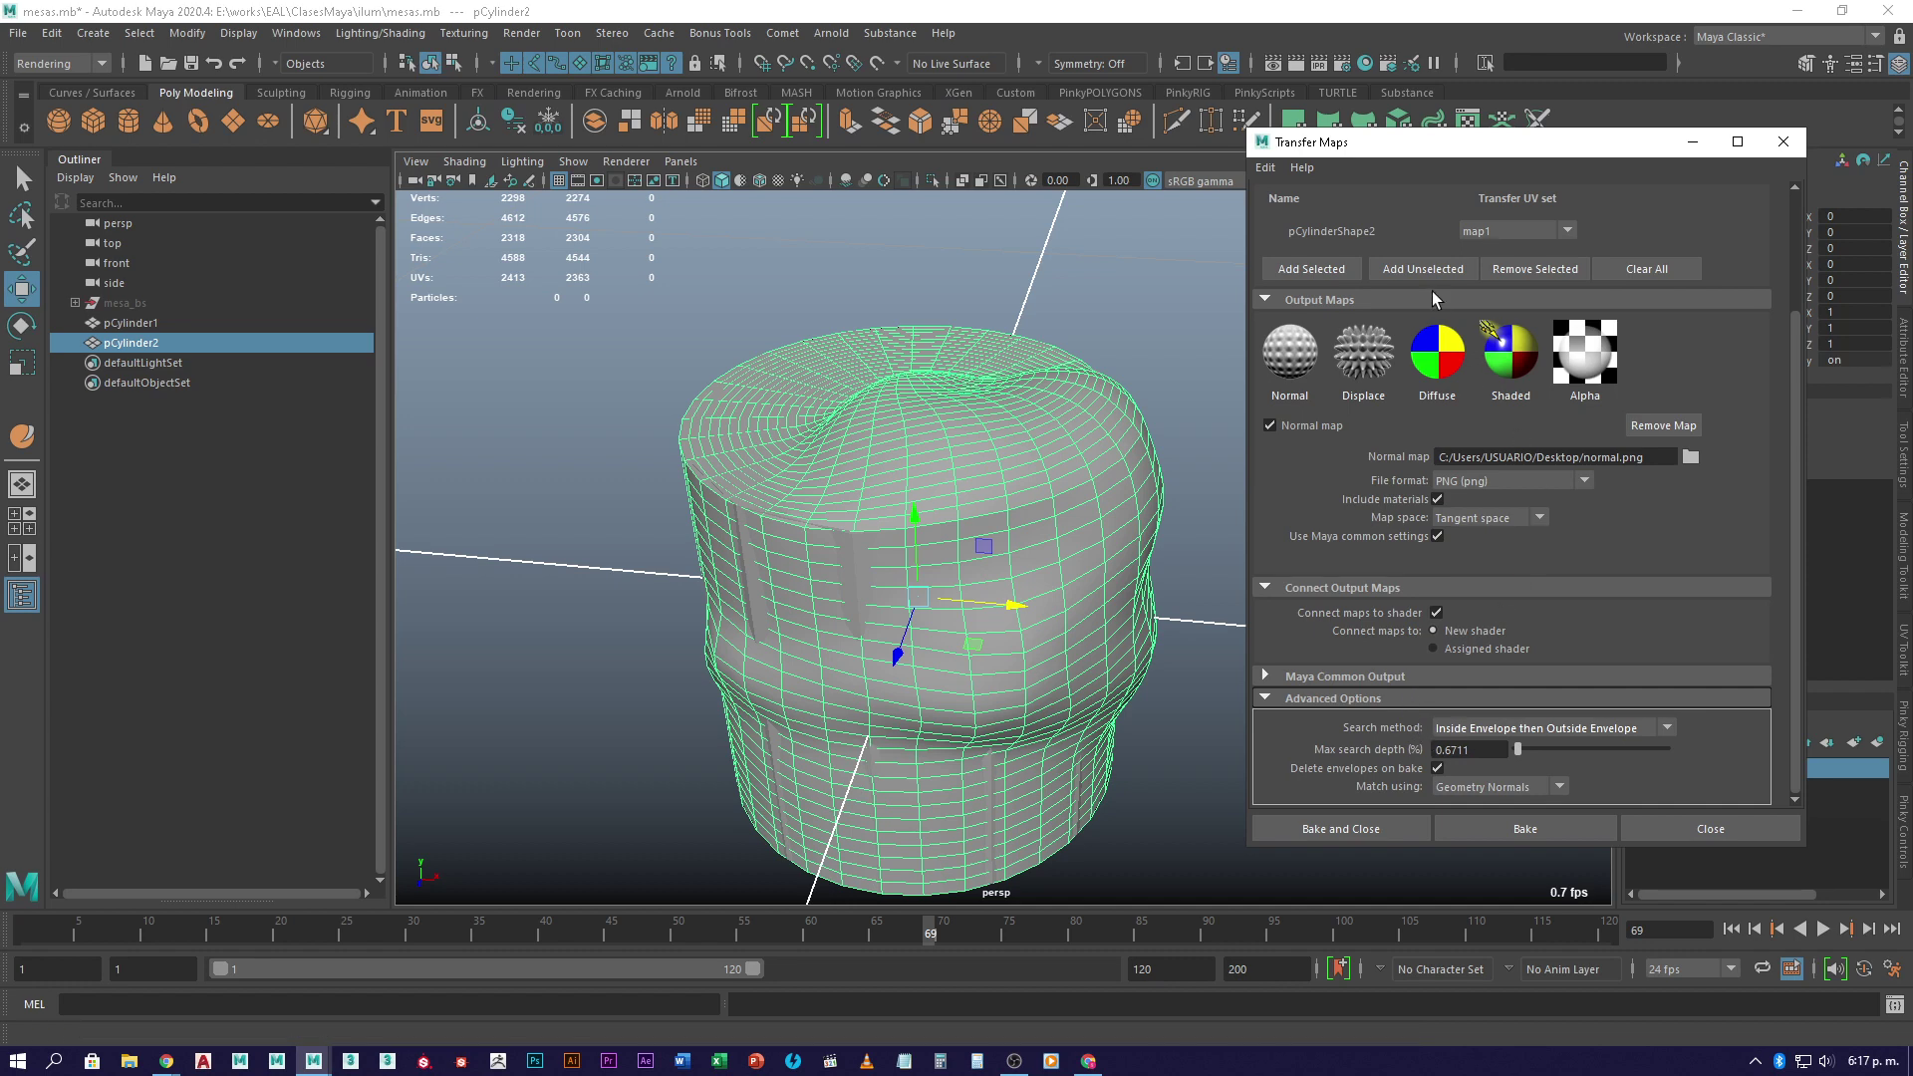
- Check the UV set choices of the target and source meshes, keeping map1 for all of them
scroll(1482, 555, "up", 2)
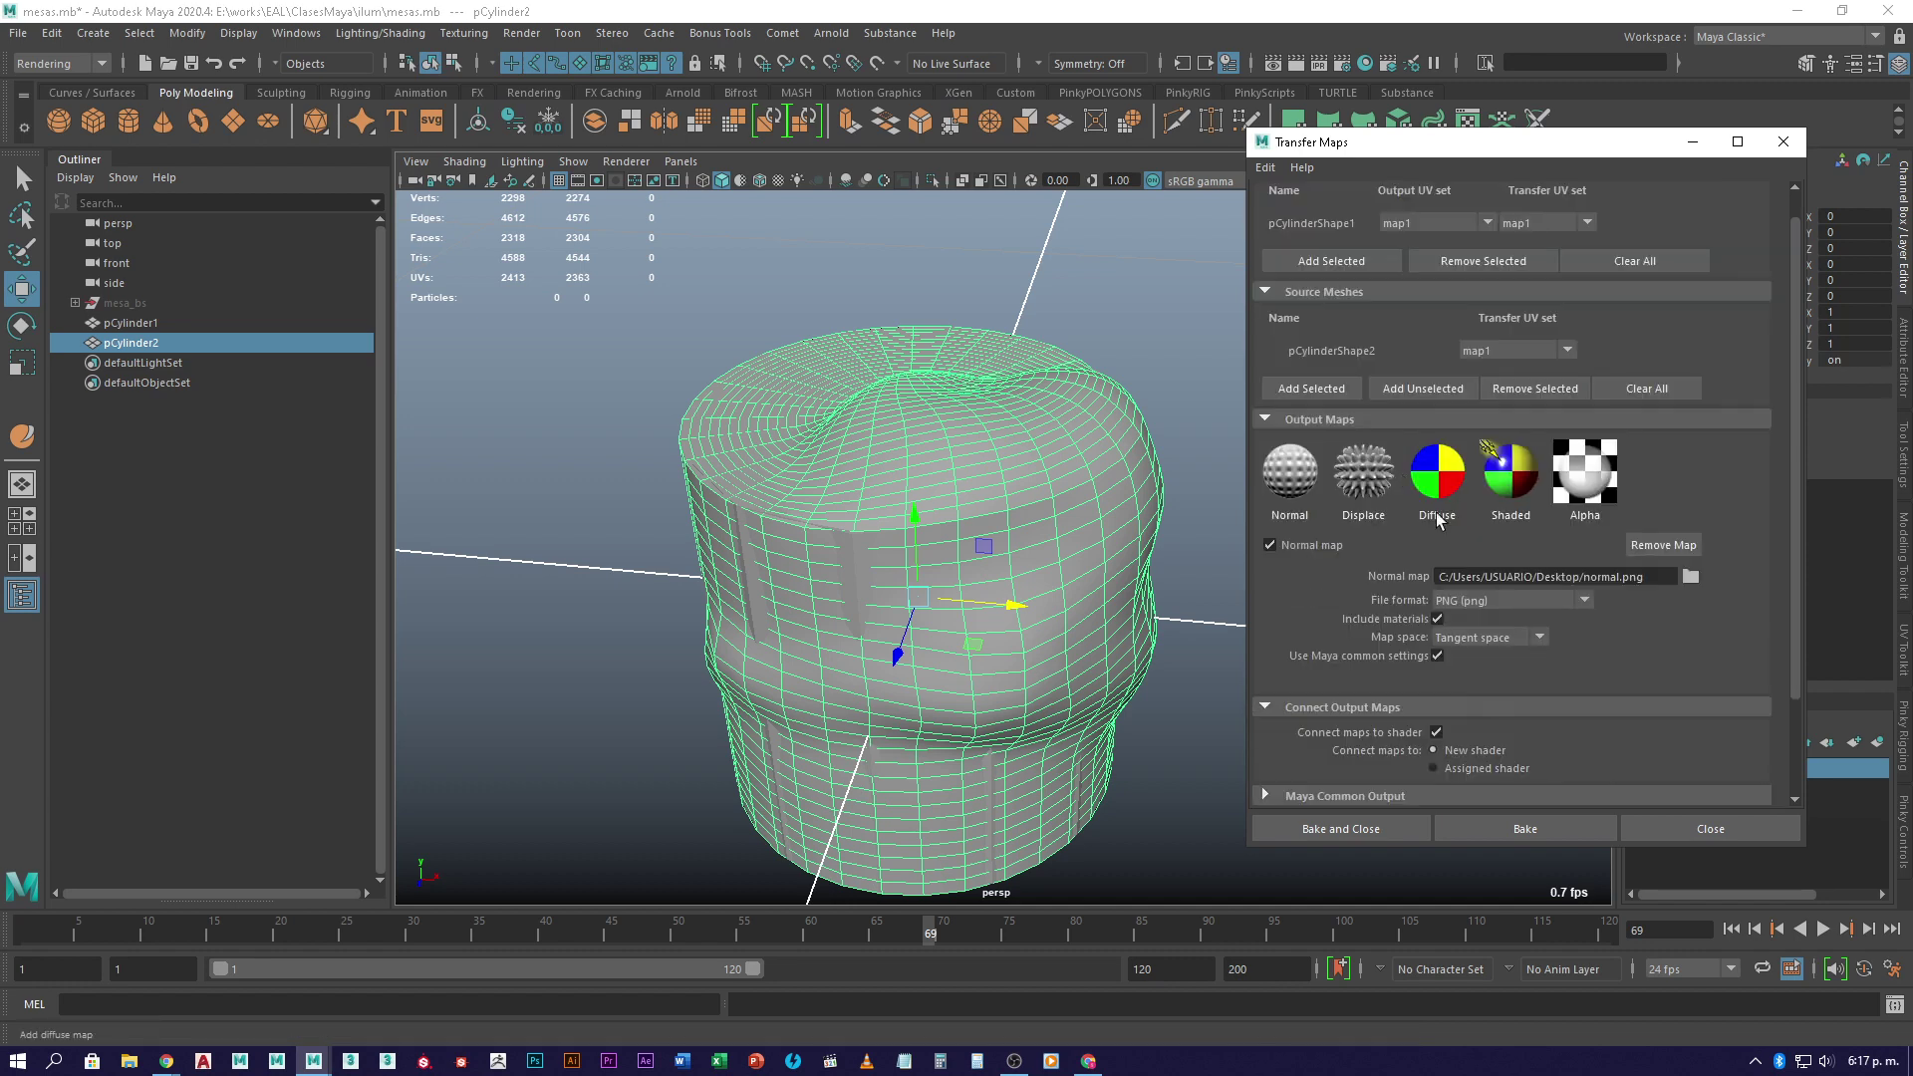
scroll(1306, 399, "up", 1)
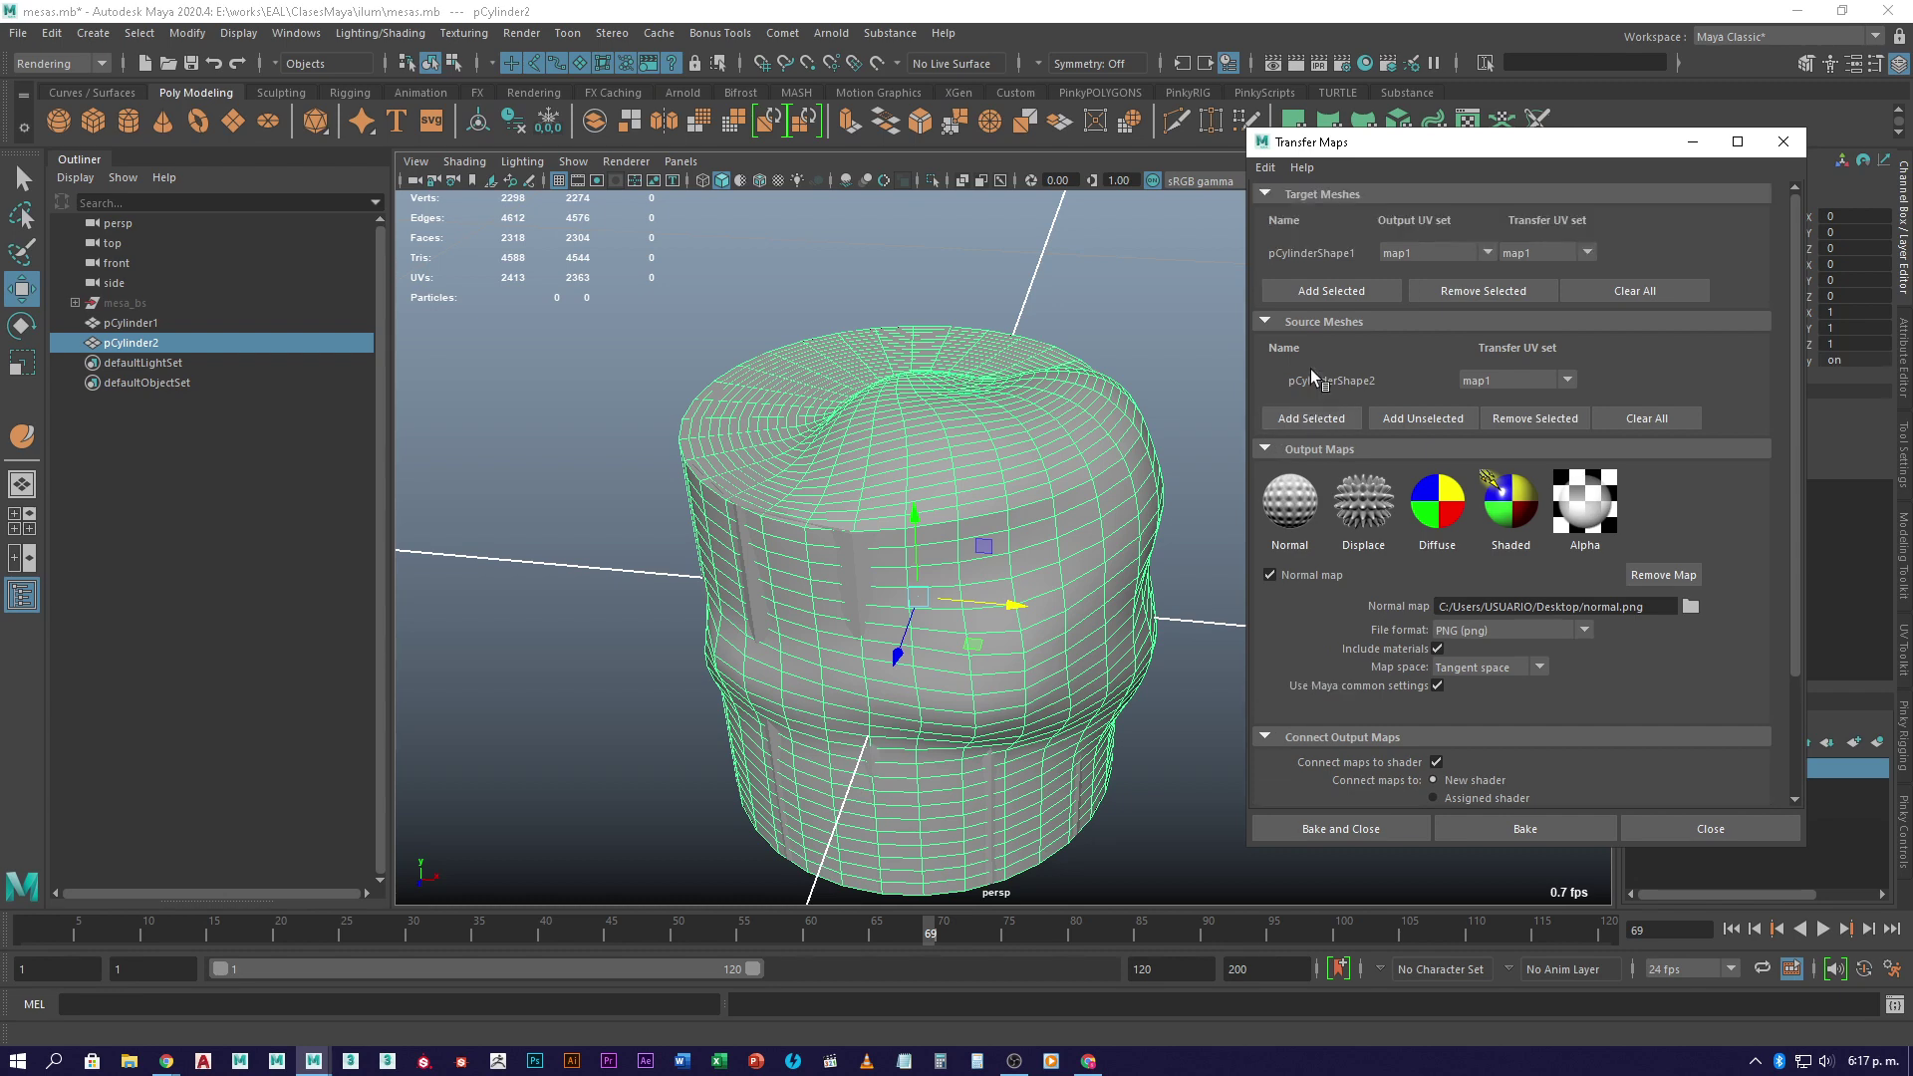
left_click(1487, 255)
left_click(1487, 257)
left_click(1591, 253)
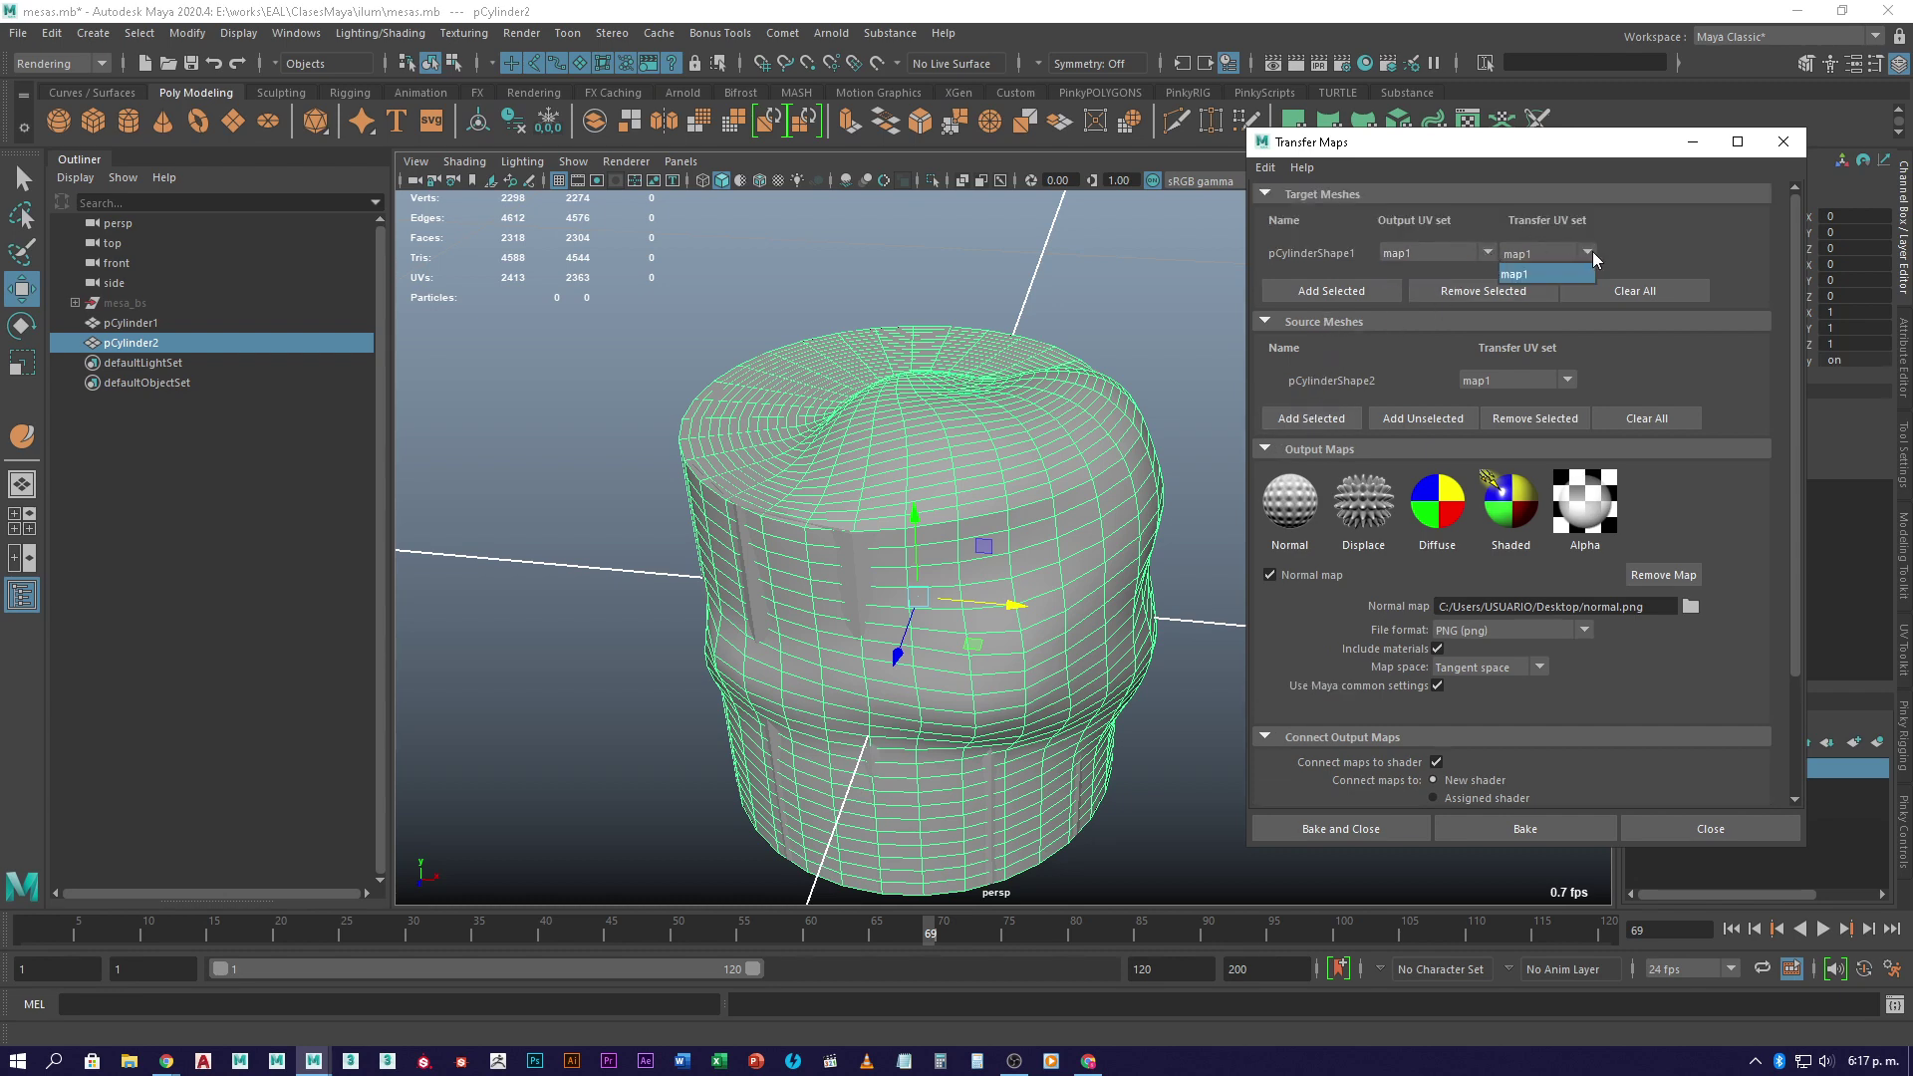
left_click(1592, 252)
left_click(1572, 380)
left_click(1571, 381)
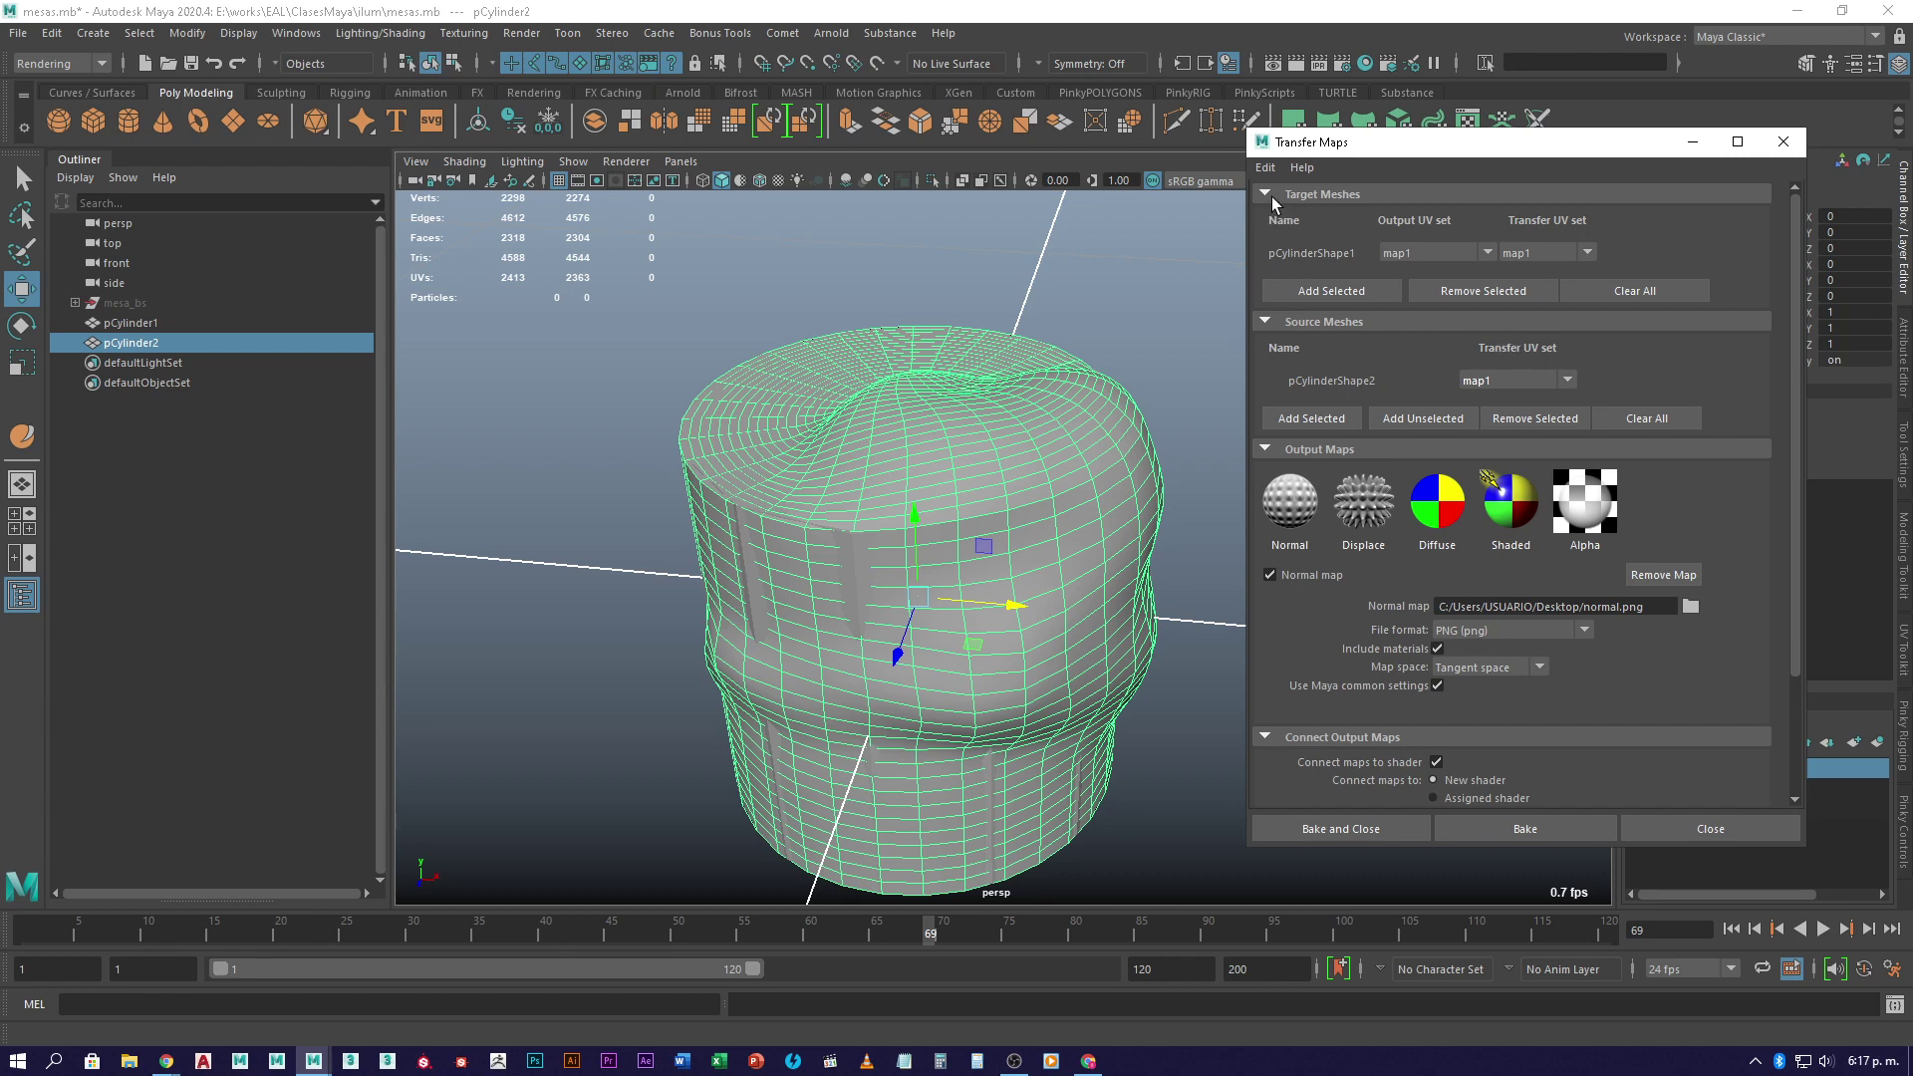
- Check the Transfer Maps output, shader connection and advanced settings, including the maximum search depth
scroll(1368, 638, "down", 2)
scroll(1366, 632, "down", 3)
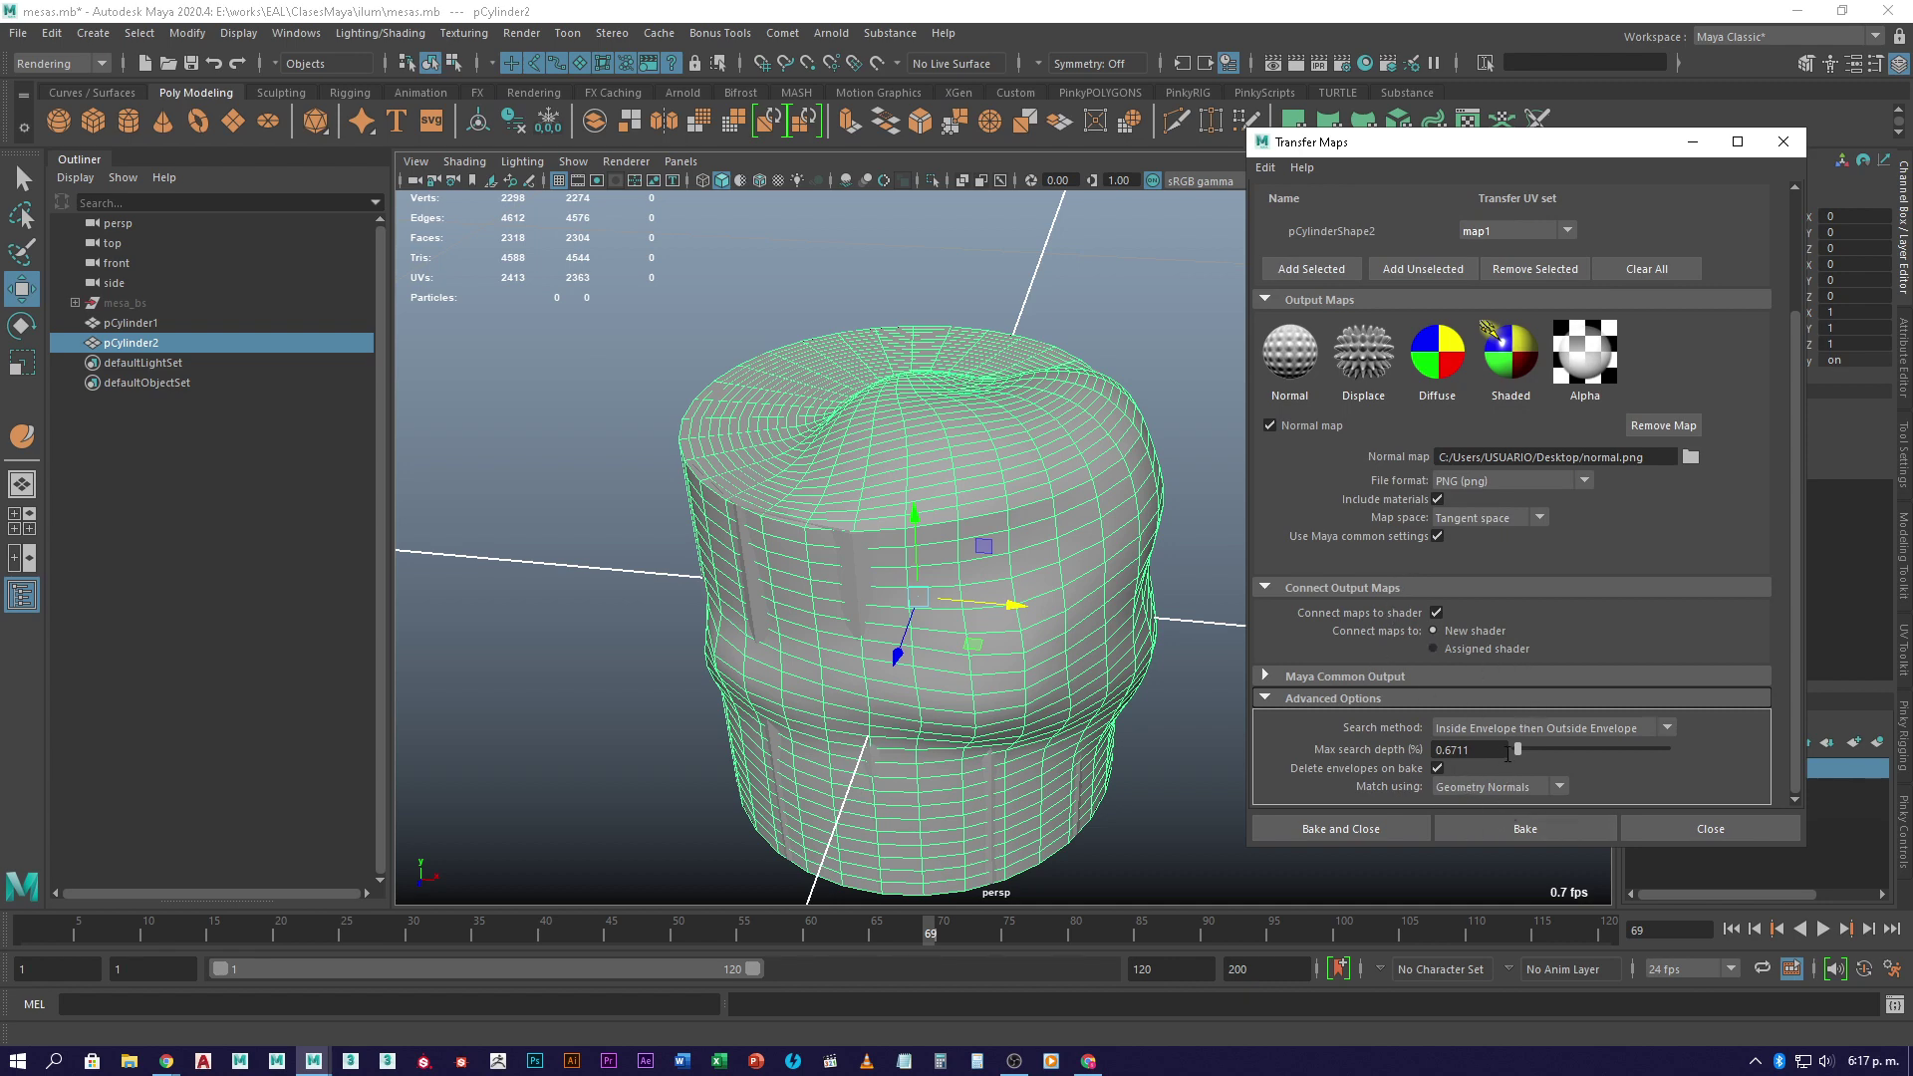
double_click(1473, 749)
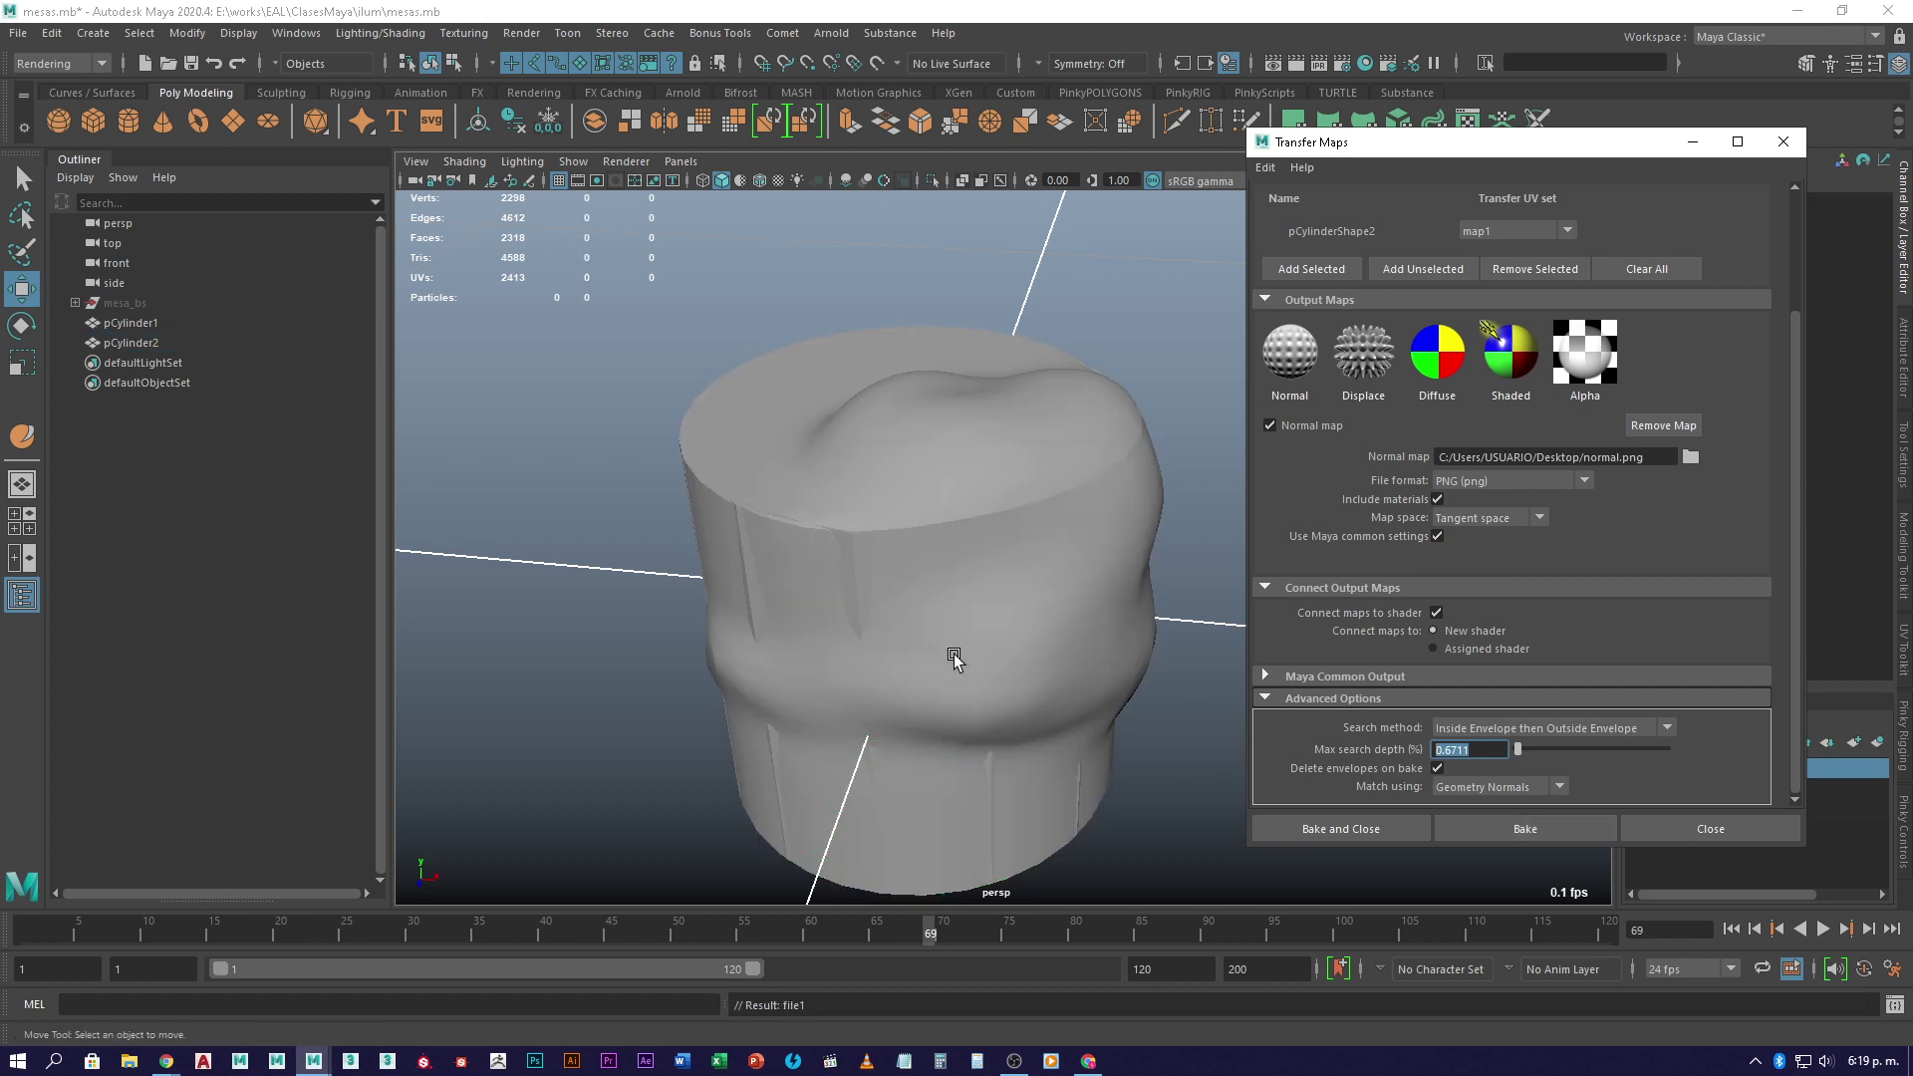
- Open the baked normal.png from the desktop to inspect the normal map, and return to Maya
left_click(1797, 14)
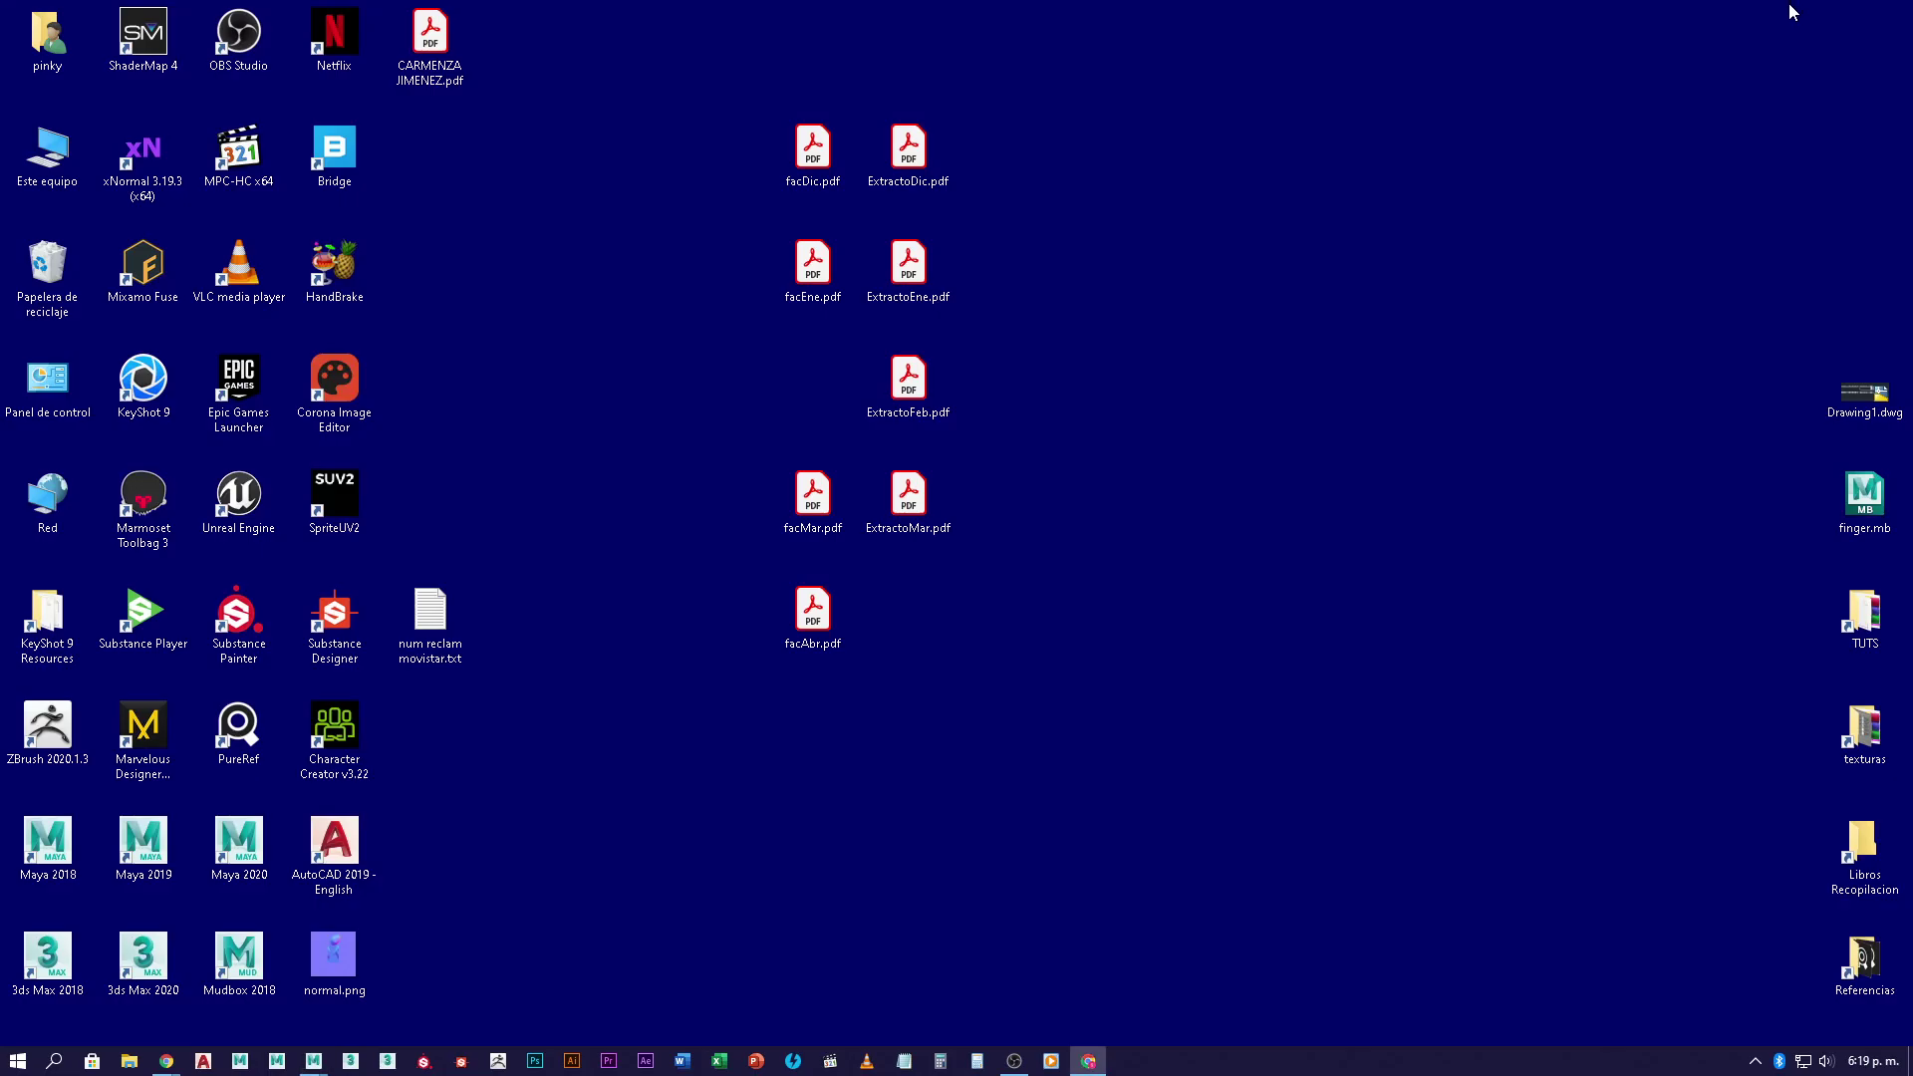
double_click(331, 965)
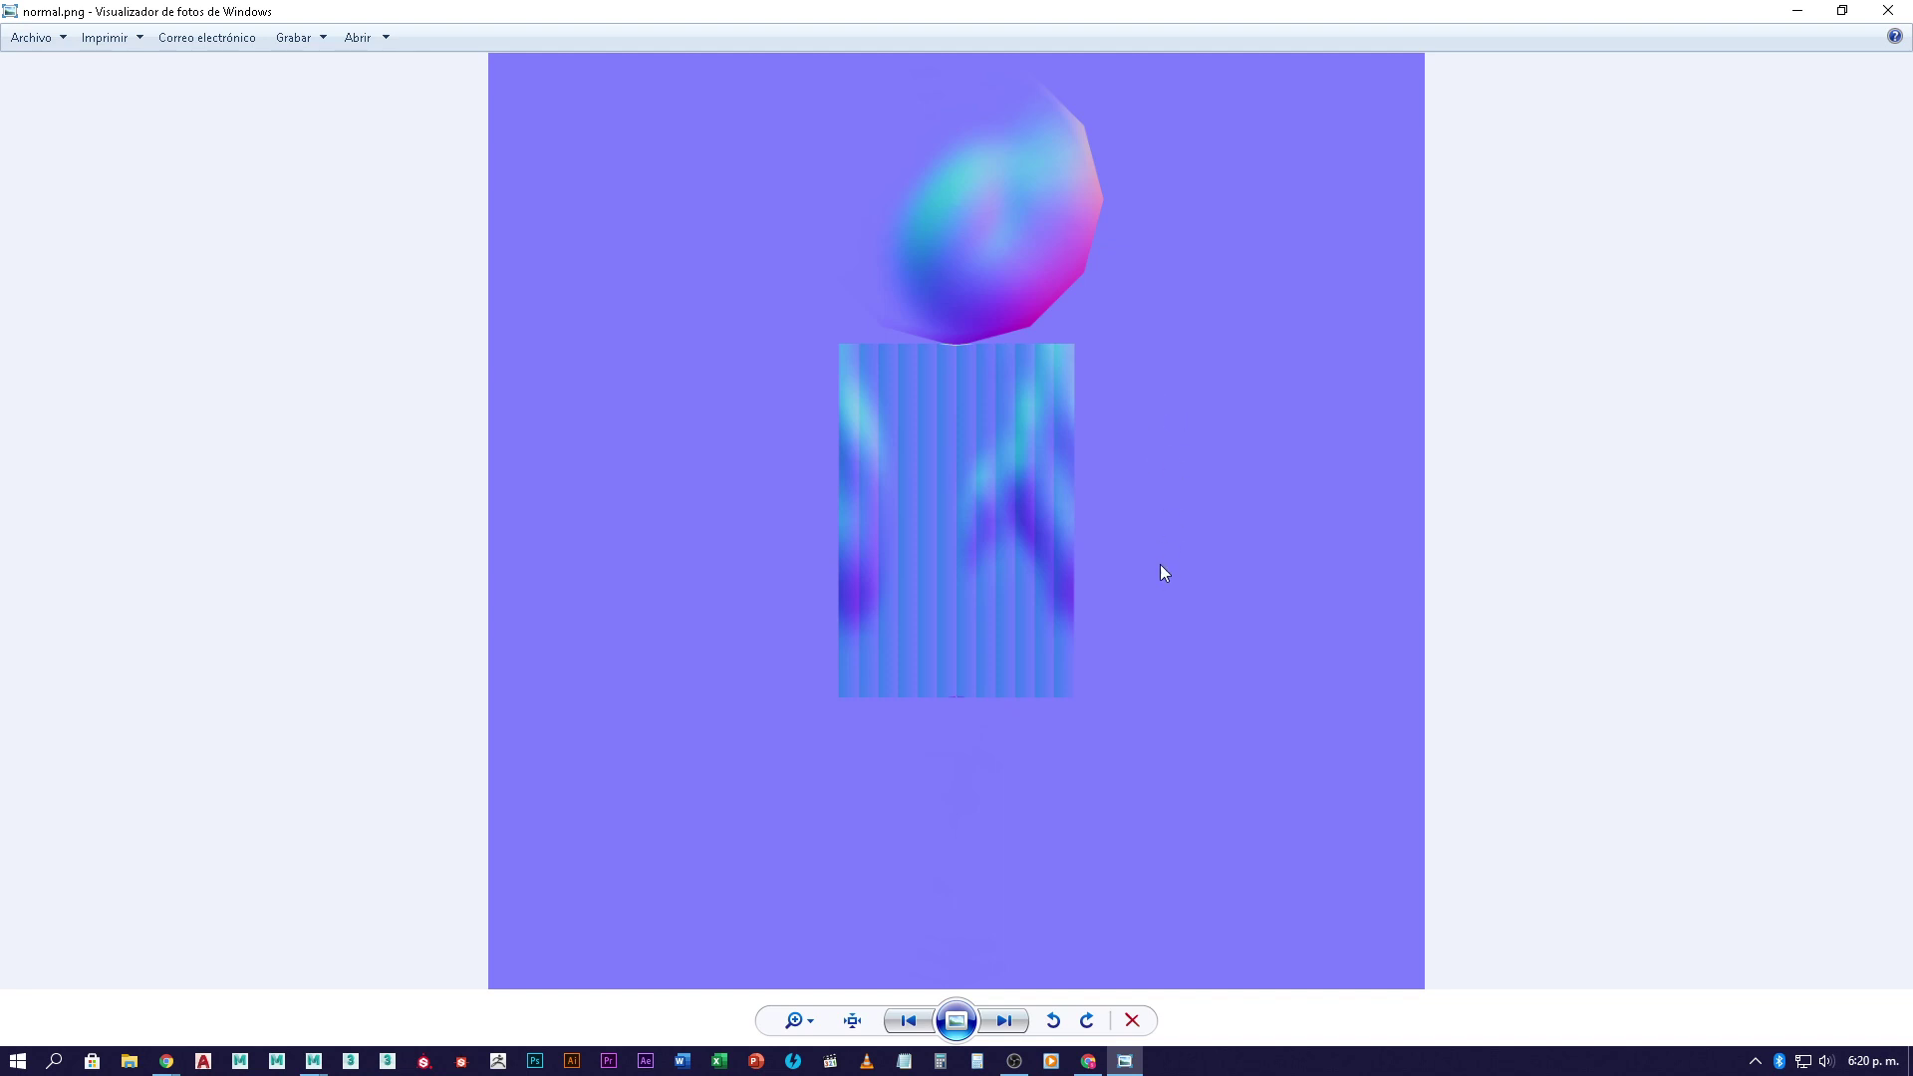
left_click(1800, 14)
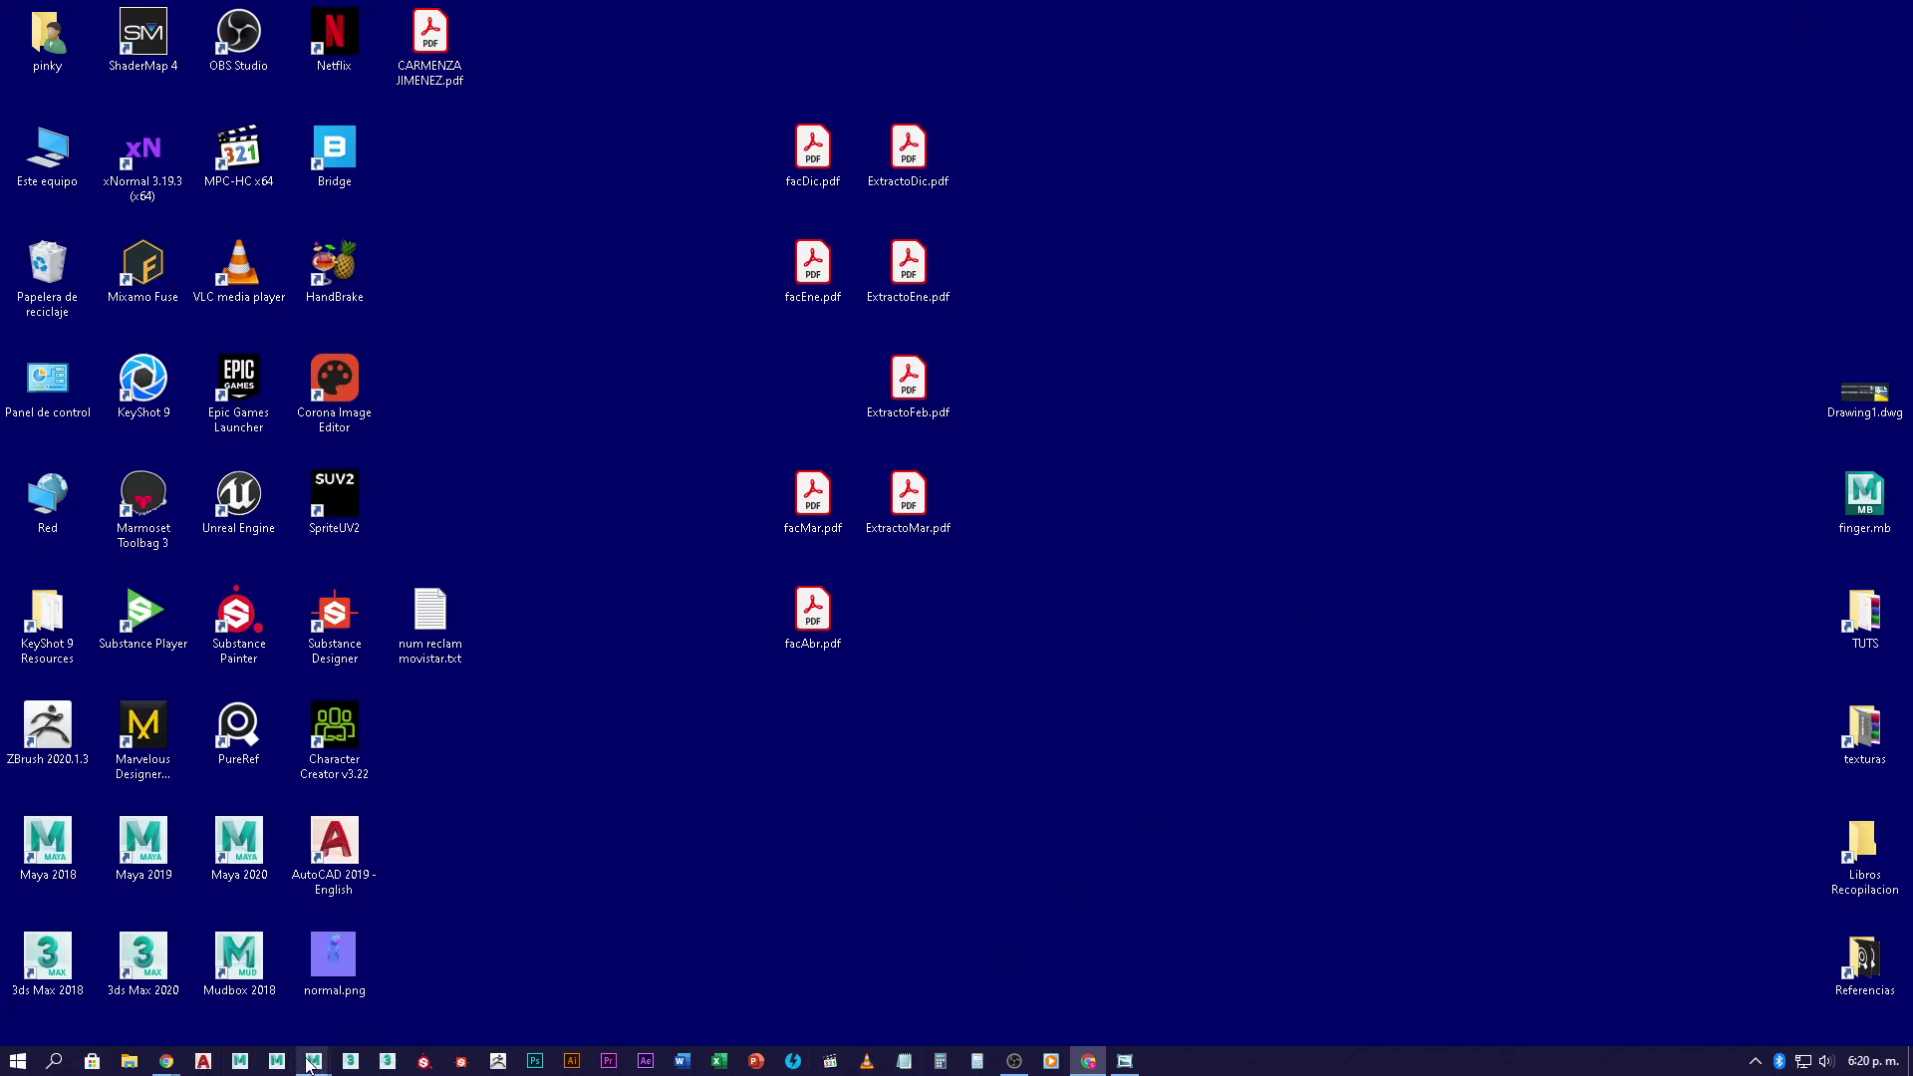
mouse_move(314, 1060)
left_click(377, 977)
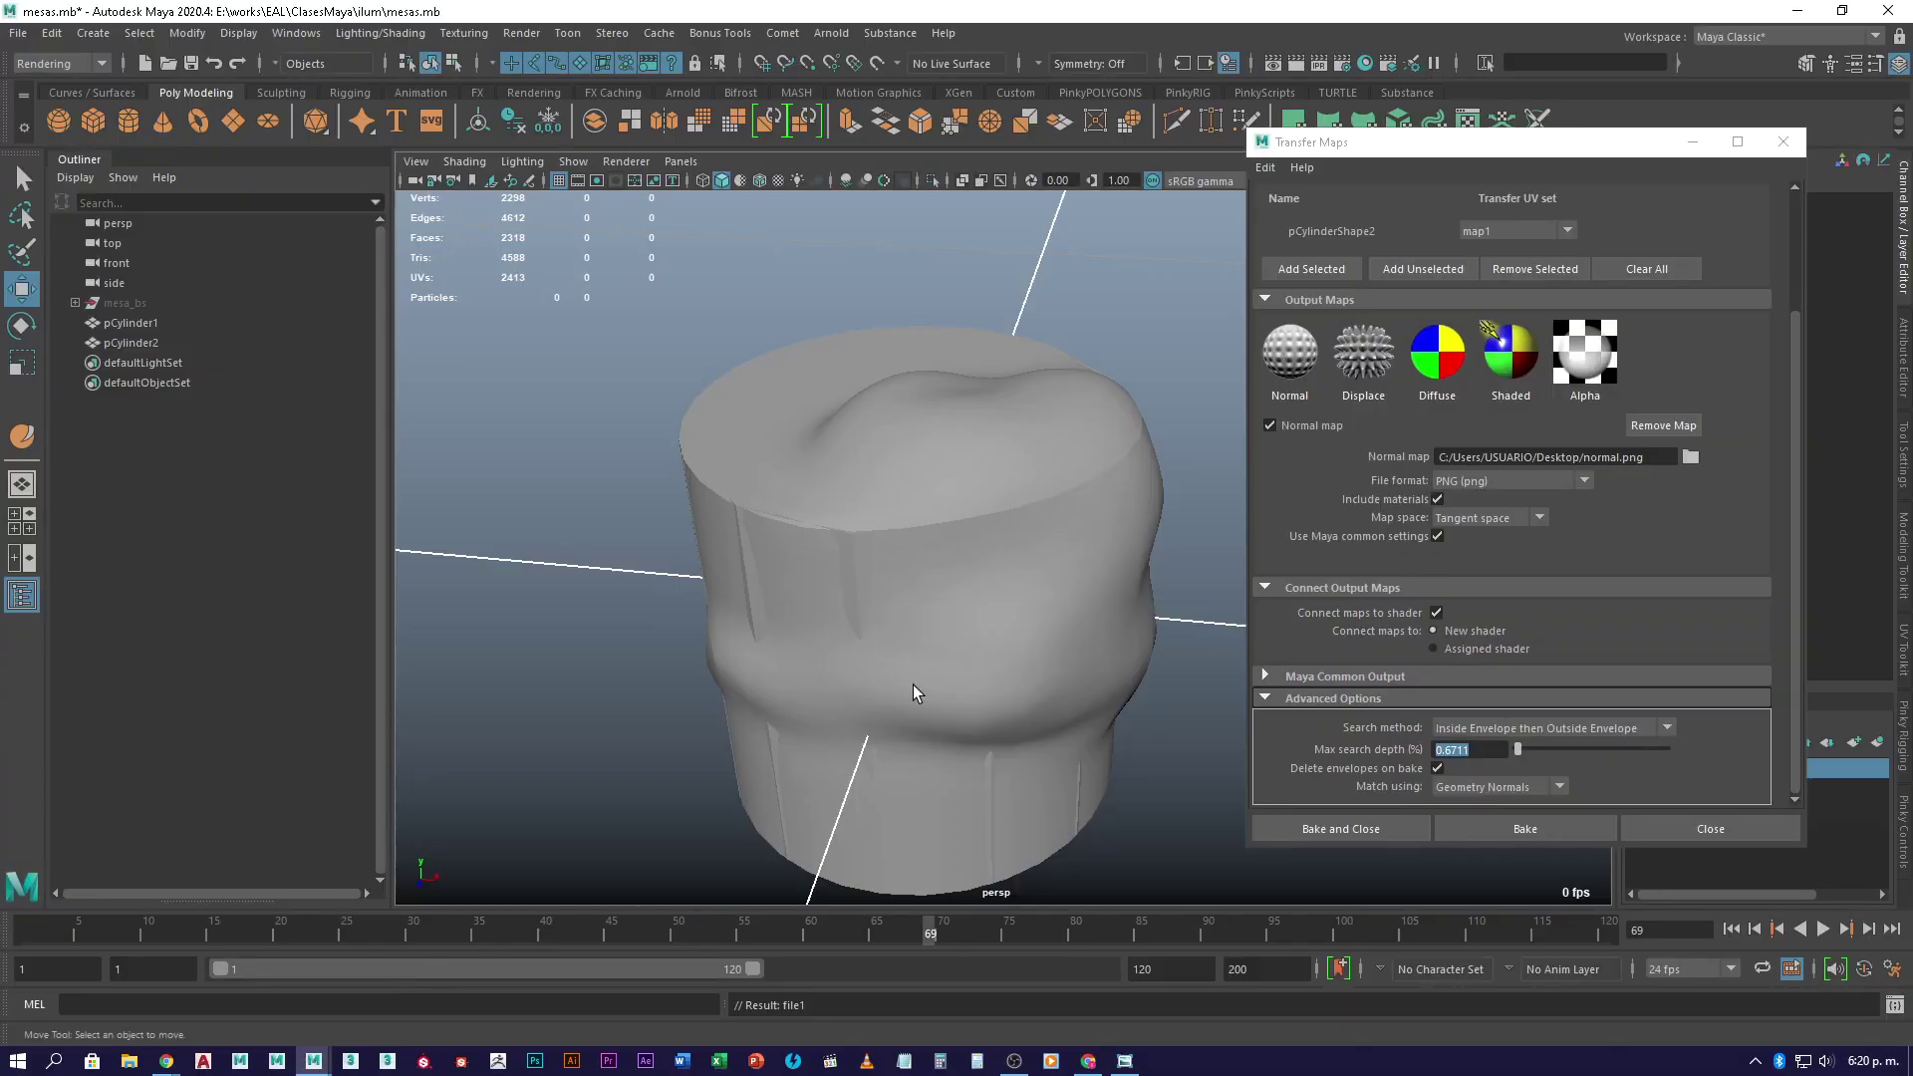
- Hide the high-density pCylinder2, select the low-poly pCylinder1, and minimize the Transfer Maps window
left_click(979, 463)
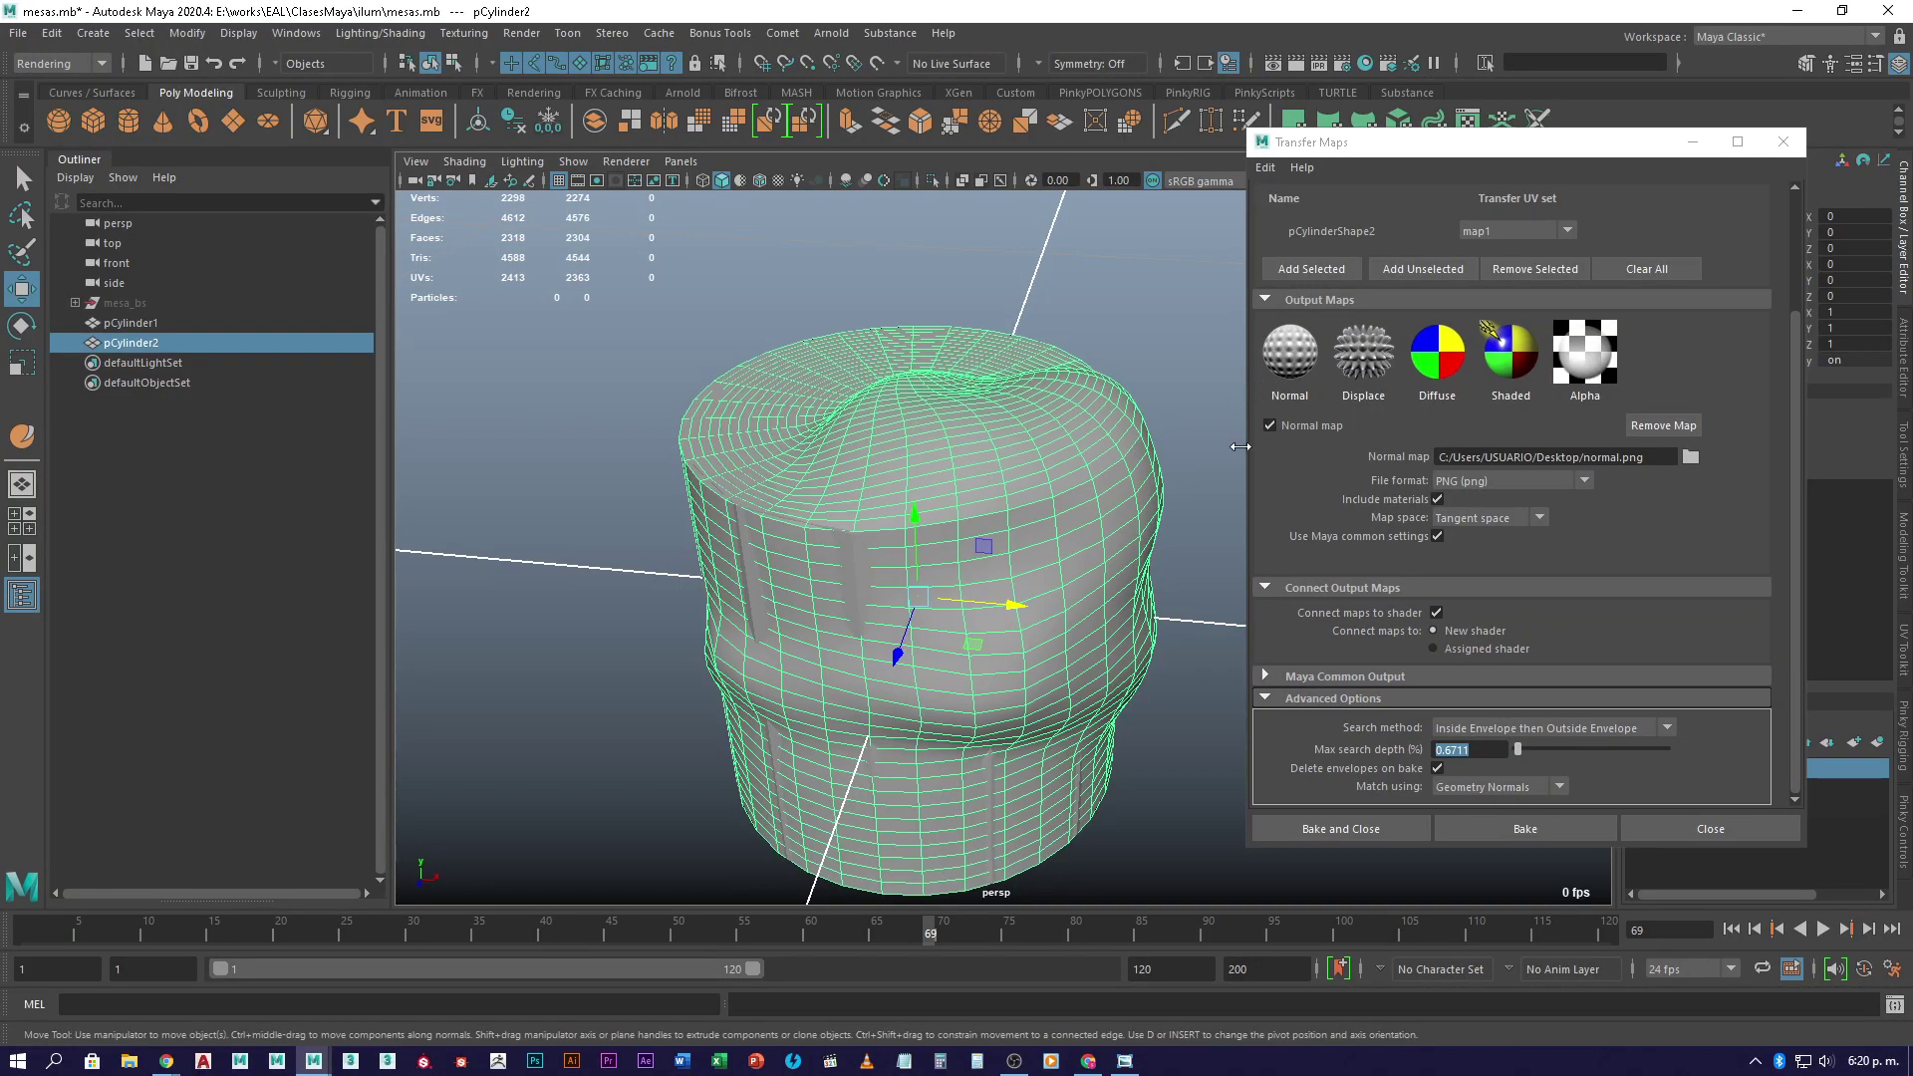
key("ctrl+h")
left_click(957, 496)
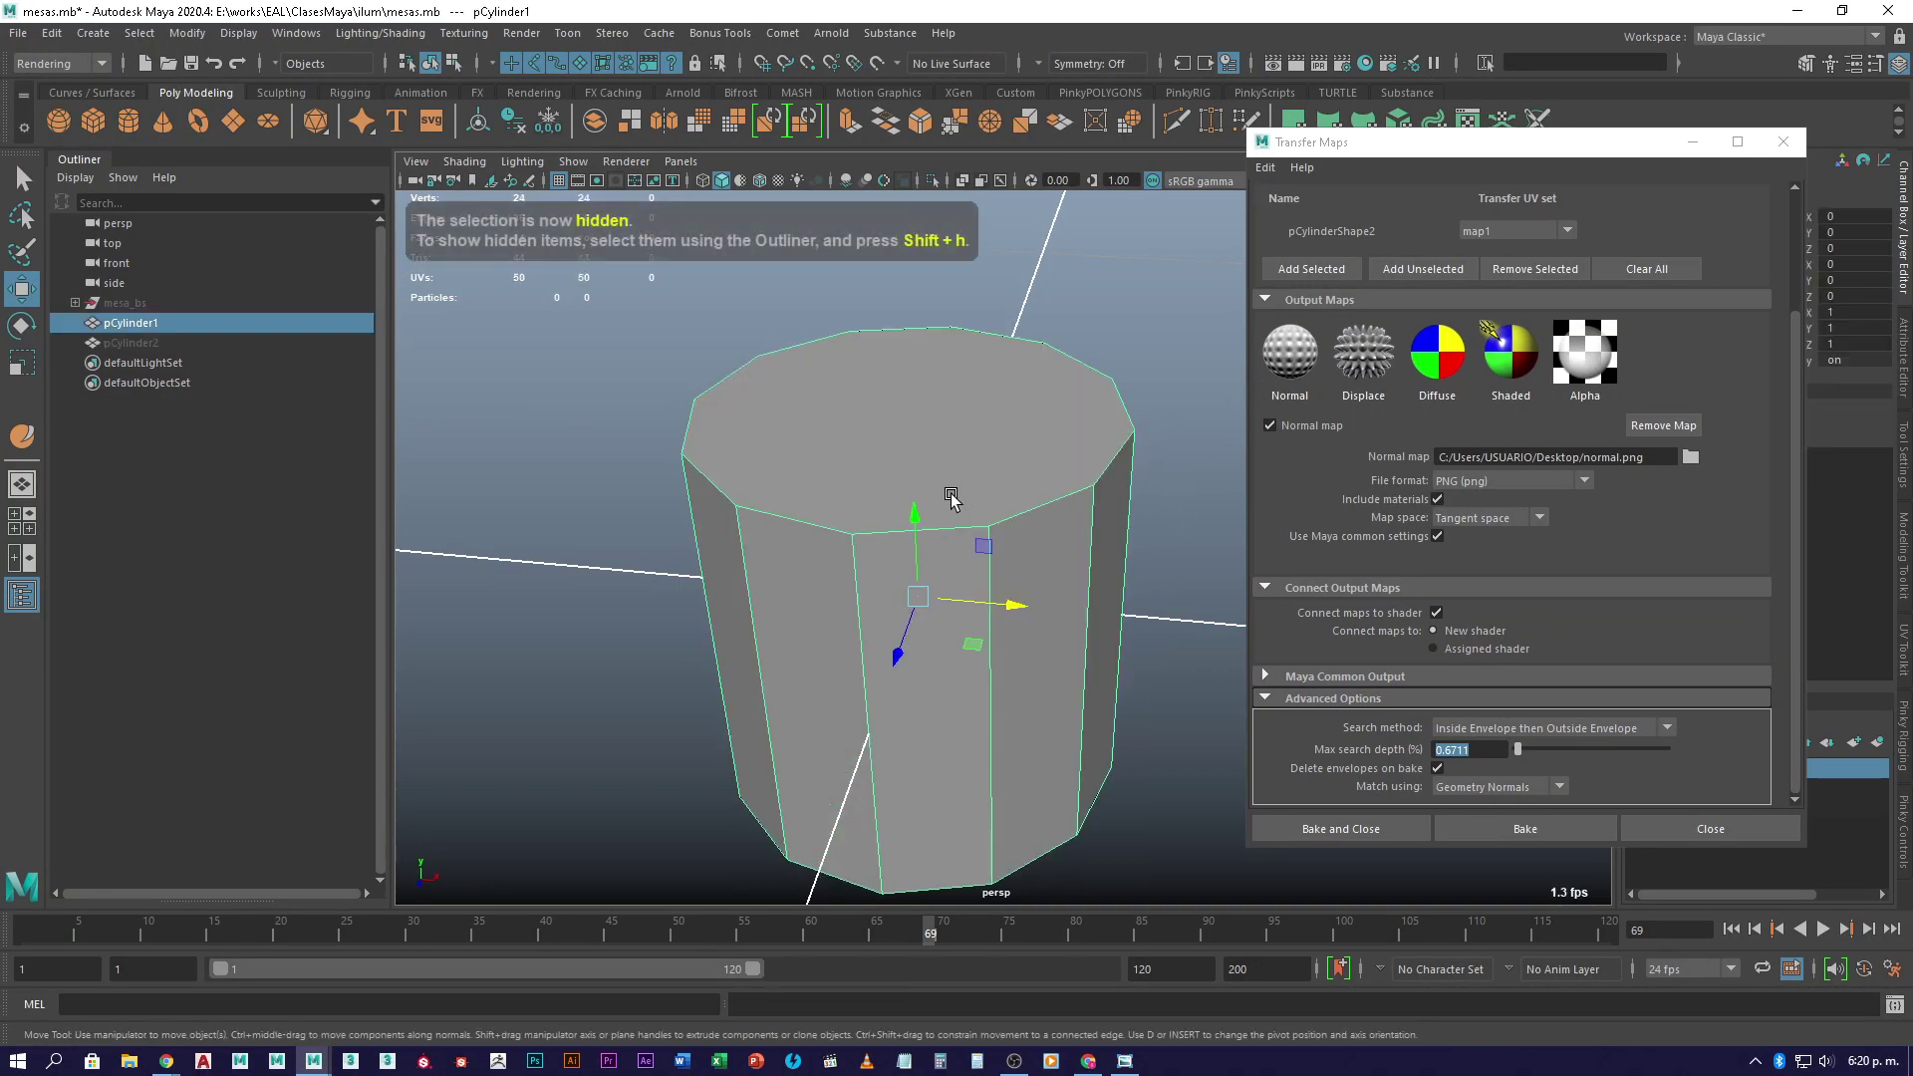
left_click(1692, 142)
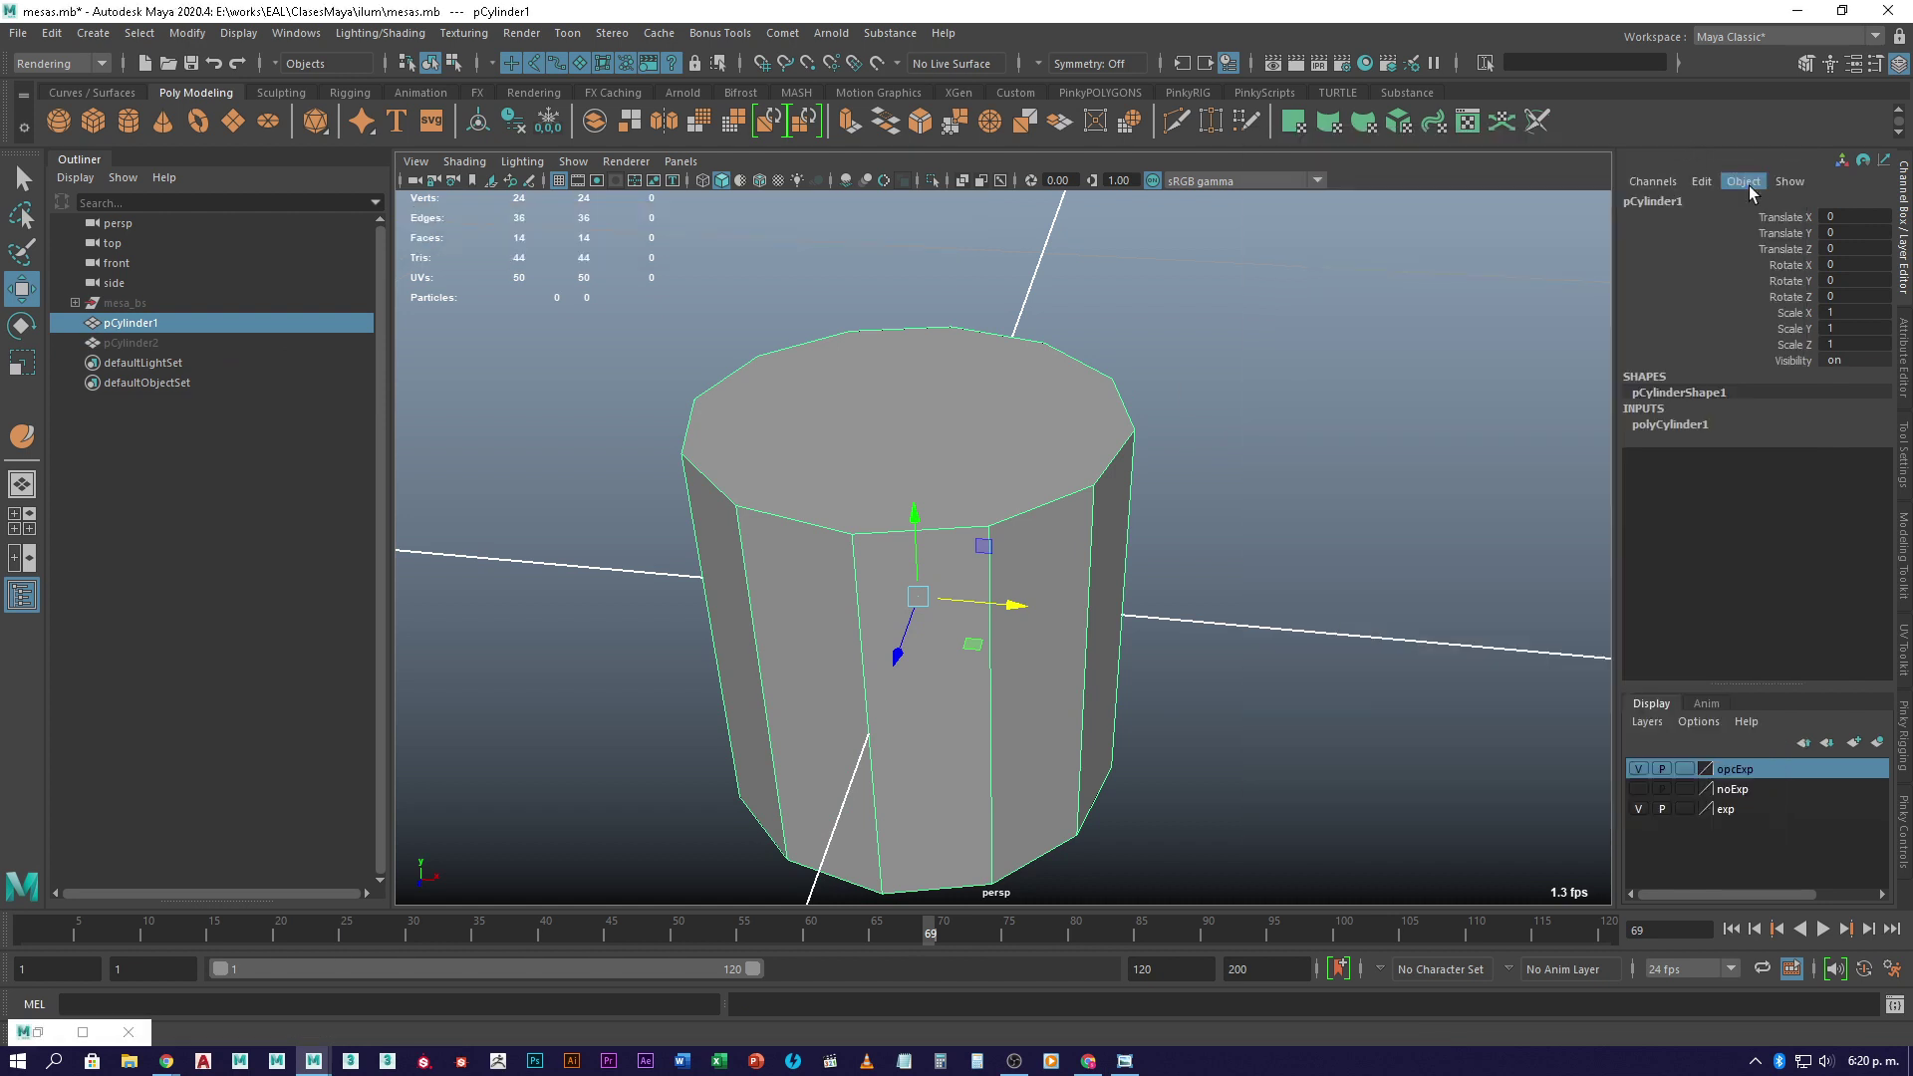
- Trace pCylinder1's lambert2 bump mapping to the file1 texture and view its normal.png image
left_click(1904, 348)
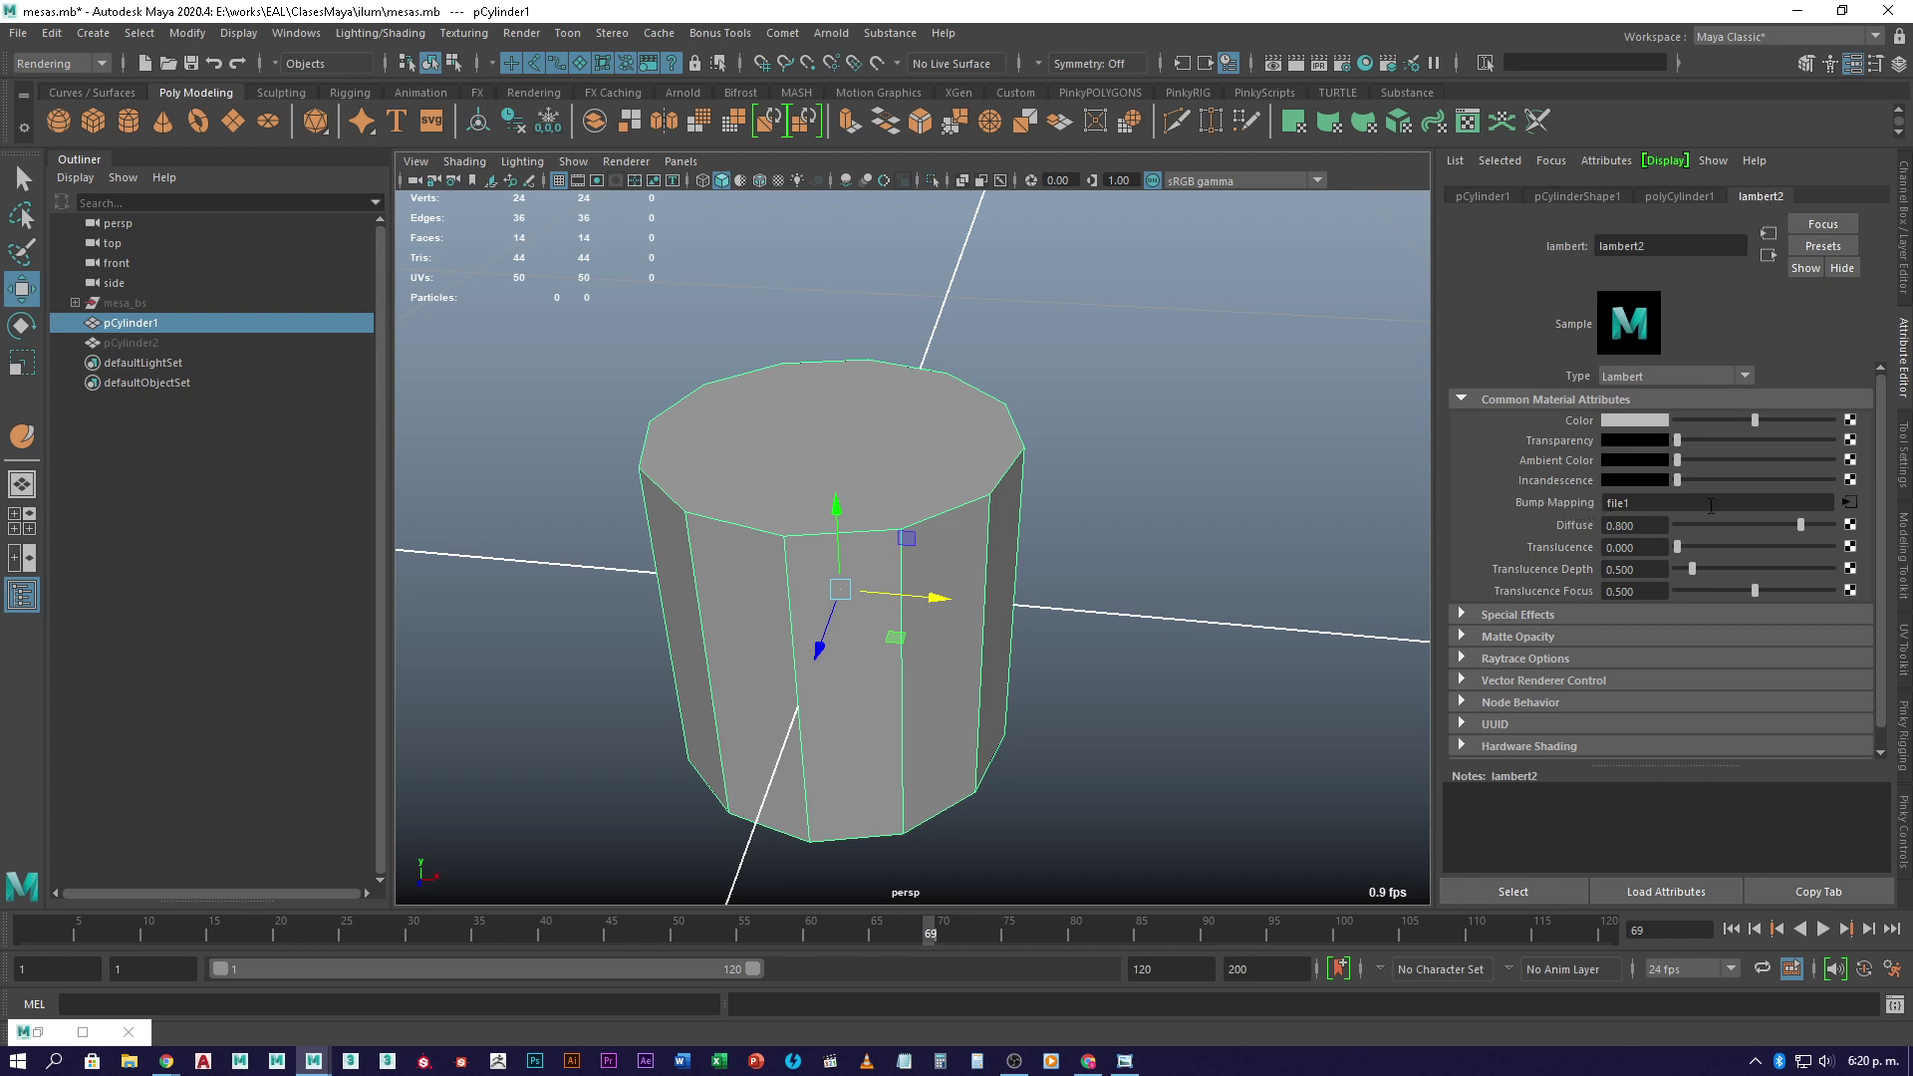
left_click(1850, 505)
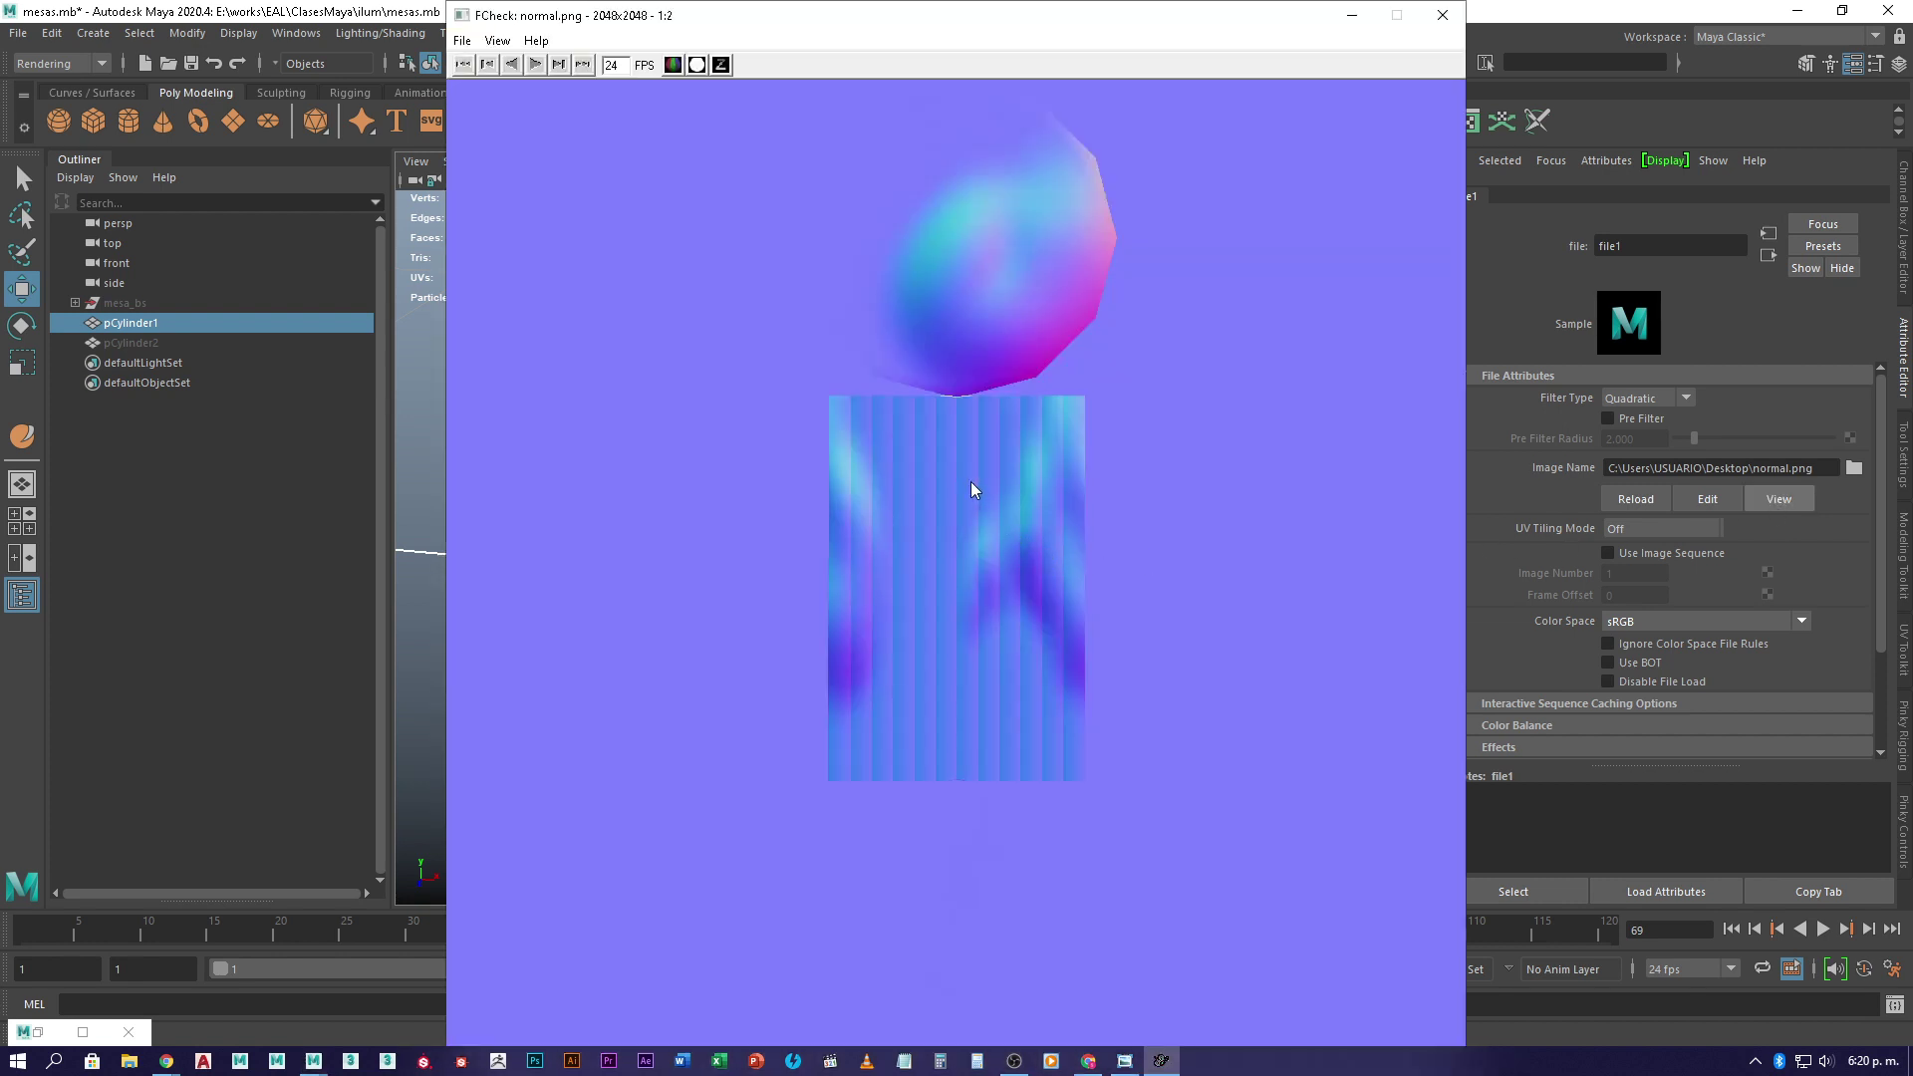
left_click(1442, 18)
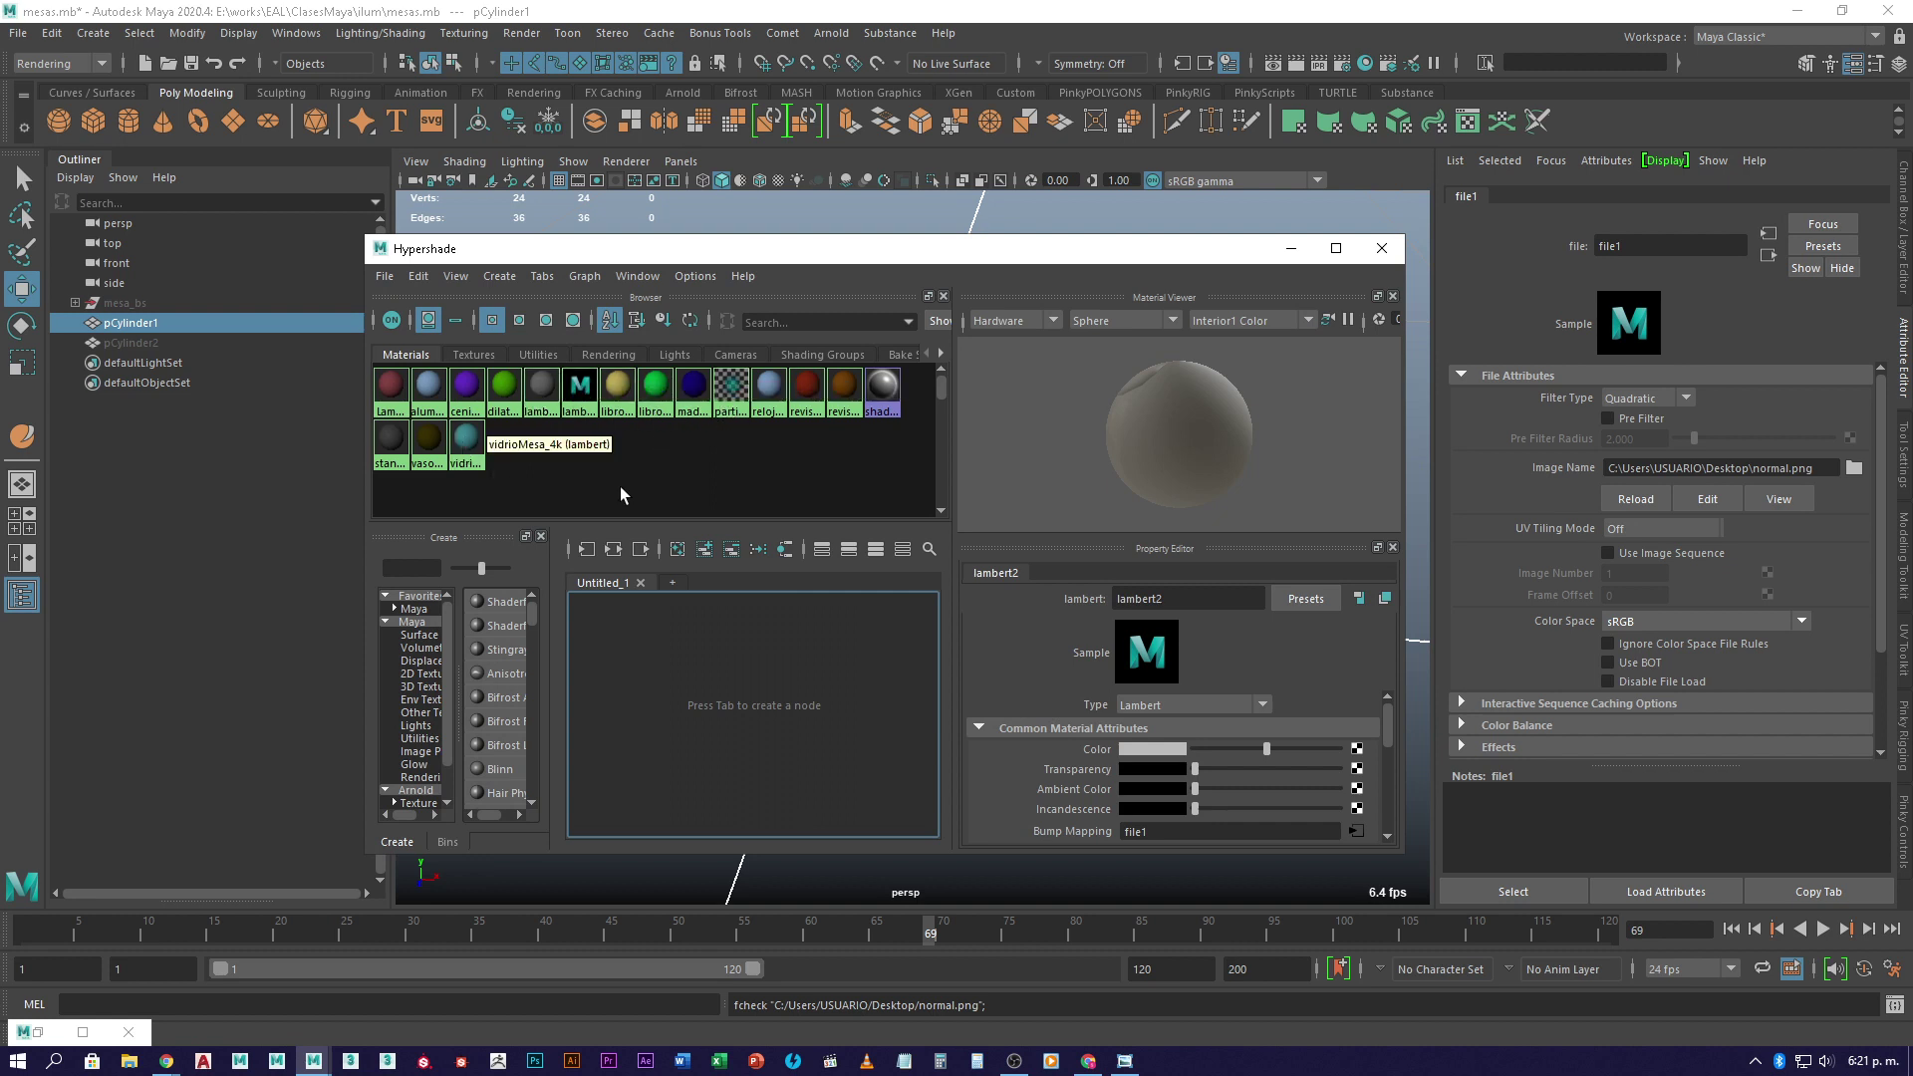
- Select pCylinder1's lambert2 material and graph its input and output connections in the Hypershade
left_click(701, 464)
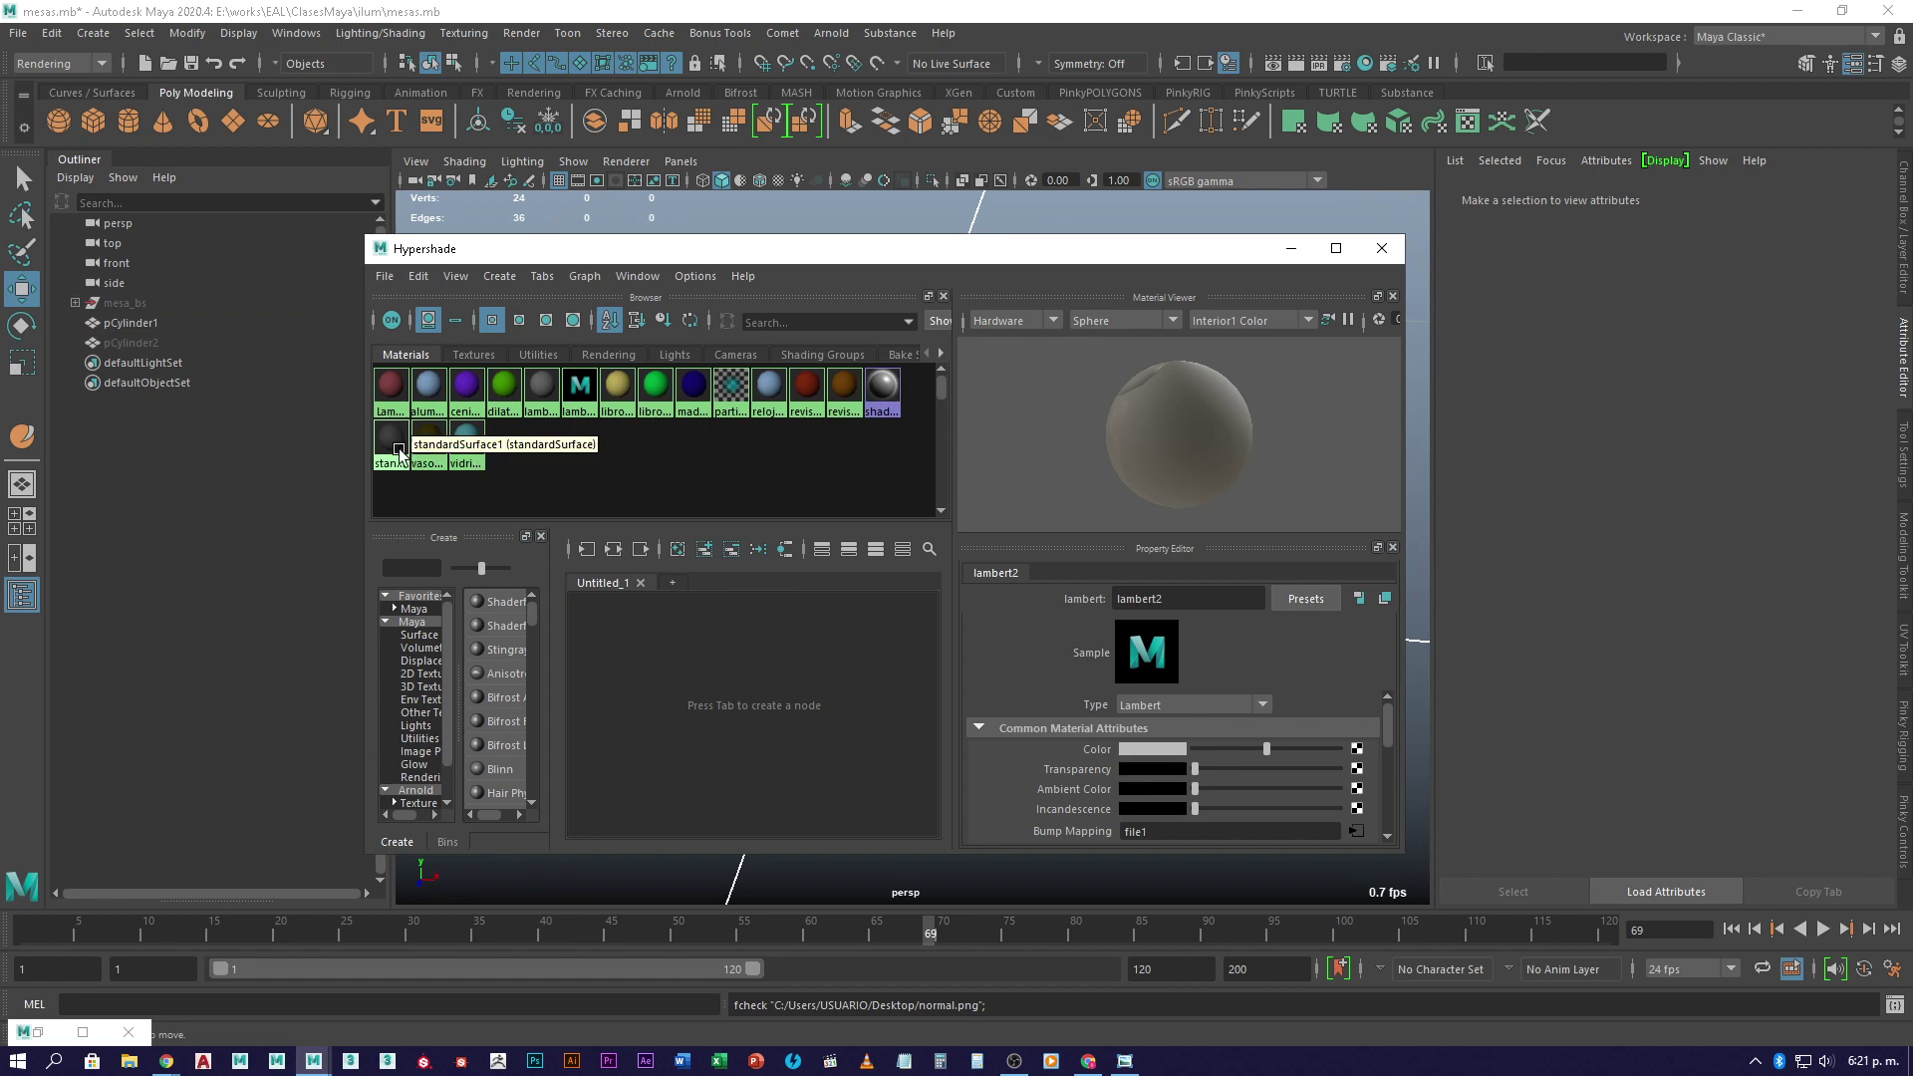
left_click_drag(1156, 251, 1199, 463)
left_click(908, 415)
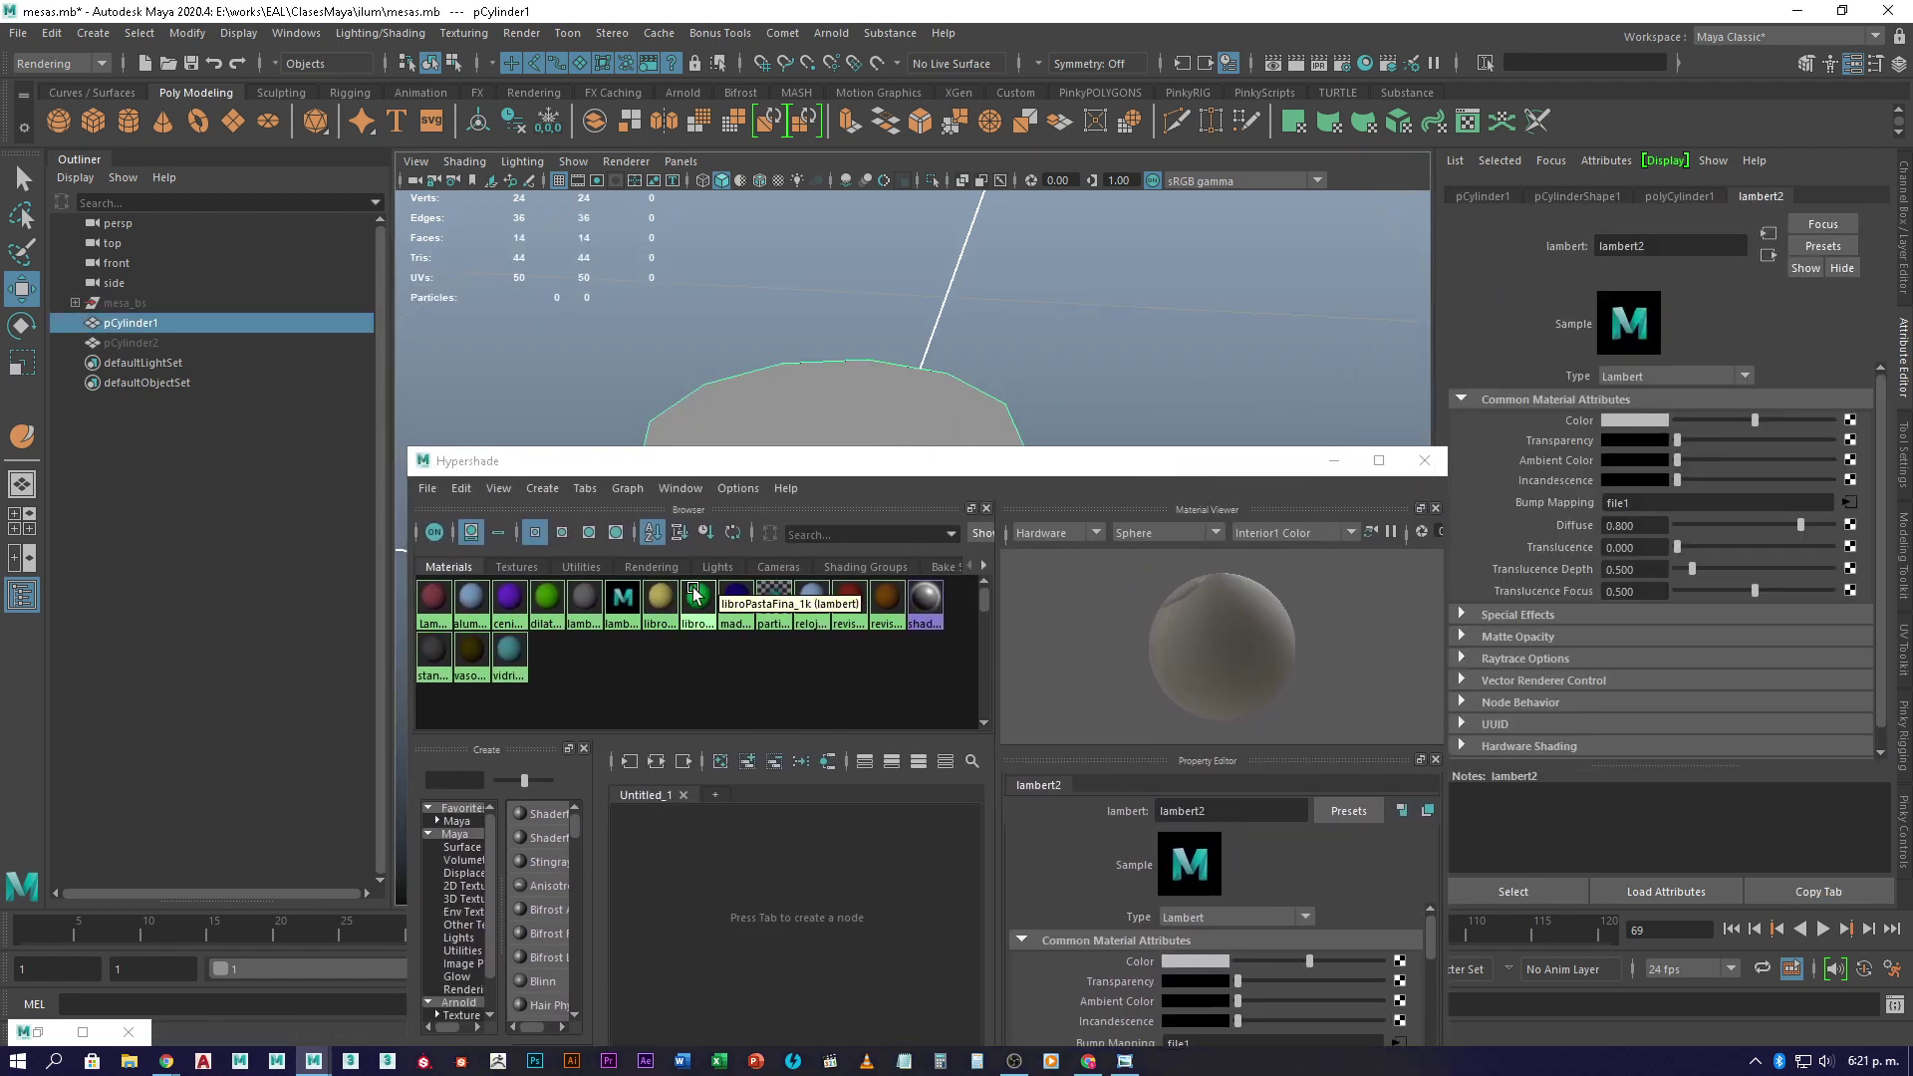
left_click_drag(914, 478, 943, 360)
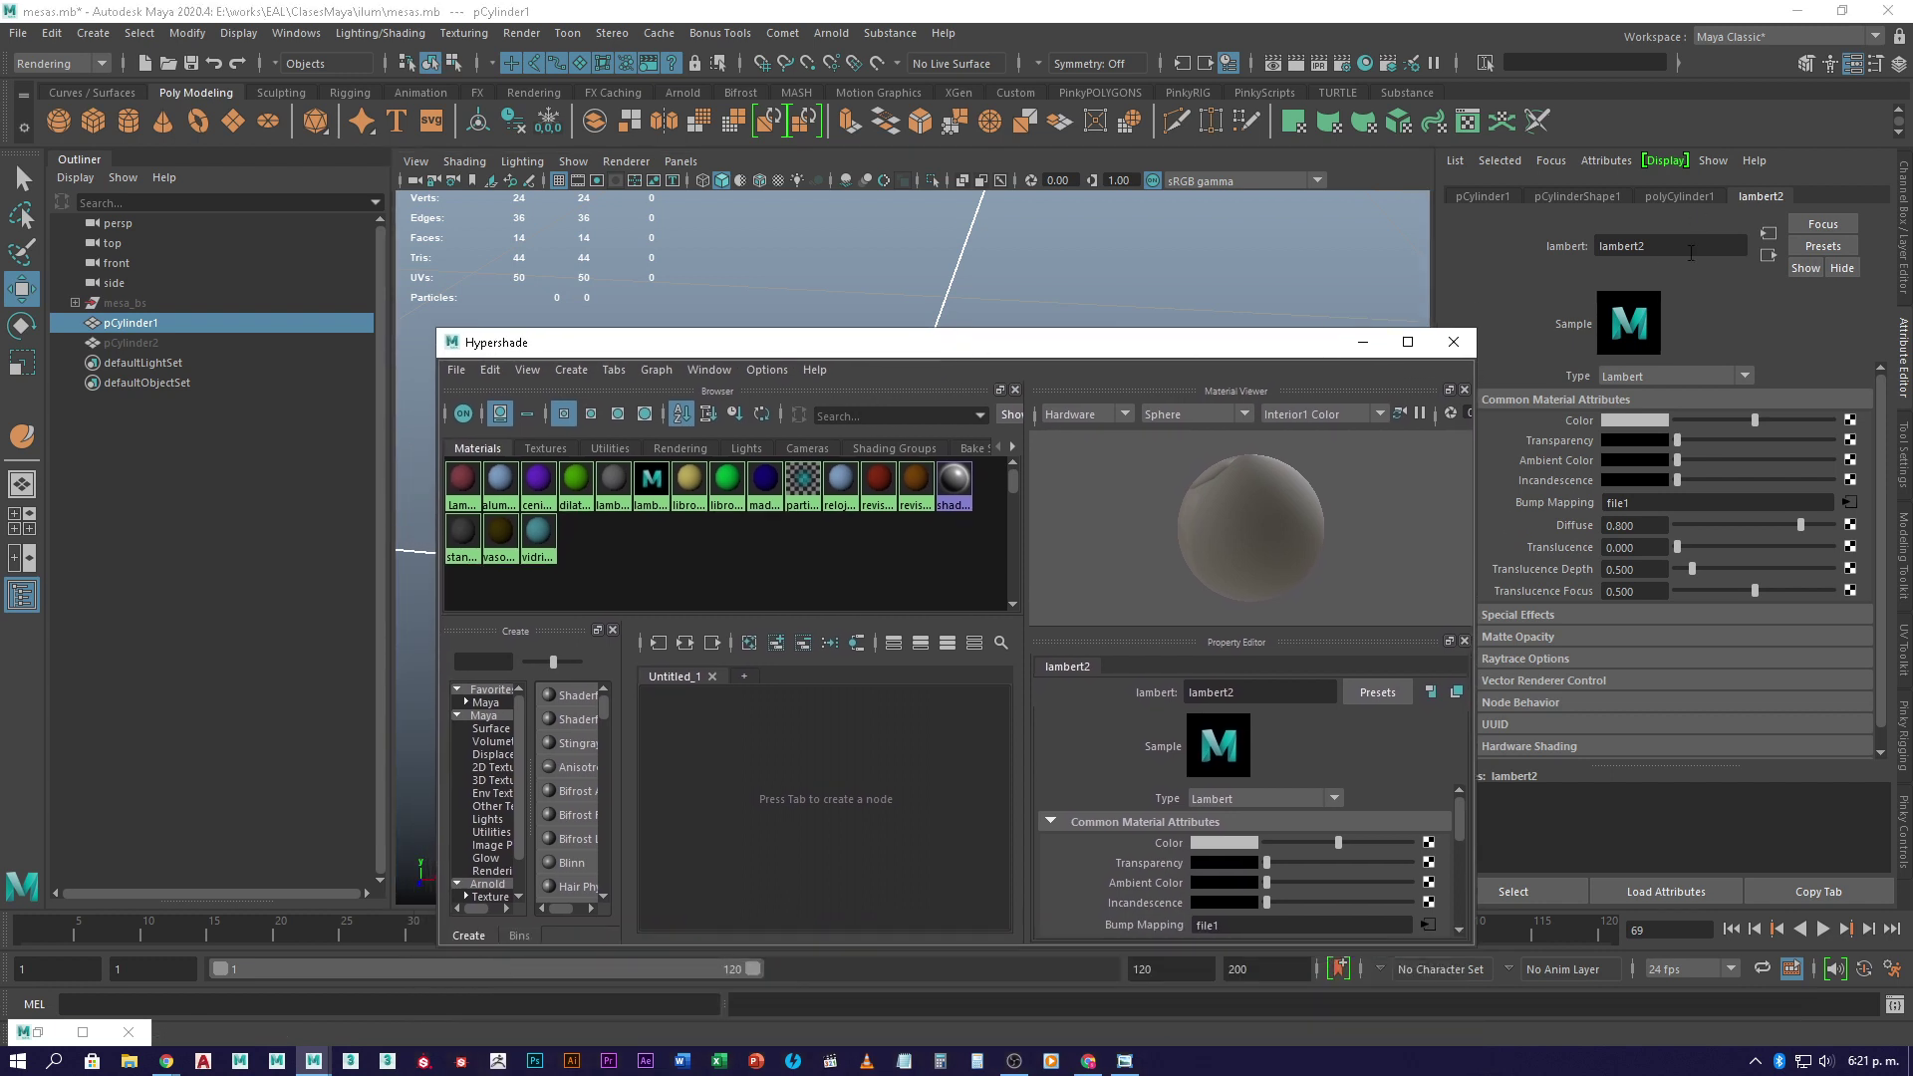
left_click(1525, 890)
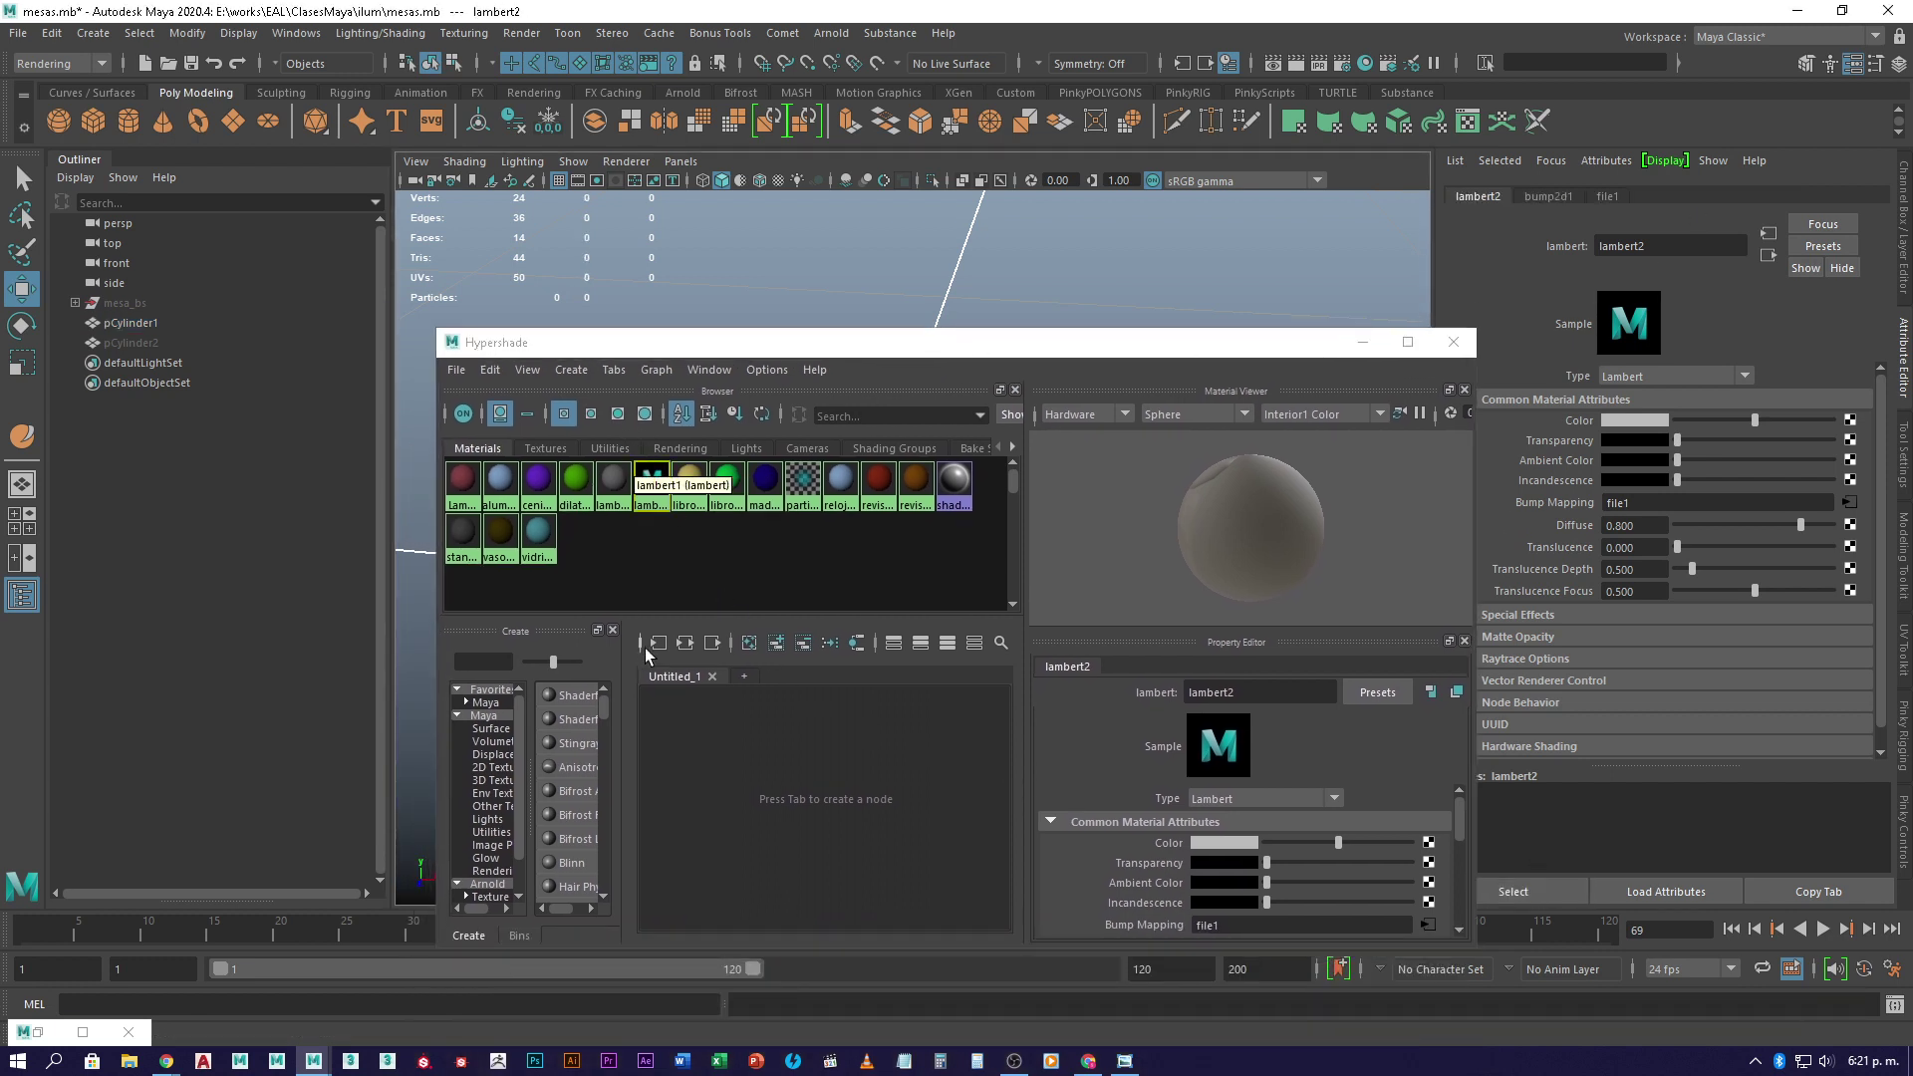
left_click(690, 643)
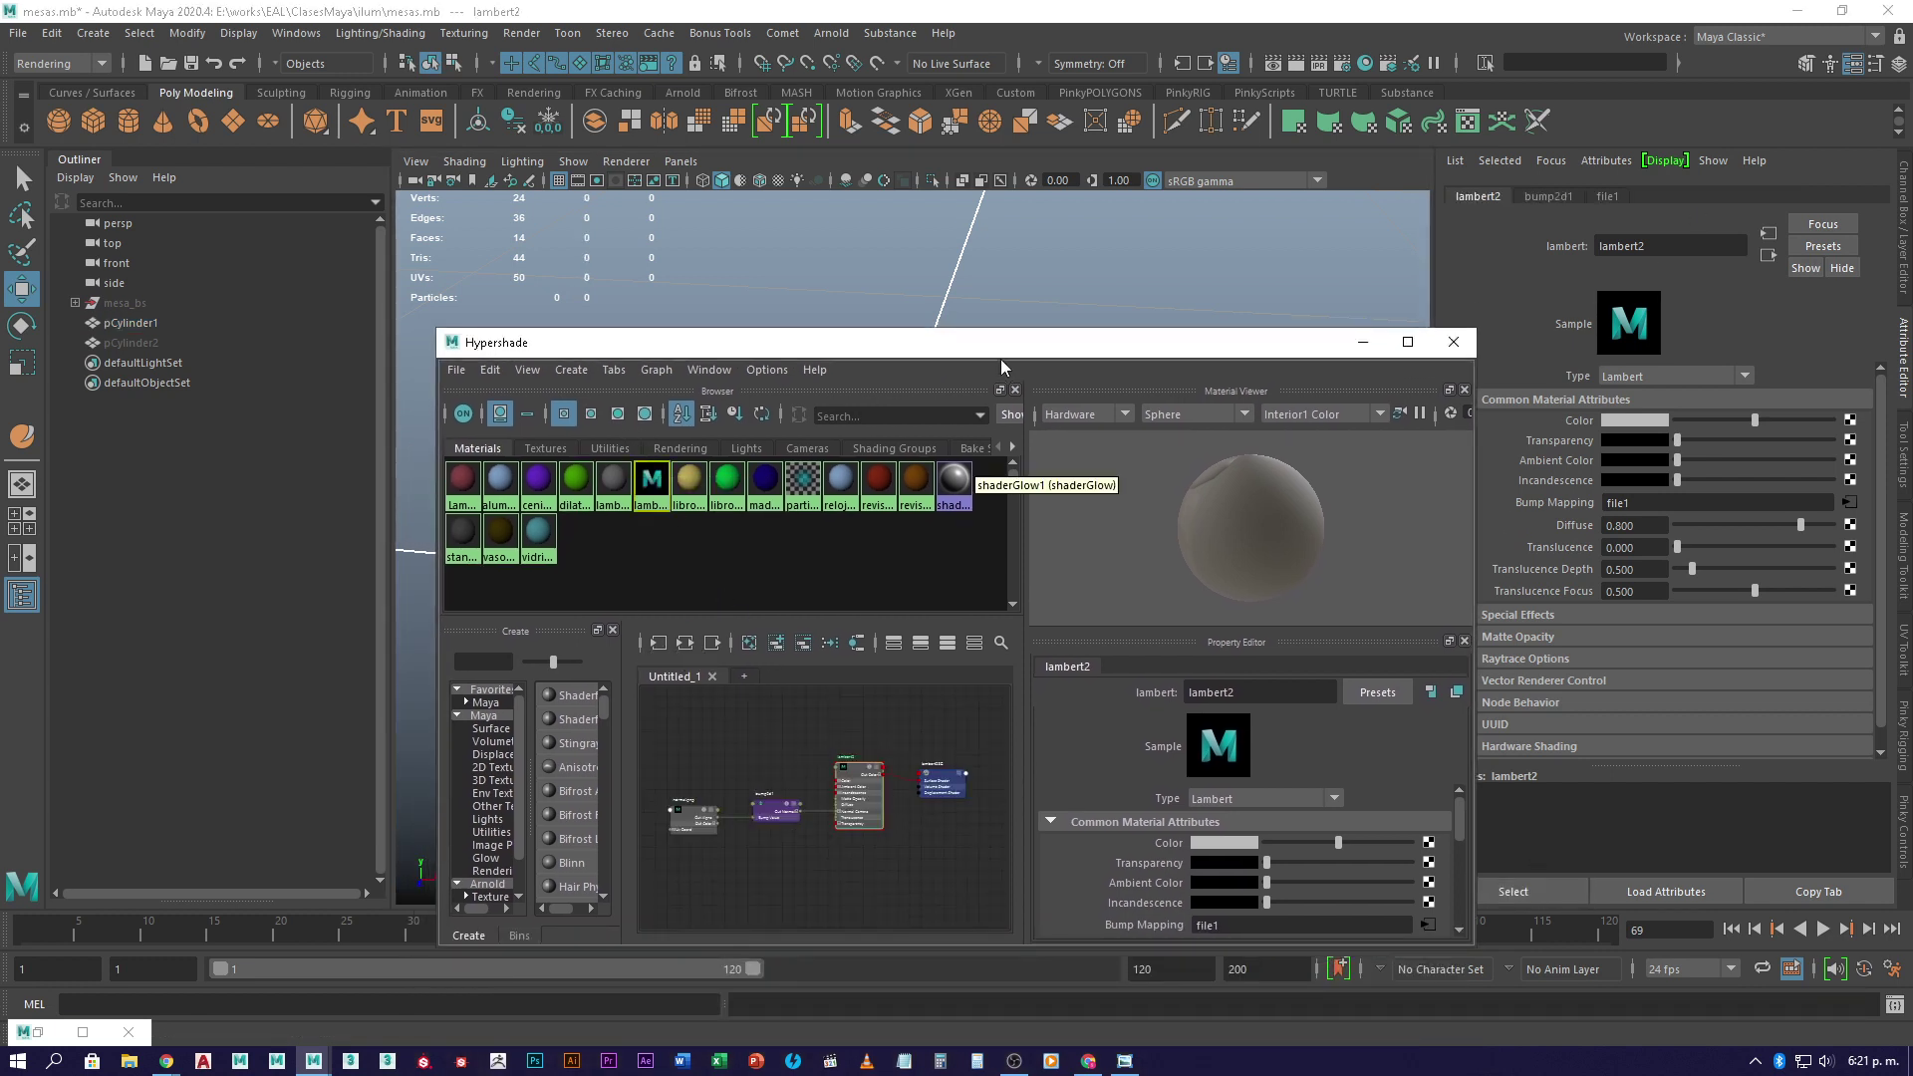
- Examine the bump2d1 node and its connection to lambert2 in the material graph, and minimize the Hypershade
left_click_drag(897, 342, 936, 189)
scroll(863, 642, "up", 6)
scroll(783, 678, "down", 6)
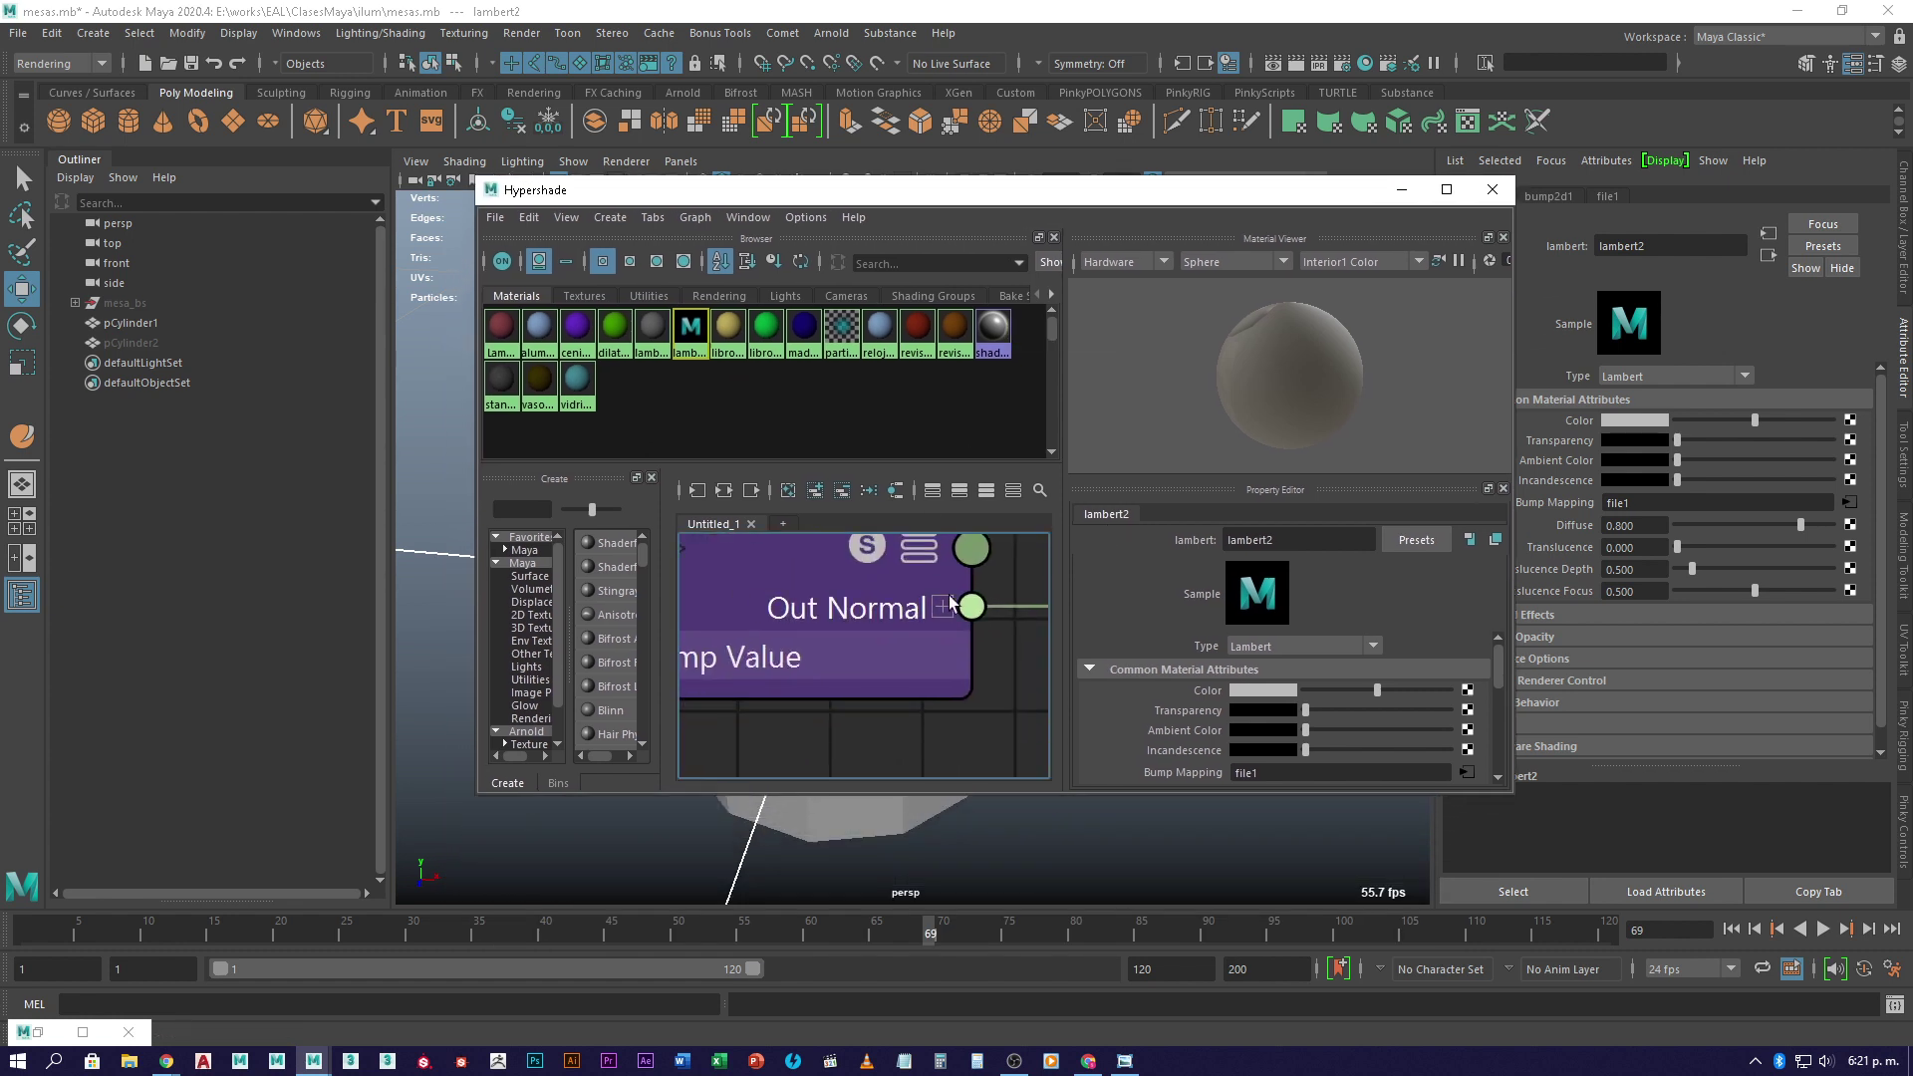
middle_click_drag(728, 628, 847, 638)
left_click(756, 665)
left_click_drag(847, 638, 866, 577)
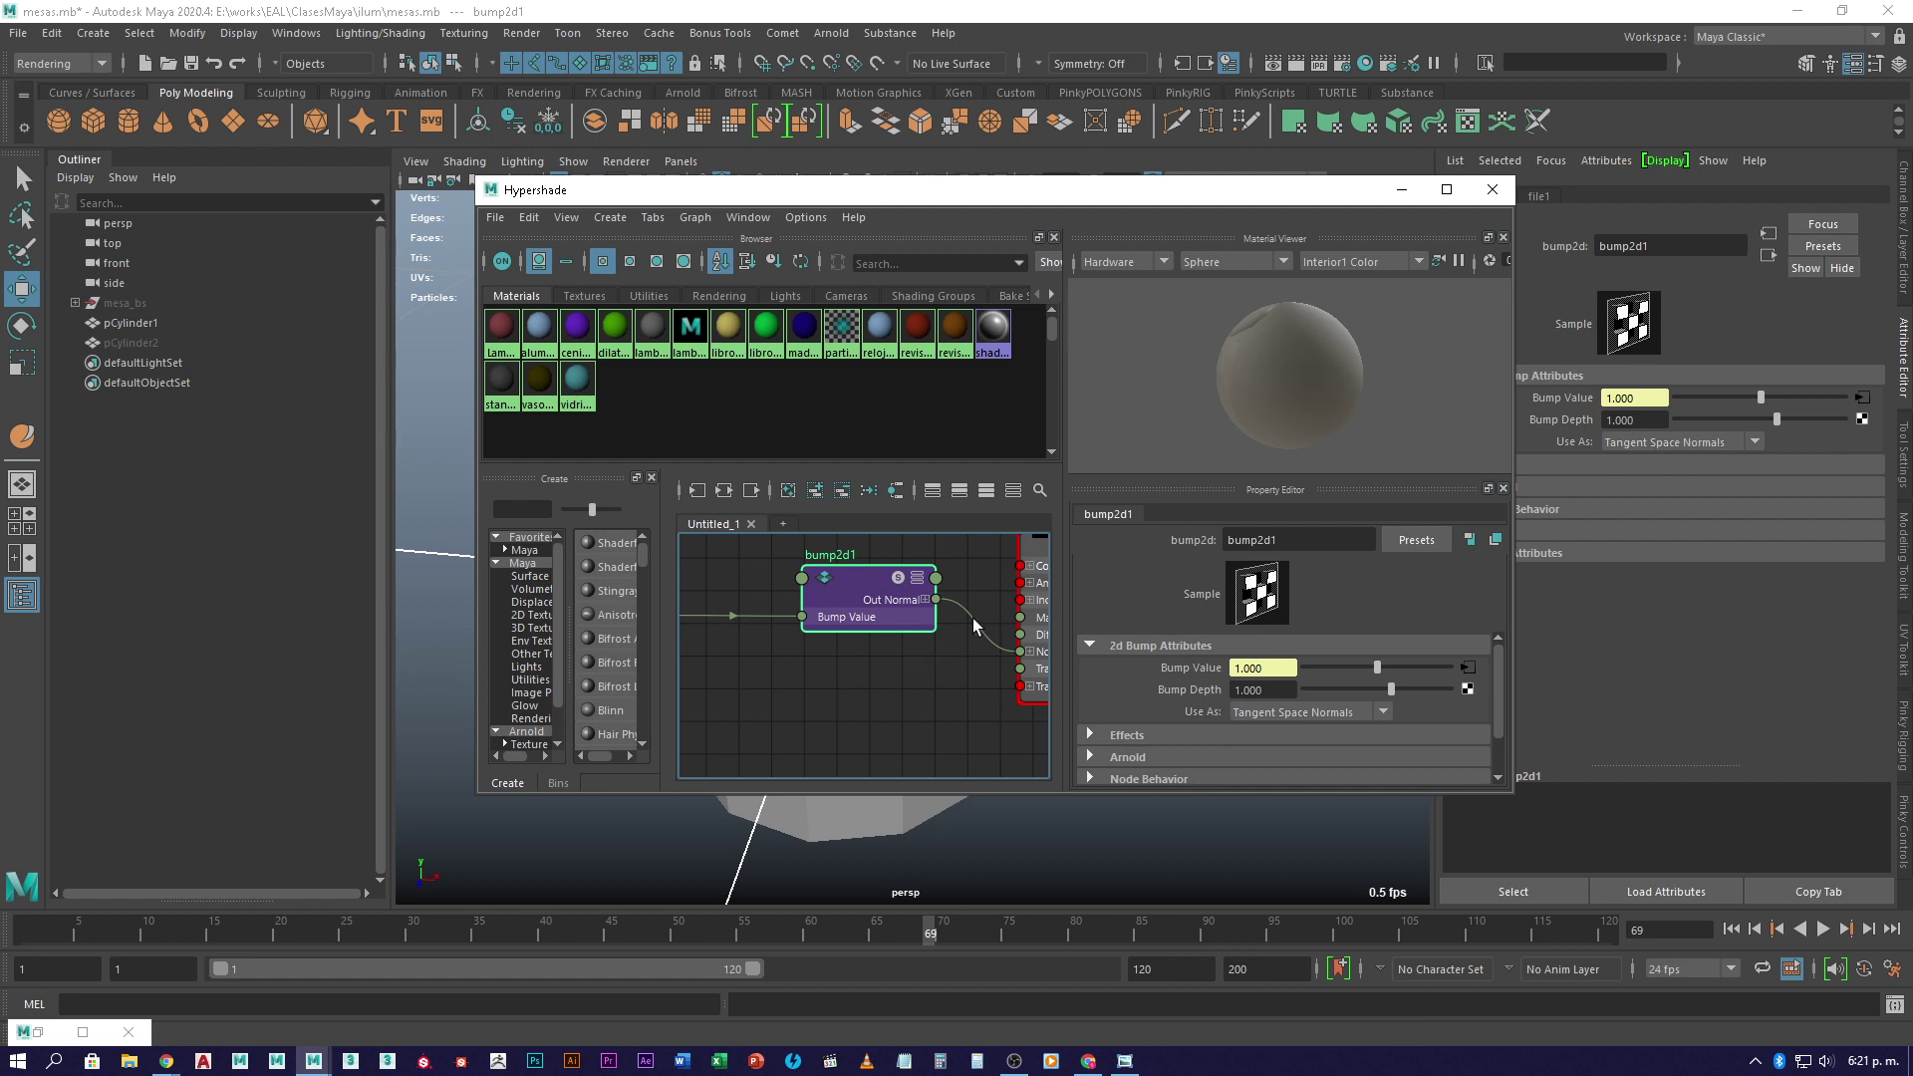
middle_click_drag(974, 625, 829, 720)
left_click(927, 571)
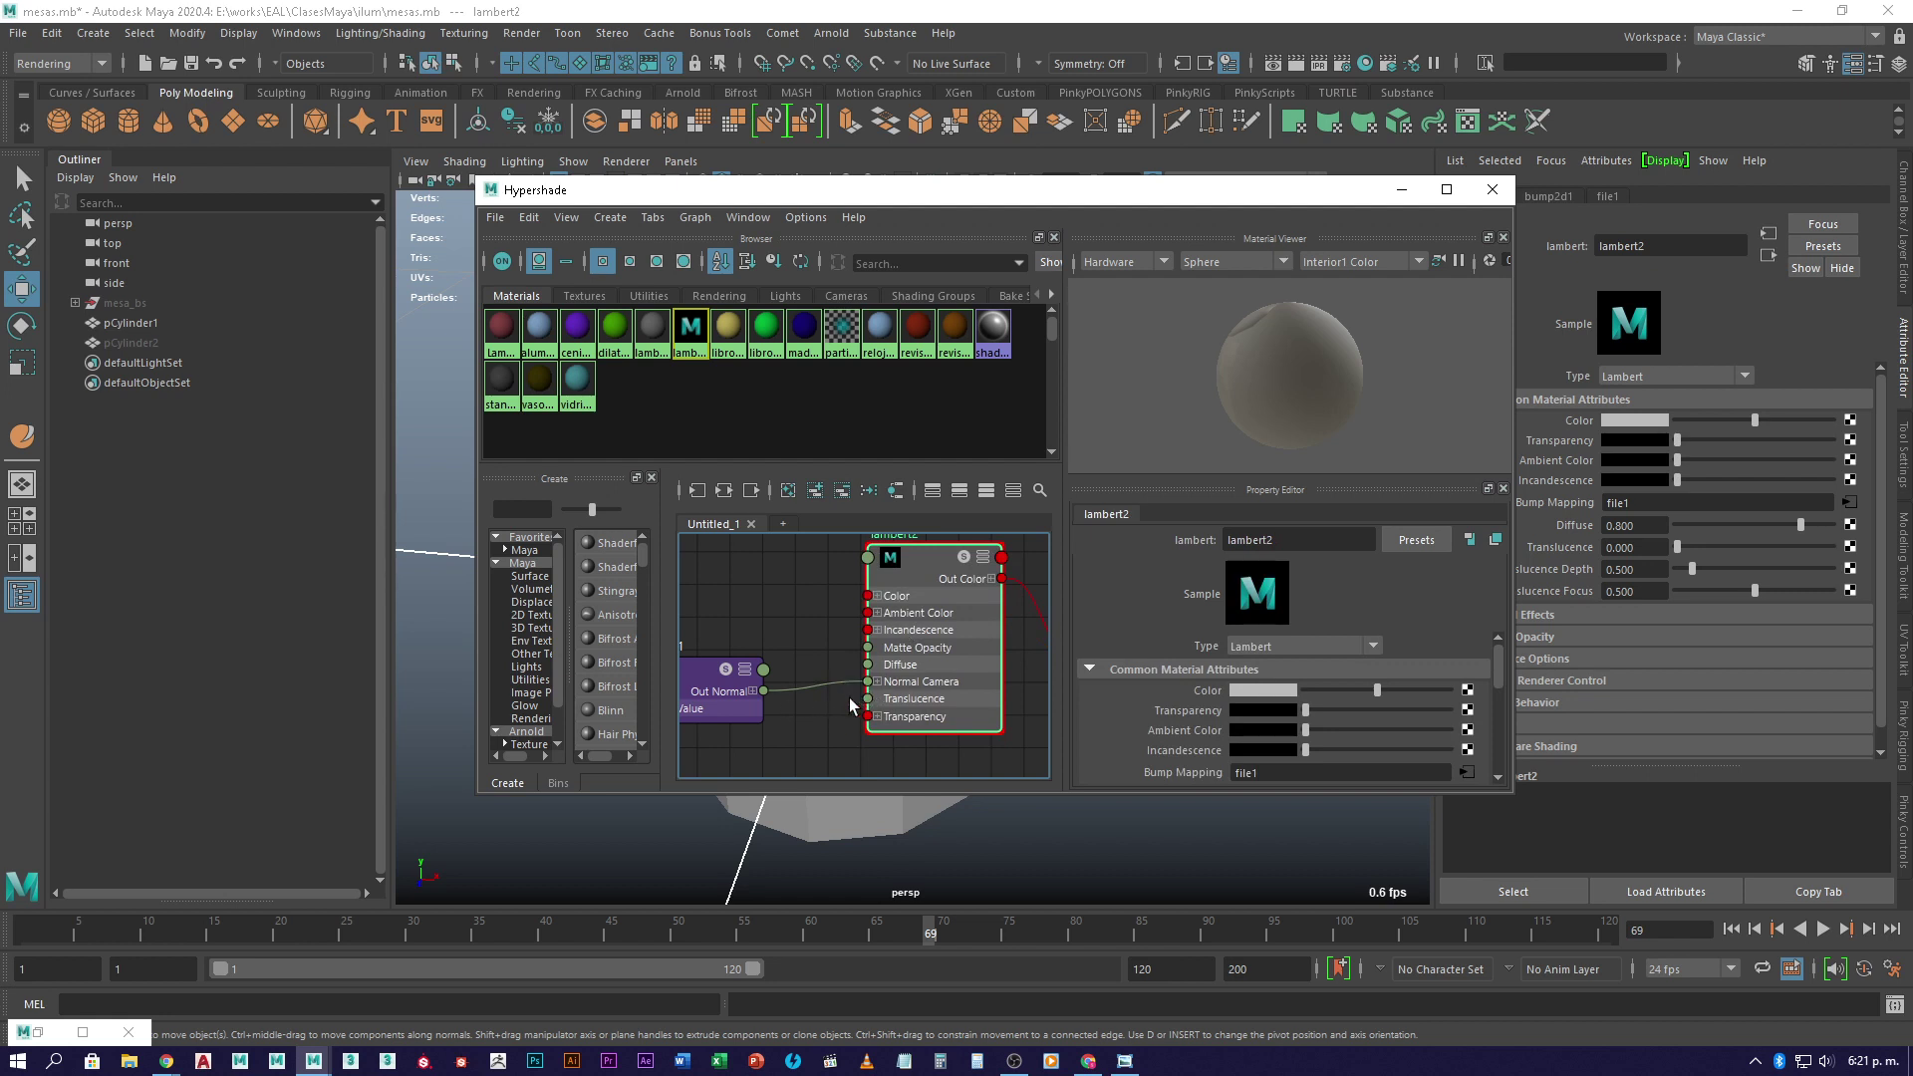
left_click(1403, 191)
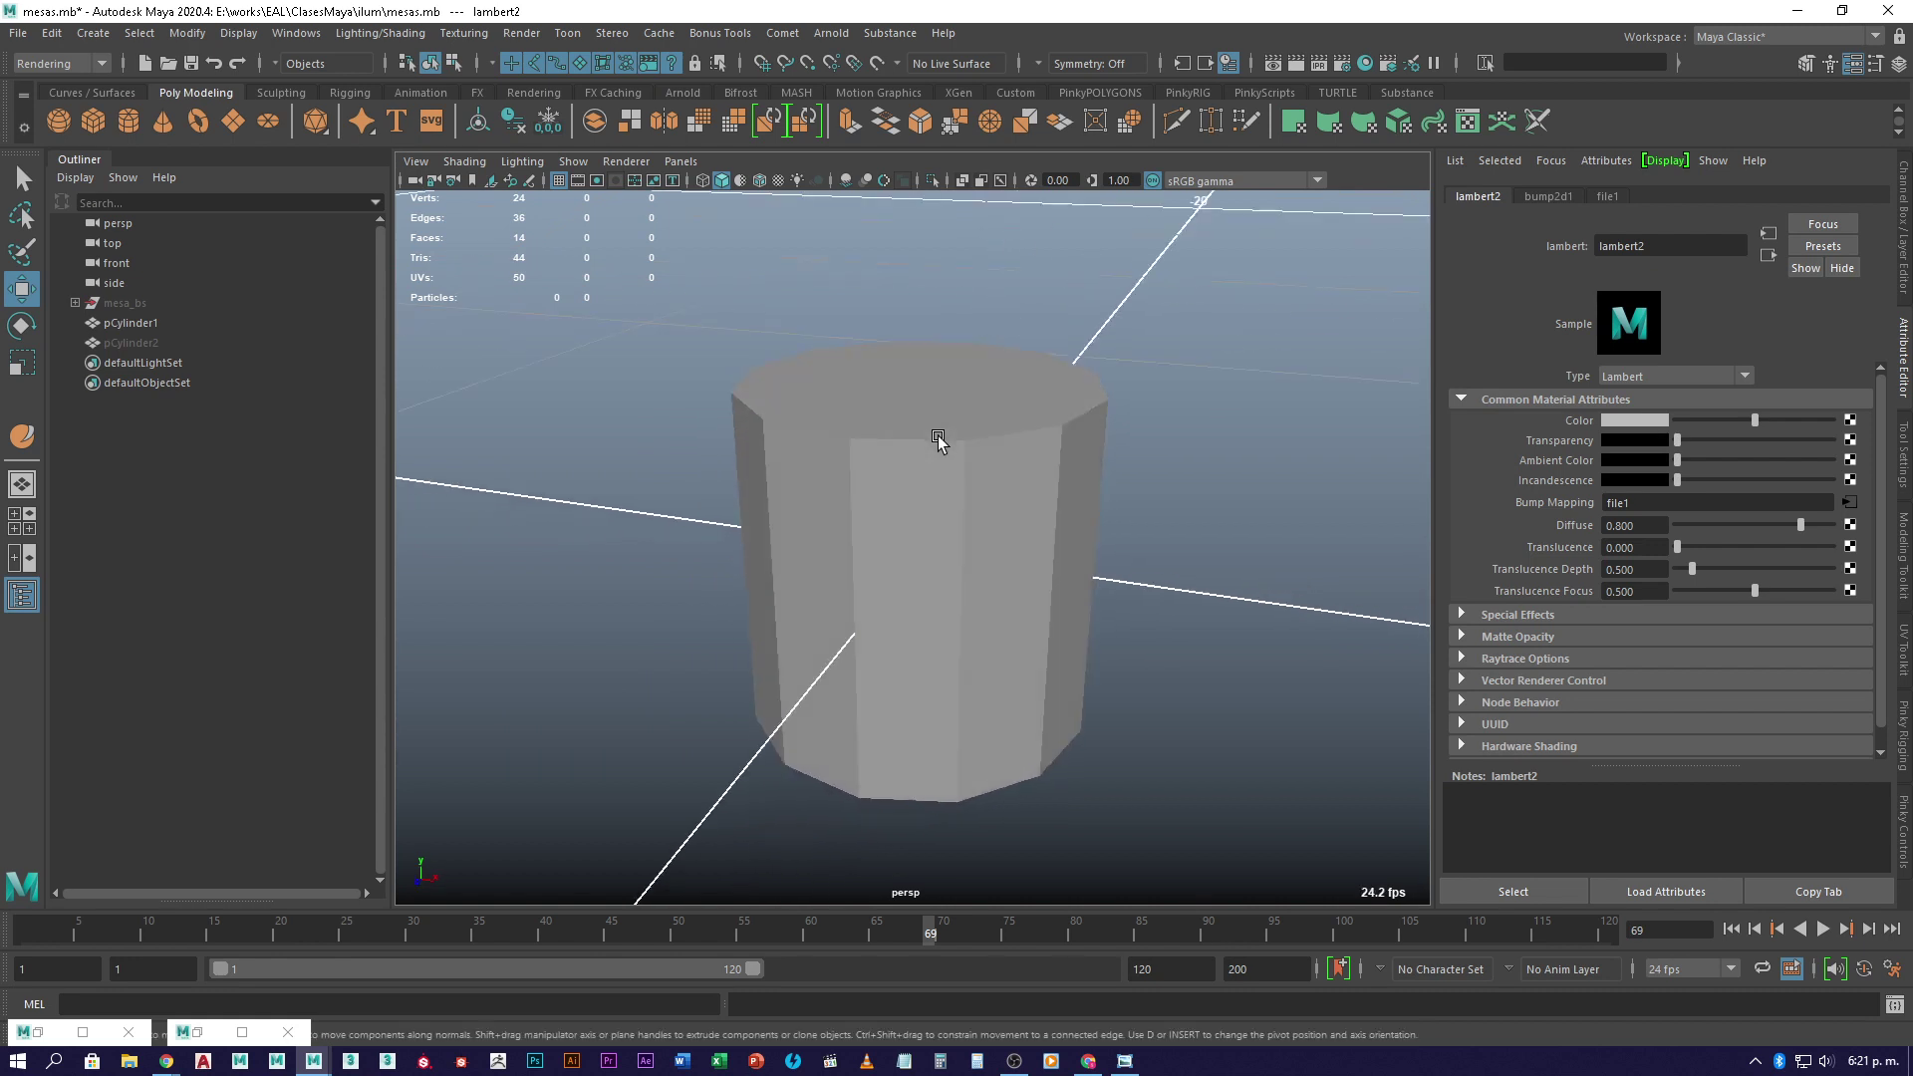
- Select pCylinder1 and turn on textured display in the perspective view to preview its normal map
left_click(938, 440)
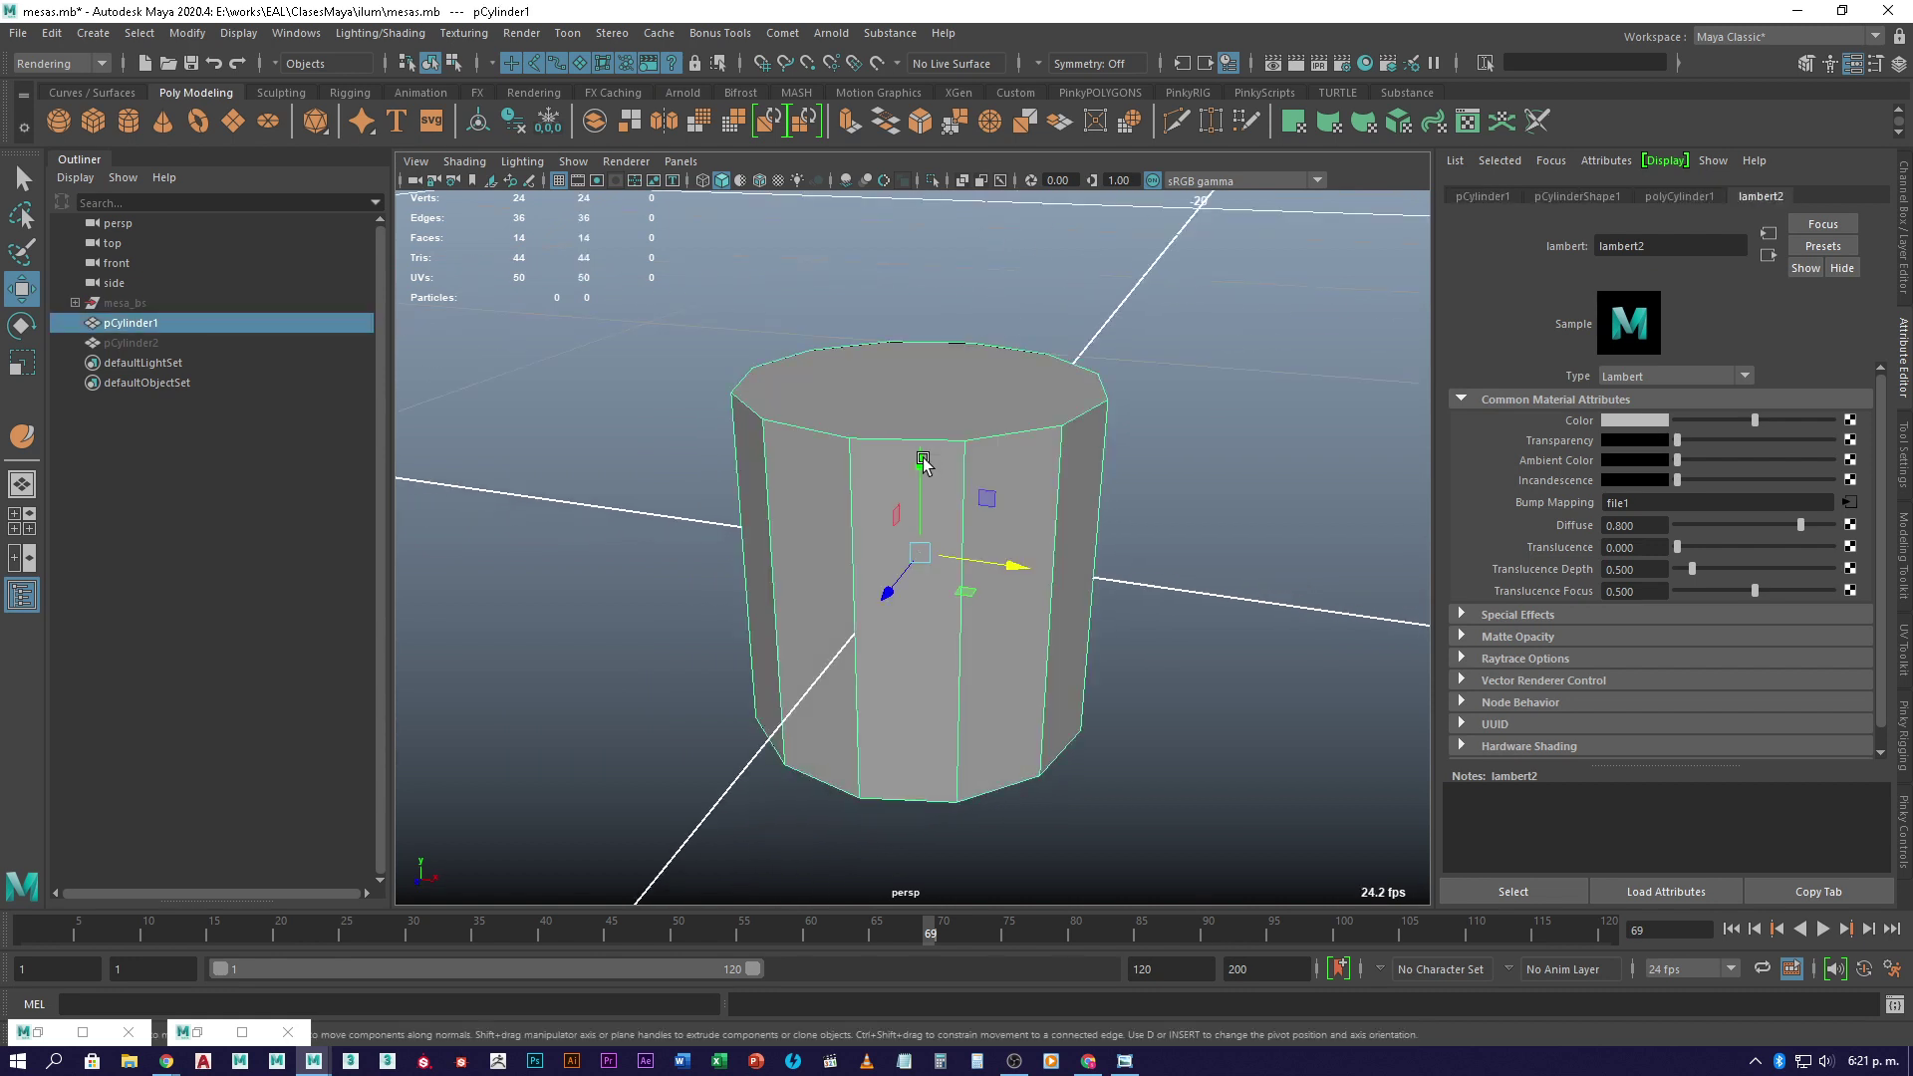
left_click(779, 180)
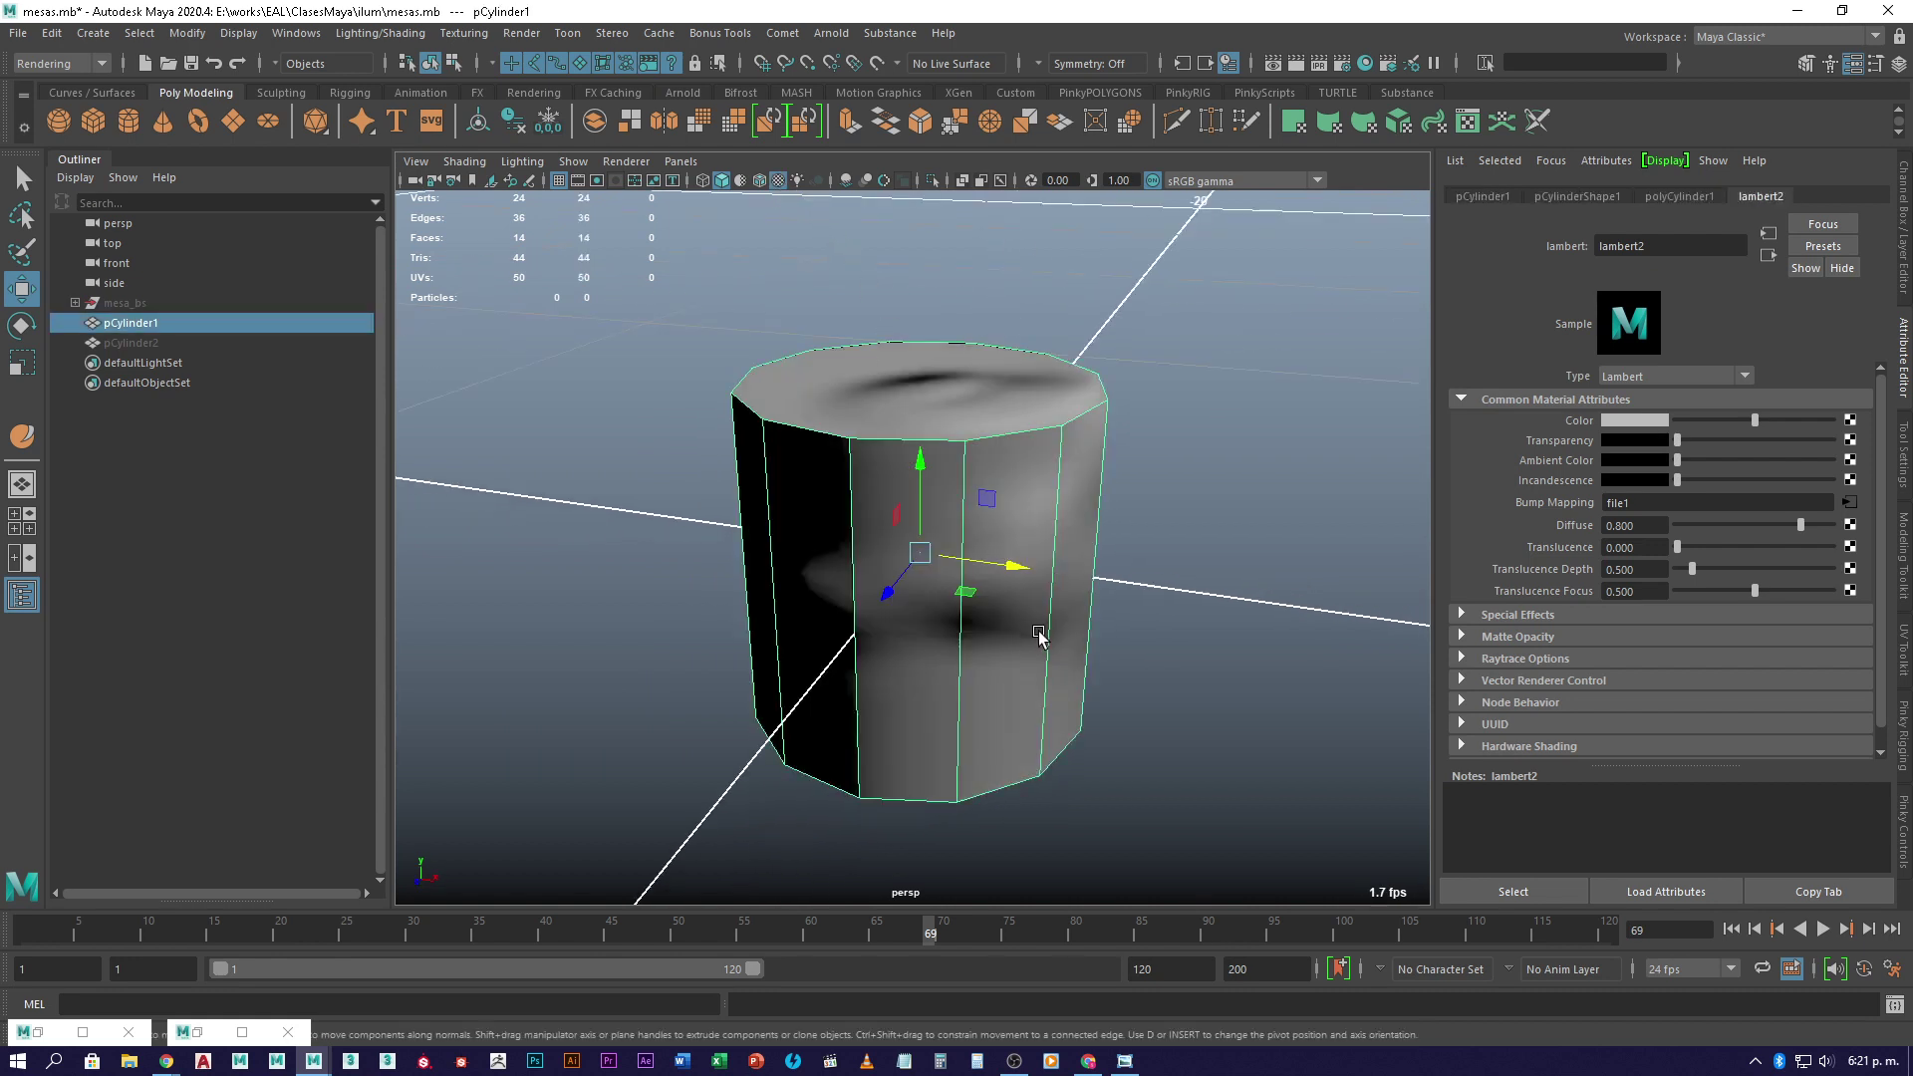
left_click_drag(869, 449, 907, 605, "alt")
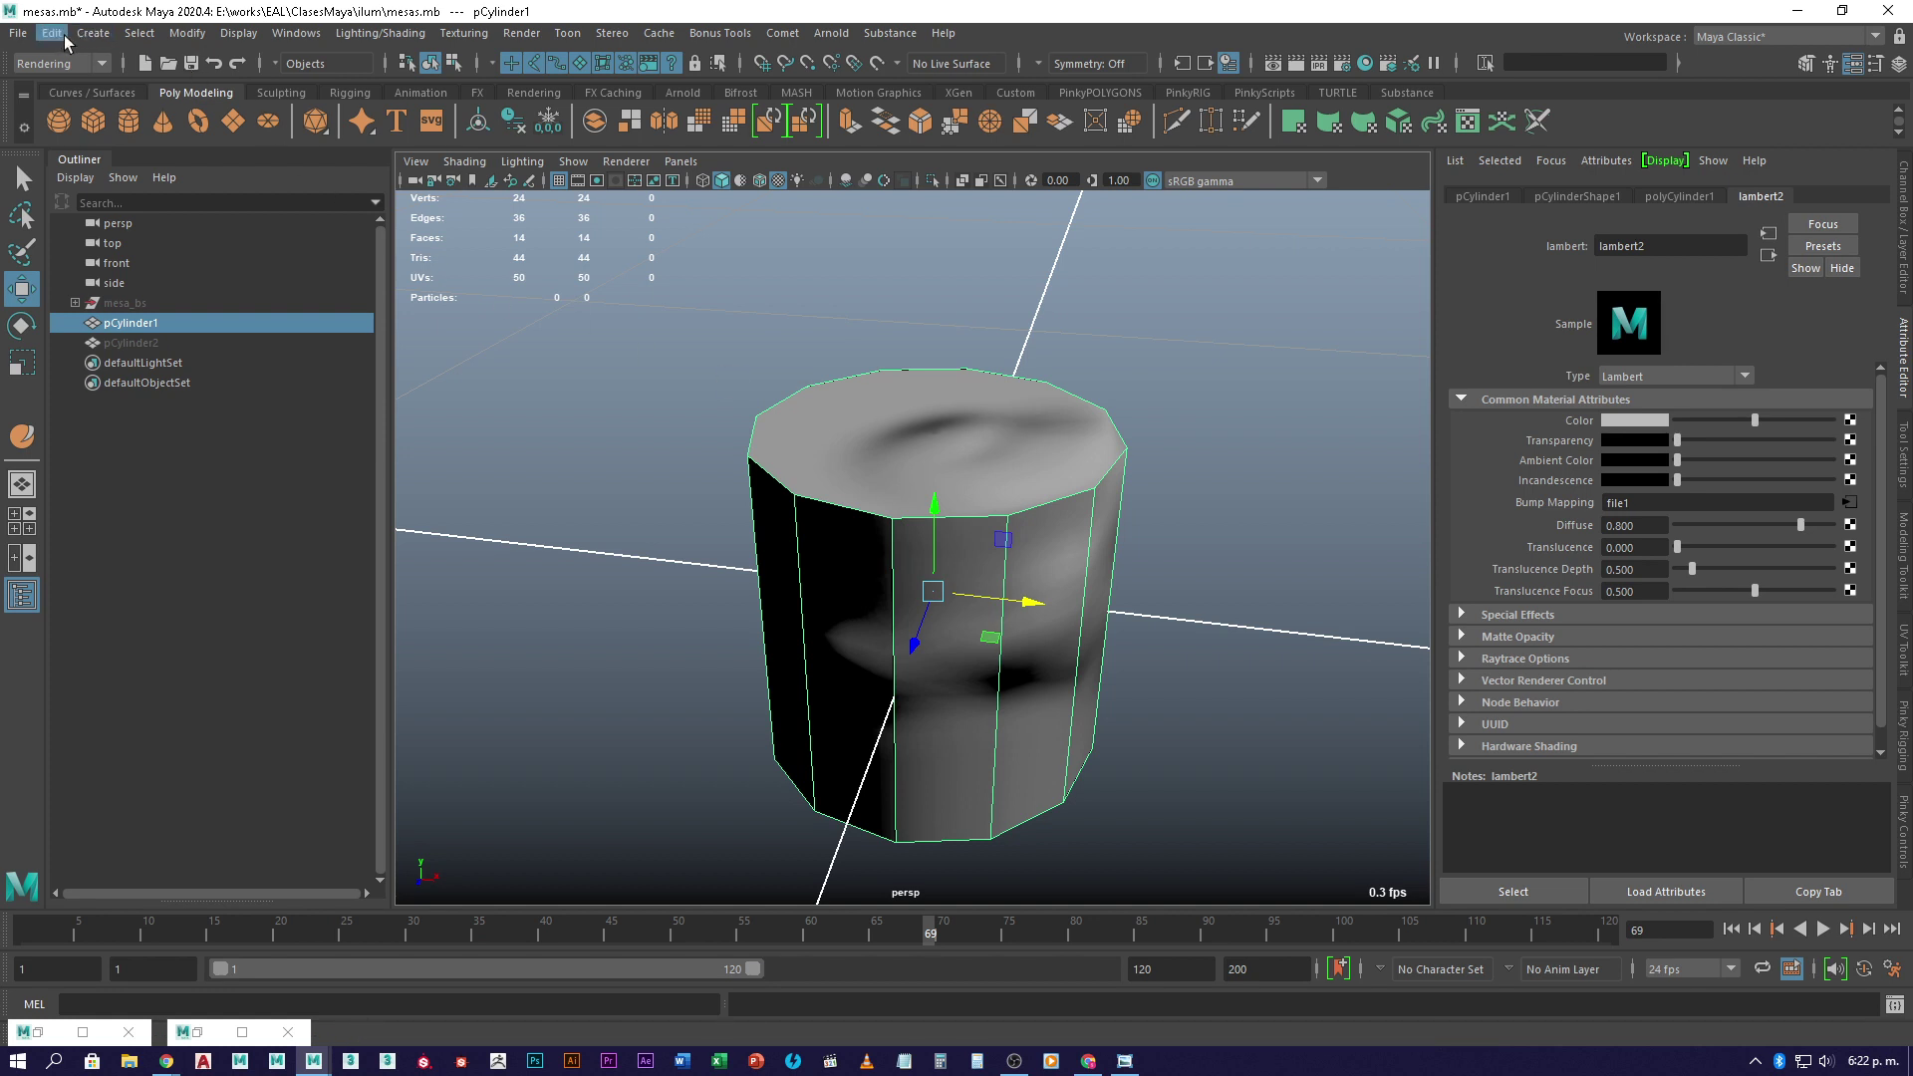
- Create a point light, place it beside the low-poly cylinder, and light the viewport with all scene lights
left_click(96, 33)
mouse_move(183, 145)
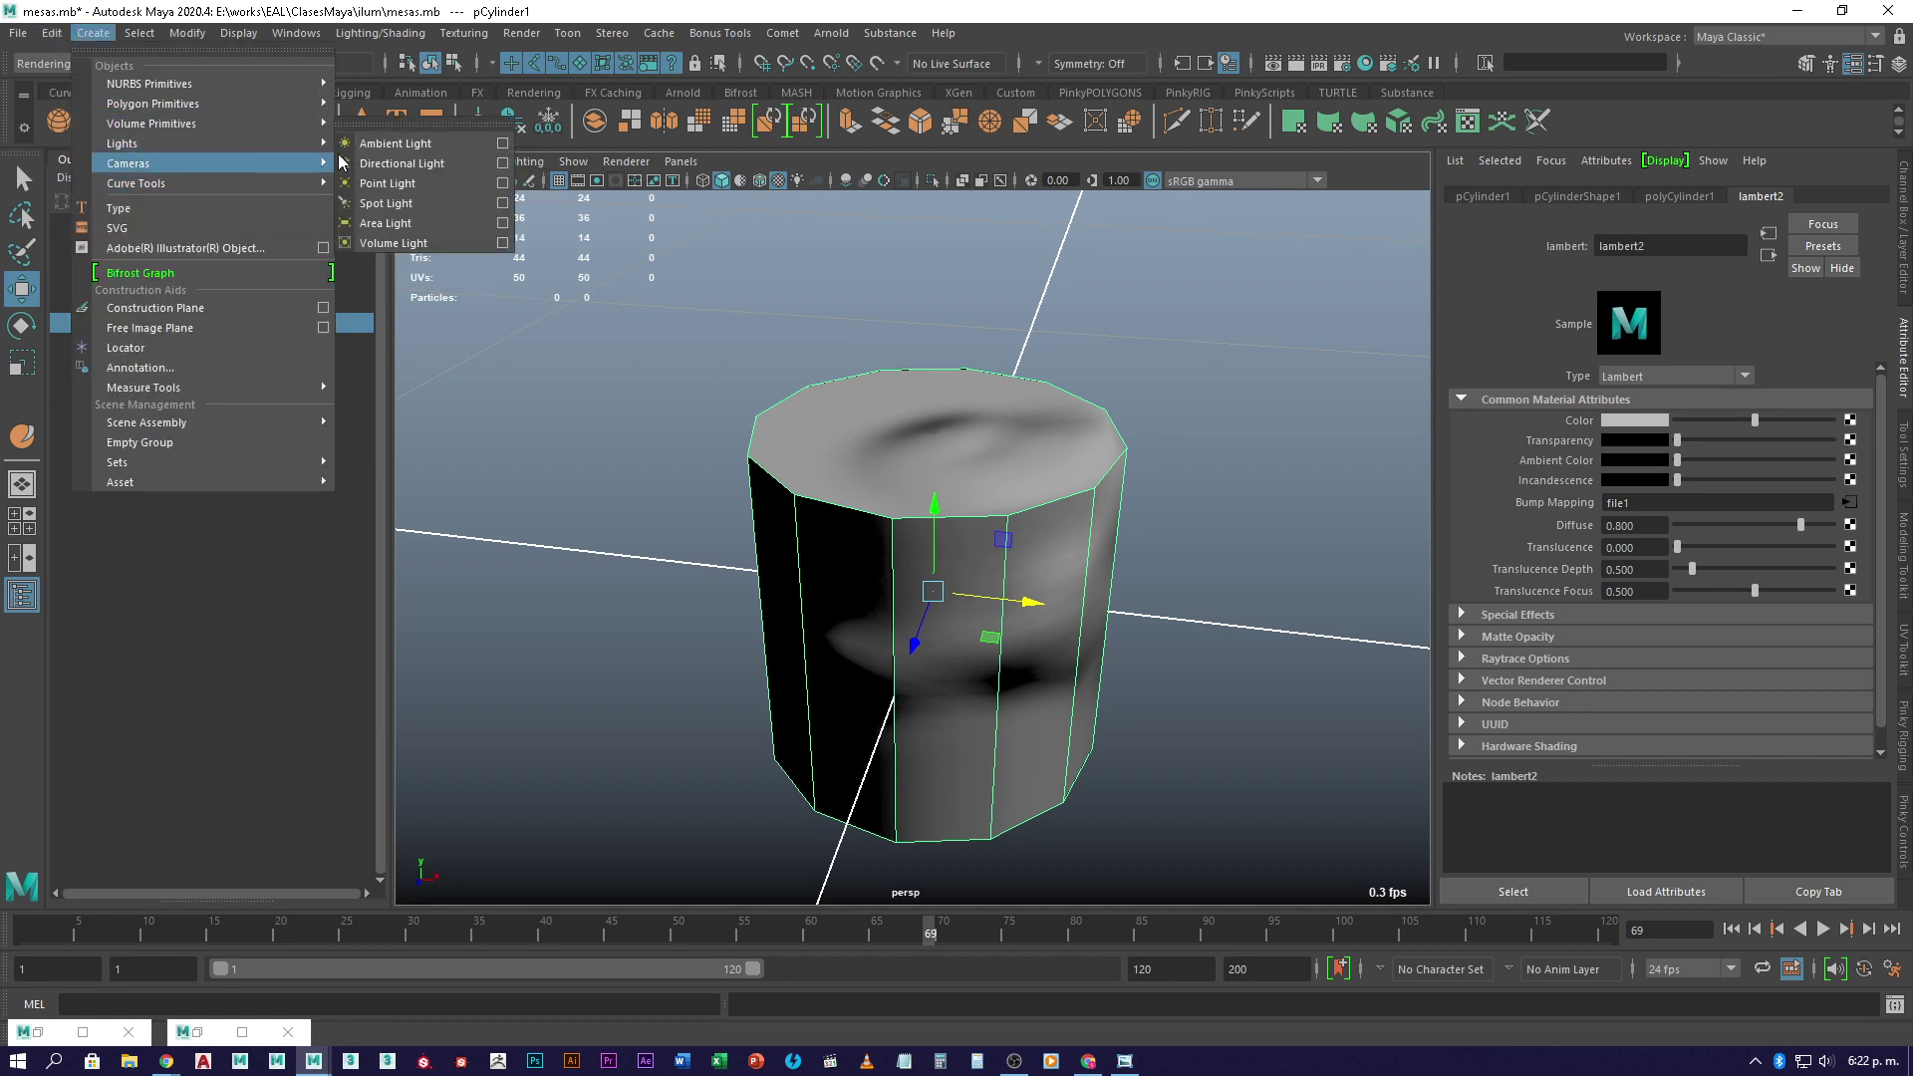
left_click(445, 184)
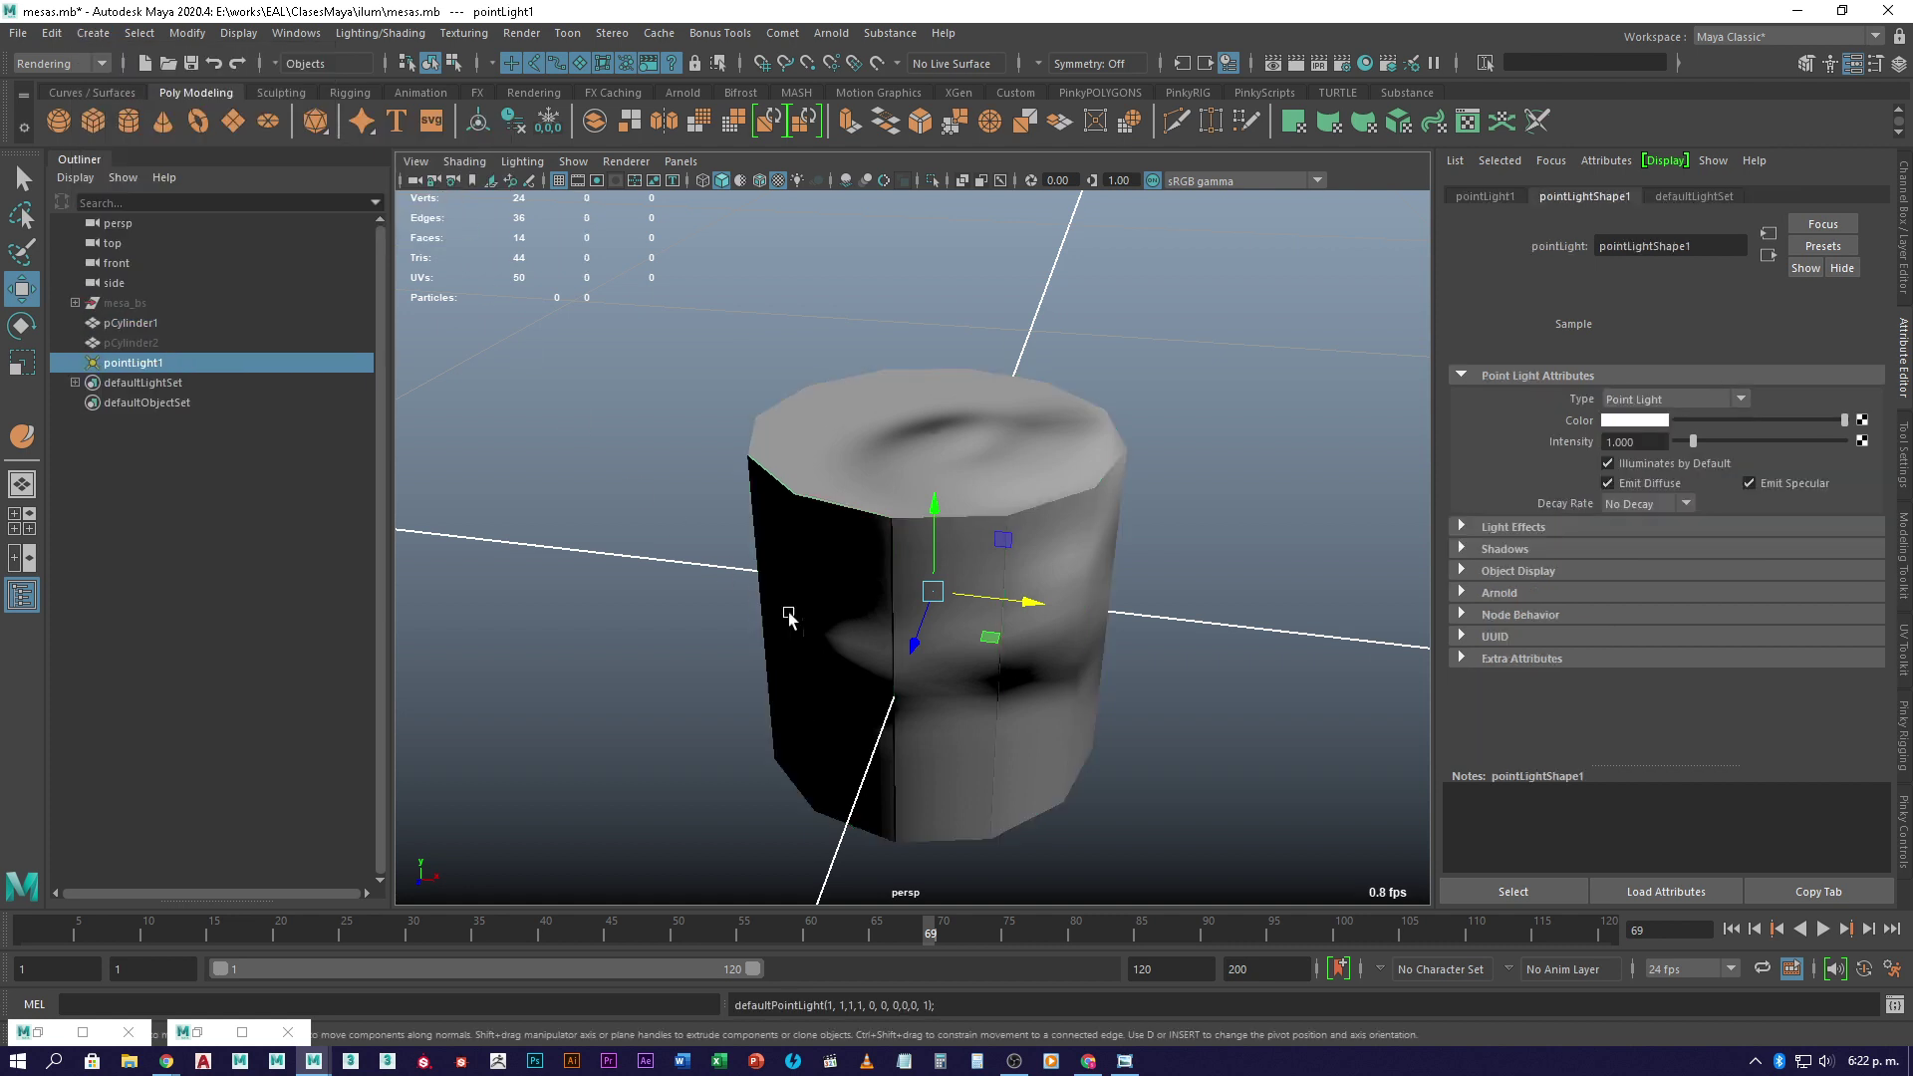
left_click_drag(989, 636, 1221, 598)
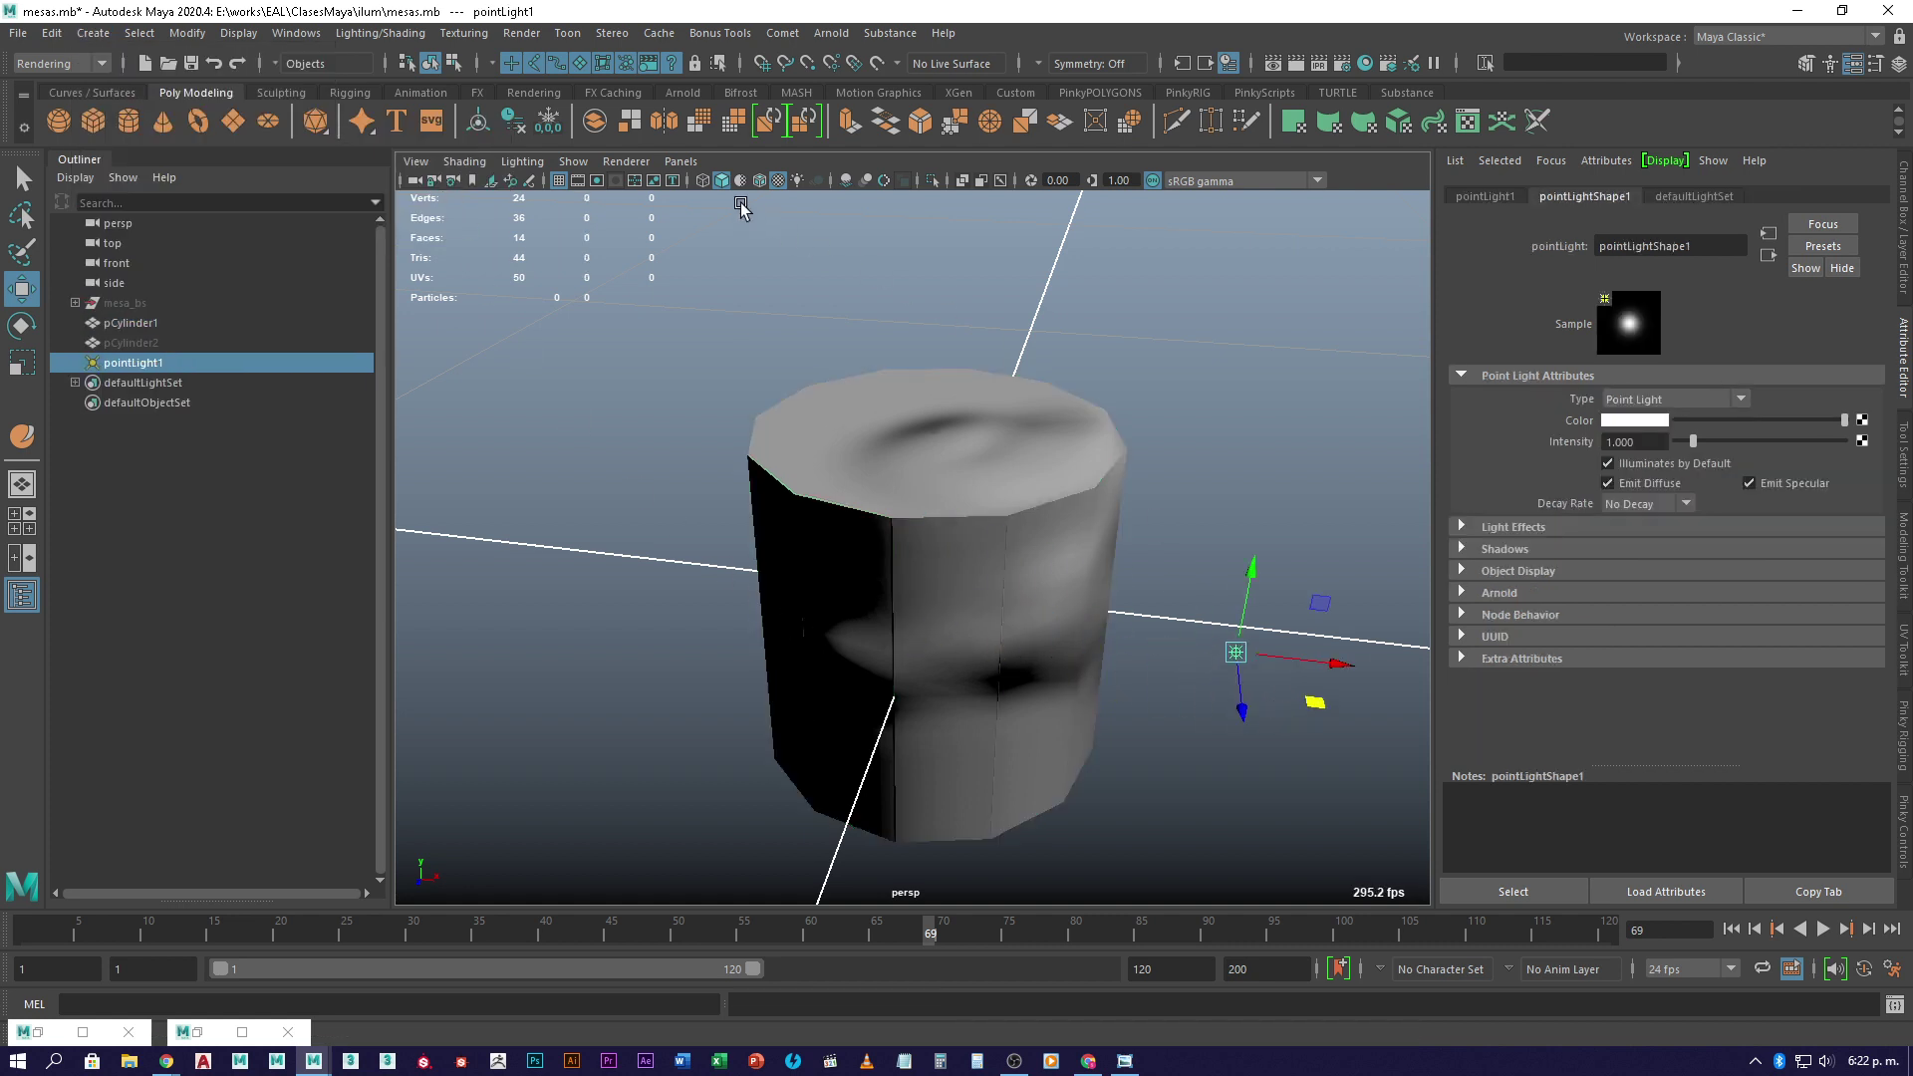
left_click(797, 180)
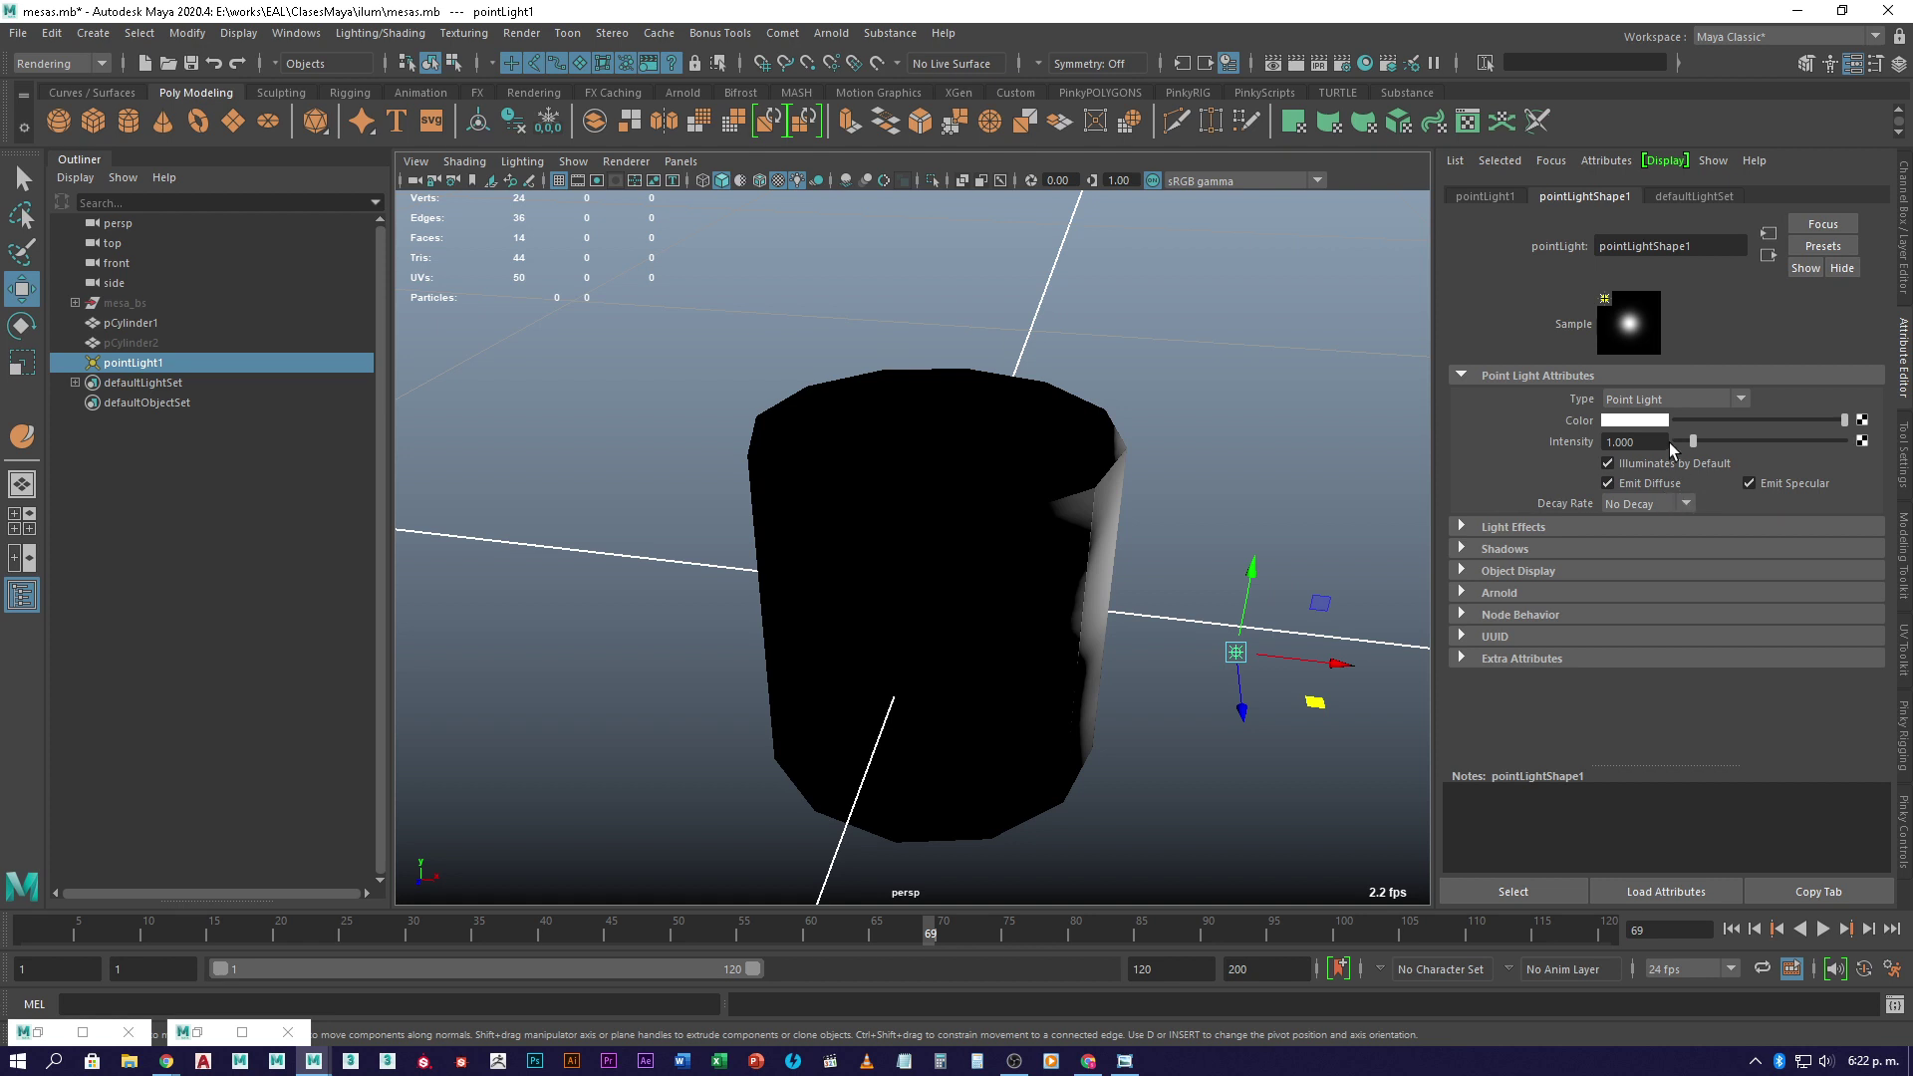
left_click_drag(1206, 737, 1017, 598, "alt")
- Soften all edges of the low-poly pCylinder1 with Soften Edge
left_click(1026, 474)
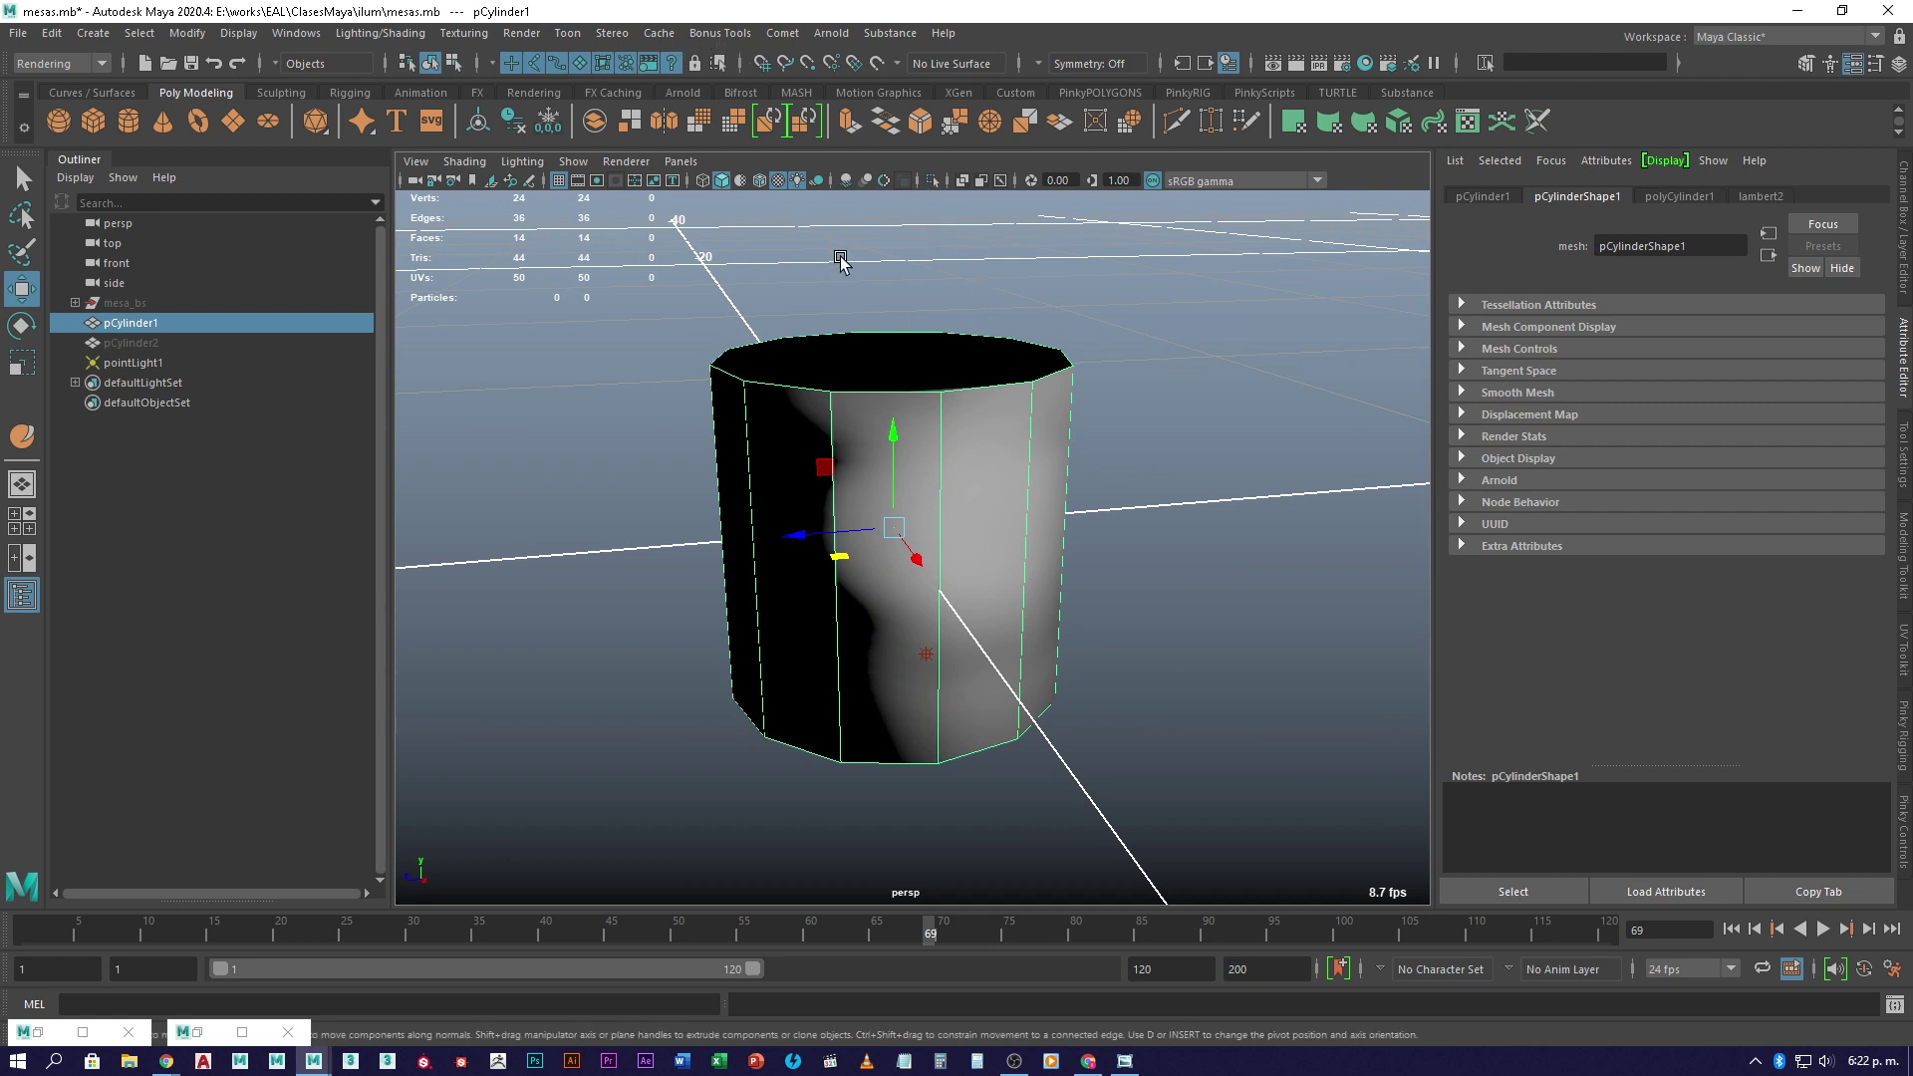
right_click(982, 413)
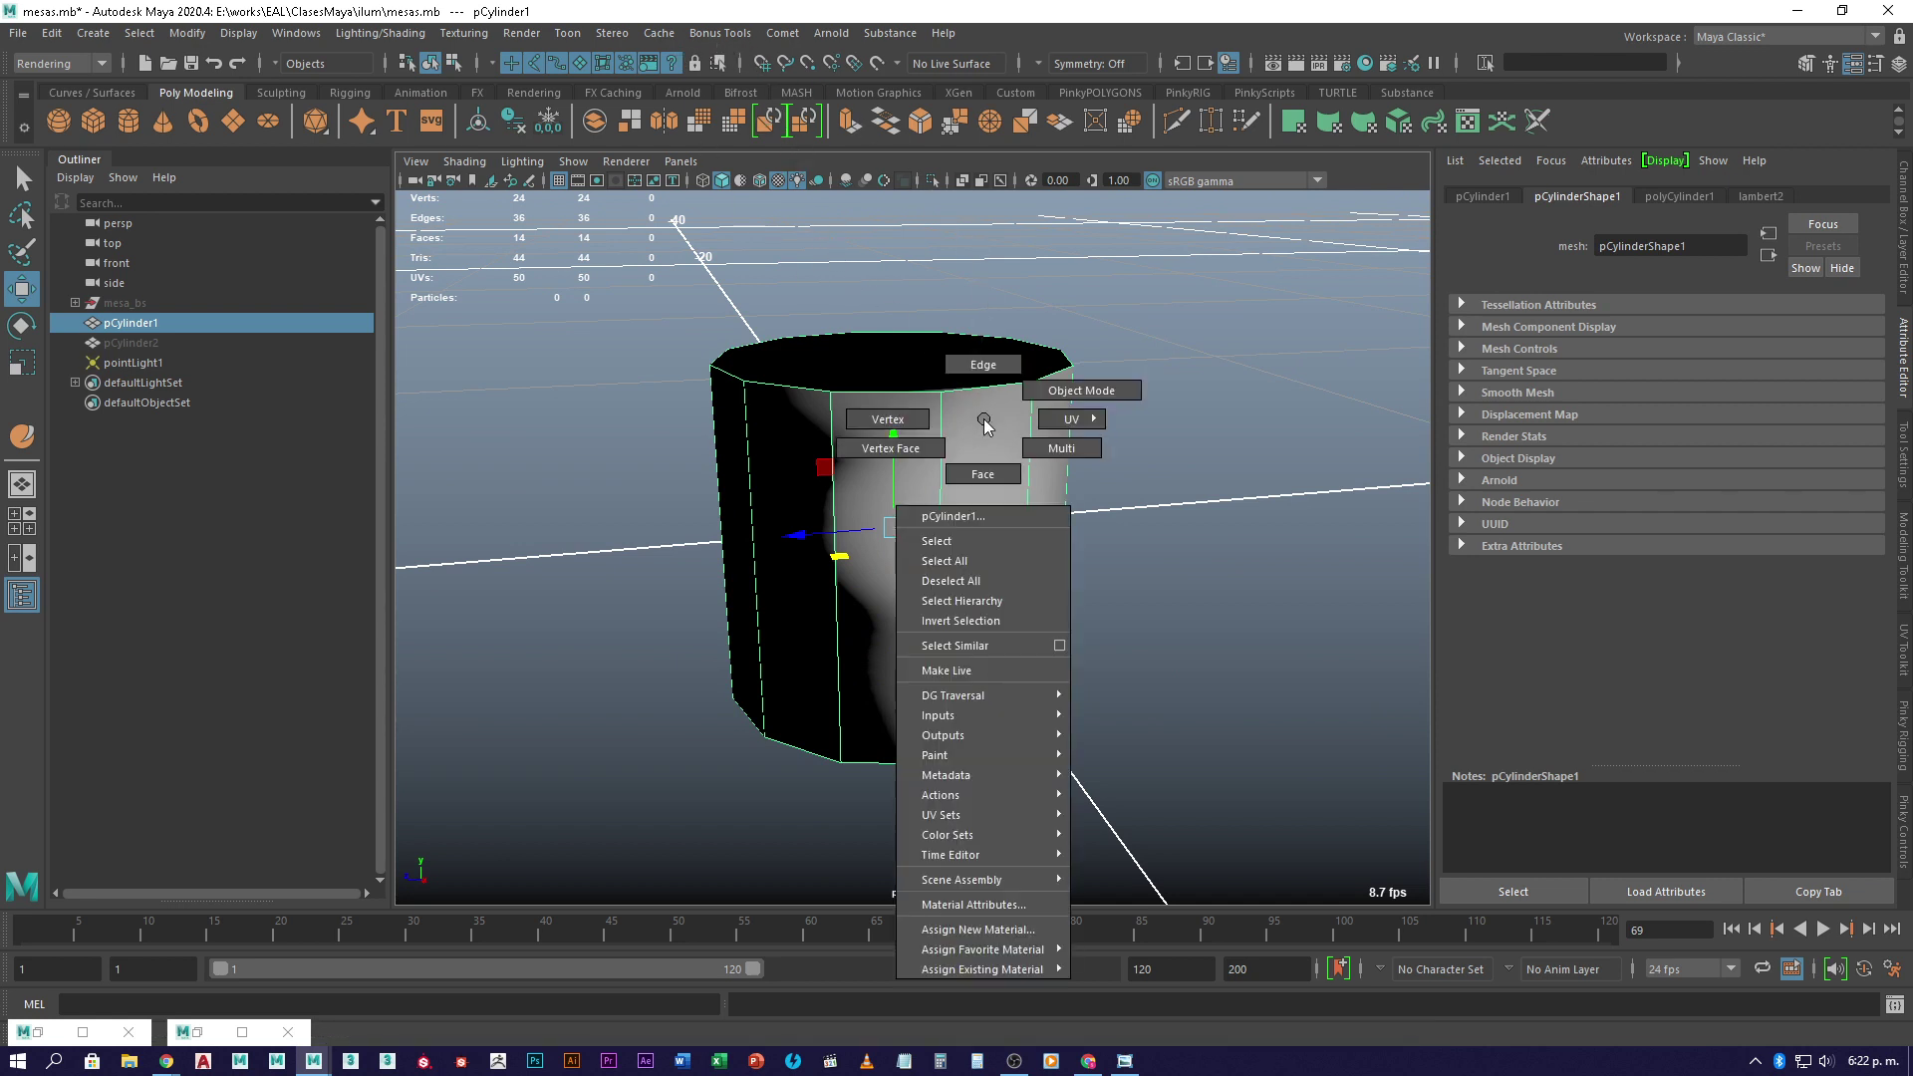
left_click(602, 240)
left_click_drag(602, 240, 1191, 845)
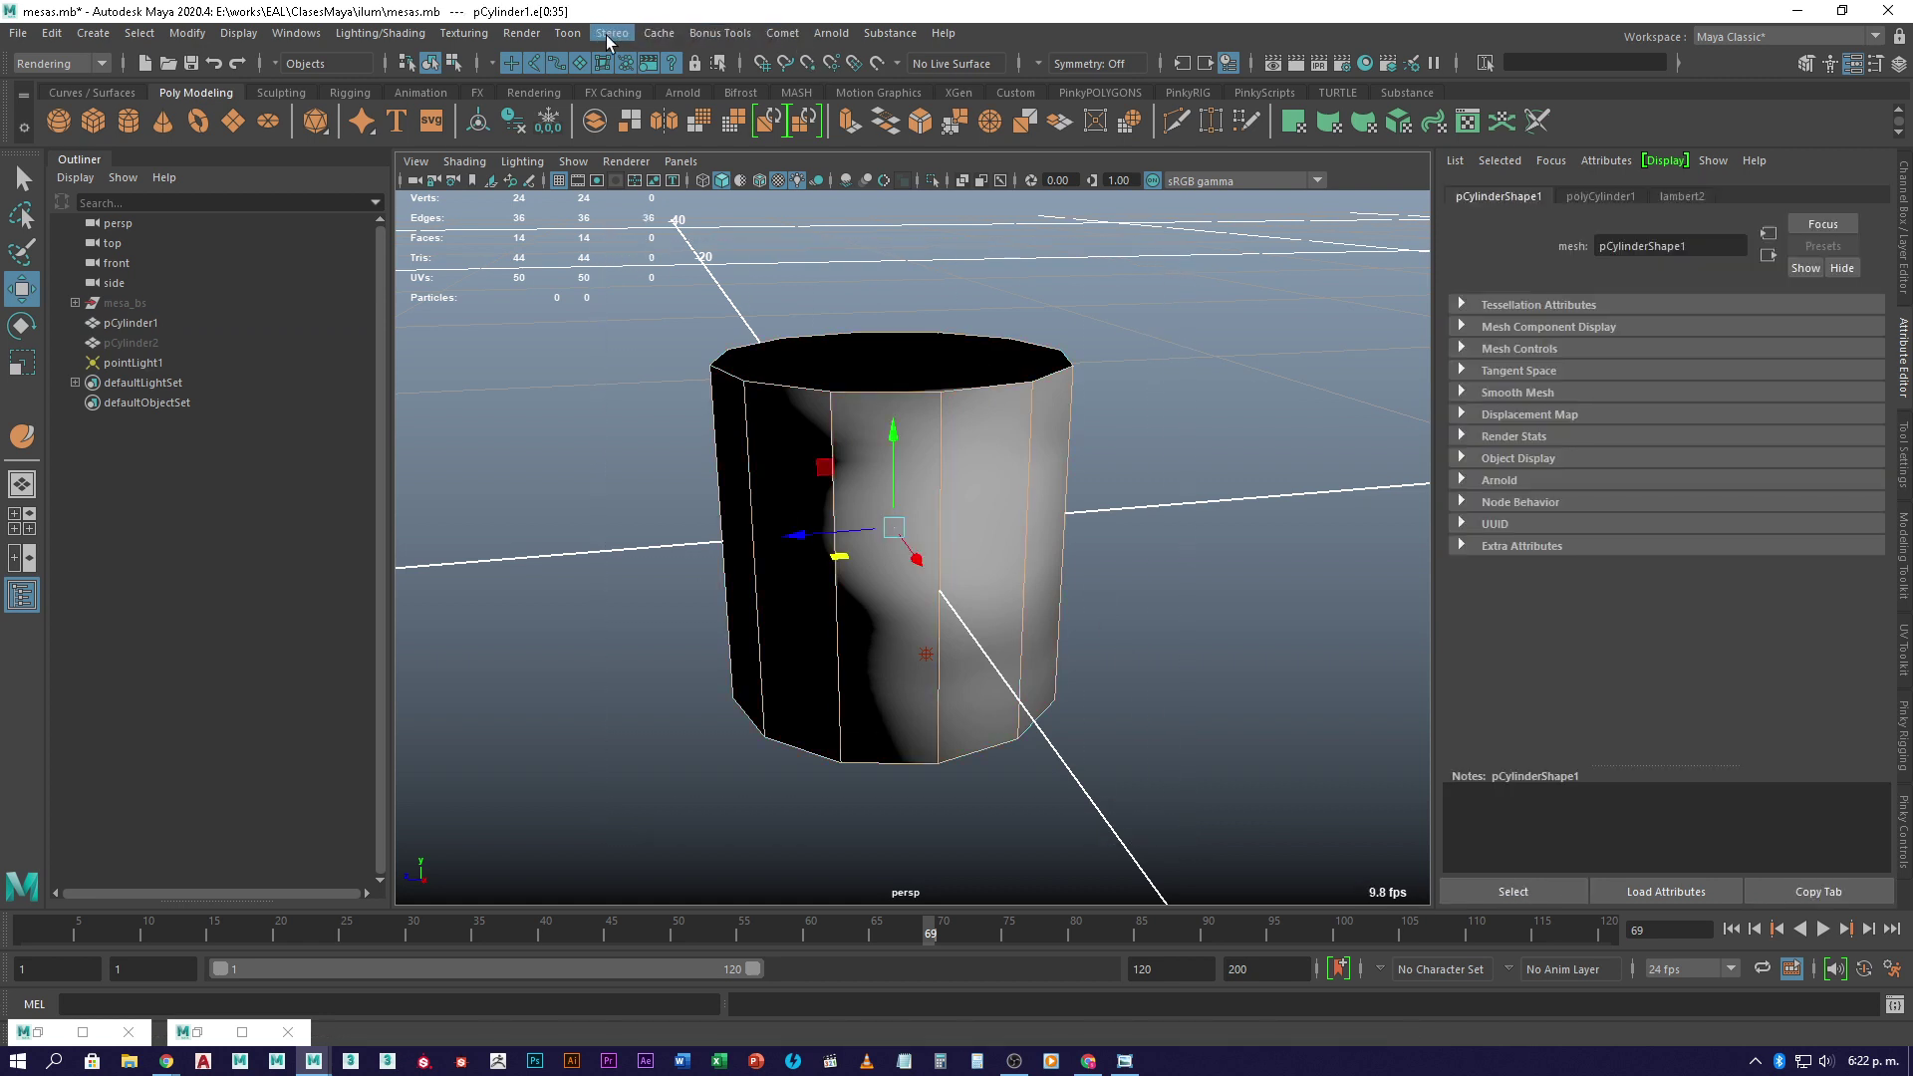
left_click(60, 64)
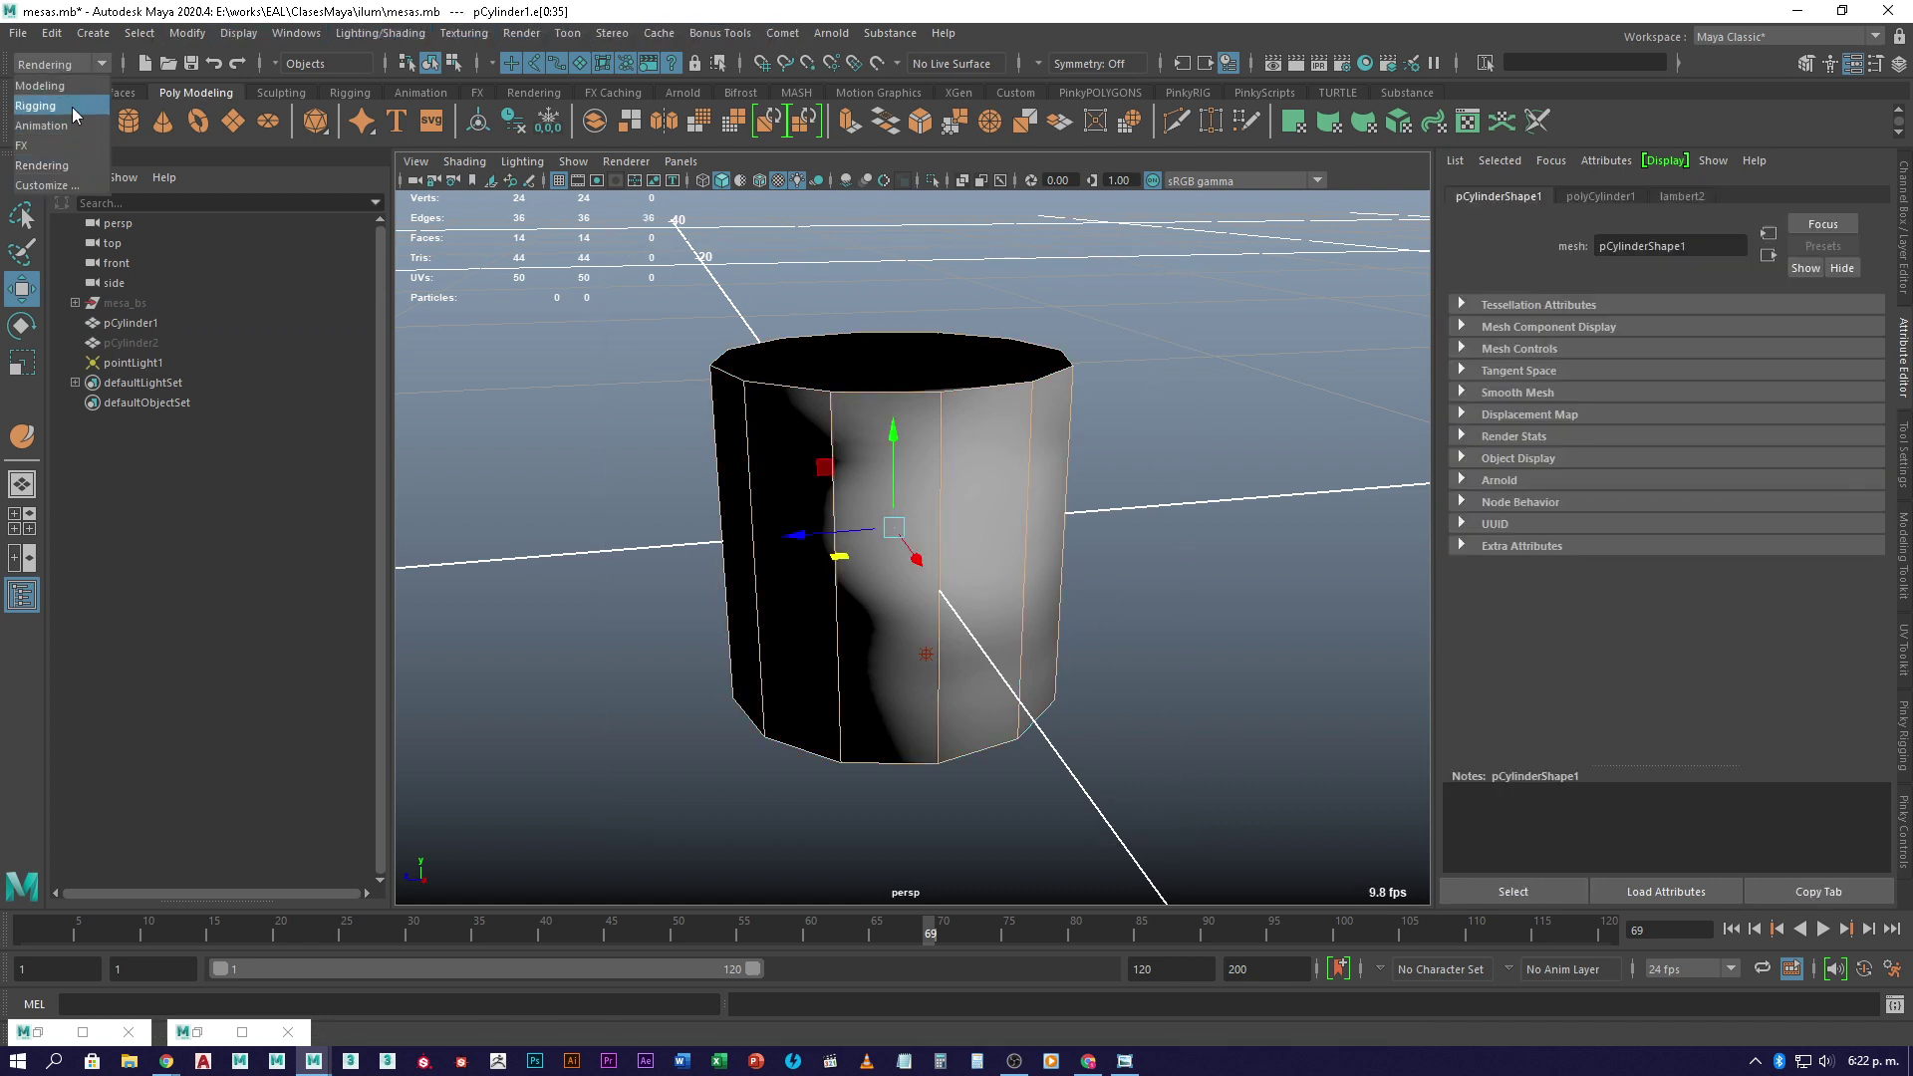
left_click(40, 86)
left_click(551, 33)
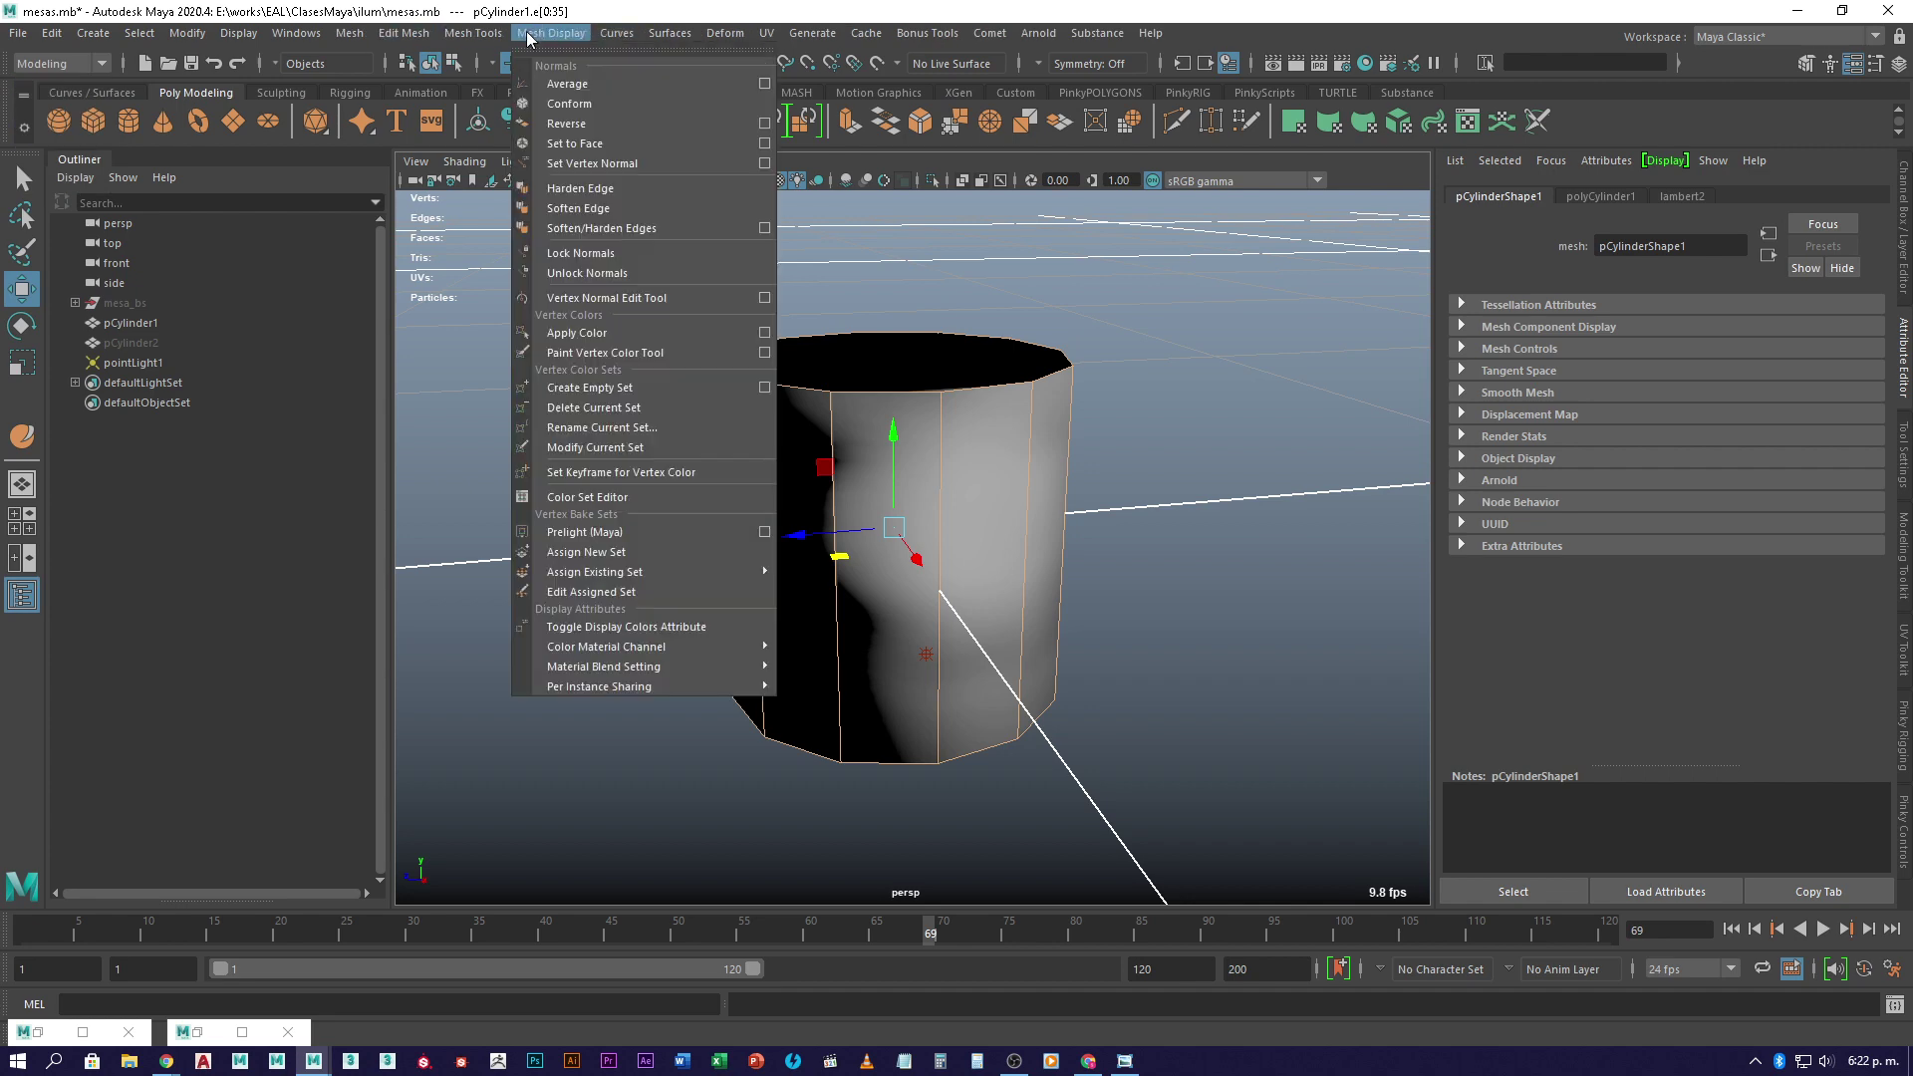
mouse_move(551, 33)
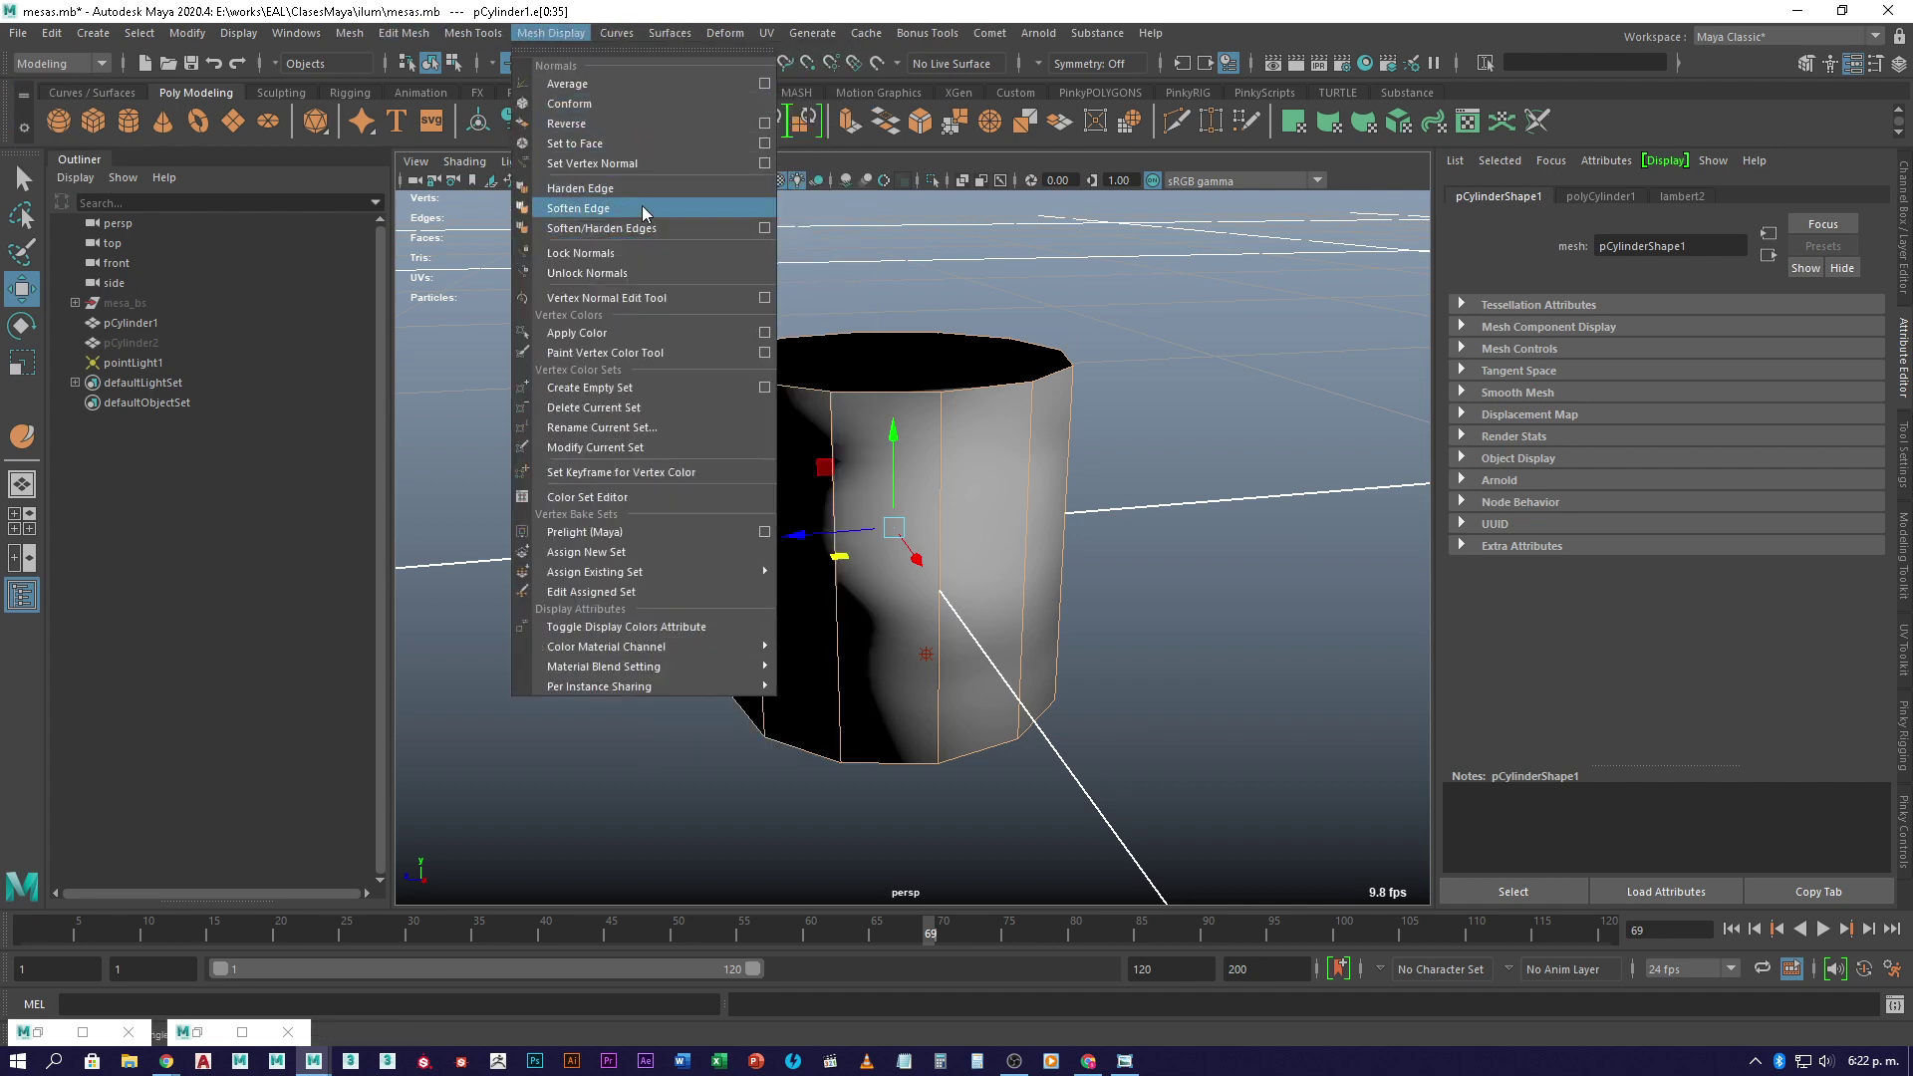
left_click(580, 189)
left_click(1126, 538)
left_click_drag(1126, 538, 1129, 618, "alt")
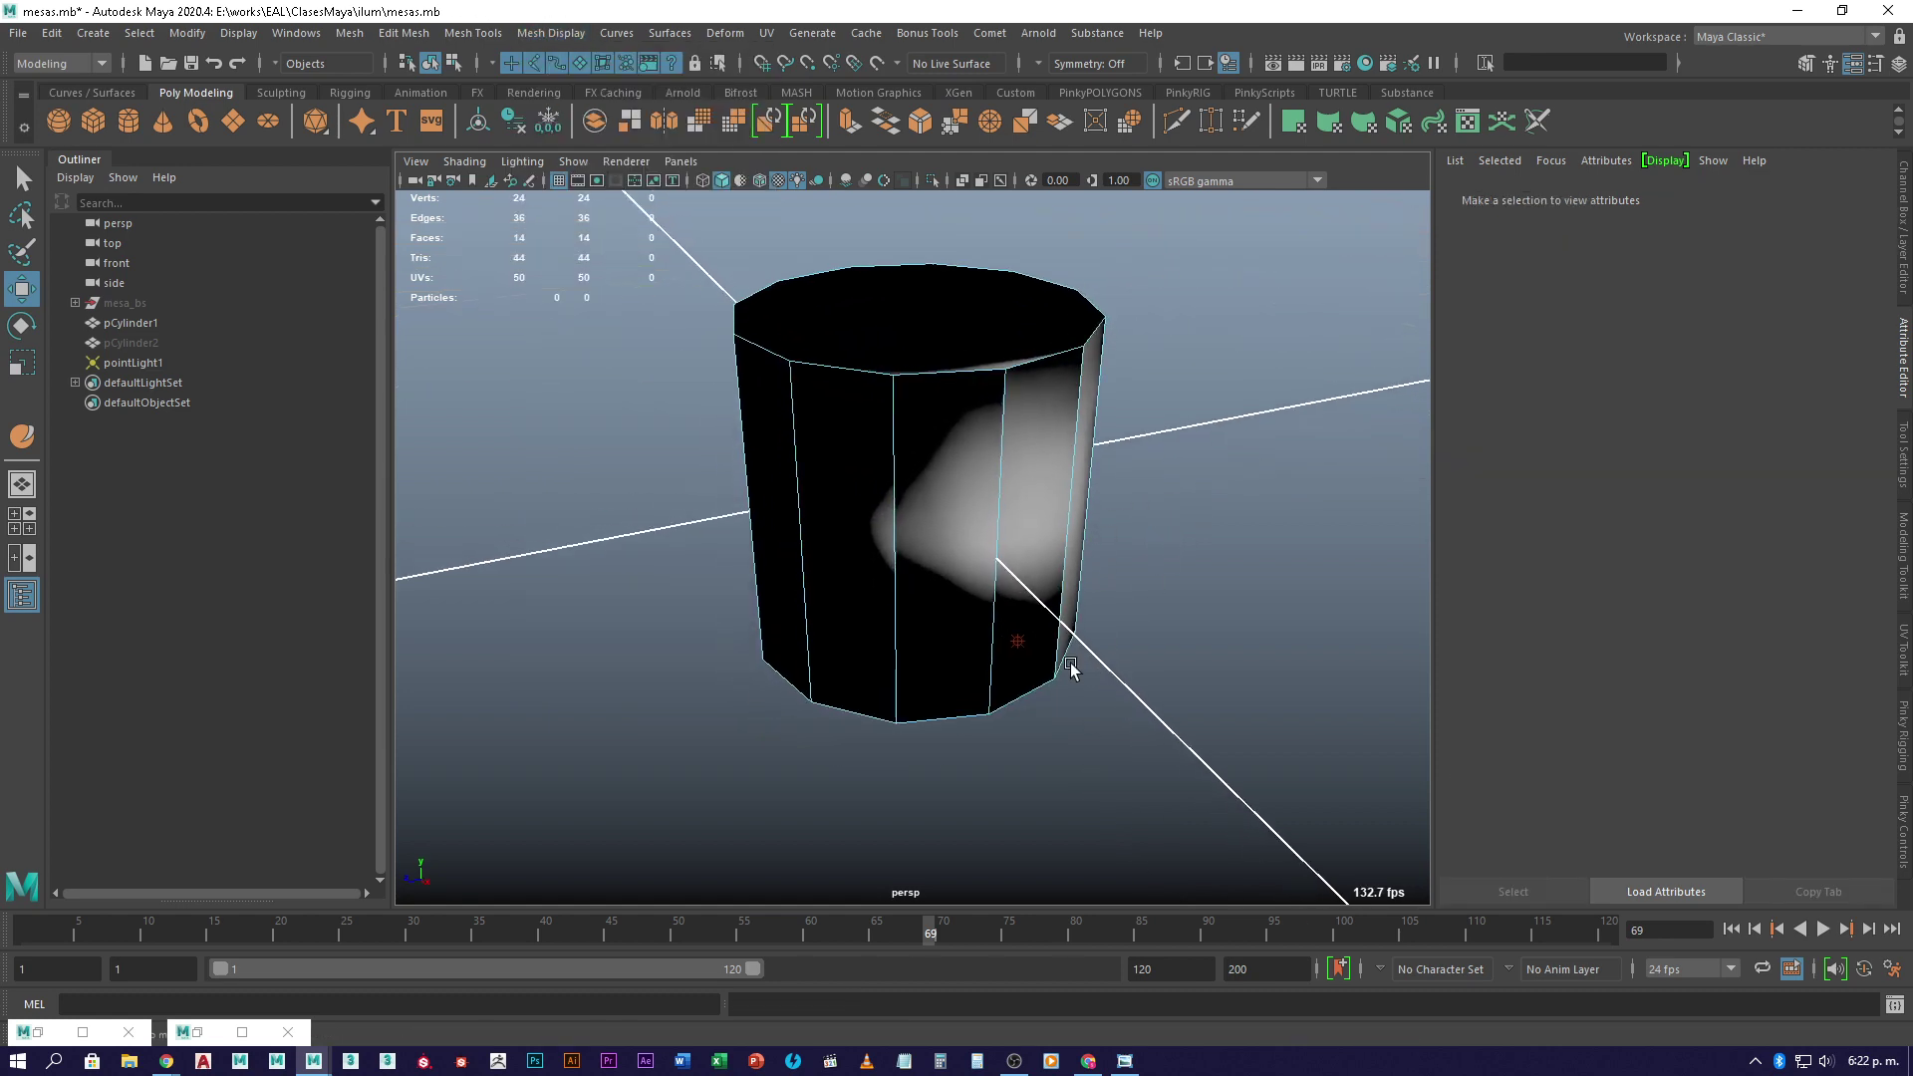
- Return pCylinder1 to object mode and set the point light's intensity to 2
left_click(1026, 648)
left_click_drag(1066, 695, 1067, 538, "alt")
right_click(1067, 538)
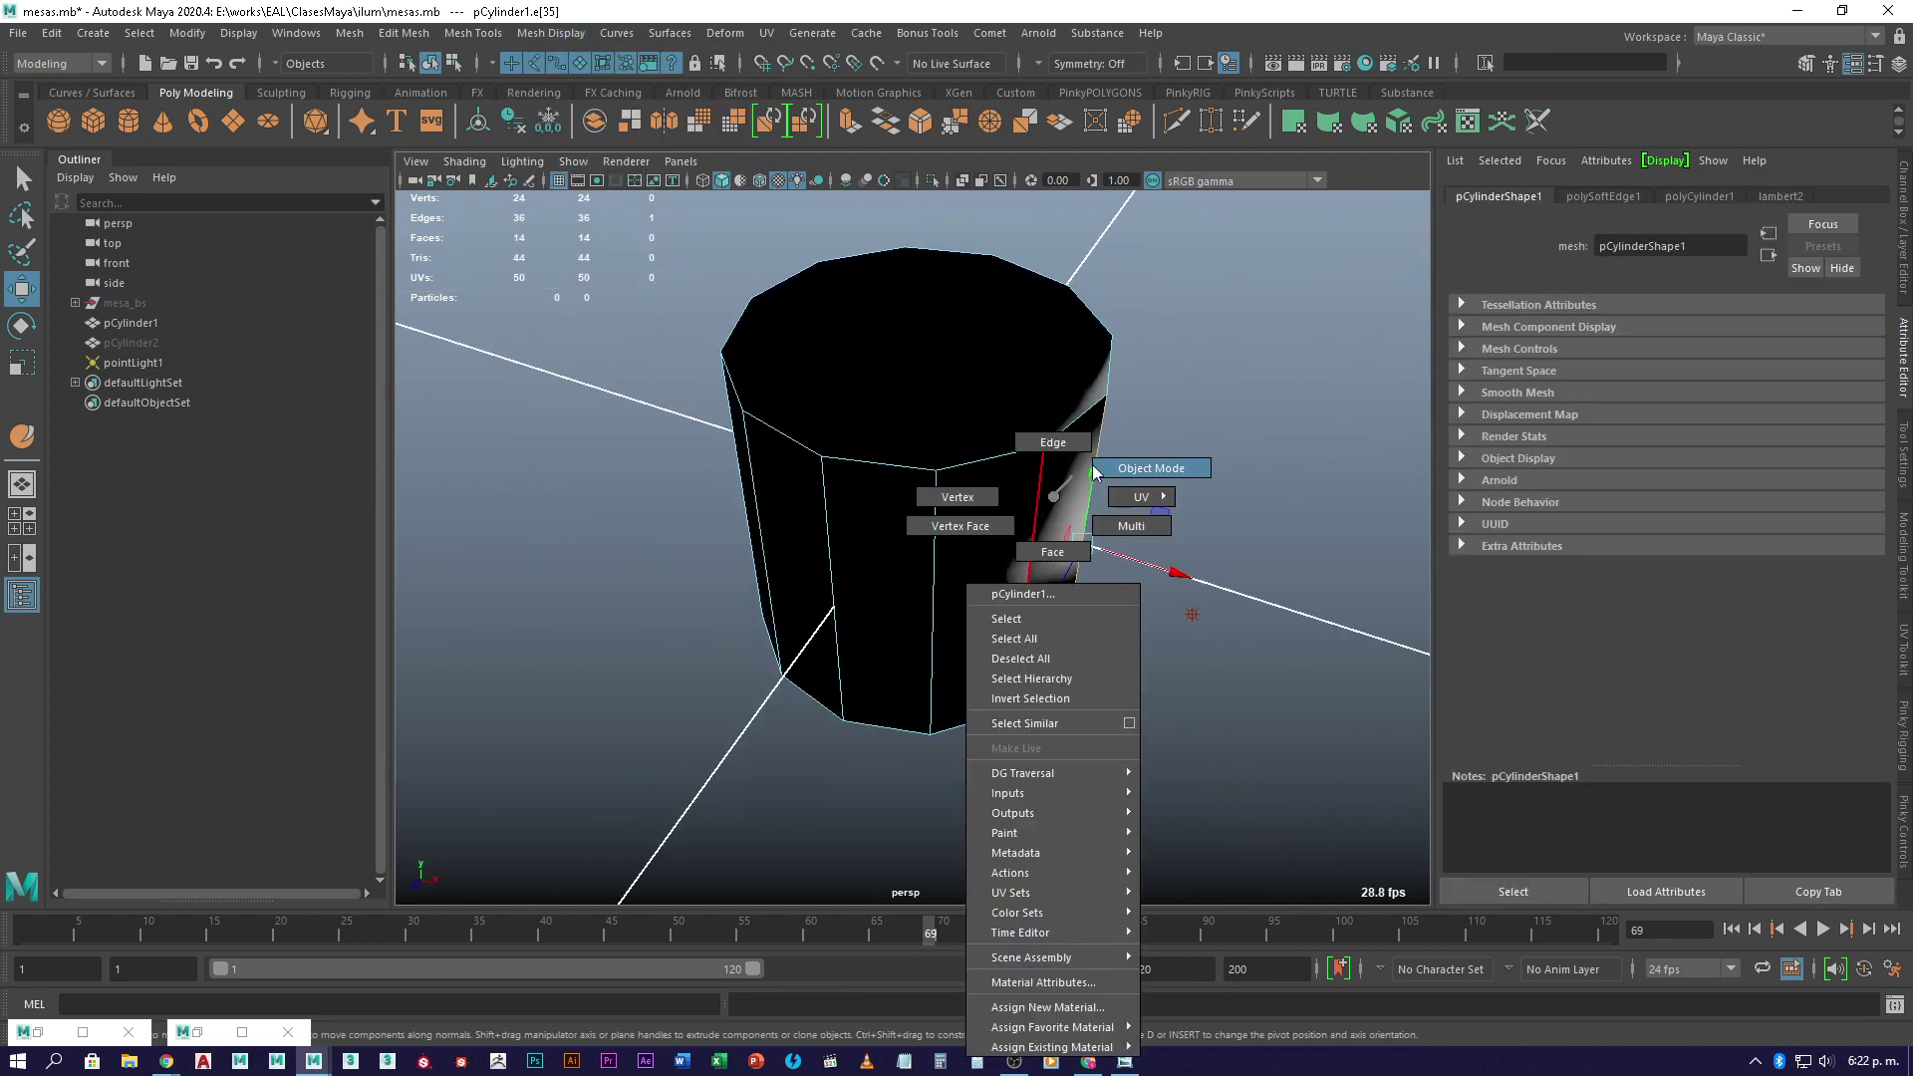
left_click(1261, 524)
left_click_drag(1253, 531, 1166, 508)
left_click(1663, 444)
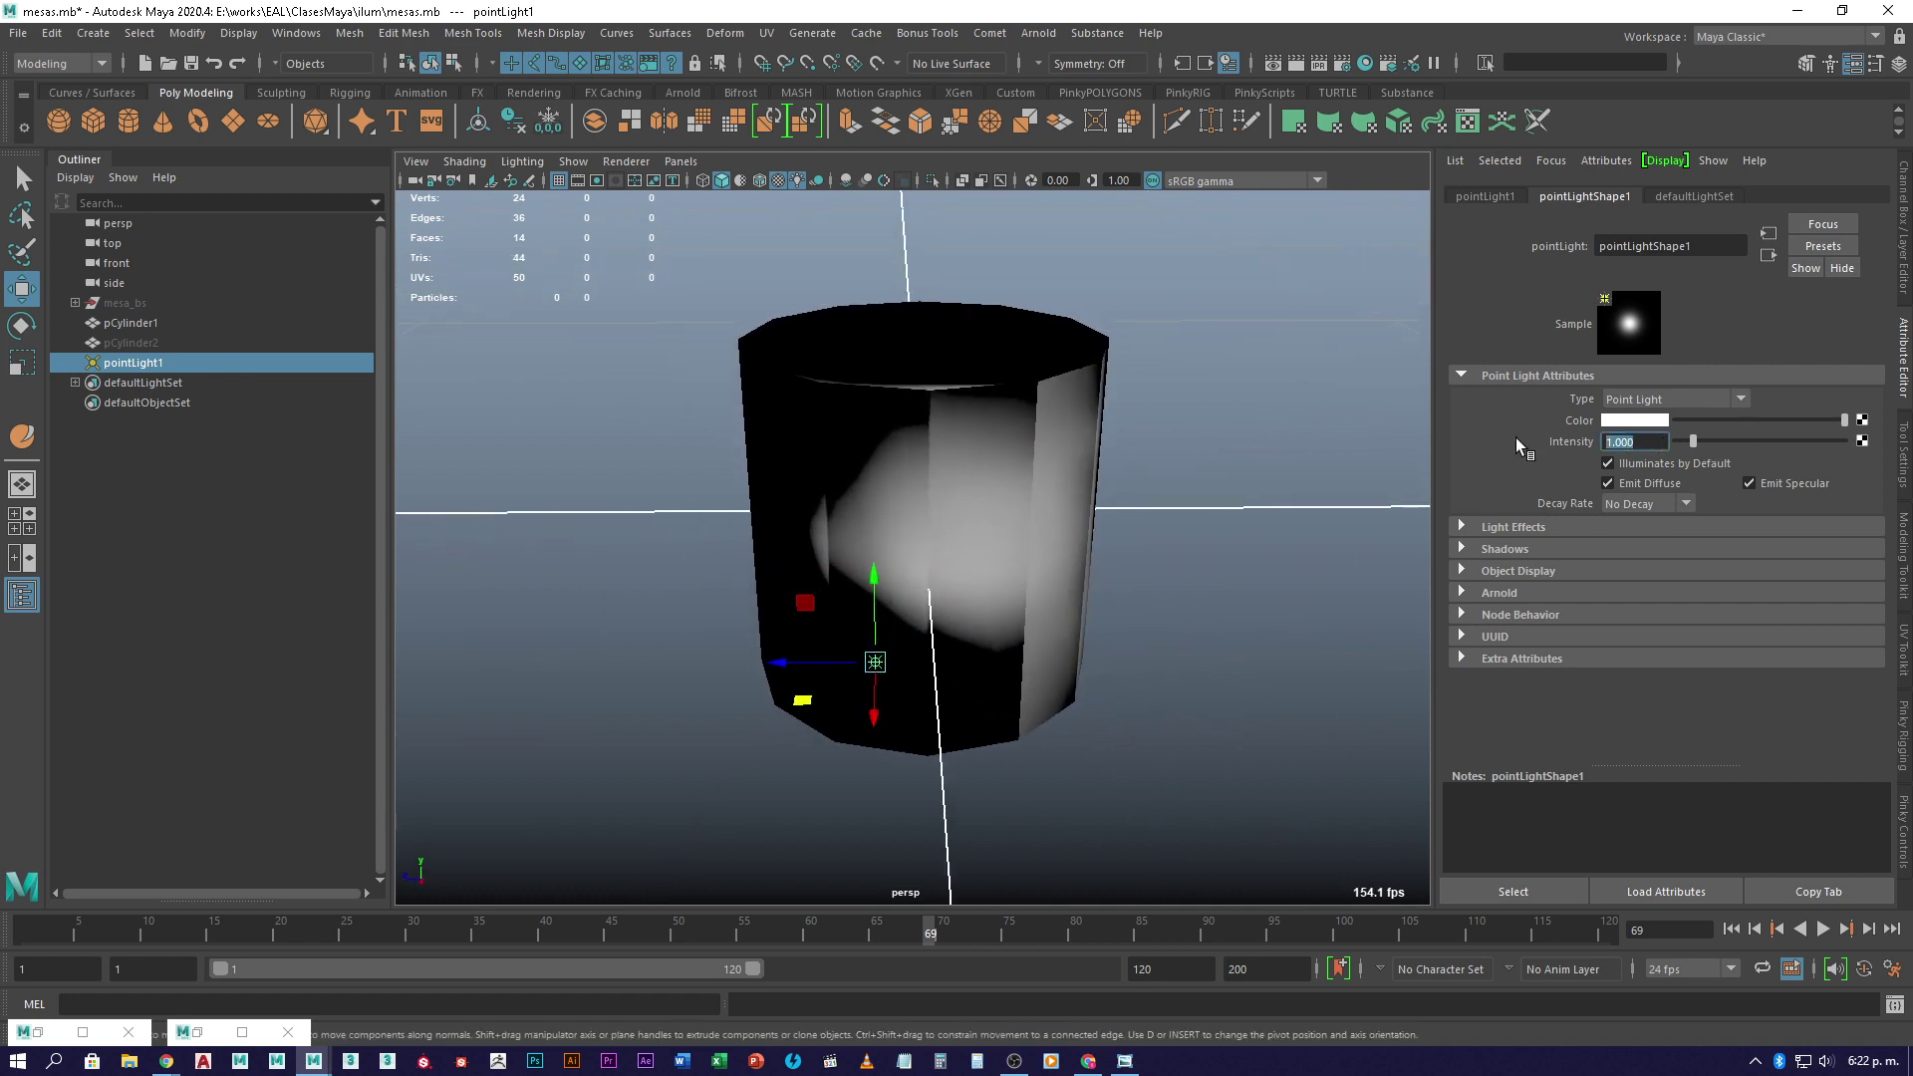
type("2")
key("Return")
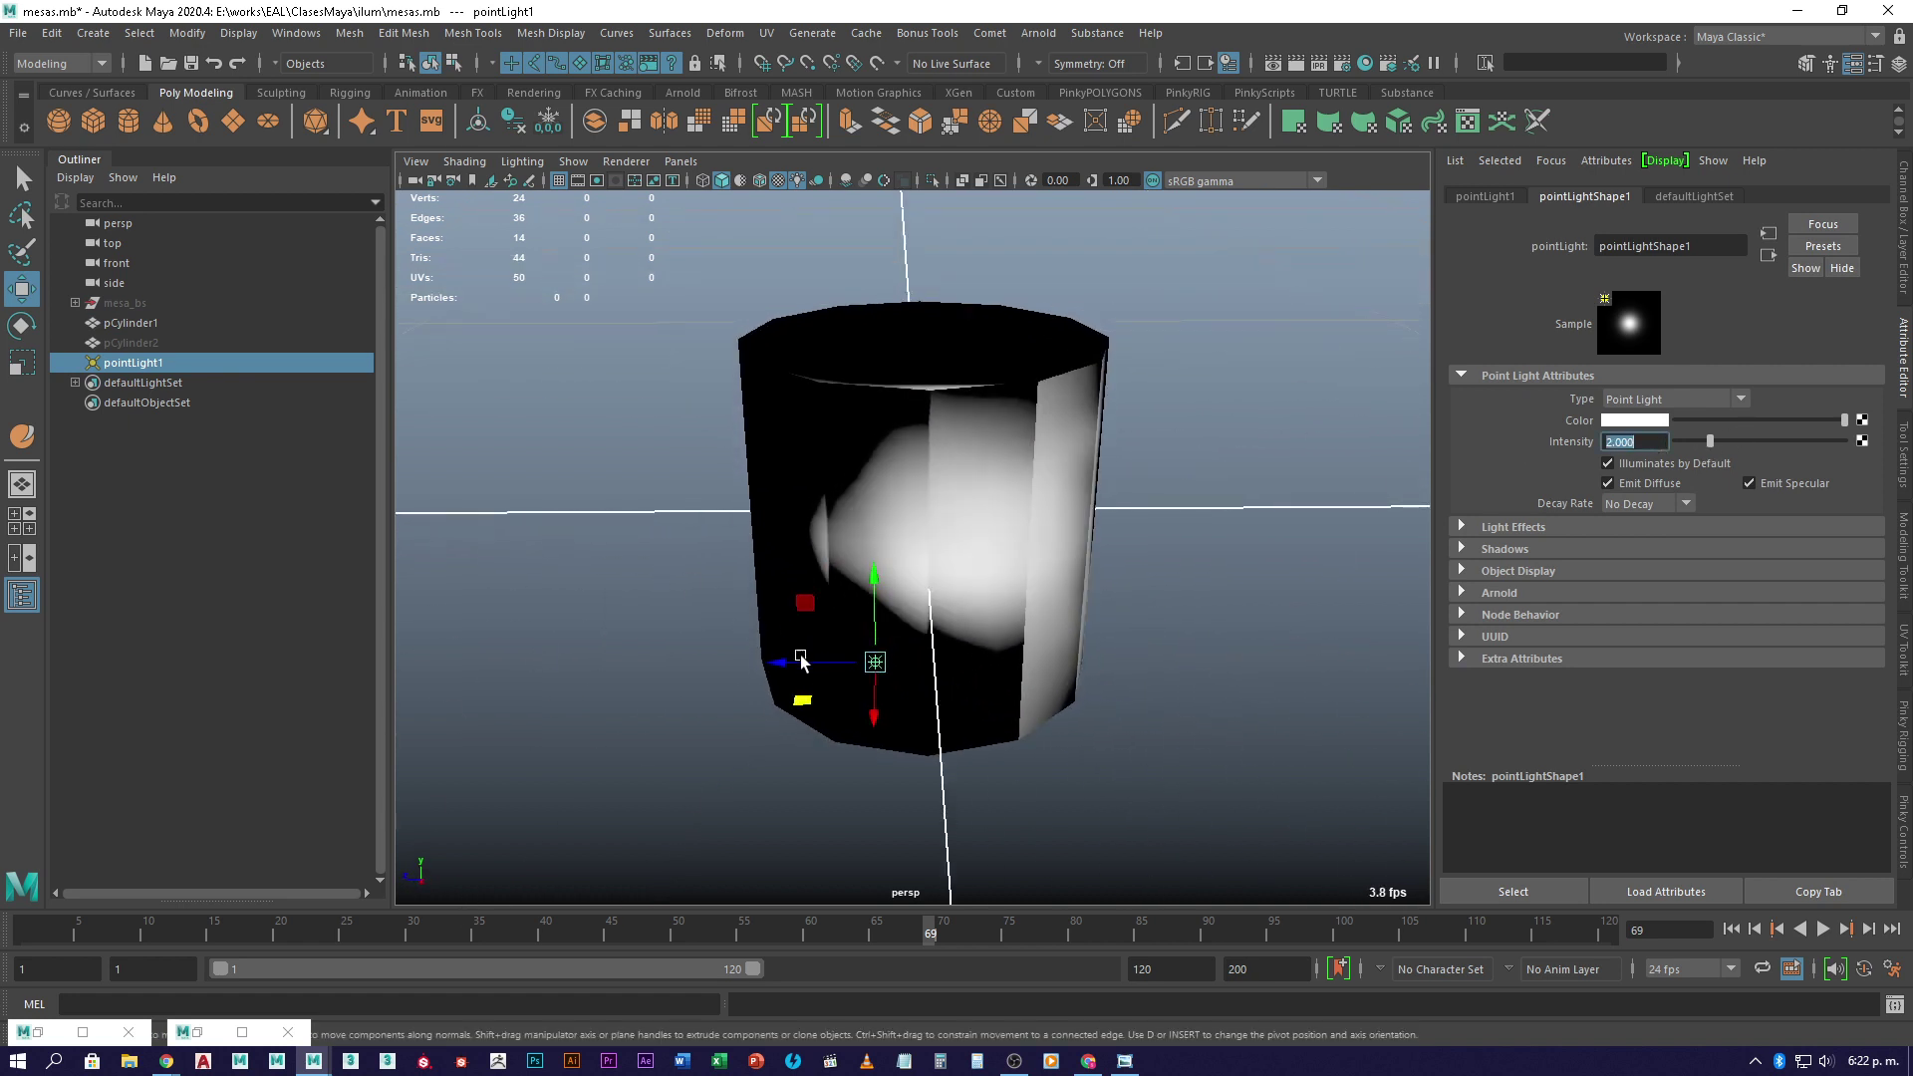
- Move the point light up and farther away from the cylinder so that it lights the top and one side
mouse_move(875, 661)
left_mouse_down()
mouse_move(525, 521)
mouse_move(400, 533)
mouse_move(842, 458)
mouse_move(1039, 555)
left_mouse_up()
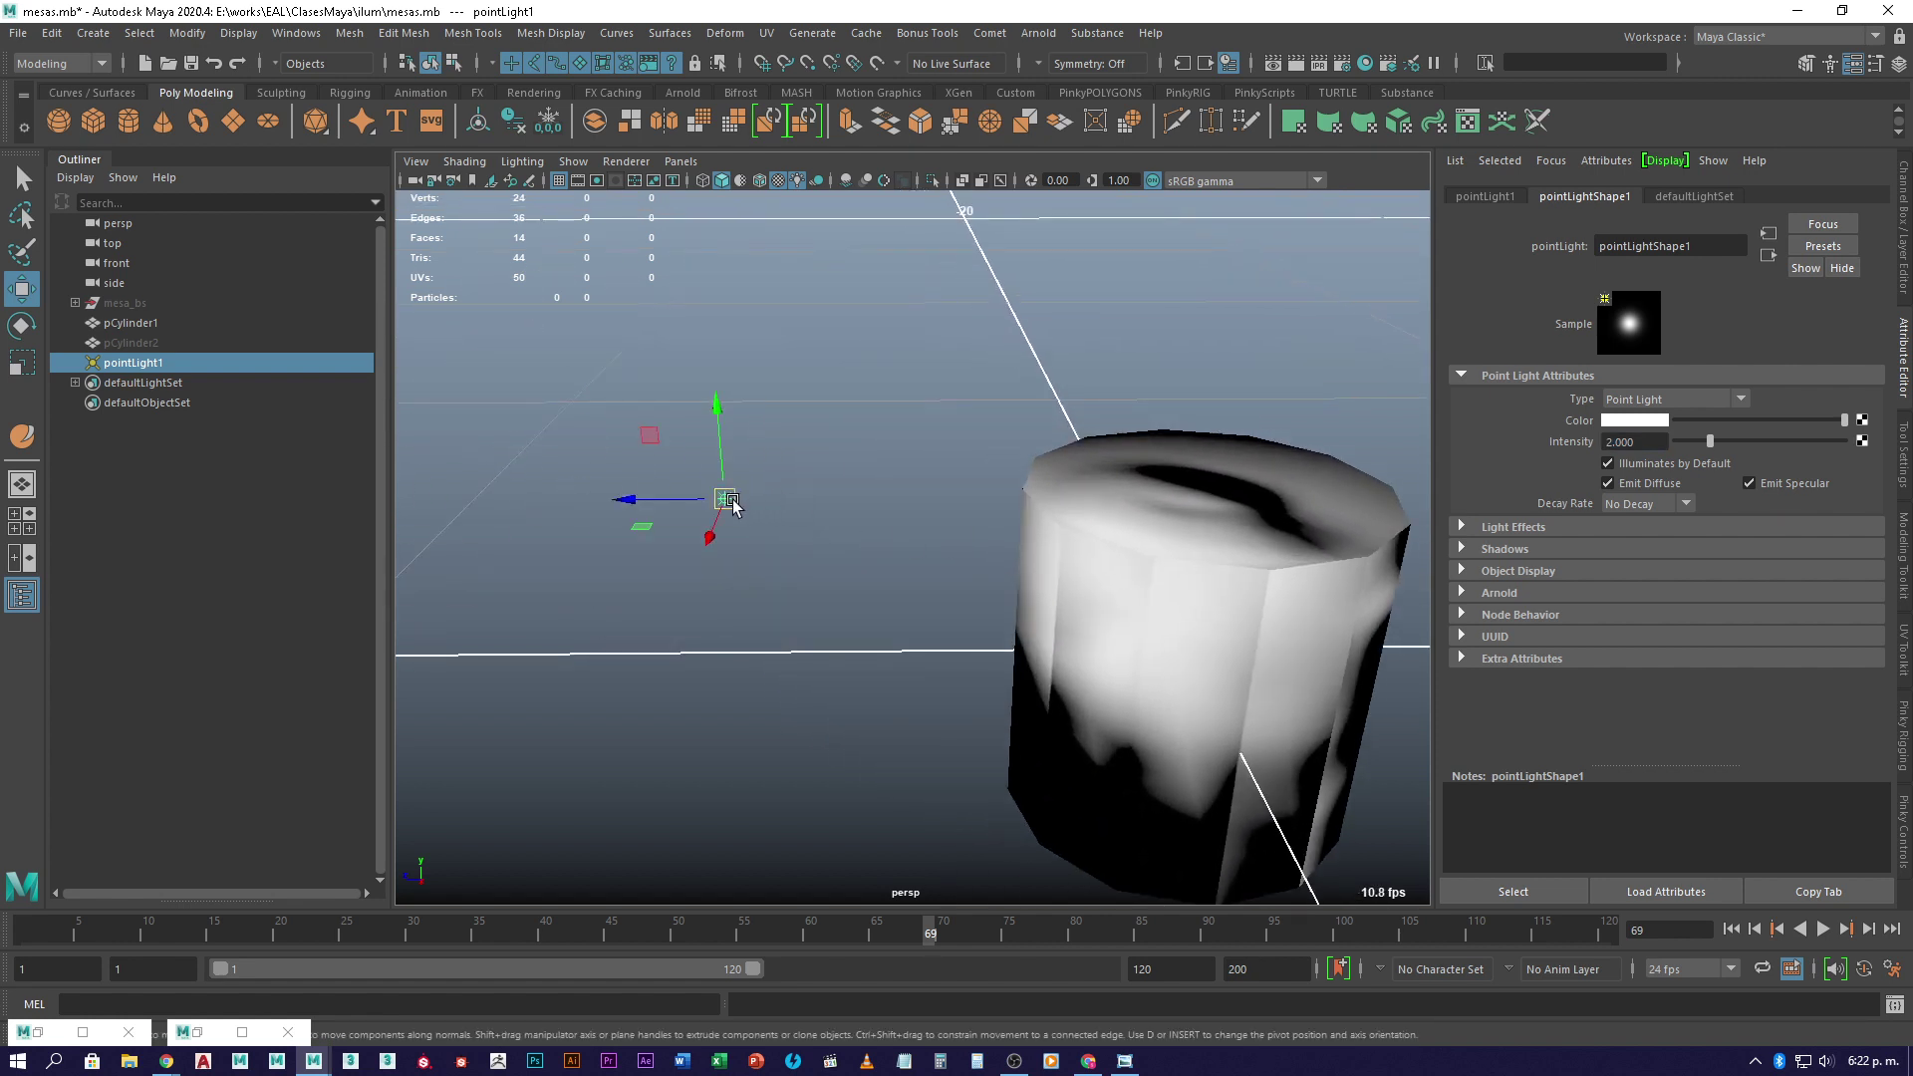
mouse_move(732, 506)
left_mouse_down()
mouse_move(768, 320)
mouse_move(1183, 393)
mouse_move(828, 320)
mouse_move(577, 315)
mouse_move(701, 734)
mouse_move(764, 827)
mouse_move(461, 590)
mouse_move(496, 429)
mouse_move(671, 368)
mouse_move(688, 408)
left_mouse_up()
left_click_drag(803, 534, 1019, 479, "alt")
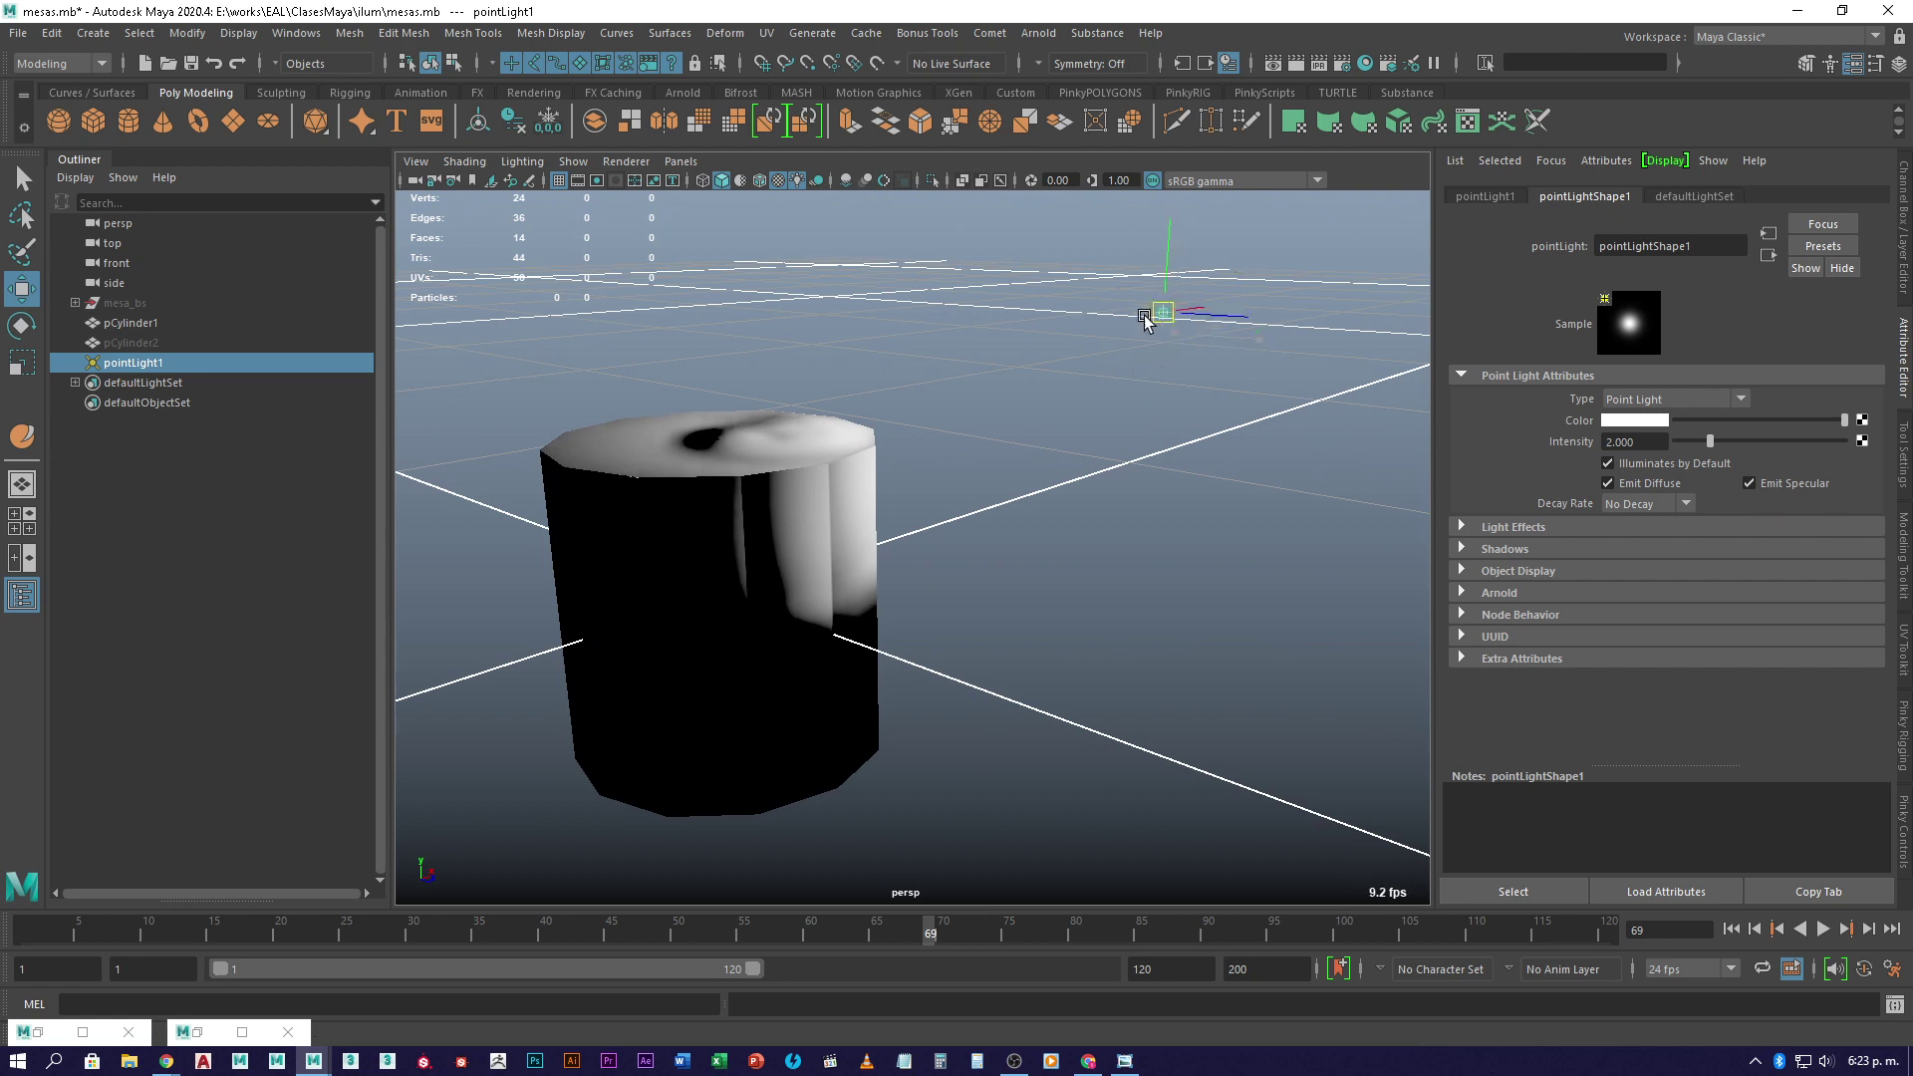
left_click_drag(999, 389, 1144, 376, "alt")
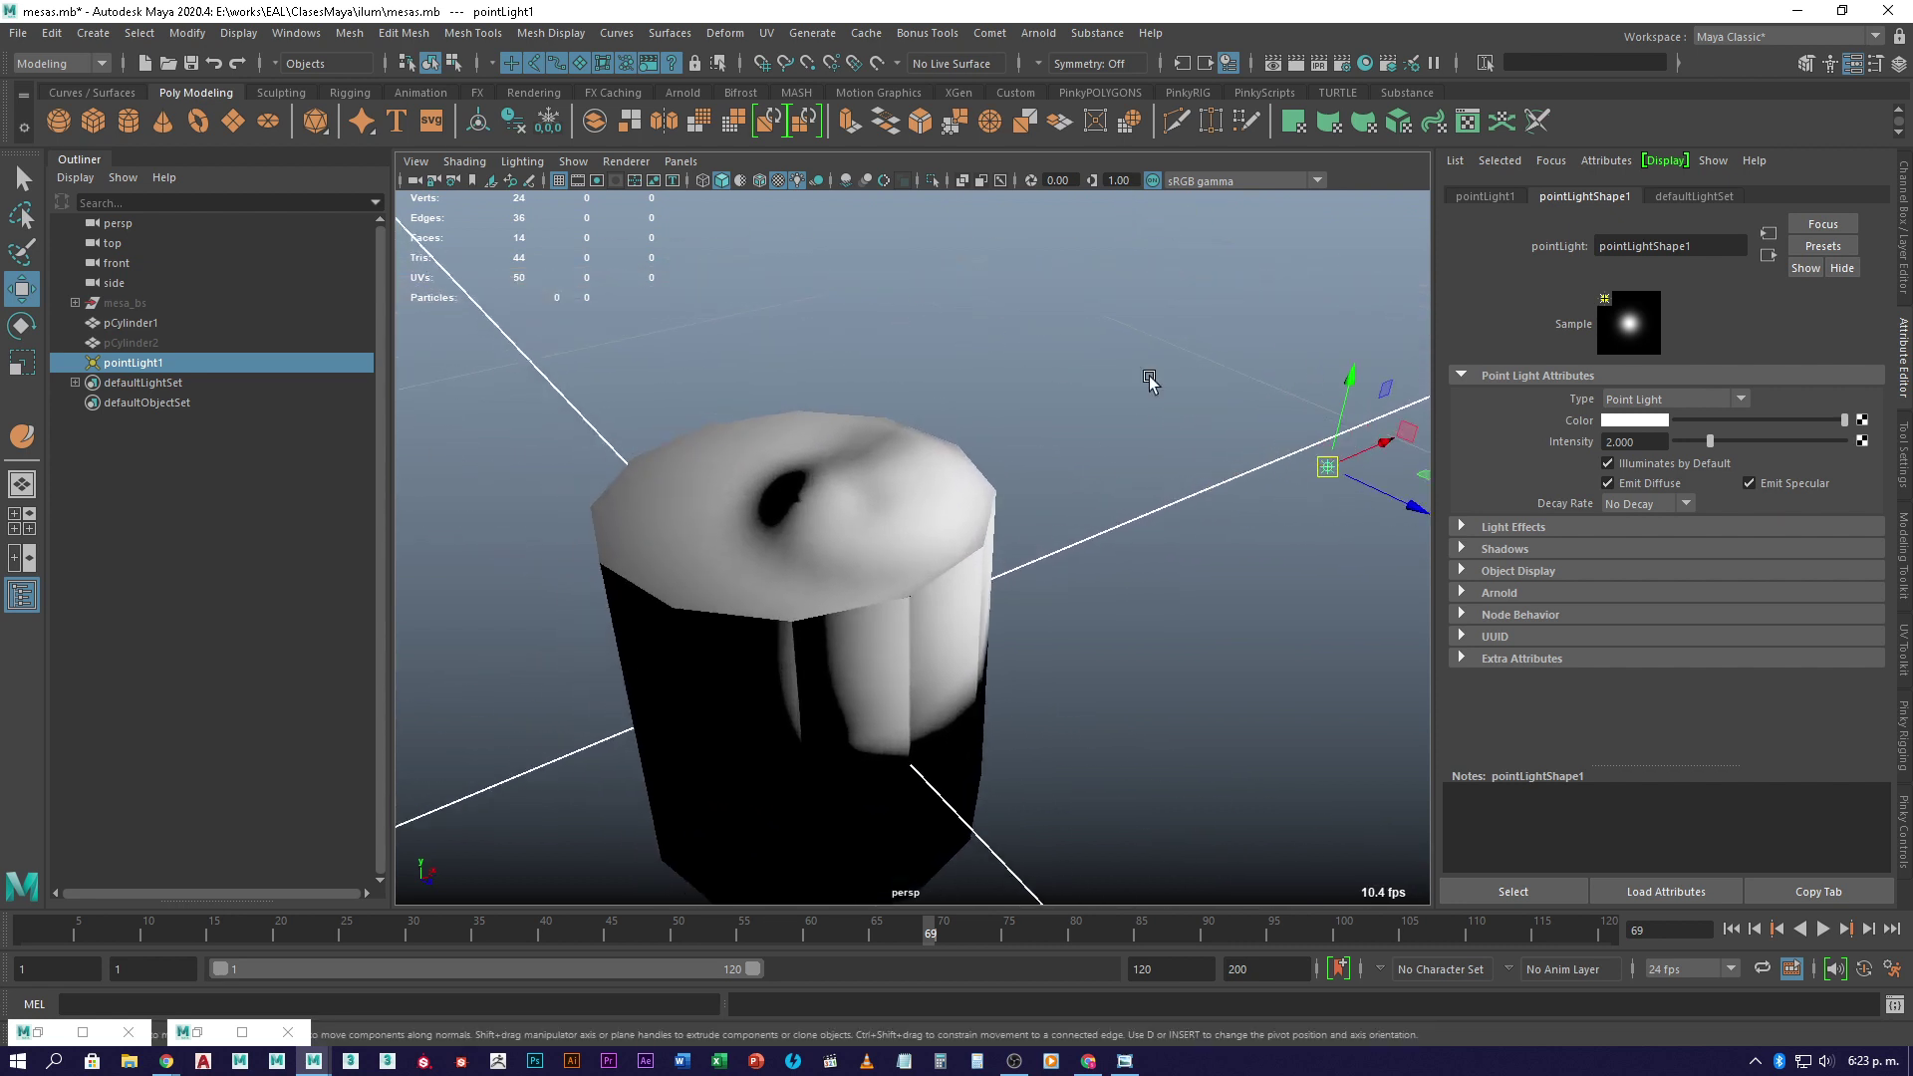
- Render the perspective view with Arnold Renderer and again with Maya Software to check the normal map's shading
left_click(1297, 63)
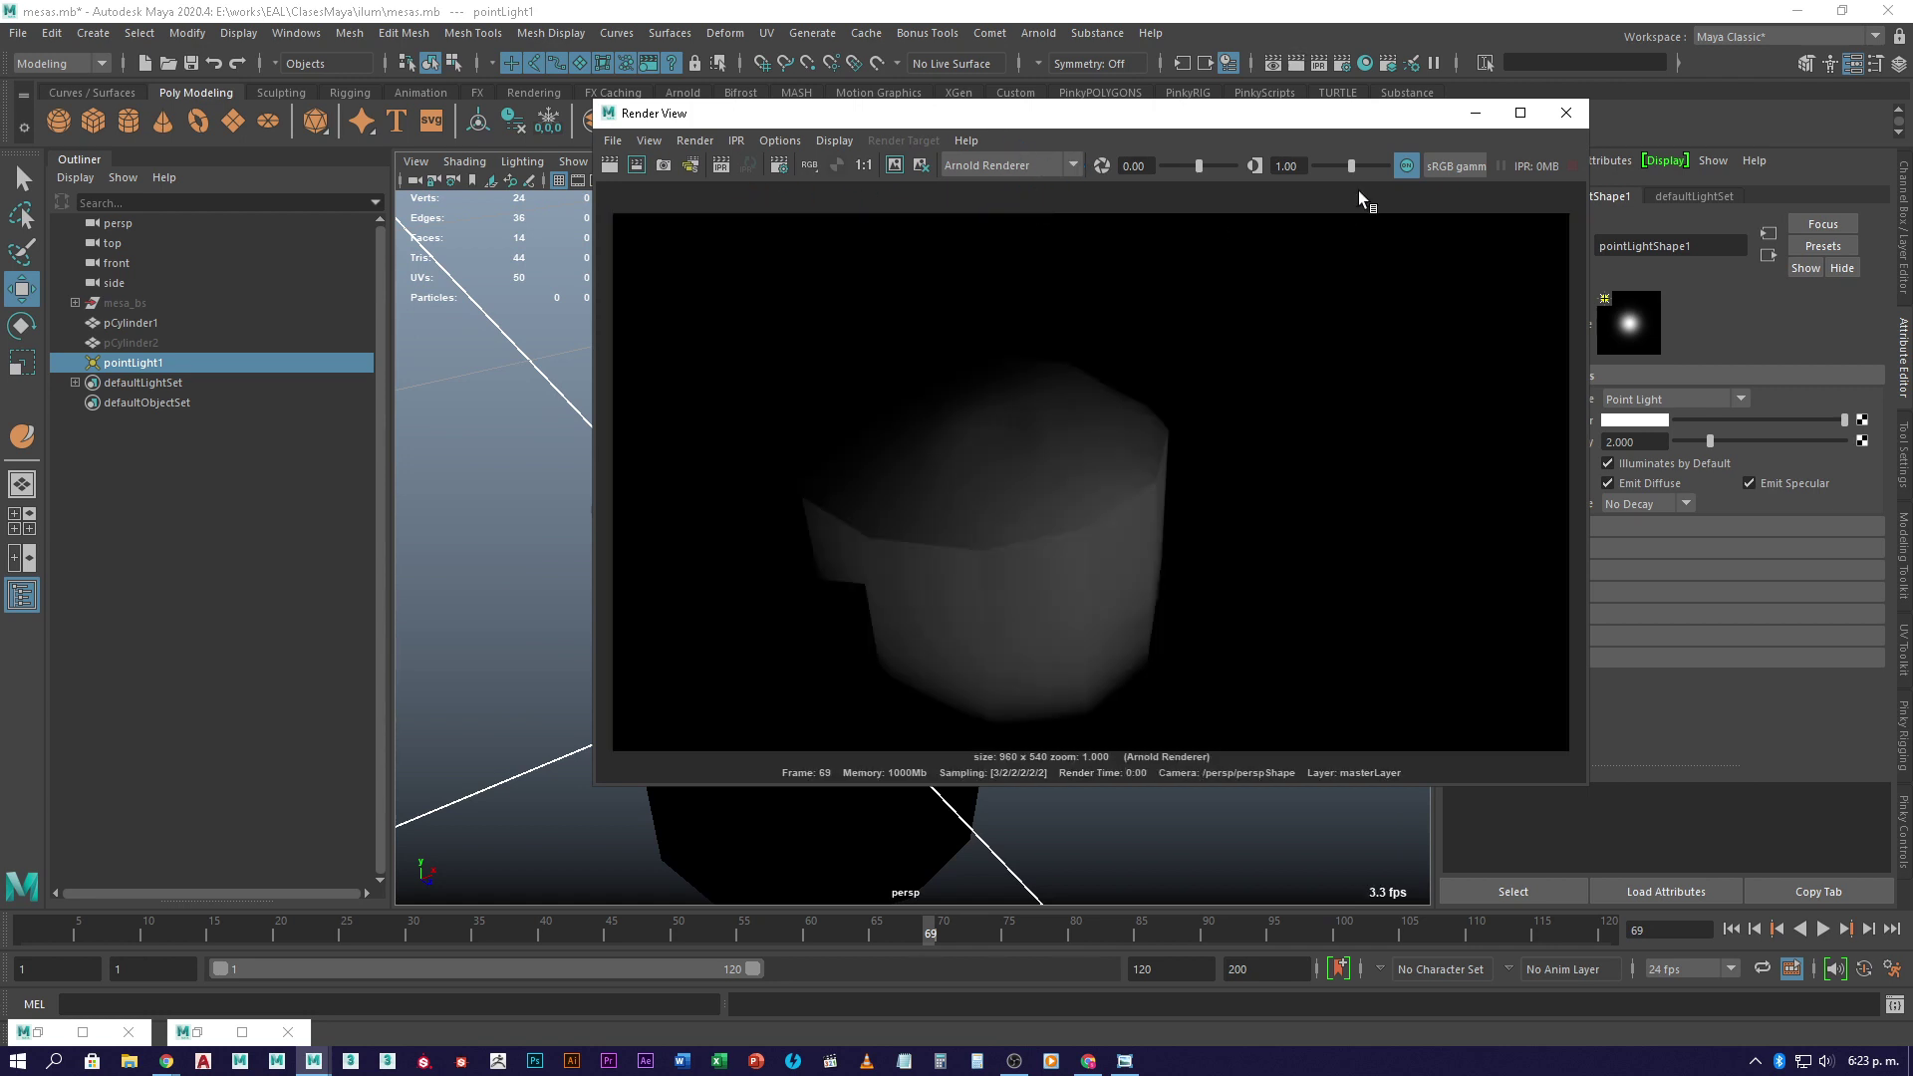
left_click(1066, 165)
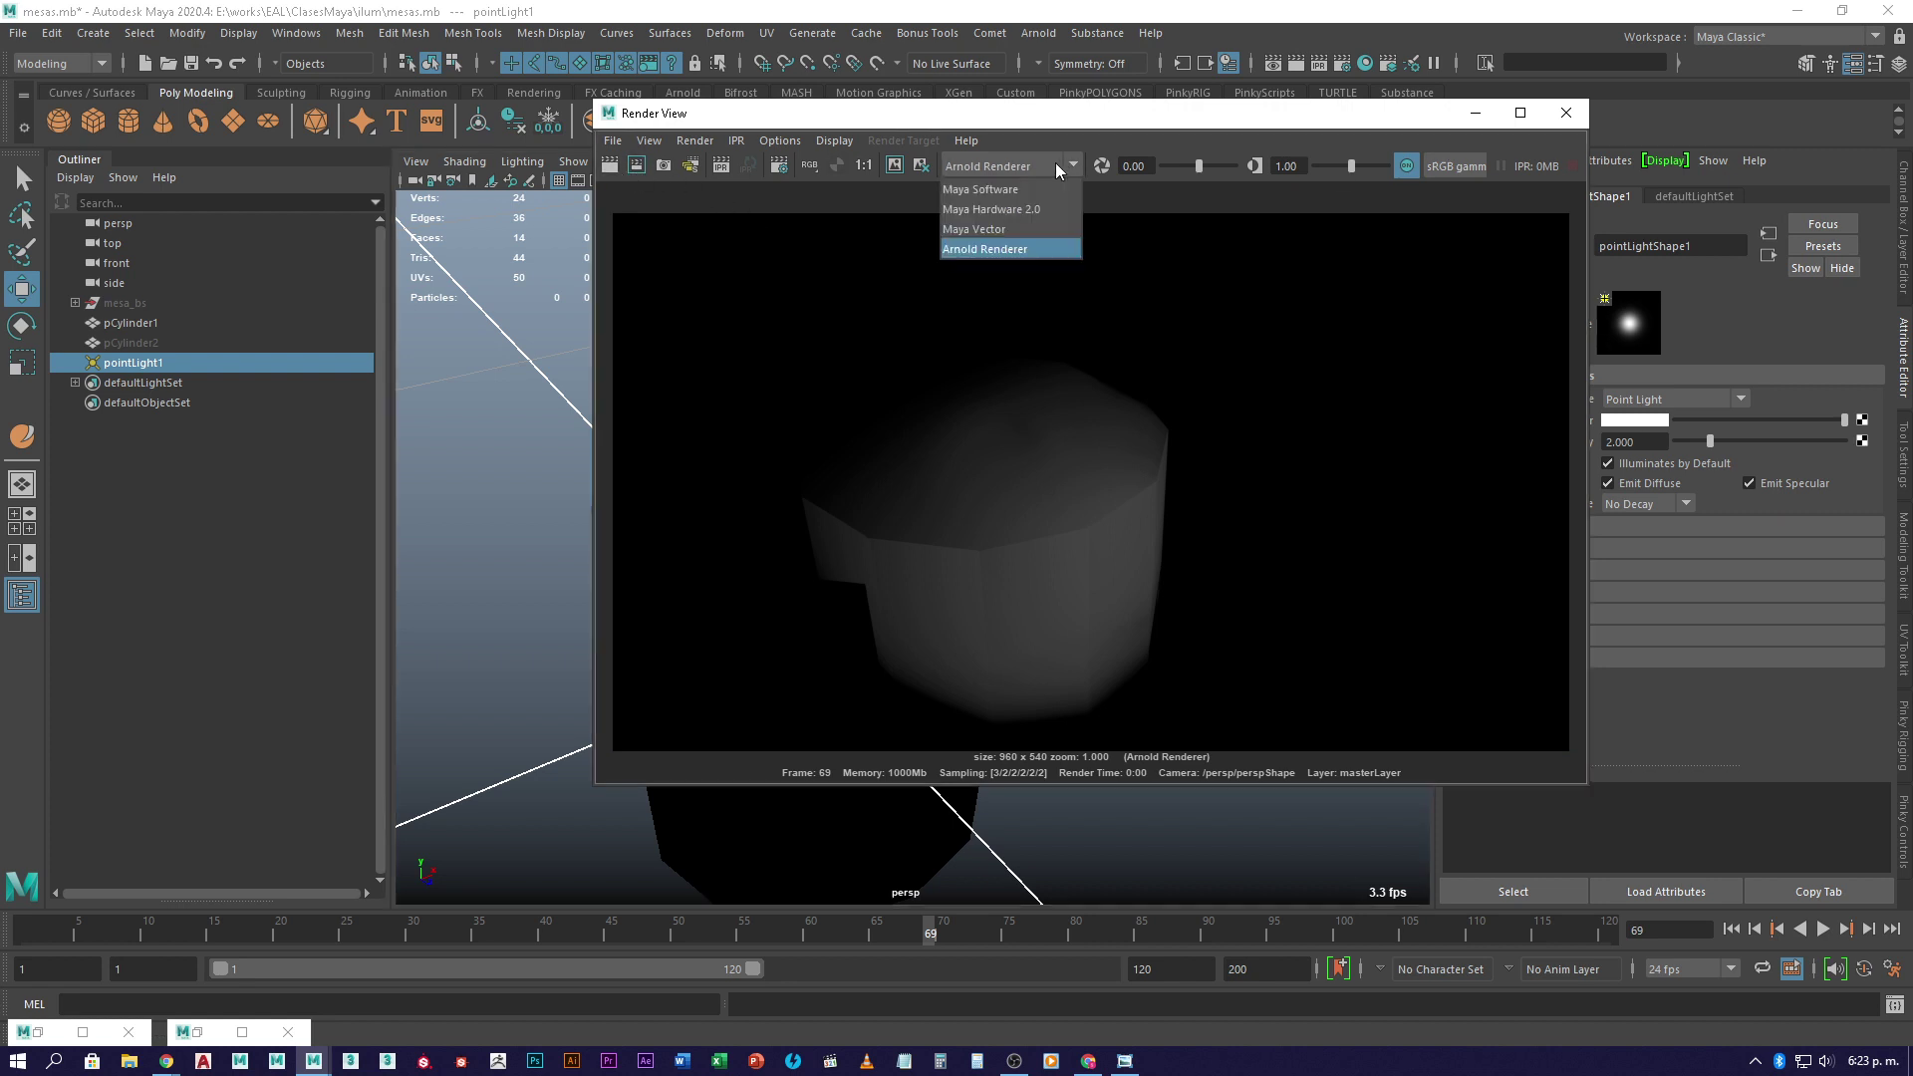
left_click(1020, 186)
left_click(618, 165)
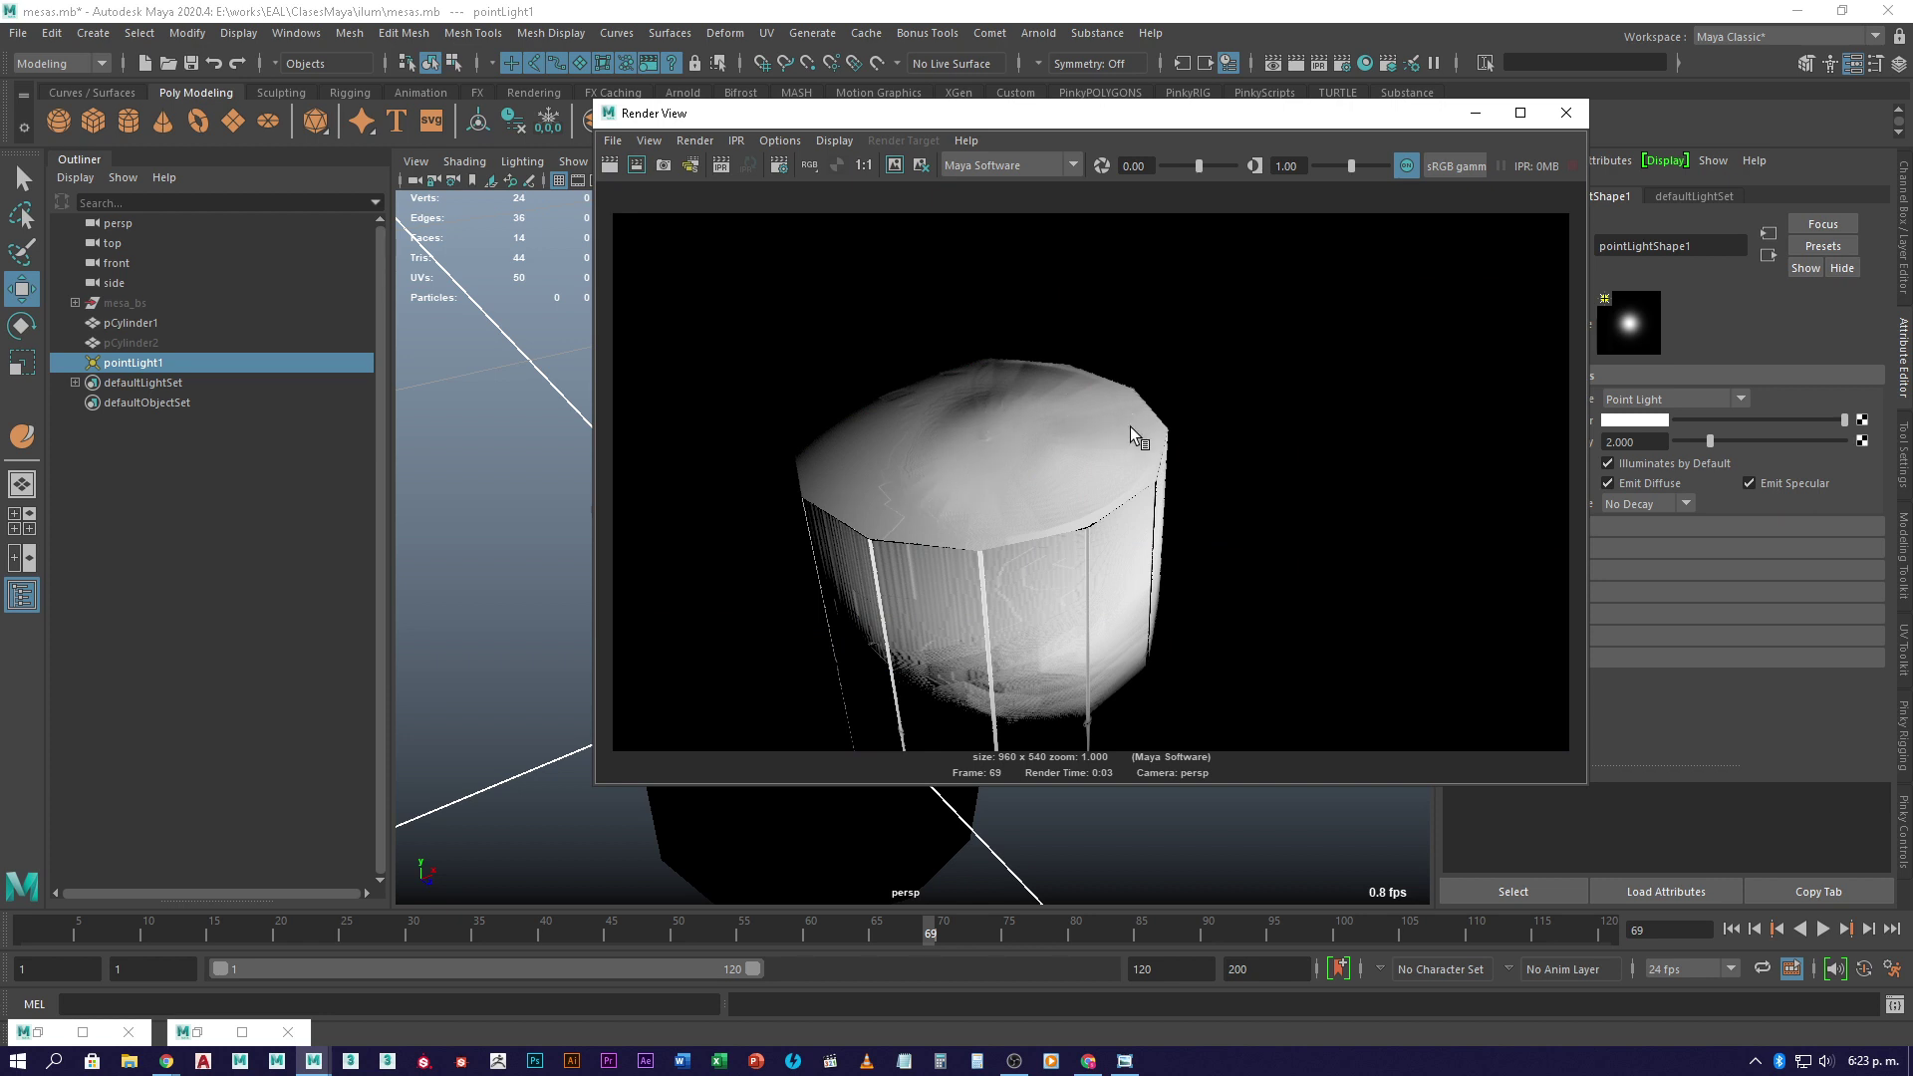
- Compare the Maya Software render with the low-poly pCylinder1 in the viewport and close the Render View
left_click_drag(1262, 115, 1579, 597)
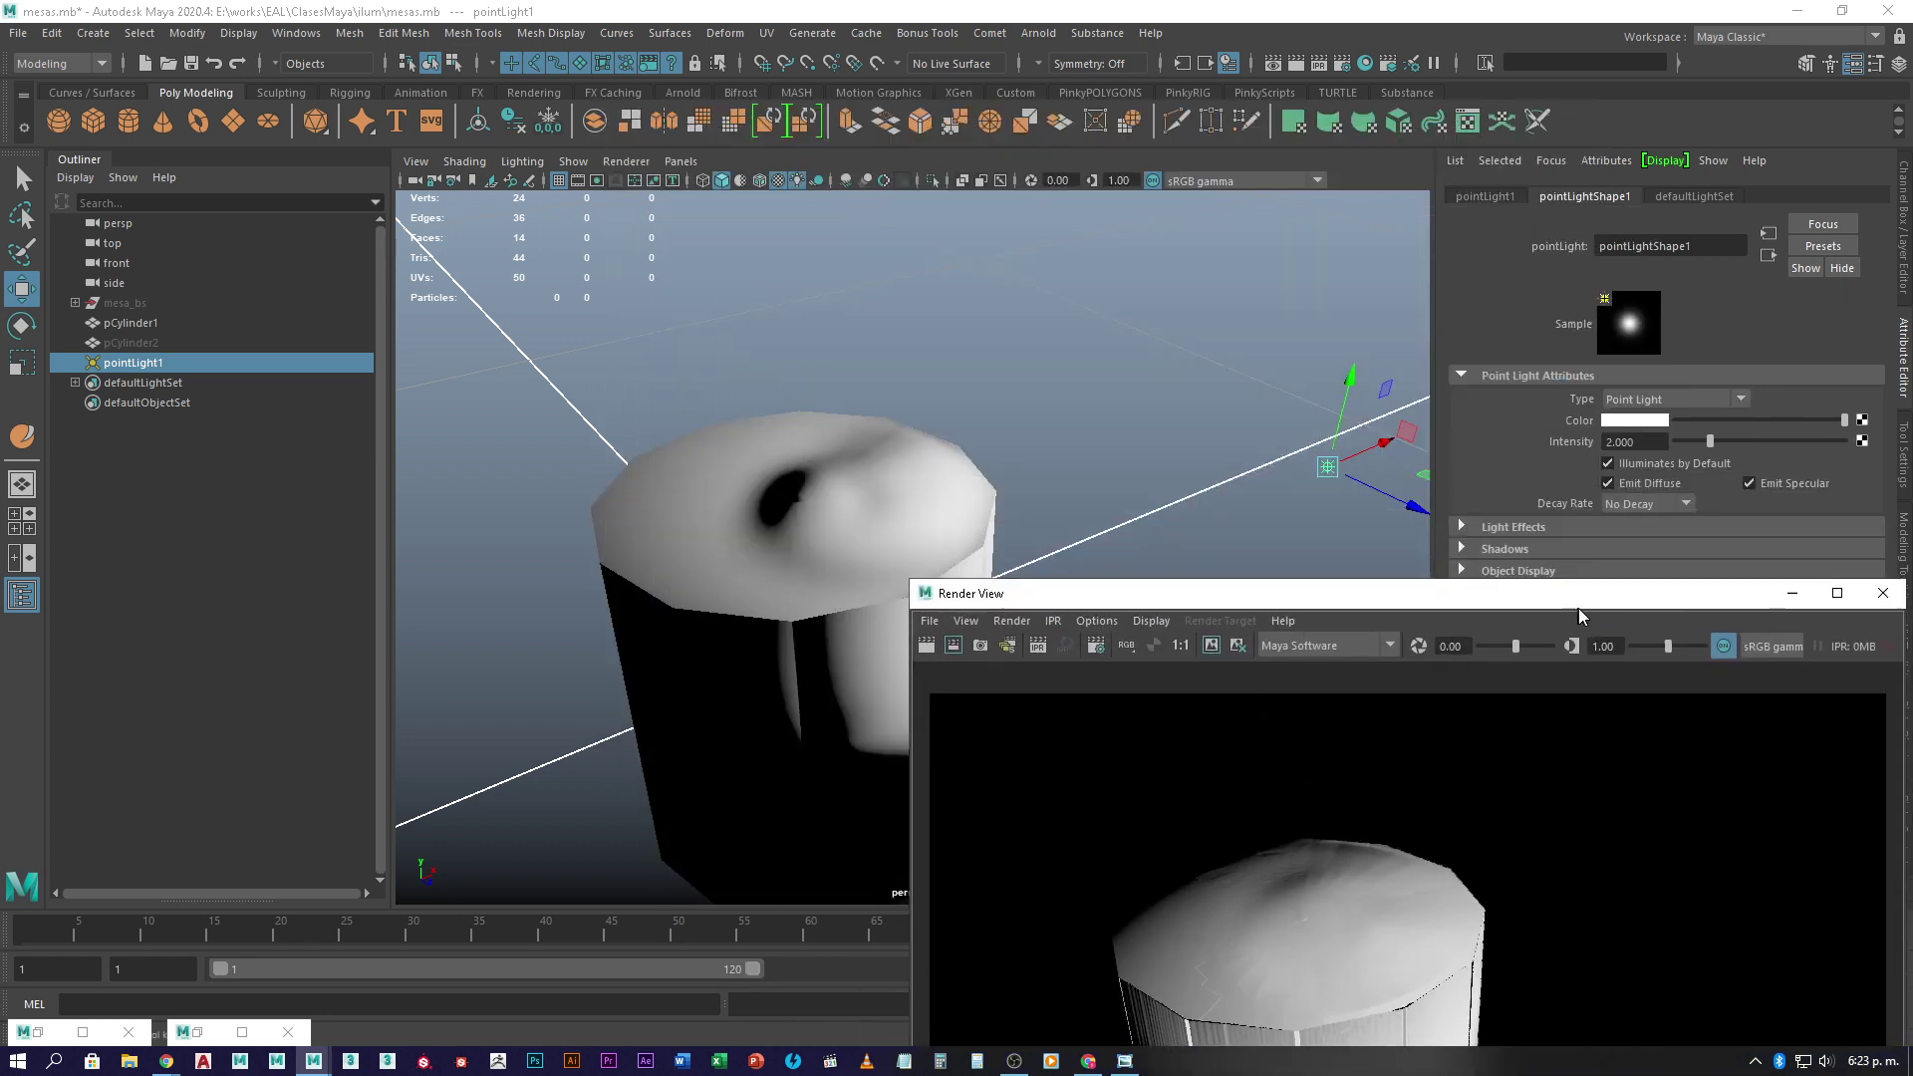
left_click(745, 737)
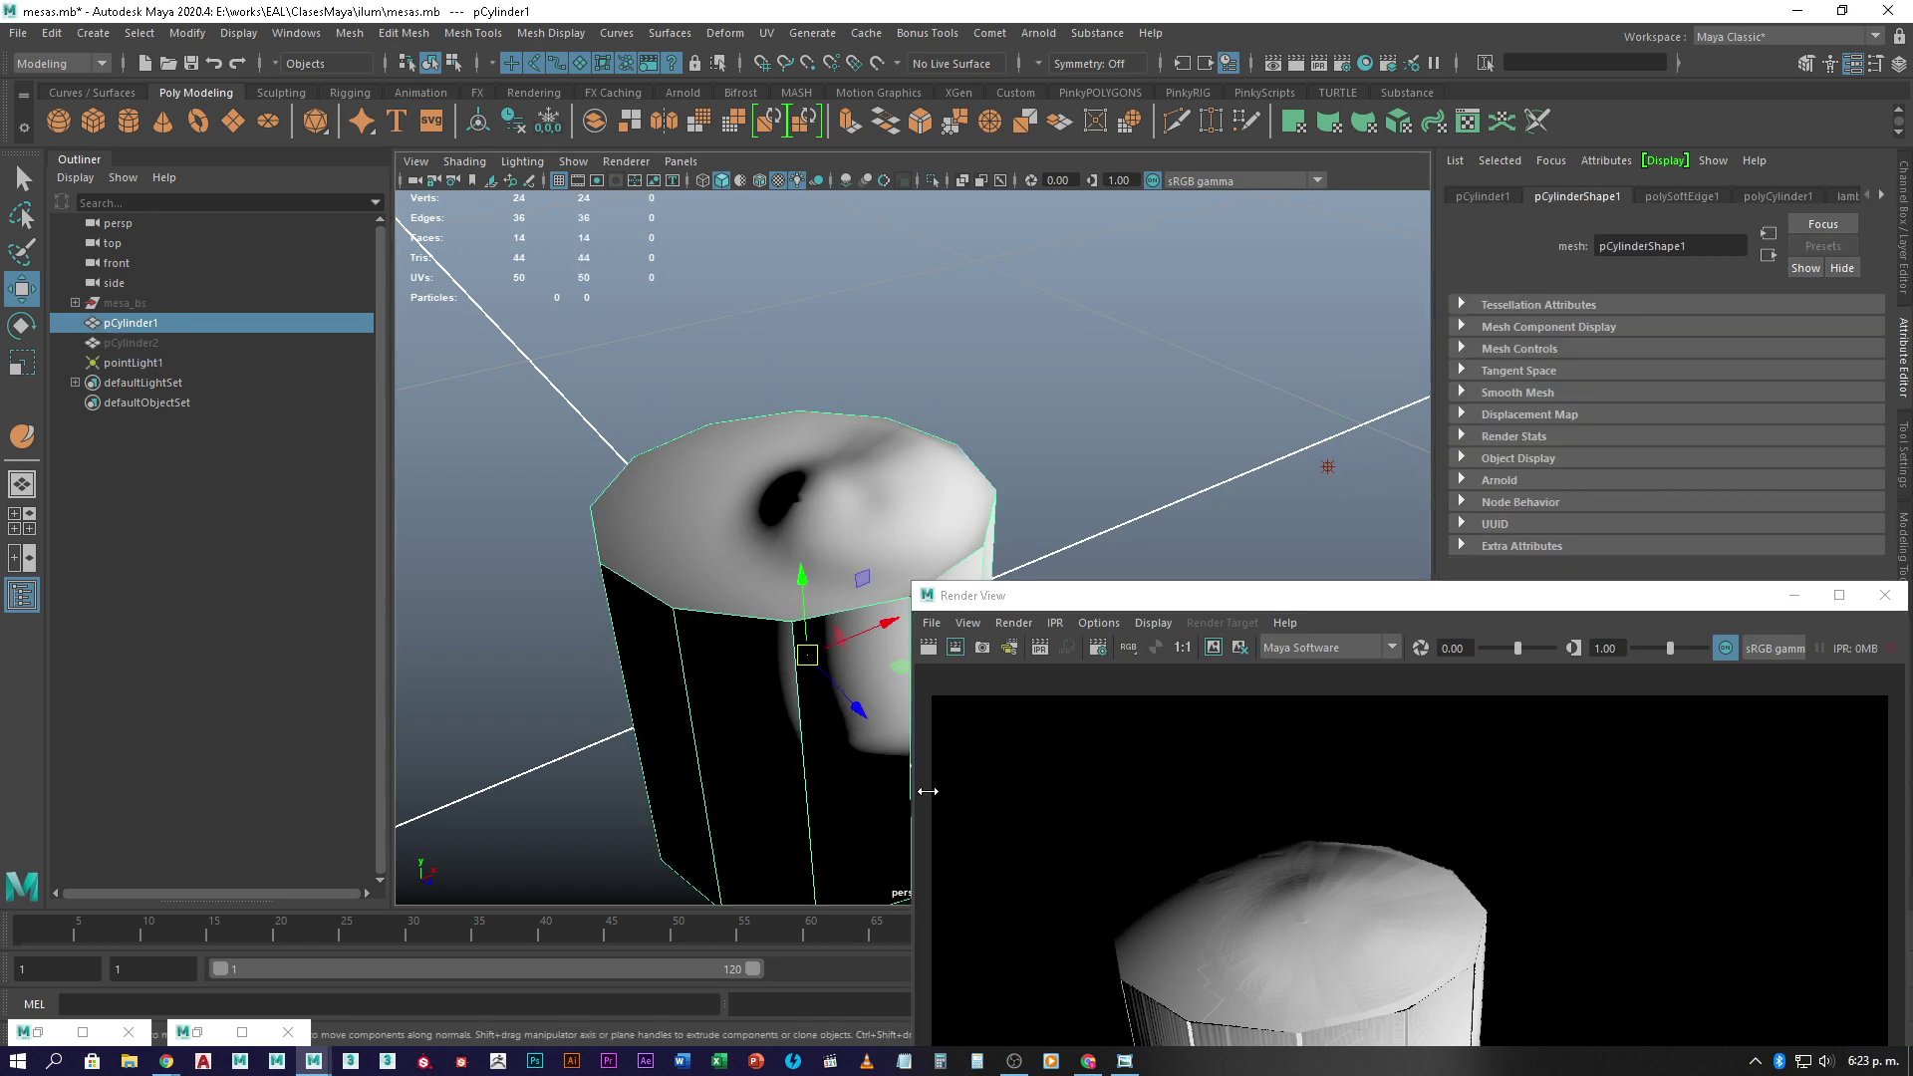
left_click_drag(1492, 607, 1440, 254)
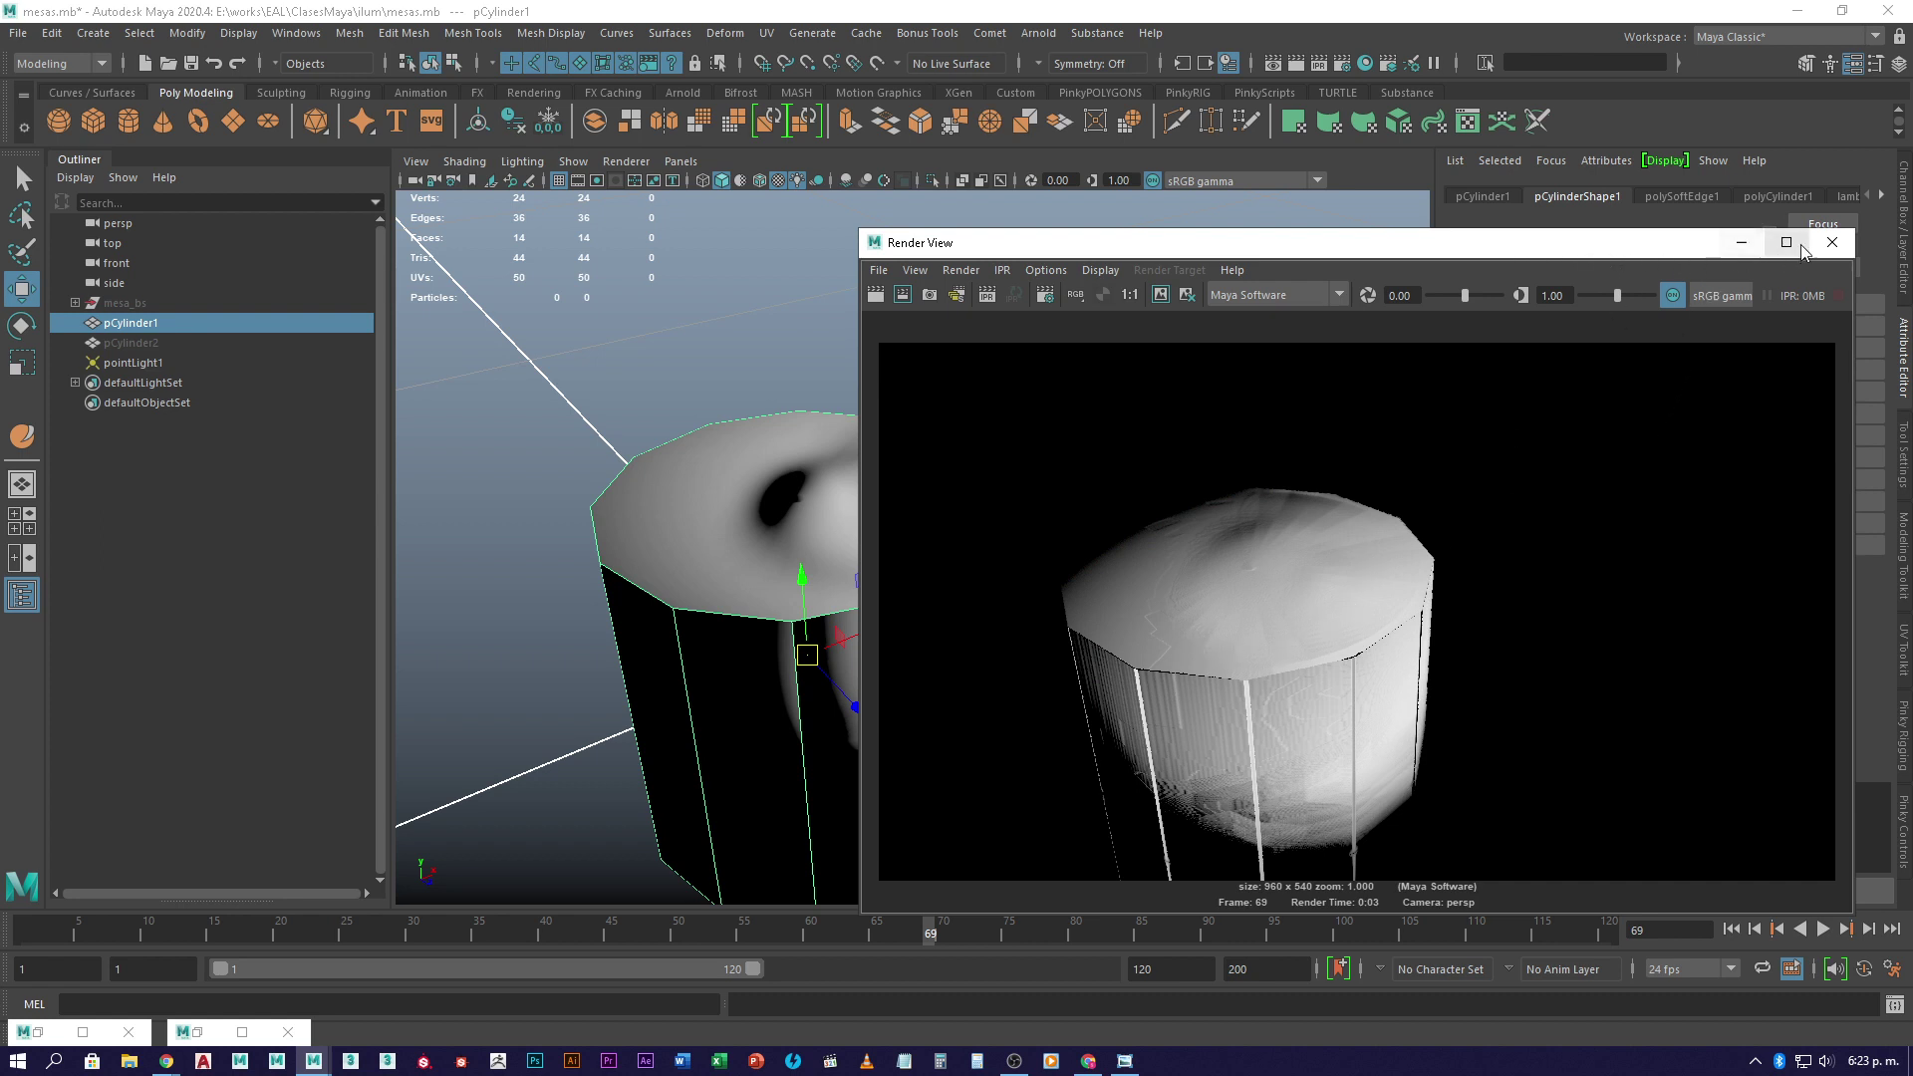
left_click(1831, 242)
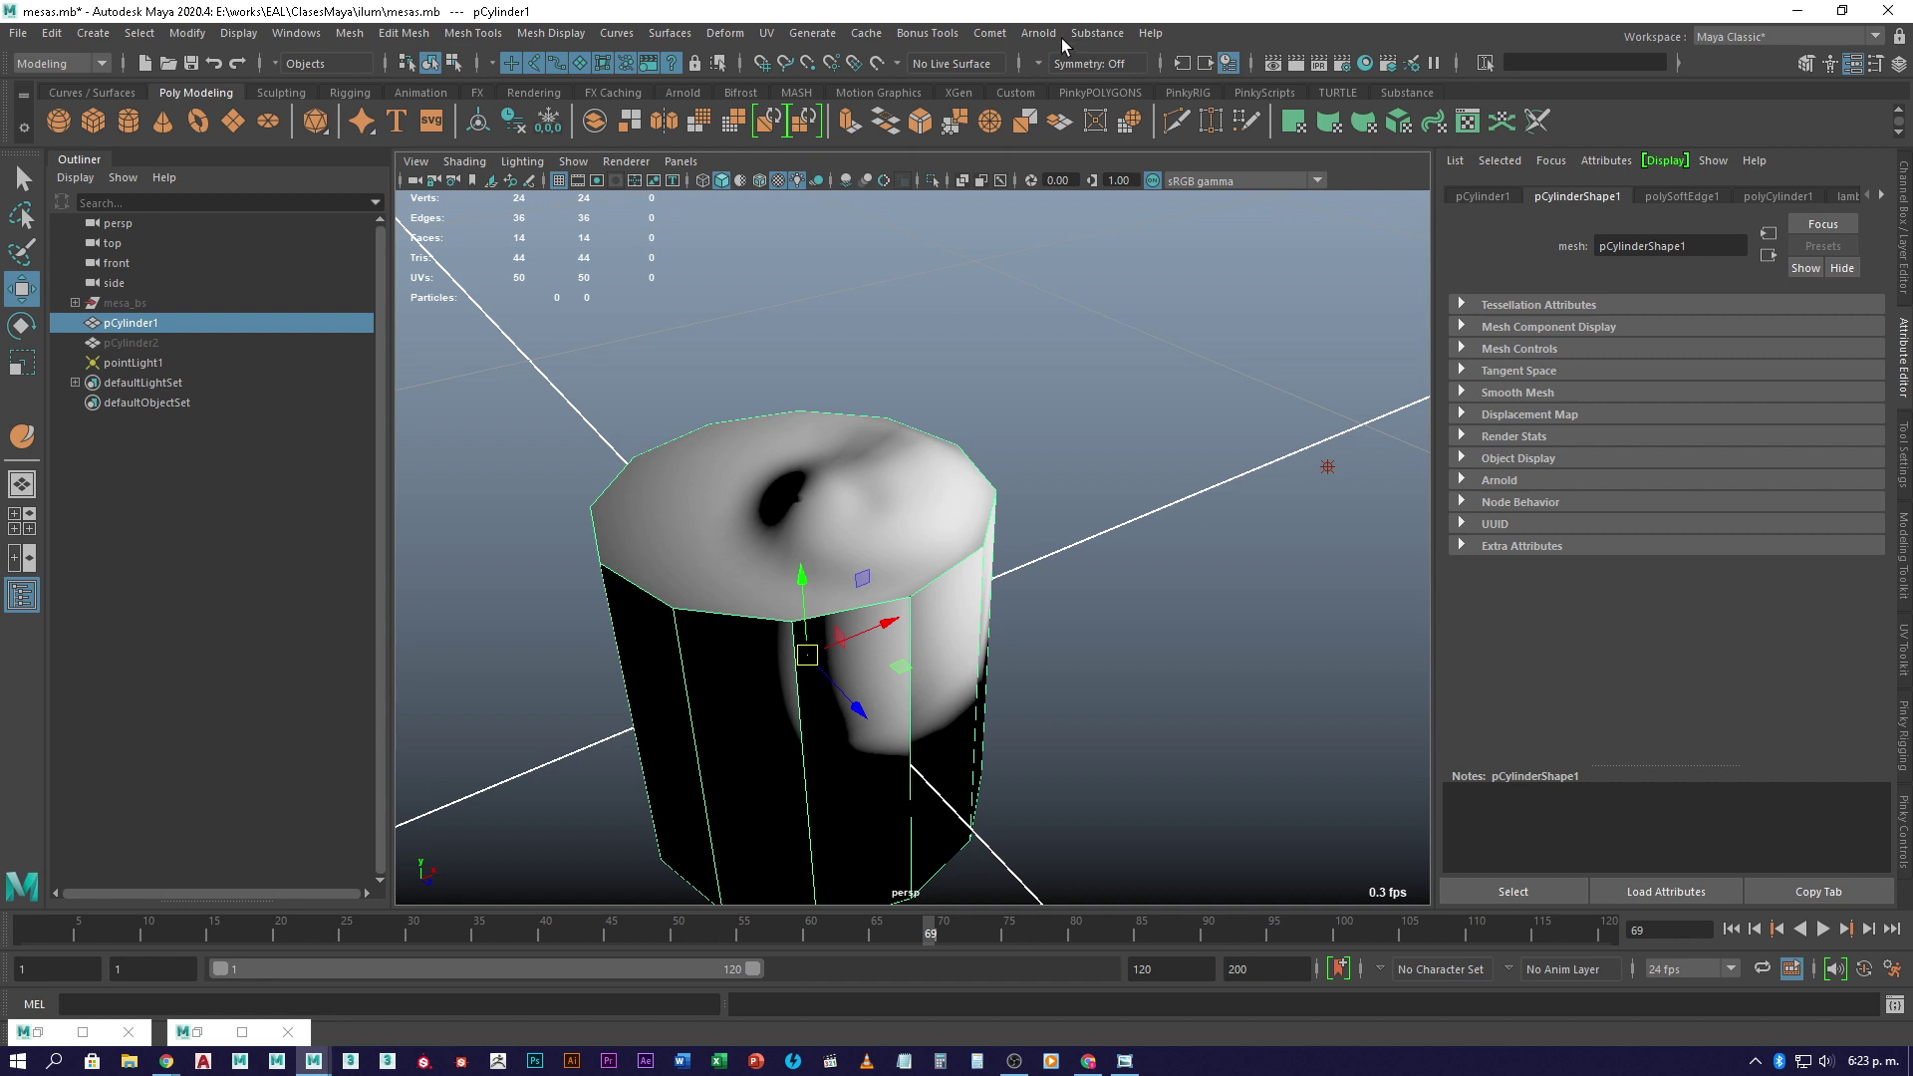
- Switch the scene's renderer to Arnold Renderer in the render settings
left_click(1348, 64)
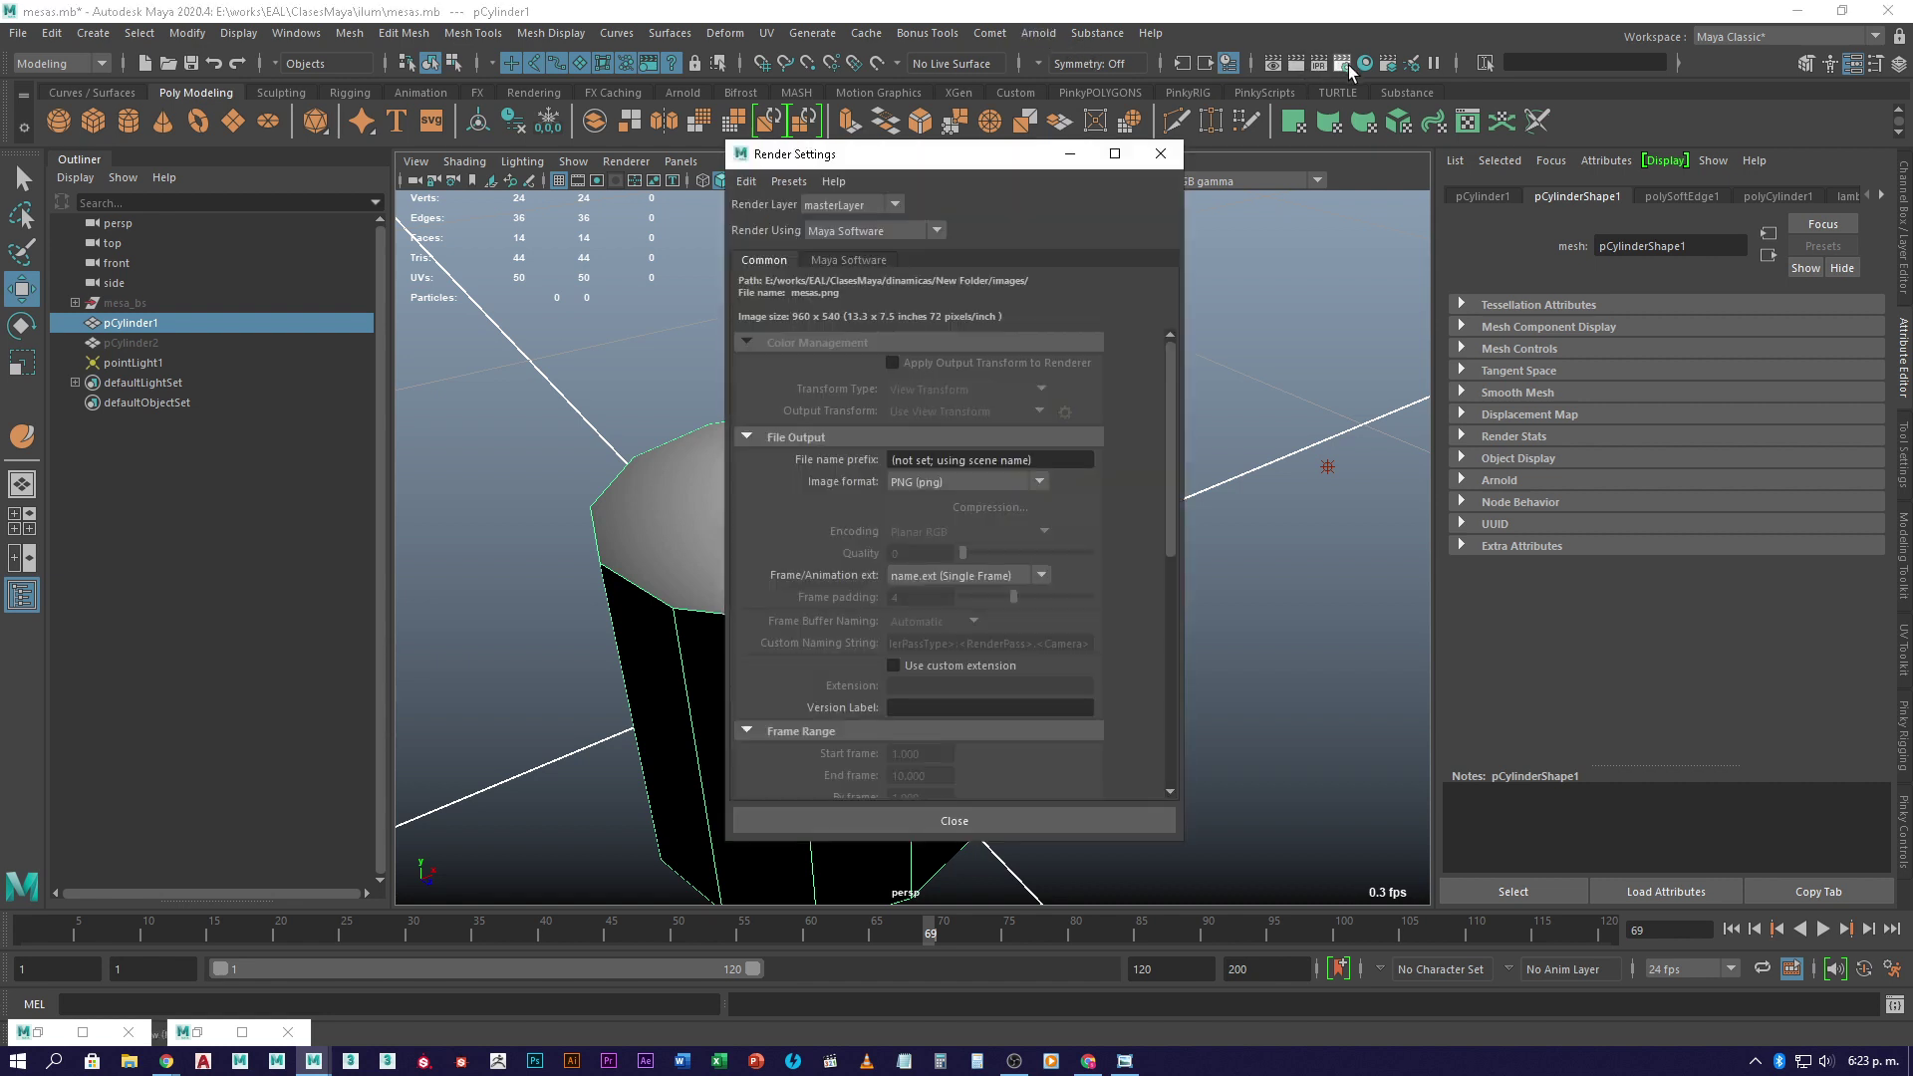
left_click(884, 238)
left_click(881, 302)
left_click(1161, 154)
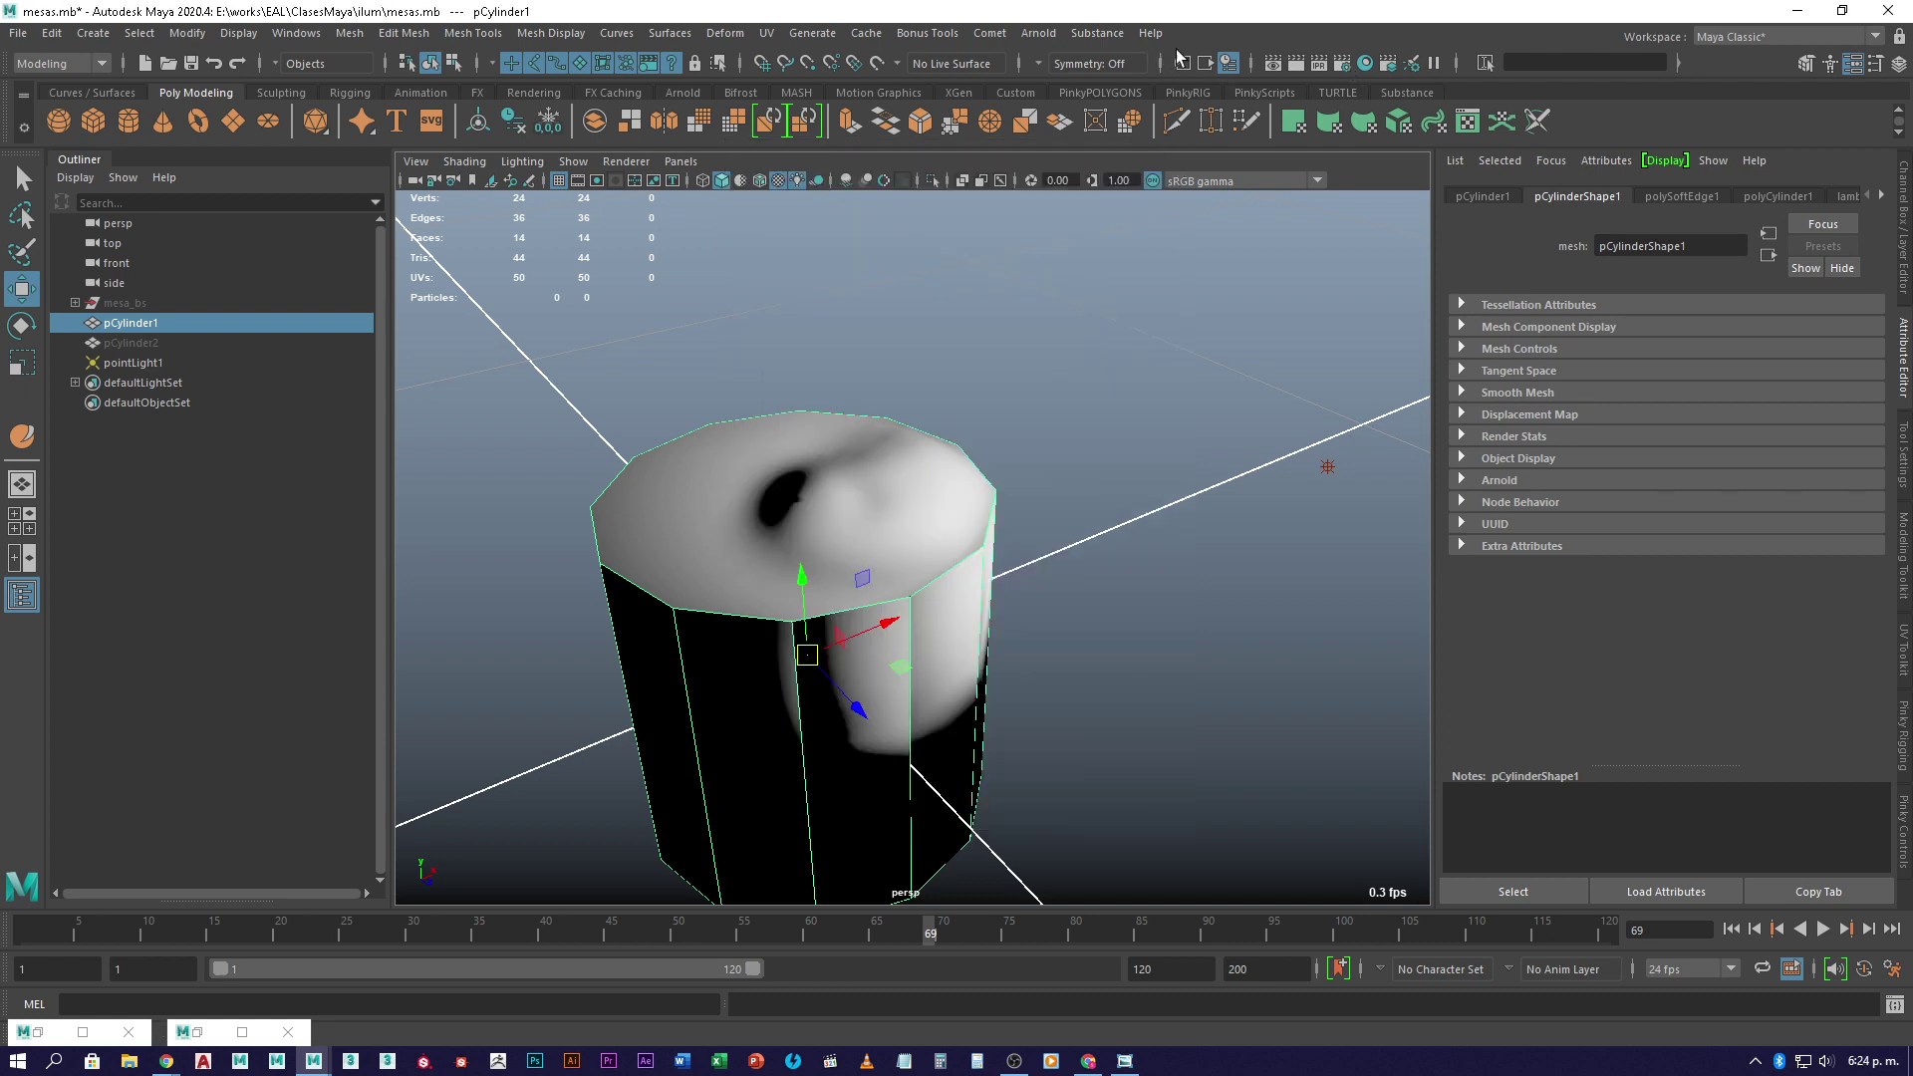
- Open the Arnold RenderView, reduce its size so part of the viewport stays accessible, and start a live render
left_click(1039, 33)
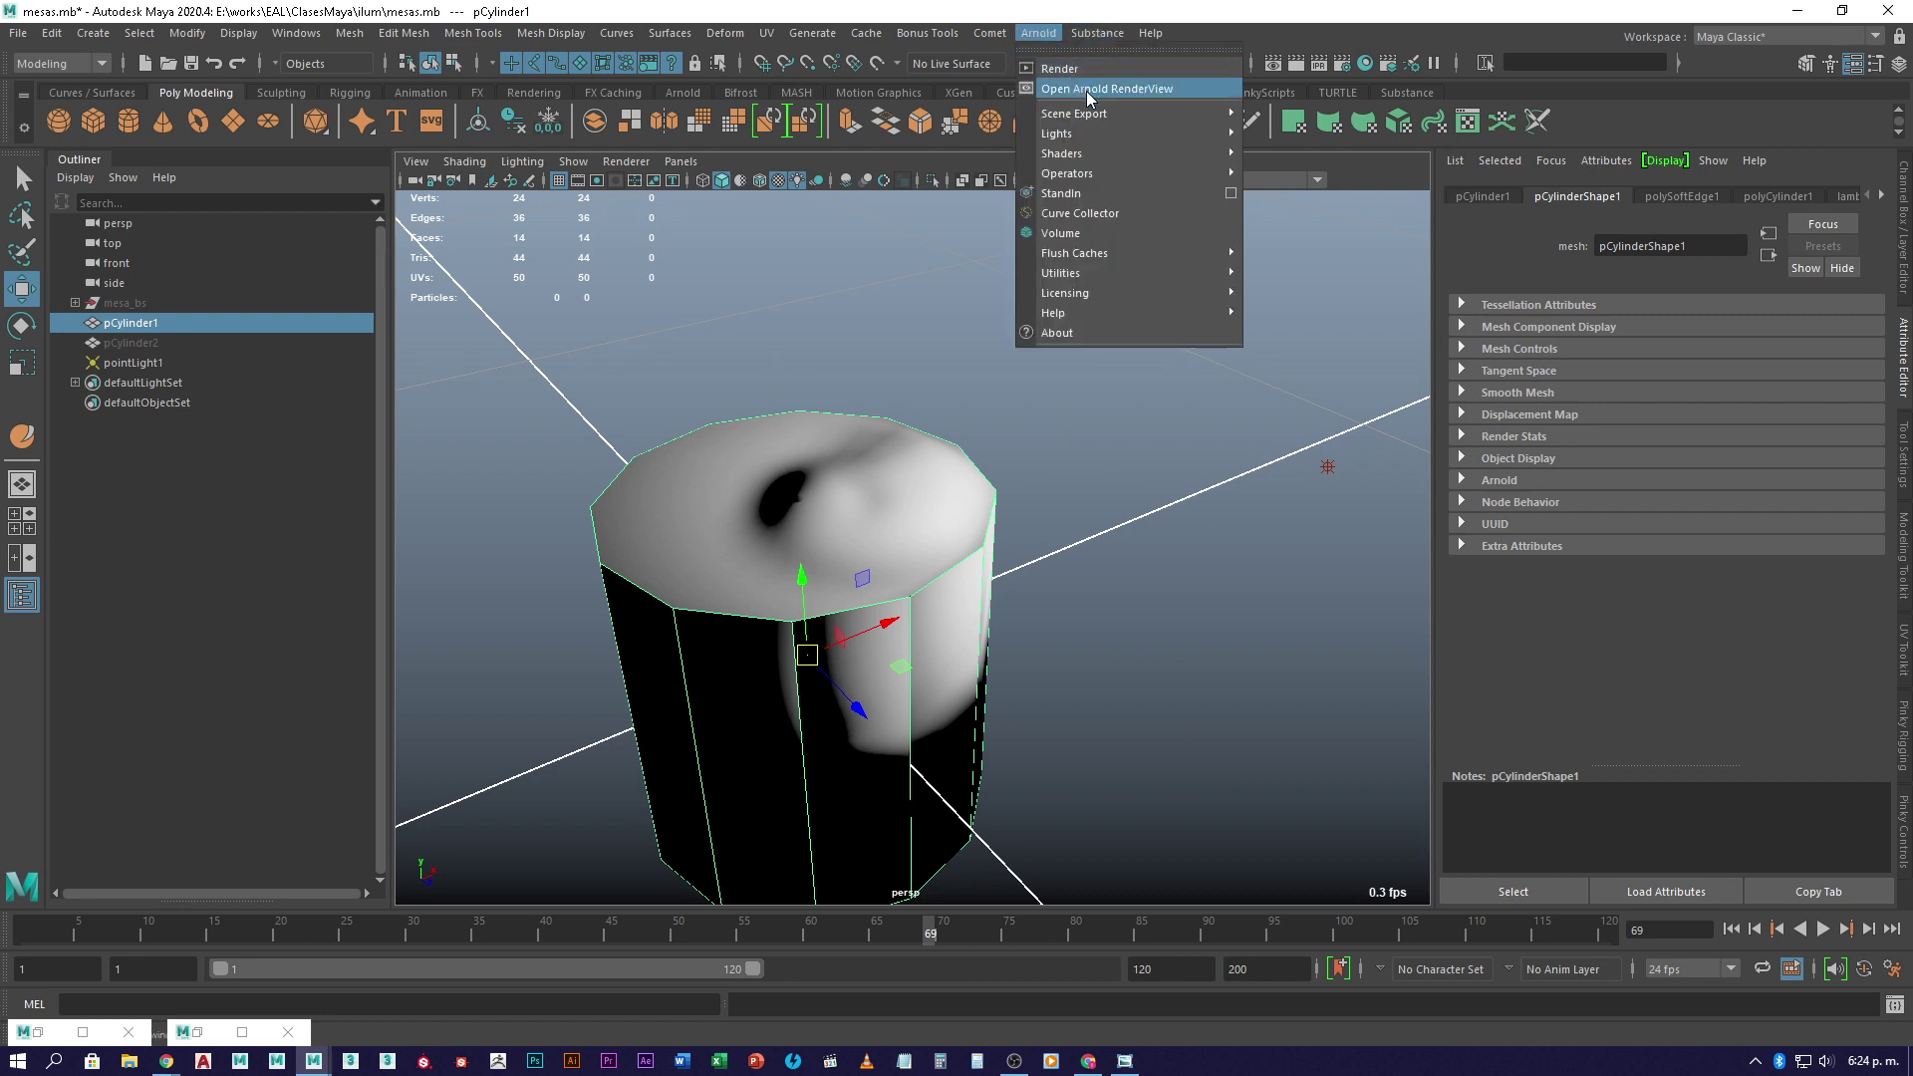
left_click(1089, 90)
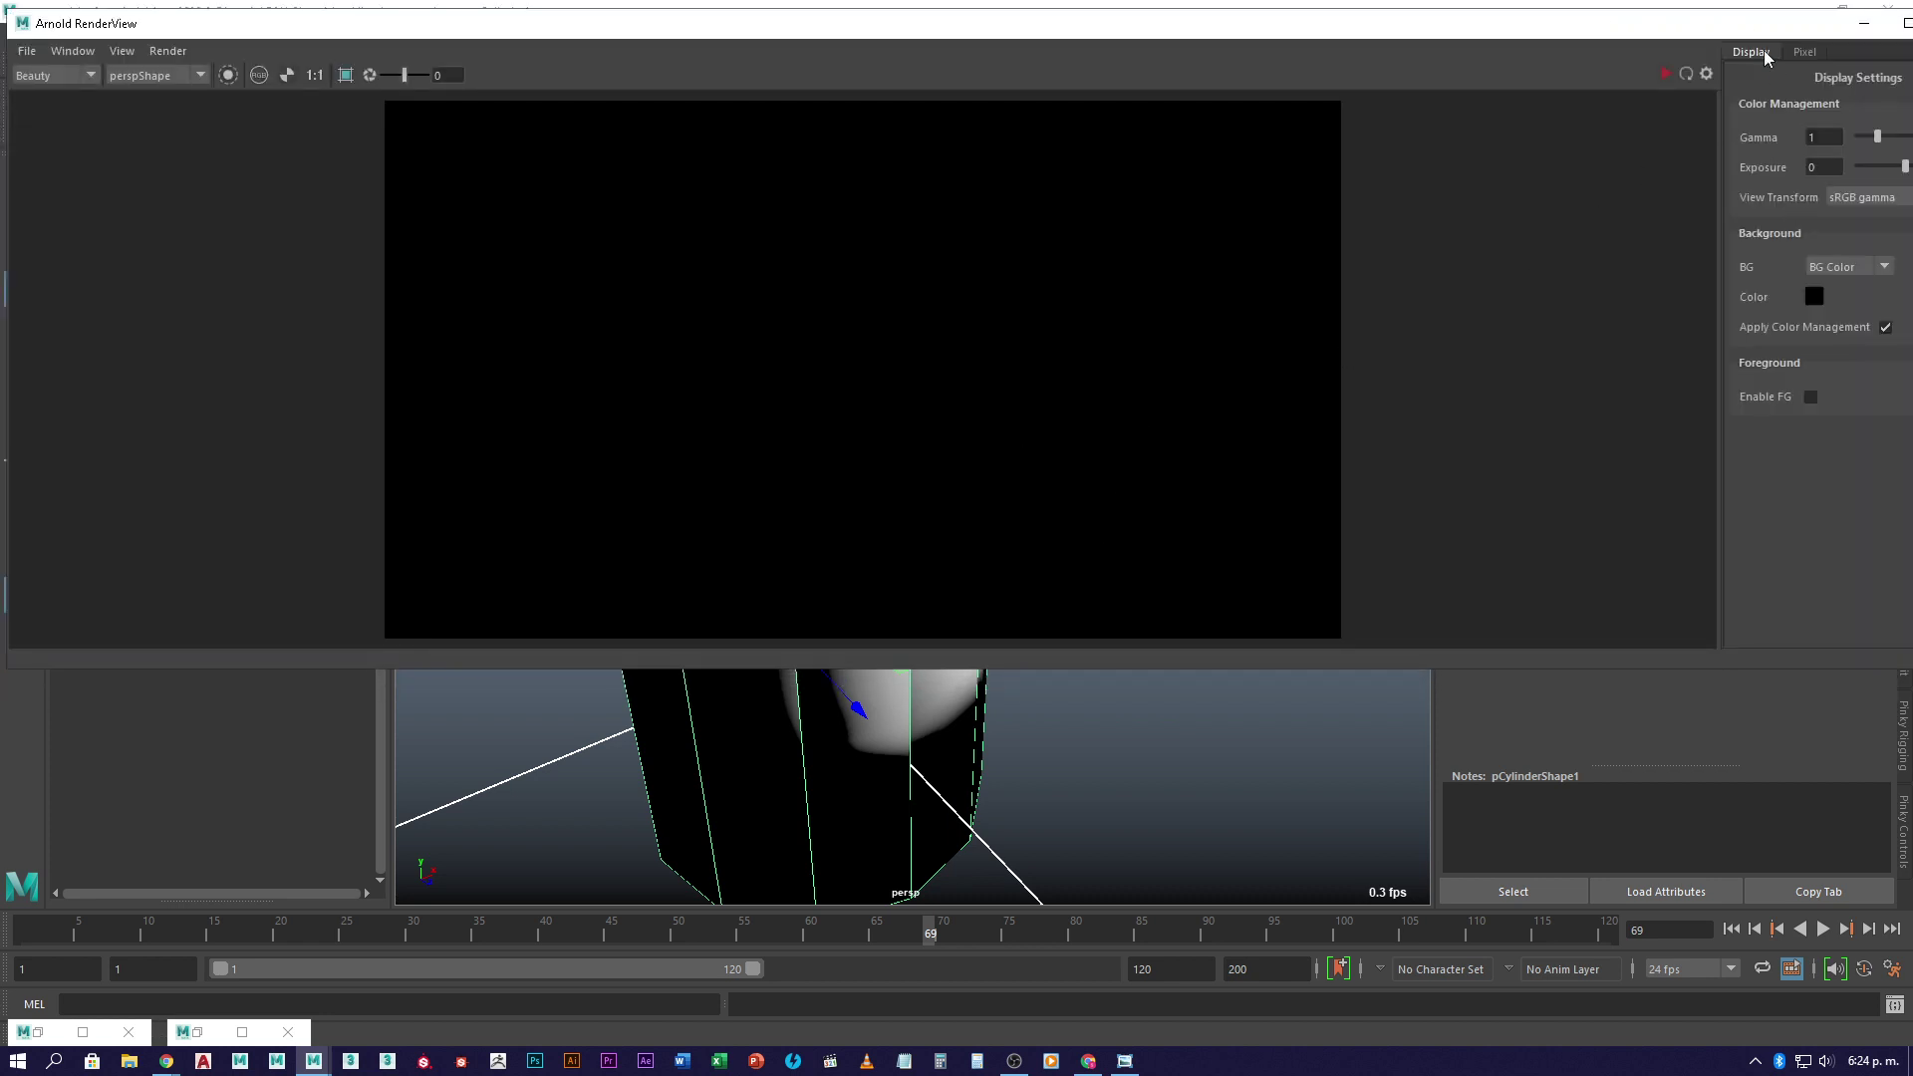
double_click(1742, 24)
left_click_drag(1536, 658, 826, 608)
left_click_drag(502, 130, 837, 38)
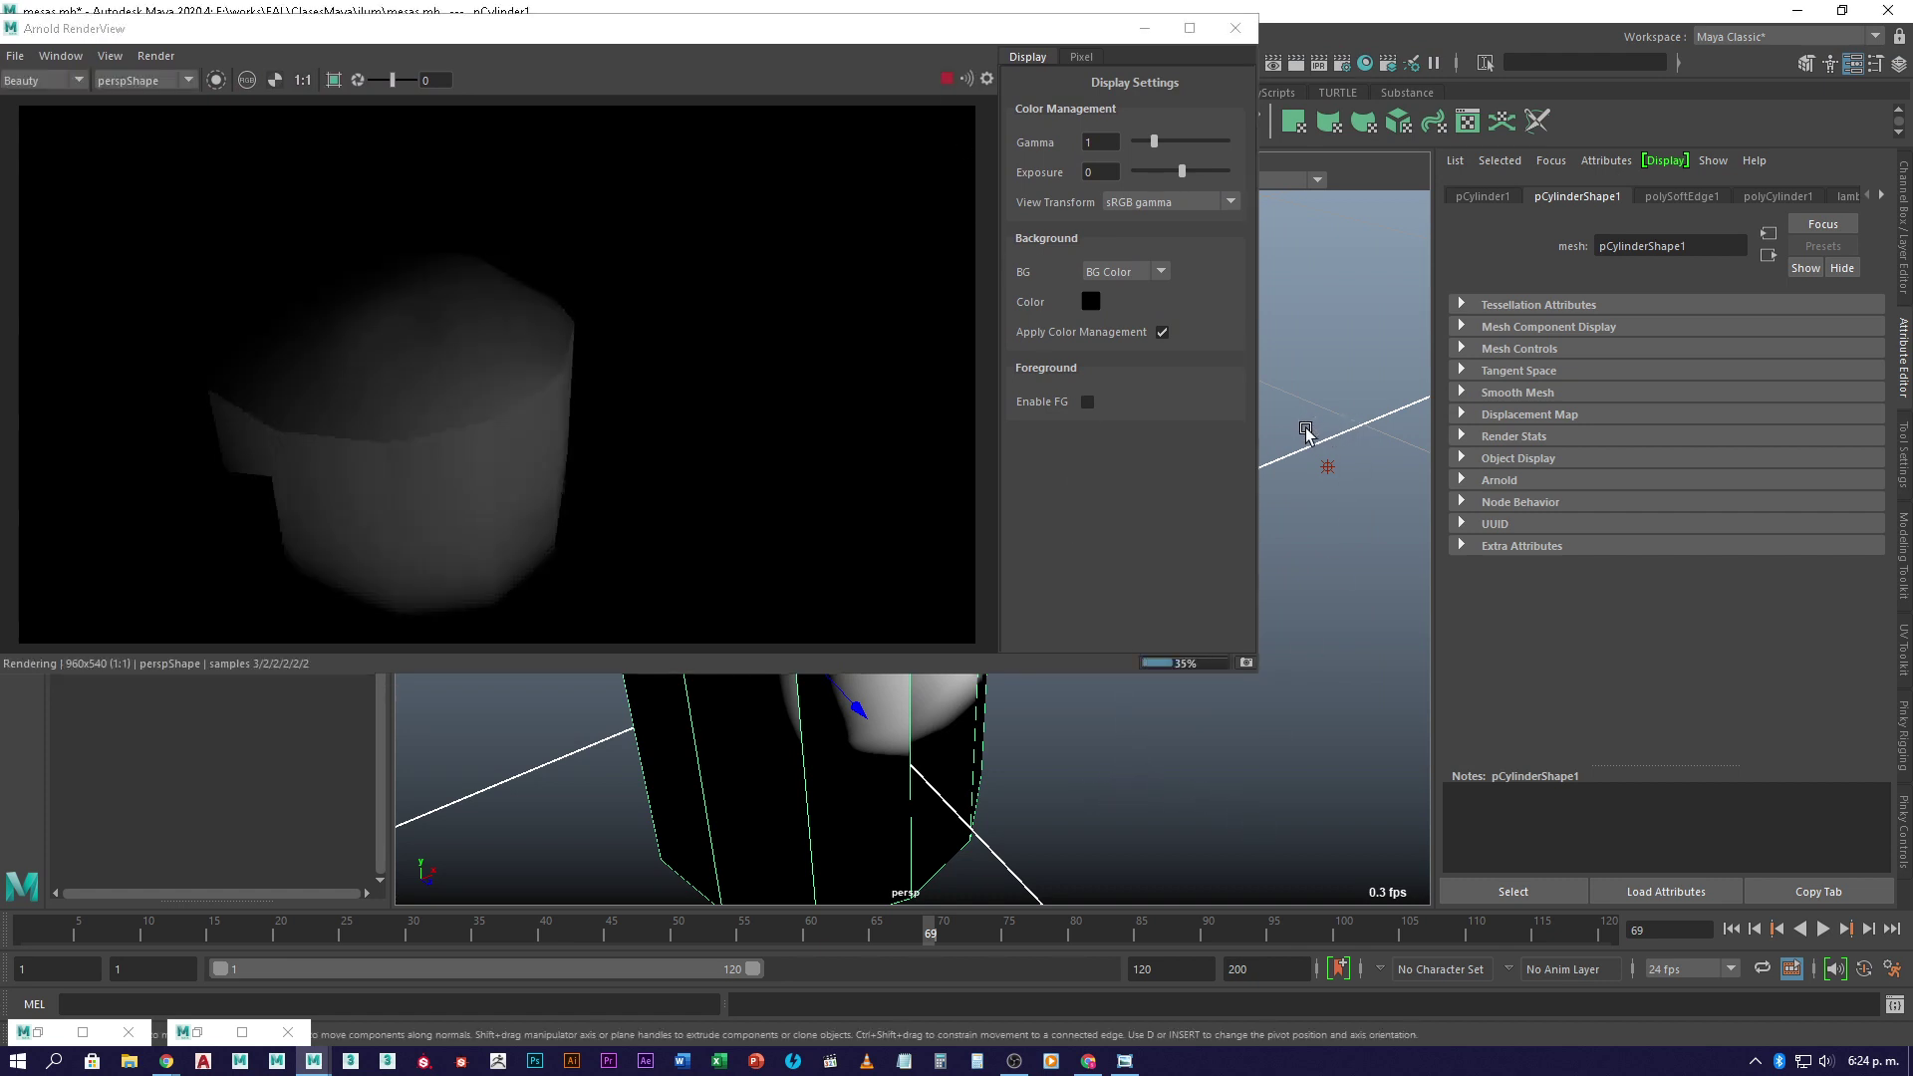
- Move the point light lower beside the cylinder while checking the shading in the live Arnold render
middle_click_drag(1308, 435, 1363, 532, "alt")
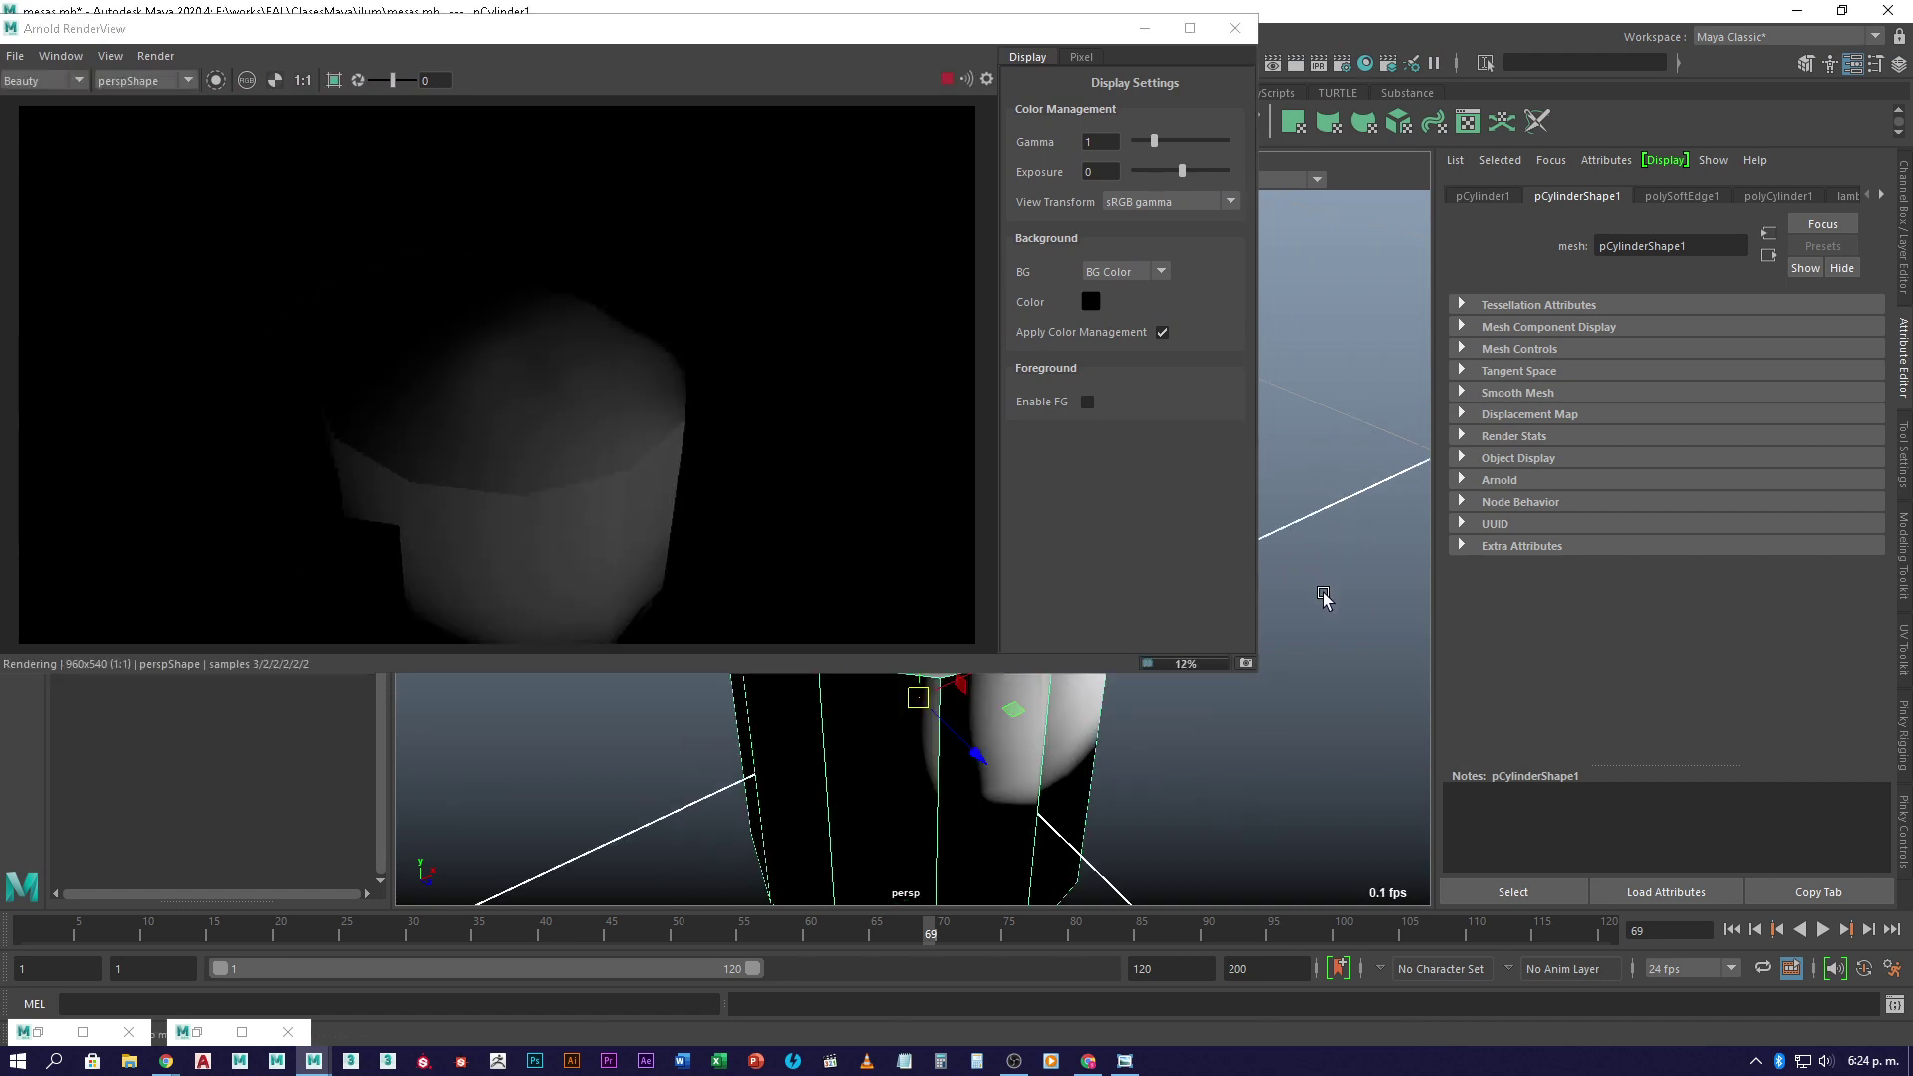
scroll(1325, 588, "down", 3)
left_click(1335, 553)
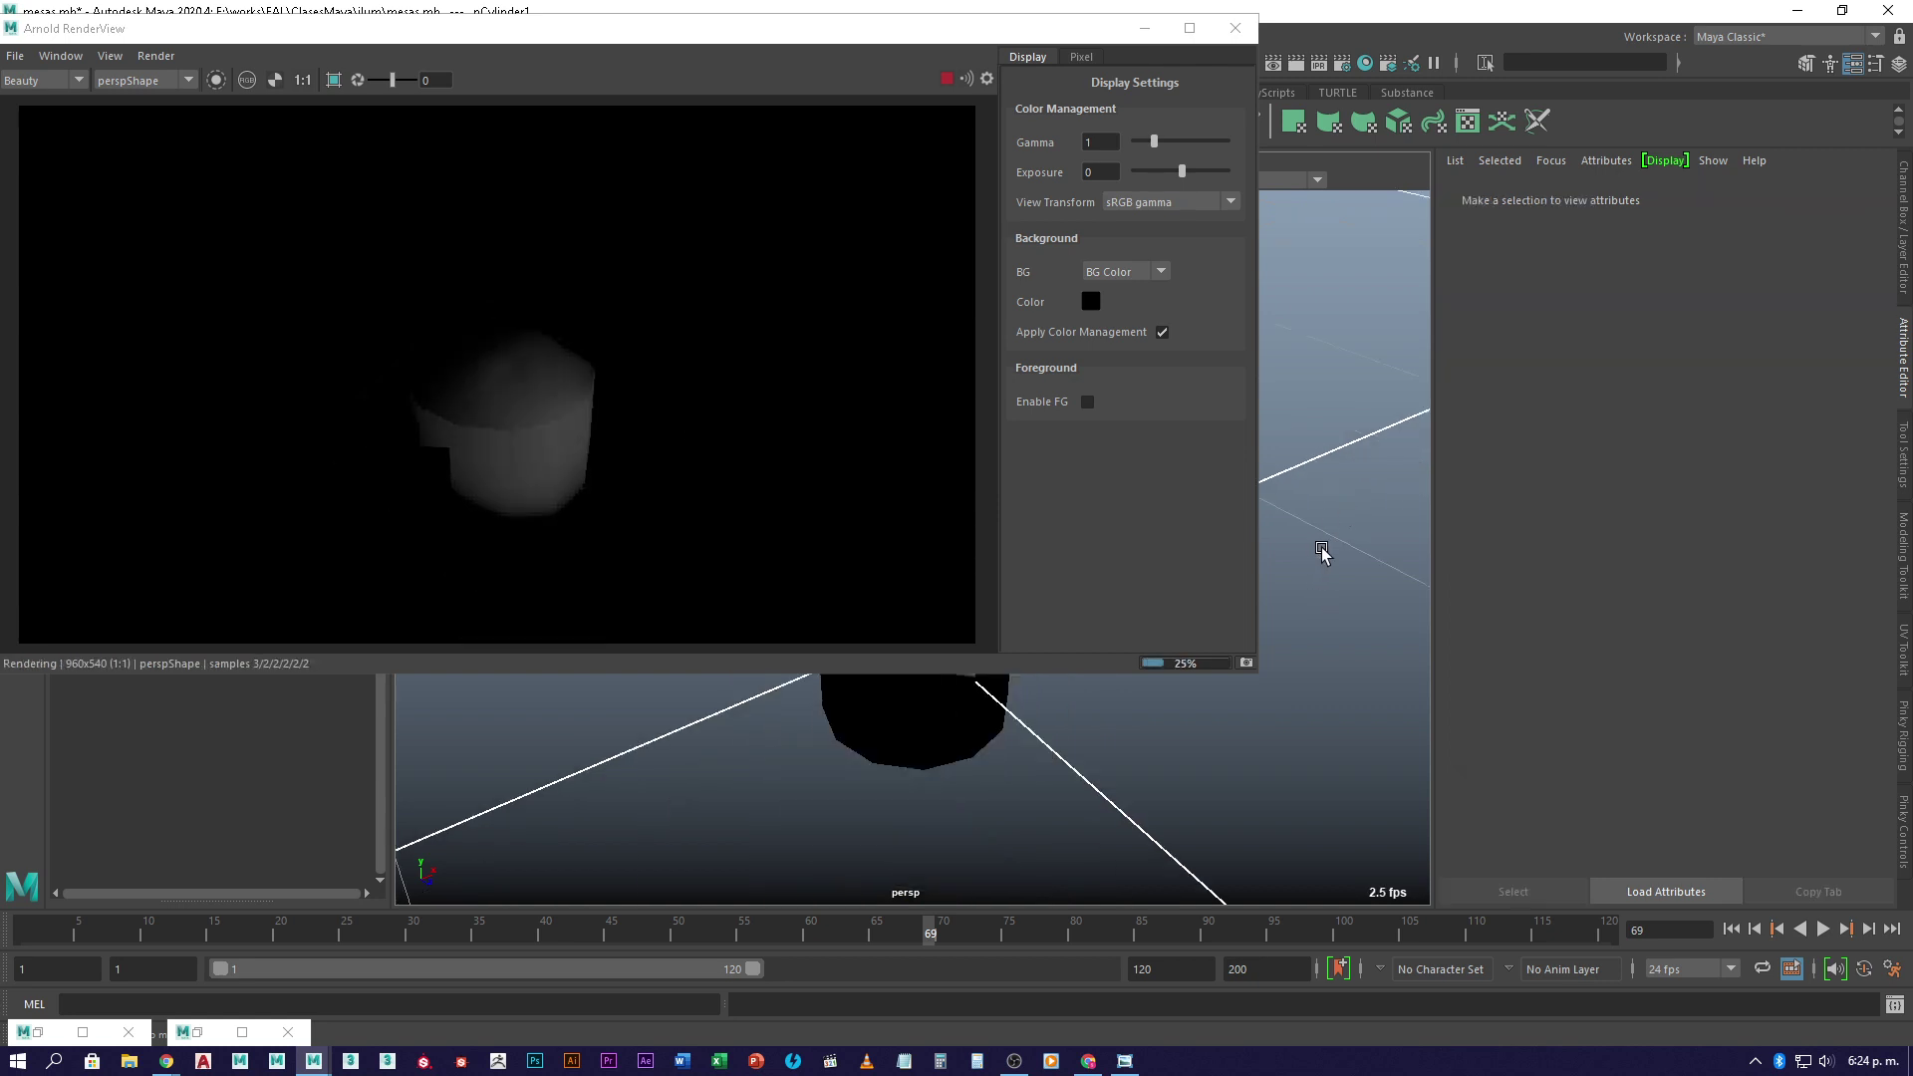
scroll(1322, 554, "up", 3)
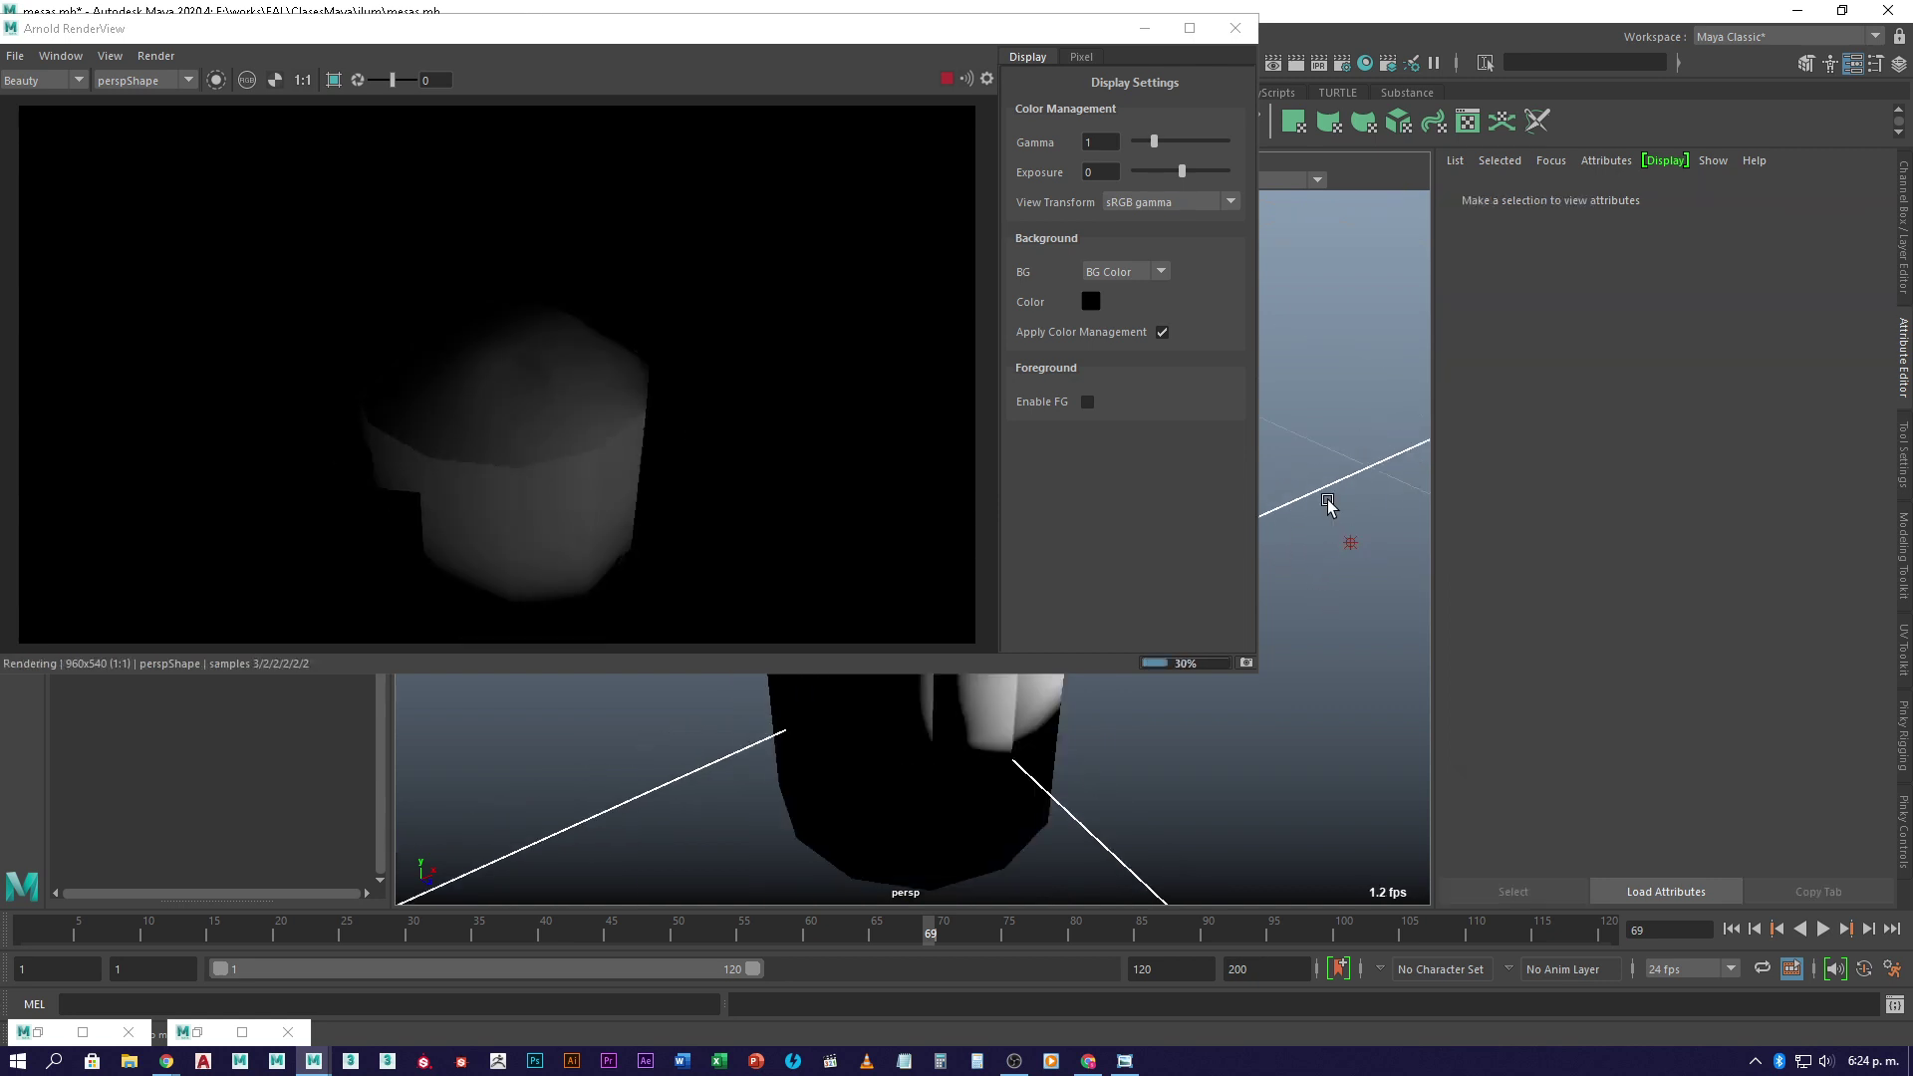
left_click_drag(1383, 583, 1329, 504)
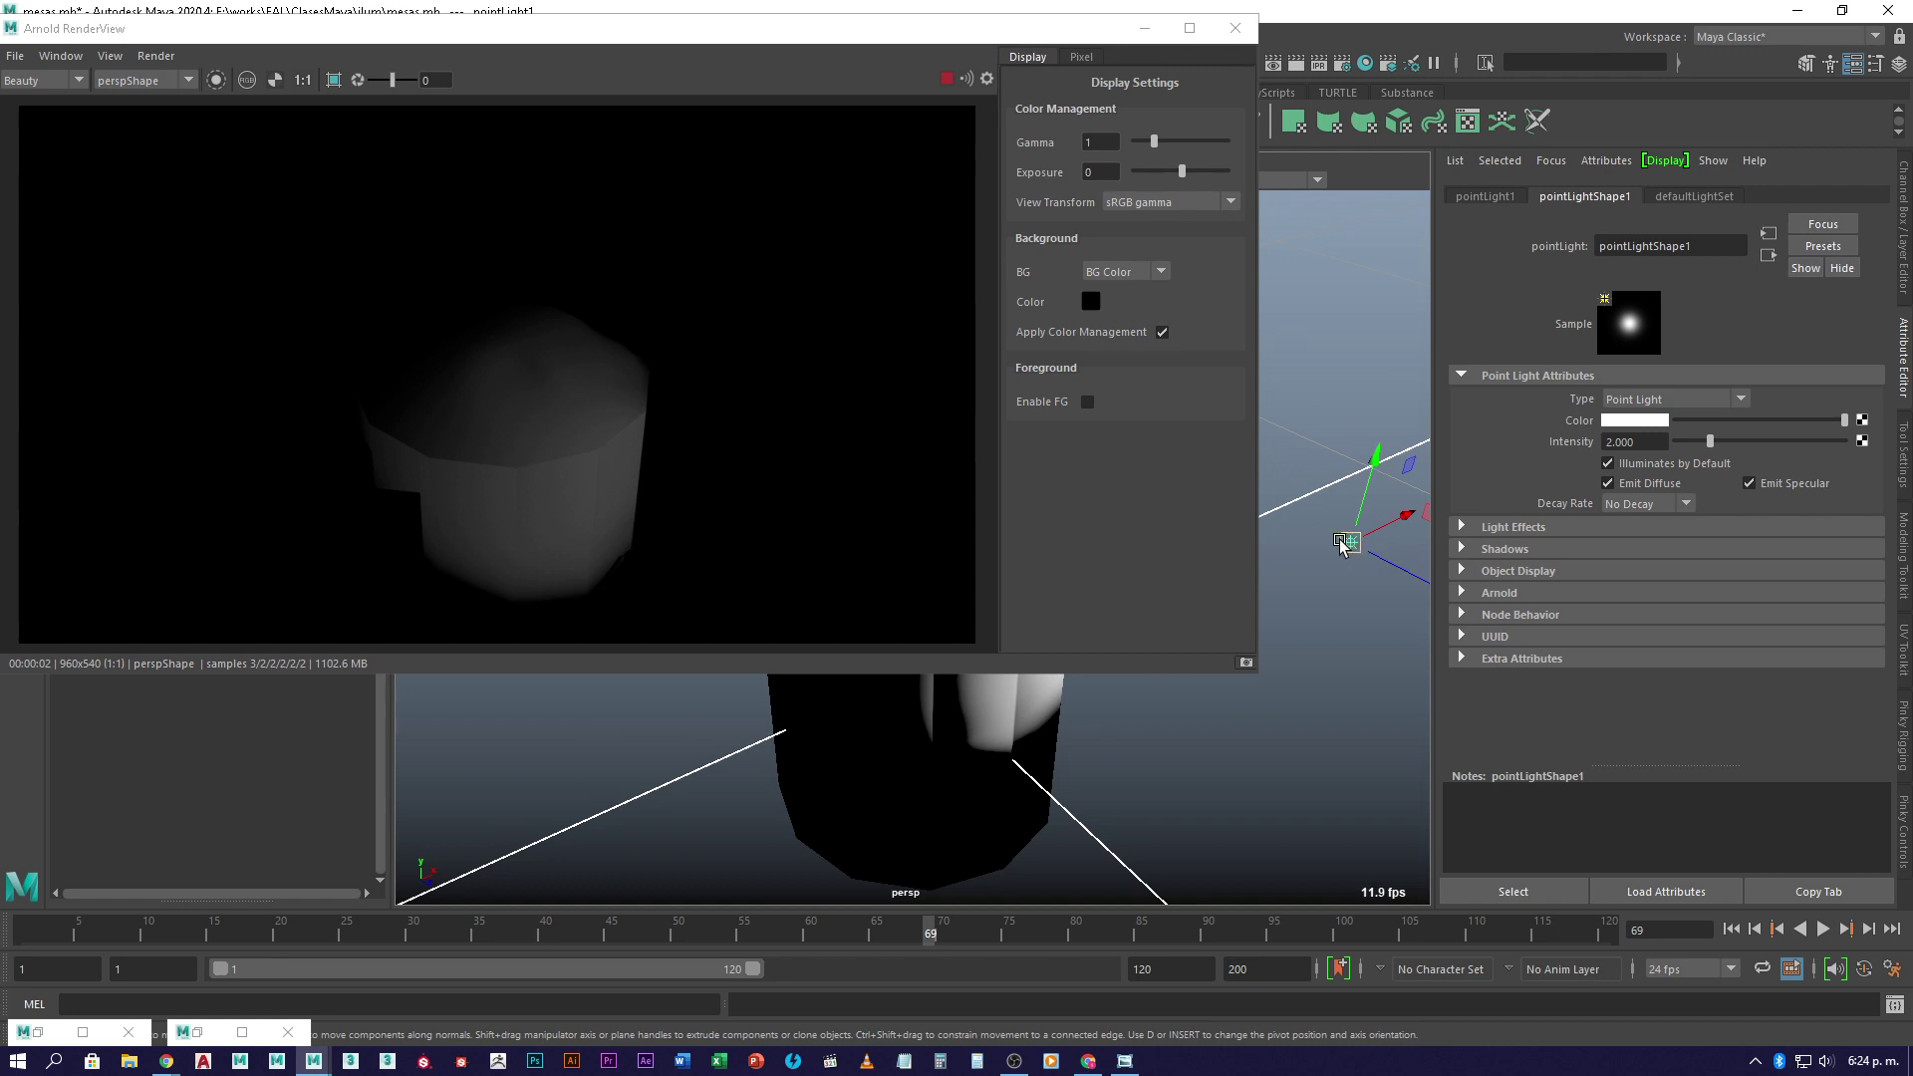
middle_click_drag(1348, 431, 1332, 613)
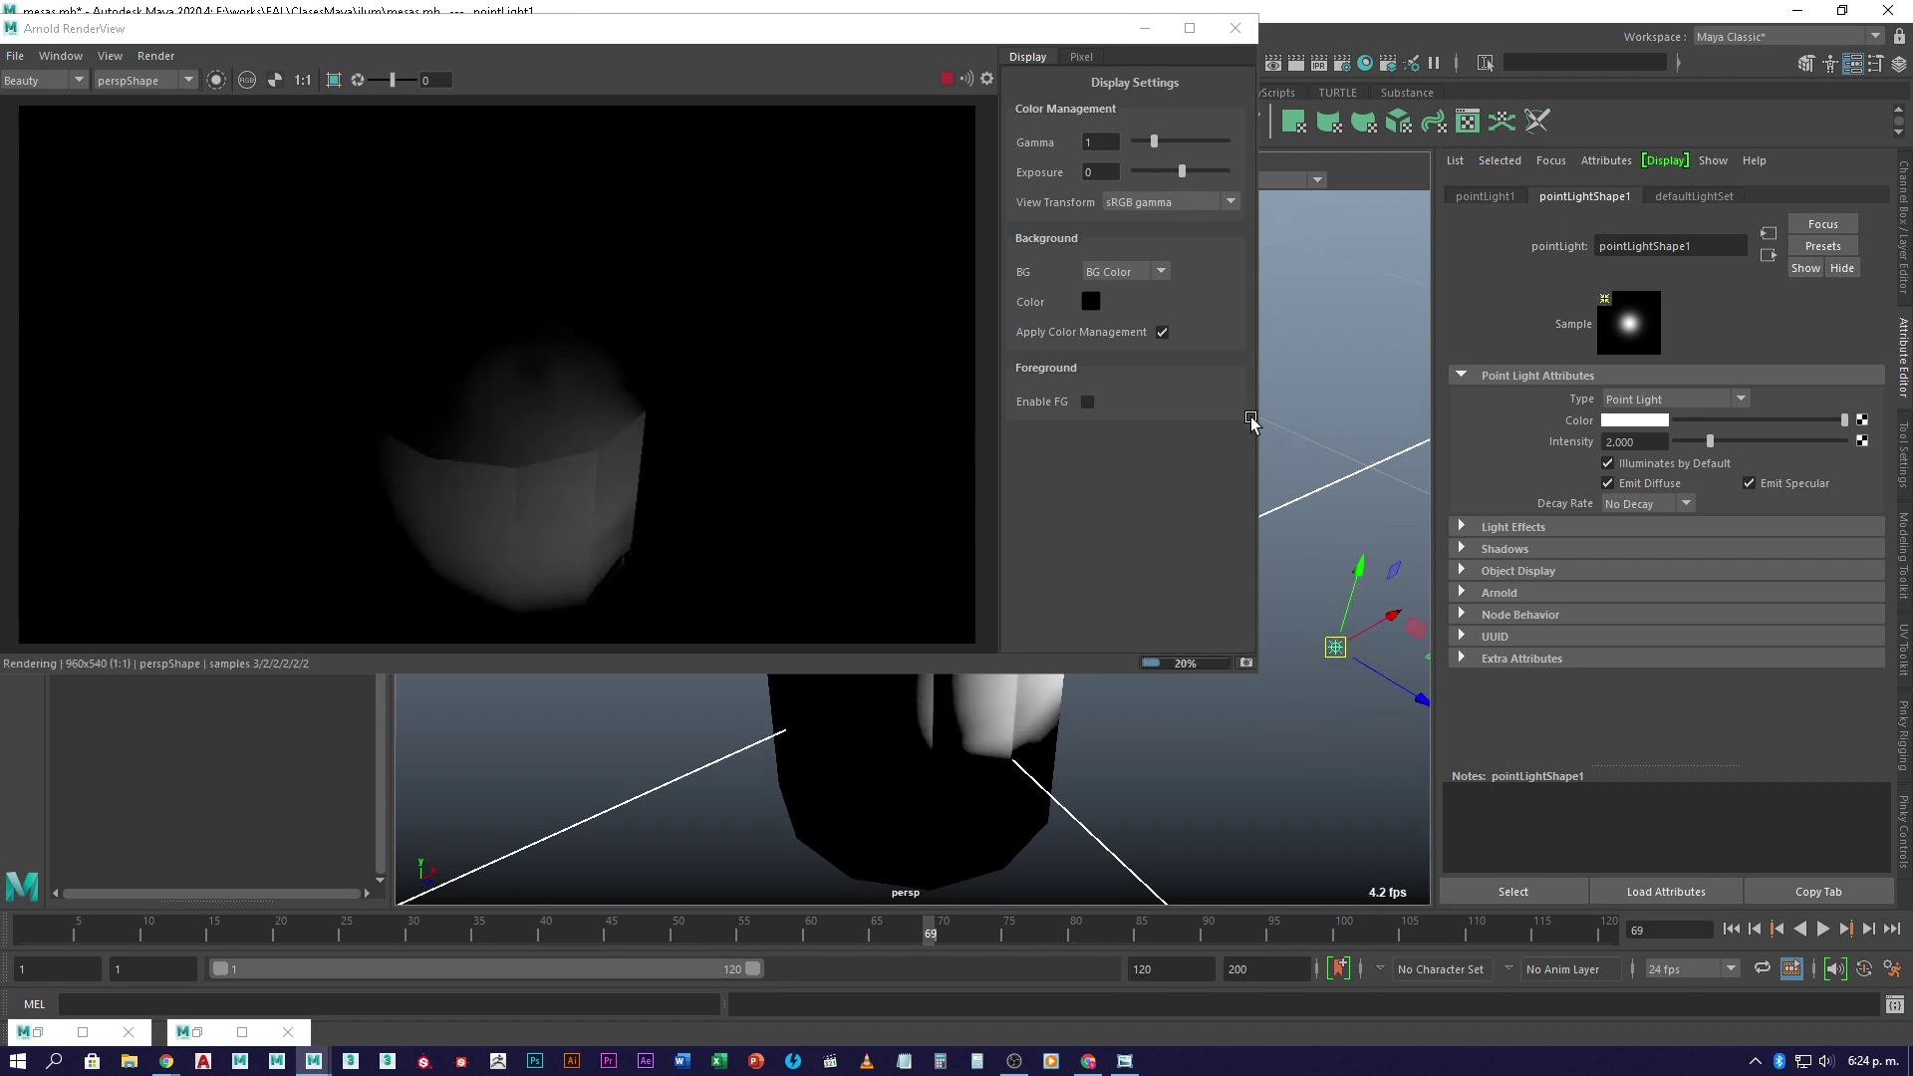
- Replace the point light with an Arnold Skydome Light and set its intensity to 0.5
left_click_drag(1054, 35, 1065, 79)
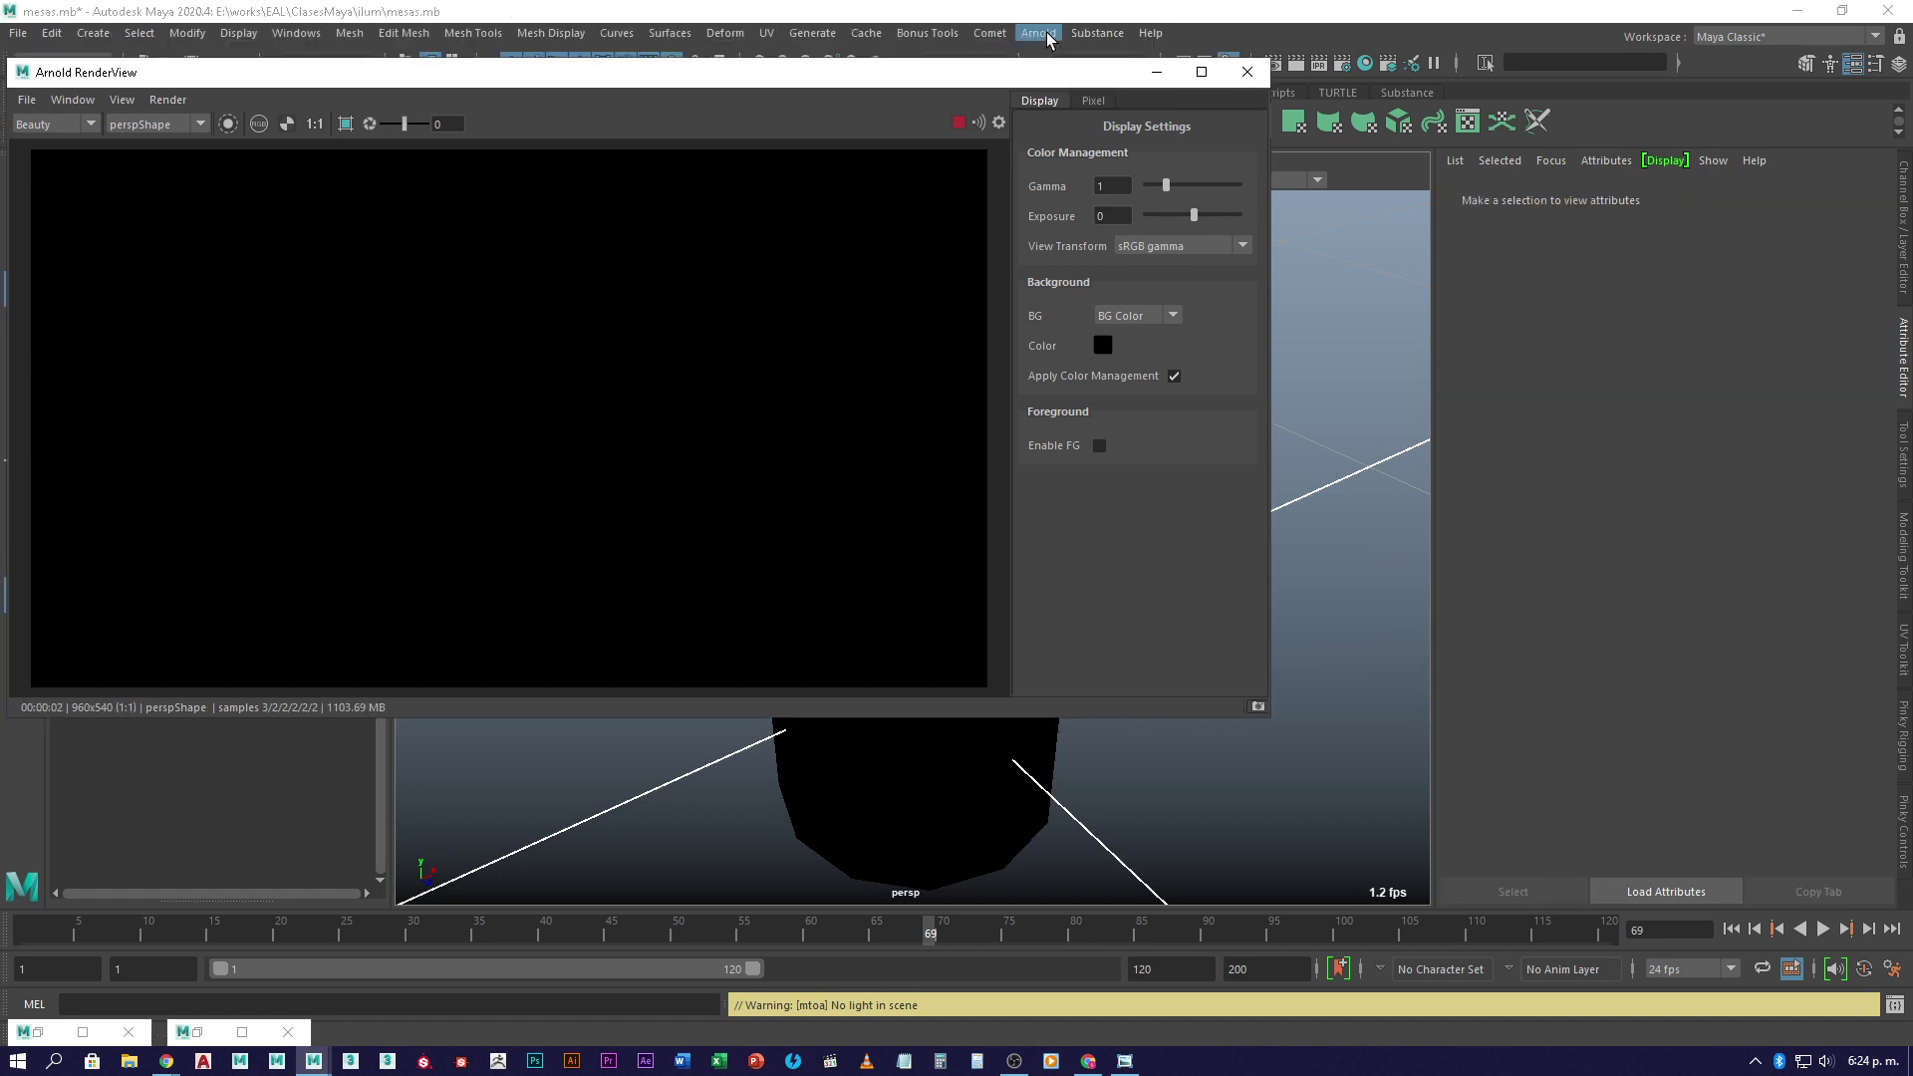
left_click(1046, 36)
mouse_move(1134, 136)
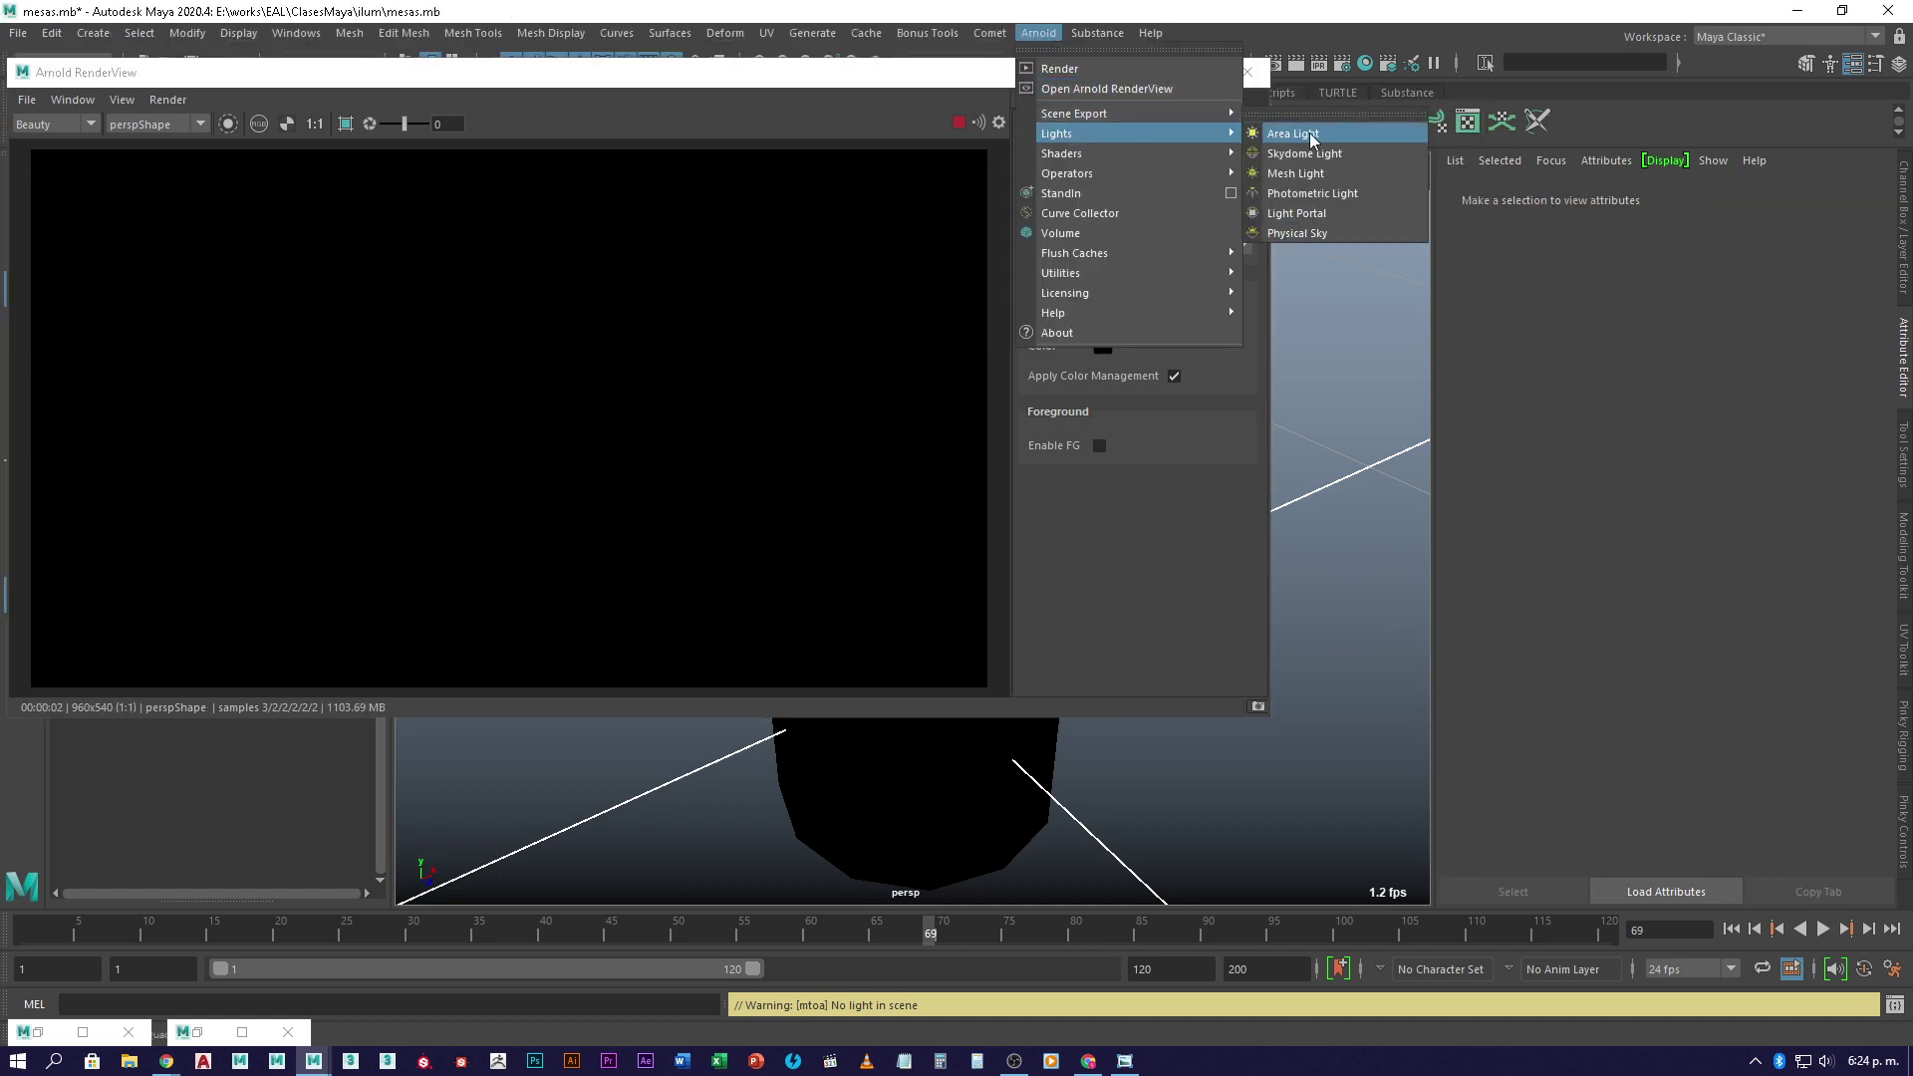
left_click(1367, 157)
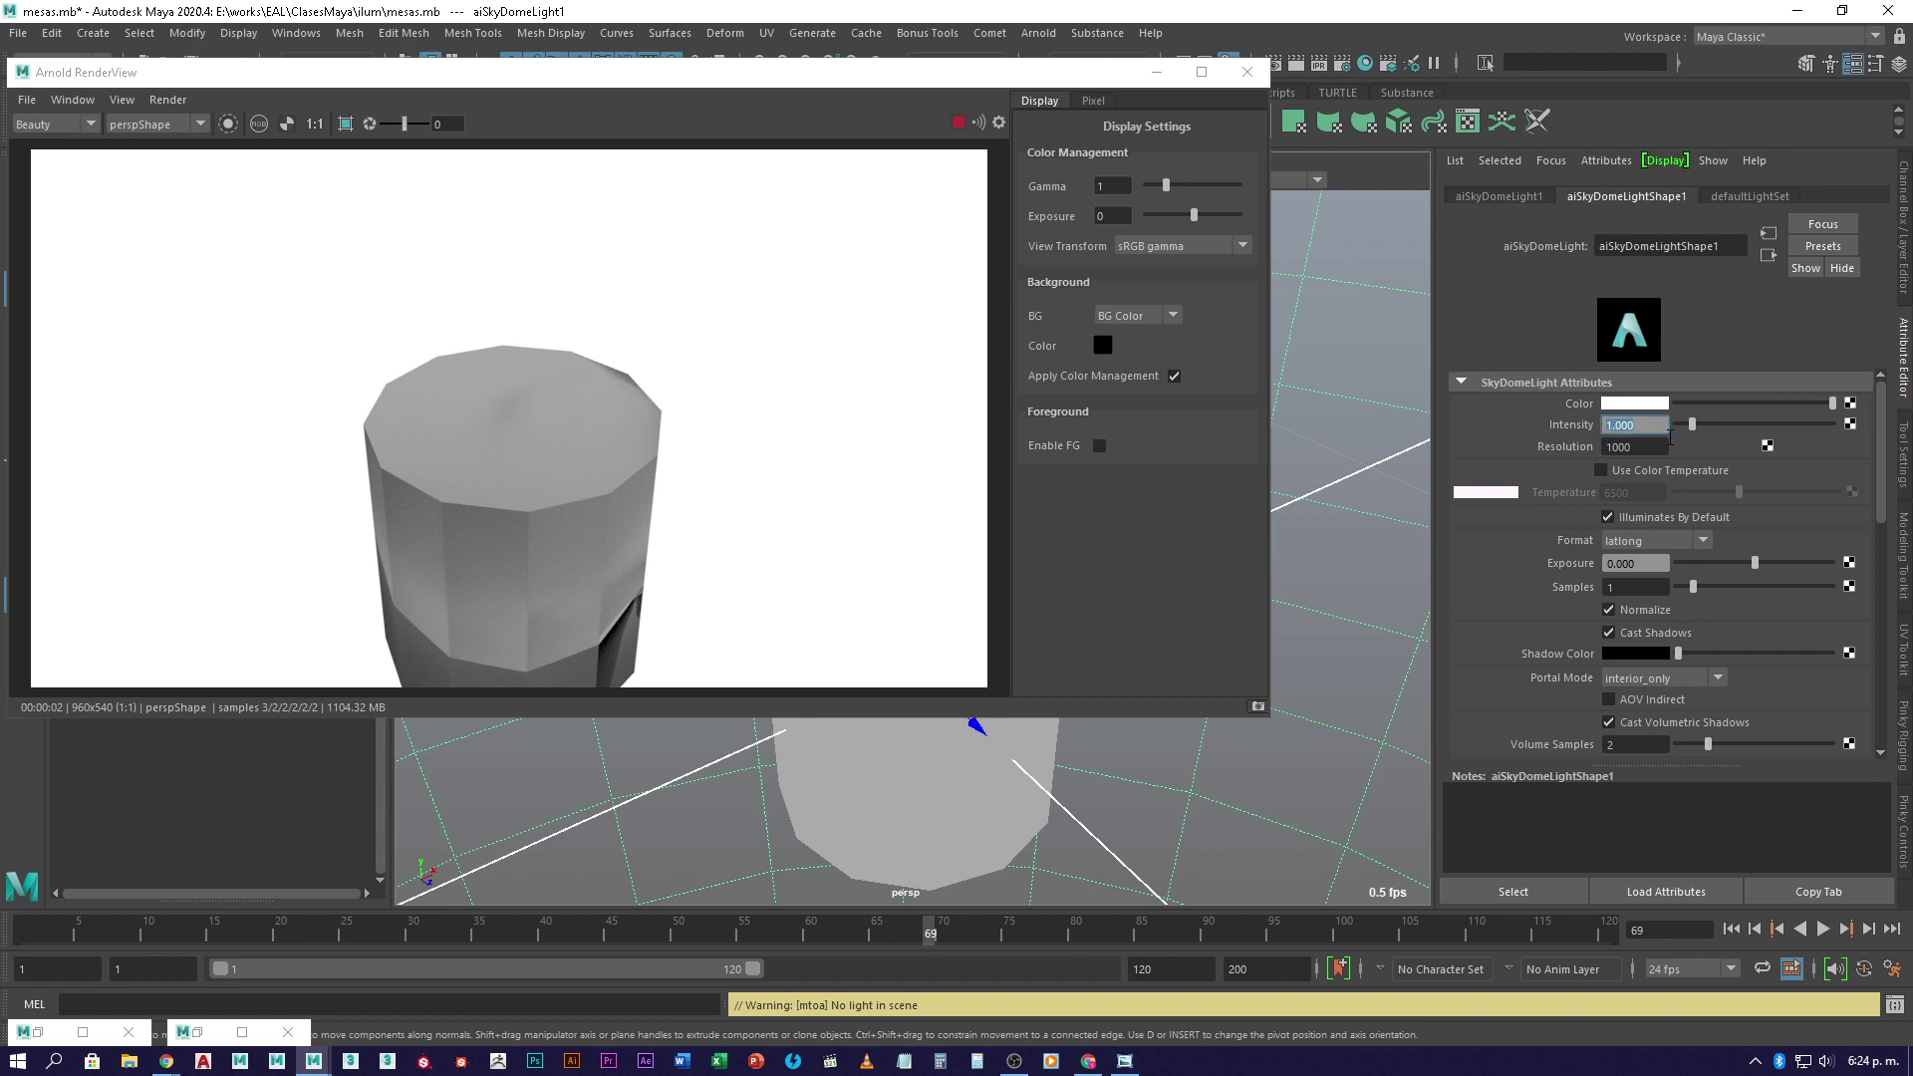
type("0.5")
key("Return")
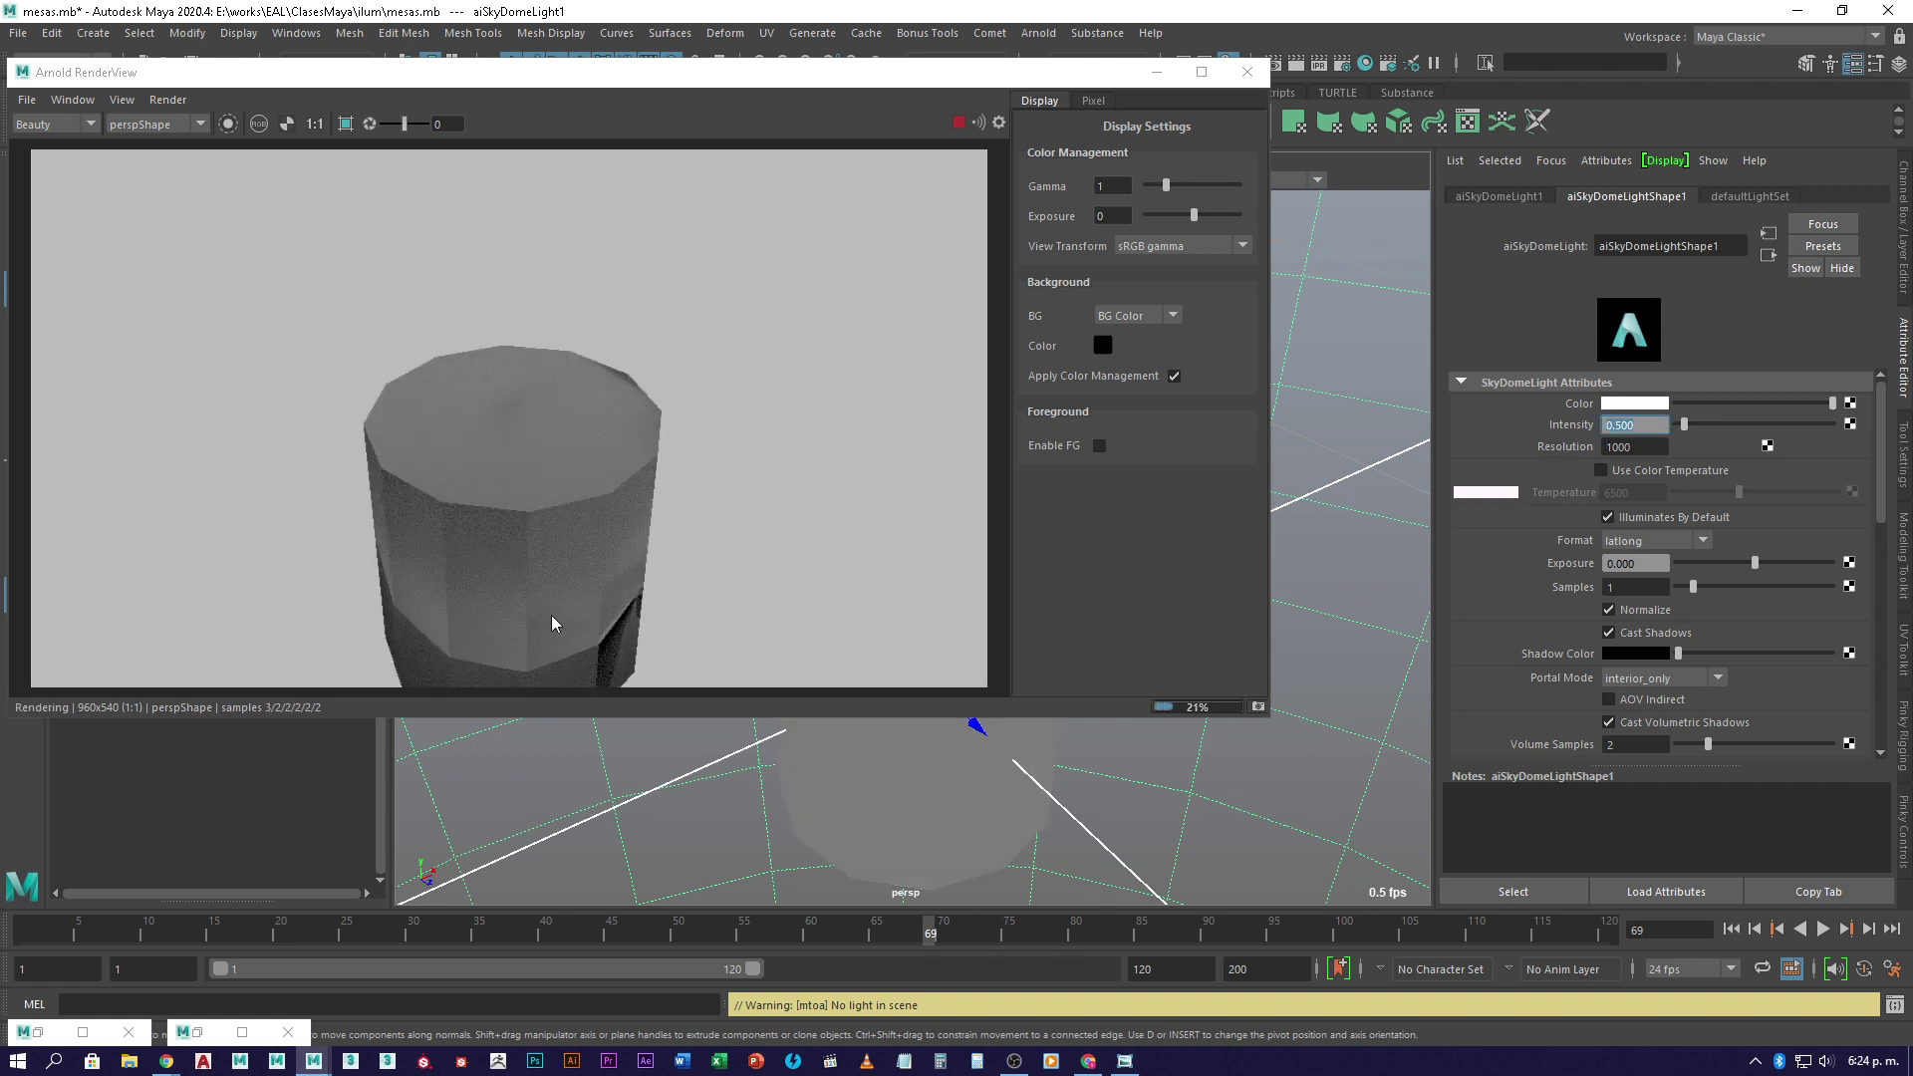
- Select pCylinder1 and rerender it in Arnold from a lower angle to examine how the normal map shades it
middle_click_drag(1132, 803, 763, 638)
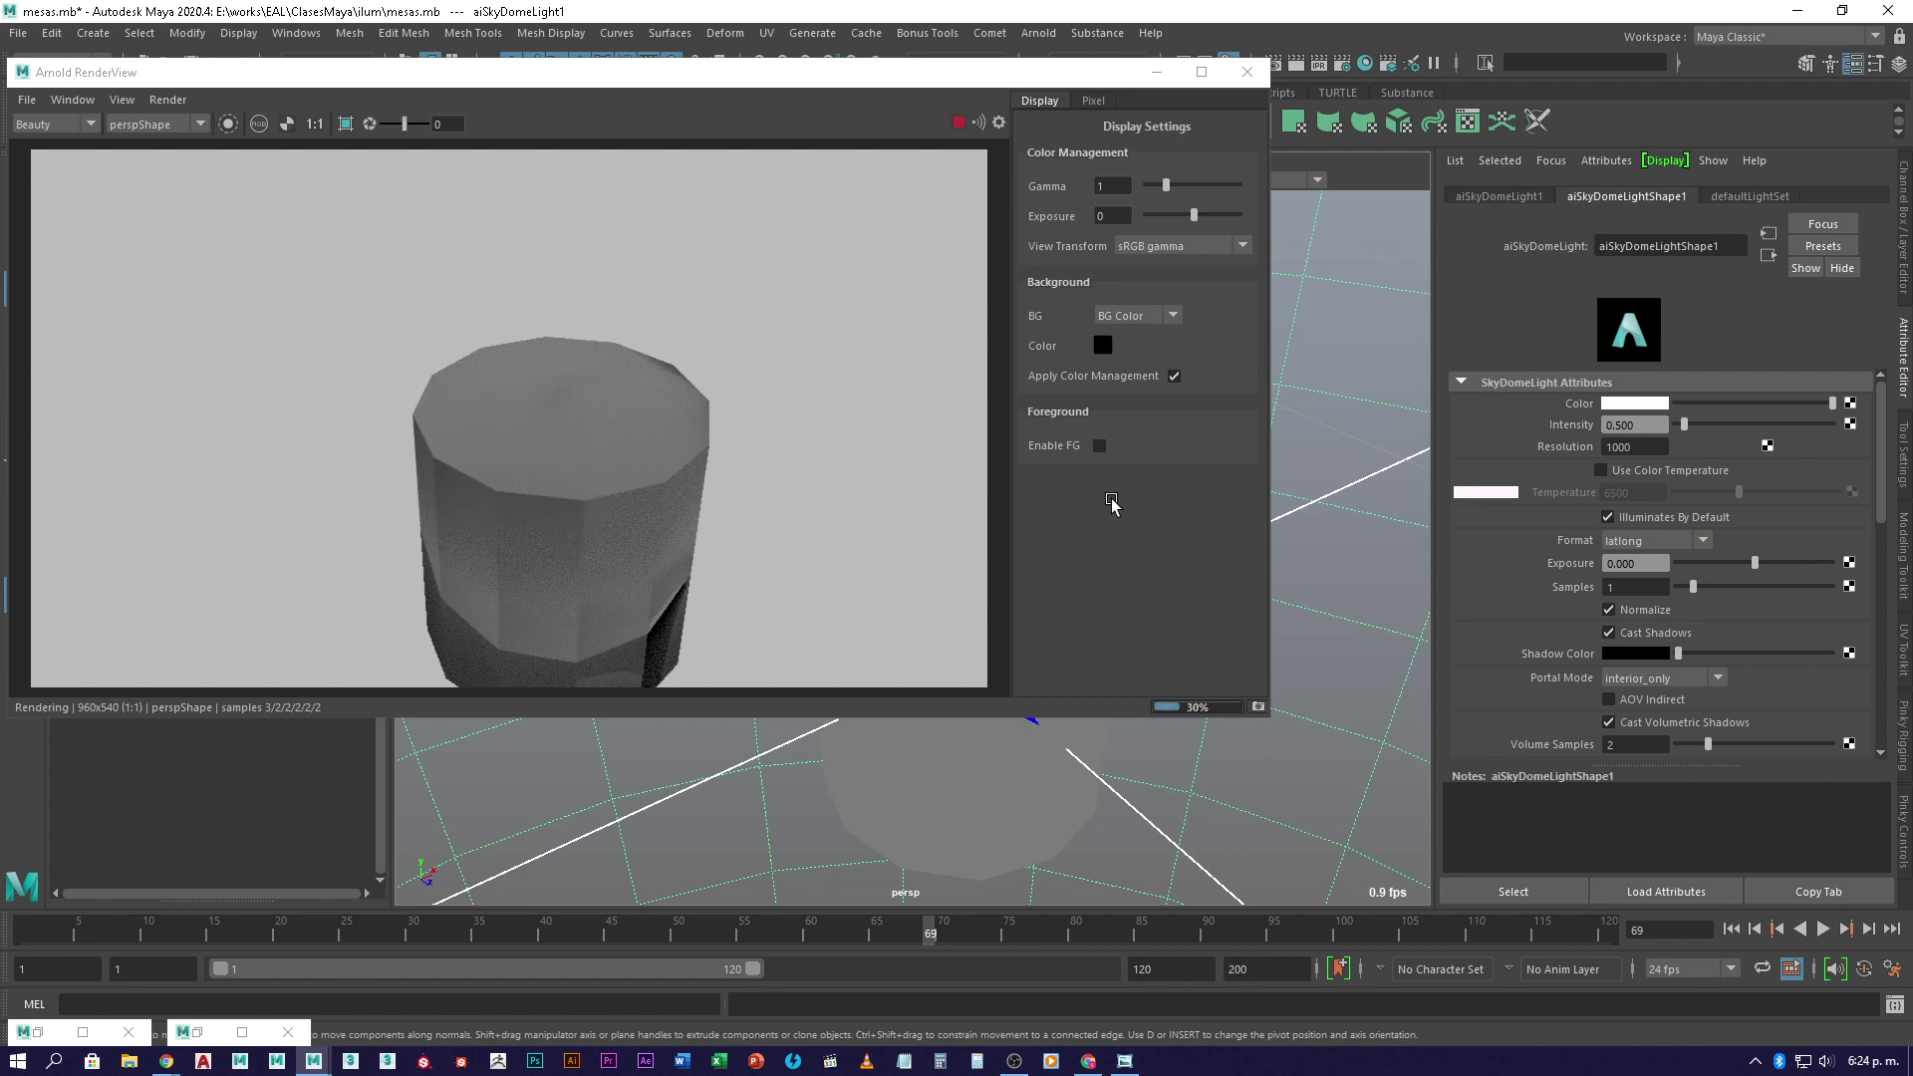
middle_click_drag(1136, 797, 1093, 662)
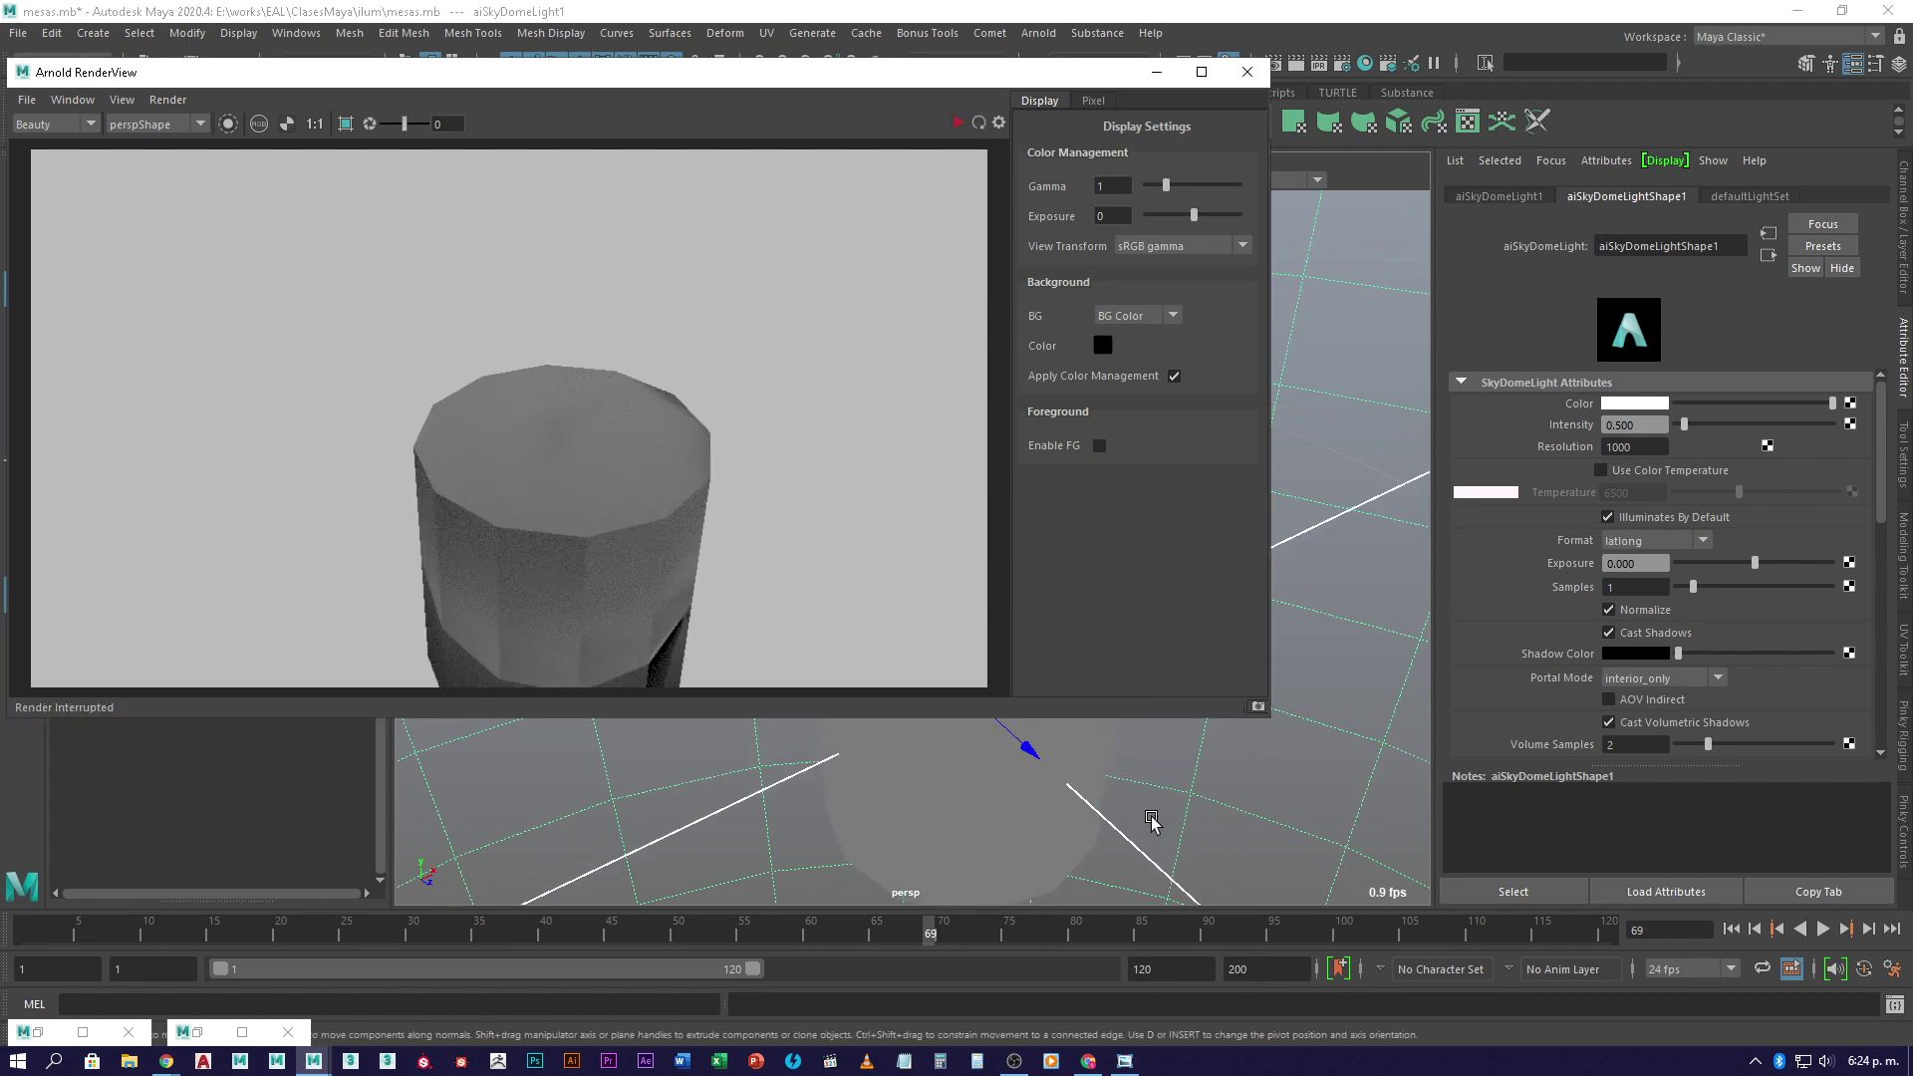
left_click(977, 842)
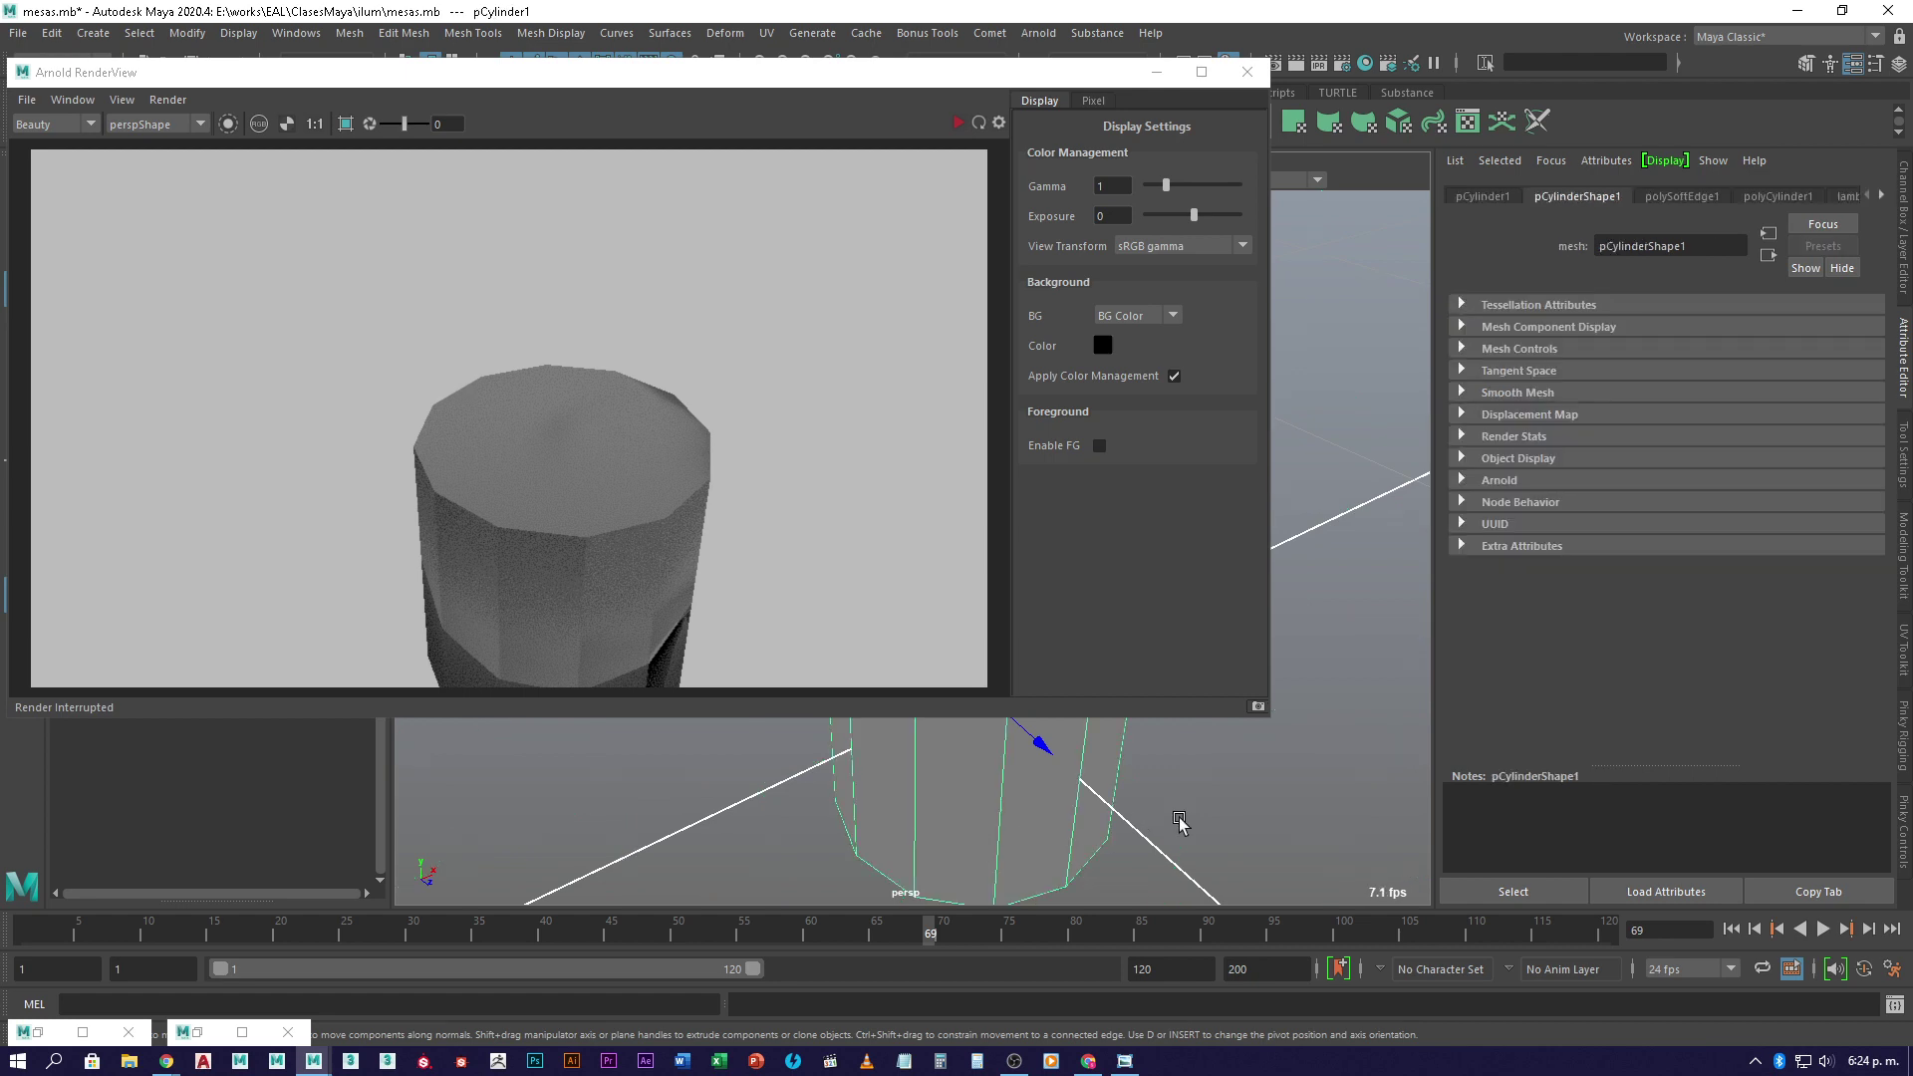
left_click_drag(1179, 823, 1155, 578, "alt")
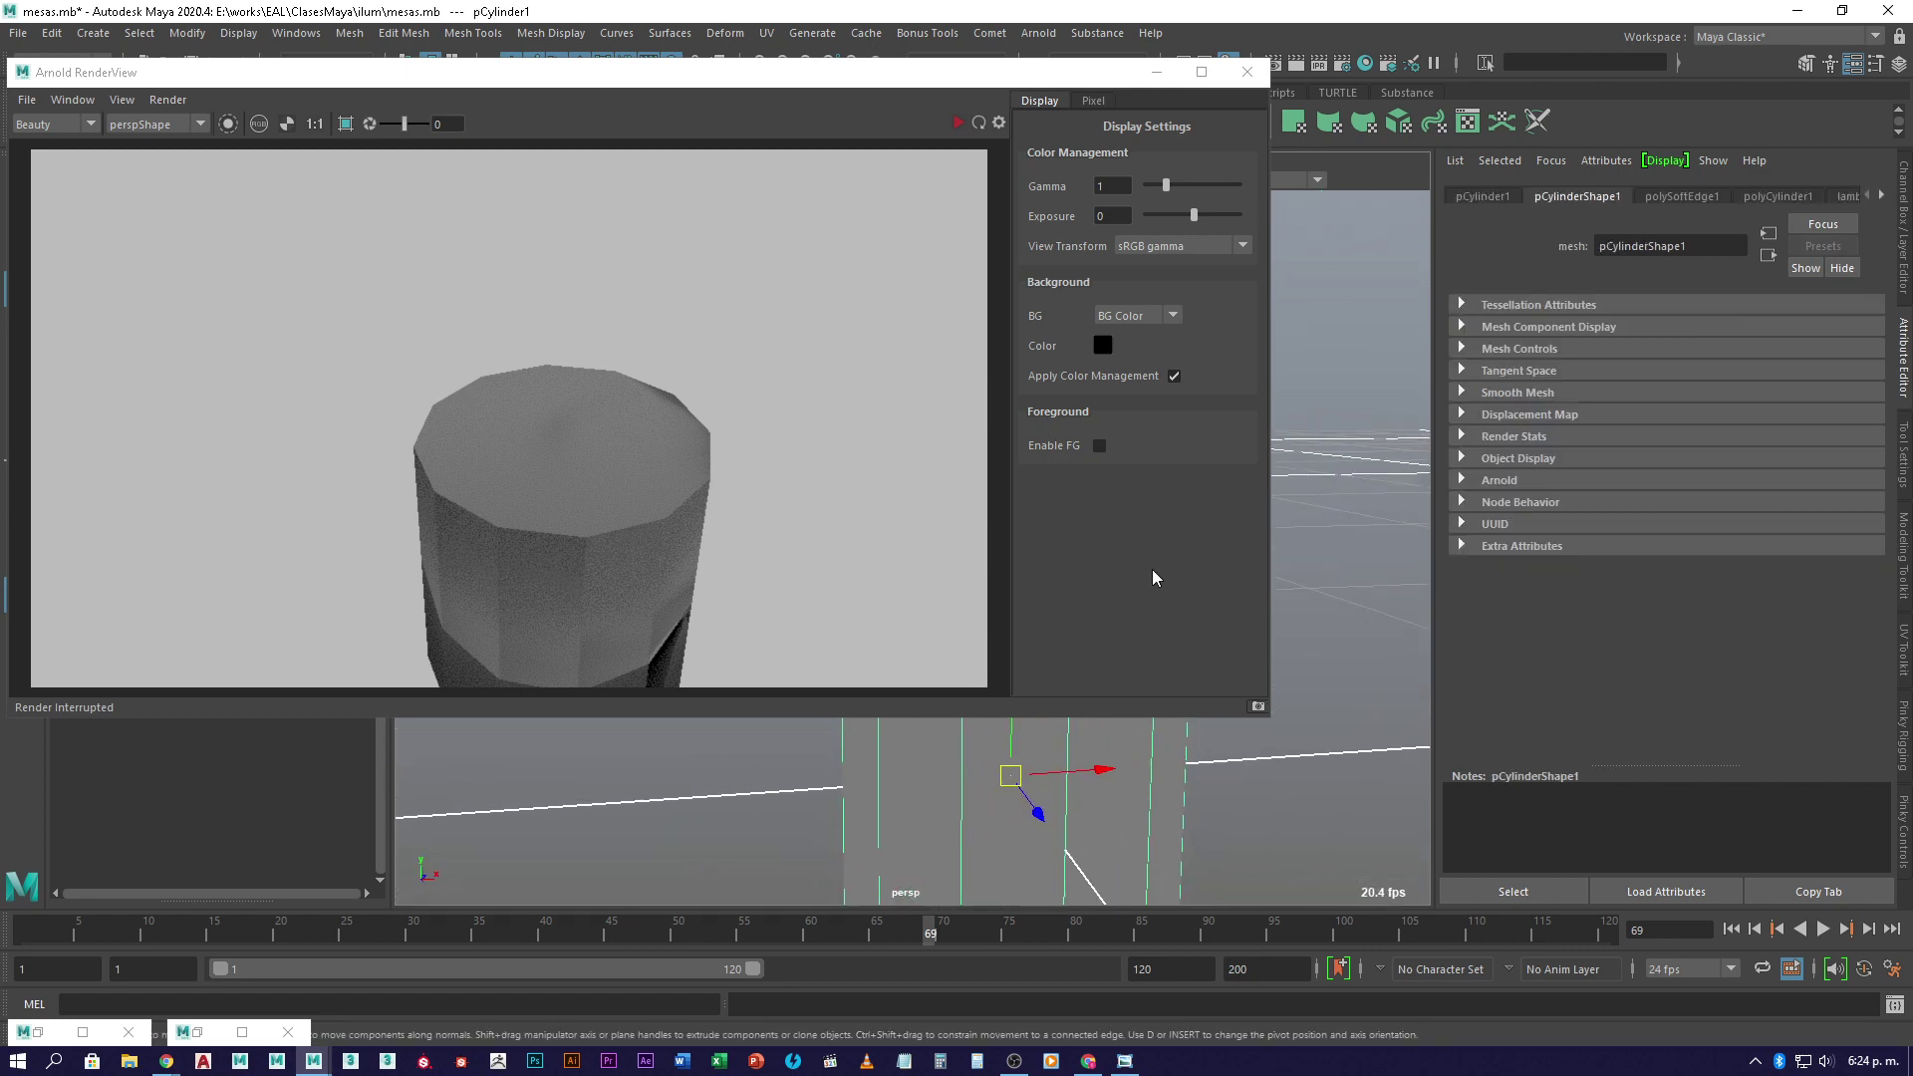
left_click(958, 123)
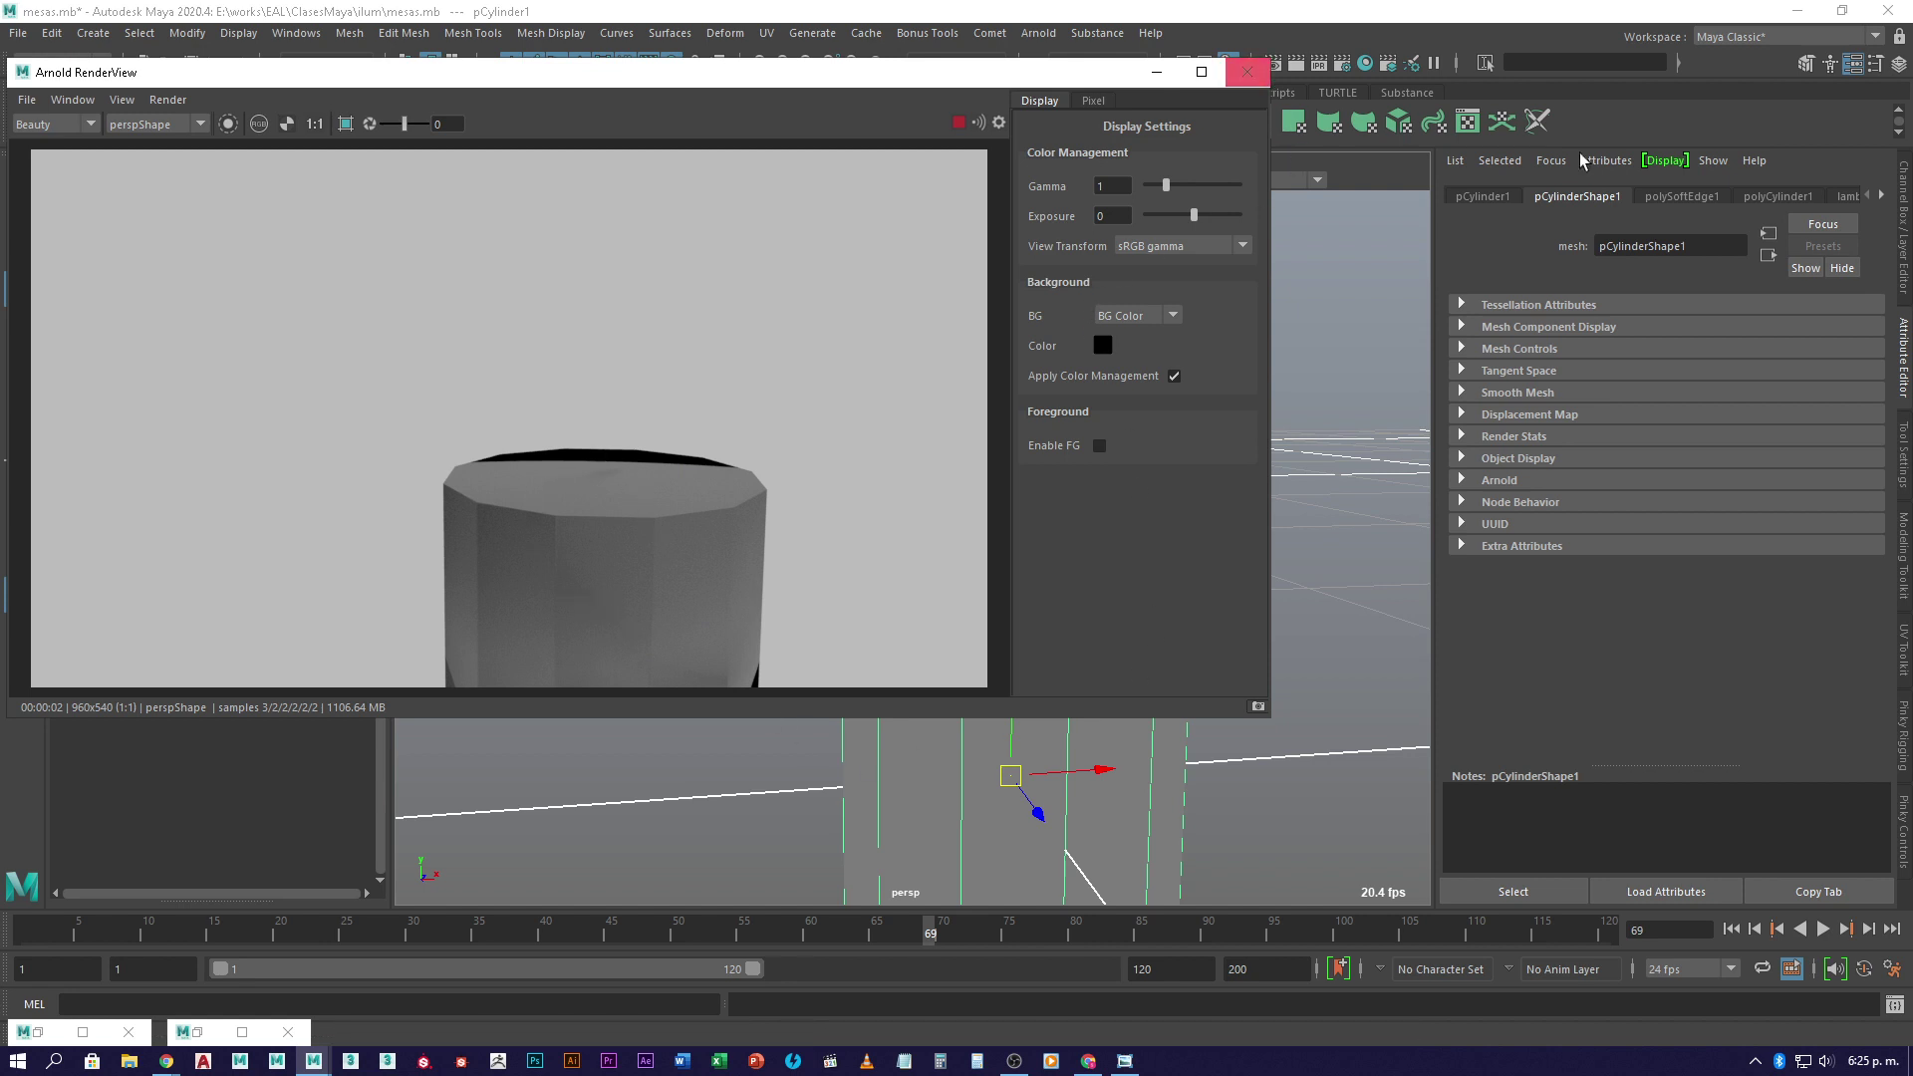
- Set the low-poly cylinder's subdivisions to 4 in height, 4 on the caps and 17 around the axis
left_click(1904, 224)
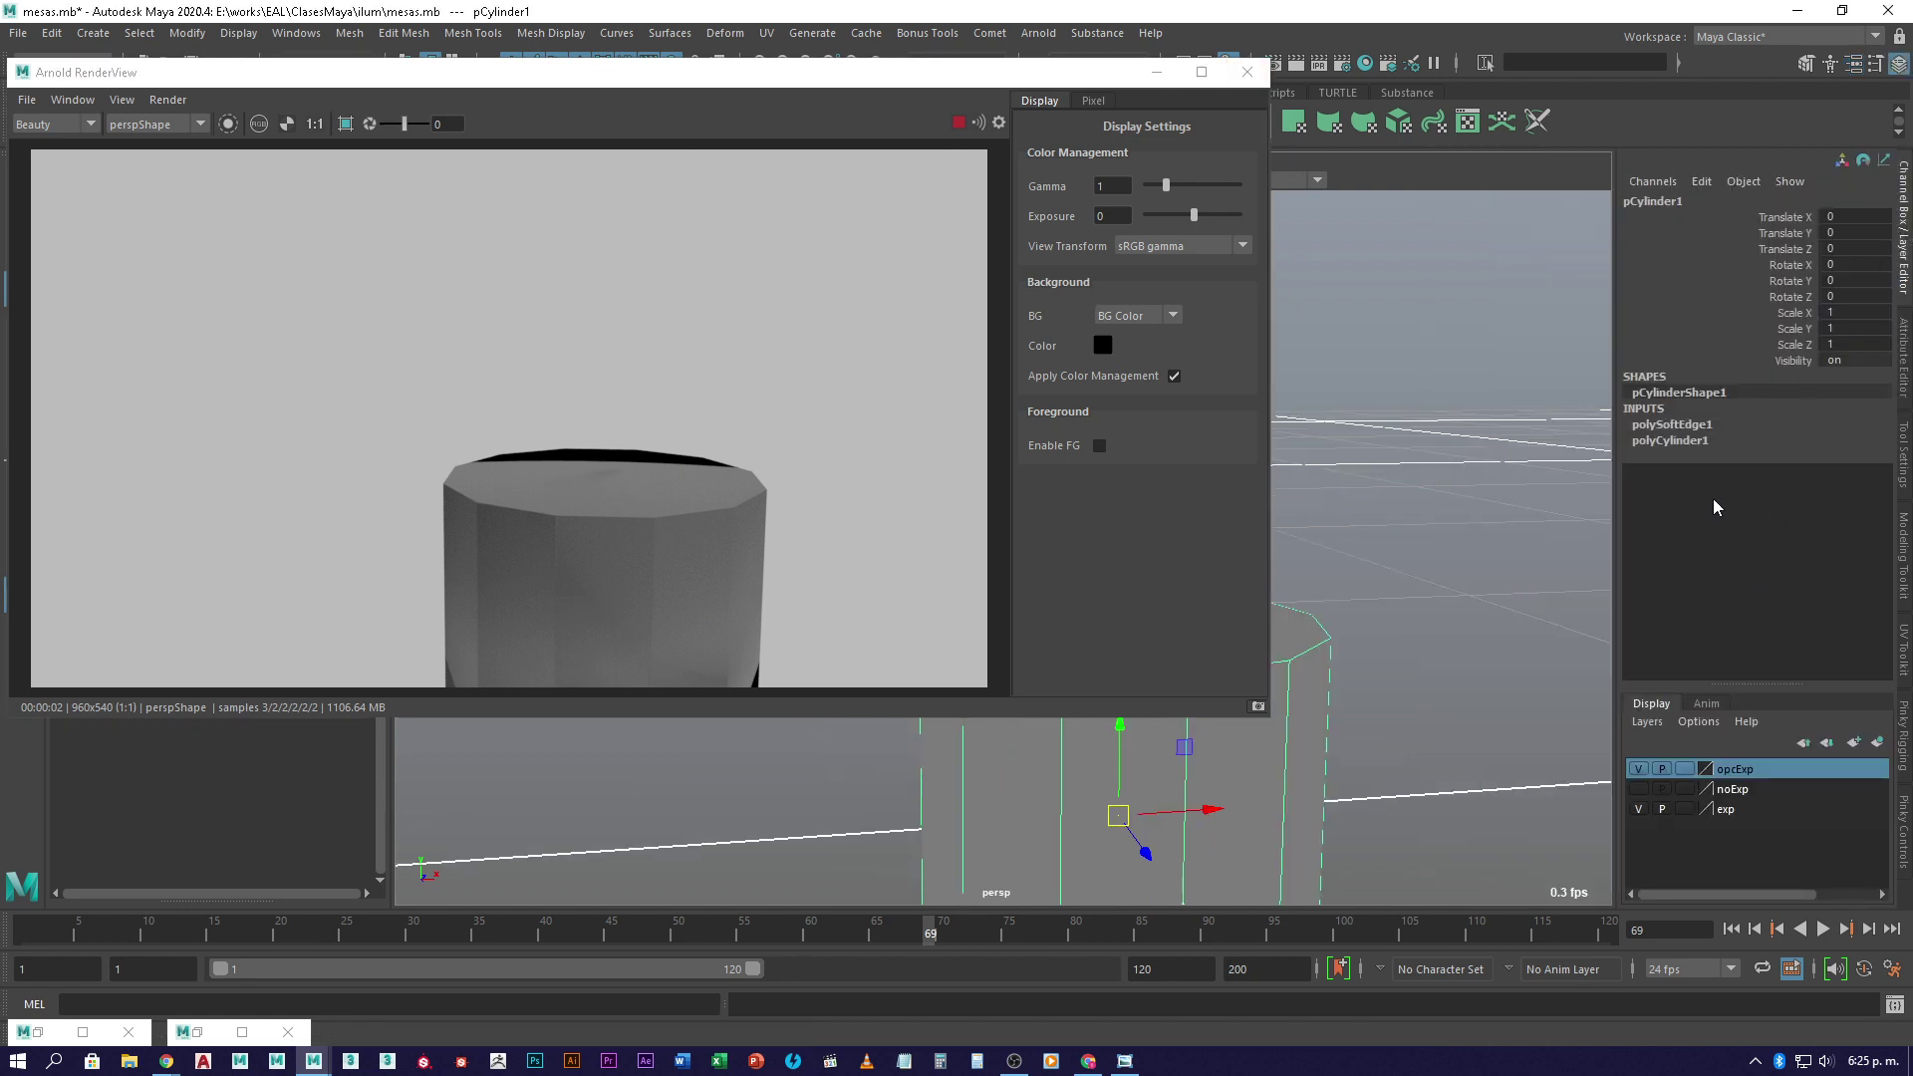
left_click(1692, 442)
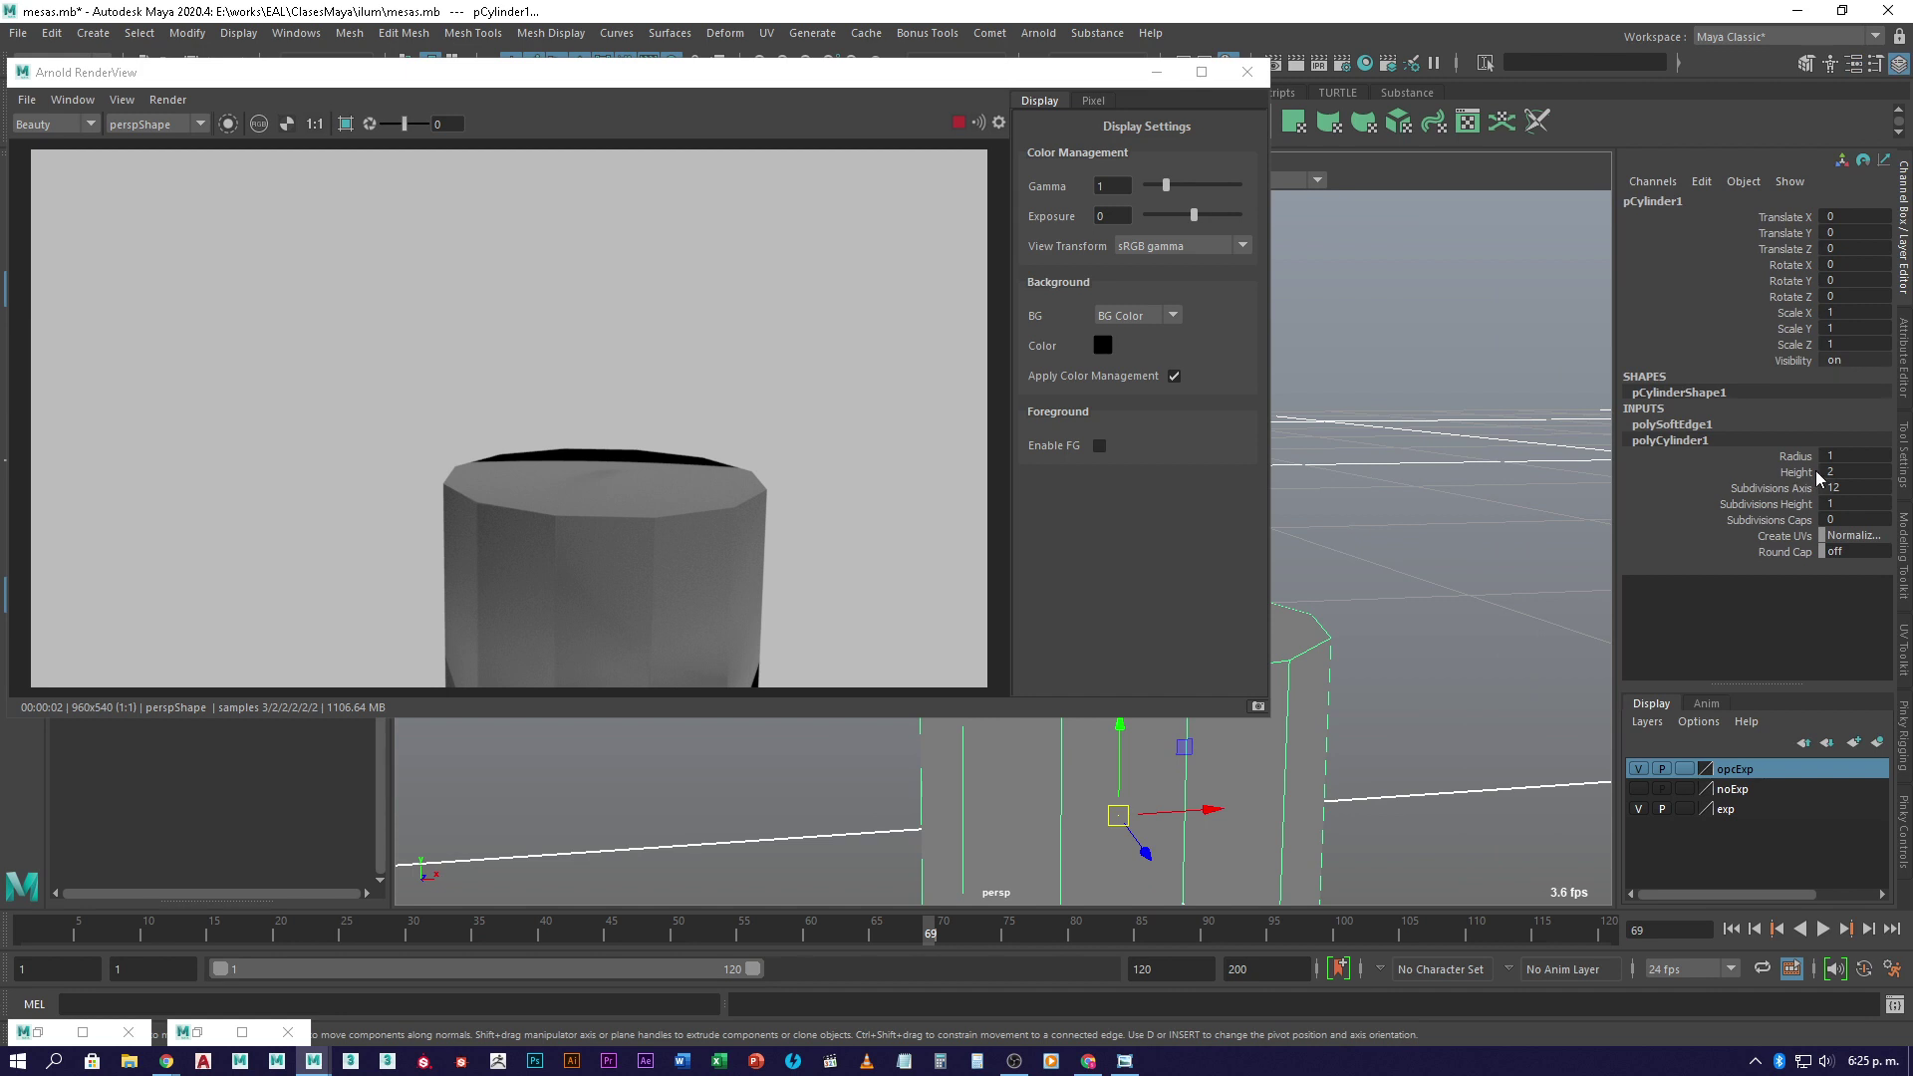
left_click(1794, 504)
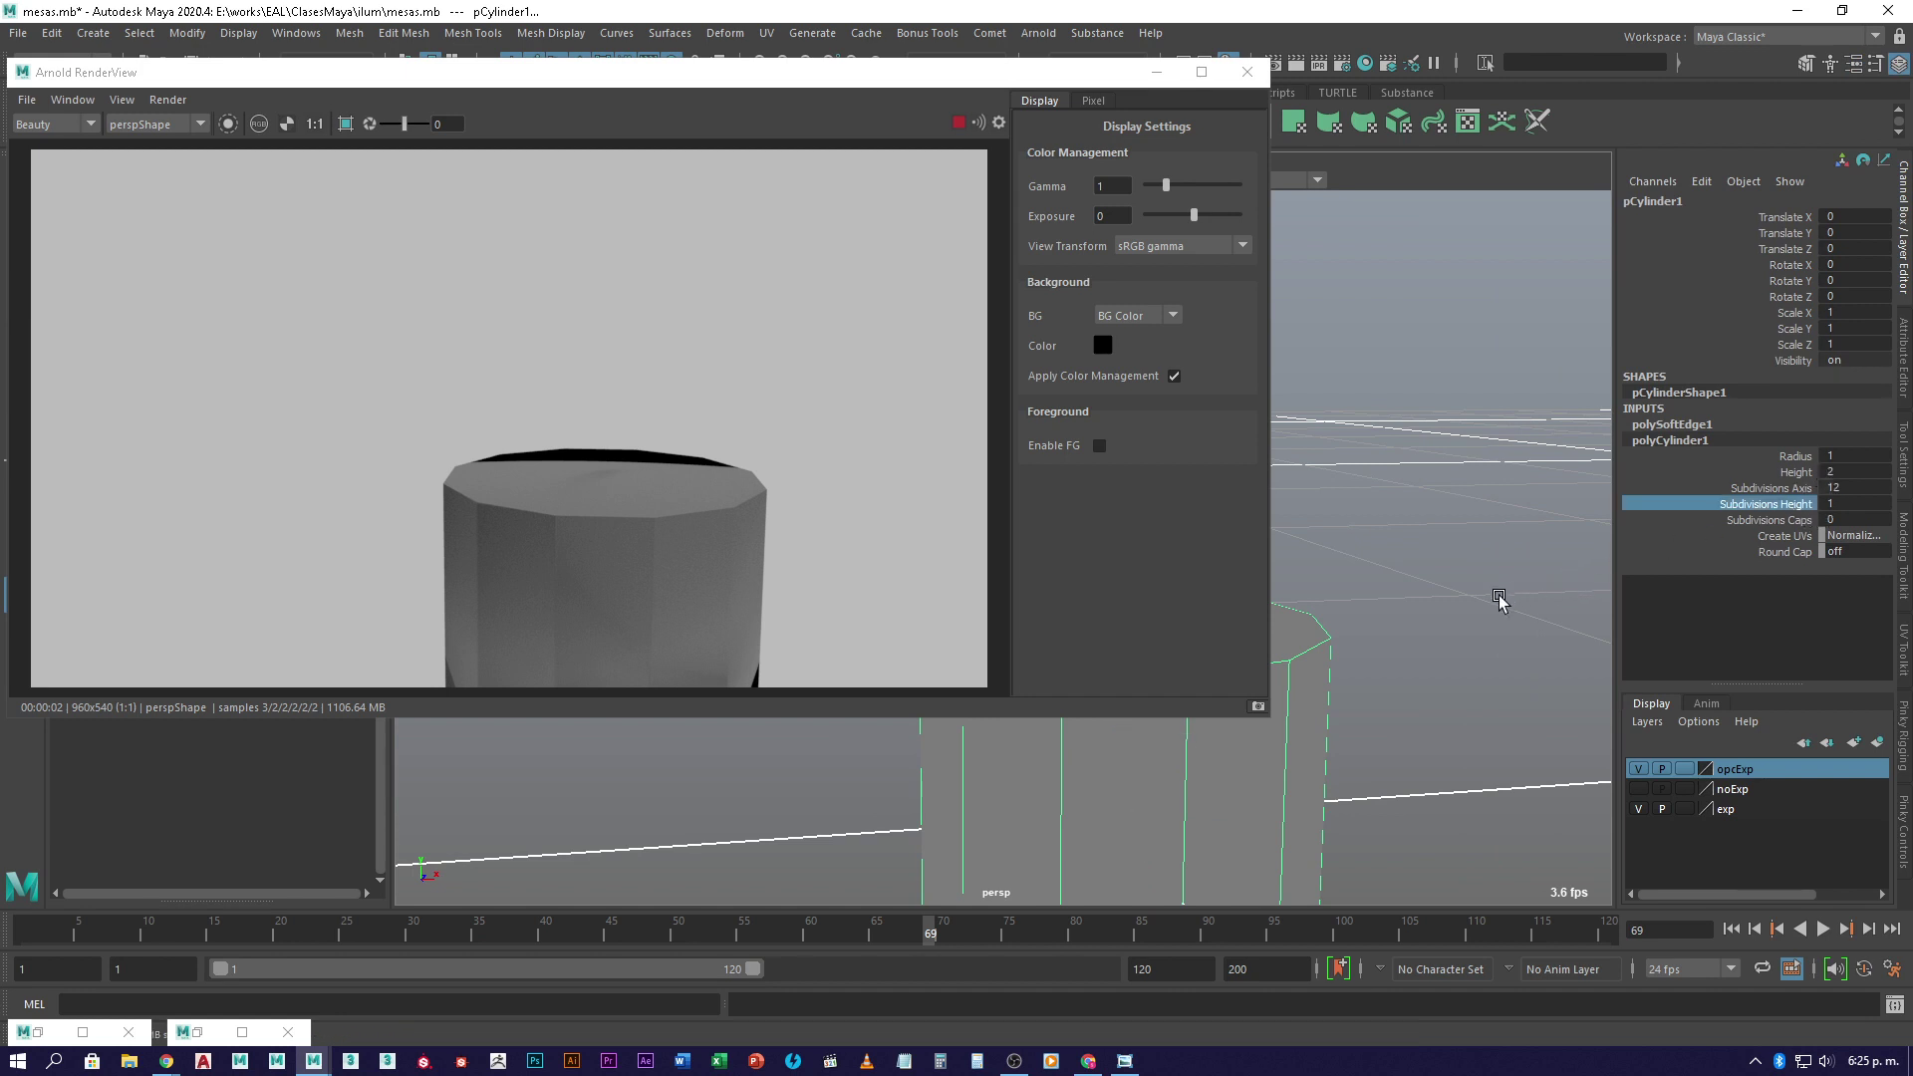
mouse_move(1456, 602)
middle_mouse_down()
mouse_move(1415, 608)
mouse_move(1441, 608)
middle_mouse_up()
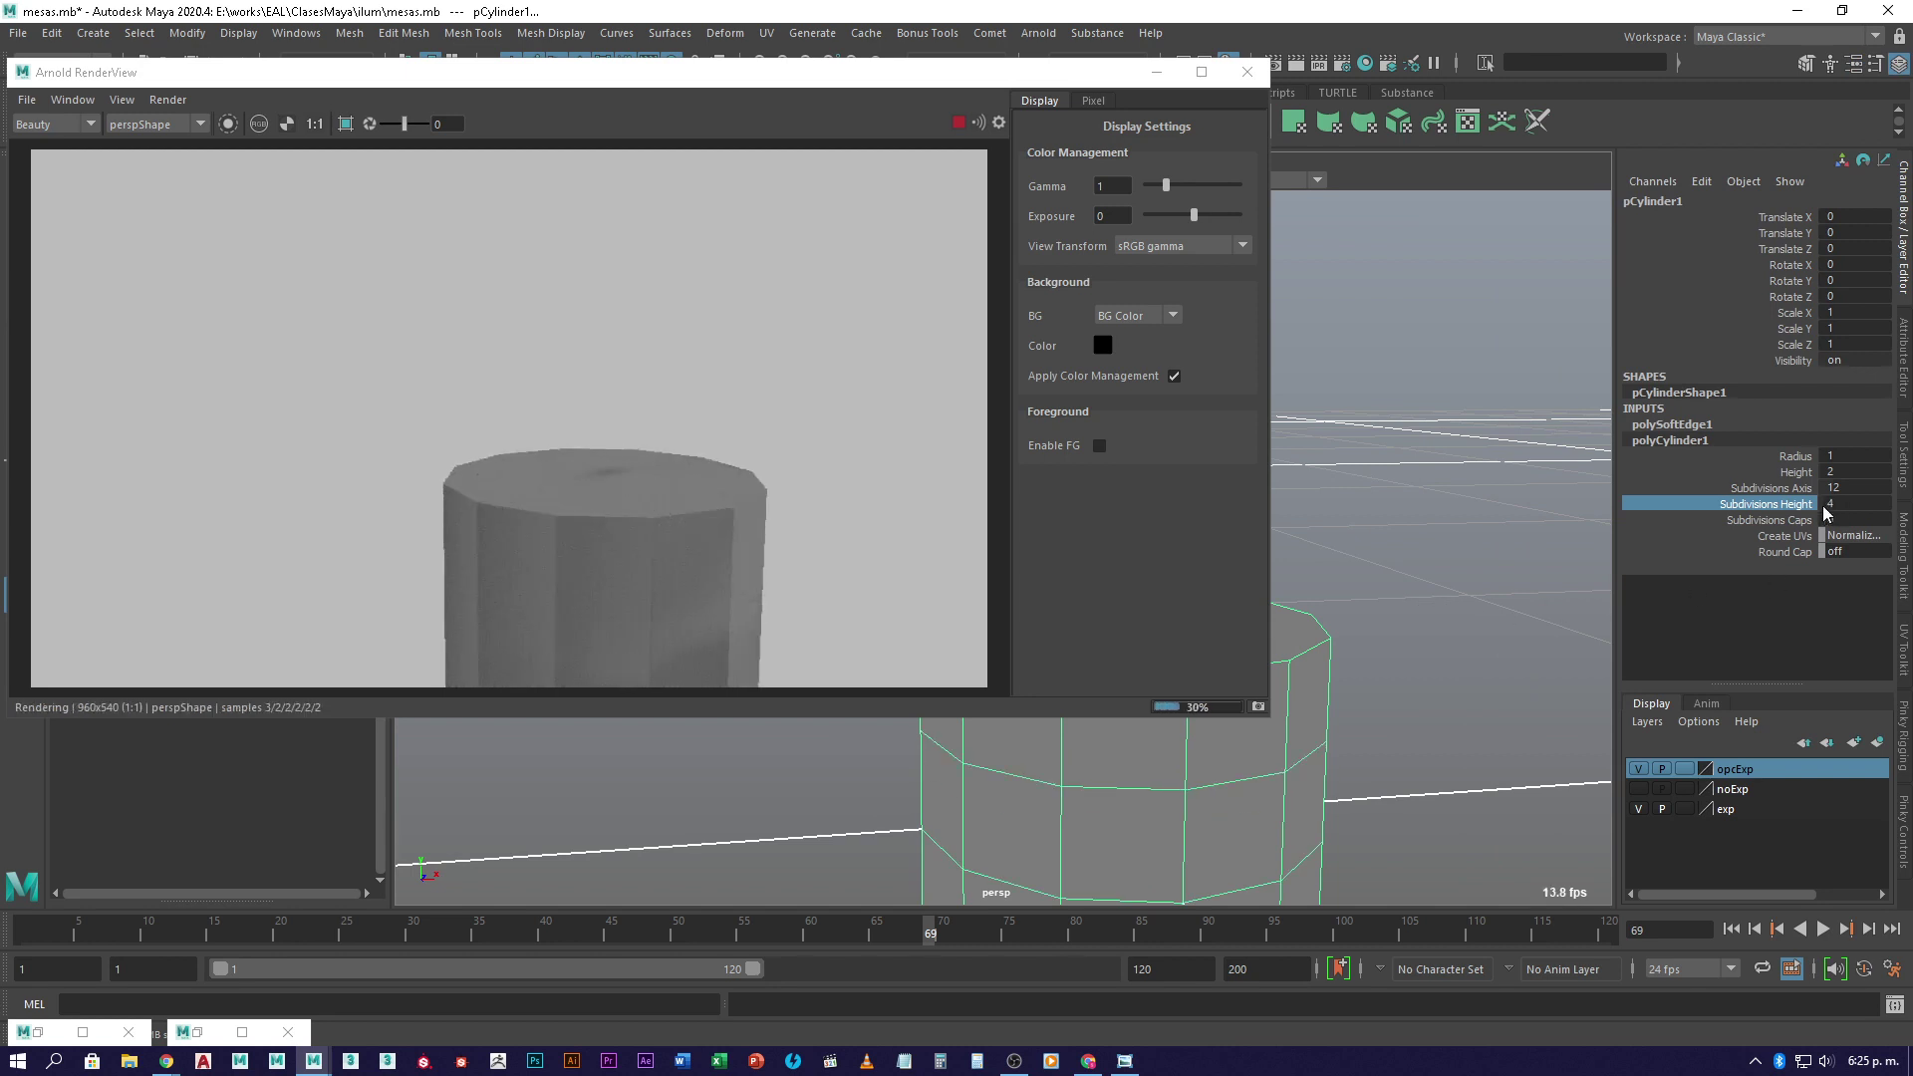
left_click(1783, 520)
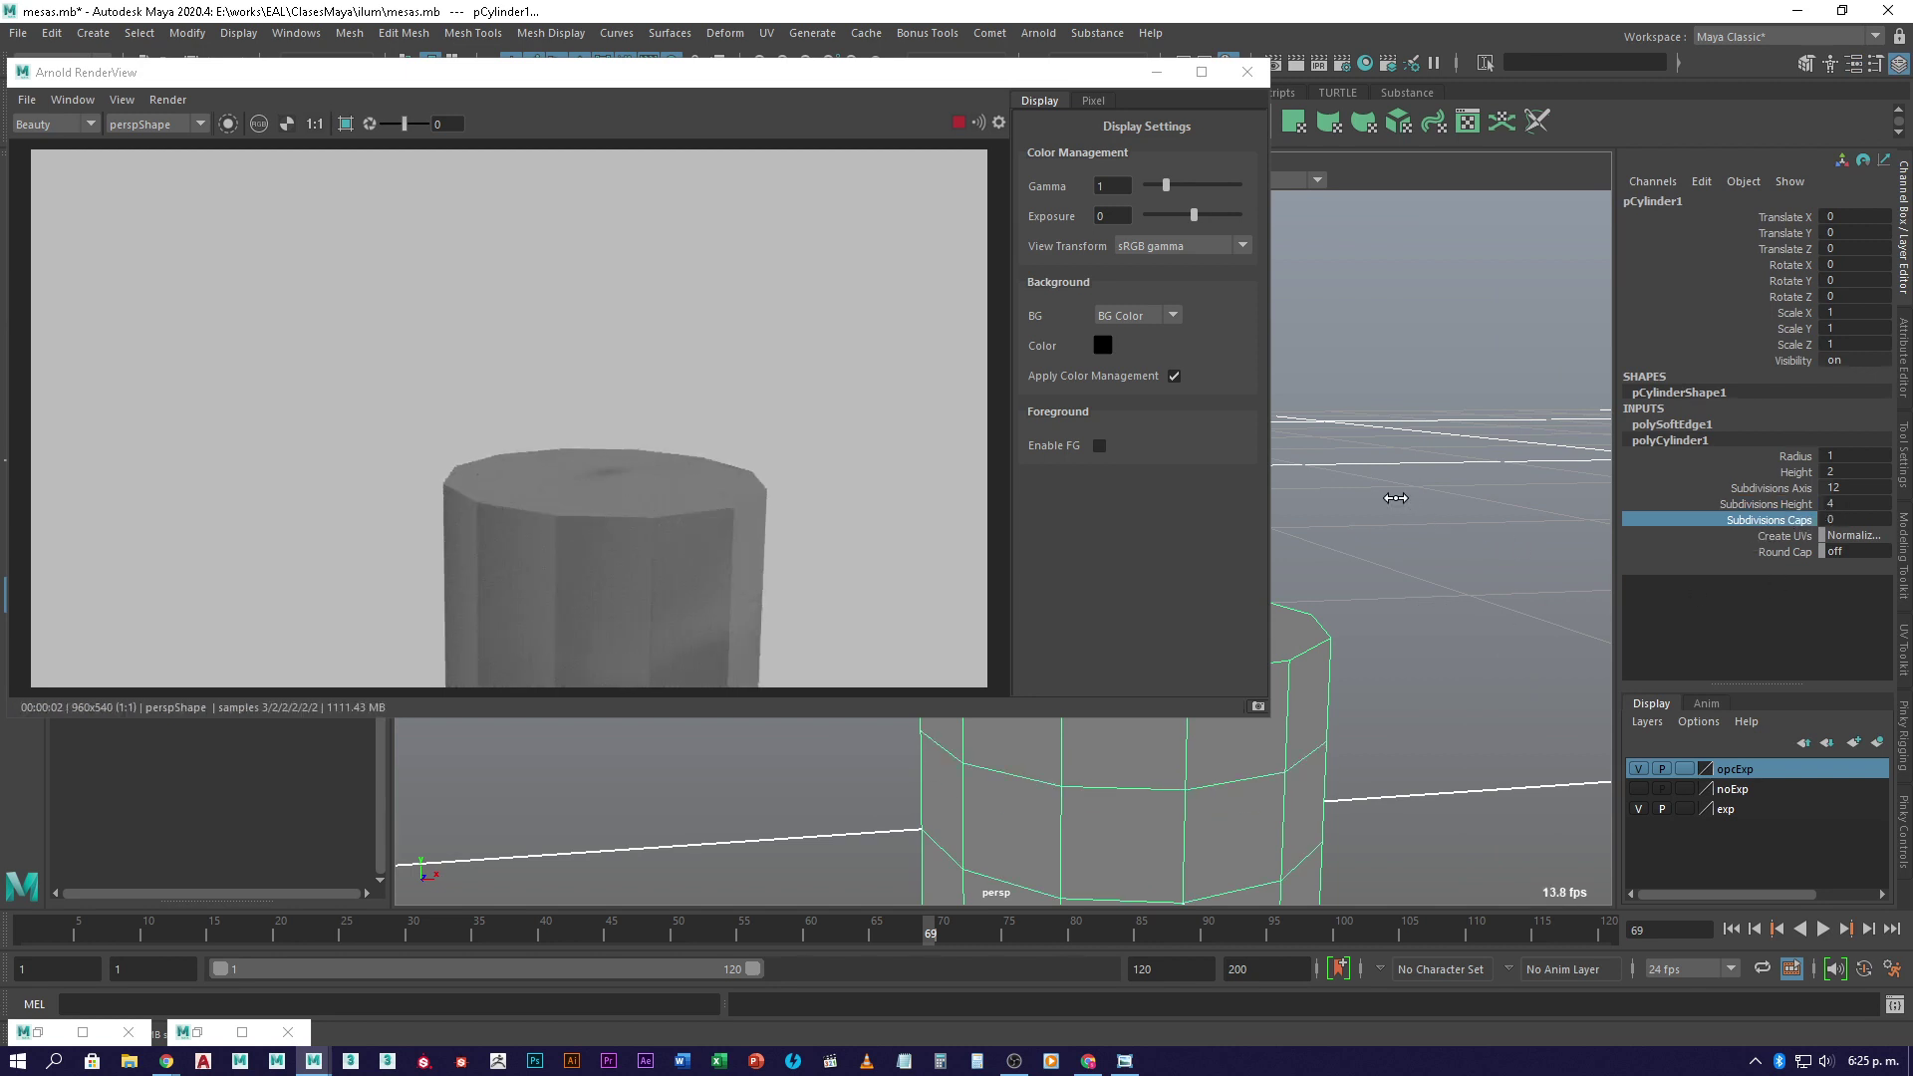
middle_click_drag(1395, 497, 1437, 496)
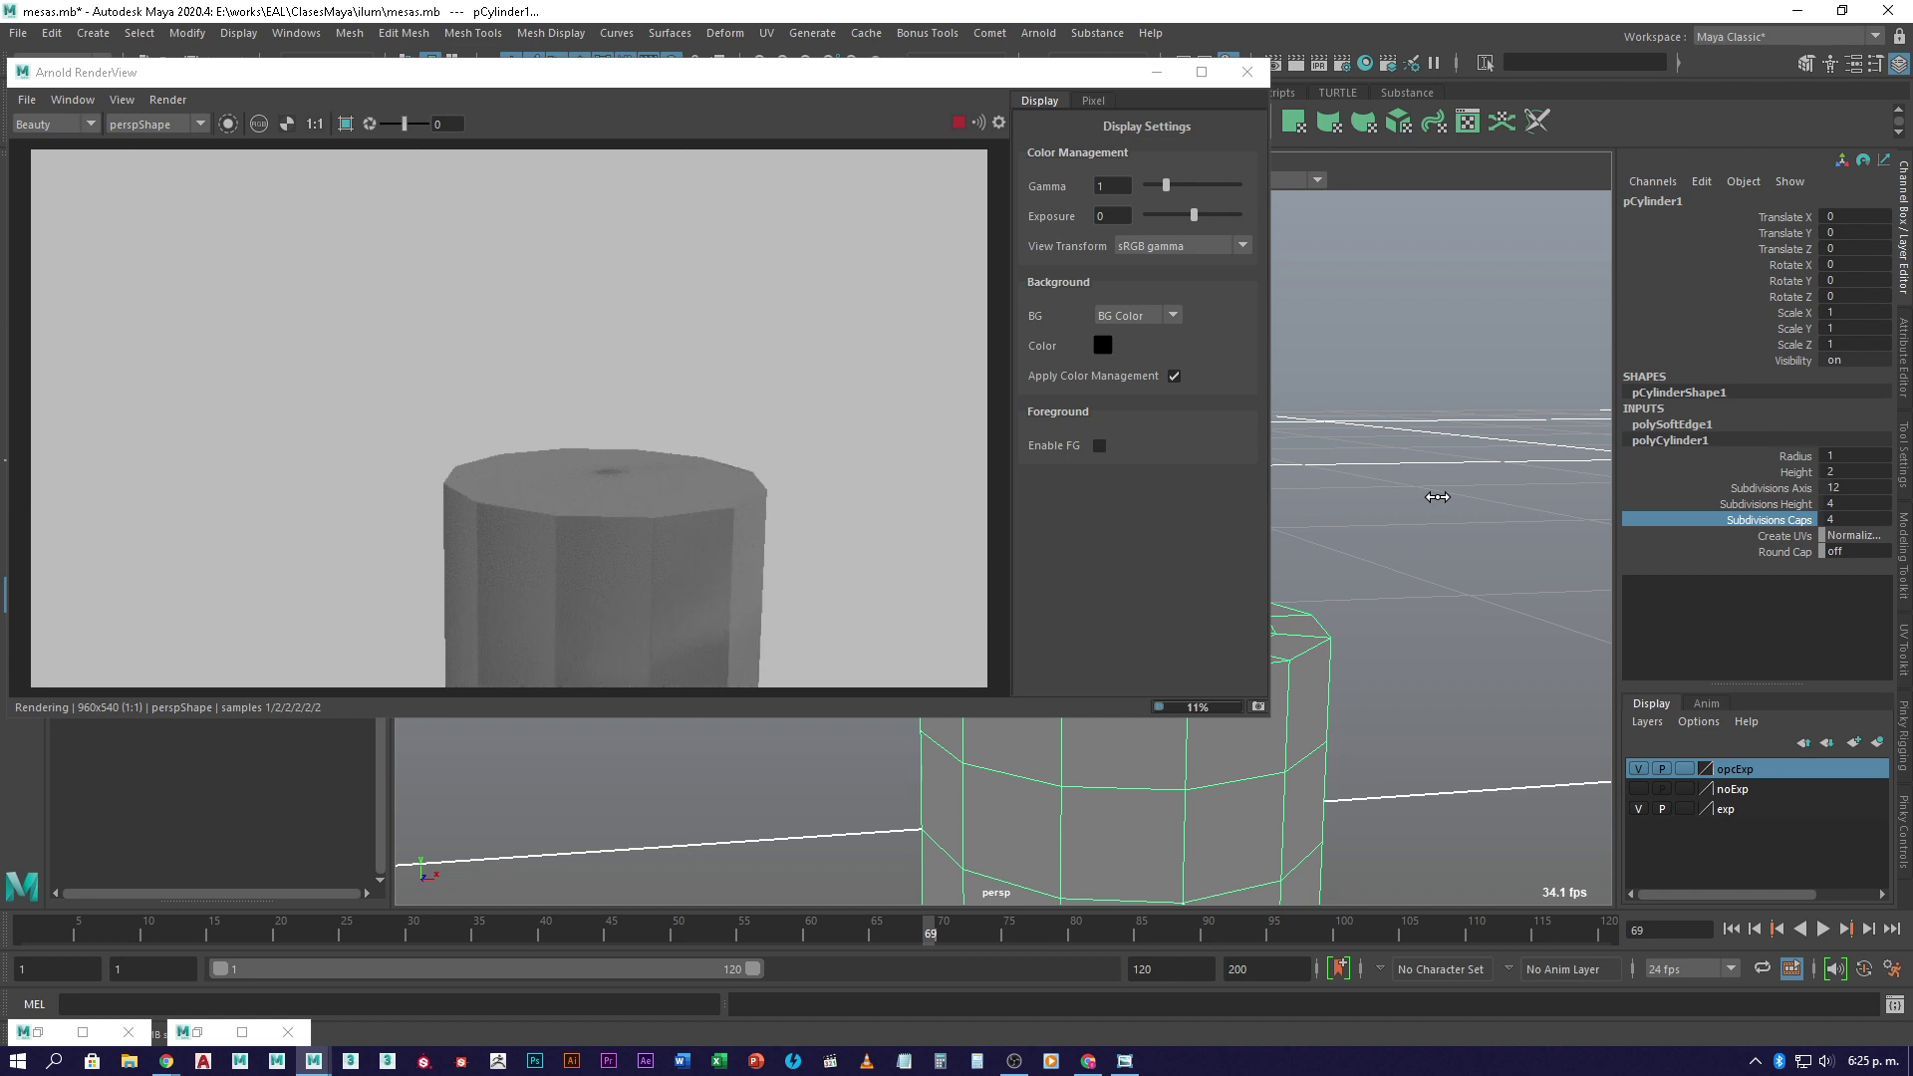
left_click(1774, 489)
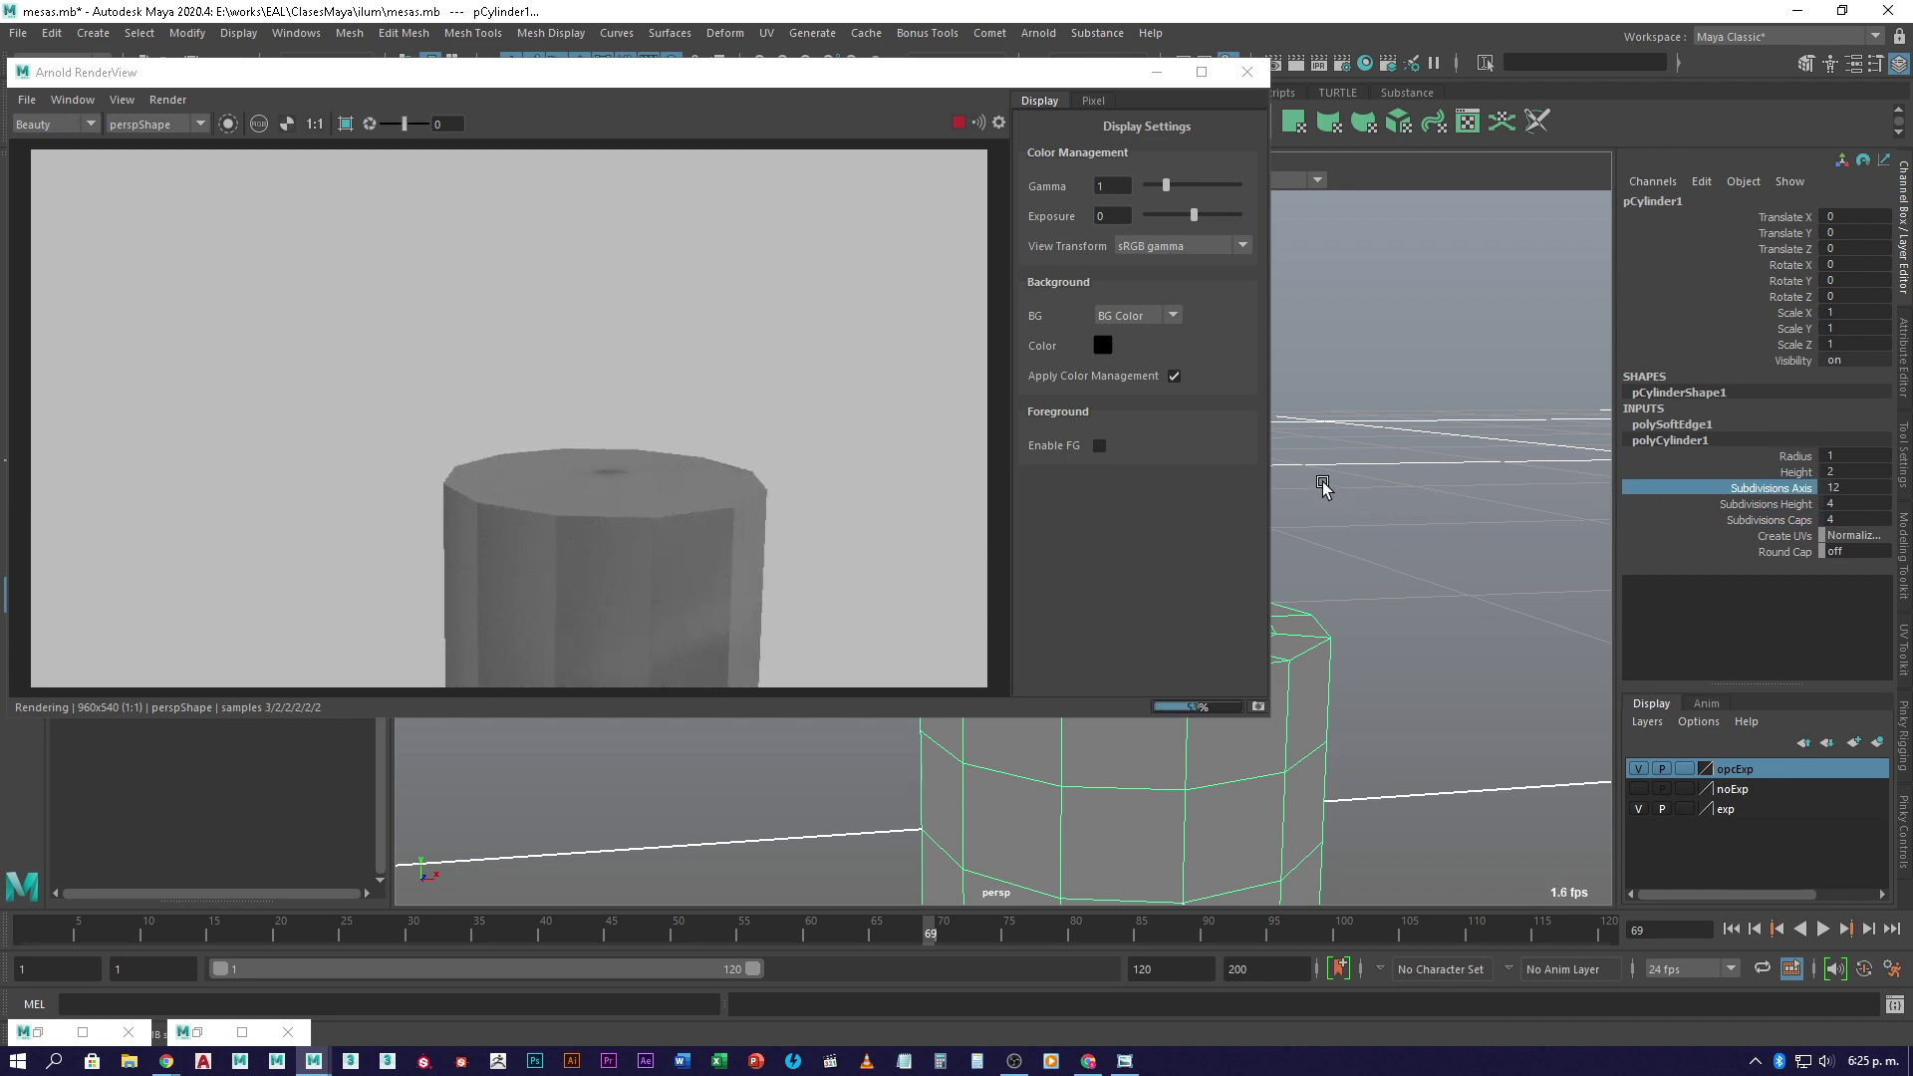
middle_click_drag(1357, 479, 1407, 482)
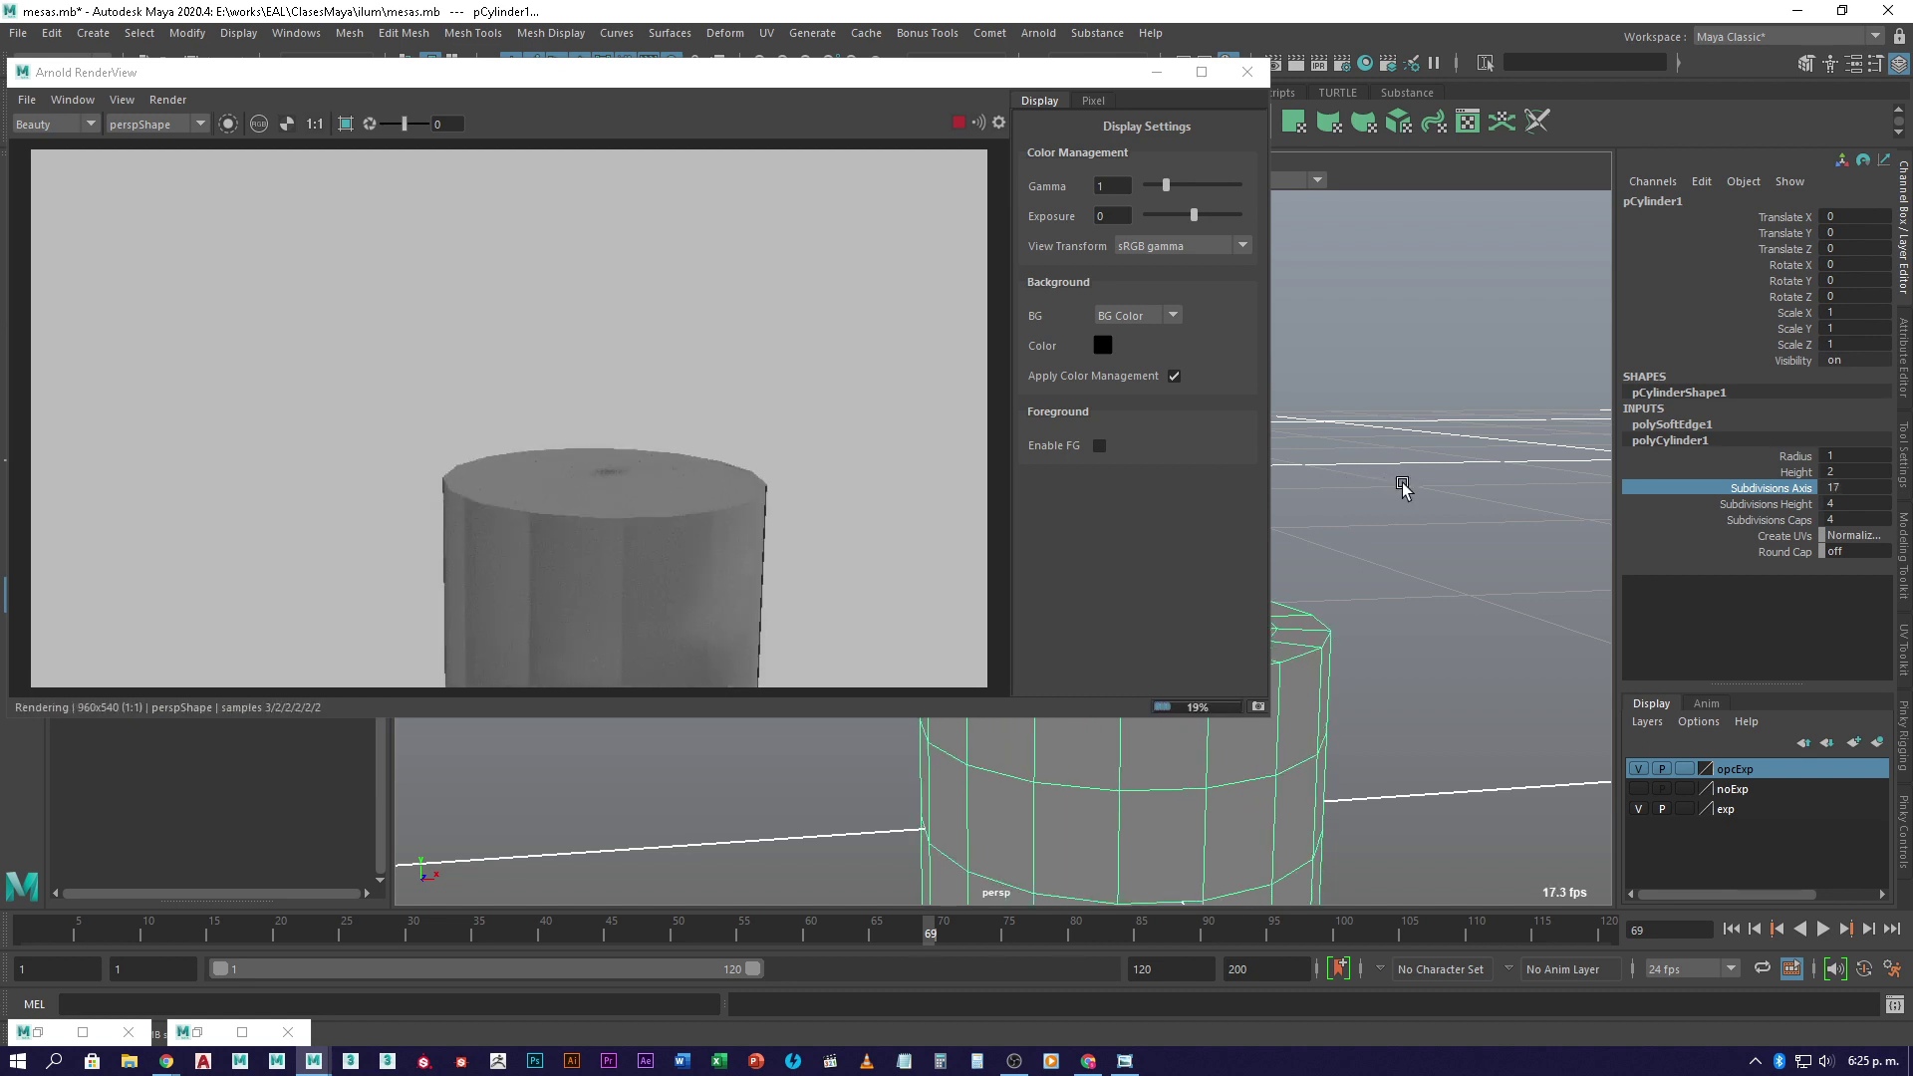
- Reopen the Arnold RenderView, hide its display settings and narrow it so the cylinder stays accessible in the viewport
left_click_drag(1401, 640, 1438, 574, "alt")
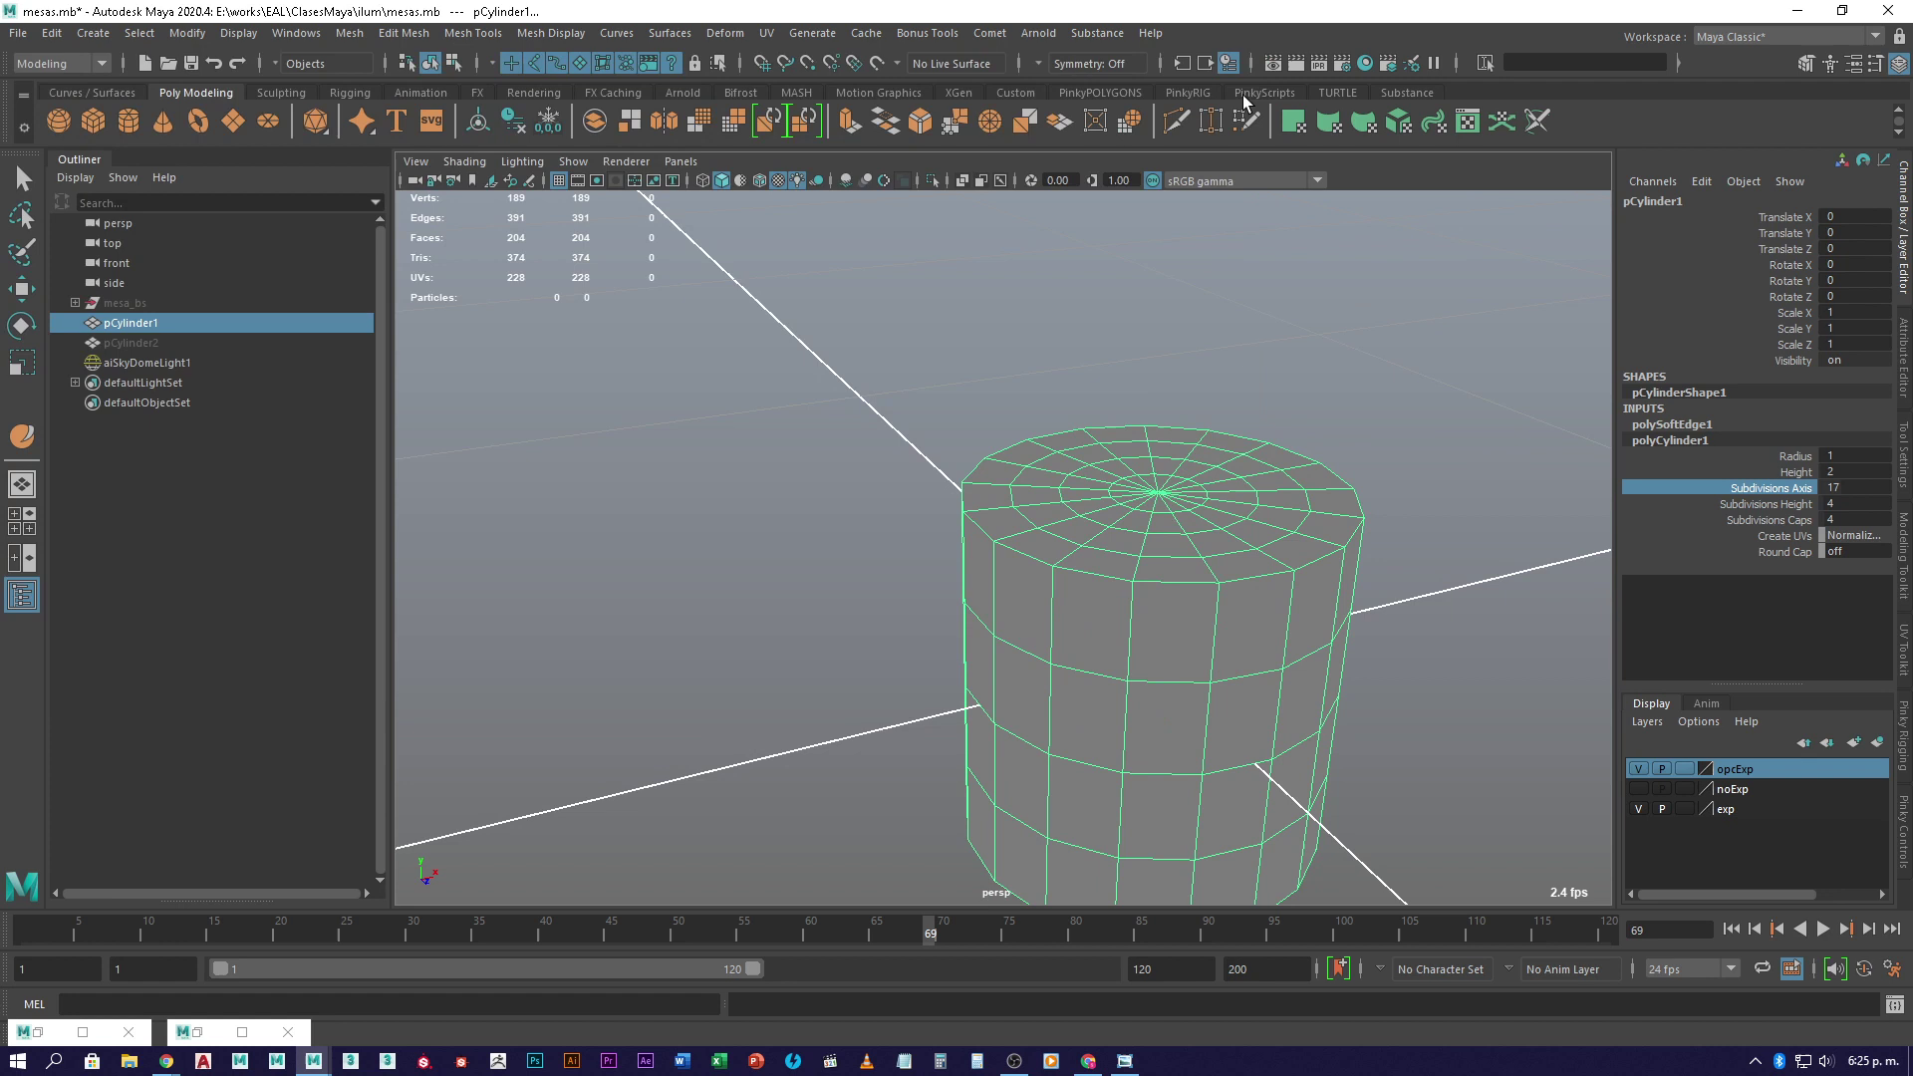
left_click(1247, 72)
left_click(1037, 33)
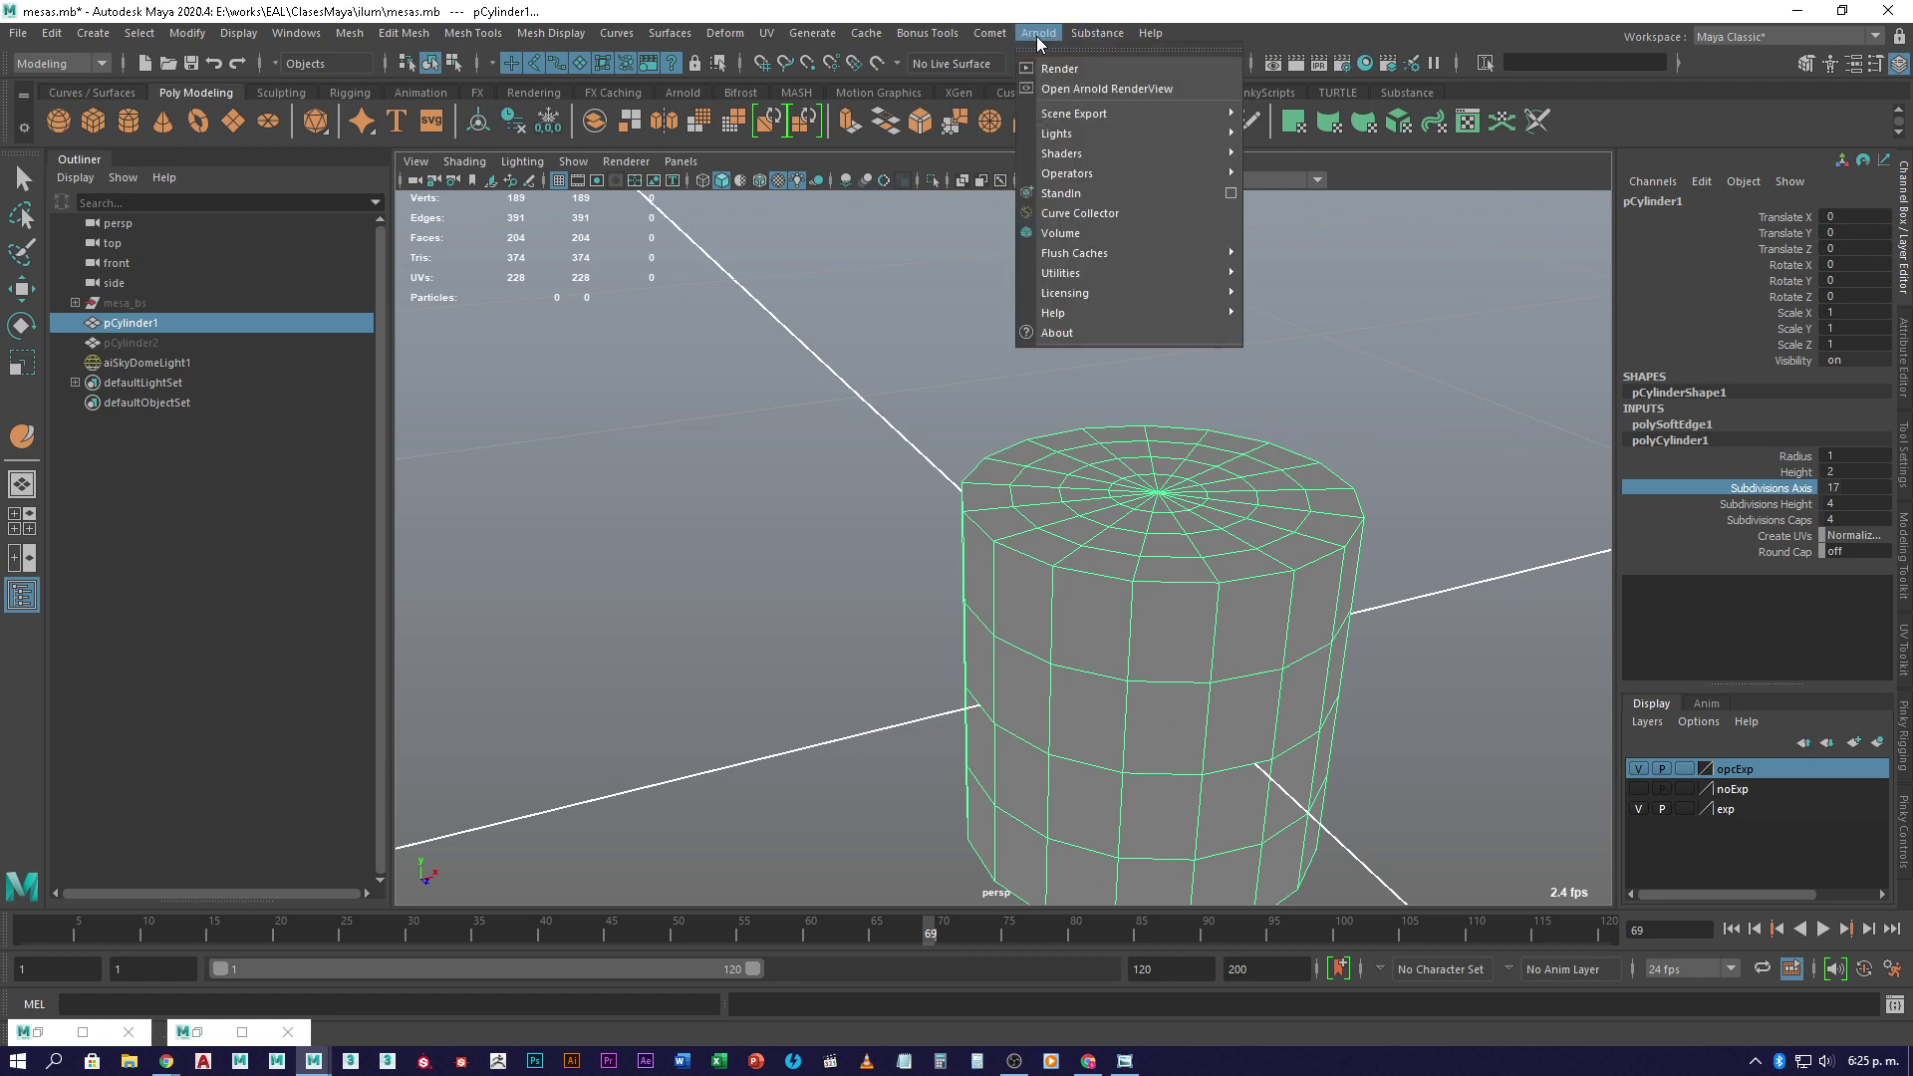
left_click(1143, 87)
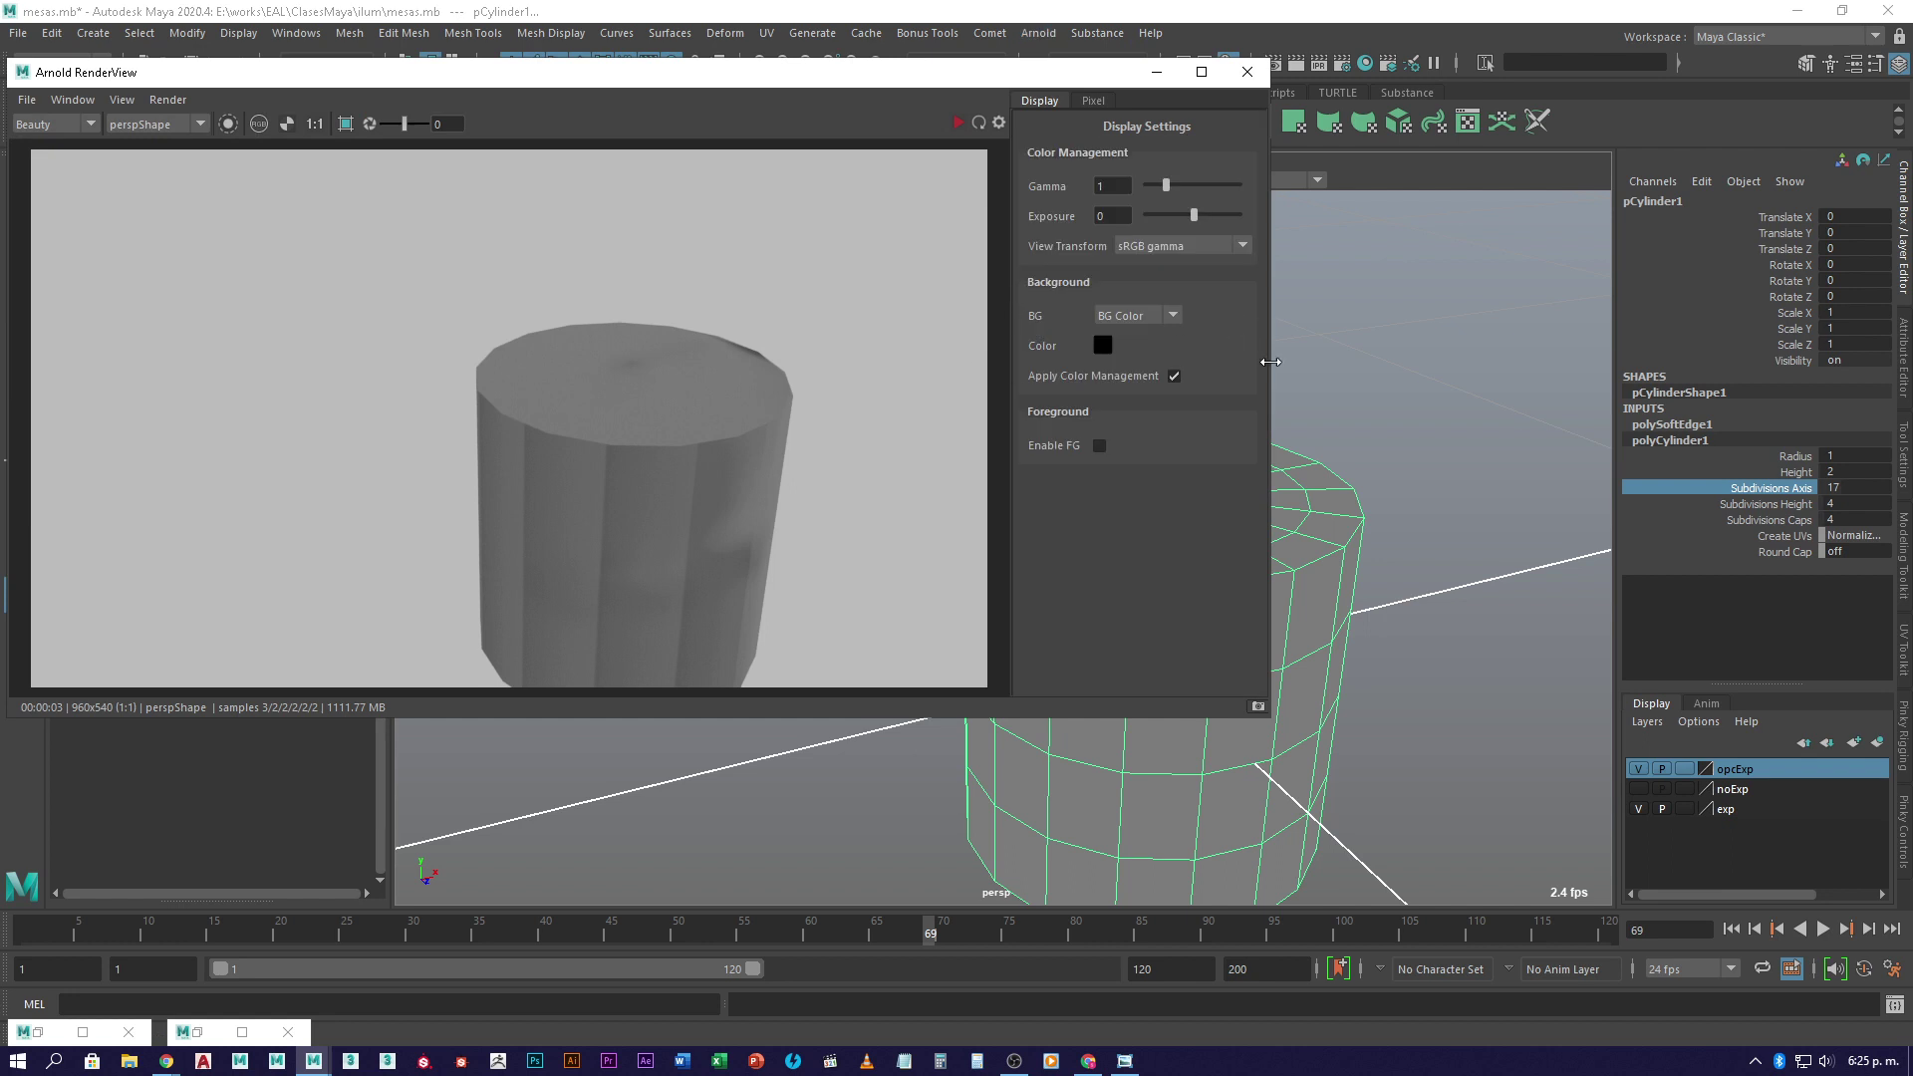
left_click(998, 122)
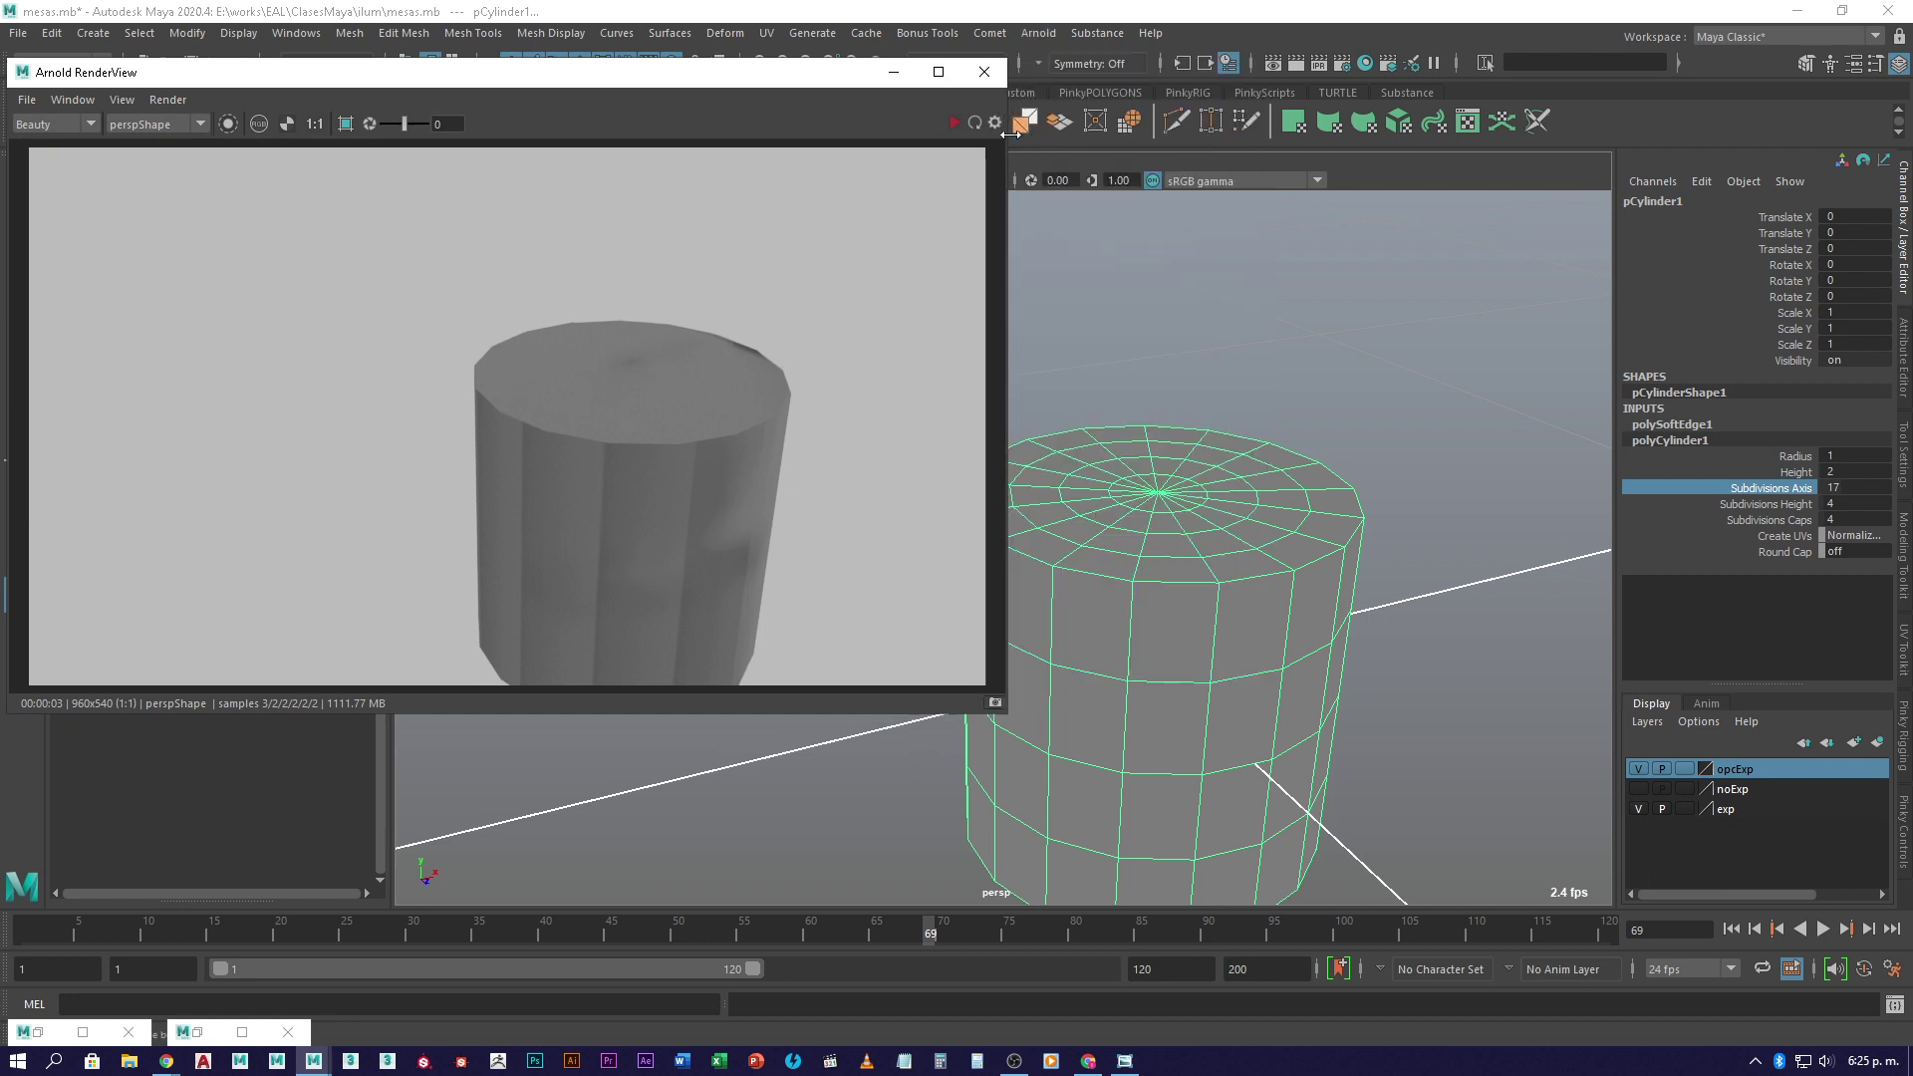
left_click_drag(990, 236, 691, 239)
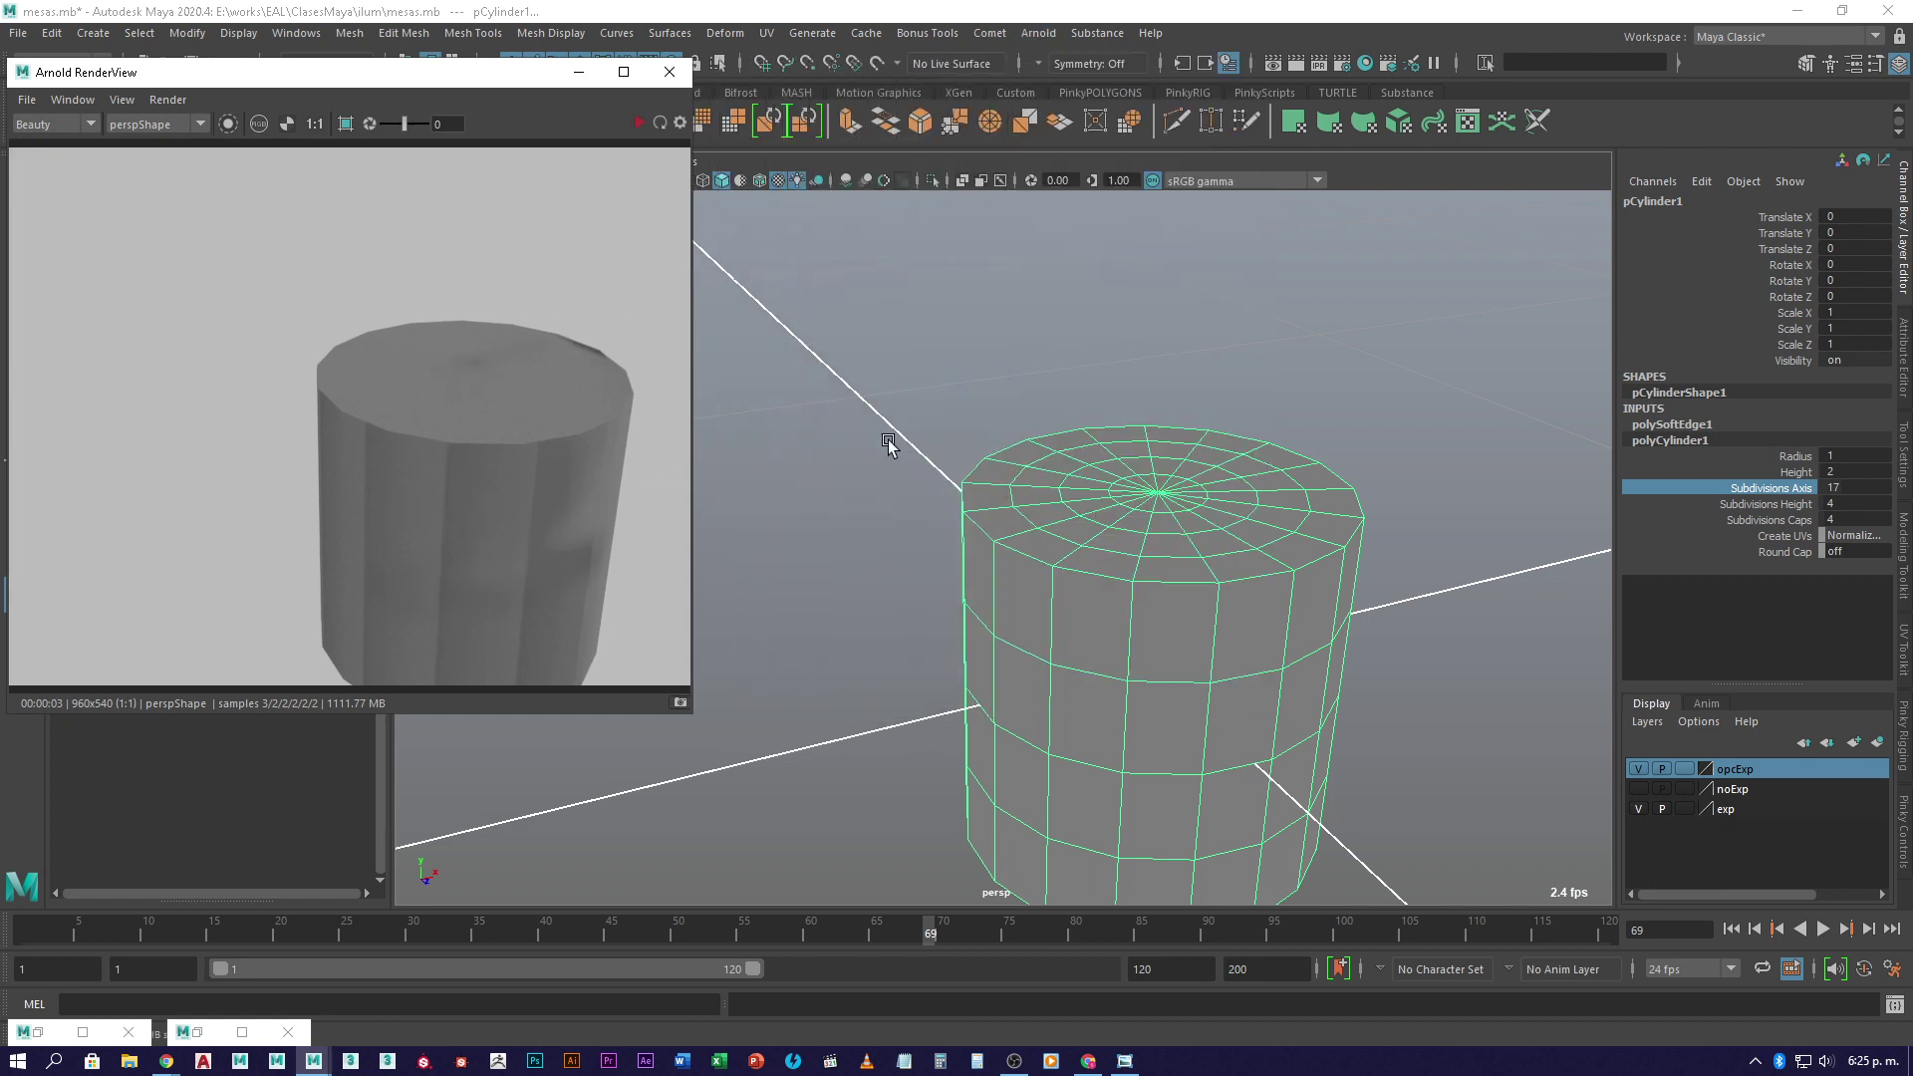
left_click_drag(888, 440, 1282, 371, "alt")
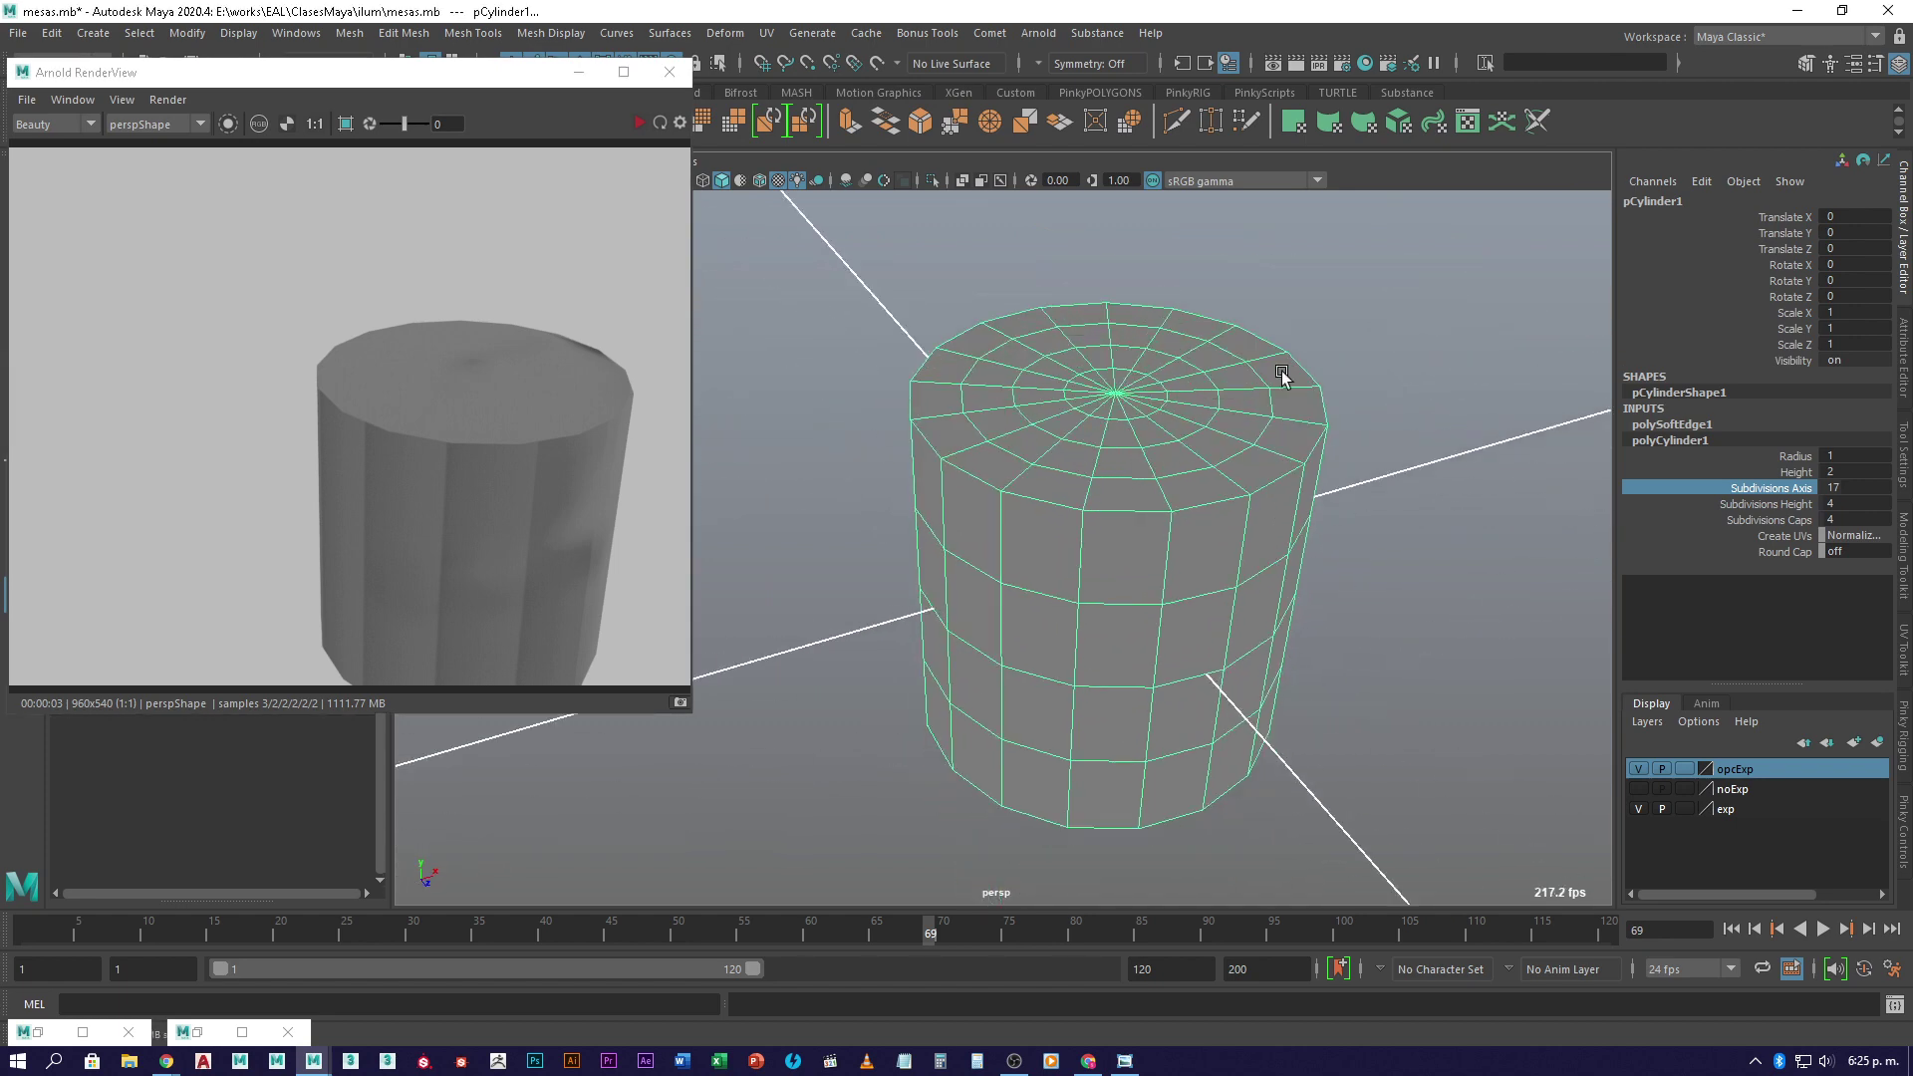
- Lower the skydome light's intensity to 0.2 and restart the live Arnold render
left_click(1491, 399)
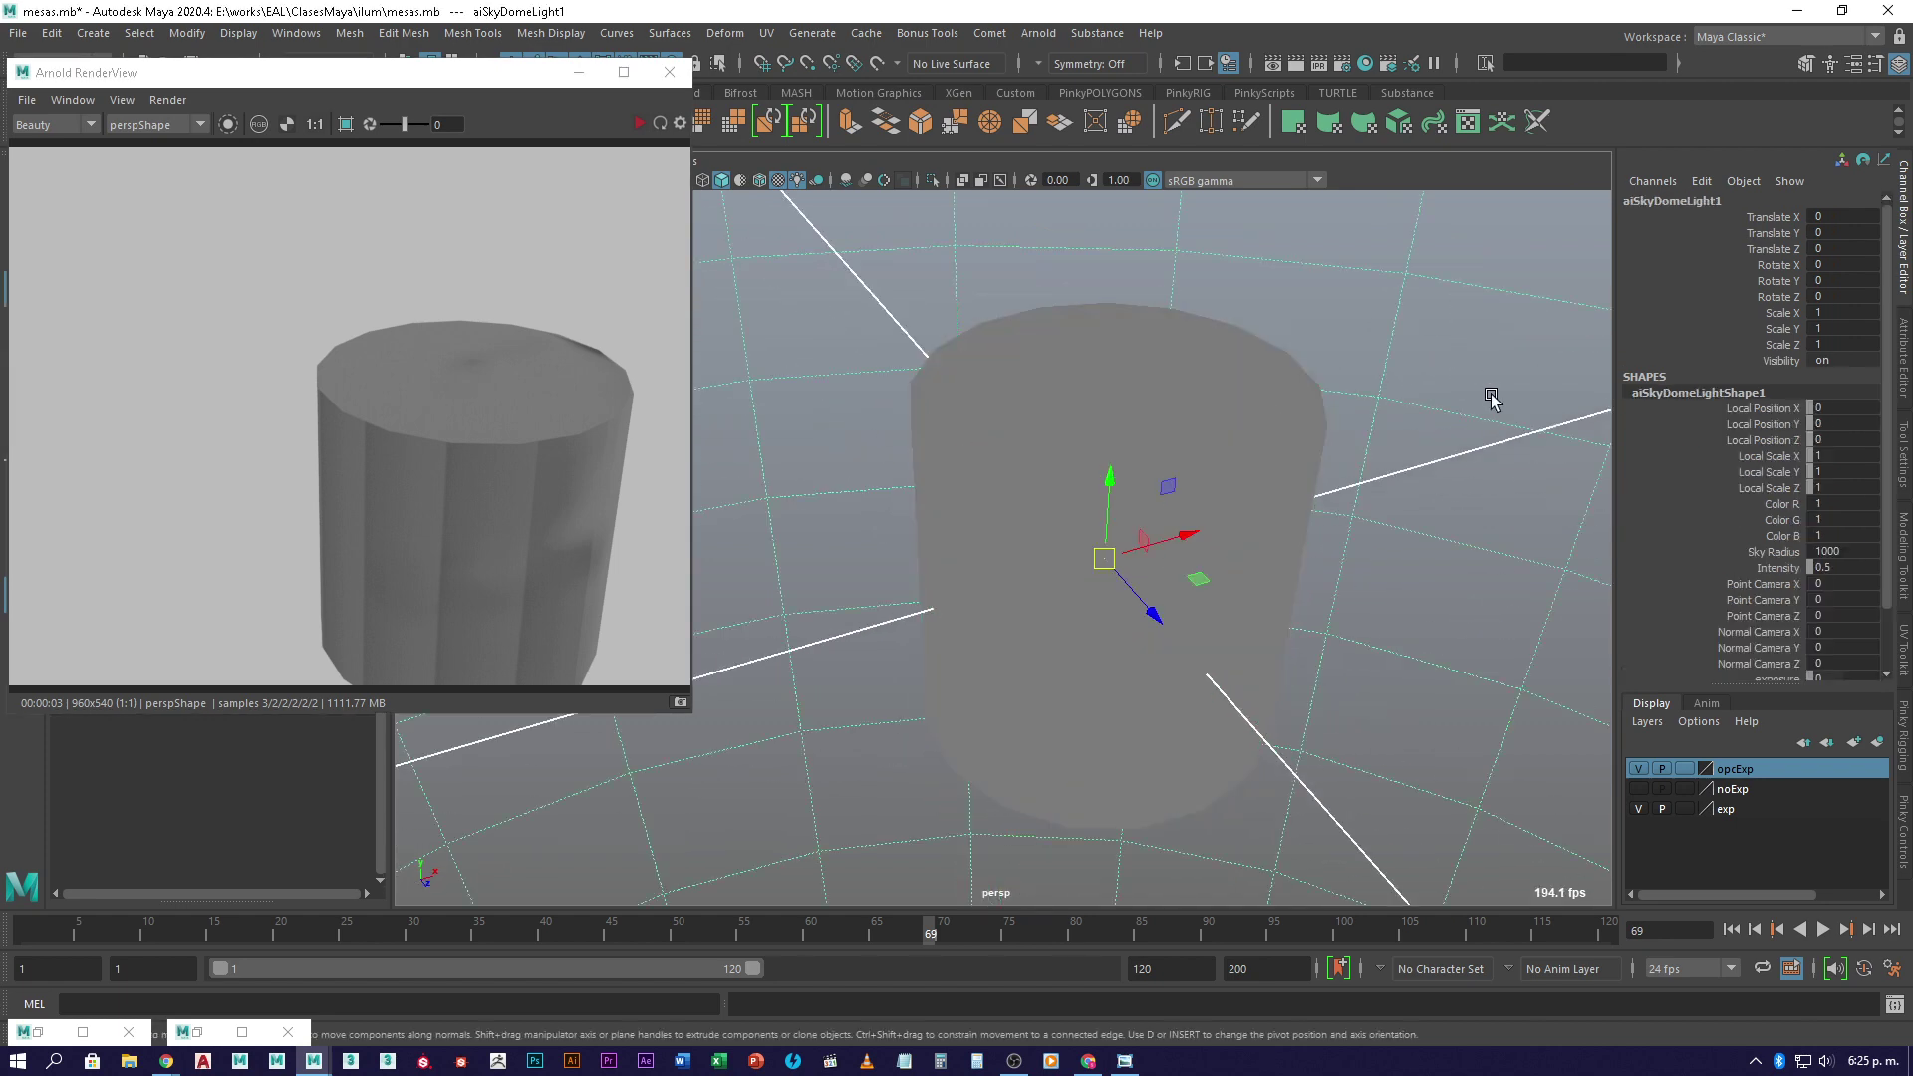
left_click(1856, 566)
key("Return")
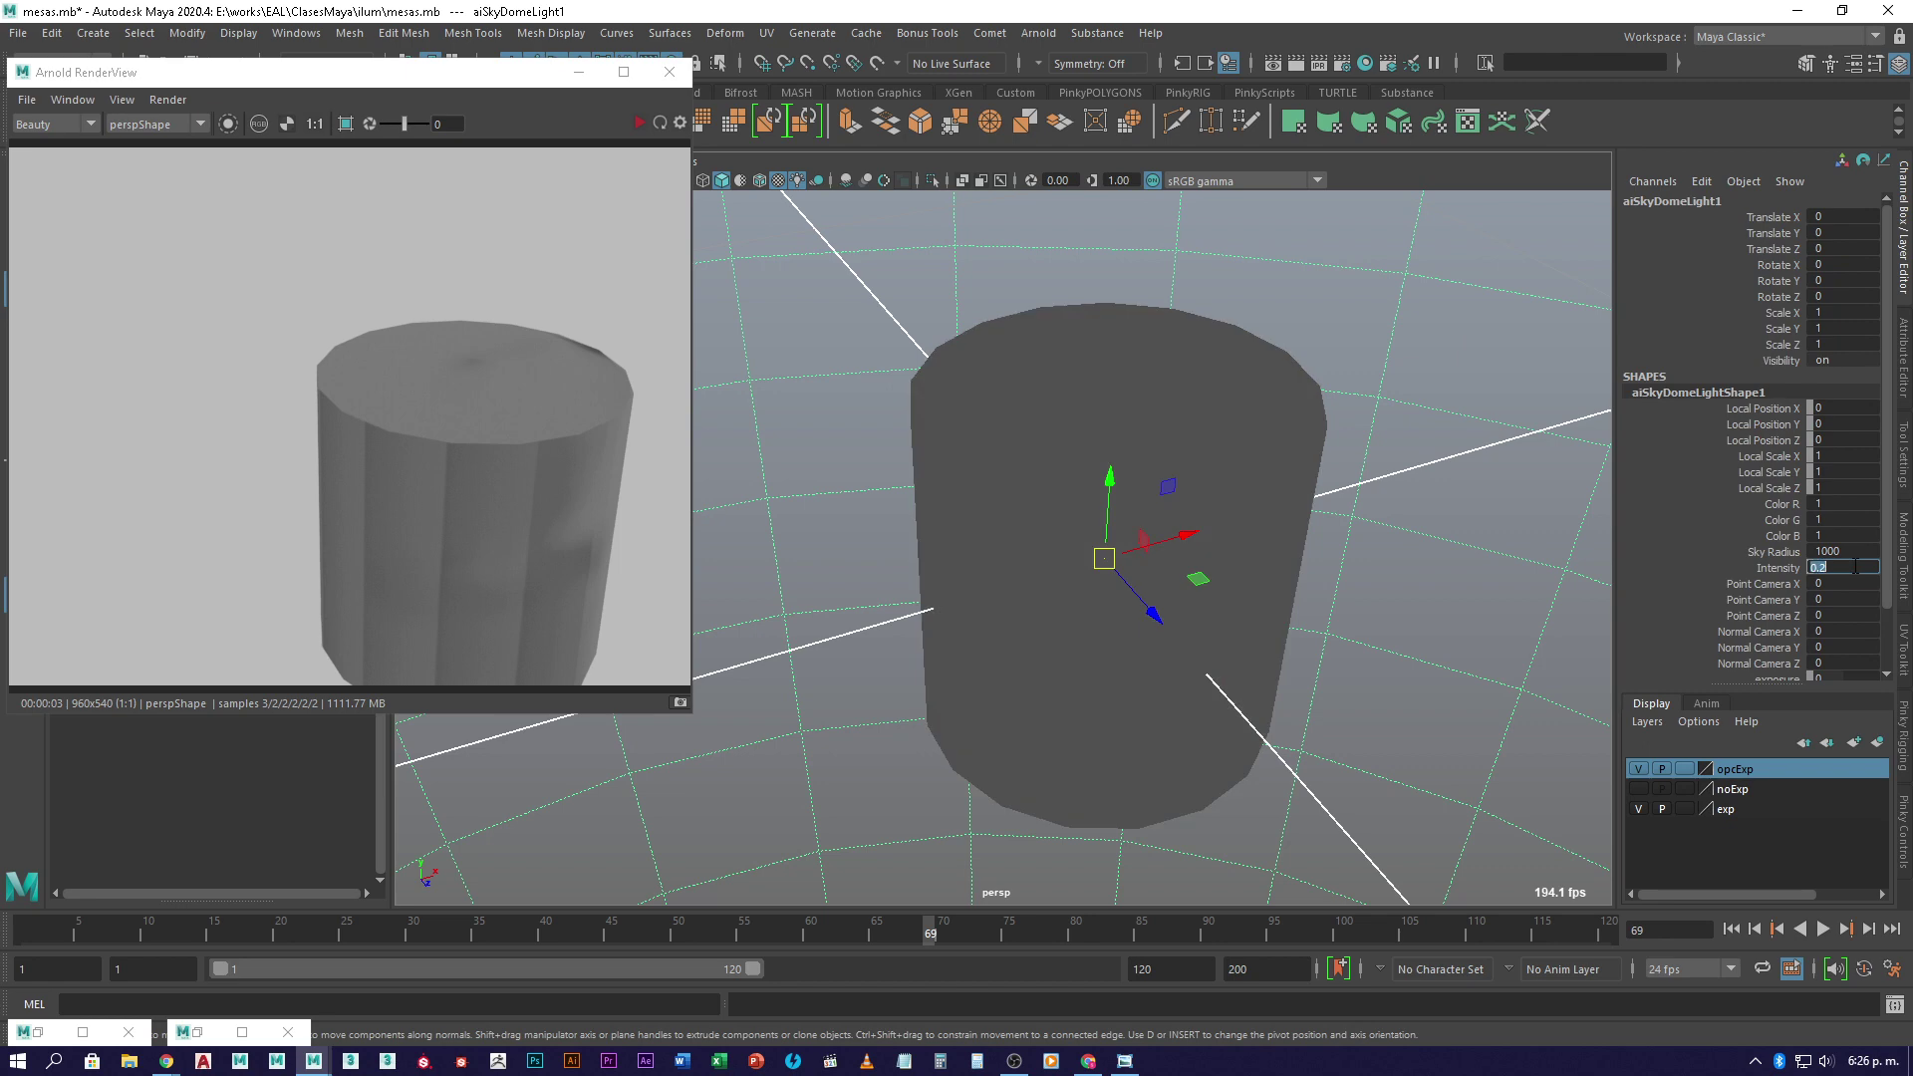
left_click_drag(1335, 593, 1225, 598, "alt")
left_click(637, 131)
left_click(637, 127)
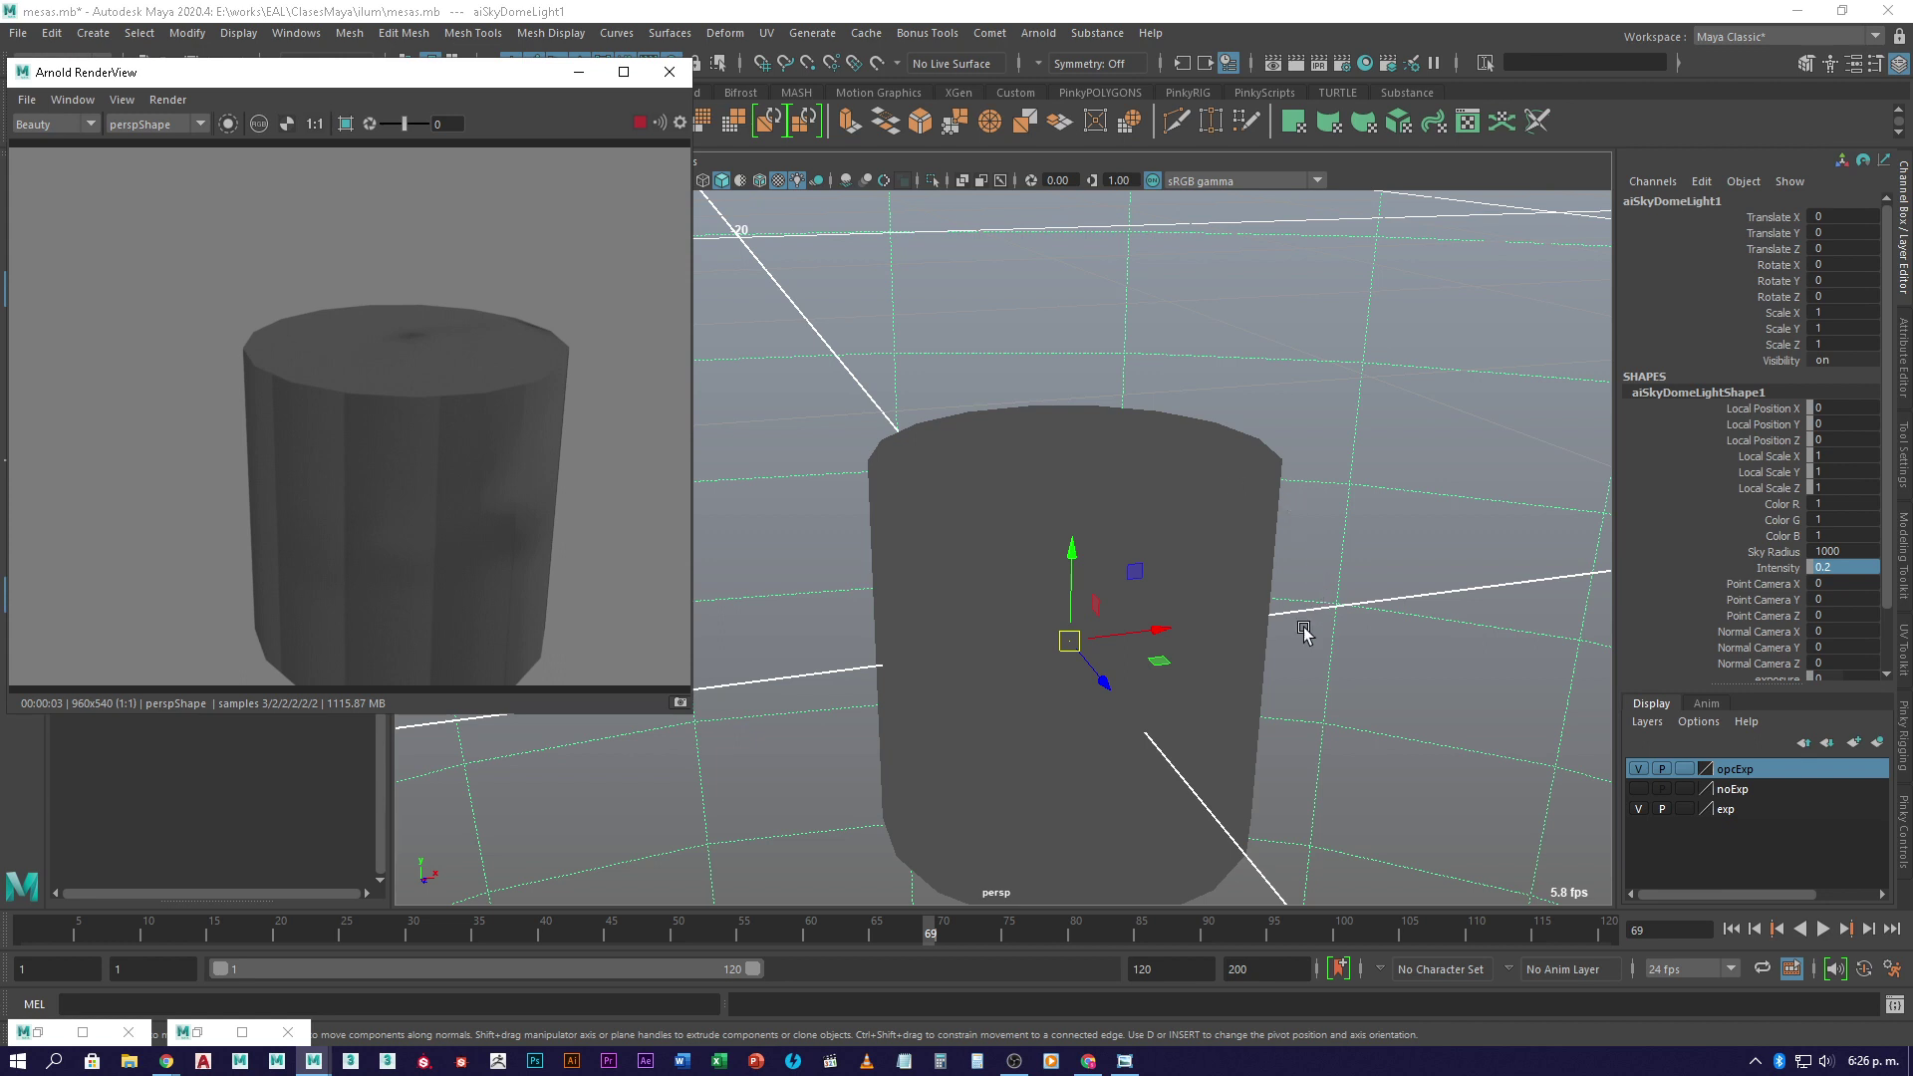
- Create a point light and place it beside the cylinder at about X 0.94, Y 1.35, Z 1.71
left_click_drag(488, 76, 552, 142)
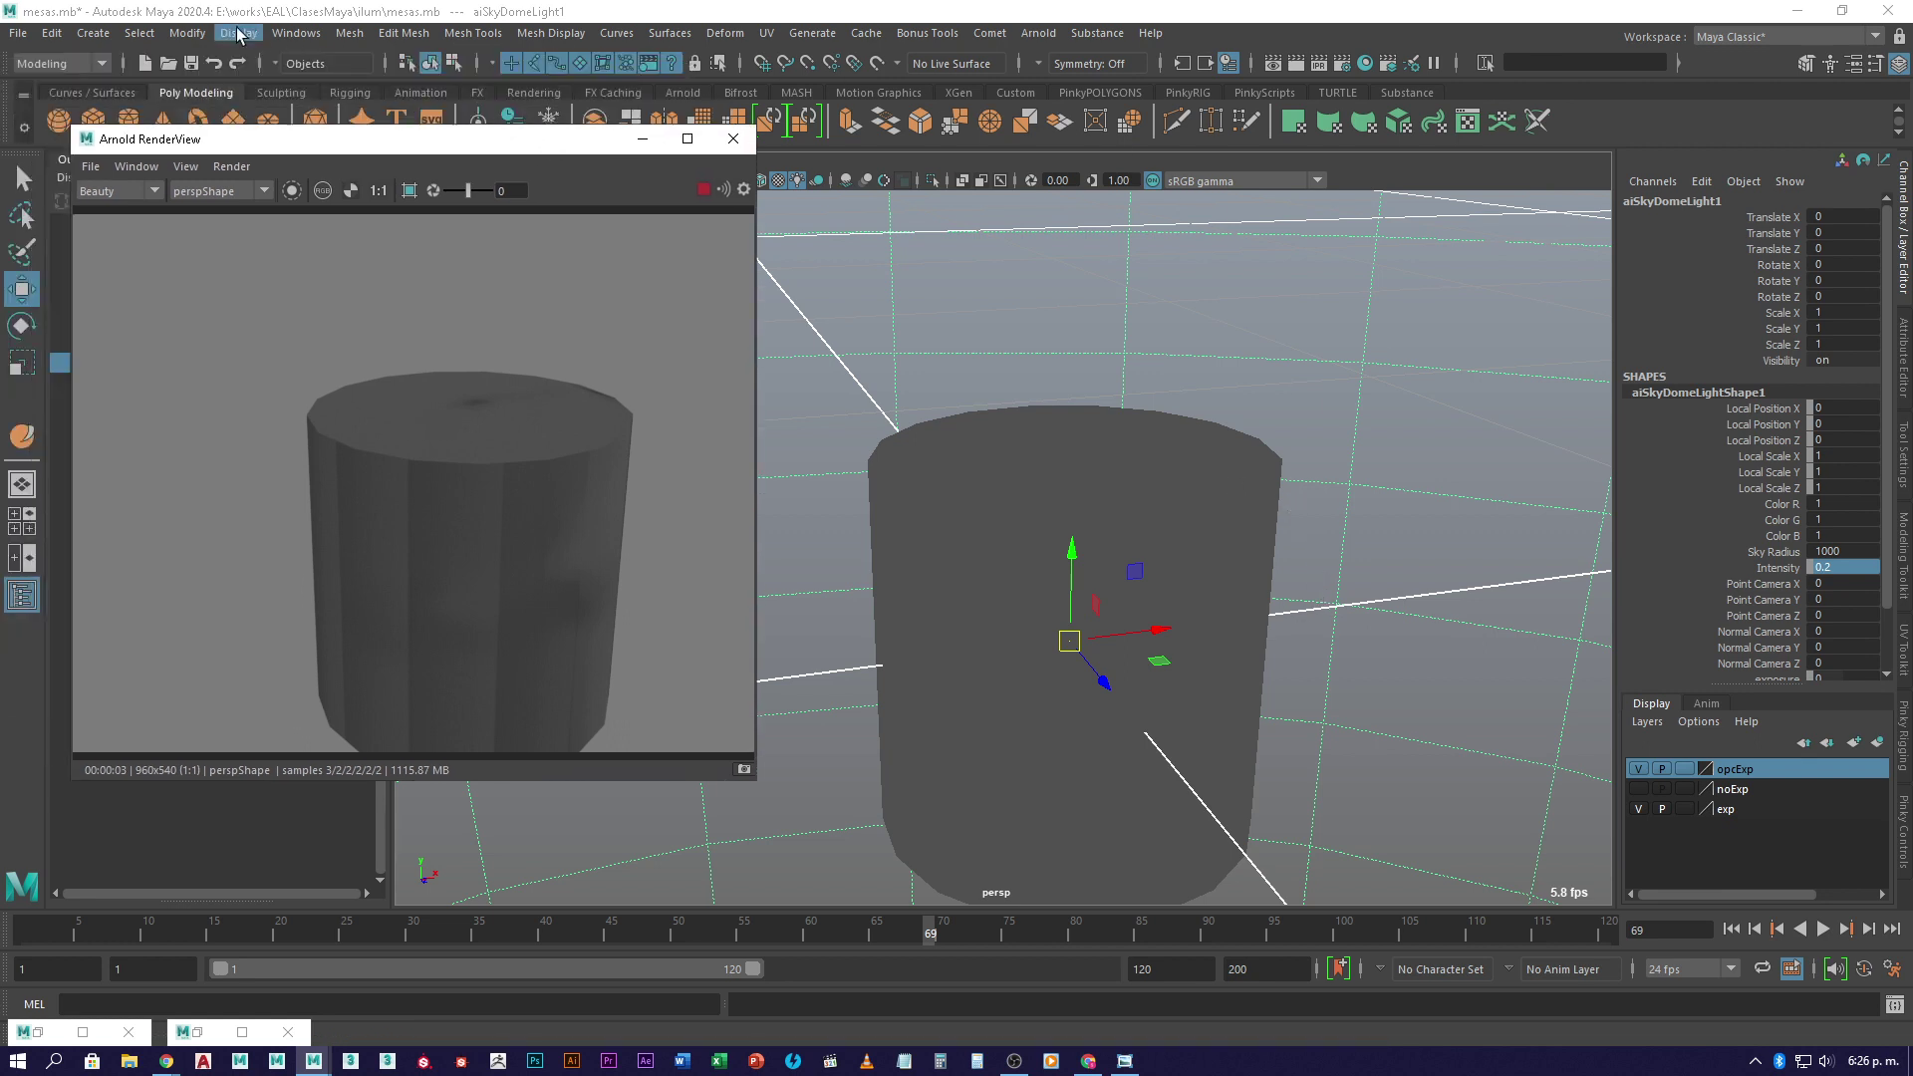
left_click(90, 35)
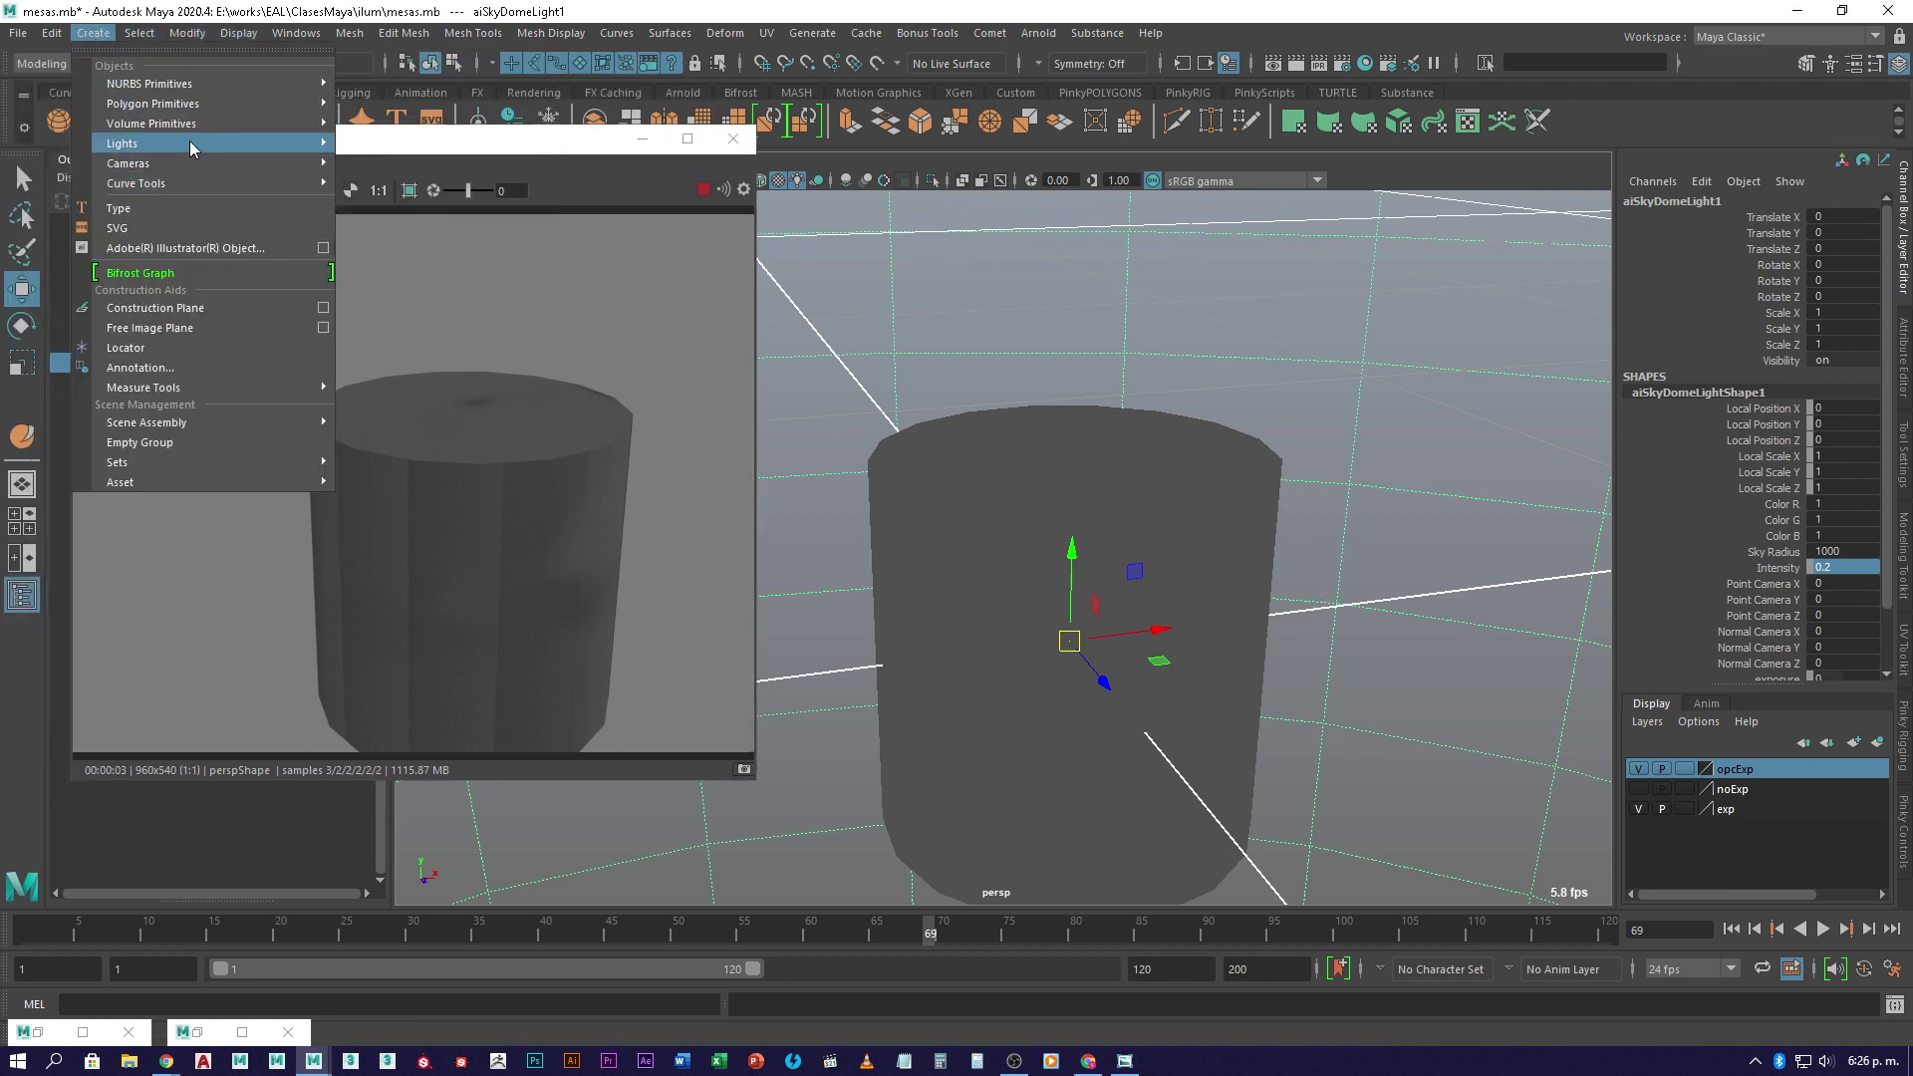
mouse_move(190, 143)
left_click(389, 184)
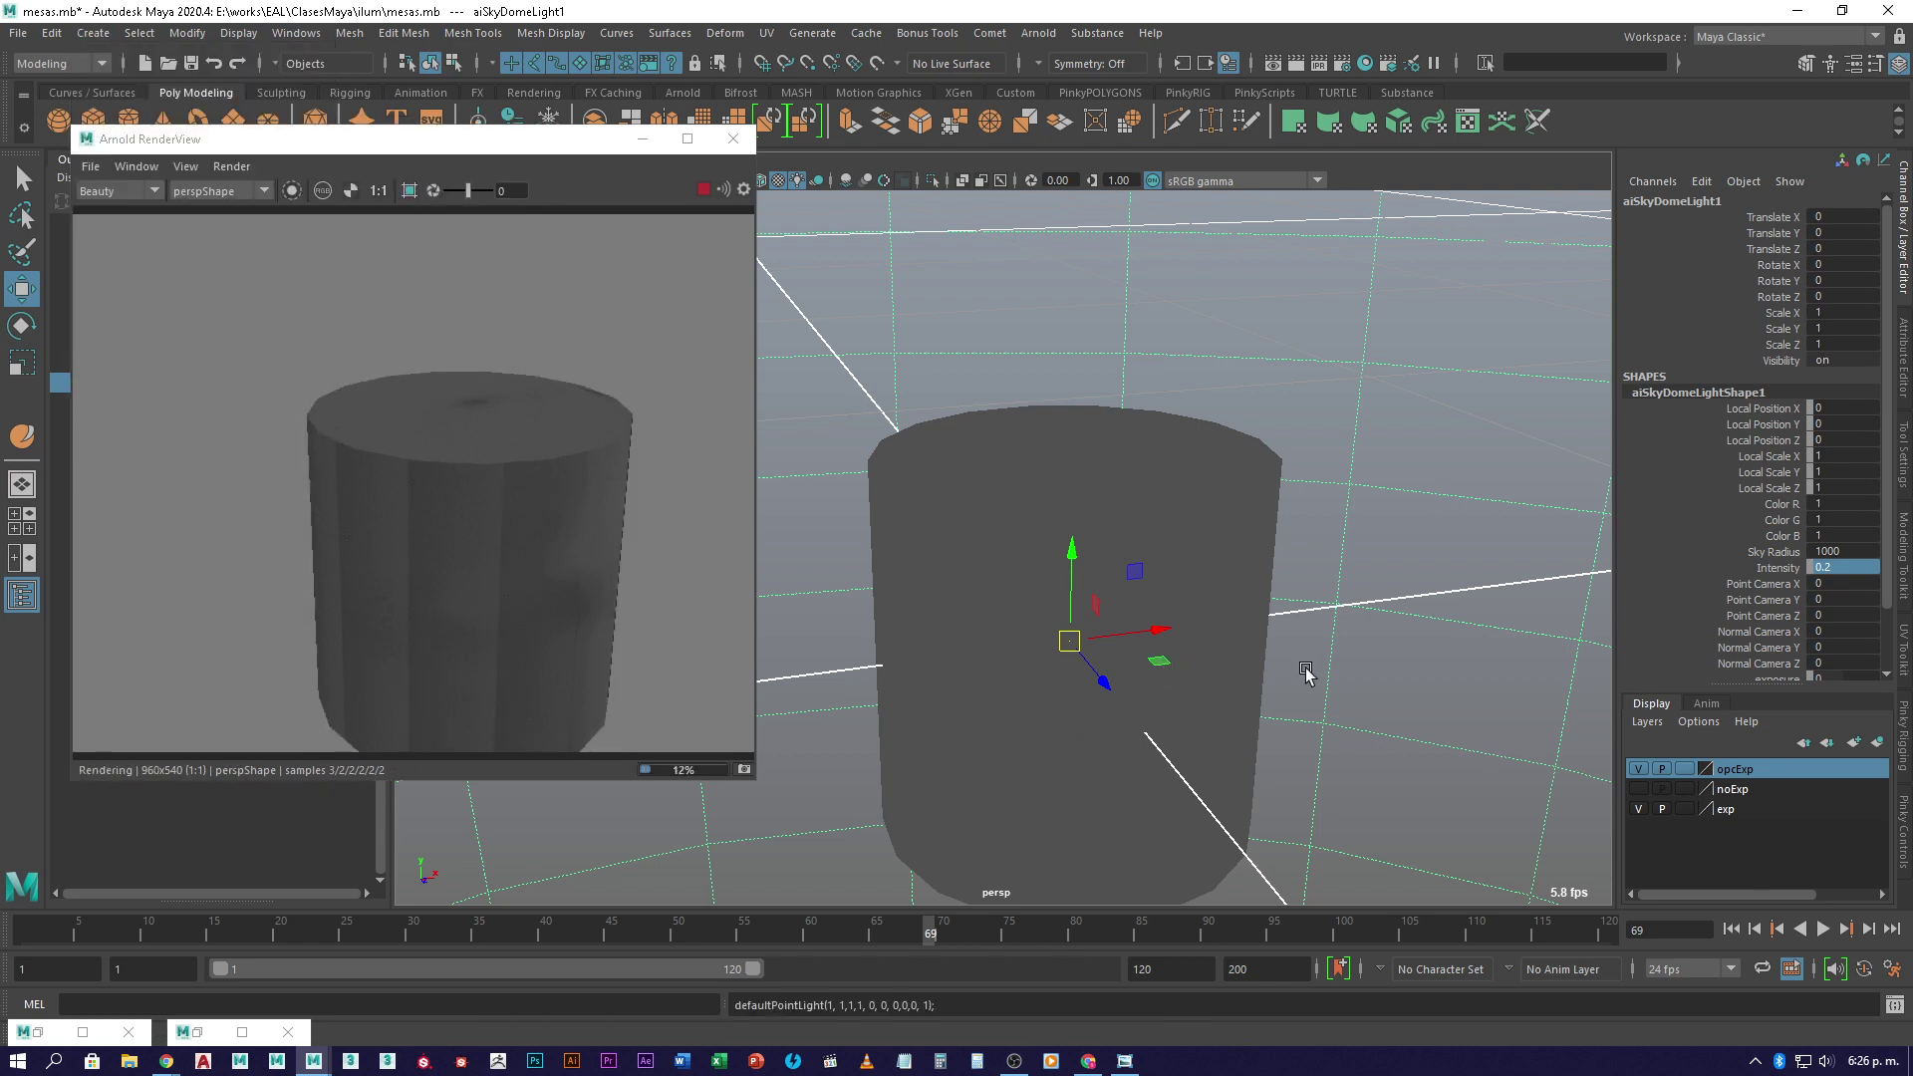
key("ctrl+z")
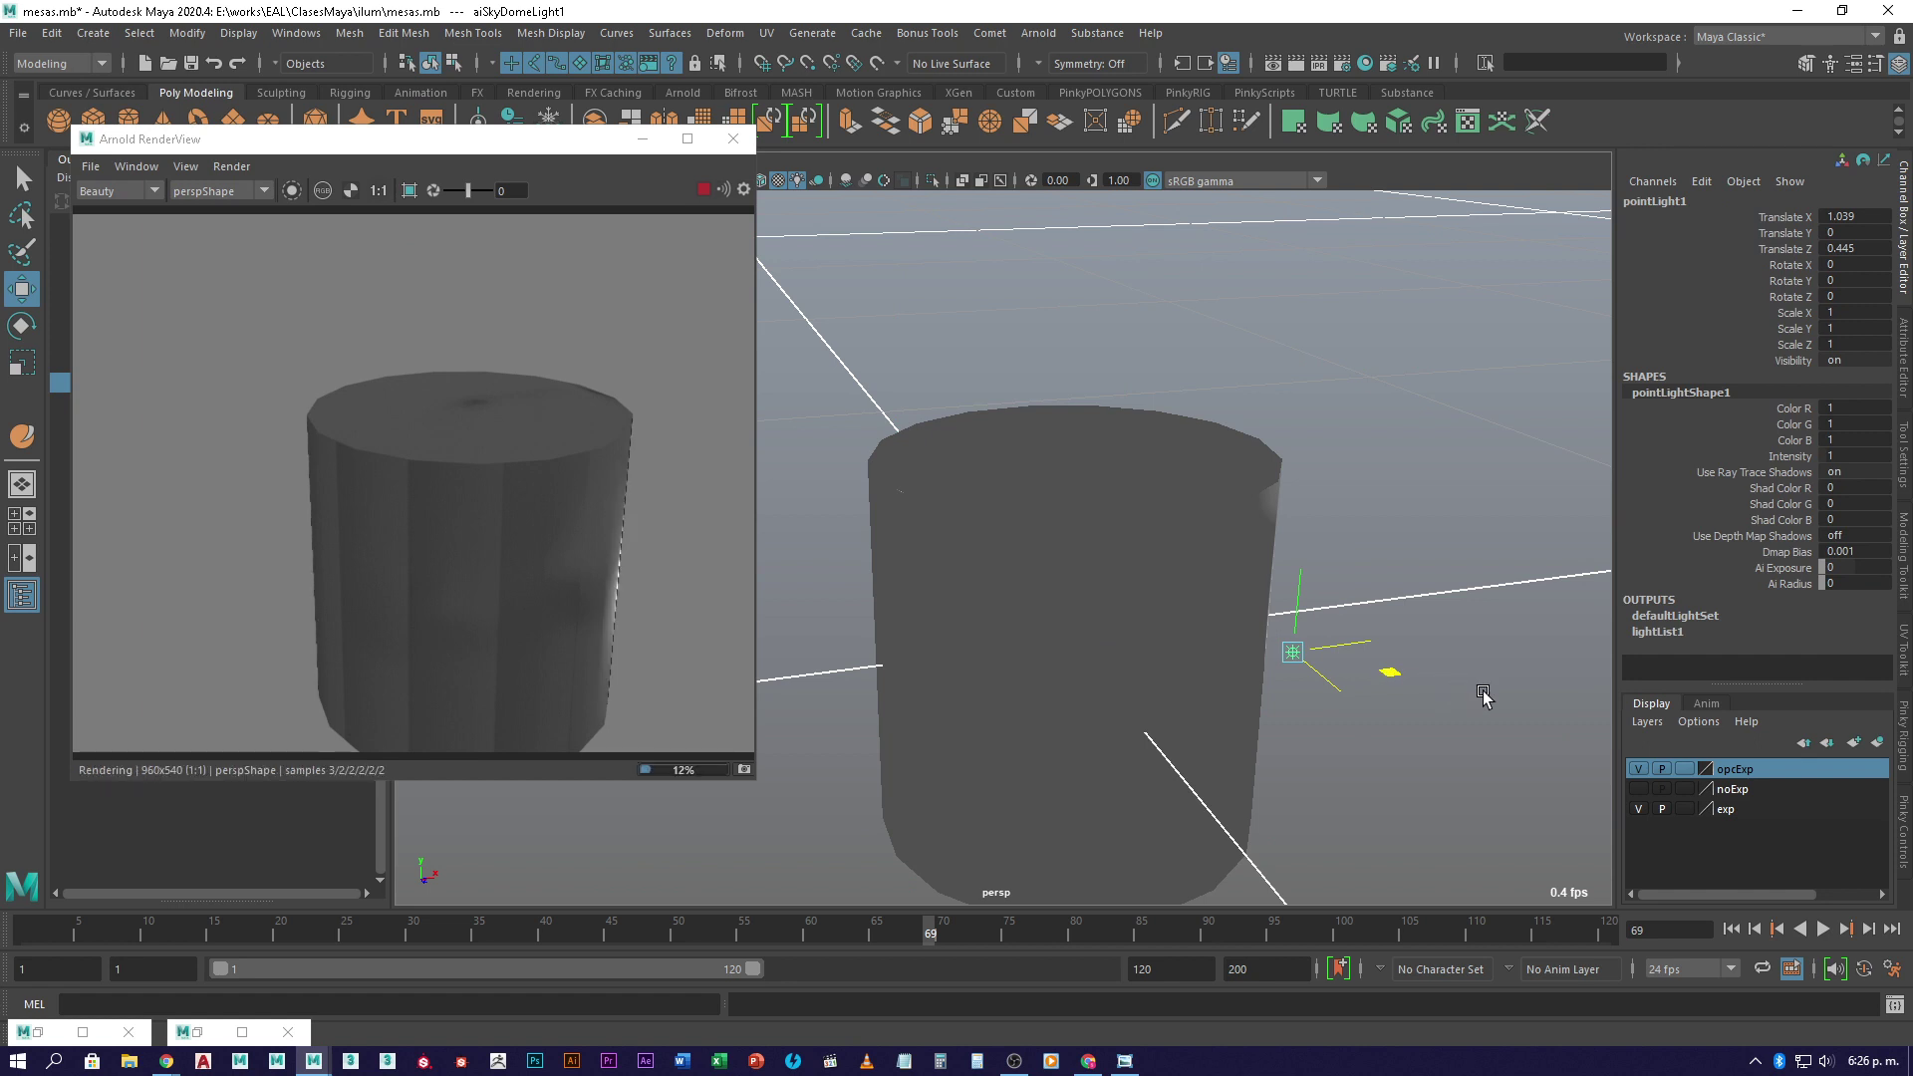
middle_click_drag(1460, 695, 1530, 807)
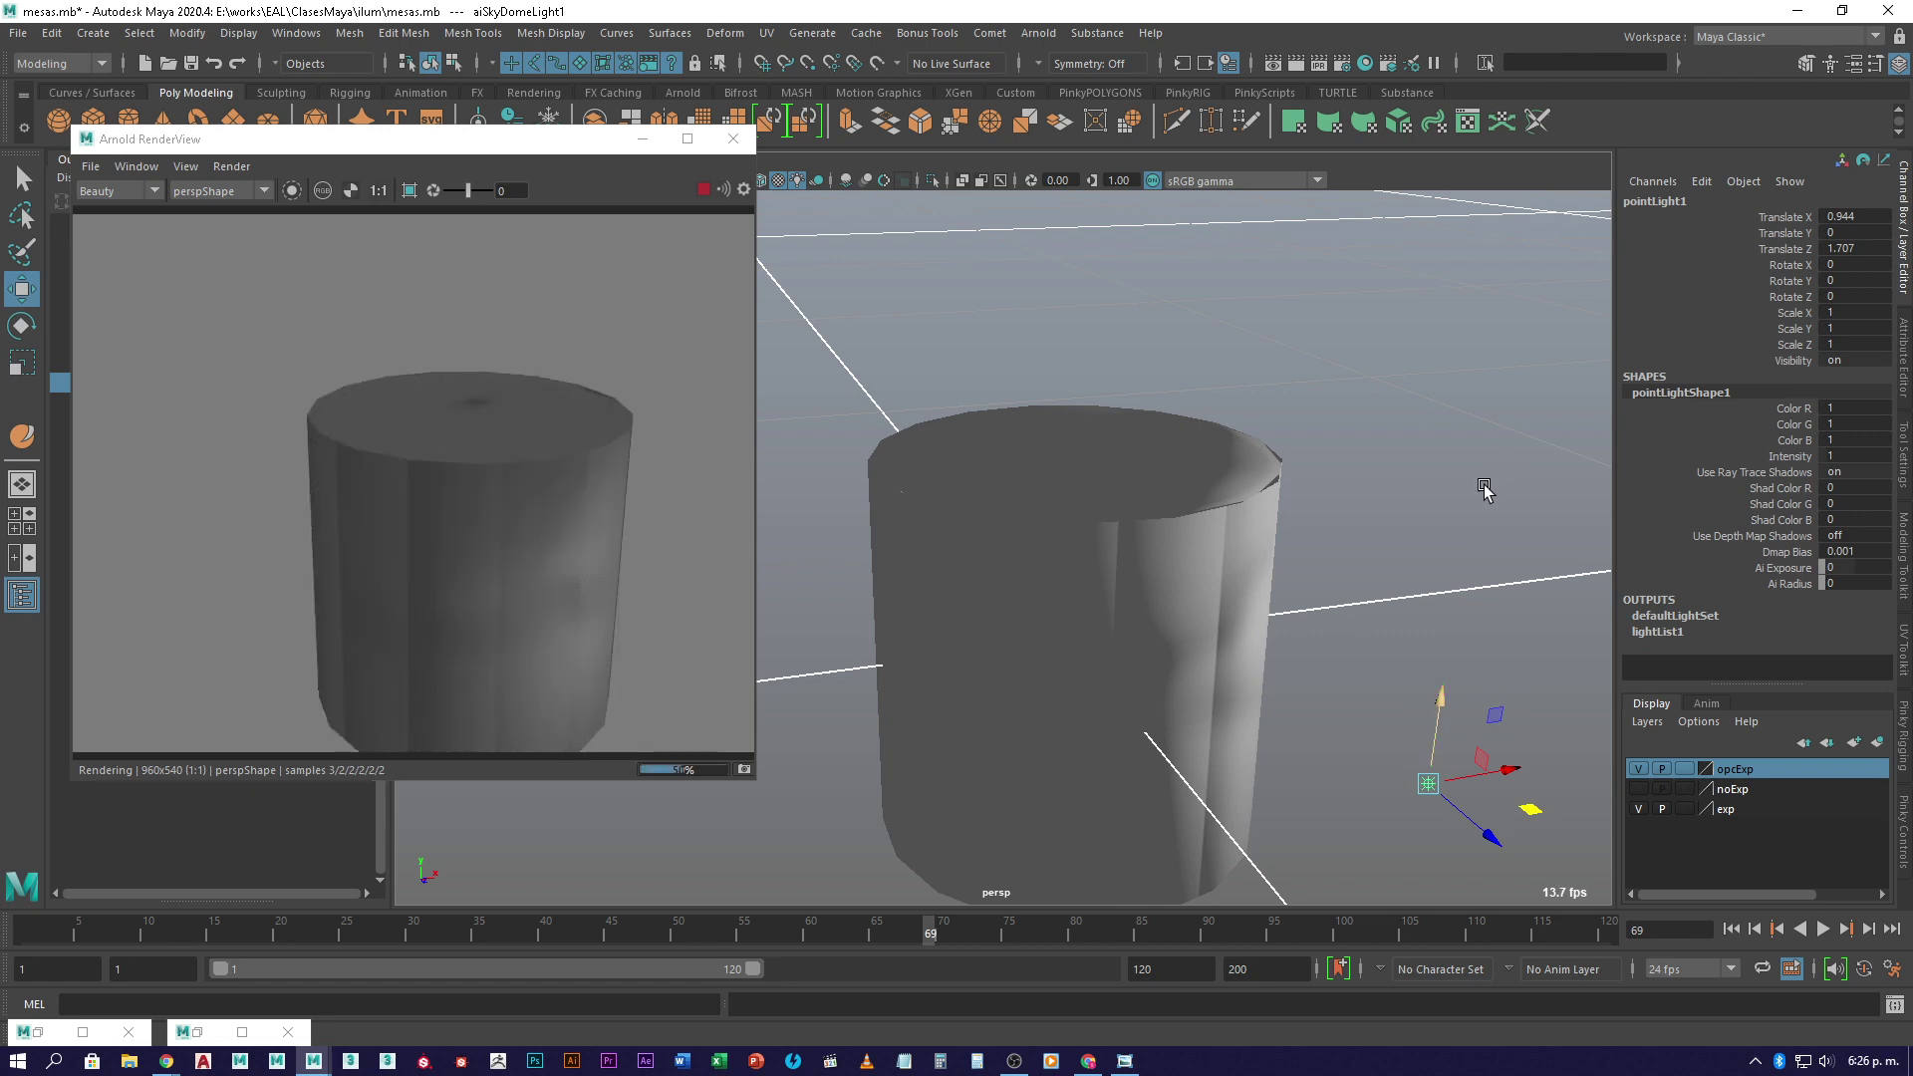
middle_click_drag(1483, 483, 1463, 538)
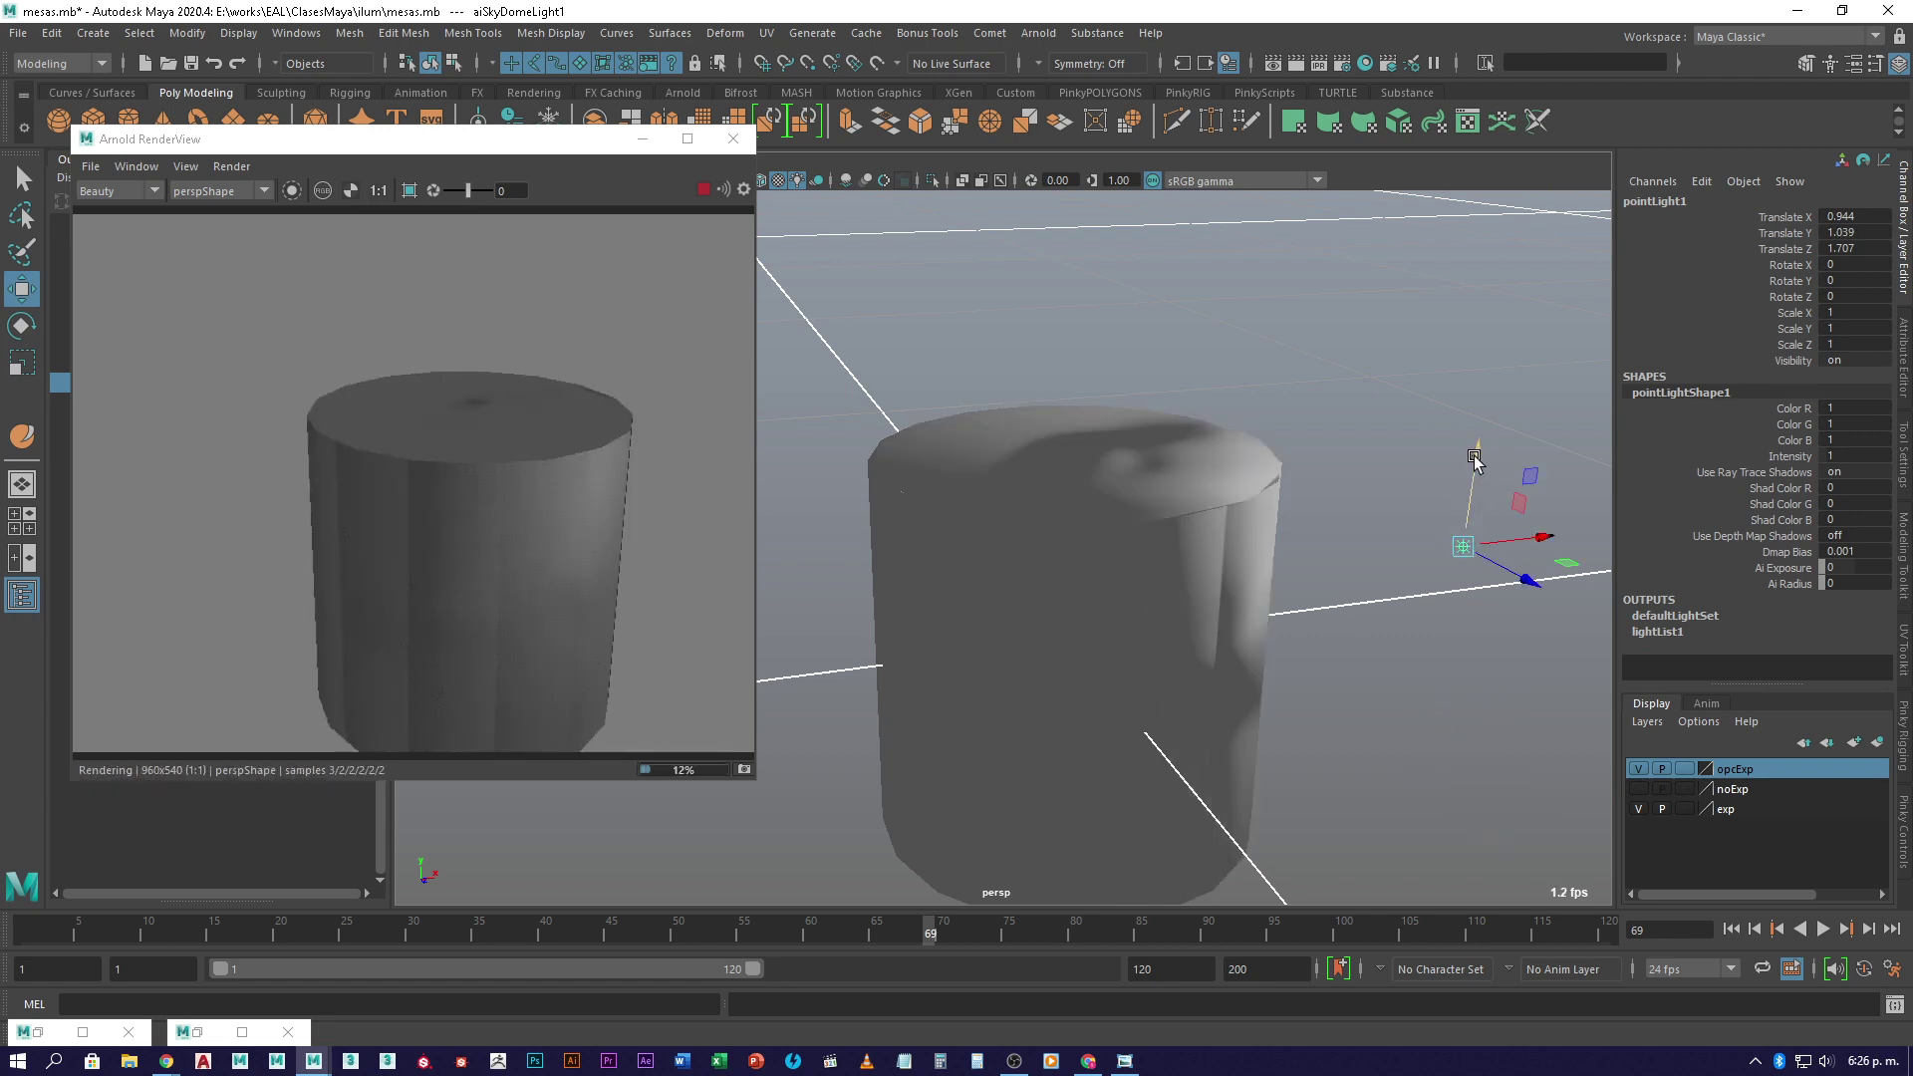
middle_click_drag(1491, 365, 1491, 366)
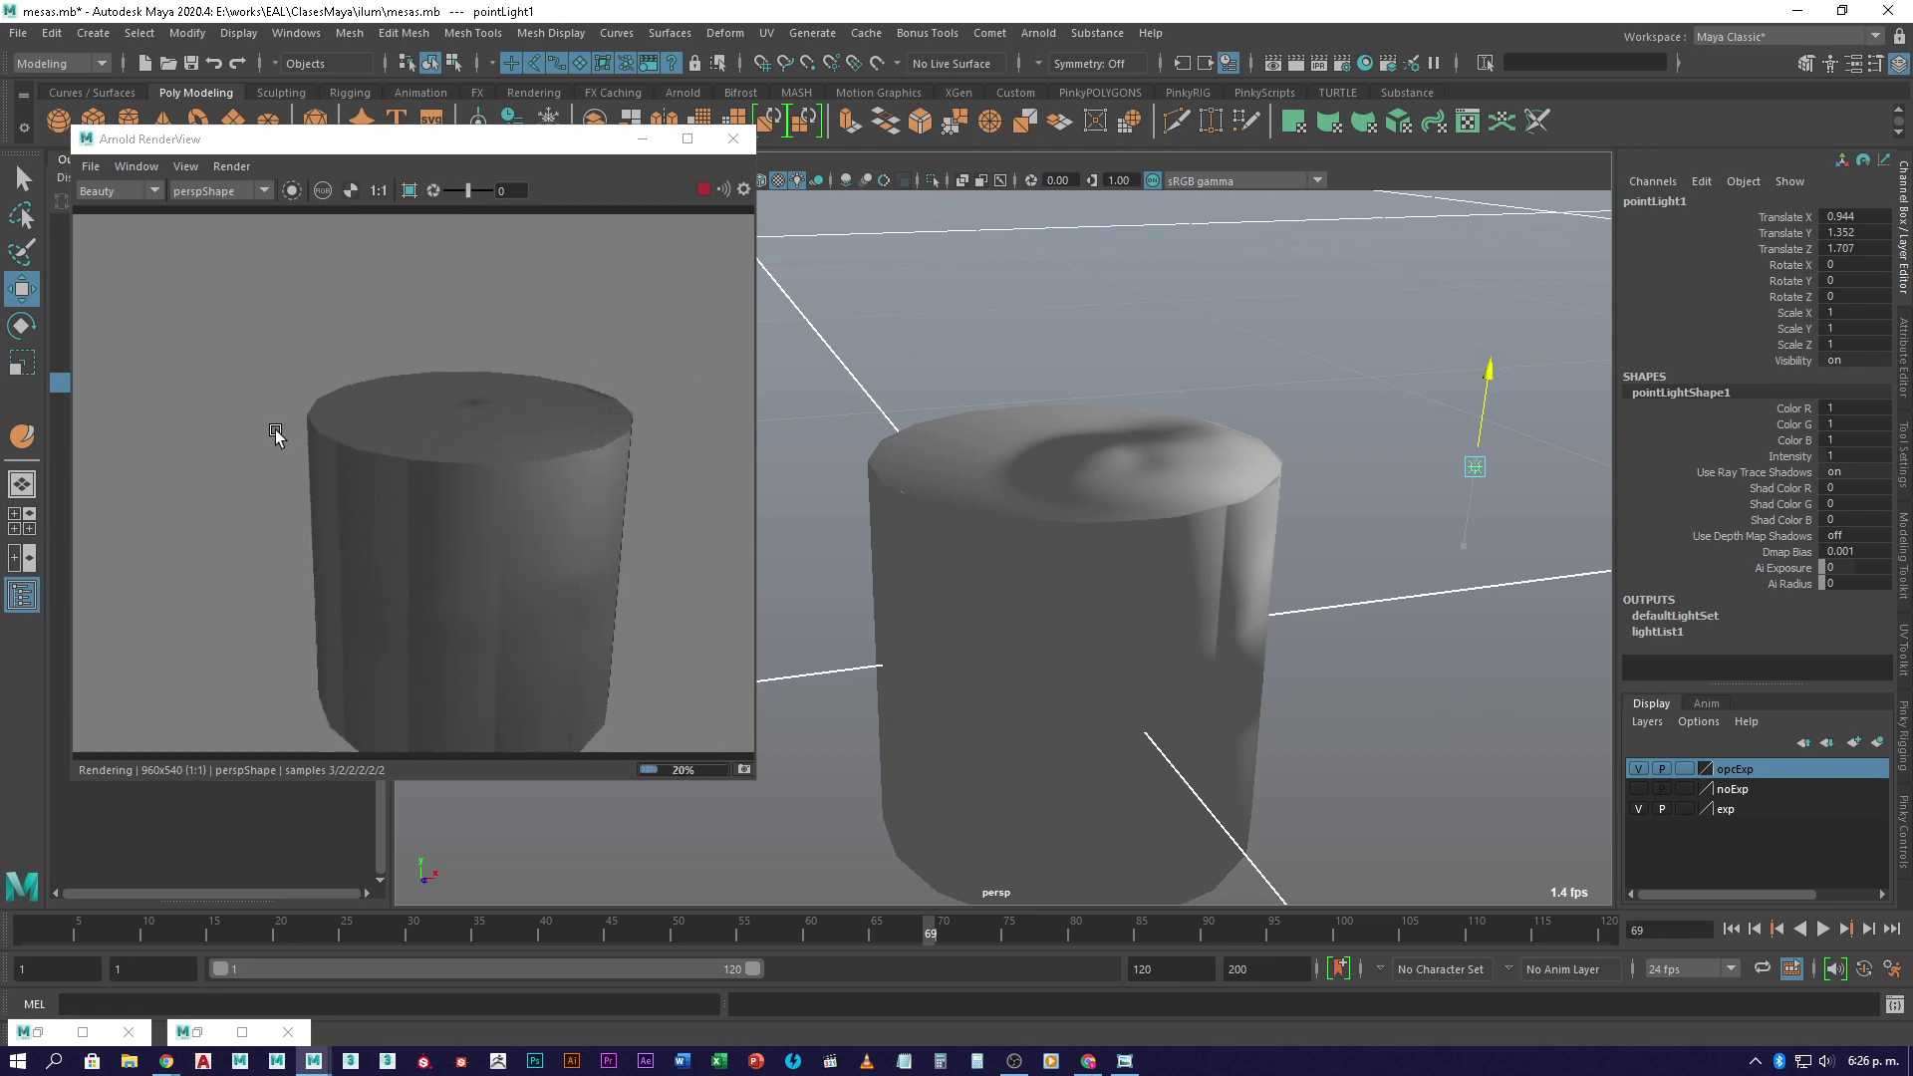
- Change the cylinder's material type from Lambert to Ai Standard Surface
left_click(1083, 559)
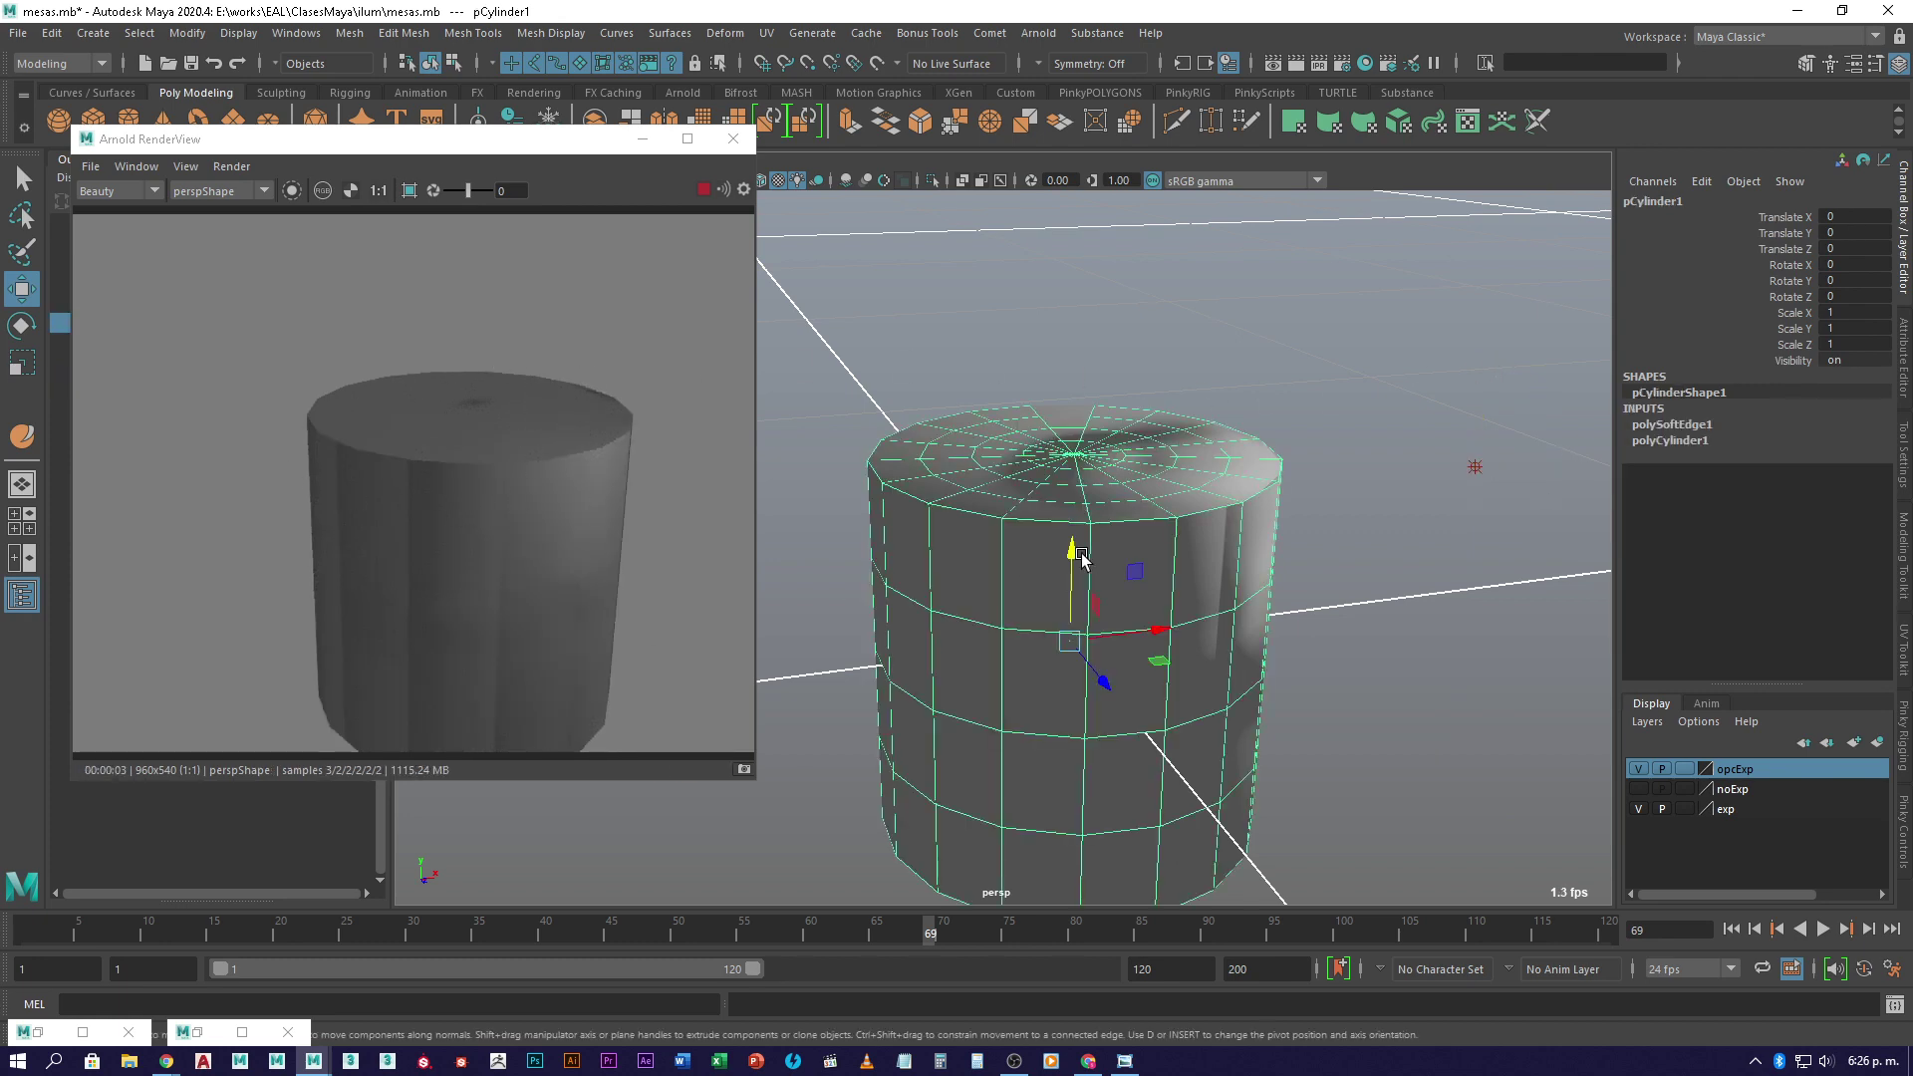
left_click(1903, 358)
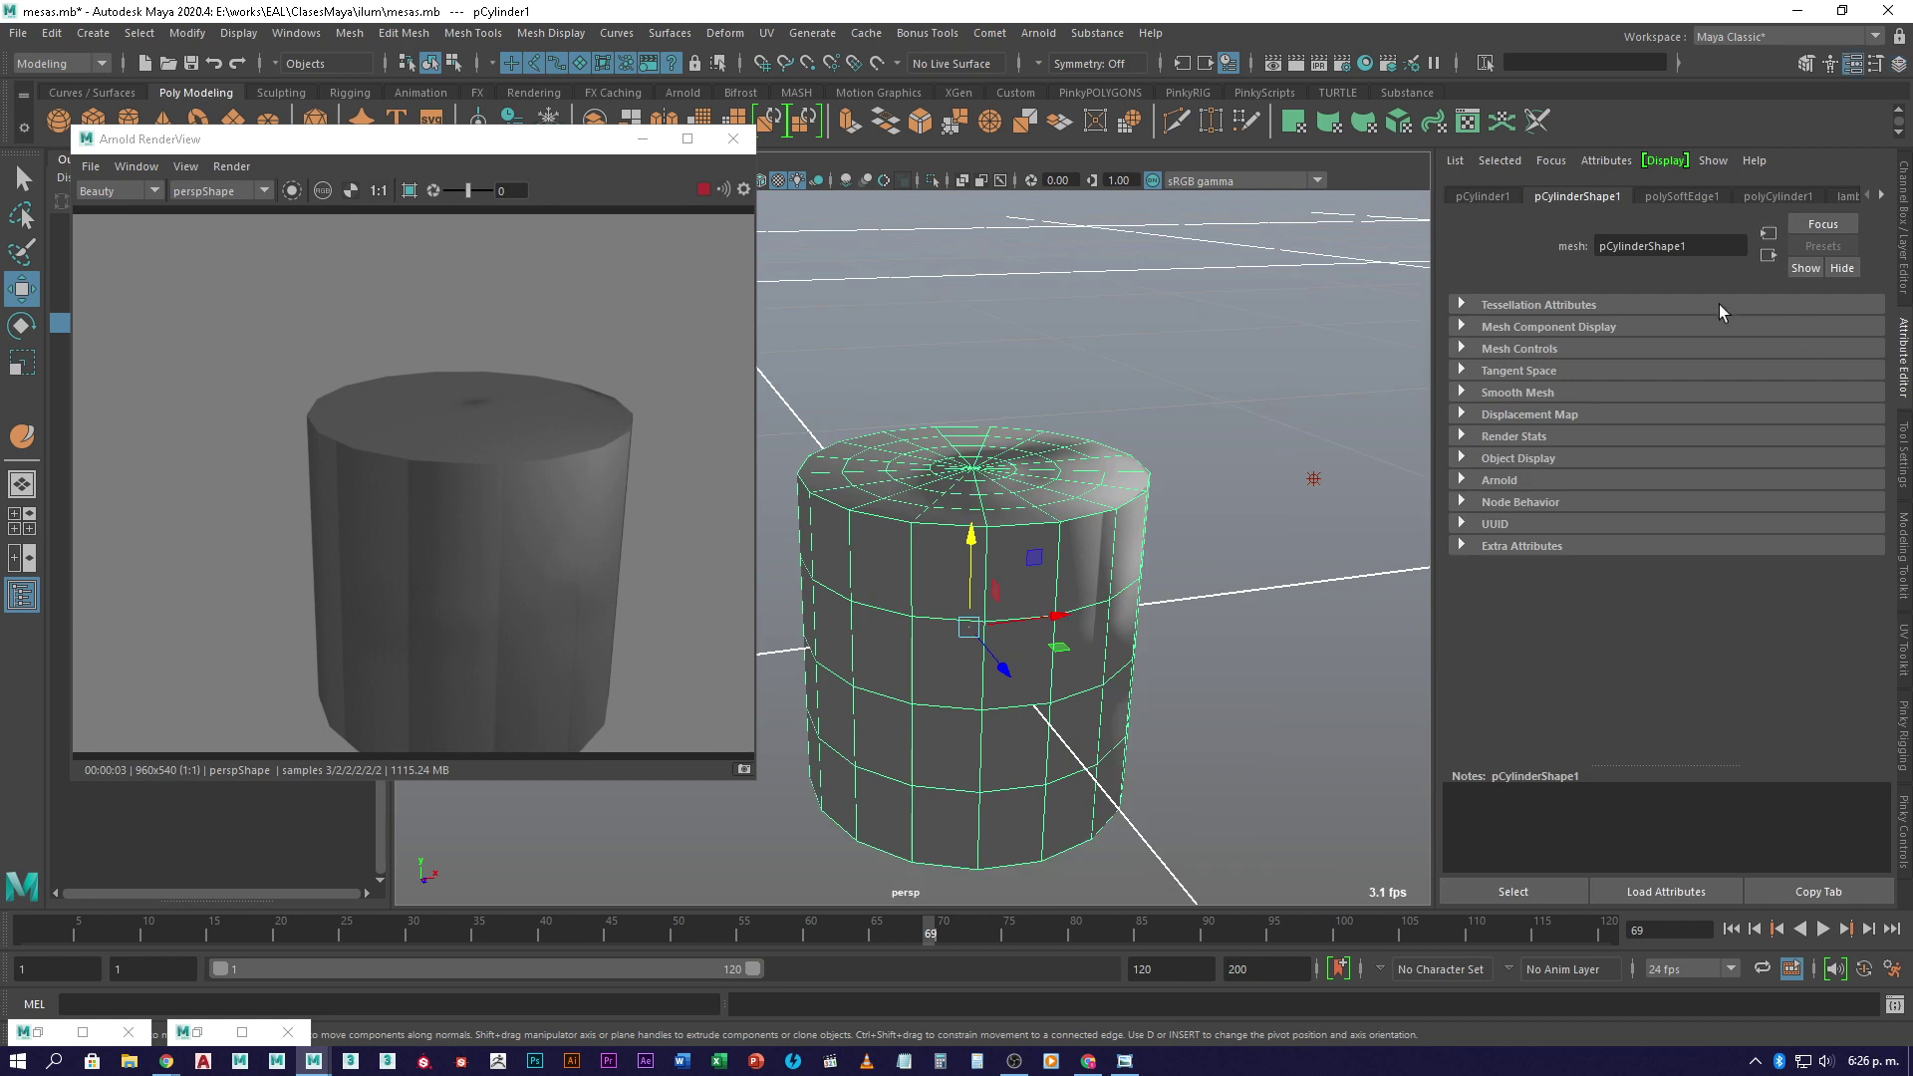
left_click(1849, 196)
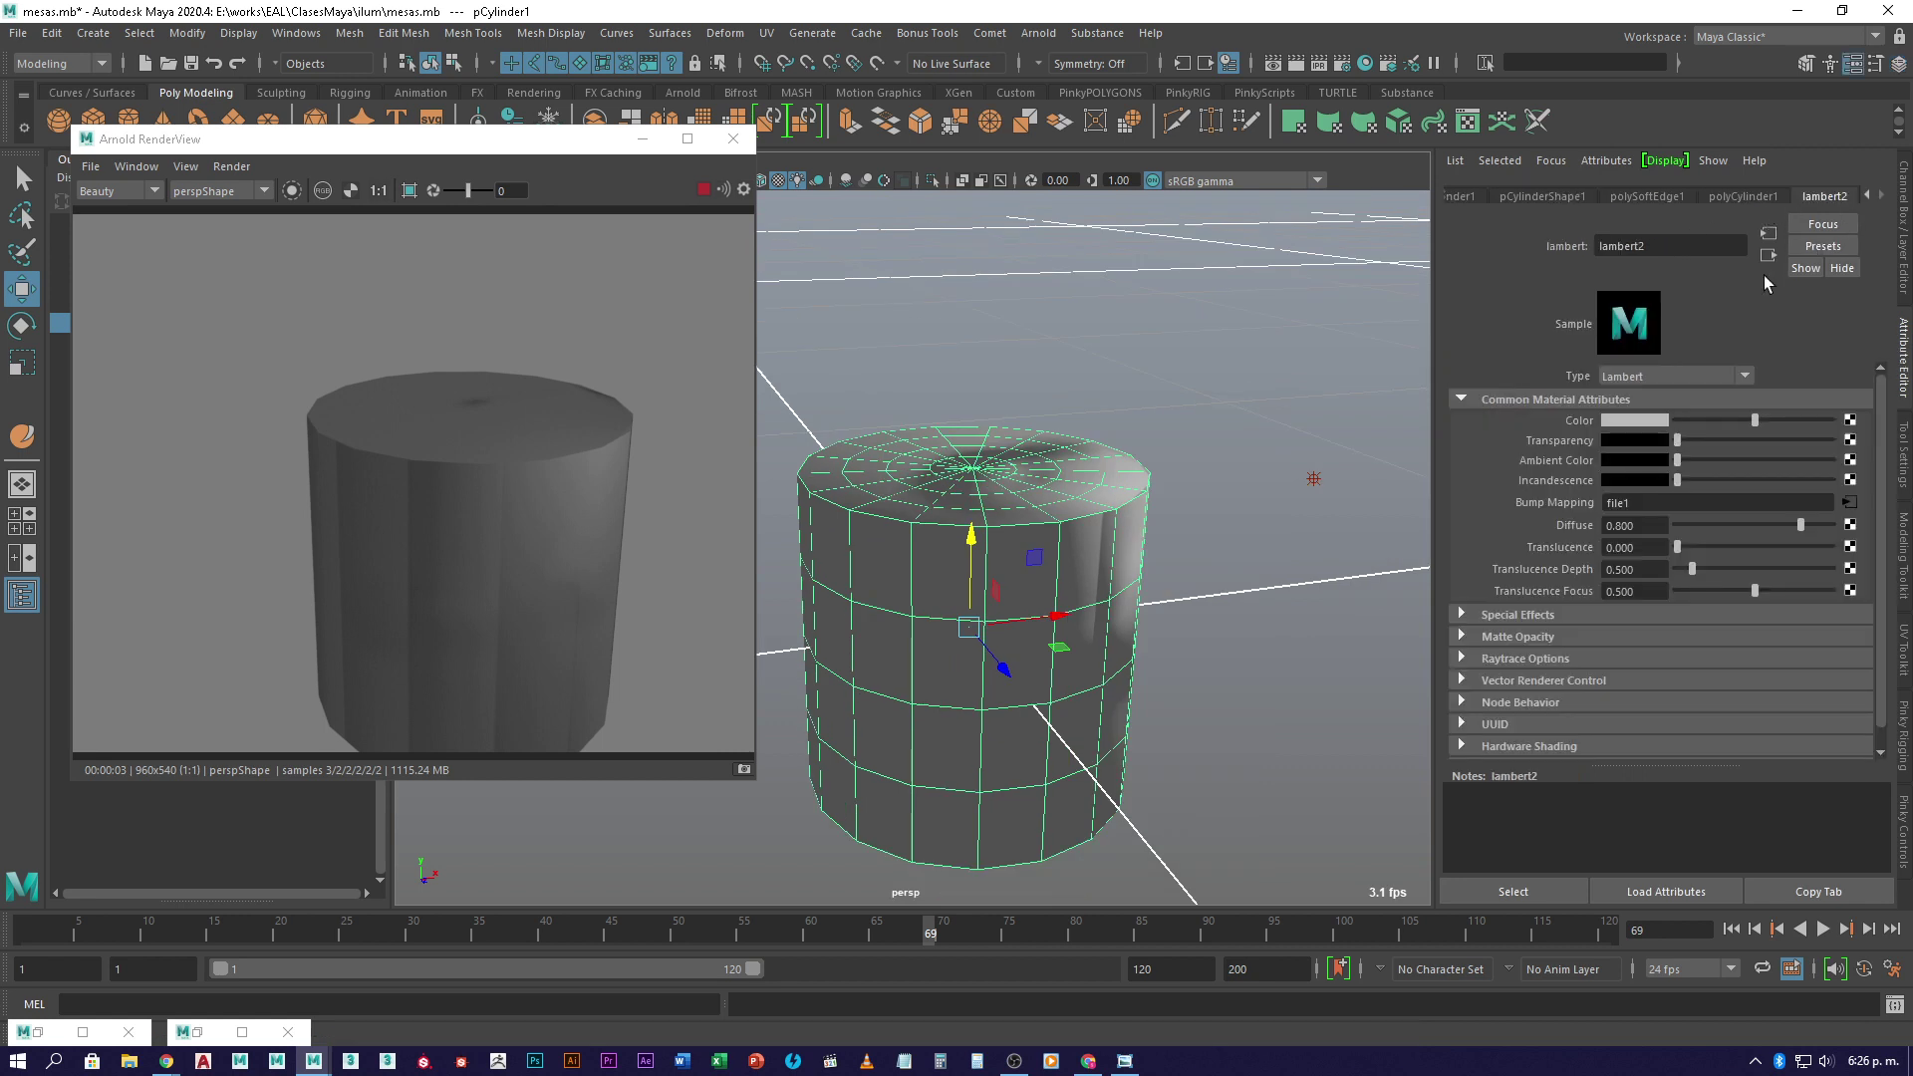
left_click(1746, 377)
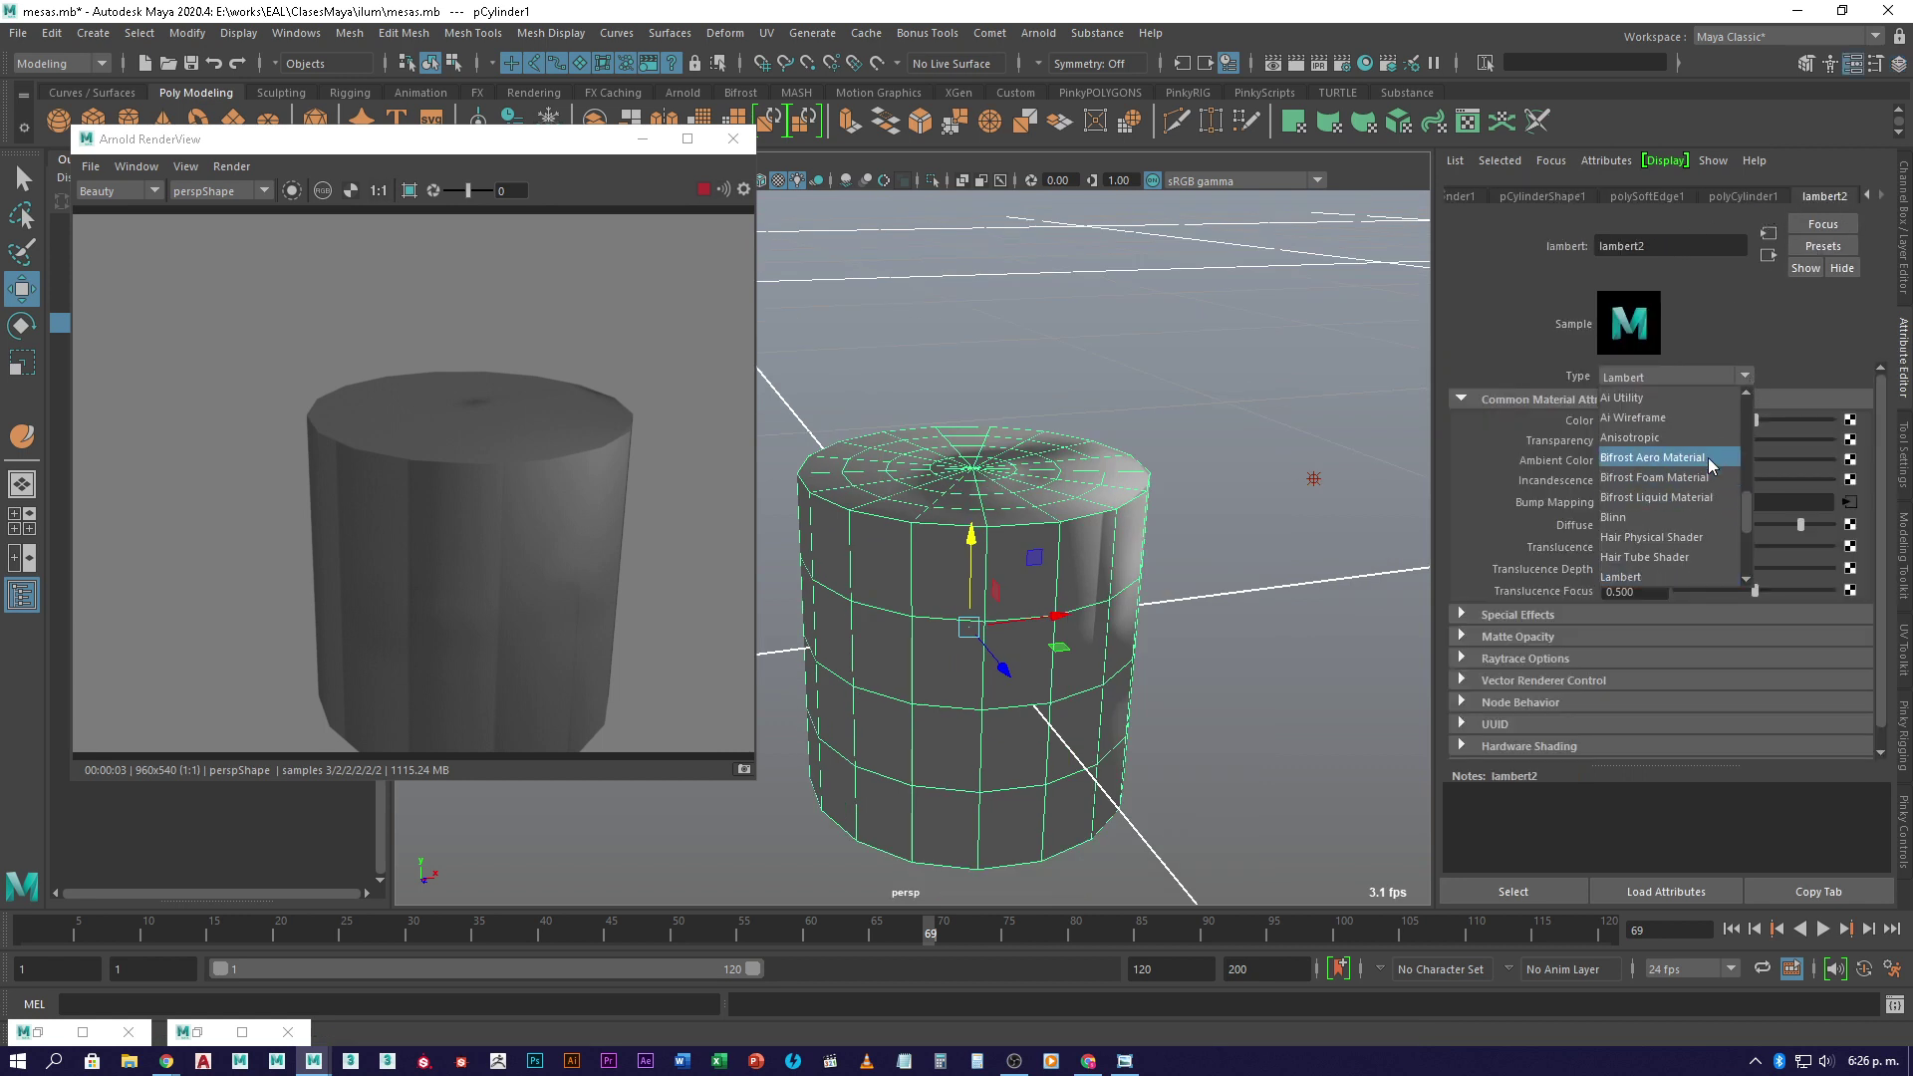
scroll(1704, 424, "down", 2)
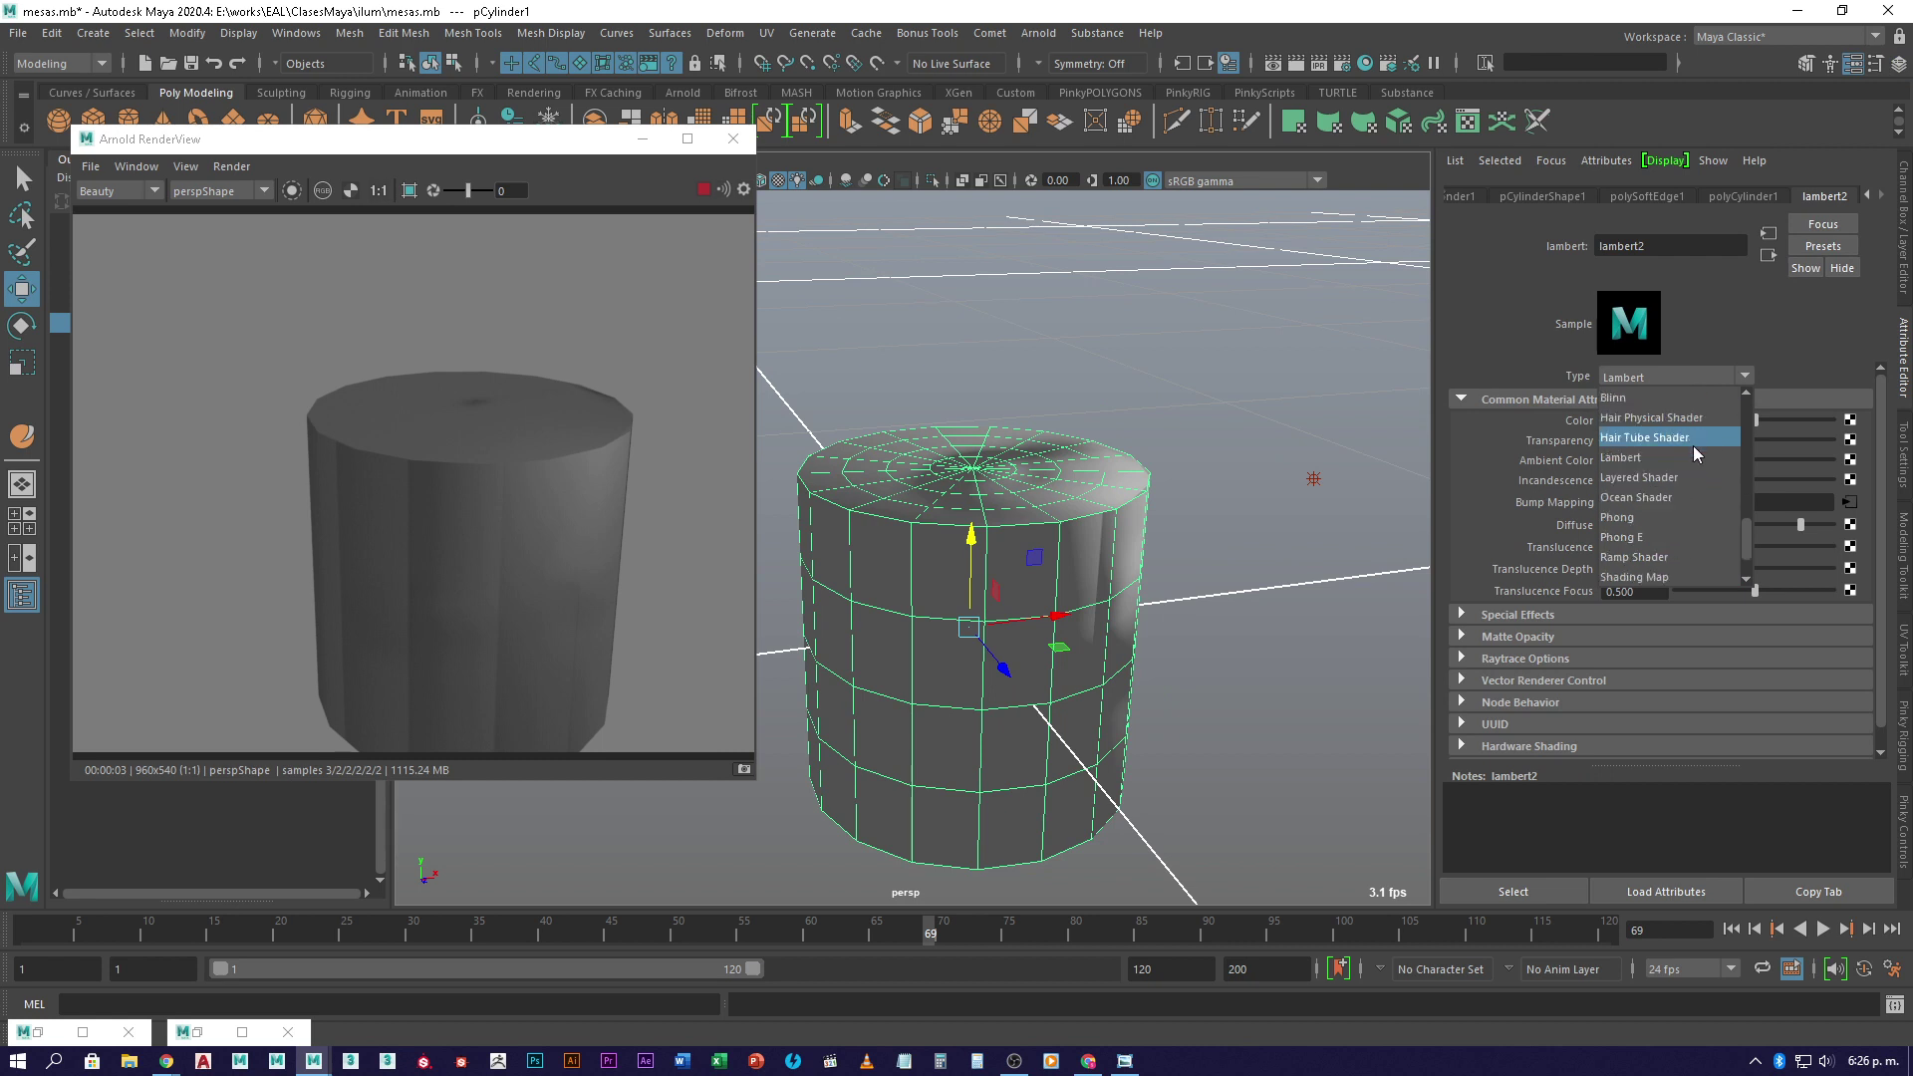
scroll(1688, 513, "down", 1)
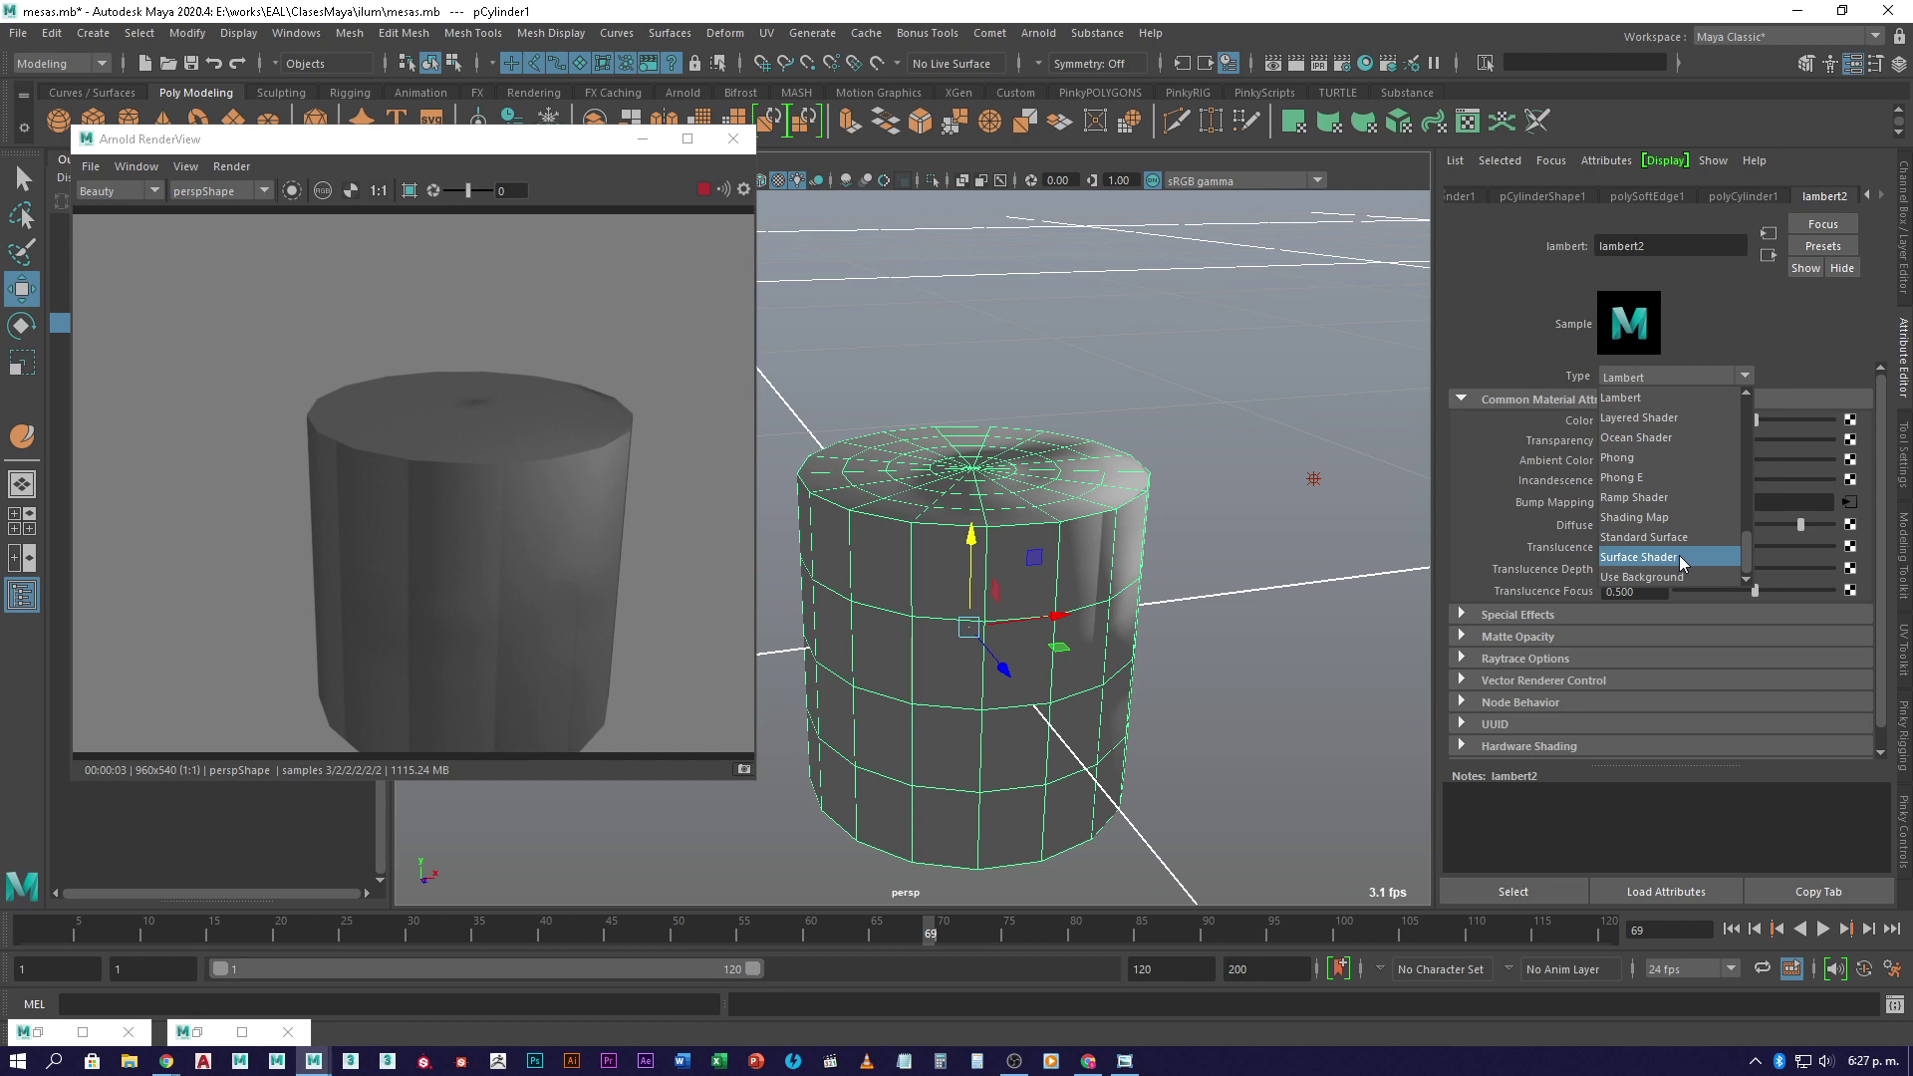
scroll(1680, 498, "up", 6)
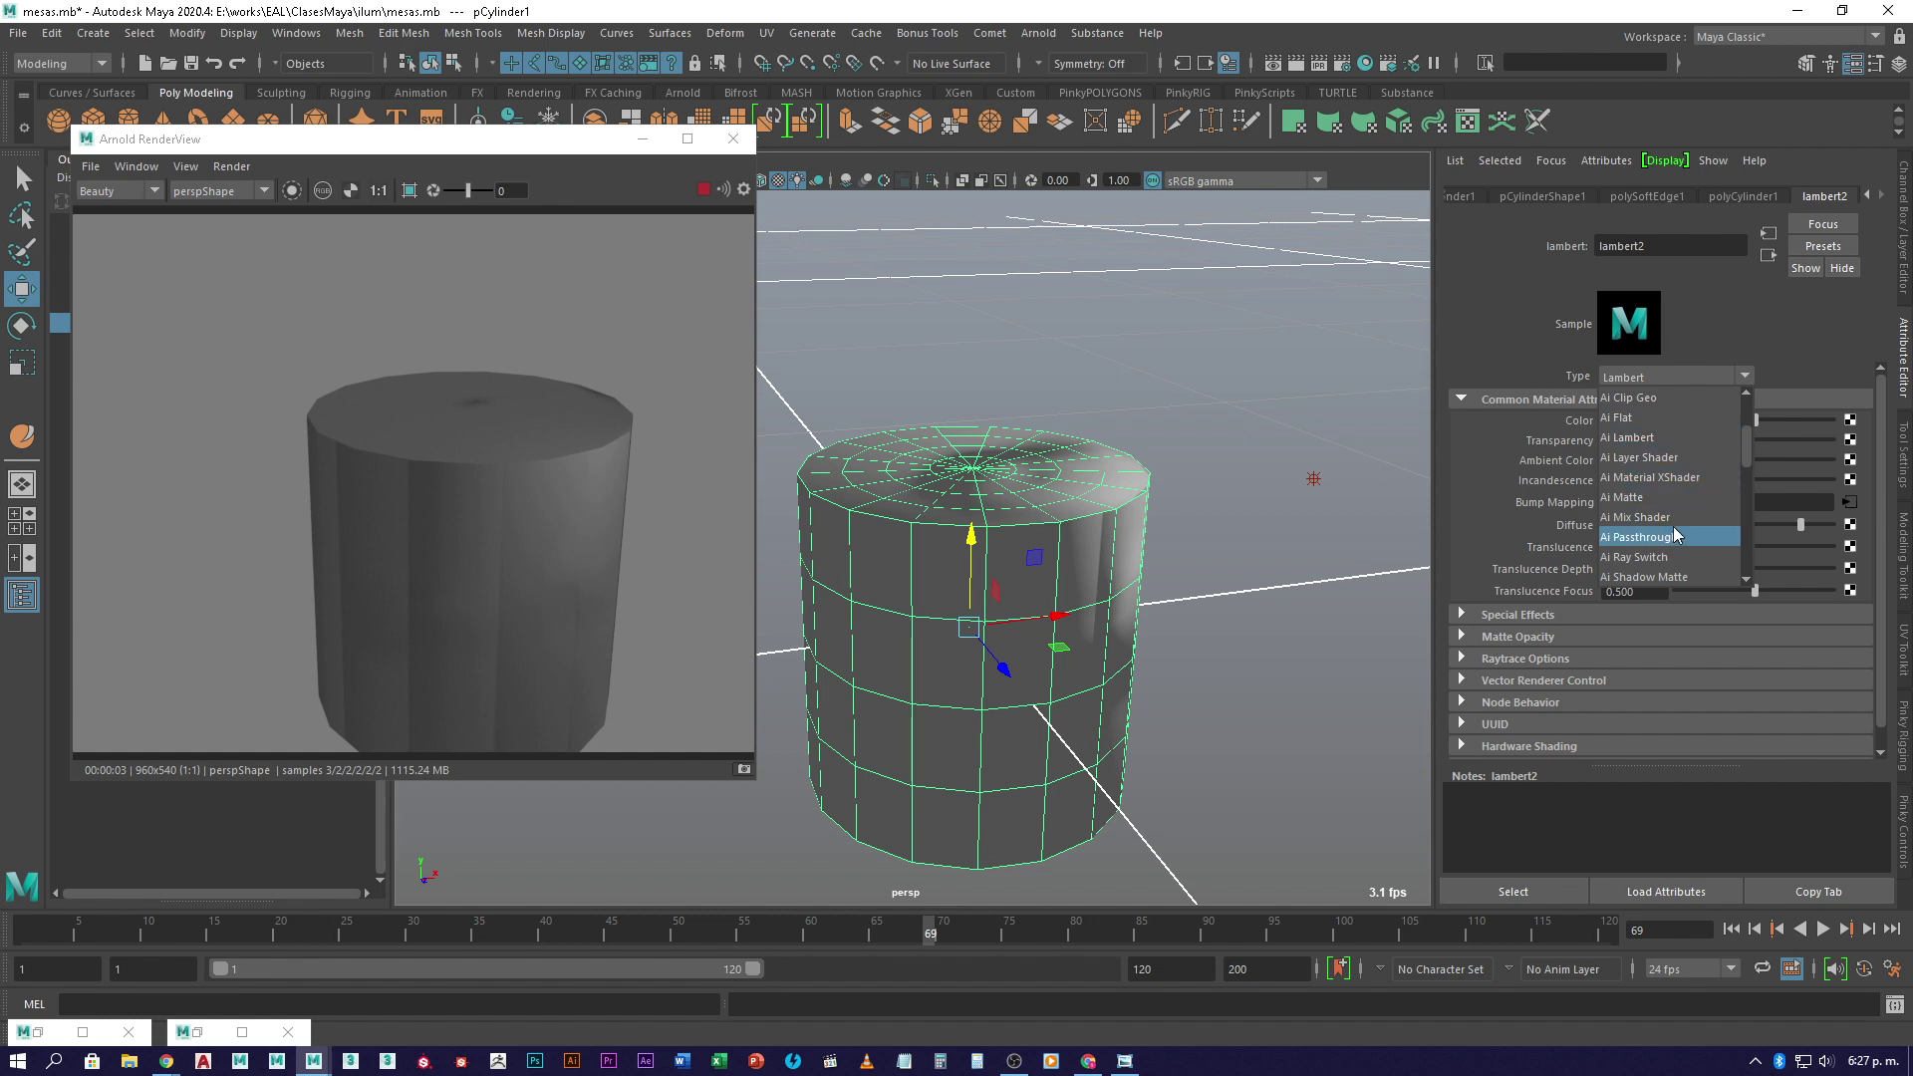
left_click(1678, 554)
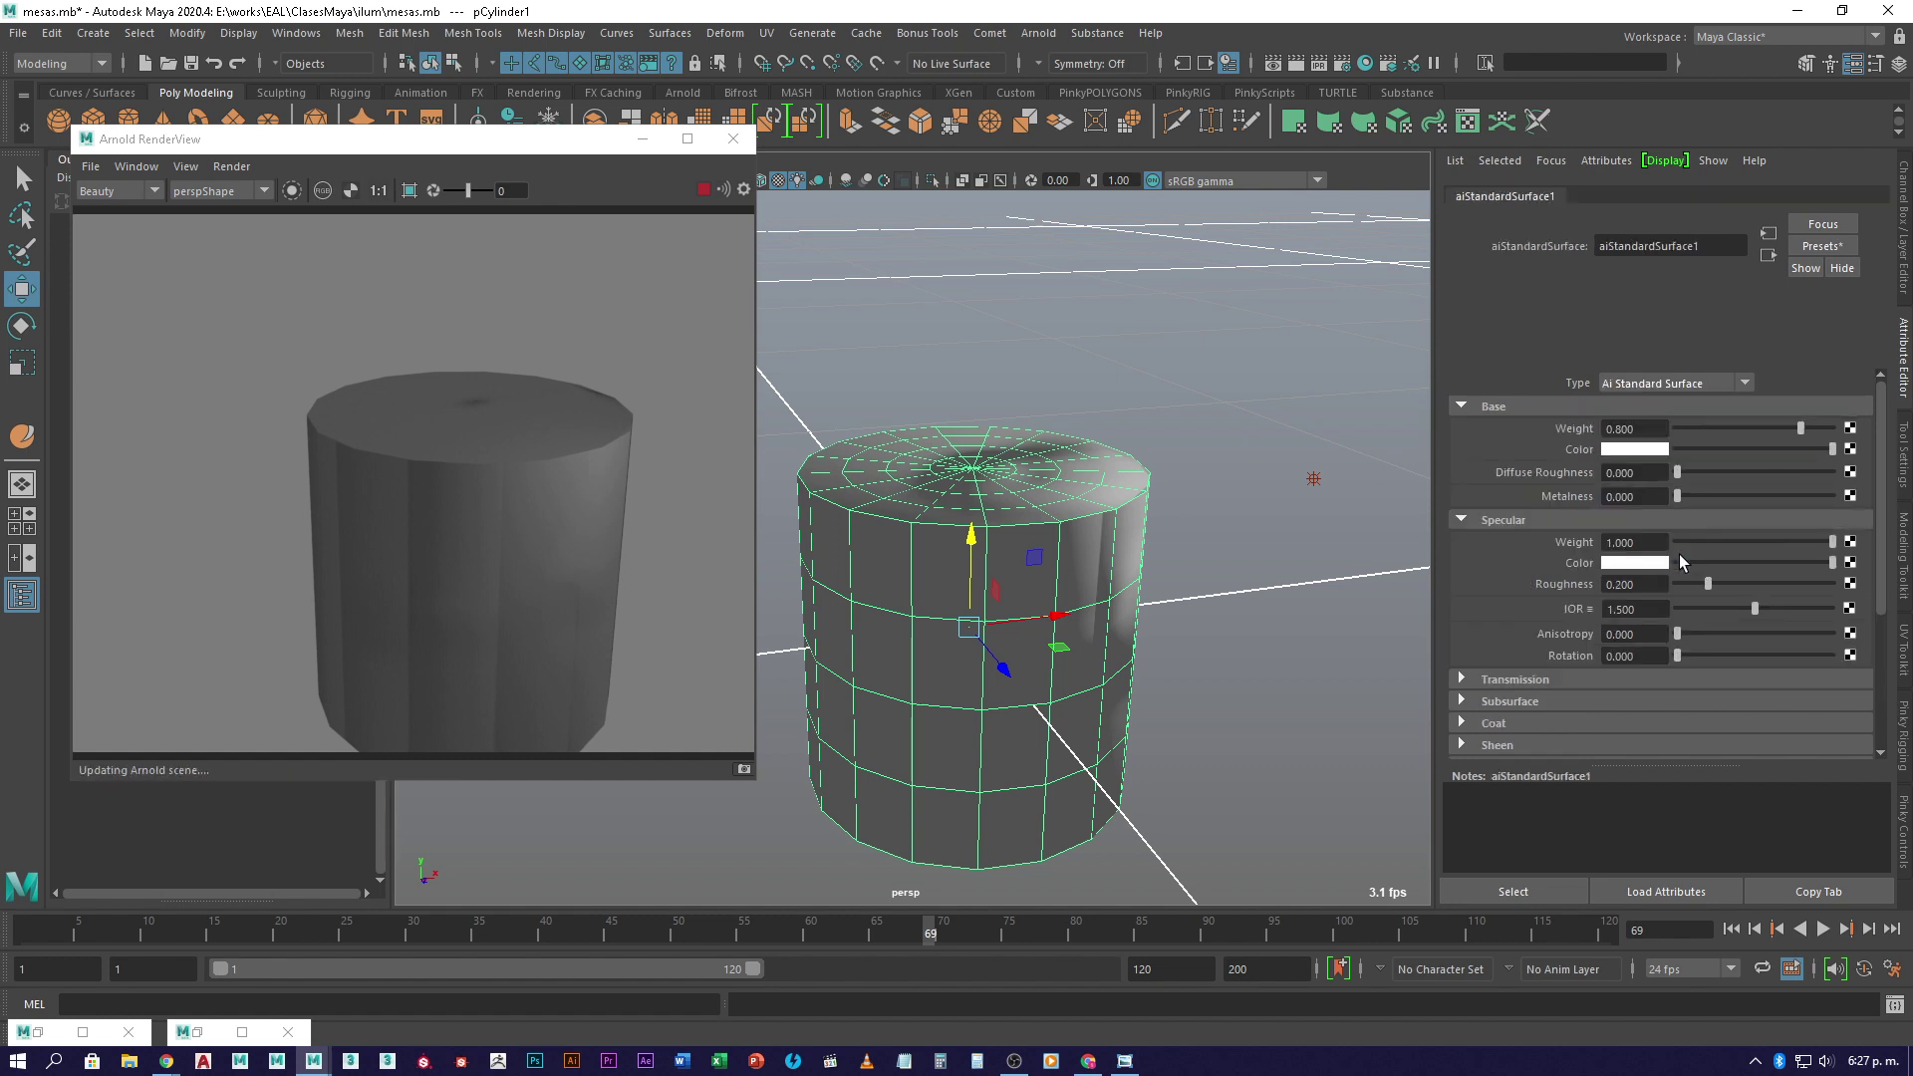
- Open the file texture node connected to the bump mapping in the standard surface material's geometry attributes
scroll(1513, 700, "down", 1)
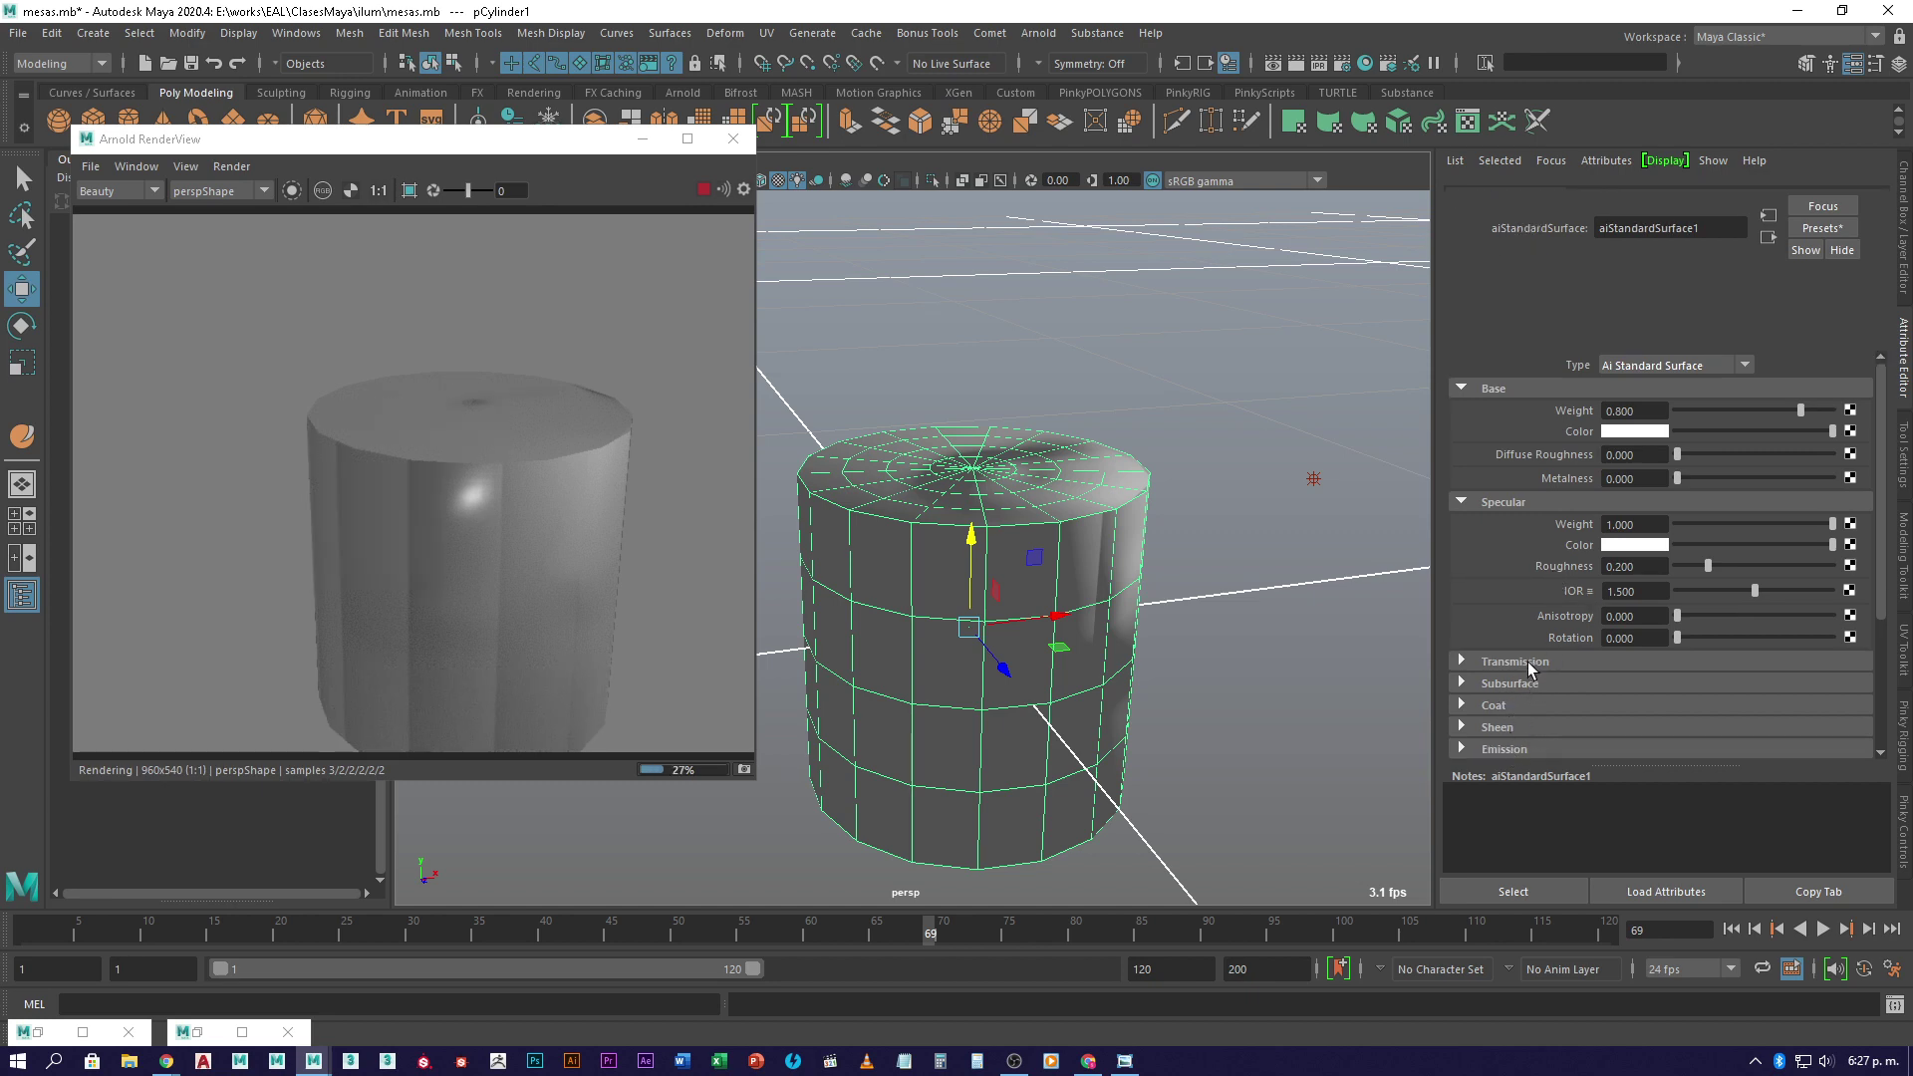
scroll(1523, 740, "down", 5)
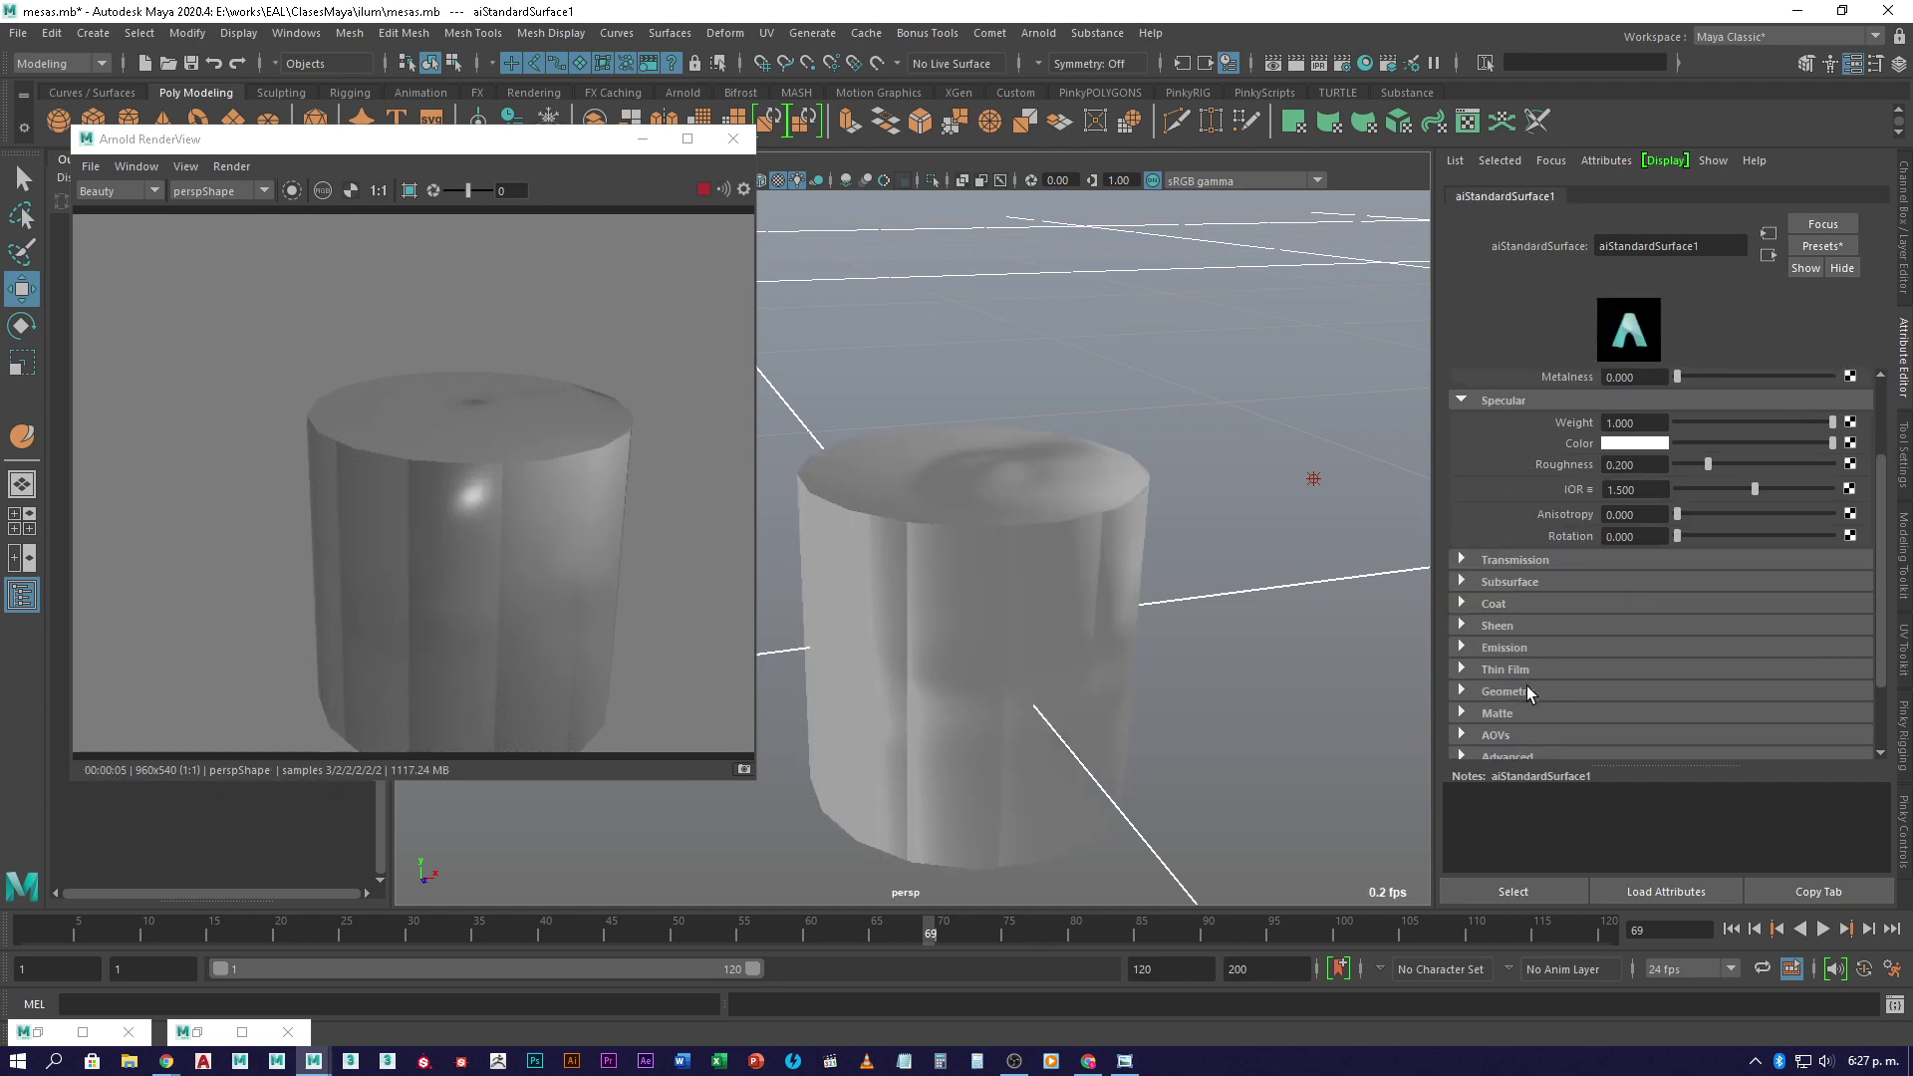
left_click(1527, 686)
scroll(1734, 702, "down", 6)
left_click(1850, 632)
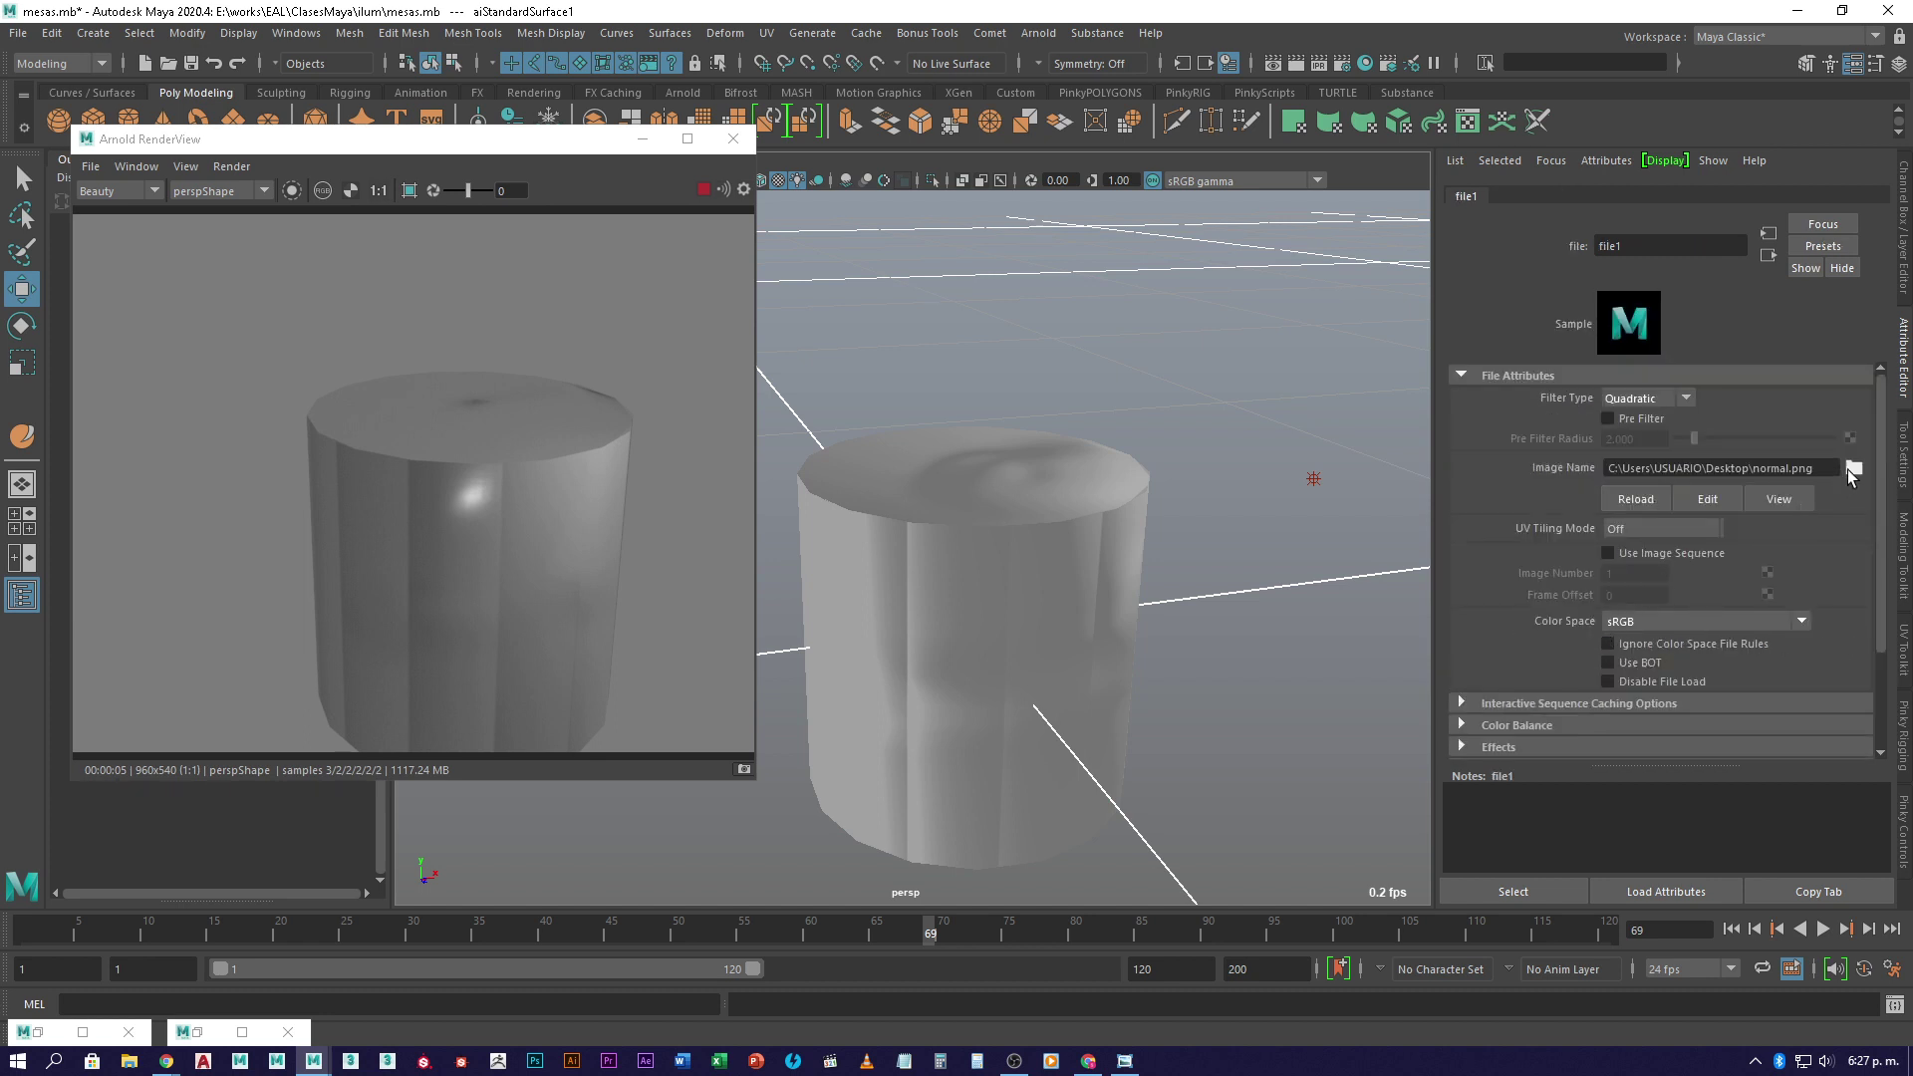
- Set the Bump Depth of the normal map's bump node to 5
left_click(1769, 255)
double_click(1649, 420)
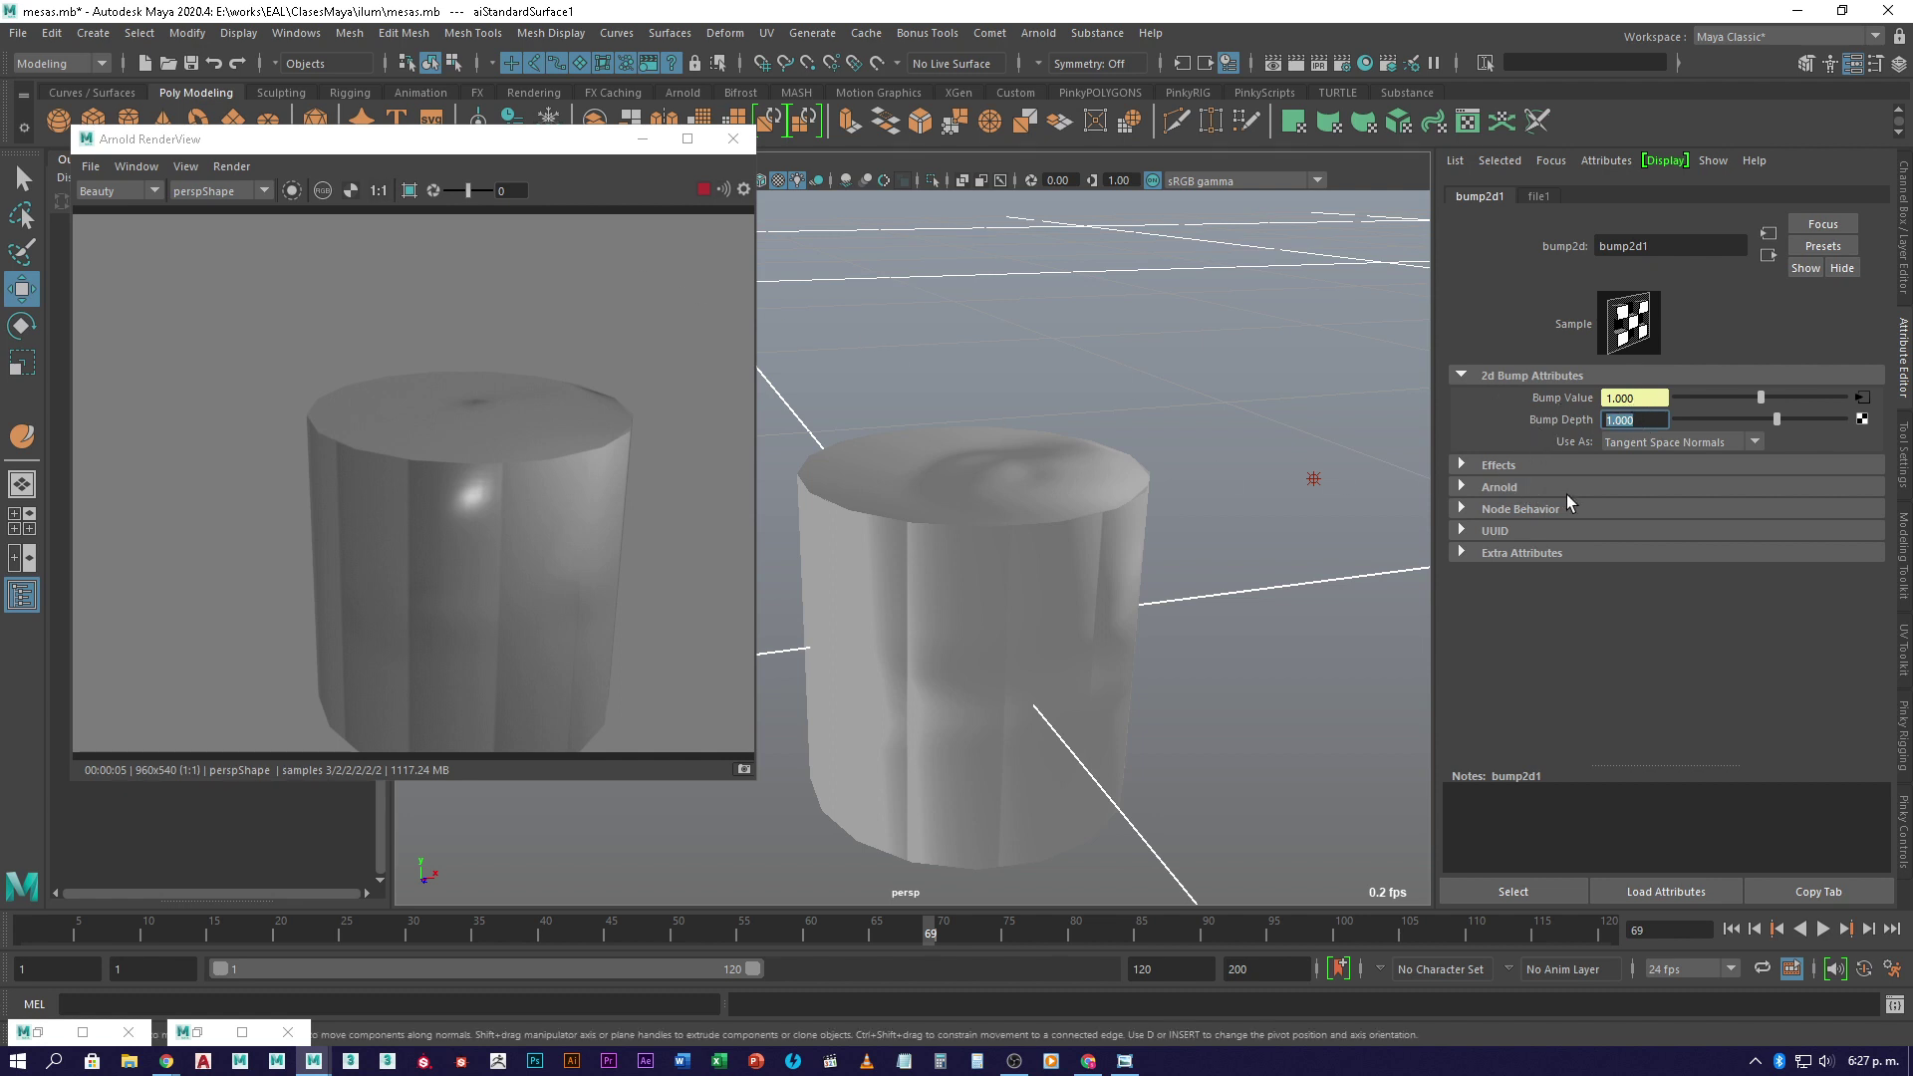
type("5")
key("Return")
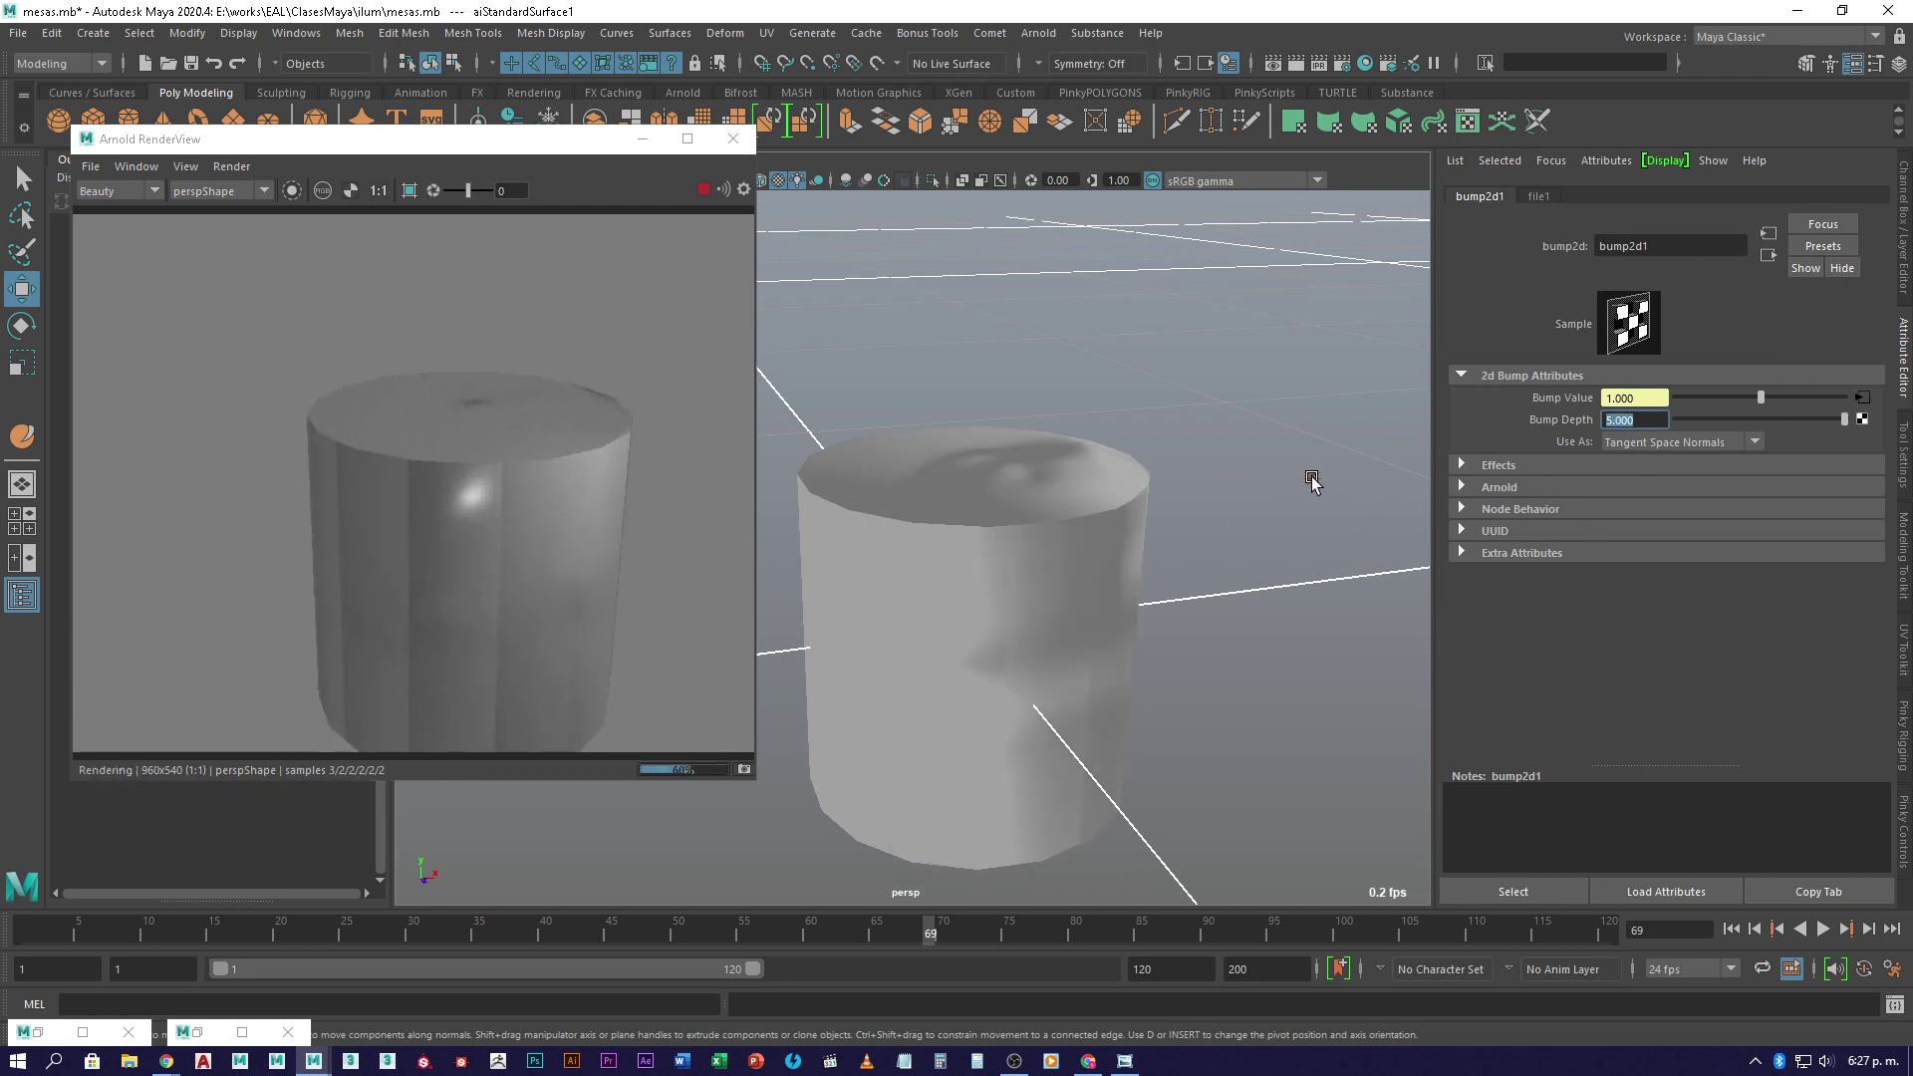
- Select the point light and raise it along the Y axis, well above the cylinder's top
left_click(1314, 479)
left_click_drag(1335, 506, 1332, 499)
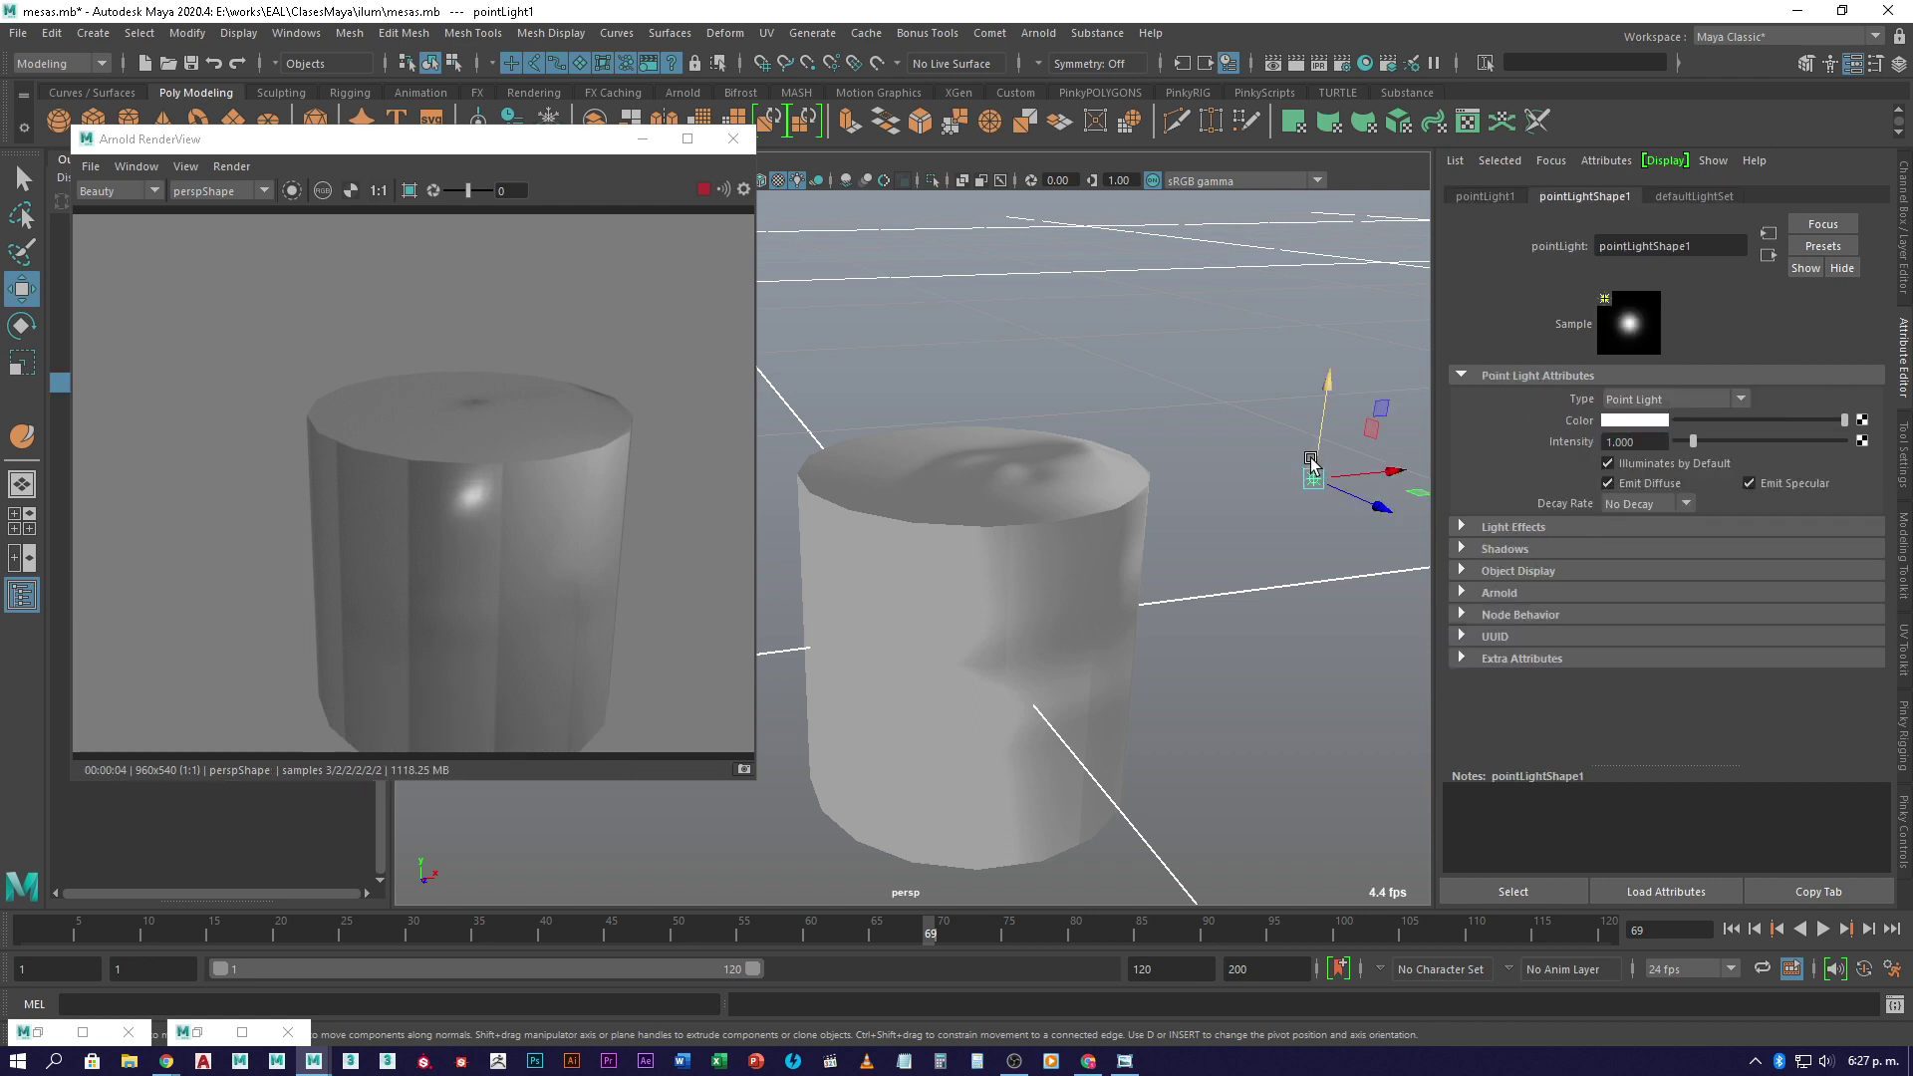
left_click_drag(1316, 423, 1318, 314)
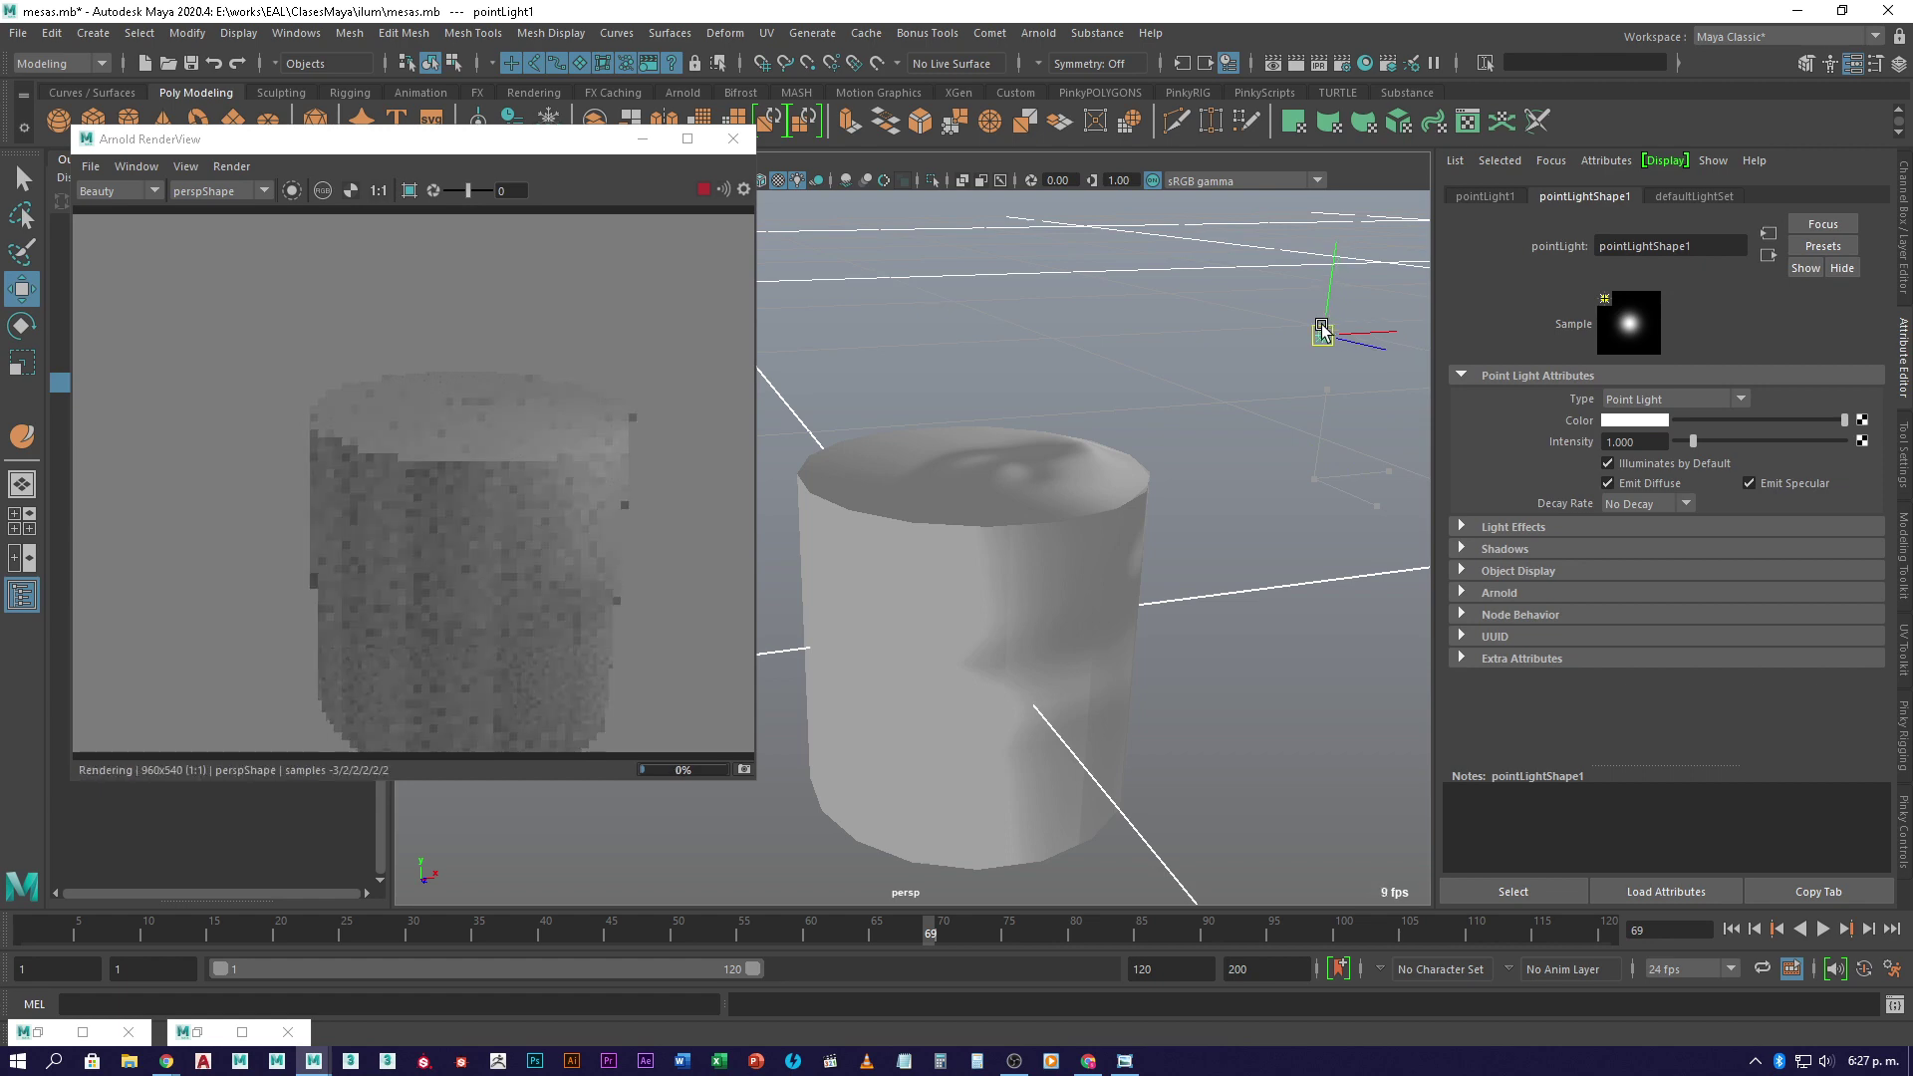
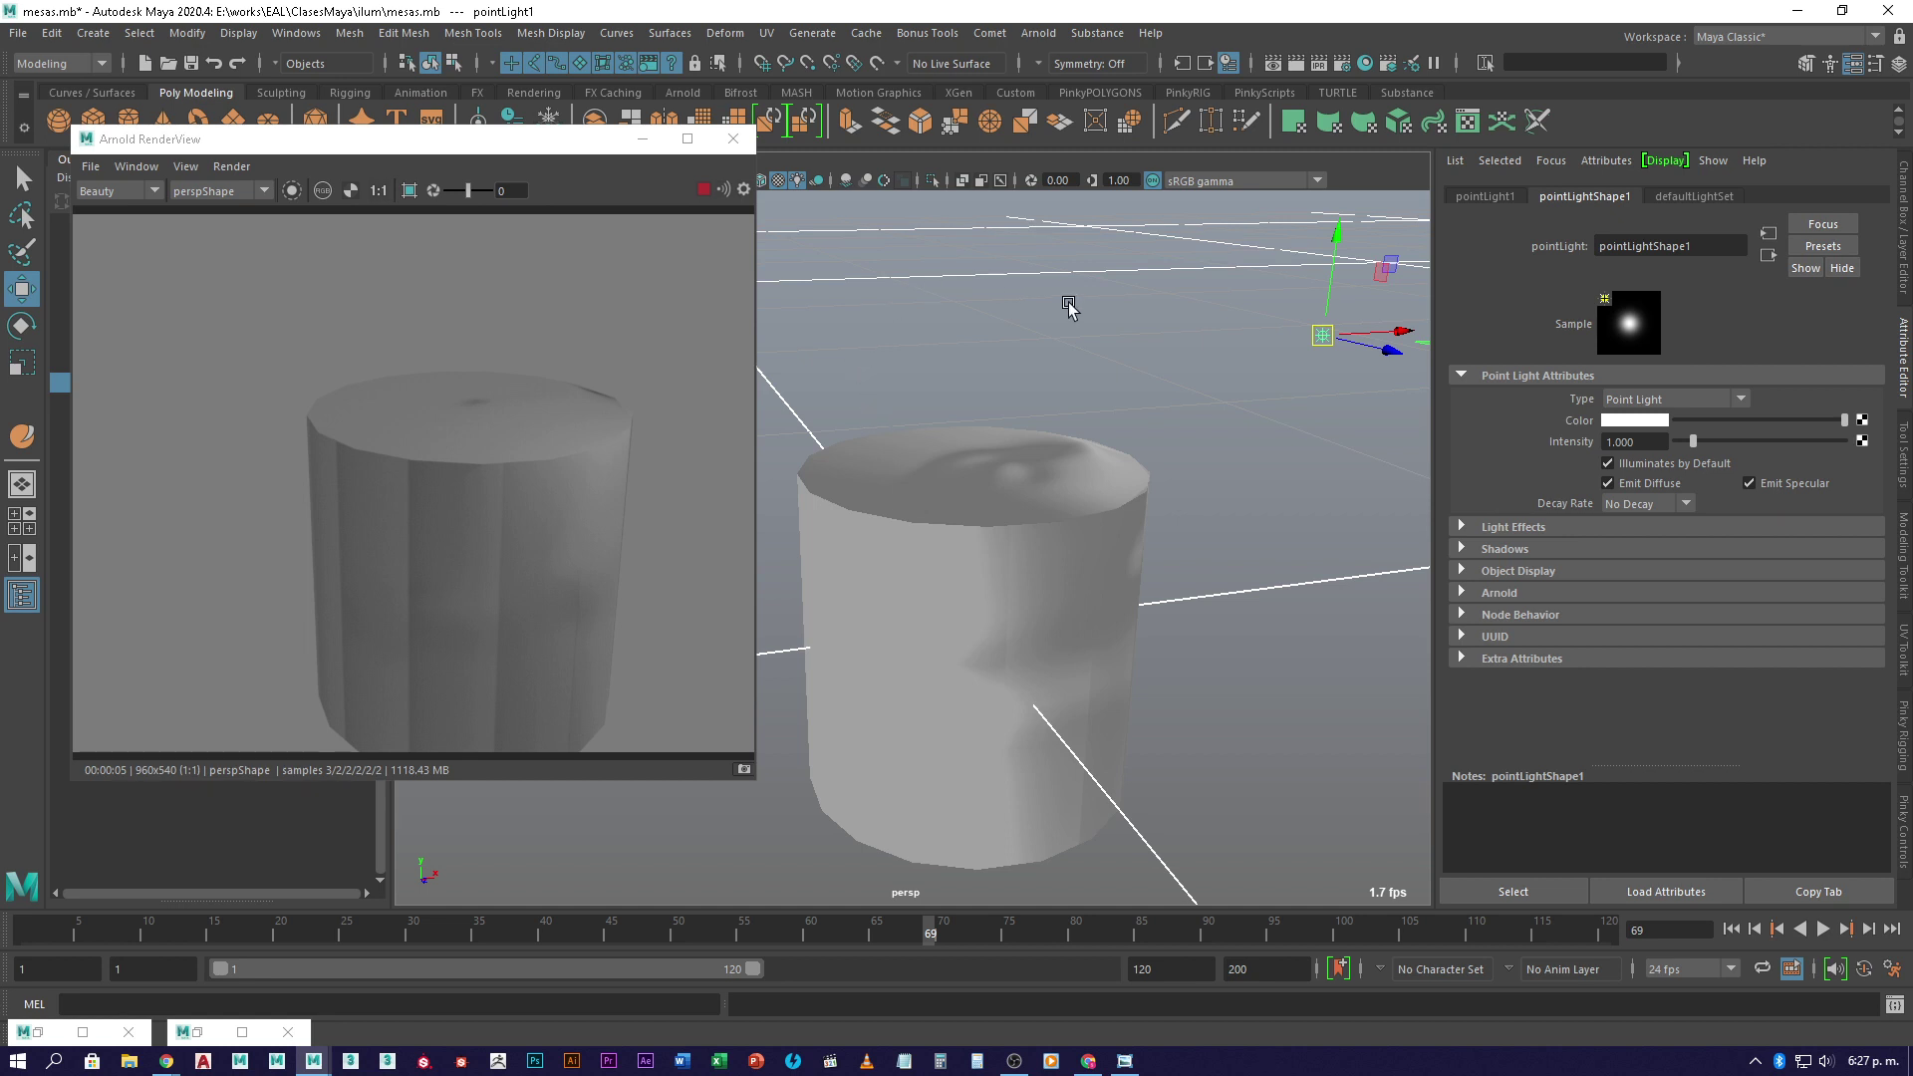
- Select the skydome light and check its Normalize and Intensity attributes against the live render
left_click(1112, 335)
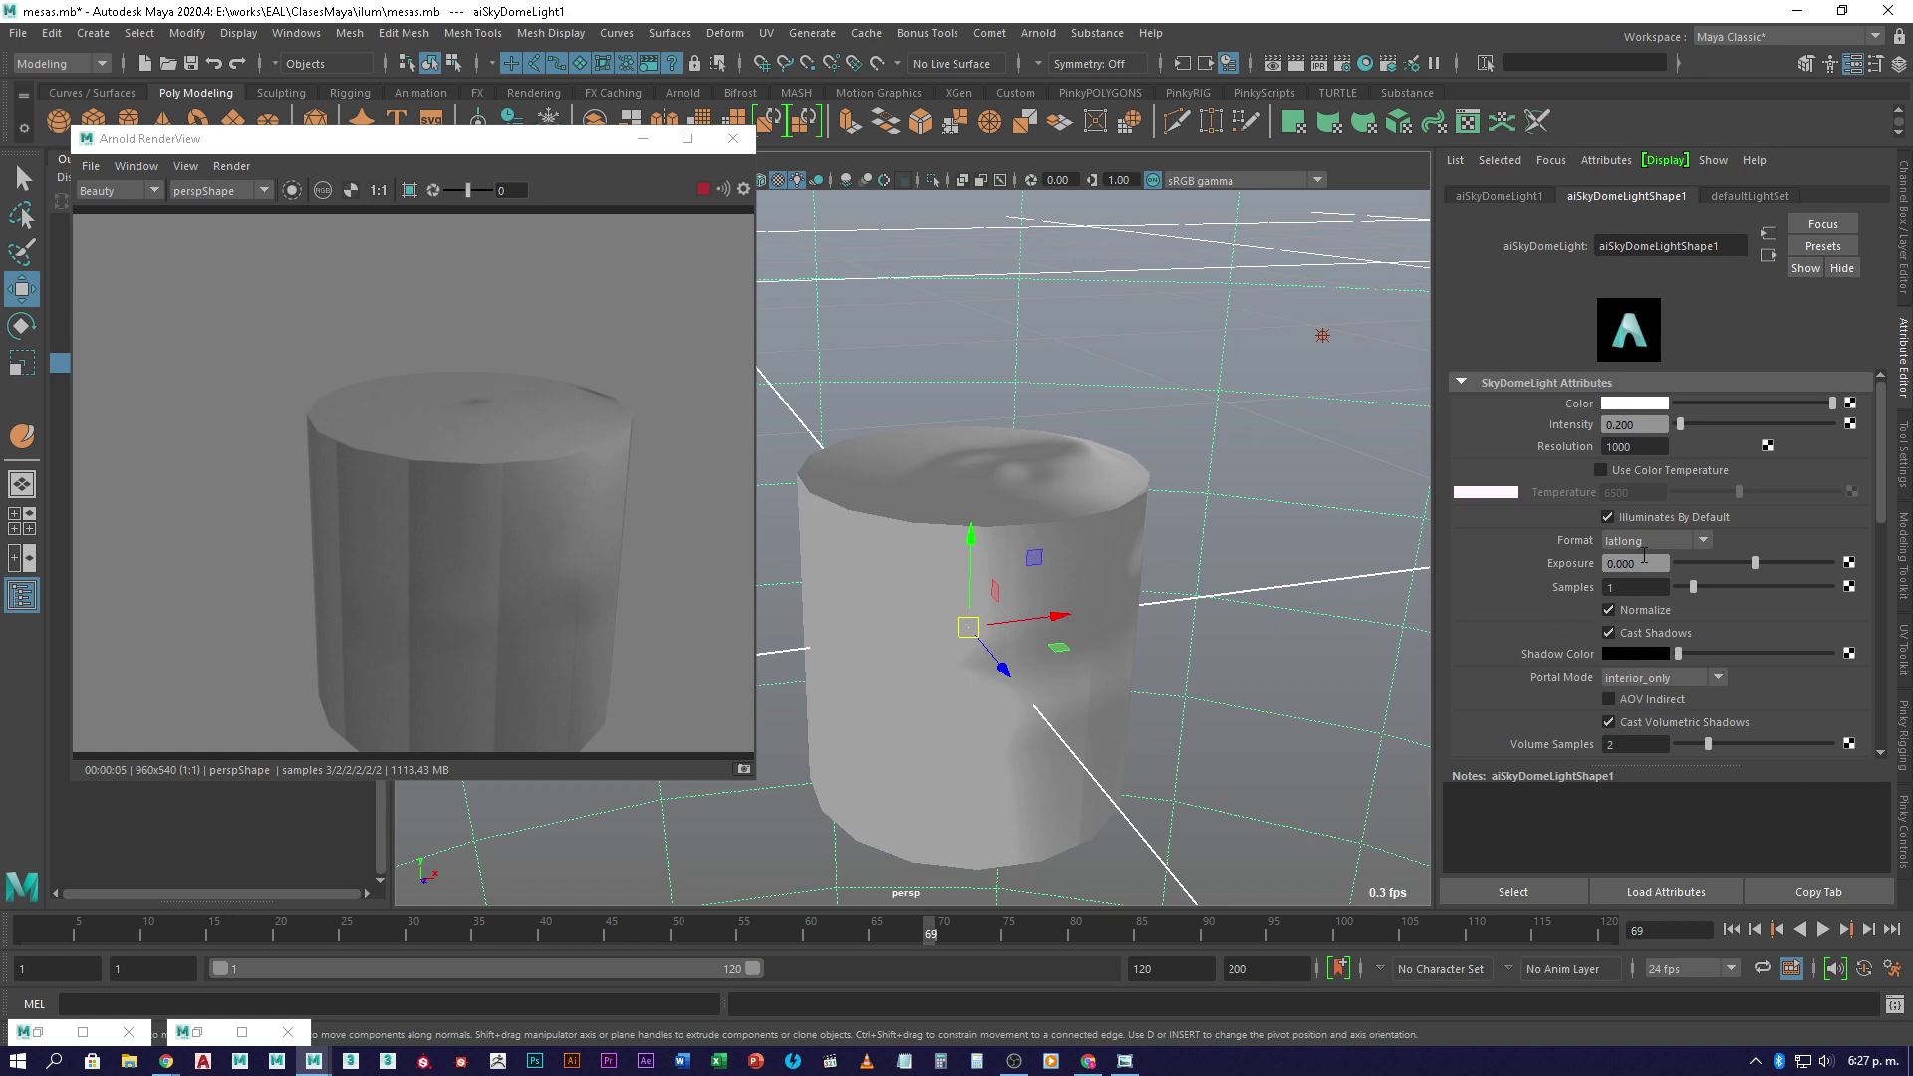
left_click(1609, 610)
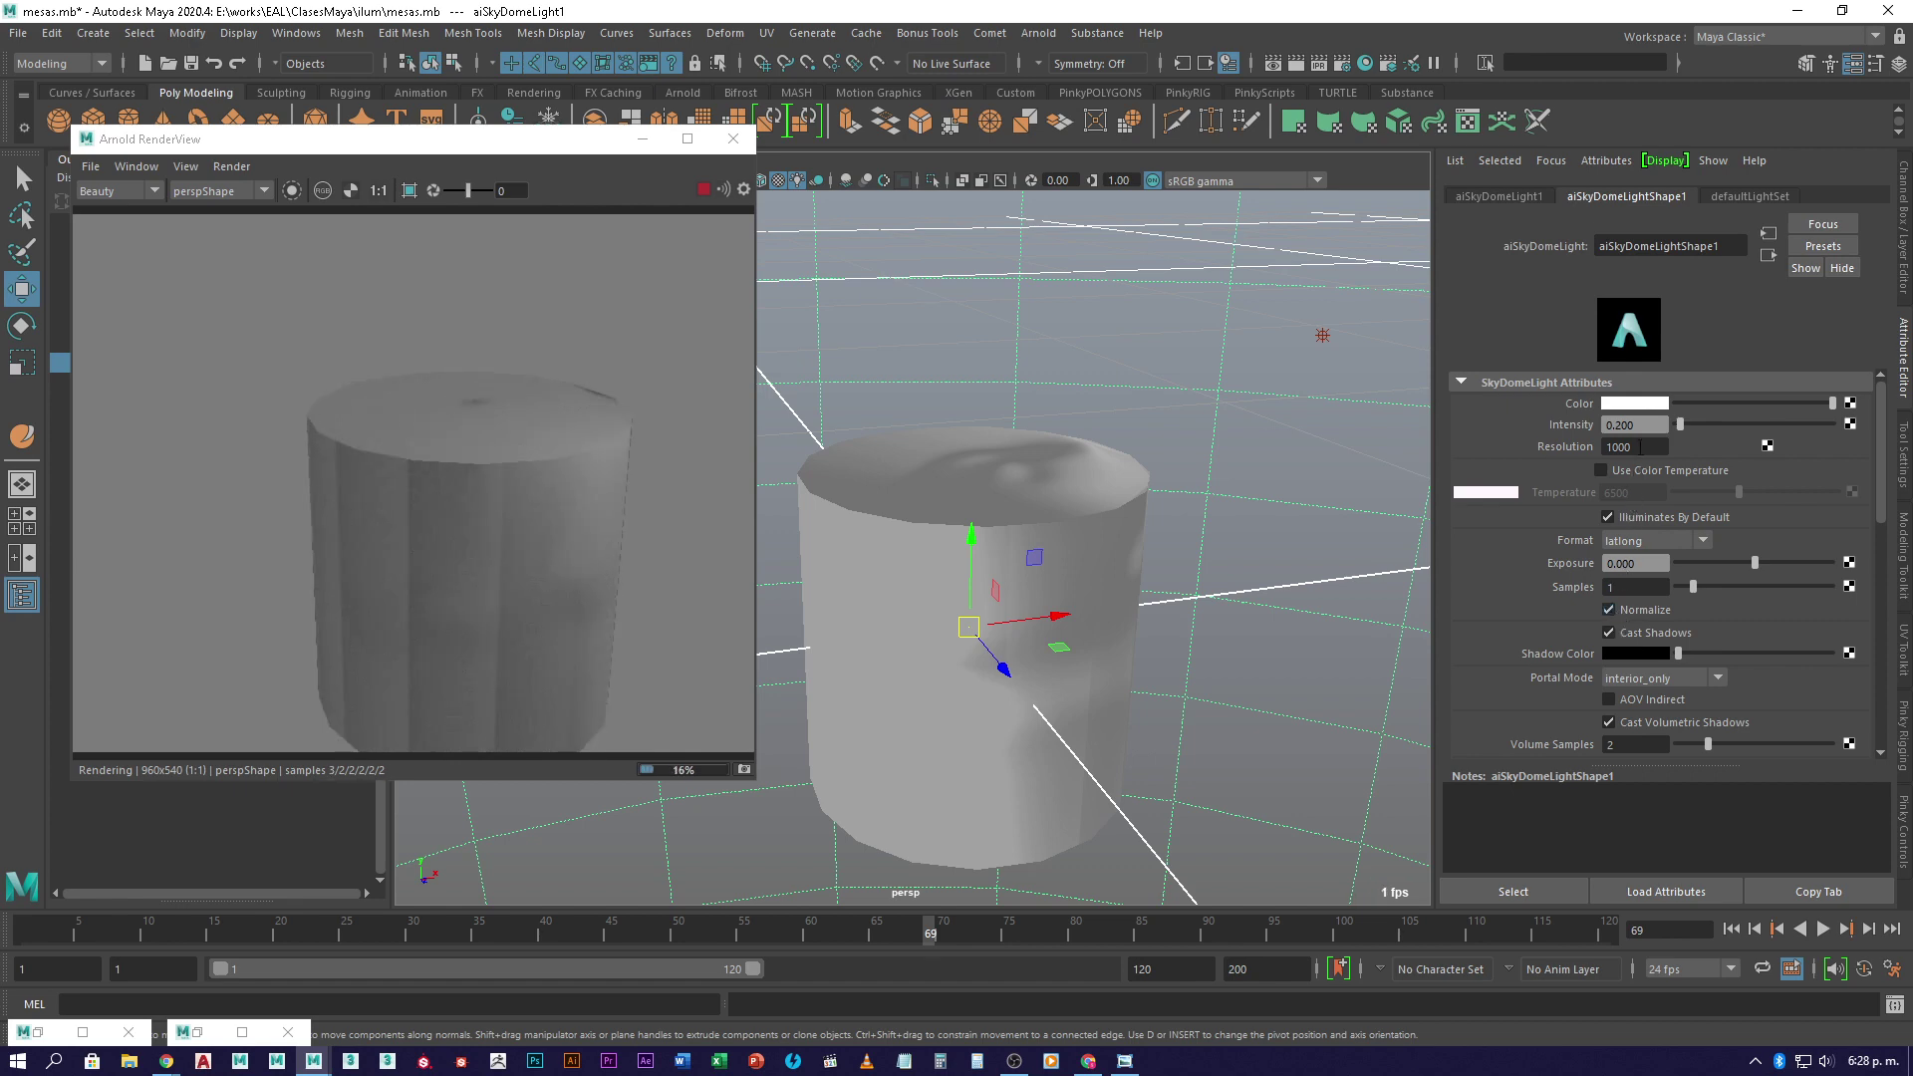
left_click(1650, 418)
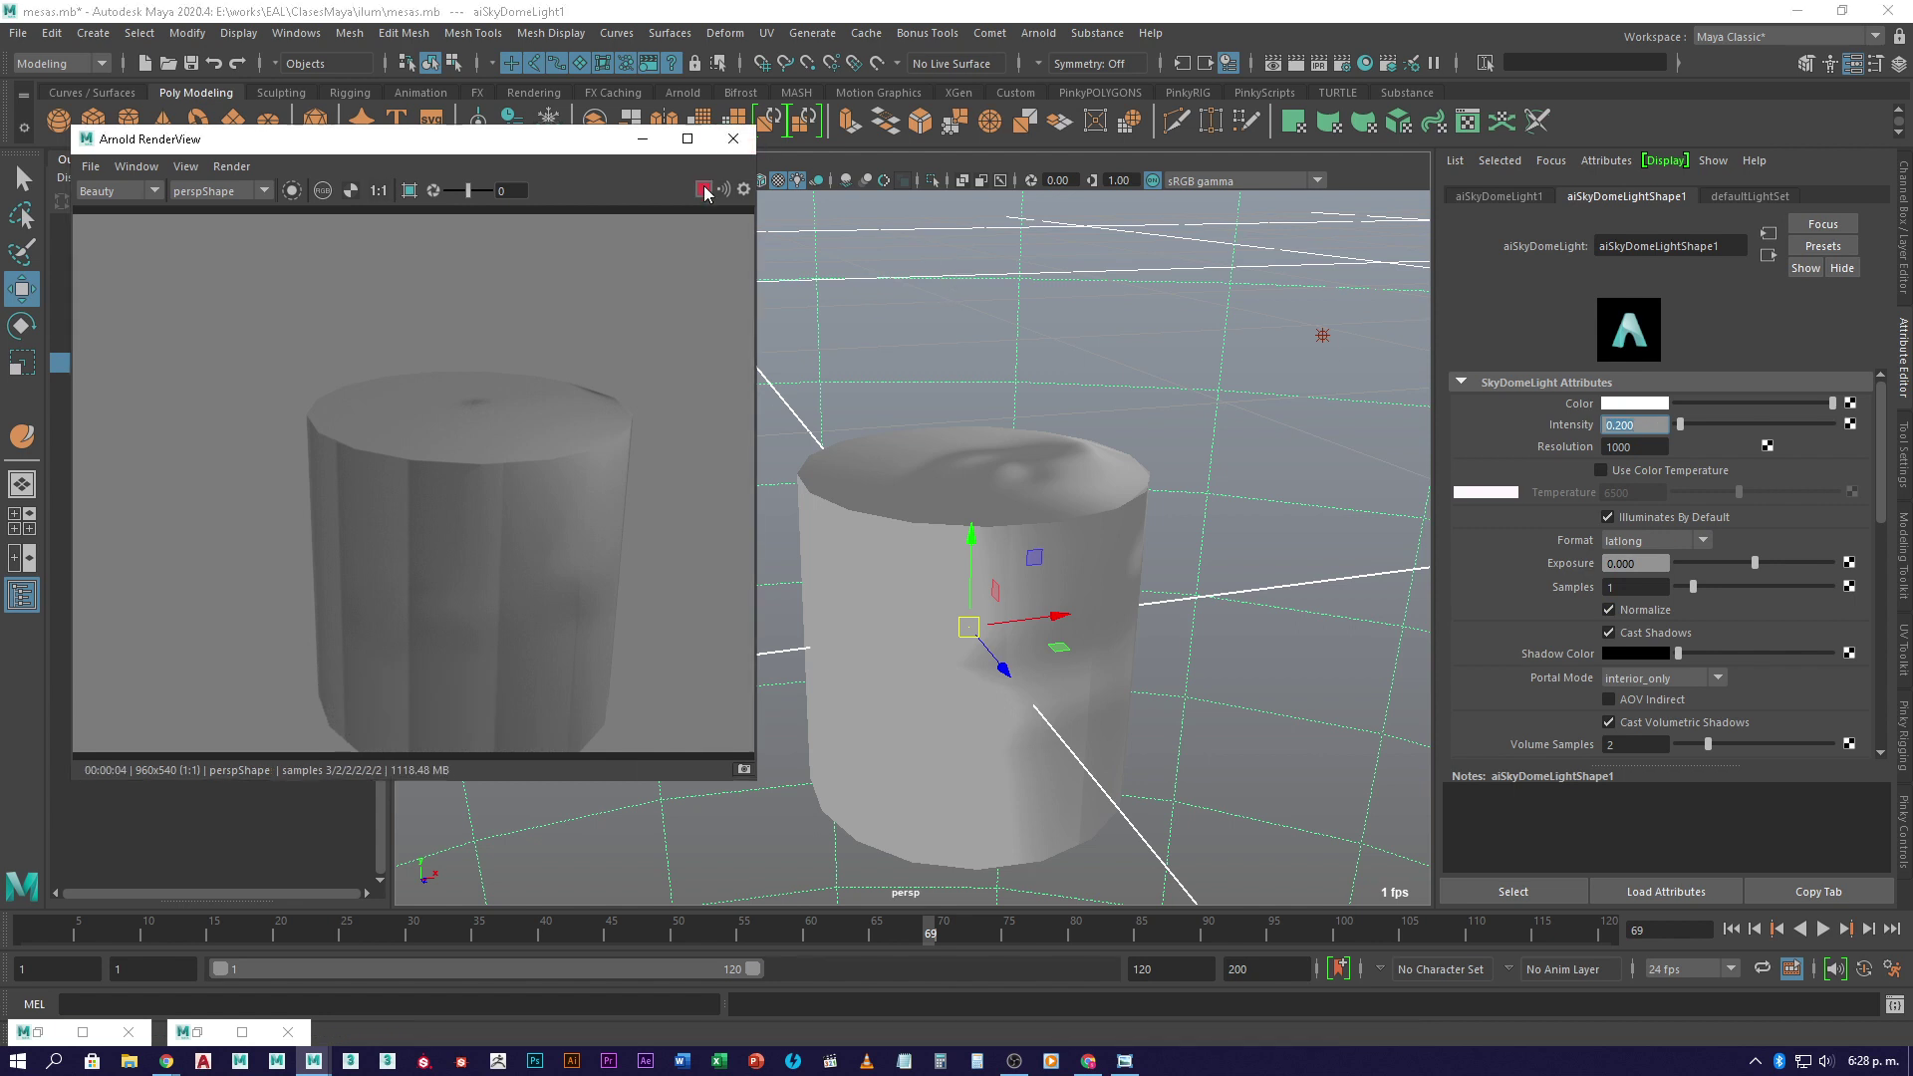
- Close the Arnold render window, delete both cylinders, the skydome light and the point light, and save the scene
left_click(735, 140)
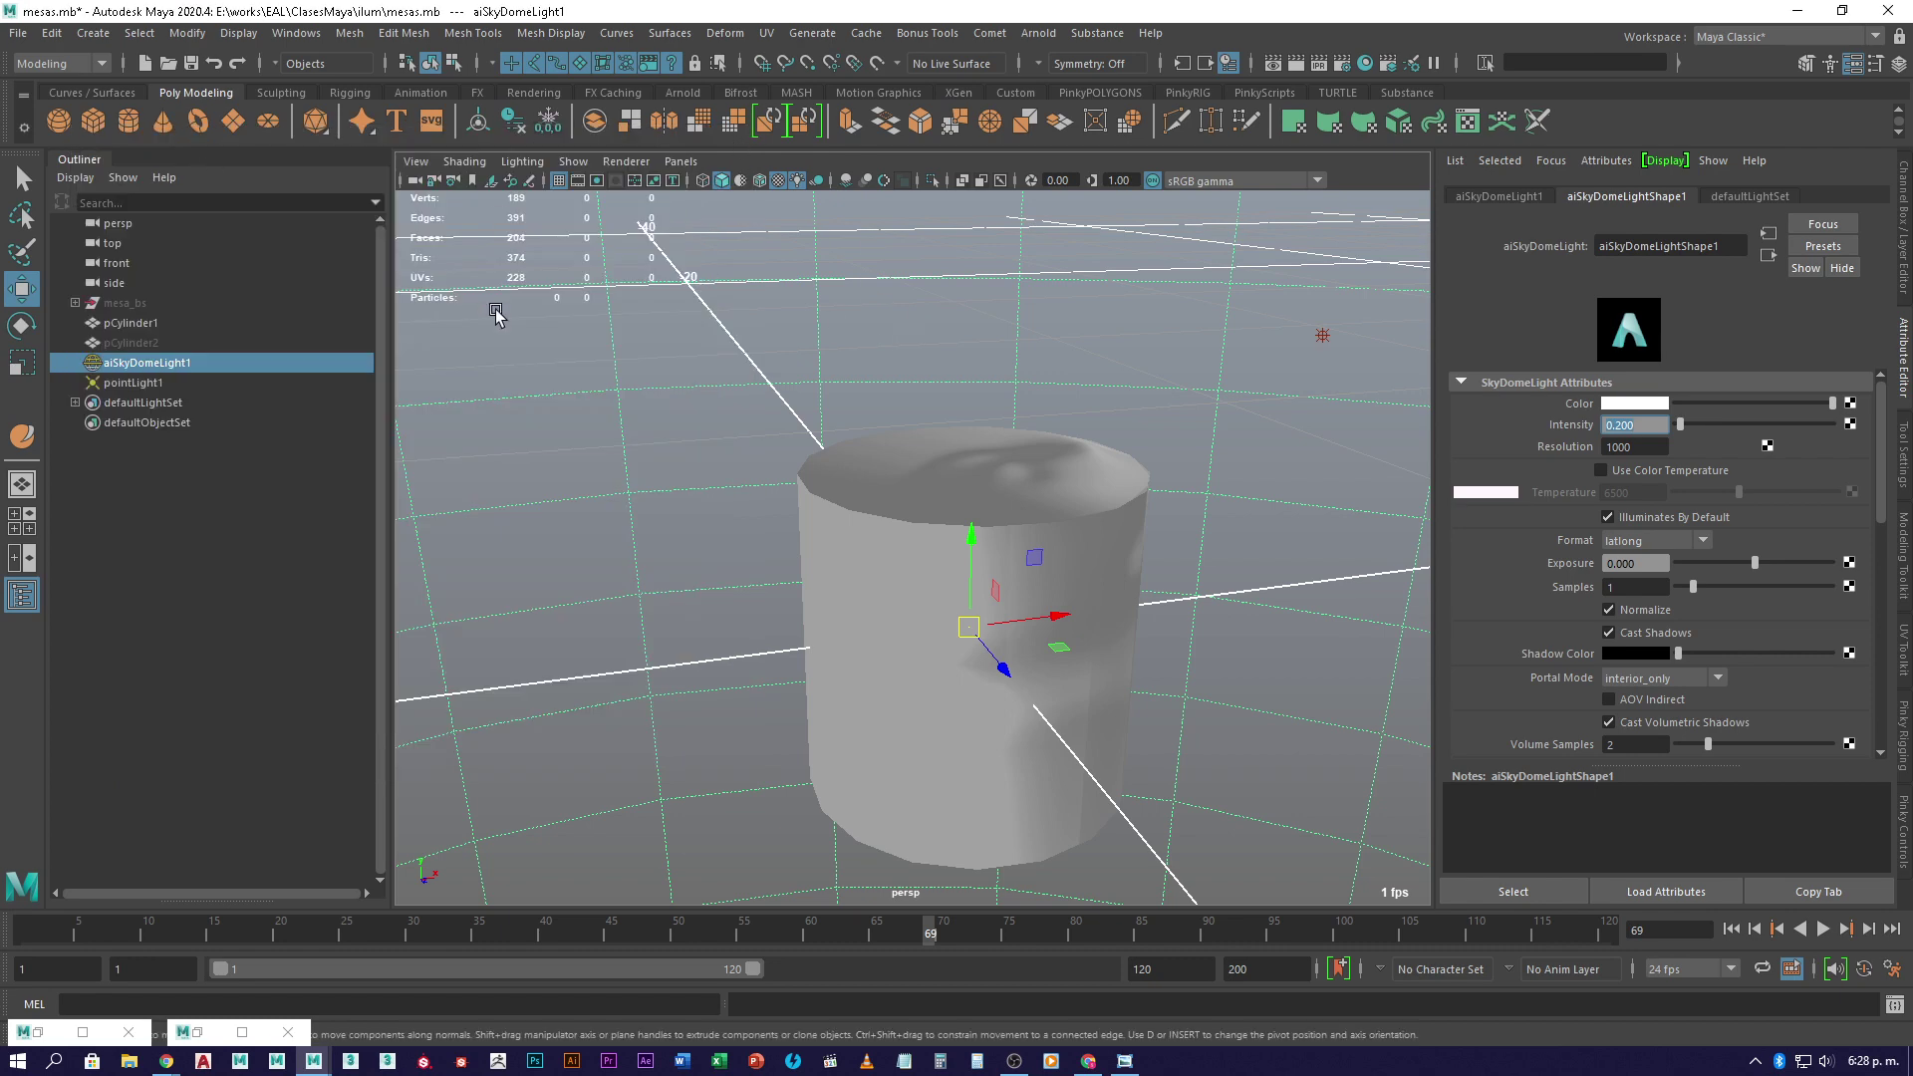
left_click_drag(131, 326, 155, 391)
key("Delete")
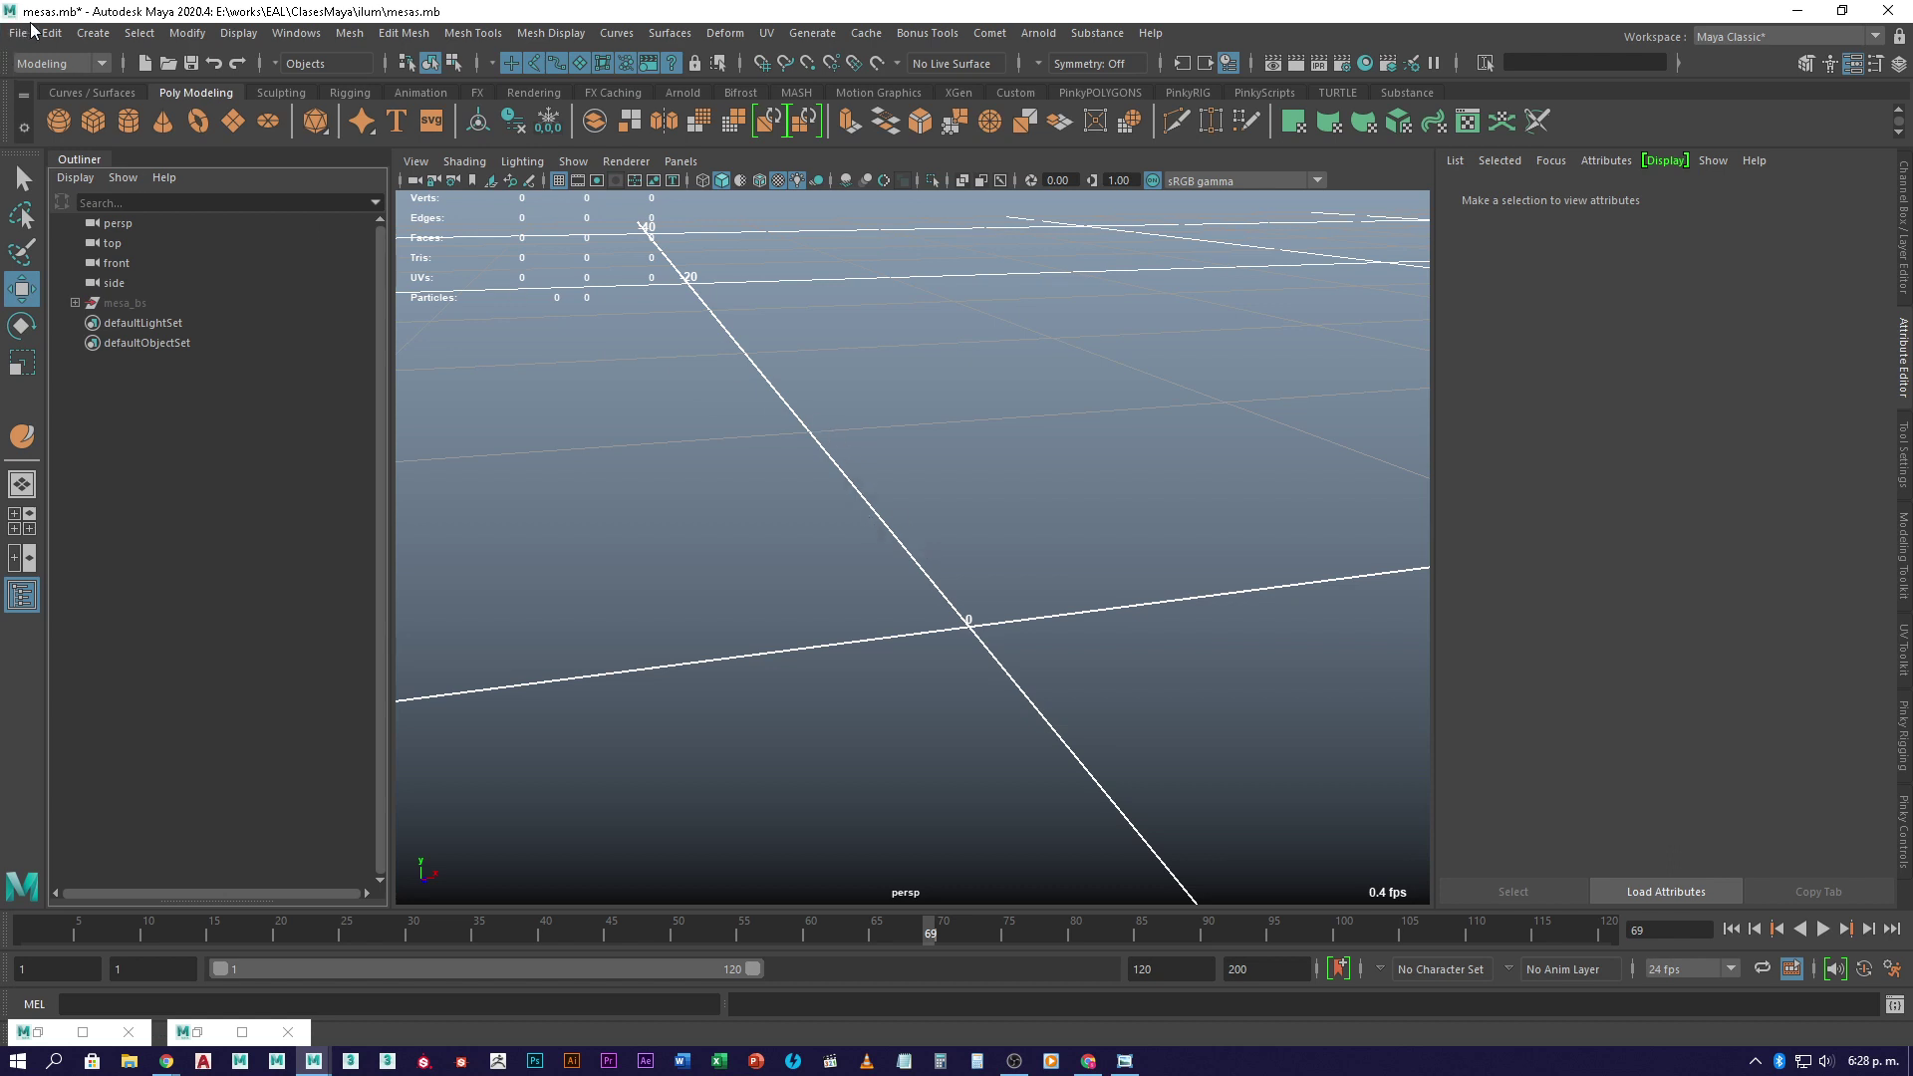
left_click_drag(823, 372, 897, 458, "alt")
key("ctrl+s")
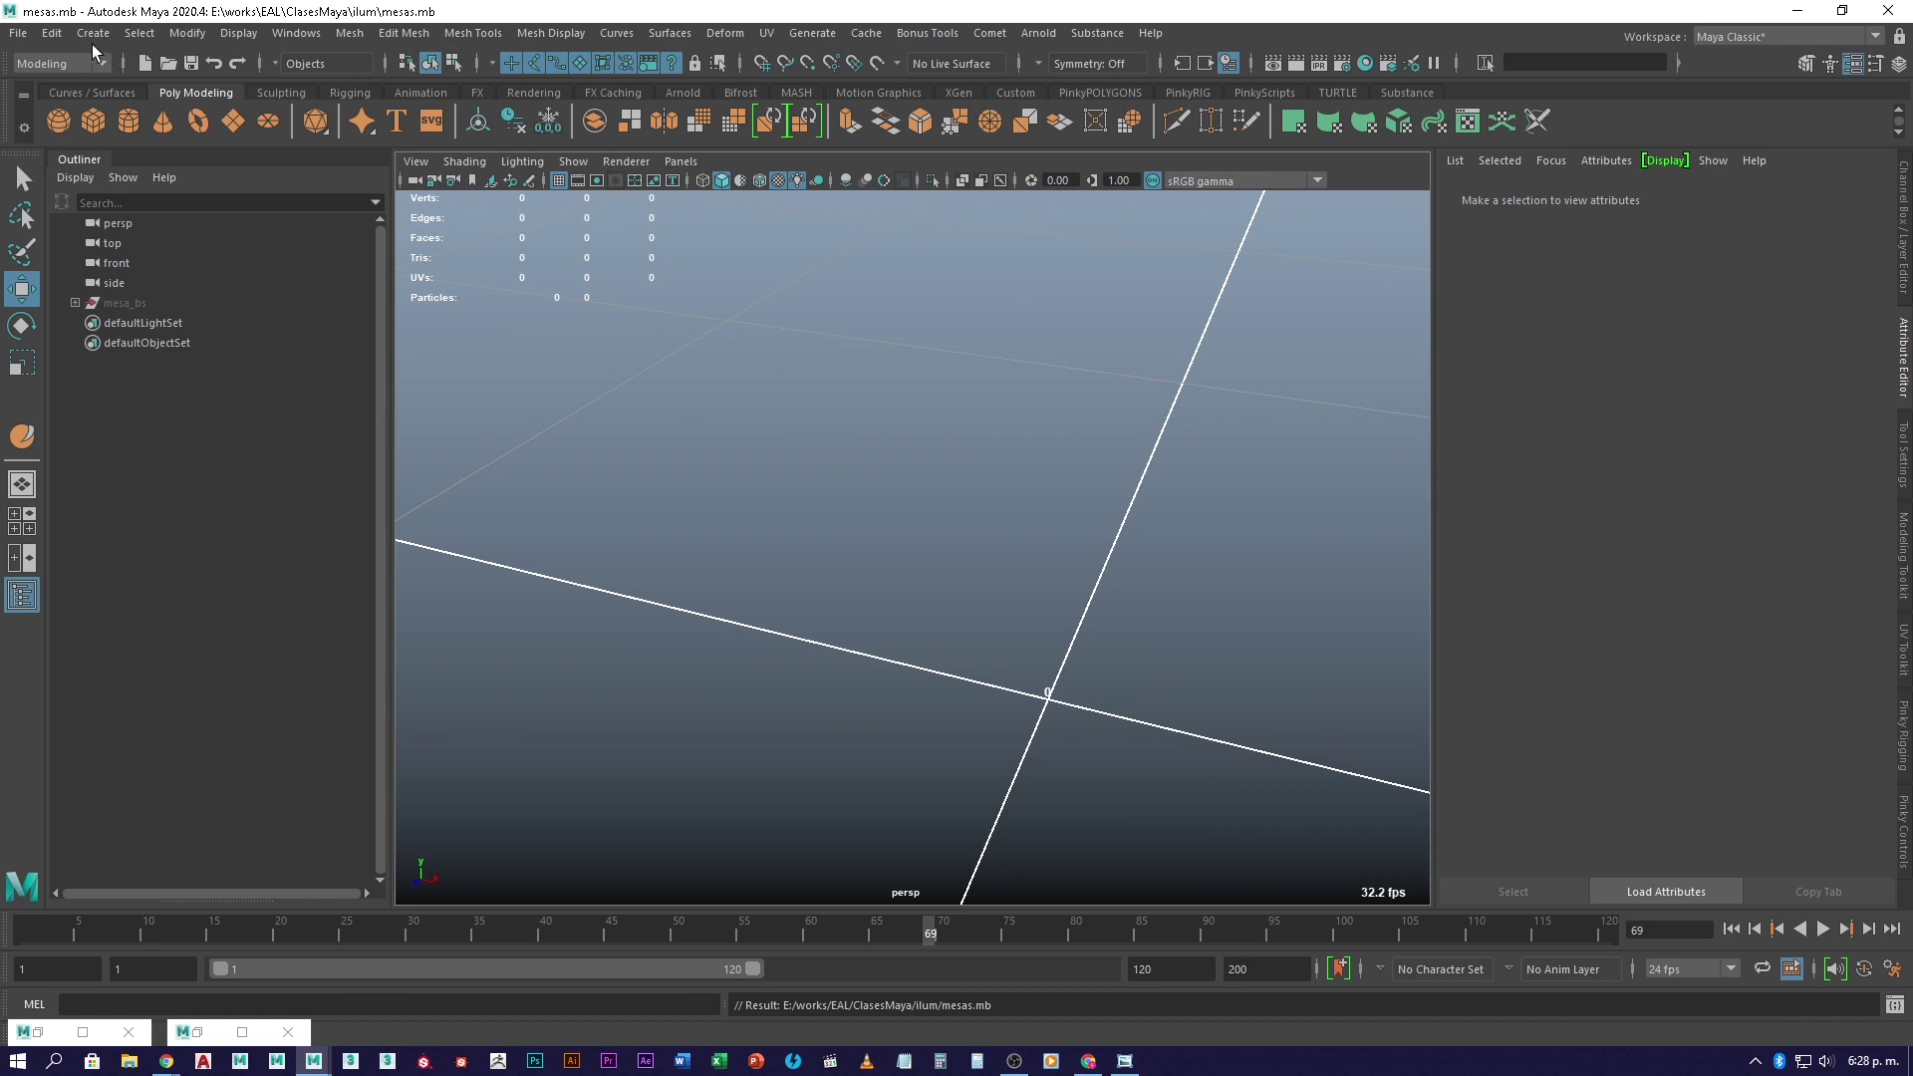
- Browse the EAL, TUTS and ClasesMaya\modelado folders for a scene file to open
left_click(164, 63)
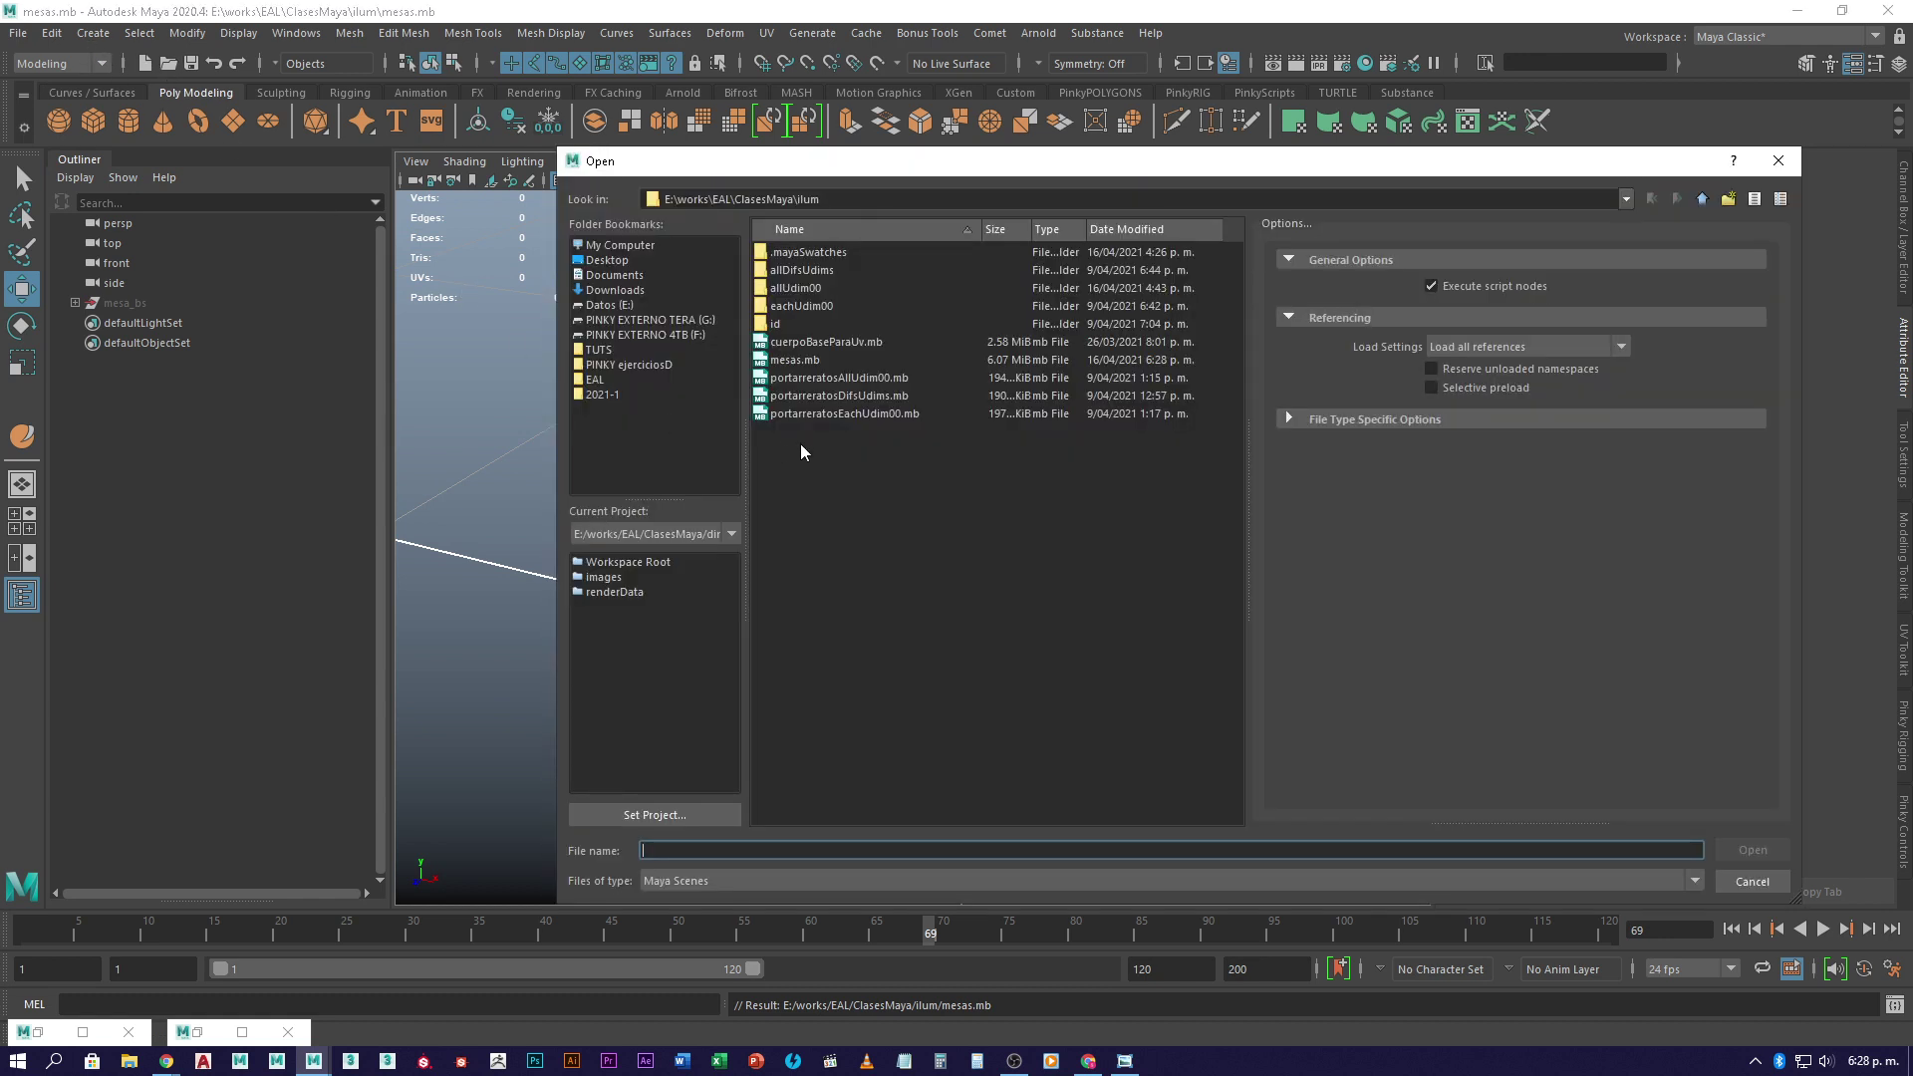
left_click(592, 383)
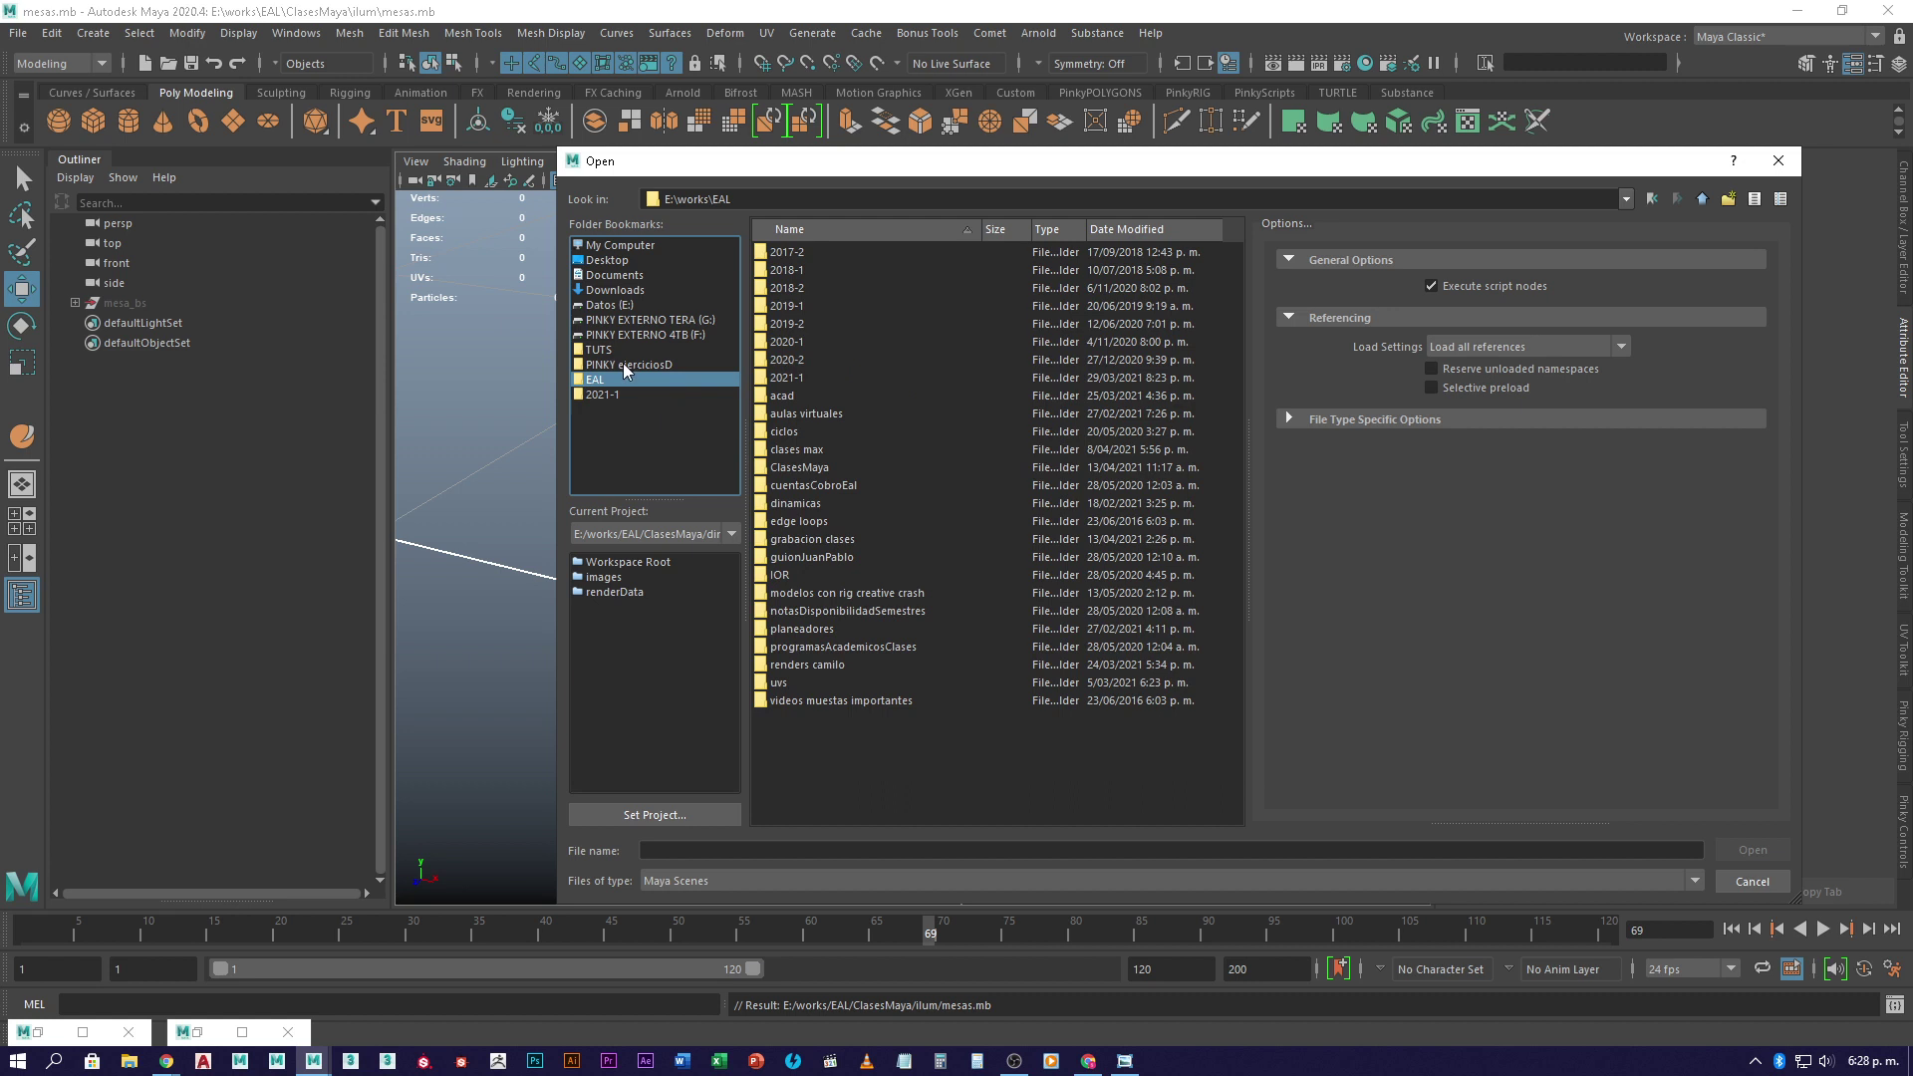
key("Up")
key("Up")
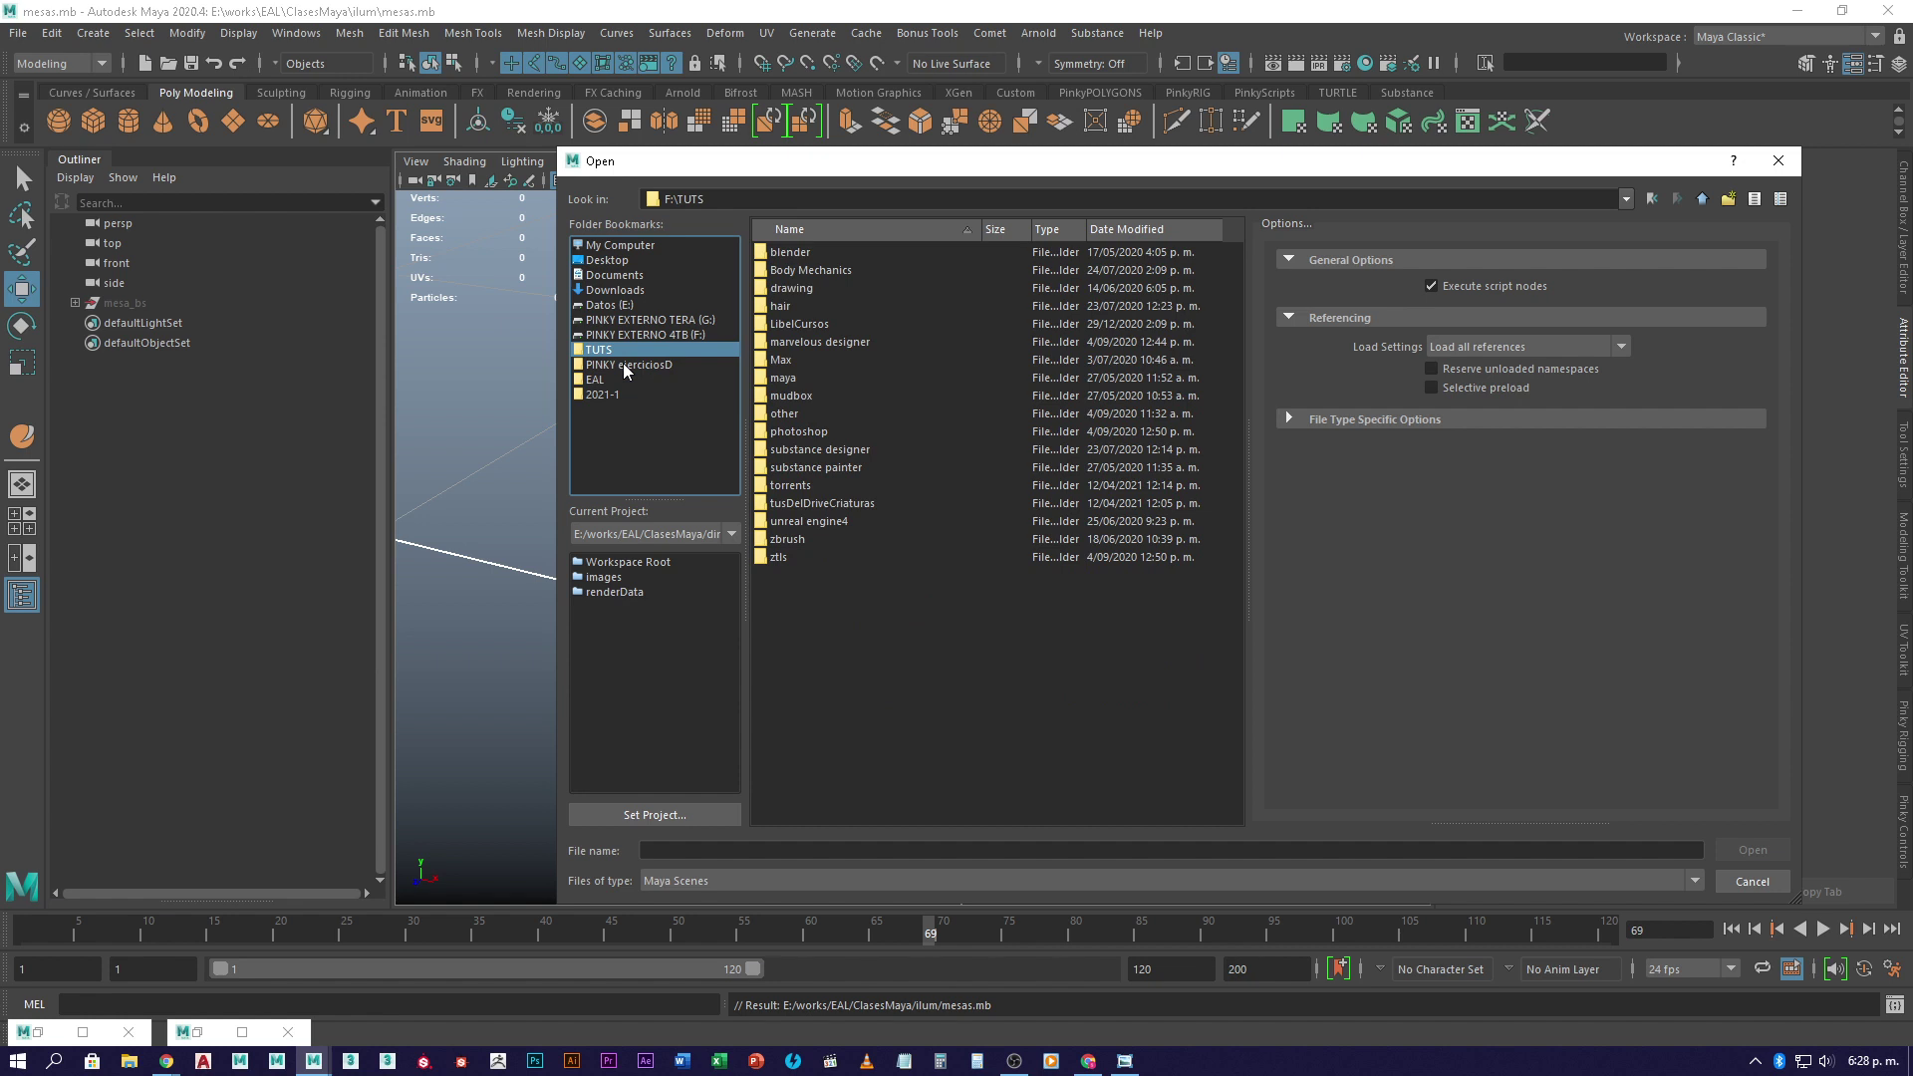
left_click(601, 381)
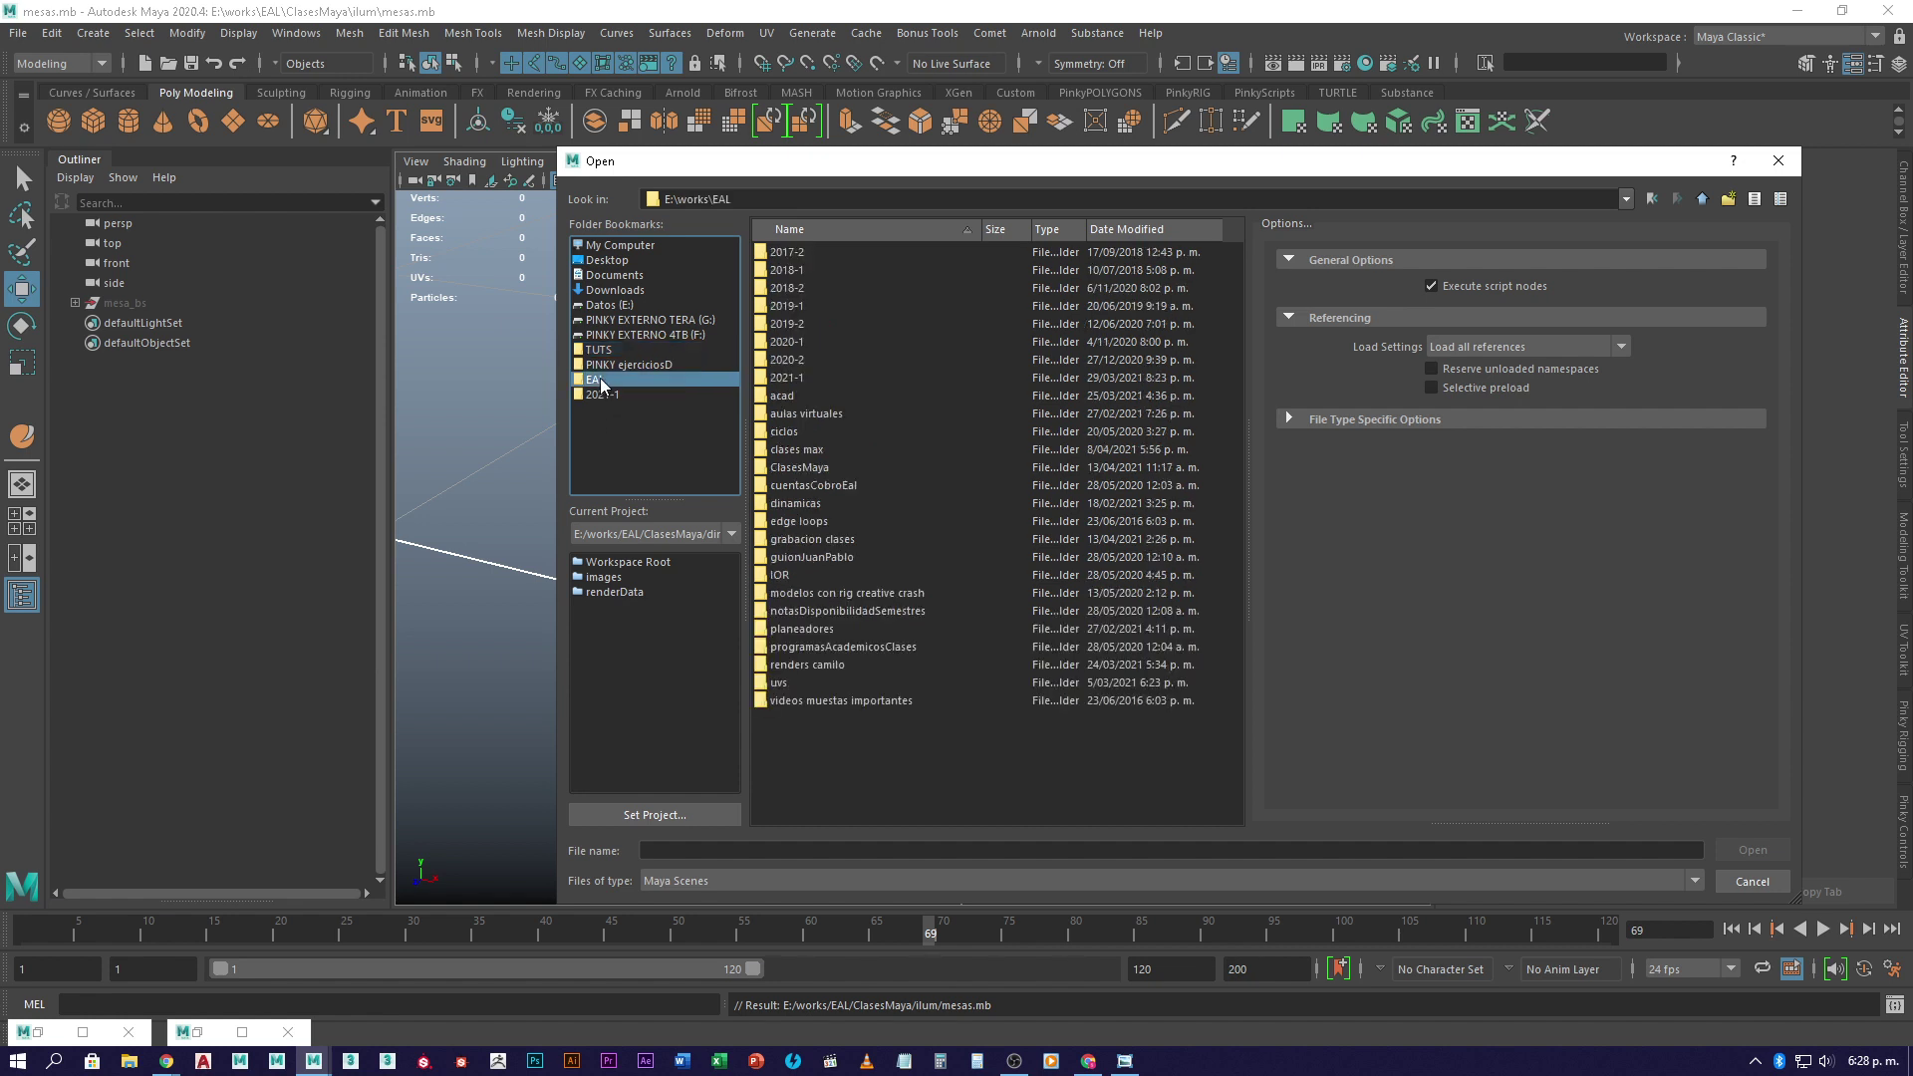
double_click(822, 468)
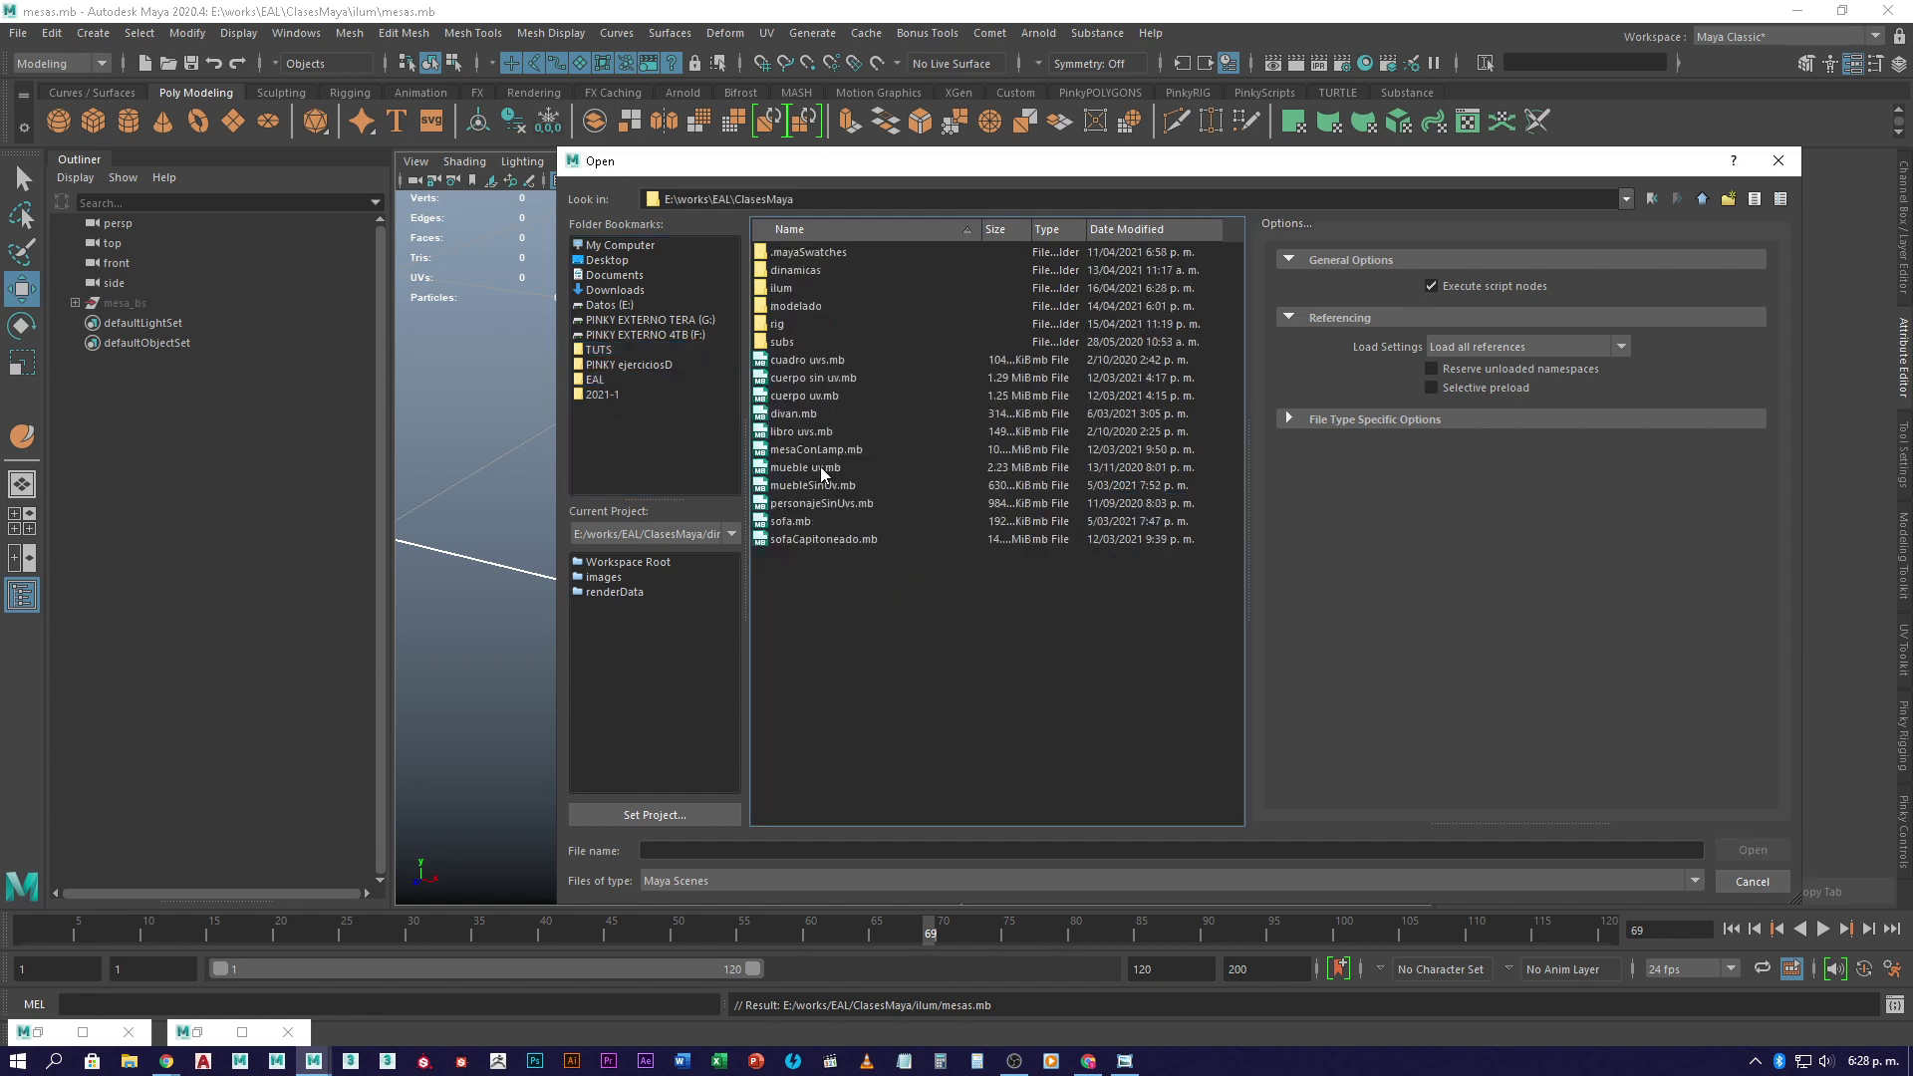
double_click(798, 311)
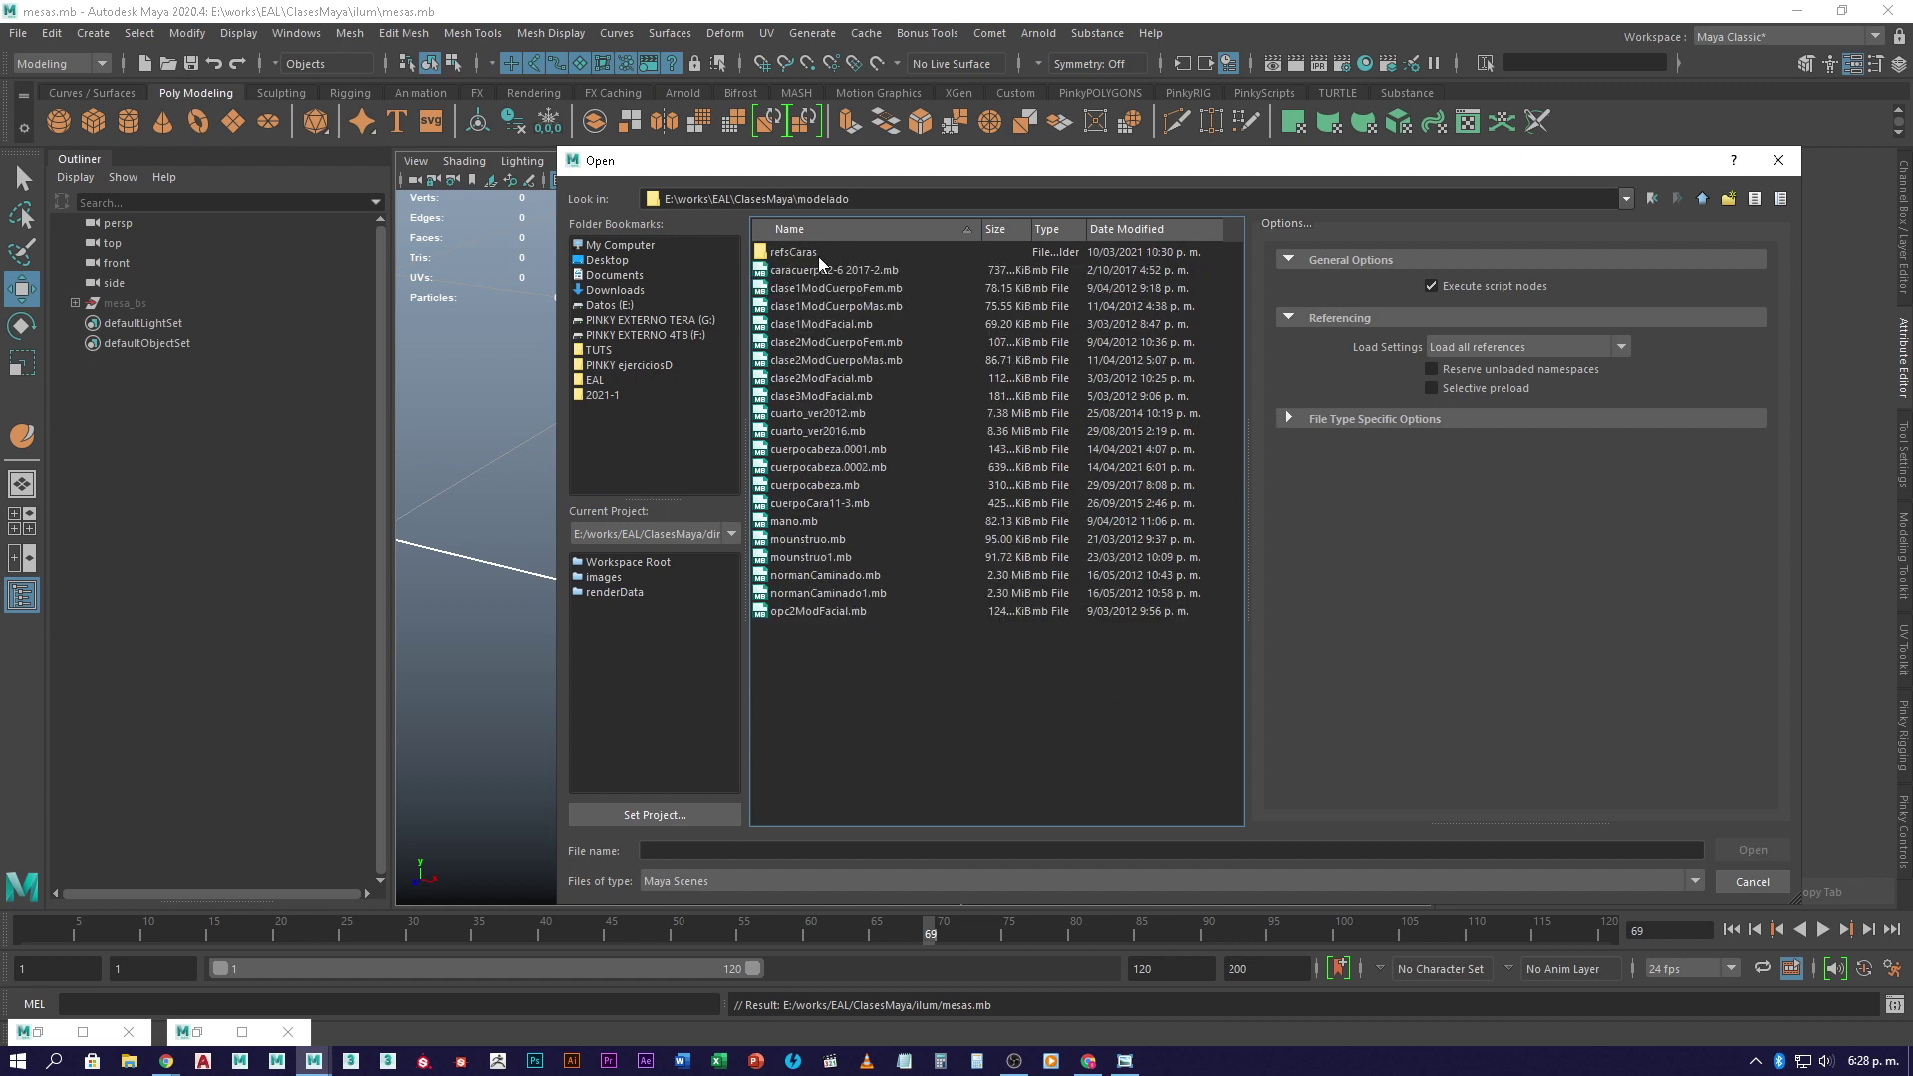
left_click(1701, 199)
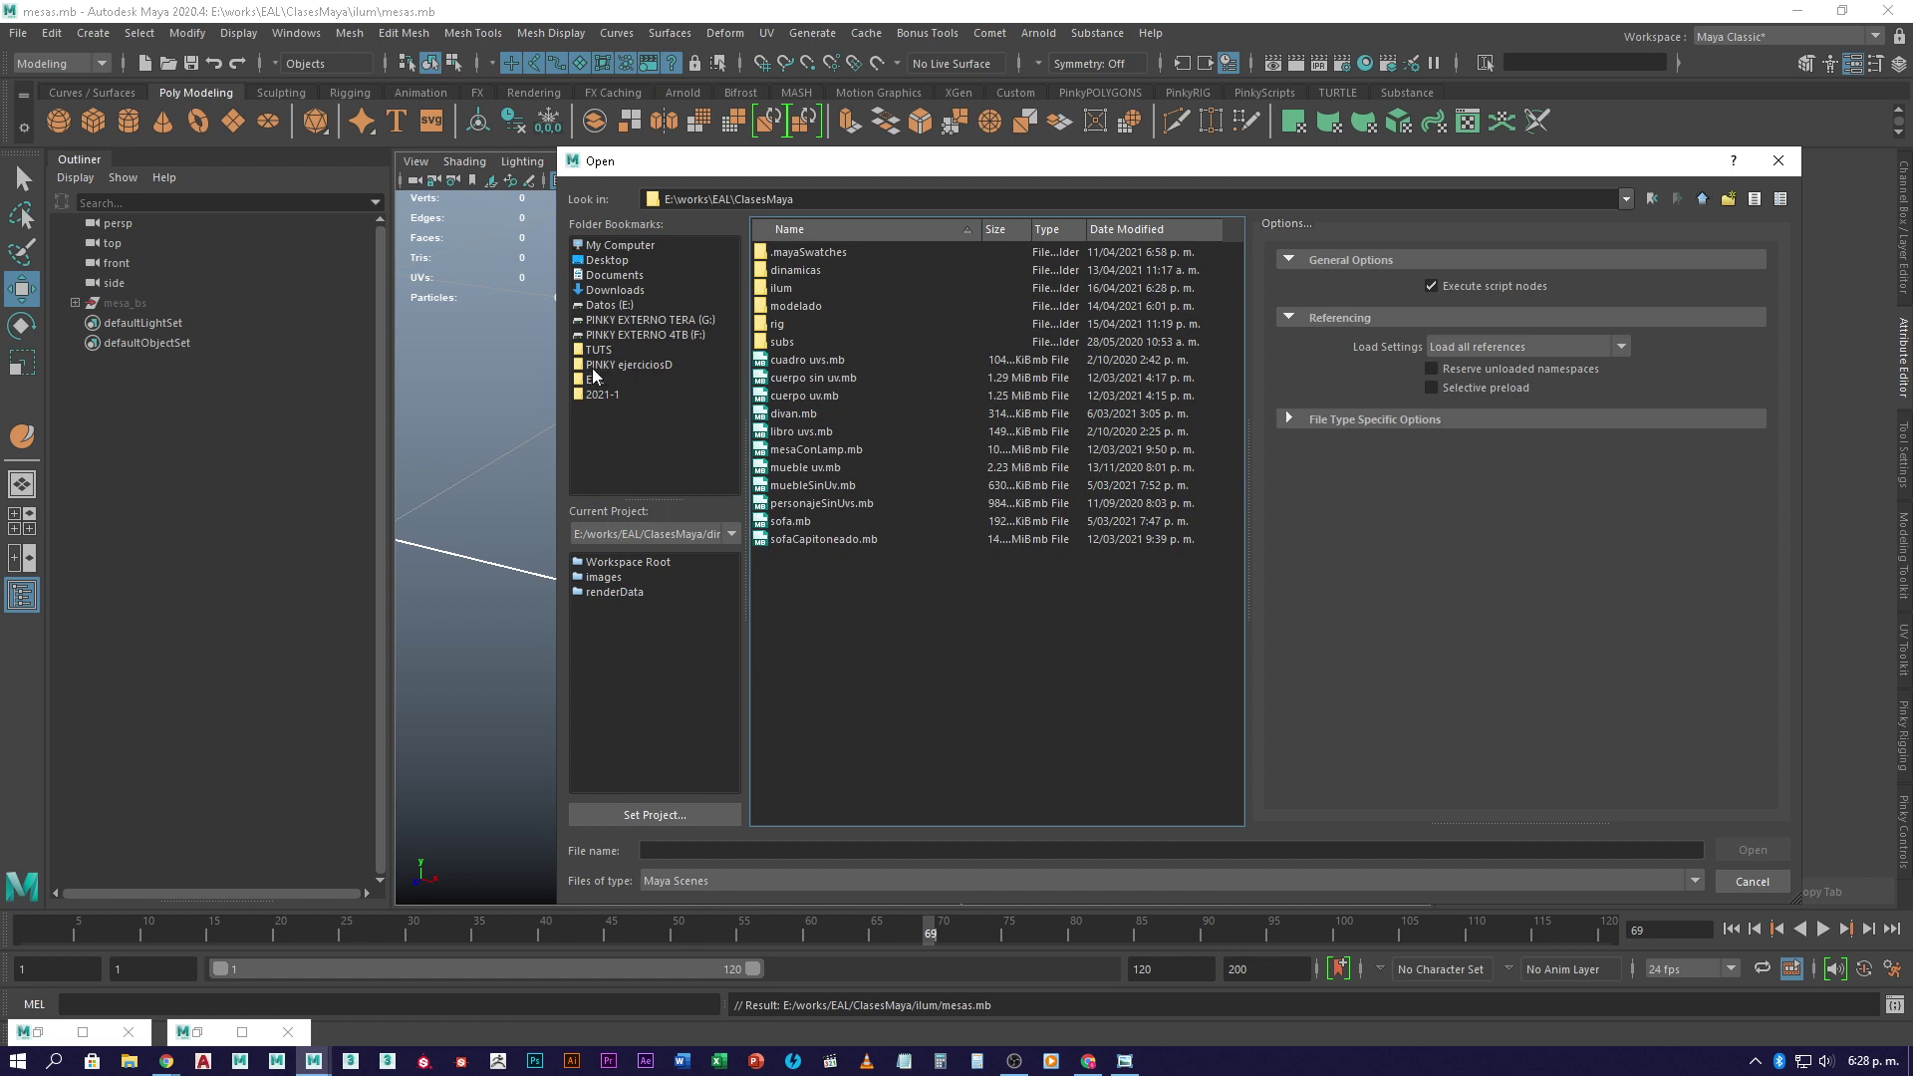
- Open proyeto_master_texturizacion.mb from E:\works\SALAMANCA\MASTER\proyecto_master\scenes
left_click(626, 305)
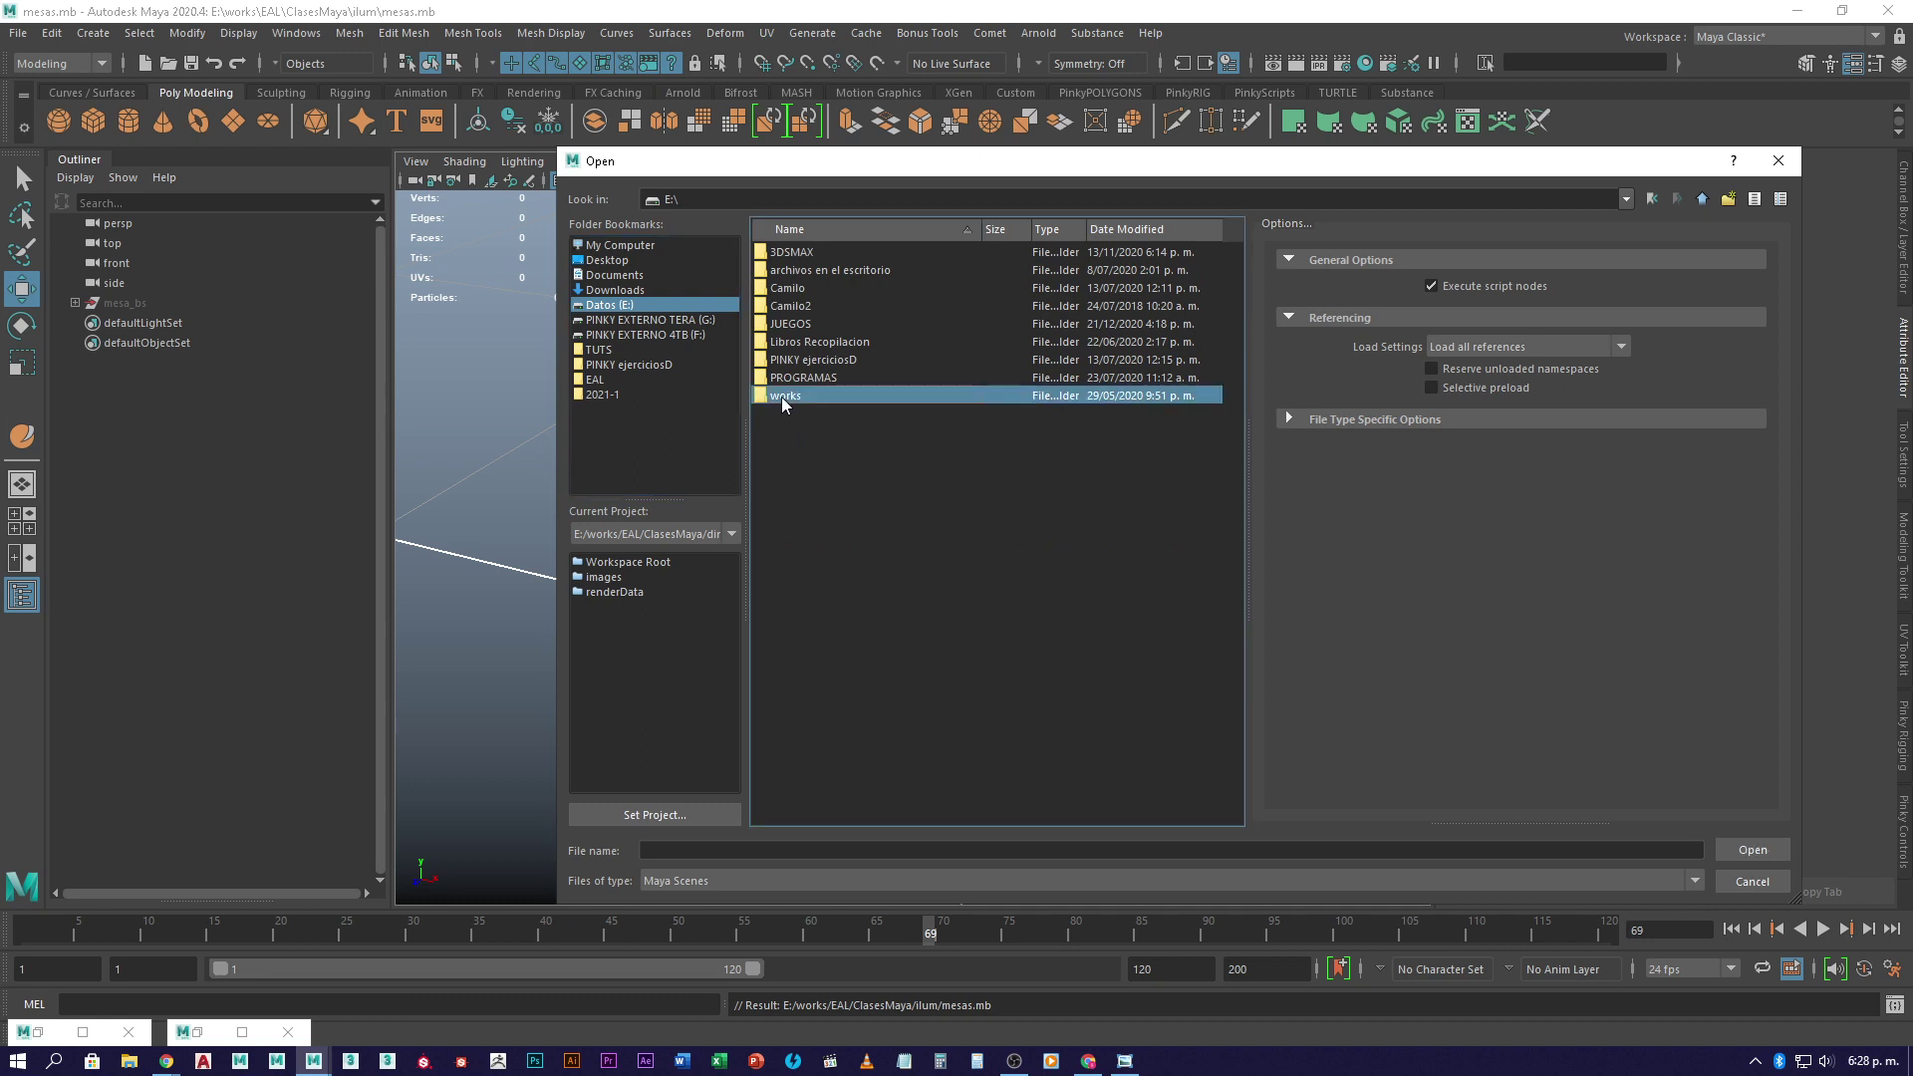
double_click(781, 397)
double_click(793, 361)
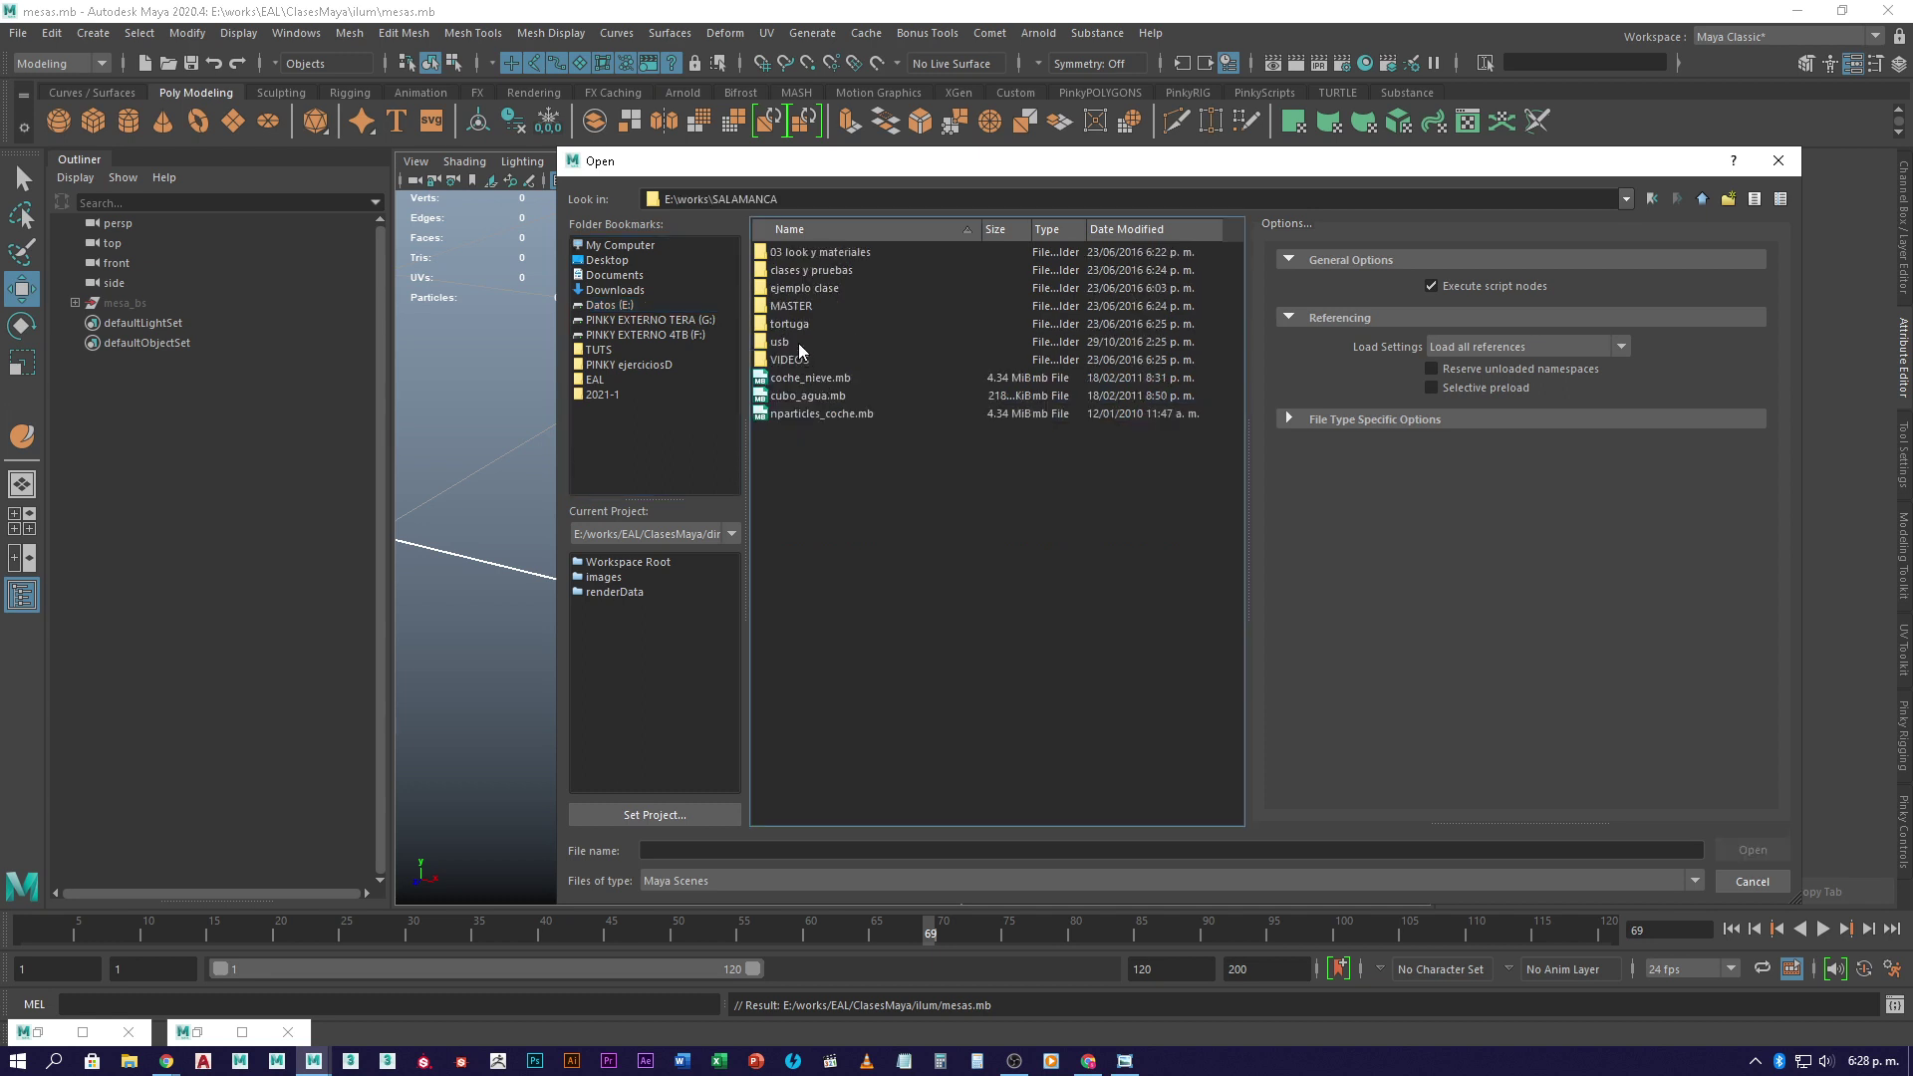
double_click(797, 301)
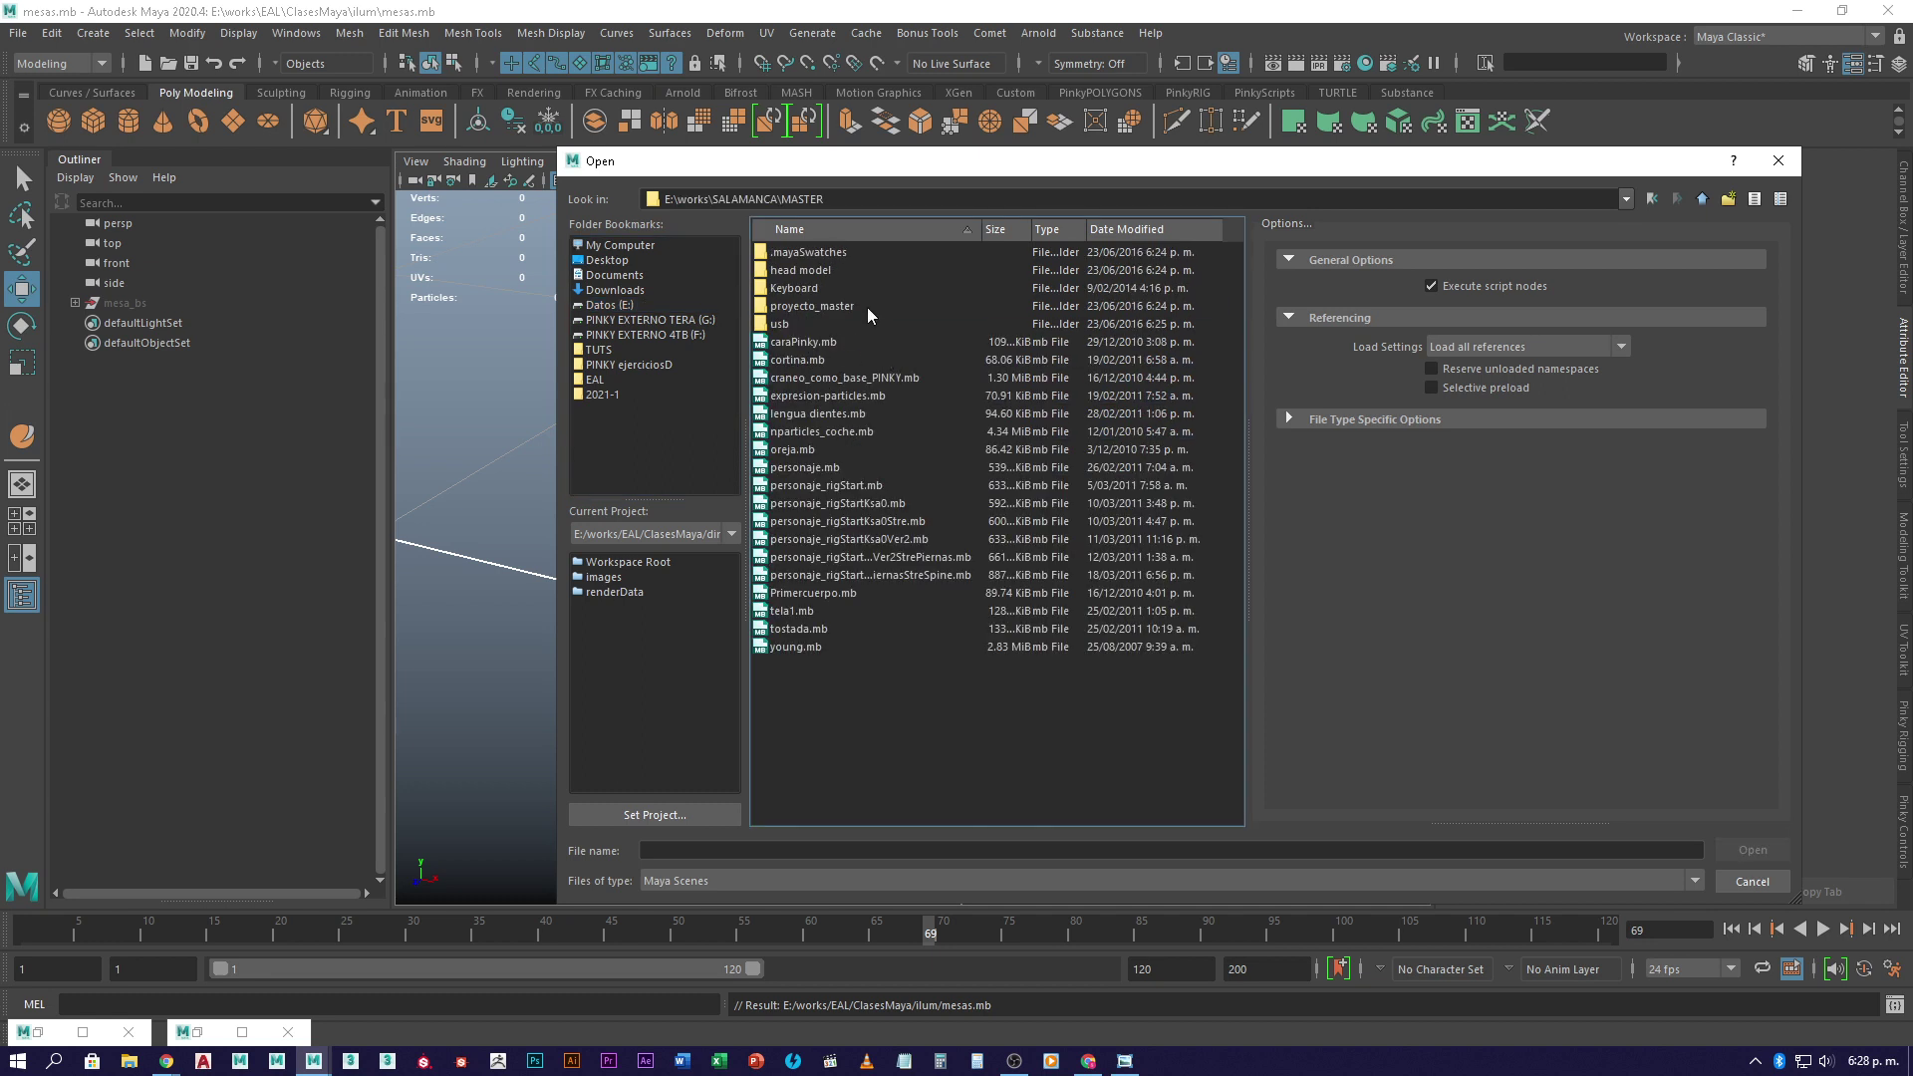
double_click(803, 305)
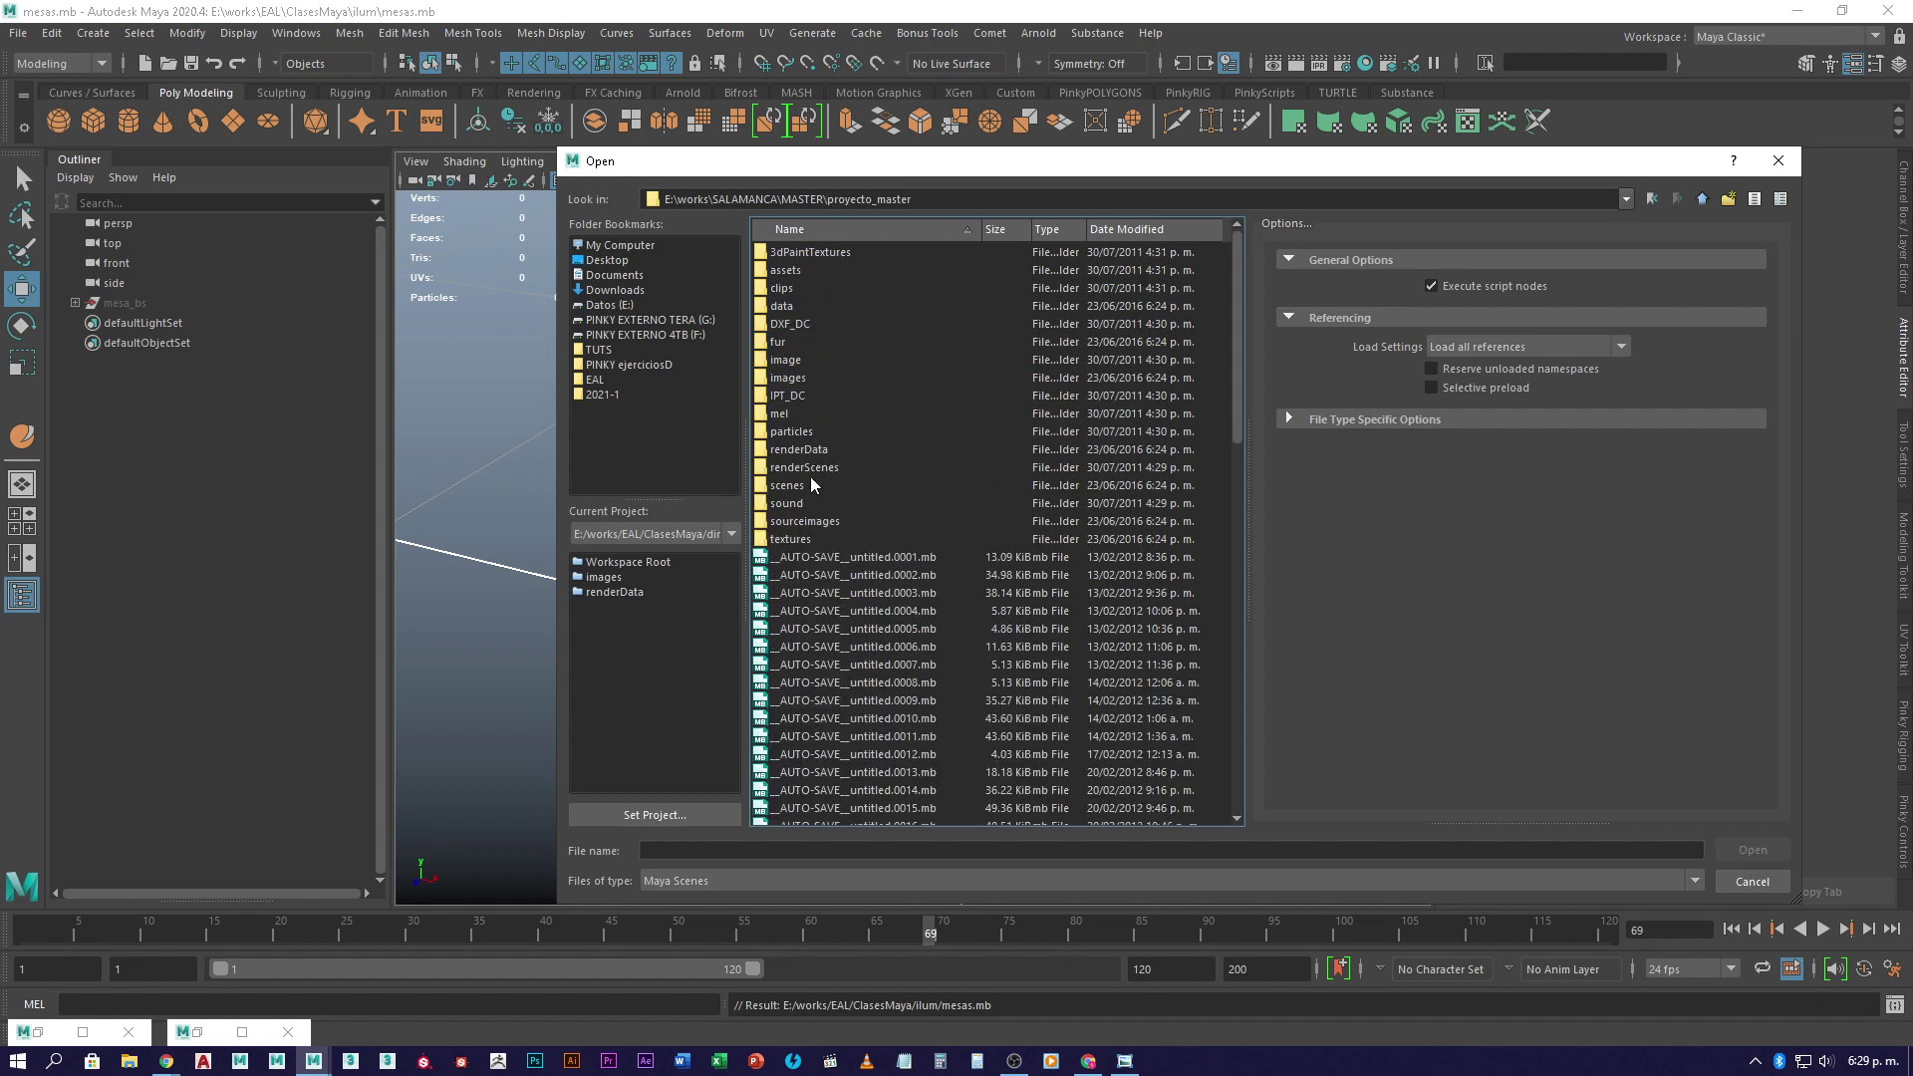
double_click(788, 487)
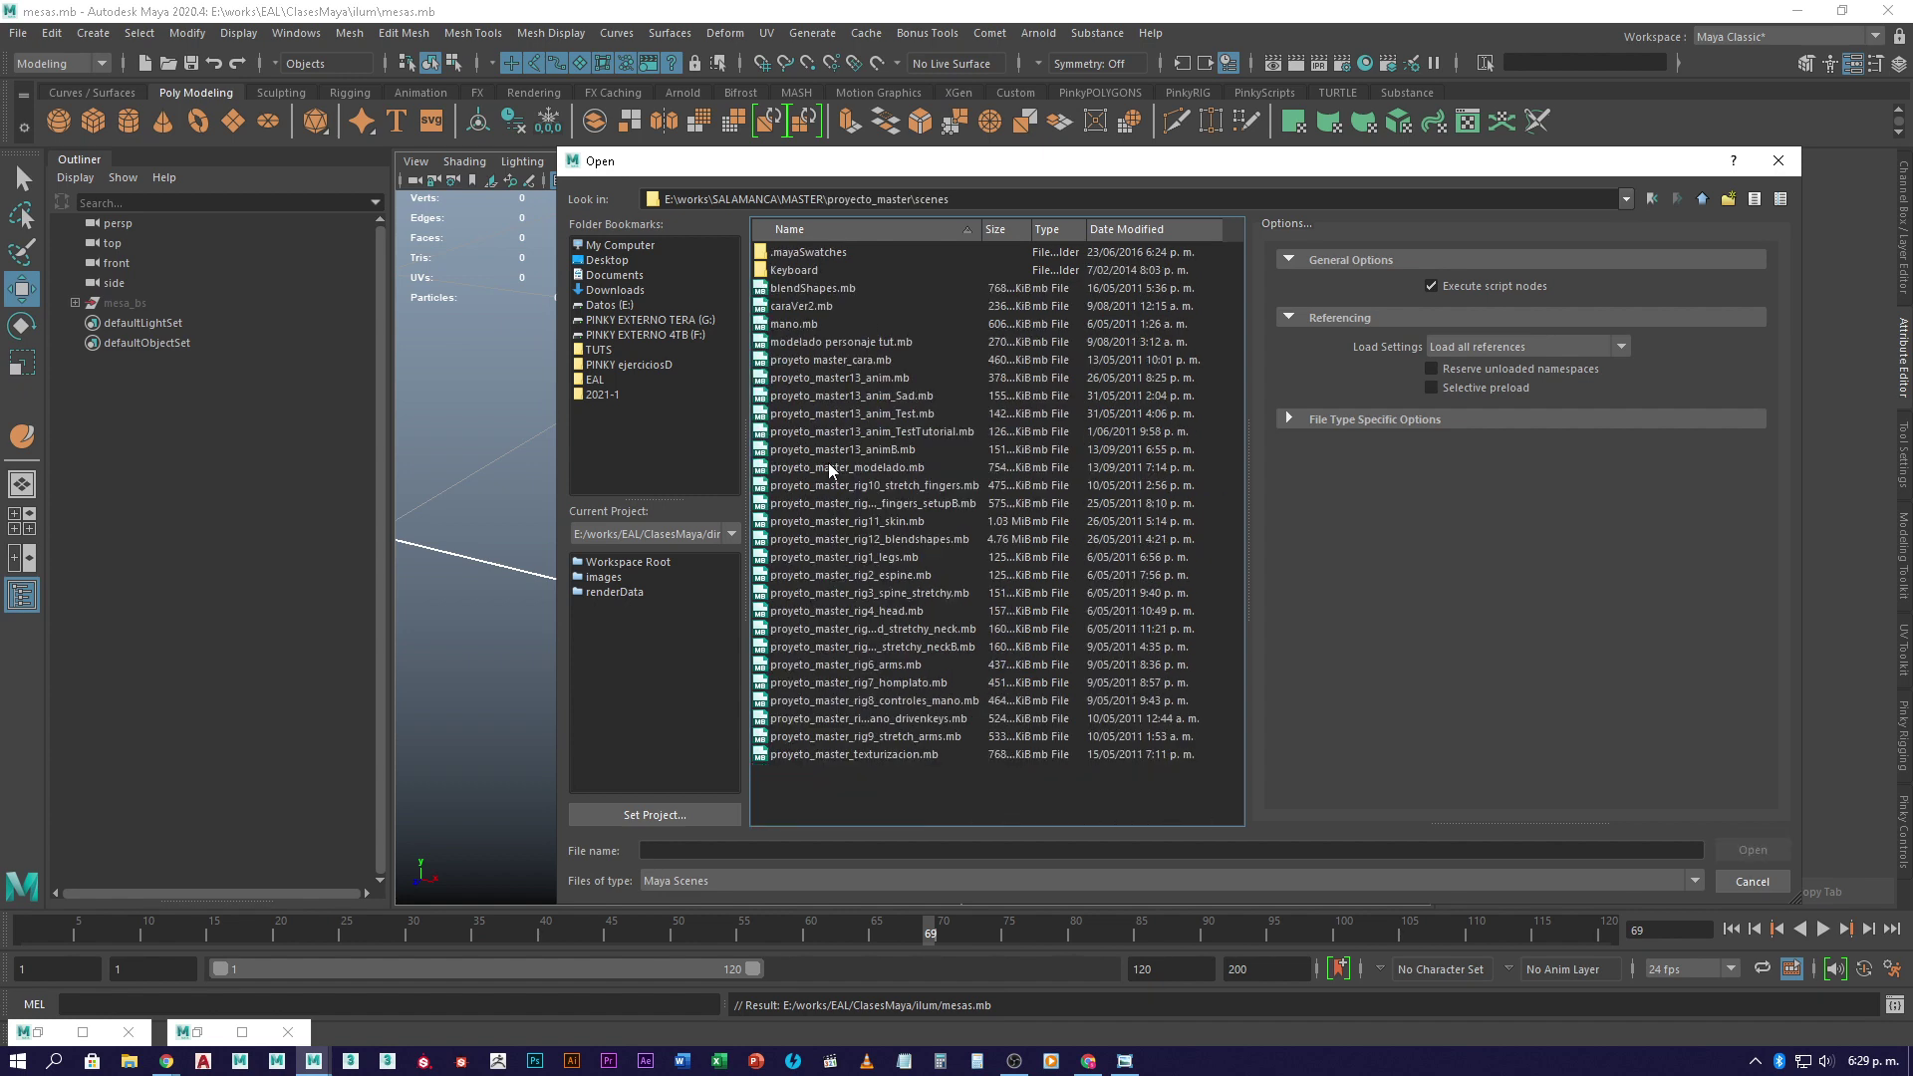
left_click(903, 755)
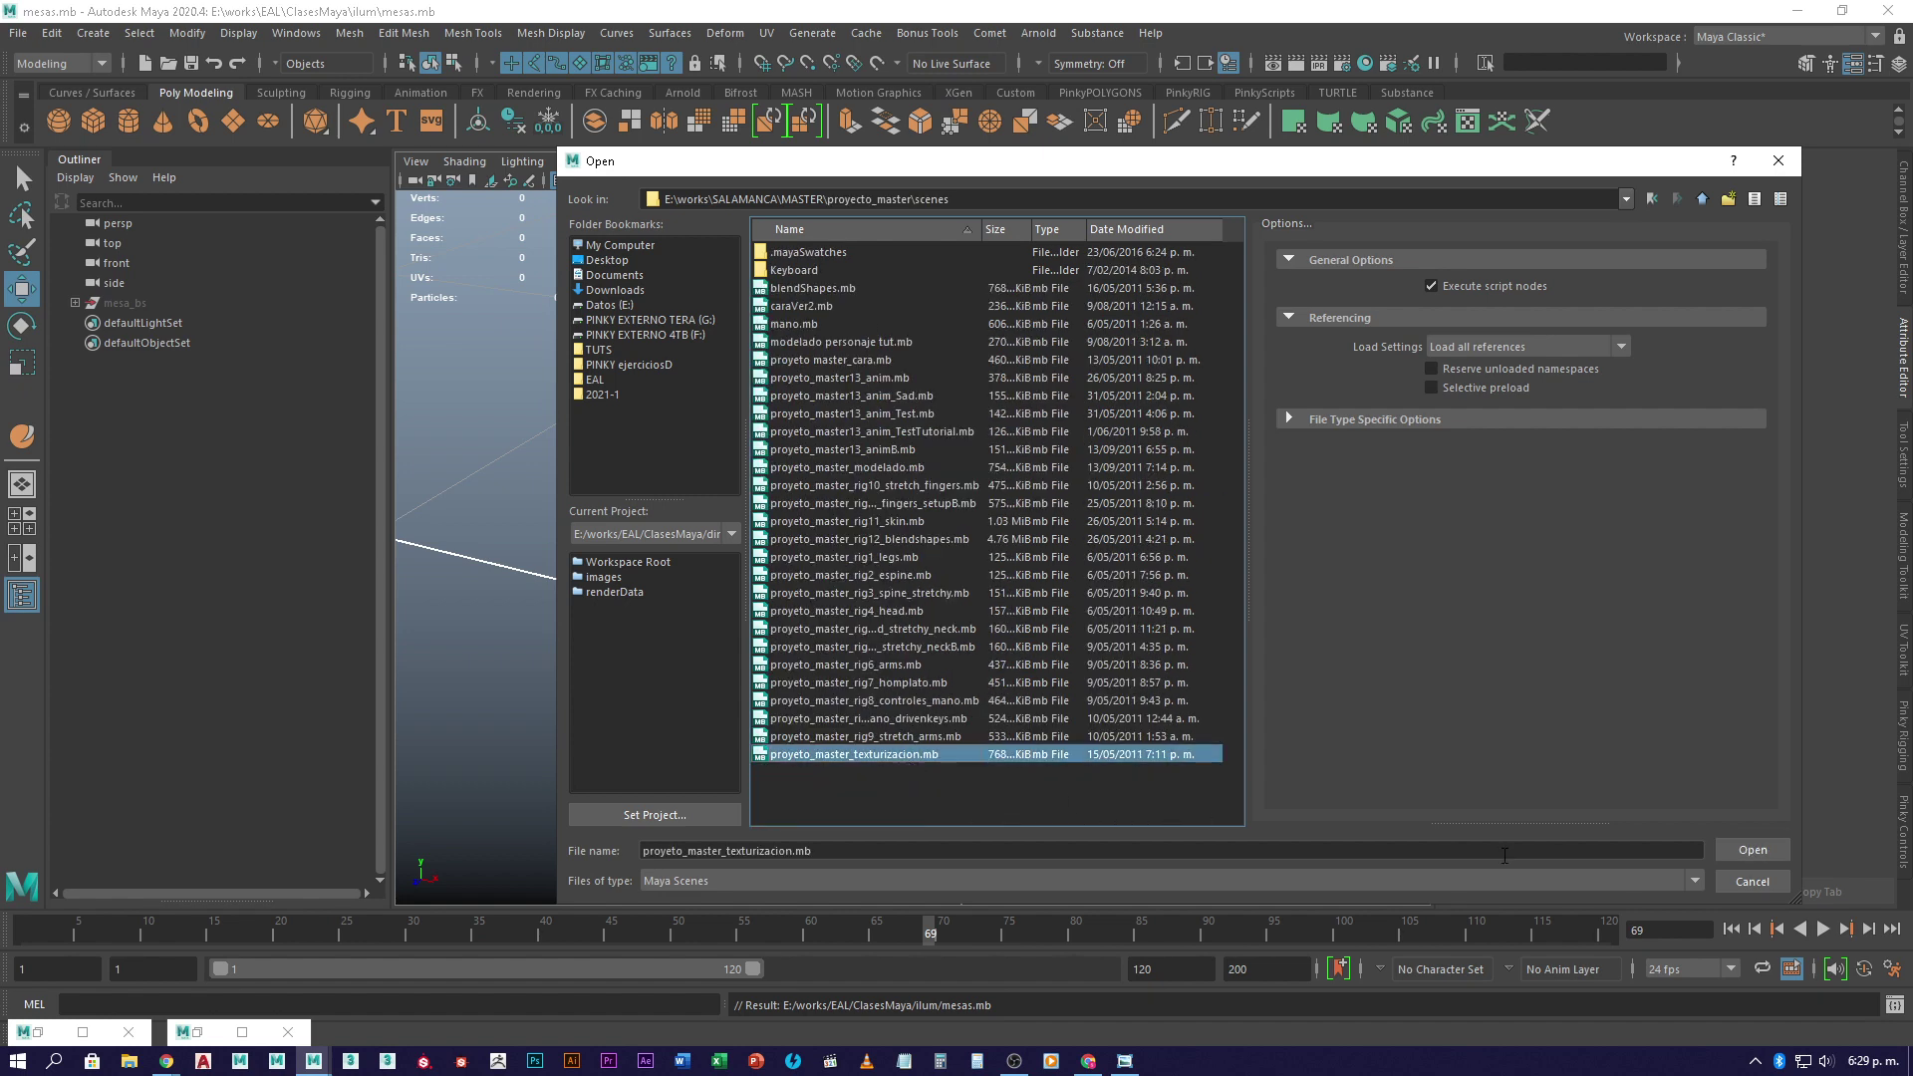
left_click(1753, 850)
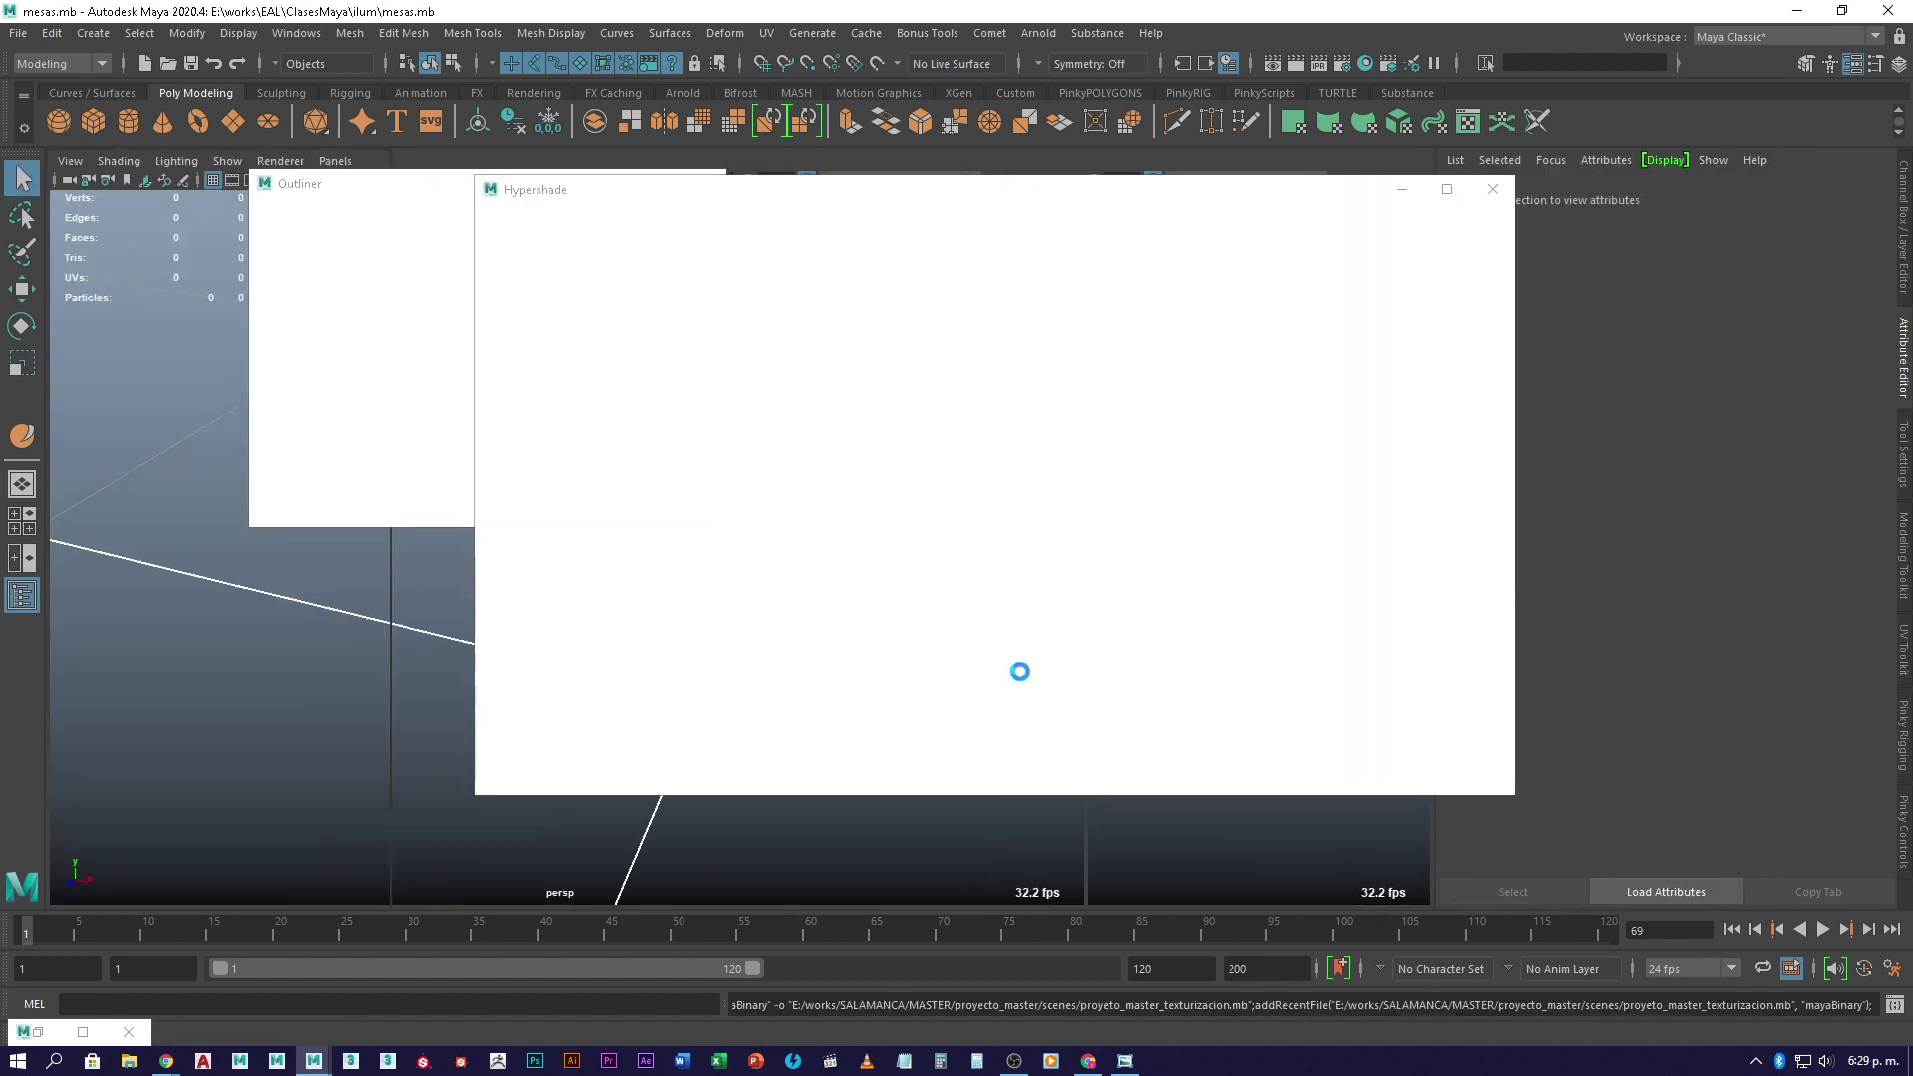
- Close the floating Hypershade and Outliner windows, and briefly view the character with scene lighting switched on
left_click(1494, 198)
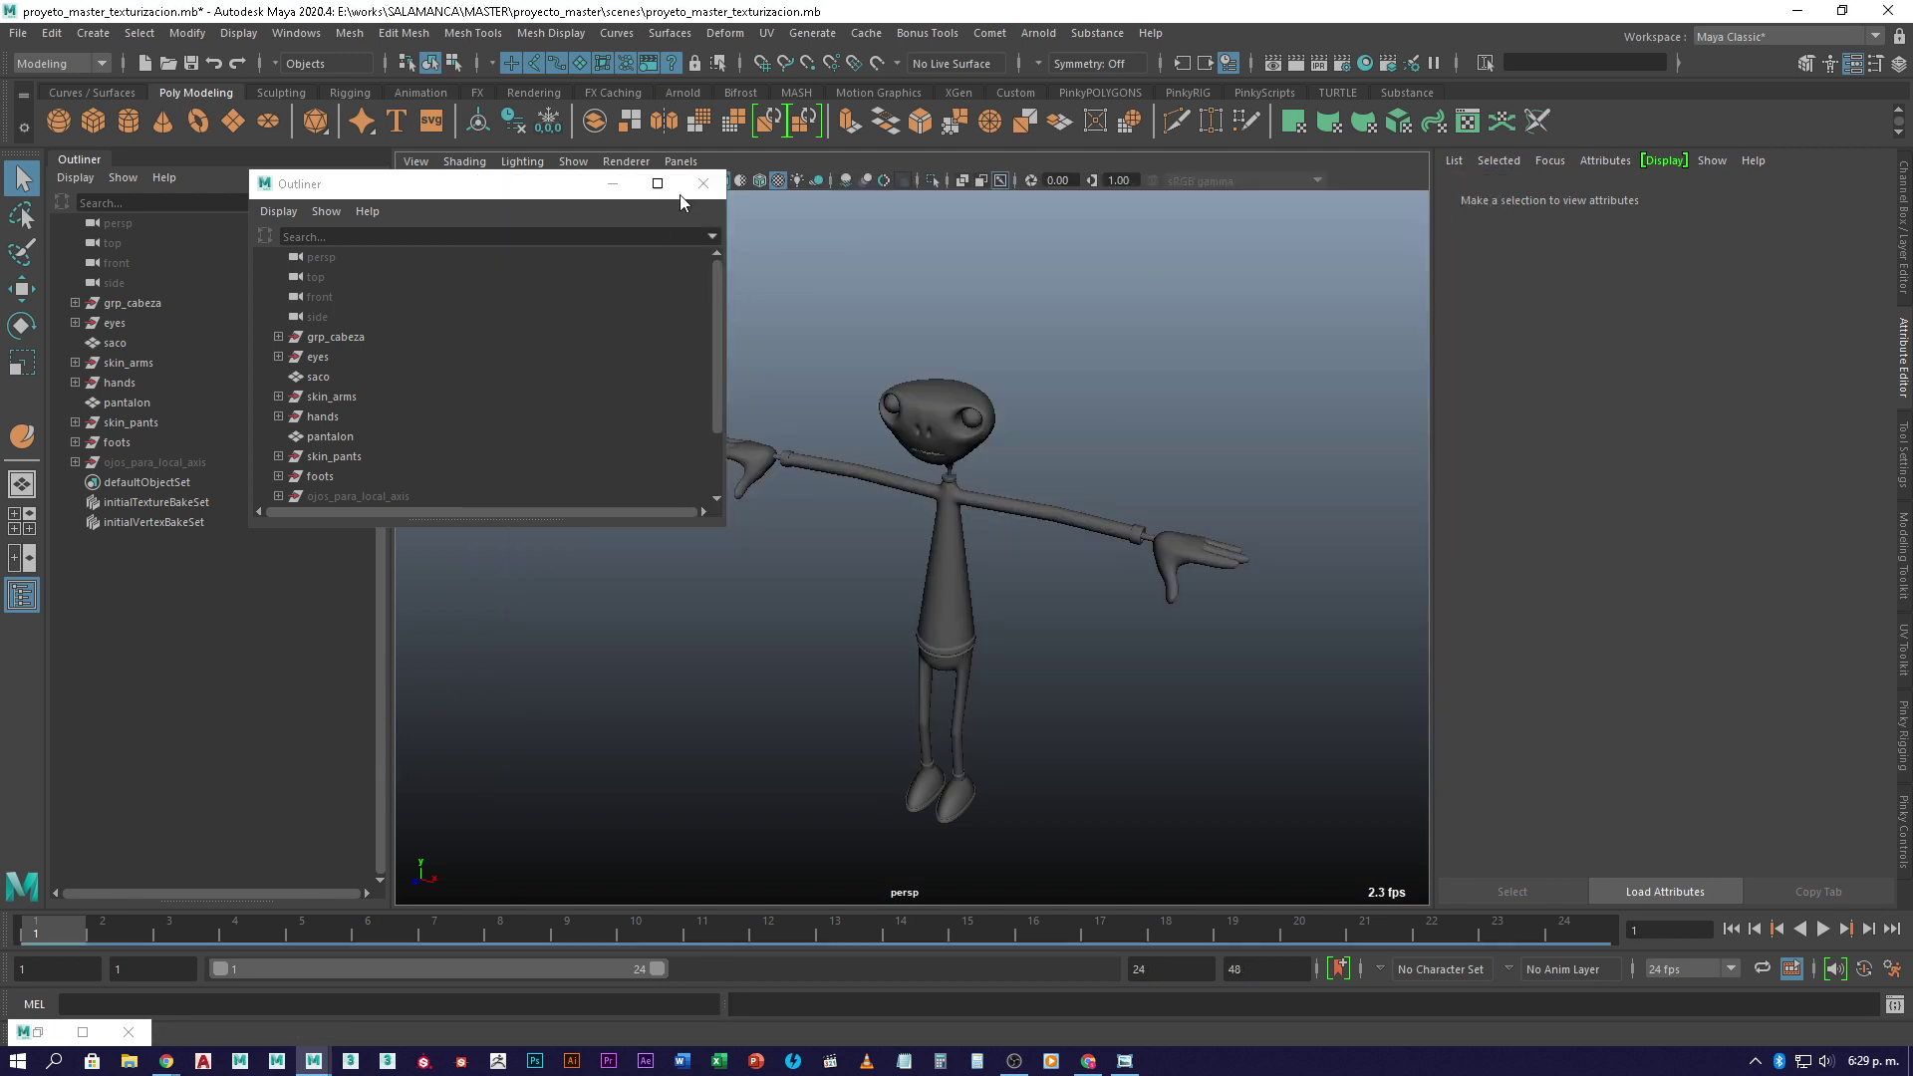
left_click(703, 185)
scroll(974, 593, "up", 5)
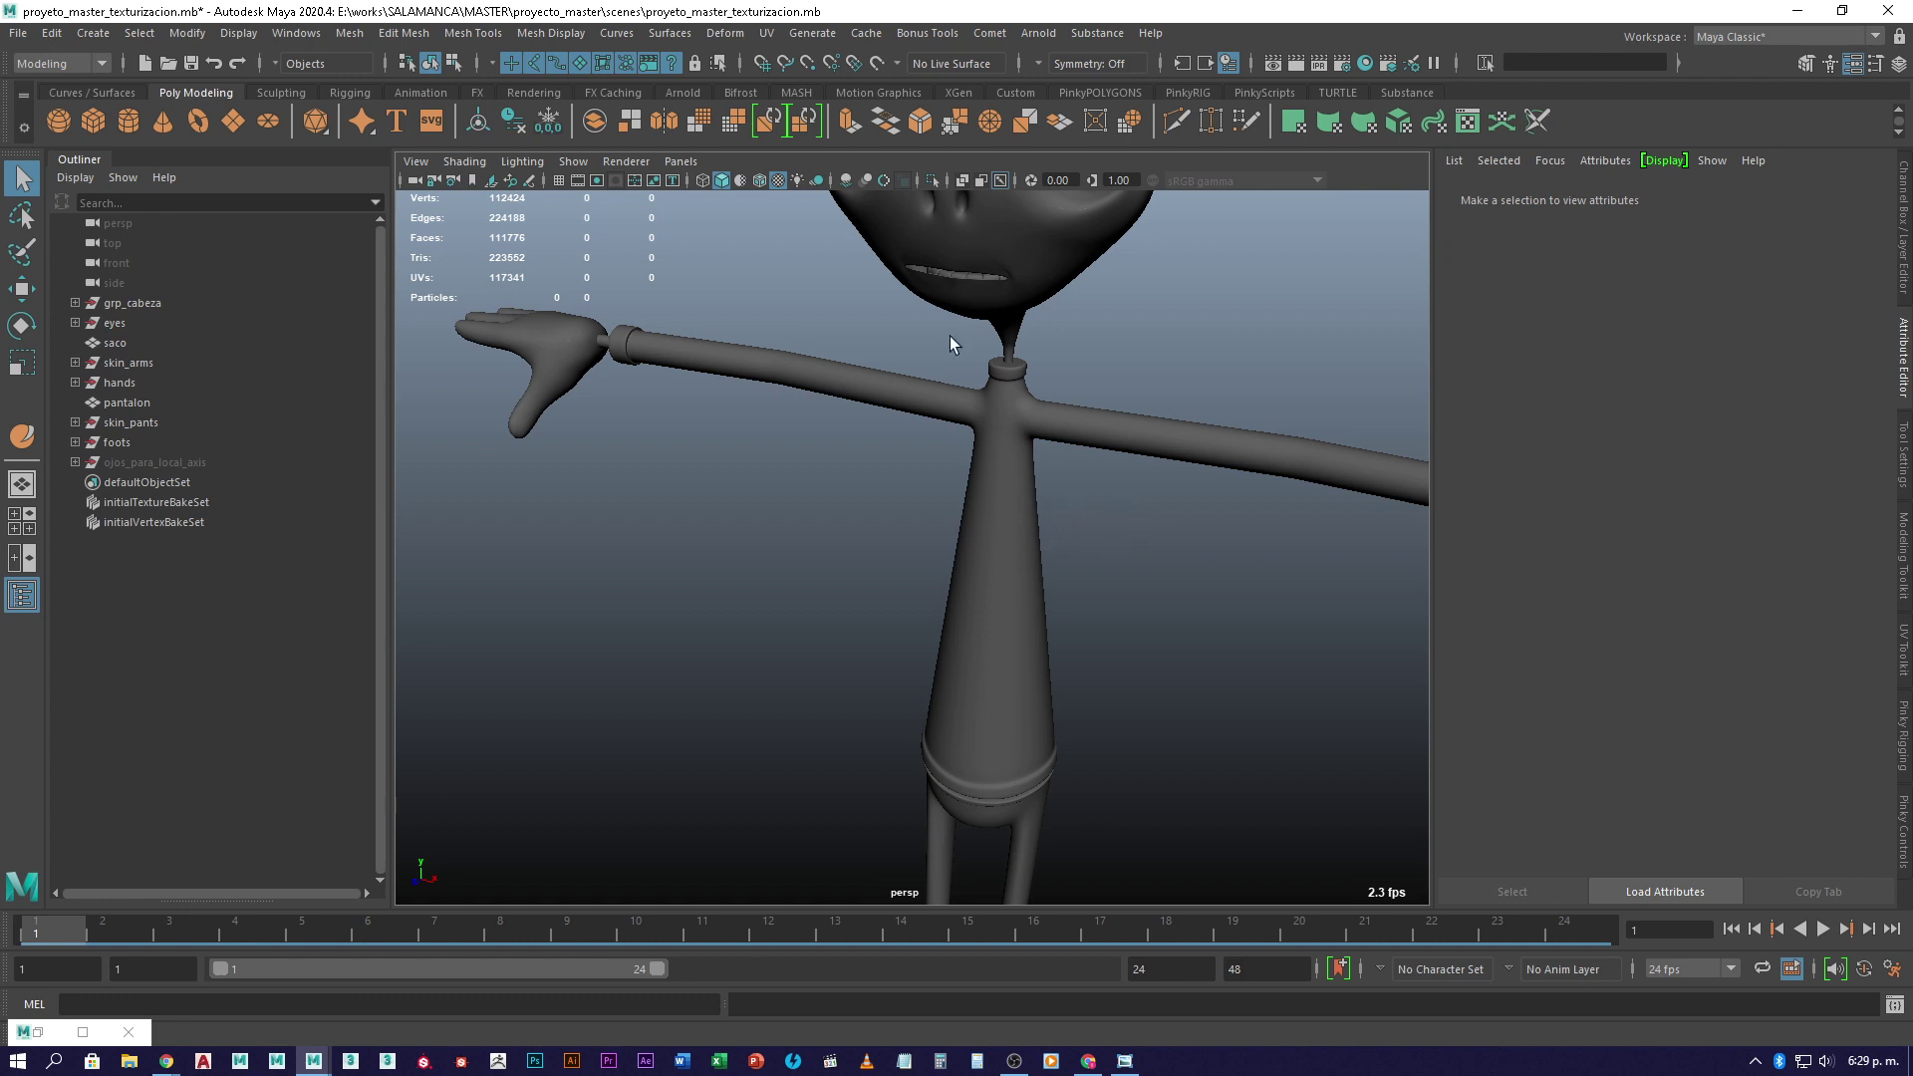
left_click(795, 183)
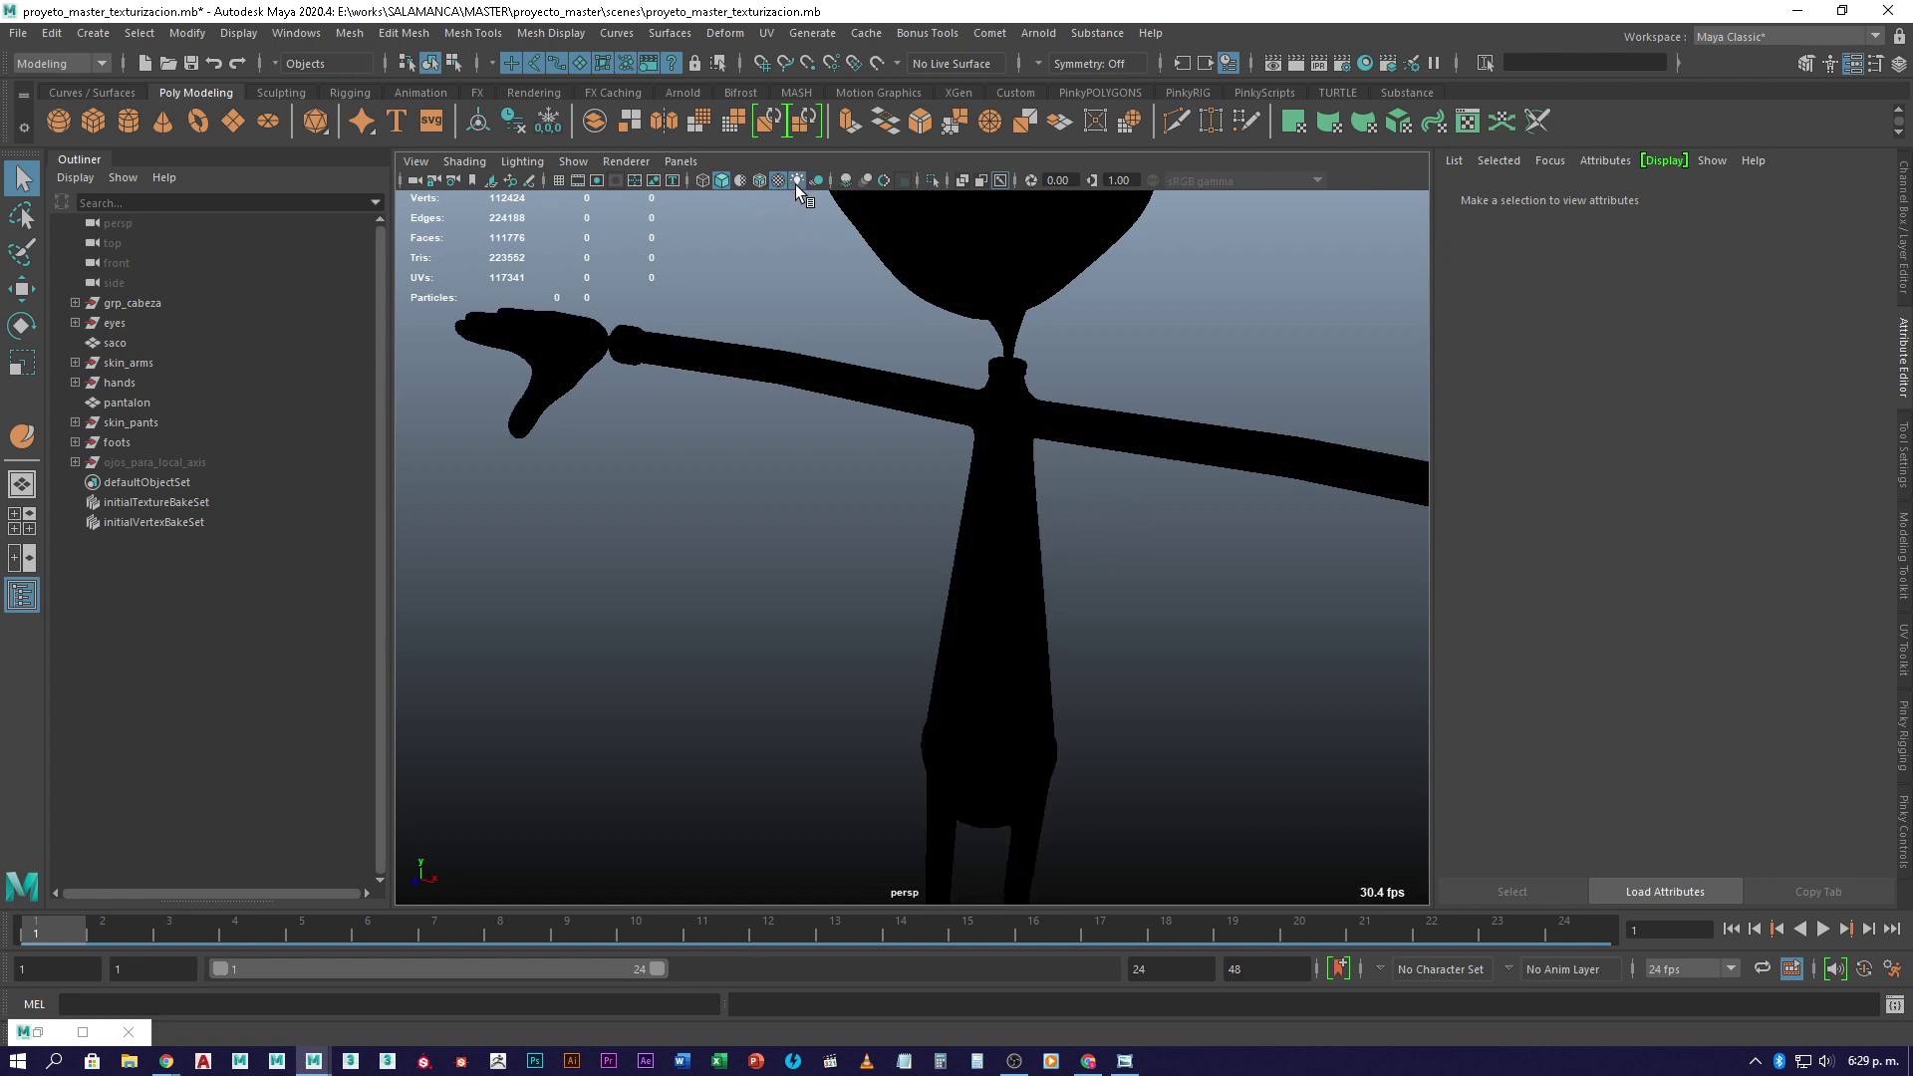
left_click(792, 181)
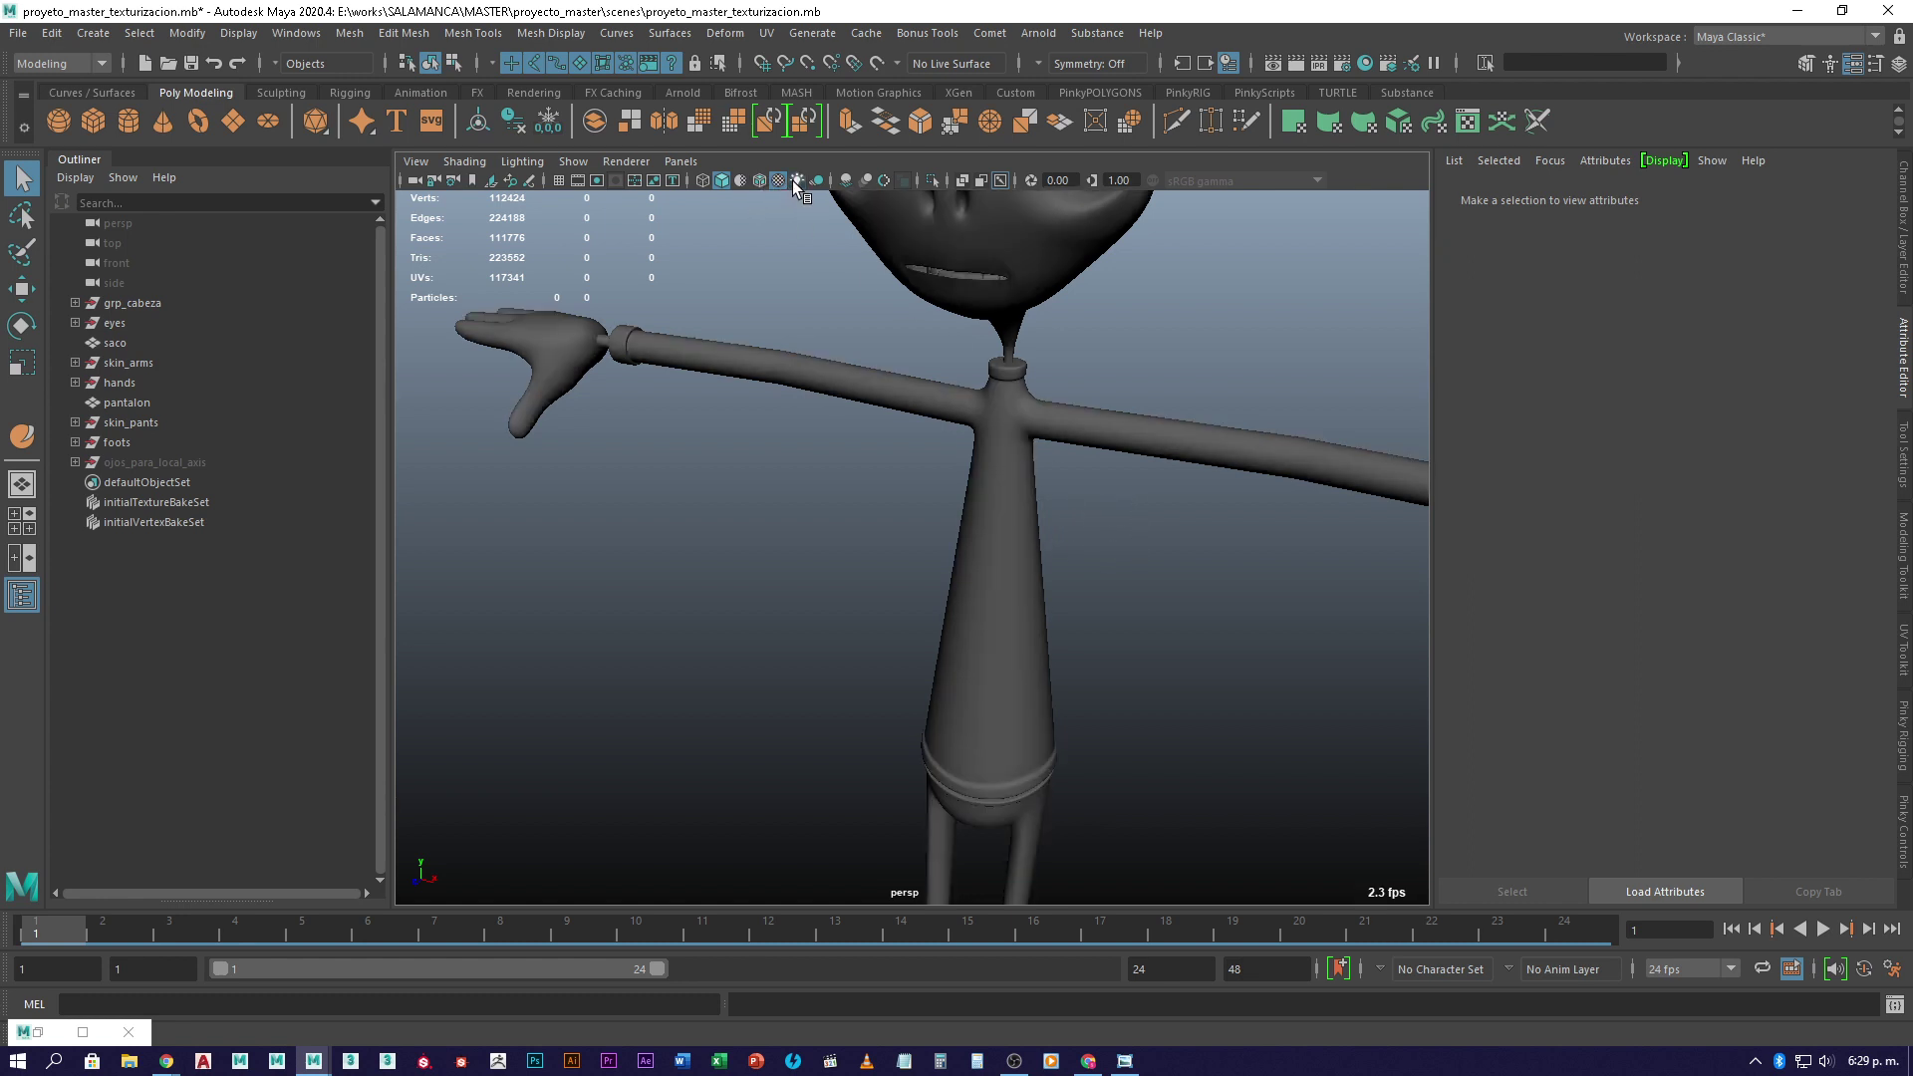
- Render the character with Arnold, render it again with Maya Software, and close the render window
left_click(1297, 65)
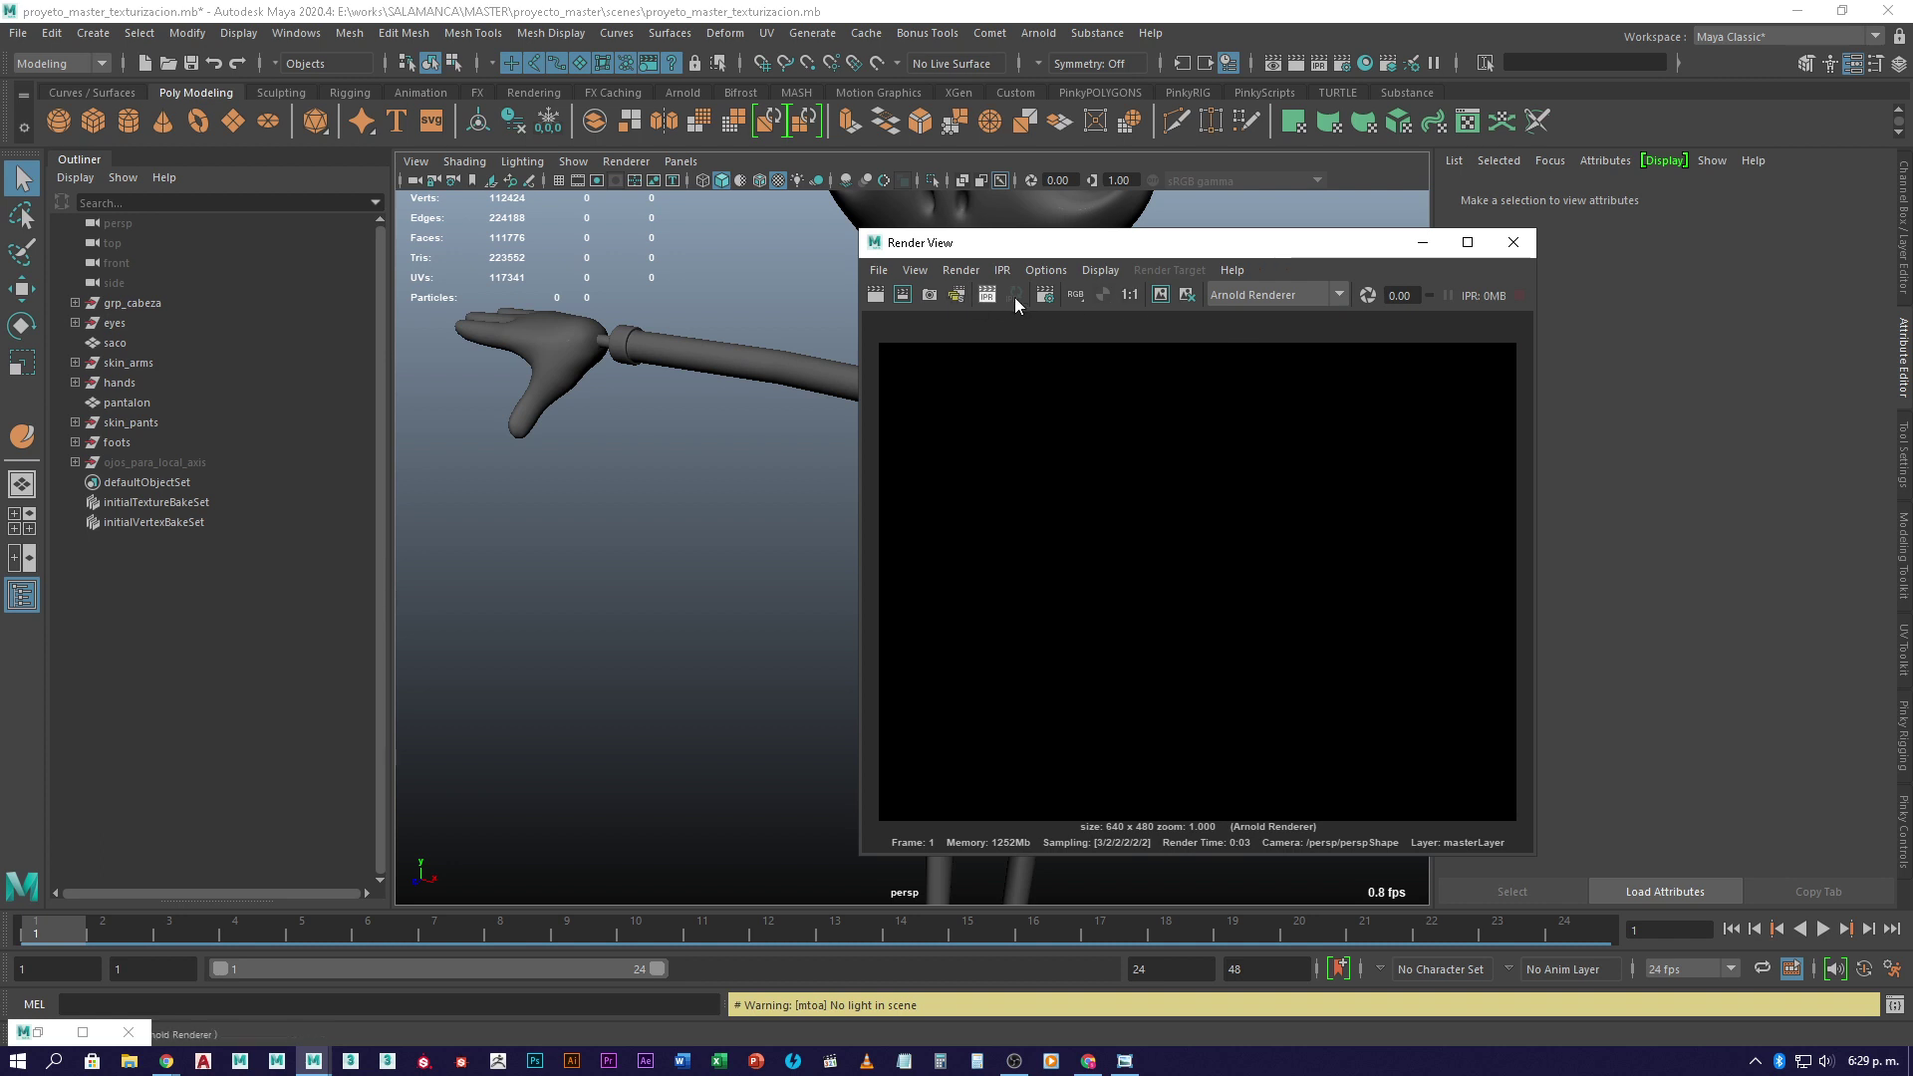
left_click(1276, 295)
left_click(1246, 319)
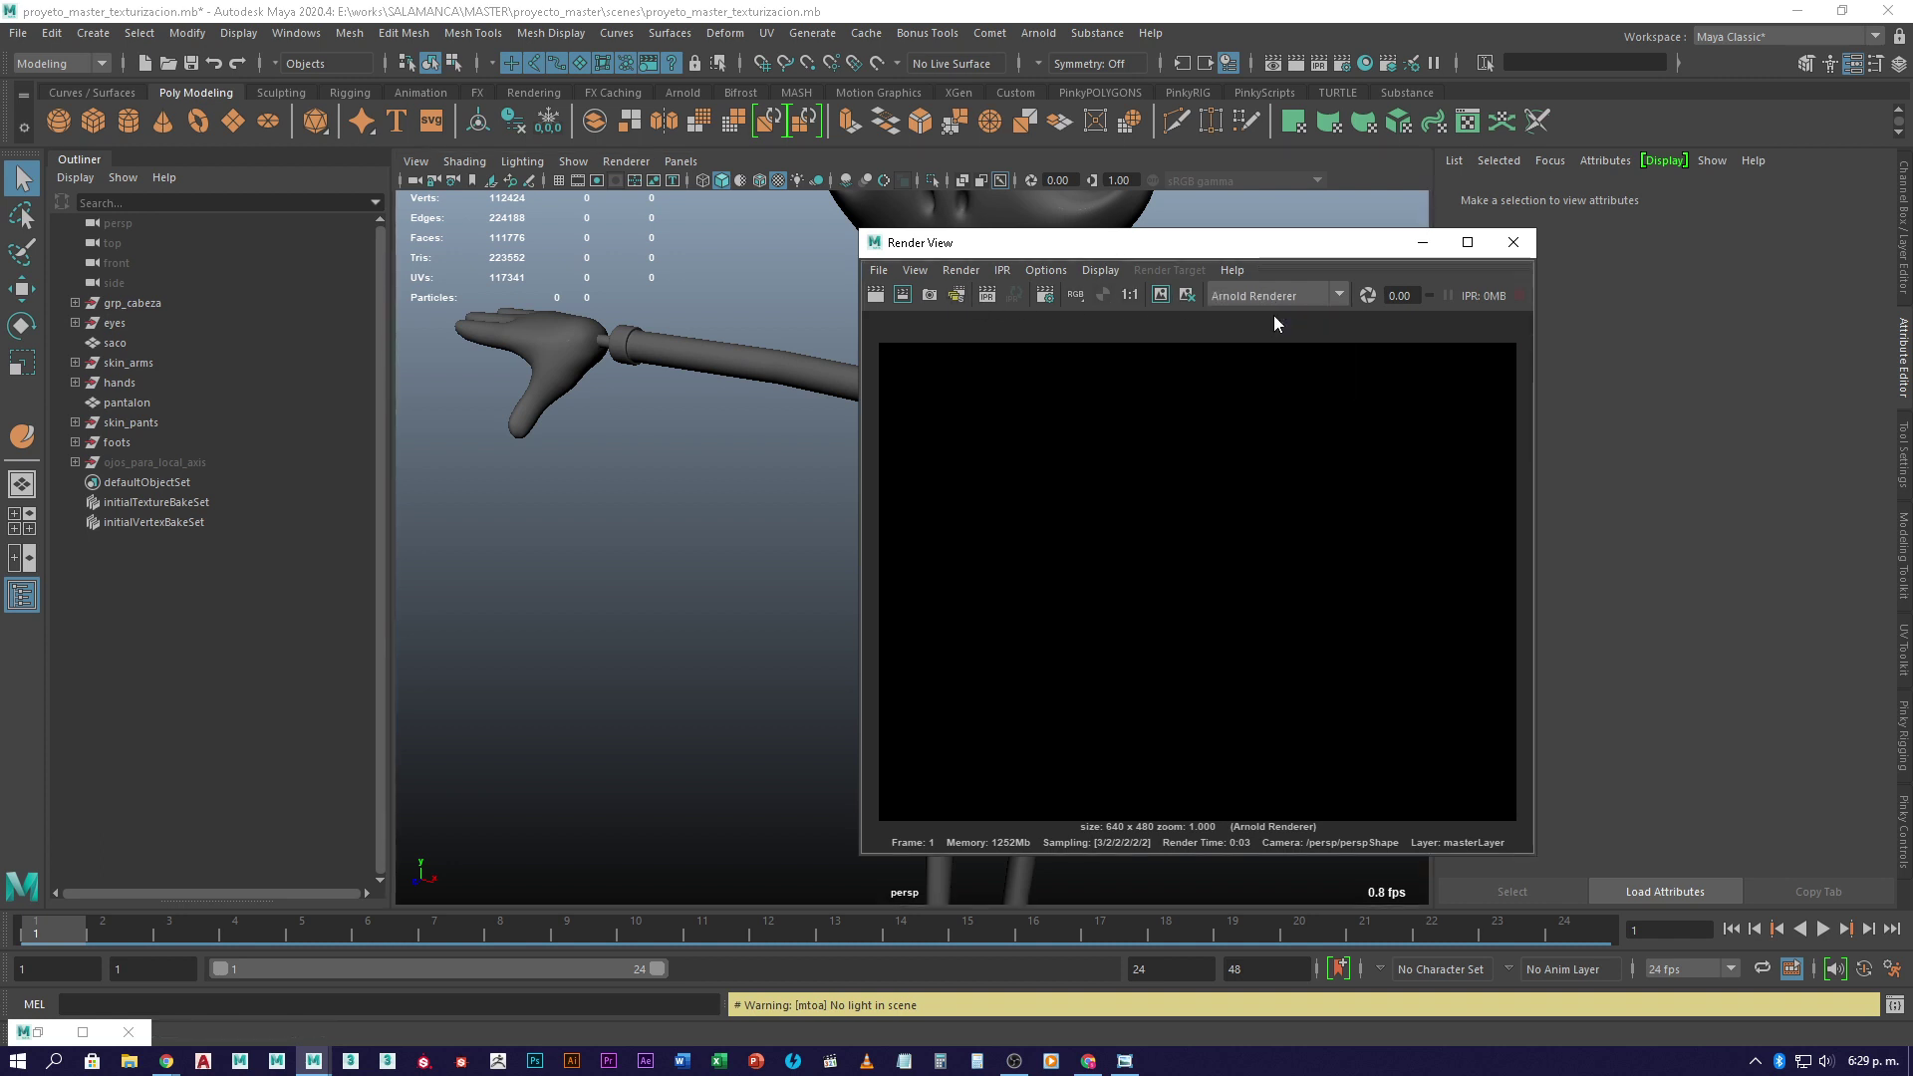
left_click(873, 295)
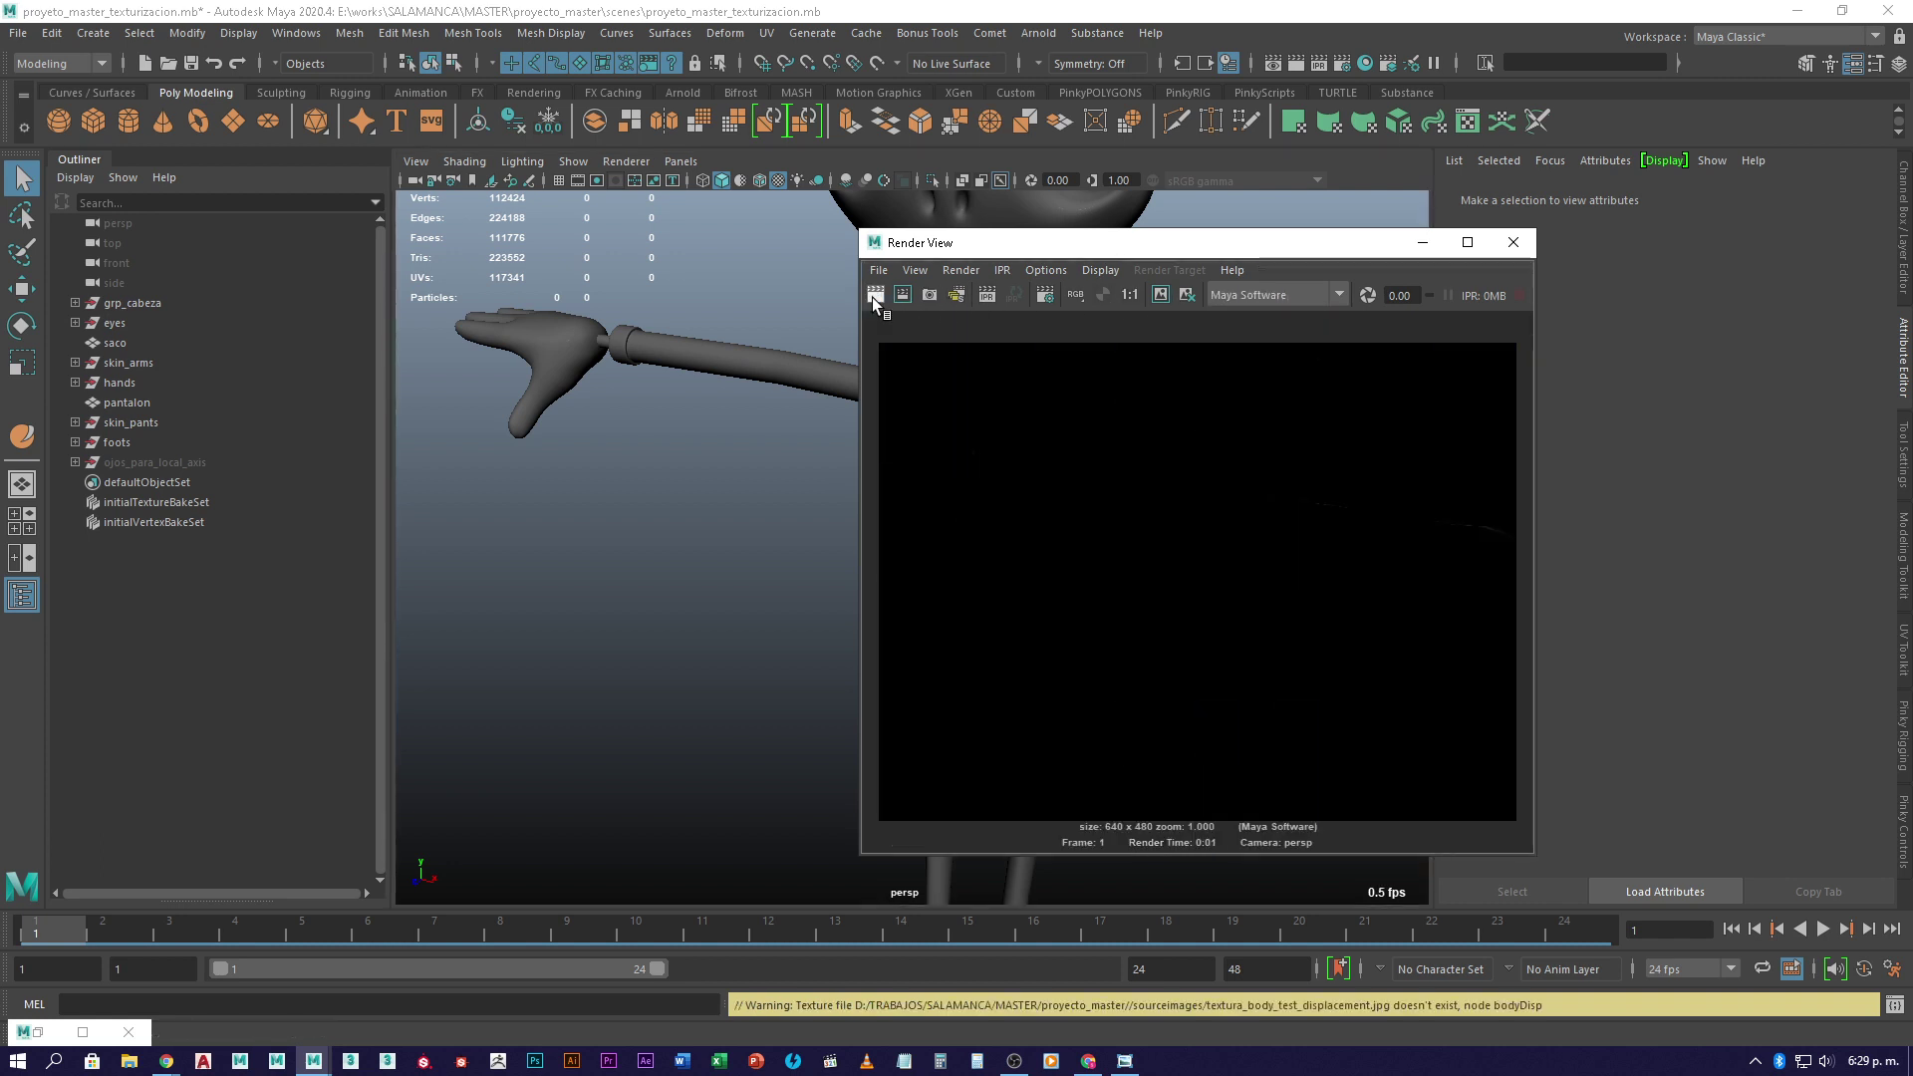
left_click(1516, 246)
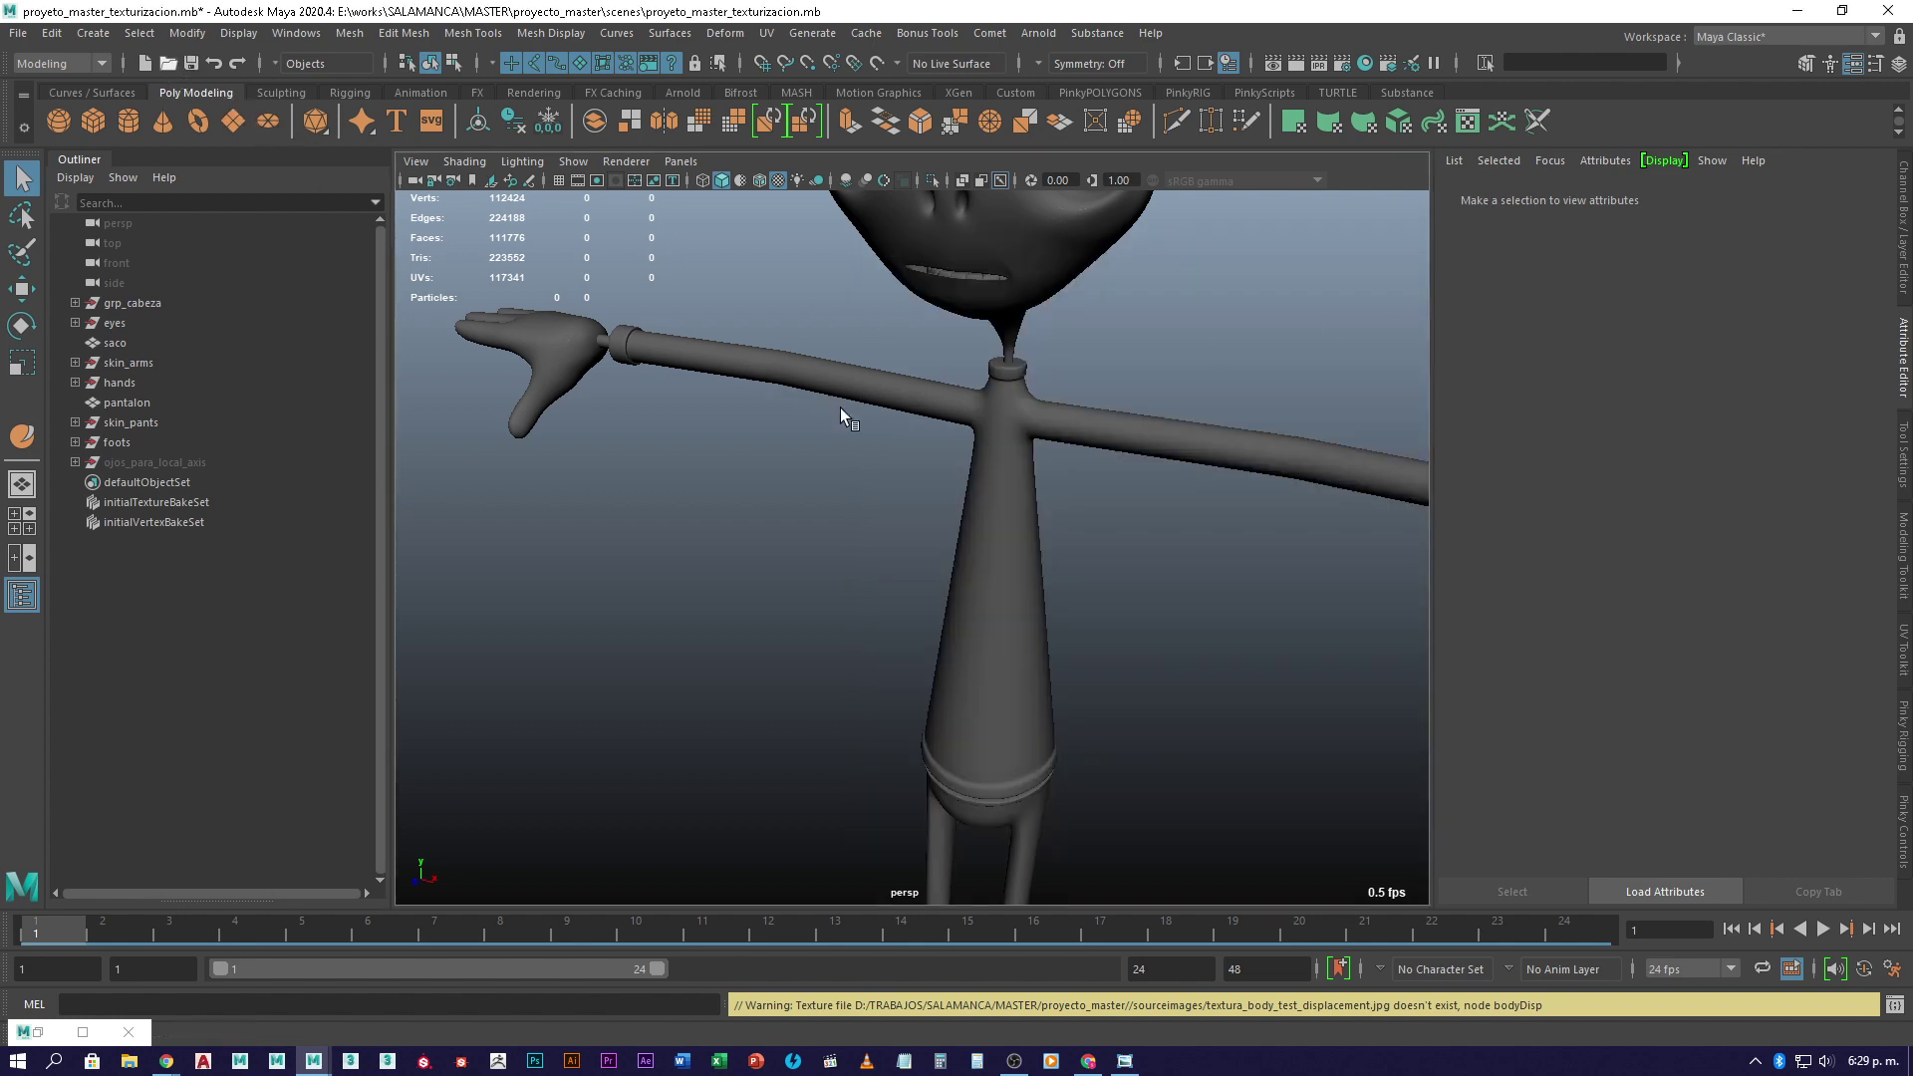
- Open proyeto_master13_anim.mb without saving the current scene, and close the floating Graph Editor and Outliner windows
key("ctrl+o")
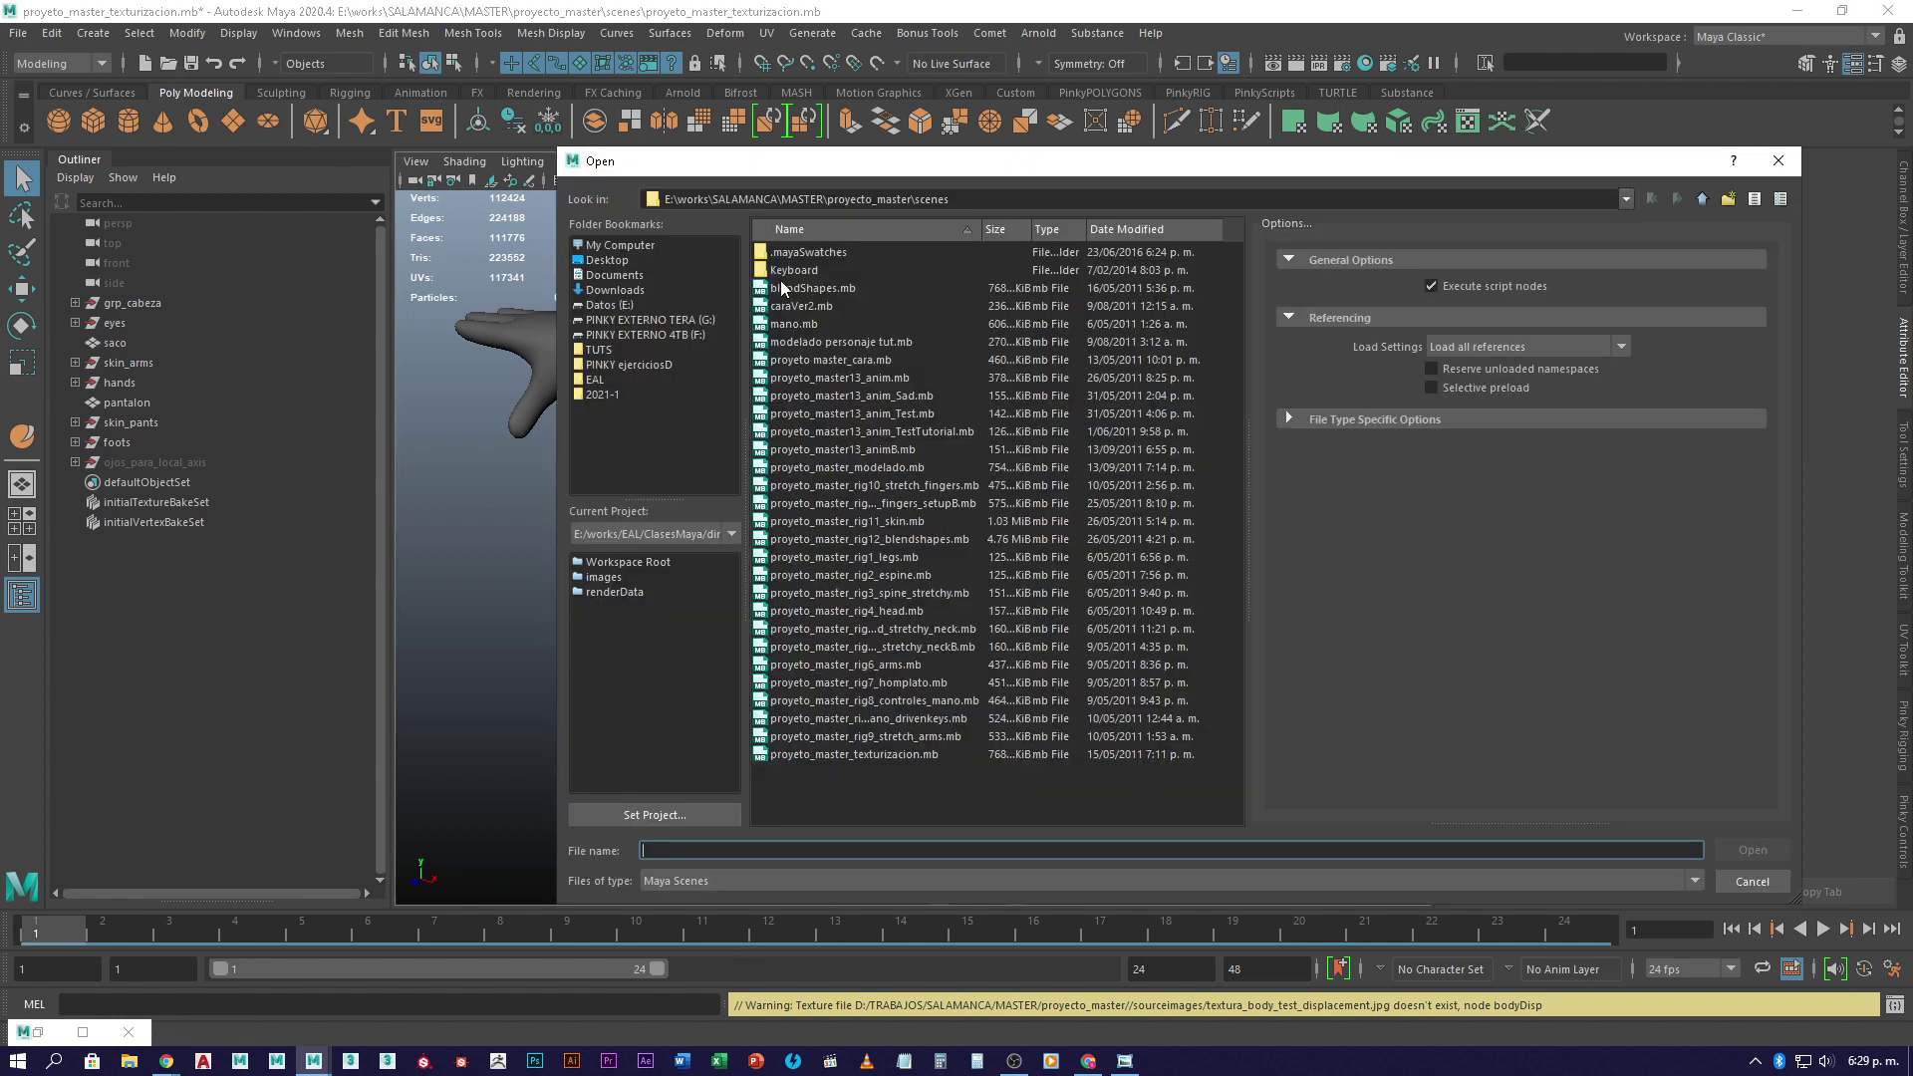
left_click(914, 754)
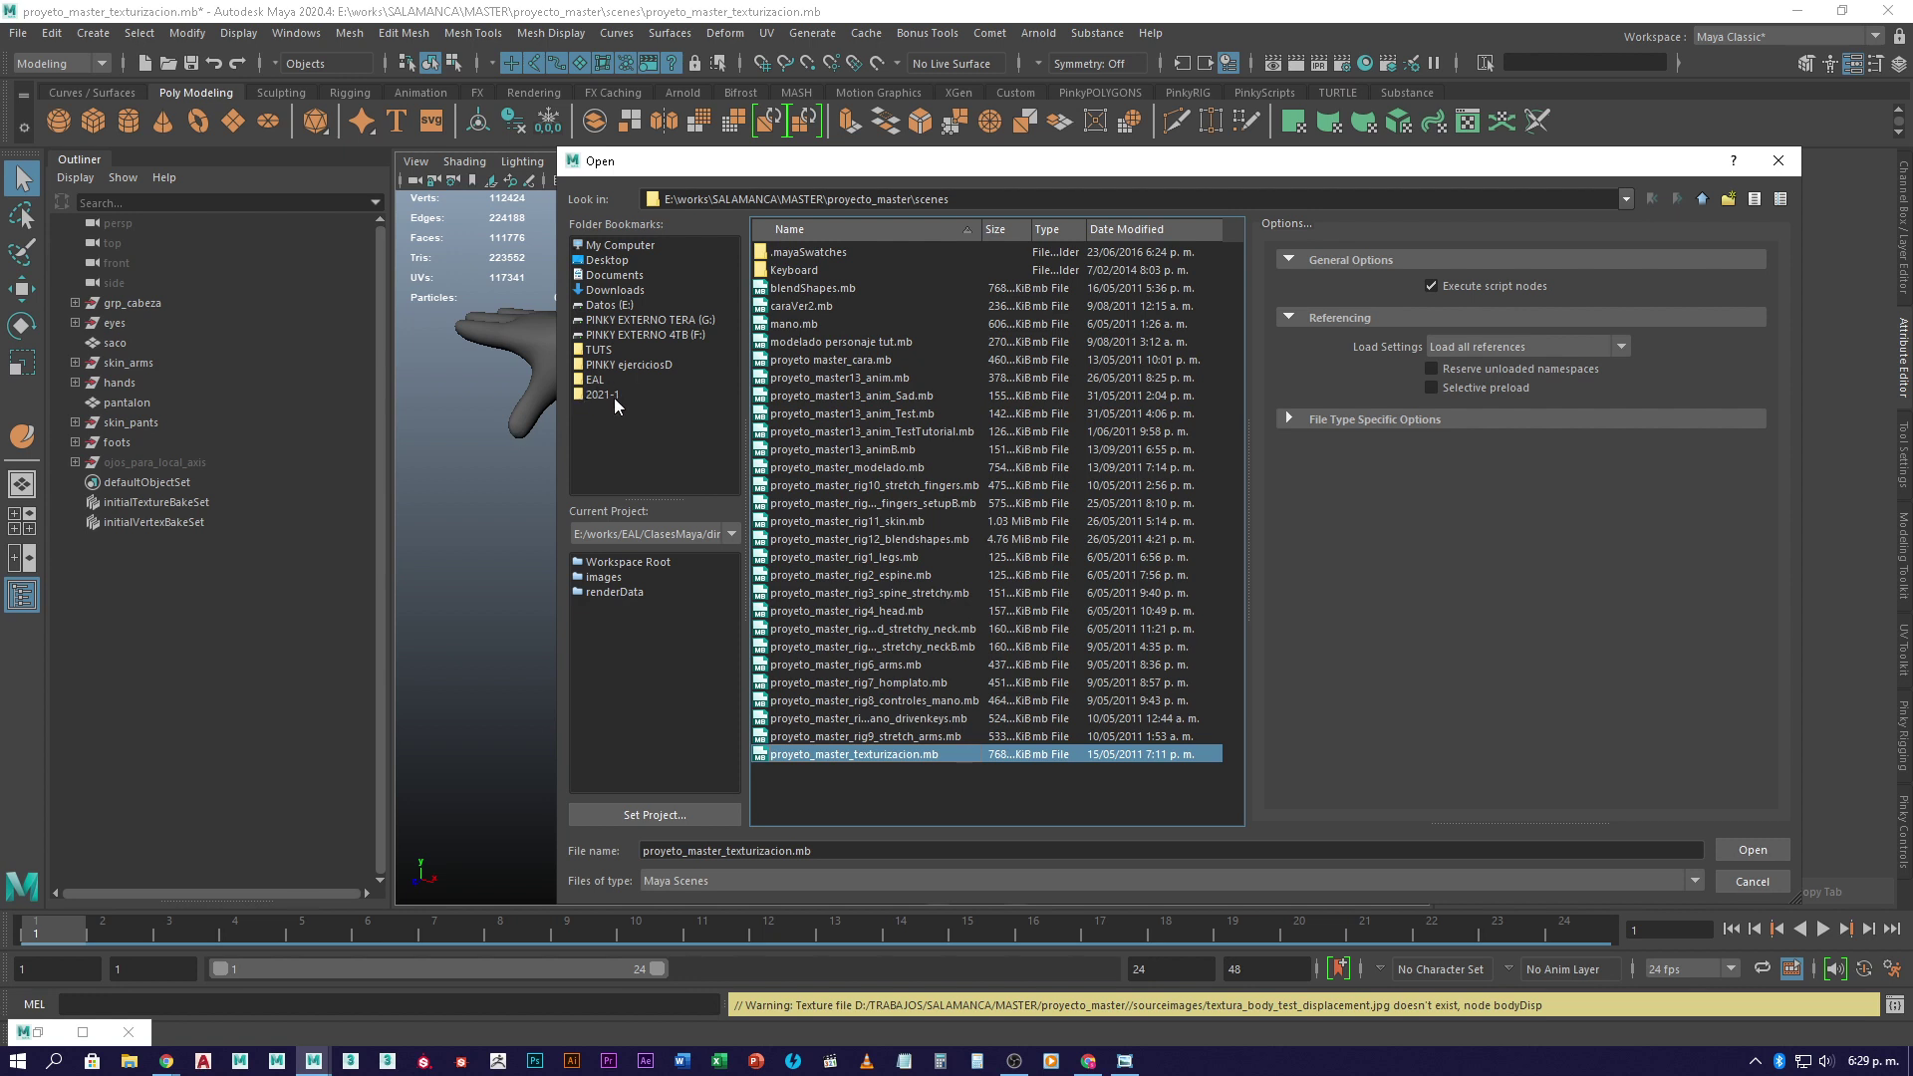
left_click(905, 739)
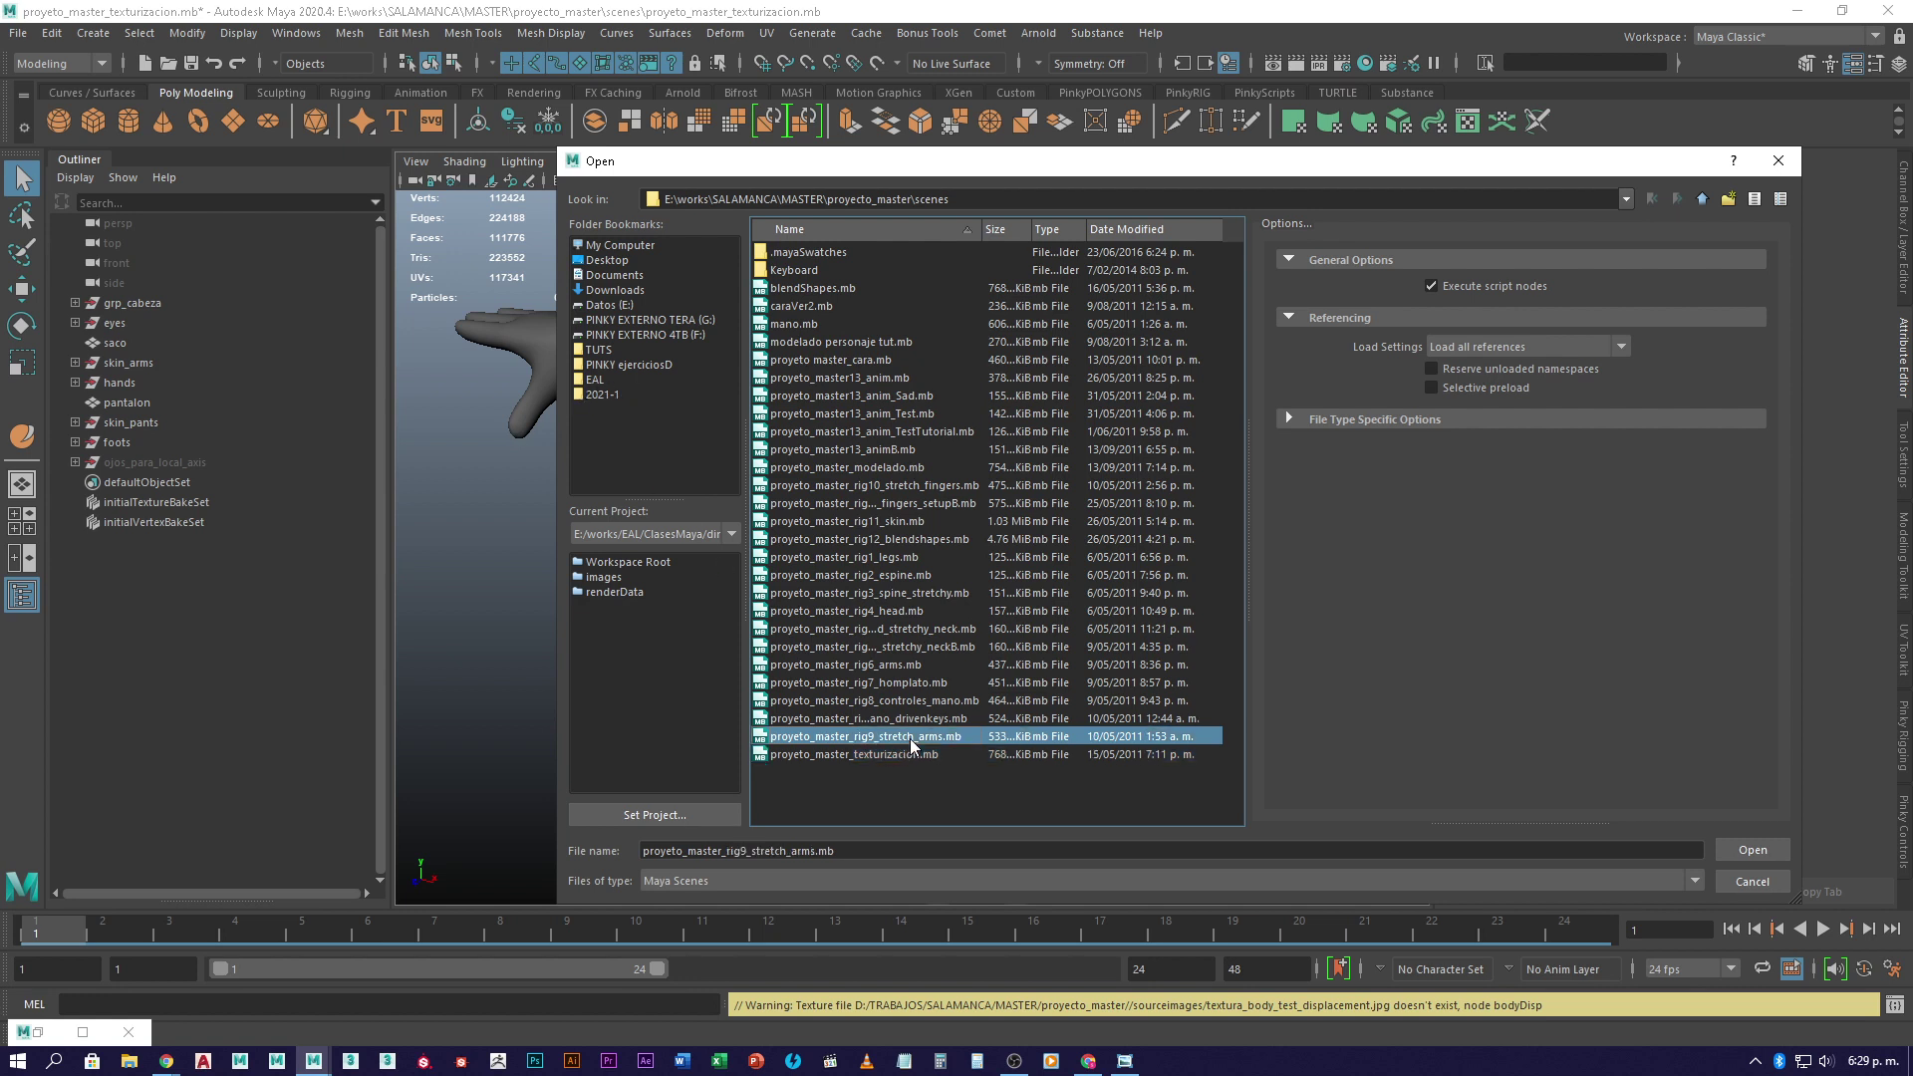
left_click(871, 378)
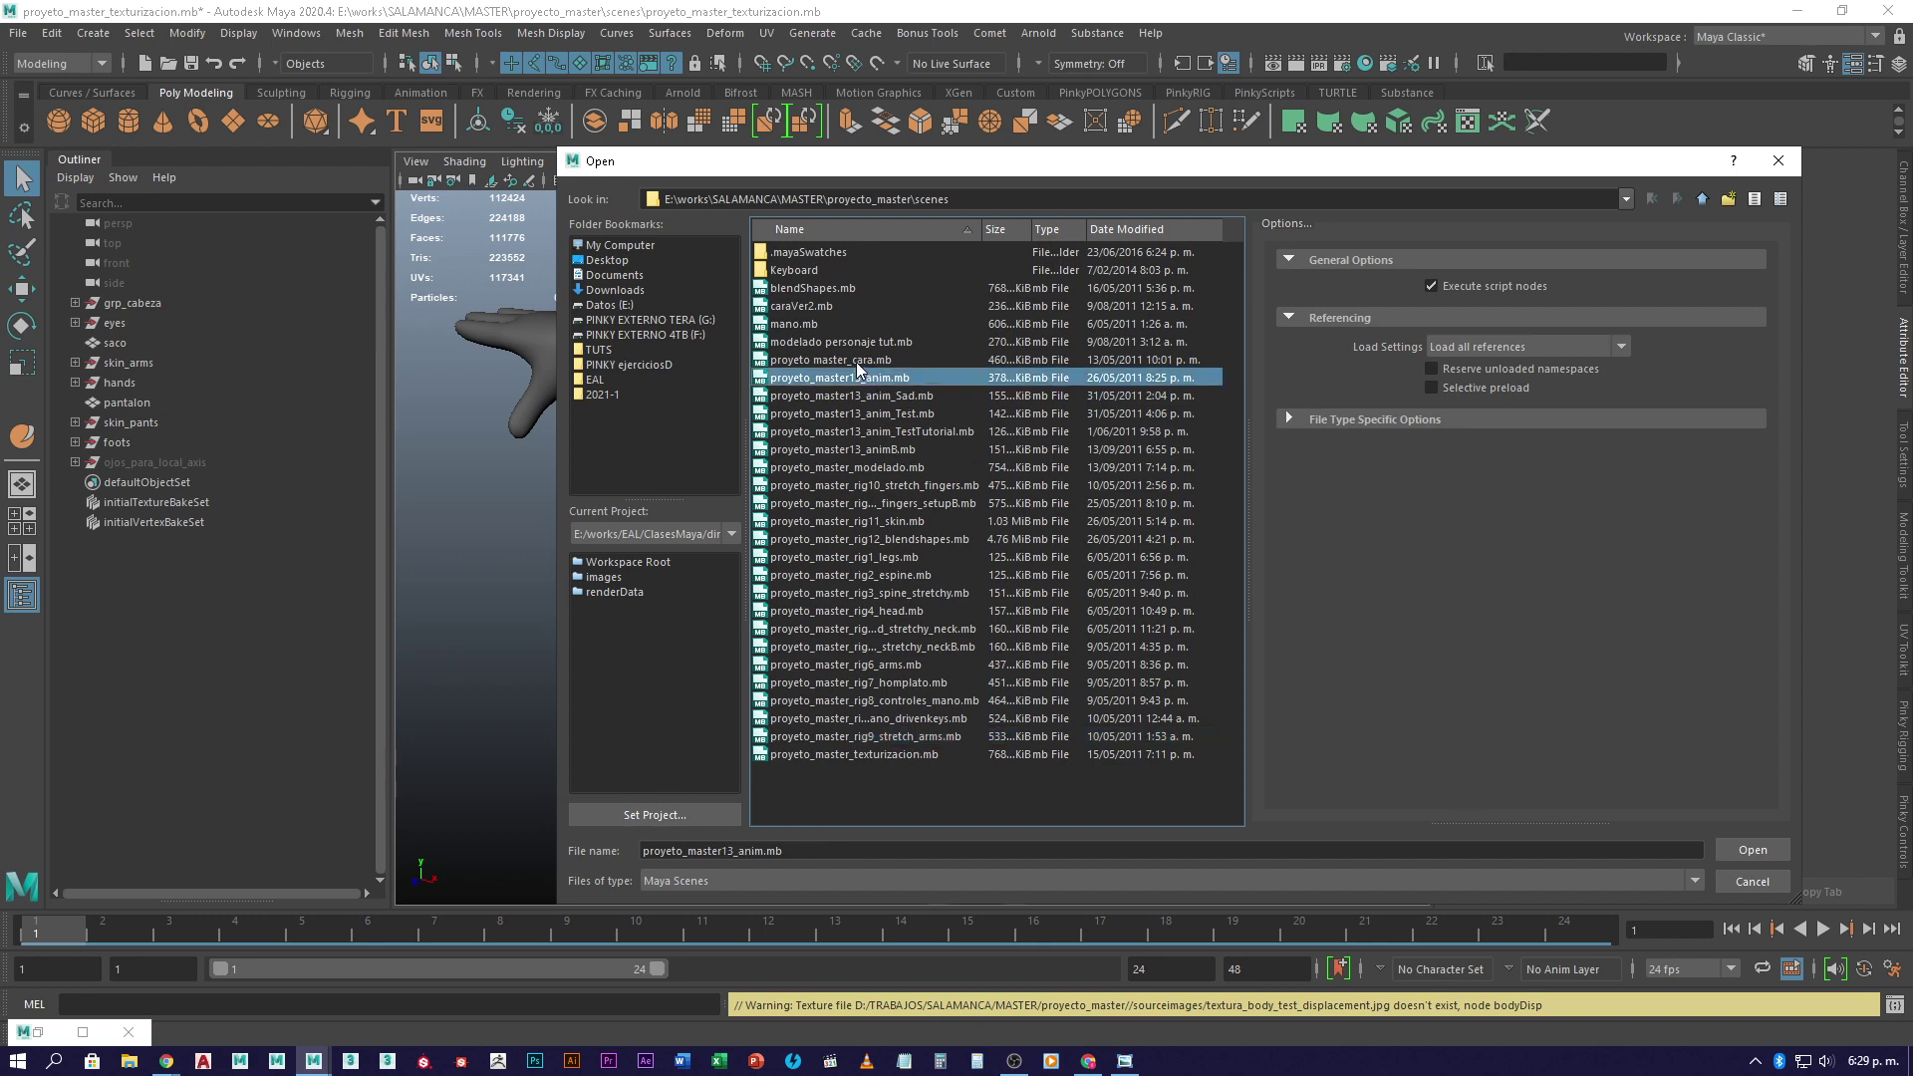
left_click(1753, 849)
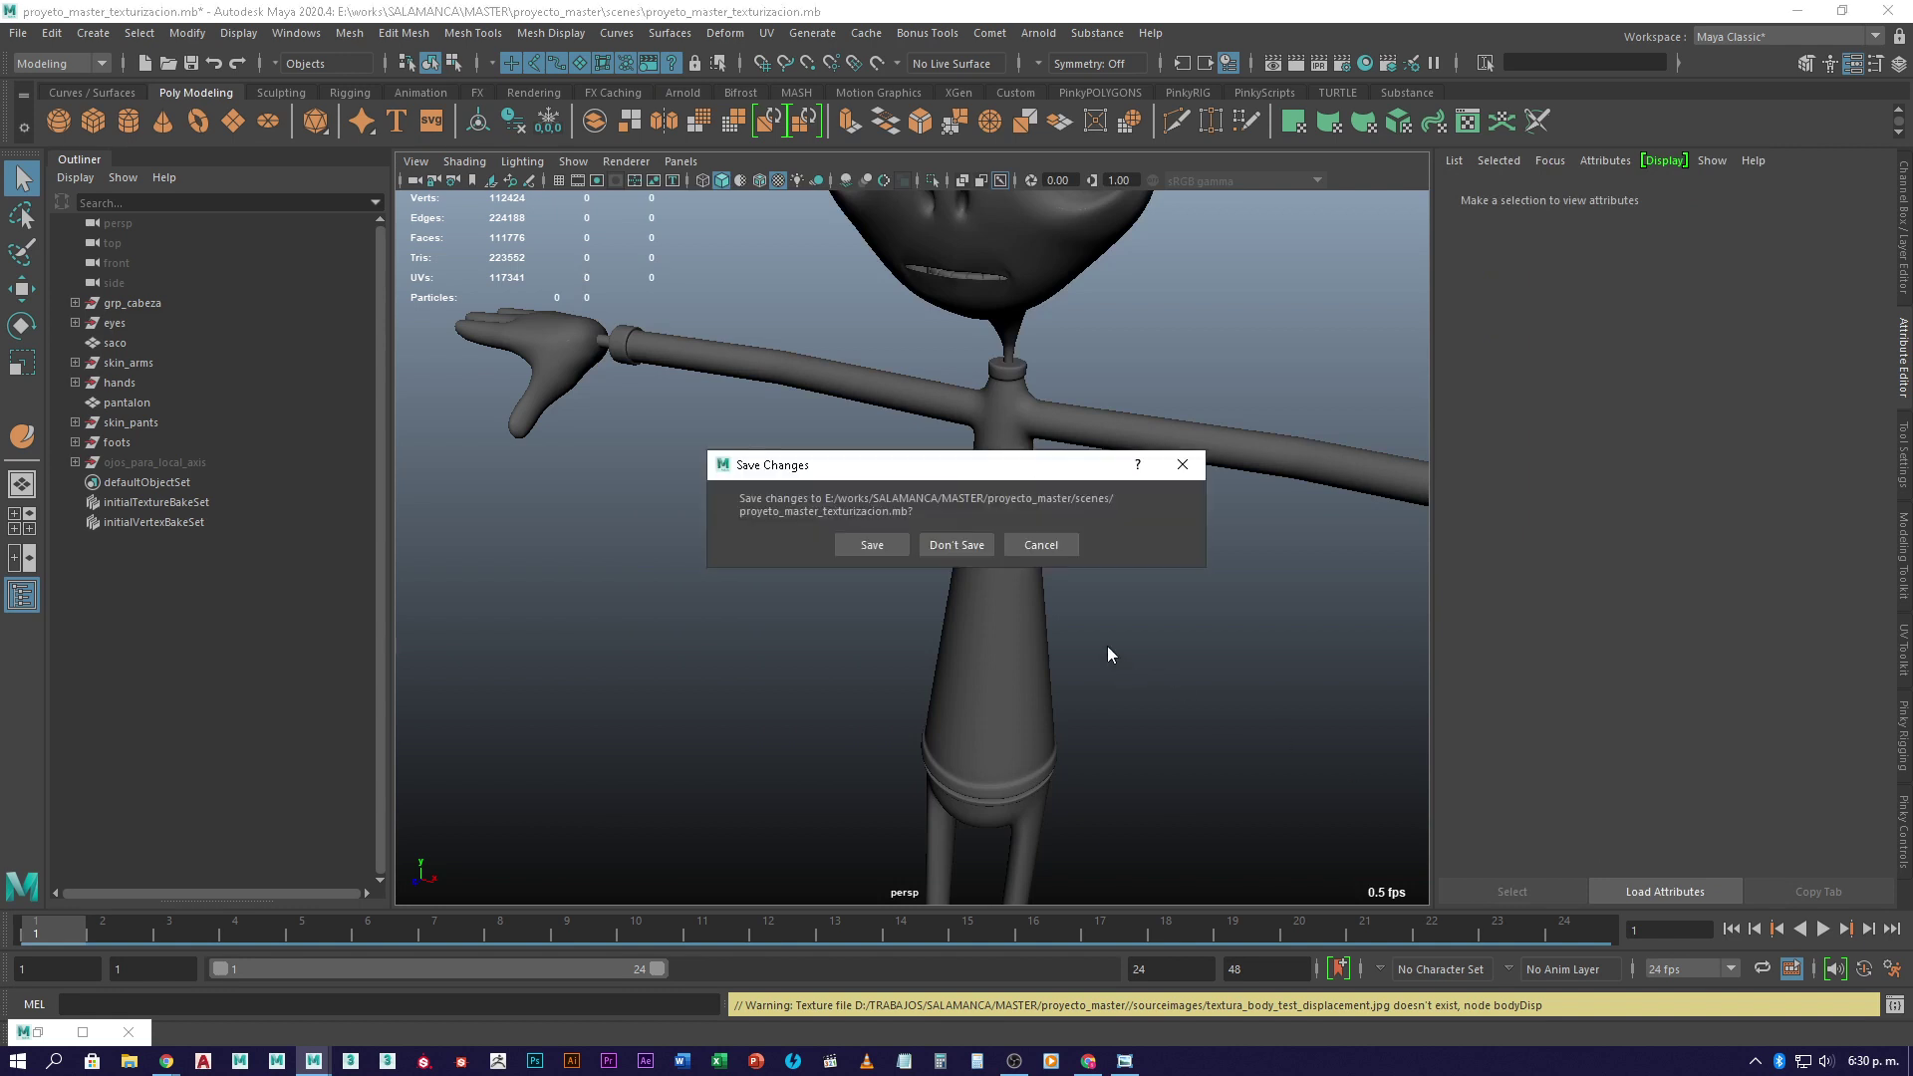
left_click(962, 545)
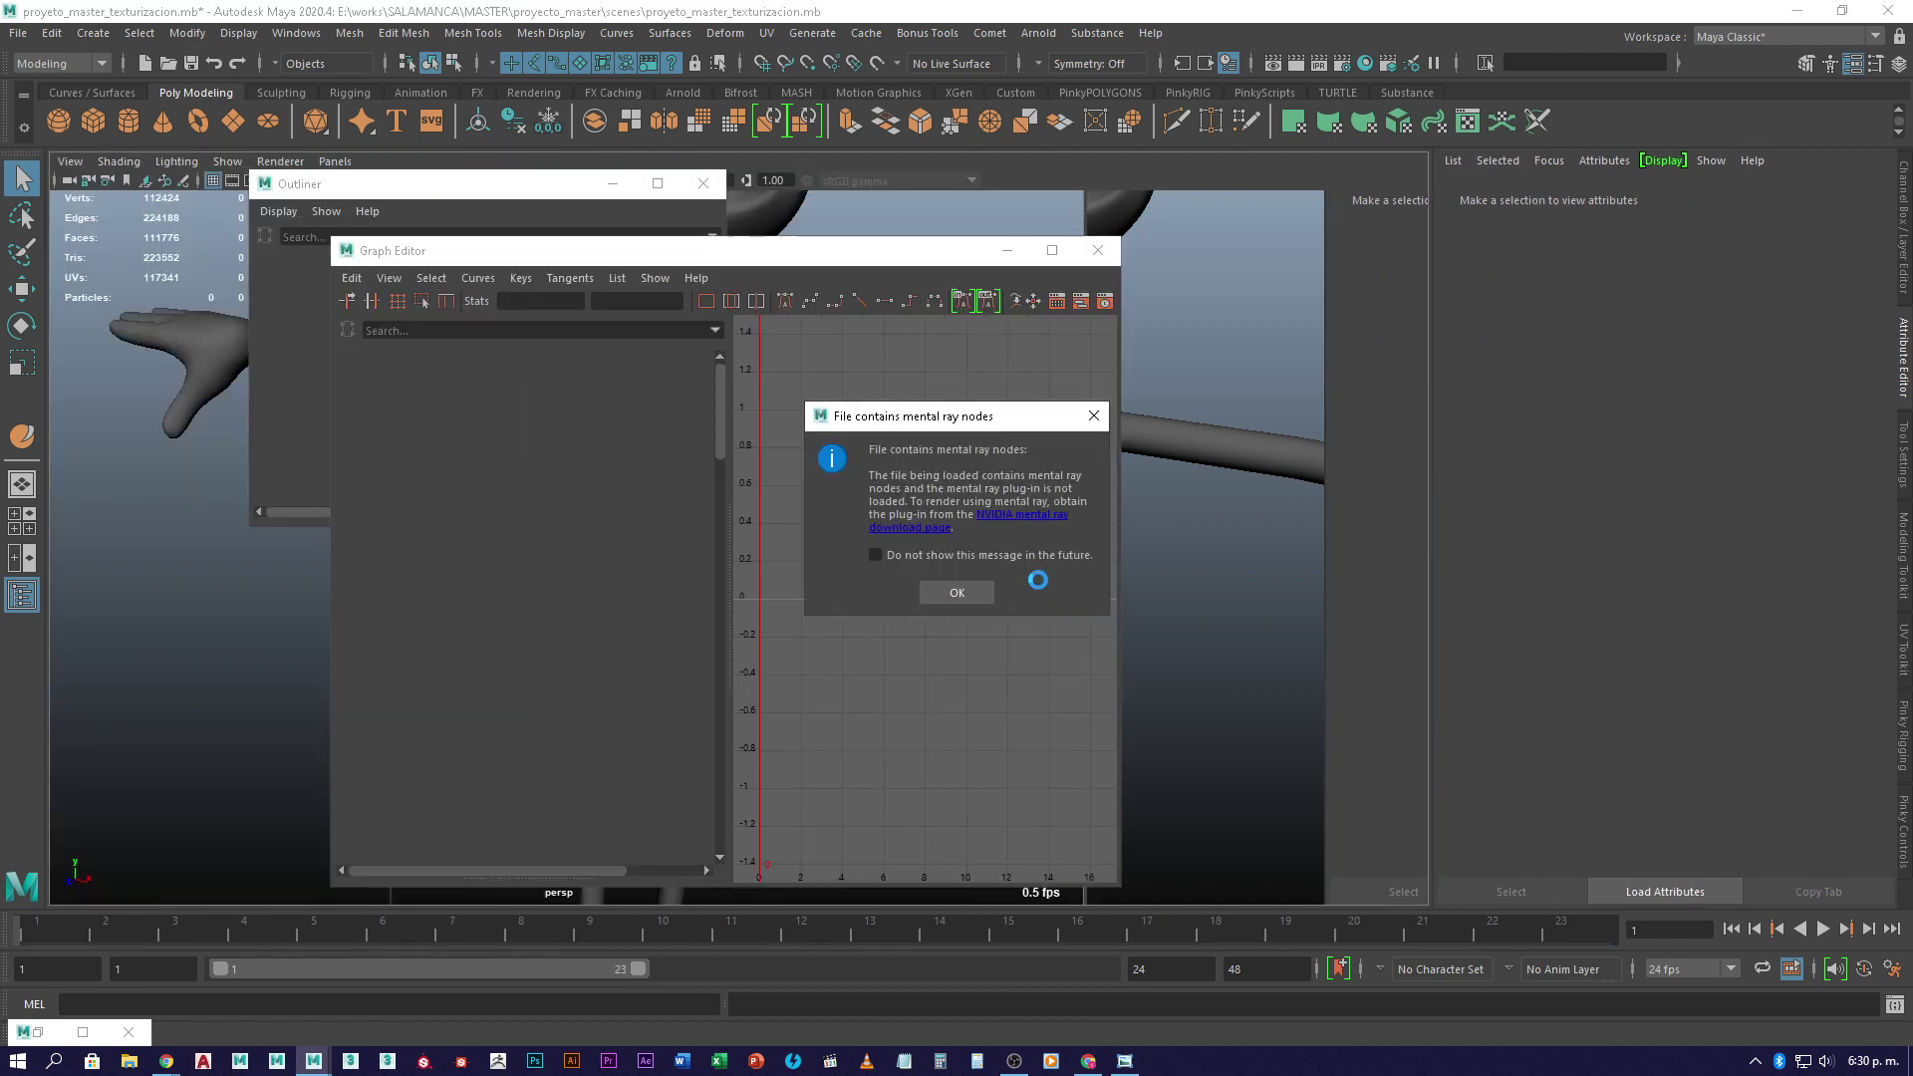
left_click(956, 594)
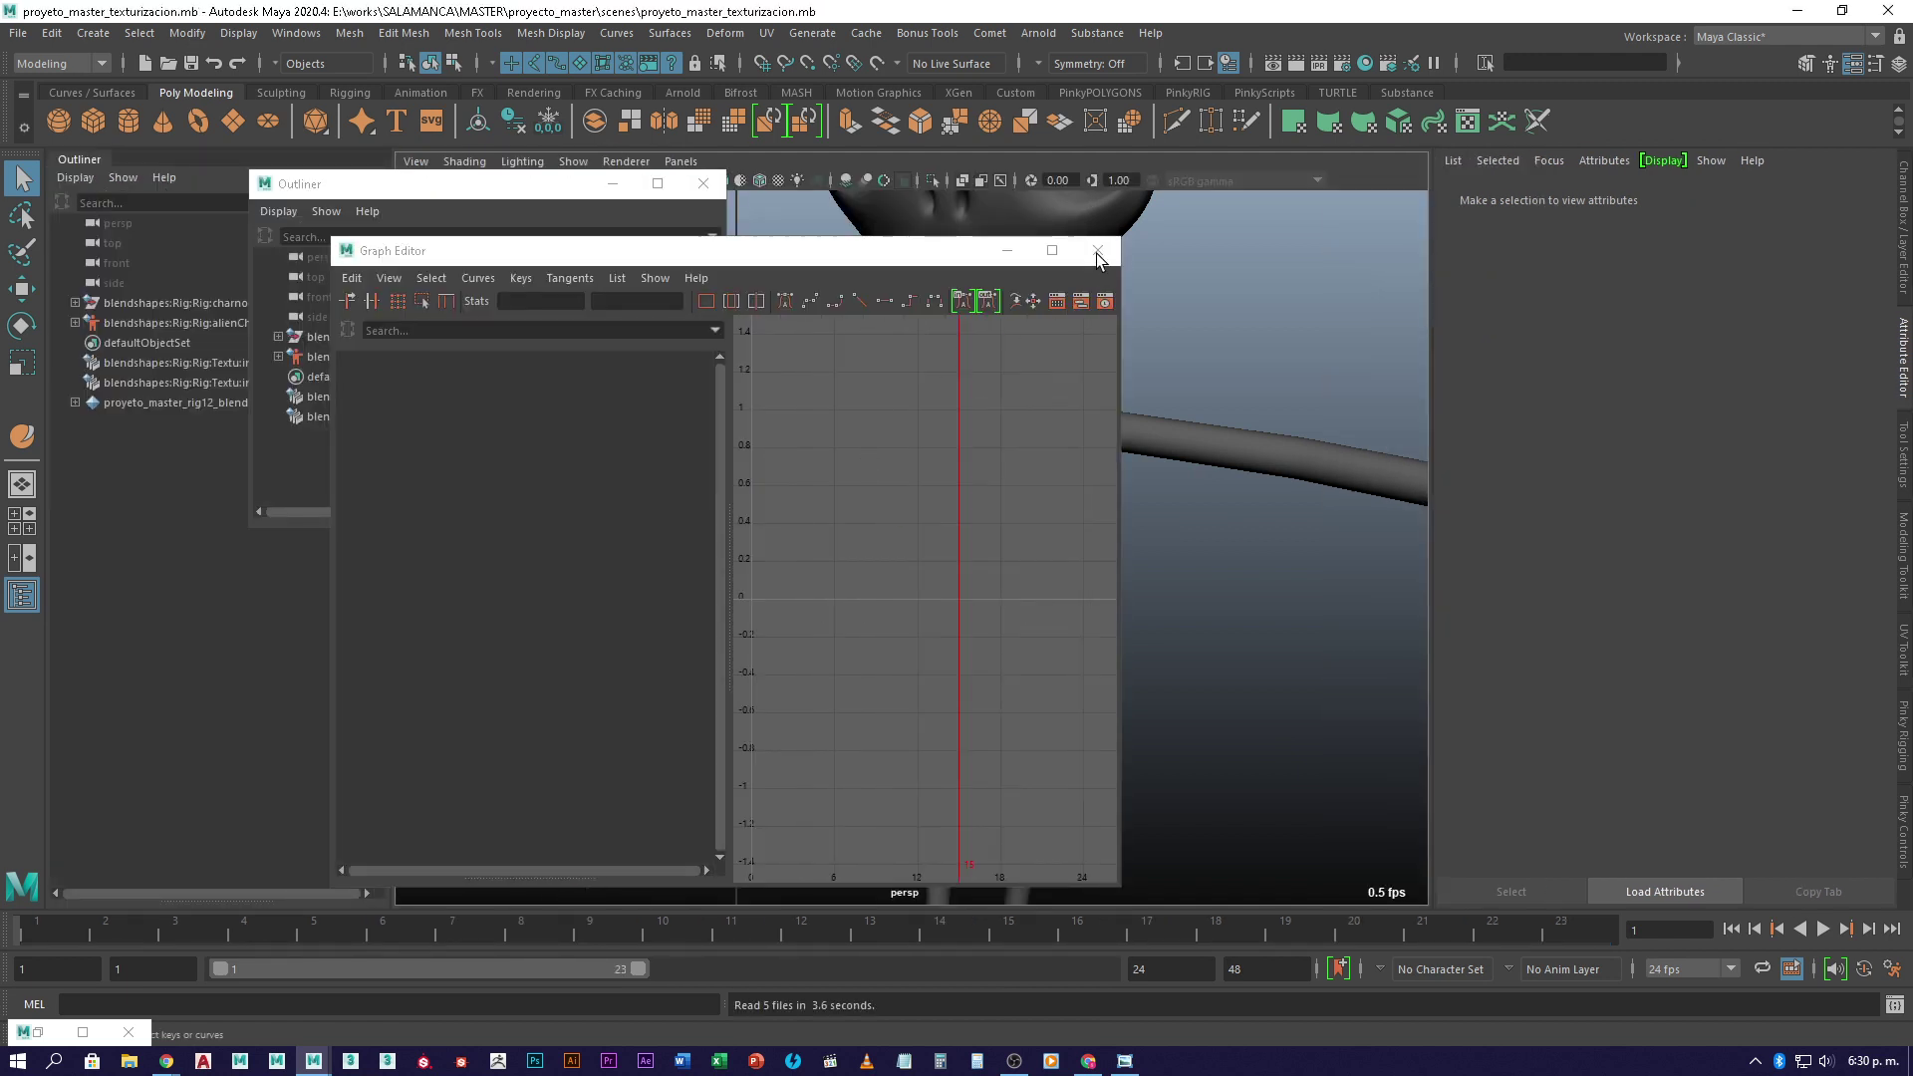
left_click(1097, 251)
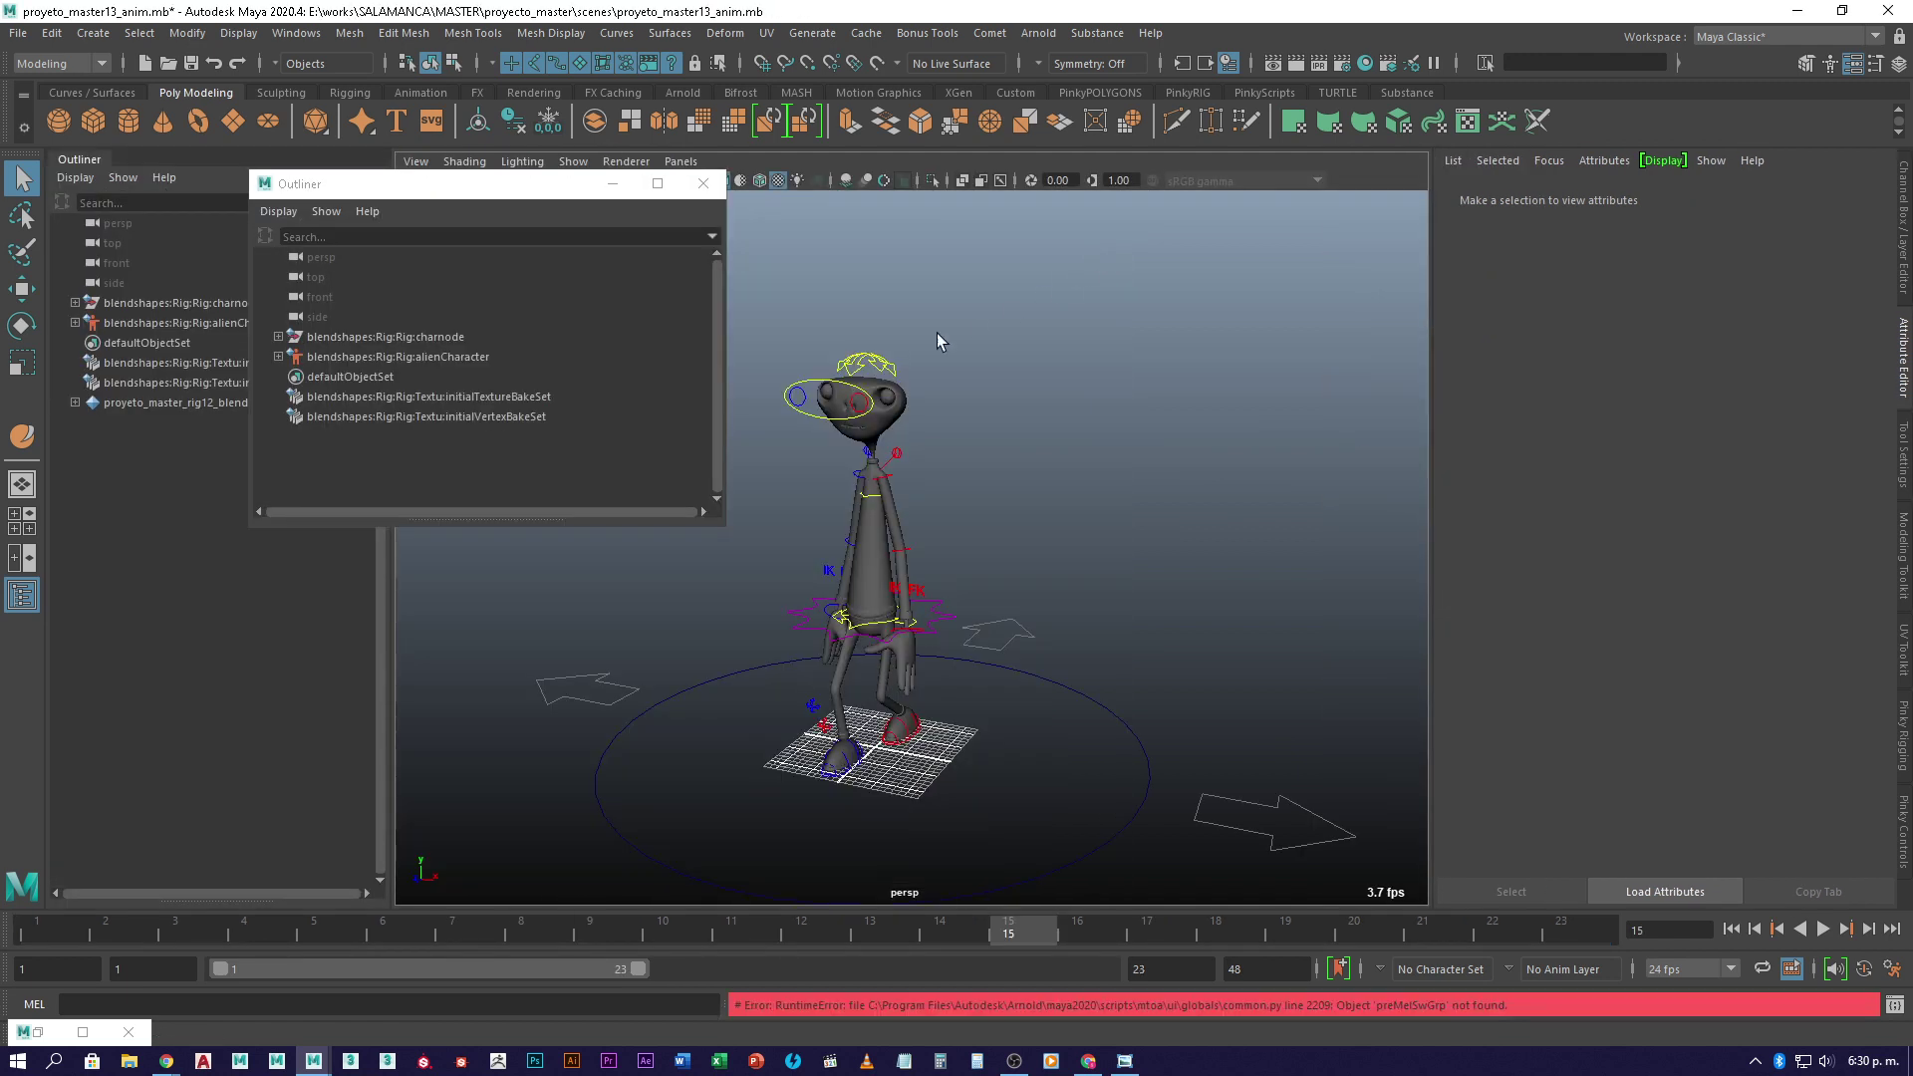
left_click(712, 186)
- Render the rigged character with Arnold and again with Maya Software, close the render window, and inspect the torso
scroll(899, 554, "up", 3)
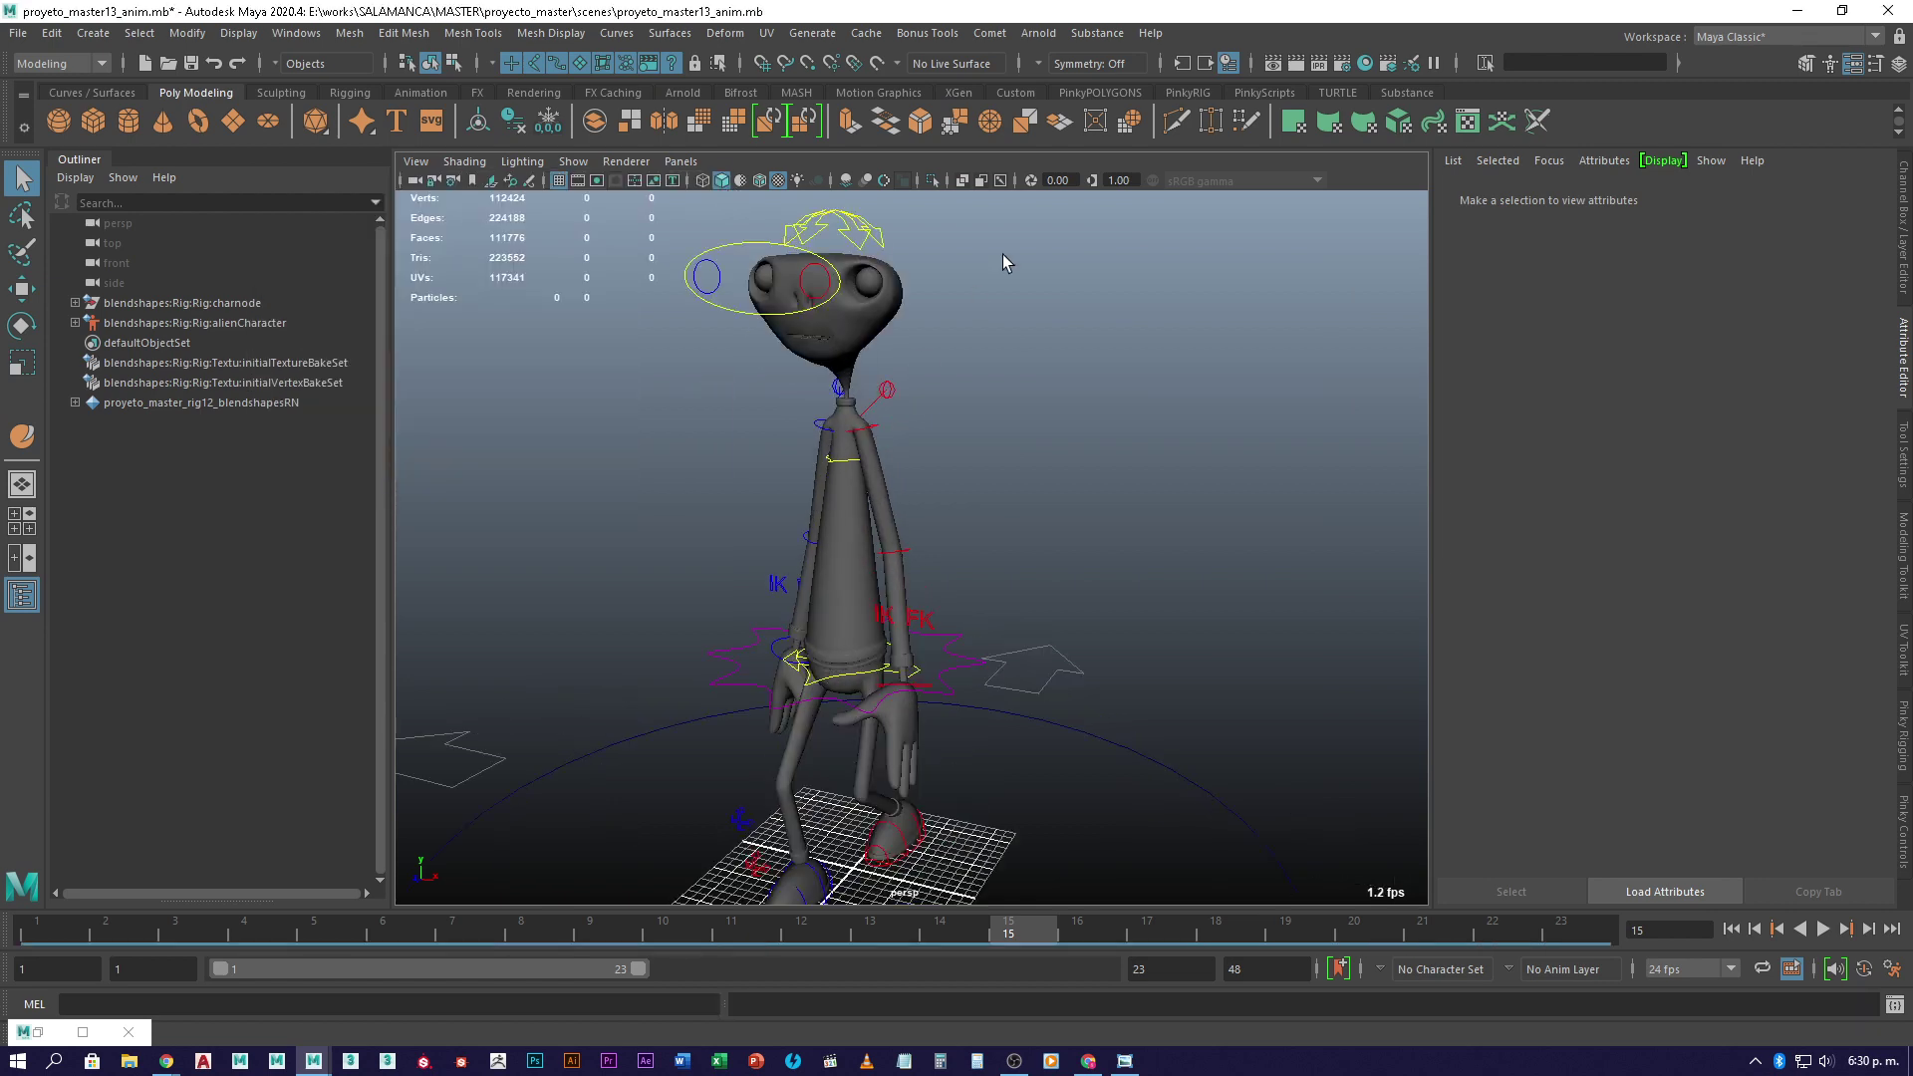
left_click(1300, 65)
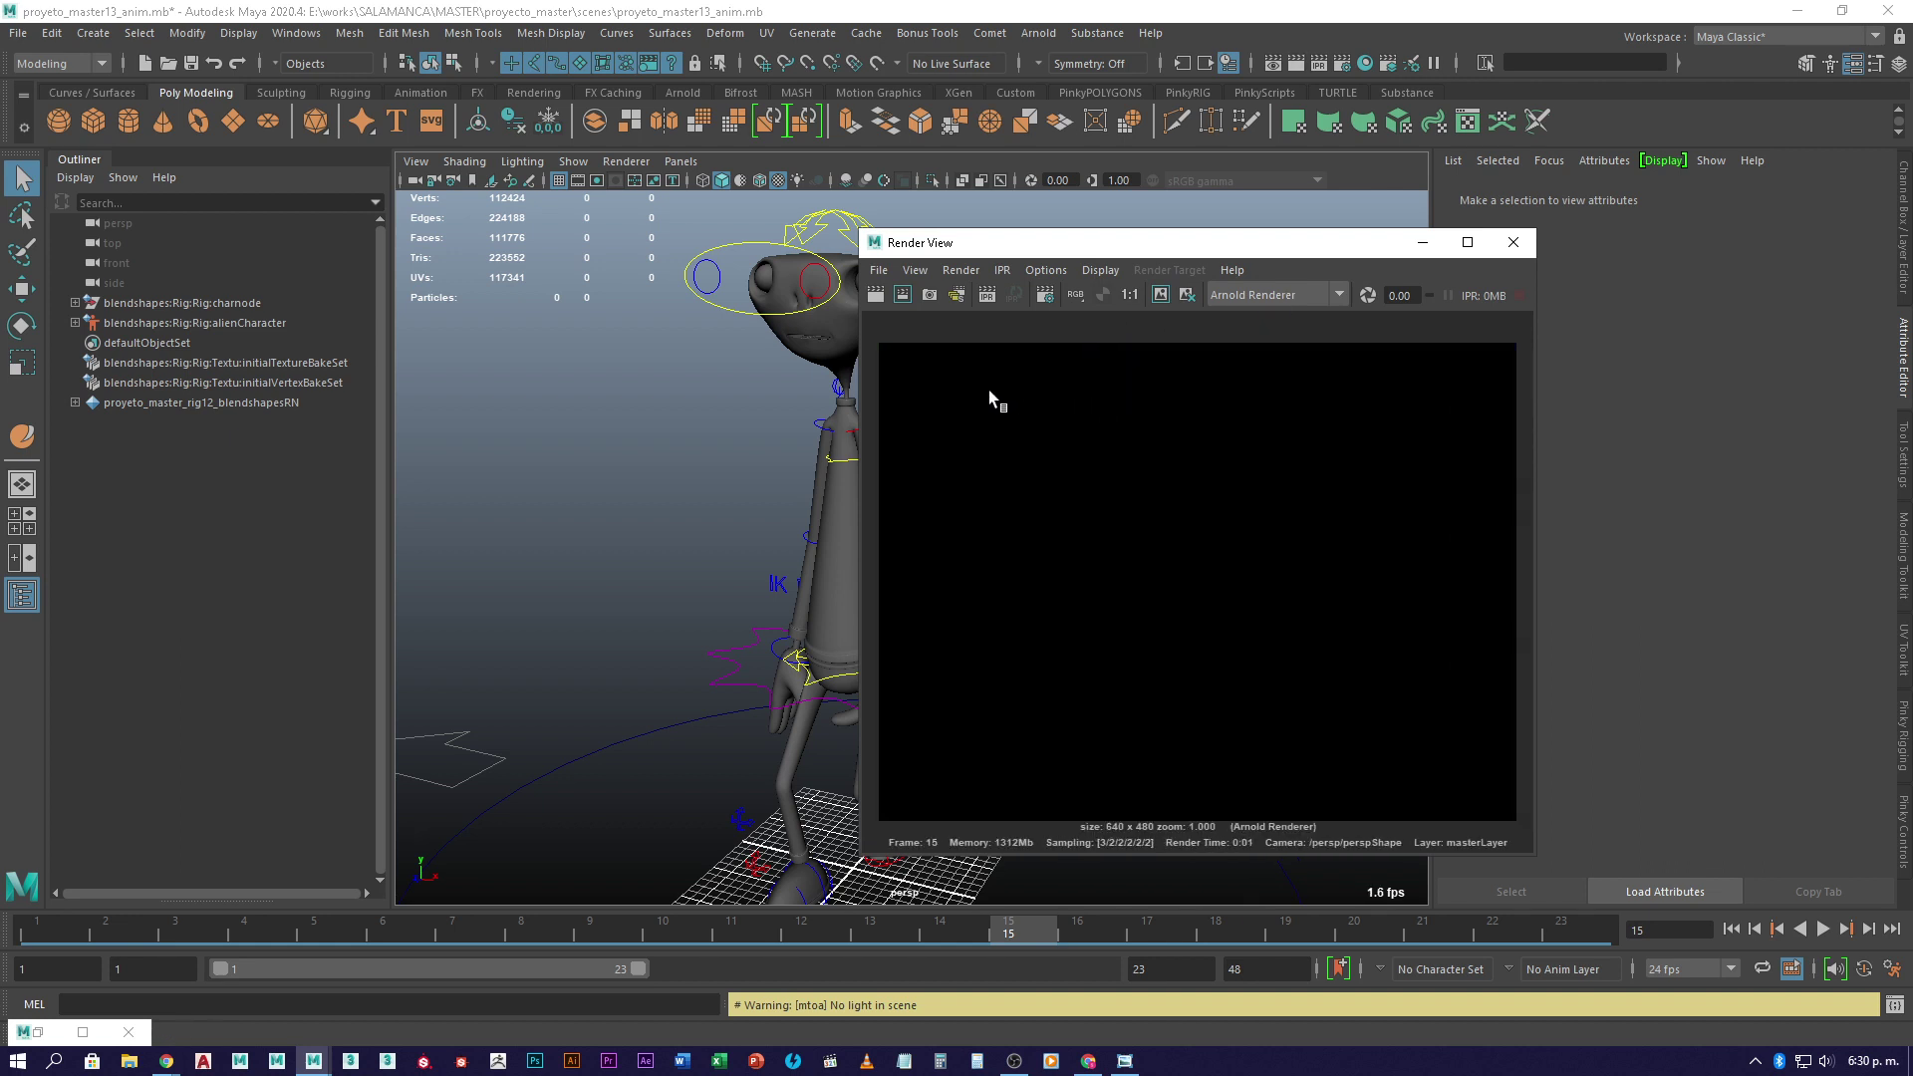
left_click(1272, 291)
left_click(1271, 317)
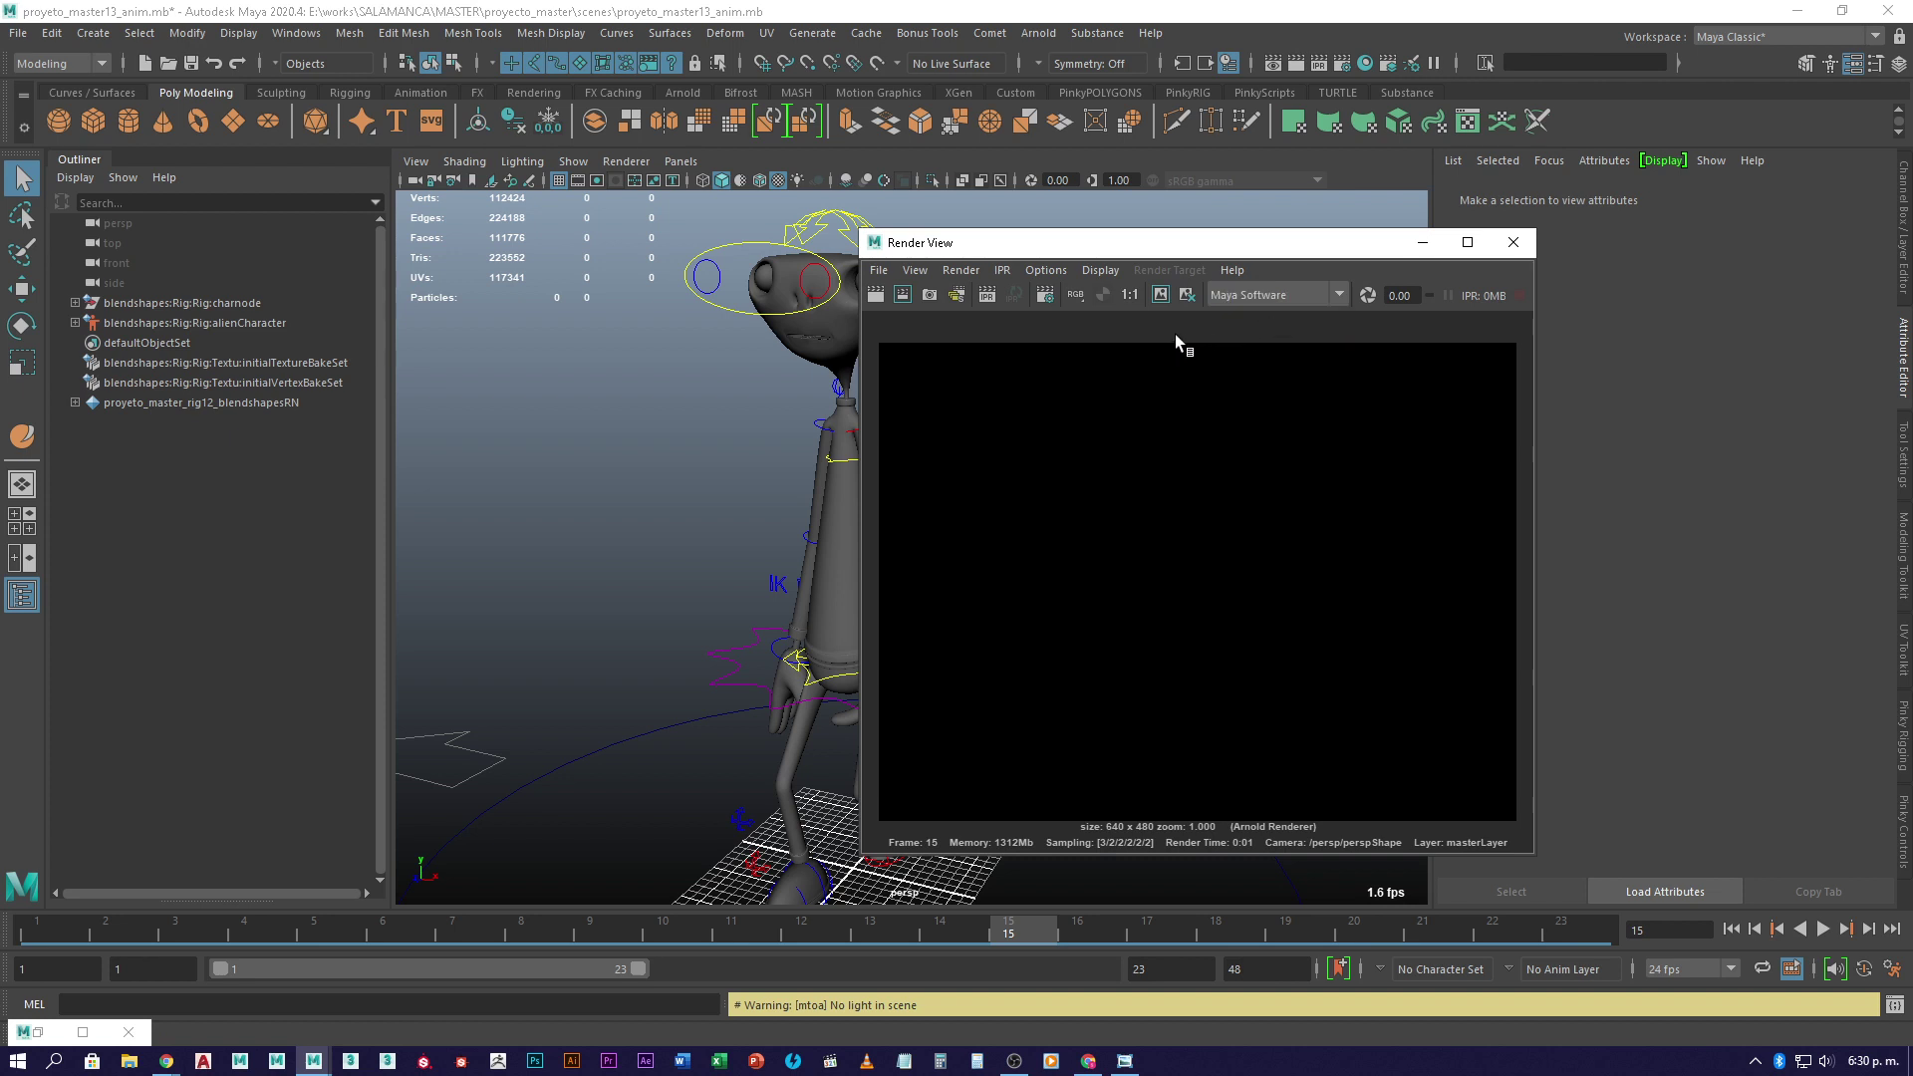
left_click(876, 297)
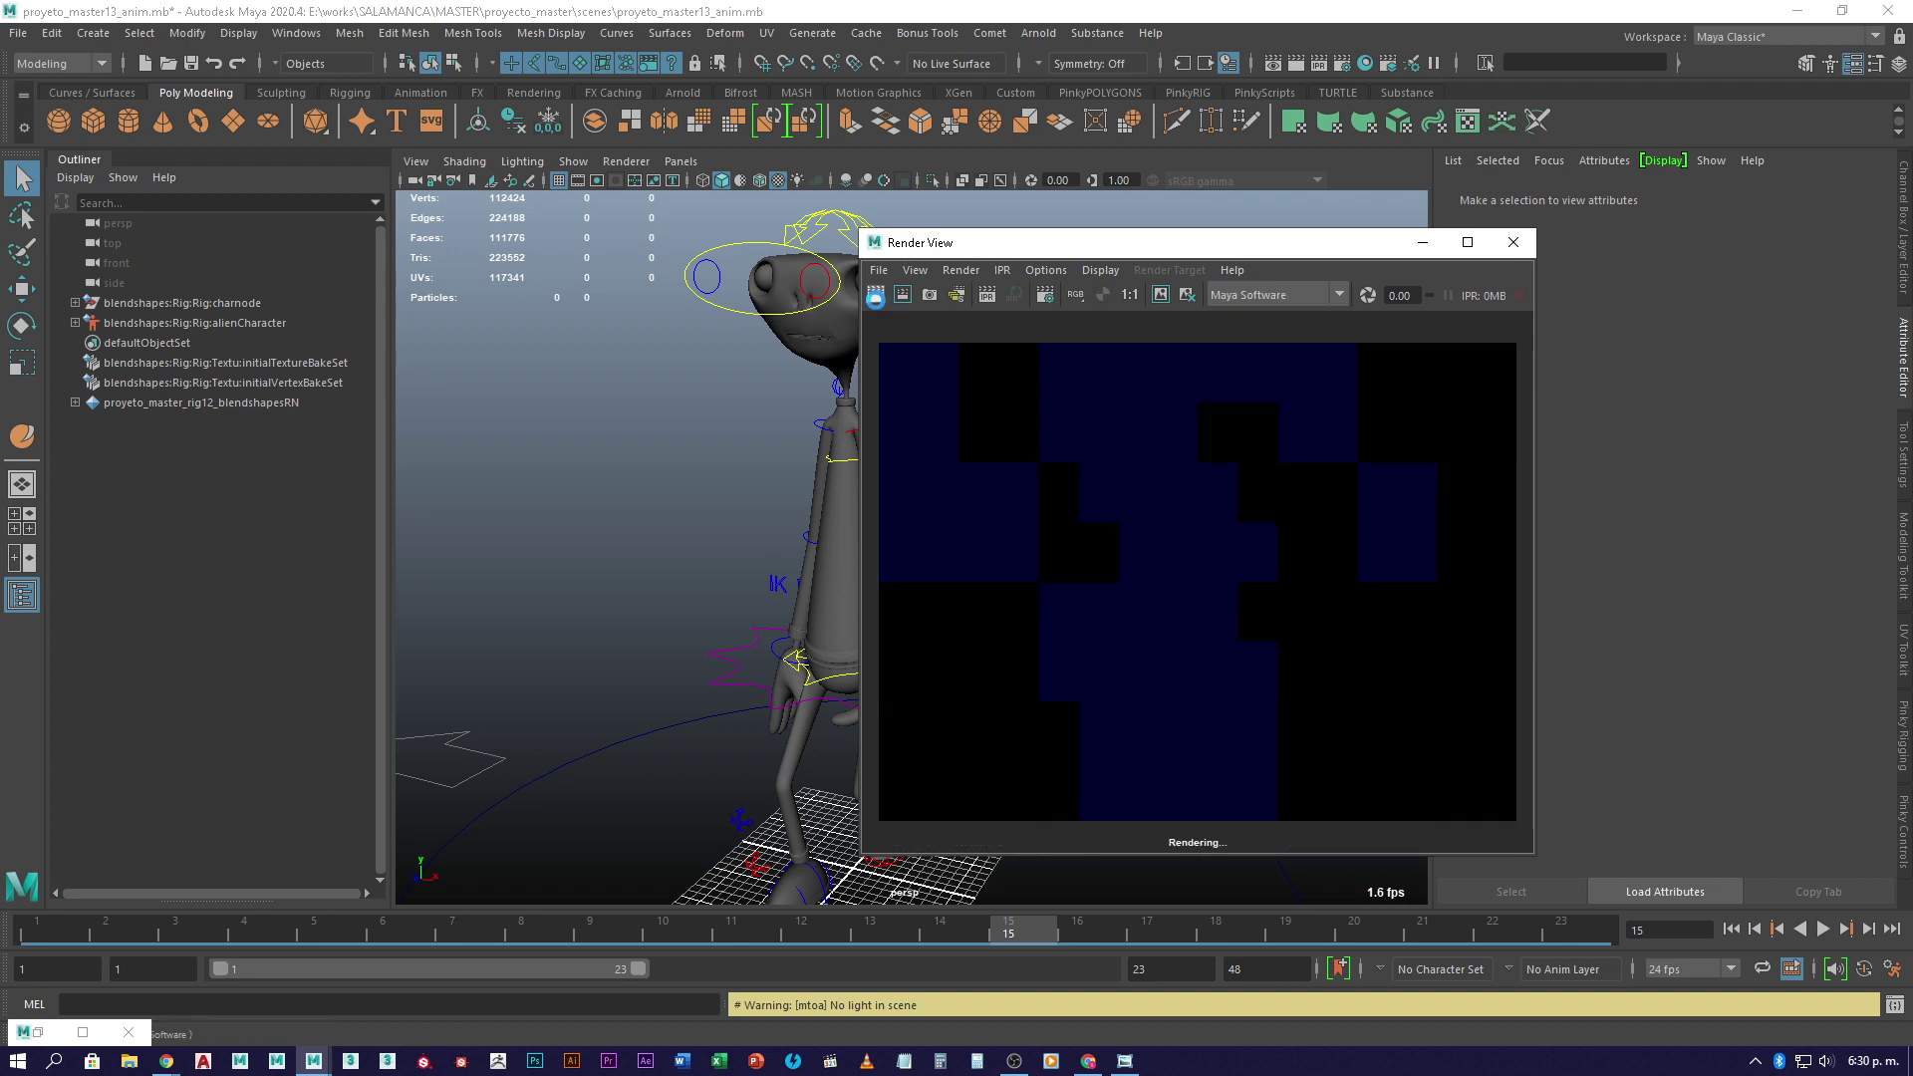
left_click(1513, 242)
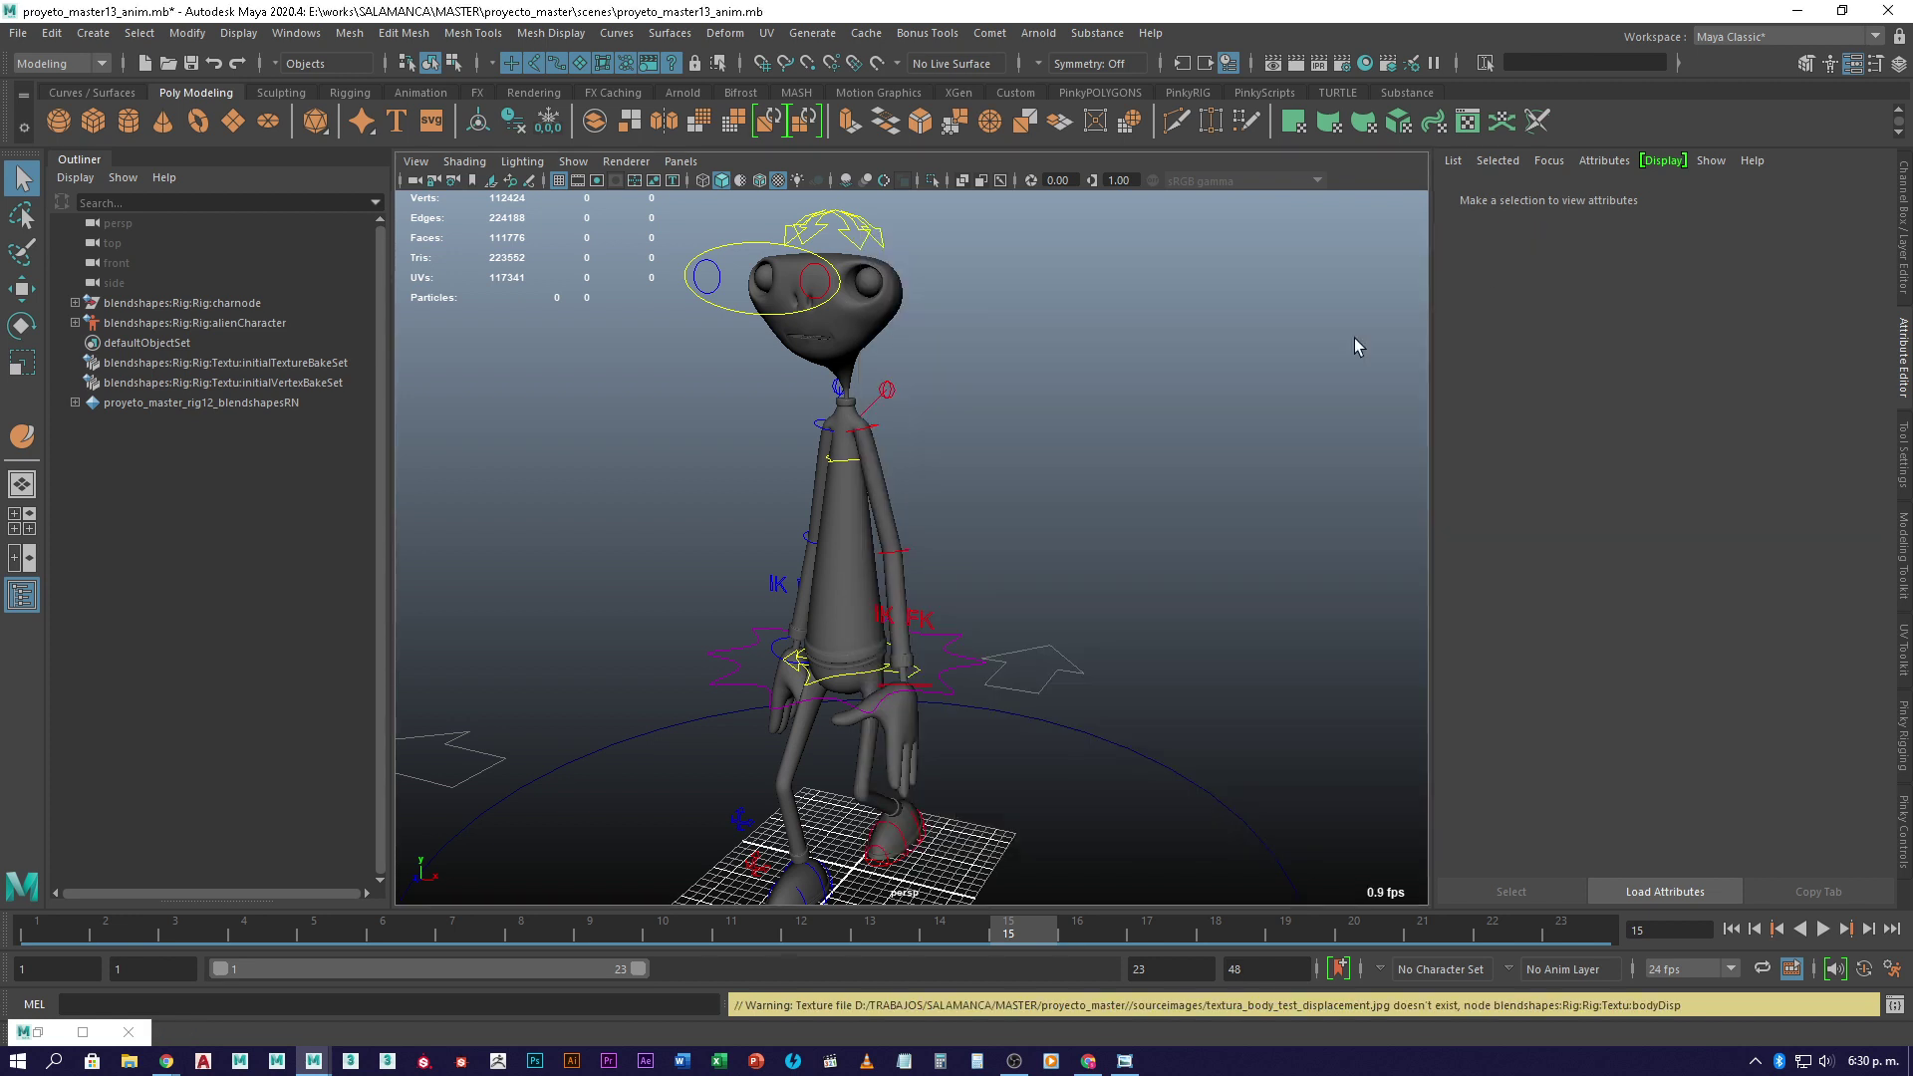
scroll(860, 556, "up", 3)
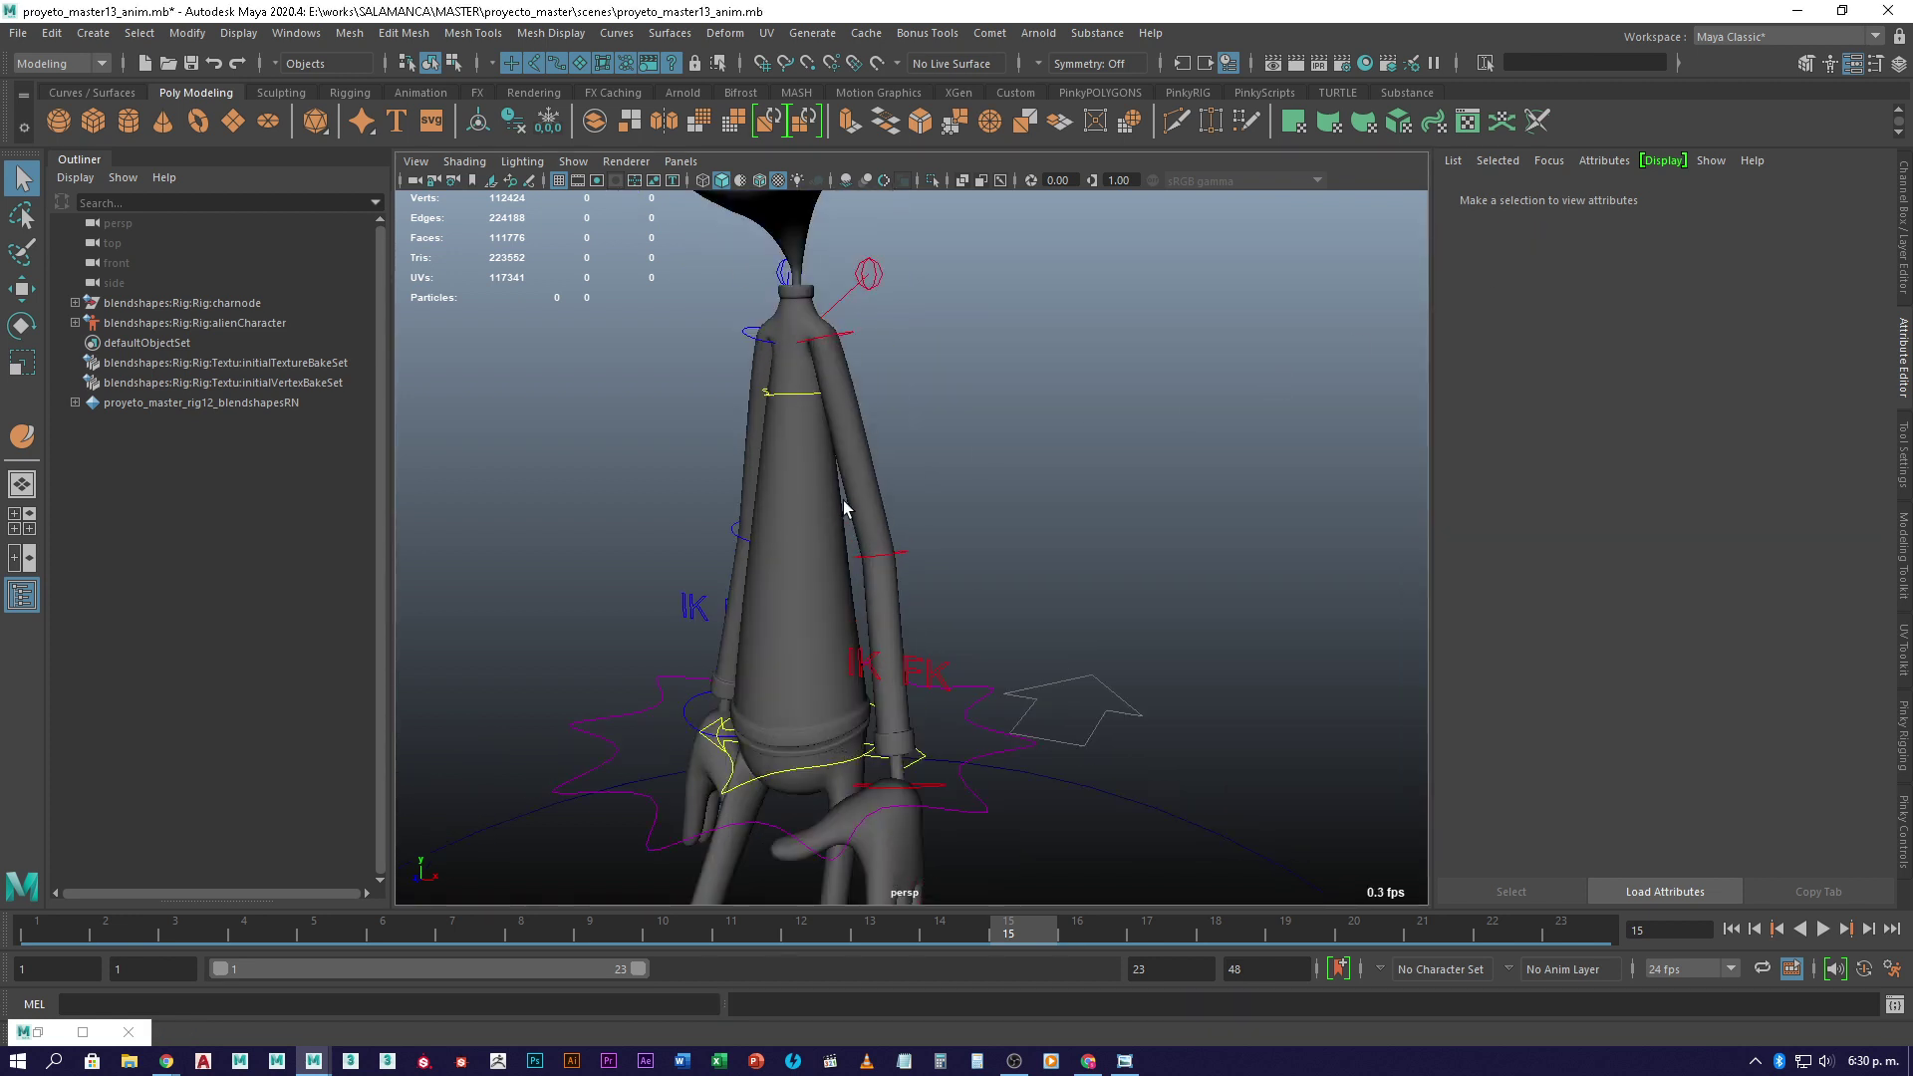
left_click_drag(863, 546, 965, 308, "alt")
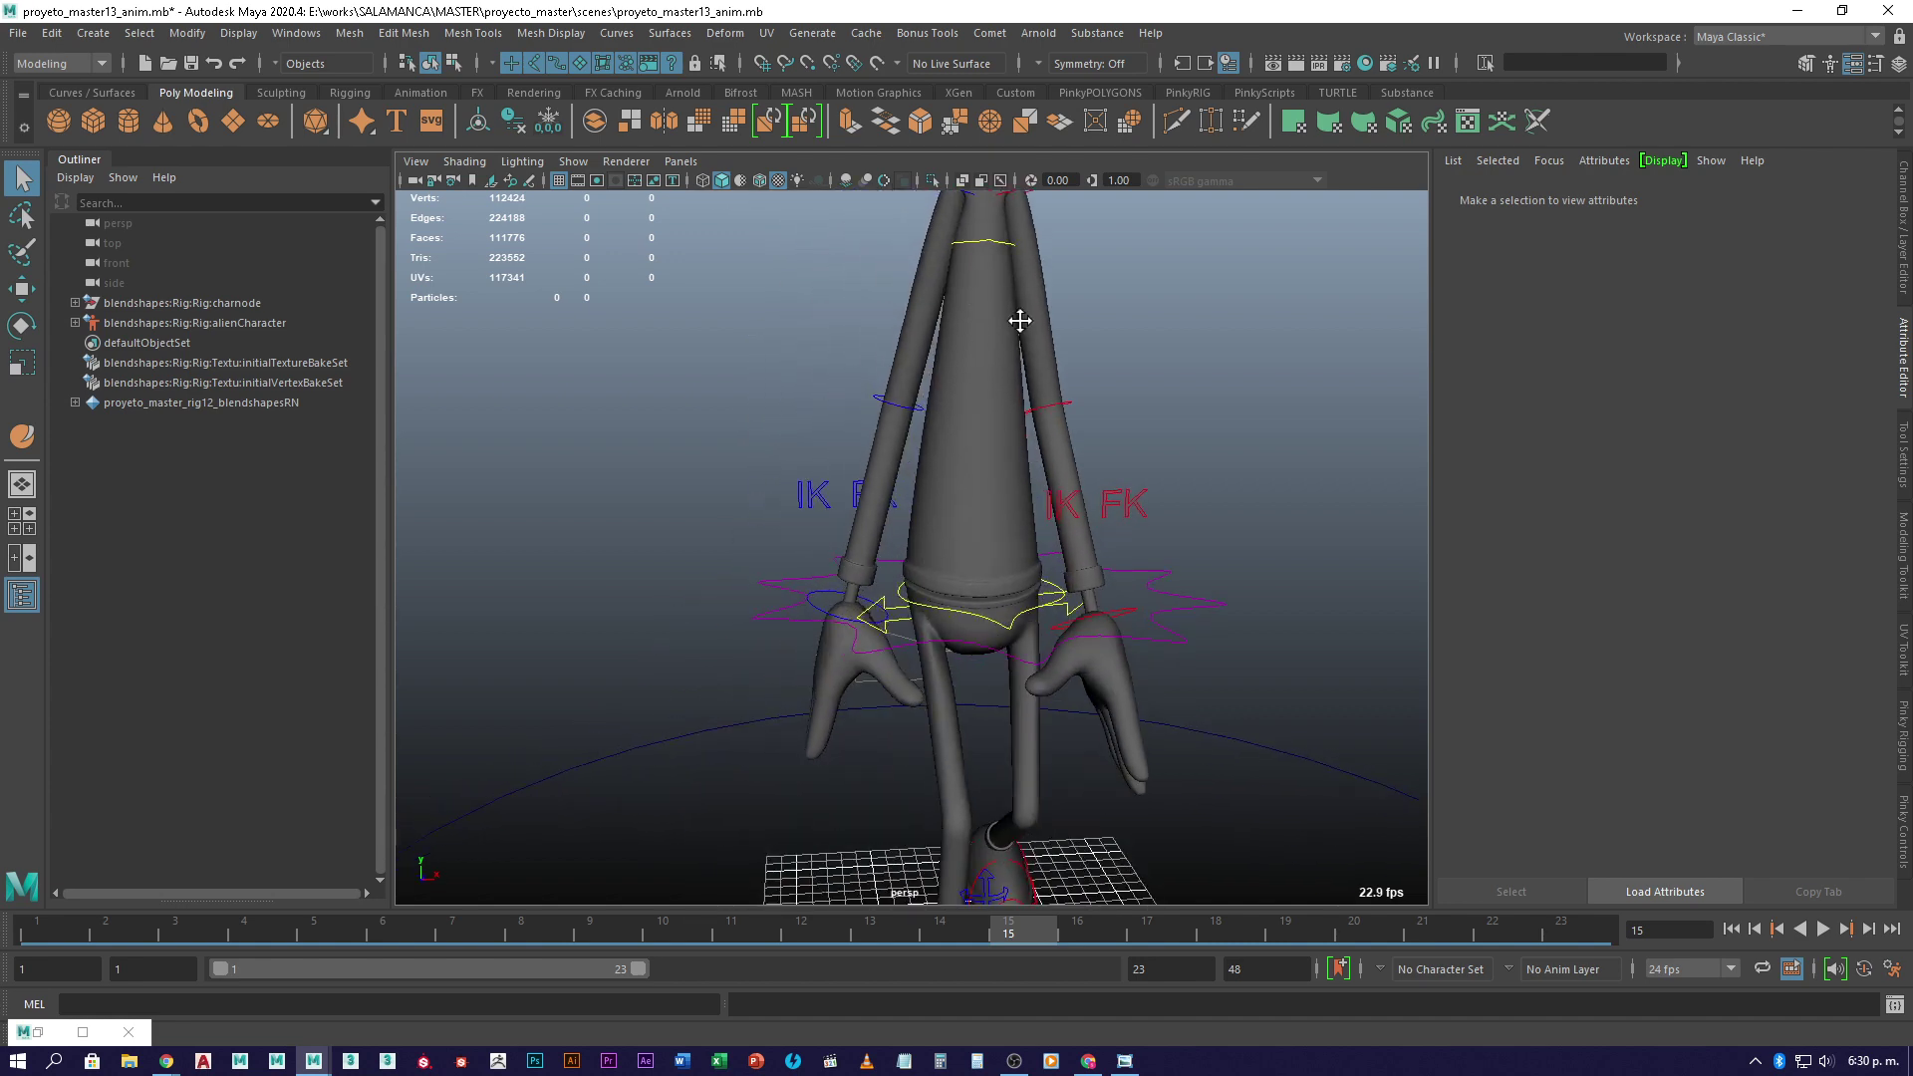
middle_click_drag(1020, 320, 958, 588, "alt")
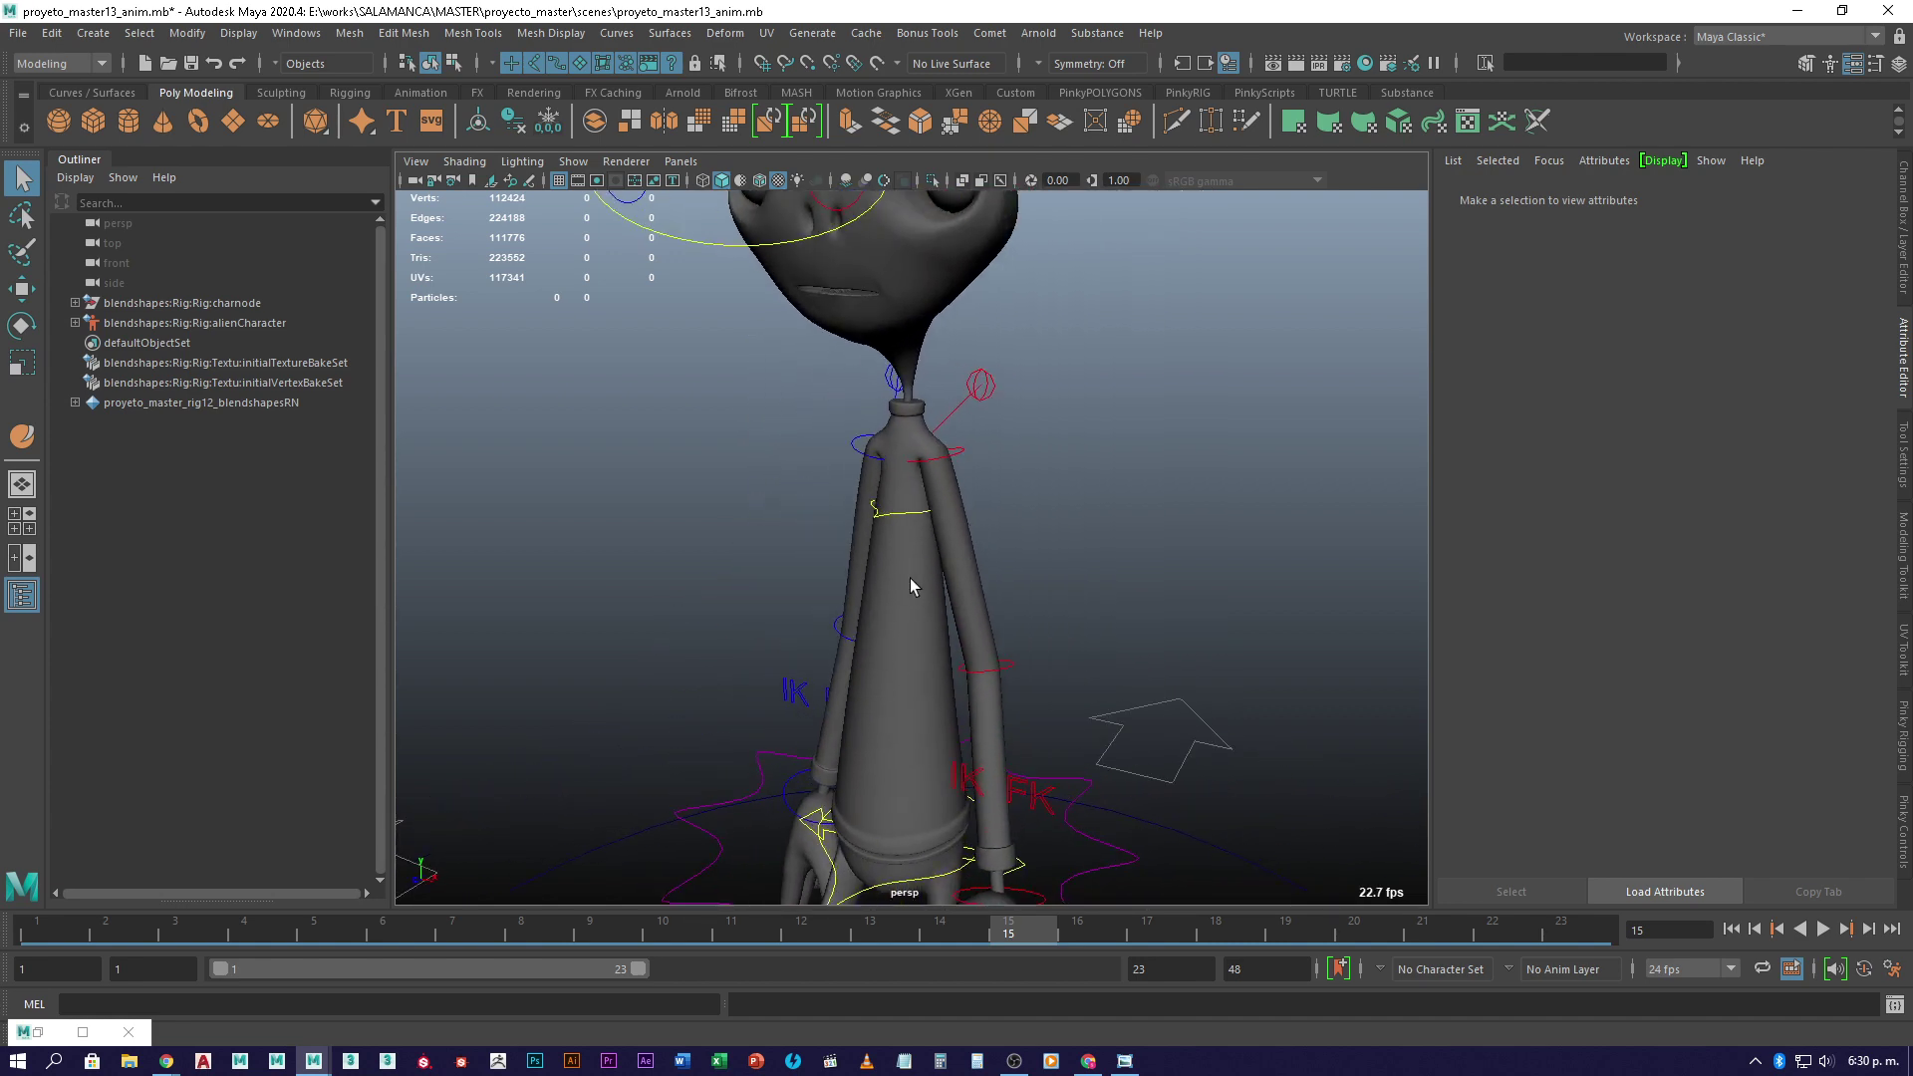
- Open proyeto_master13_animB.0001.mb from the proyecto_master folder without saving the current scene, and close the floating Outliner
left_click(171, 71)
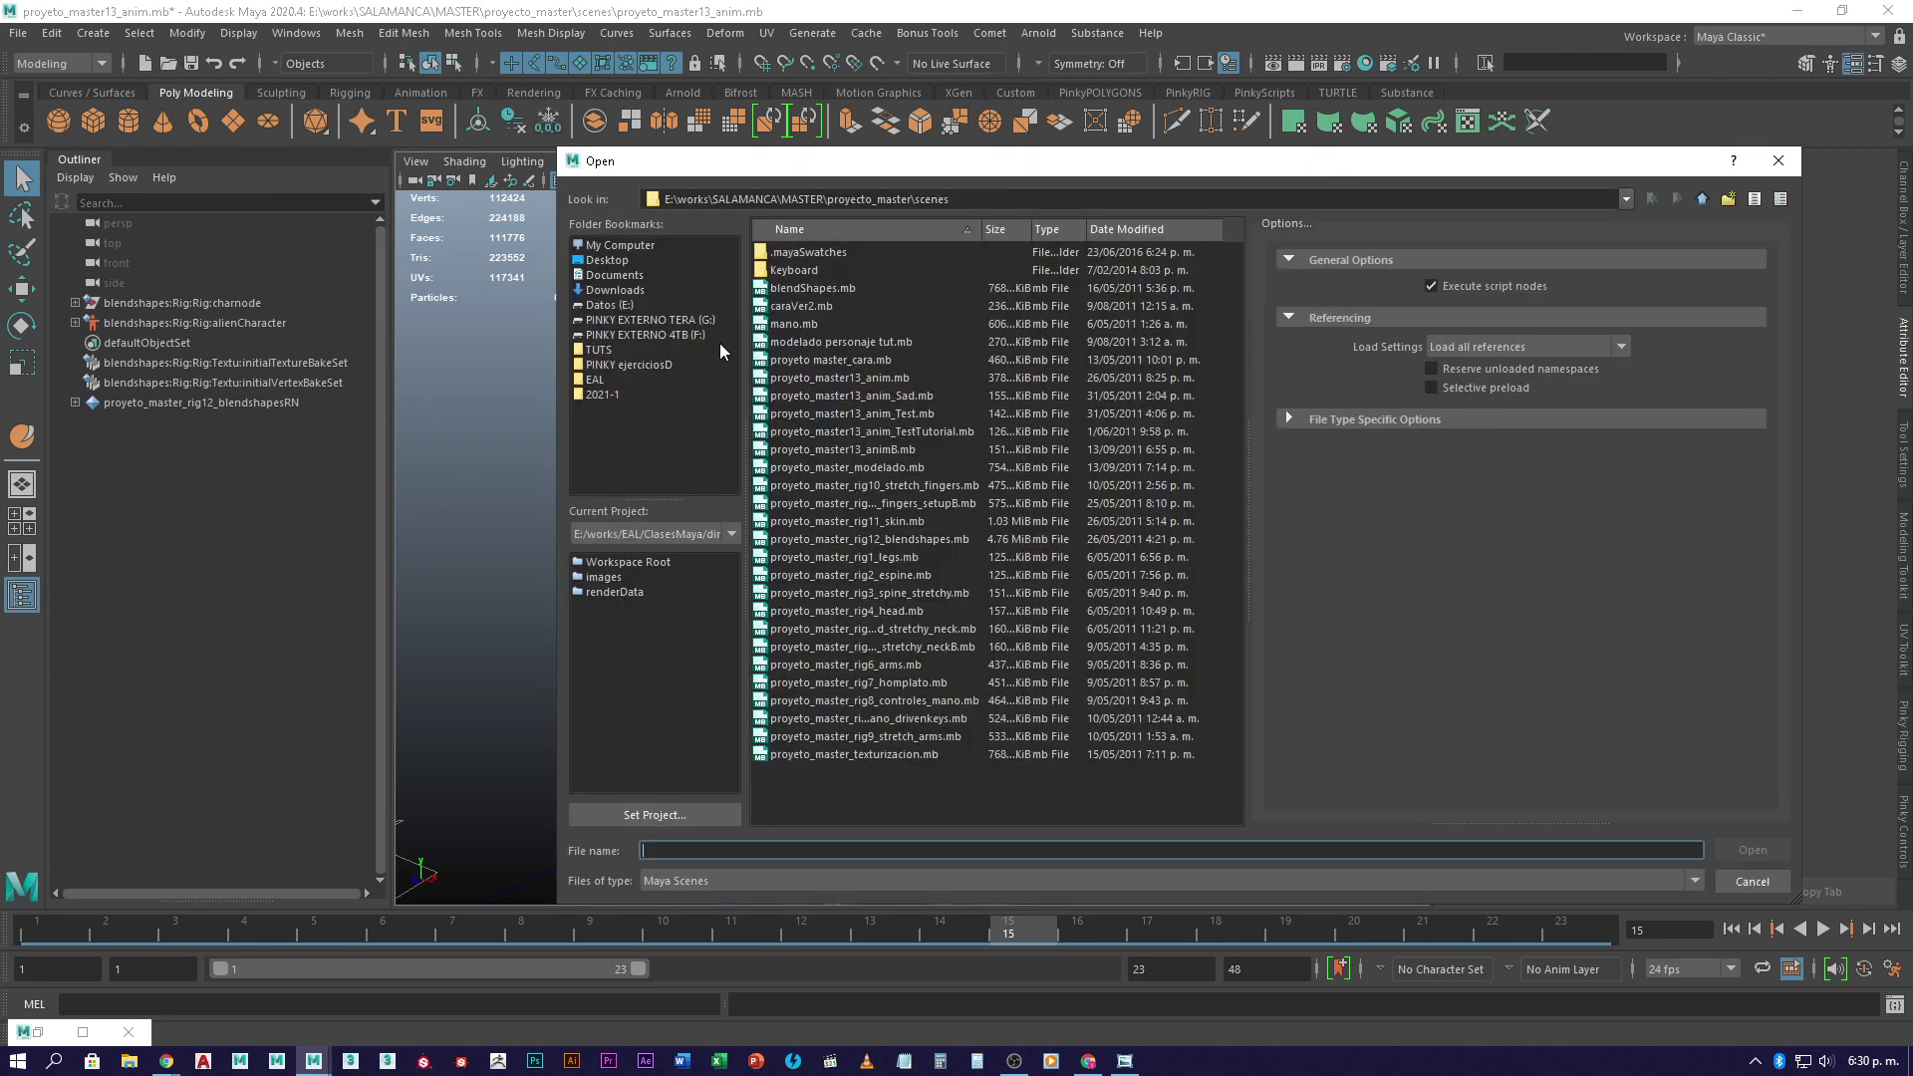
left_click(1702, 199)
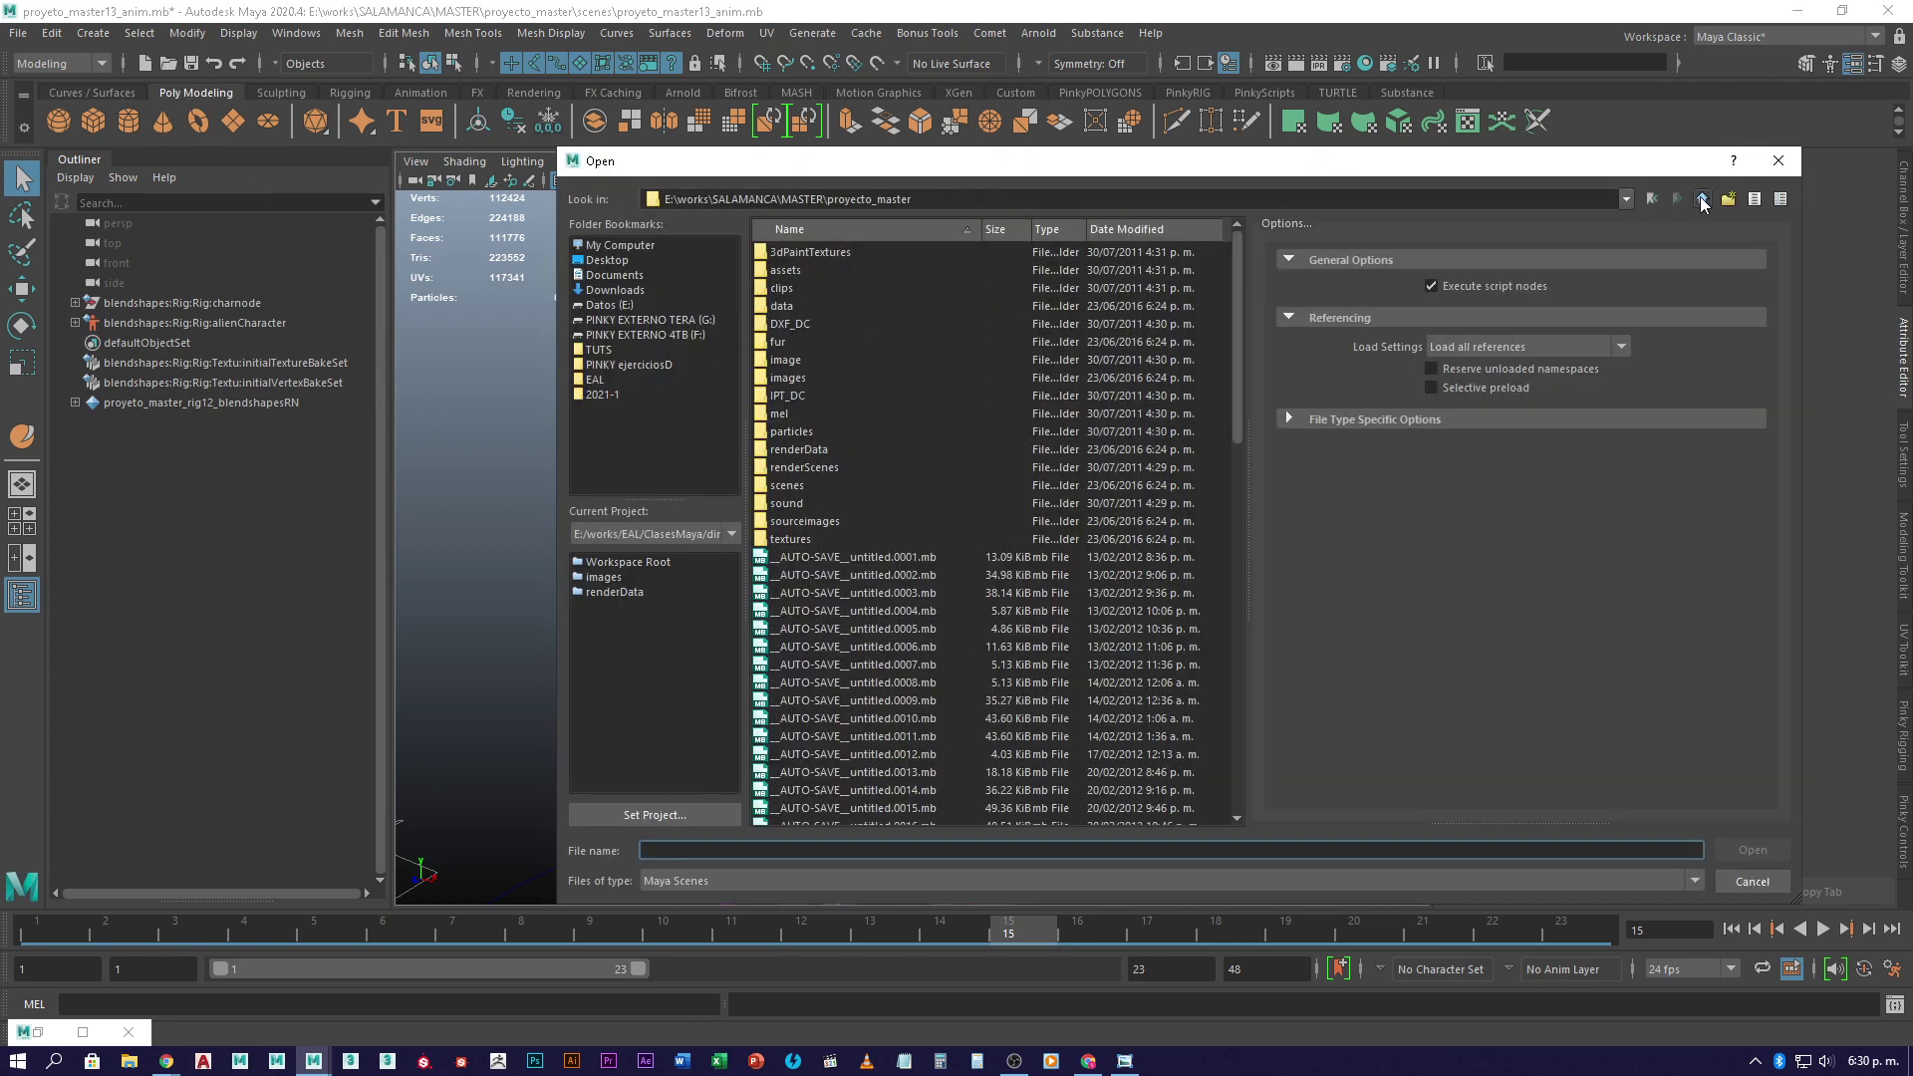
scroll(876, 625, "down", 10)
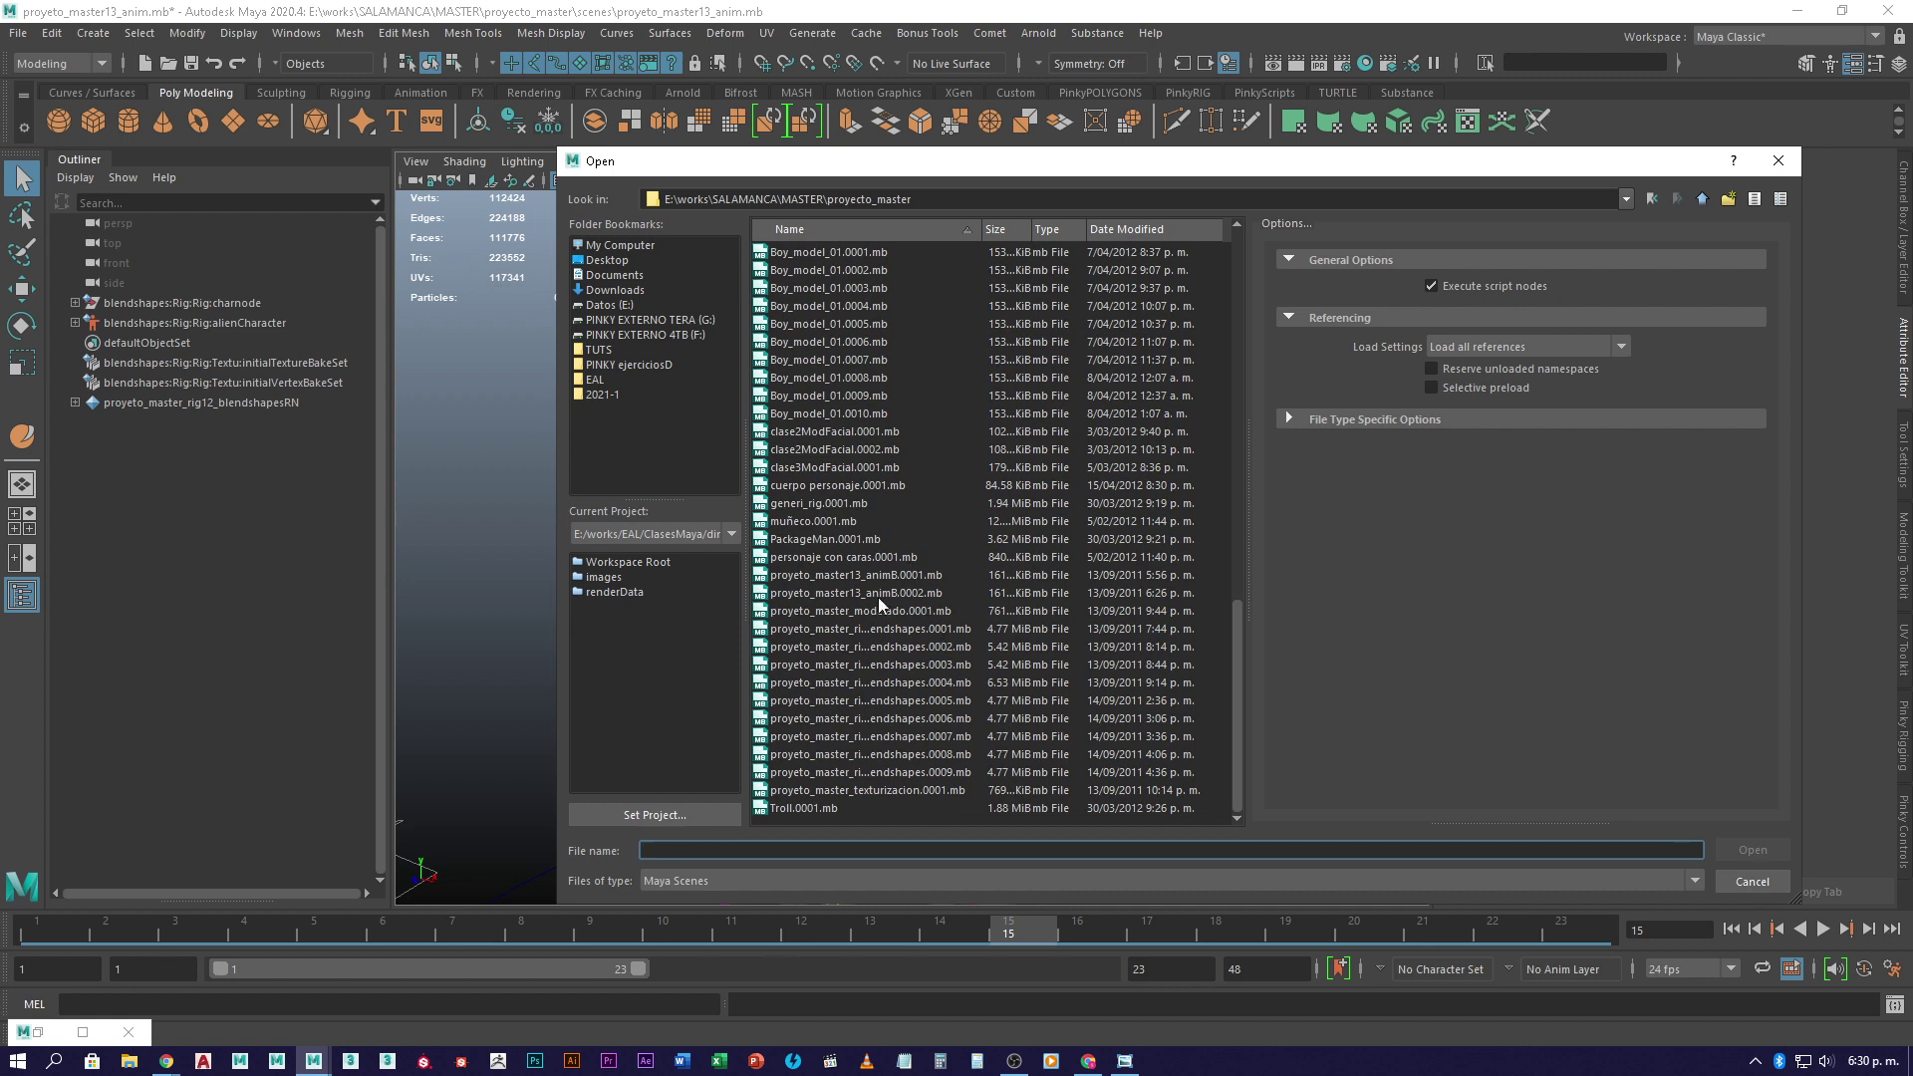
left_click(909, 576)
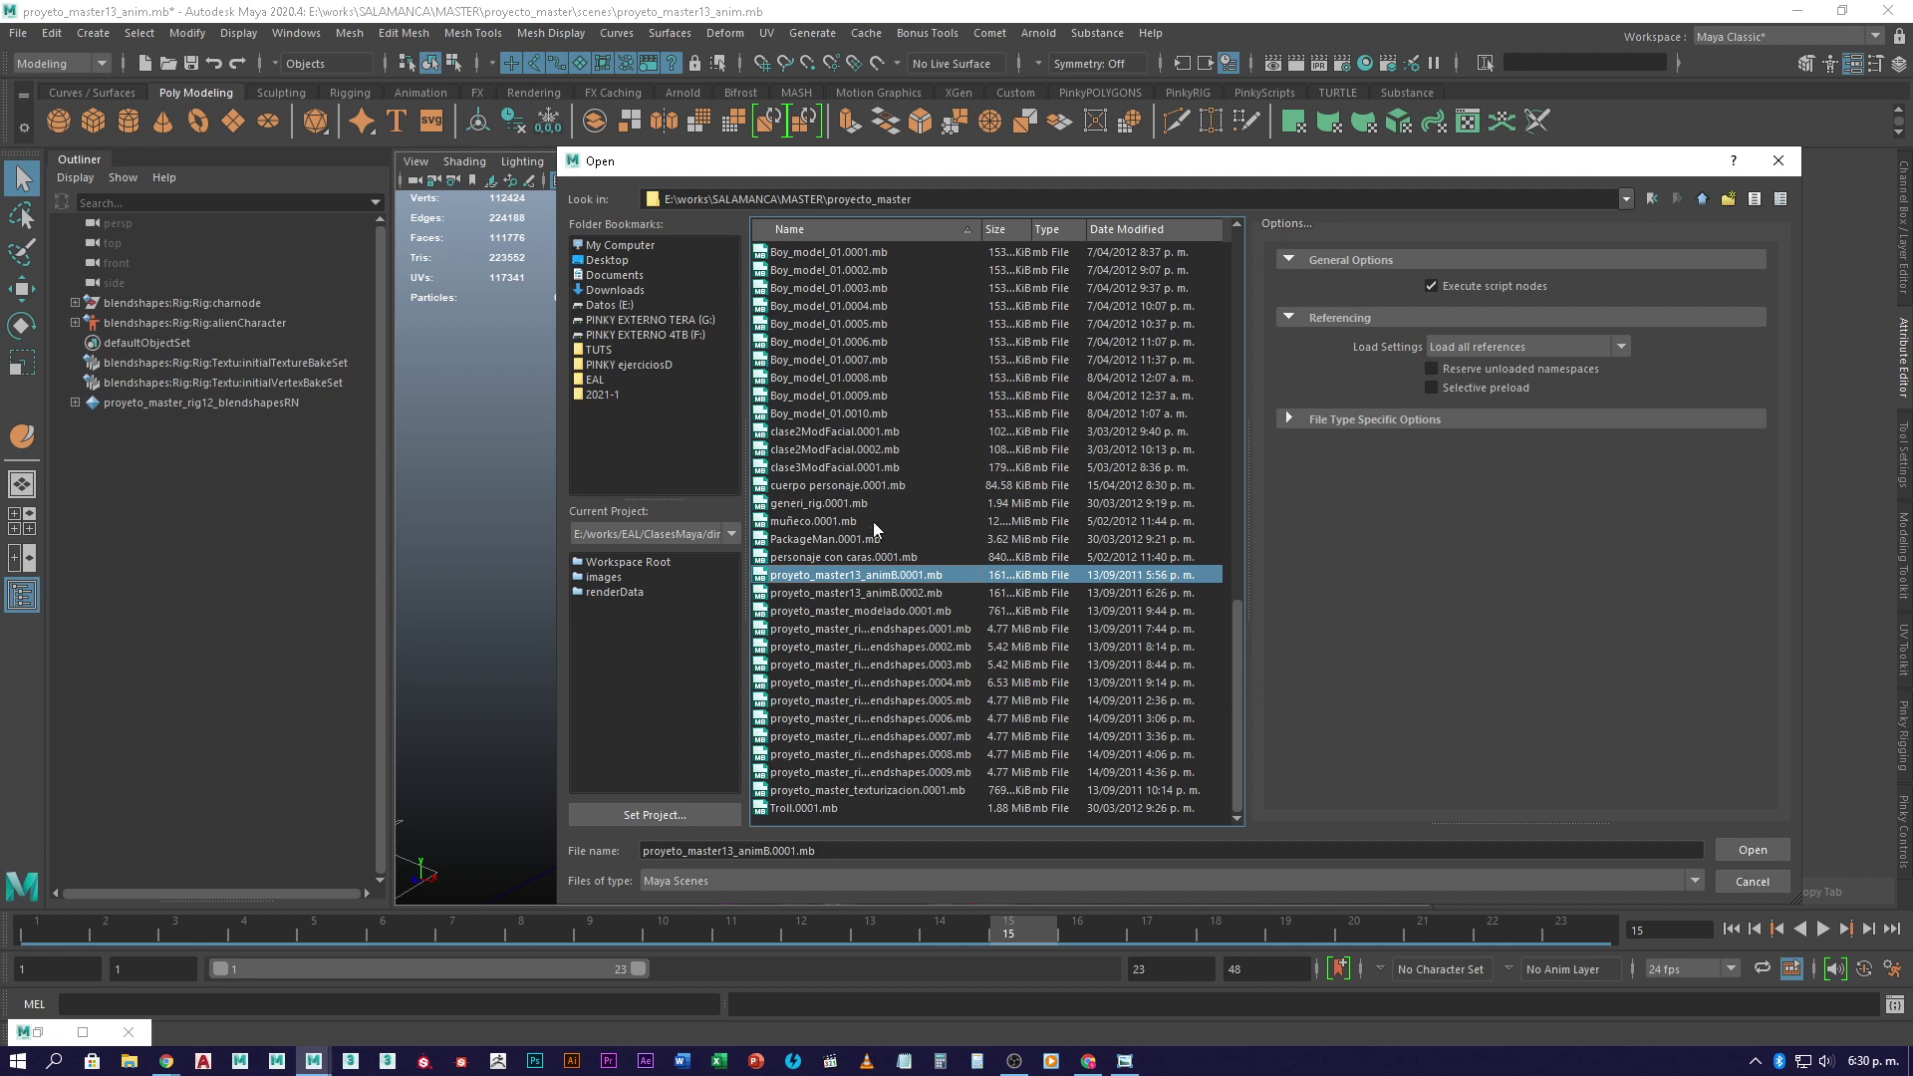
scroll(869, 538, "up", 4)
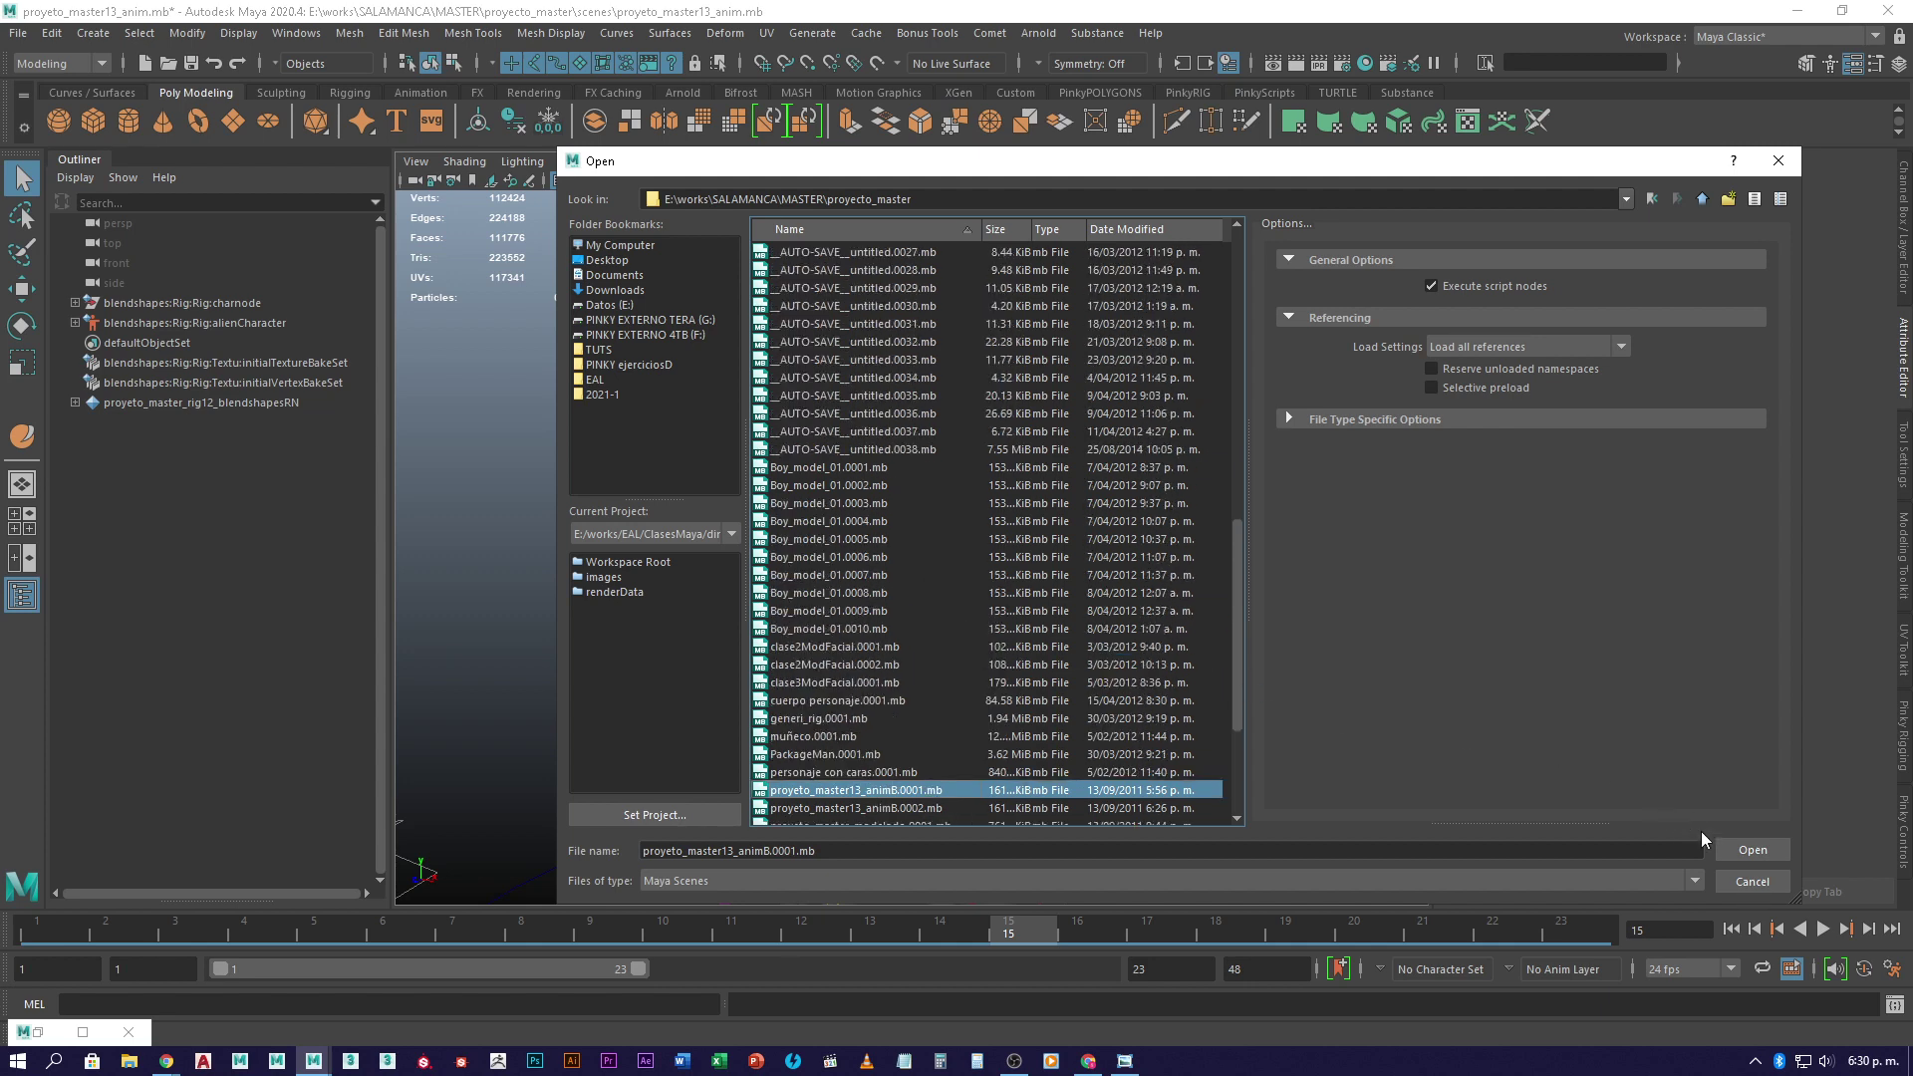
left_click(1753, 849)
left_click(954, 543)
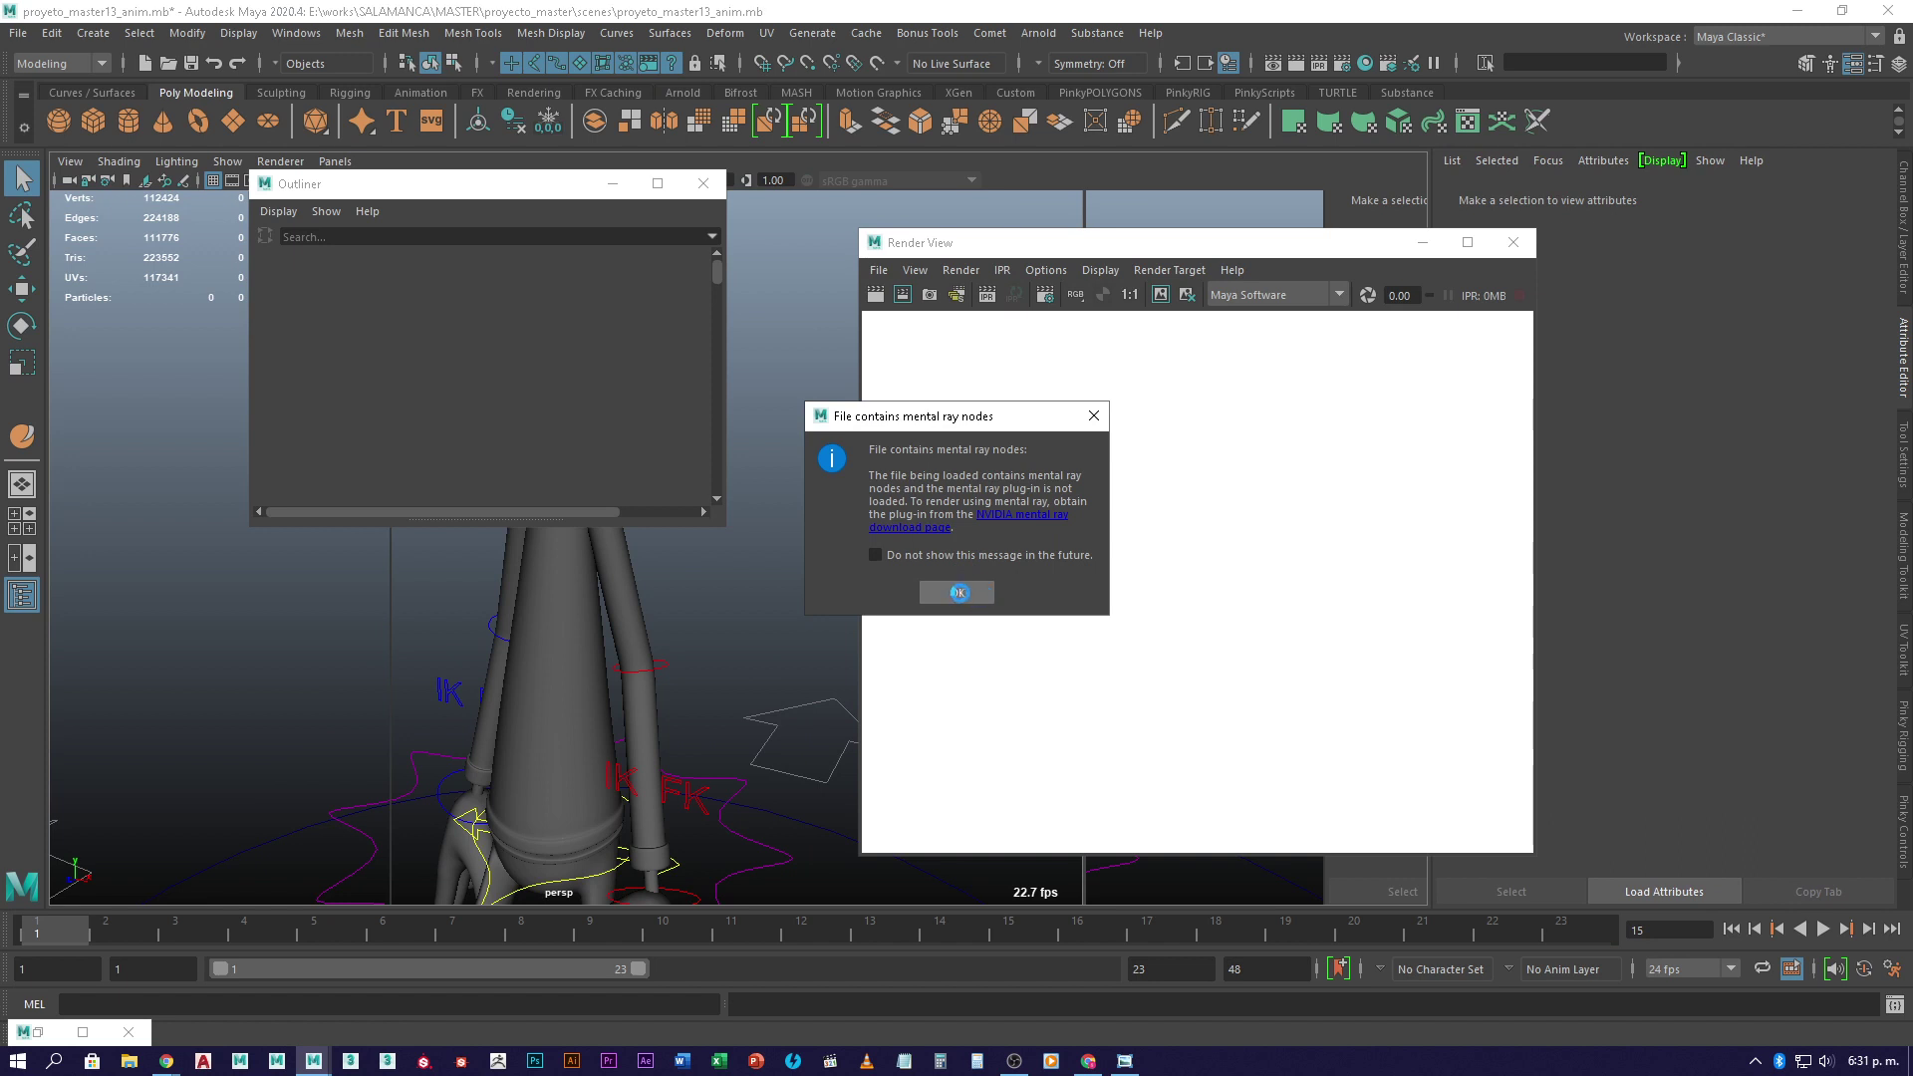
left_click(958, 593)
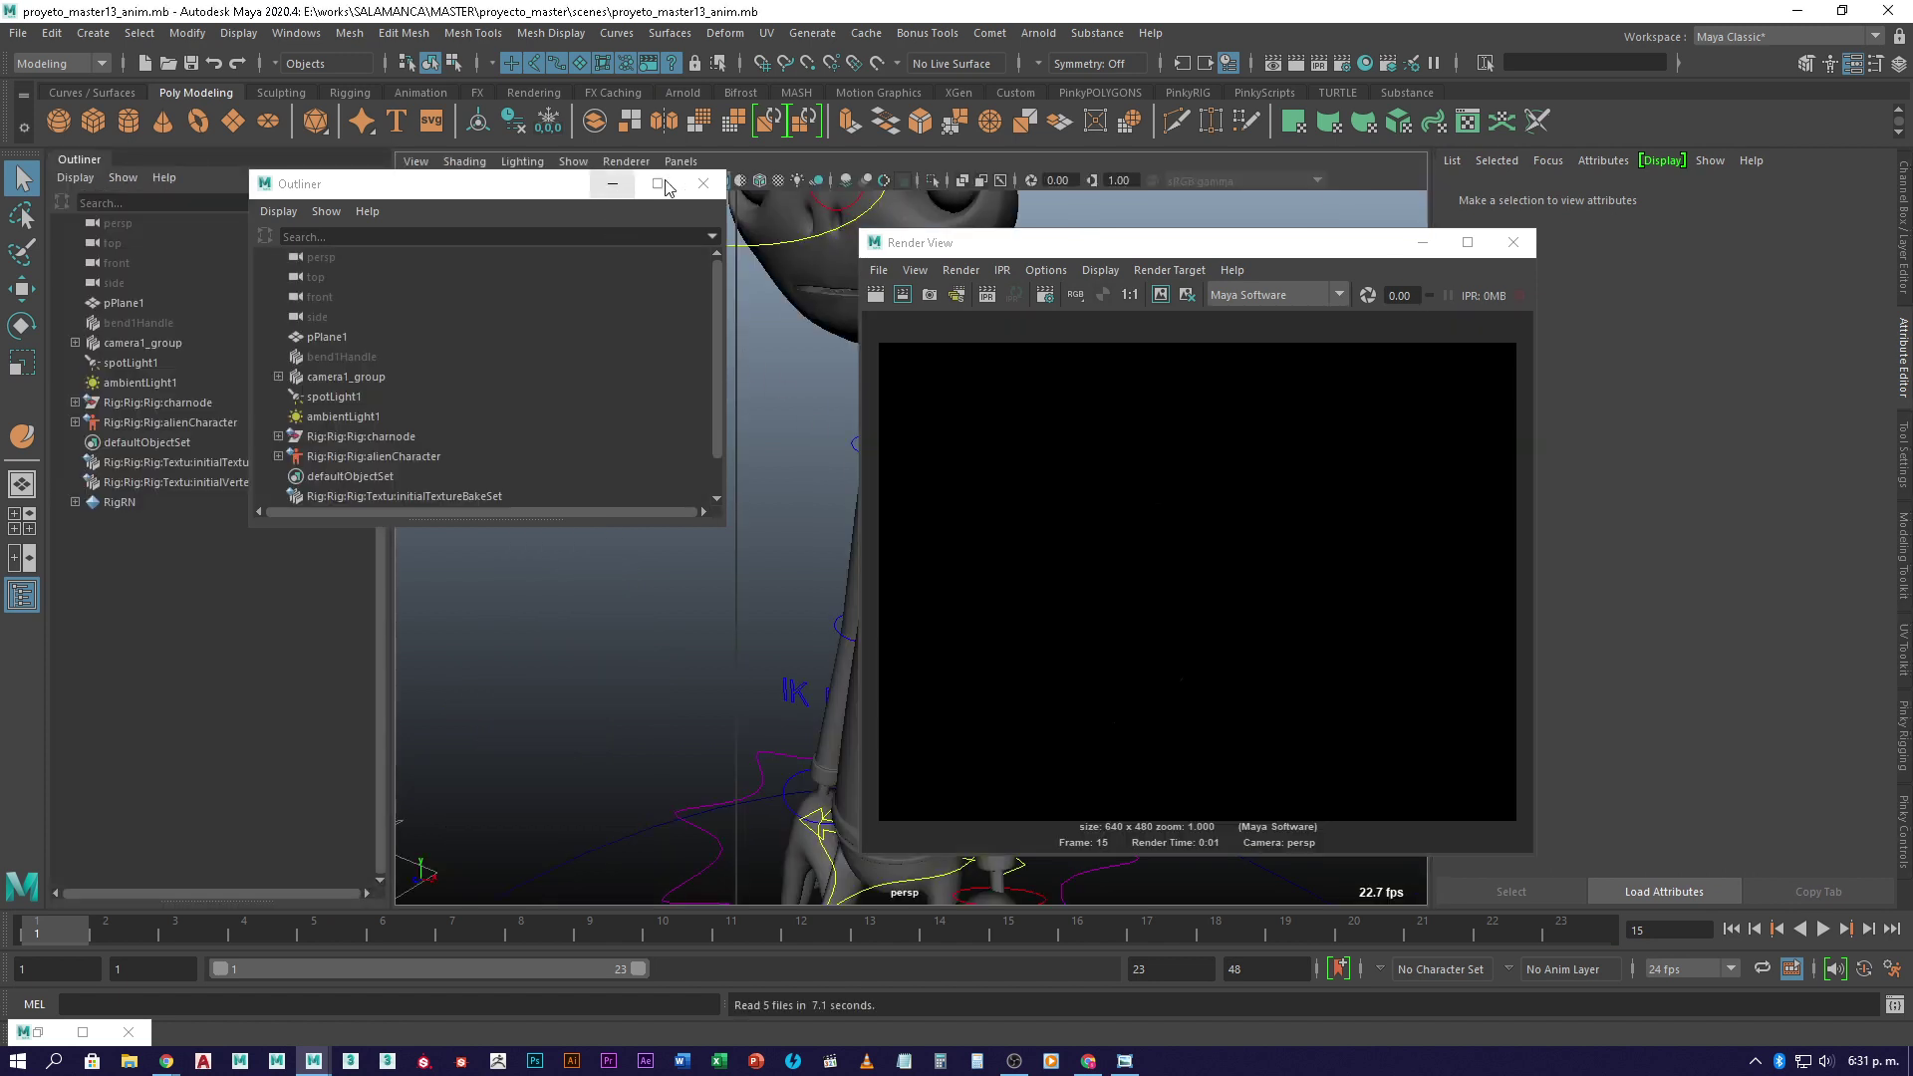
left_click(703, 183)
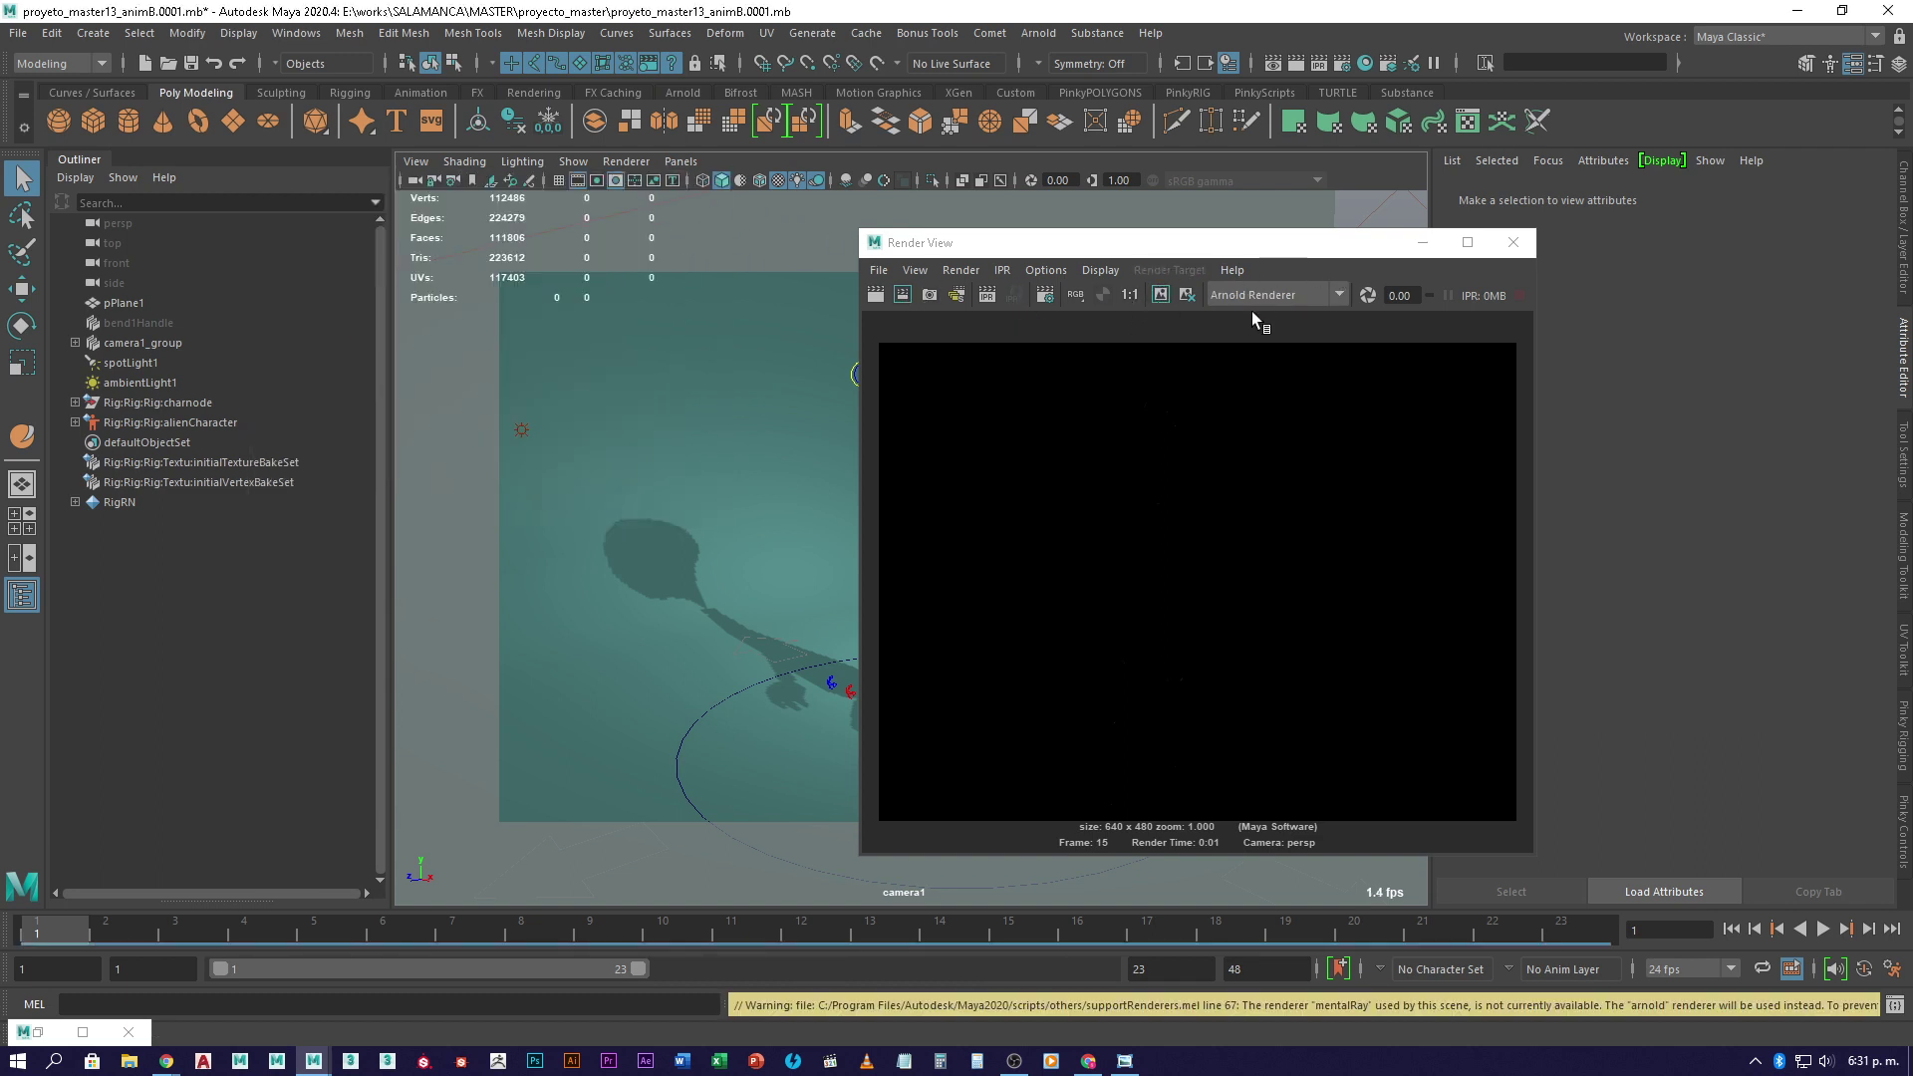
- Switch the renderer to Maya Software, frame the character's torso closely in camera1, and render the scene
left_click(1274, 296)
left_click(1282, 317)
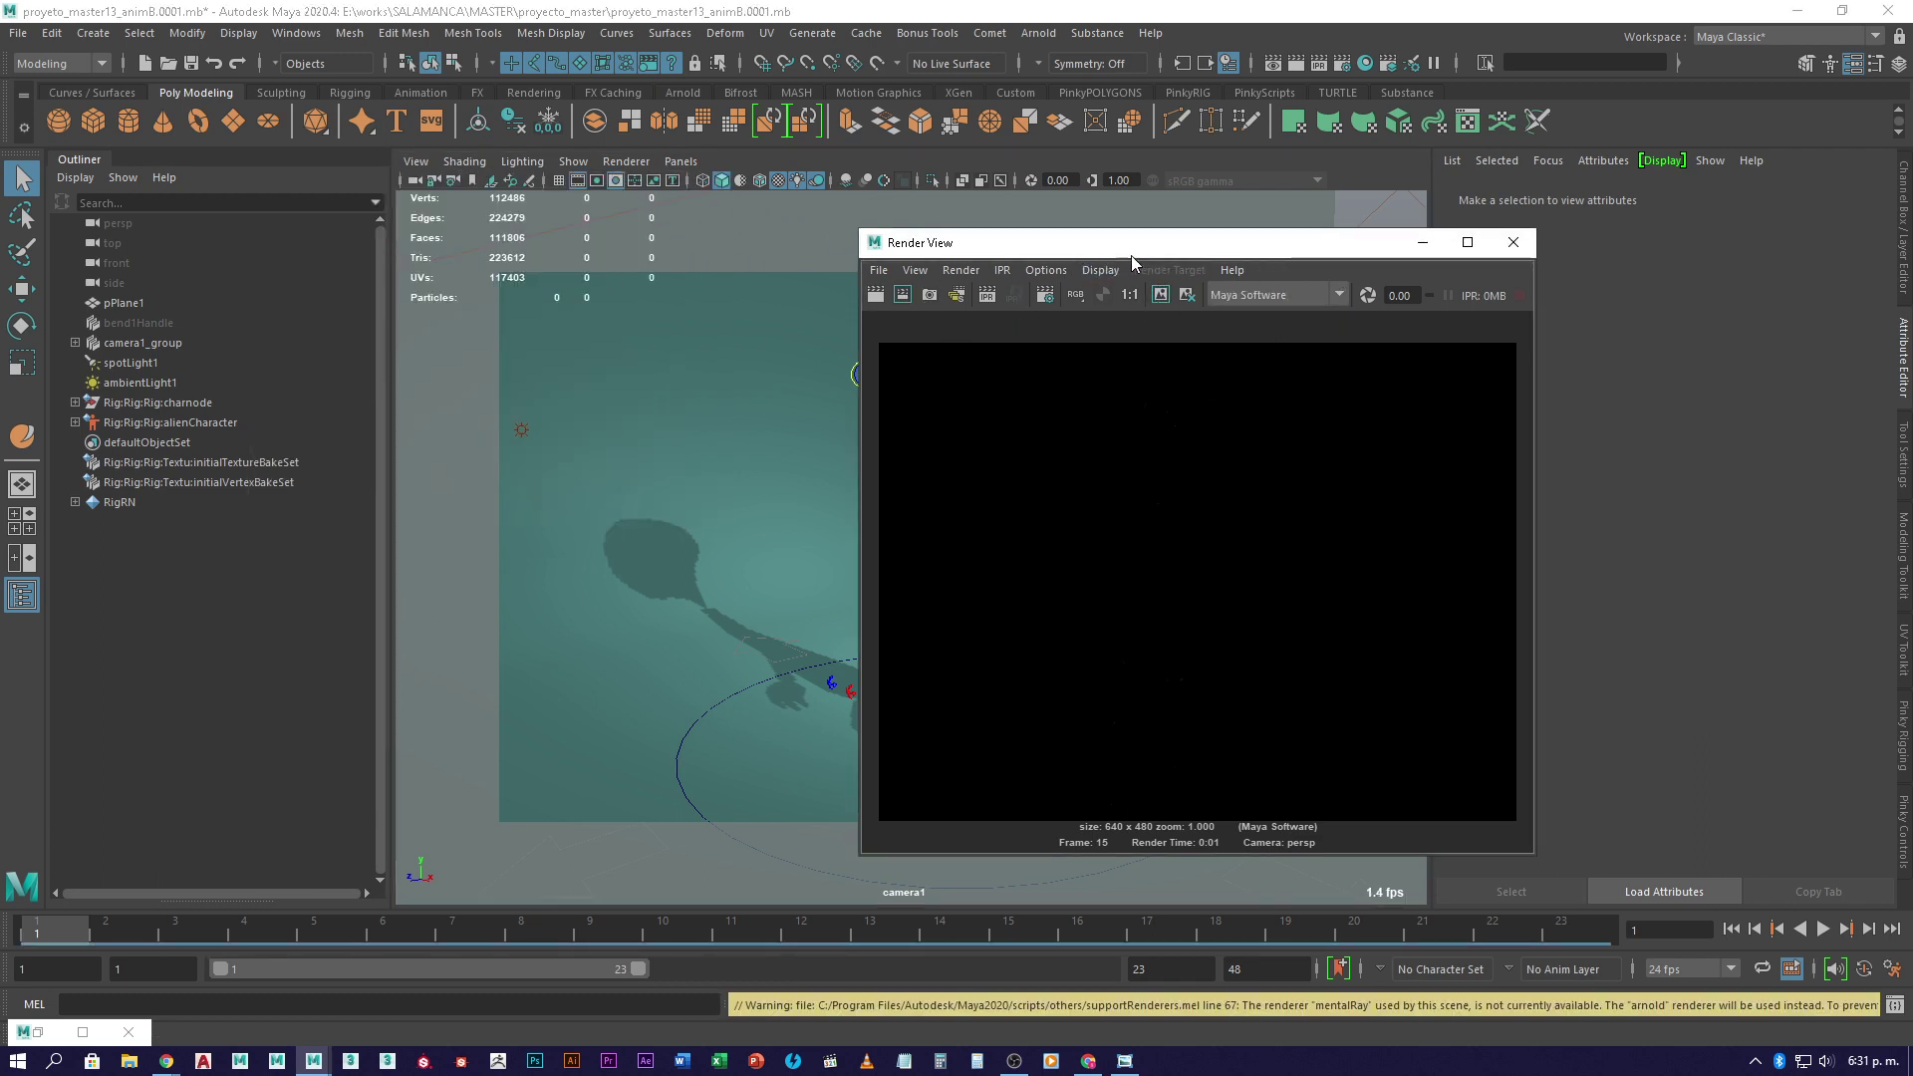
left_click_drag(1132, 255, 1320, 261)
scroll(951, 594, "up", 10)
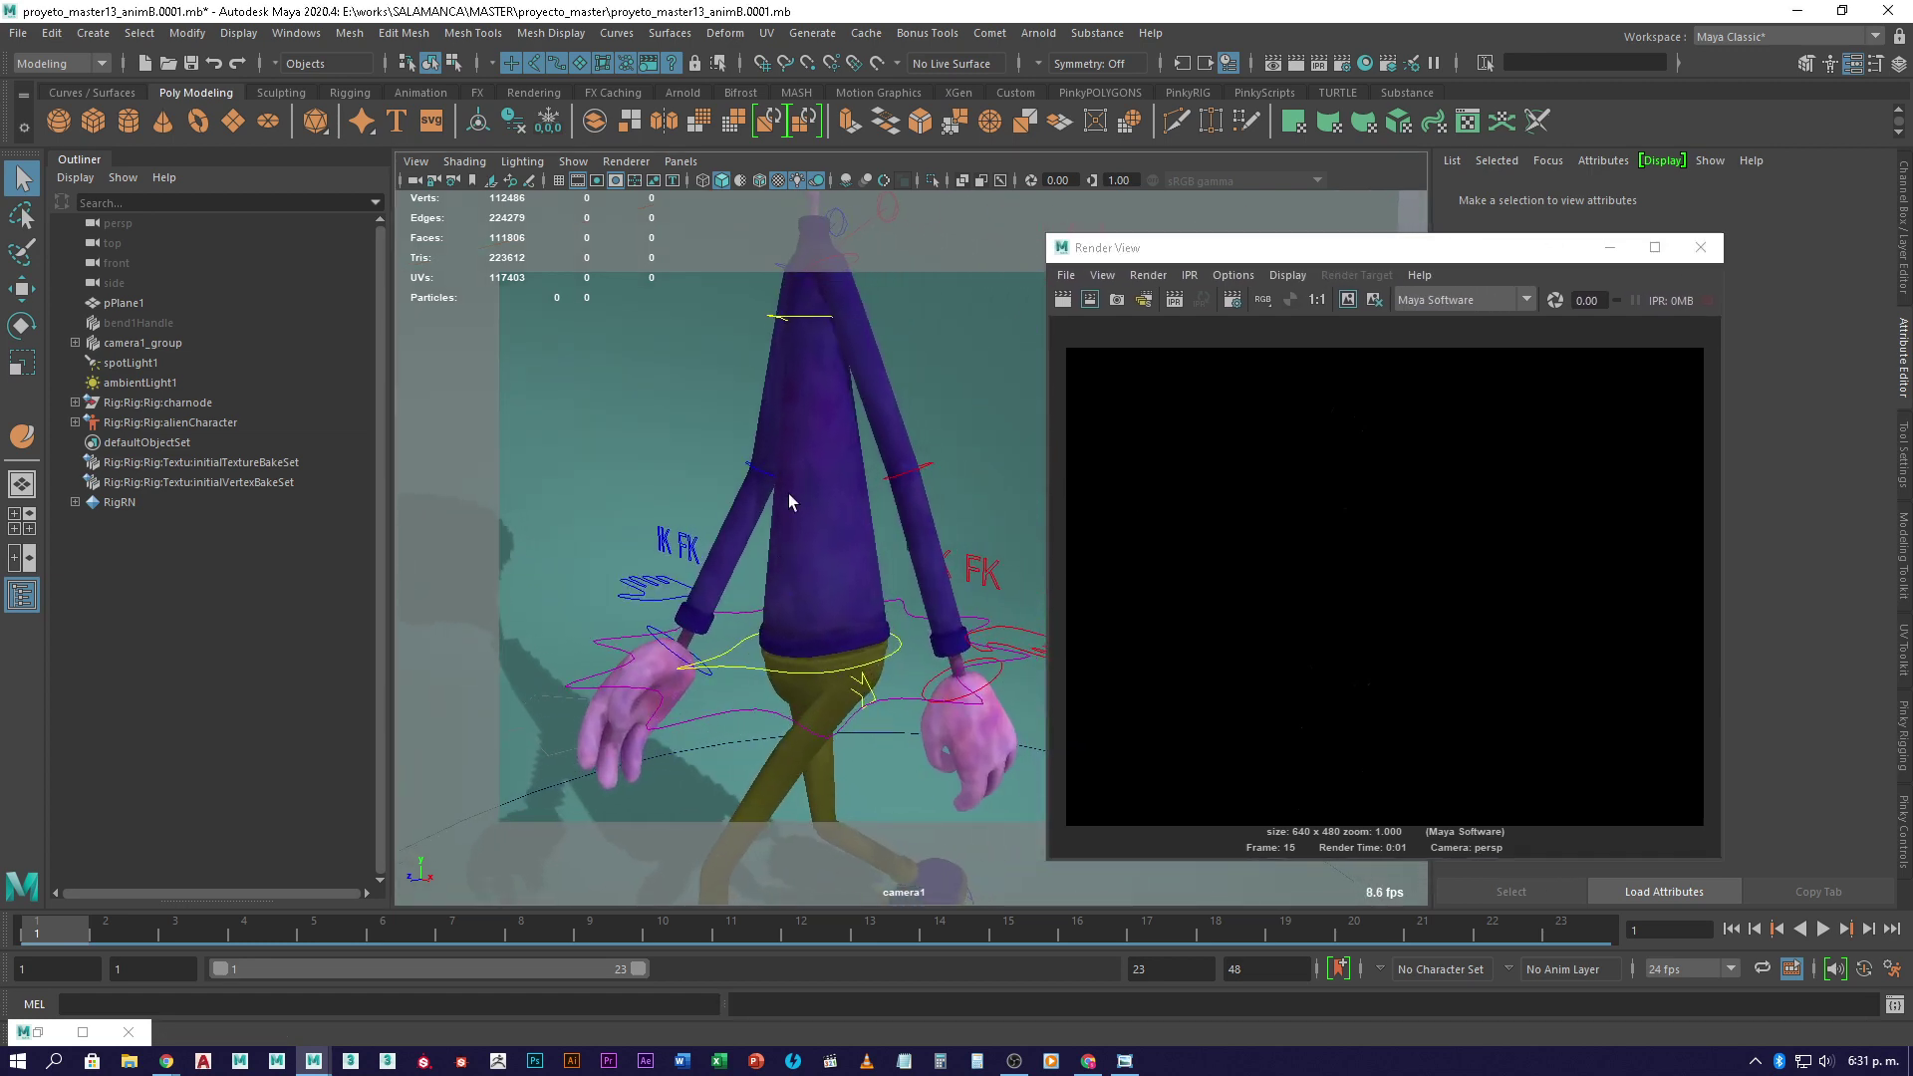
scroll(794, 468, "up", 10)
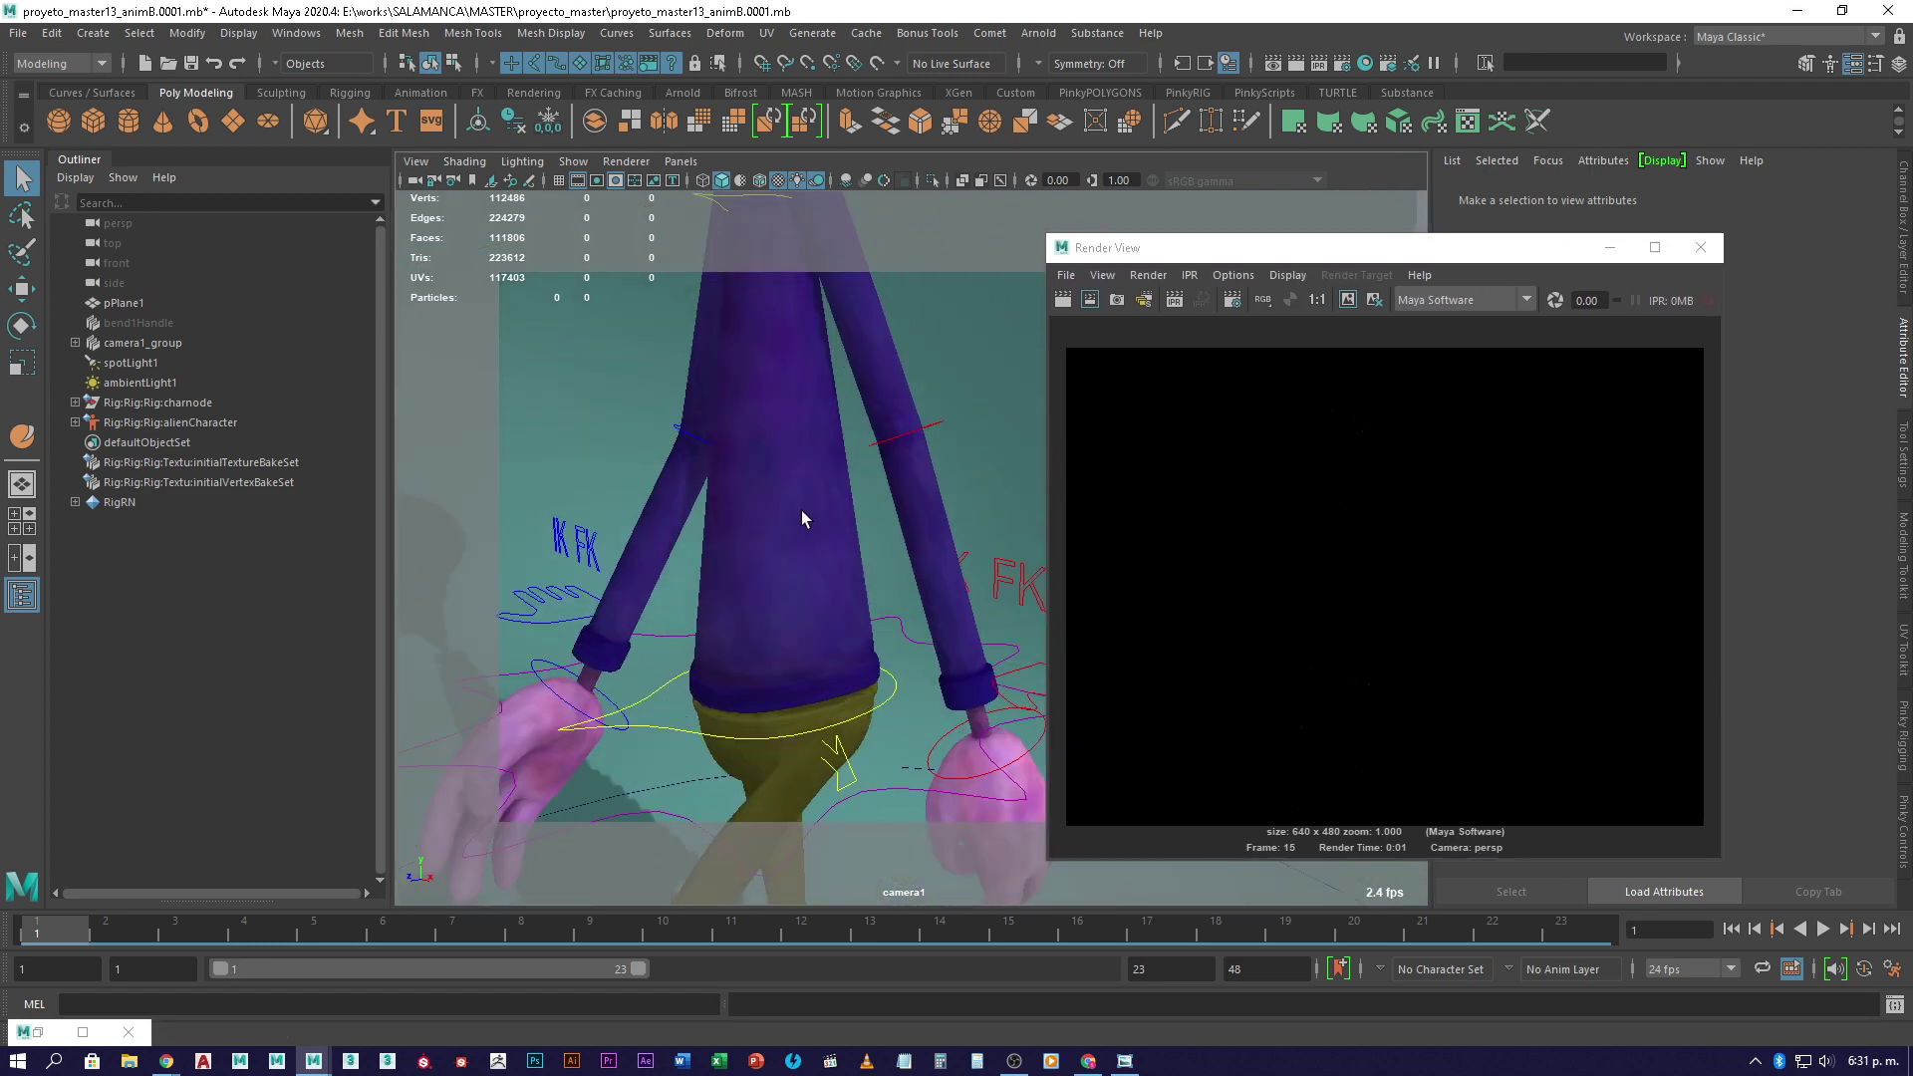
left_click_drag(891, 542, 825, 319, "alt")
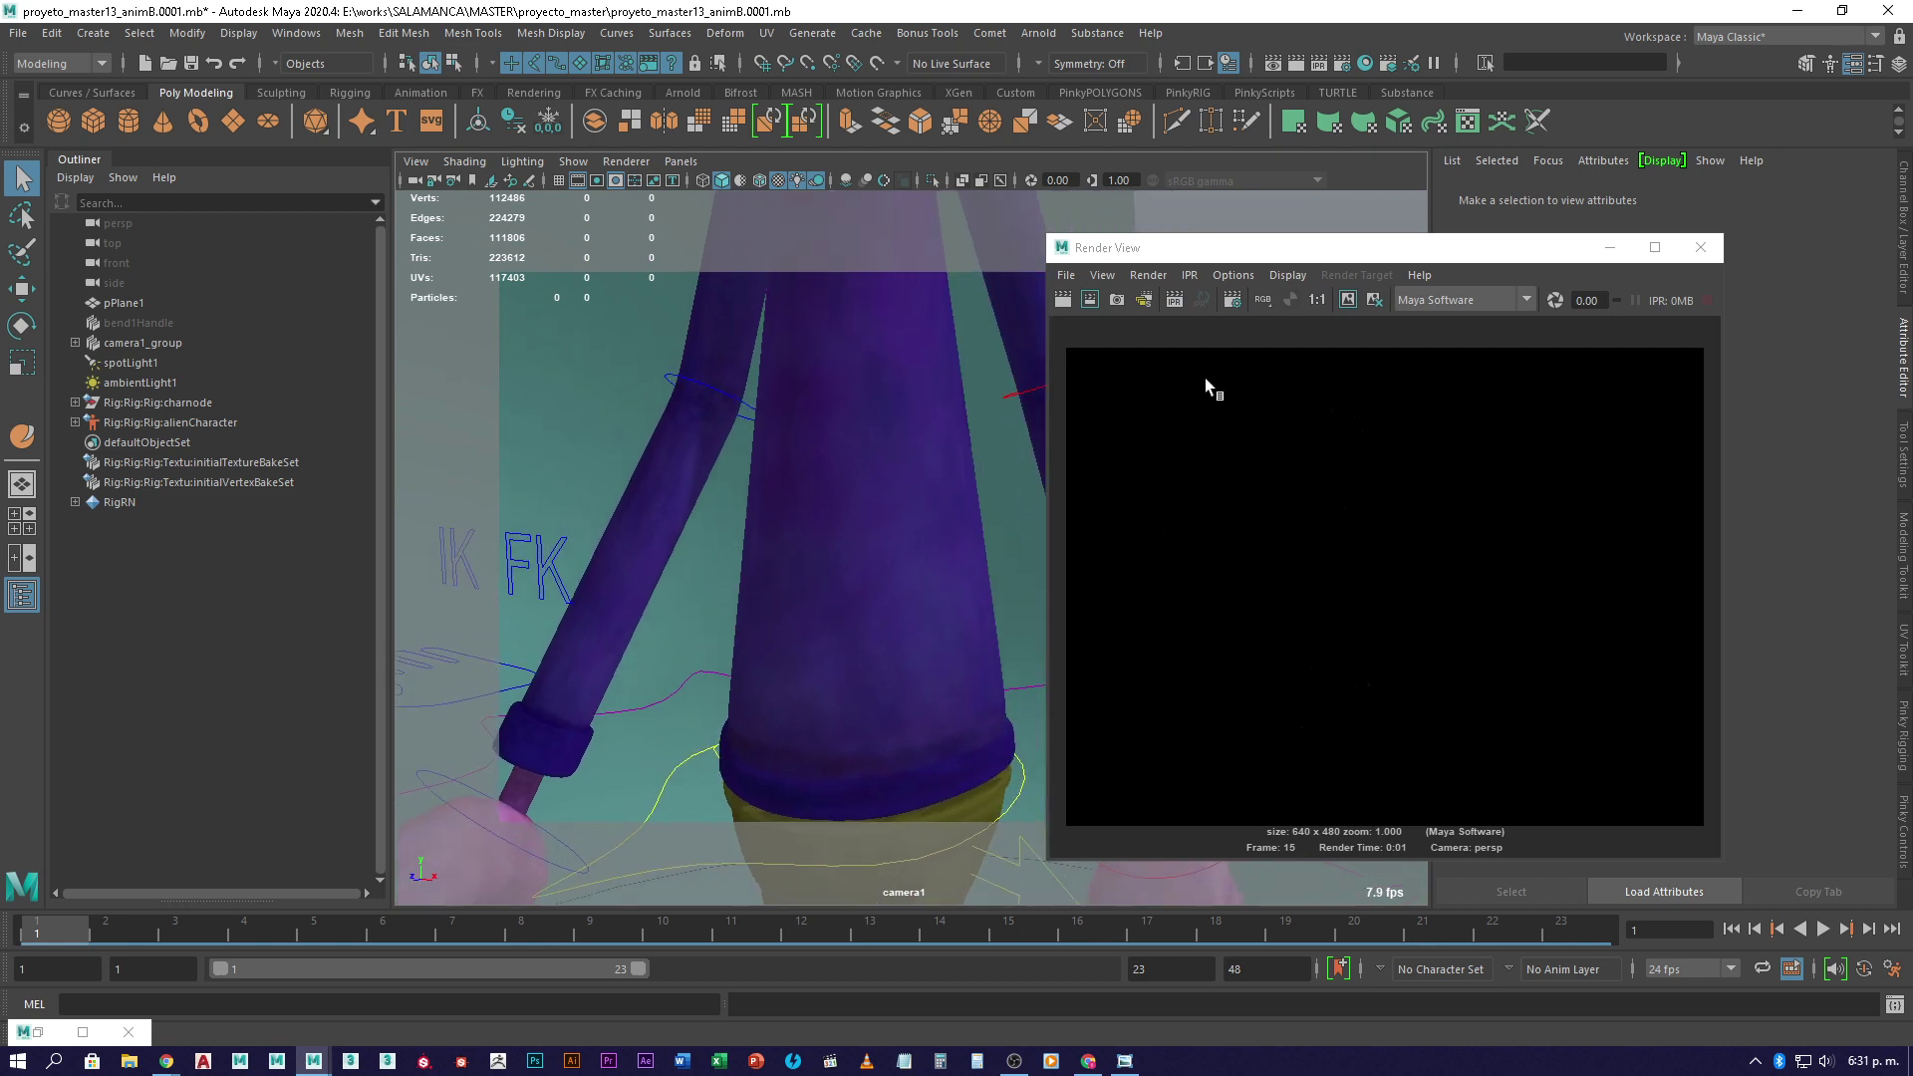
left_click(1086, 301)
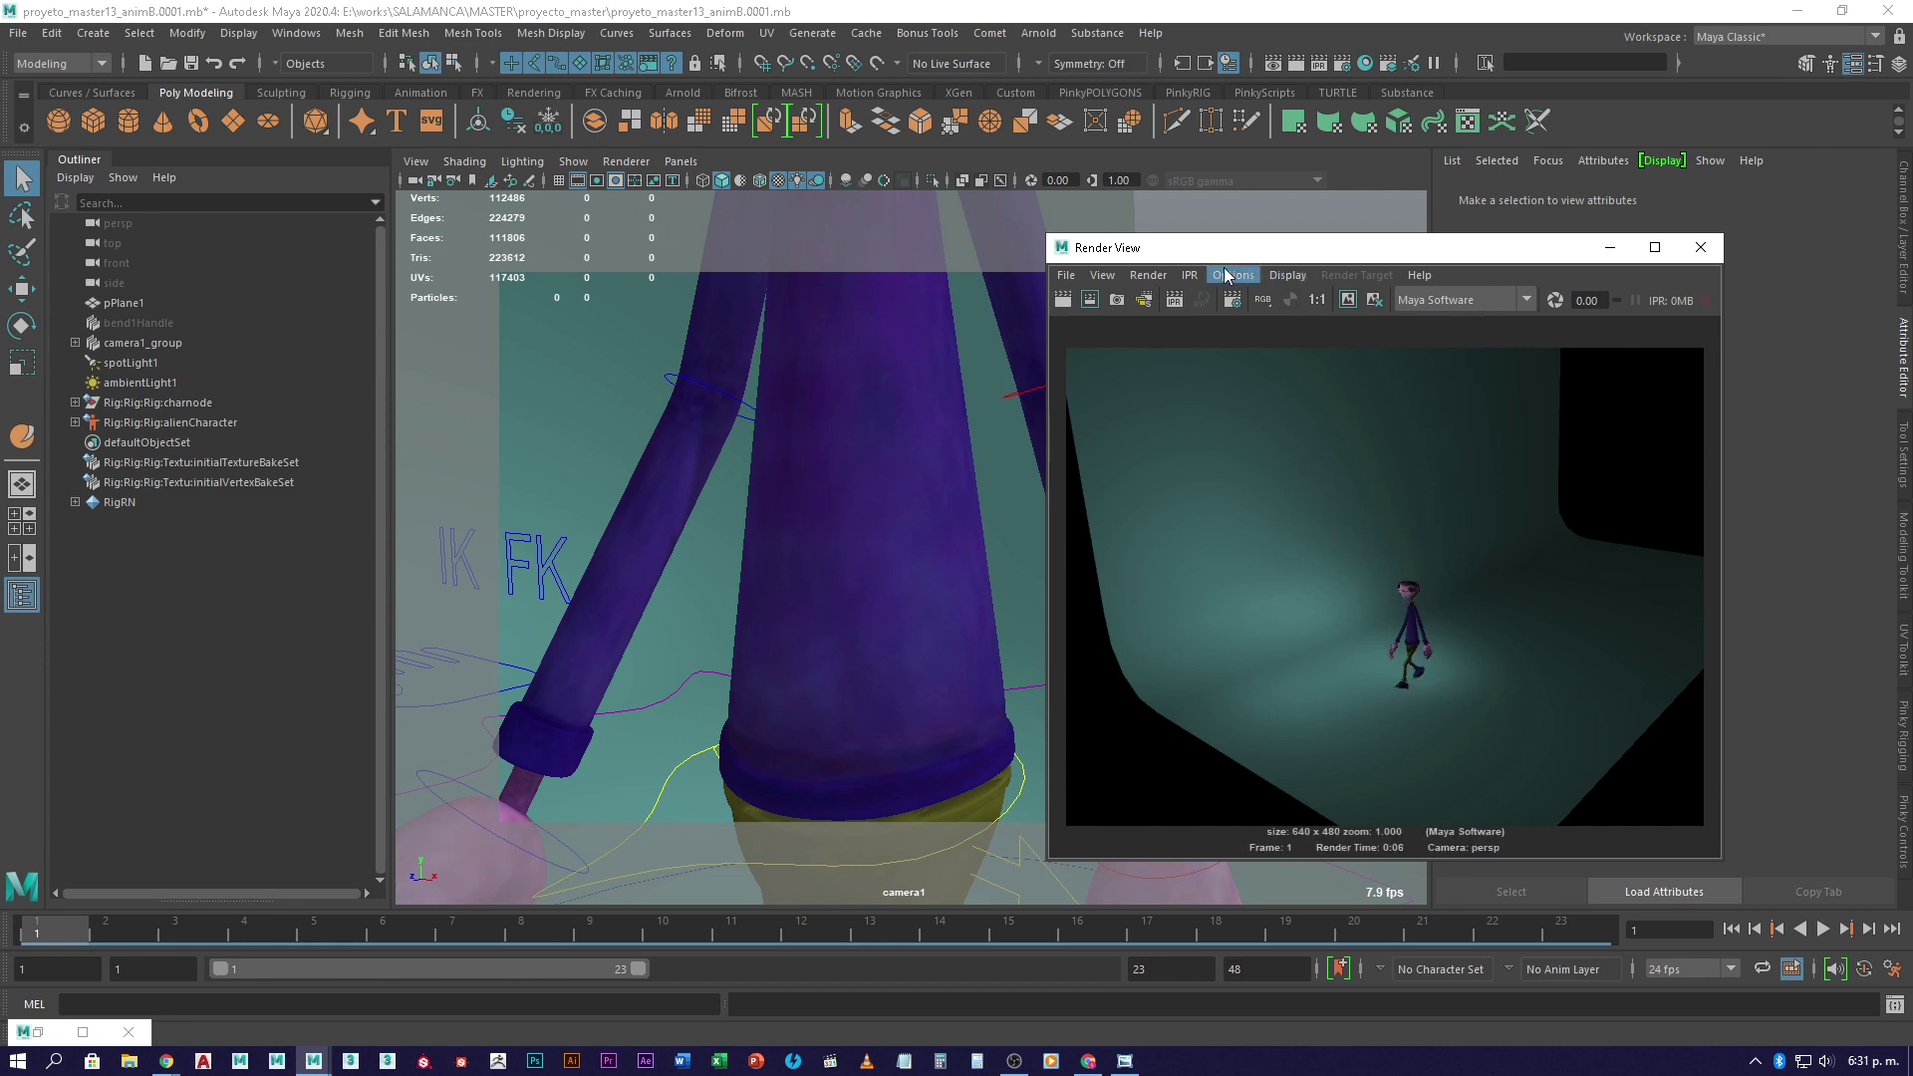
- Render the character's torso from camera1
left_click(1149, 275)
mouse_move(1220, 379)
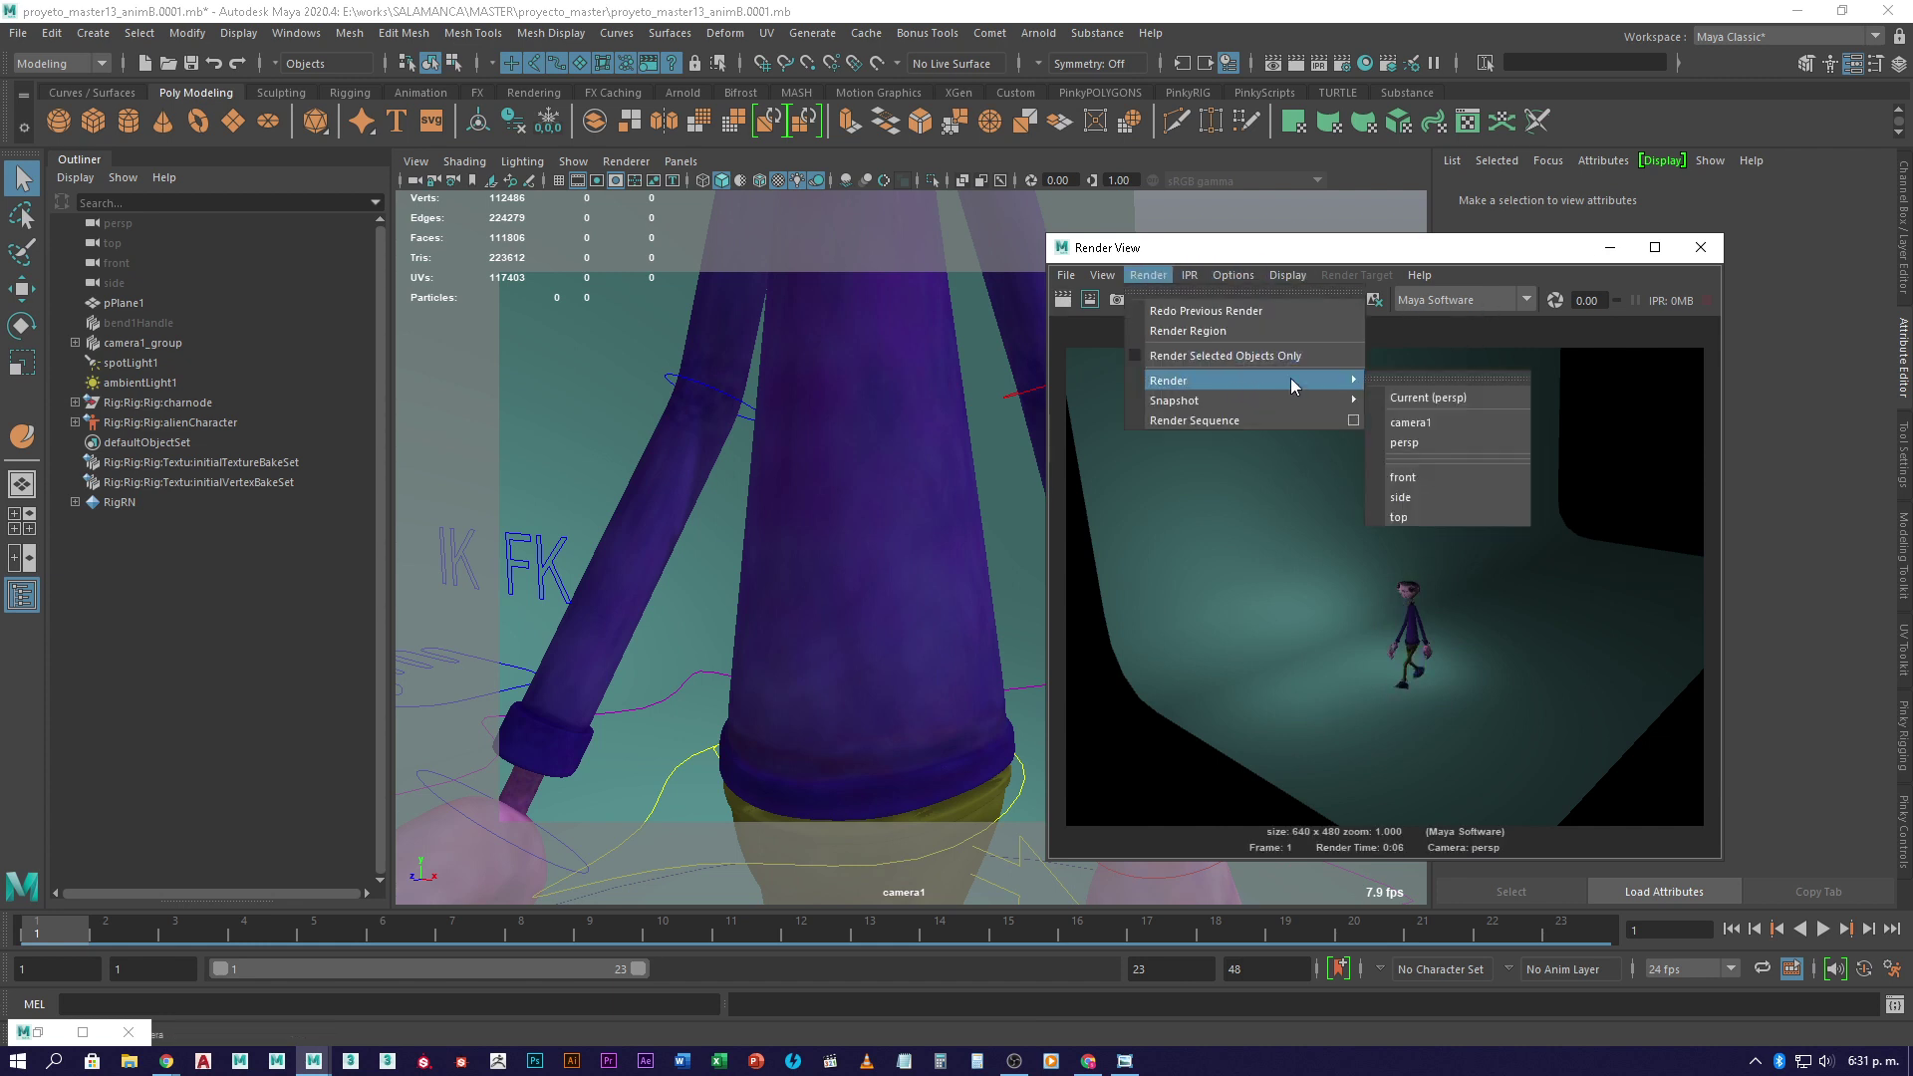
left_click(1454, 423)
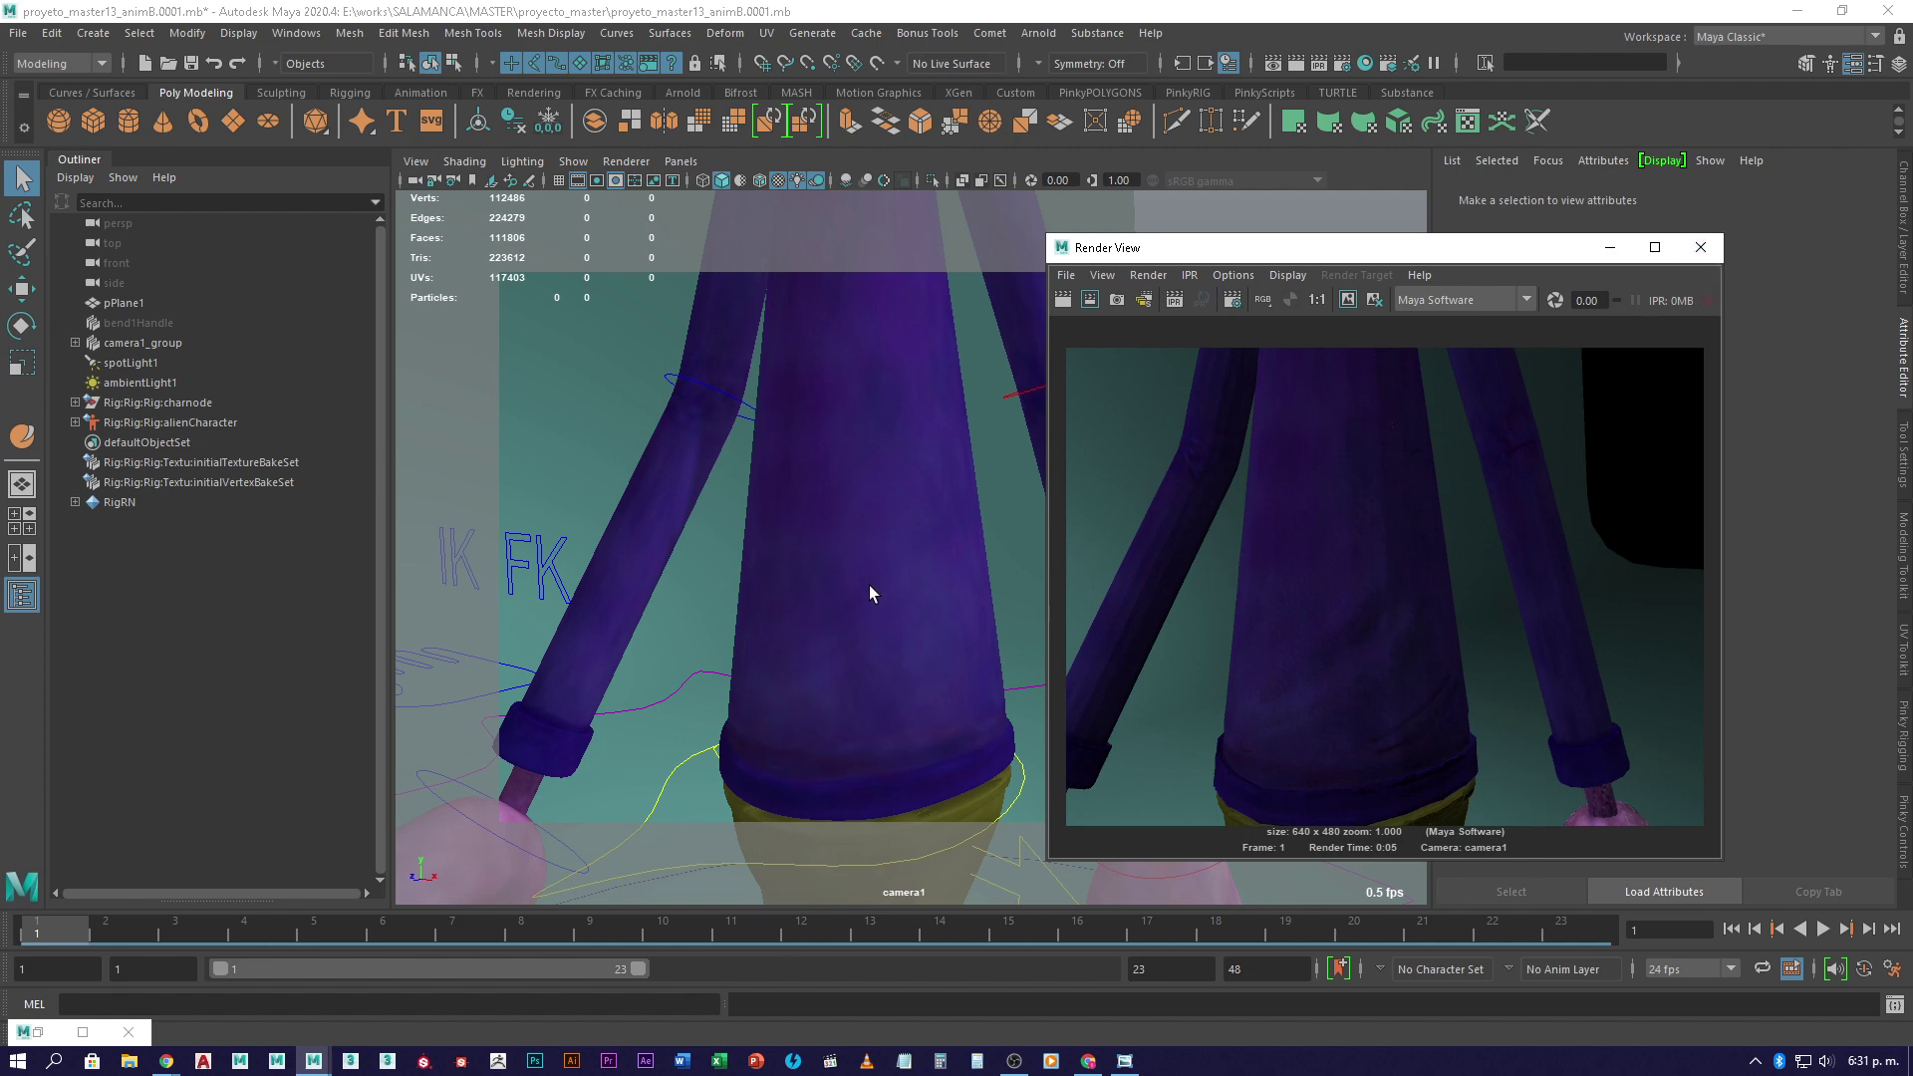
- Select the character's saco mesh, close the render window, and show the attributes of its body1 Blinn material
left_click(848, 444)
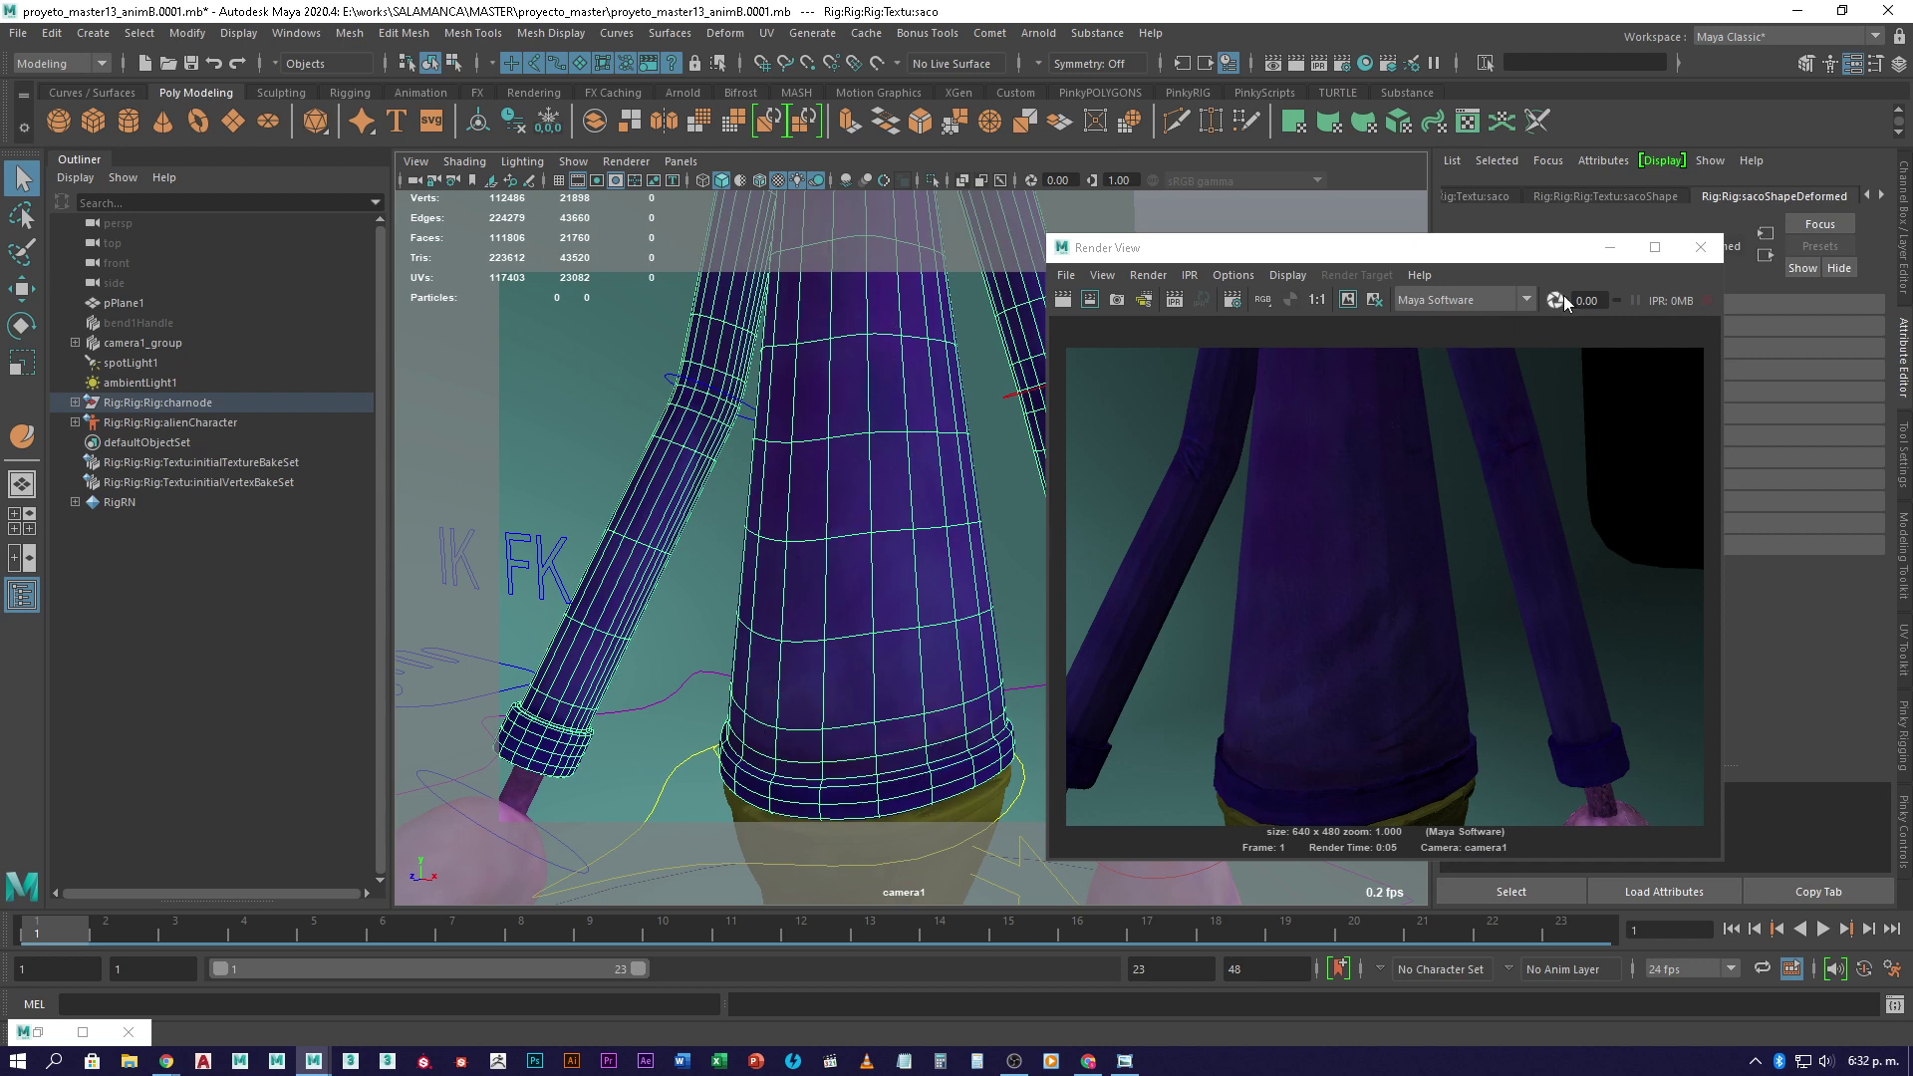
left_click(1702, 247)
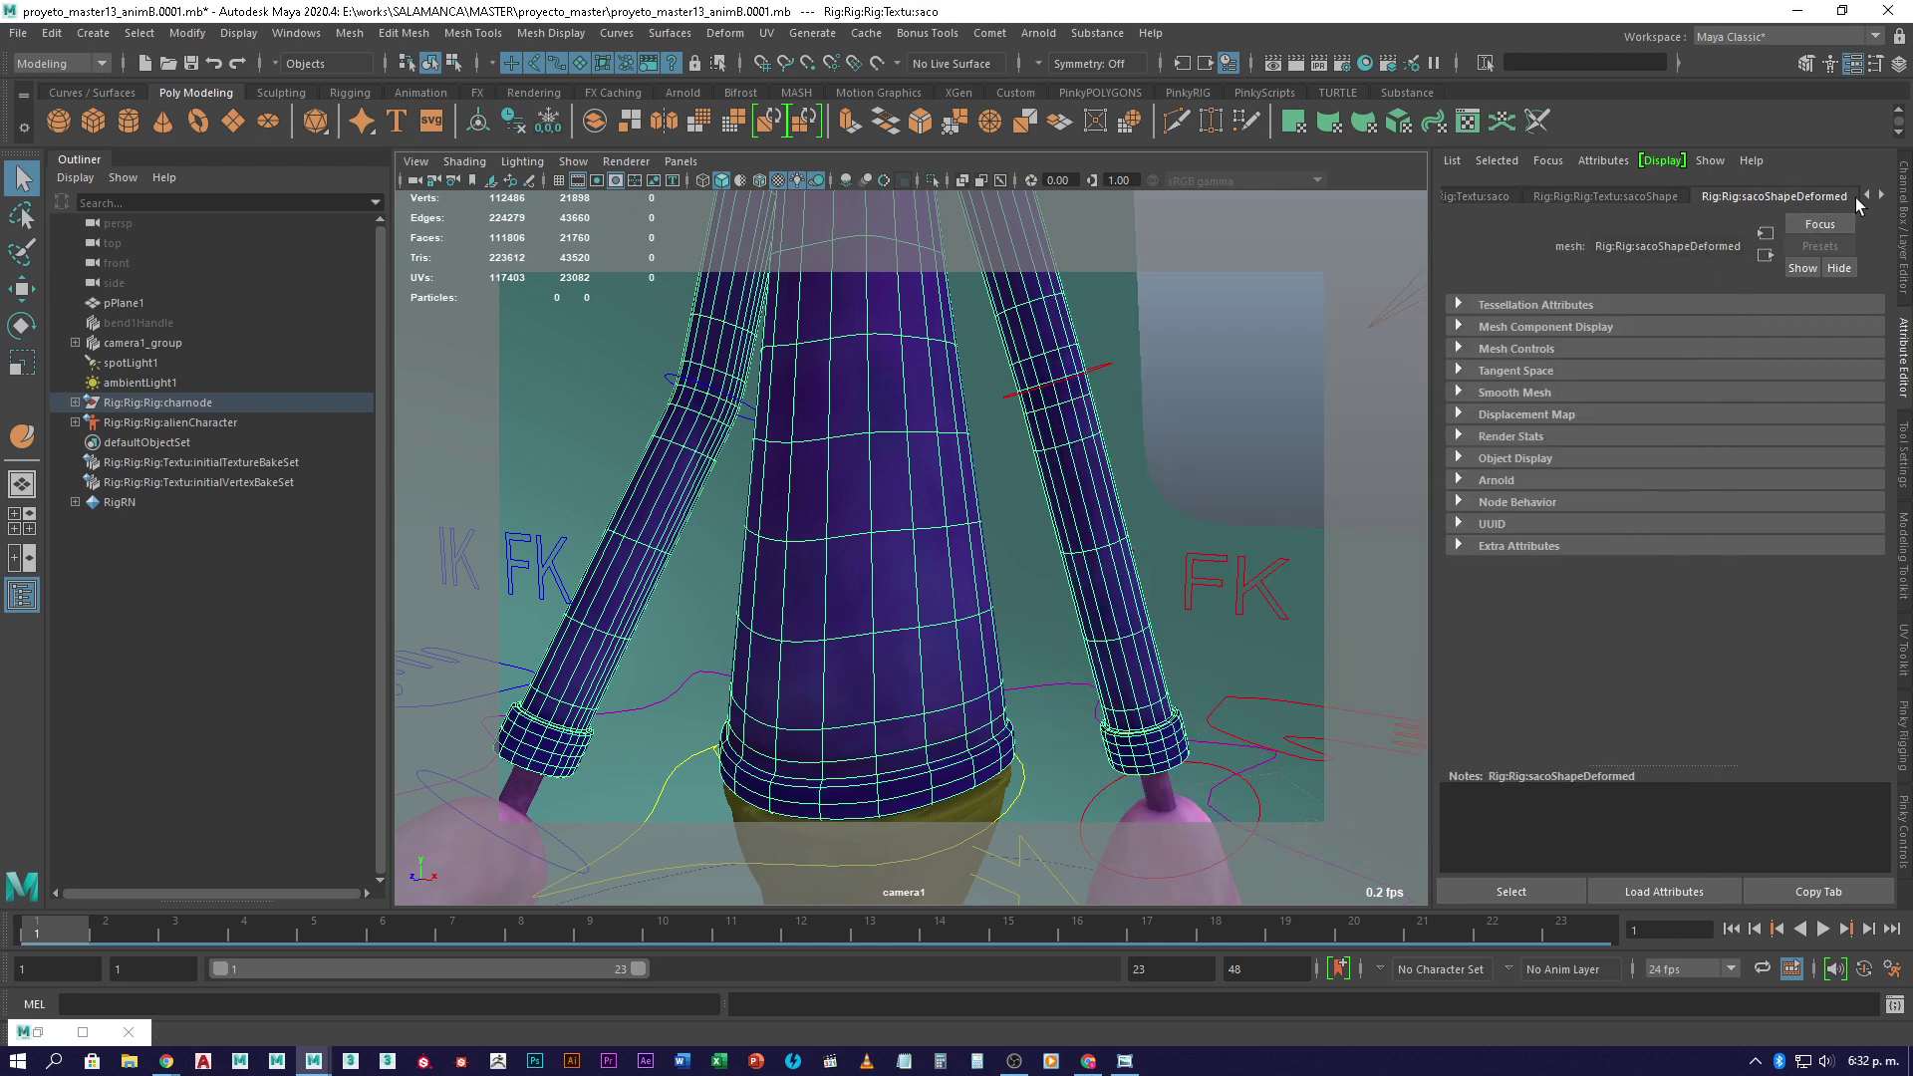
left_click(1883, 196)
left_click(1883, 197)
left_click(1884, 196)
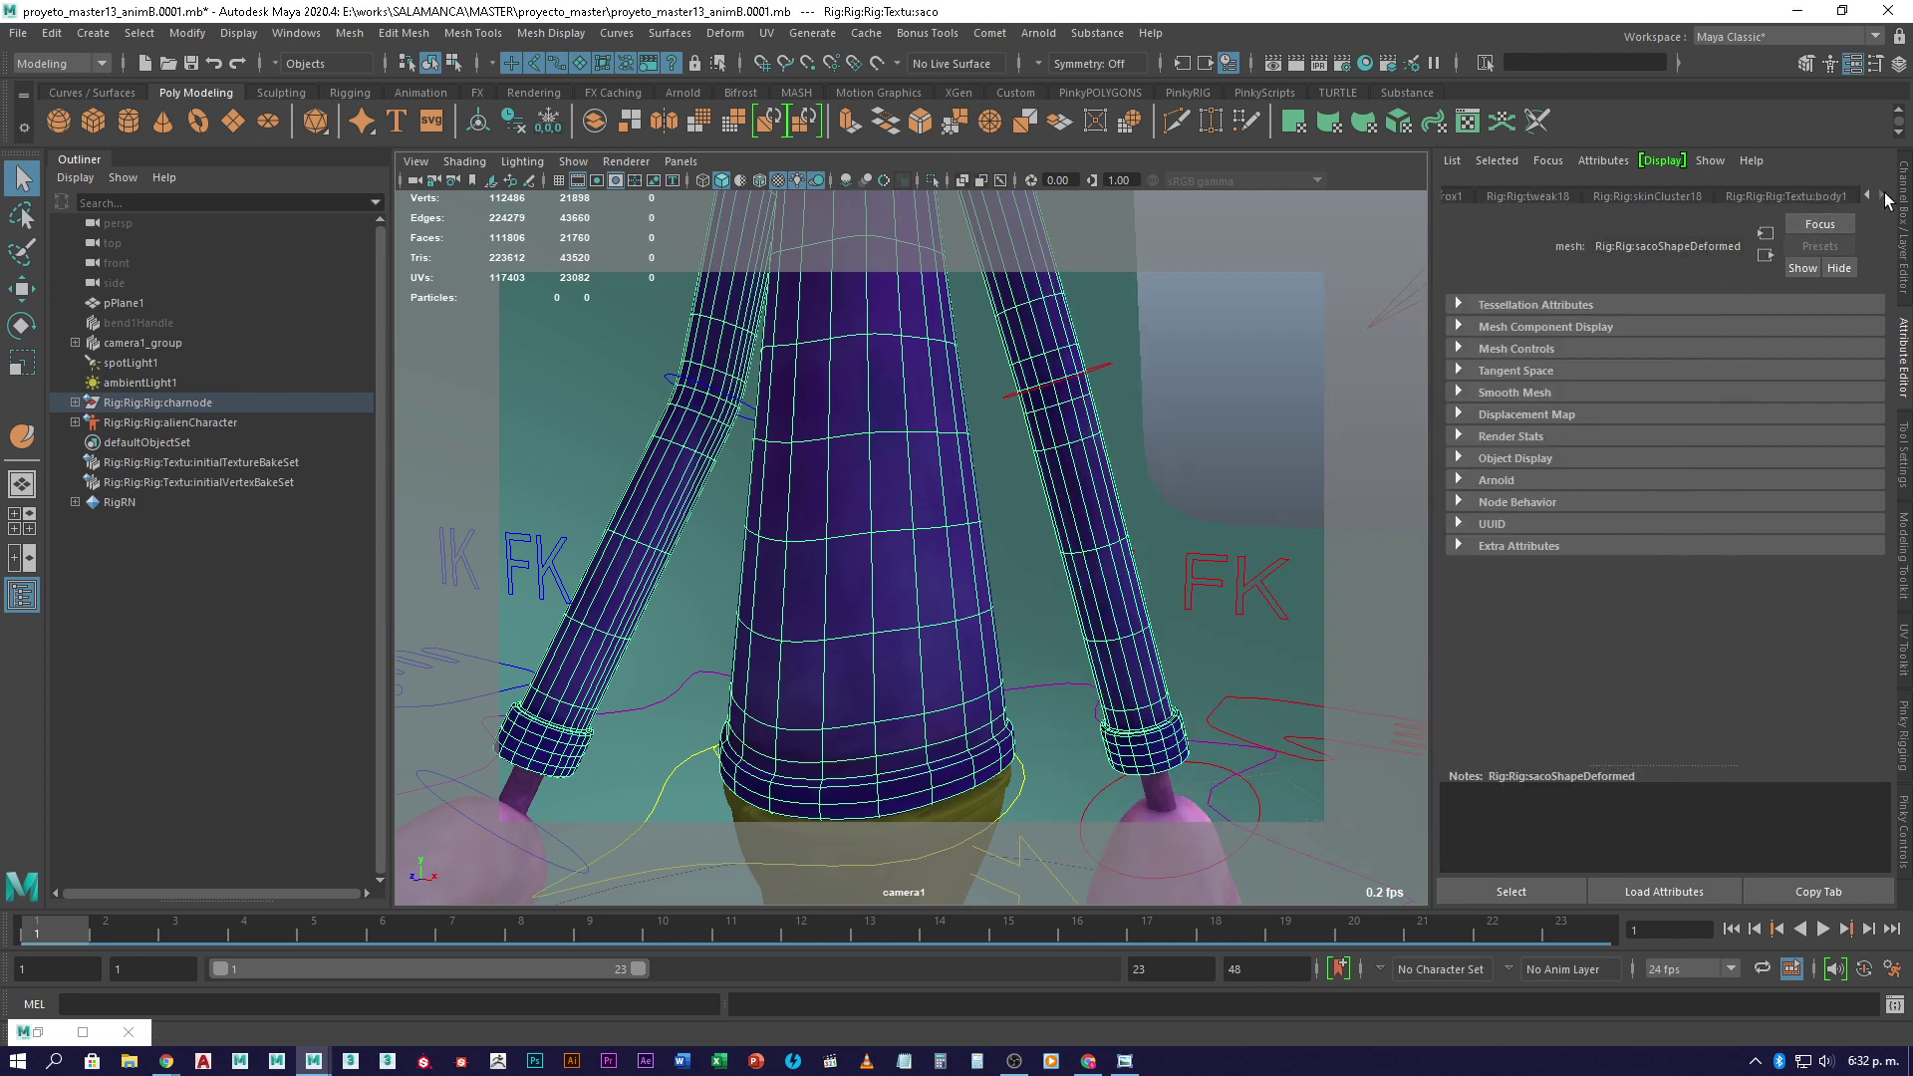
left_click(1806, 196)
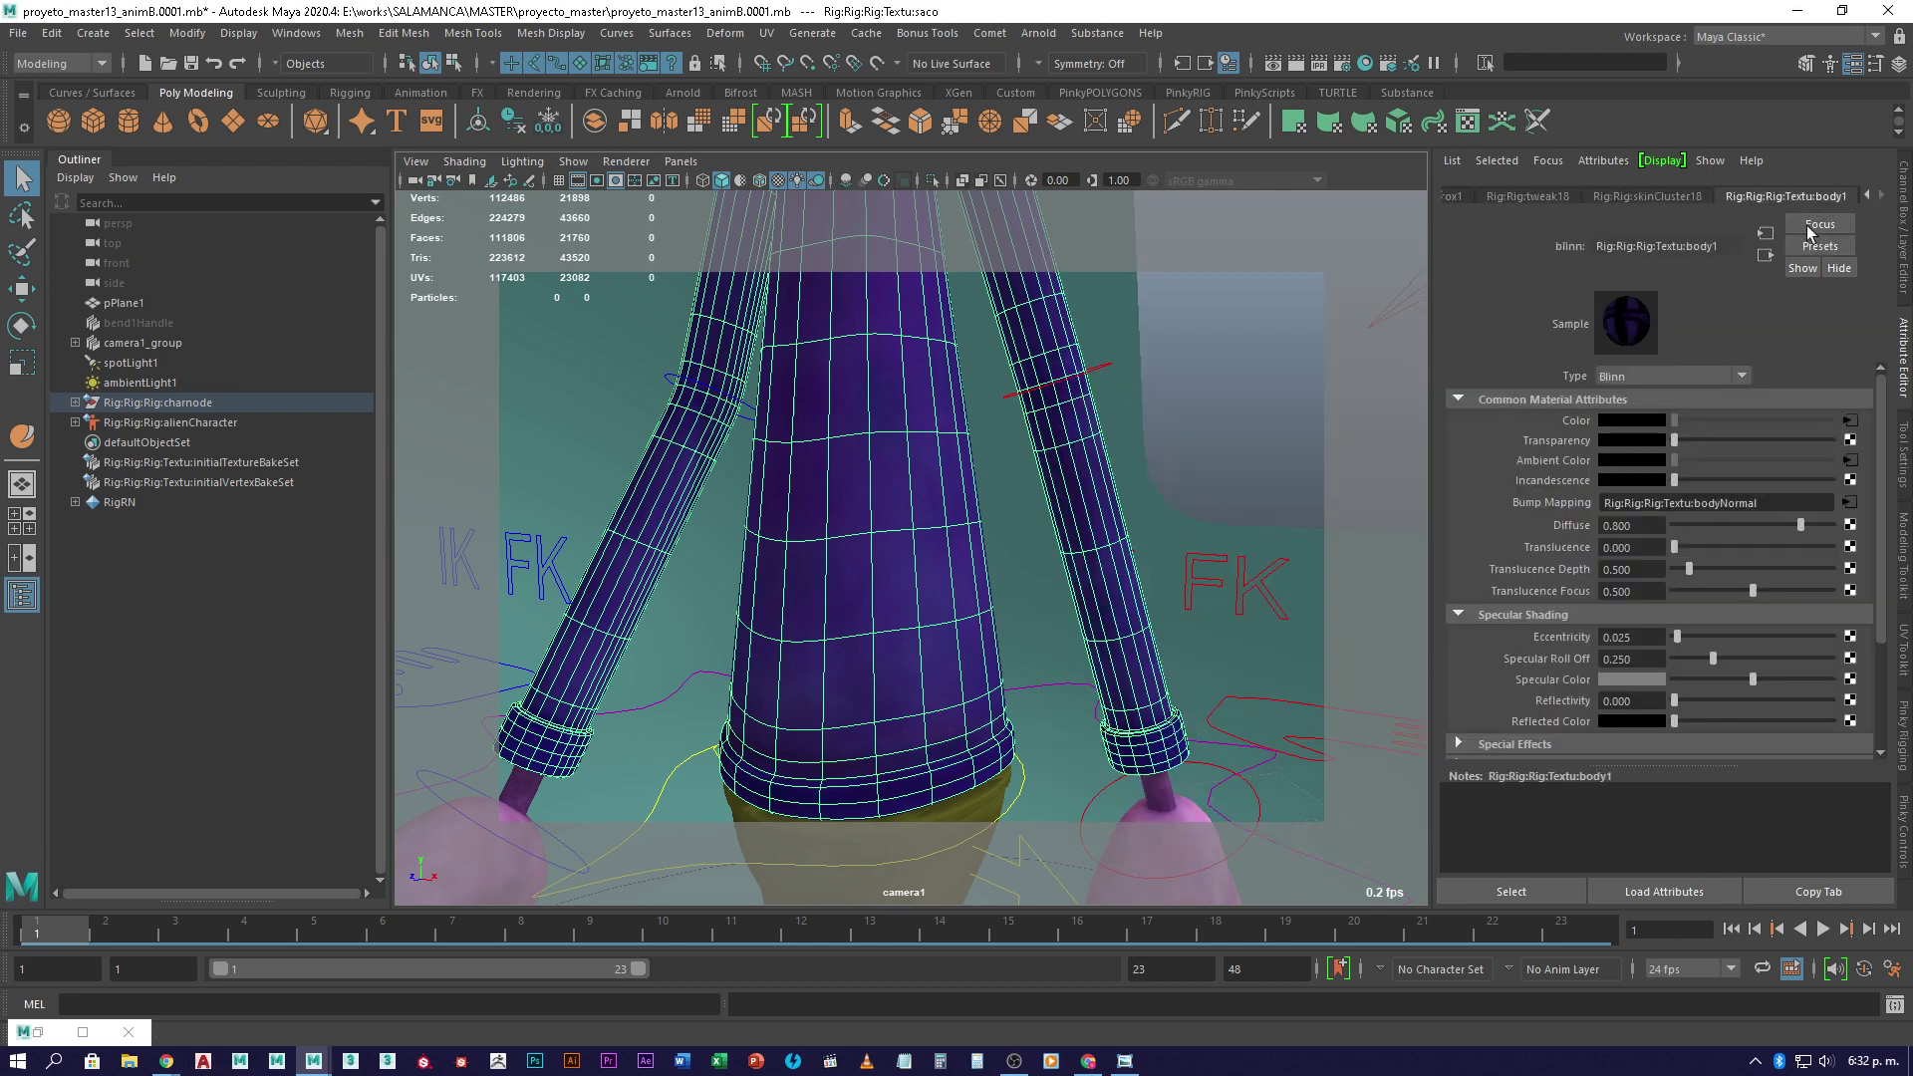
- Open the bodyNormal file node feeding the body material's bump mapping, try to view its textura_body_test_normal.jpg image, and clear the selection
left_click(1851, 503)
left_click(1769, 499)
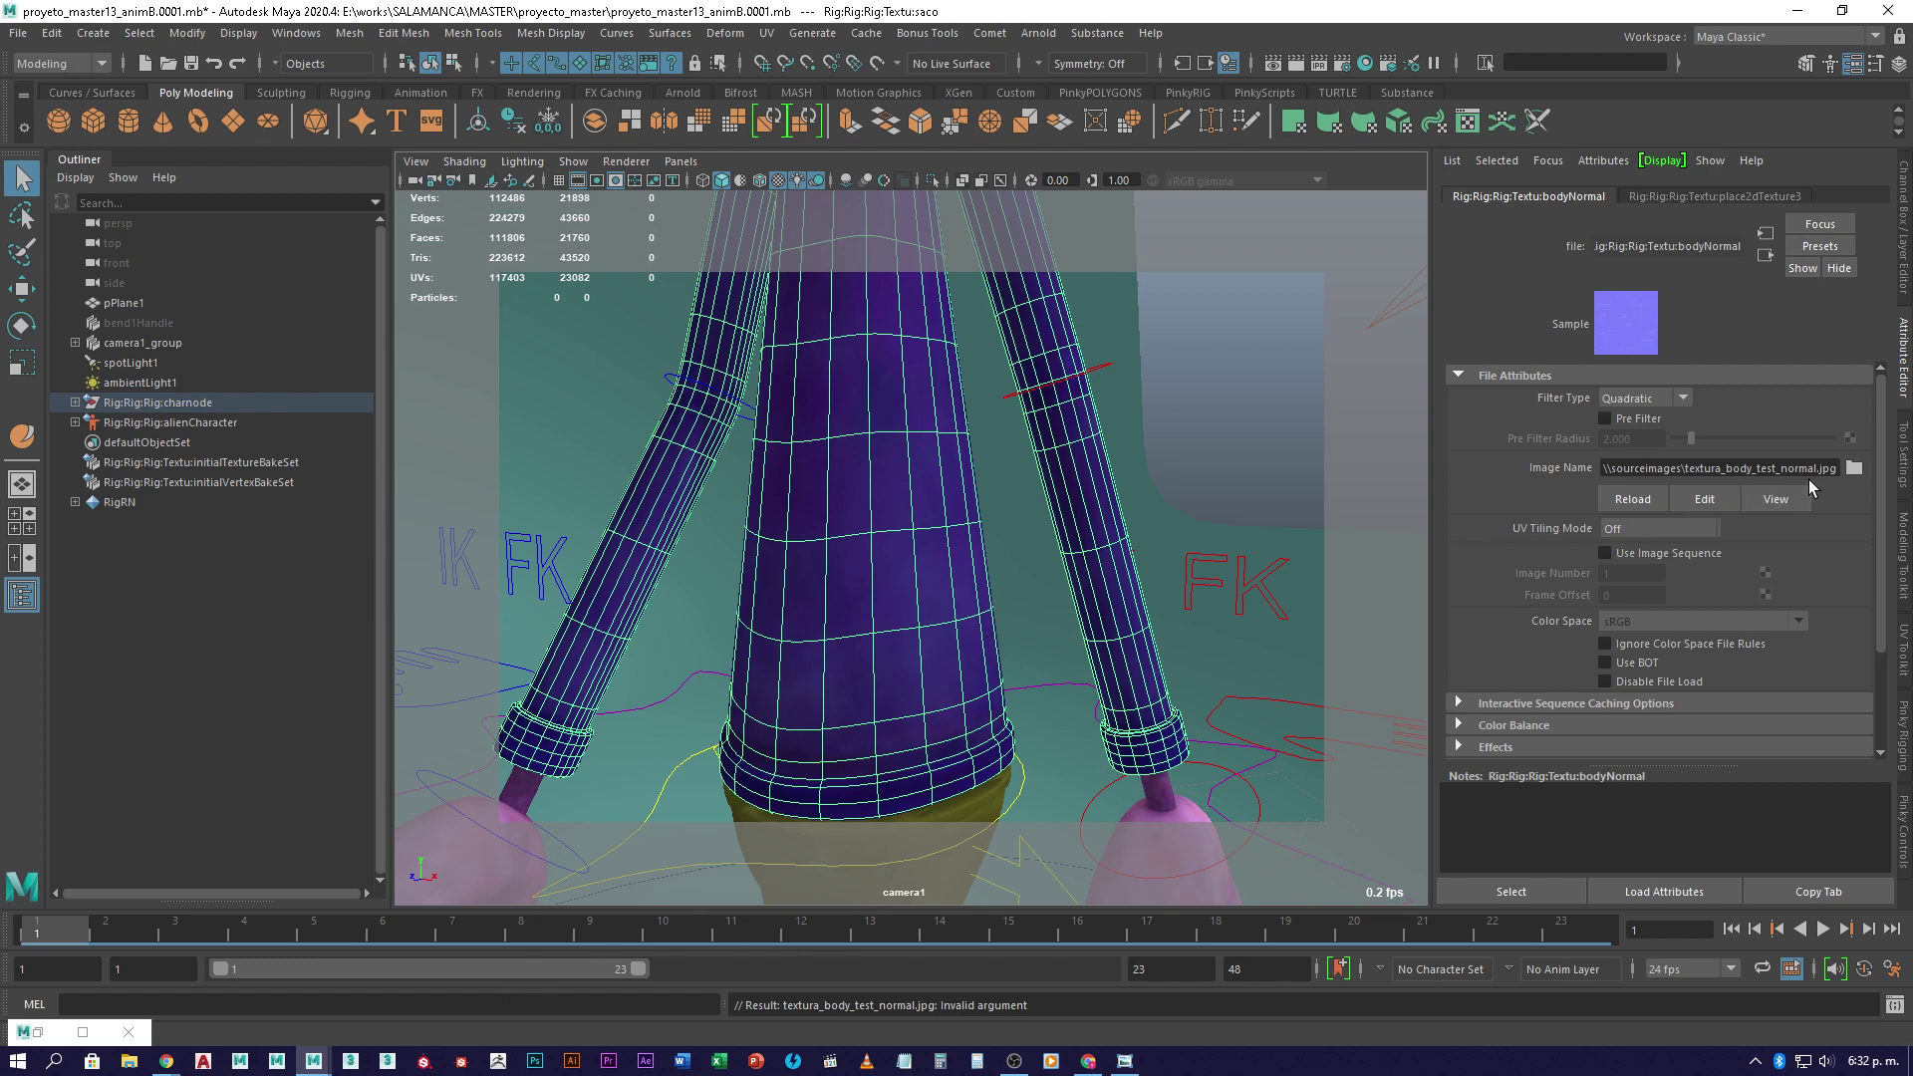
left_click(1776, 501)
left_click(1224, 442)
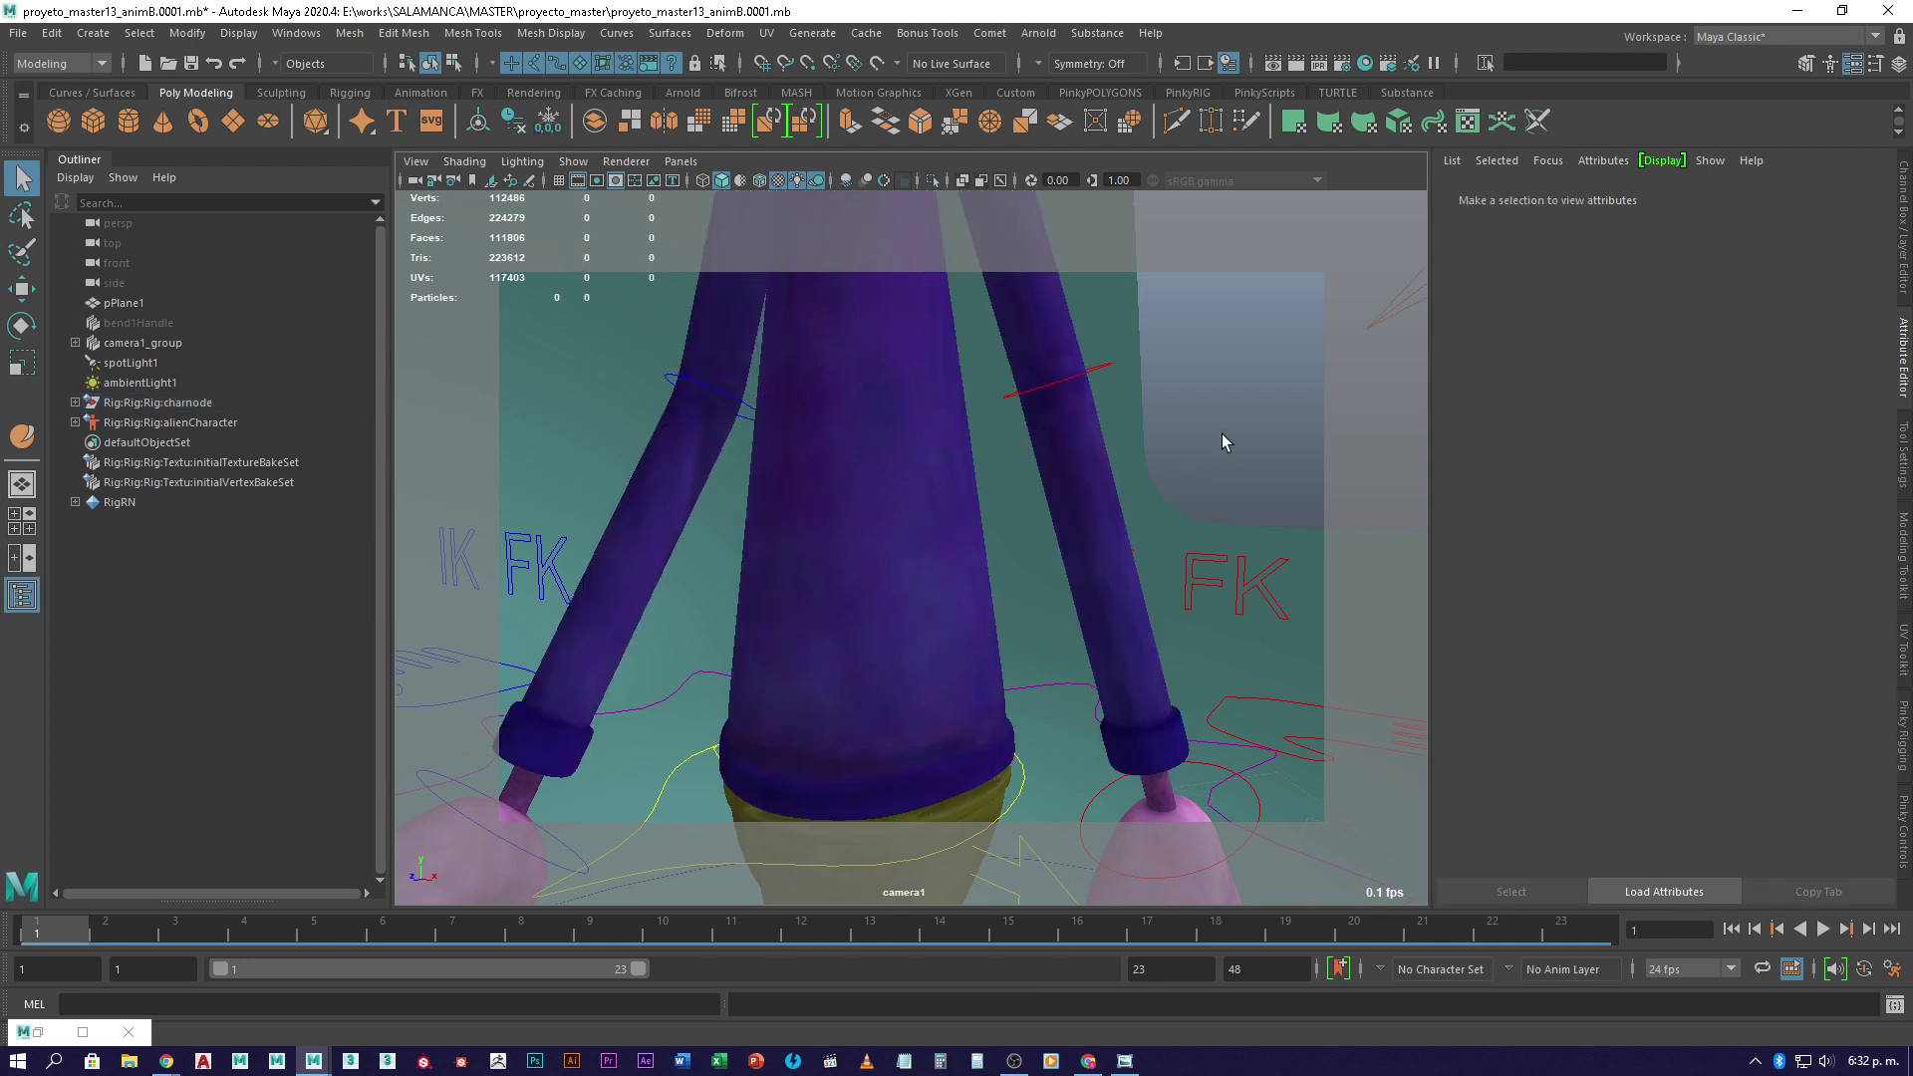
- Render the character's torso from camera1 before and after smoothing the saco mesh with 1 division, and close the render window
left_click(660, 487)
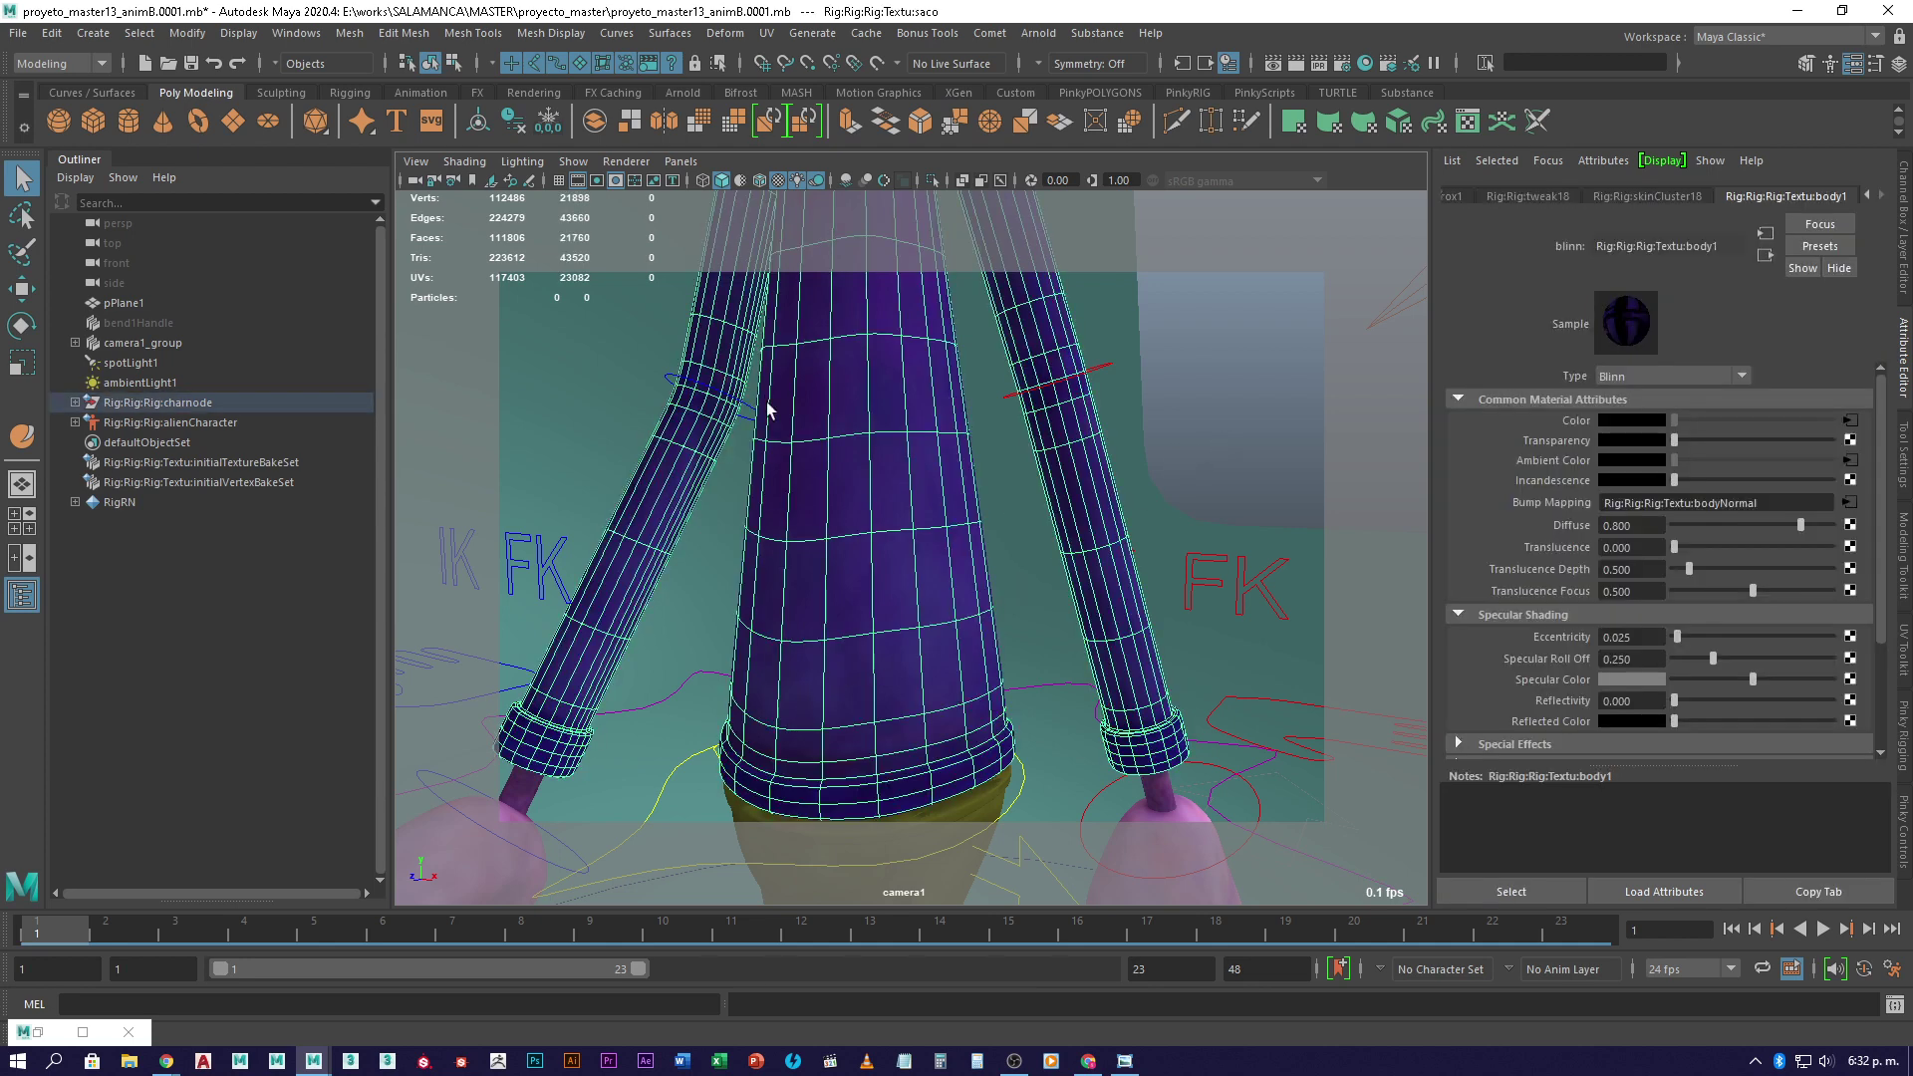
left_click(1295, 66)
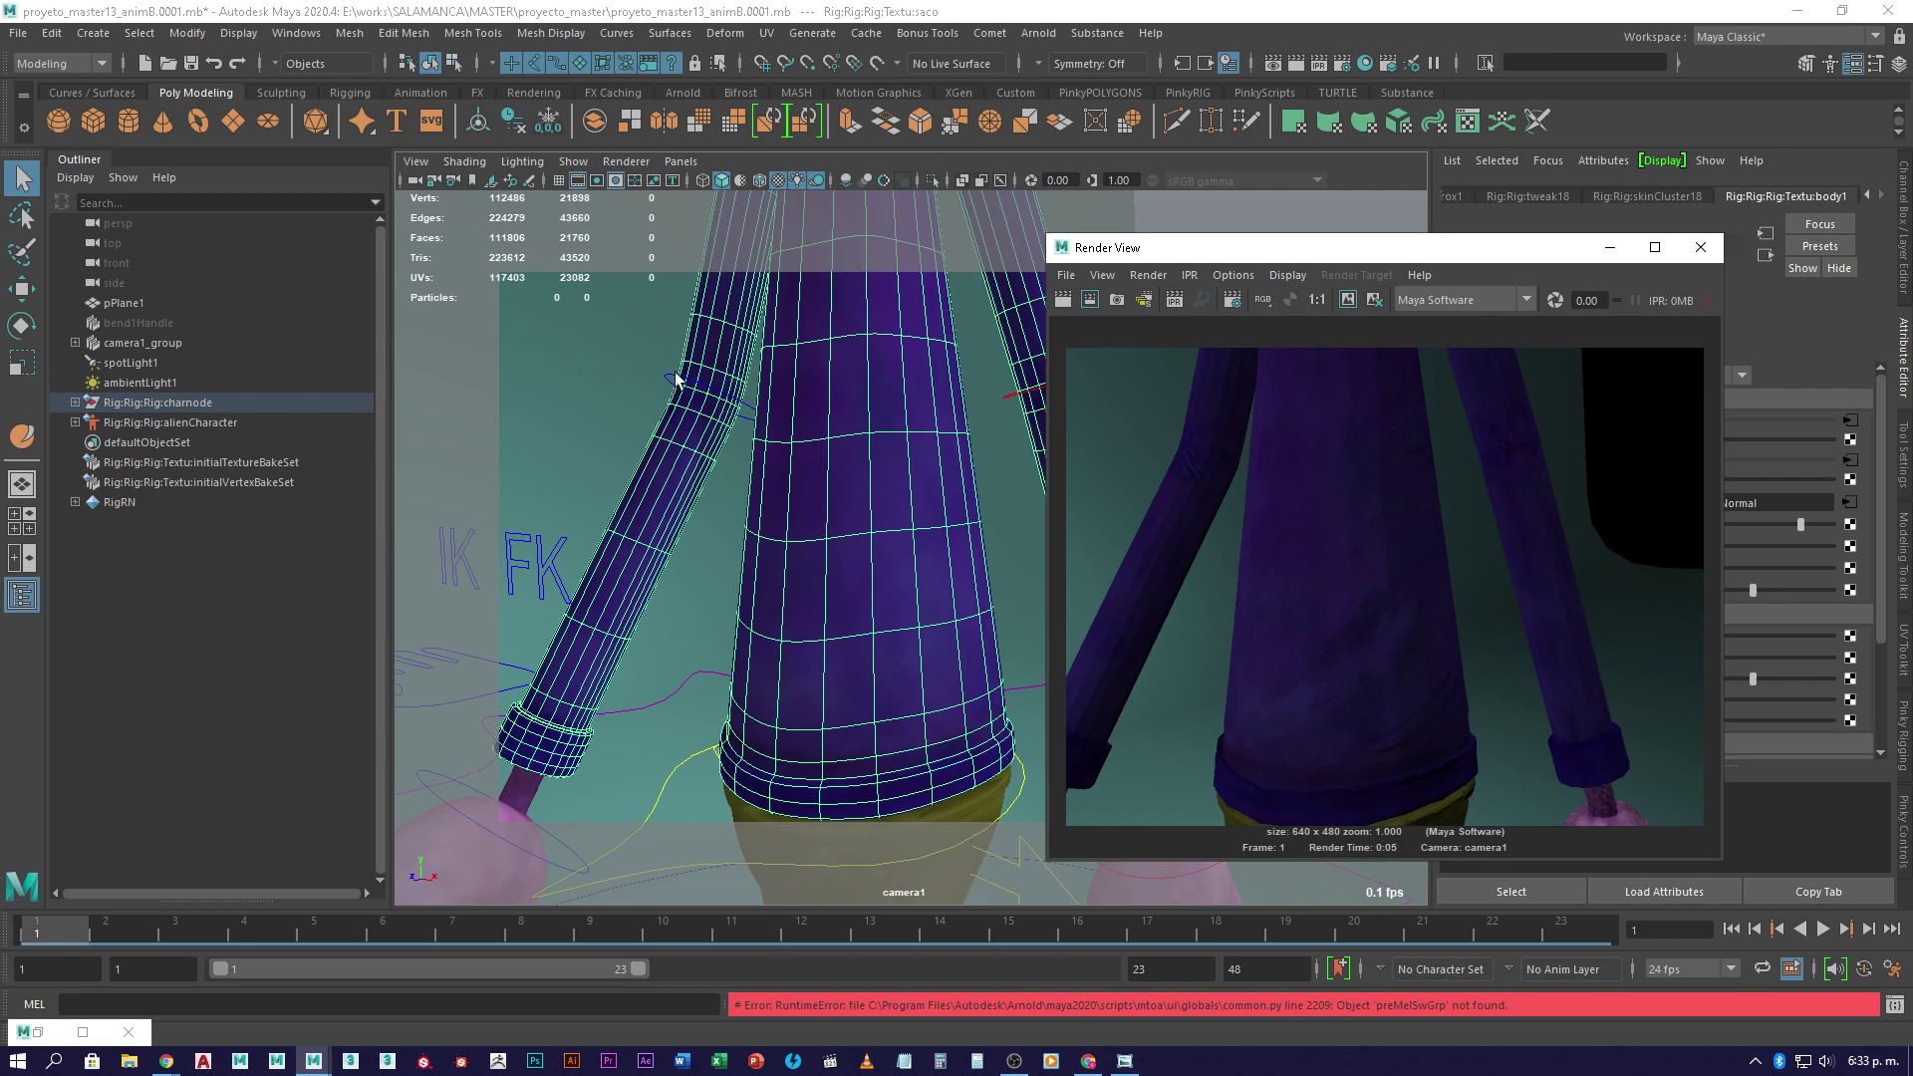
left_click(704, 133)
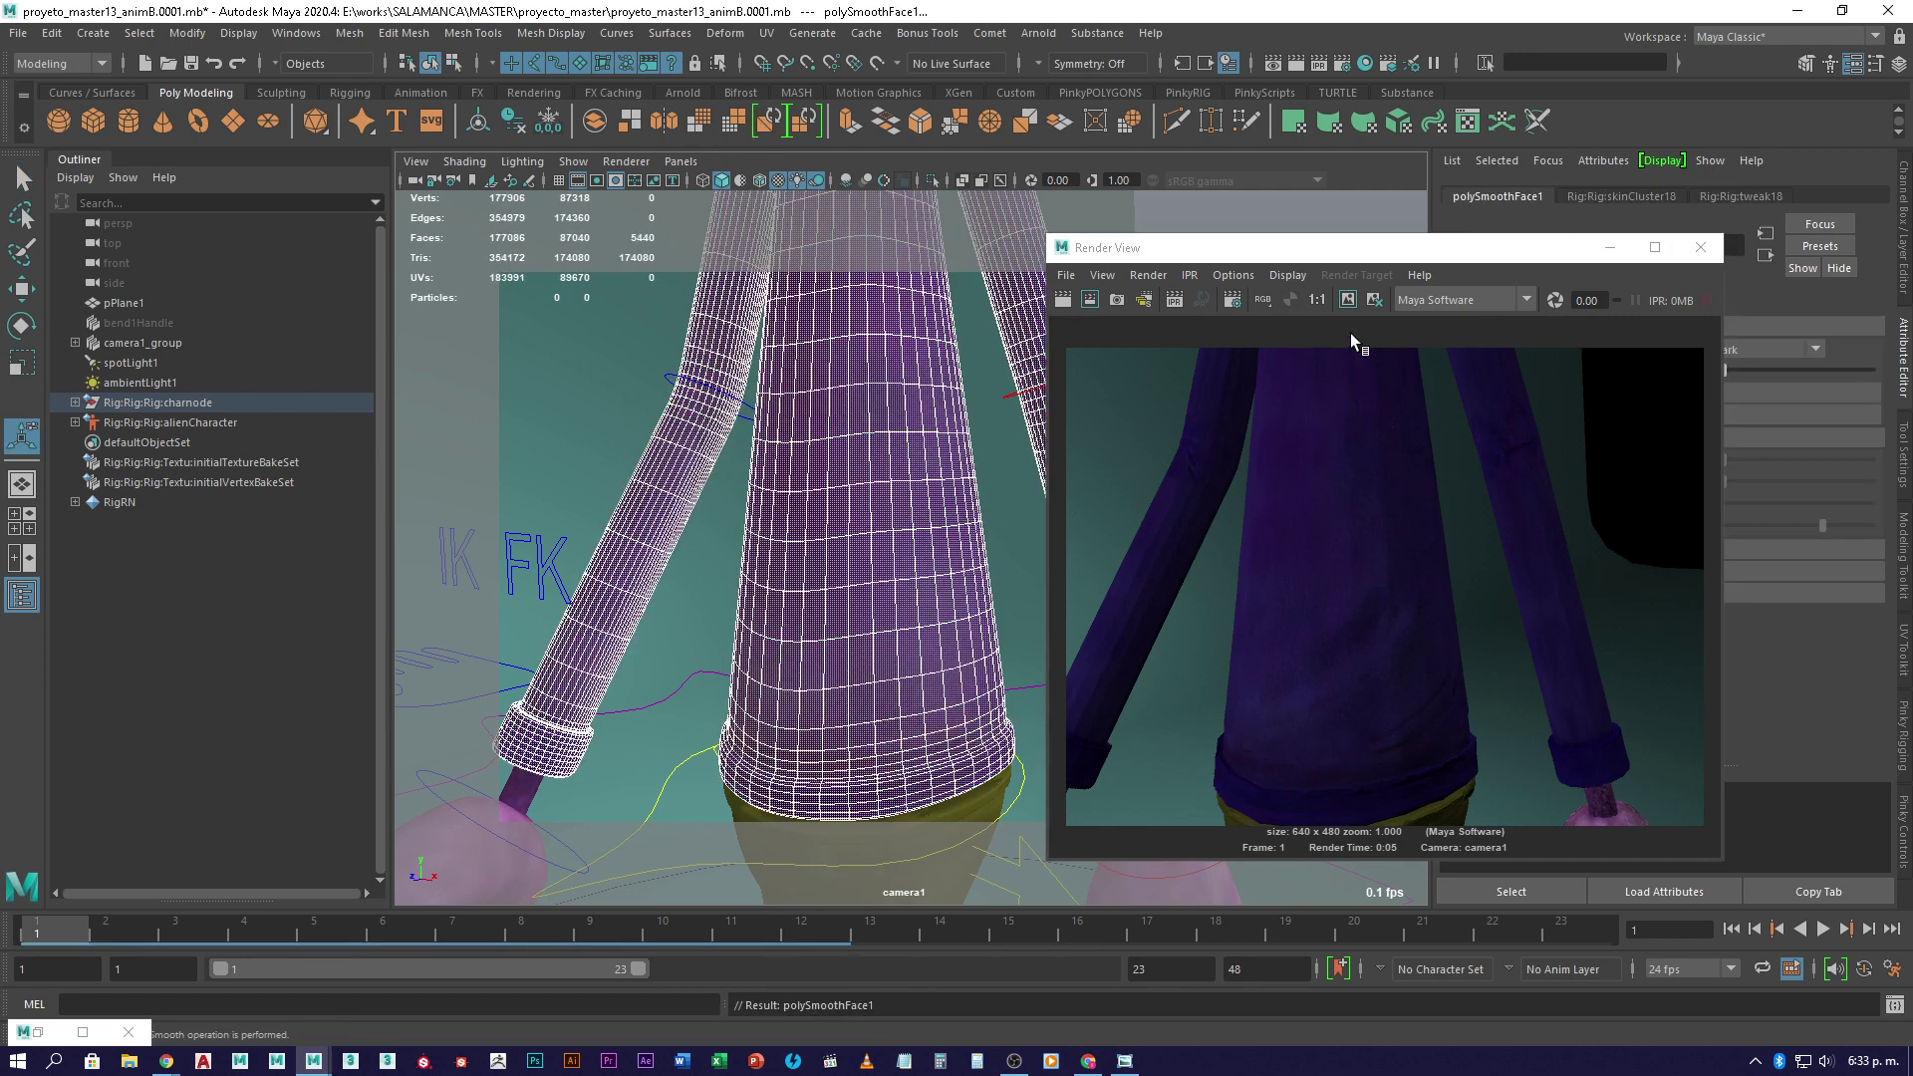
left_click(1089, 299)
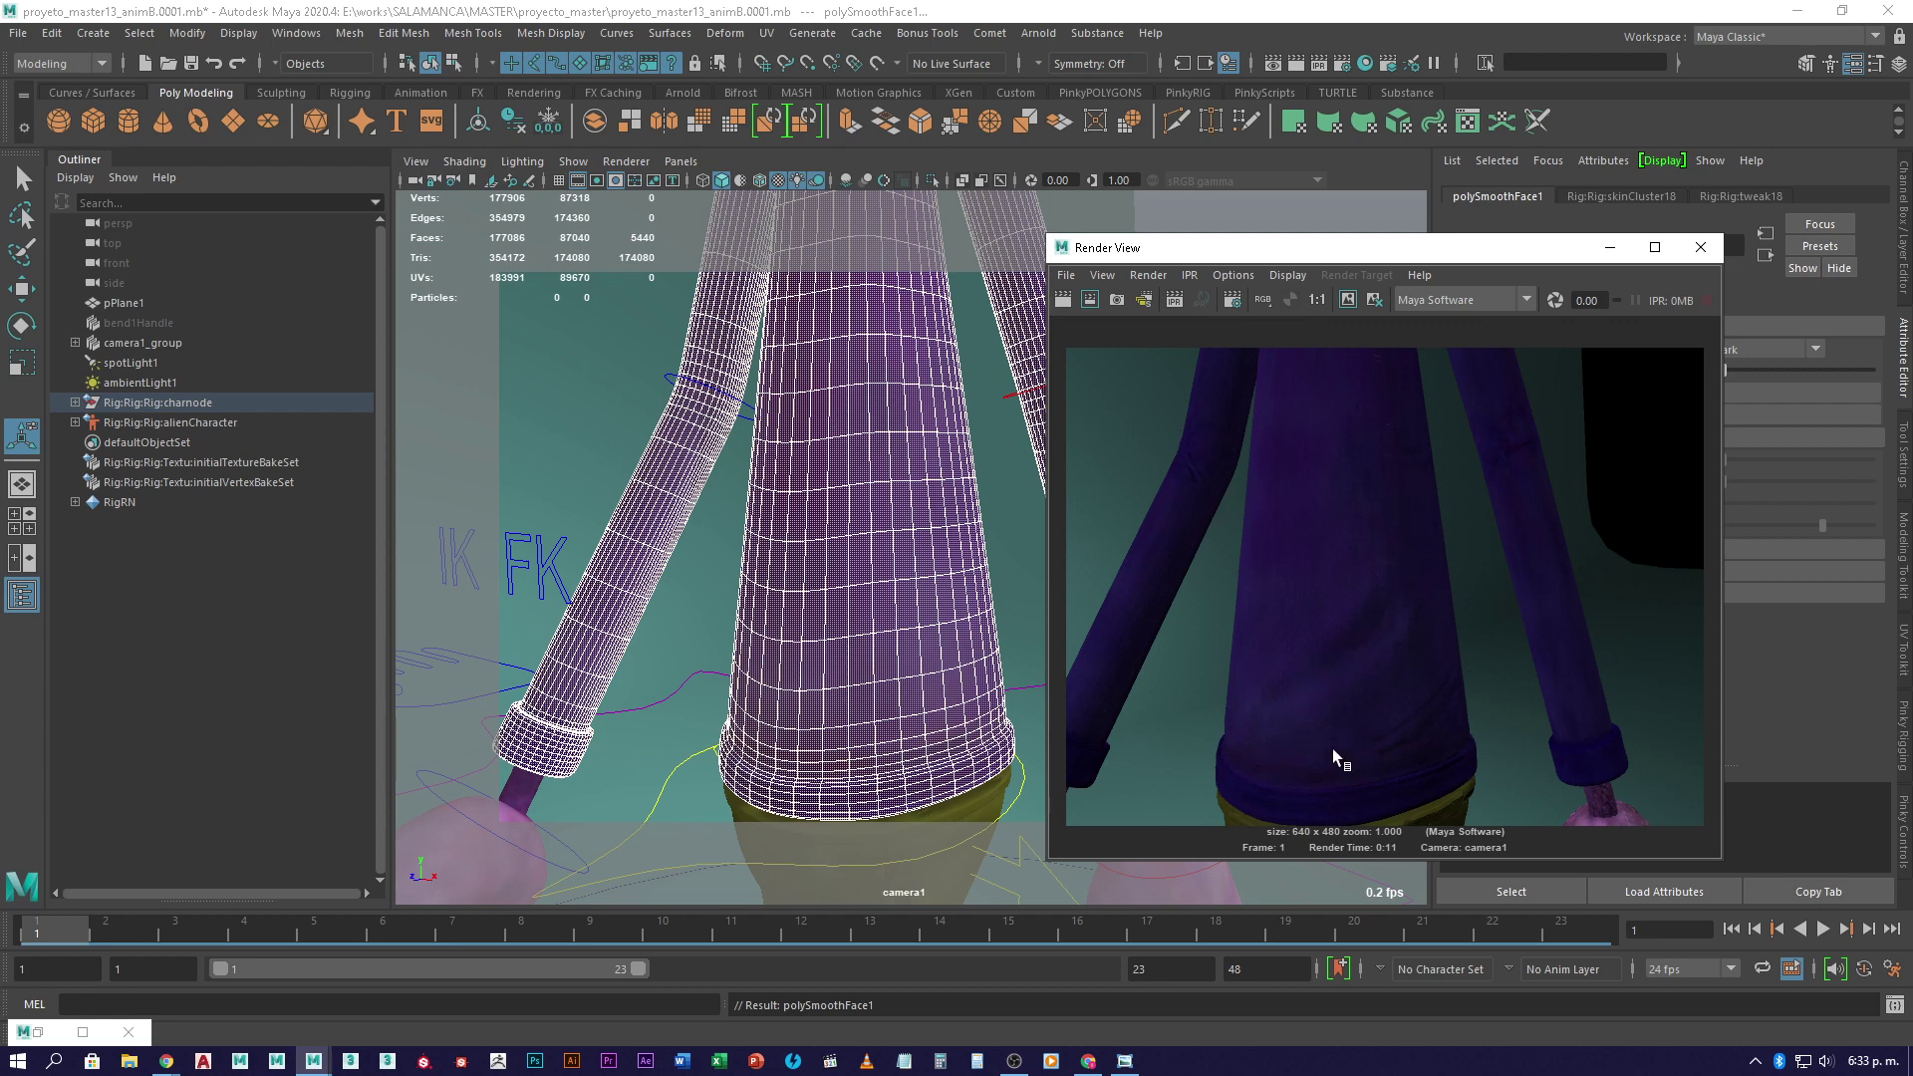
left_click(1701, 247)
- Frame the character's face, render it before and after smoothing the cara mesh with 1 division, and close the render window
middle_click_drag(956, 429, 957, 665, "alt")
left_click(912, 553)
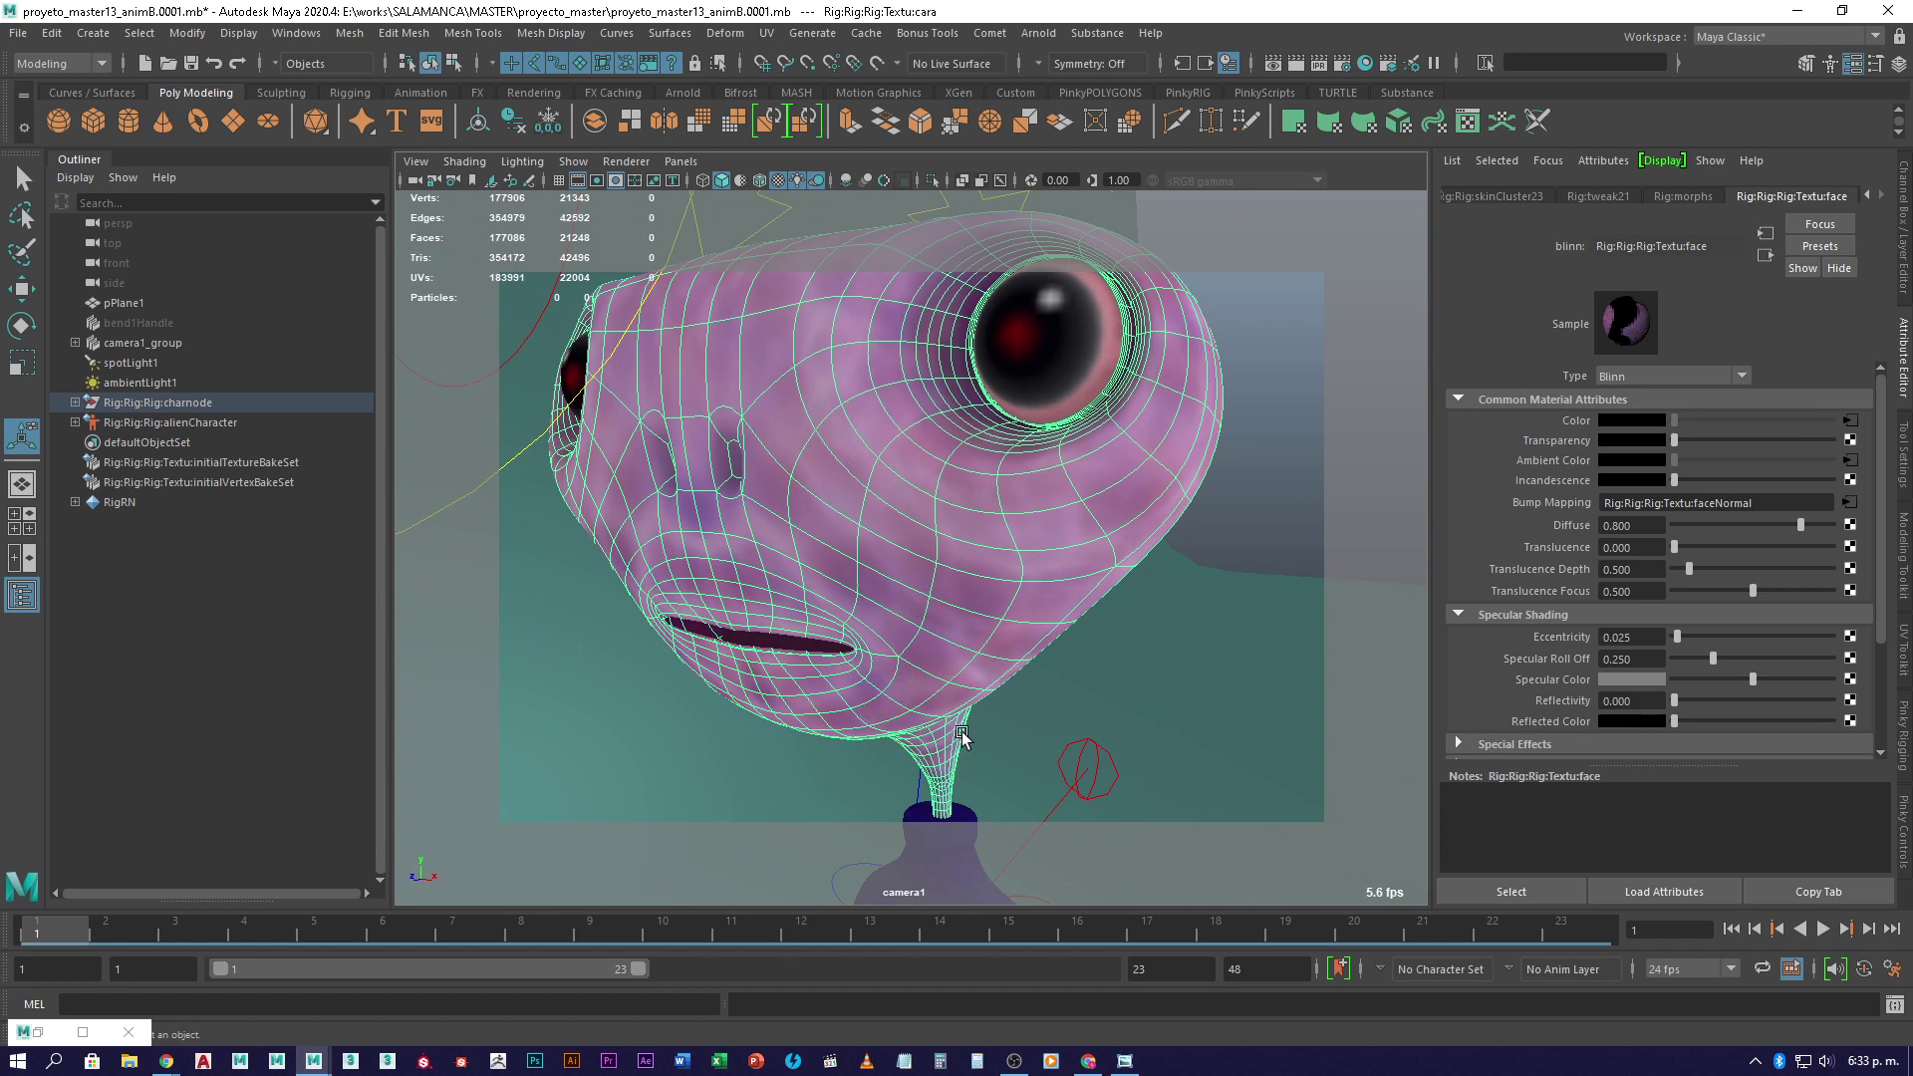
left_click(1296, 63)
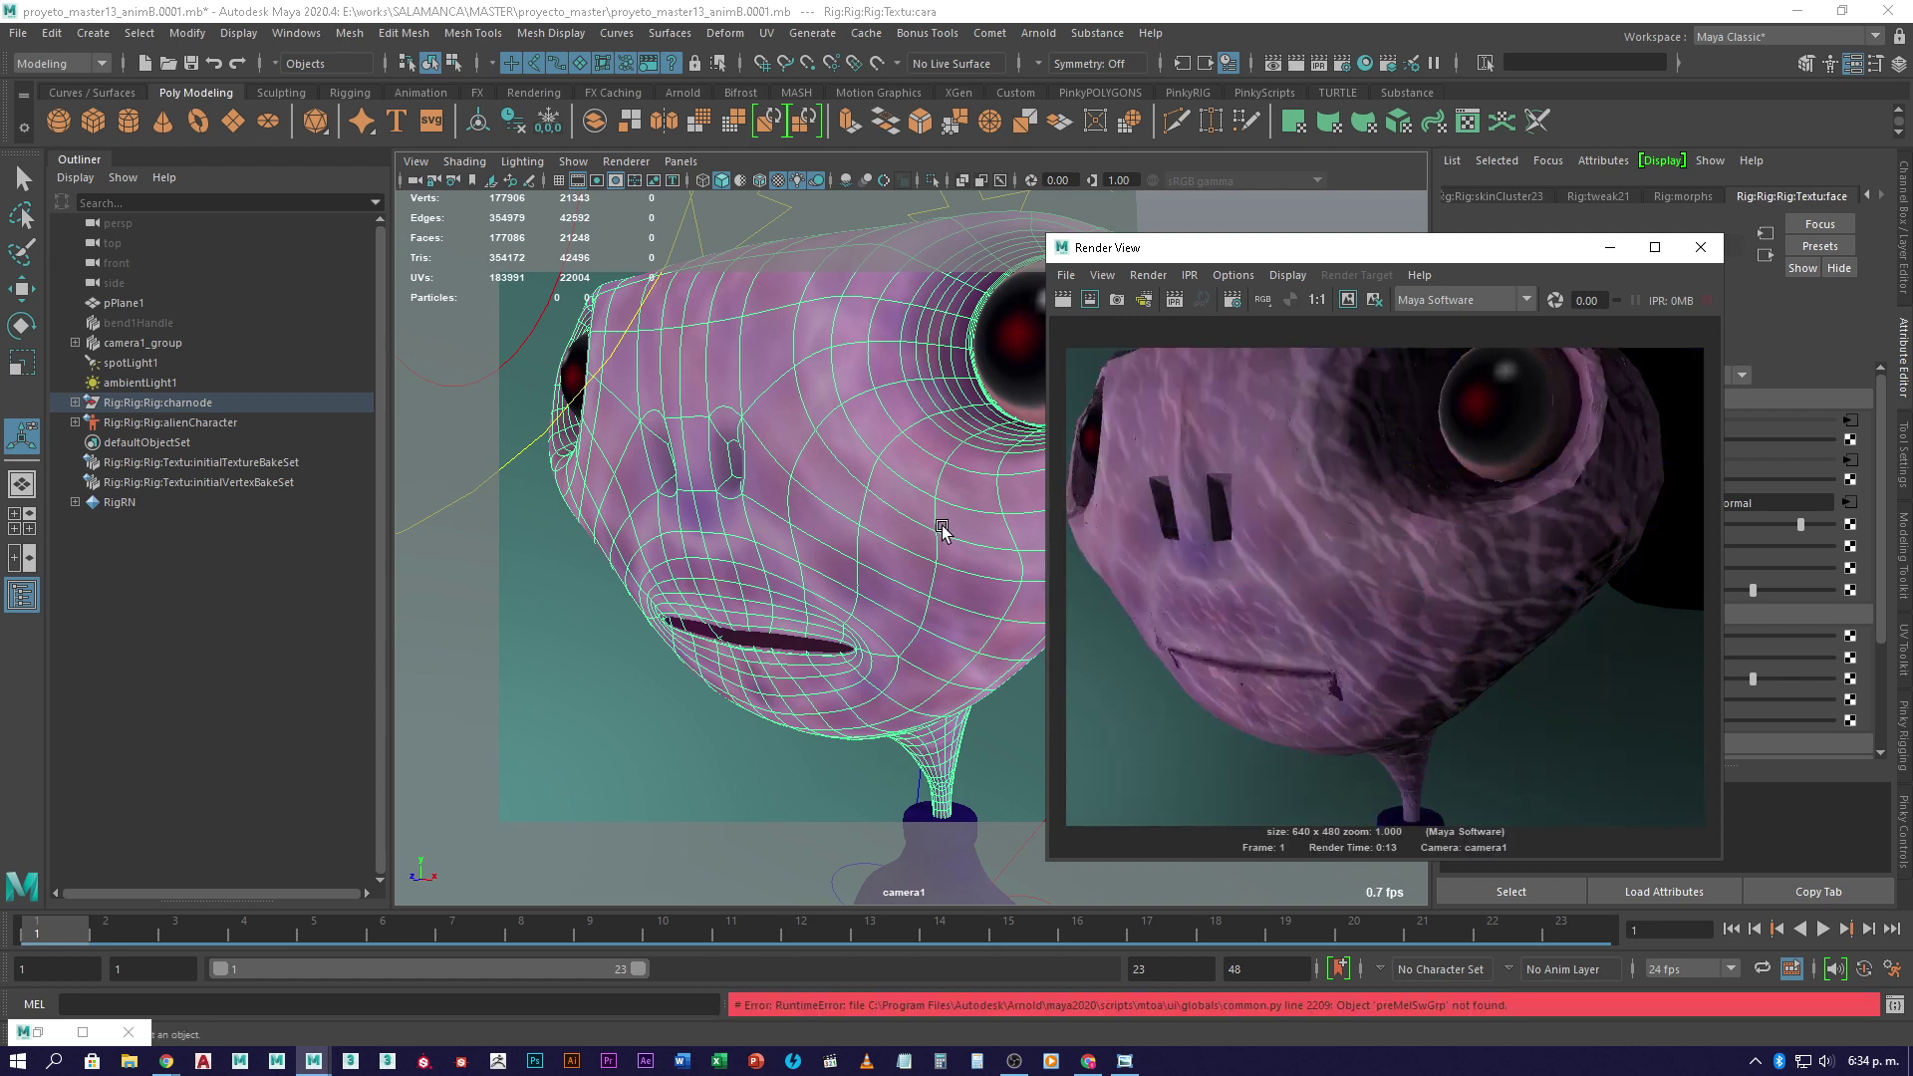
left_click(700, 121)
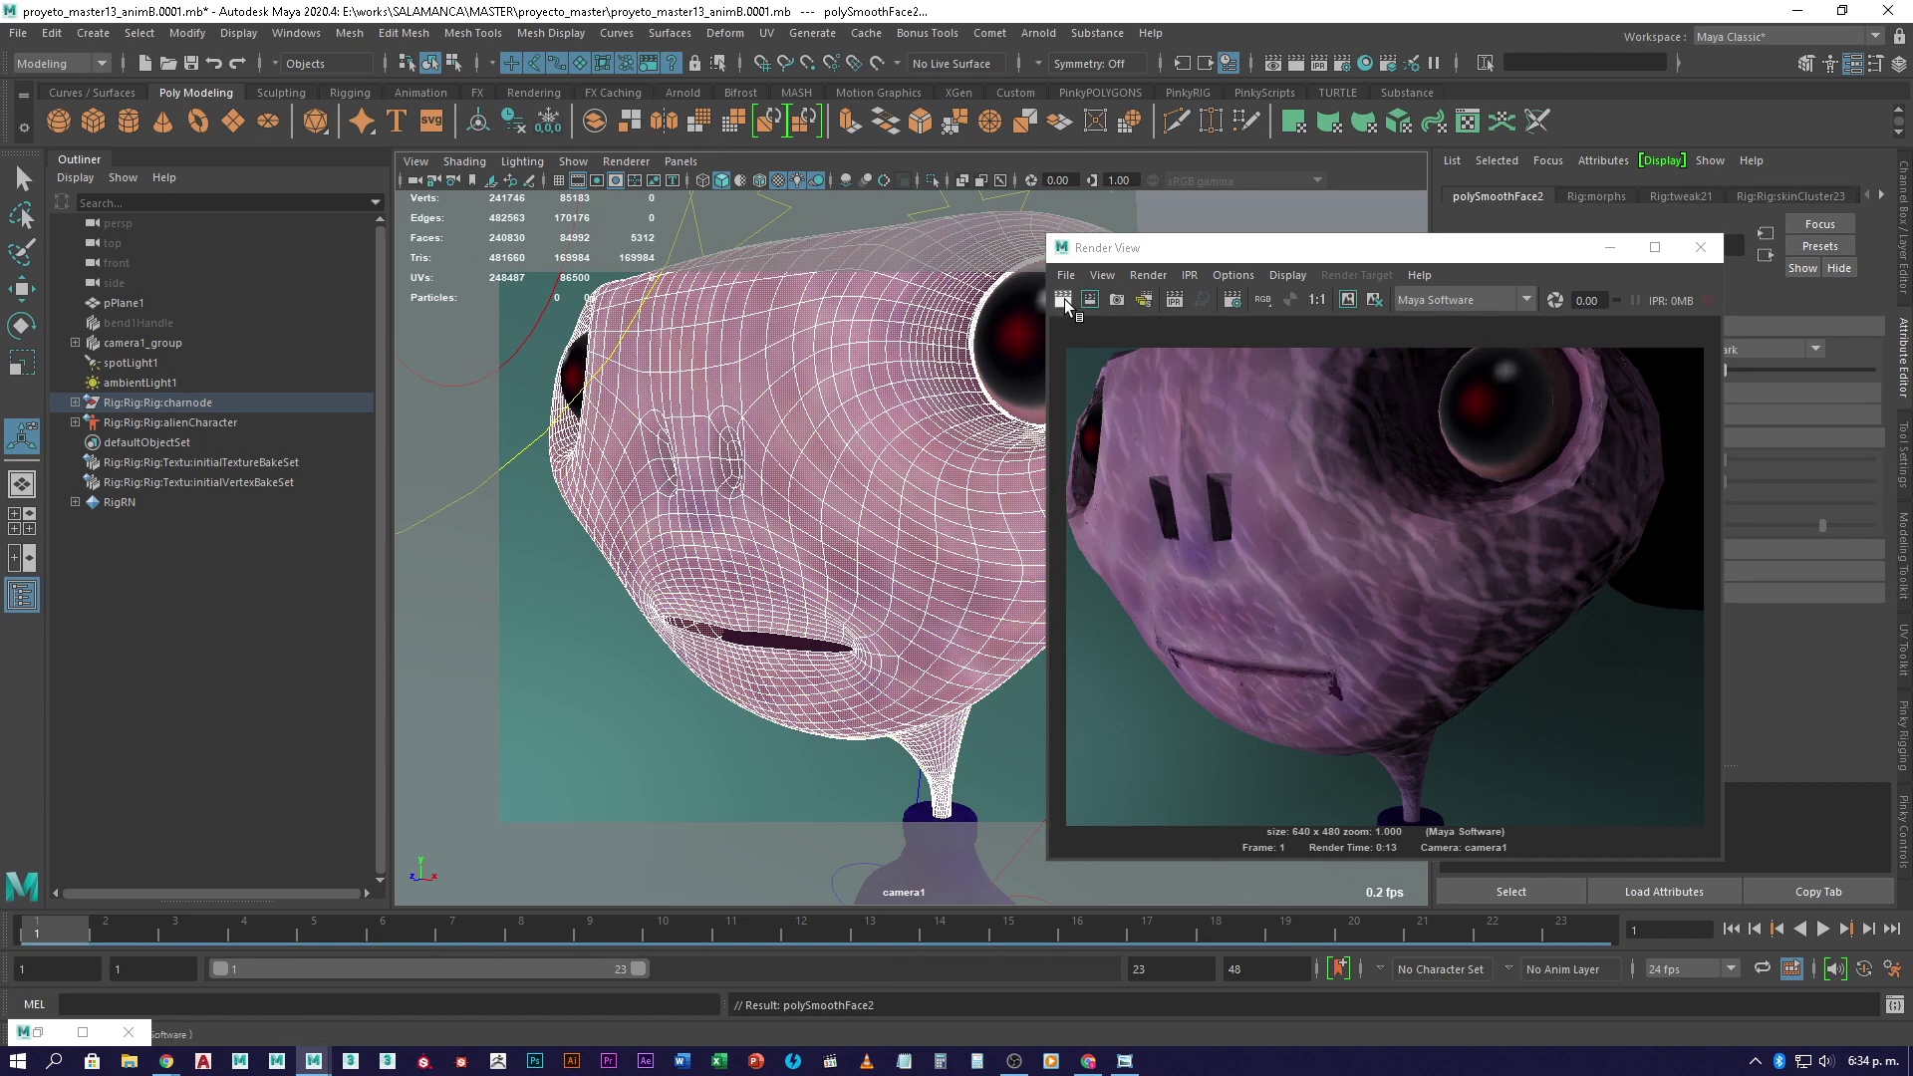
left_click(1064, 300)
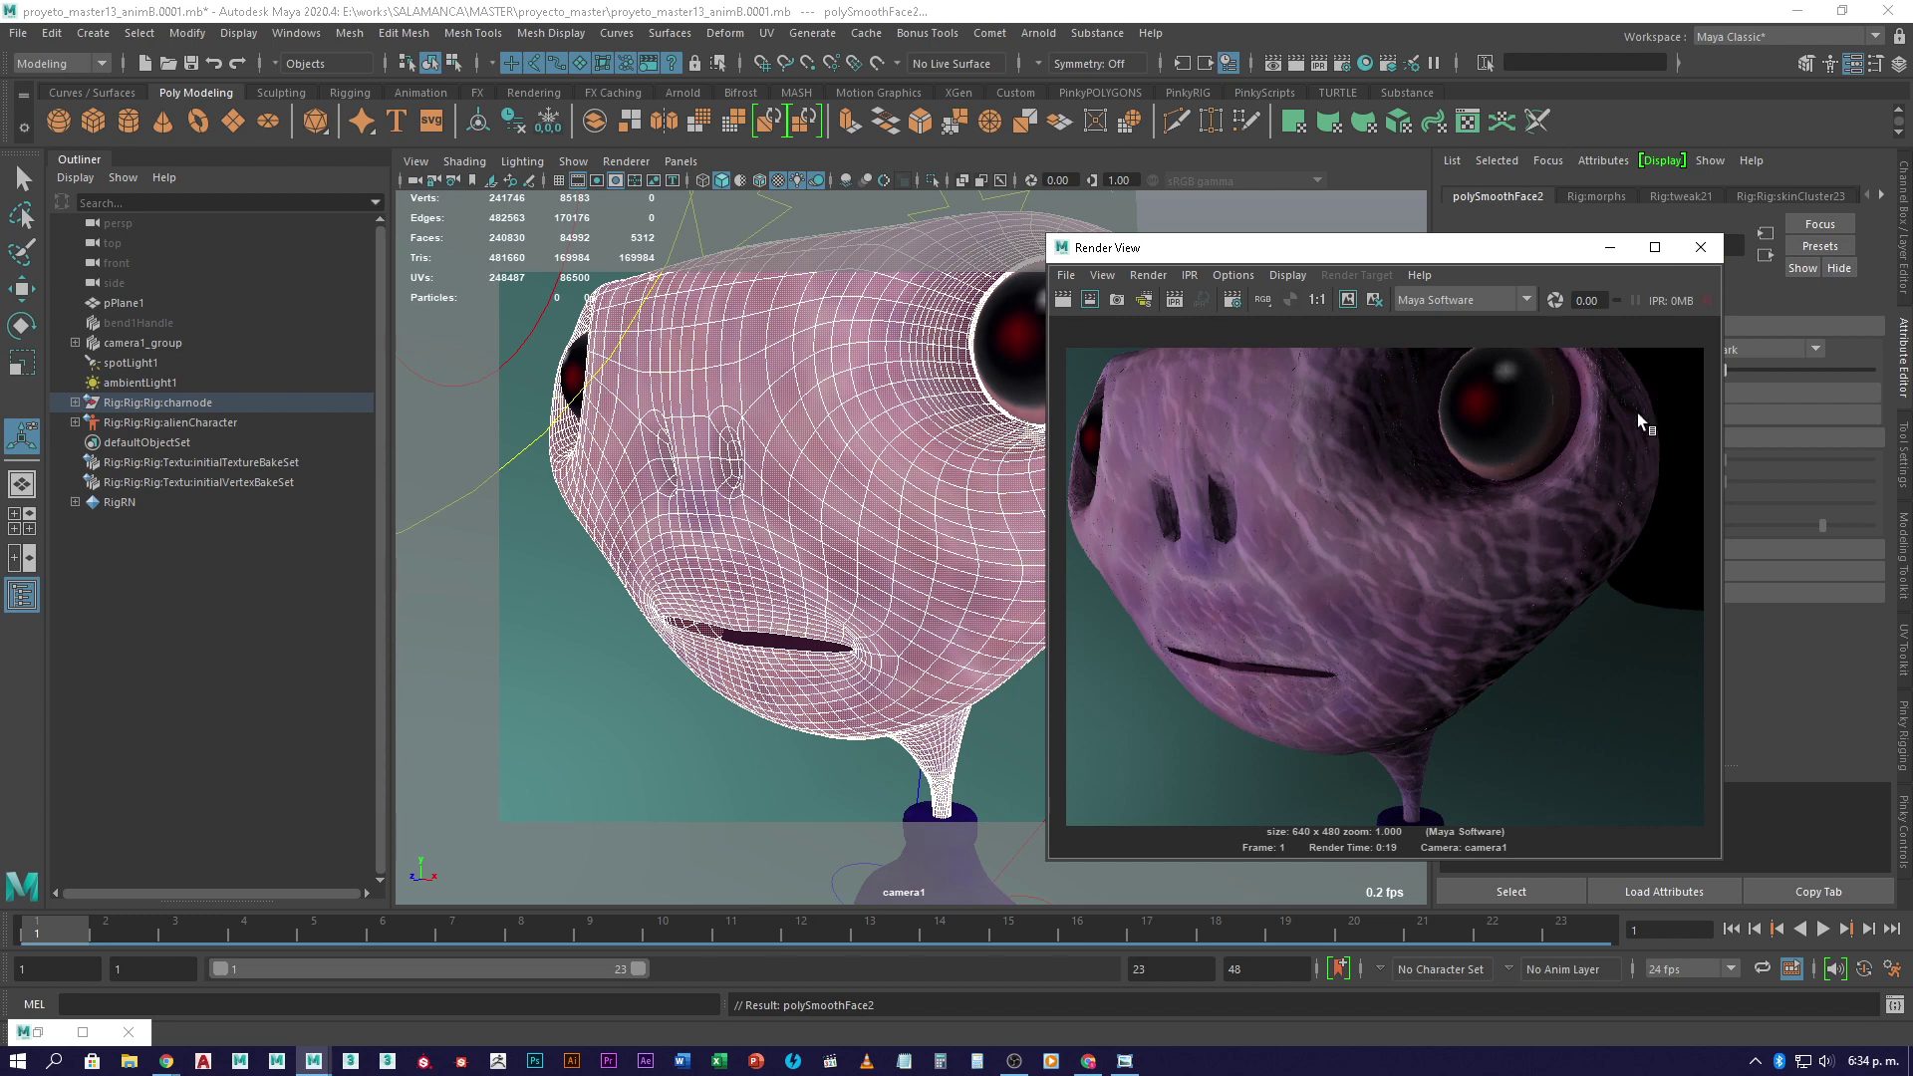
left_click(1701, 249)
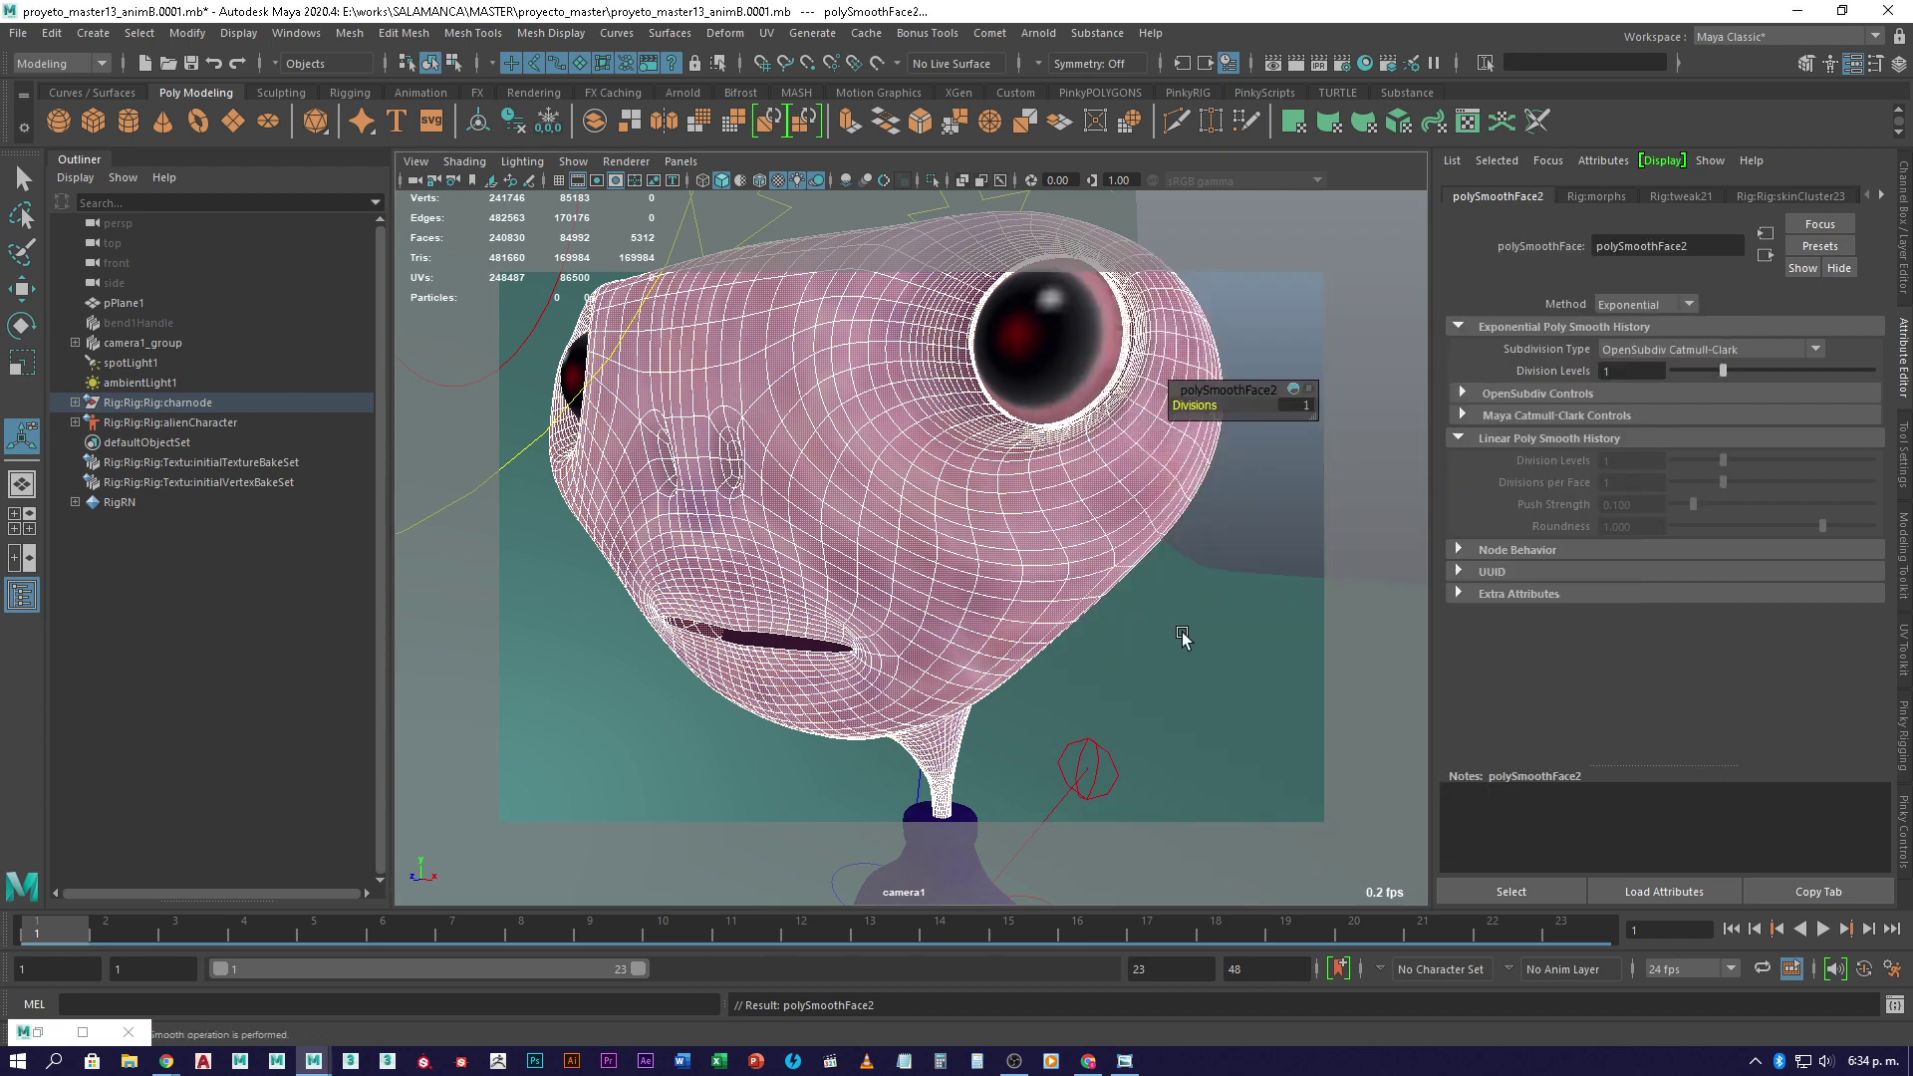
- Frame the character's head with its facial controls and try to move the cc_FacialSetup_upLip_R control
left_click(1288, 510)
left_click_drag(945, 610, 957, 568, "alt")
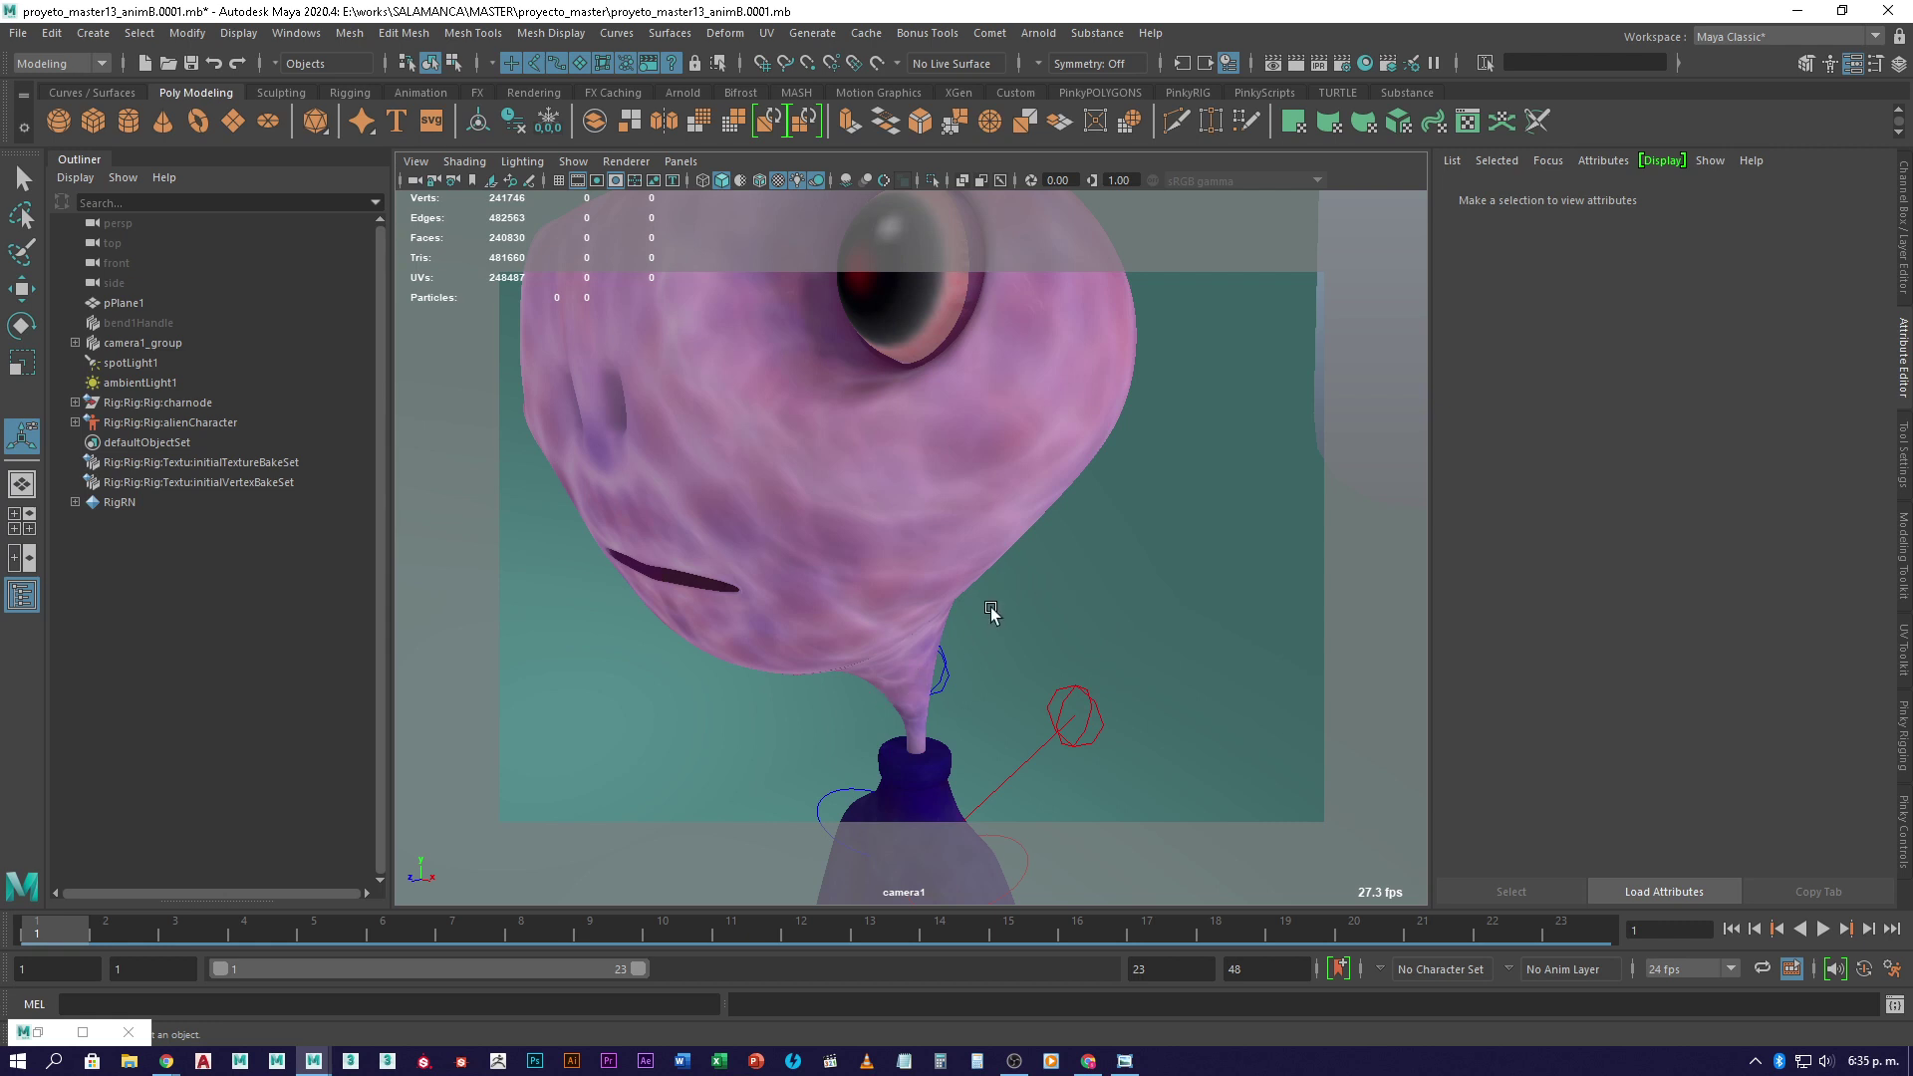
scroll(992, 613, "down", 5)
left_click_drag(983, 611, 930, 613, "alt")
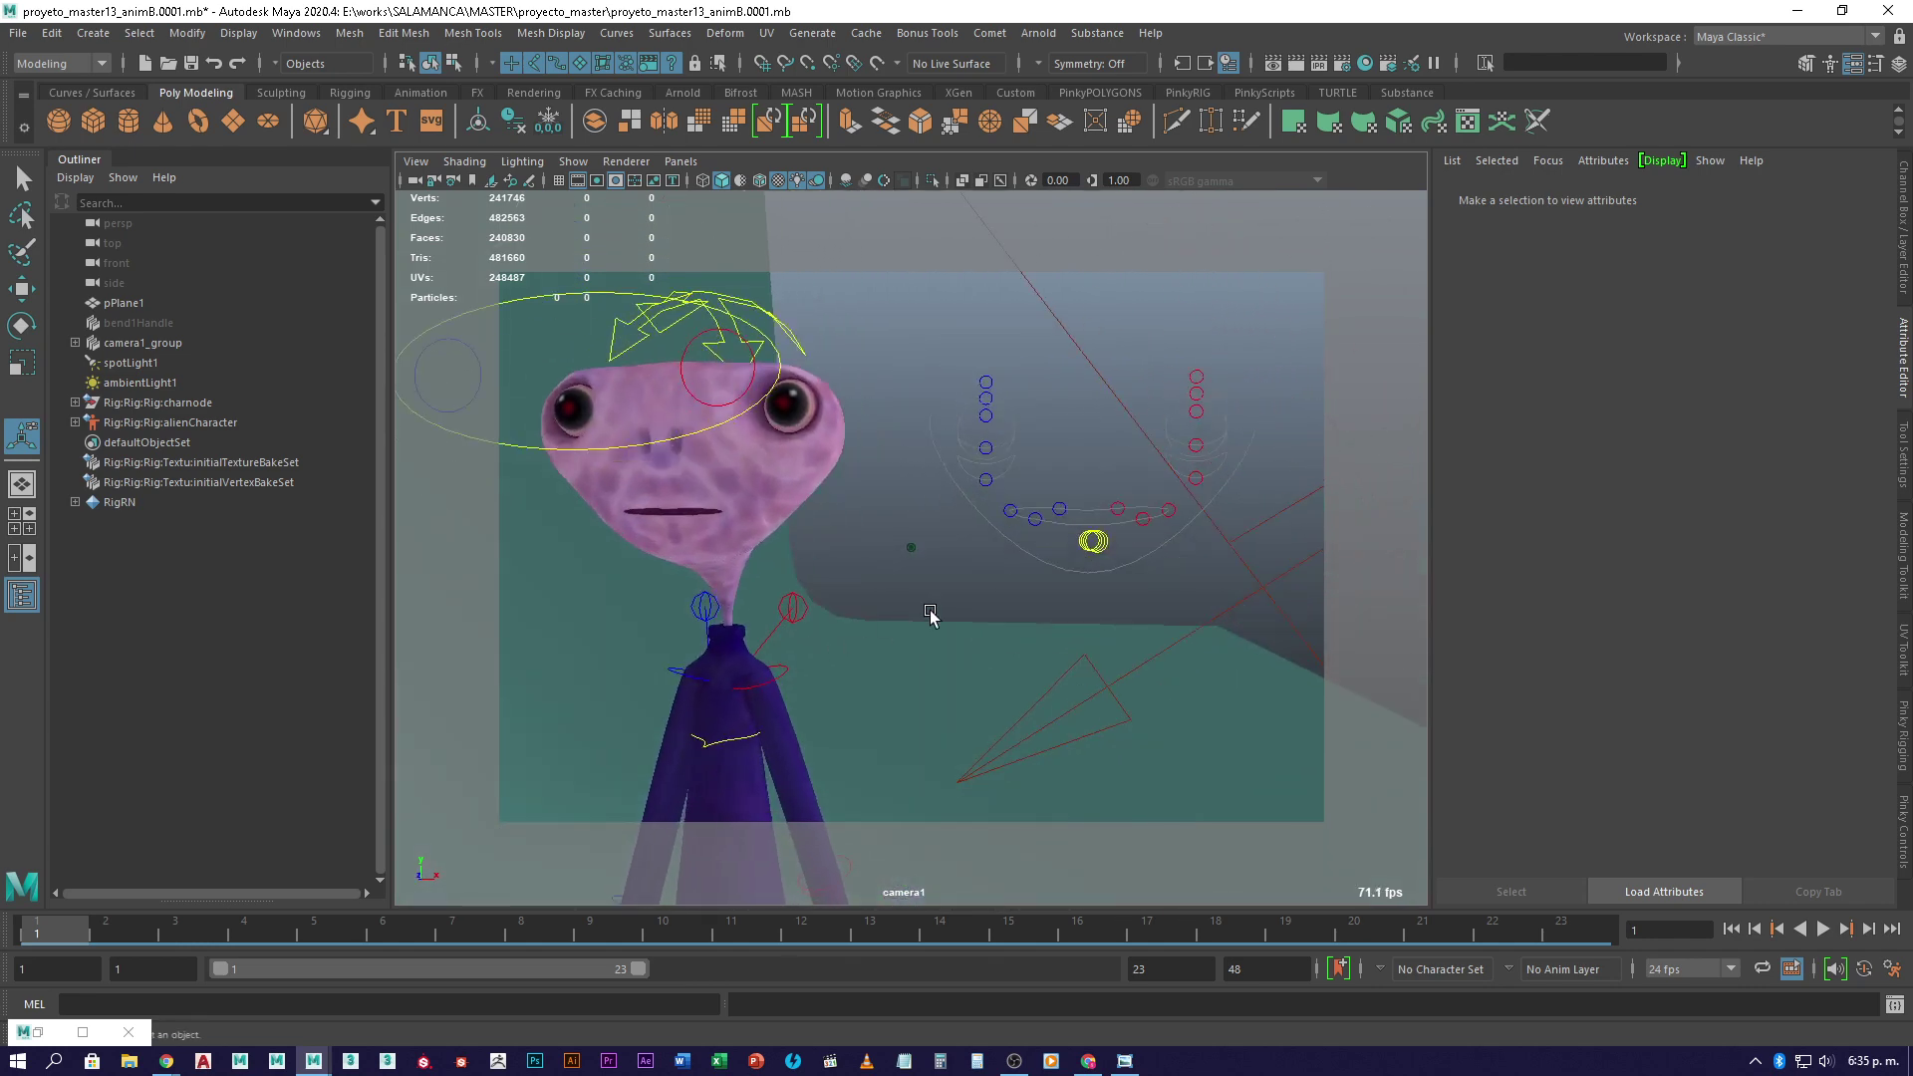
left_click_drag(755, 555, 786, 555, "alt")
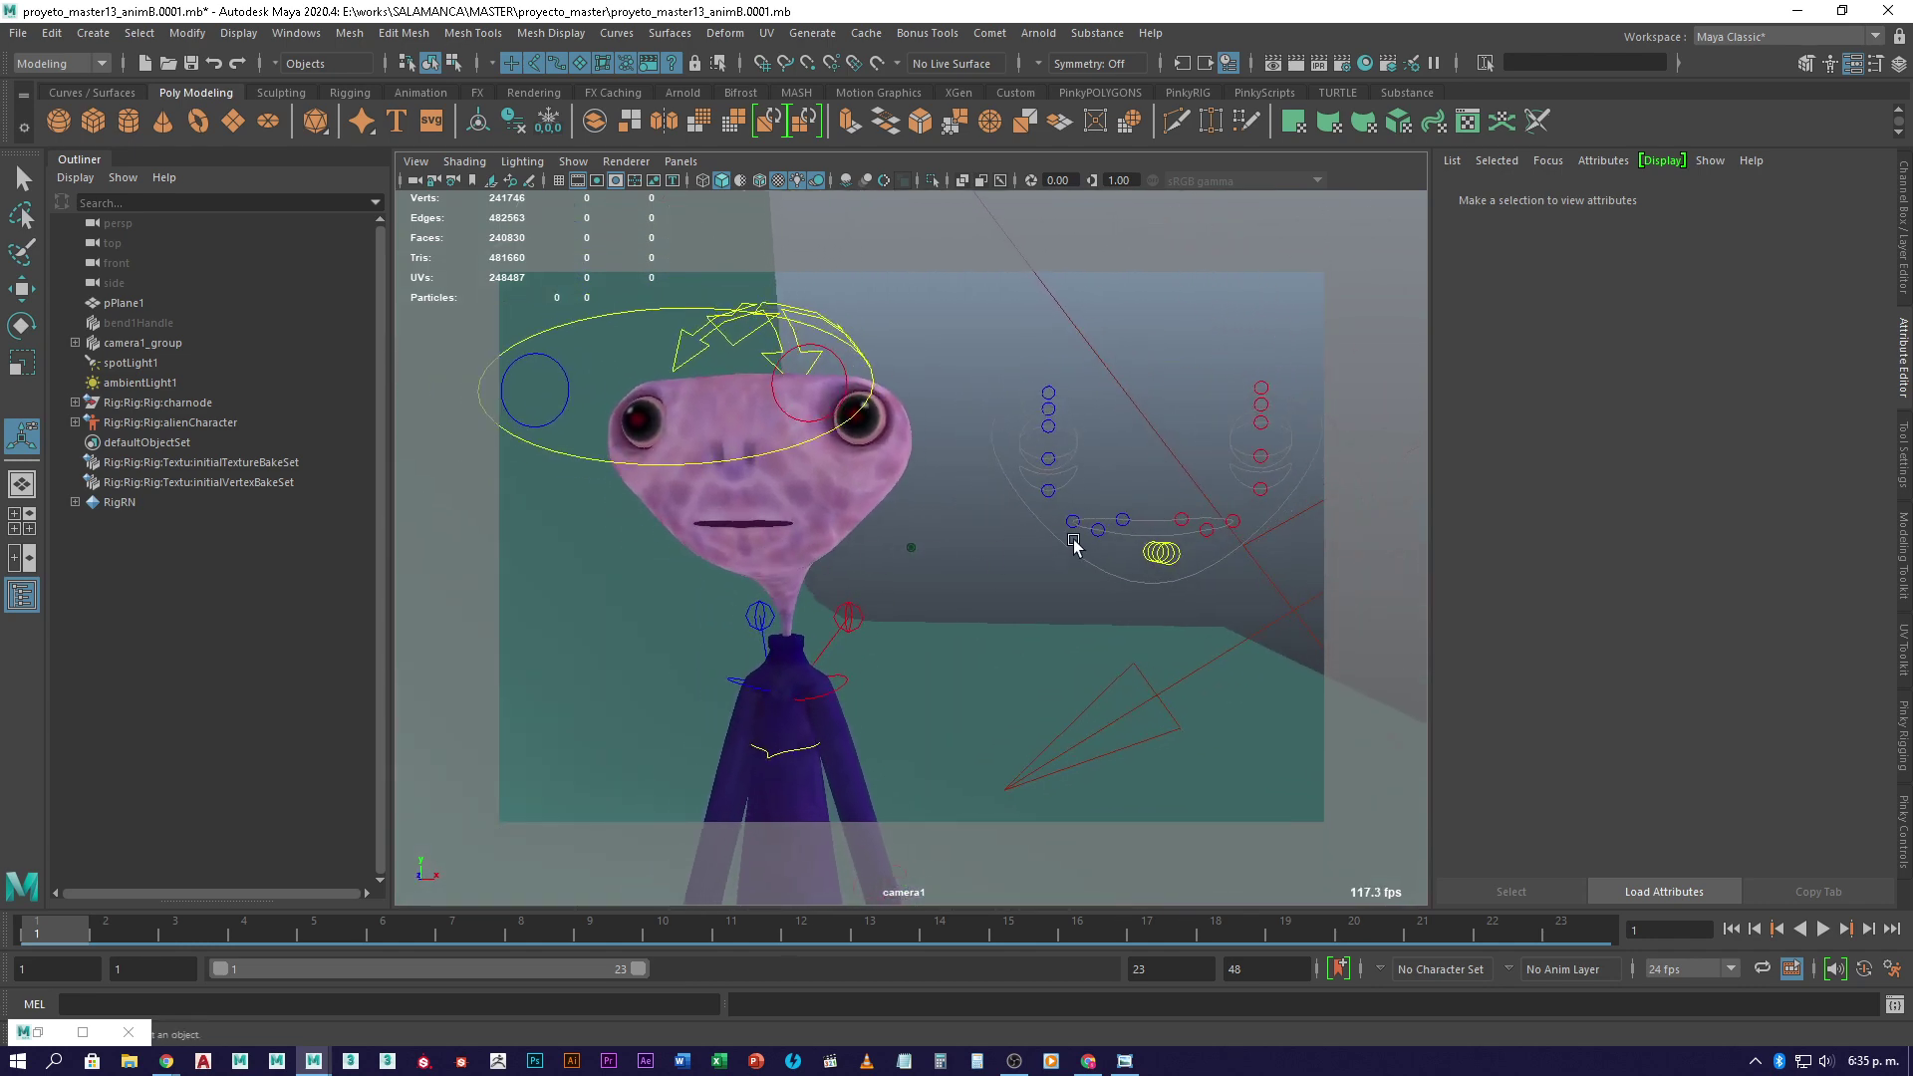
left_click(1119, 527)
key("w")
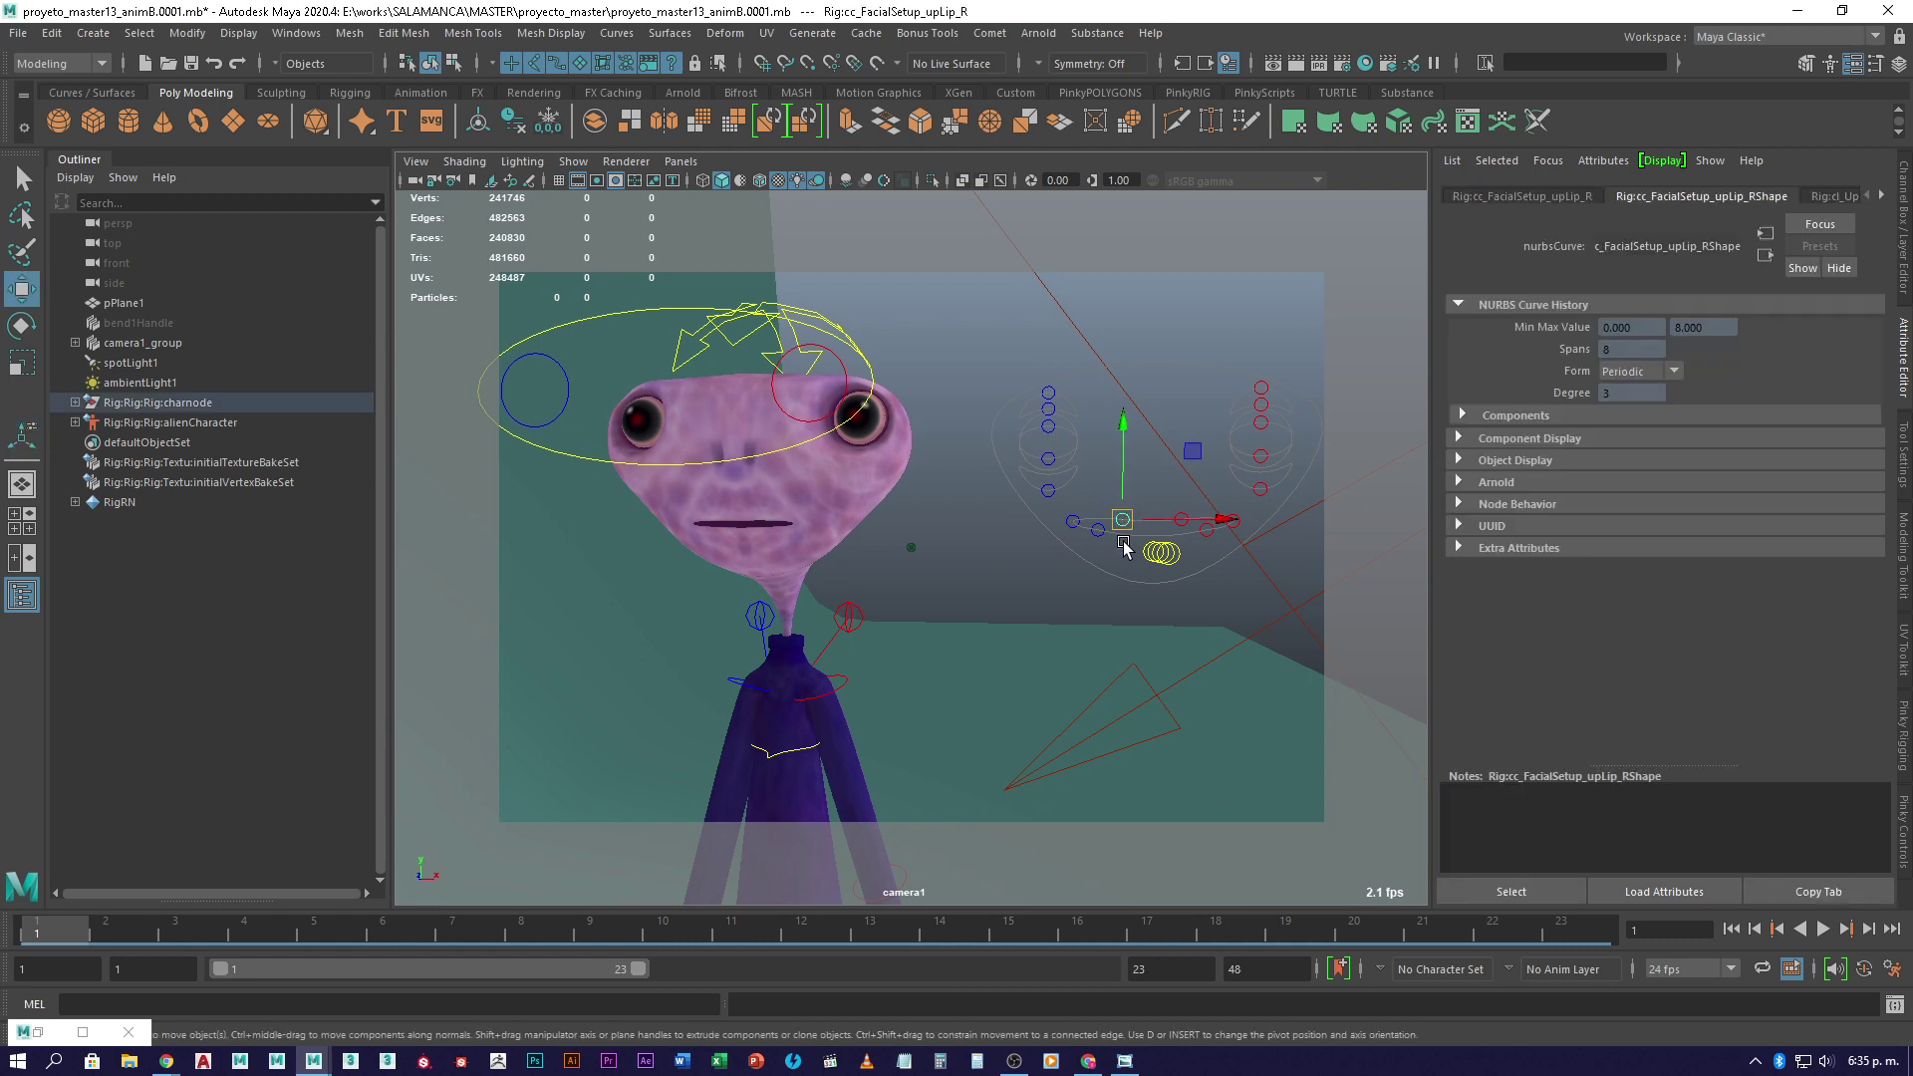
left_click_drag(1119, 533, 1119, 538)
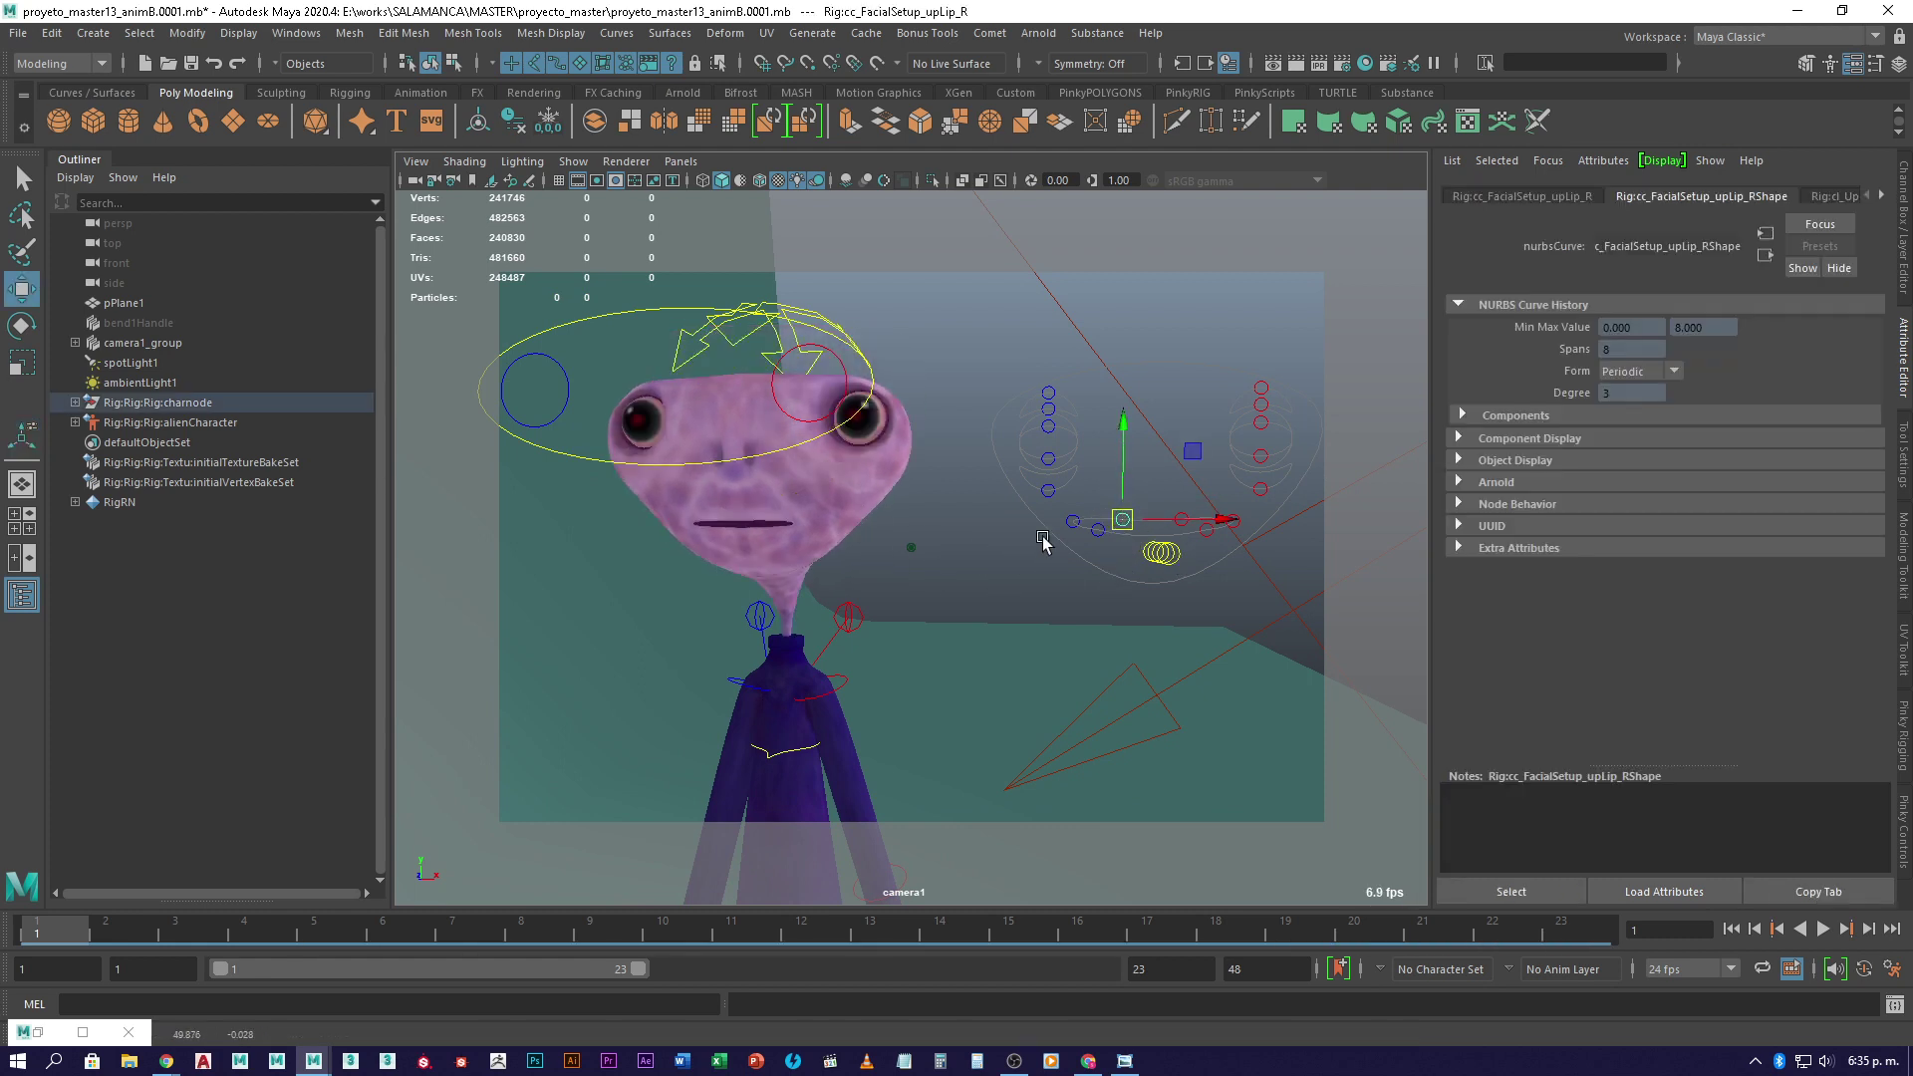
- Select the character's cc_head control and show its channels
left_click(750, 343)
middle_click_drag(812, 501, 974, 568)
mouse_move(975, 568)
left_mouse_down("alt")
mouse_move(884, 568)
mouse_move(978, 548)
left_mouse_up("alt")
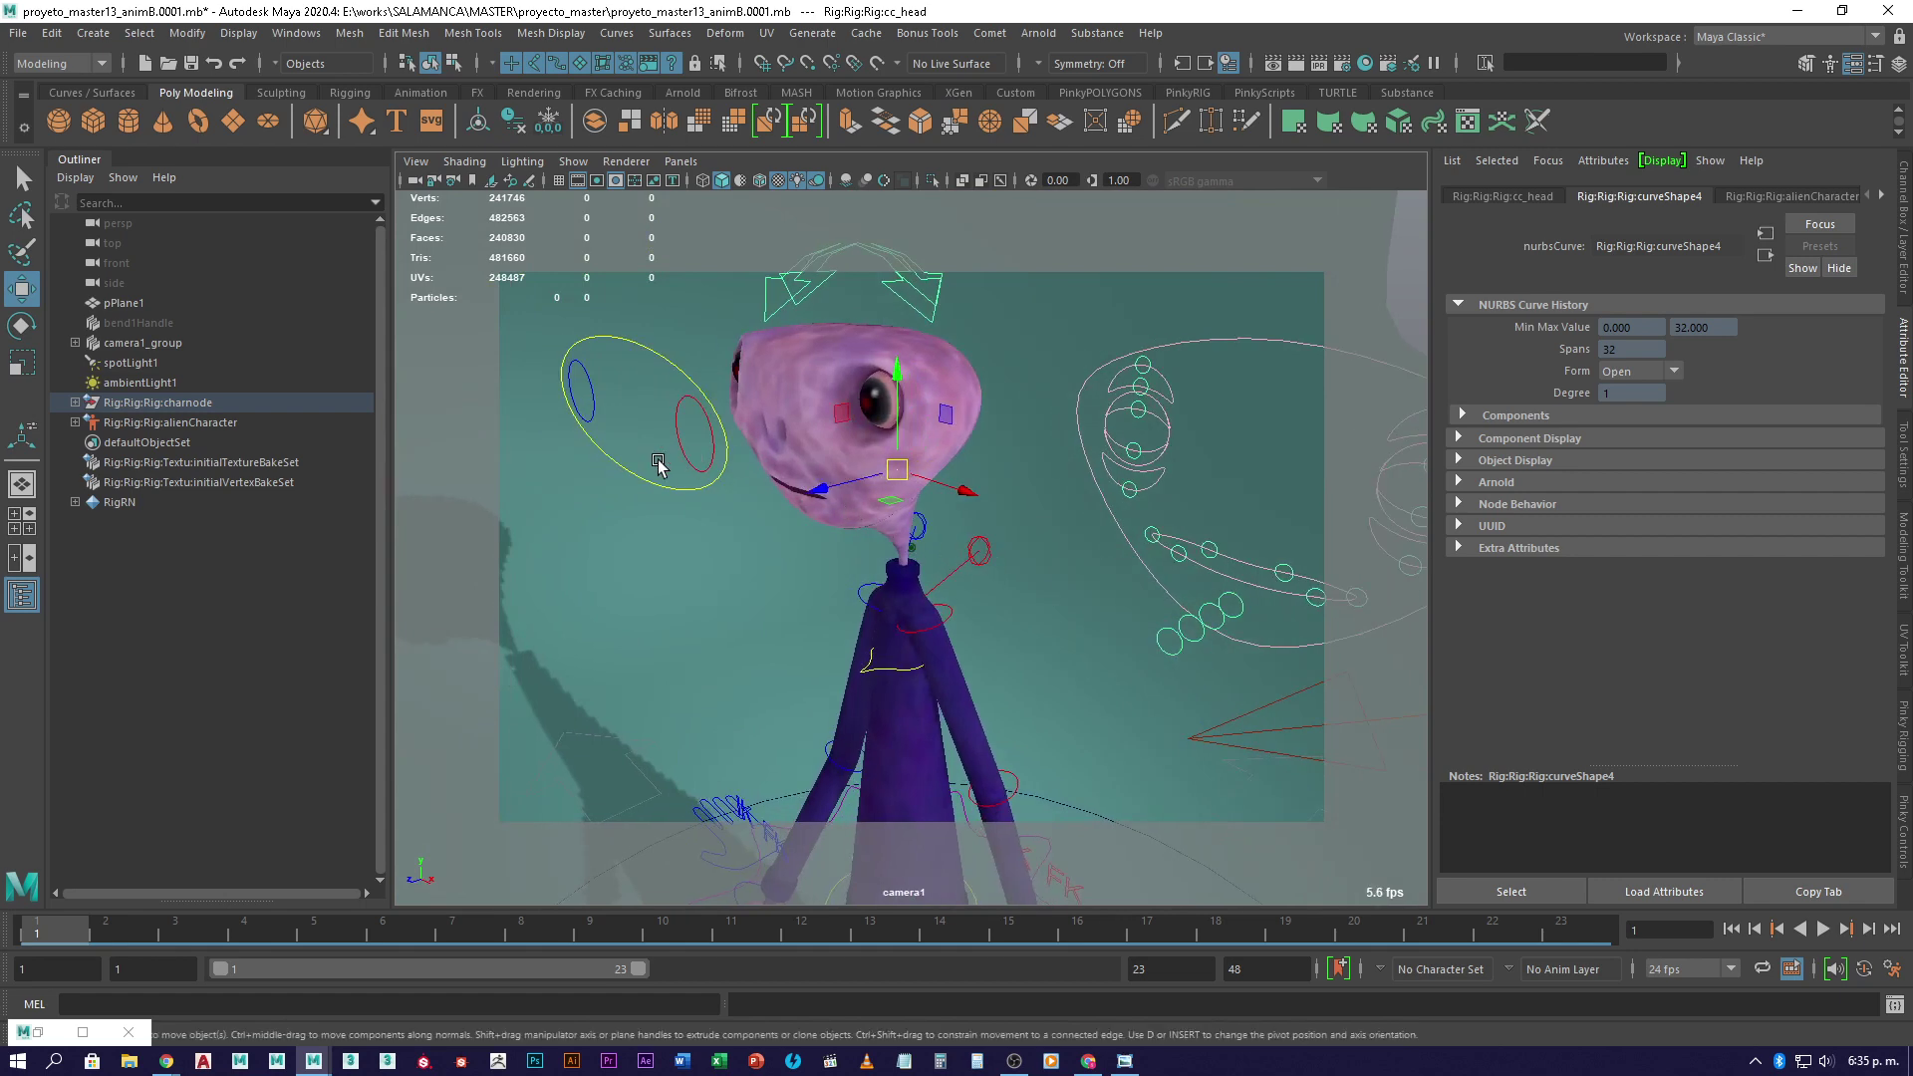
left_click(687, 446)
left_click_drag(703, 451, 937, 394, "alt")
key("ctrl+z")
left_click(1266, 598)
left_click(1031, 319)
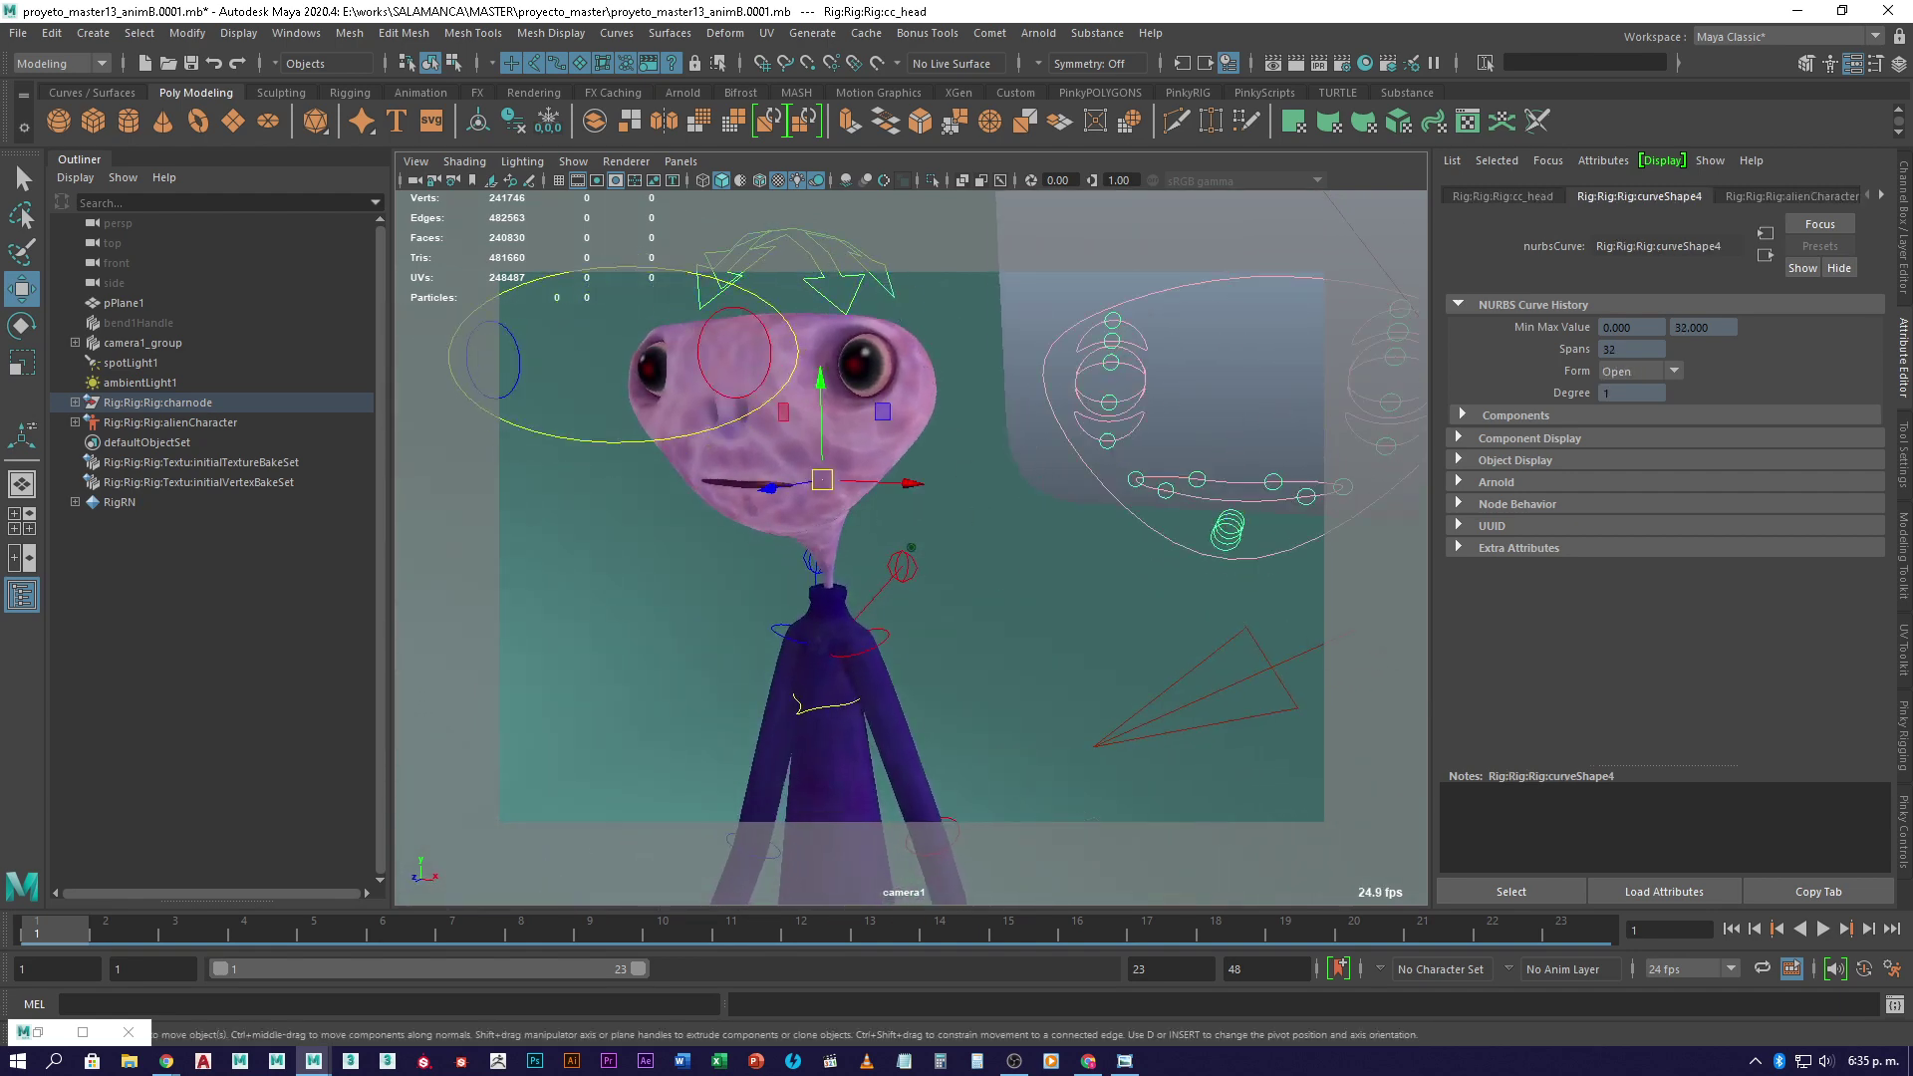
left_click(1903, 264)
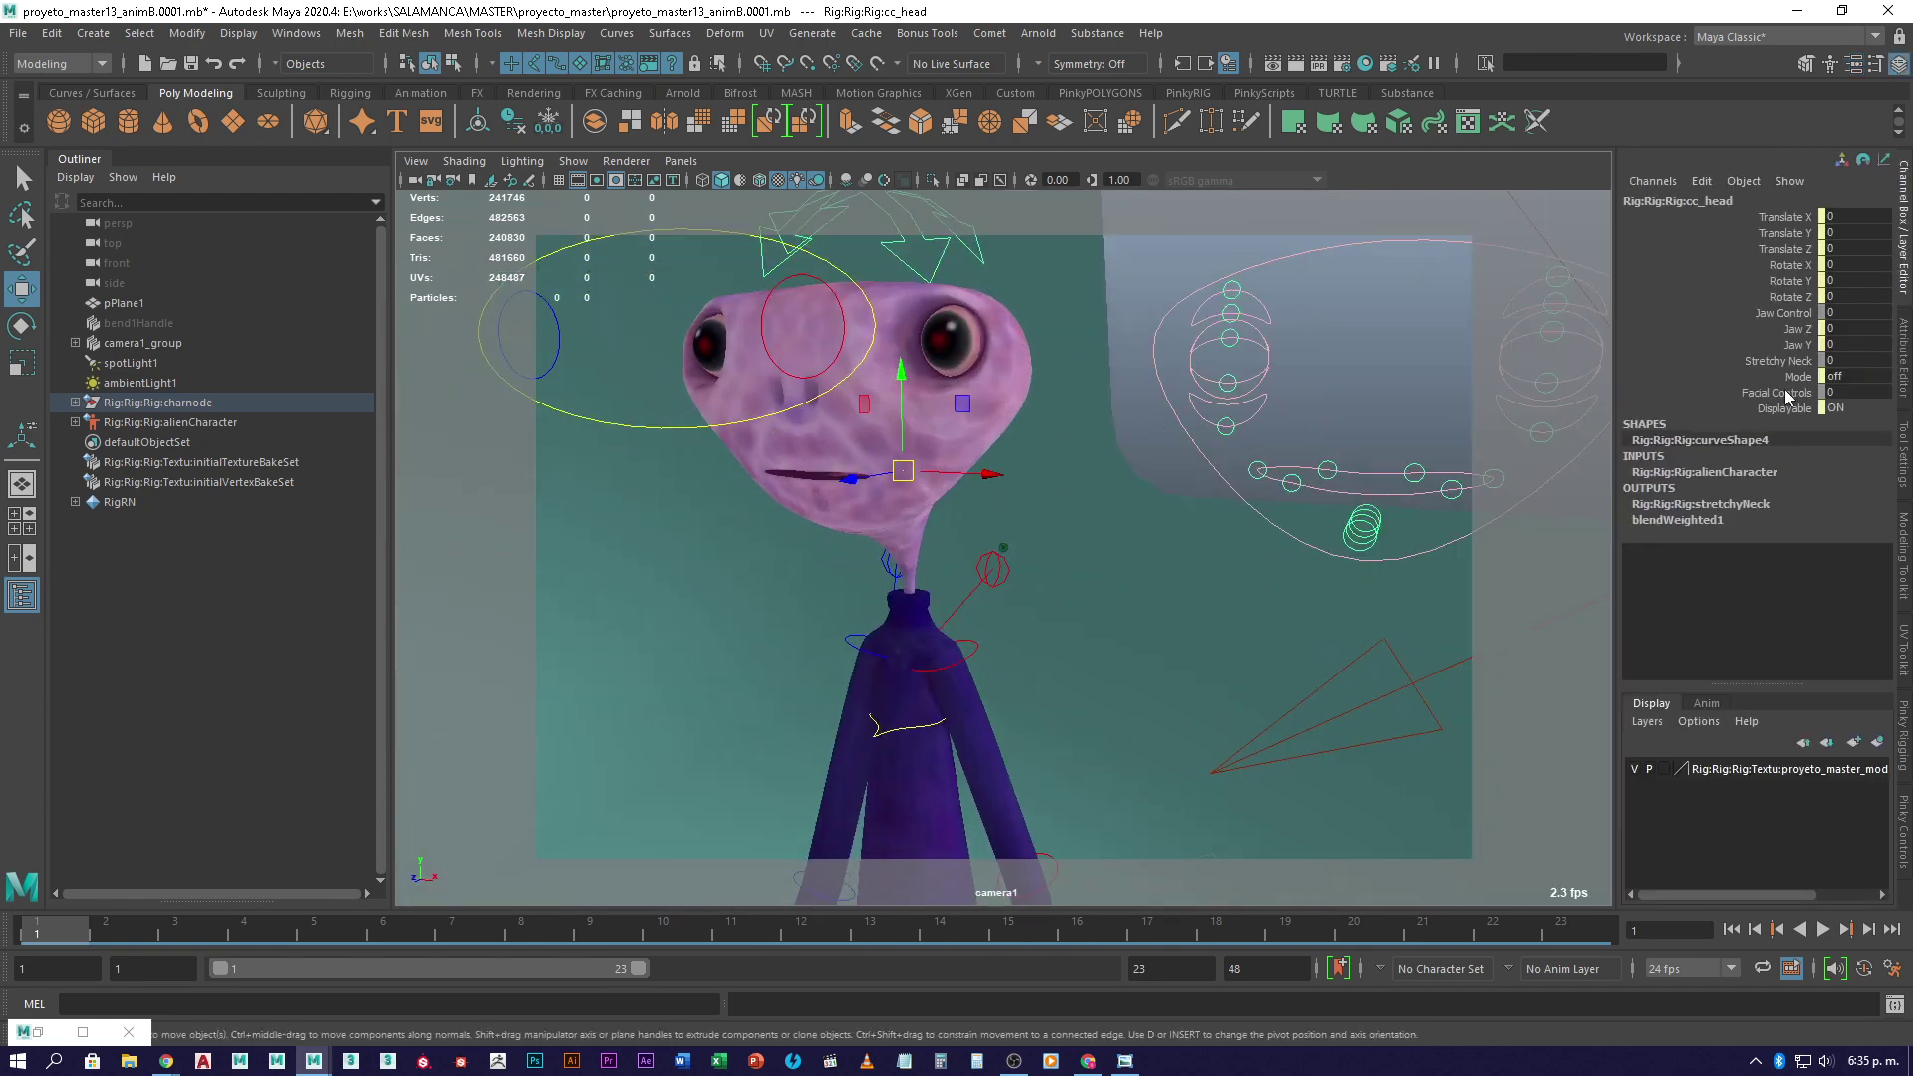
- Open the character's mouth by changing the head control's Jaw Z to about -24.1
left_click(1792, 329)
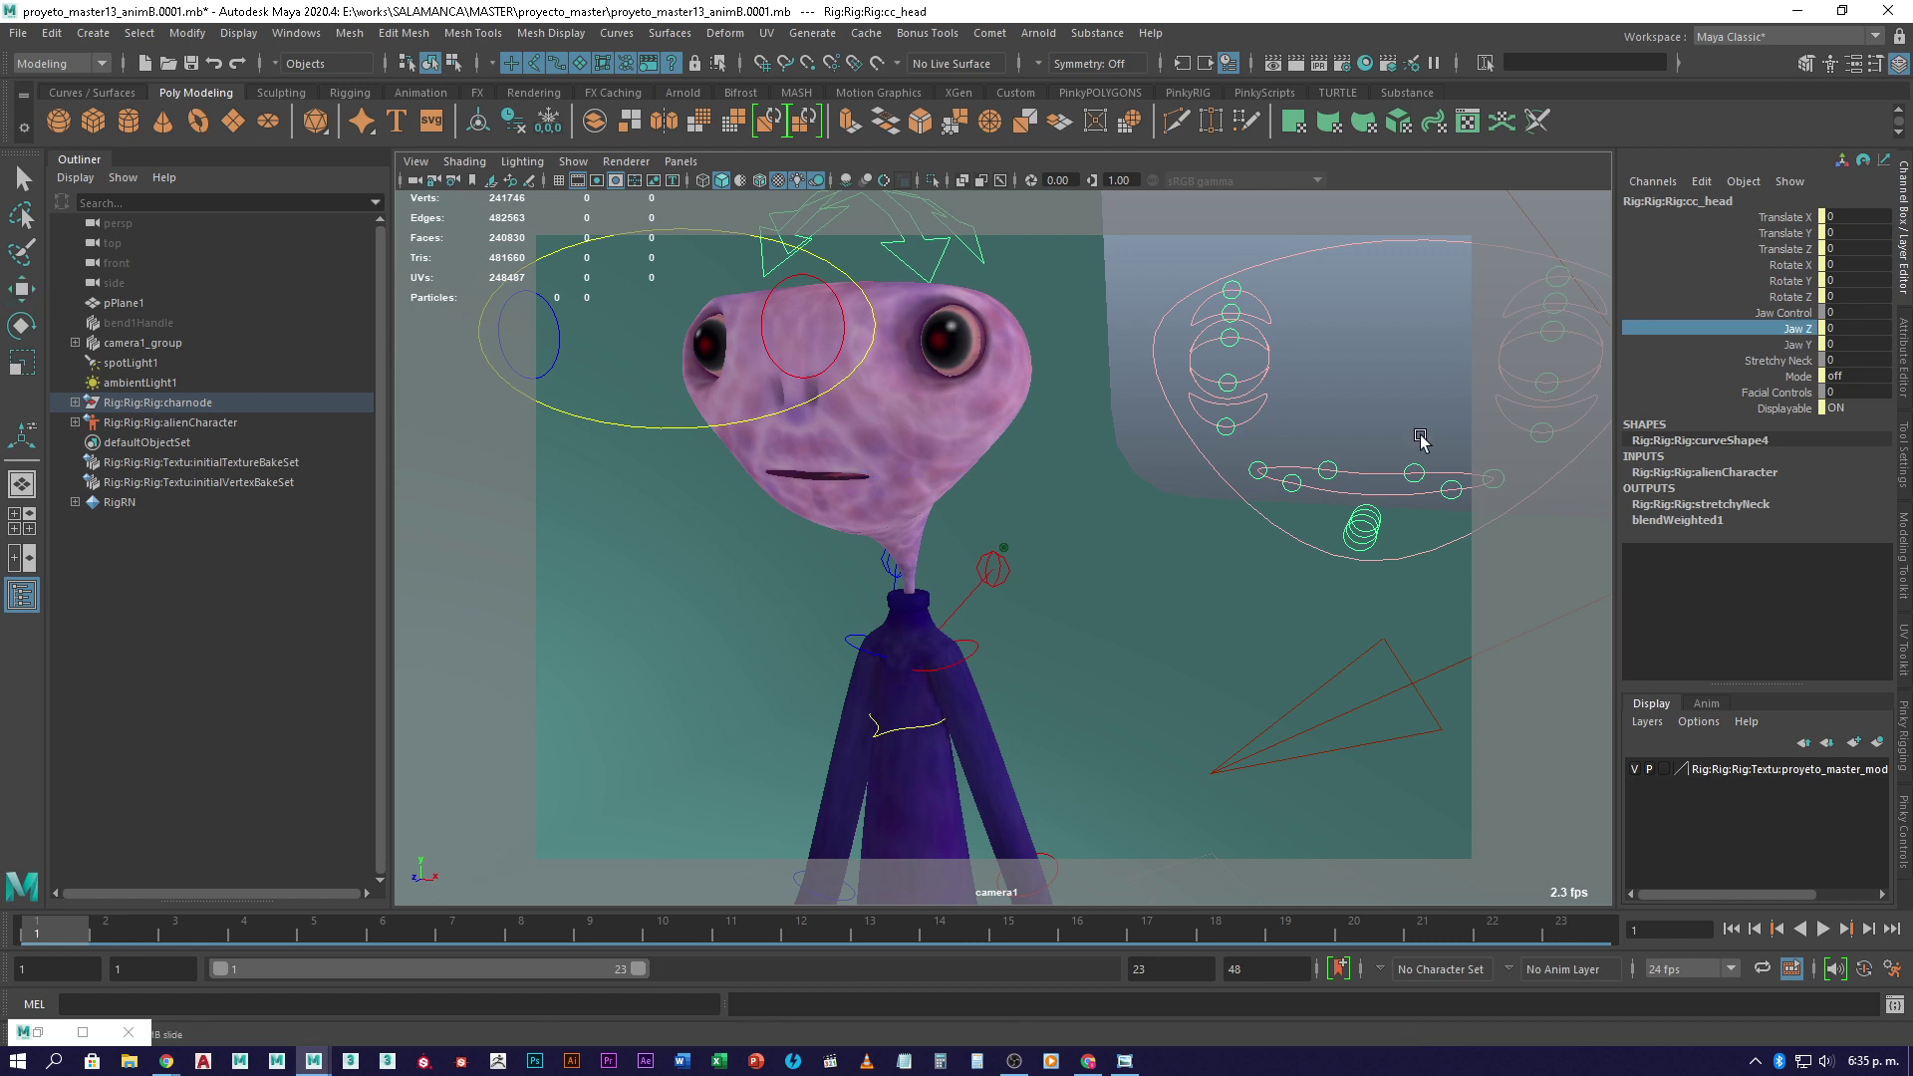
left_click(1798, 345)
mouse_move(1219, 470)
middle_mouse_down()
mouse_move(1234, 475)
mouse_move(1211, 482)
middle_mouse_up()
key("ctrl+z")
left_click(1794, 329)
middle_click_drag(1305, 440, 1156, 480)
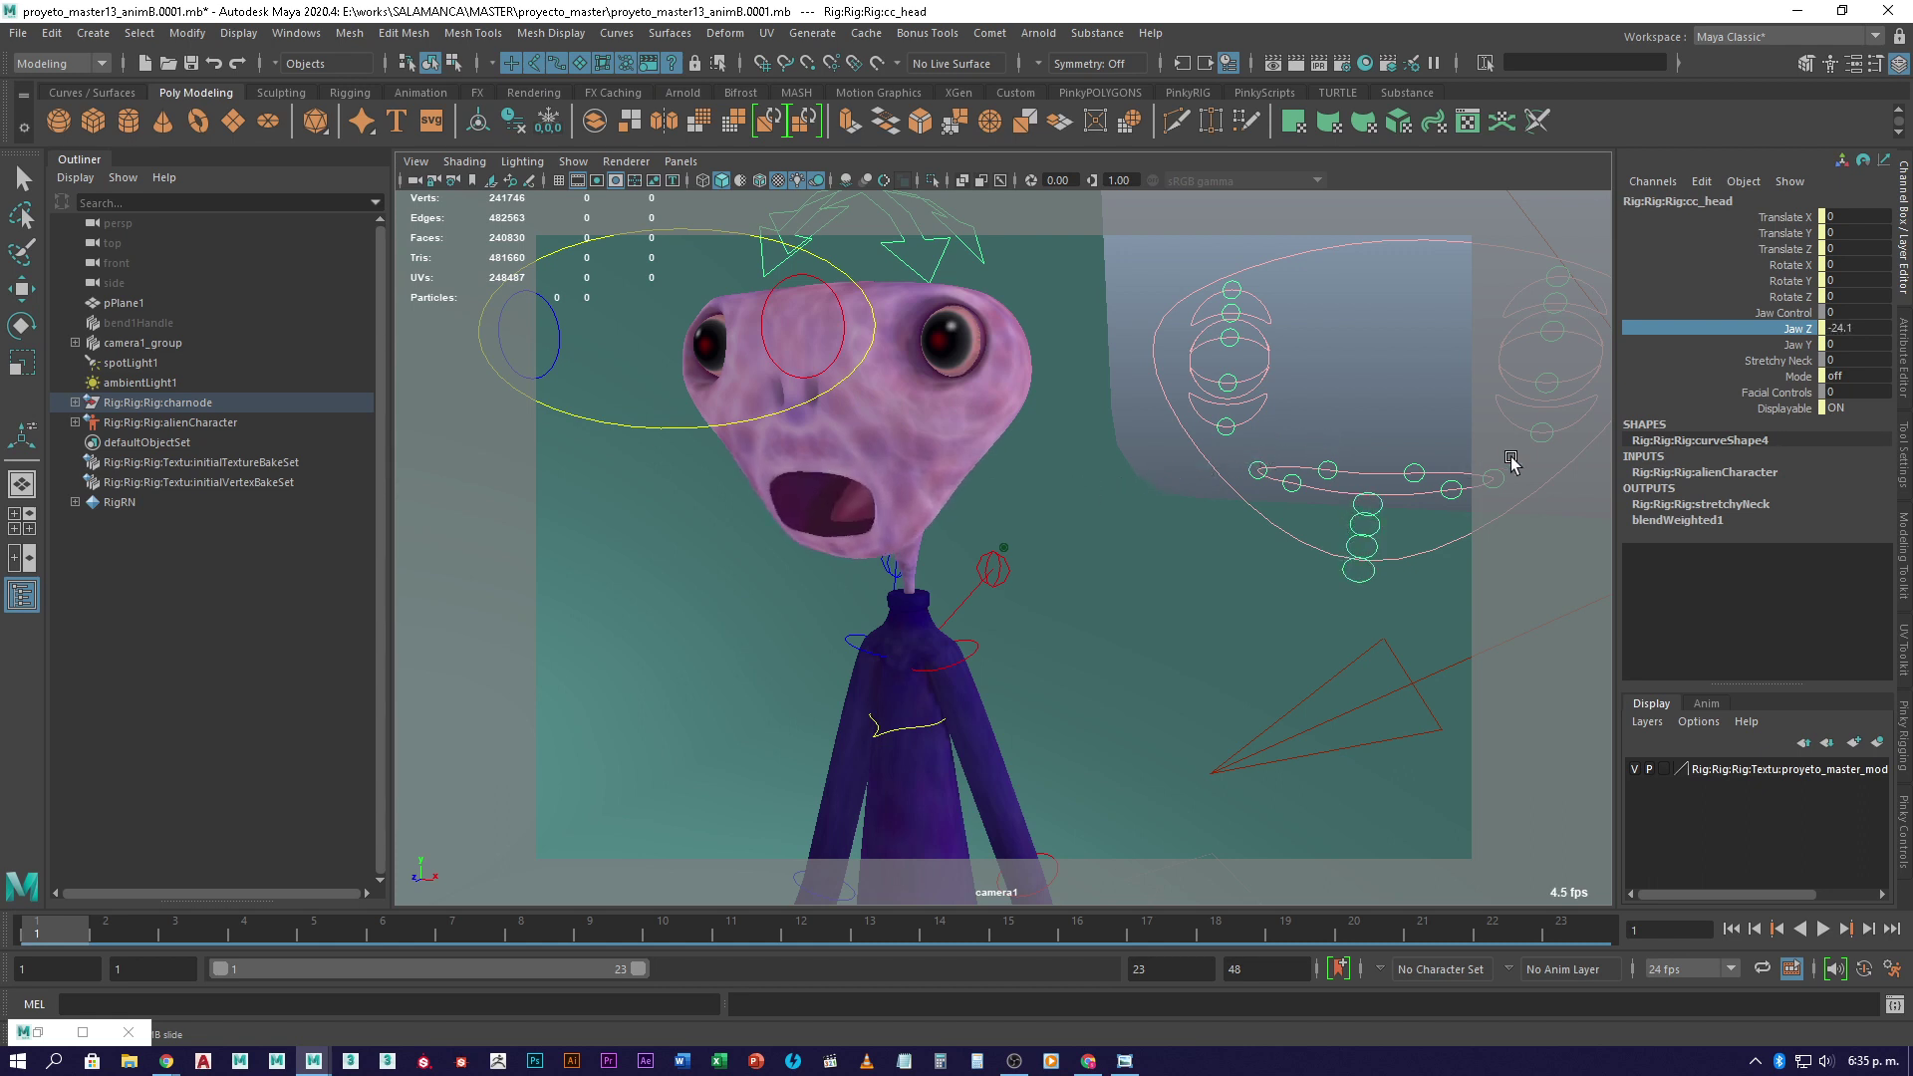
- Try lowering the cc_FacialSetup_lowLip_L control to Translate Y -1, and undo the move
left_click(1451, 495)
key("w")
middle_click_drag(1393, 495, 1397, 510)
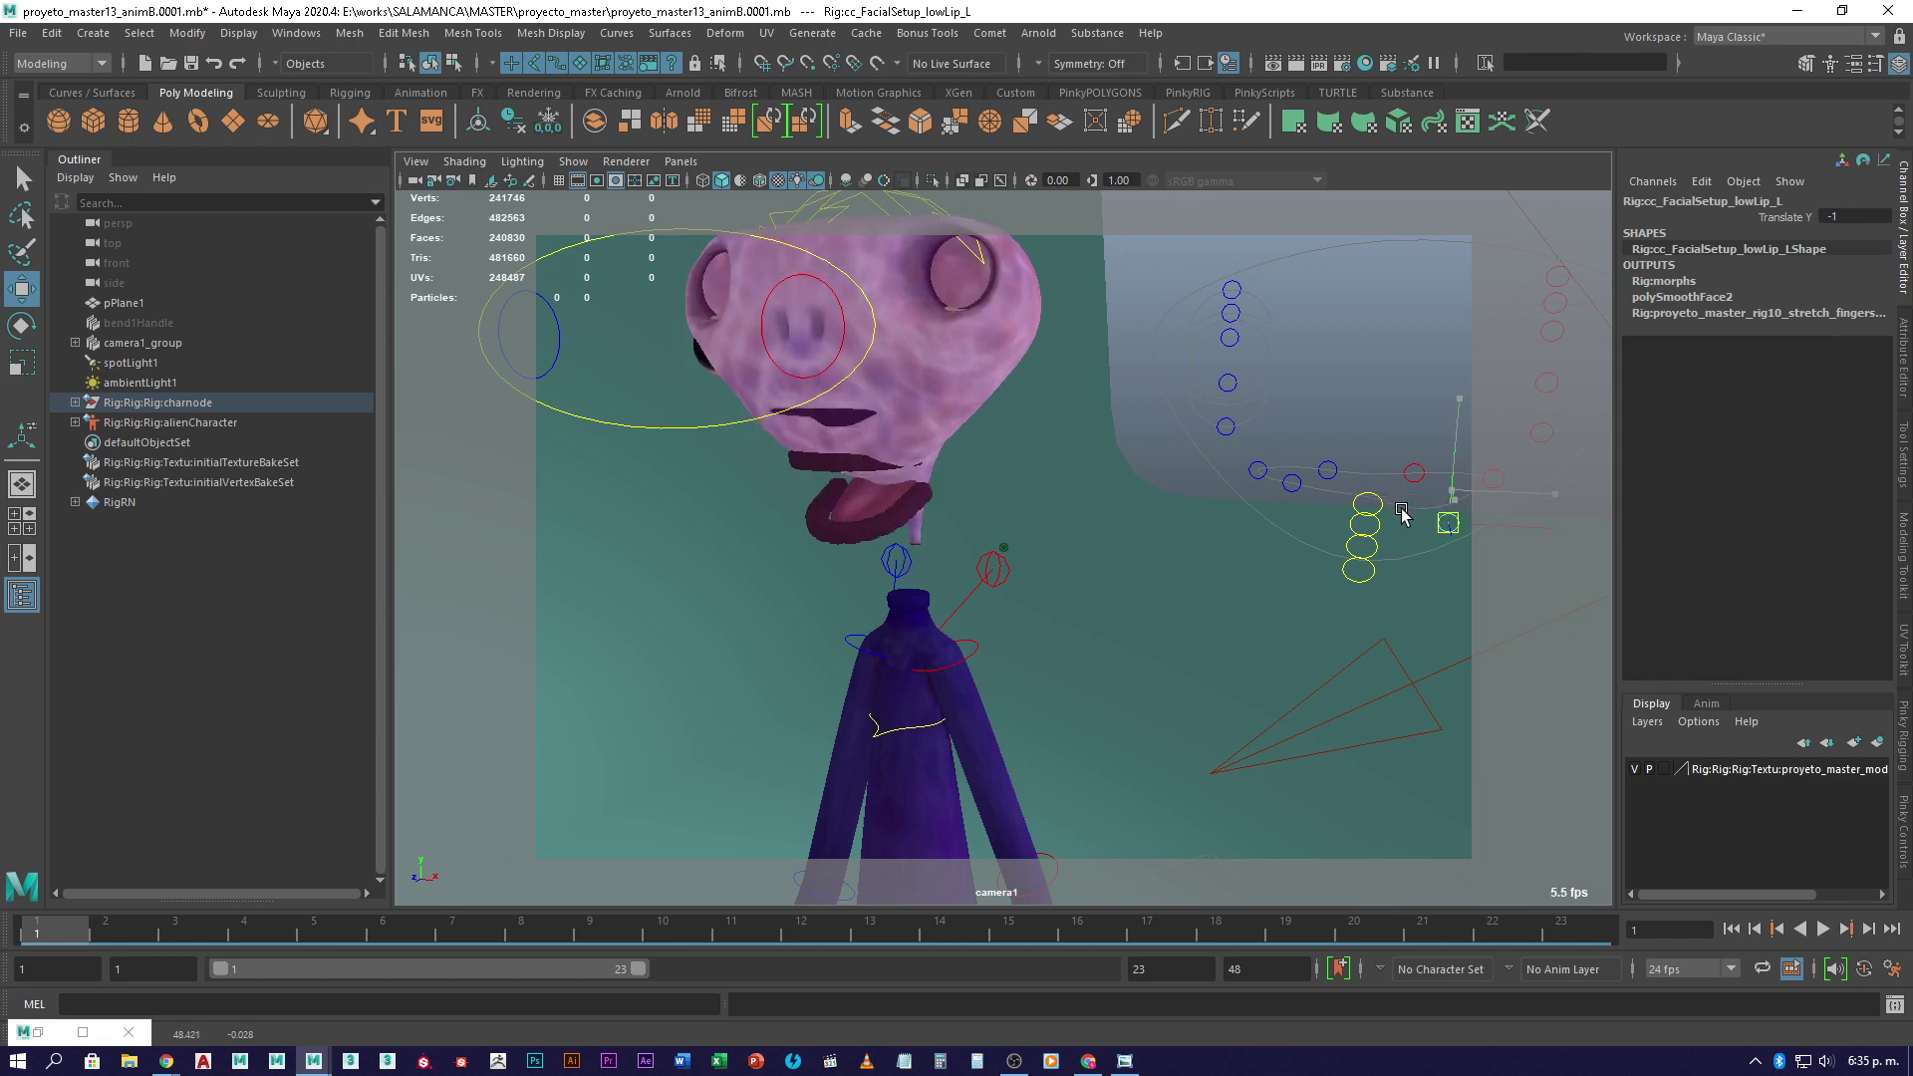
key("ctrl+z")
- Frame the character's legs closely and render them before and after smoothing the pantalon mesh with 1 division
left_click_drag(829, 520, 819, 595, "alt")
right_click_drag(818, 595, 1065, 588, "alt")
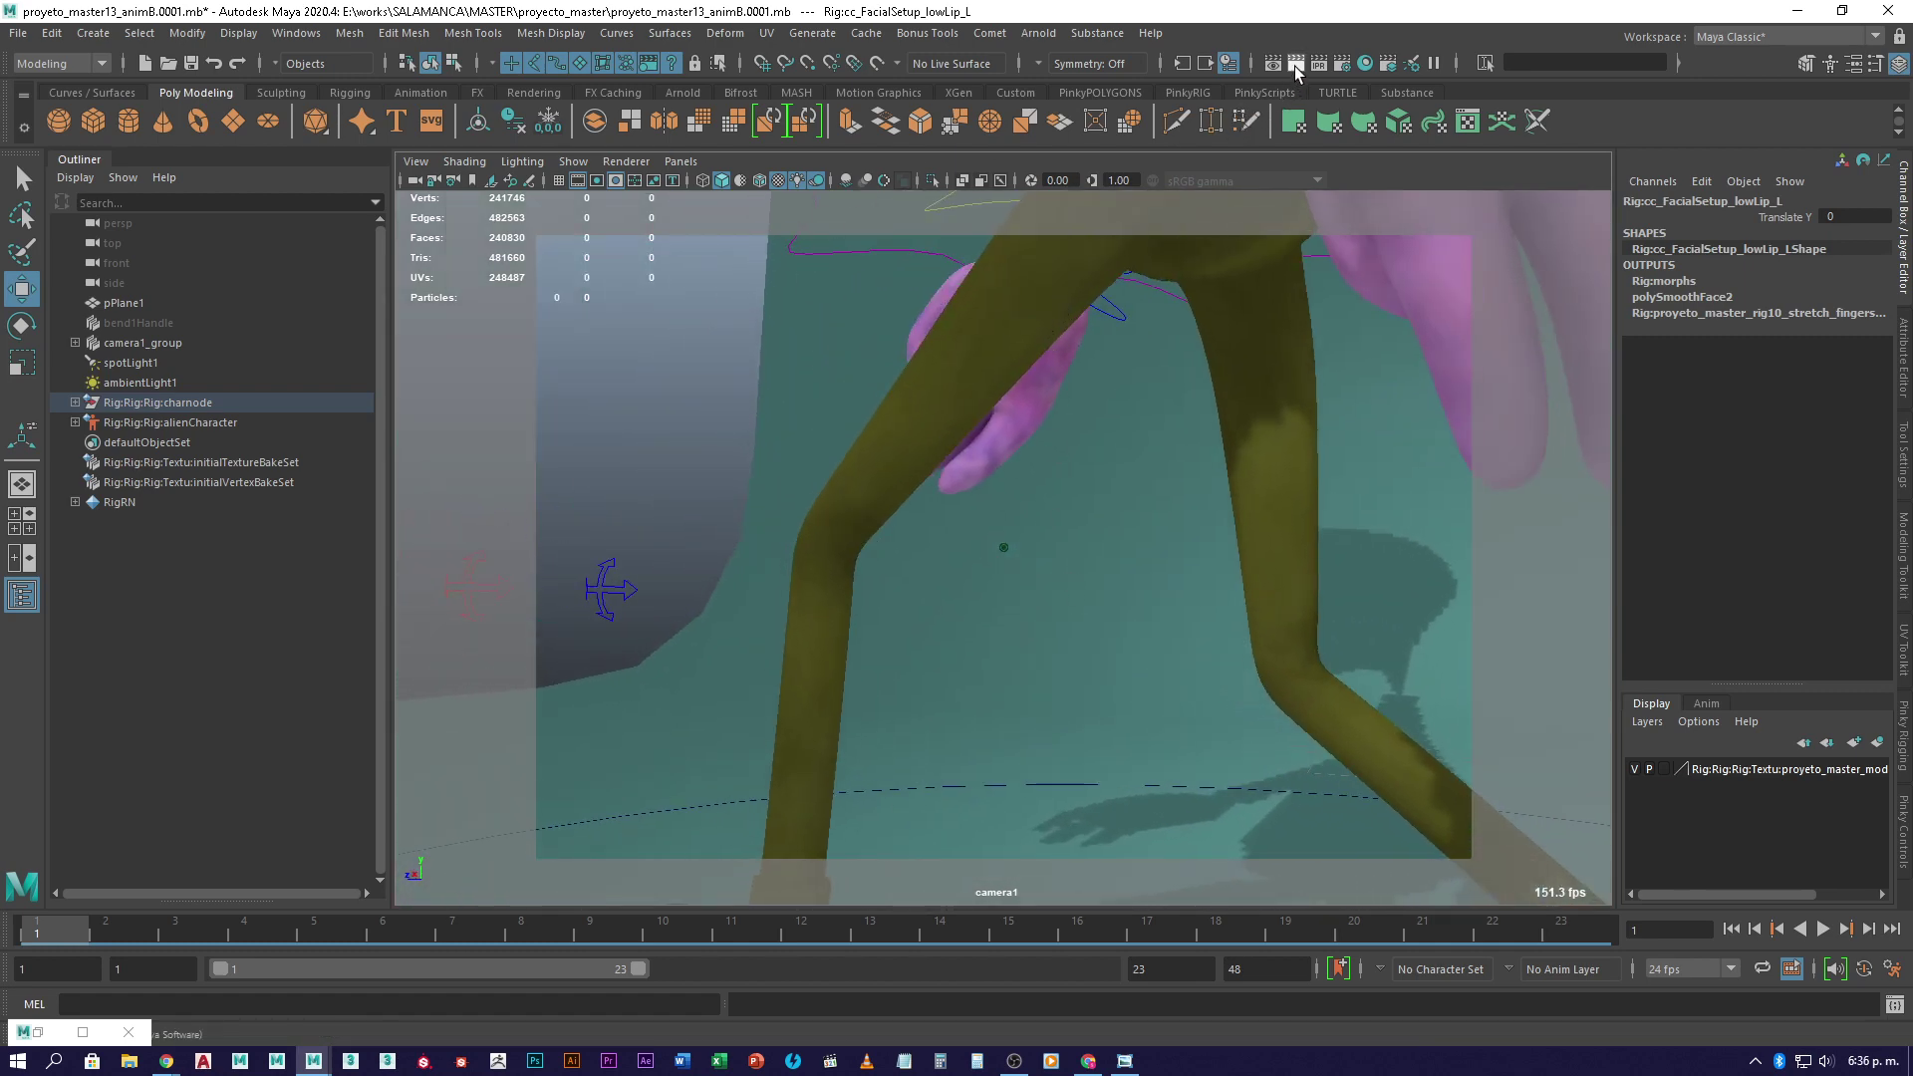
left_click(1297, 66)
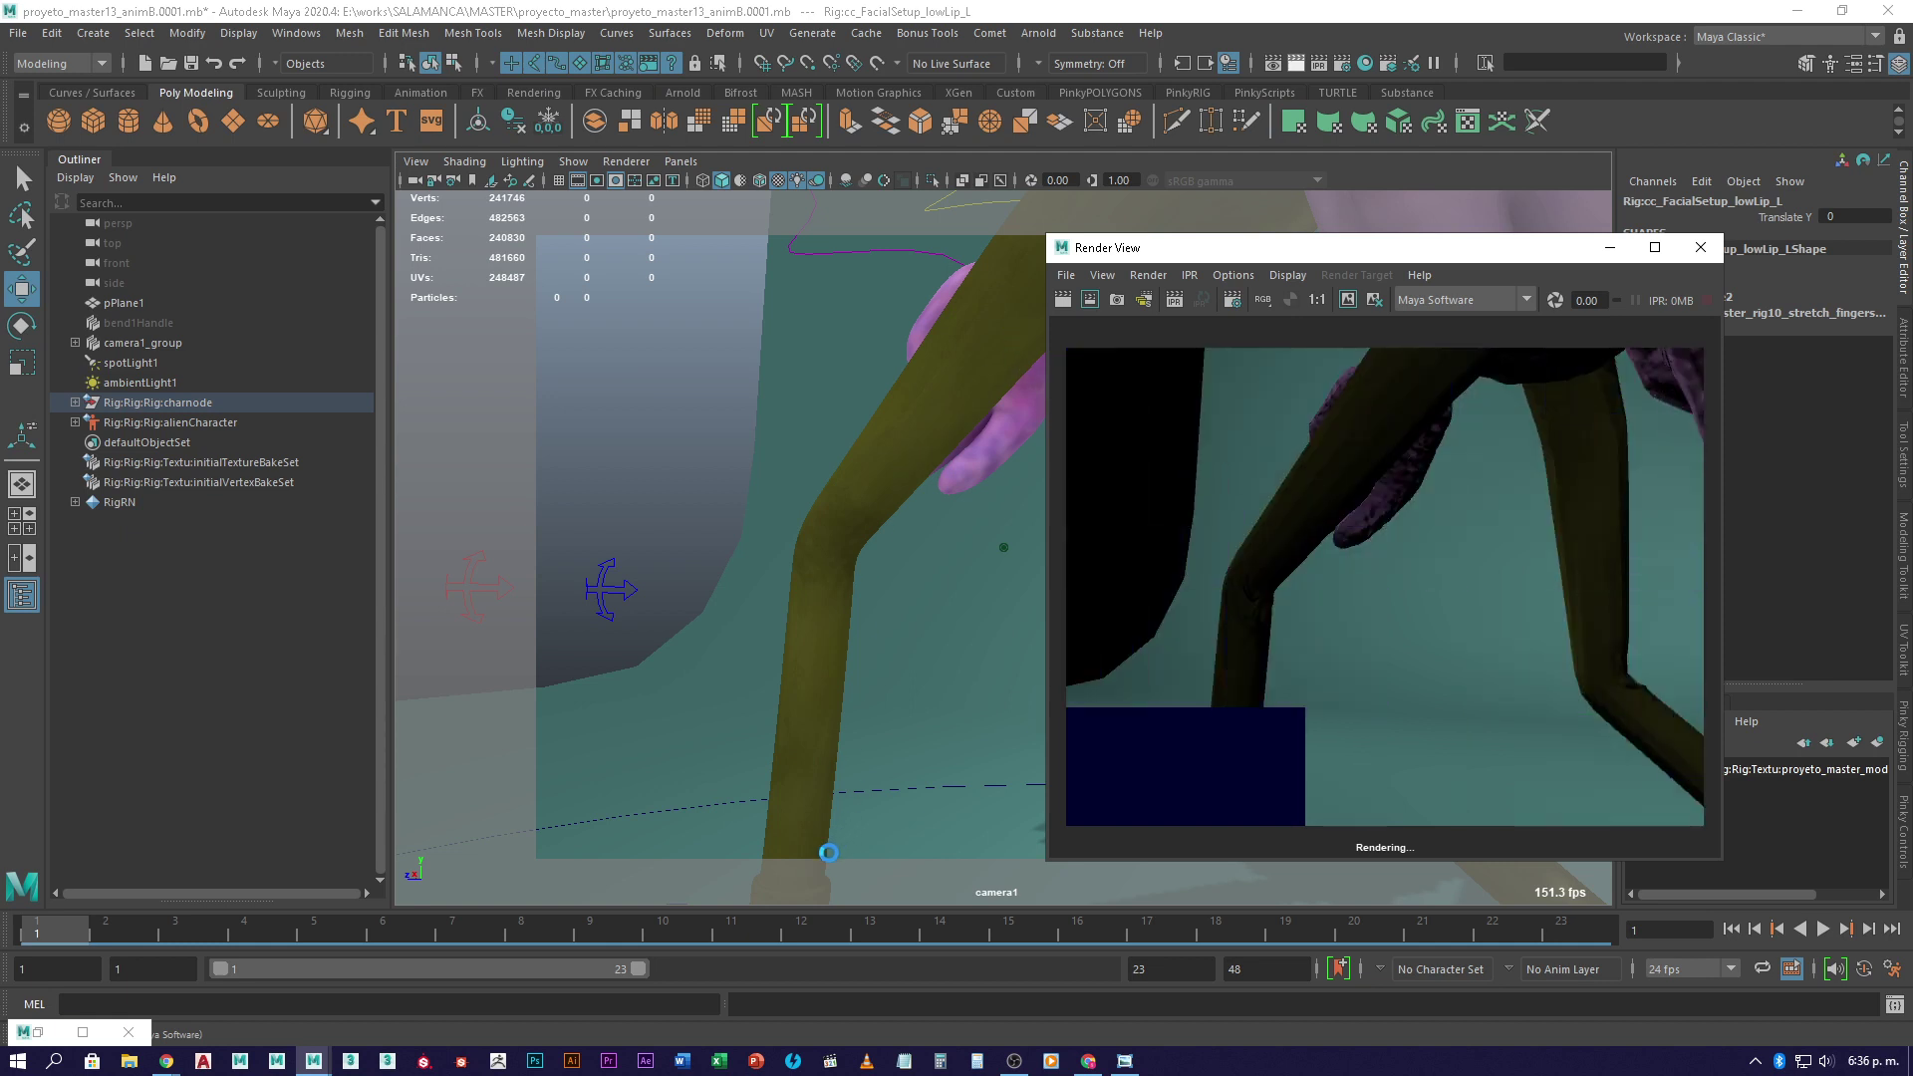
left_click(969, 407)
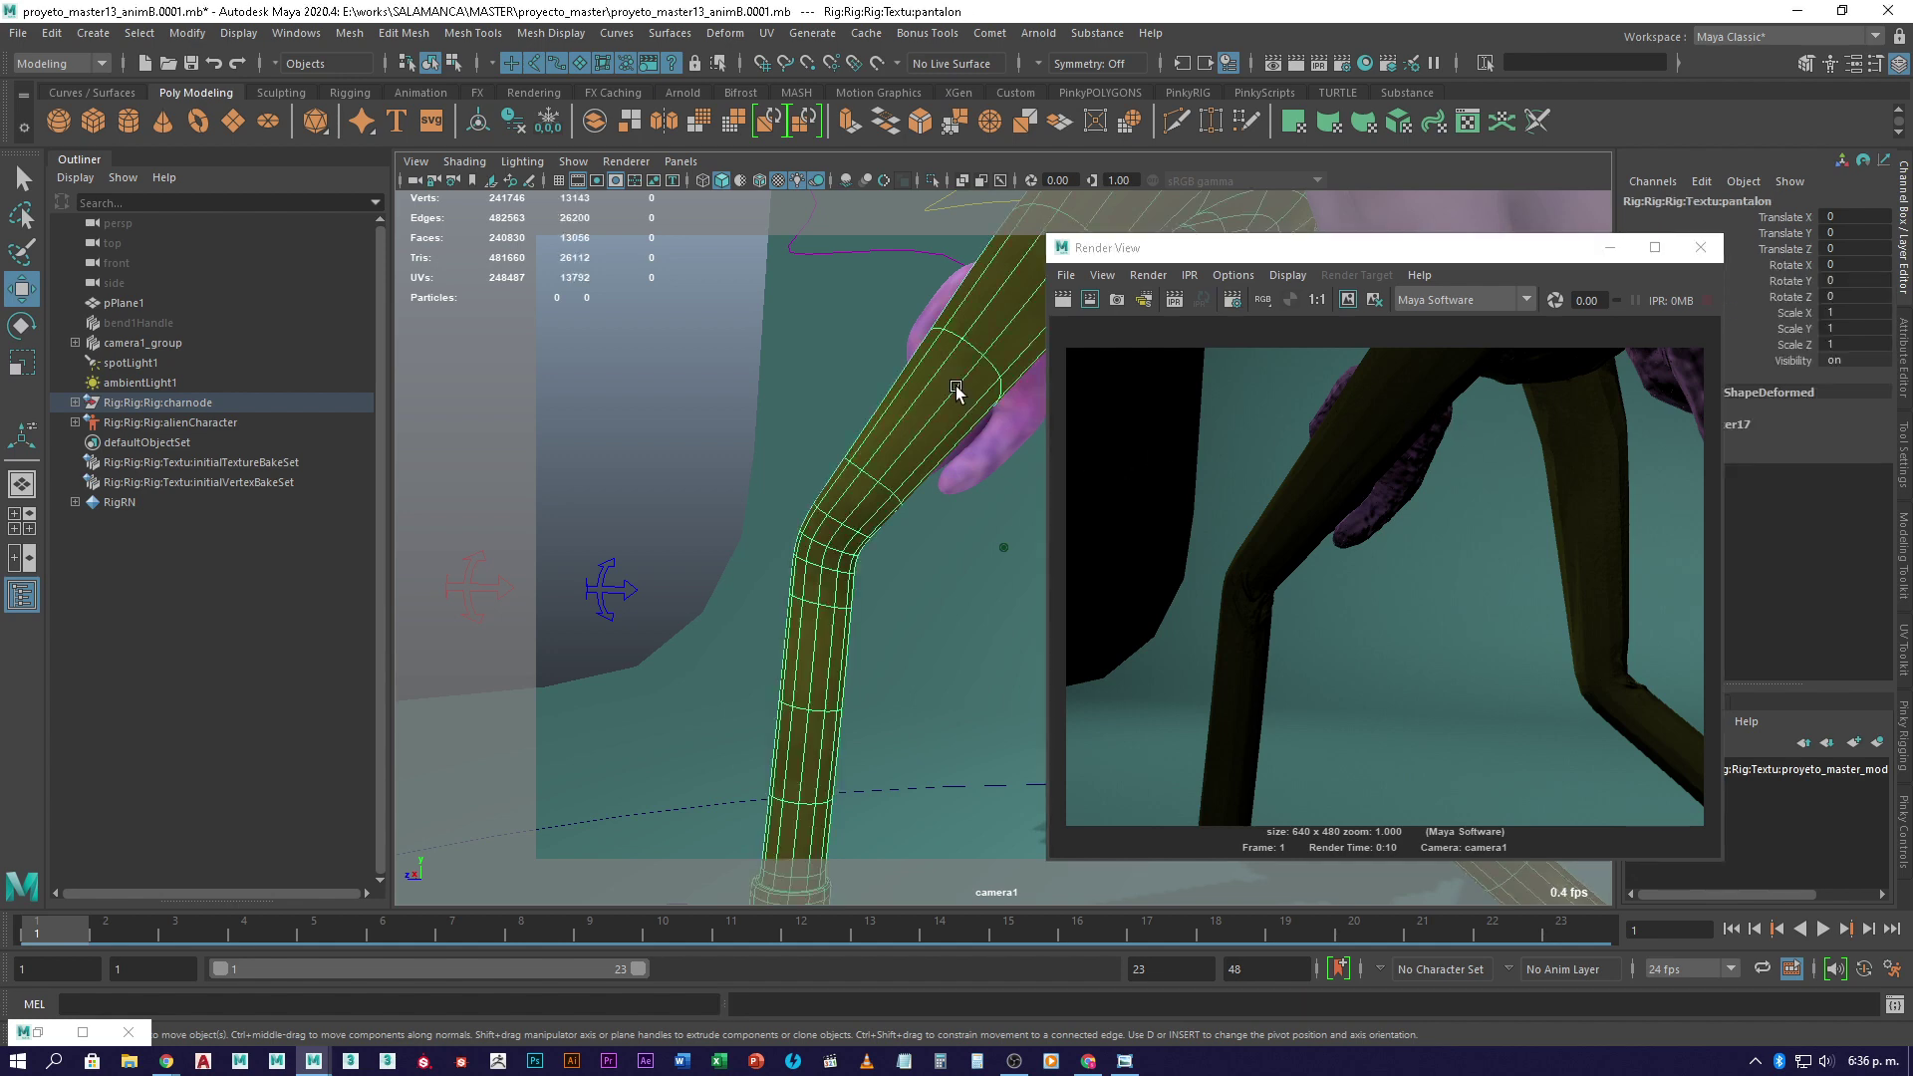
left_click(700, 121)
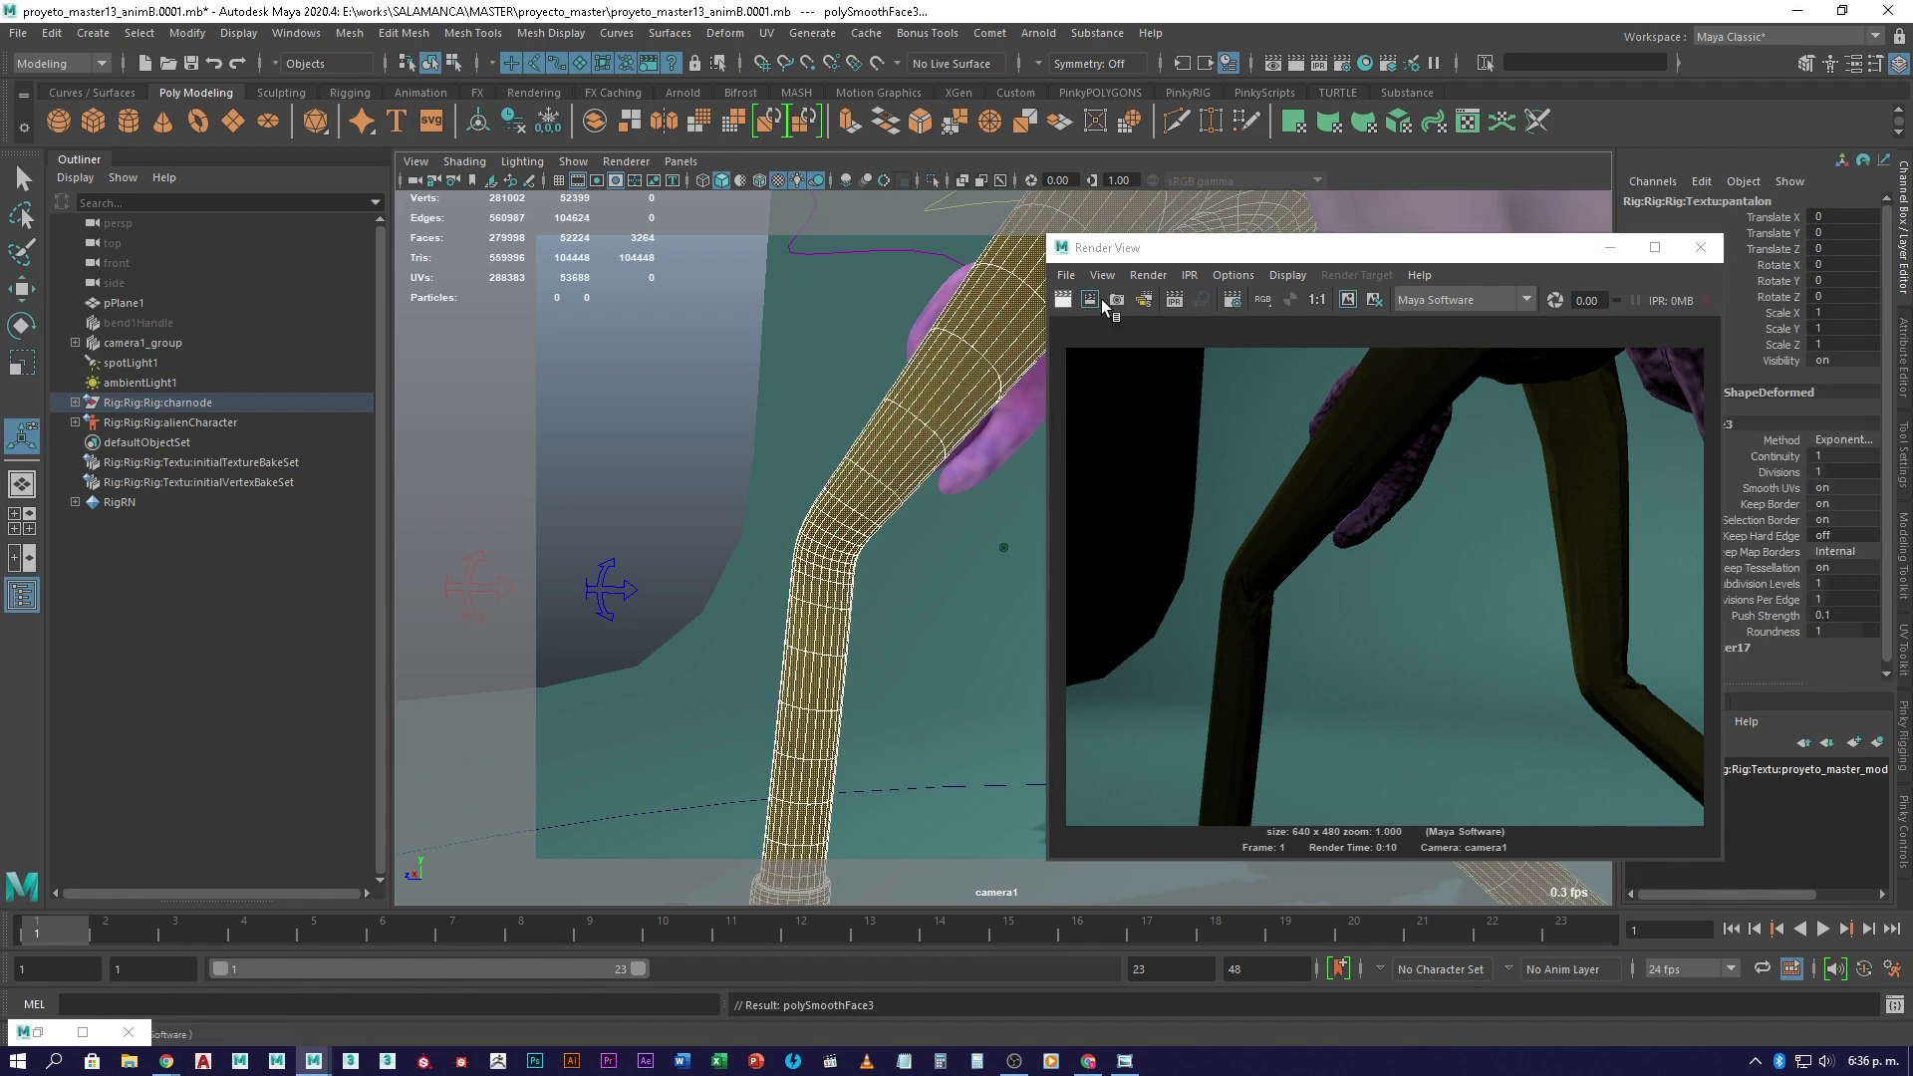
left_click(1101, 300)
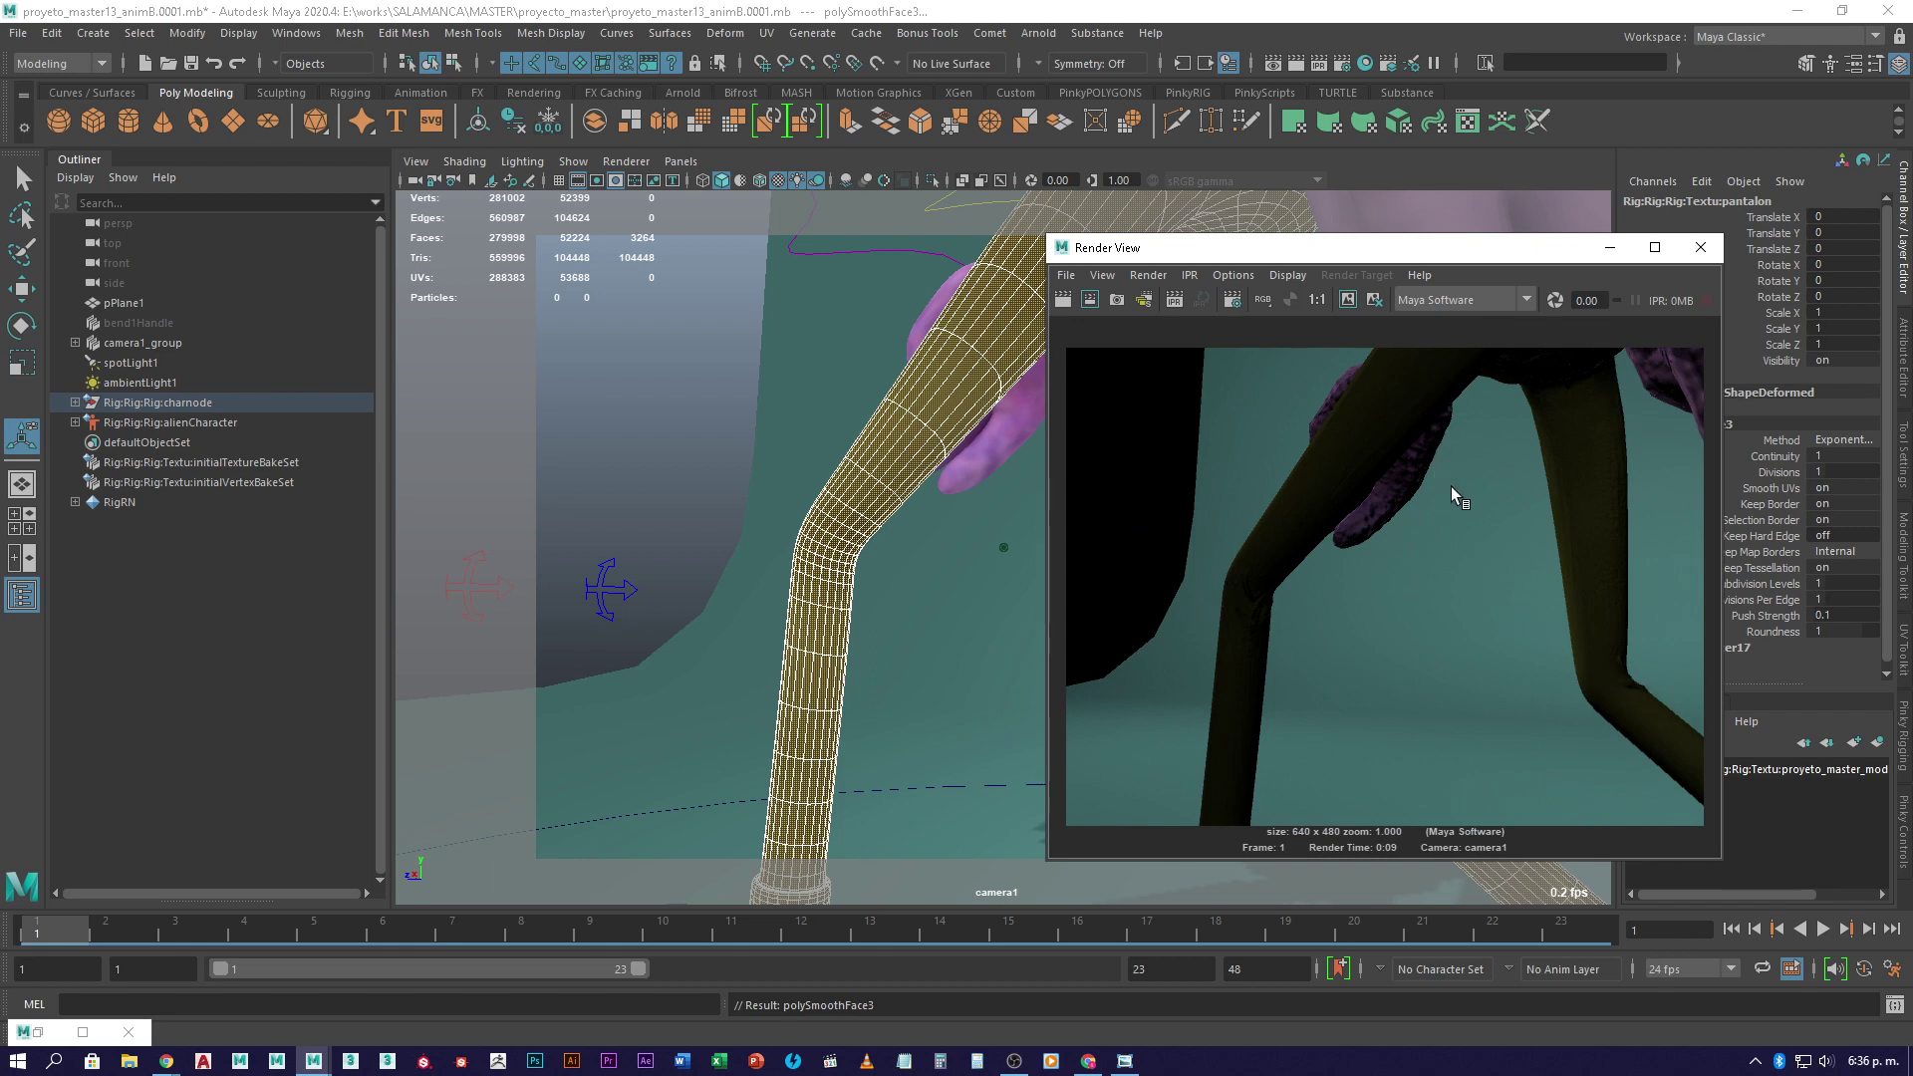
- Frame the character's hand closely, render it from camera1, and close the render window
left_click_drag(1026, 503, 817, 583, "alt")
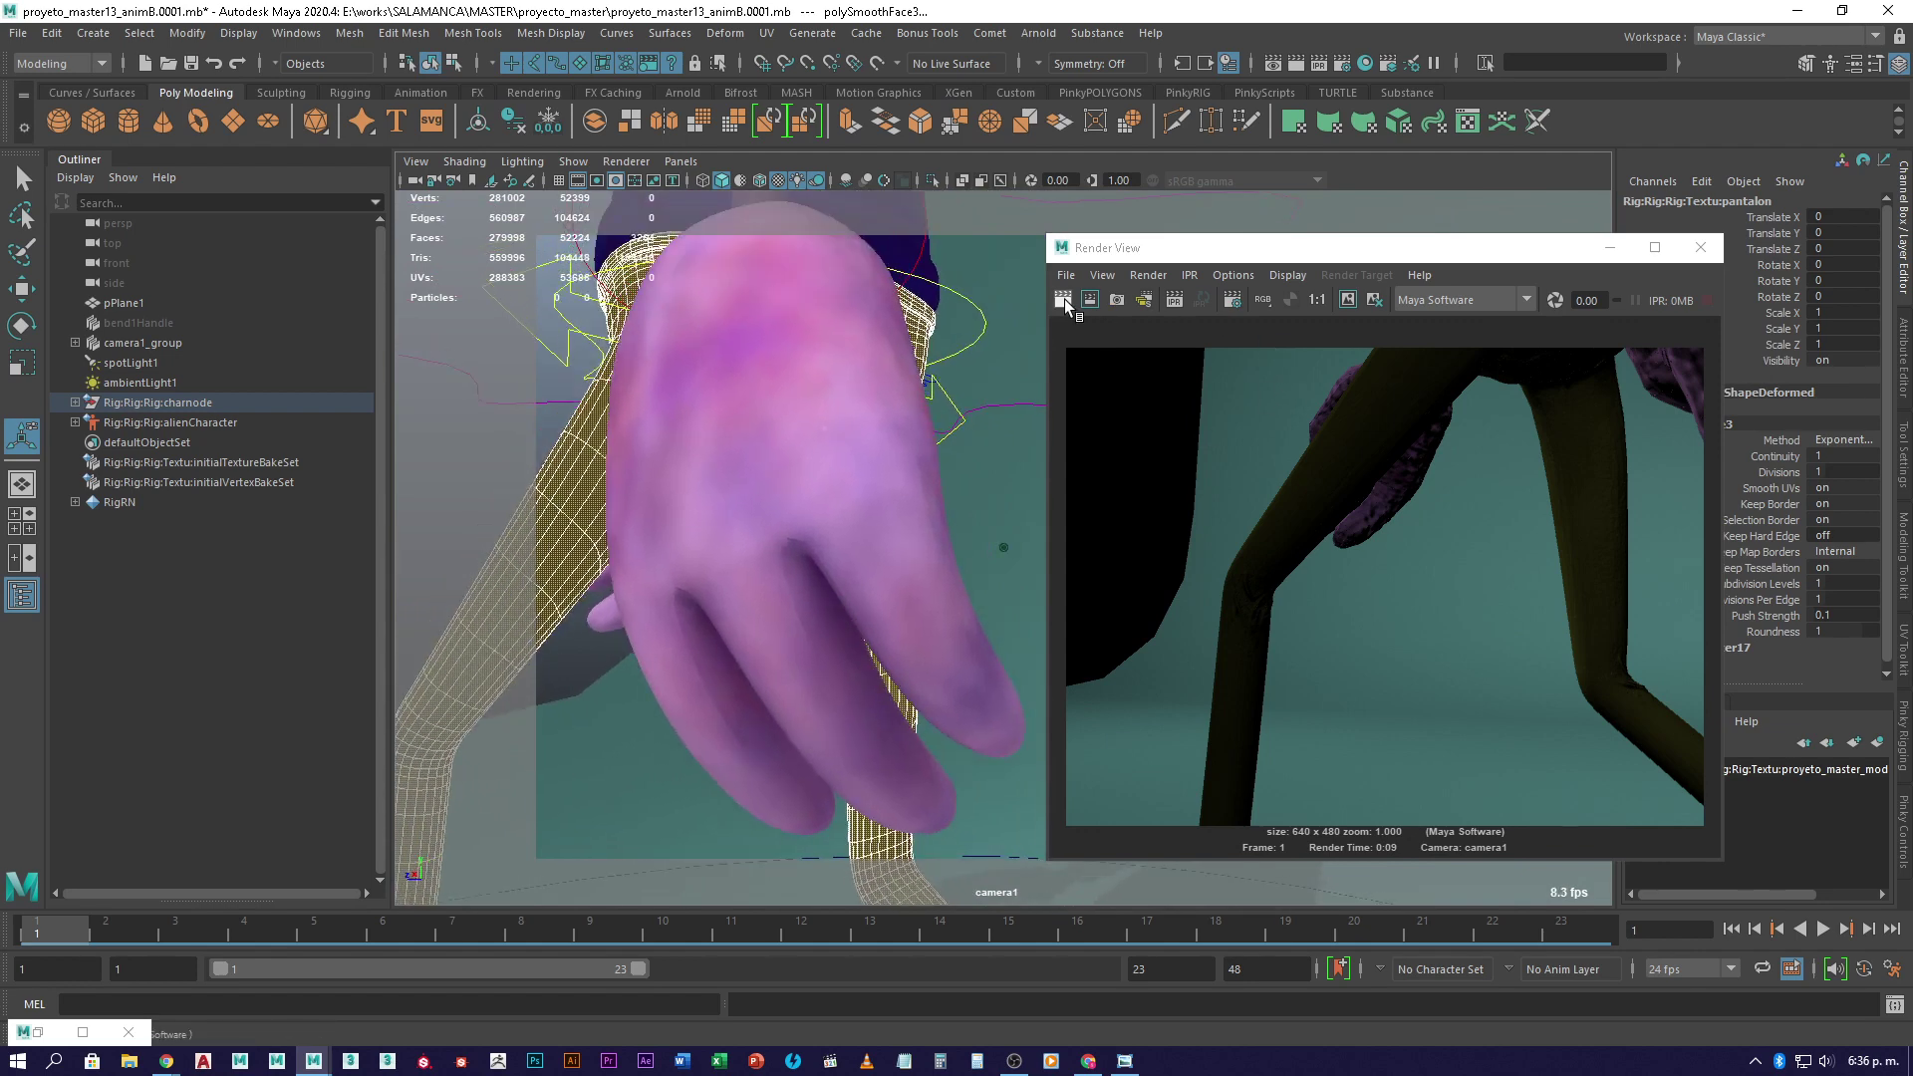
left_click(1063, 299)
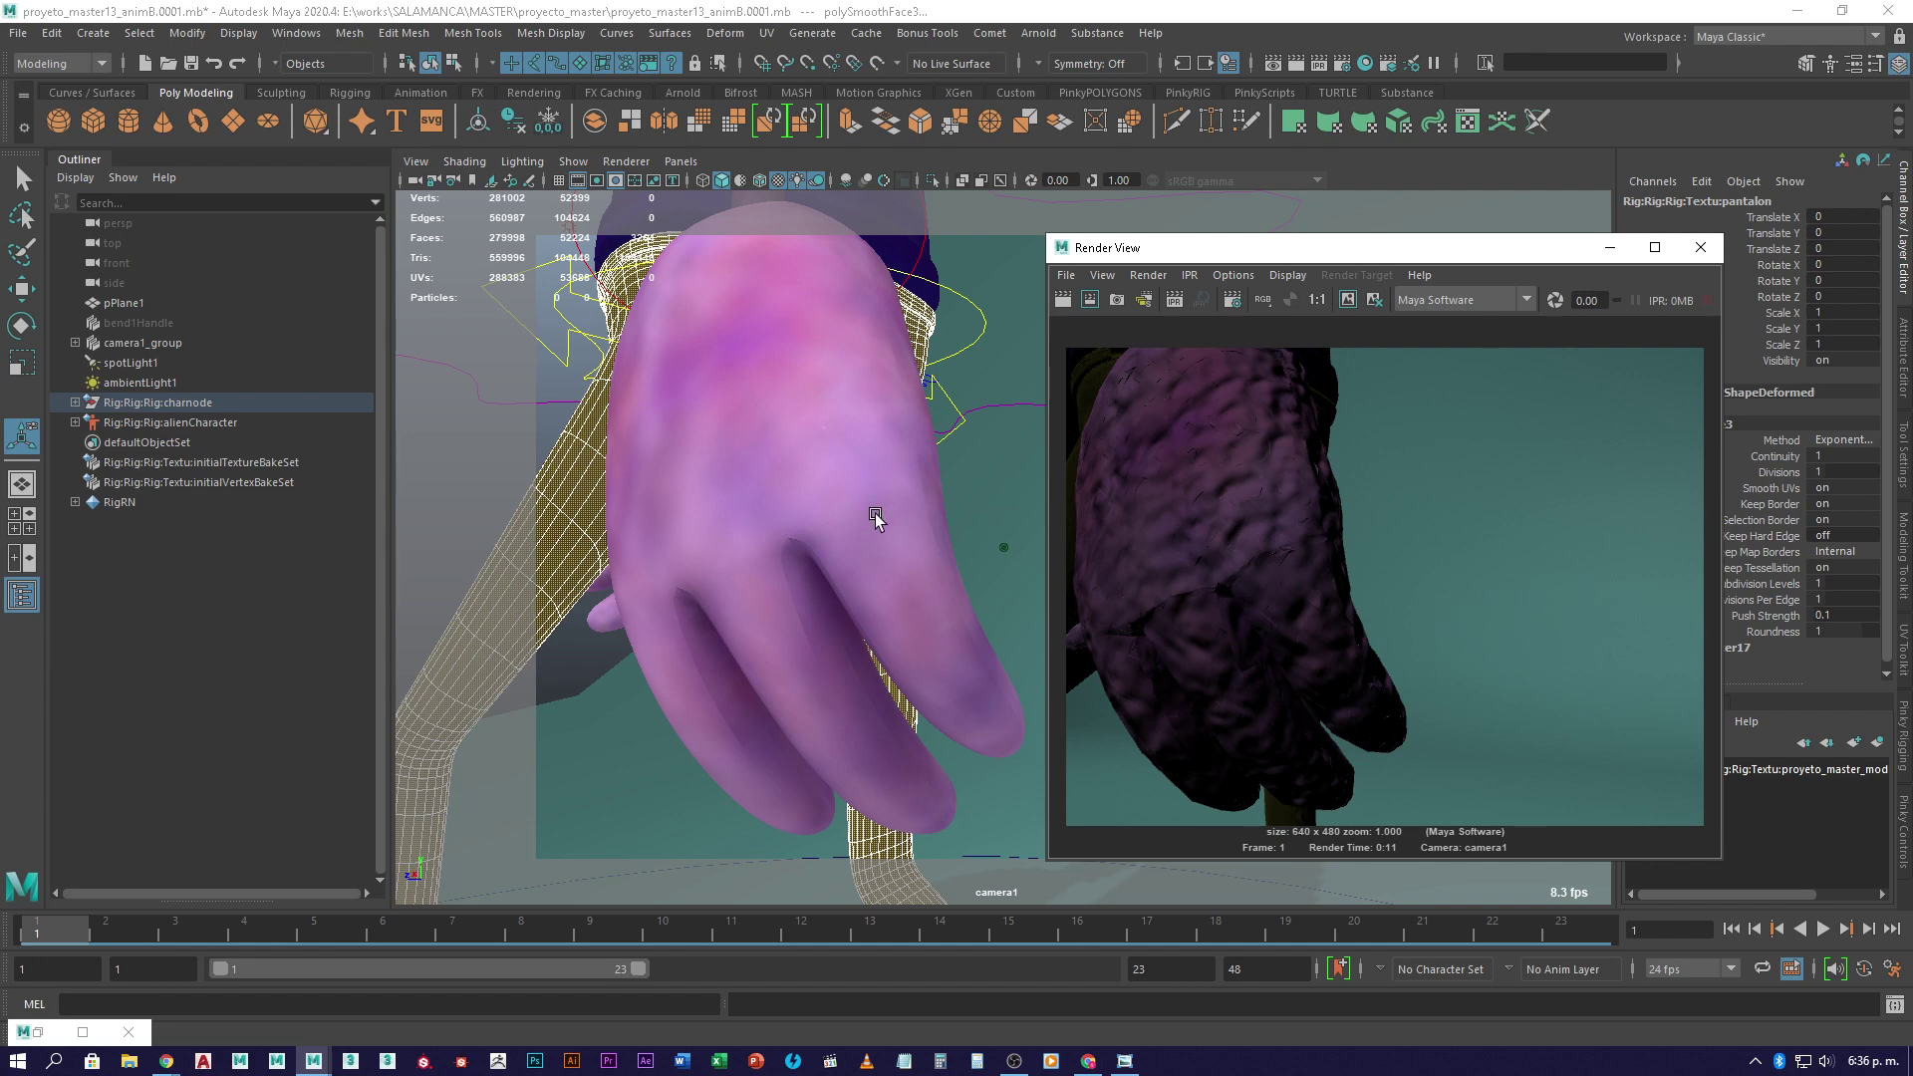
left_click(1701, 247)
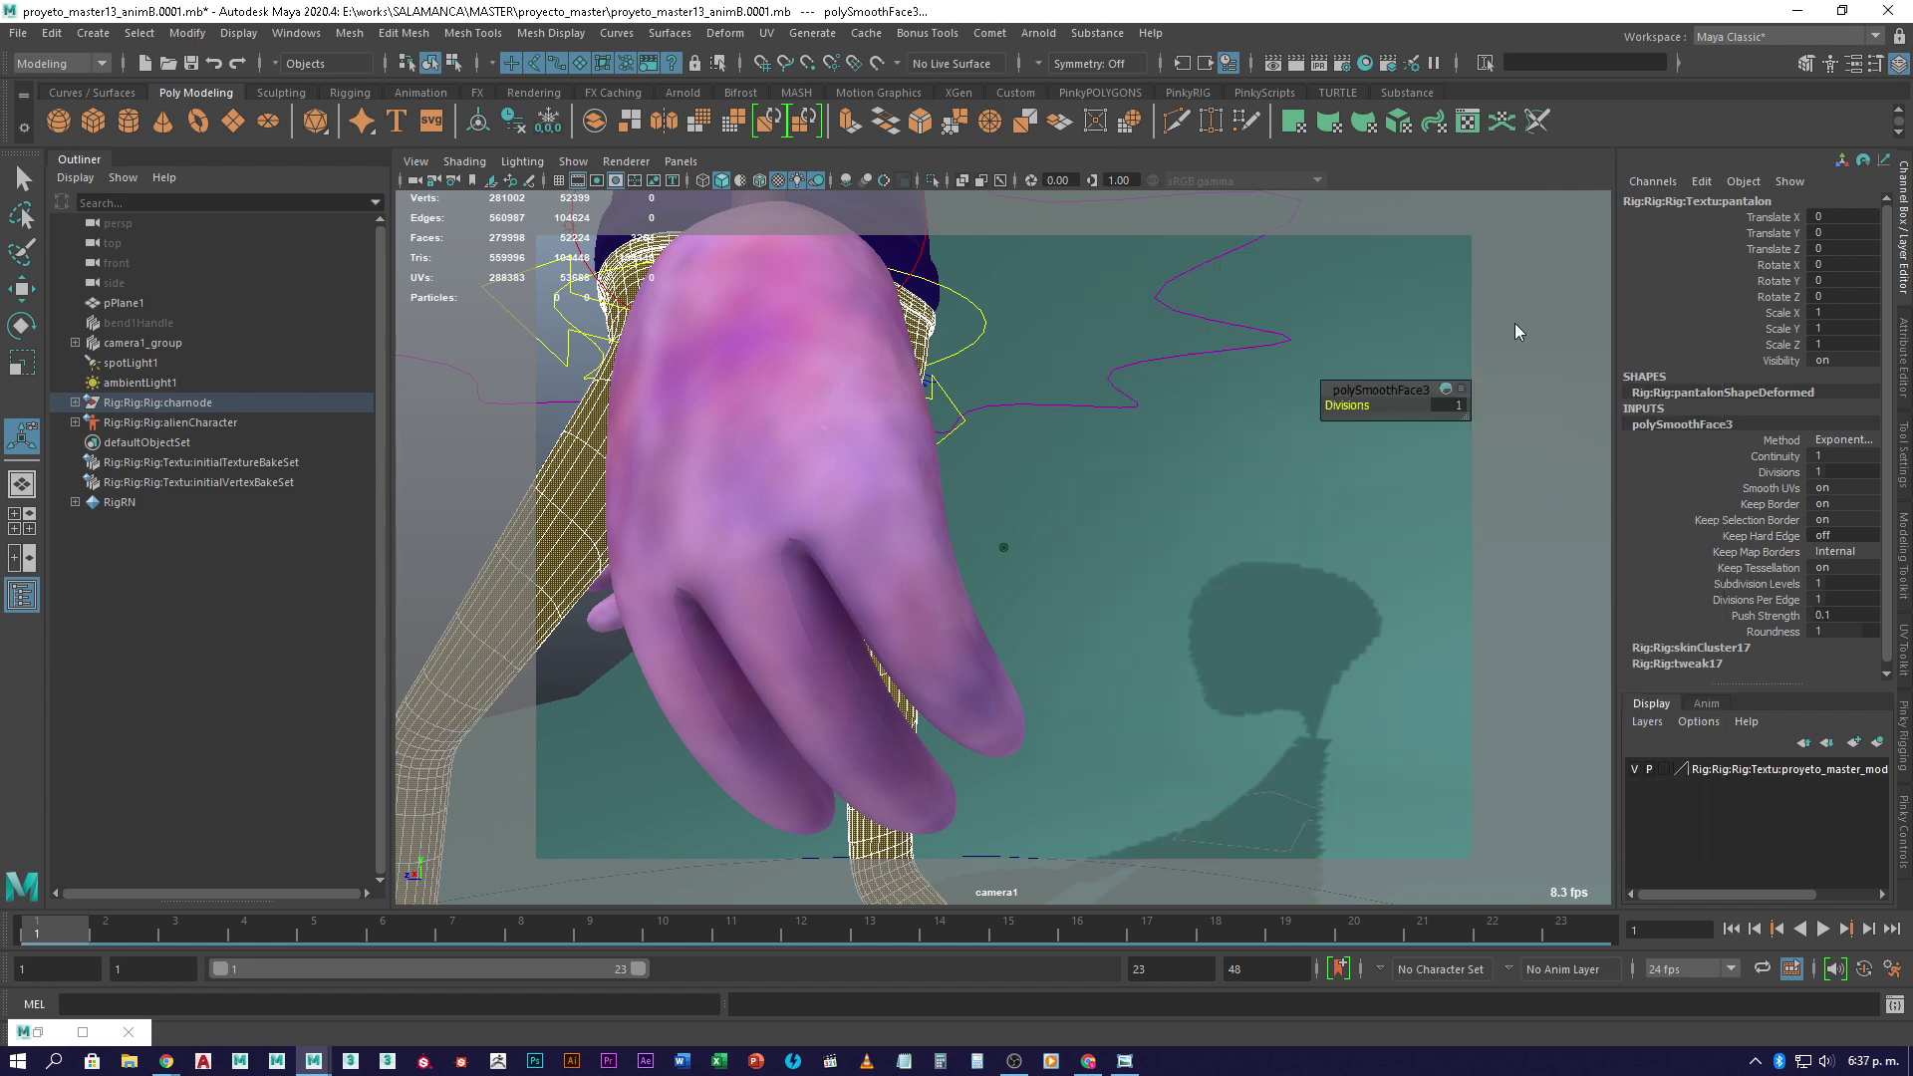
- Pull the camera1 view back to the whole character and clear the selection of the pantalon mesh
left_click_drag(1518, 331, 755, 414, "alt")
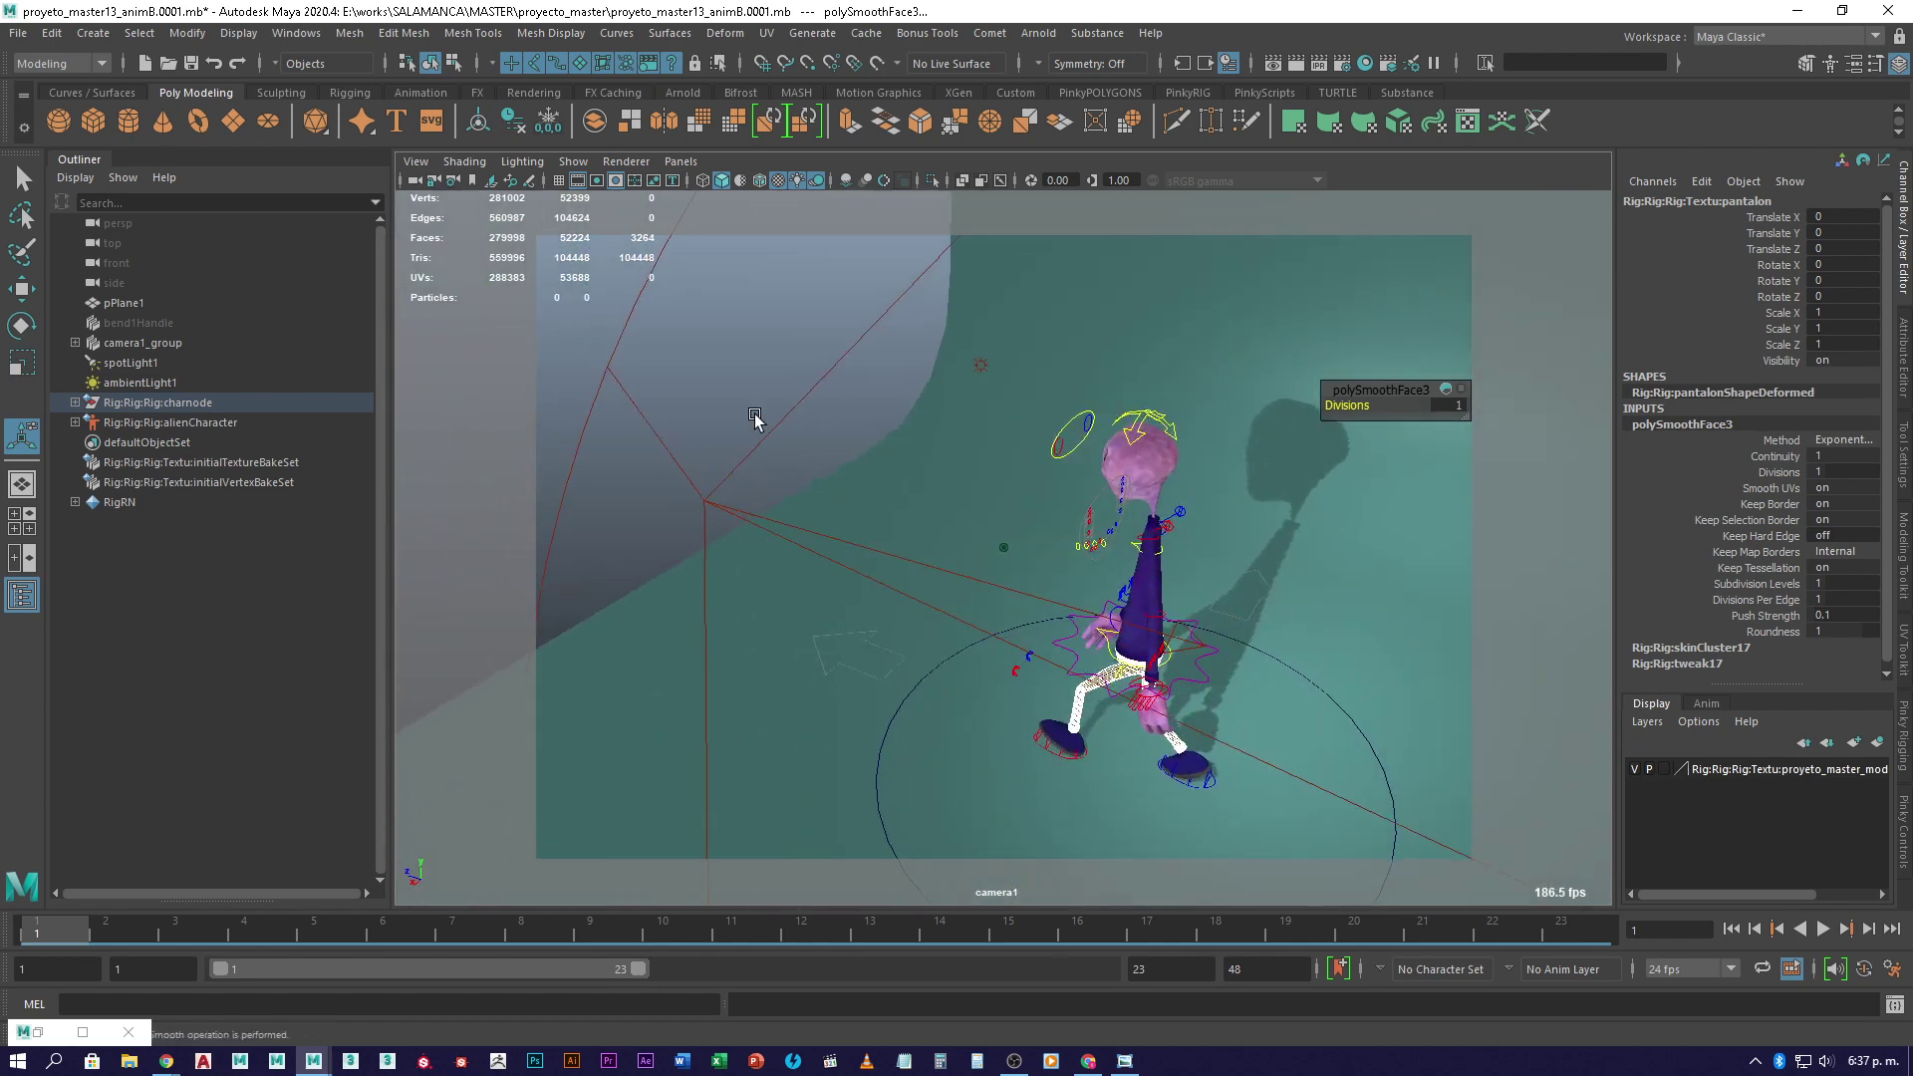
left_click(840, 414)
left_click_drag(990, 558, 845, 474, "alt")
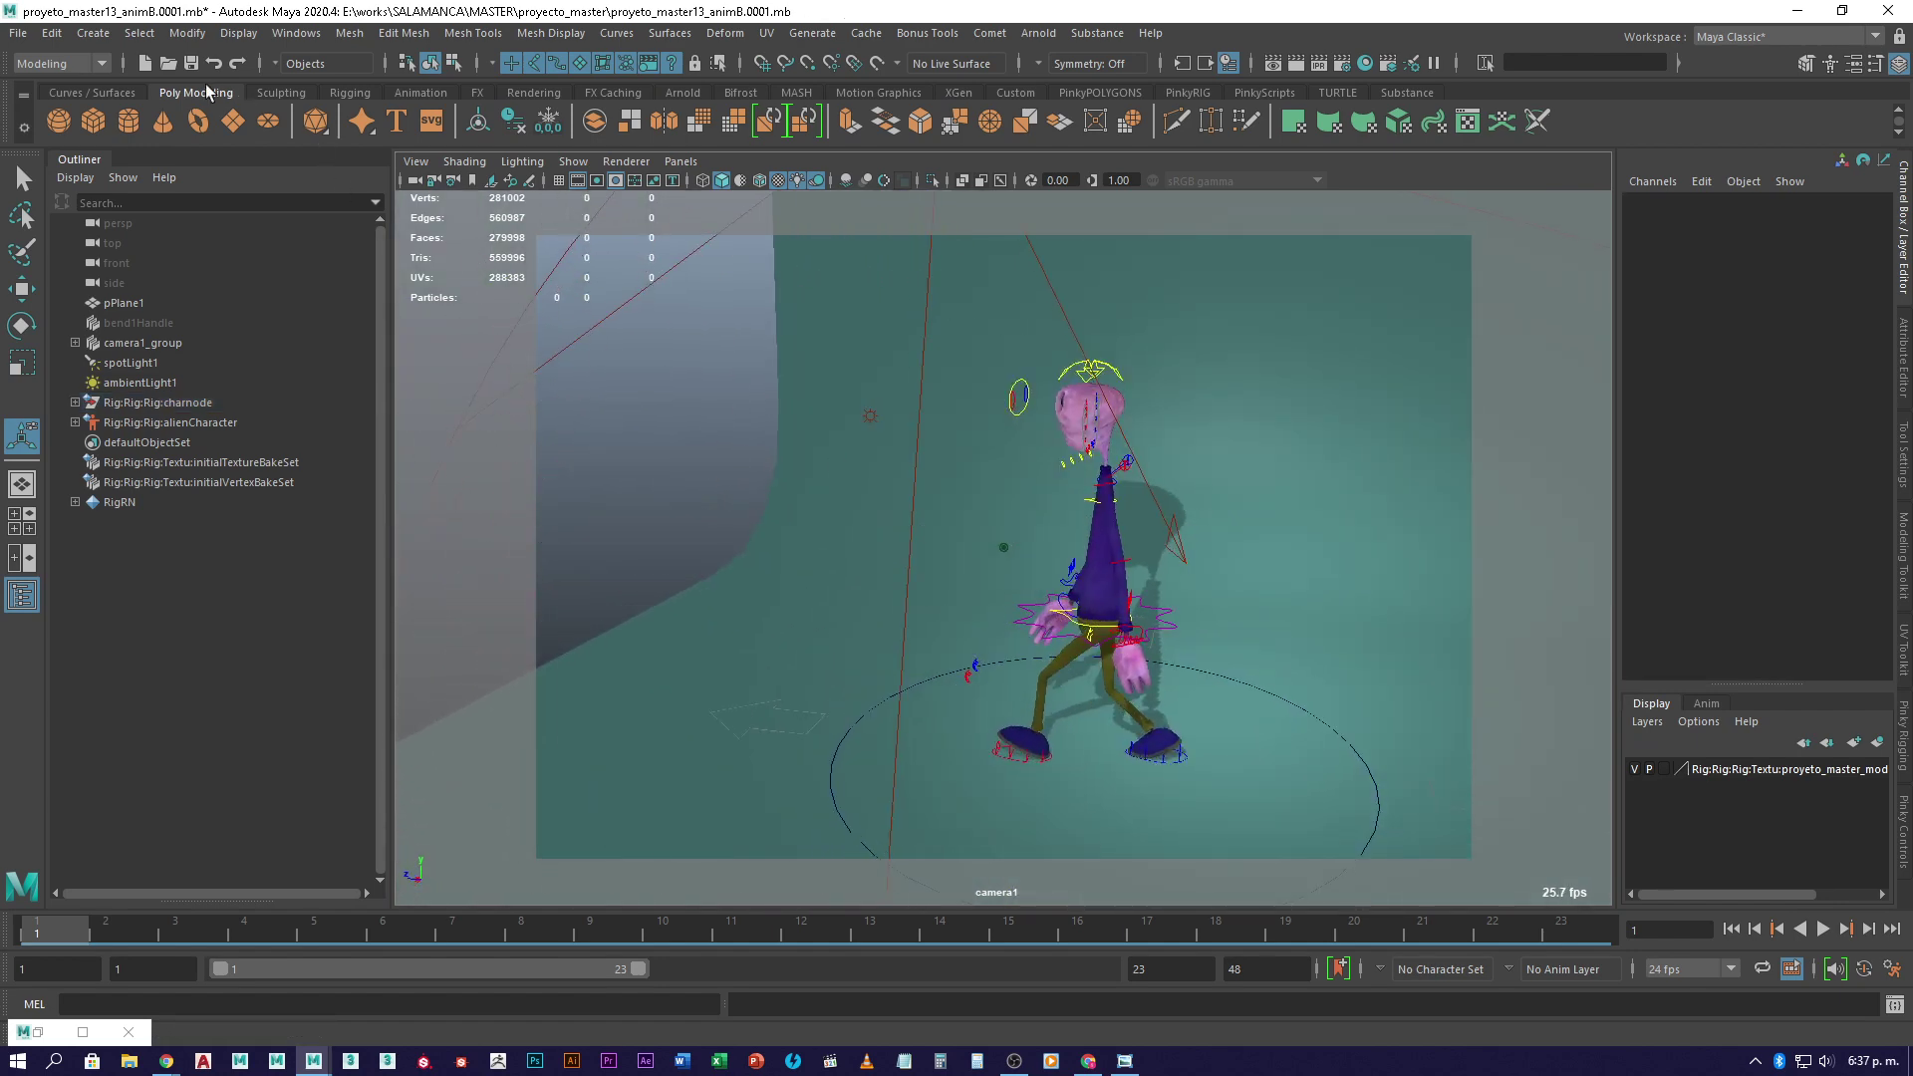
- Open the scene mesas.mb from the folder E:\works\EAL\ClasesMaya\ilum
left_click(169, 63)
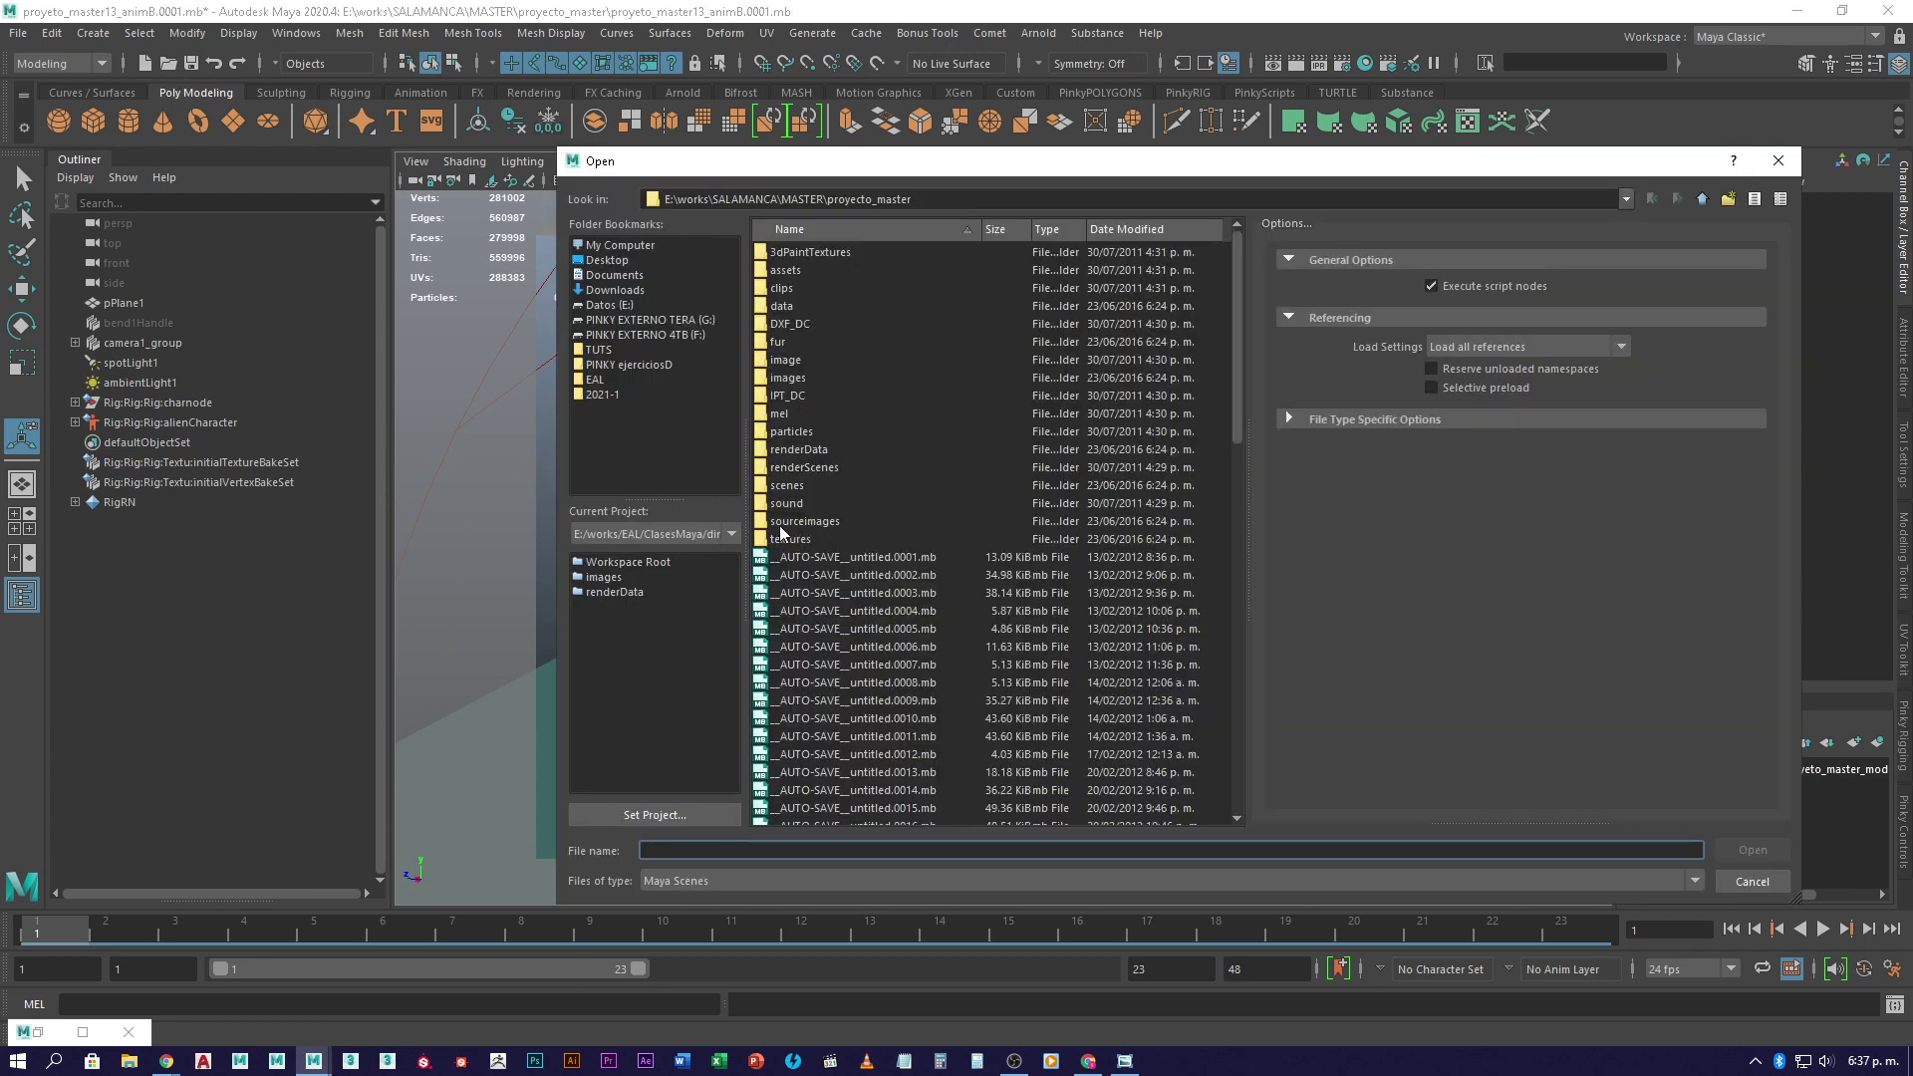
left_click(602, 396)
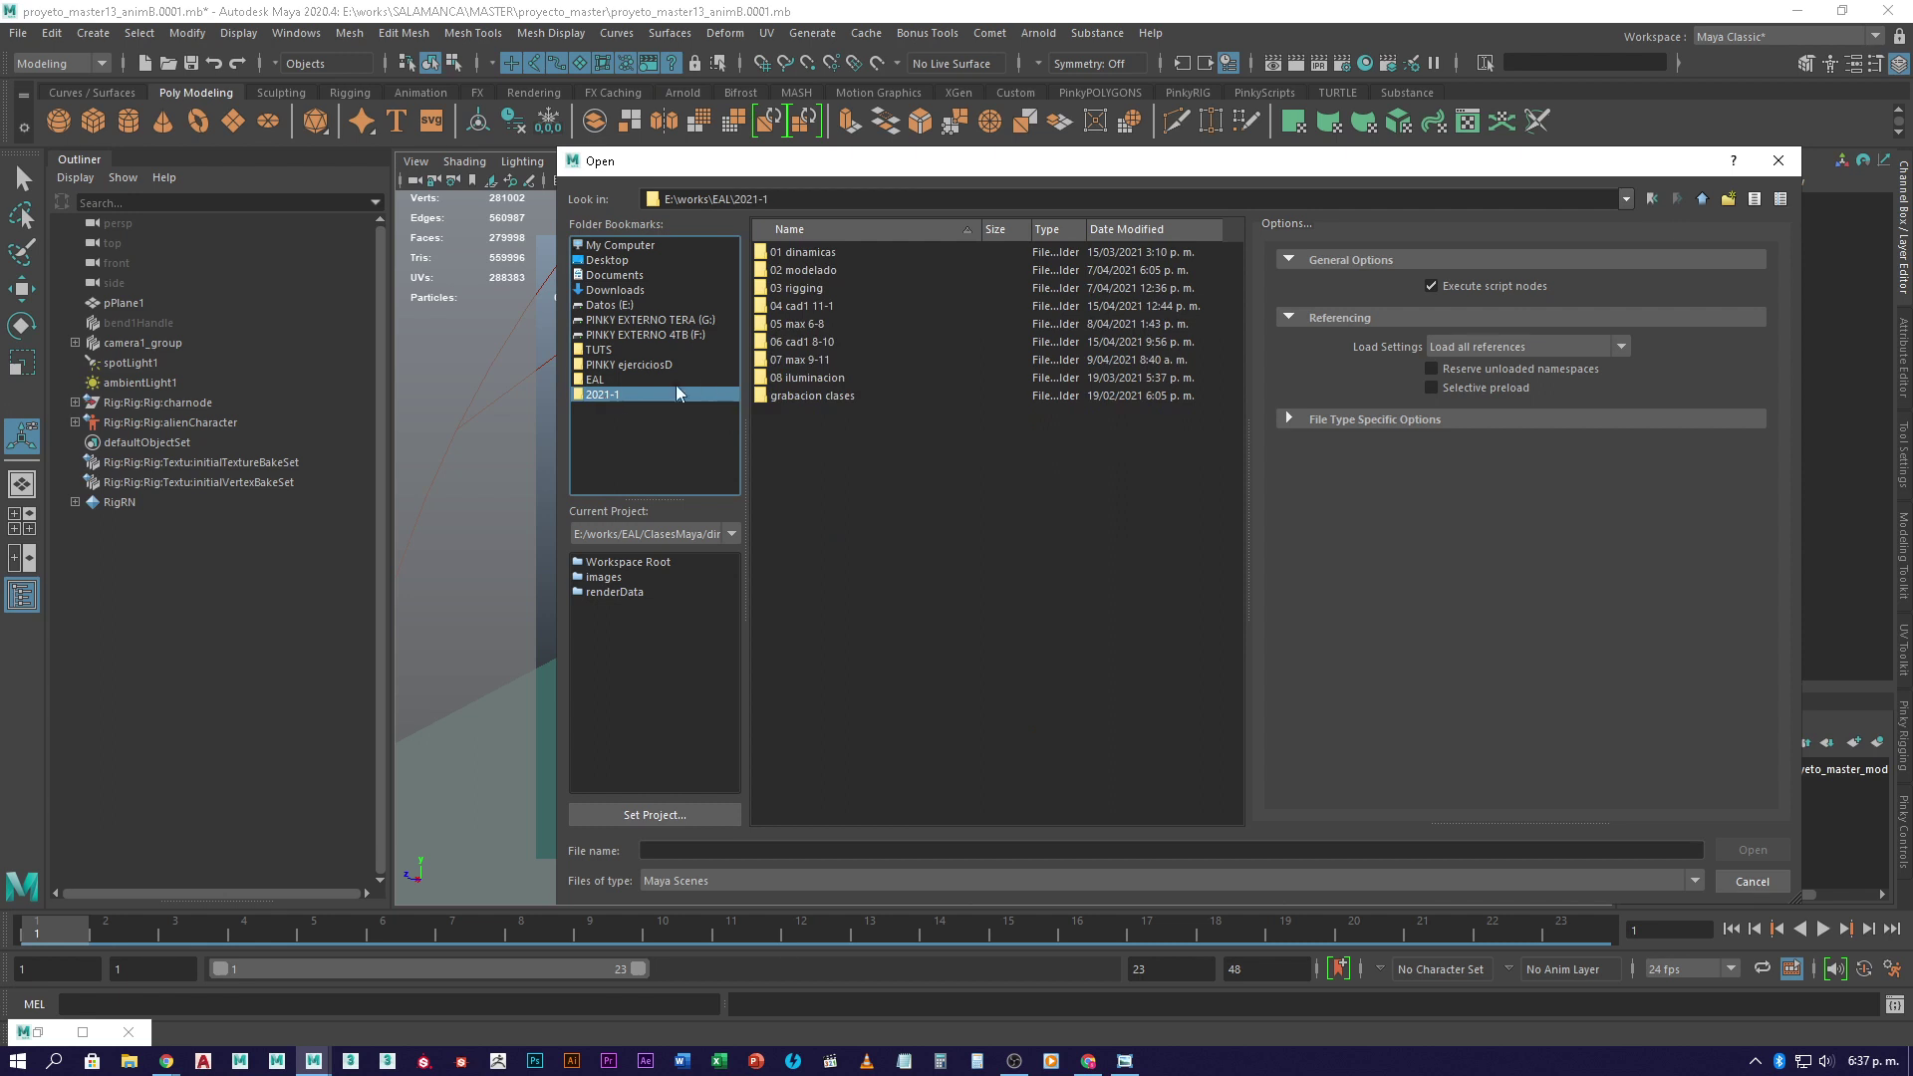
left_click(594, 379)
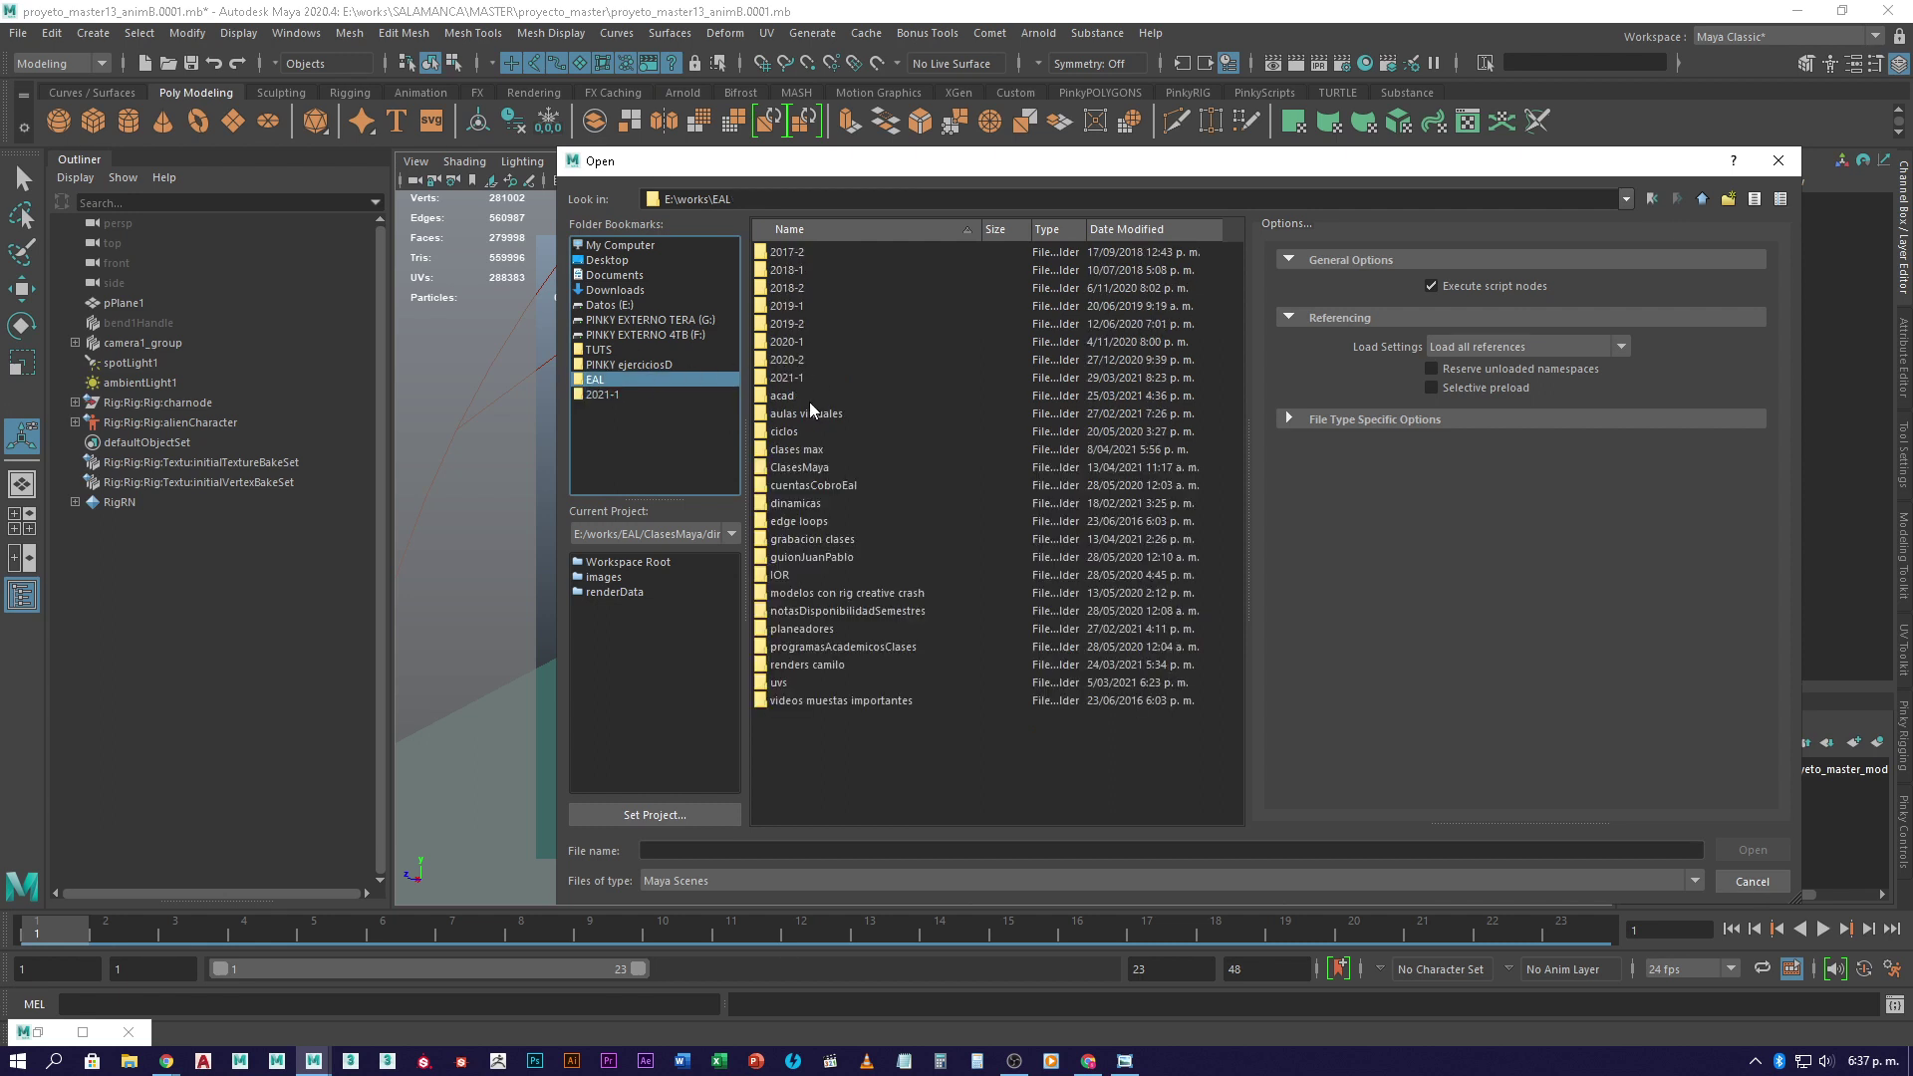
double_click(803, 465)
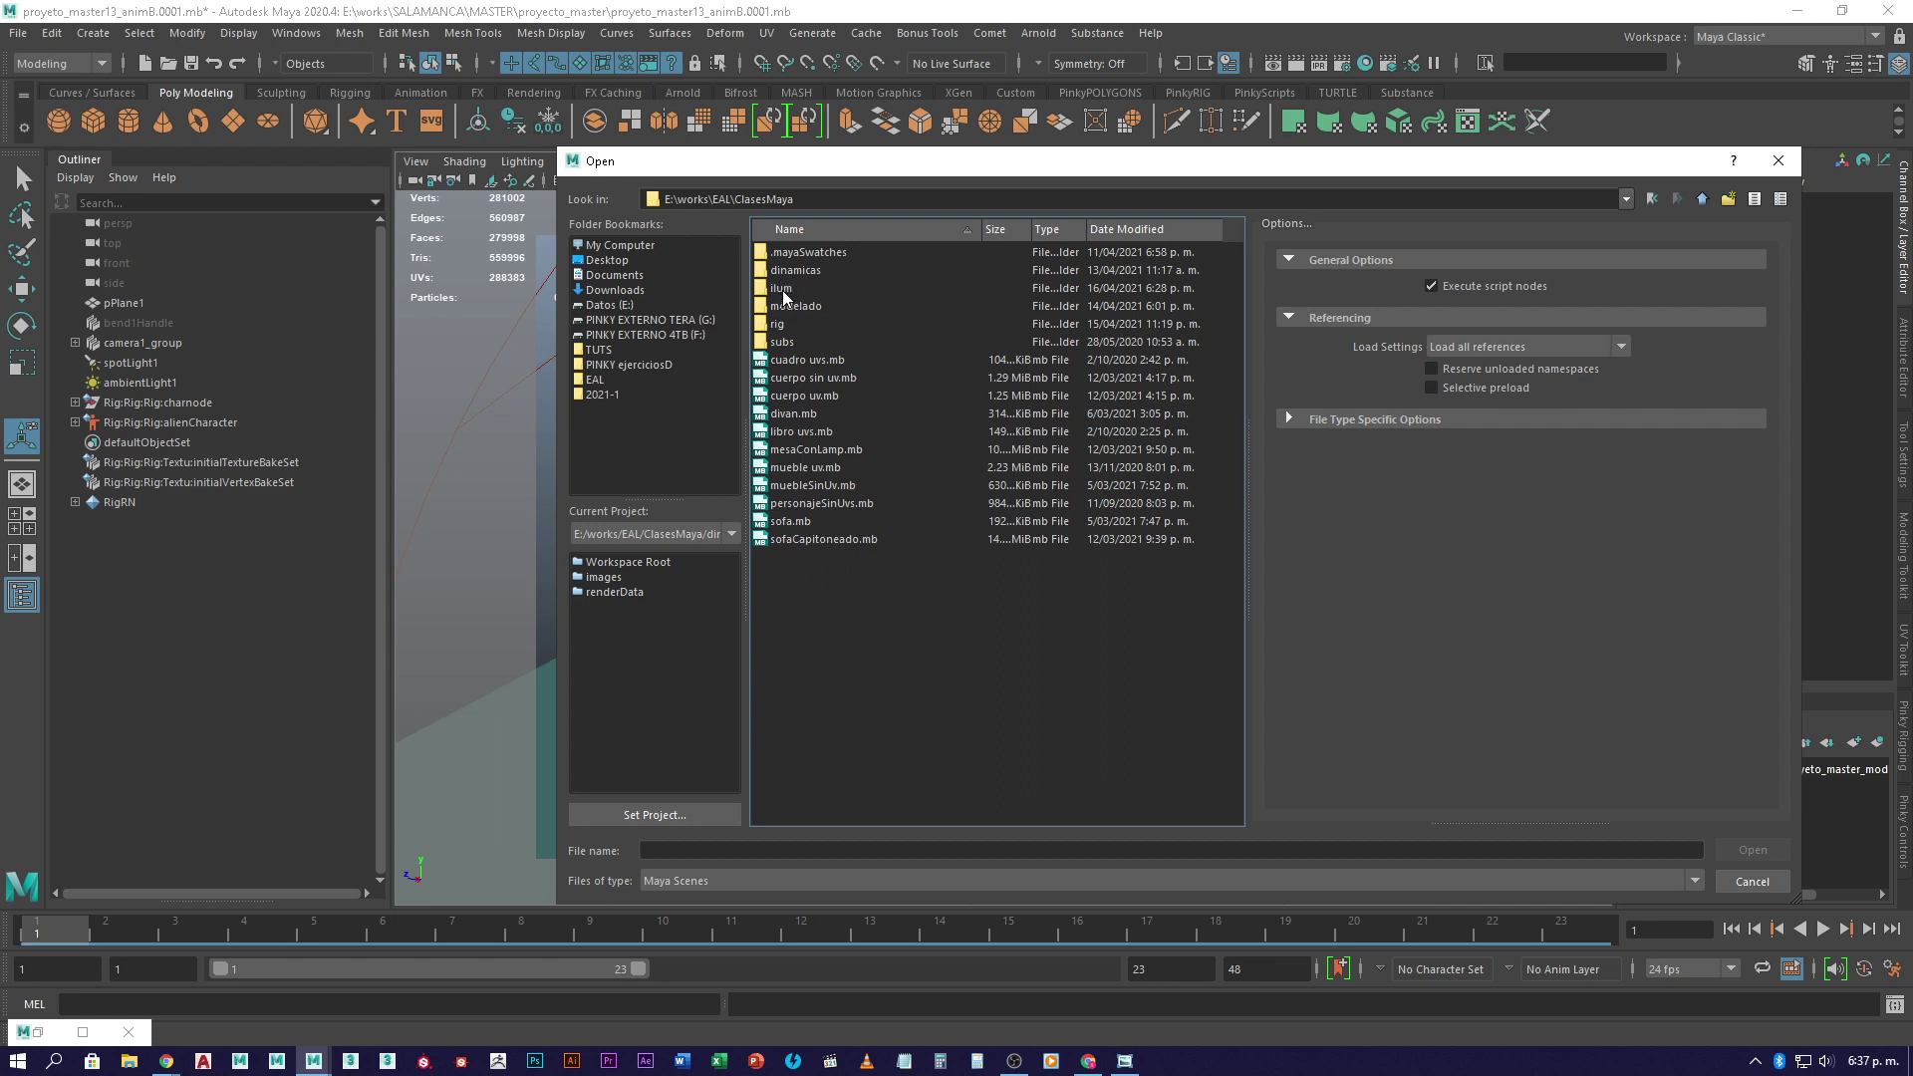
double_click(781, 289)
left_click(803, 361)
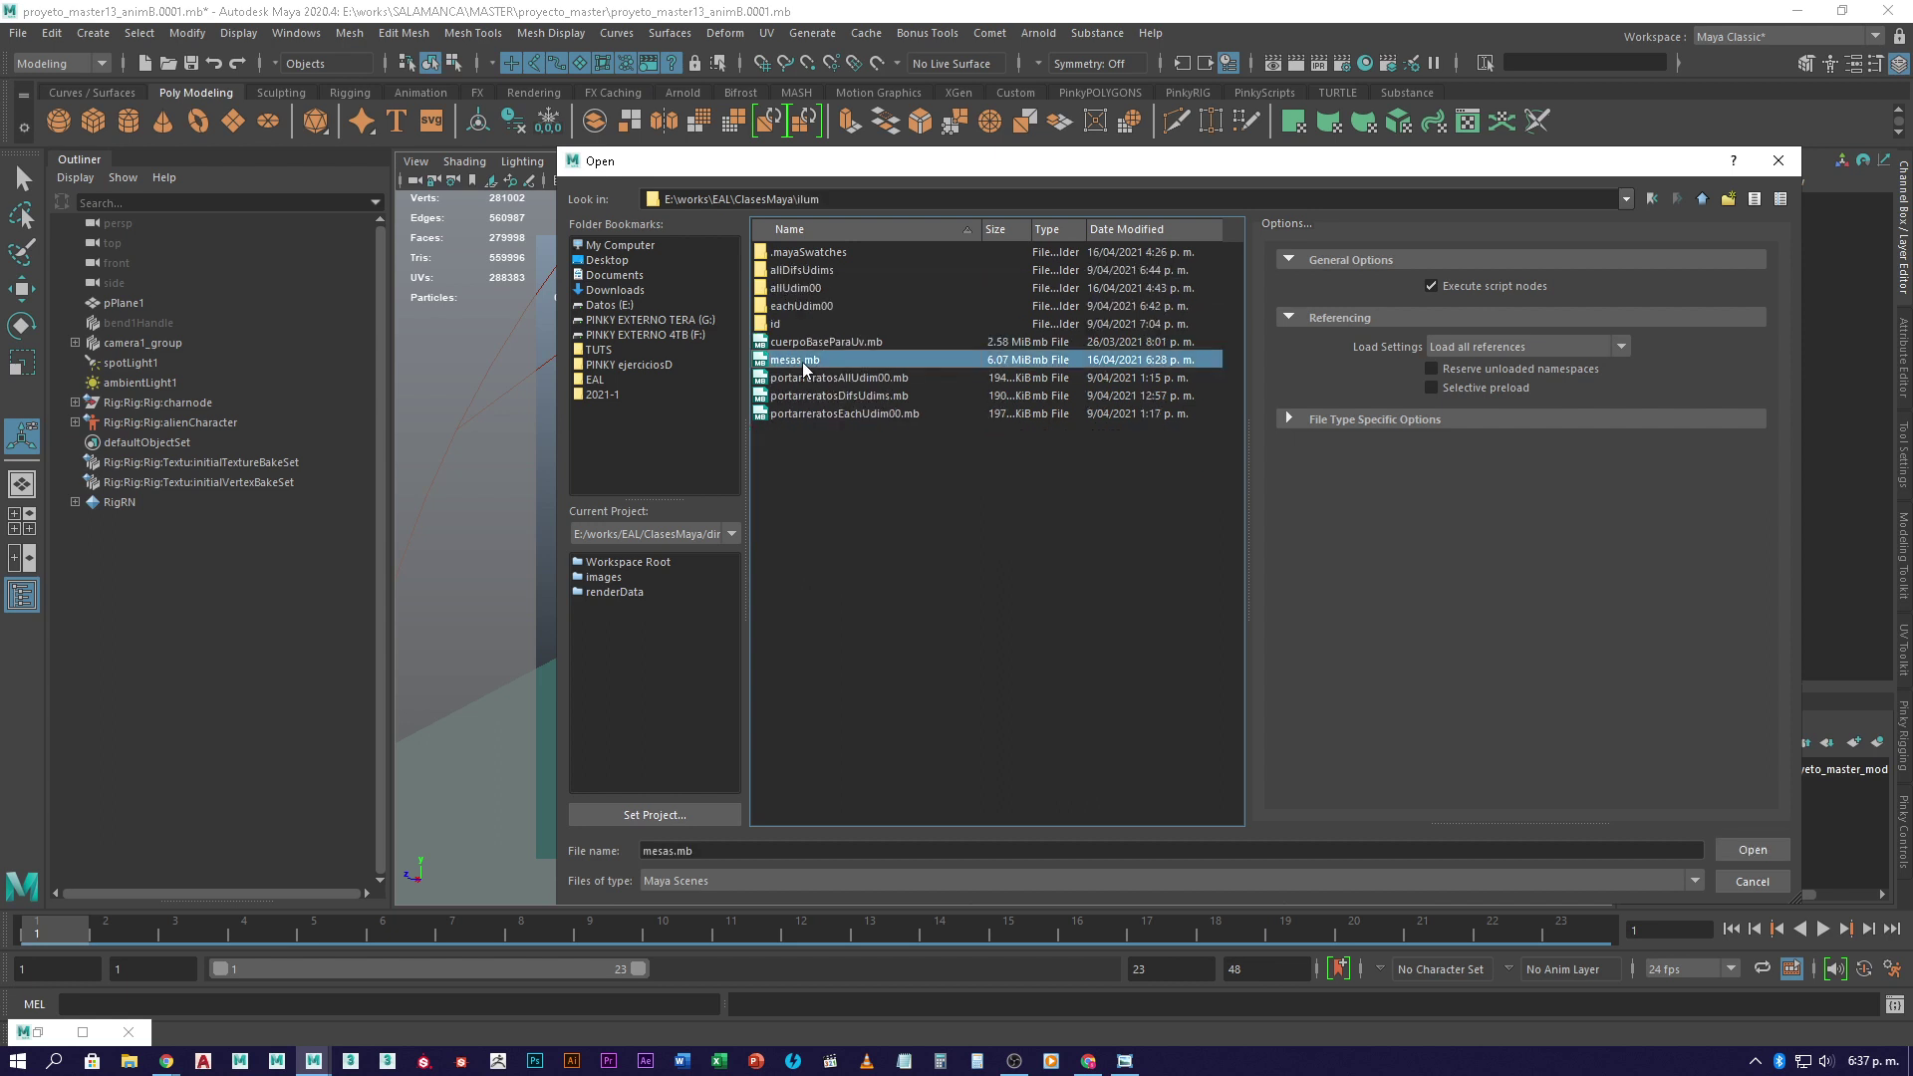
left_click(1751, 852)
left_click(957, 546)
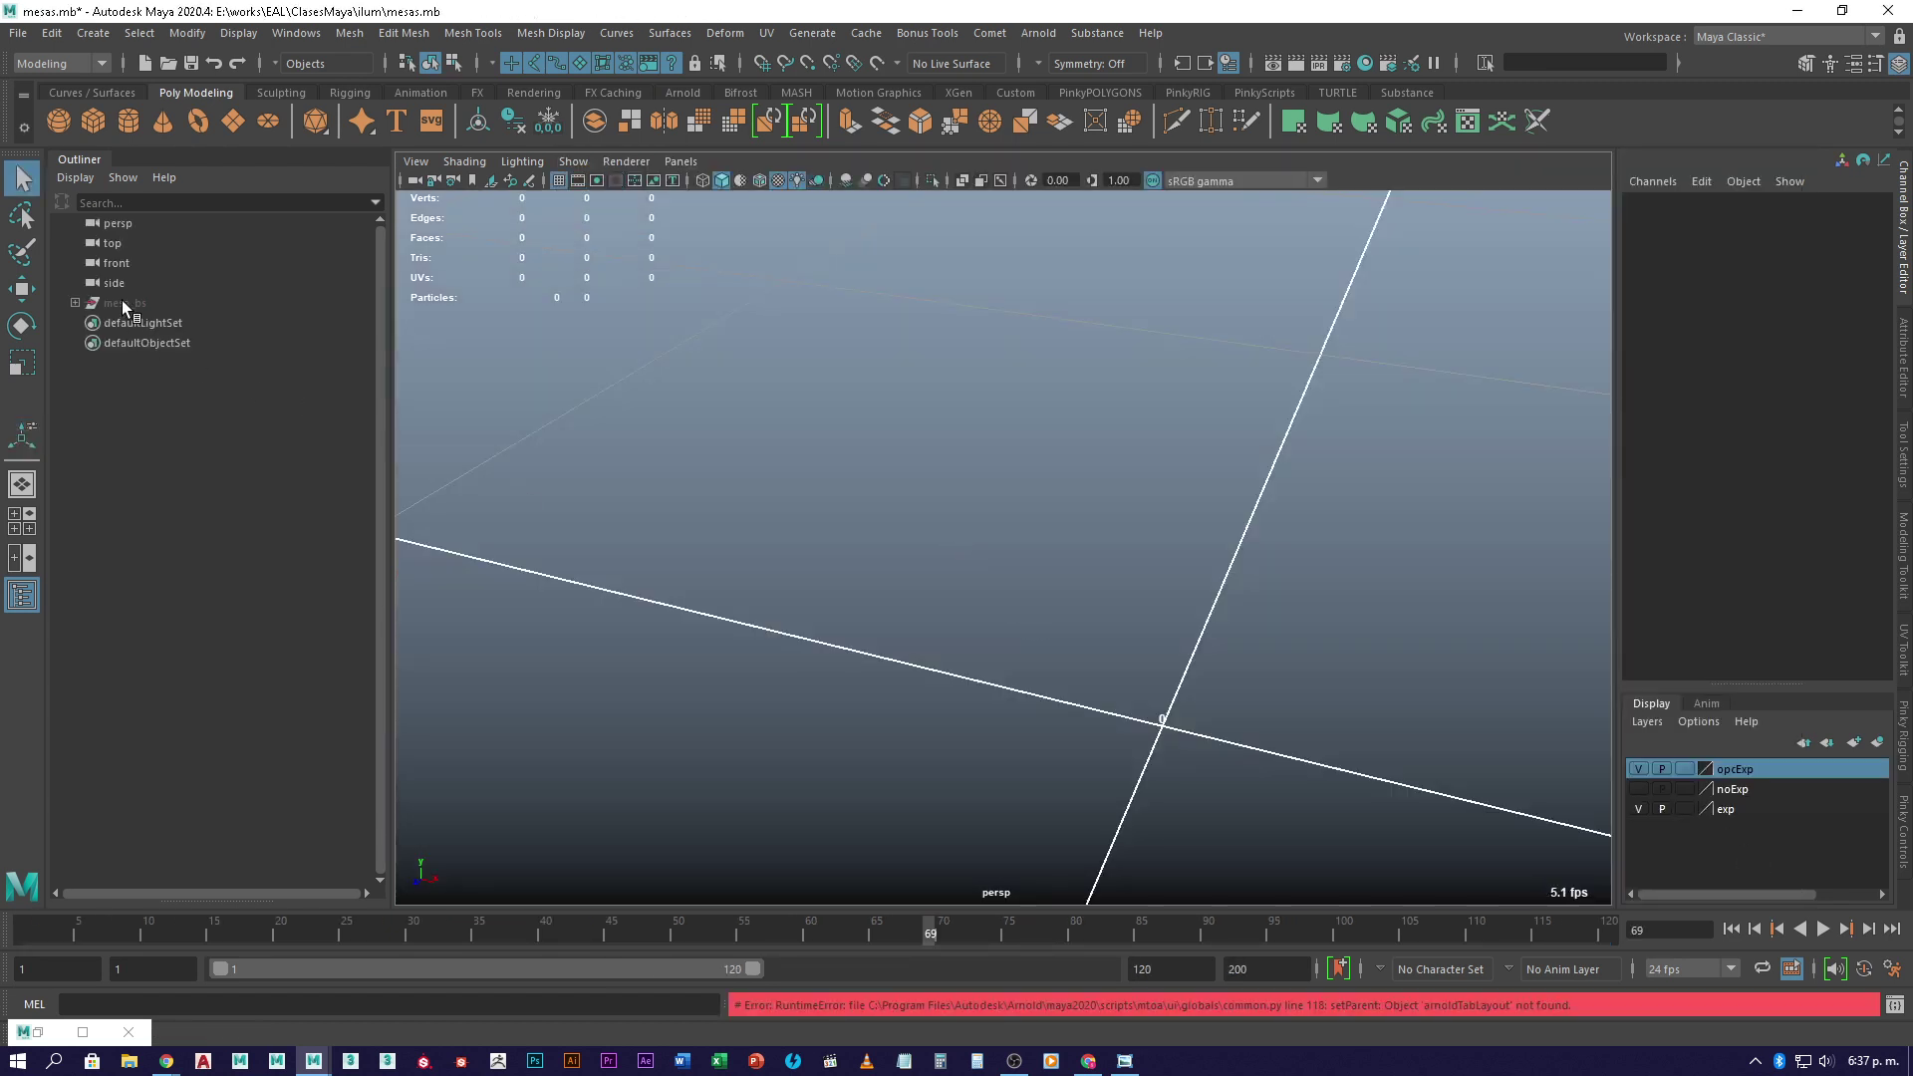
- Unhide the mesa_bs group and show the whole table in the perspective view with scene lighting turned off
left_click(122, 302)
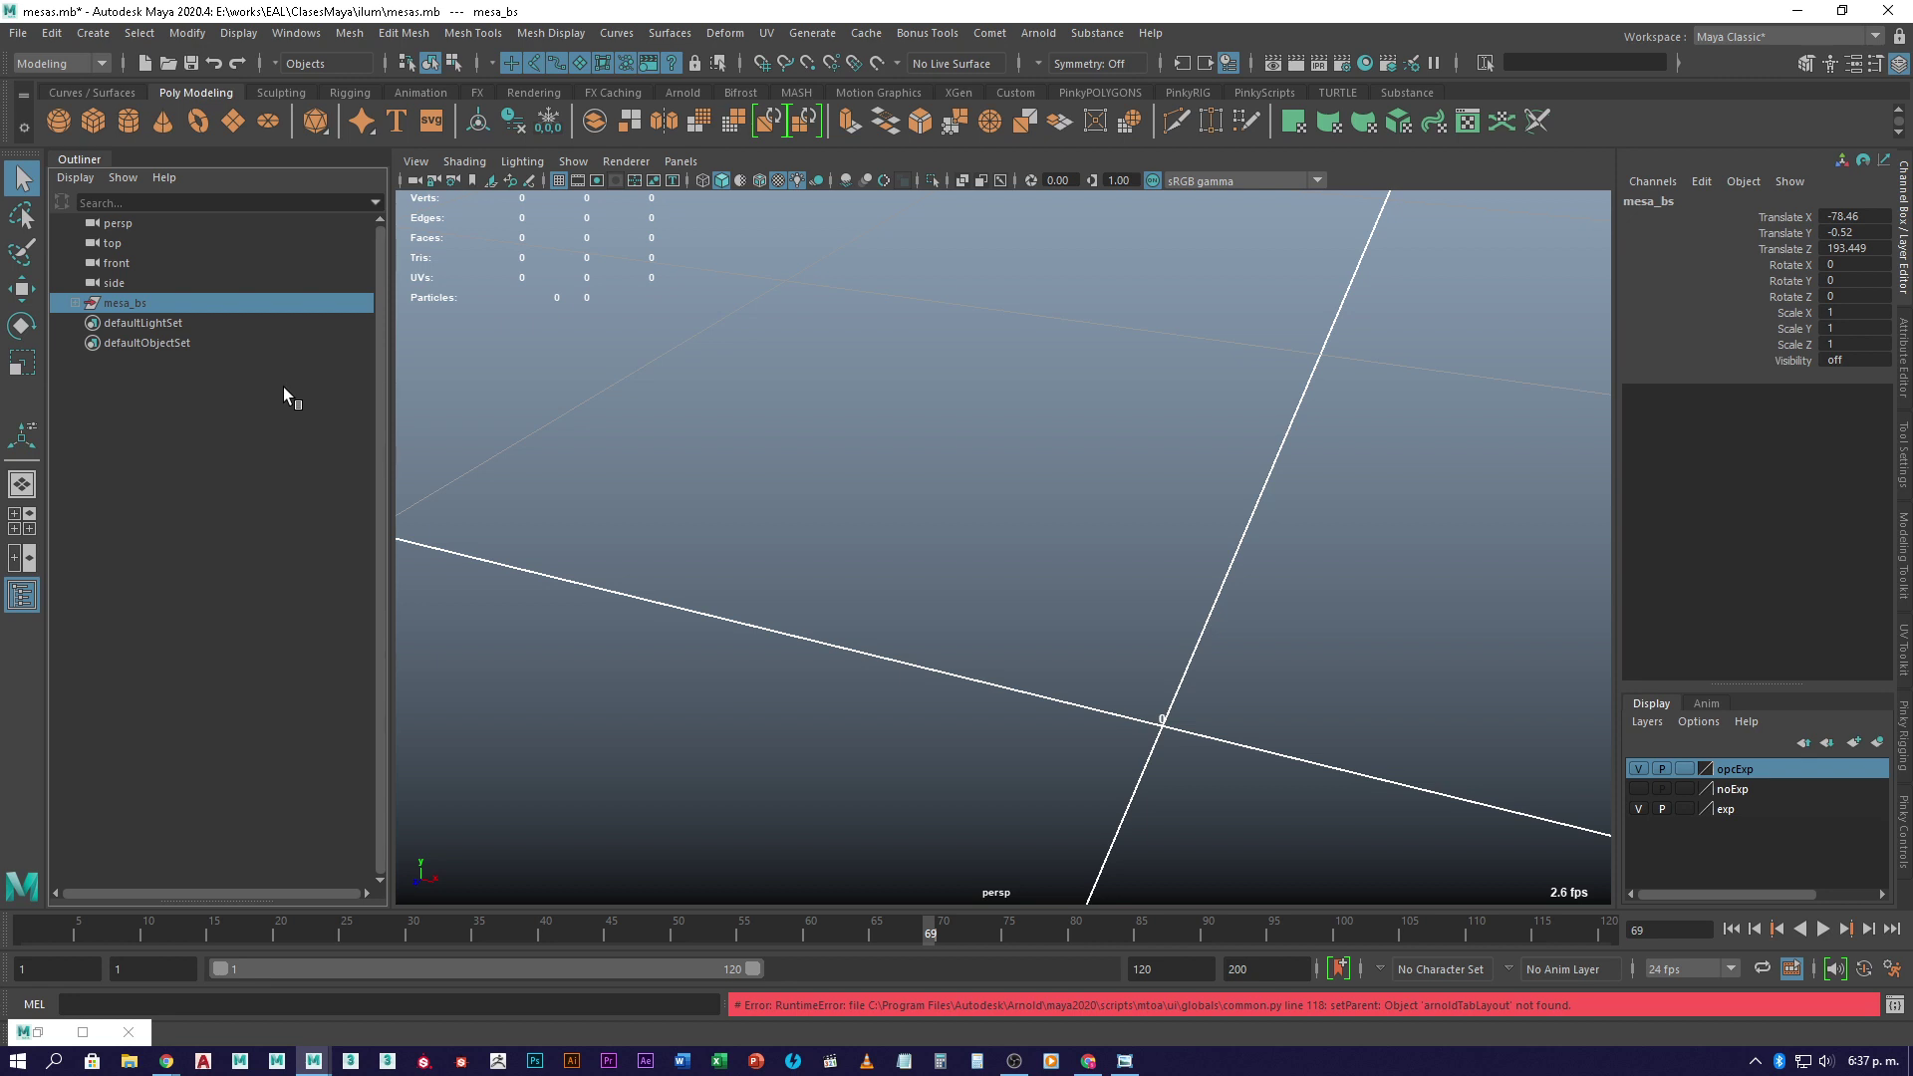
key("shift+h")
left_click(918, 584)
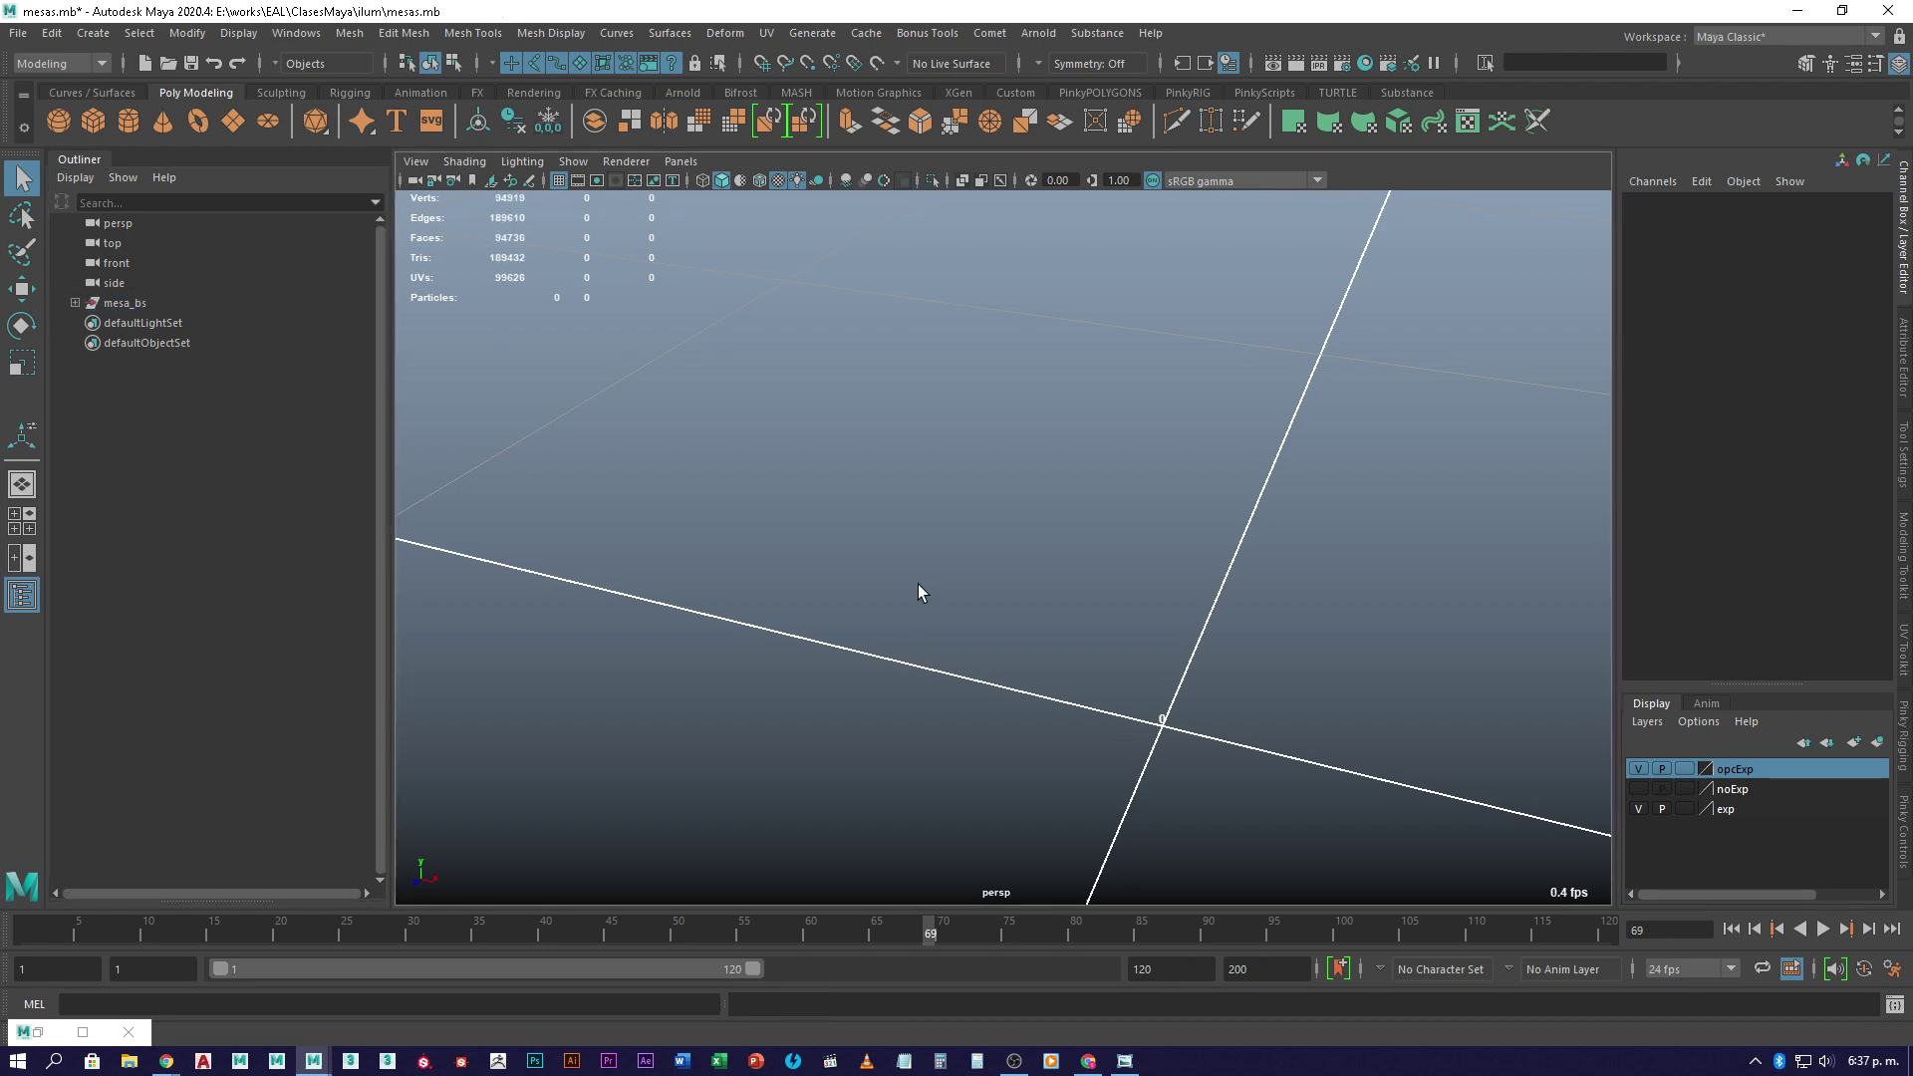
scroll(917, 584, "down", 5)
key("a")
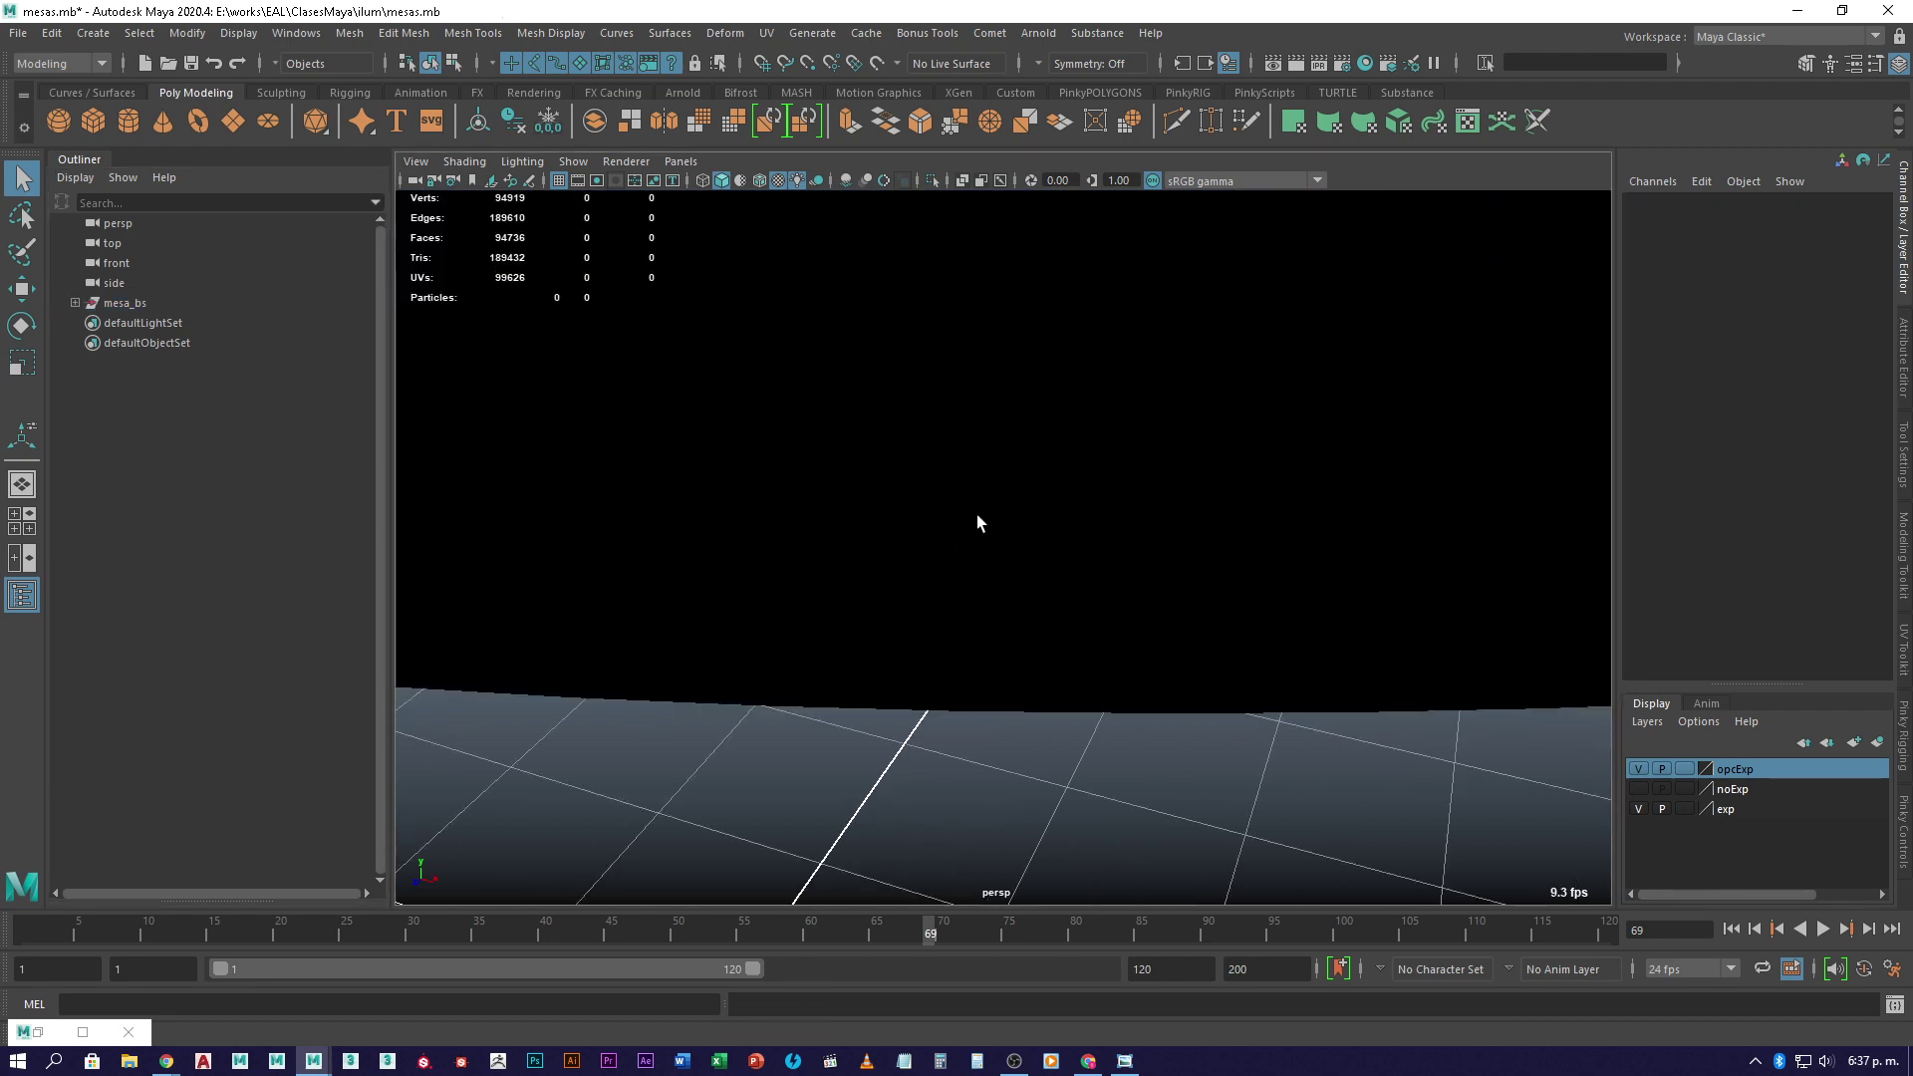
mouse_move(941, 564)
left_mouse_down("alt")
mouse_move(877, 630)
mouse_move(971, 542)
left_mouse_up("alt")
left_click(799, 182)
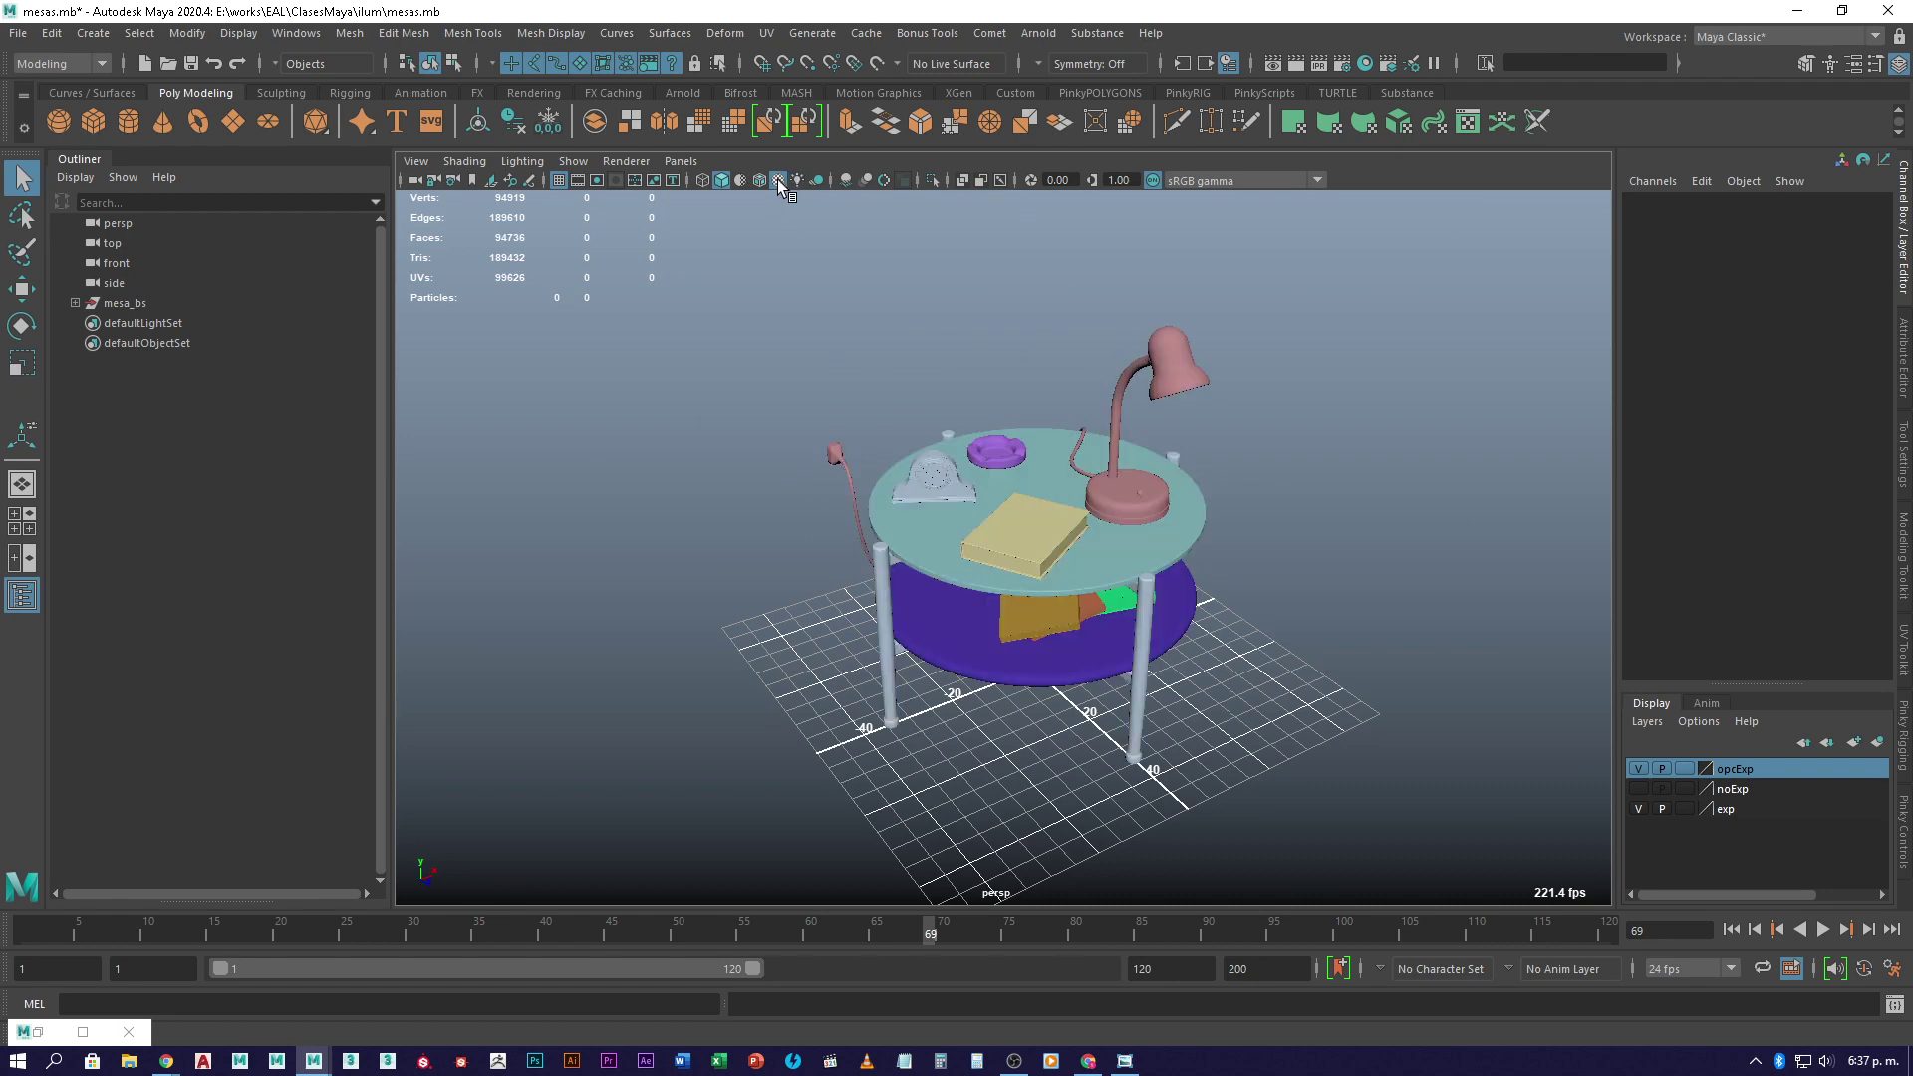
- Switch the tool shelf to the PinkyRIG set
left_click_drag(1080, 566, 787, 546, "alt")
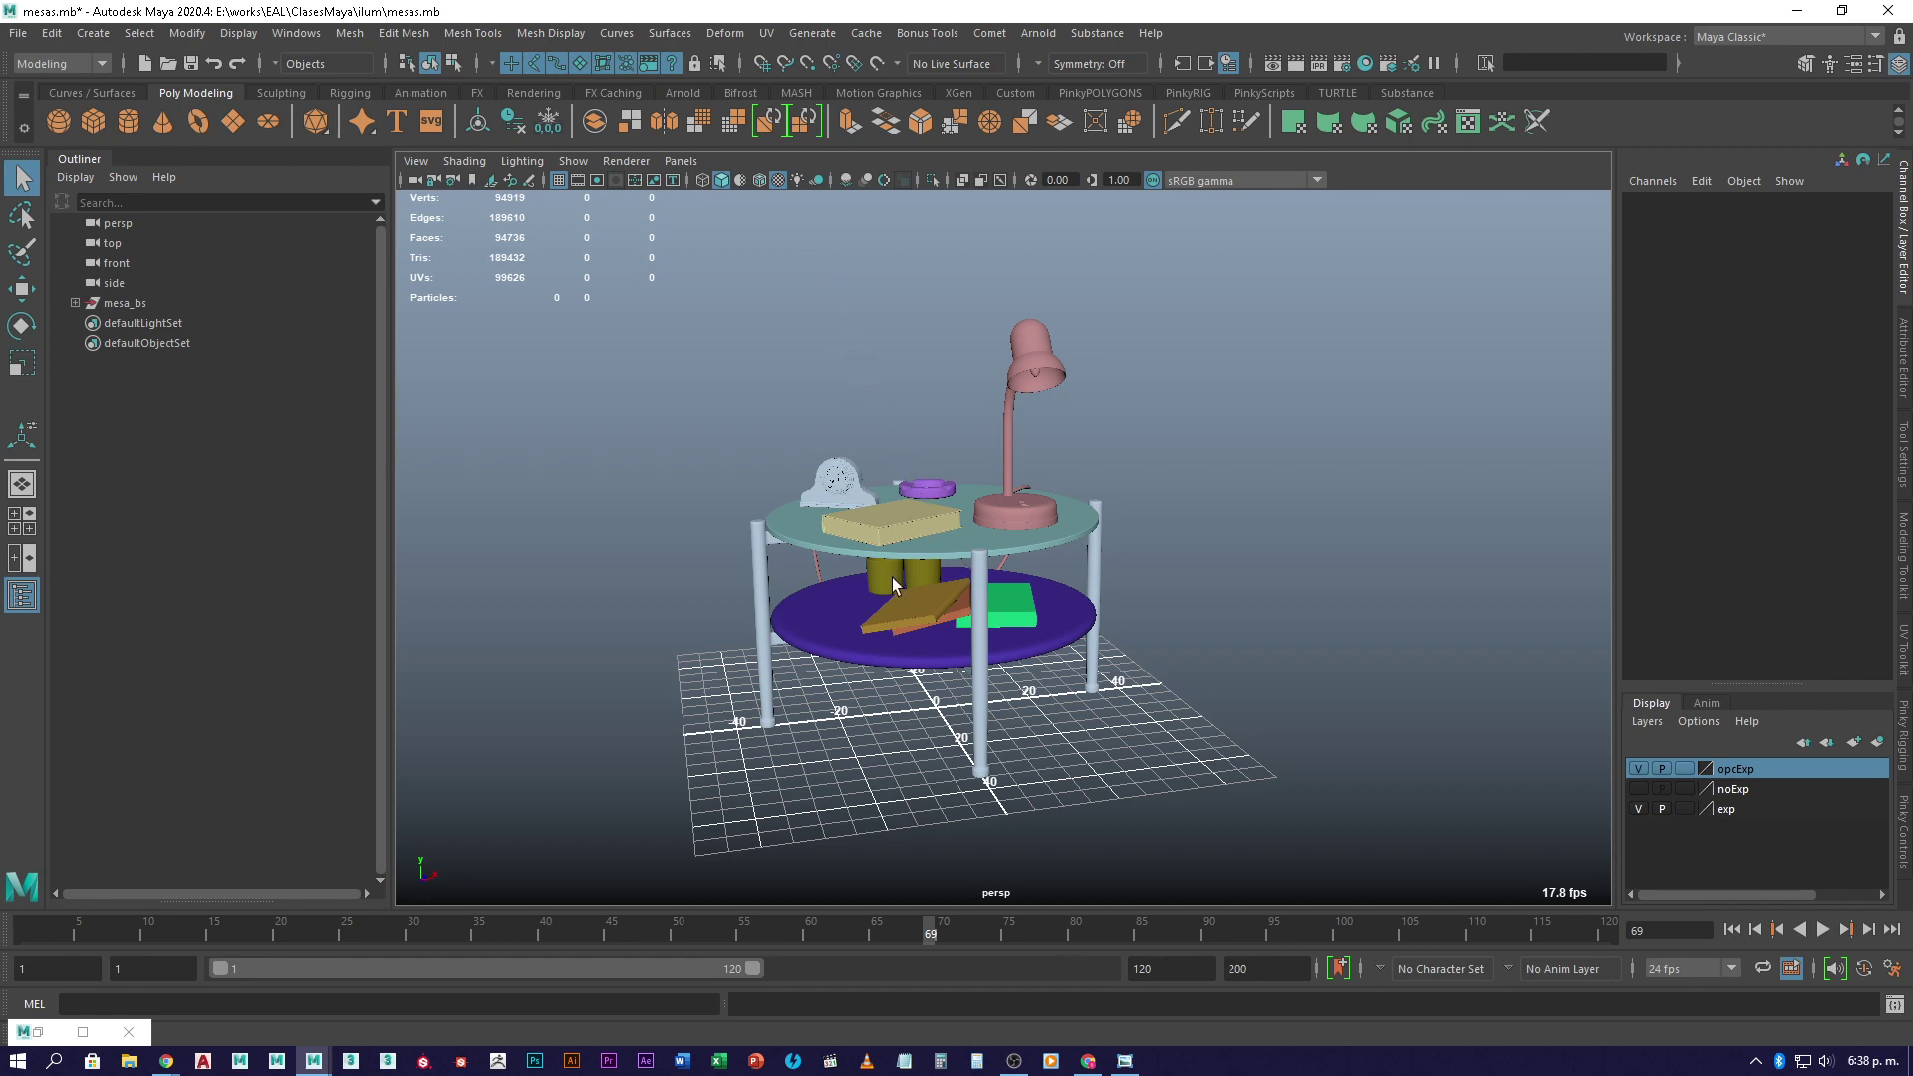
left_click_drag(919, 479, 931, 570, "alt")
scroll(992, 695, "up", 5)
scroll(992, 694, "down", 3)
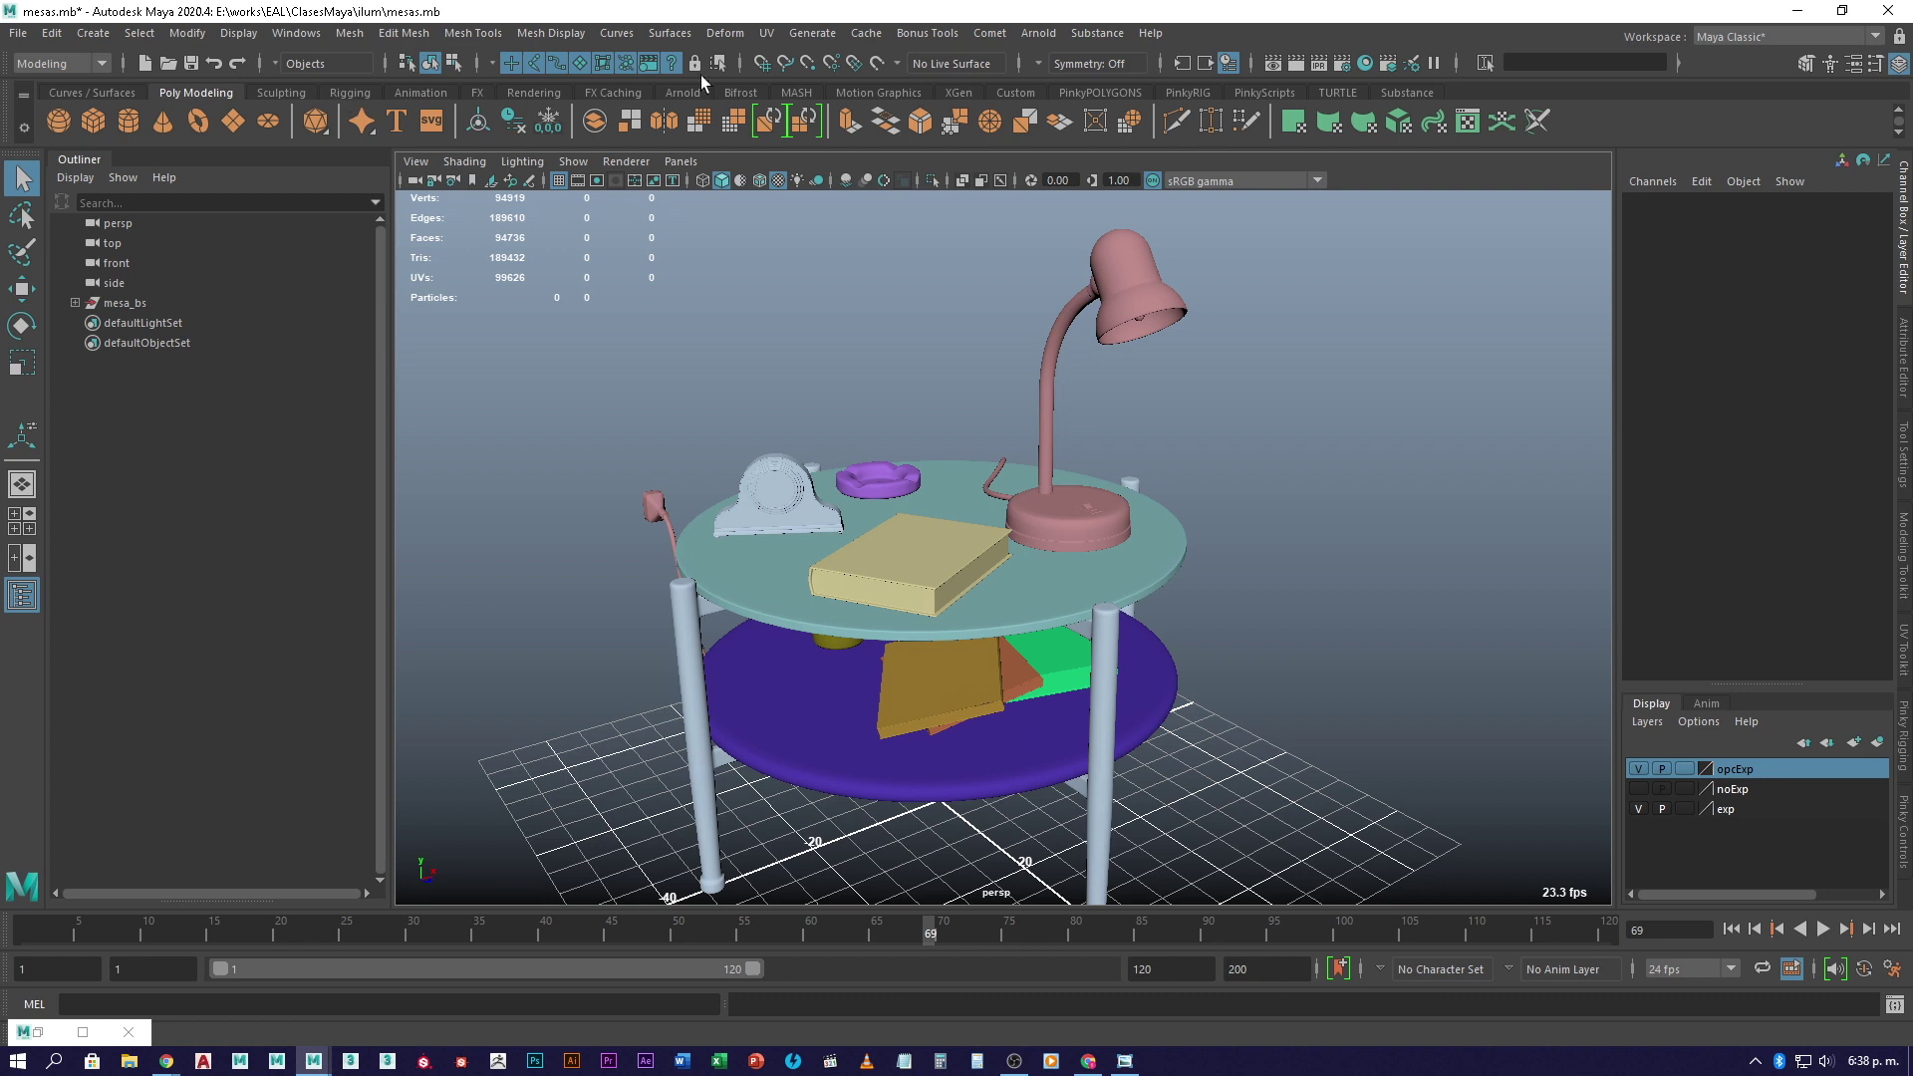
left_click(1096, 92)
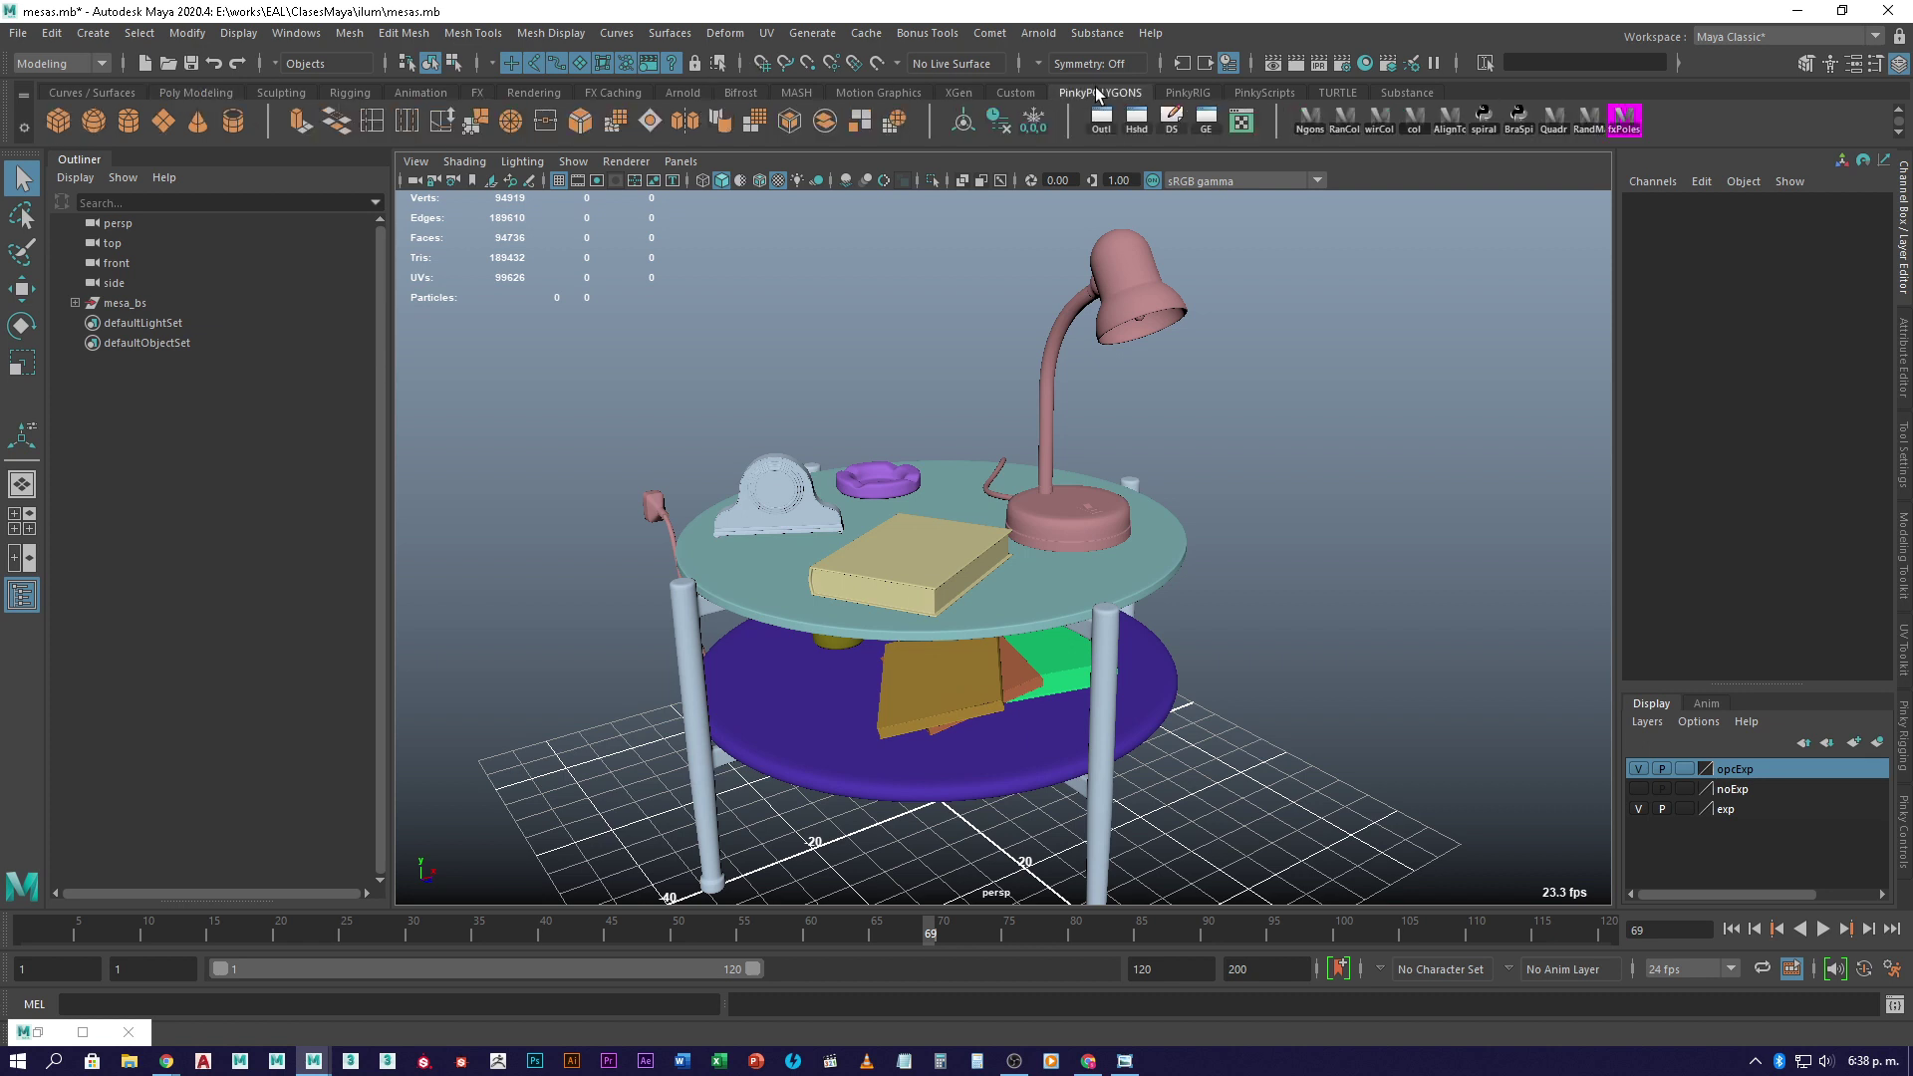
left_click(1187, 92)
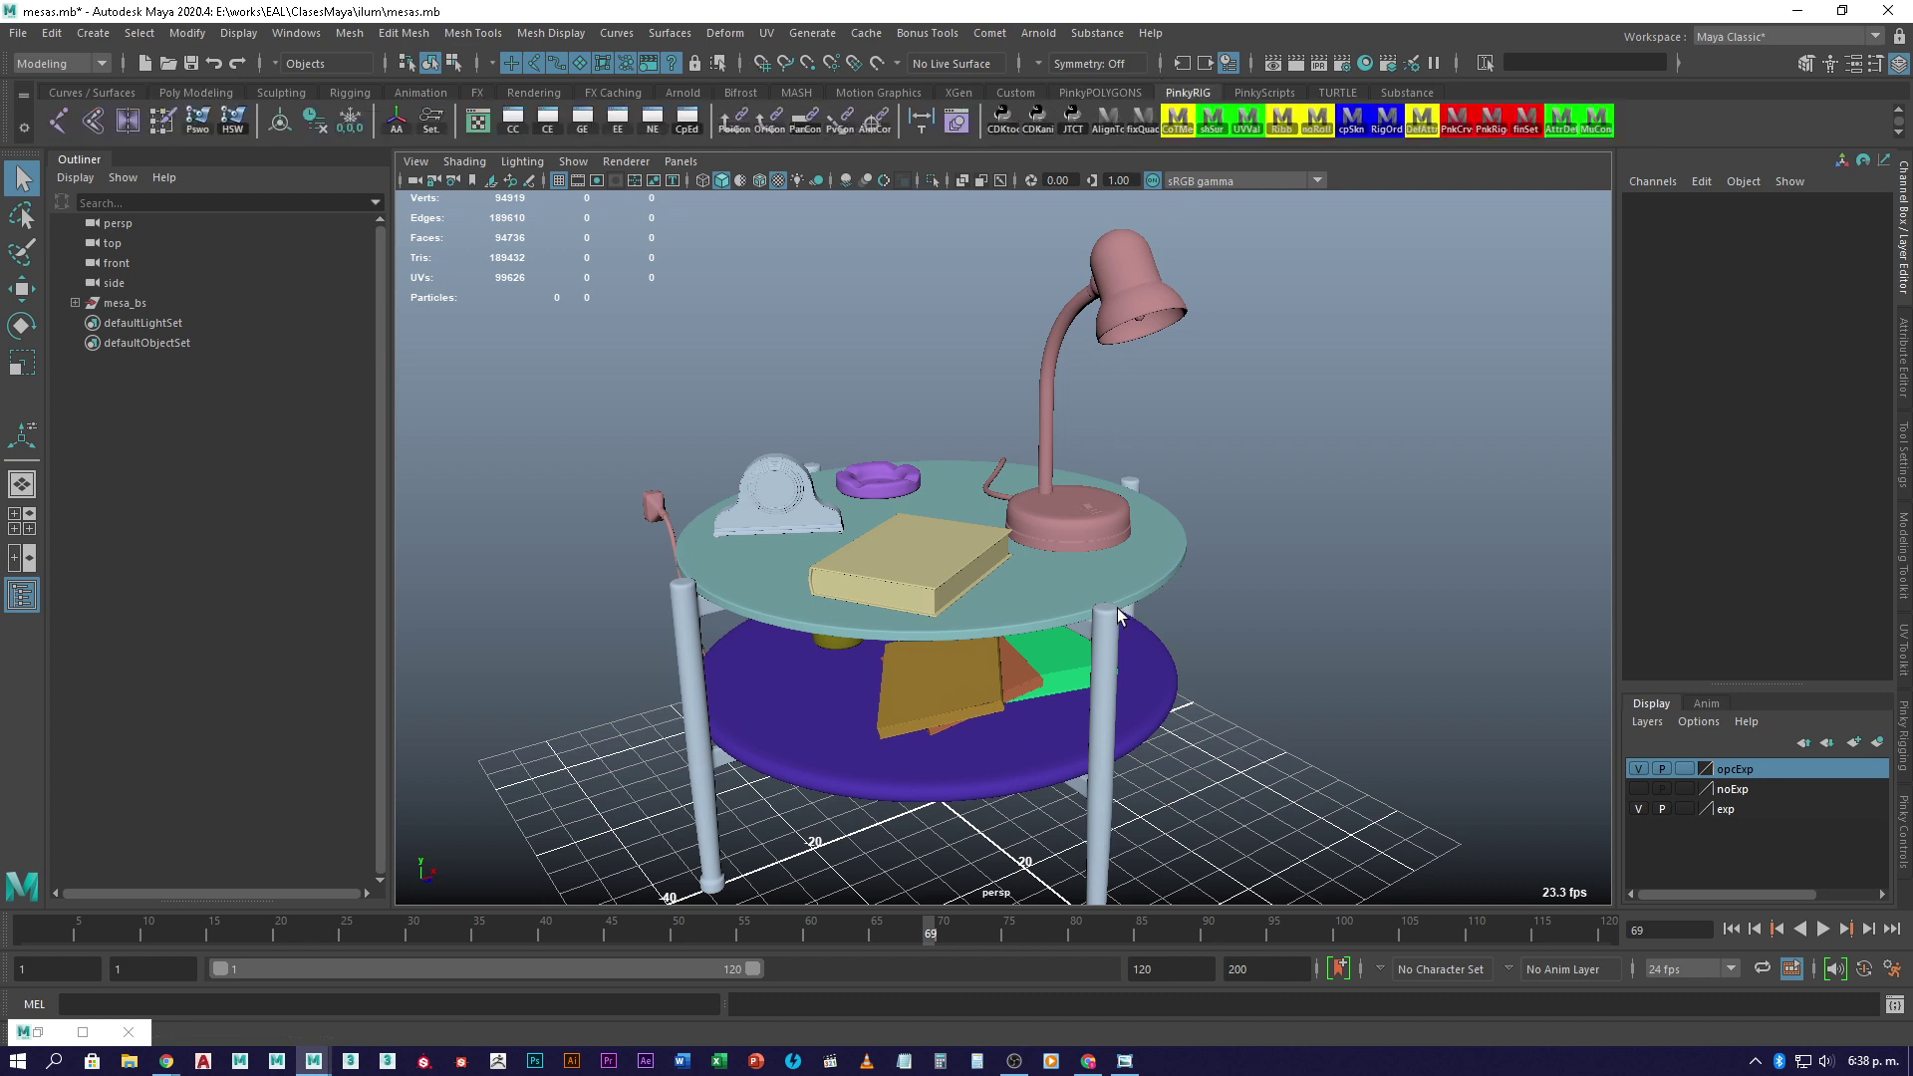
- Select the two whisky glasses on the lower shelf in turn to check which display layer each belongs to
left_click_drag(1119, 615, 1083, 513, "alt")
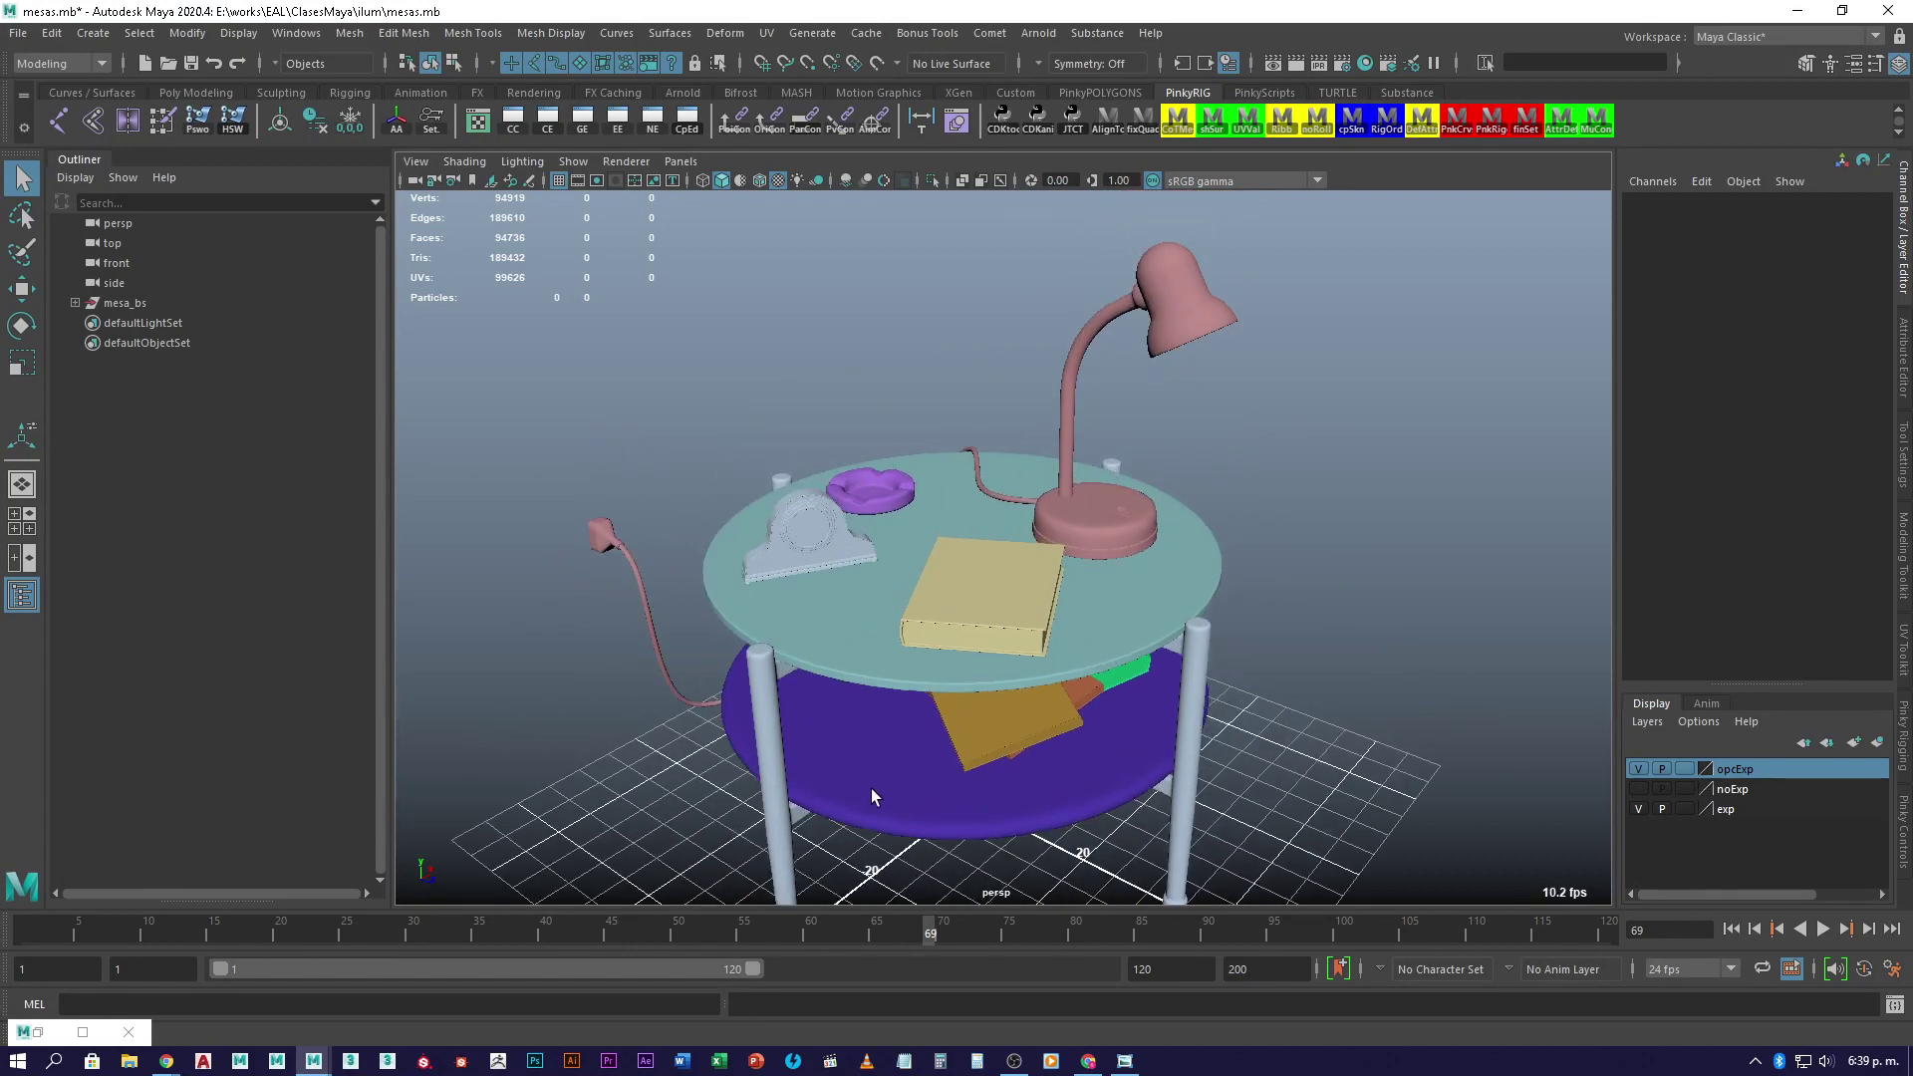
left_click_drag(1076, 782, 949, 600, "alt")
scroll(888, 559, "up", 5)
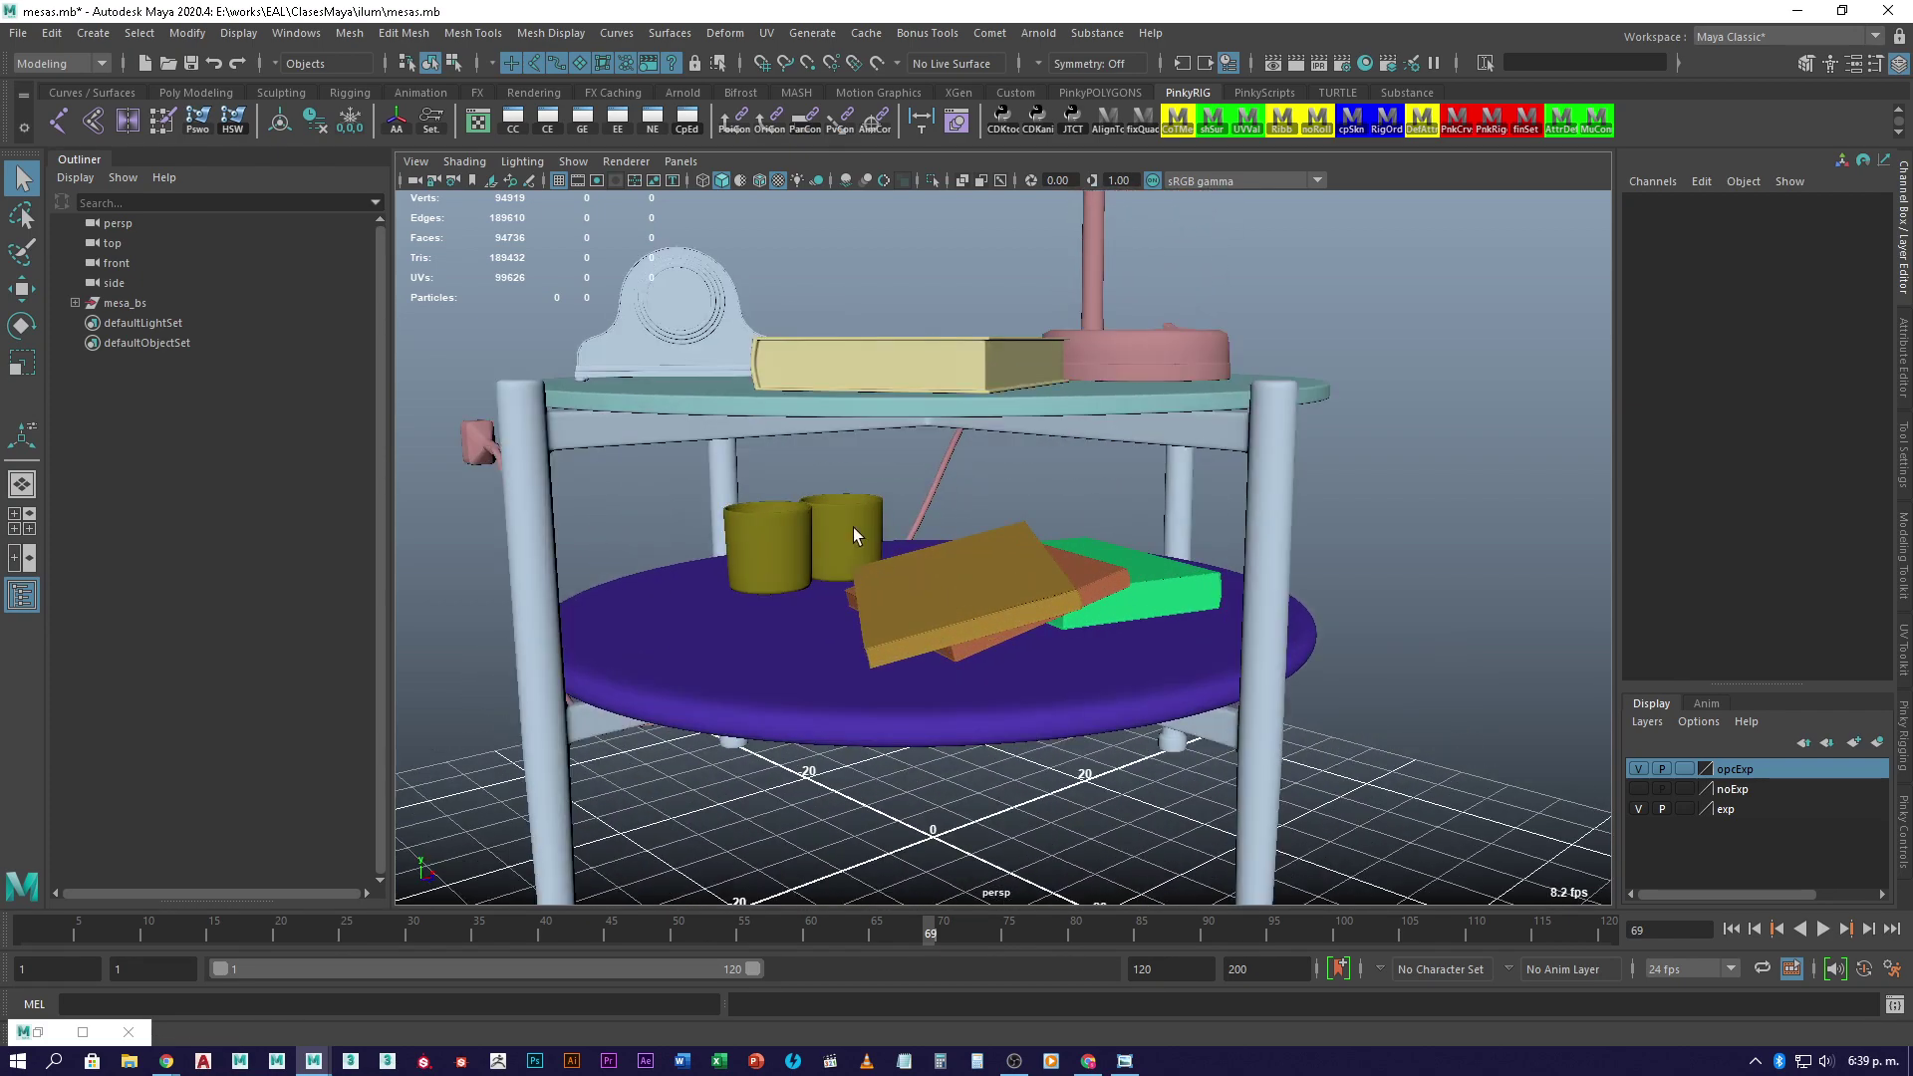
left_click(853, 528)
left_click(780, 540)
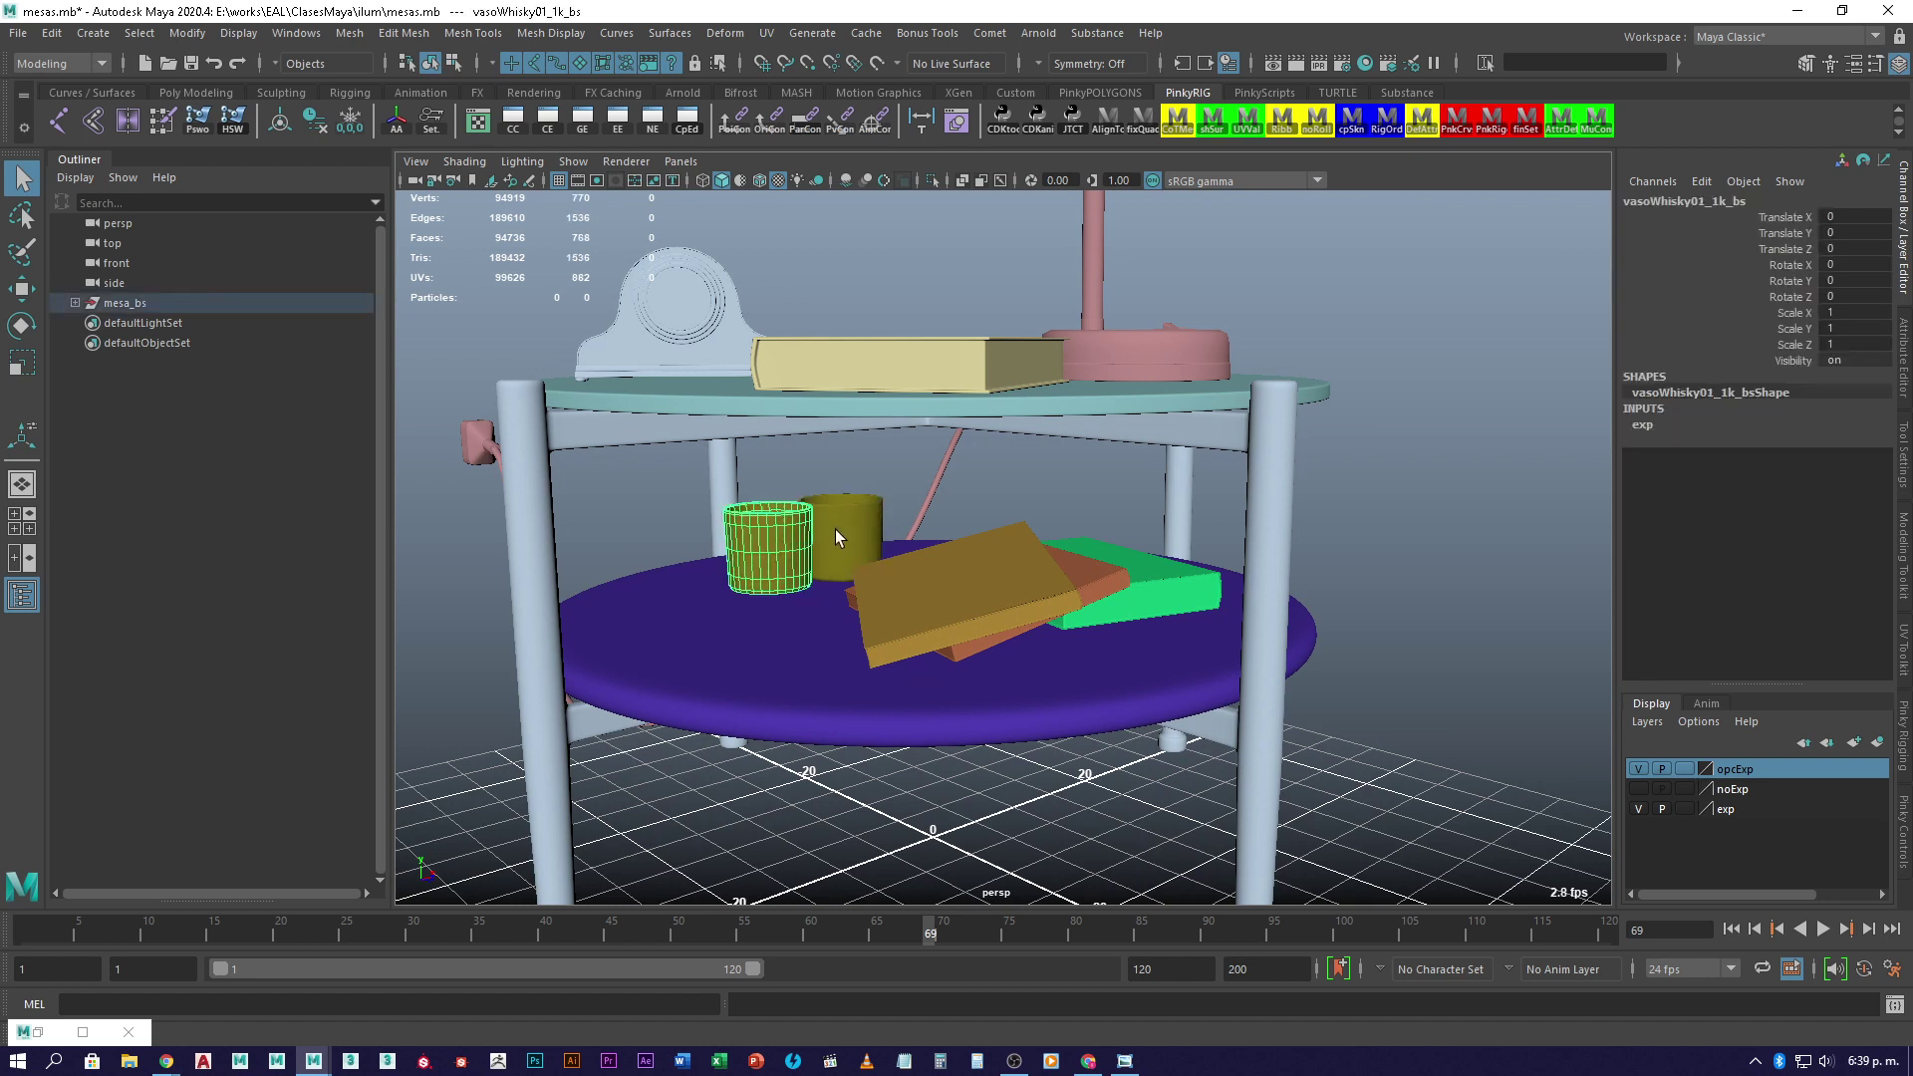
left_click(821, 532)
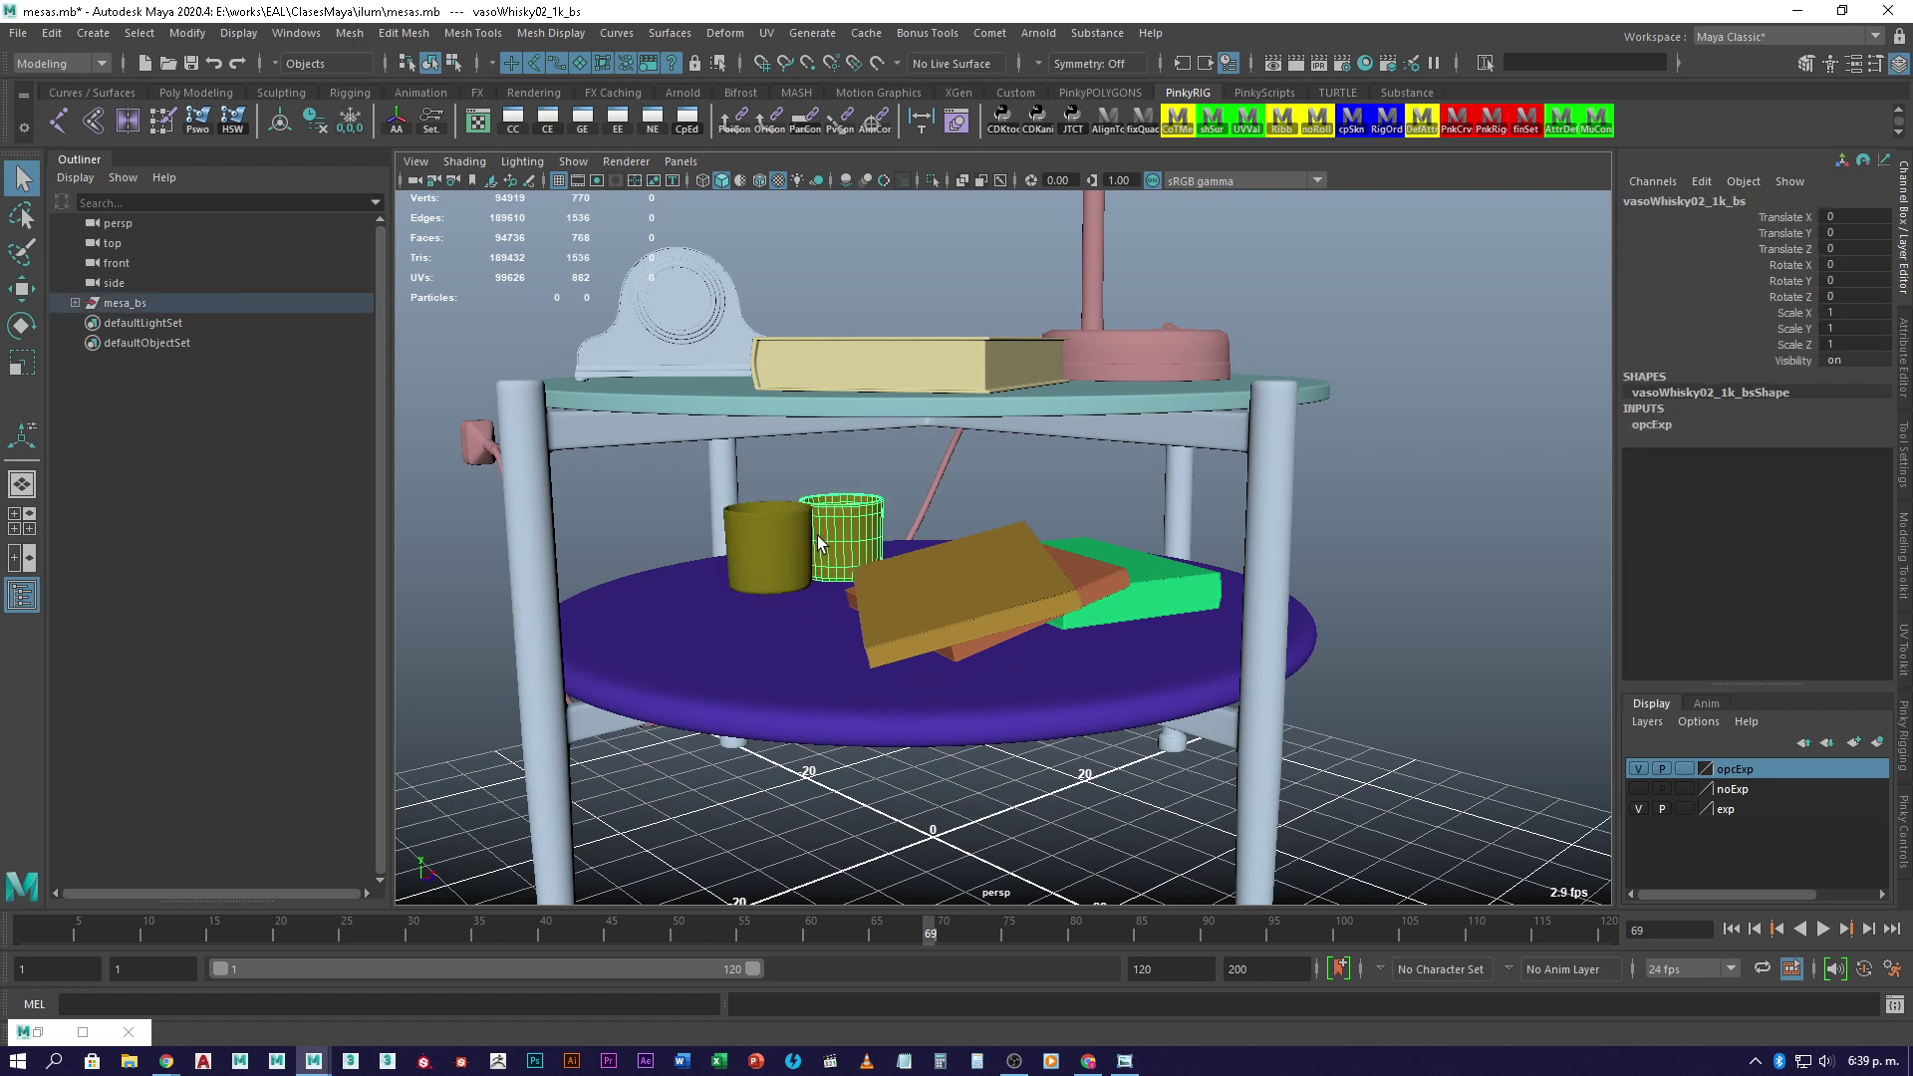
left_click(797, 568)
- Select the two magazines, the hardcover book and the thin book in turn to check their display layers
left_click_drag(942, 676, 935, 560, "alt")
left_click(1027, 541)
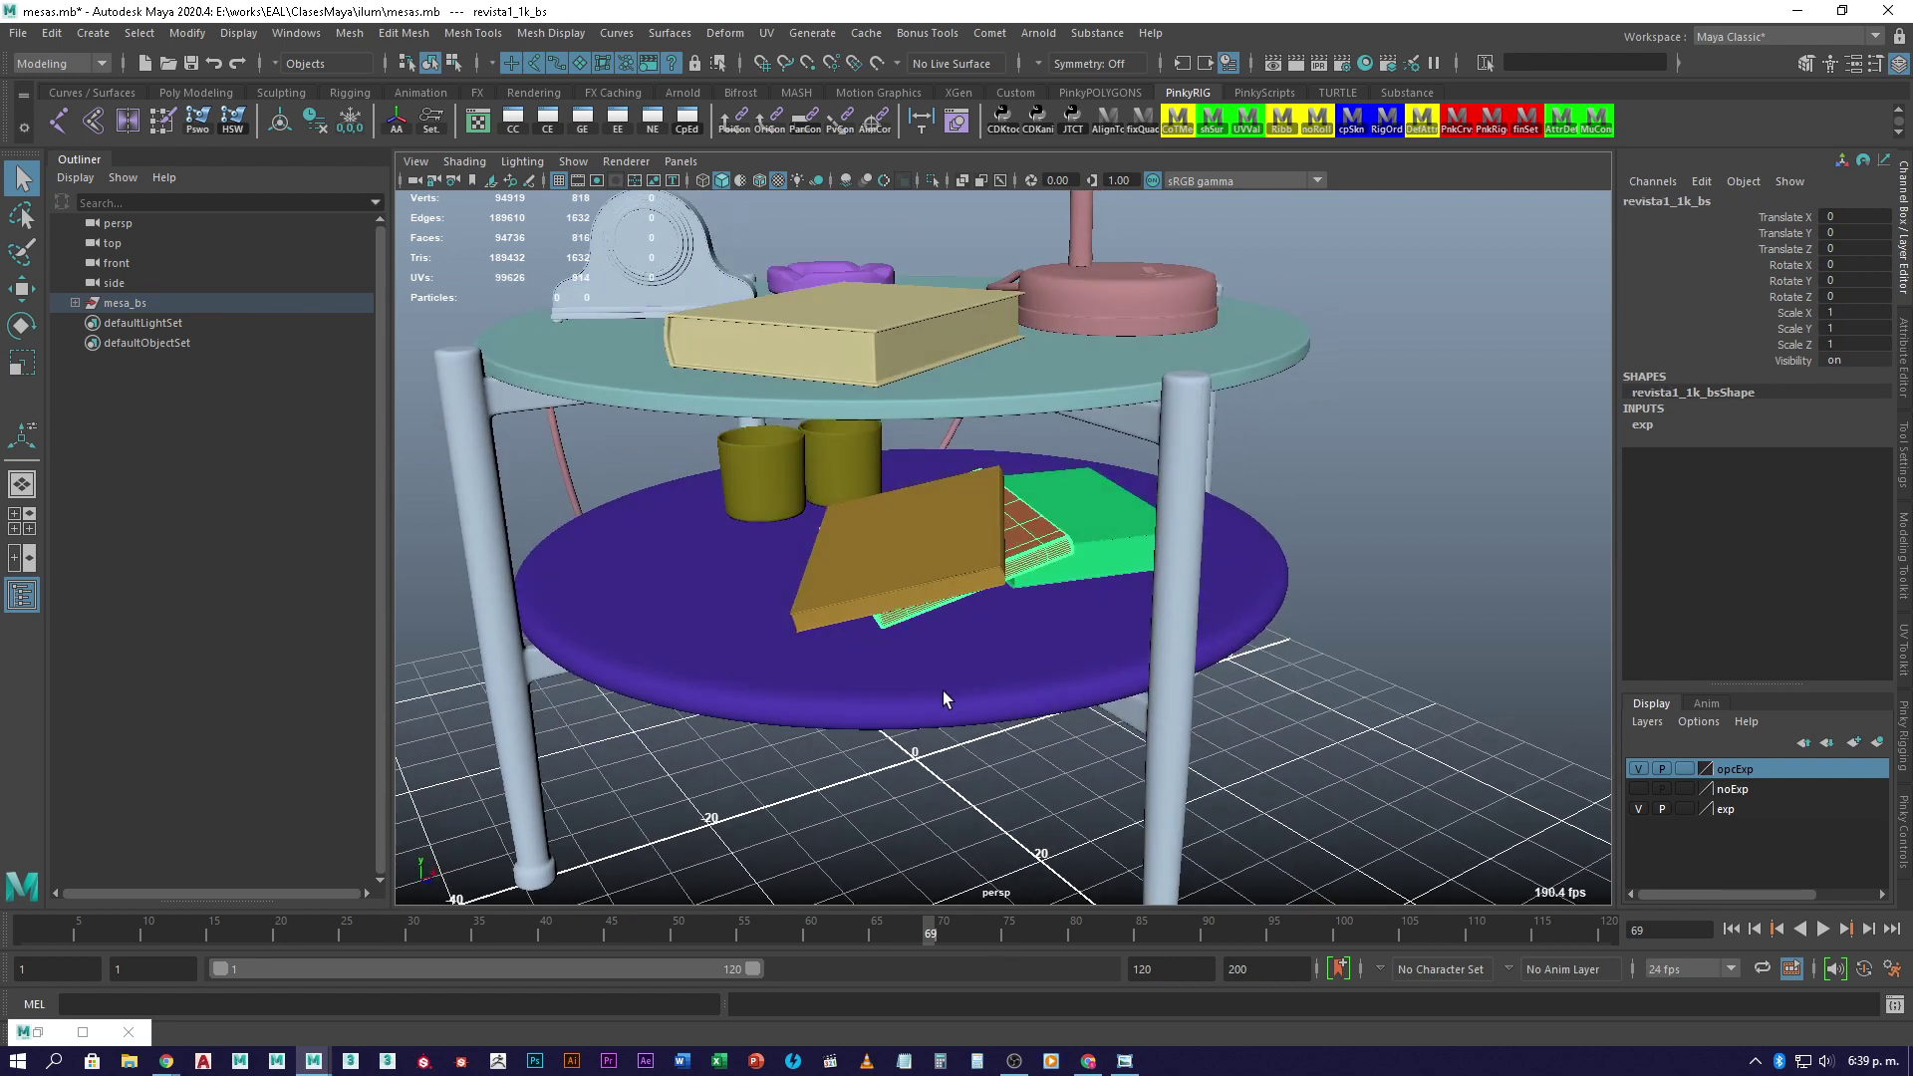
left_click(929, 542)
left_click(1037, 550)
left_click(953, 546)
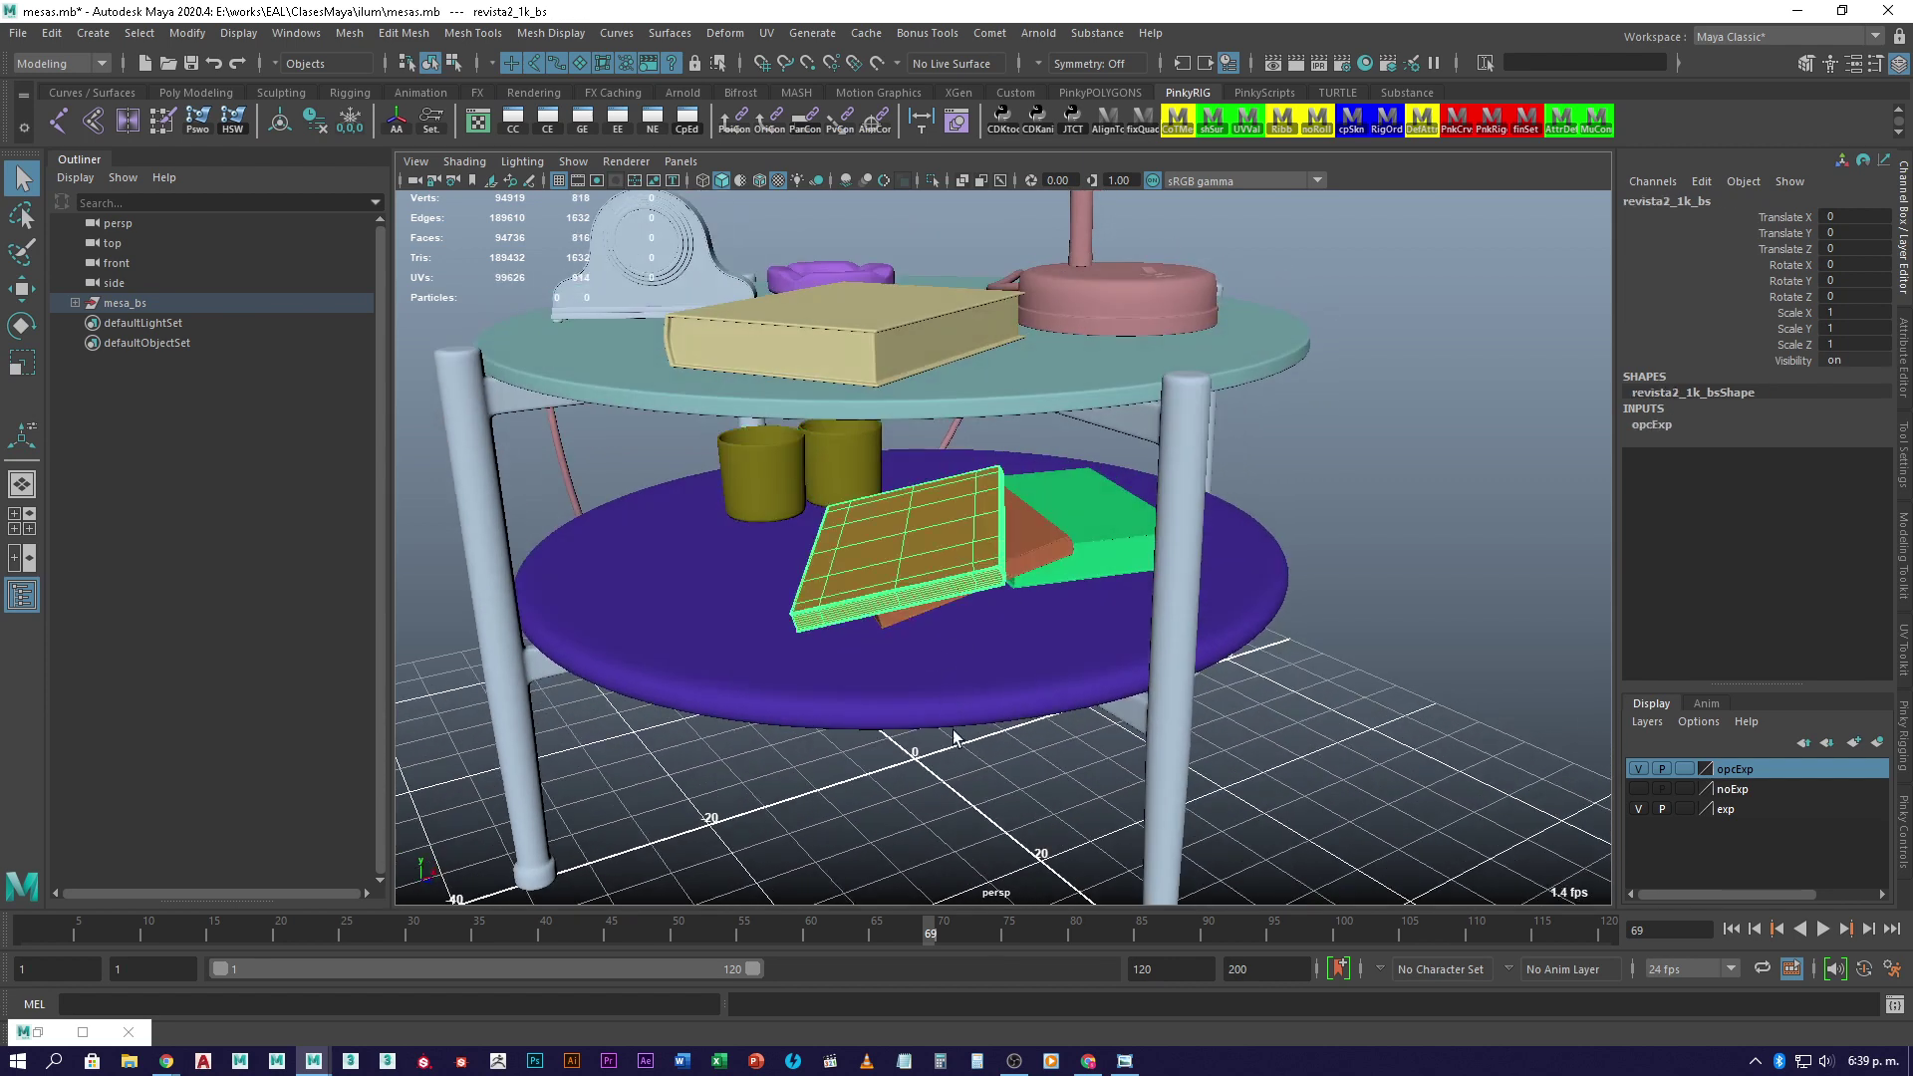
left_click(948, 353)
left_click(1093, 525)
left_click(909, 371)
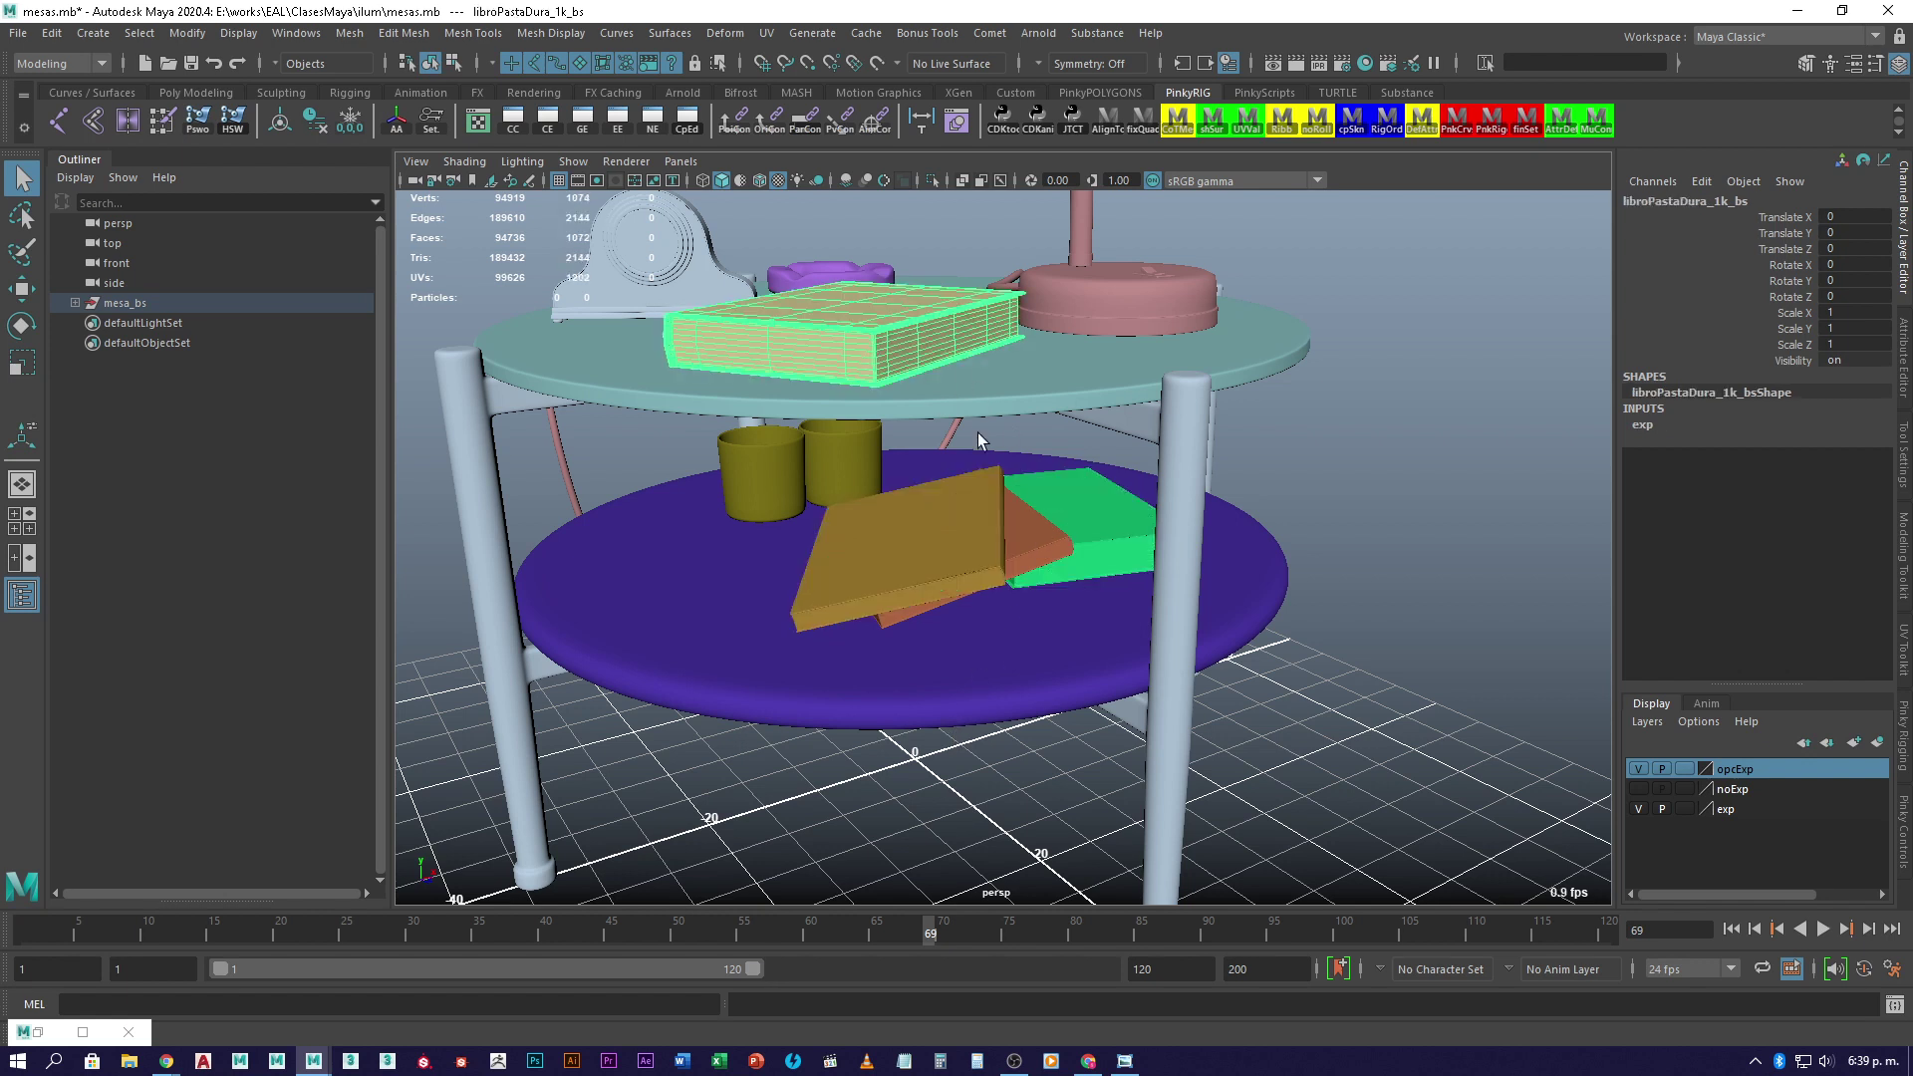
left_click(1096, 523)
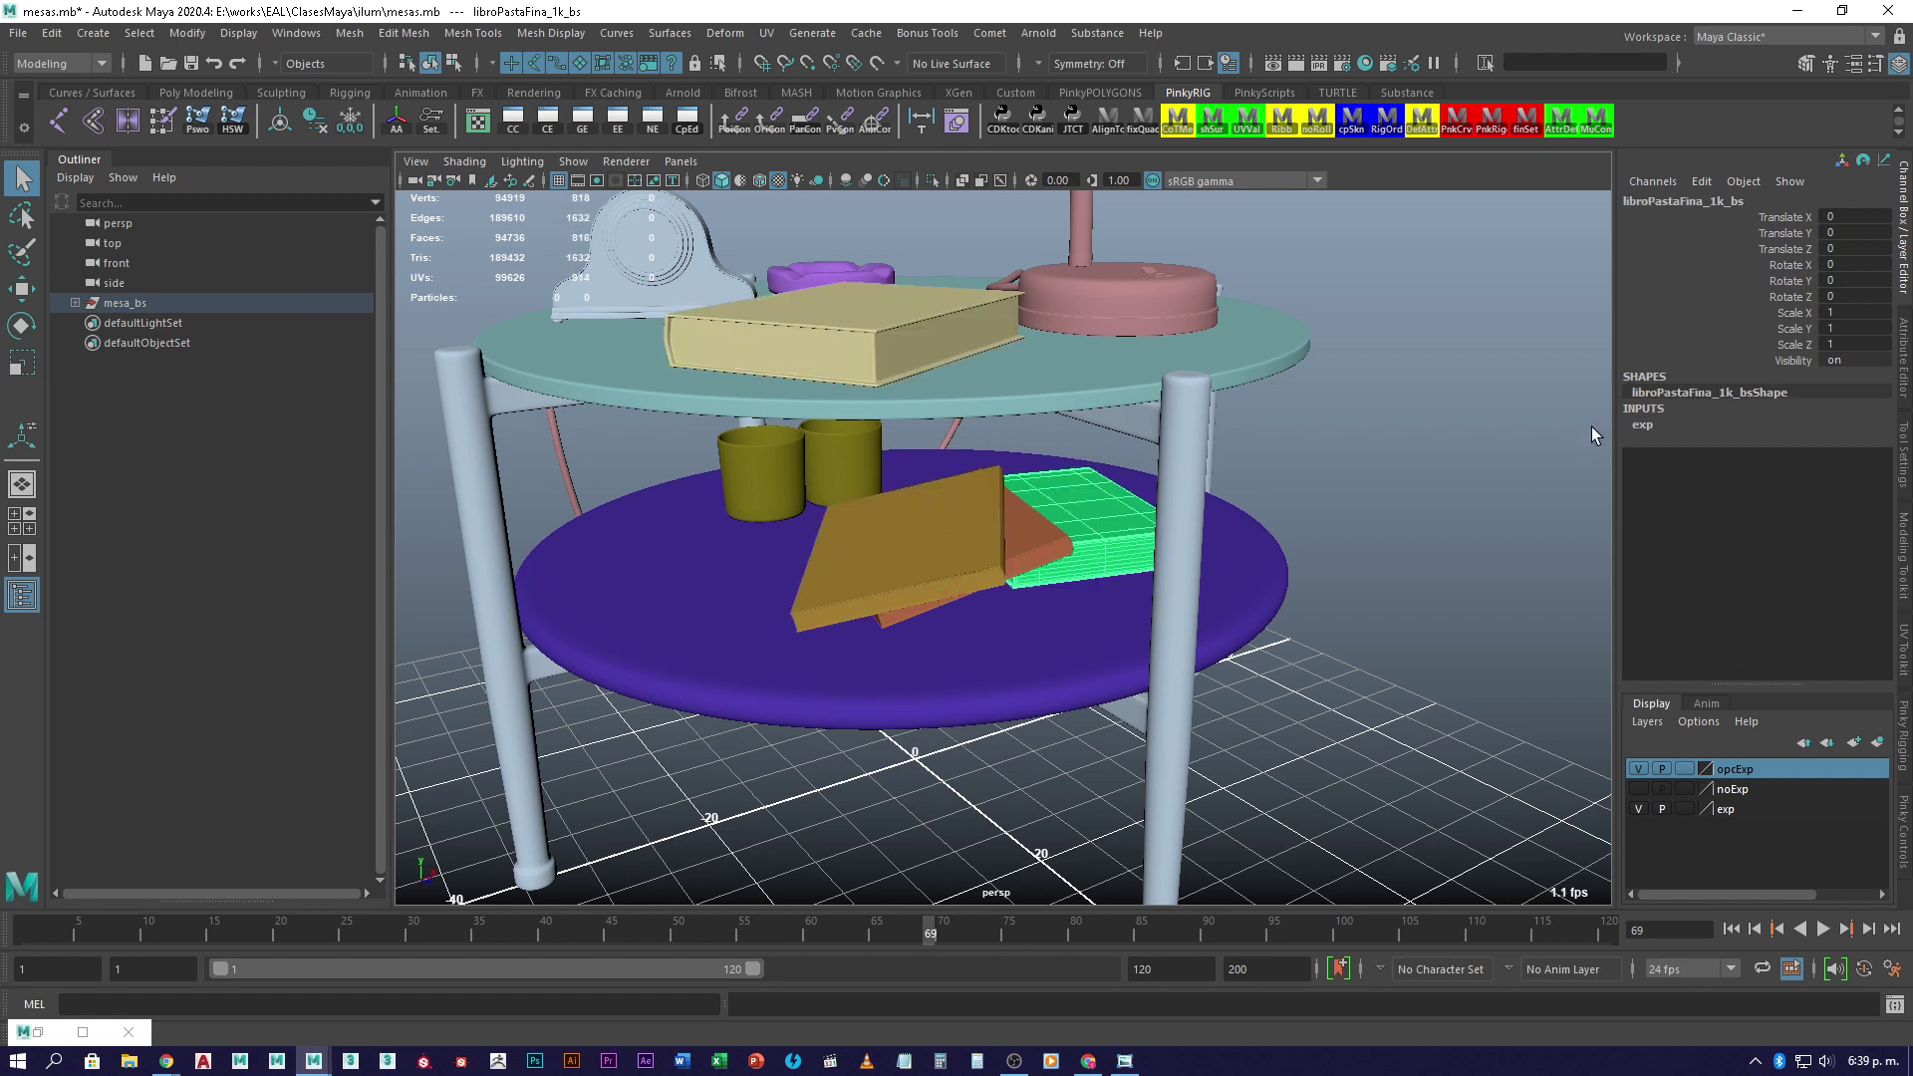
- Select a small spacer beneath the round tabletop and examine the spacers under both table surfaces
left_click_drag(810, 469, 867, 400, "alt")
middle_click_drag(867, 401, 984, 554, "alt")
scroll(924, 426, "up", 6)
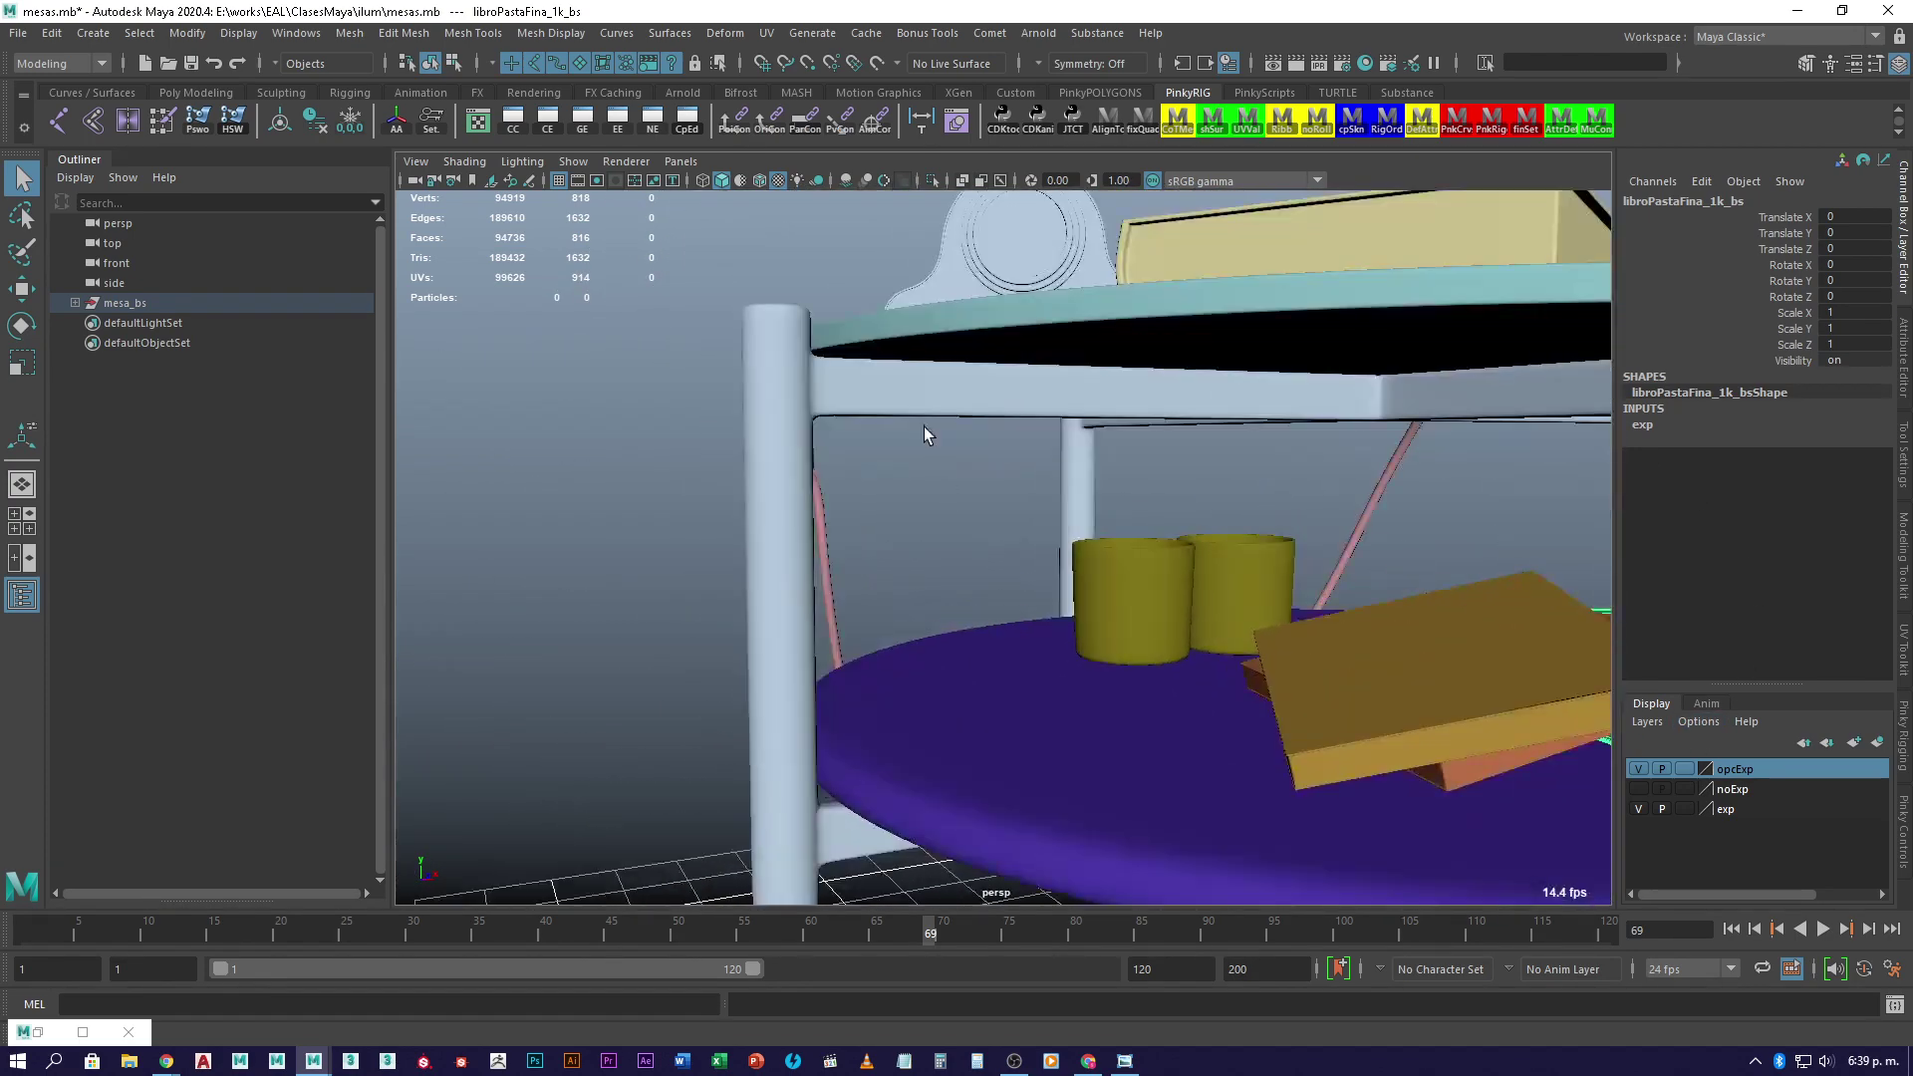
left_click_drag(897, 477, 828, 325, "alt")
left_click(828, 327)
left_click(702, 456)
left_click_drag(703, 456, 772, 585, "alt")
left_click_drag(738, 594, 1157, 442, "alt")
left_click(1355, 361)
left_click_drag(1355, 361, 1073, 485, "alt")
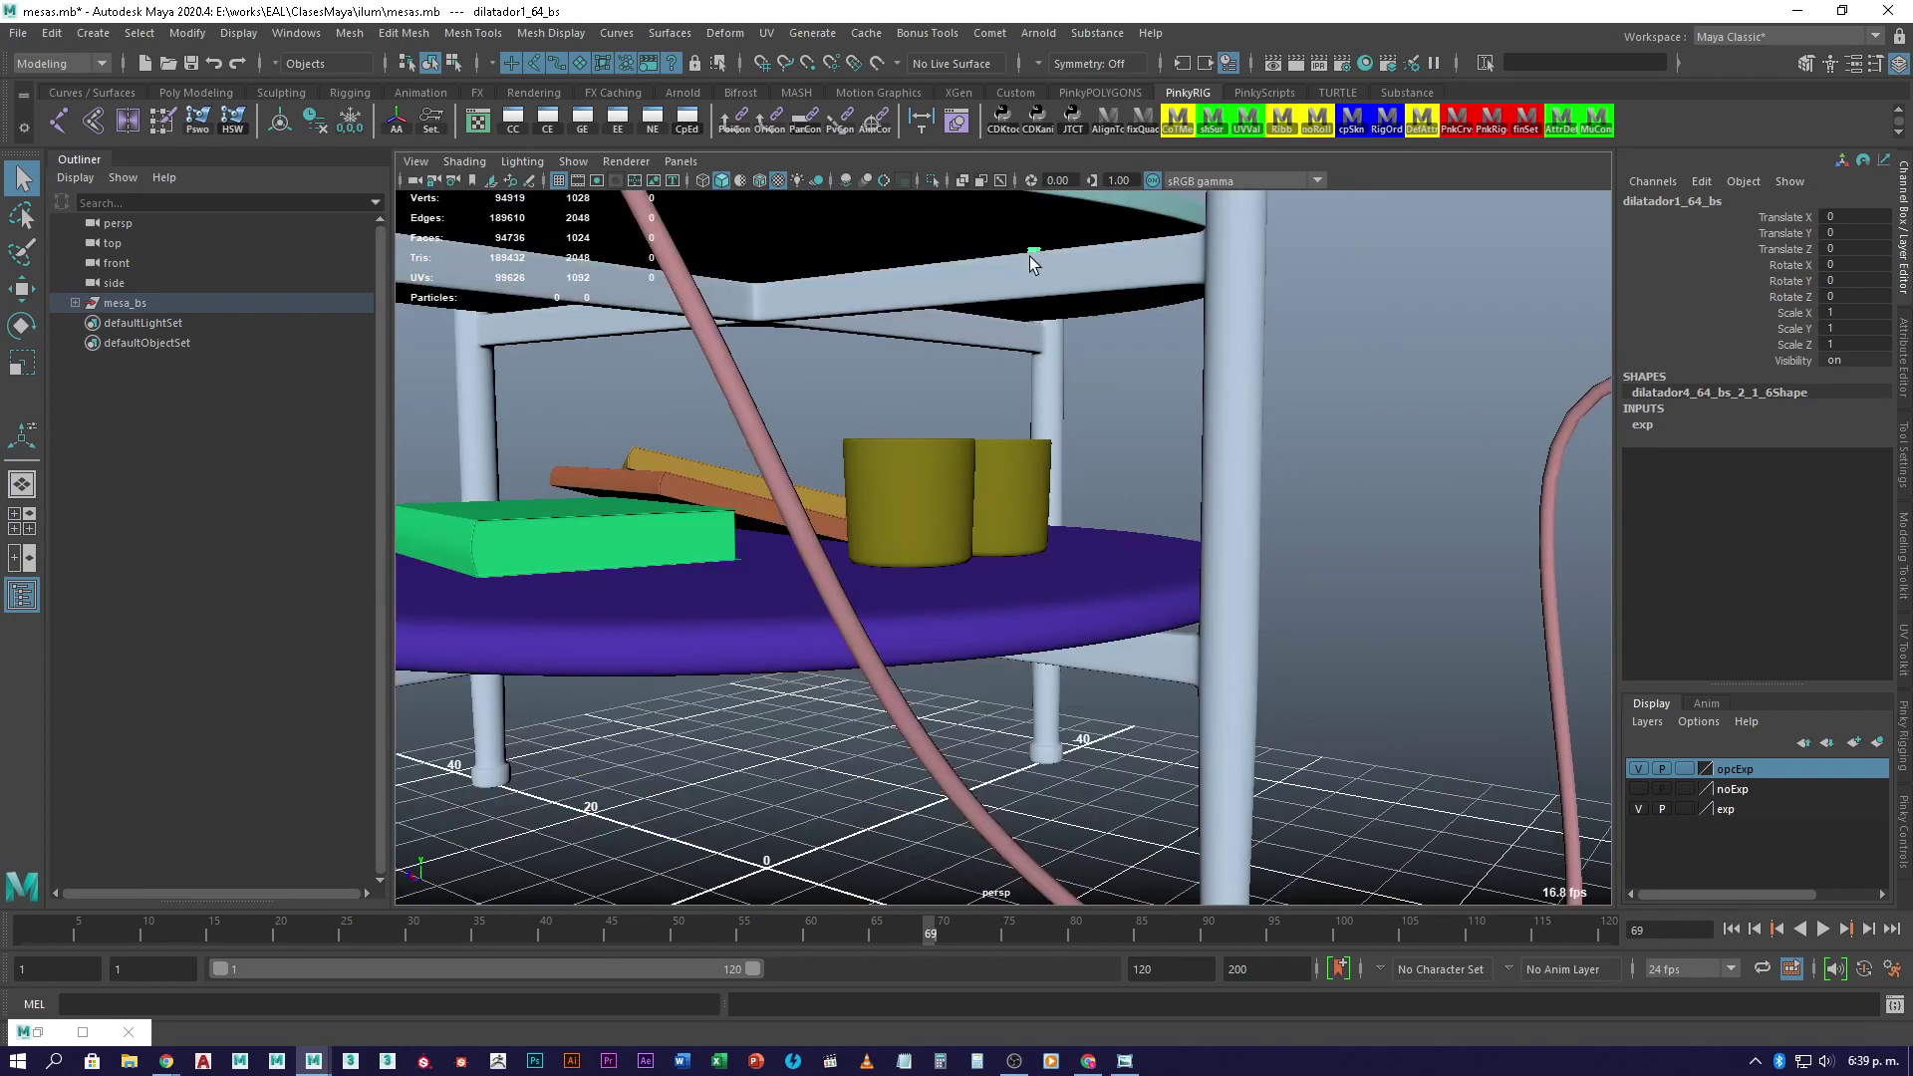
left_click_drag(1031, 255, 1046, 558, "alt")
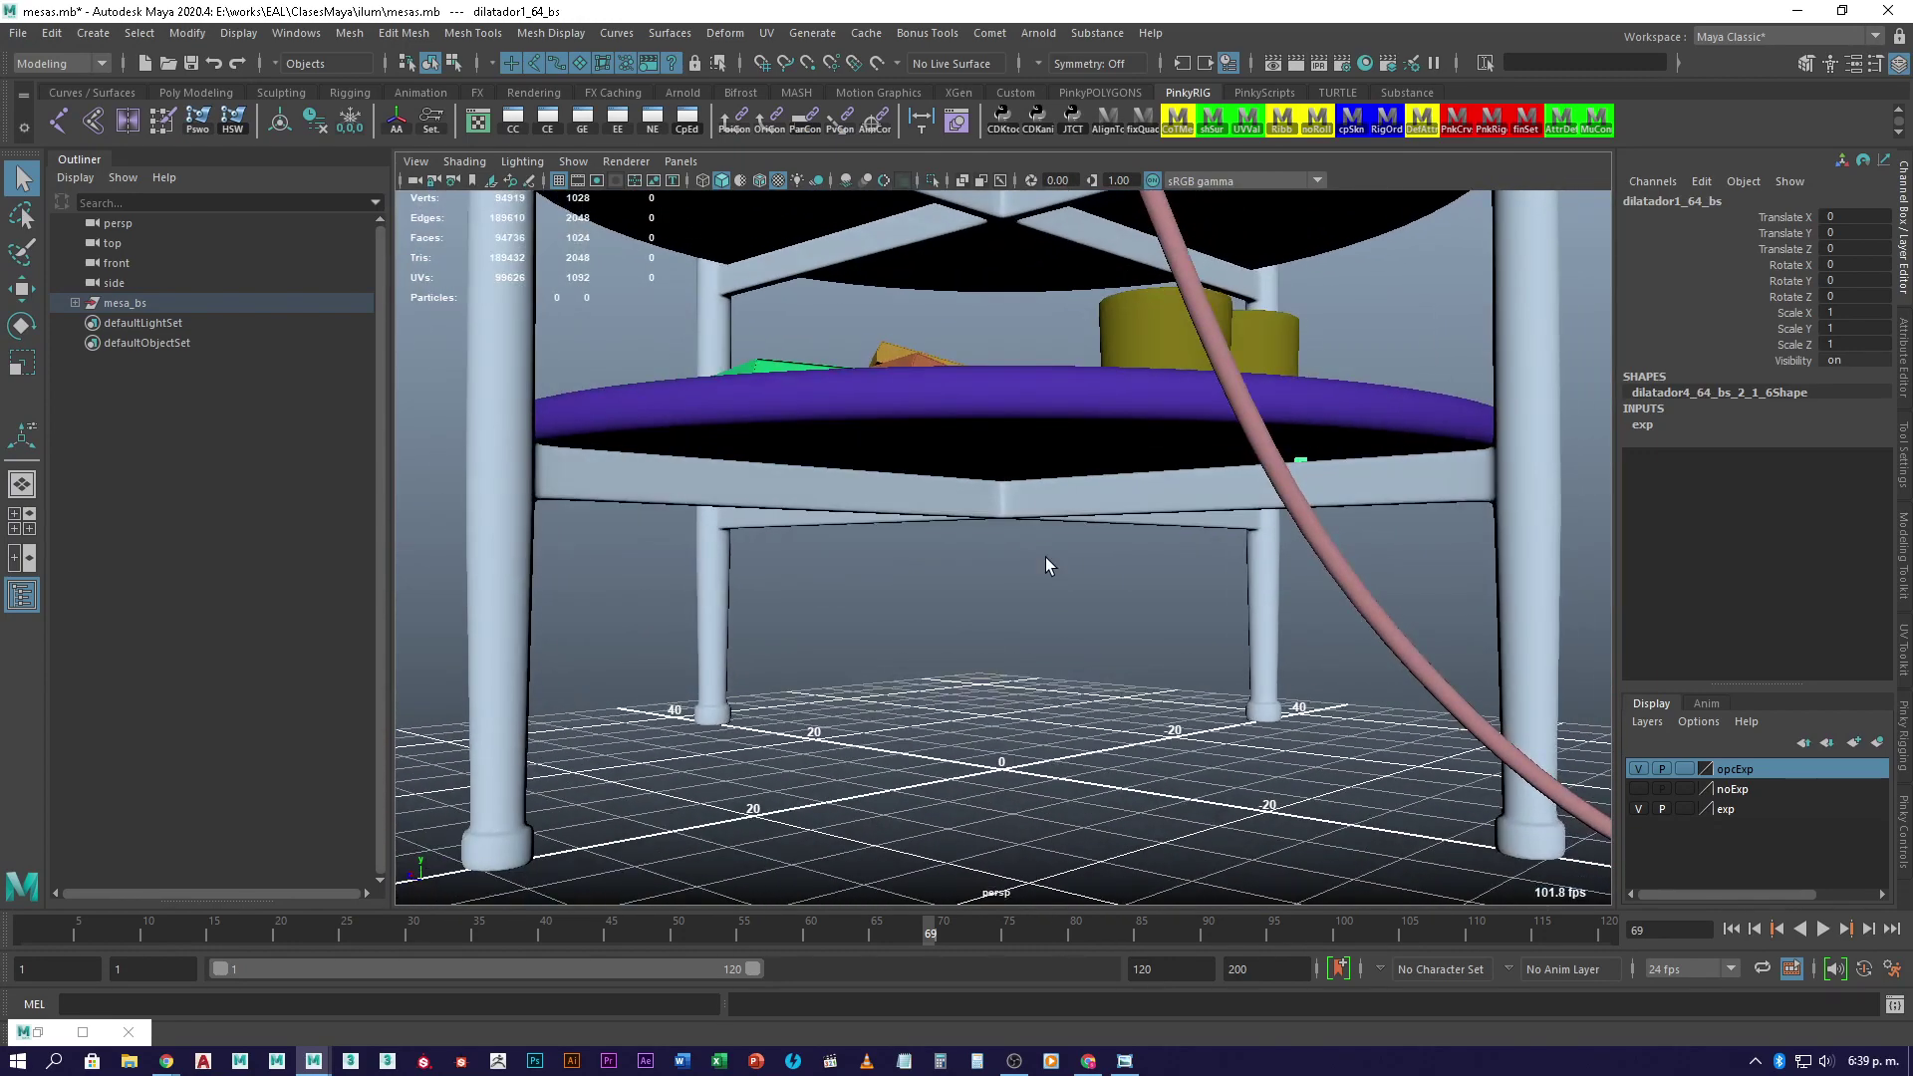
scroll(1019, 474, "down", 5)
left_click_drag(1079, 431, 698, 403, "alt")
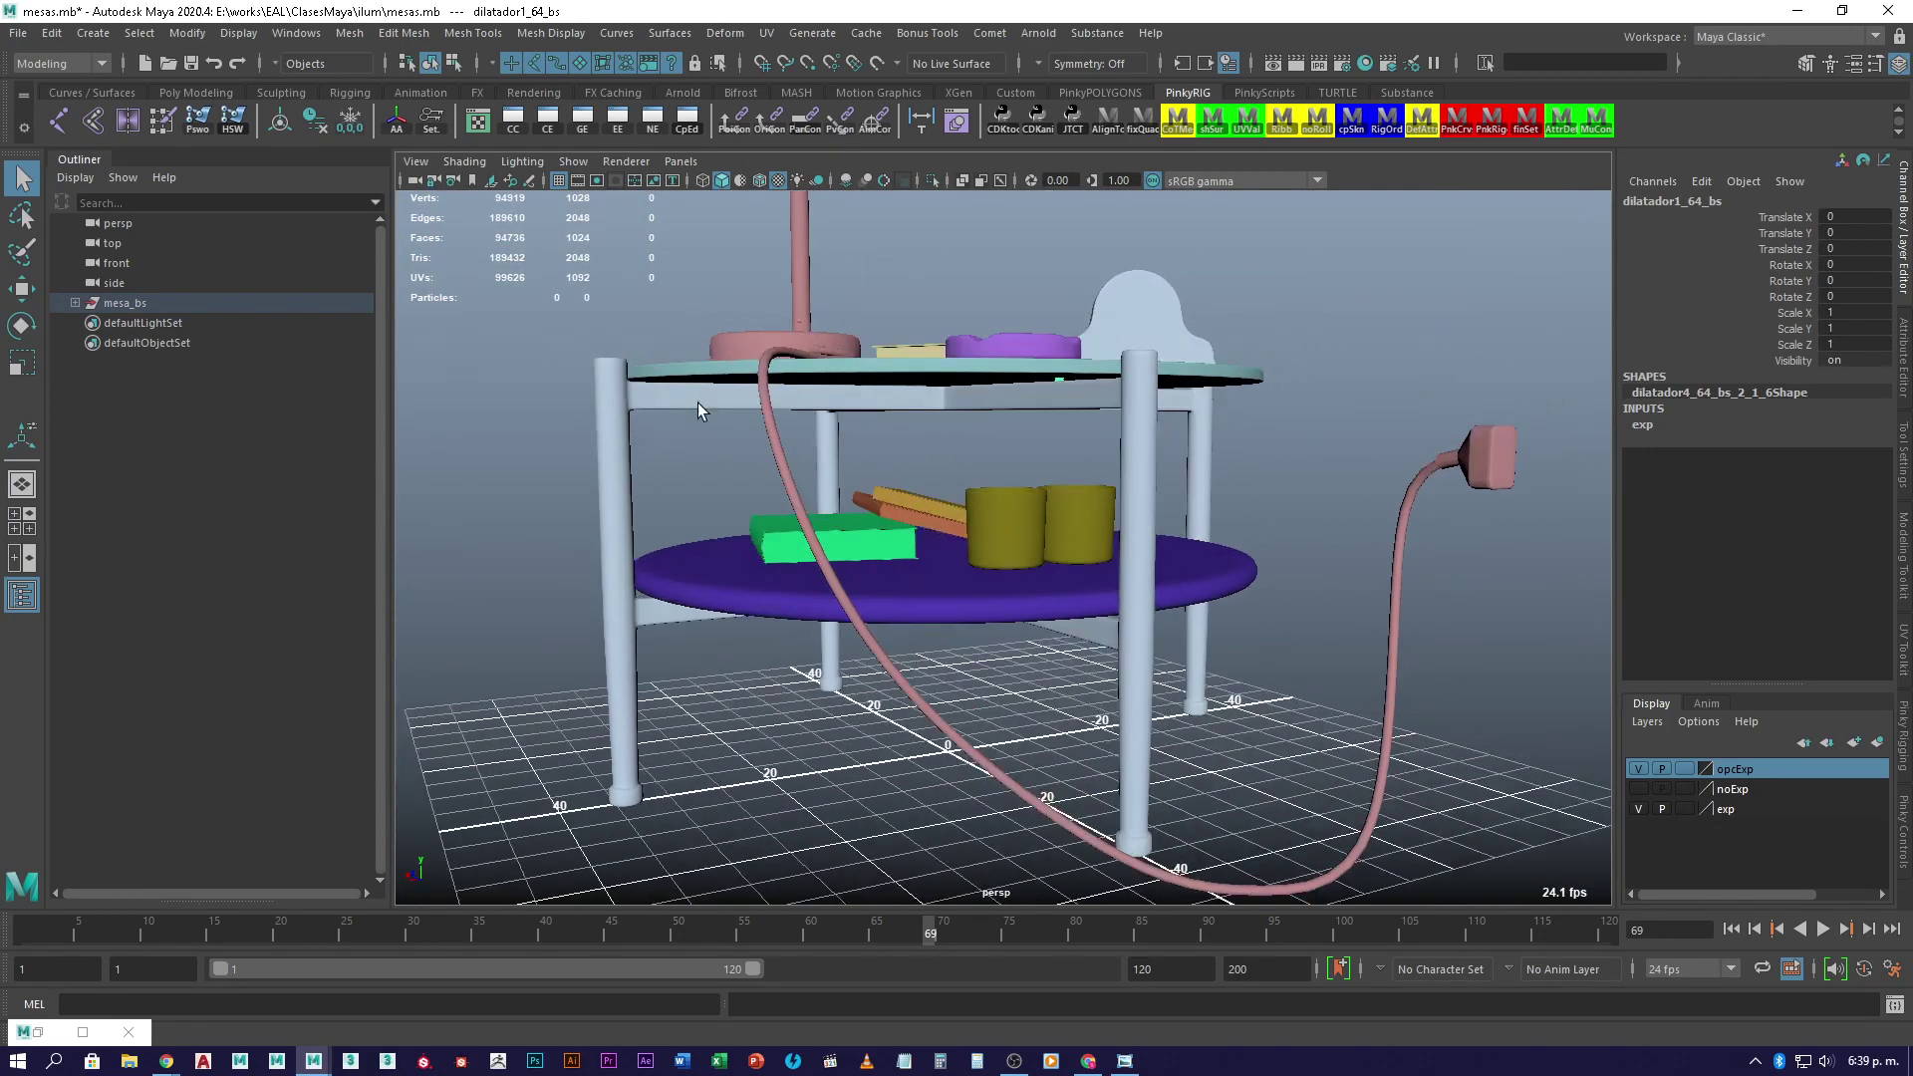
- Show the noExp display layer and hide the exp layer
left_click(1639, 788)
left_click_drag(1609, 777, 1433, 668, "alt")
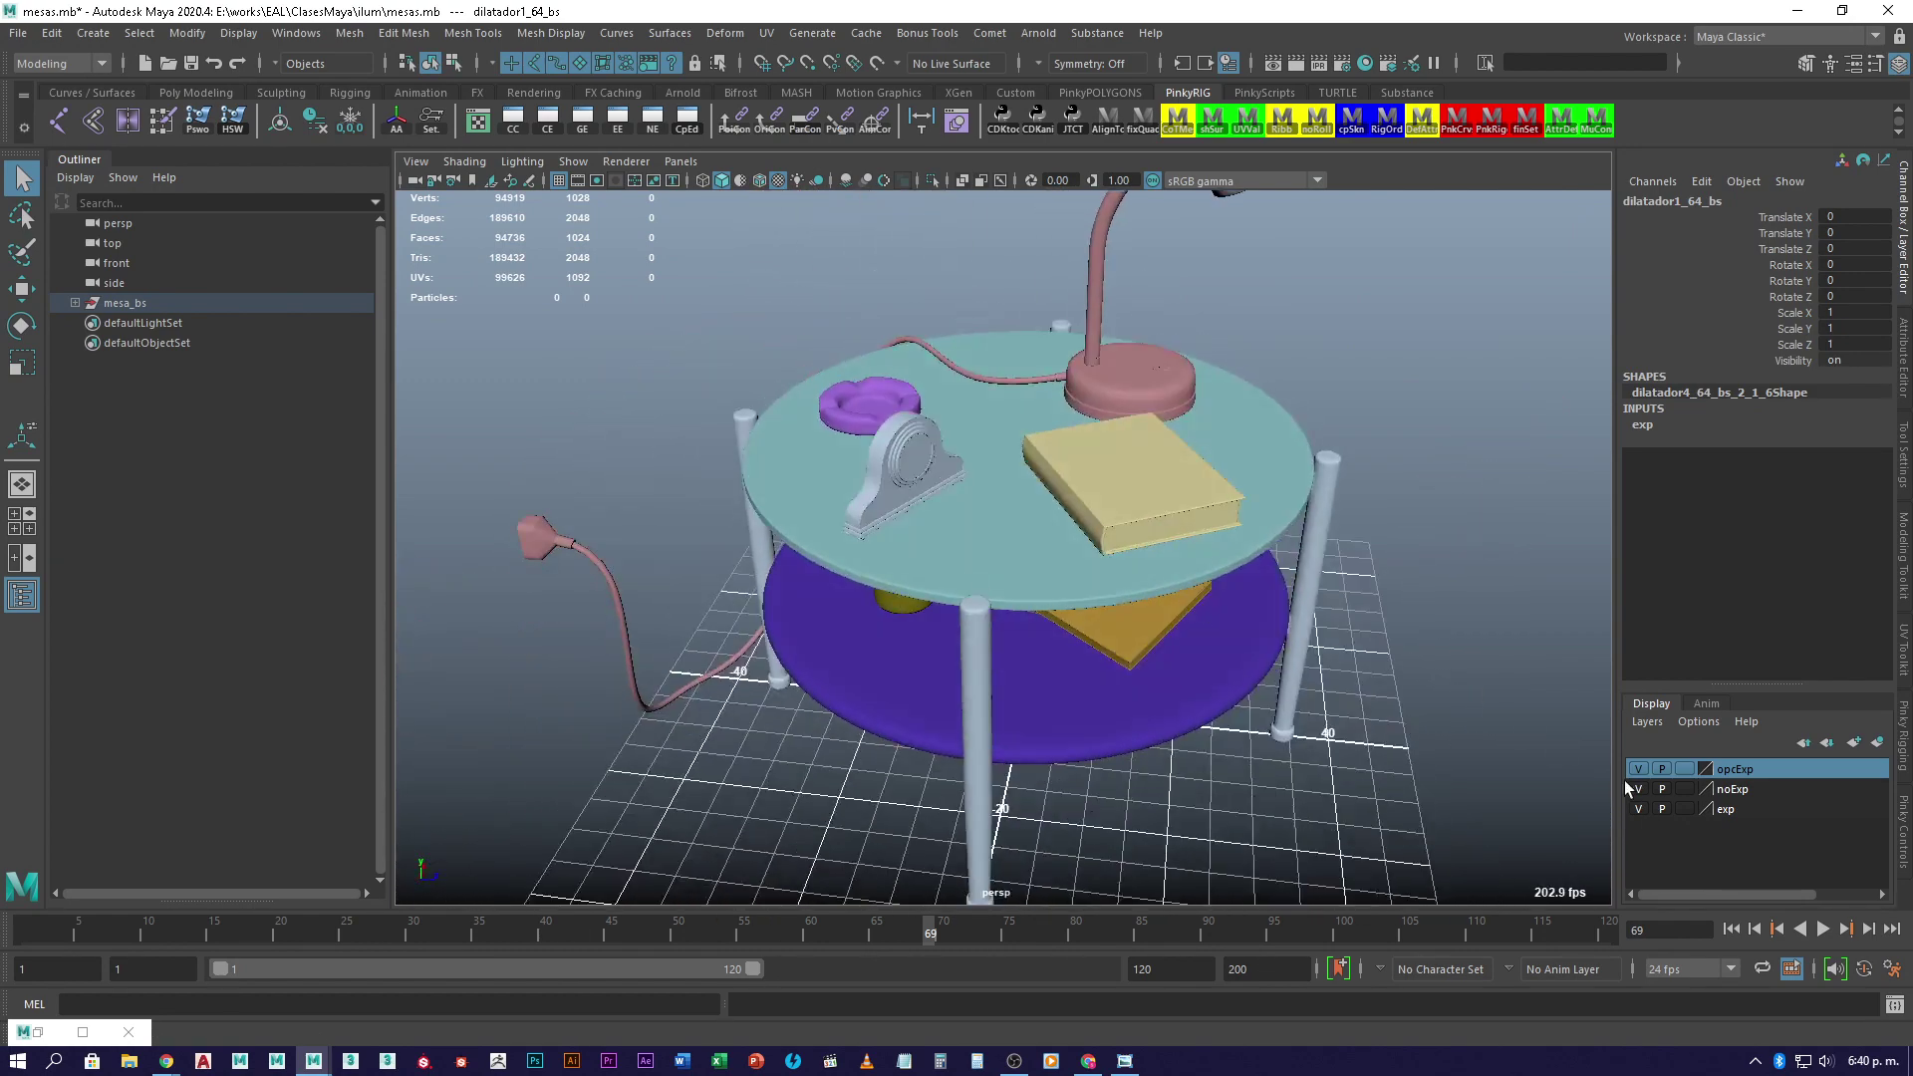
left_click(1731, 810)
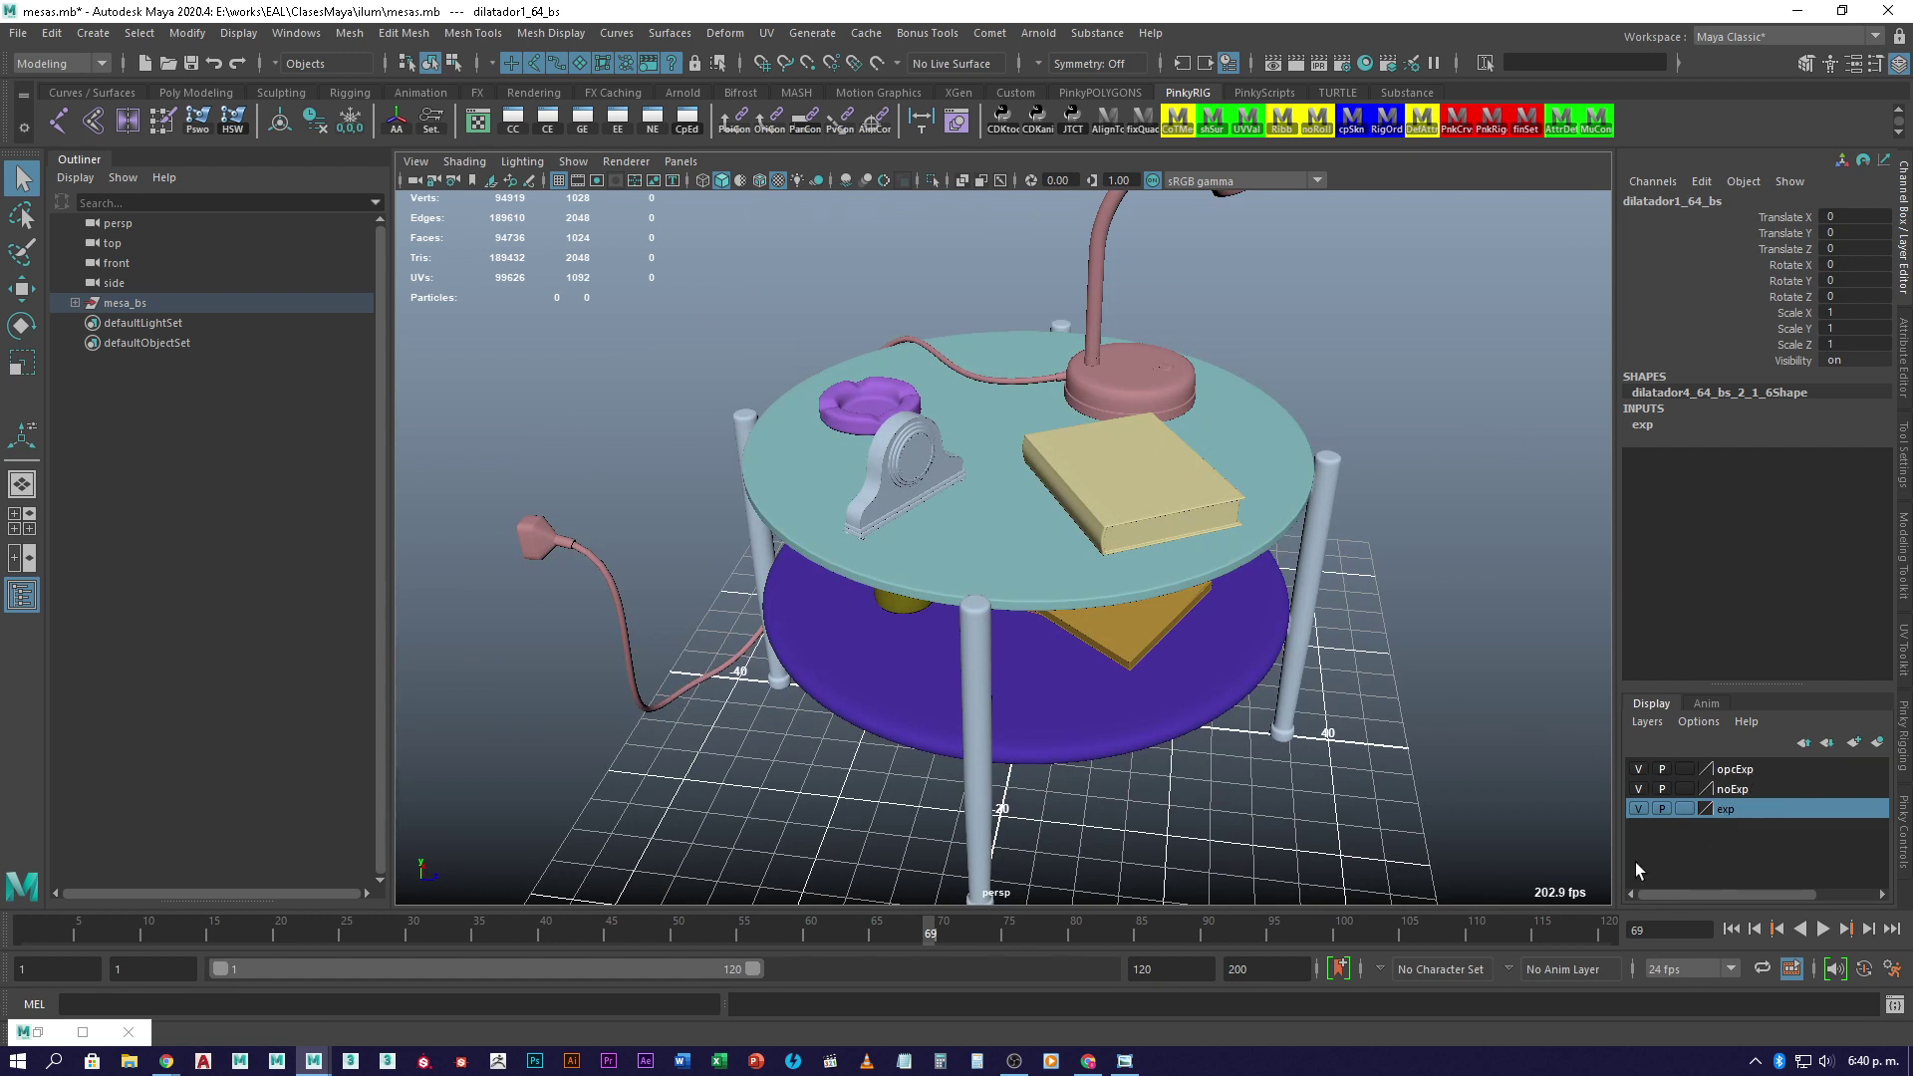
left_click(1640, 808)
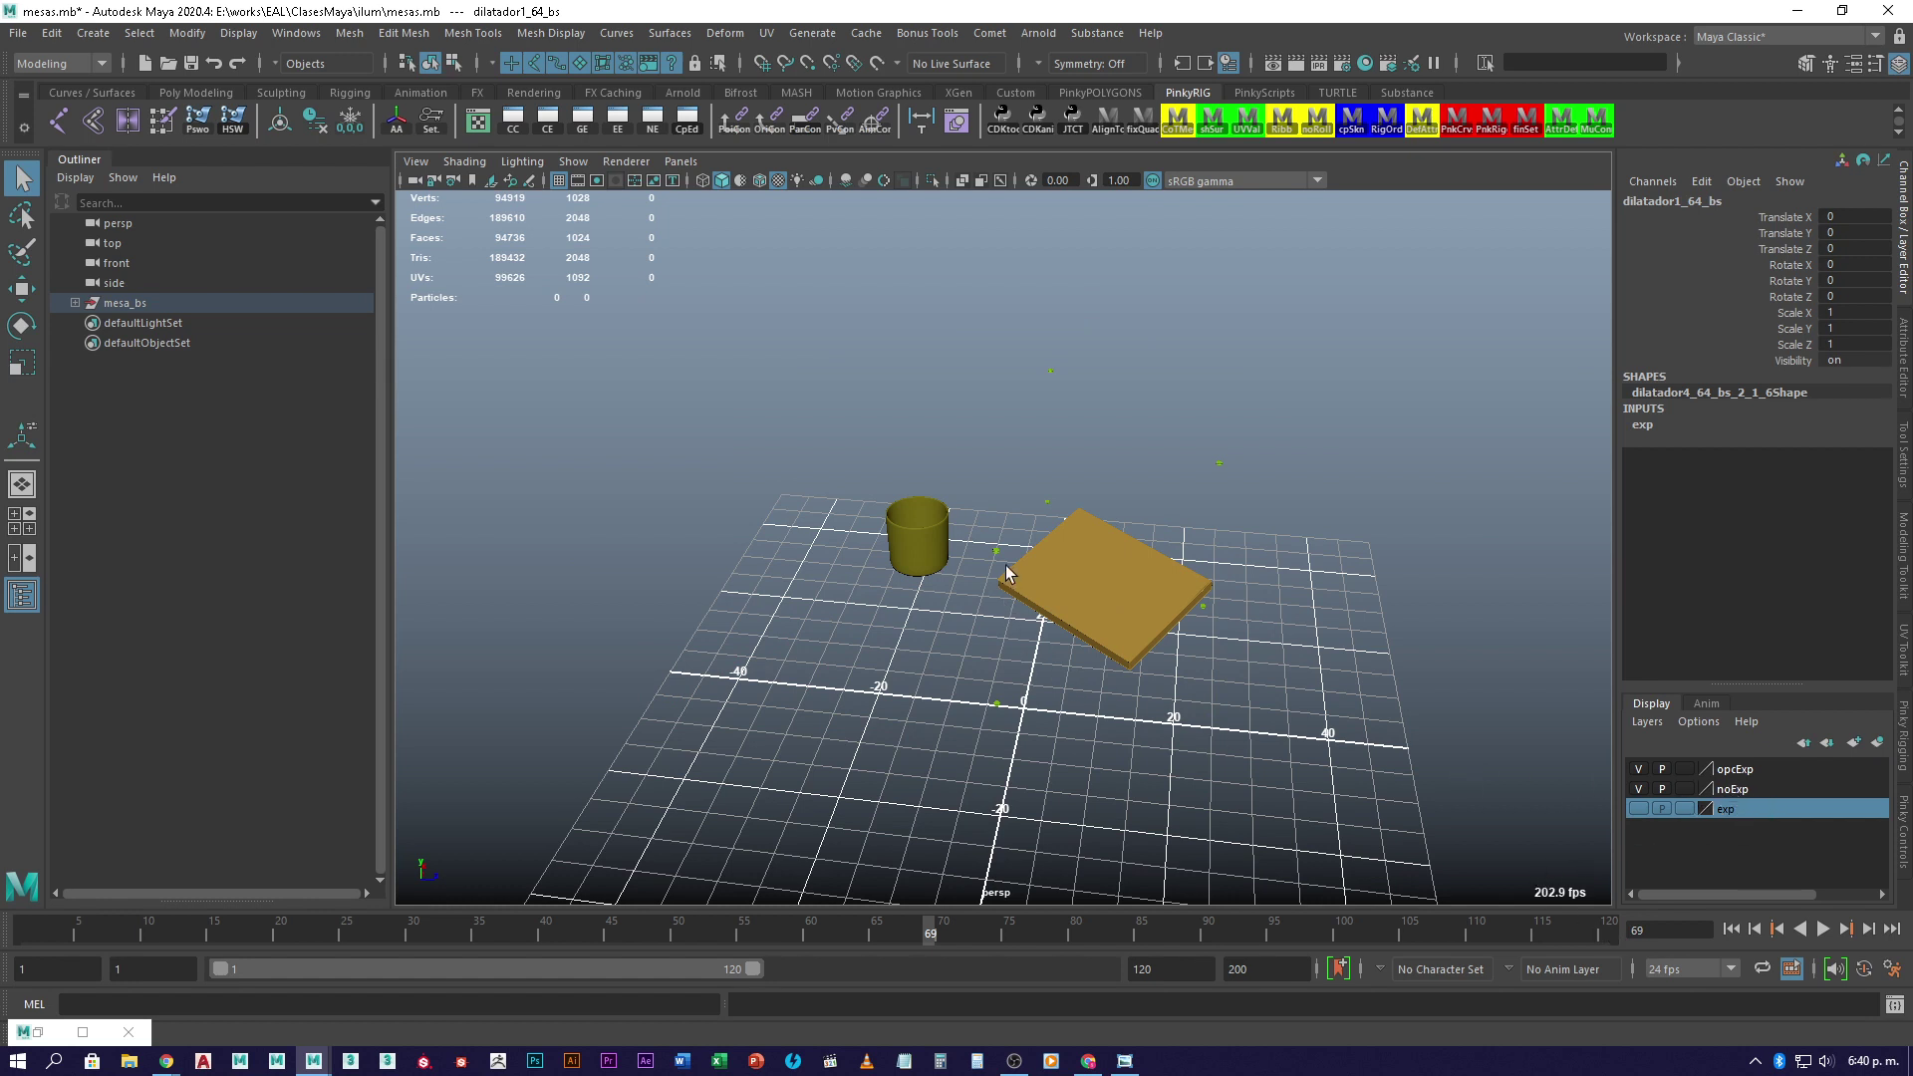
- Select all objects in the noExp layer, examine the spacers, and pick the spacer dilatador2_64_bs
left_click(1744, 789)
right_click(1744, 790)
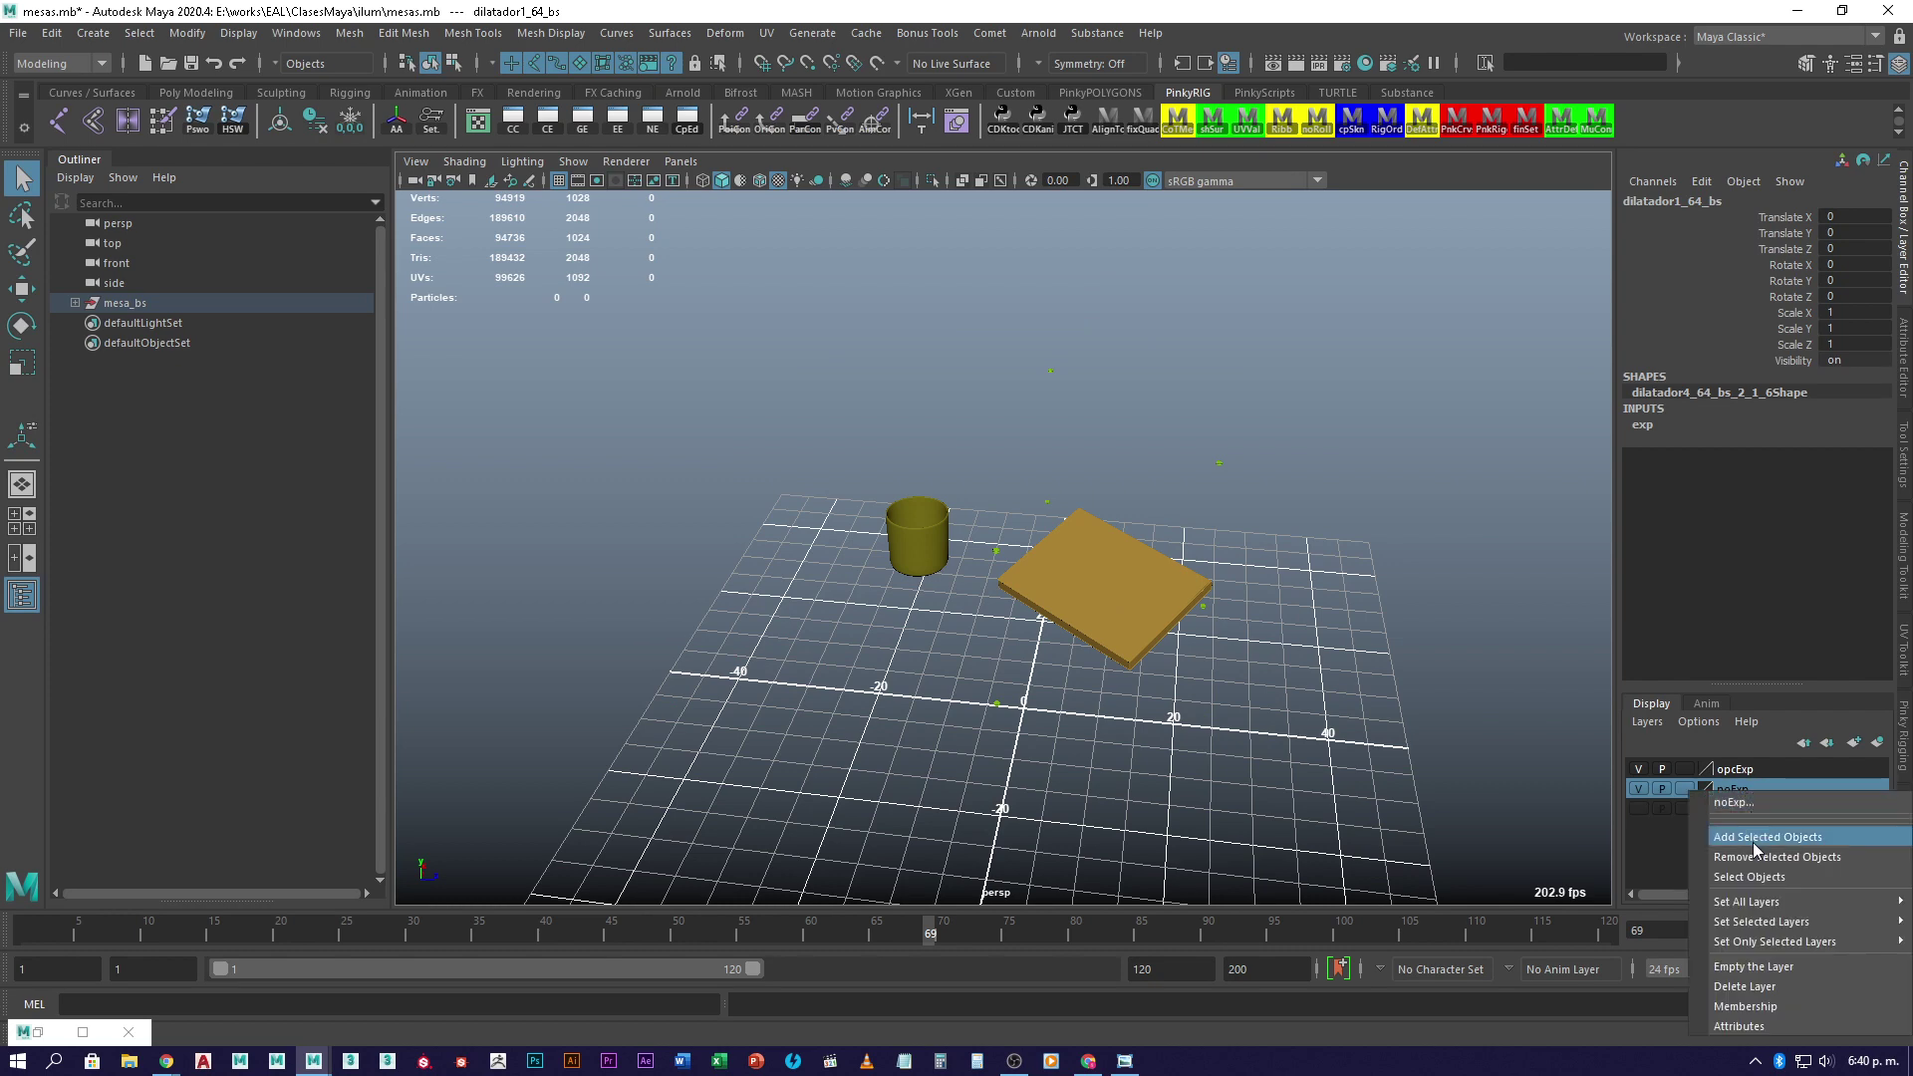
left_click(1754, 841)
scroll(1055, 508, "up", 3)
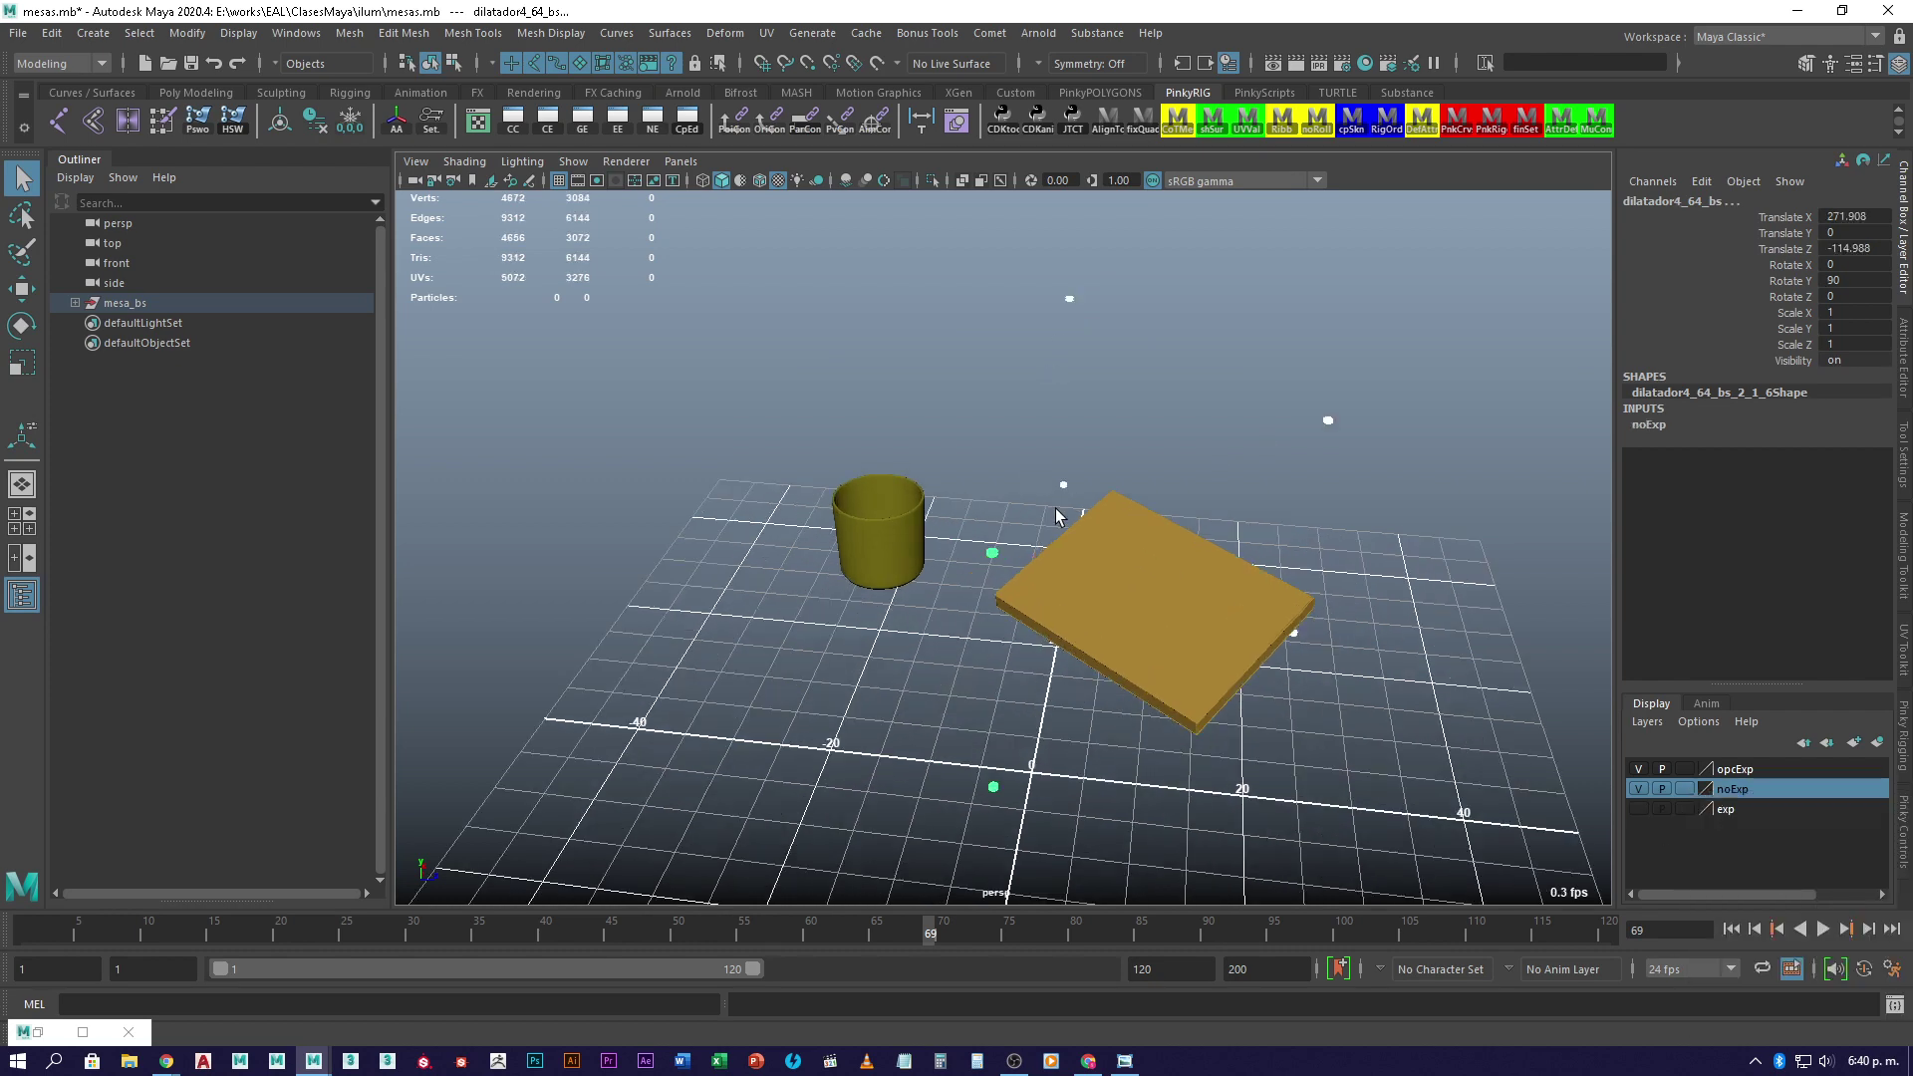
left_click_drag(1055, 508, 1019, 463, "alt")
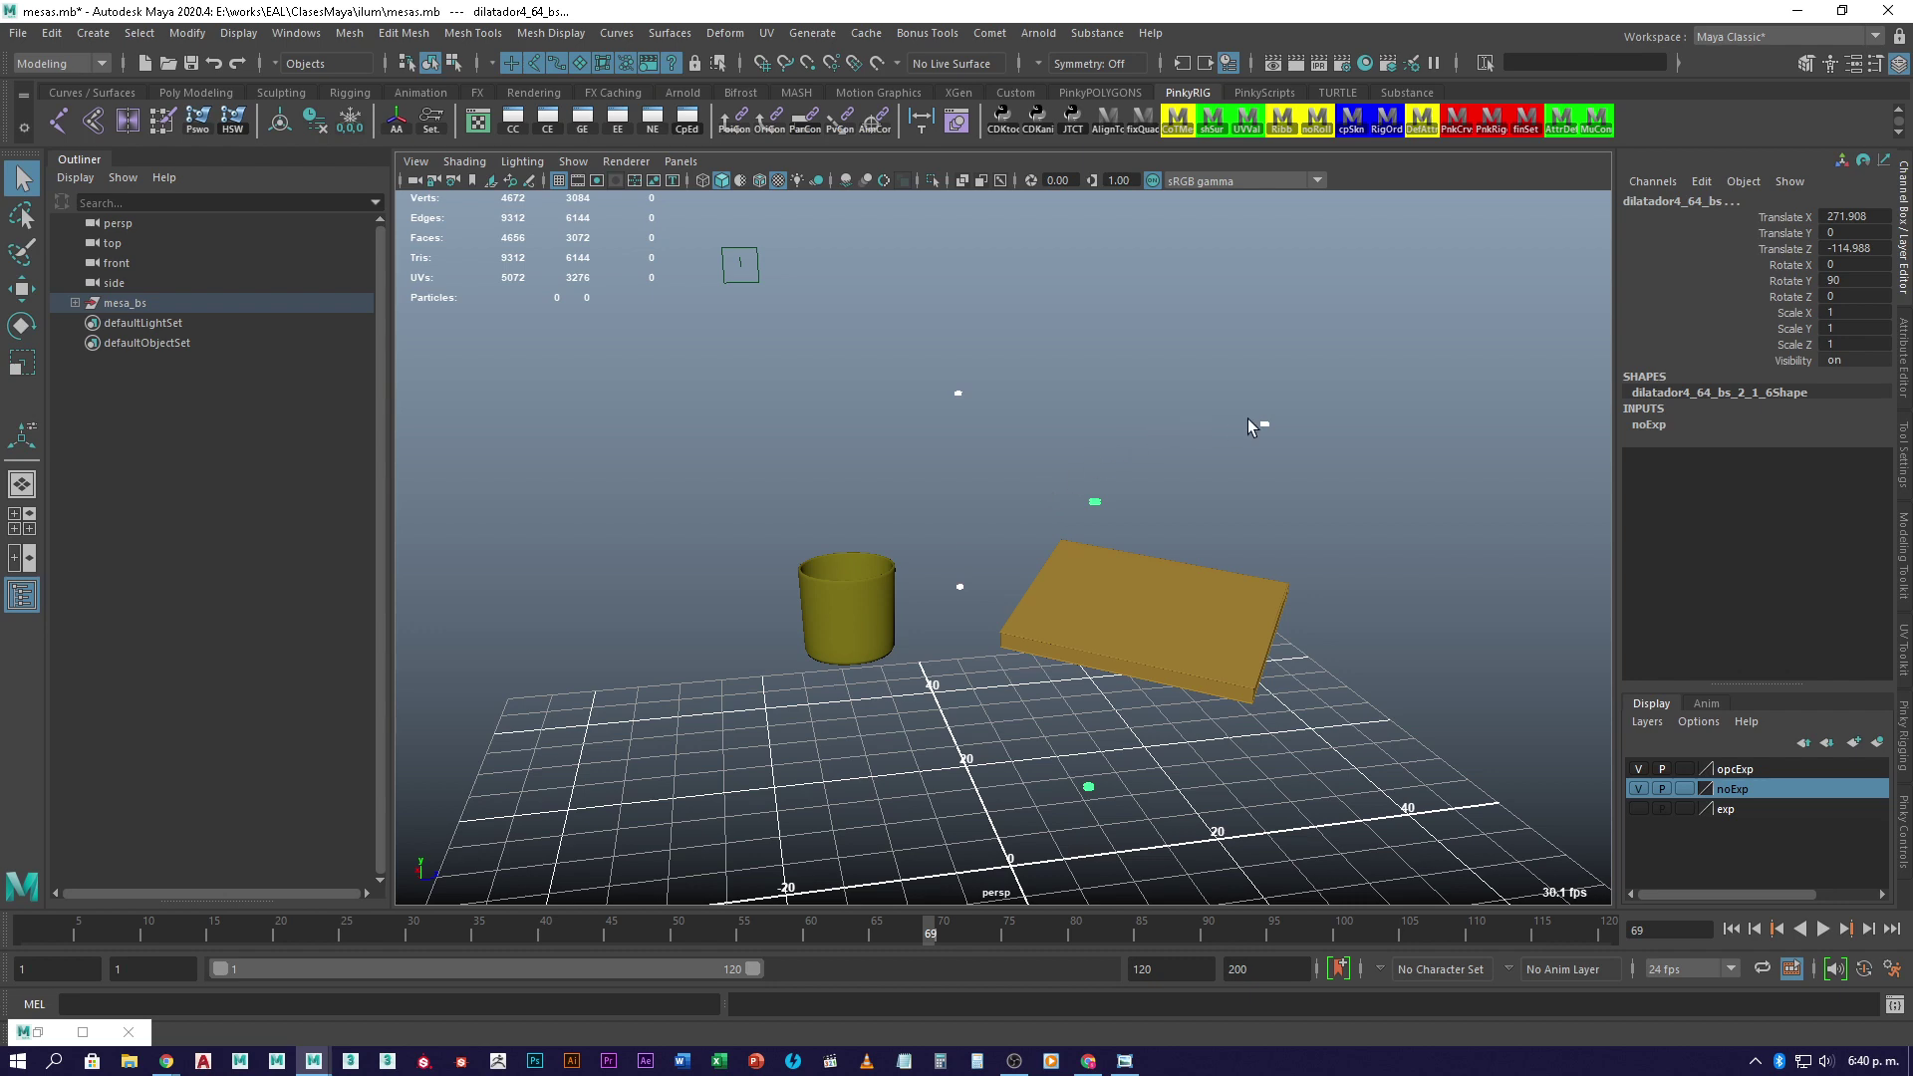
left_click_drag(1120, 802, 1114, 705, "alt")
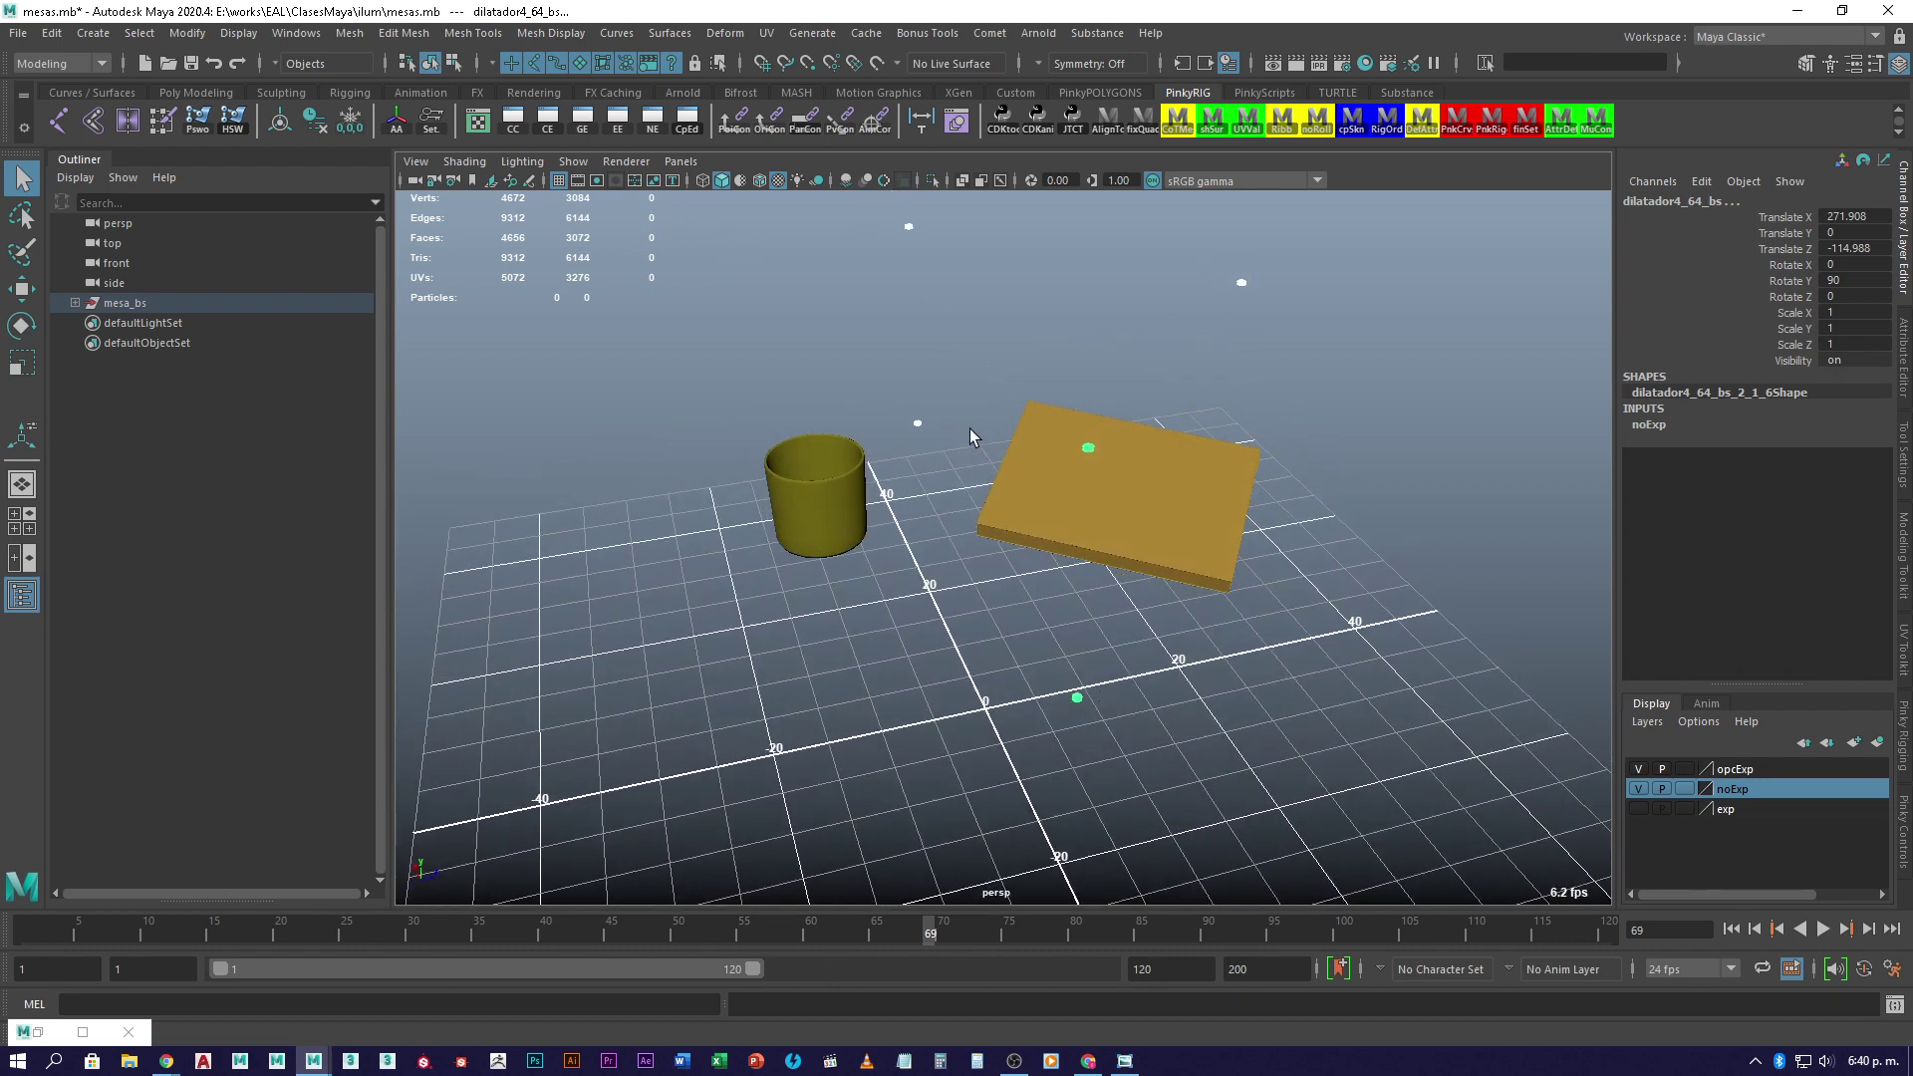
left_click(917, 423)
left_click_drag(962, 628, 1013, 667, "alt")
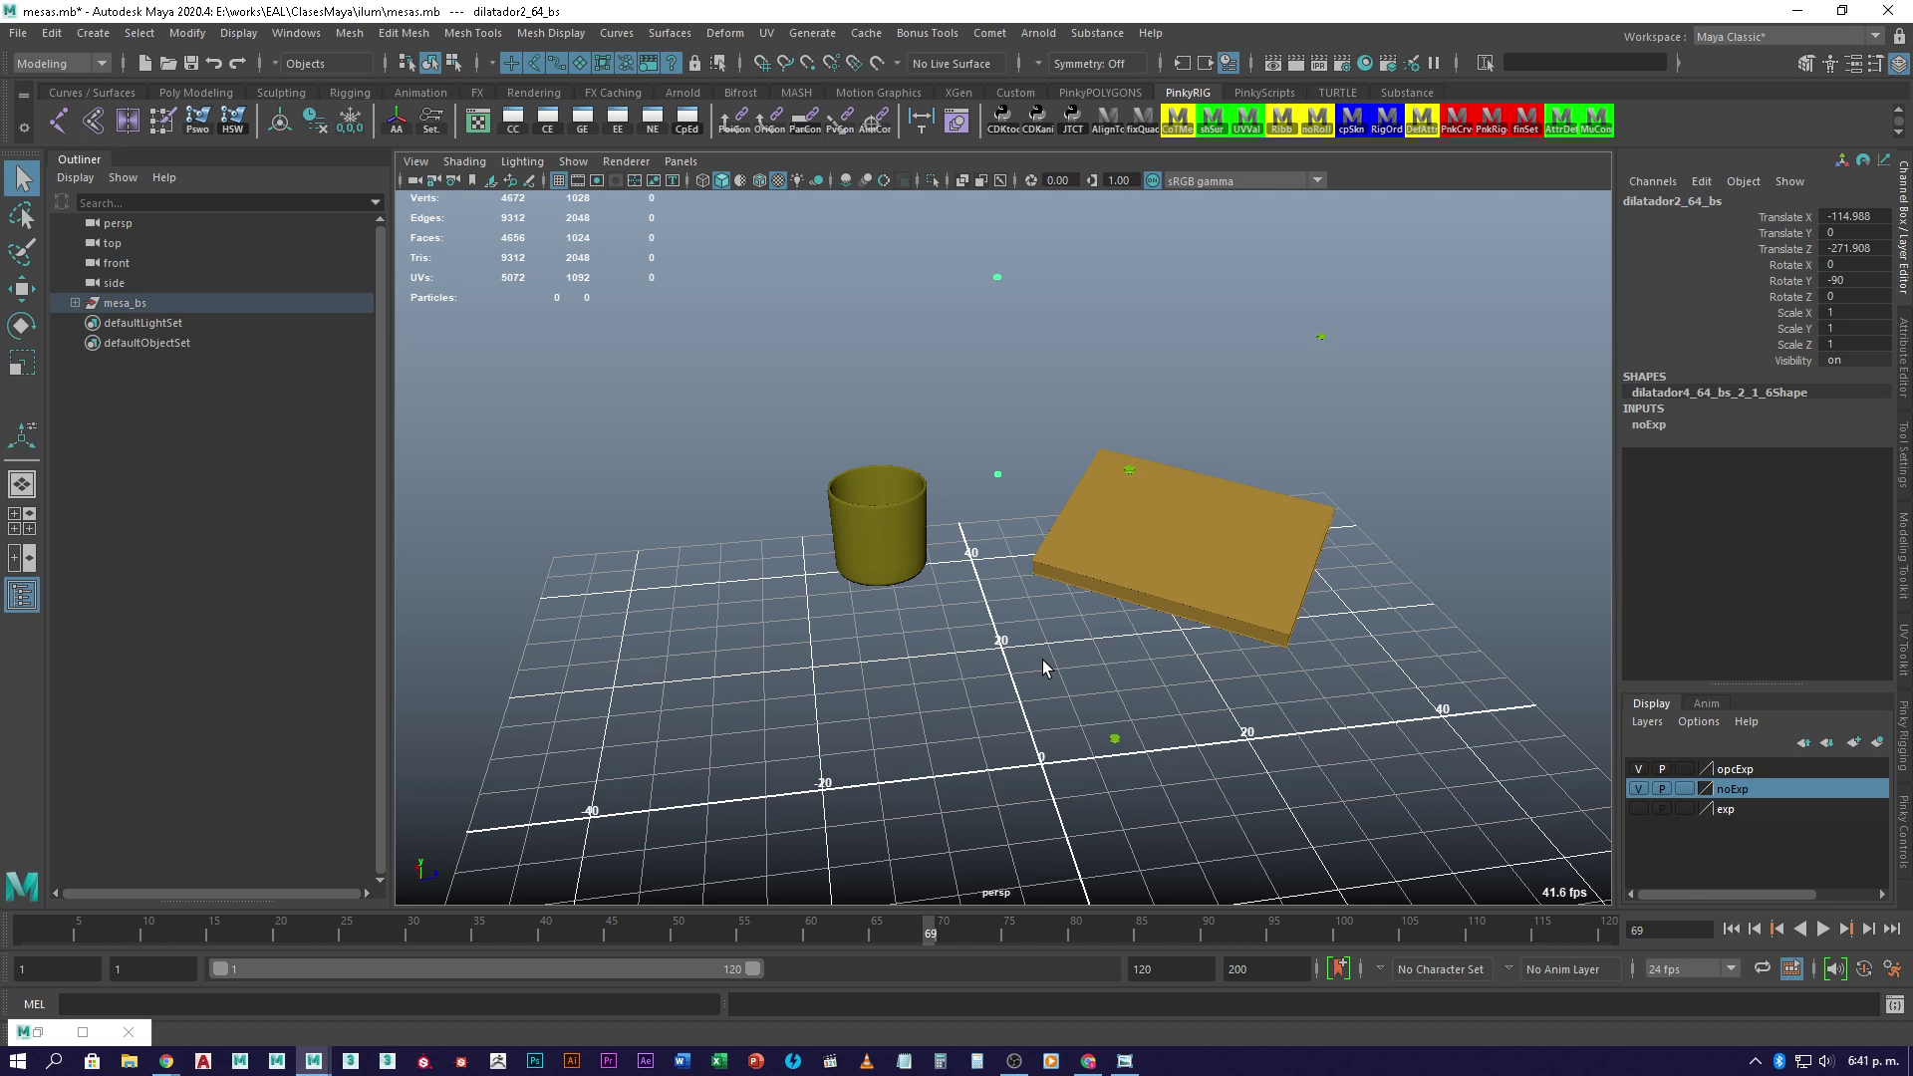
- Hide the noExp layer and check the remaining opcExp glass and magazine by selecting each one
left_click(1638, 789)
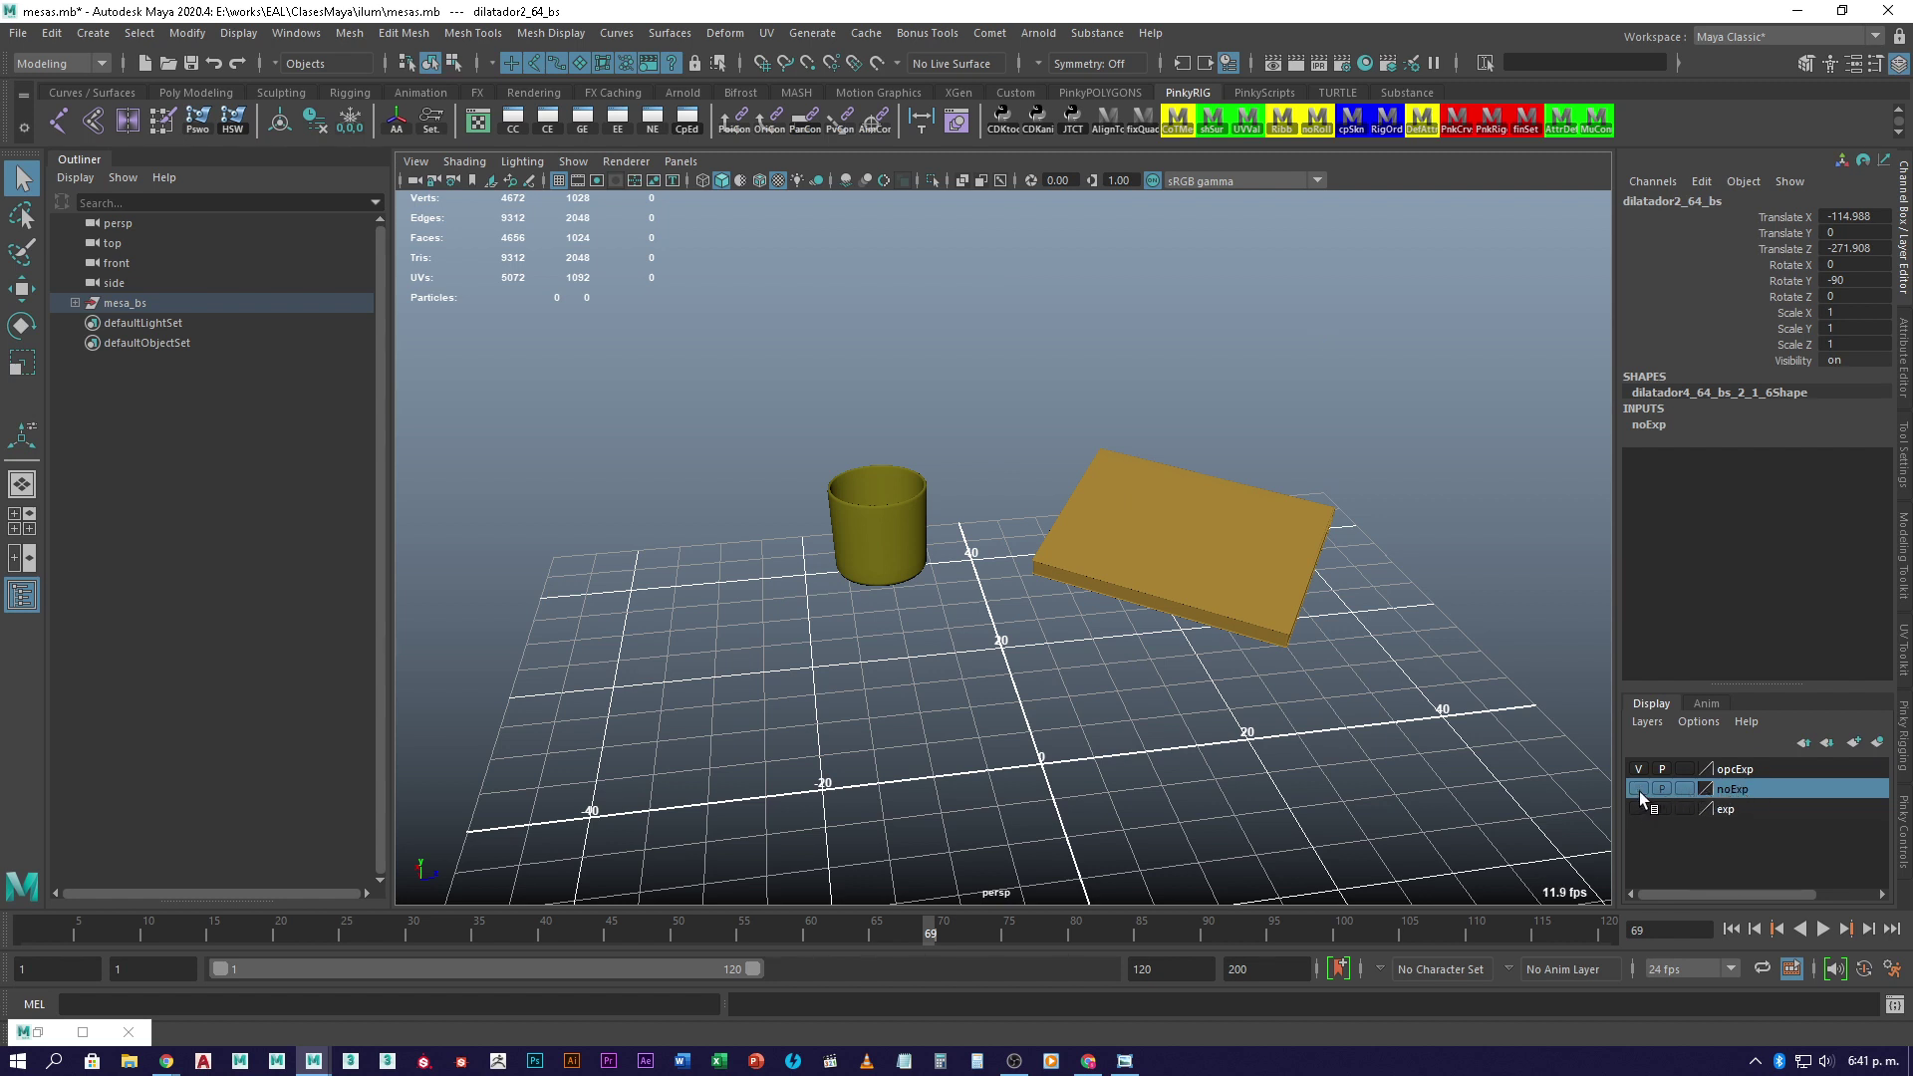
left_click(1175, 517)
left_click(877, 506)
left_click(1136, 548)
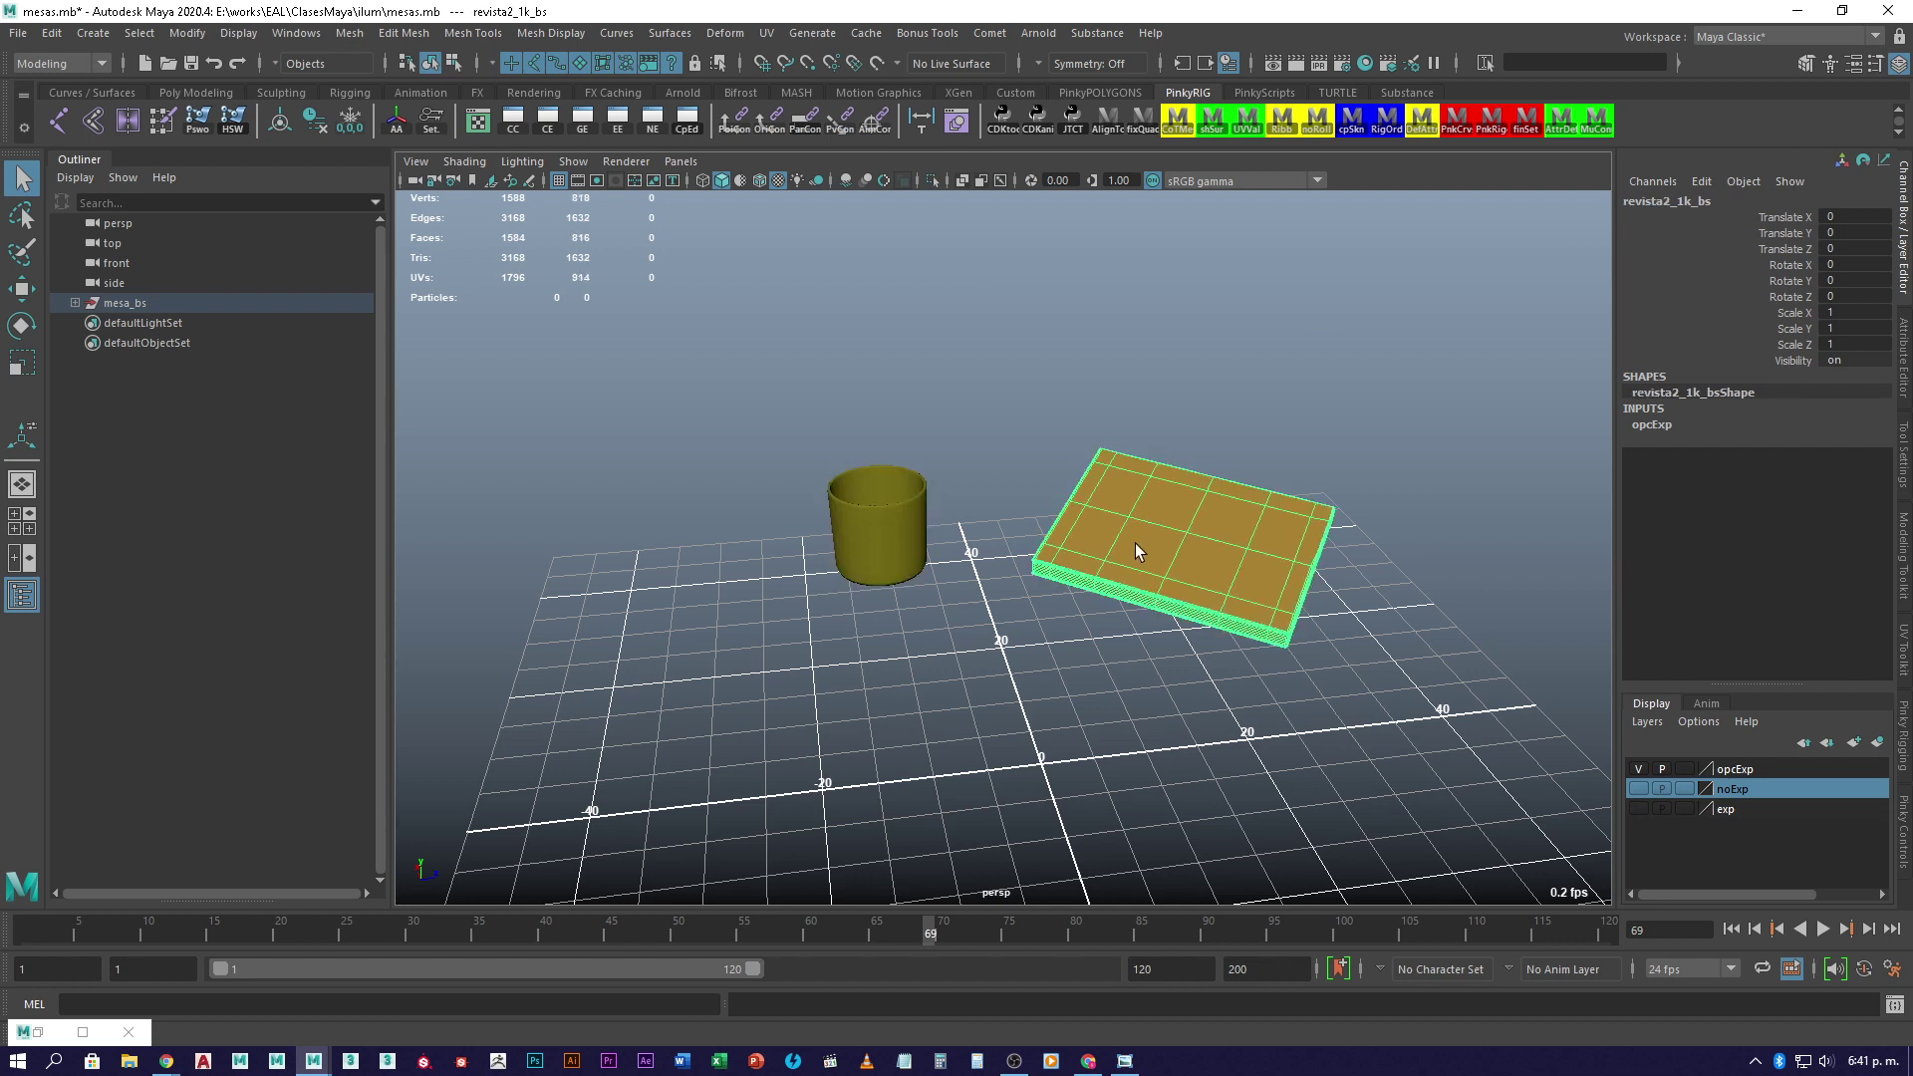
left_click(1756, 768)
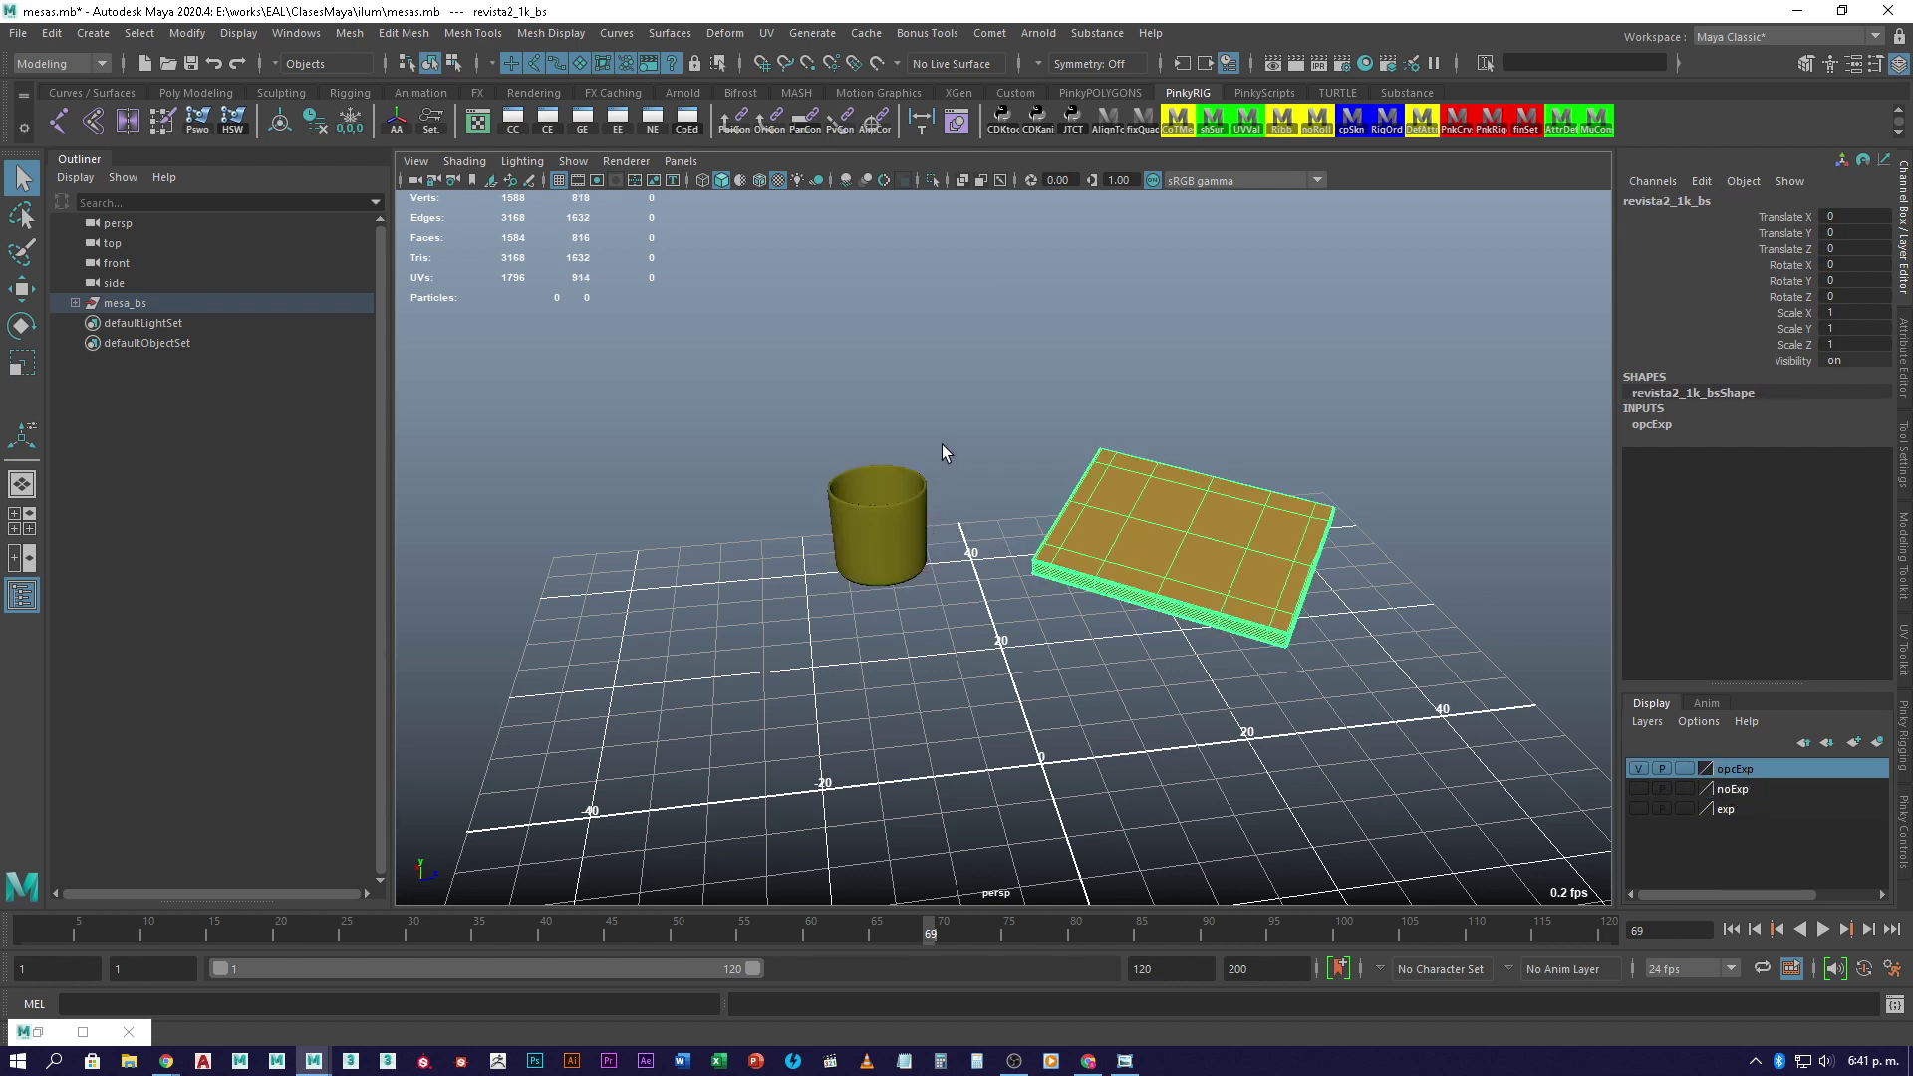
left_click_drag(942, 444, 902, 499)
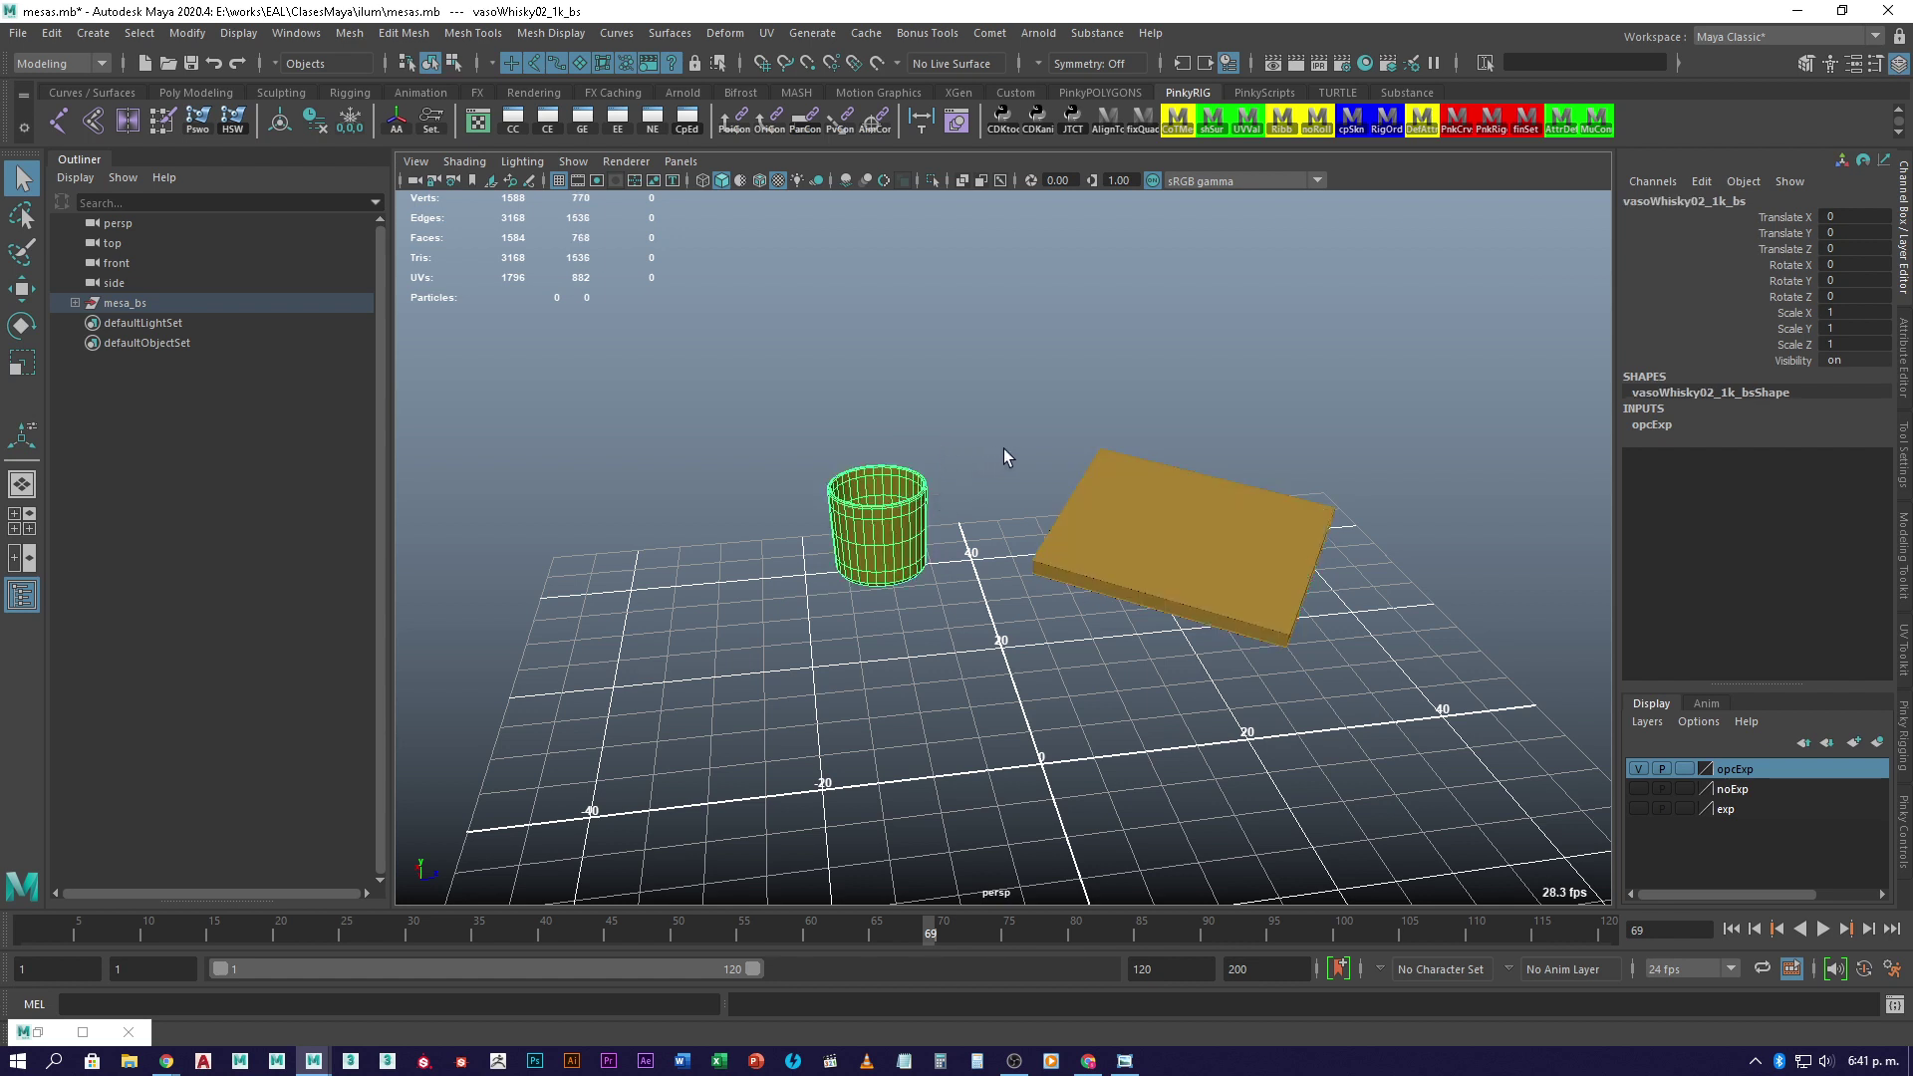
left_click_drag(1005, 450, 1121, 540)
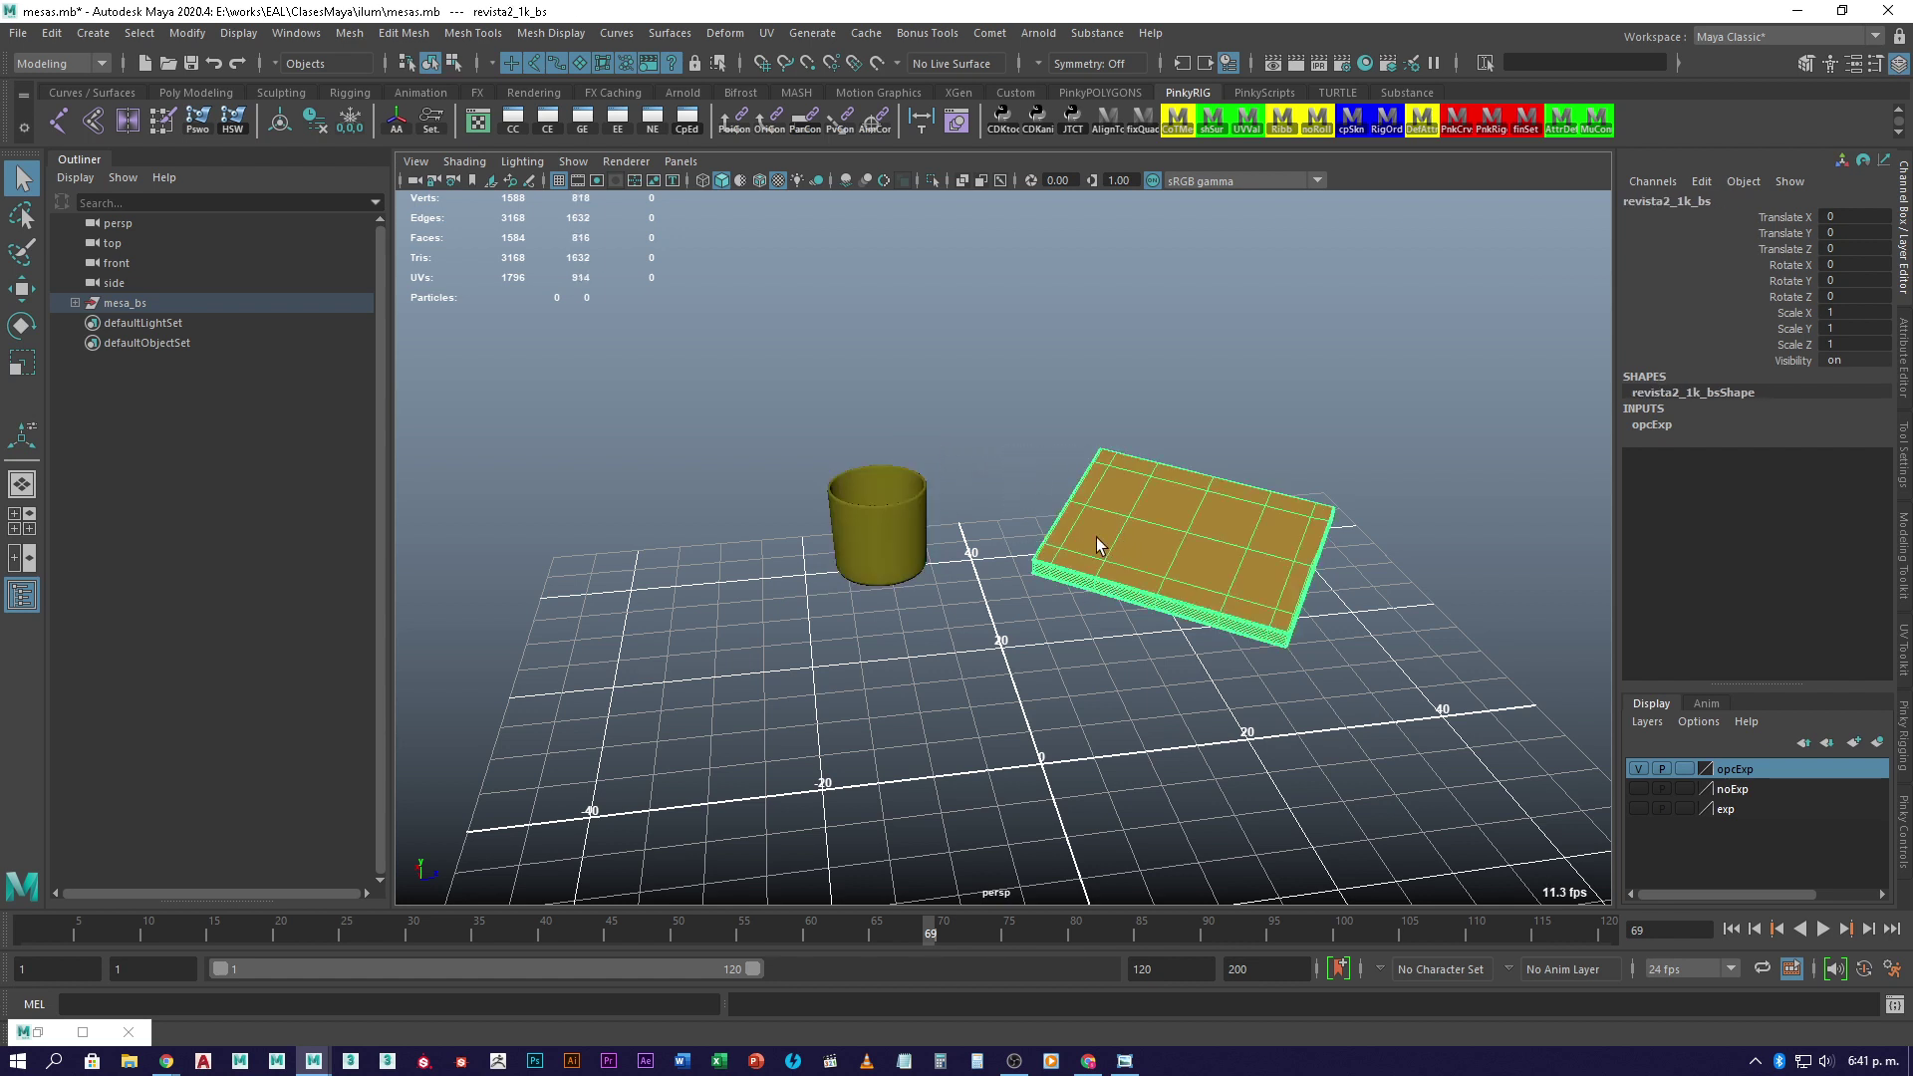
left_click_drag(929, 470, 889, 516)
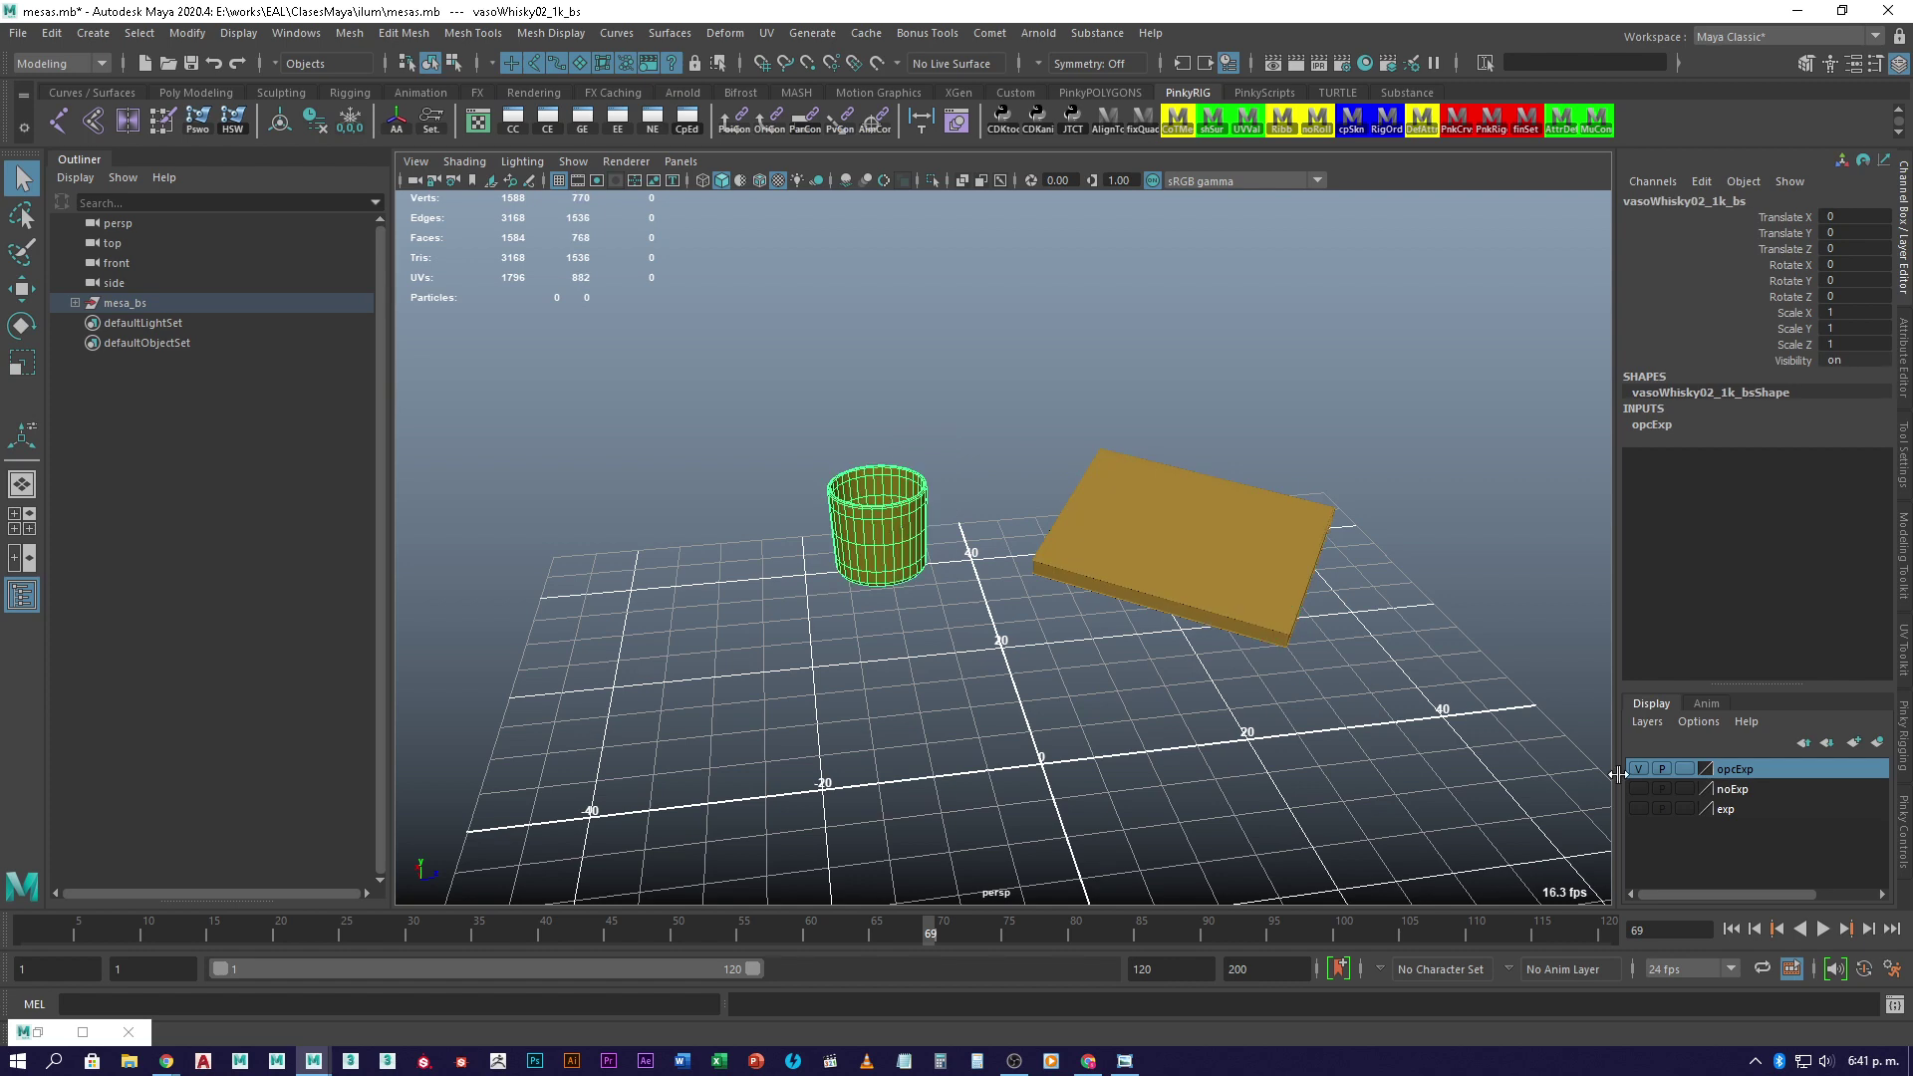
- Show the exp layer again and compare the two whisky glasses by selecting each in turn
left_click(1638, 808)
left_click_drag(1102, 671, 922, 594, "alt")
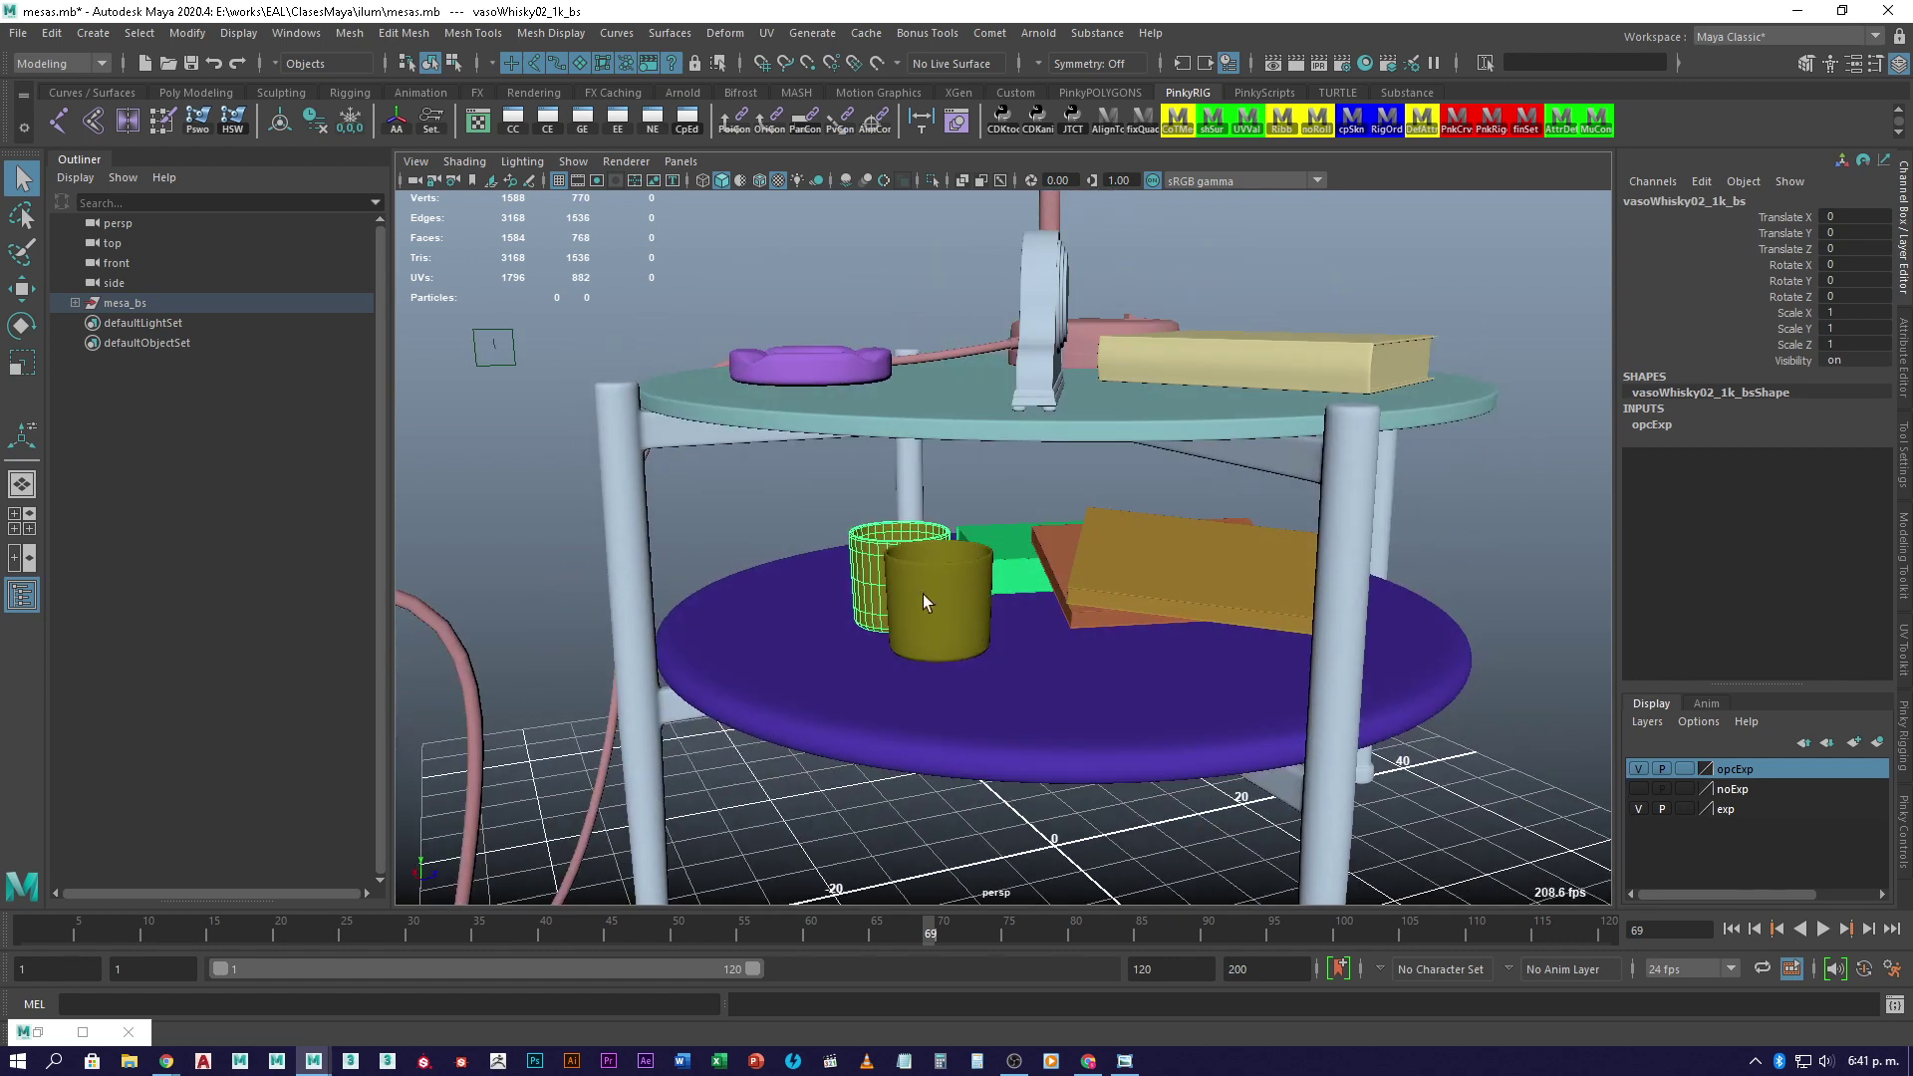
left_click(923, 594)
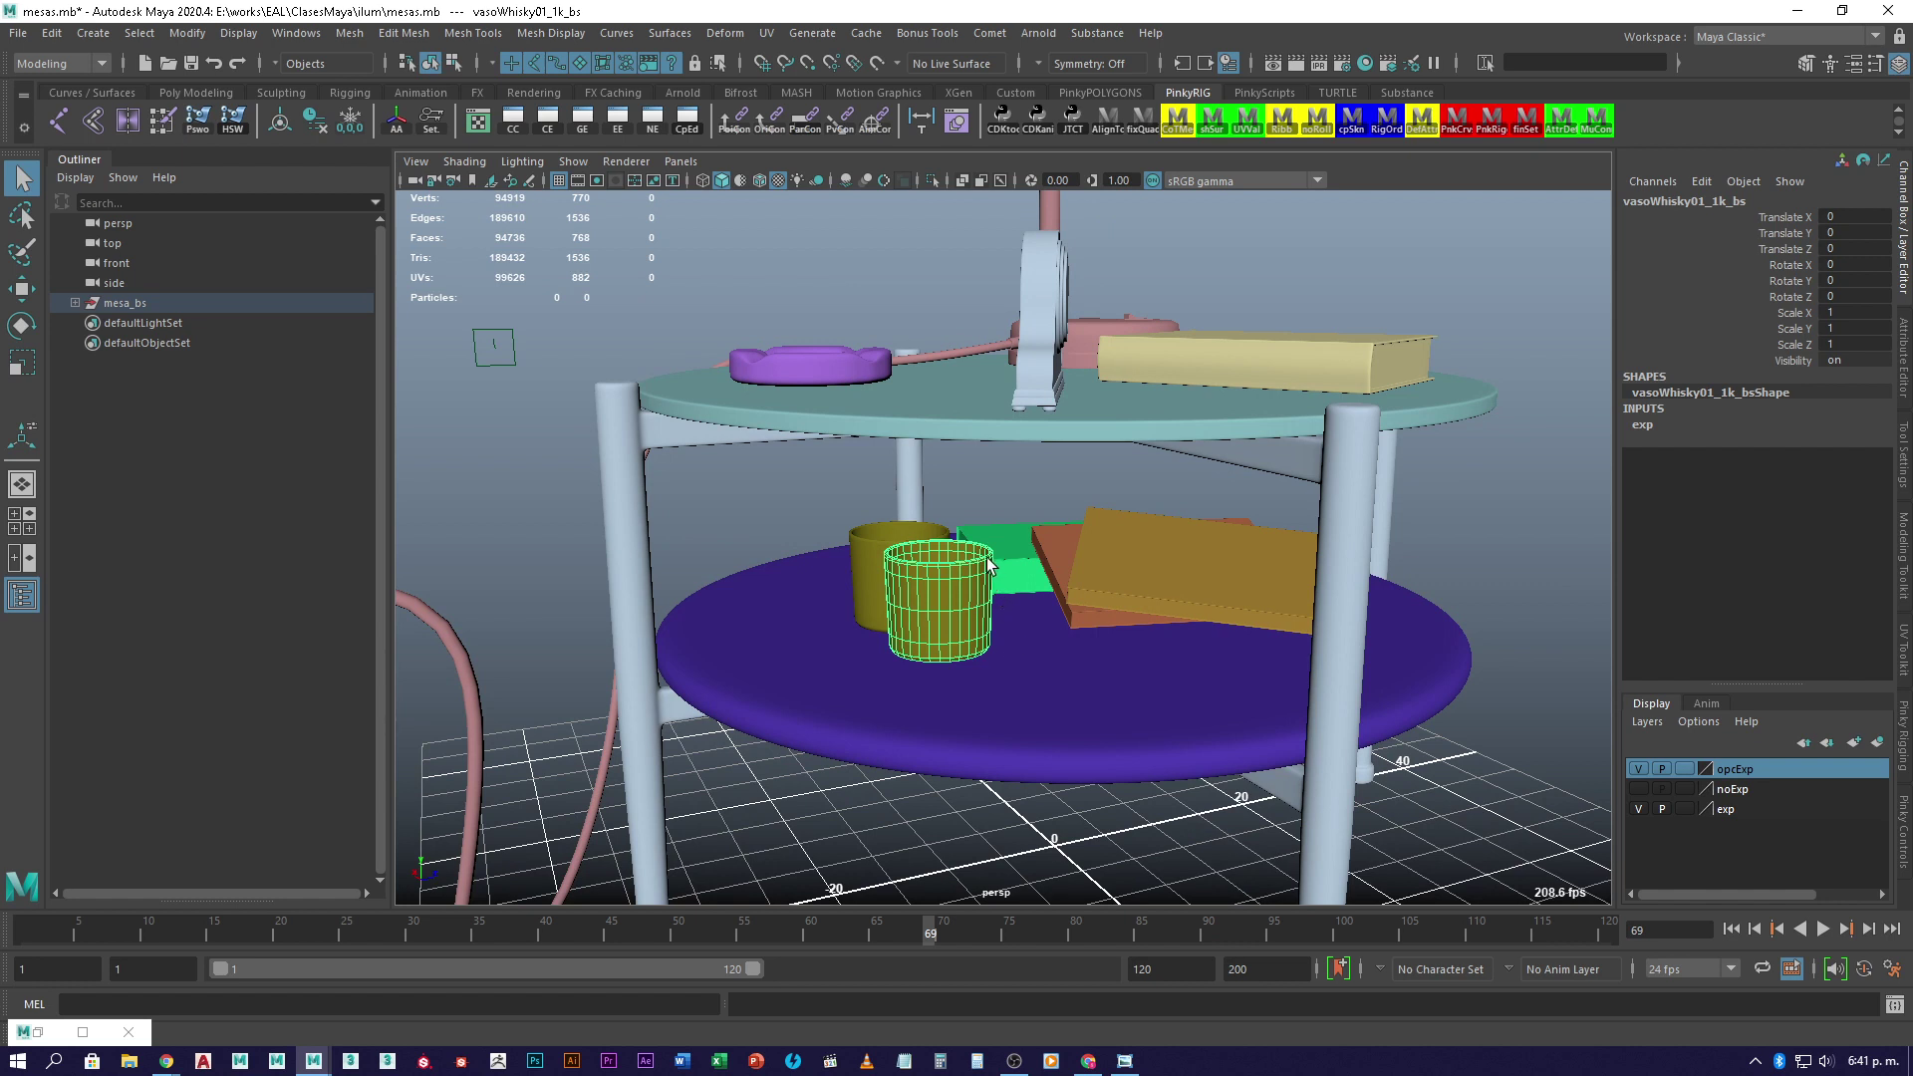
left_click(863, 560)
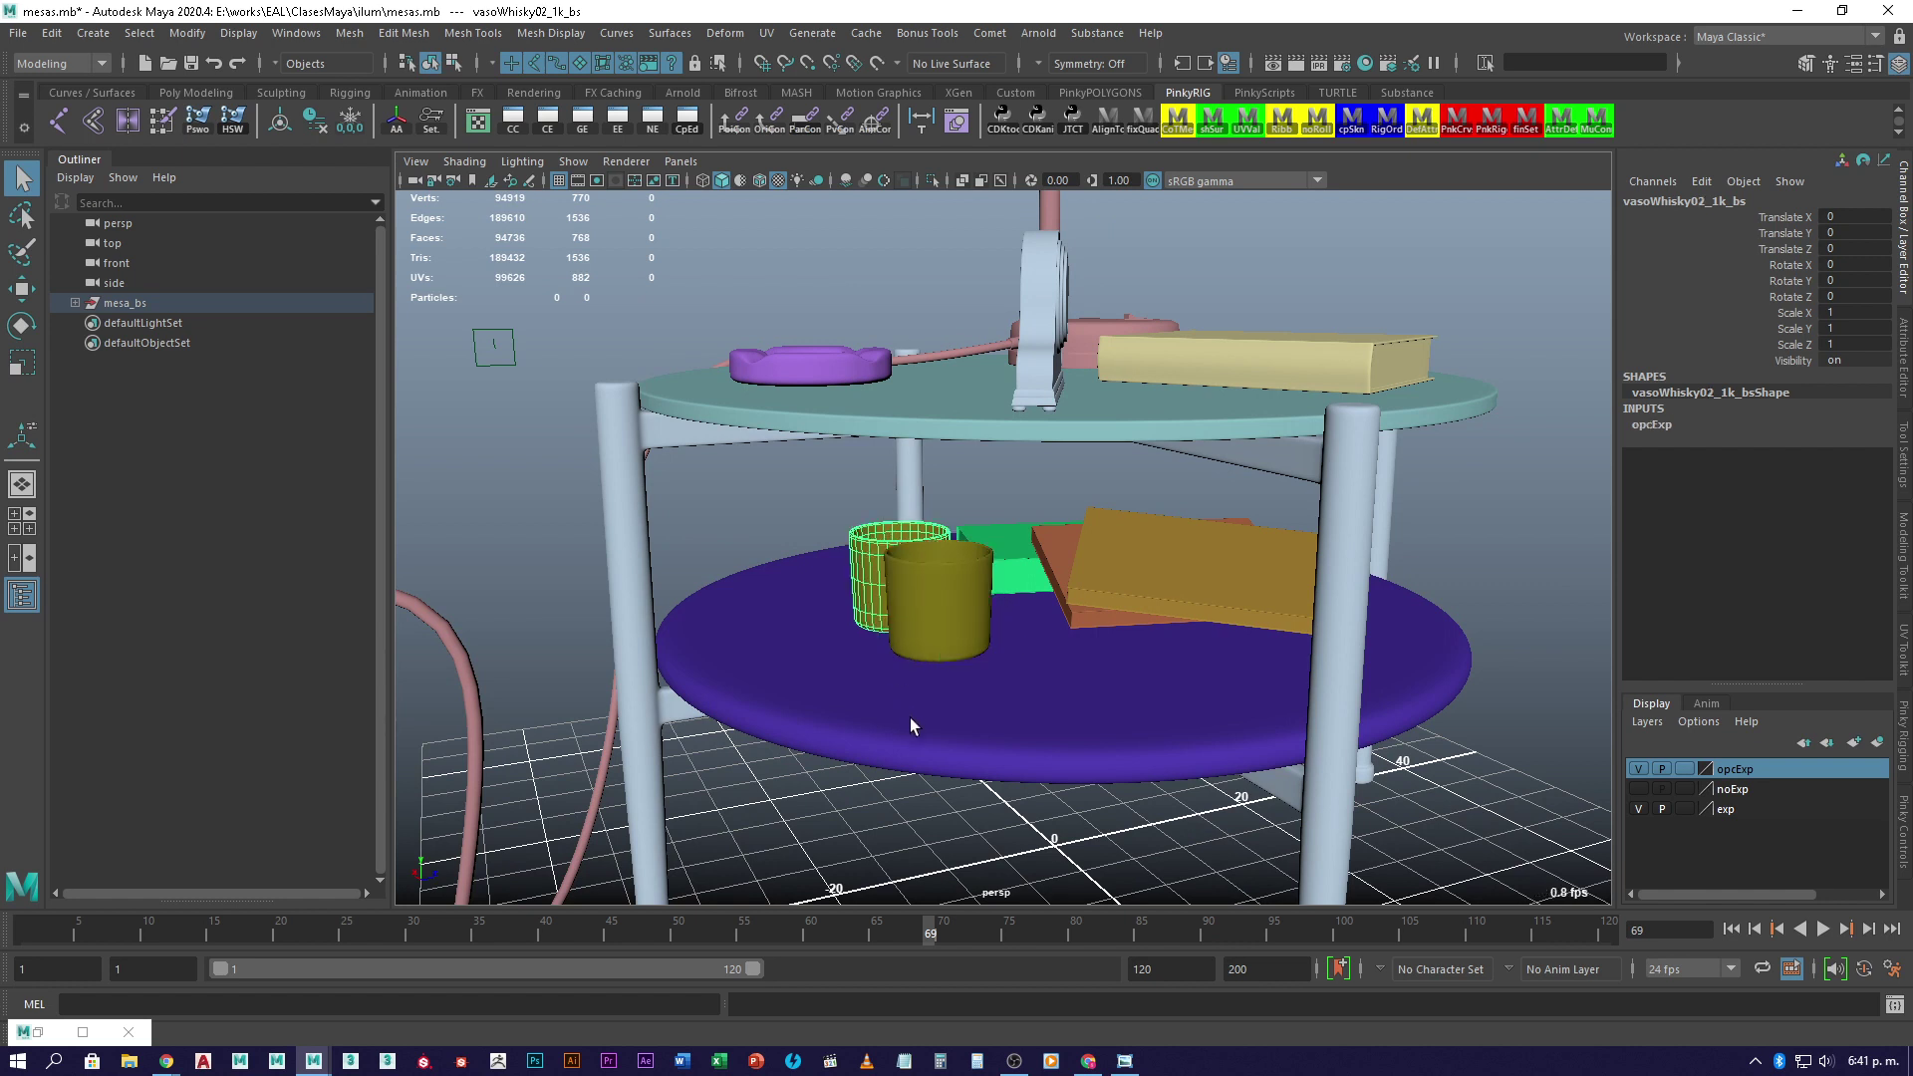
- Select both whisky glasses together and open their UV layout in the UV Editor
left_click(946, 600)
left_click(877, 571, "shift")
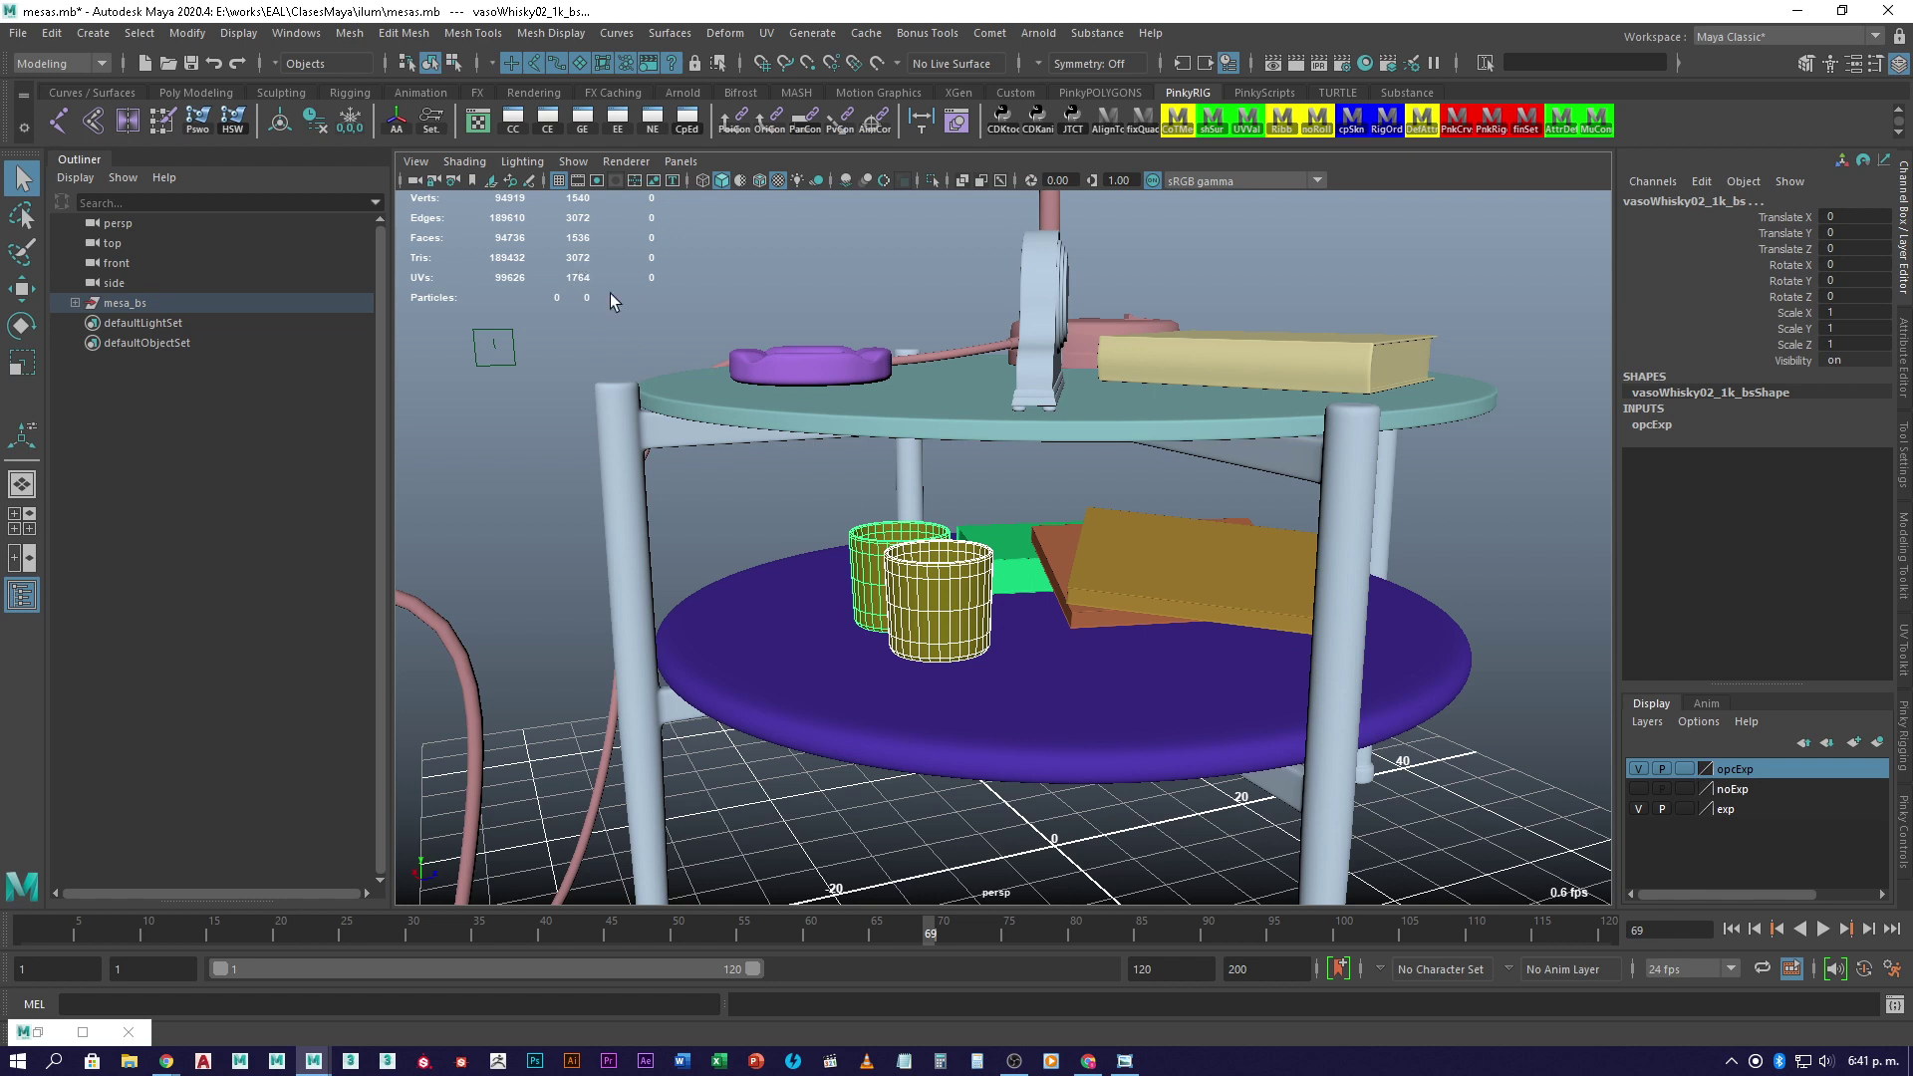
left_click(479, 124)
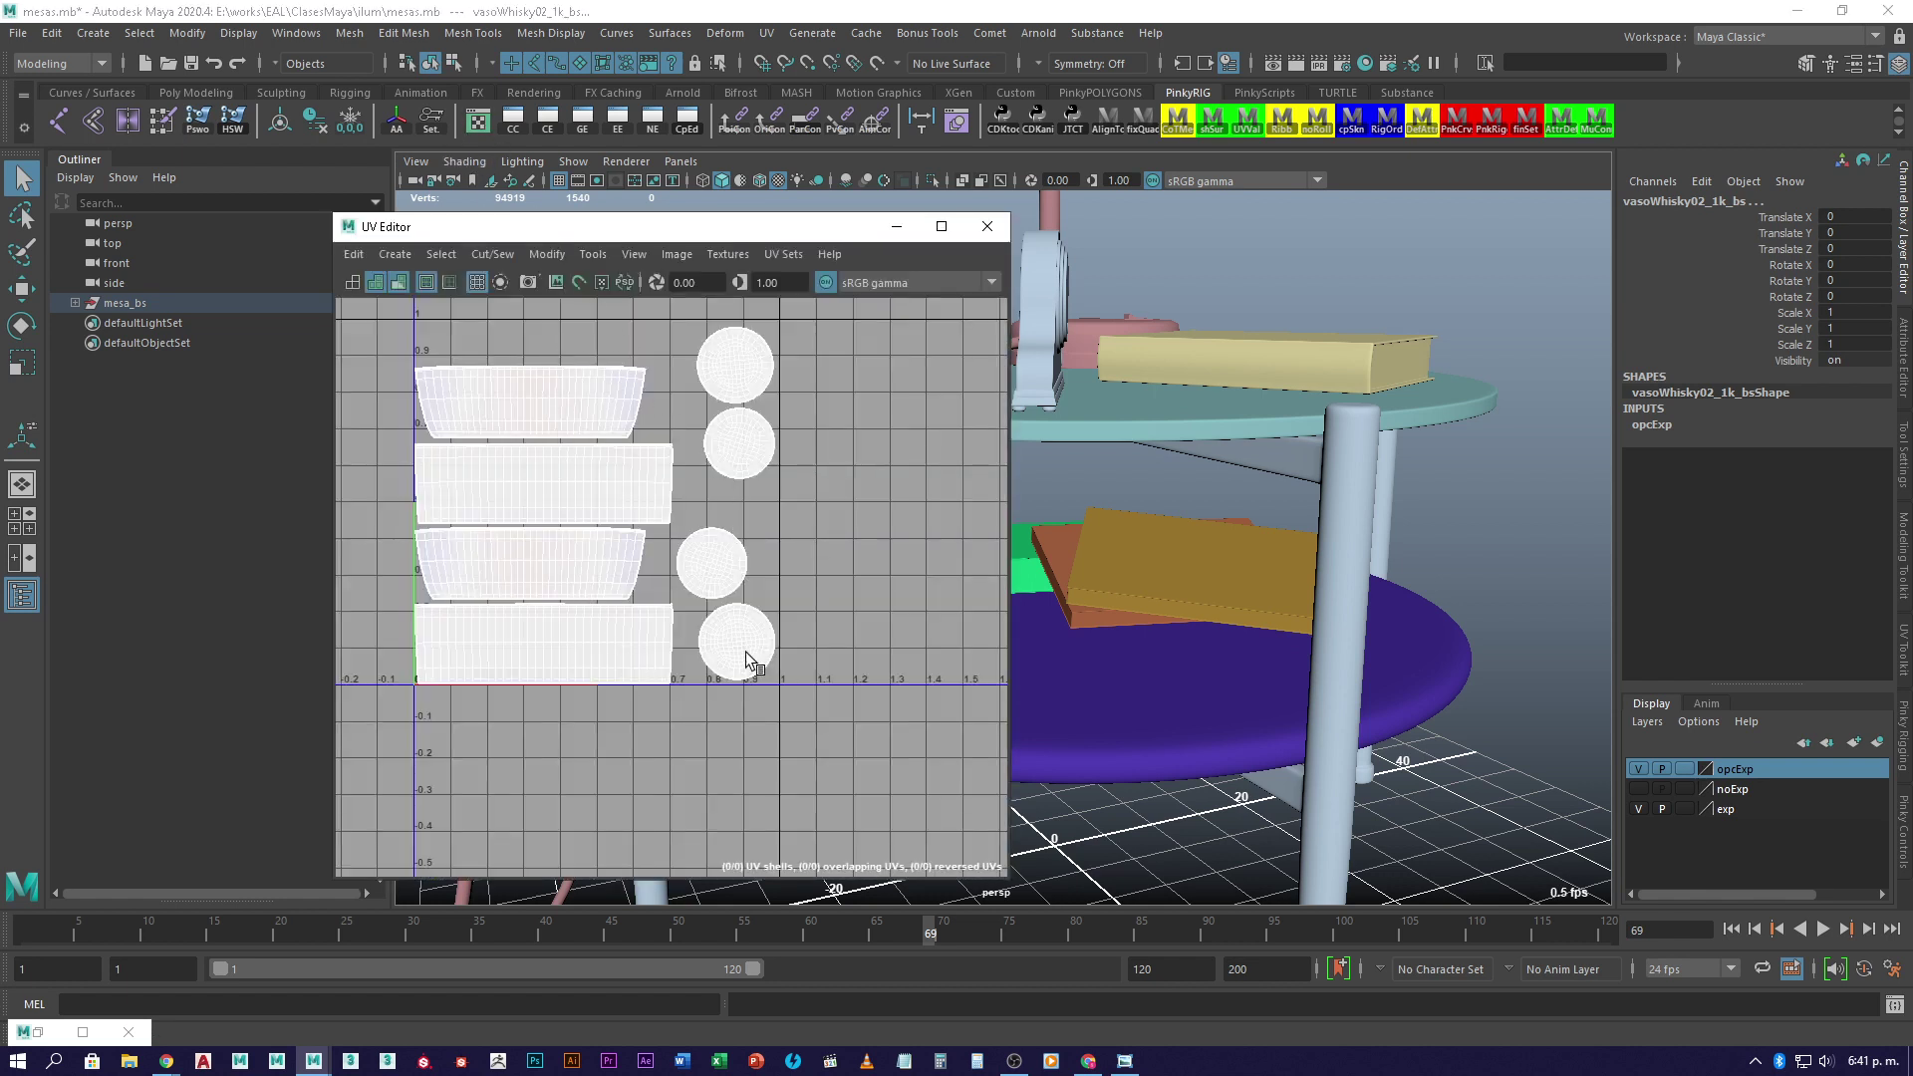
- Select the magazines beside the whisky glasses on the lower shelf and examine the UV layout of revista2_1k_bs
middle_click_drag(1096, 600, 1316, 643, "alt")
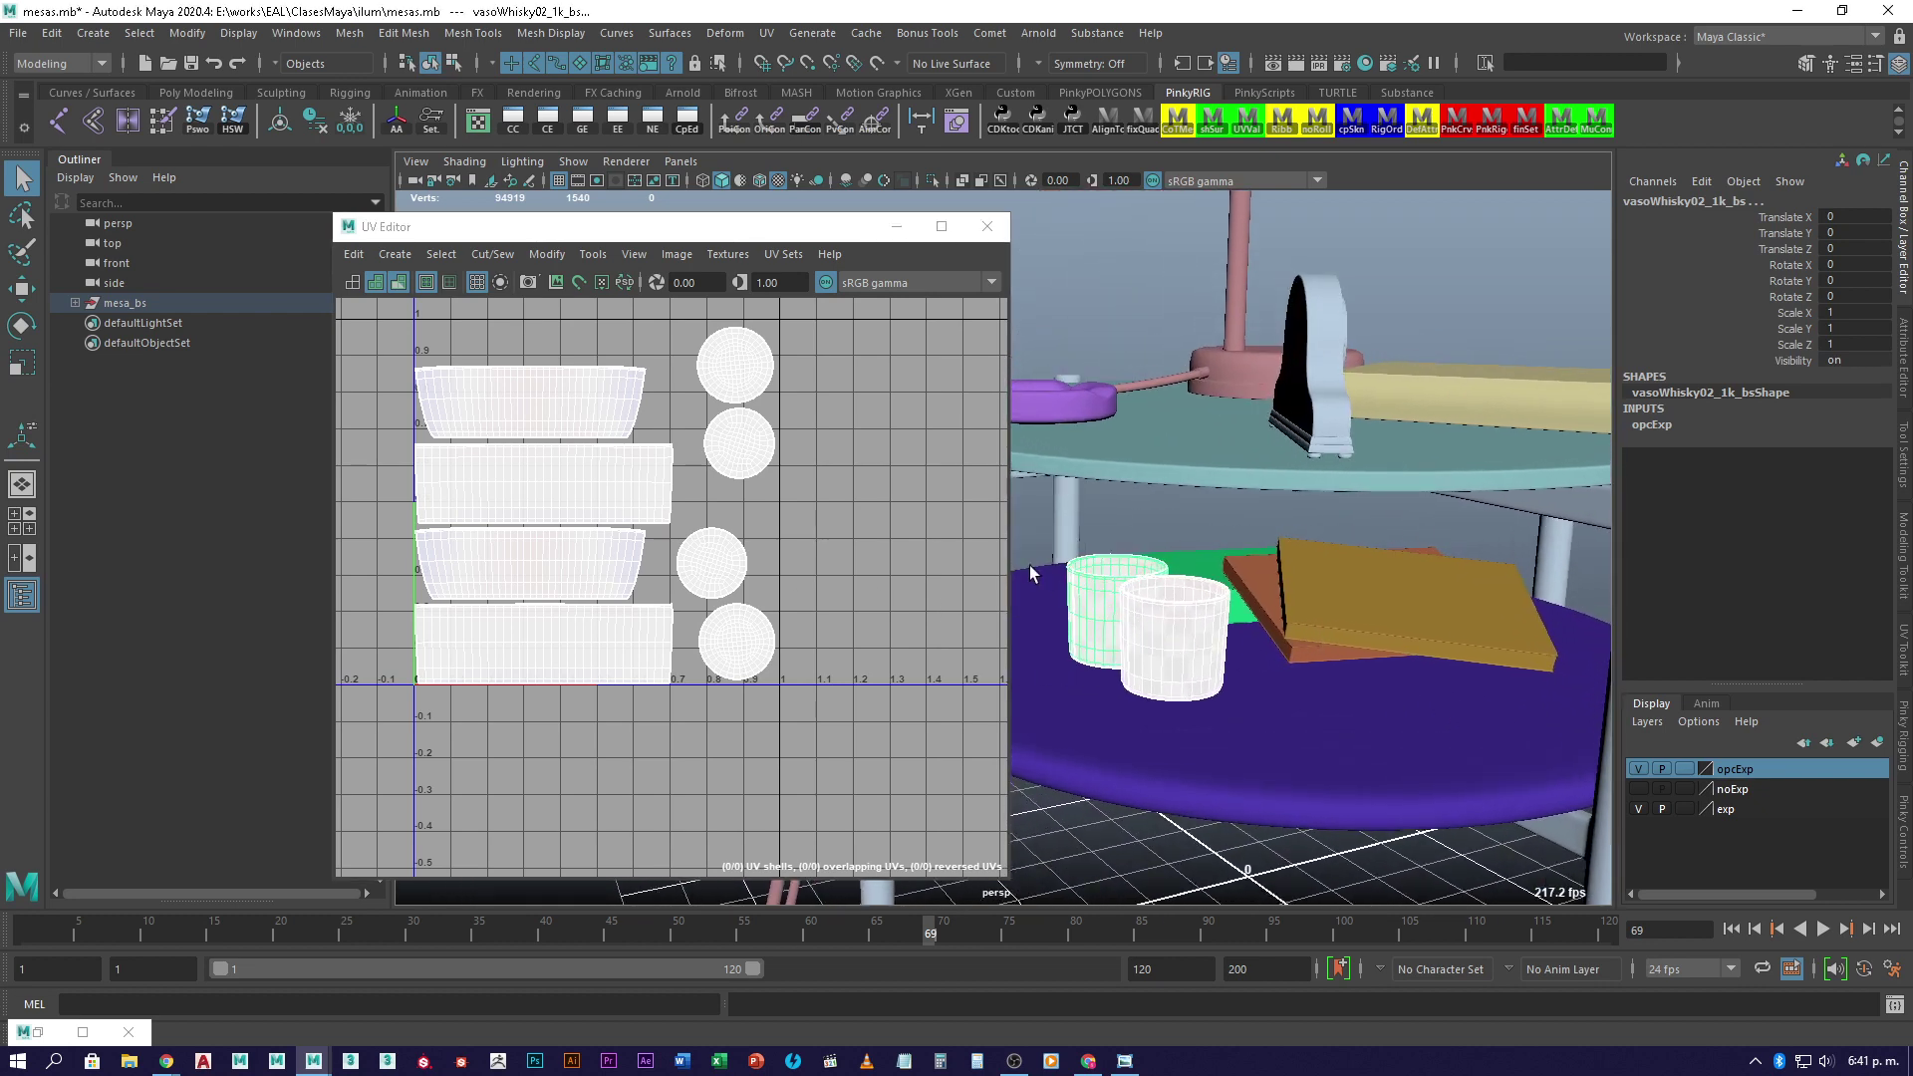
left_click(1450, 653)
left_click_drag(1455, 663, 1242, 659, "alt")
left_click(1242, 659)
middle_click_drag(1194, 654, 1252, 632)
left_click(1200, 660)
left_click(1226, 646)
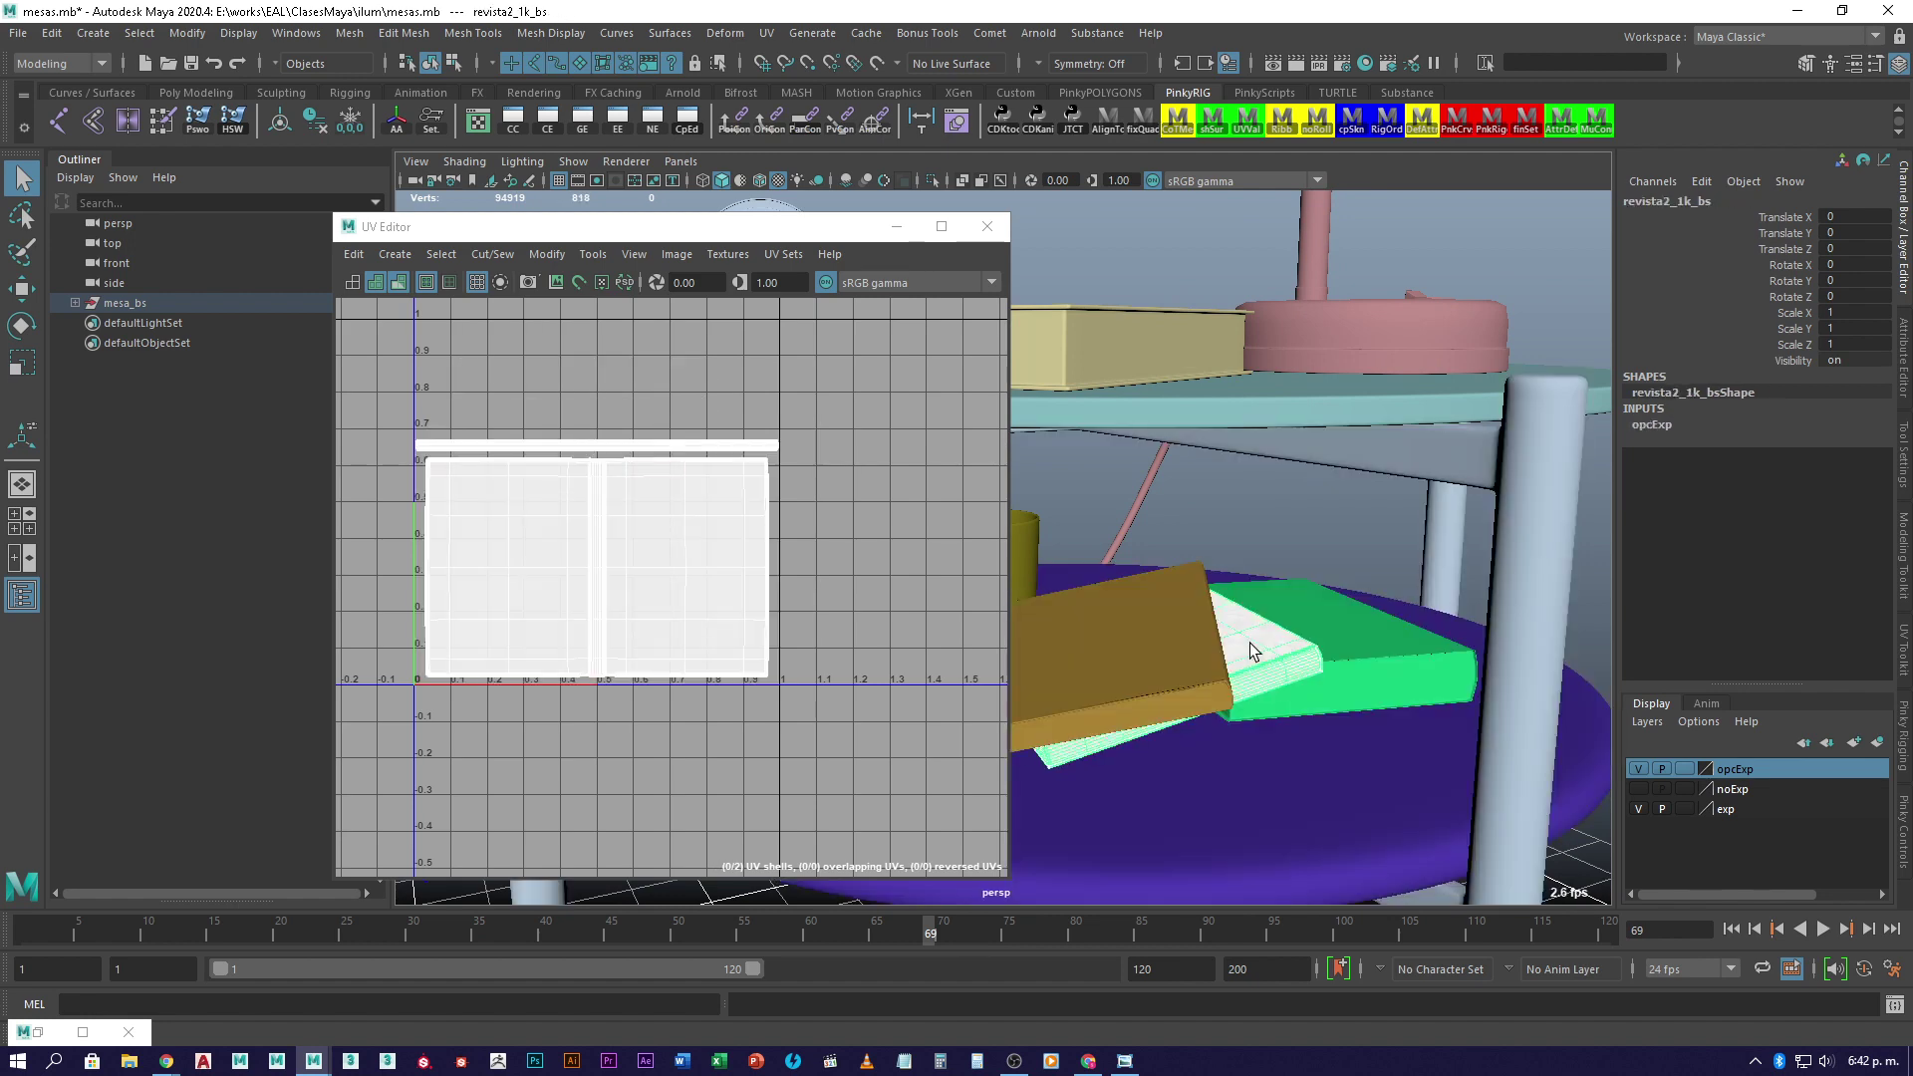
left_click(1232, 649)
- Compare the UV layouts of libroPastaFina_1k_bs and libroPastaDura_1k_bs by selecting each book in turn
left_click(1378, 666)
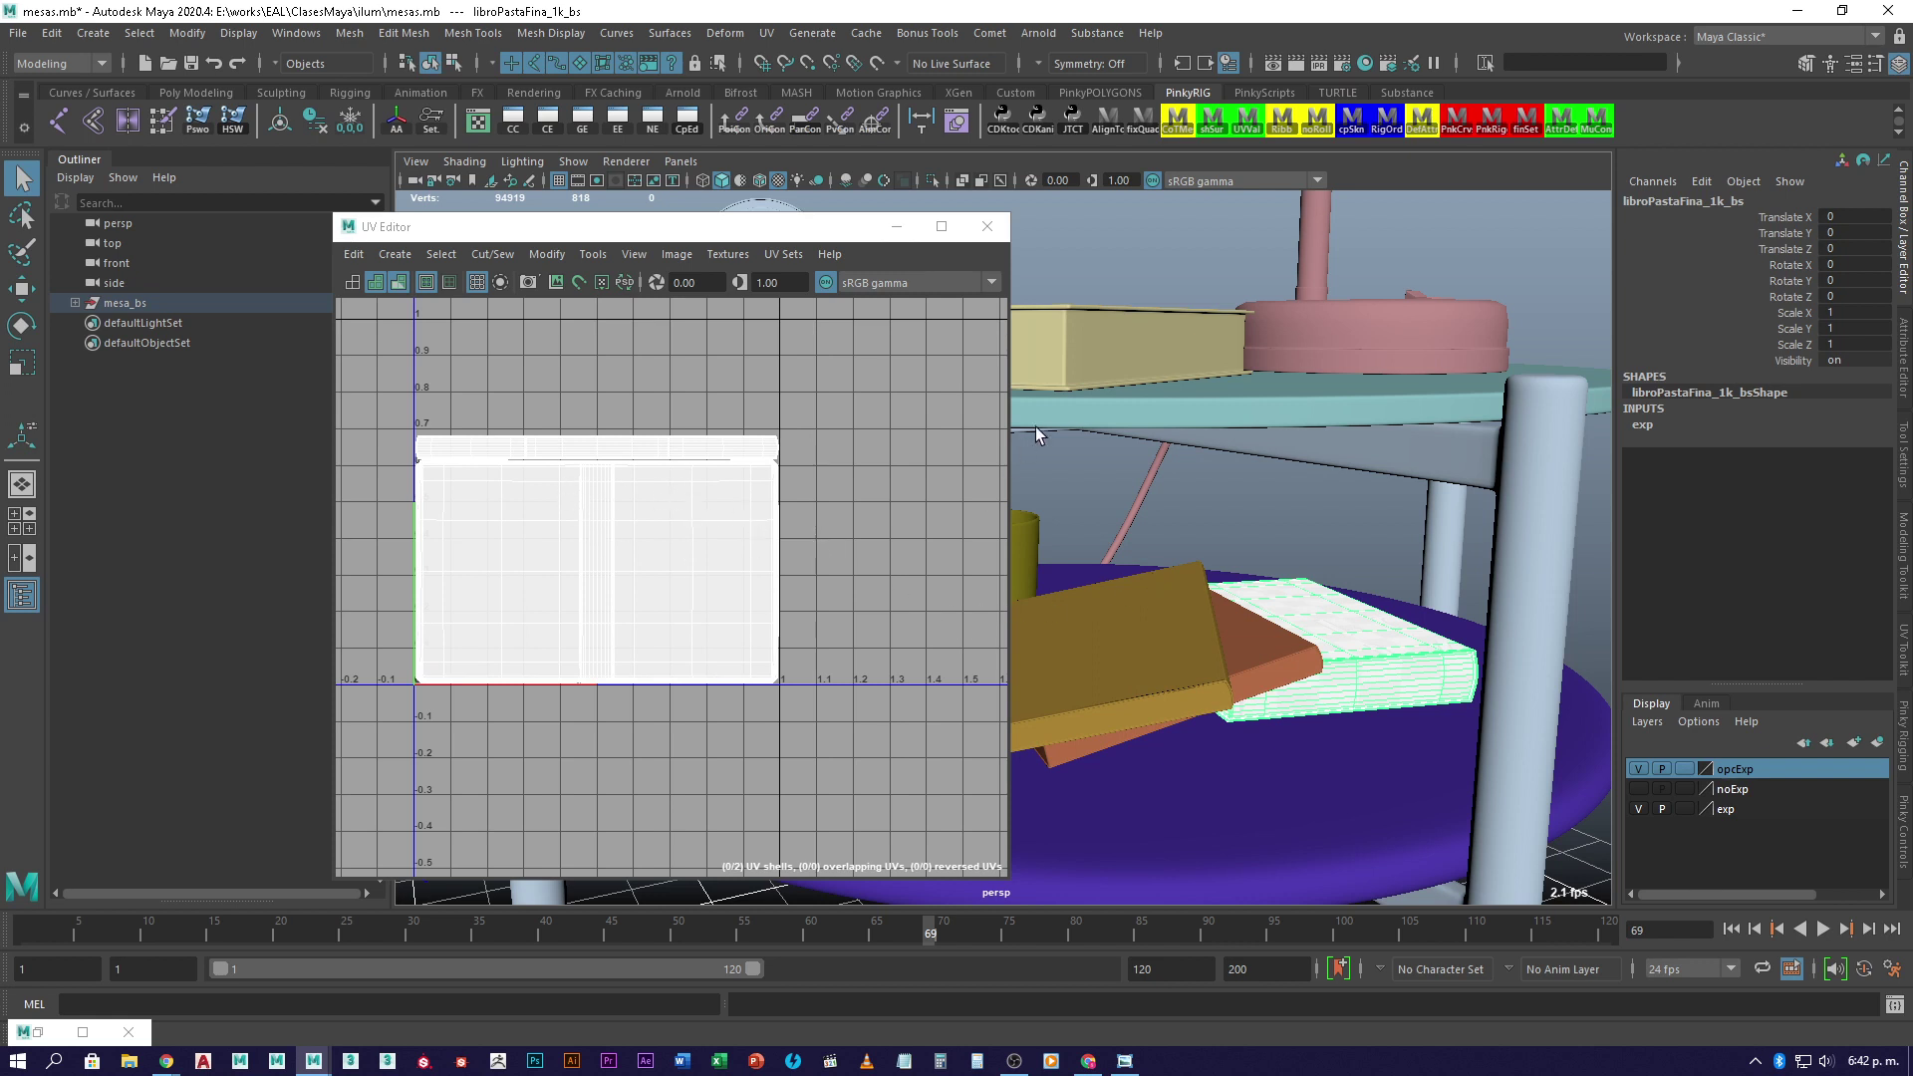
left_click(1079, 357)
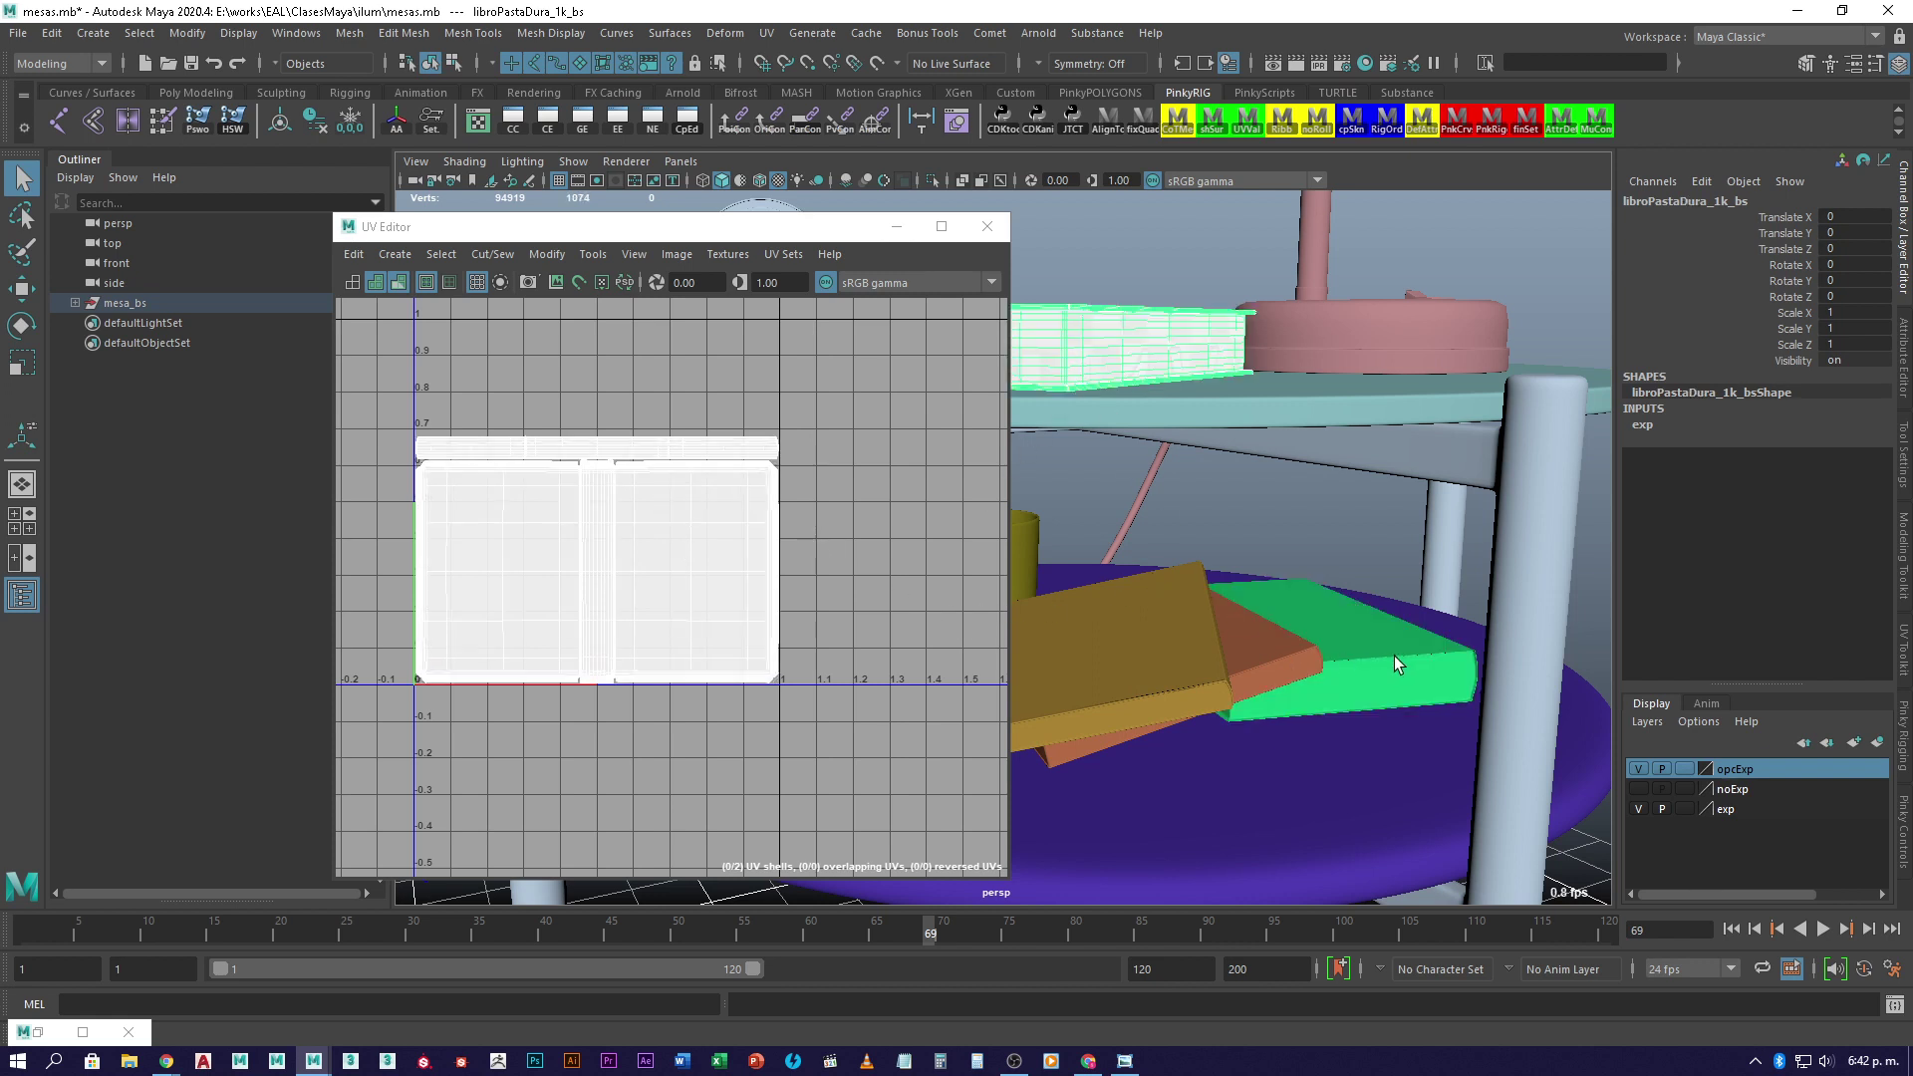
left_click_drag(1378, 650, 1301, 588, "alt")
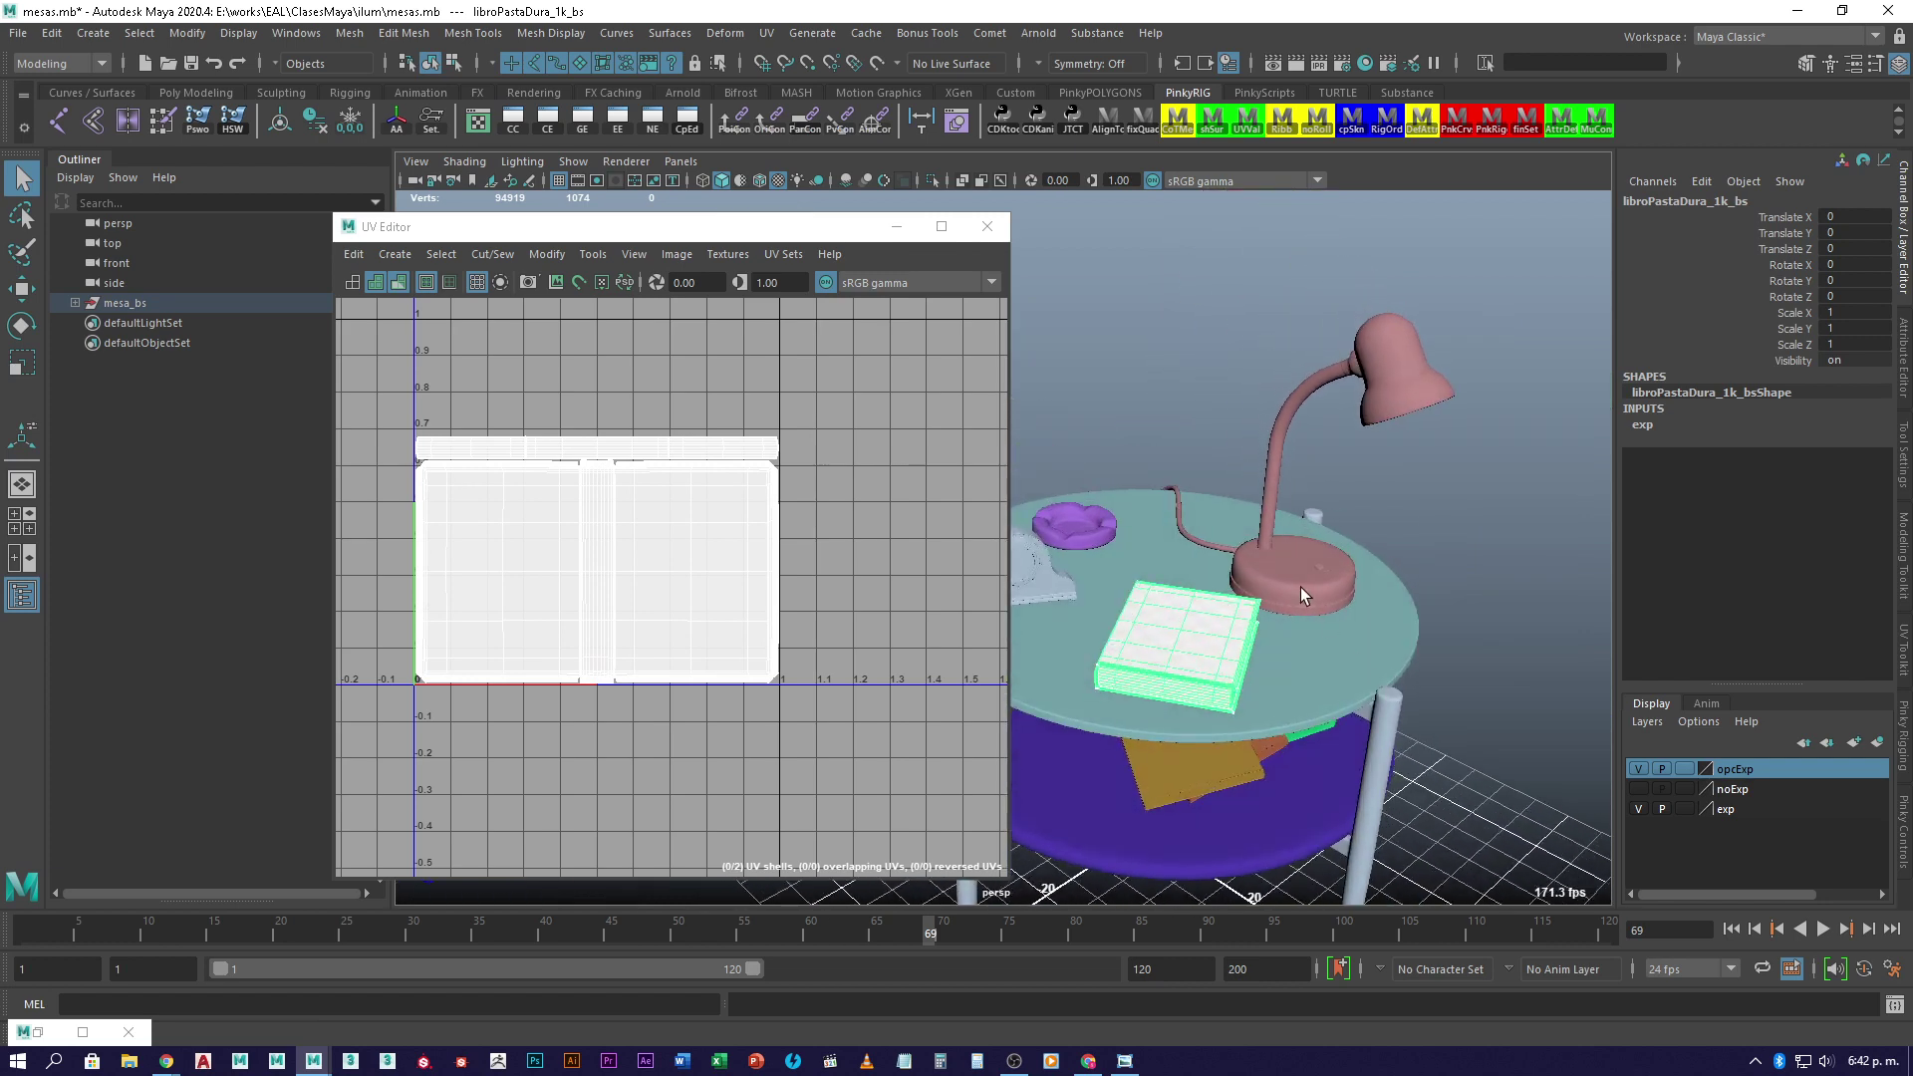
- Expand the mesa_bs group, select the reloj_1k_bs clock group and frame it to show its UVs
left_click(74, 303)
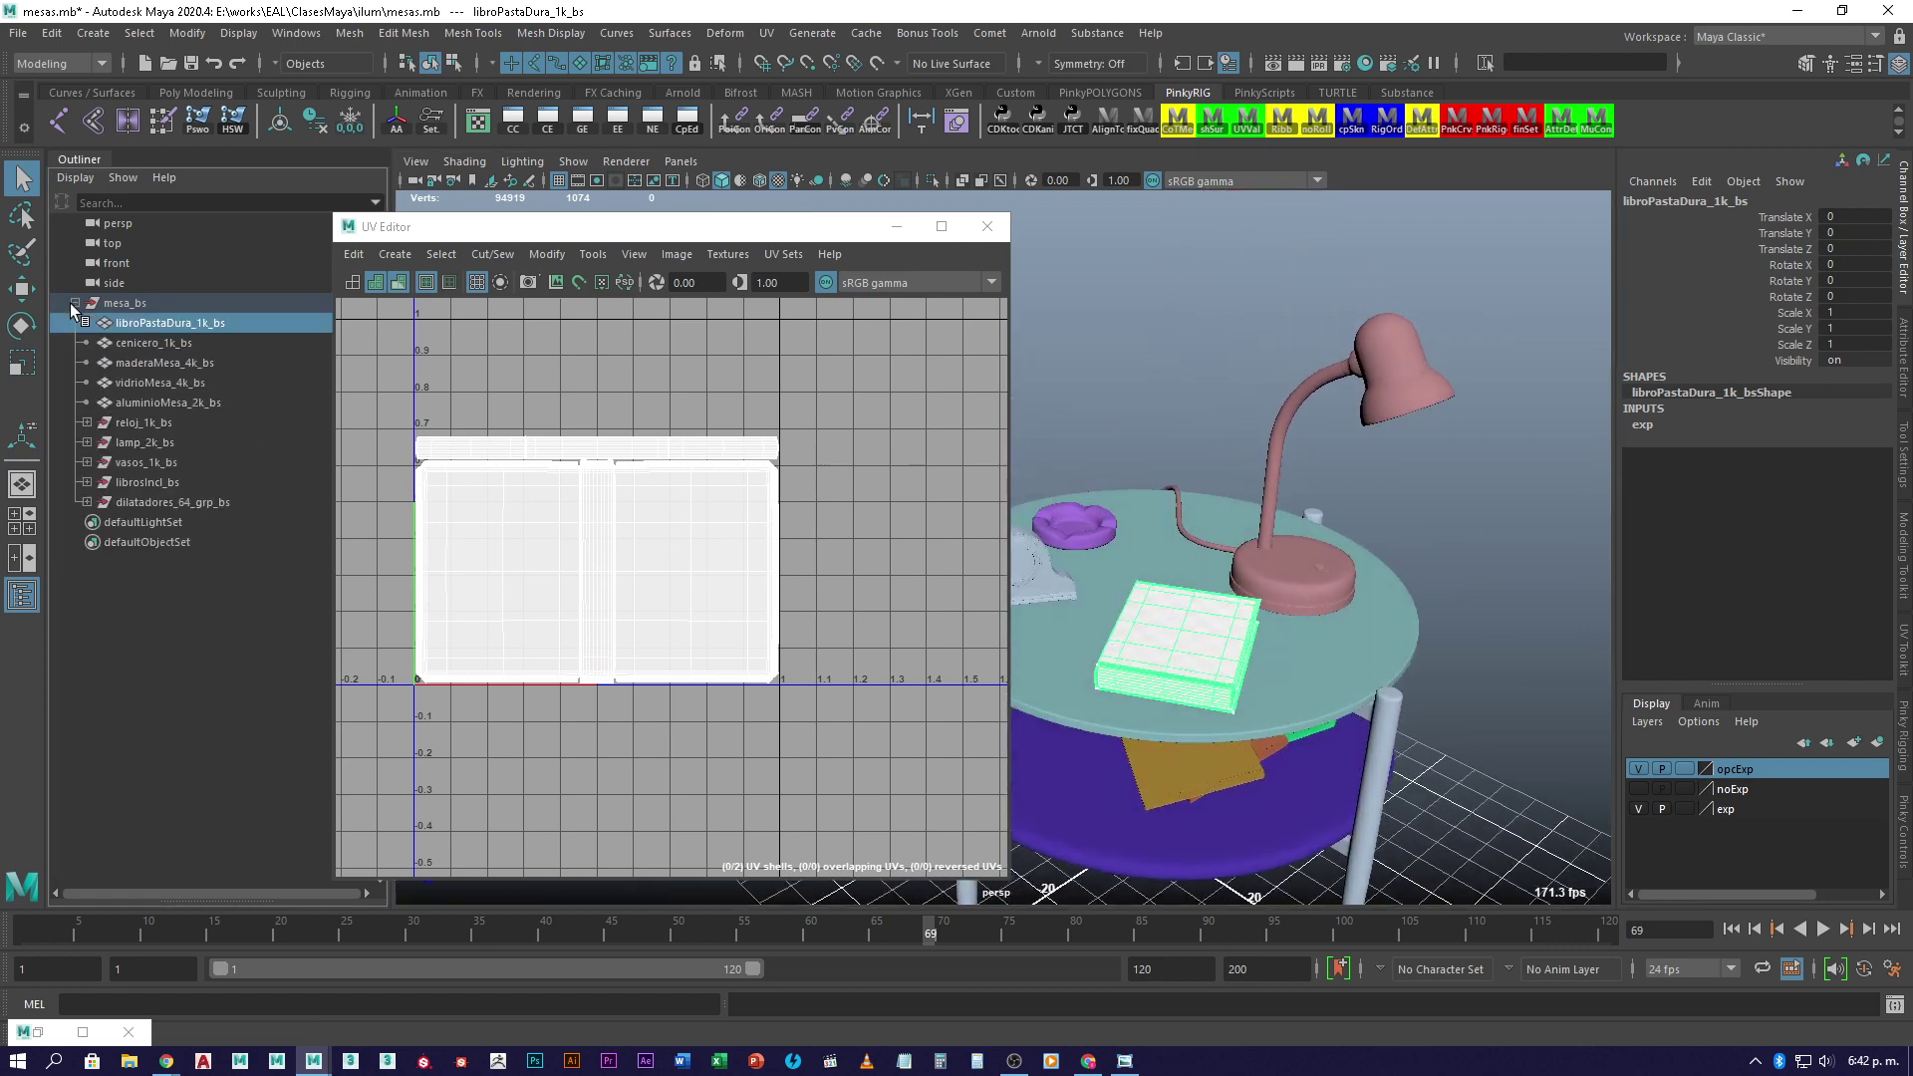
left_click(135, 423)
key("f")
left_click_drag(1307, 640, 1173, 638, "alt")
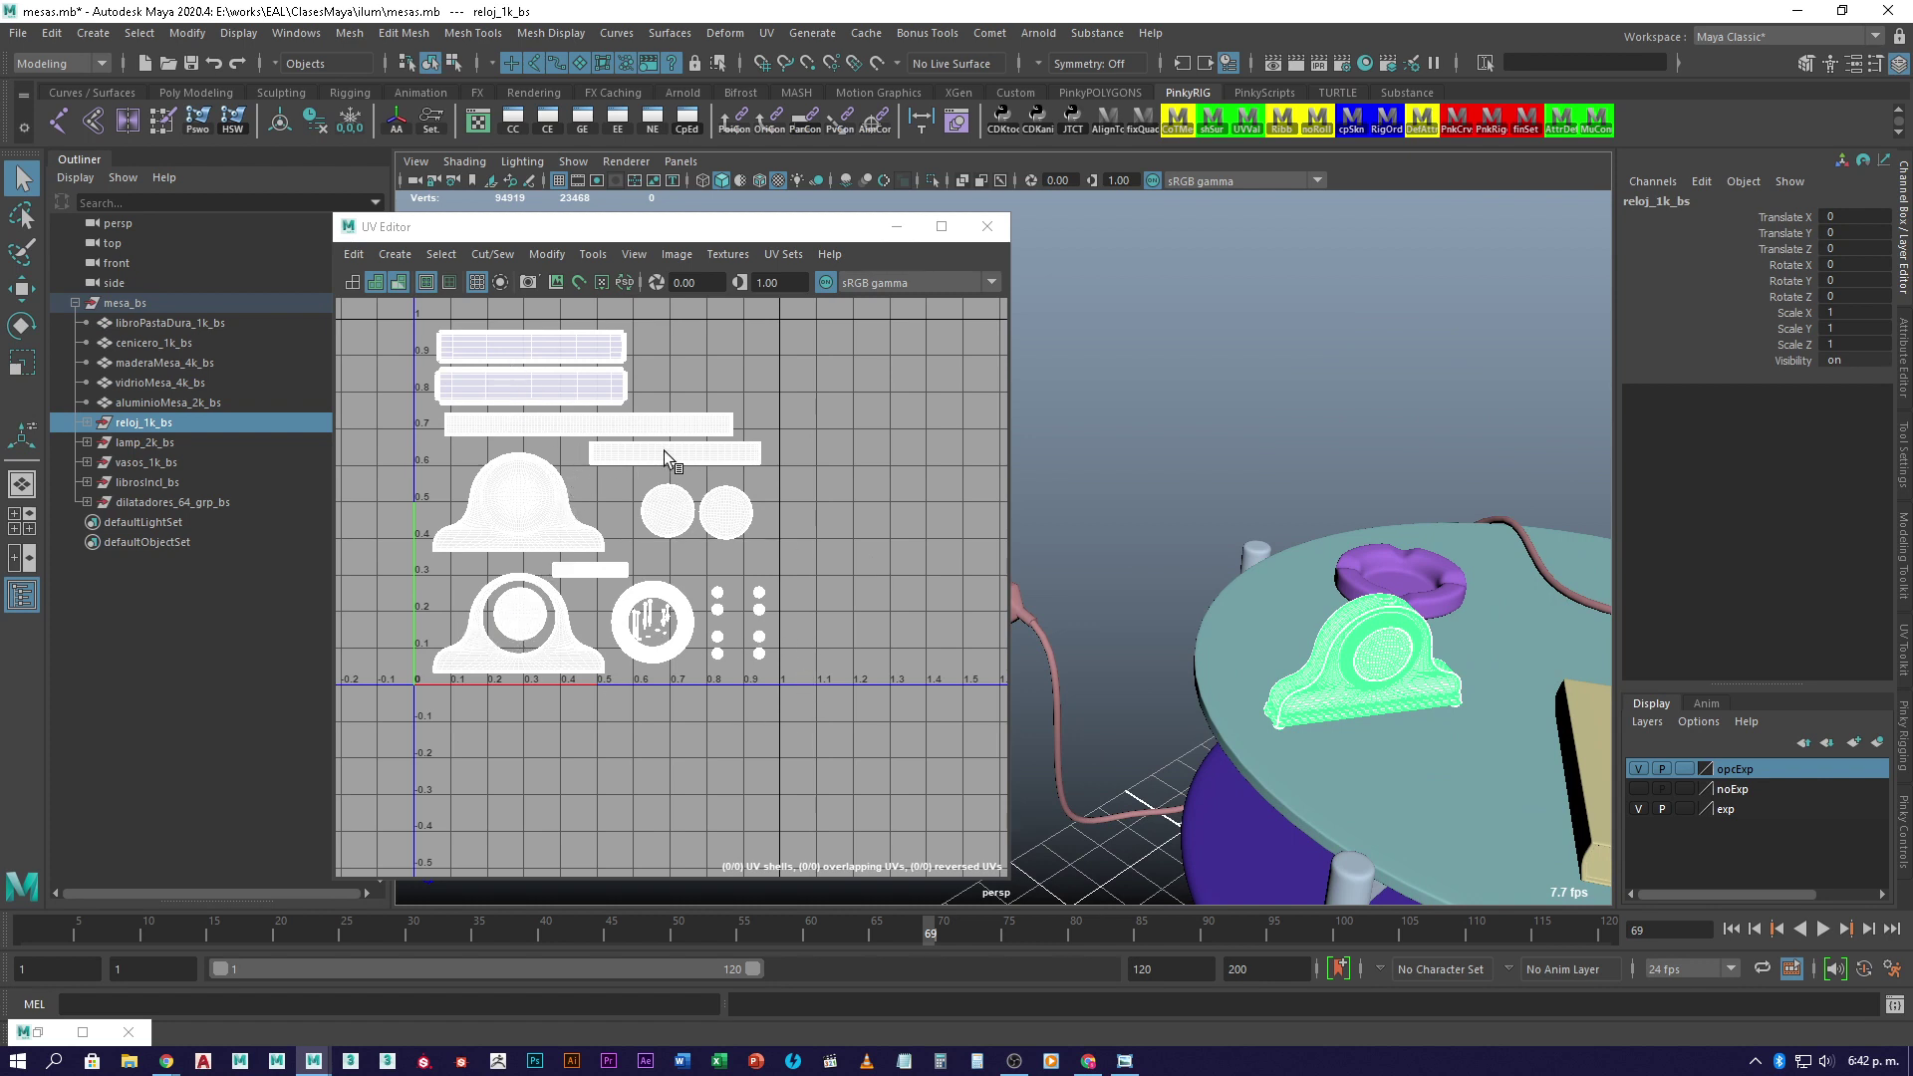
- Examine the clock's UV shells, including the ring and the small clock-hand shells, against the model
scroll(736, 675, "up", 2)
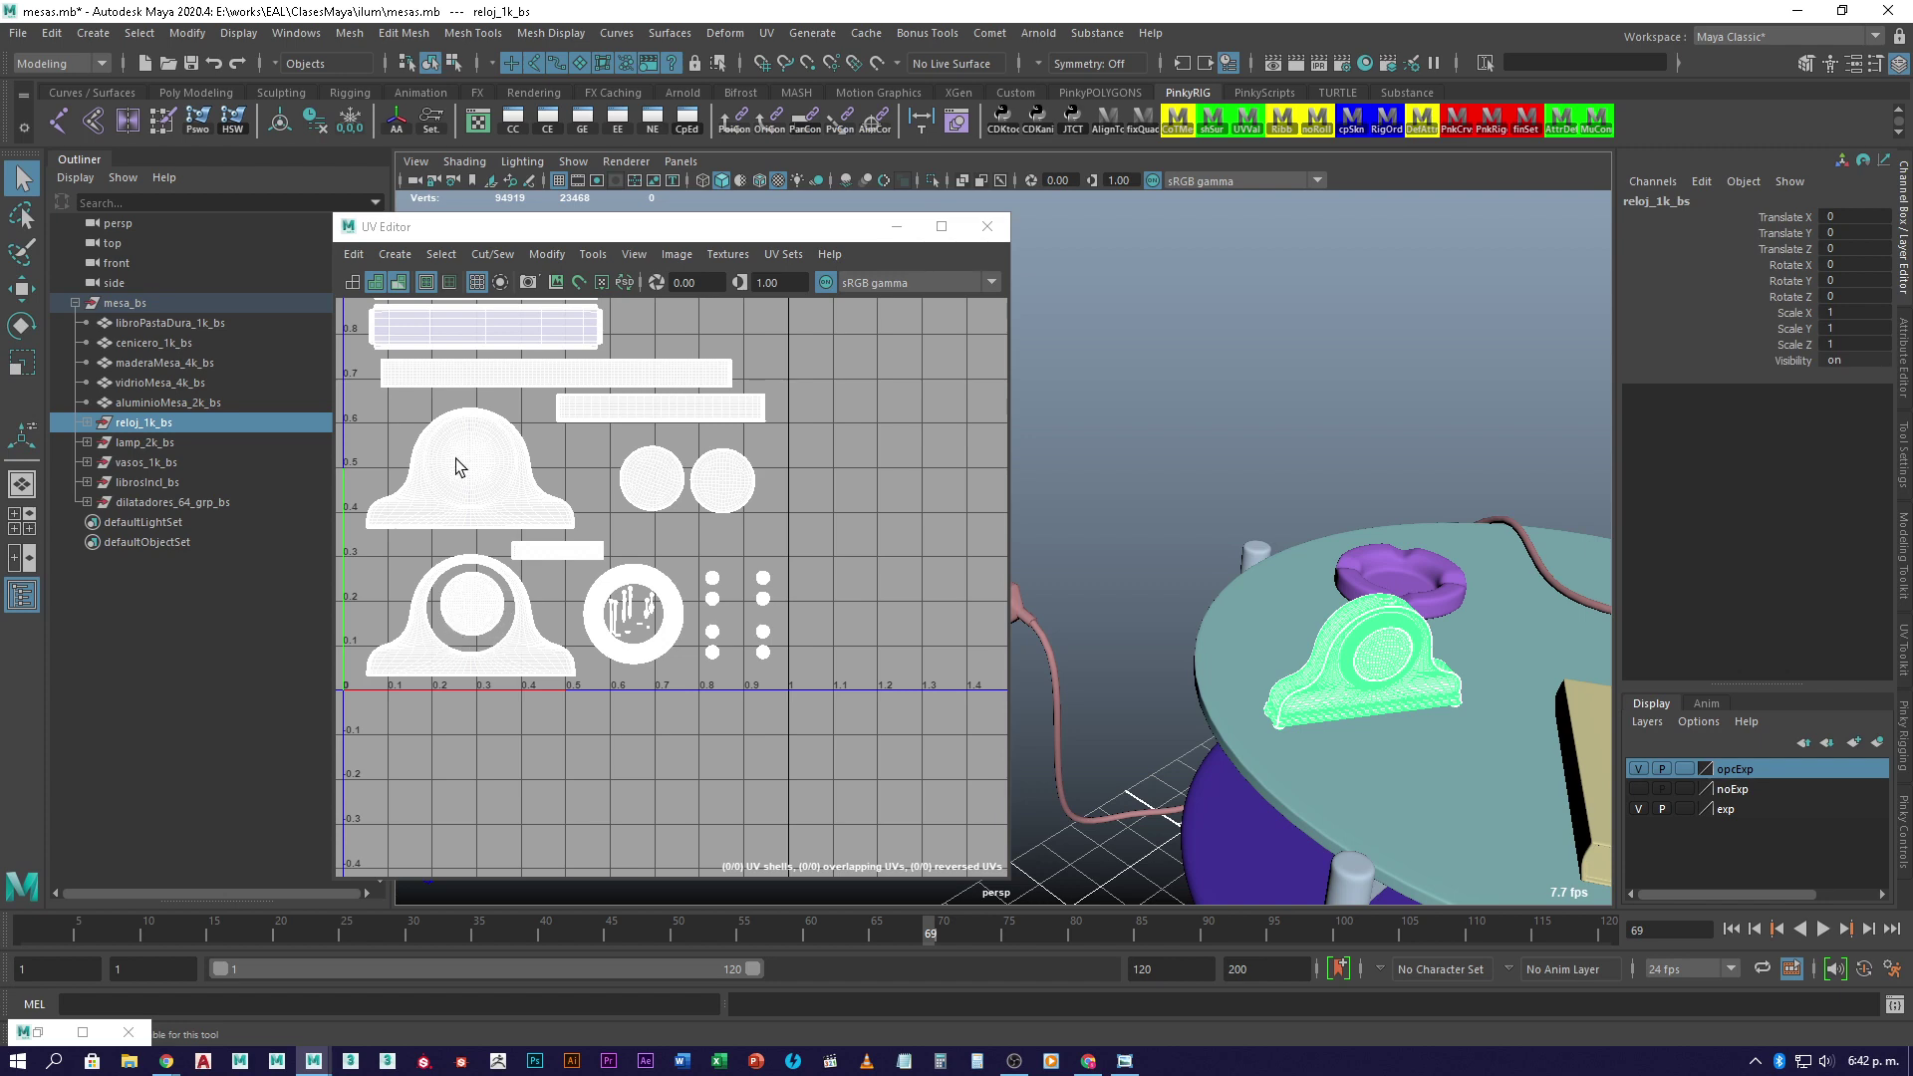
scroll(589, 626, "up", 8)
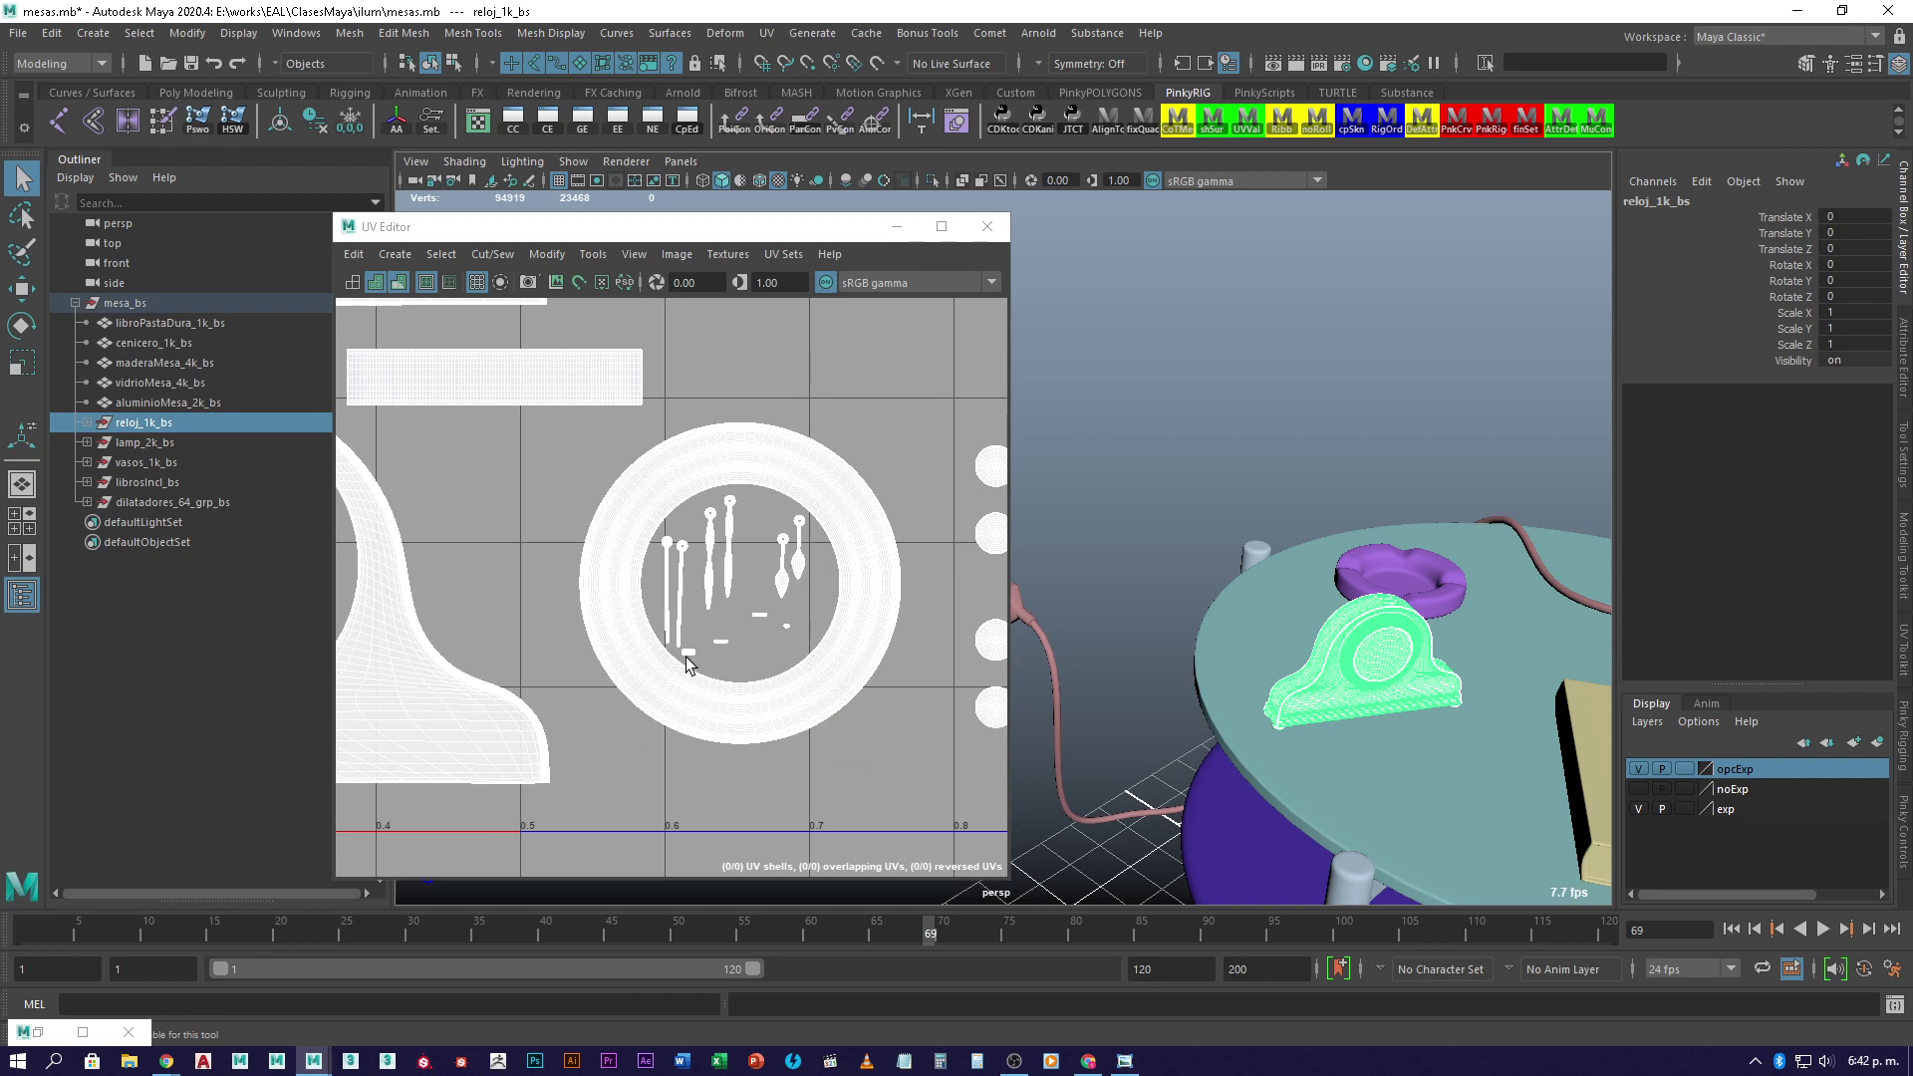
scroll(638, 588, "down", 8)
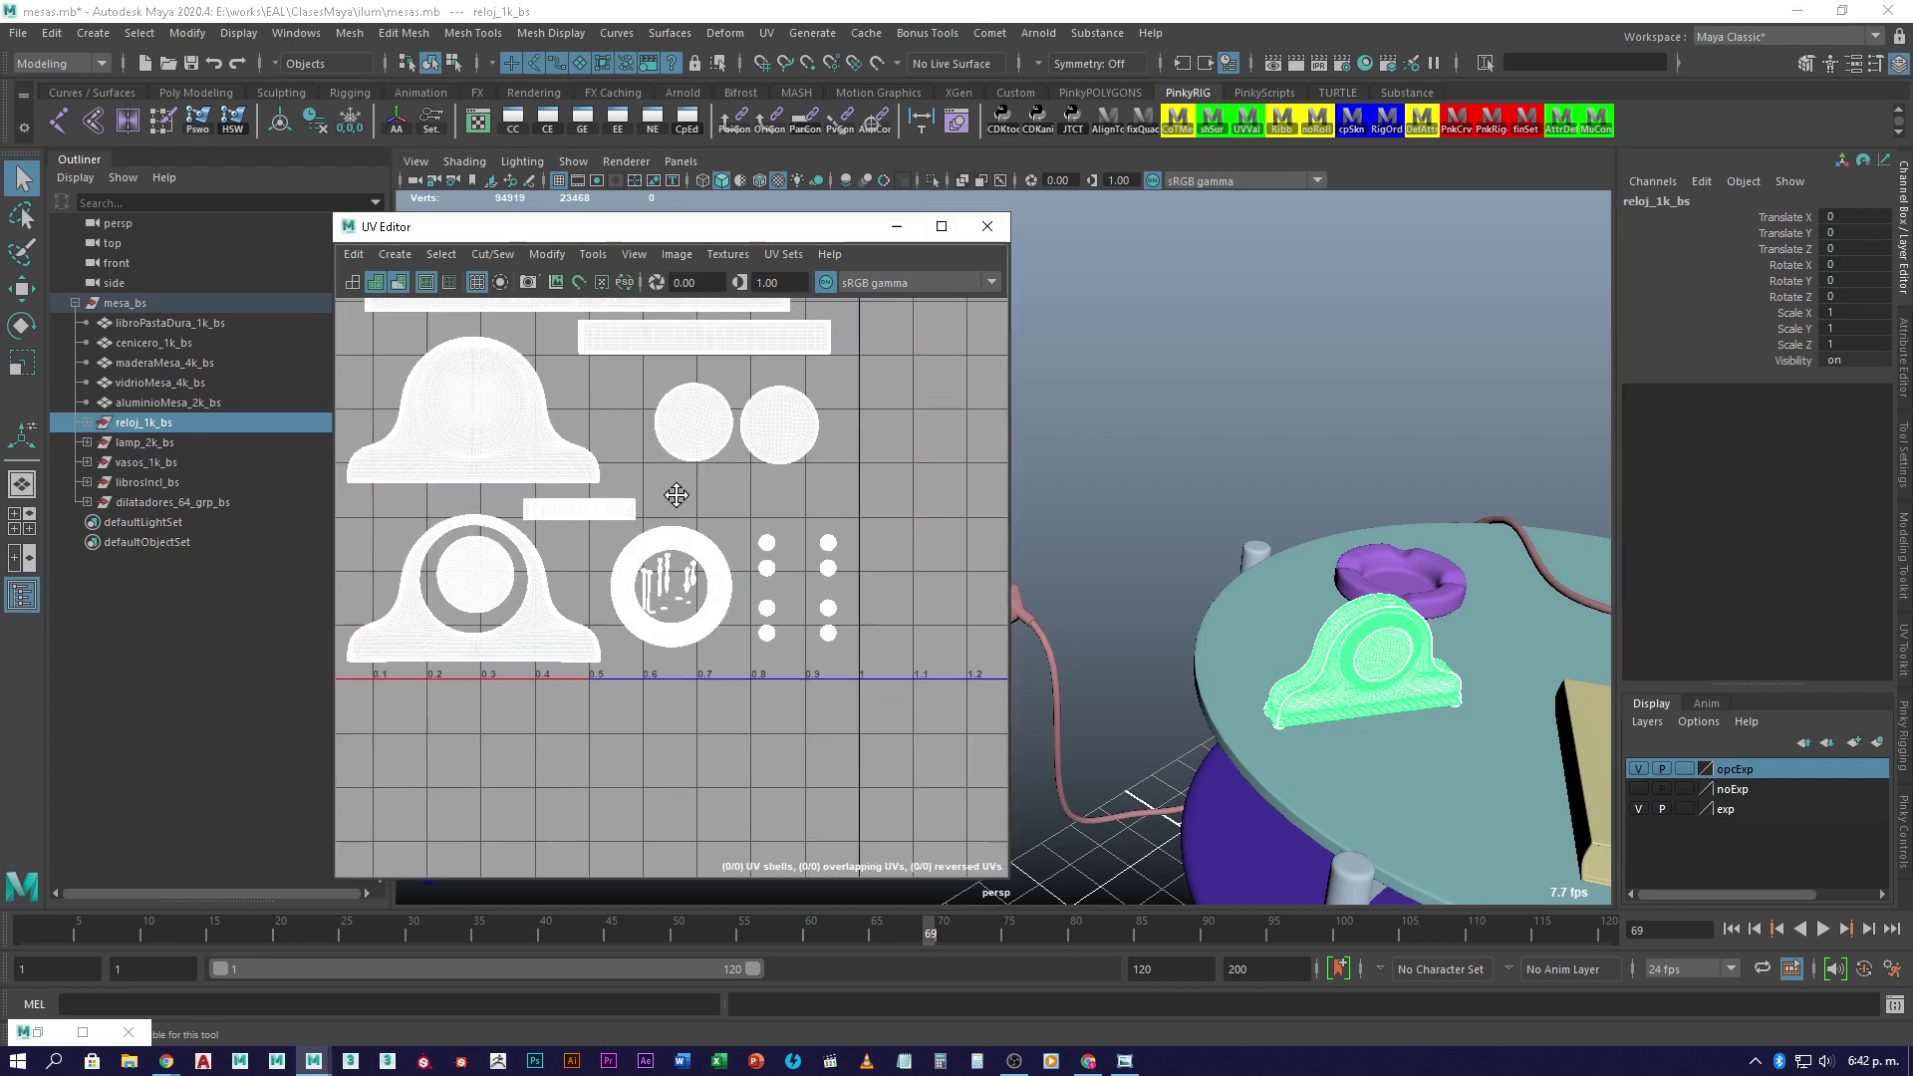
middle_click_drag(677, 495, 600, 565, "alt")
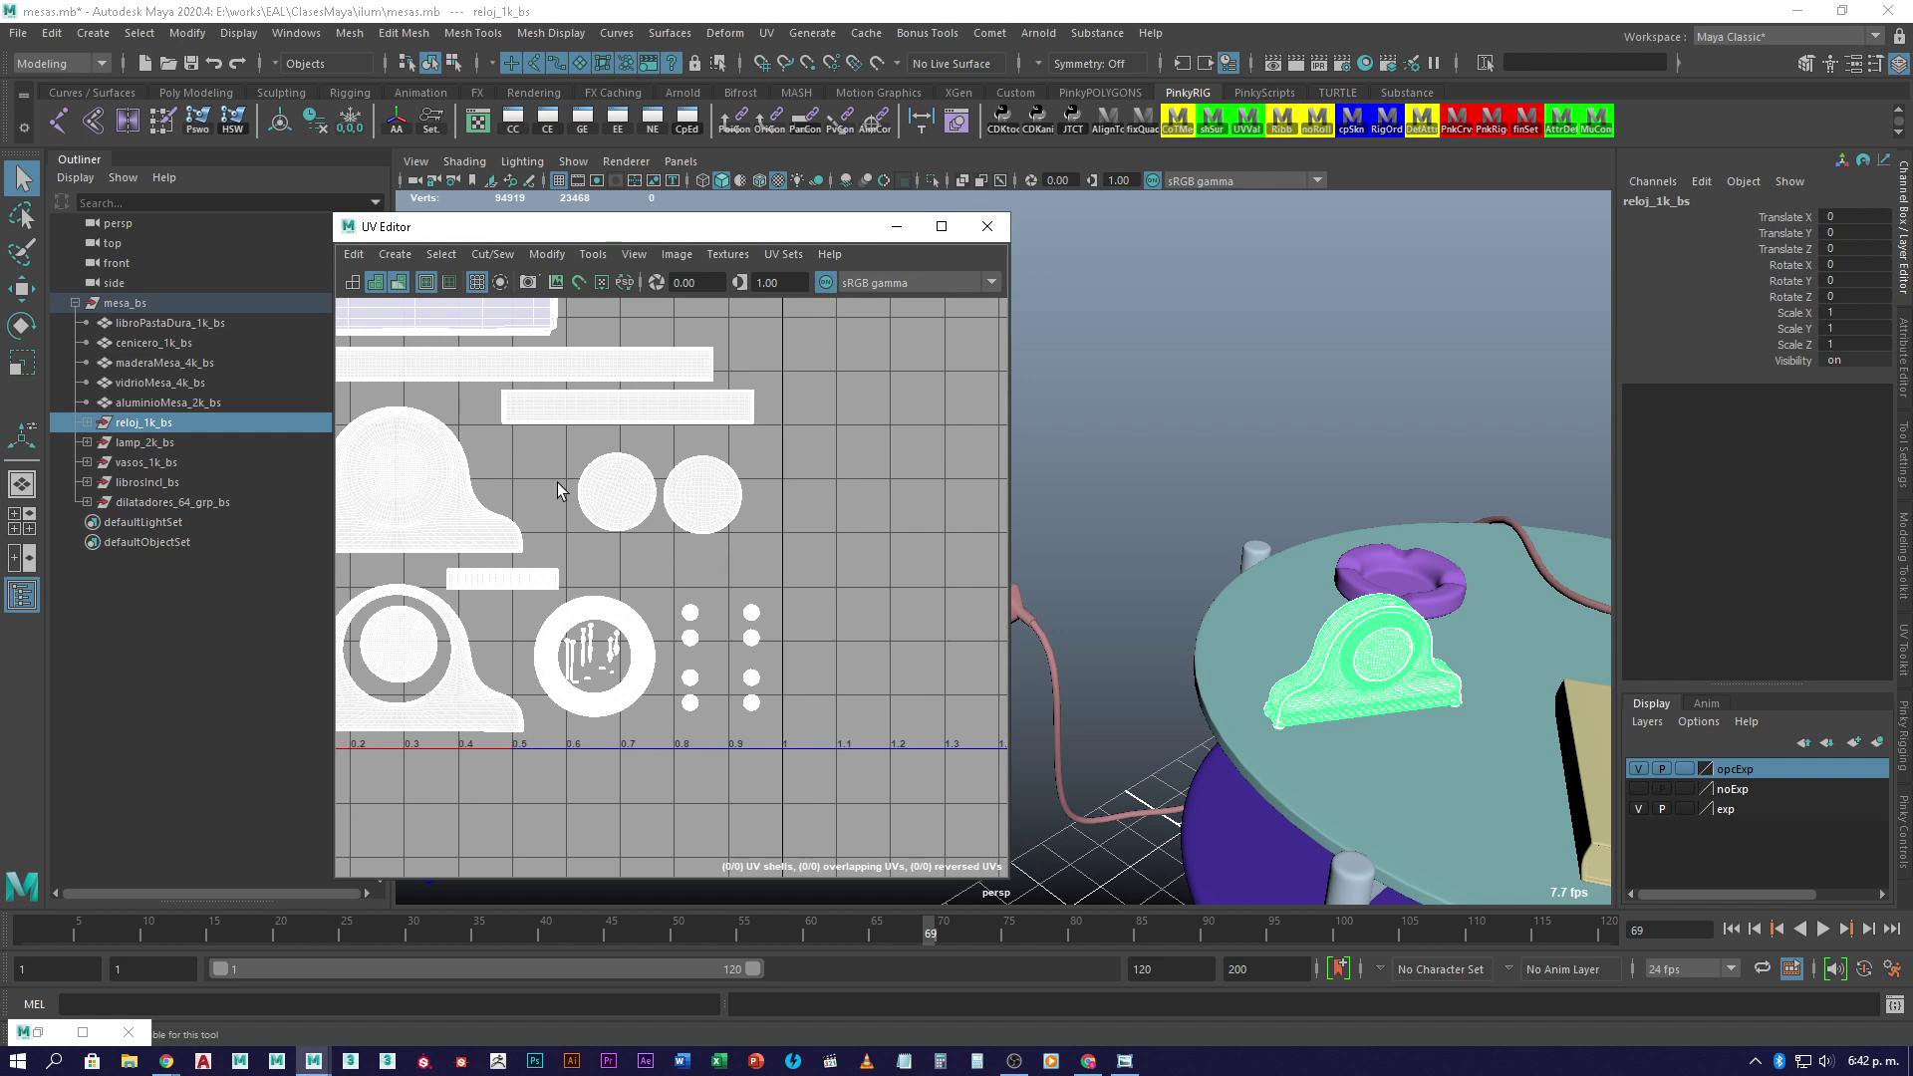
middle_click_drag(558, 483, 664, 567, "alt")
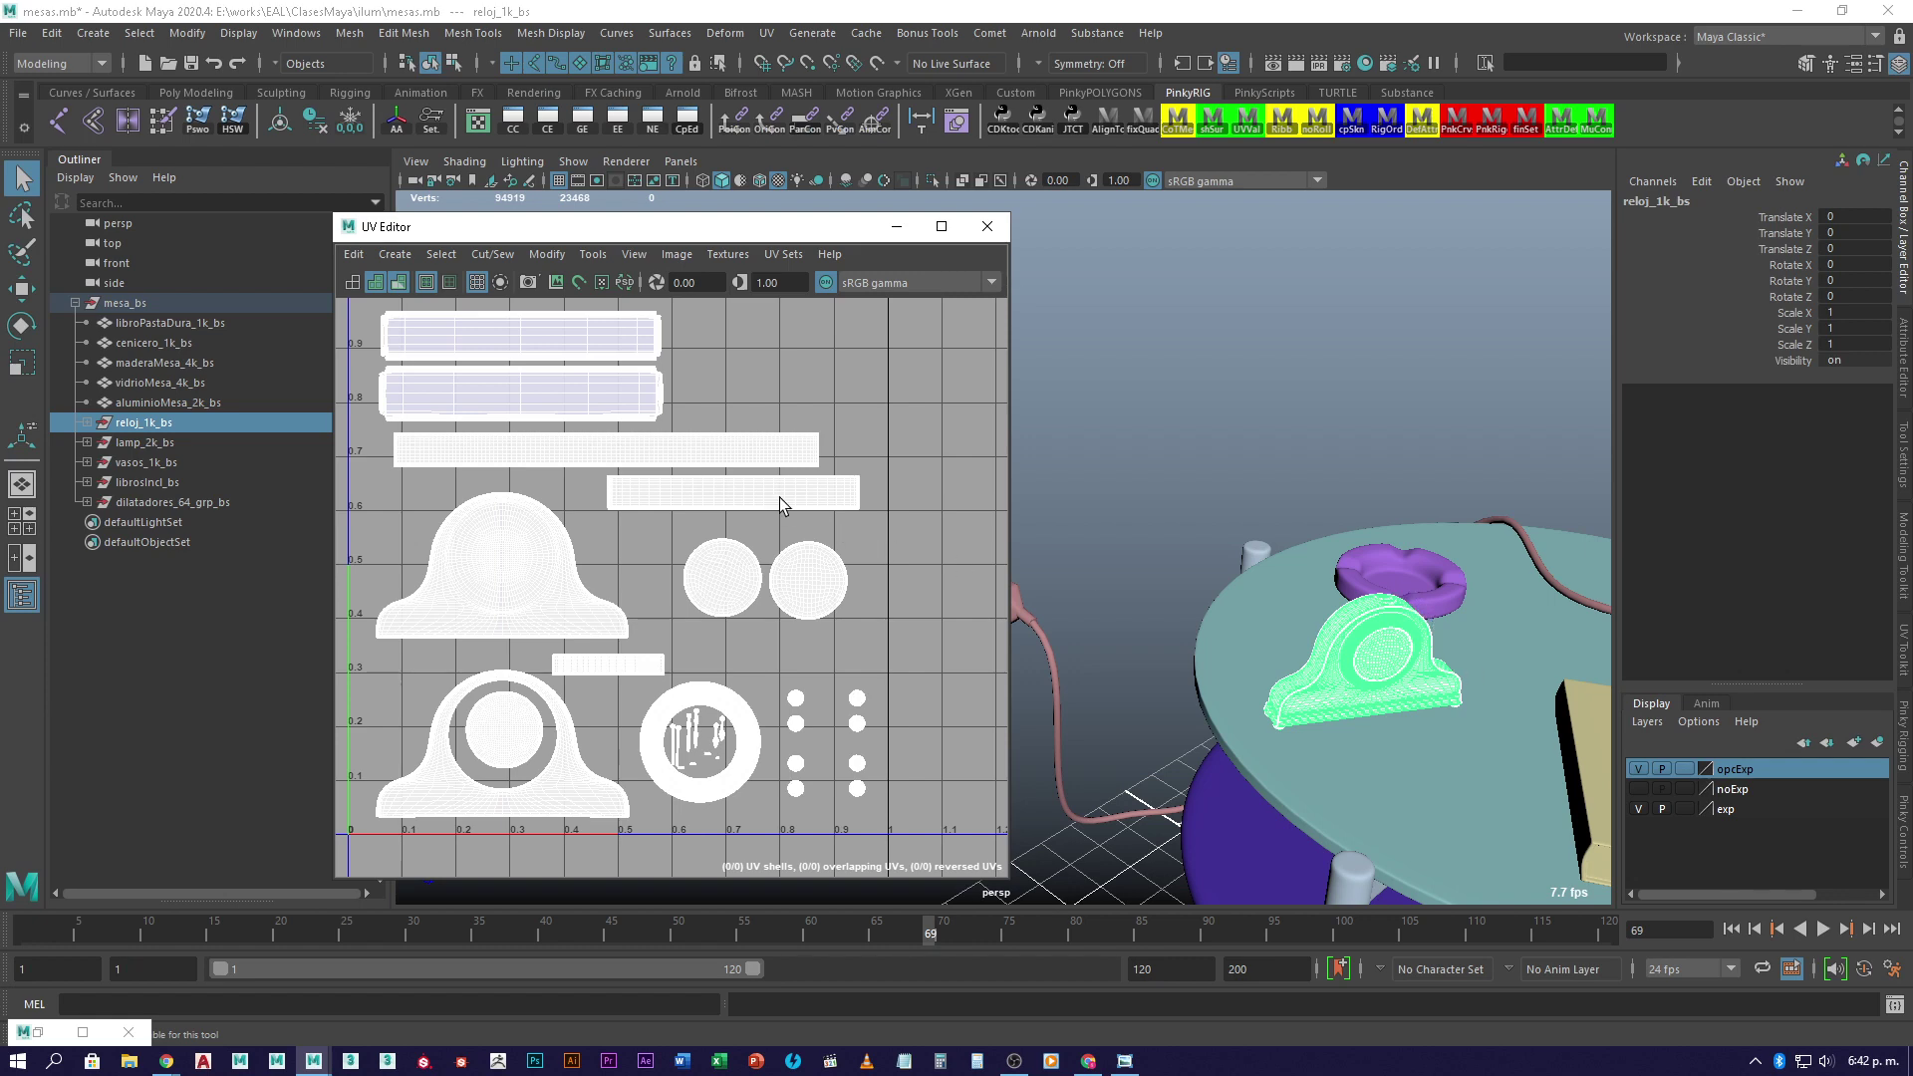
key("f")
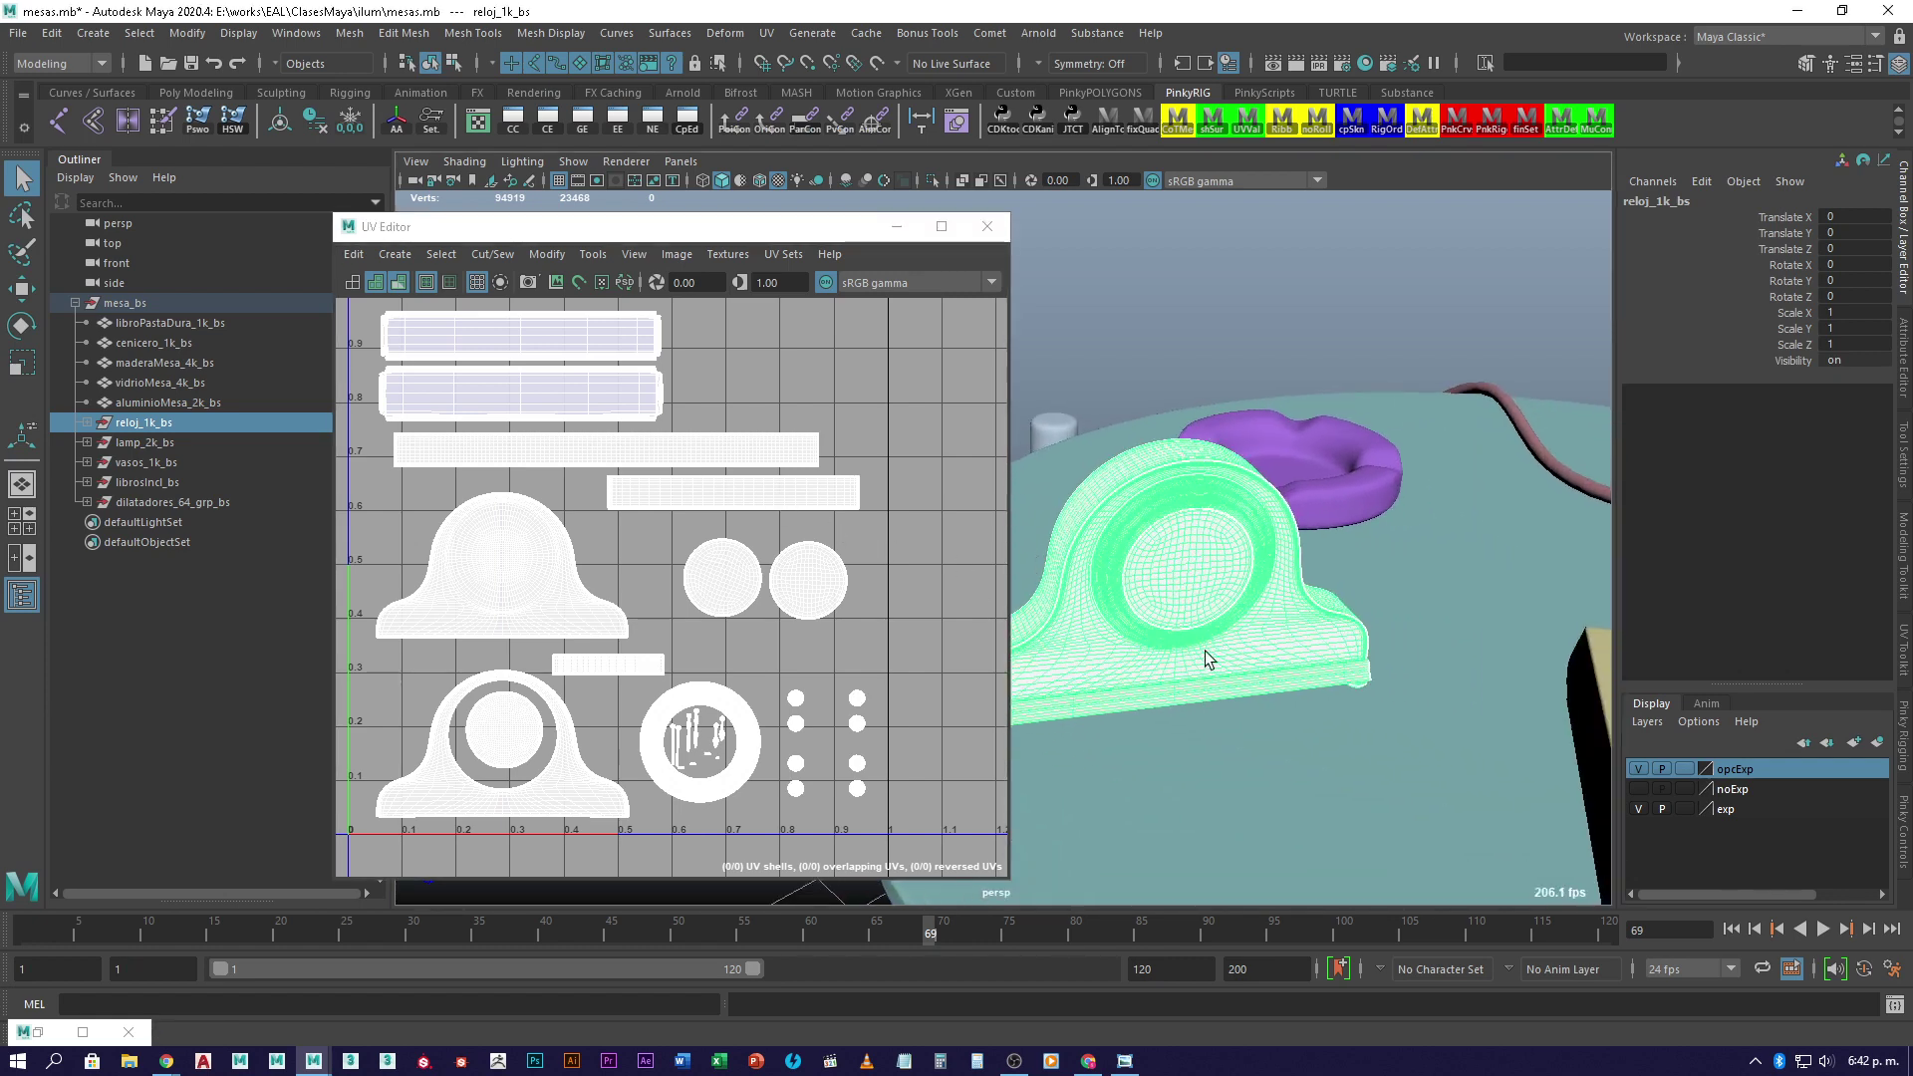
scroll(1196, 643, "up", 2)
scroll(749, 683, "up", 4)
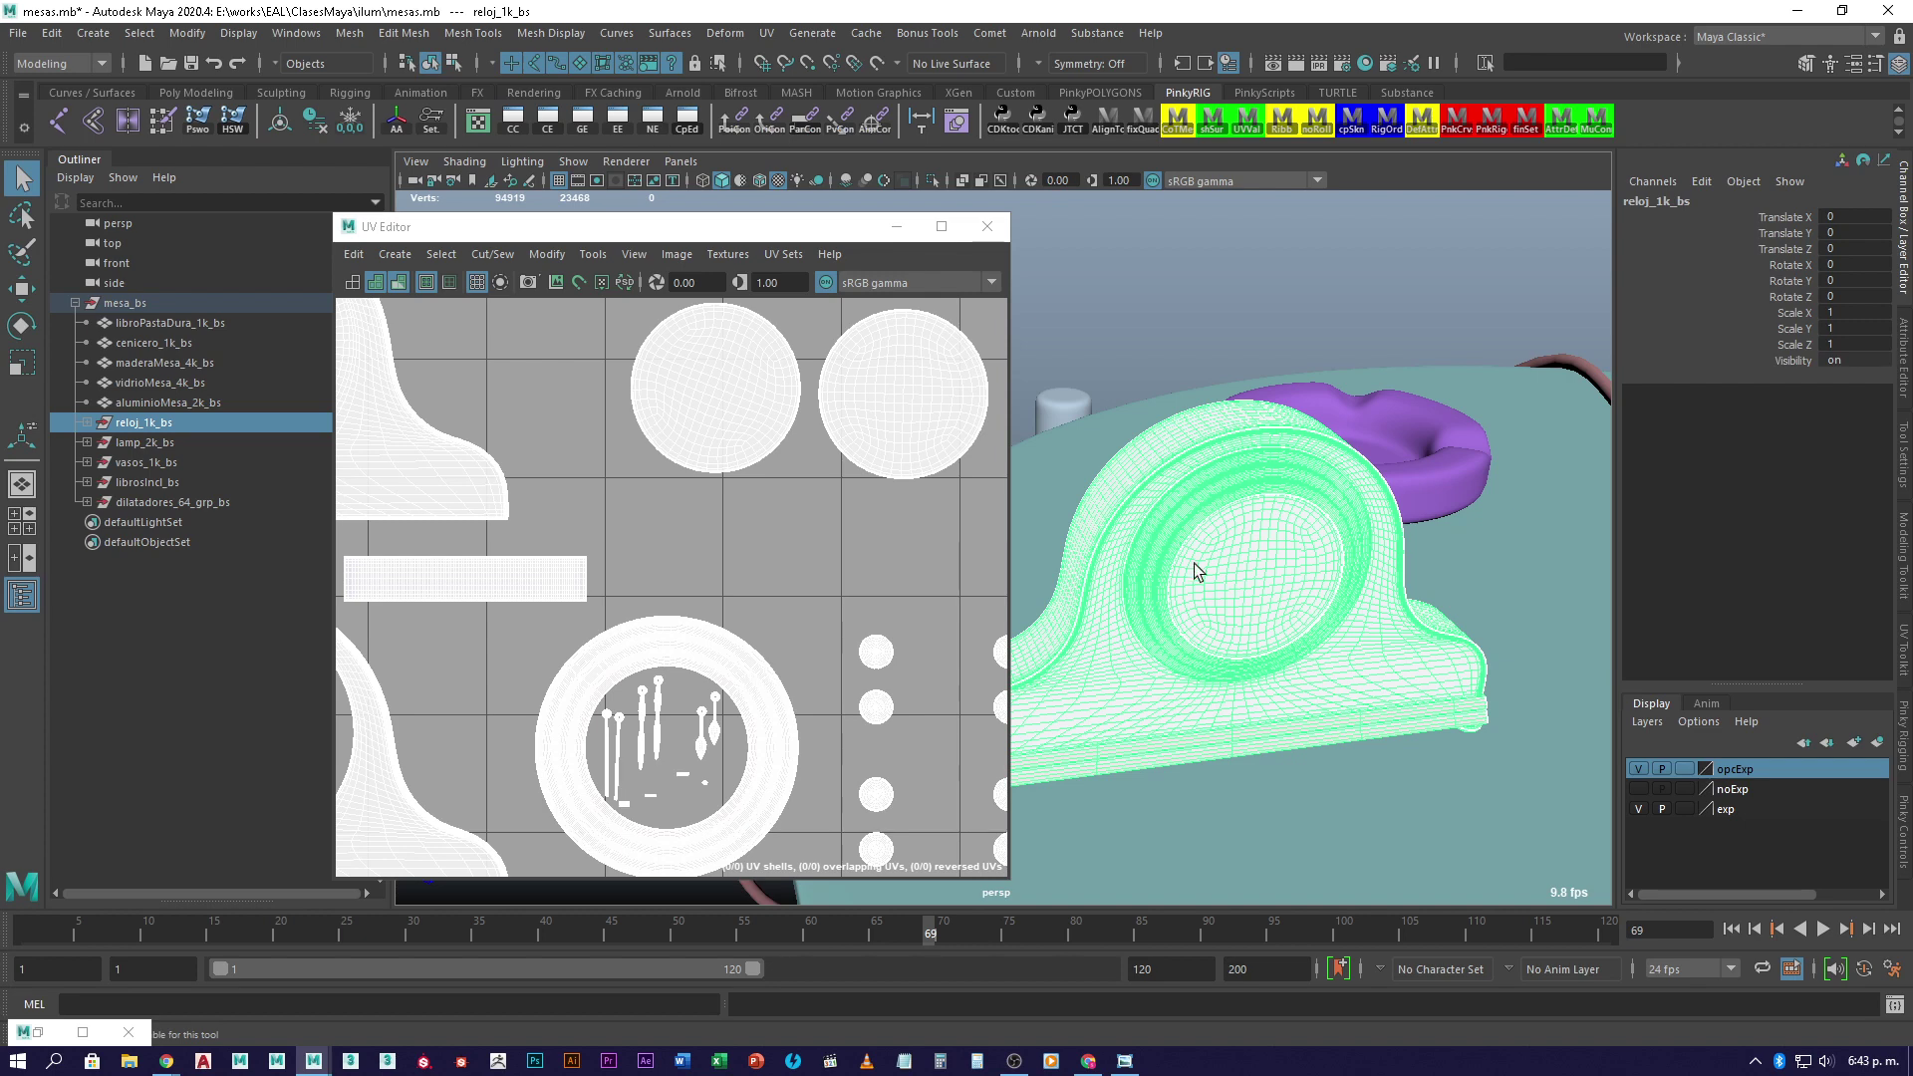
scroll(744, 648, "down", 5)
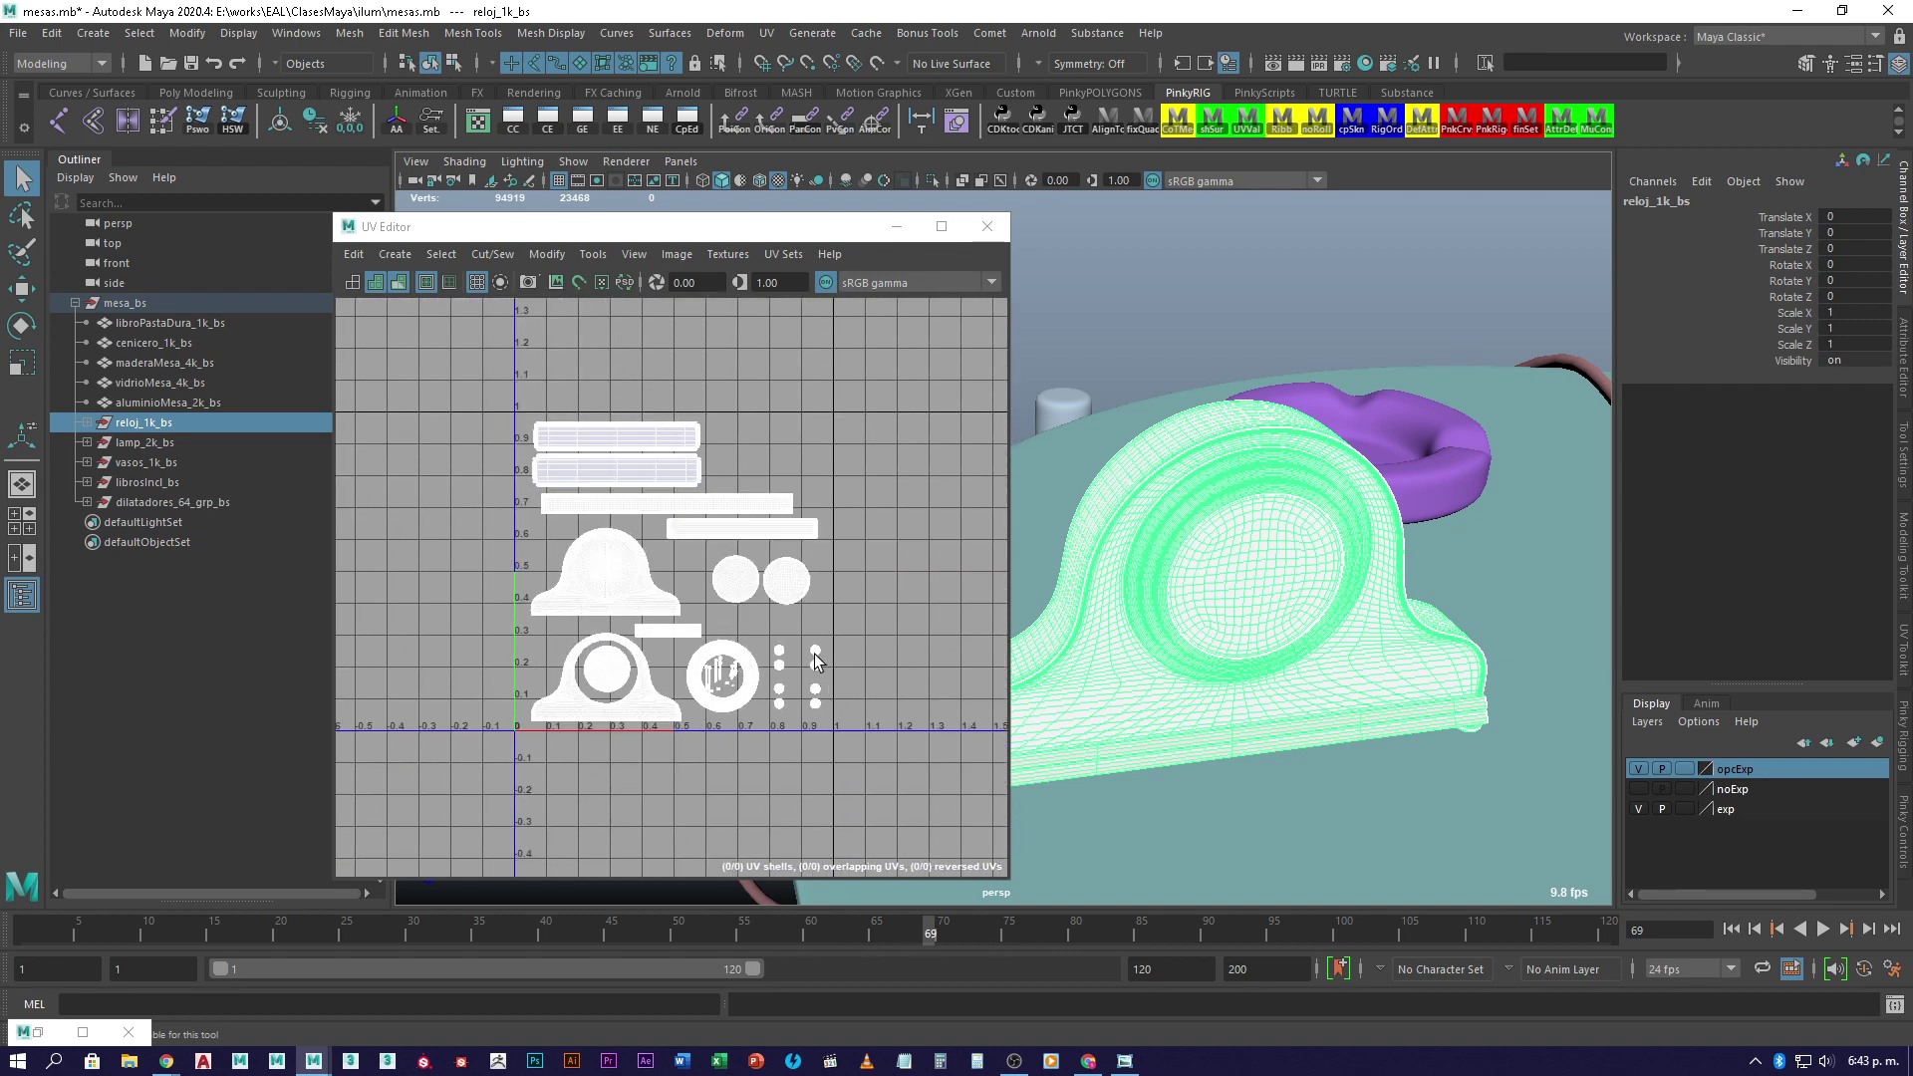
- View the UV layouts of the cenicero_1k_bs ashtray and the lamp_2k_bs group by selecting each in turn
left_click(1426, 445)
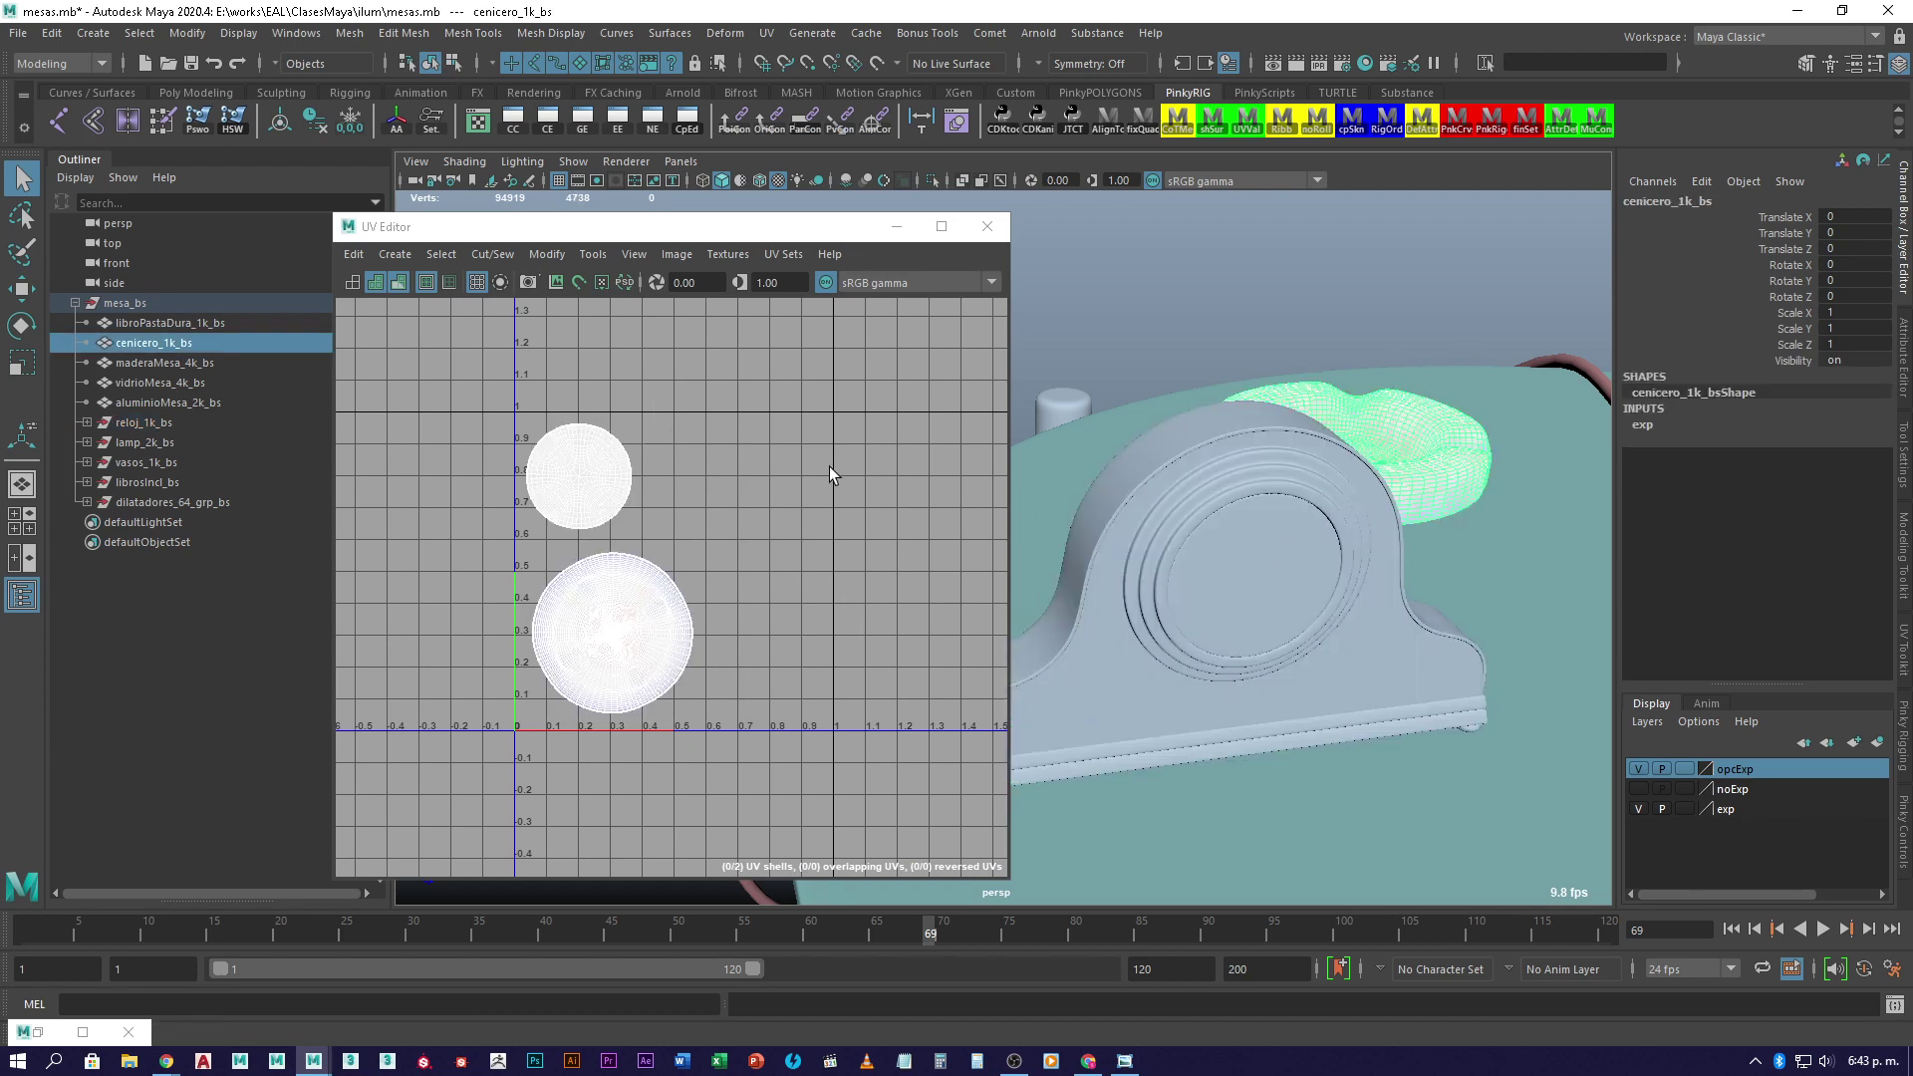
scroll(1504, 595, "down", 5)
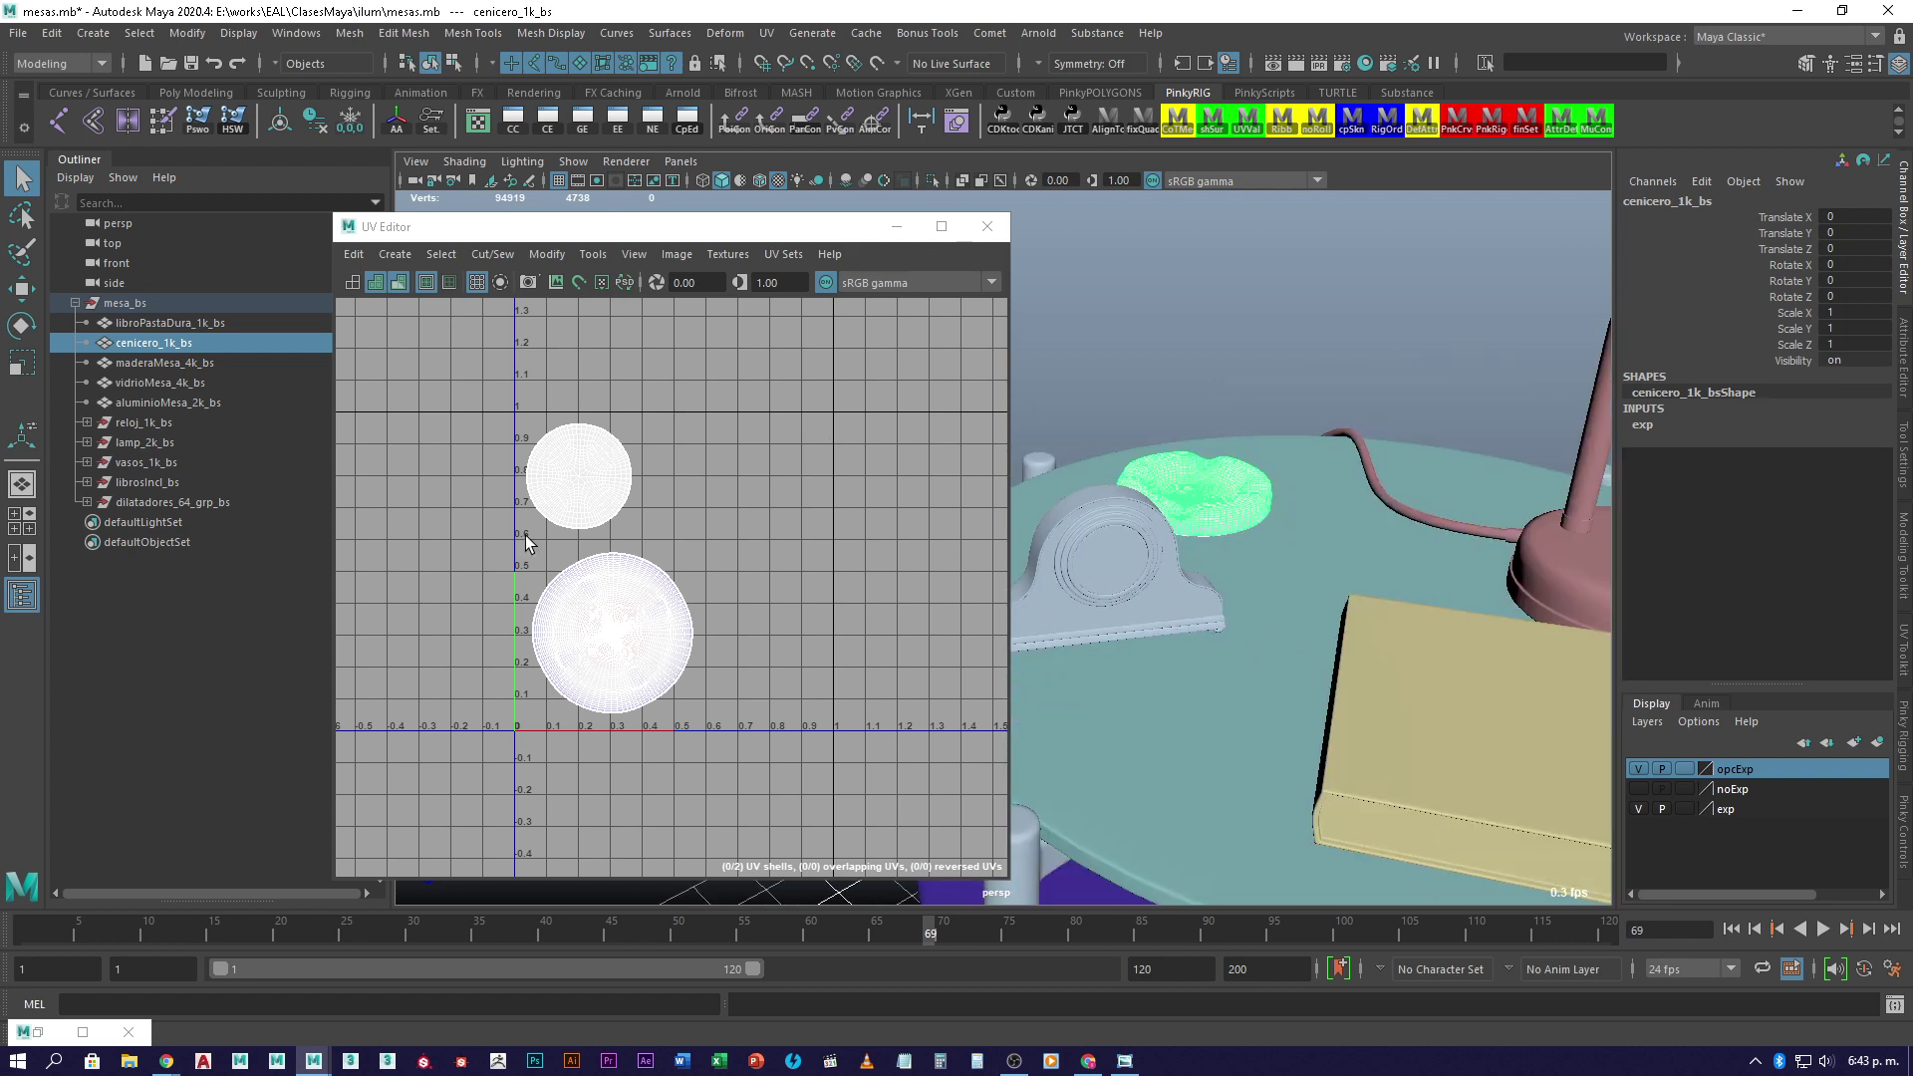
left_click(141, 443)
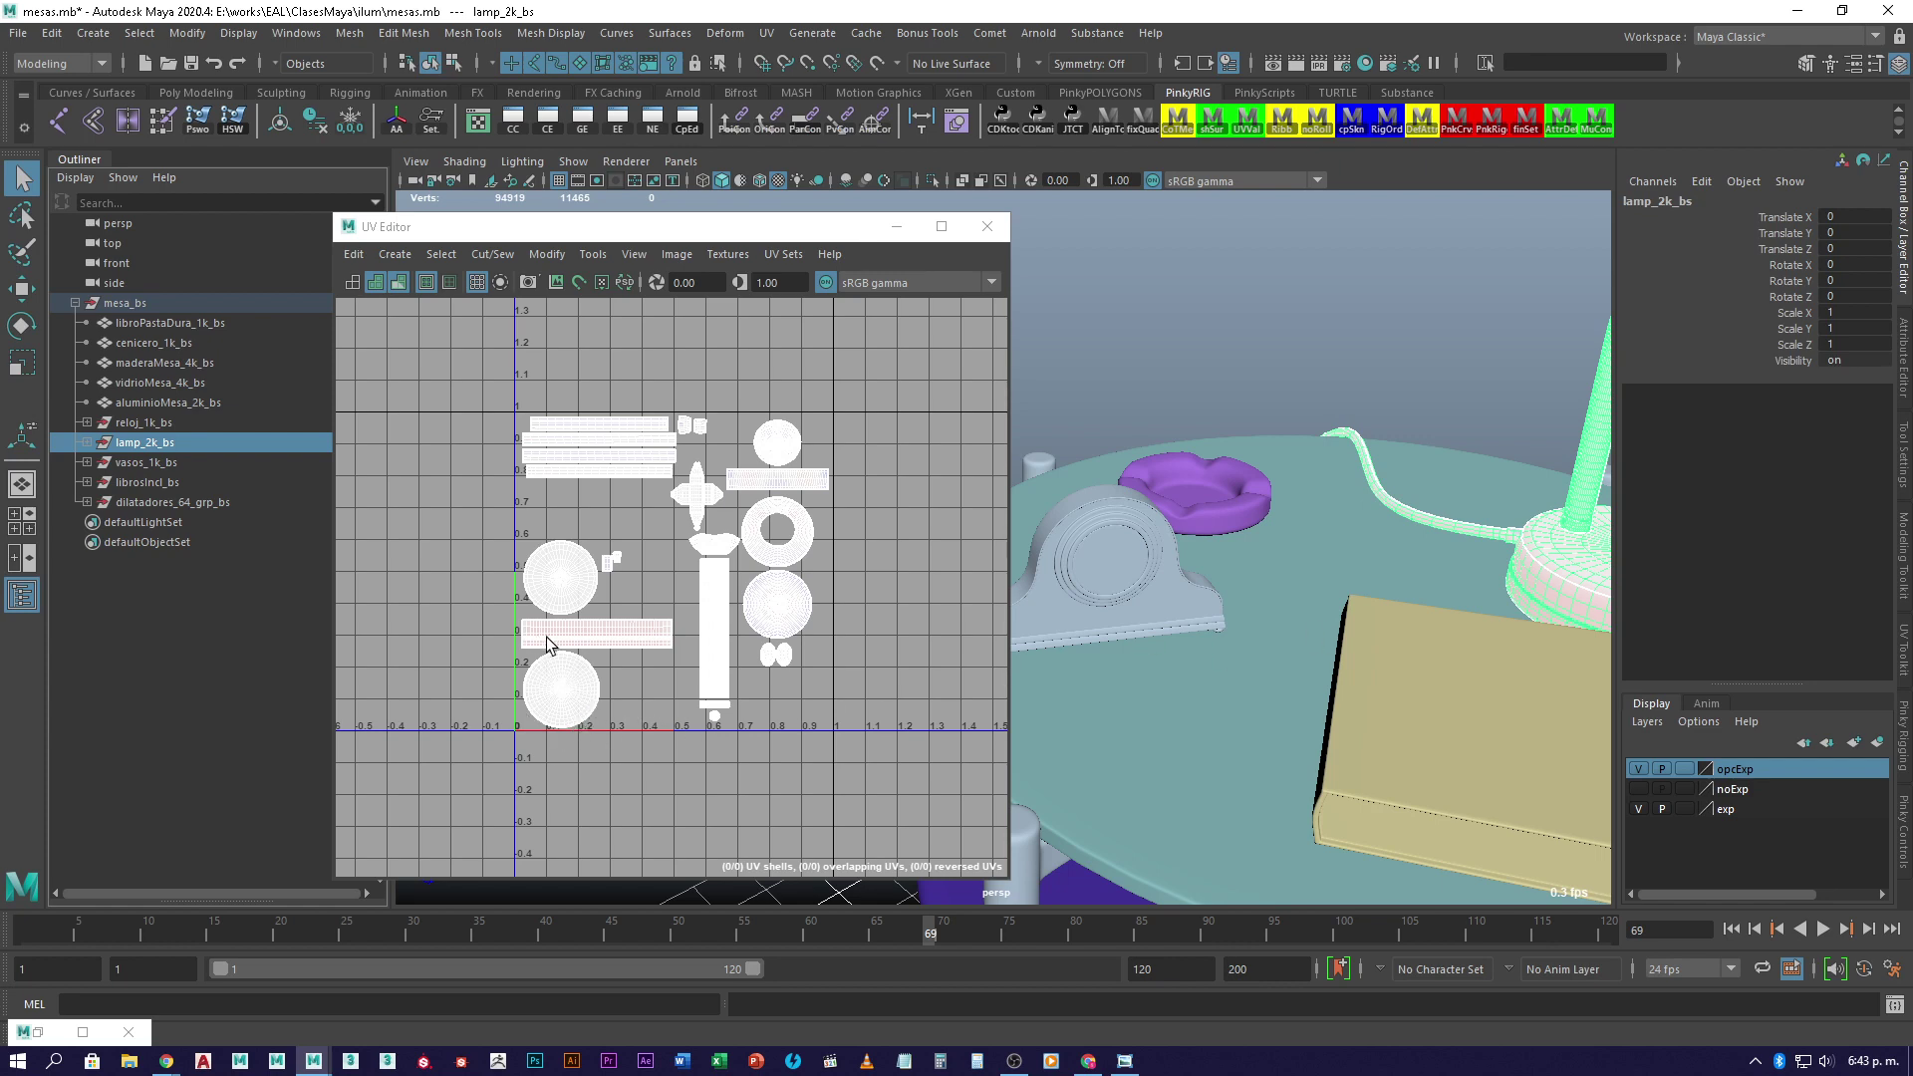
key("f")
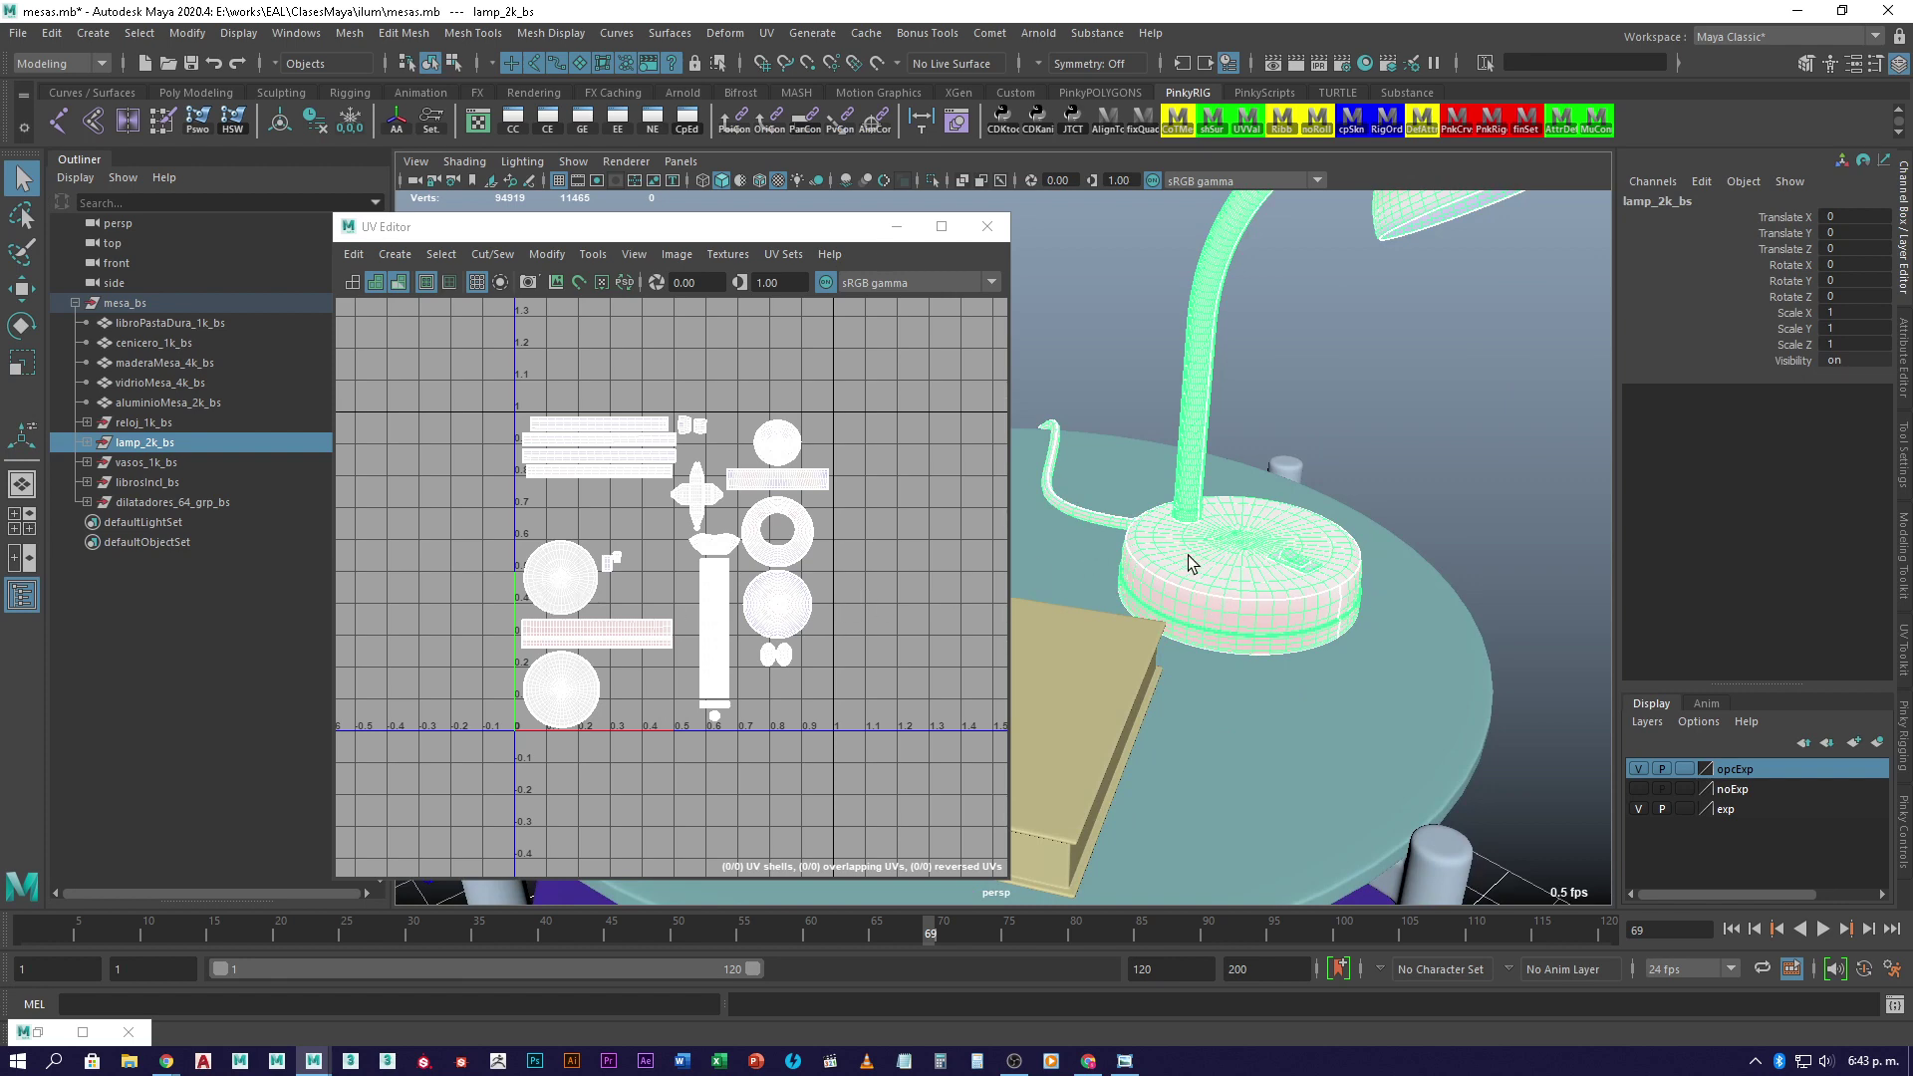
- Examine the lamp's UV shells up close and compare them with its base, tube and shade
scroll(624, 577, "up", 3)
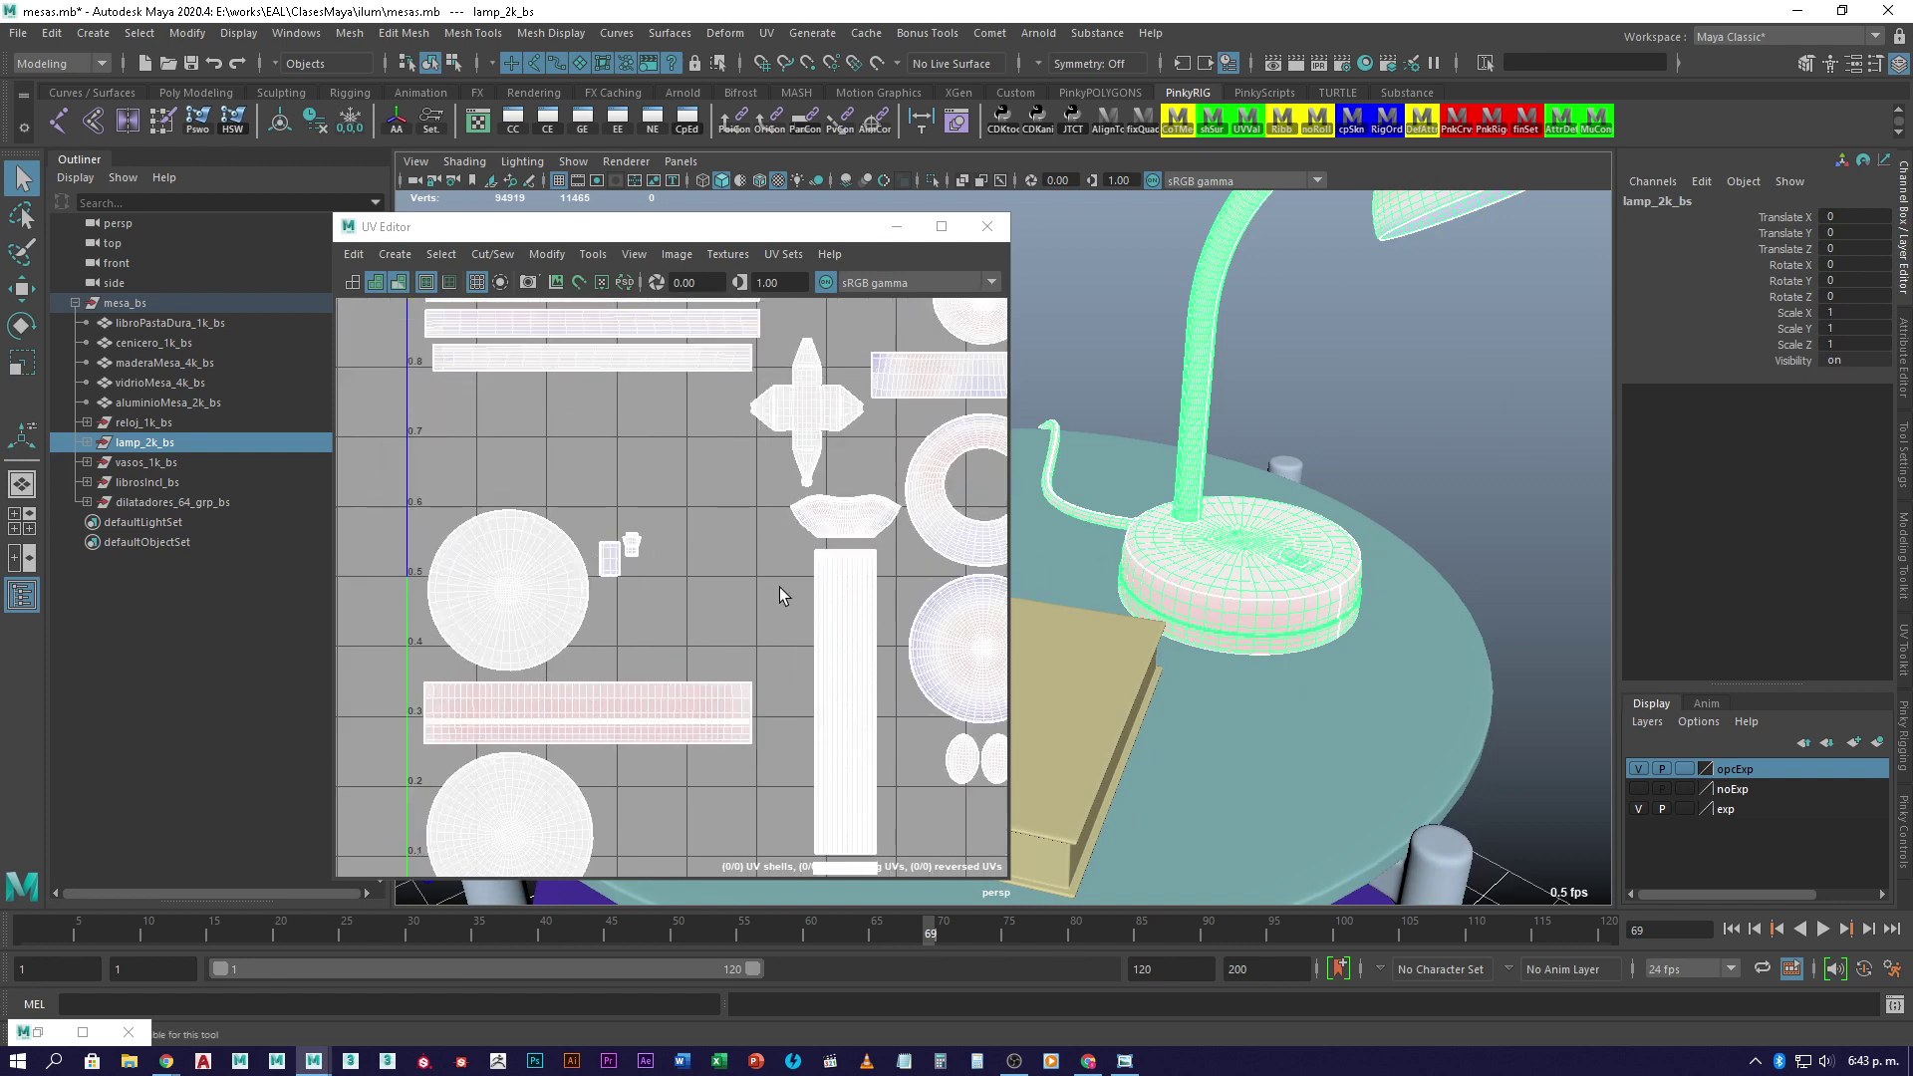
middle_click_drag(766, 729, 674, 650, "alt")
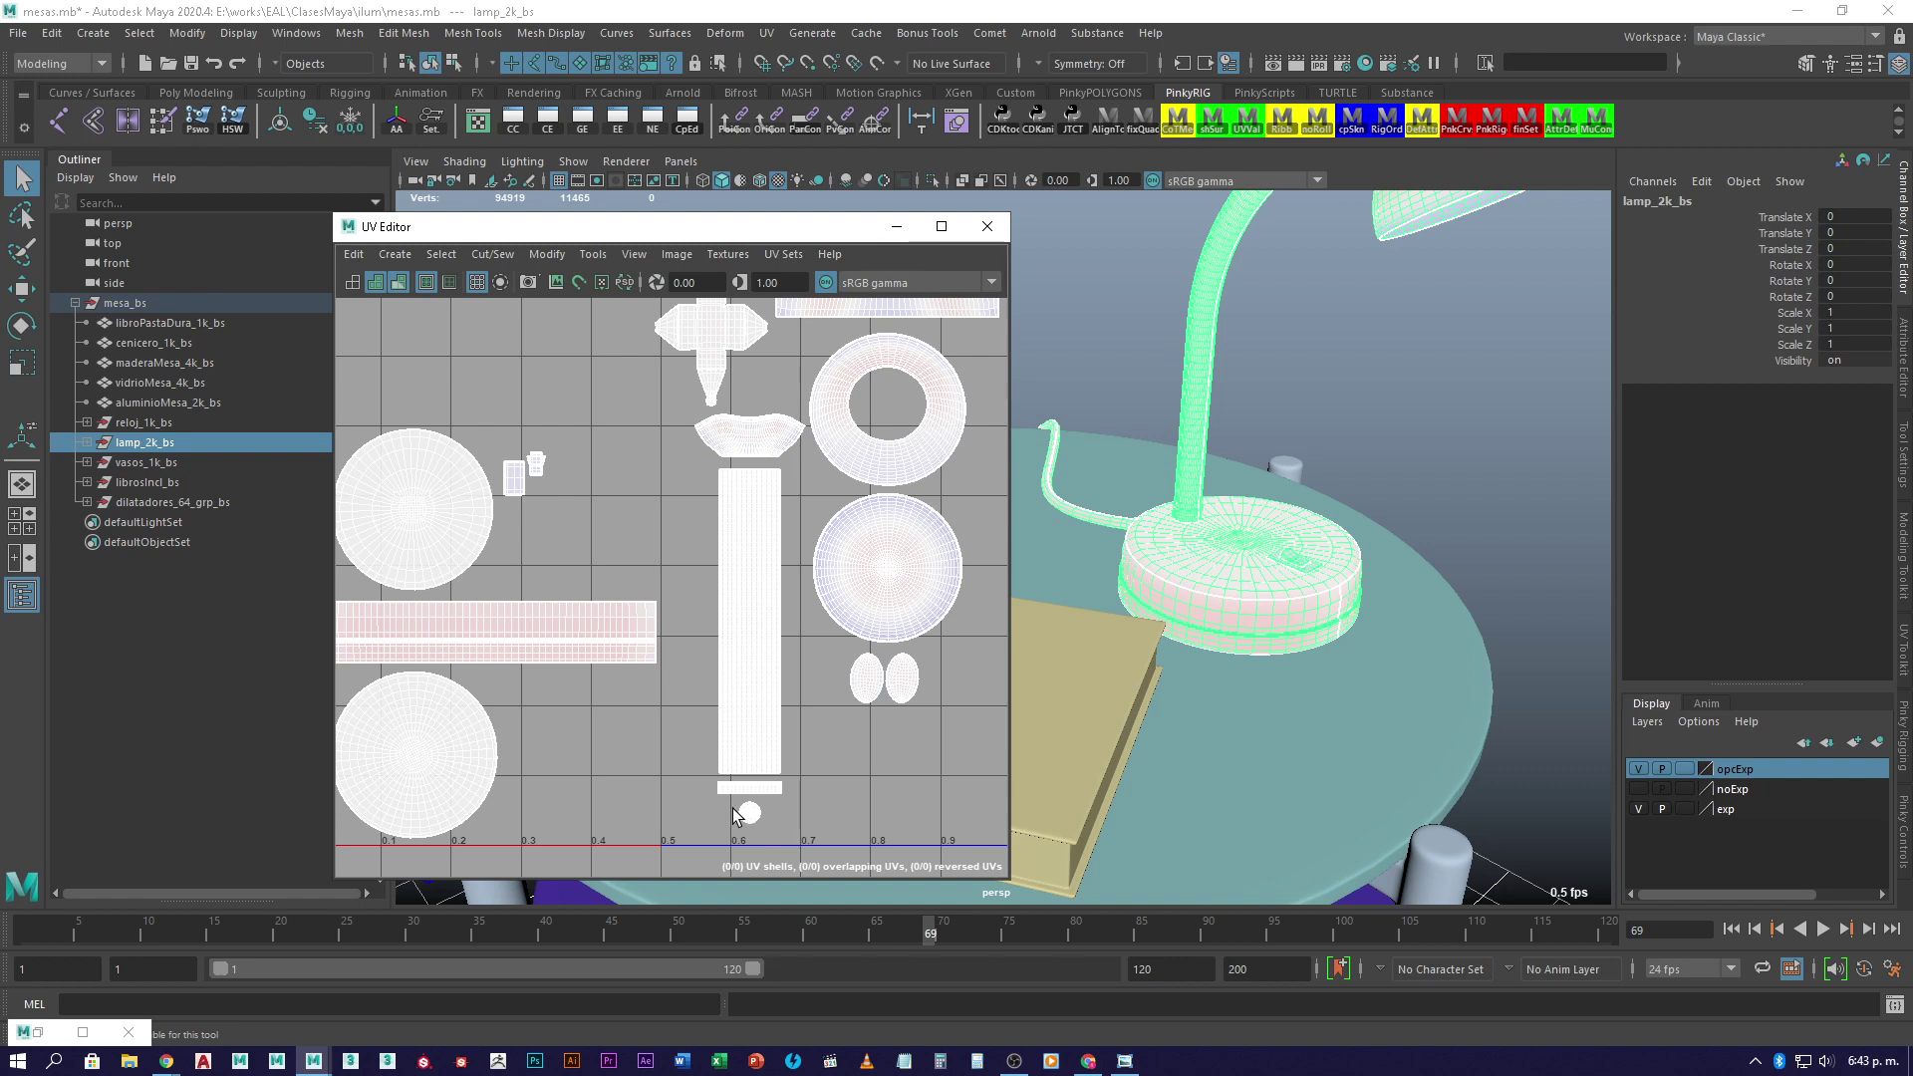
scroll(1380, 498, "up", 4)
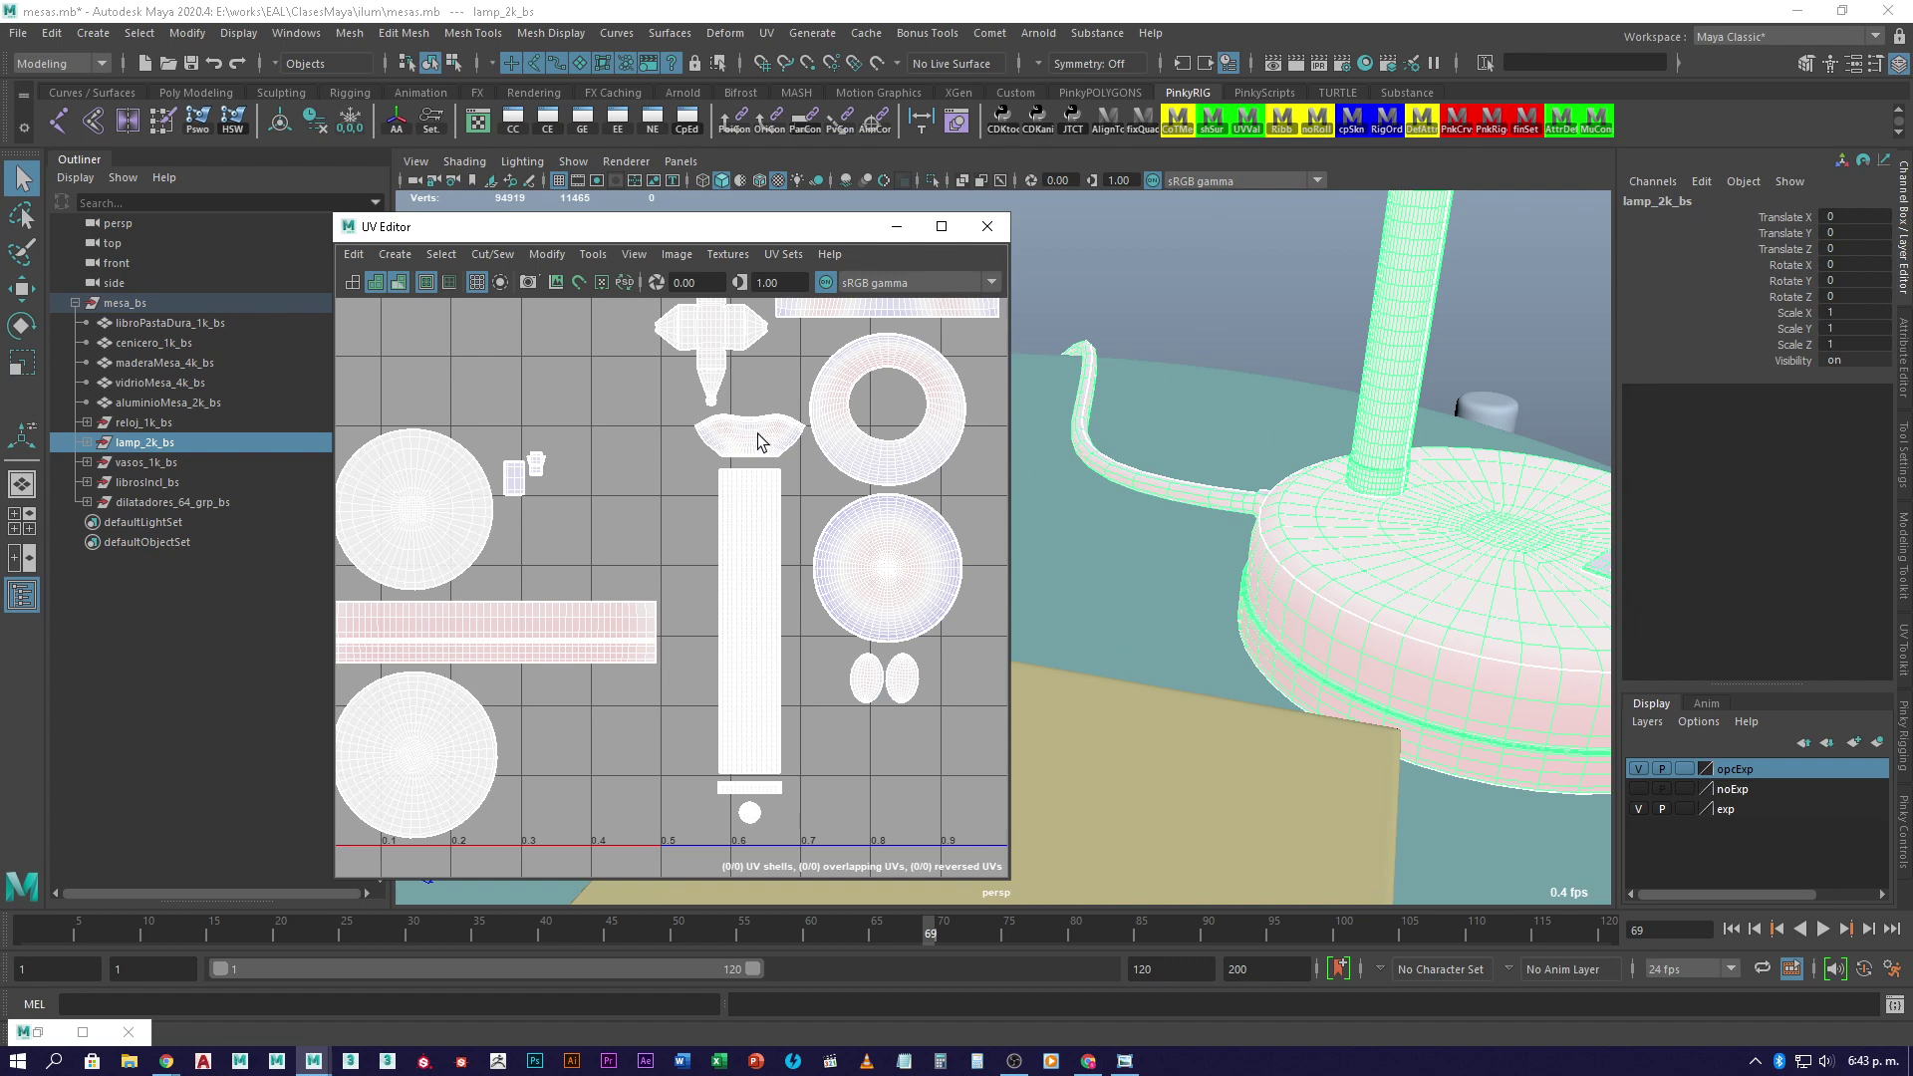
middle_click_drag(757, 441, 695, 611, "alt")
middle_click_drag(1343, 335, 1179, 529, "alt")
right_click_drag(1179, 529, 1214, 641, "alt")
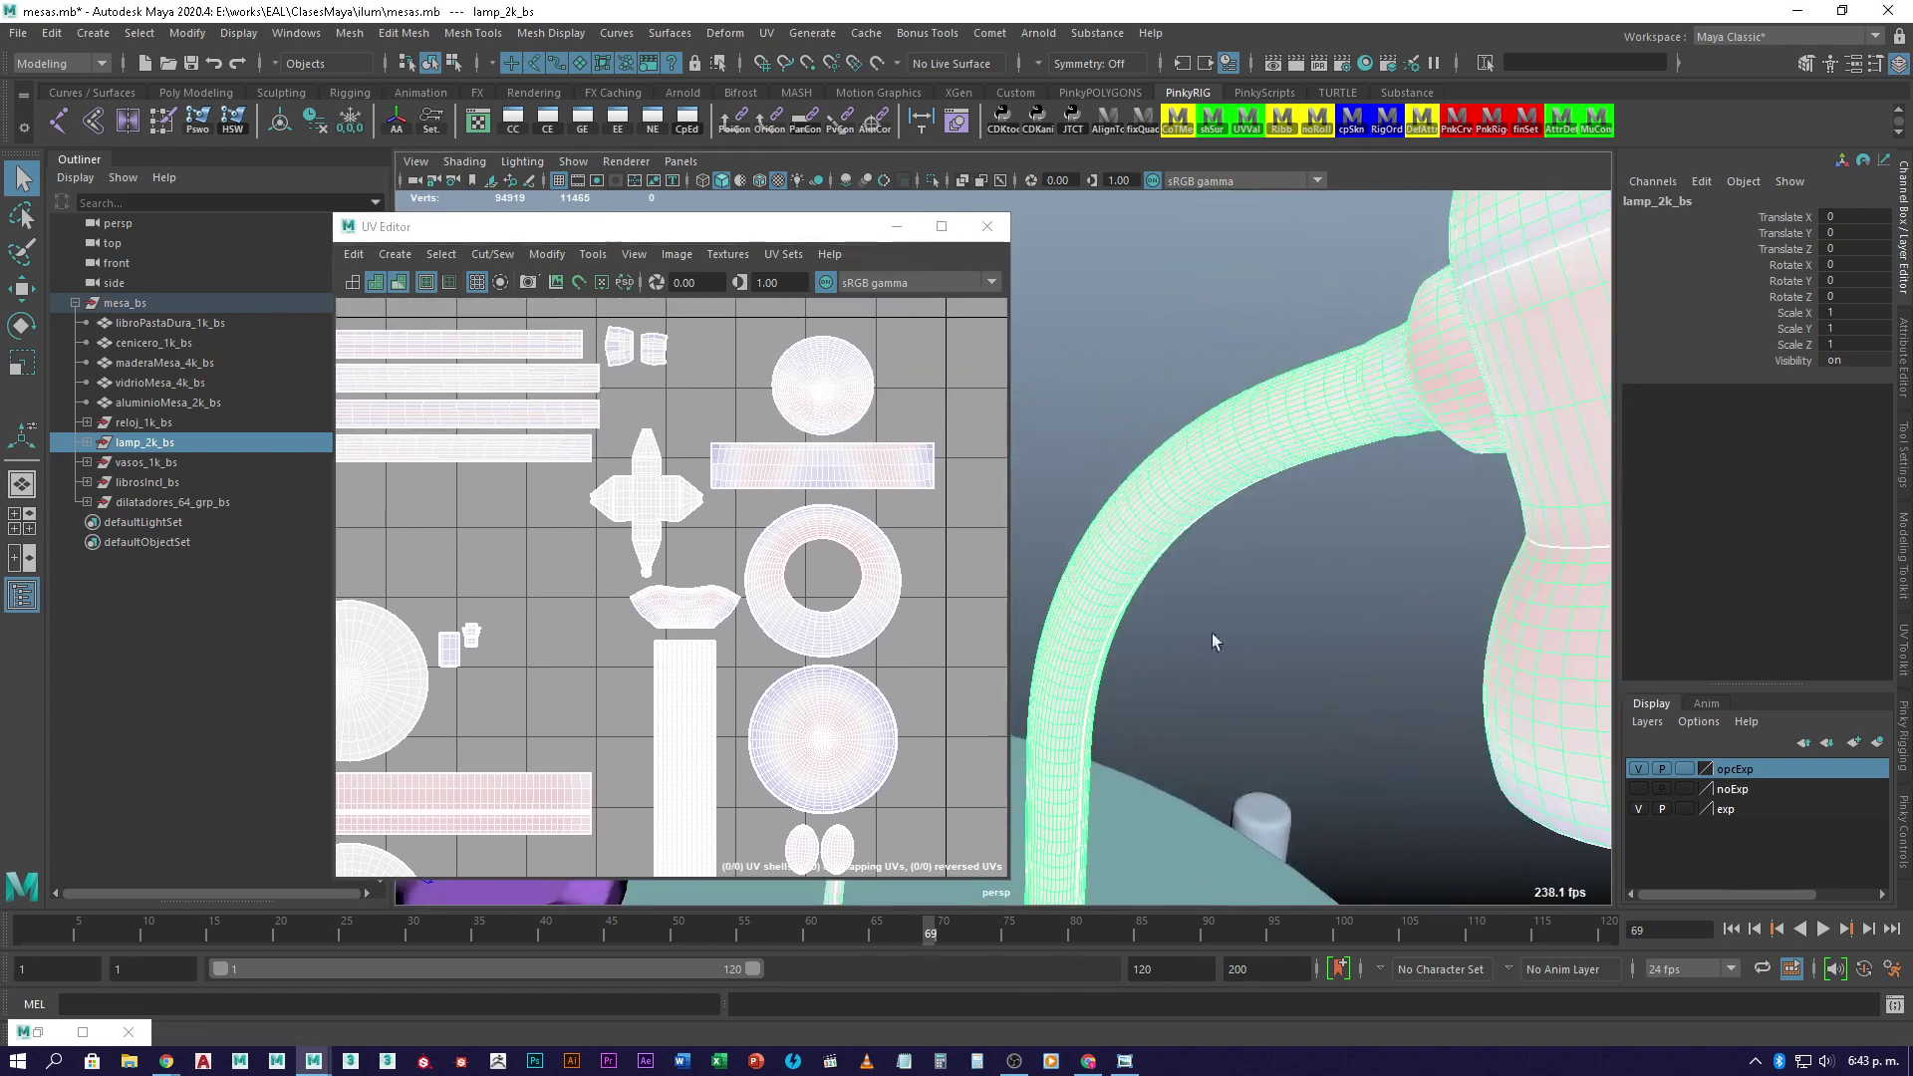
- Select the lamp's tube and shade mesh, tuboLamp_2k_bs, and inspect its UV shells on their own
right_click_drag(1436, 363, 1505, 335)
left_click(1433, 380)
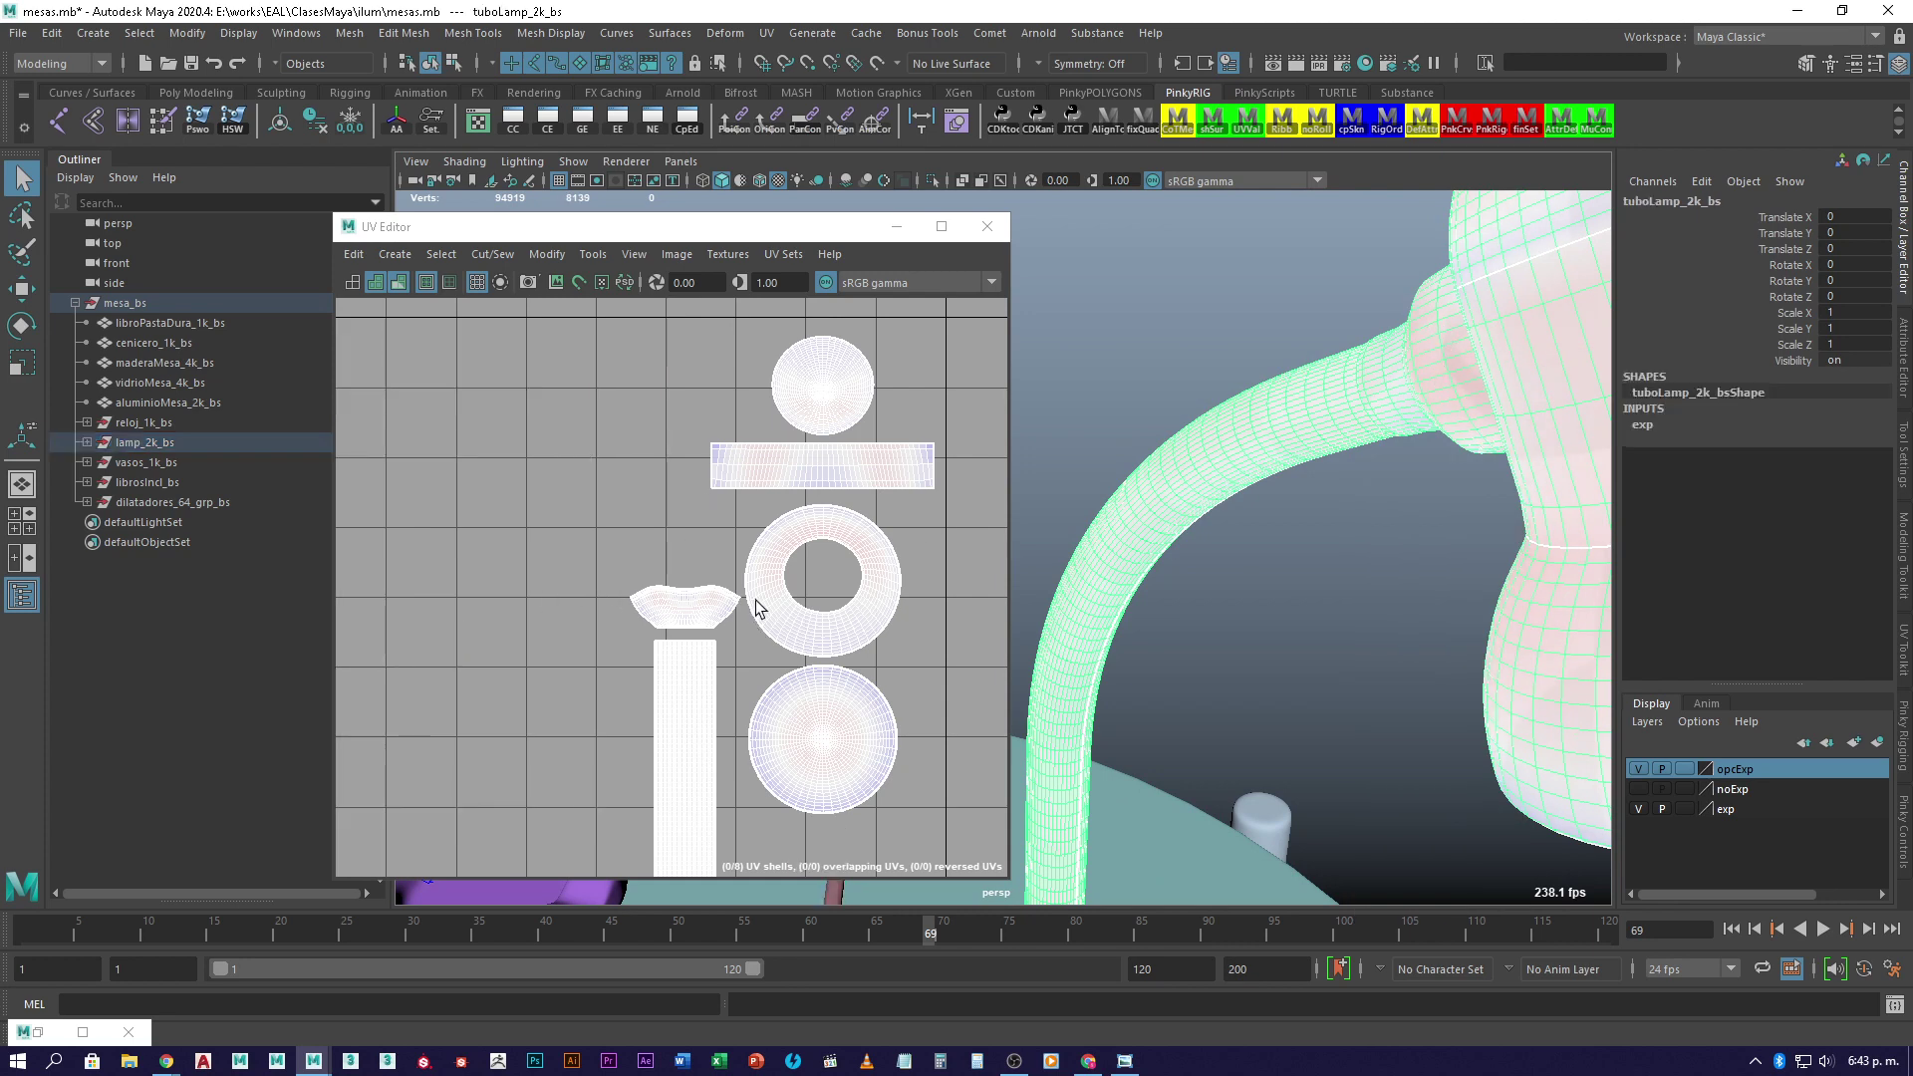
scroll(1044, 449, "down", 5)
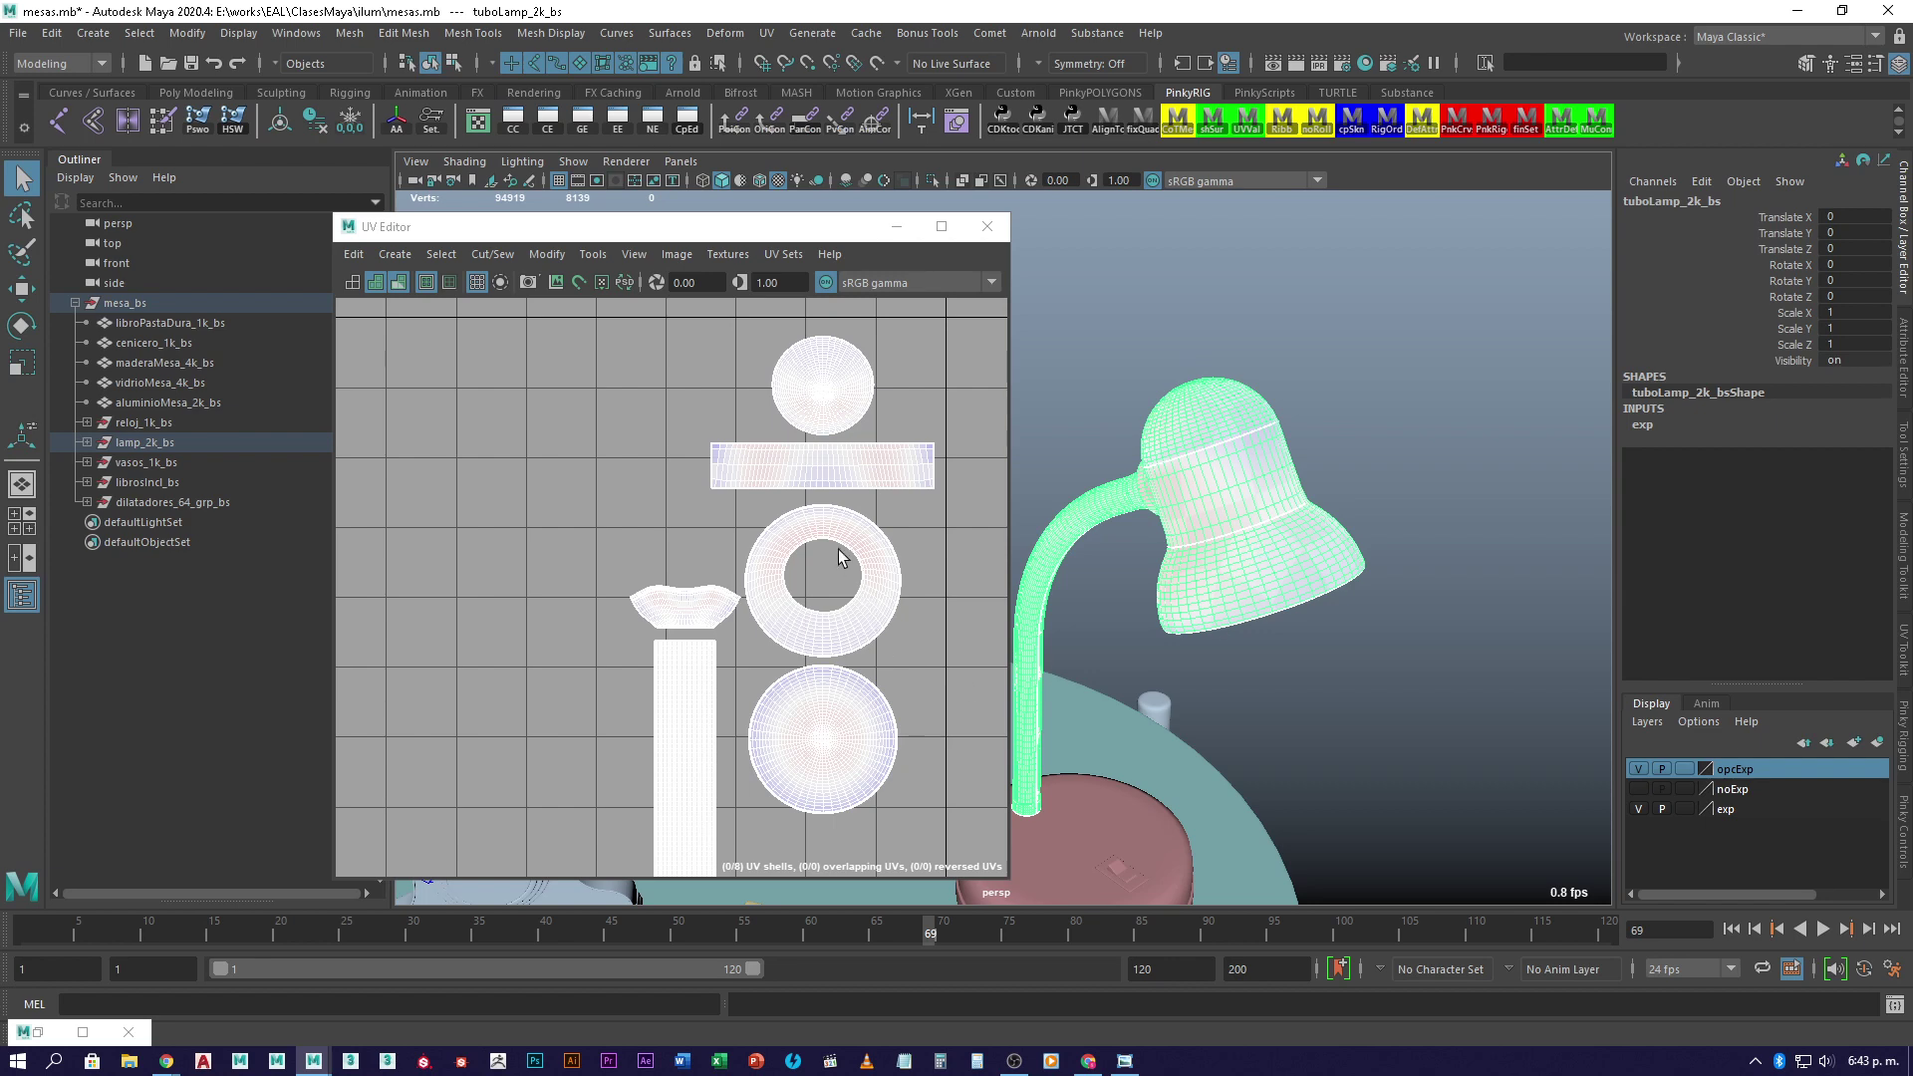
middle_click_drag(1150, 648, 1333, 665, "alt")
scroll(982, 667, "down", 4)
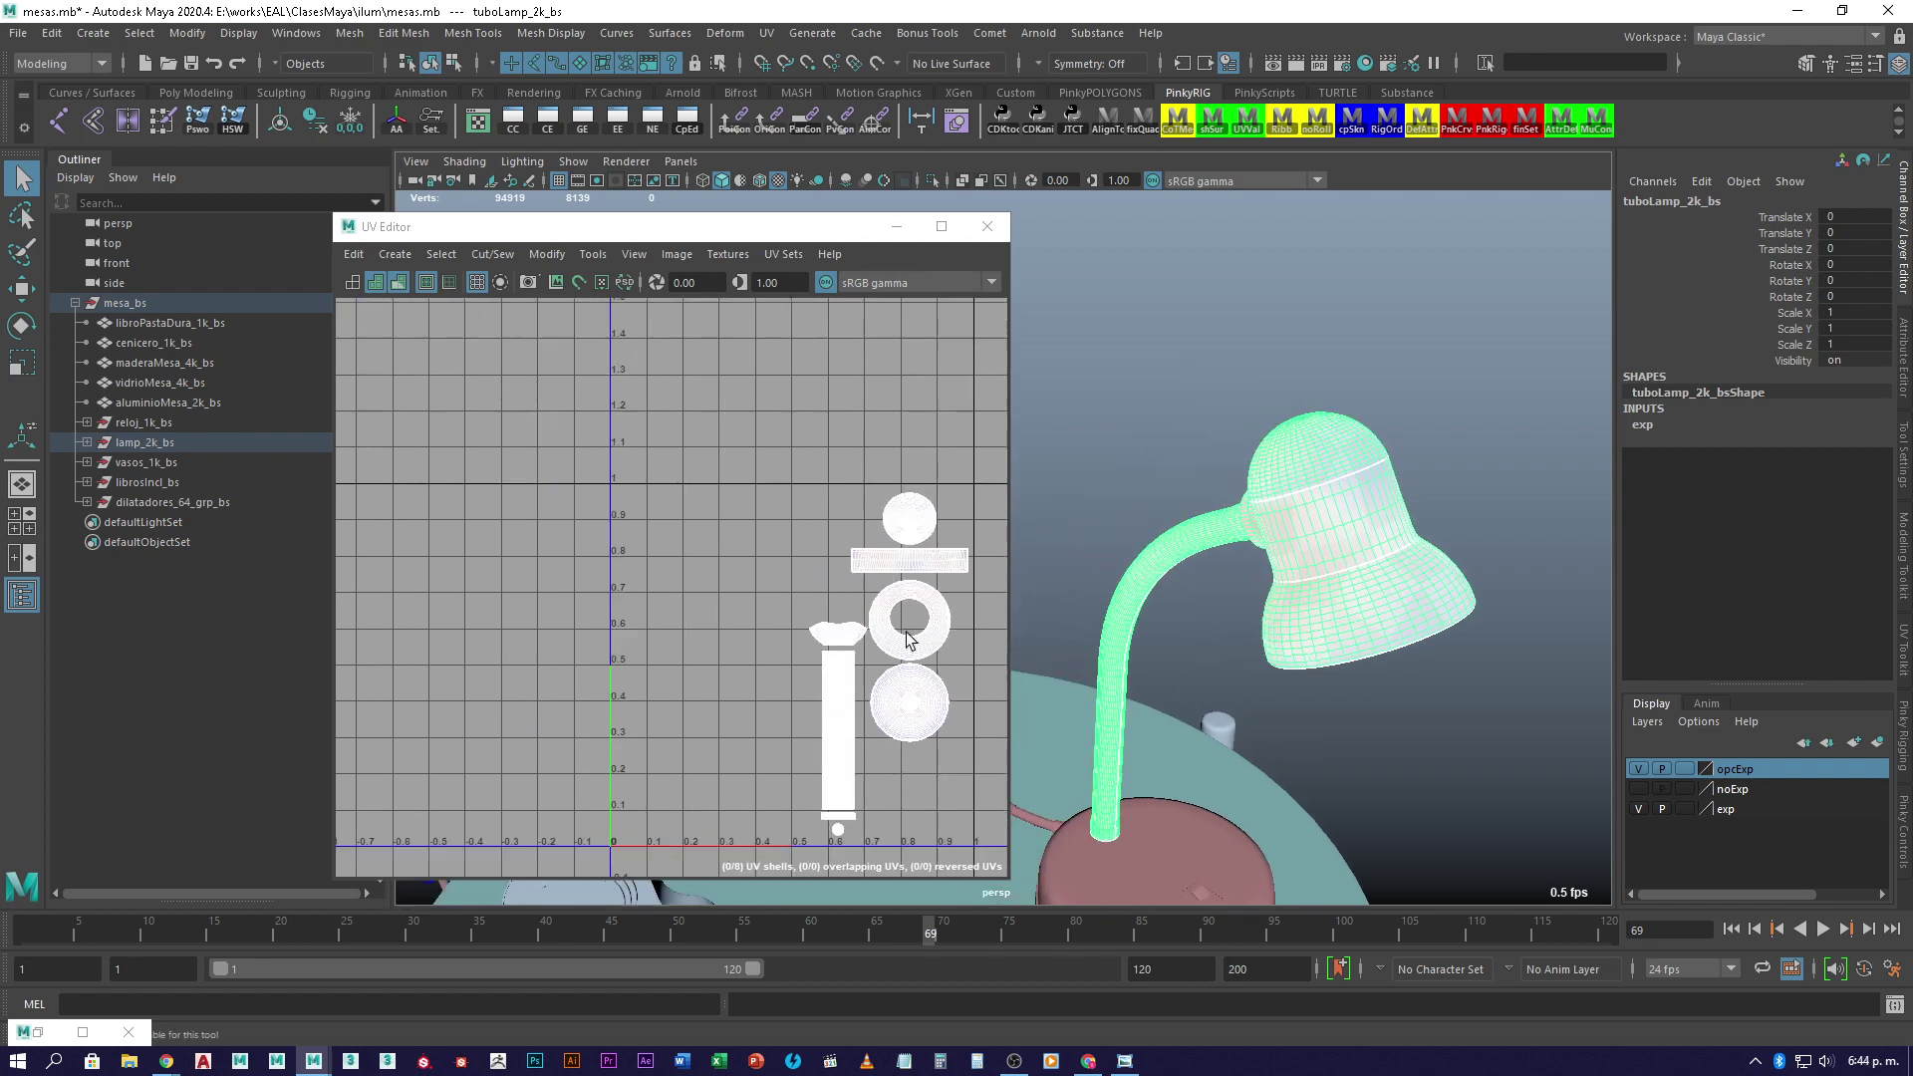
- Select the whole lamp_2k_bs group again and review its combined UV layout alongside the full lamp
left_click(133, 441)
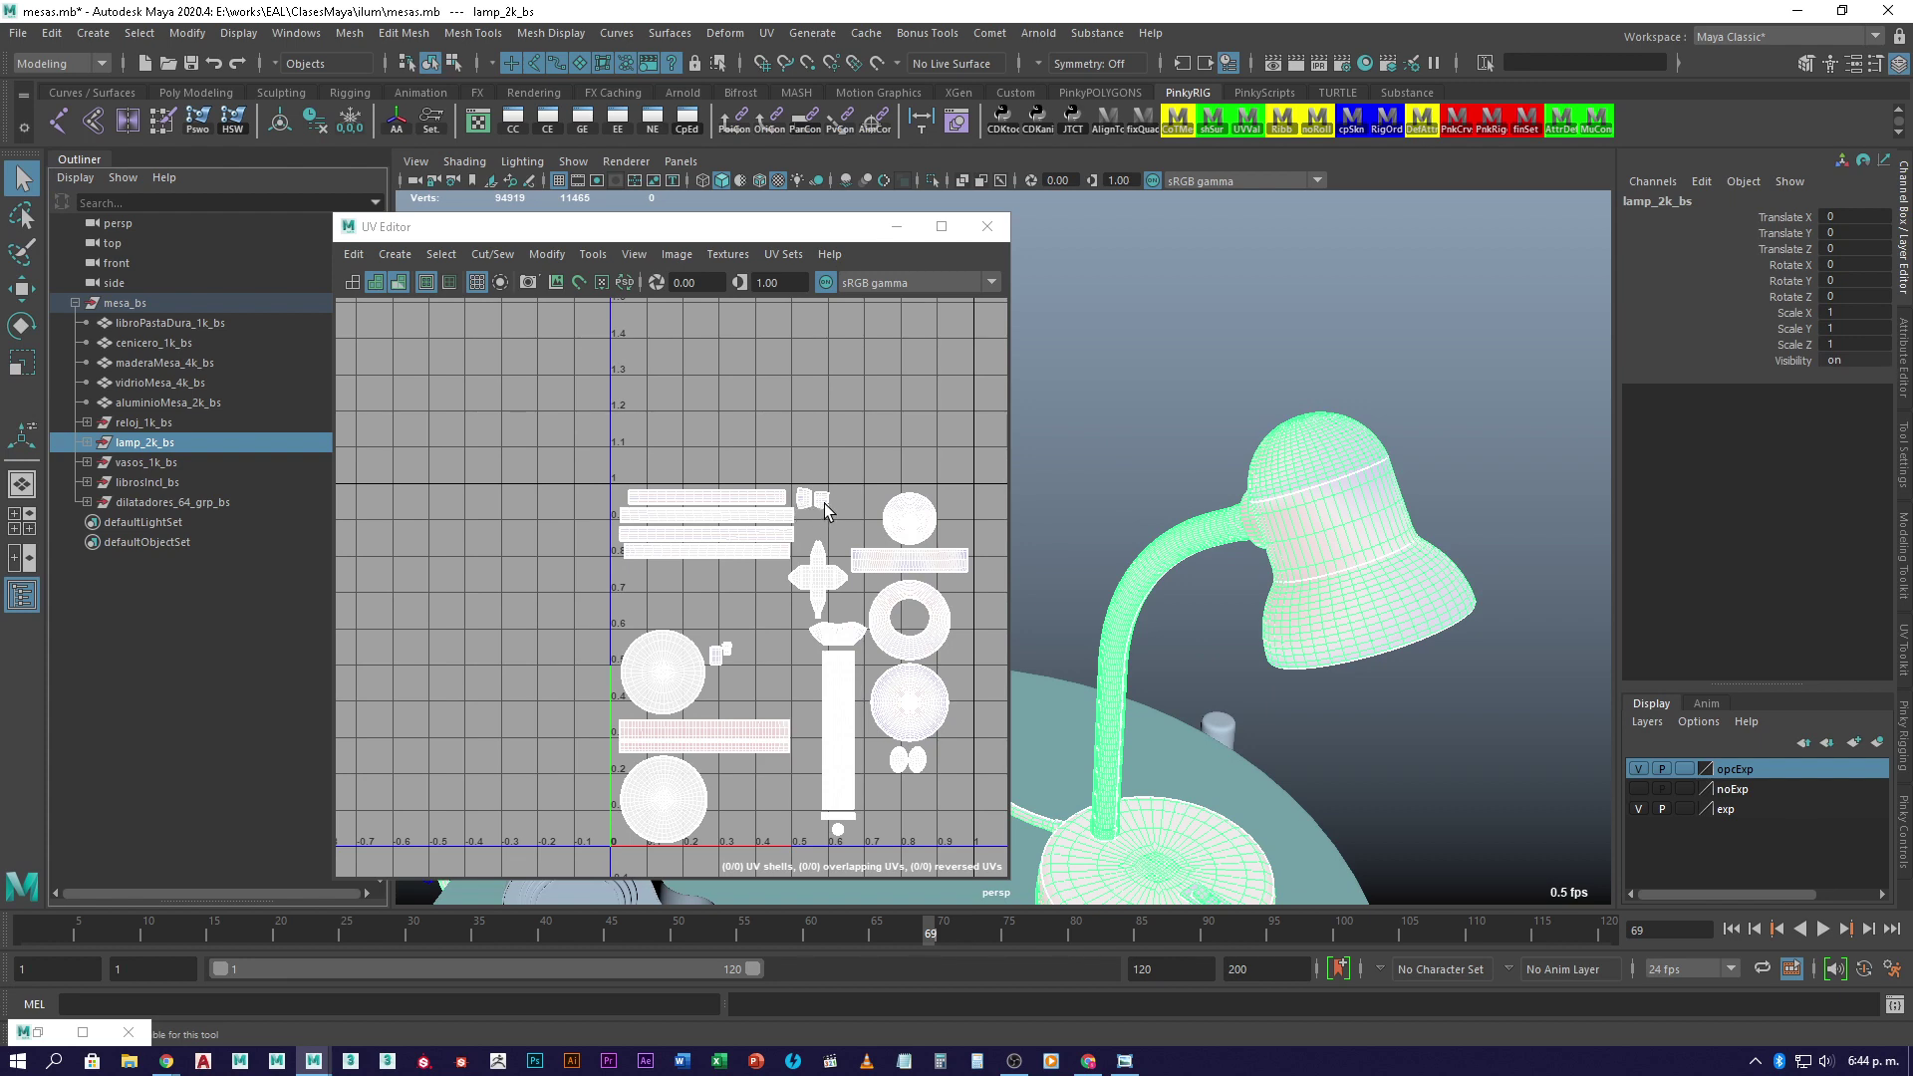
left_click_drag(1261, 826, 1370, 608, "alt")
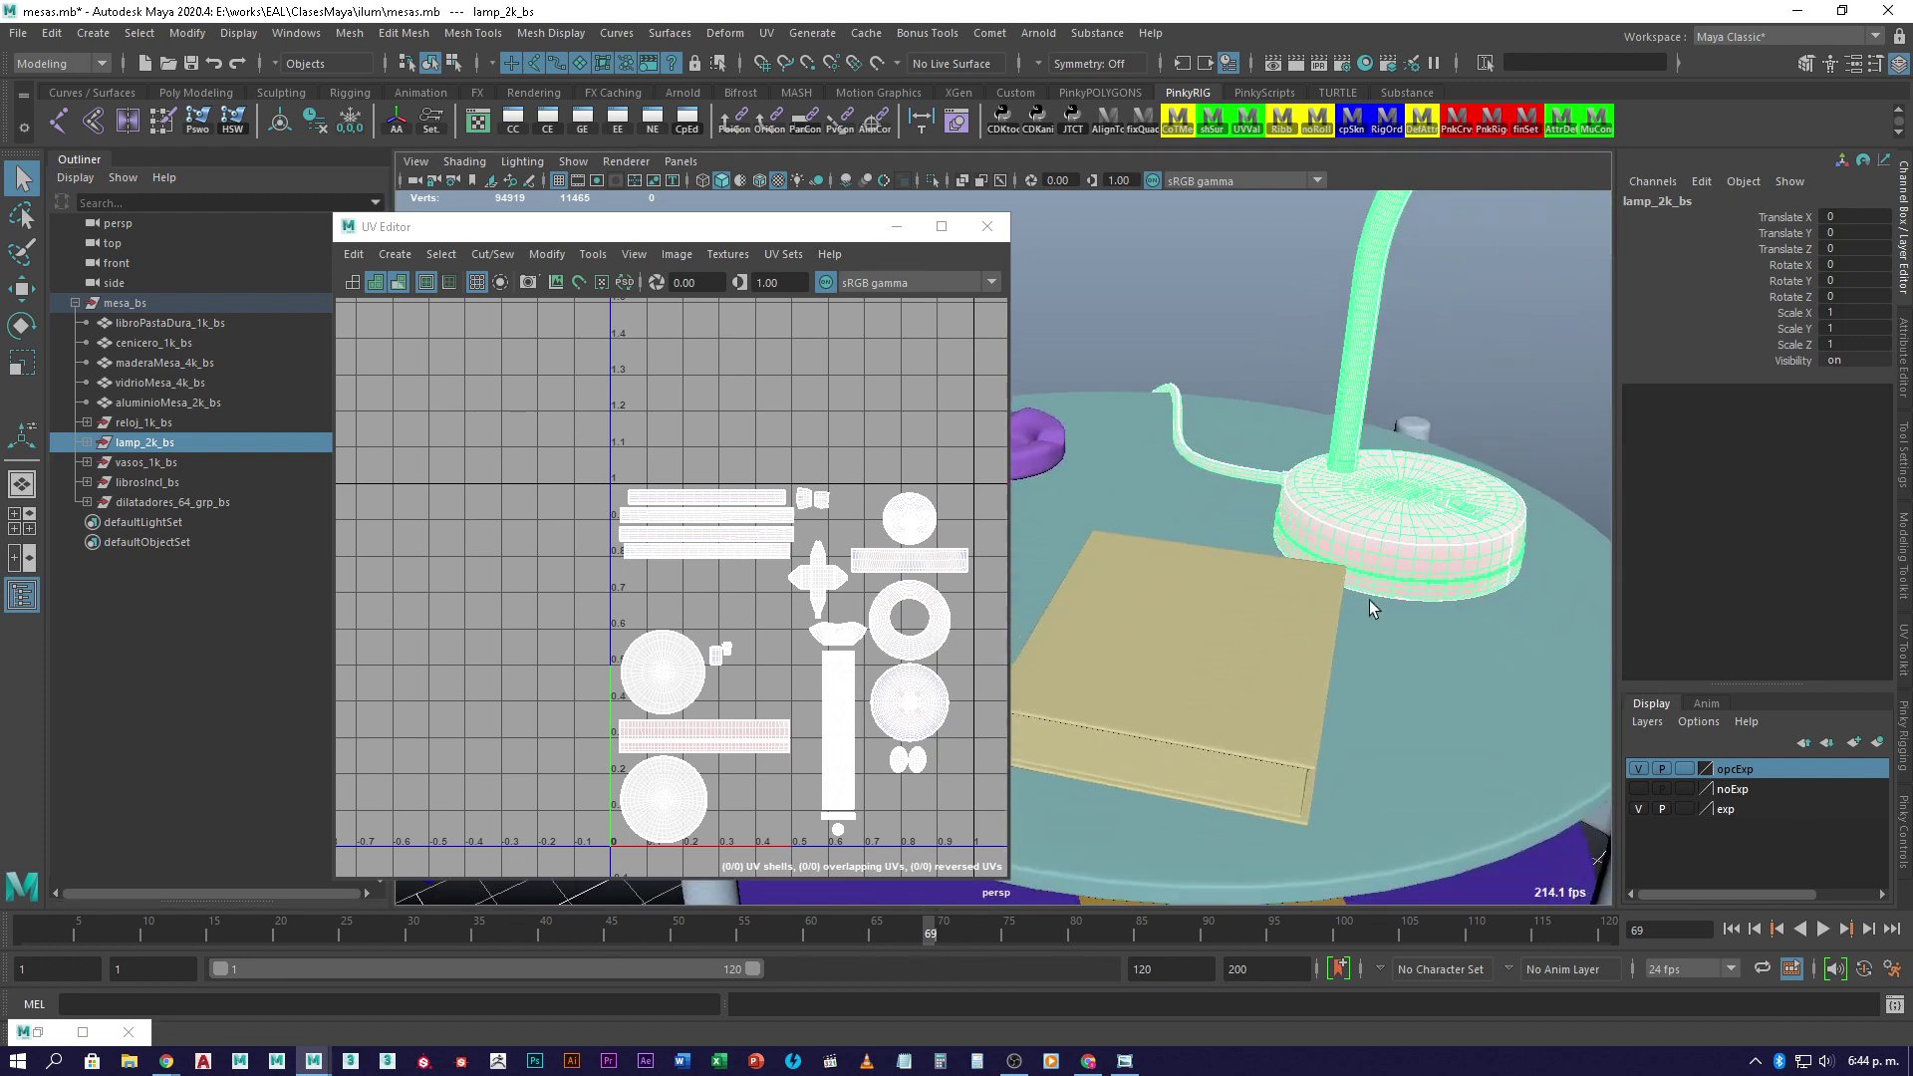
scroll(1323, 645, "down", 5)
left_click_drag(1242, 650, 1325, 720, "alt")
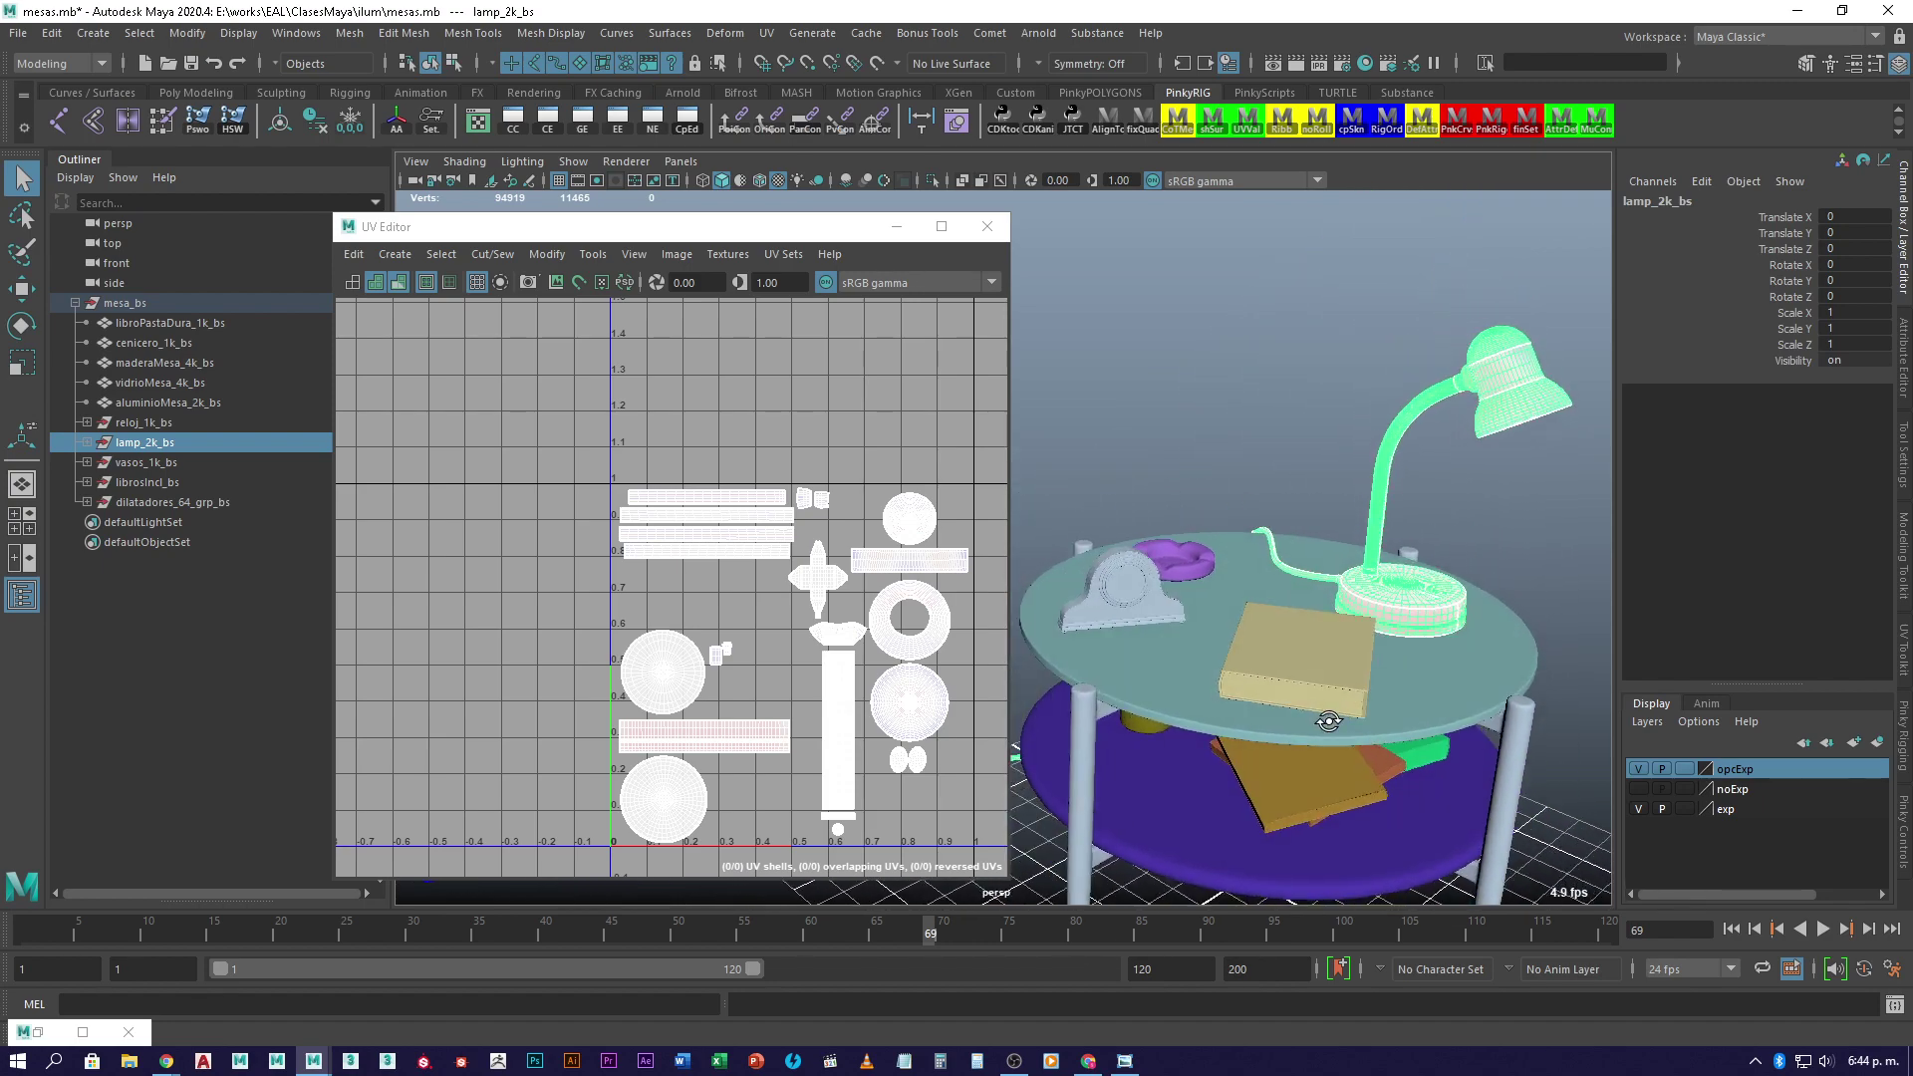
- Select the table's aluminium frame, aluminioMesa_2k_bs, and examine the lower part of its UV layout
left_click_drag(1286, 840, 1111, 805, "alt")
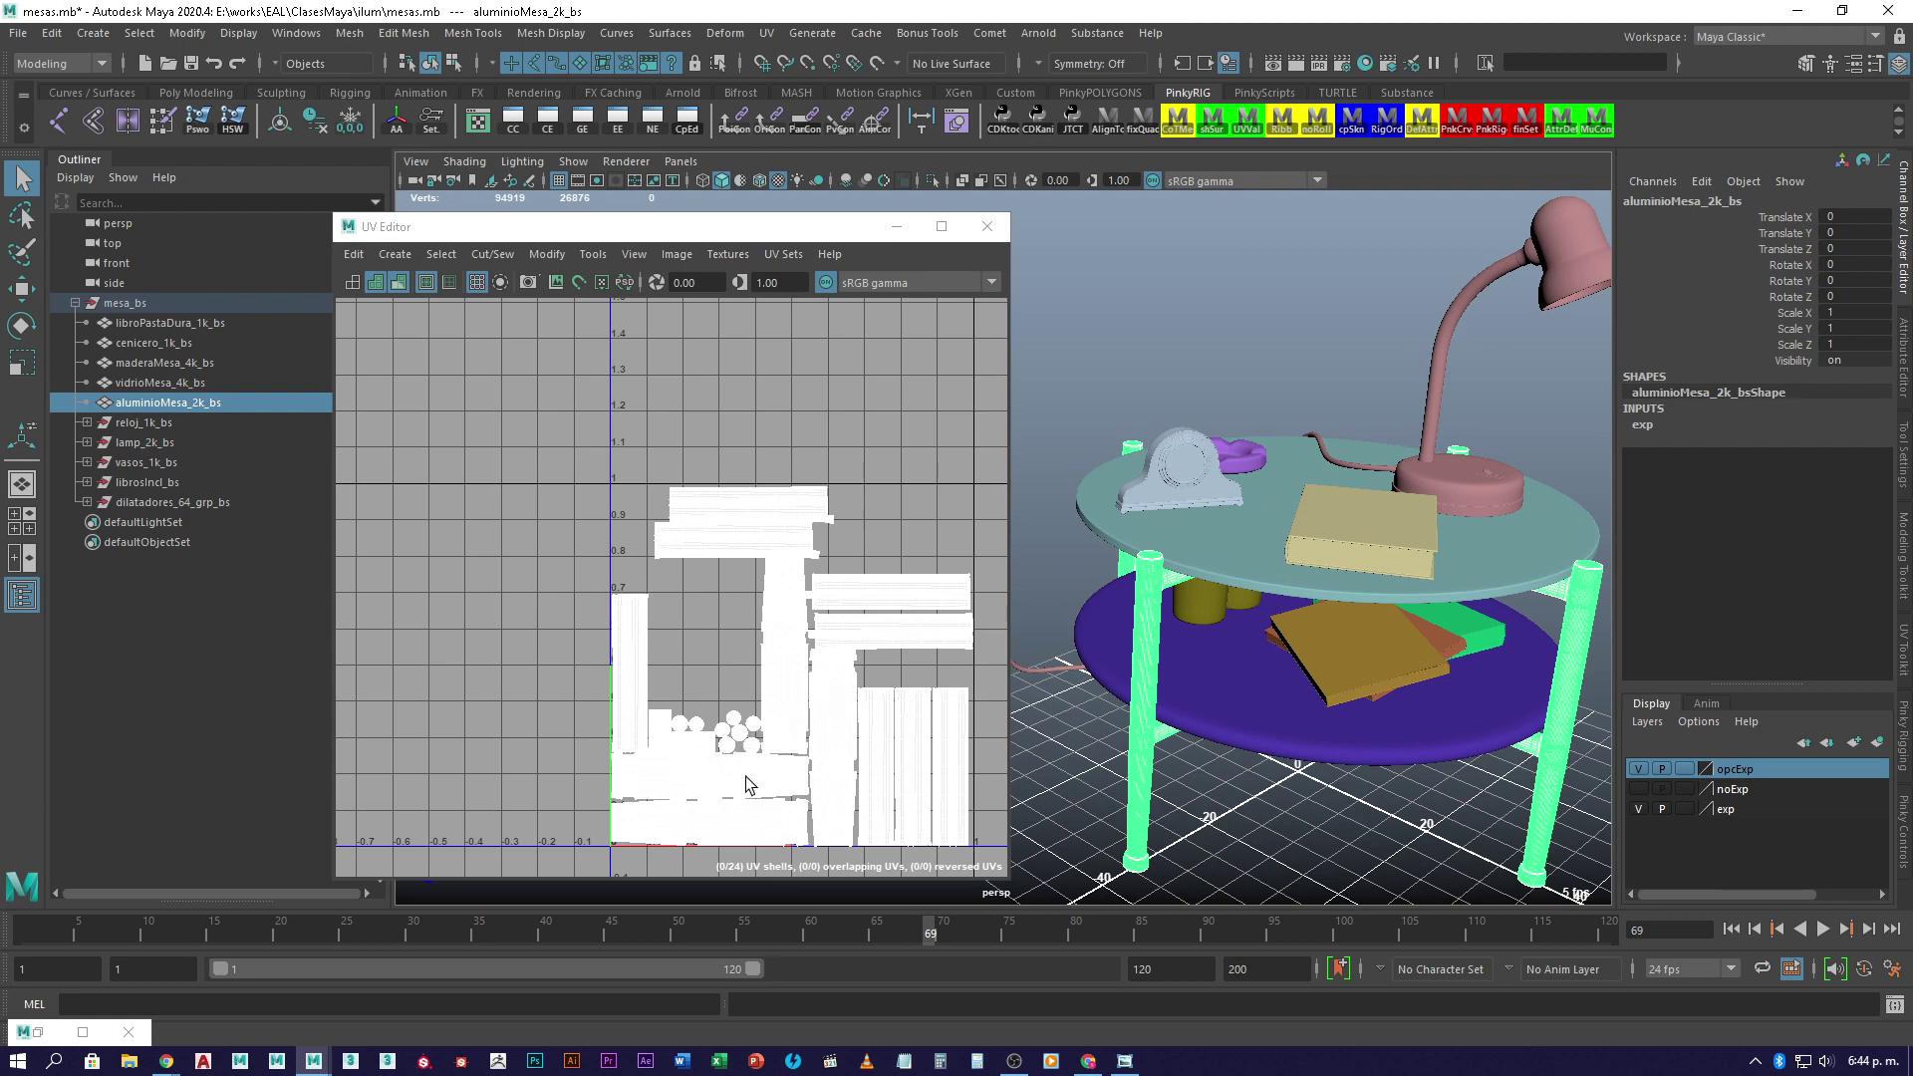
scroll(775, 580, "up", 2)
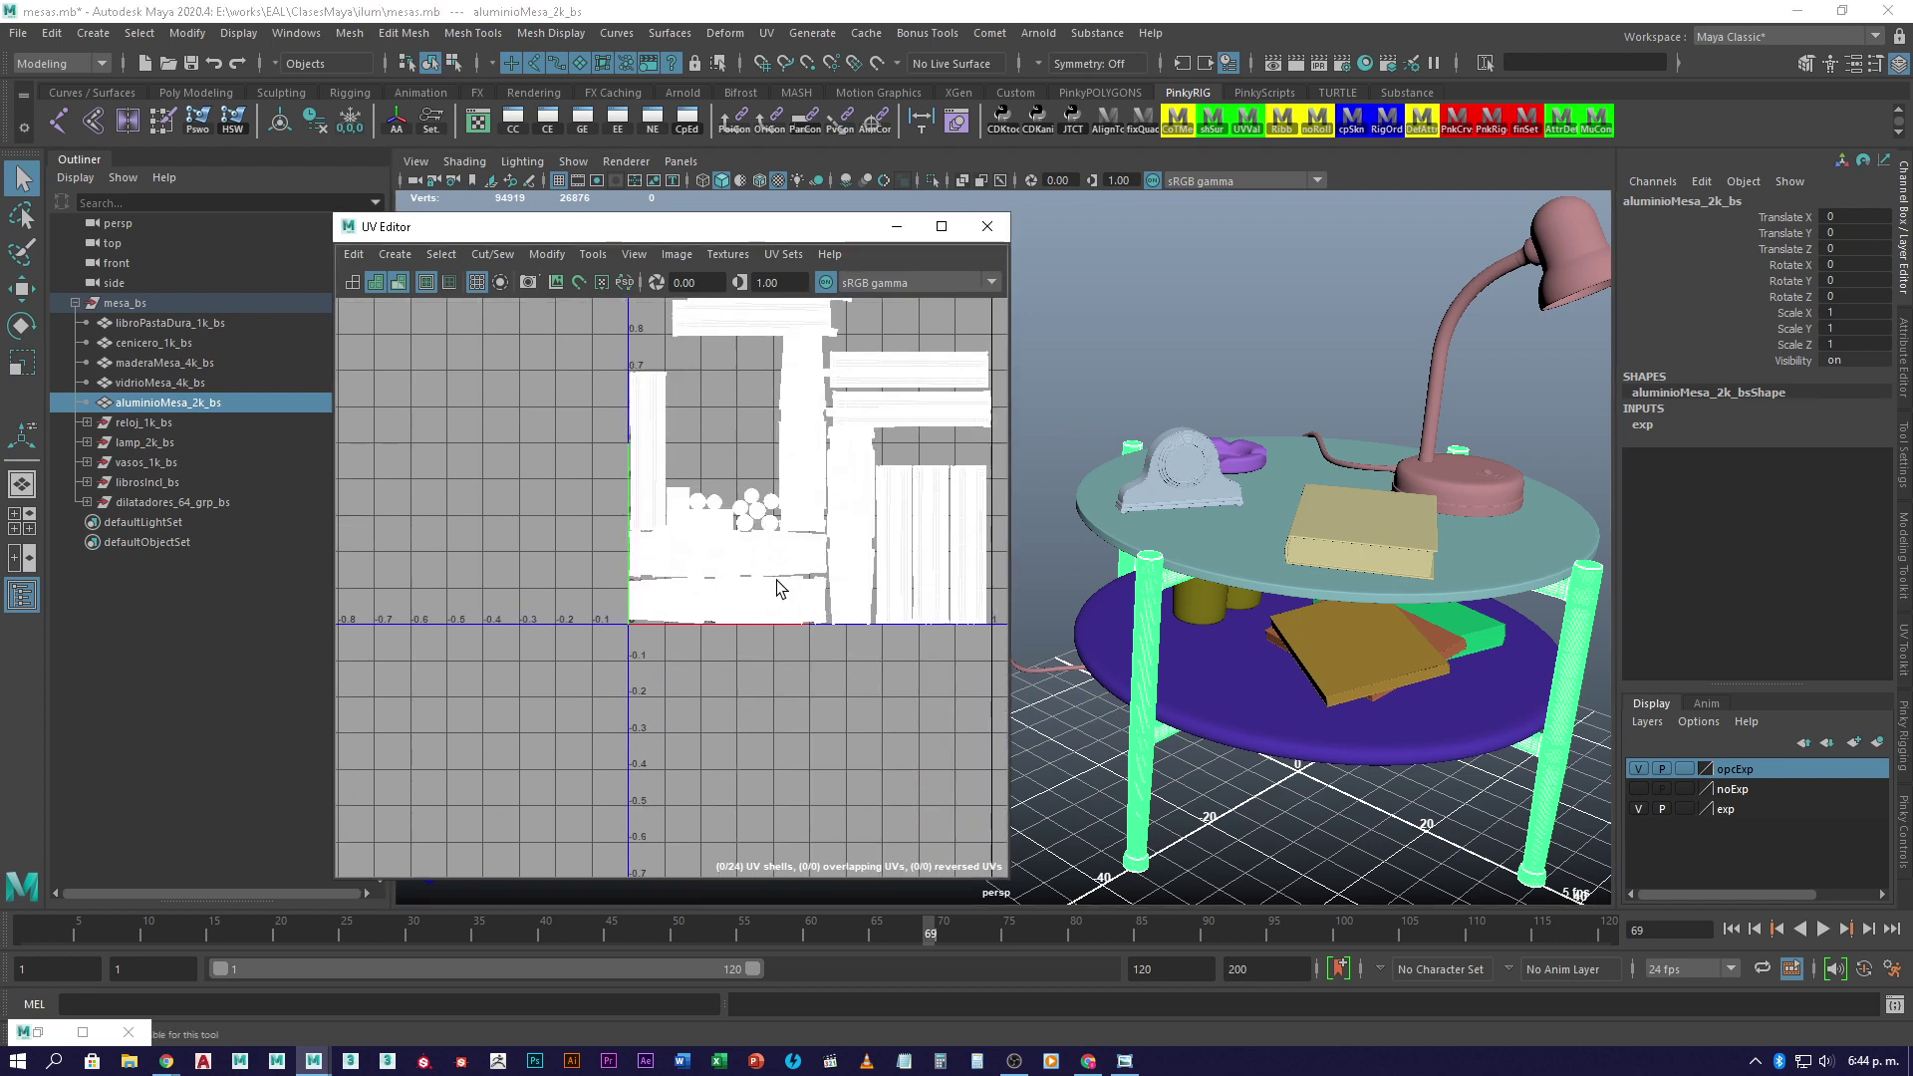
scroll(695, 613, "up", 6)
middle_click_drag(777, 653, 604, 700, "alt")
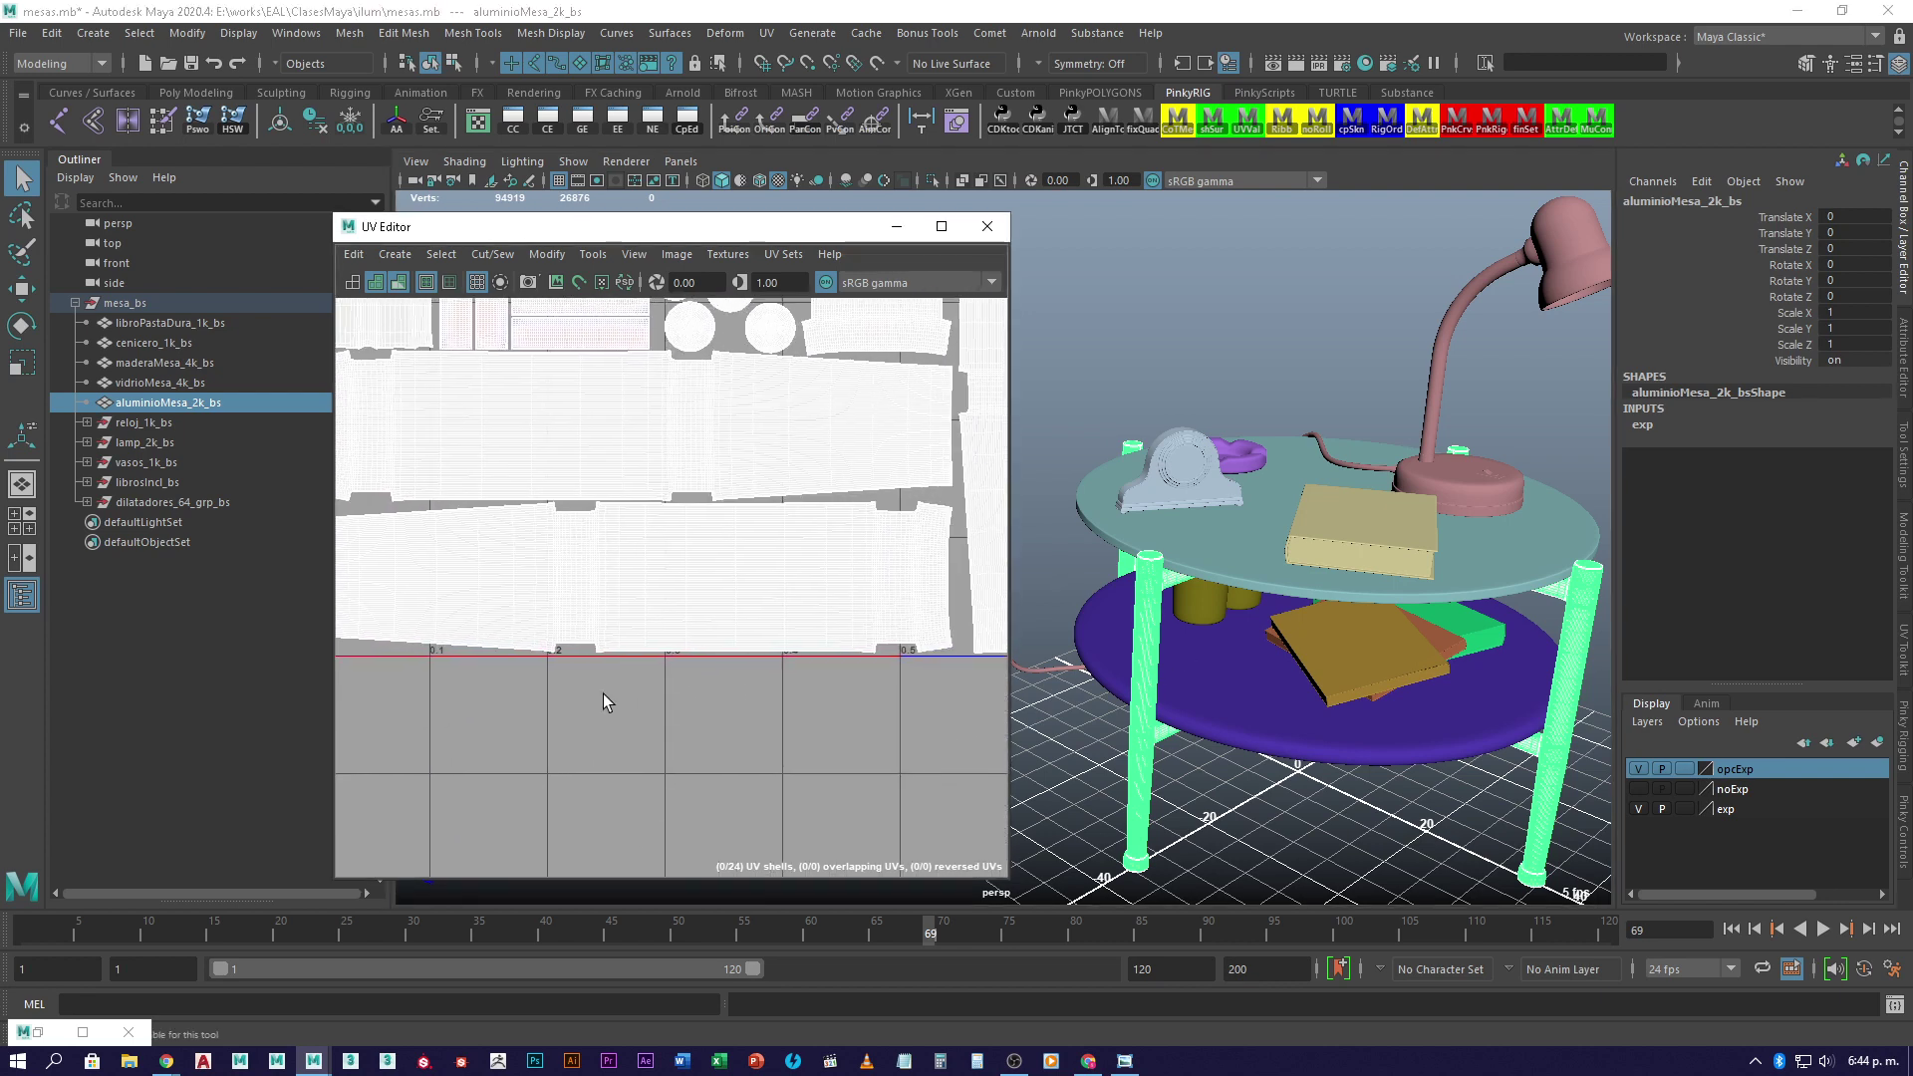
- Switch to UV shell selection and pick the two long shells at the base of the frame's layout to identify their legs
right_click_drag(791, 567, 764, 642)
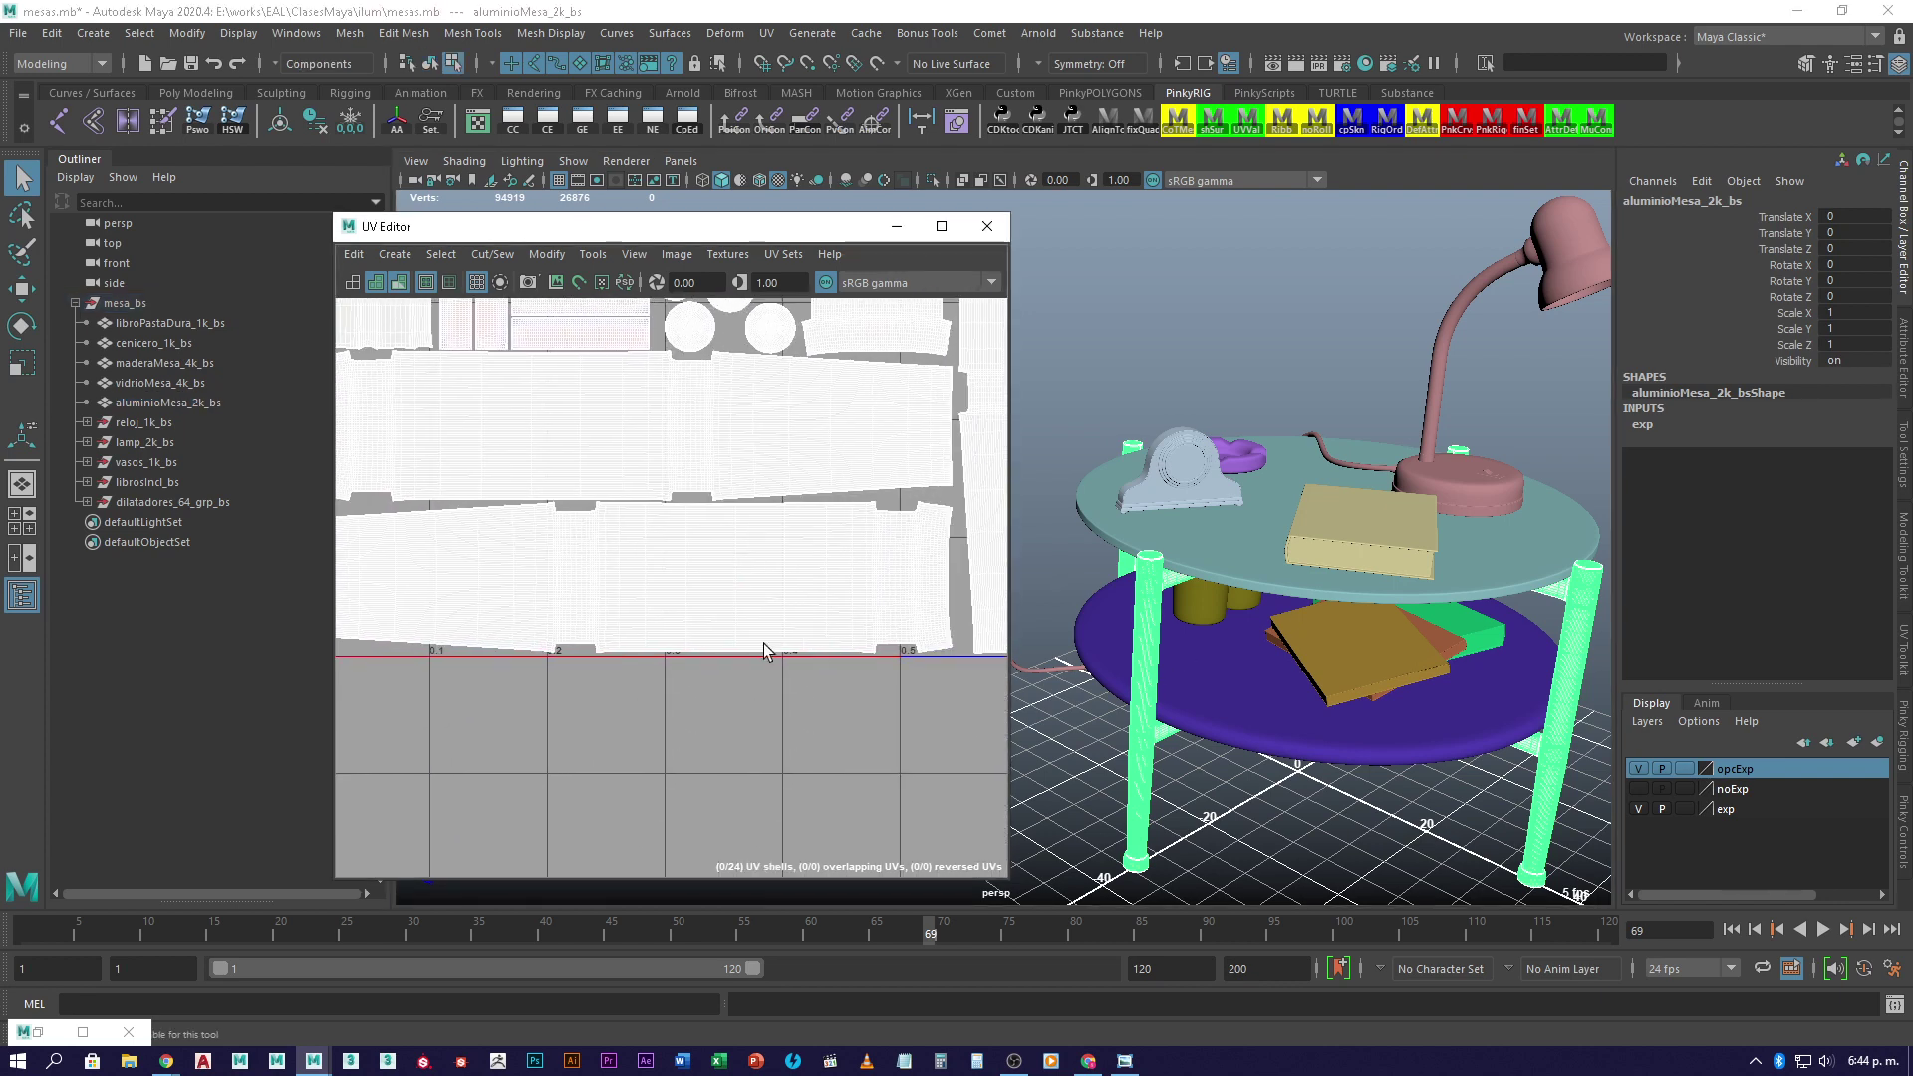
left_click(797, 638)
scroll(825, 663, "down", 5)
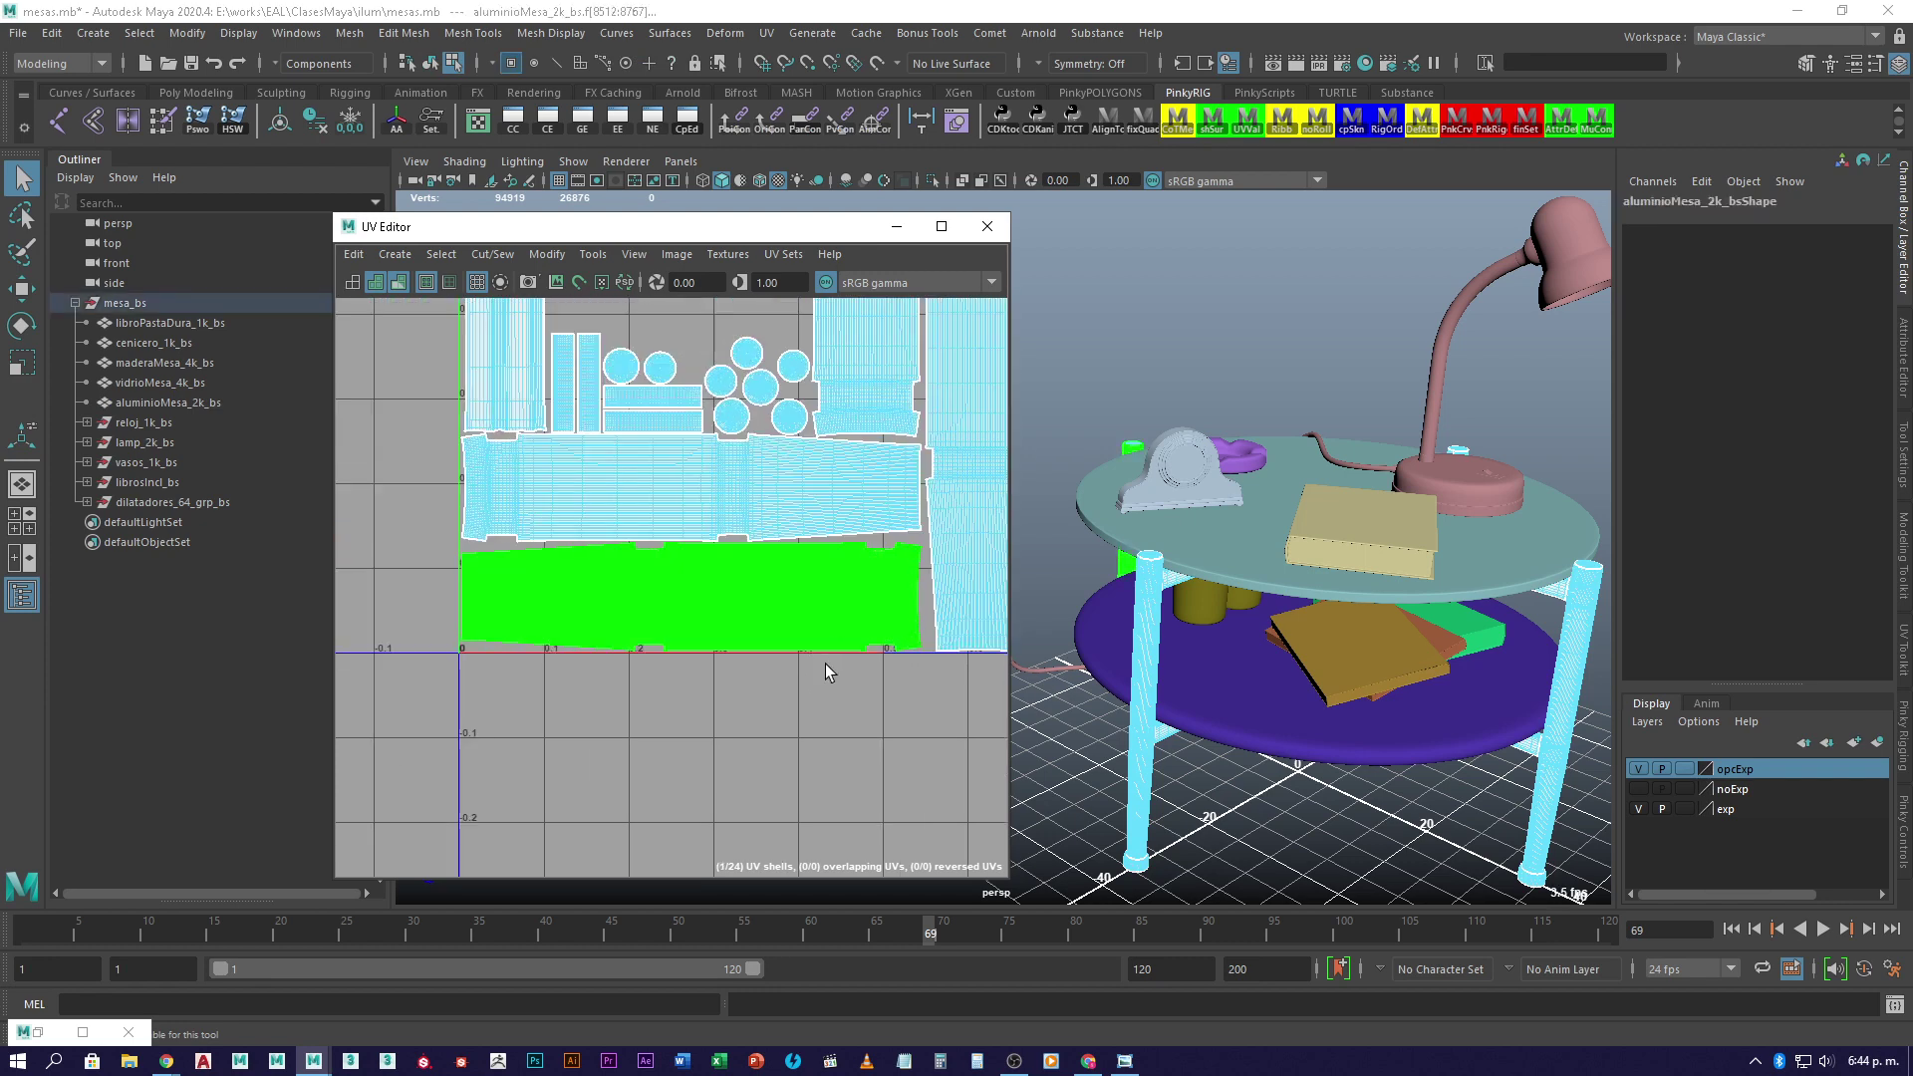
left_click(670, 547)
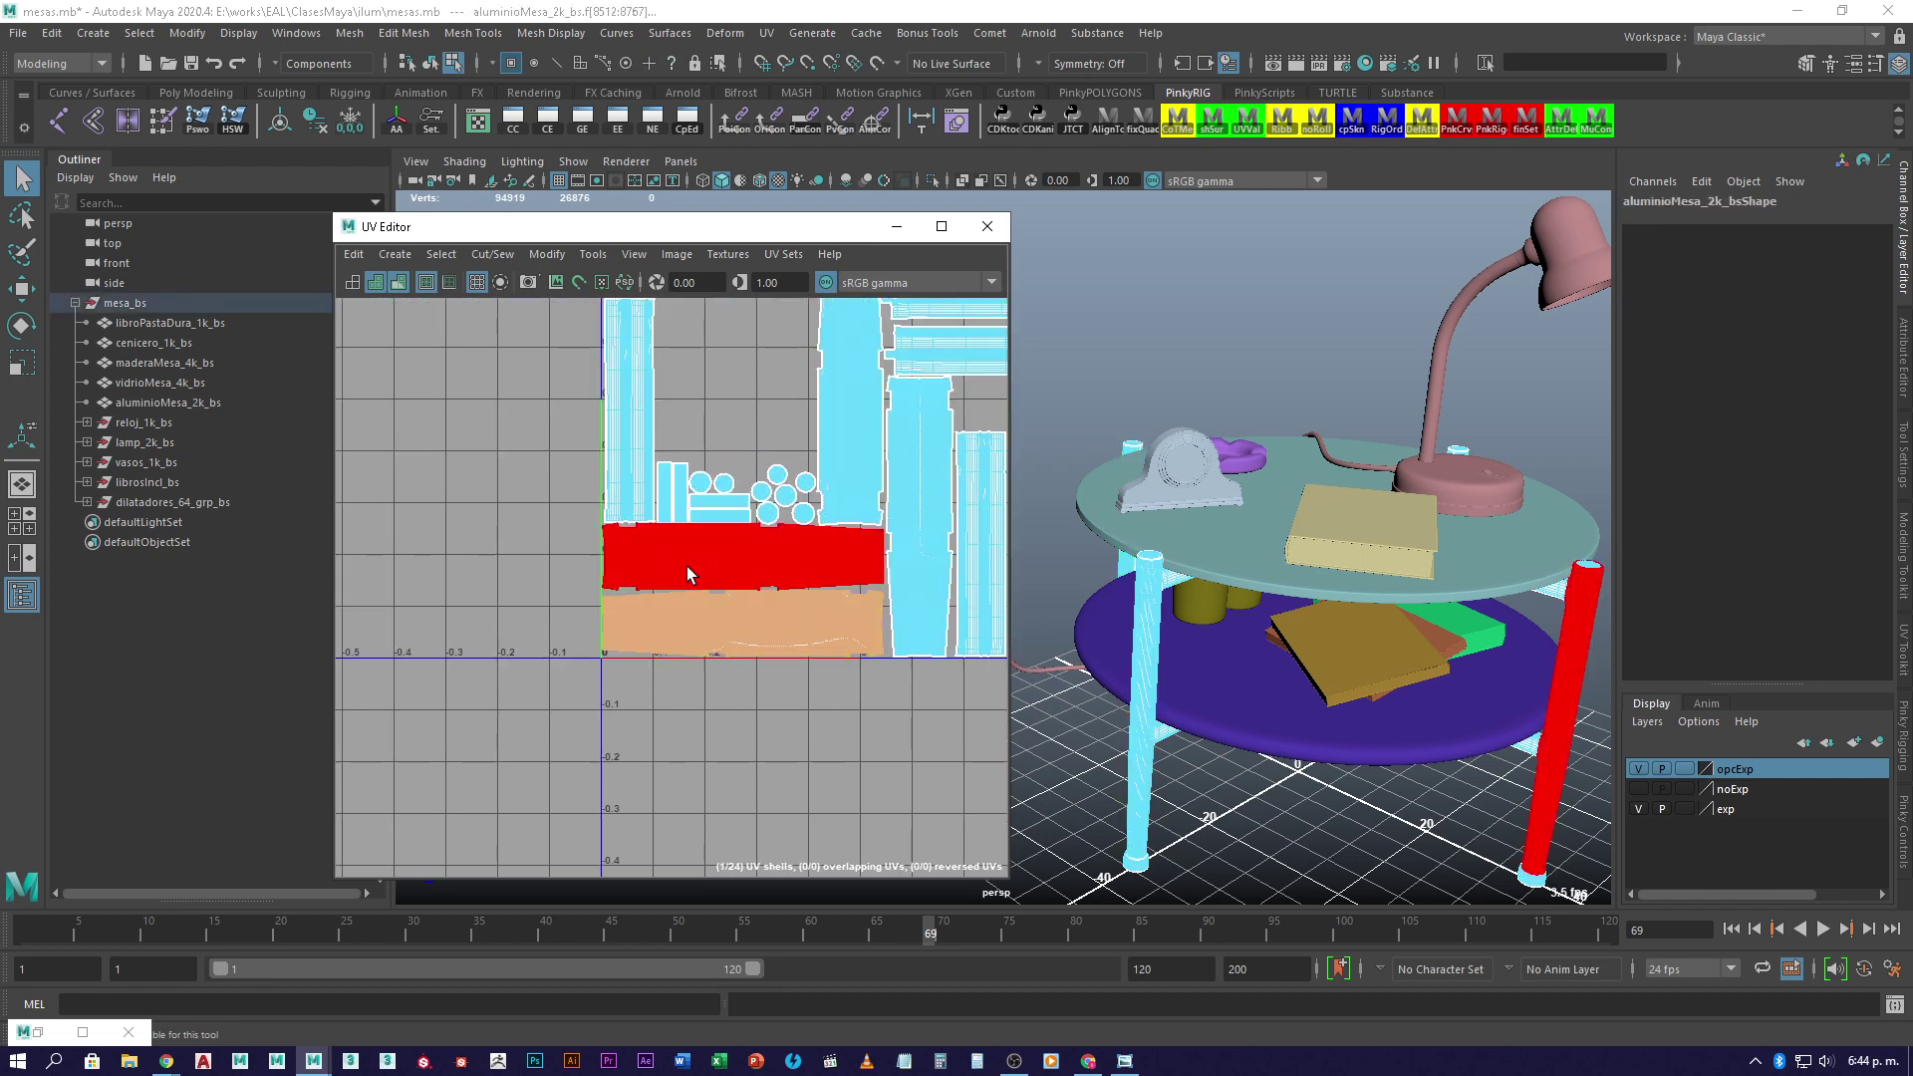
- Pick the four wide leg shells of the aluminium frame in turn to match each one with its table leg
left_click(740, 624)
left_click(735, 568)
left_click(749, 628)
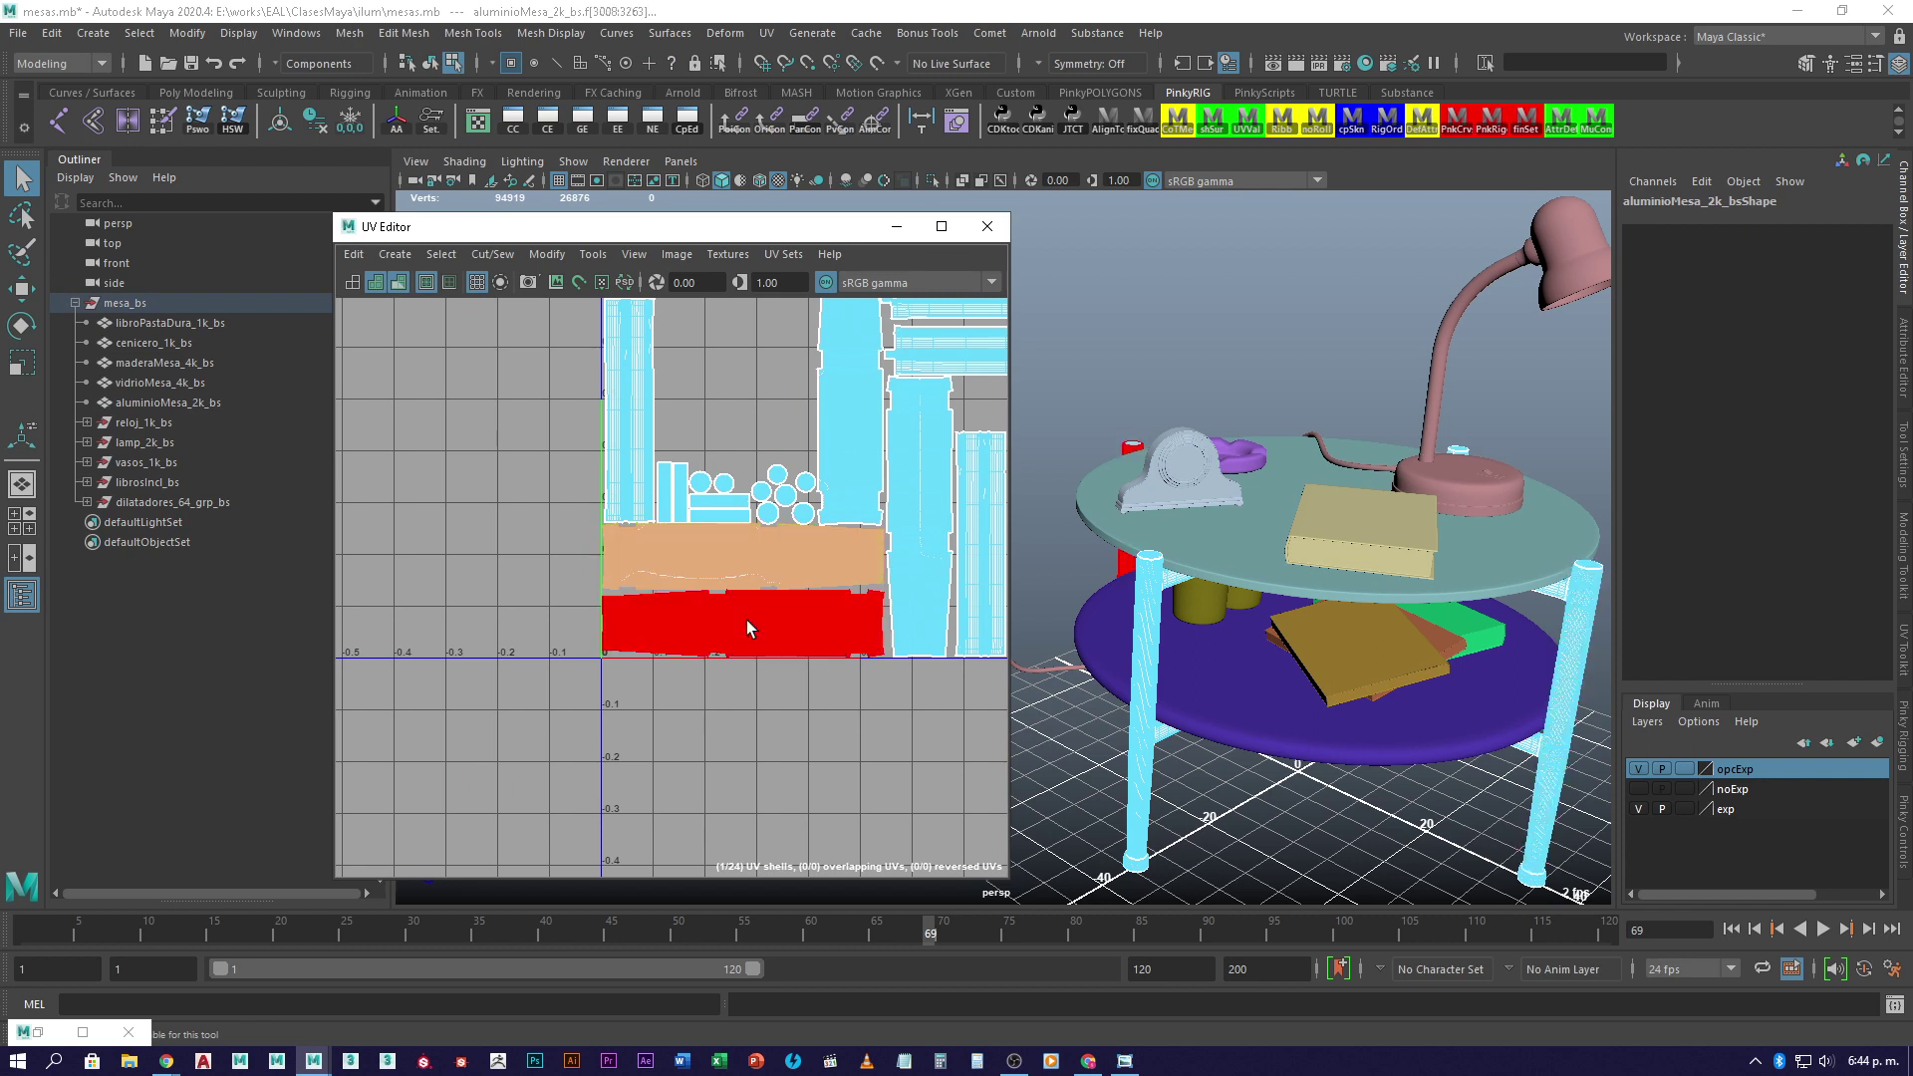
left_click(744, 564)
left_click(798, 614)
middle_click_drag(798, 614, 712, 753, "alt")
left_click(773, 601)
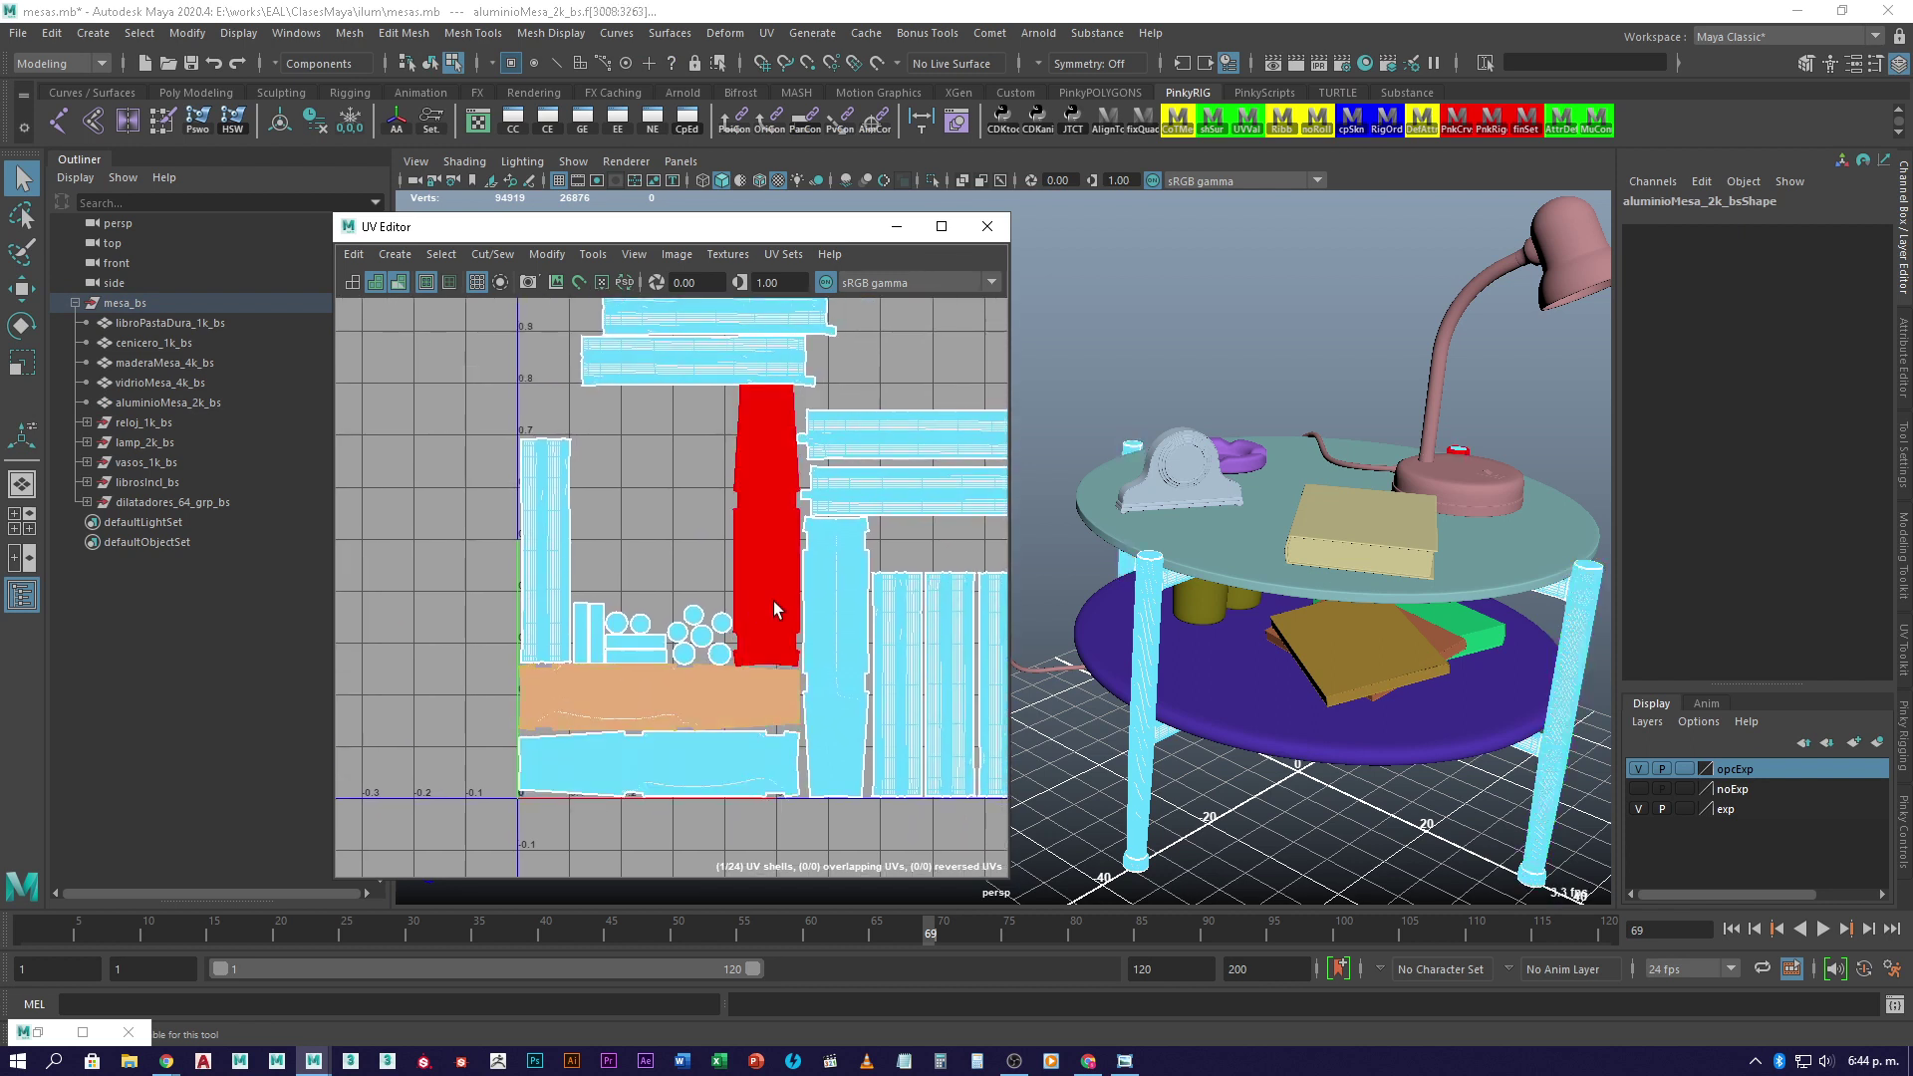
left_click(833, 580)
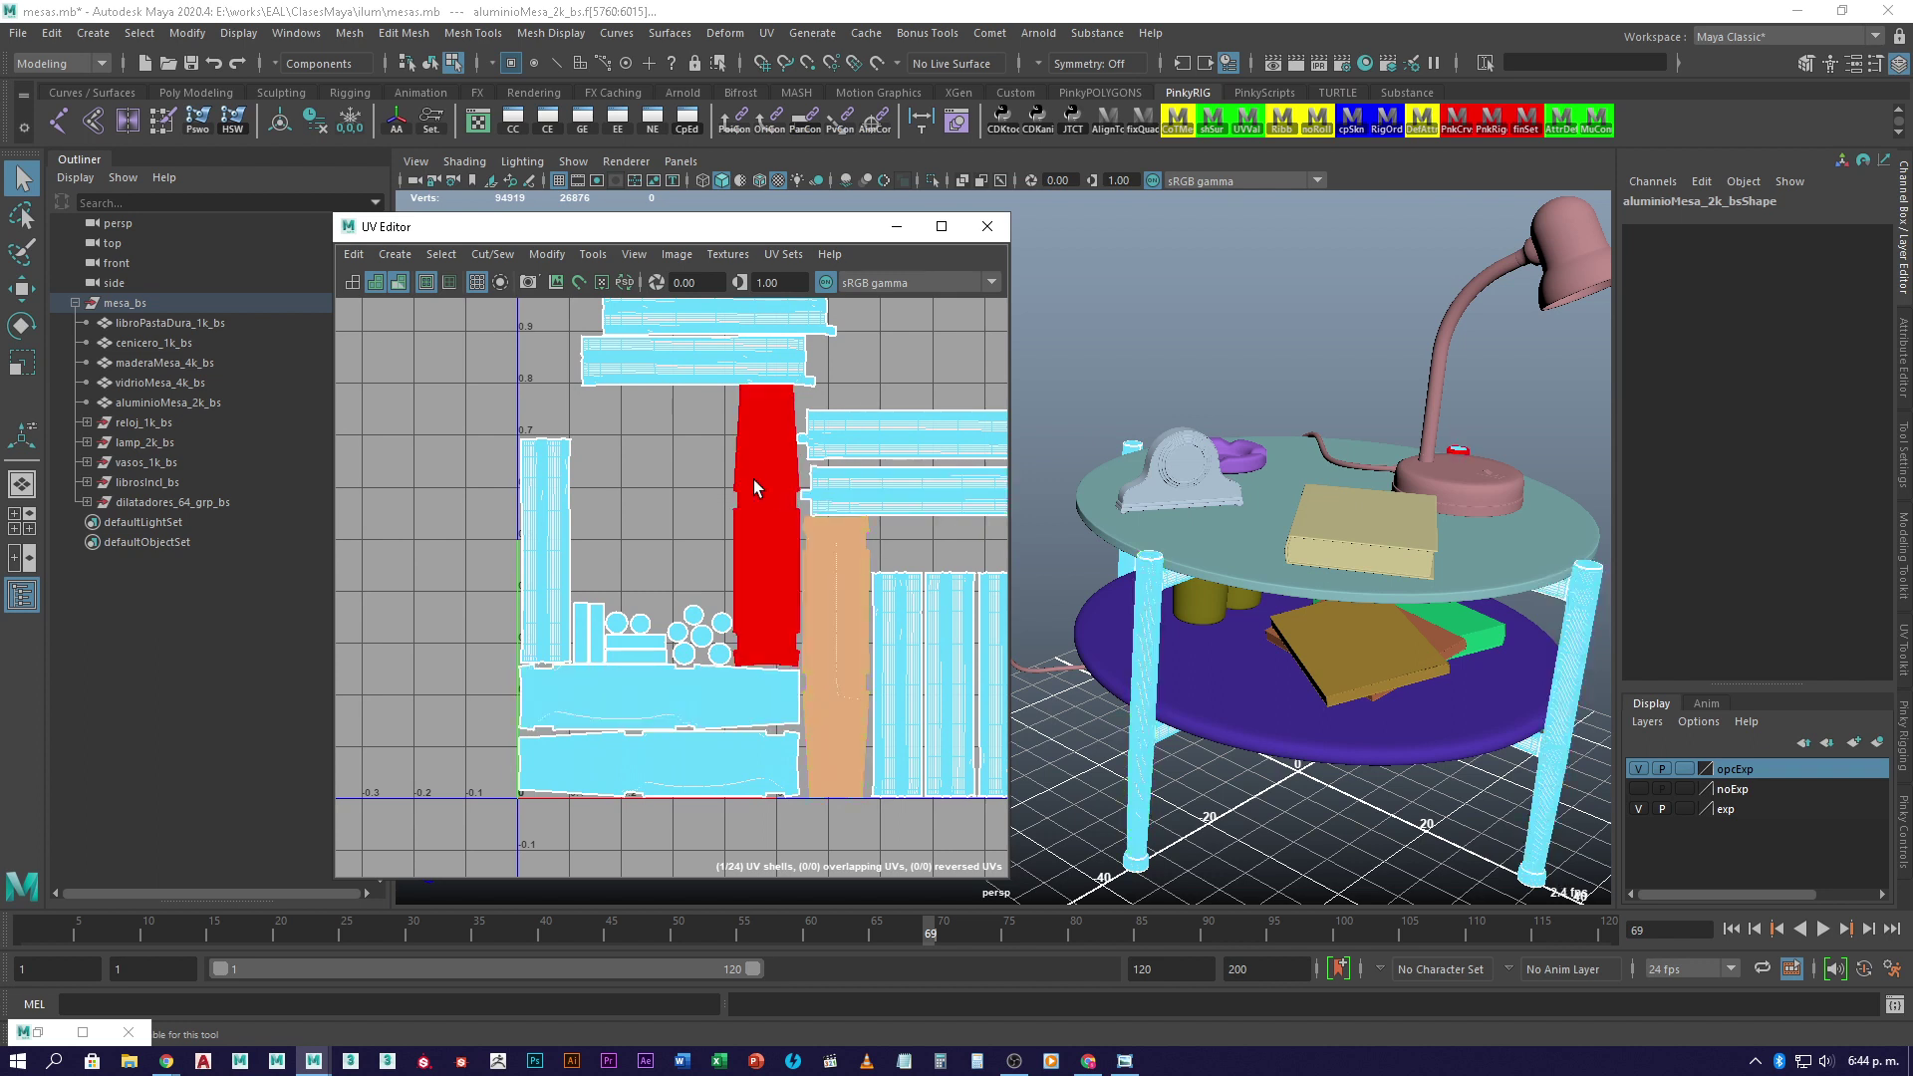
- Examine the narrow rail shells at both sides of the frame's UV layout against the table's crossbars
middle_click_drag(923, 524, 696, 572, "alt")
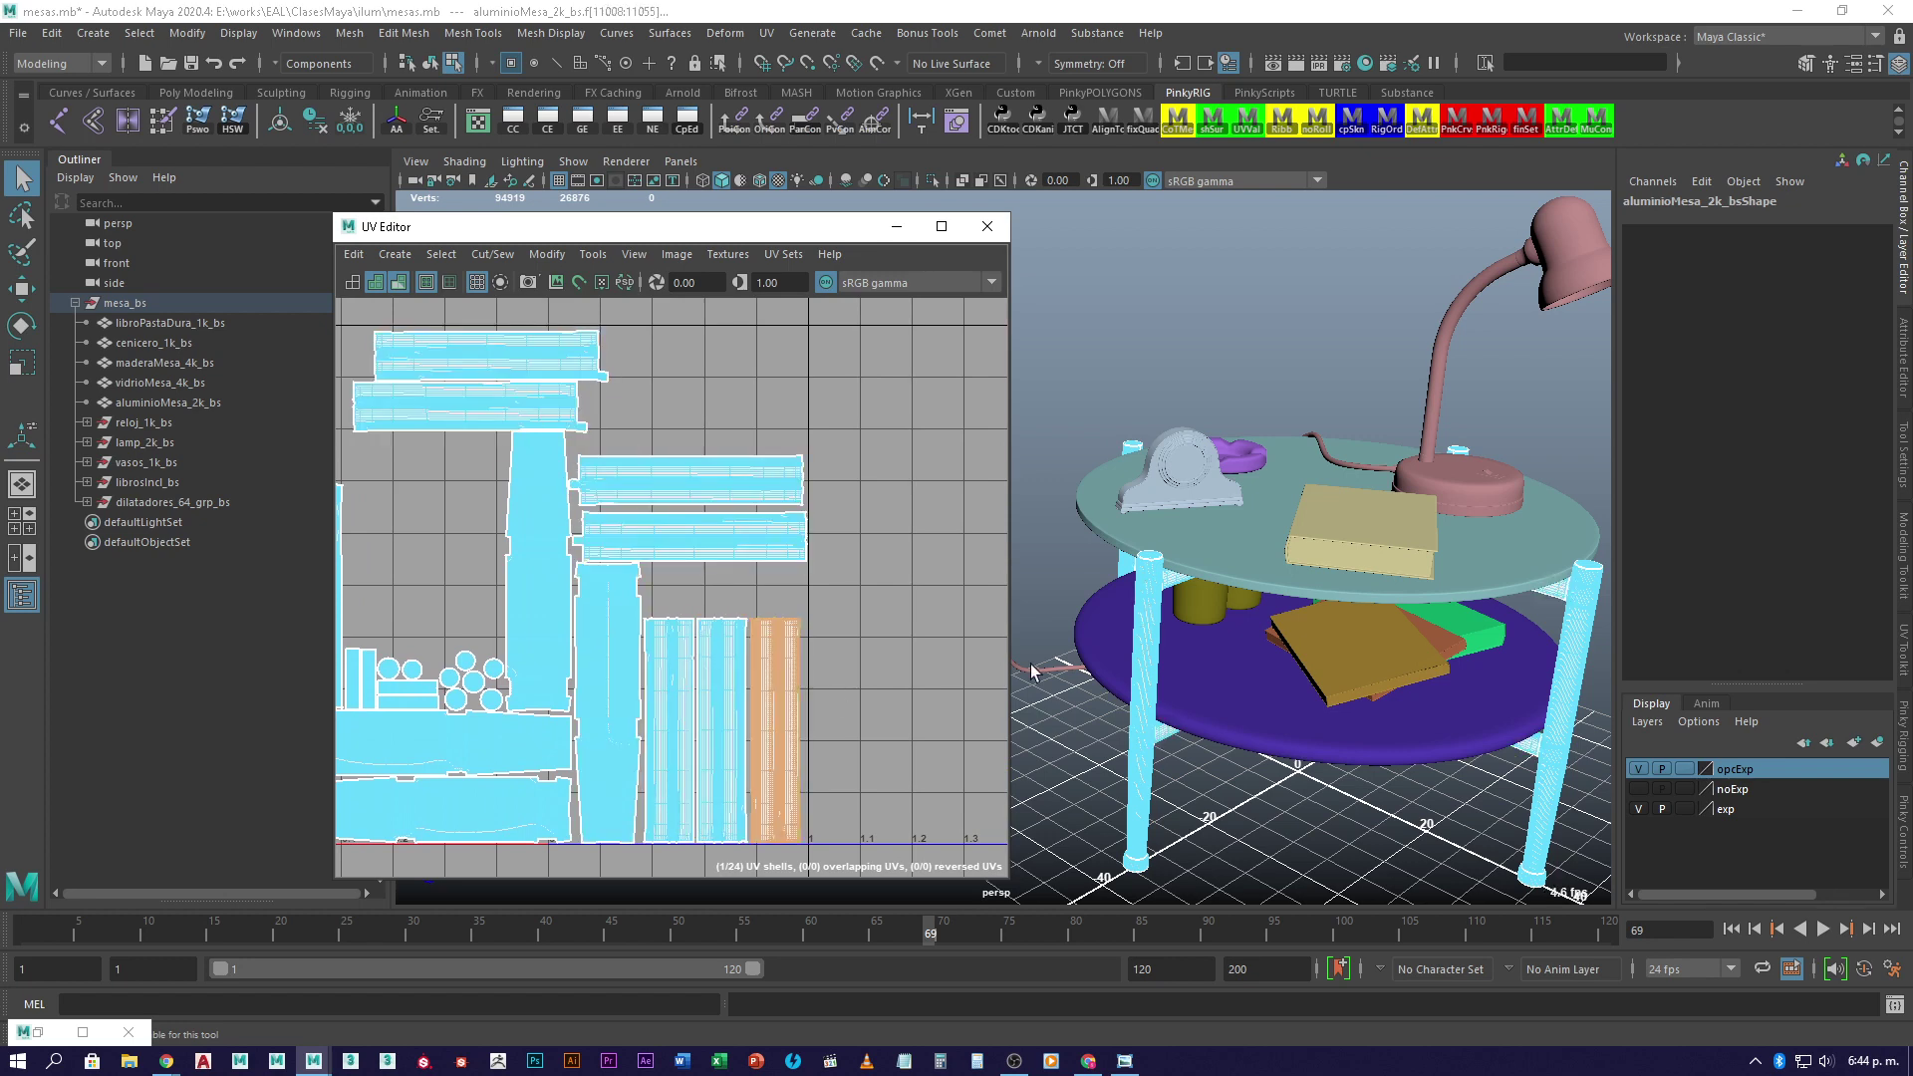
left_click(727, 679)
middle_click_drag(595, 579, 892, 591, "alt")
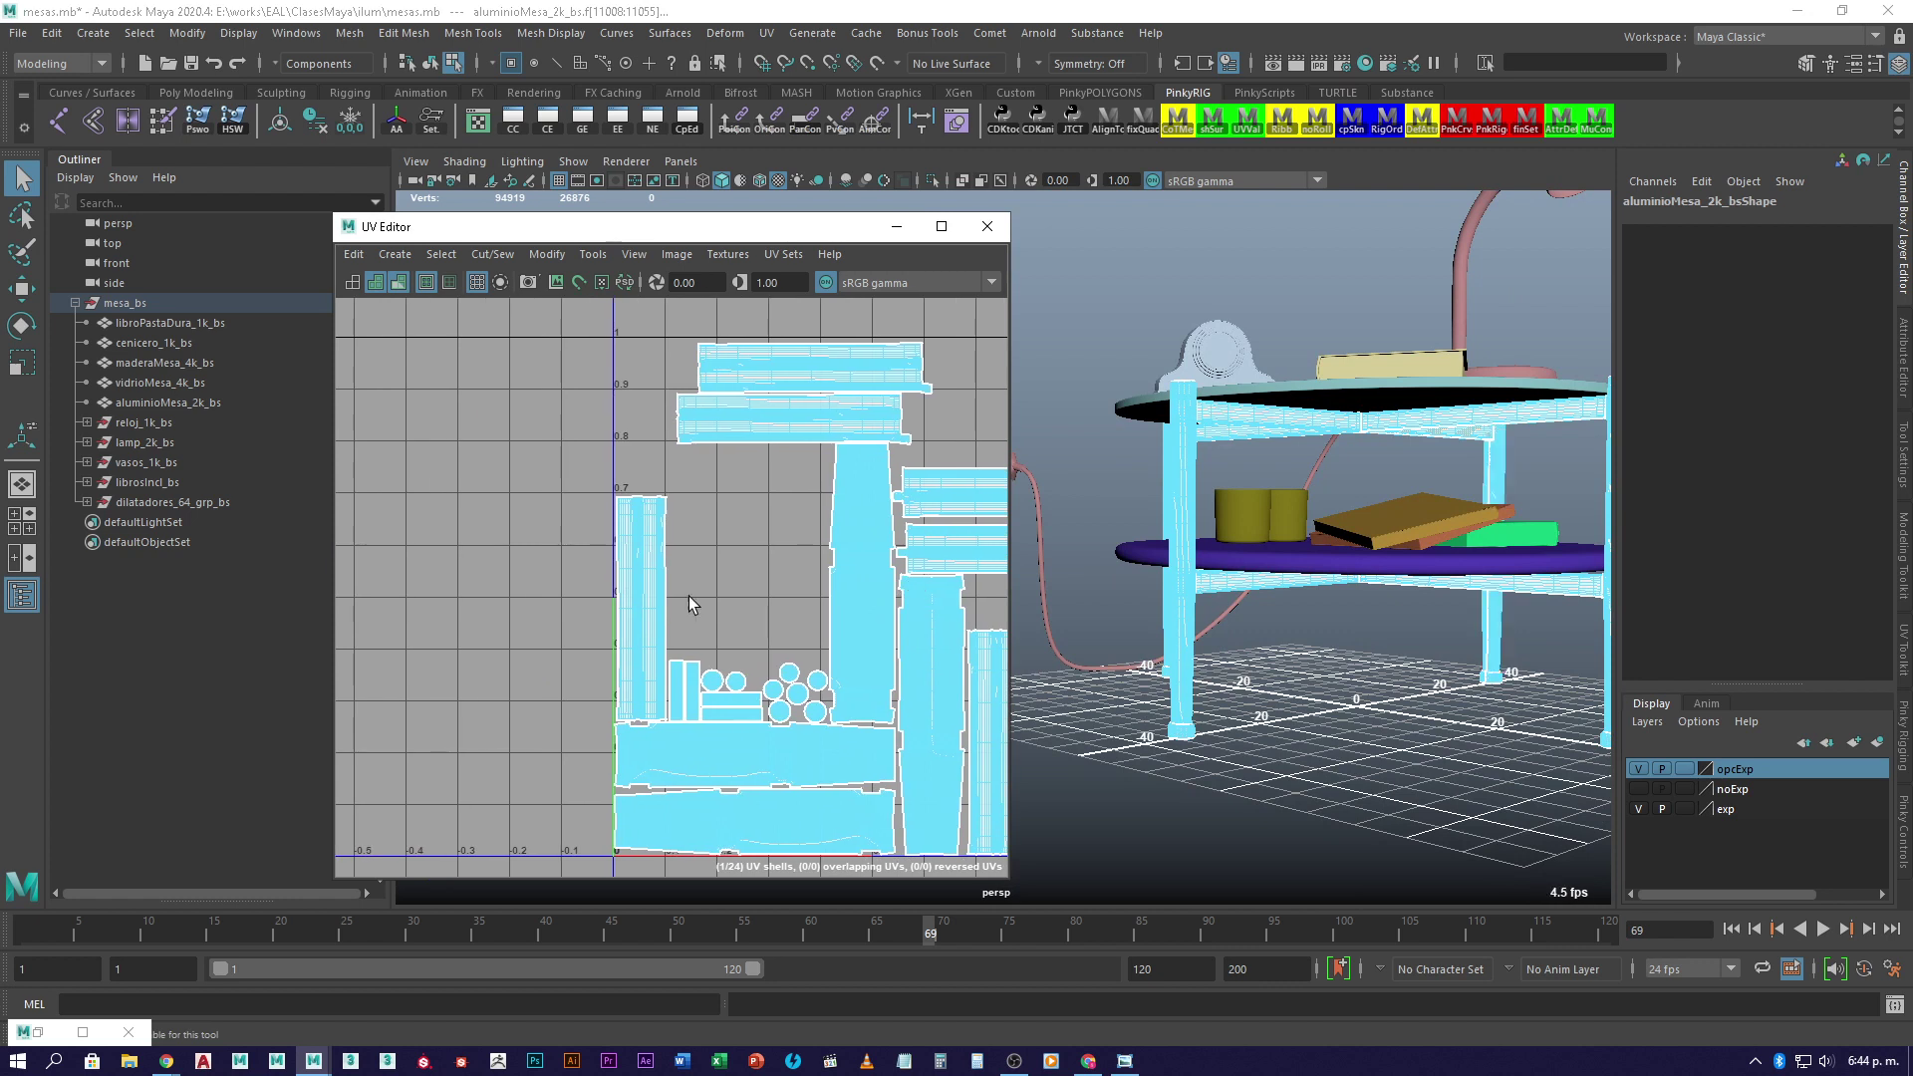
left_click(622, 584)
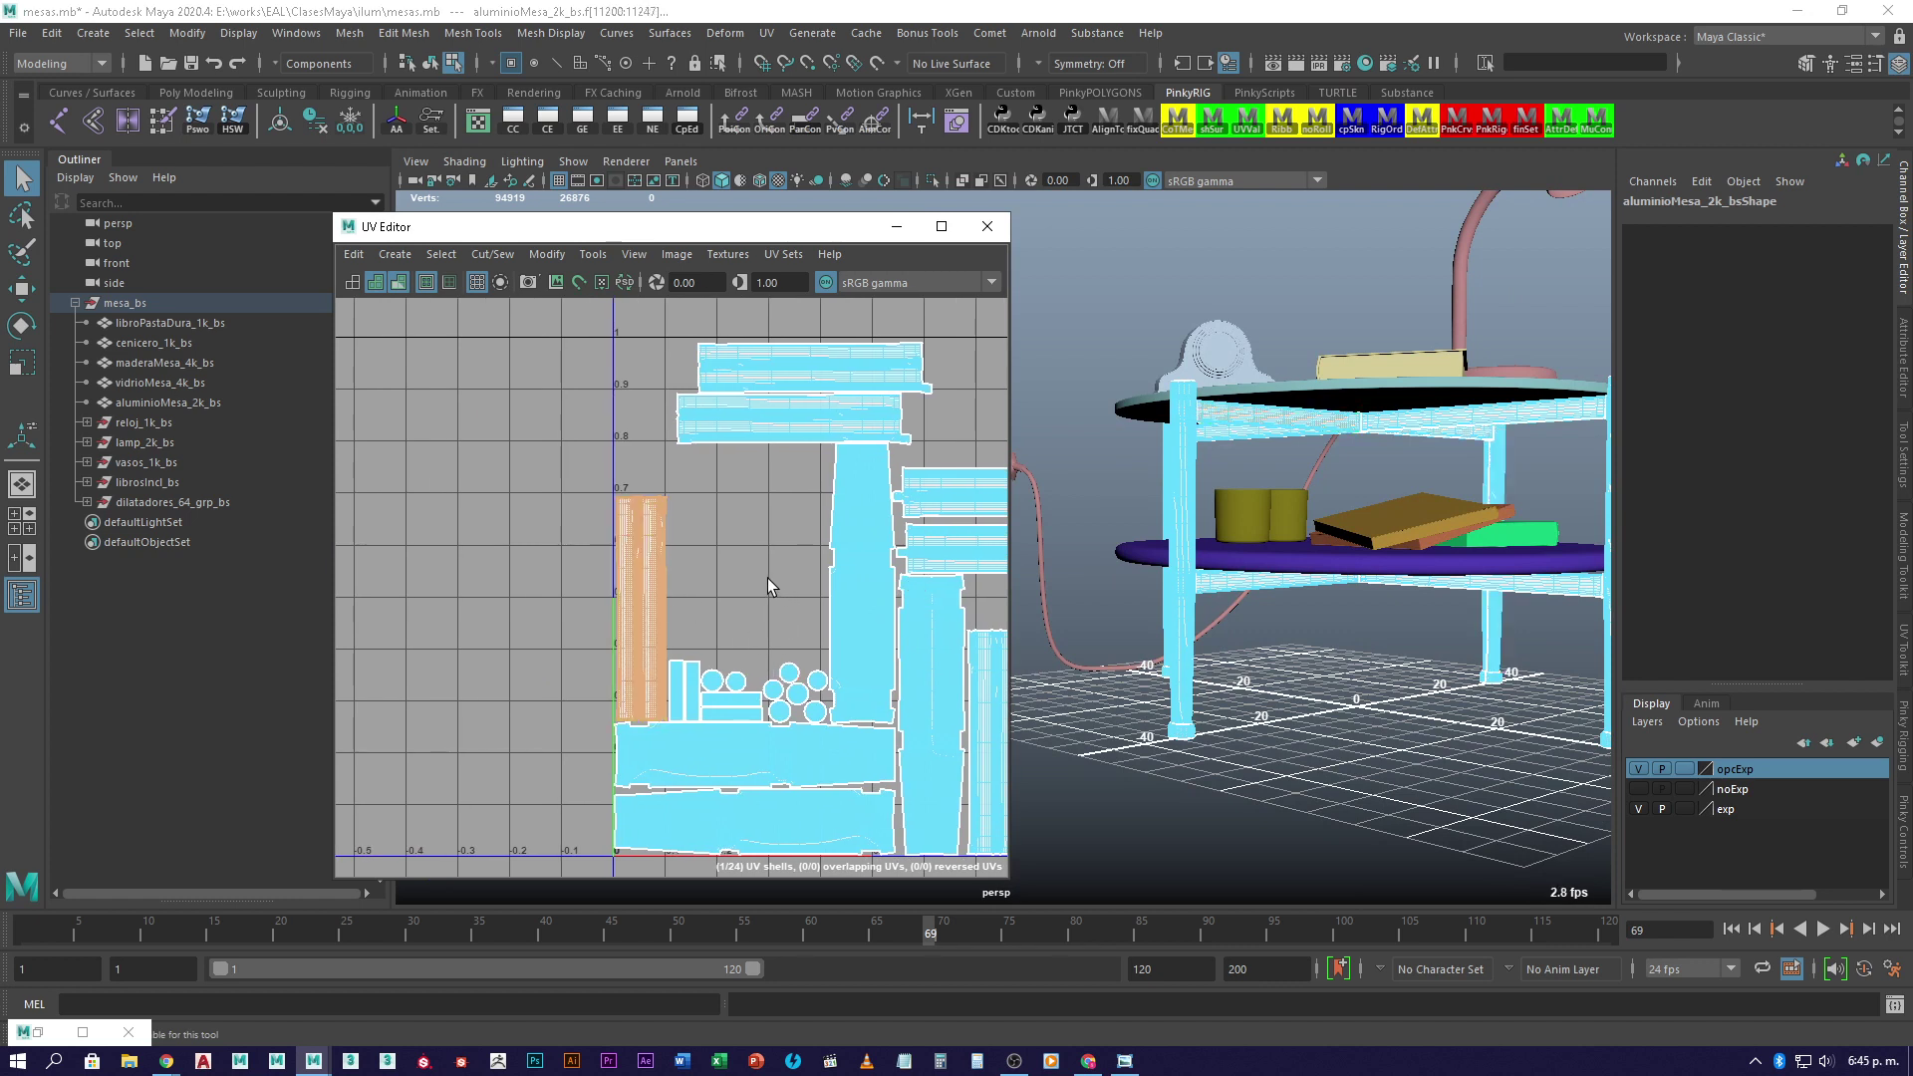
middle_click_drag(768, 578, 733, 600, "alt")
scroll(733, 607, "down", 3)
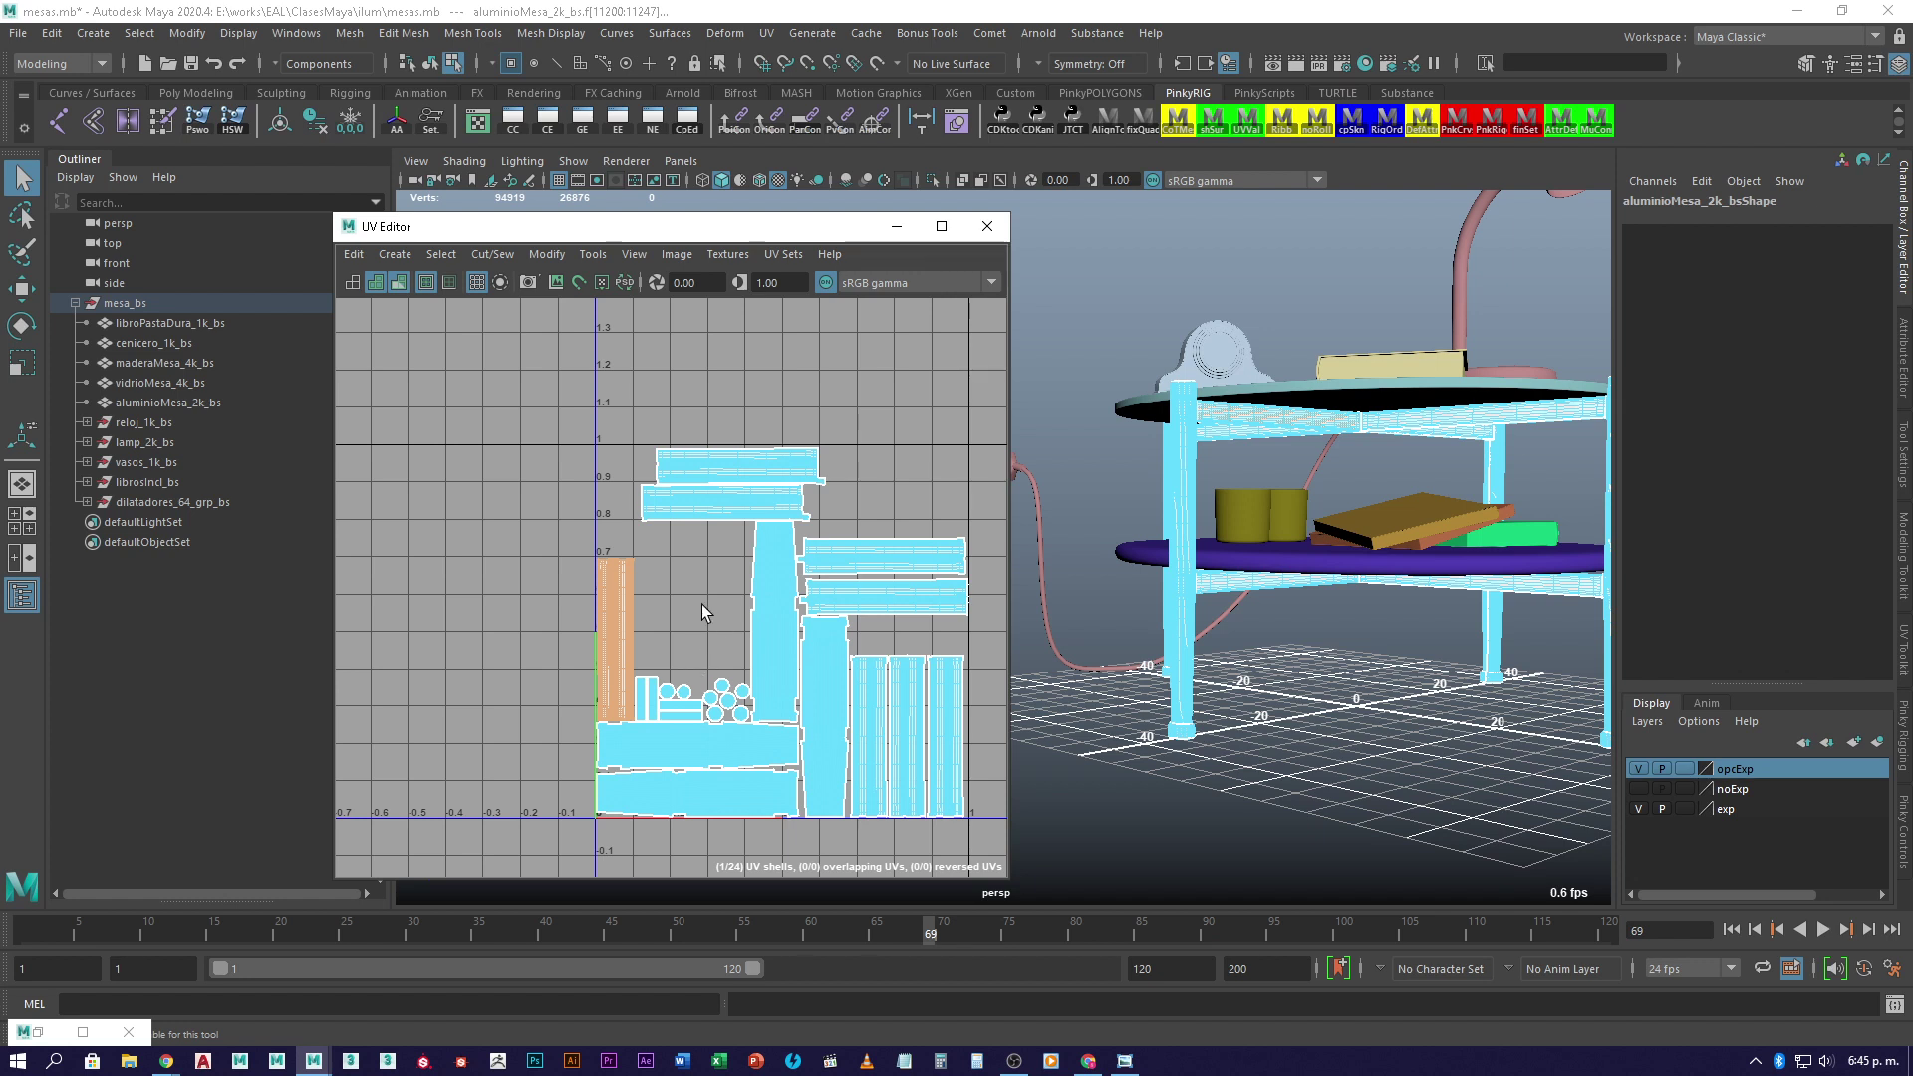
- Return to object selection and check the UV layouts of the whisky glass vasoWhisky01_1k_bs and the magazine revista2_1k_bs
right_click(858, 576)
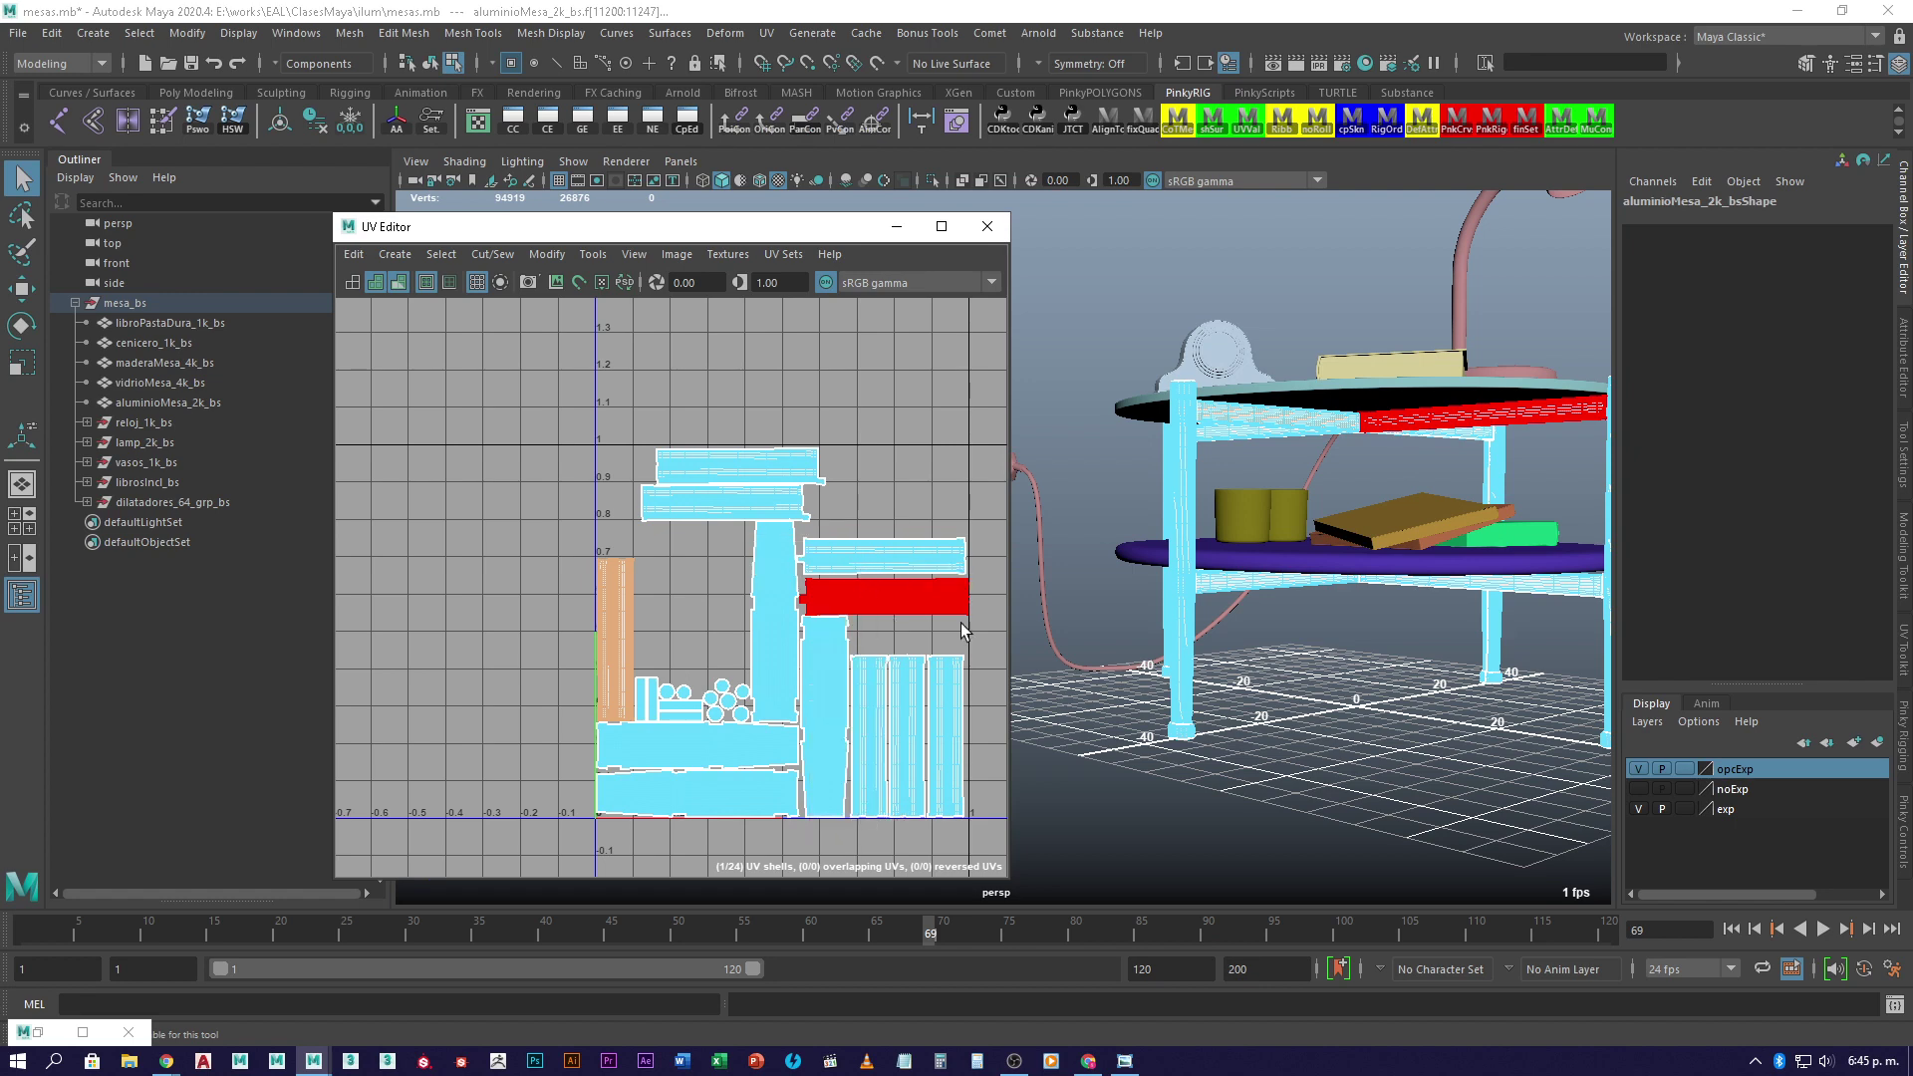
right_click_drag(1295, 653, 1291, 459)
left_click(1265, 767)
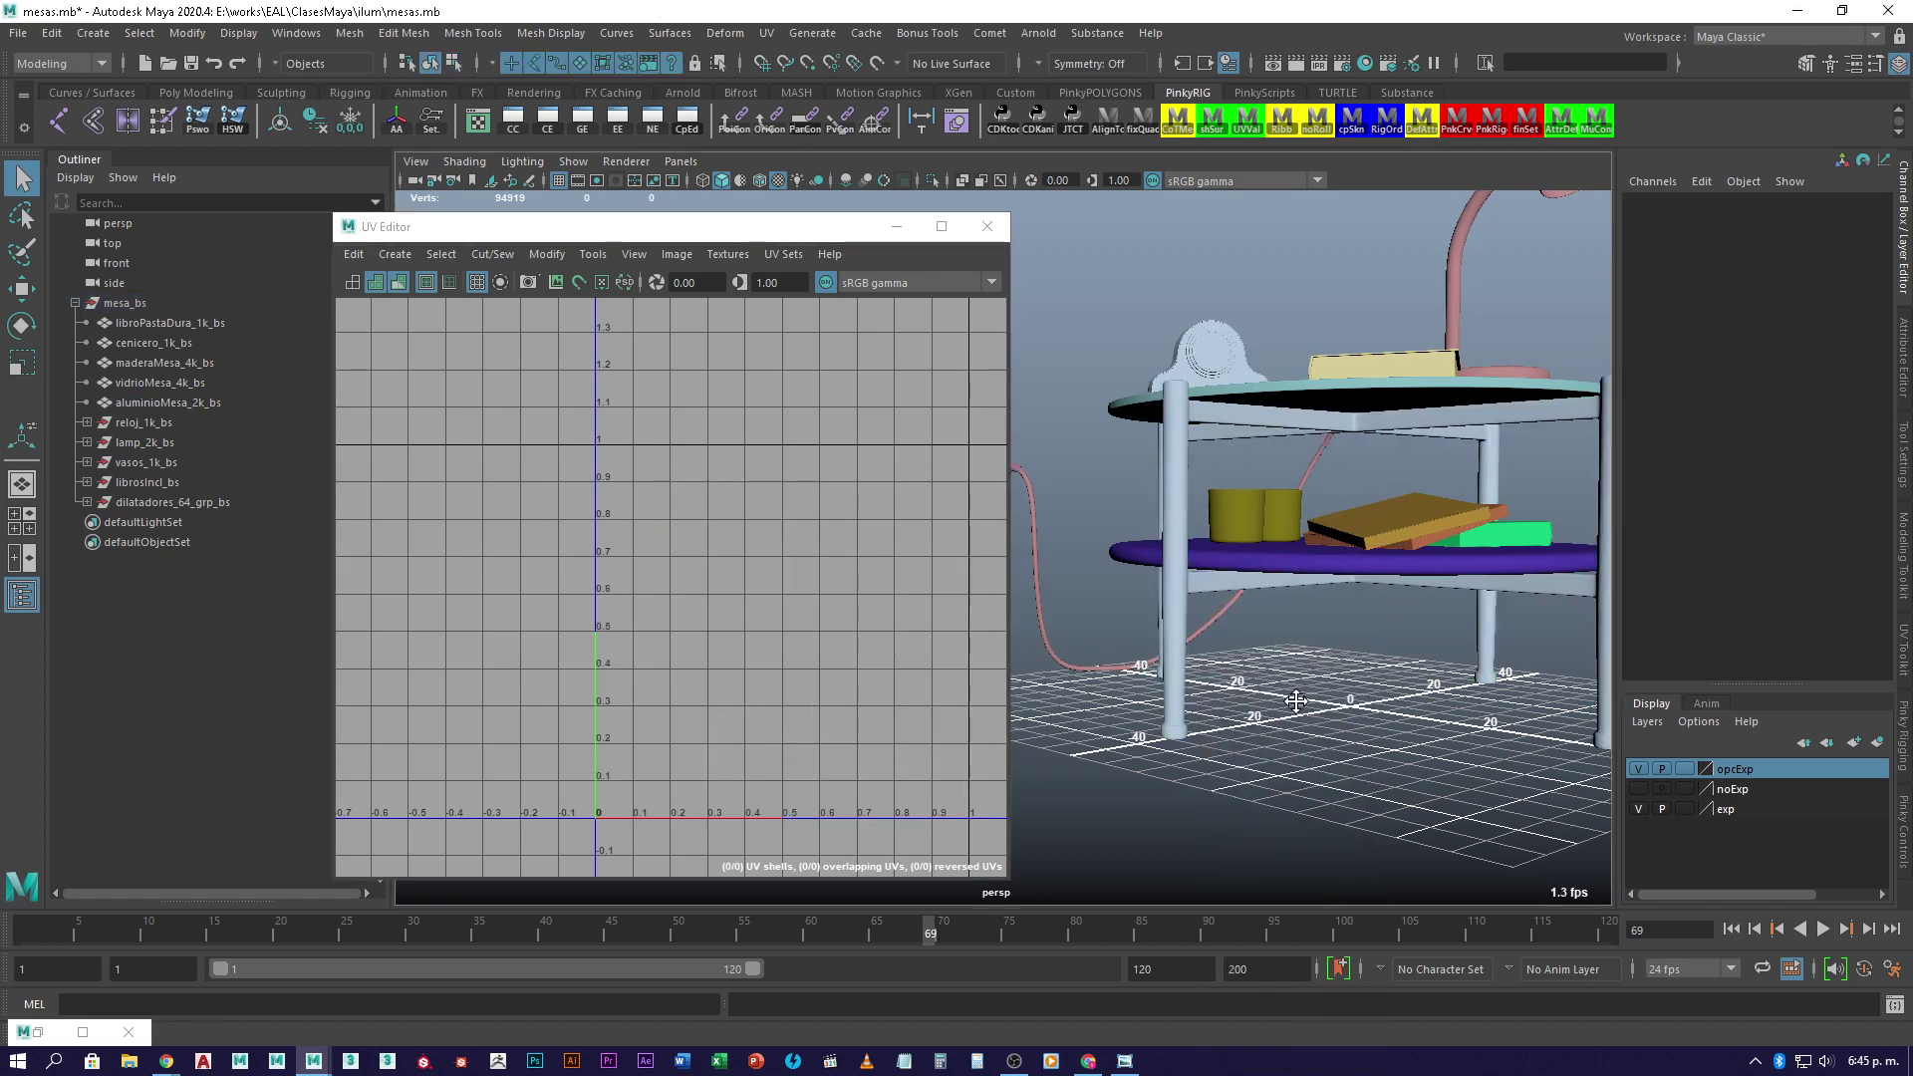
left_click_drag(1266, 768, 1264, 722, "alt")
left_click(1199, 547)
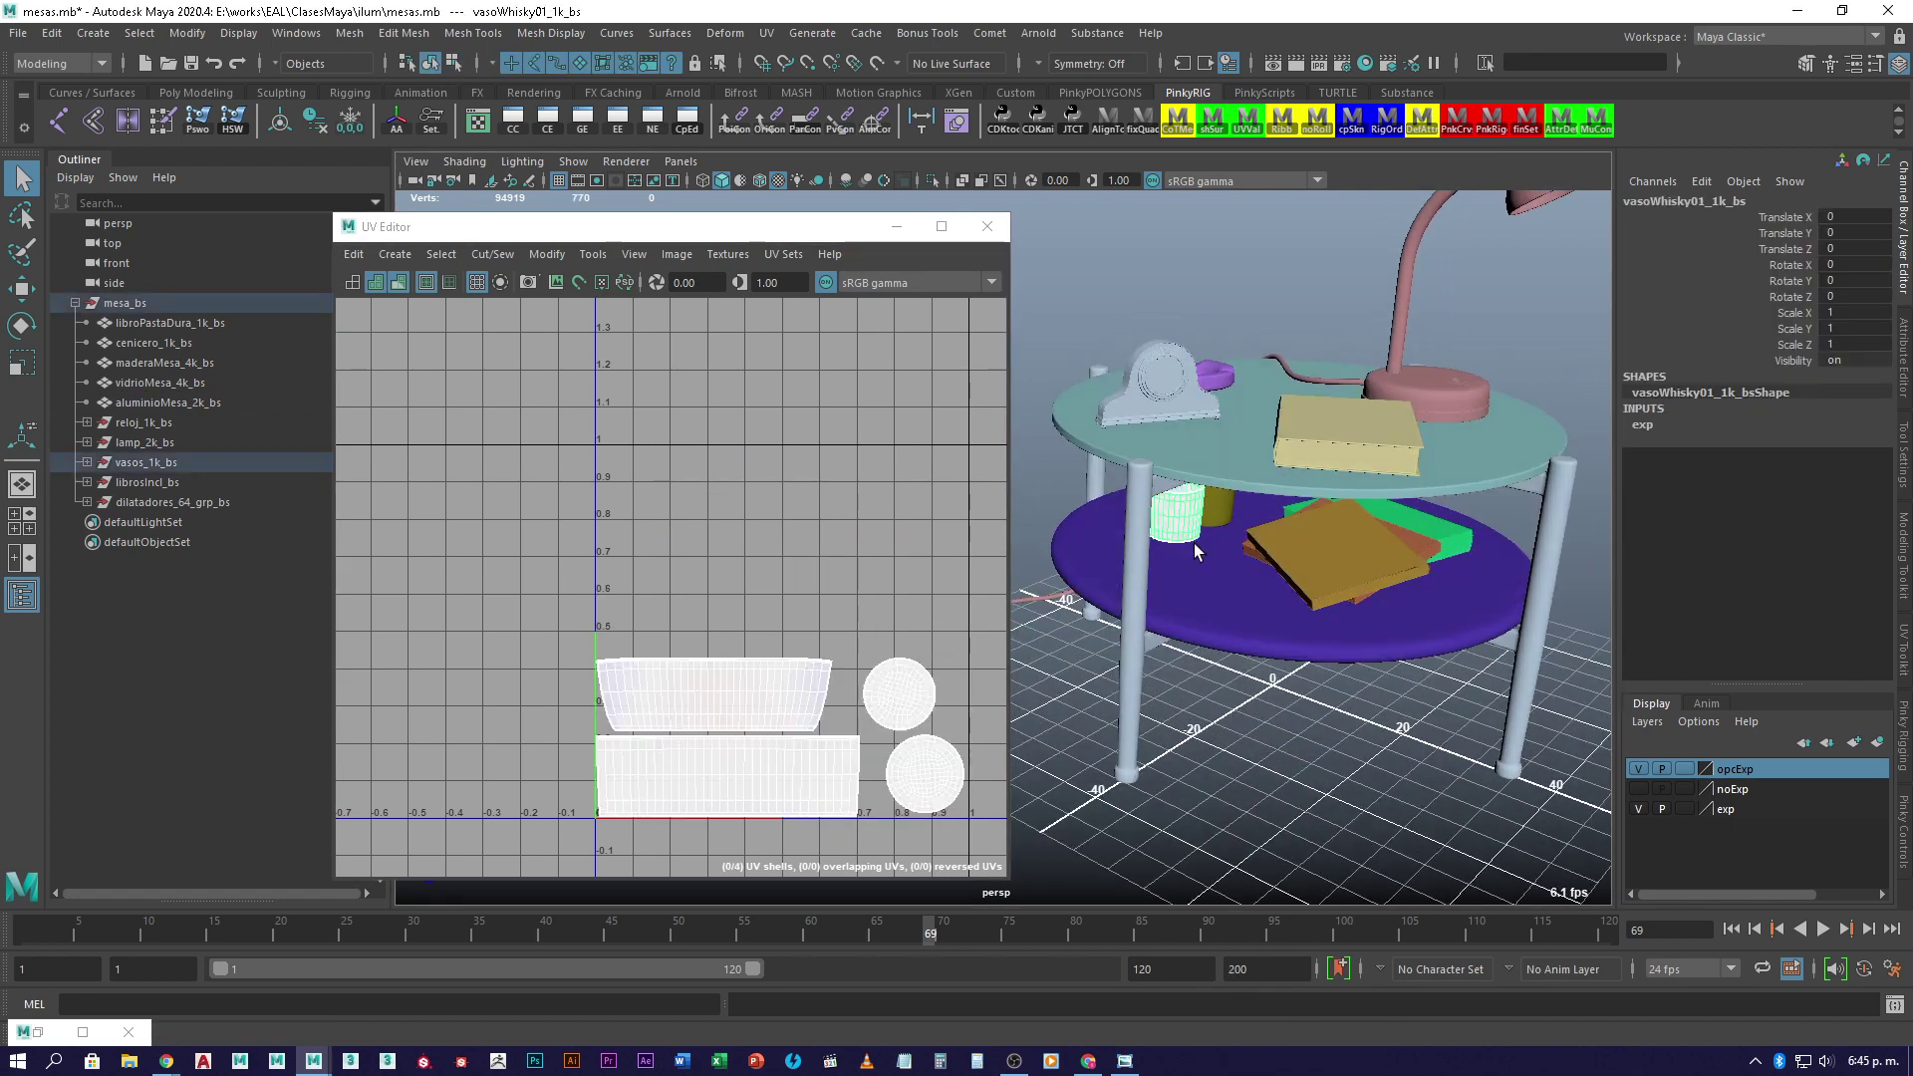
left_click(1310, 593)
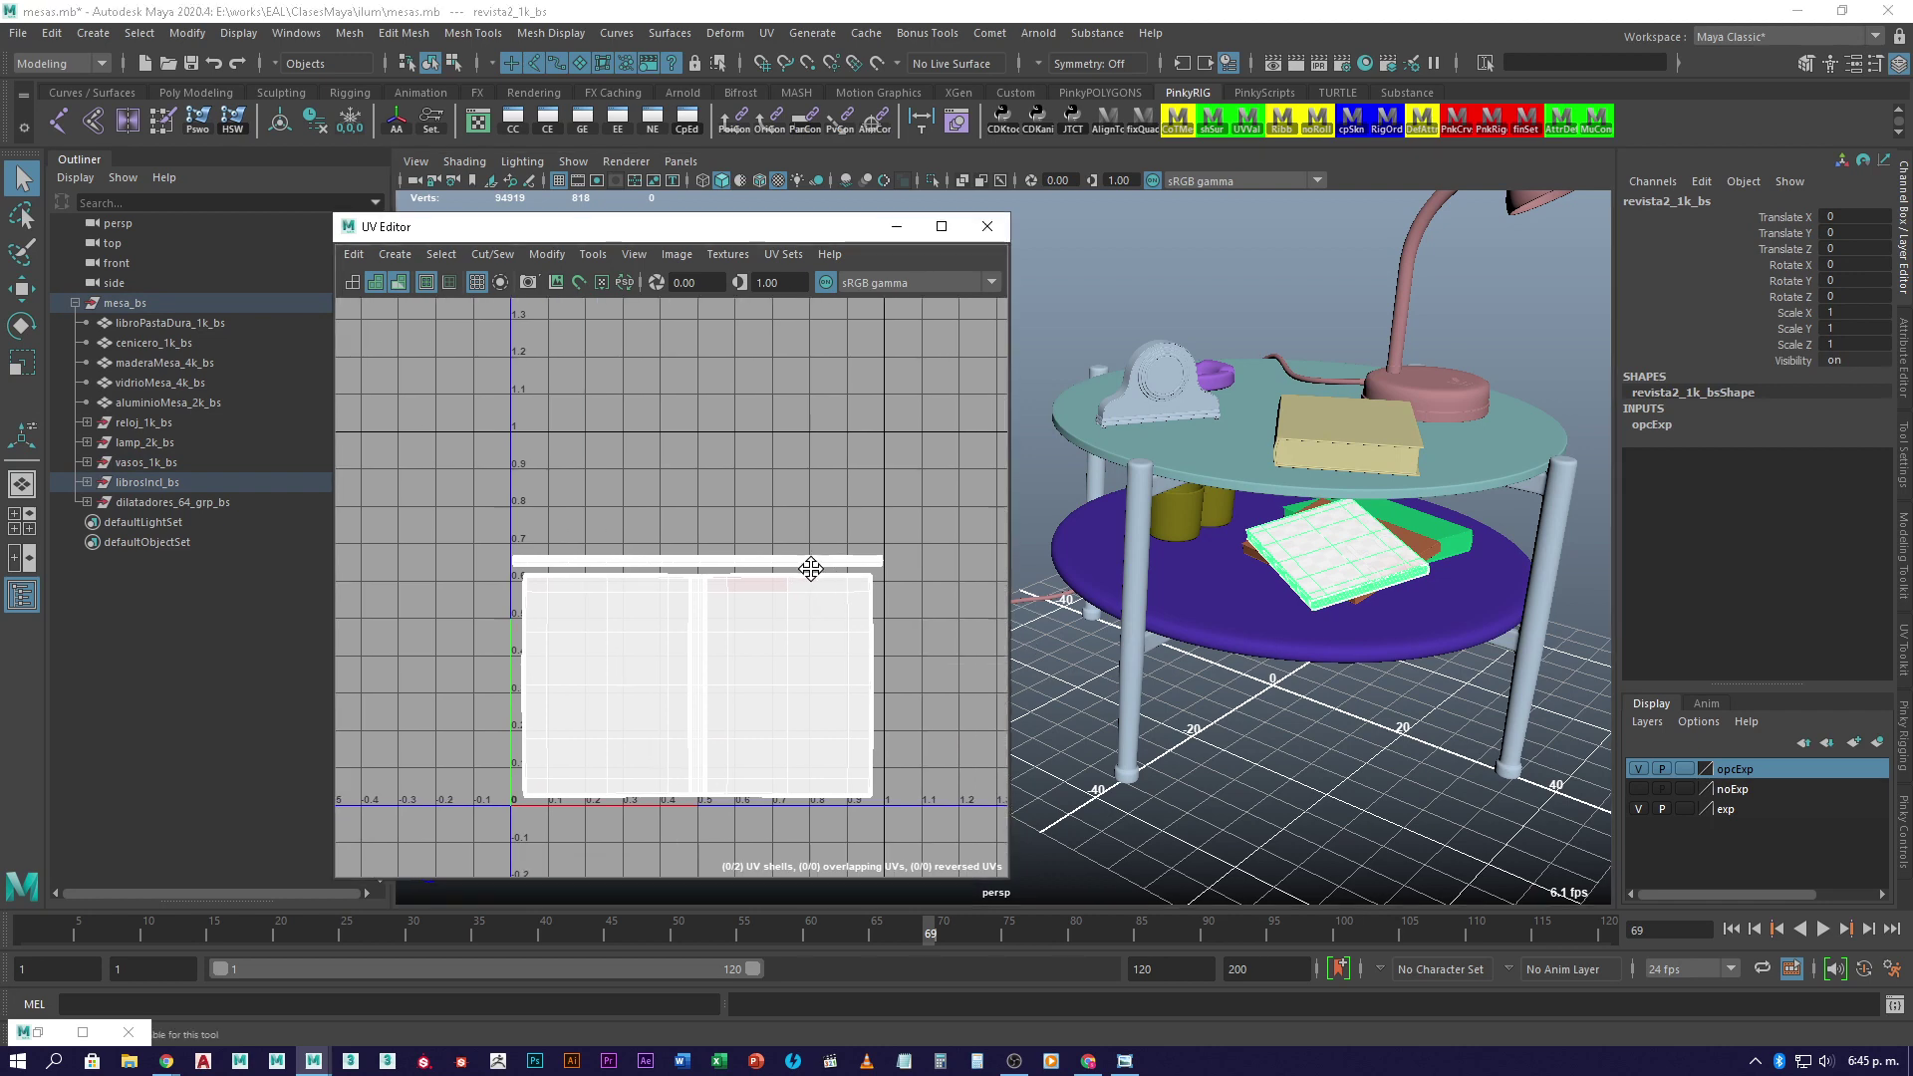
middle_click_drag(928, 592, 835, 572, "alt")
- Select the green book libroPastaFina_1k_bs on the lower shelf, check its UV layout, and close the UV Editor
left_click_drag(1370, 566, 1142, 603, "alt")
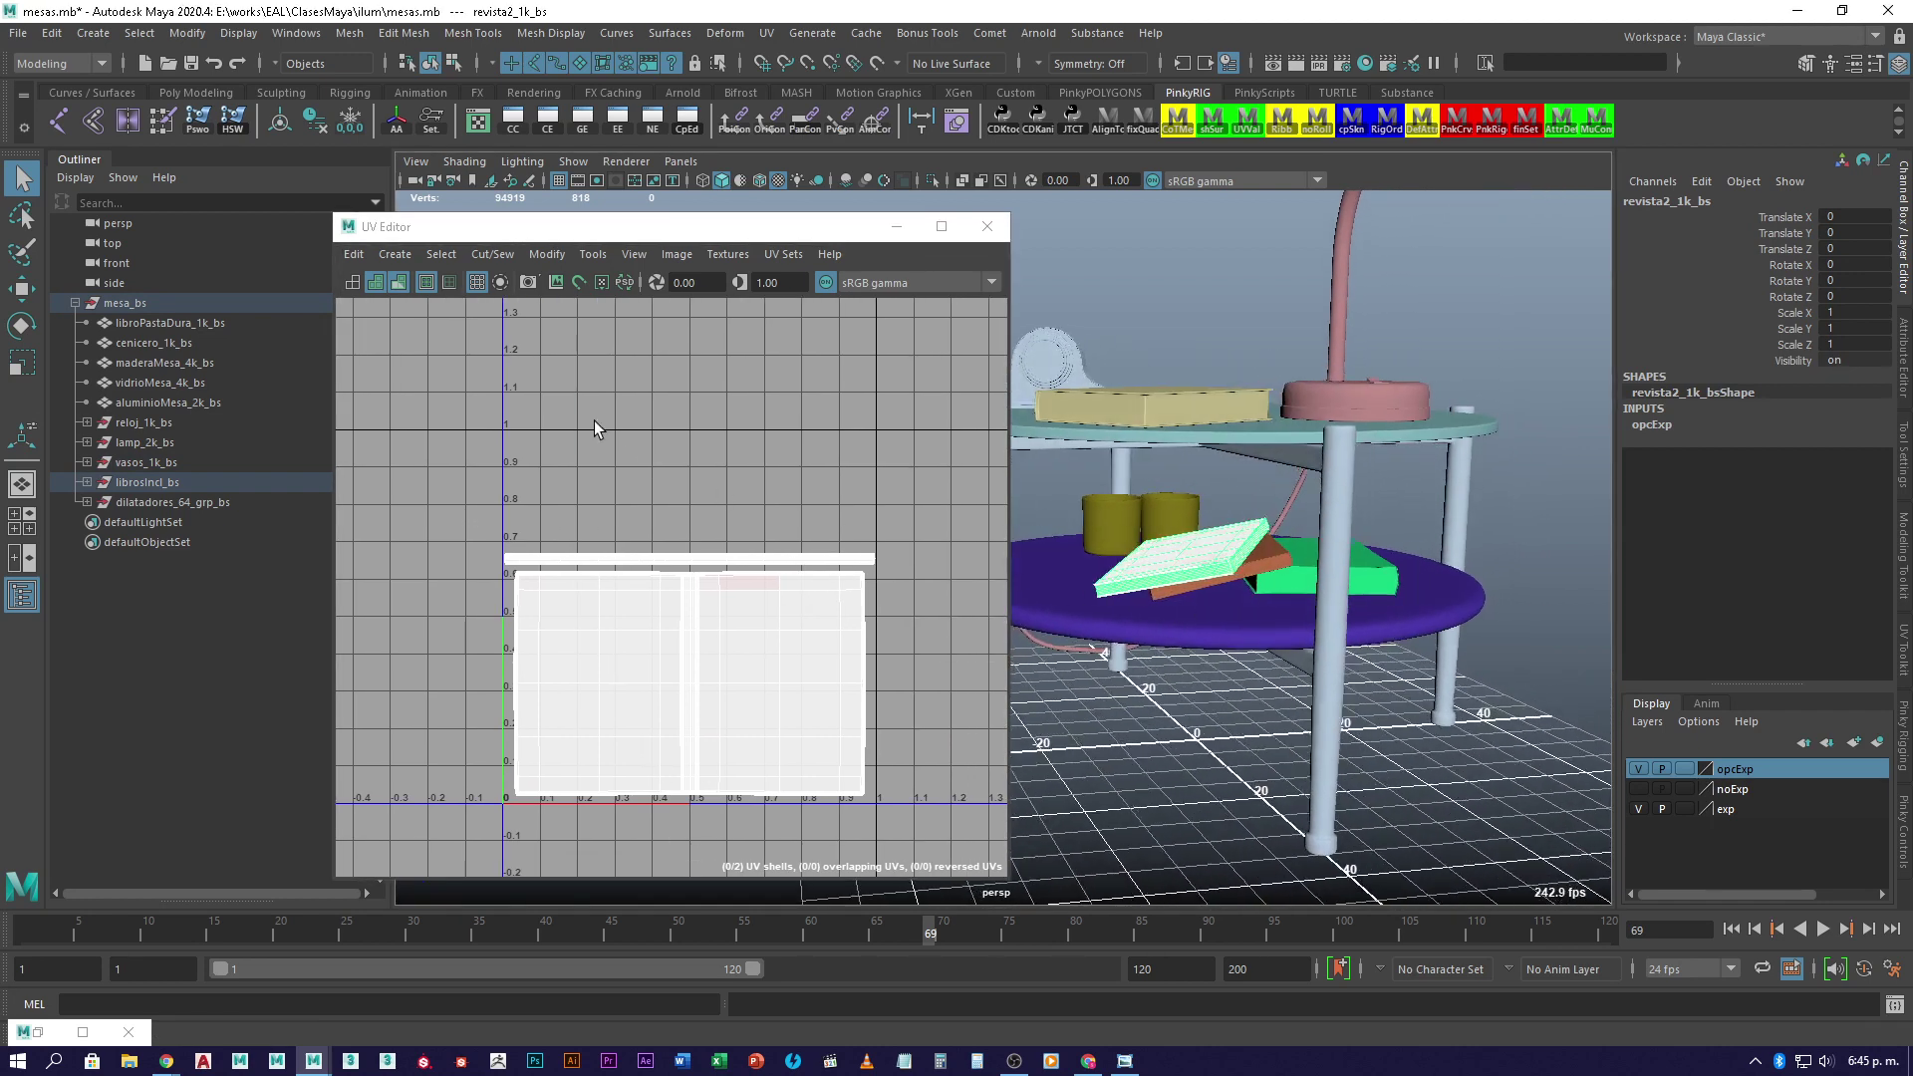
left_click(1371, 578)
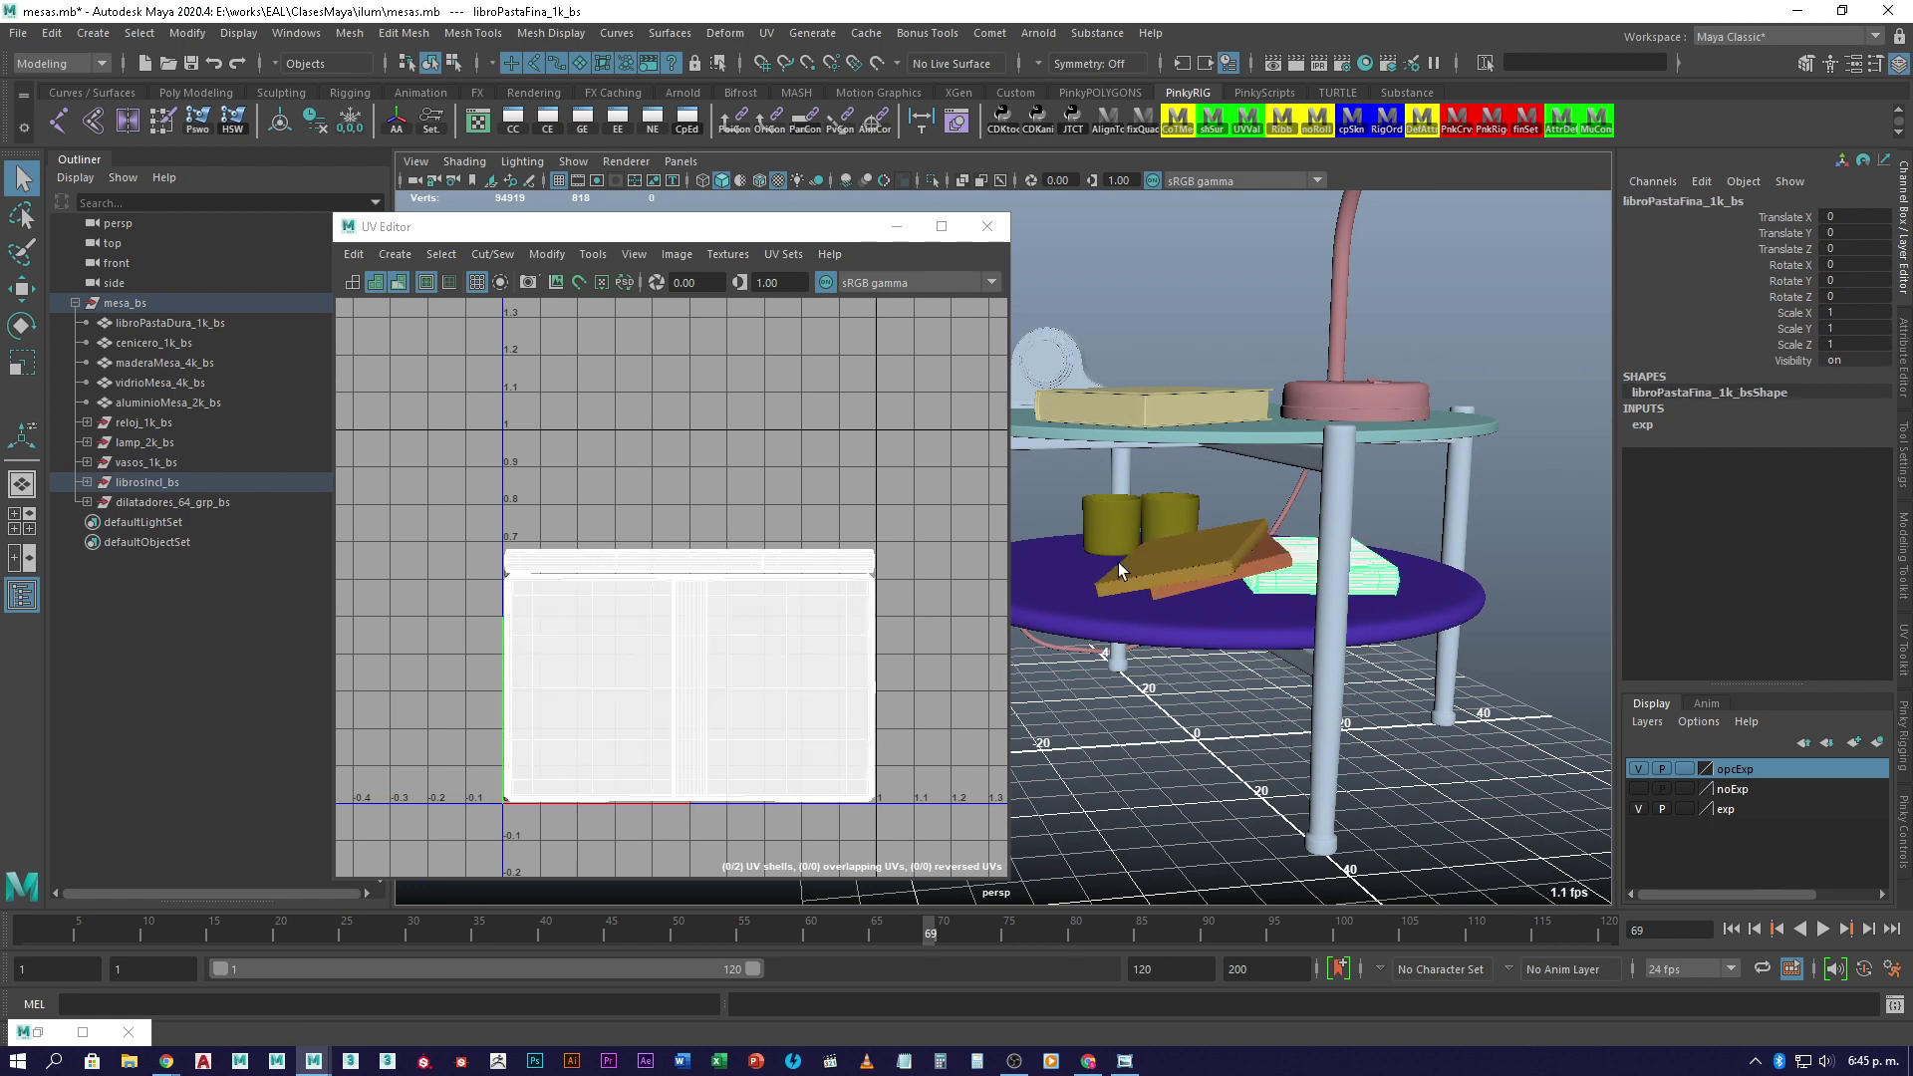
left_click(986, 227)
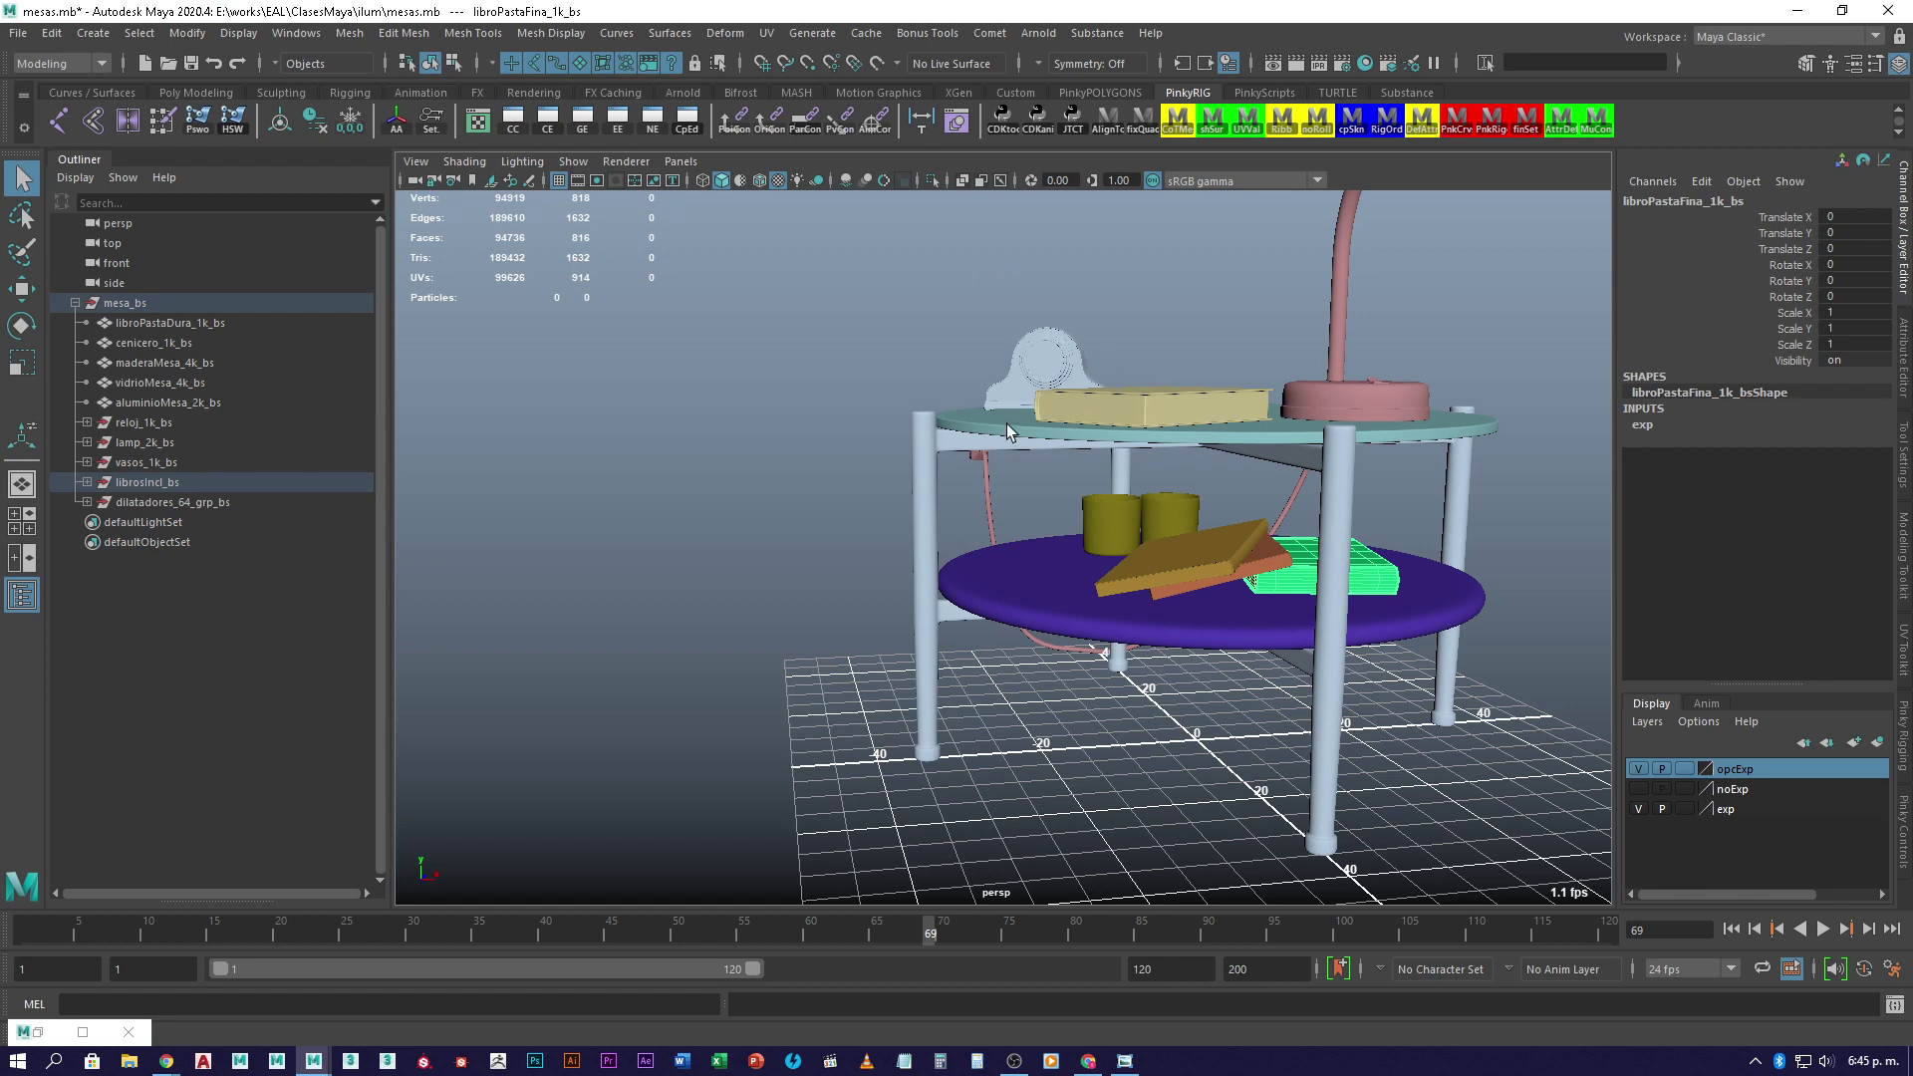
- Show the Attribute Editor and inspect the Lamp_2k material assigned to the lamp's tube and shade
left_click_drag(1006, 423, 1820, 396, "alt")
left_click(1890, 379)
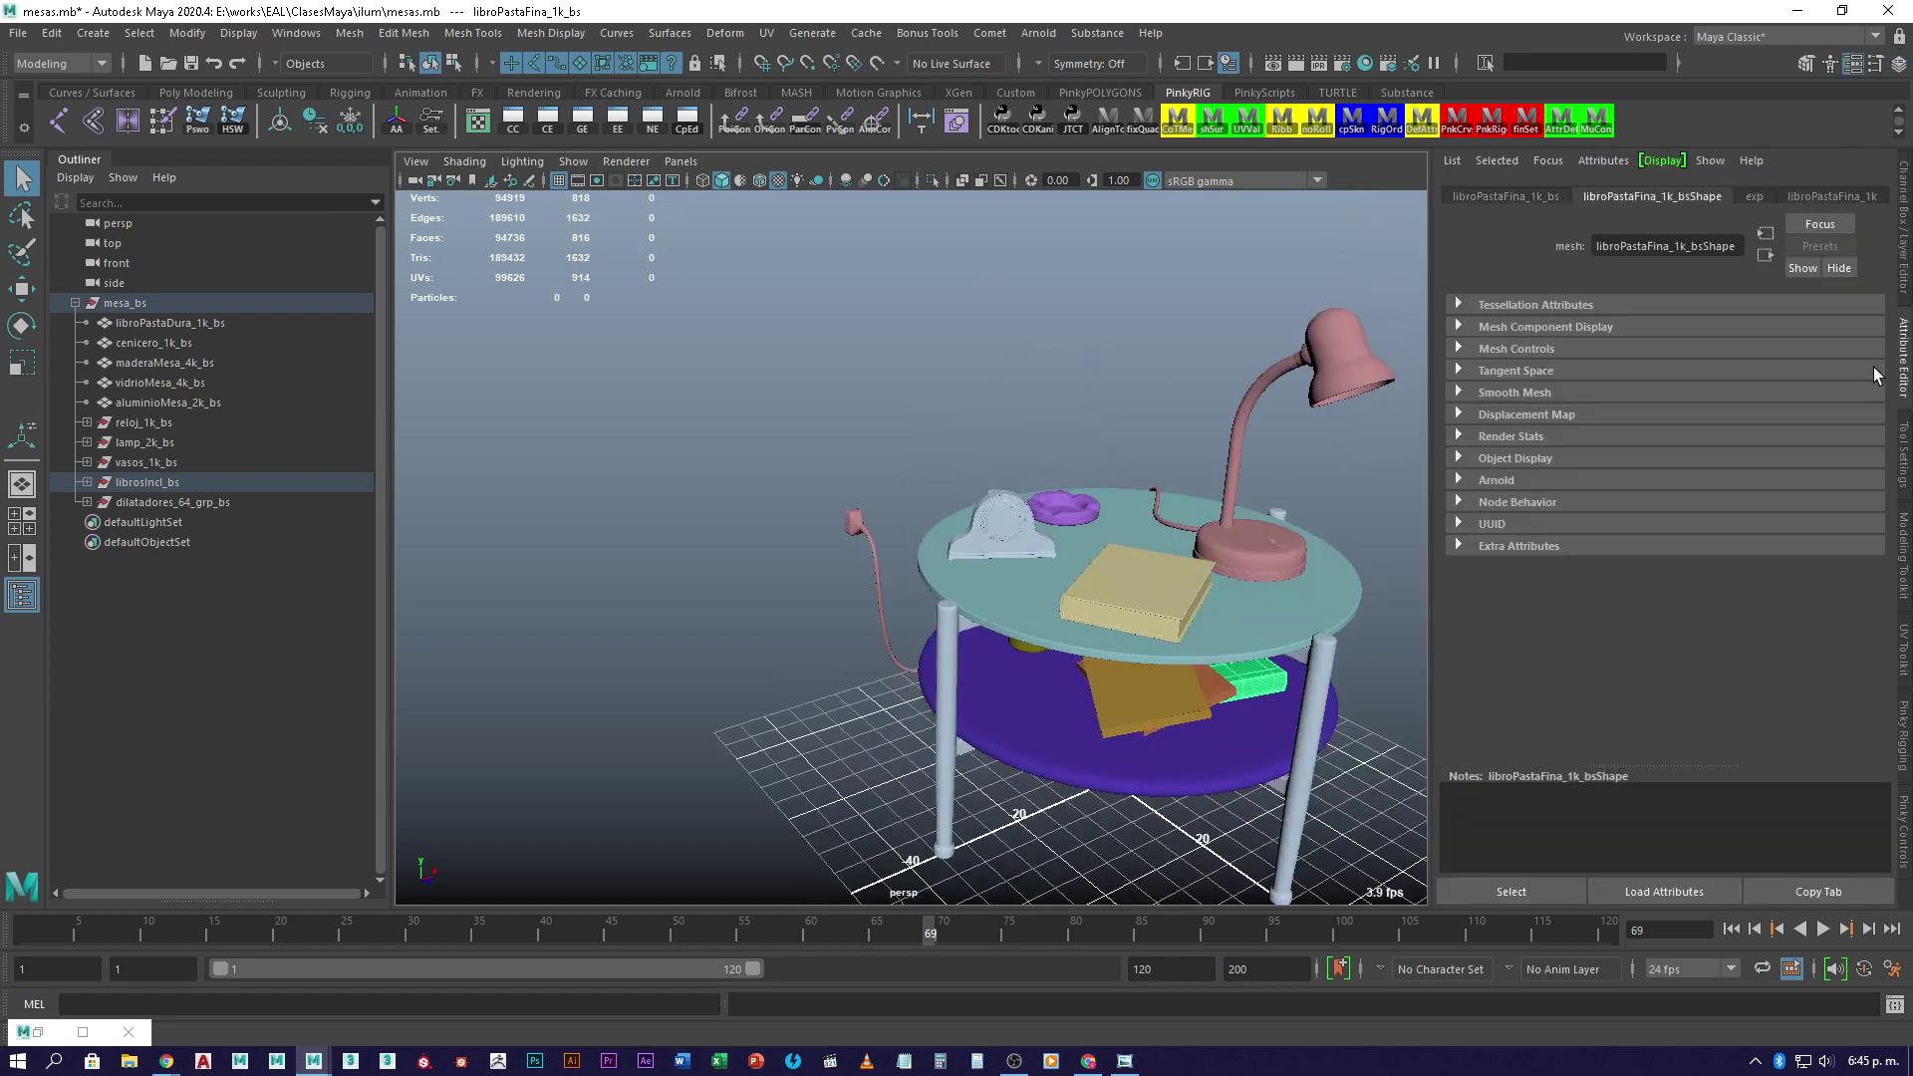
left_click(1241, 335)
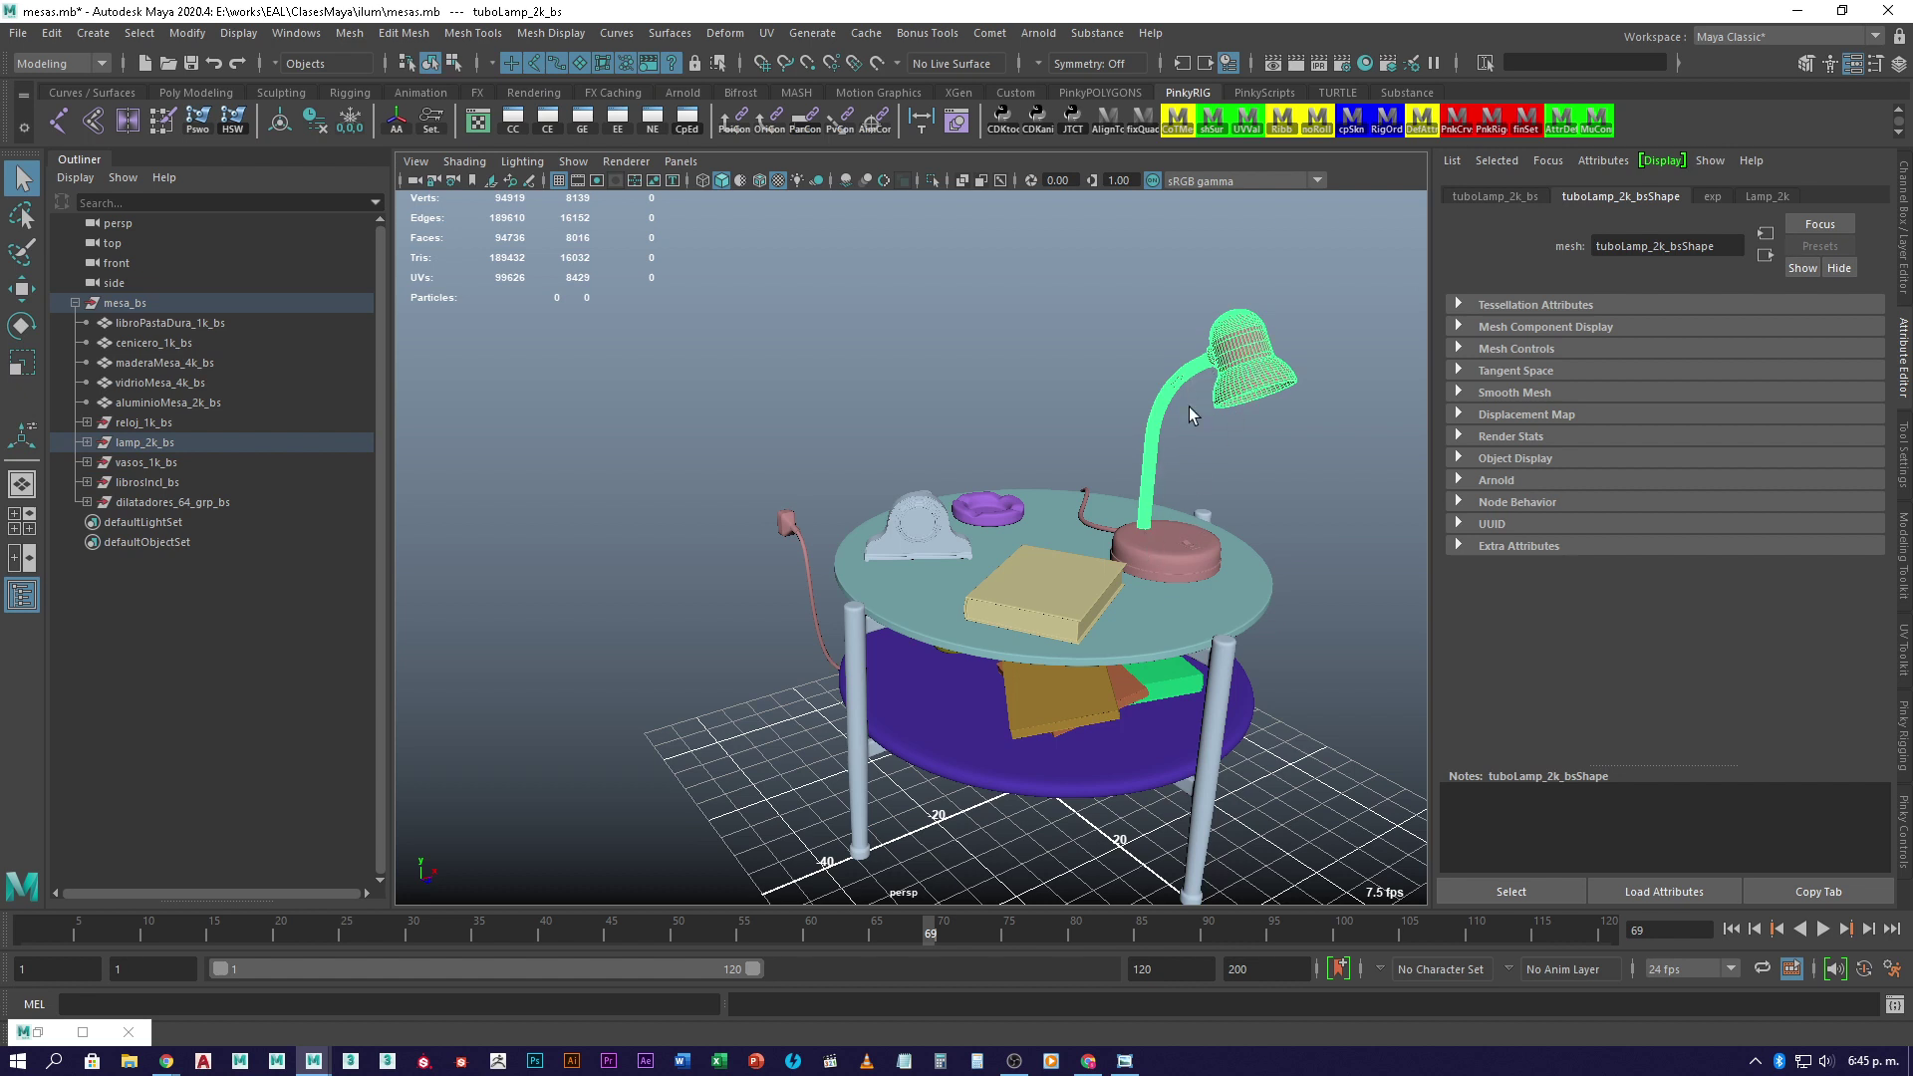
left_click(1762, 196)
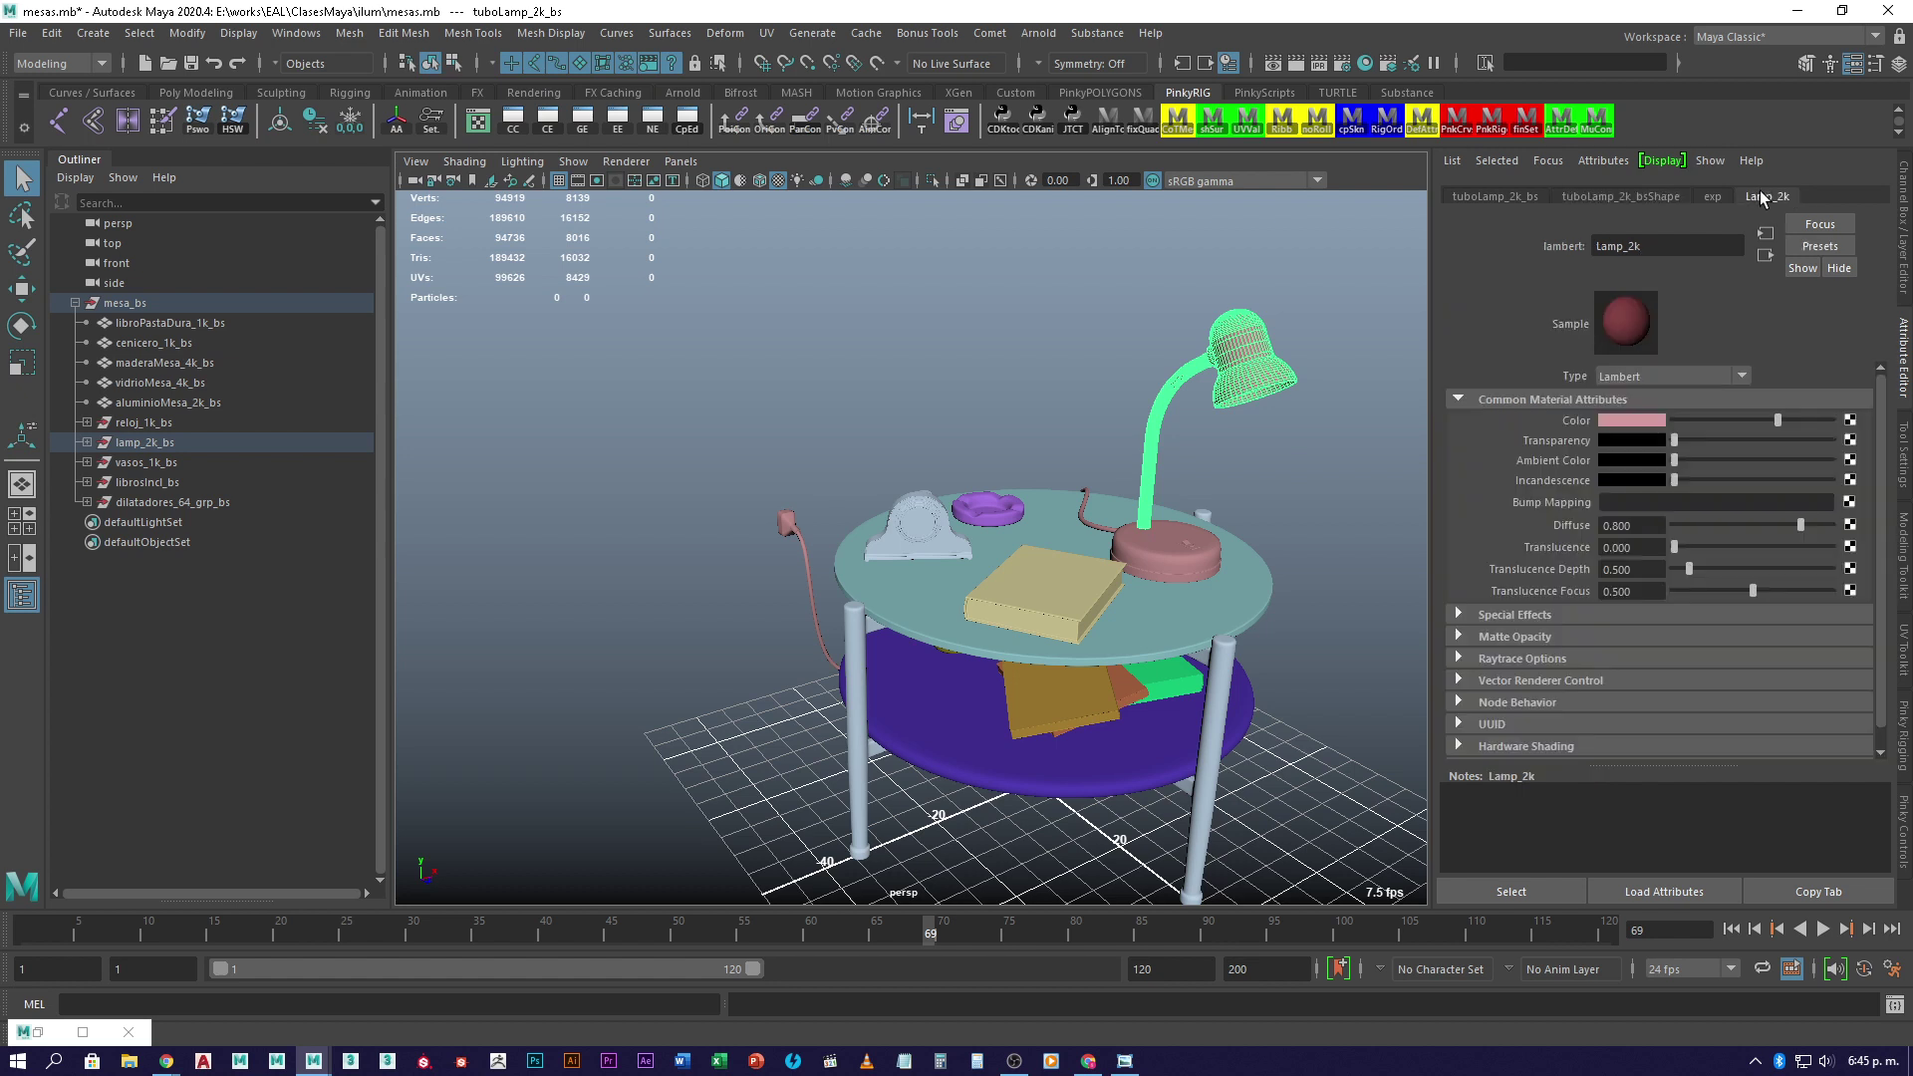
- Inspect the materials of the hardcover book, ashtray, clock frame and the two magazines one after another
left_click(1039, 593)
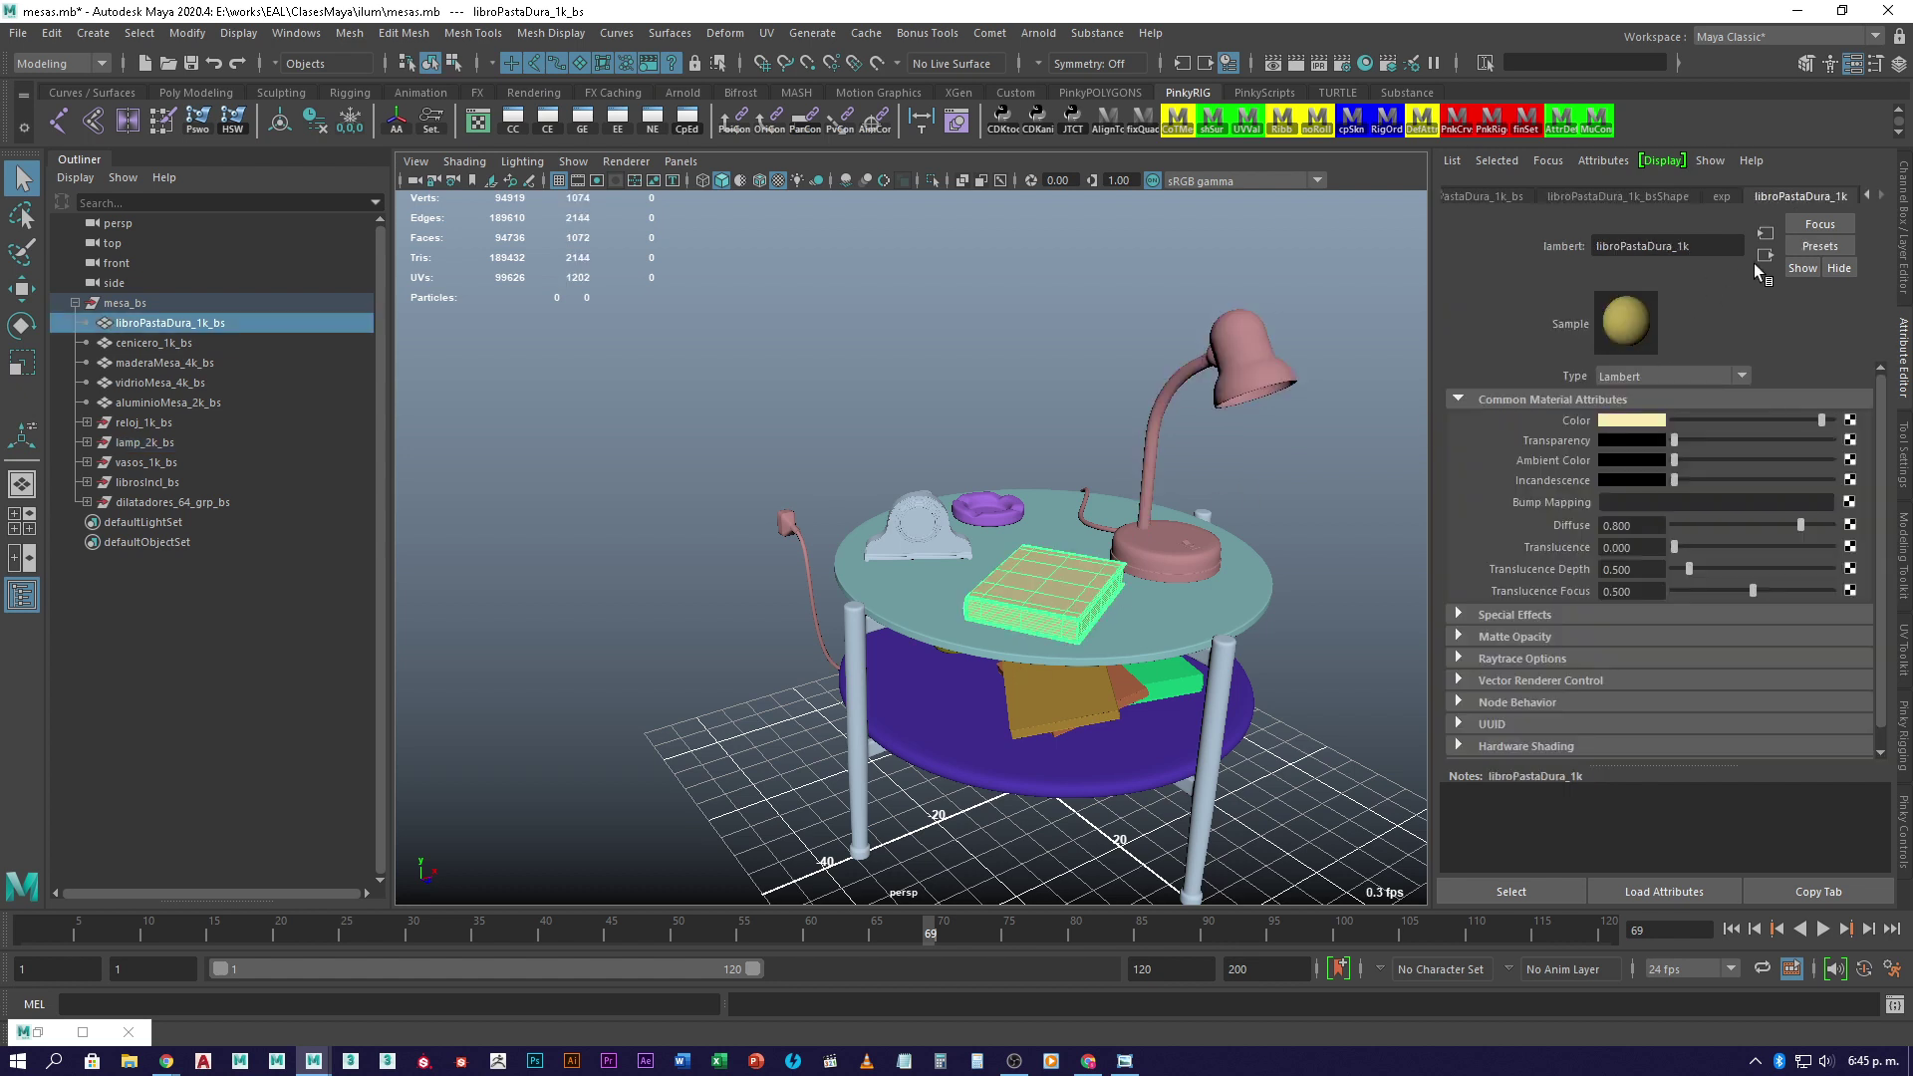
left_click(981, 500)
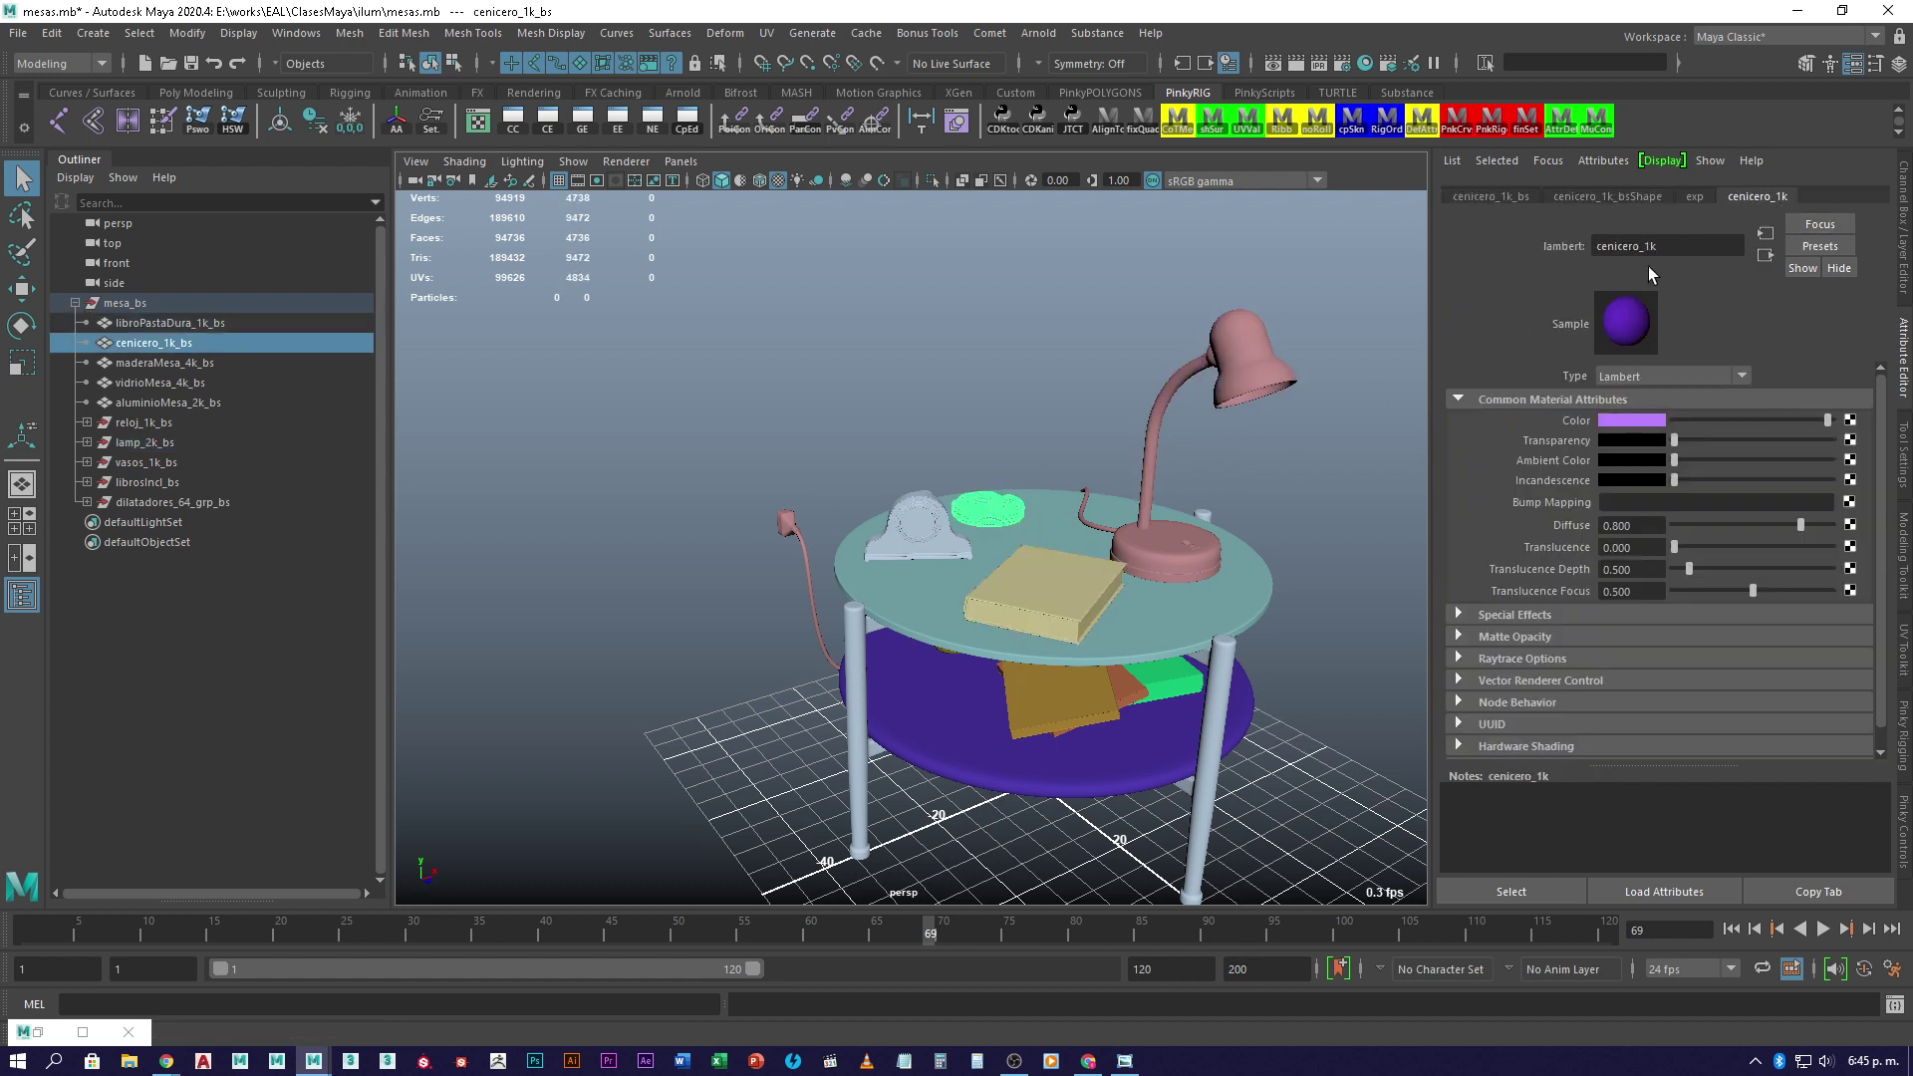
left_click(936, 548)
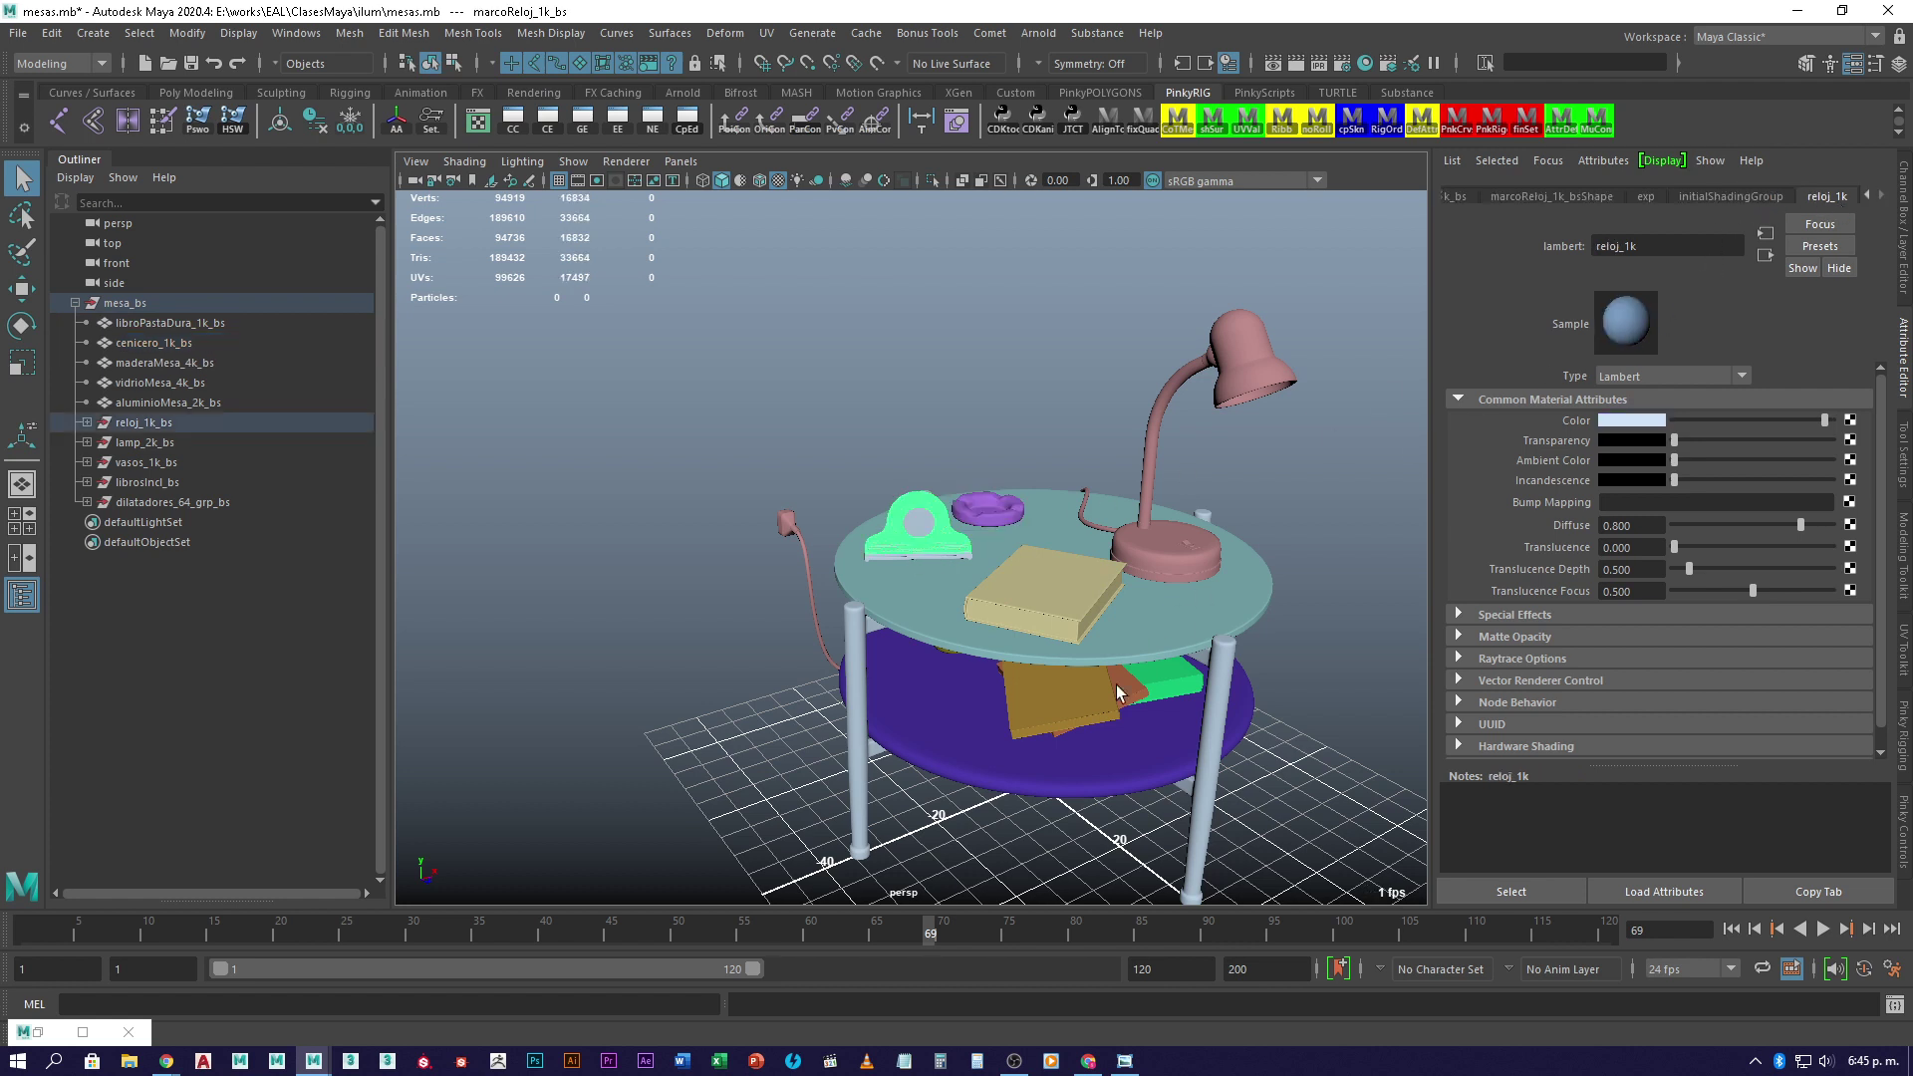
left_click(1061, 716)
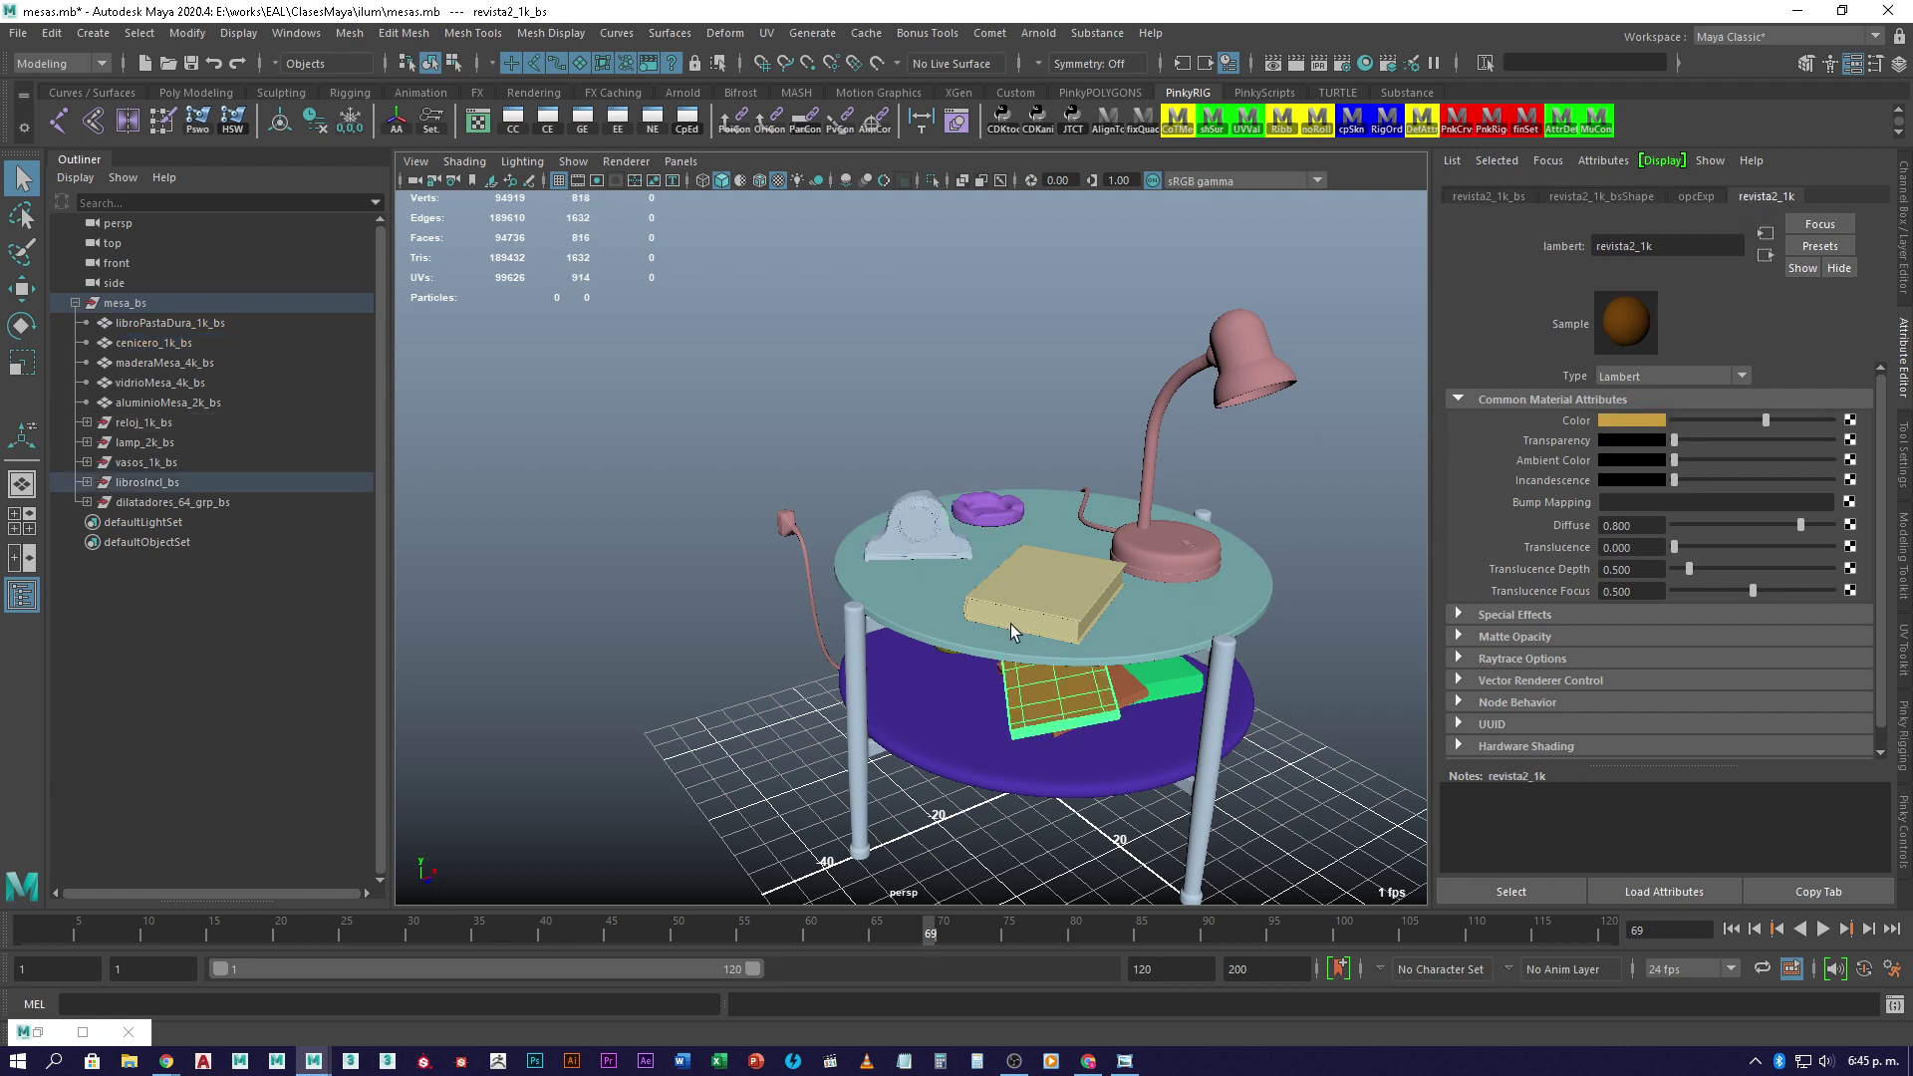
left_click(1128, 702)
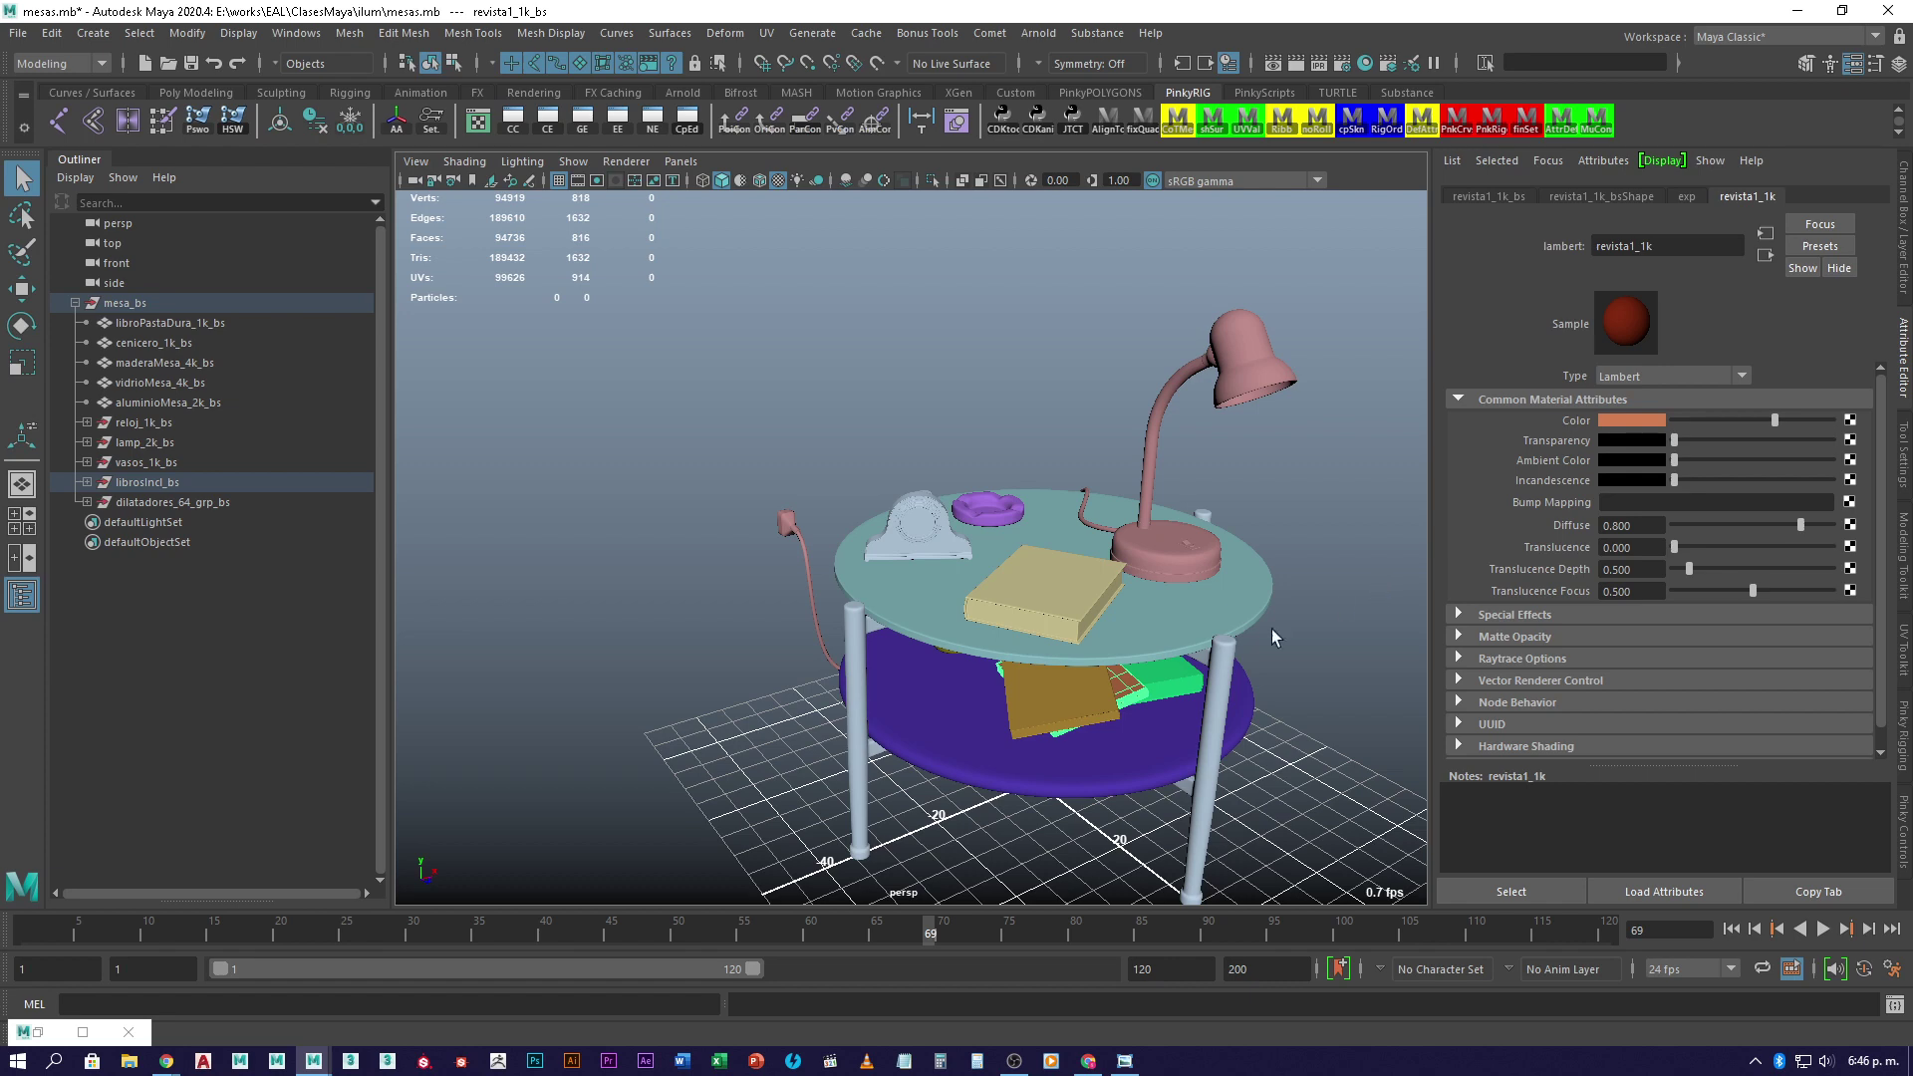
- Open the UV Editor for the magazine revista1_1k_bs on the lower shelf and show the UV Toolkit
scroll(1136, 655, "down", 5)
middle_click_drag(1136, 655, 888, 499, "alt")
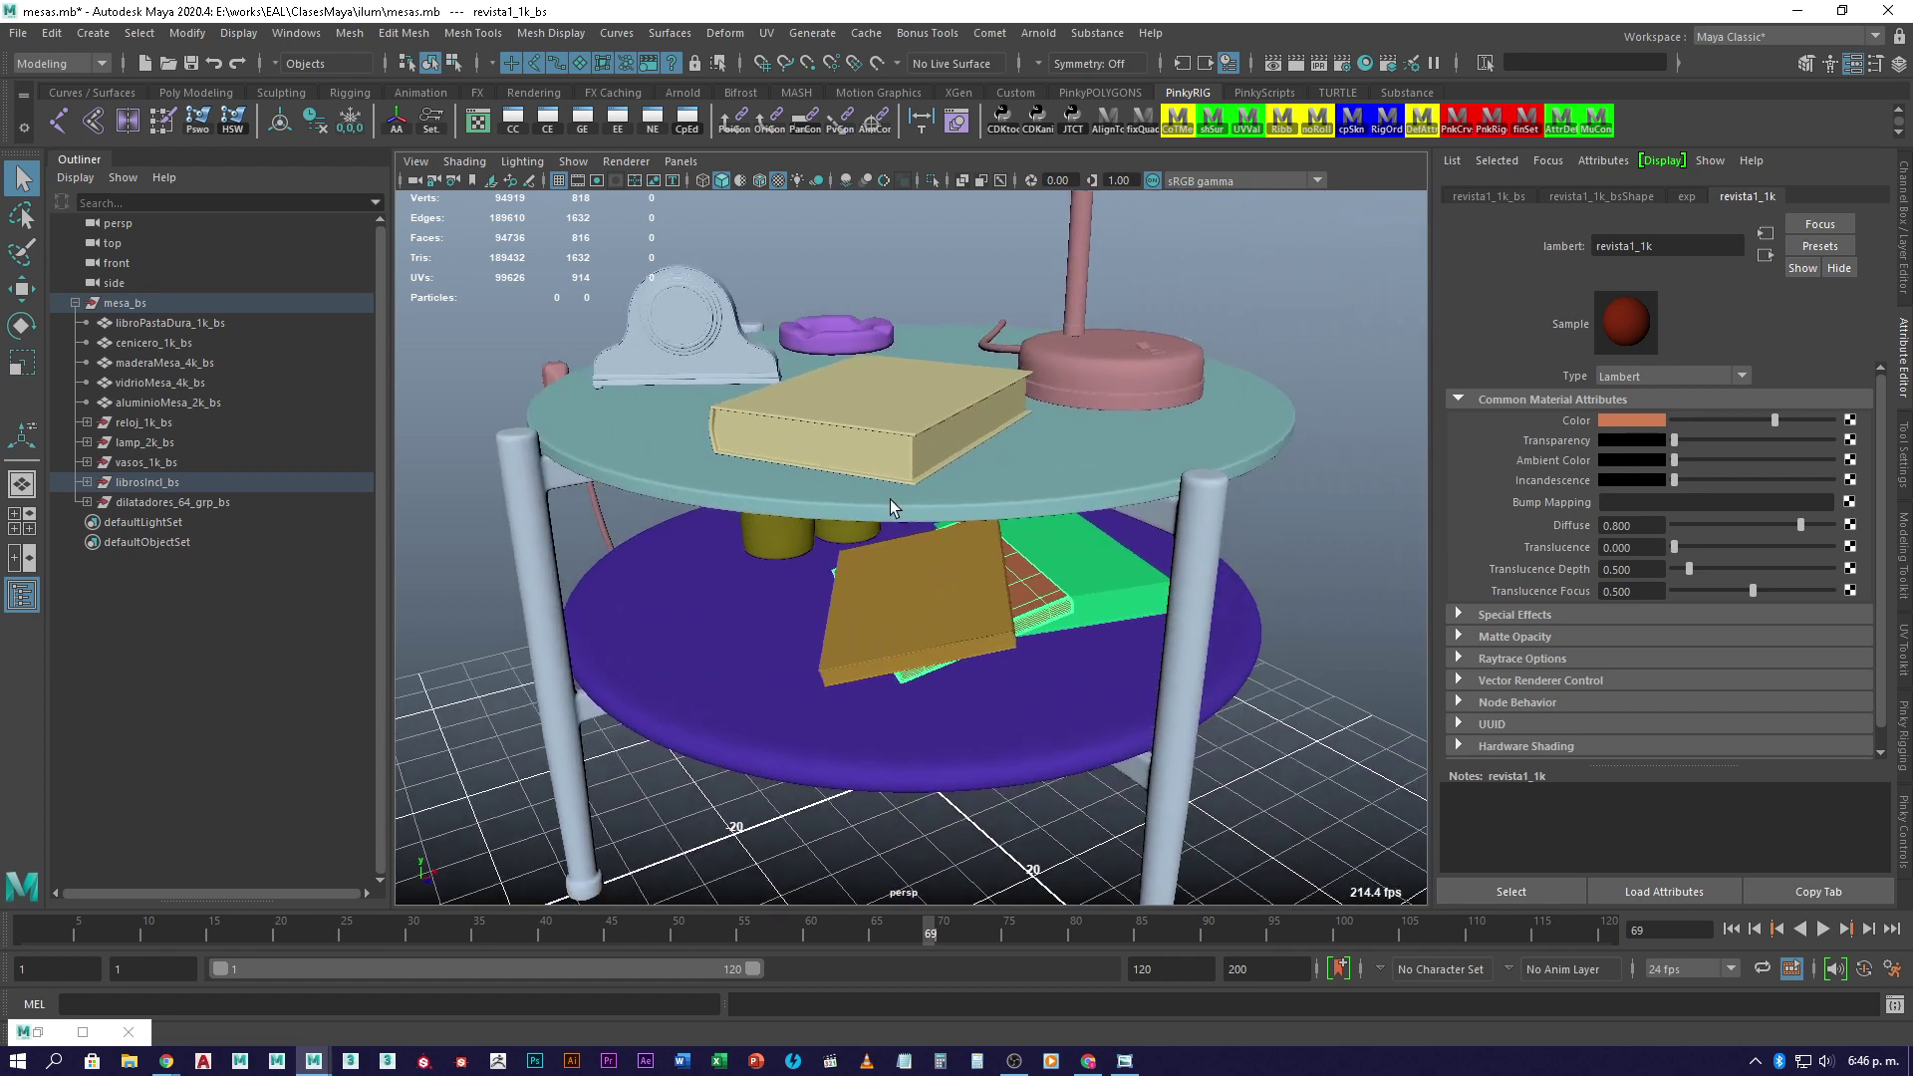
left_click(479, 121)
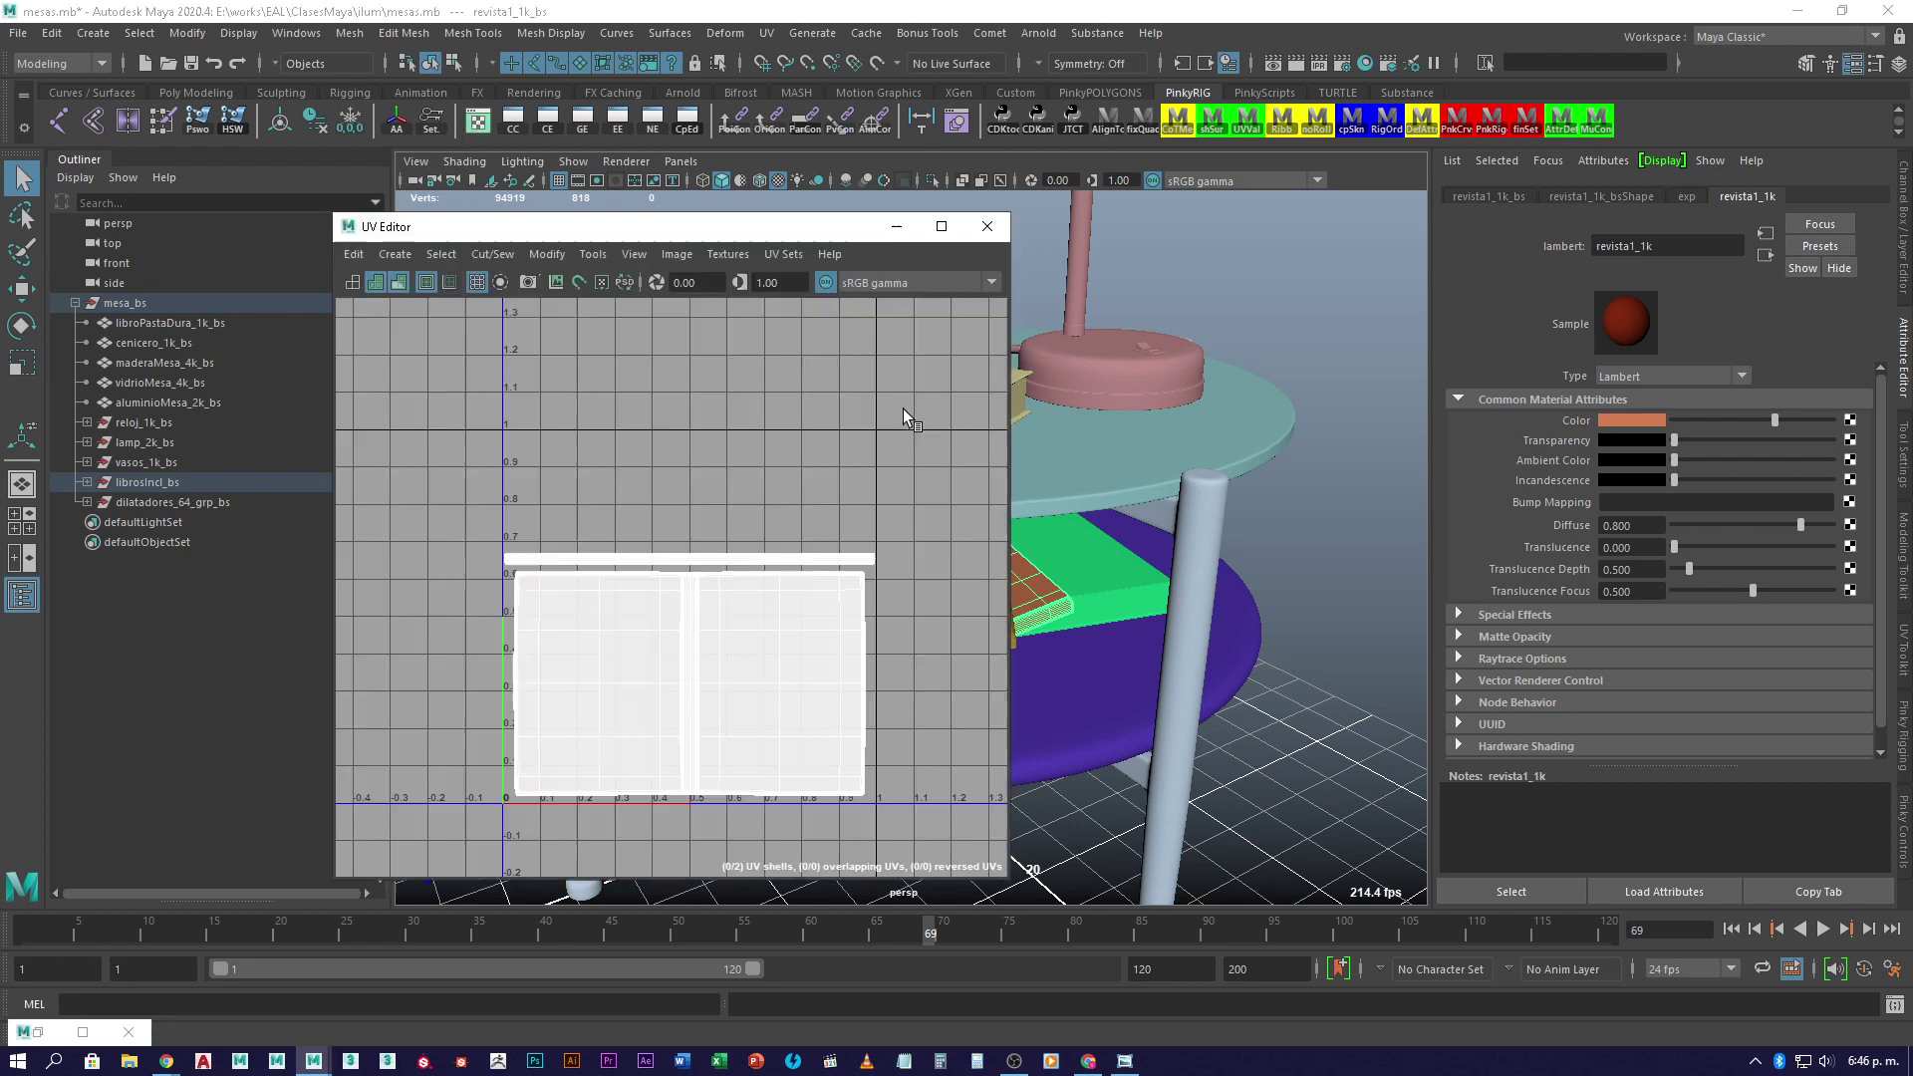
middle_click_drag(1110, 488, 1225, 512, "alt")
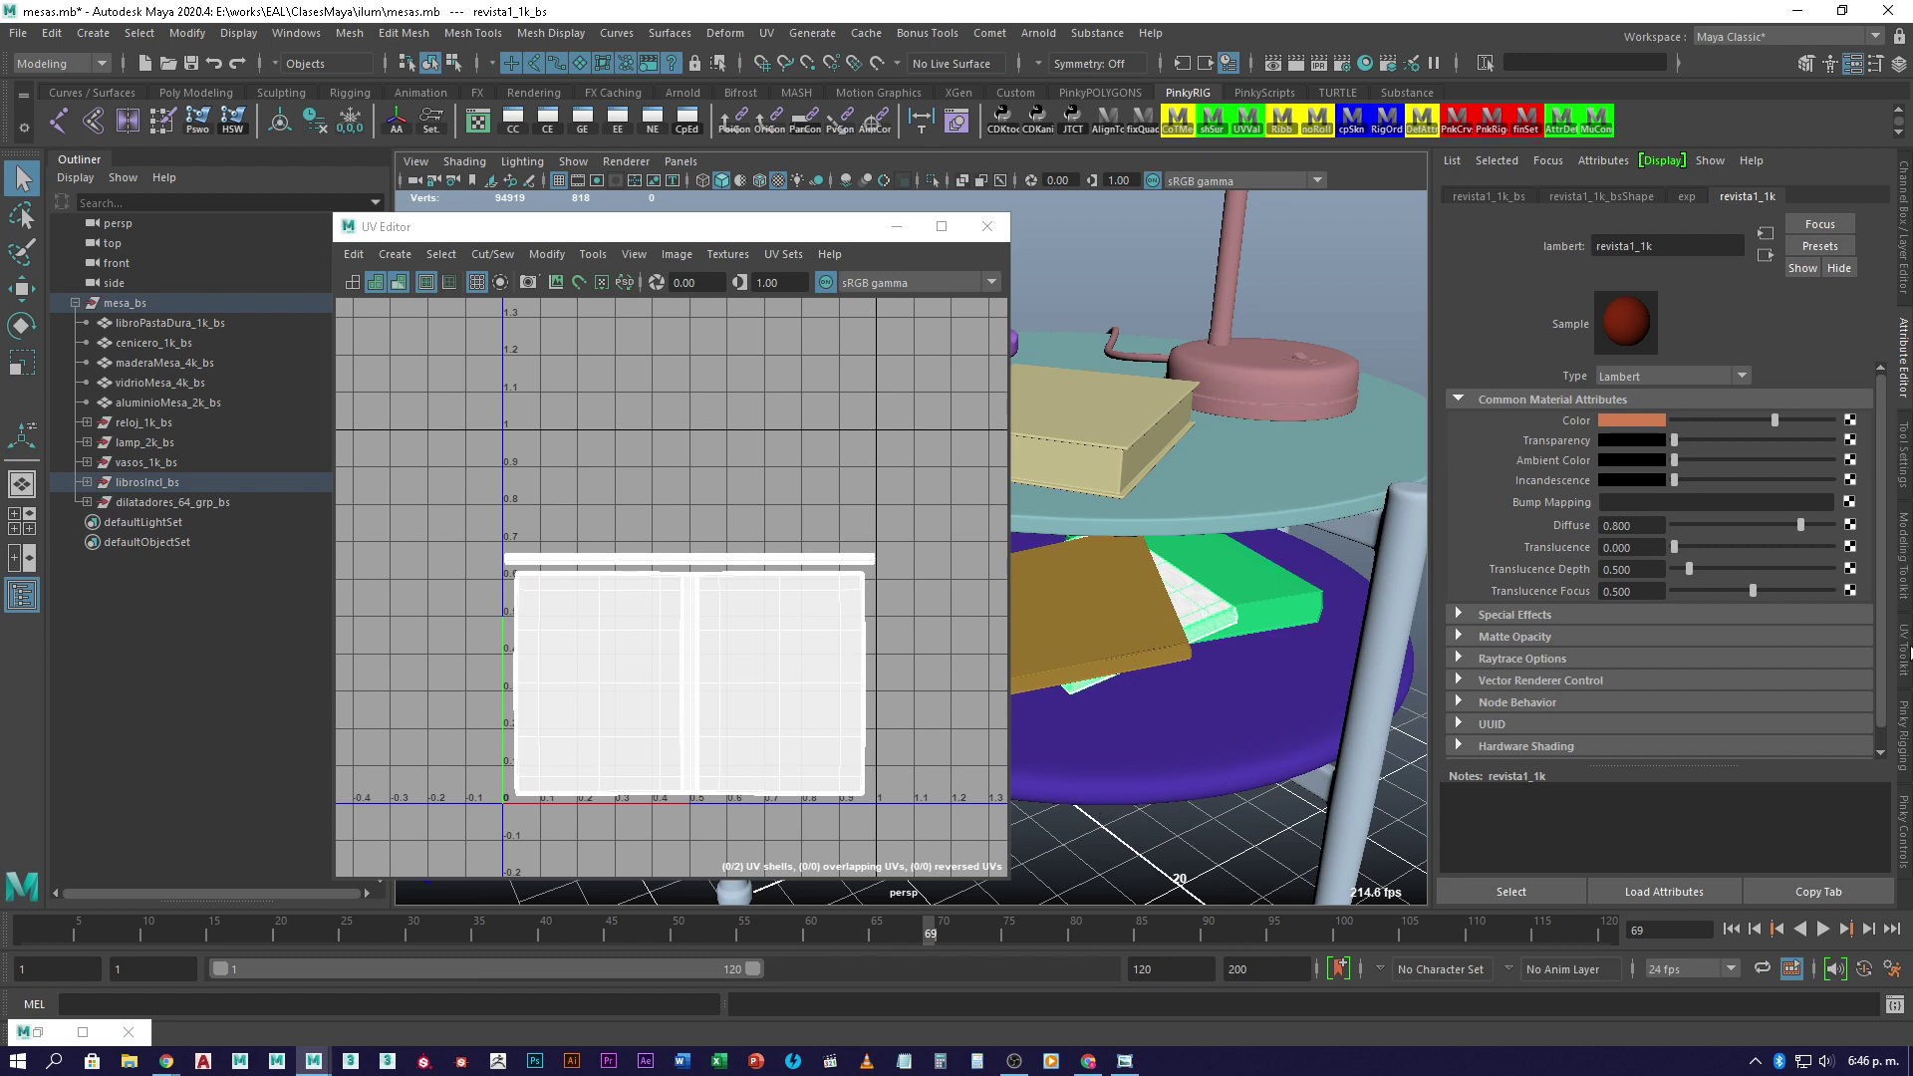
left_click(1904, 648)
- Switch to UV shell selection, pick the magazine's large cover shell, and get its texel density
right_click_drag(753, 683, 688, 658)
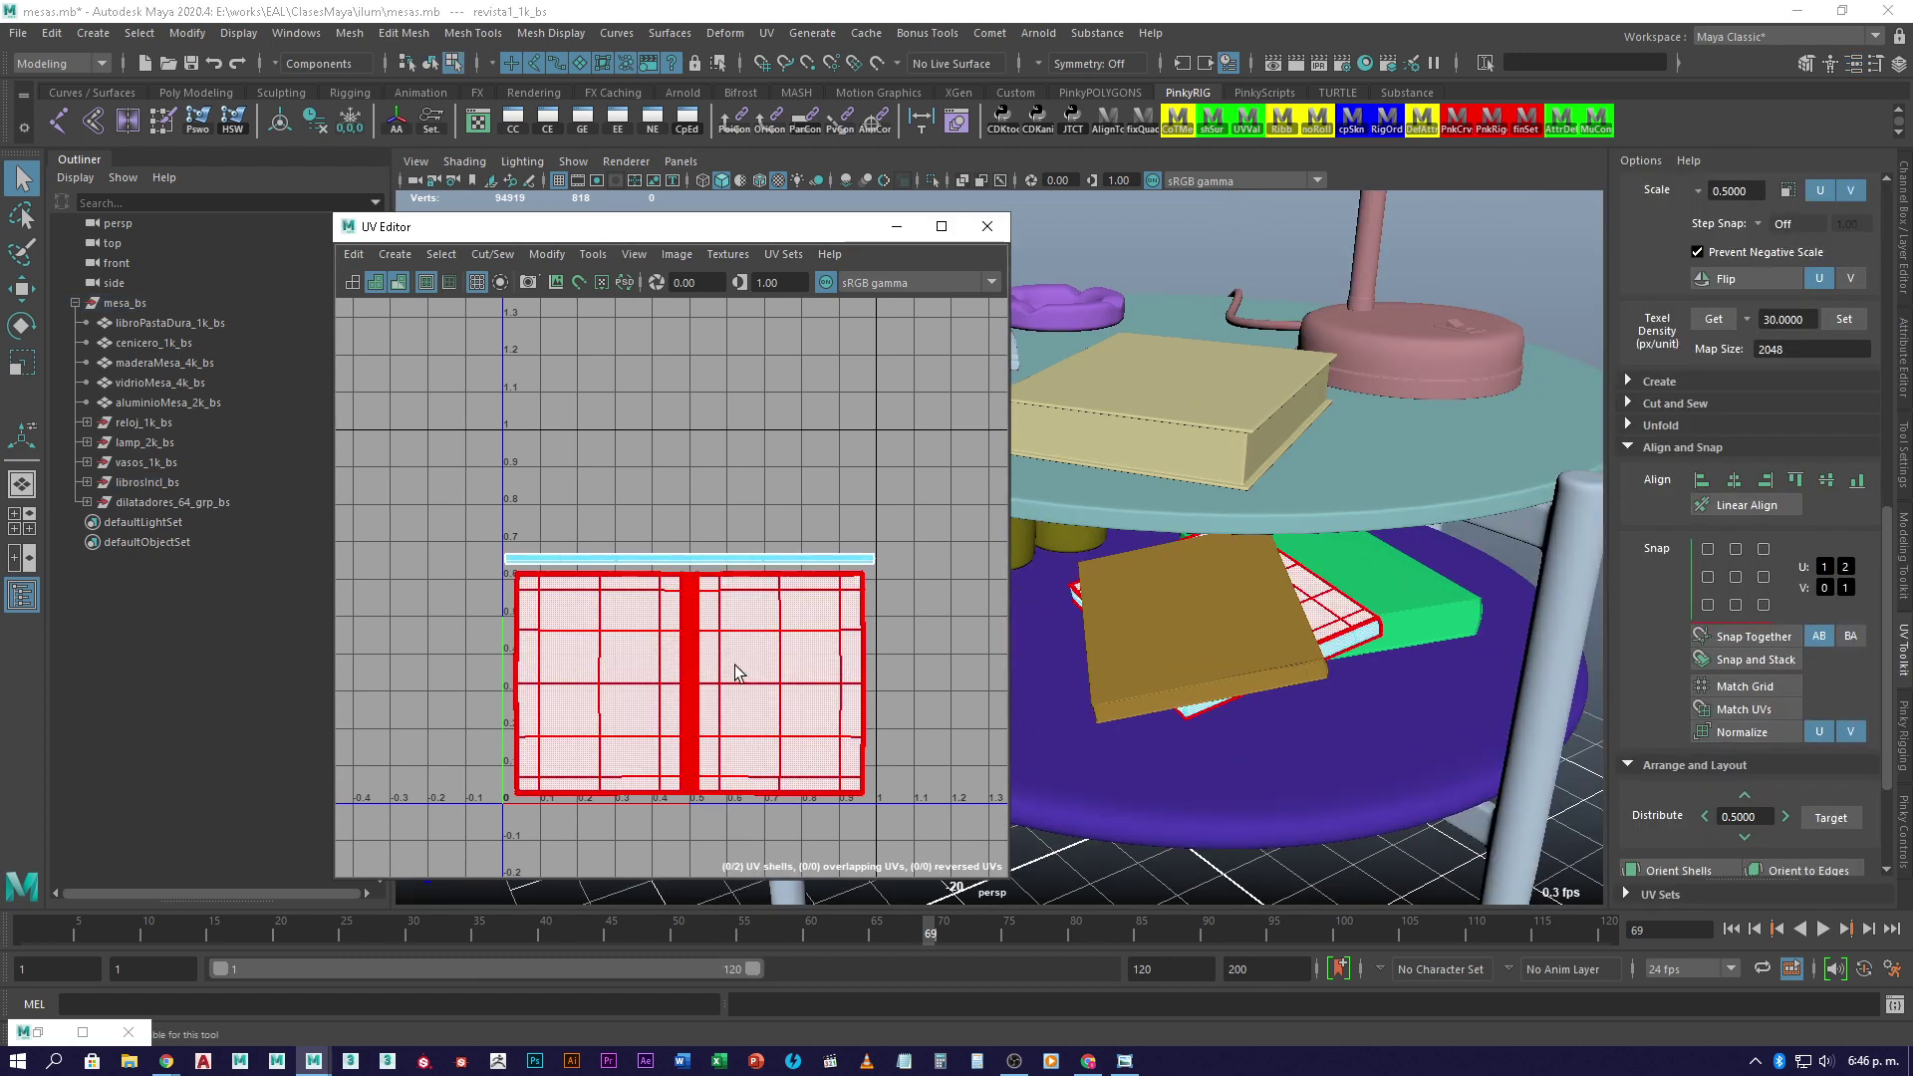
left_click(734, 671)
left_click(1714, 321)
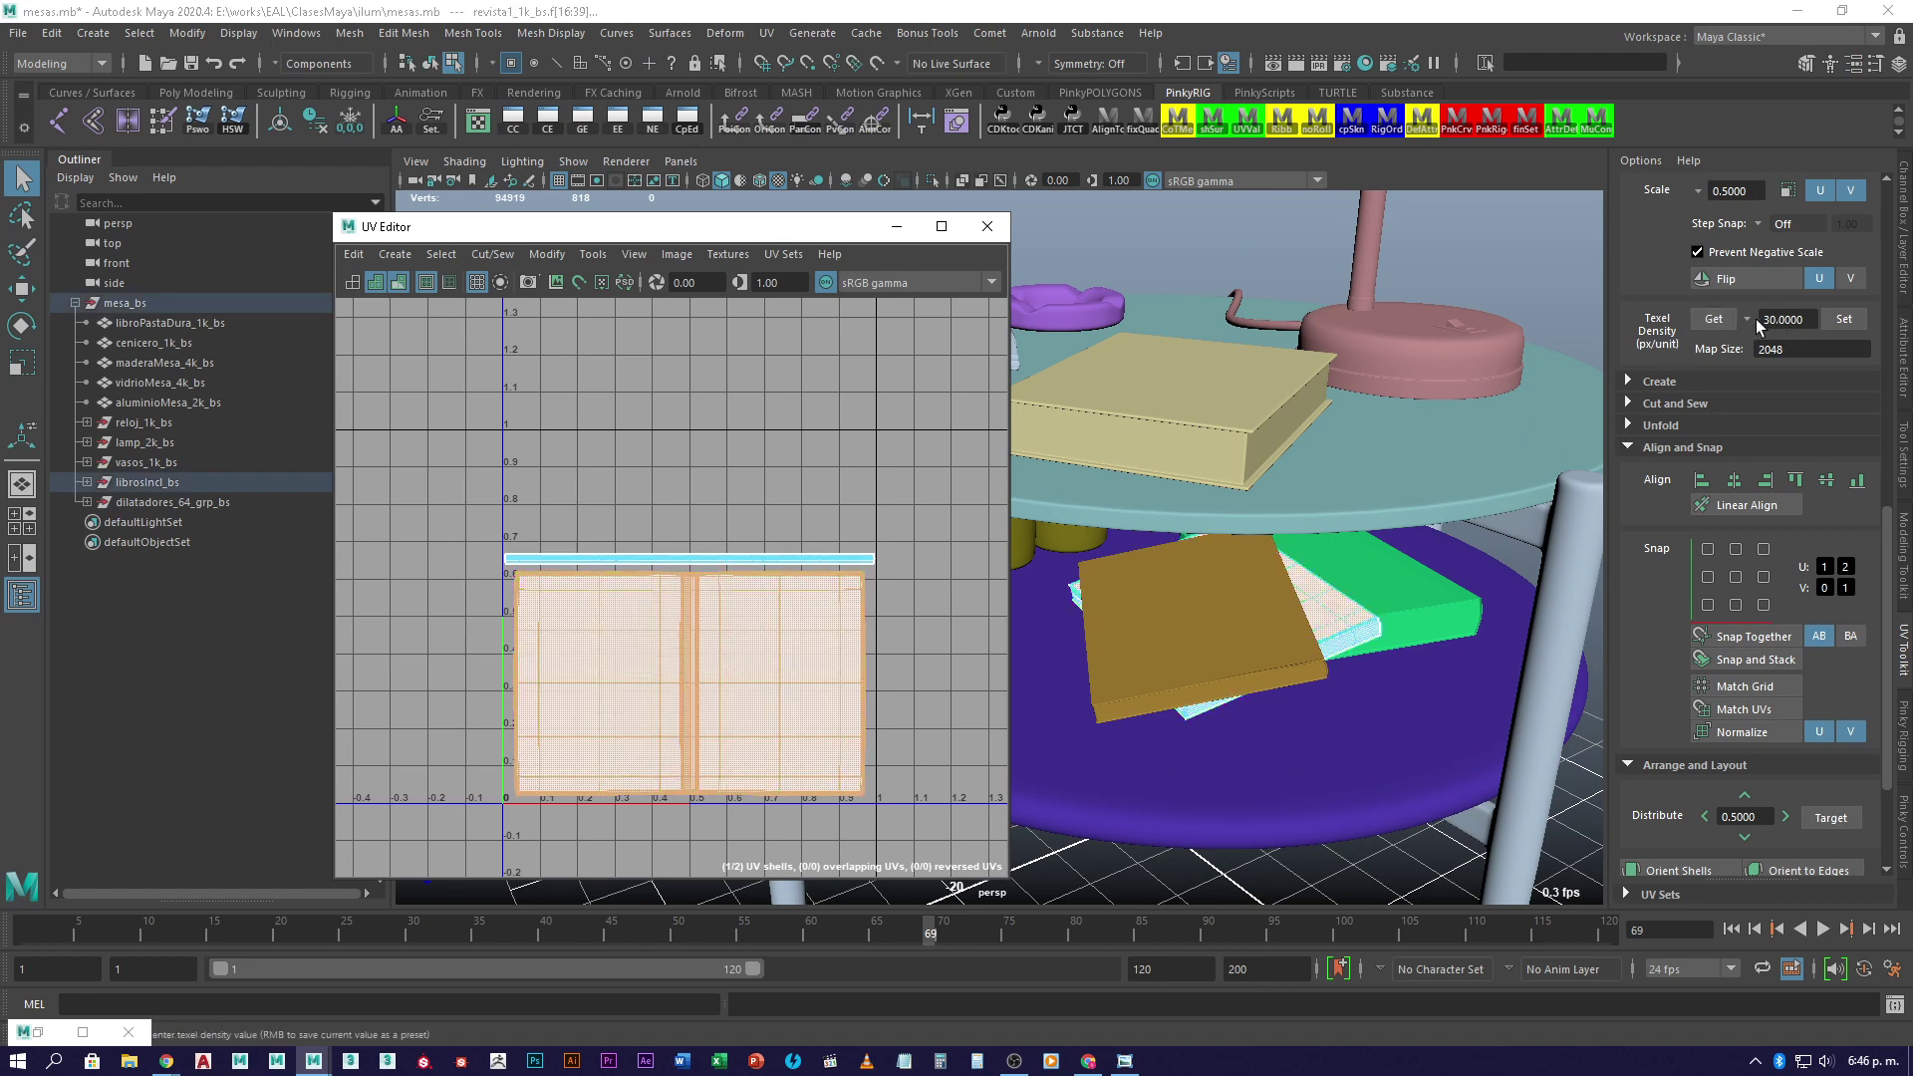
left_click(1715, 321)
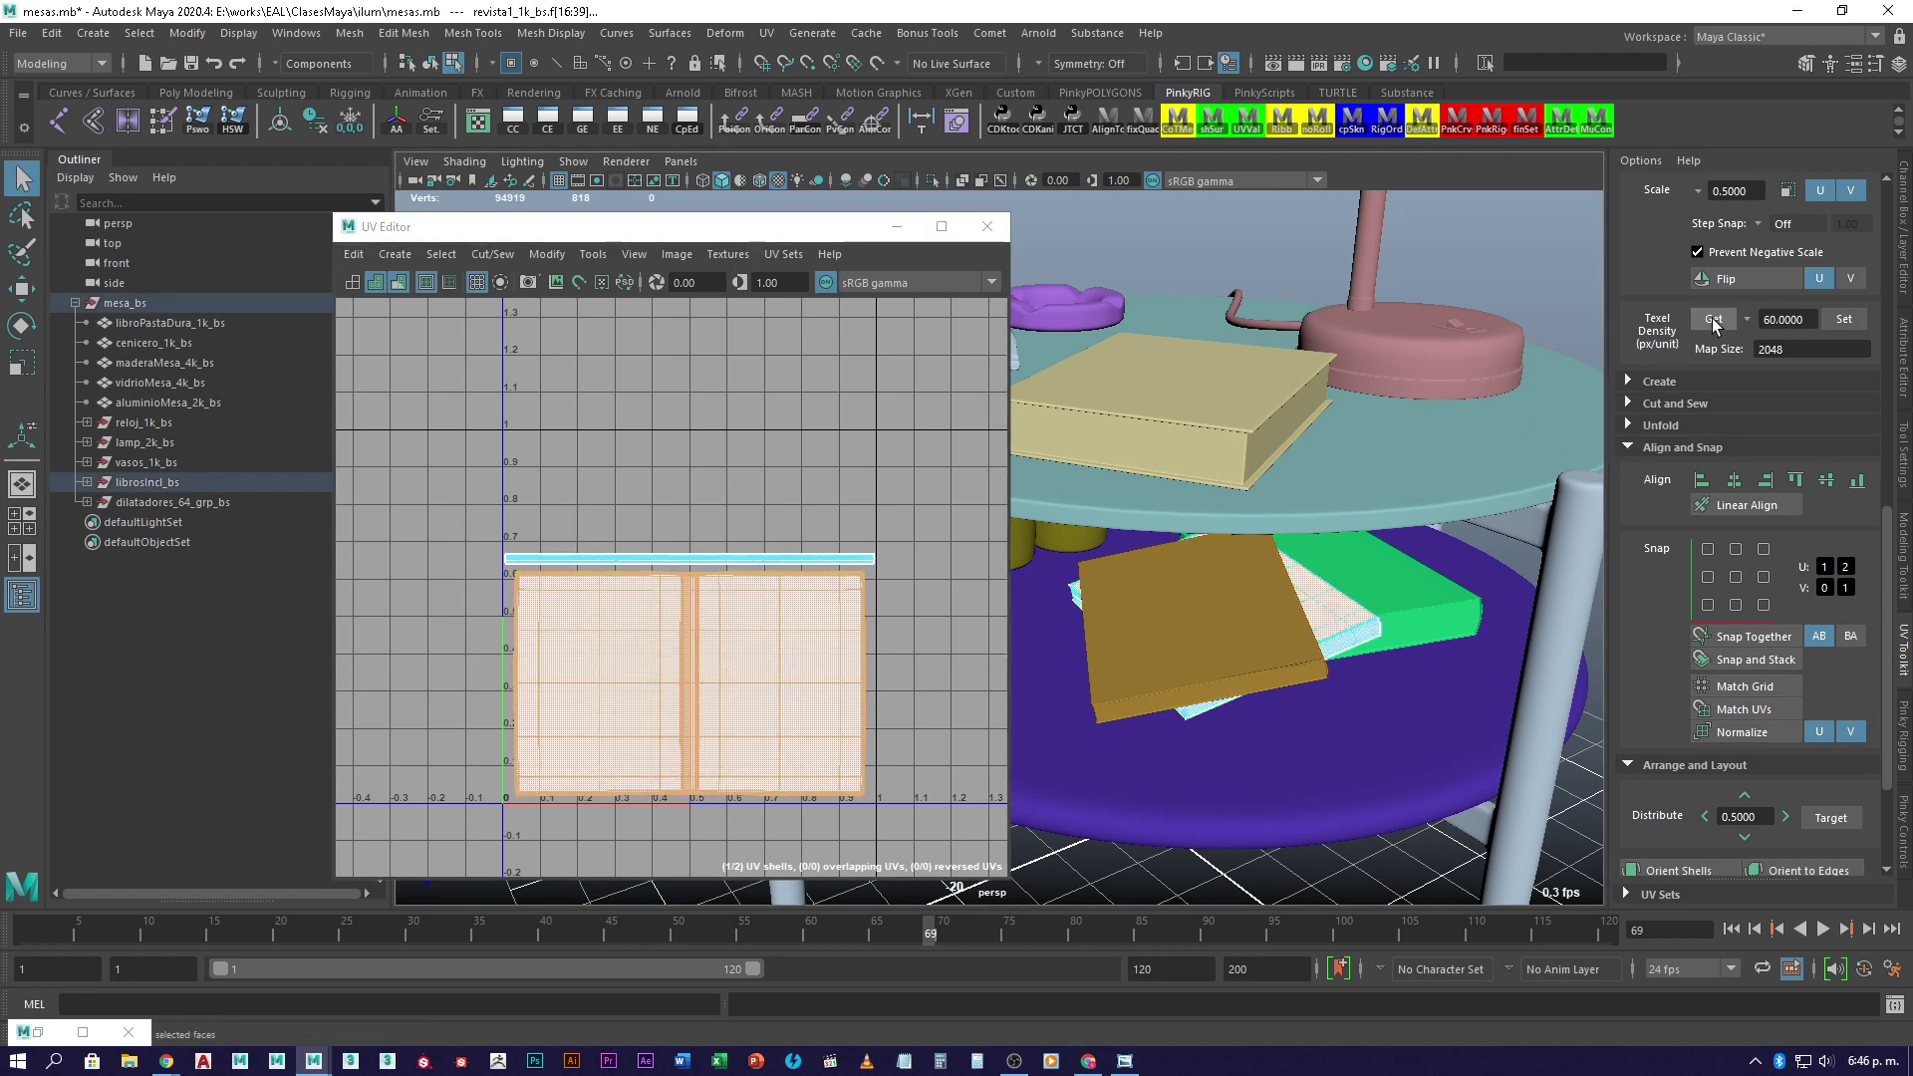
- Set the texel density map size to 1024 and get the density of the magazine's cover shell and thin strip shell
left_click(1784, 349)
type("102")
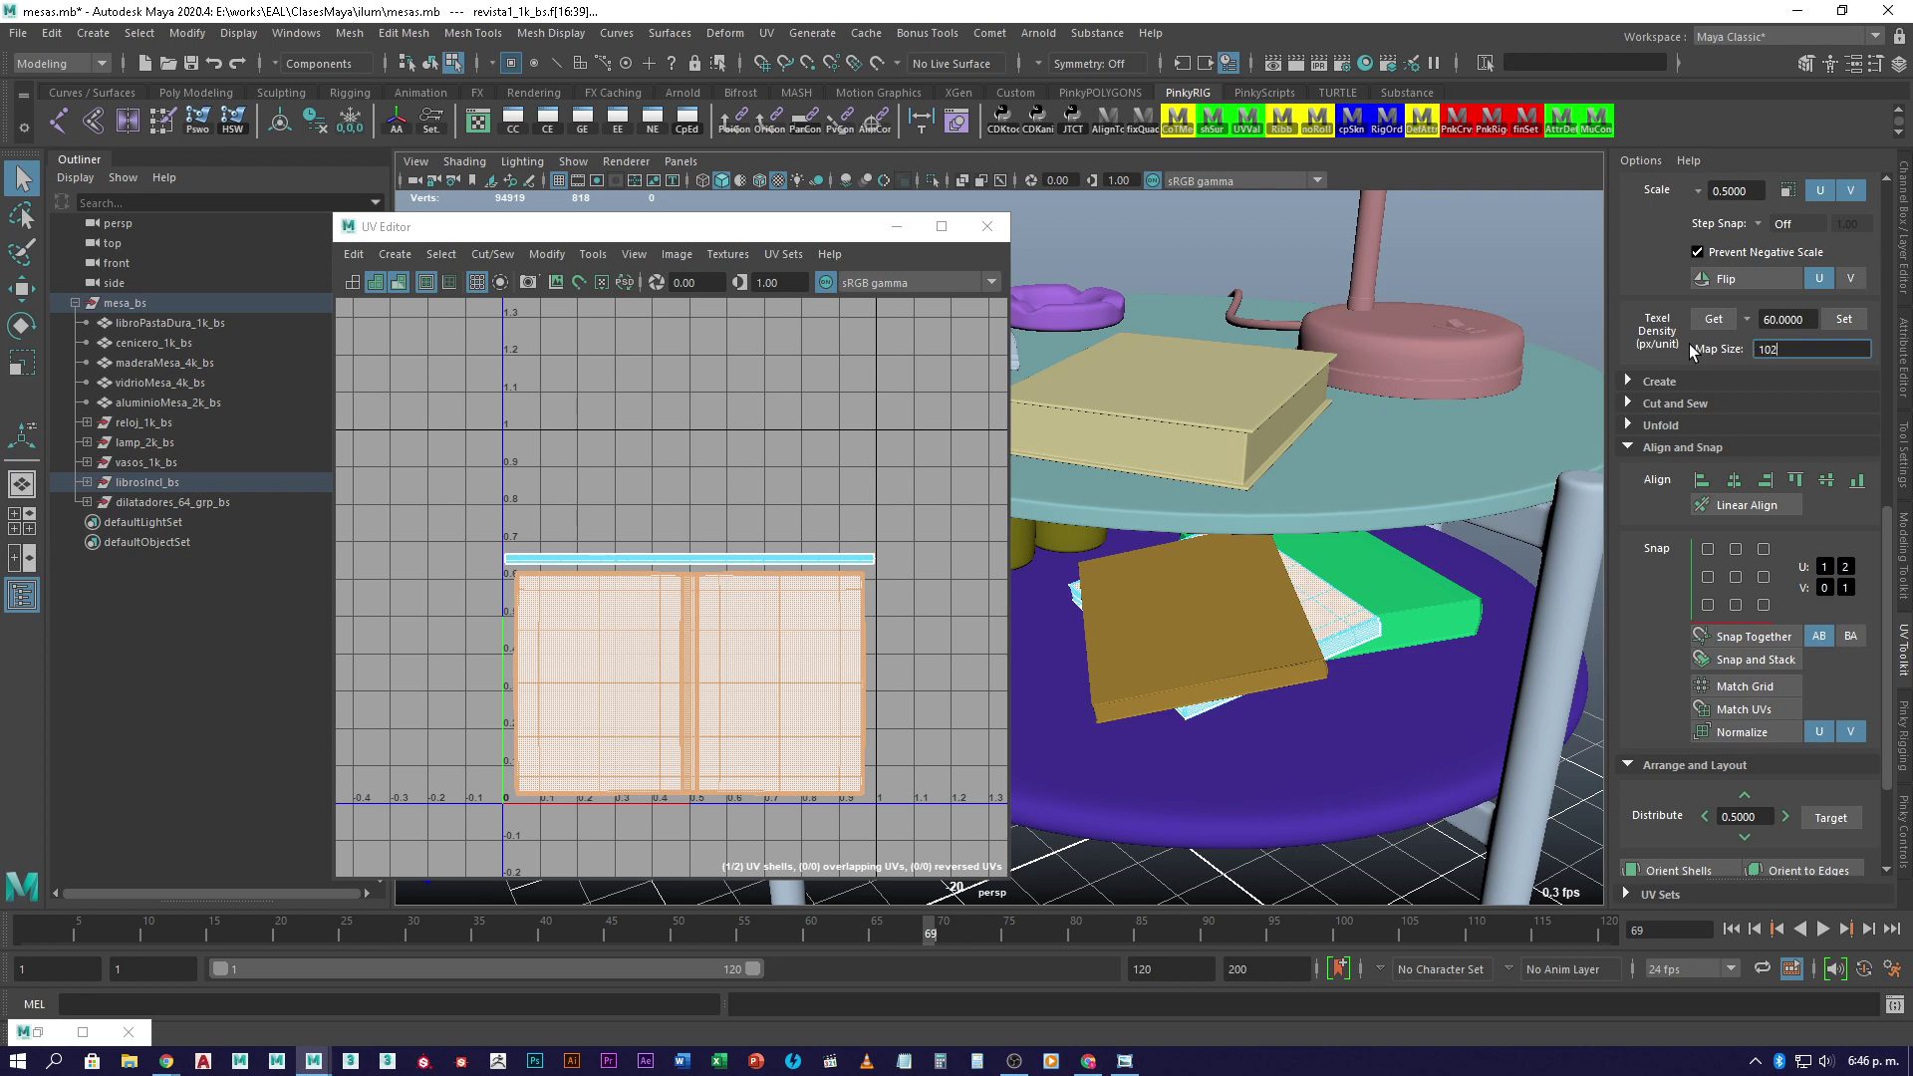
type("4")
left_click(1714, 319)
left_click(866, 564)
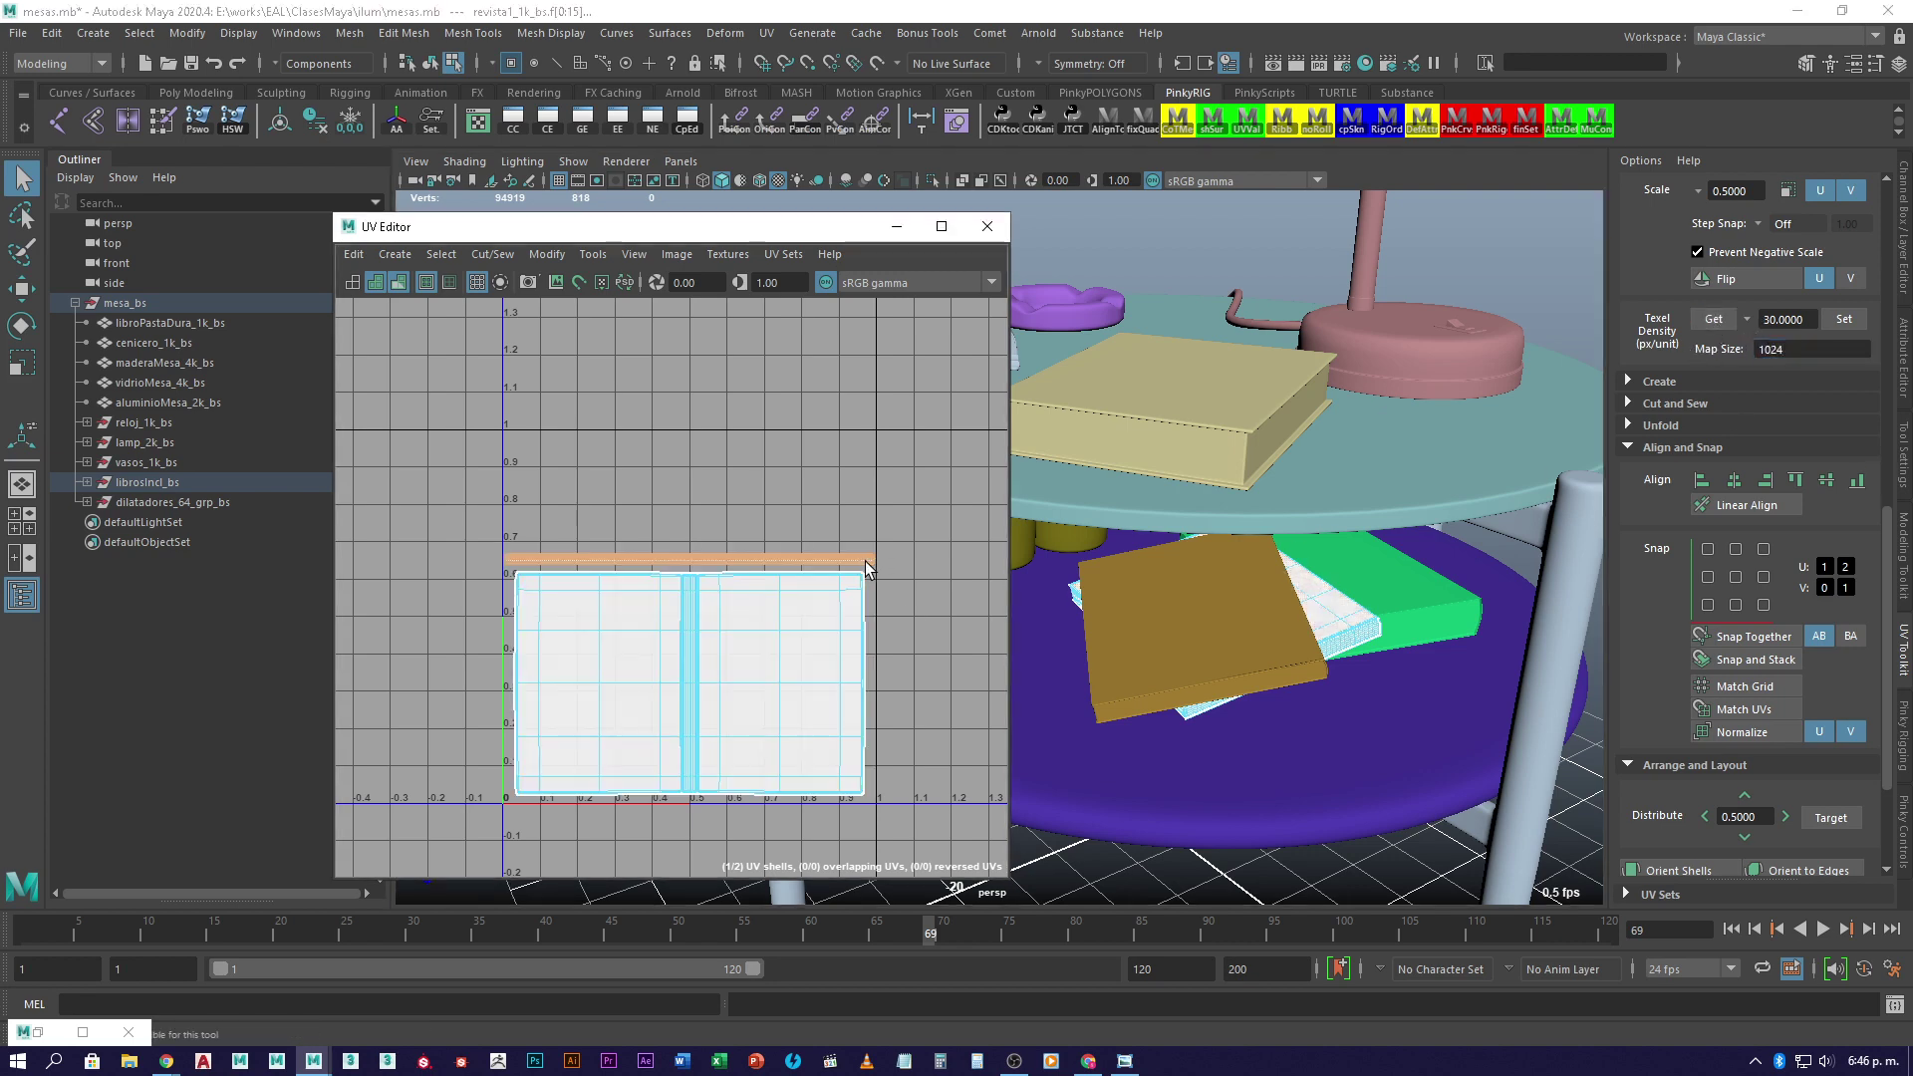
left_click(1716, 320)
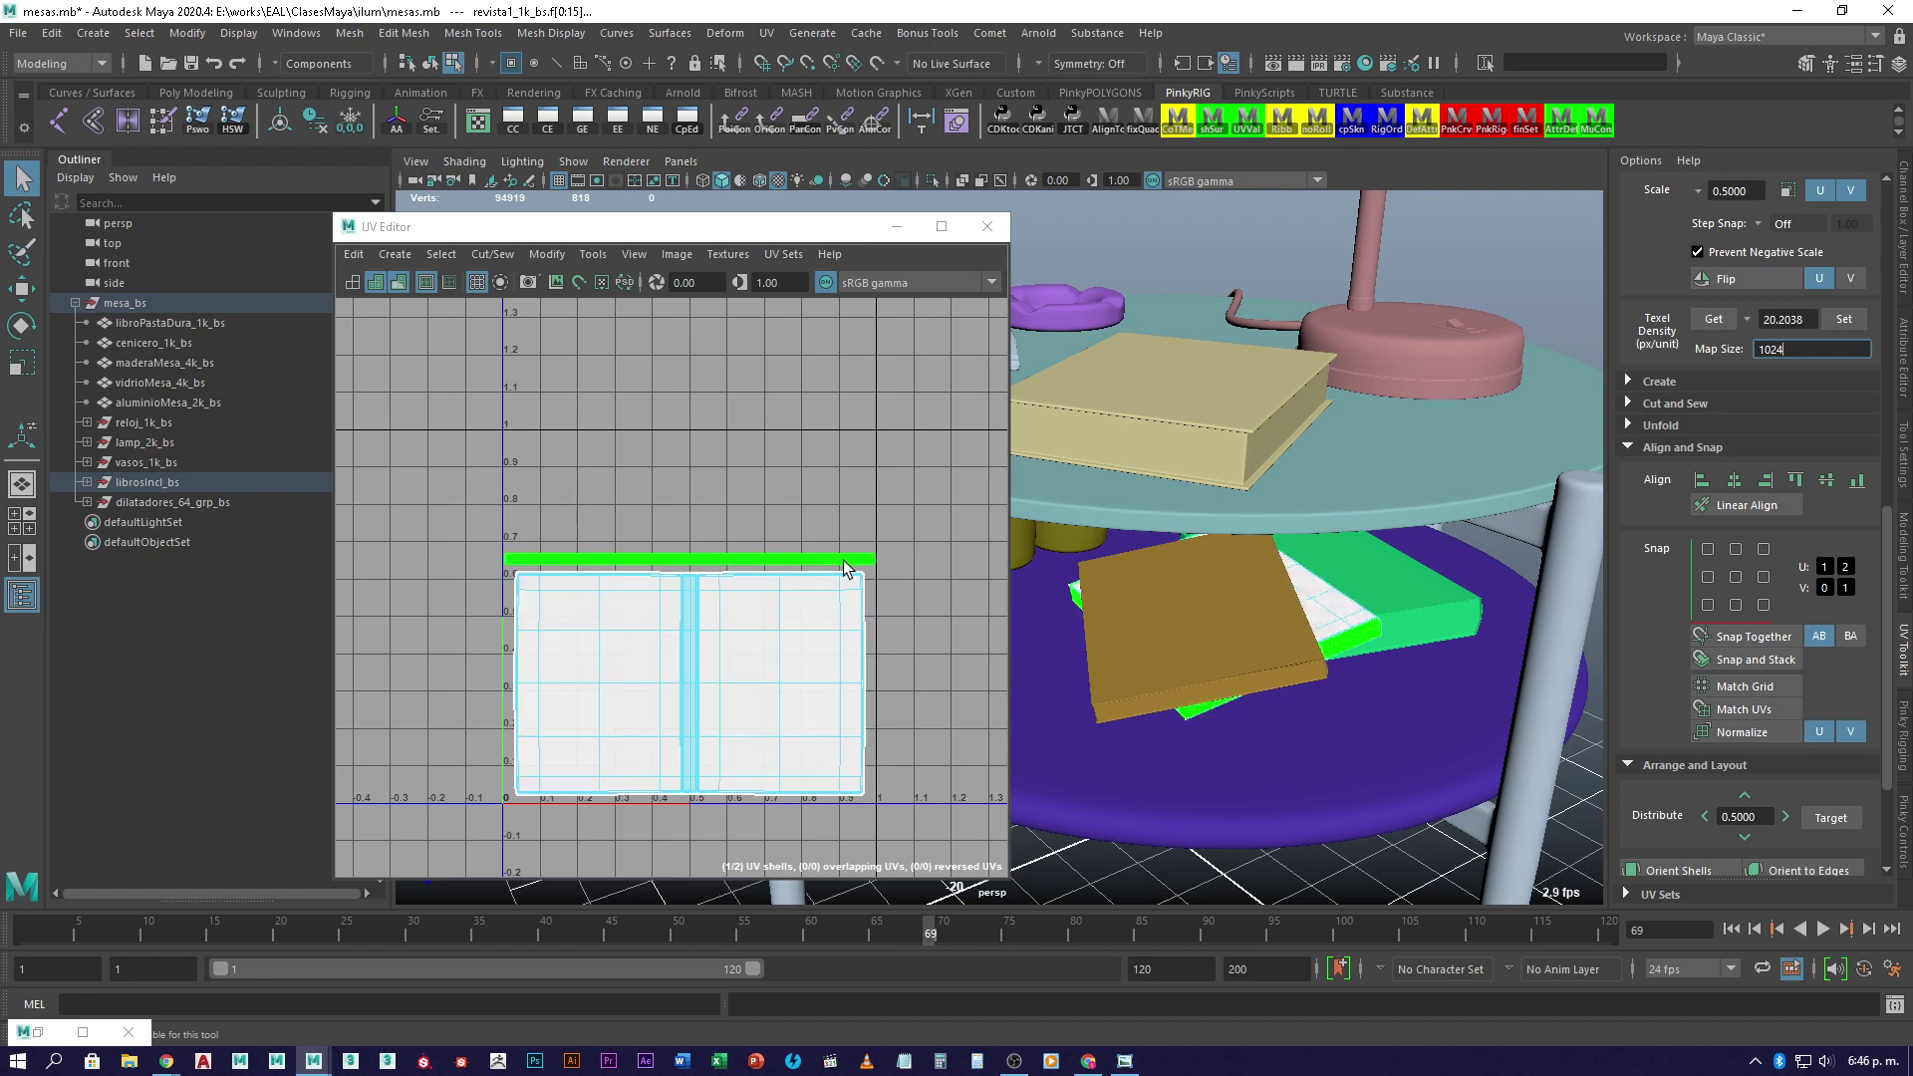
- Select the cover shell of the hardcover book libroPastaDura_1k_bs on the tabletop and get its texel density
left_click_drag(1225, 445, 1344, 583, "alt")
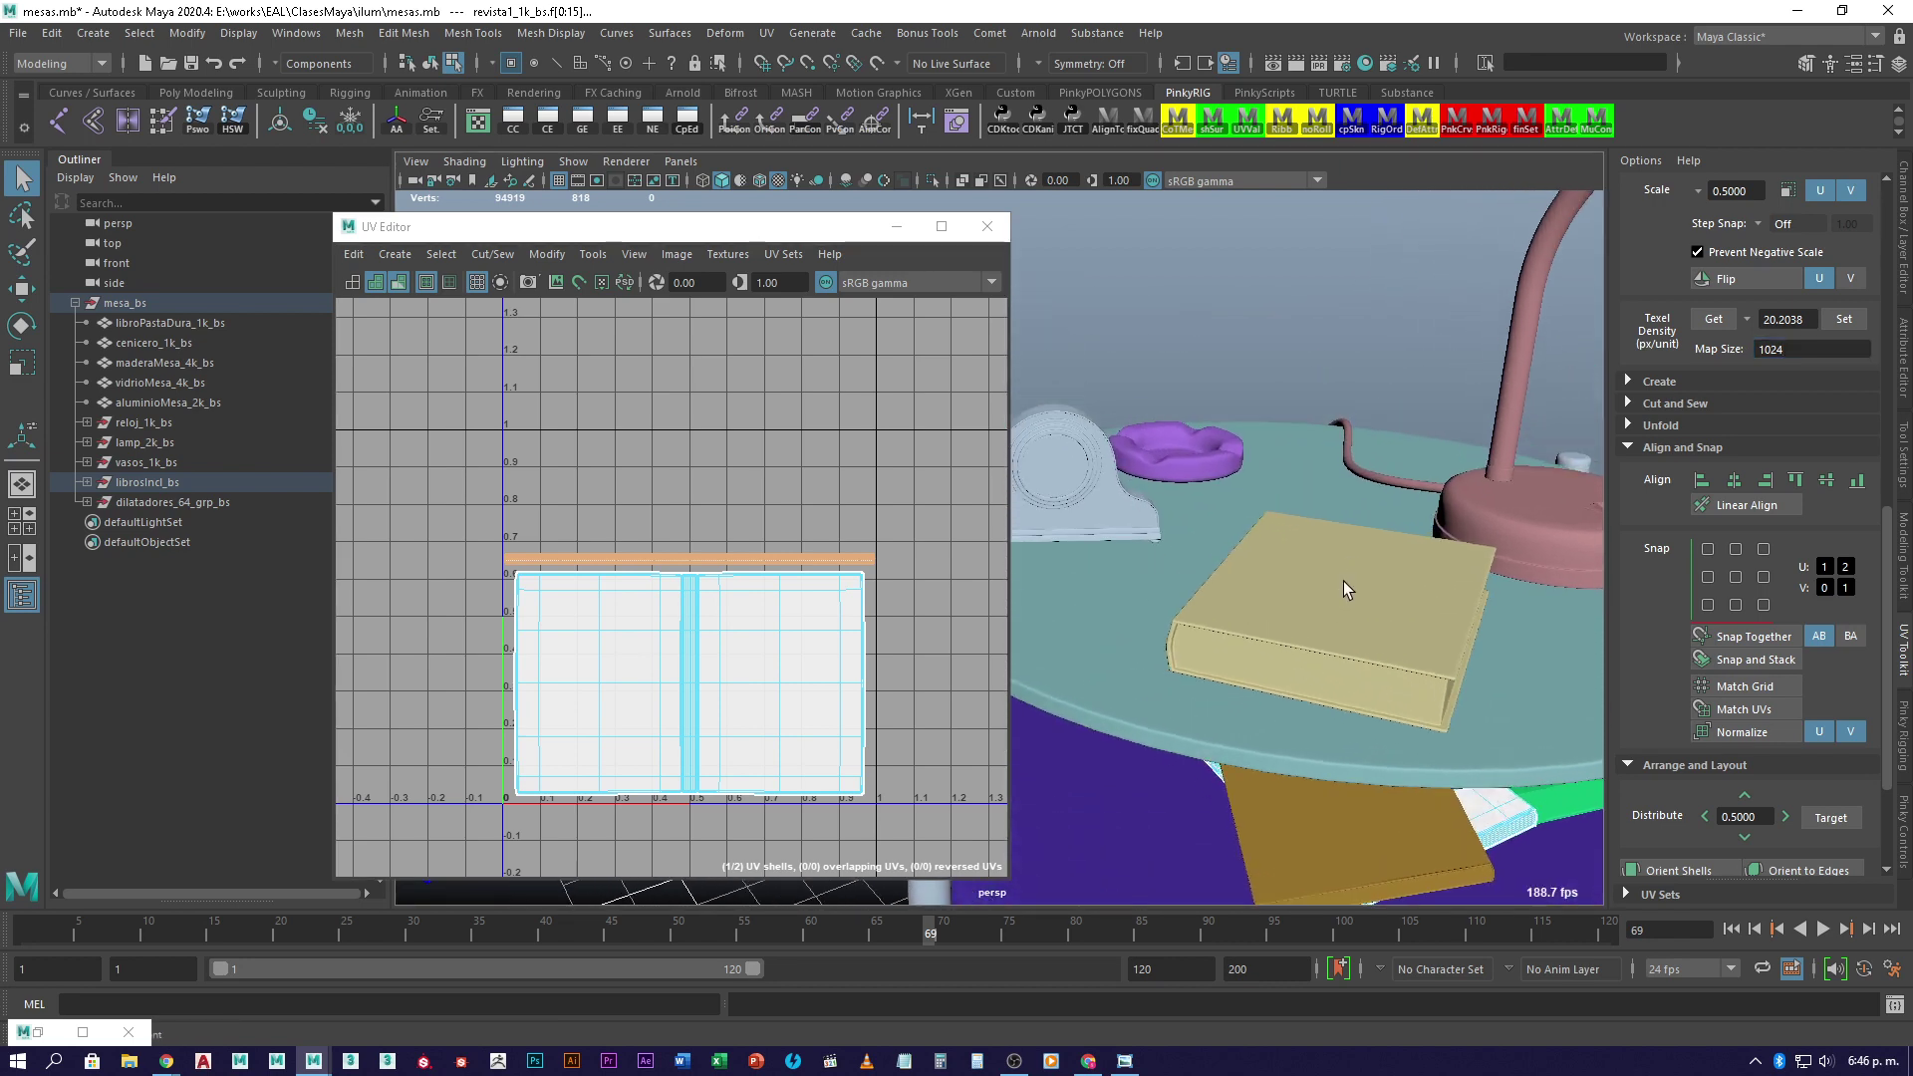
left_click(1342, 608)
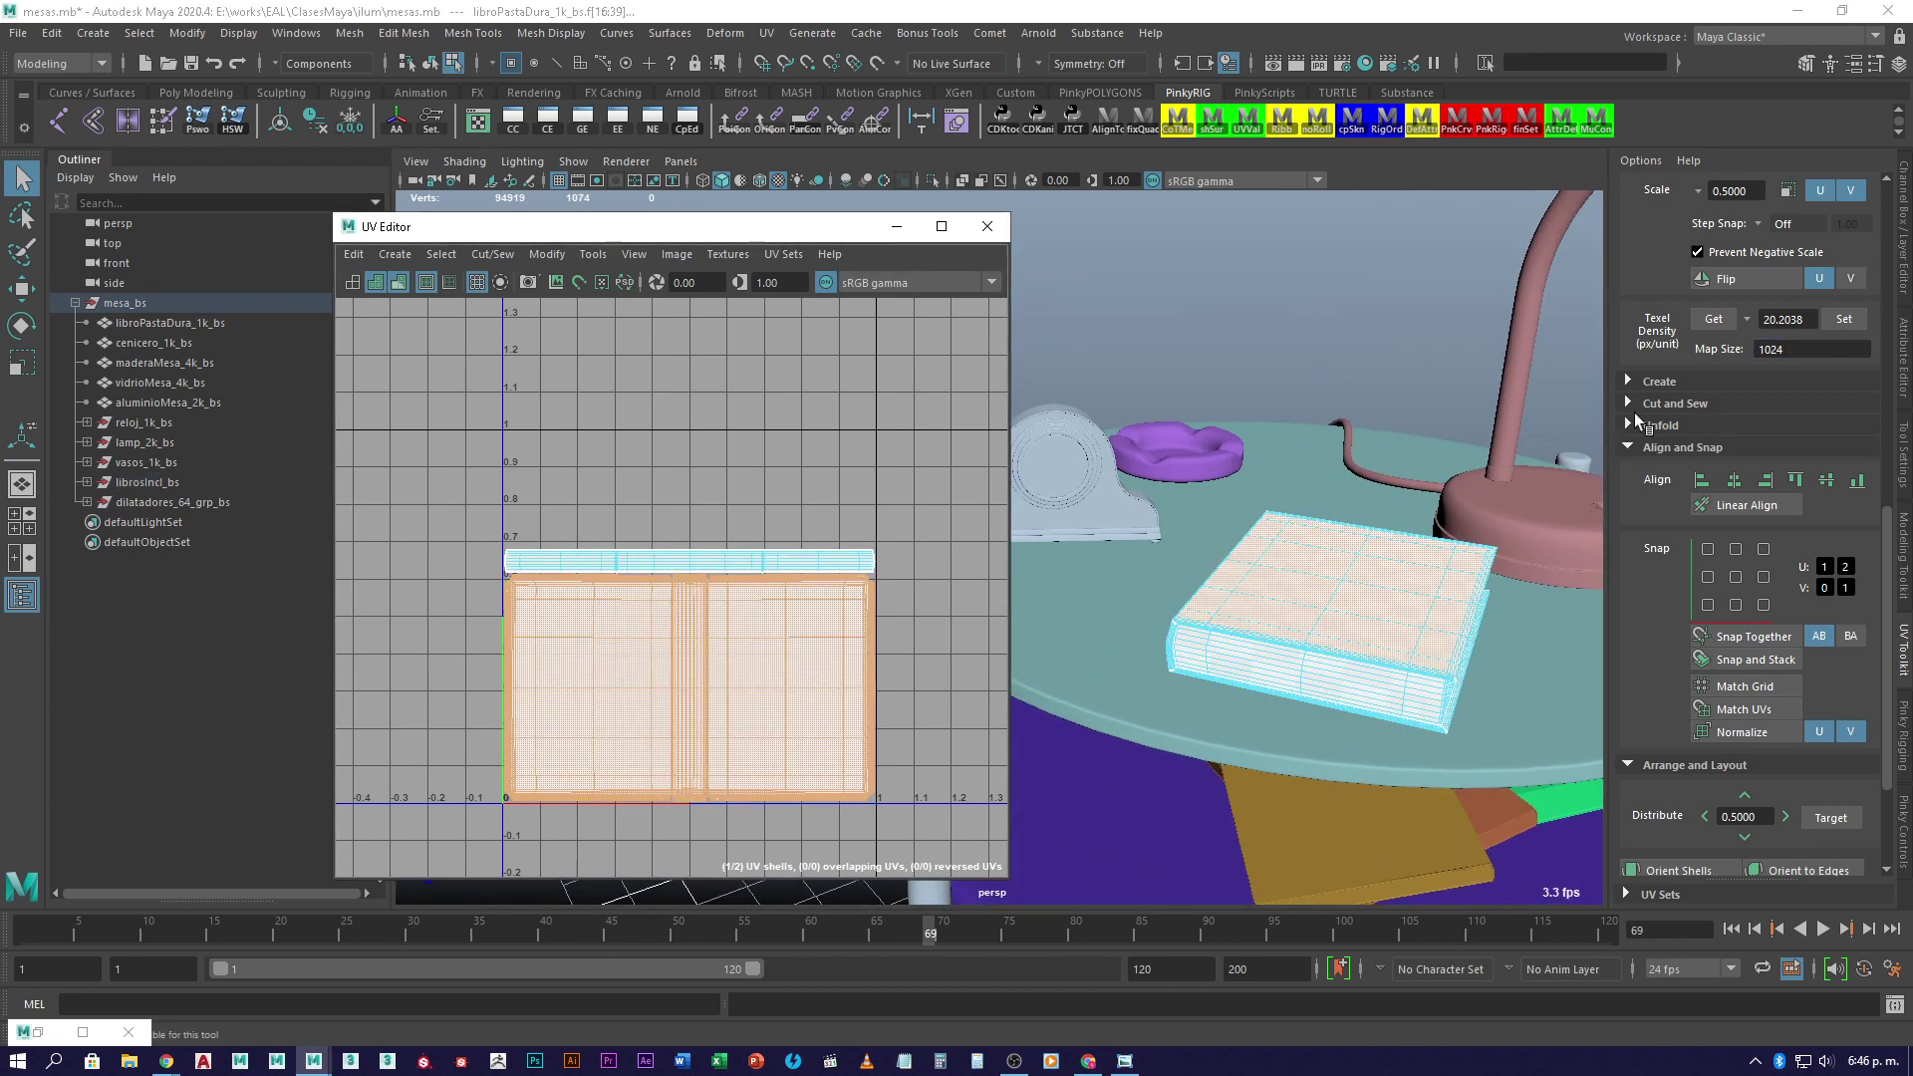
left_click(1715, 319)
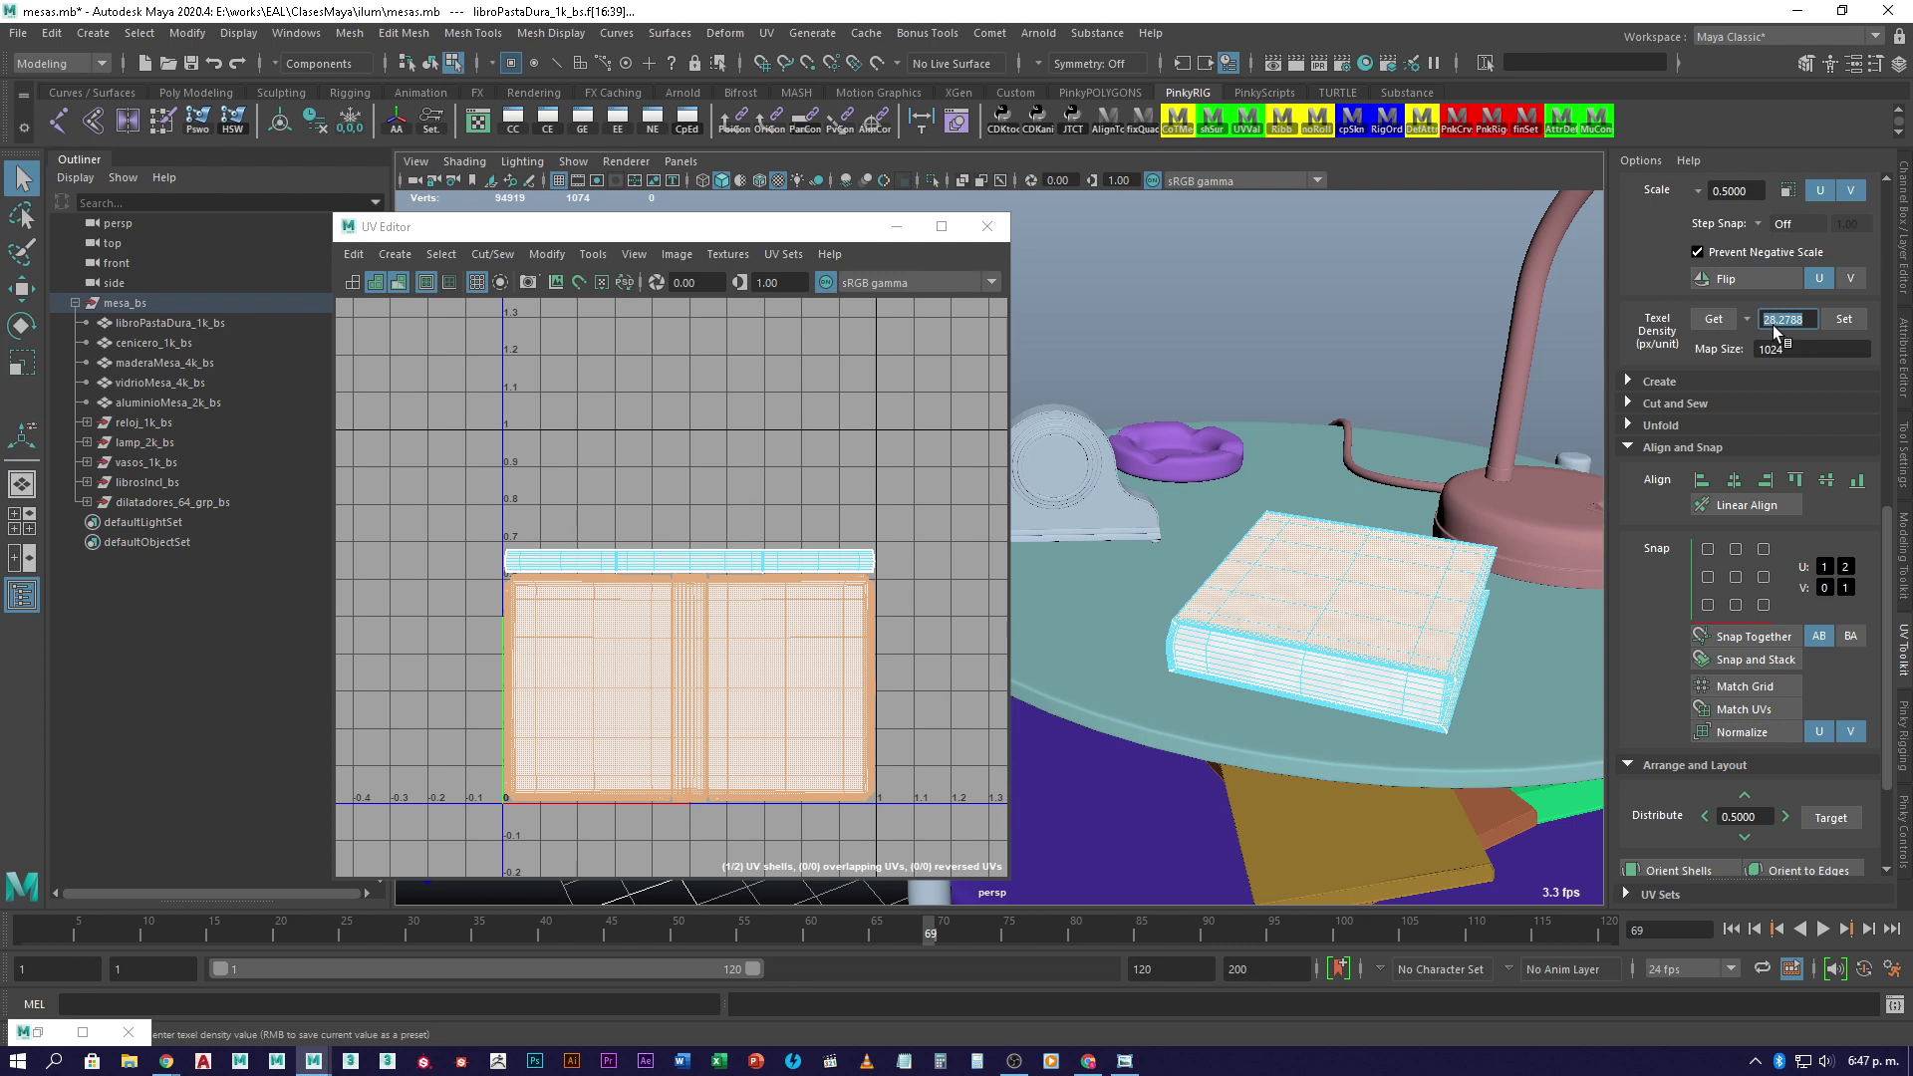
left_click(1270, 598)
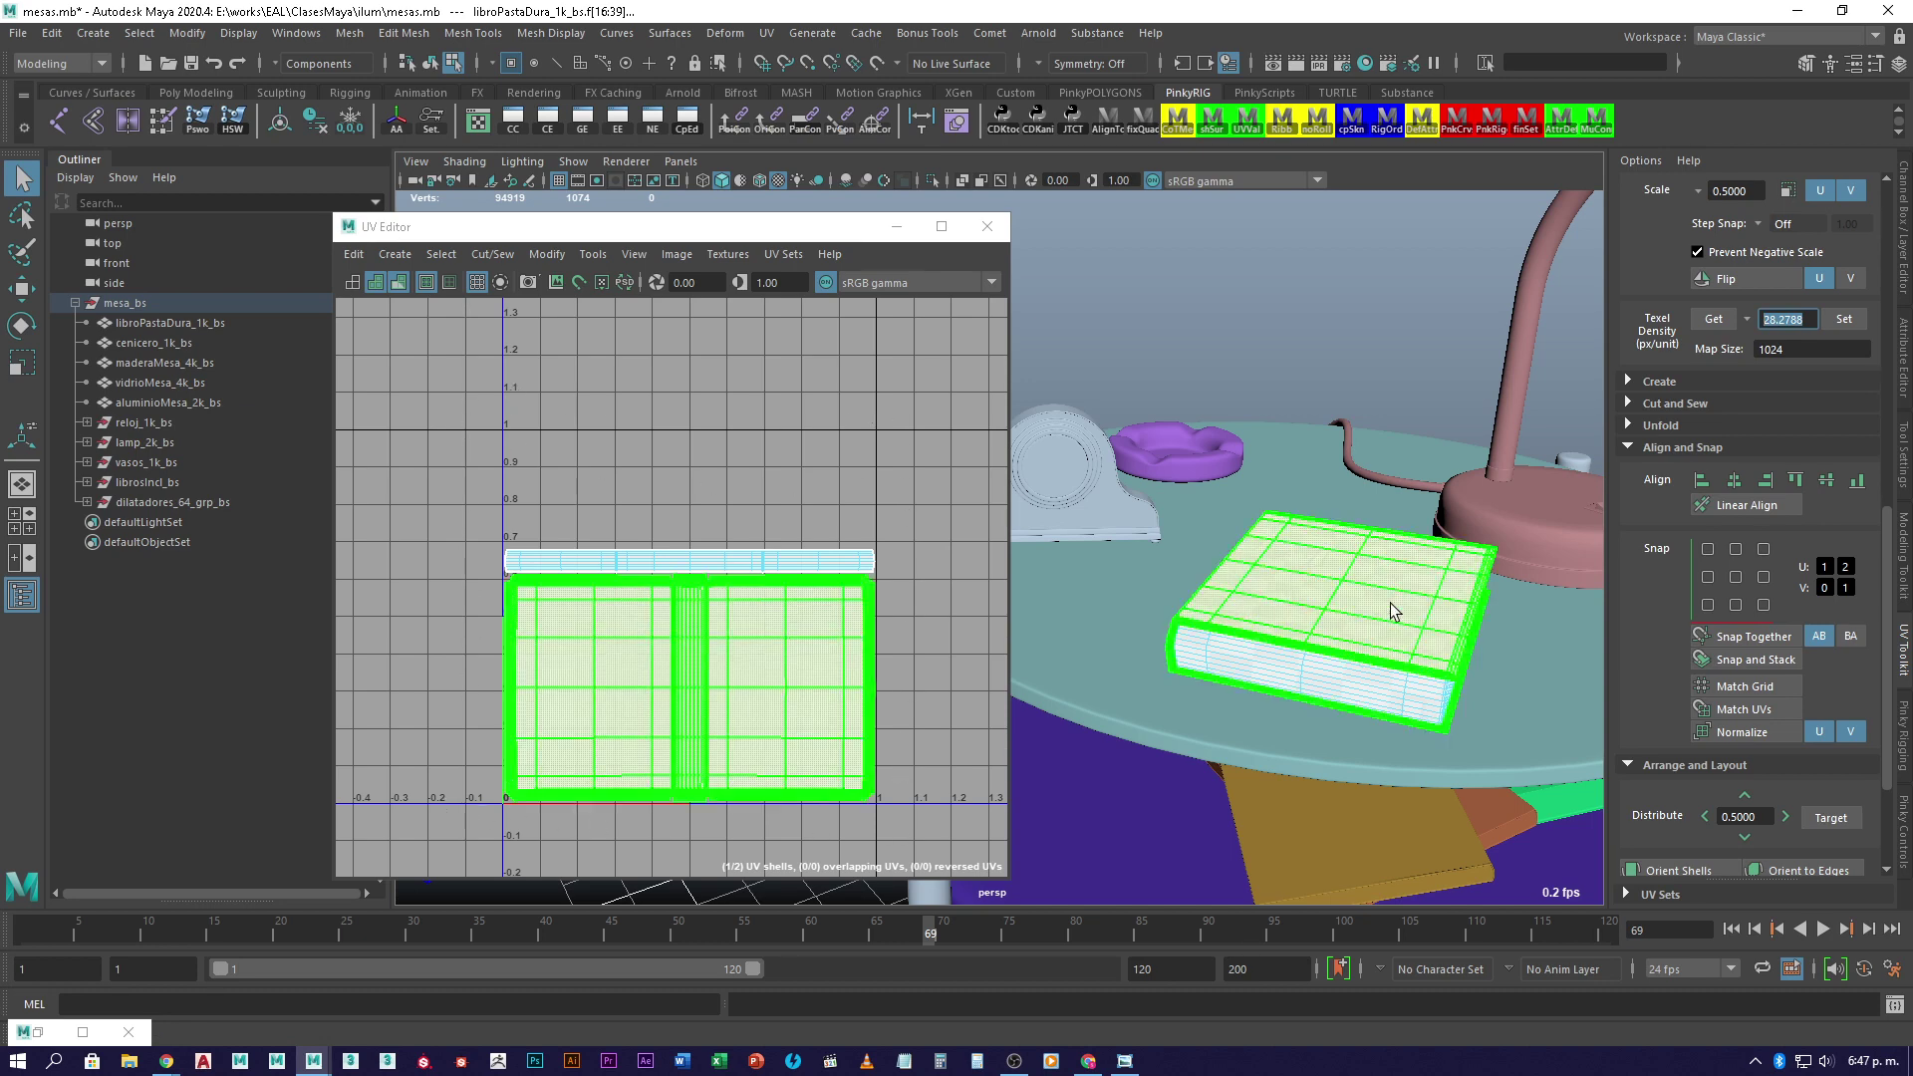
- Get the texel density of the ashtray cenicero_1k_bs's large round UV shell, then select its small round shell
left_click(1191, 464)
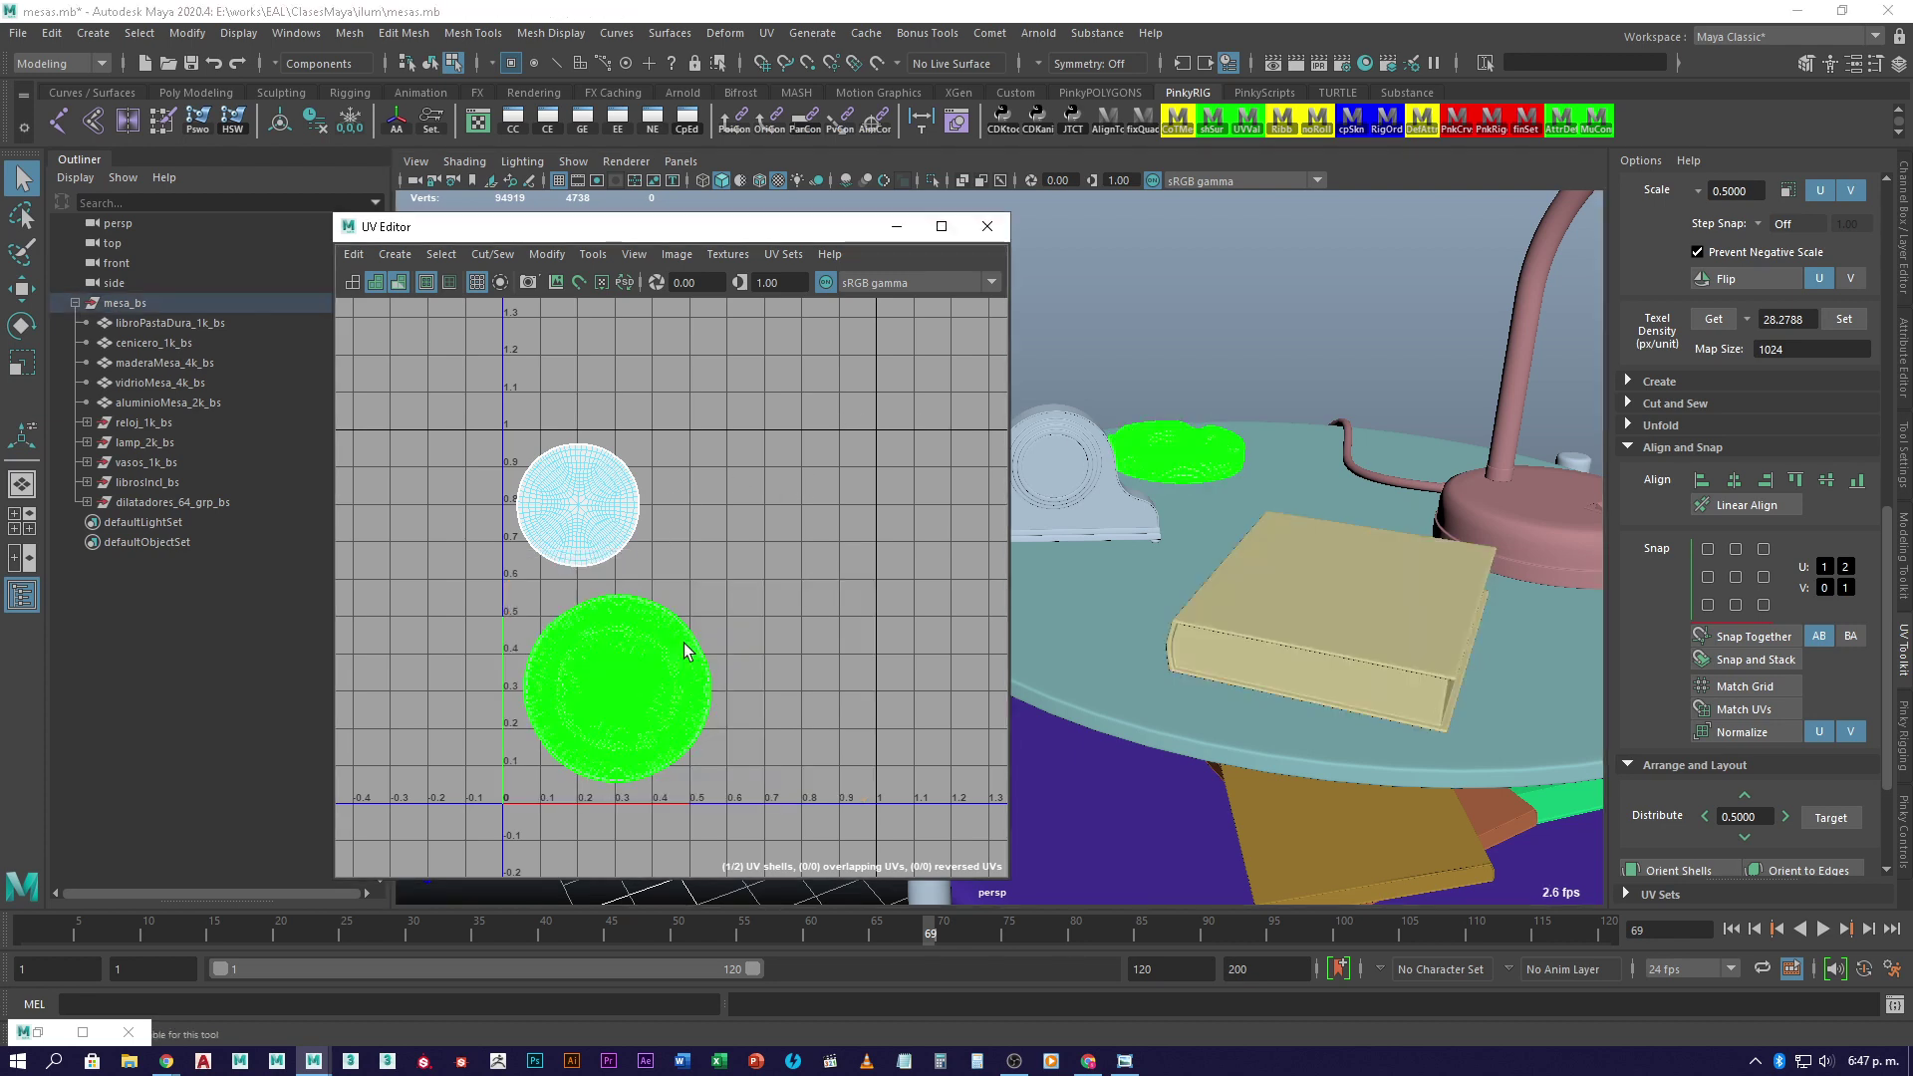
left_click(643, 657)
left_click(1706, 319)
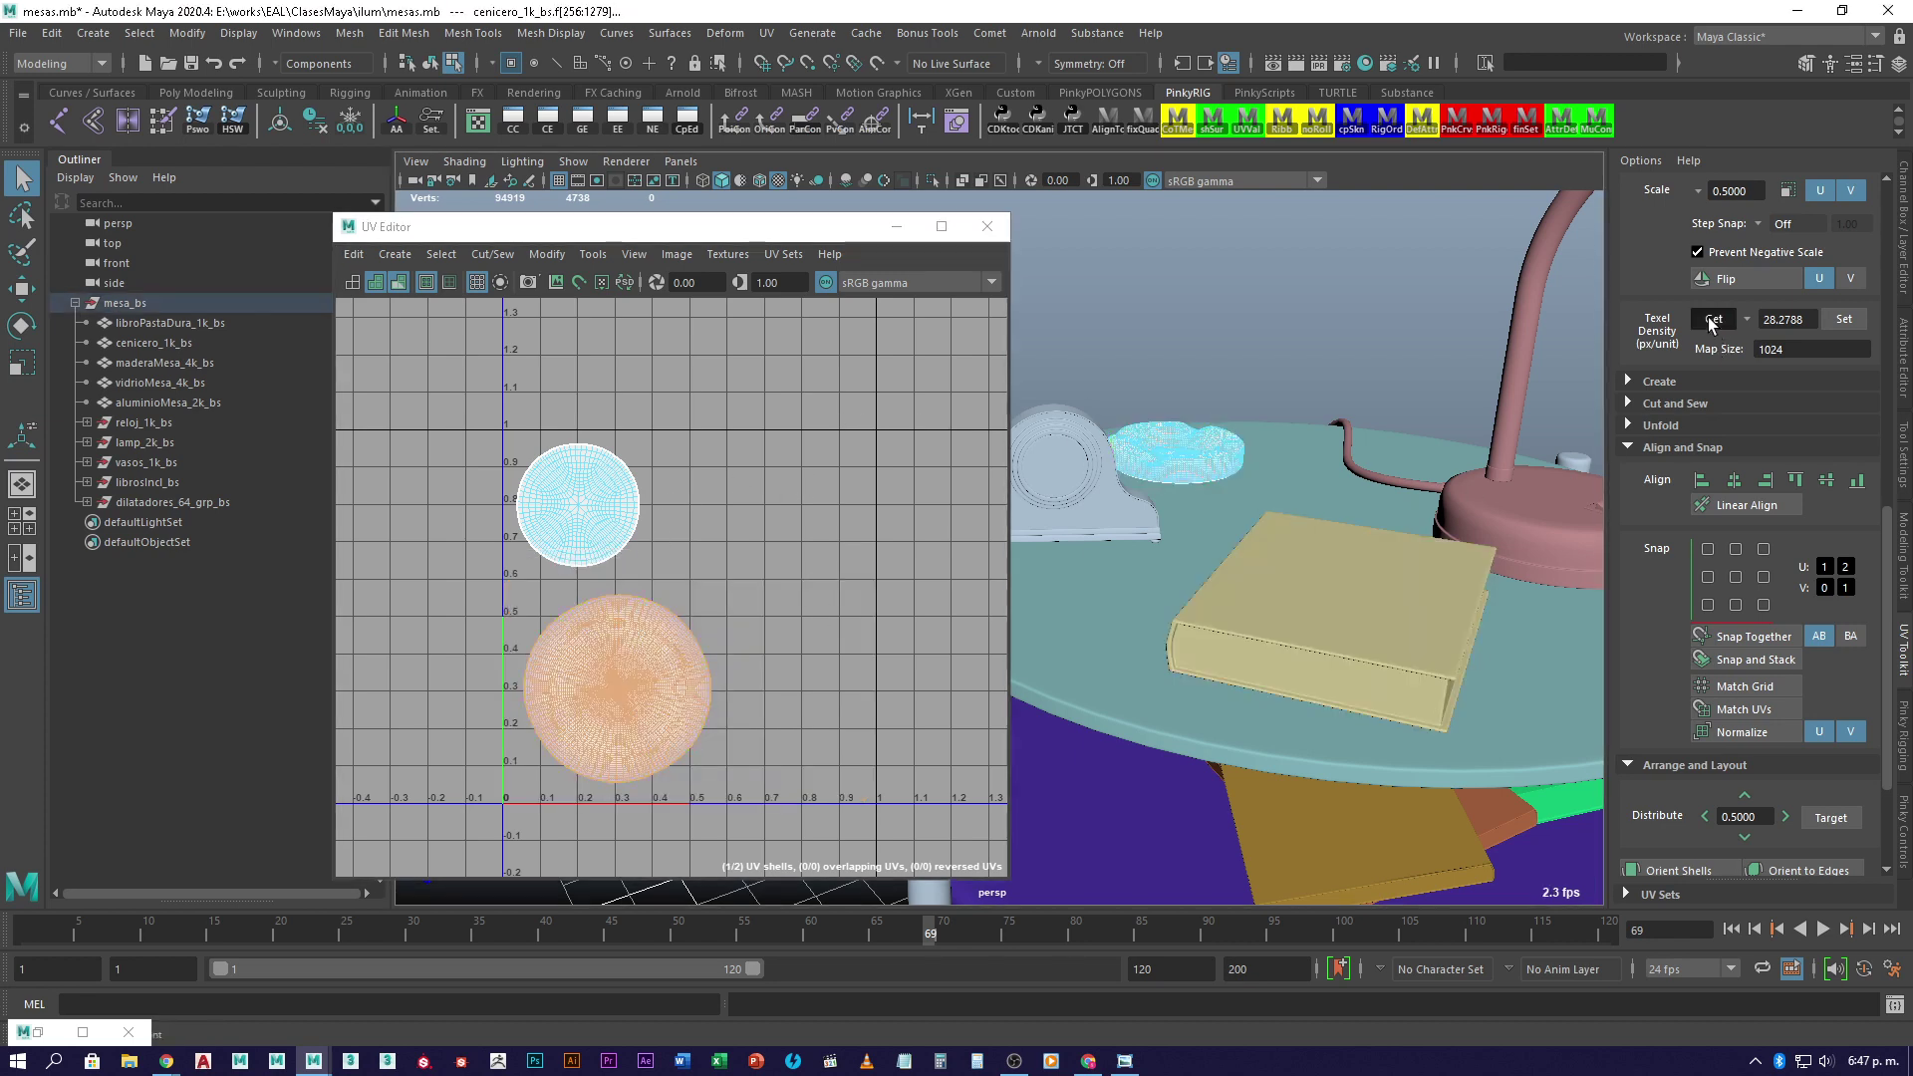
left_click(588, 491)
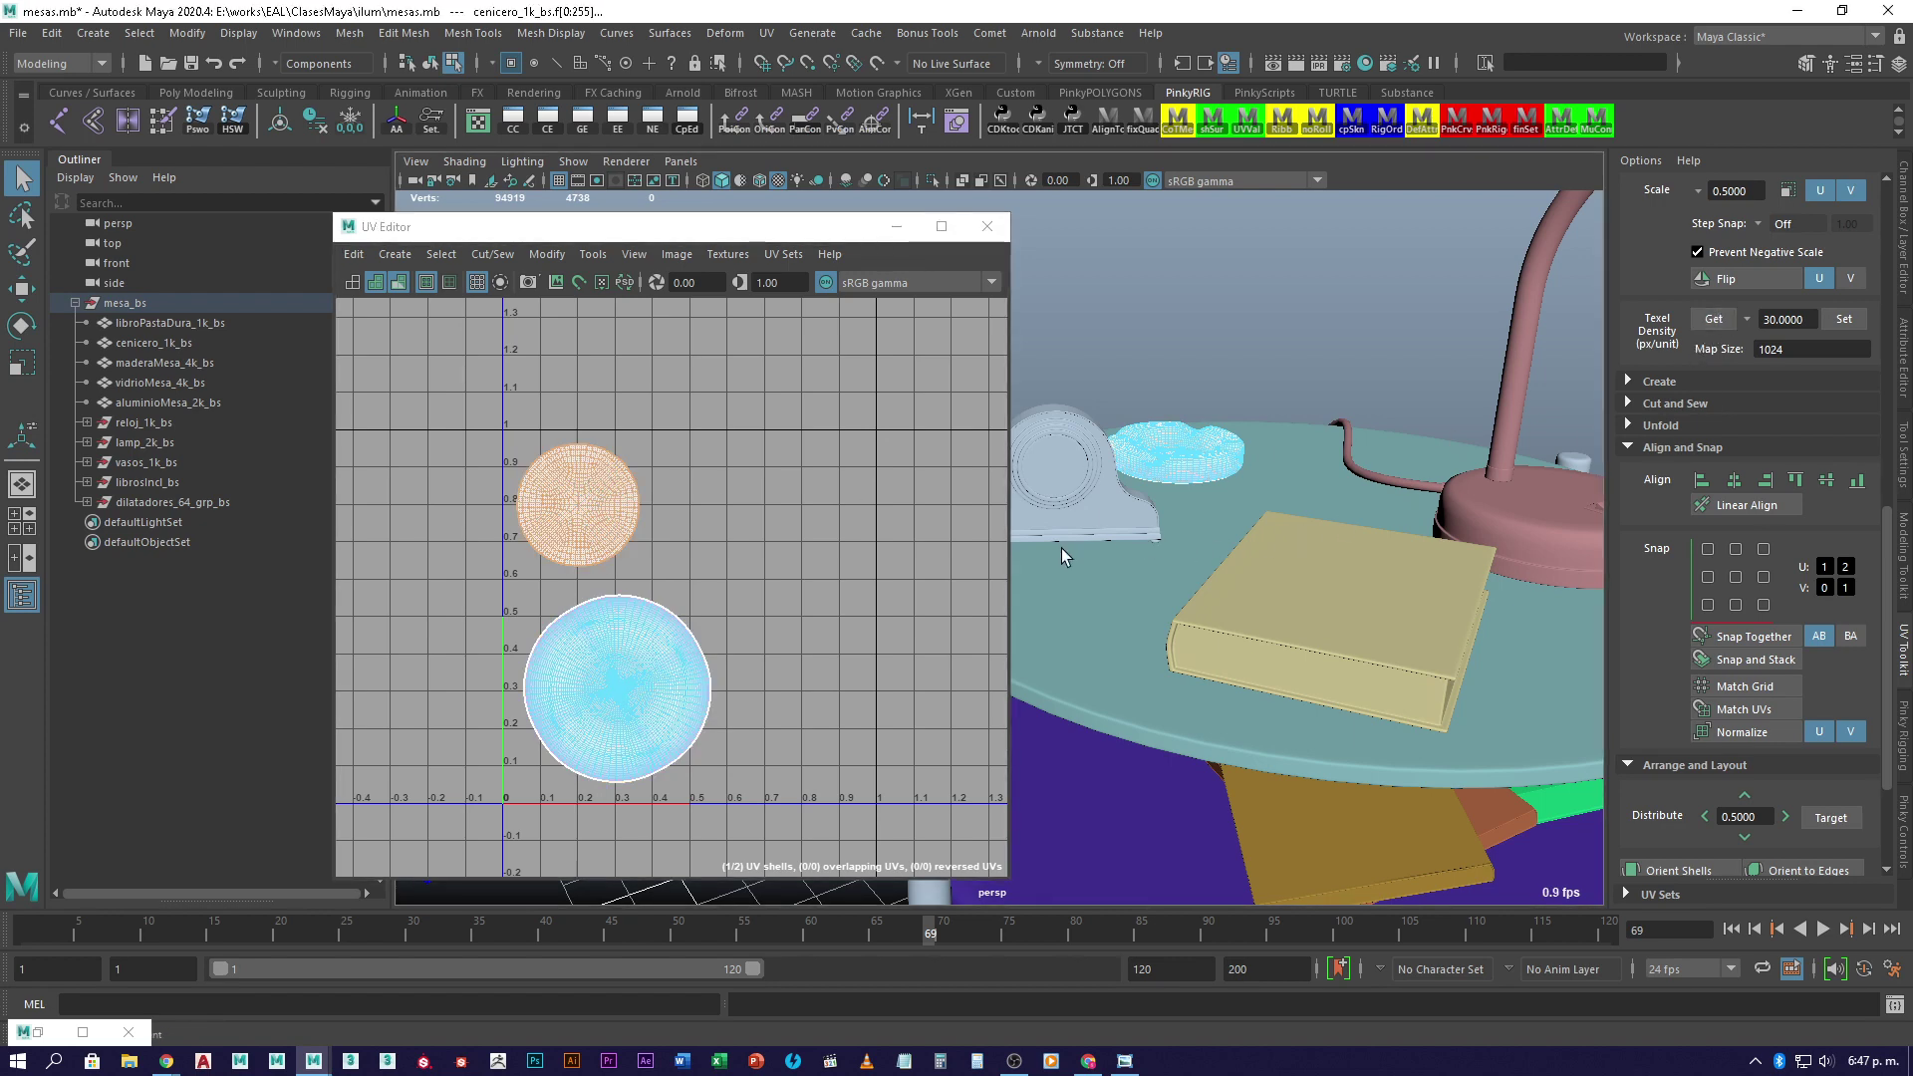
- Select the front shell of the clock frame marcoReloj_1k_bs and get its texel density
left_click(1115, 511)
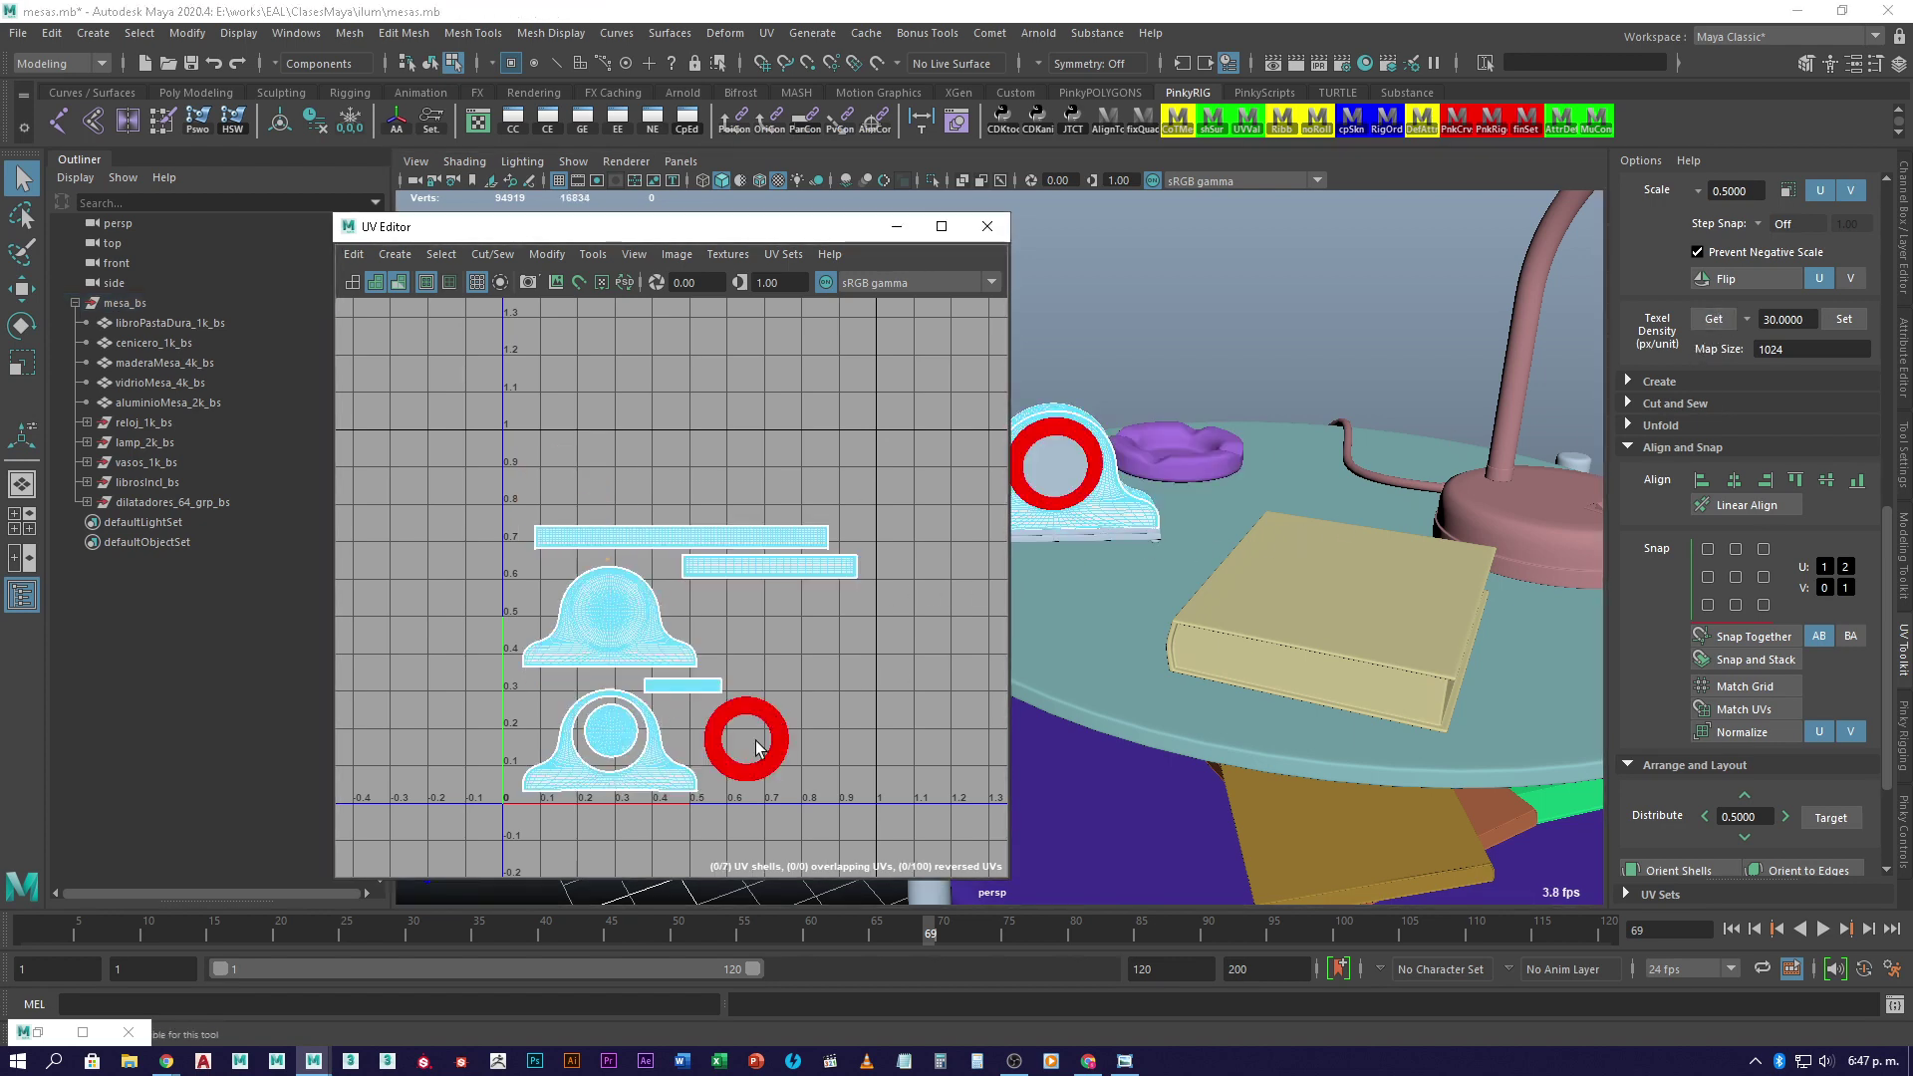
left_click(676, 781)
left_click(1713, 325)
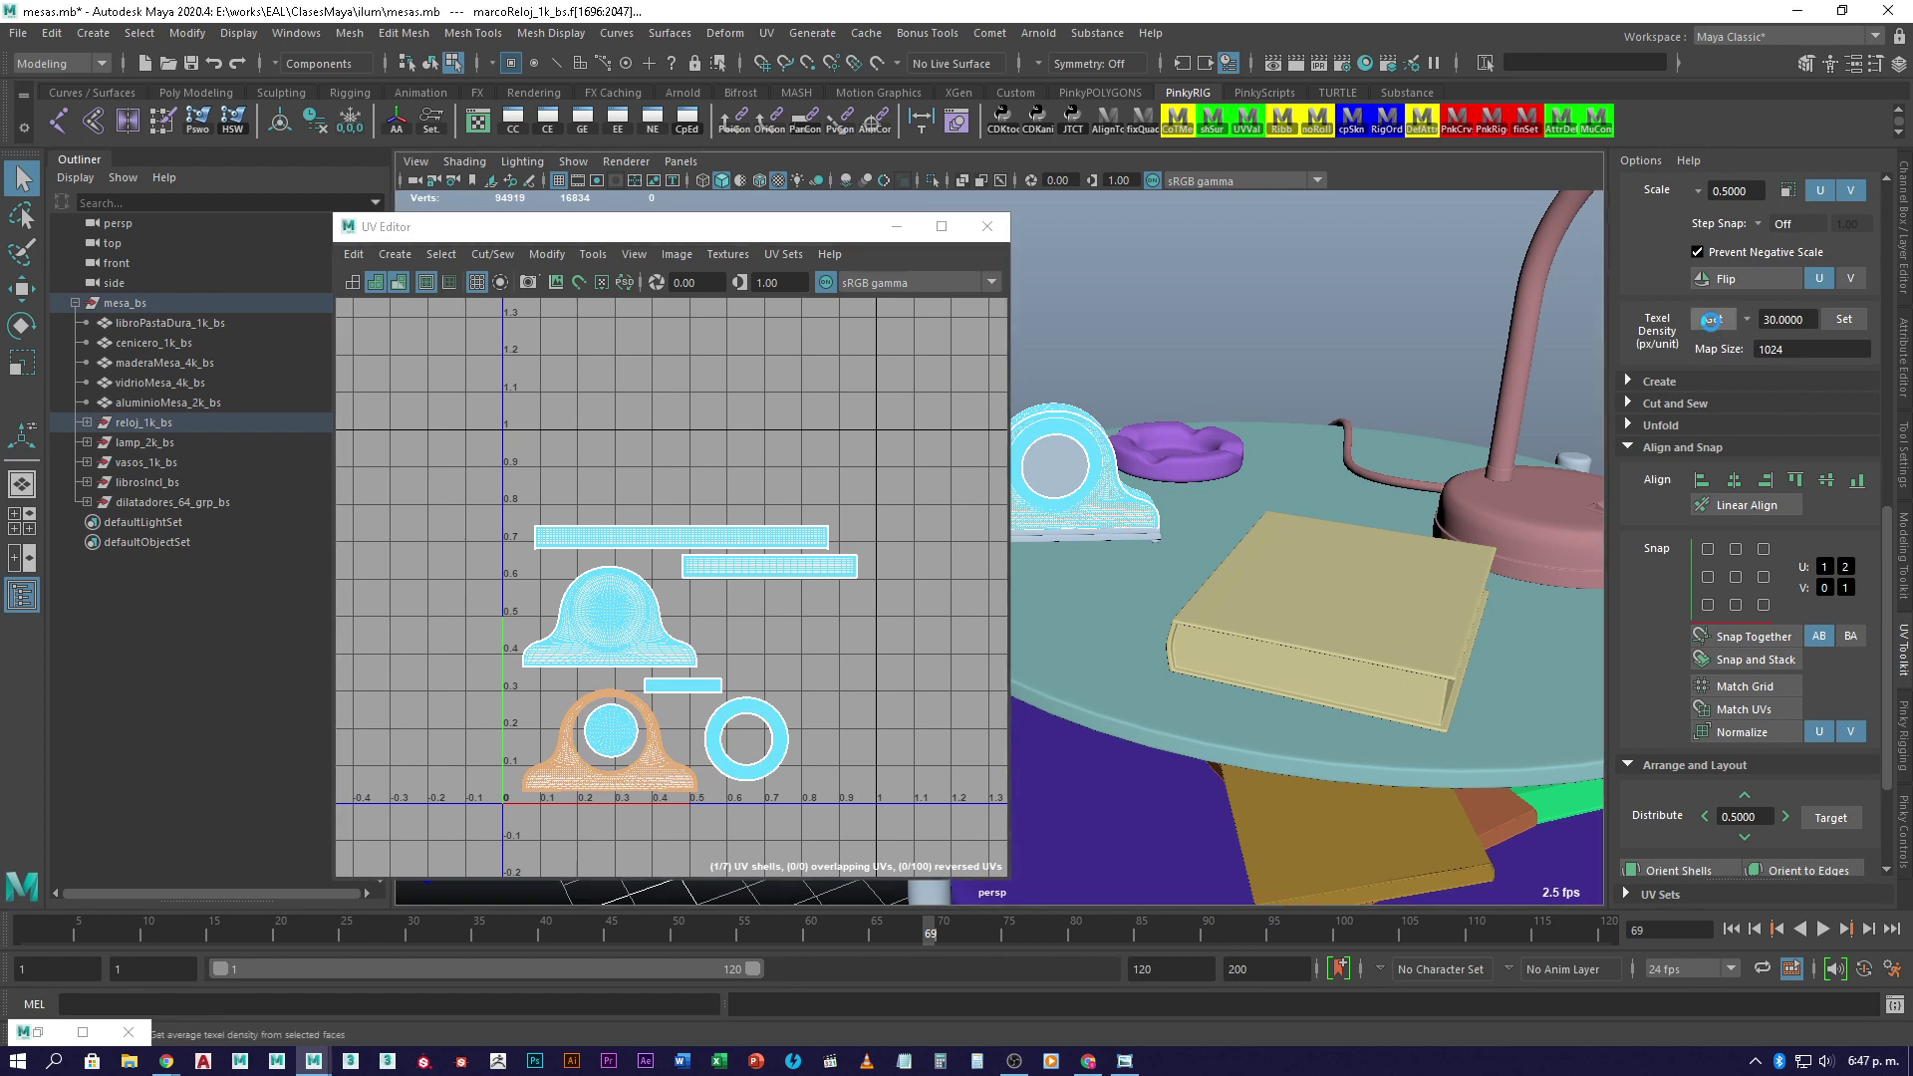
left_click_drag(1399, 825, 1213, 635, "alt")
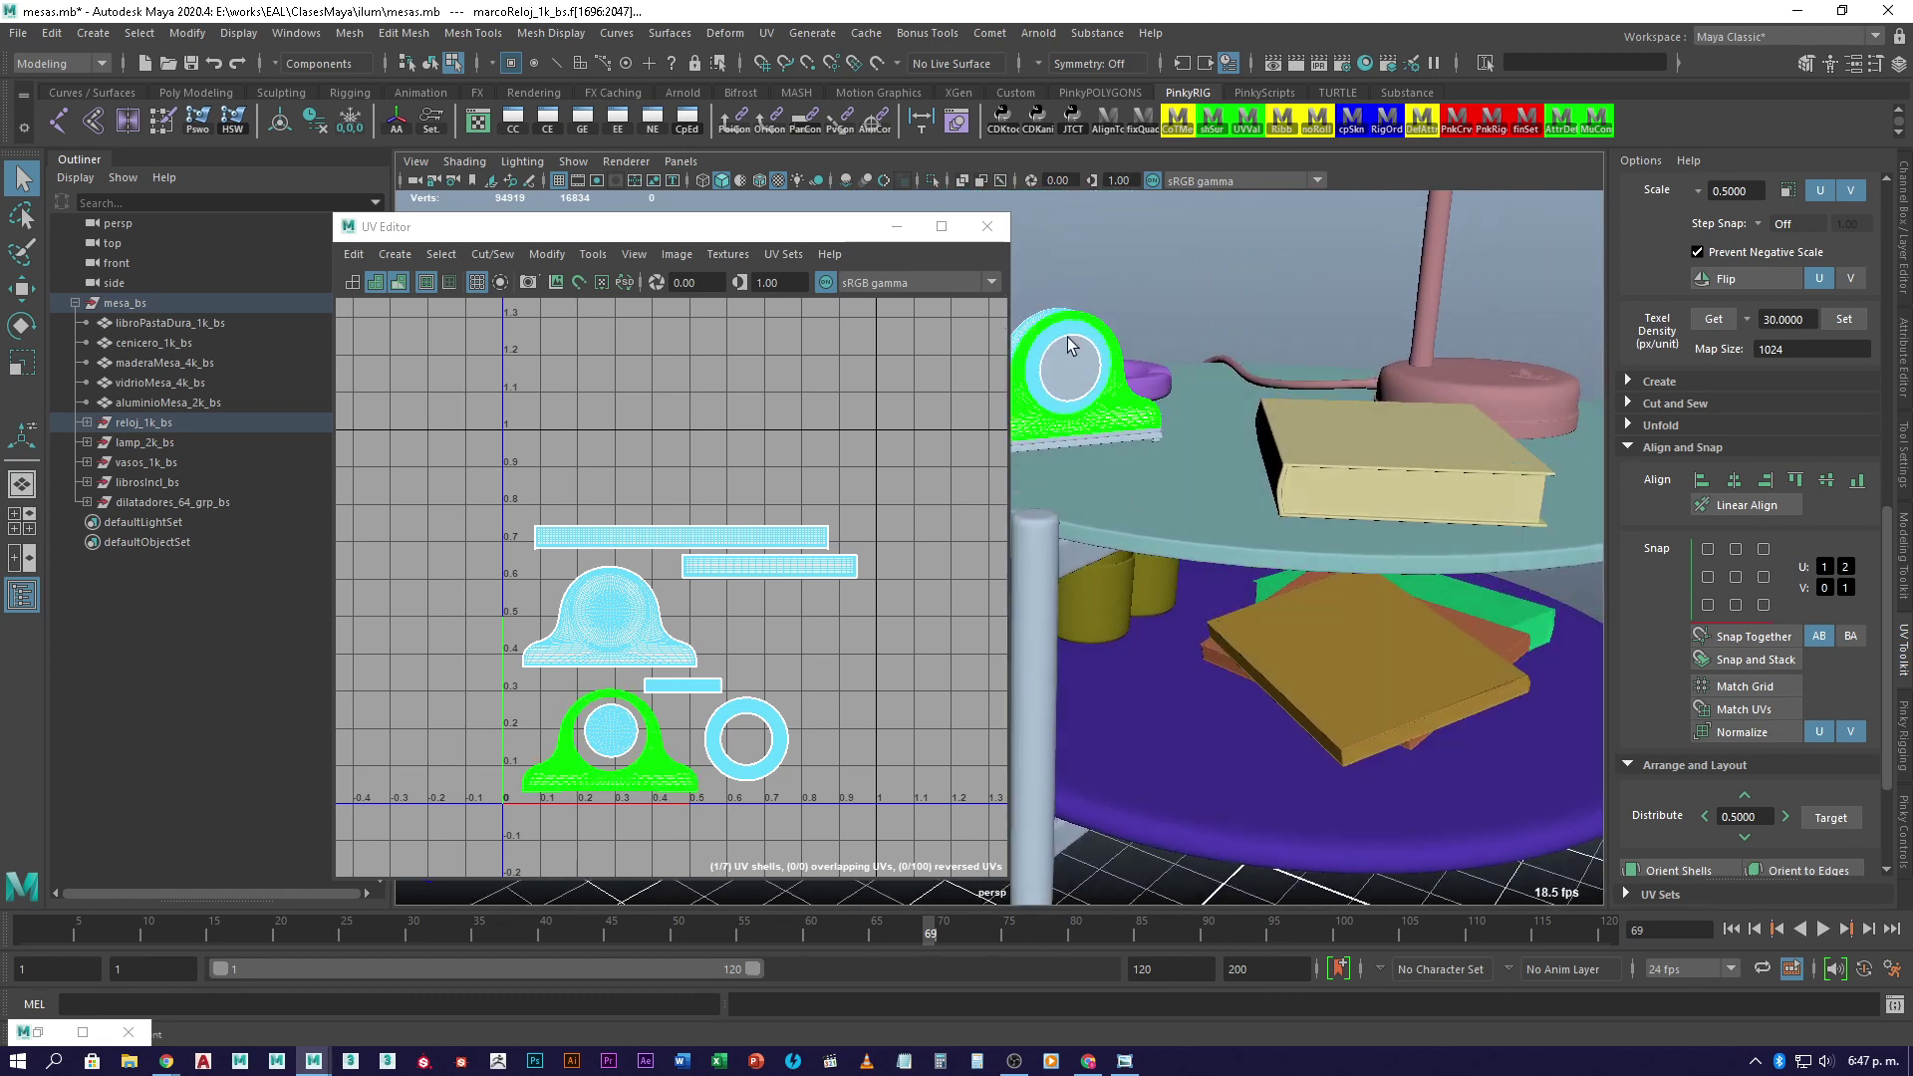
- Close the UV Editor, return to object selection mode and clear the selection
left_click(986, 226)
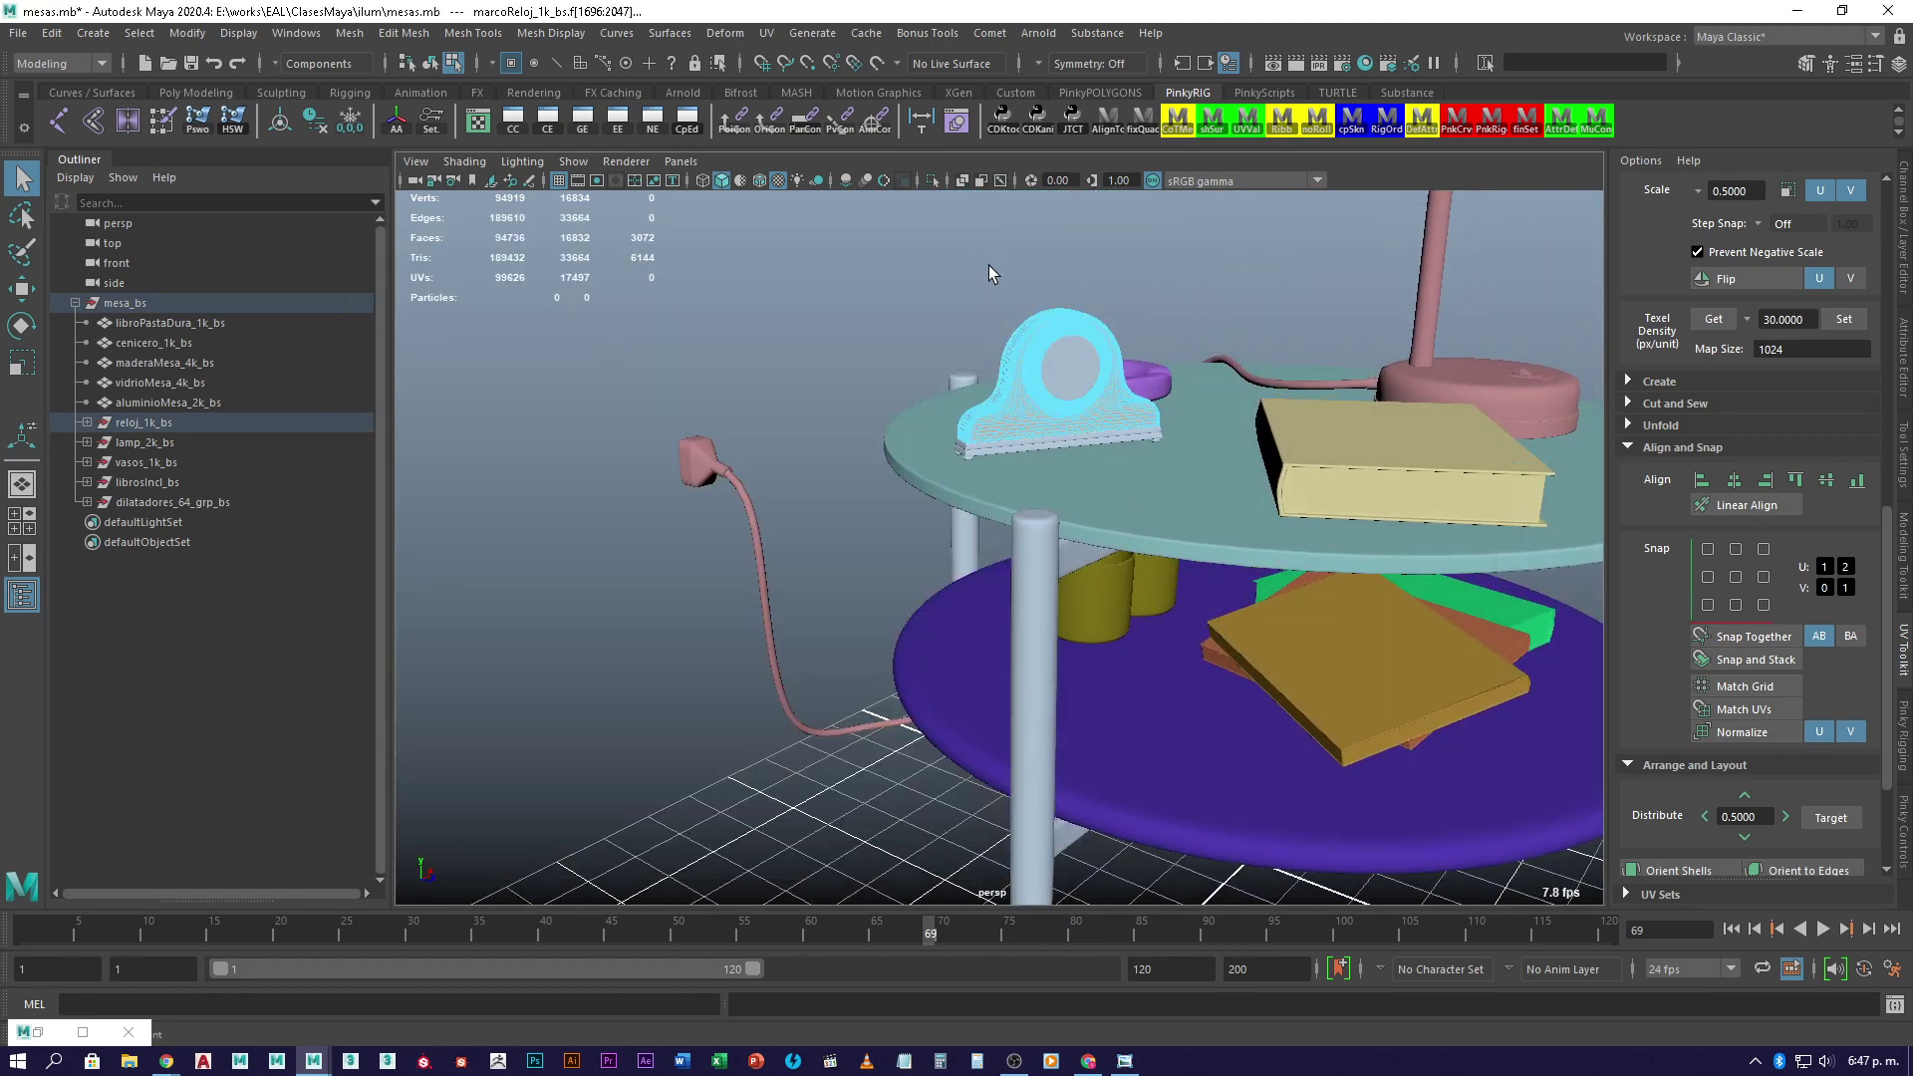
left_click(799, 357)
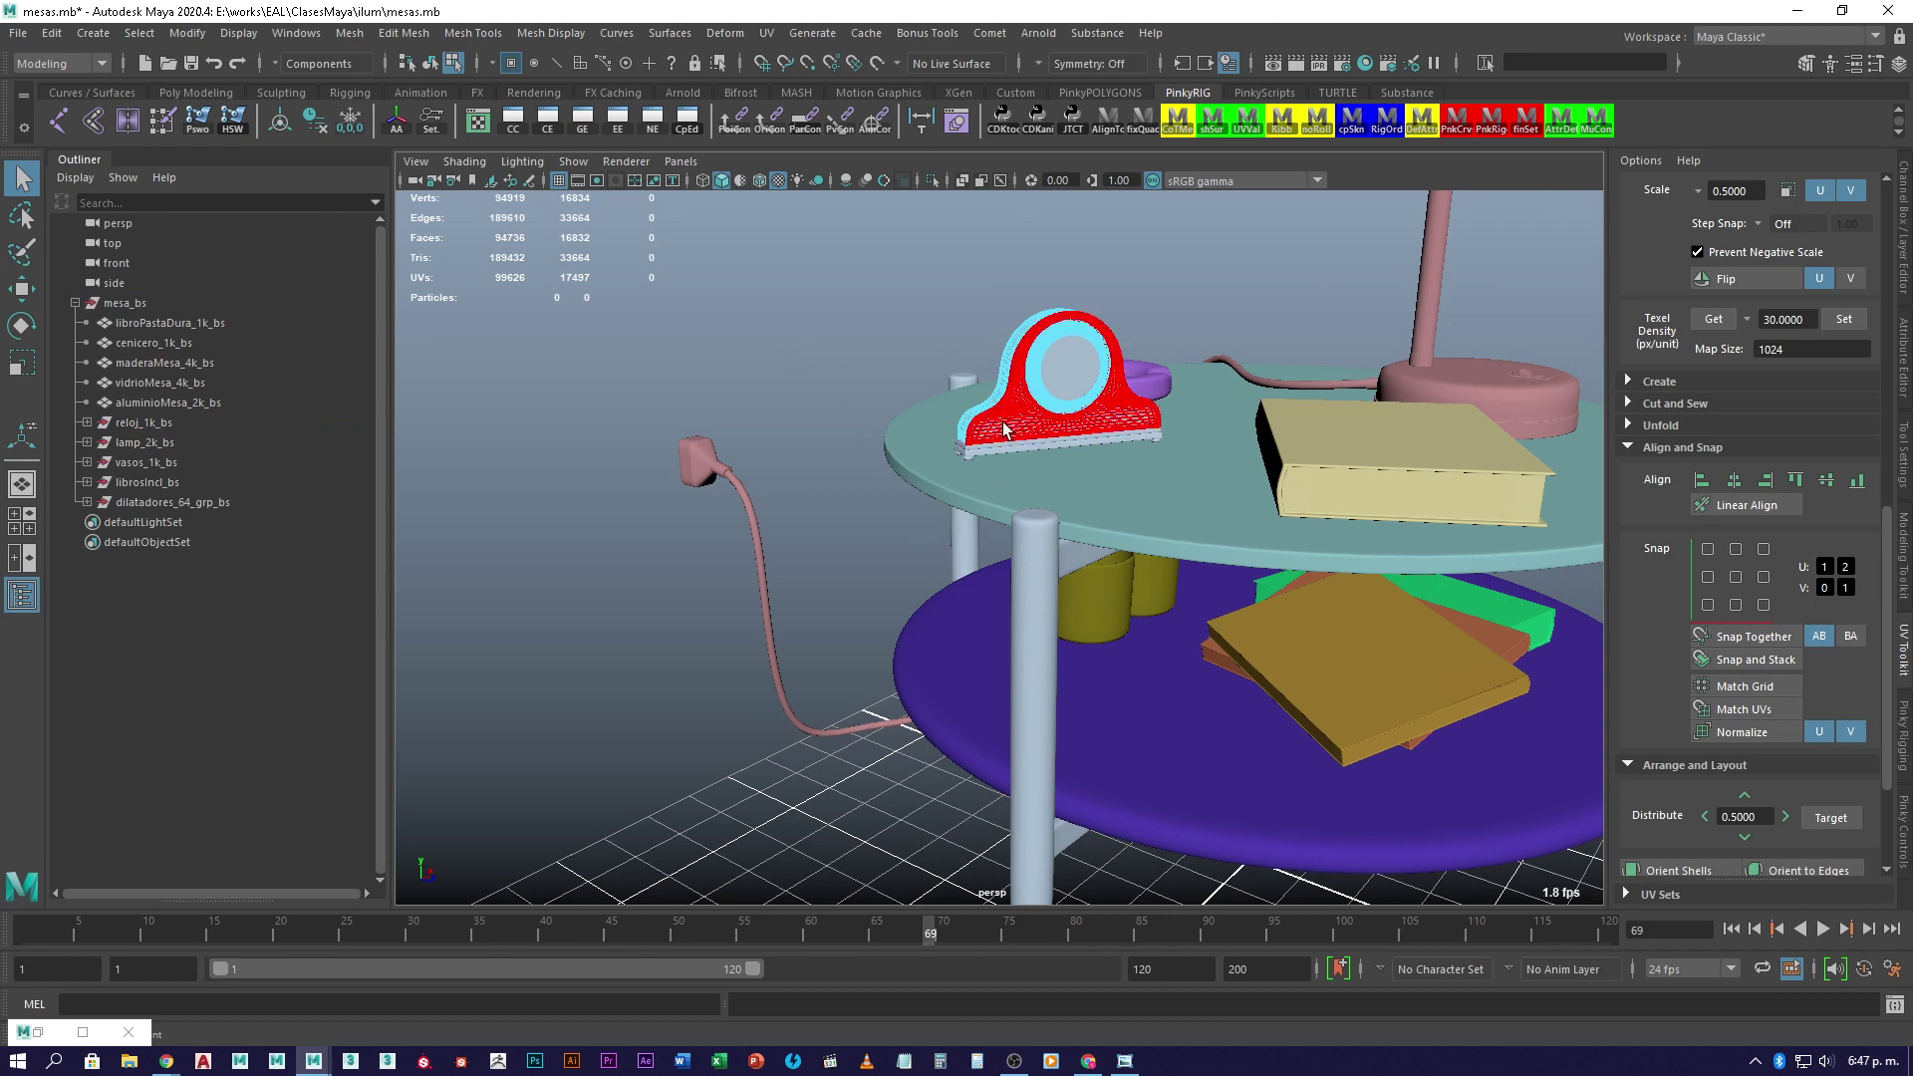
right_click_drag(1036, 413, 1223, 291)
left_click(1223, 291)
left_click_drag(1223, 291, 1051, 456, "alt")
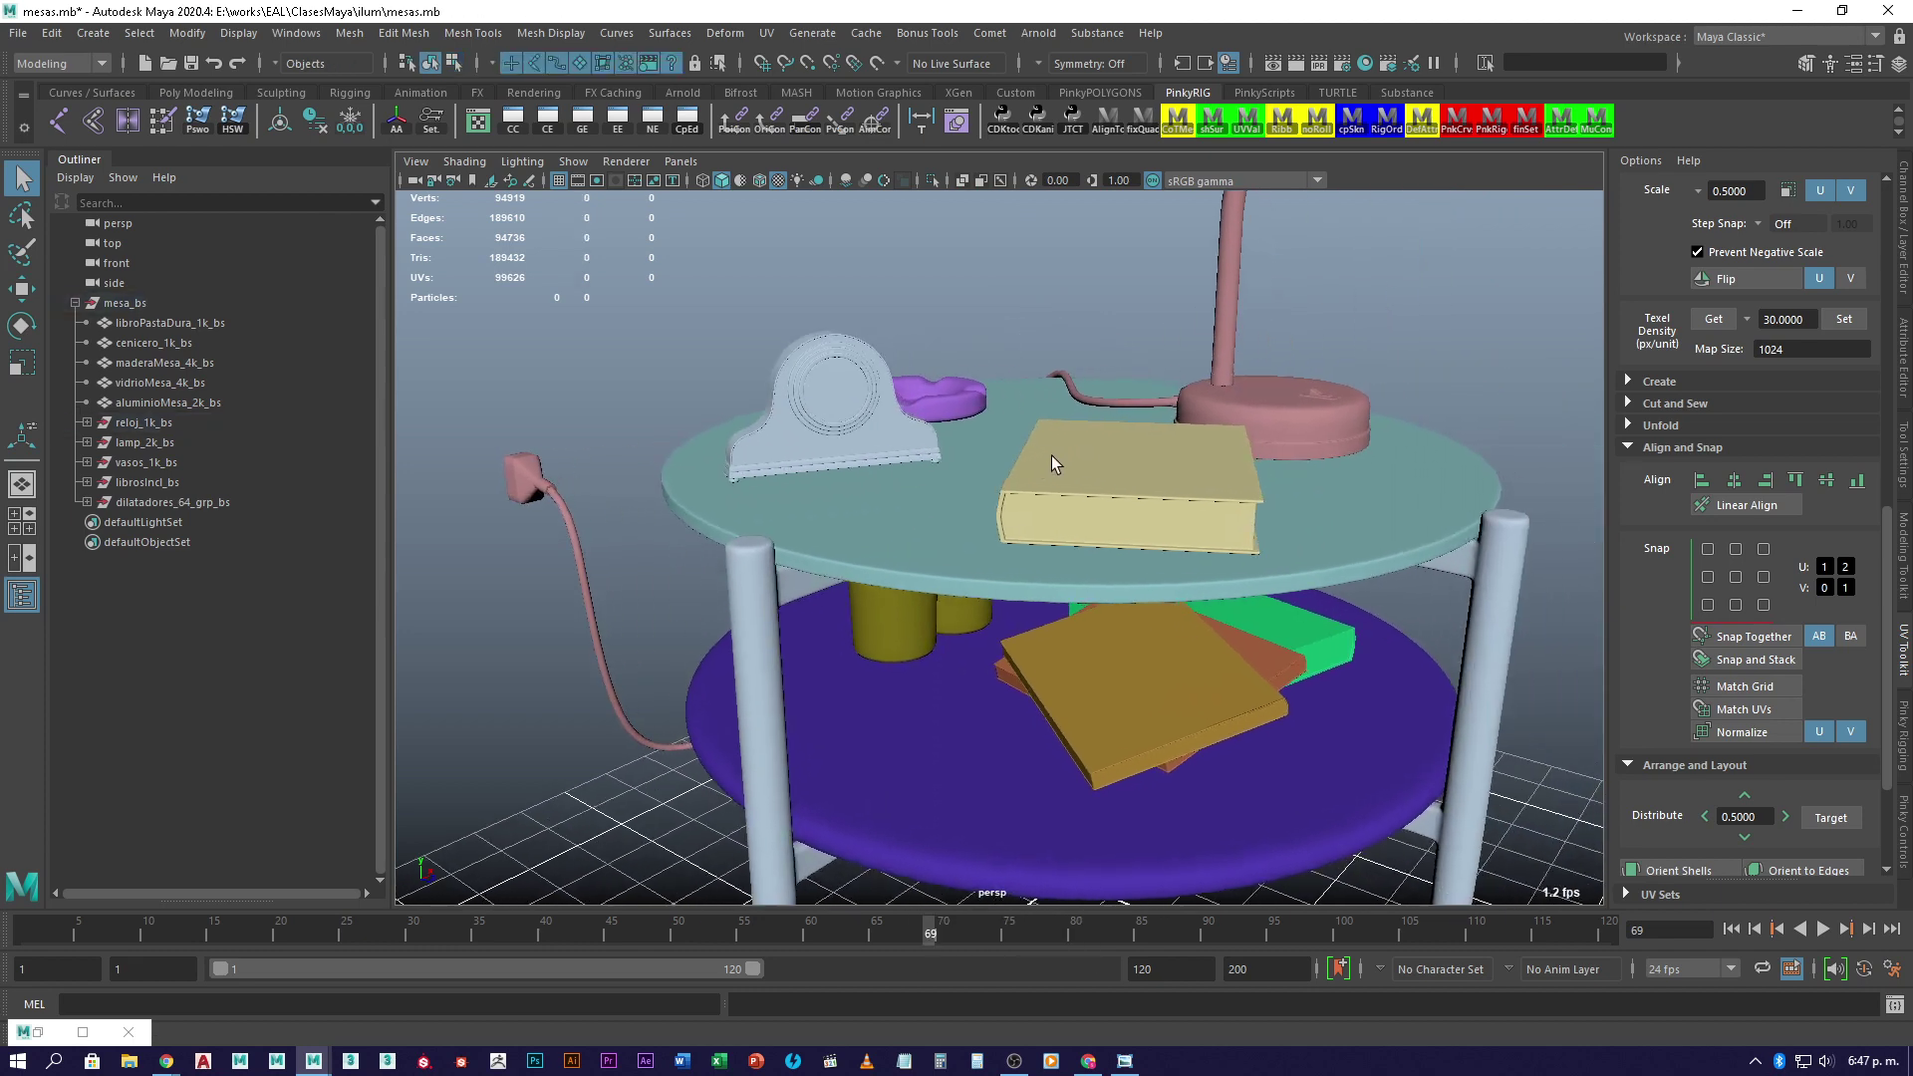
- Select the hardcover book libroPastaDura_1k_bs on the tabletop and show the Channel Box and Layer Editor
left_click(1088, 461)
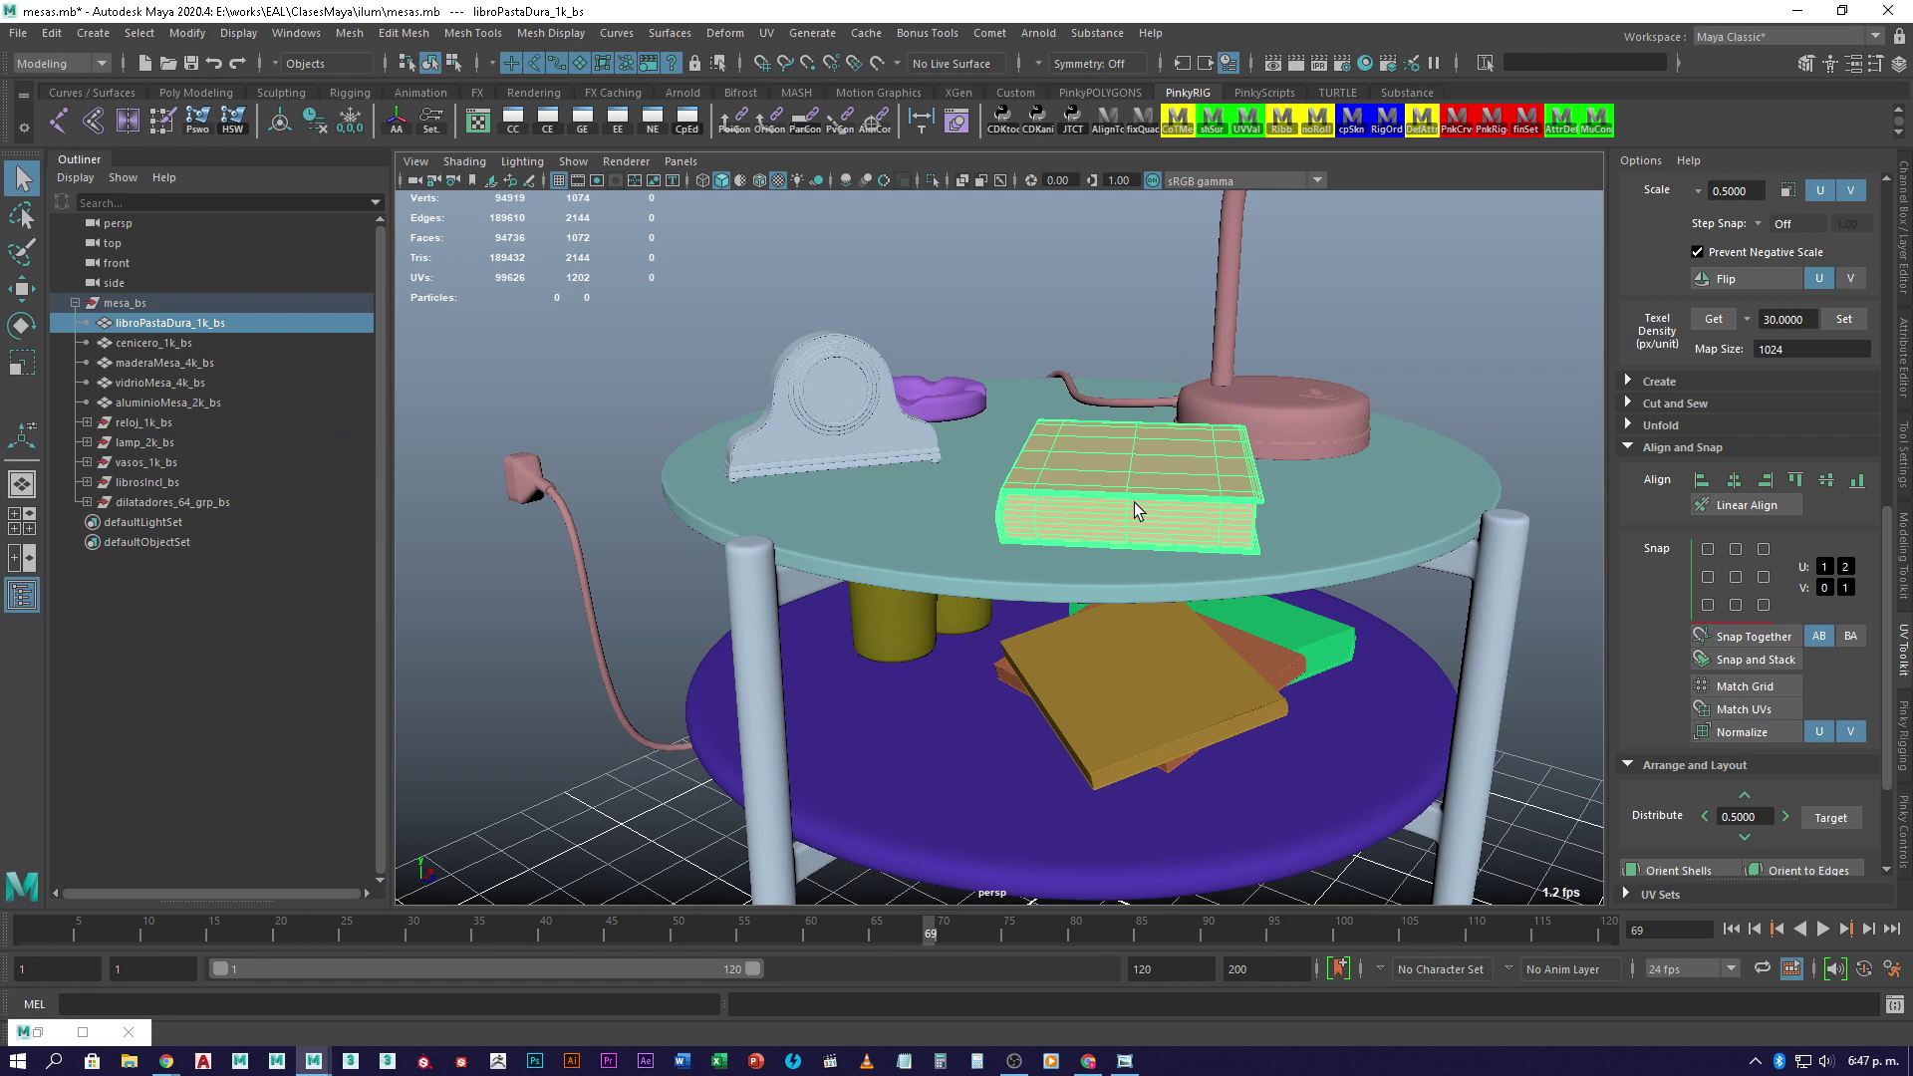
left_click_drag(1151, 672, 1102, 533, "alt")
left_click(1904, 283)
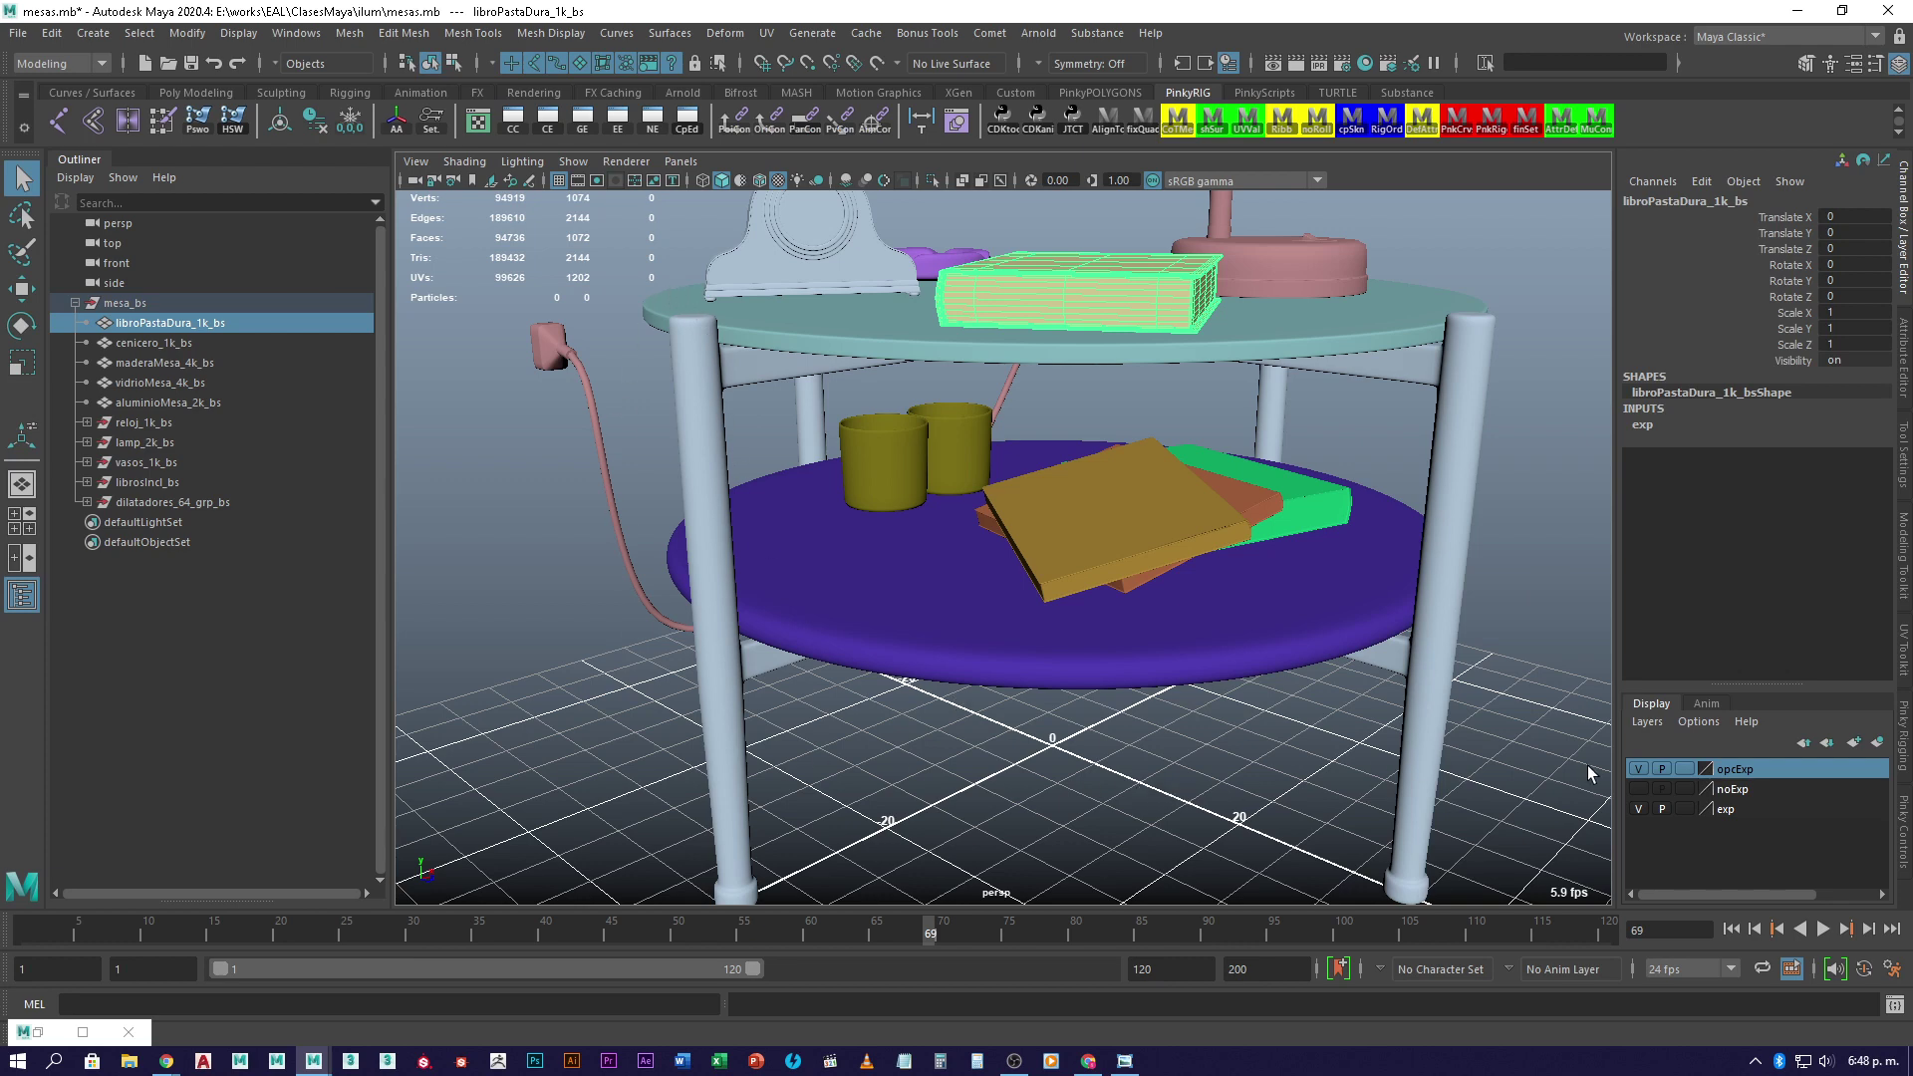
- Hide the exp and opcExp display layers and show only noExp to examine its small spacer objects
left_click(1640, 809)
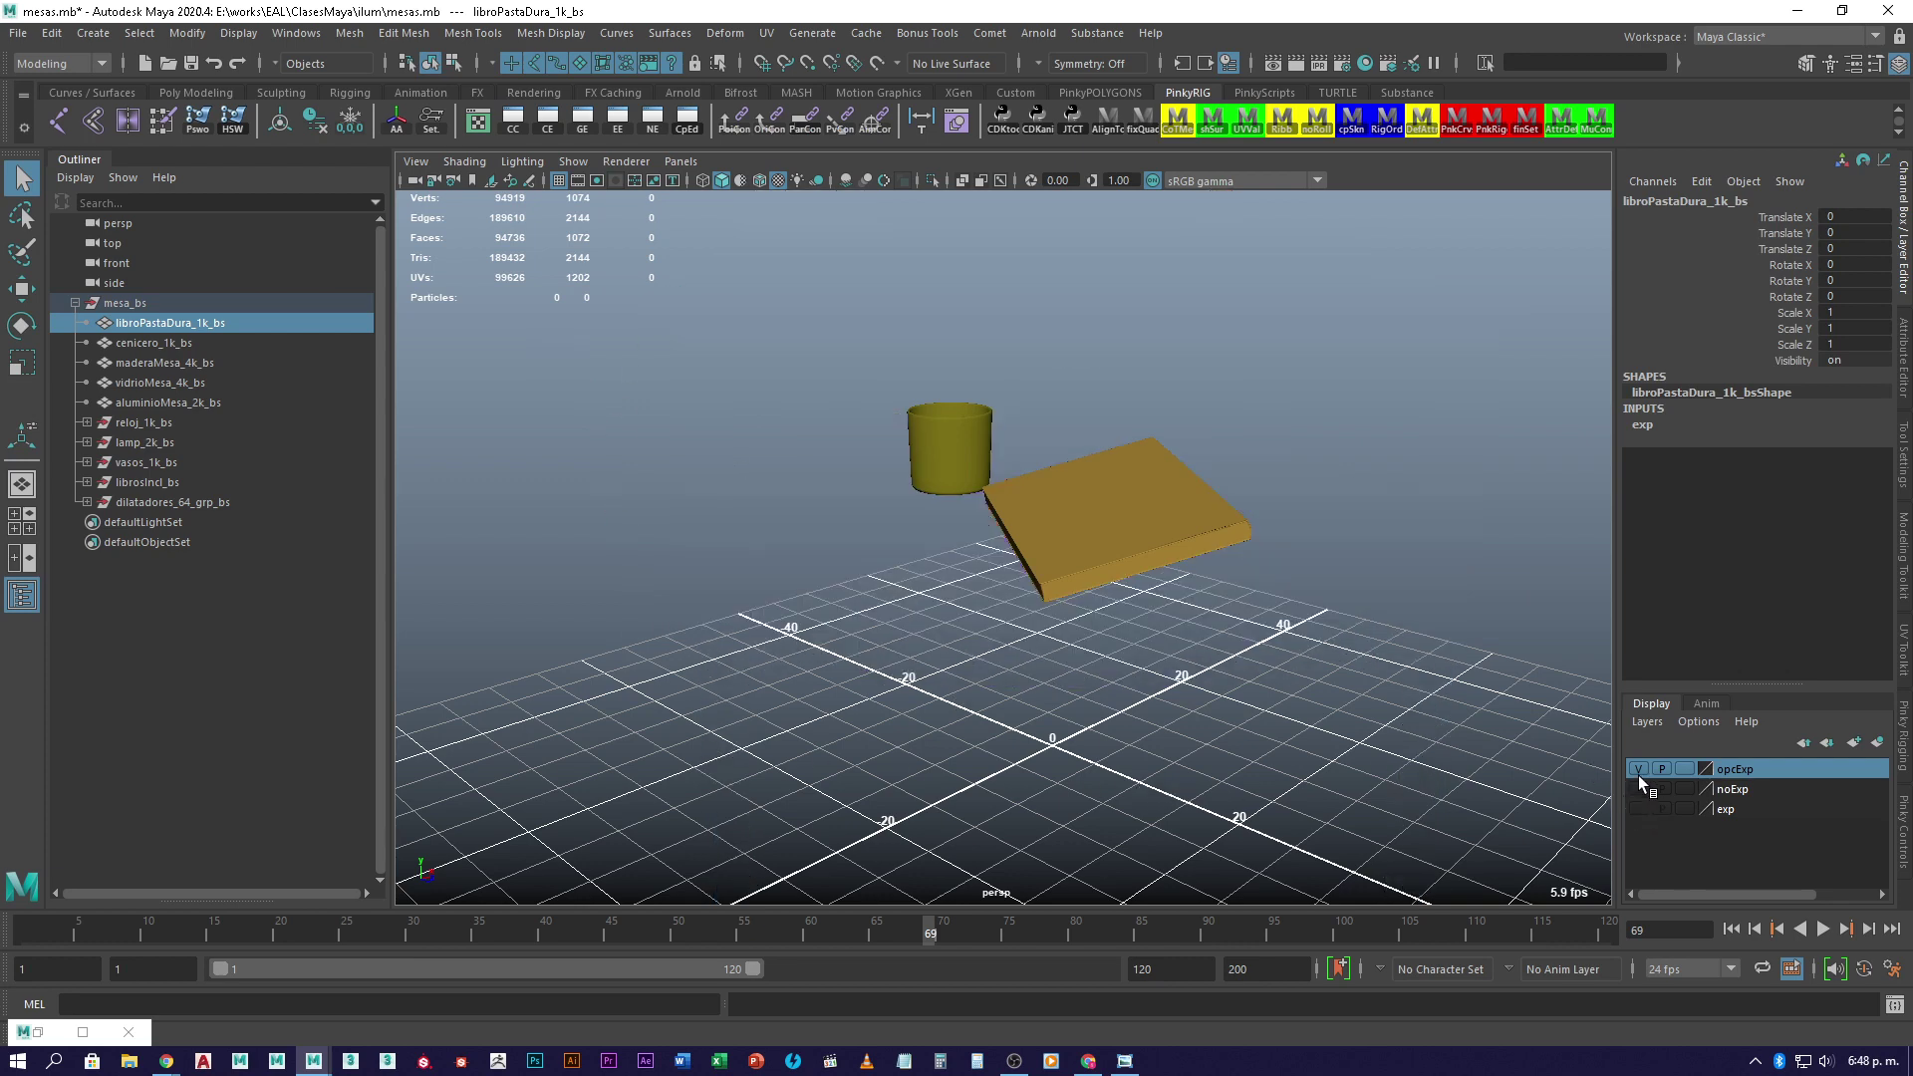
left_click(1639, 769)
left_click(1638, 790)
mouse_move(1042, 630)
left_mouse_down("alt")
mouse_move(997, 588)
mouse_move(964, 673)
mouse_move(859, 718)
left_mouse_up("alt")
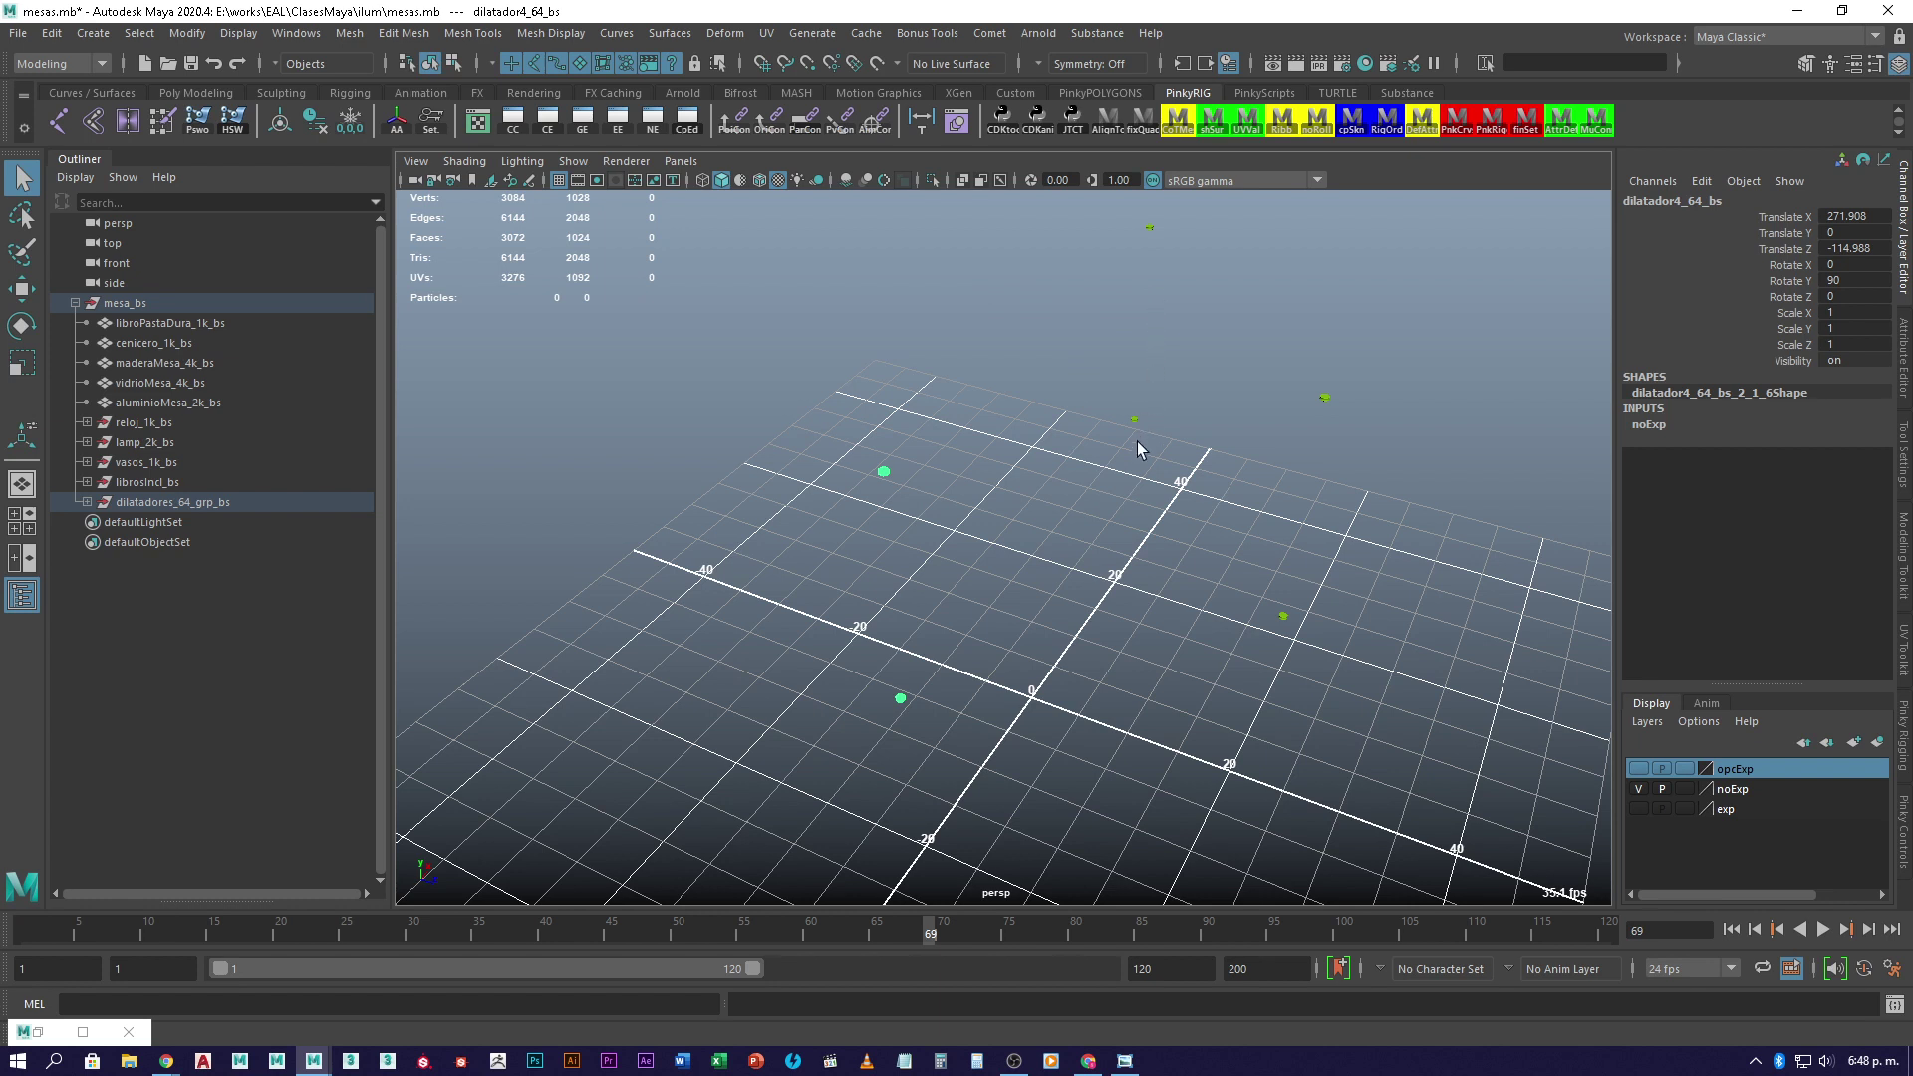
left_click(1734, 803)
left_click(1734, 792)
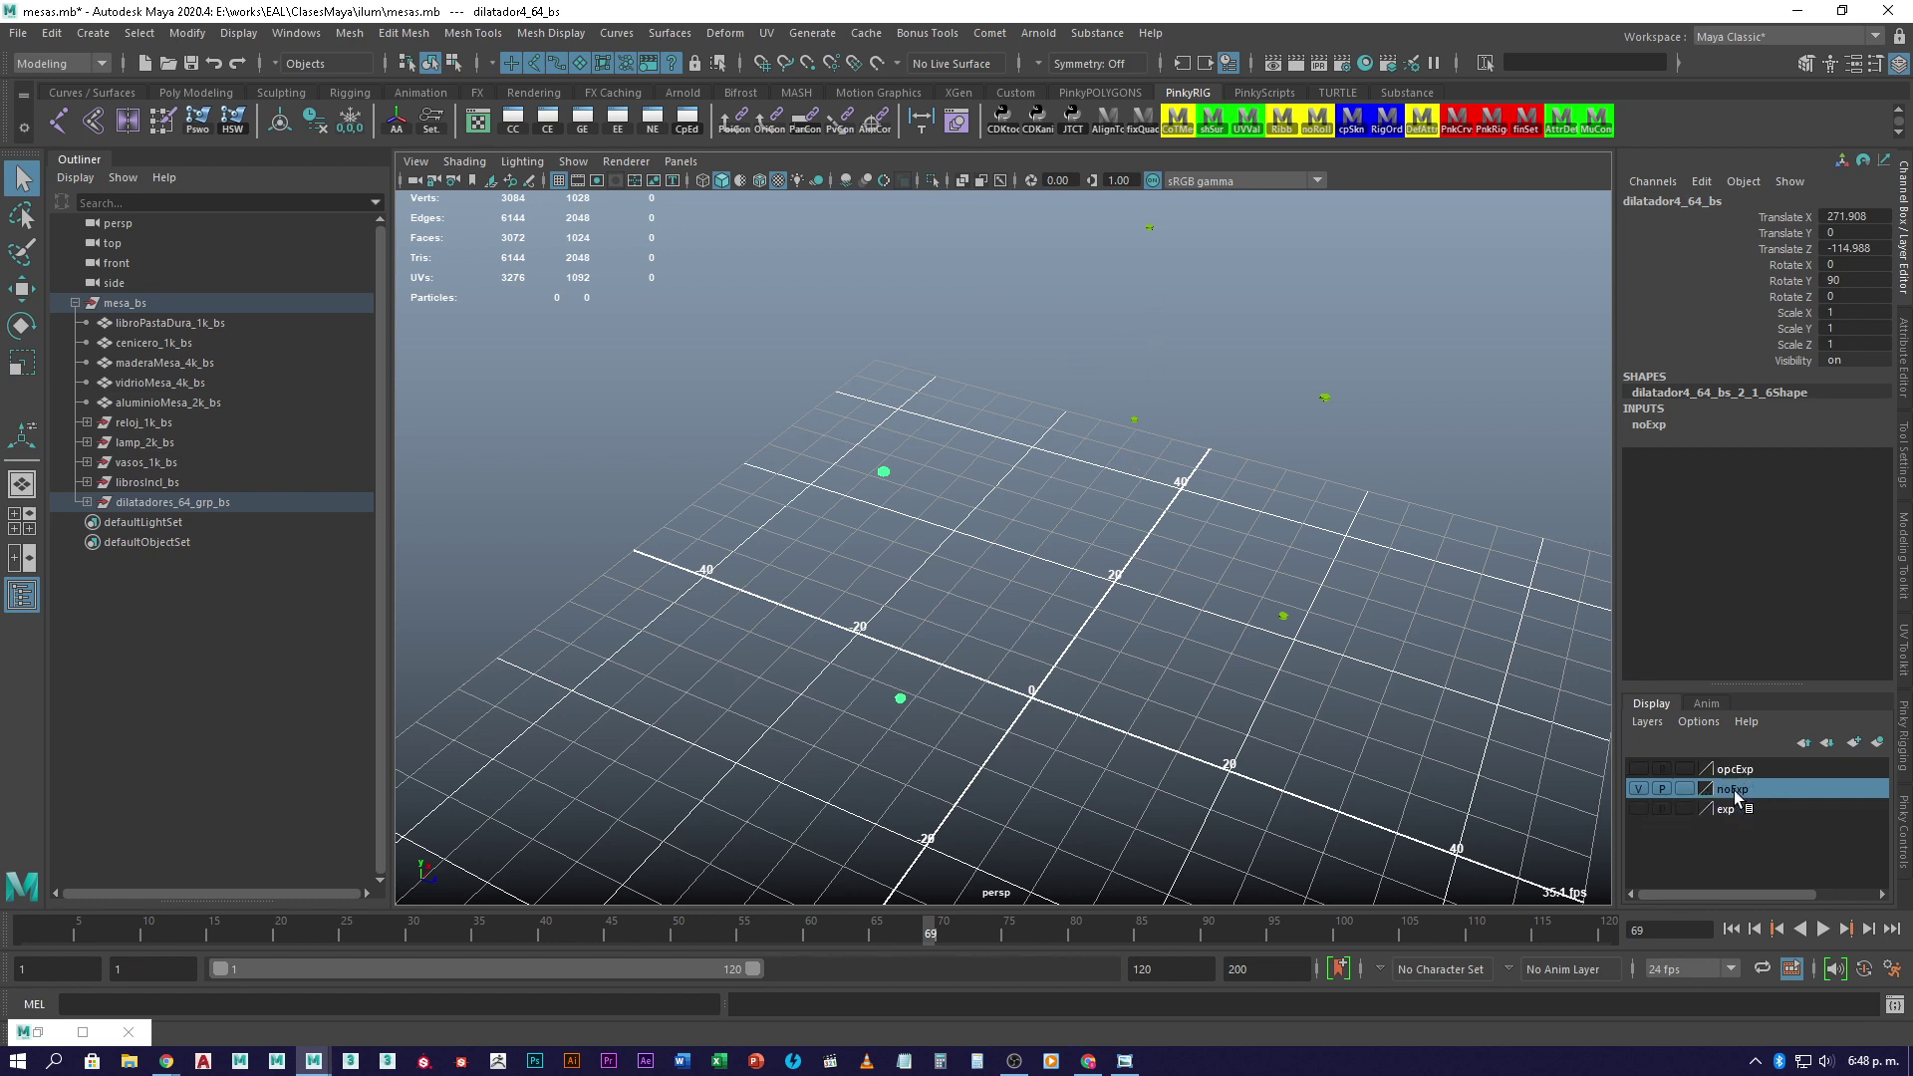
- Show only the opcExp layer and select its magazine and its whisky glass vasoWhisky02_1k_bs in turn
left_click(1640, 789)
left_click(1639, 767)
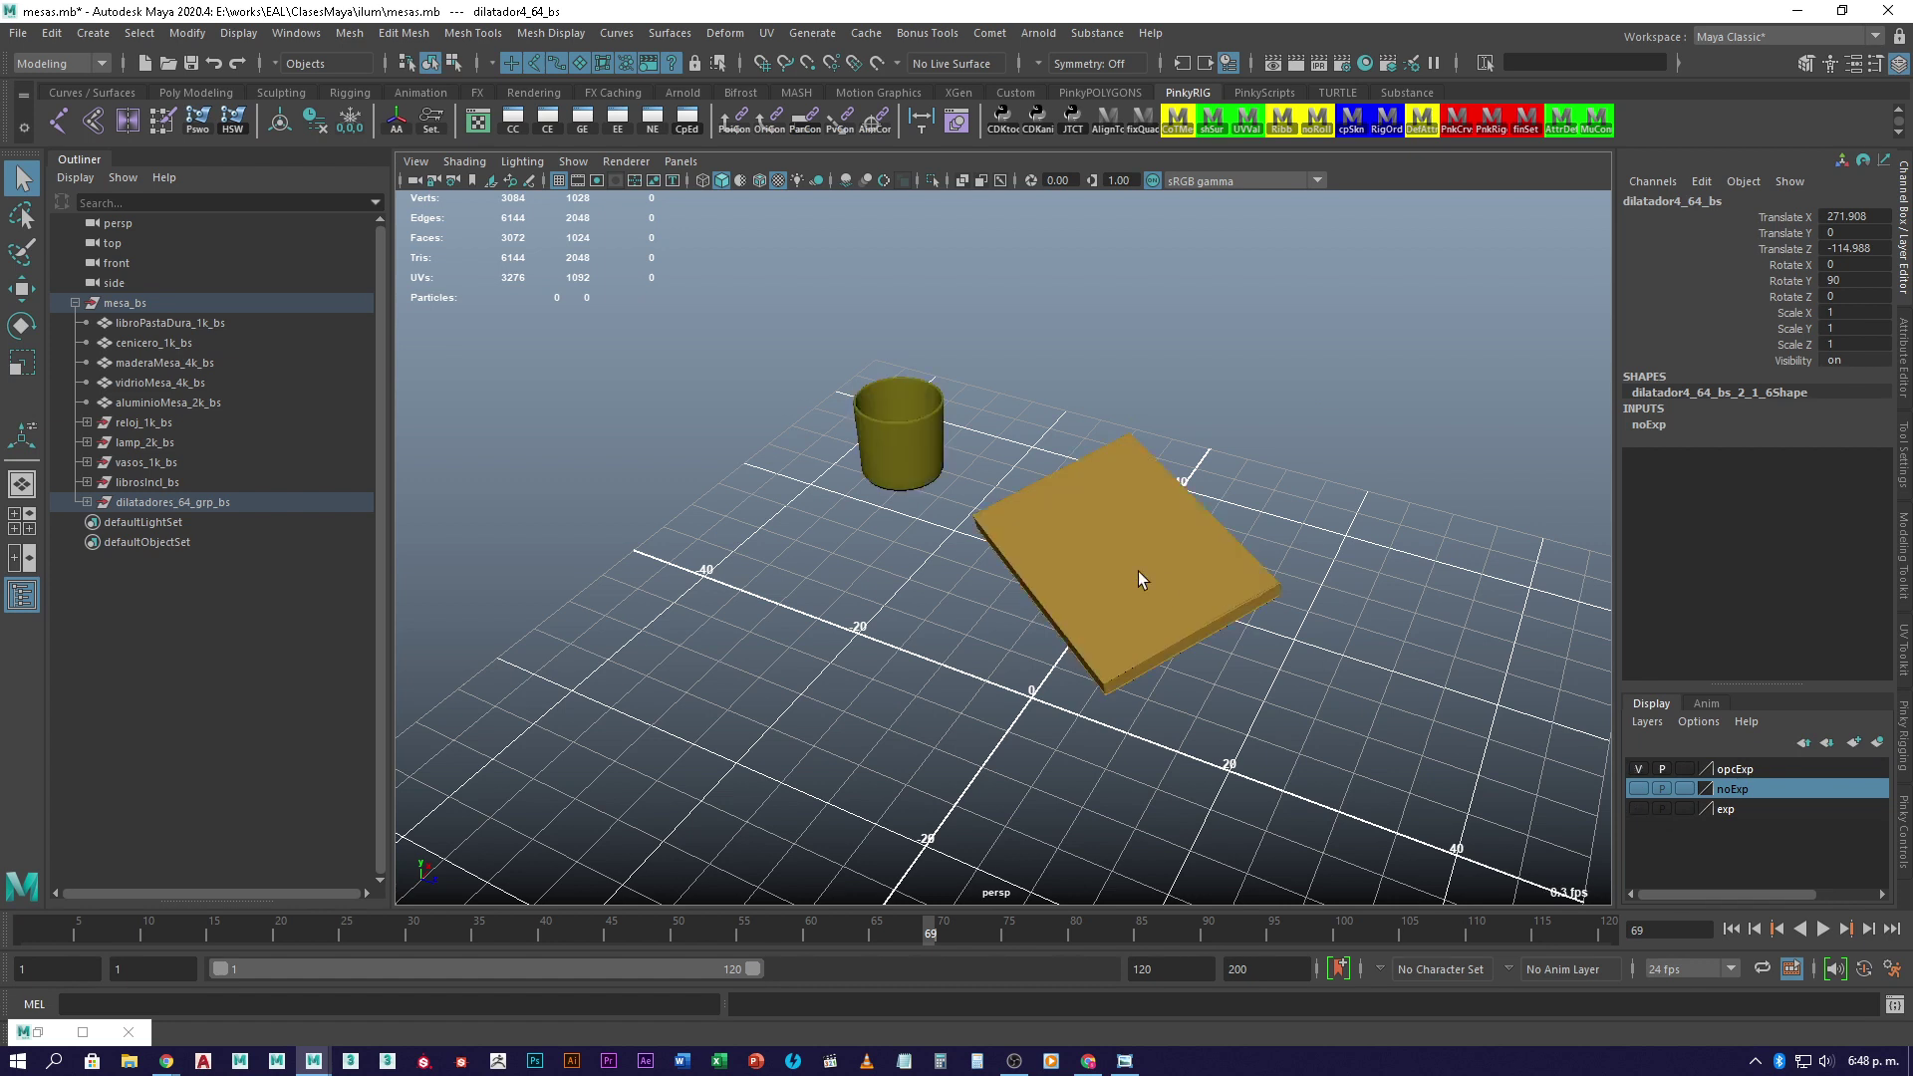
left_click(1138, 571)
left_click(907, 431)
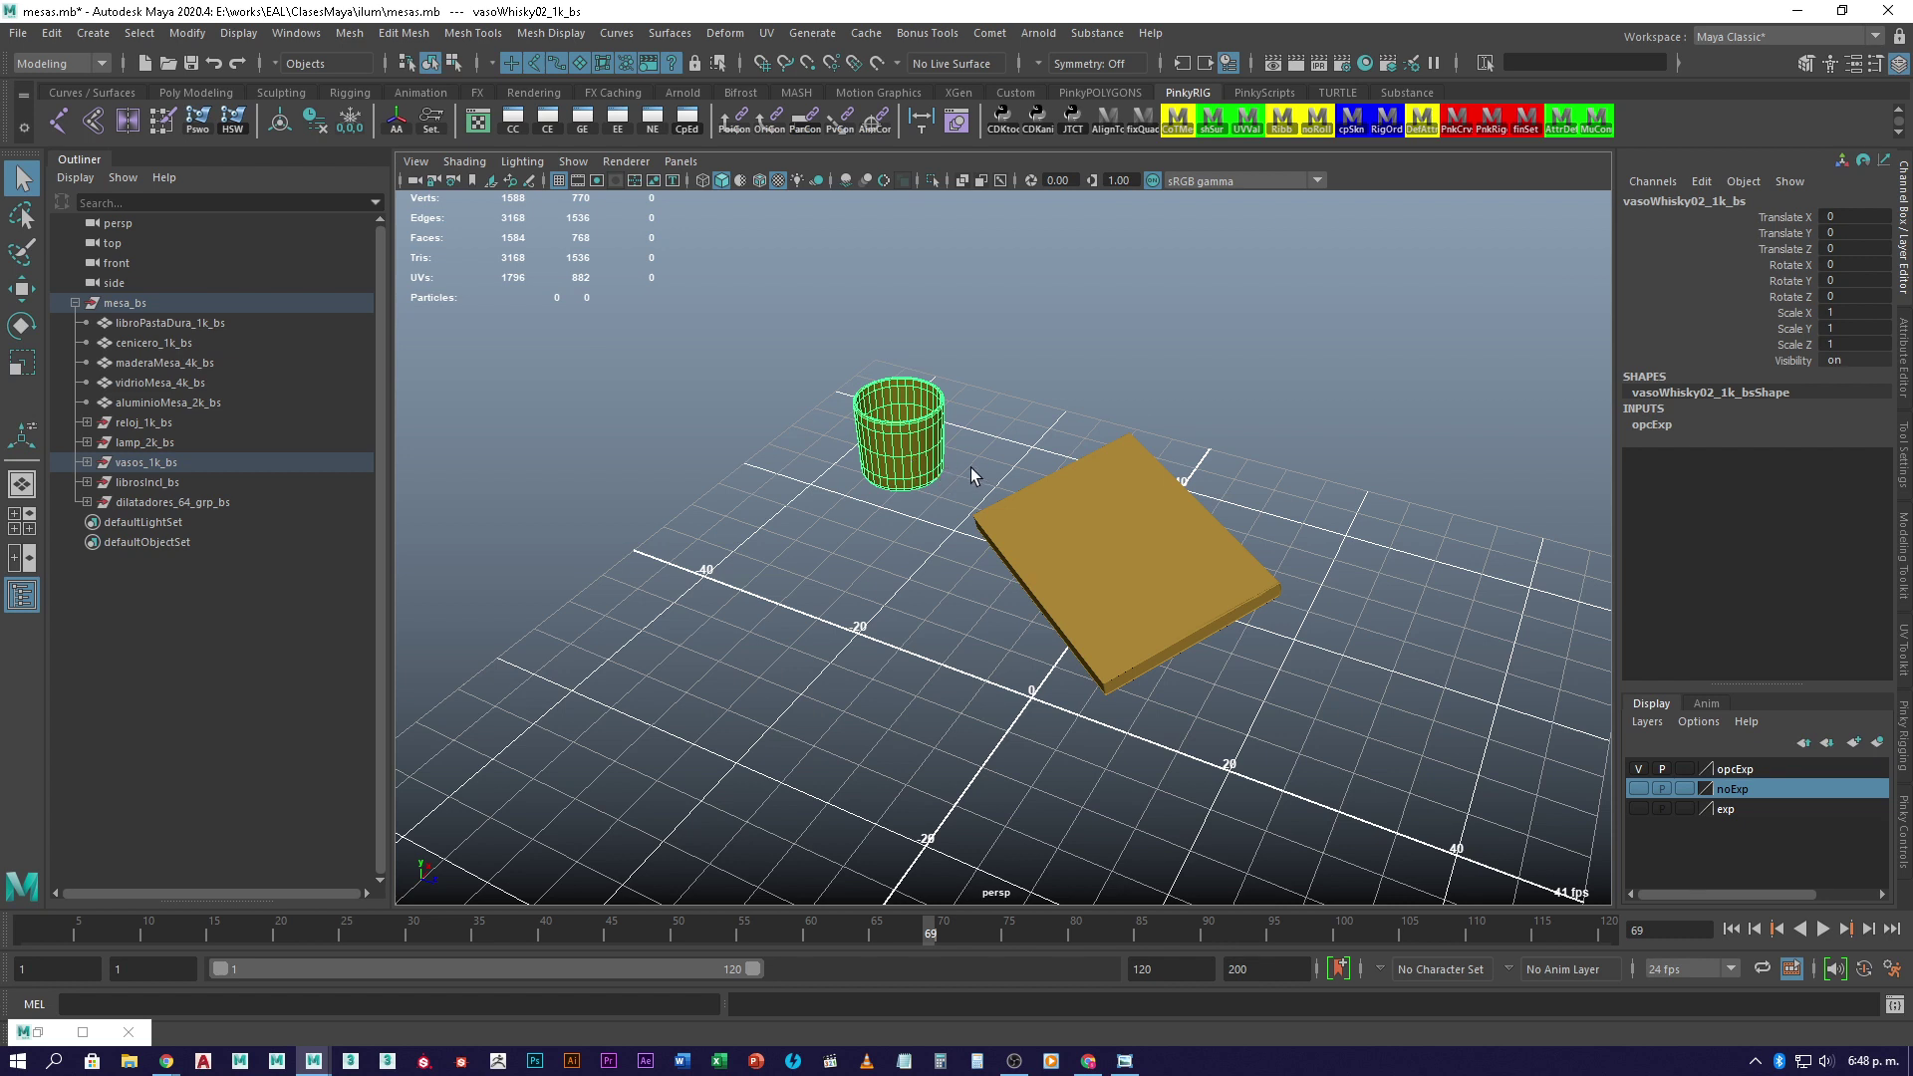
- Hide the opcExp layer and show the exp layer to examine the objects it holds
left_click(1638, 769)
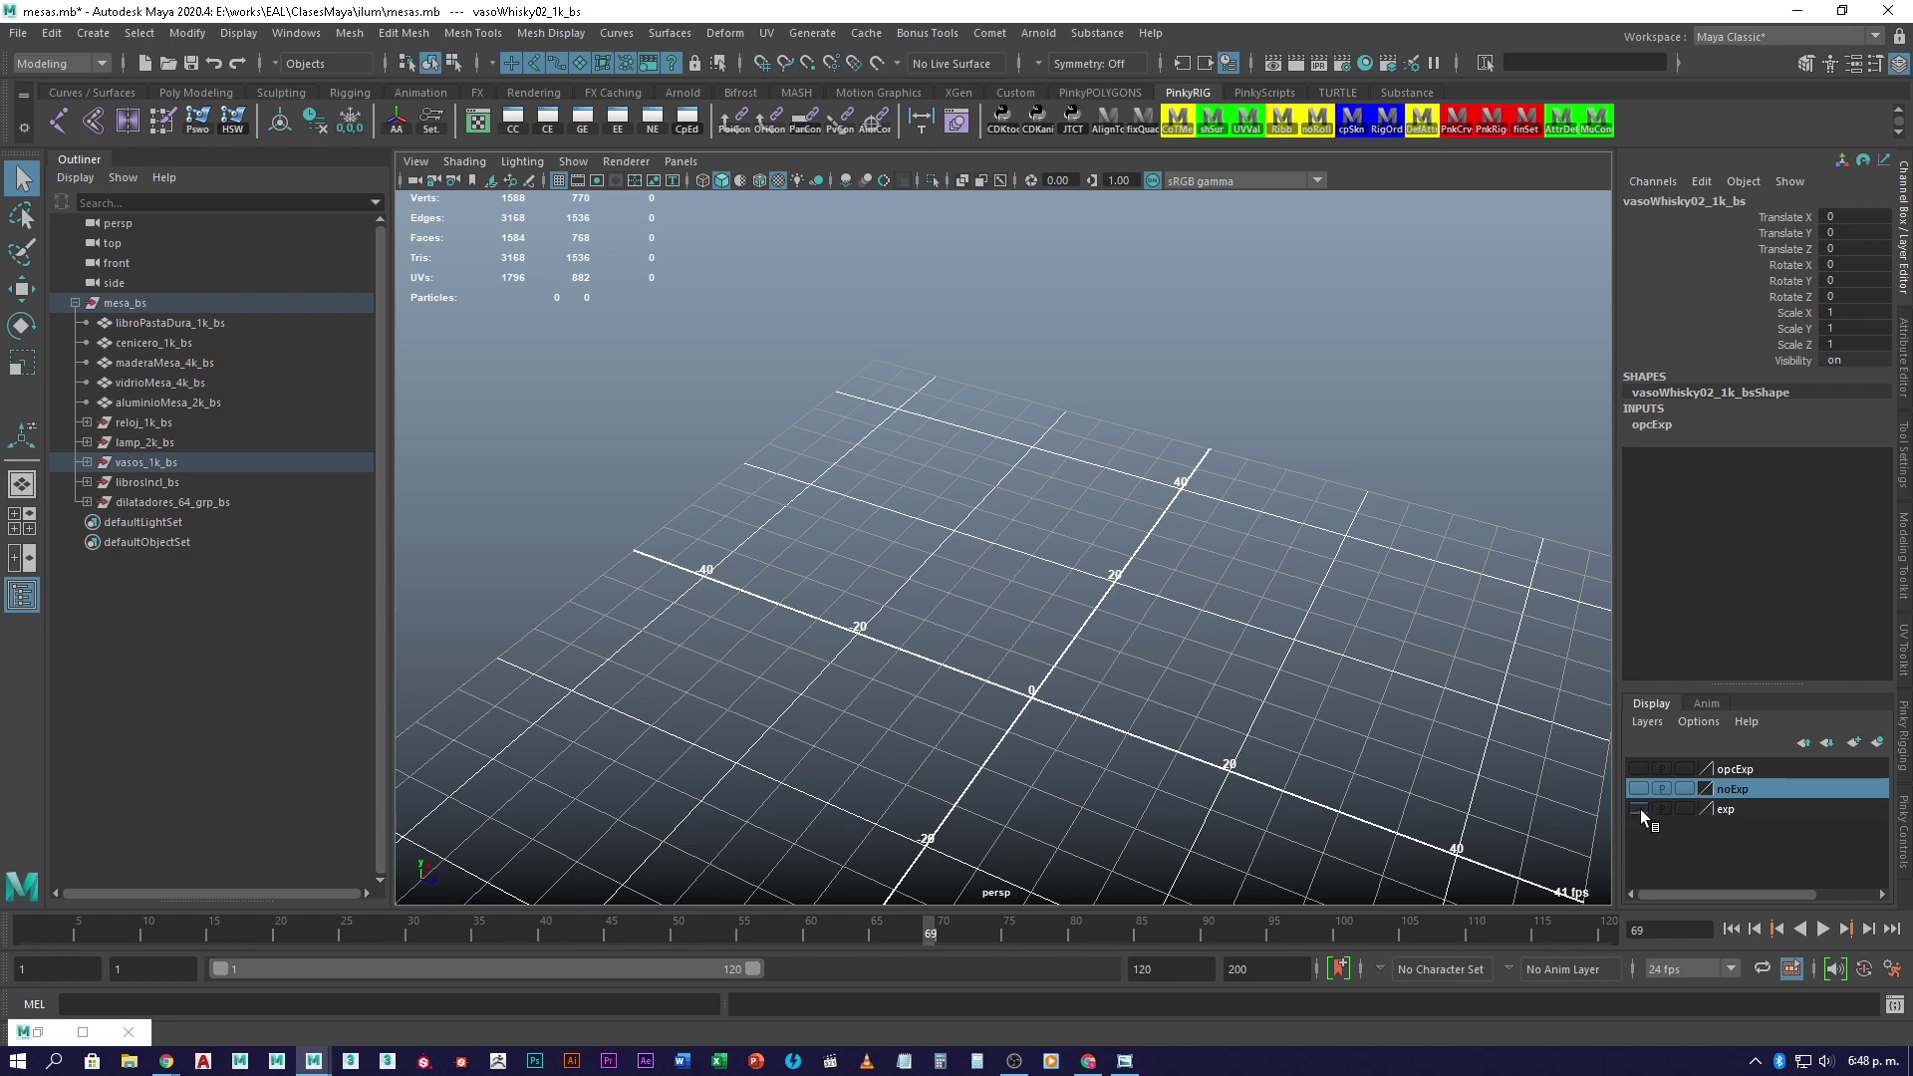
left_click(1640, 809)
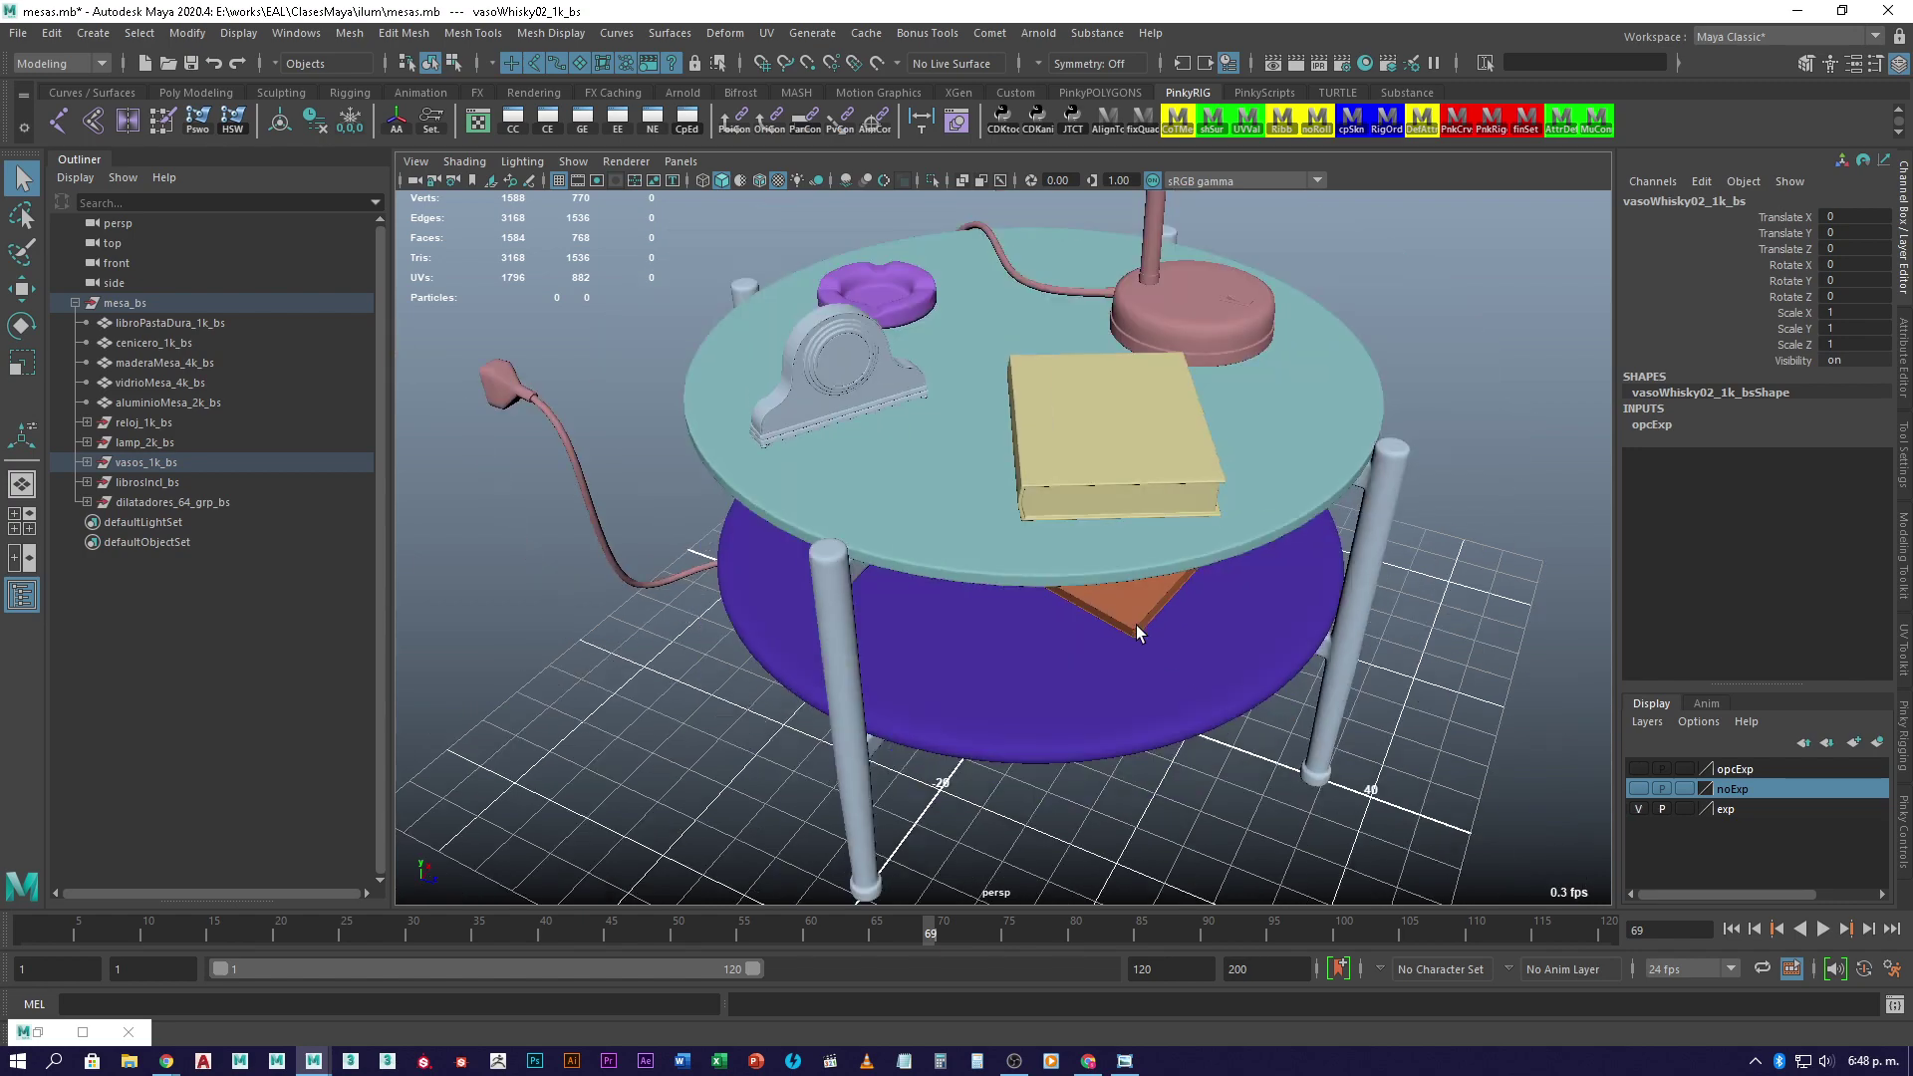
left_click_drag(1138, 633, 1168, 671, "alt")
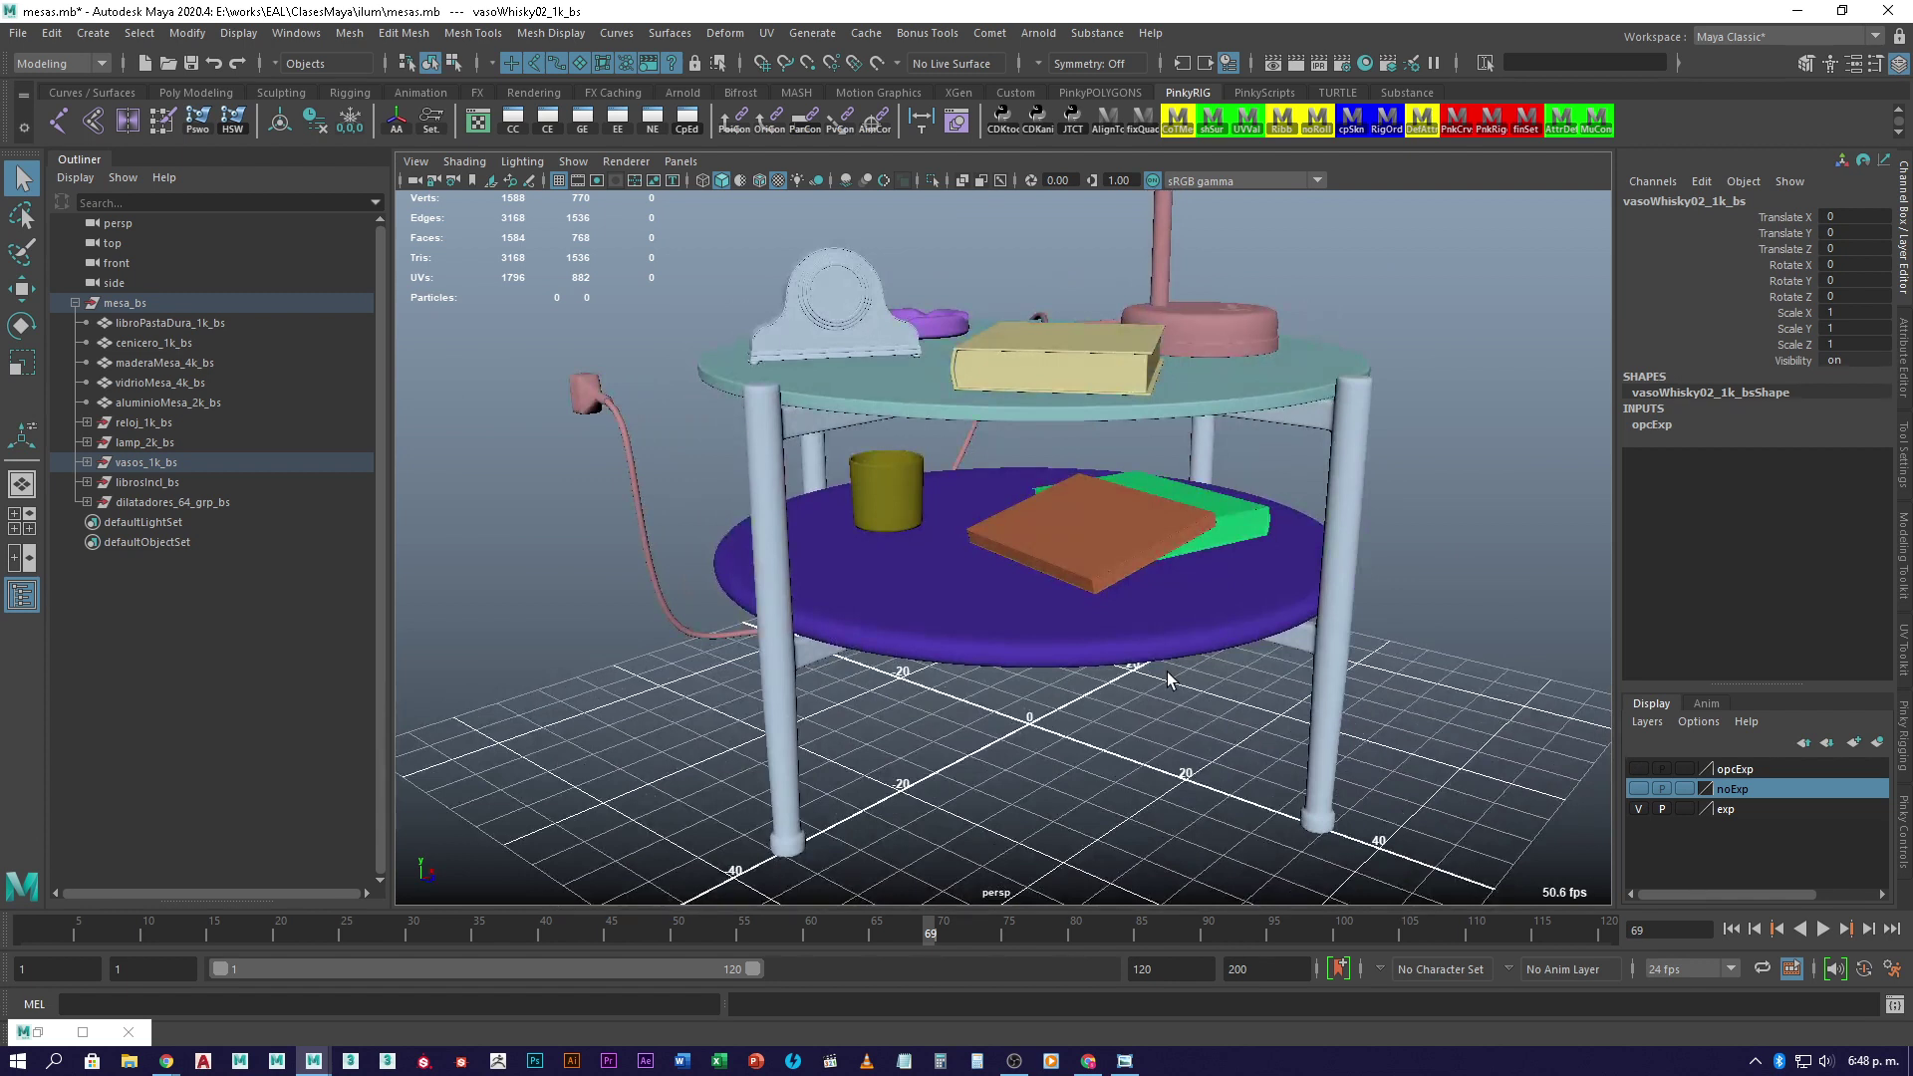
- View the UV layout of the magazine revista1_1k_bs on the lower shelf, then close the UV Editor and clear the selection
left_click(1134, 533)
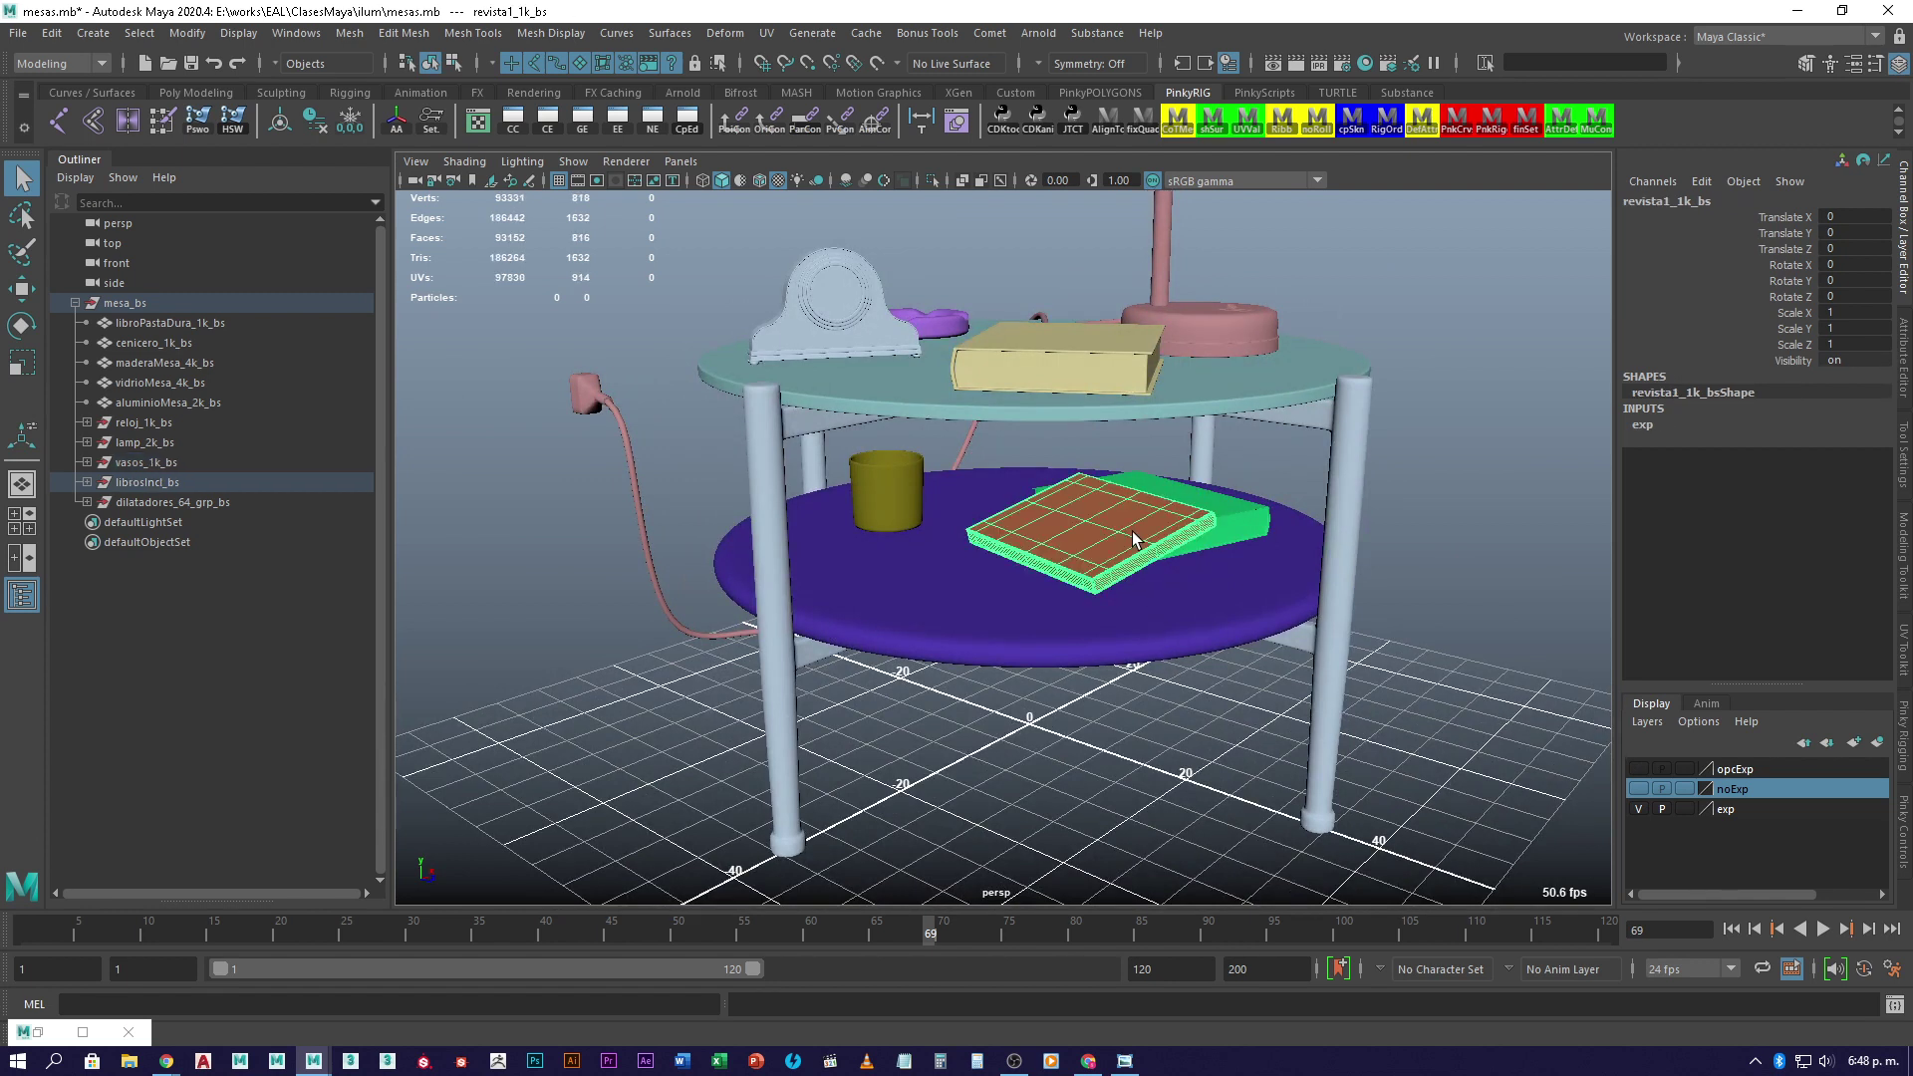
left_click(479, 122)
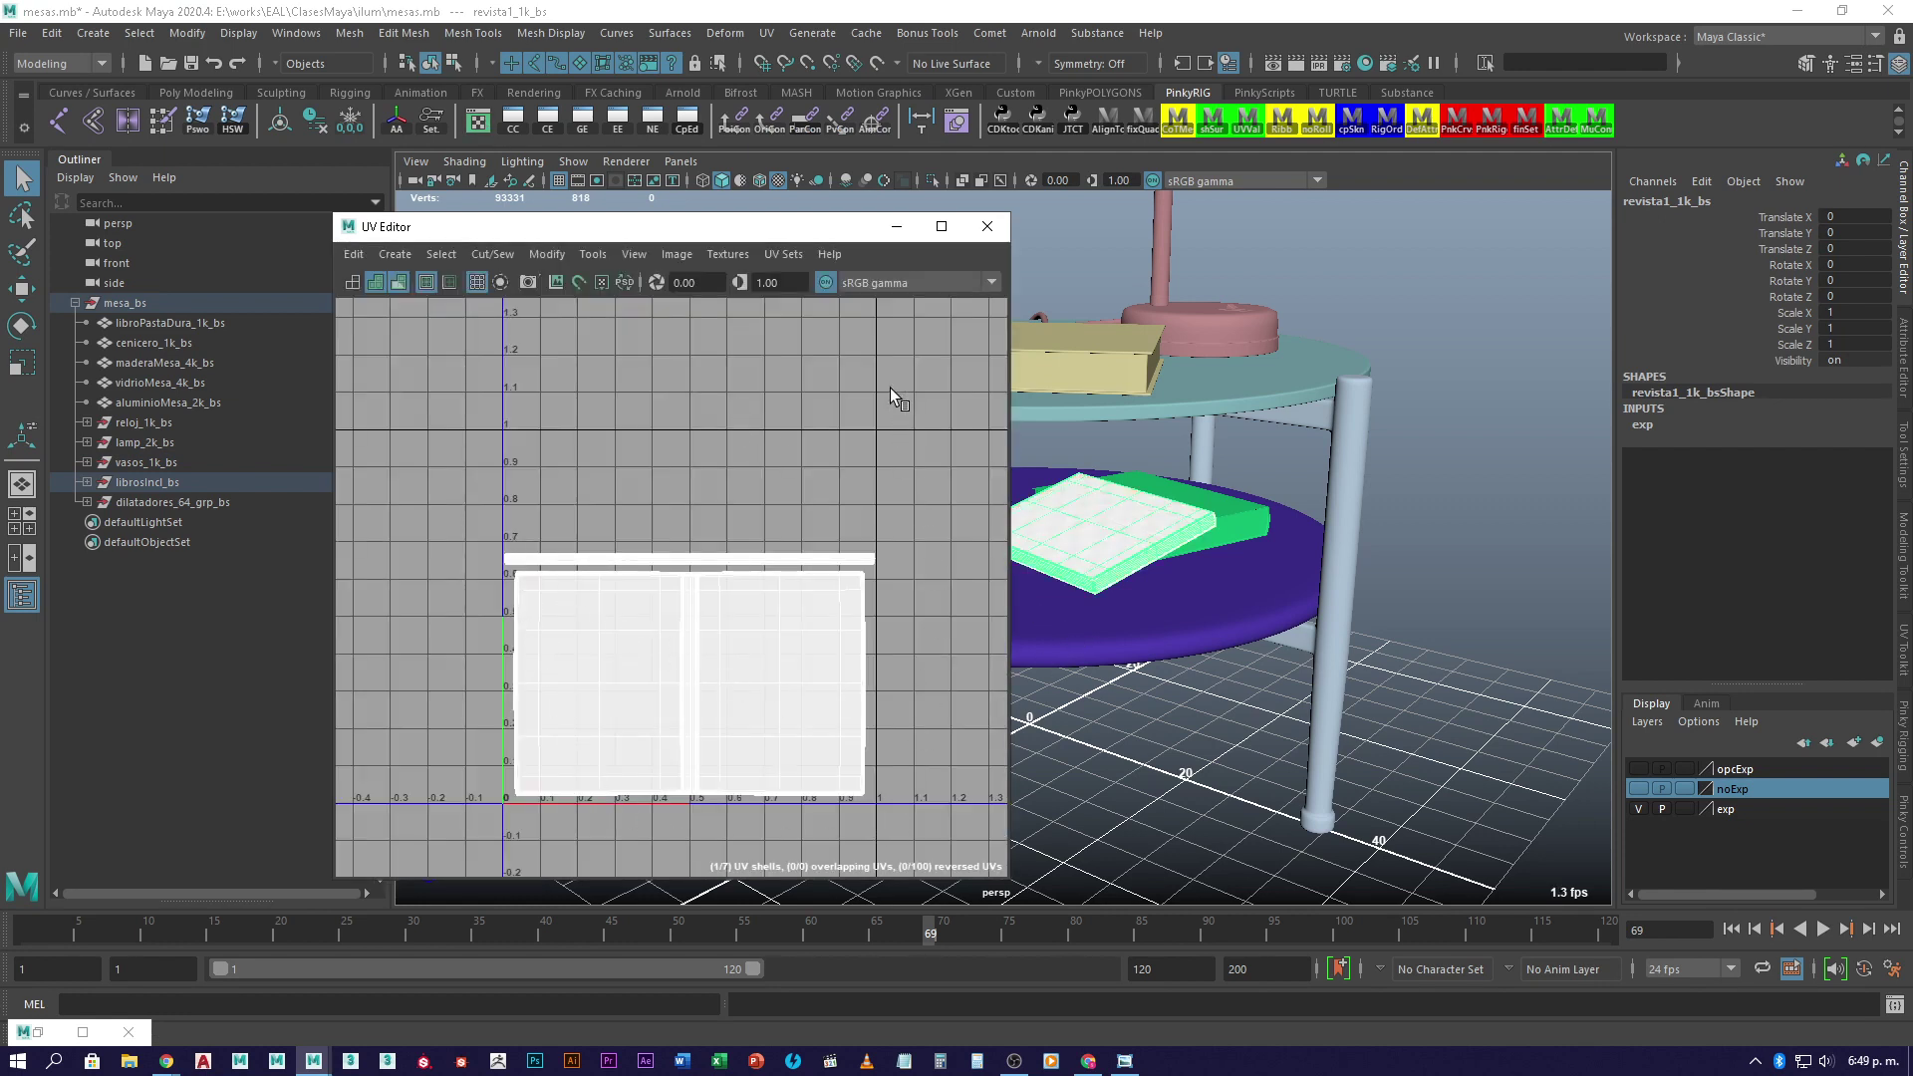
left_click(982, 227)
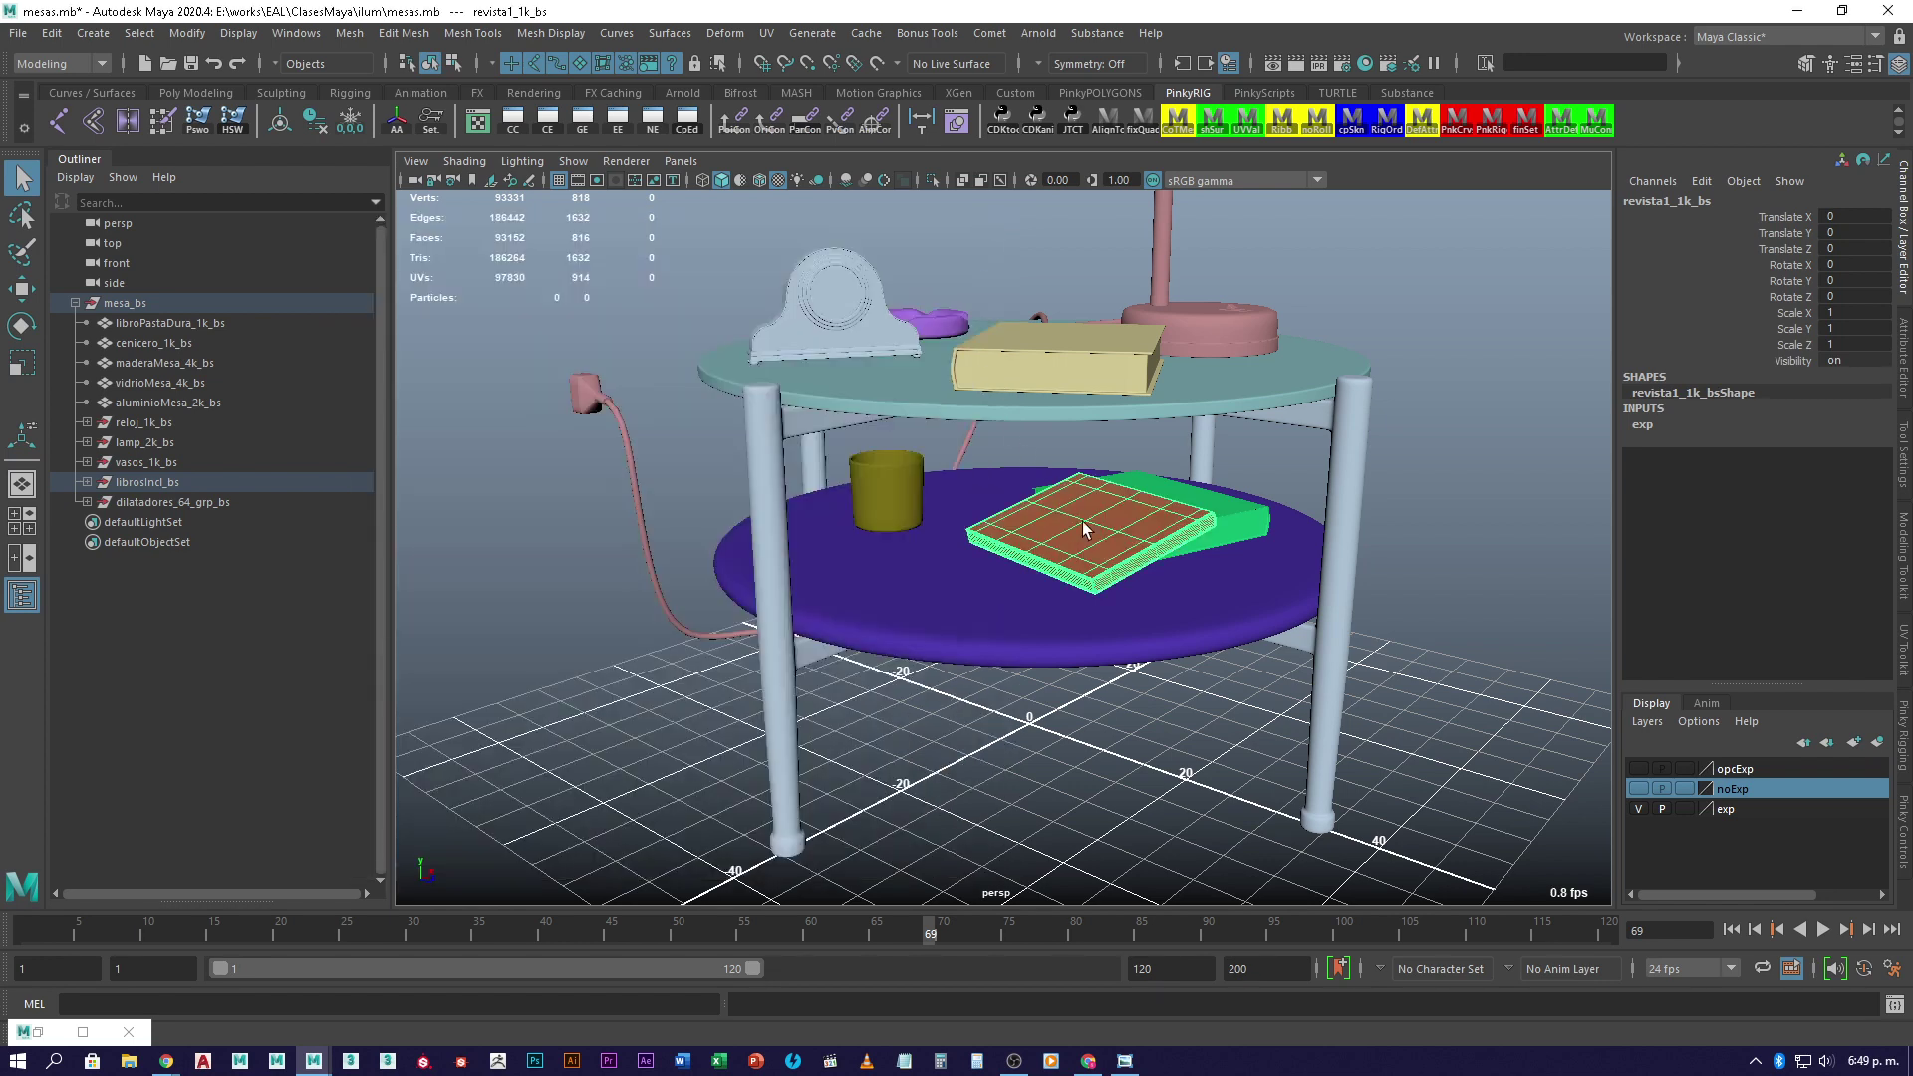
right_click_drag(1104, 509, 1106, 535)
left_click(1188, 663)
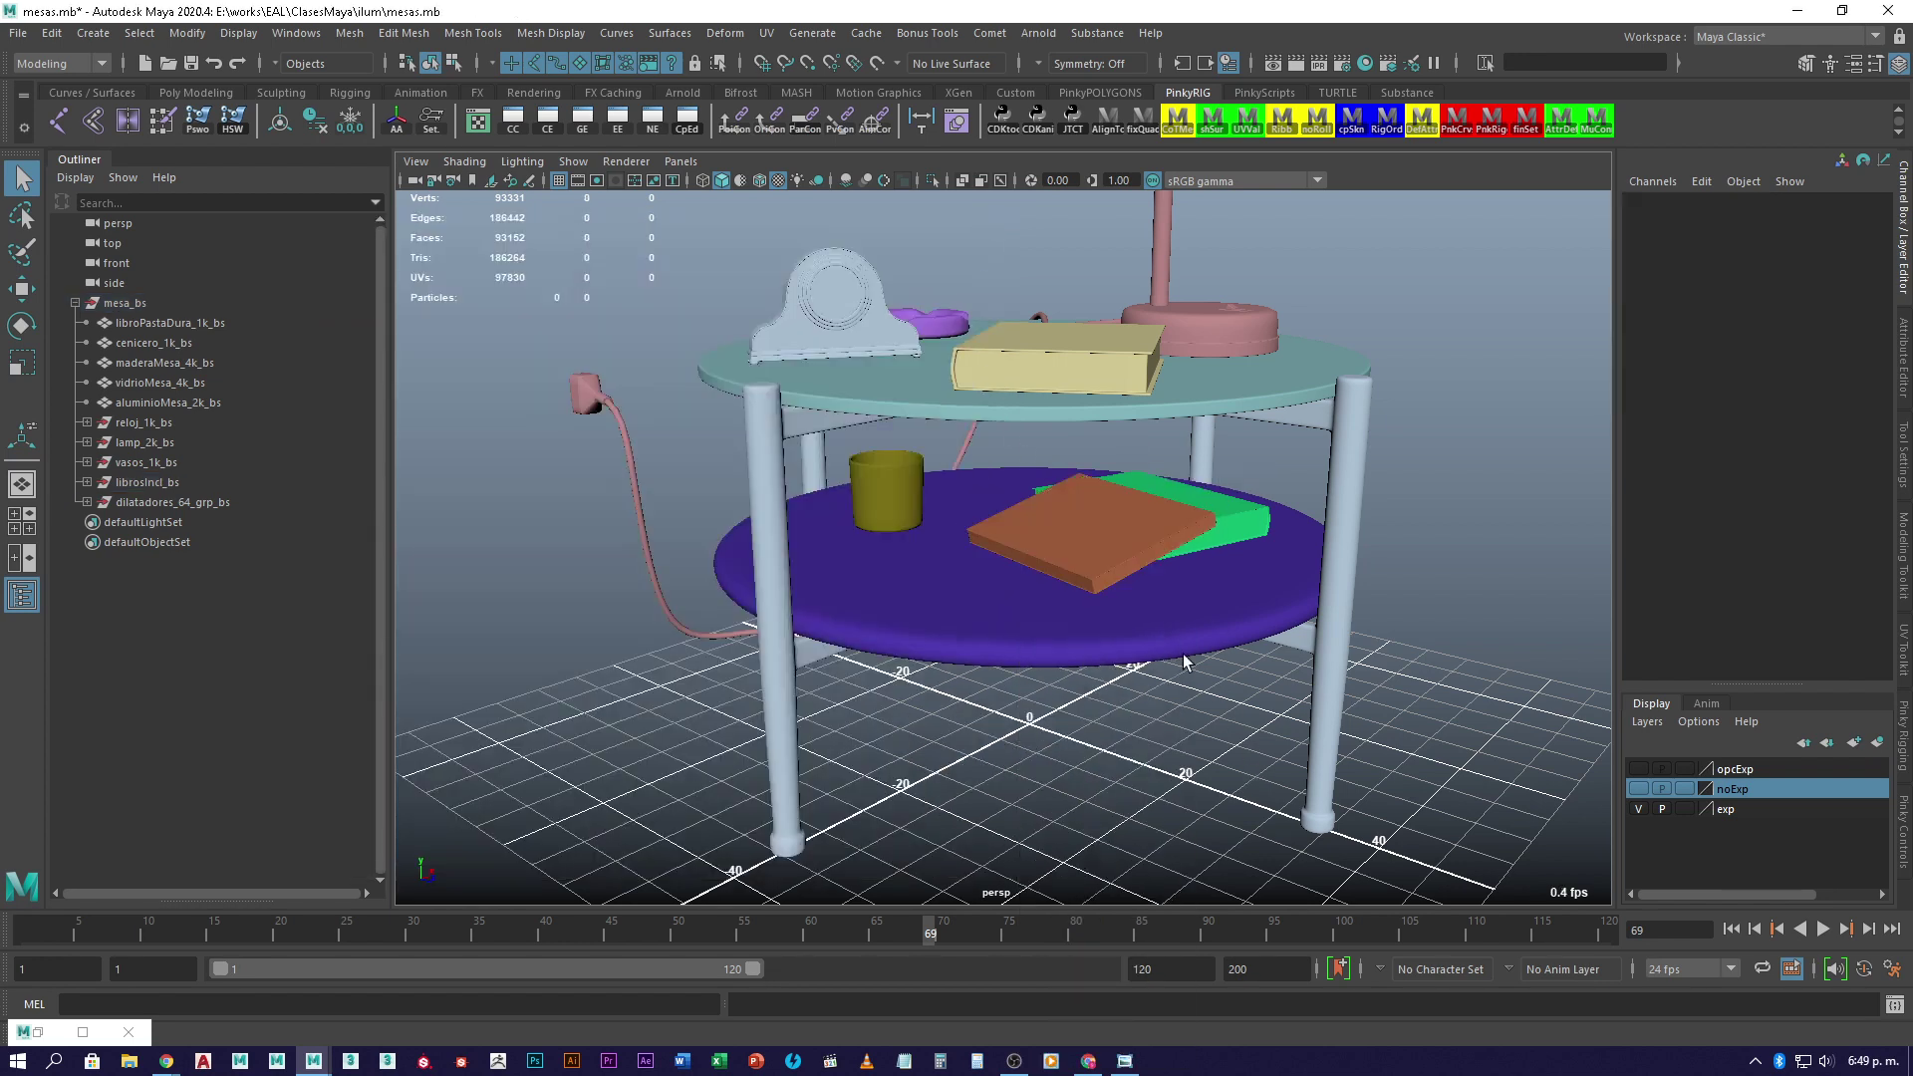
- Select the lower shelf maderaMesa_4k_bs, show the opcExp layer alongside exp, and clear the selection
left_click(1136, 566)
left_click(1264, 588)
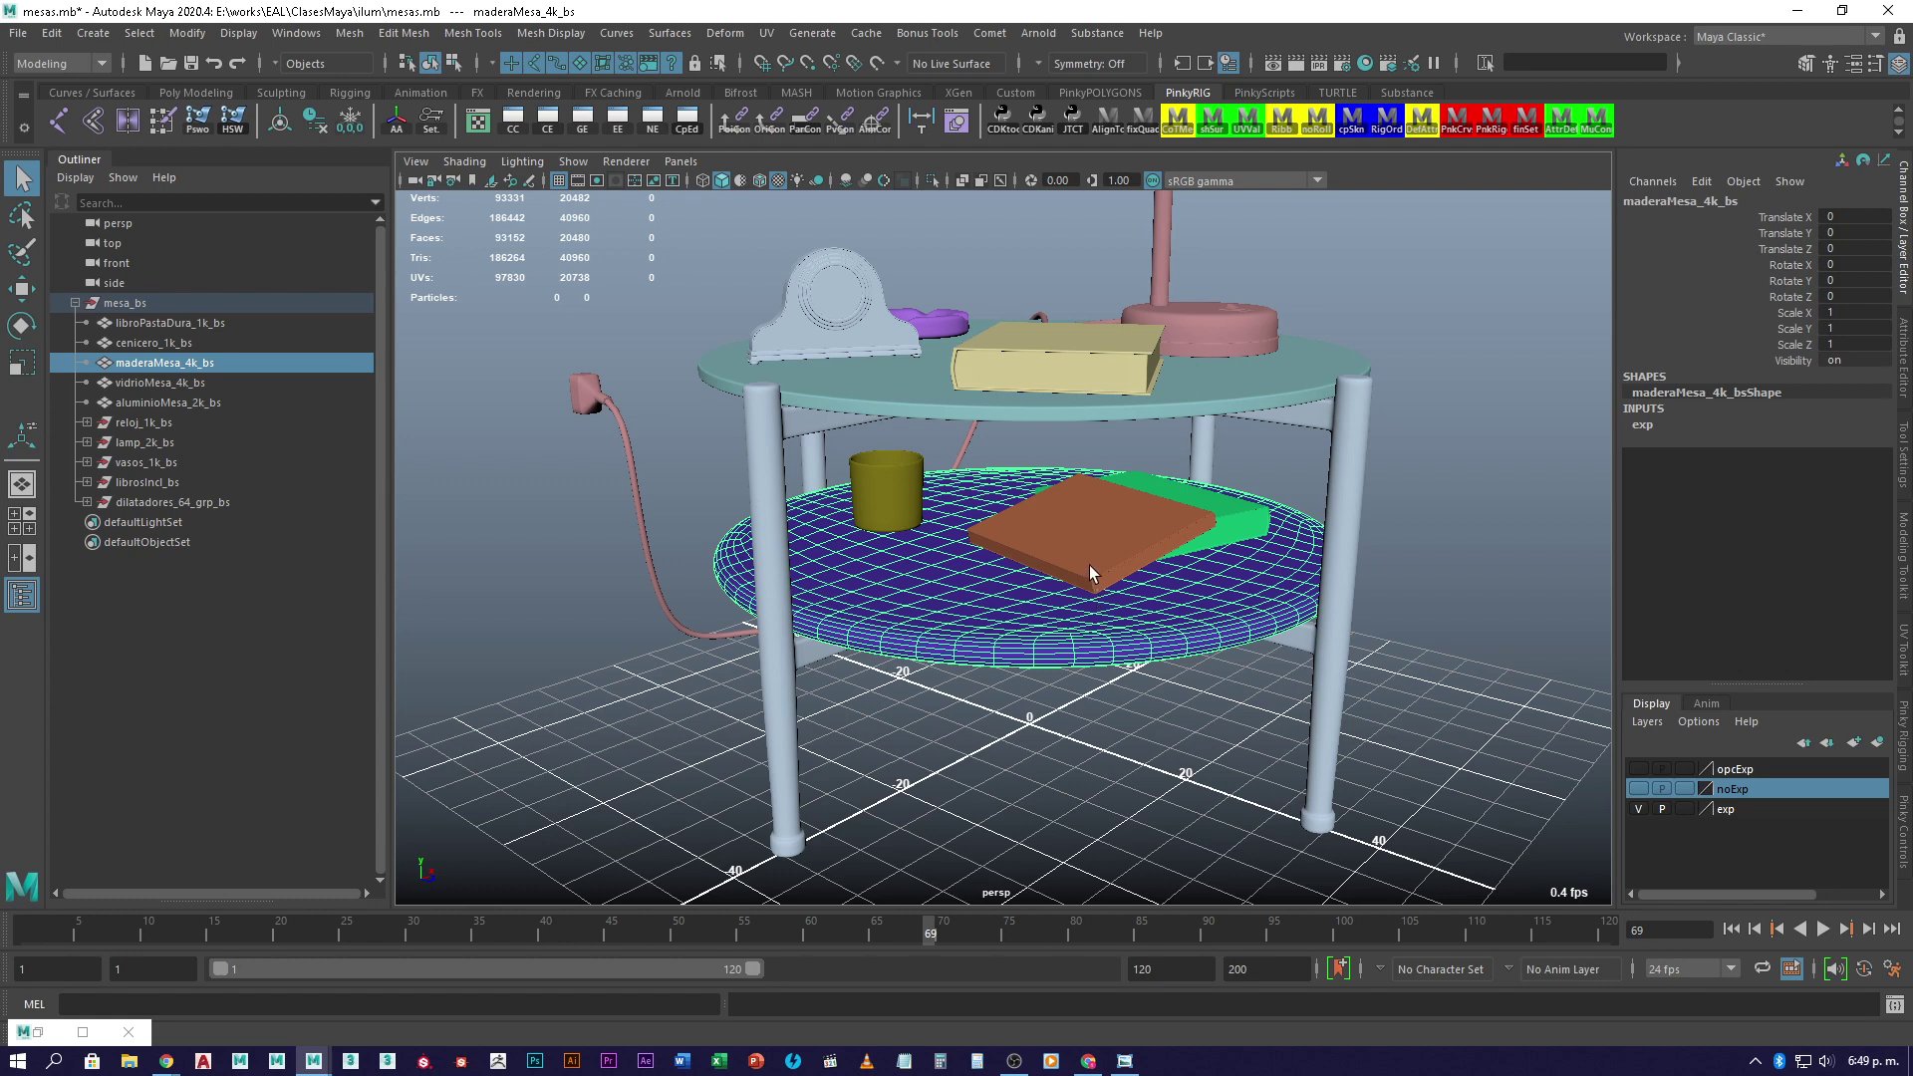
left_click(1639, 769)
left_click(1148, 792)
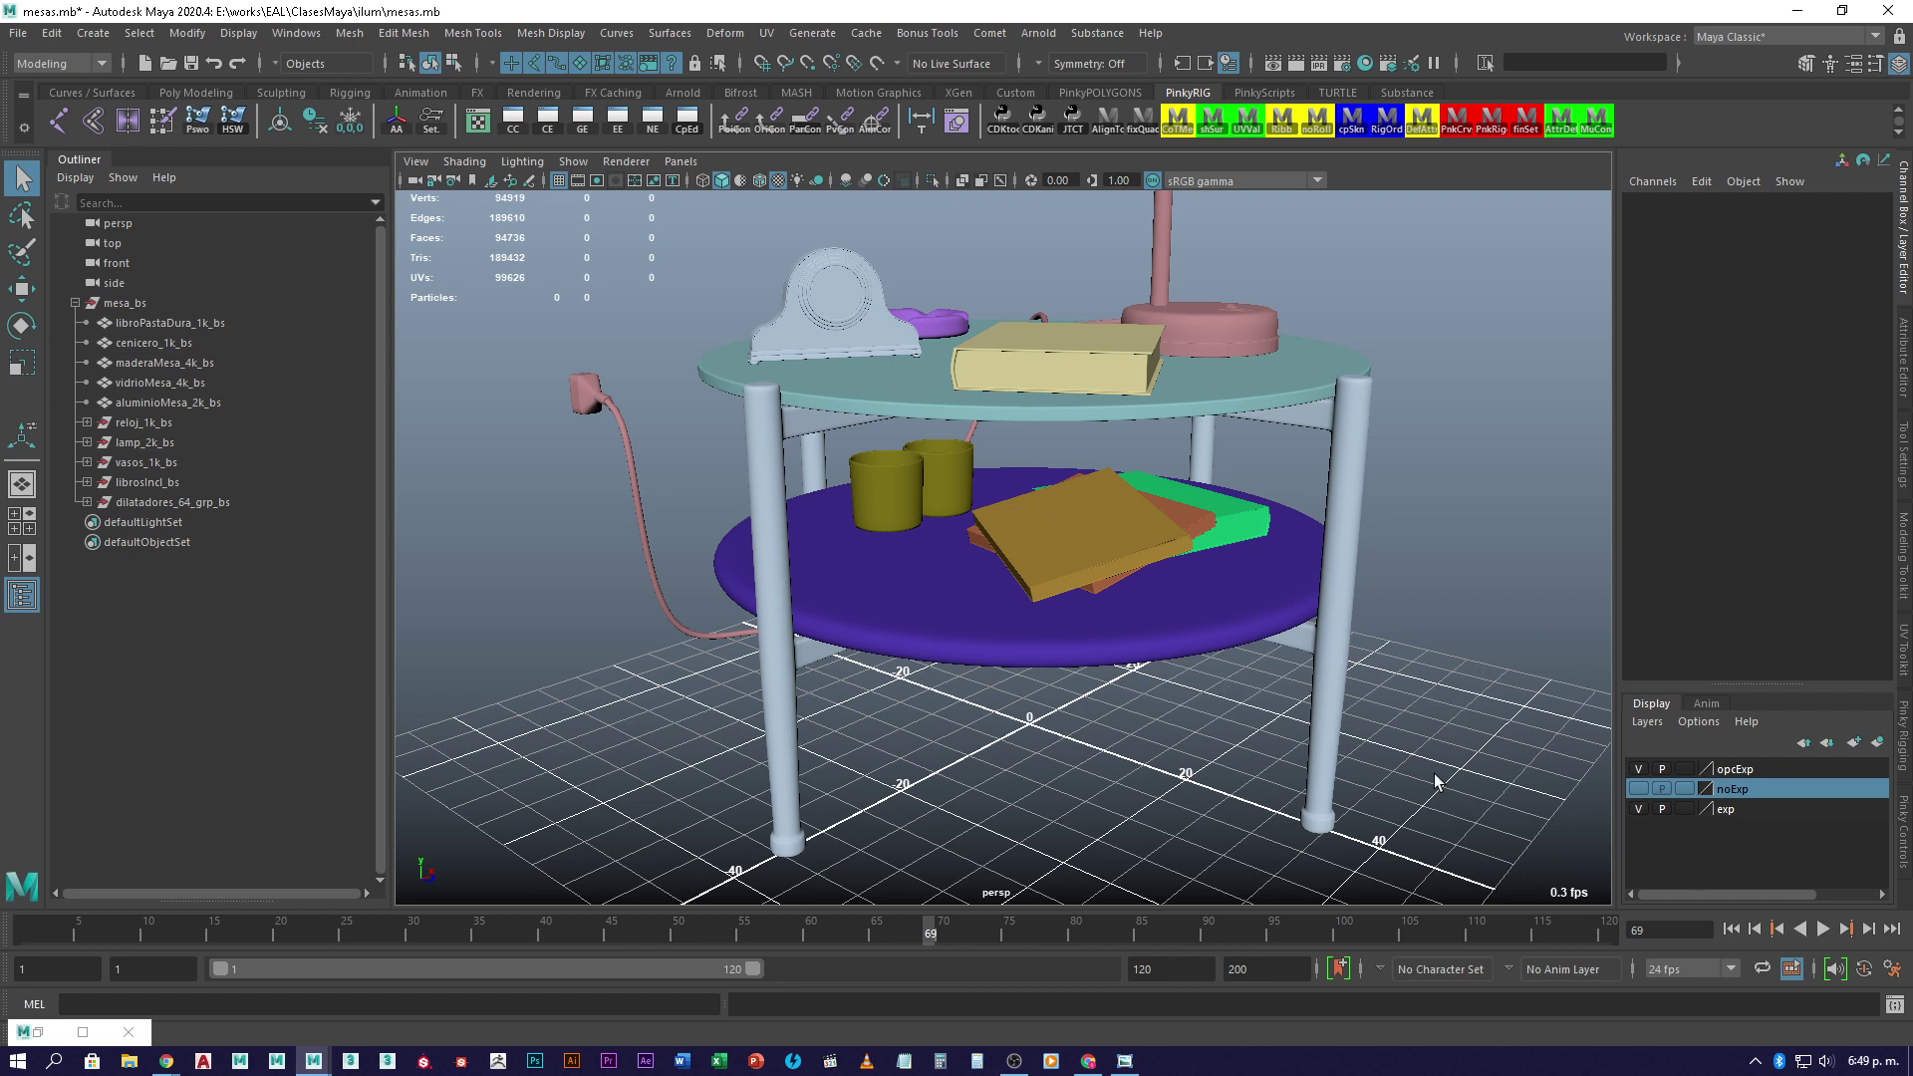
- Highlight the exp layer and alternately select the optional glass vasoWhisky02_1k_bs and magazine revista2_1k_bs, then clear the selection
left_click(1749, 815)
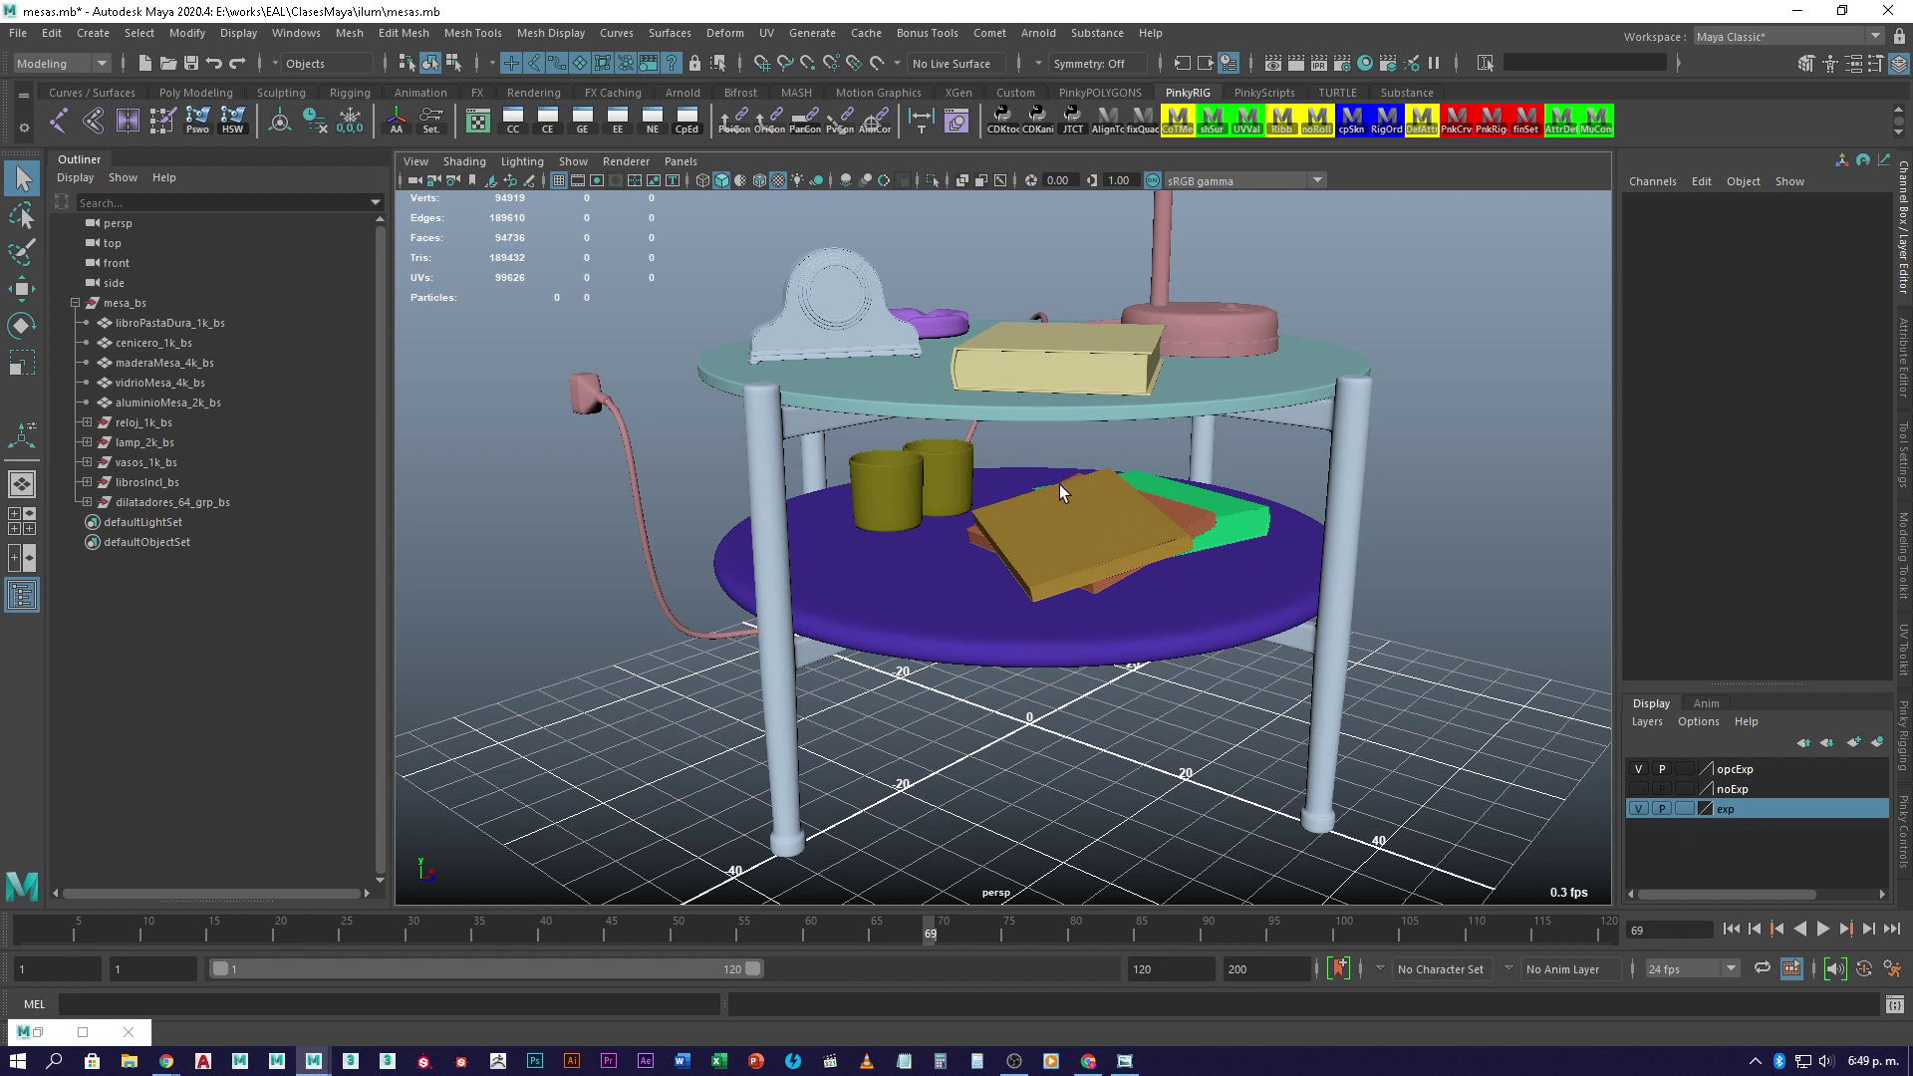
left_click(959, 477)
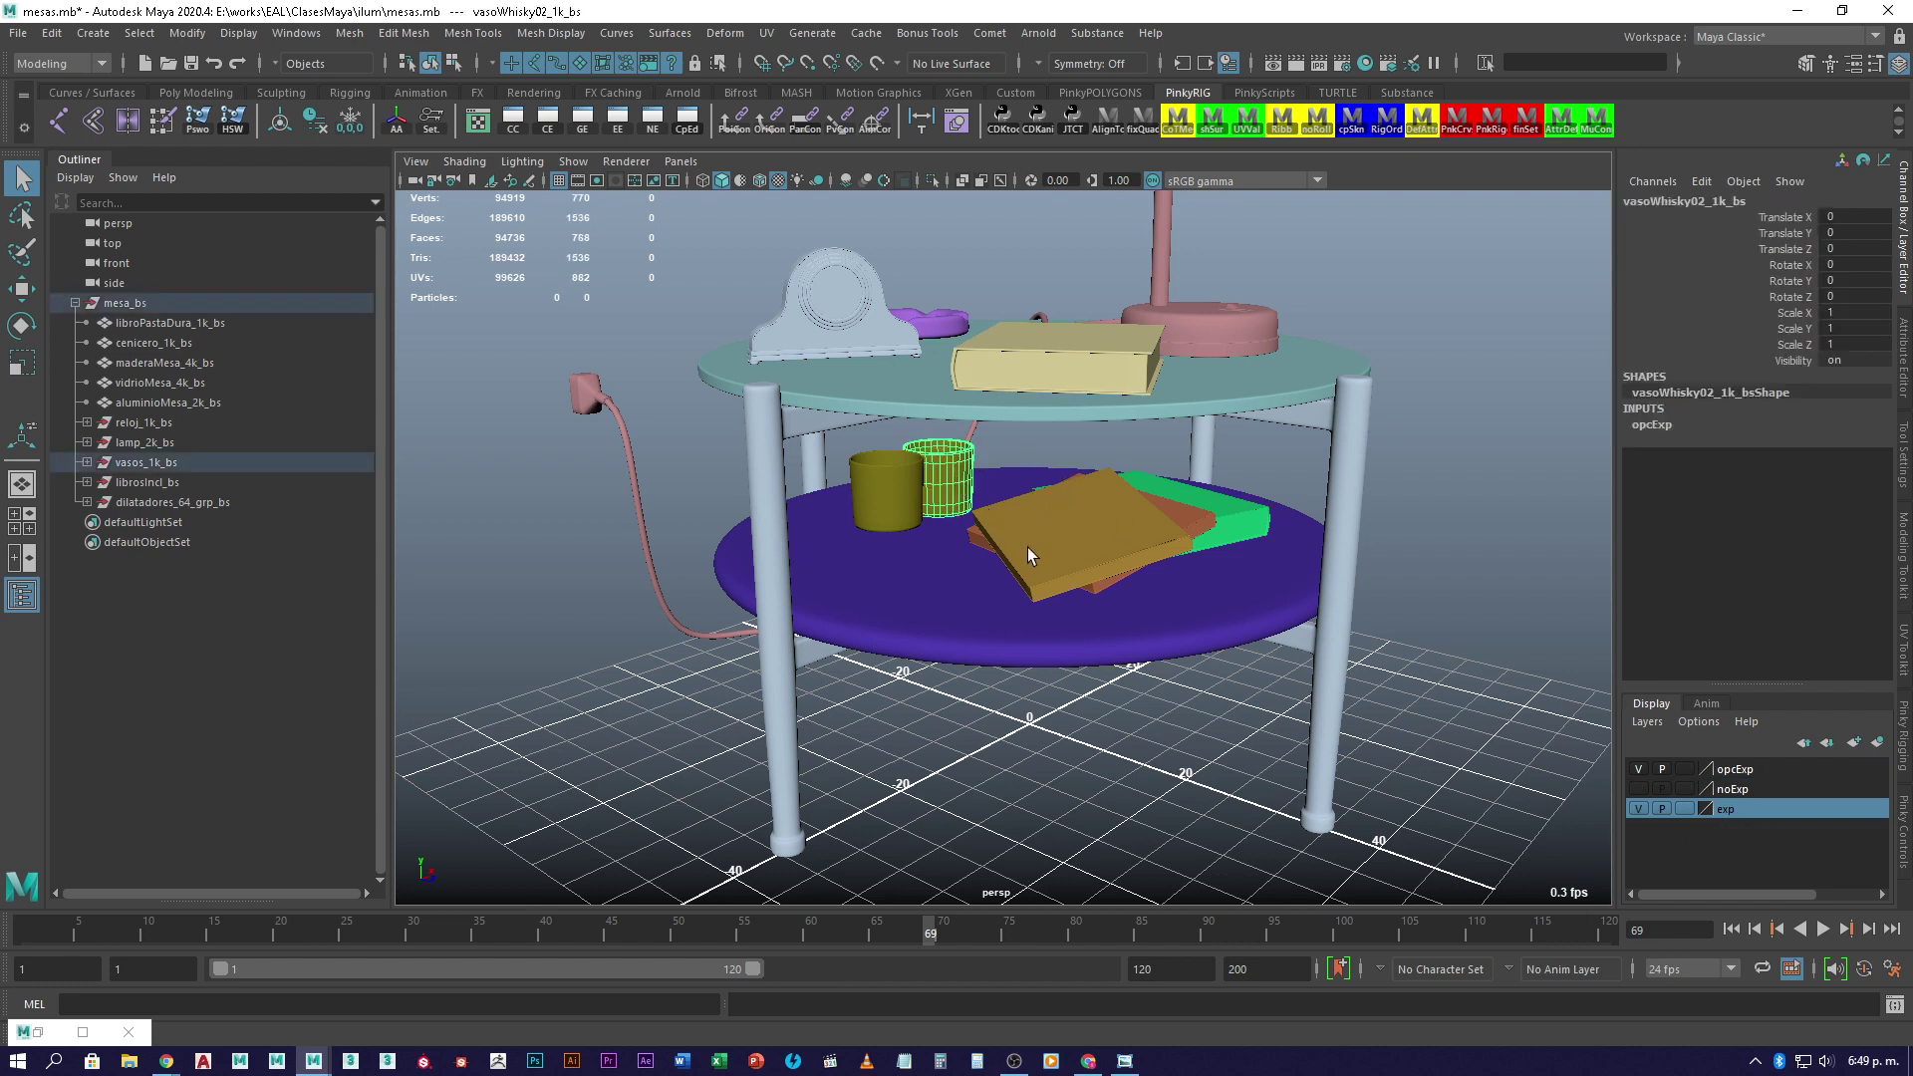
left_click(1090, 535)
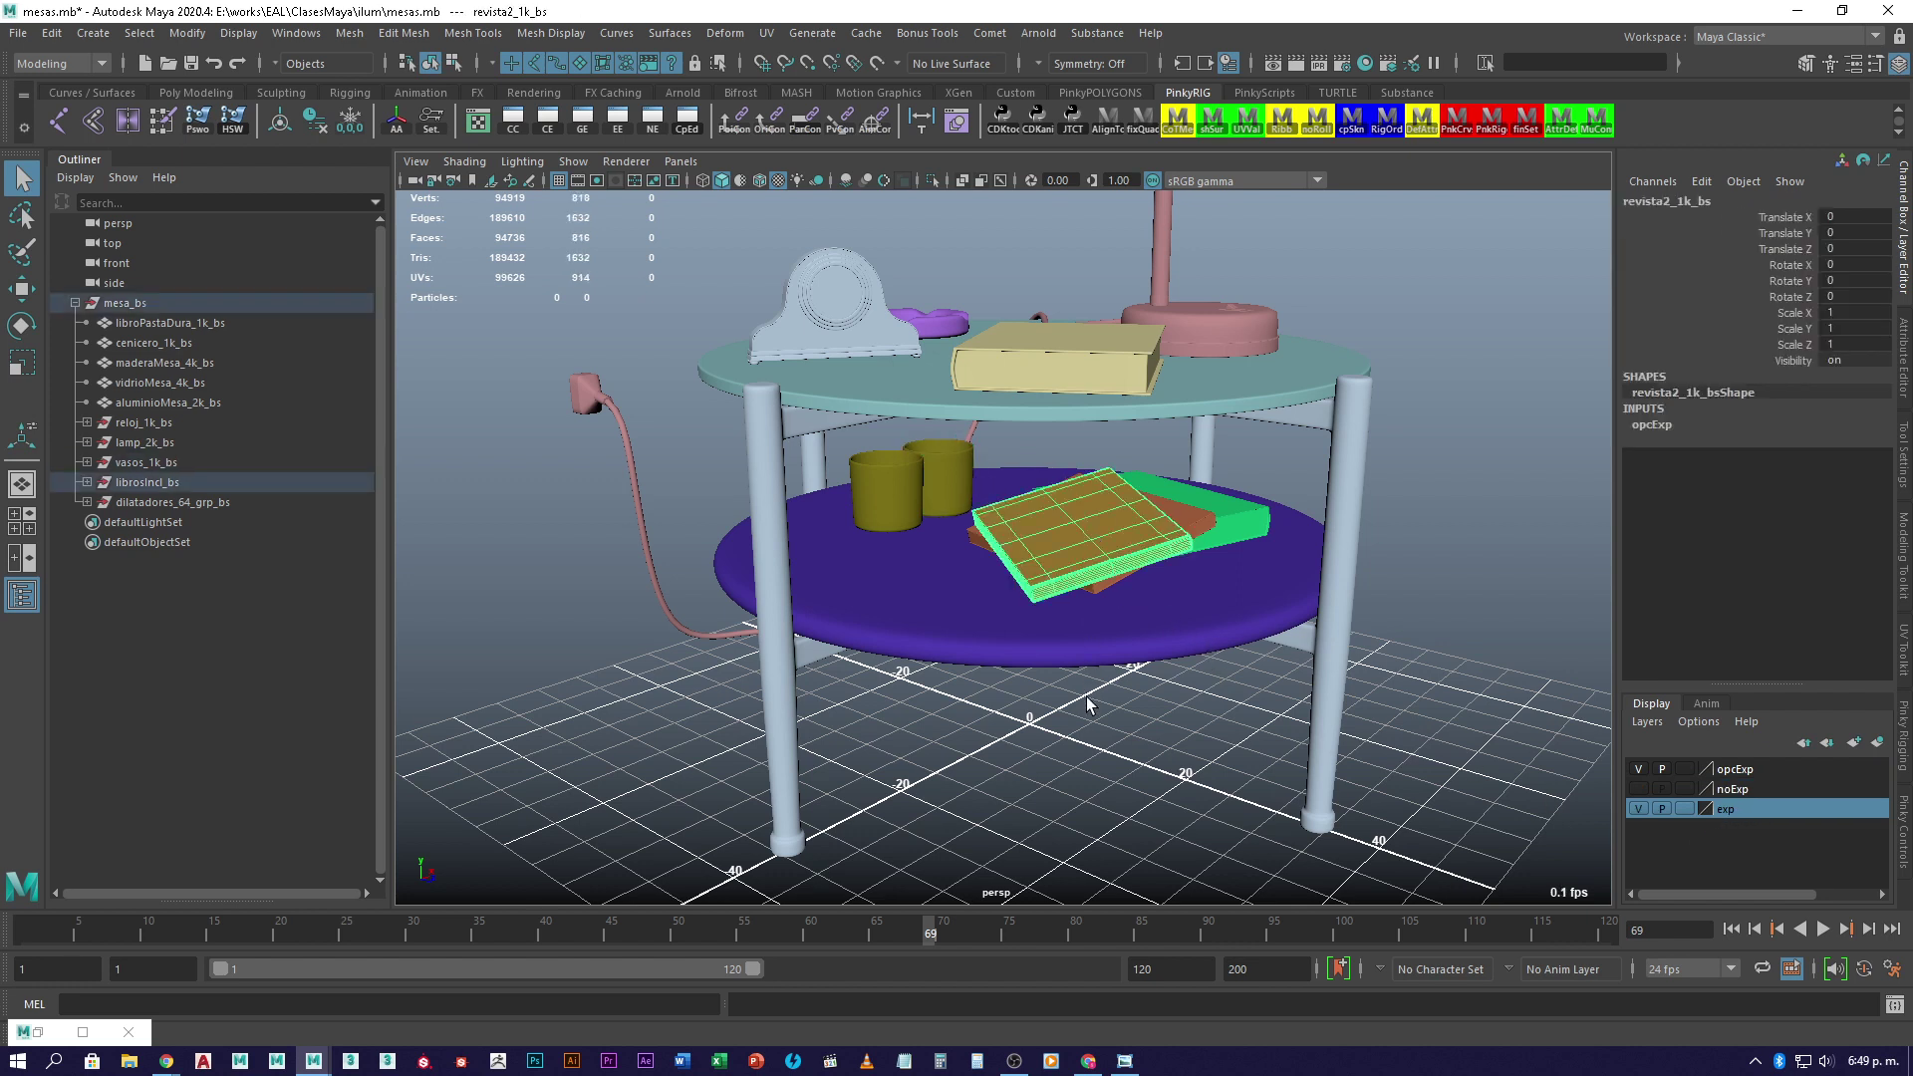
left_click(941, 474)
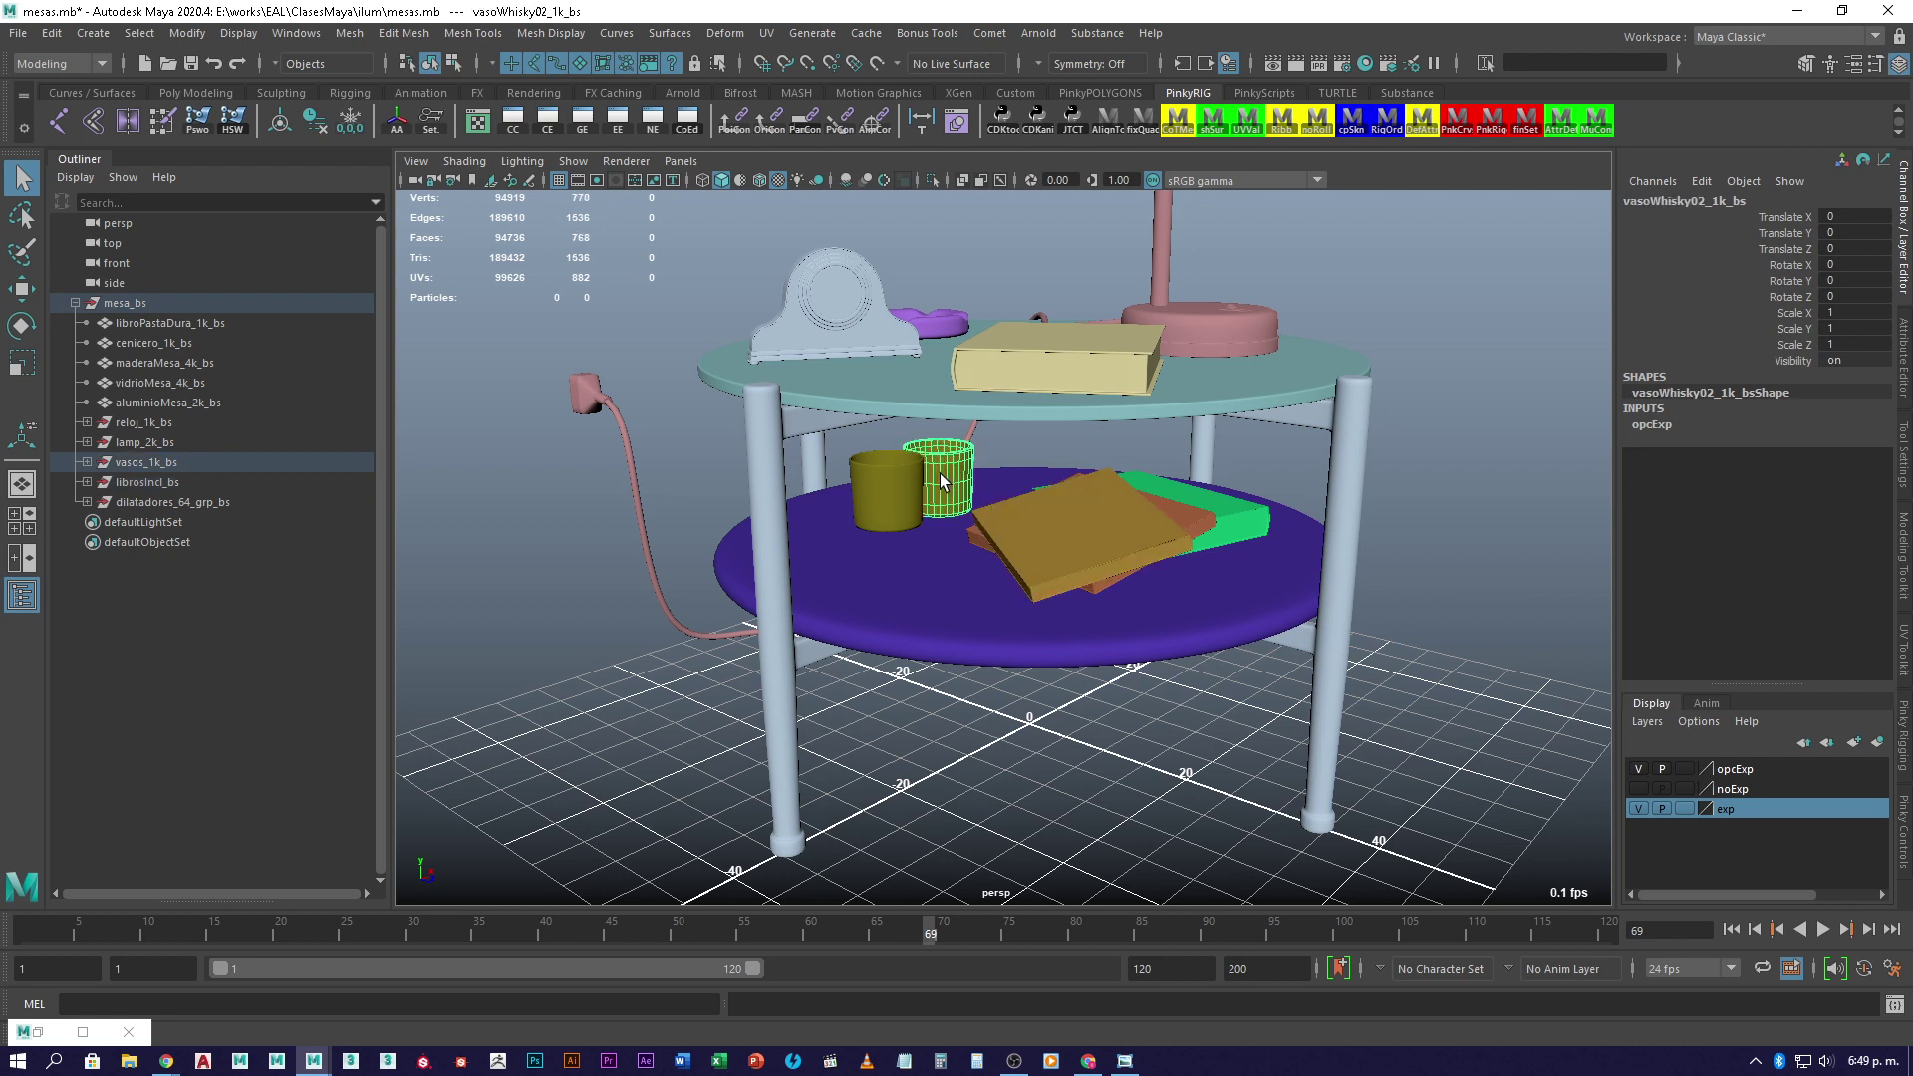
left_click(1059, 548)
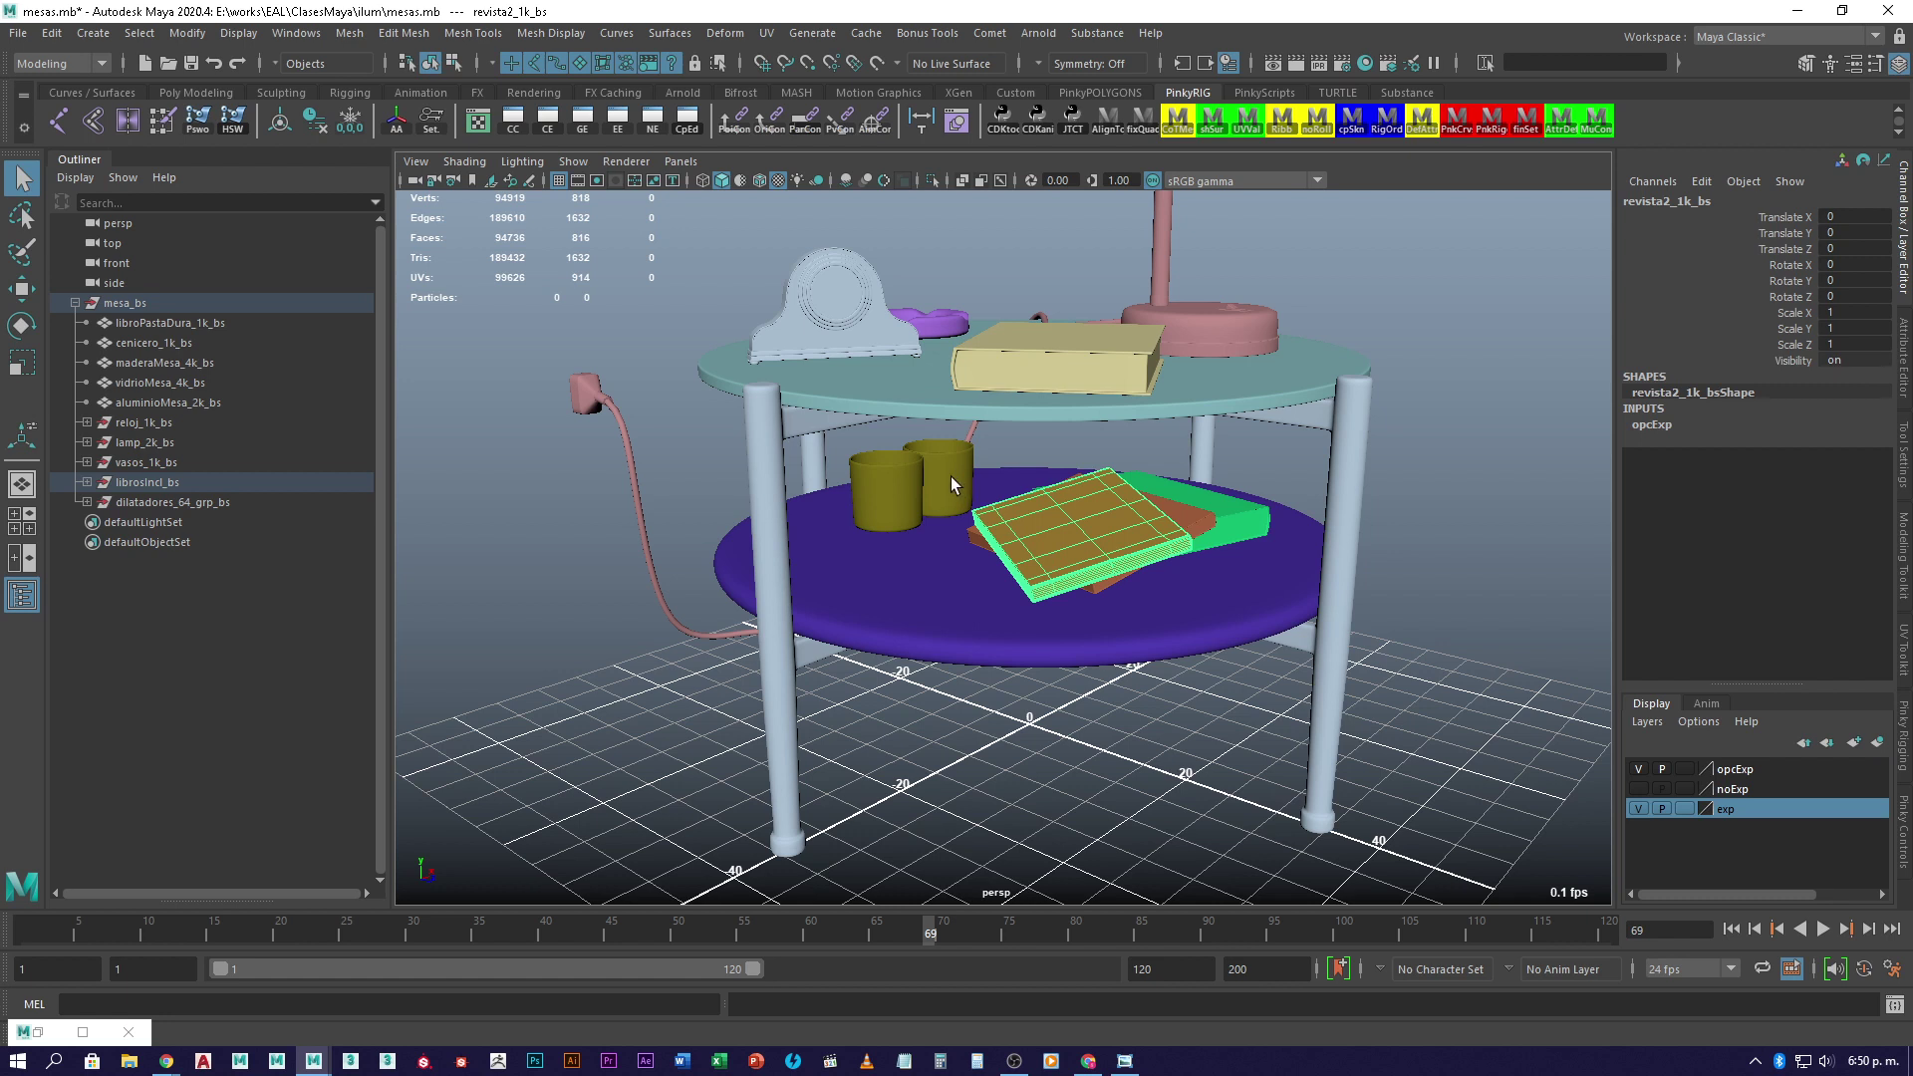
left_click(951, 476)
left_click(1036, 522)
left_click(949, 476)
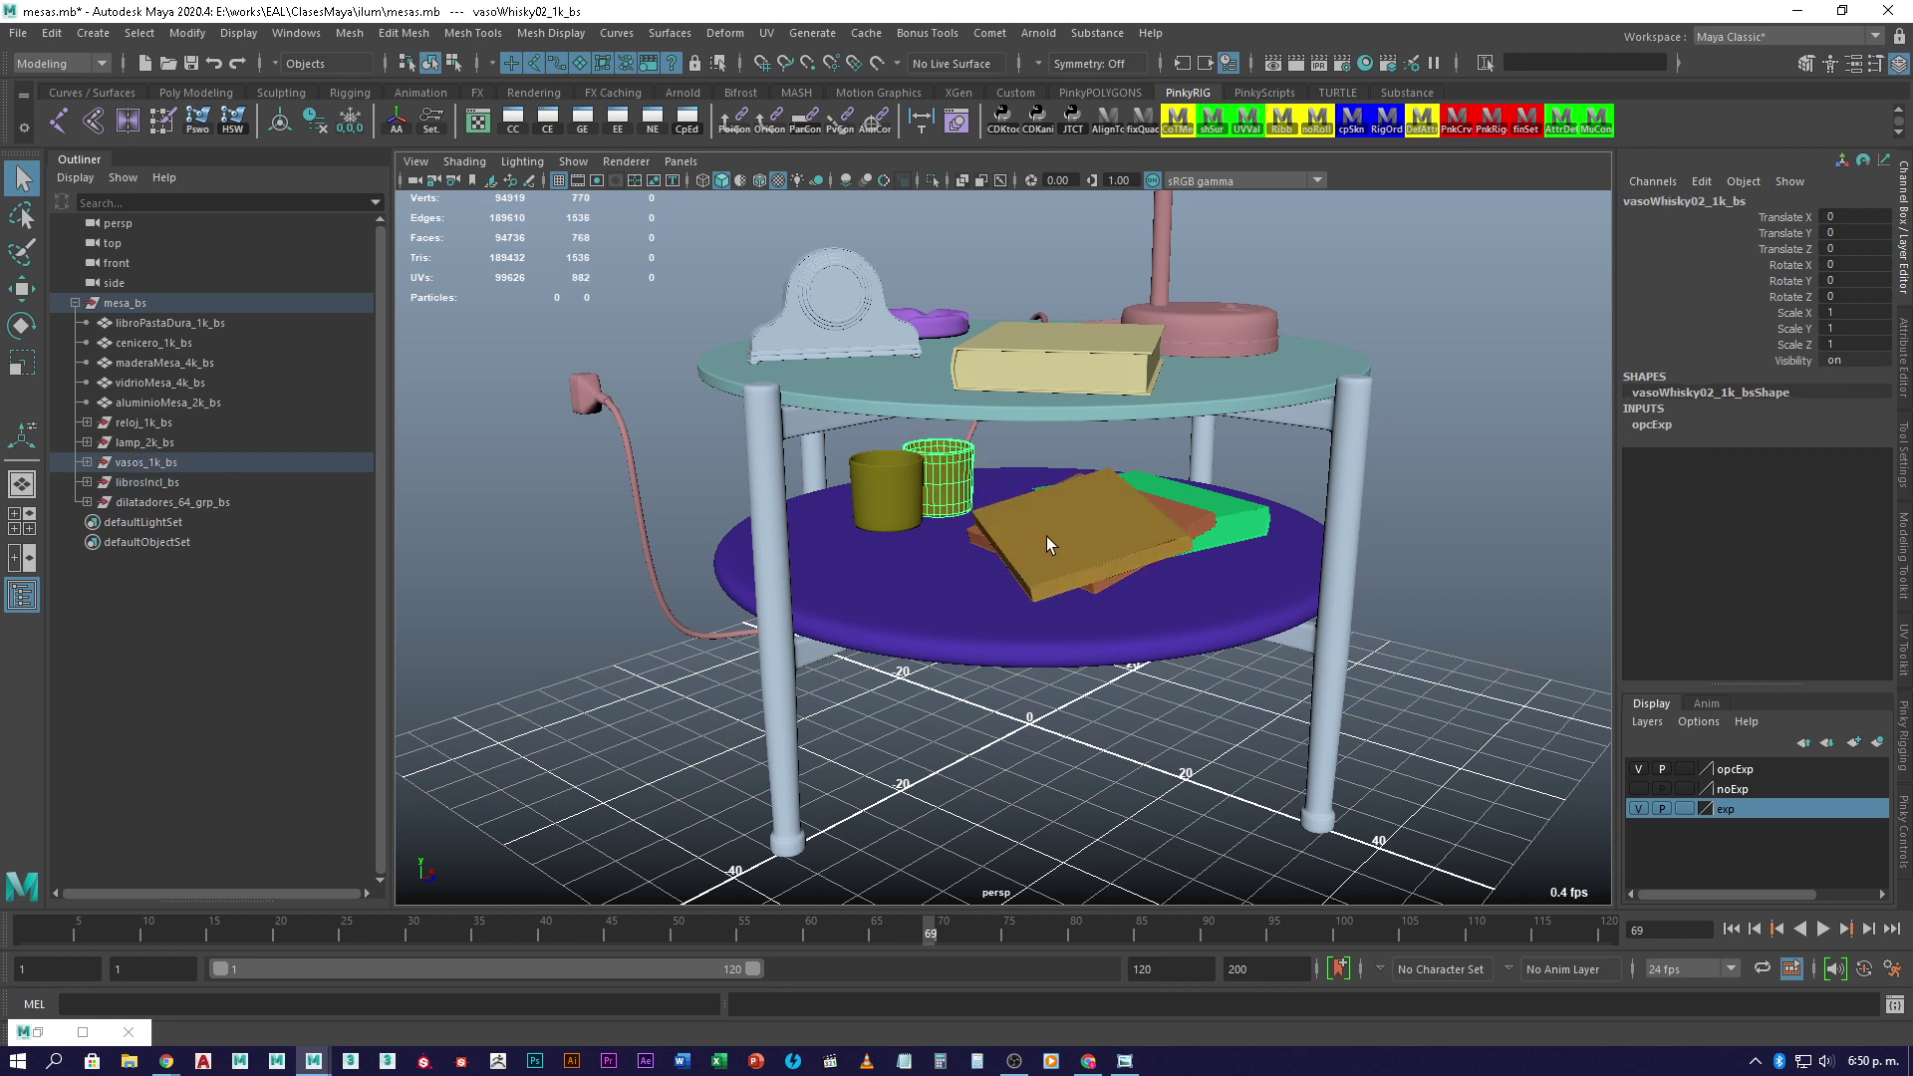
left_click(1047, 538)
left_click(959, 481)
left_click(1027, 518)
left_click(954, 482)
left_click(1041, 538)
left_click(959, 486)
left_click(696, 267)
- Select all the table scene's objects to review them together, then clear the selection and examine the table and shelf
scroll(687, 454, "down", 5)
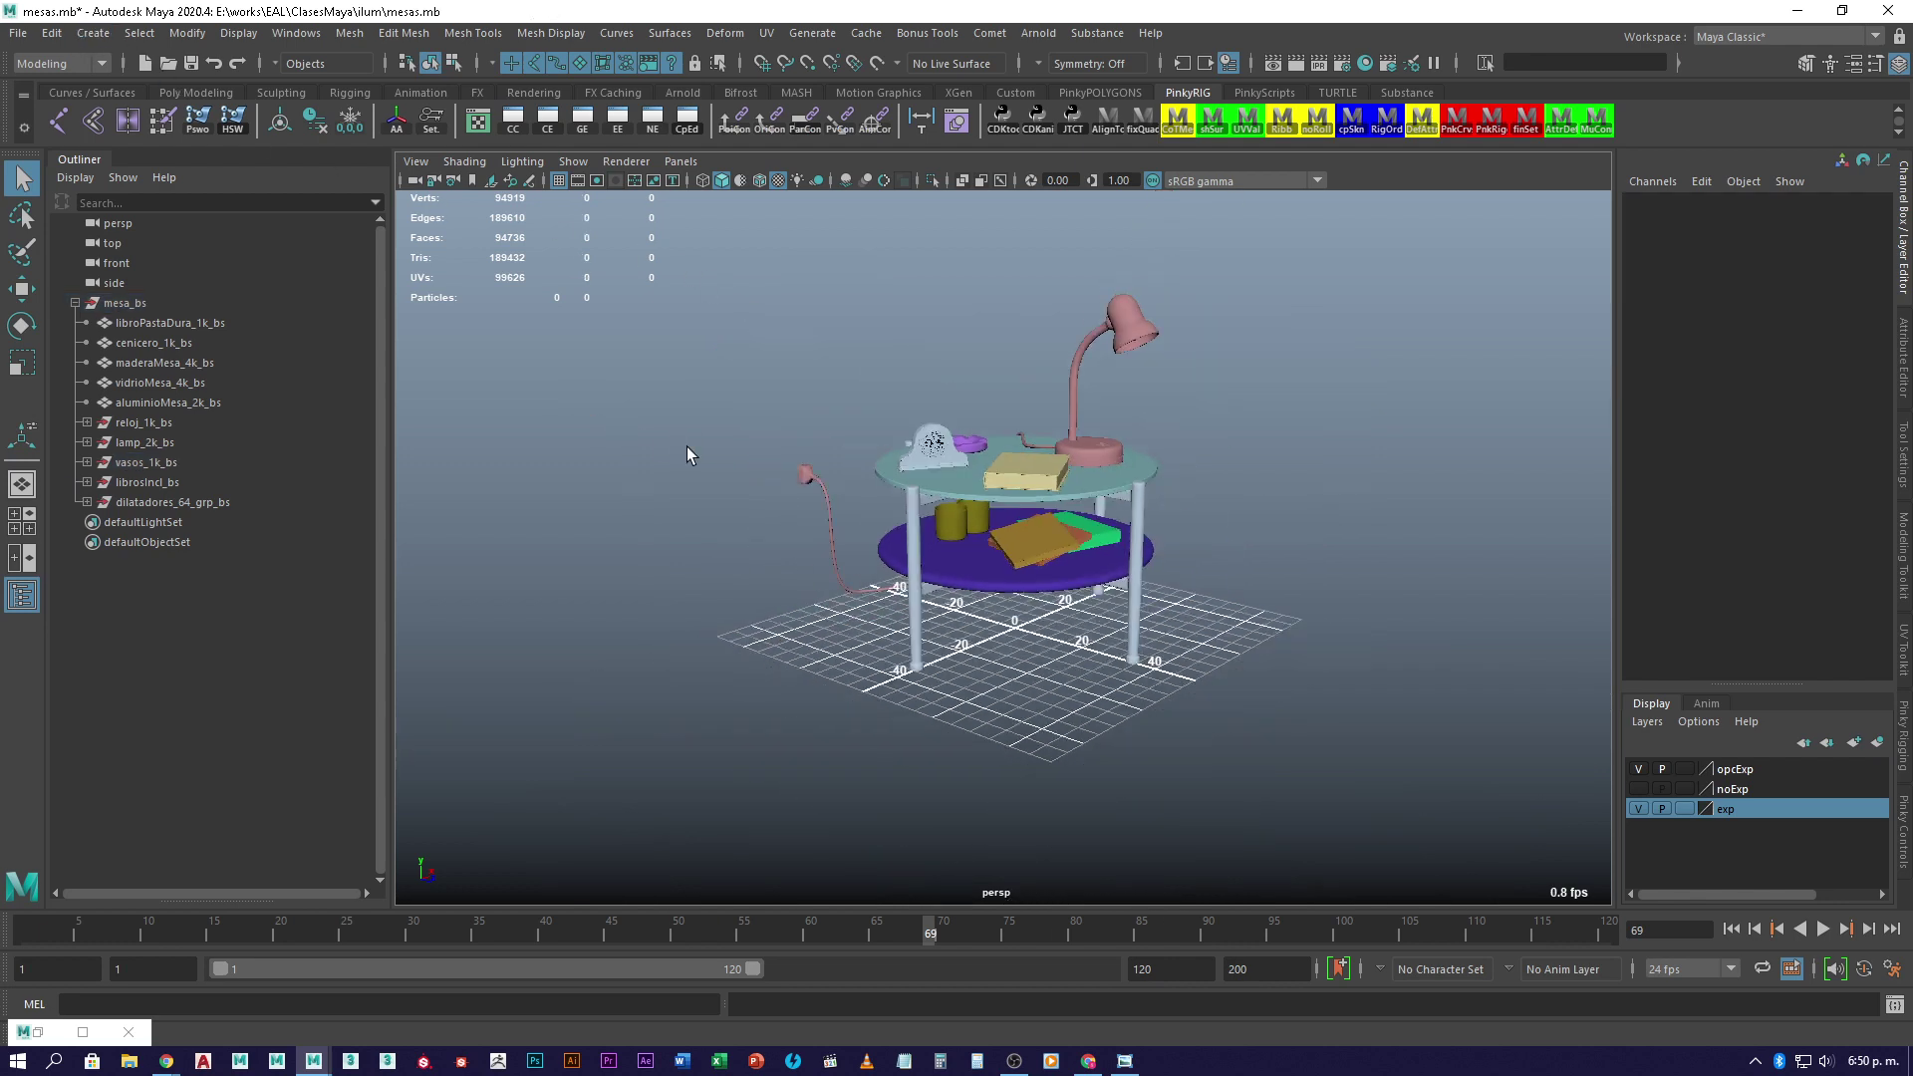
left_click_drag(1259, 745, 600, 205)
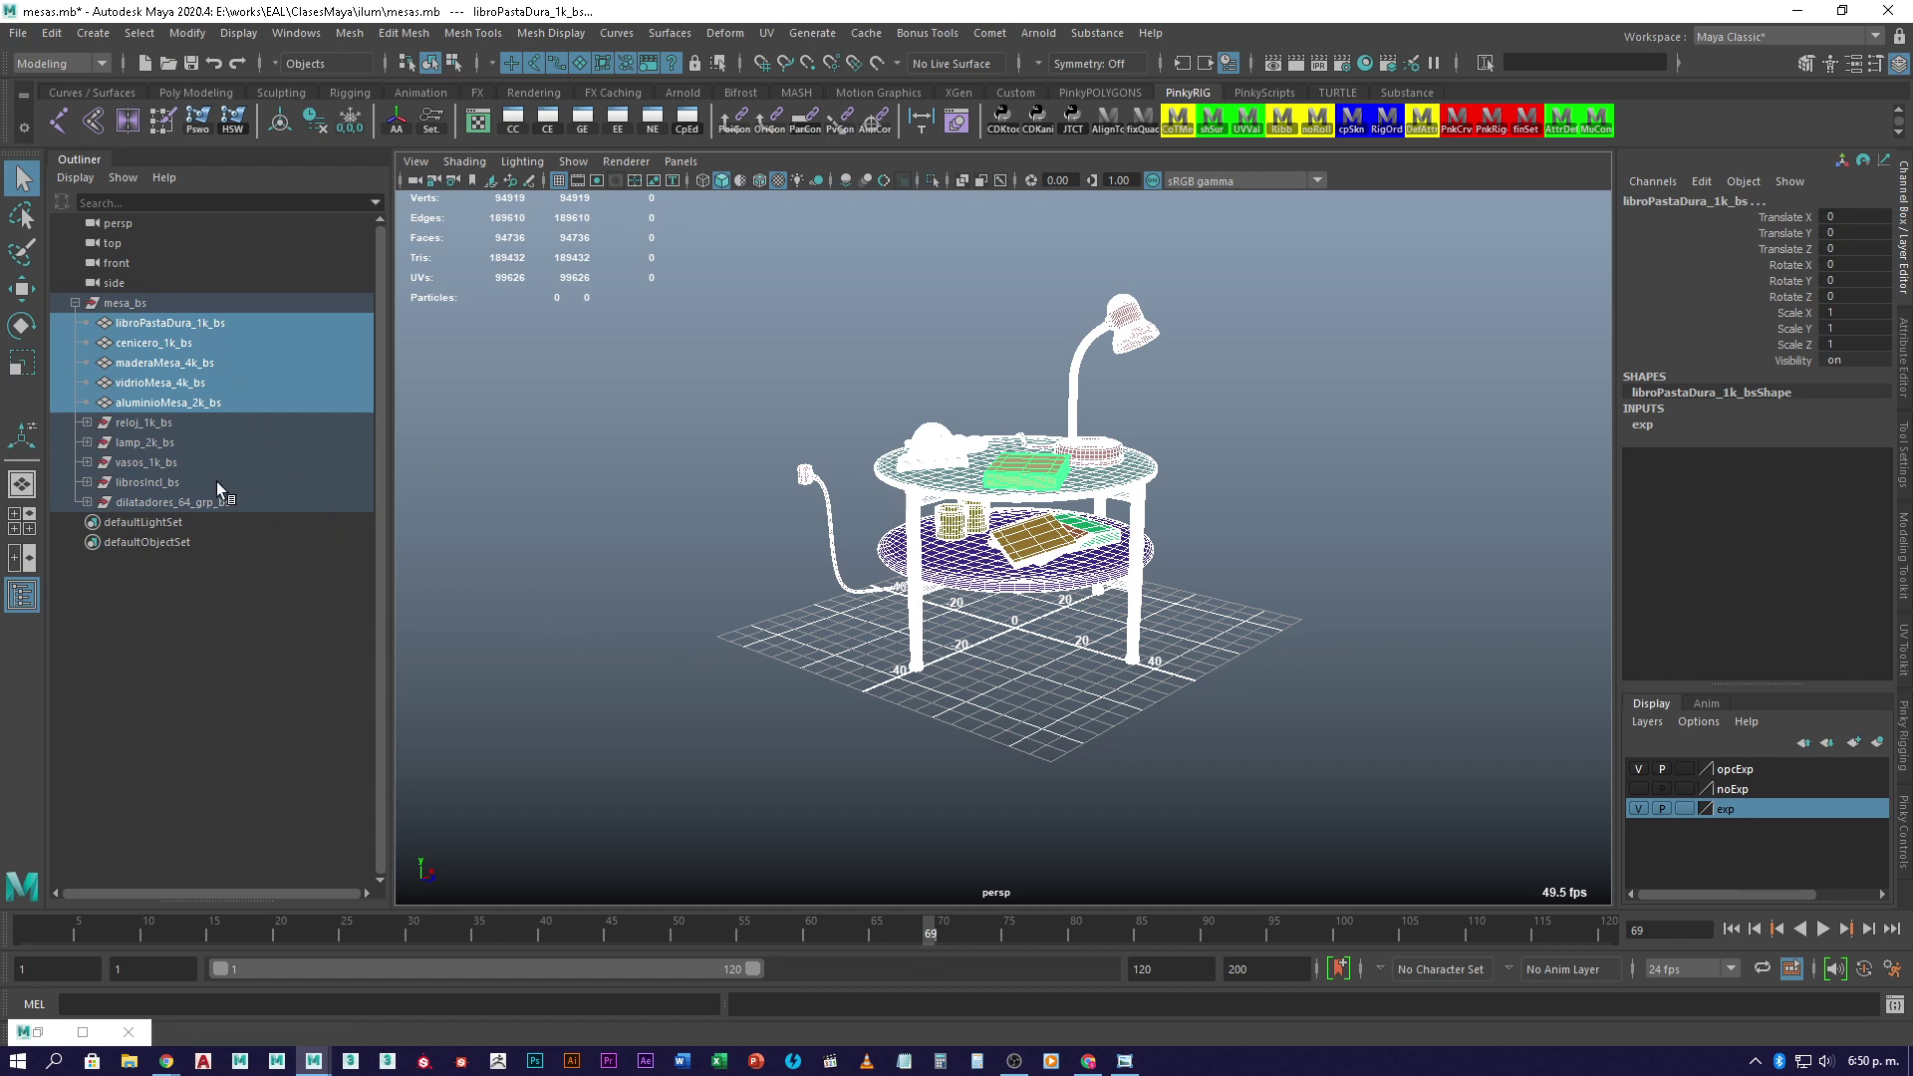
left_click_drag(1294, 752, 669, 203)
left_click(1235, 532)
scroll(1234, 532, "up", 5)
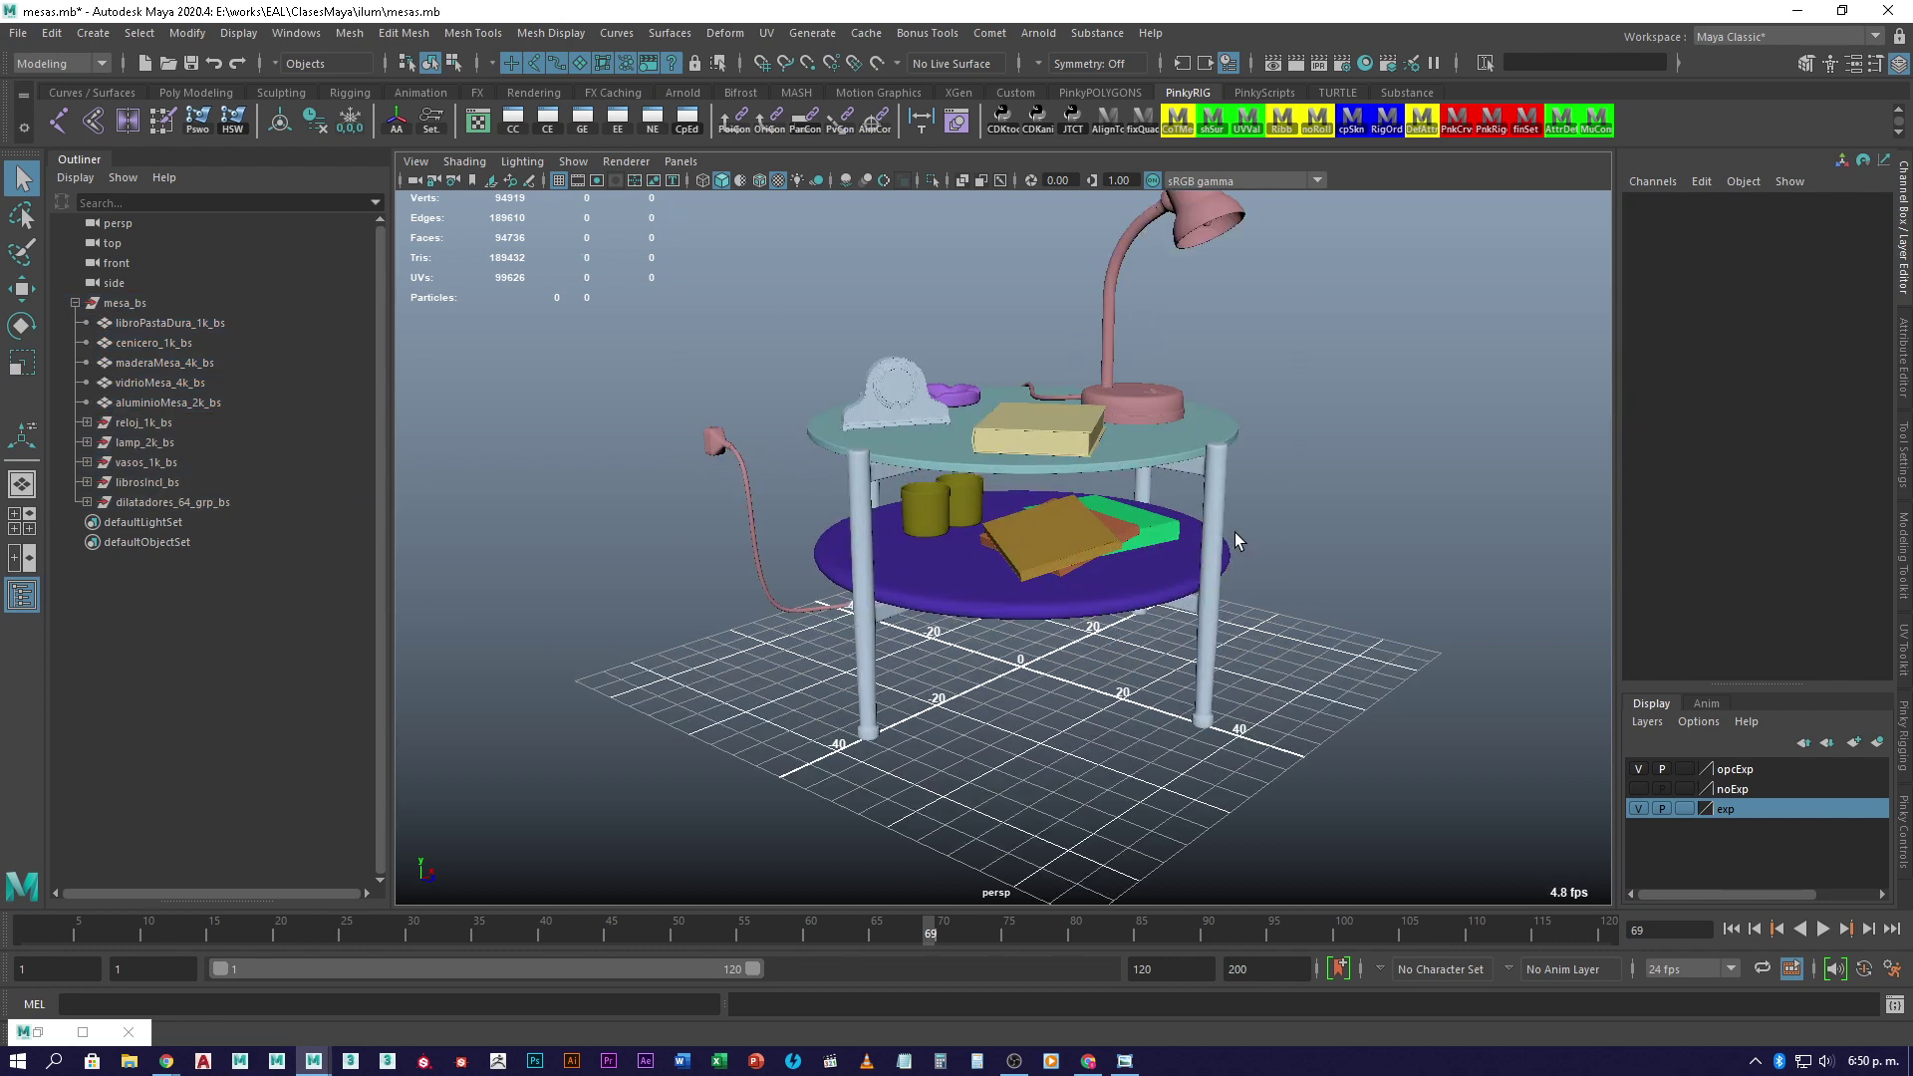
middle_click_drag(1385, 552, 1298, 592, "alt")
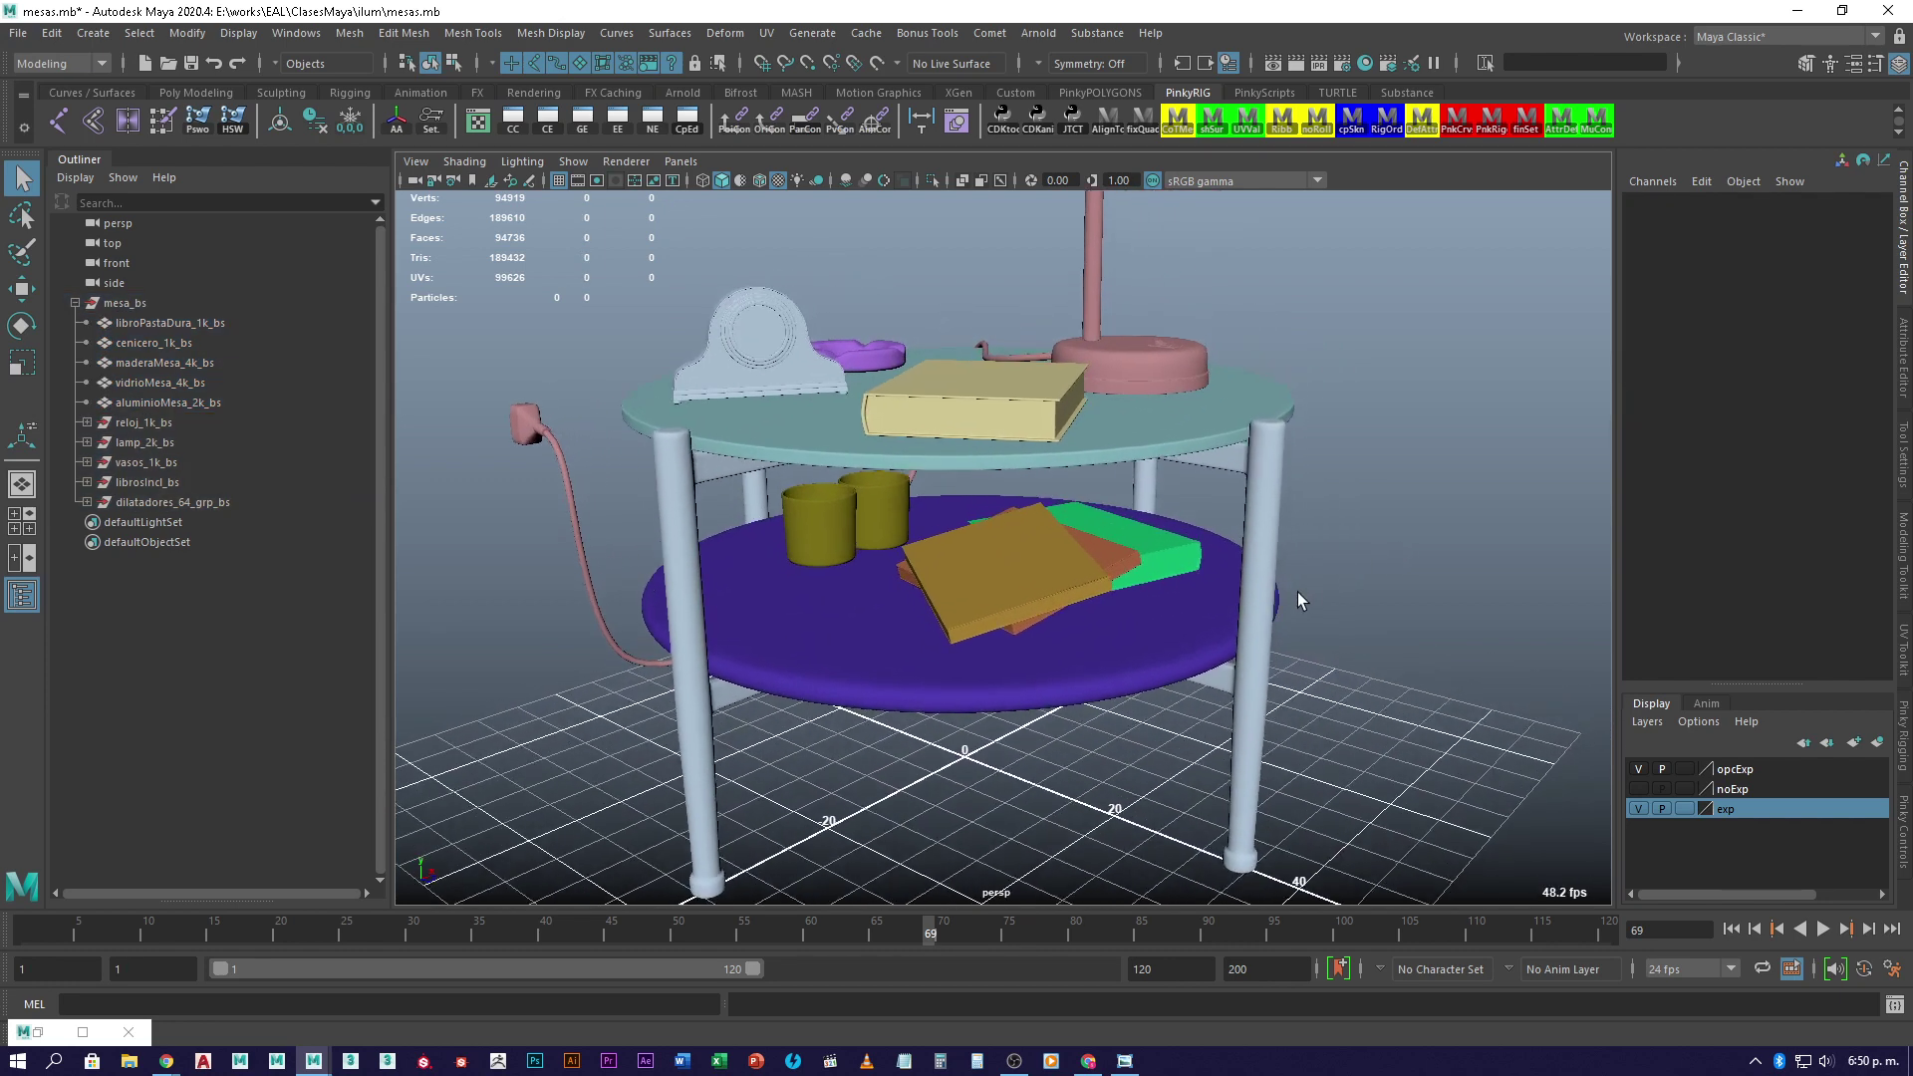
- Check the material names on the lower shelf maderaMesa_4k_bs and the hardcover book libroPastaDura_1k_bs, then clear the selection
left_click(1111, 671)
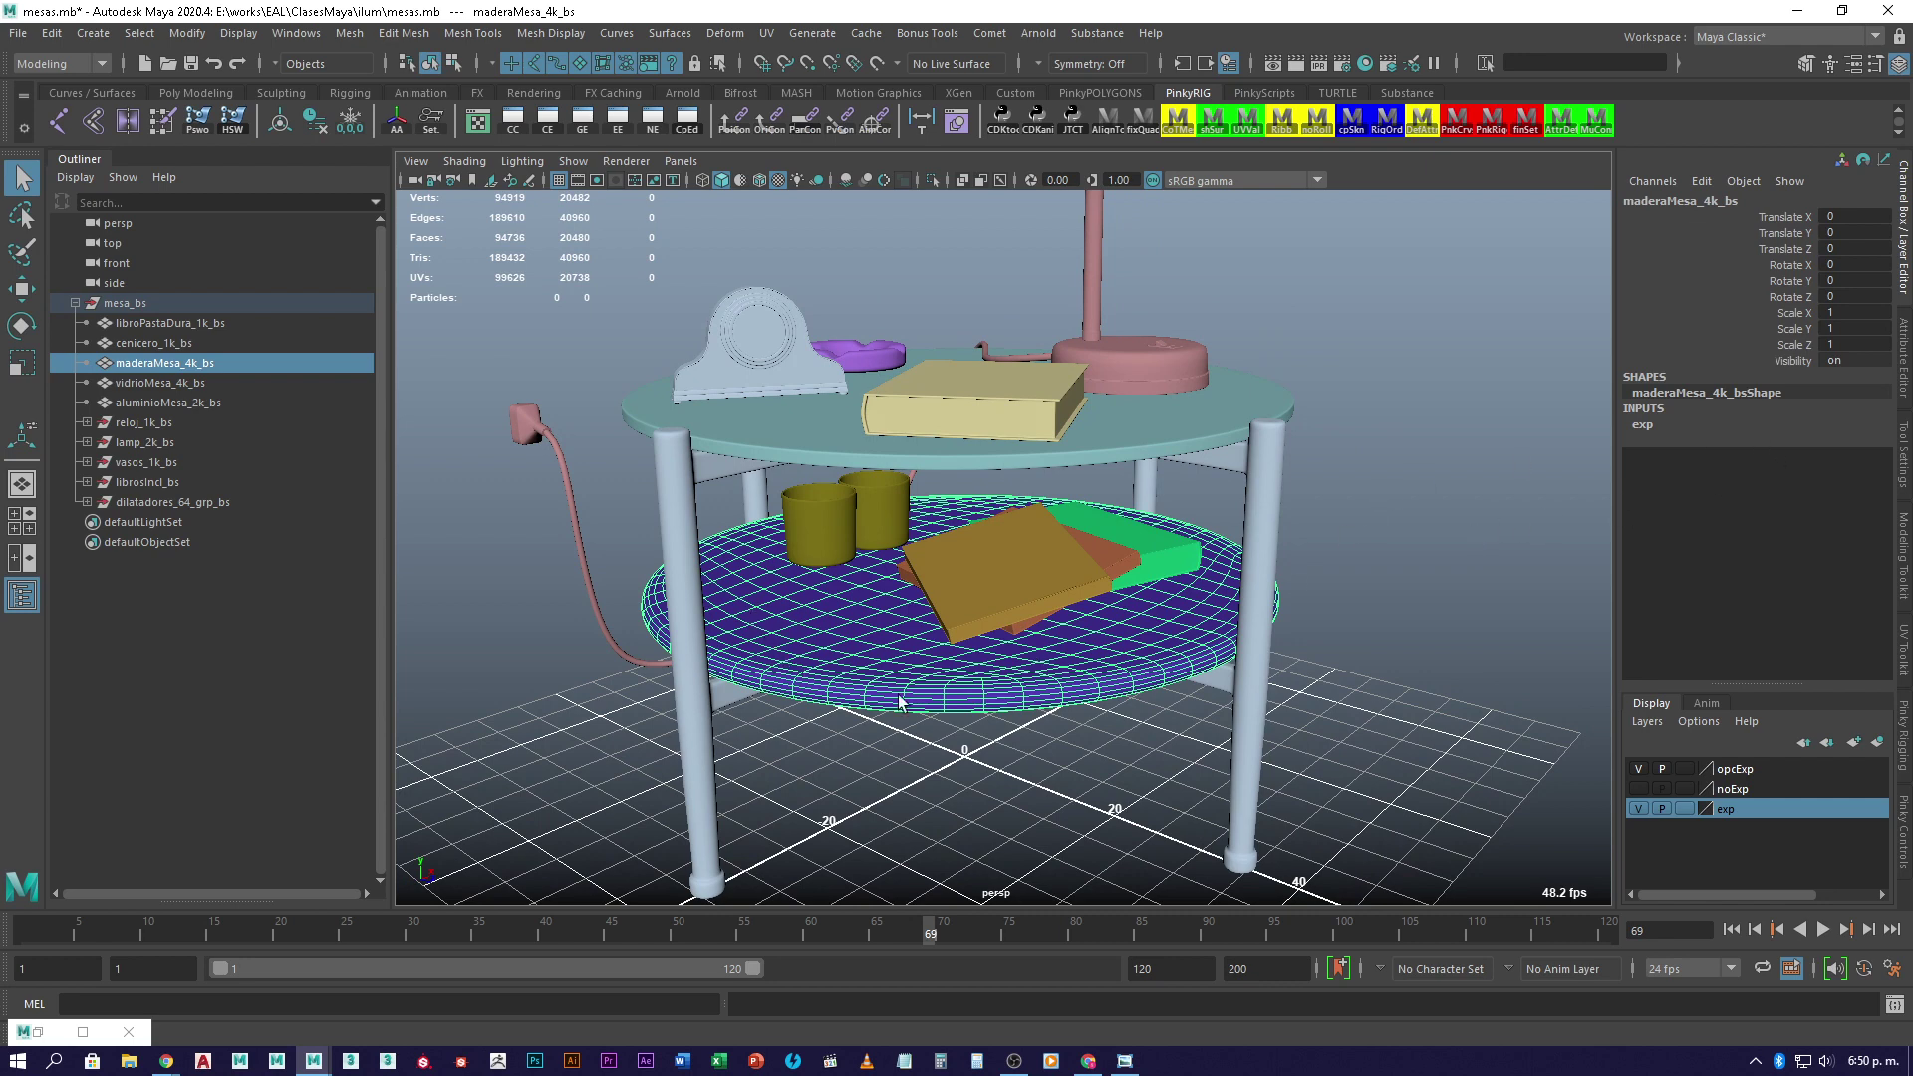
left_click(1904, 359)
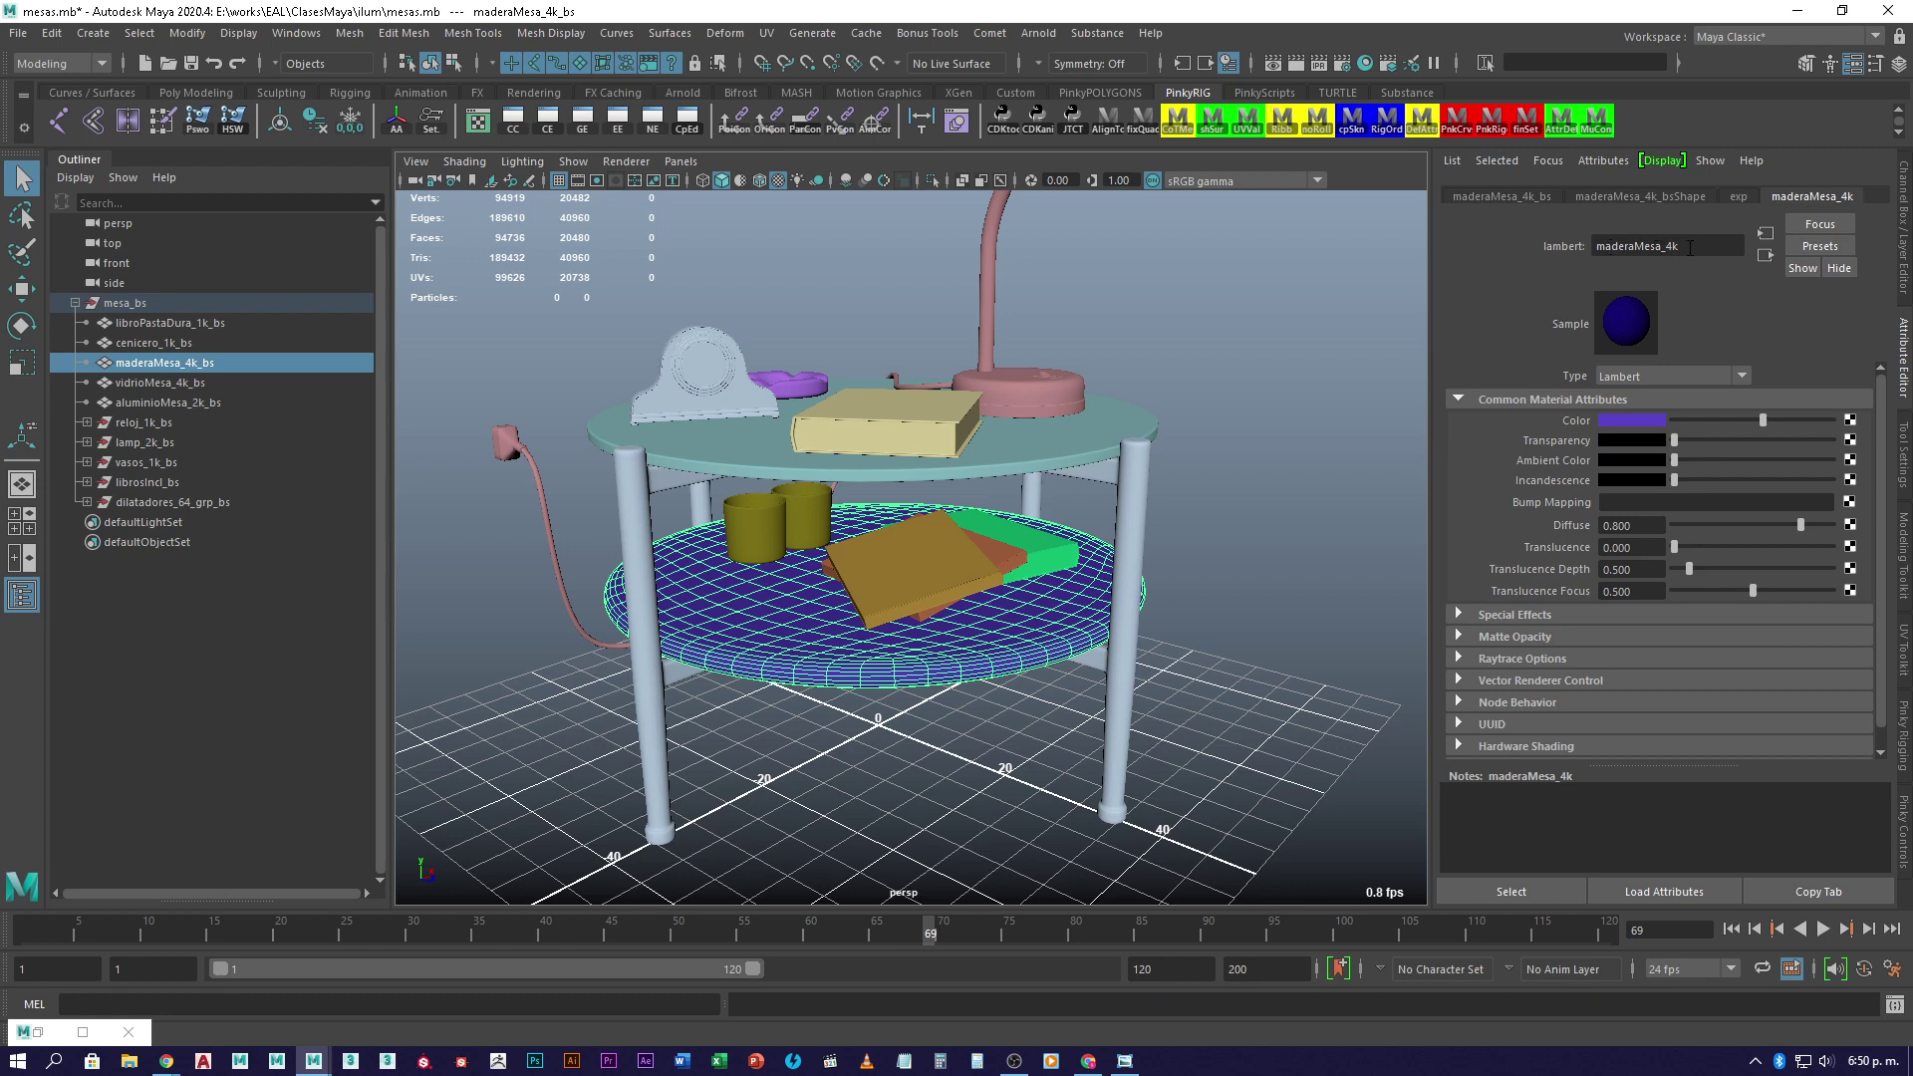
left_click_drag(1691, 248, 1661, 248)
left_click(1691, 248)
left_click(913, 416)
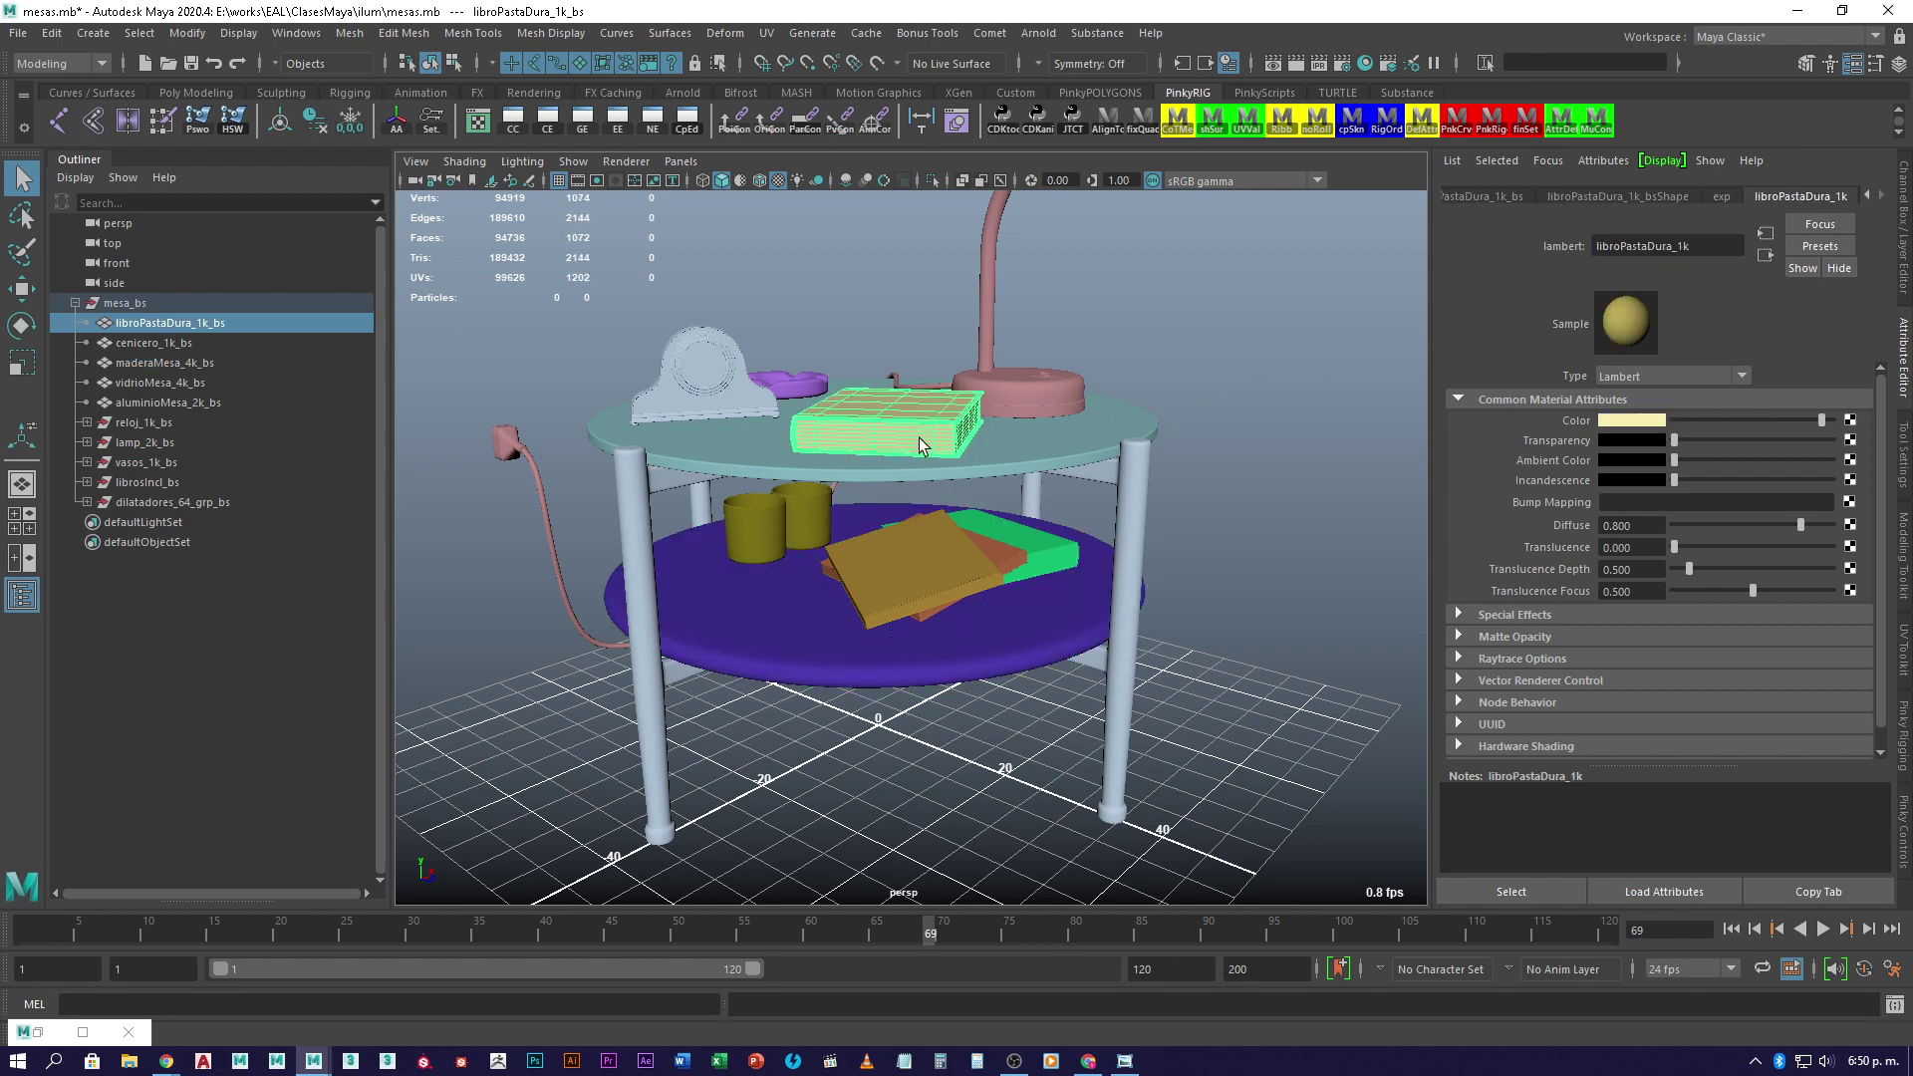
double_click(1707, 247)
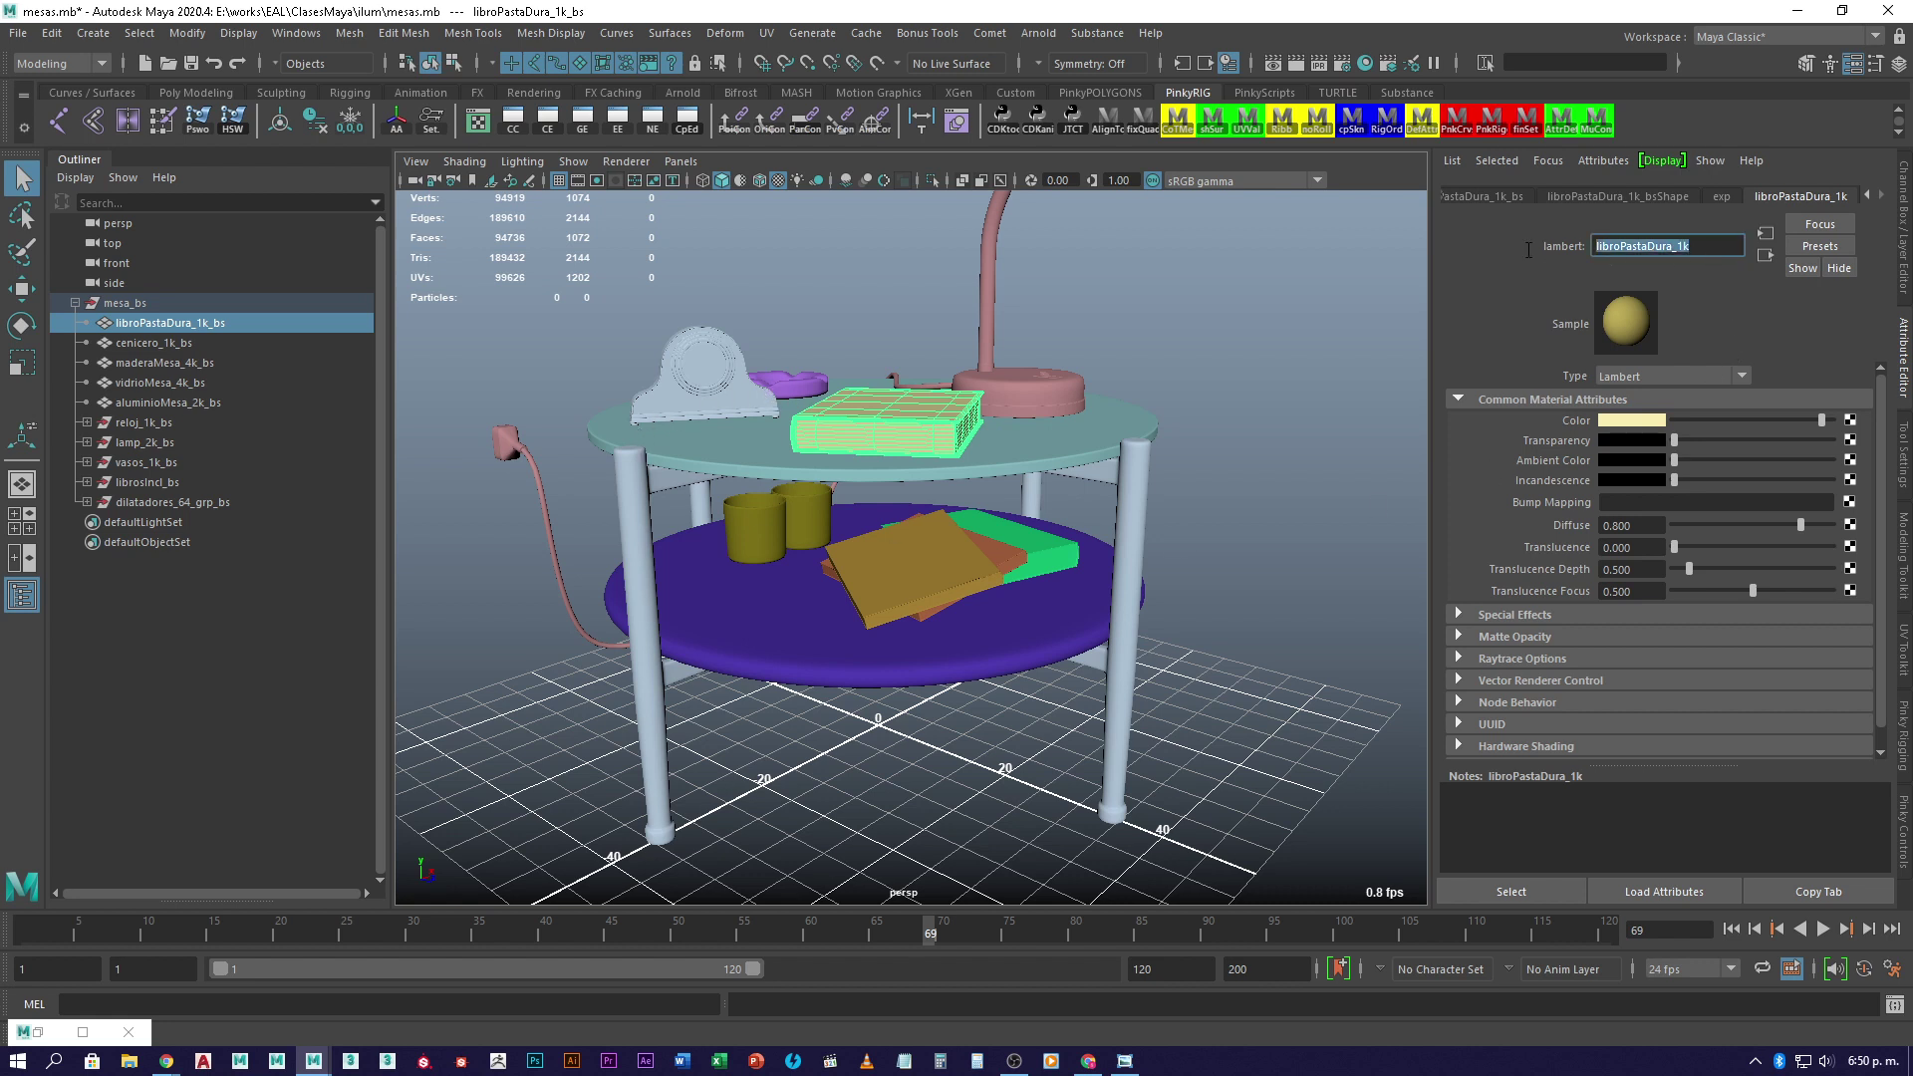
left_click(1222, 636)
- Select all the table's objects, look over the available naming commands without applying any, and clear the selection
key("a")
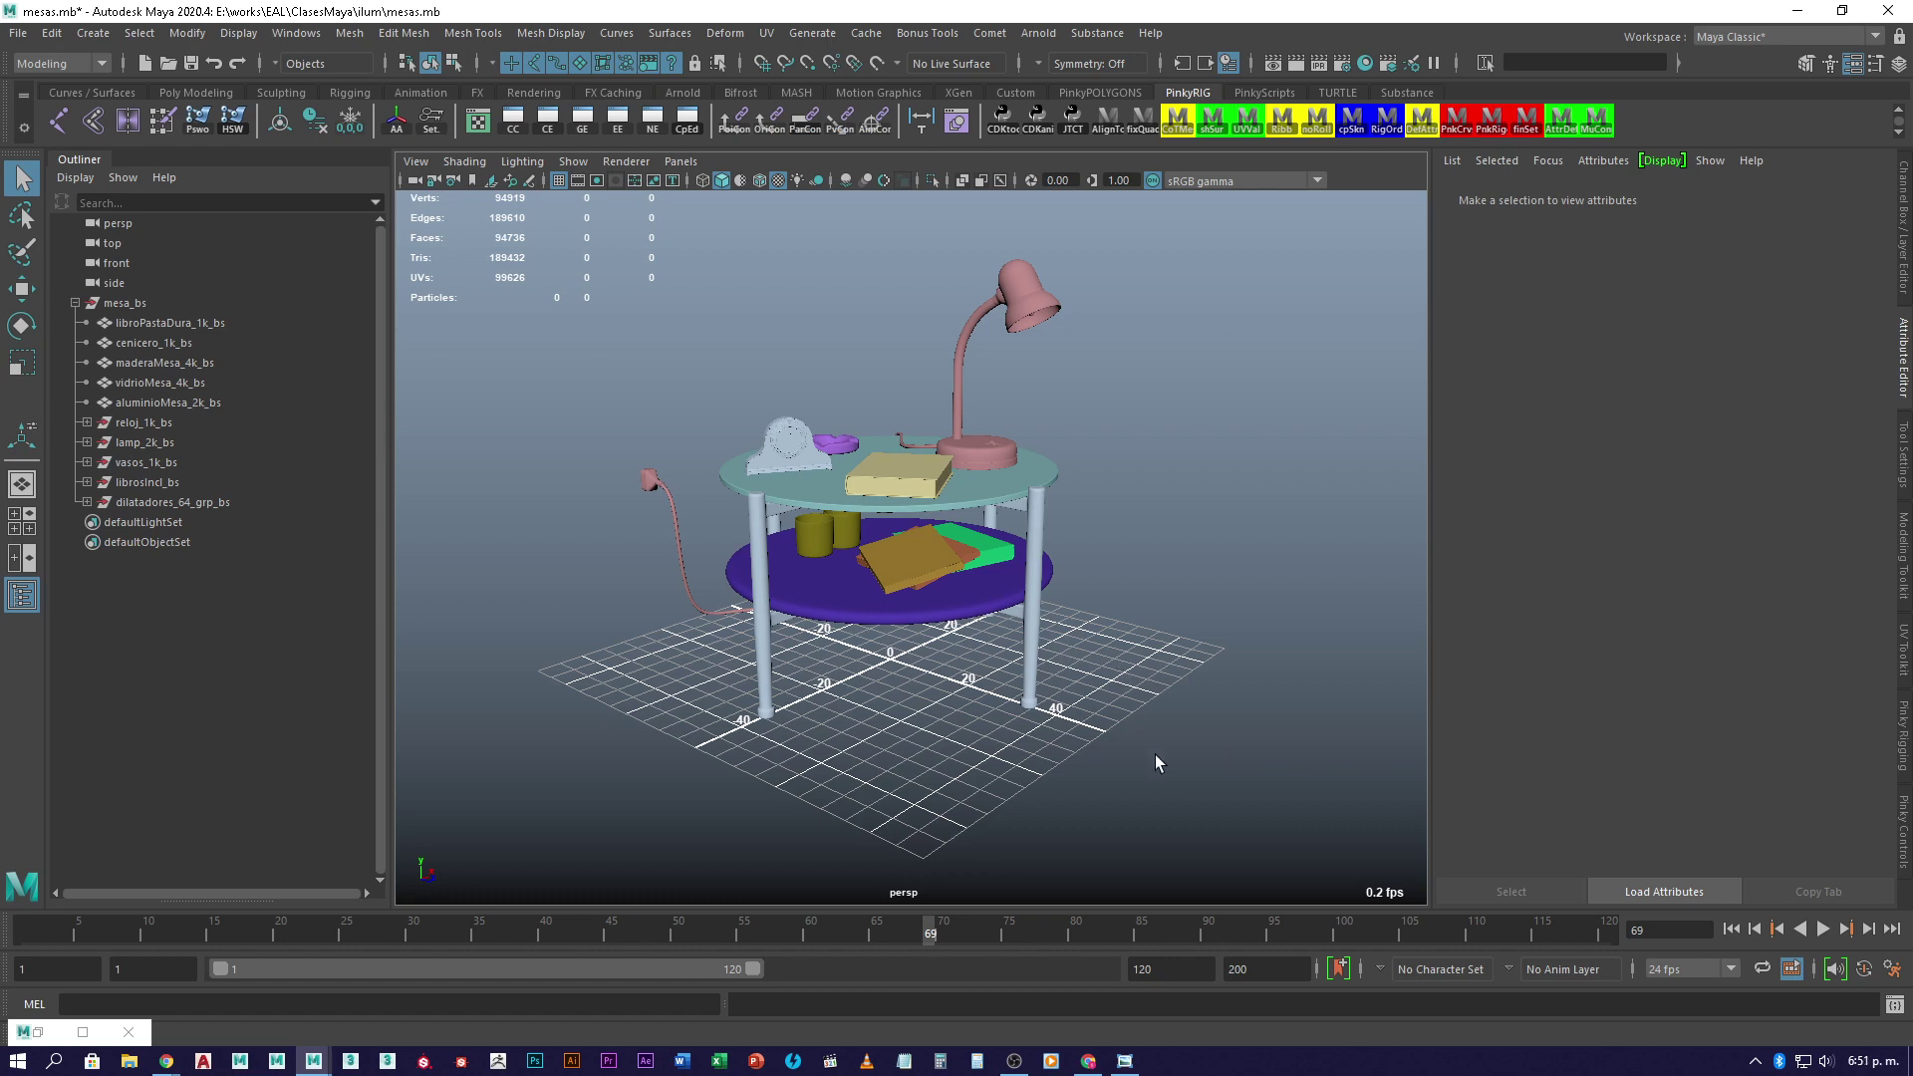
left_click_drag(1156, 756, 528, 219)
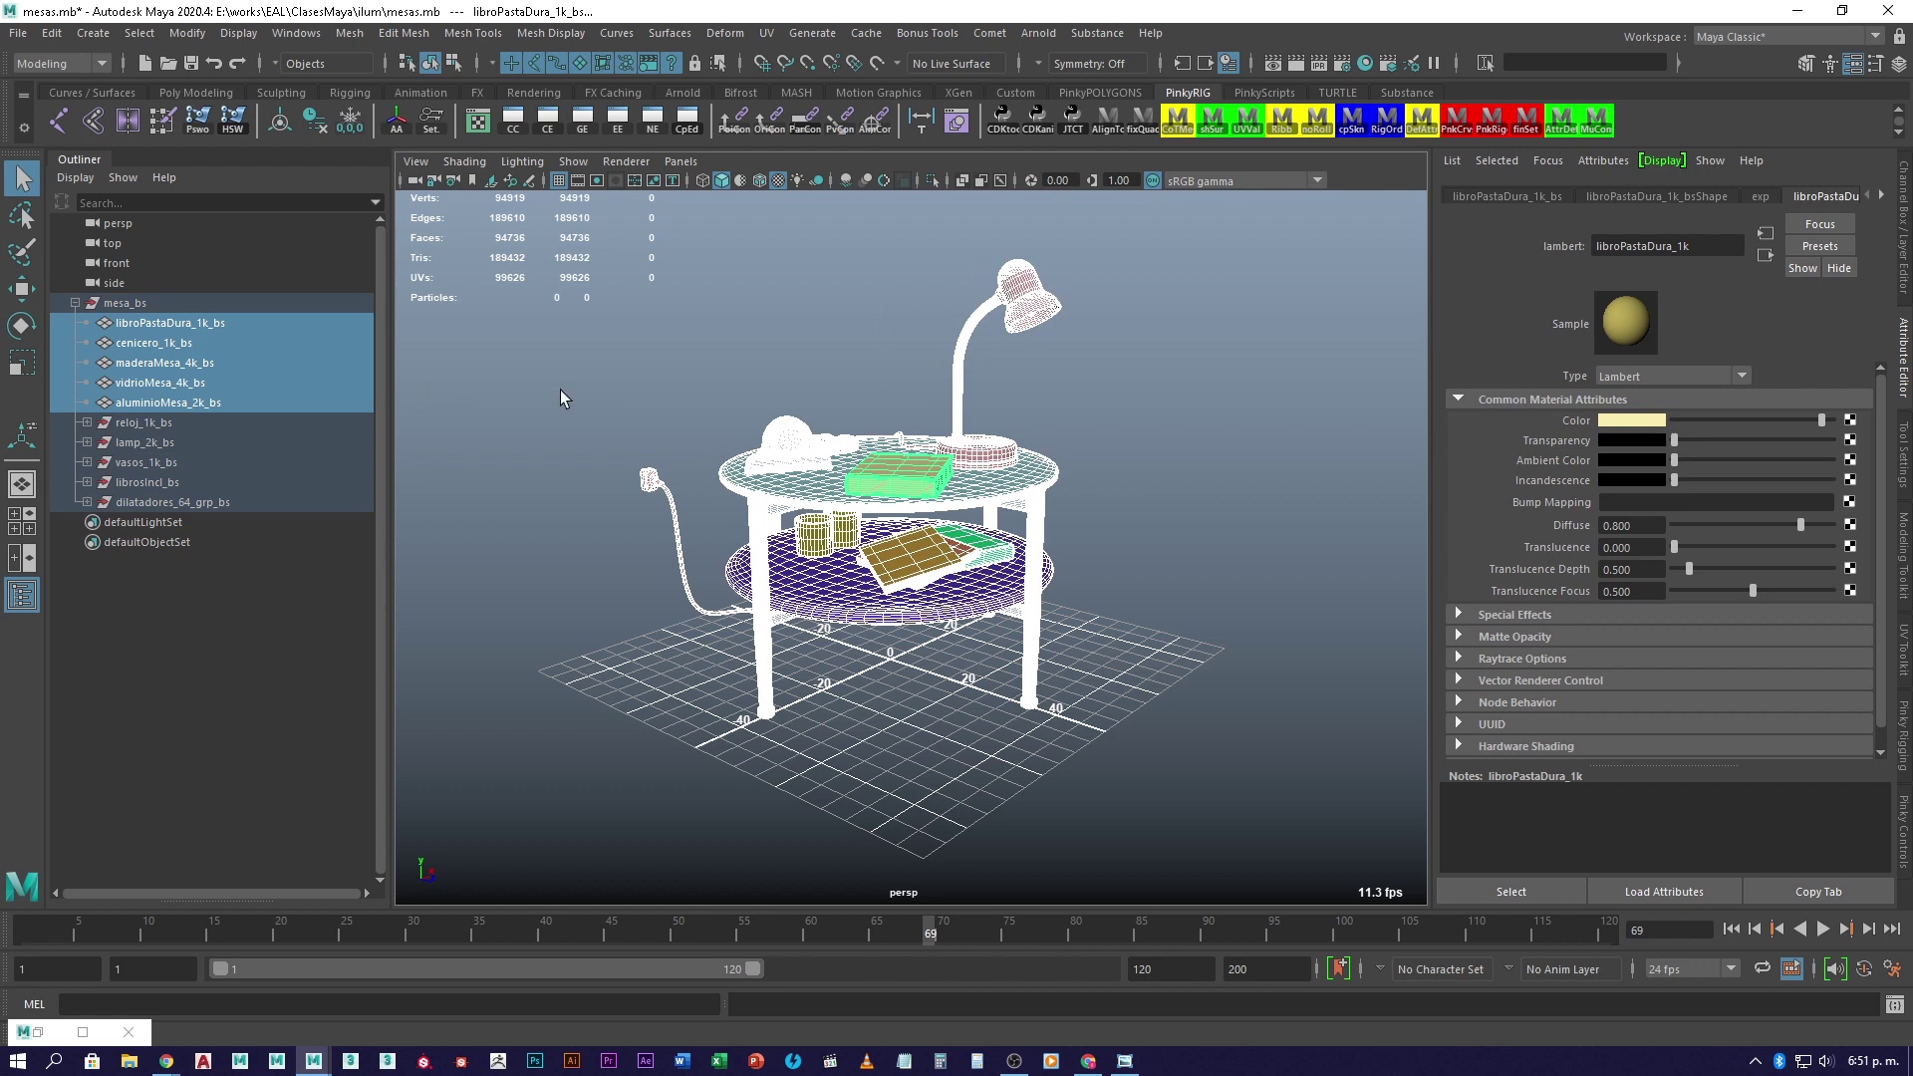
mouse_move(192, 339)
middle_mouse_down()
mouse_move(130, 337)
mouse_move(166, 329)
middle_mouse_up()
left_click(100, 35)
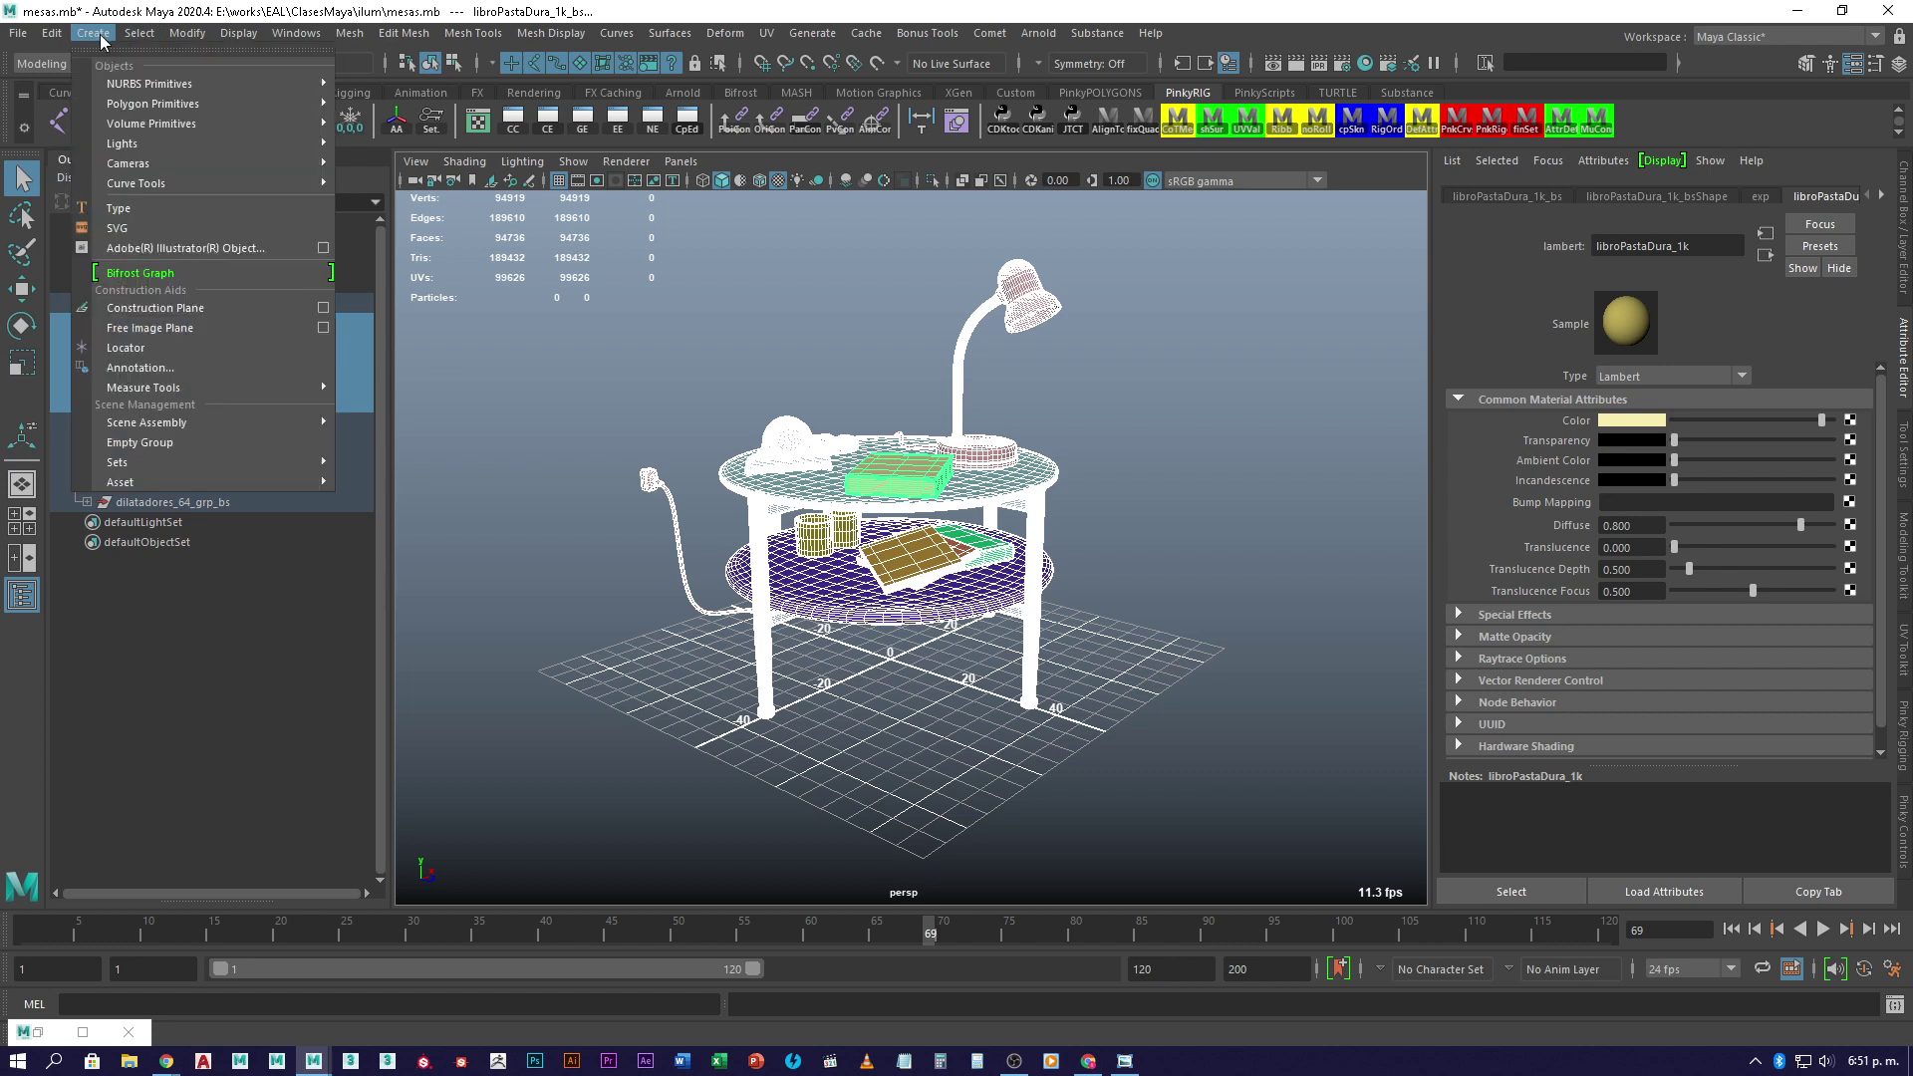
left_click(188, 32)
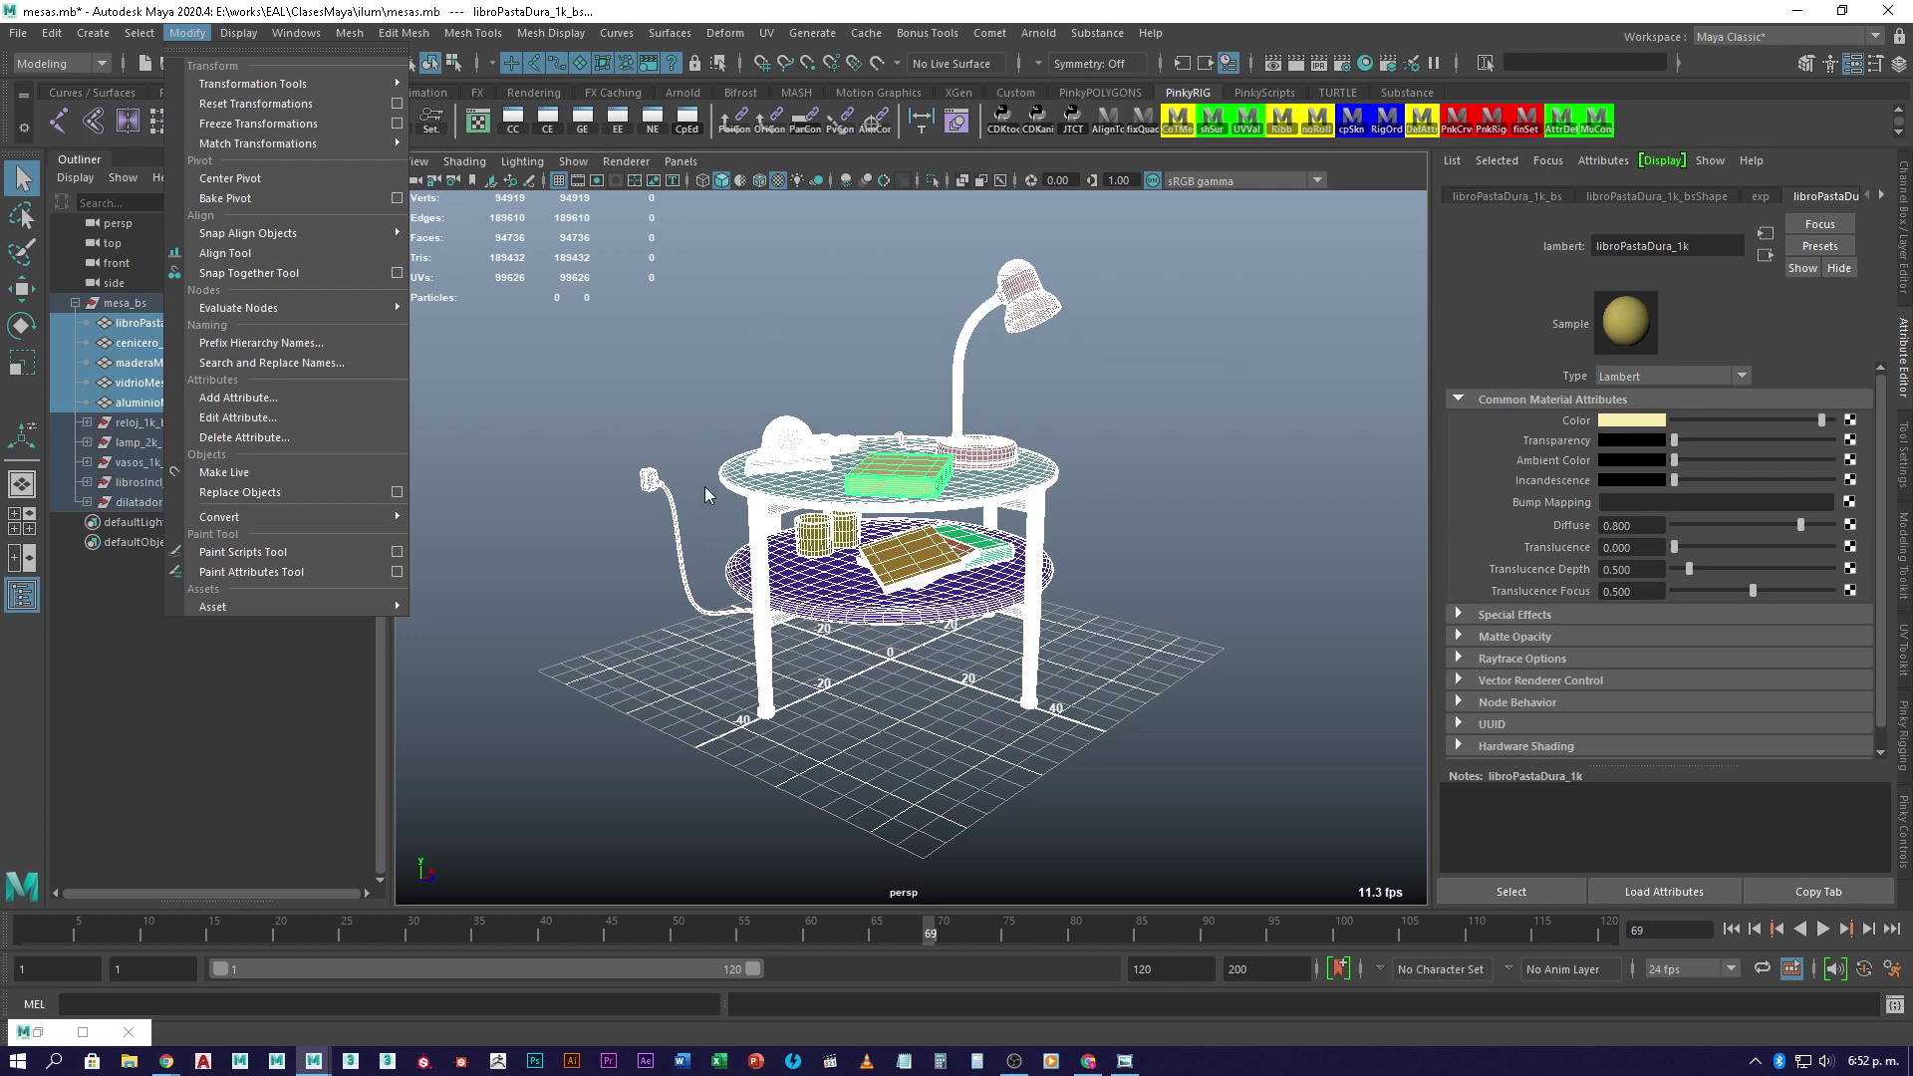
left_click(665, 368)
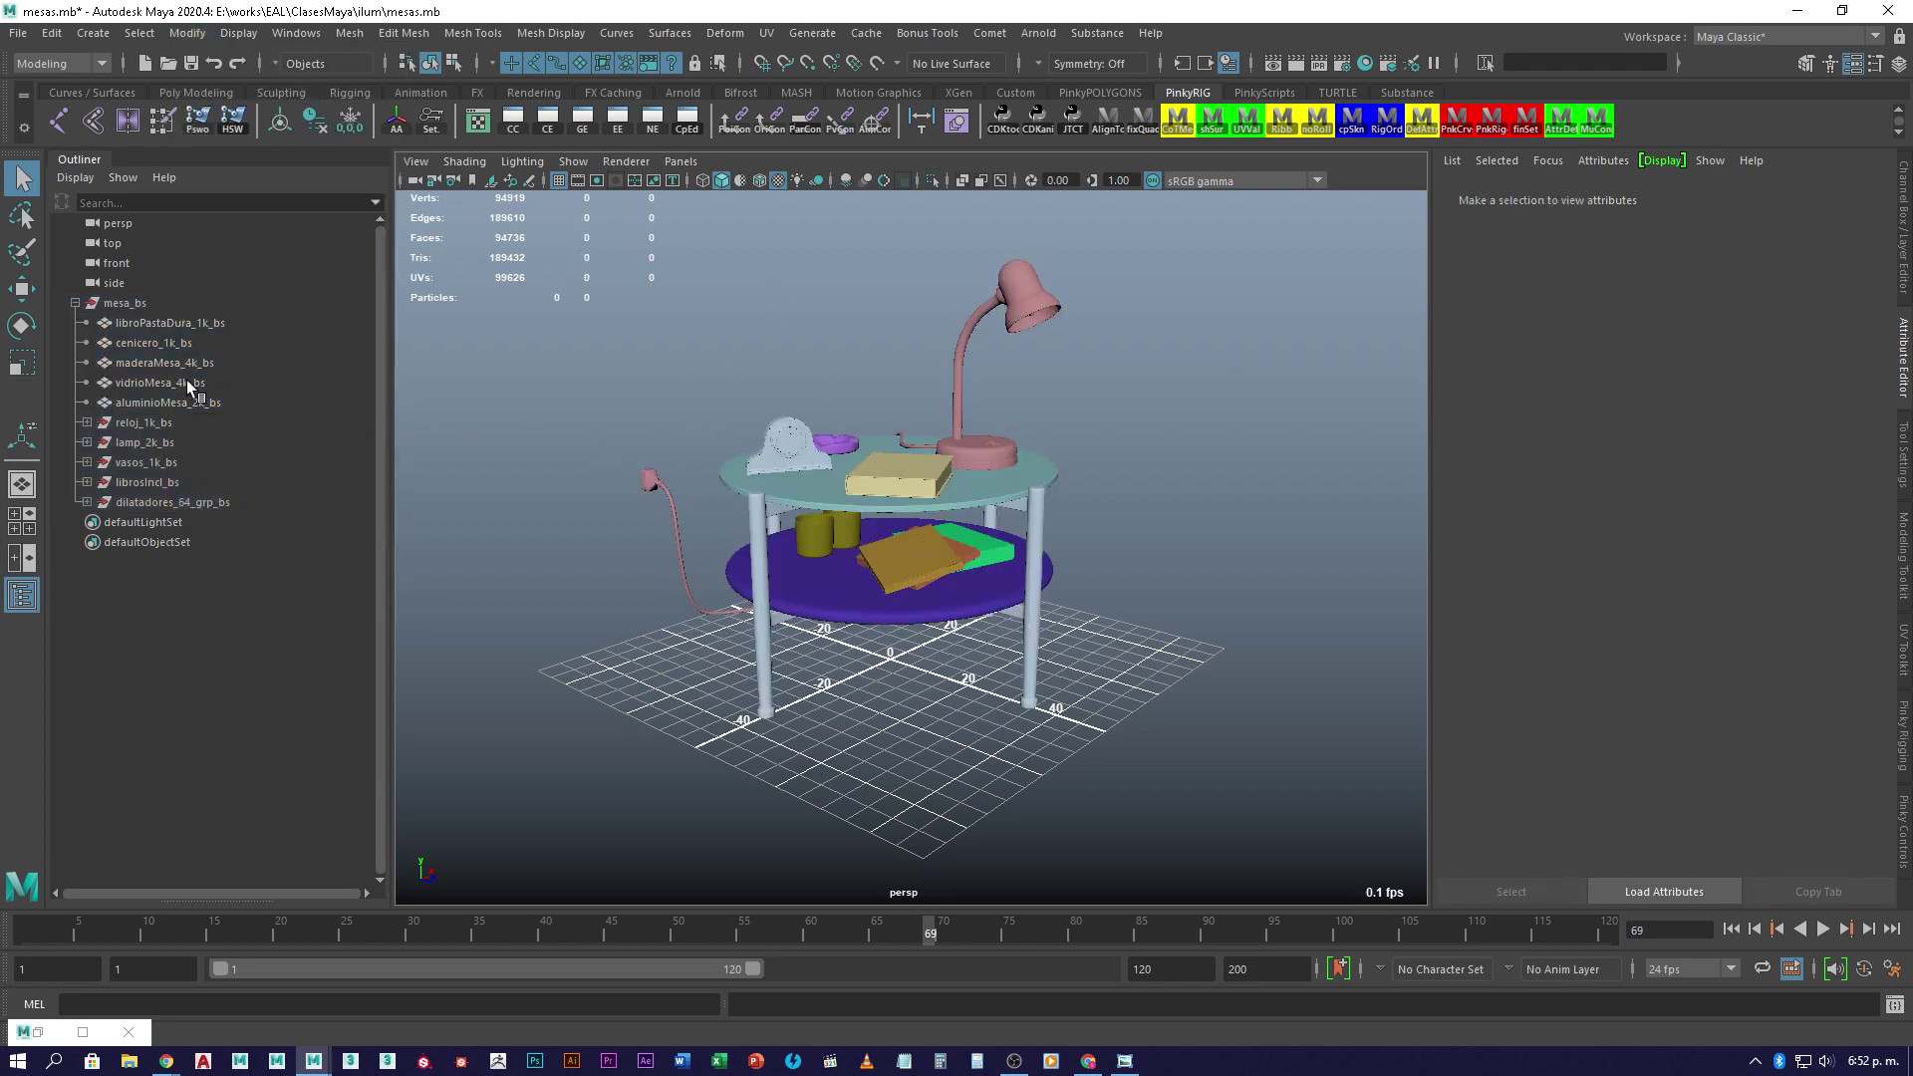
- Select the ashtray, wooden shelf, glass top and aluminium legs one after another to review their object and material names
left_click(186, 345)
left_click(207, 364)
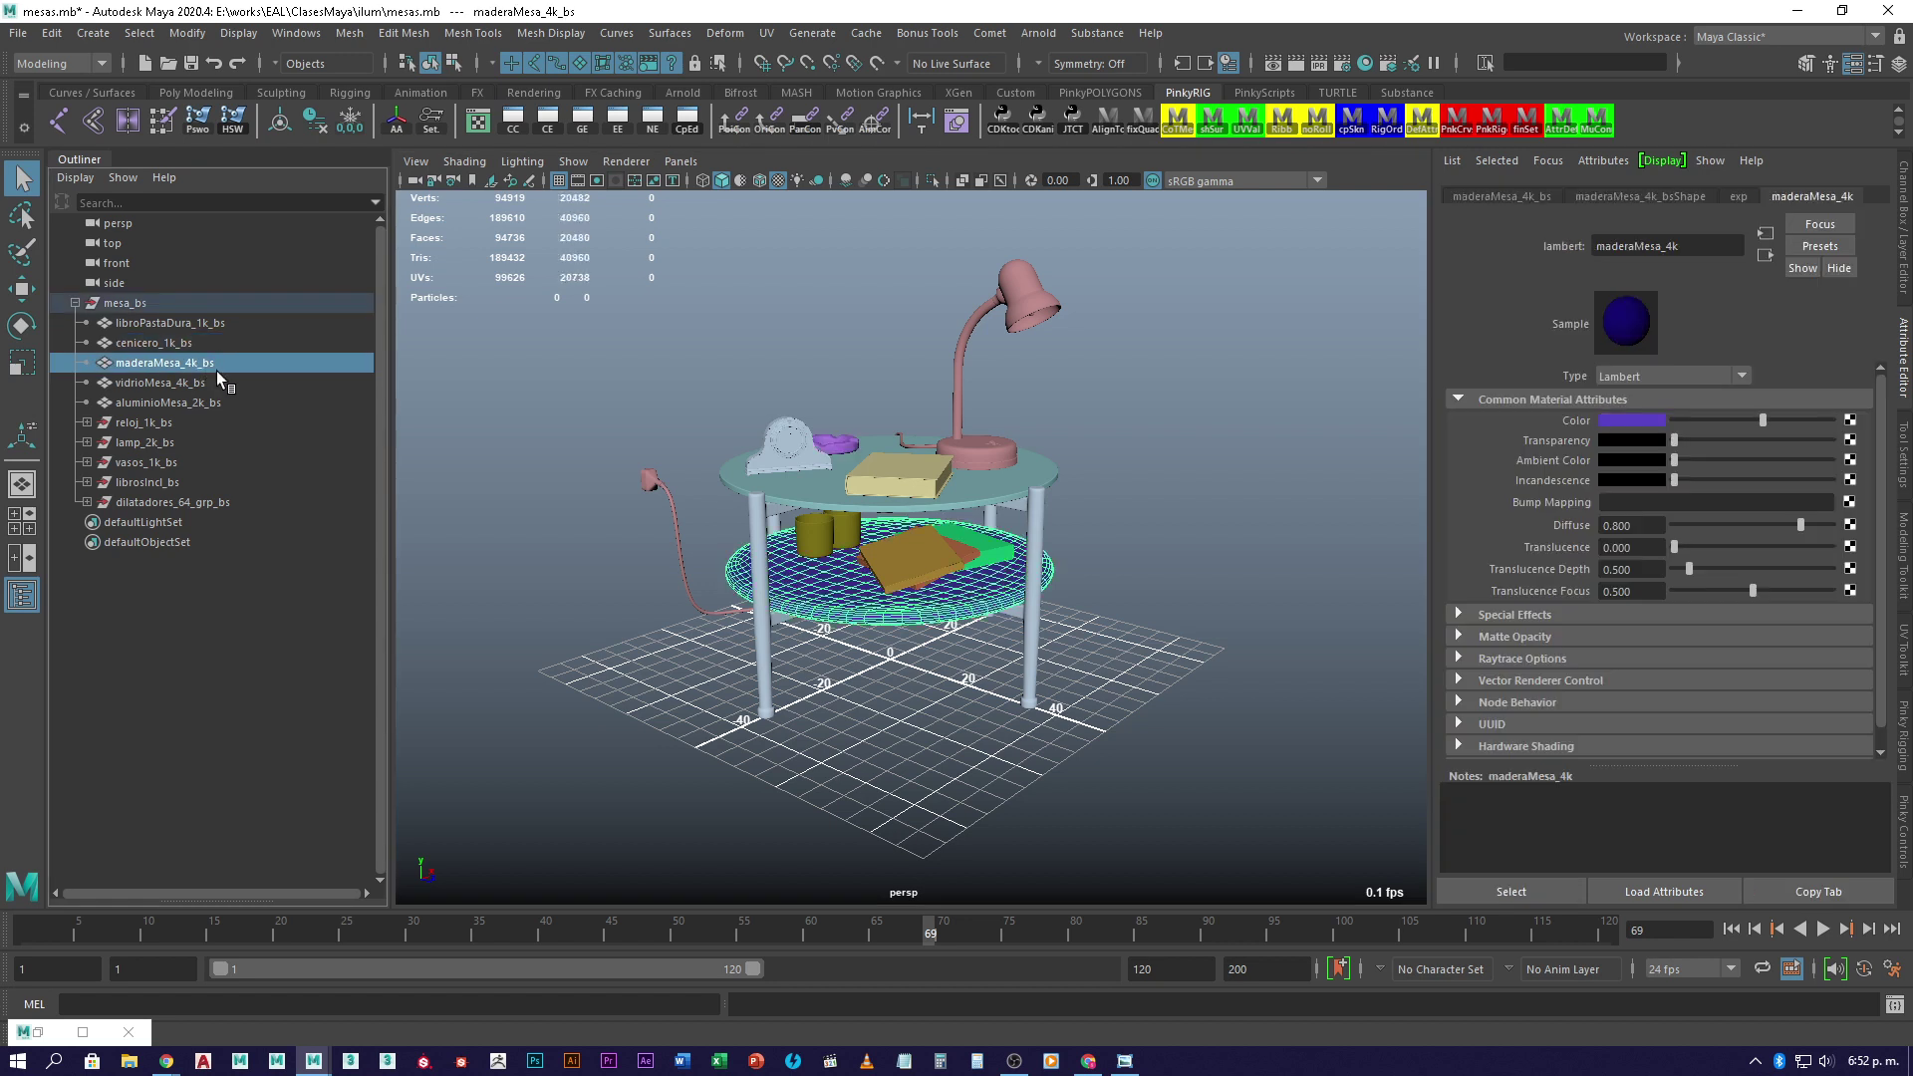
left_click(201, 385)
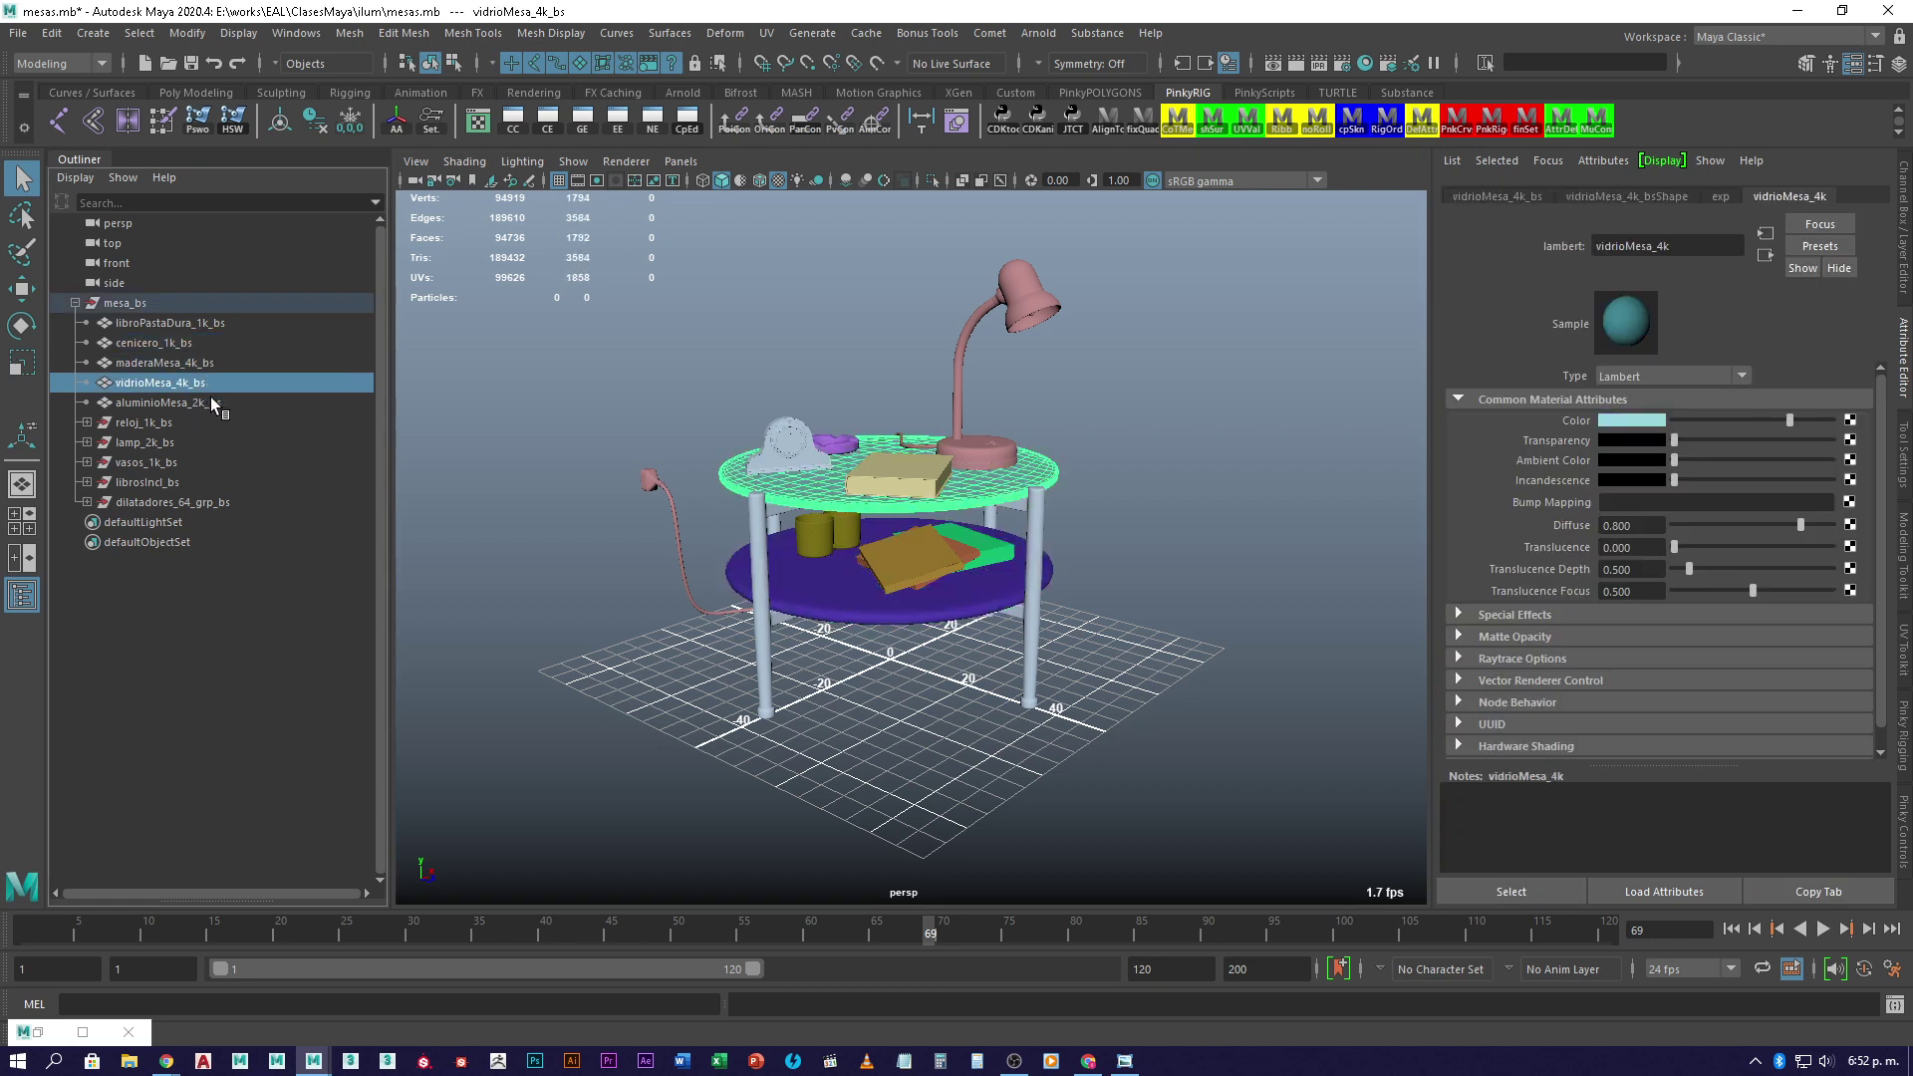
left_click(213, 403)
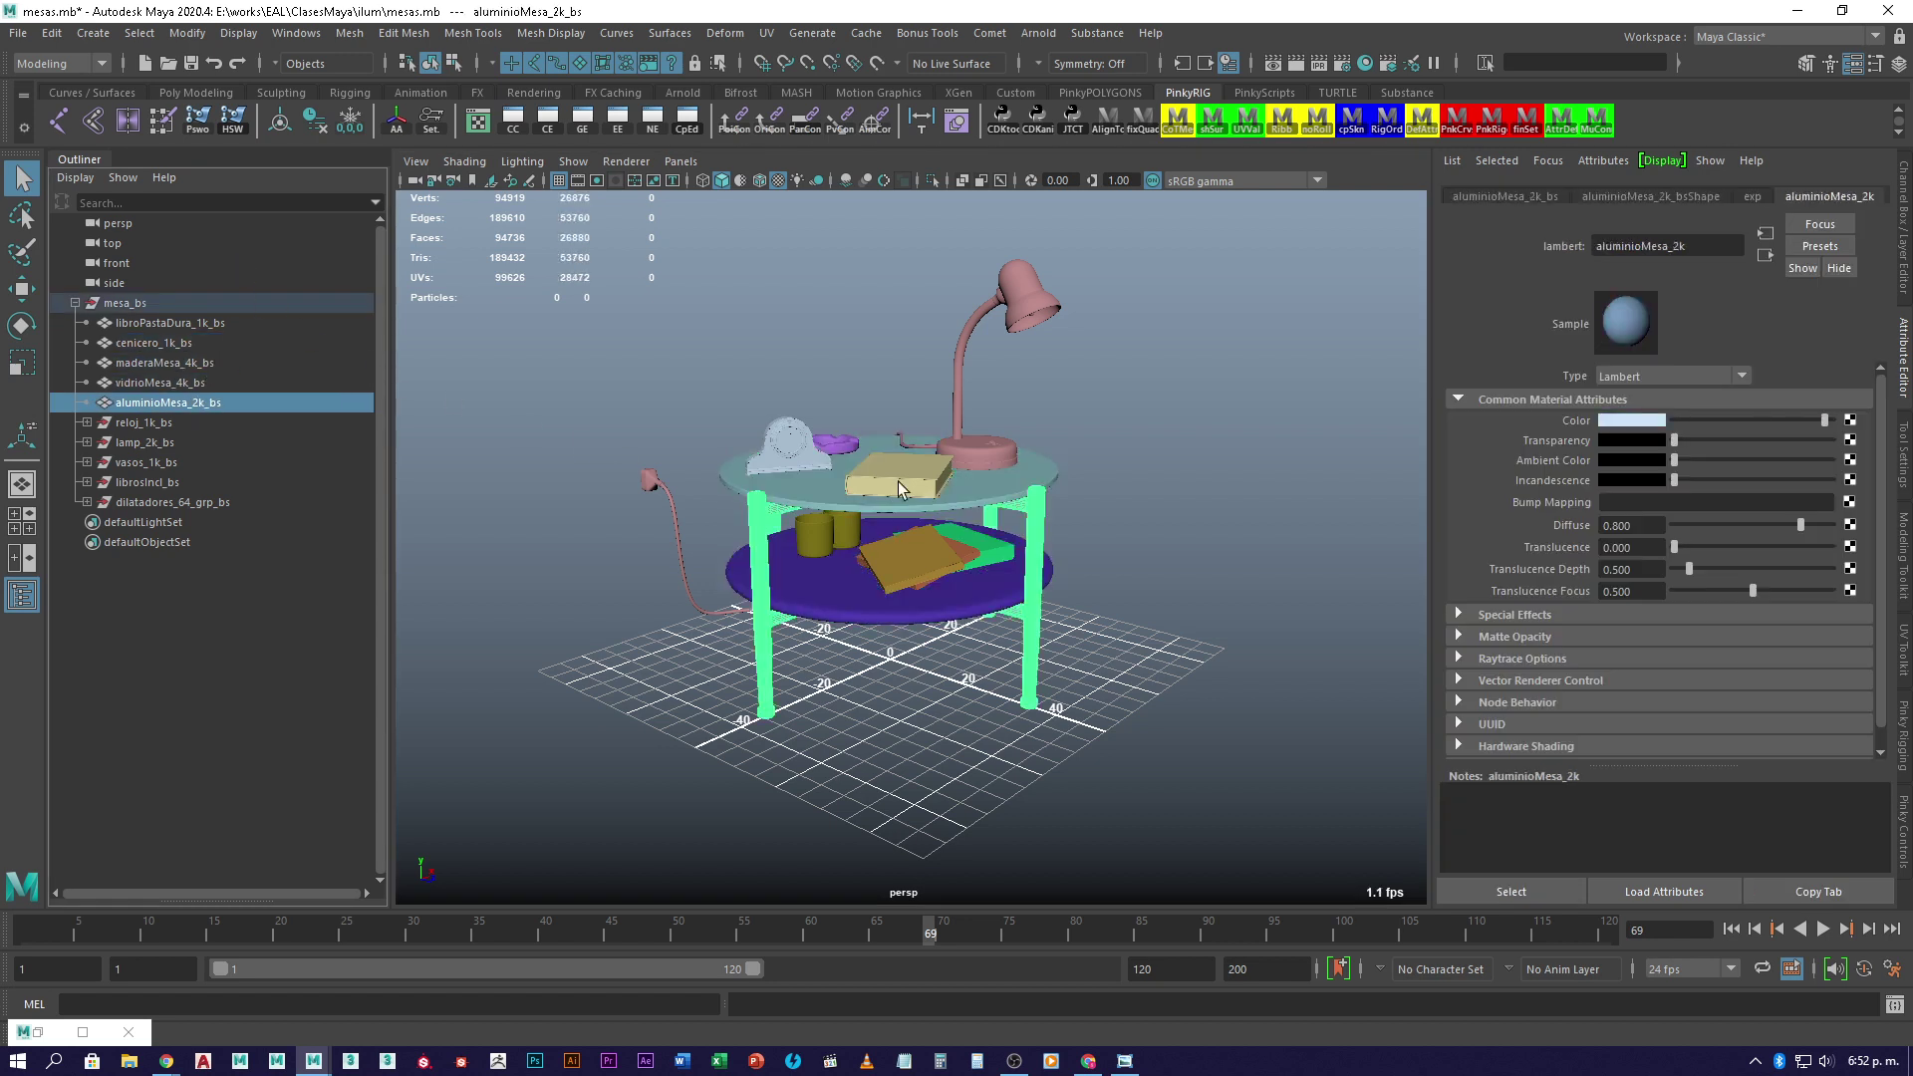
- Add the prefix base_ to the names of all the table's objects, then undo the renaming and clear the selection
left_click_drag(1098, 242, 570, 793)
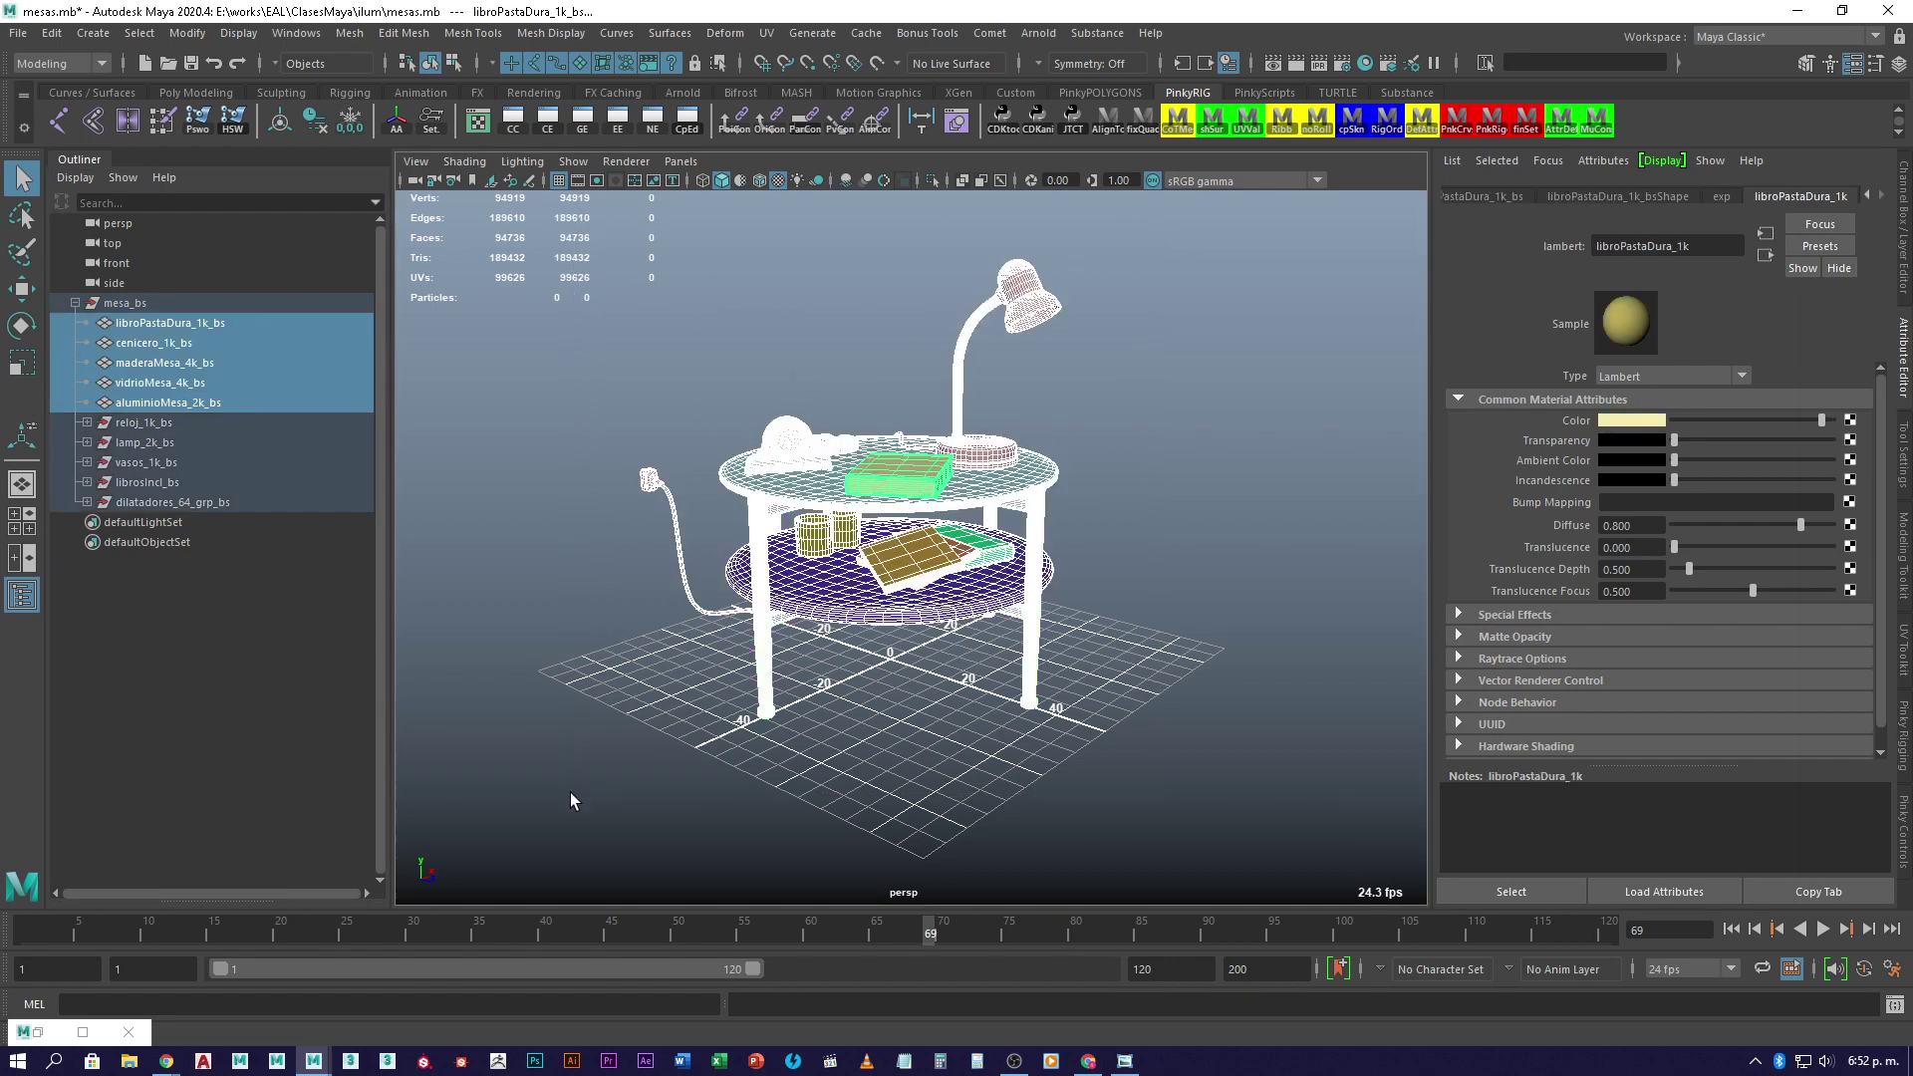
left_click(188, 33)
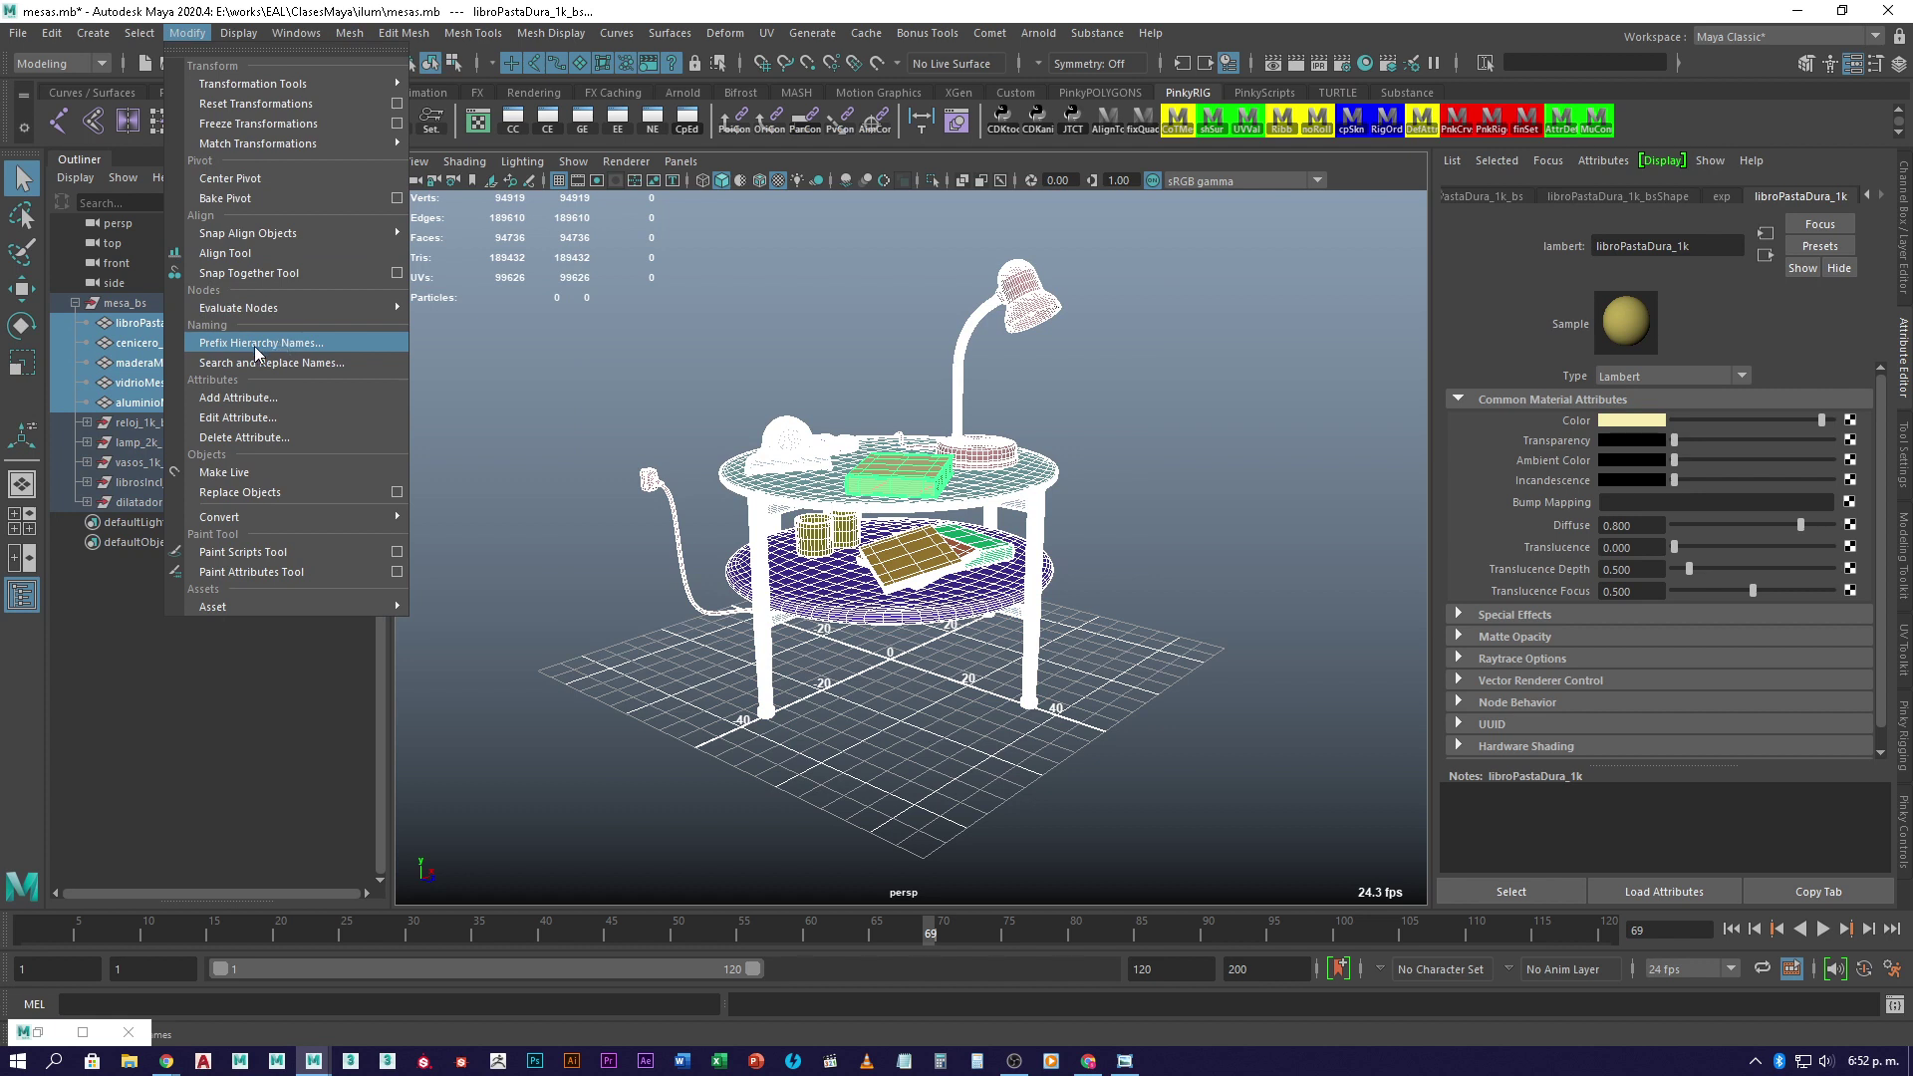
left_click(285, 345)
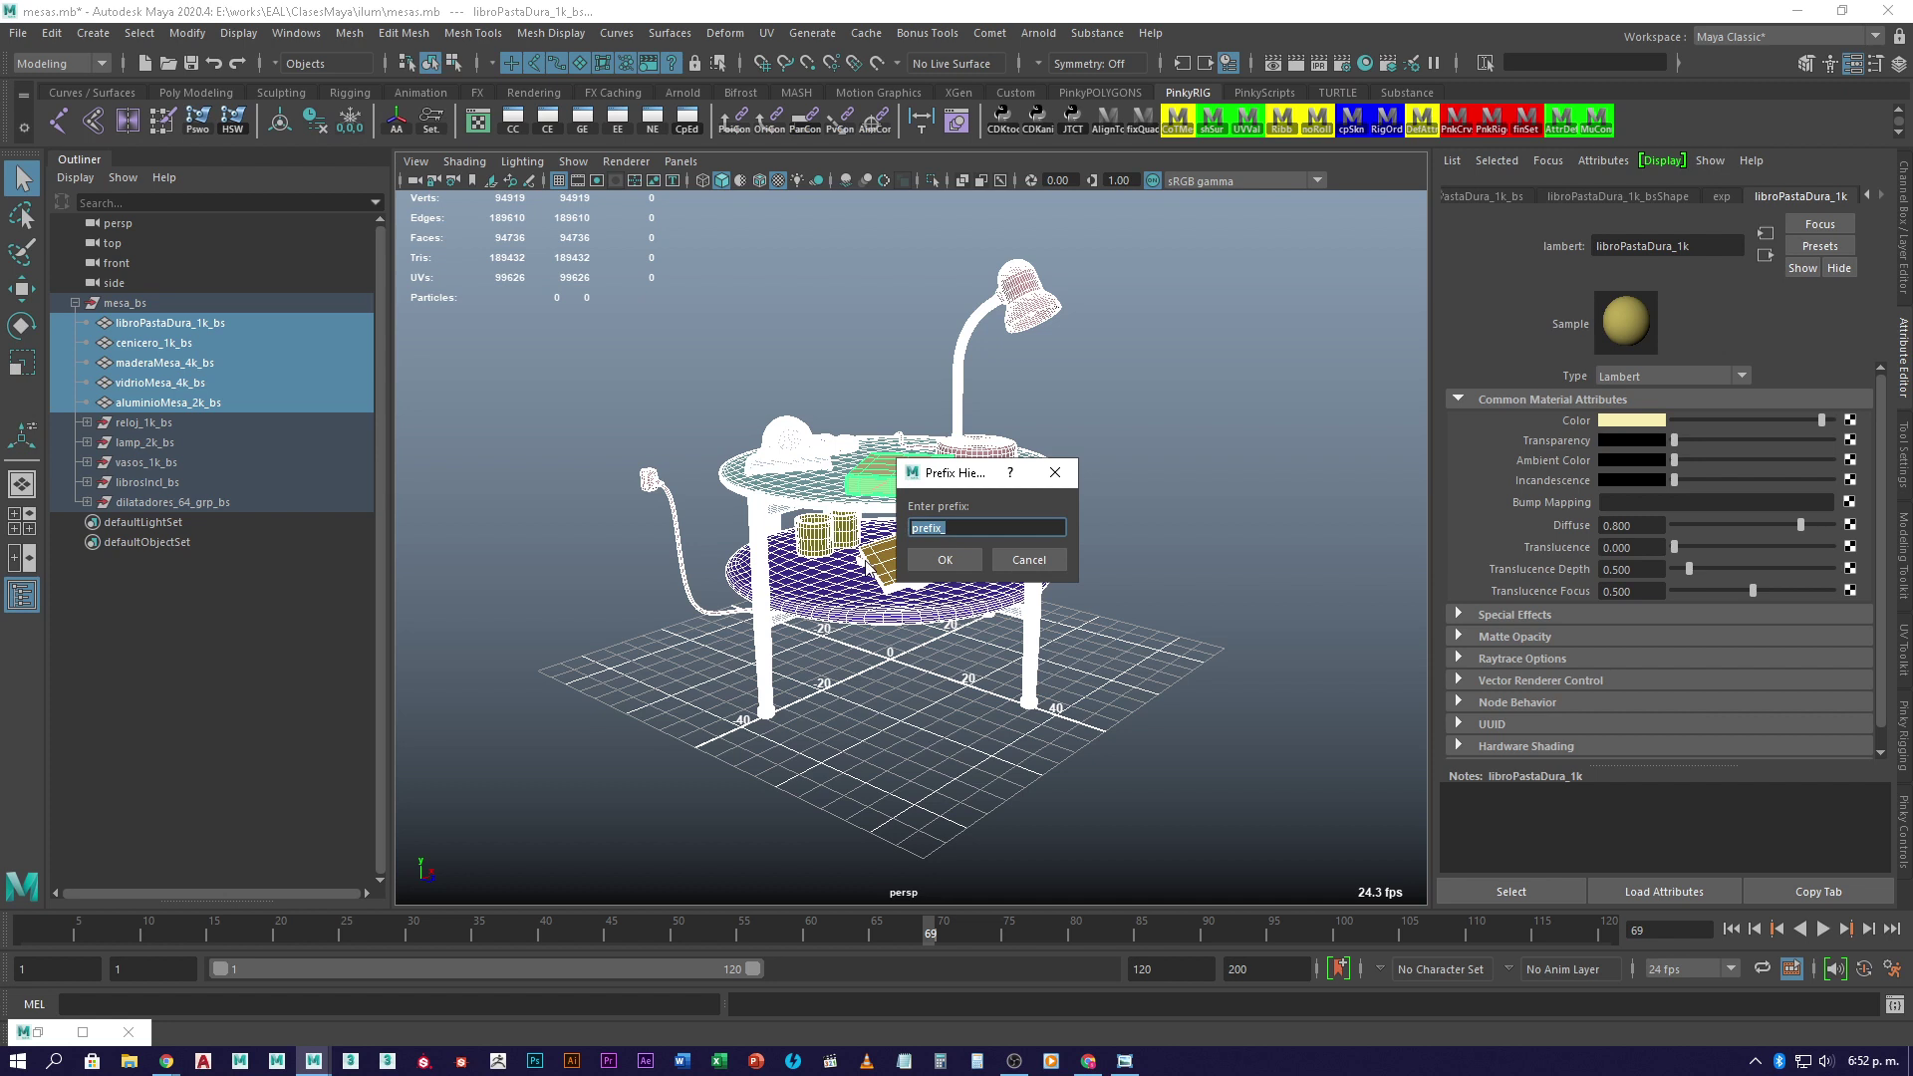
type("base_")
left_click(946, 560)
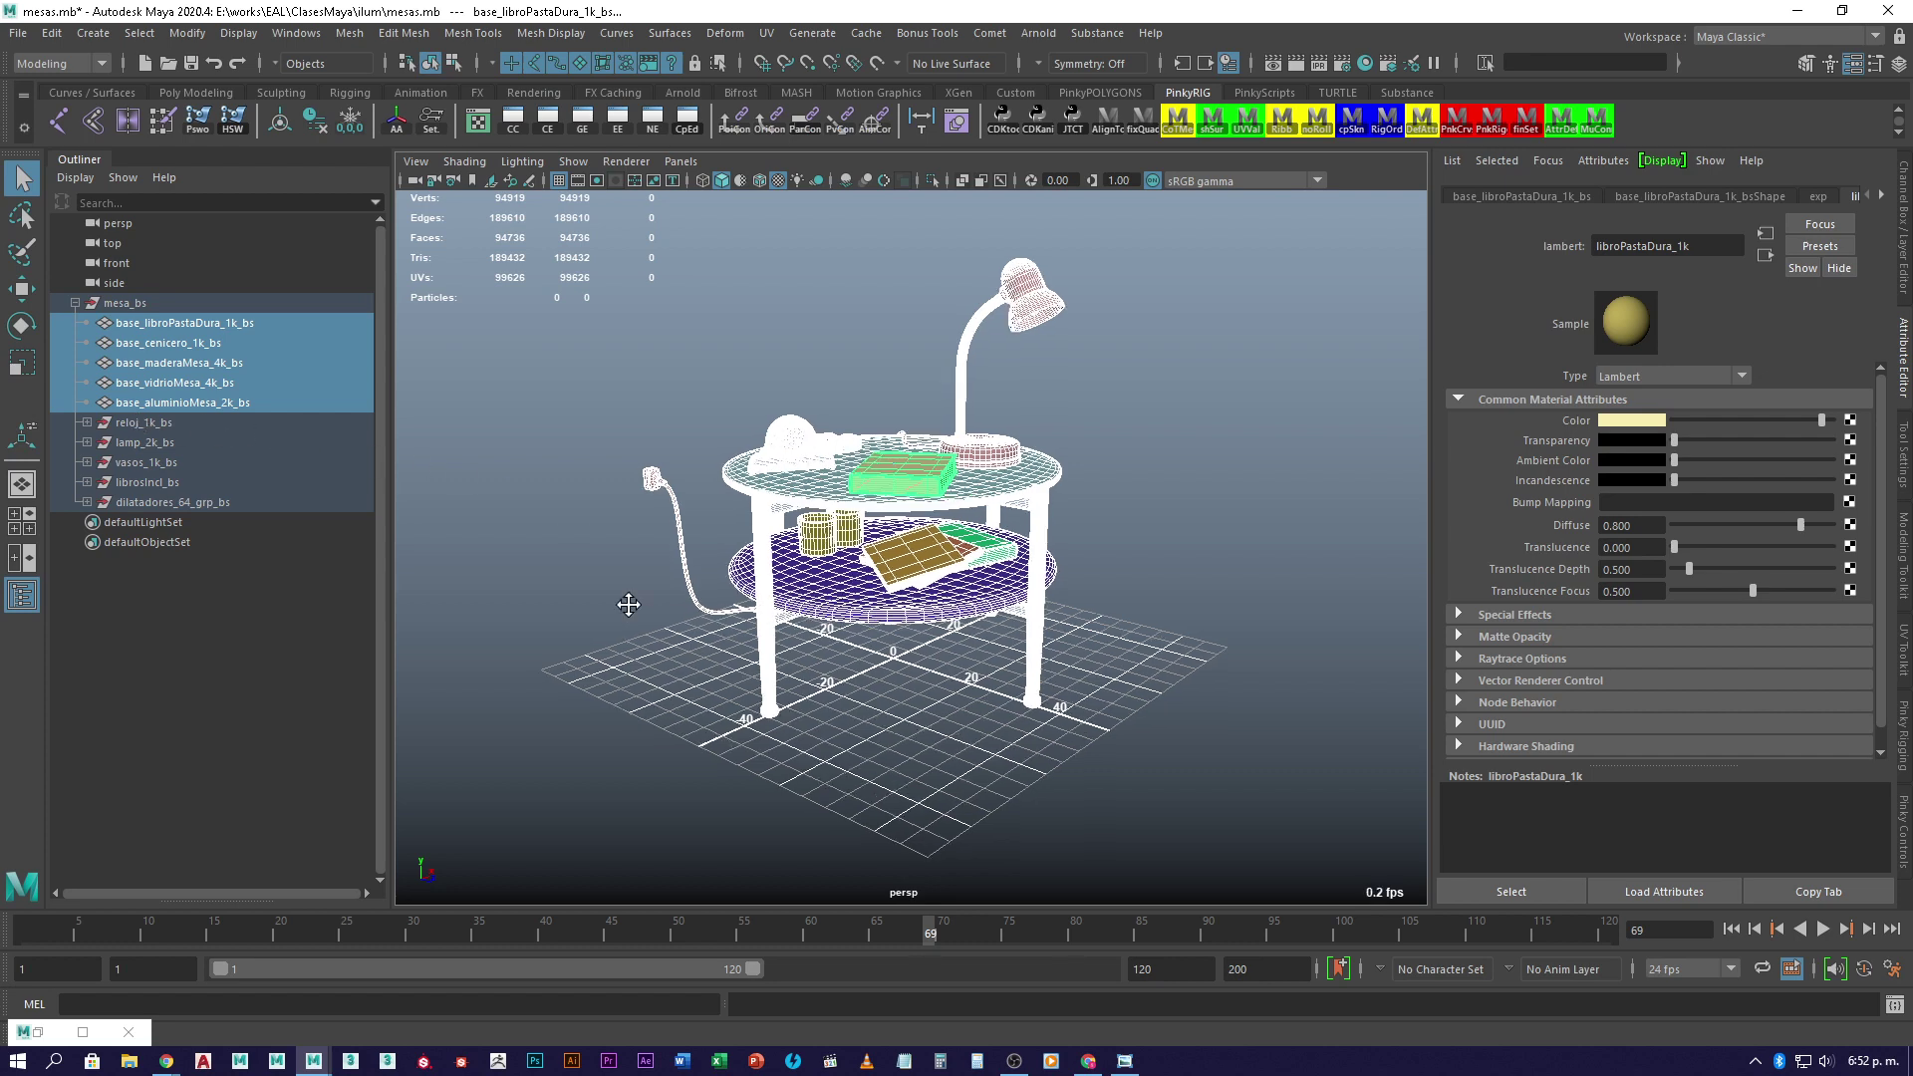
middle_click_drag(628, 602, 646, 610, "alt")
key("ctrl+z")
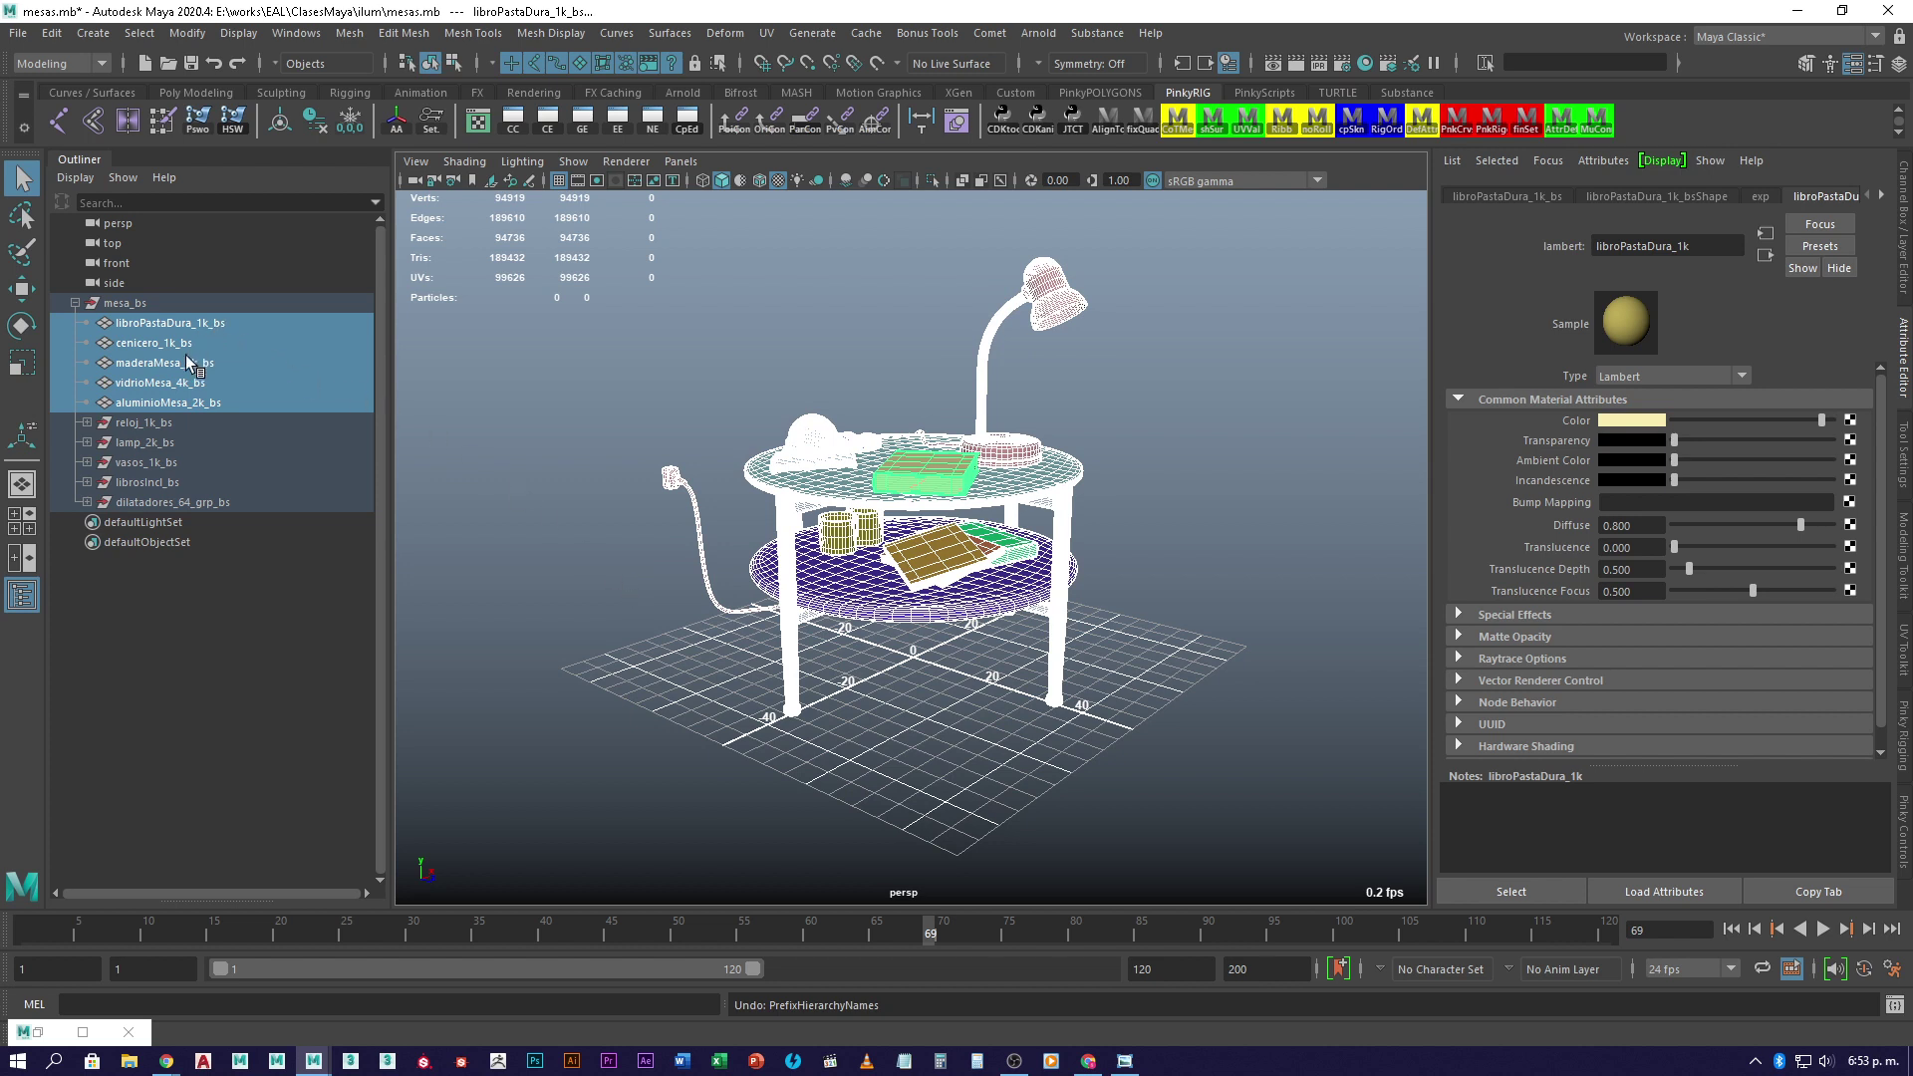
left_click(188, 32)
left_click(556, 382)
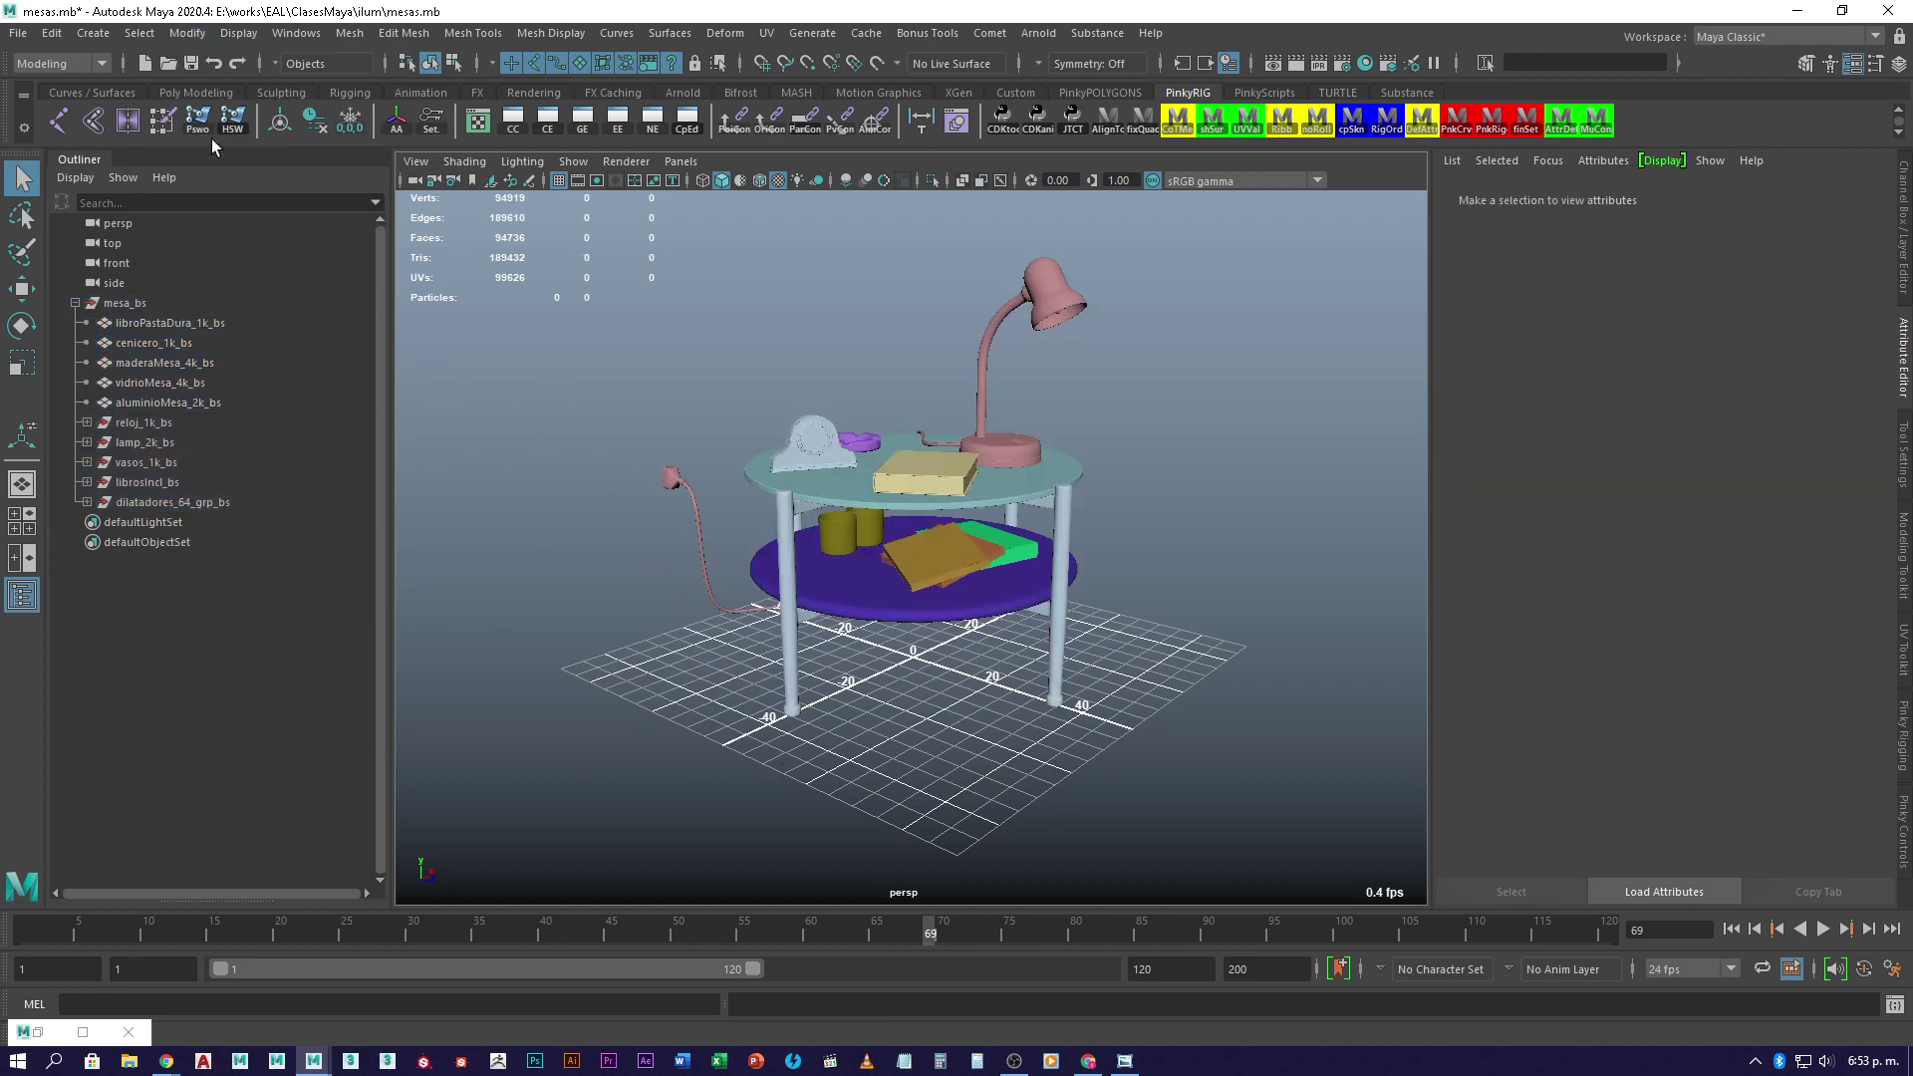
- Select all the table's objects, set up an FBX export of the selection to mesaParaSubstance_bs.fbx, then cancel it and clear the selection
left_click(20, 34)
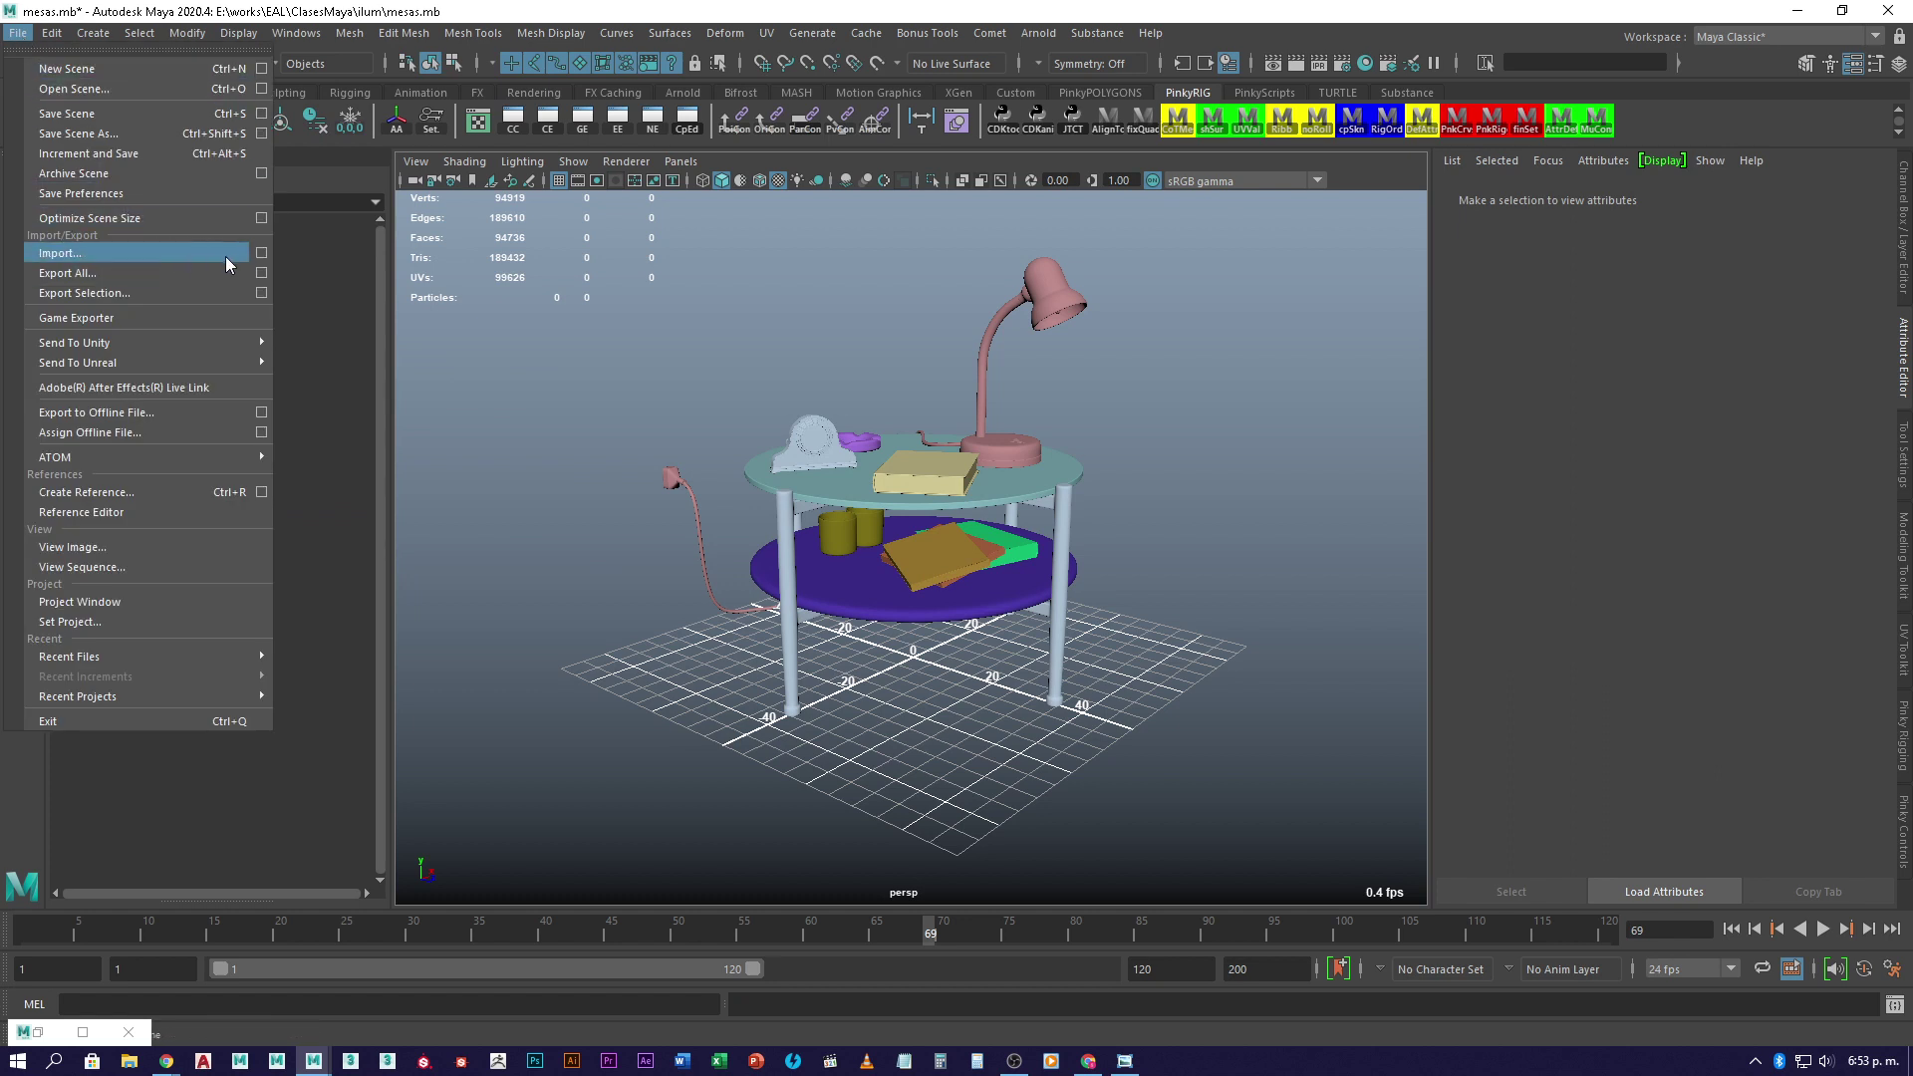
left_click(1244, 271)
left_click_drag(1222, 237, 524, 788)
left_click(18, 33)
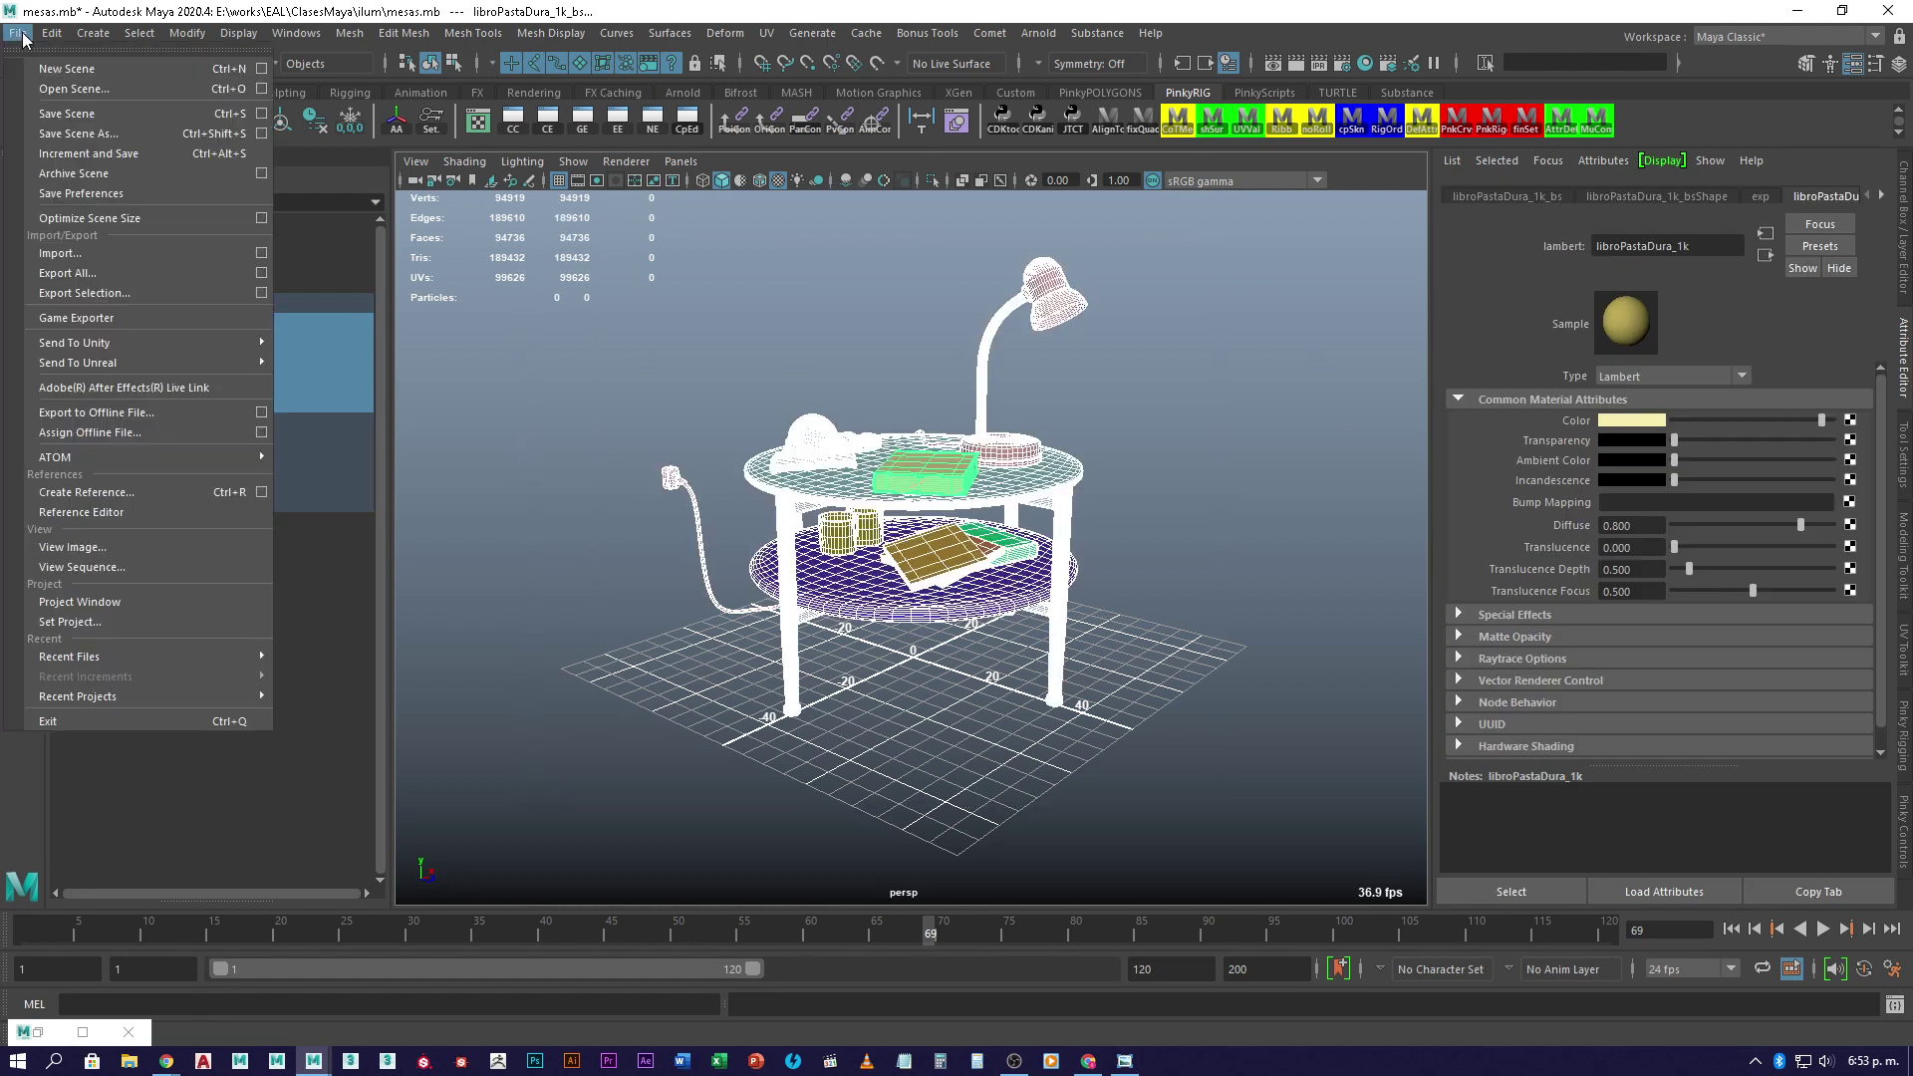
left_click(263, 293)
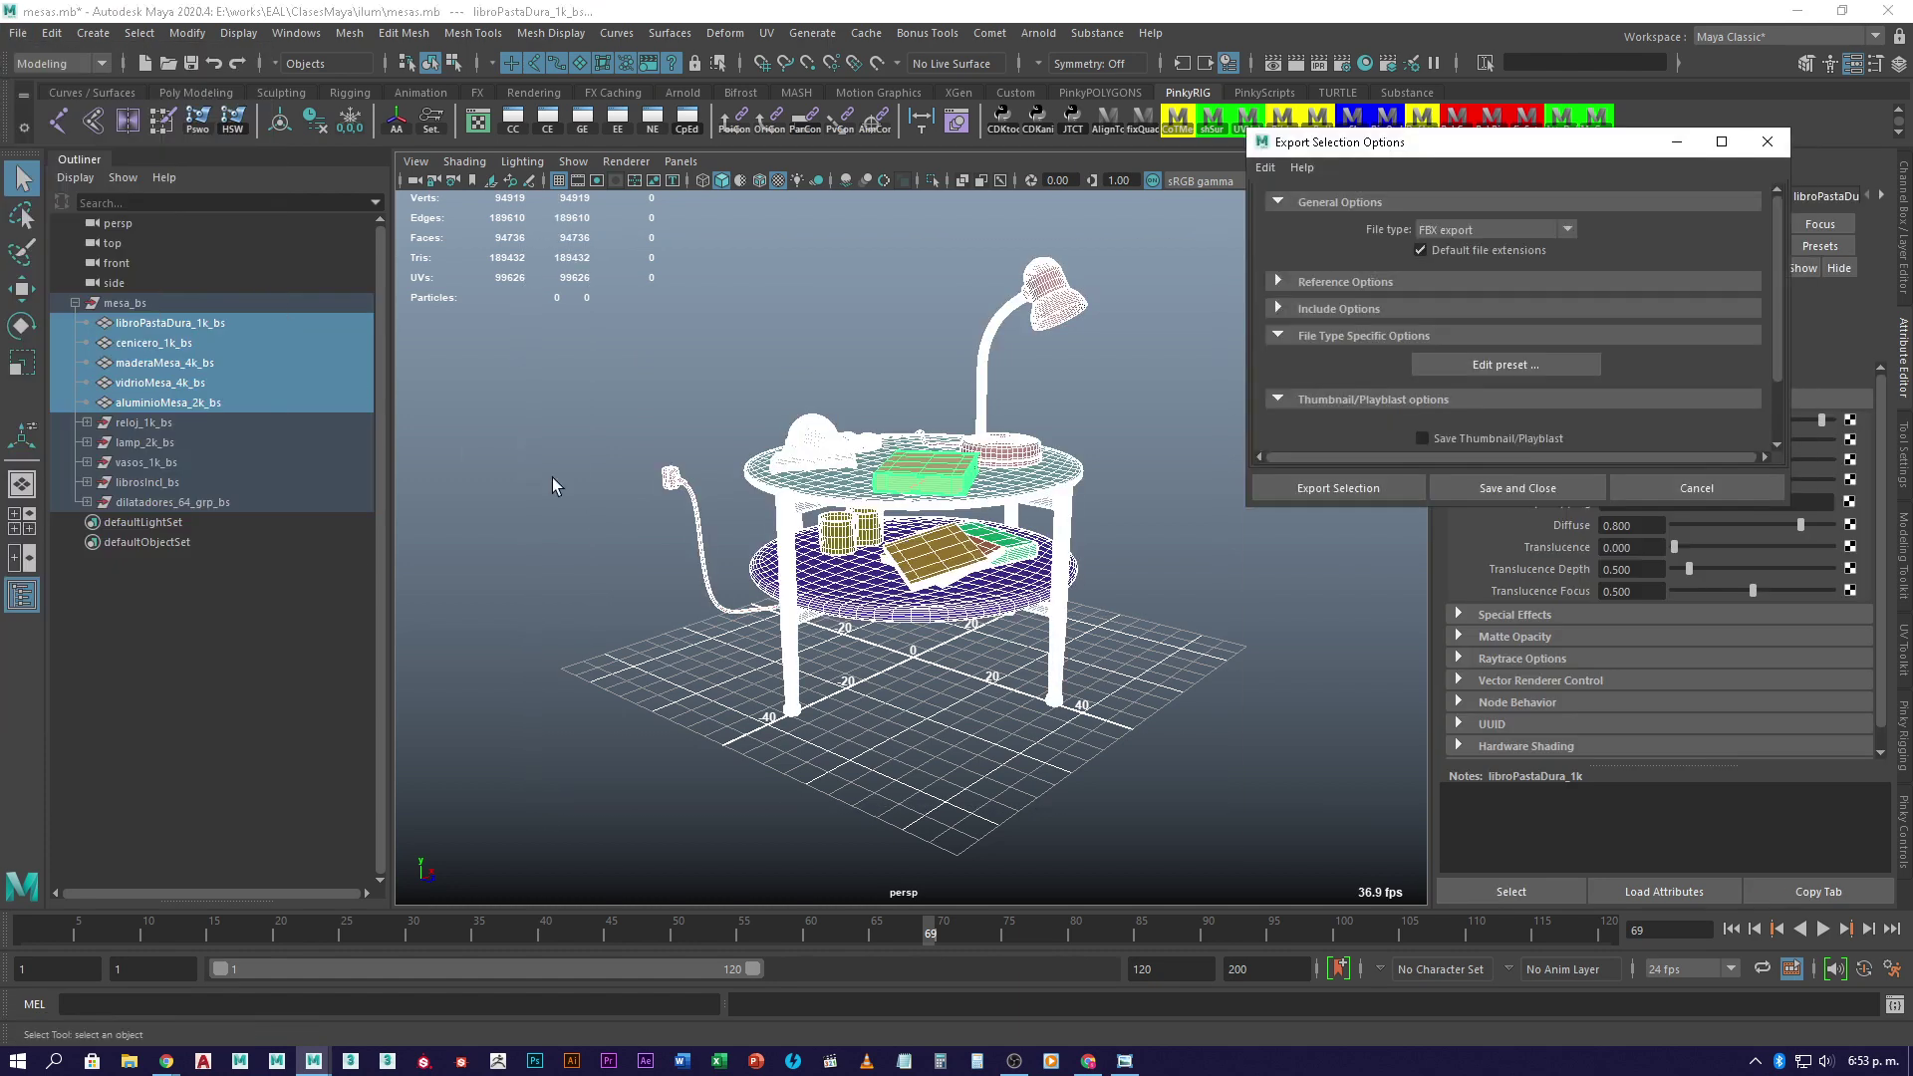
left_click(1352, 497)
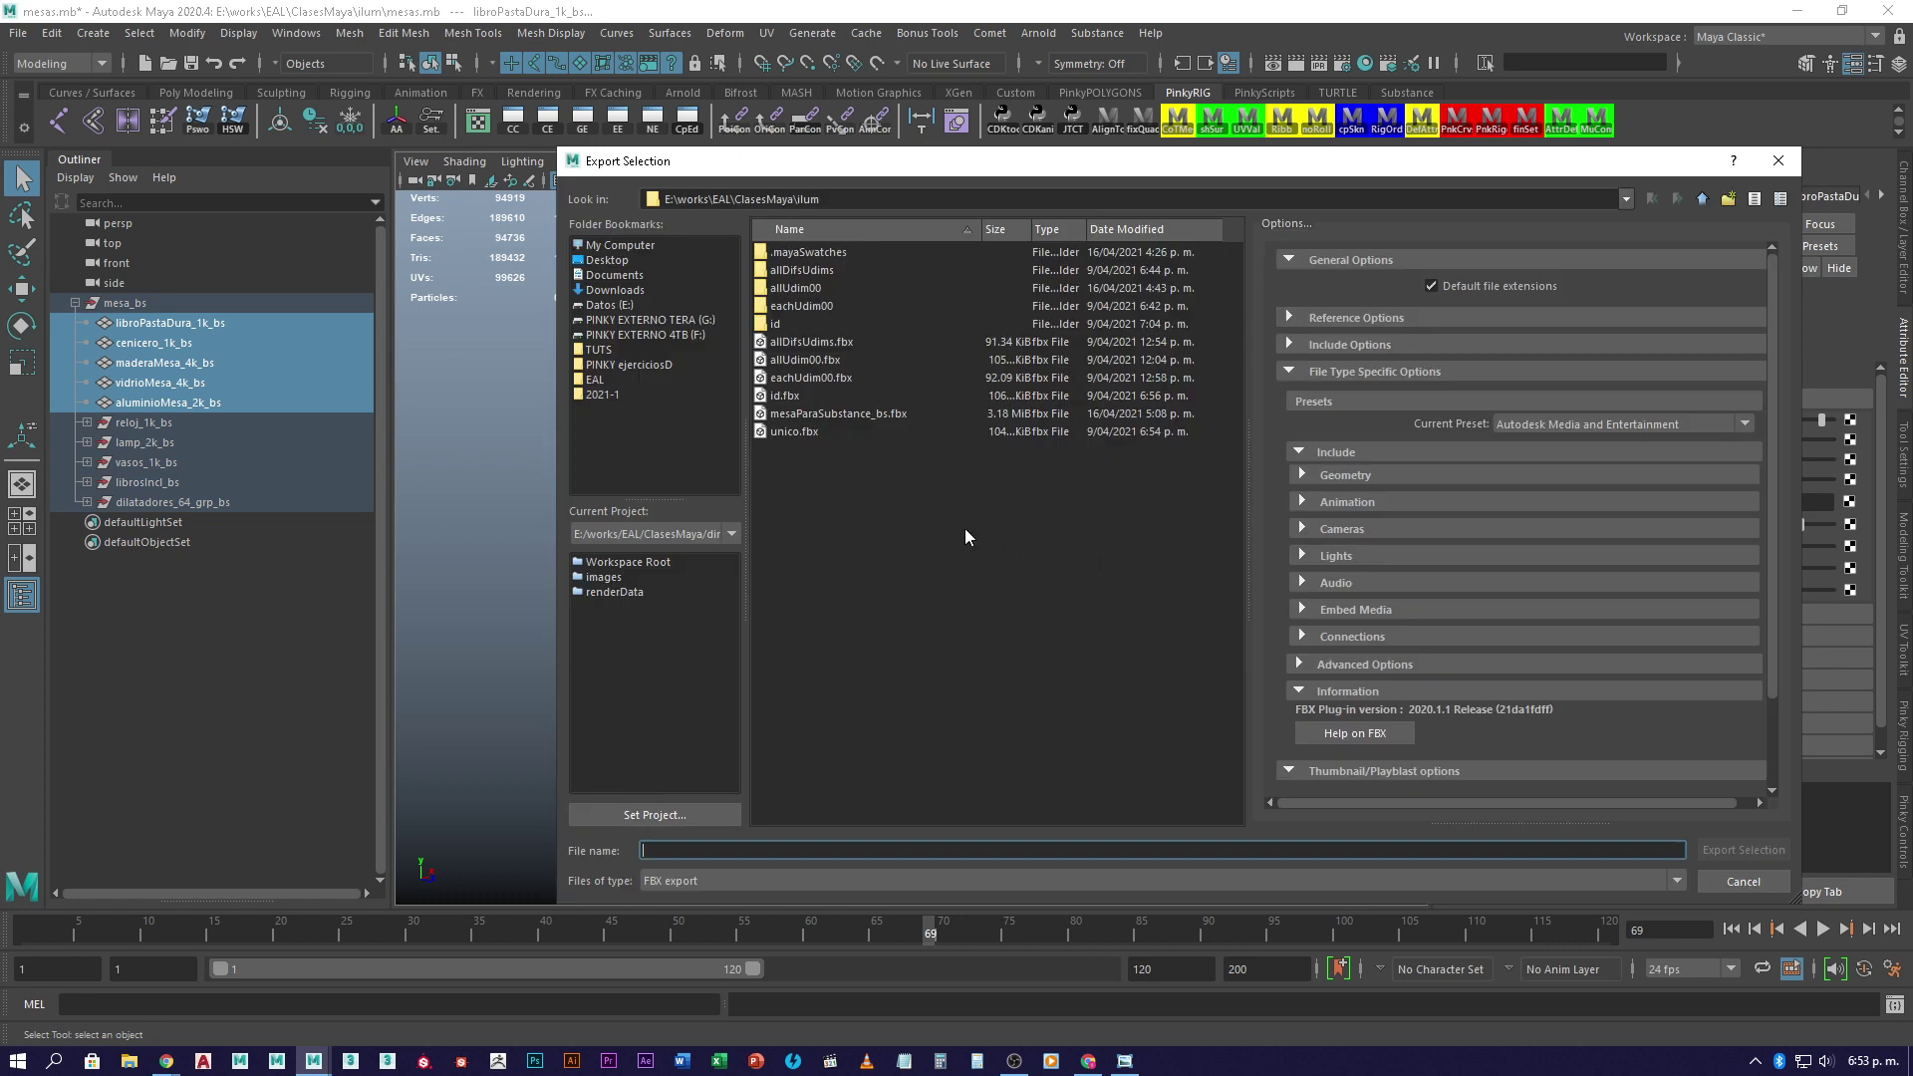
left_click(839, 413)
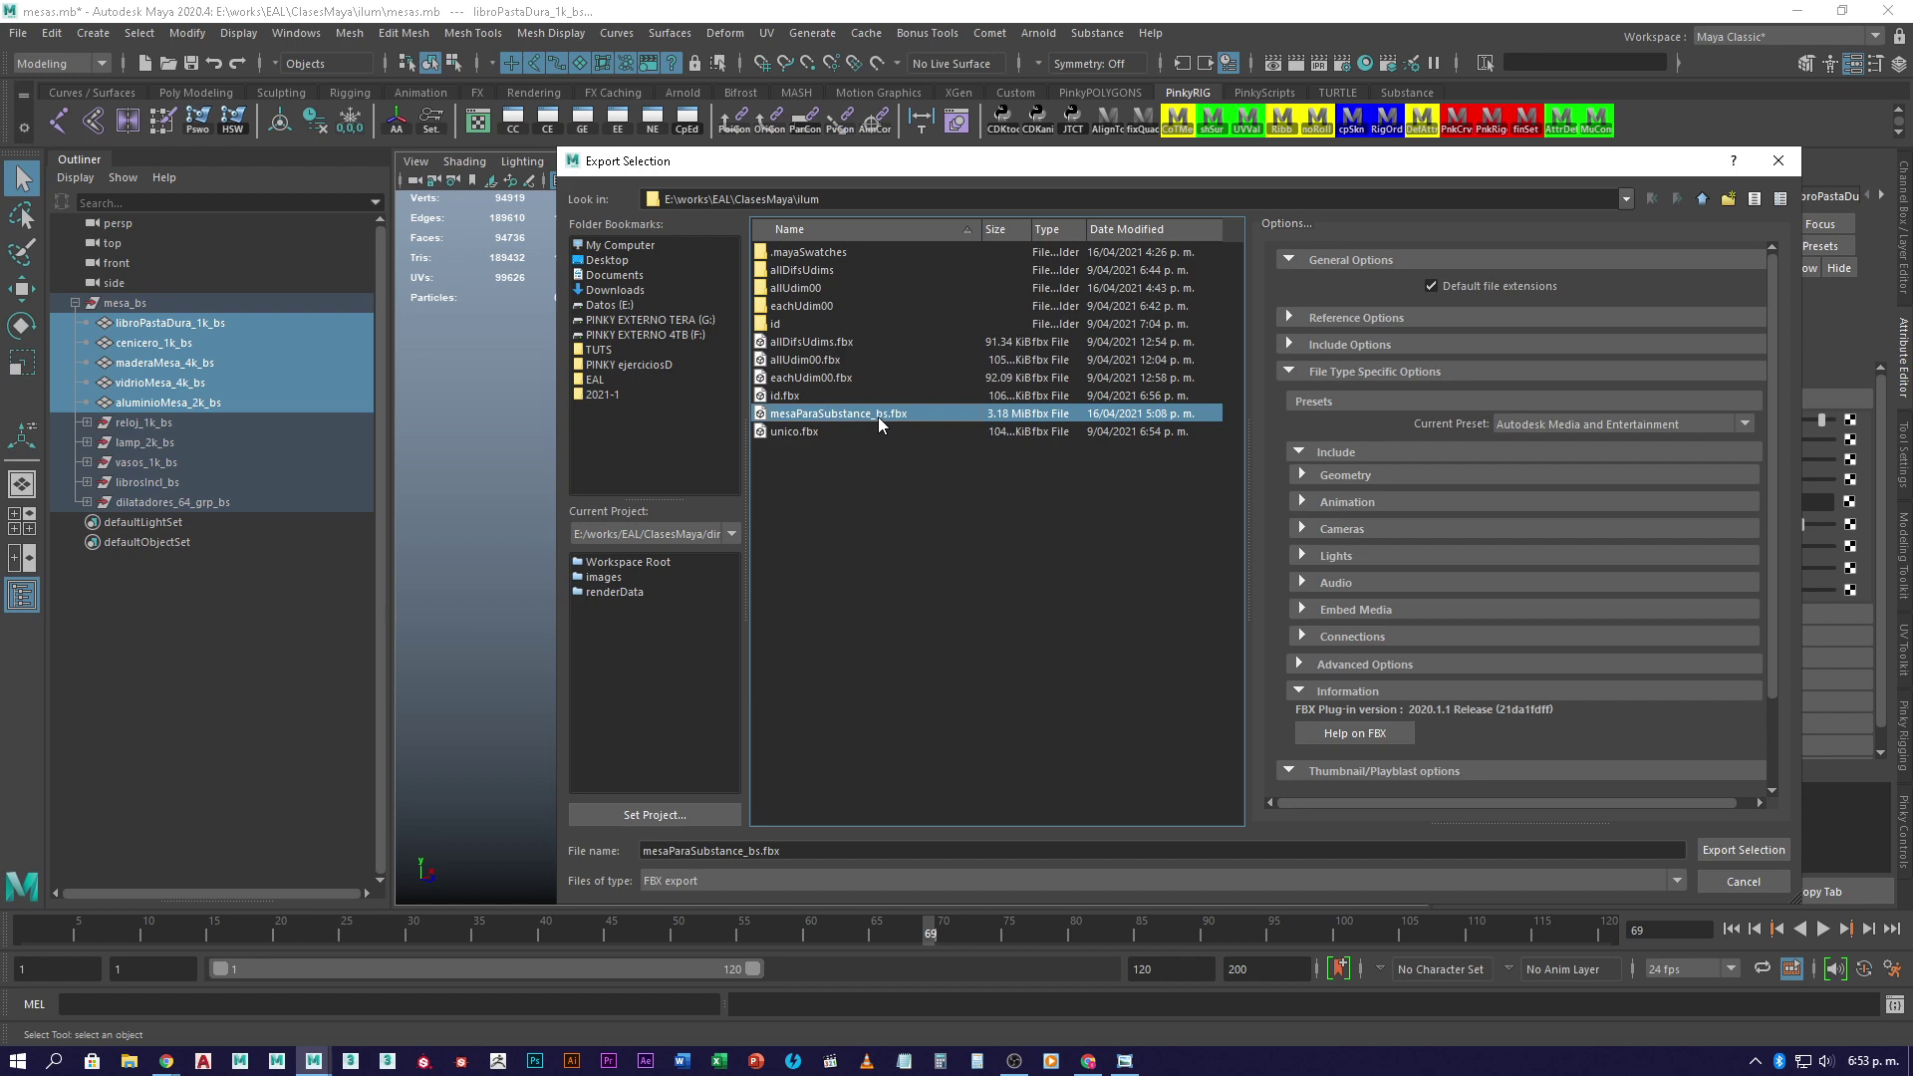
left_click(1744, 881)
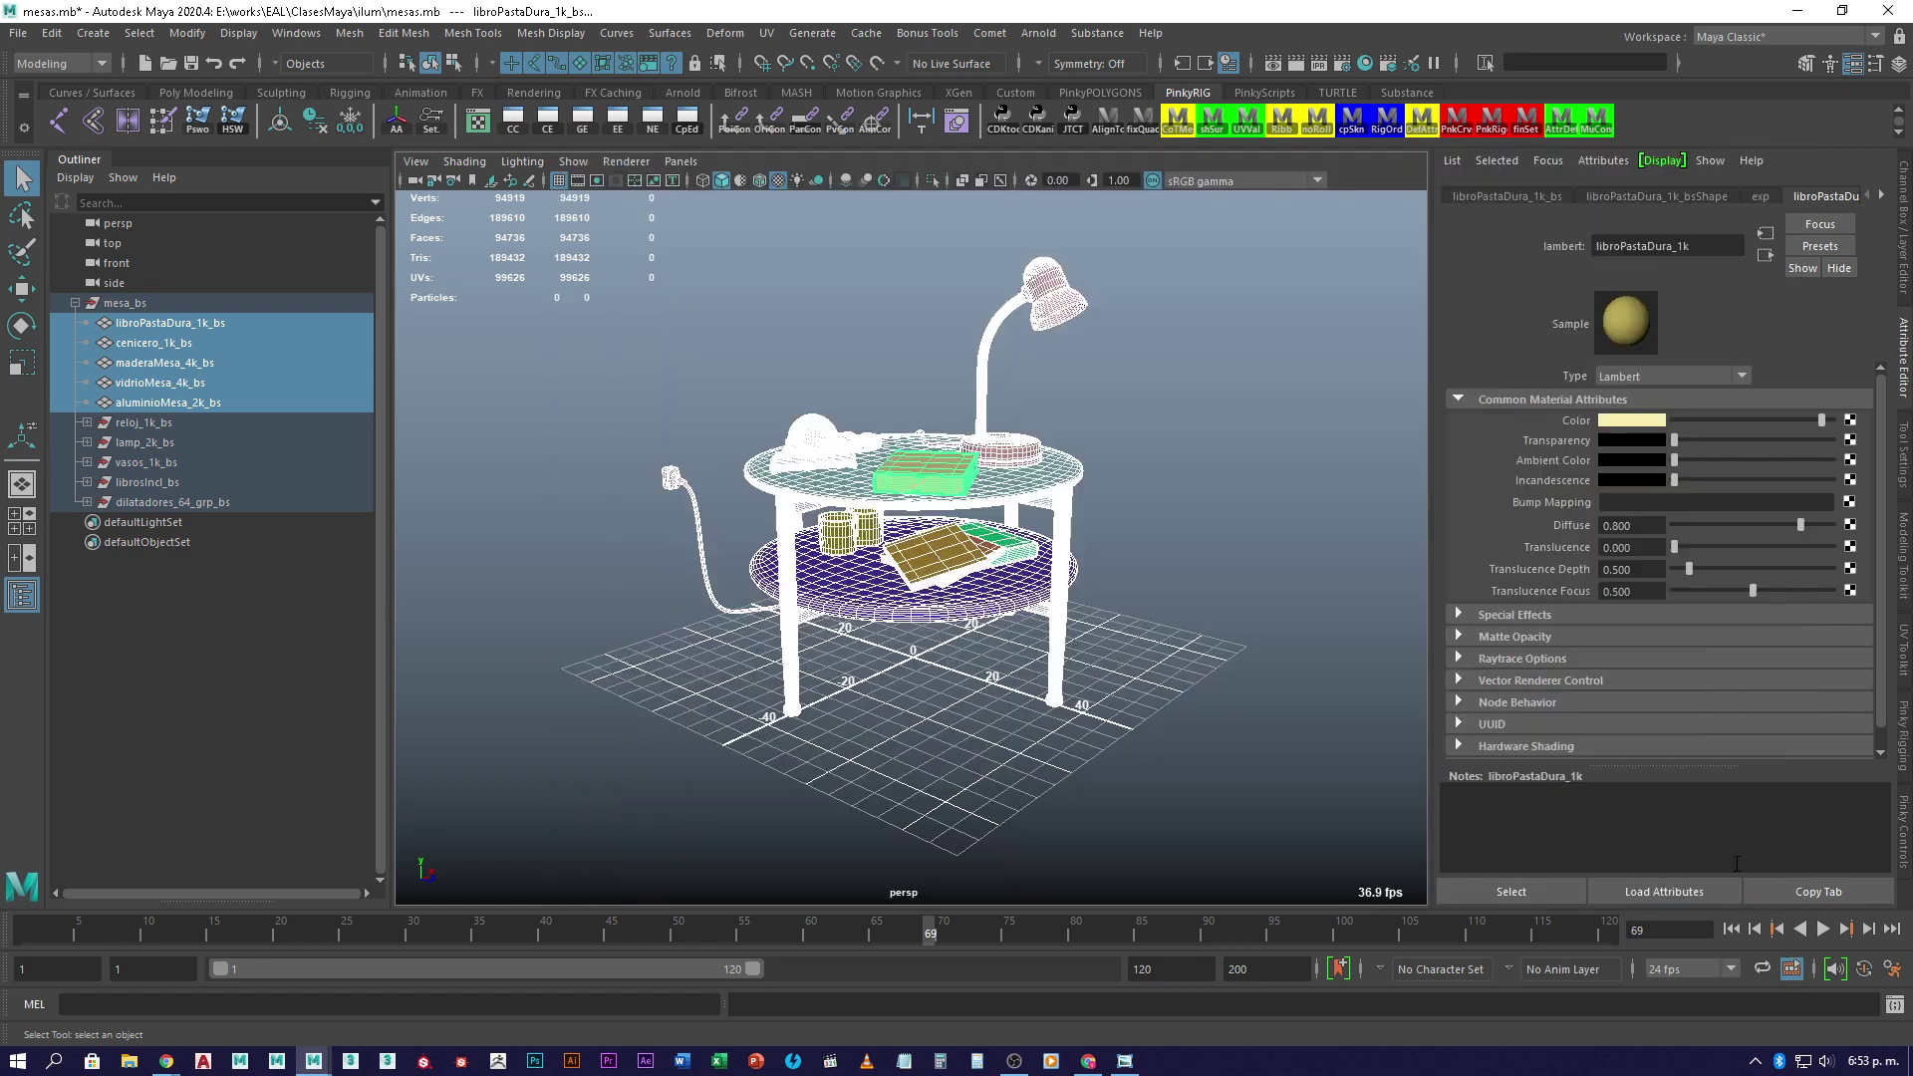
left_click(1164, 572)
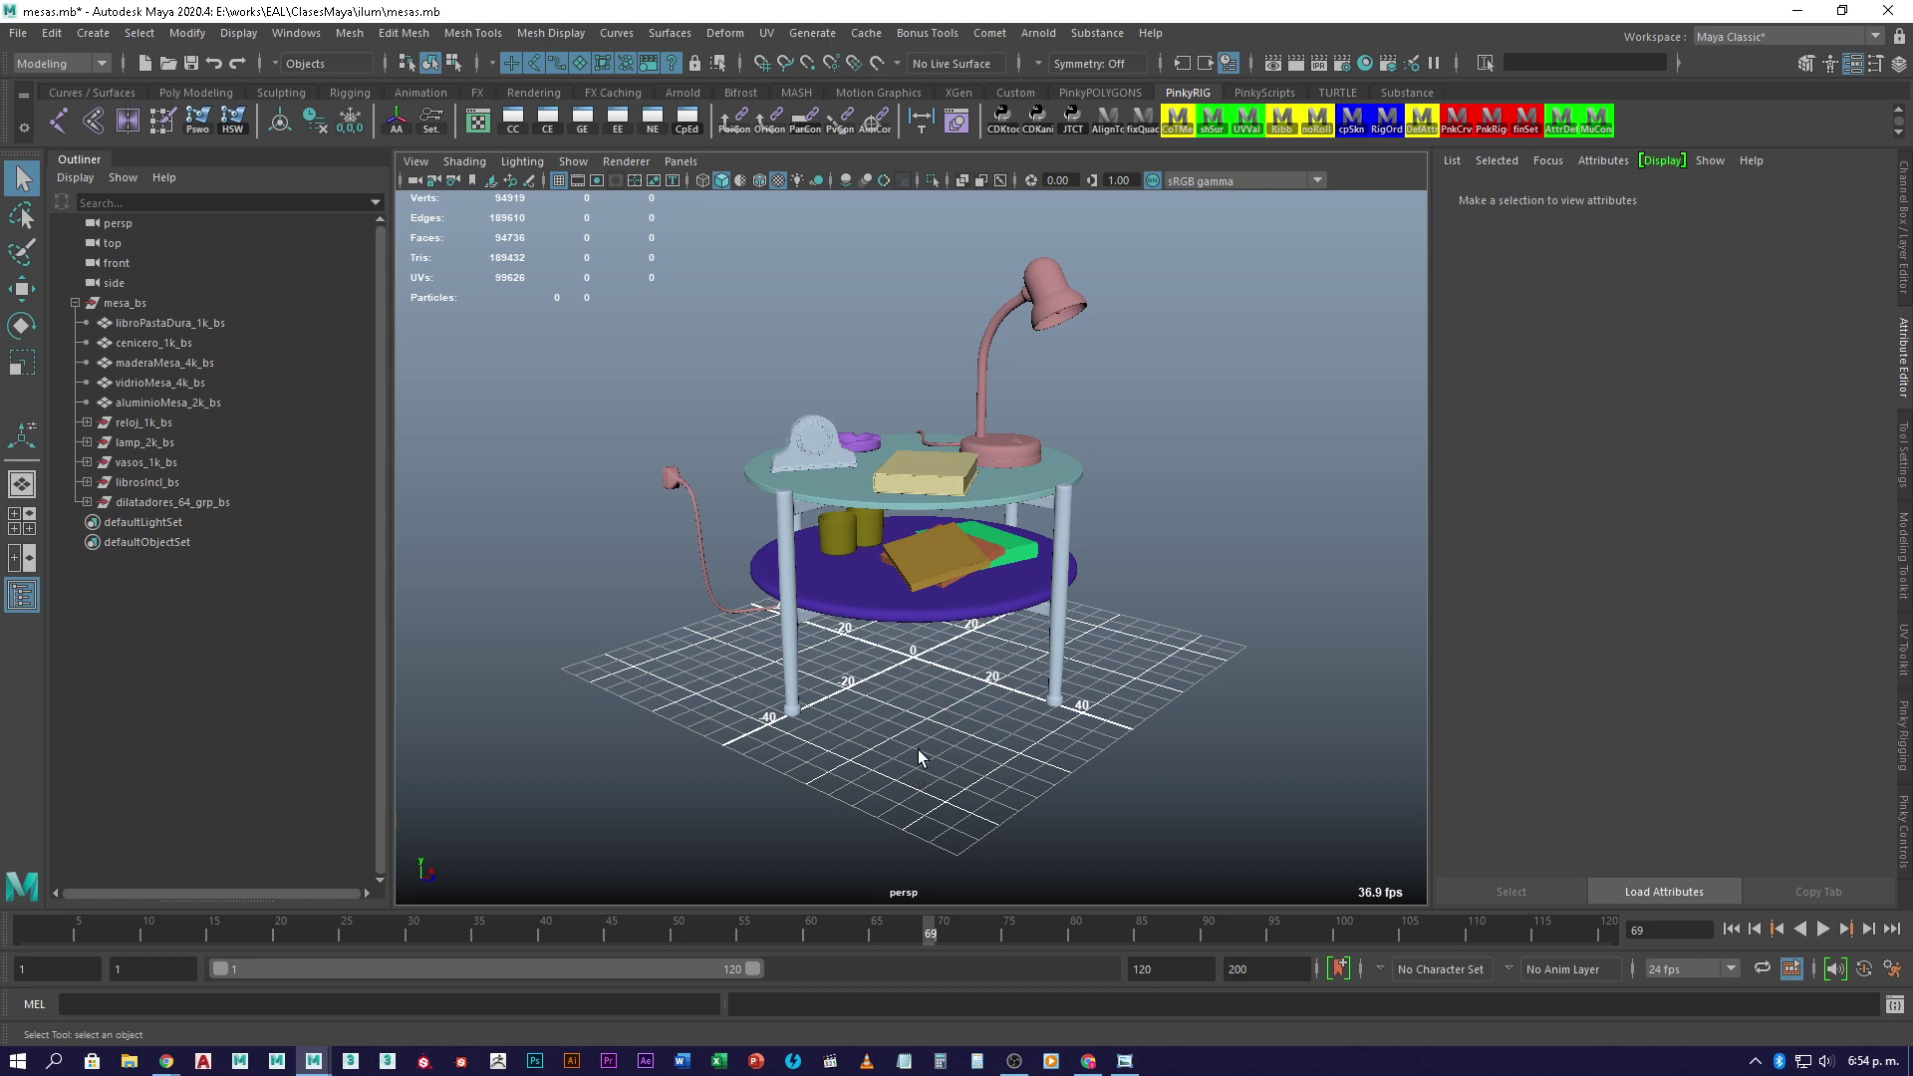
- Minimize Maya, launch Substance Painter, decline the new version download, and close the welcome window
left_click(1798, 18)
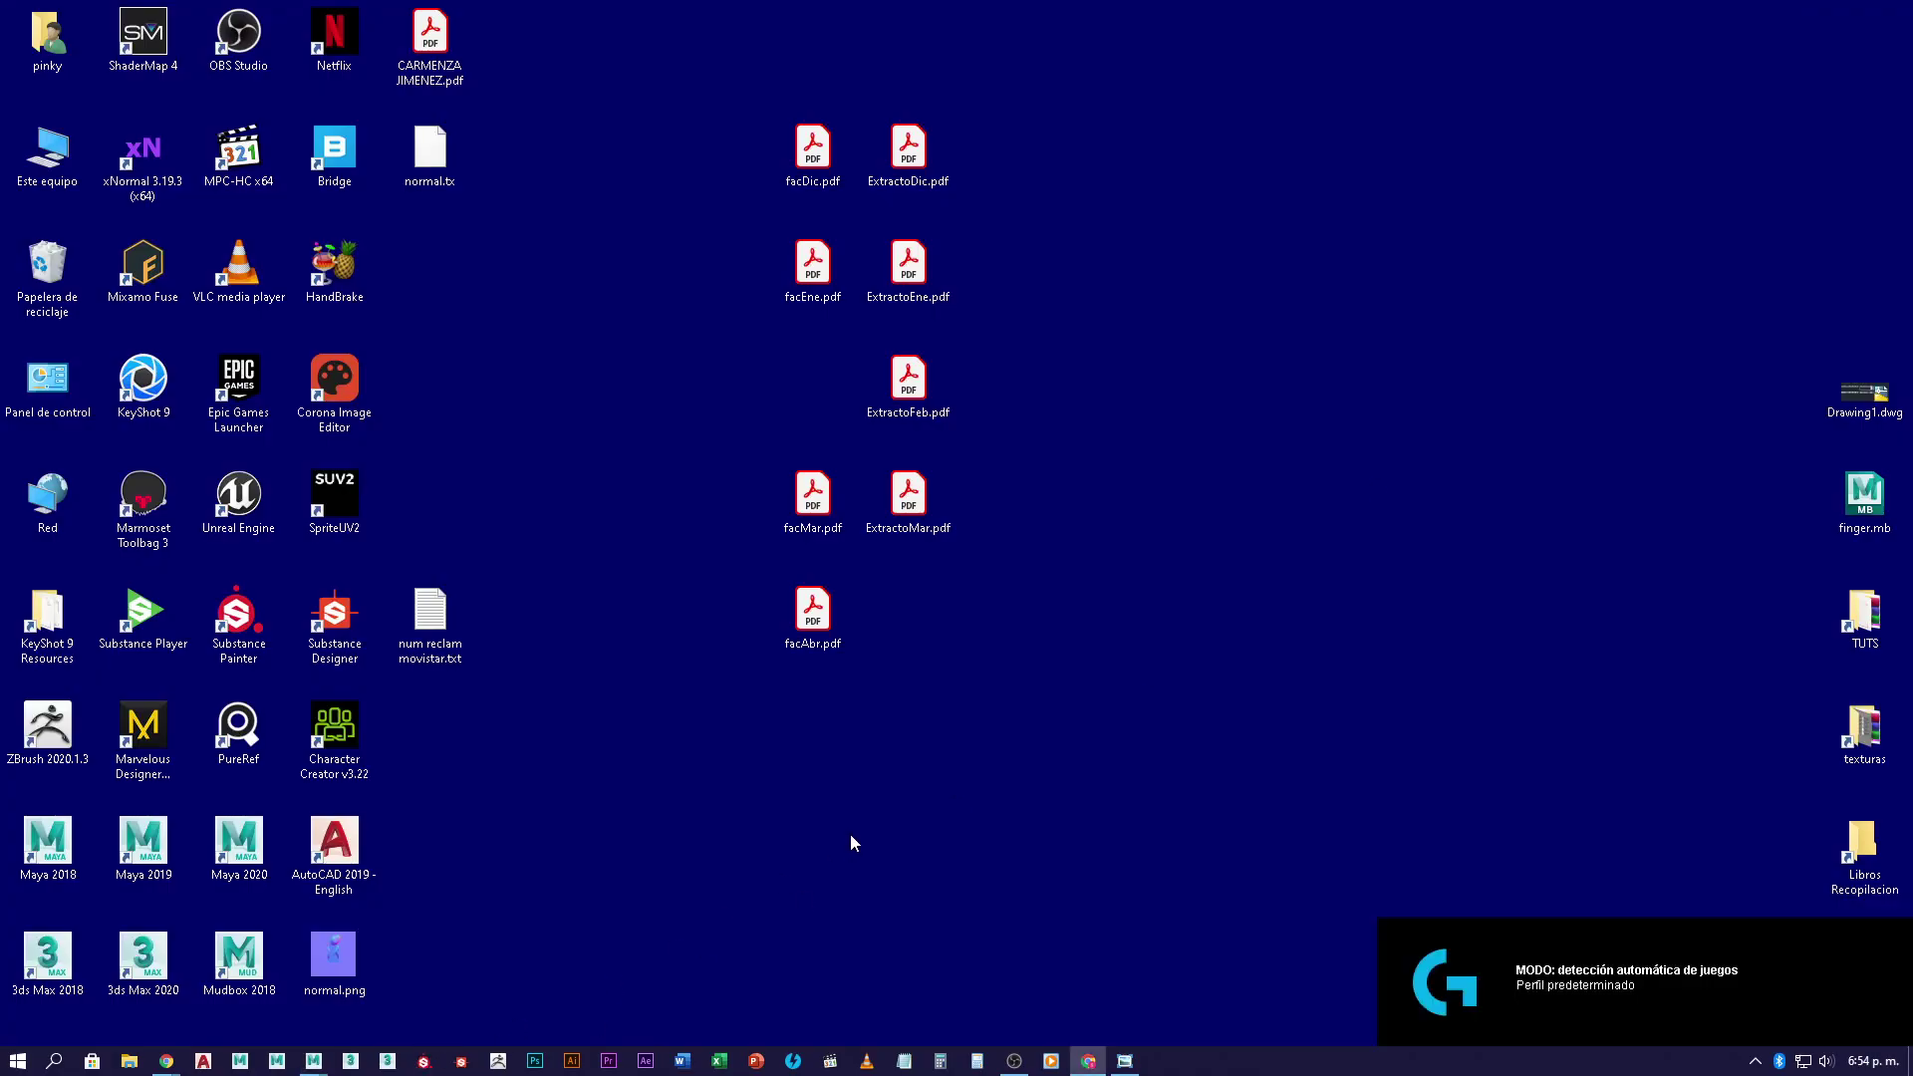
left_click(423, 1062)
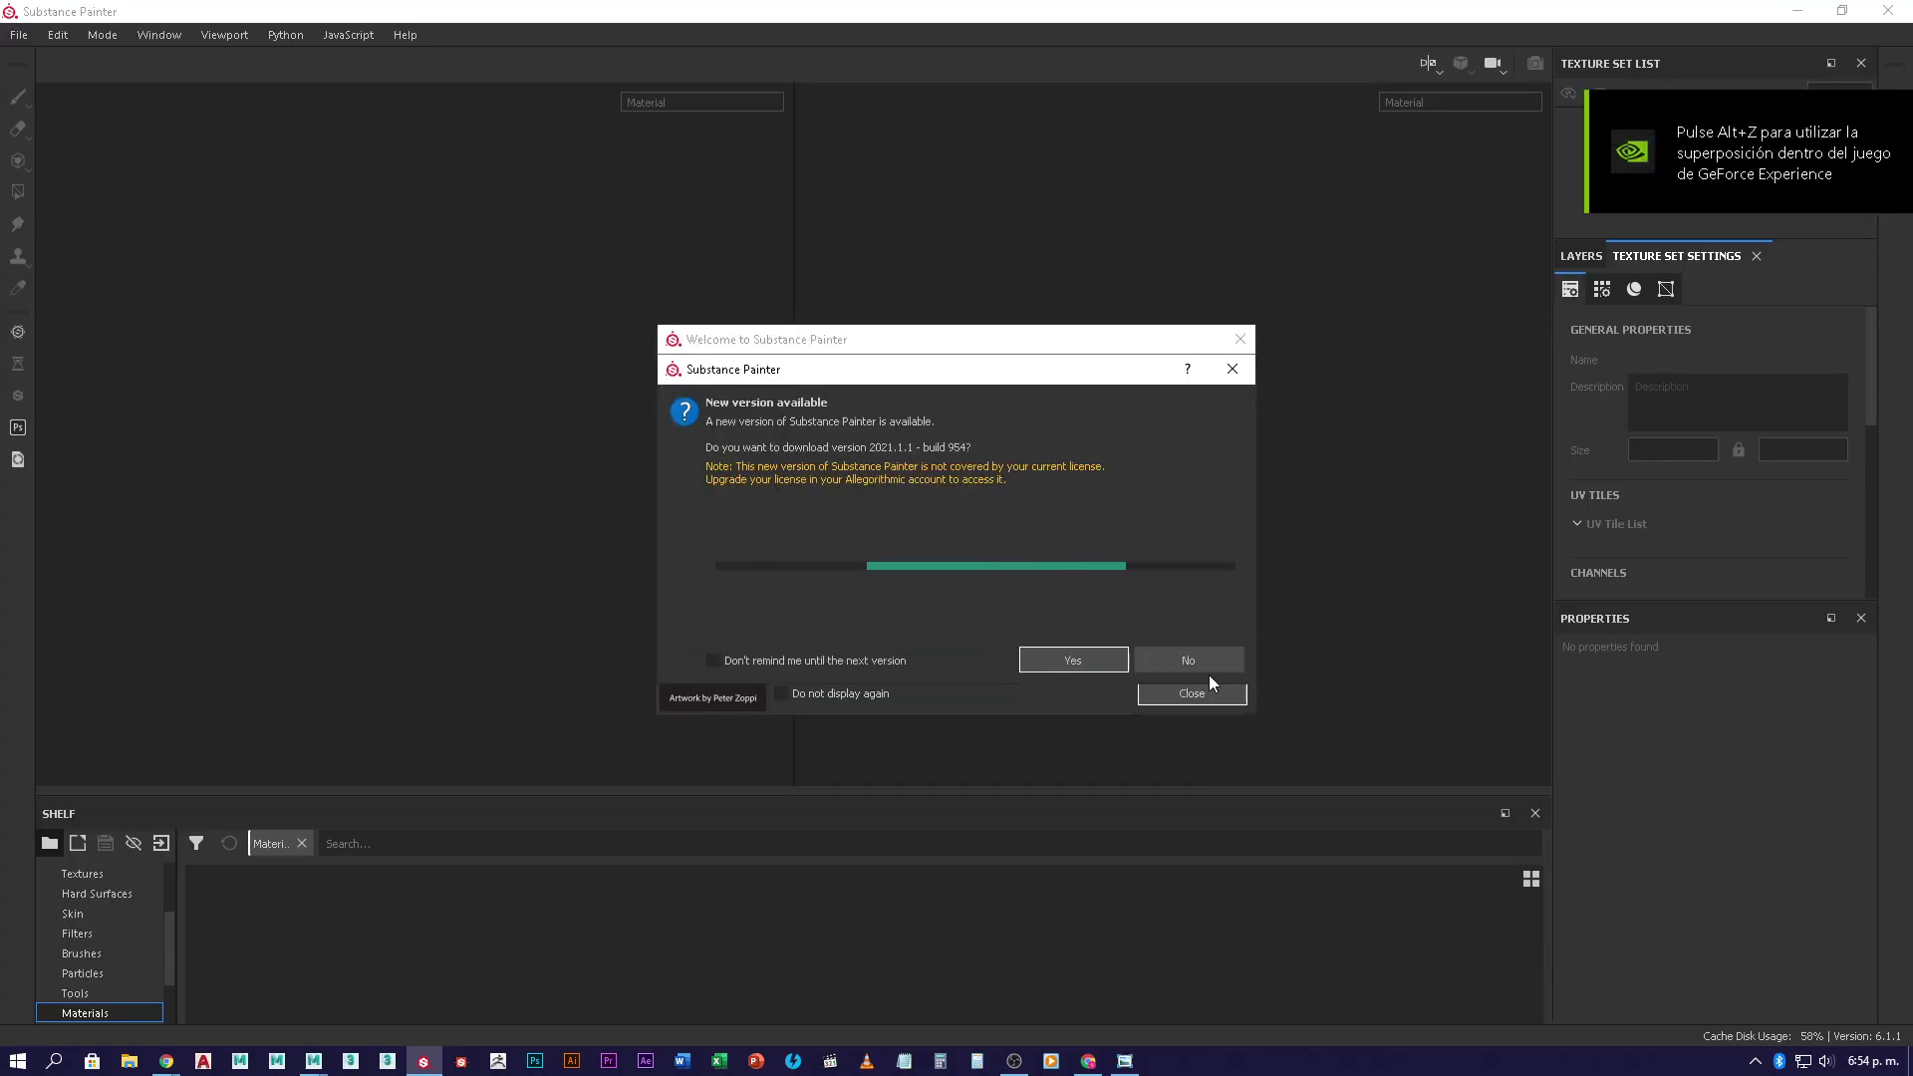
left_click(1215, 665)
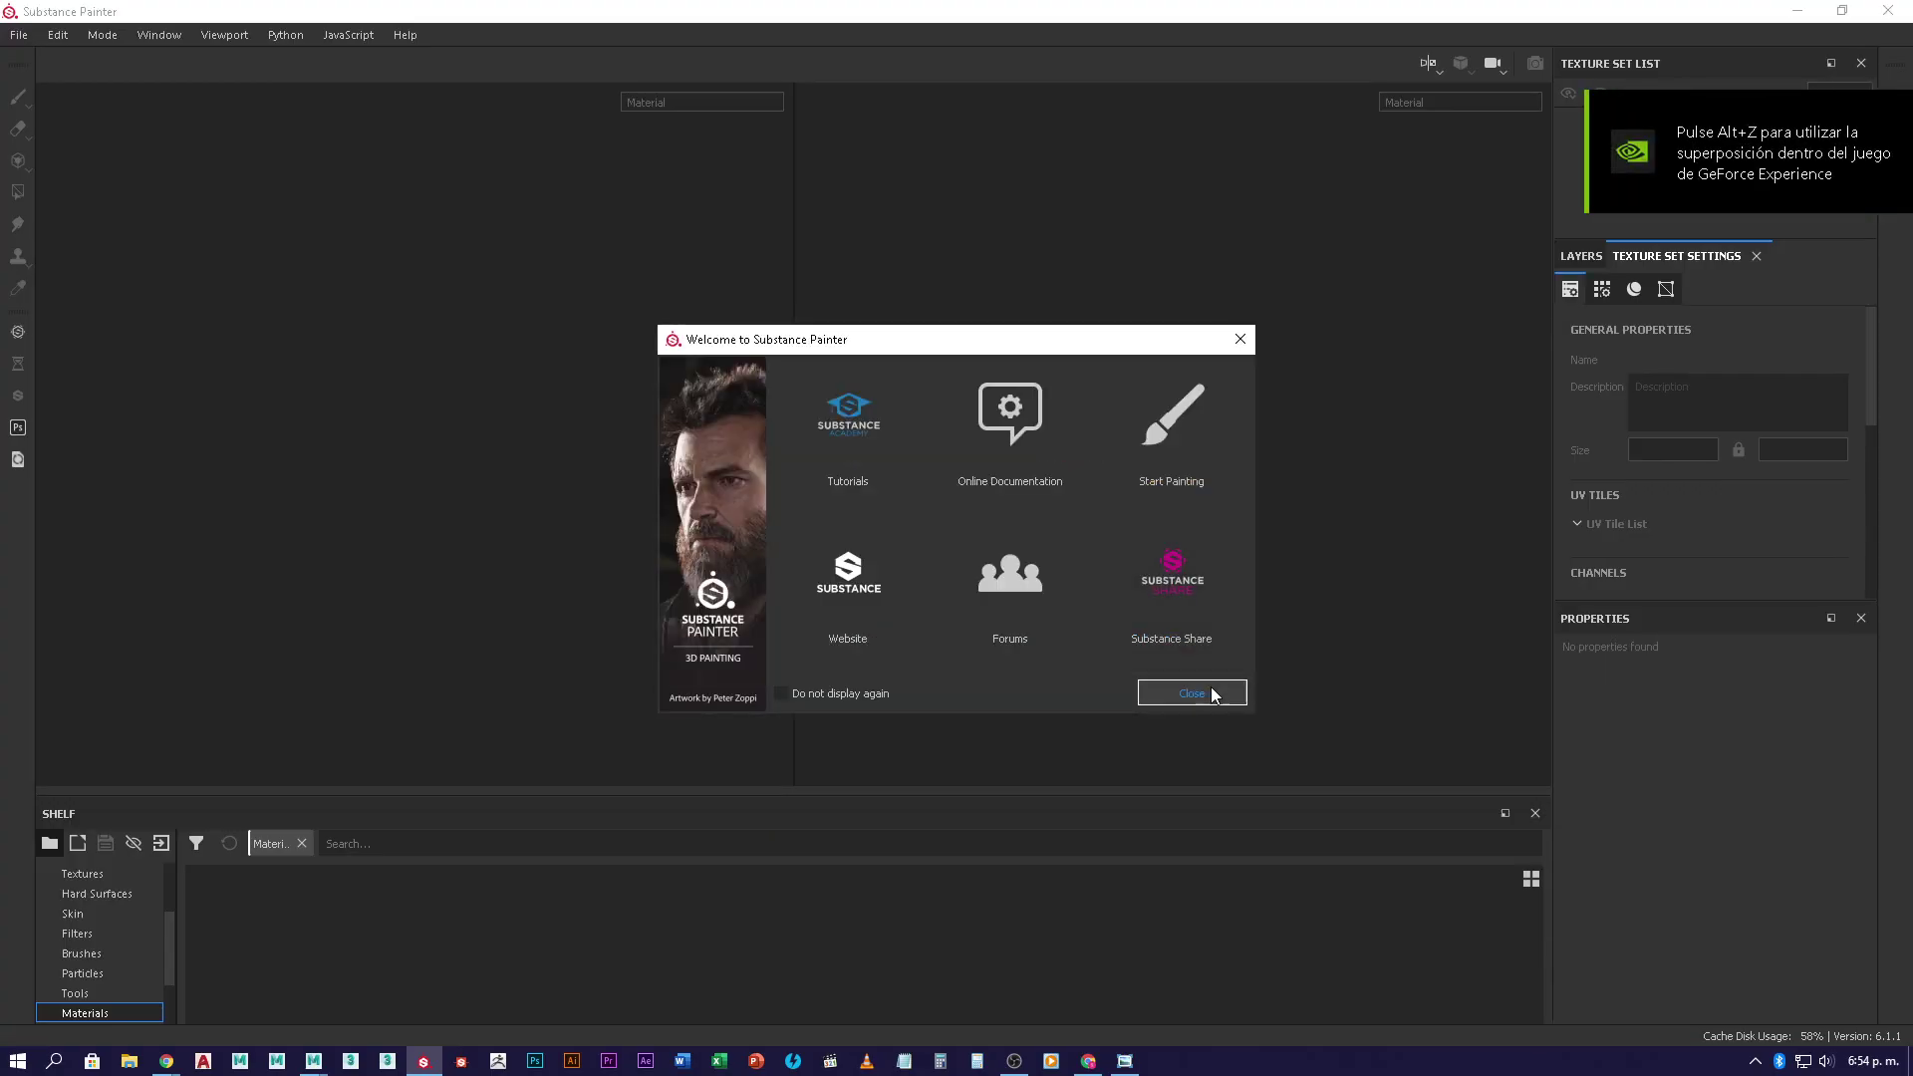
left_click(1211, 688)
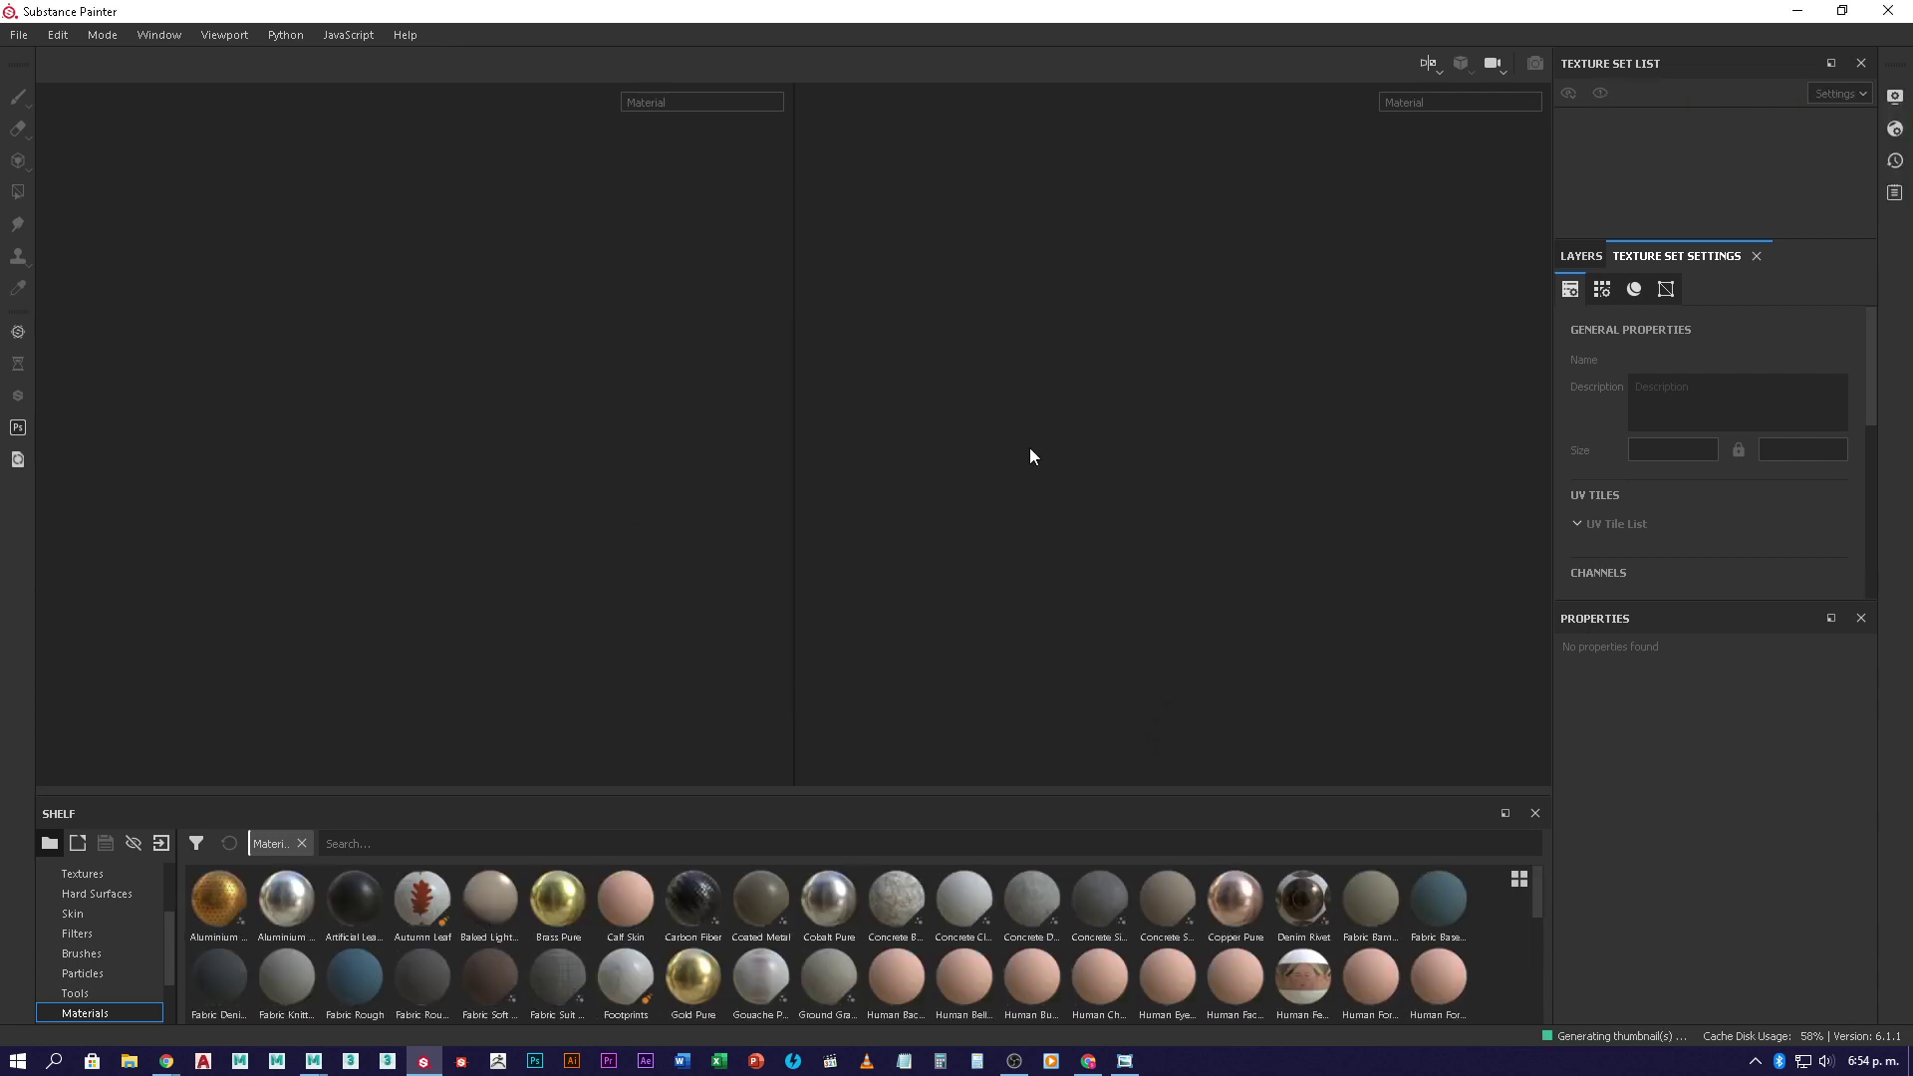
- Start a new project with the PBR - Metallic Roughness (allegorithmic) template and load mesaParaSubstance_bs.fbx as its mesh file
left_click(19, 36)
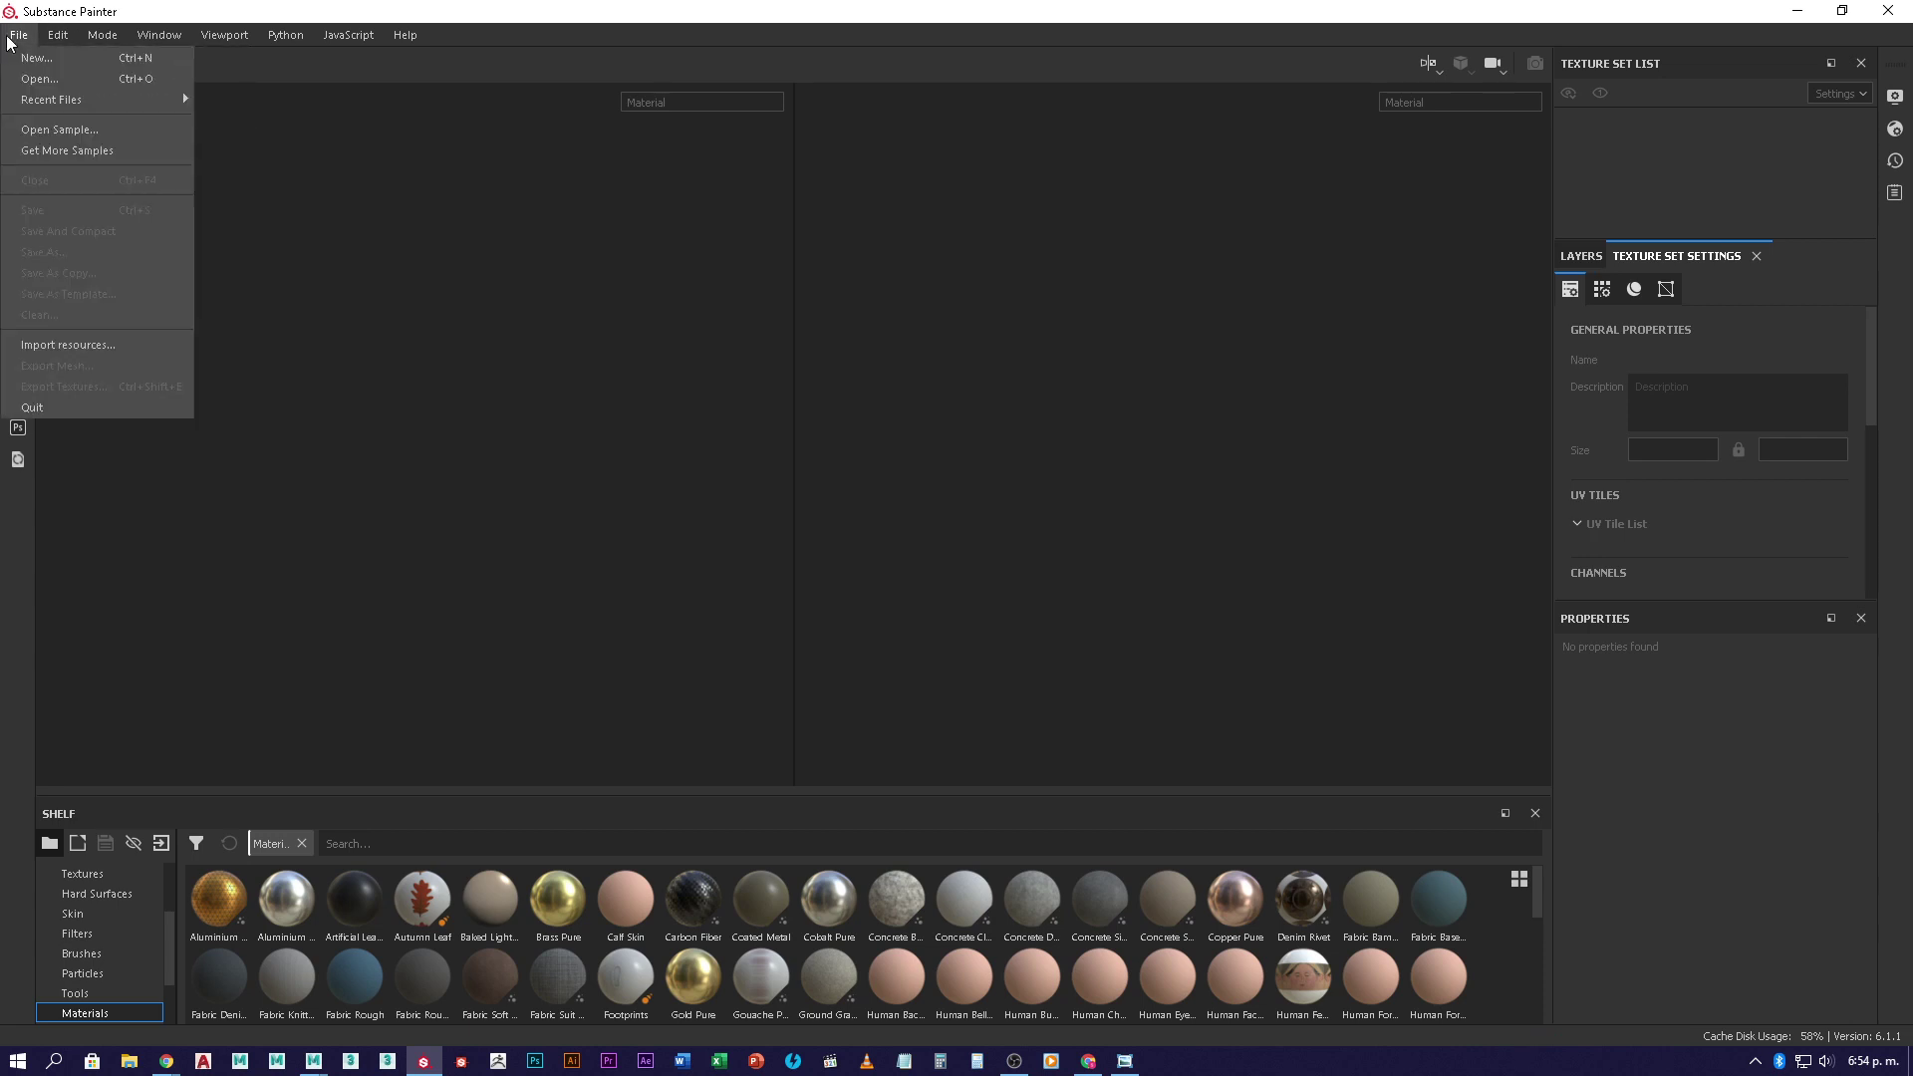
left_click(32, 62)
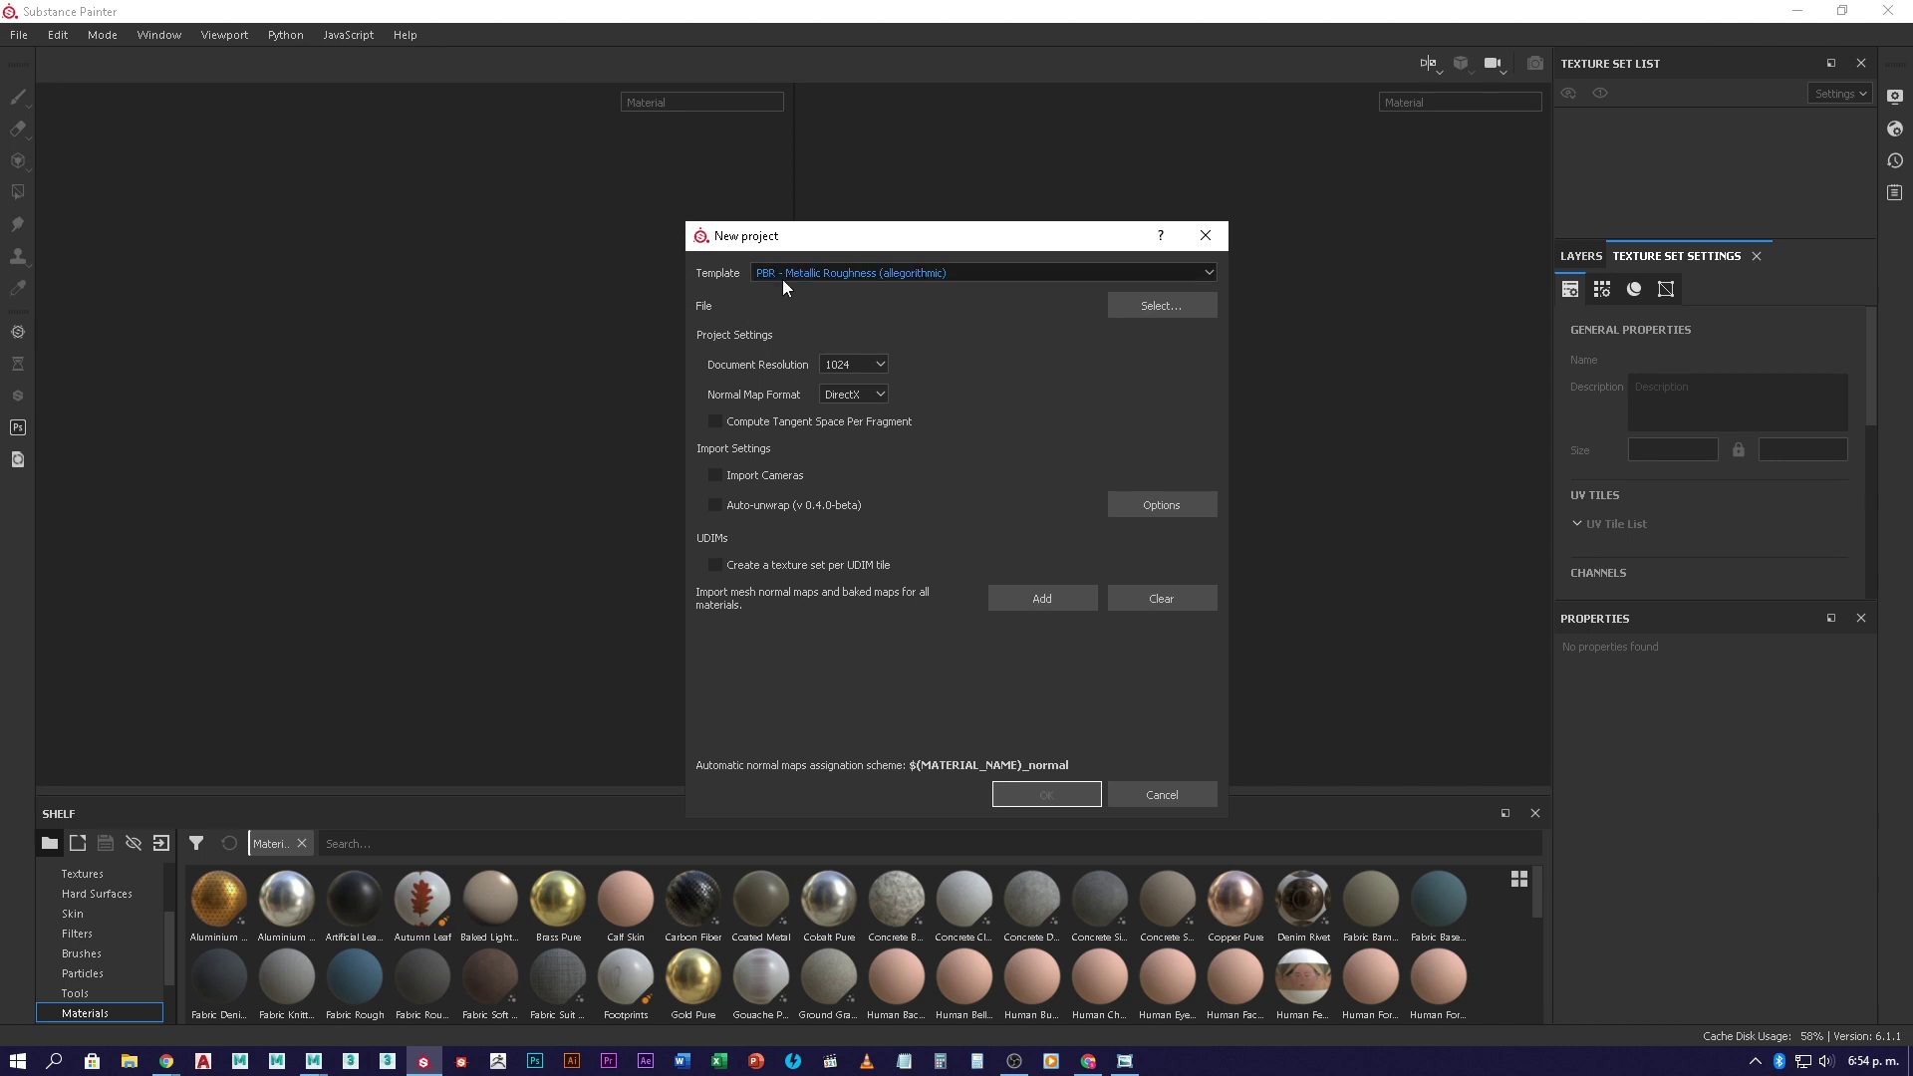
left_click(852, 272)
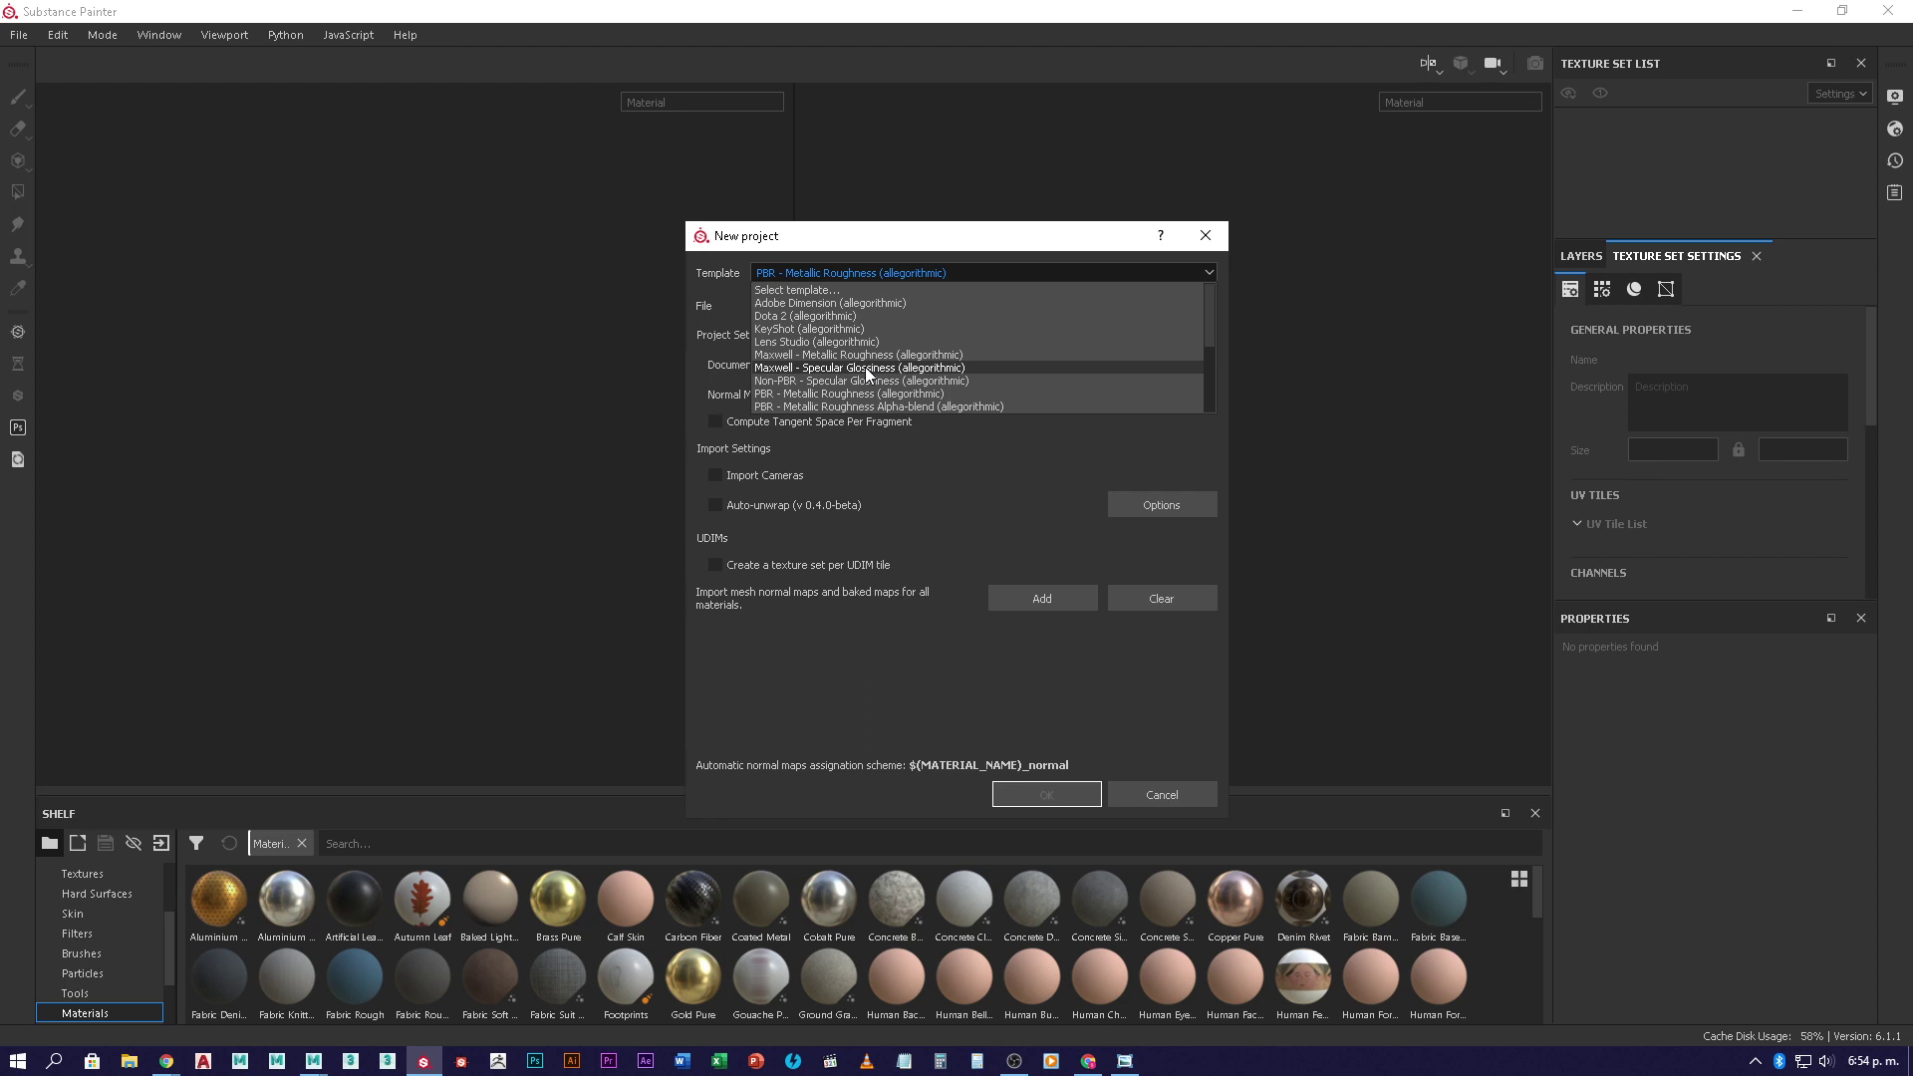
left_click(1006, 491)
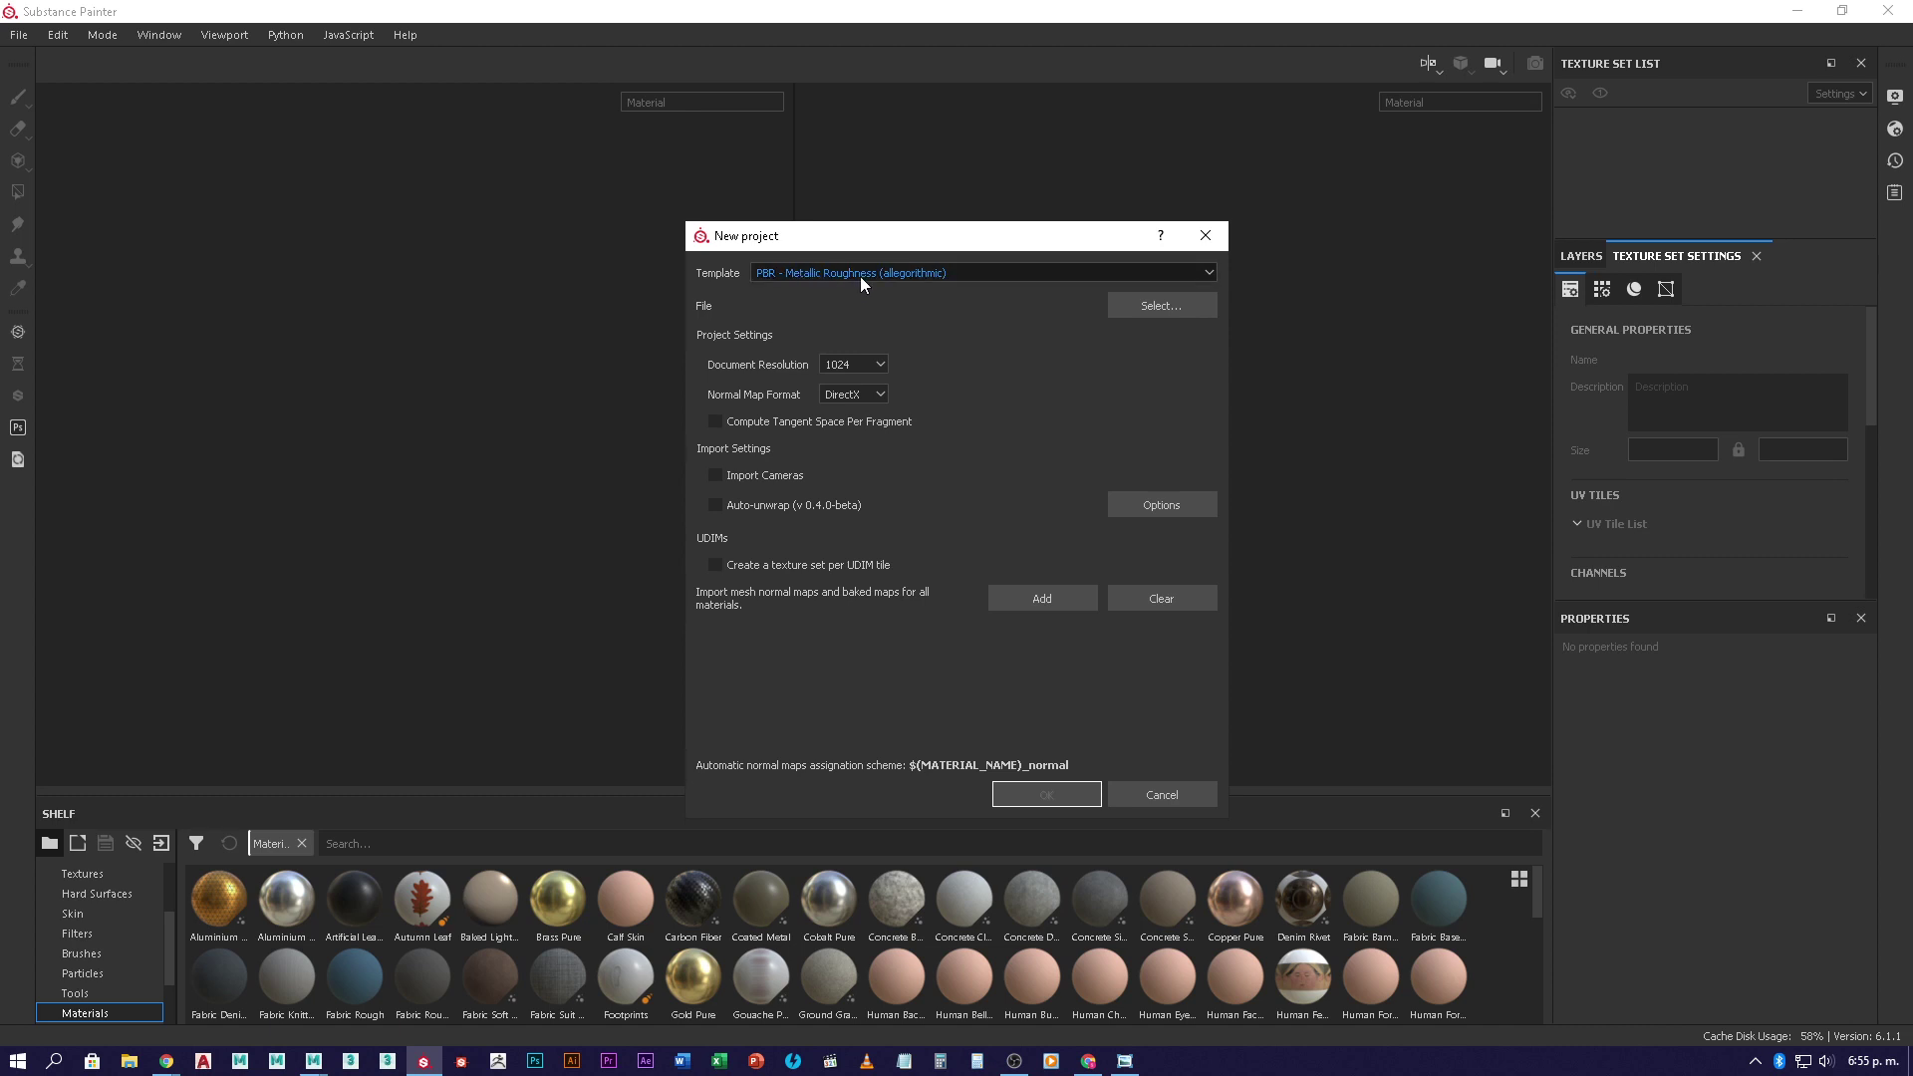
left_click(1161, 306)
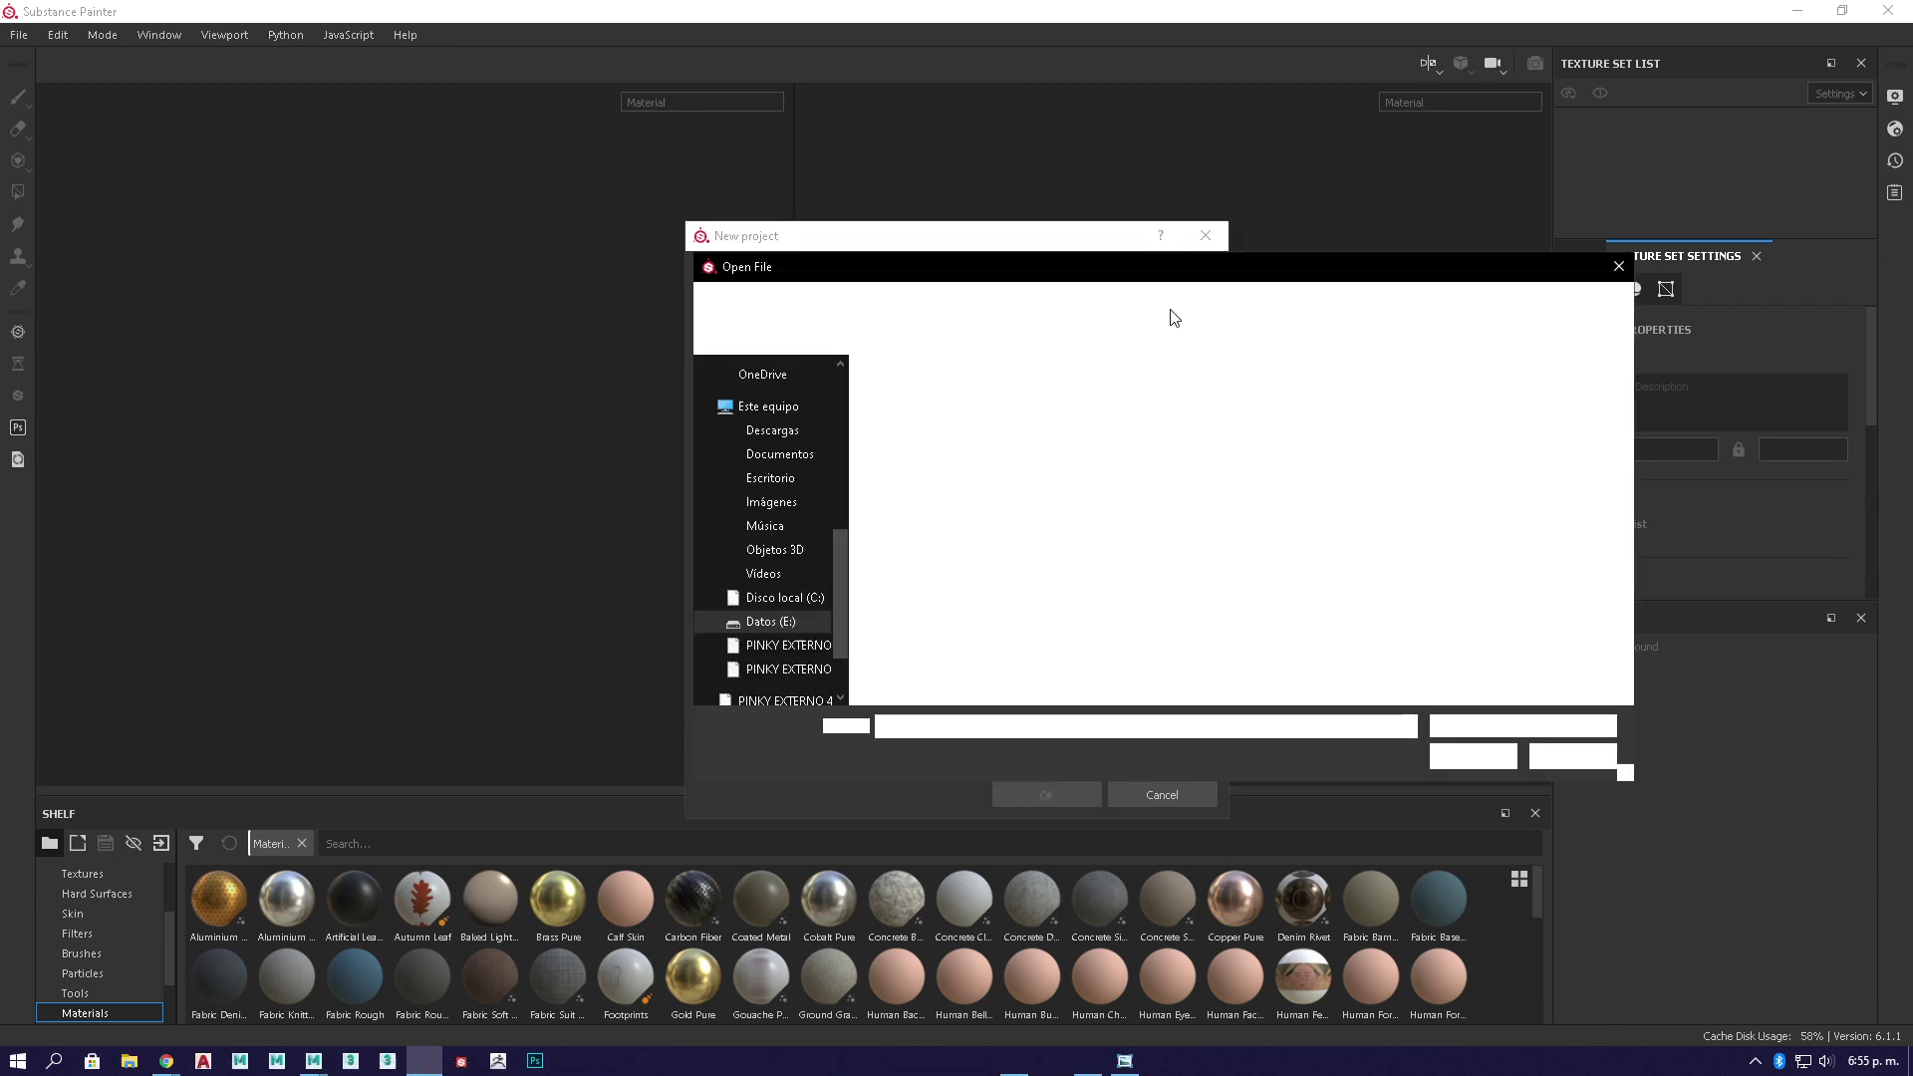
left_click(1010, 588)
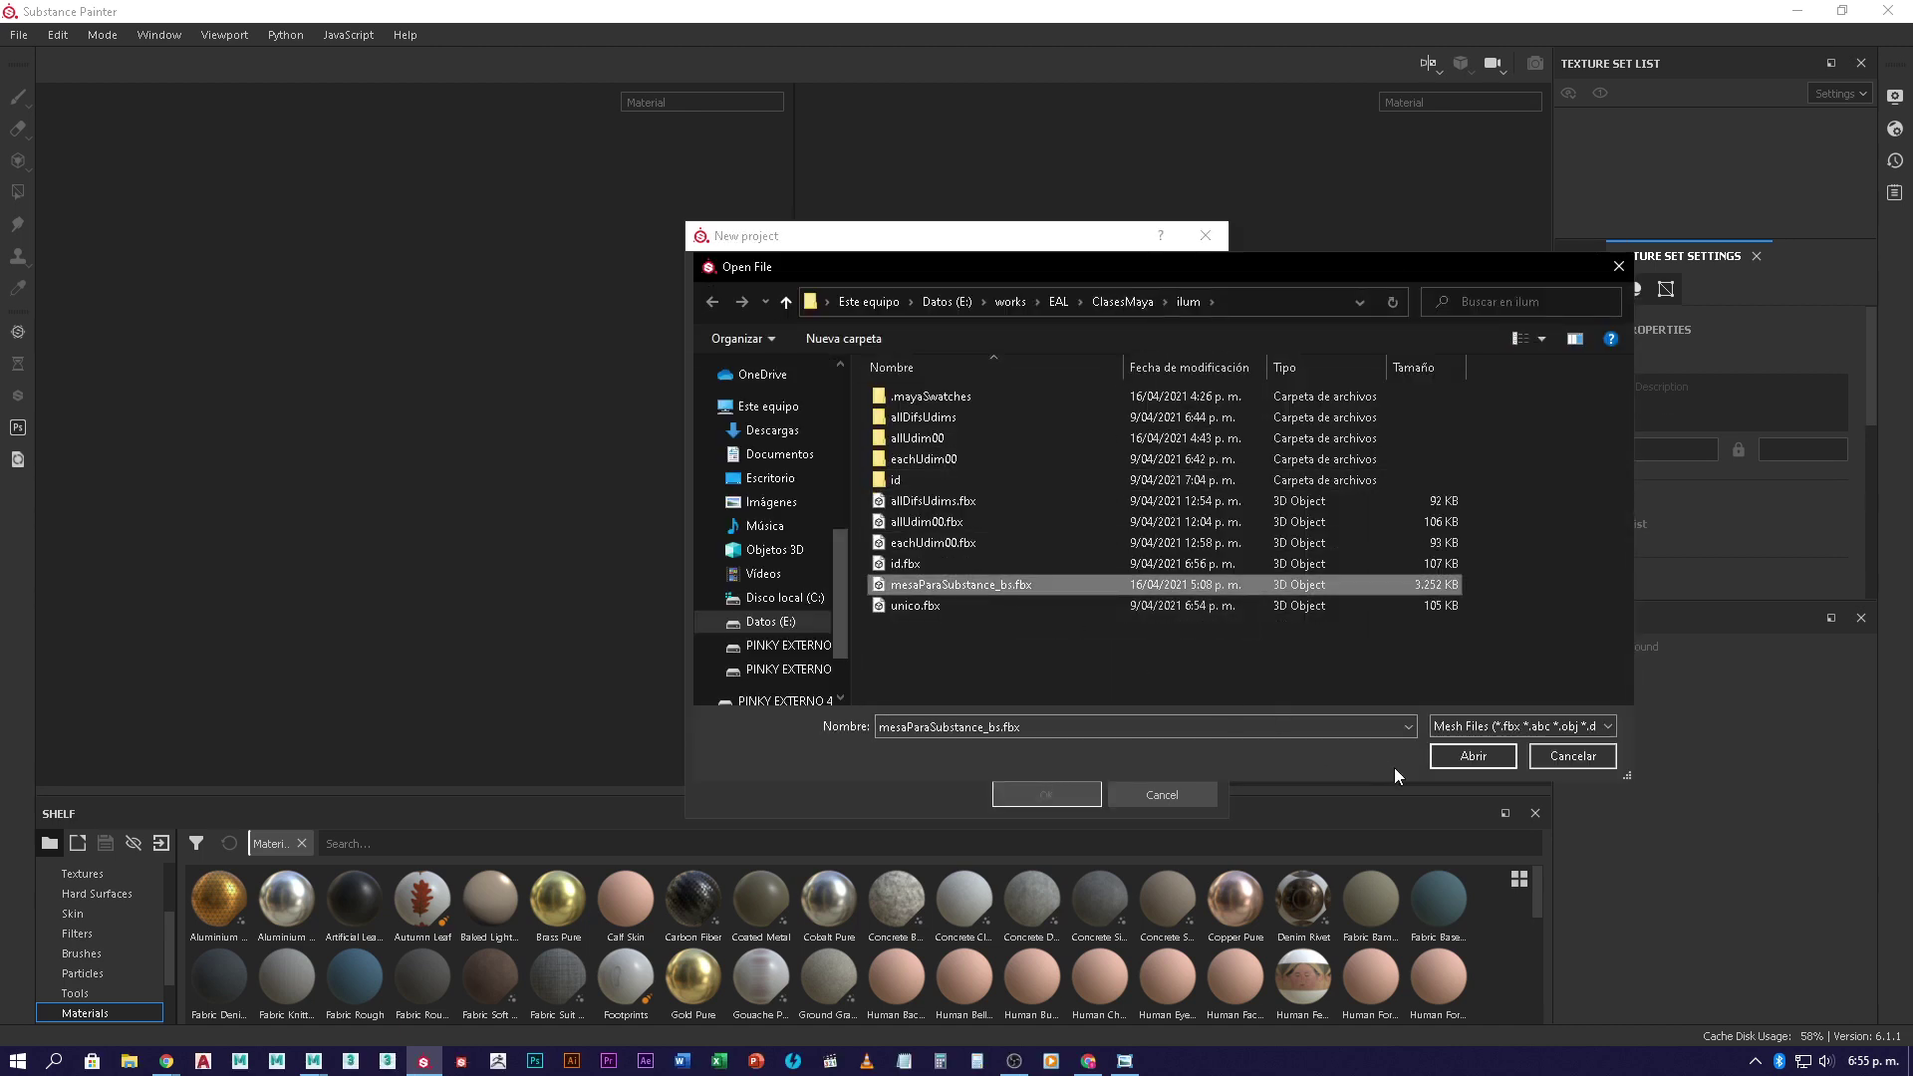
left_click(1469, 760)
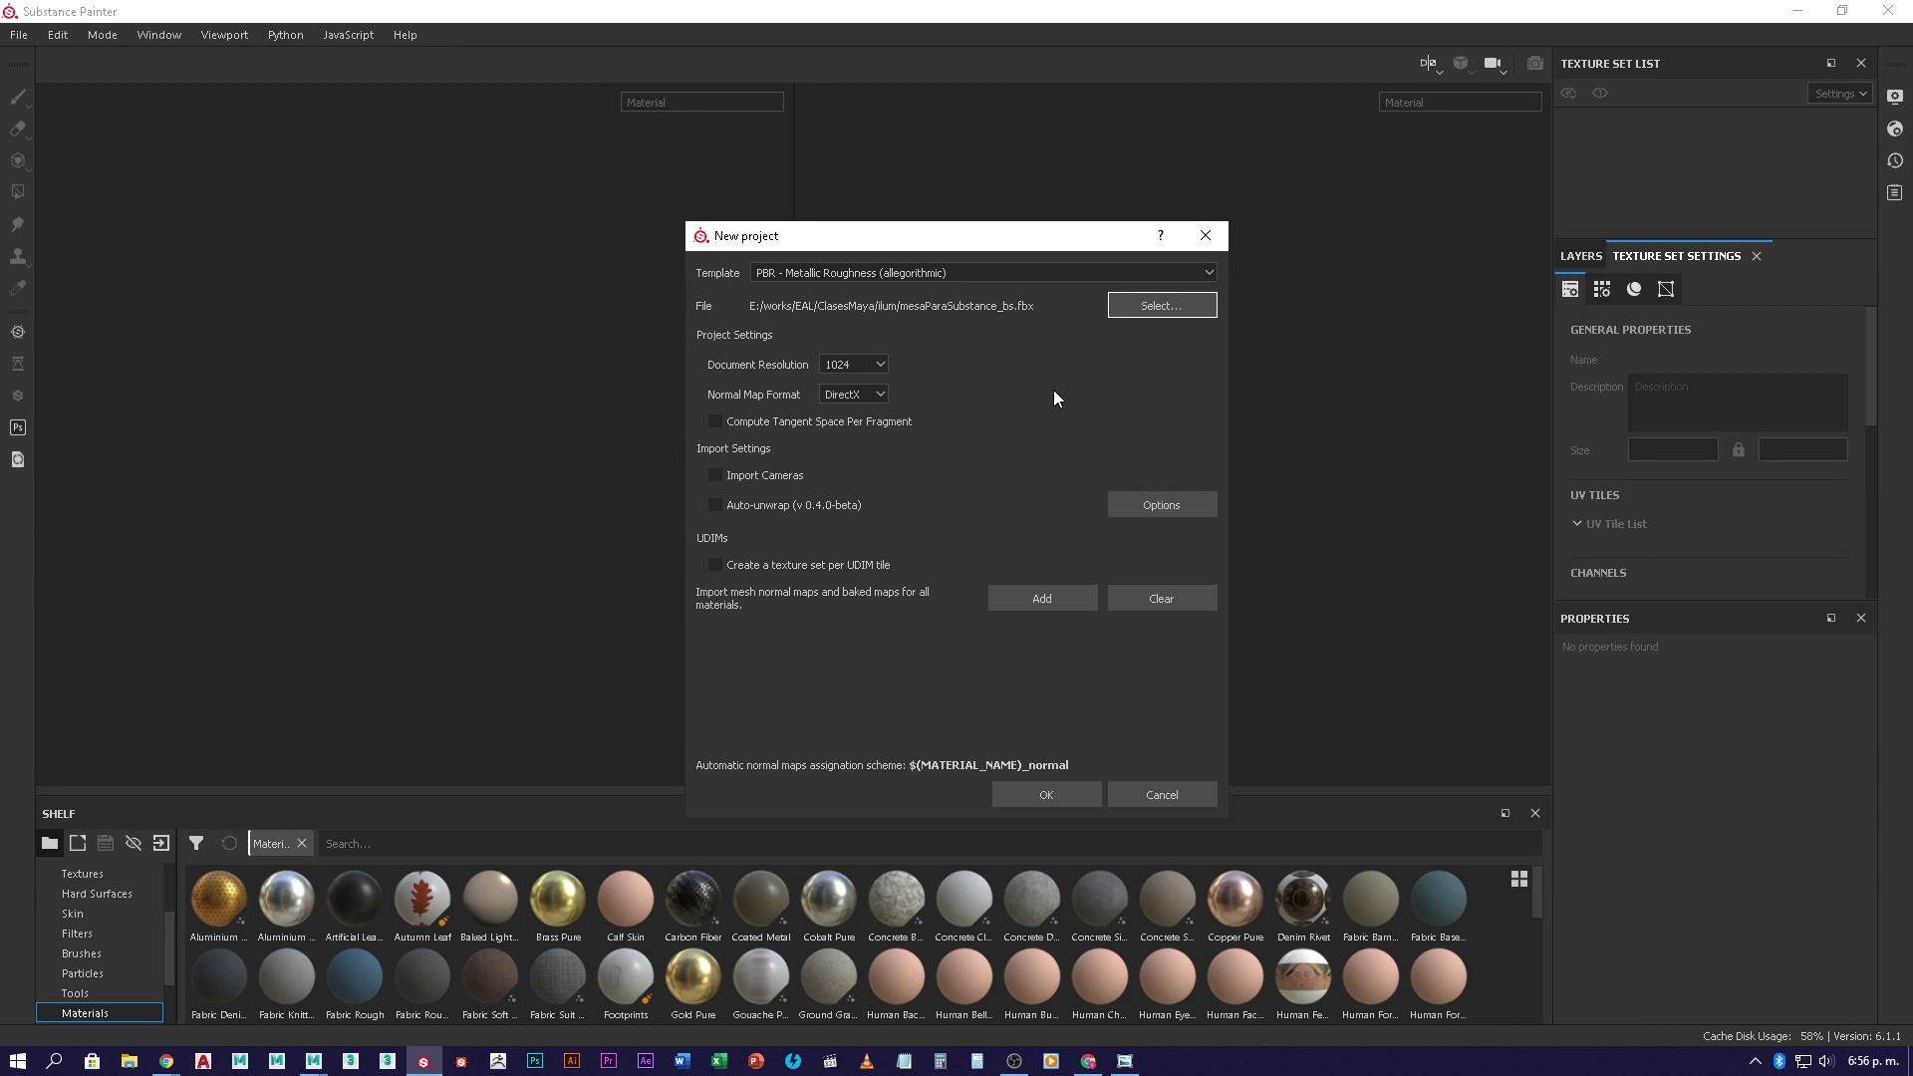
left_click_drag(1025, 244, 1147, 227)
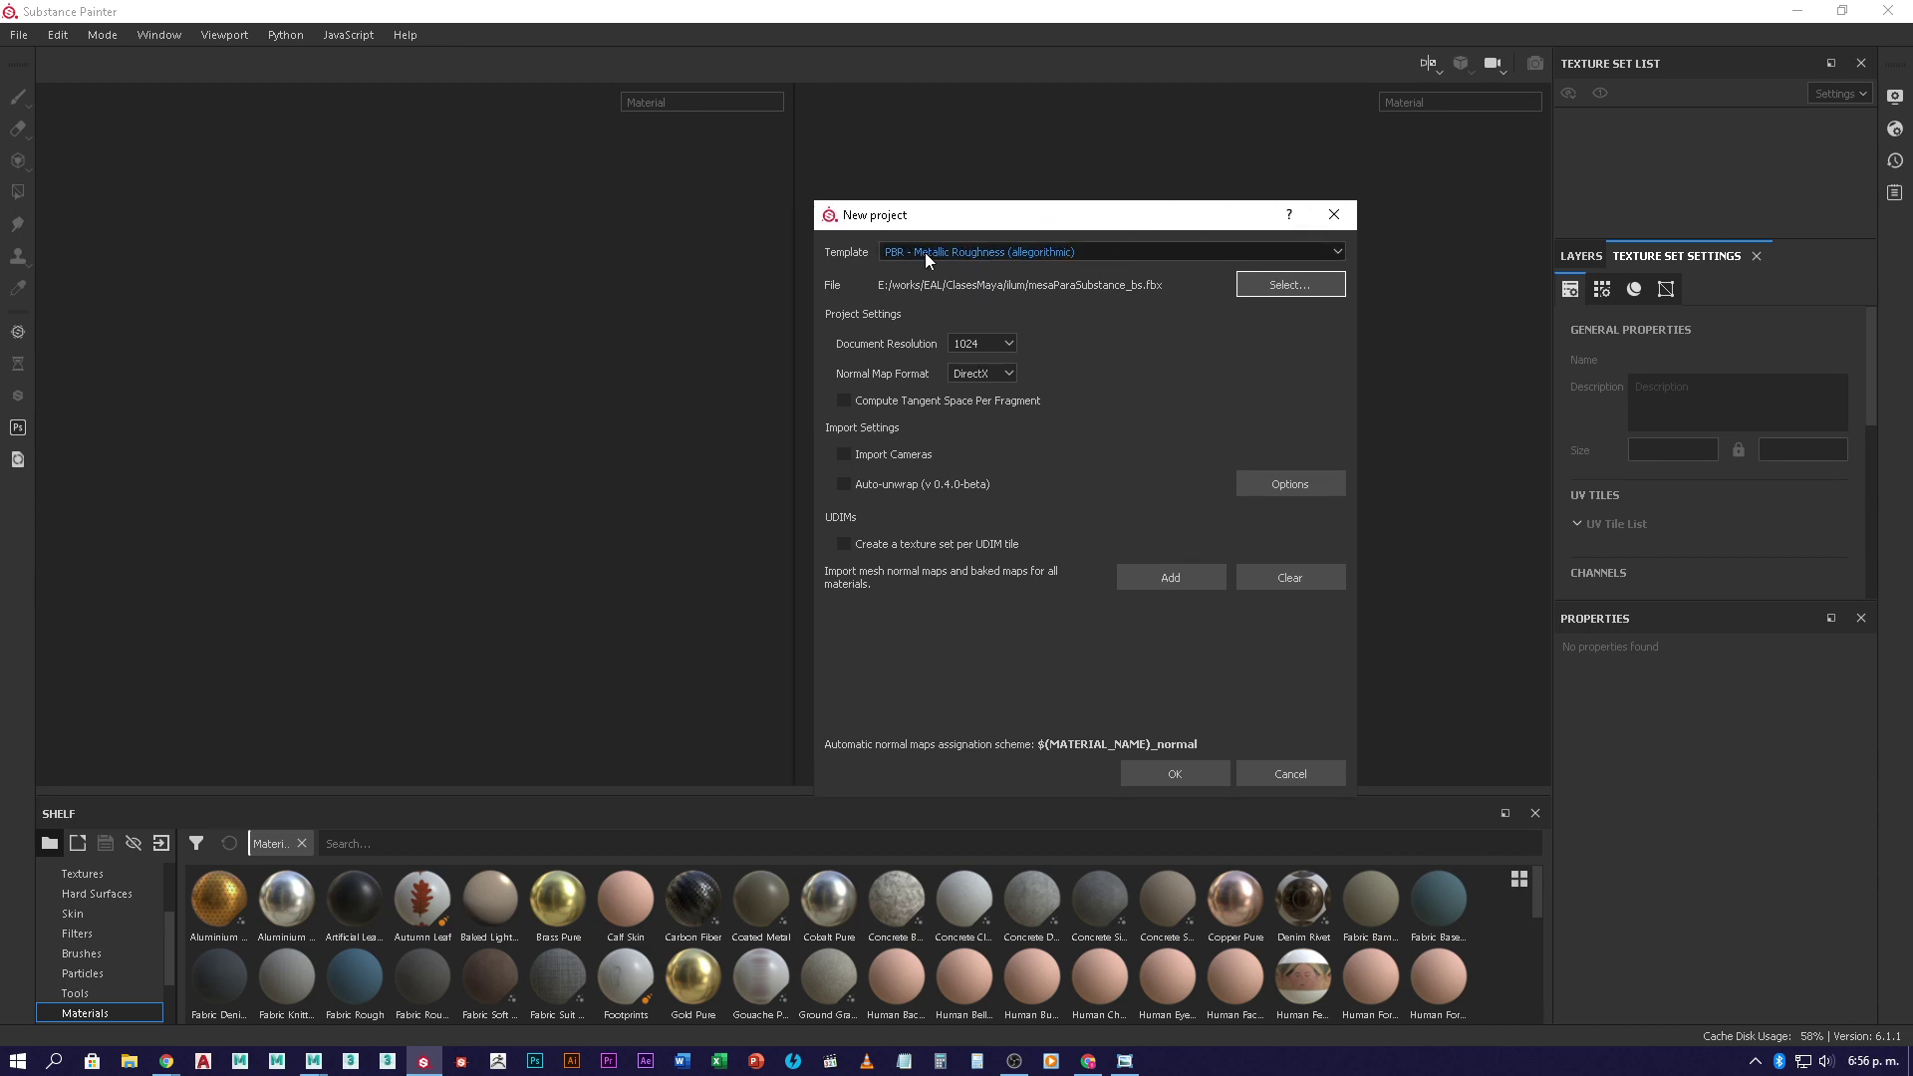
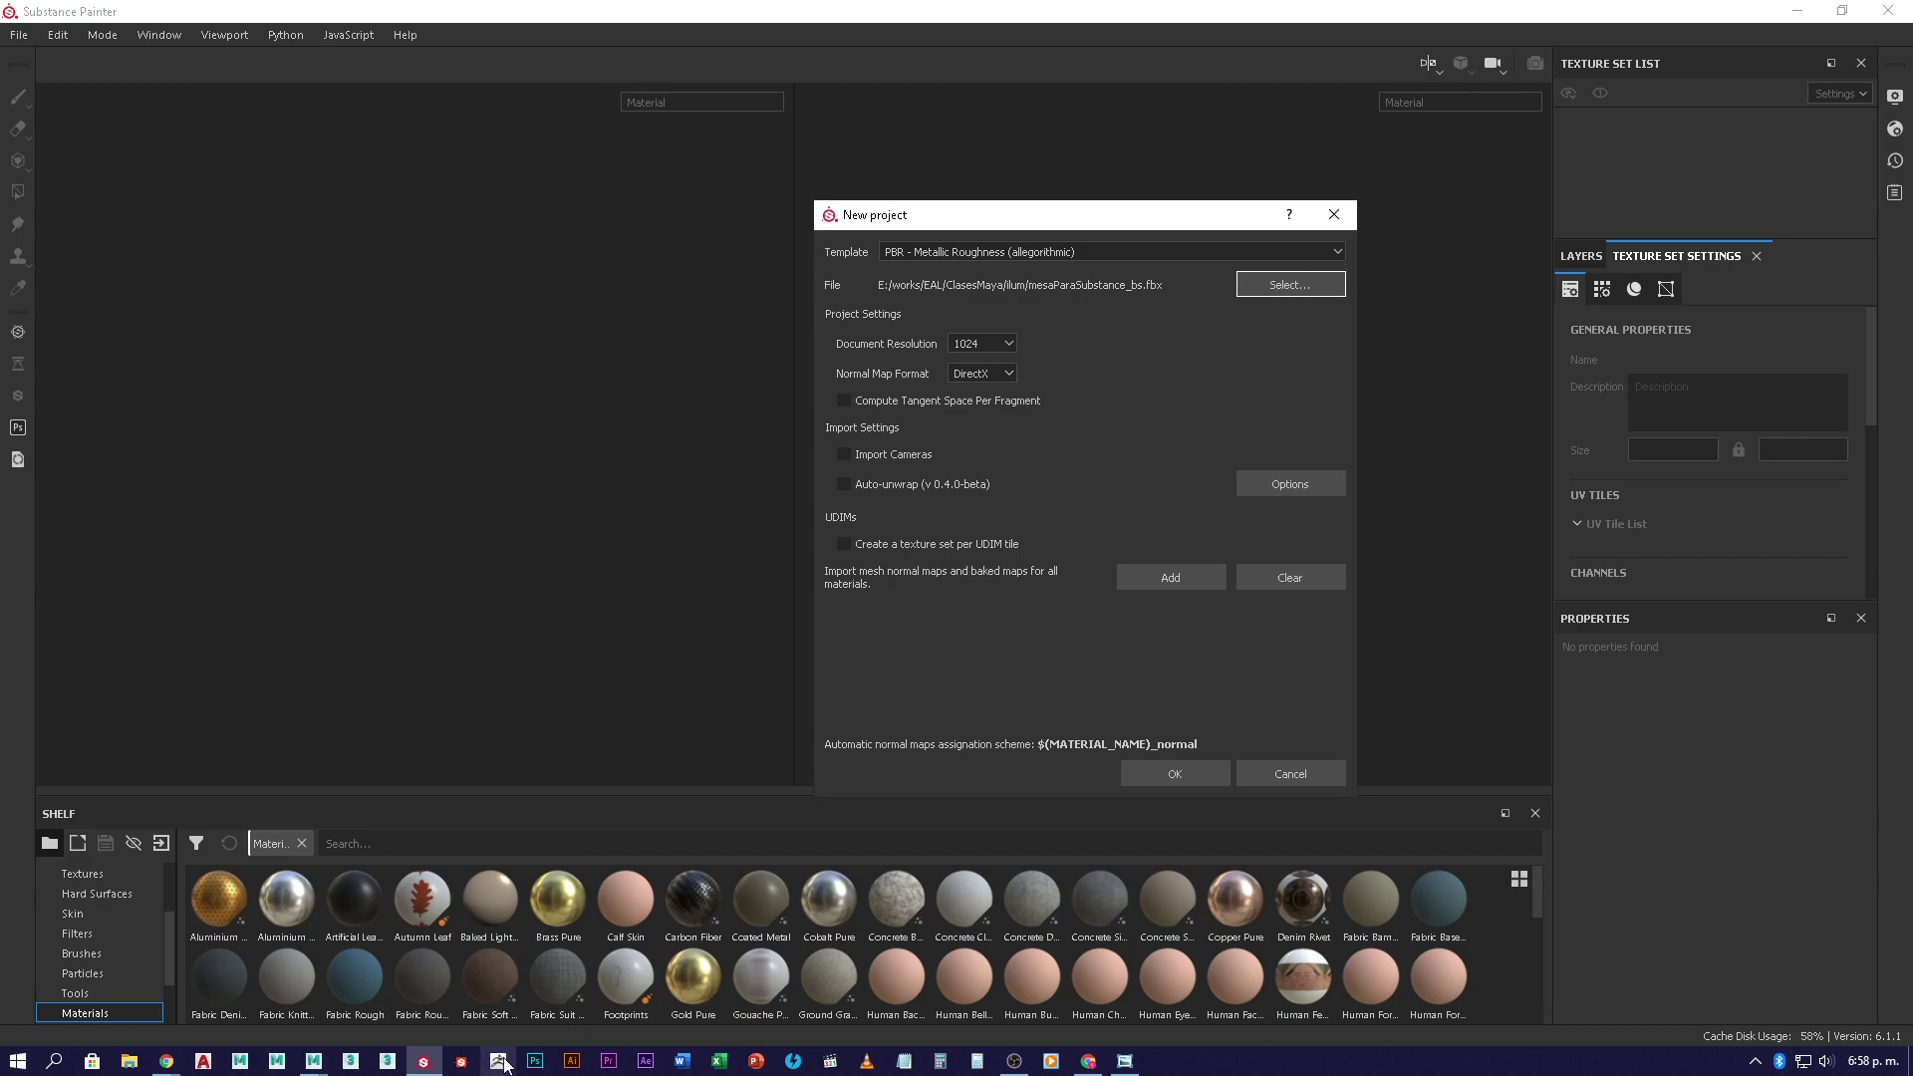
- Switch to Maya, select the table's glass top and examine its UV layout in the UV Editor
mouse_move(314, 1061)
left_click(471, 942)
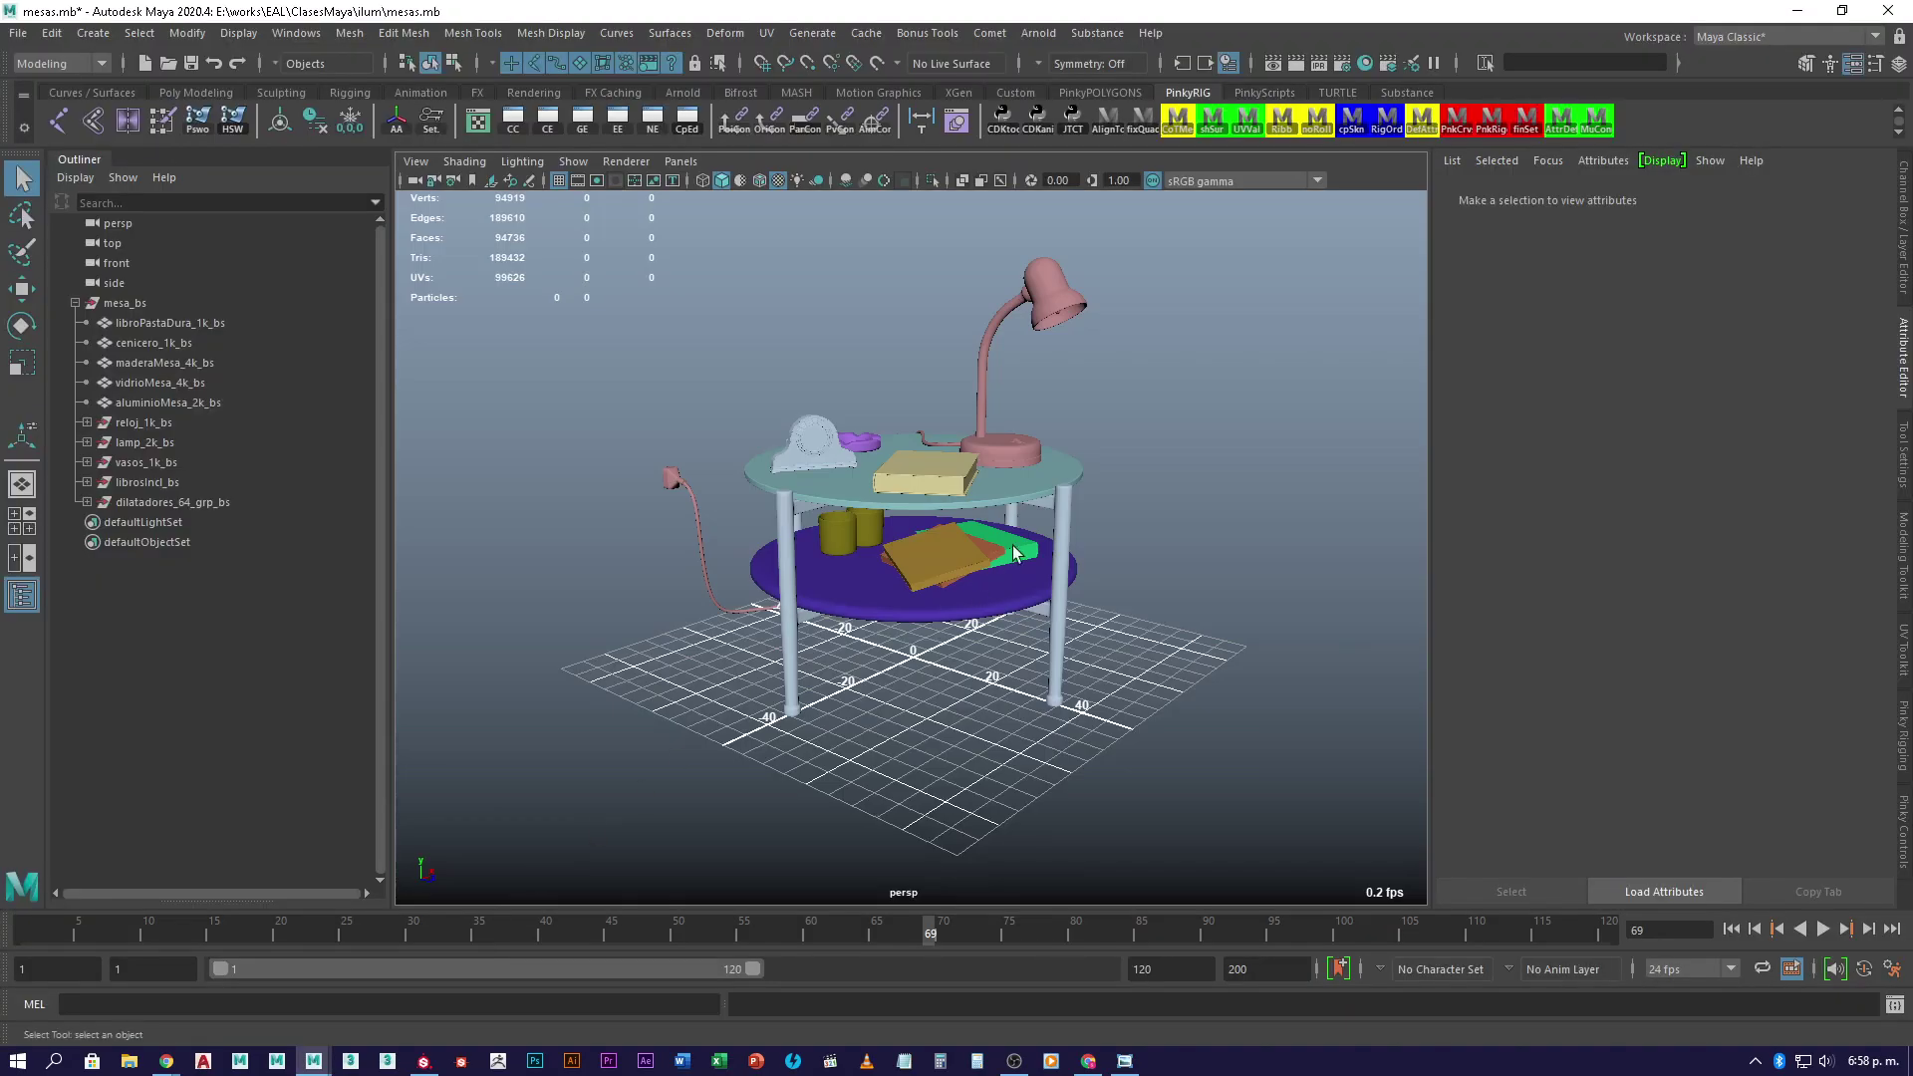
left_click(1065, 474)
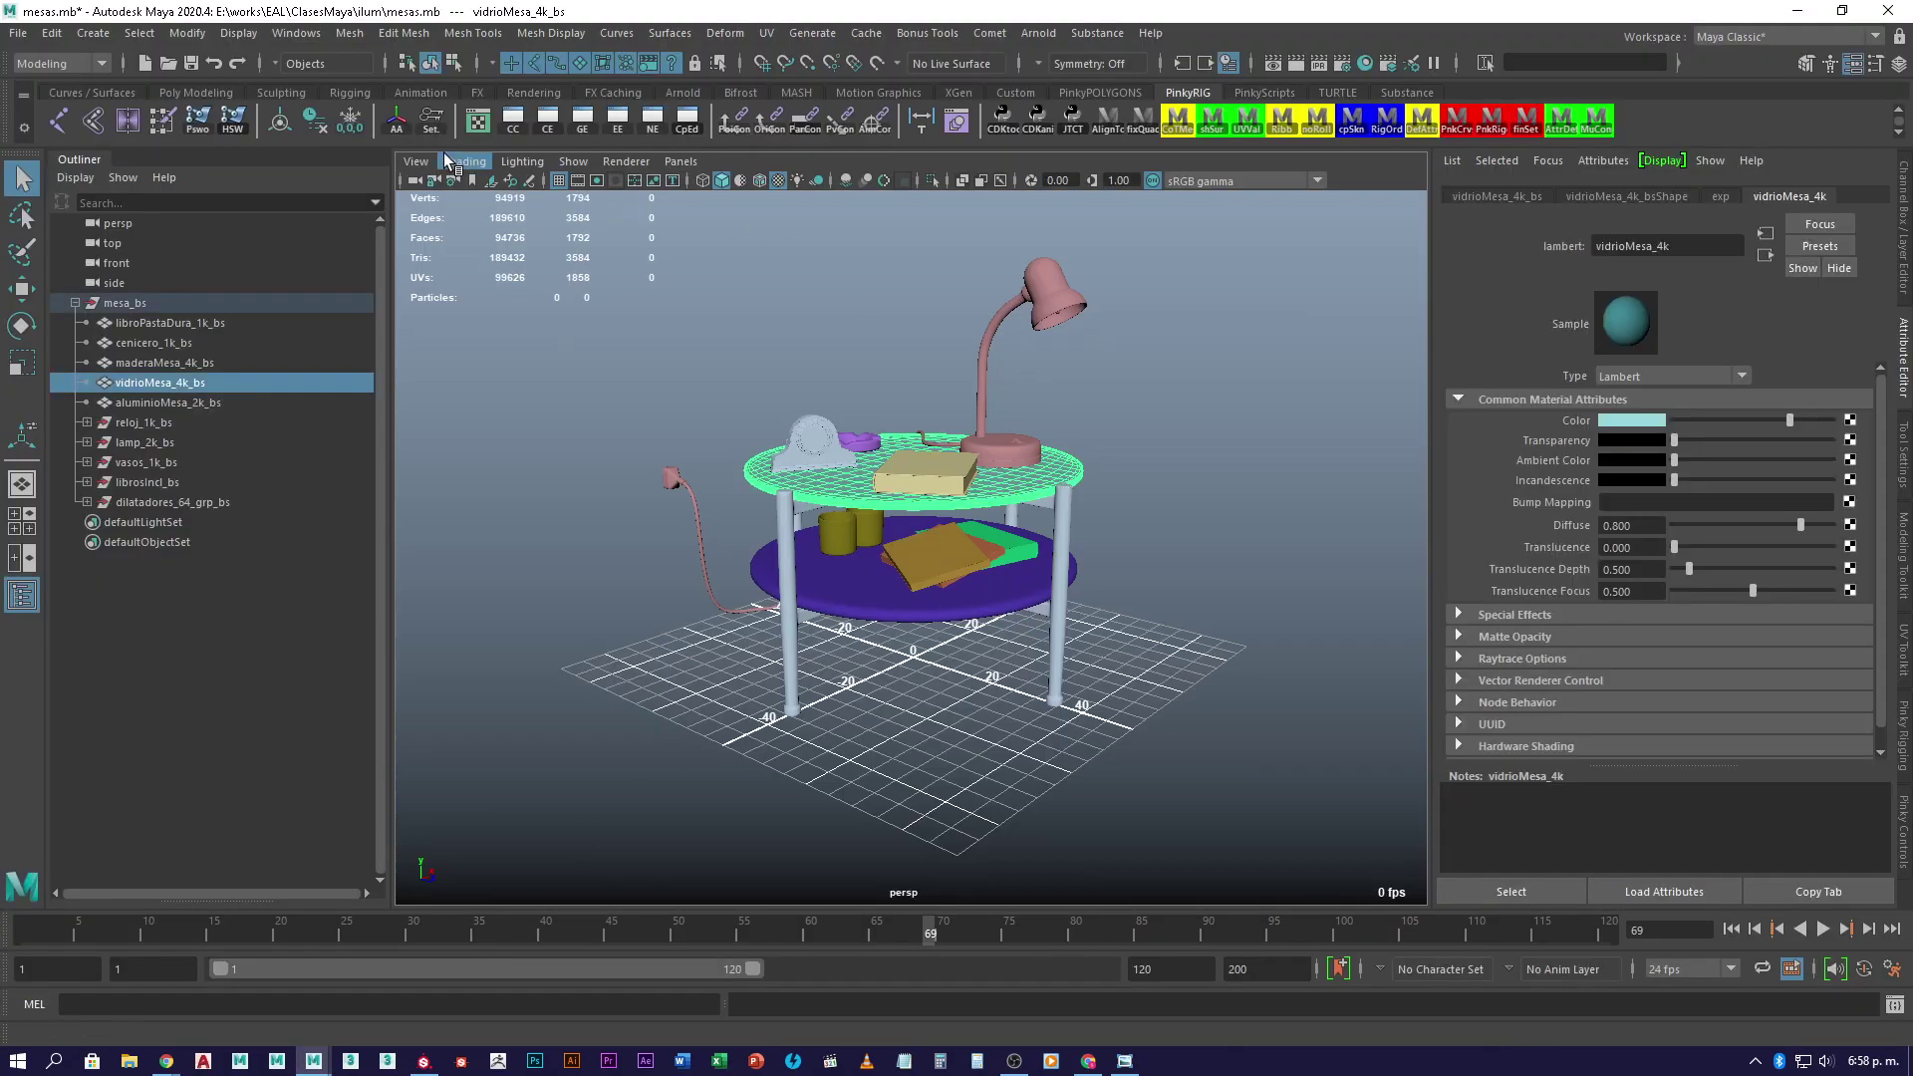
left_click(478, 122)
scroll(658, 494, "down", 3)
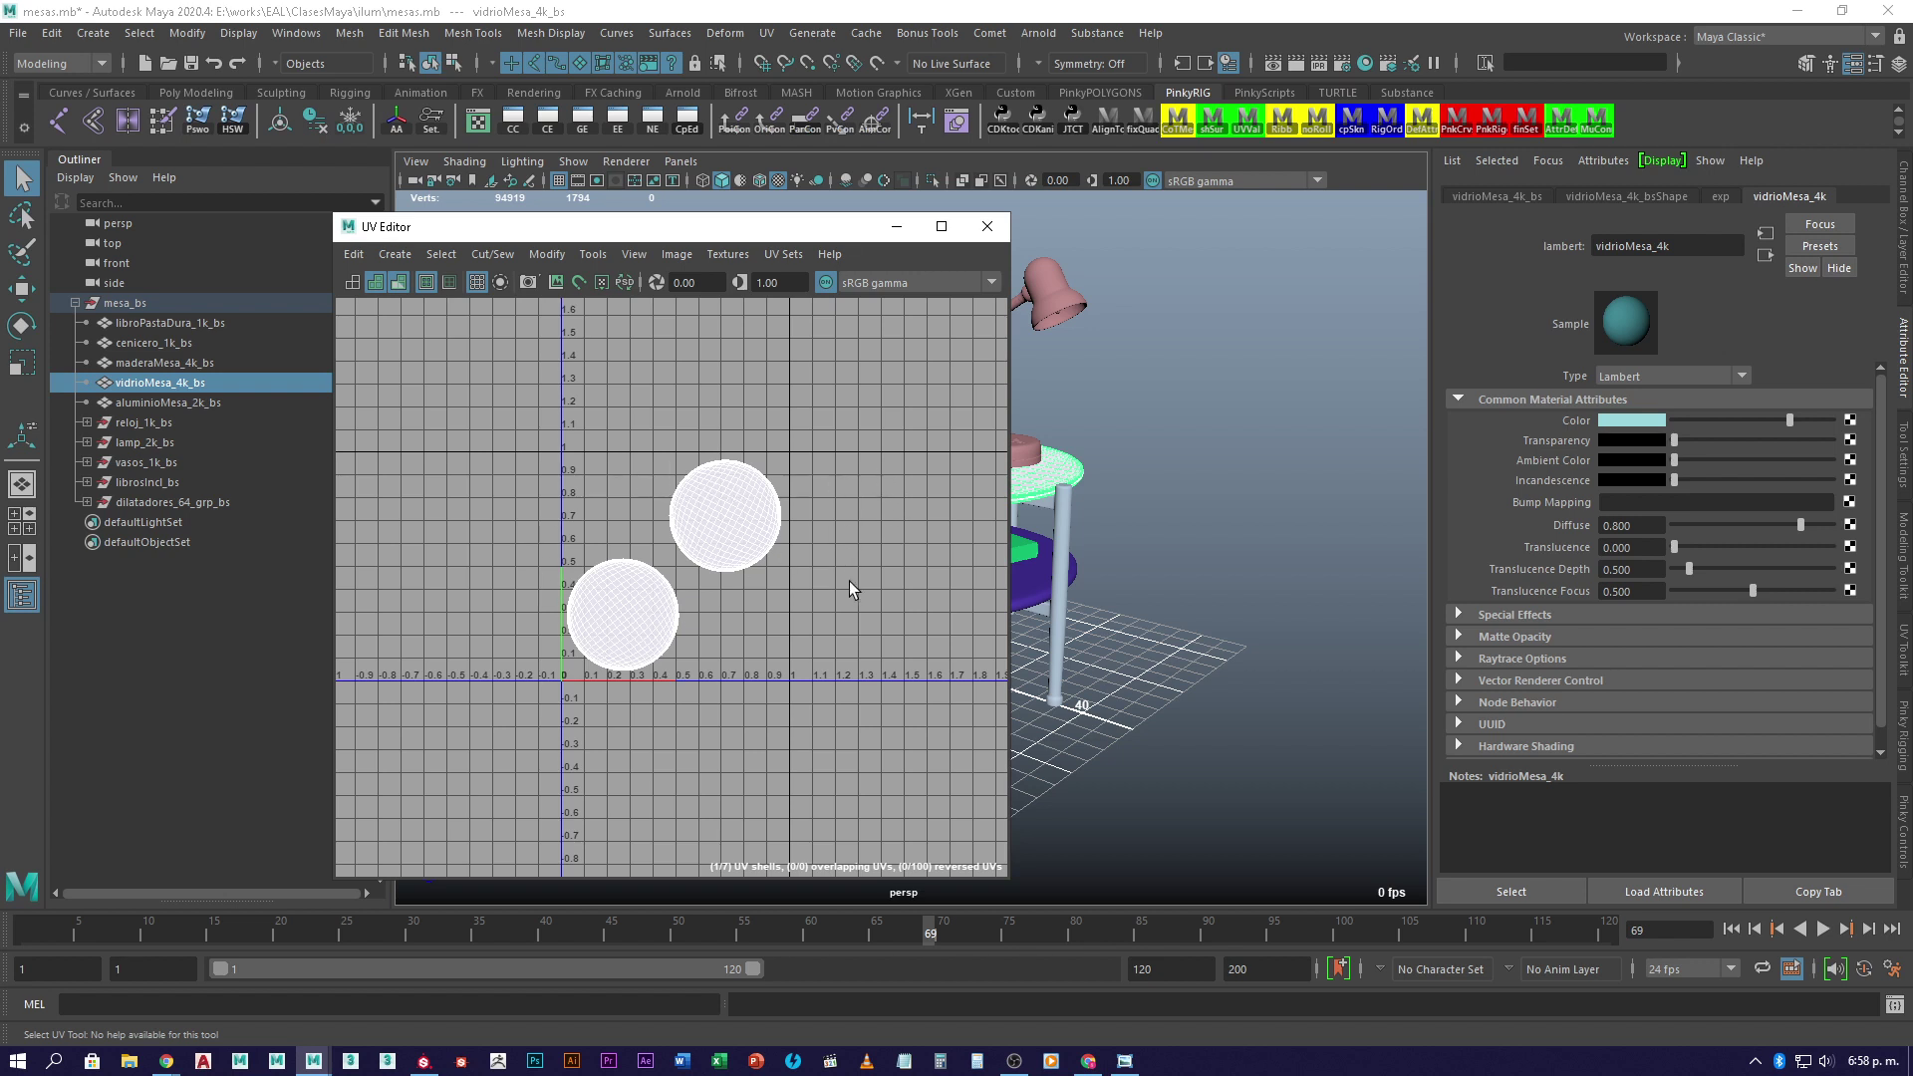
middle_click_drag(935, 578, 768, 582, "alt")
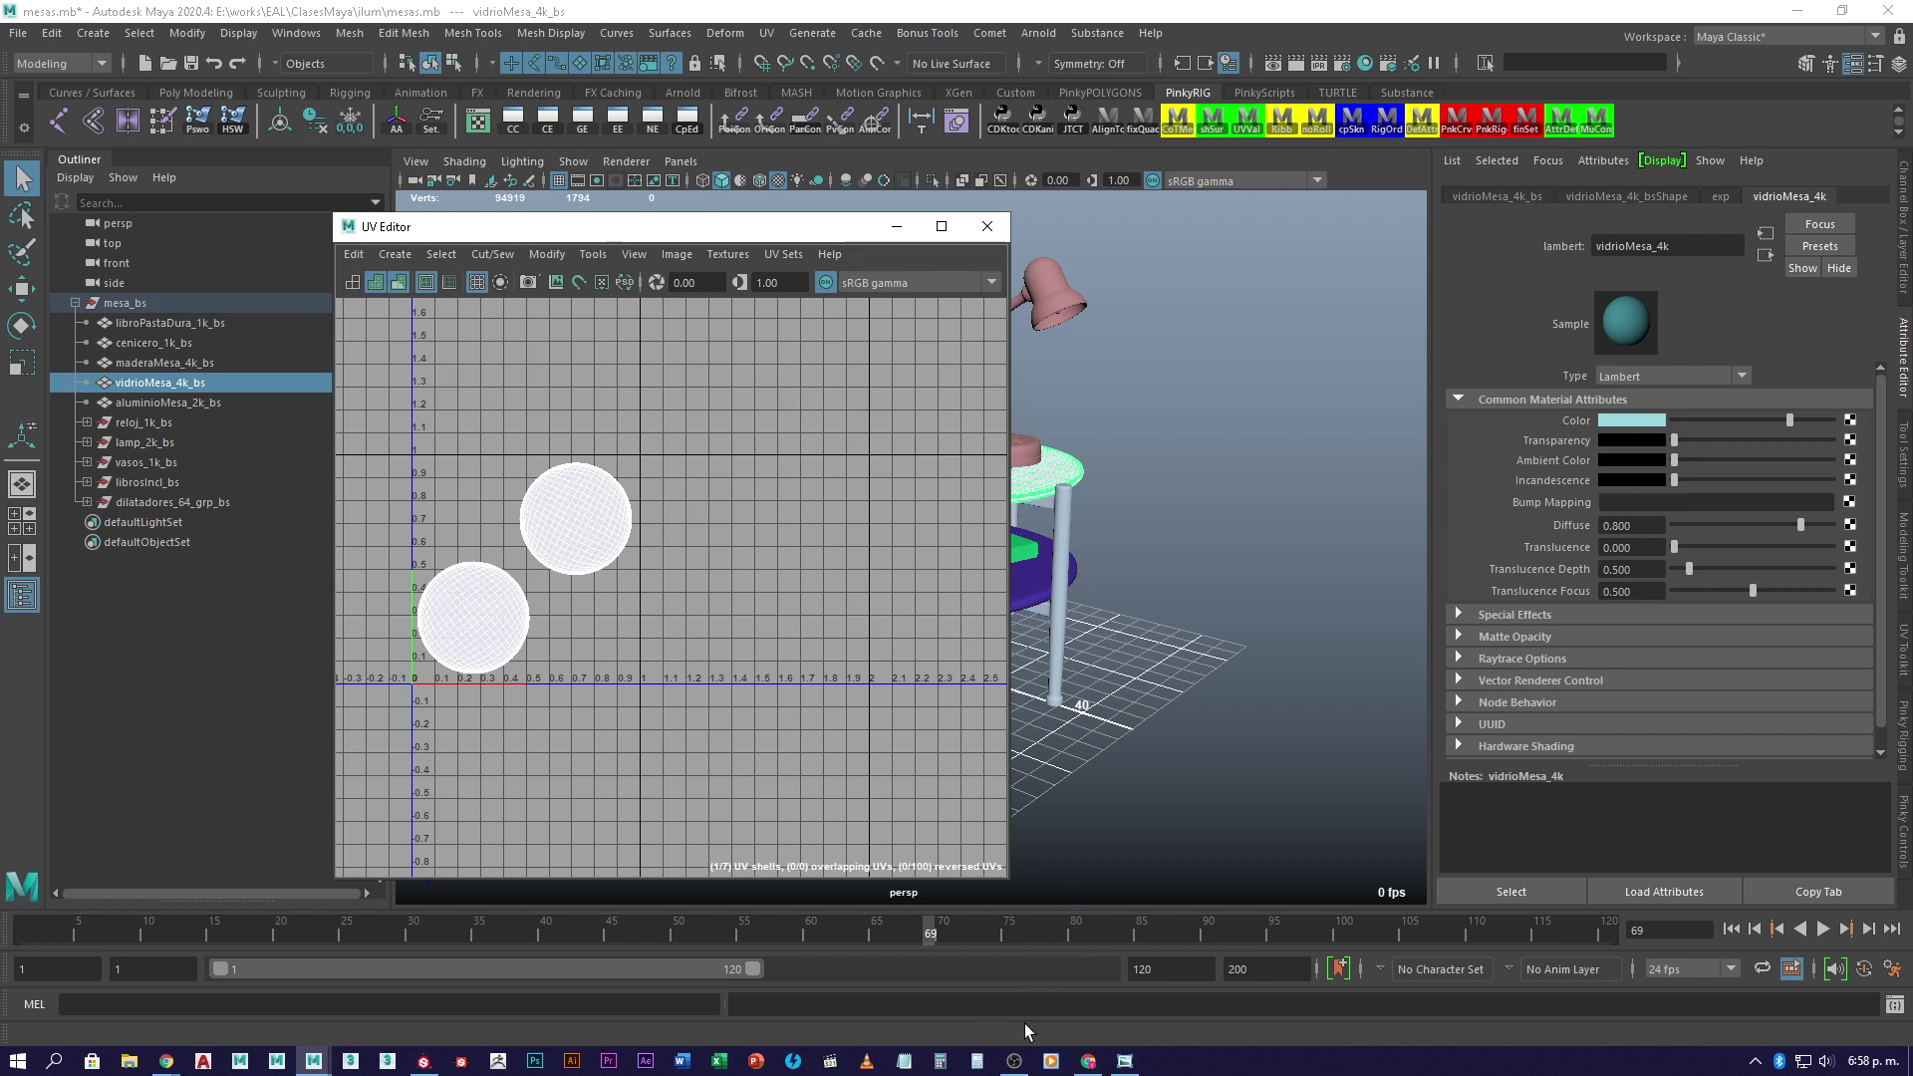
- Return to Substance Painter, create the project, and frame the whole table and the aluminioMesa_2k UV layout
left_click(431, 1062)
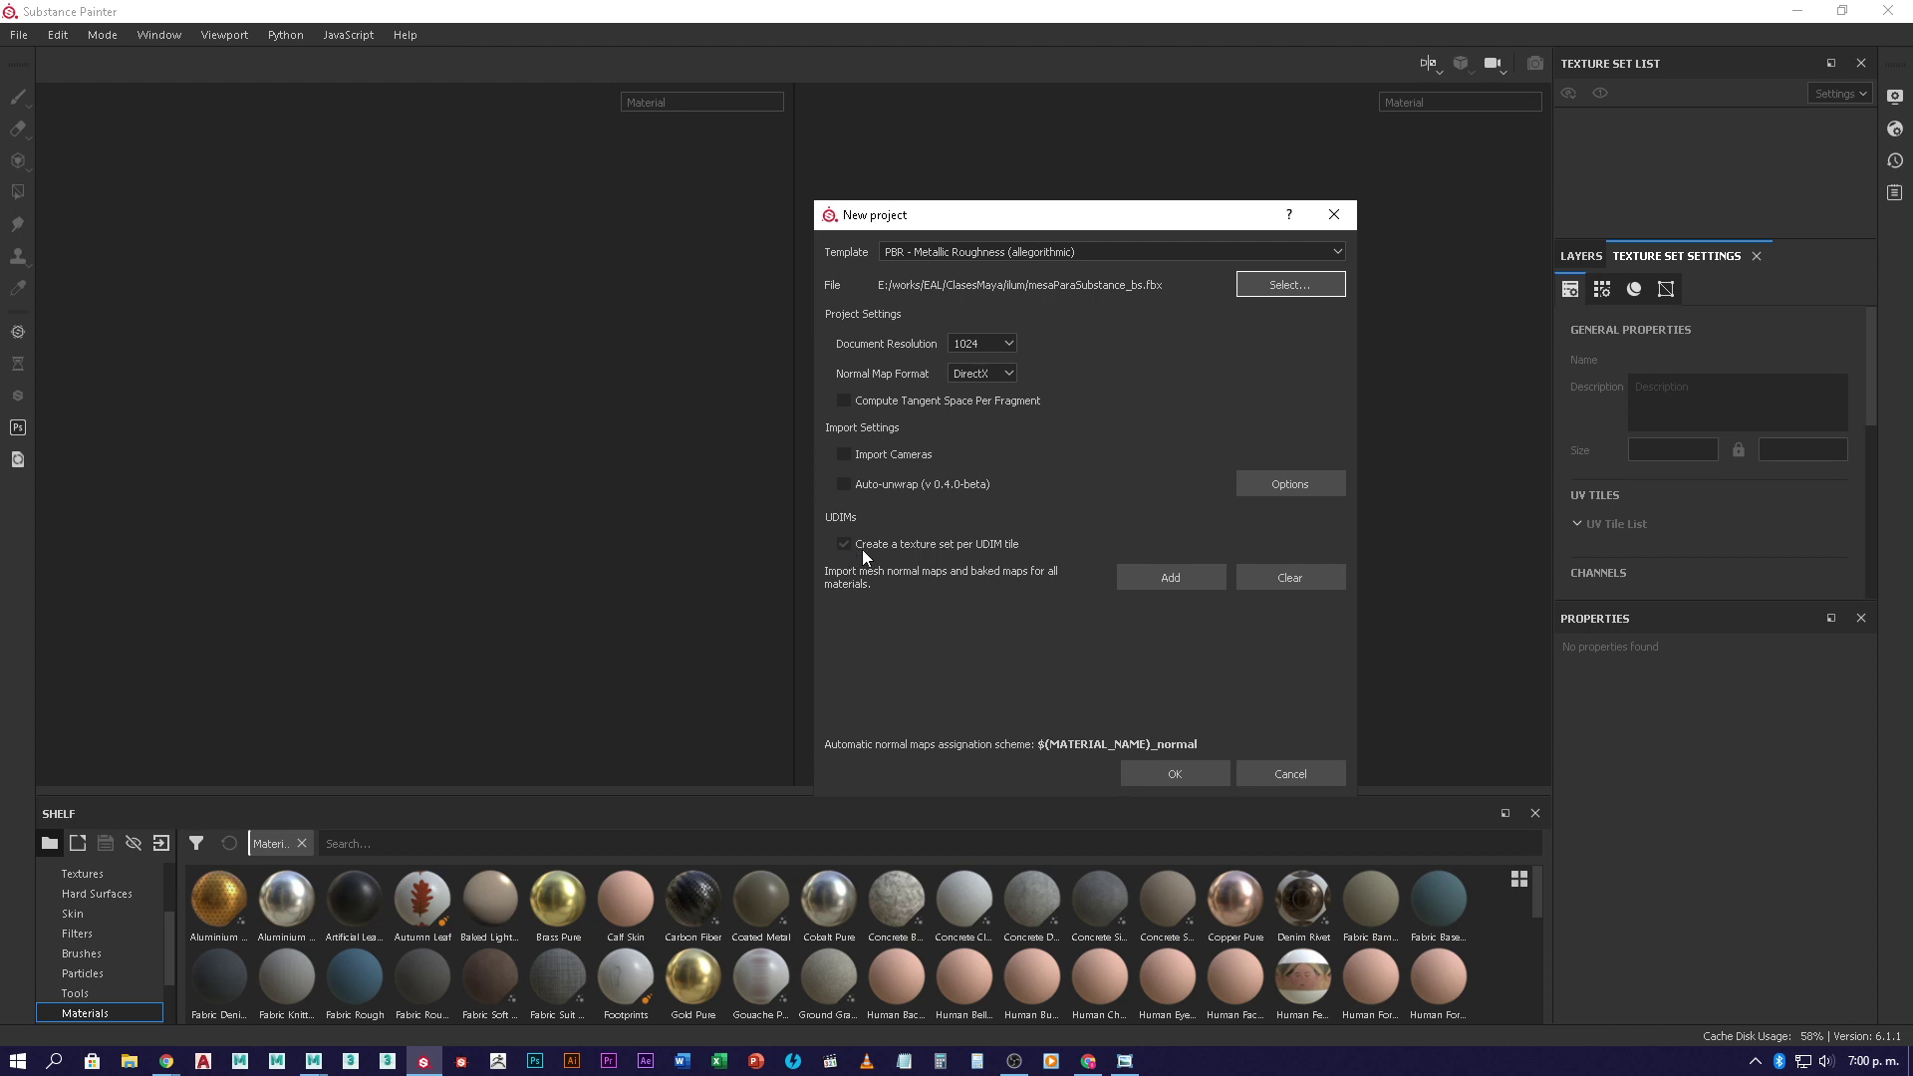
left_click(1176, 774)
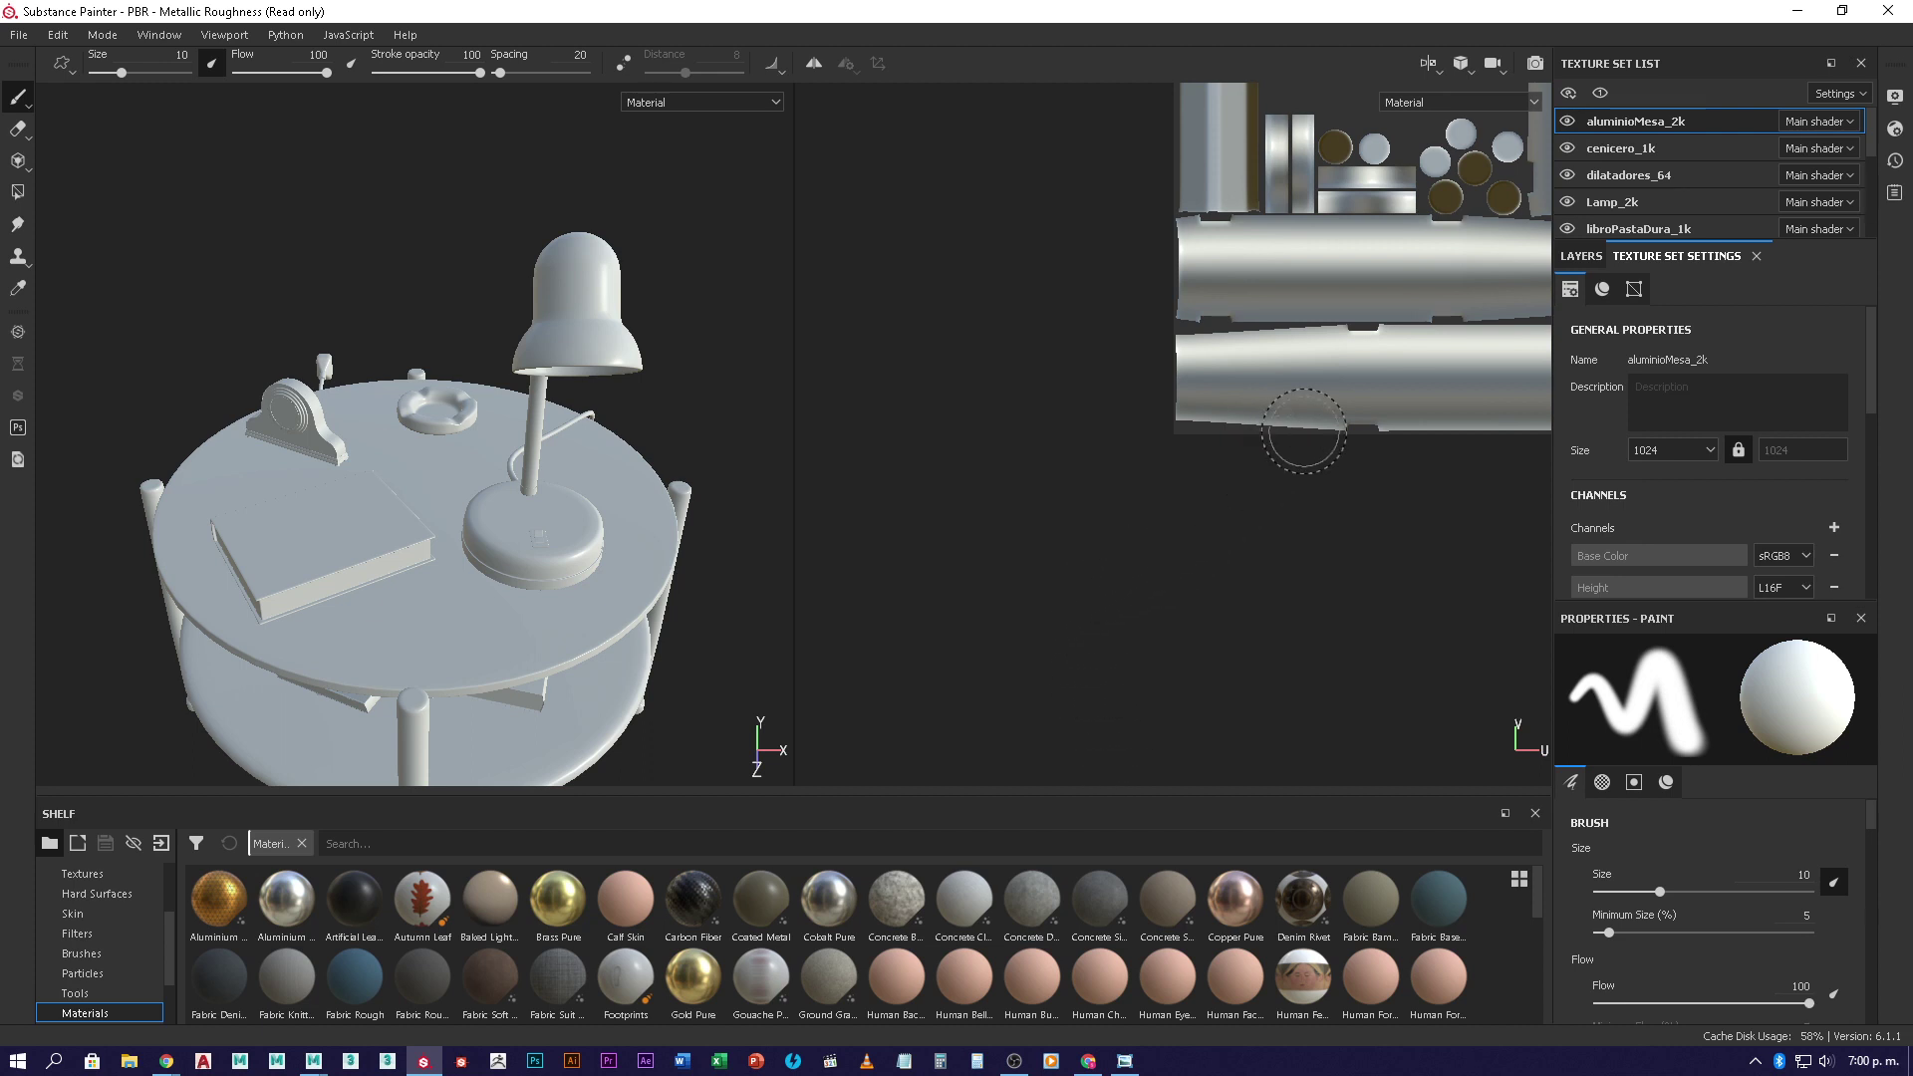
middle_click_drag(1307, 394, 974, 717)
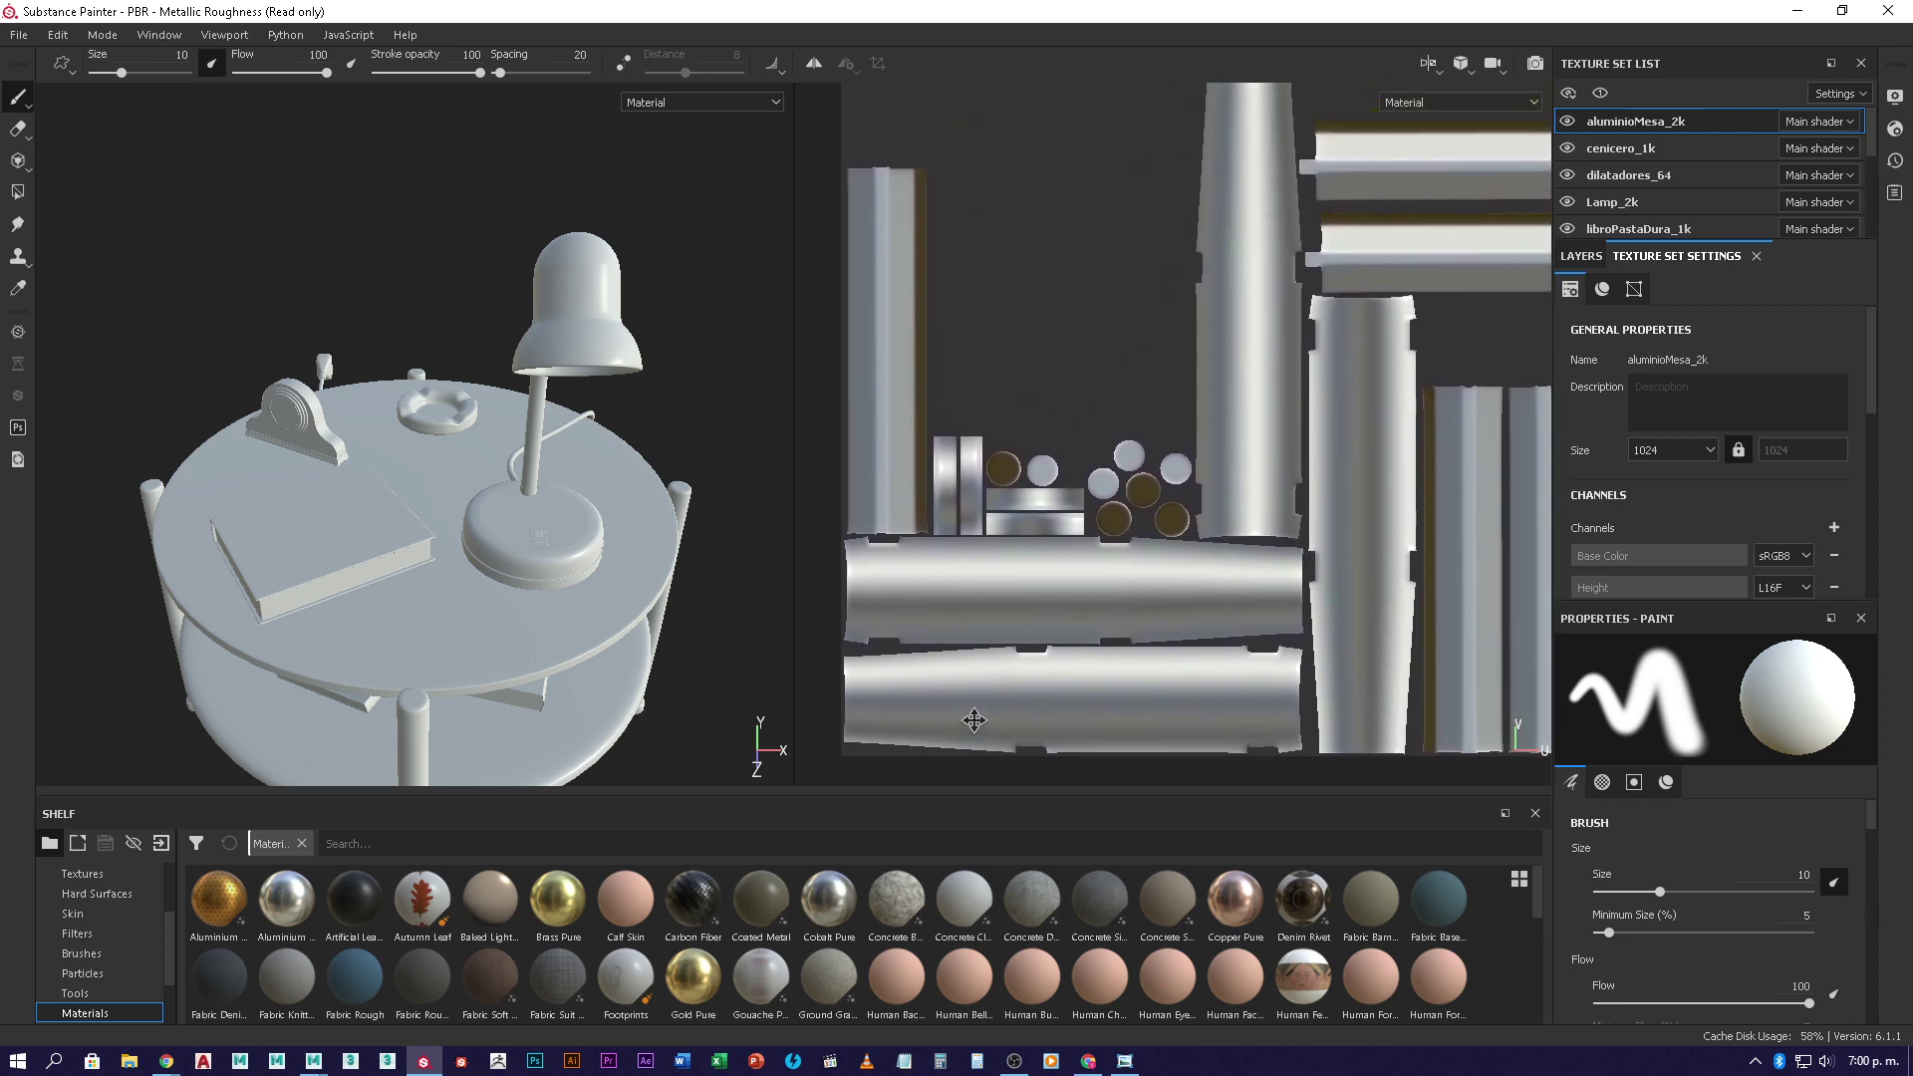
scroll(974, 697, "down", 3)
left_click_drag(517, 593, 519, 481, "alt")
left_click_drag(195, 425, 357, 423, "alt")
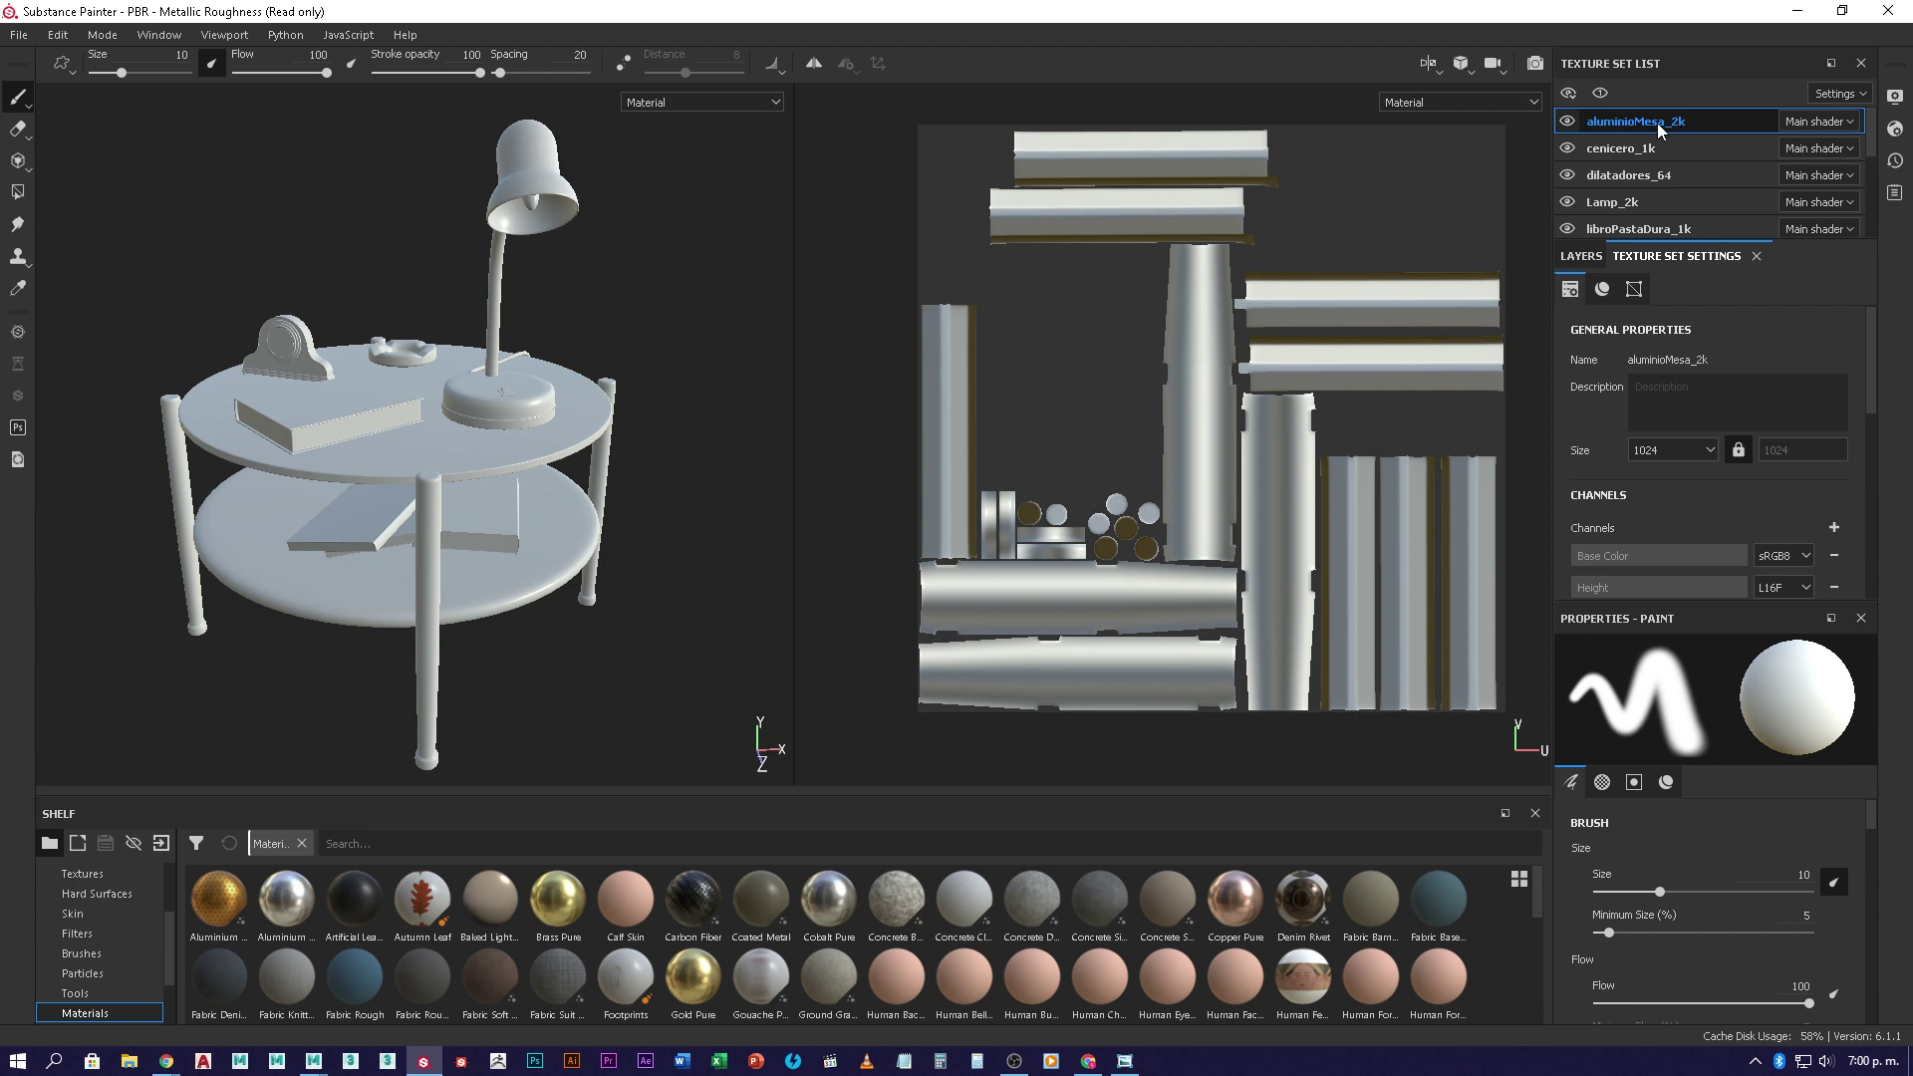
- Go through the texture sets from cenicero_1k down to vidrioMesa_4k to examine each one's UV layout
left_click(1668, 148)
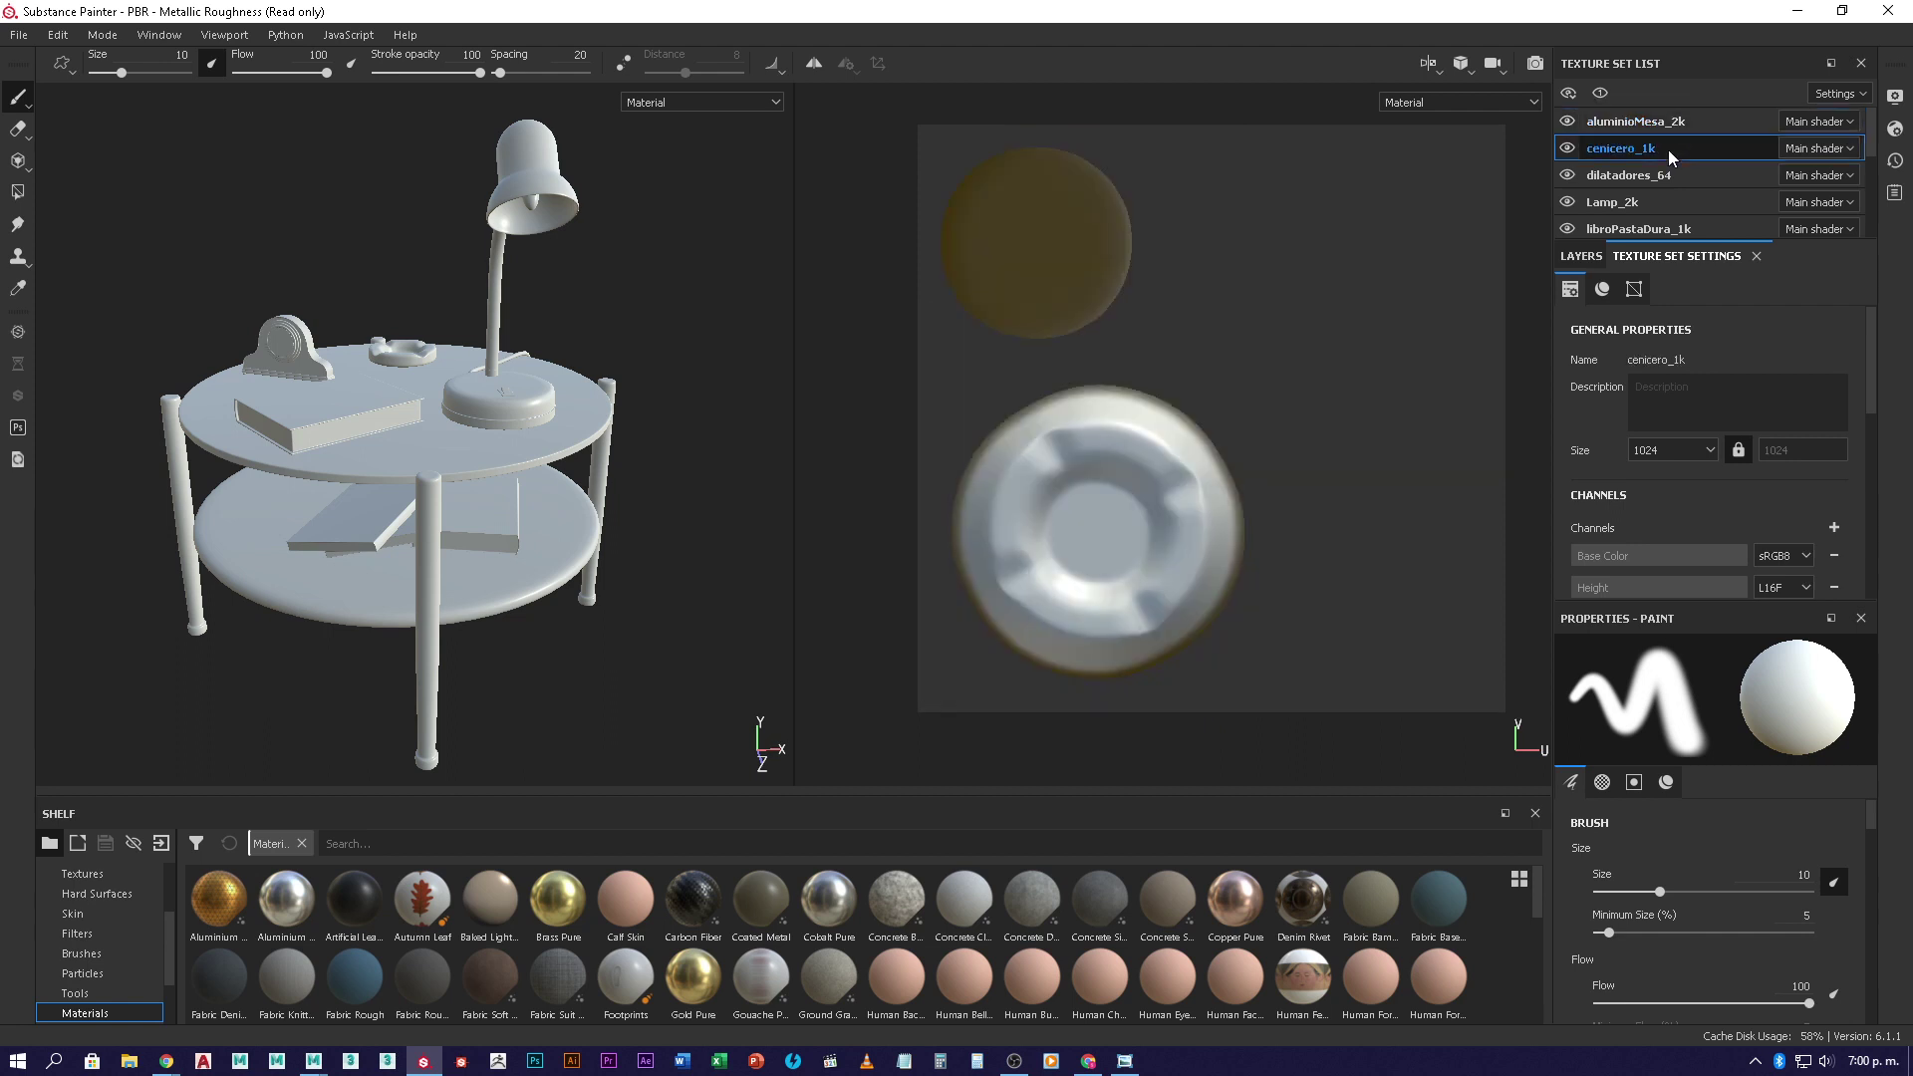
left_click(1681, 179)
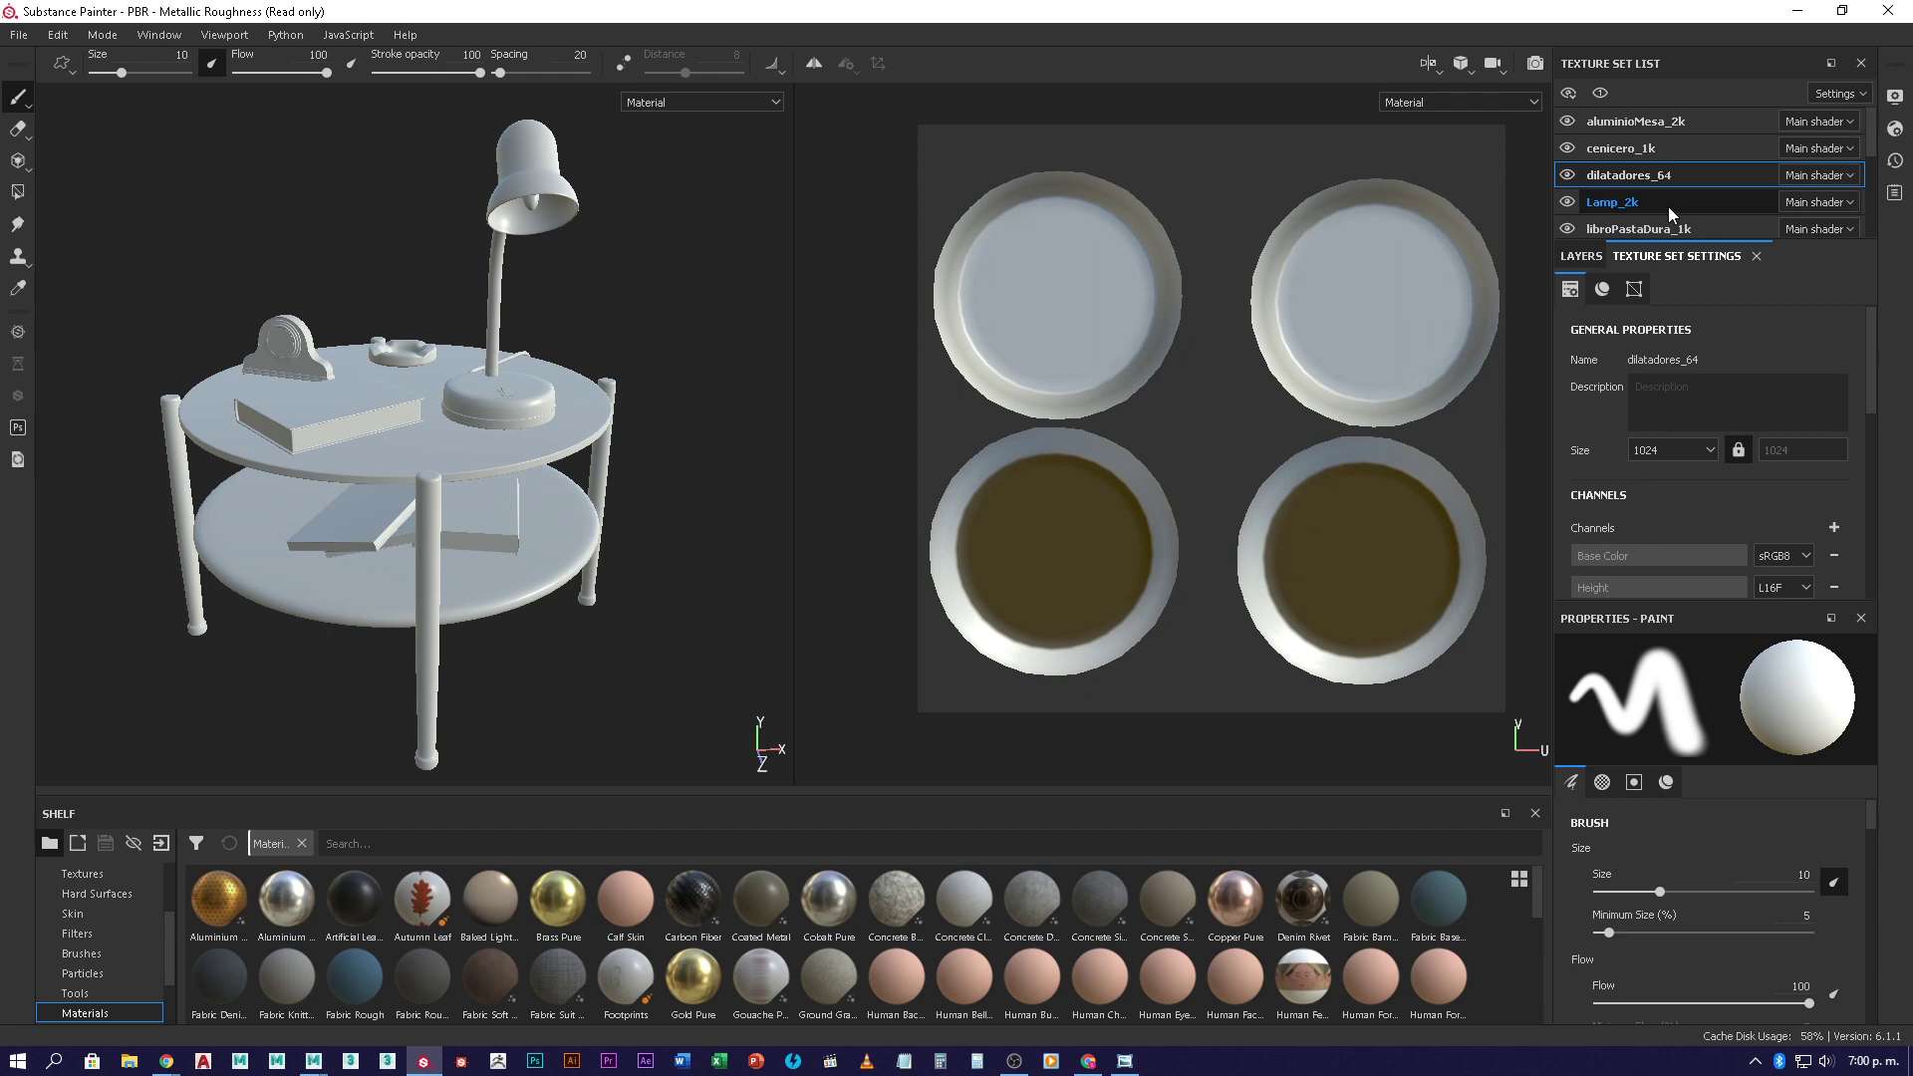
left_click(1668, 204)
left_click(1671, 223)
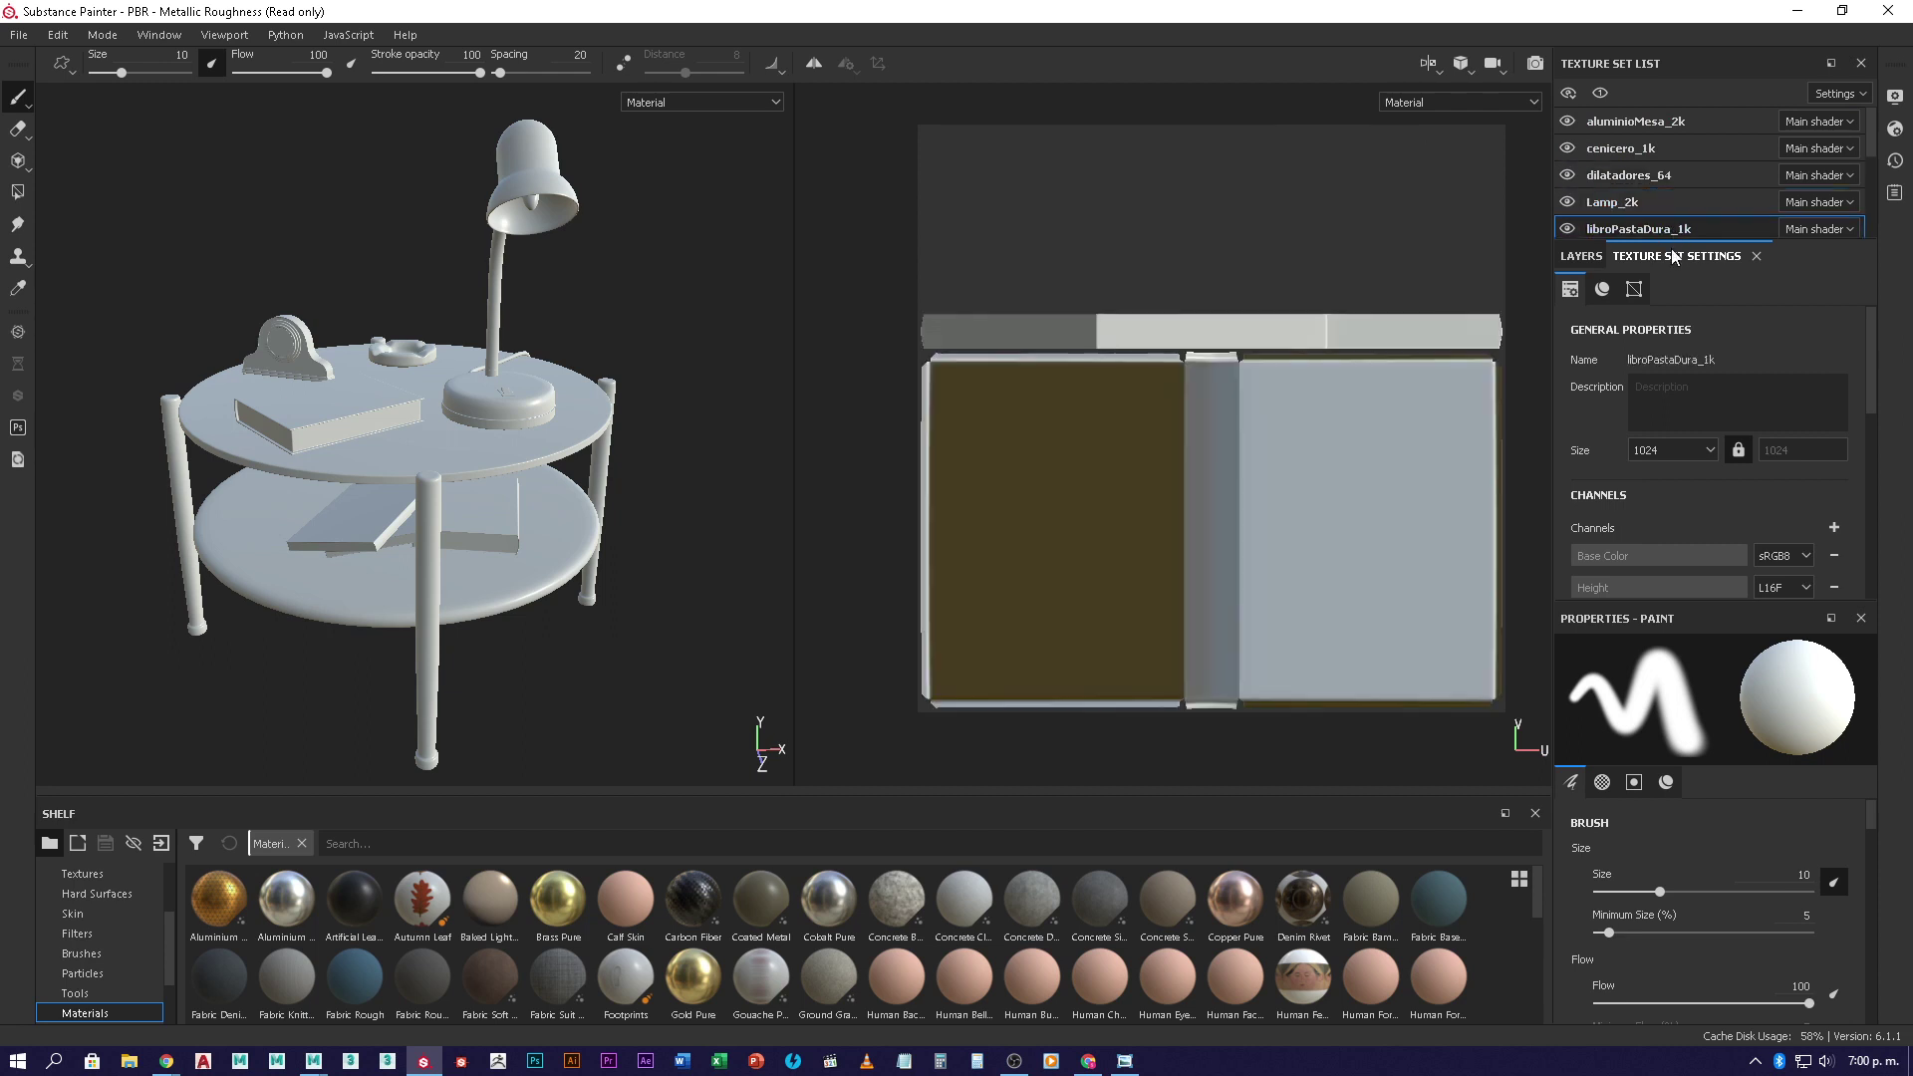
scroll(1673, 214, "down", 2)
left_click(1673, 137)
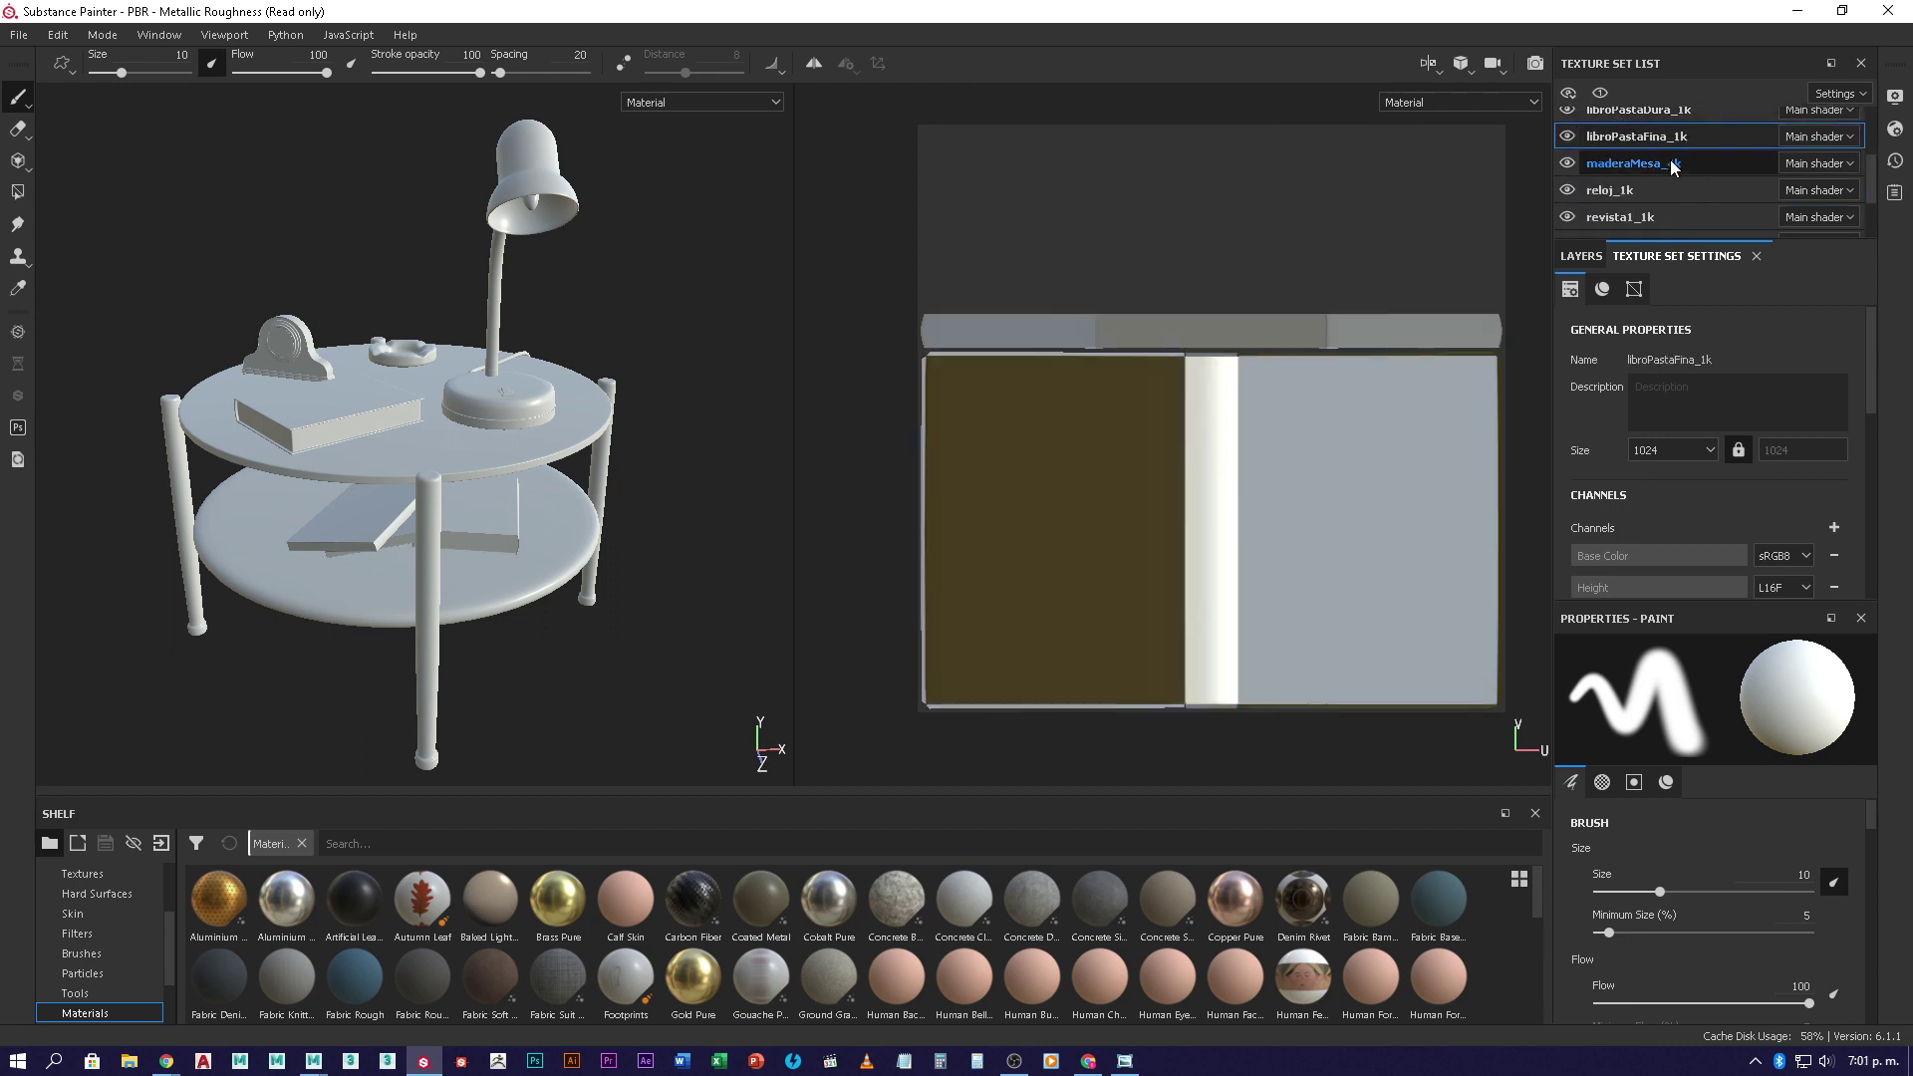
left_click(1672, 175)
left_click(1671, 187)
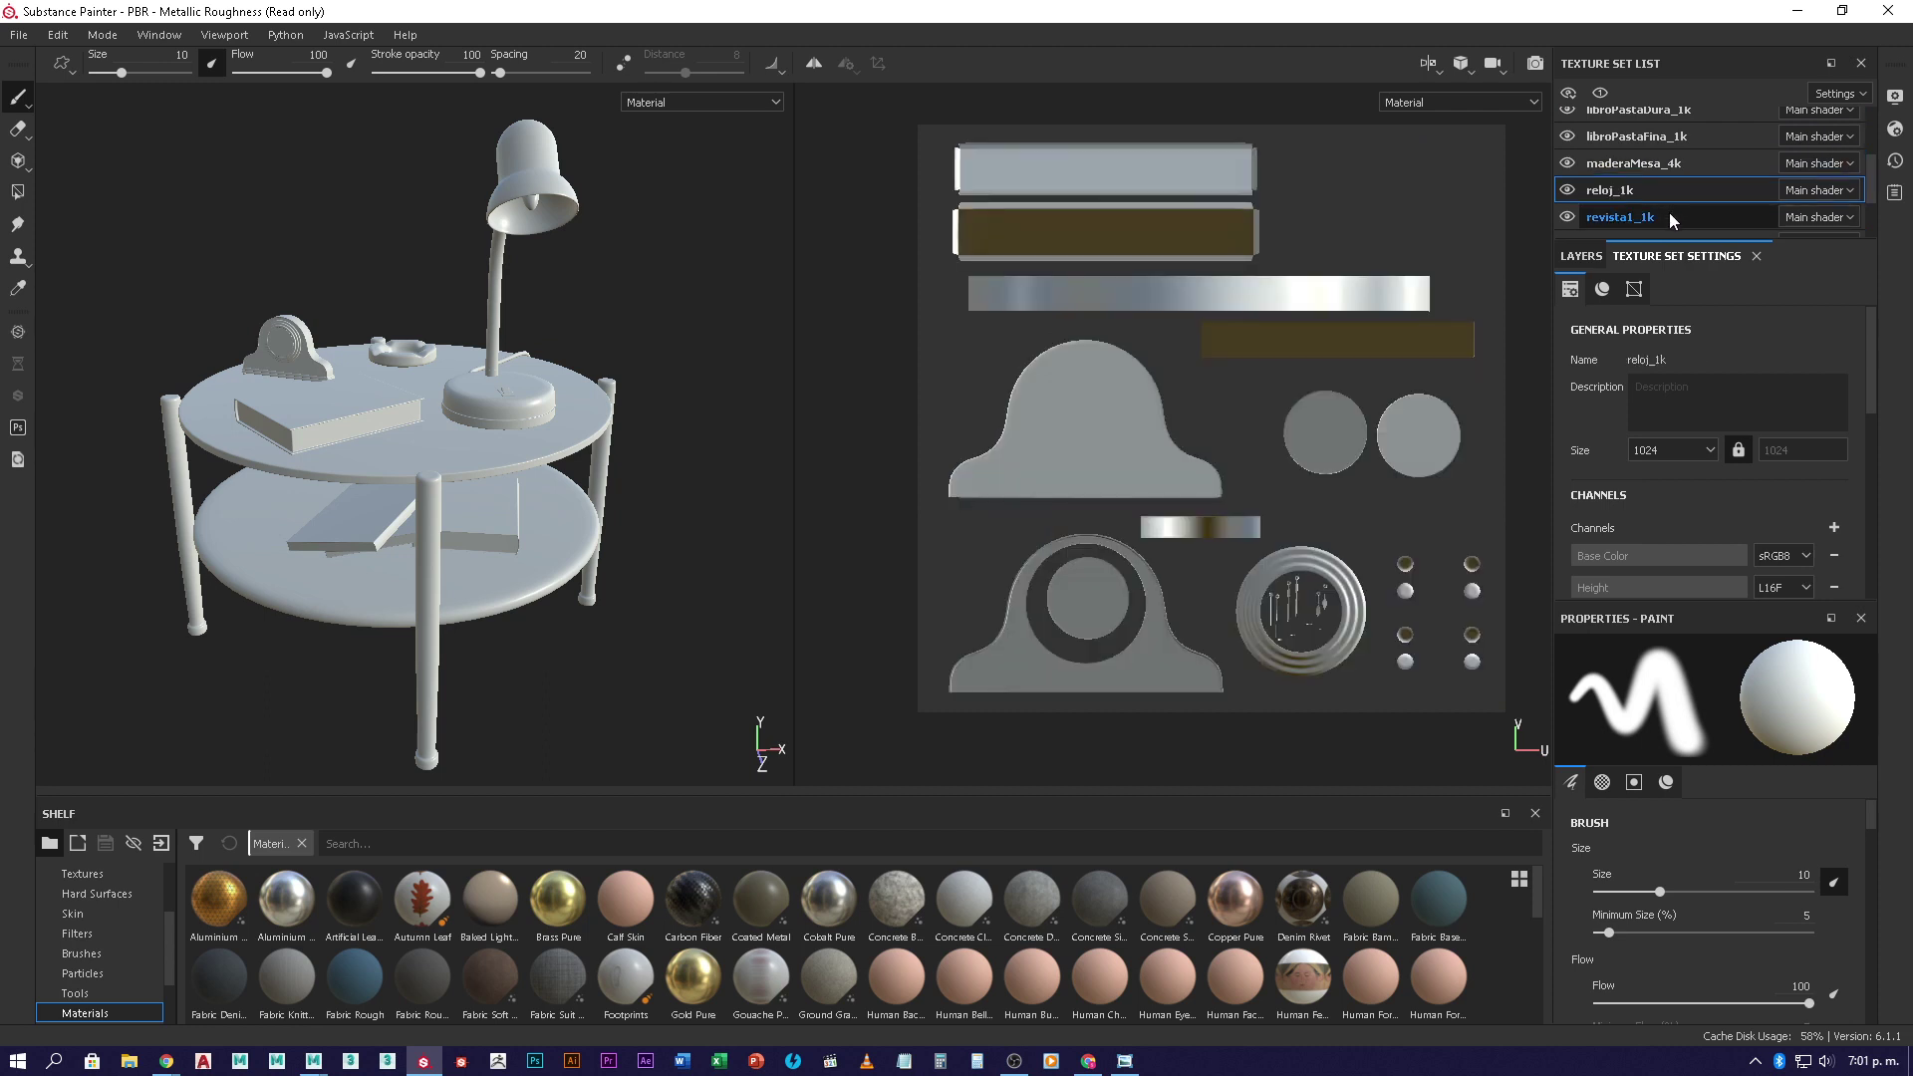
left_click(1671, 217)
scroll(1671, 212, "down", 1)
left_click(1660, 189)
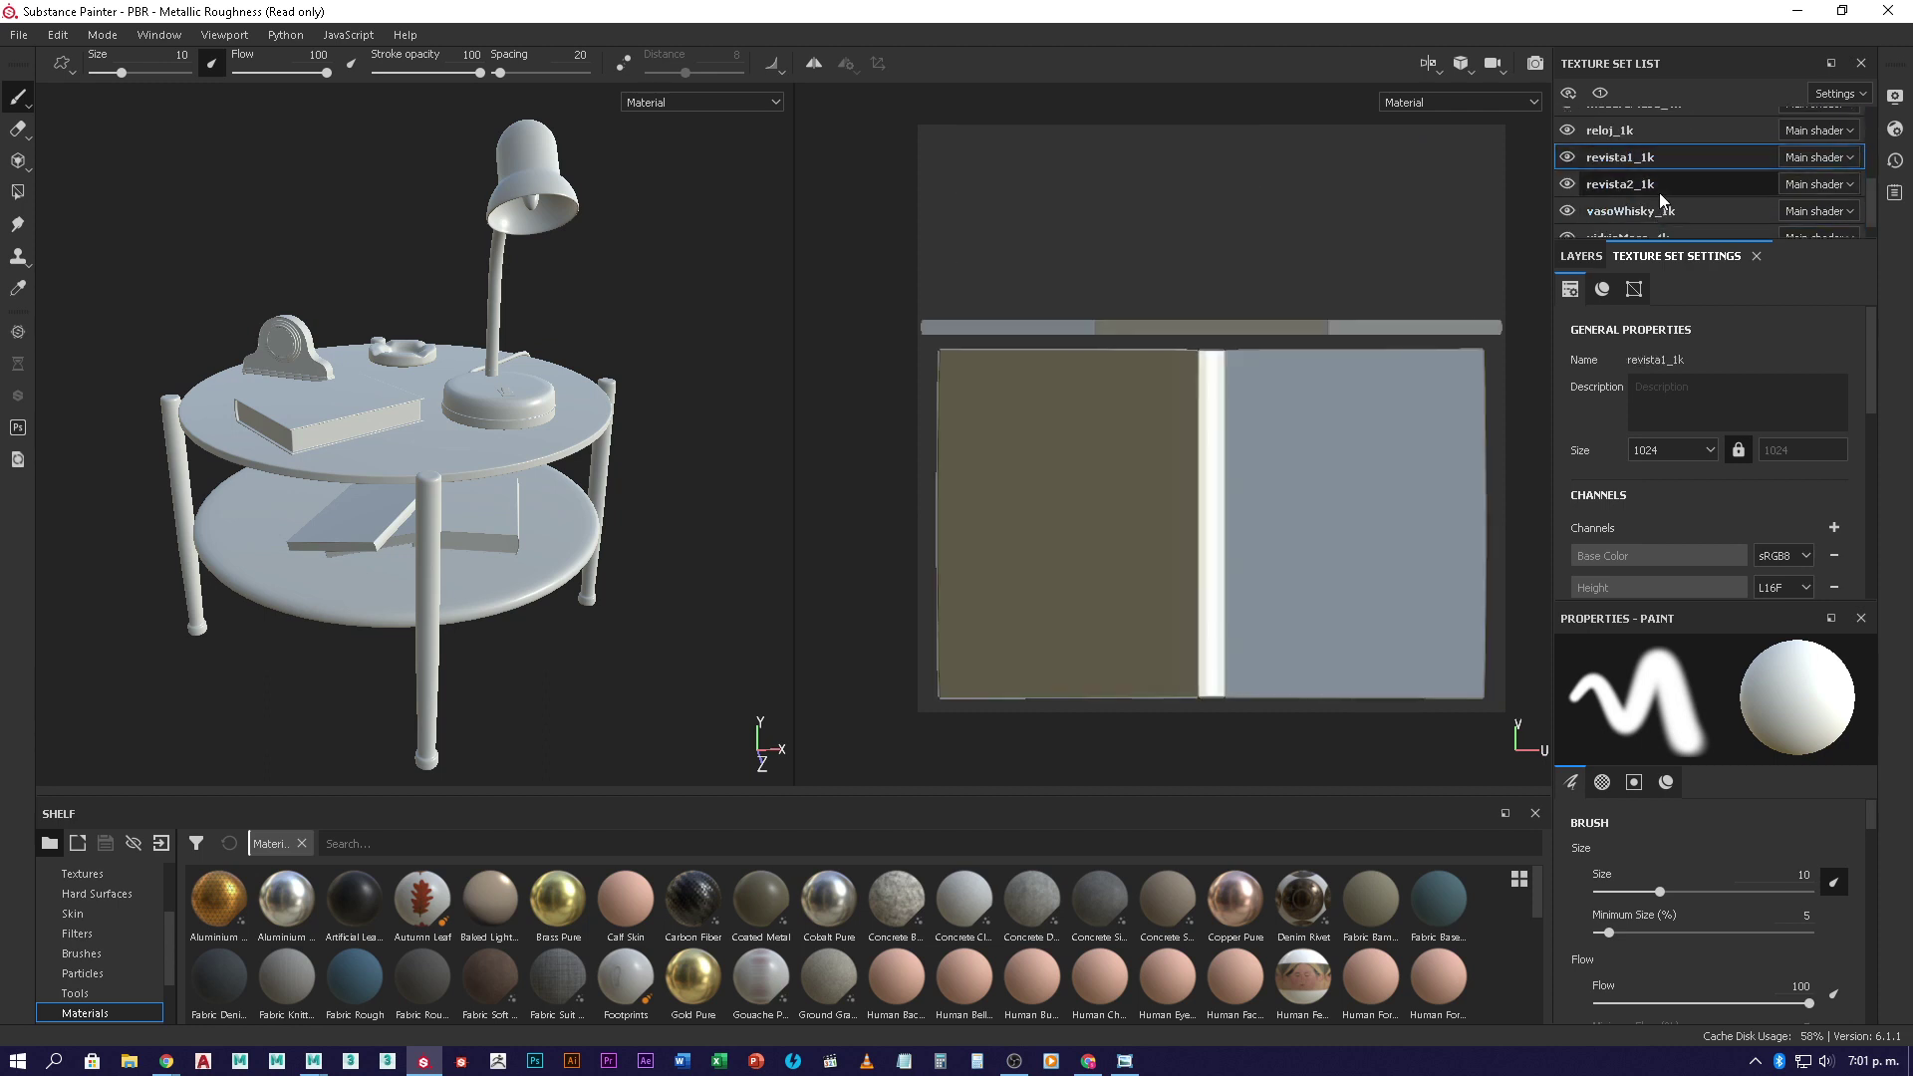
left_click(1667, 211)
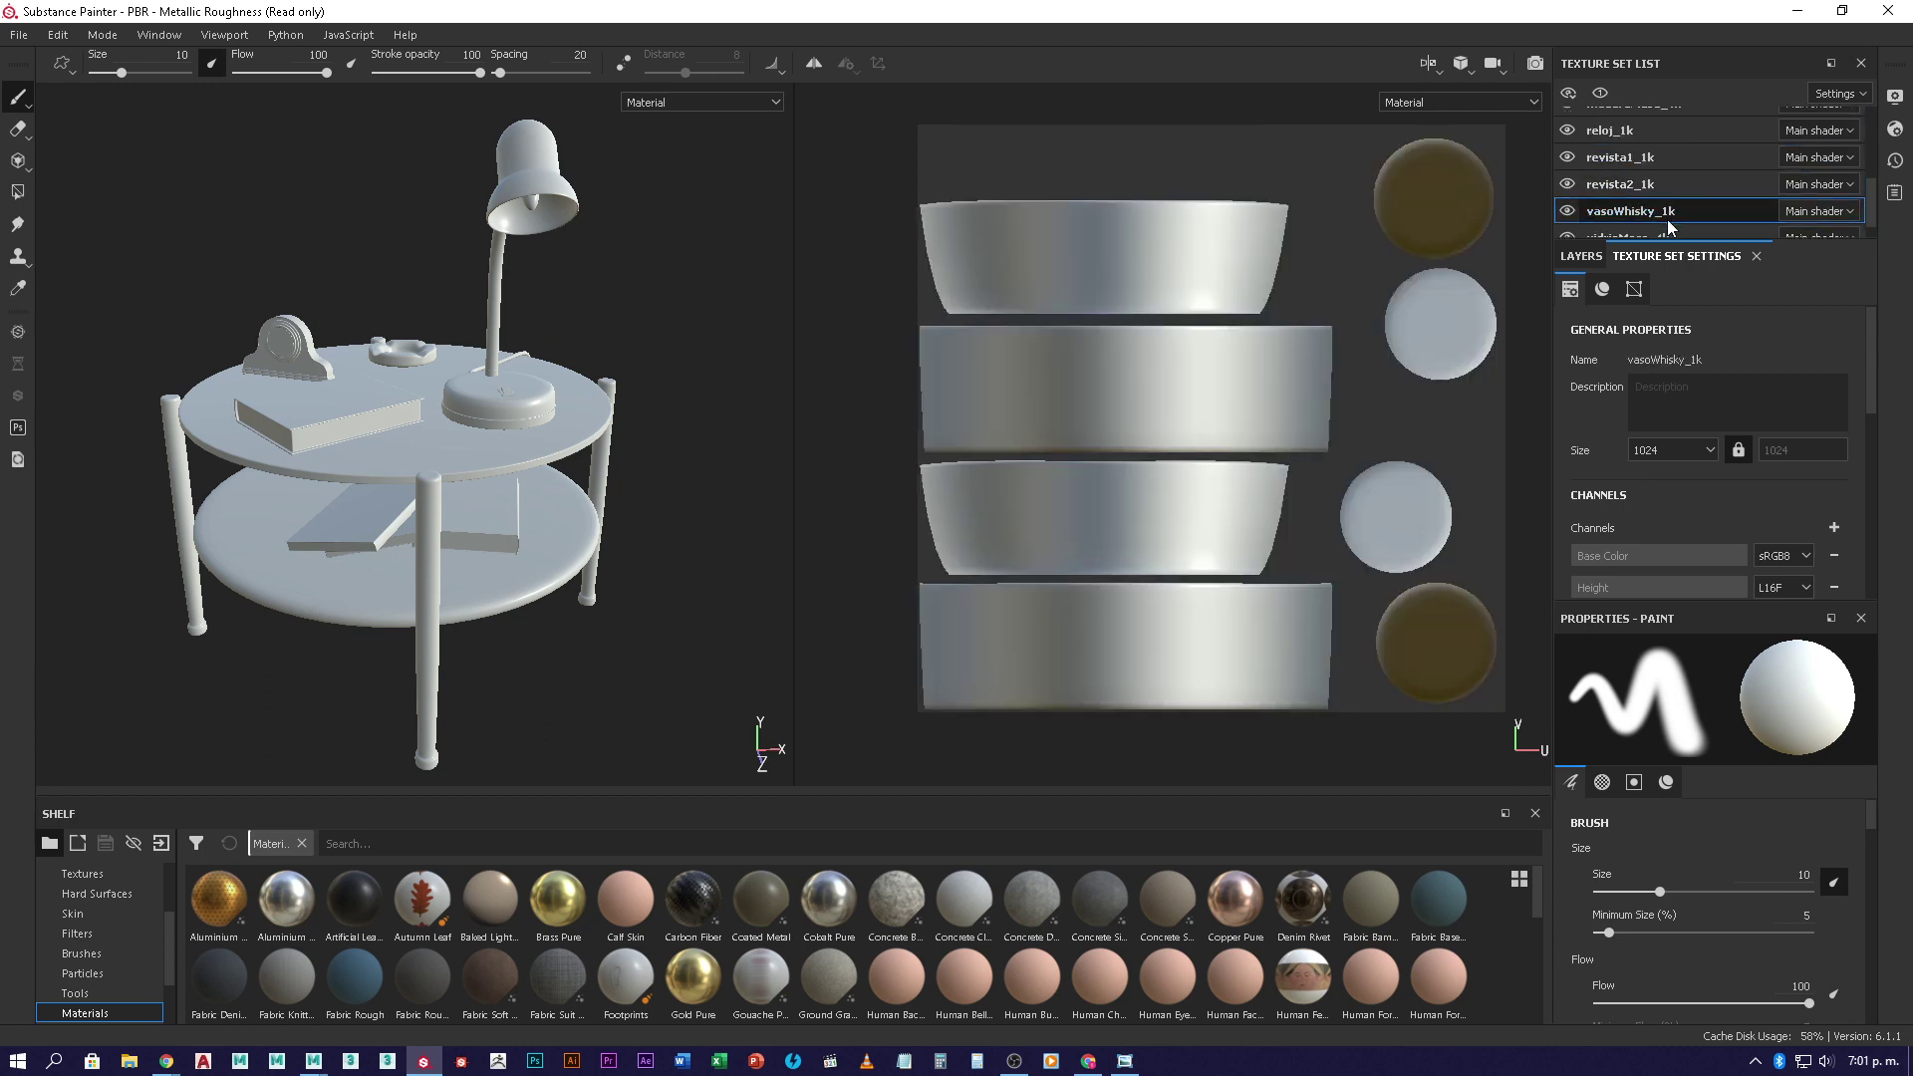
scroll(1669, 219, "down", 1)
left_click(1666, 215)
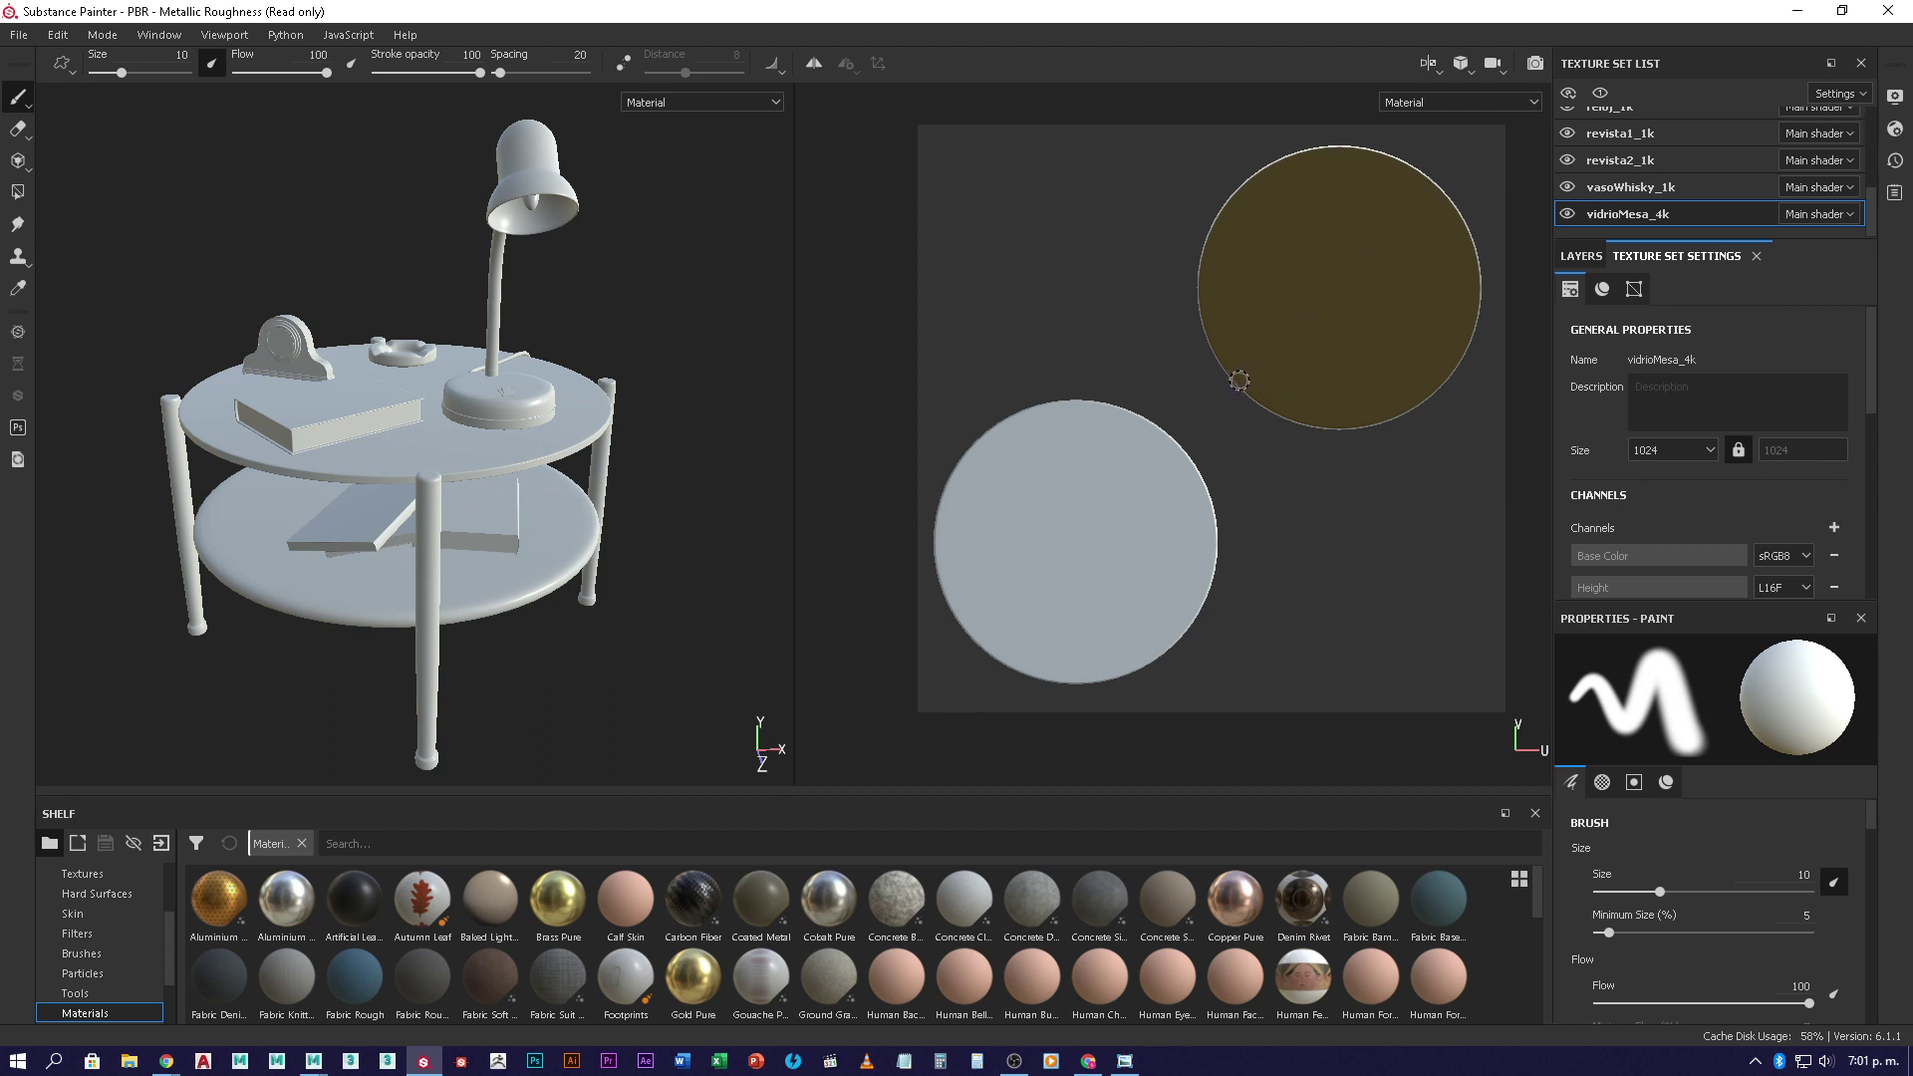
- Select the vasoWhisky_1k texture set and inspect the table model from below, from the shelf side and from above
left_click(1626, 189)
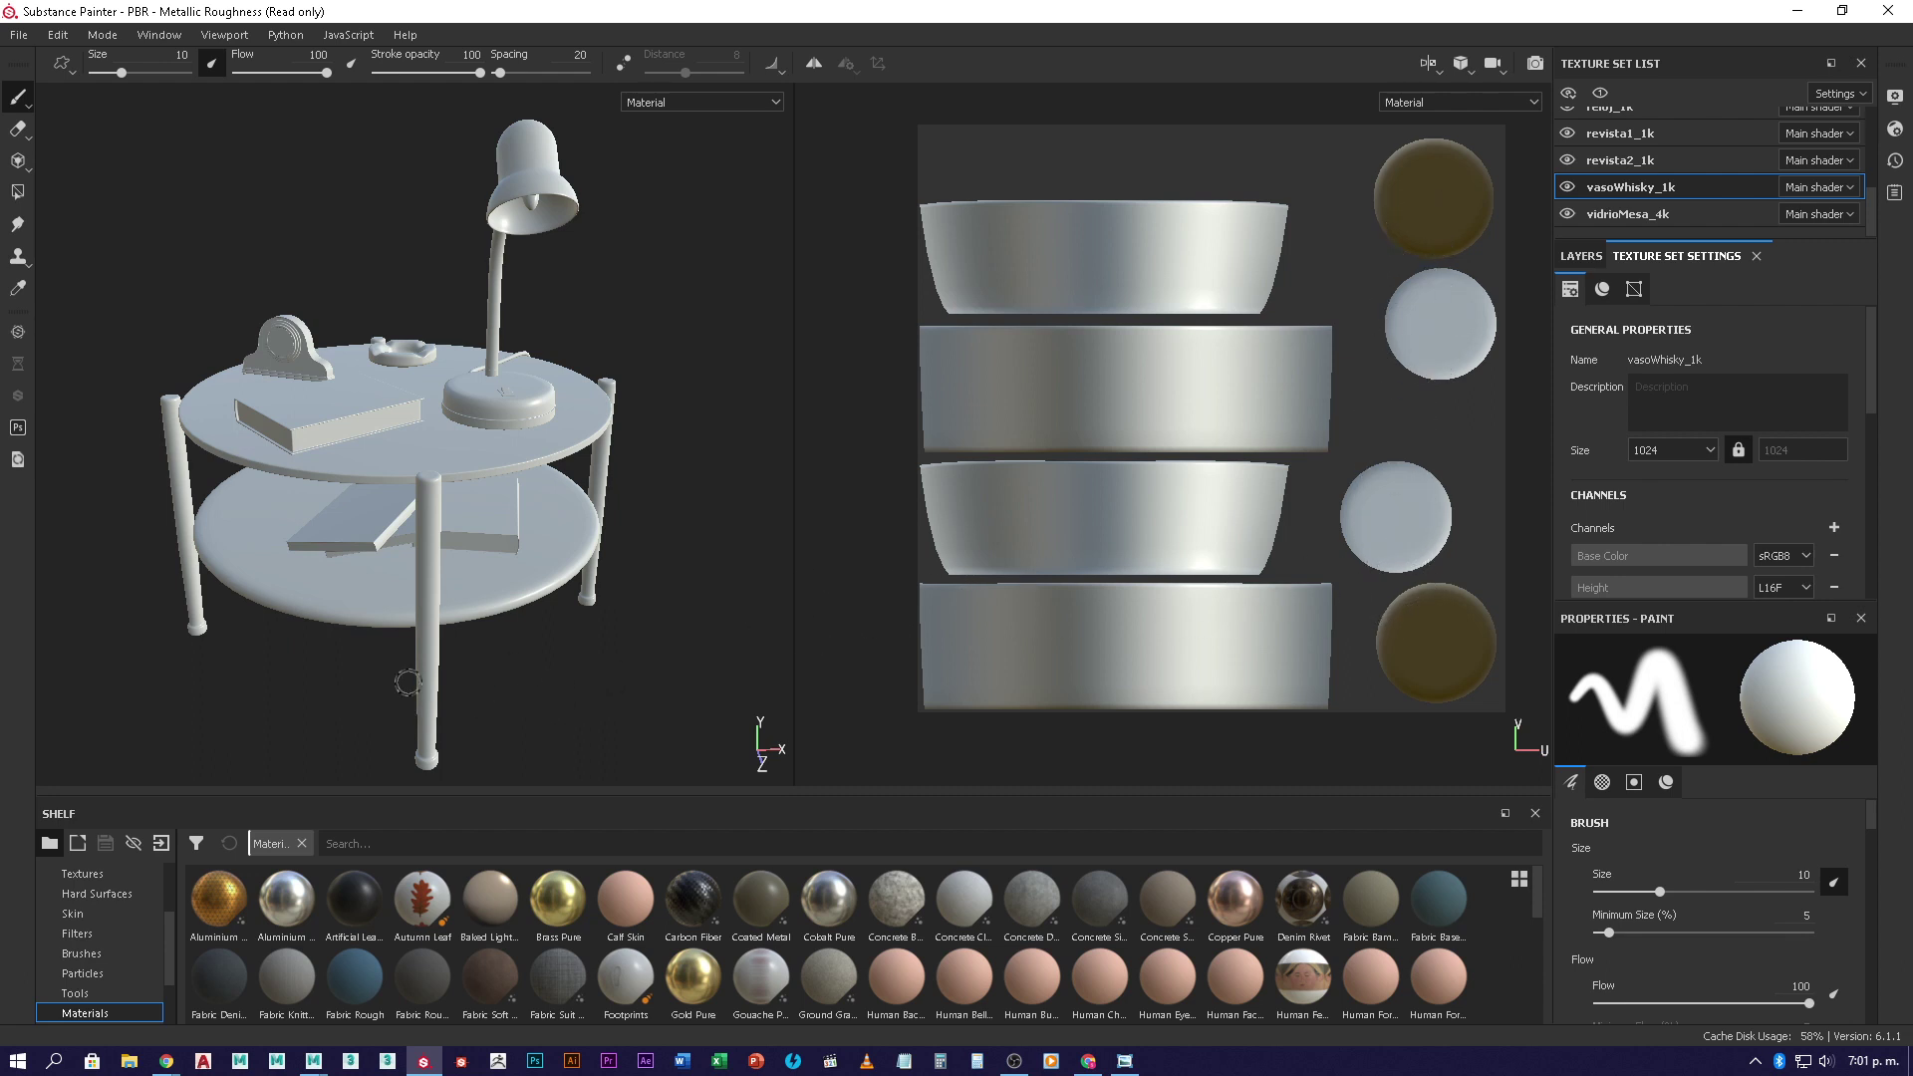
left_click_drag(390, 649, 464, 443, "alt")
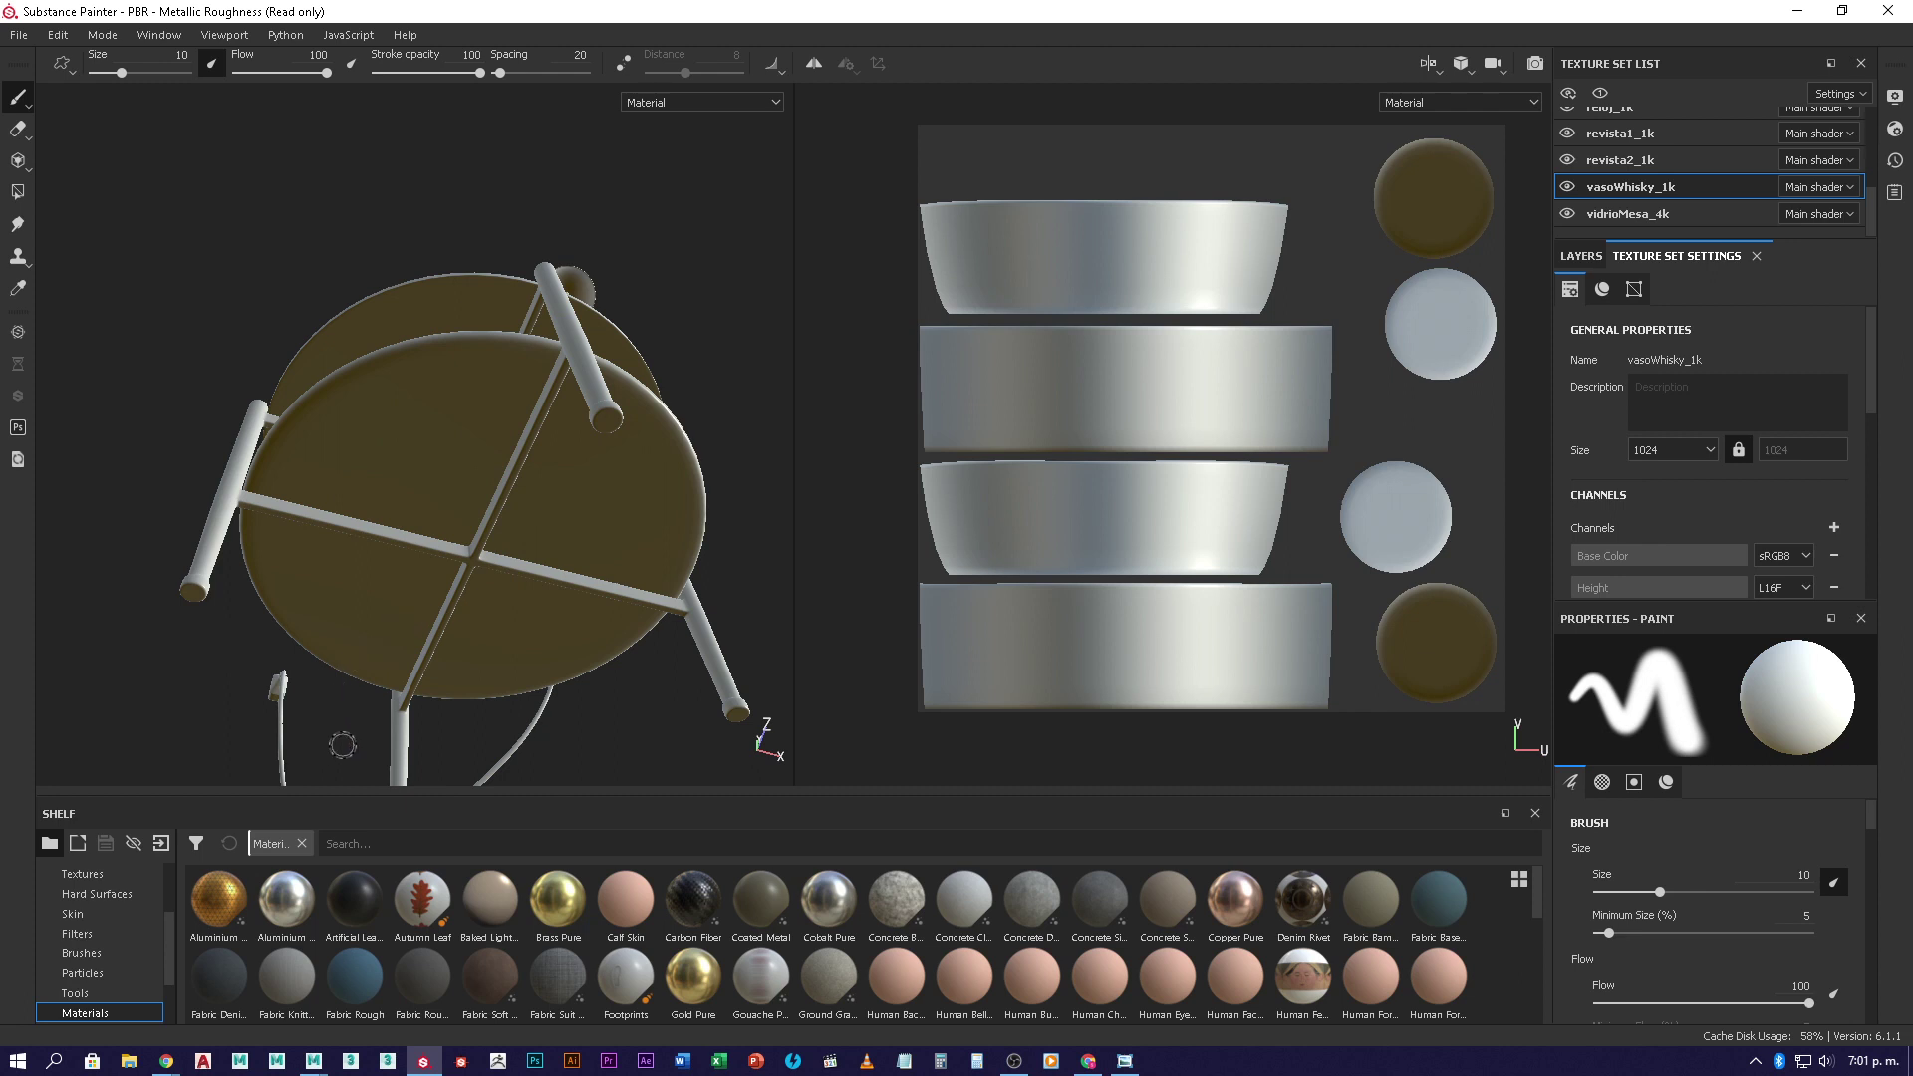
mouse_move(342, 745)
left_mouse_down("alt")
mouse_move(367, 571)
mouse_move(409, 518)
mouse_move(438, 544)
mouse_move(402, 558)
mouse_move(451, 733)
mouse_move(454, 680)
left_mouse_up("alt")
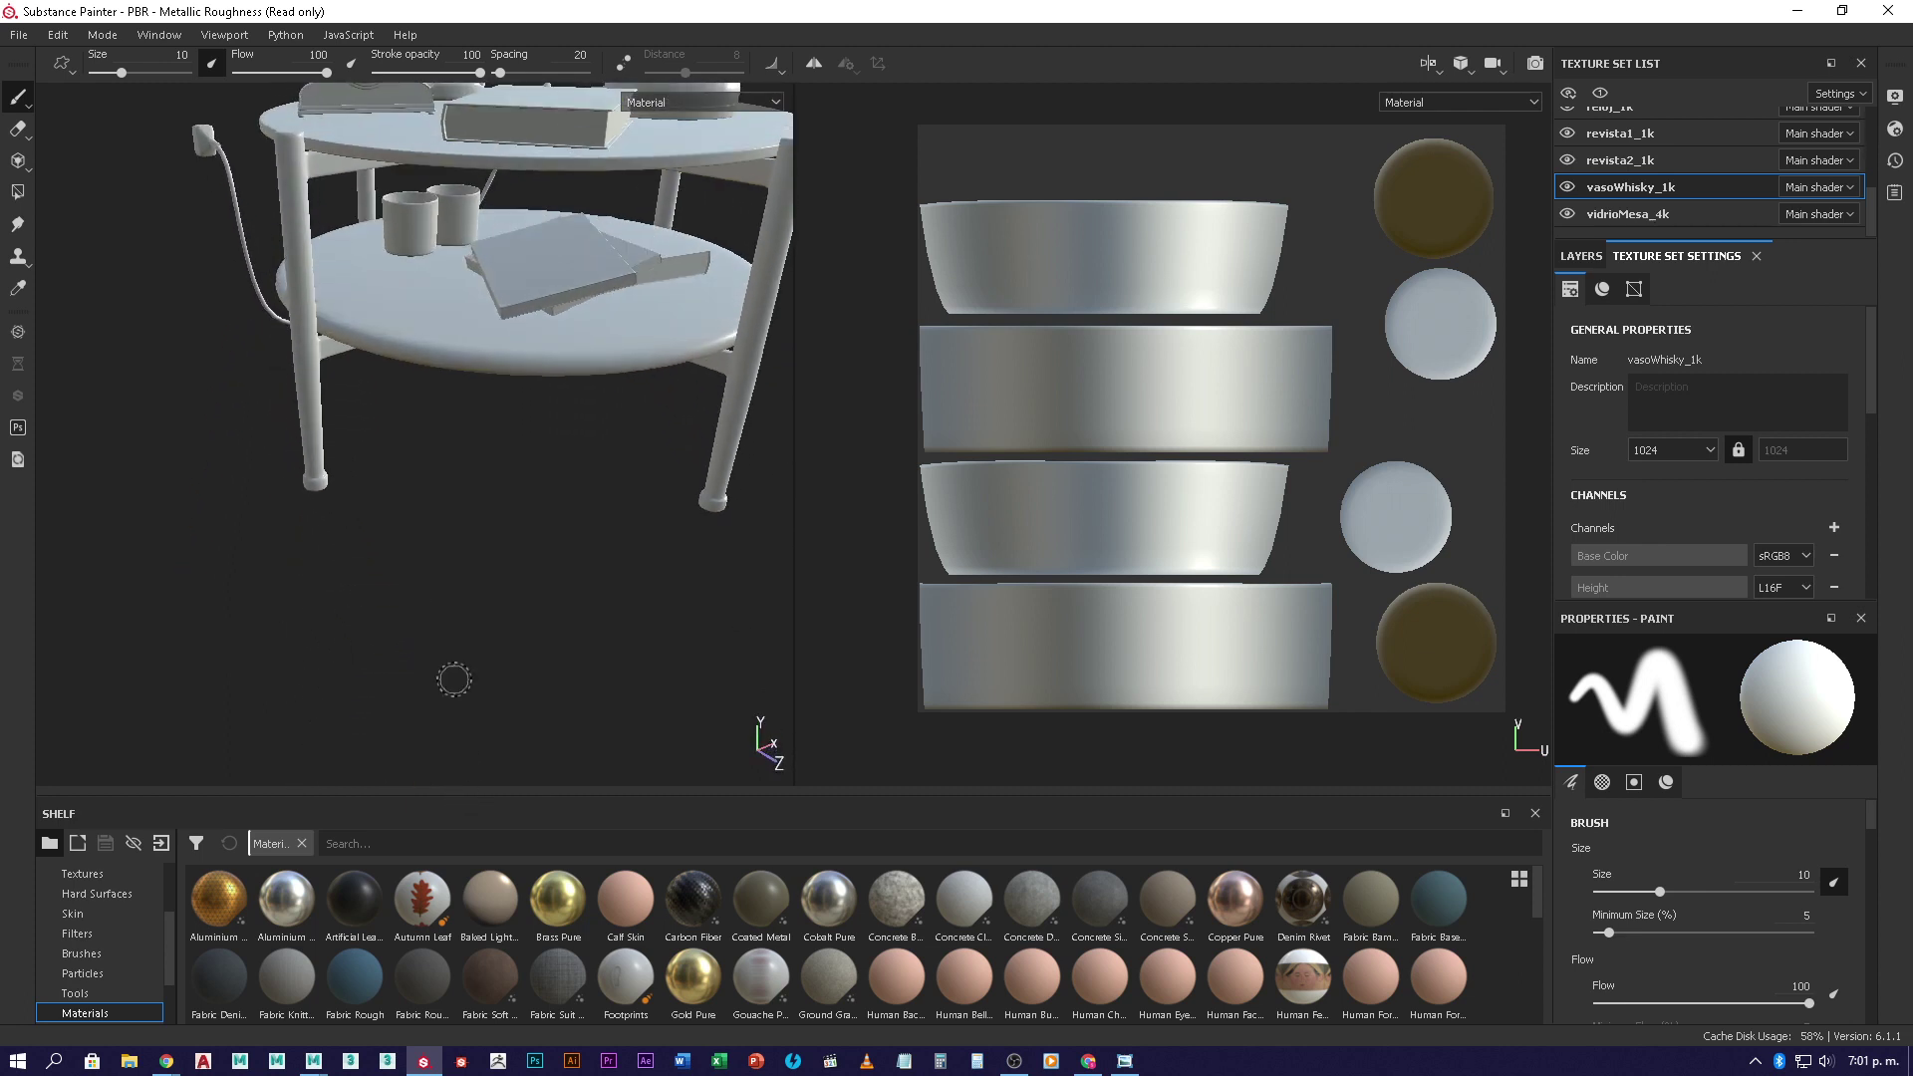
middle_click_drag(517, 443, 502, 598, "alt")
mouse_move(503, 598)
left_mouse_down("alt")
mouse_move(517, 491)
mouse_move(344, 564)
mouse_move(393, 519)
left_mouse_up("alt")
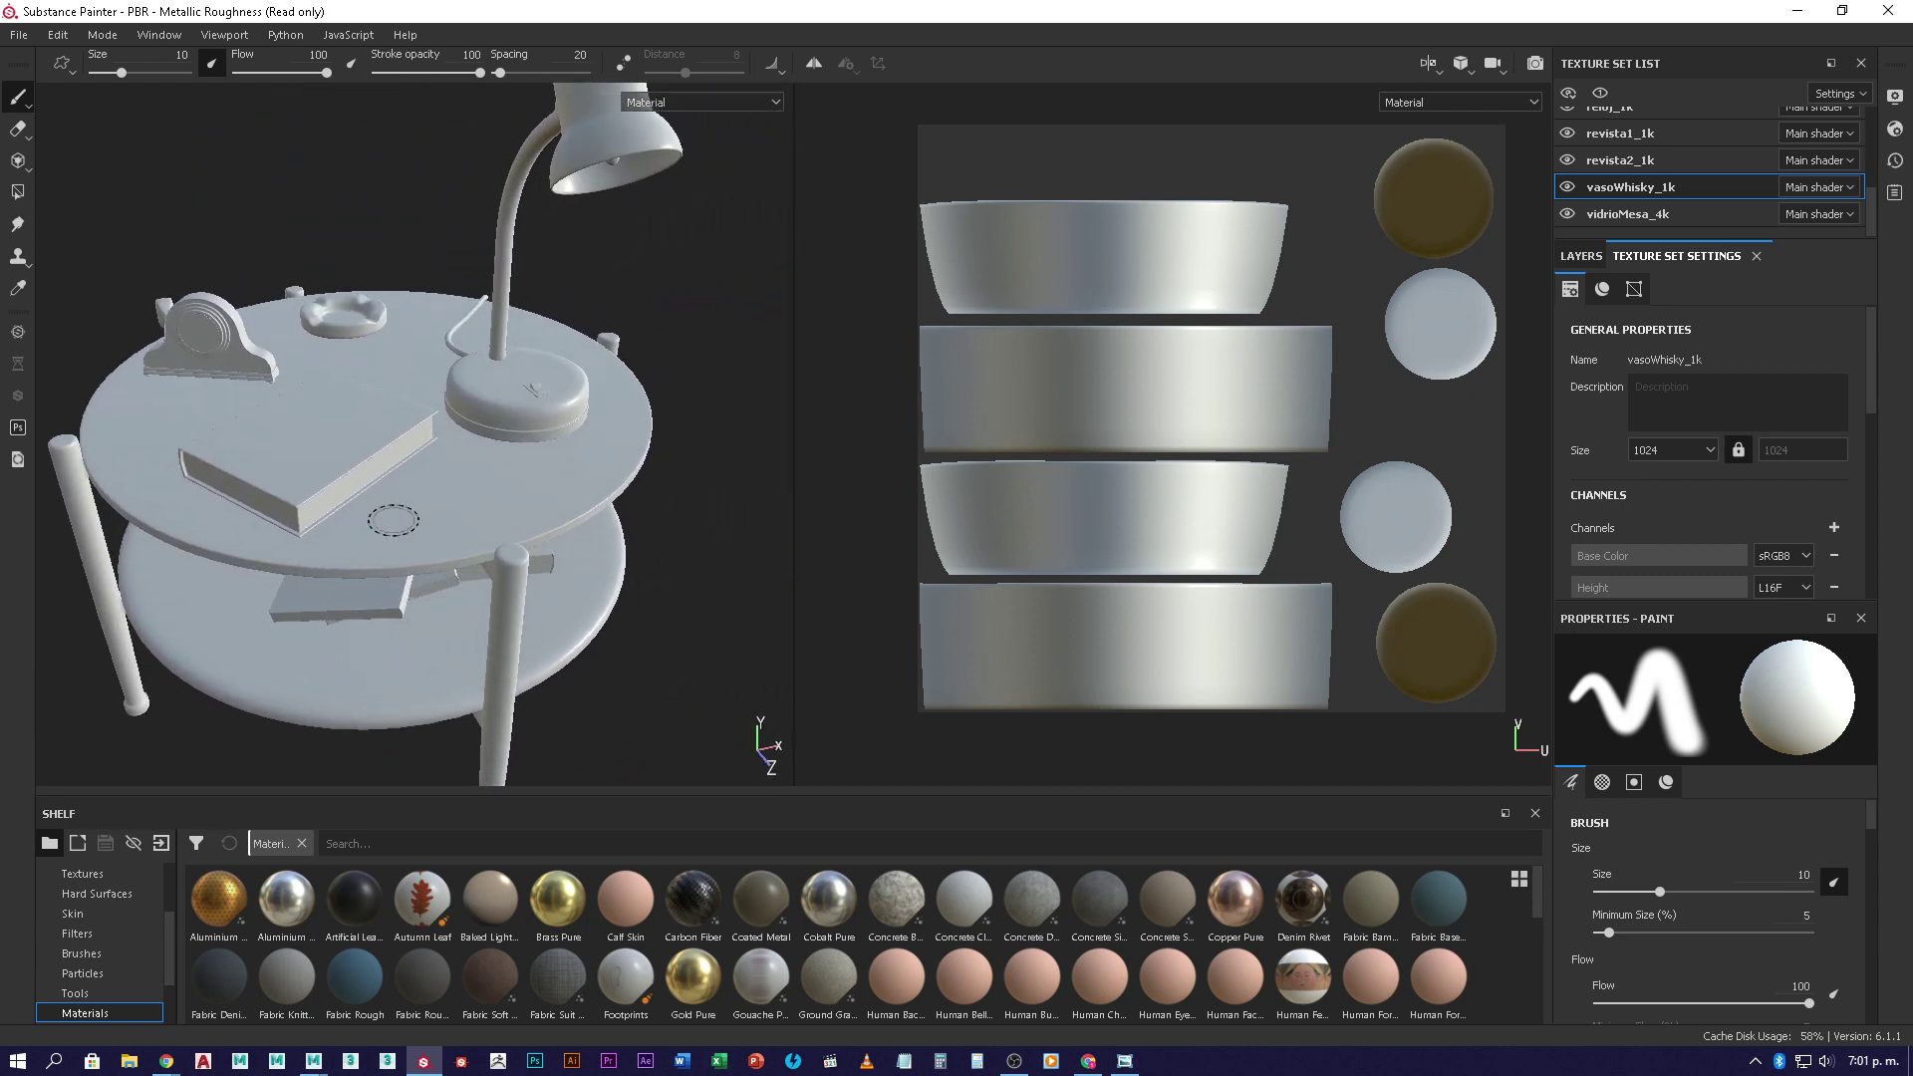
- Review the UV layouts of the magazine, book, dilatadores_64 and cenicero_1k texture sets, working back up the list
left_click(1645, 165)
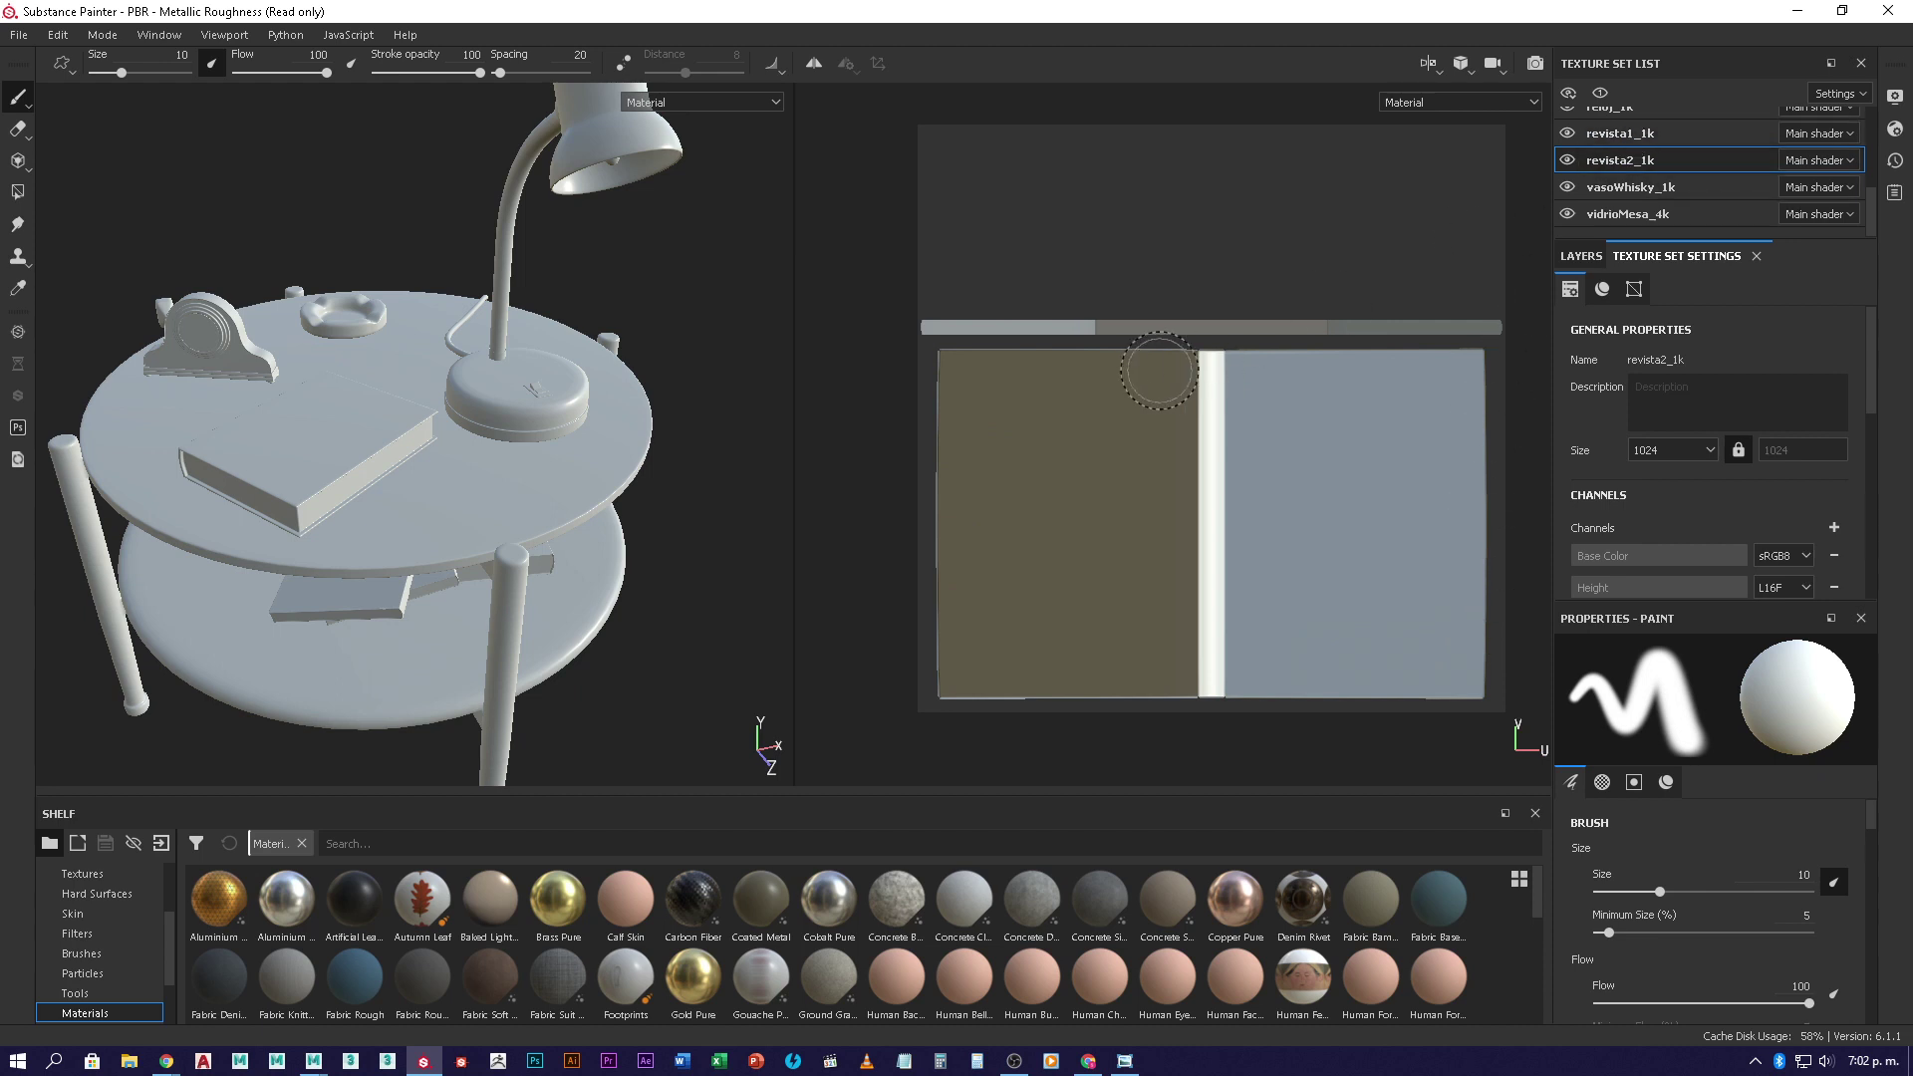
left_click(1650, 137)
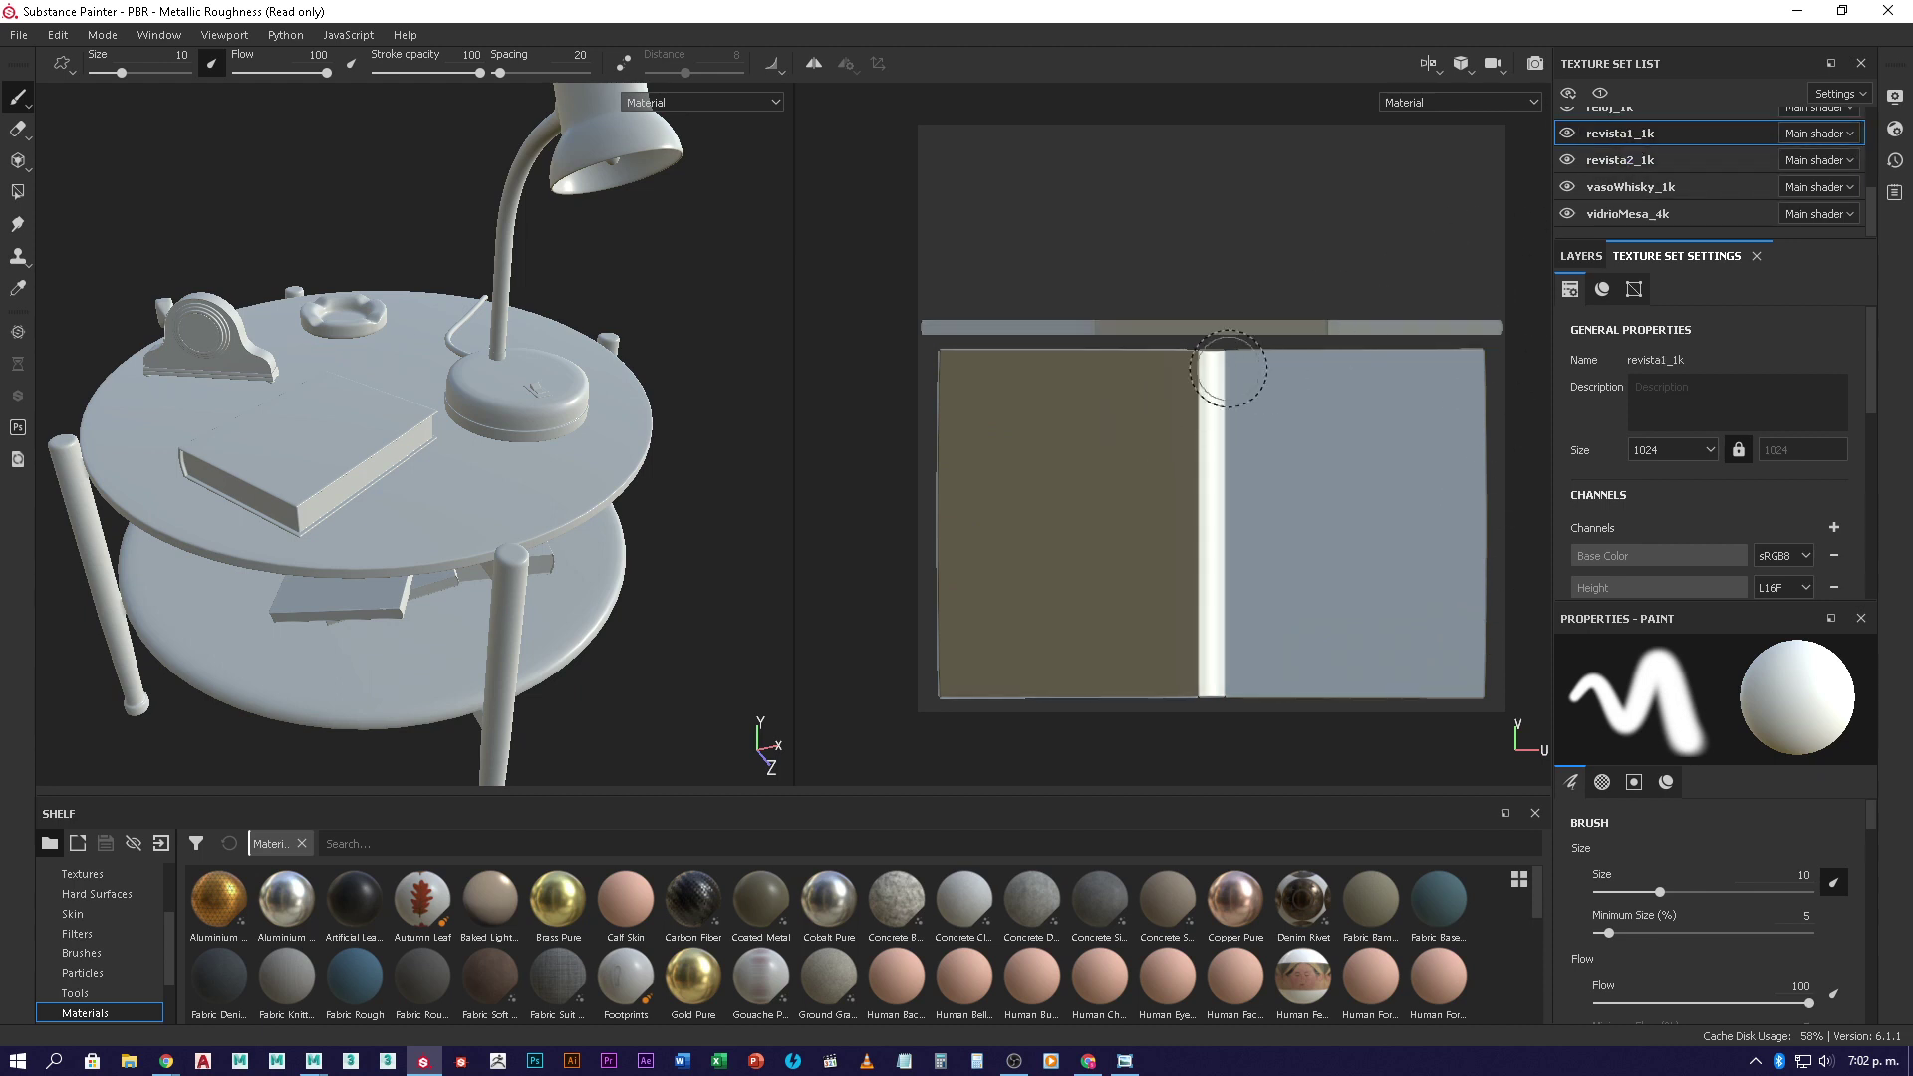
scroll(1665, 175, "up", 3)
left_click(1657, 171)
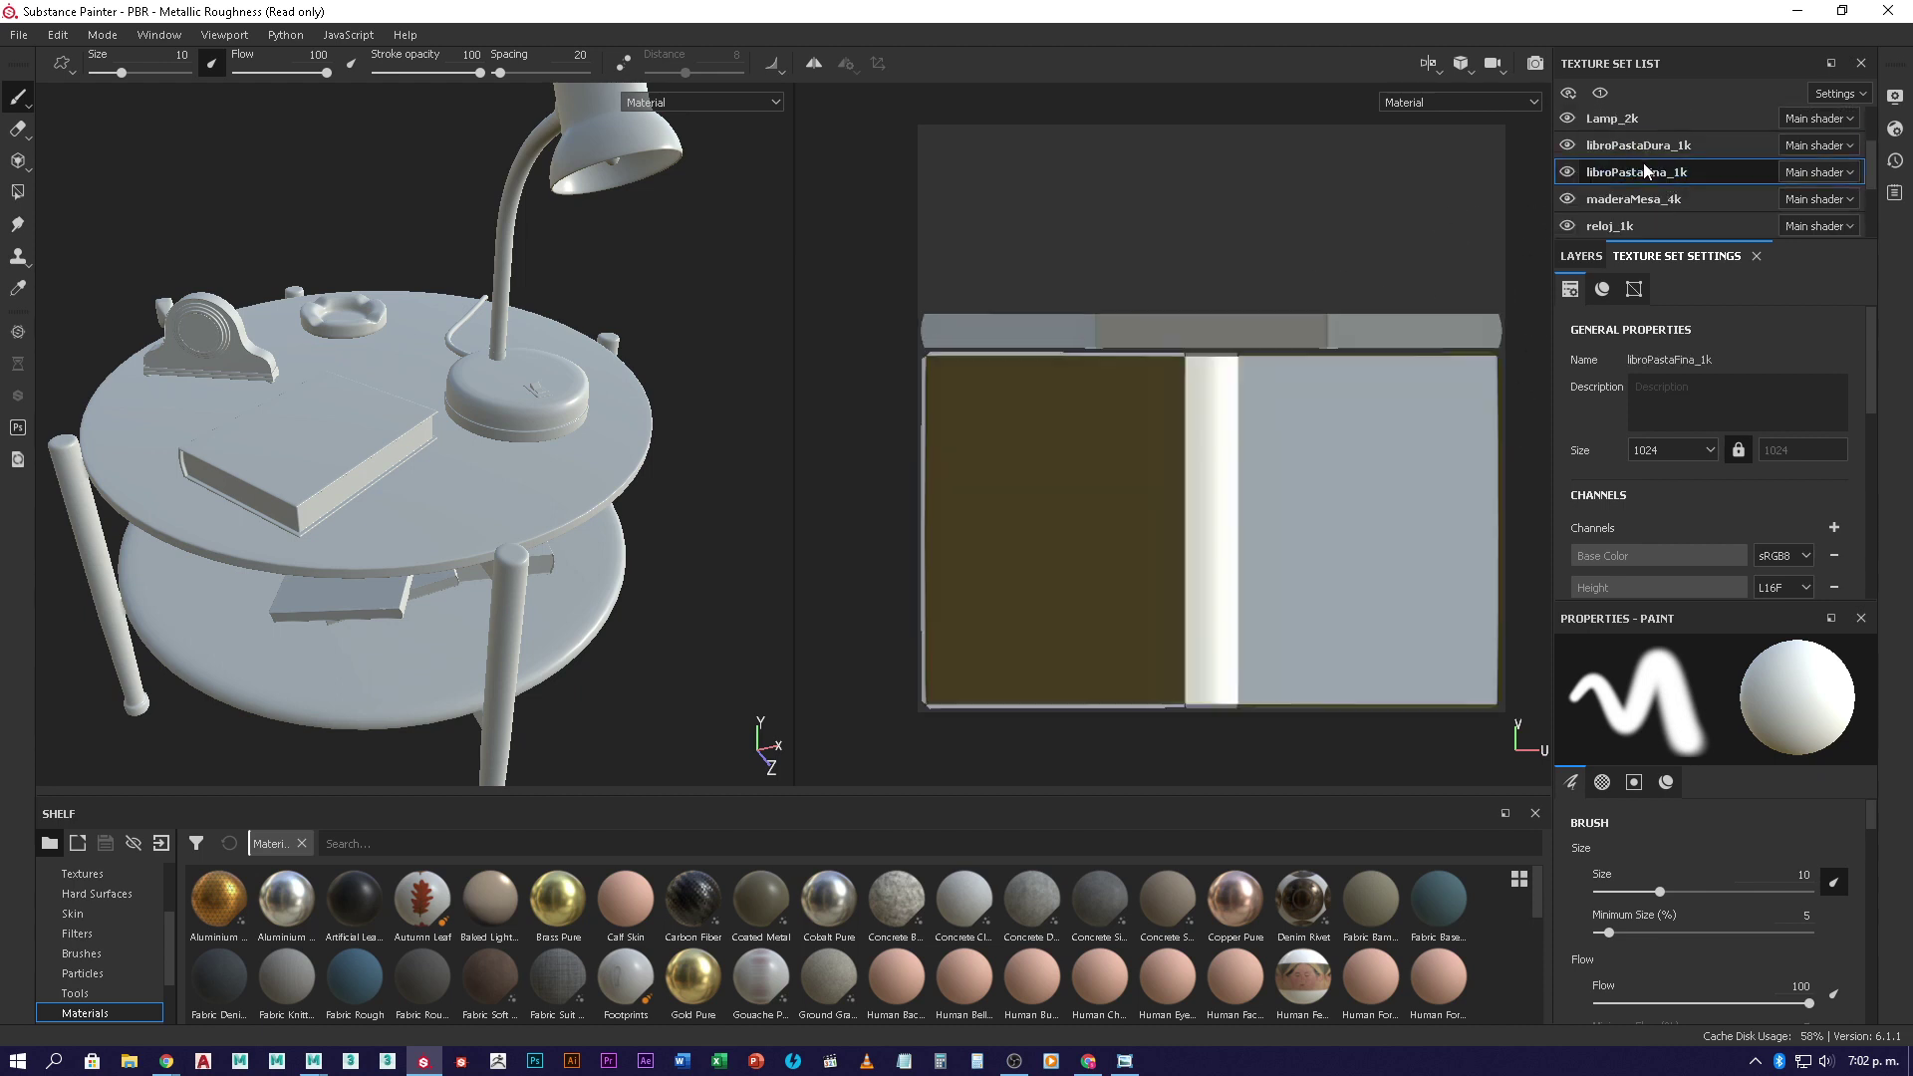
left_click(1639, 147)
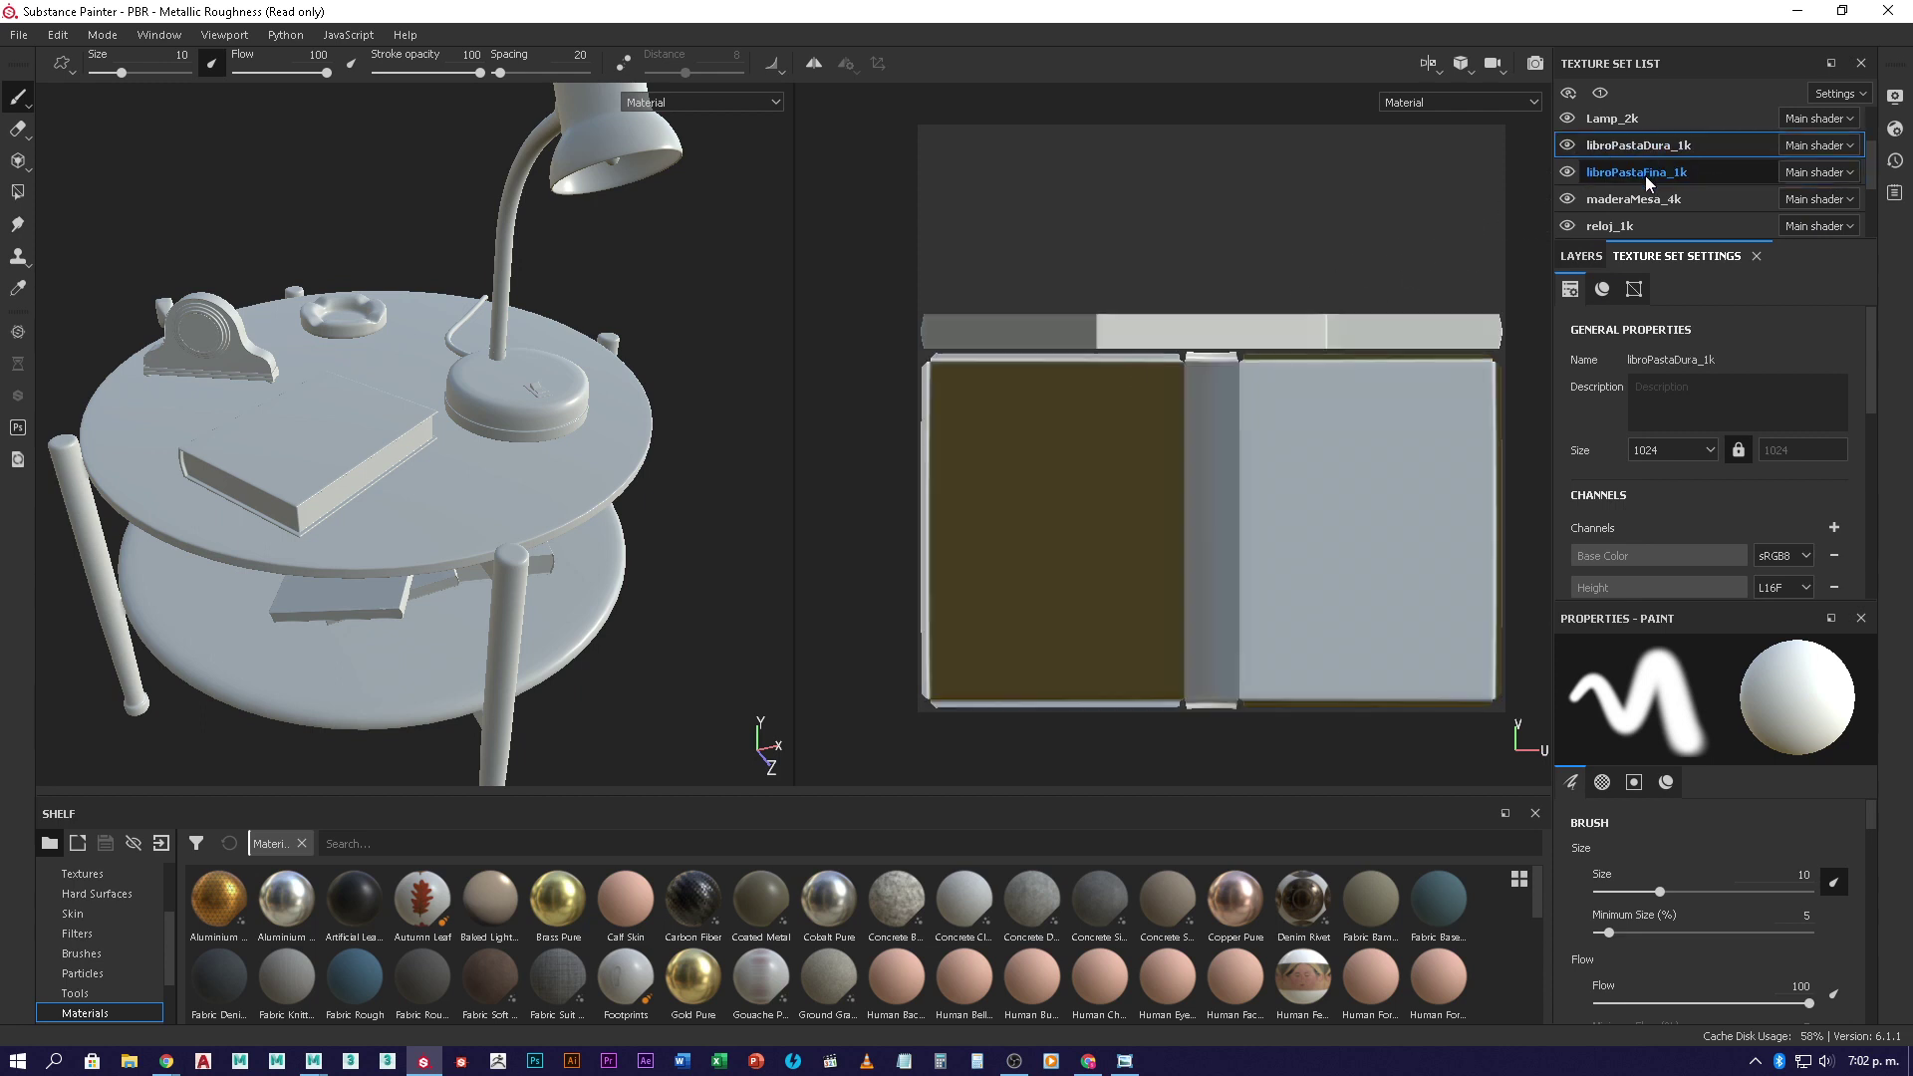
scroll(1647, 176, "up", 2)
left_click(1641, 147)
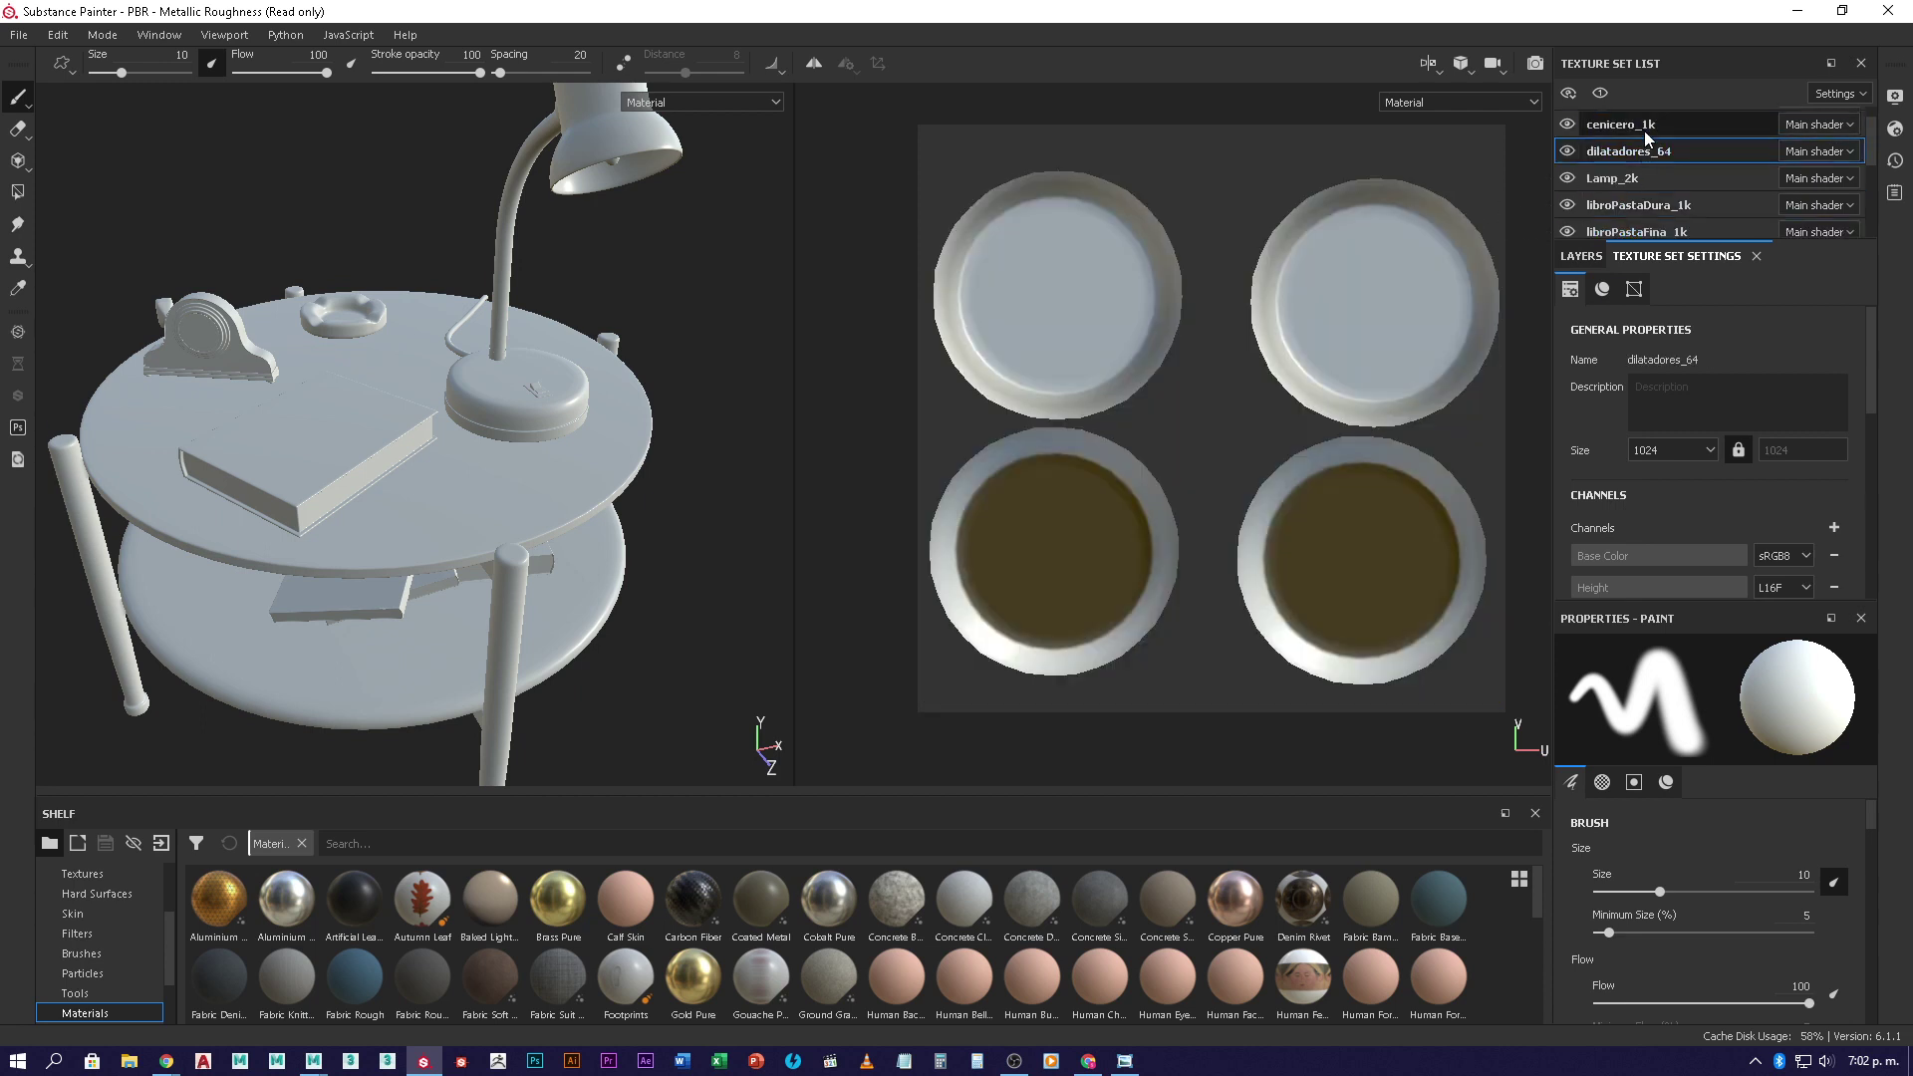
left_click(1646, 126)
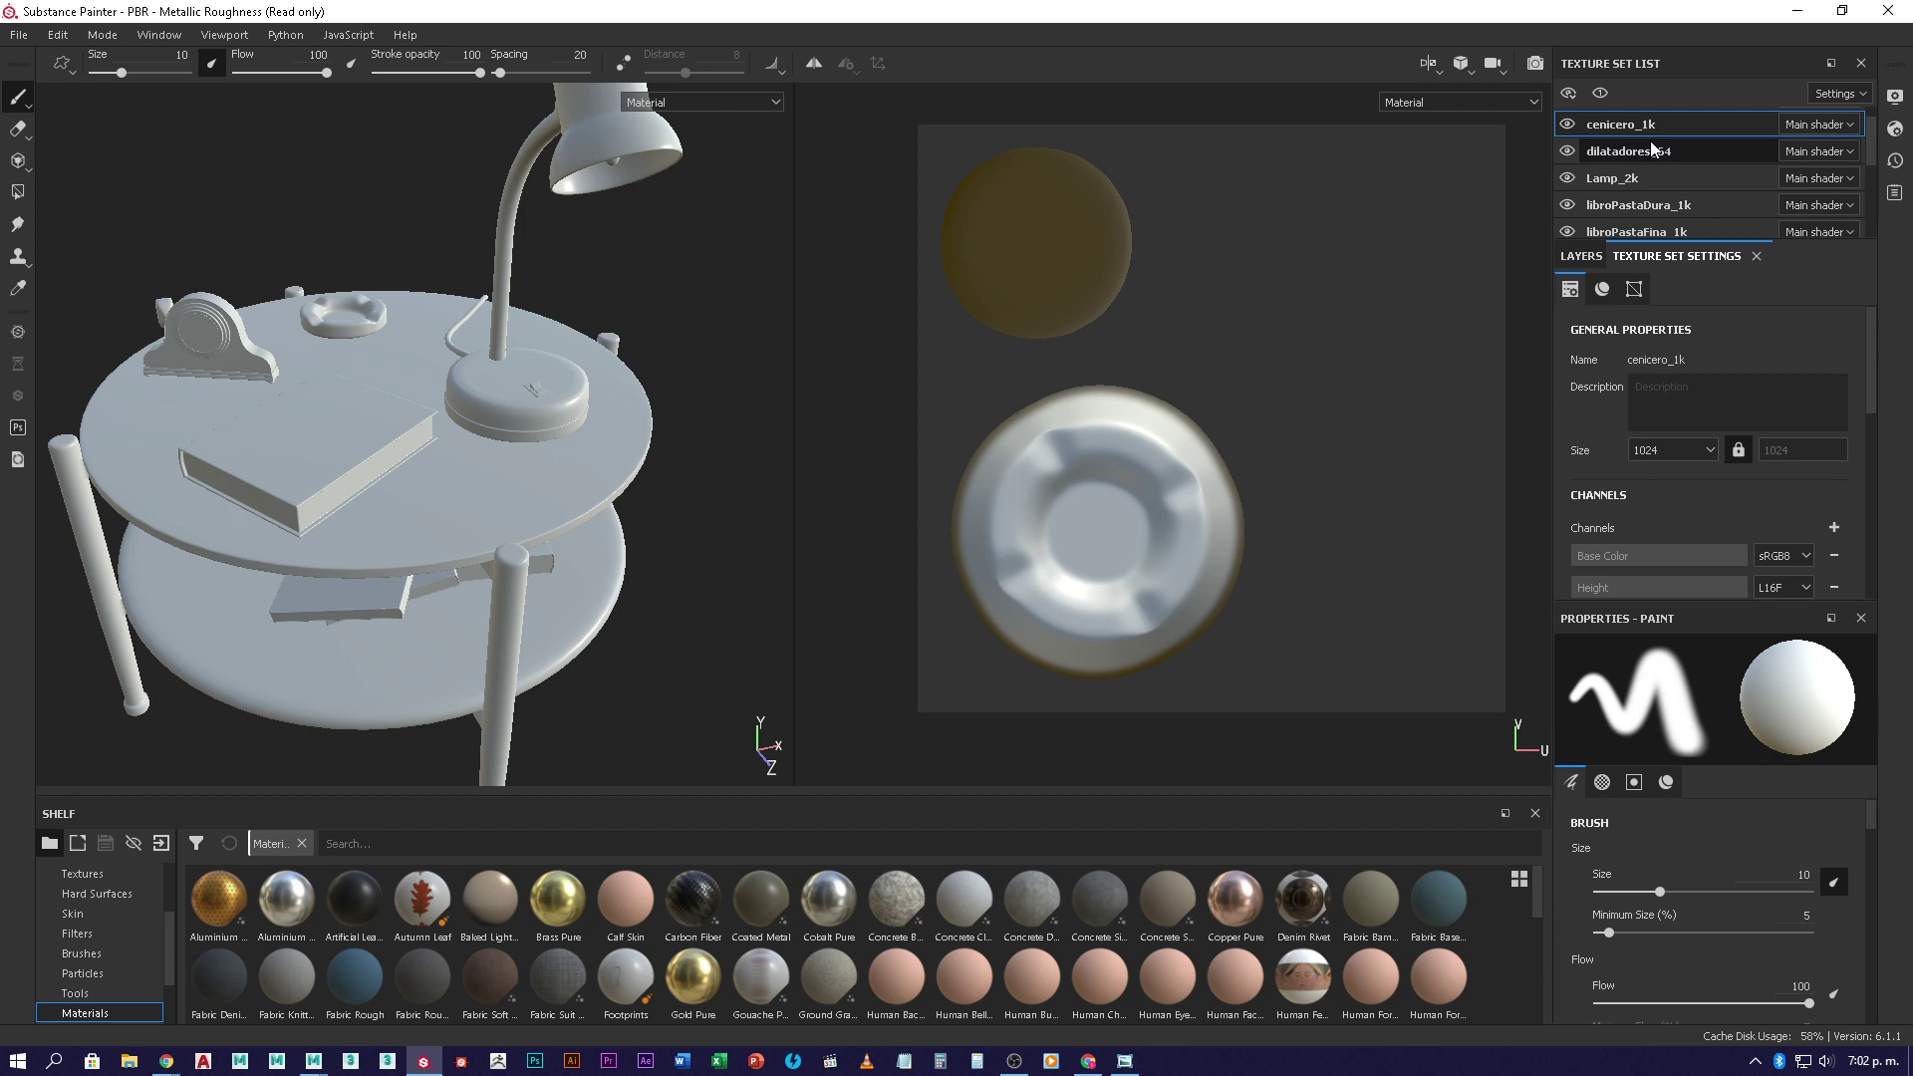
- Set the texture size of the aluminioMesa_2k texture set to 2048
scroll(1651, 142, "up", 1)
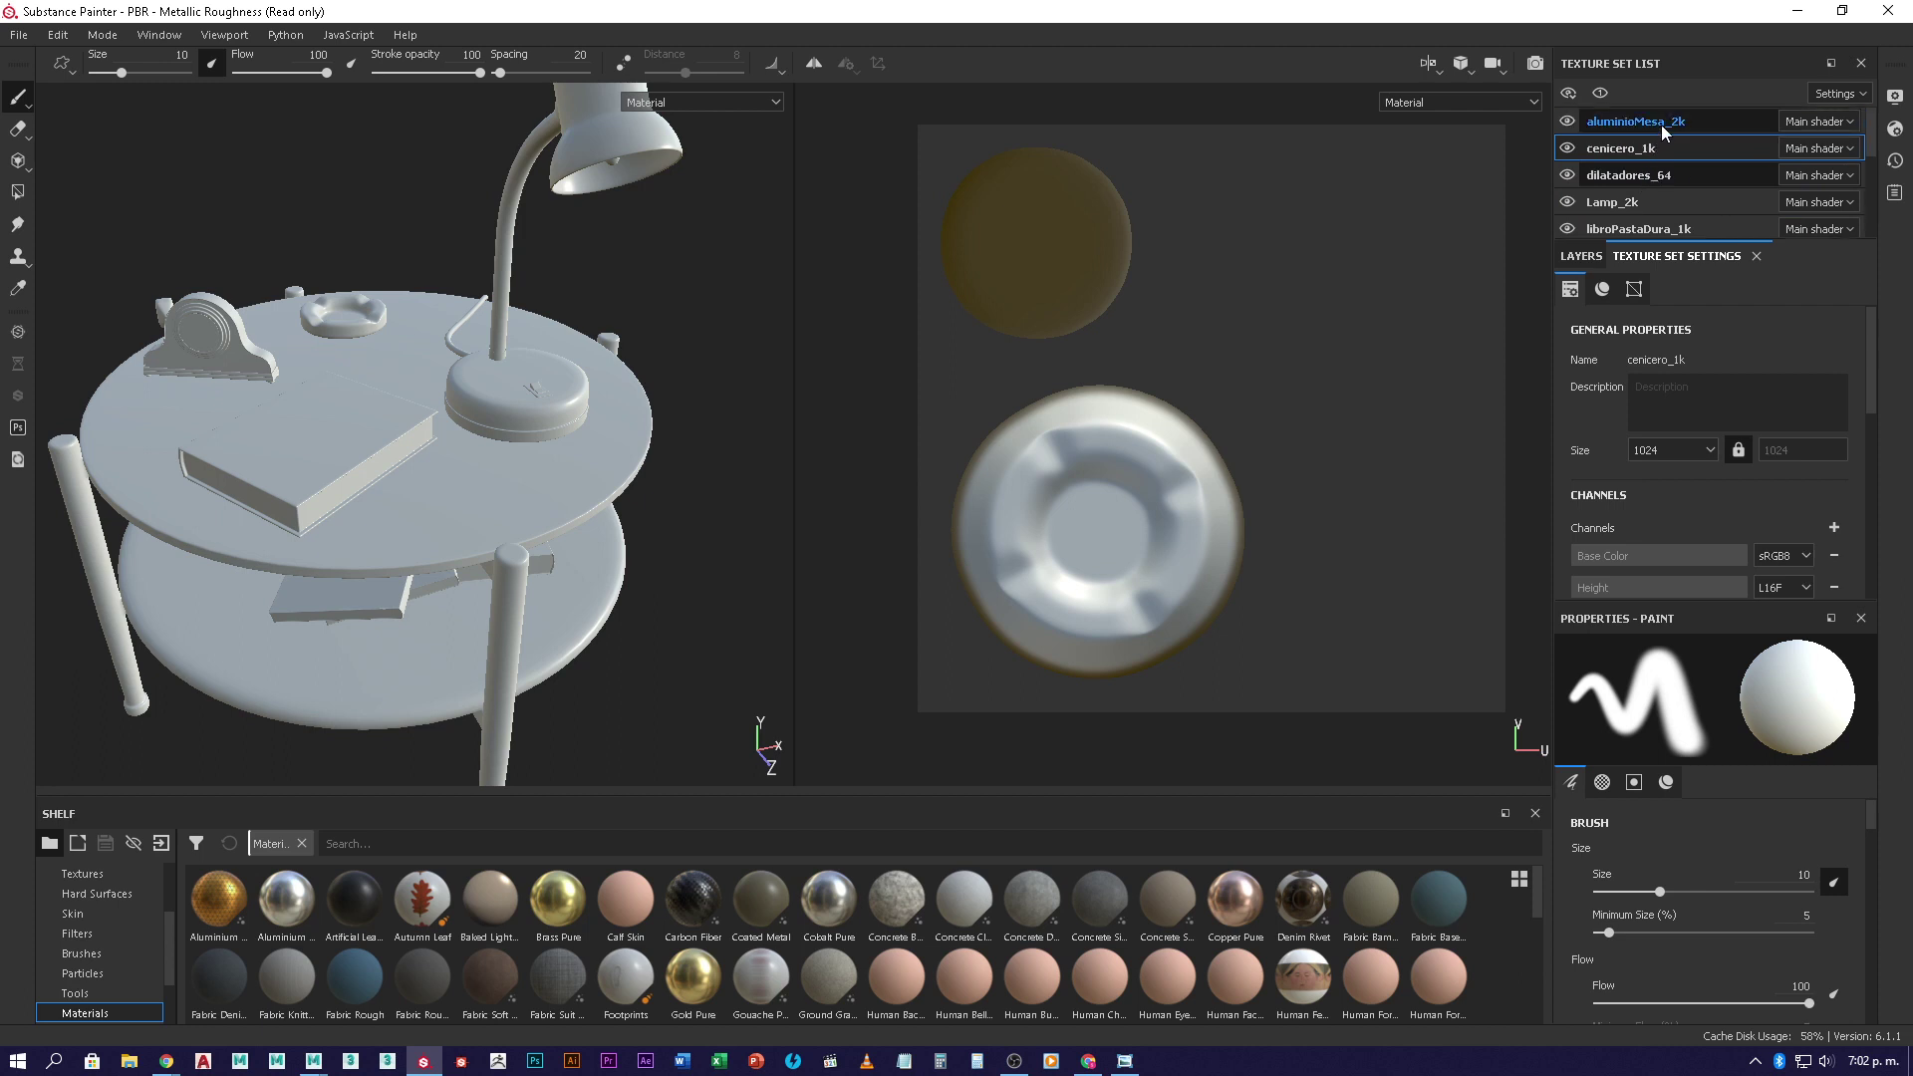
left_click(1660, 124)
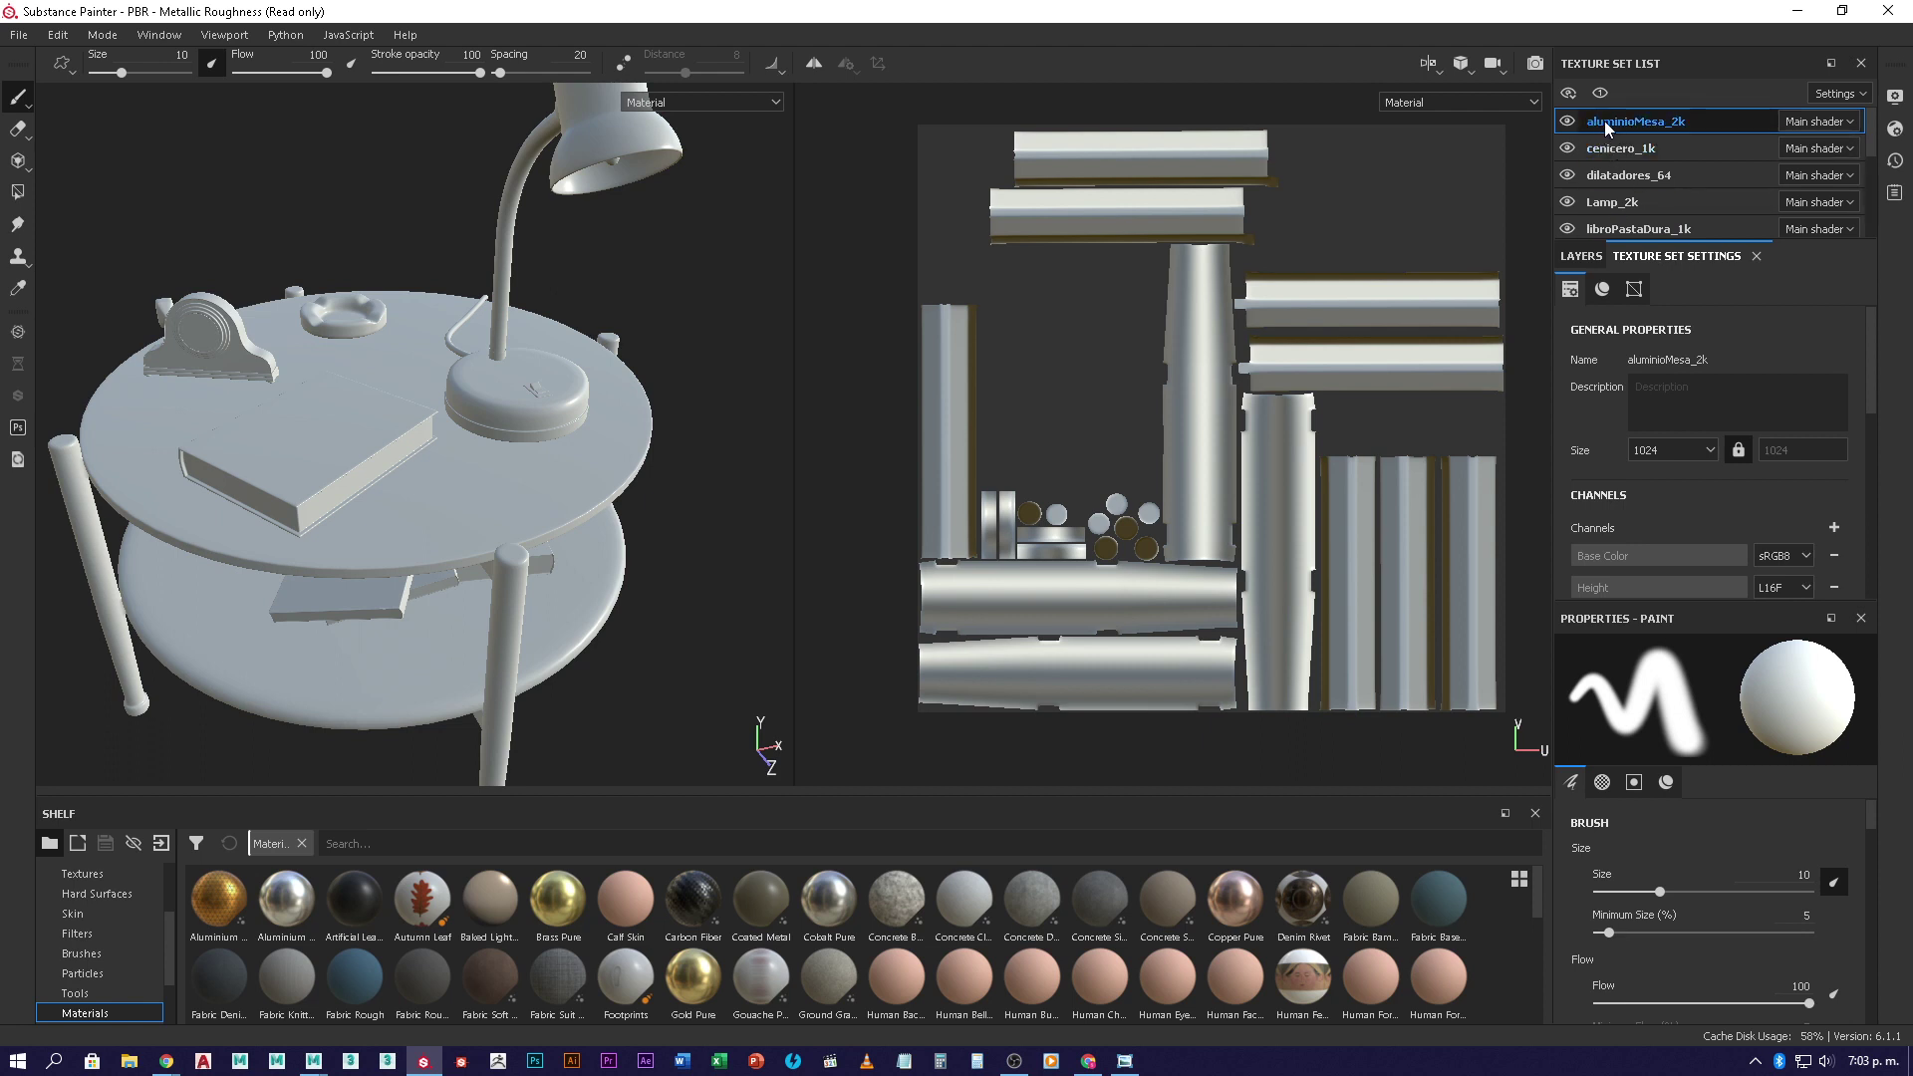
left_click(1711, 448)
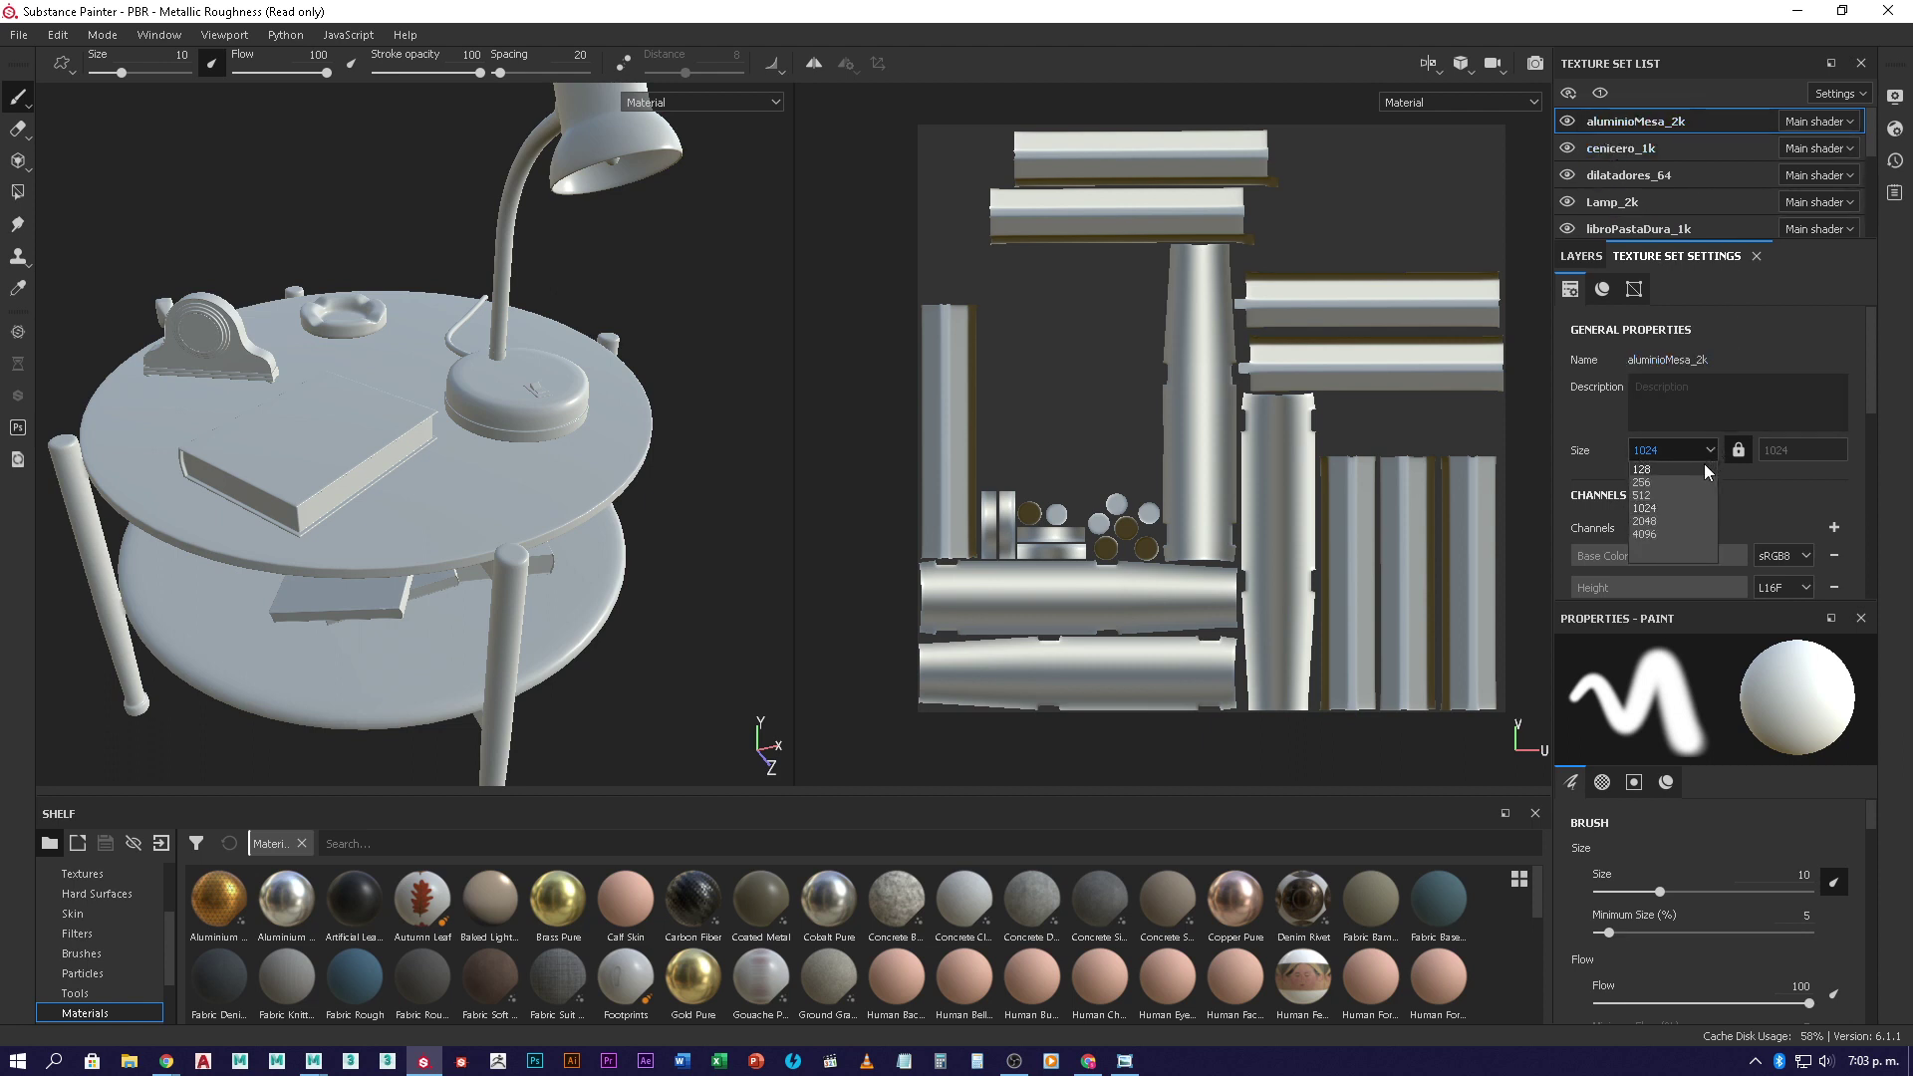
left_click(1674, 521)
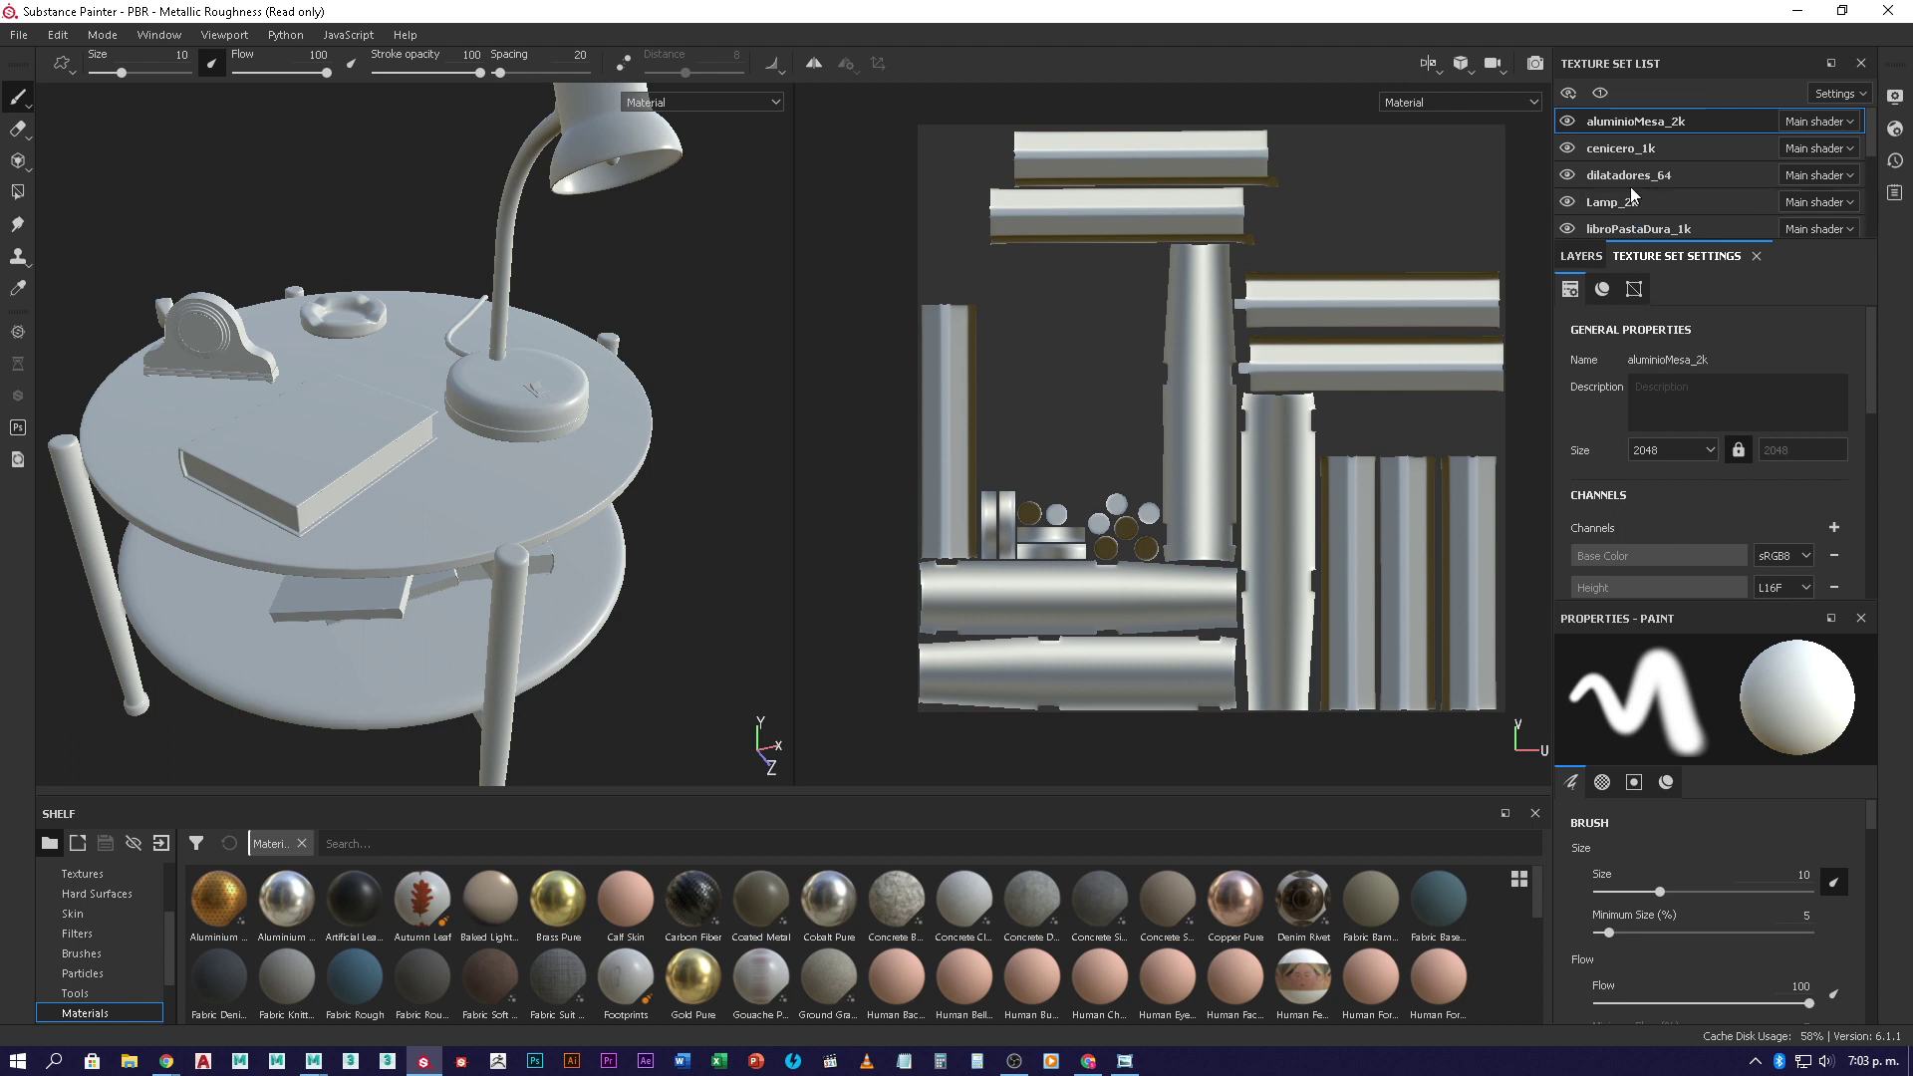
- Check the cenicero_1k texture set, and set the texture size of dilatadores_64 to 128
left_click(1635, 152)
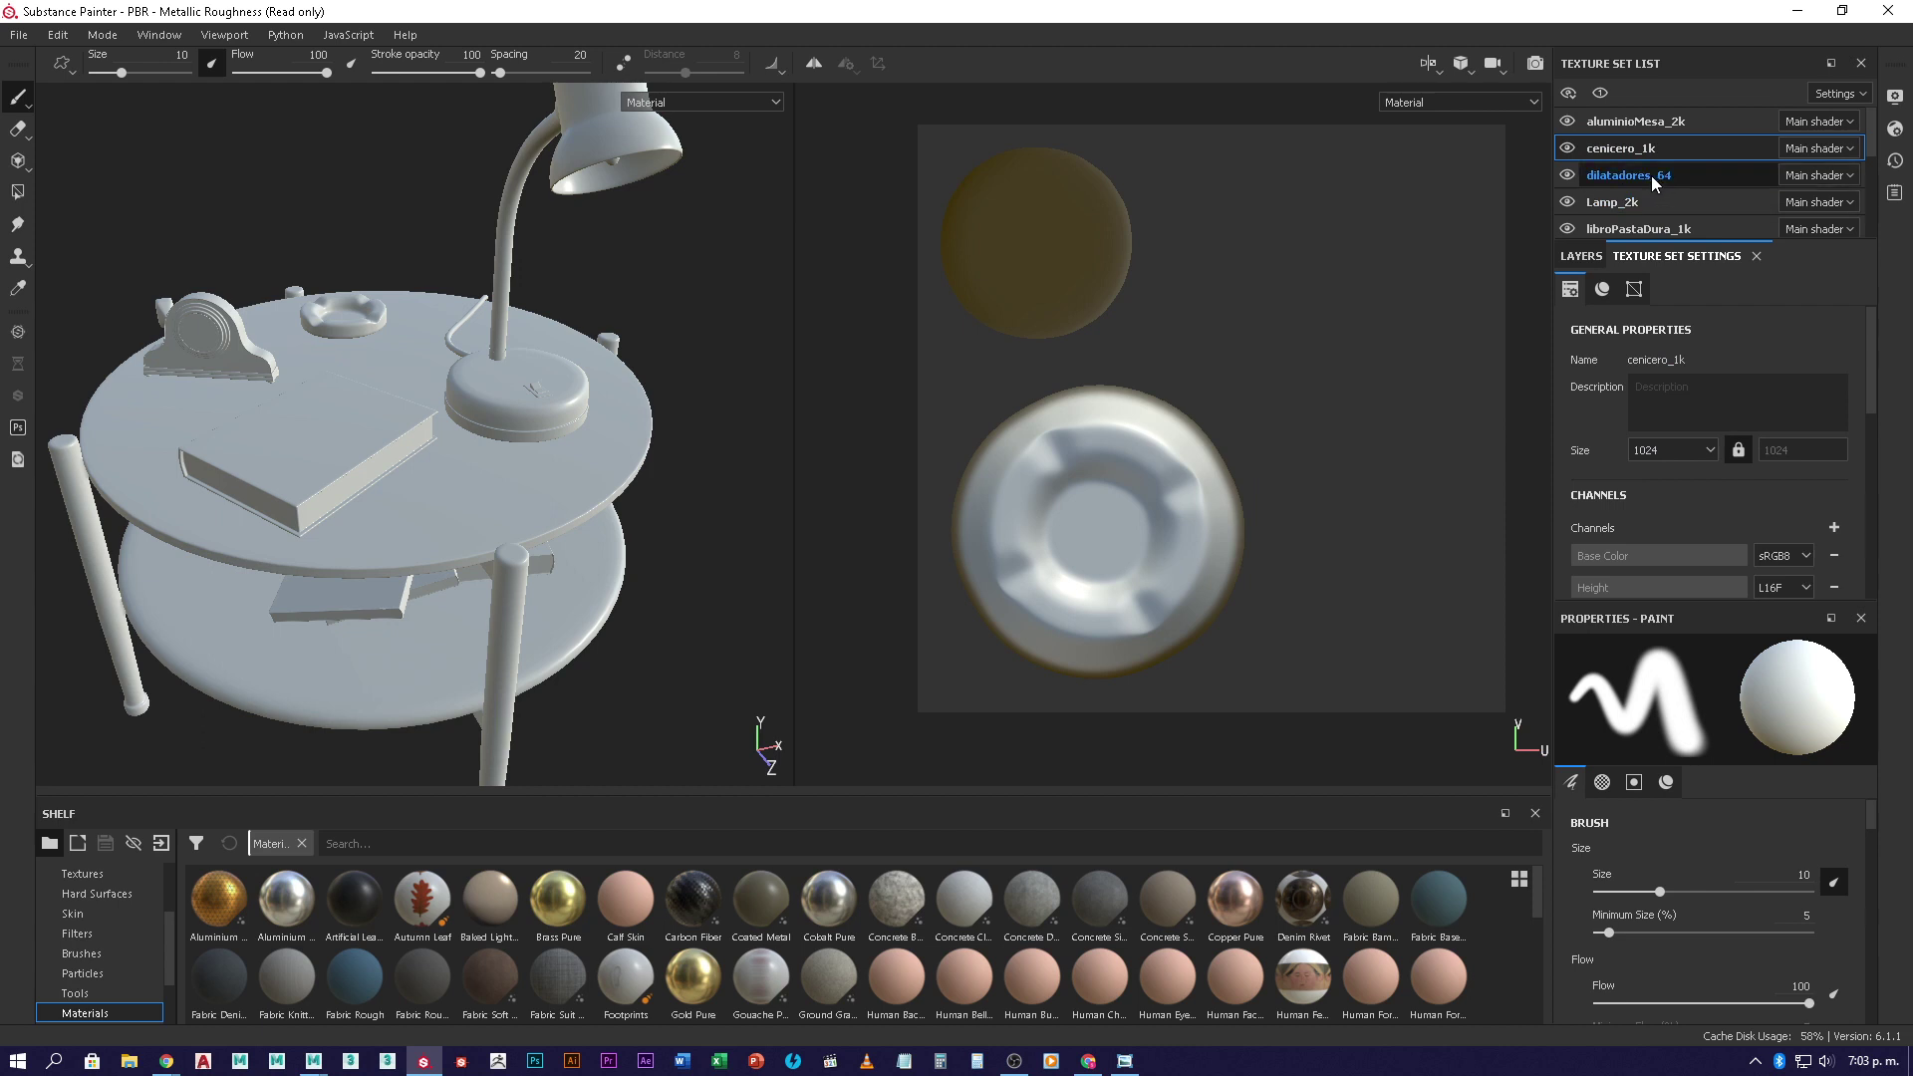
left_click(1652, 176)
left_click(1698, 450)
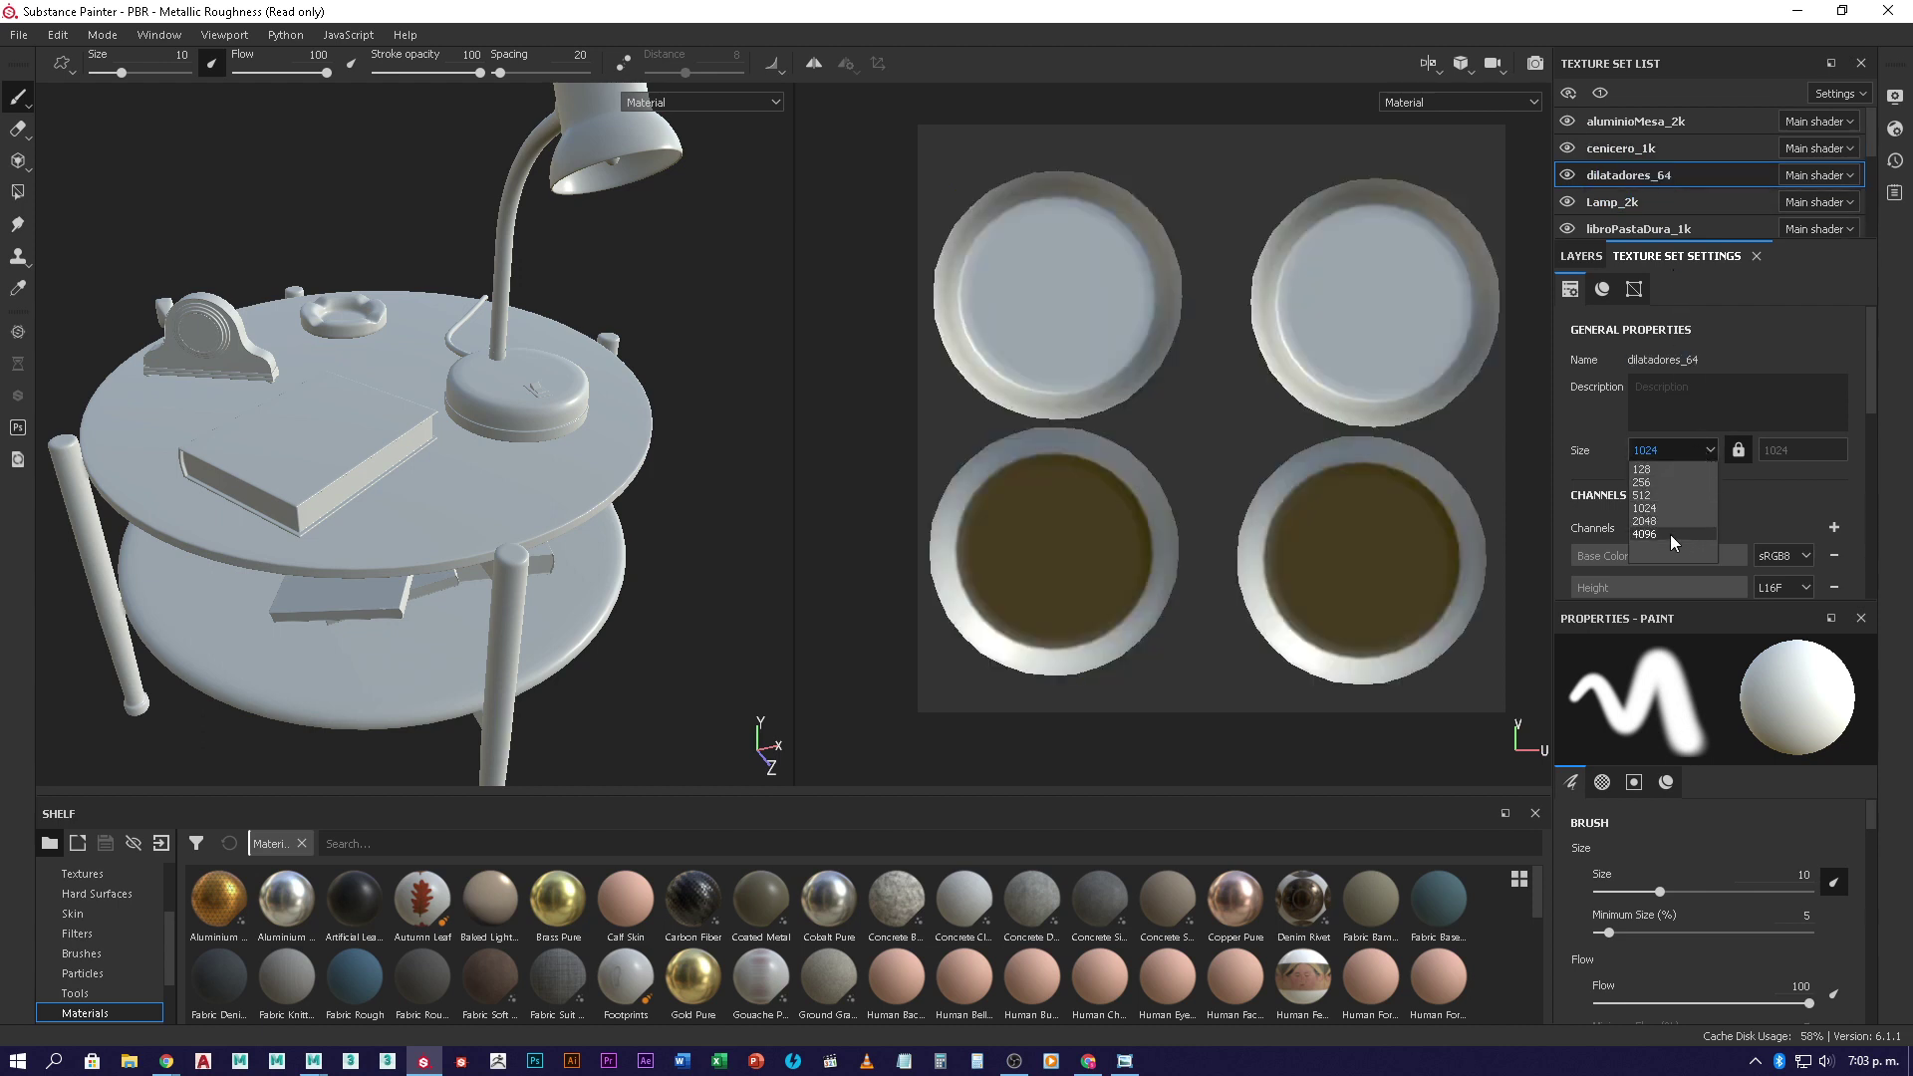
left_click(1670, 469)
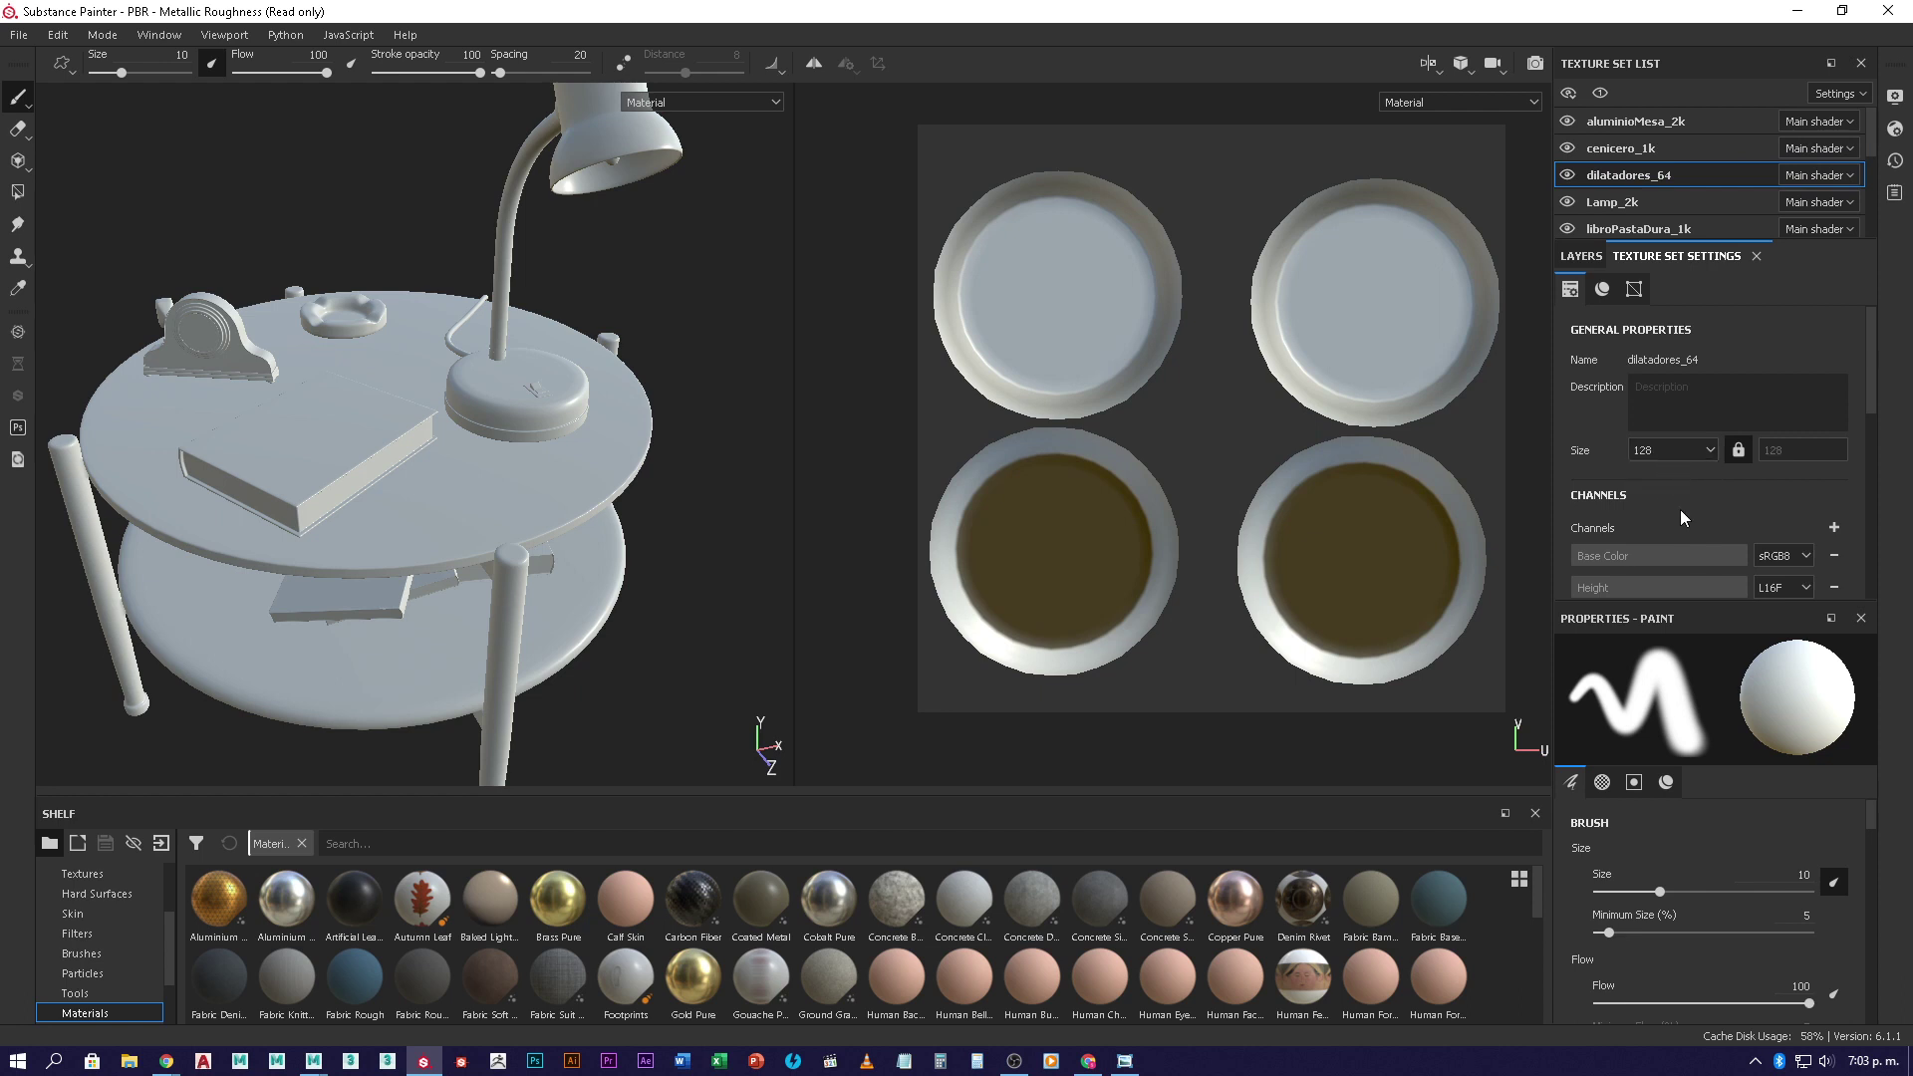
- Recheck the texture sets above Lamp_2k, and set the texture size of Lamp_2k to 2048
left_click(1647, 142)
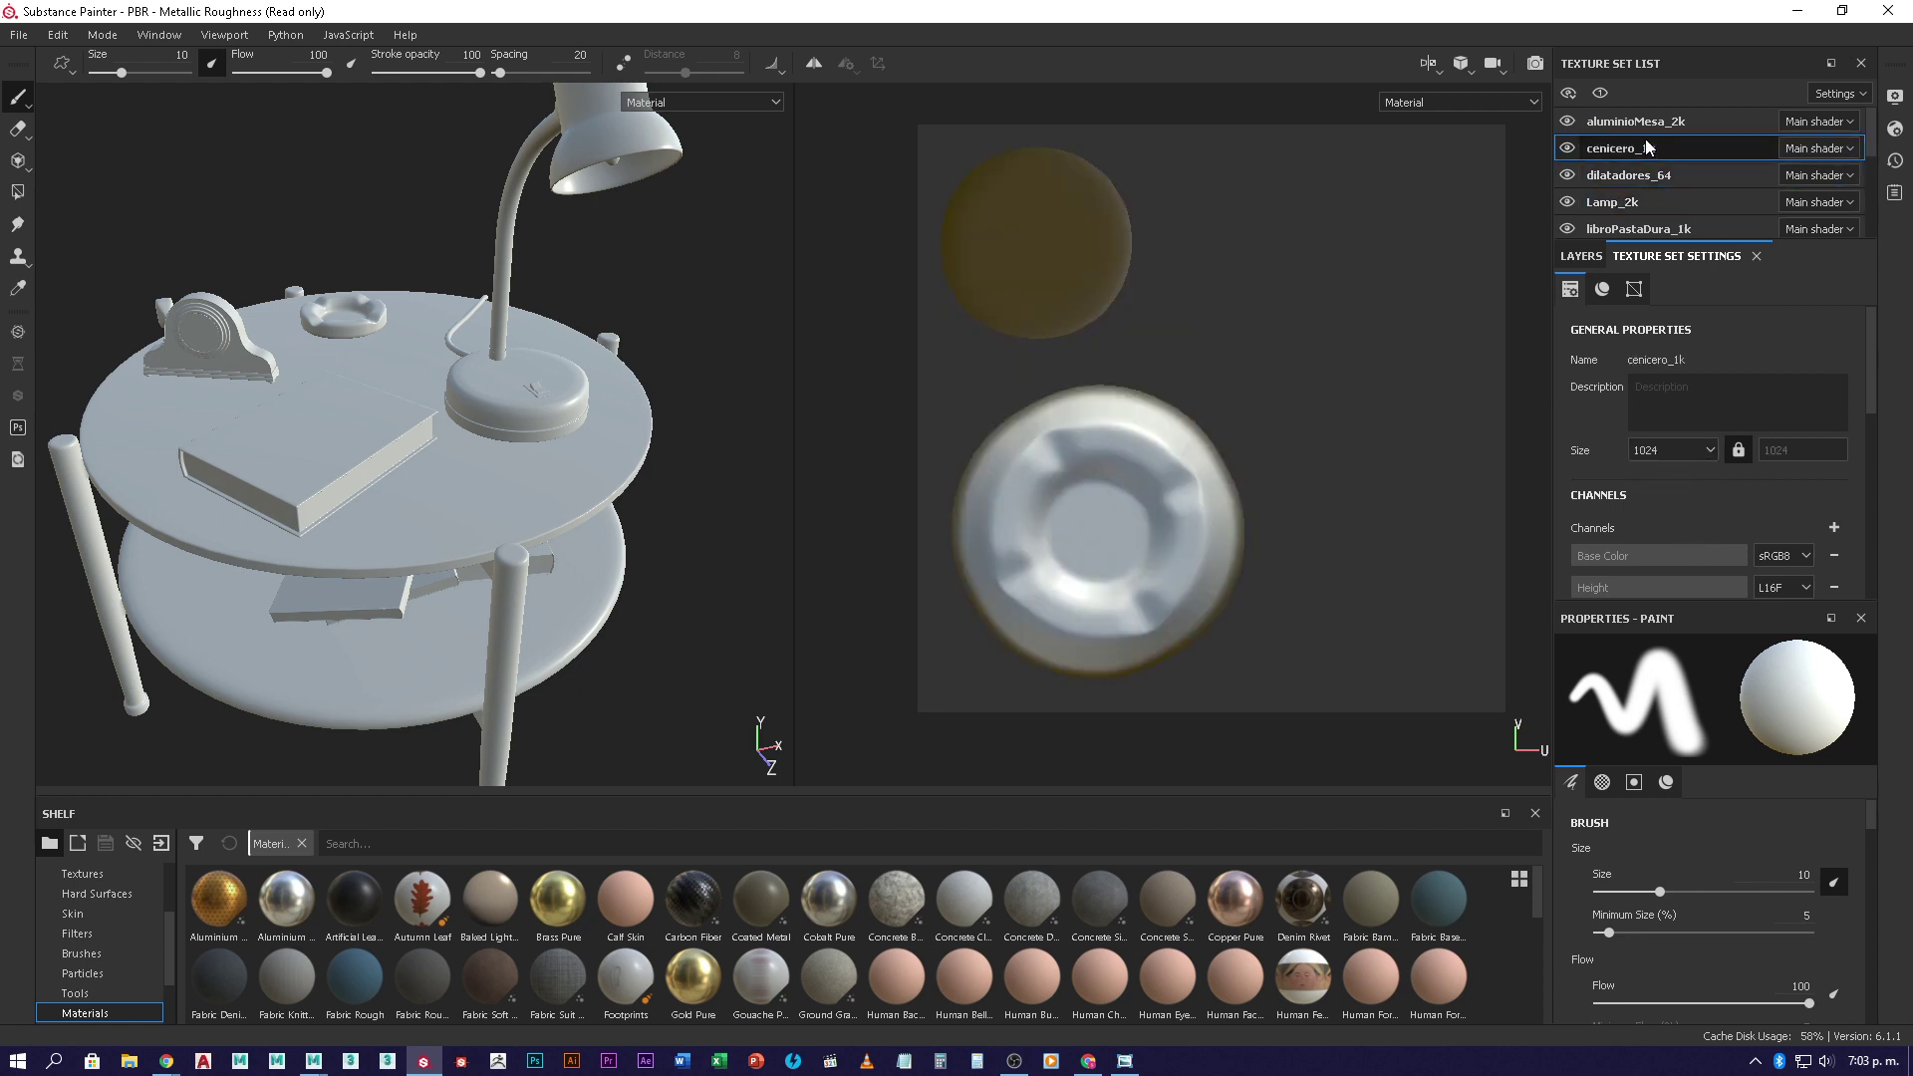
left_click(1654, 123)
left_click(1632, 177)
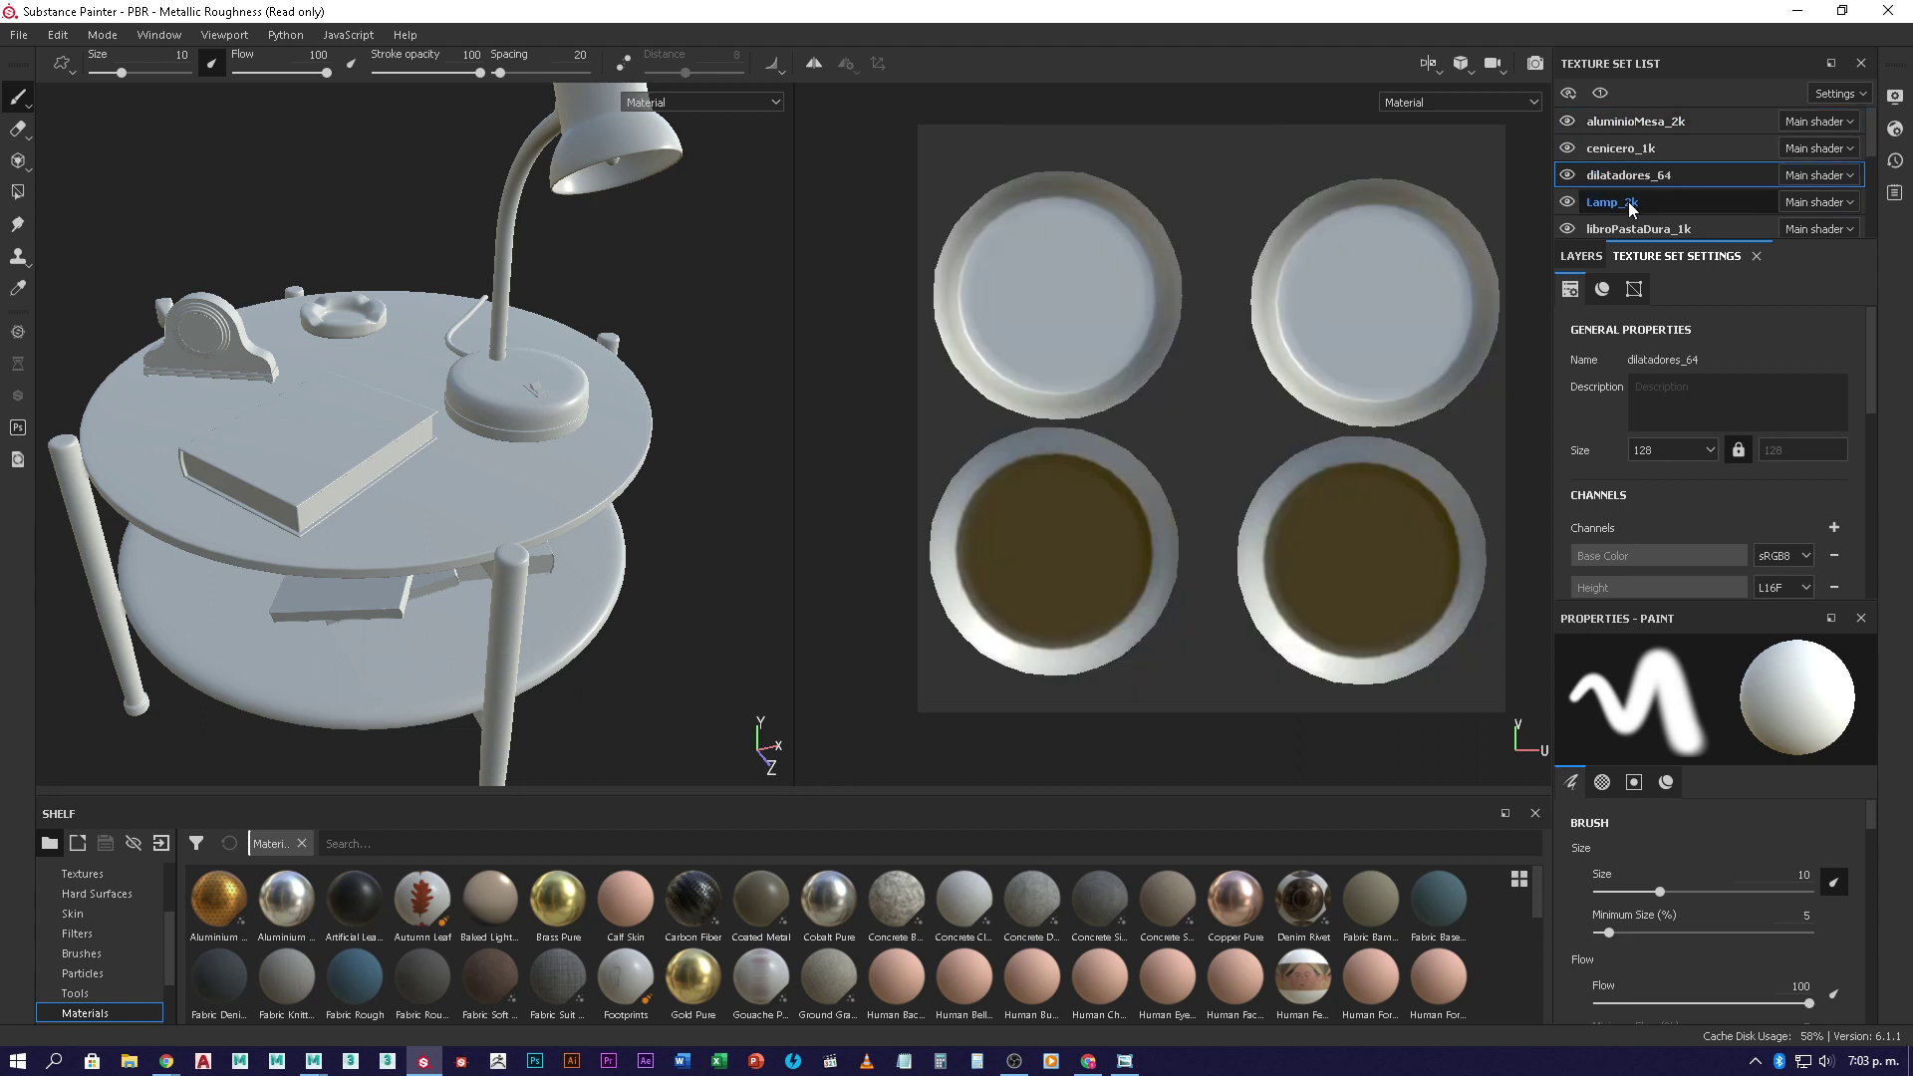
left_click(1632, 209)
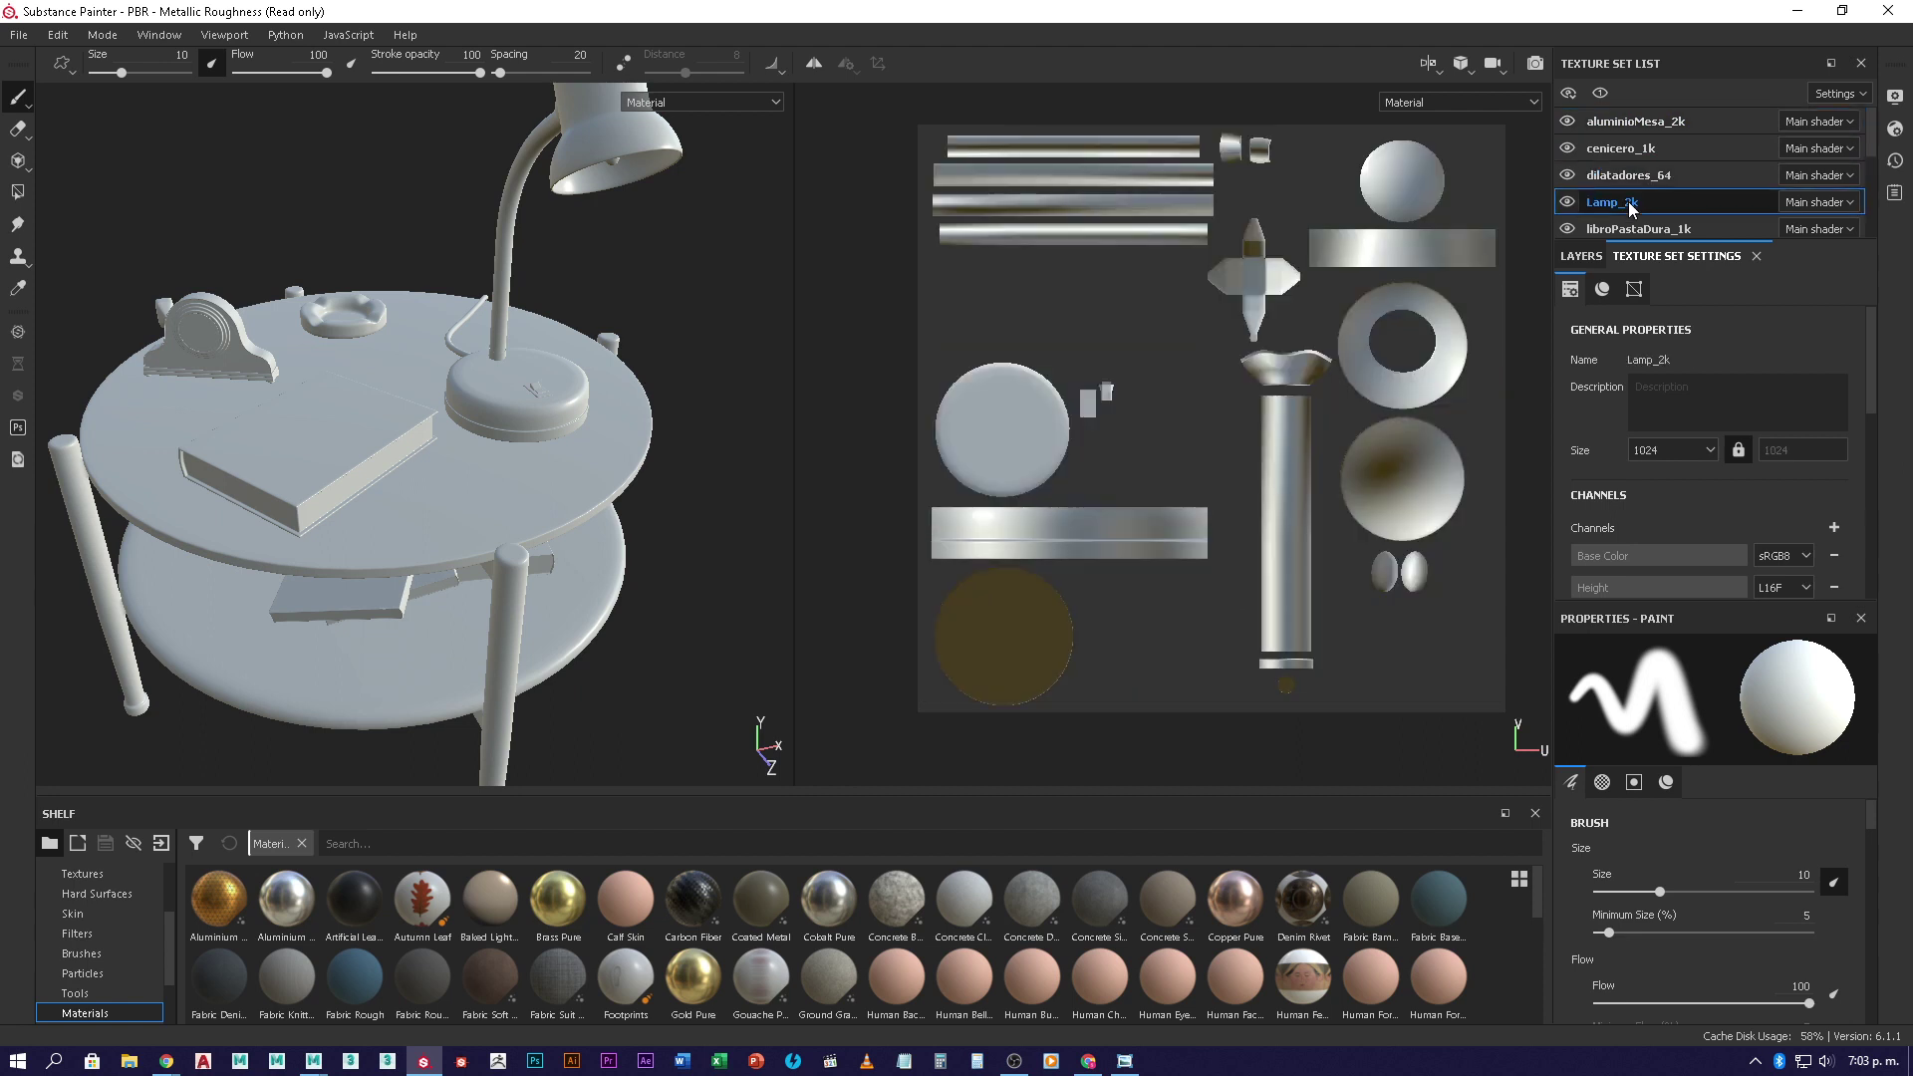
left_click(1710, 449)
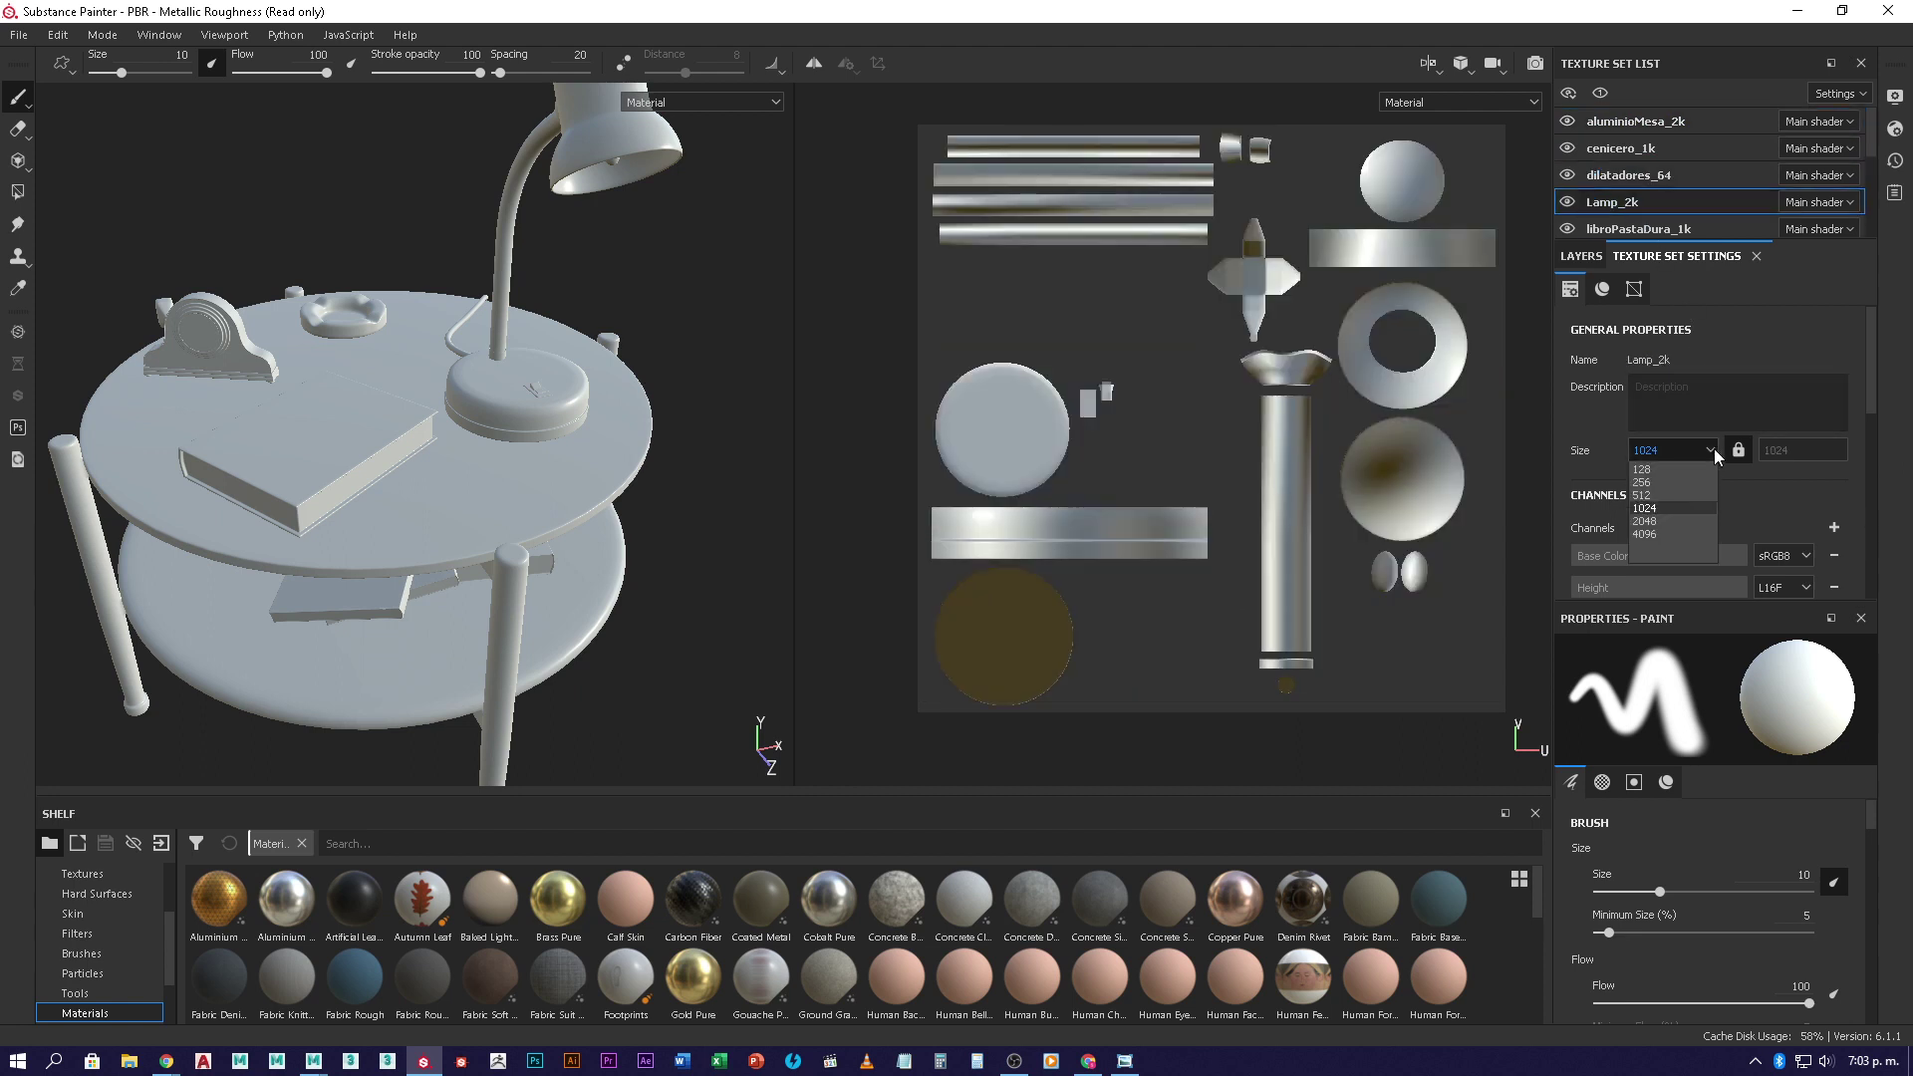
left_click(1689, 519)
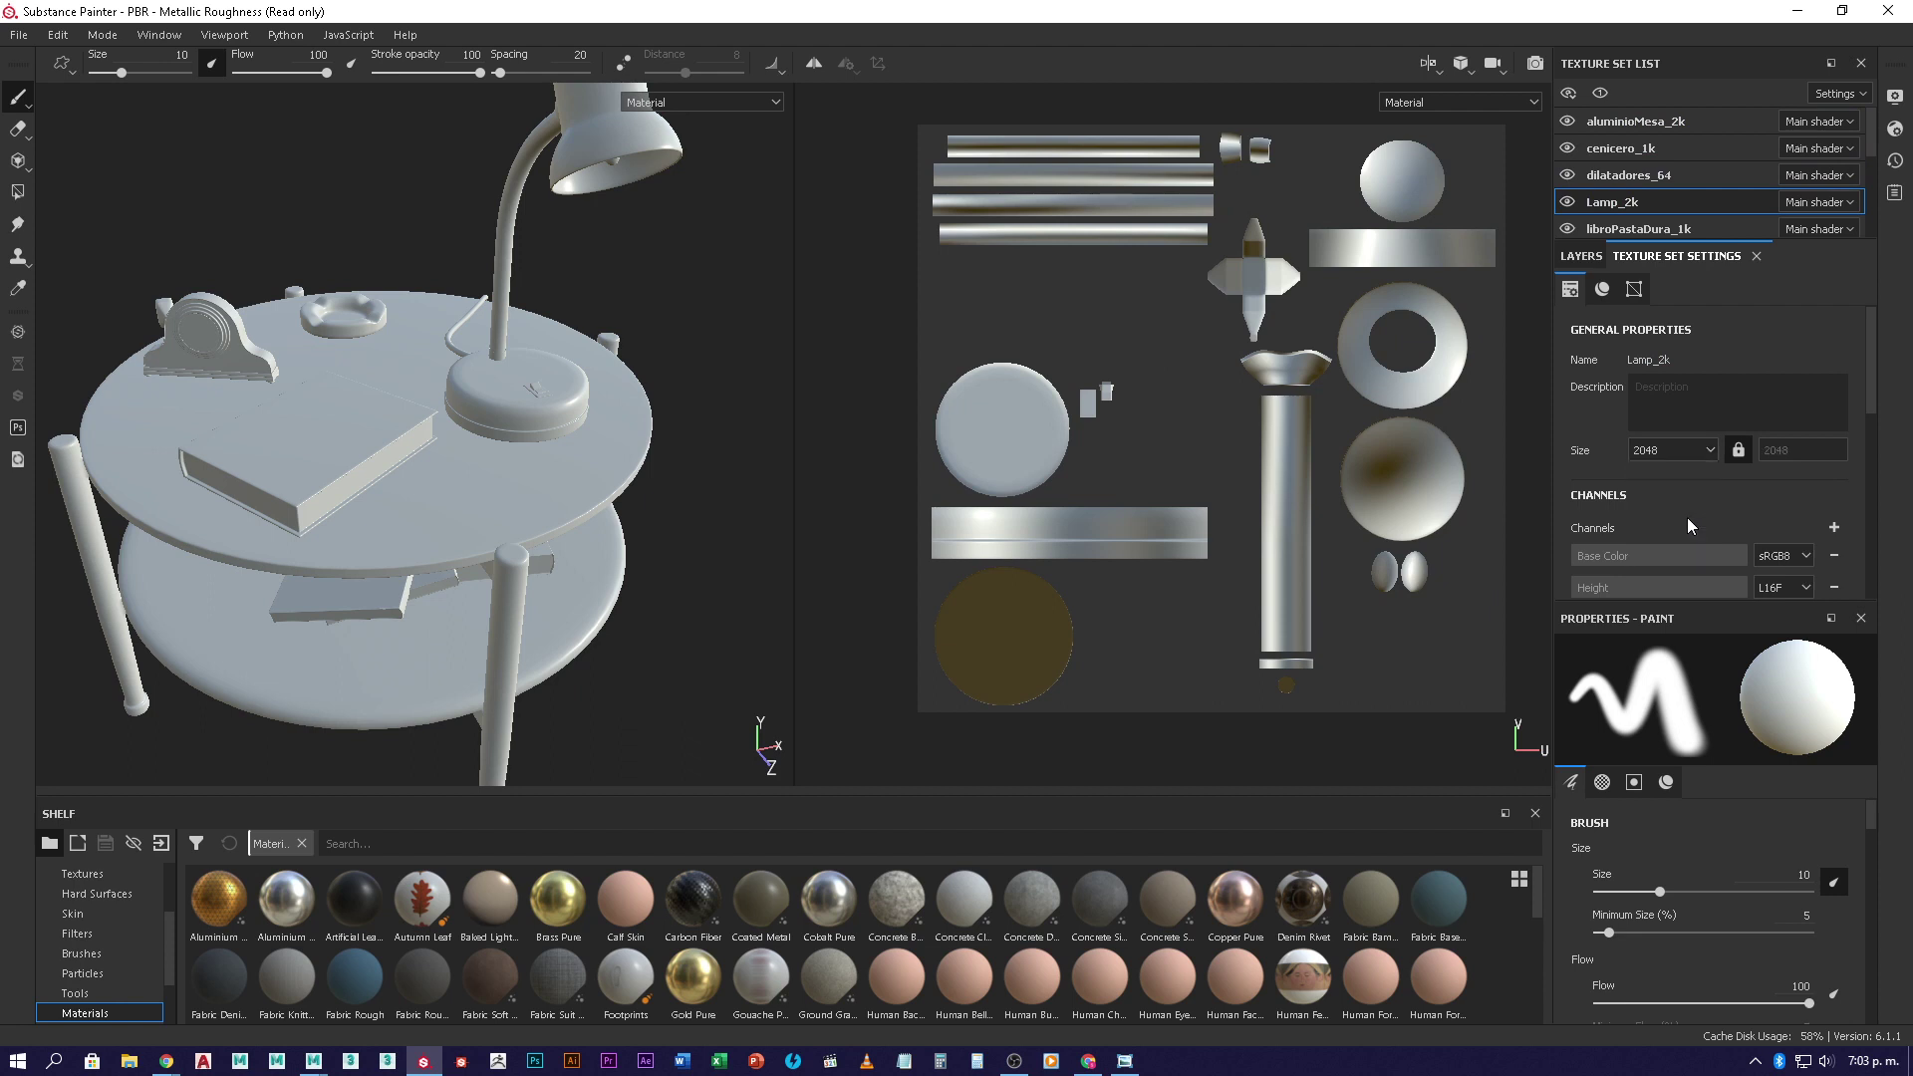
- Check the size of the two libroPasta book texture sets, and set the texture size of maderaMesa_4k to 4096
left_click(1659, 225)
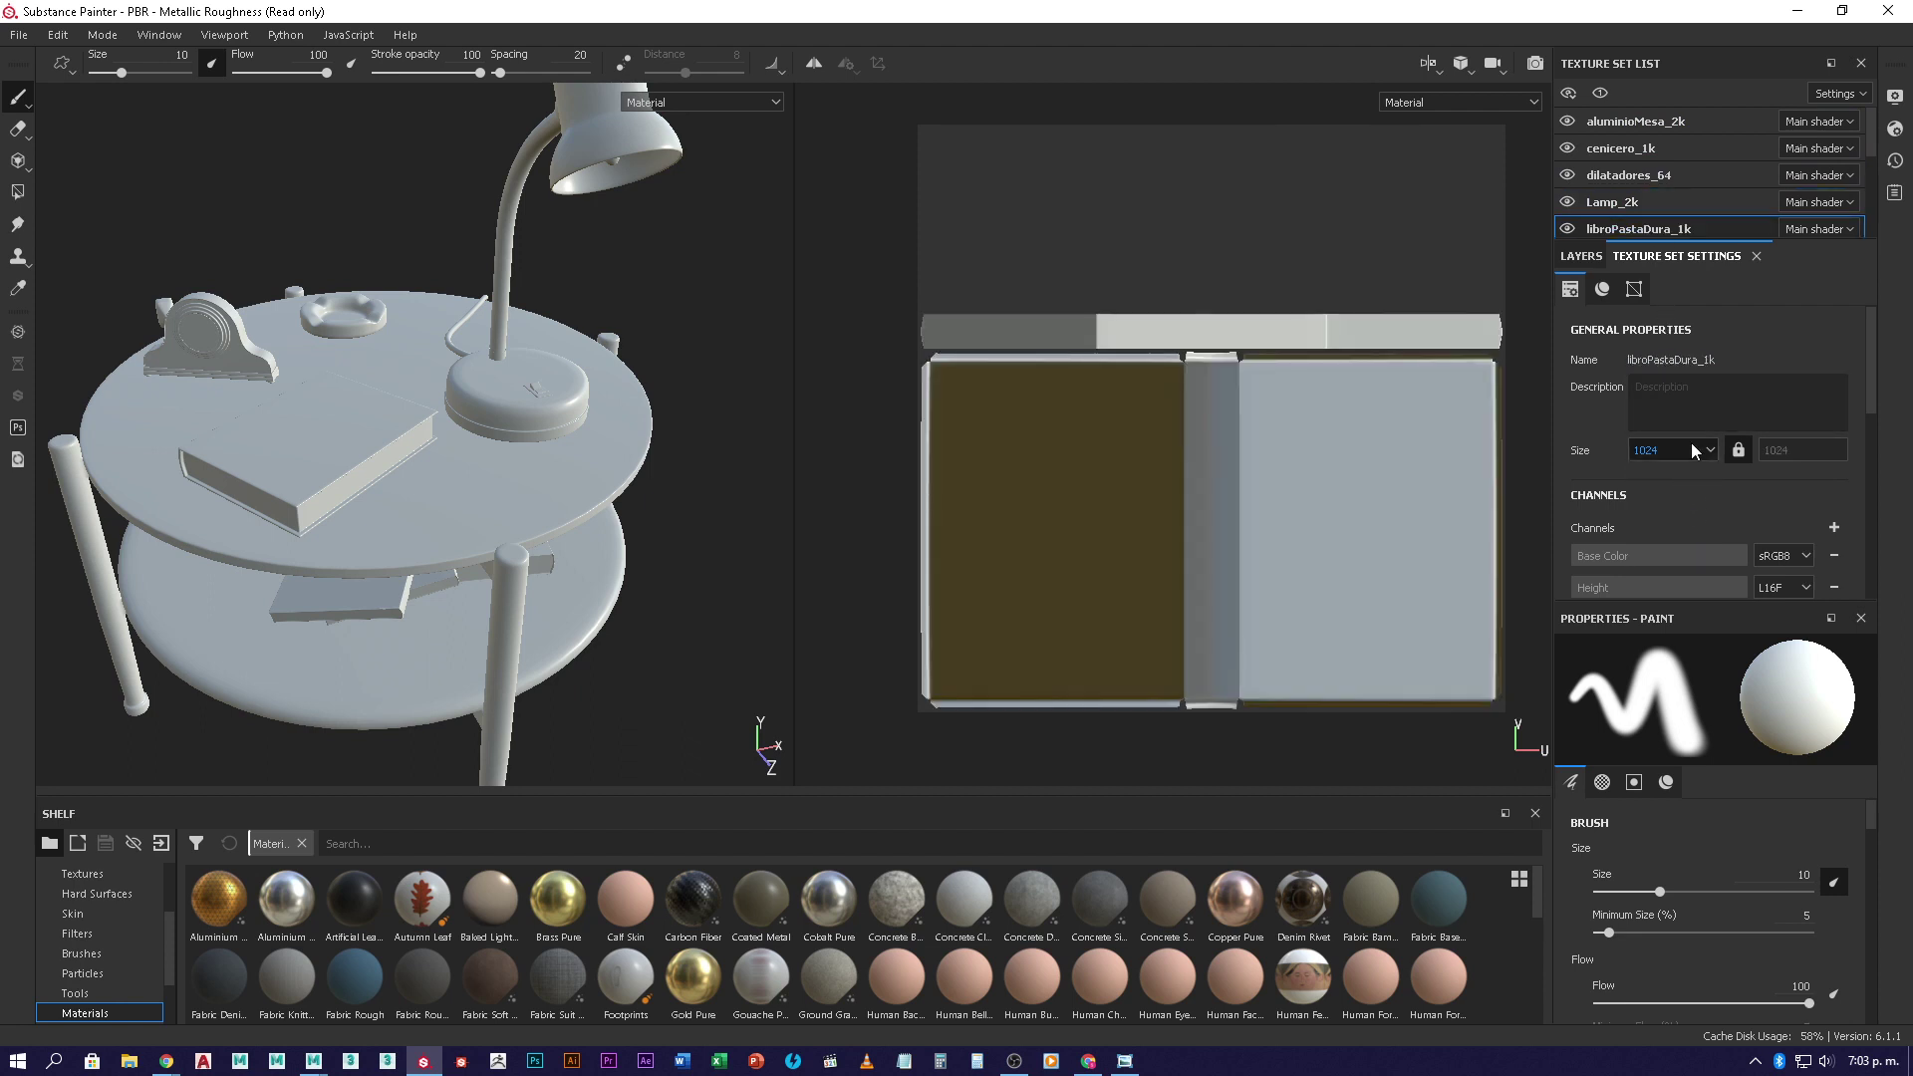
scroll(1659, 199, "down", 1)
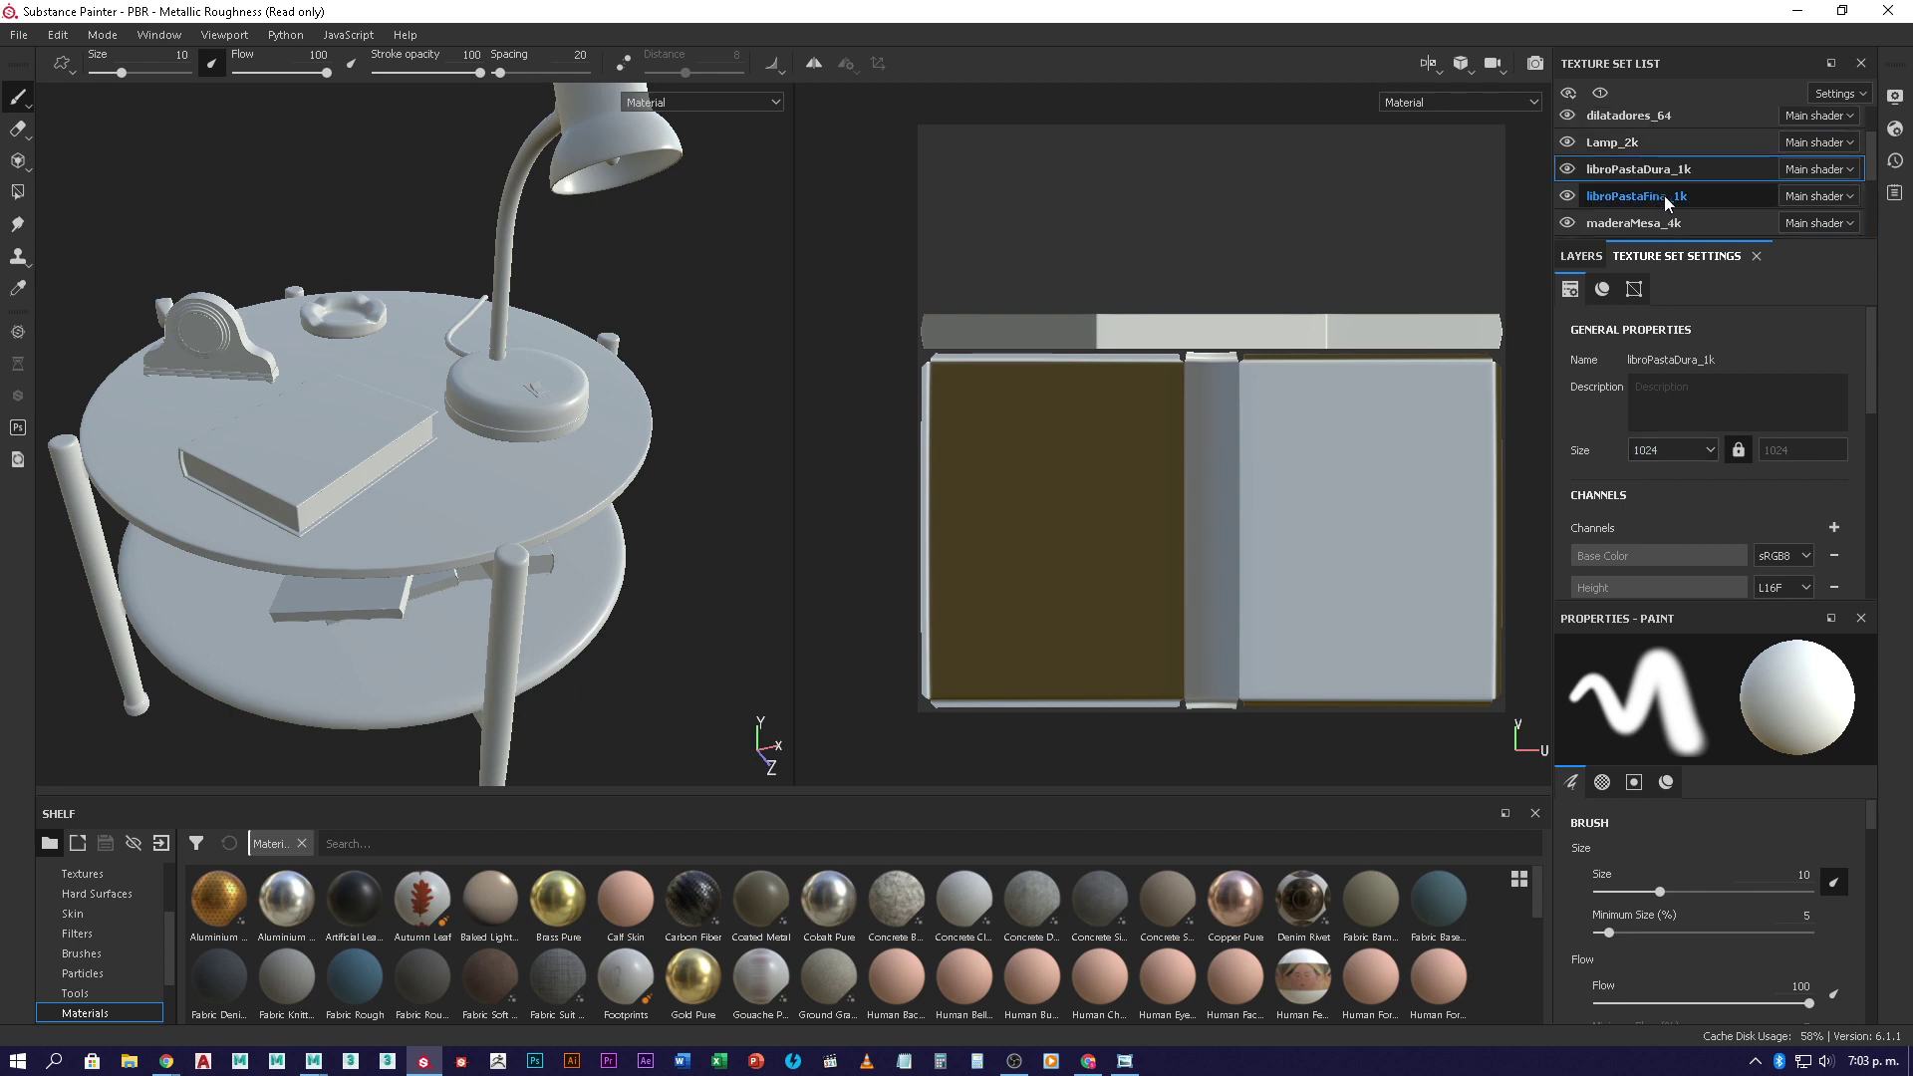
left_click(1666, 197)
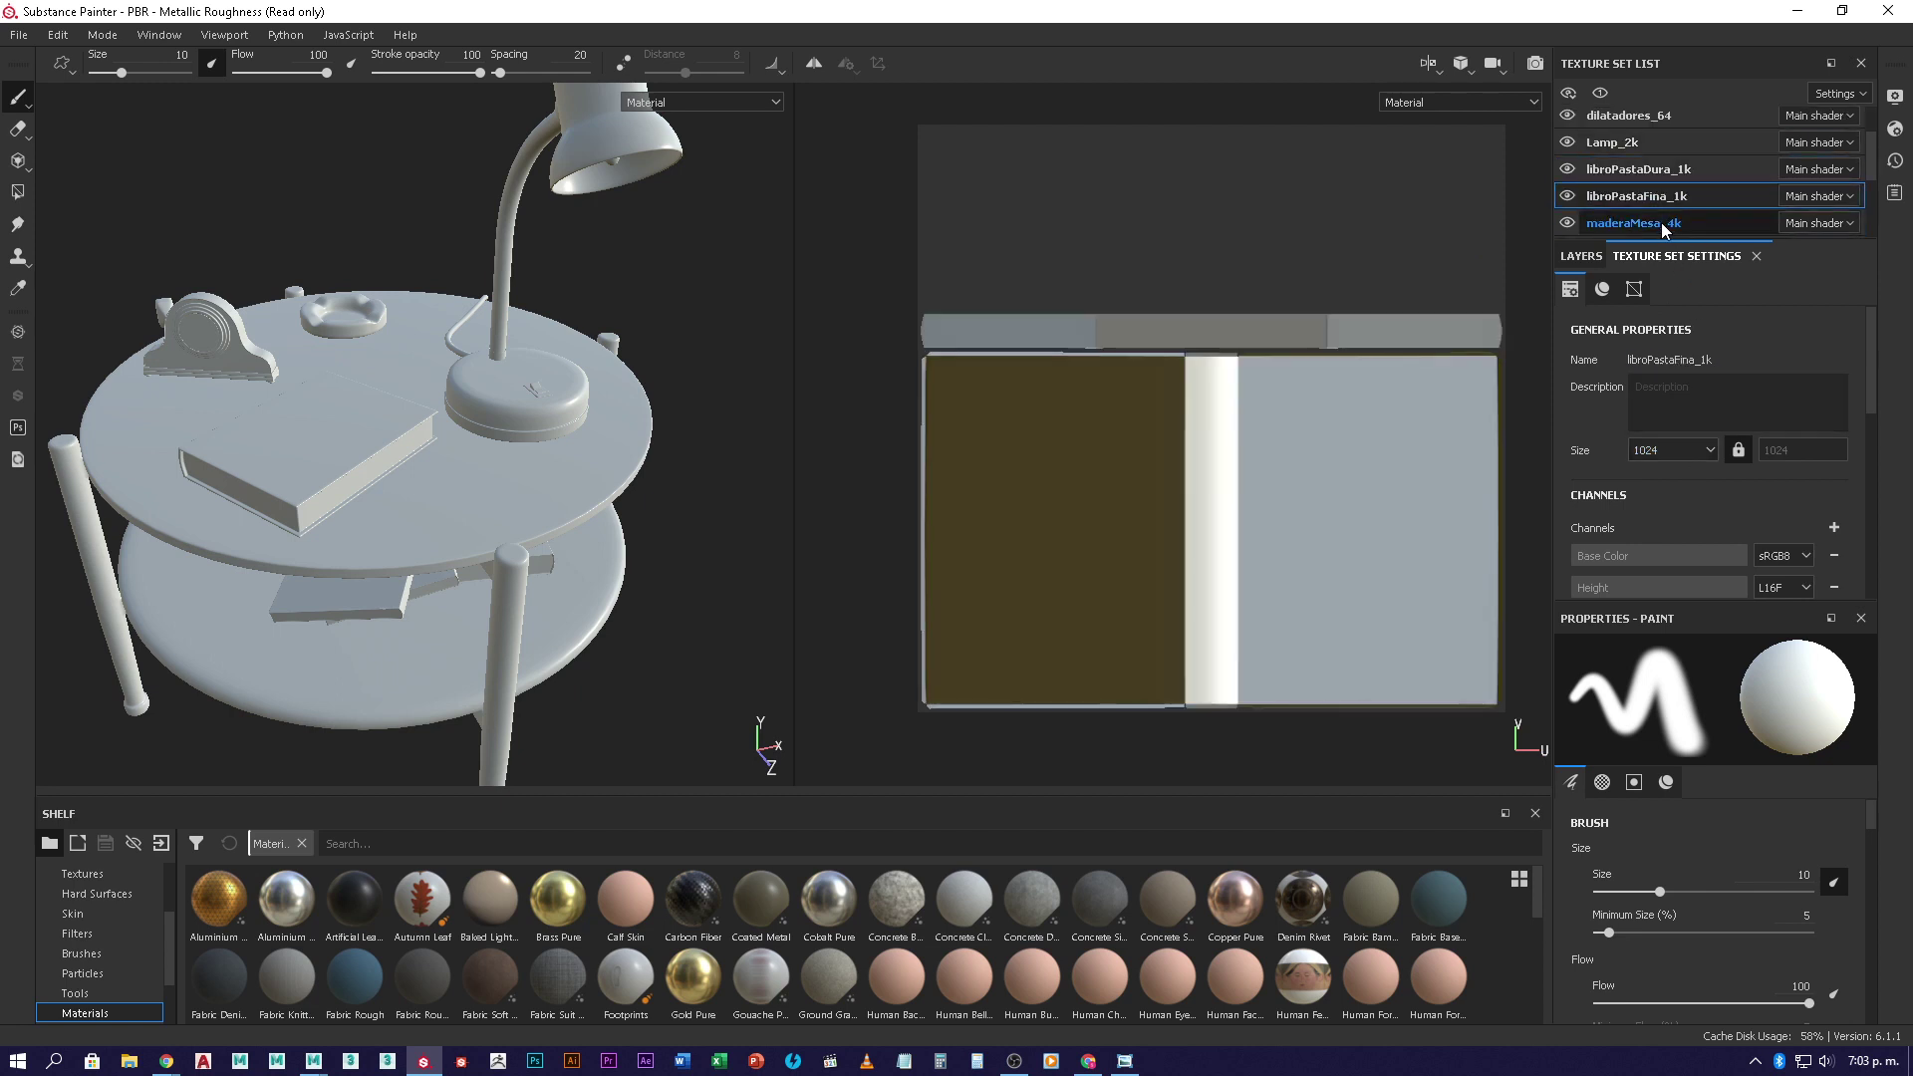
left_click(1662, 224)
left_click(1704, 451)
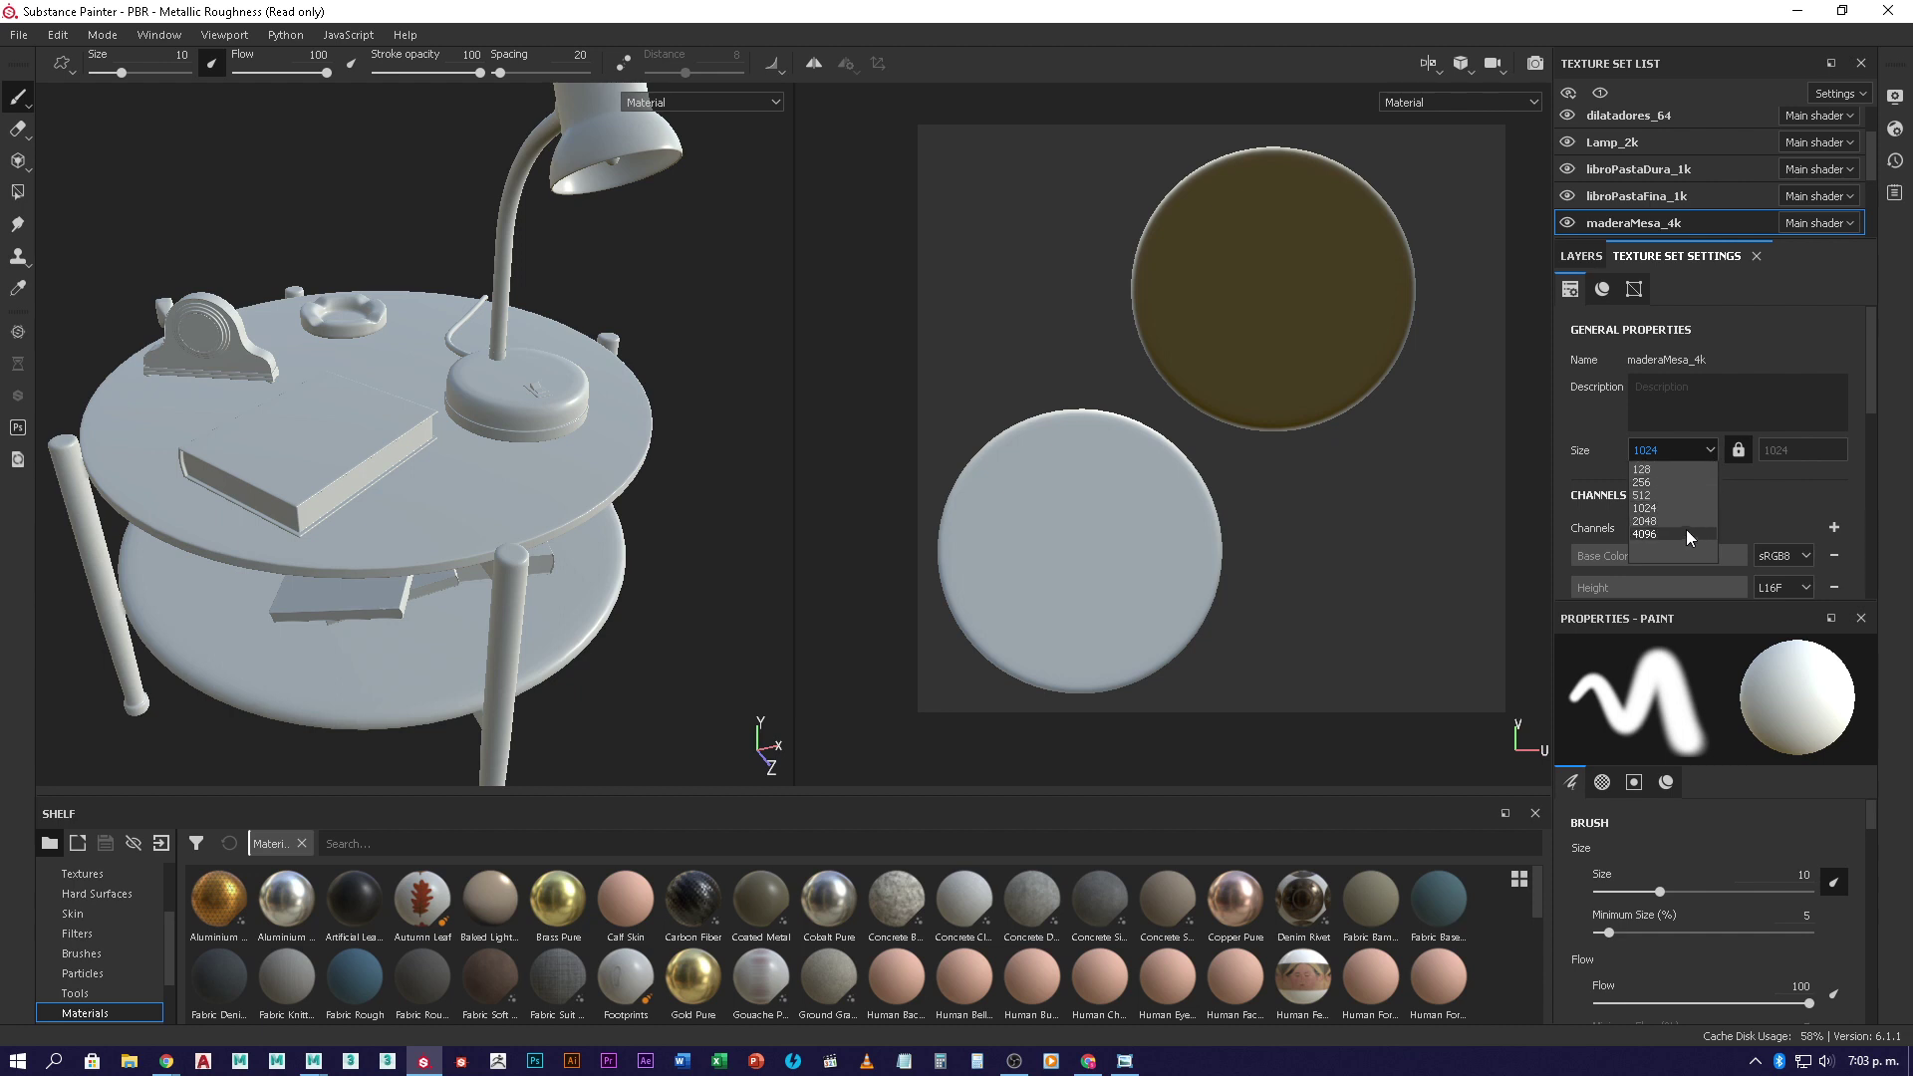
left_click(1684, 534)
- Check the size of the reloj_1k texture set, and set the texture size of vidrioMesa_4k to 4096
scroll(1662, 201, "down", 1)
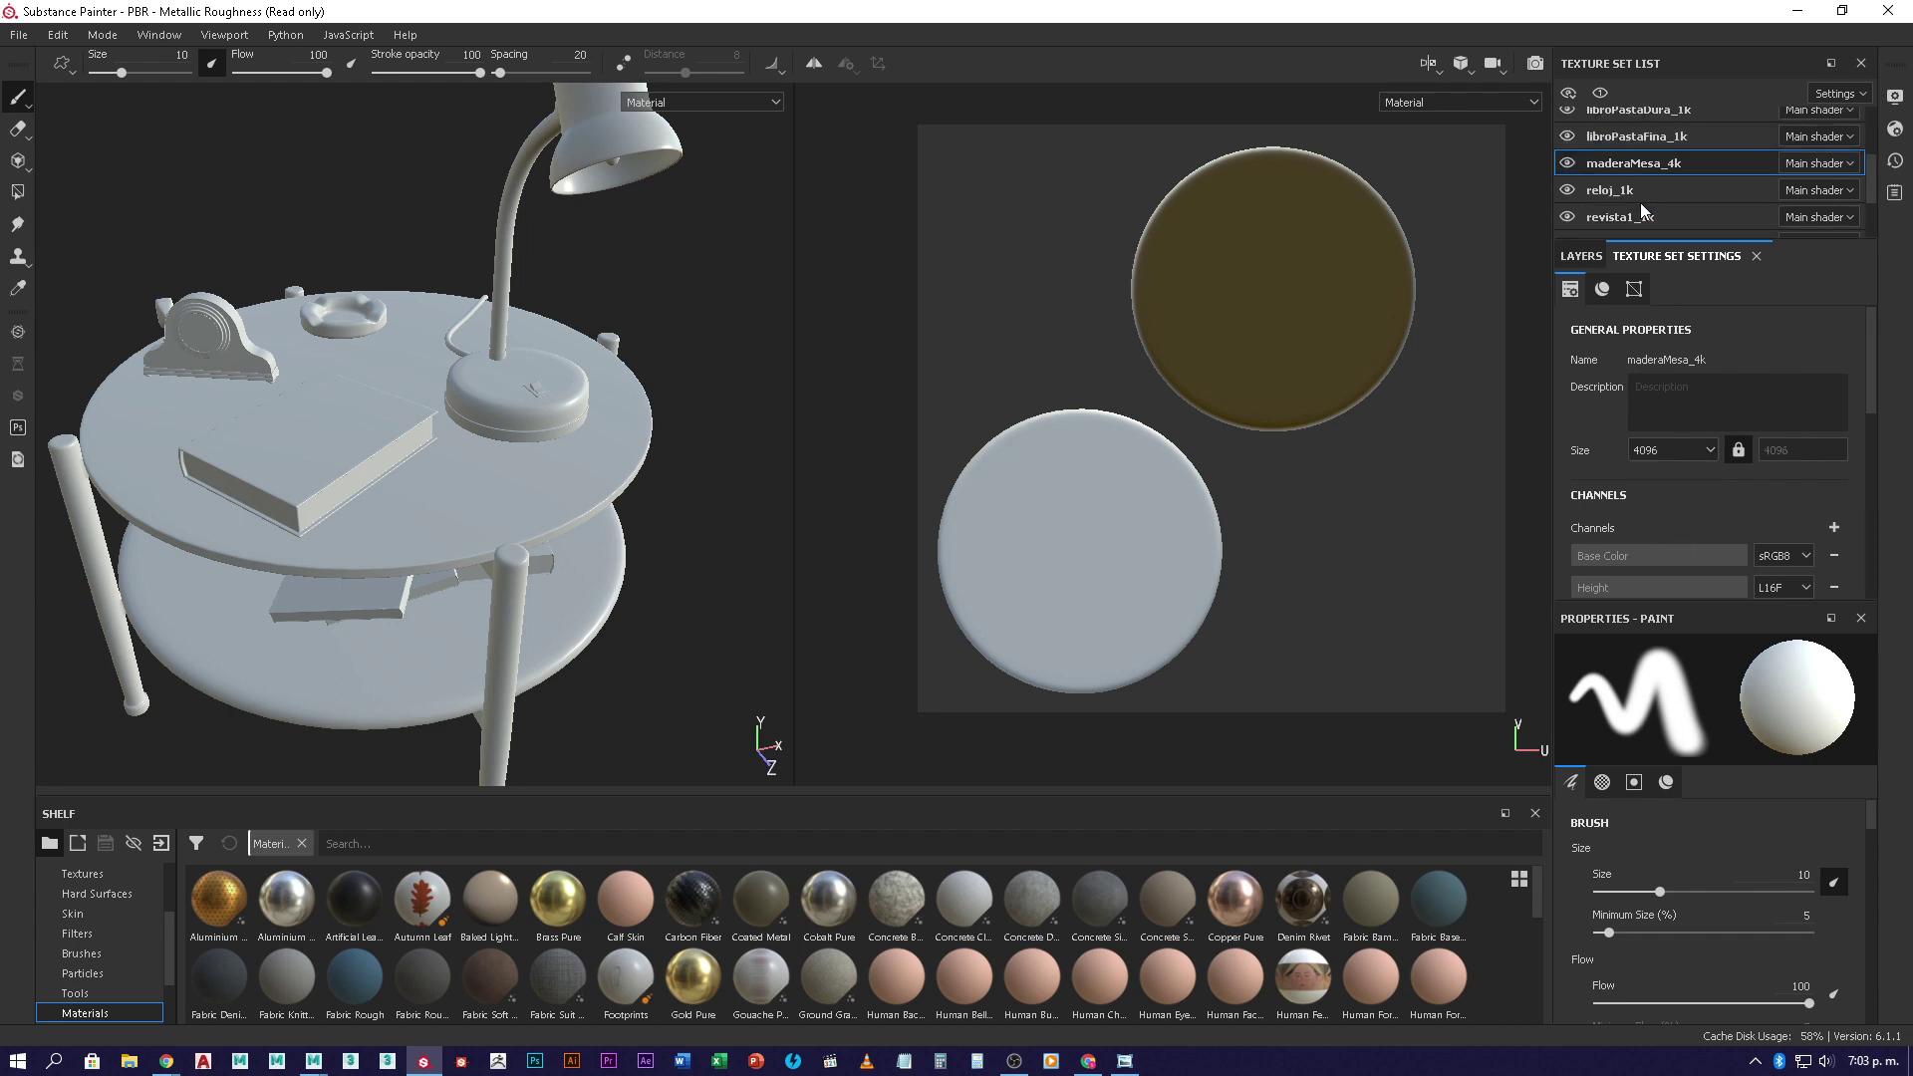
left_click(1641, 193)
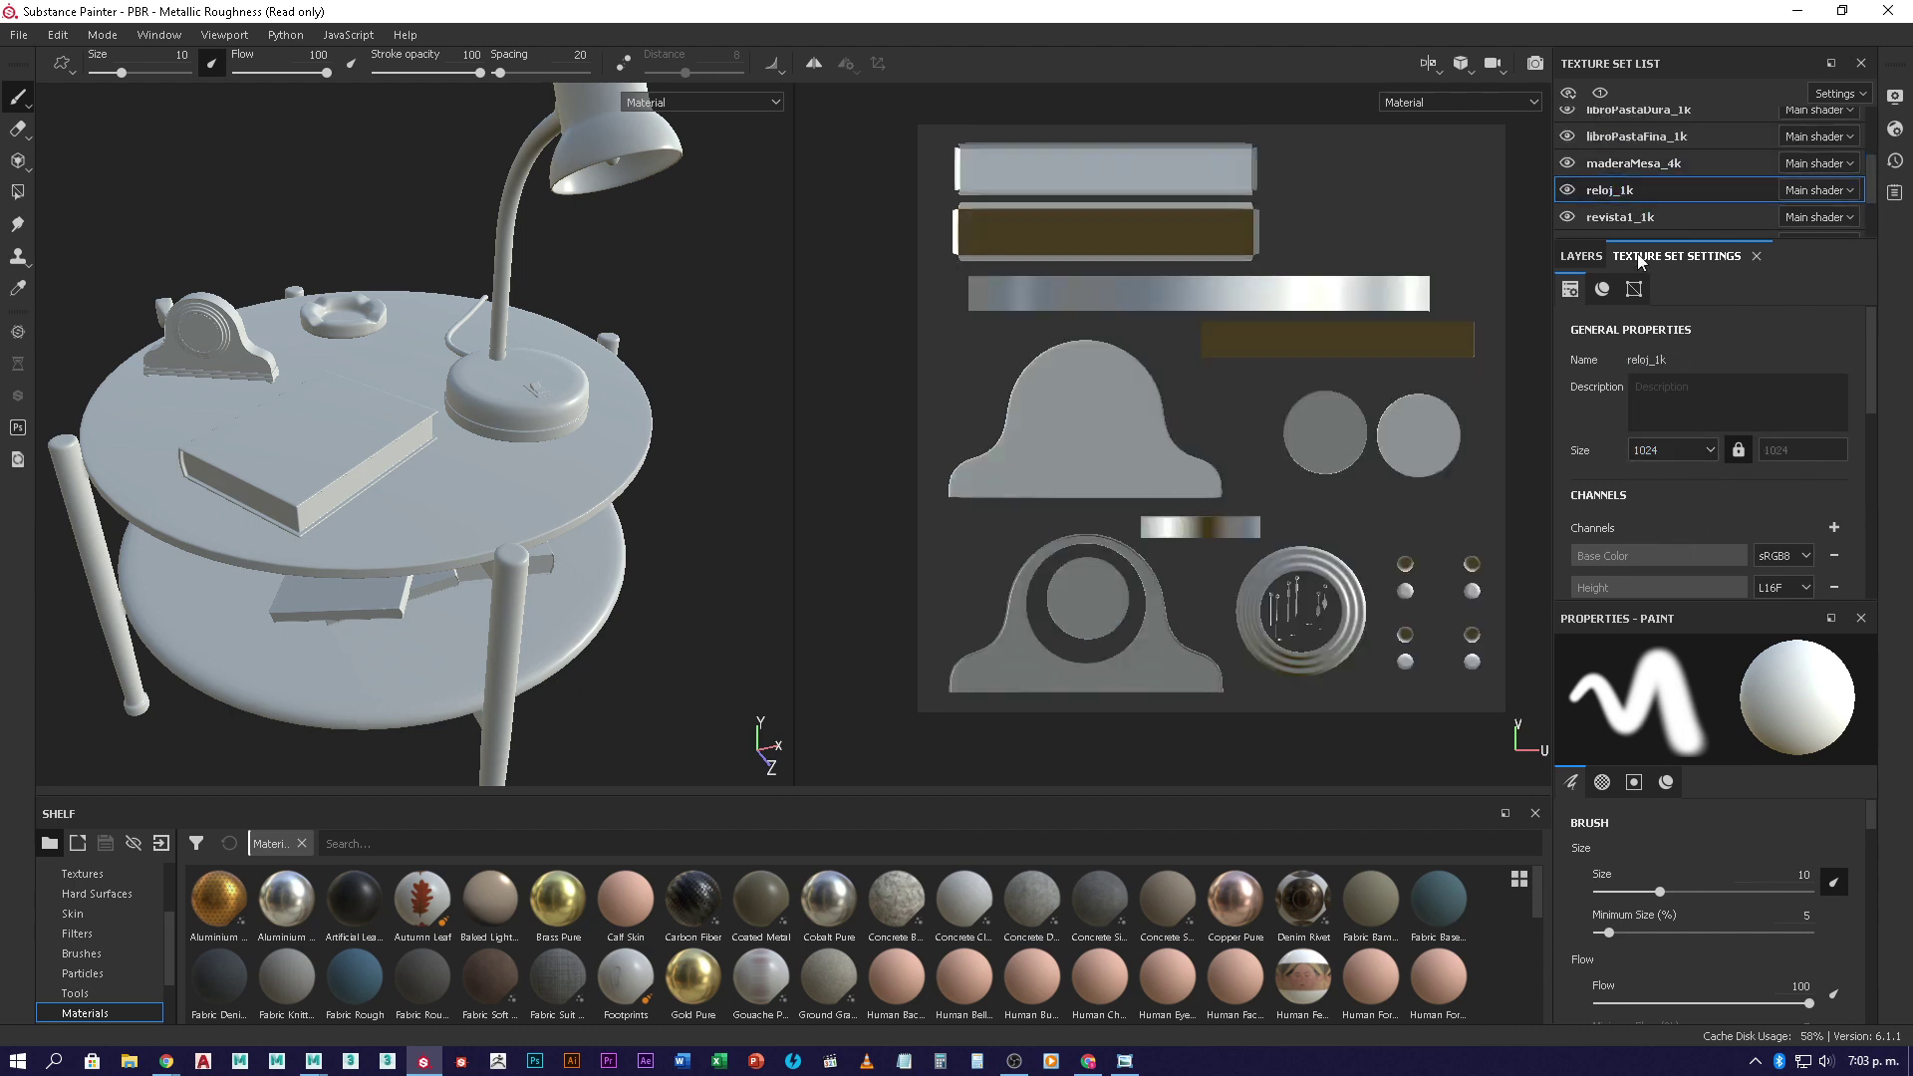
scroll(1635, 219, "down", 2)
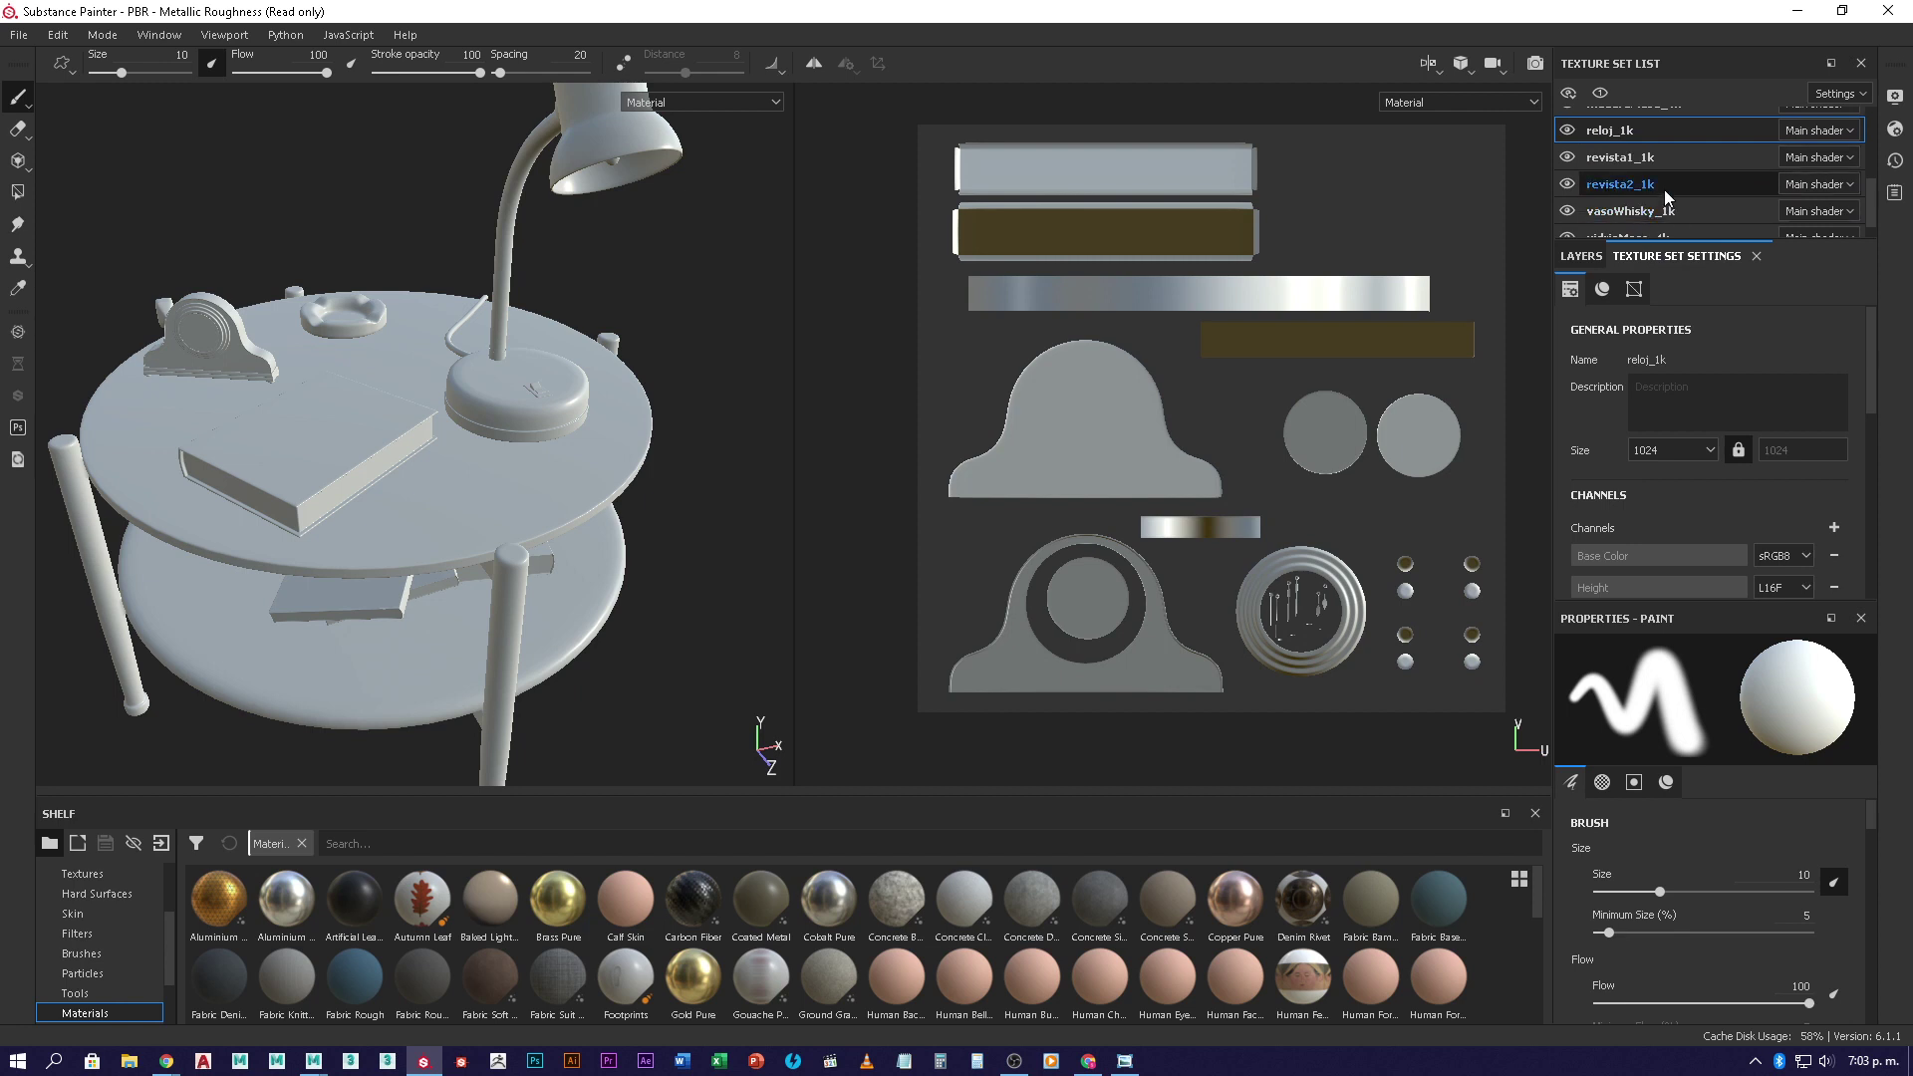
scroll(1664, 190, "down", 1)
left_click(1678, 213)
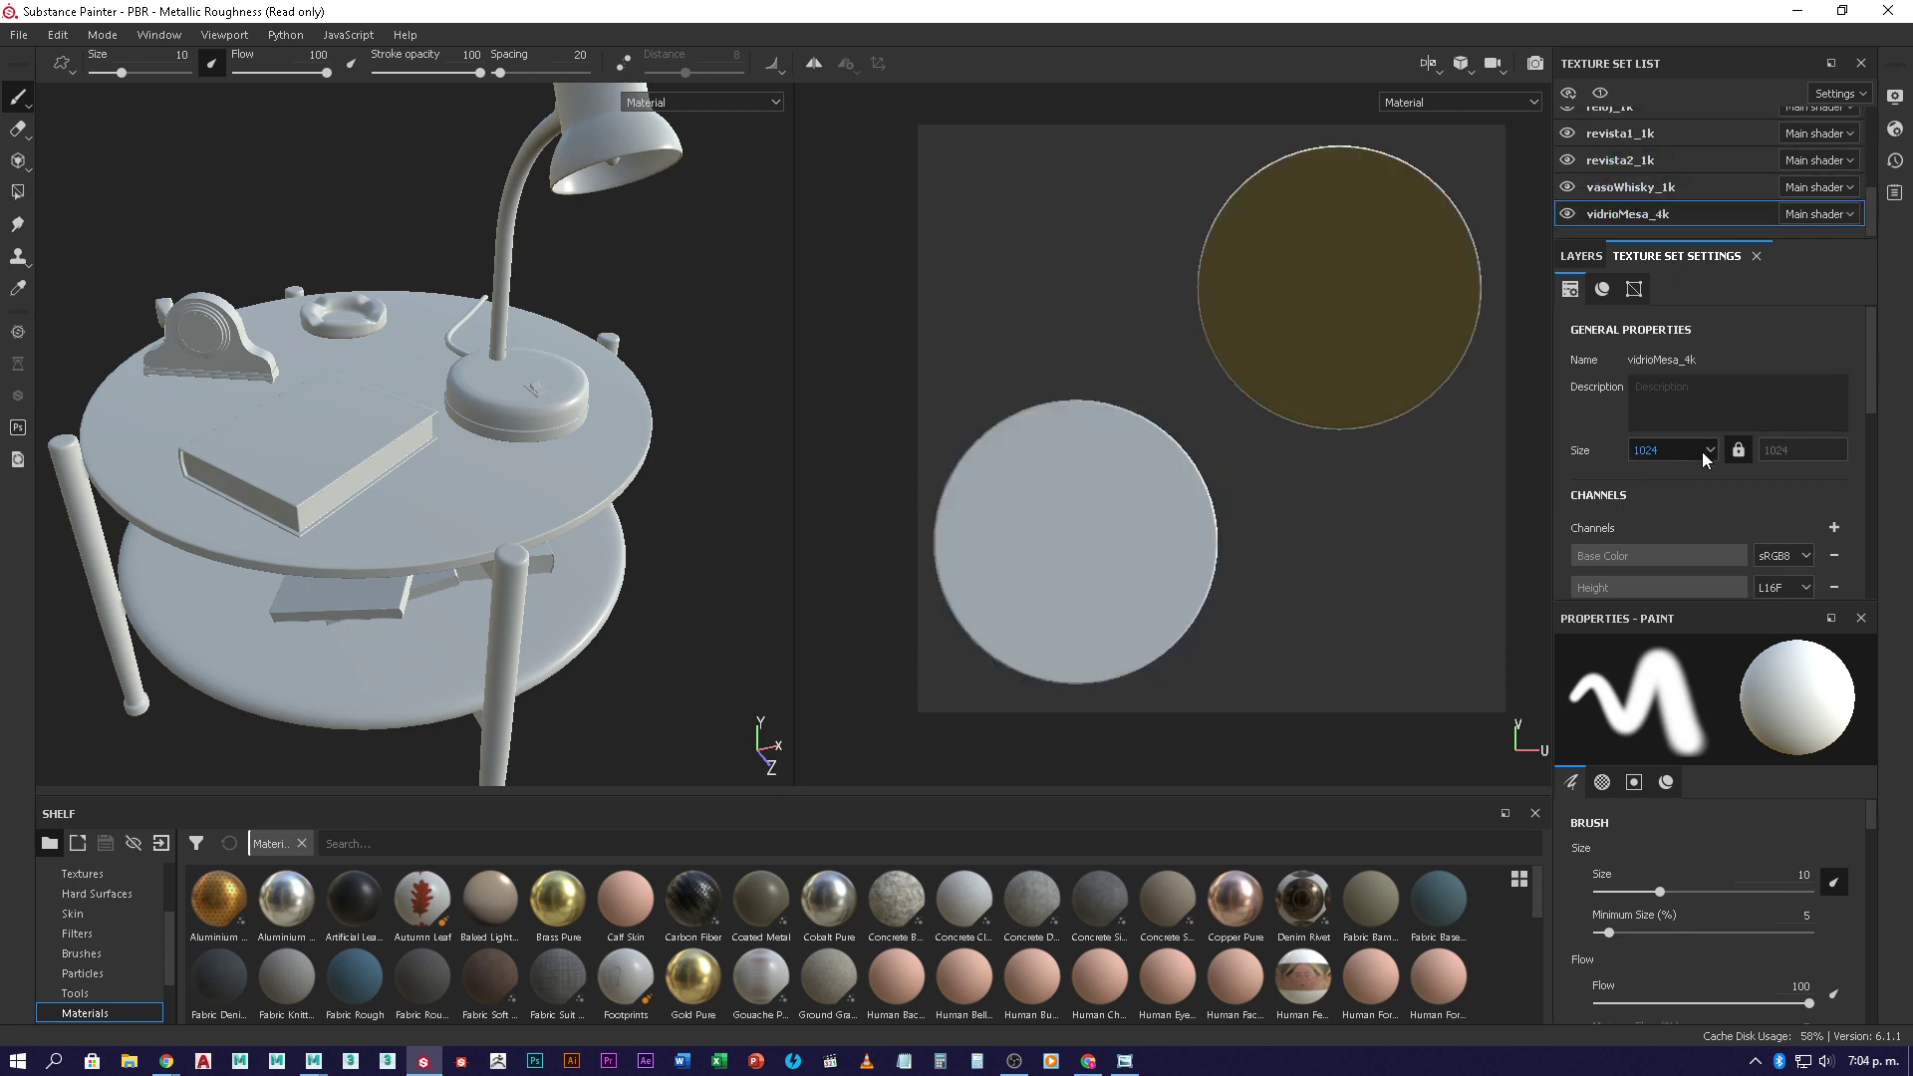
left_click(1703, 451)
left_click(1658, 534)
- Compare the texture sizes of the vasoWhisky_1k, revista2_1k and vidrioMesa_4k texture sets against their name suffixes
left_click(1641, 192)
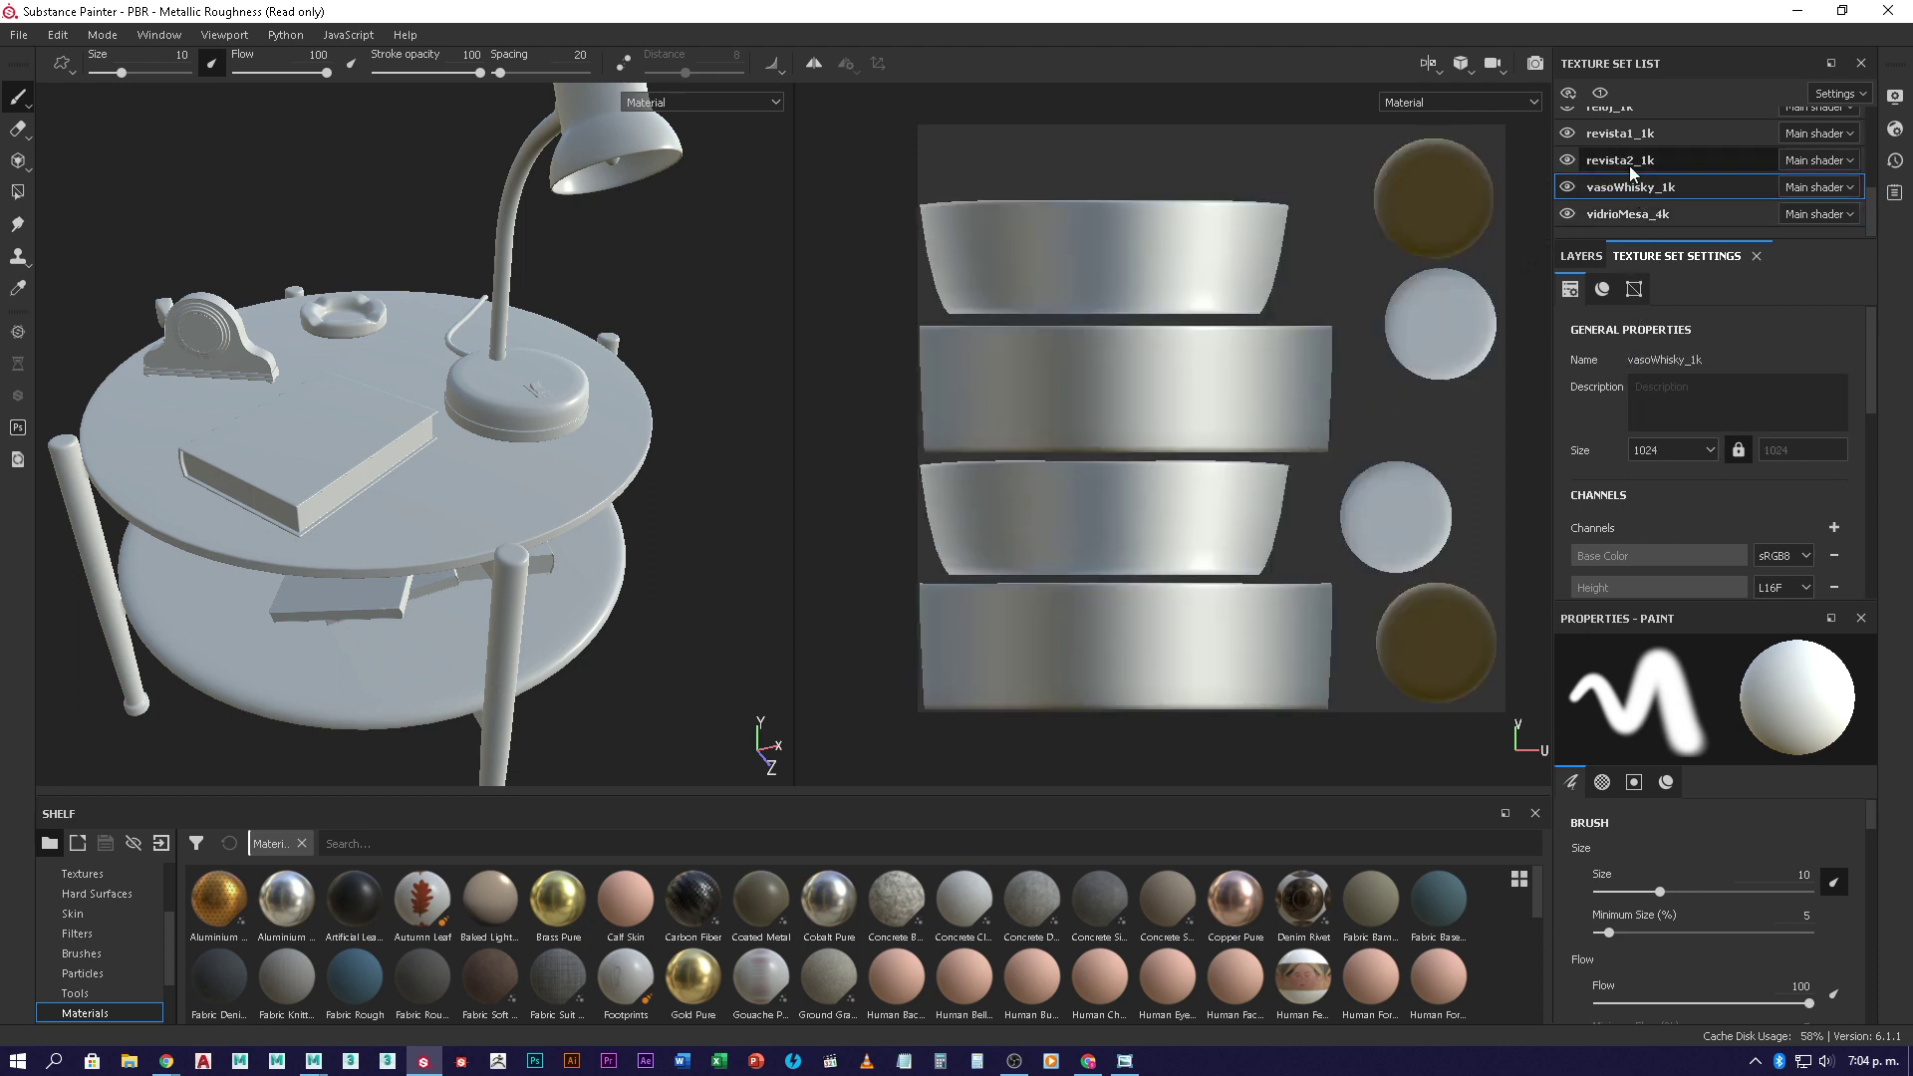
left_click(1635, 164)
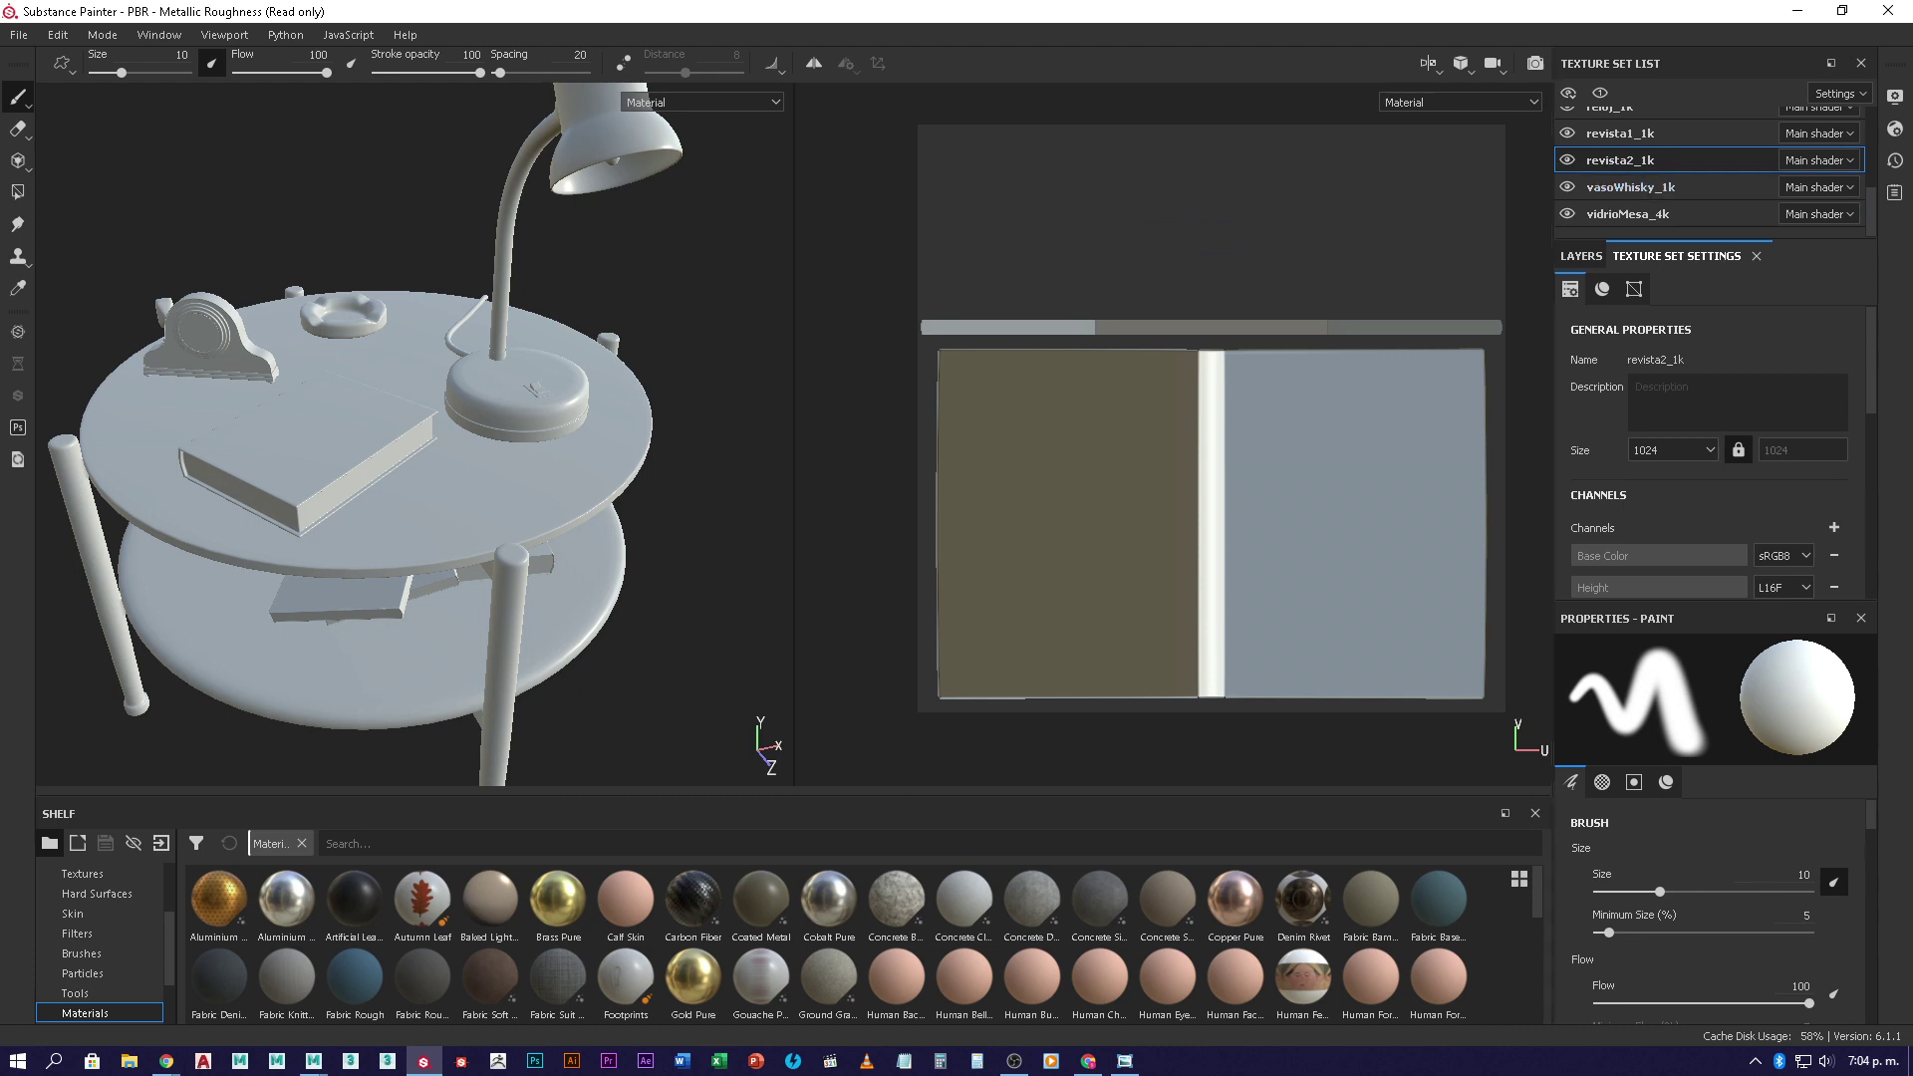
left_click(1632, 191)
left_click(1640, 163)
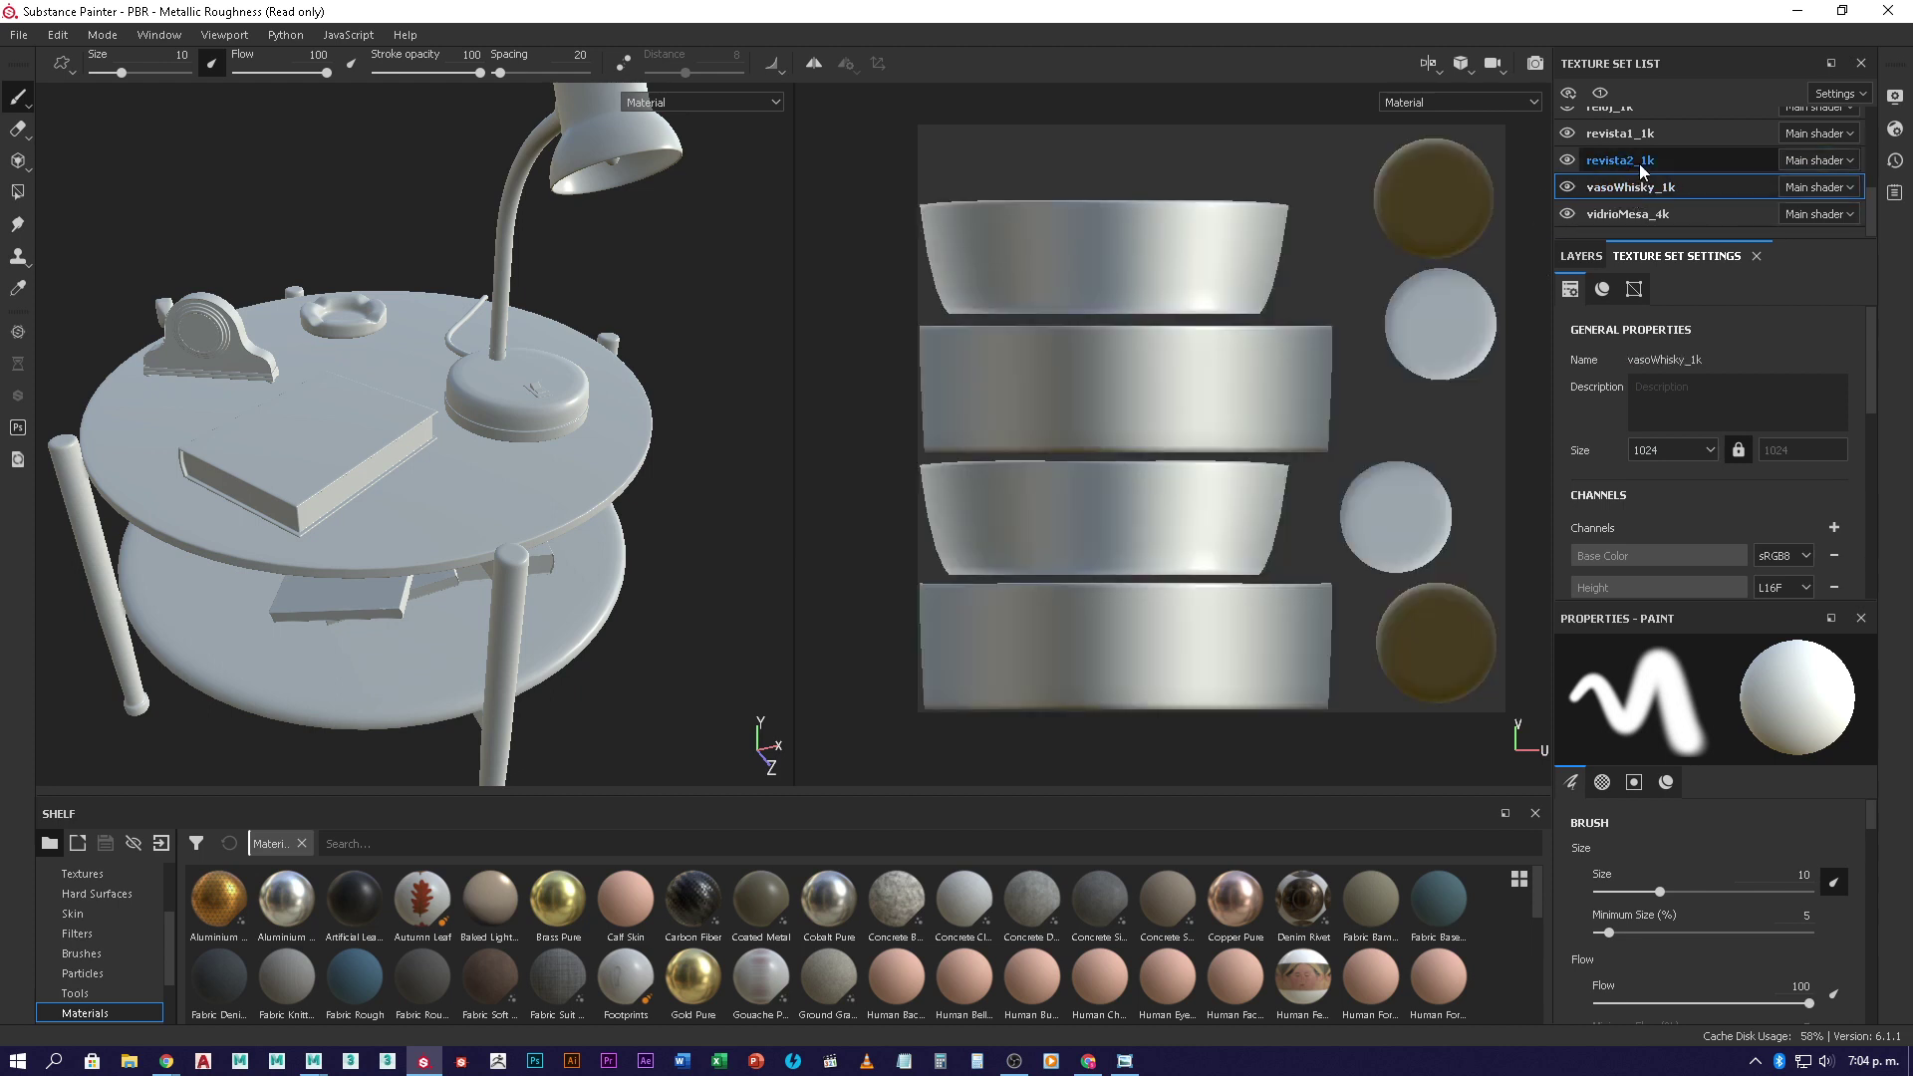
left_click(1642, 187)
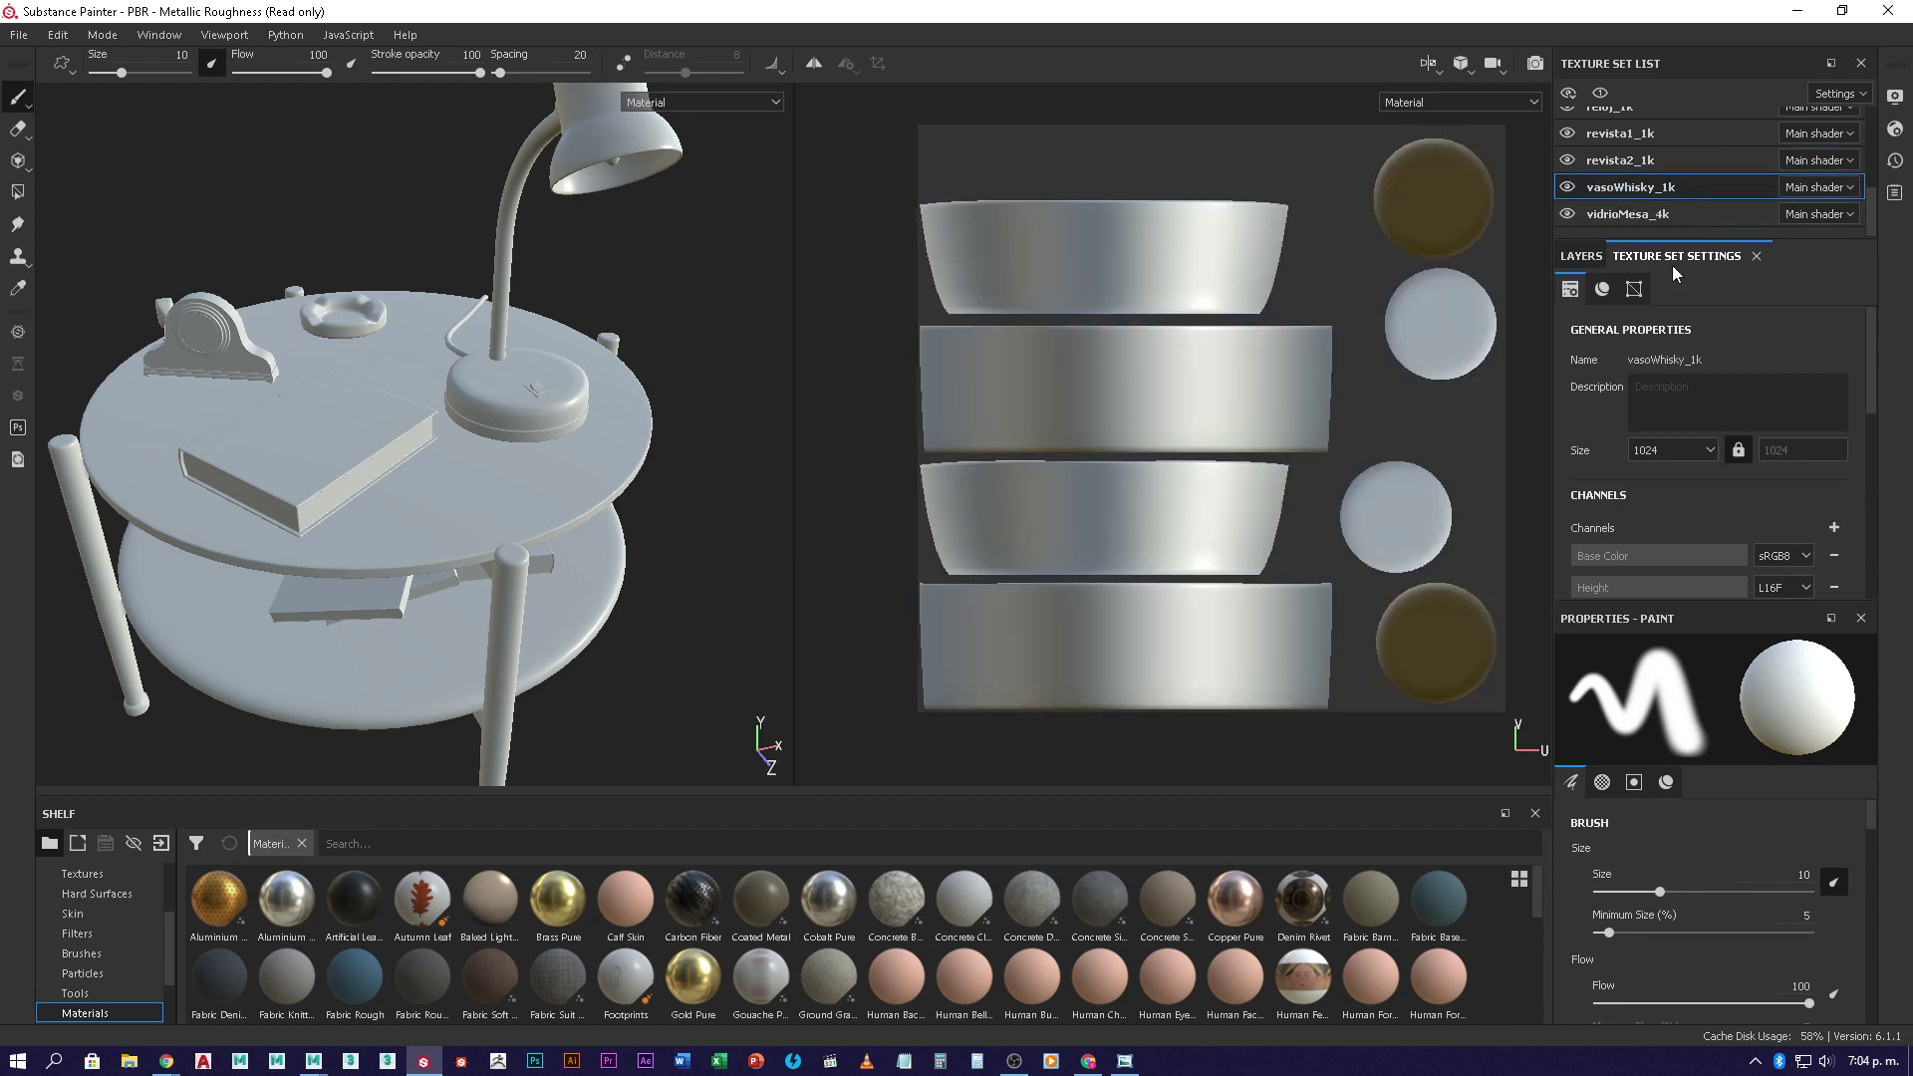
left_click(1628, 160)
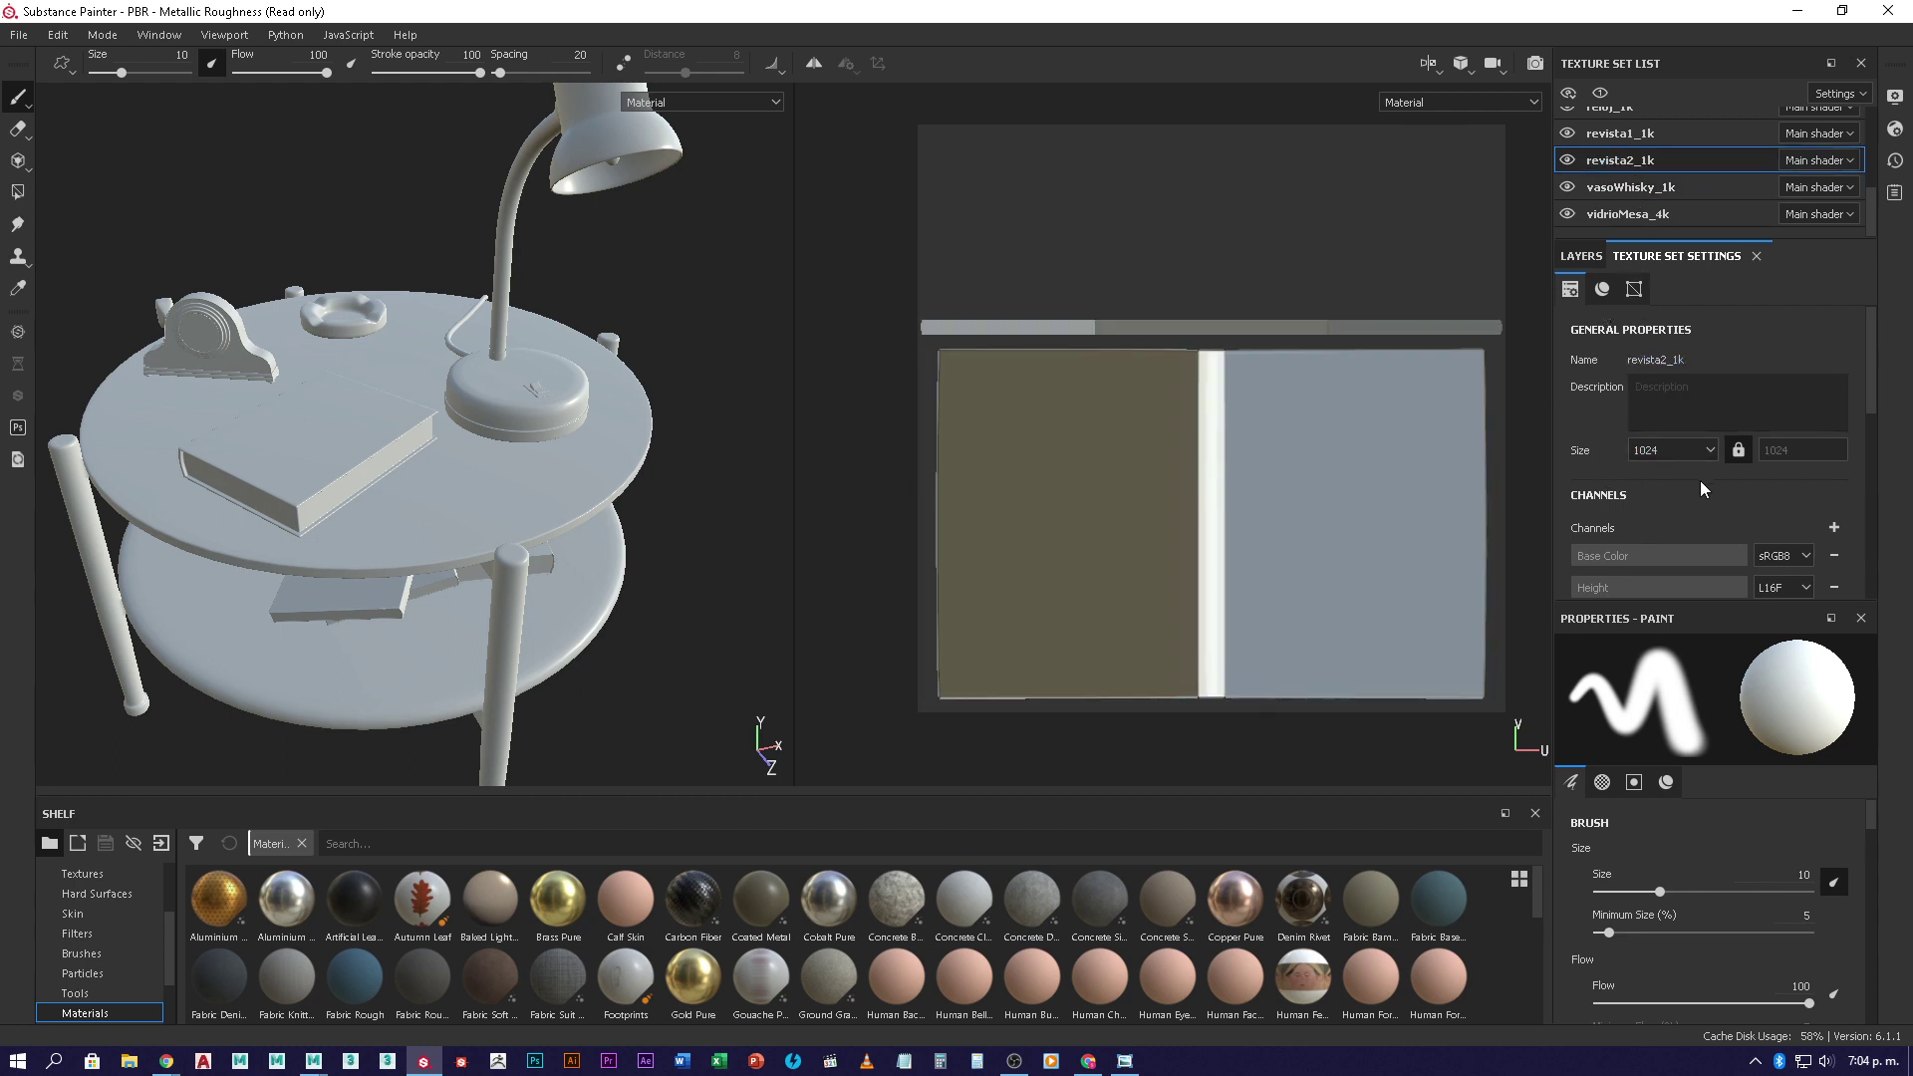
left_click(1632, 216)
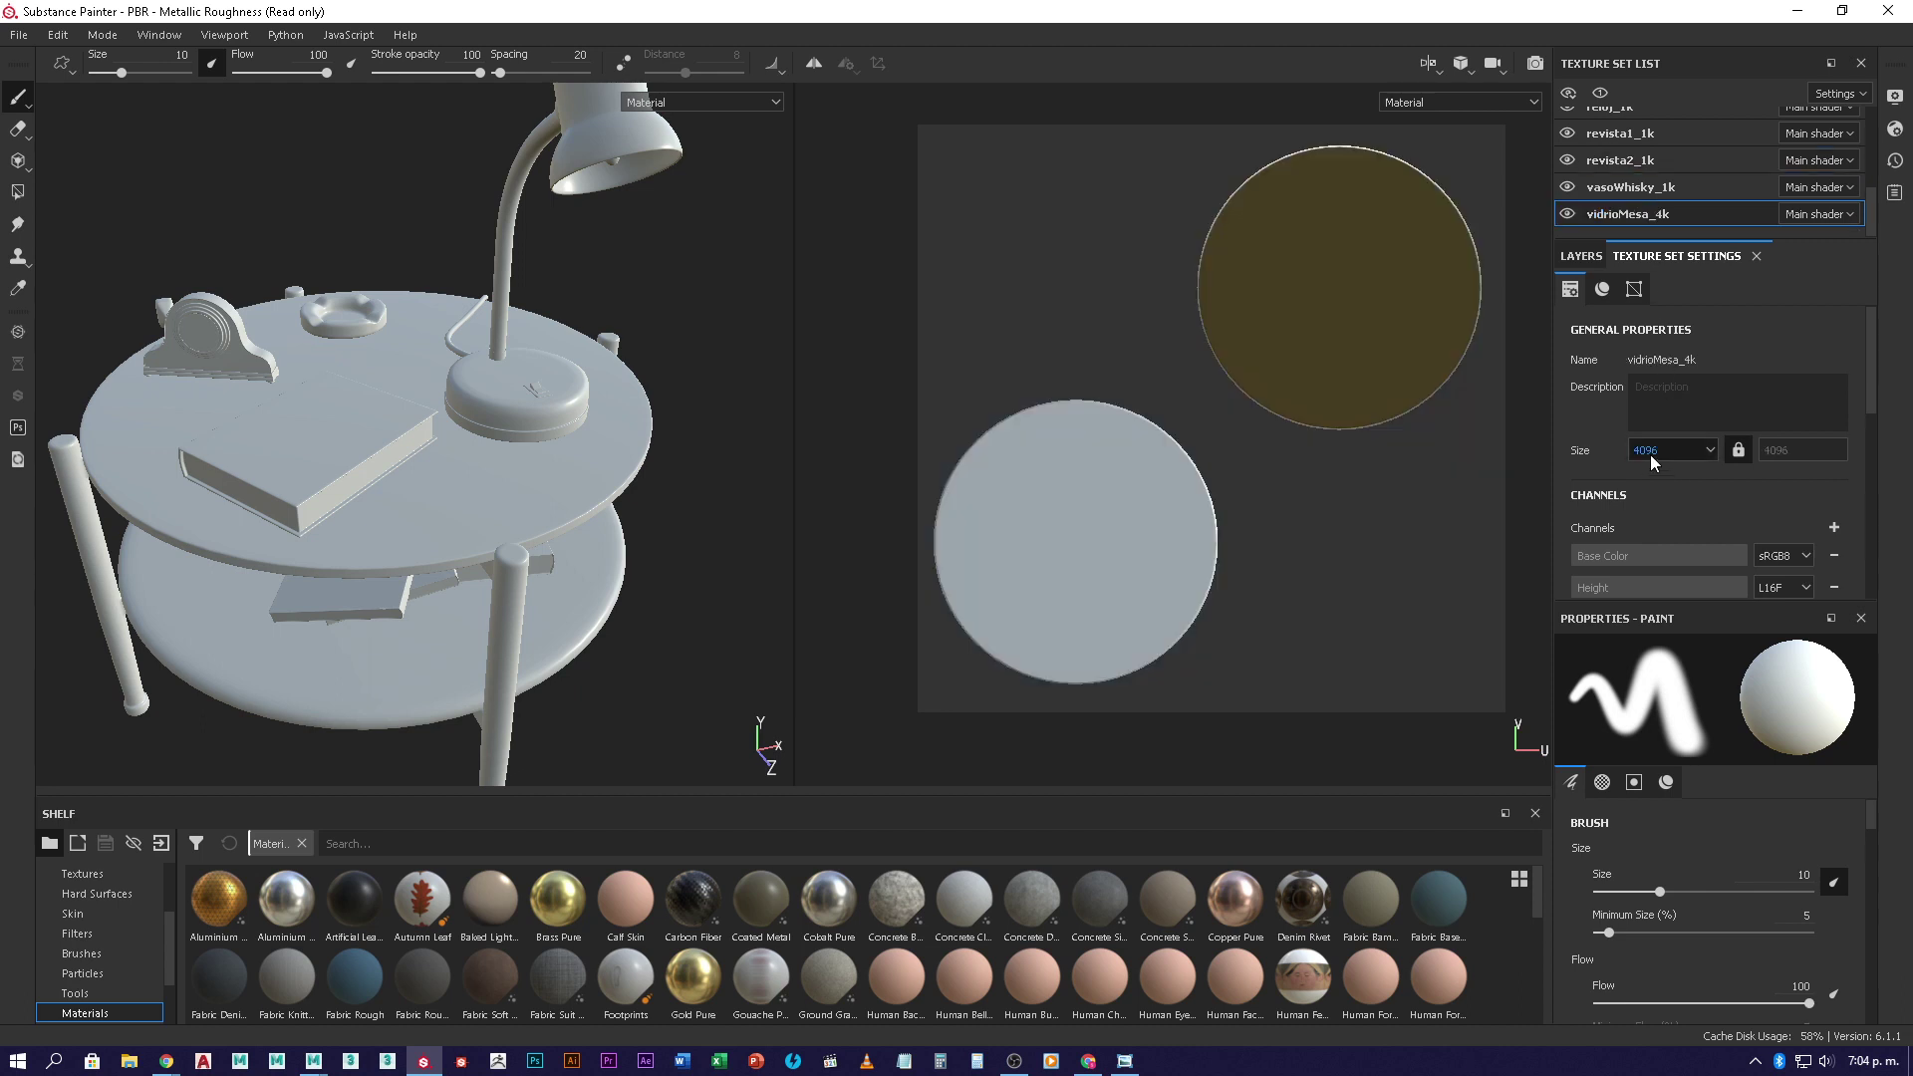
left_click(1631, 188)
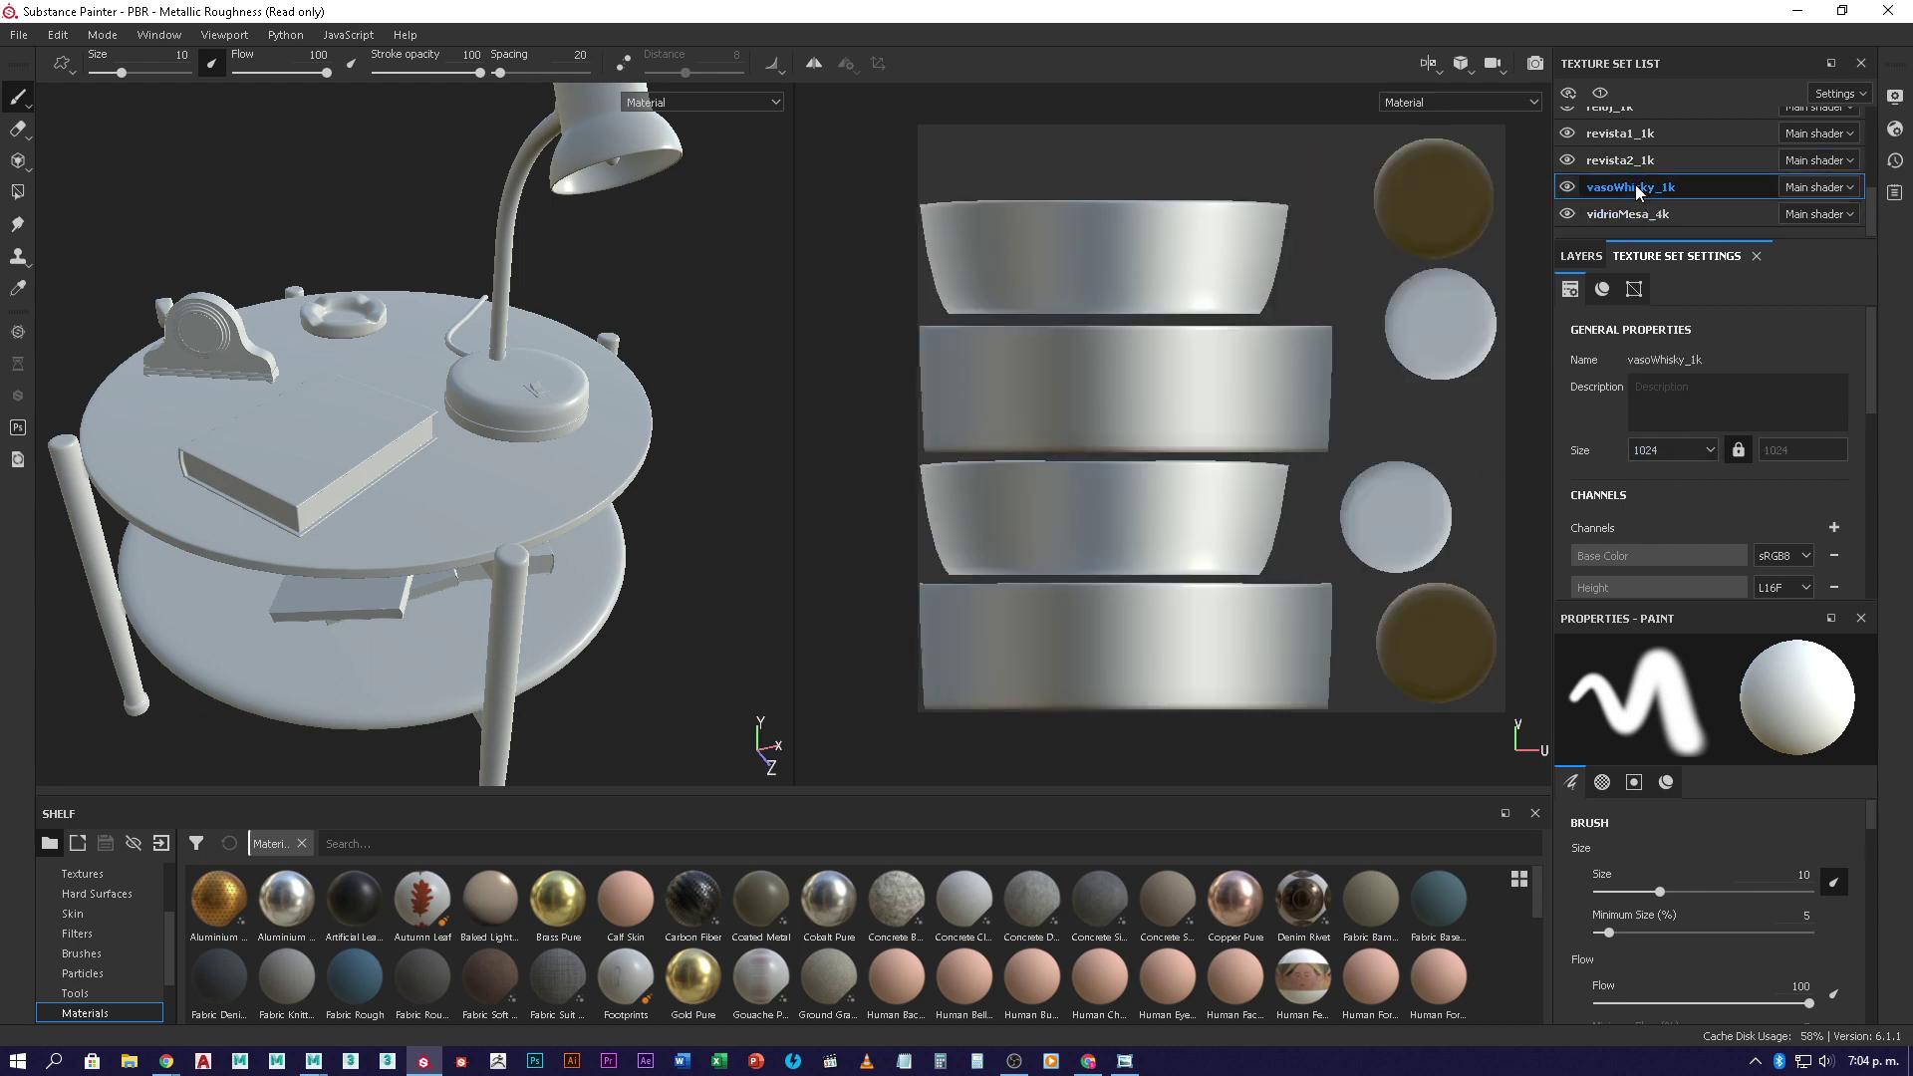
- Review the texture sizes of maderaMesa_4k, Lamp_2k and dilatadores_64, including the available size options, and return to the aluminioMesa_2k texture set
scroll(1636, 183, "up", 4)
left_click(1669, 202)
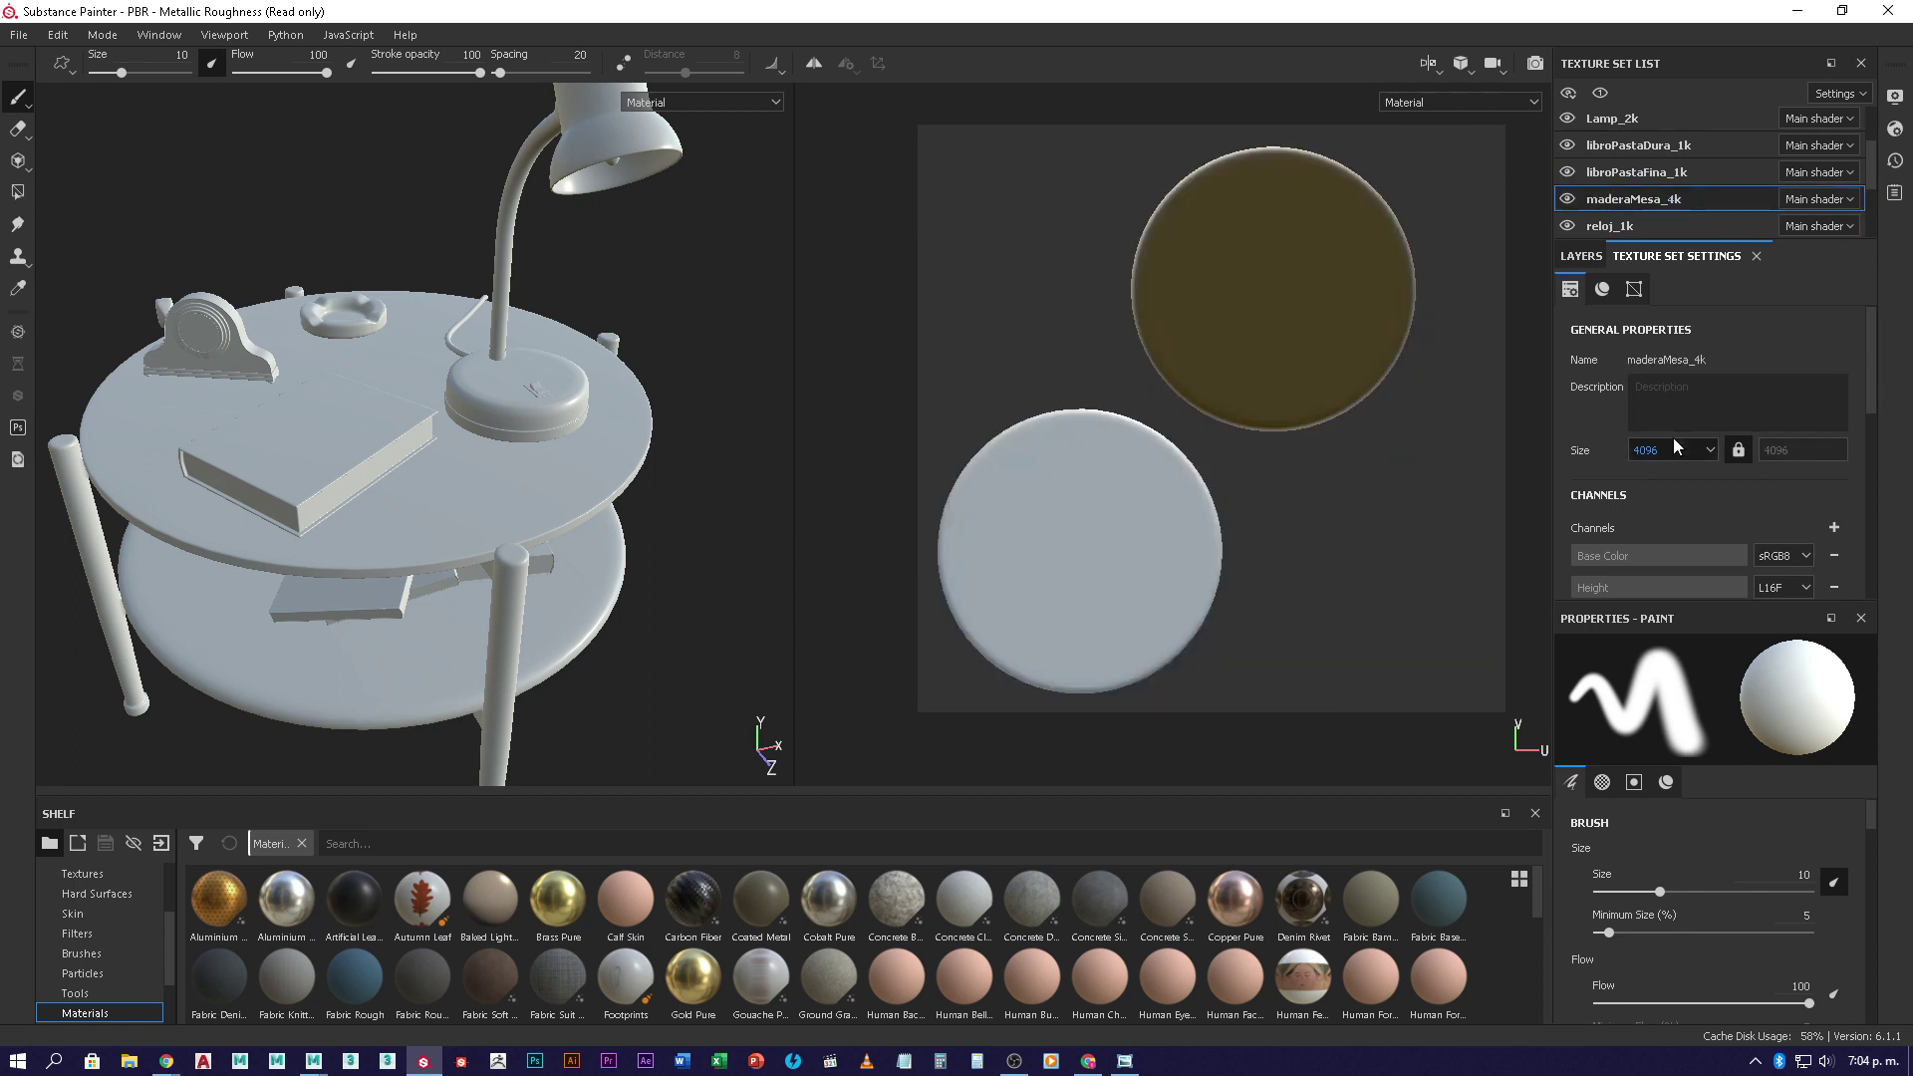
scroll(1656, 184, "up", 3)
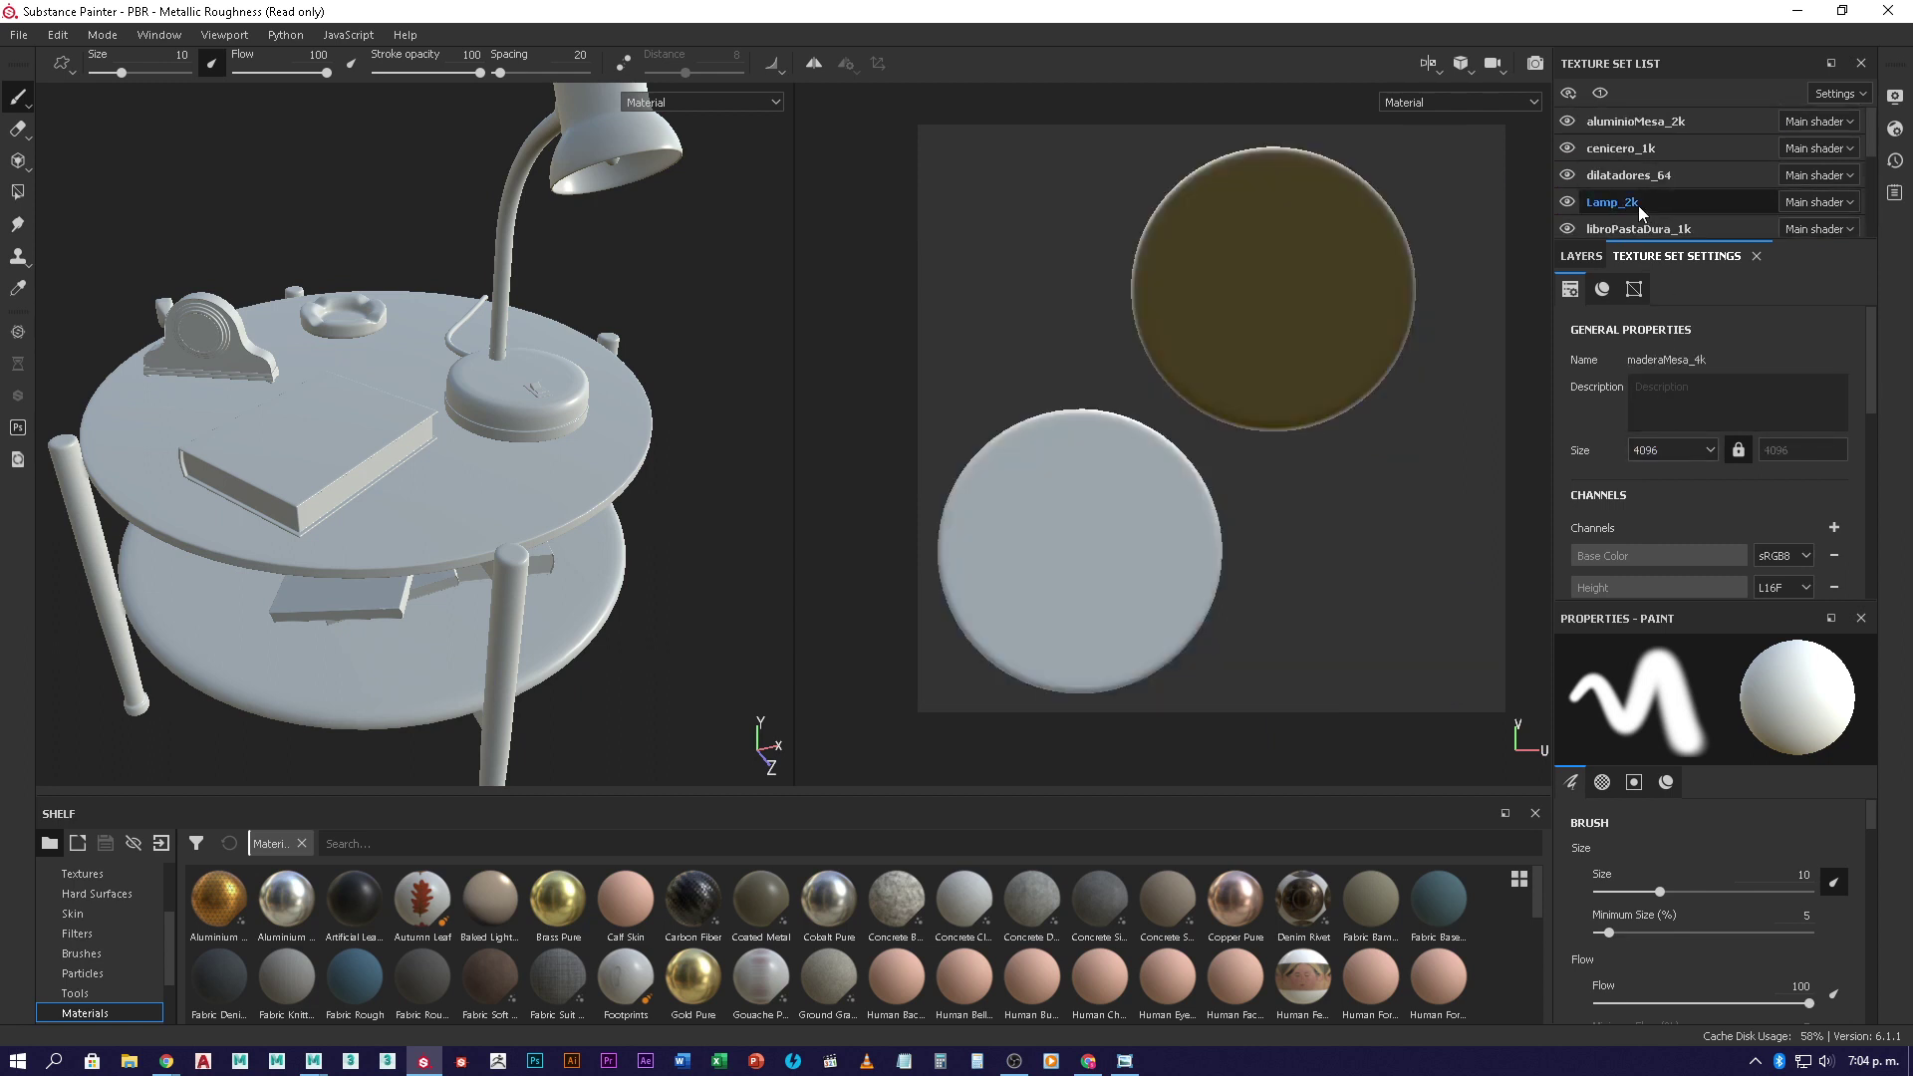
left_click(1639, 203)
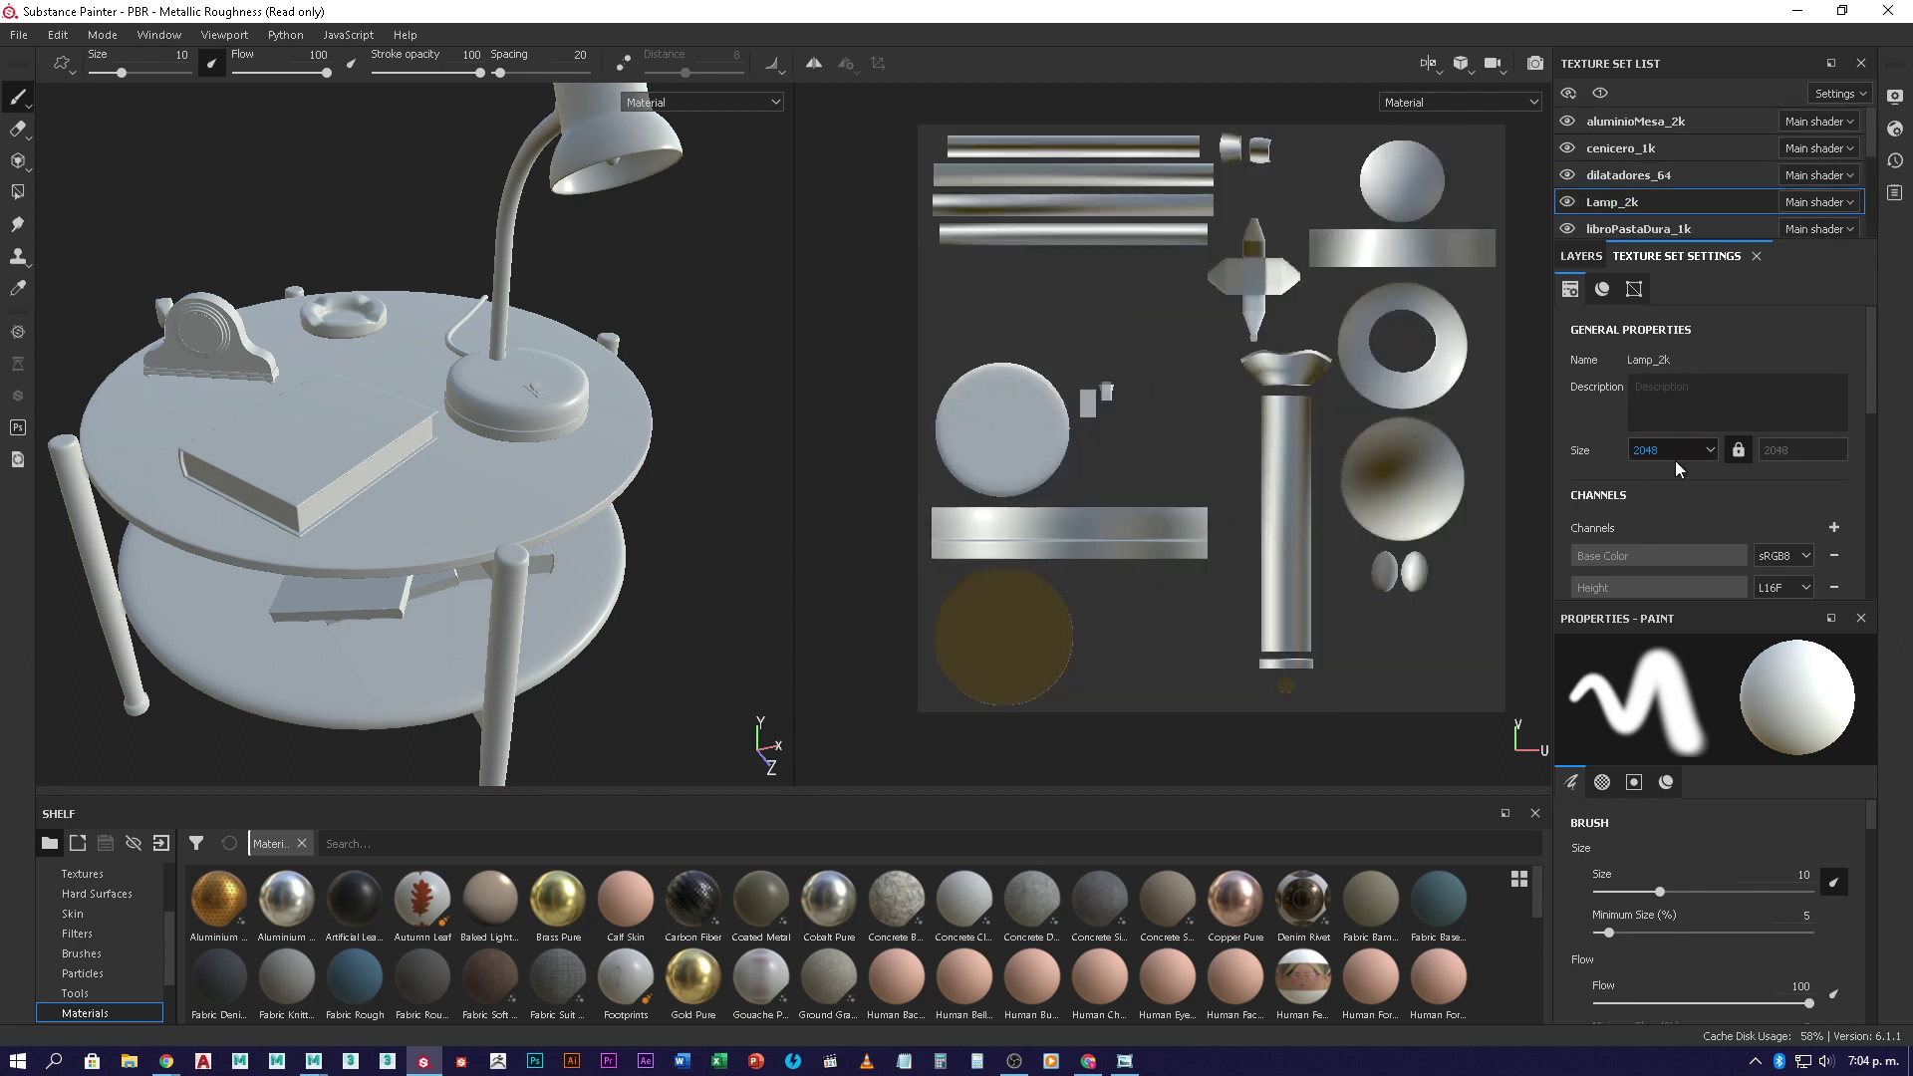
left_click(1666, 186)
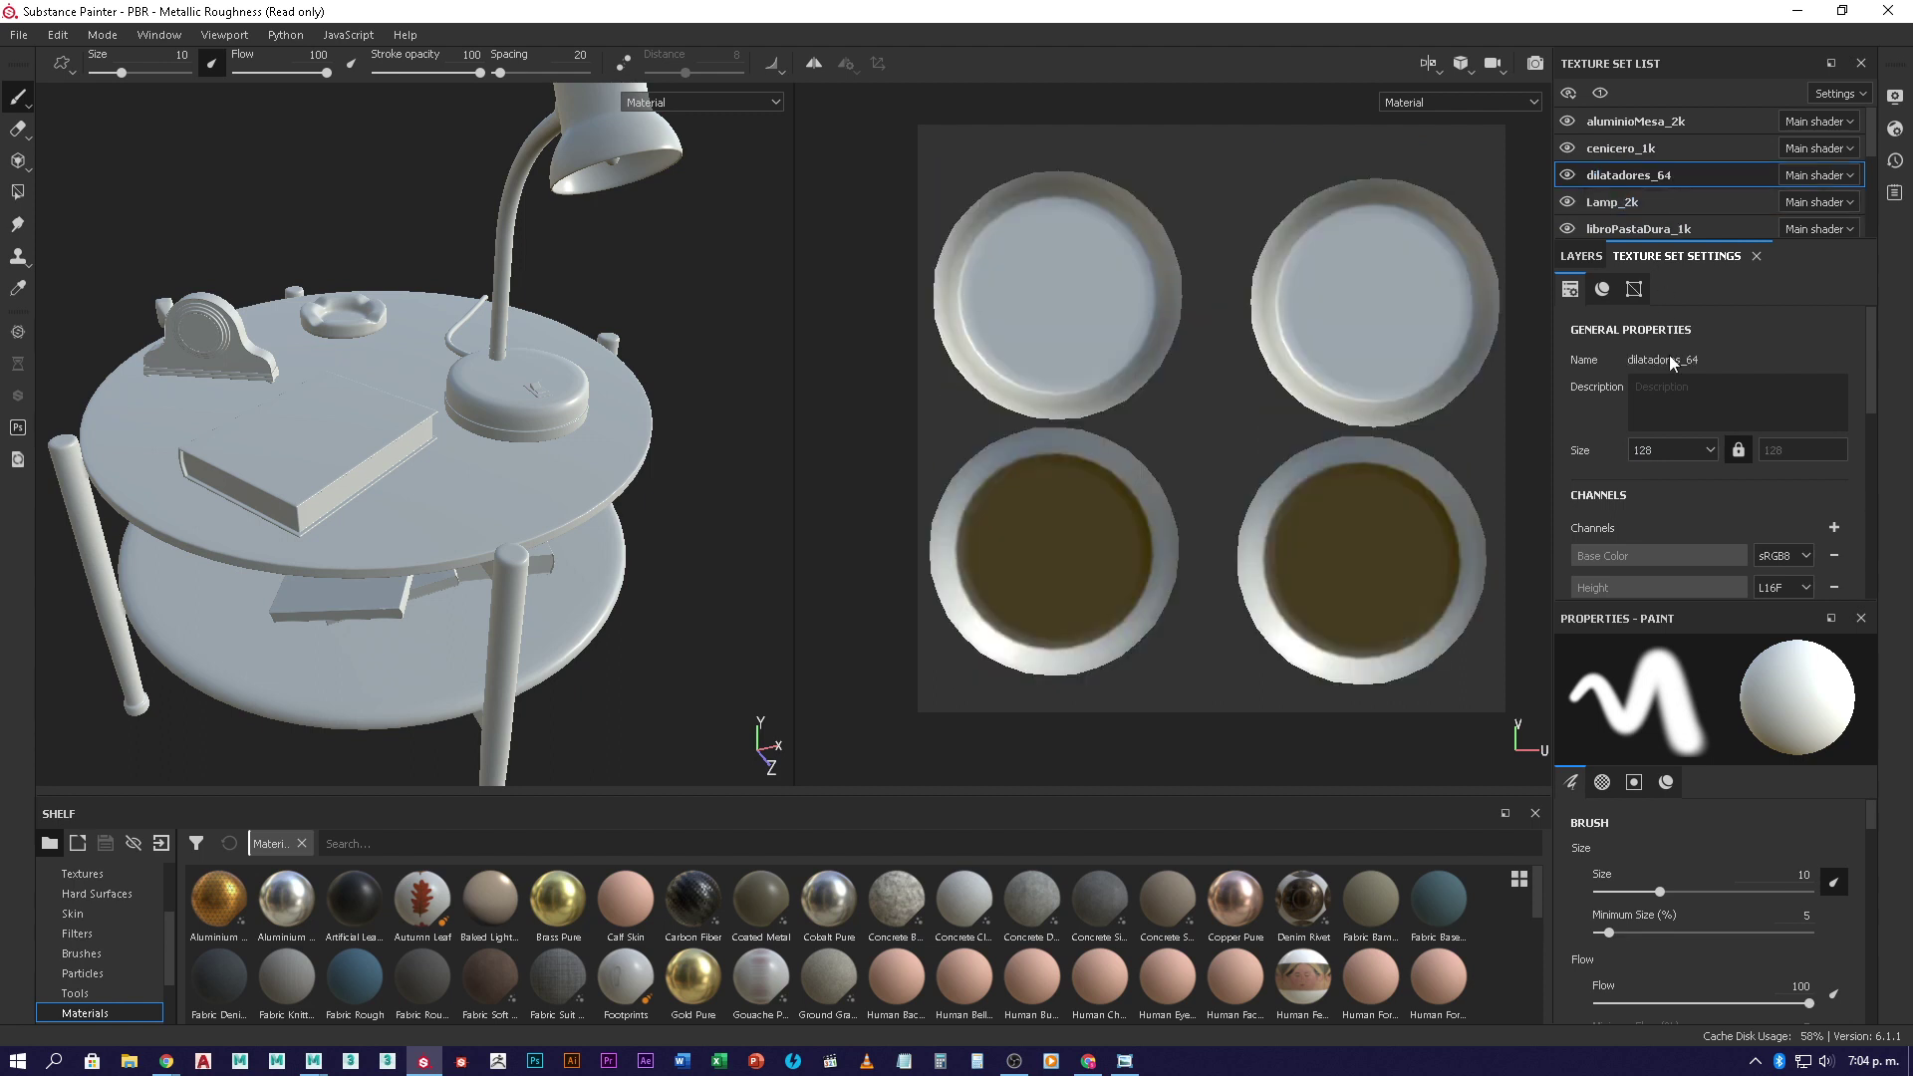
left_click(1708, 452)
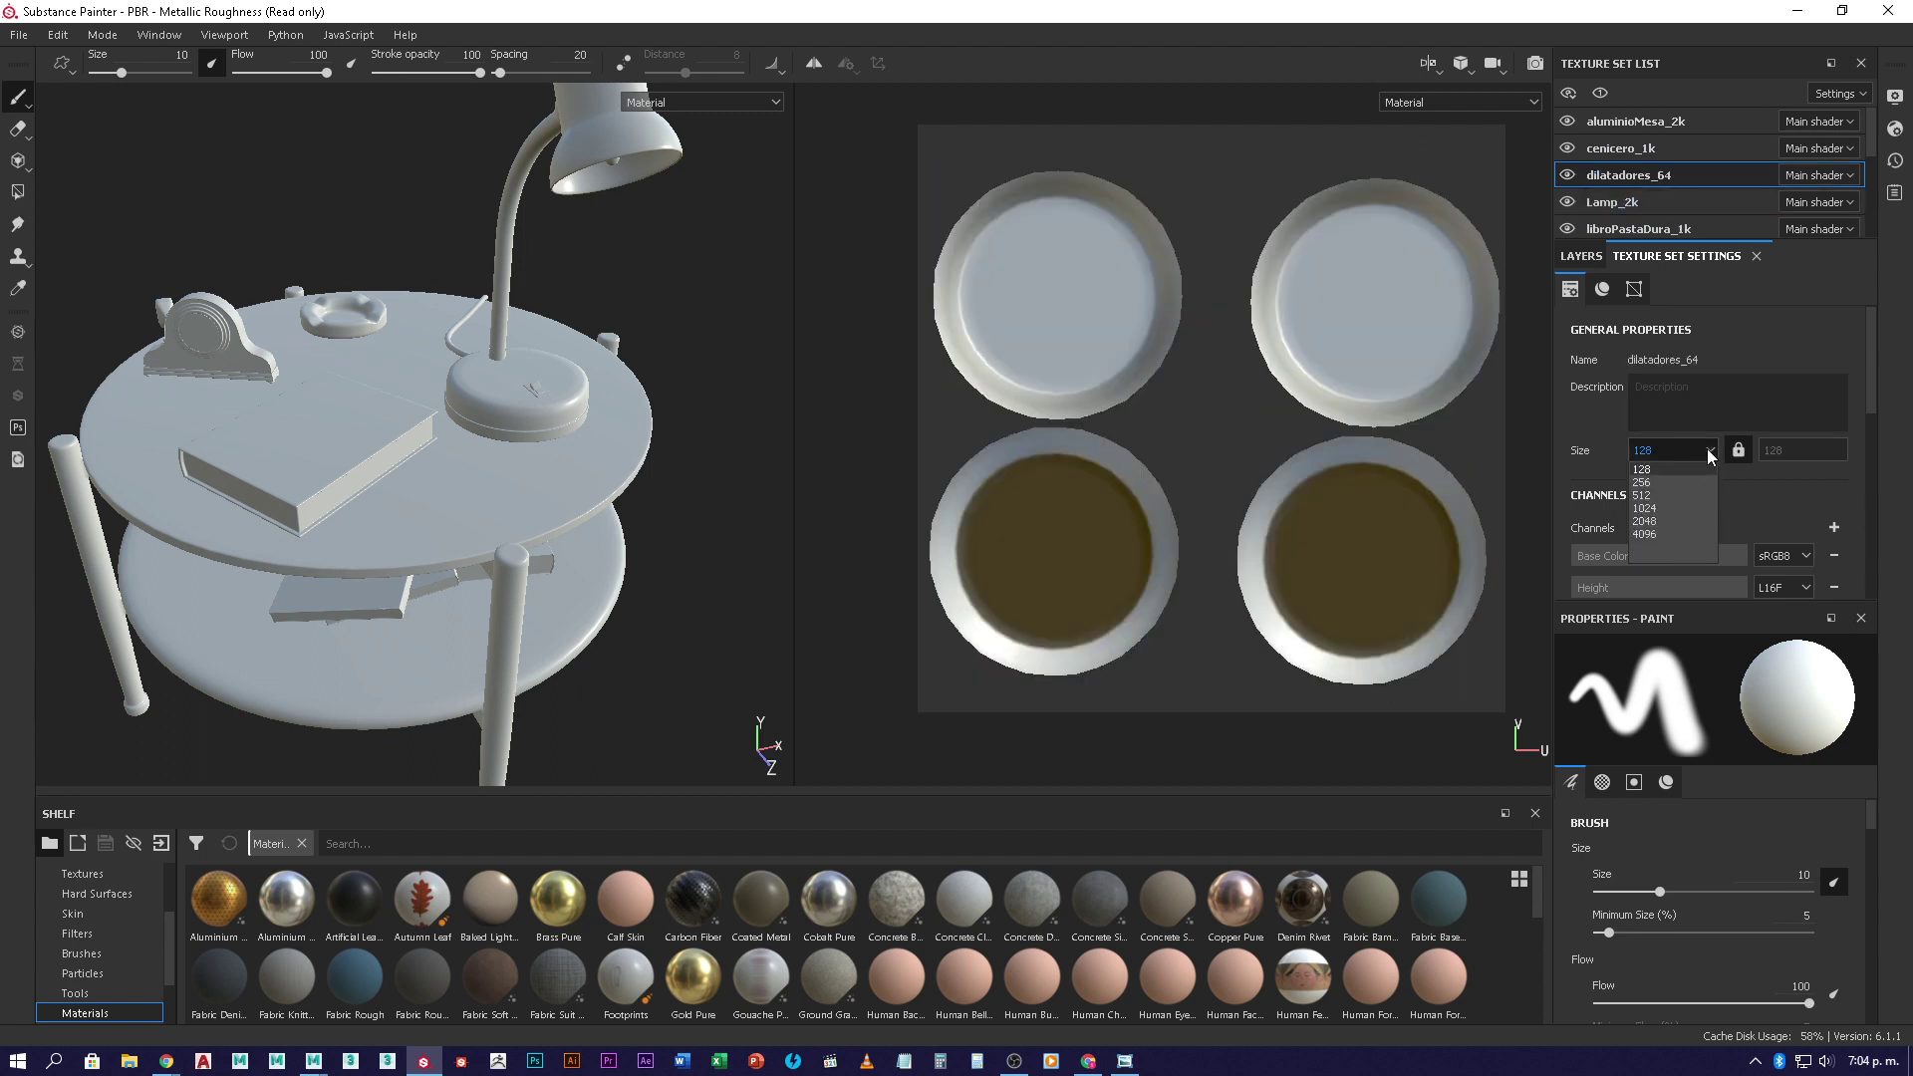
left_click(1710, 449)
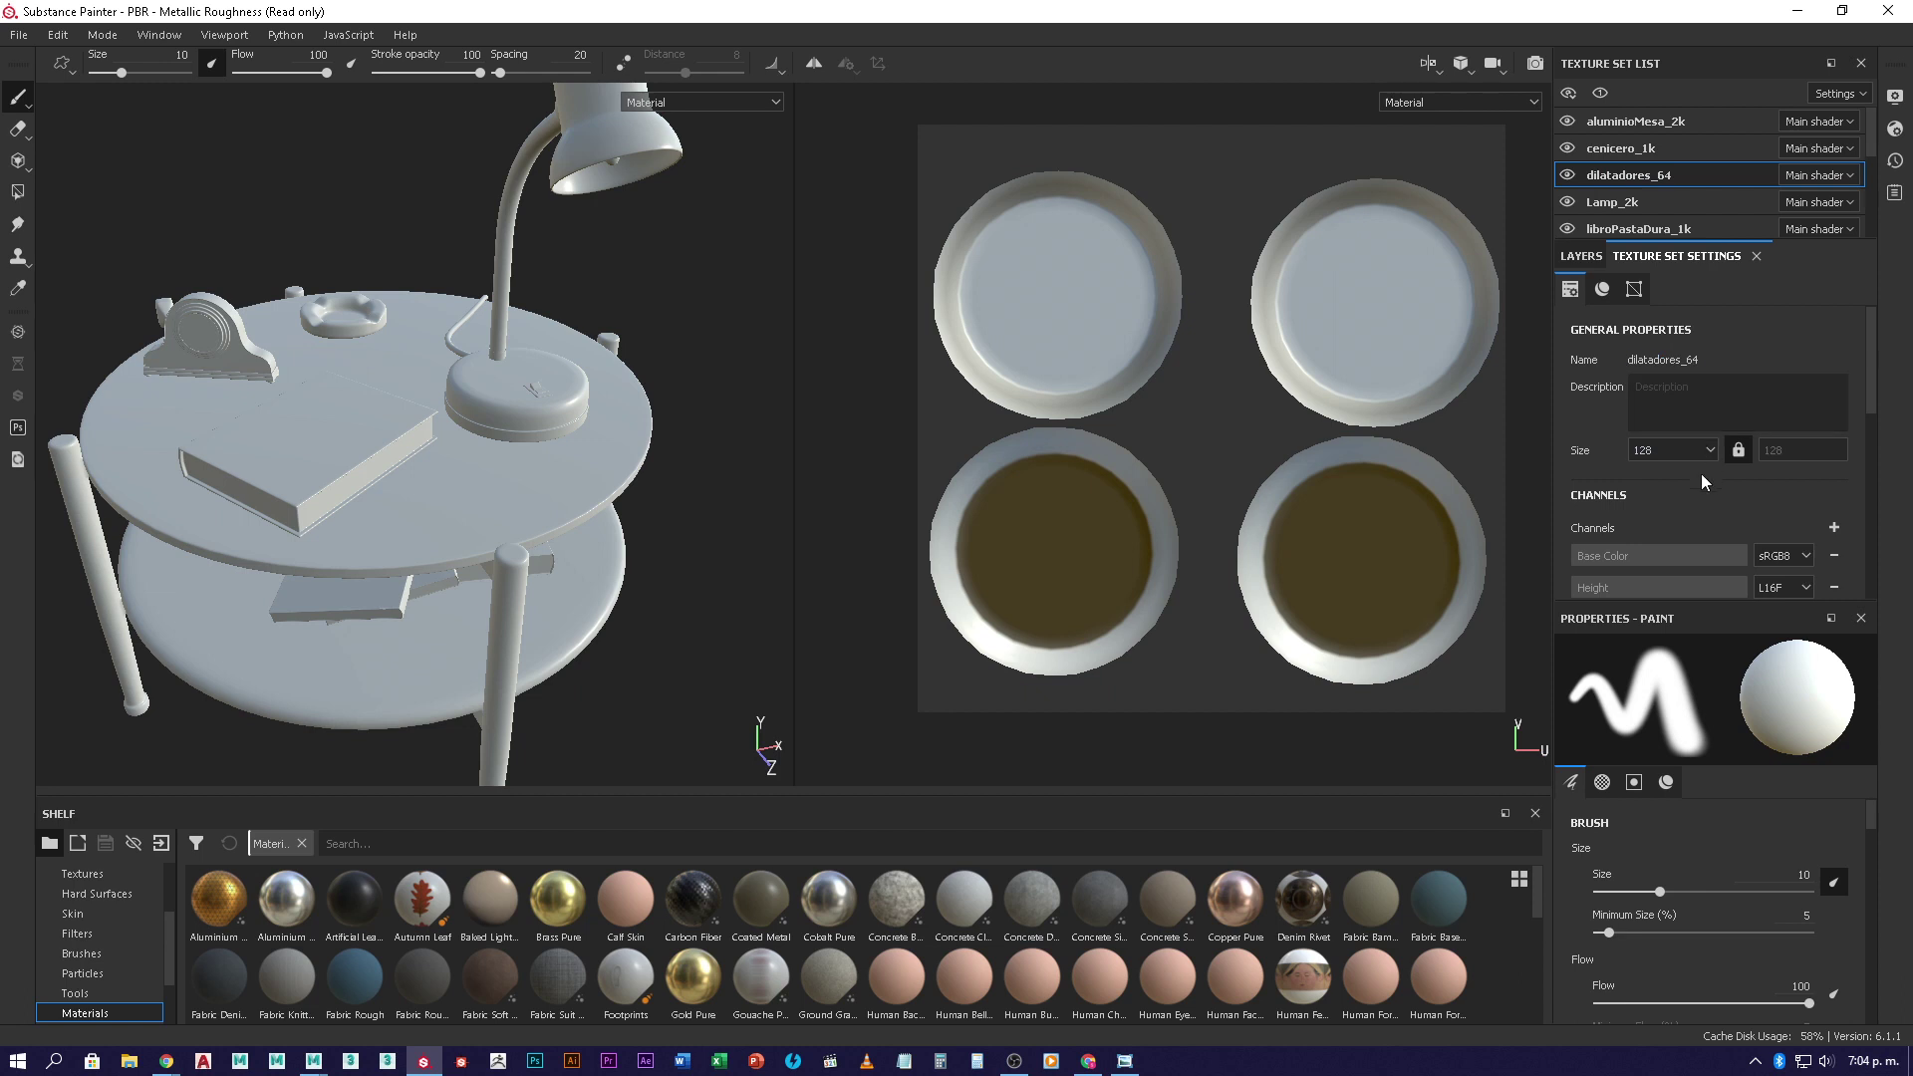
scroll(1689, 496, "down", 1)
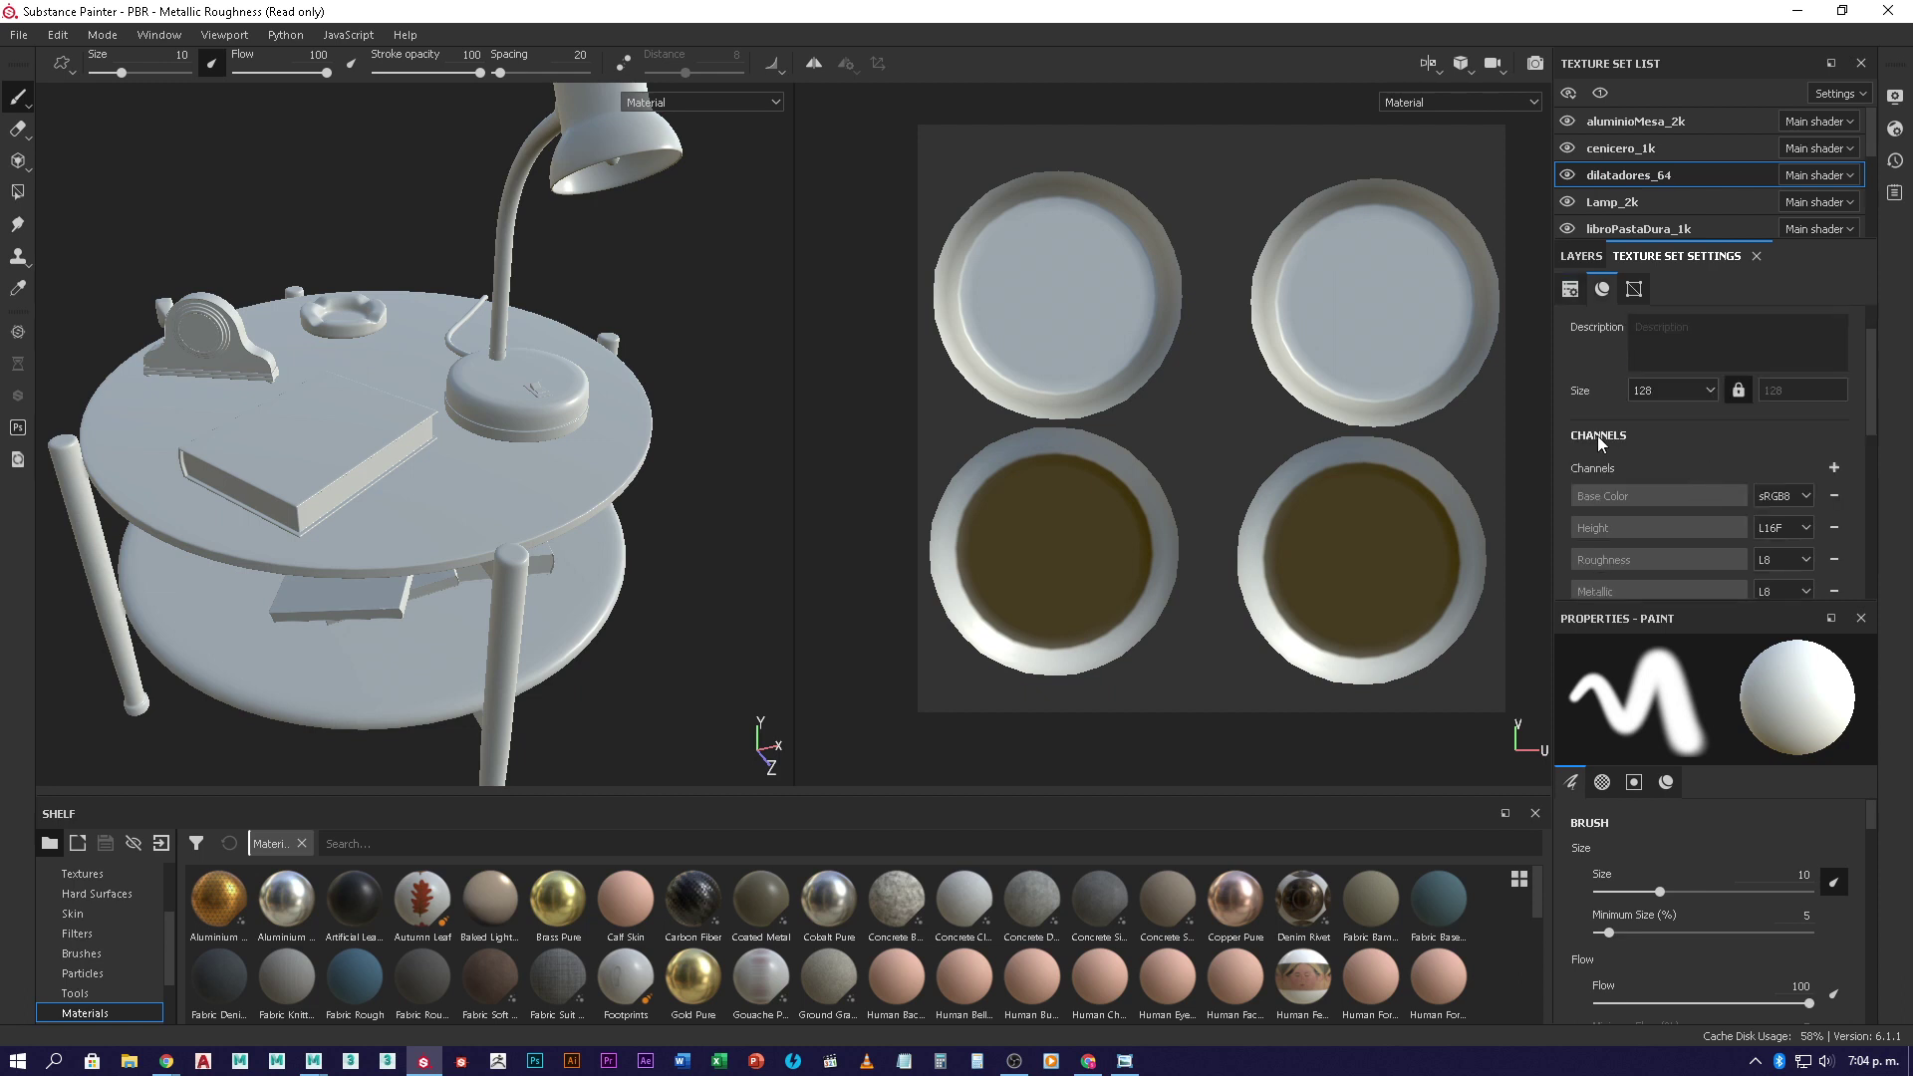
left_click(1632, 121)
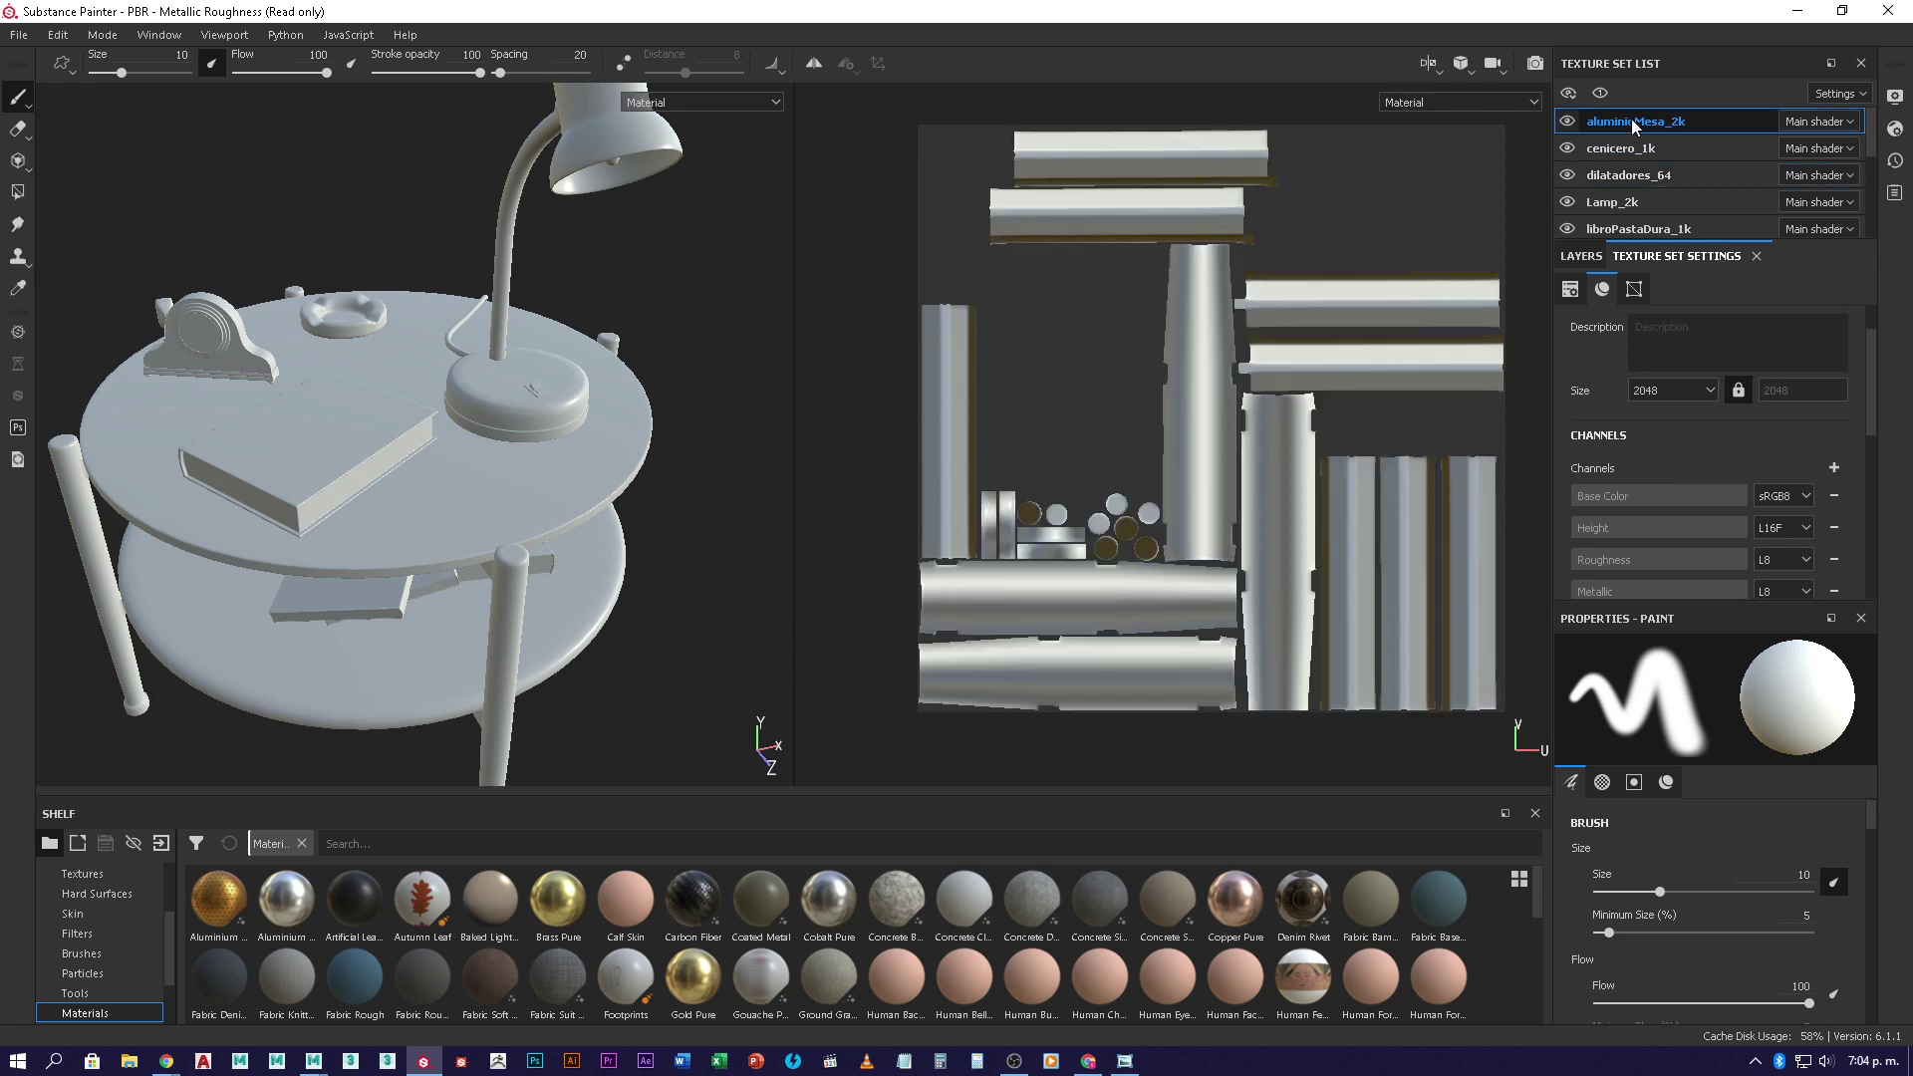
- Open the mesh map baking settings for the aluminioMesa_2k texture set and move the dialog clear of the 3D view
scroll(1648, 446, "down", 1)
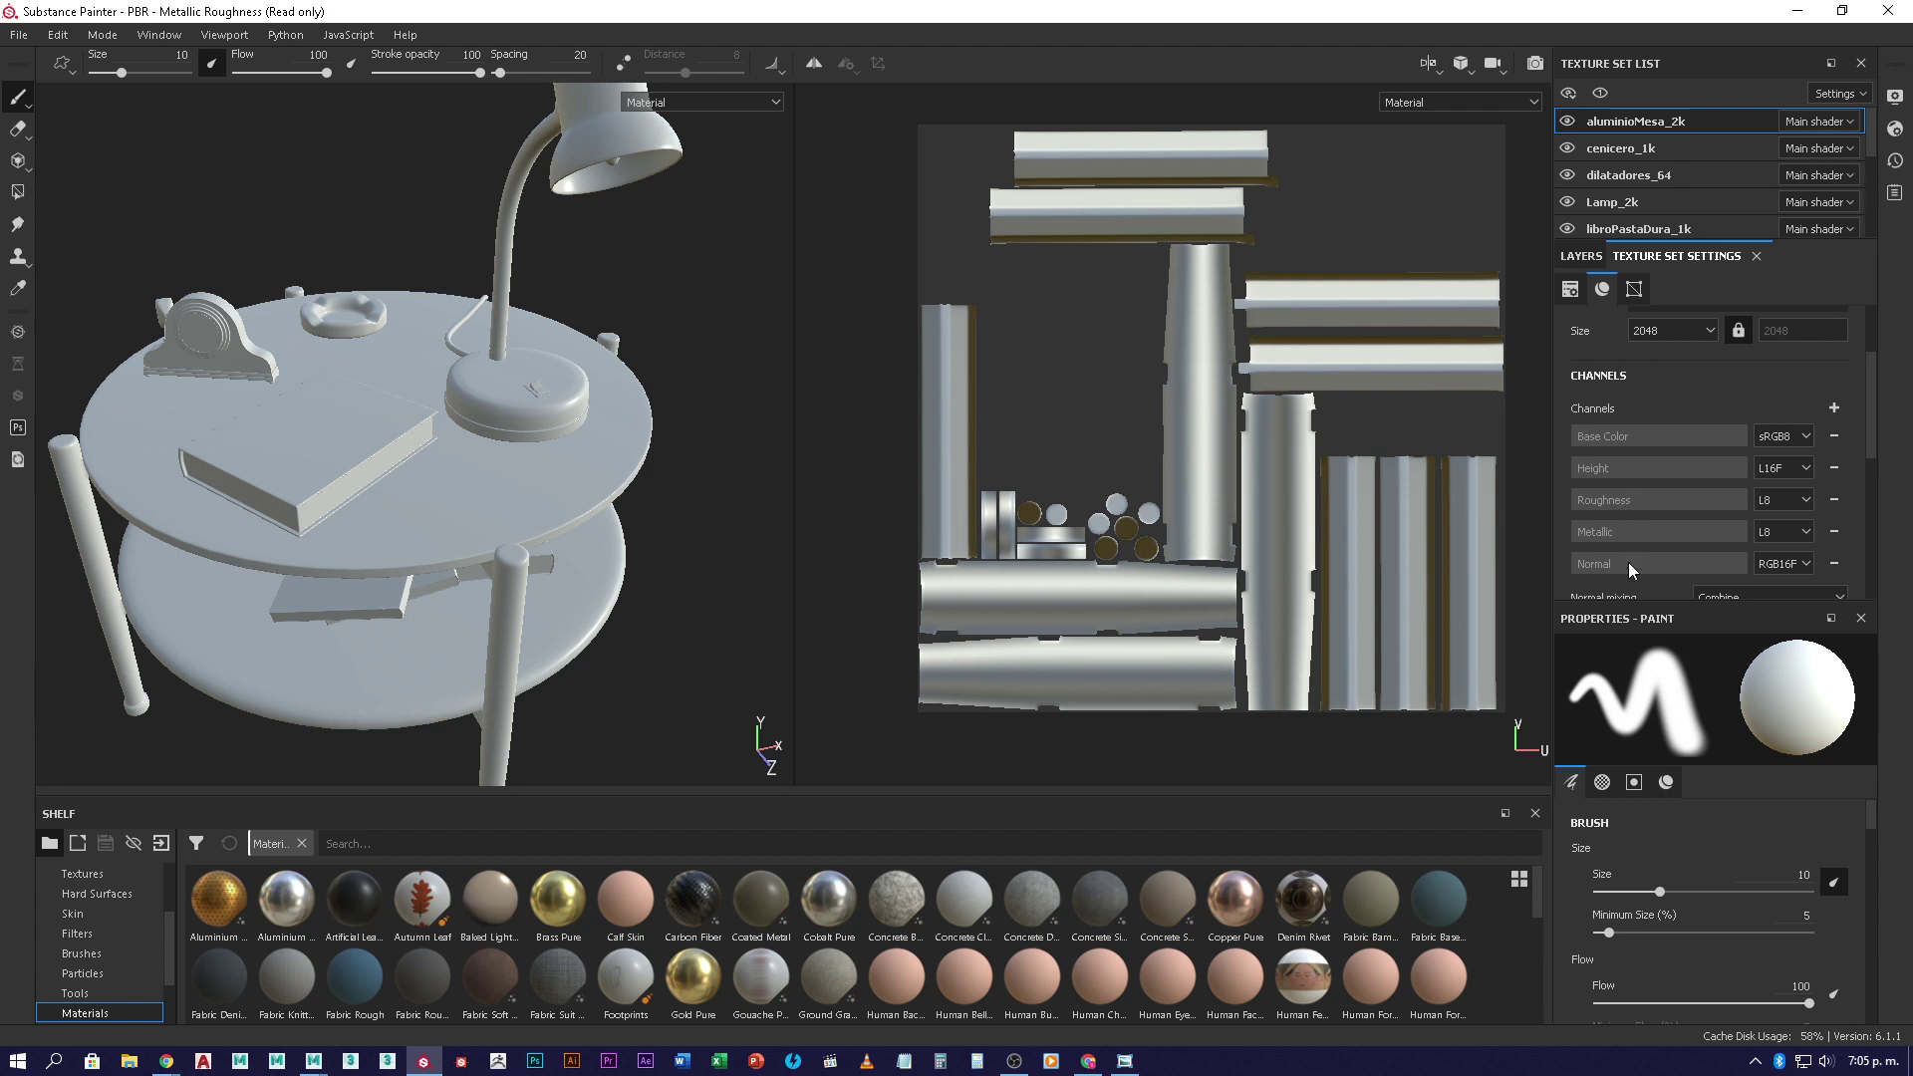
scroll(1770, 442, "down", 1)
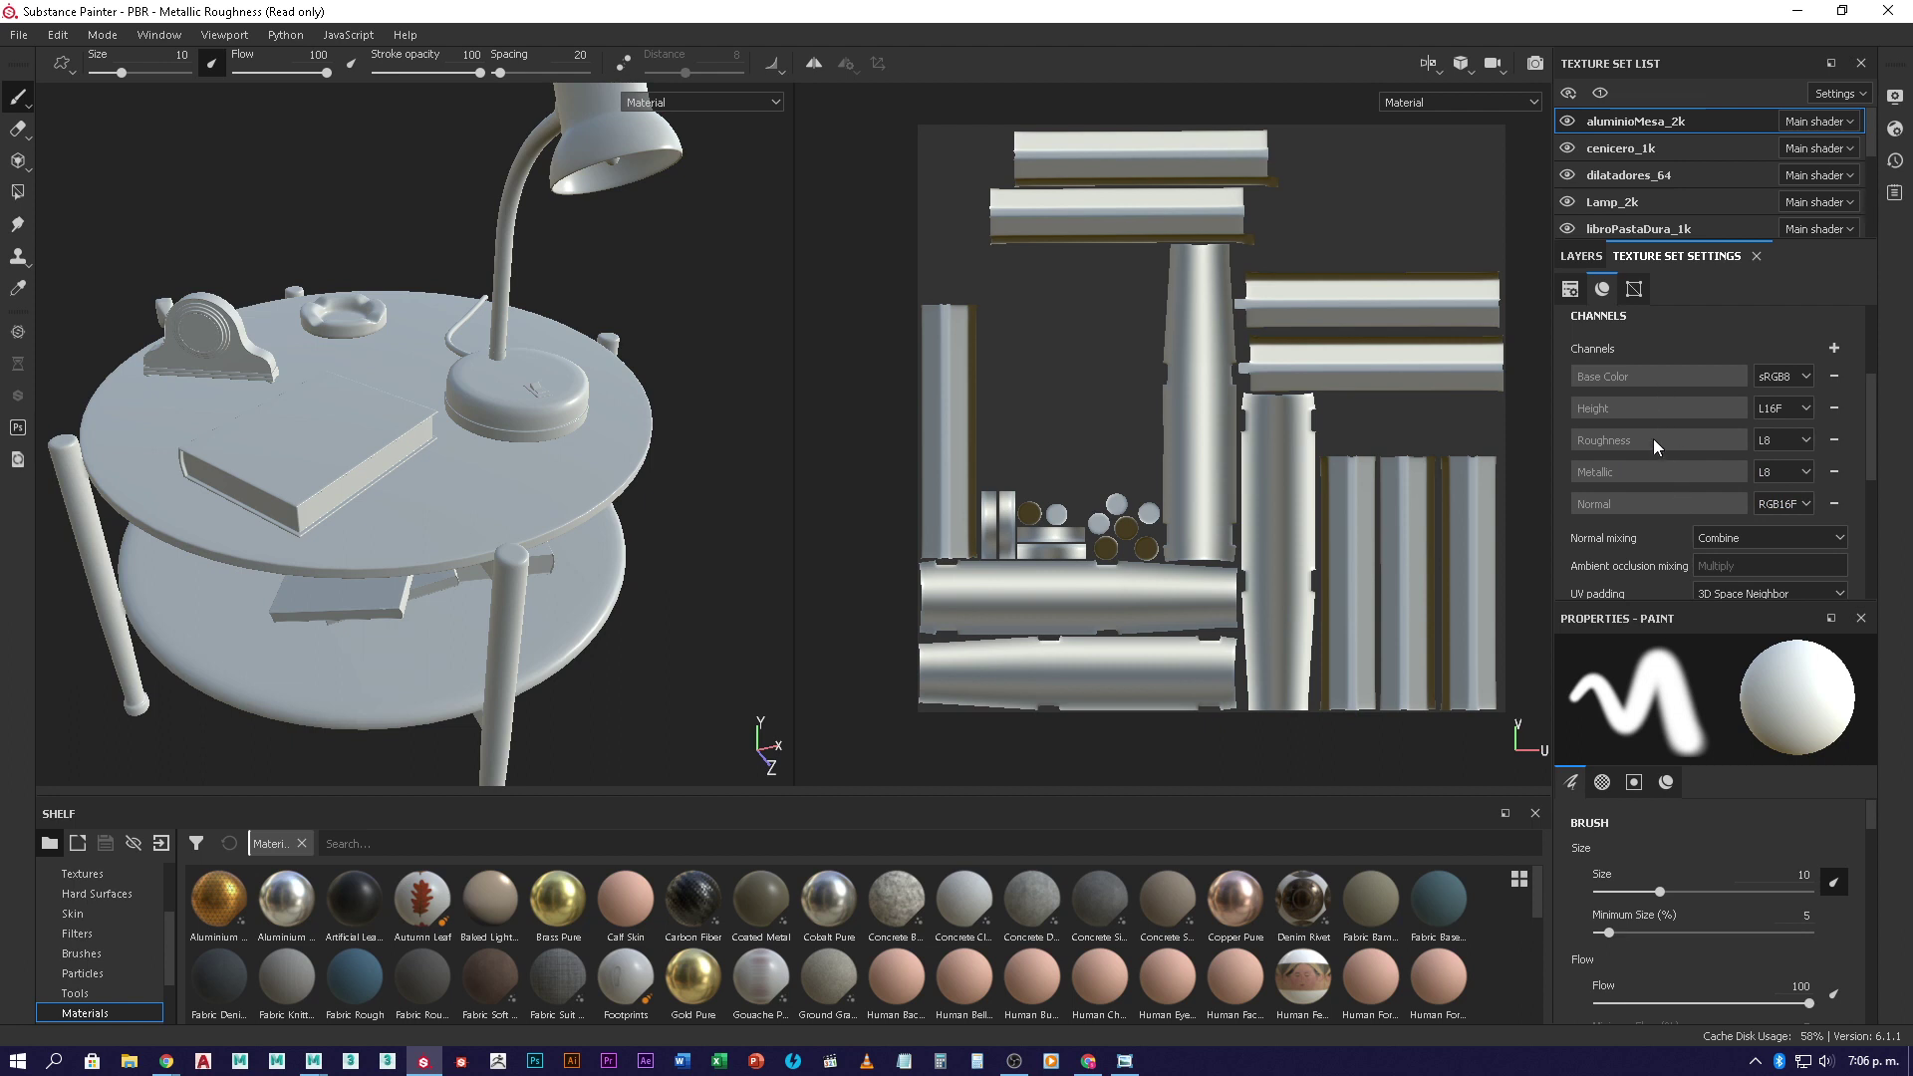
scroll(1655, 408, "down", 1)
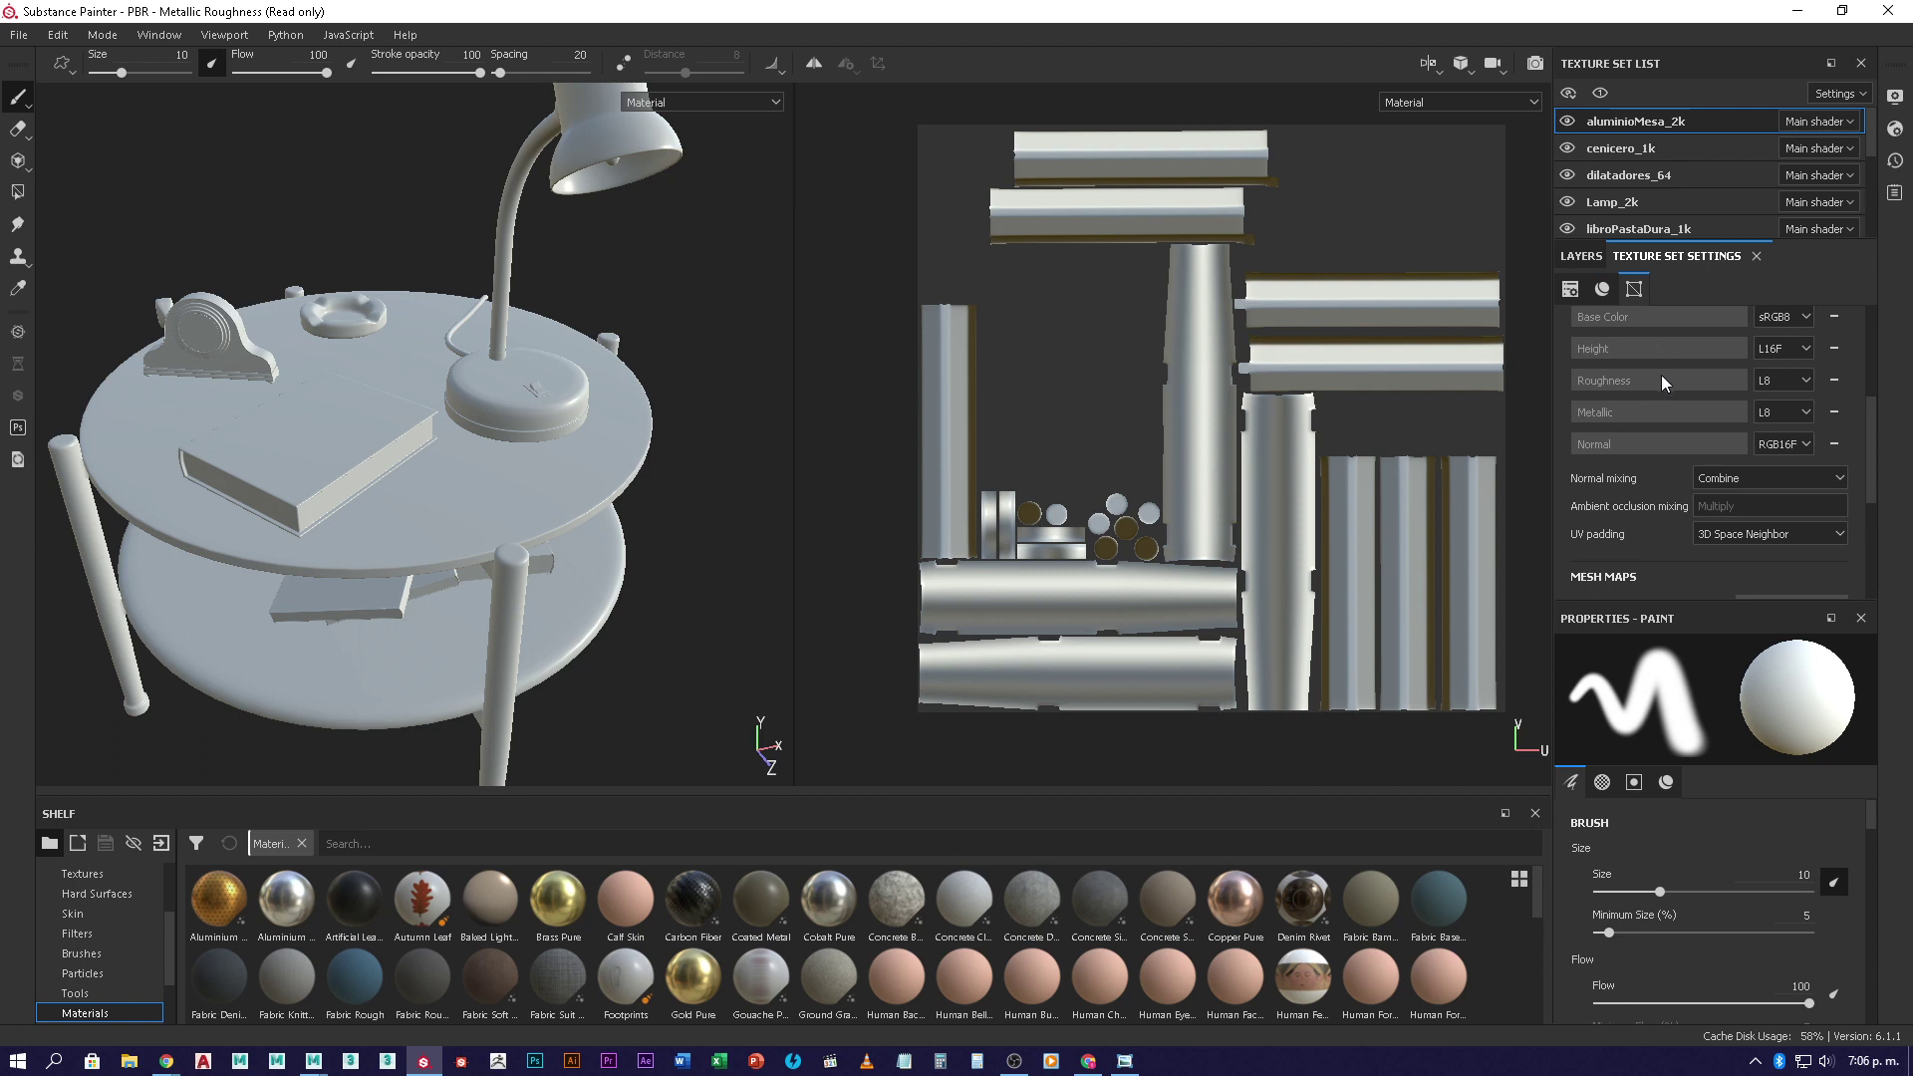
scroll(1662, 383, "down", 2)
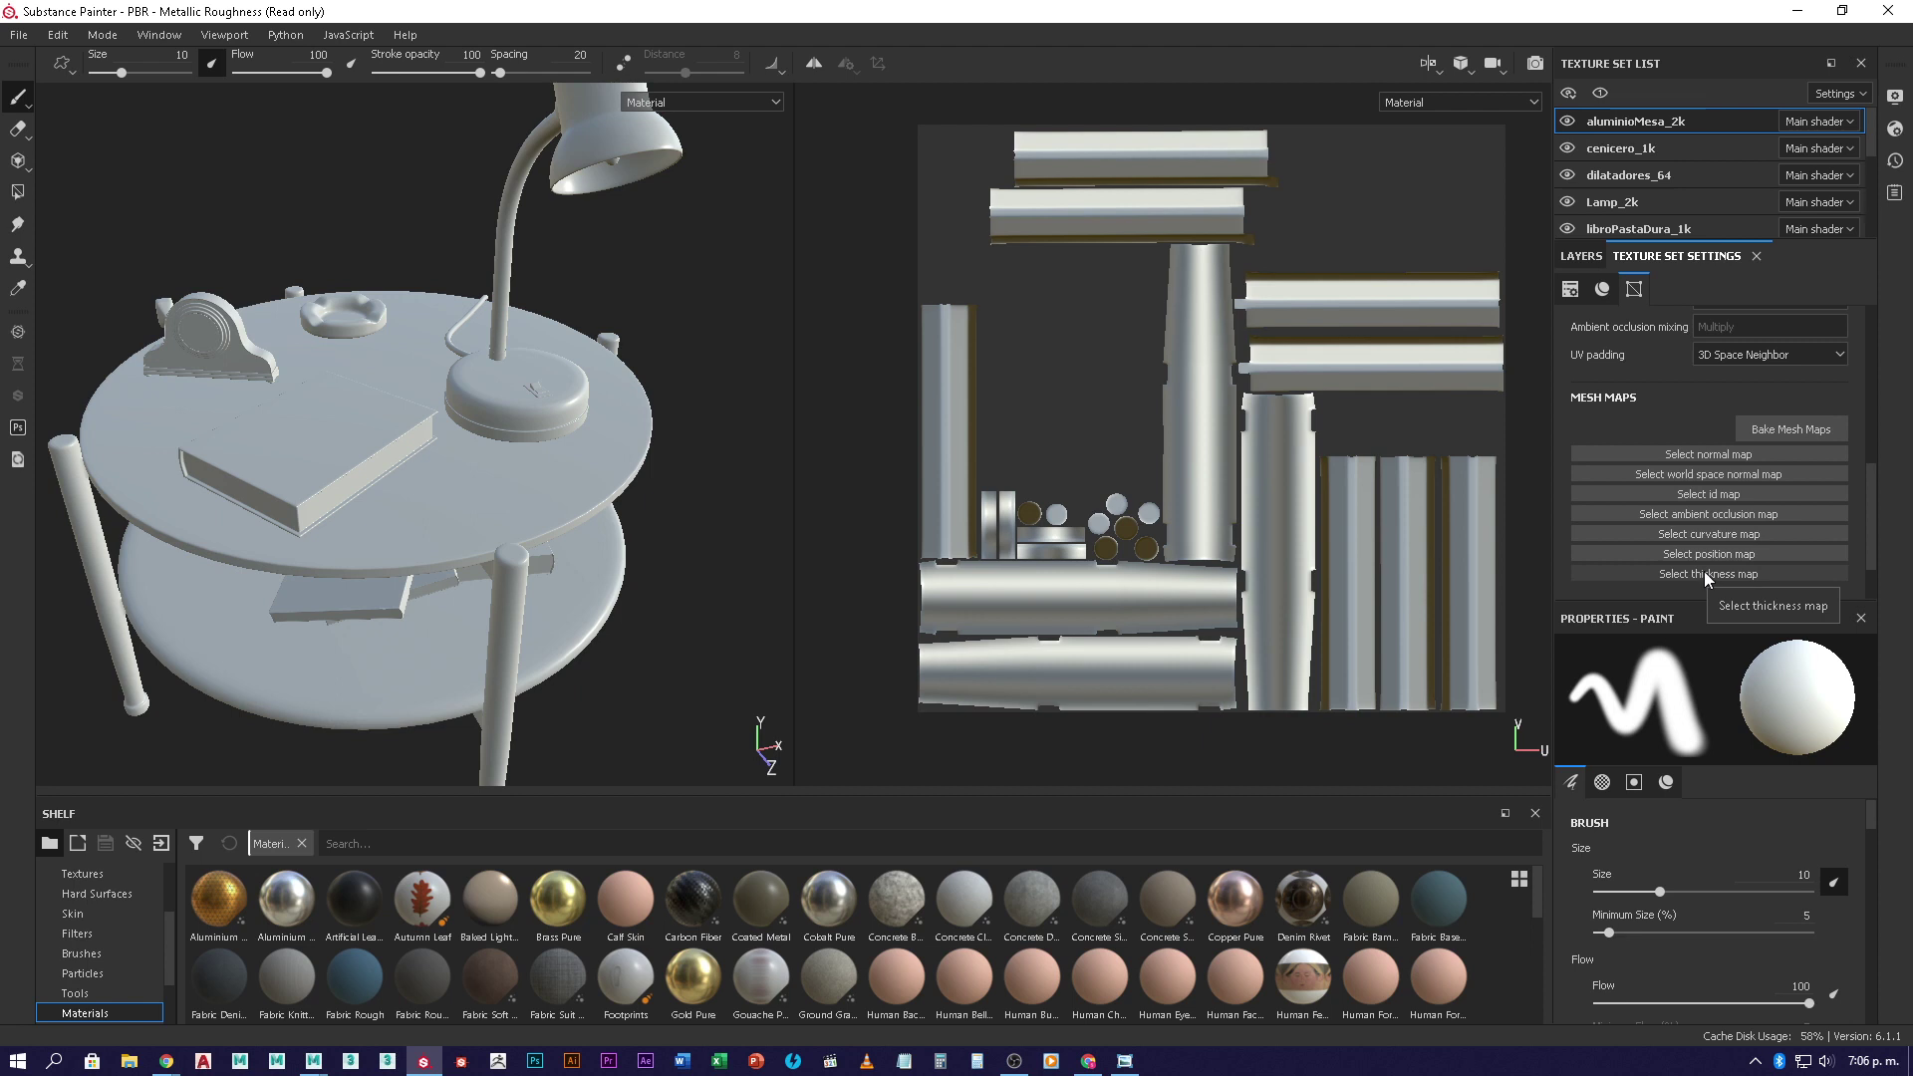
scroll(1693, 482, "down", 2)
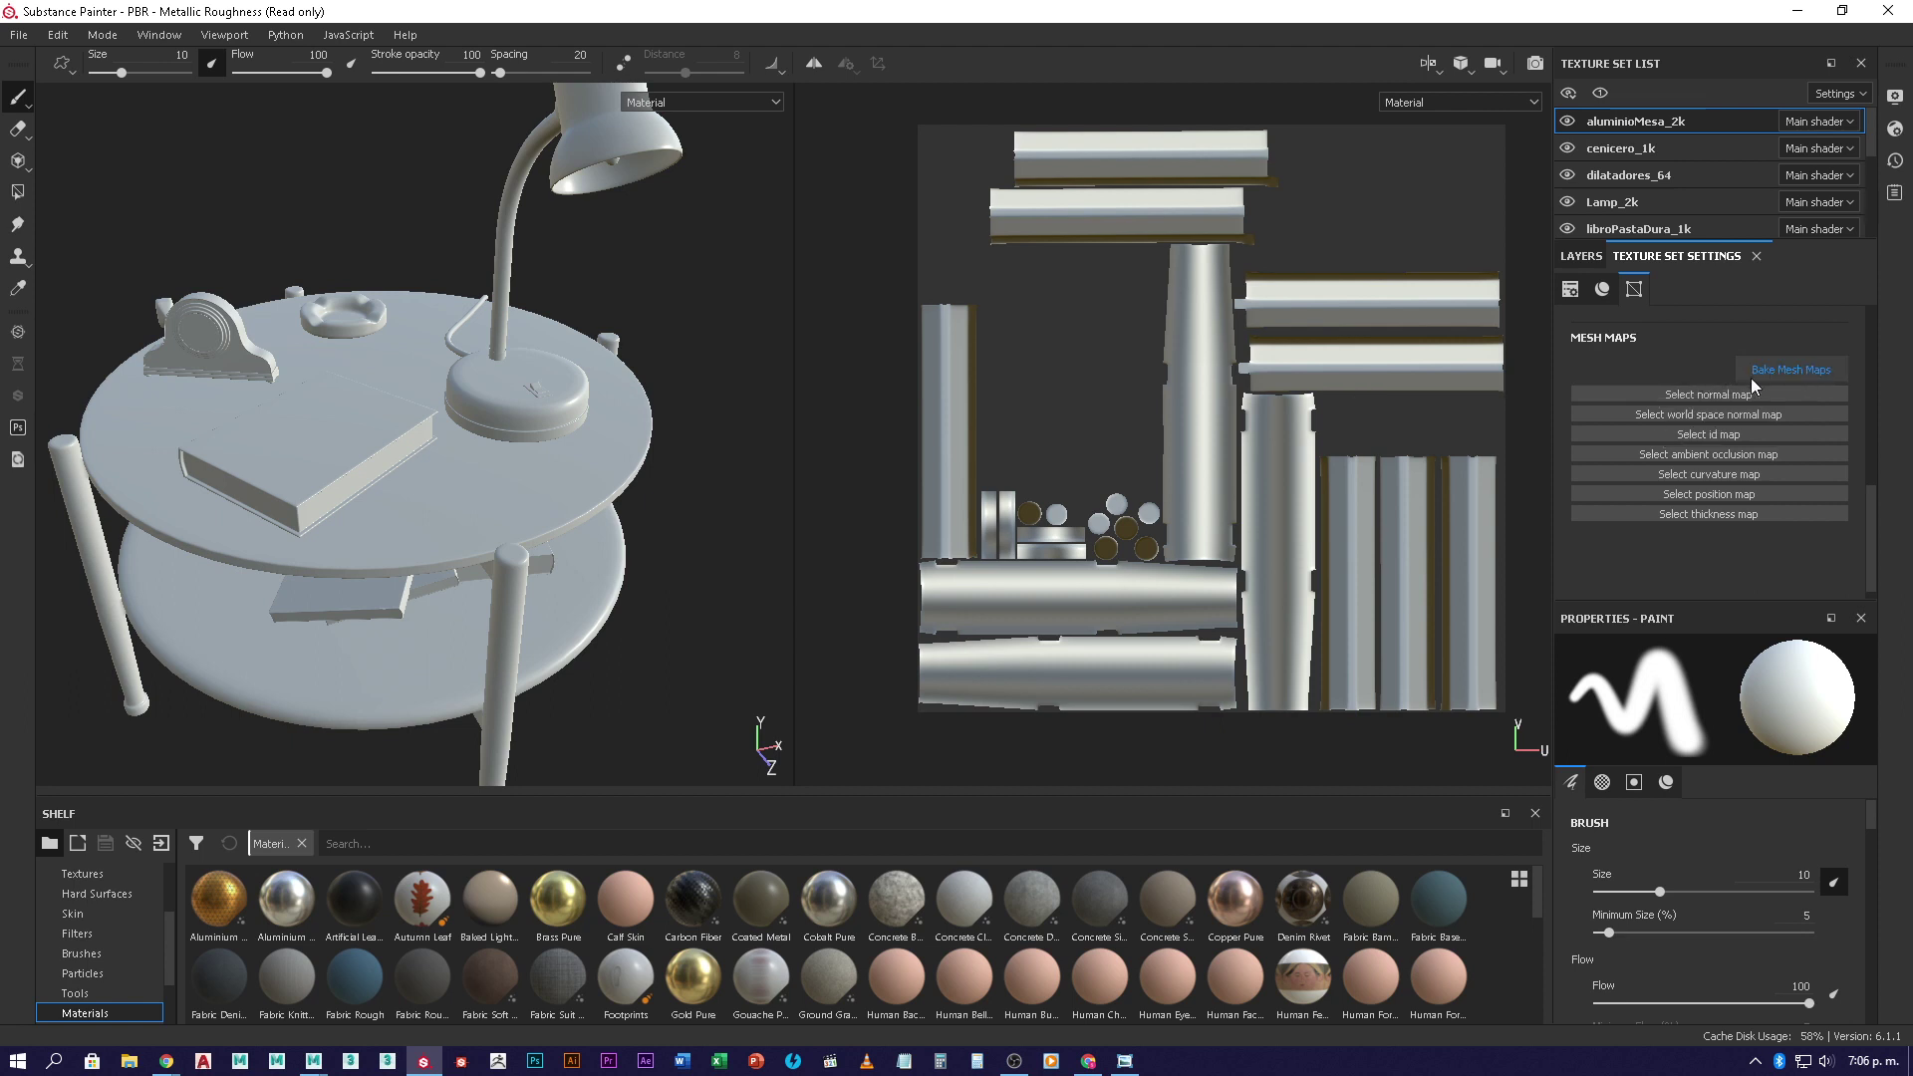
left_click(1797, 368)
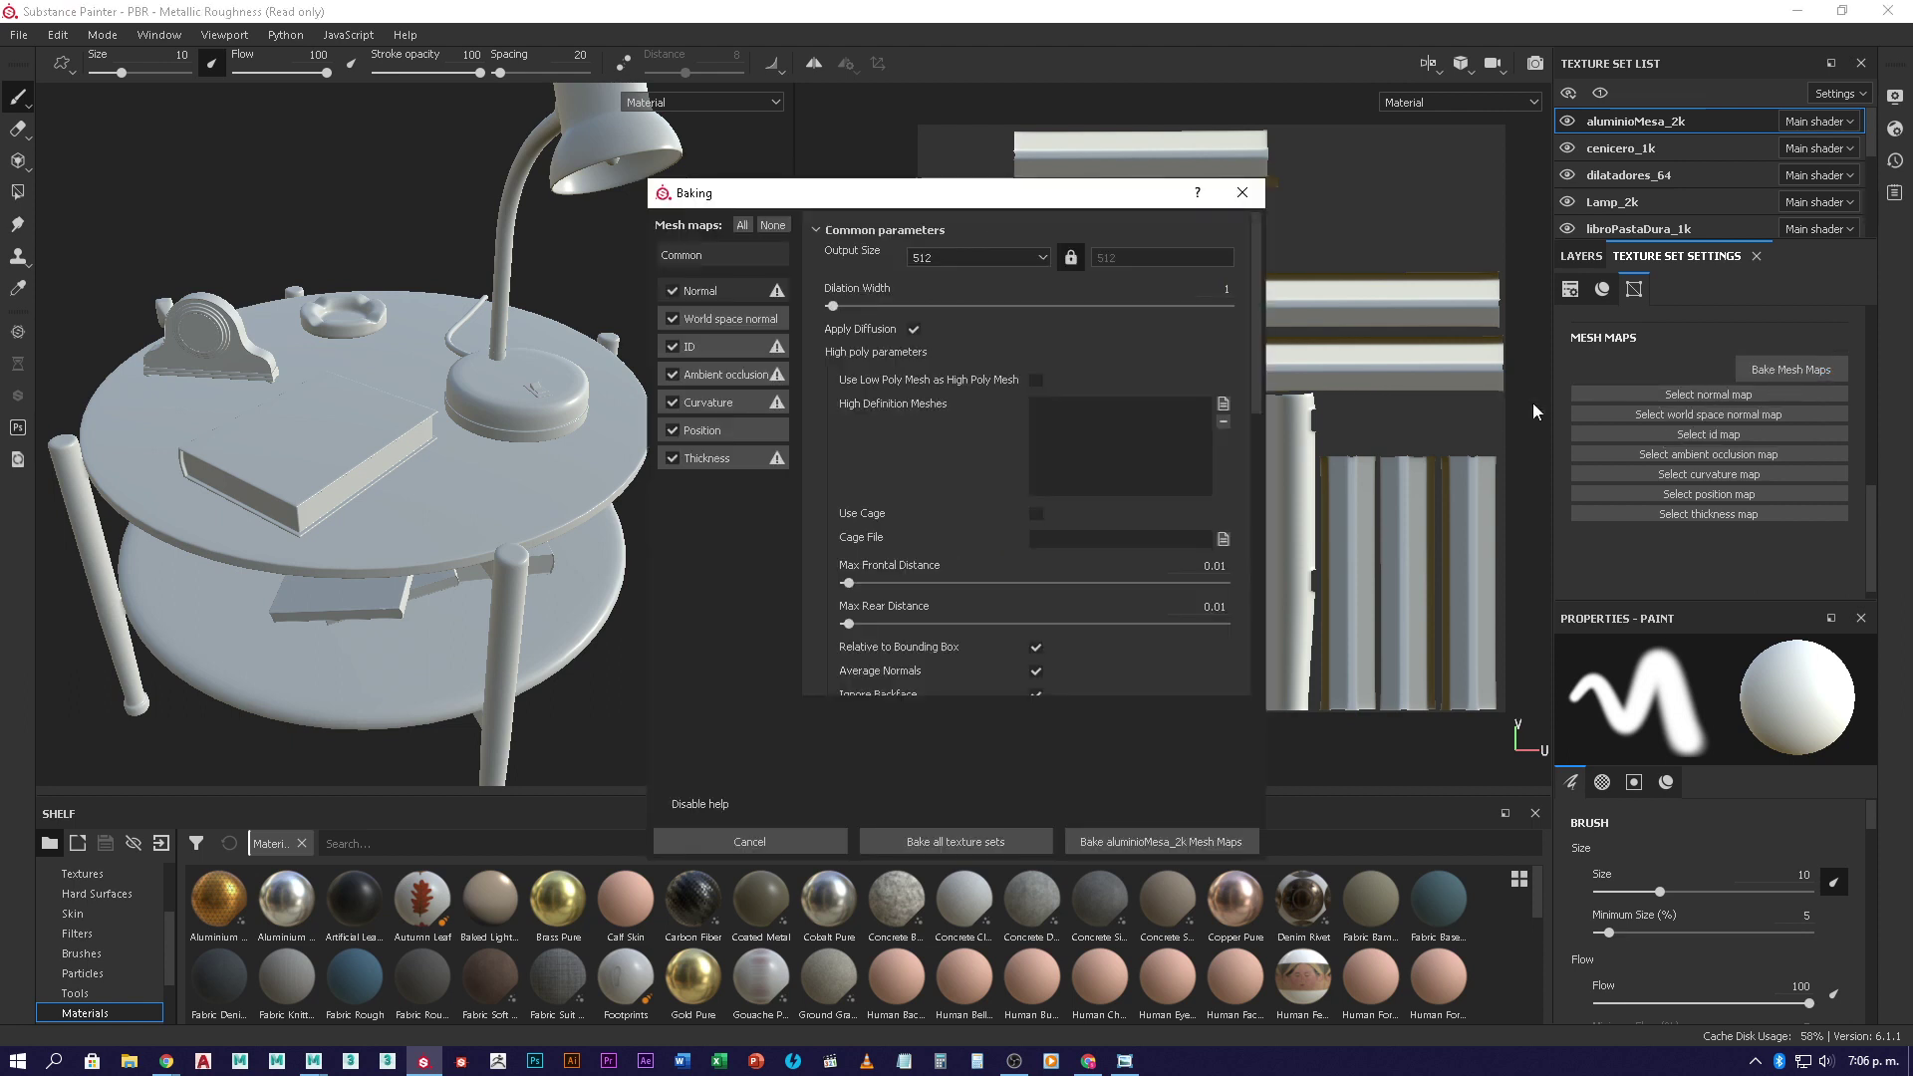
left_click_drag(985, 196, 1217, 210)
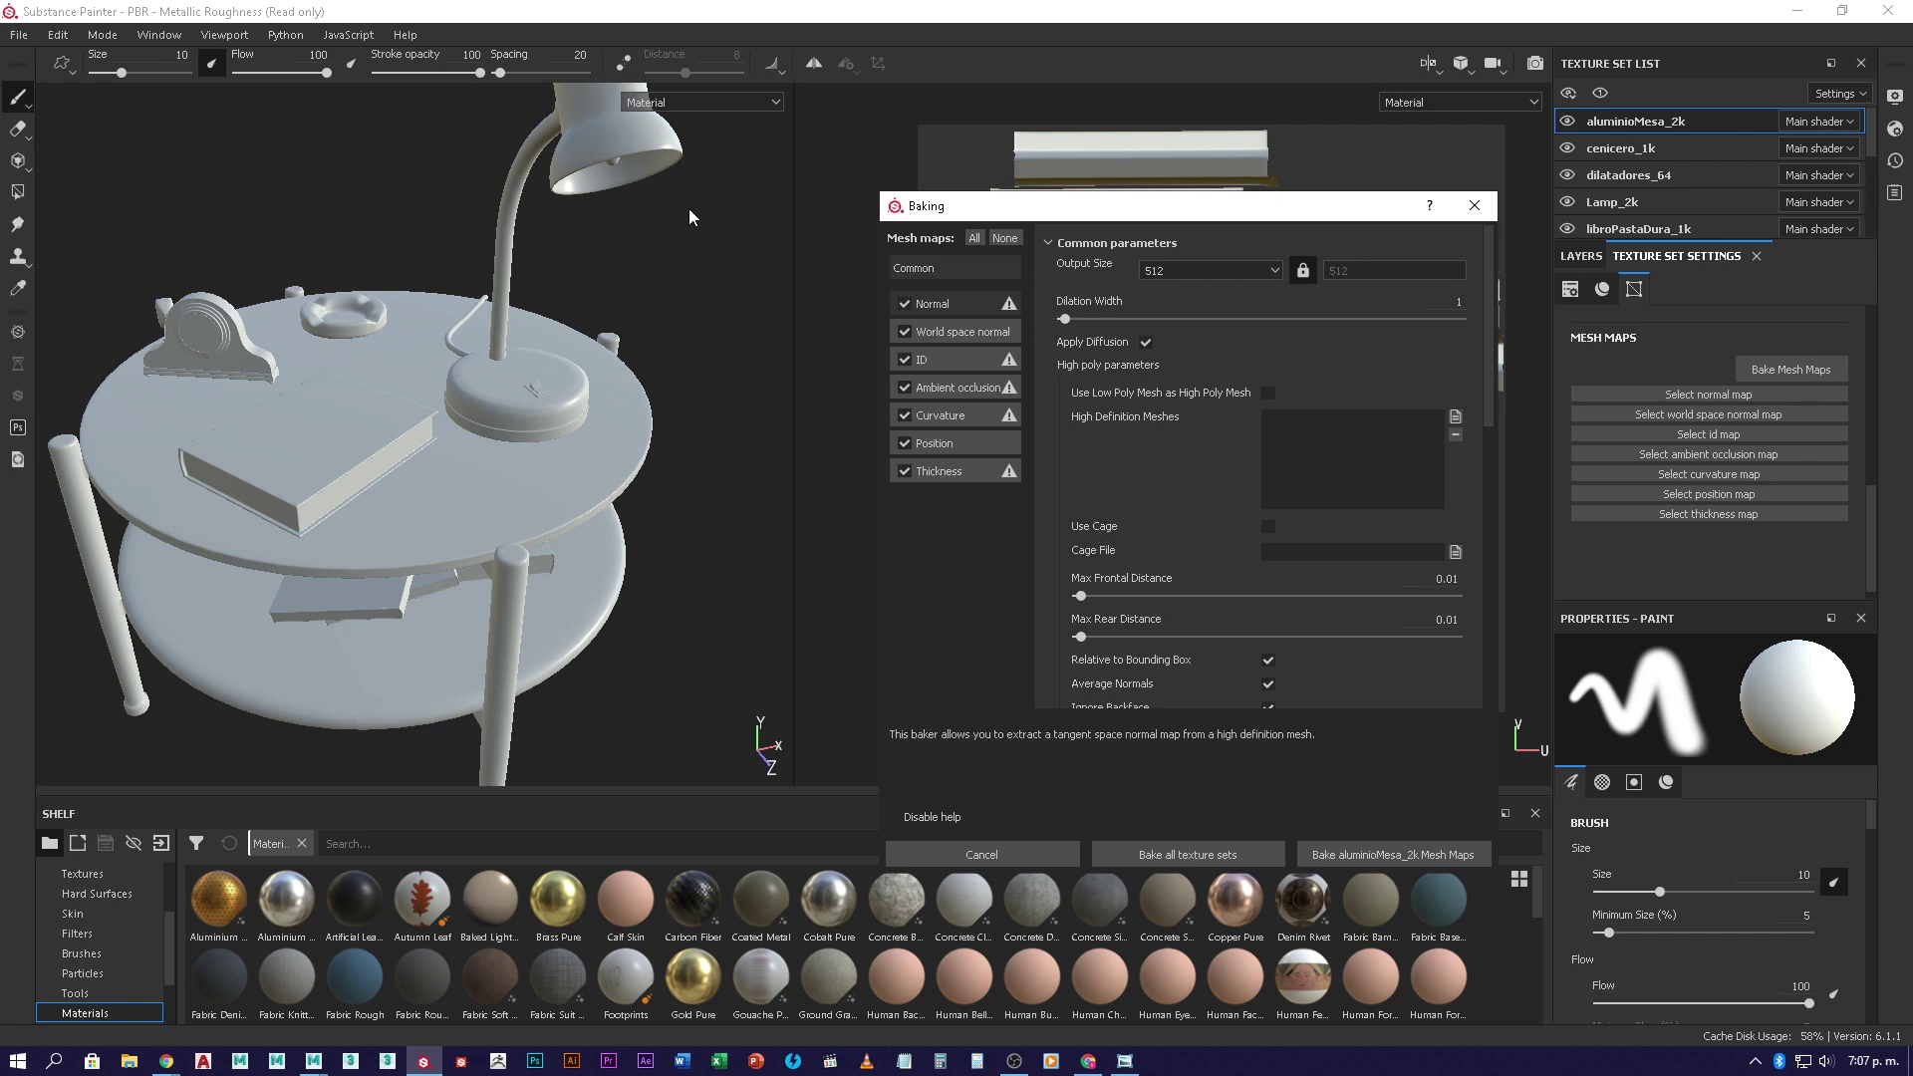
- Load mesaParaSubstance_bs.fbx from the ilum folder as the high definition mesh for the bake
left_click(1455, 416)
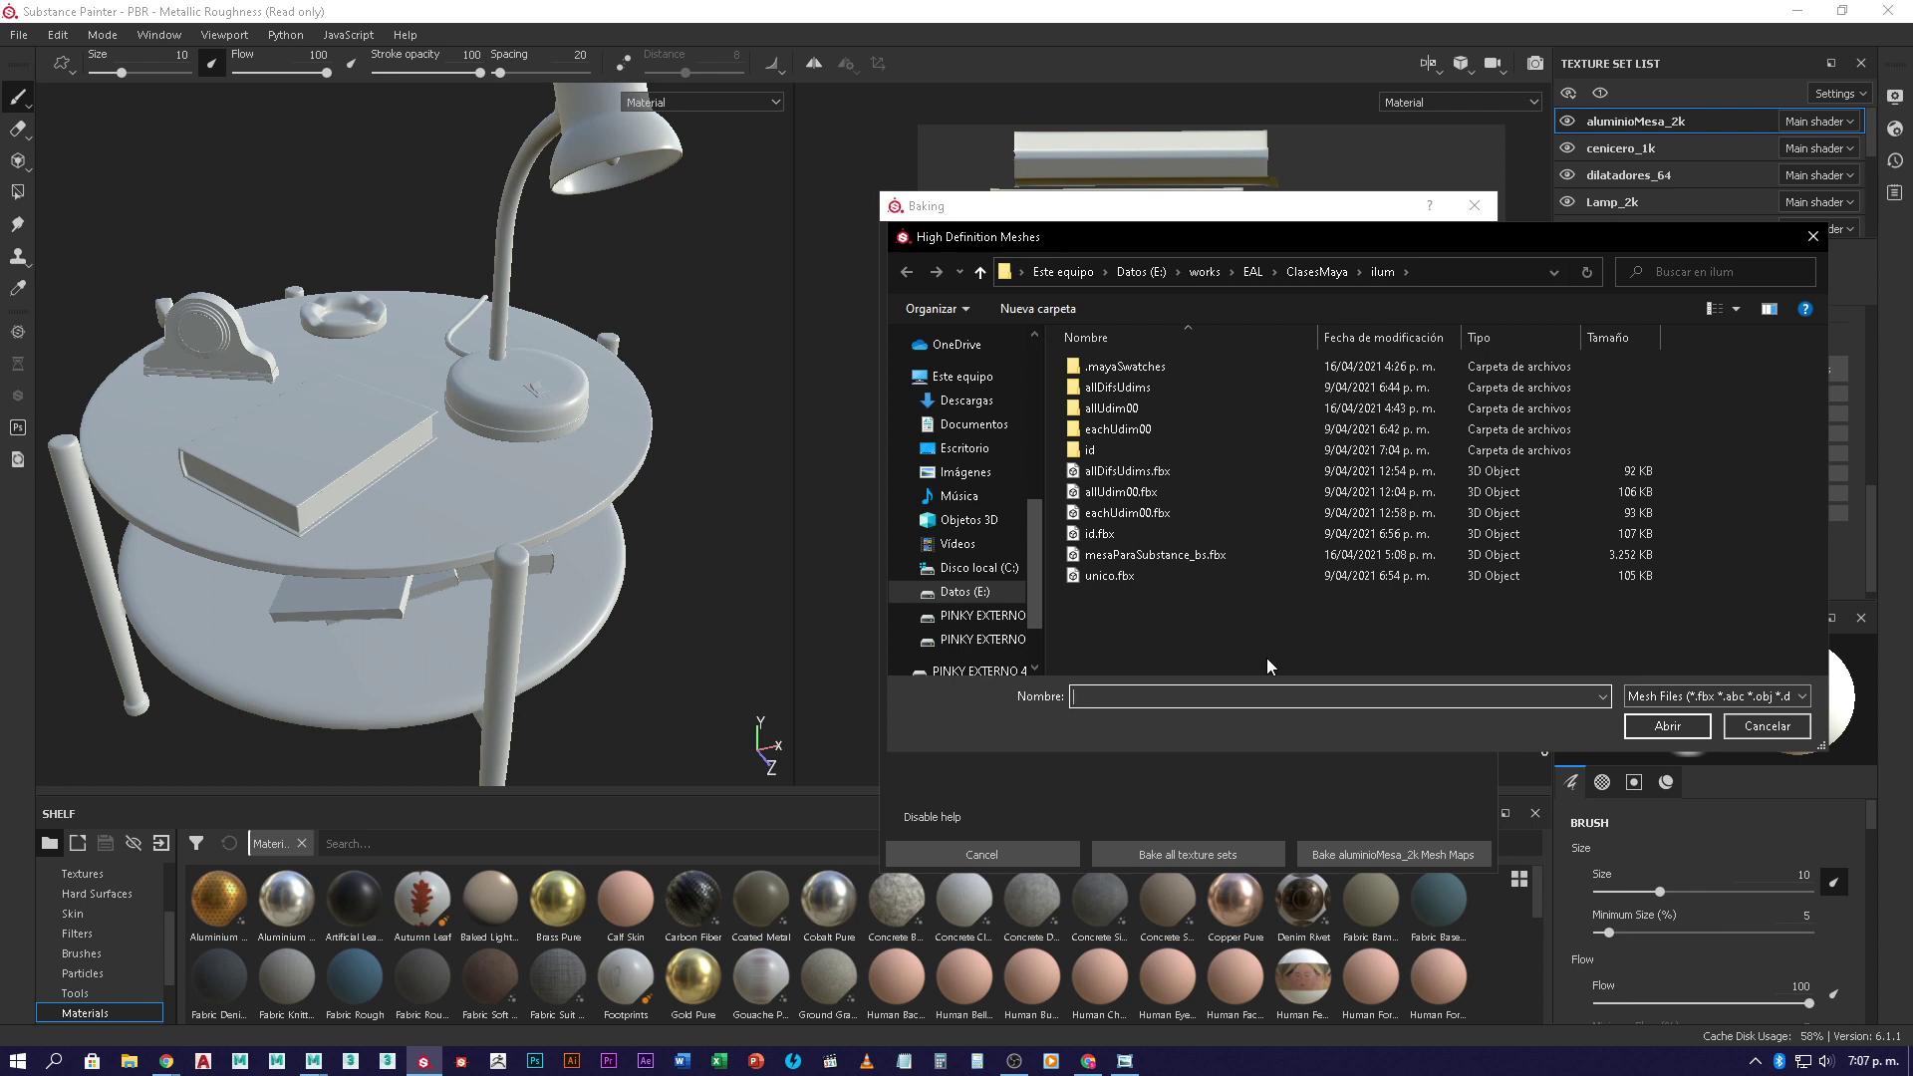
left_click(1184, 554)
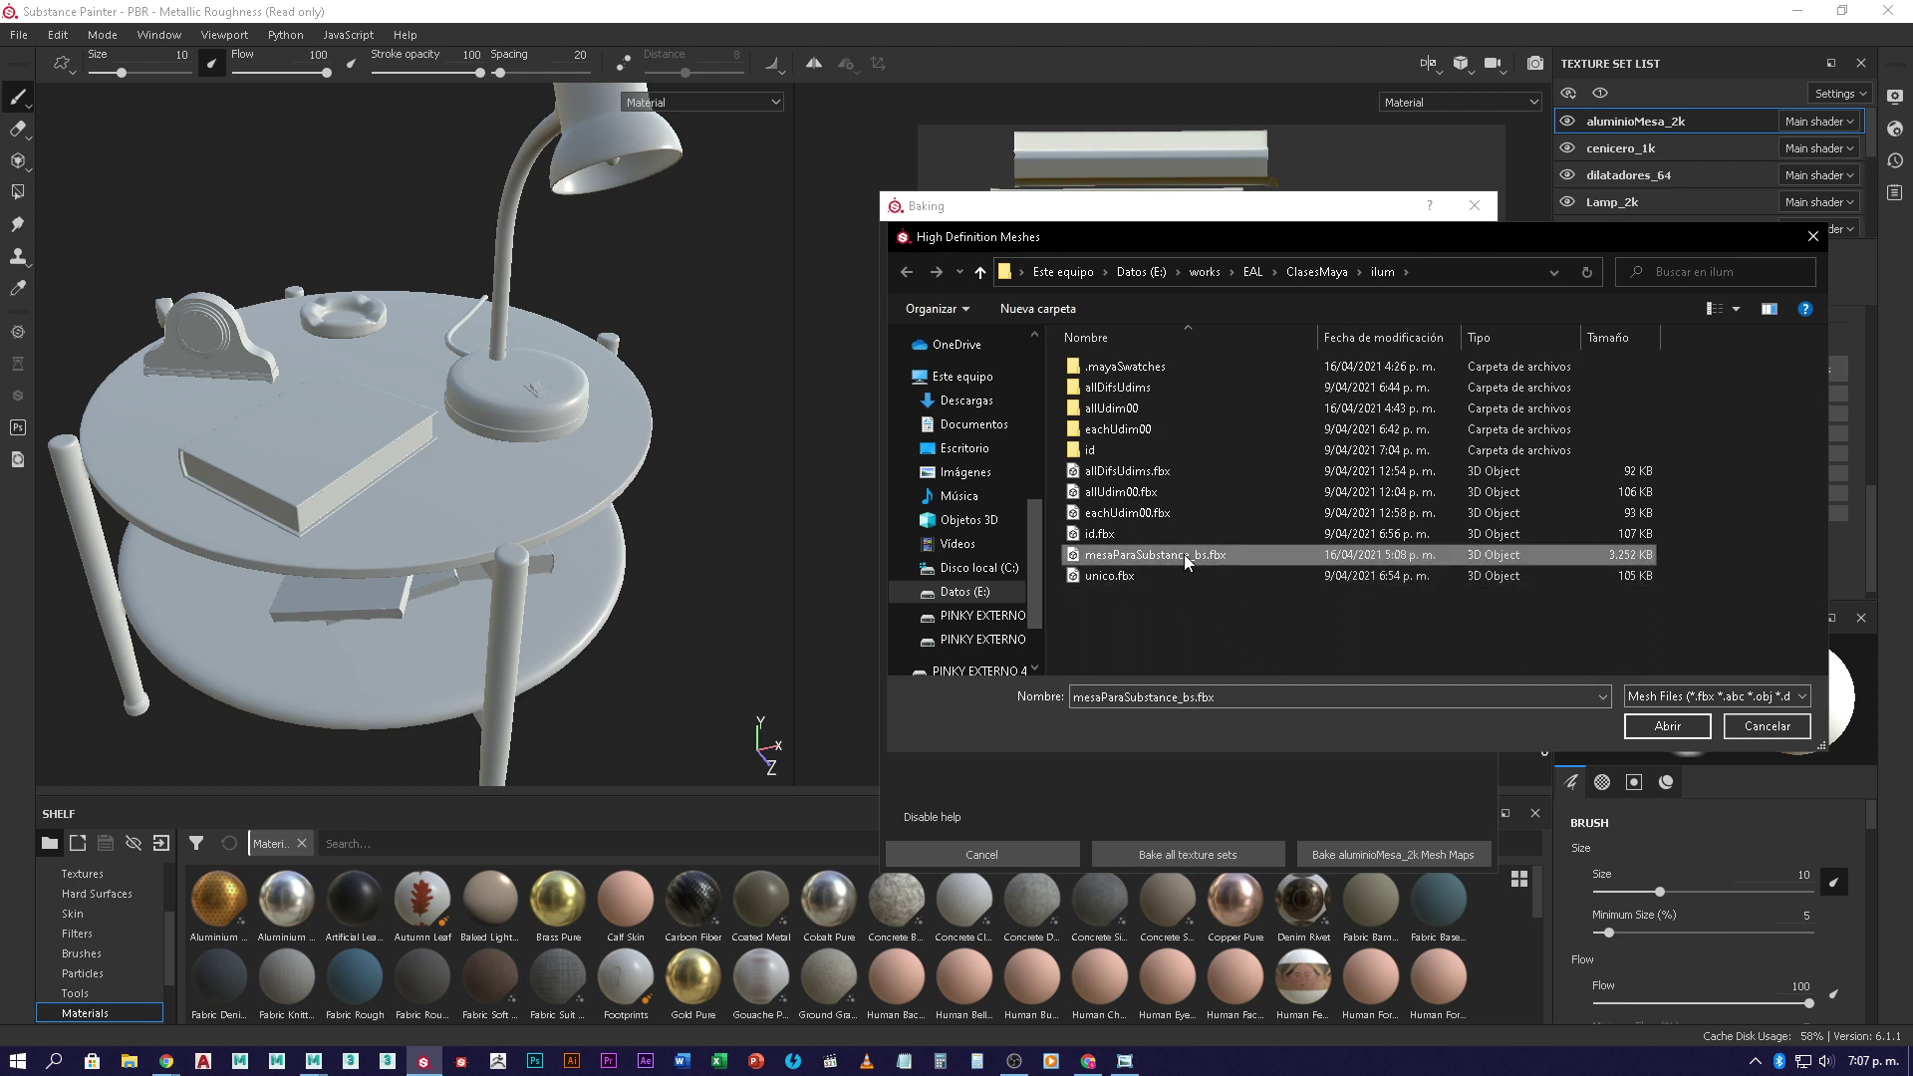
left_click(1662, 727)
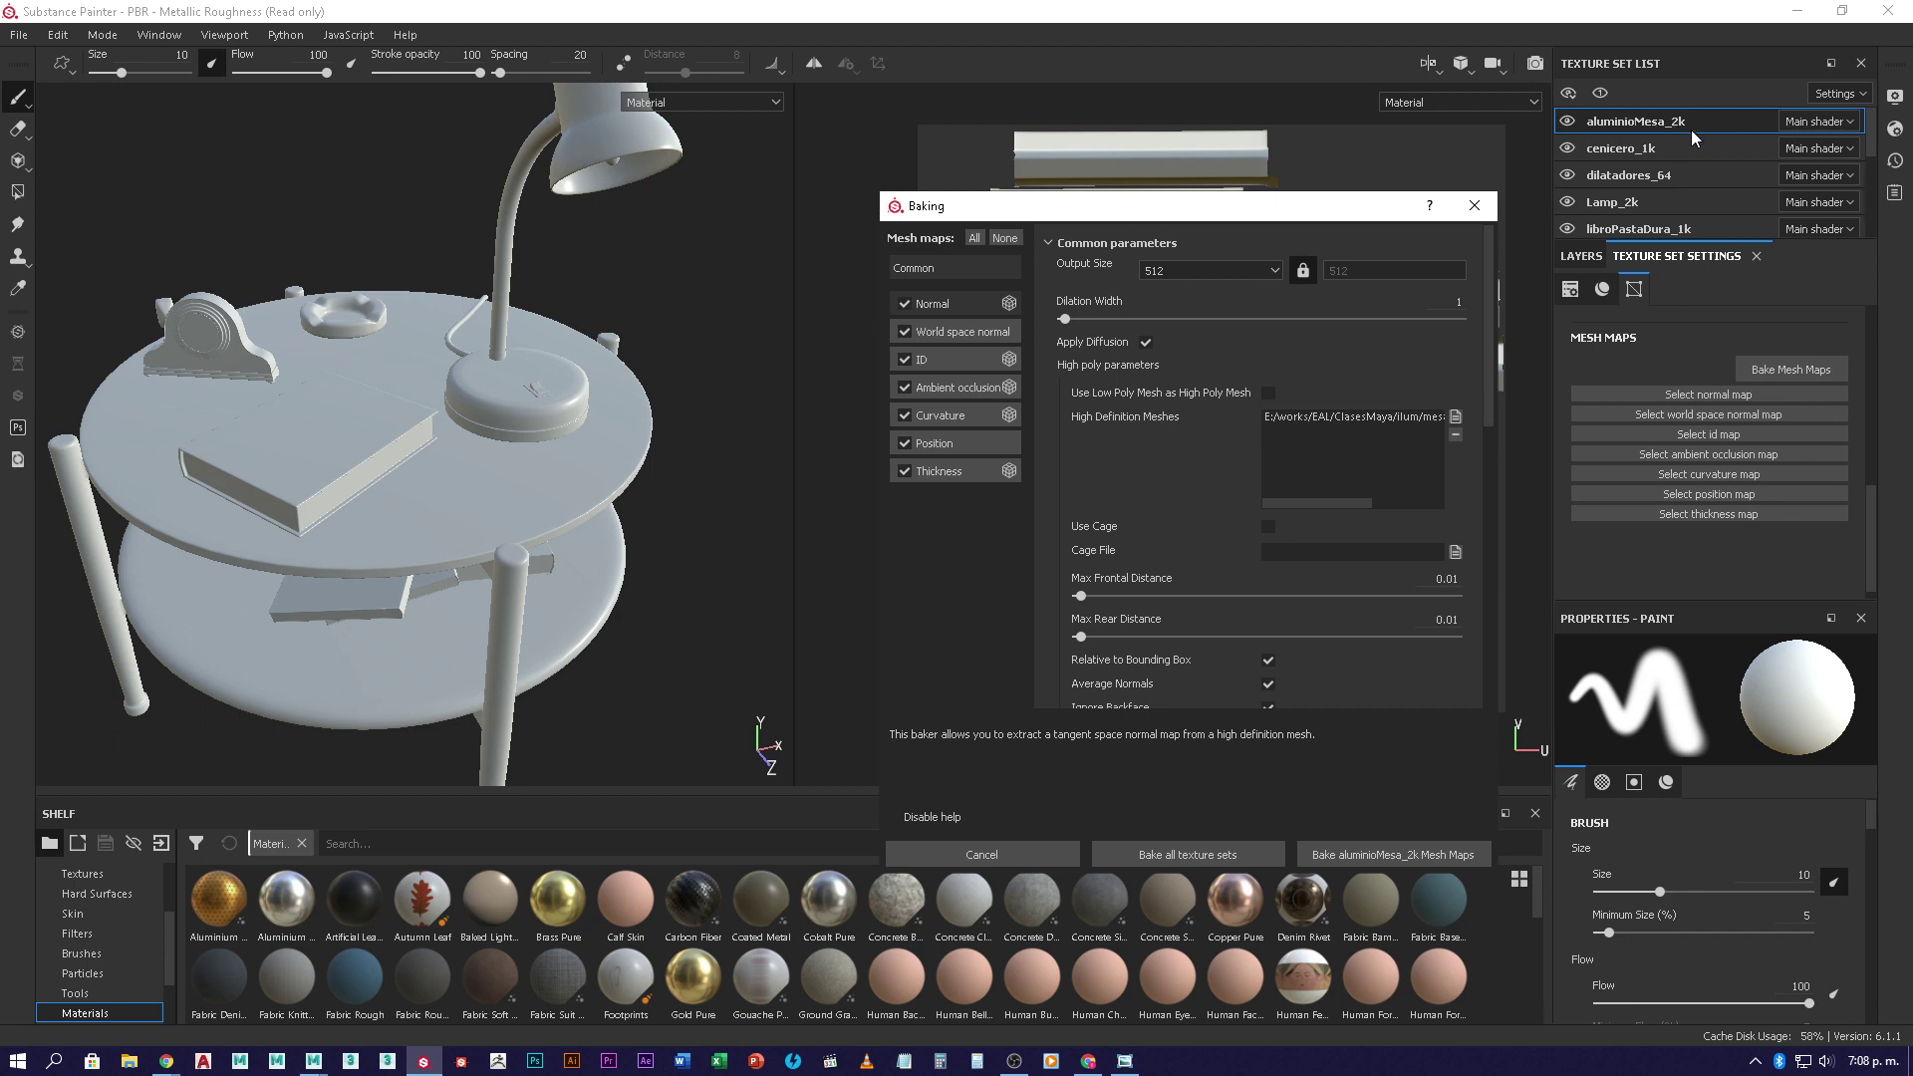
- Set the bake's output size to 2048 and dilation width to 3, and exclude the ID map
left_click(1274, 271)
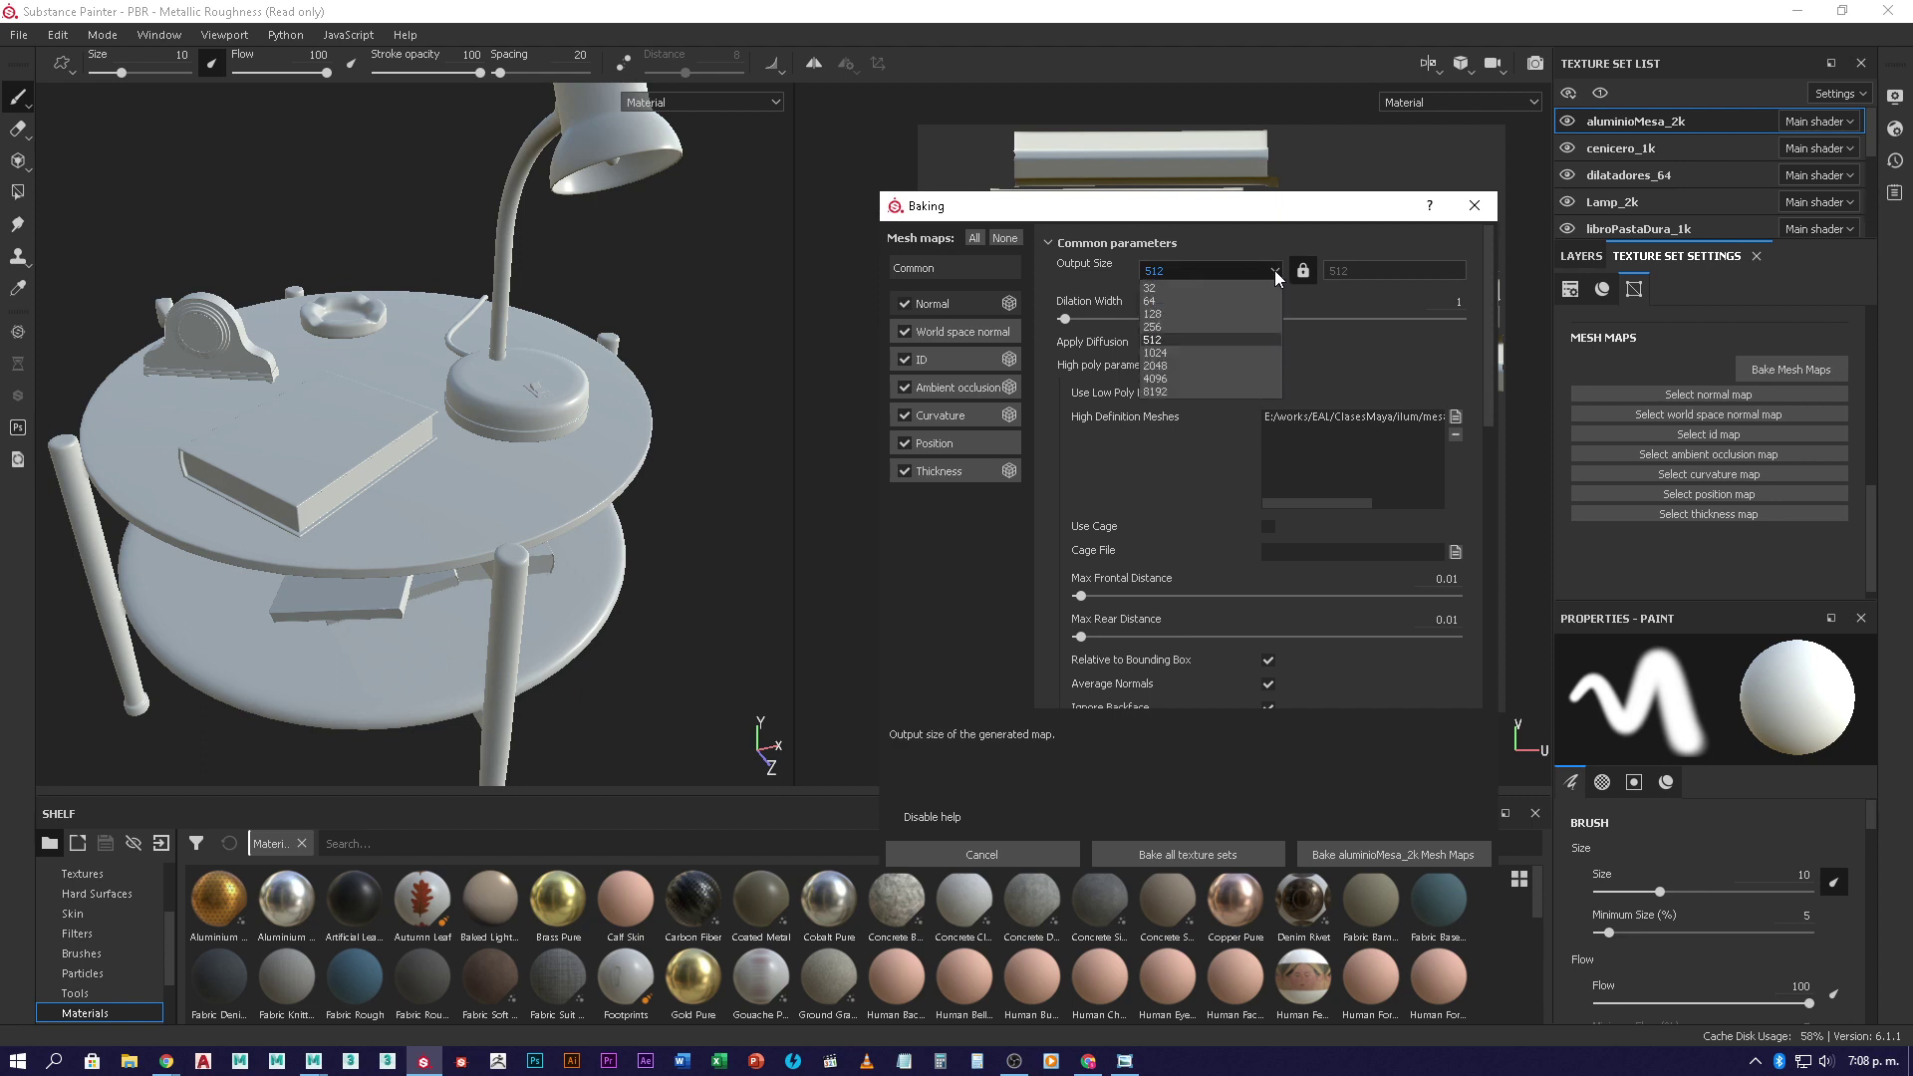
left_click(1206, 365)
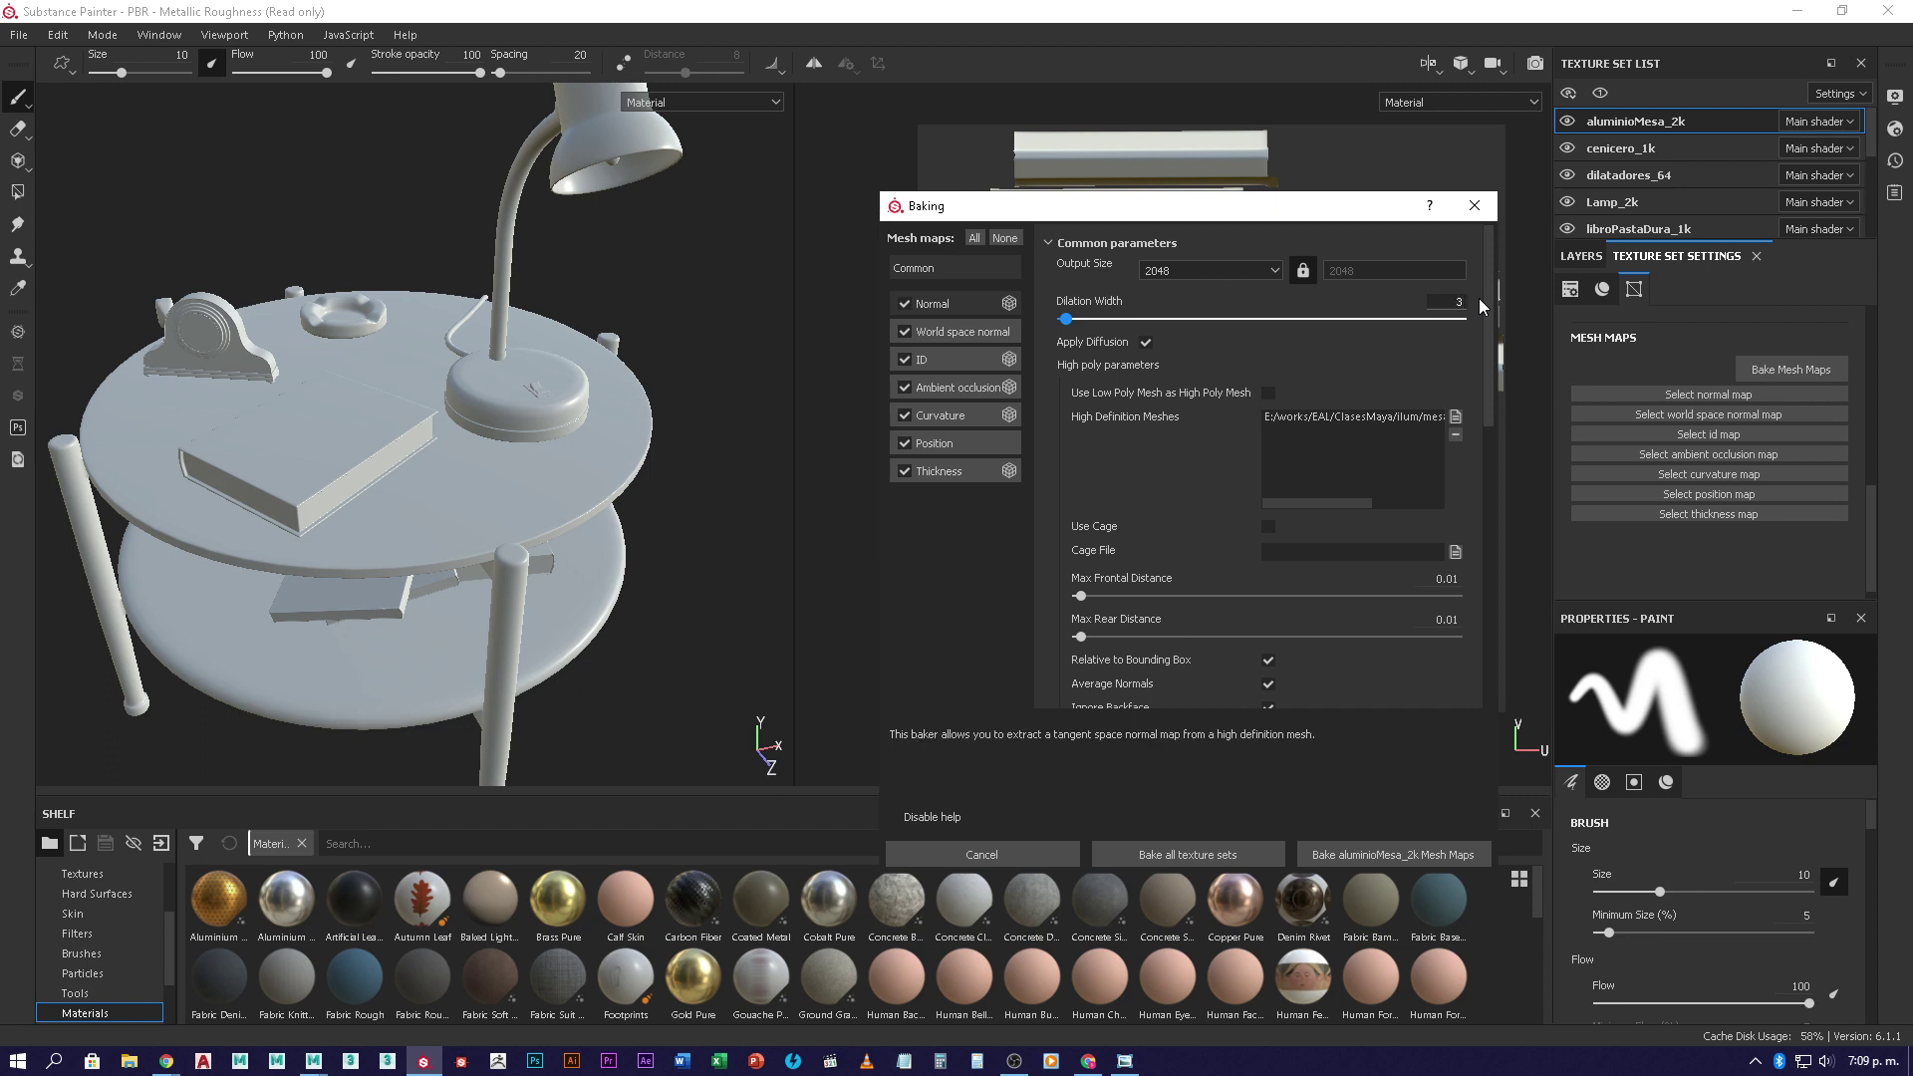
key("Return")
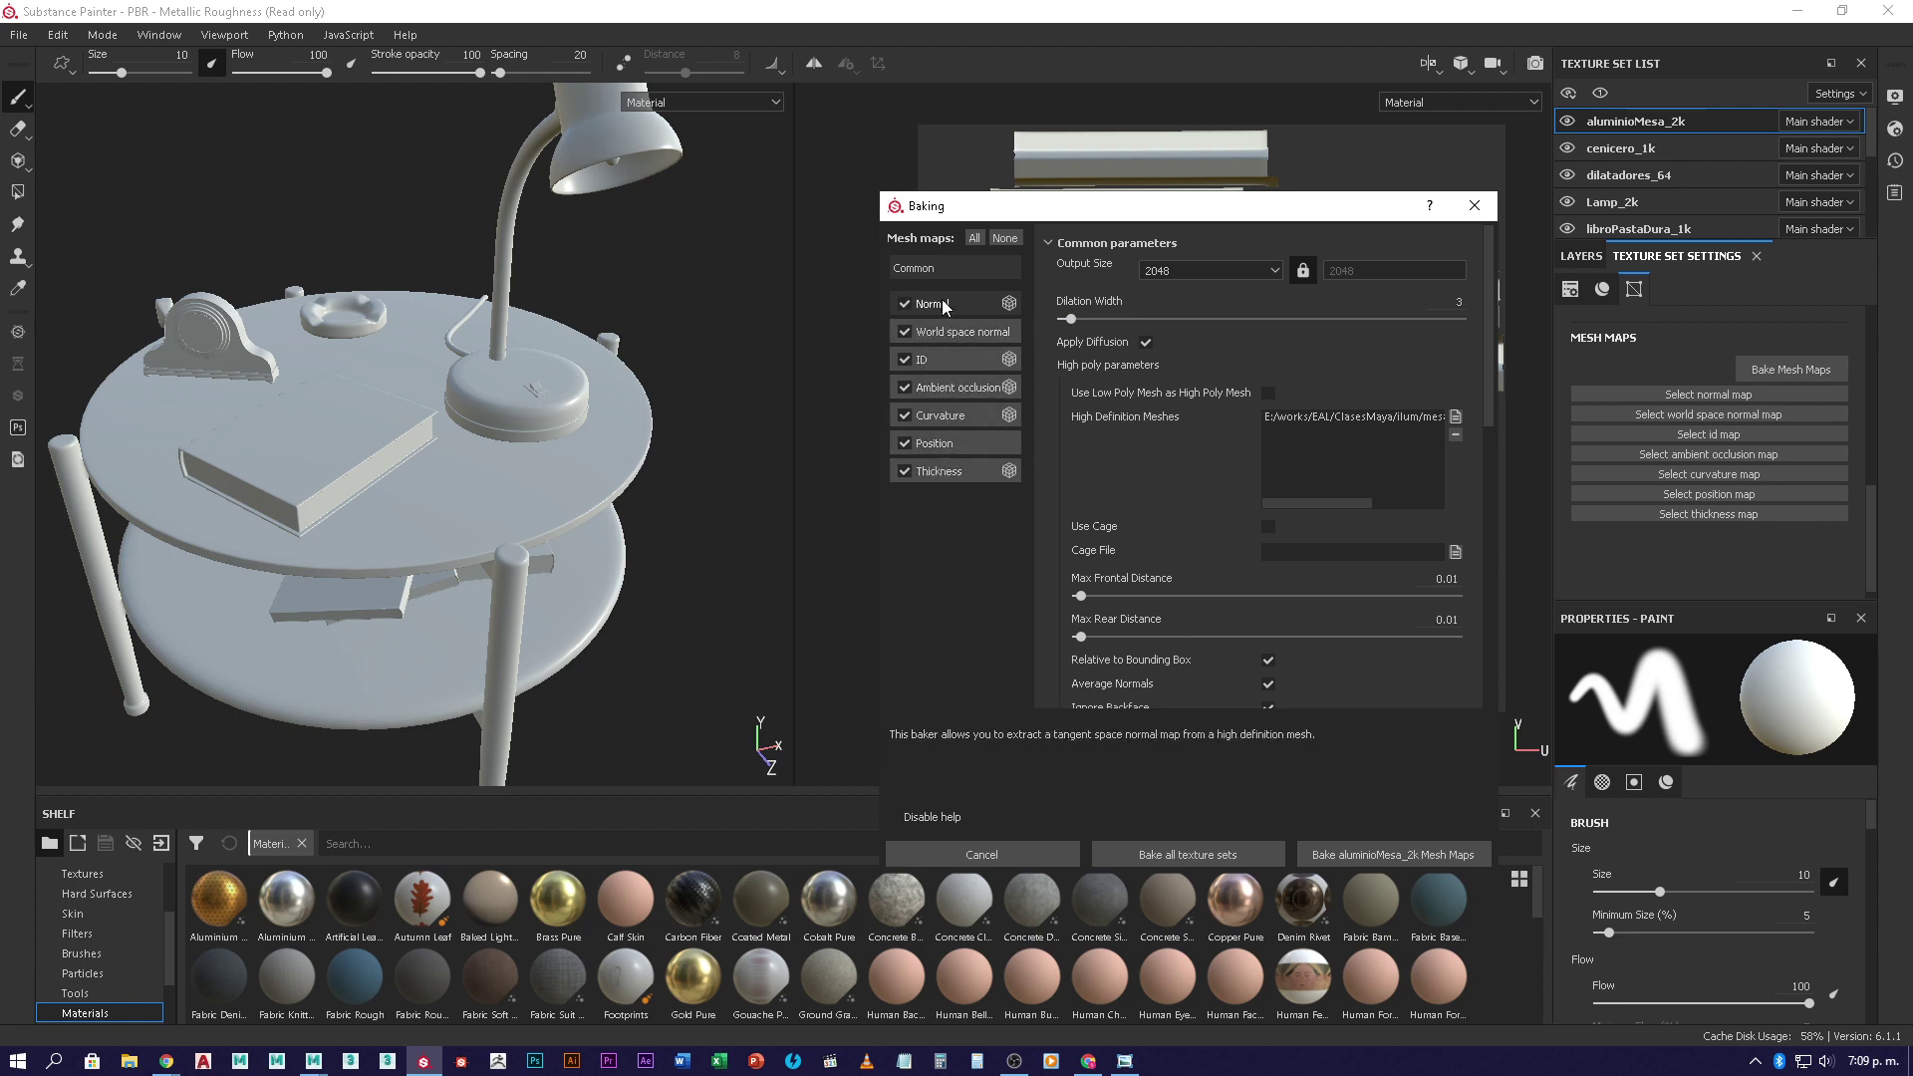
left_click(905, 360)
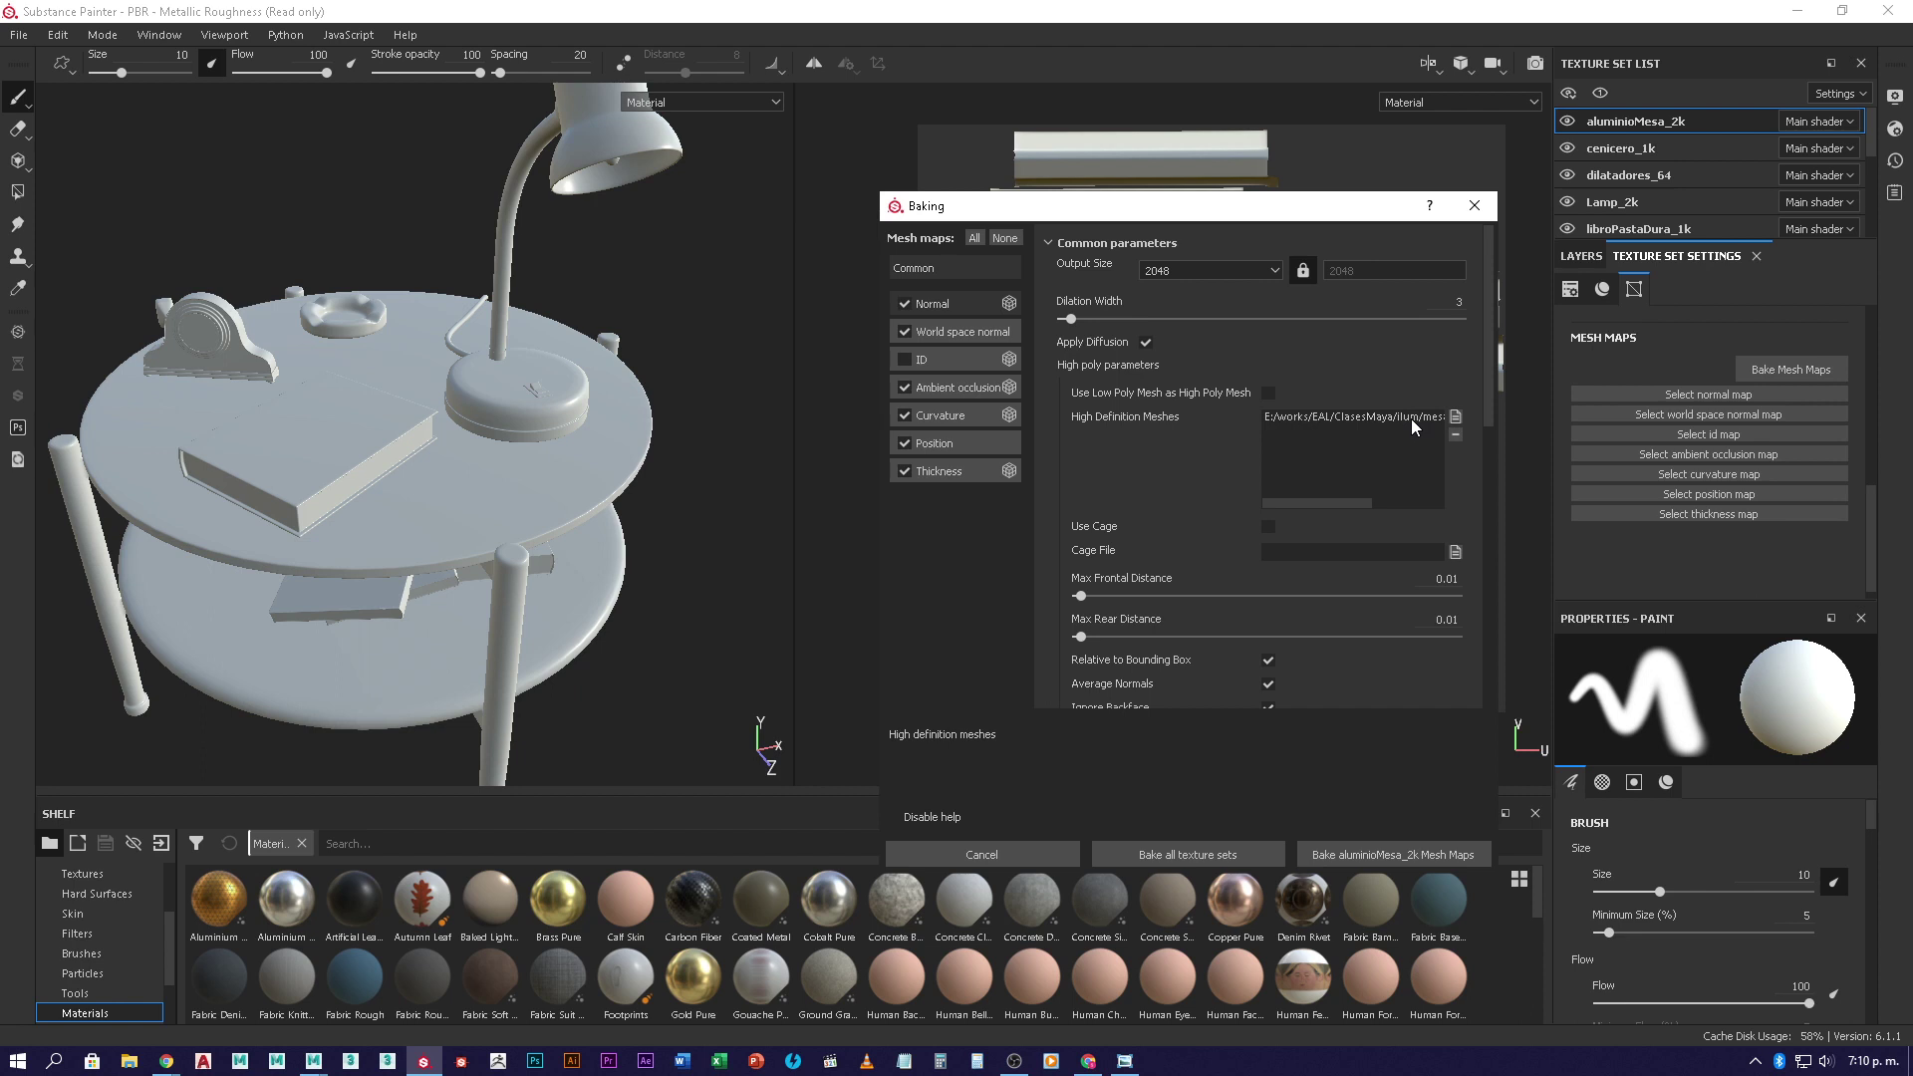
- Switch to Maya, close the UV Editor to check the mesh name suffixes in the Outliner, and return to Substance Painter
scroll(1386, 429, "down", 1)
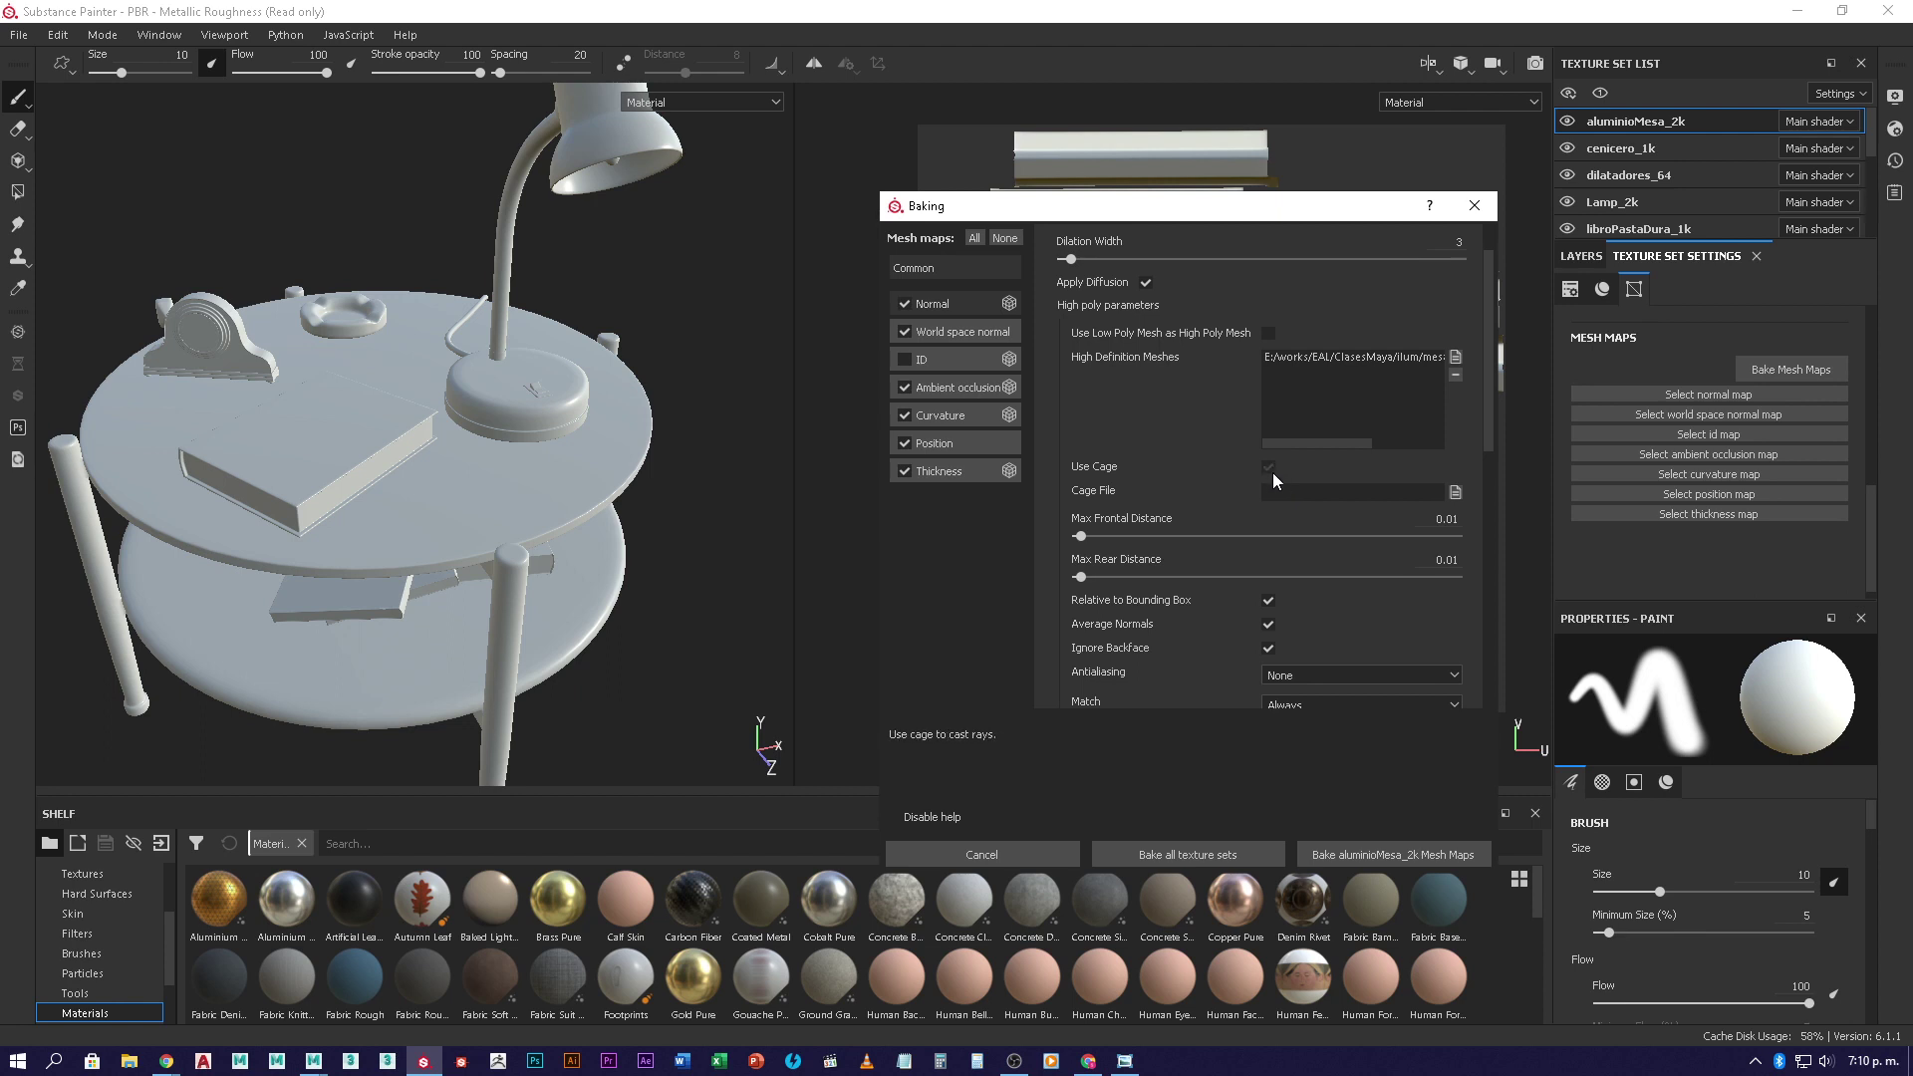
scroll(1273, 515, "down", 1)
scroll(1272, 524, "down", 1)
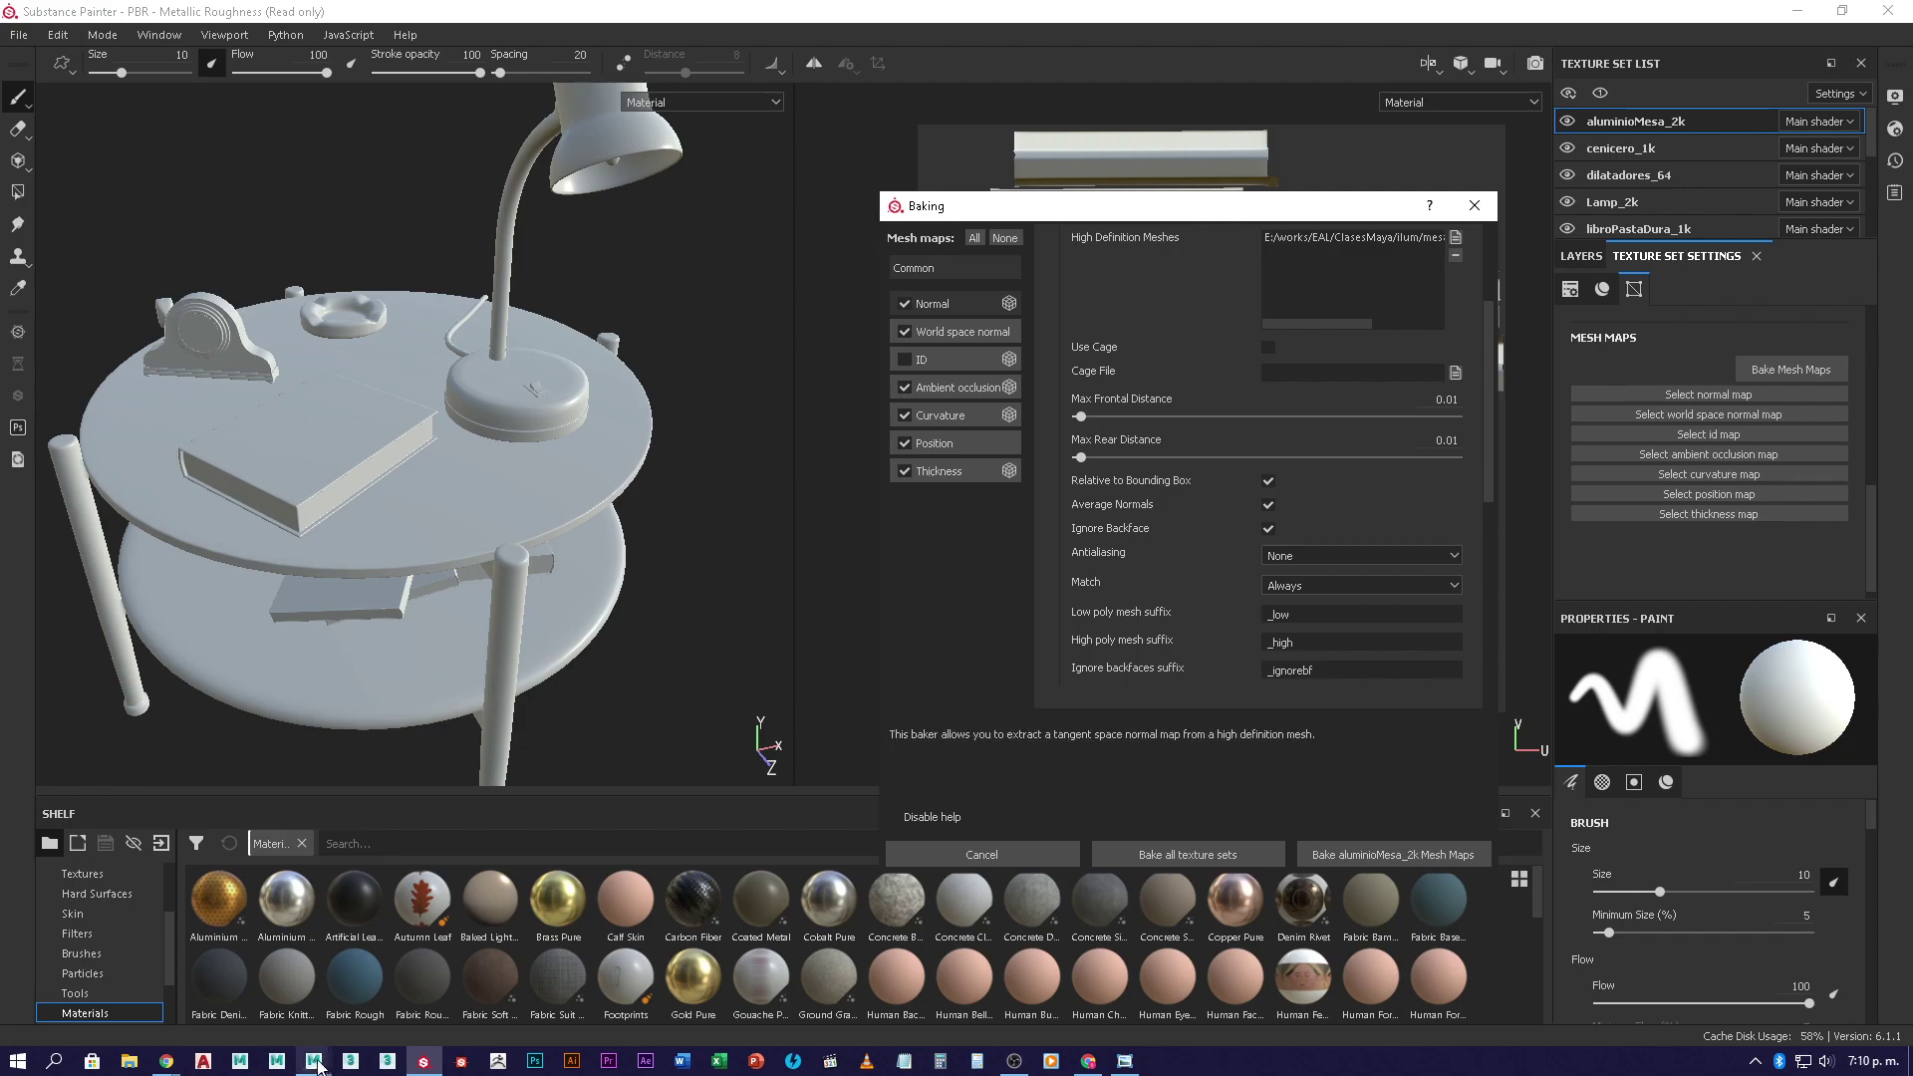
mouse_move(317, 1066)
left_click(401, 897)
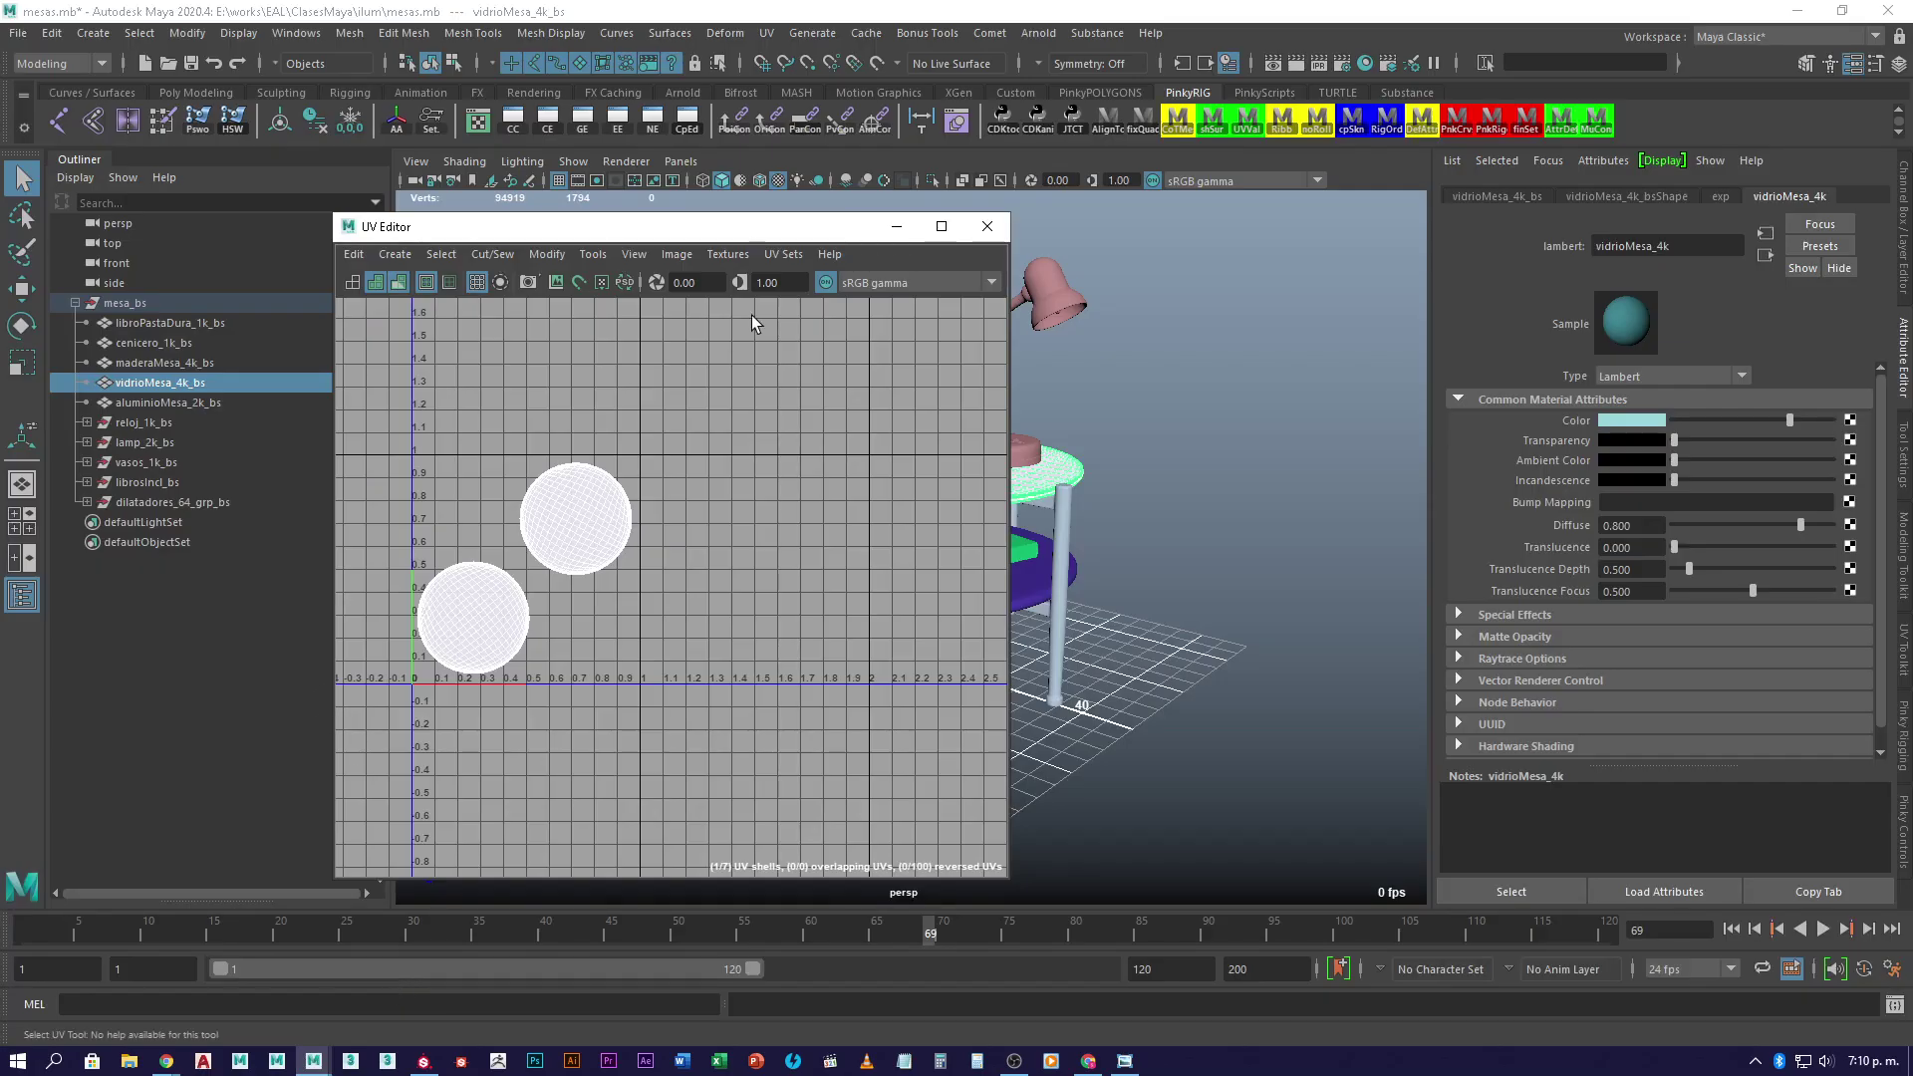
left_click(988, 226)
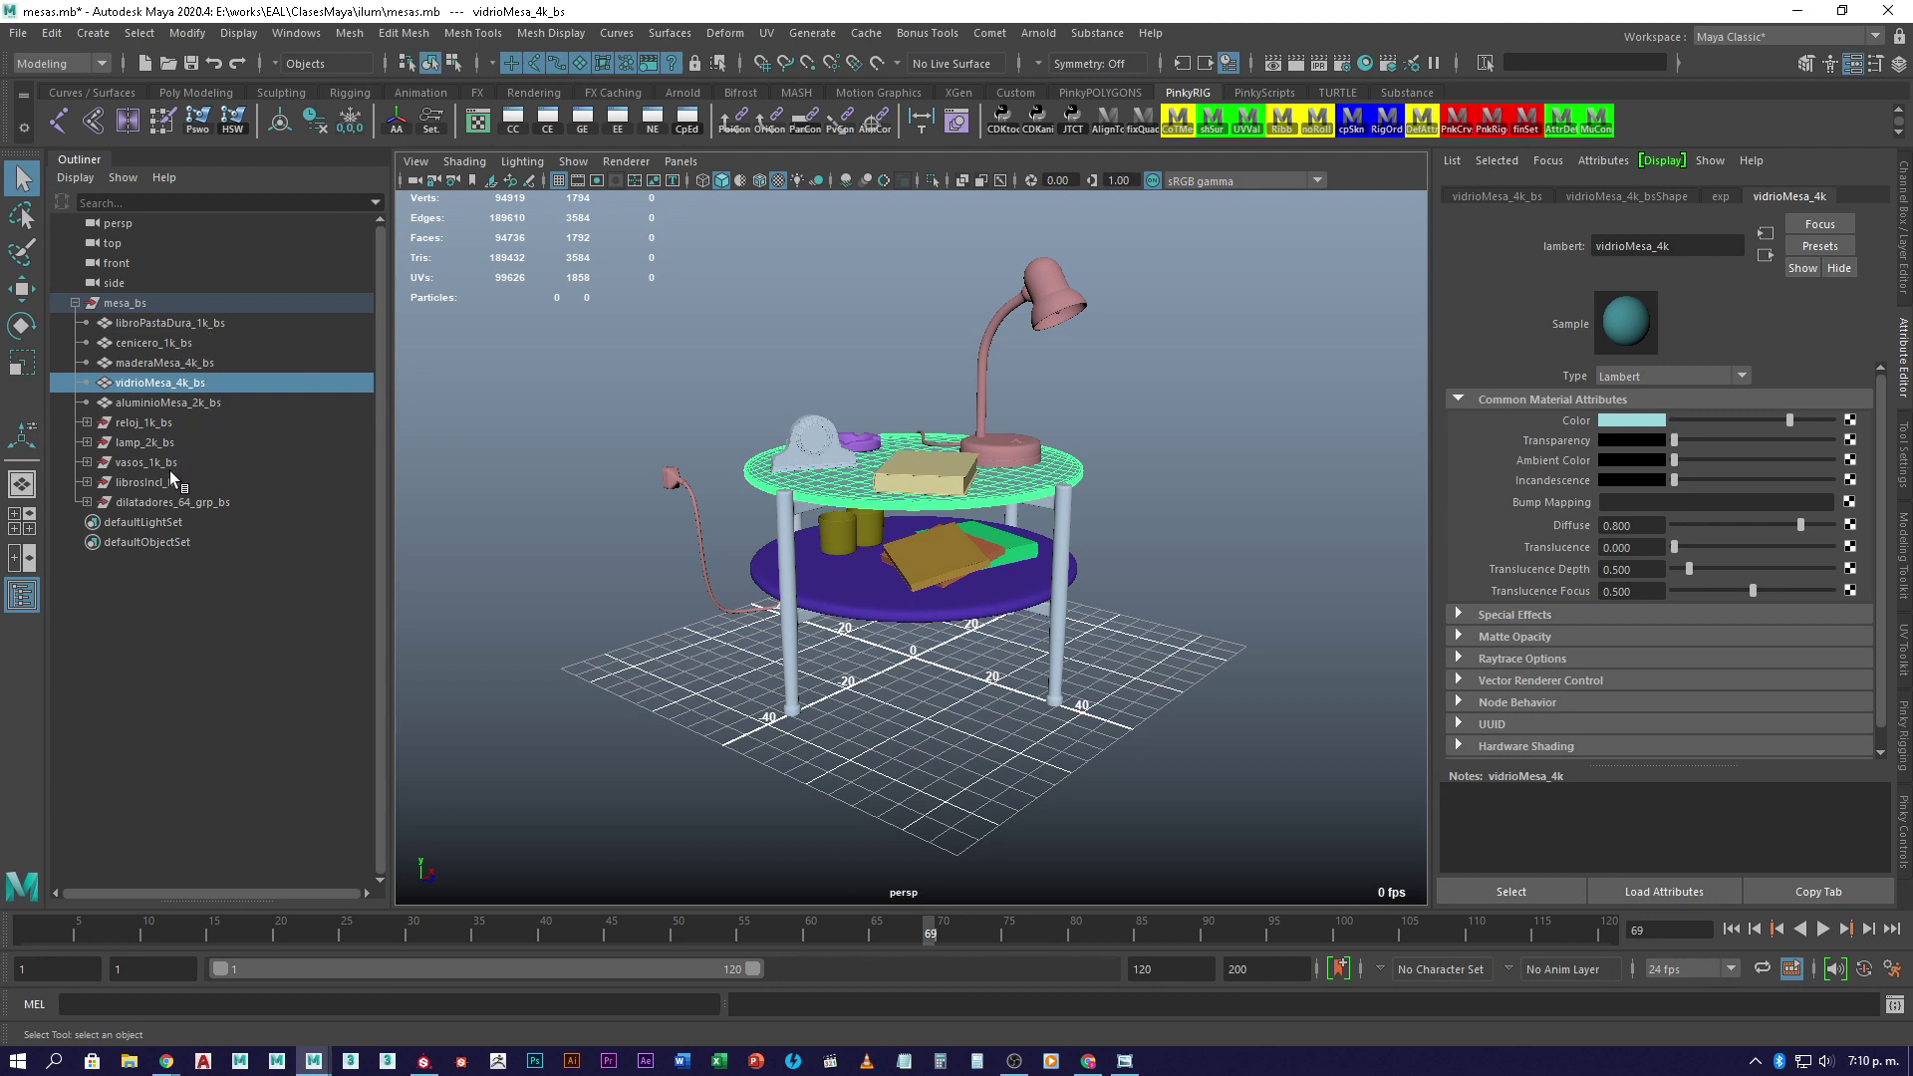
left_click(423, 1061)
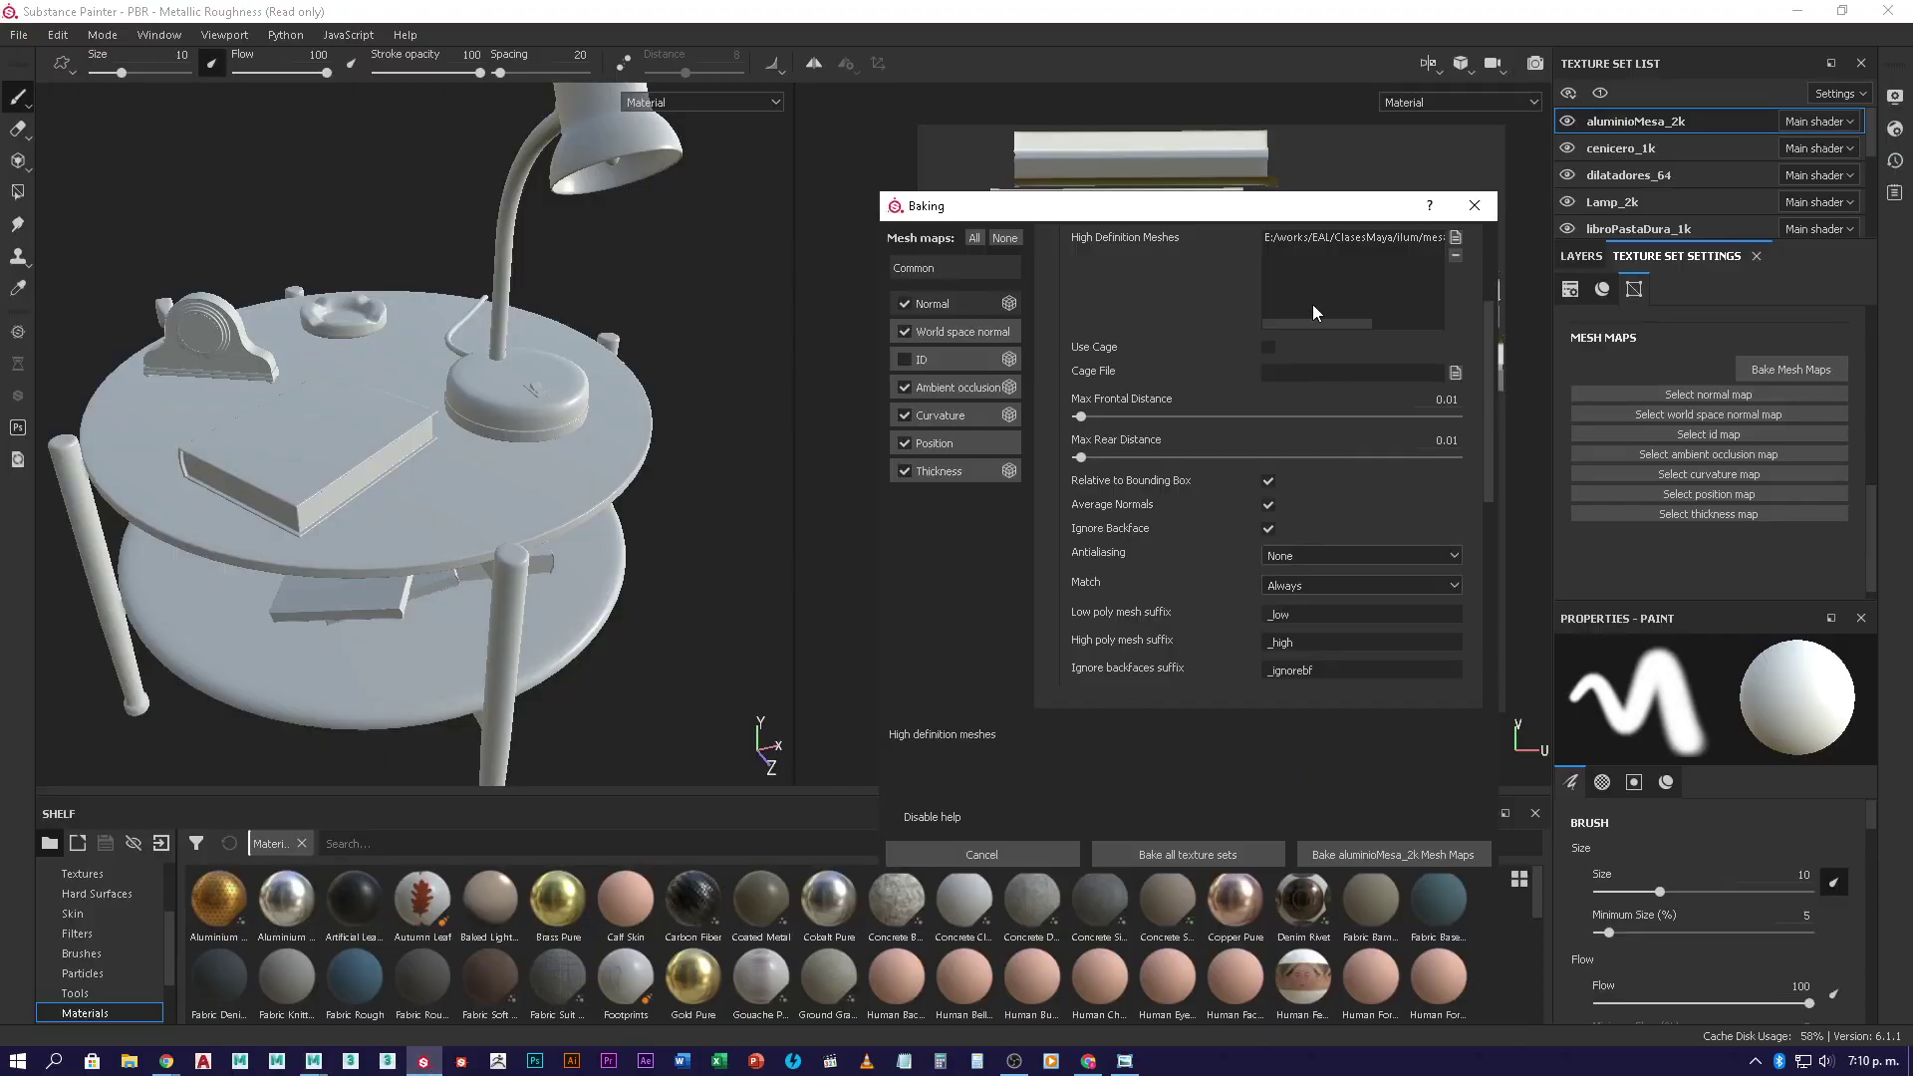
- Set both the low poly and high poly mesh suffixes to _bs in the common bake parameters
scroll(1289, 267, "up", 2)
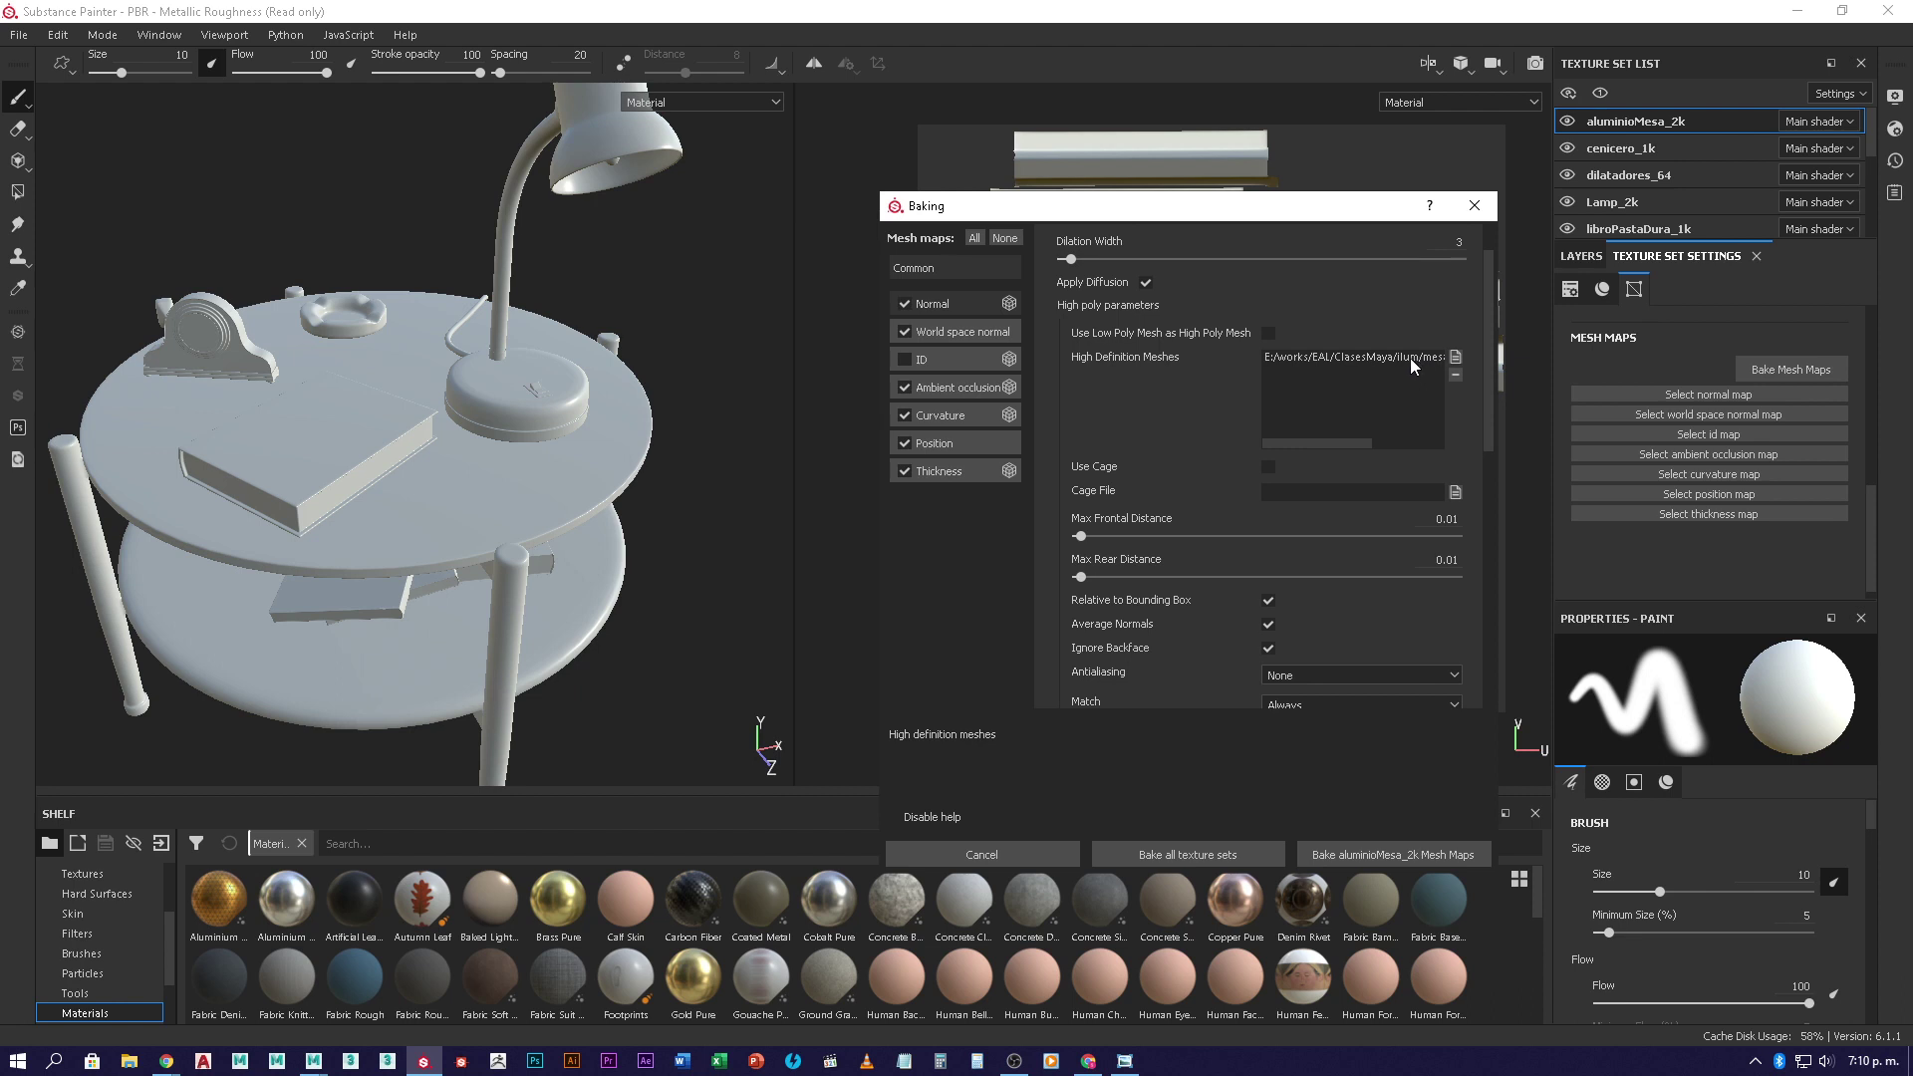
scroll(1295, 441, "down", 3)
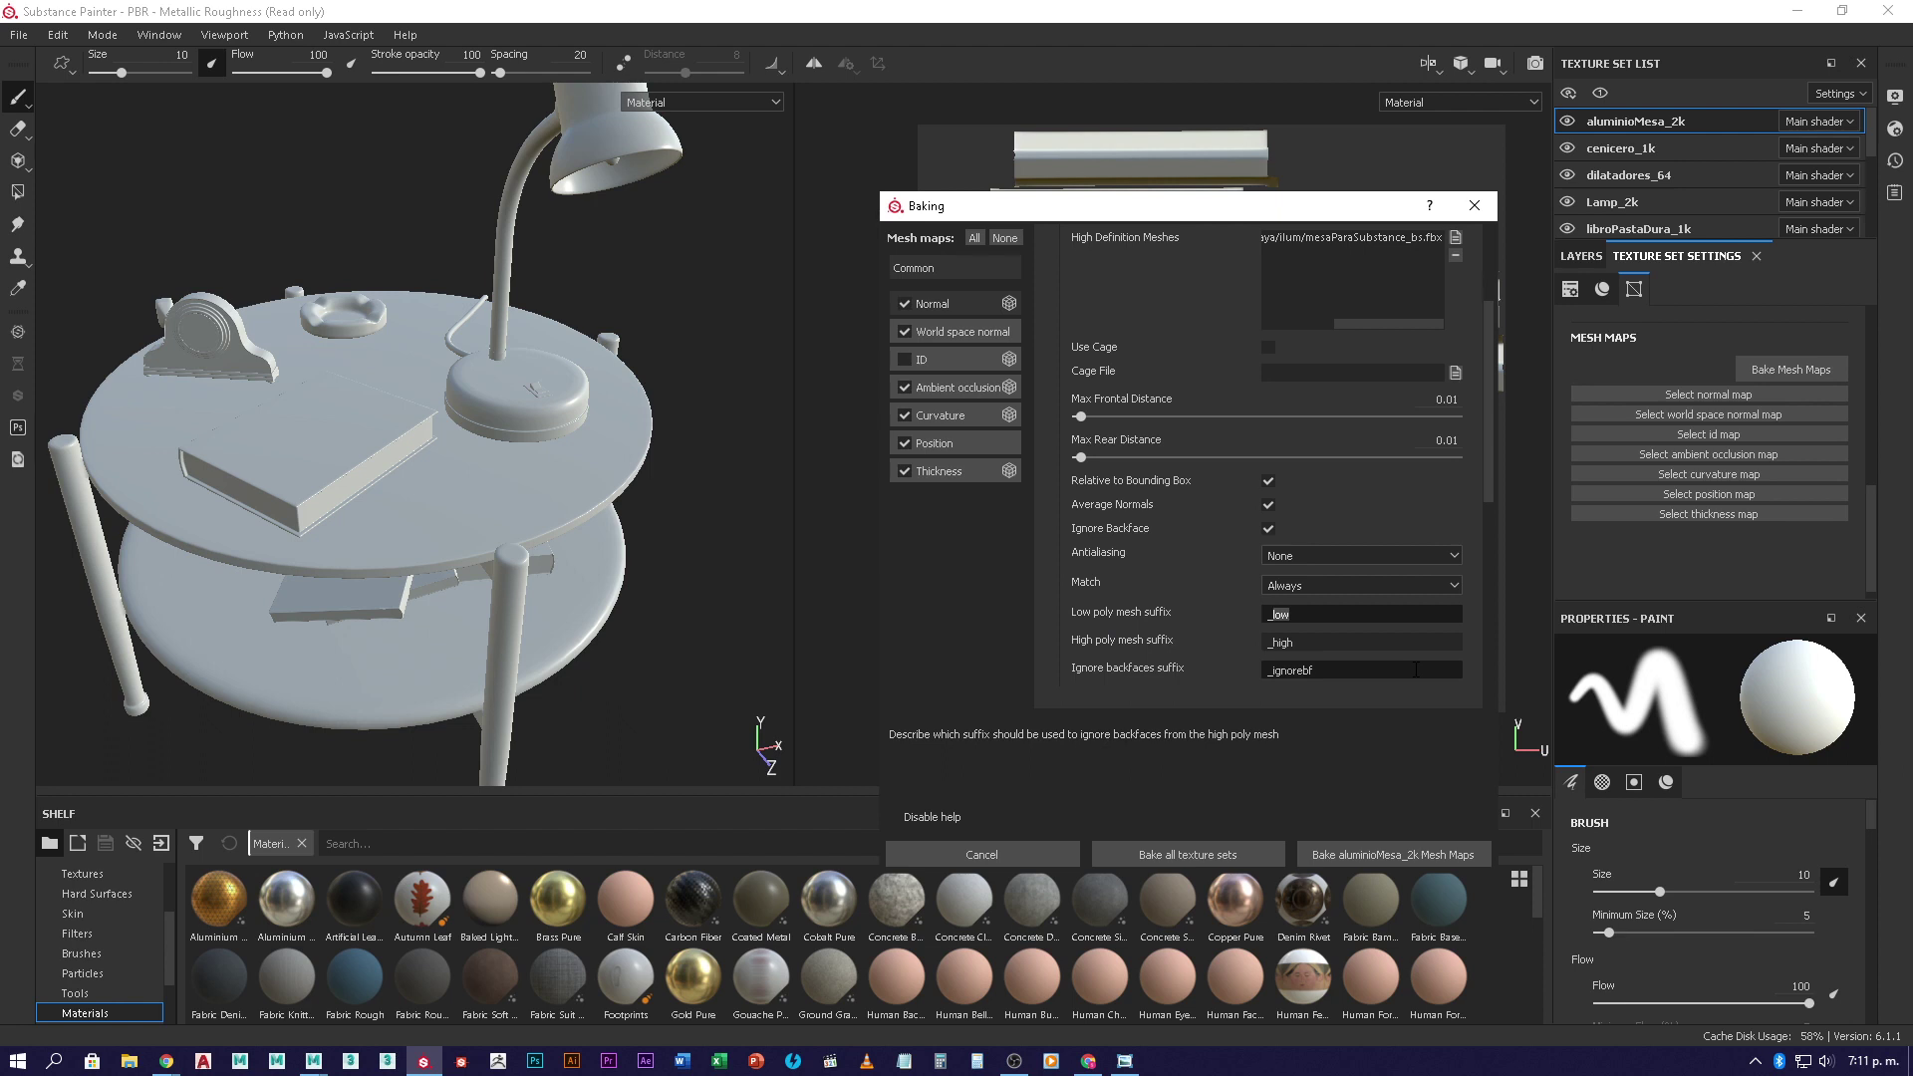
type("bs")
left_click(1295, 642)
left_click_drag(1296, 642, 1273, 642)
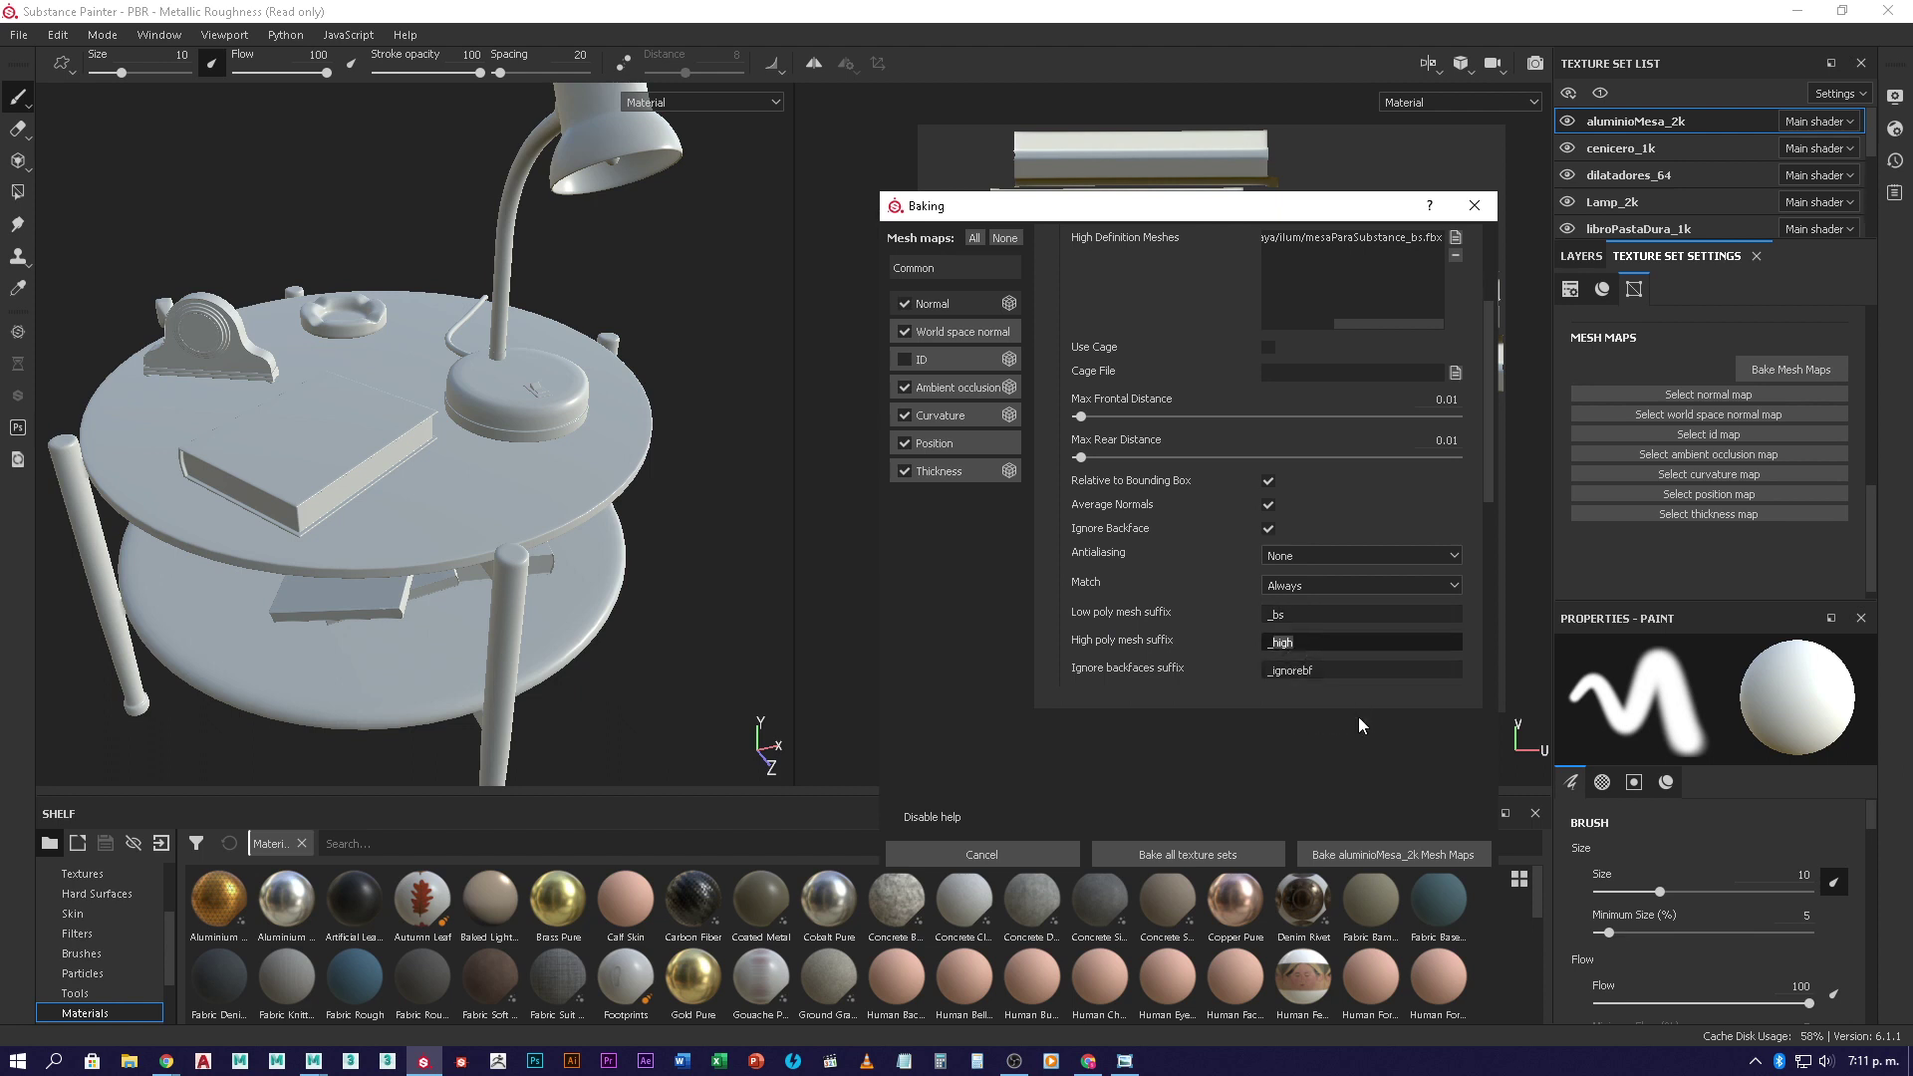
type("bs")
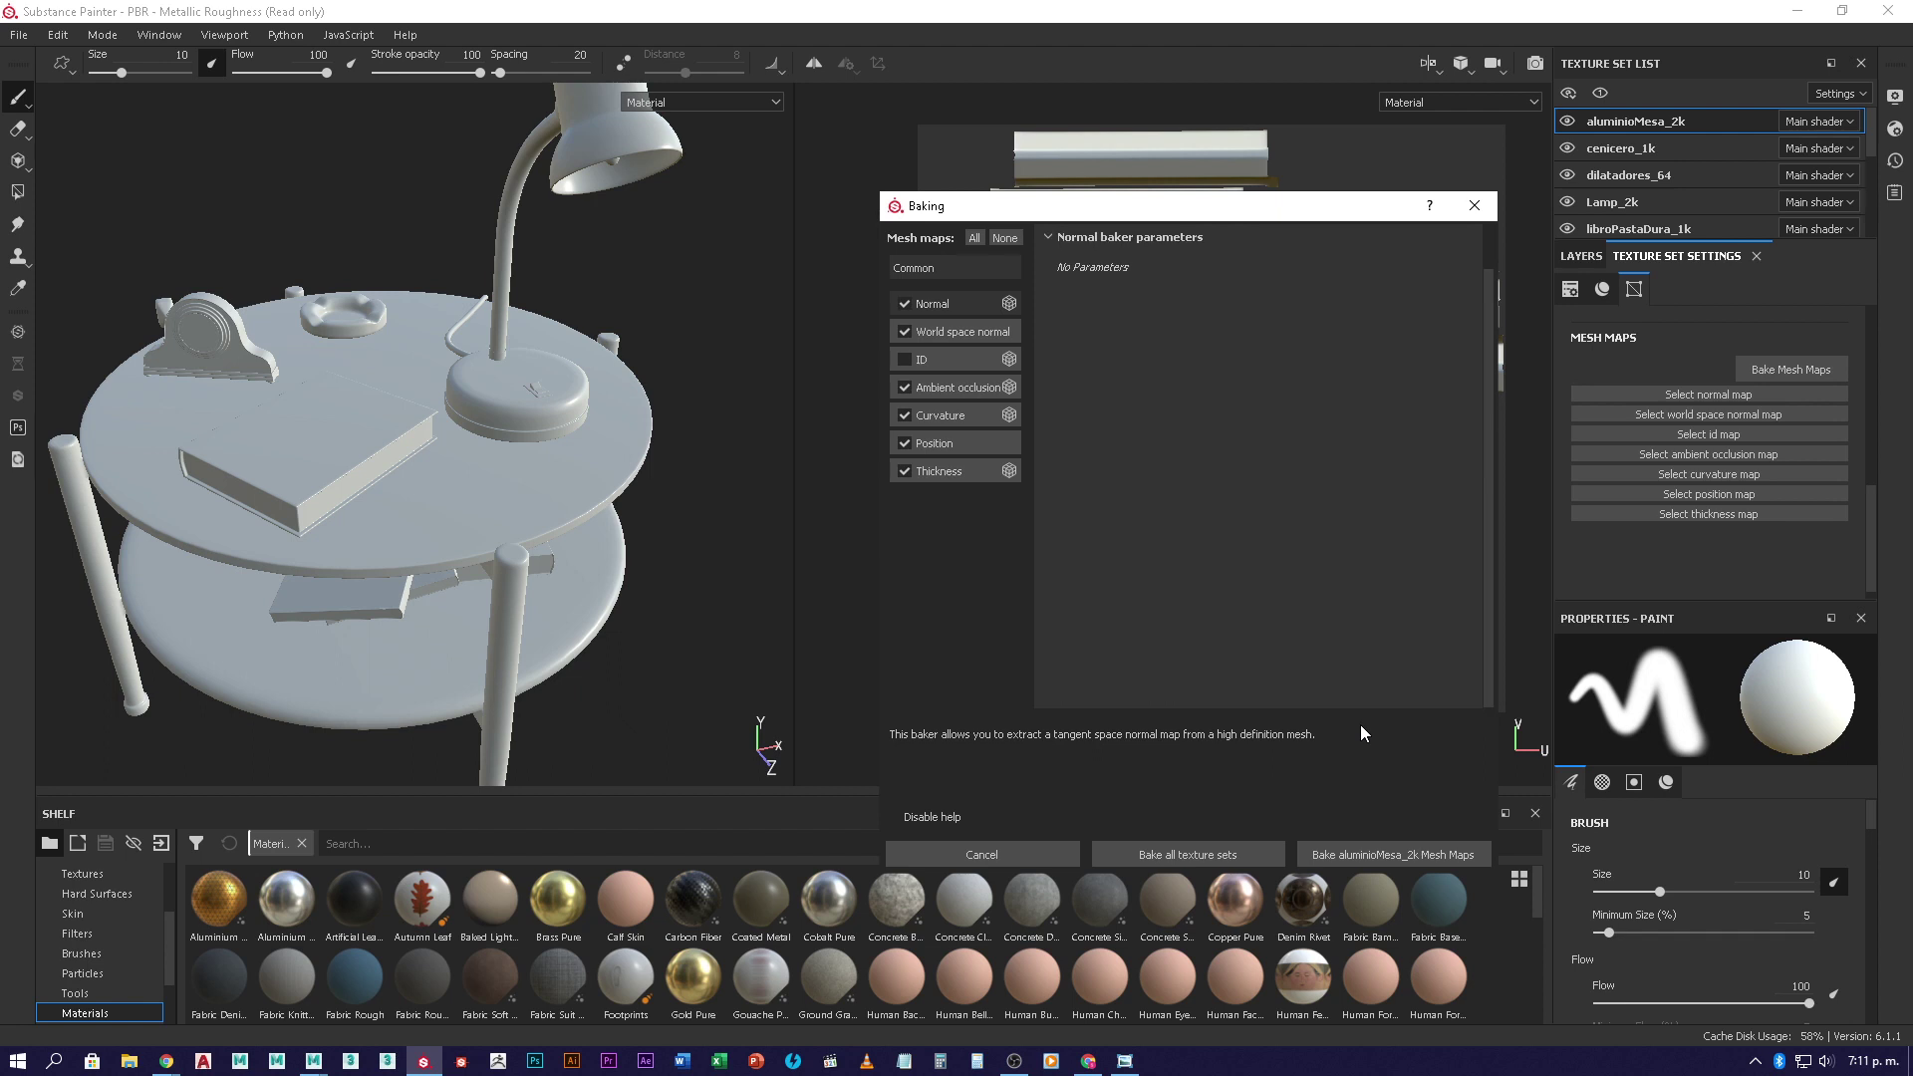
- Set the bake's geometry matching to By Mesh Name and its antialiasing to Subsampling 2x2
left_click(953, 271)
left_click(1047, 239)
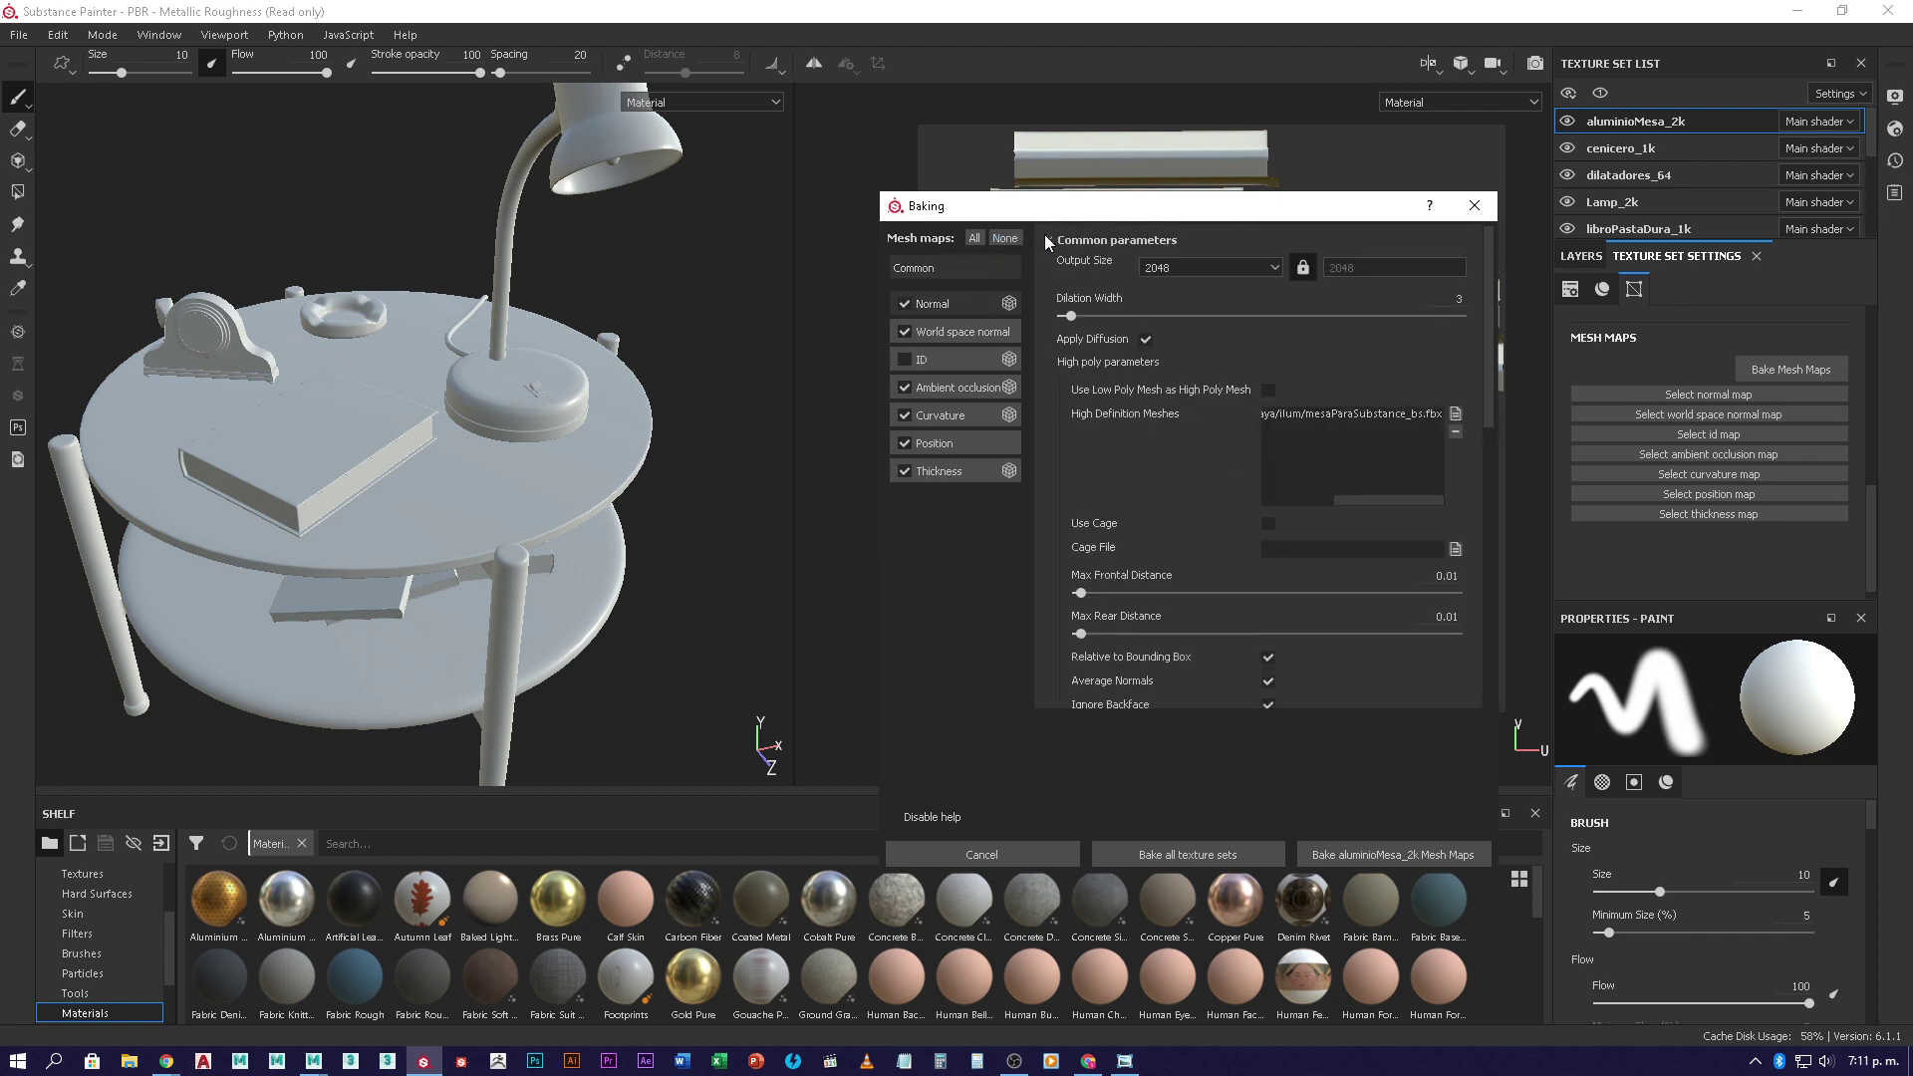
scroll(1204, 510, "down", 3)
scroll(1204, 506, "down", 2)
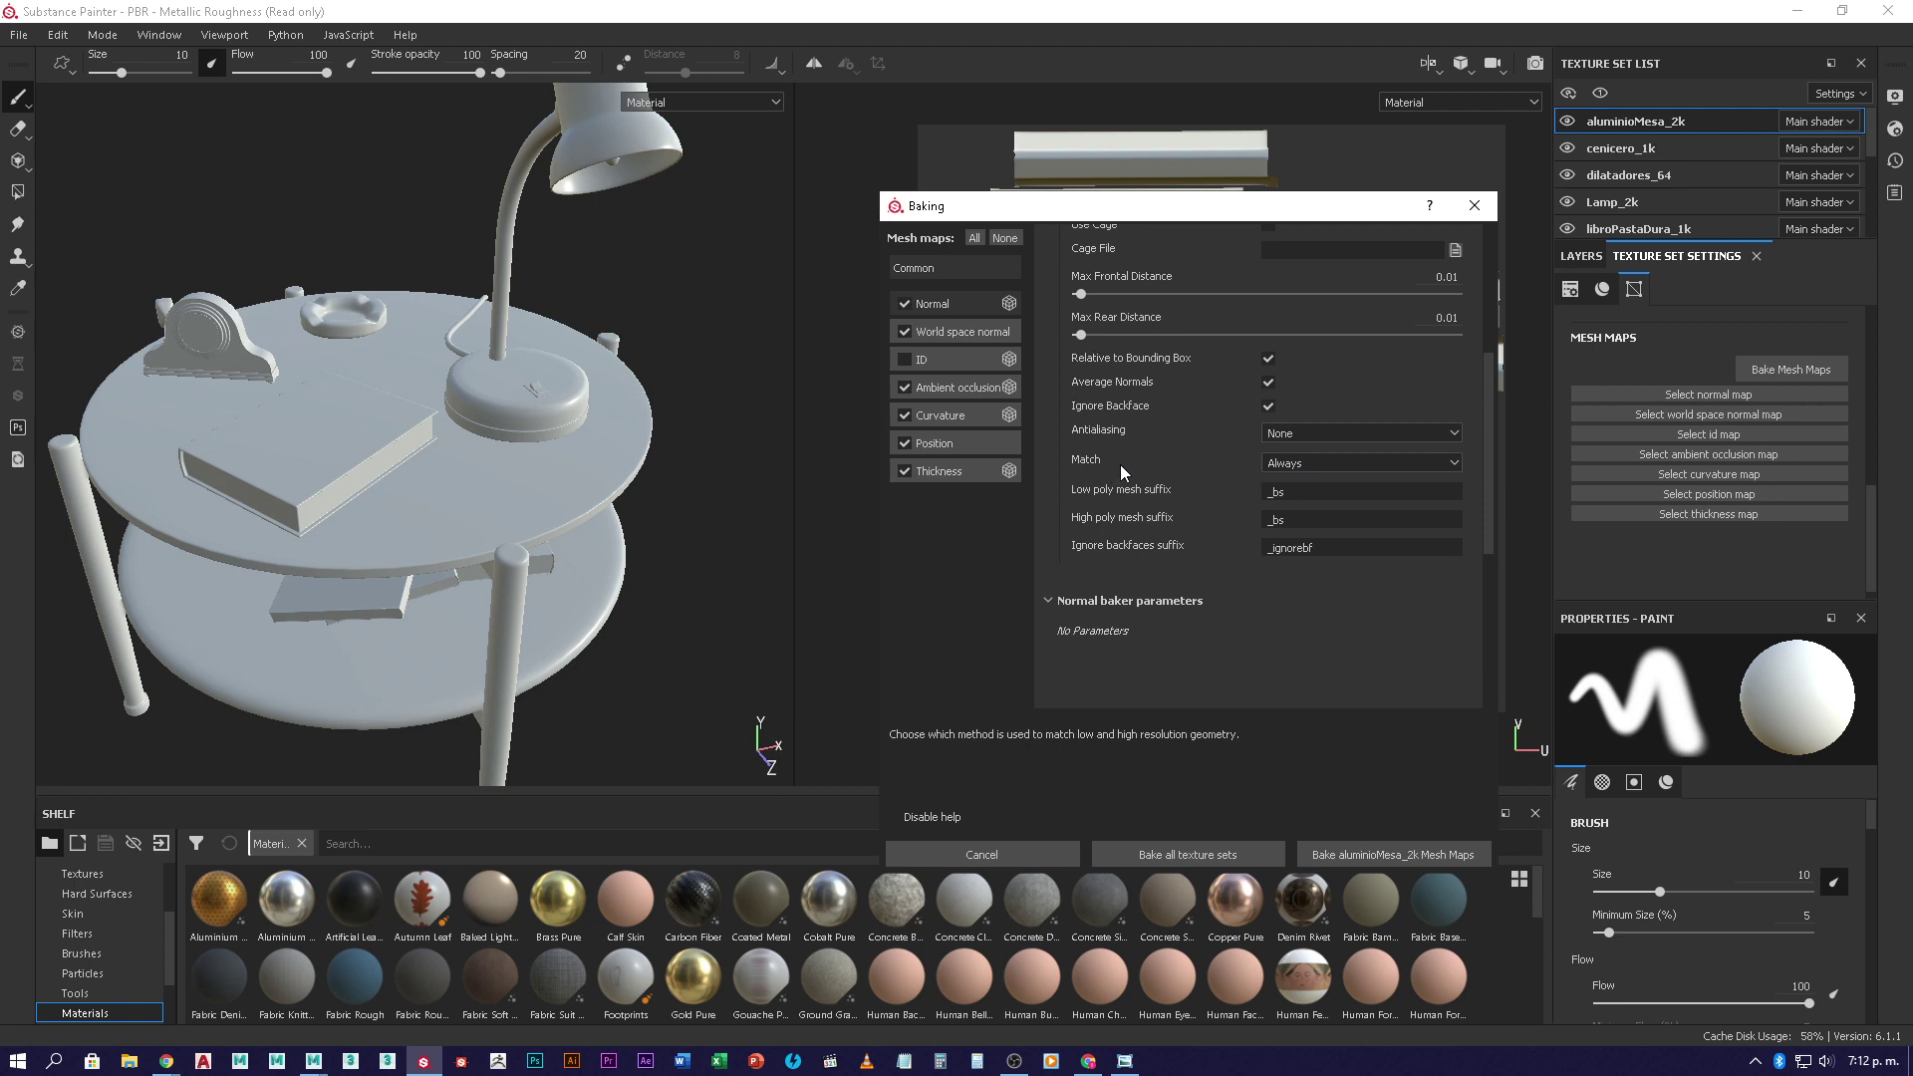
left_click(1323, 464)
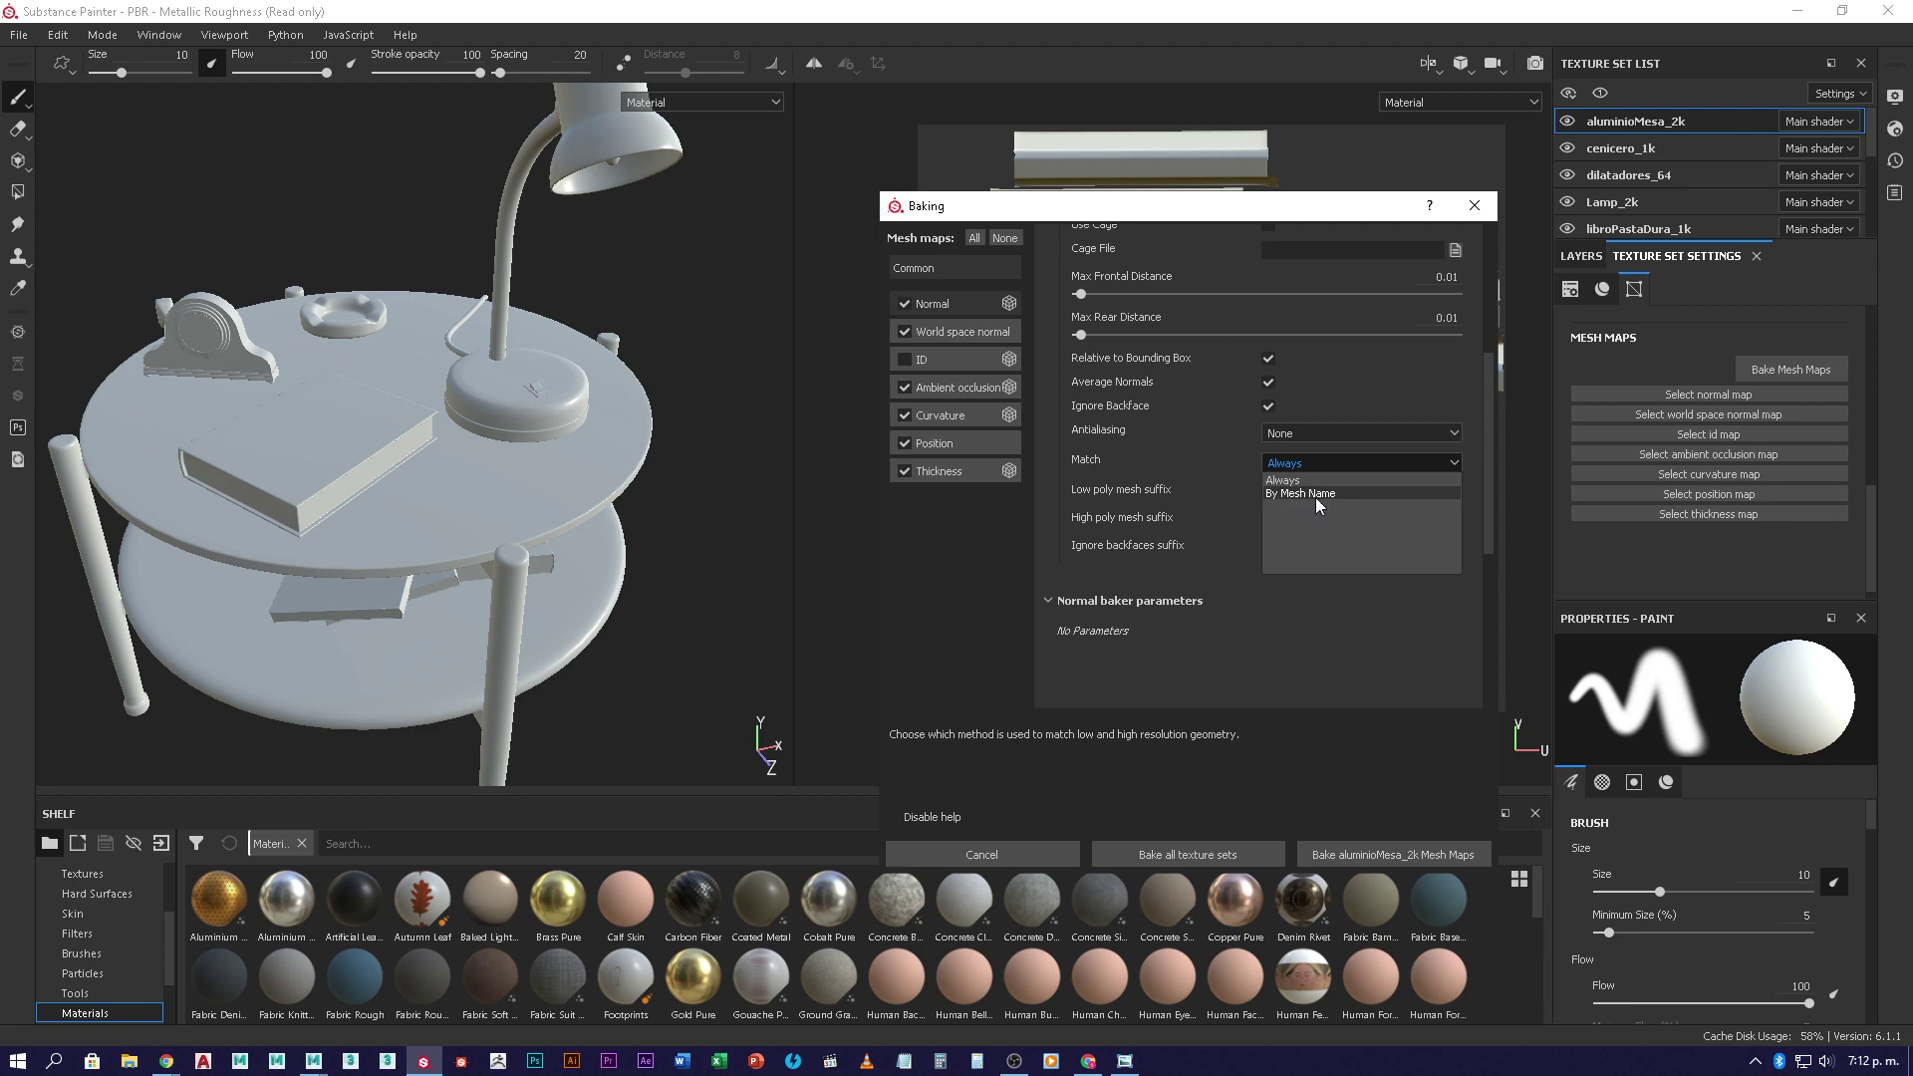
left_click(1324, 496)
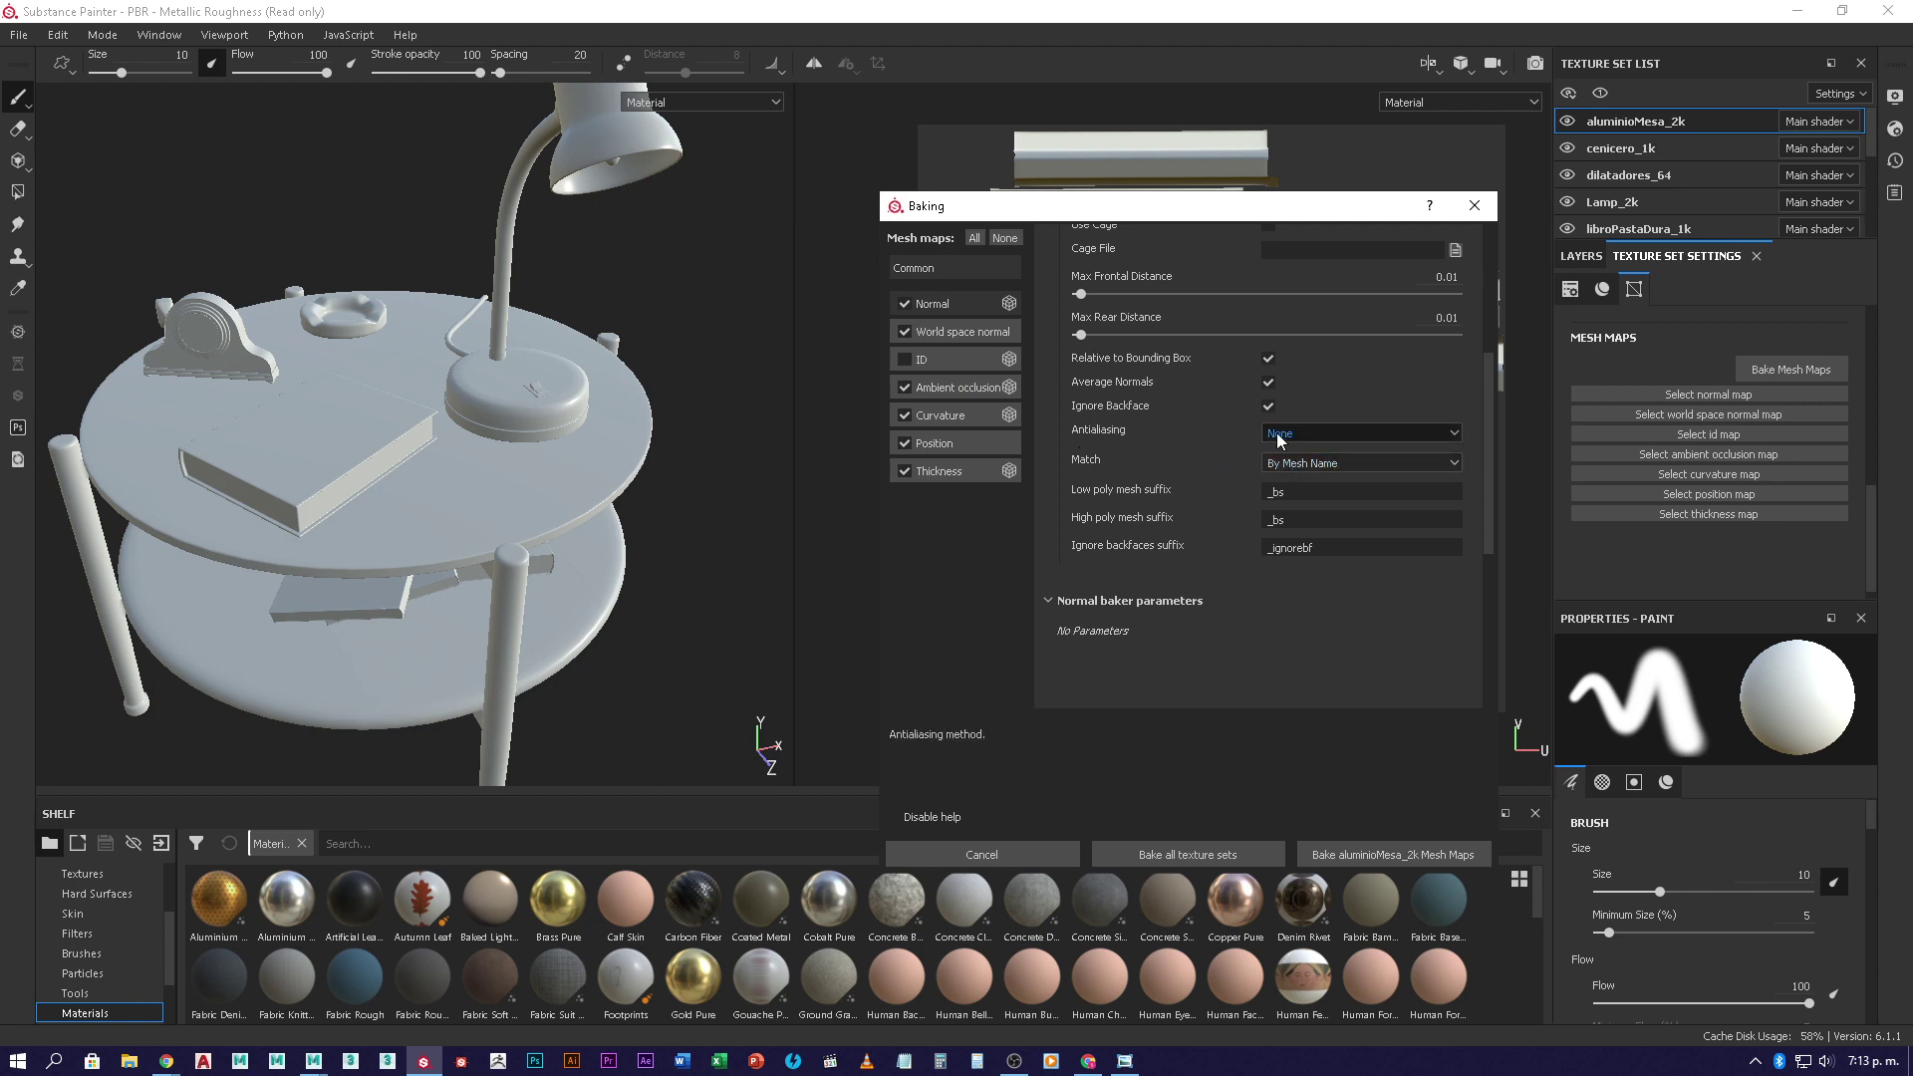
left_click(1335, 435)
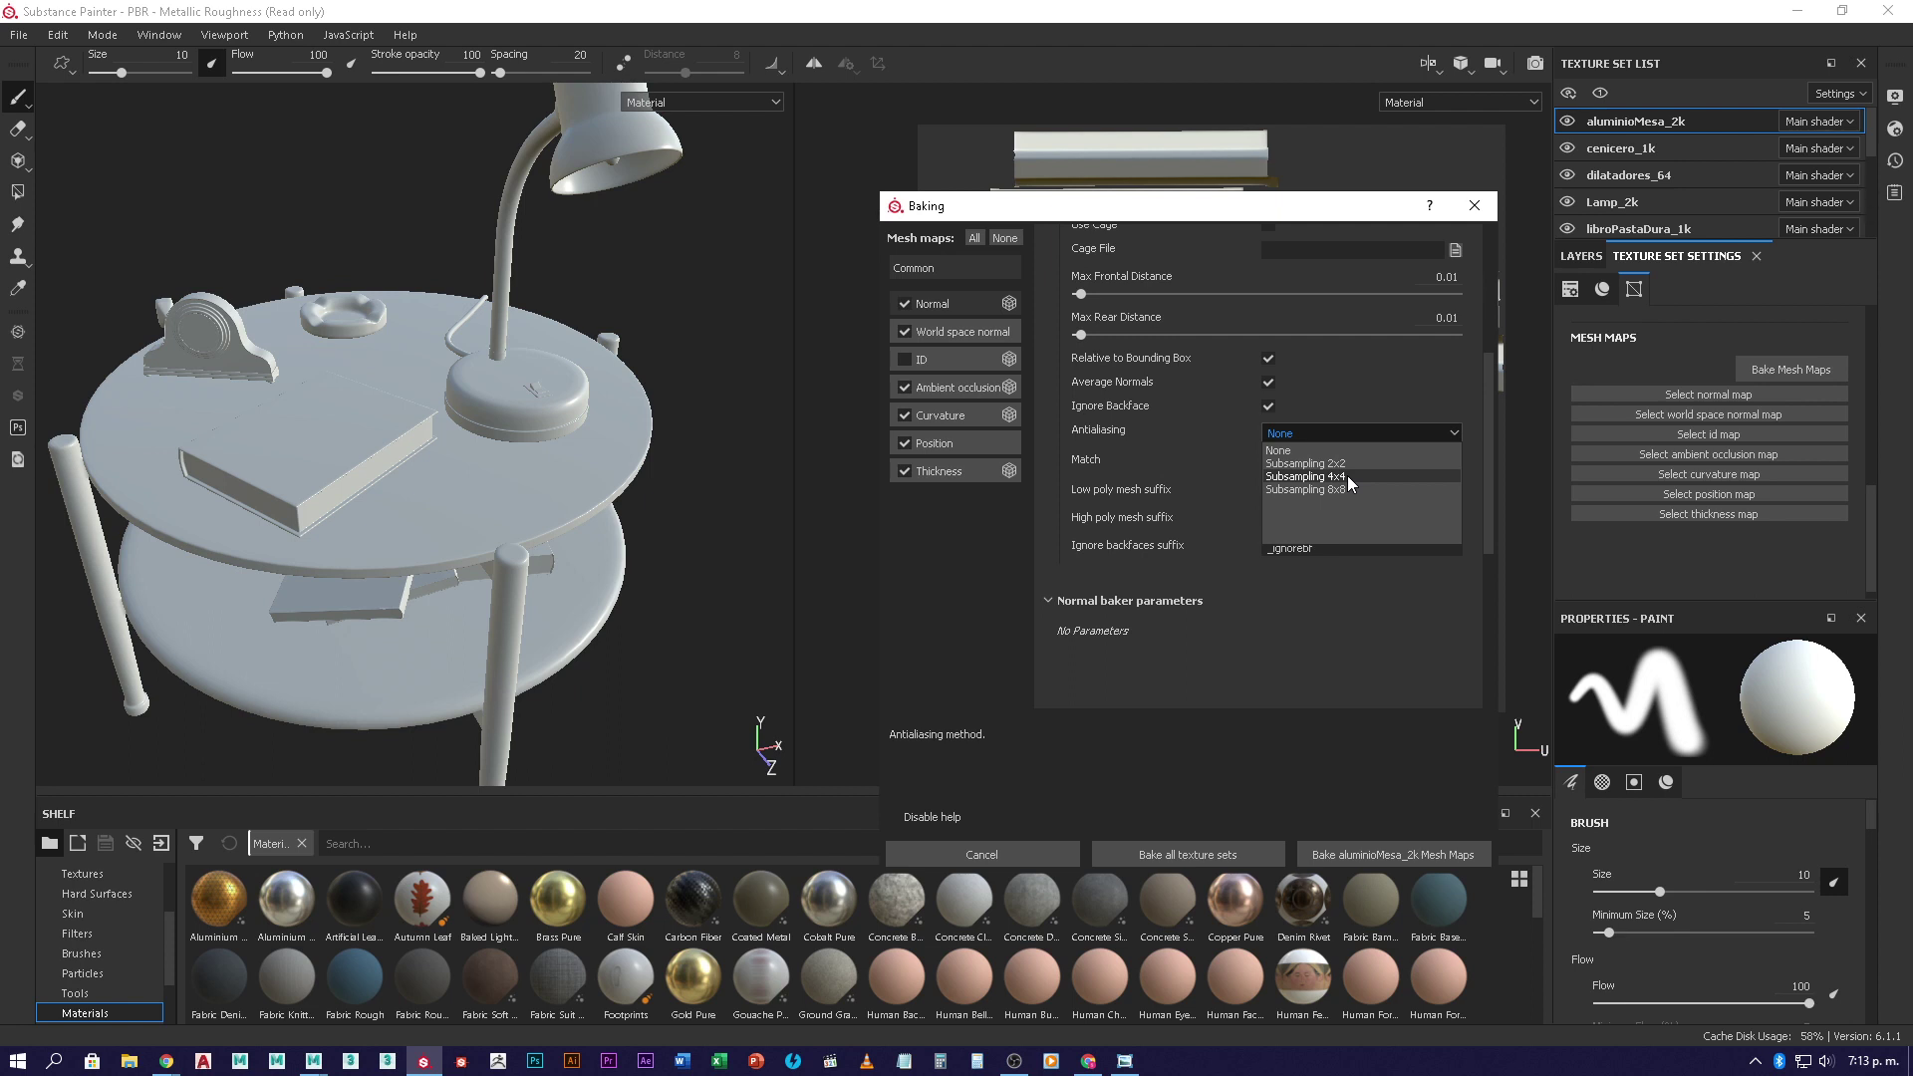
left_click(1341, 465)
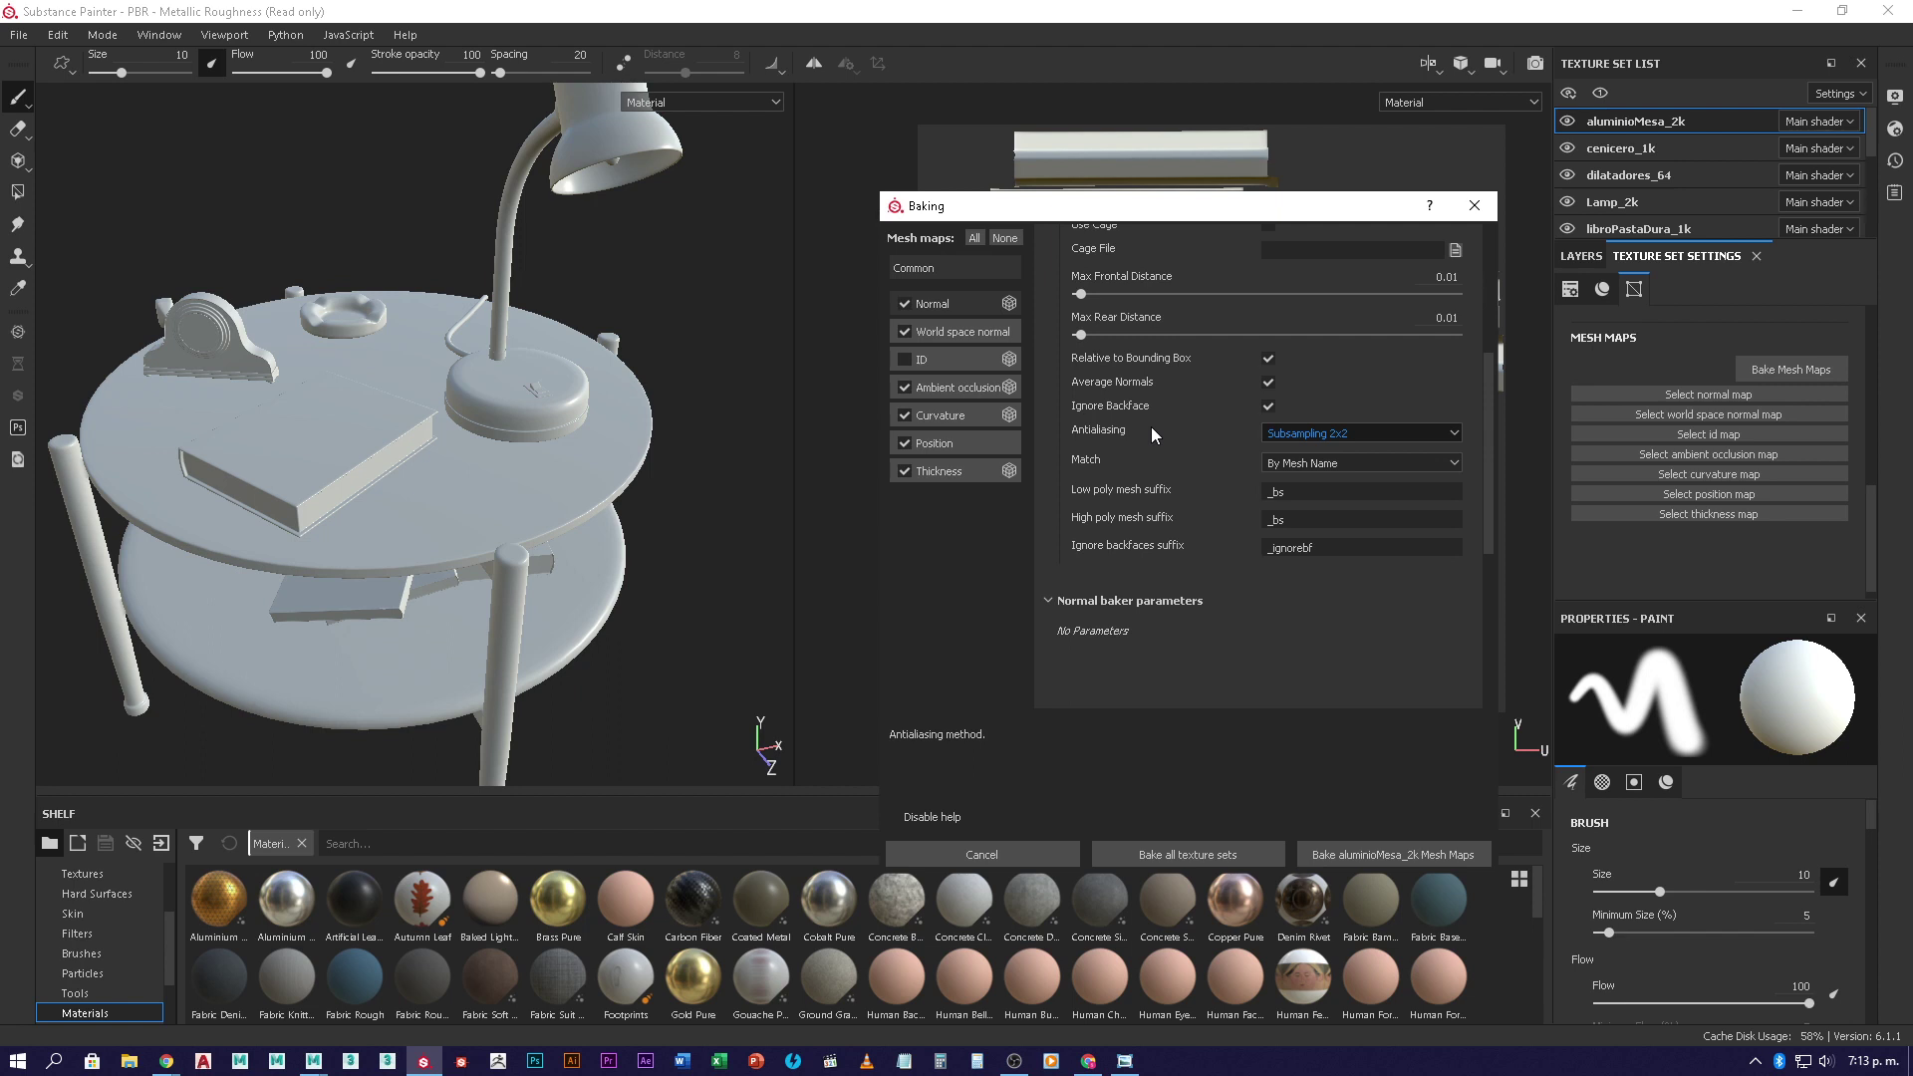
- Review the common bake parameters and the baker parameters of the normal, world space normal and ambient occlusion maps
scroll(1163, 415, "up", 5)
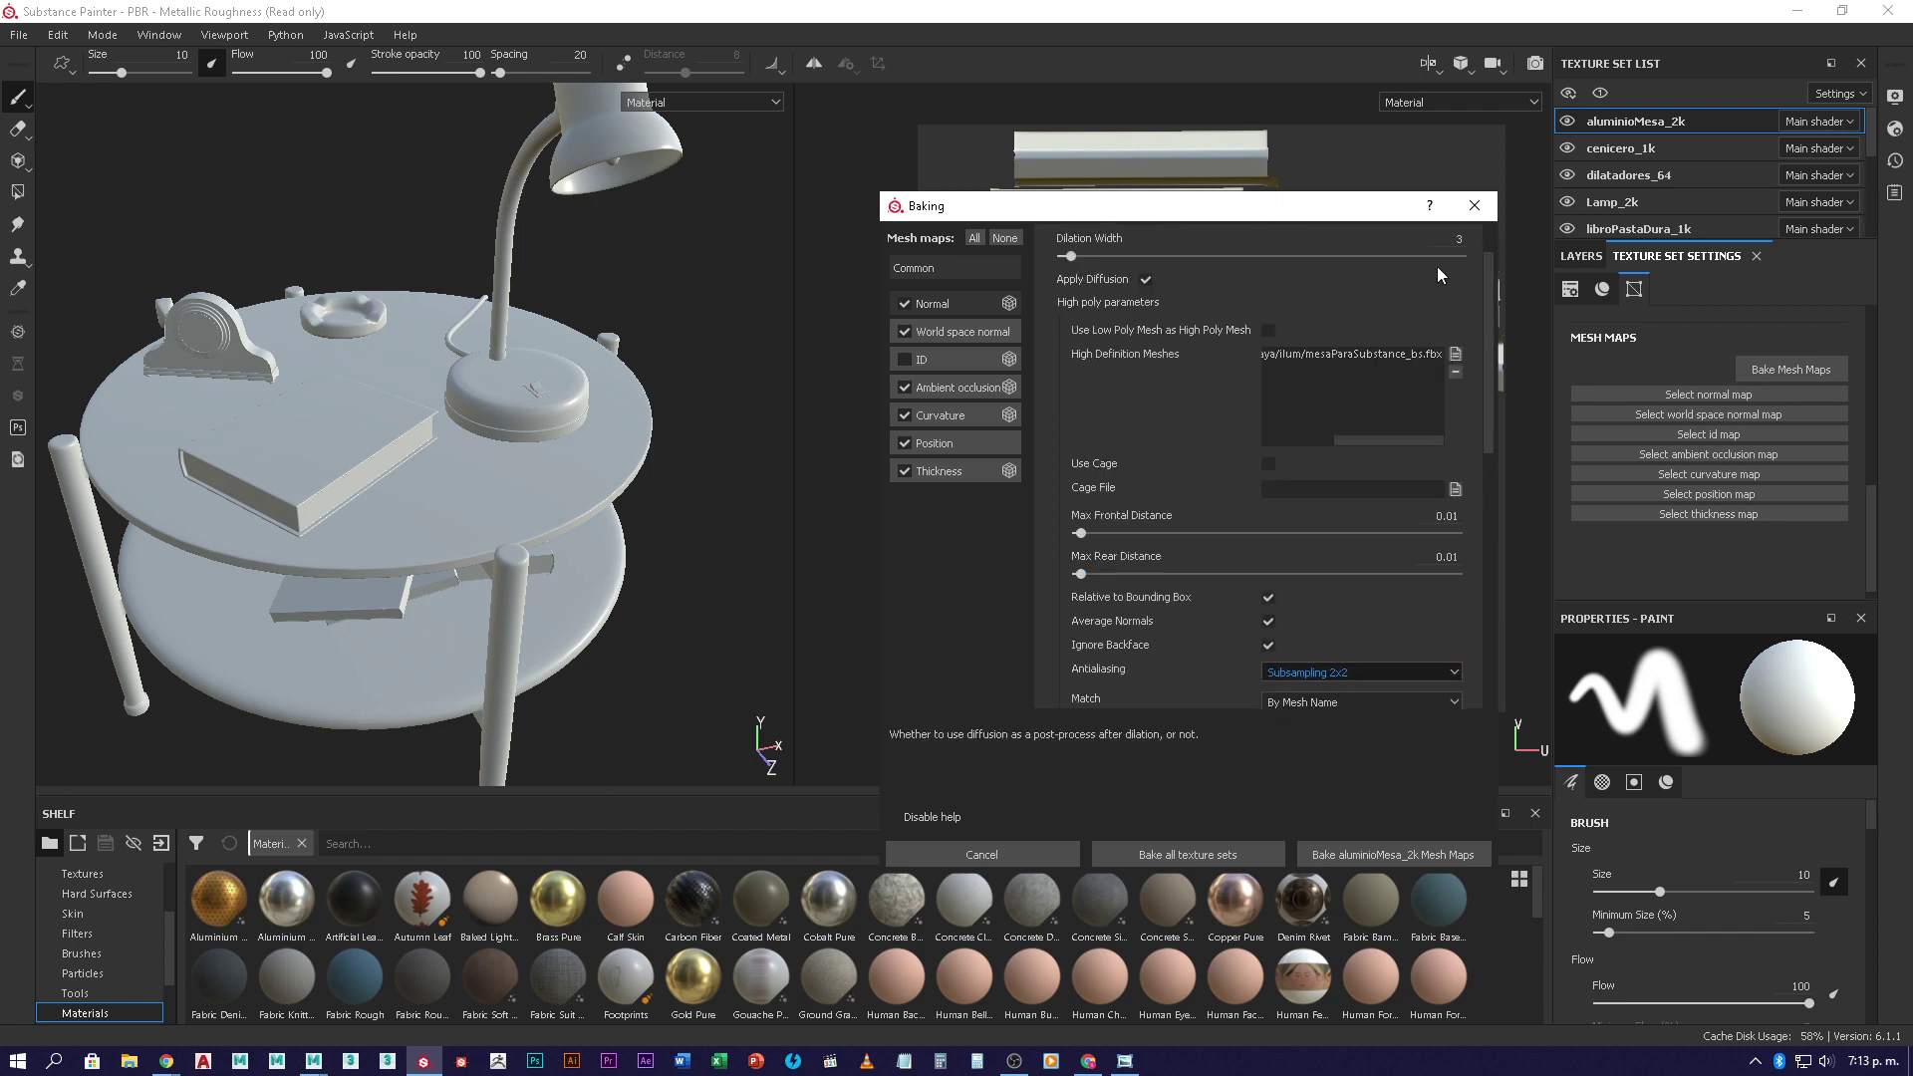
scroll(1299, 438, "down", 4)
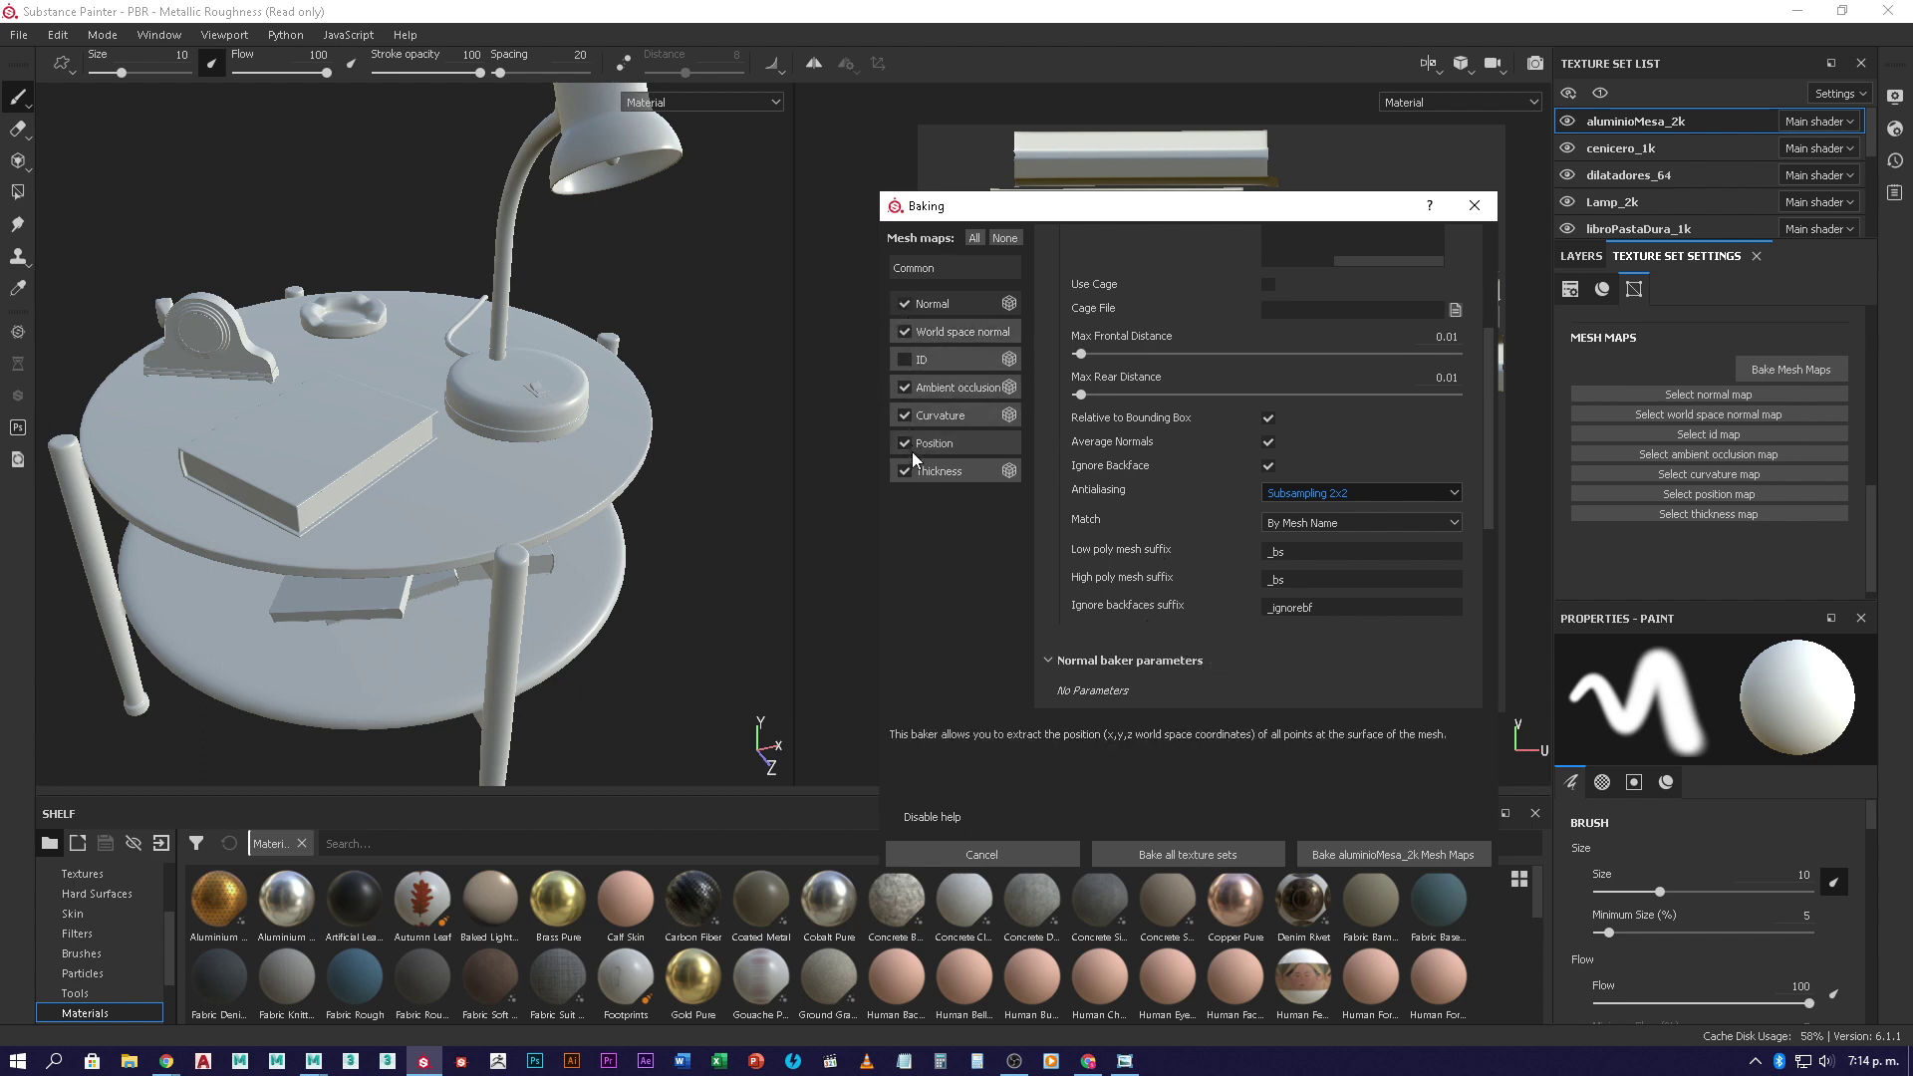
scroll(1164, 546, "down", 2)
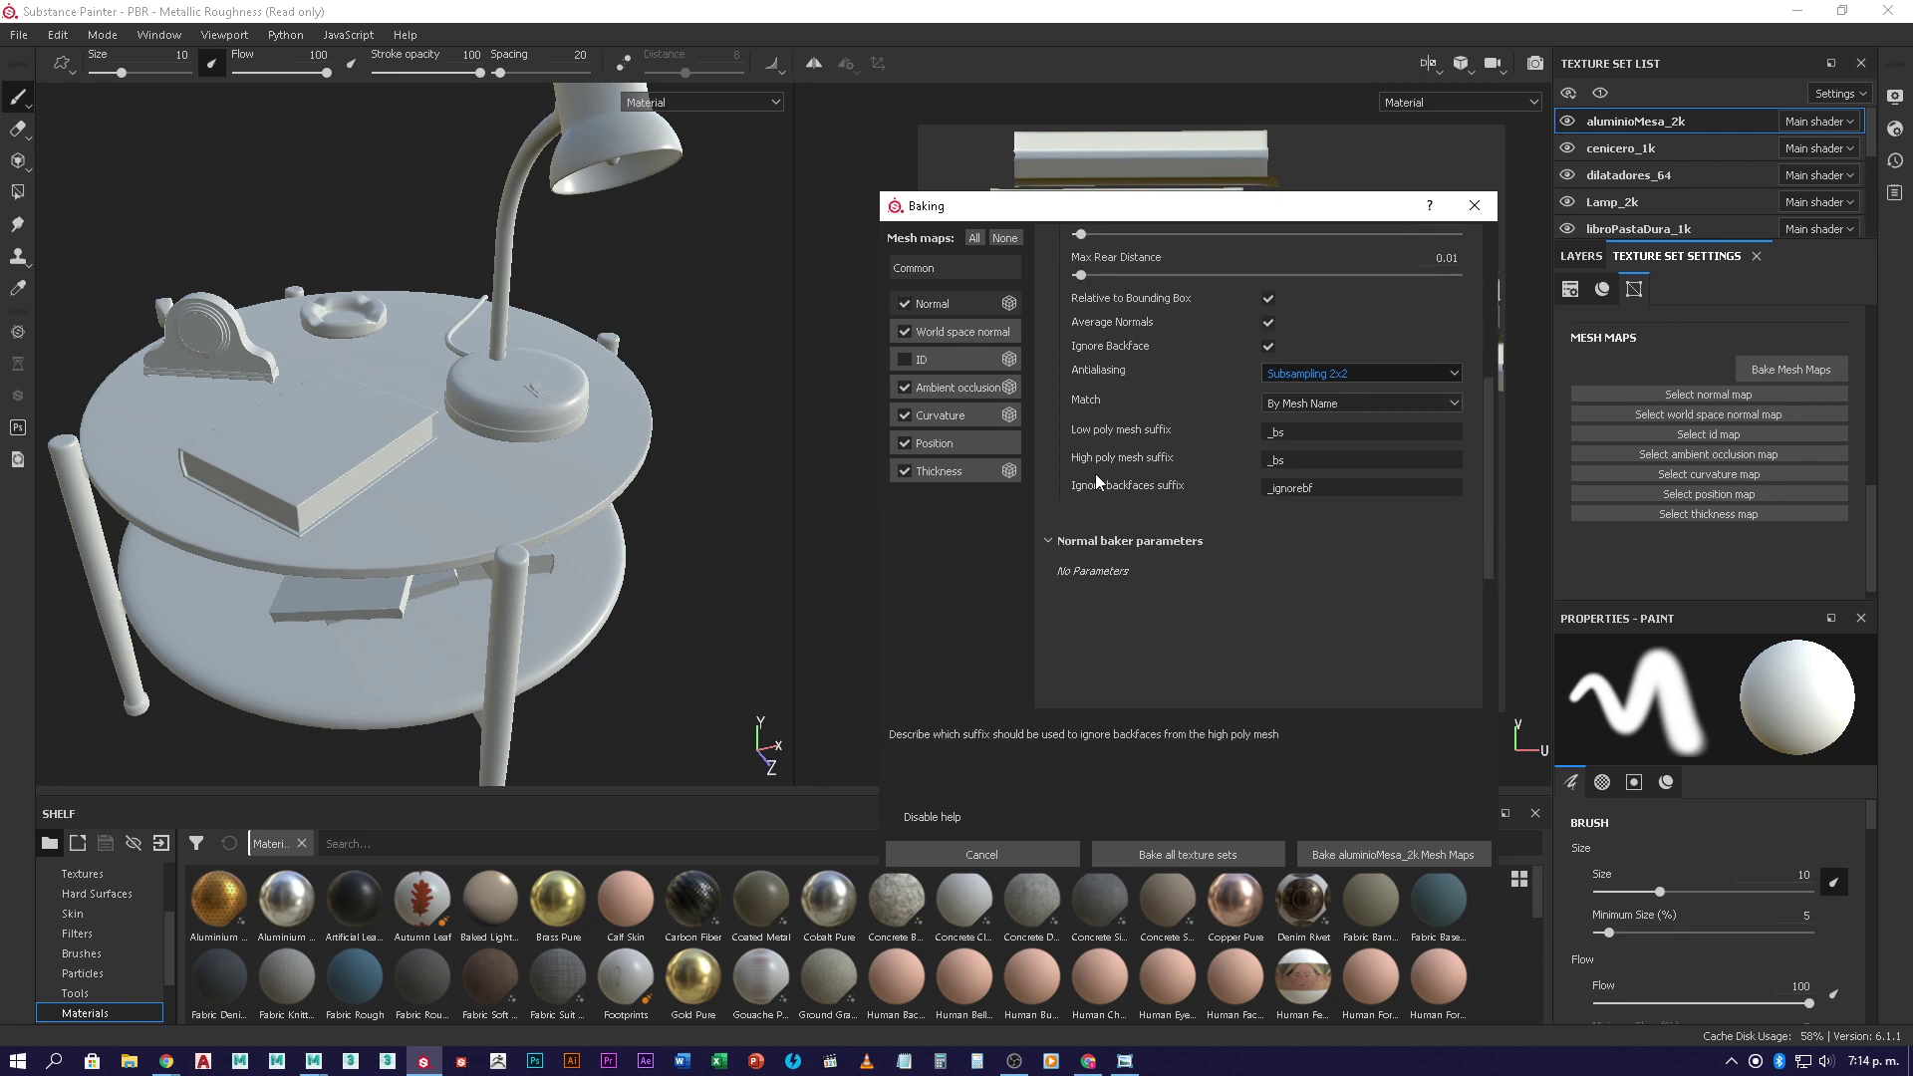
left_click(955, 308)
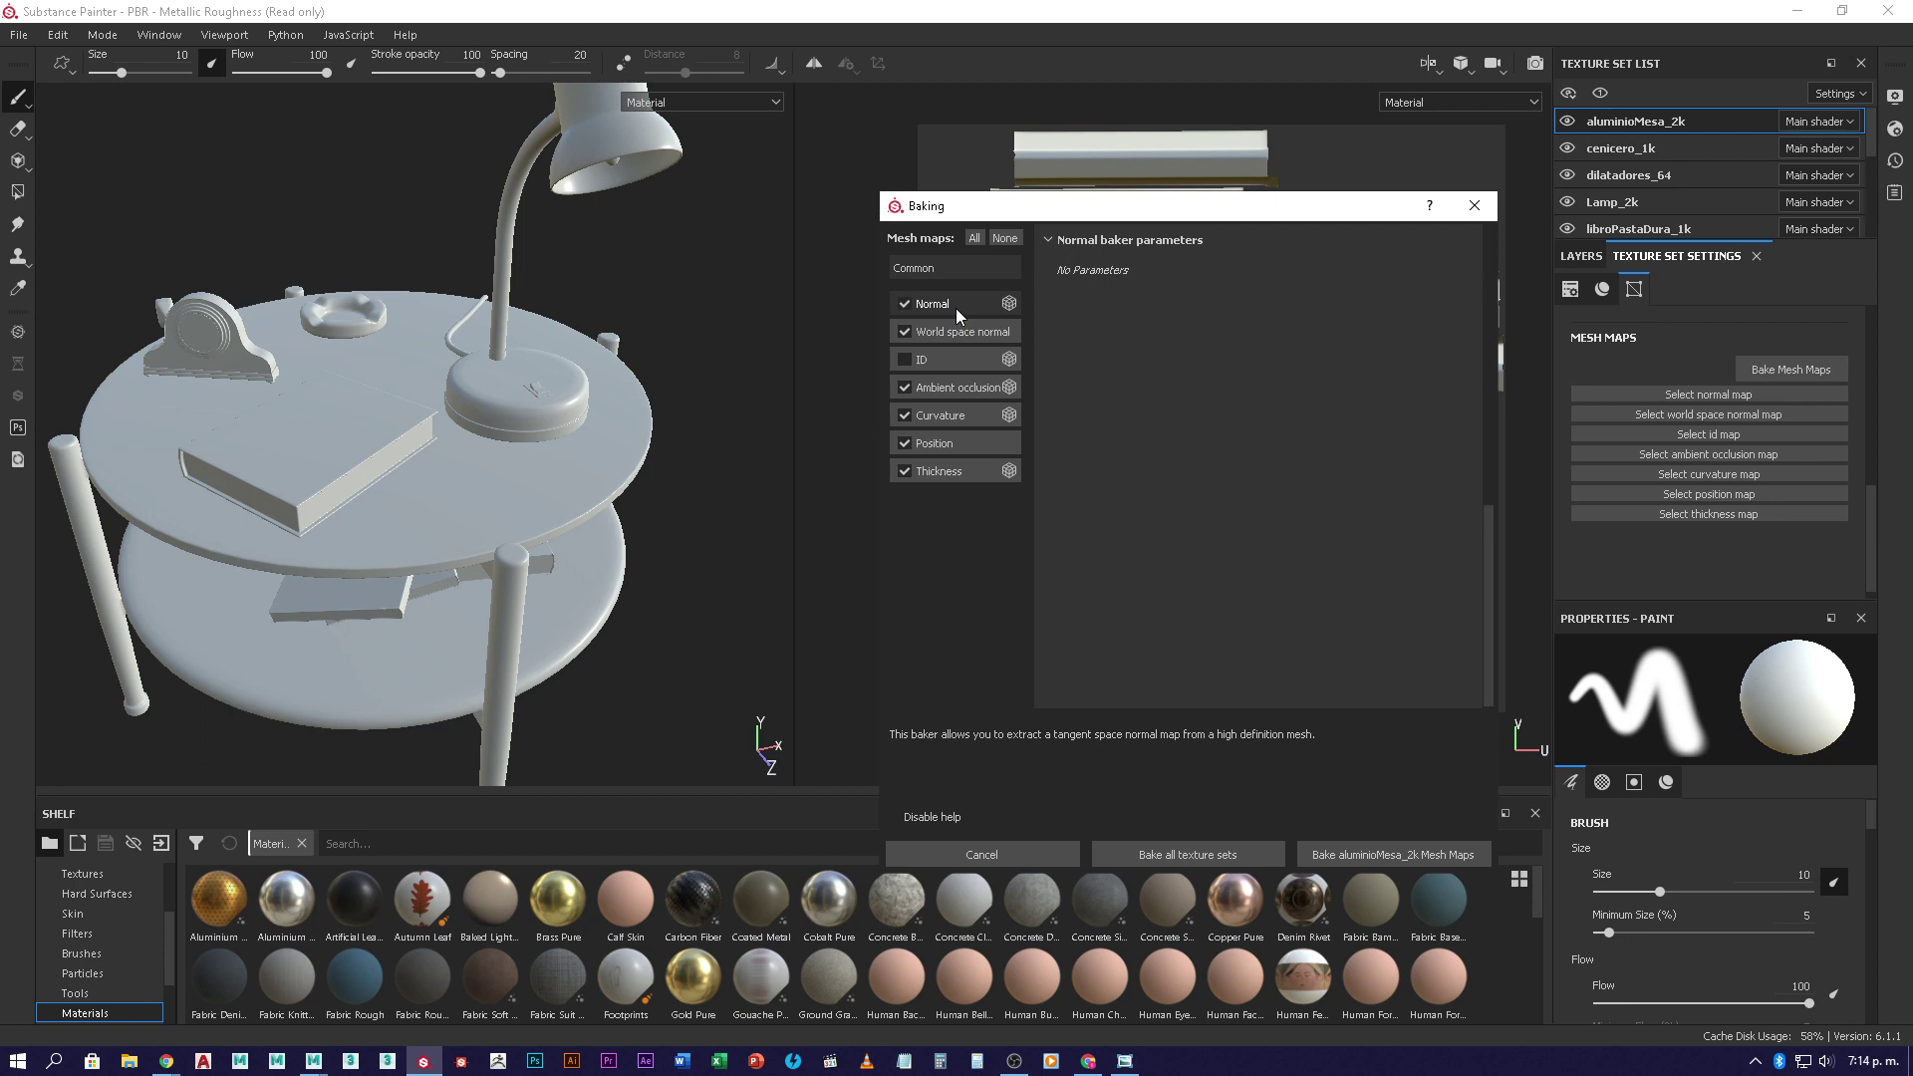
left_click(948, 335)
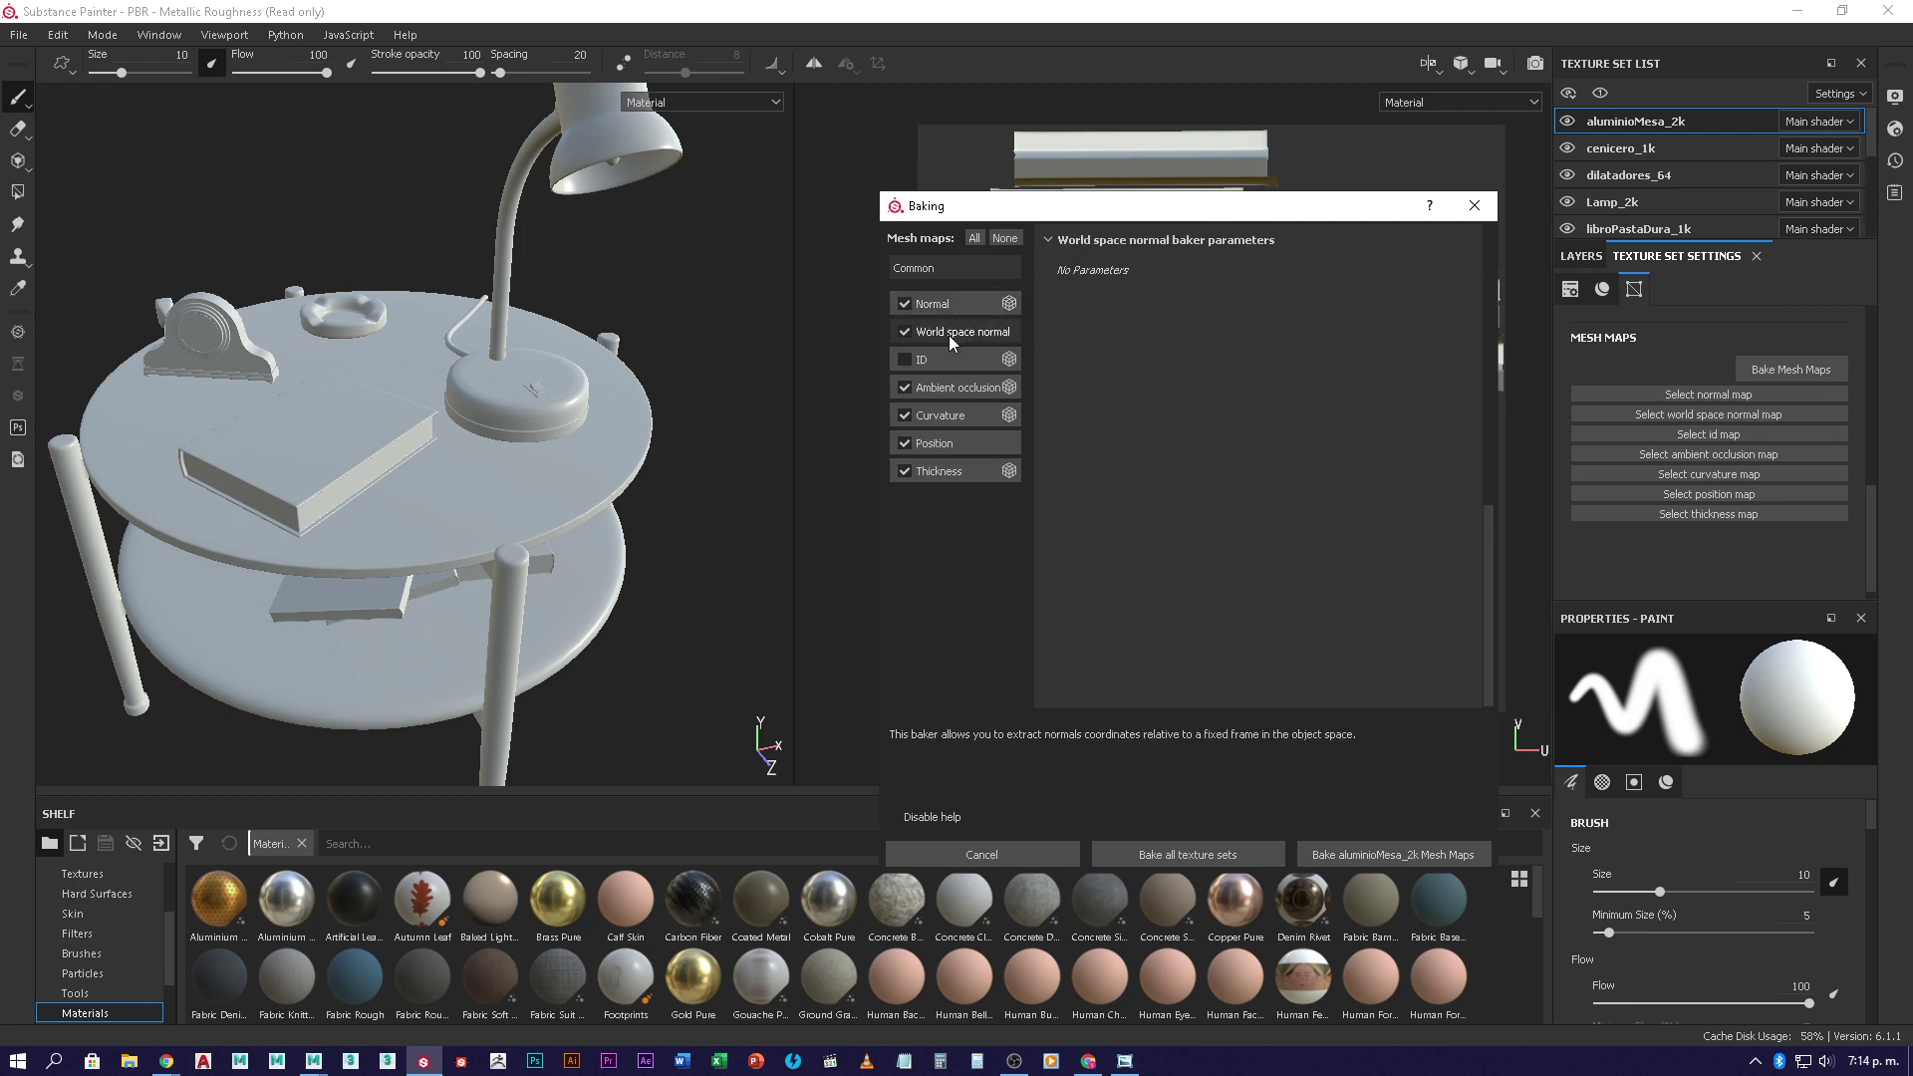
left_click(943, 389)
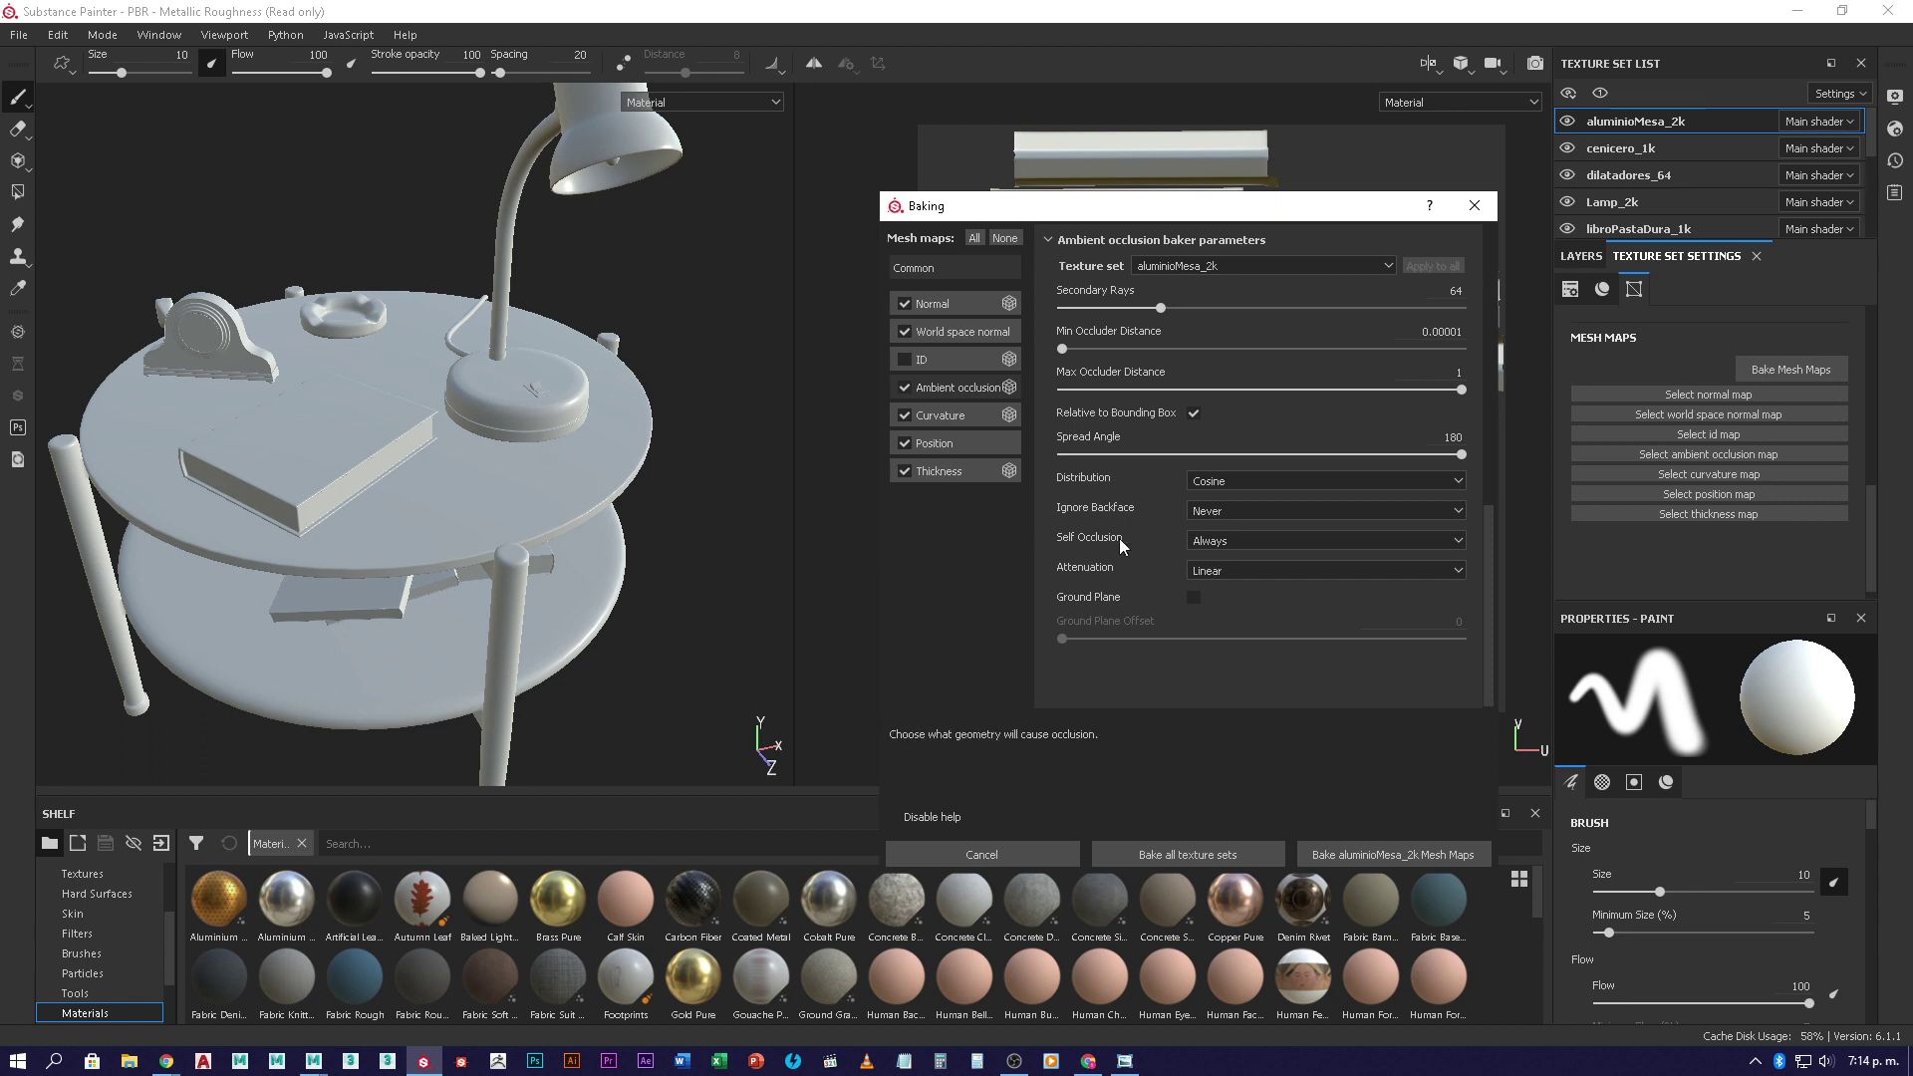
- Set the ambient occlusion baker's Self Occlusion to Only Same Mesh Name and apply its parameters to all texture sets
left_click(1250, 542)
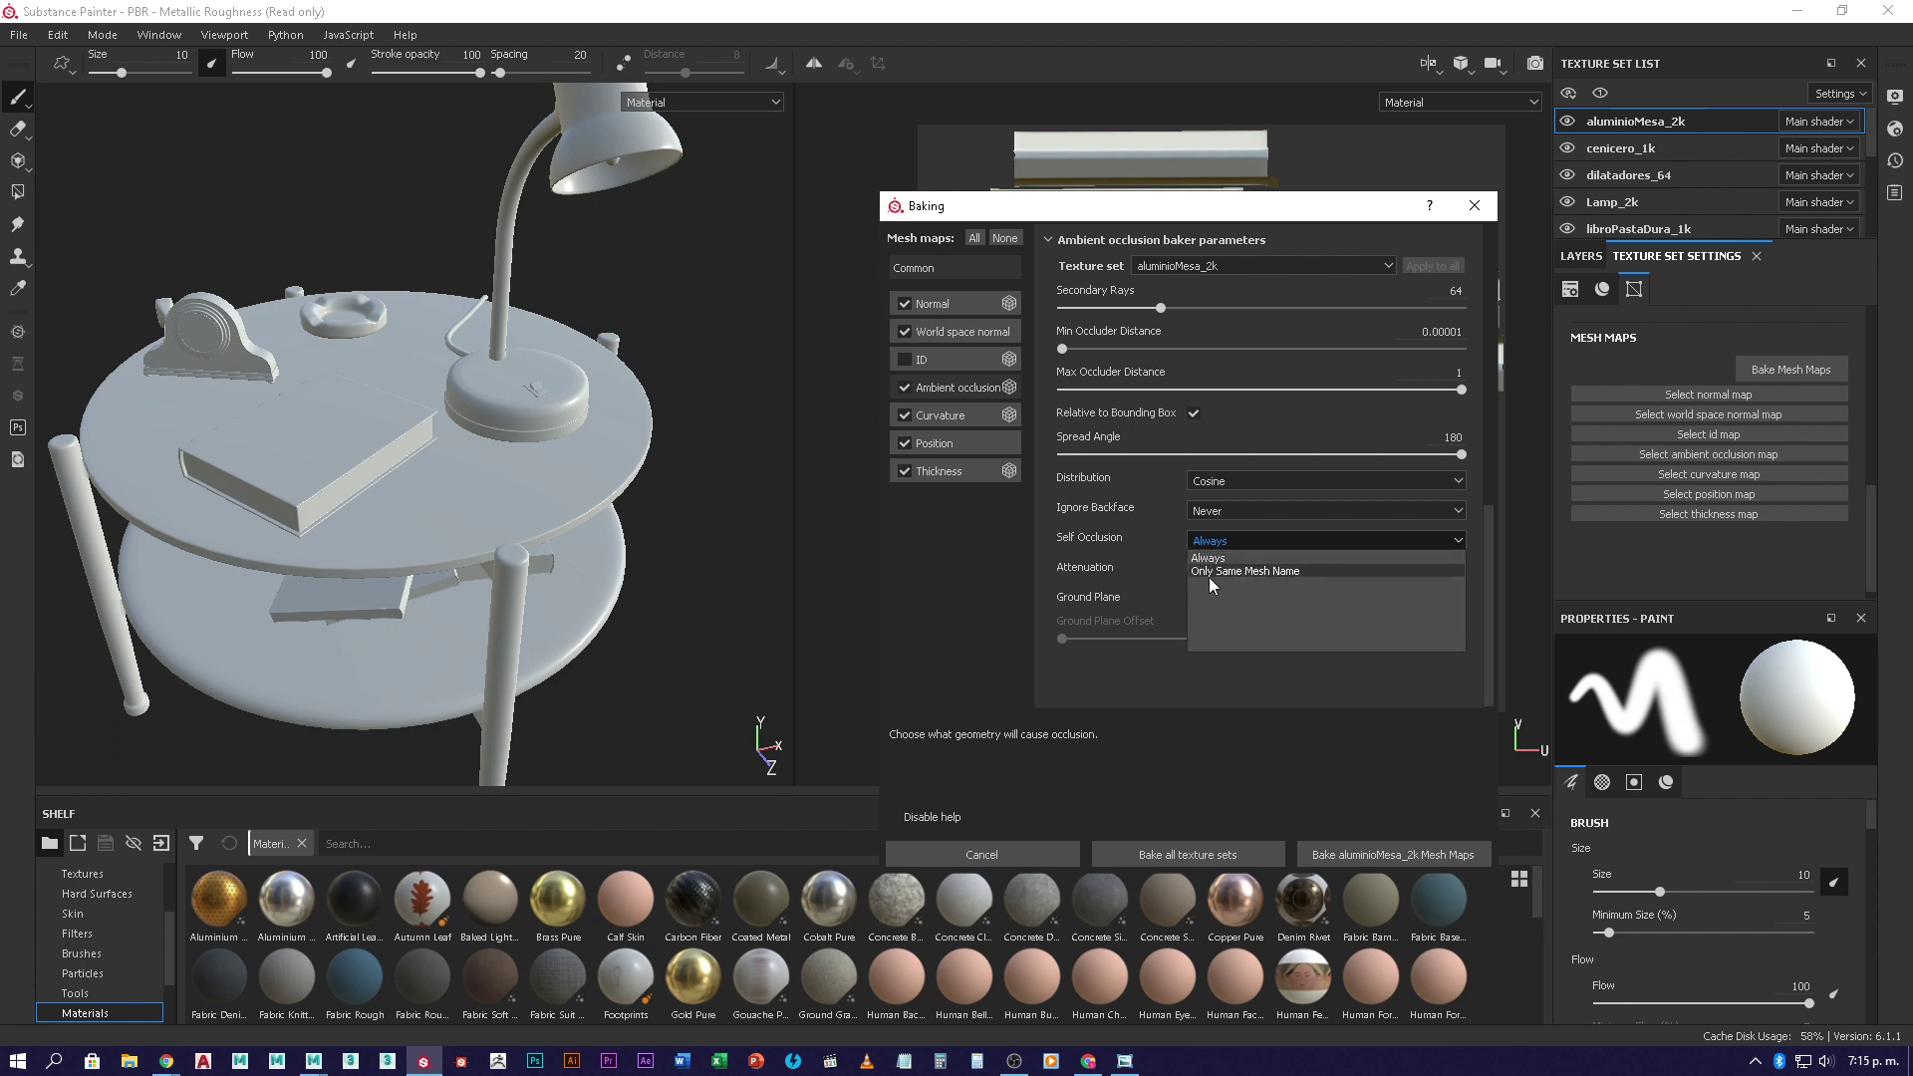
left_click(1293, 573)
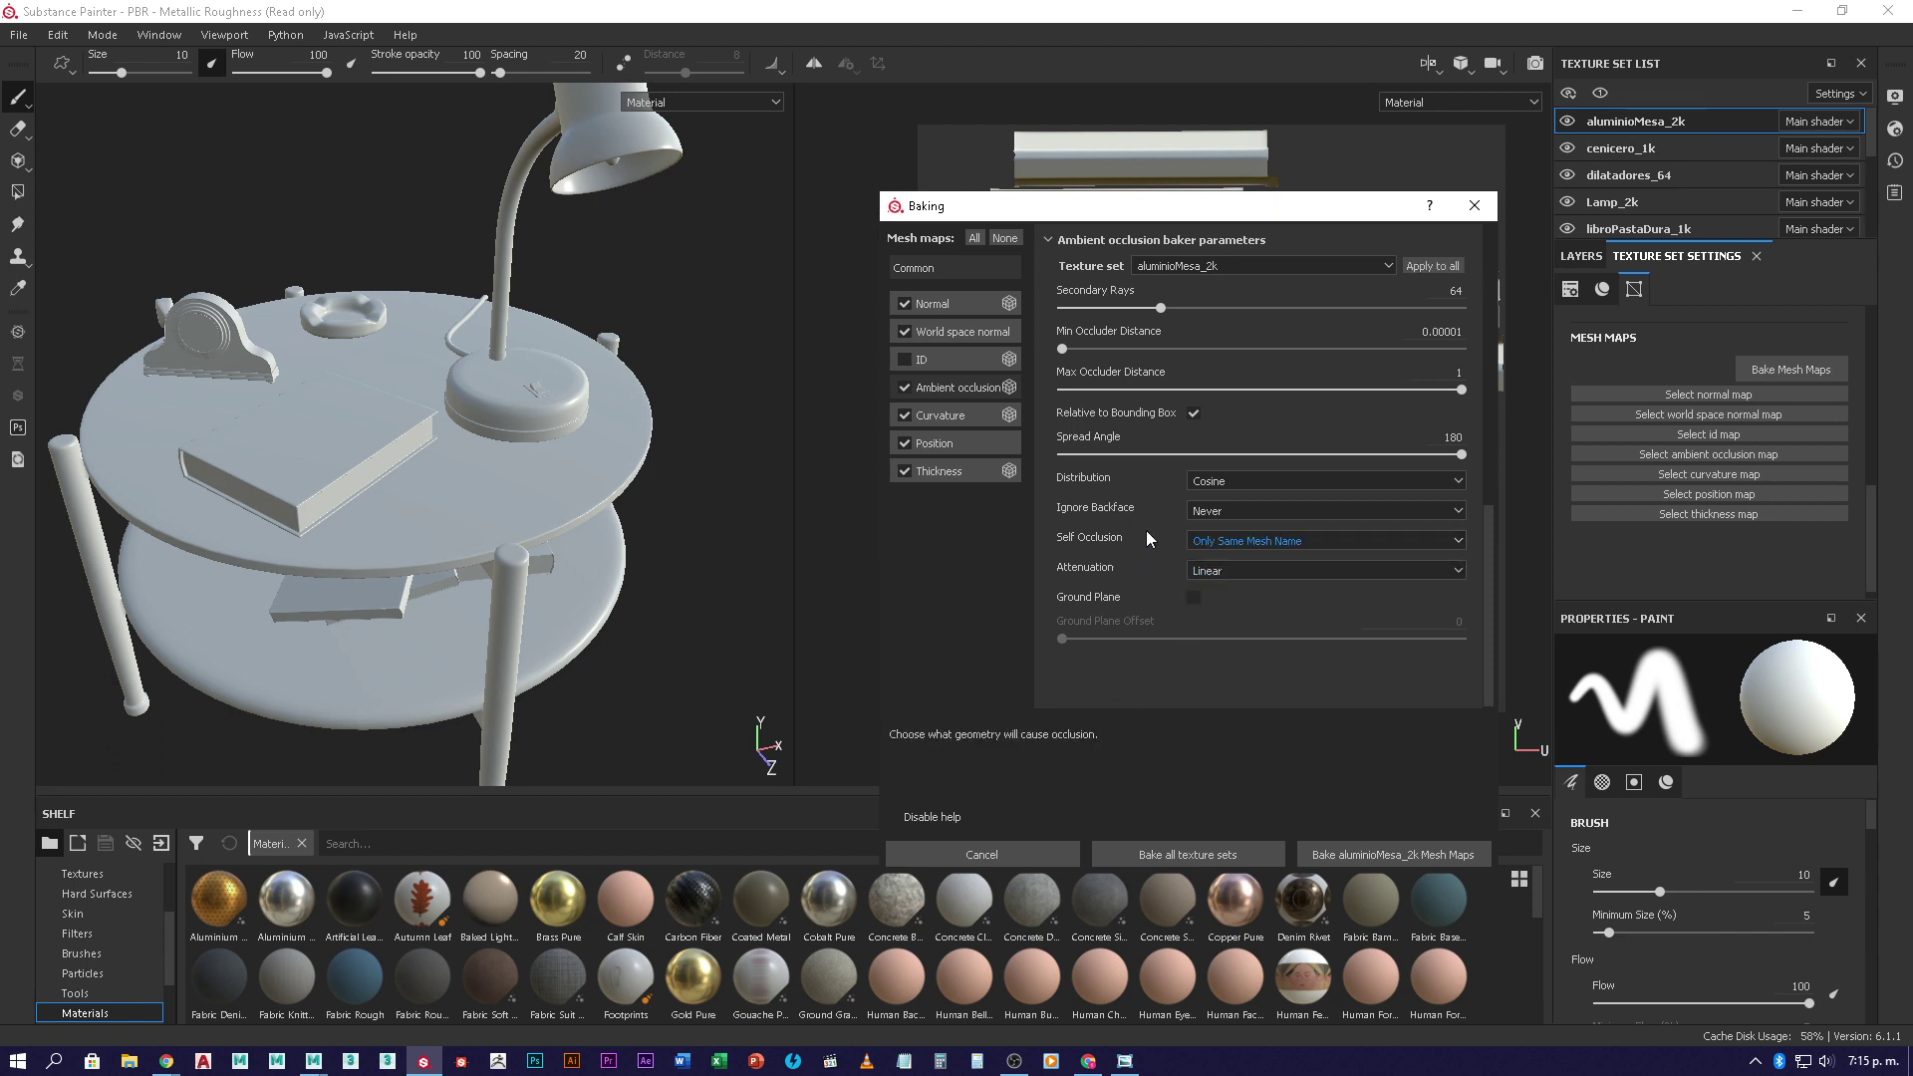
left_click(1442, 294)
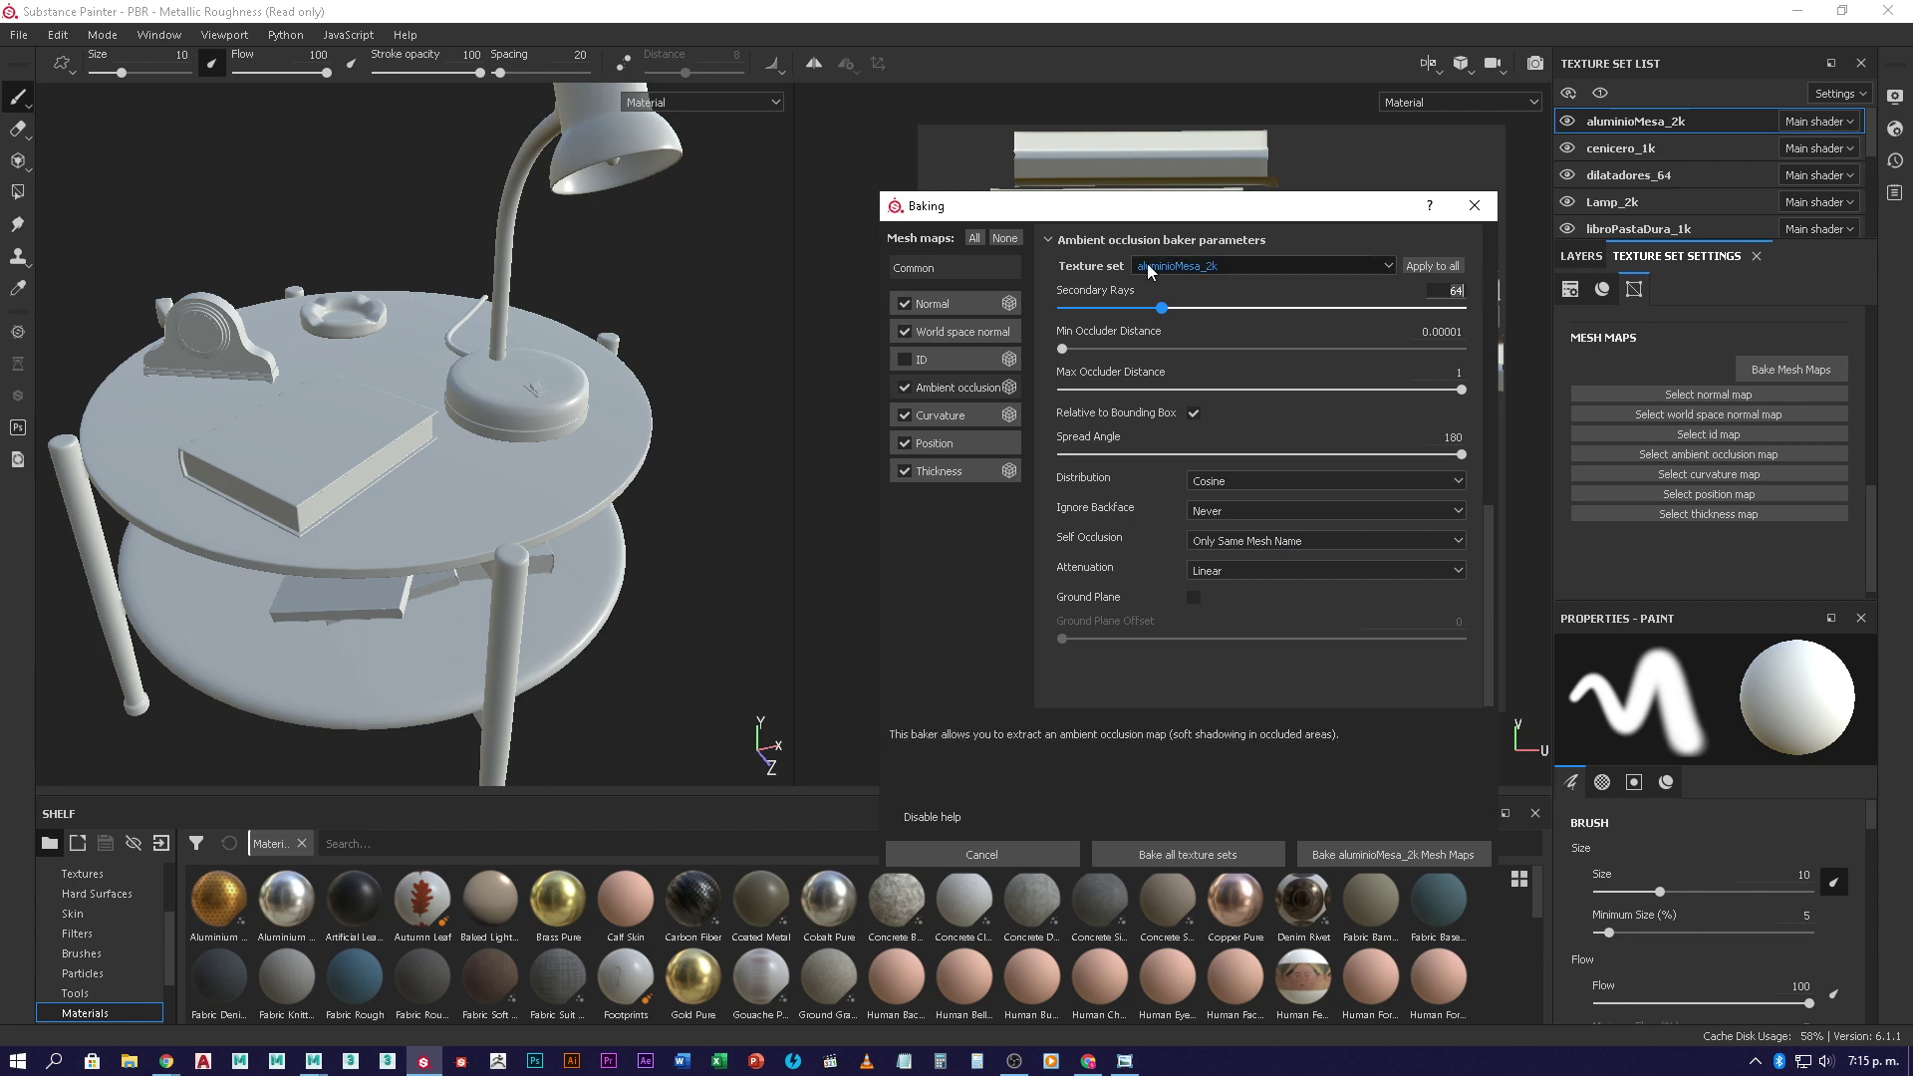
left_click(1431, 266)
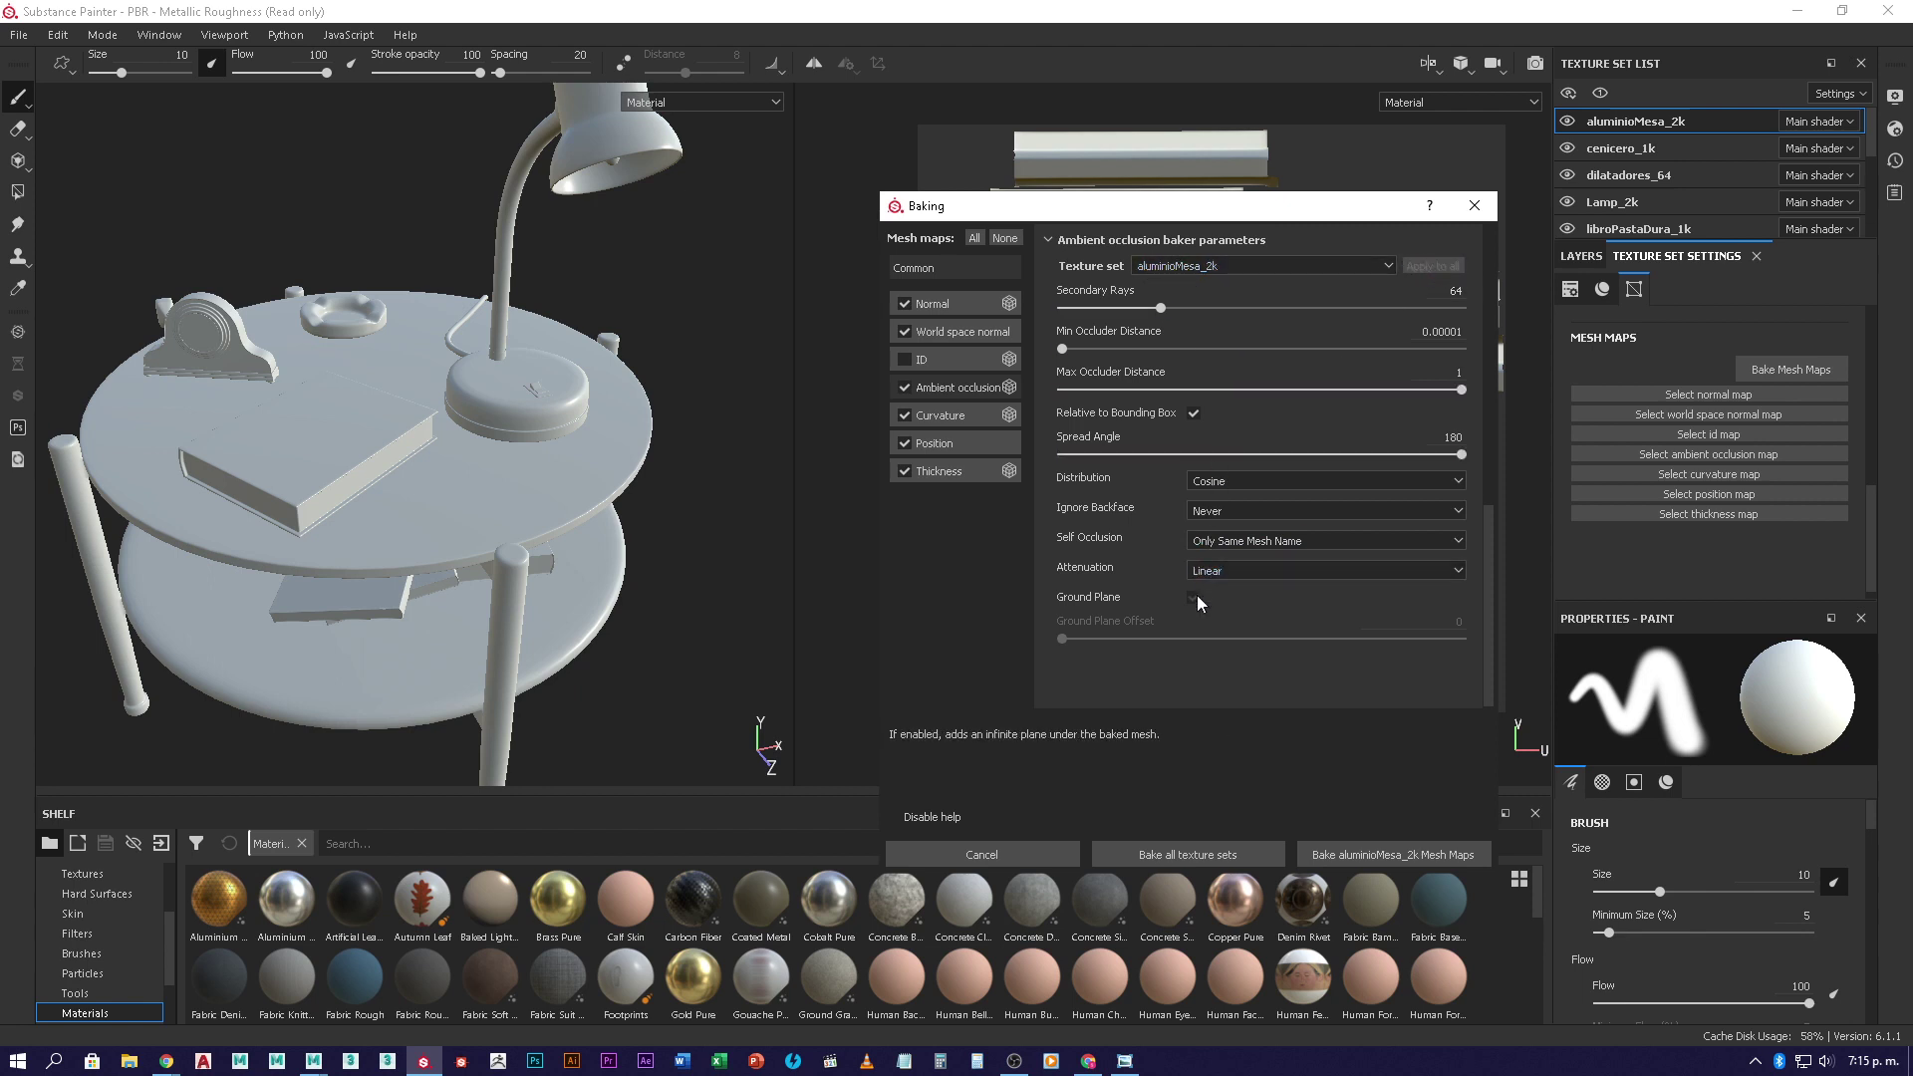
- Set the curvature baker's Self Intersection to Only Same Mesh Name and apply its parameters to all texture sets
left_click(937, 416)
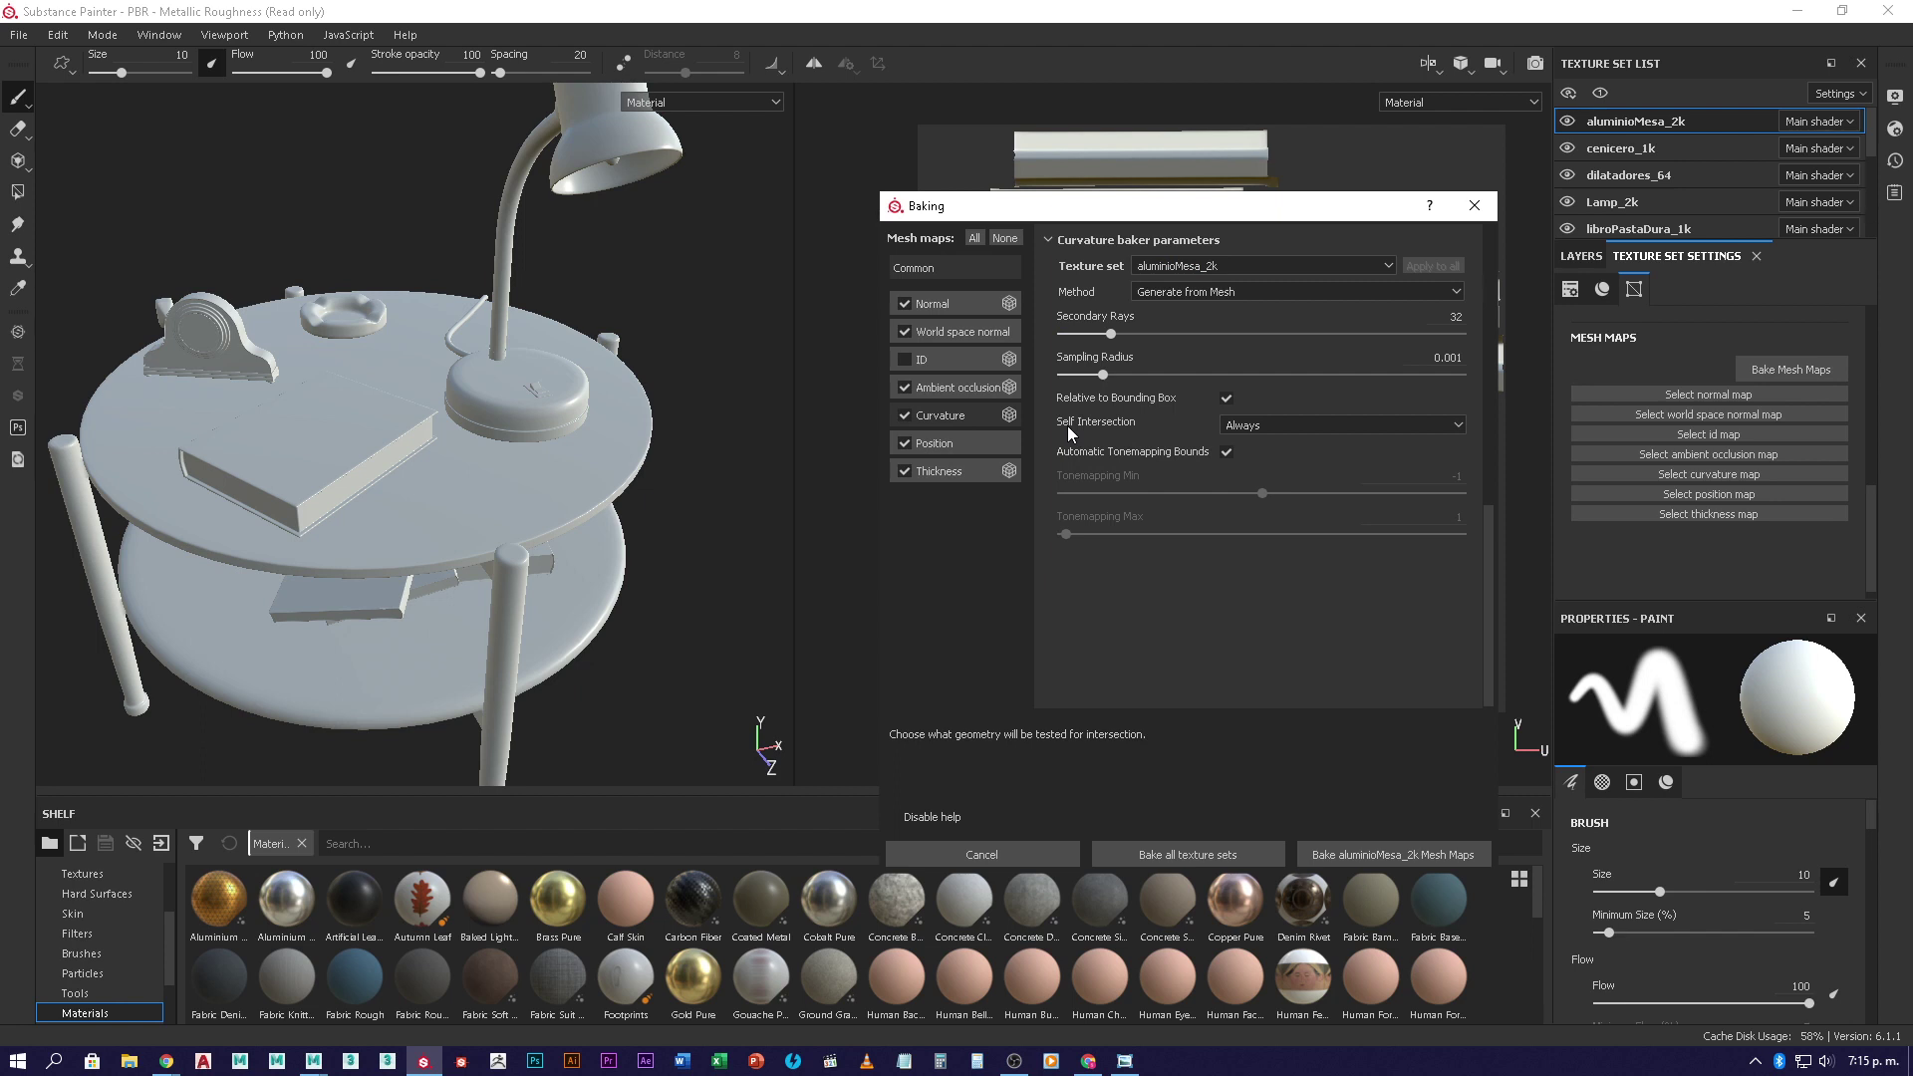
left_click(1271, 427)
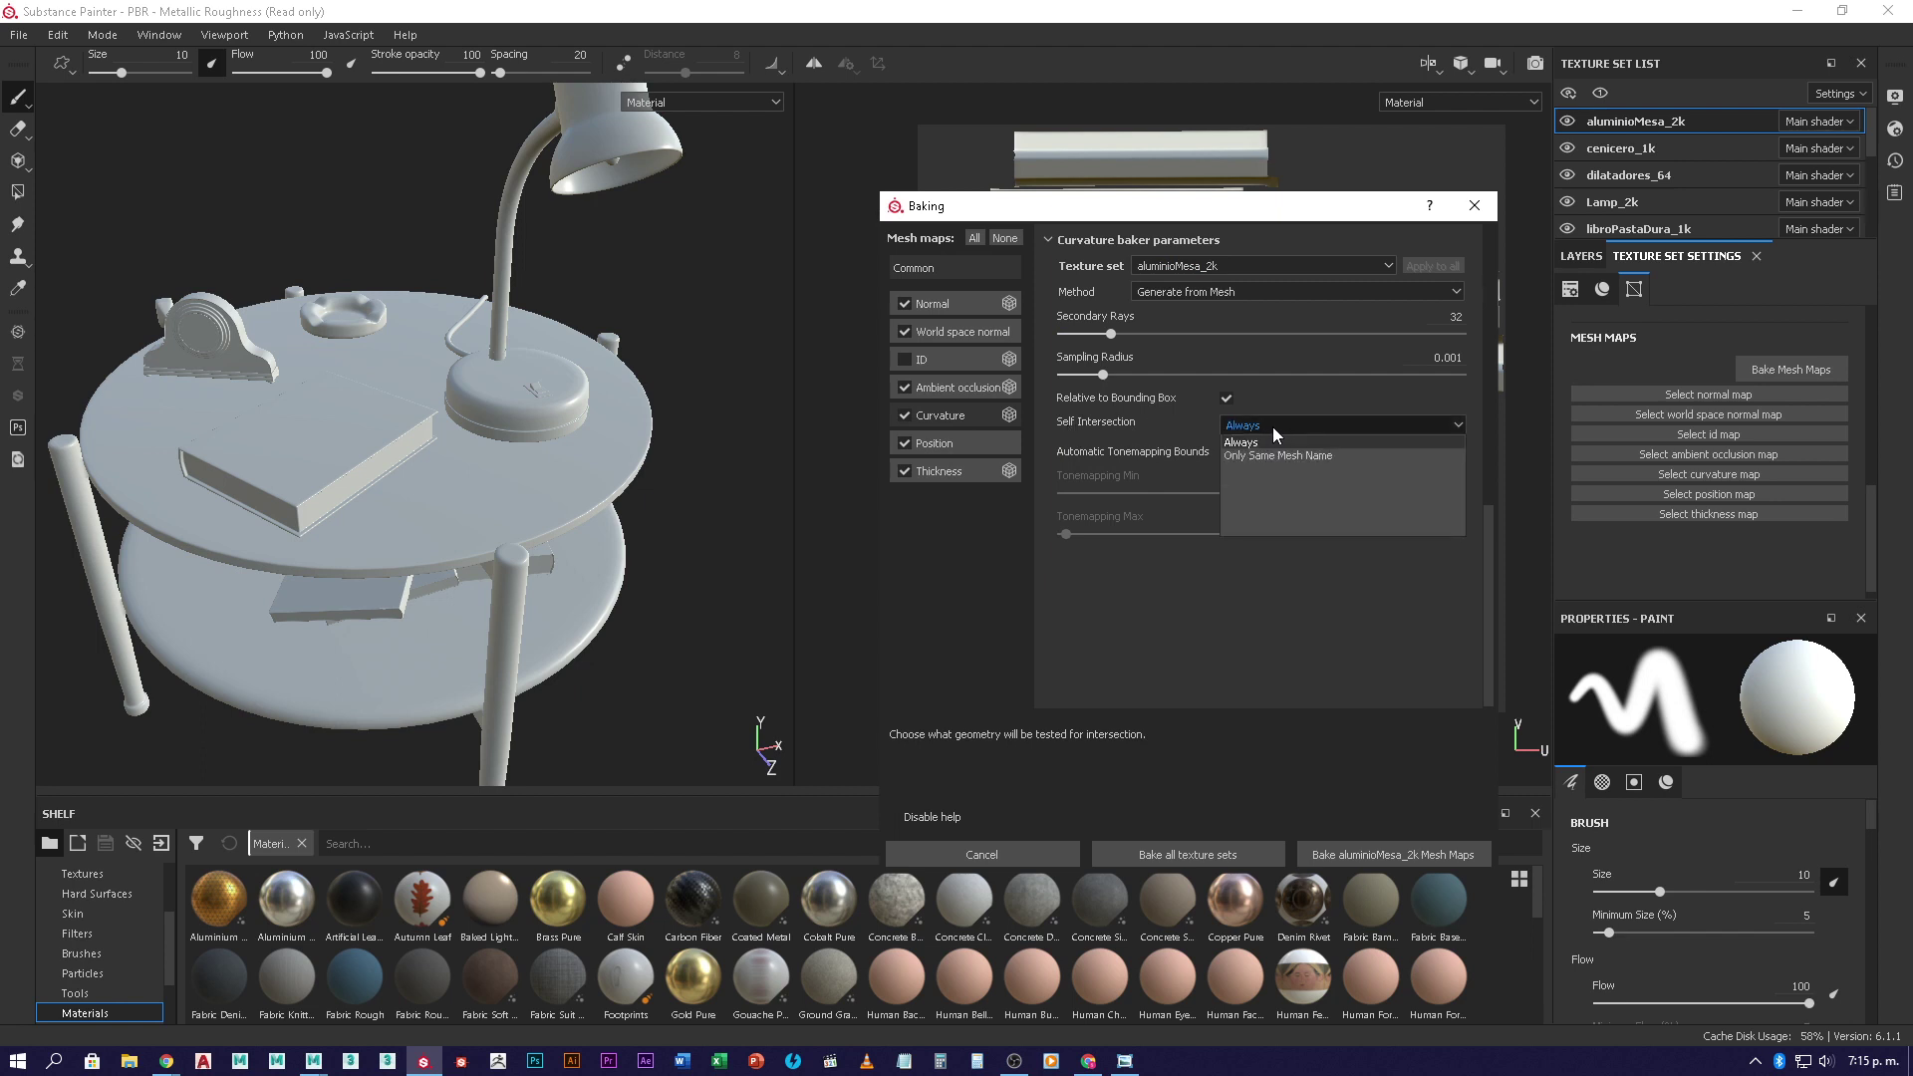
left_click(1295, 457)
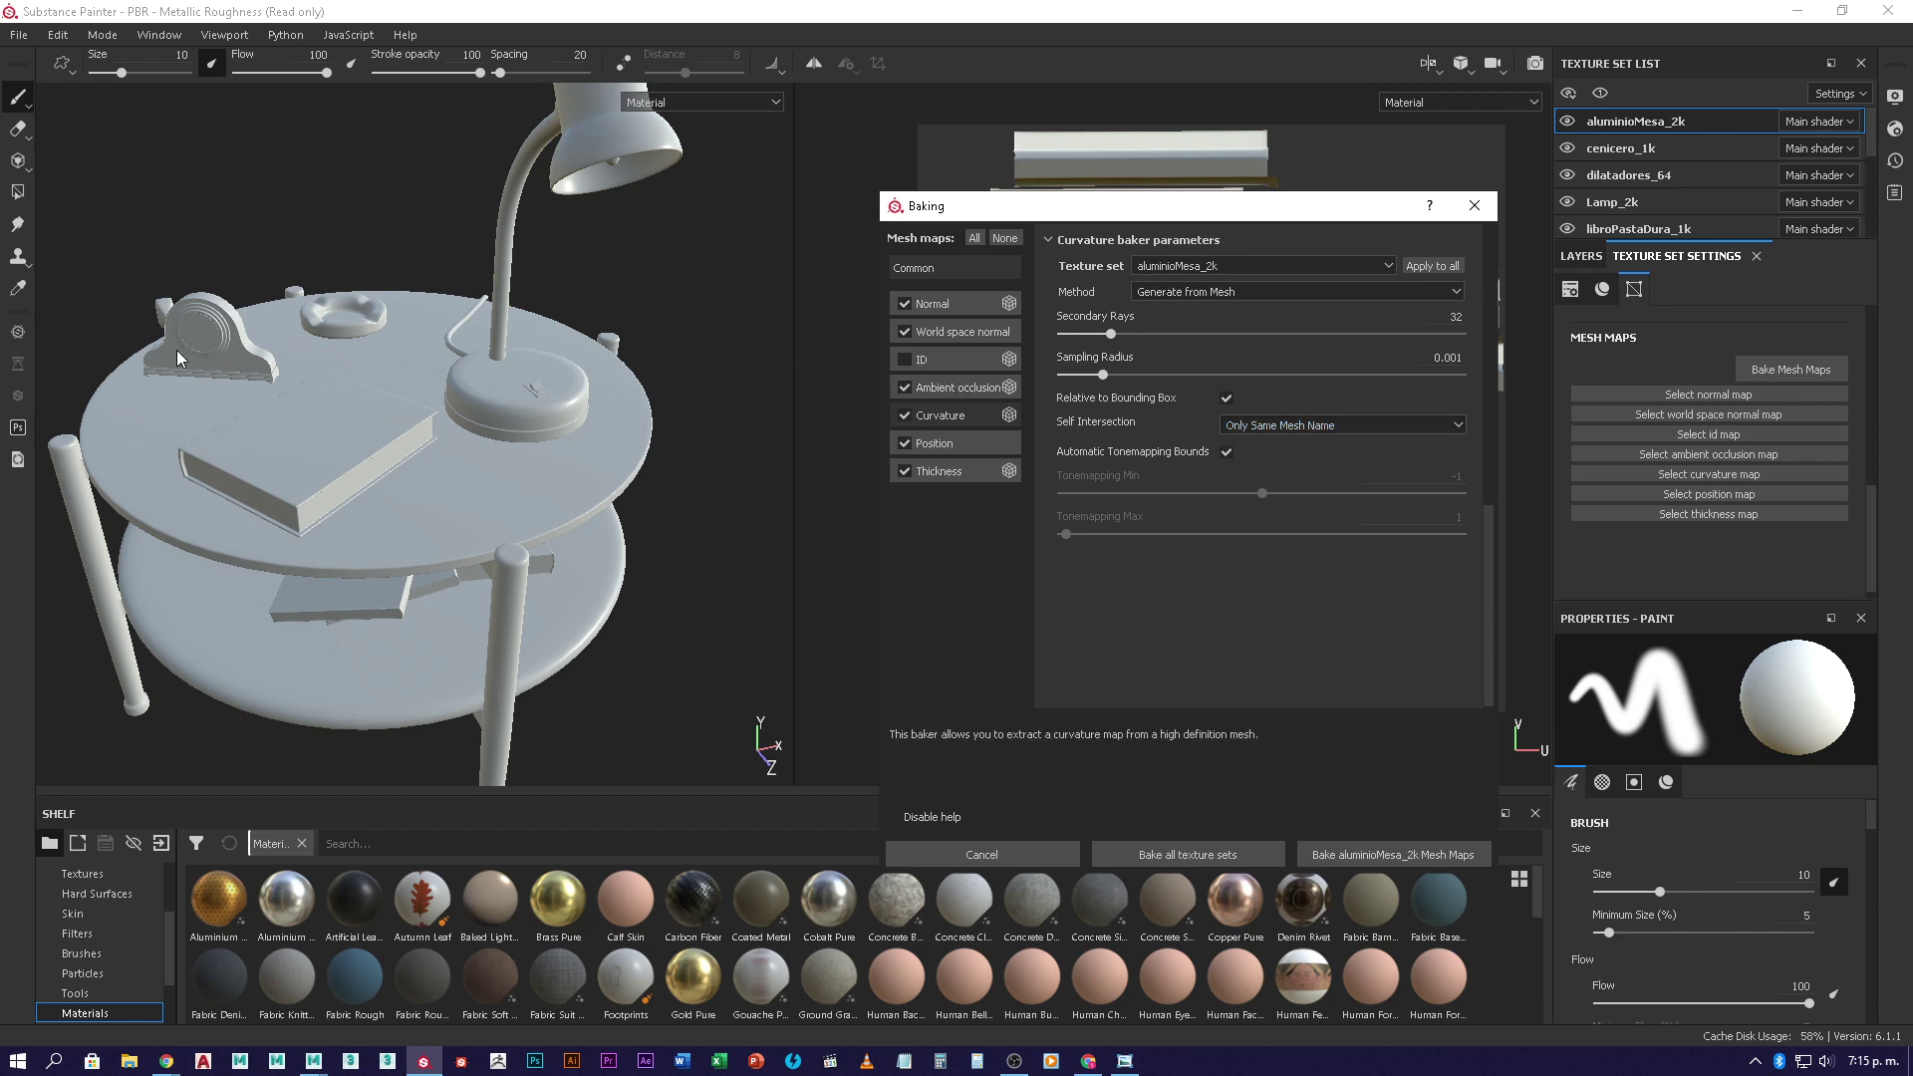
left_click(1435, 265)
- Check the position baker's normalization options, and set the thickness baker's Self Occlusion to Only Same Mesh Name for all texture sets
left_click(933, 445)
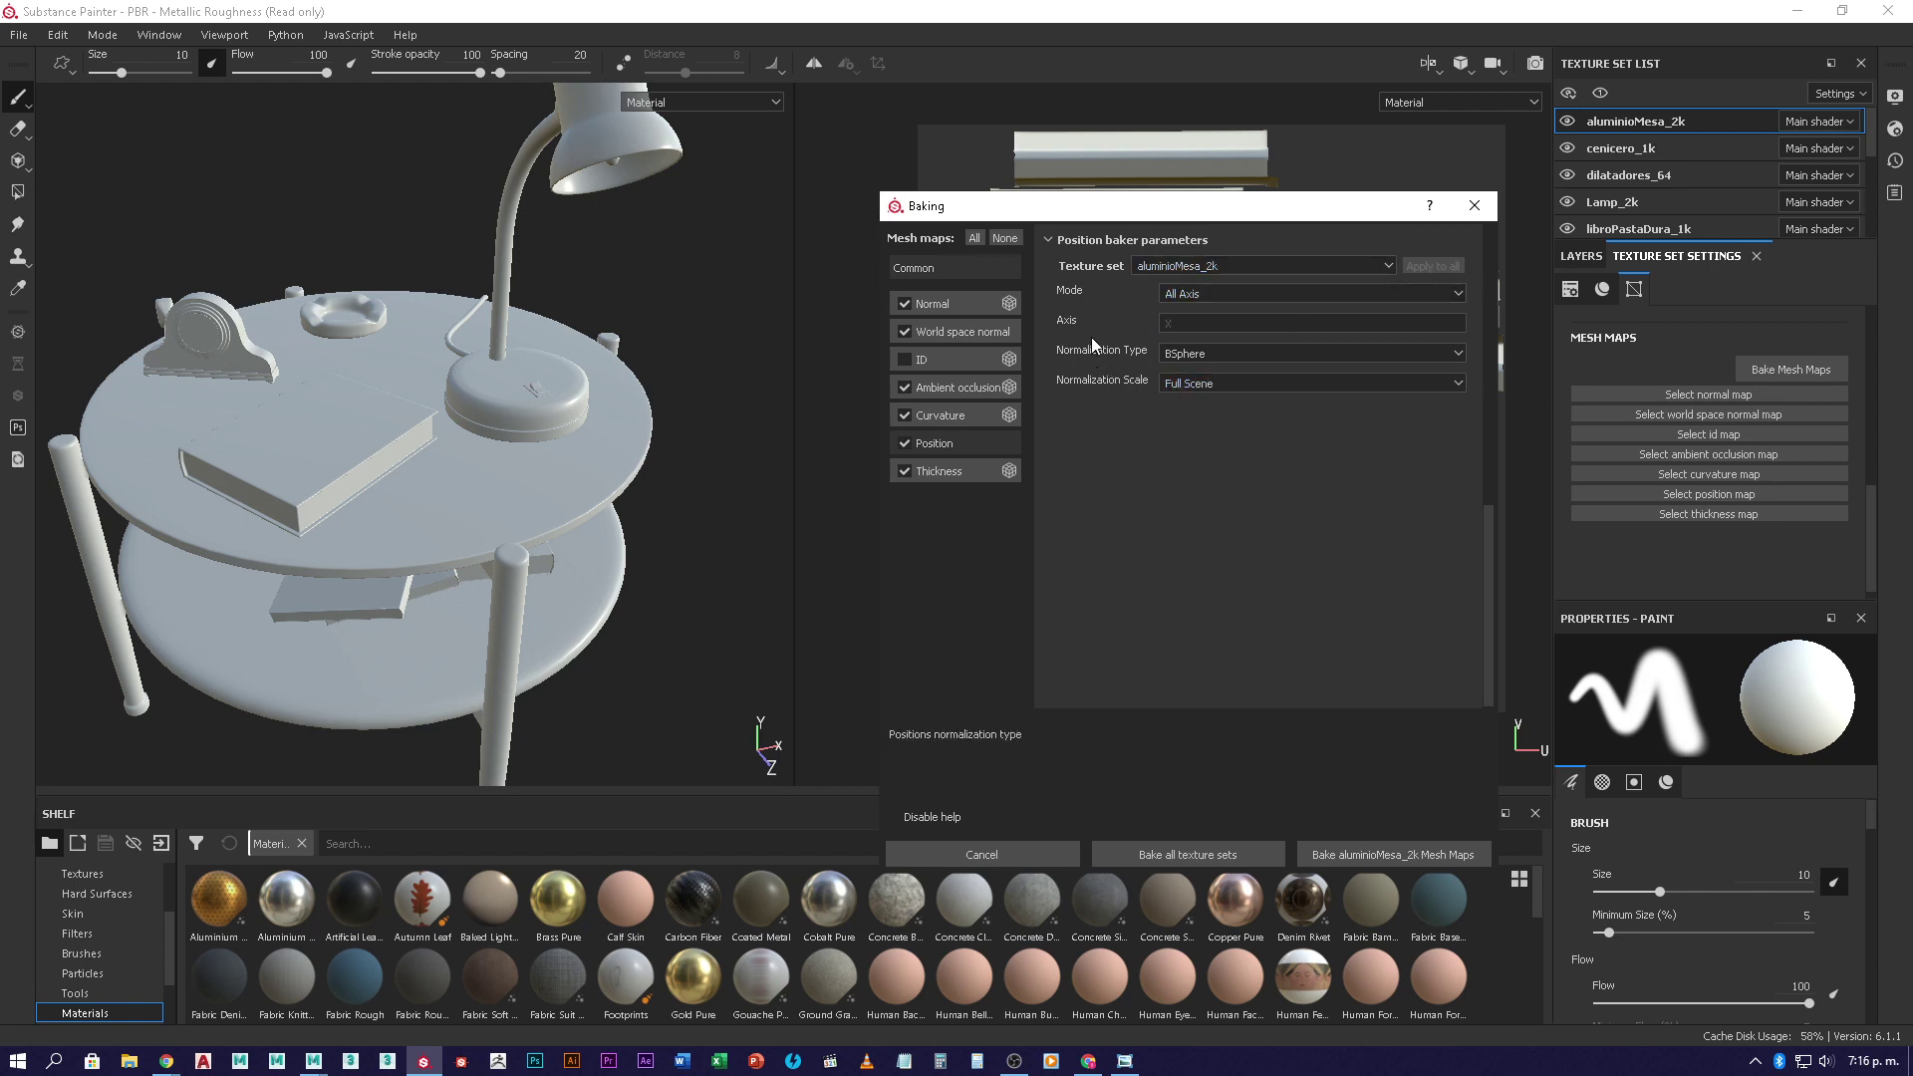
left_click(1213, 384)
left_click(1217, 384)
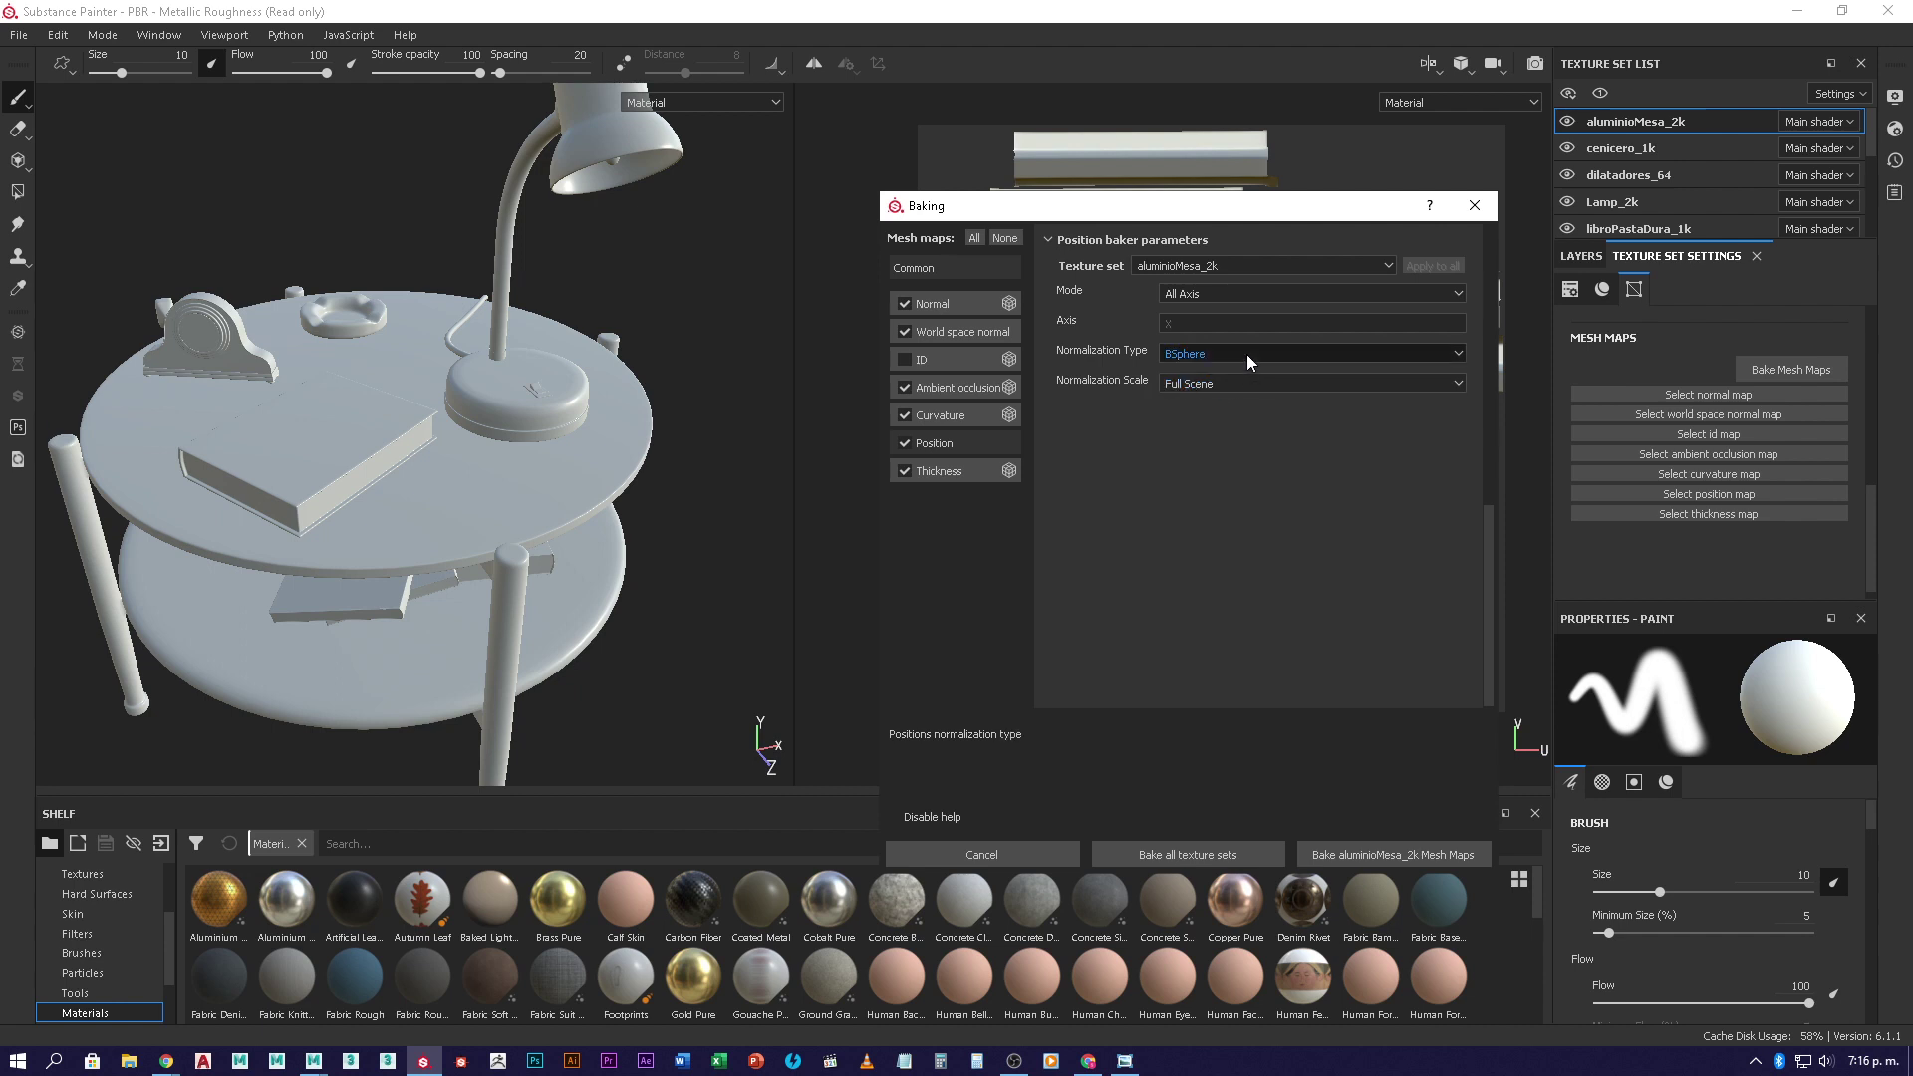
left_click(938, 474)
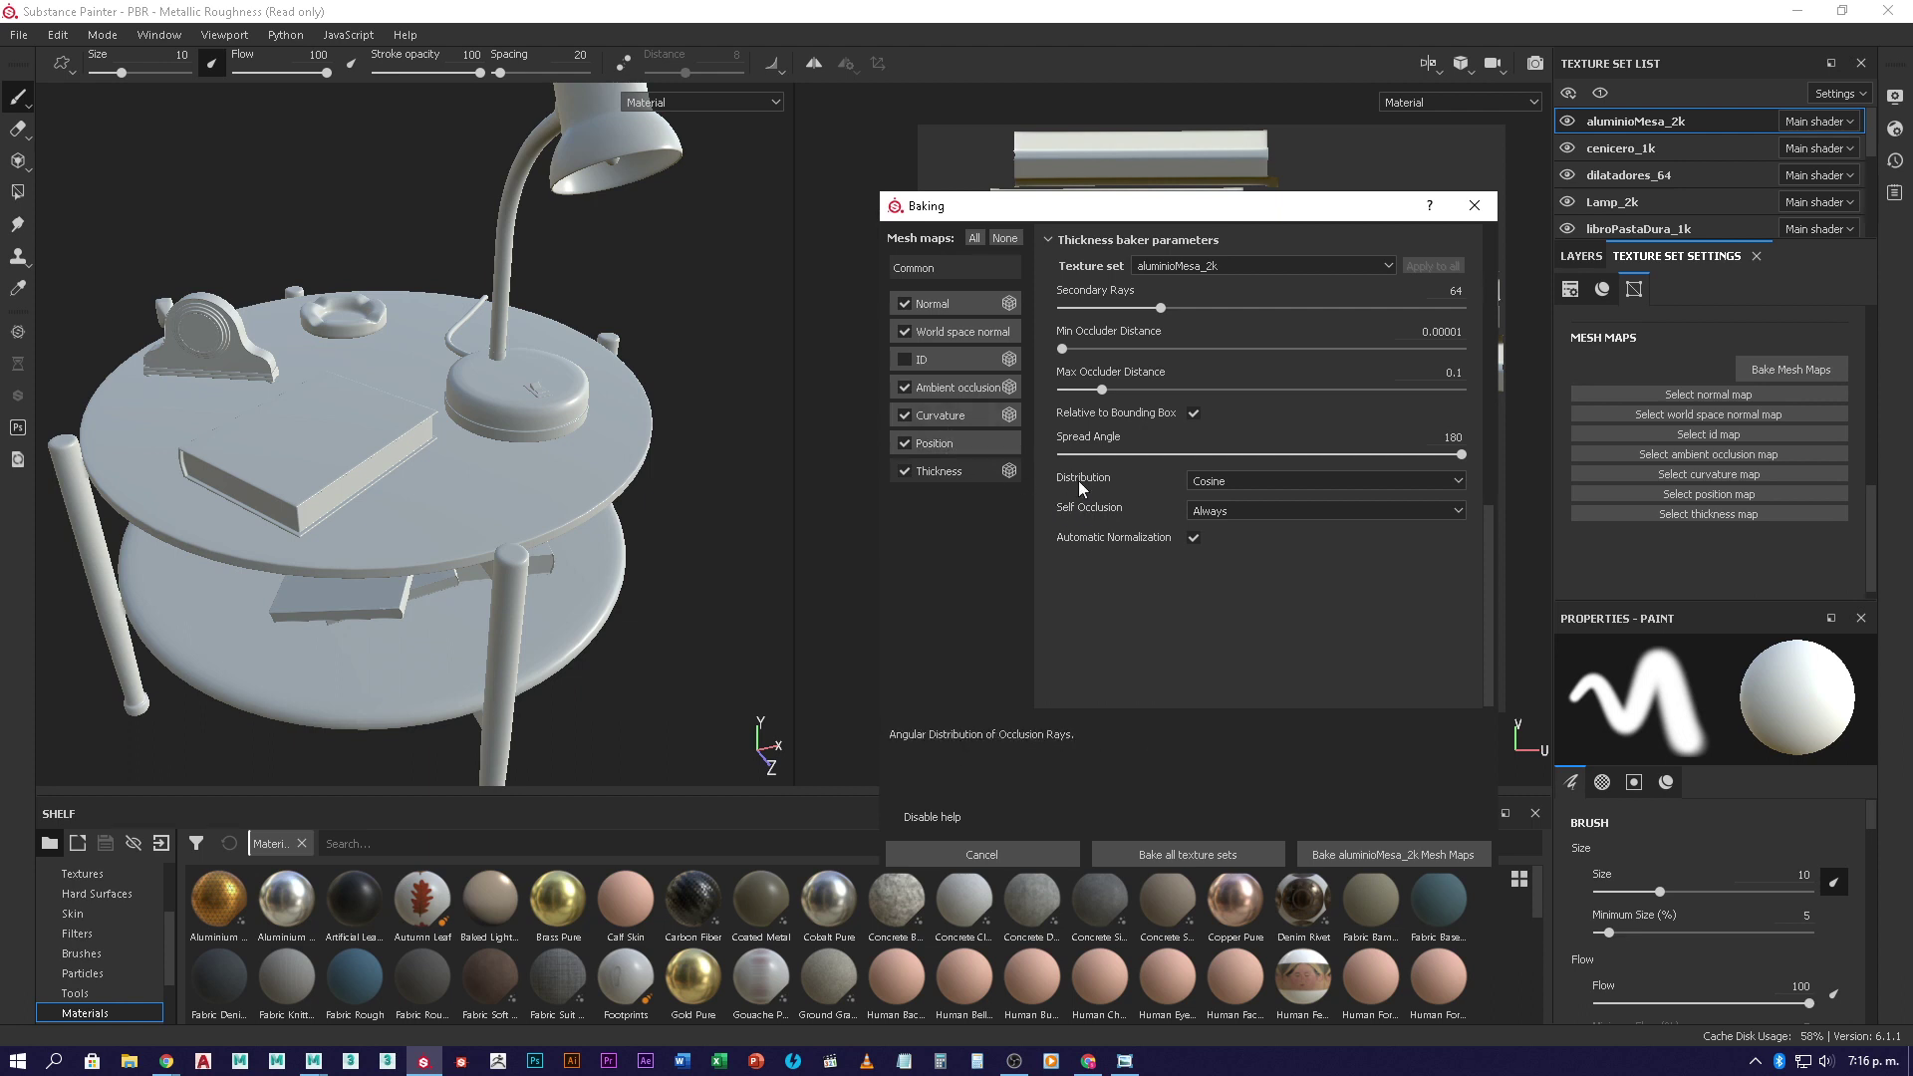
left_click(1243, 510)
left_click(1248, 540)
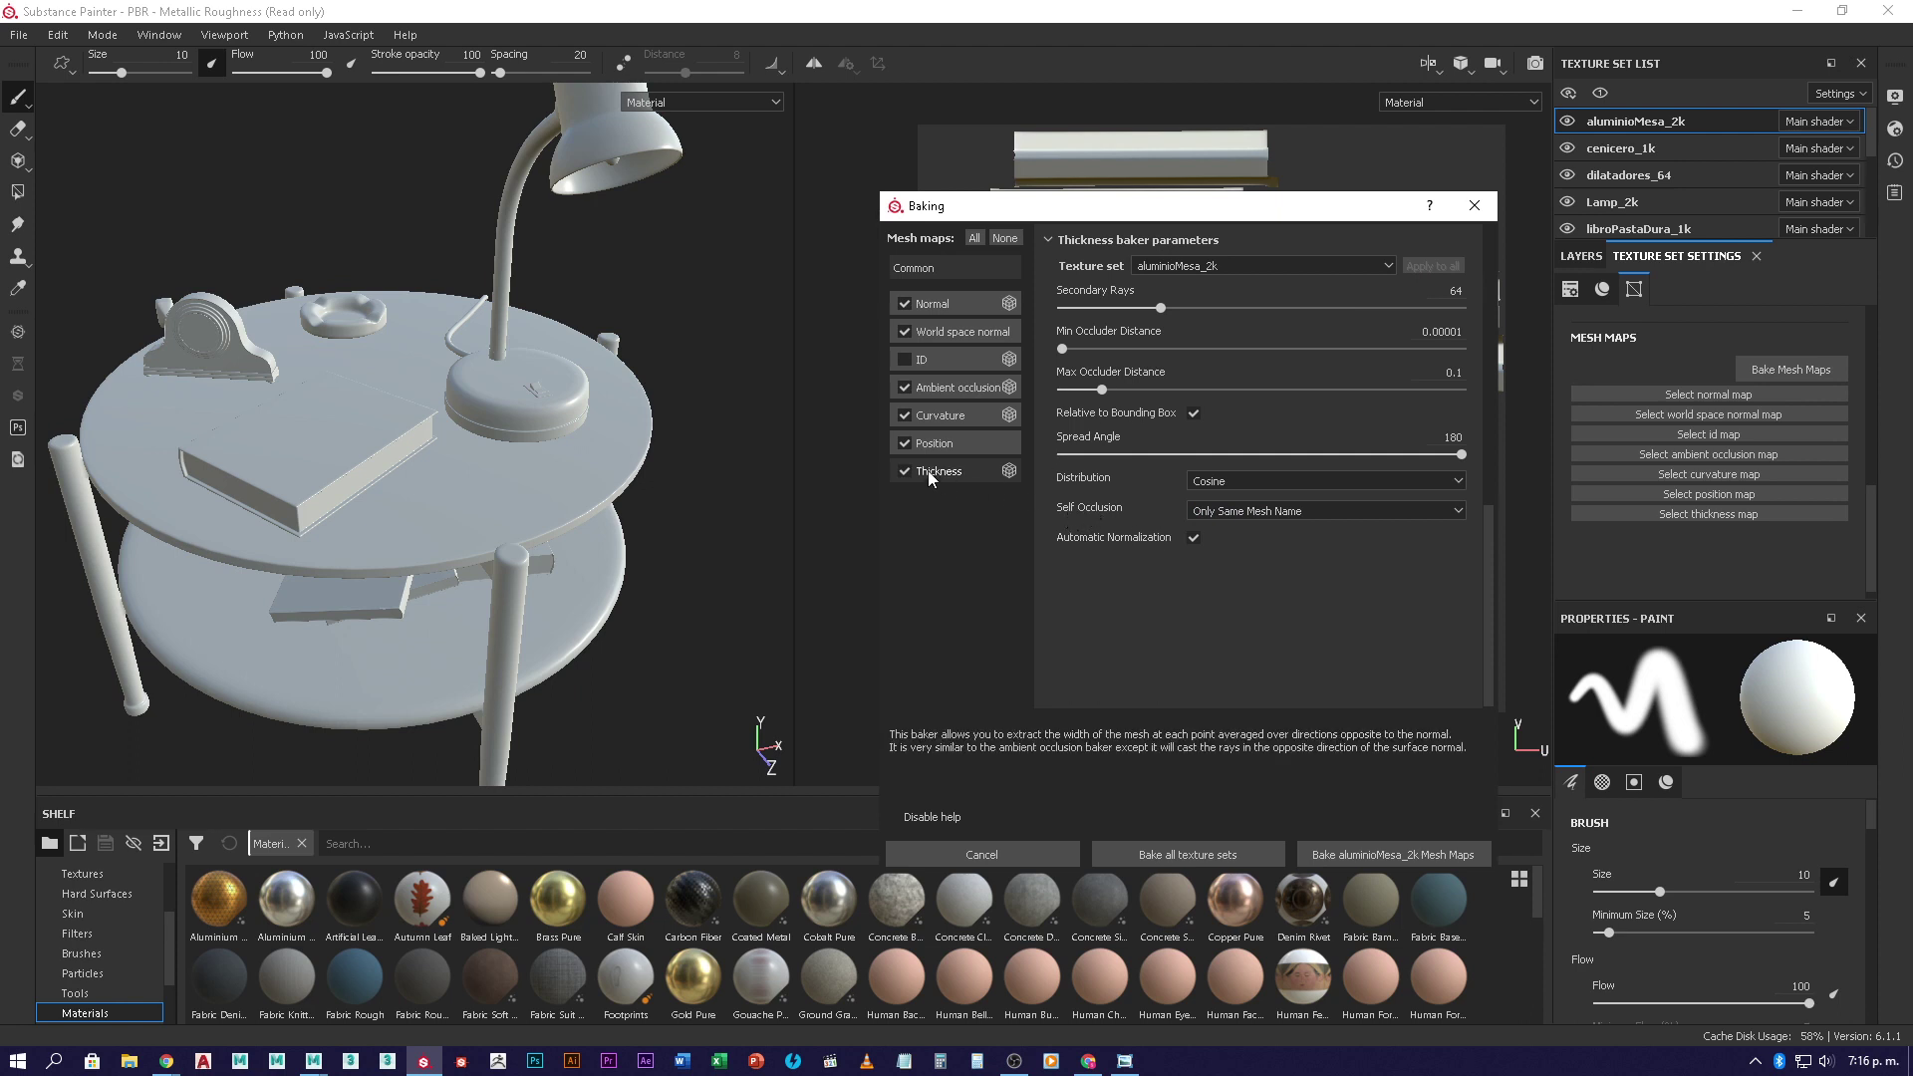
- Review the common bake parameters and the baker parameters of each mesh map, from normal through thickness
left_click(936, 414)
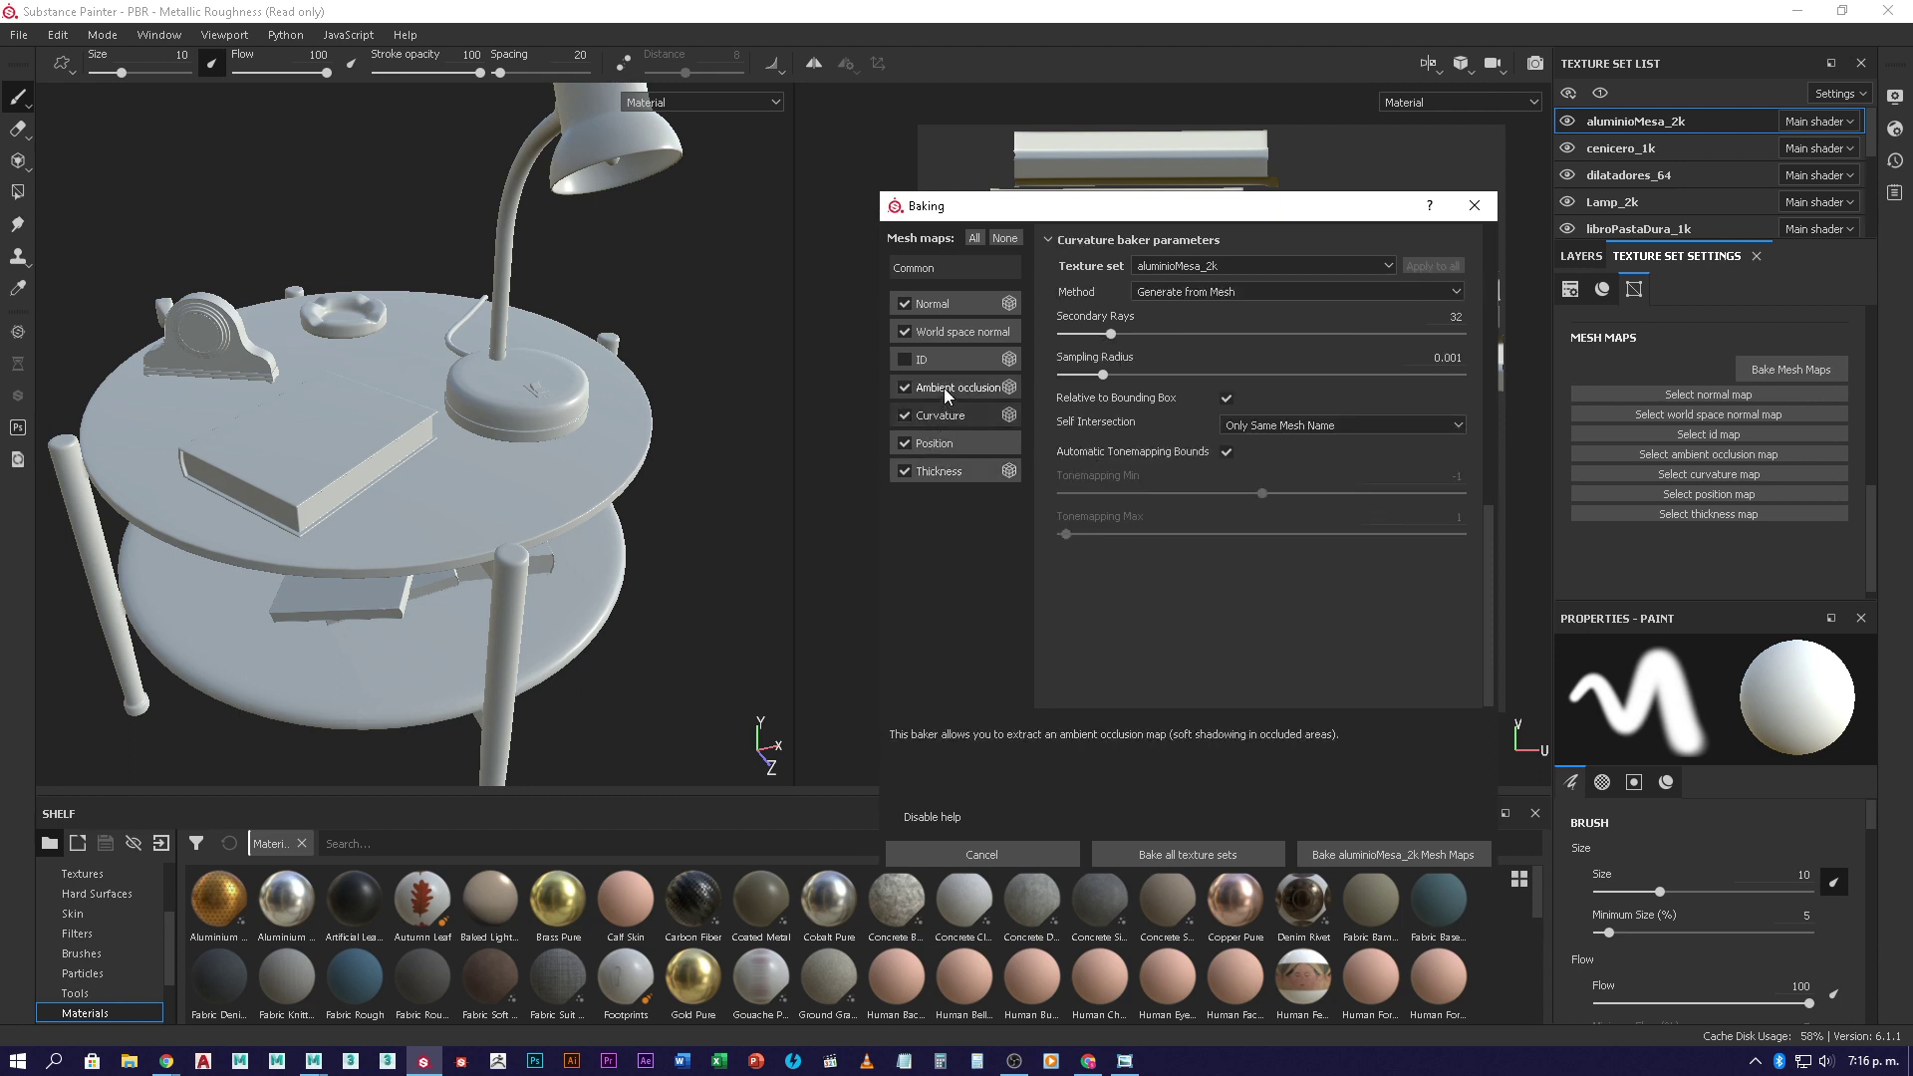
left_click(943, 387)
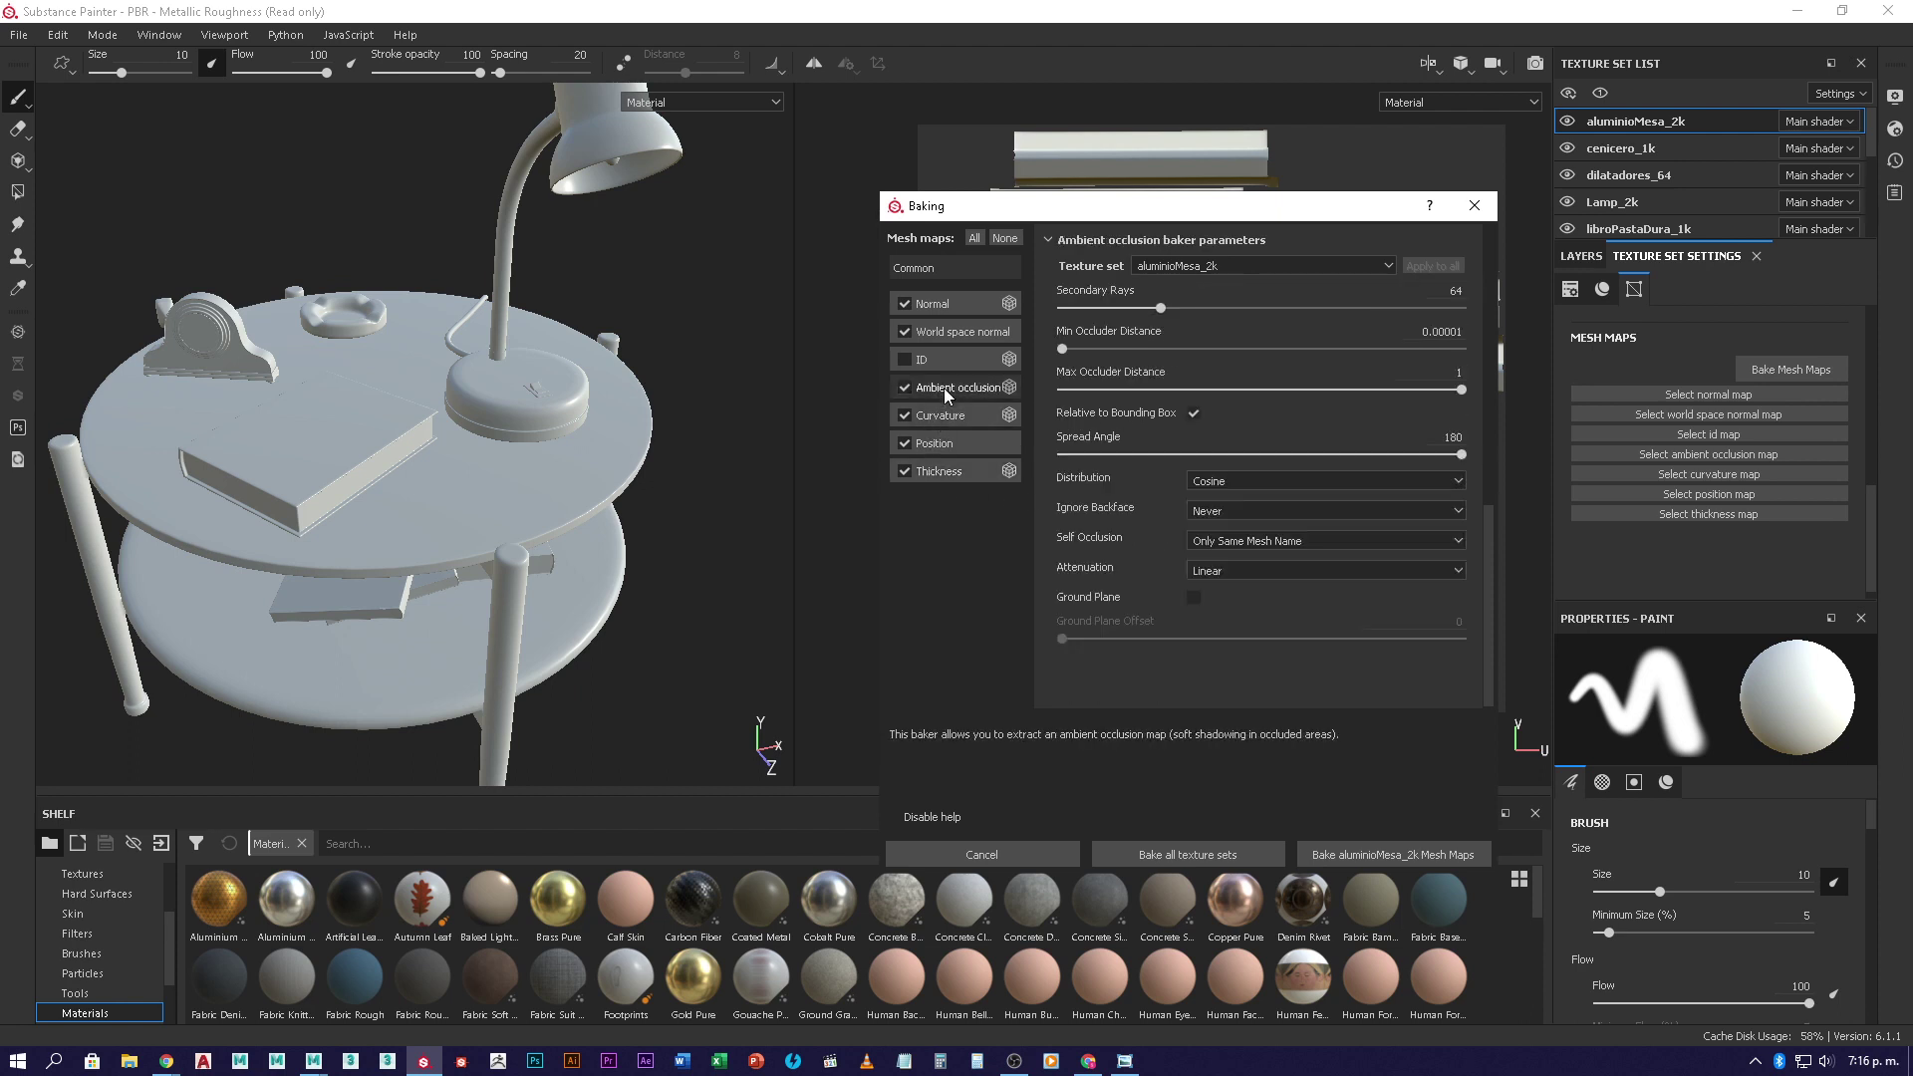
left_click(959, 266)
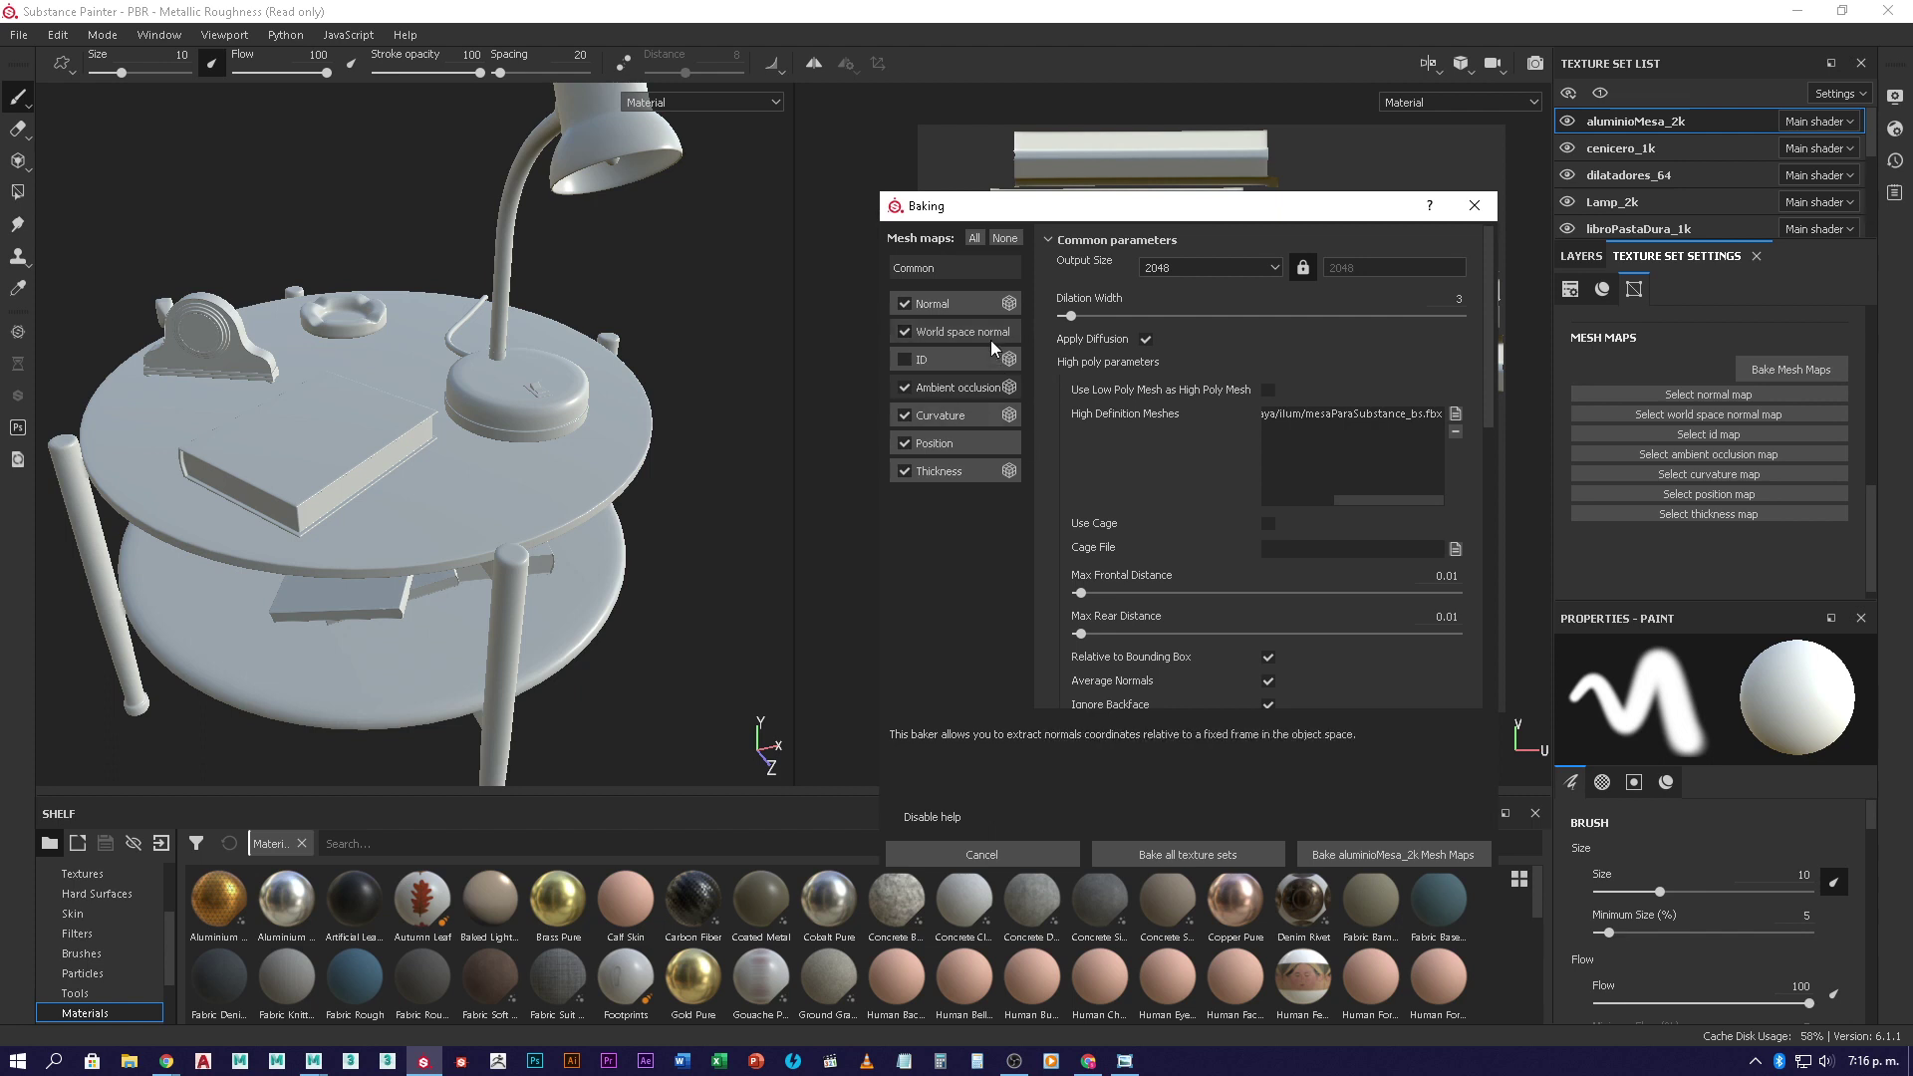
left_click(954, 307)
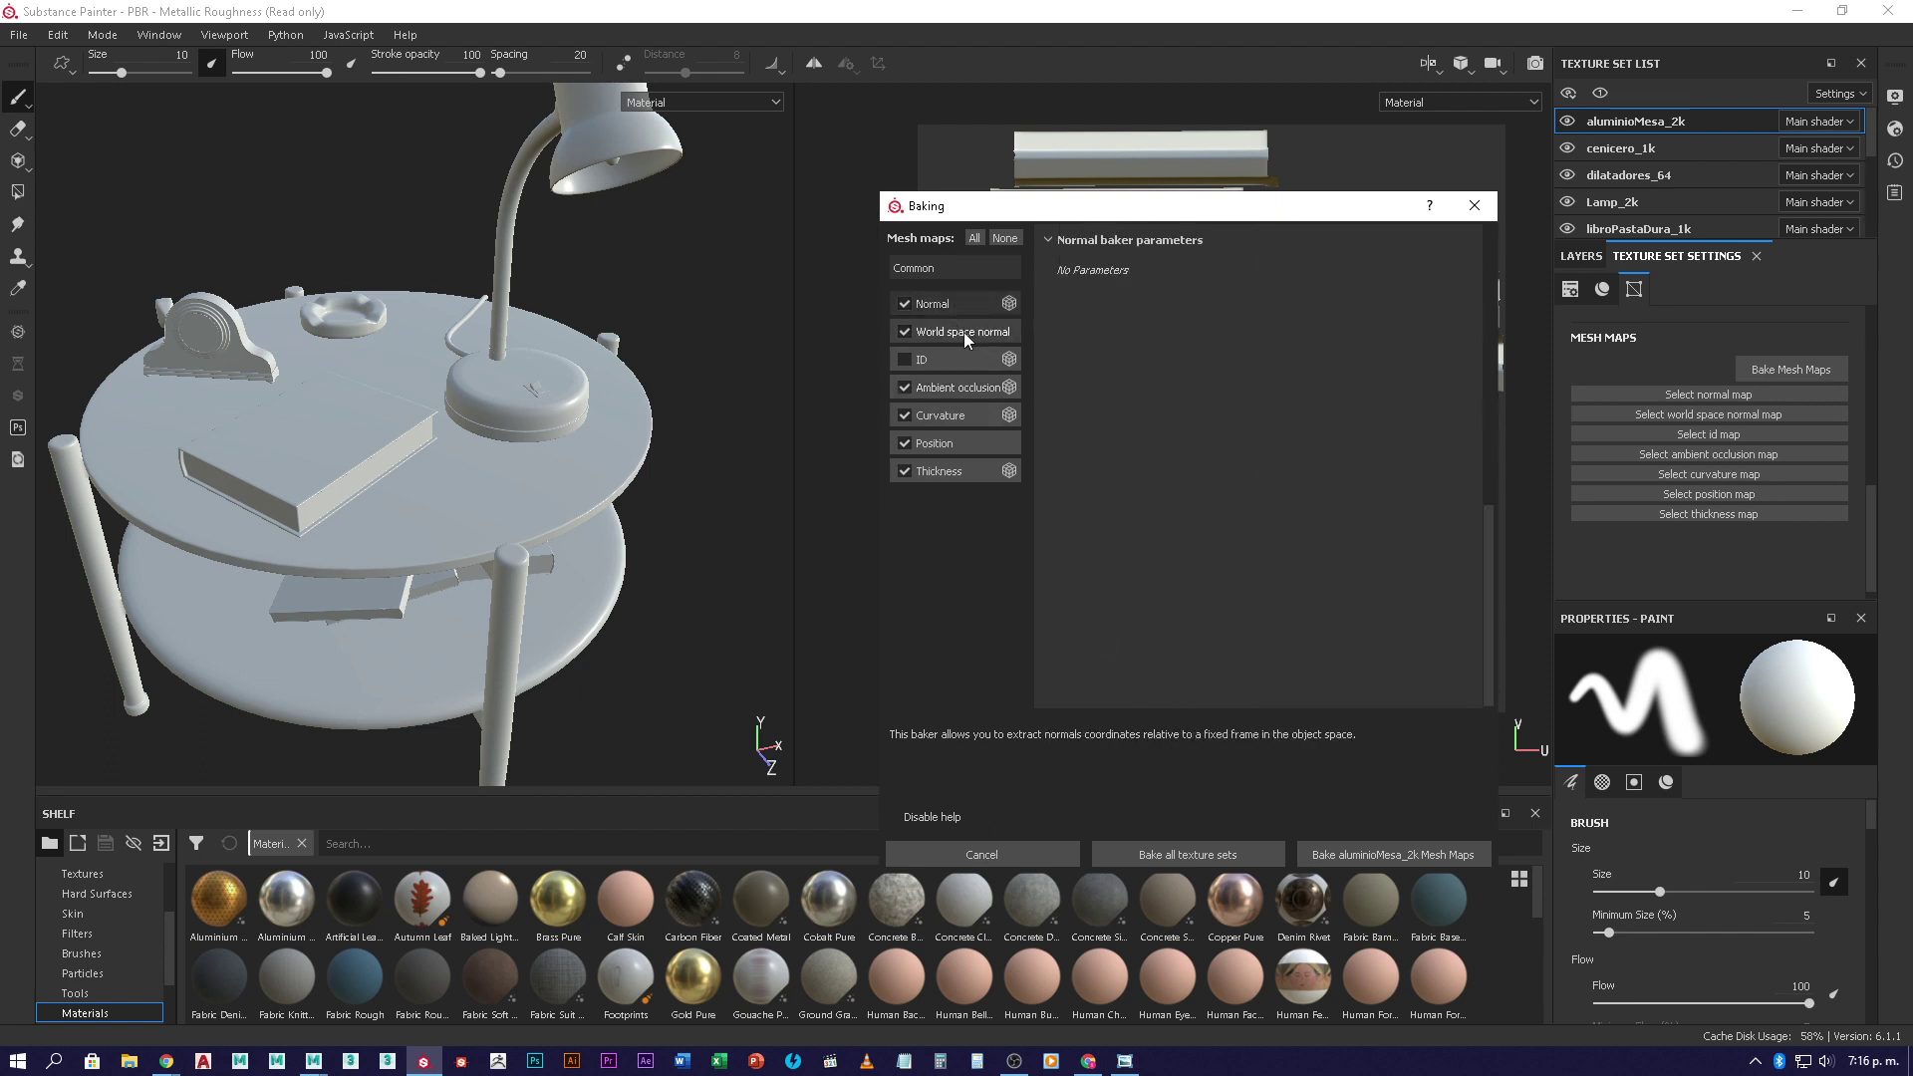
left_click(963, 332)
left_click(960, 357)
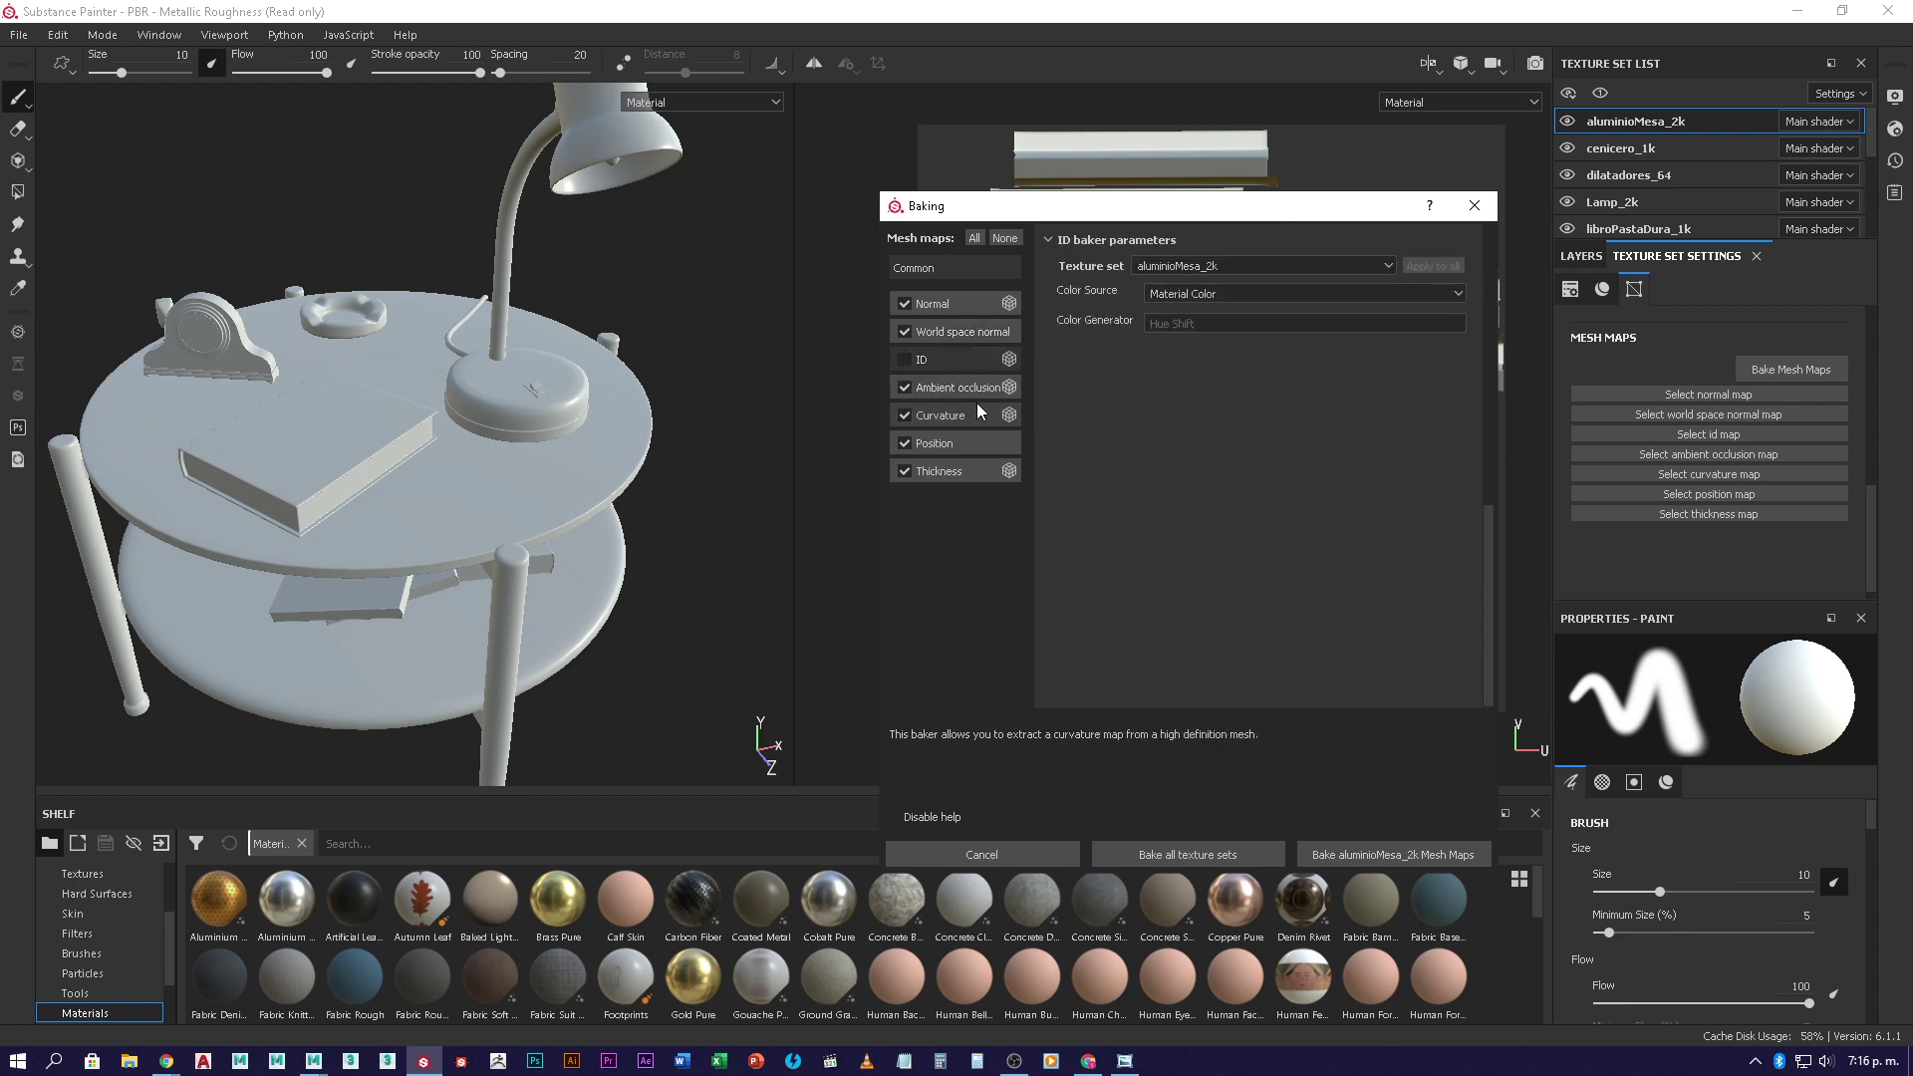
left_click(947, 391)
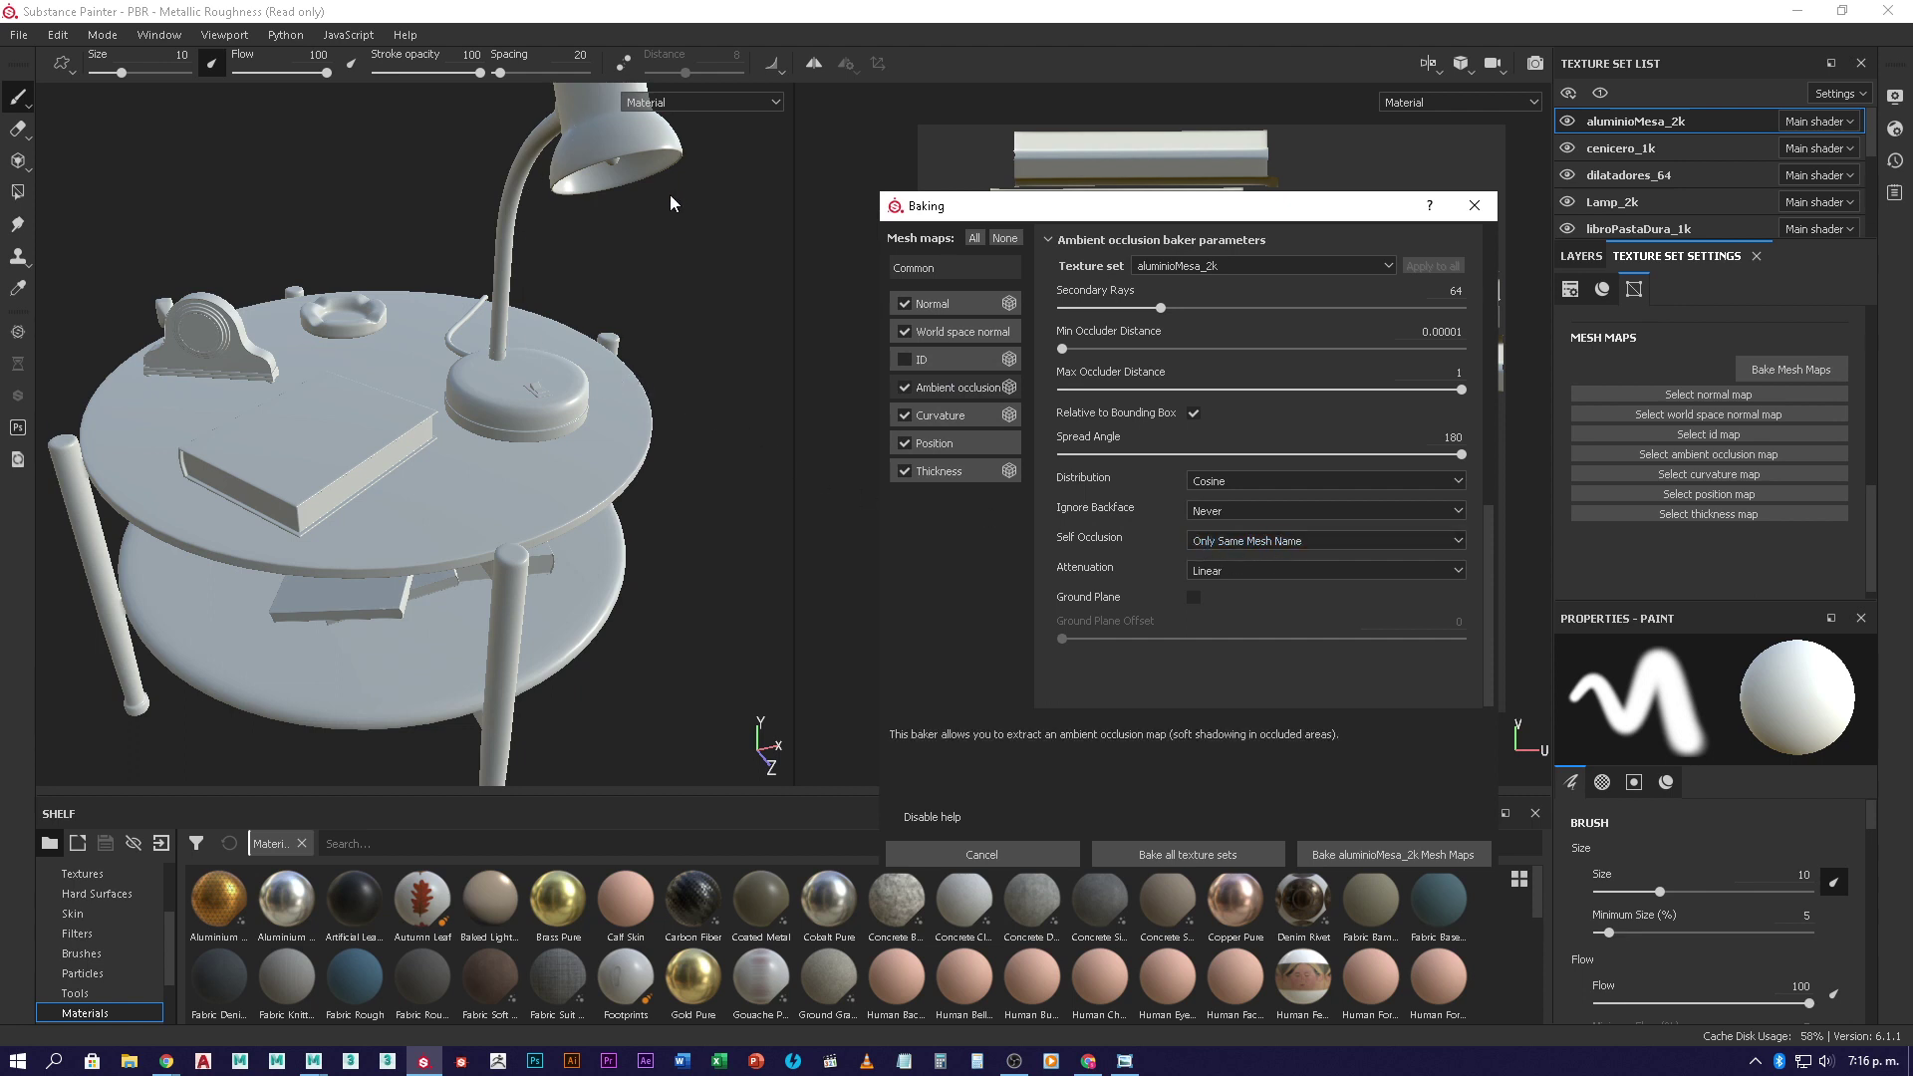
left_click(947, 415)
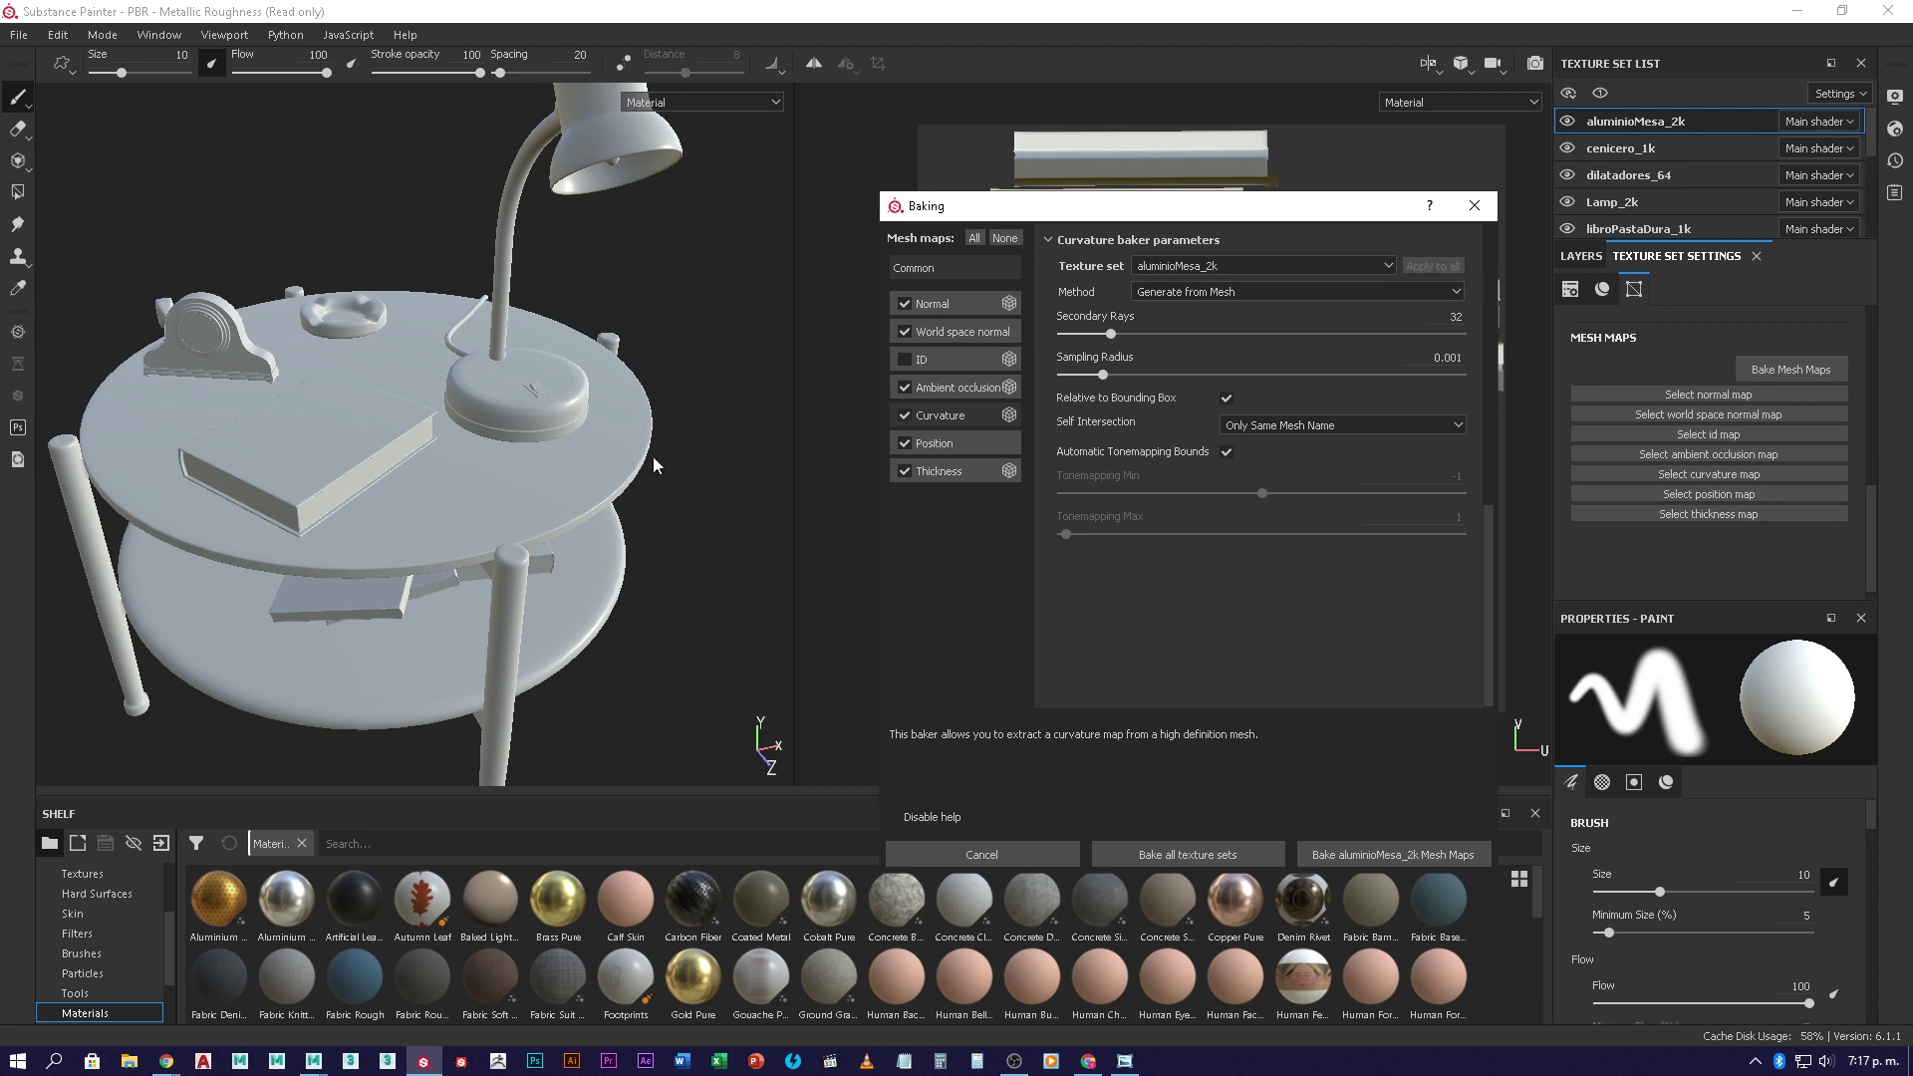
left_click(958, 443)
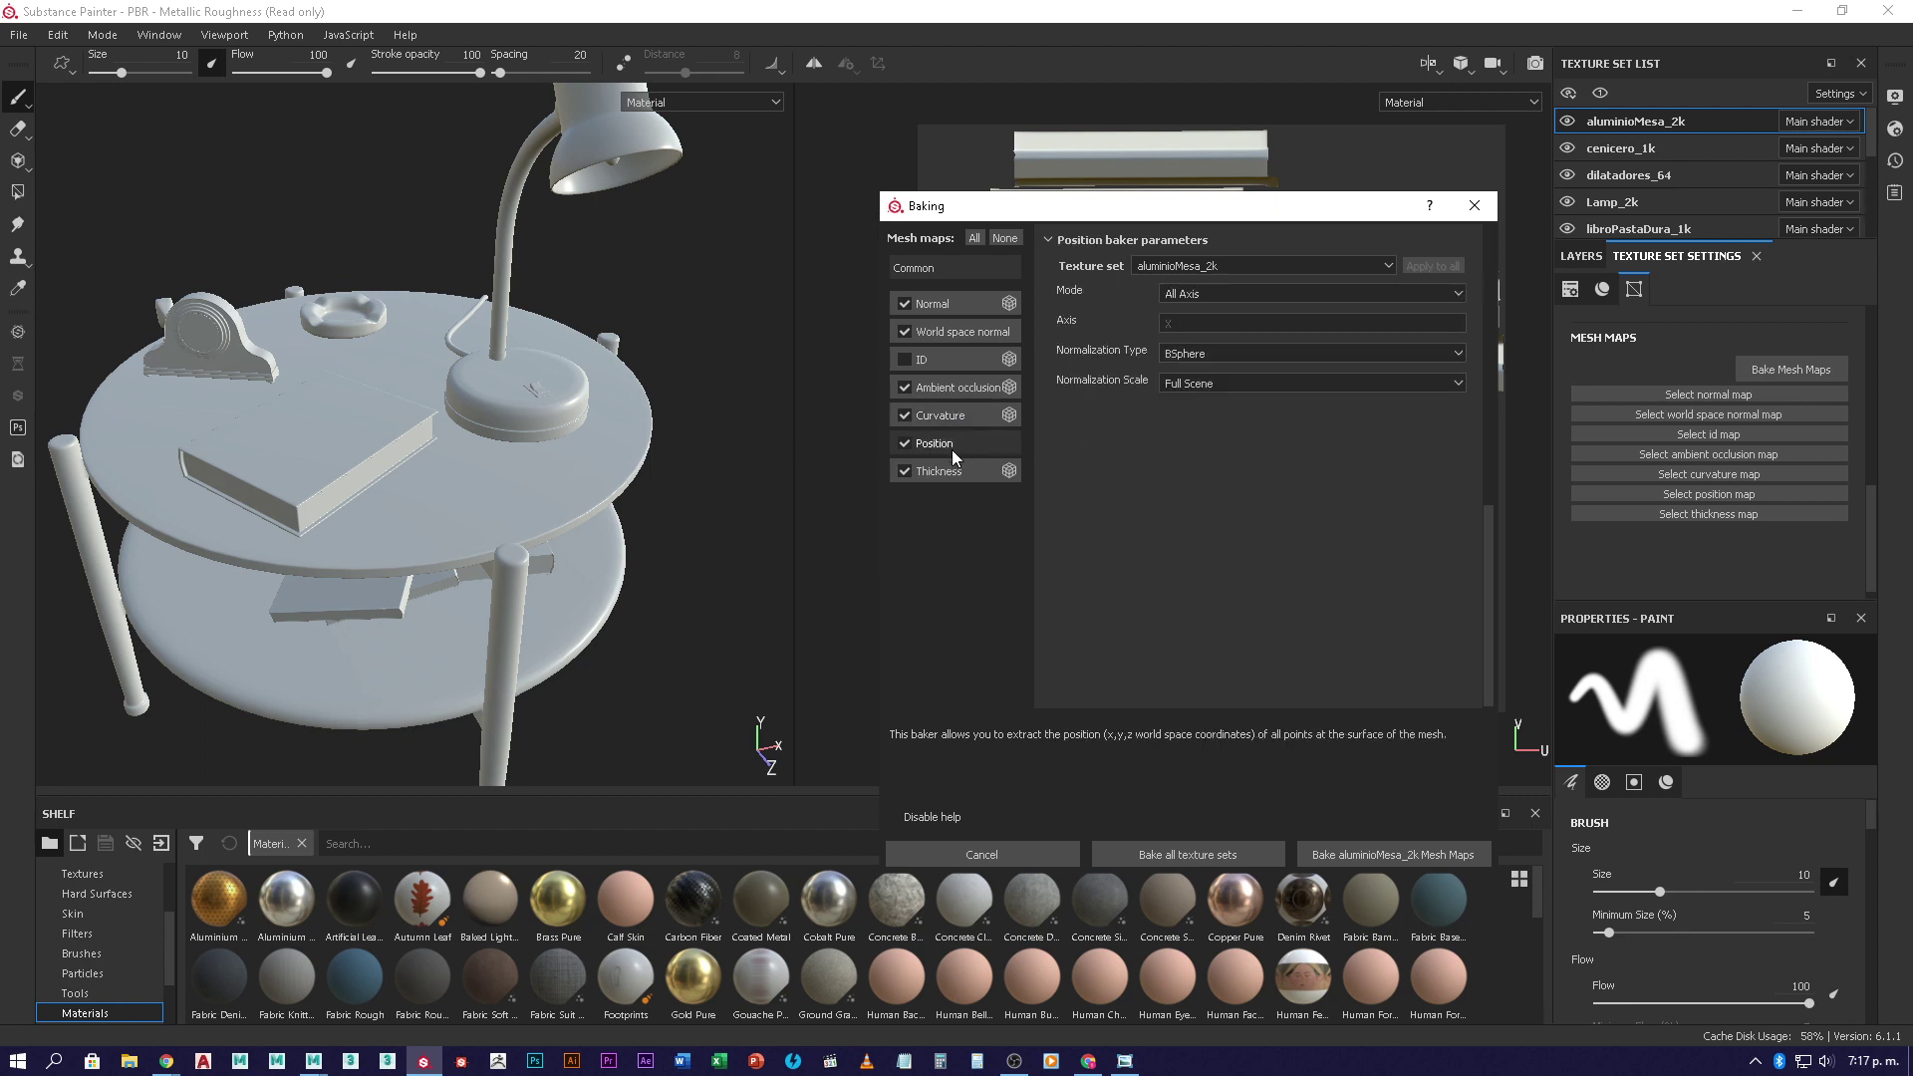
left_click(939, 476)
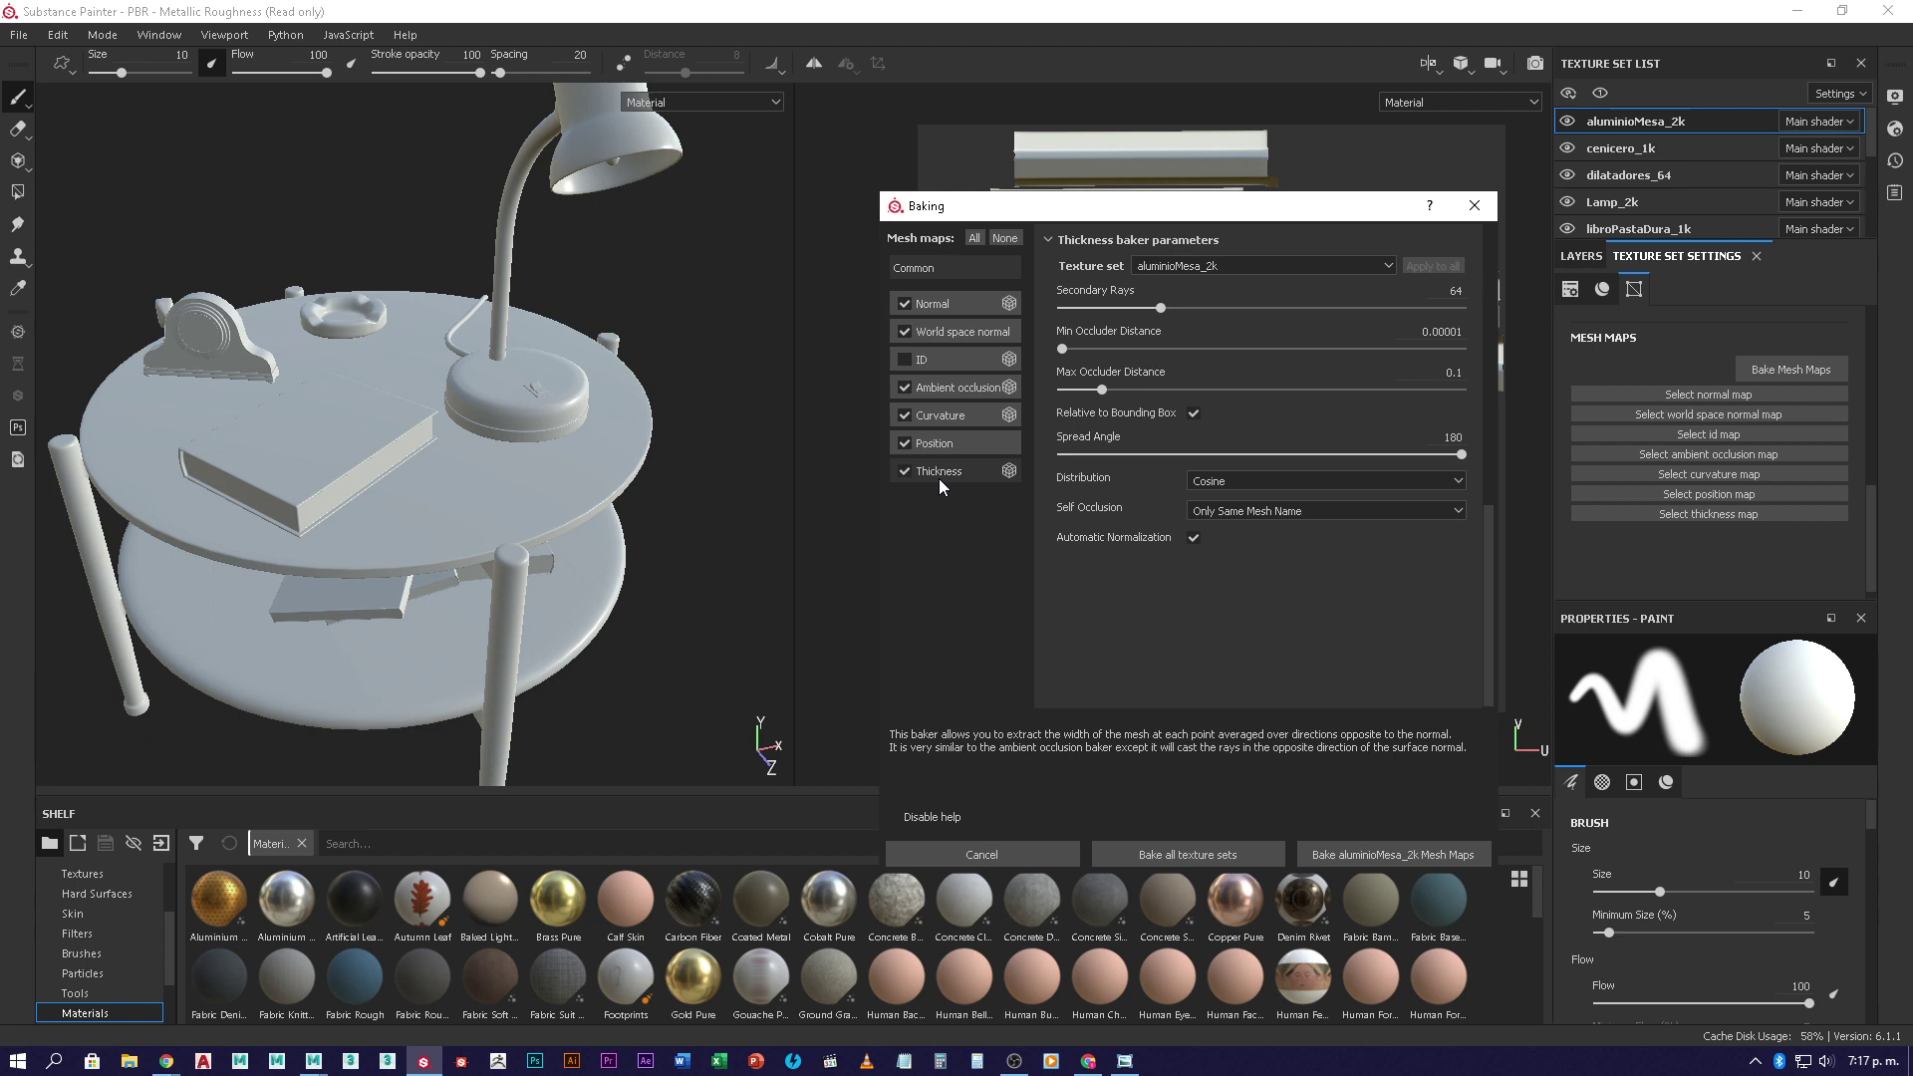
- Recheck the common ray distances, antialiasing and name matching, and go through the individual map bakers once more
left_click(939, 442)
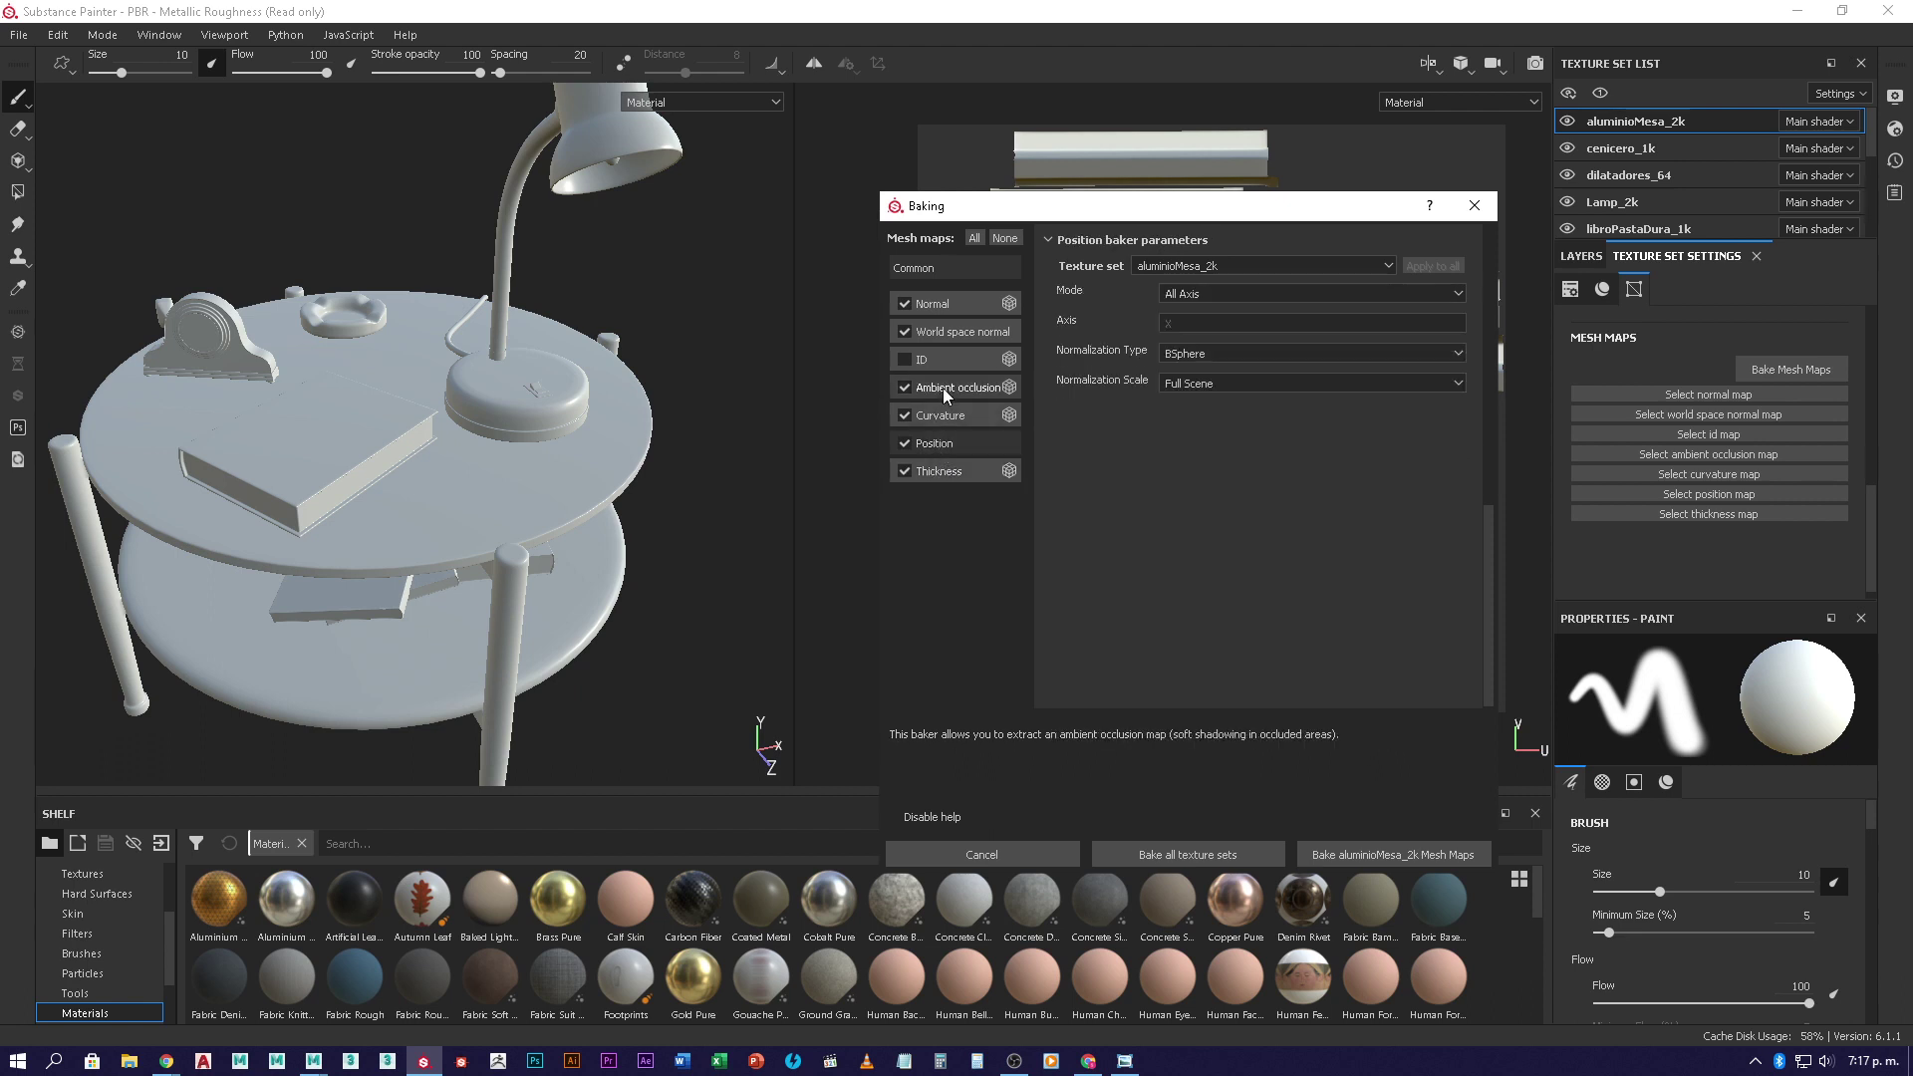
left_click(943, 387)
left_click(942, 265)
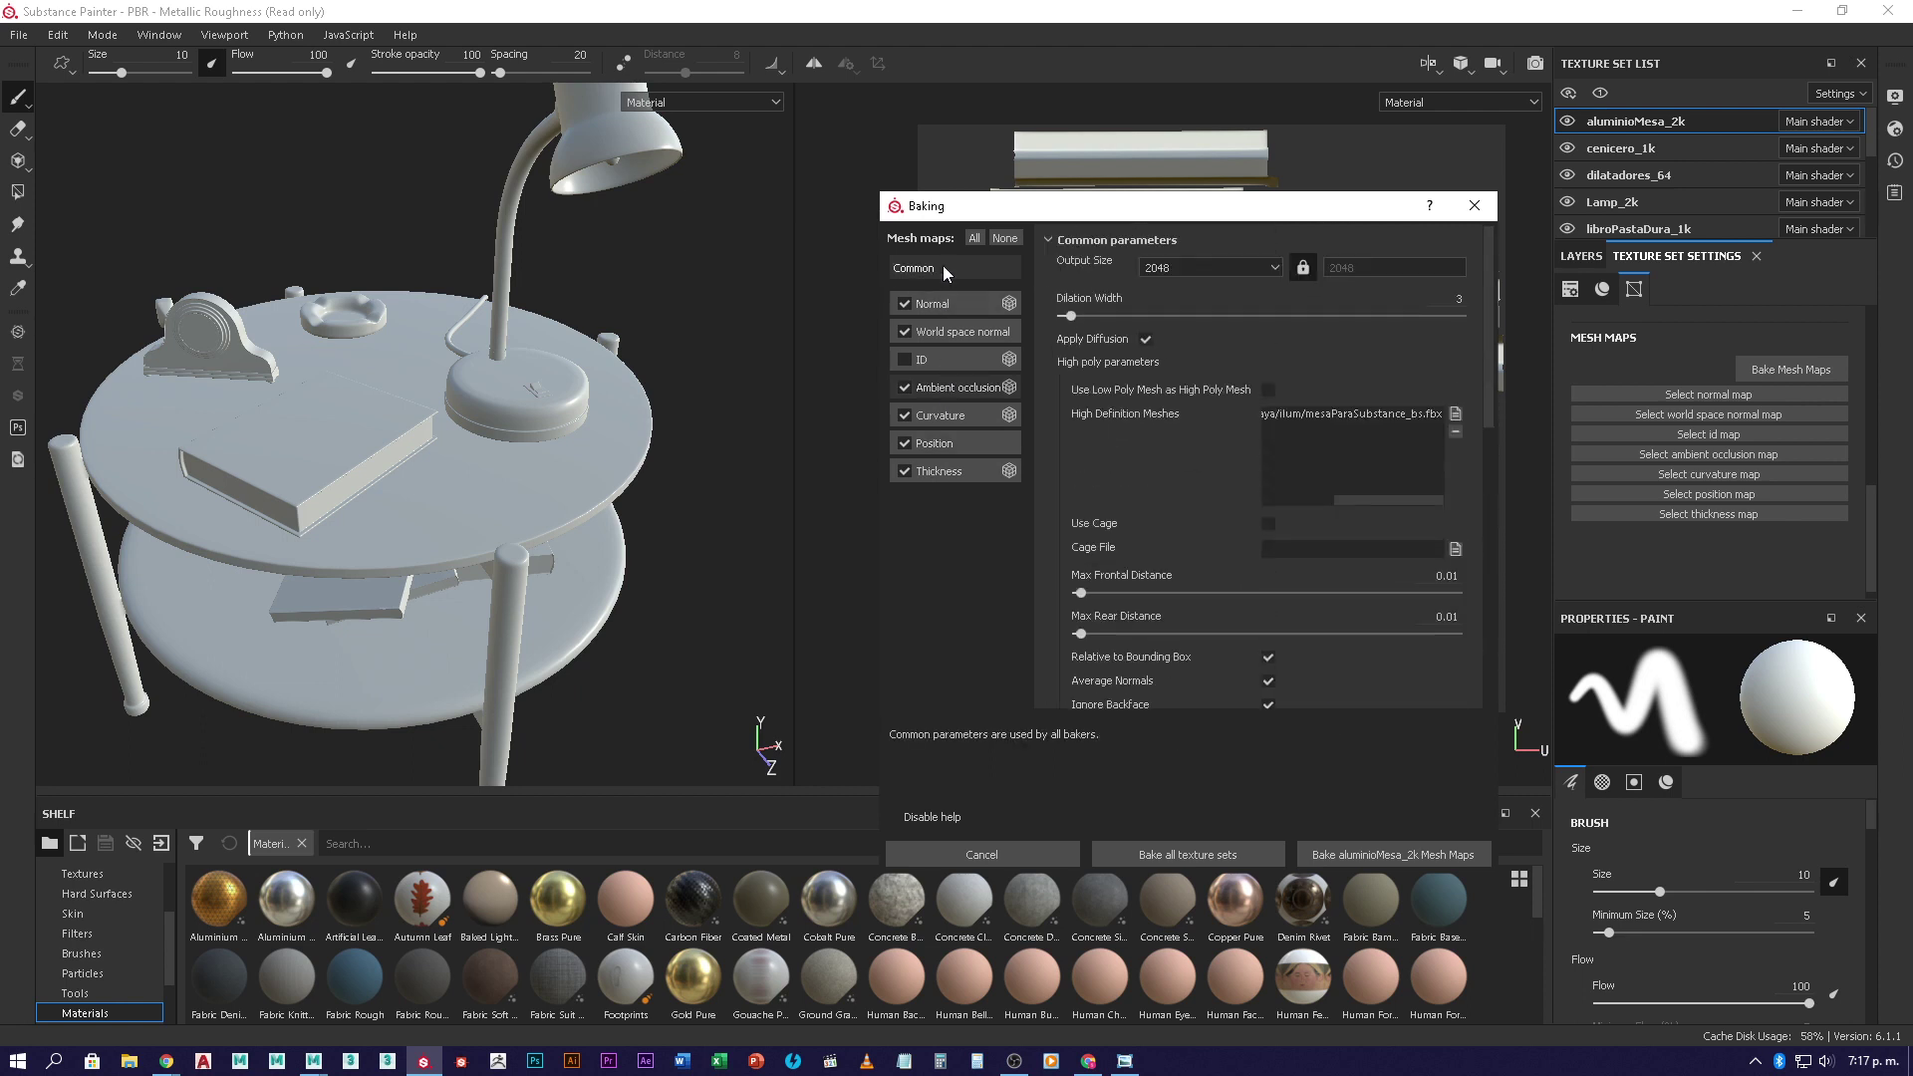
scroll(1109, 426, "down", 5)
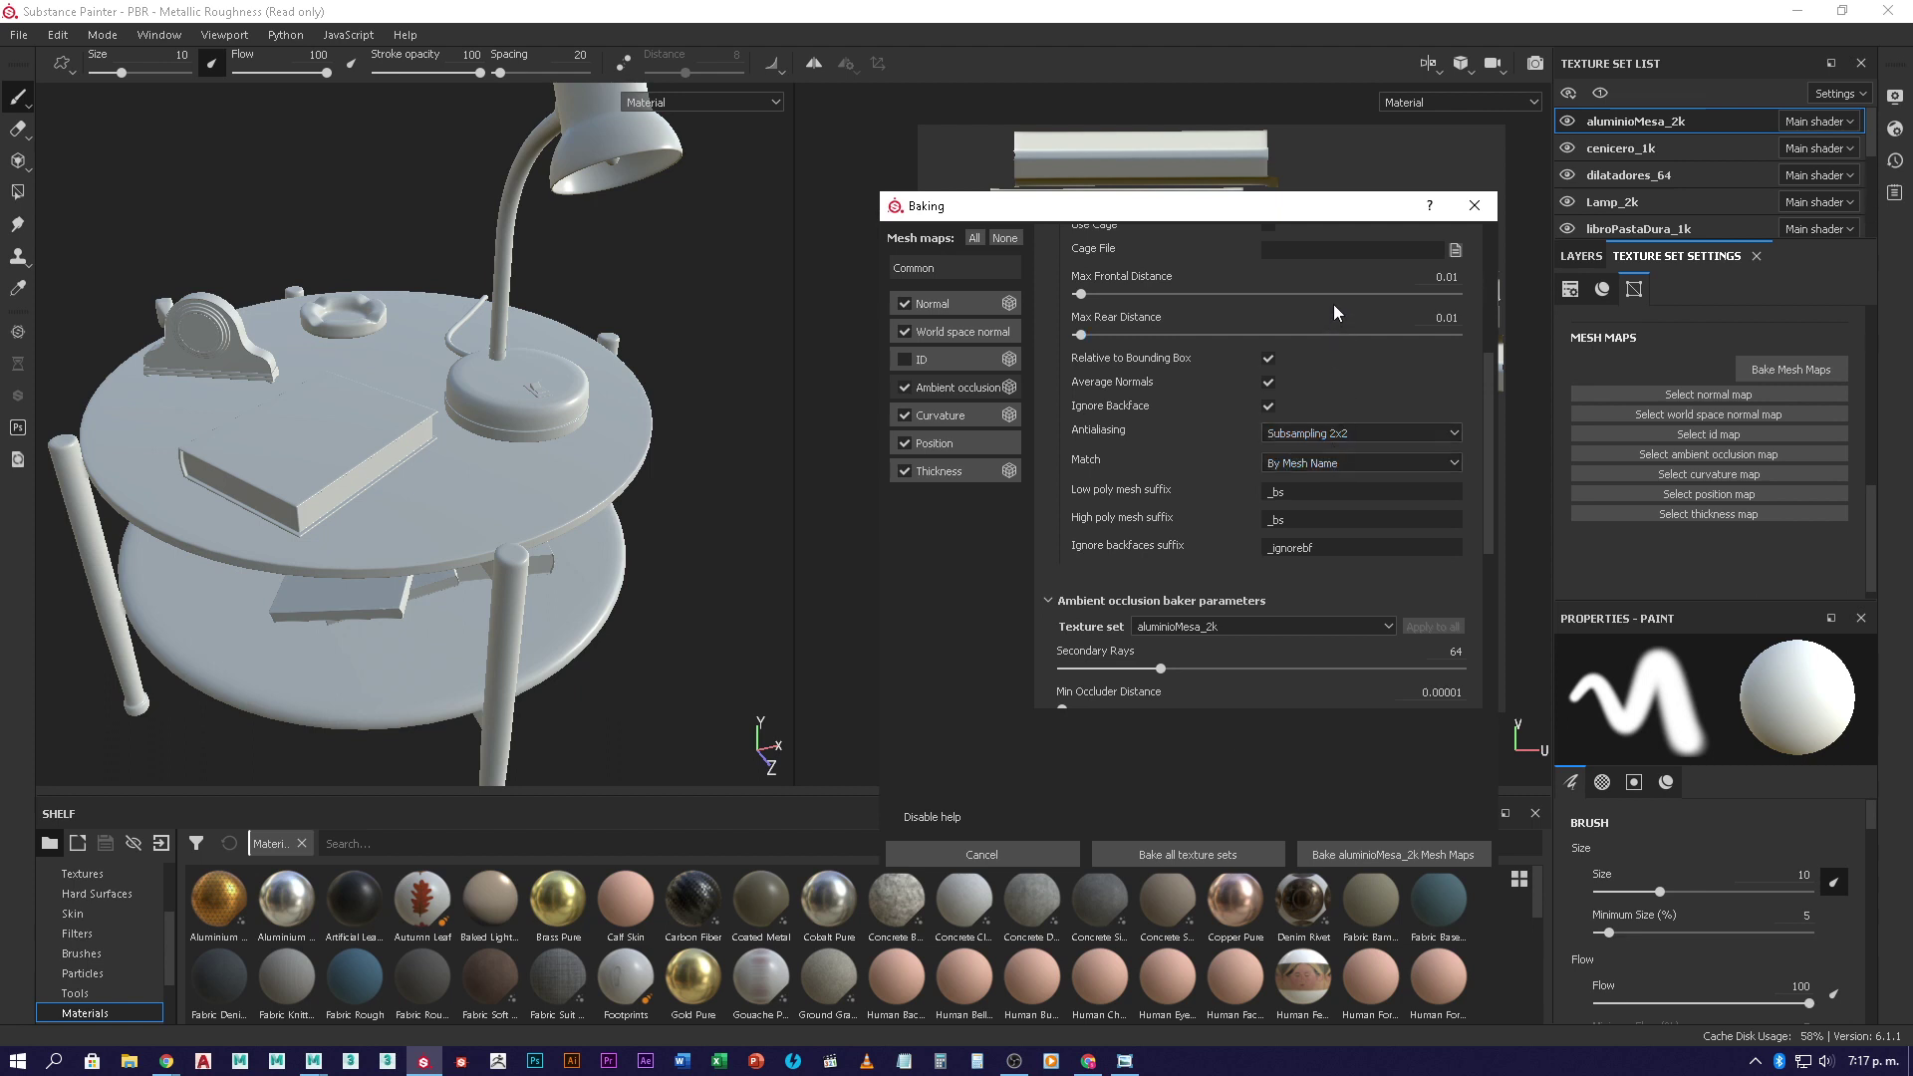
left_click(939, 300)
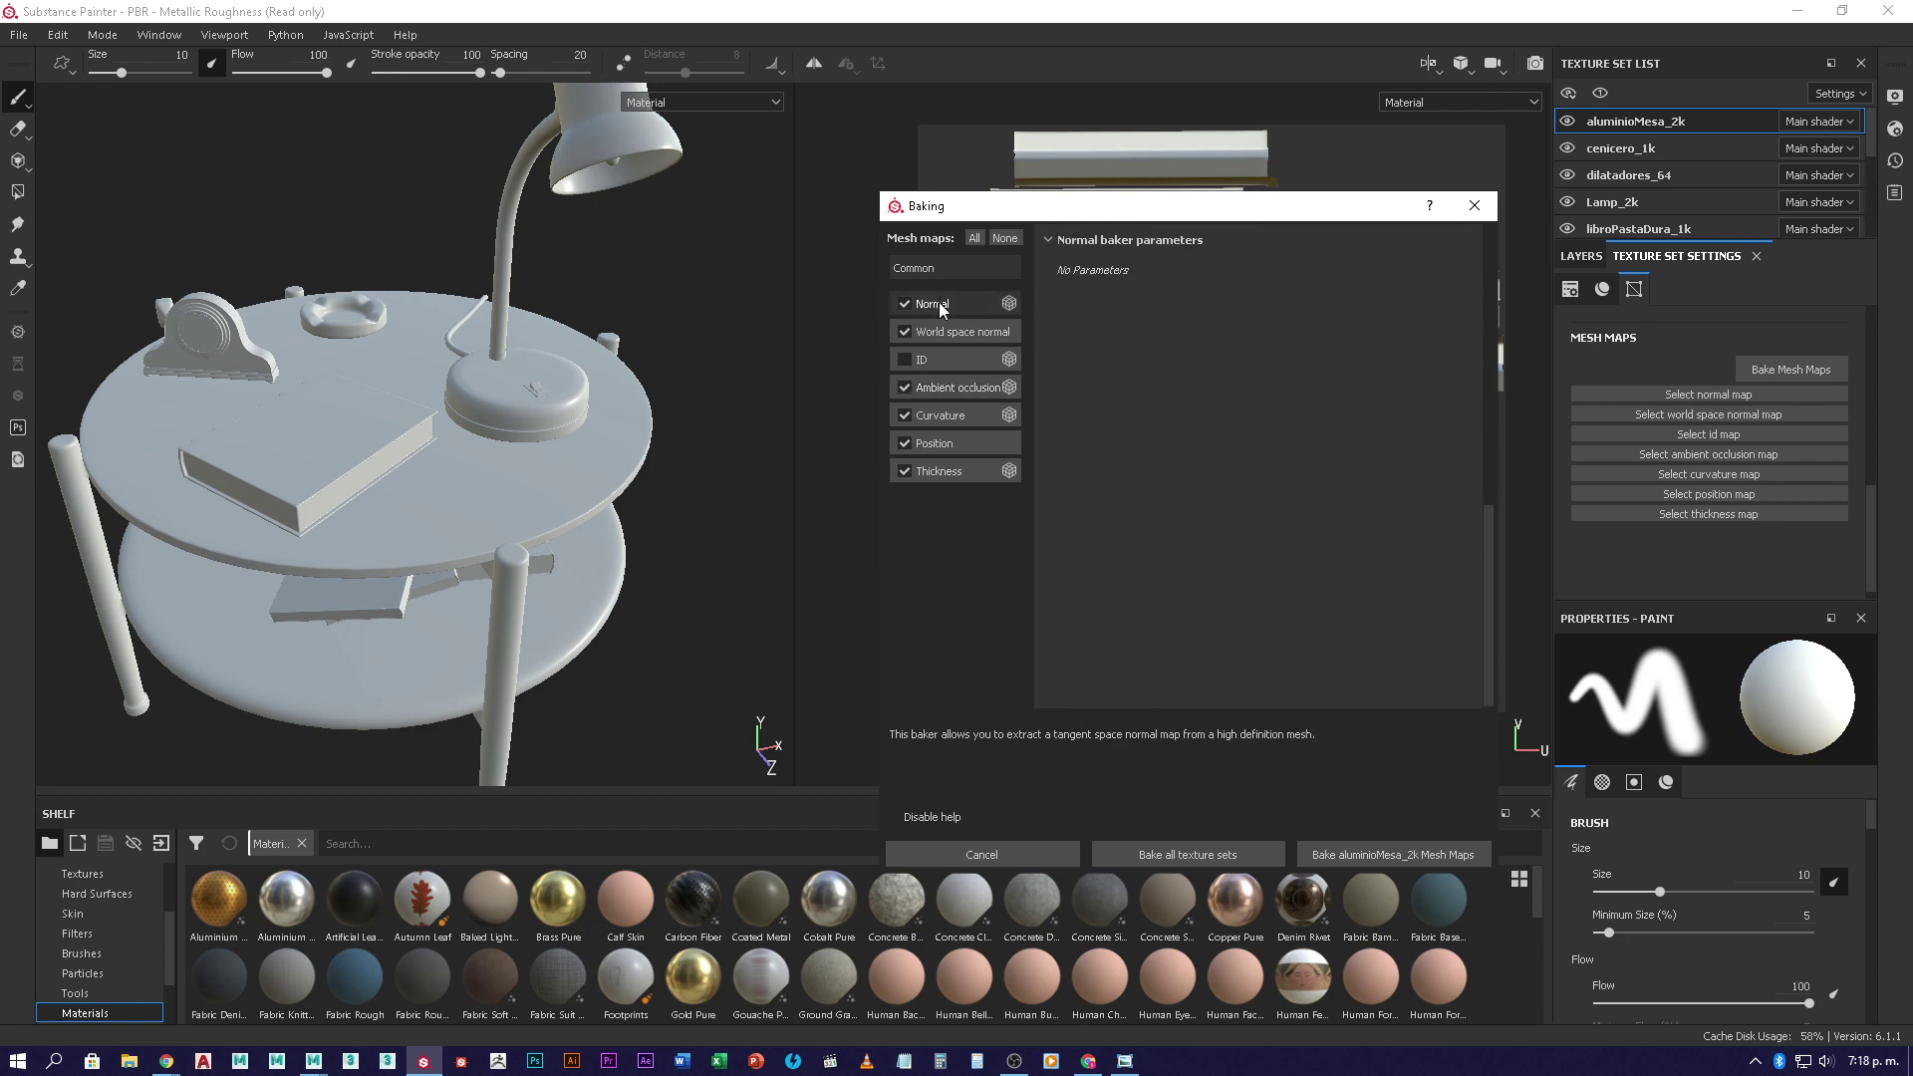
left_click(947, 359)
left_click(951, 386)
left_click(950, 409)
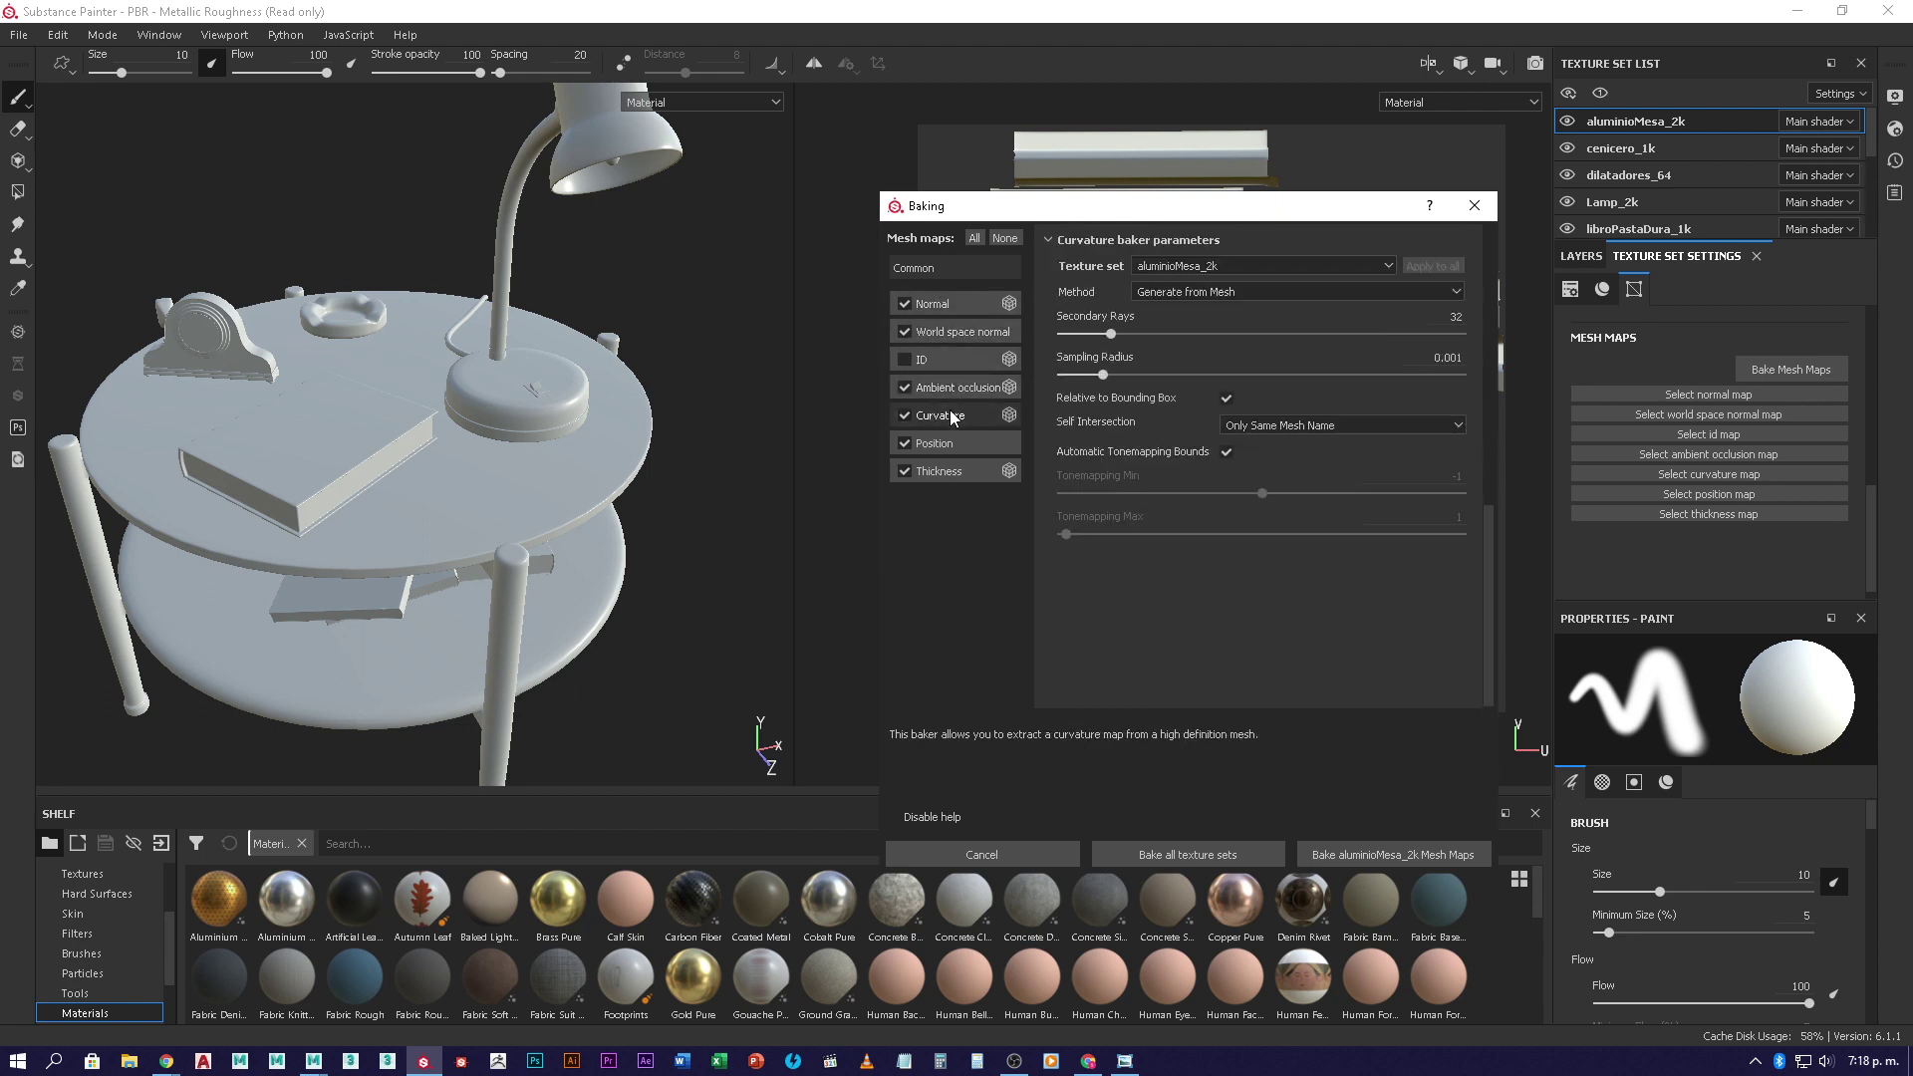
left_click(945, 444)
left_click(944, 471)
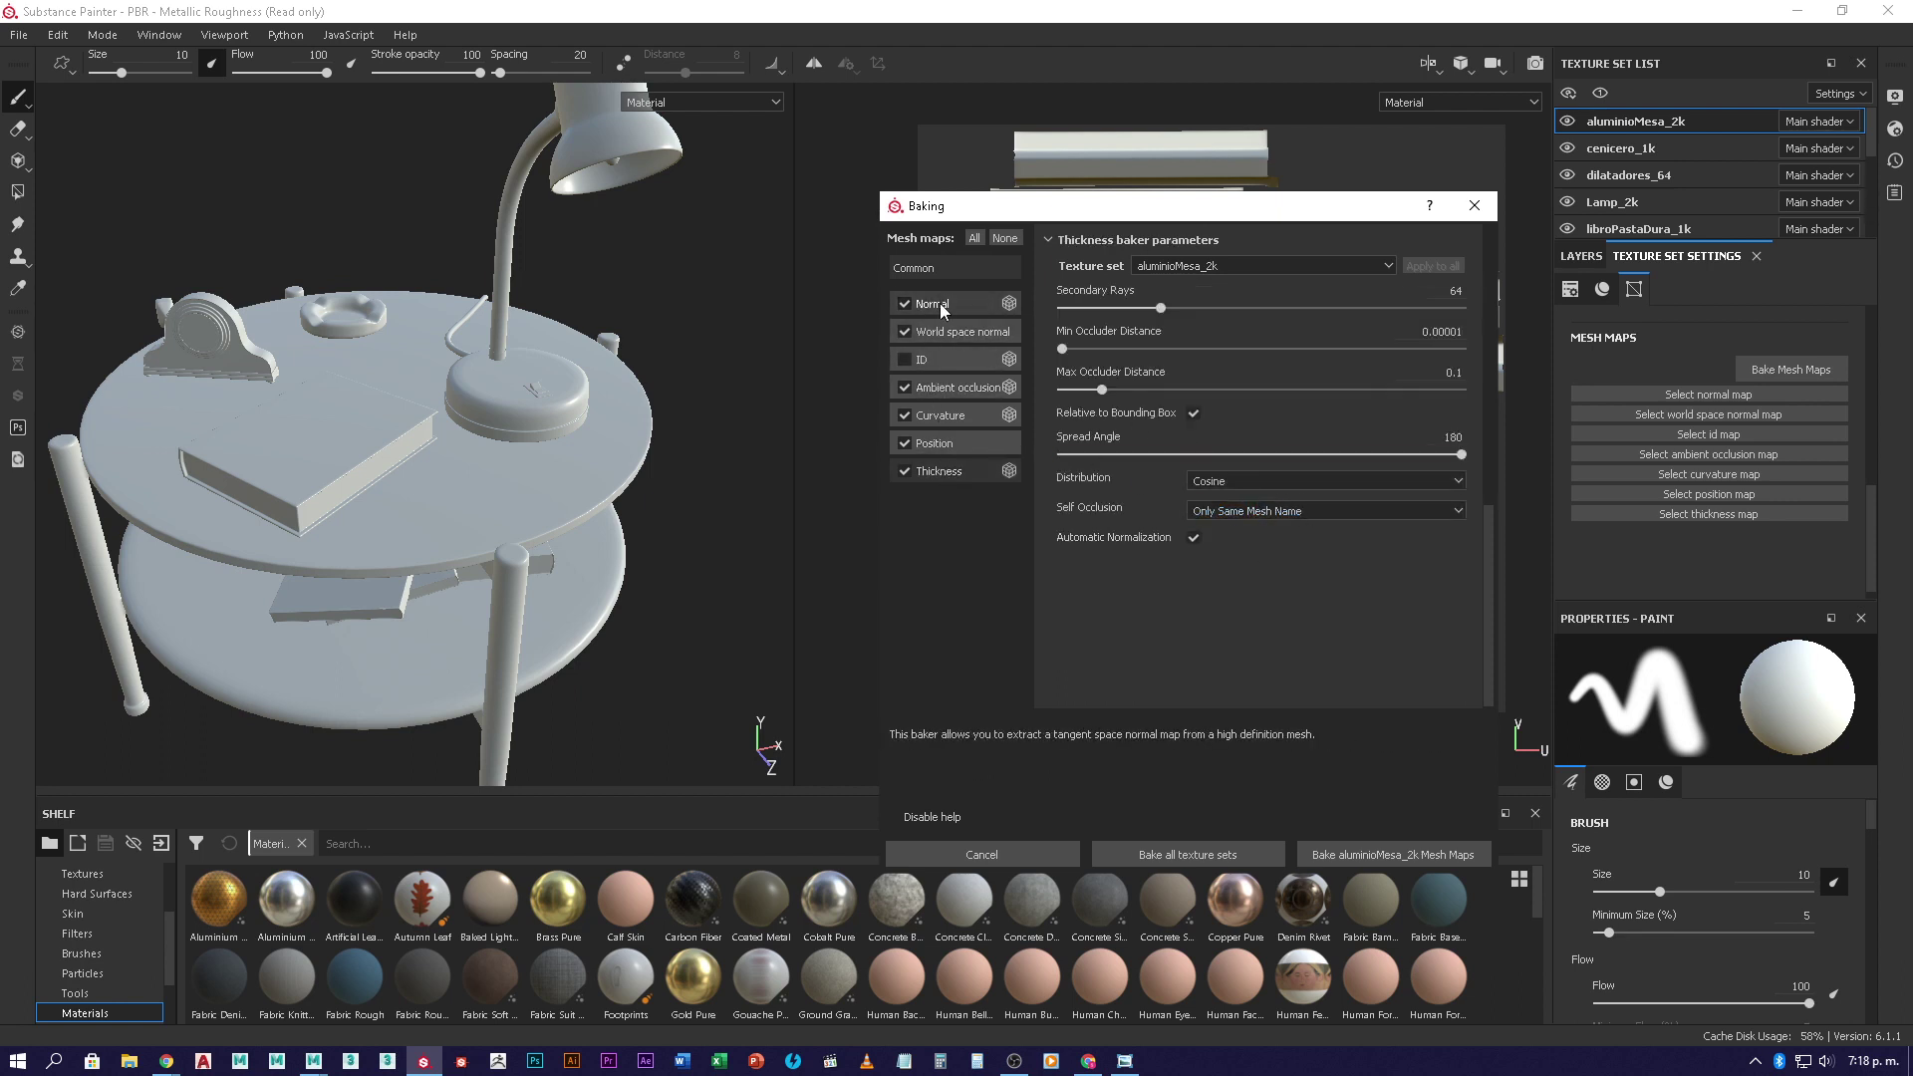
- Check the common bake parameters, bake the mesh maps of the aluminioMesa_2k texture set only, and close the baking report
left_click(942, 272)
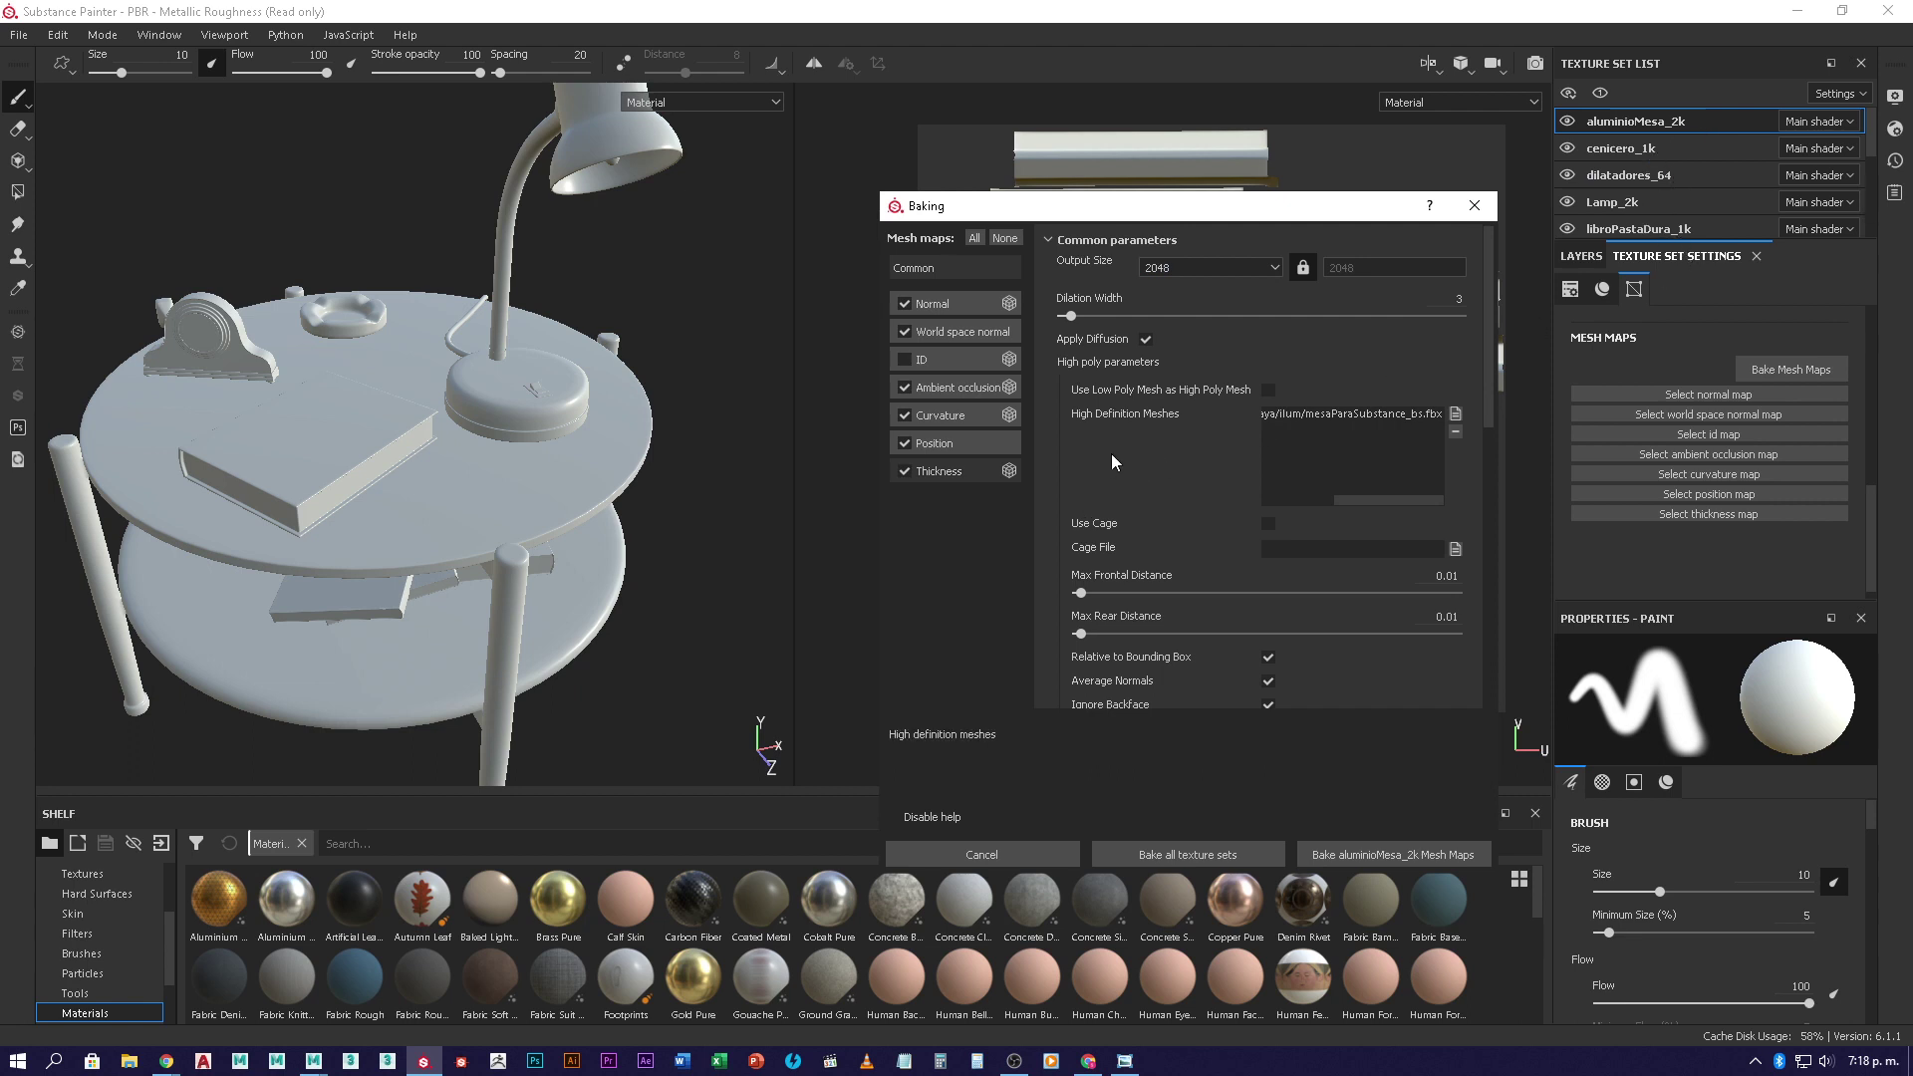
scroll(1139, 427, "down", 3)
scroll(1151, 410, "down", 3)
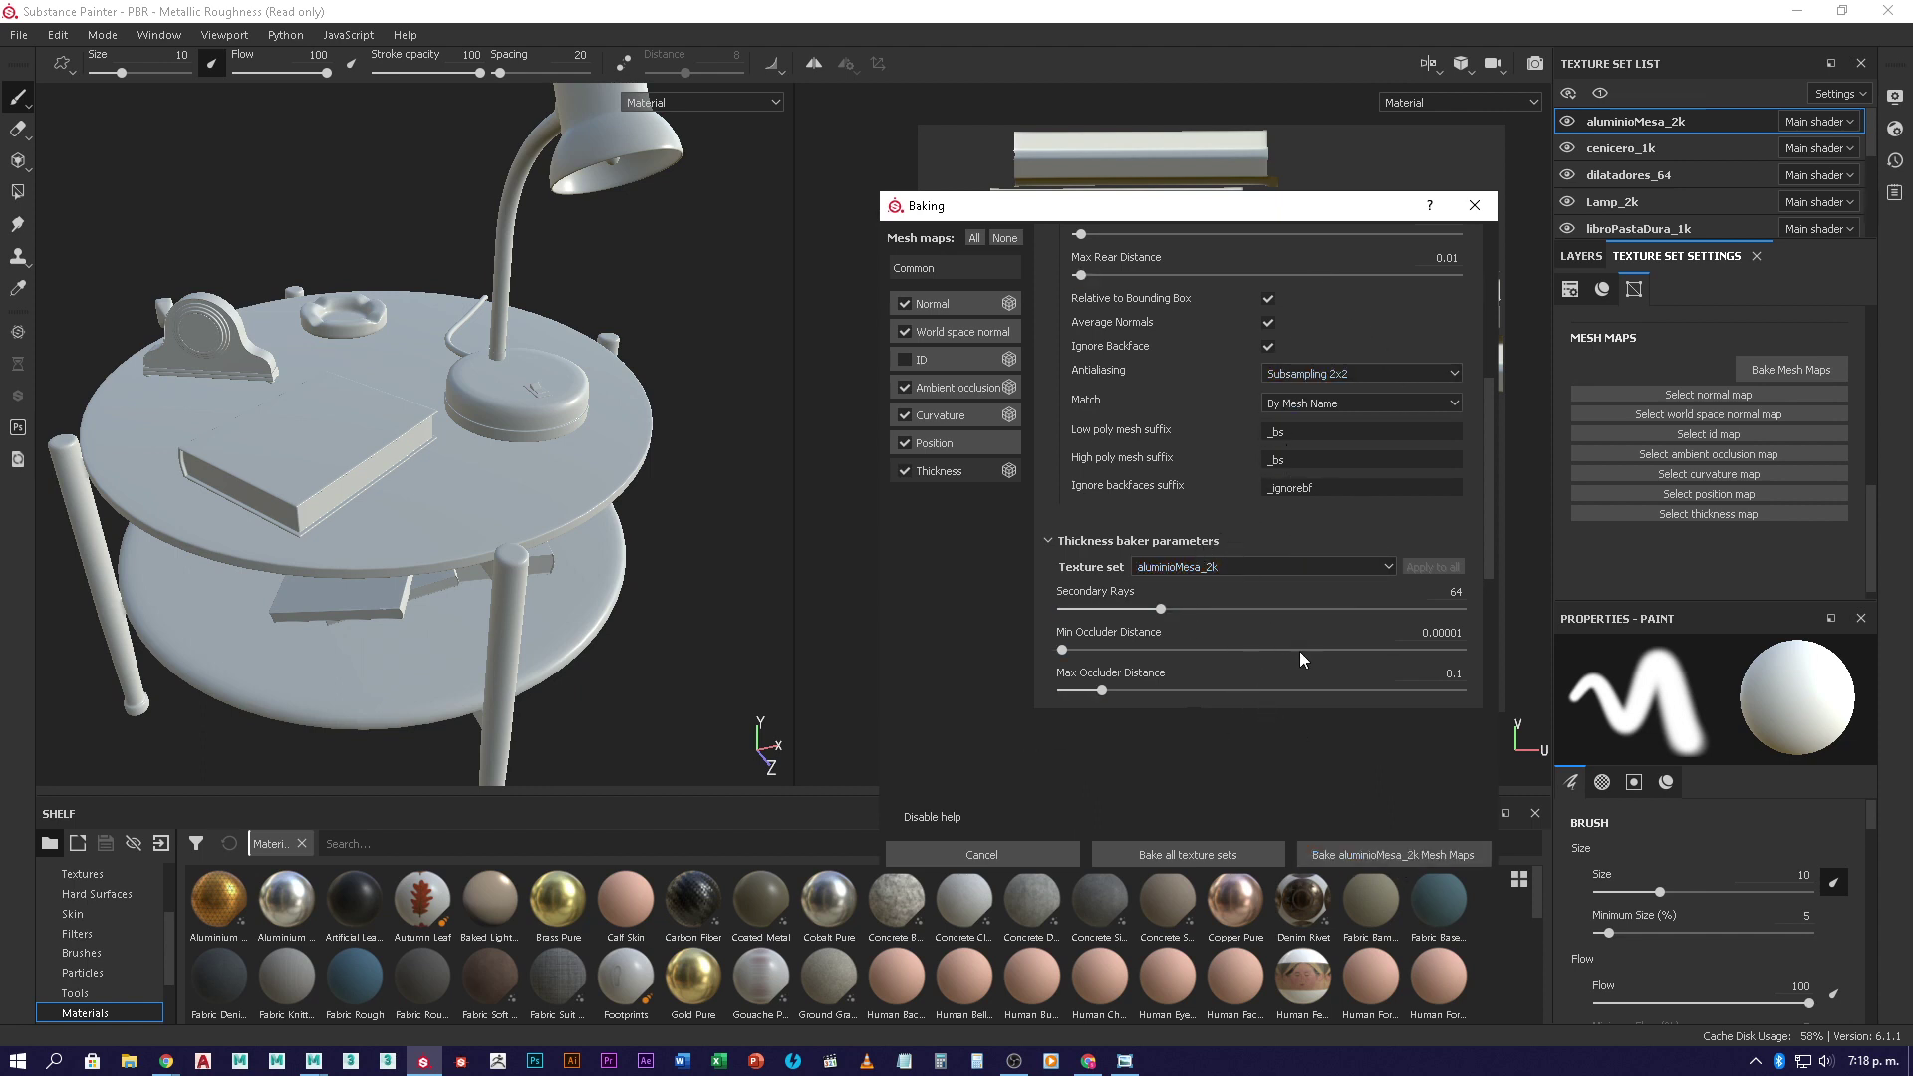
scroll(1186, 598, "up", 3)
scroll(1181, 396, "up", 3)
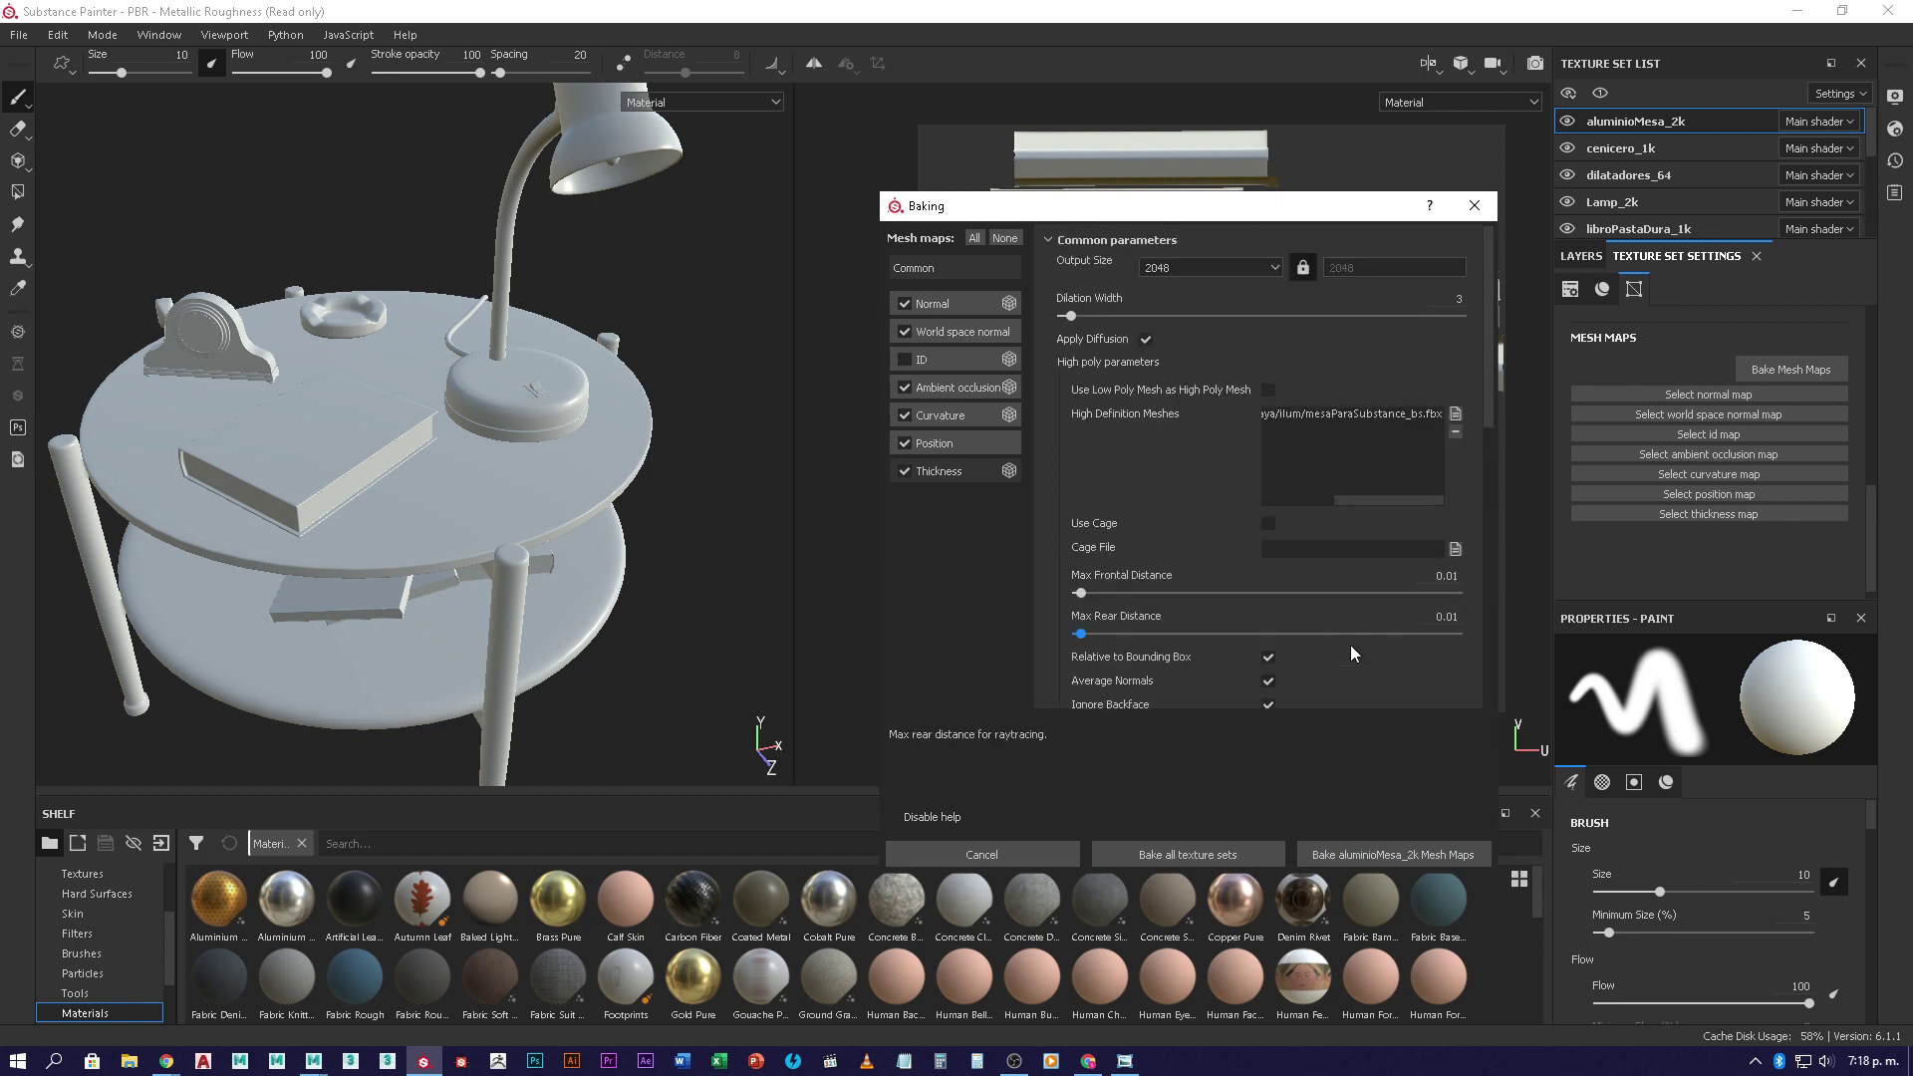
left_click(1392, 855)
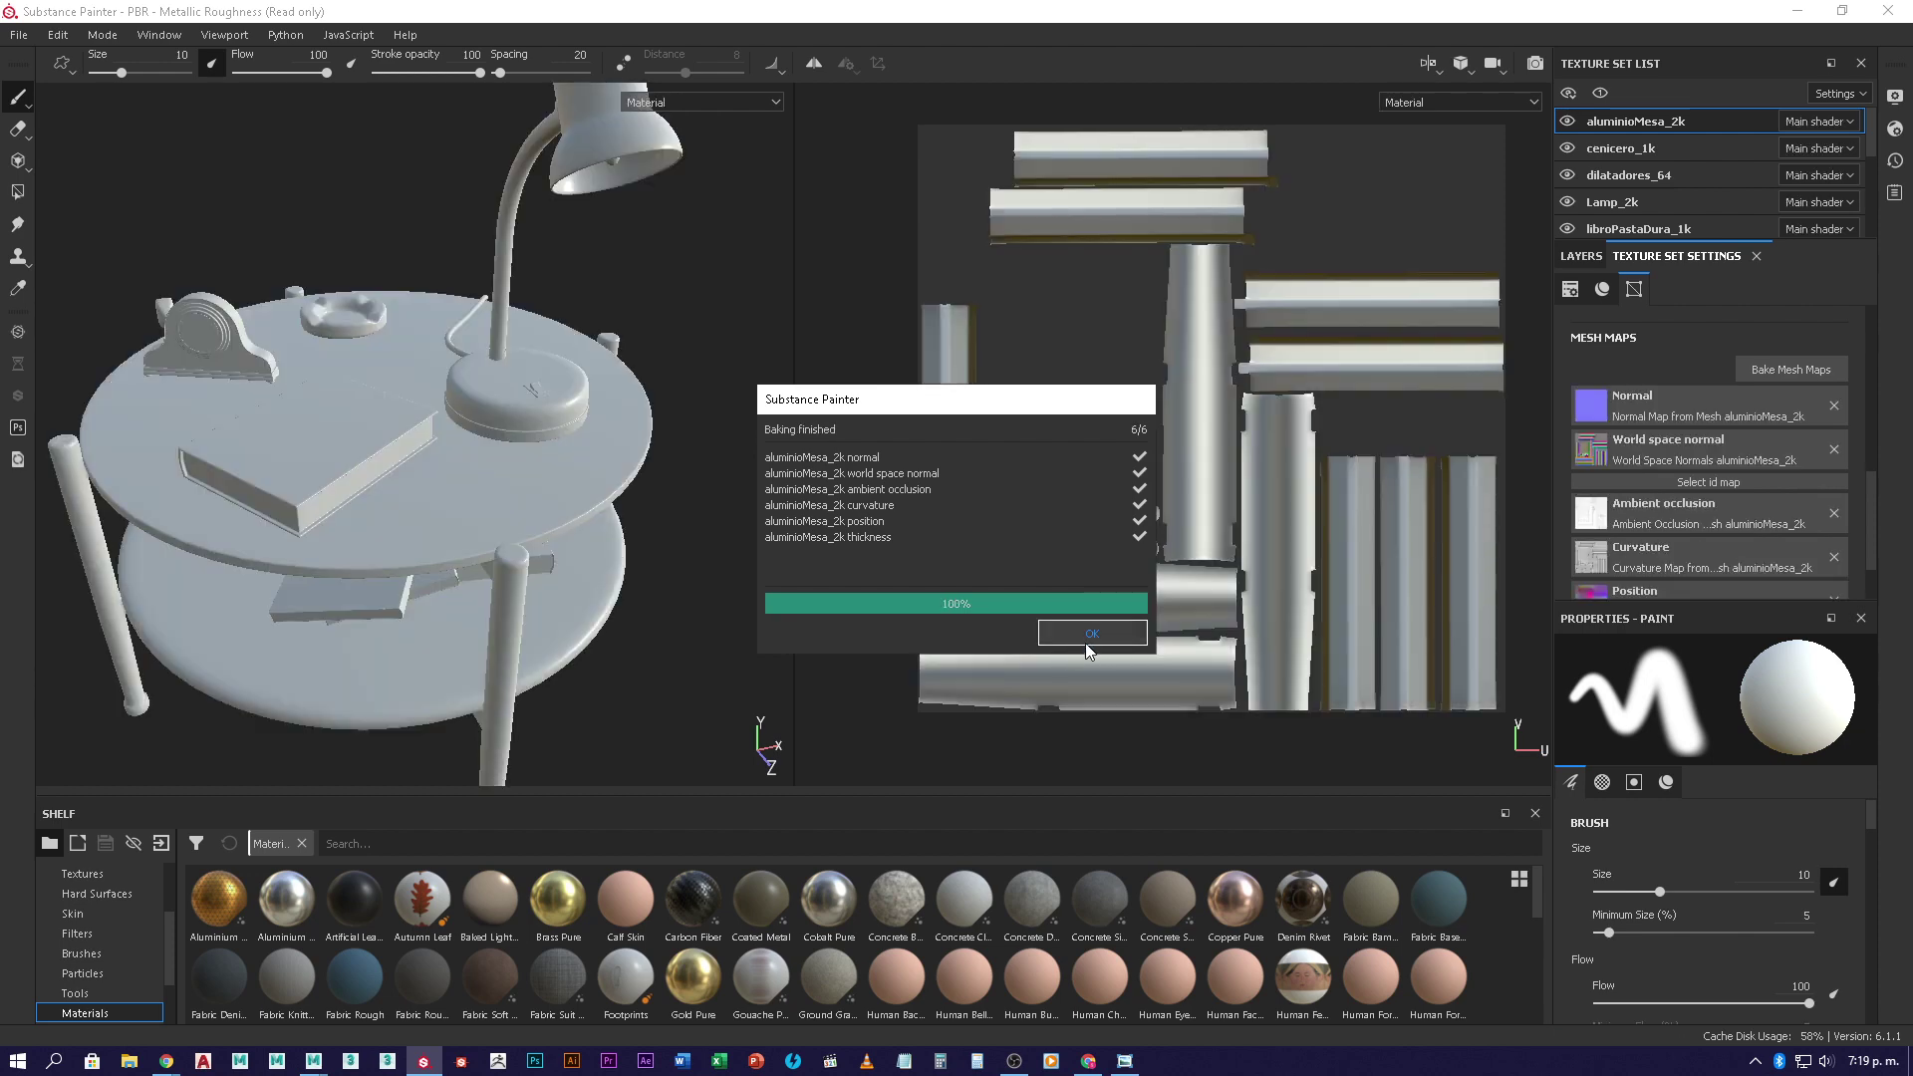
left_click(1087, 642)
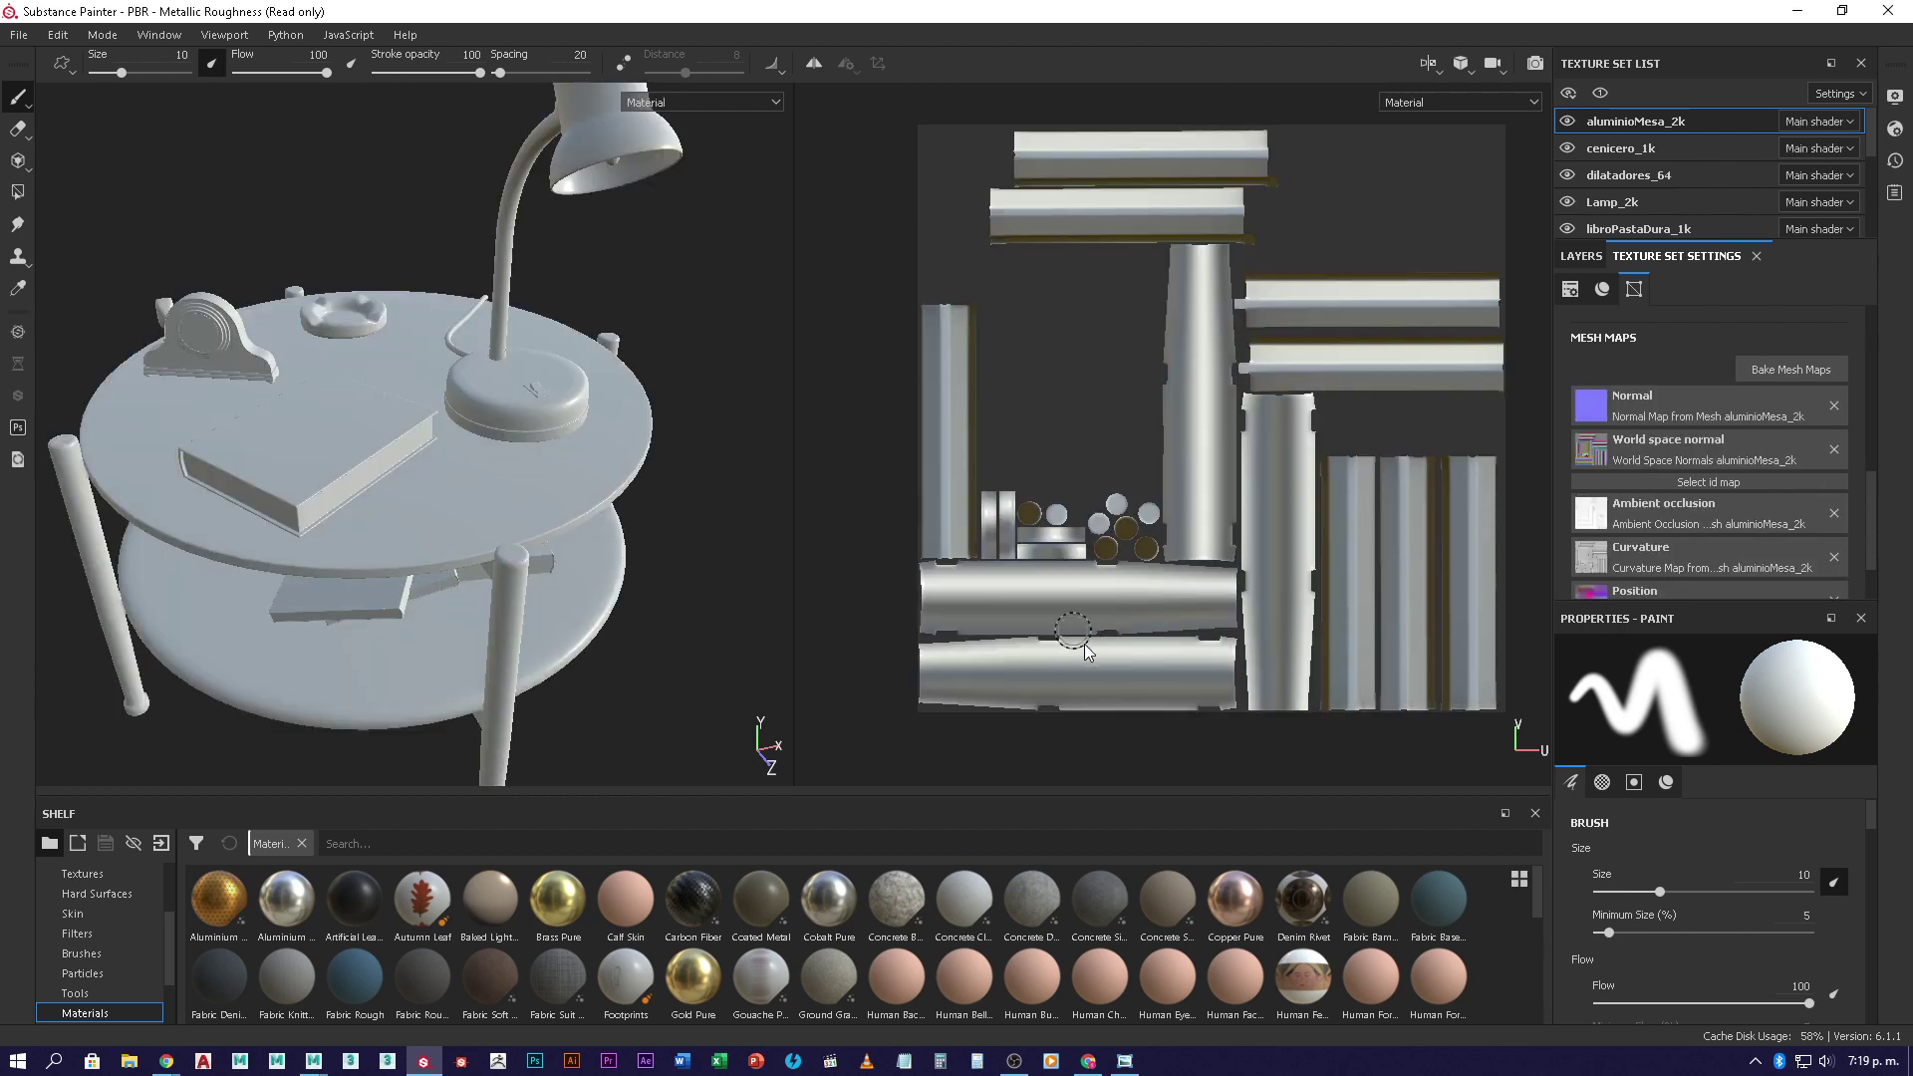
- Open the mesh map baking settings for the Lamp_2k texture set and review the common parameters, including antialiasing and name matching
left_click(1623, 147)
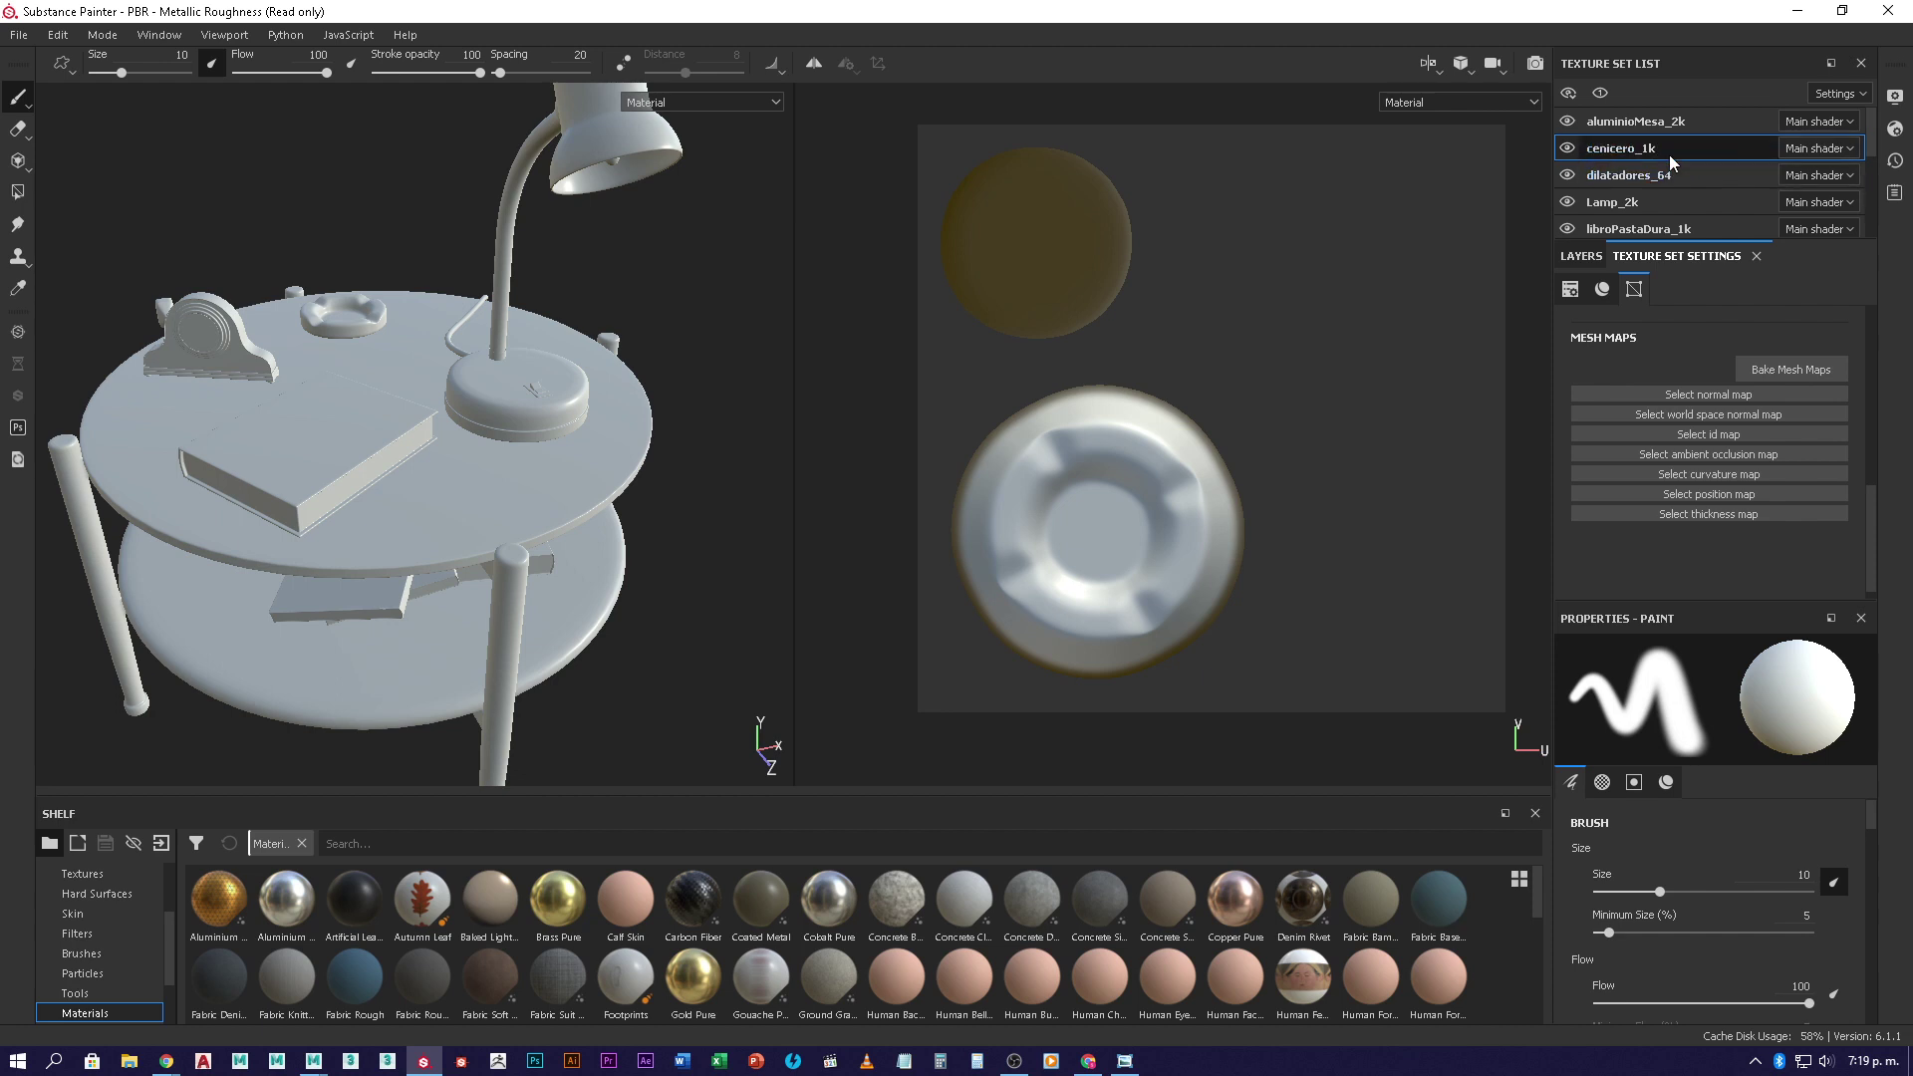
left_click(1652, 176)
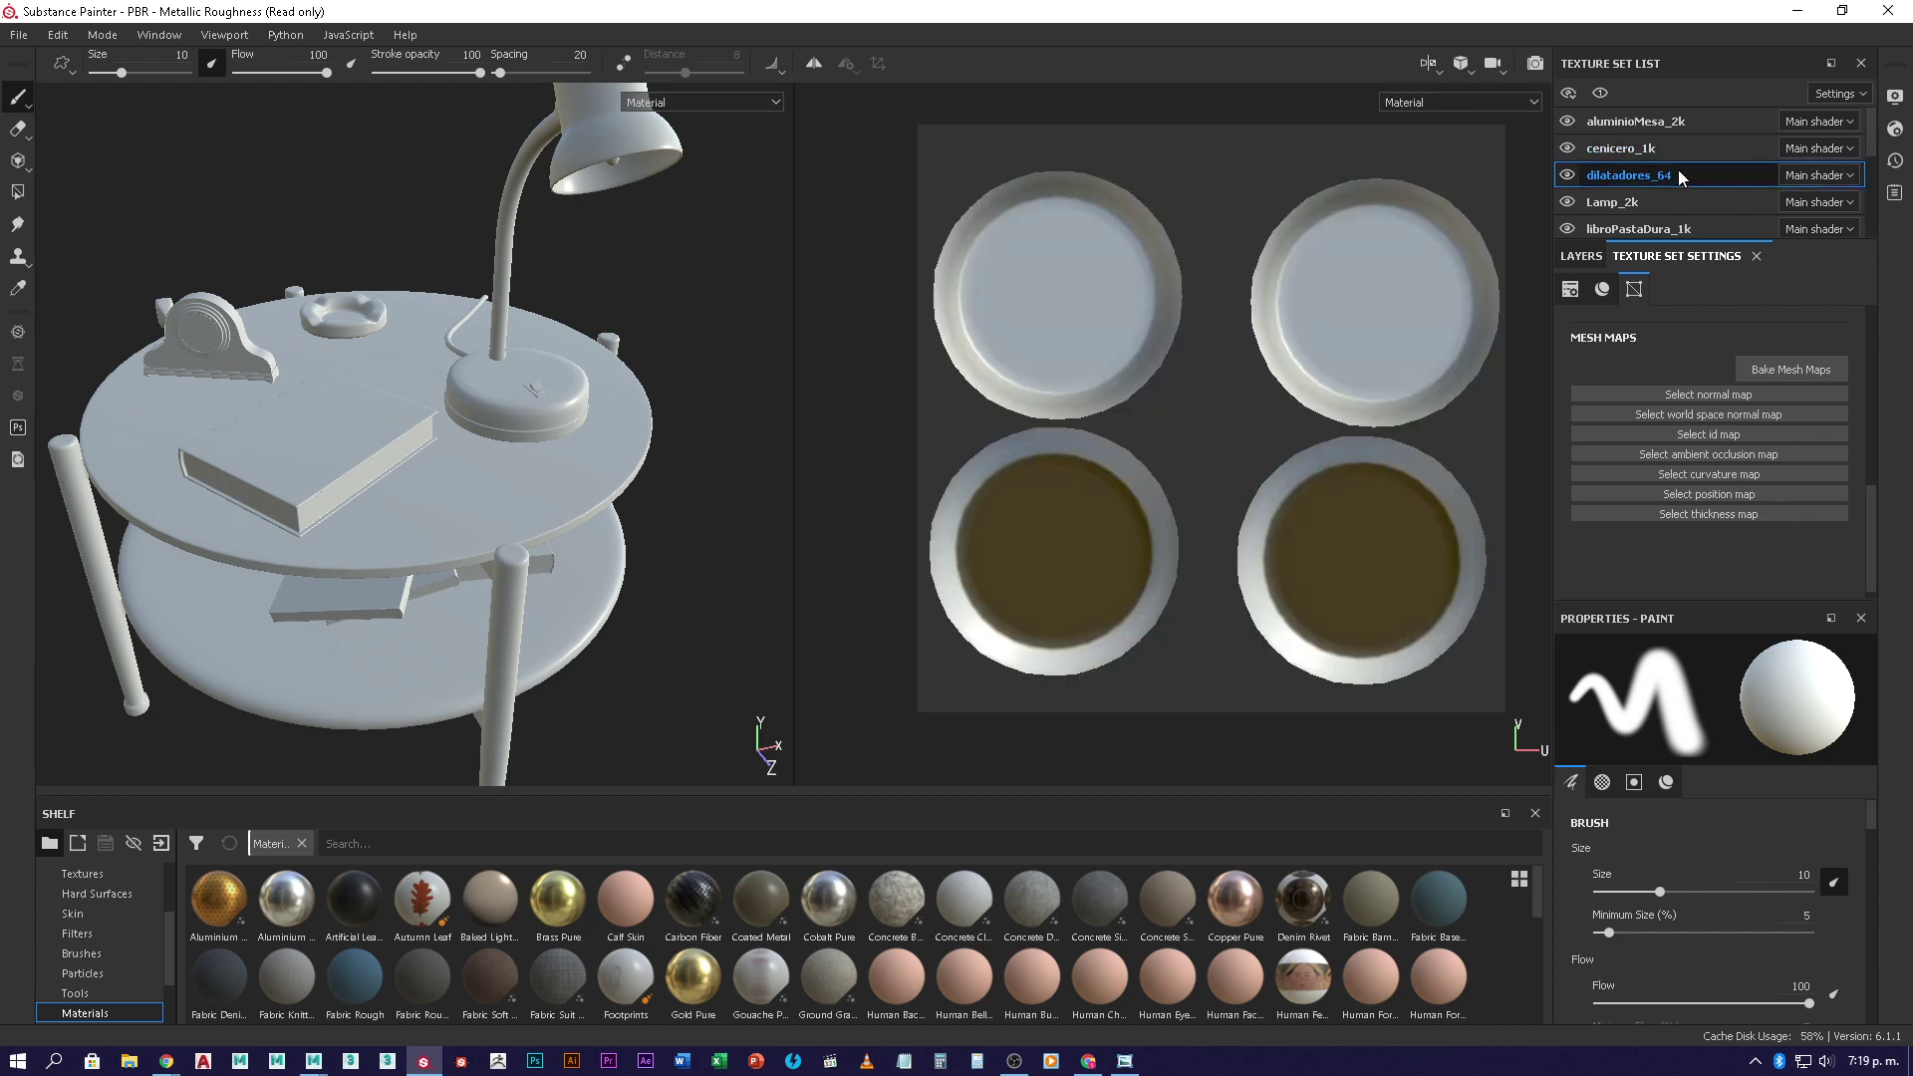
left_click(1649, 201)
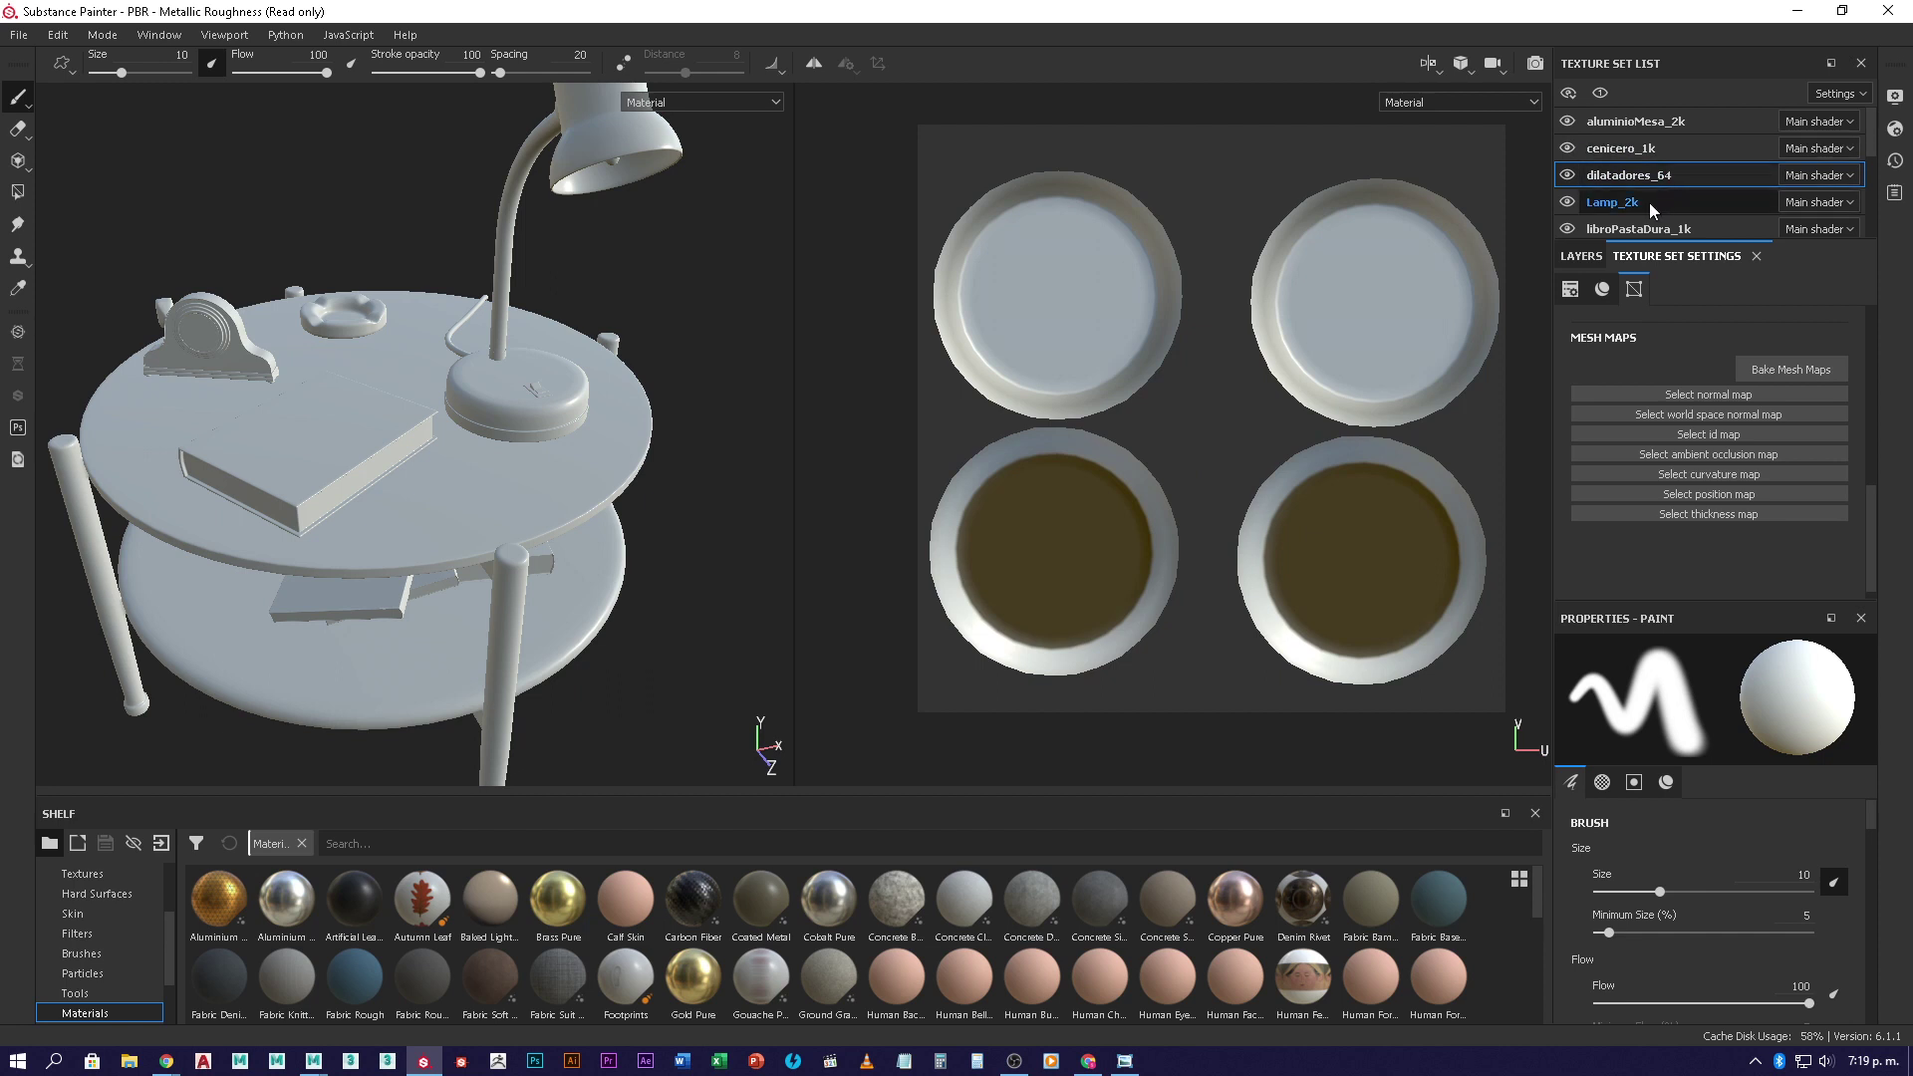
left_click(1784, 368)
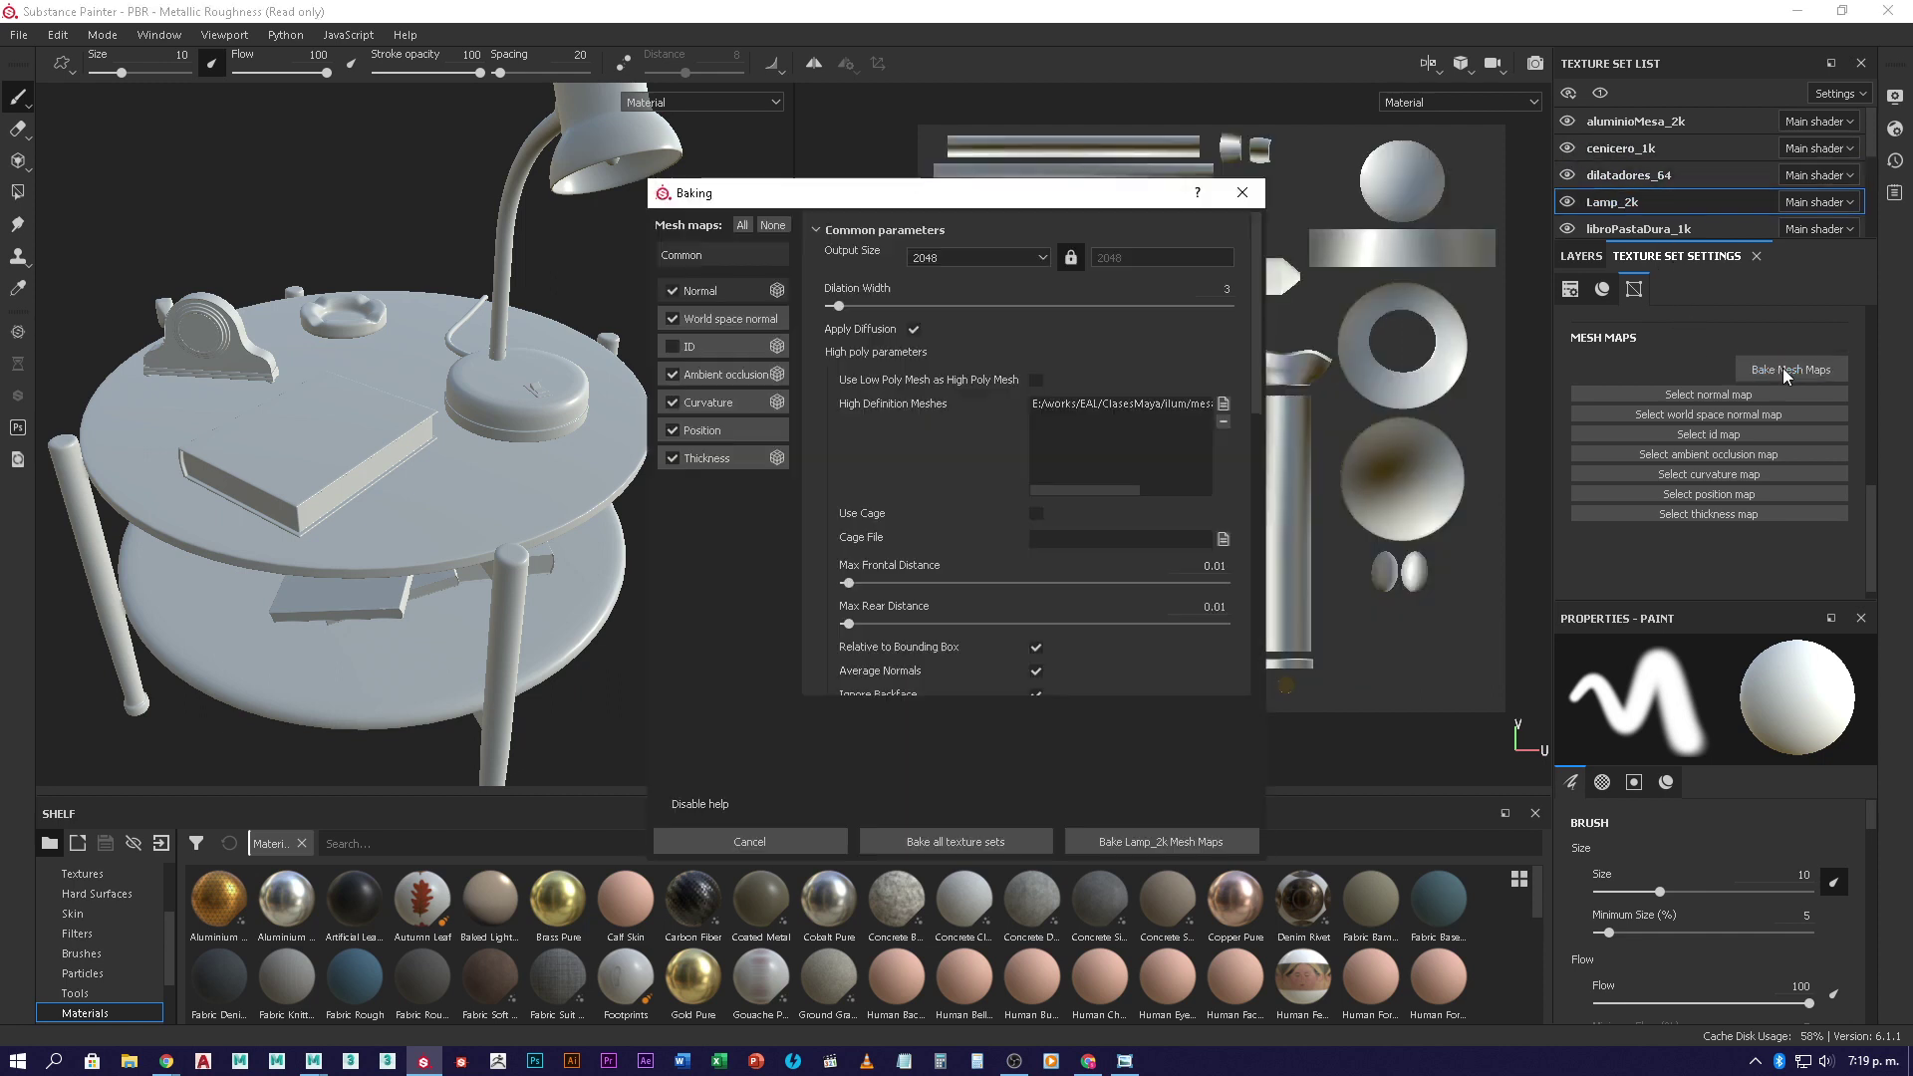
scroll(1107, 538, "down", 6)
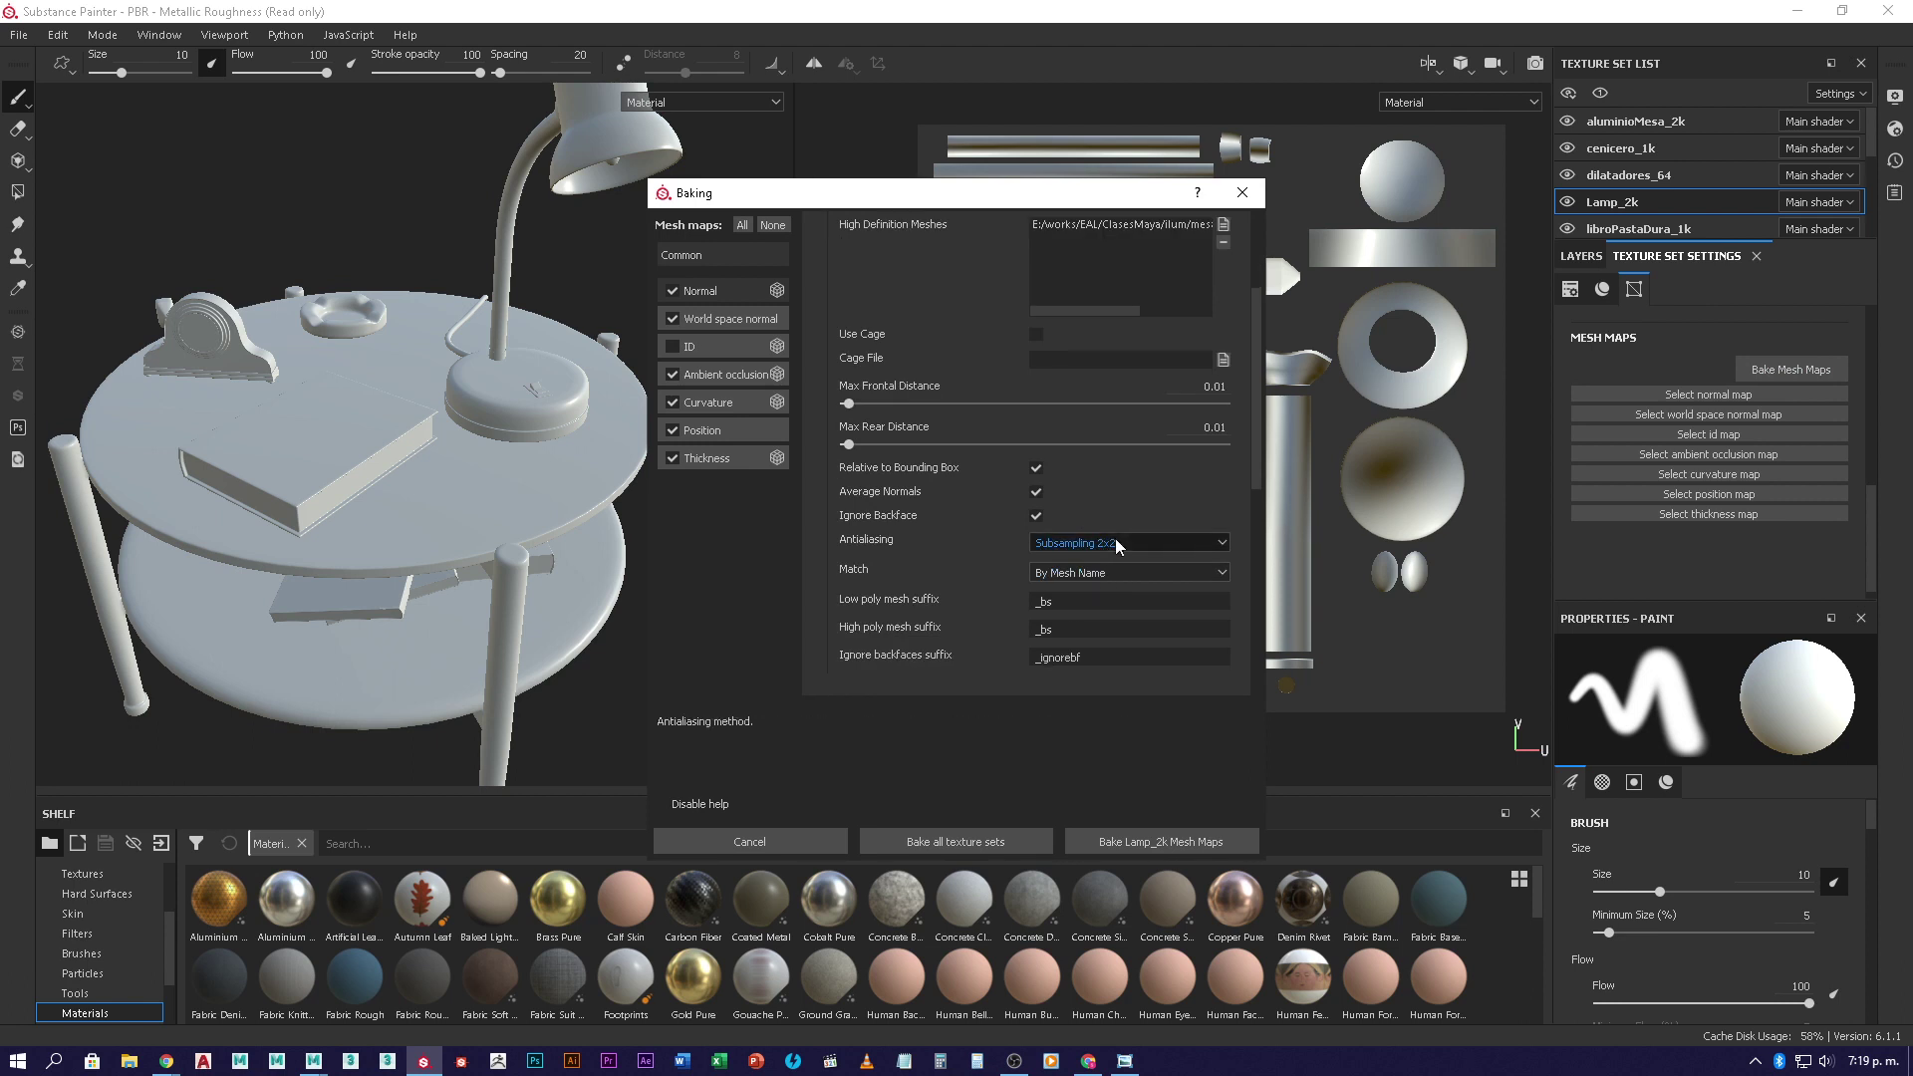
scroll(981, 558, "up", 6)
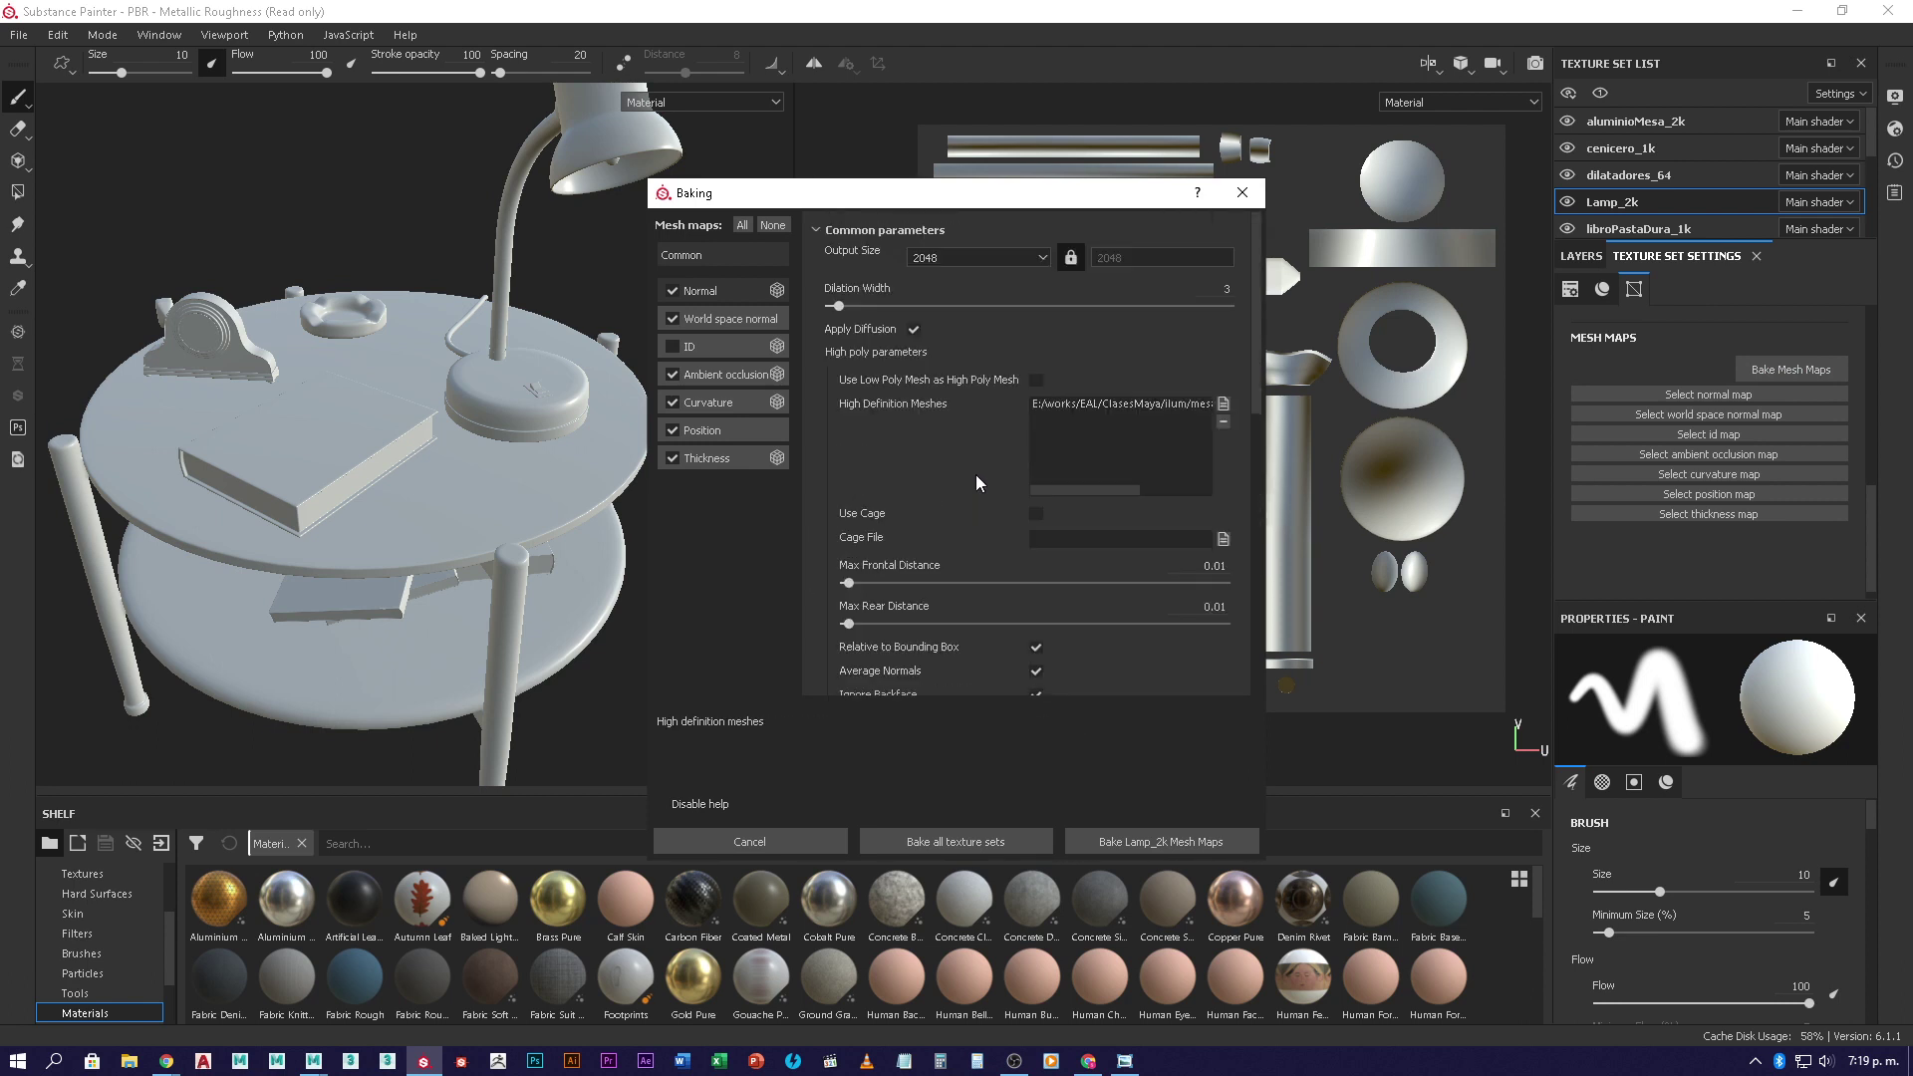
scroll(977, 474, "down", 3)
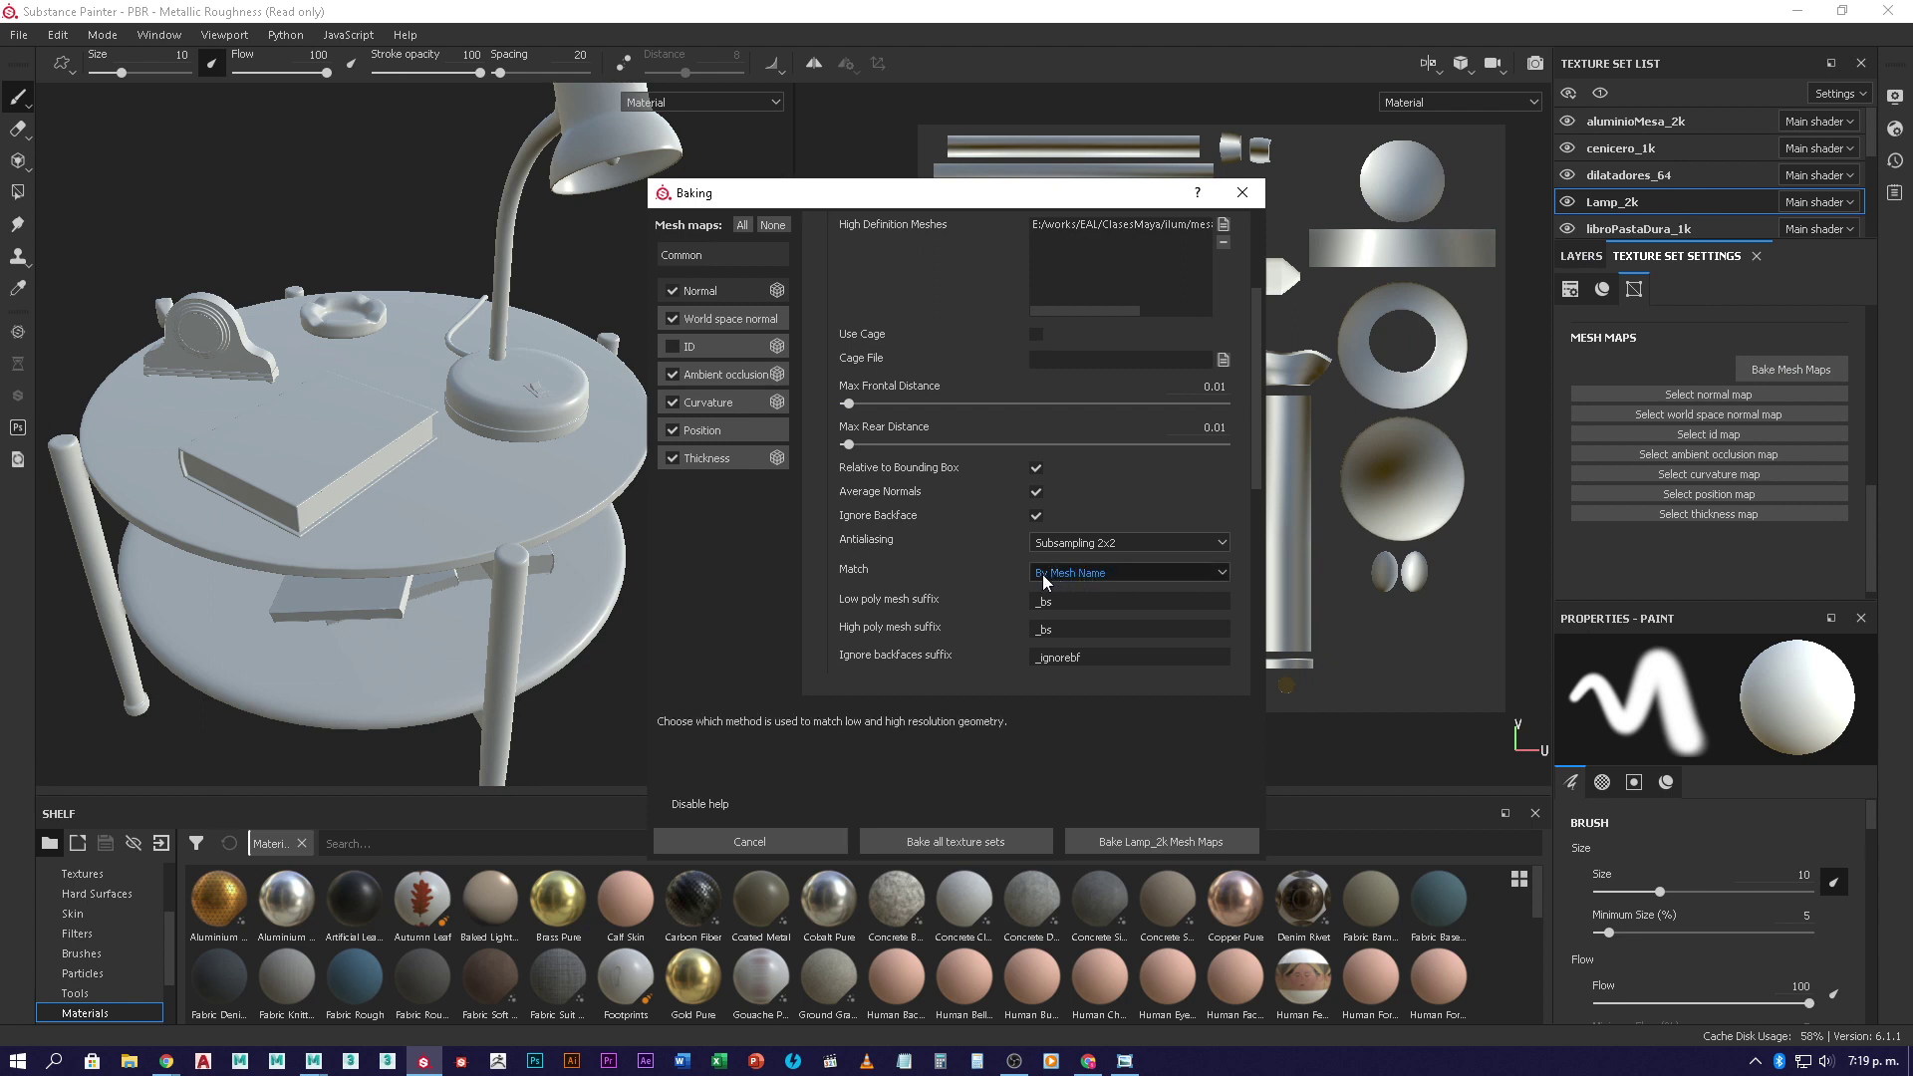
left_click(735, 251)
left_click(728, 291)
left_click(727, 255)
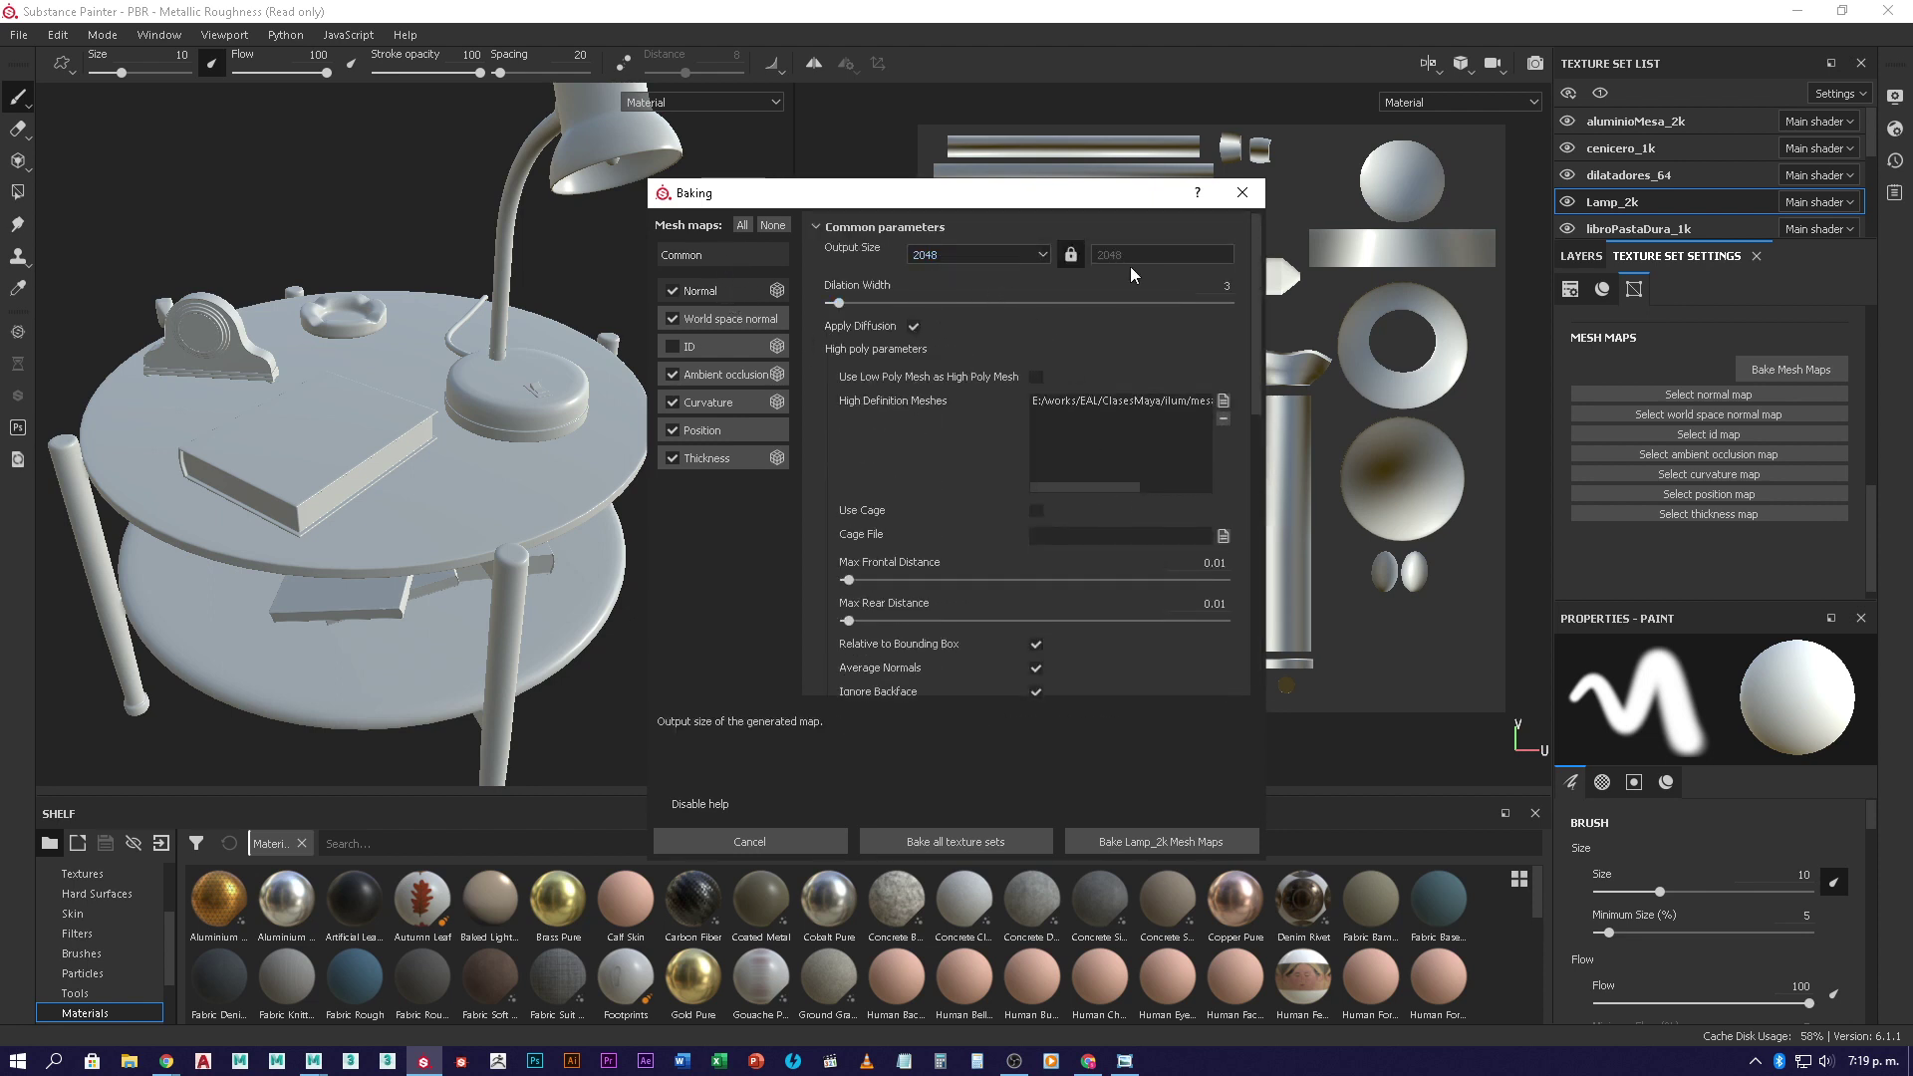
scroll(941, 558, "down", 3)
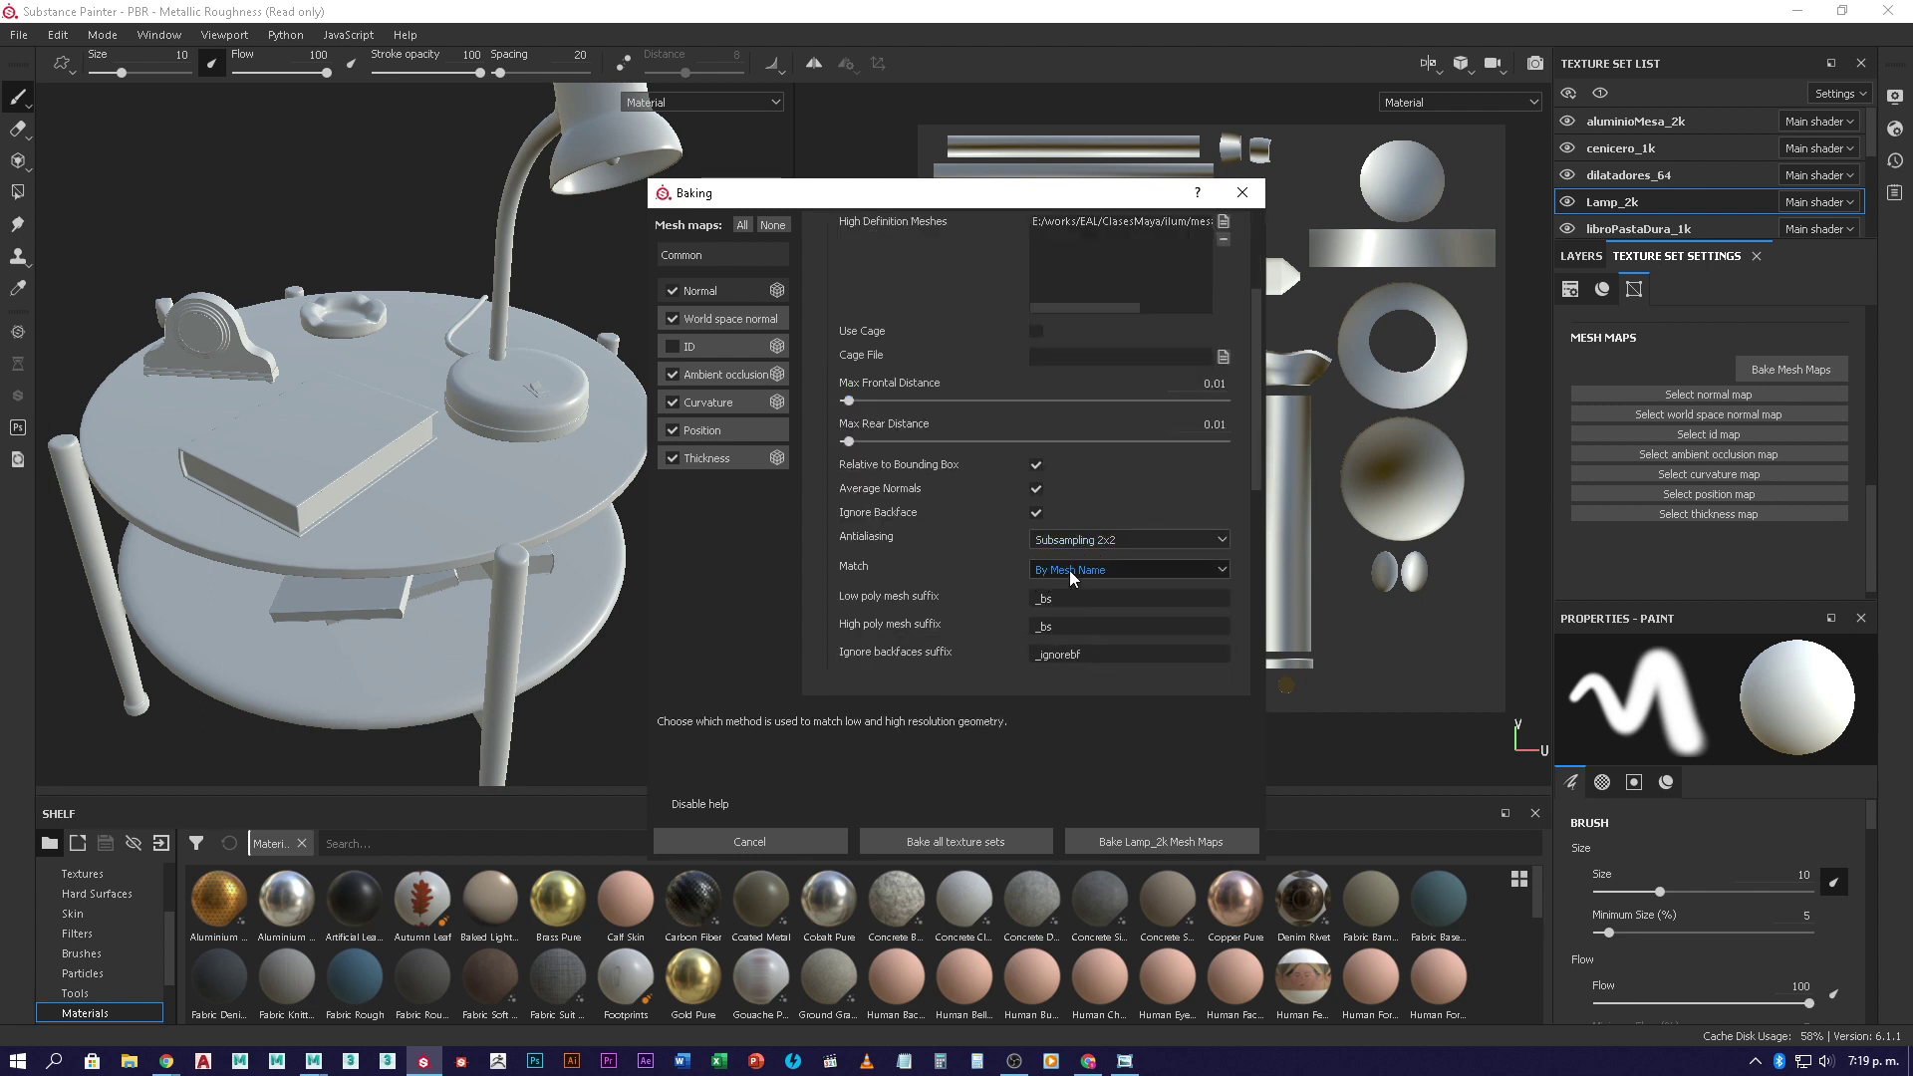
scroll(1156, 571, "down", 2)
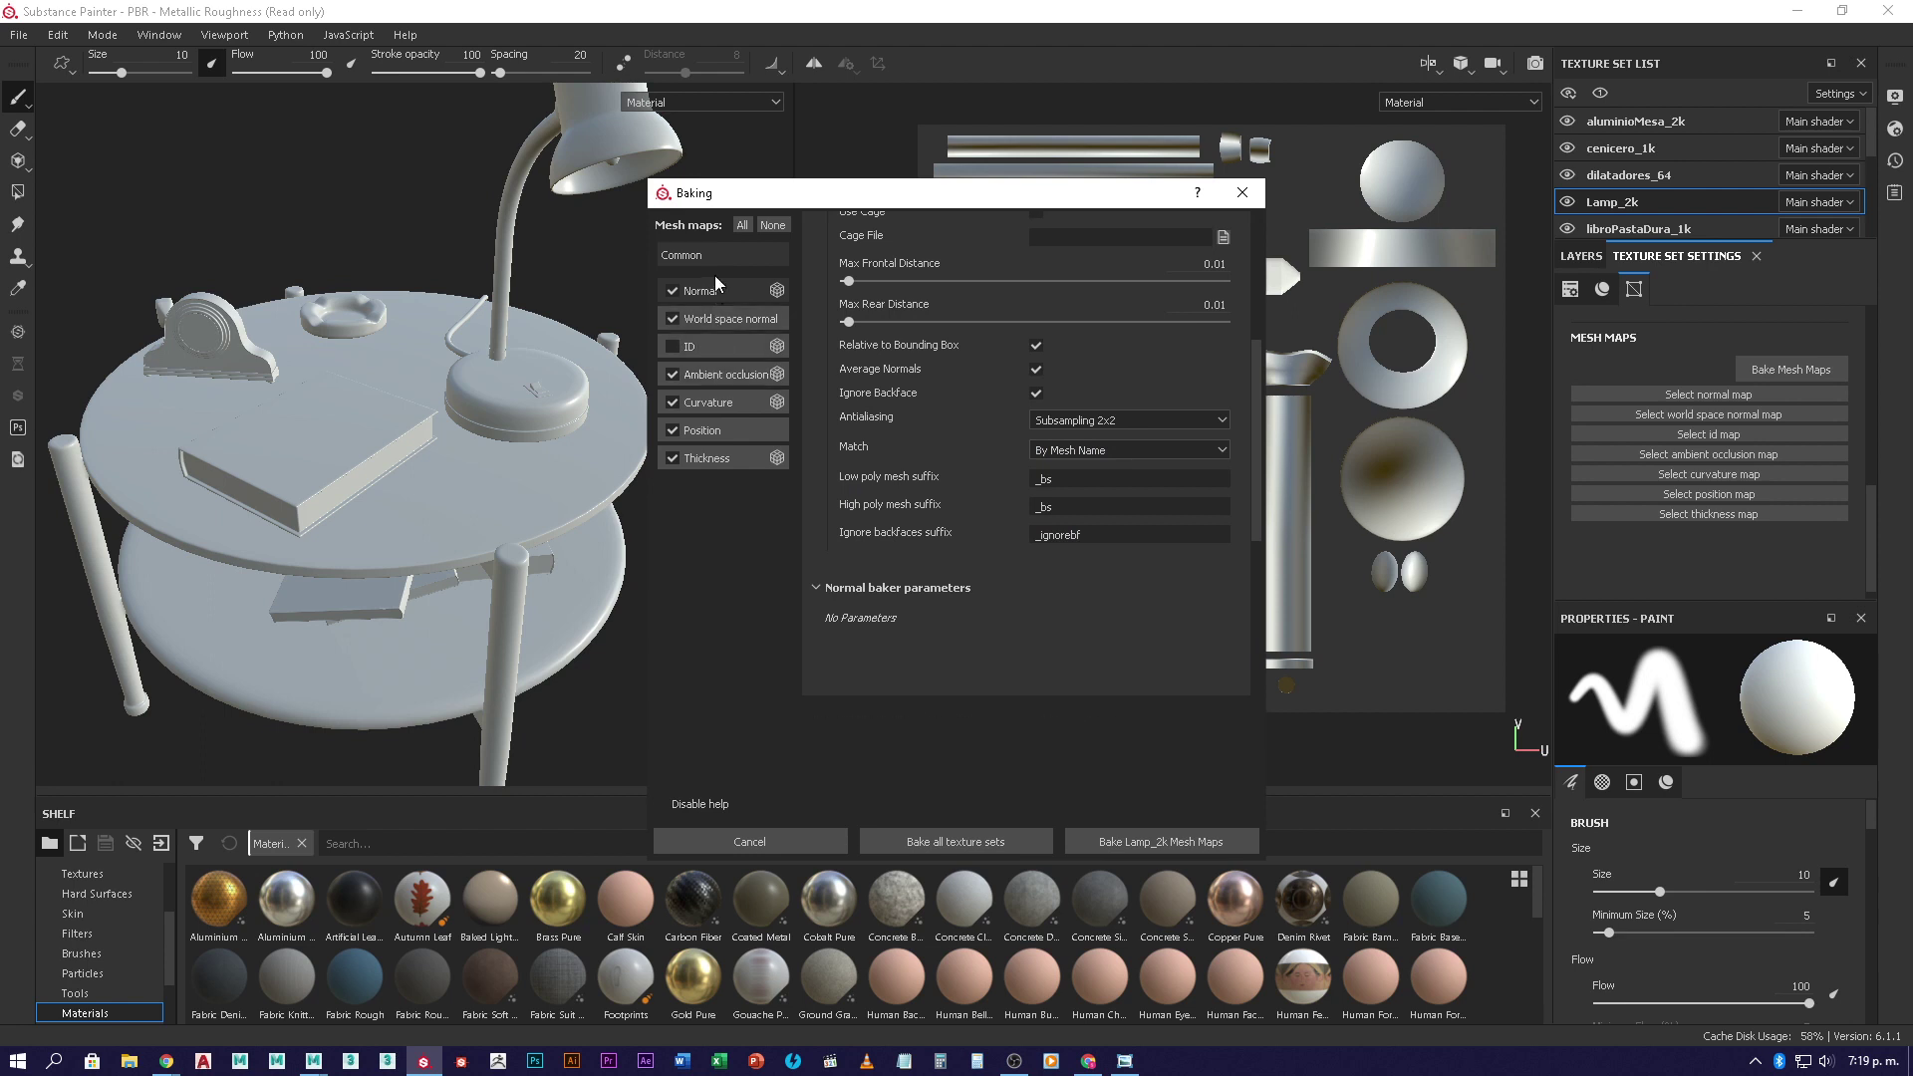
- Check the ambient occlusion, position and thickness bakers, bake the mesh maps of Lamp_2k only, and close the baking report
left_click(726, 379)
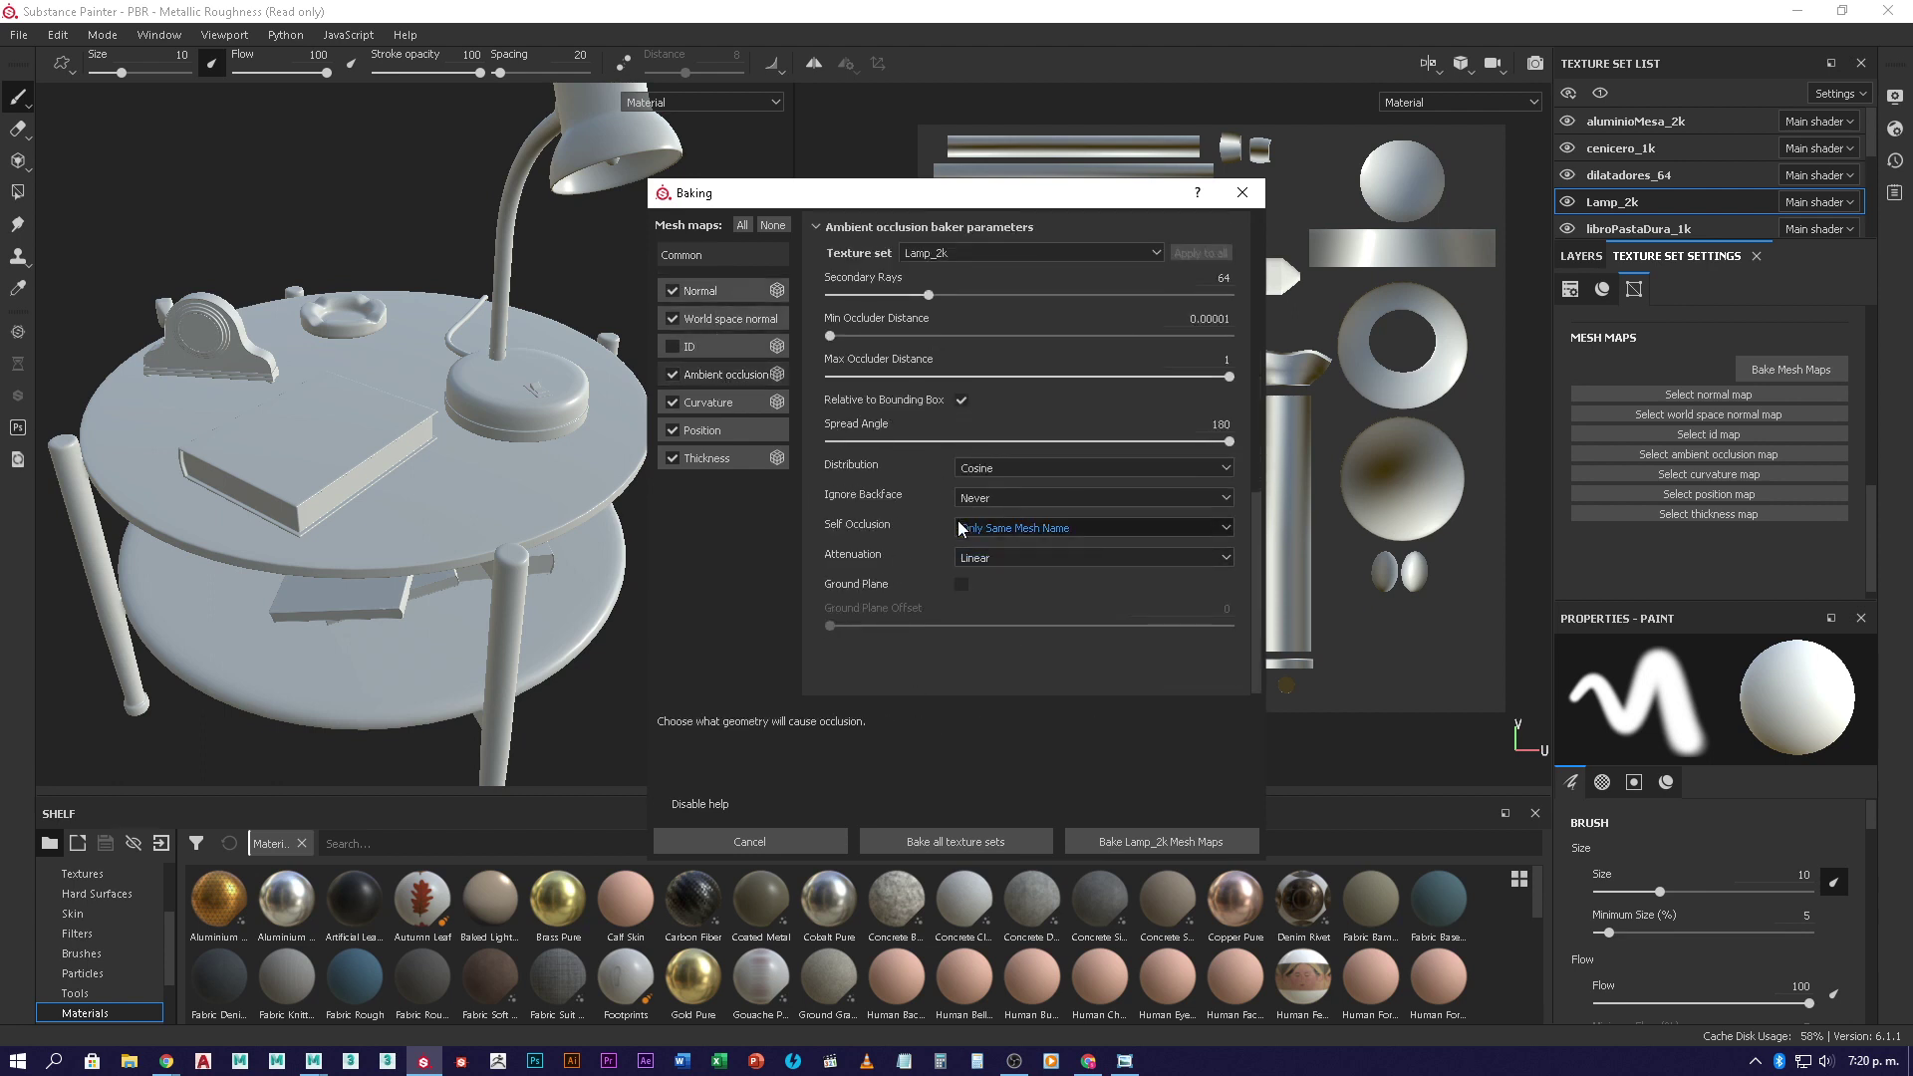
left_click(723, 431)
left_click(710, 458)
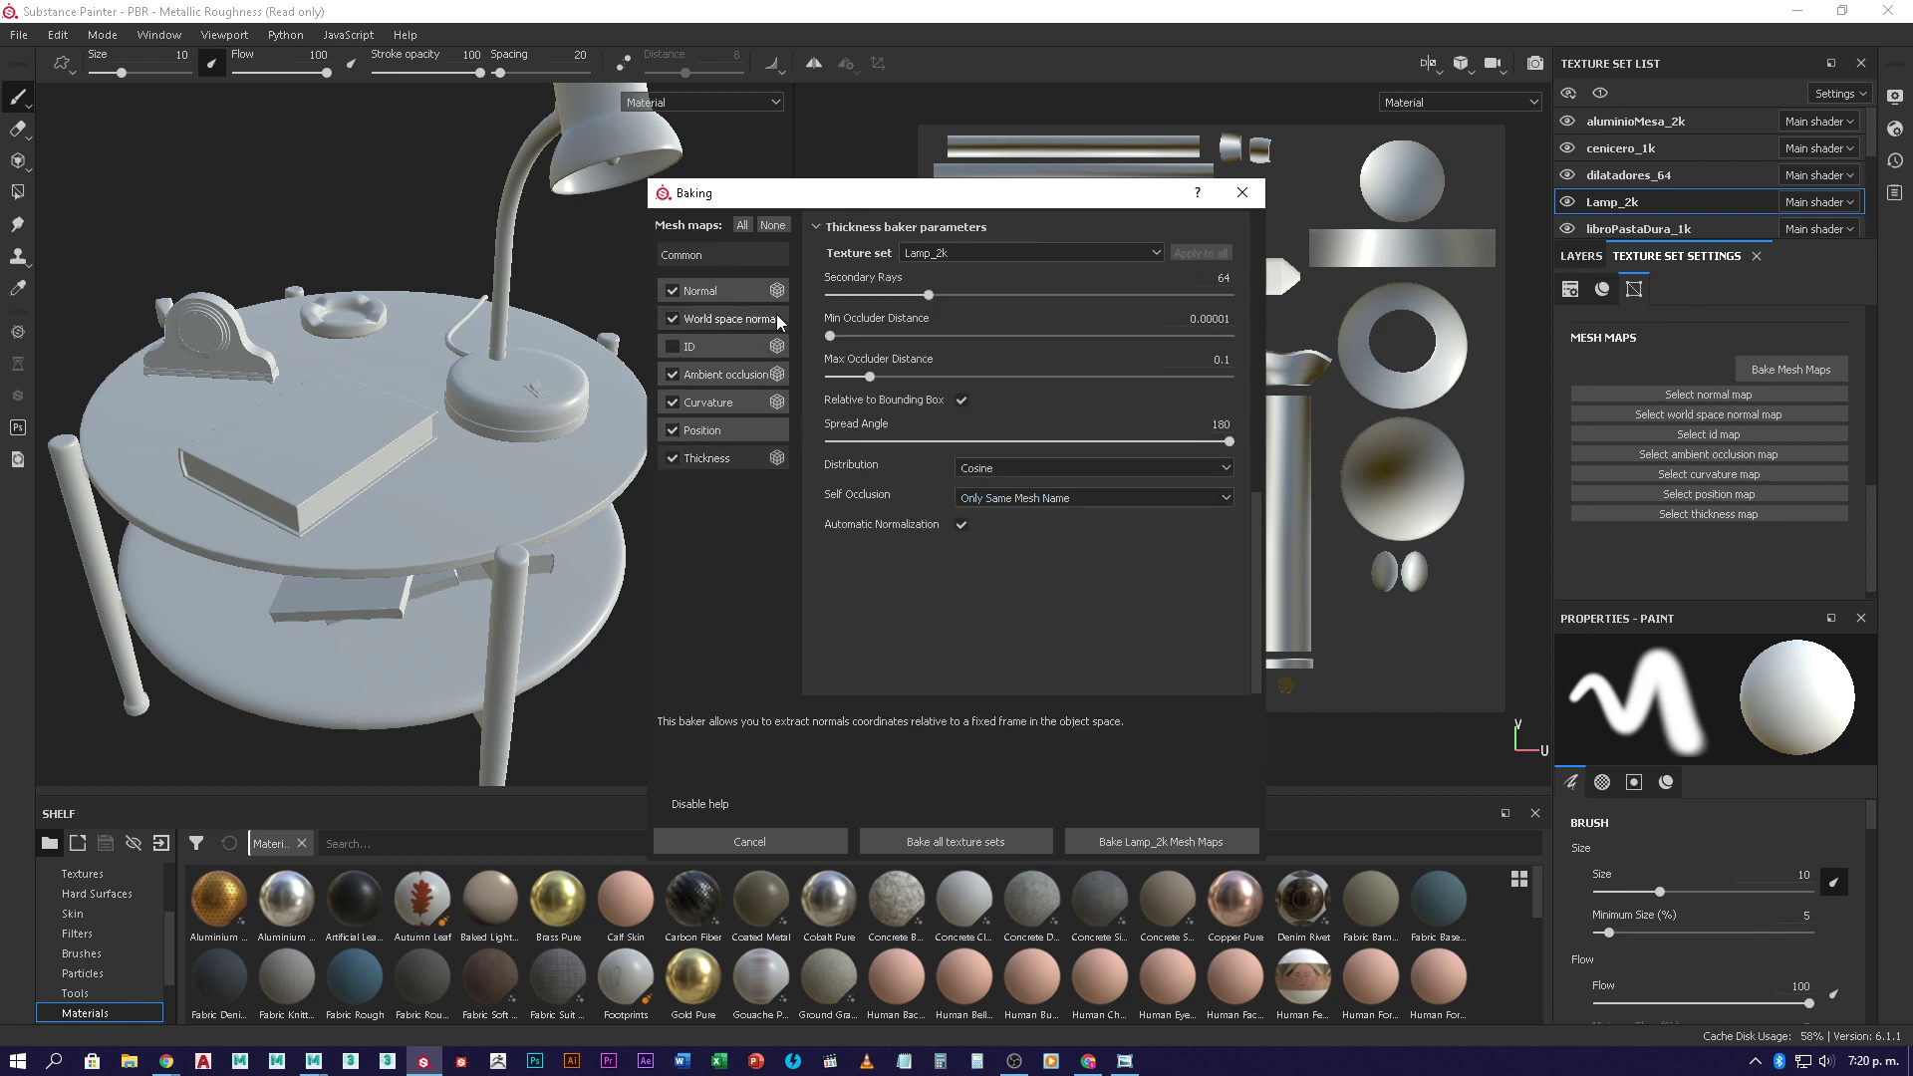
left_click(735, 259)
scroll(1000, 476, "down", 5)
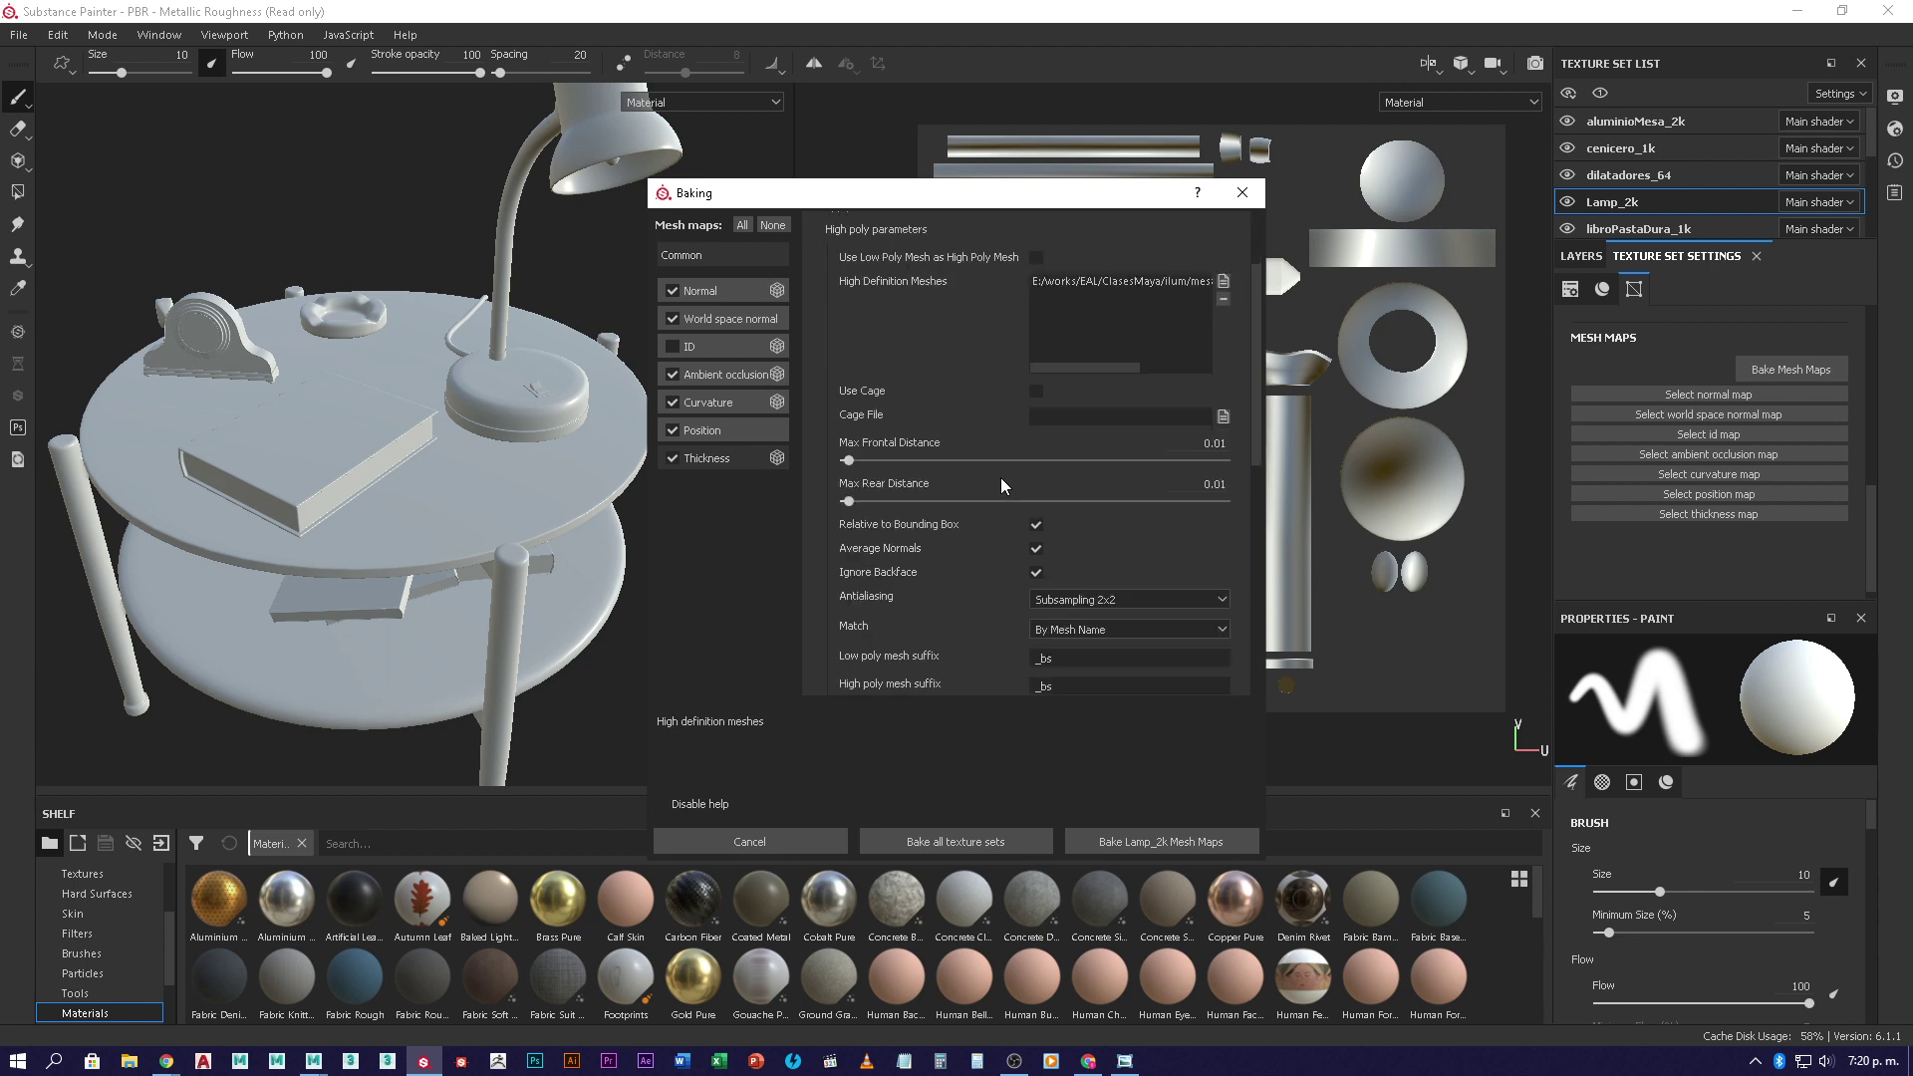
scroll(1000, 478, "down", 1)
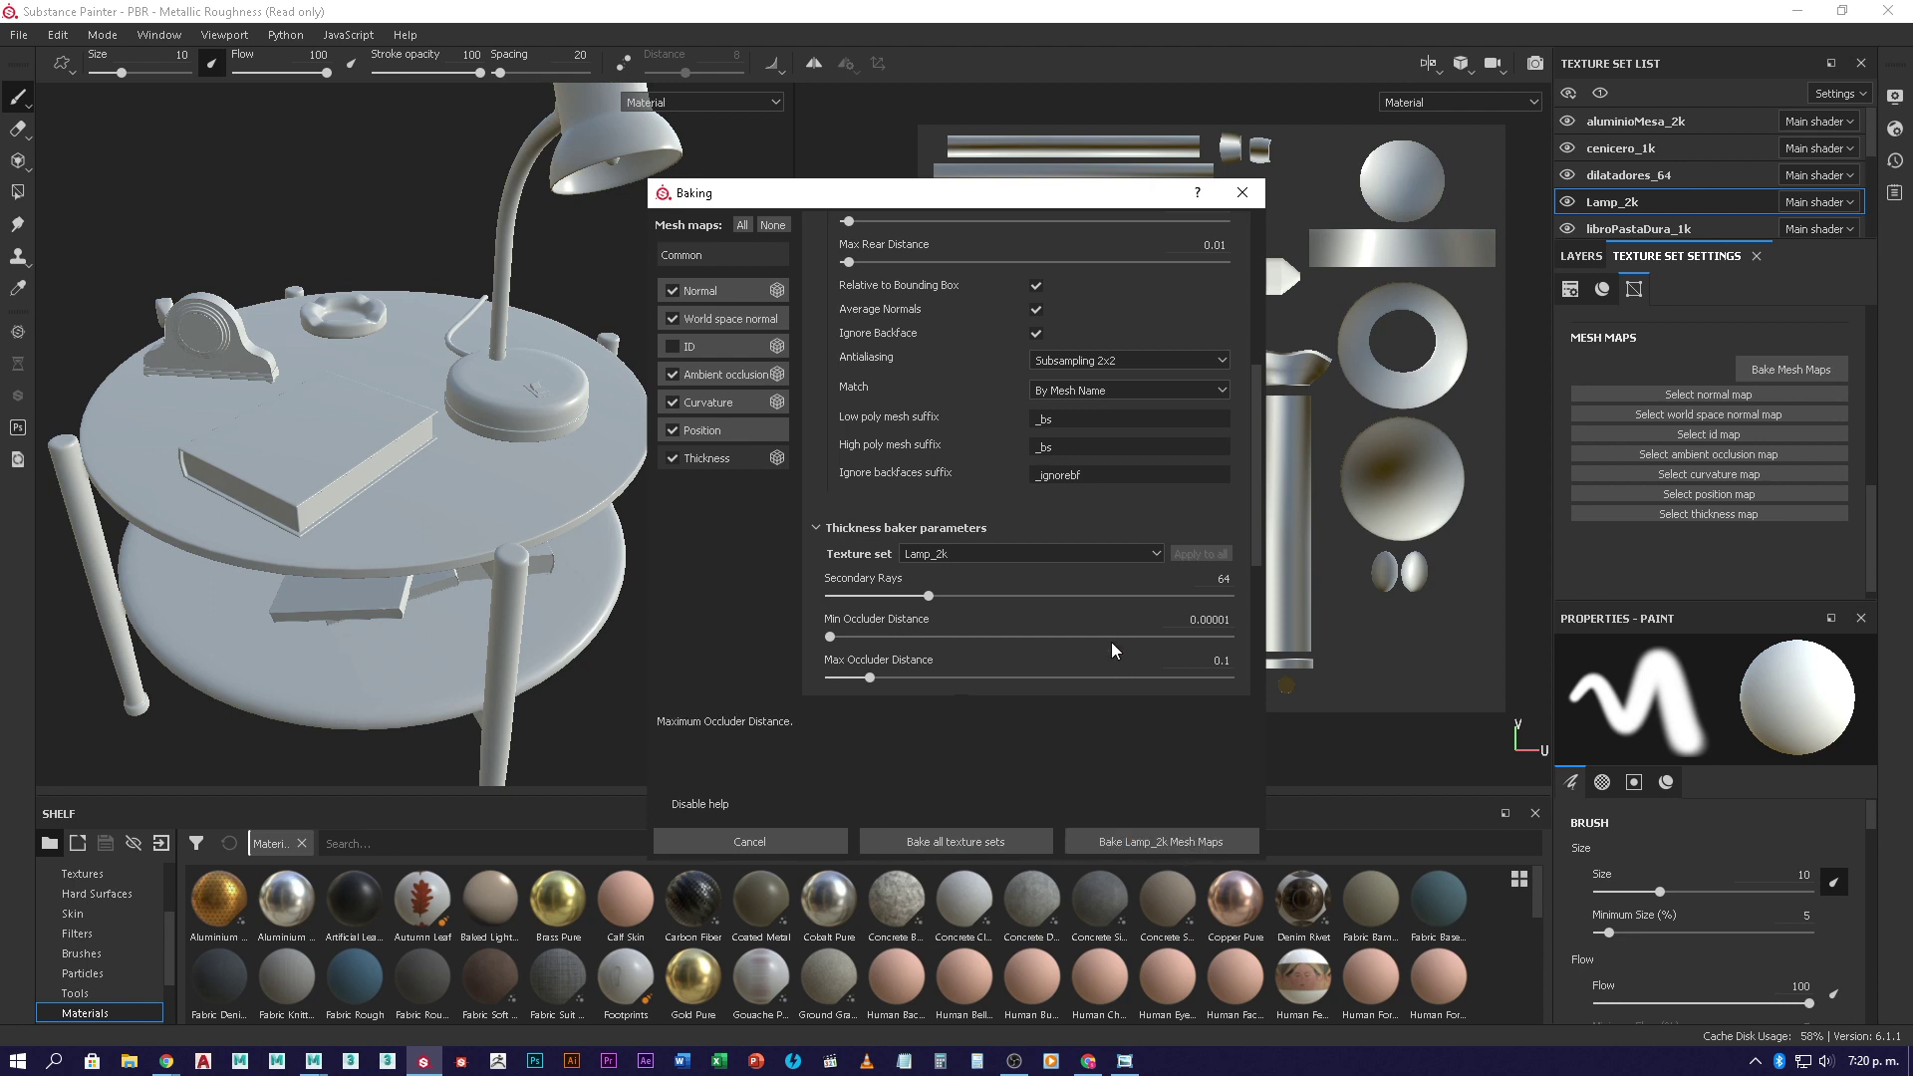
left_click(1170, 840)
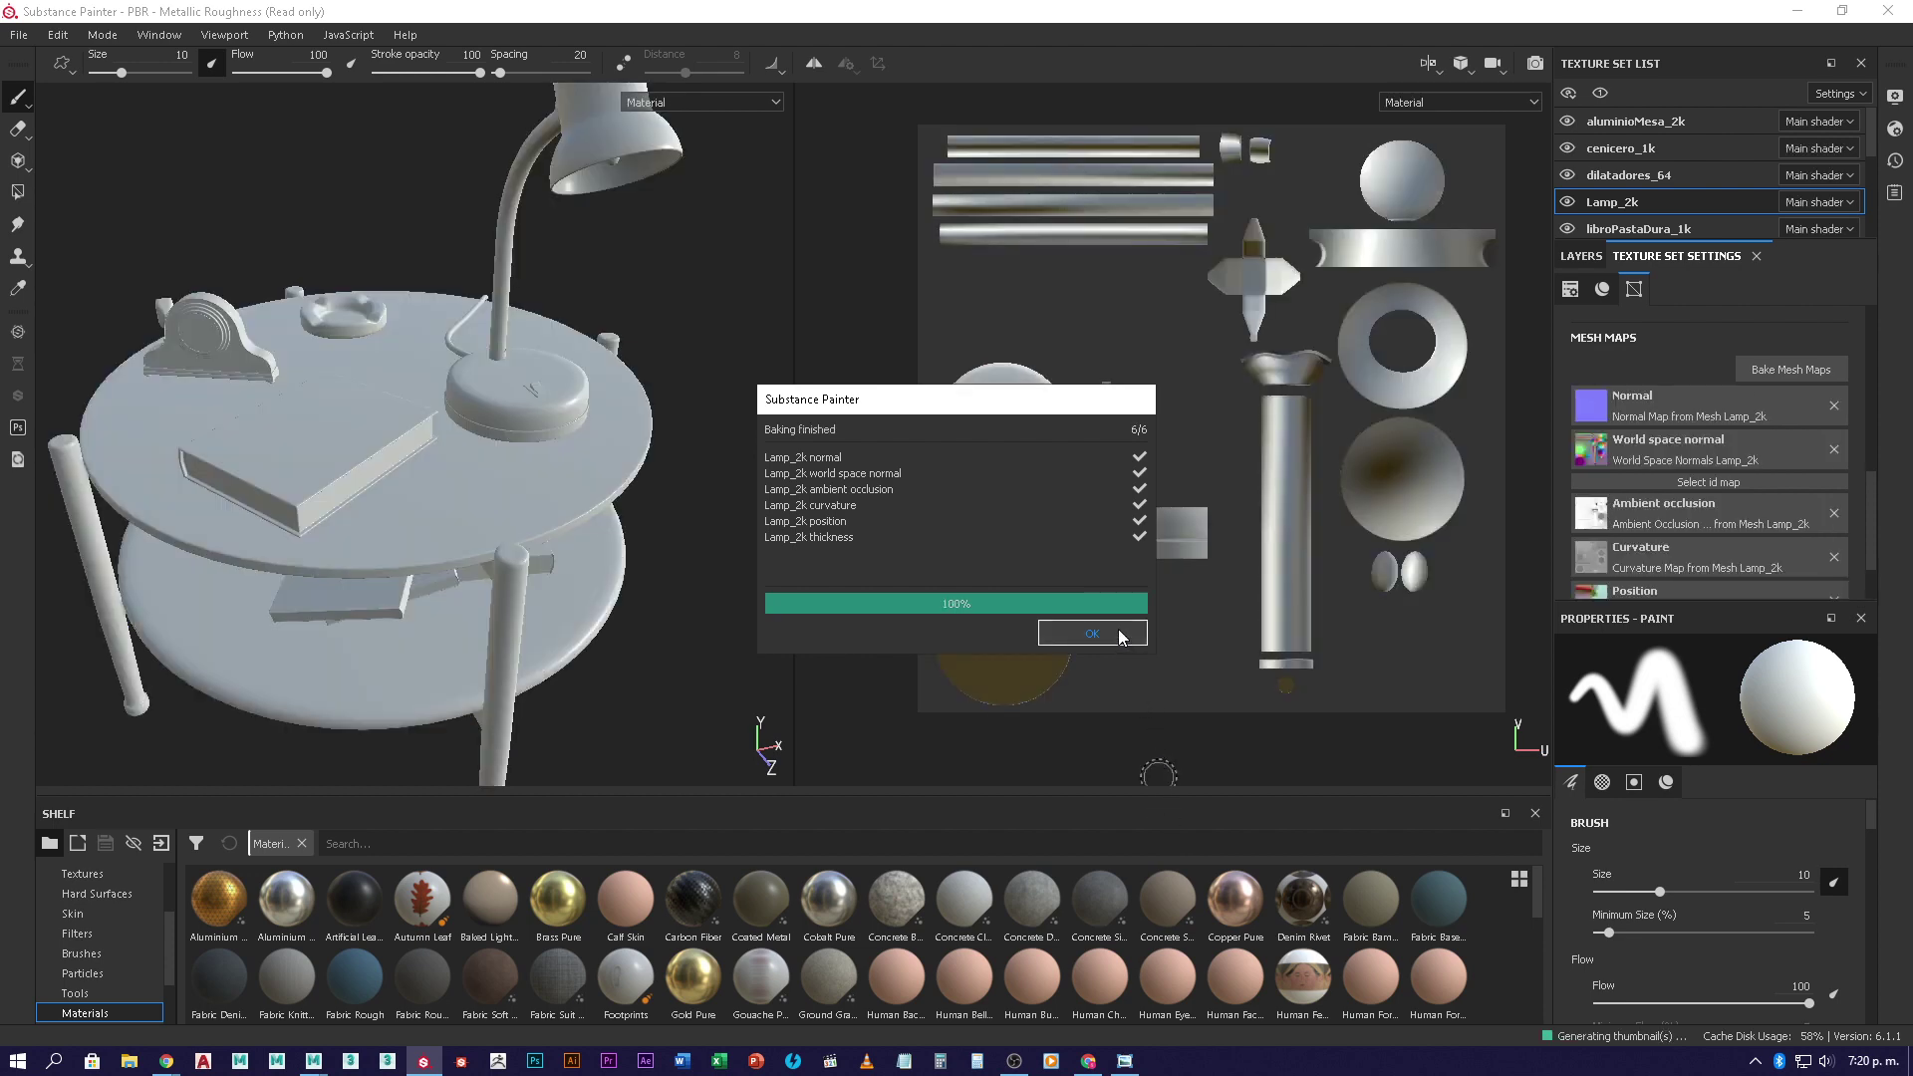
left_click(1119, 630)
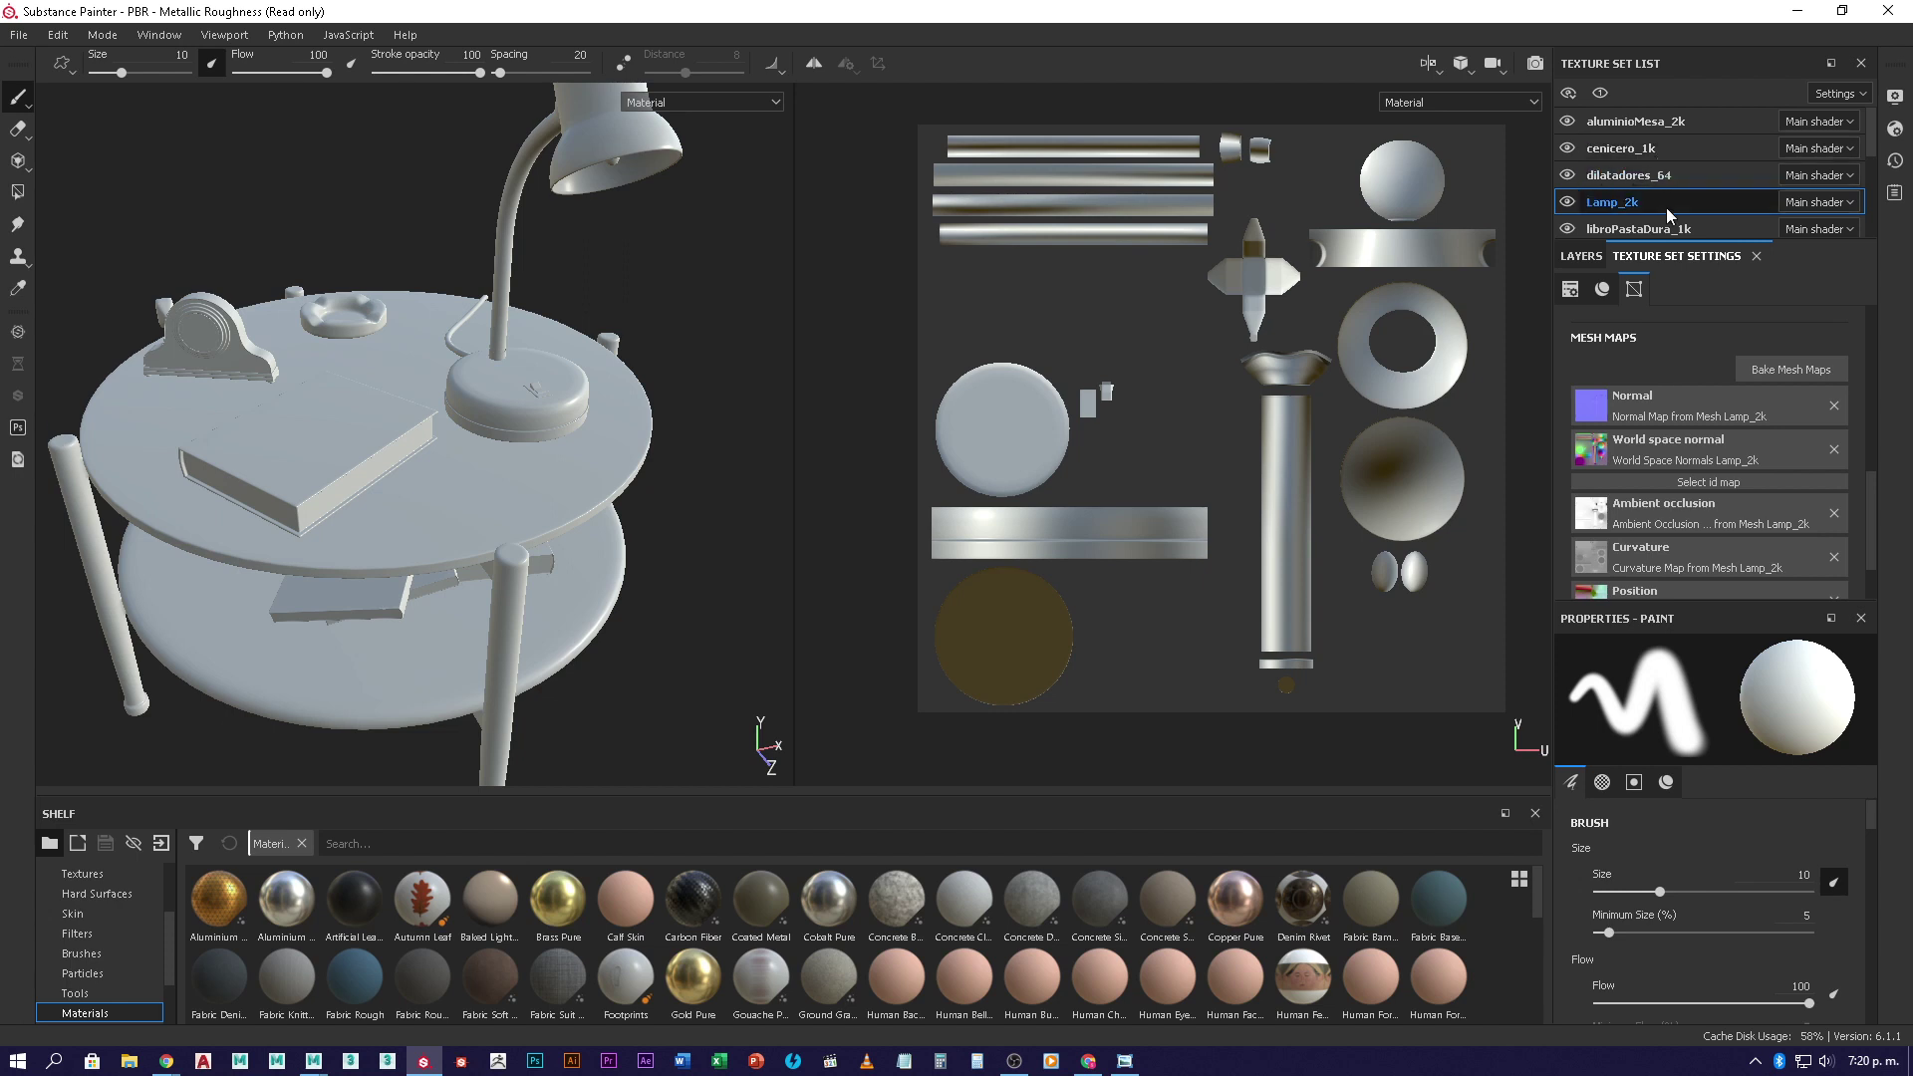
- Open the mesh map baking settings for the vidrioMesa_4k texture set and set the output size to 4096
scroll(1713, 166, "down", 2)
scroll(1713, 164, "down", 3)
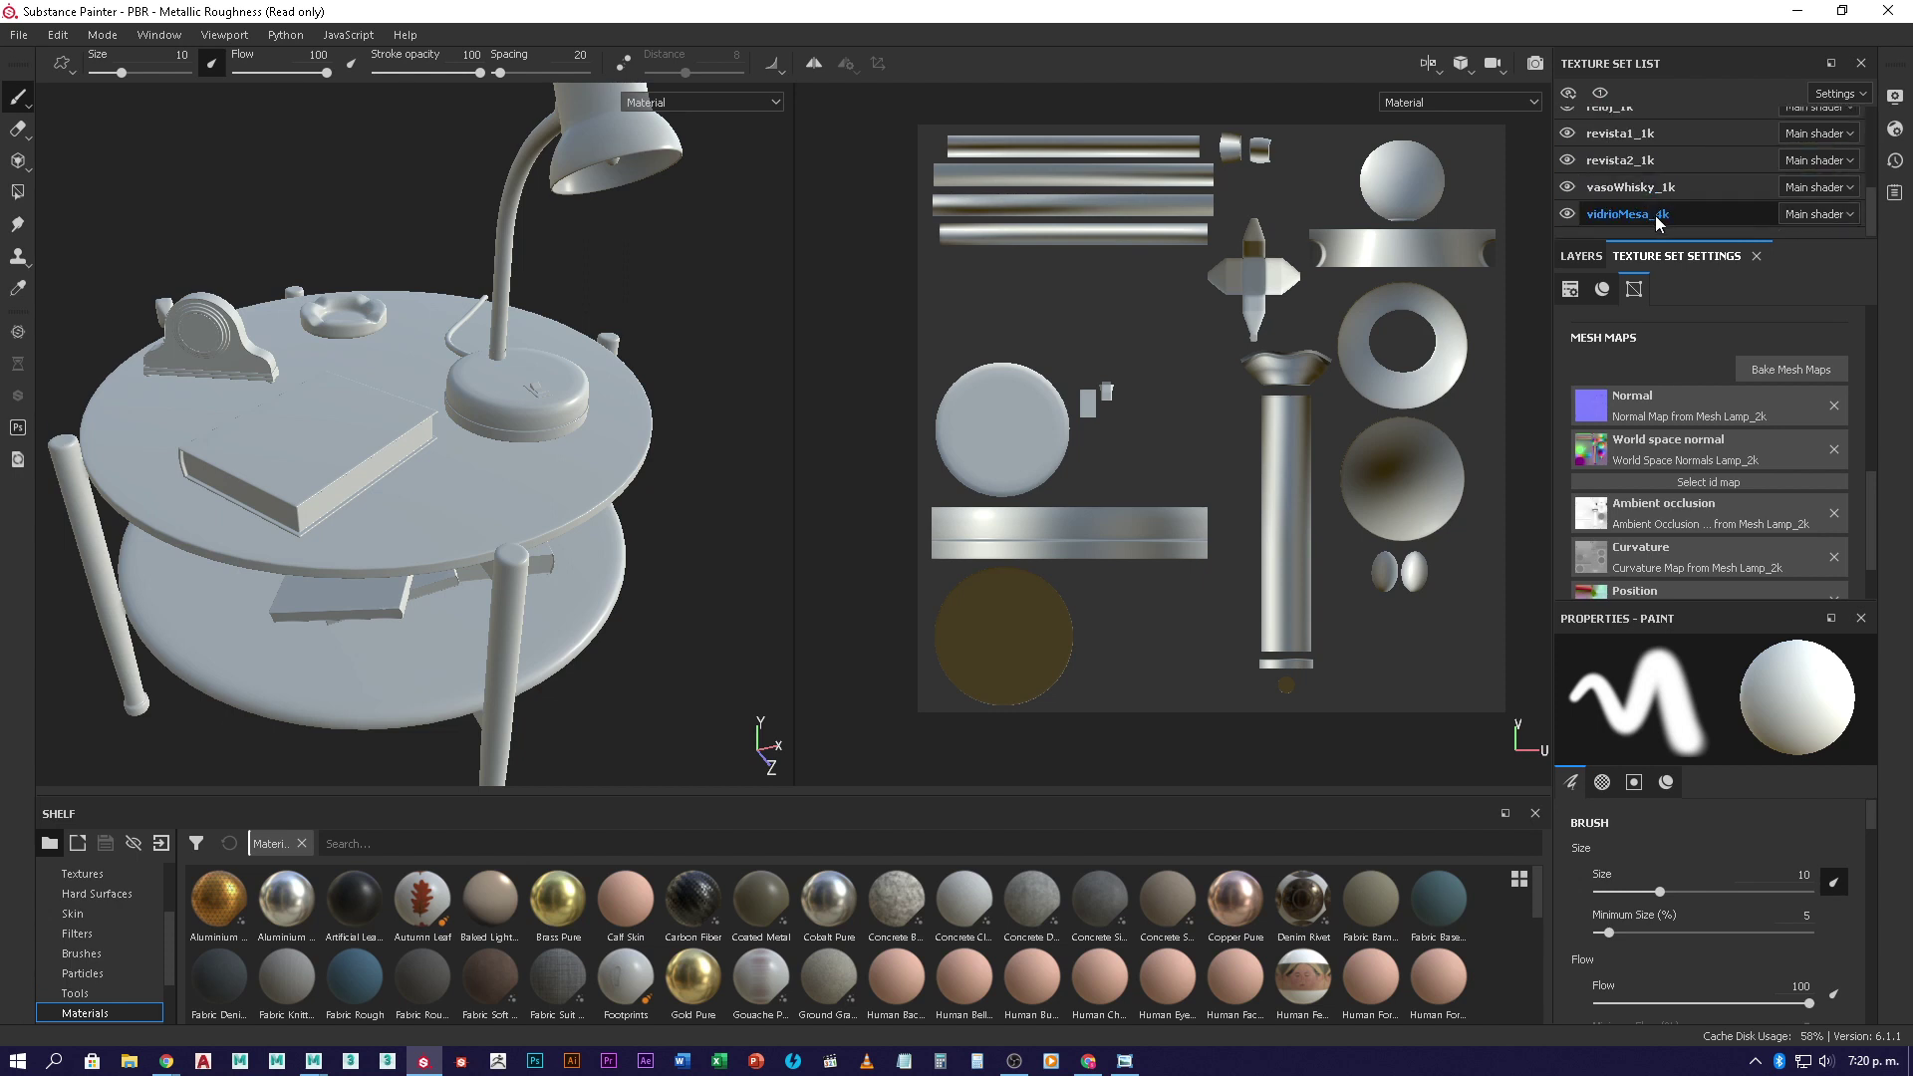
left_click(1659, 215)
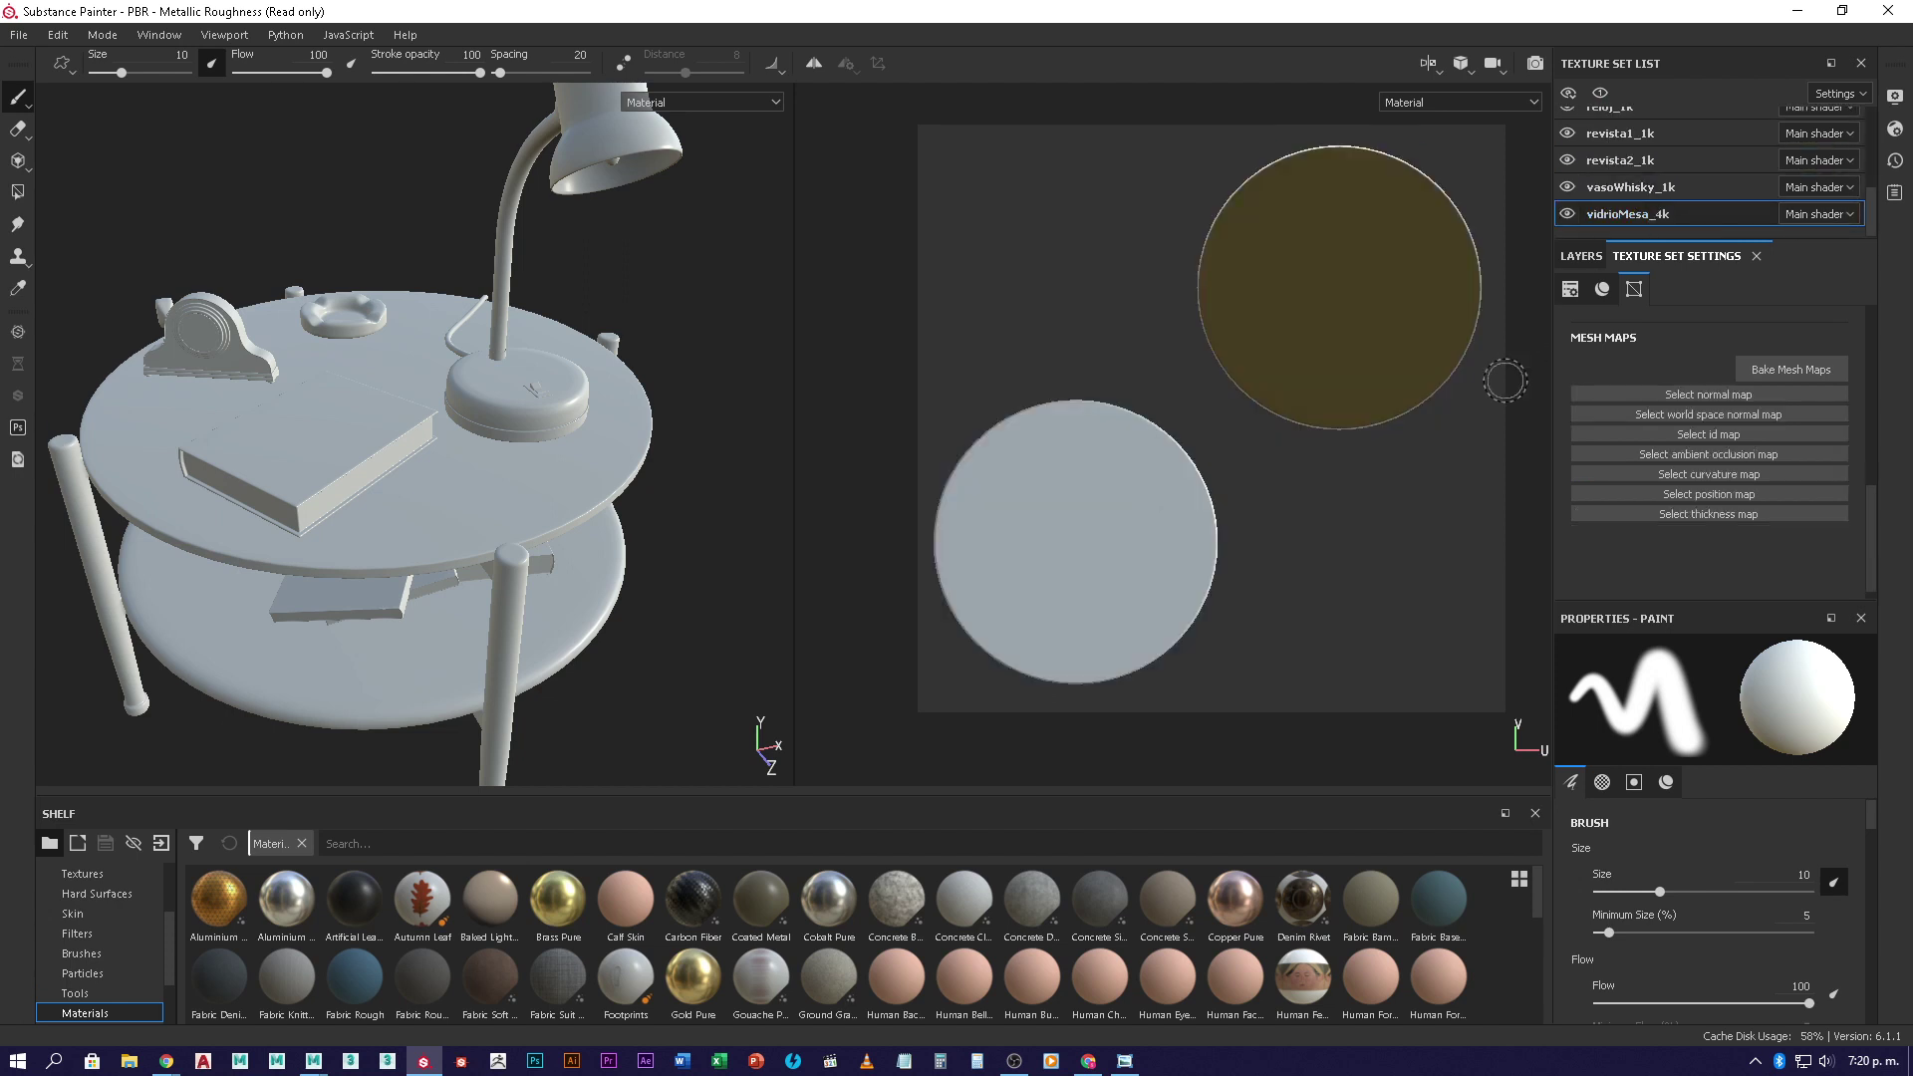
left_click(1774, 368)
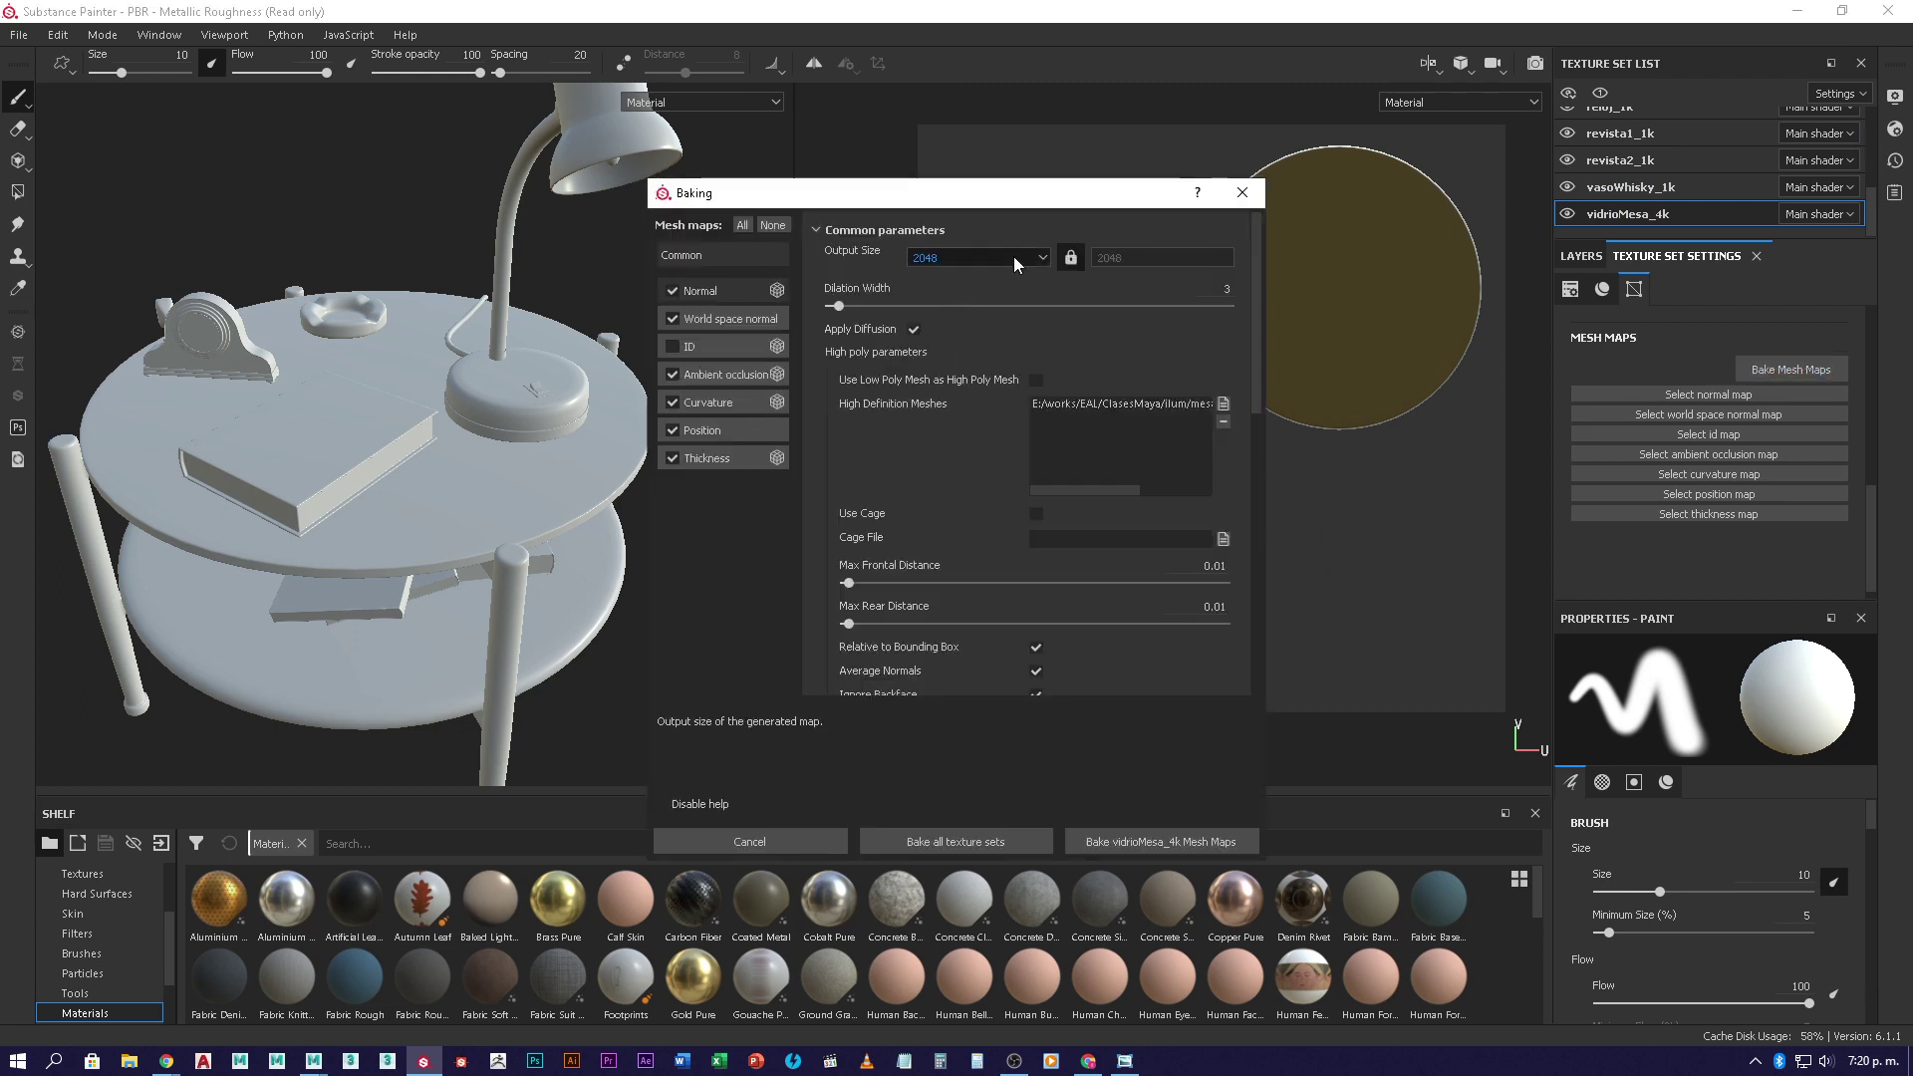
left_click(1043, 260)
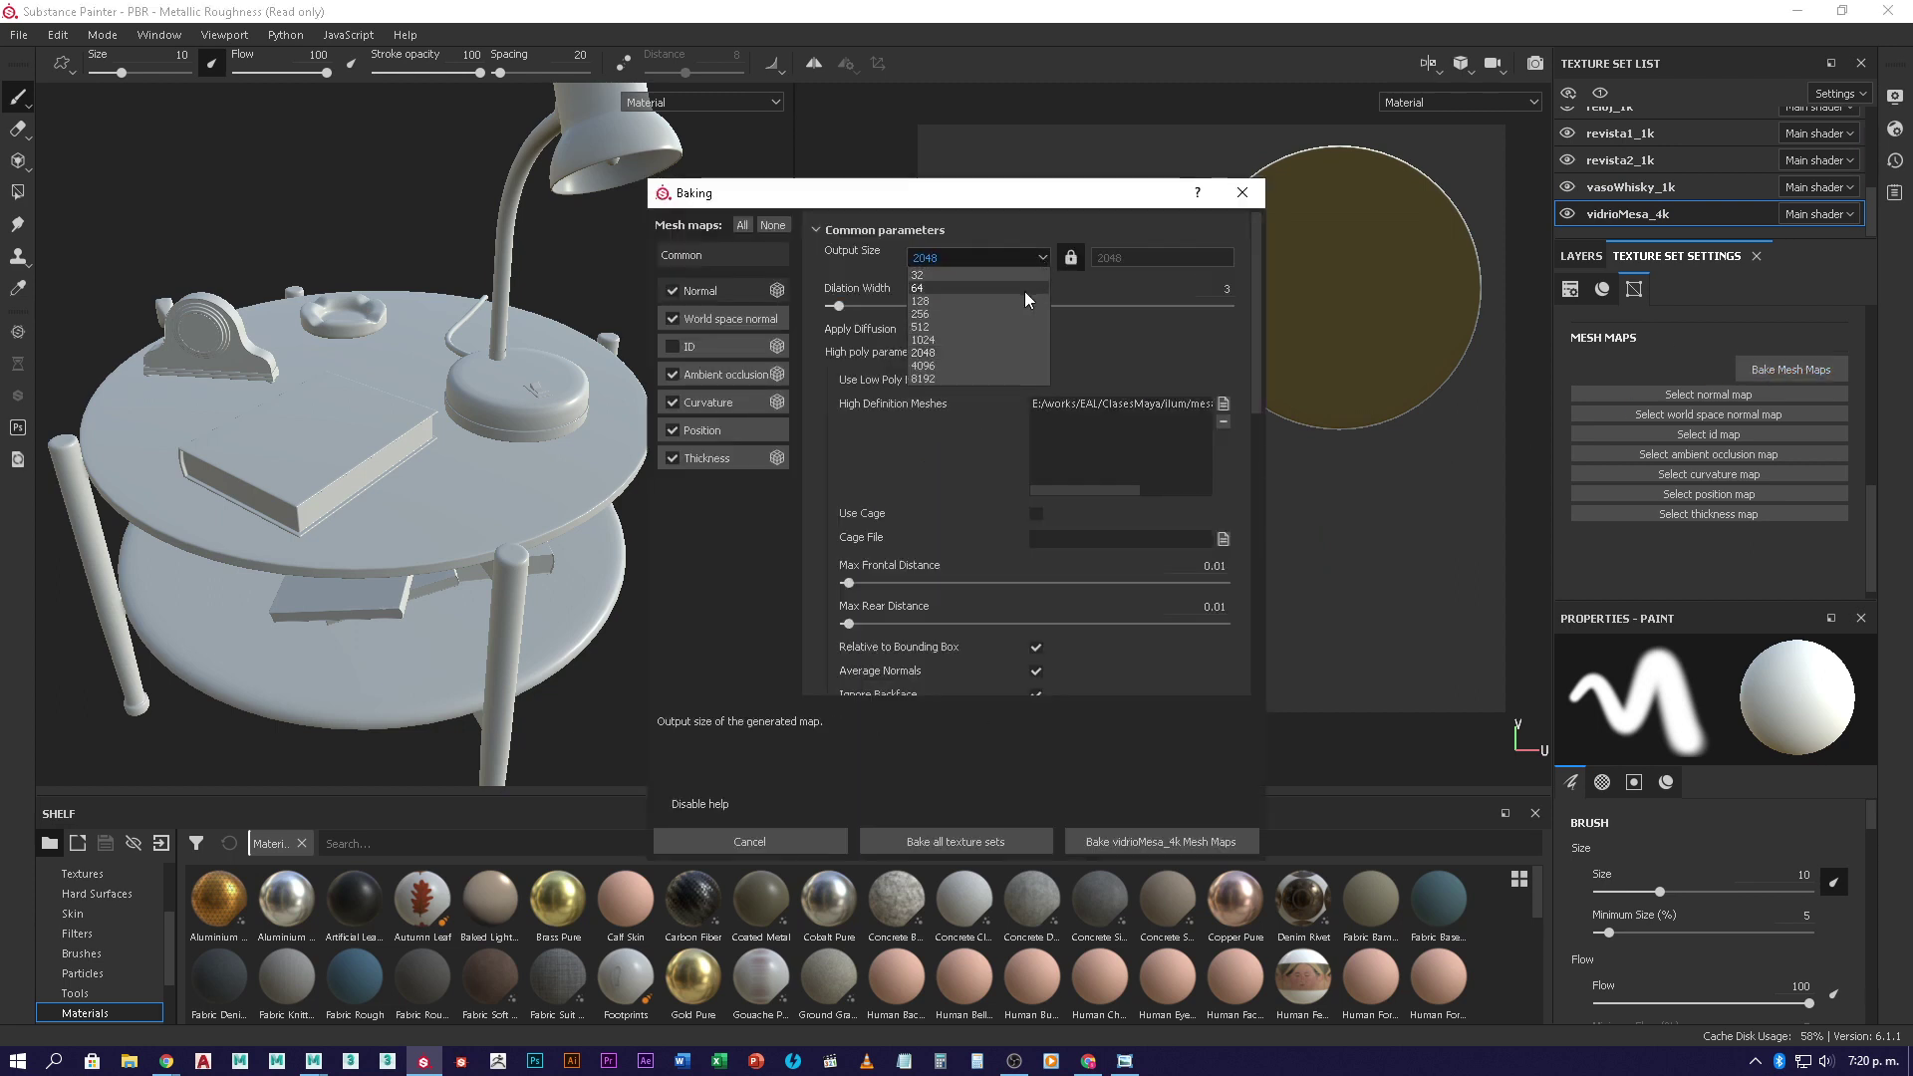
left_click(954, 371)
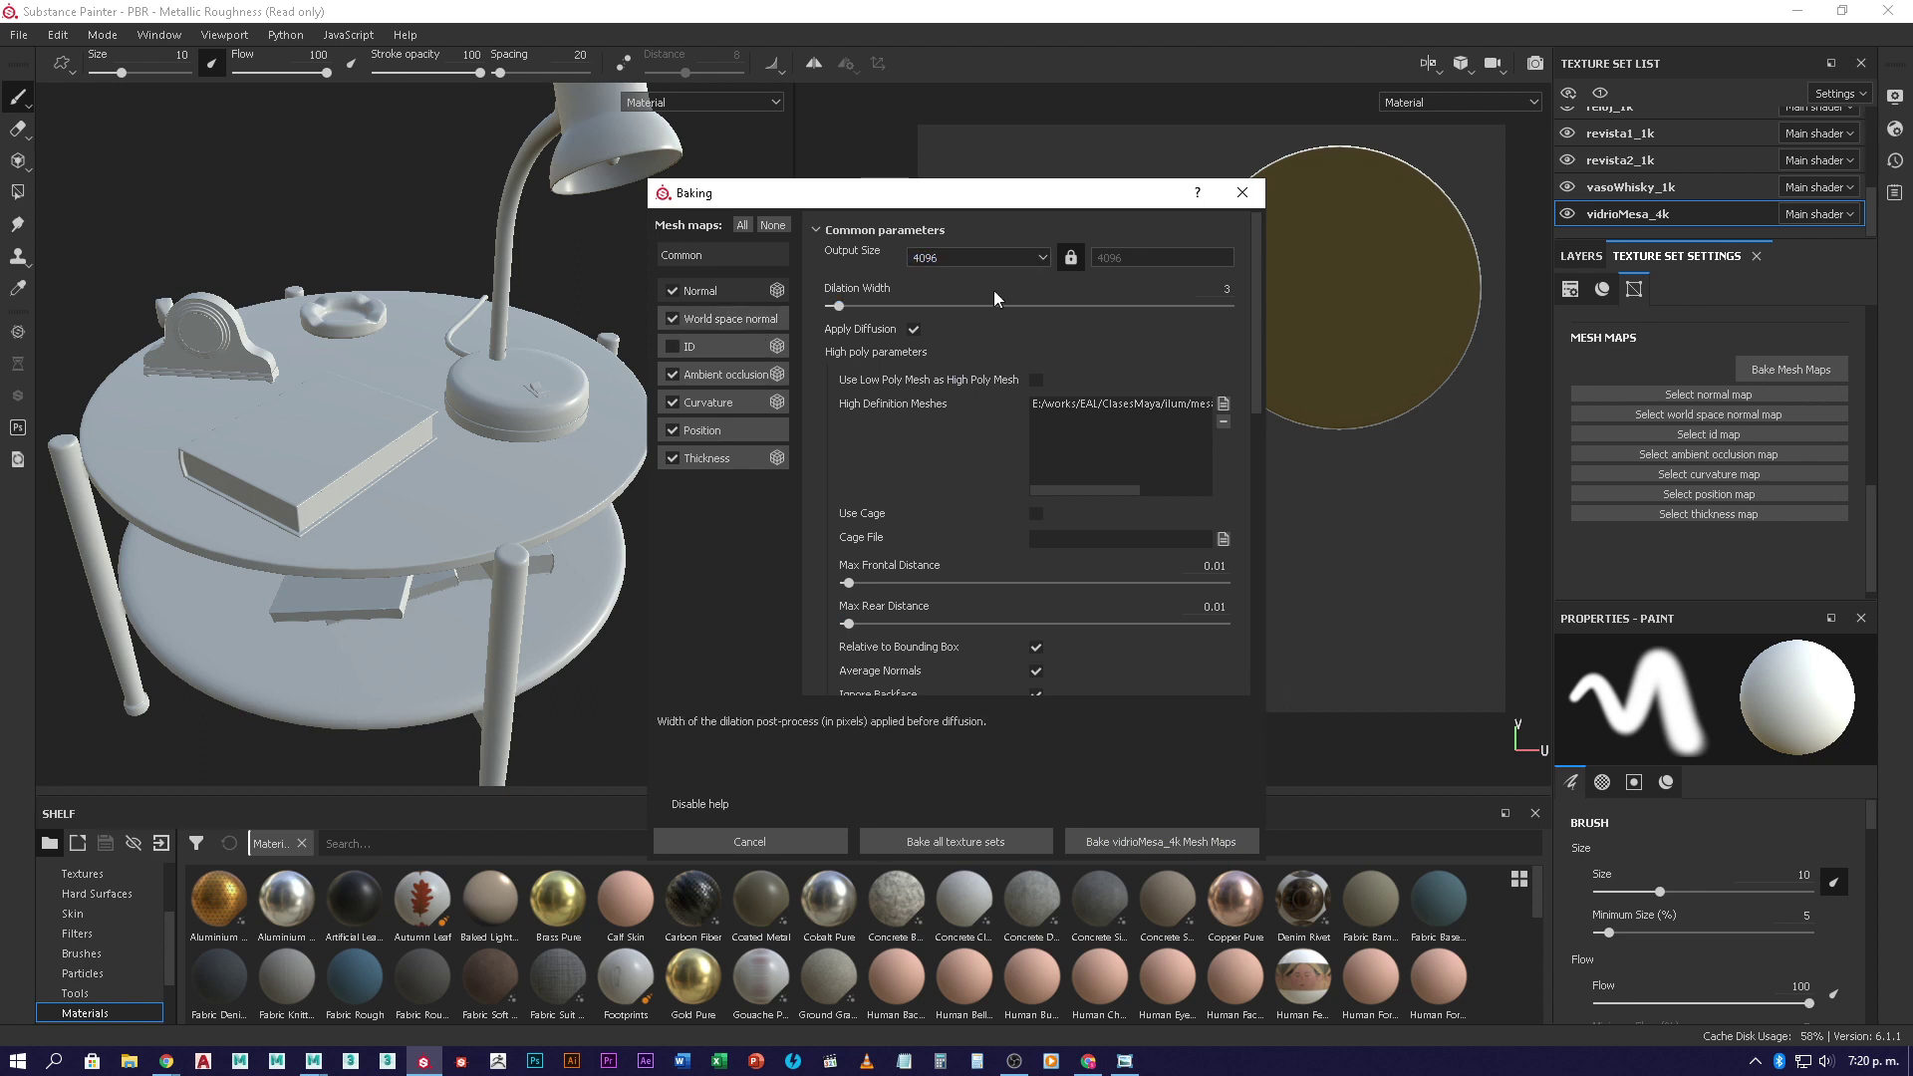
- Check the matching, ambient occlusion, curvature and thickness settings, bake the mesh maps of vidrioMesa_4k only, and close the baking report
scroll(959, 465, "down", 5)
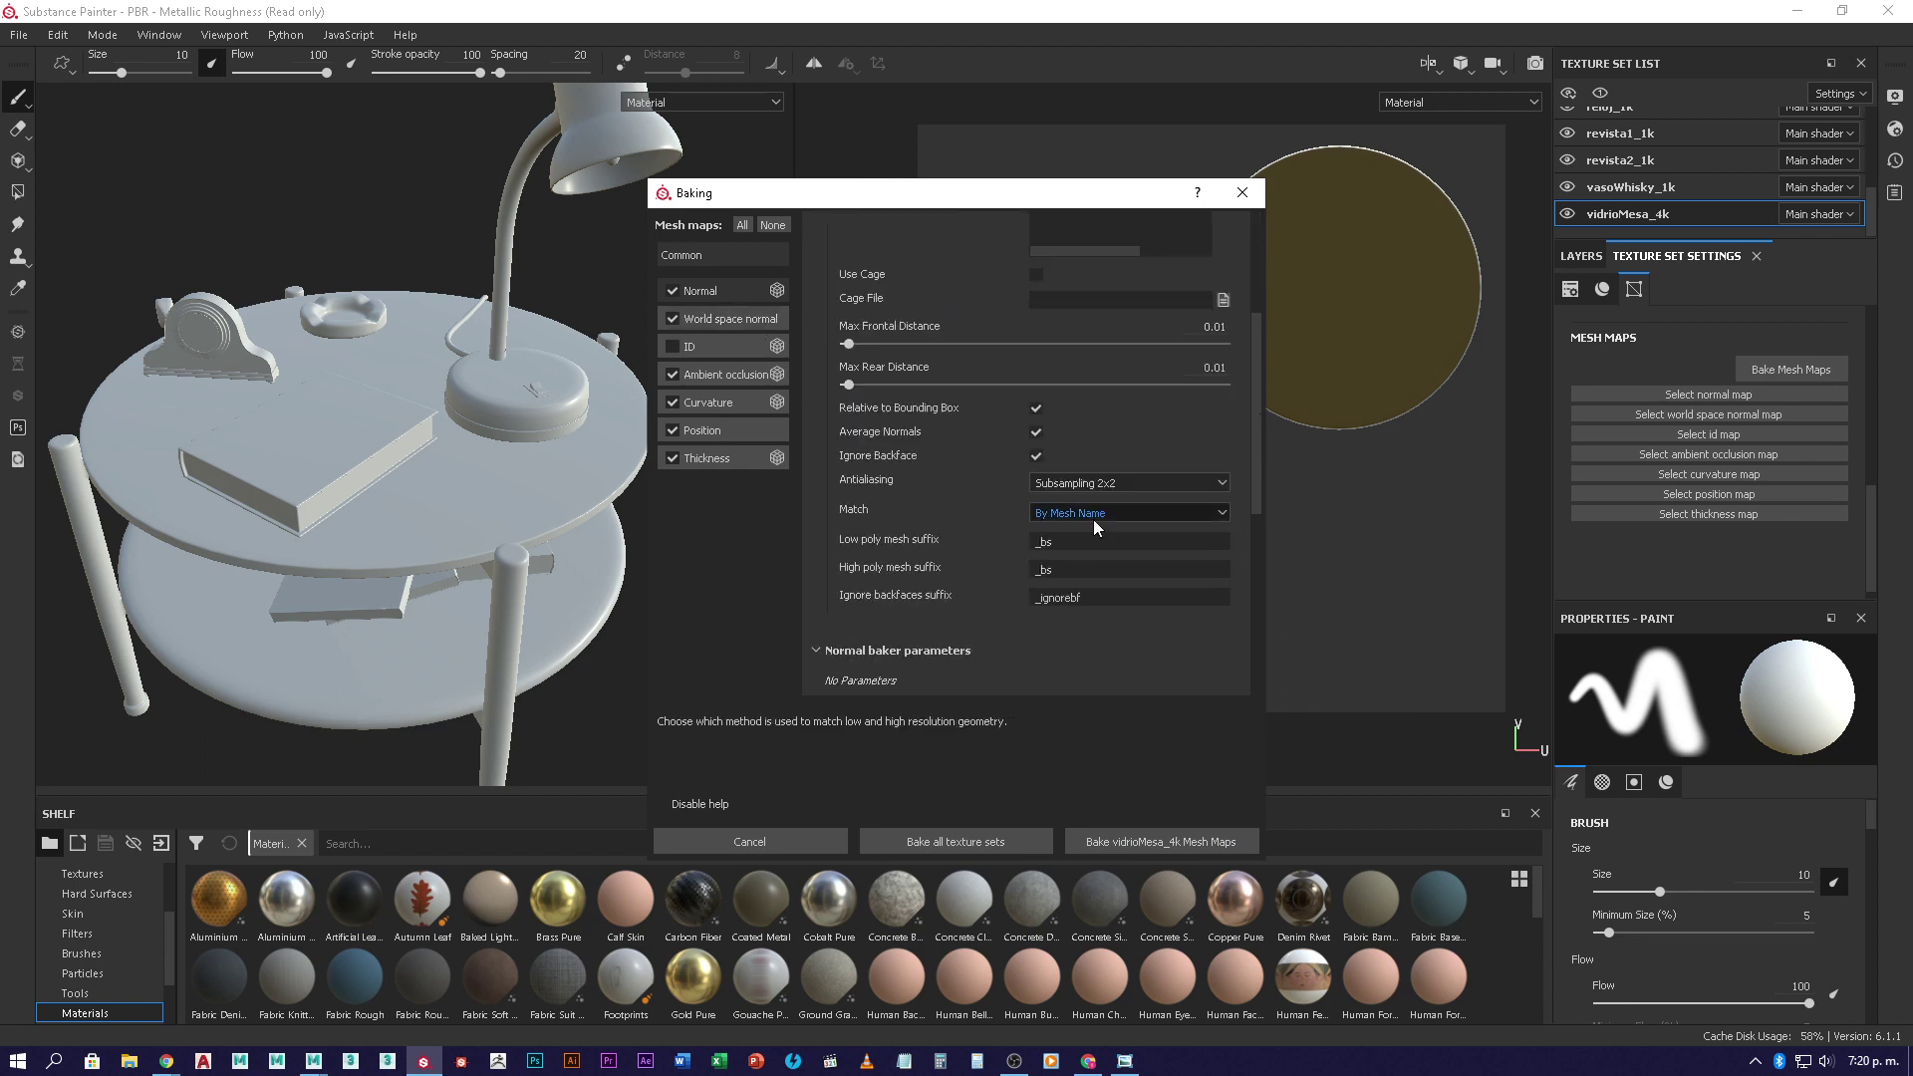
left_click(715, 372)
left_click(720, 404)
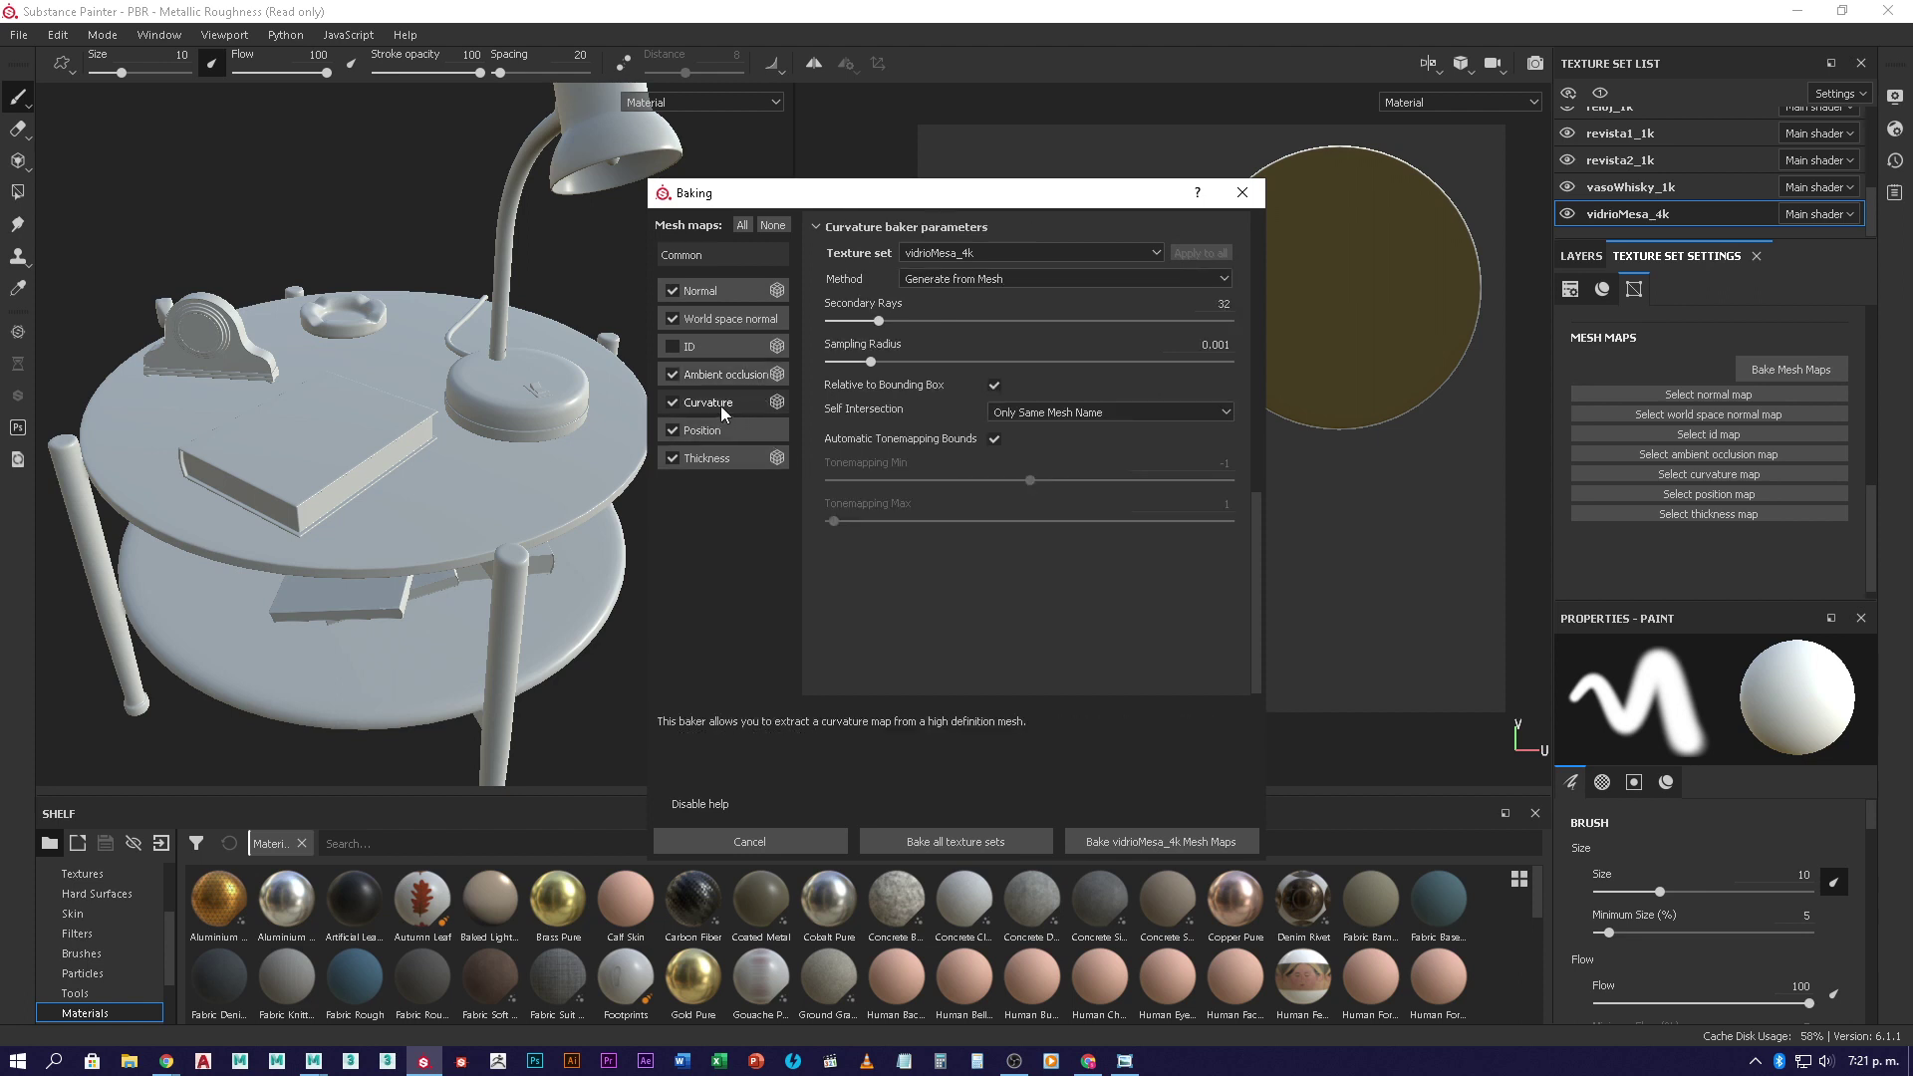
left_click(712, 460)
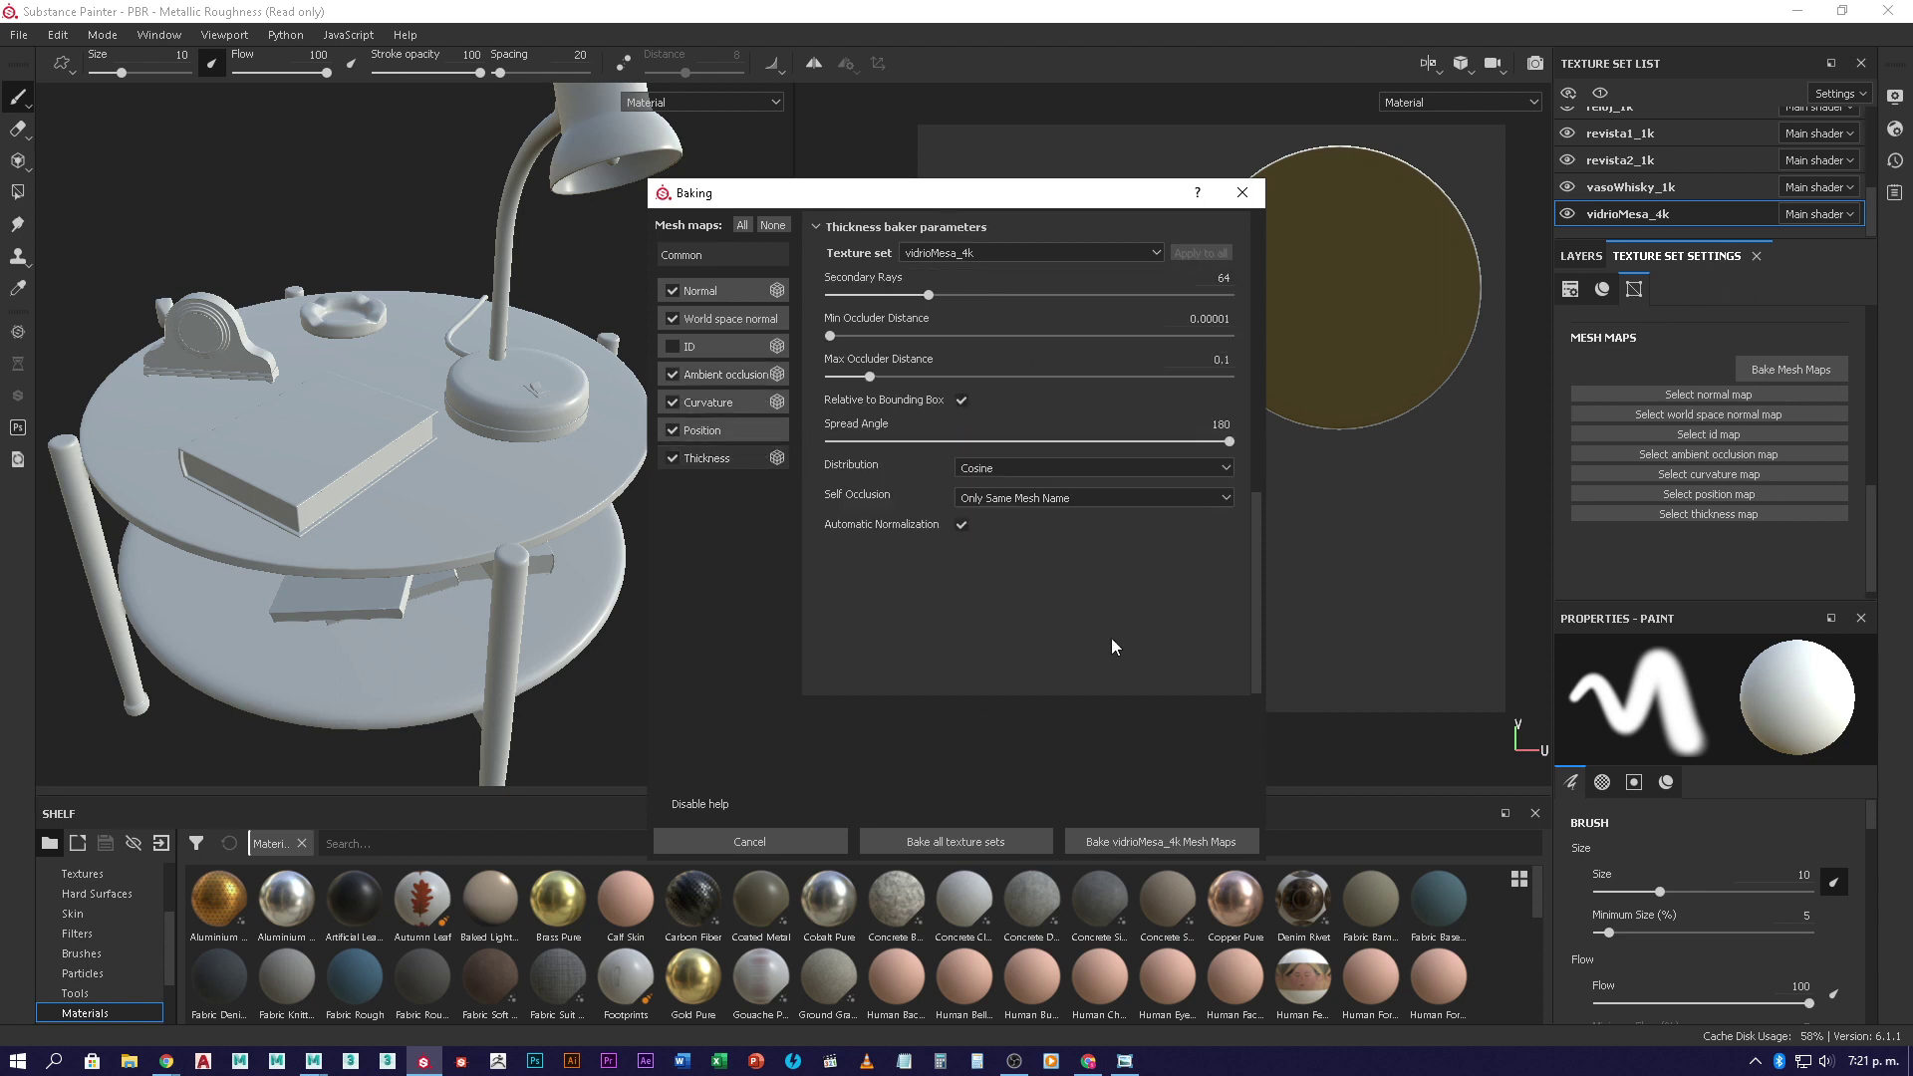
left_click(1150, 835)
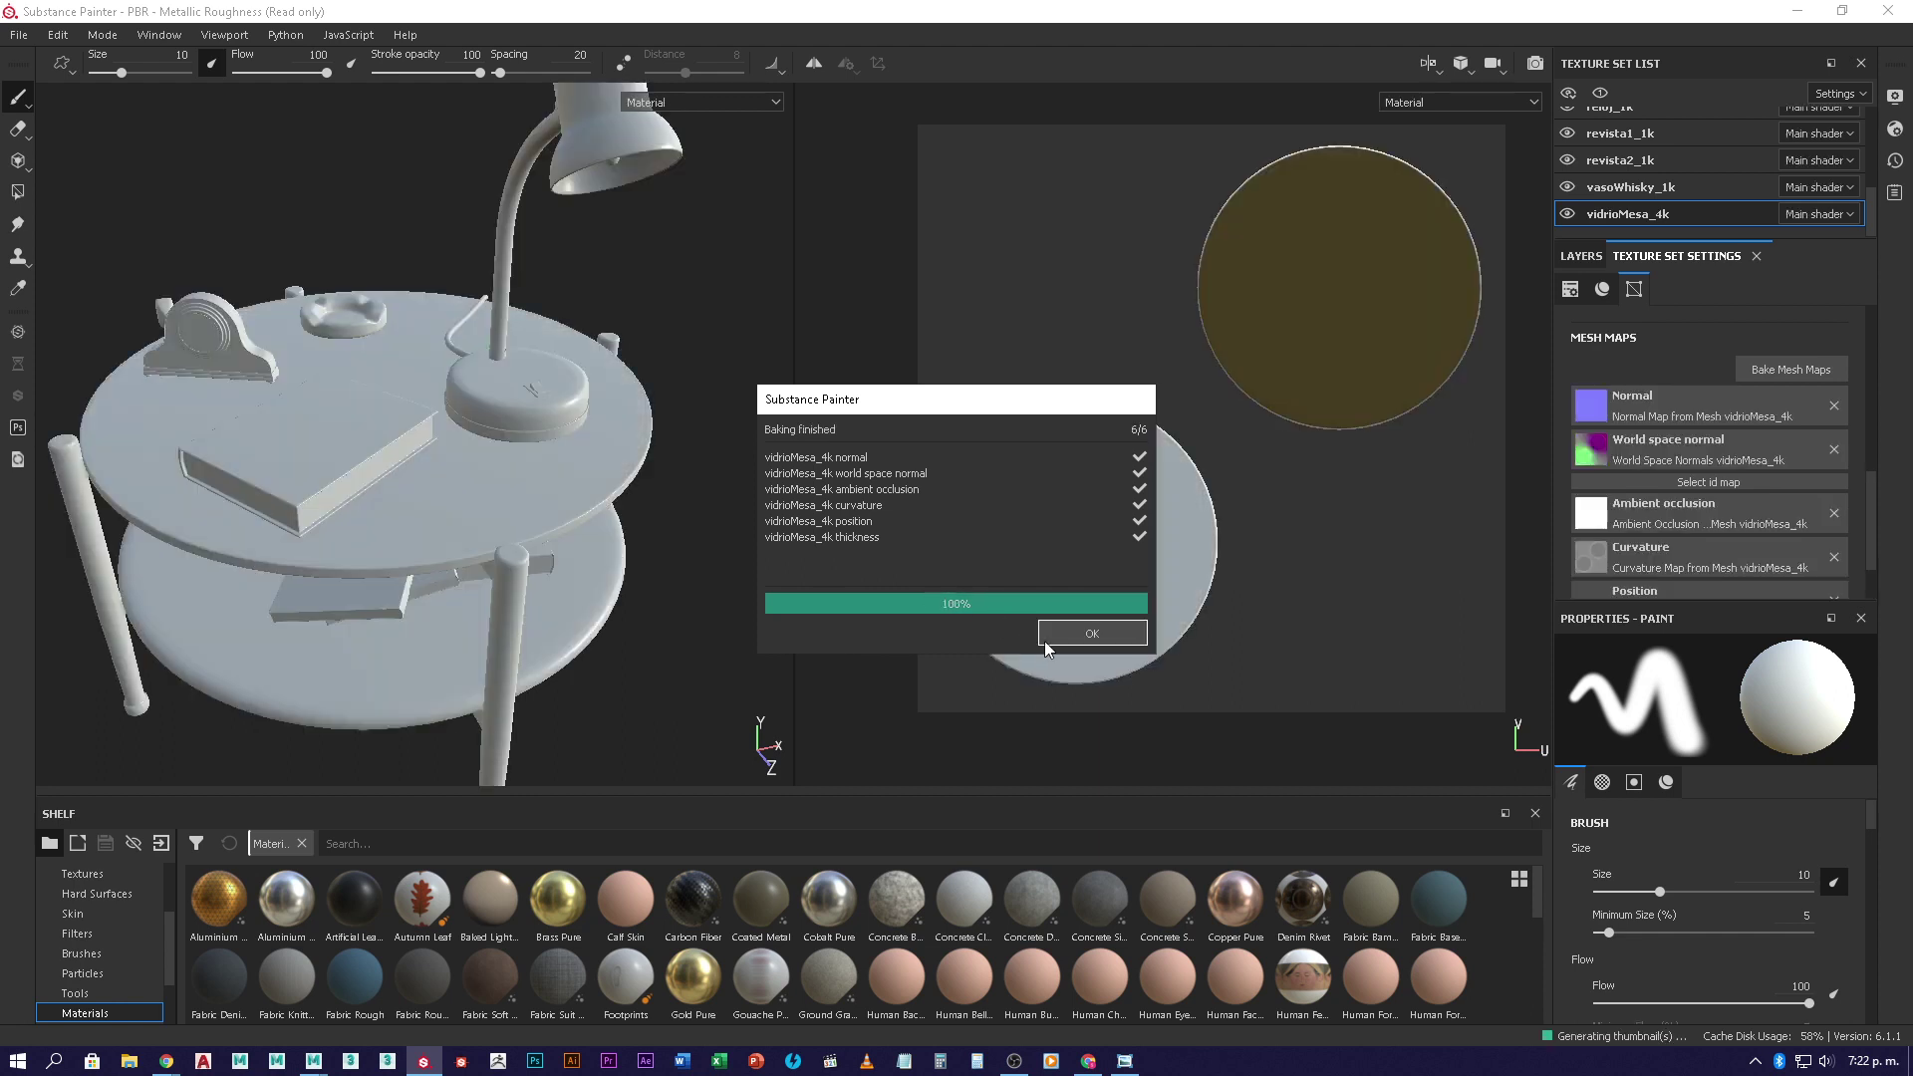
left_click(1111, 632)
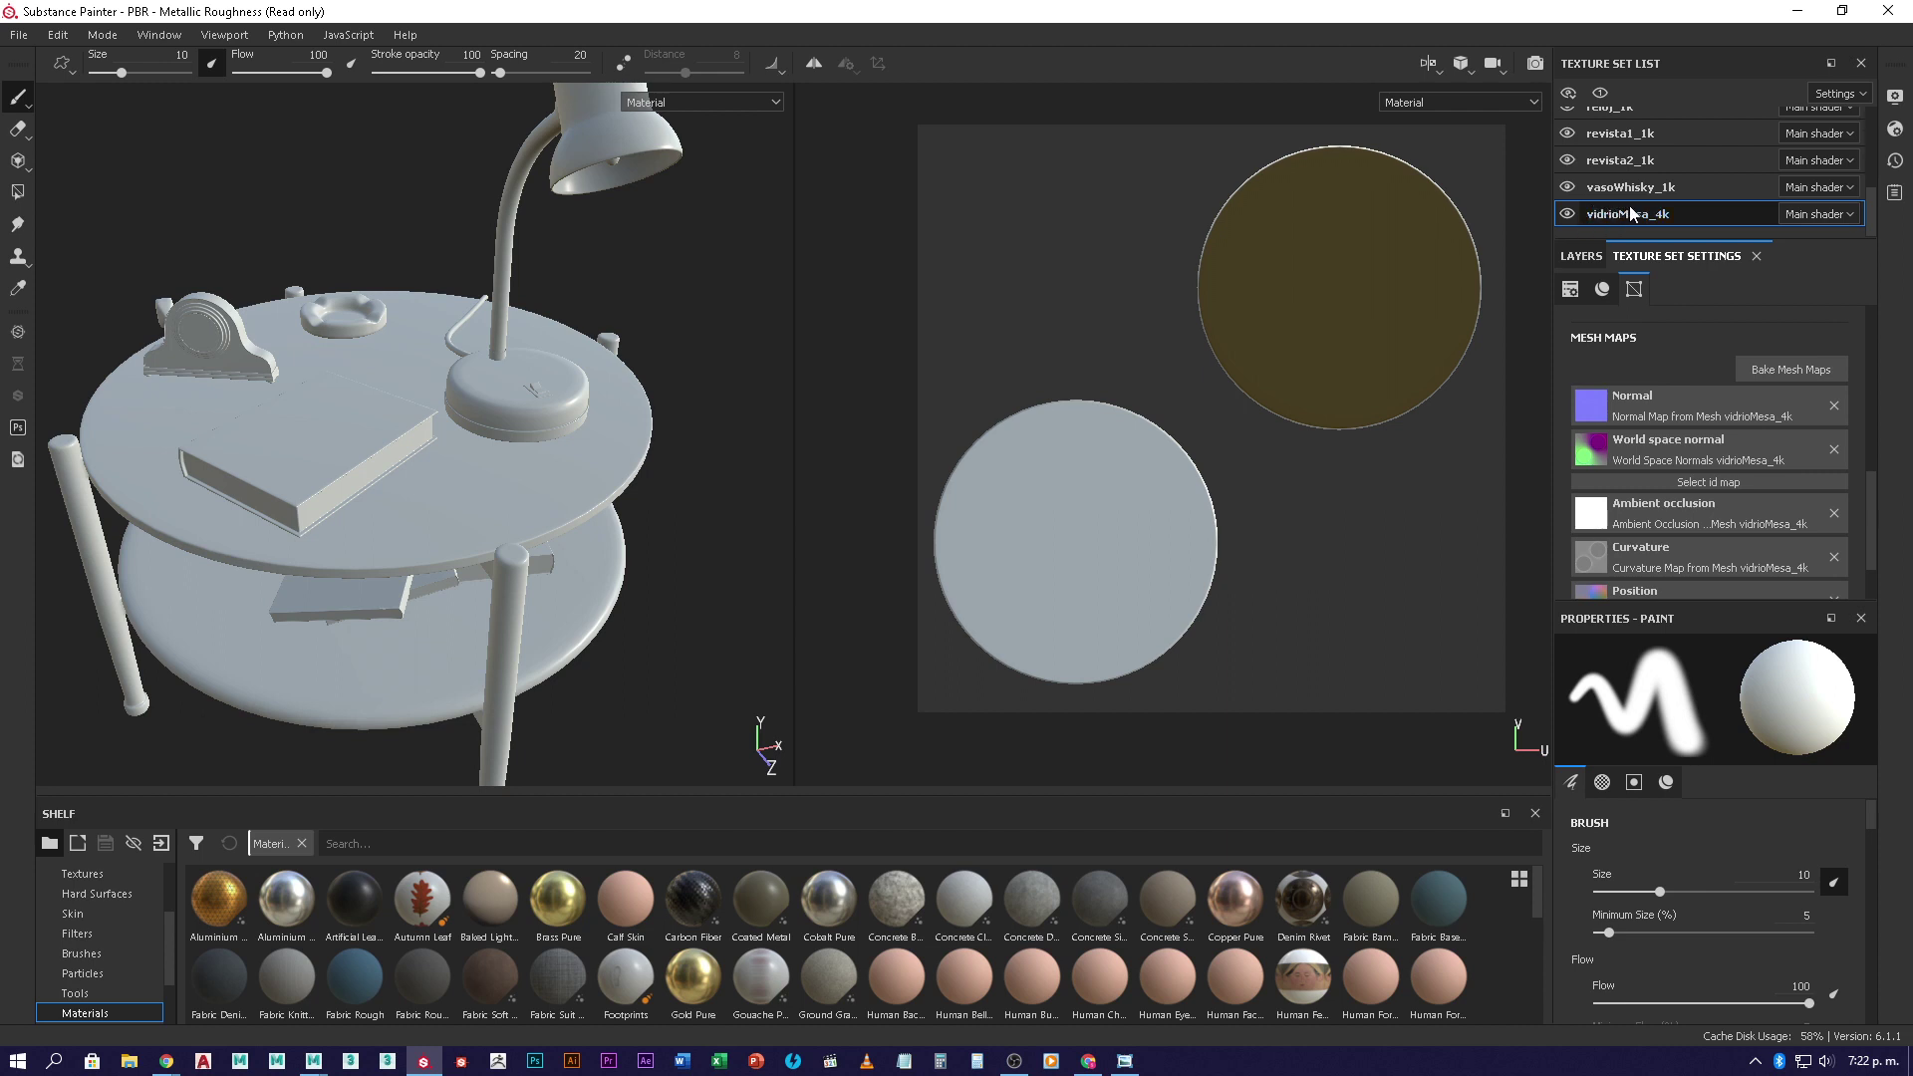
- Hide the already baked texture sets vidrioMesa_4k, aluminioMesa_2k and Lamp_2k in the 3D view
left_click(1568, 214)
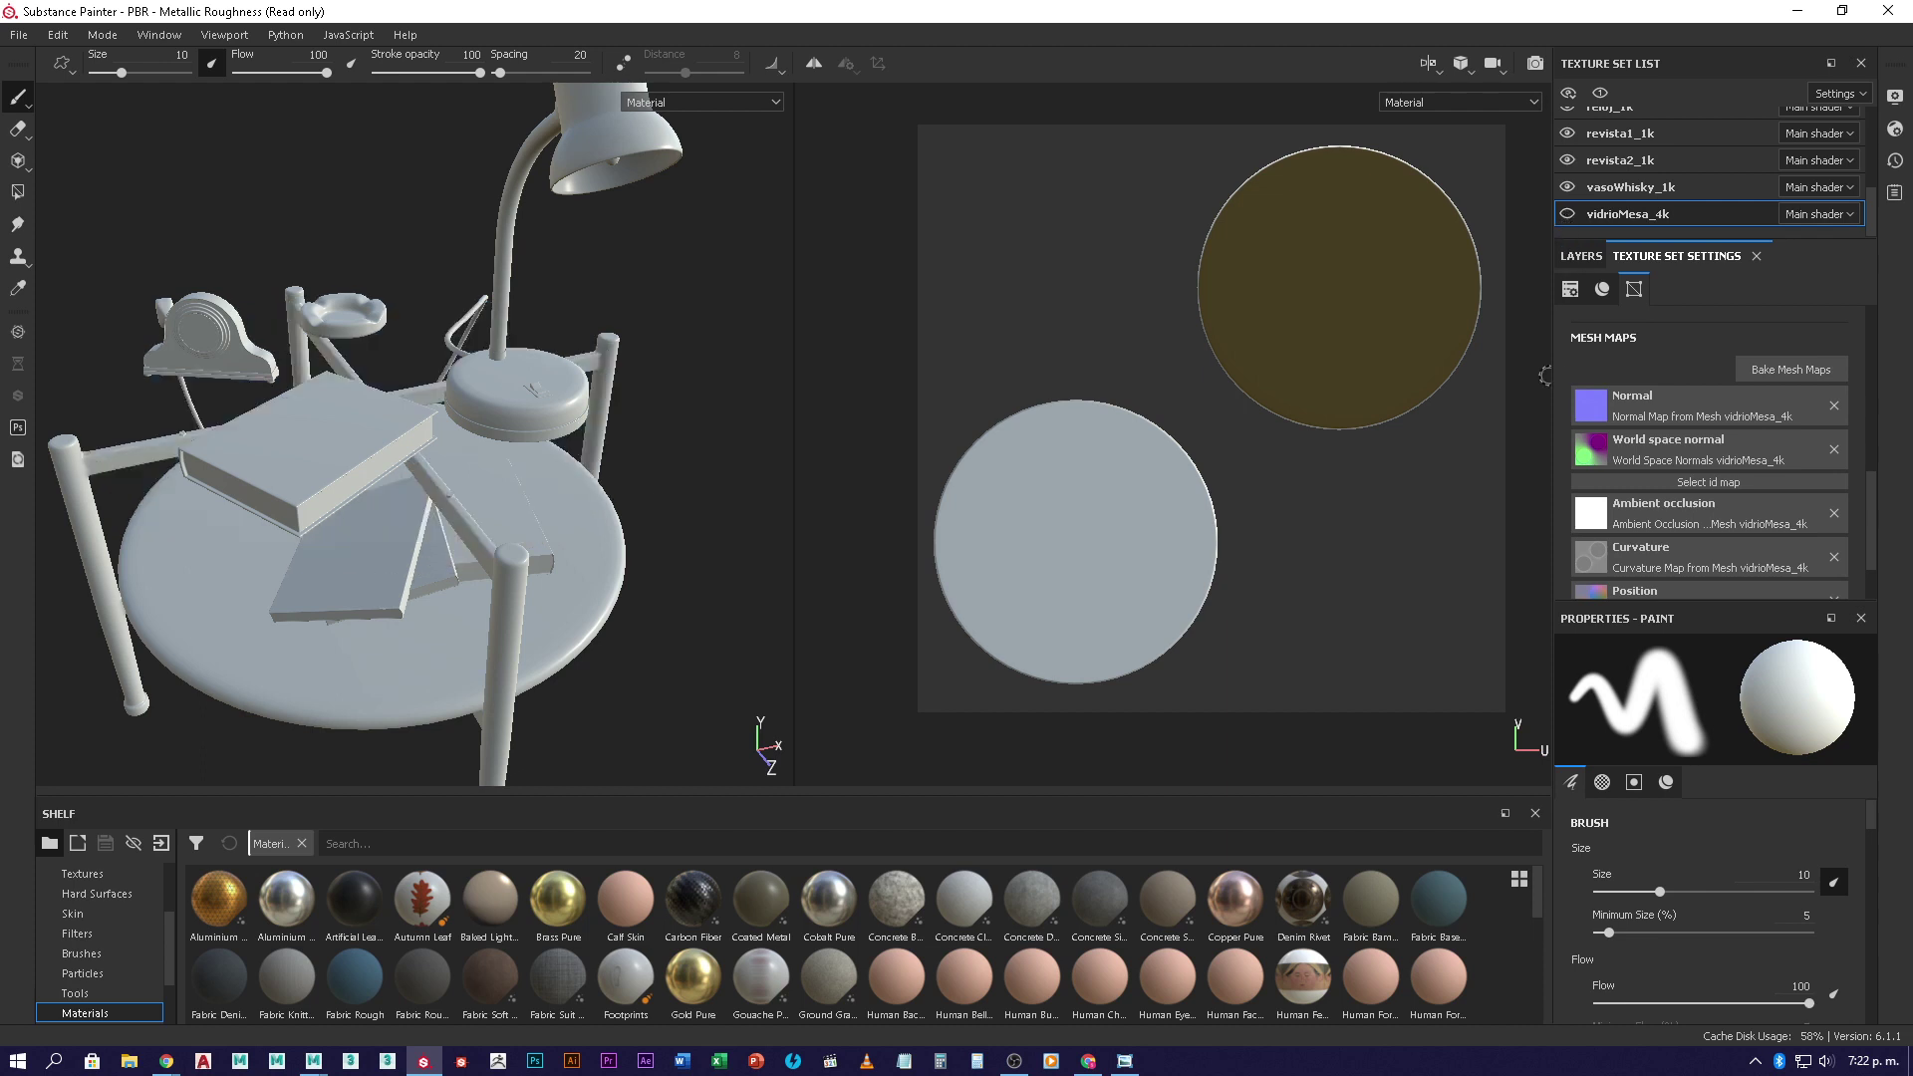
scroll(1655, 185, "up", 4)
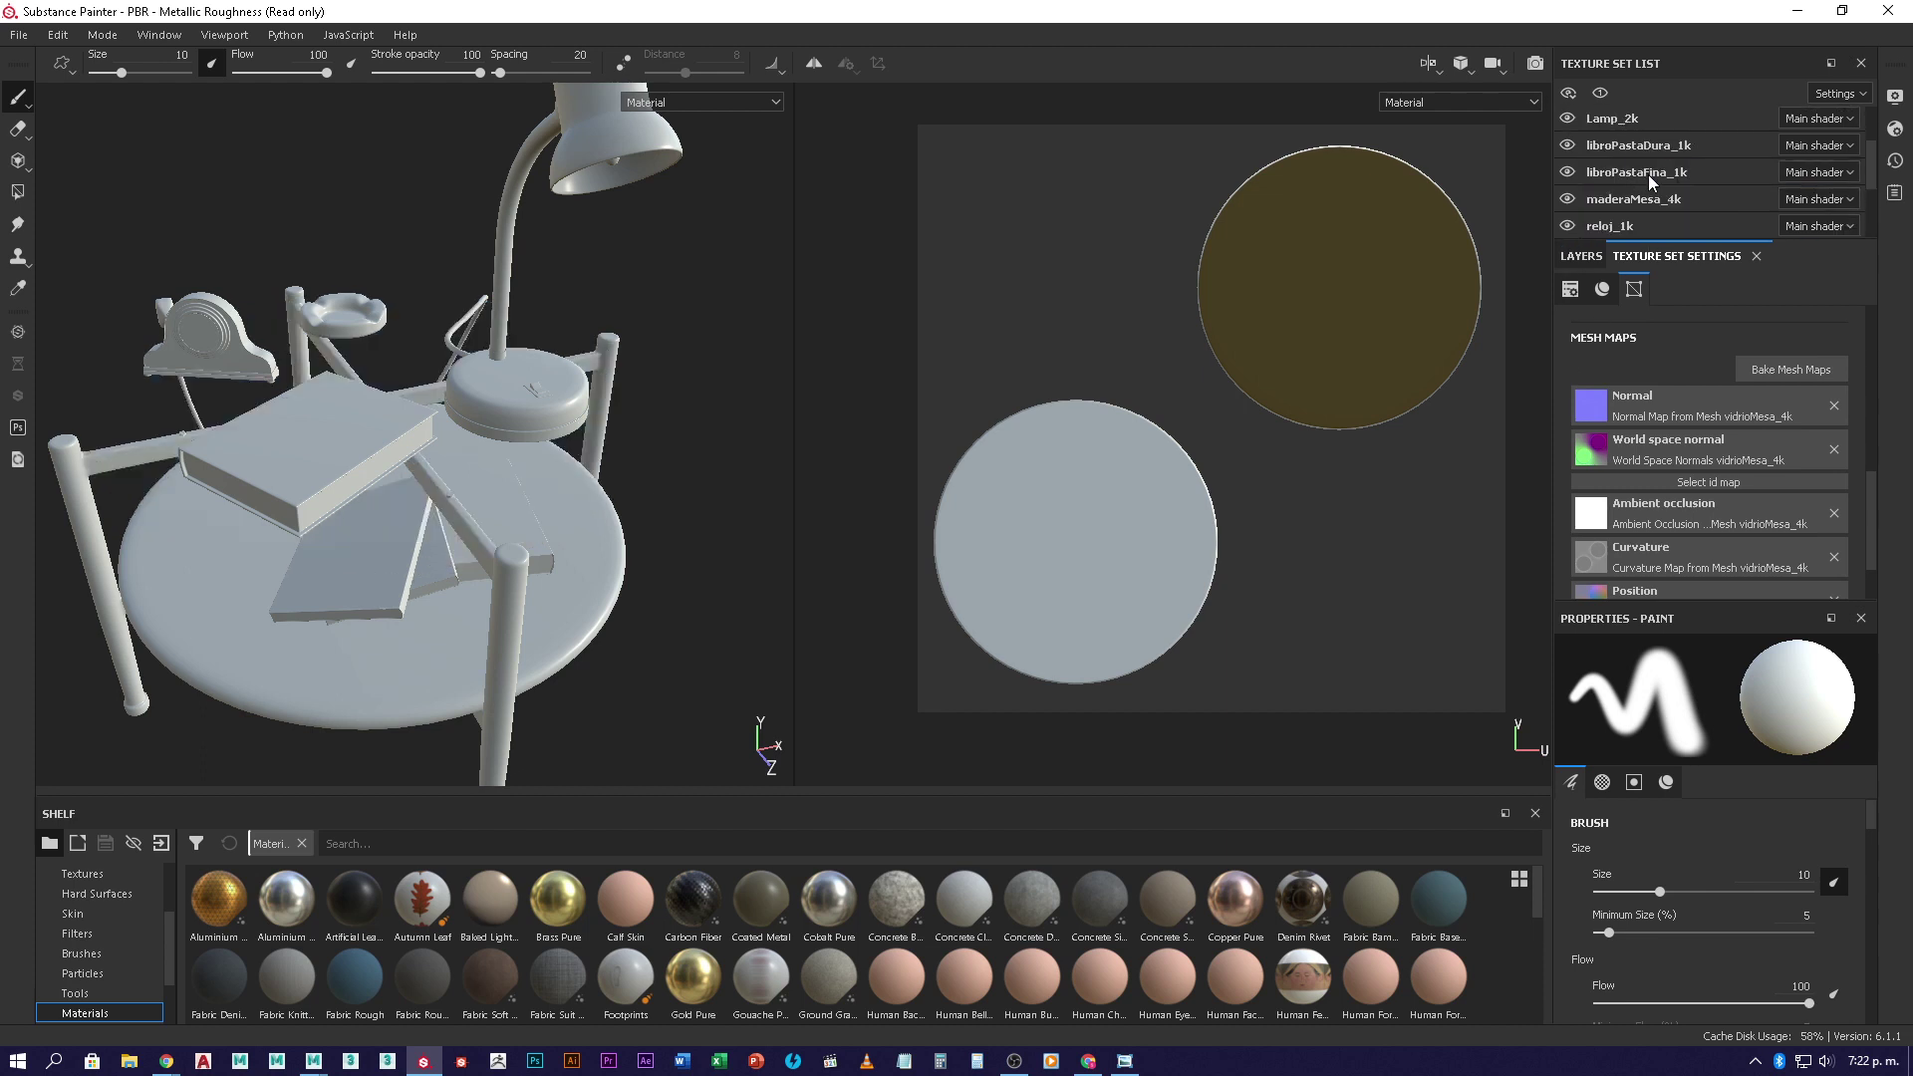
left_click(1643, 129)
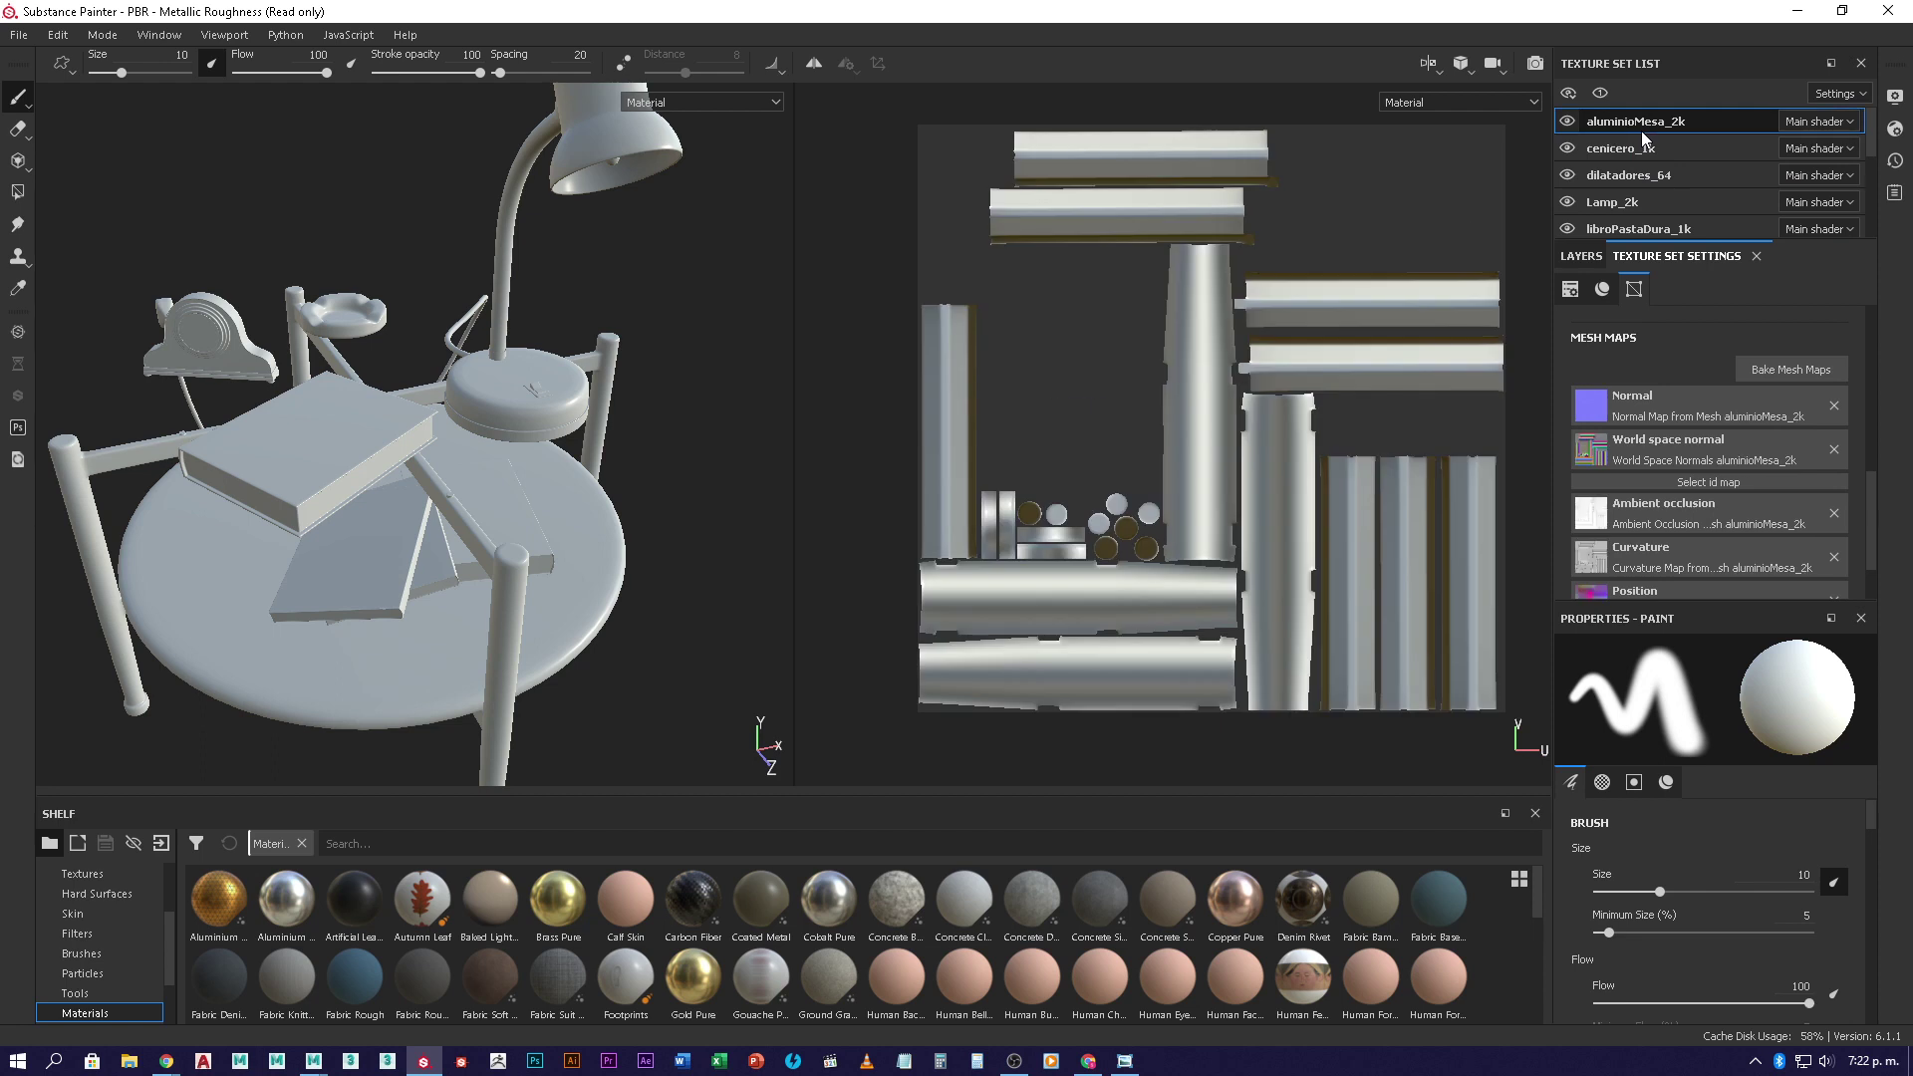
left_click(1567, 122)
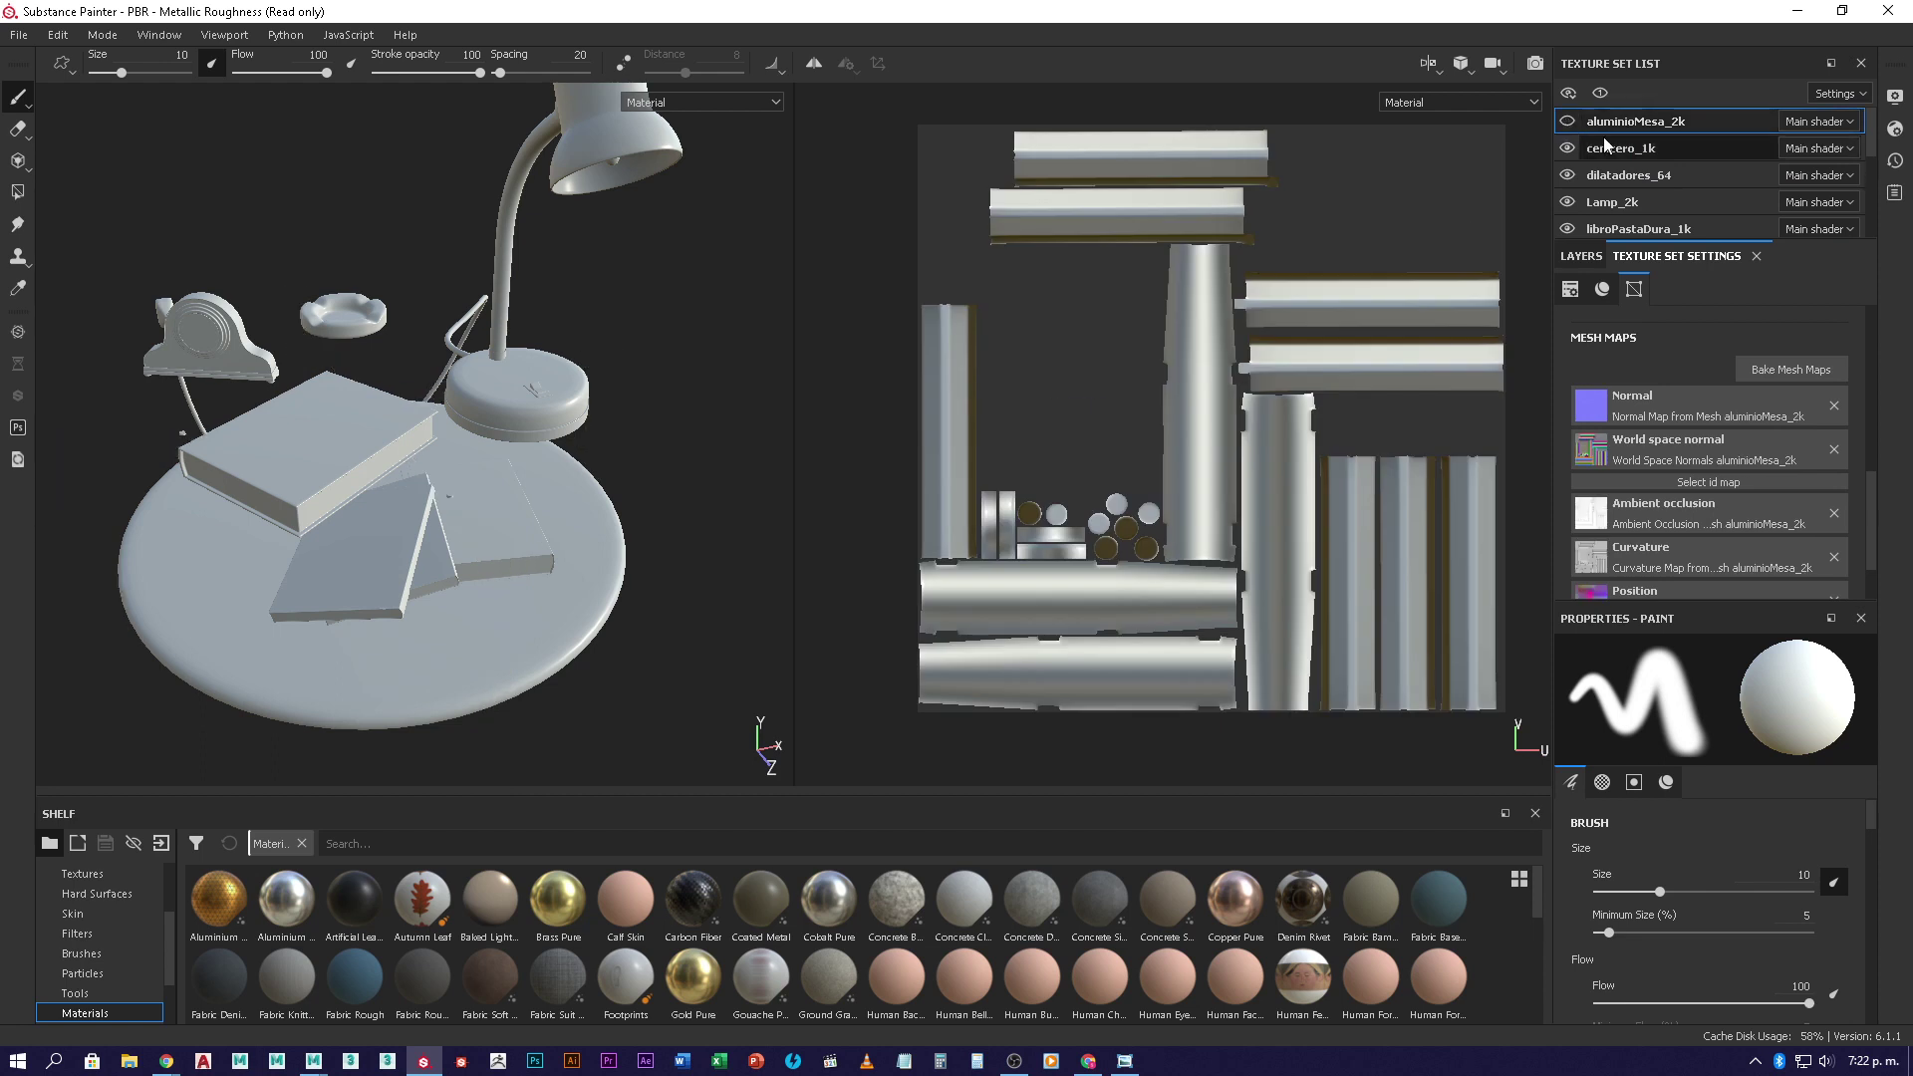
left_click(1647, 202)
left_click(1567, 202)
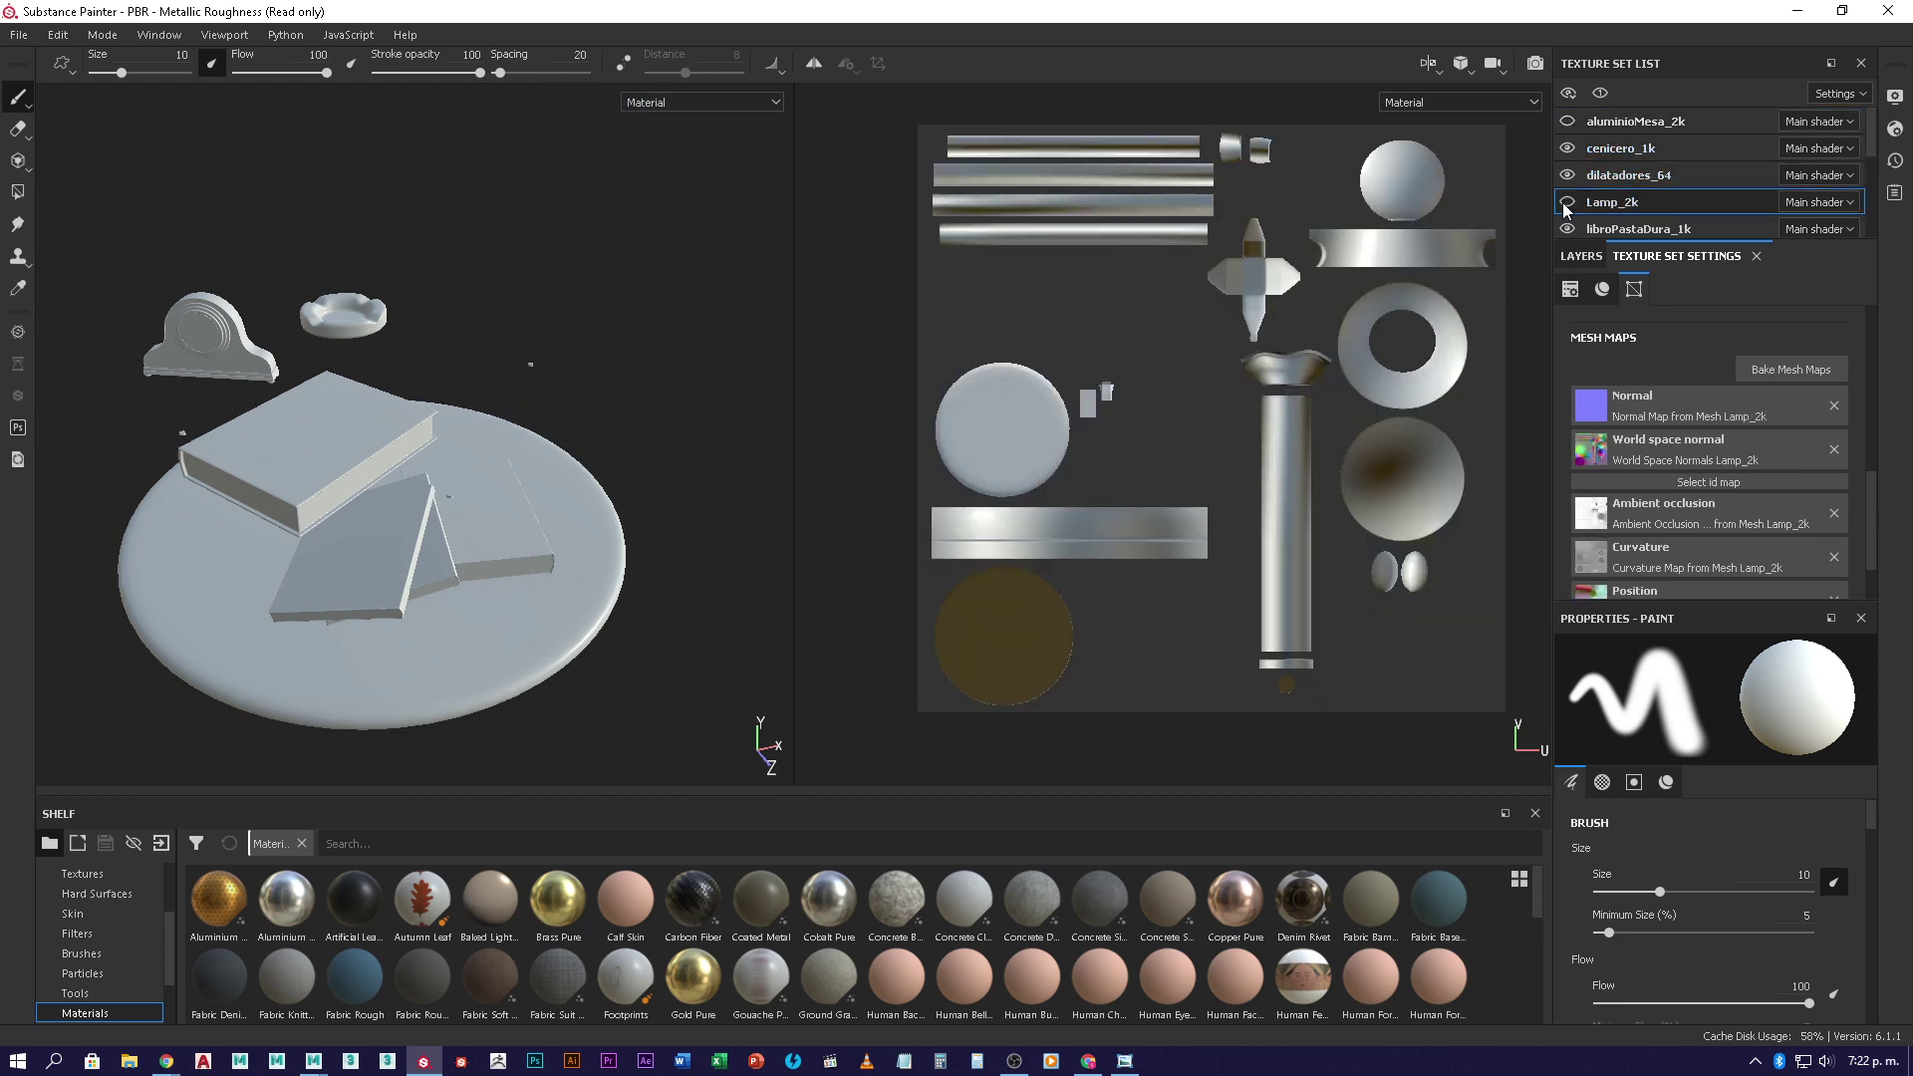
- Open the mesh map baking settings for the vasoWhisky_1k texture set and set the output size to 1024
scroll(1646, 169, "down", 1)
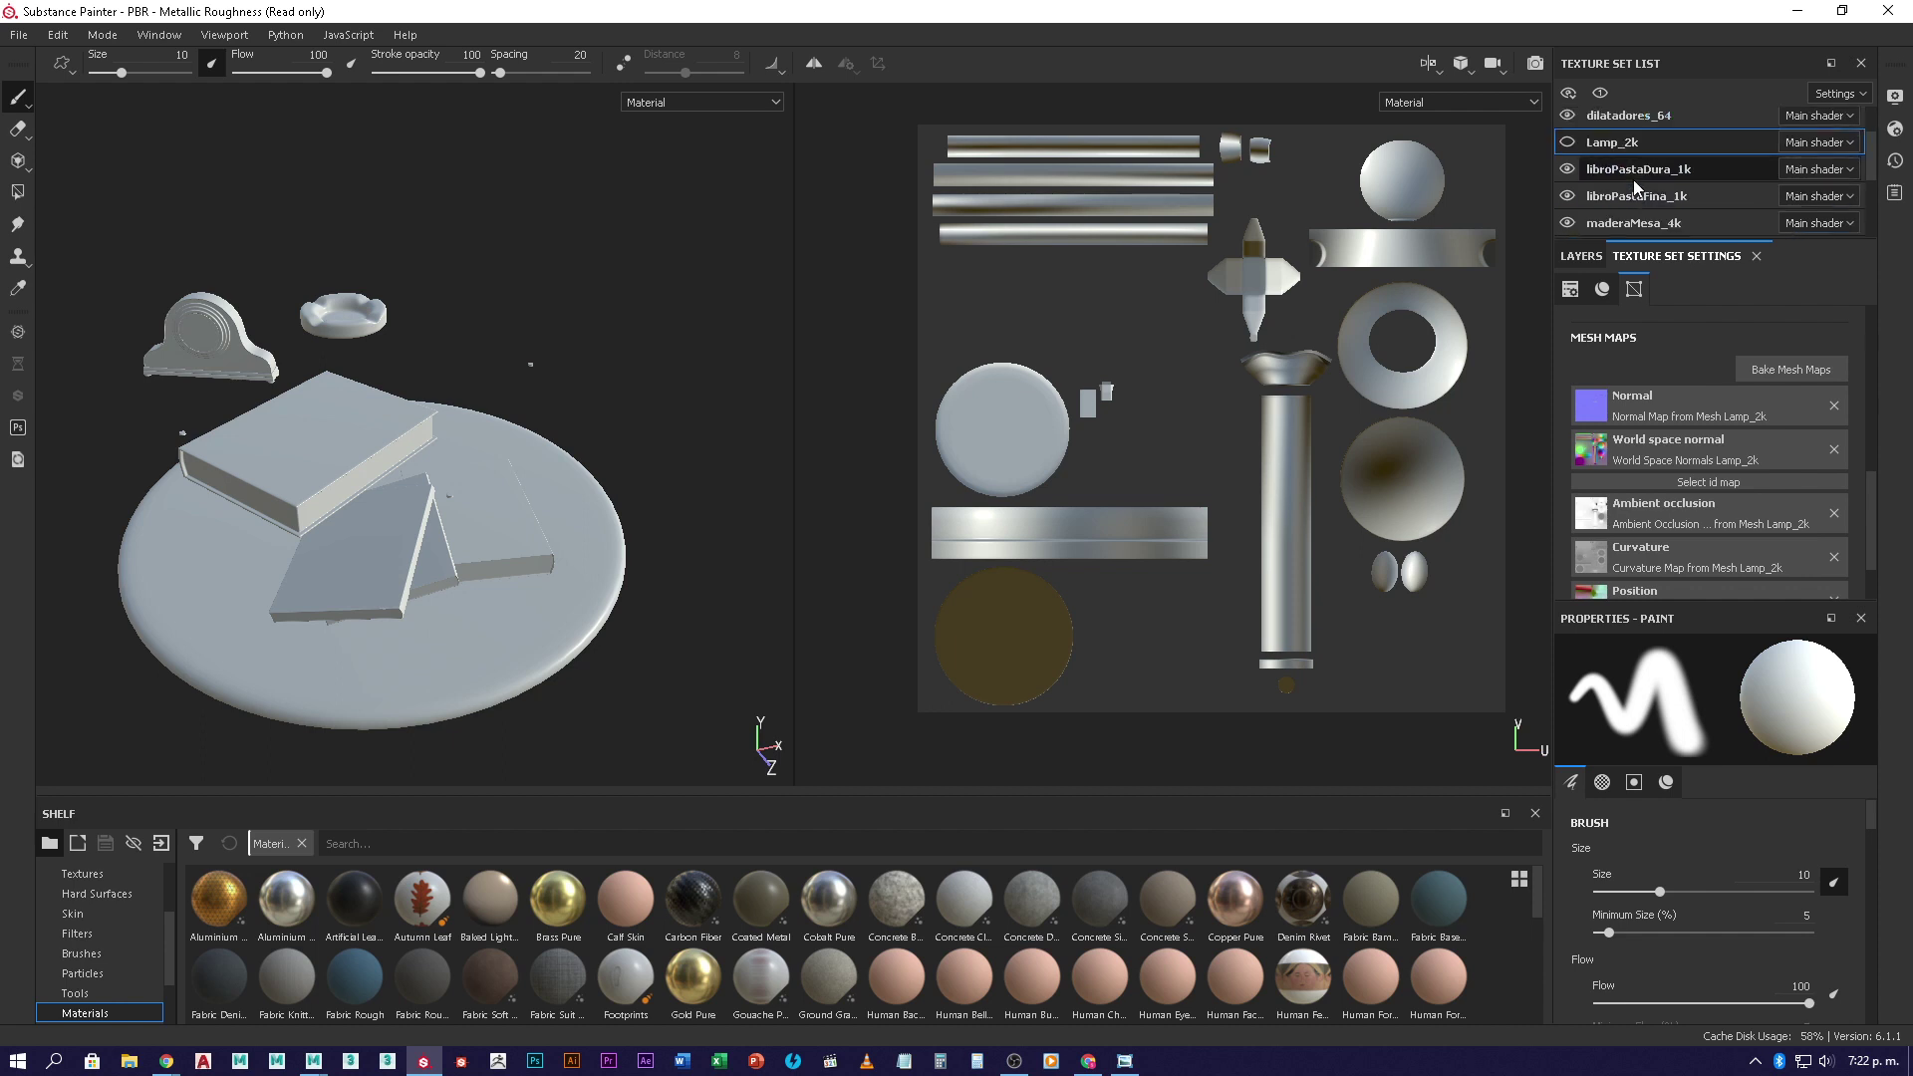
scroll(1634, 179, "down", 3)
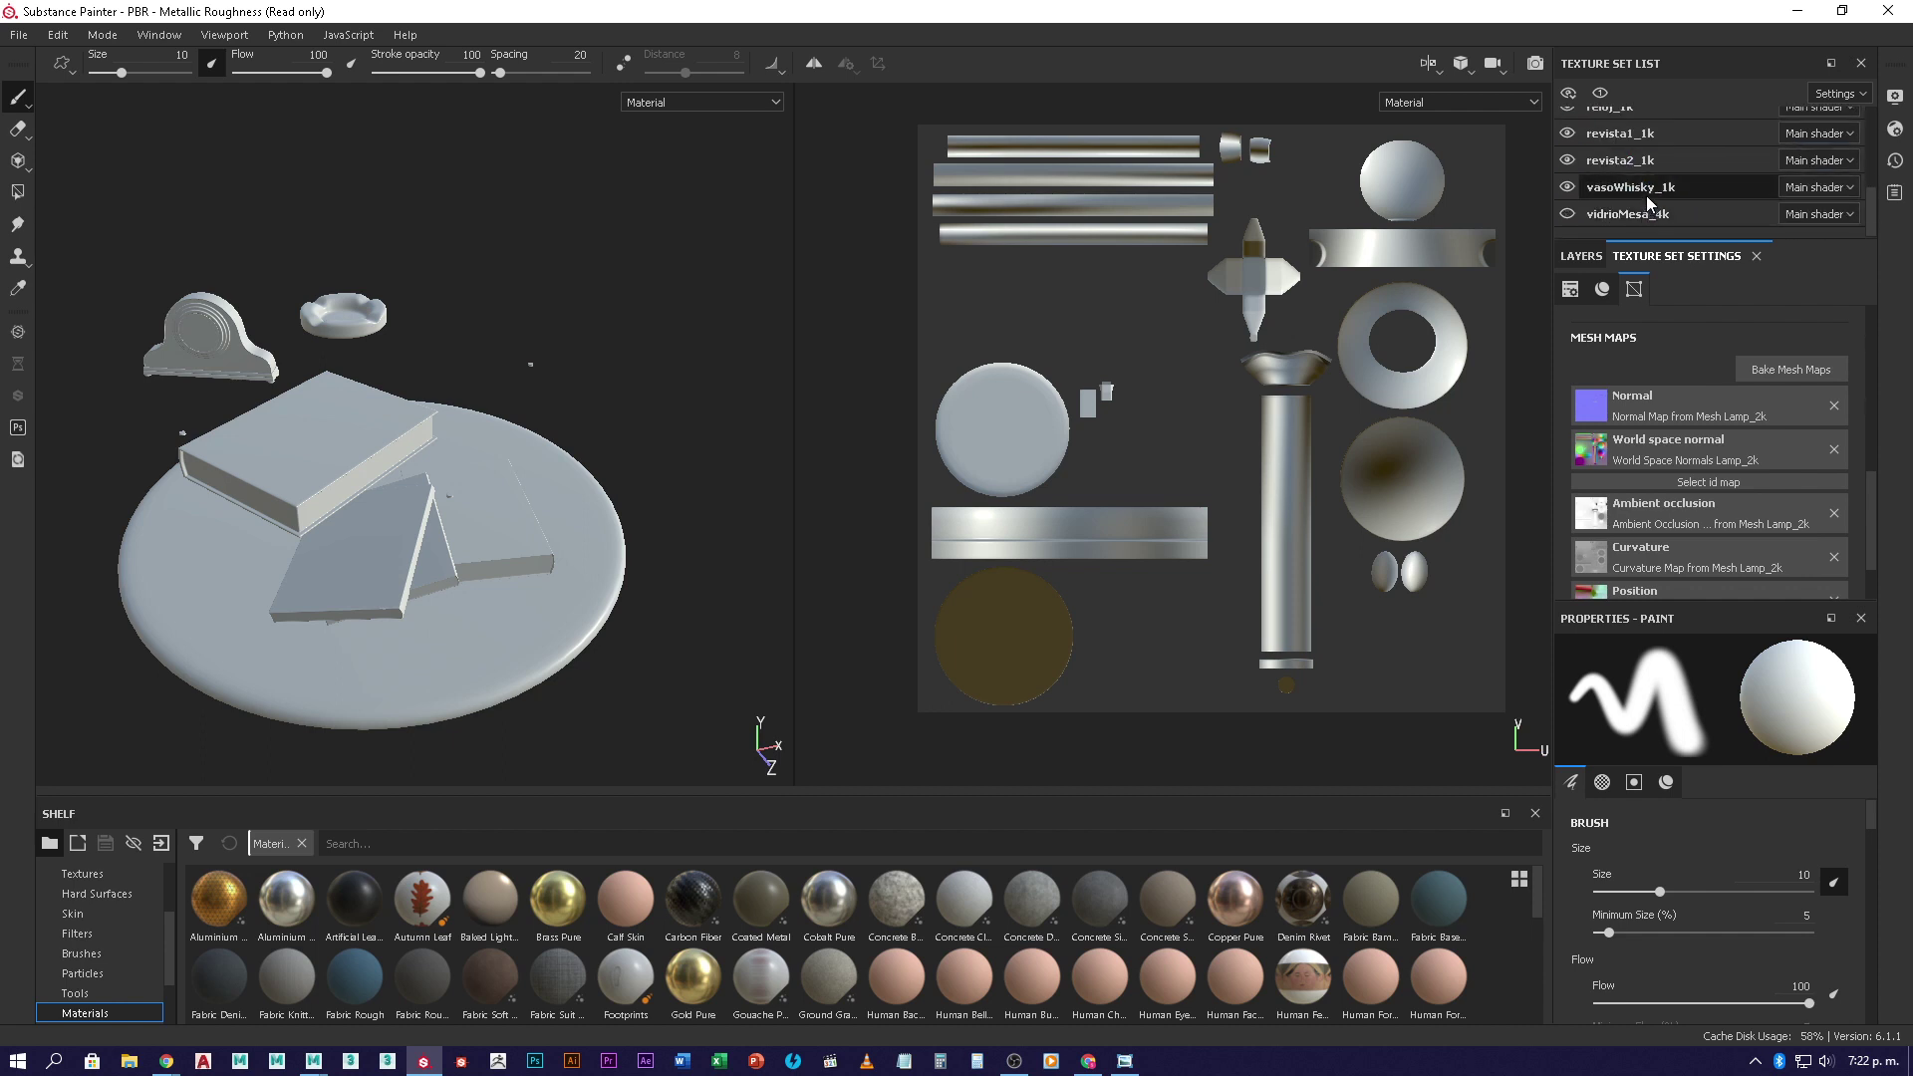
left_click(1646, 192)
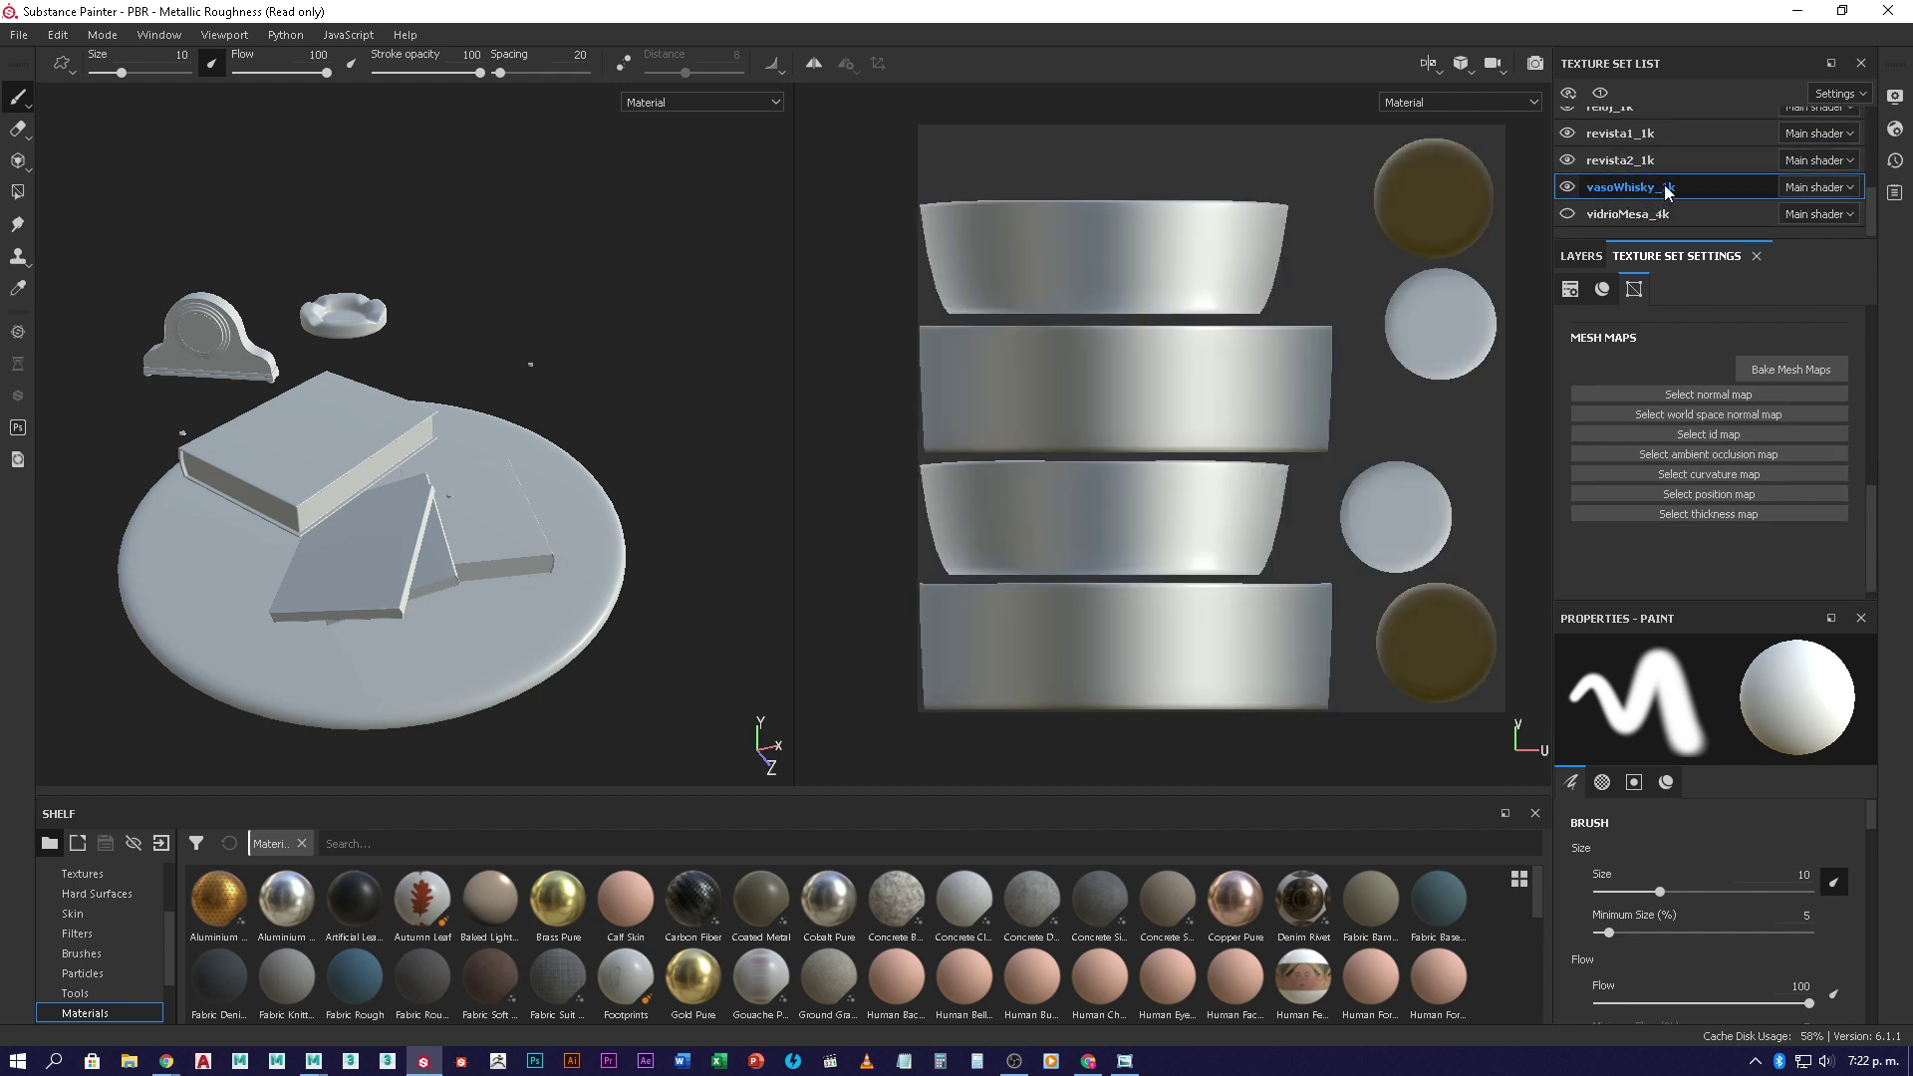
left_click(1779, 369)
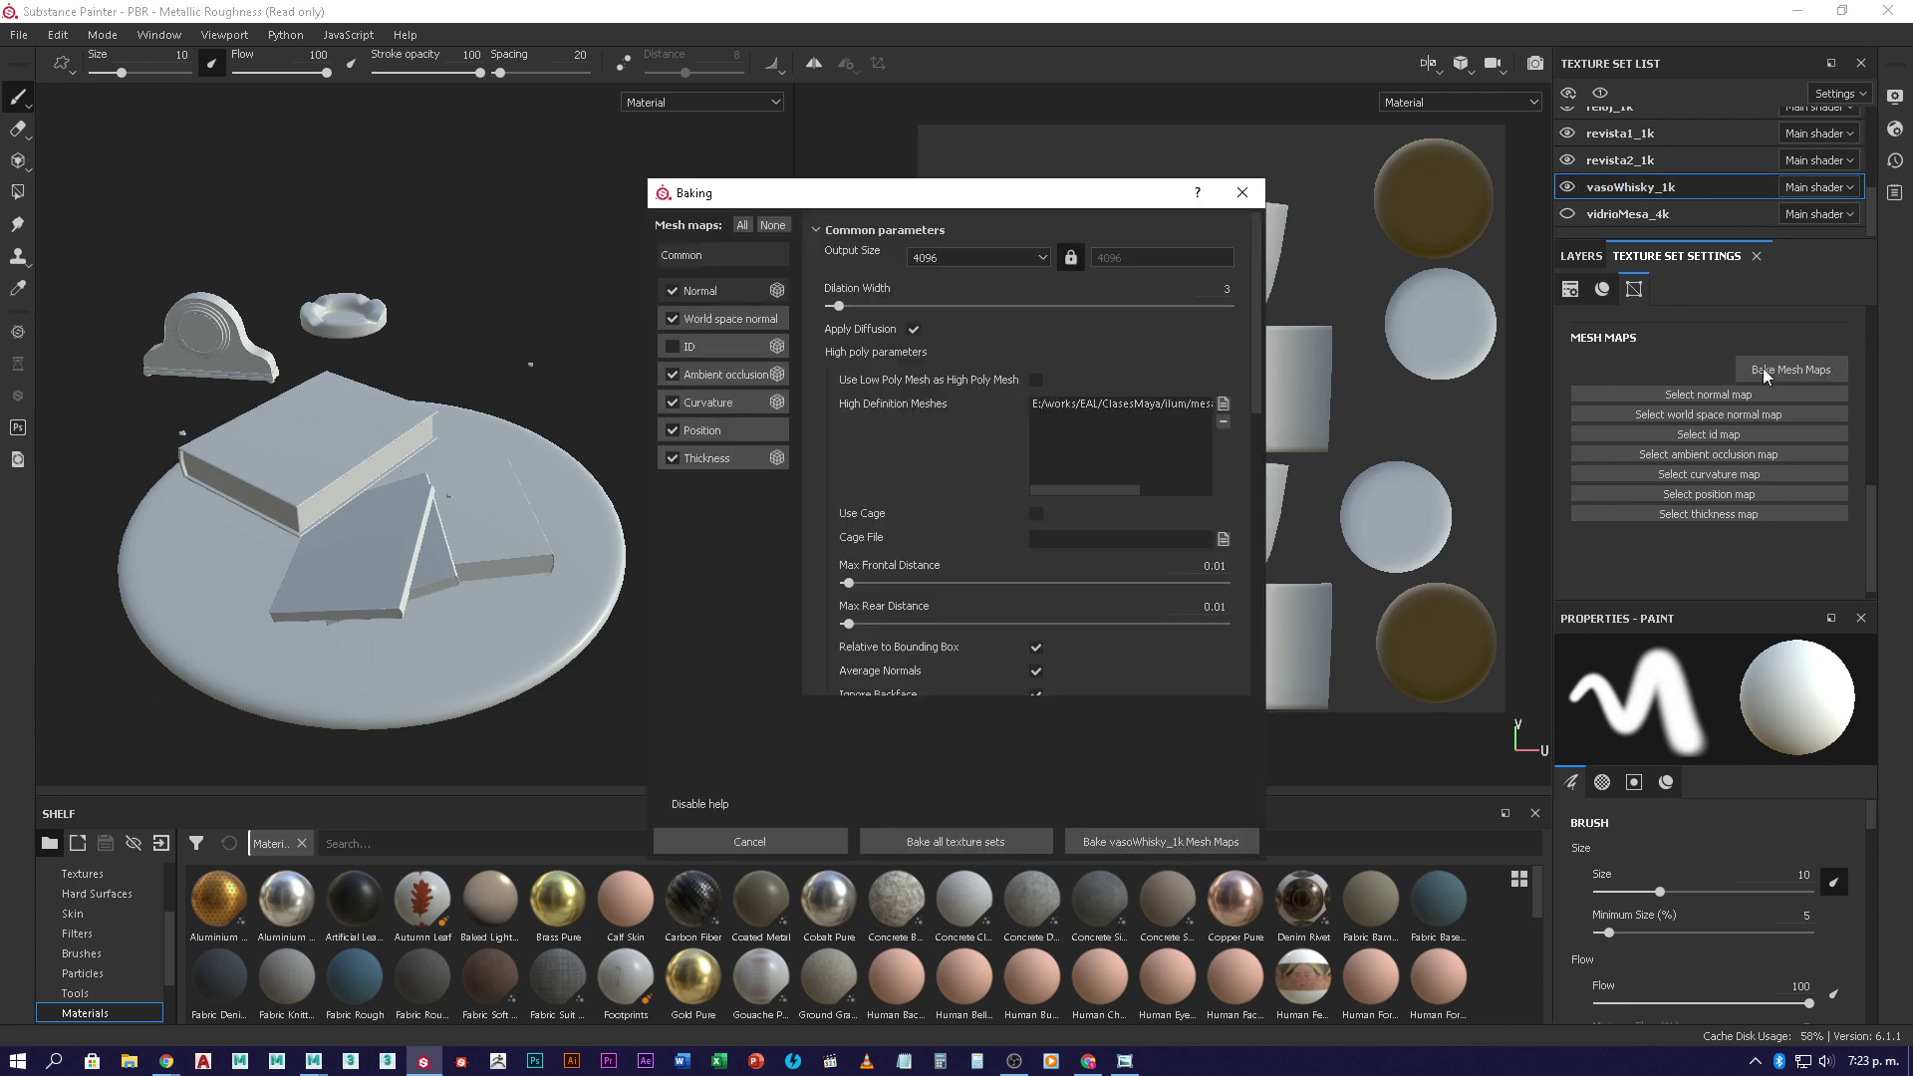
left_click(1042, 257)
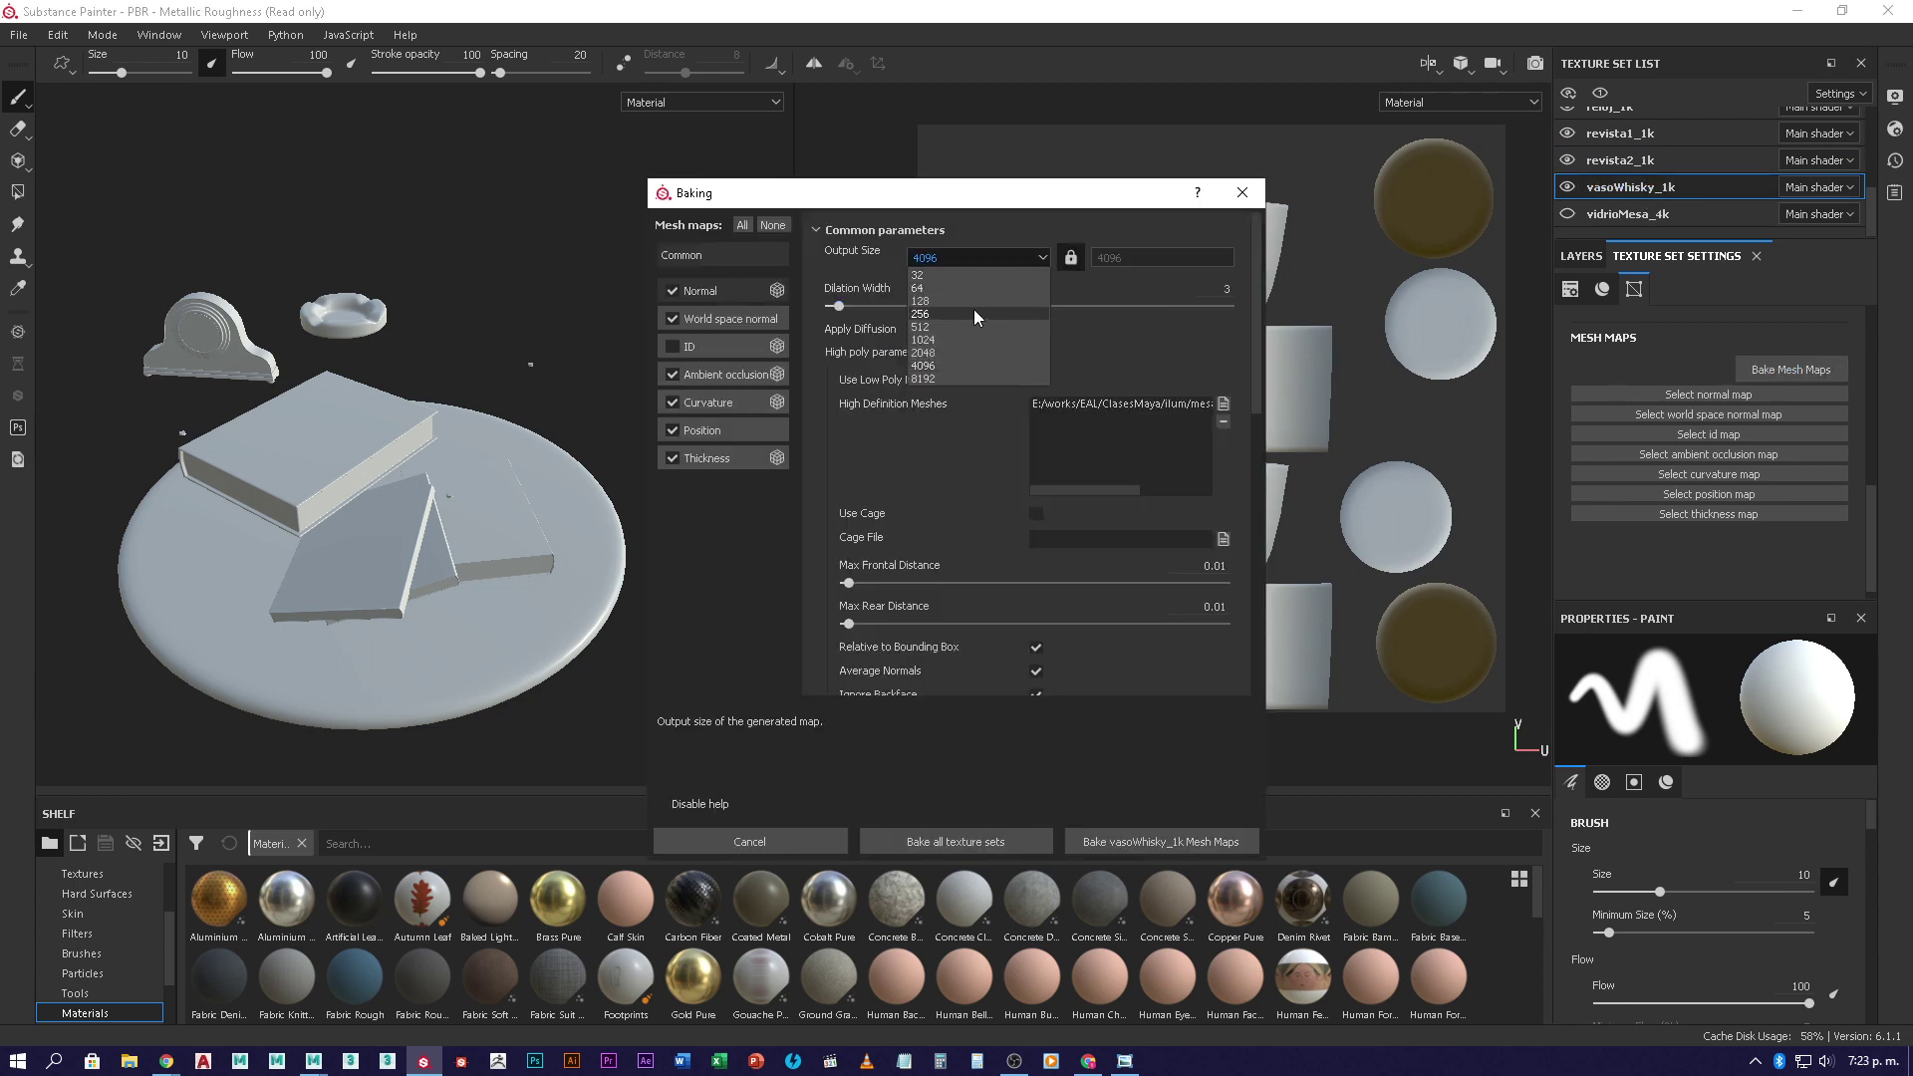
left_click(947, 340)
- Check the matching, occlusion, position, thickness and curvature settings, bake the mesh maps of vasoWhisky_1k only, and hide that texture set after closing the report
scroll(936, 487, "down", 4)
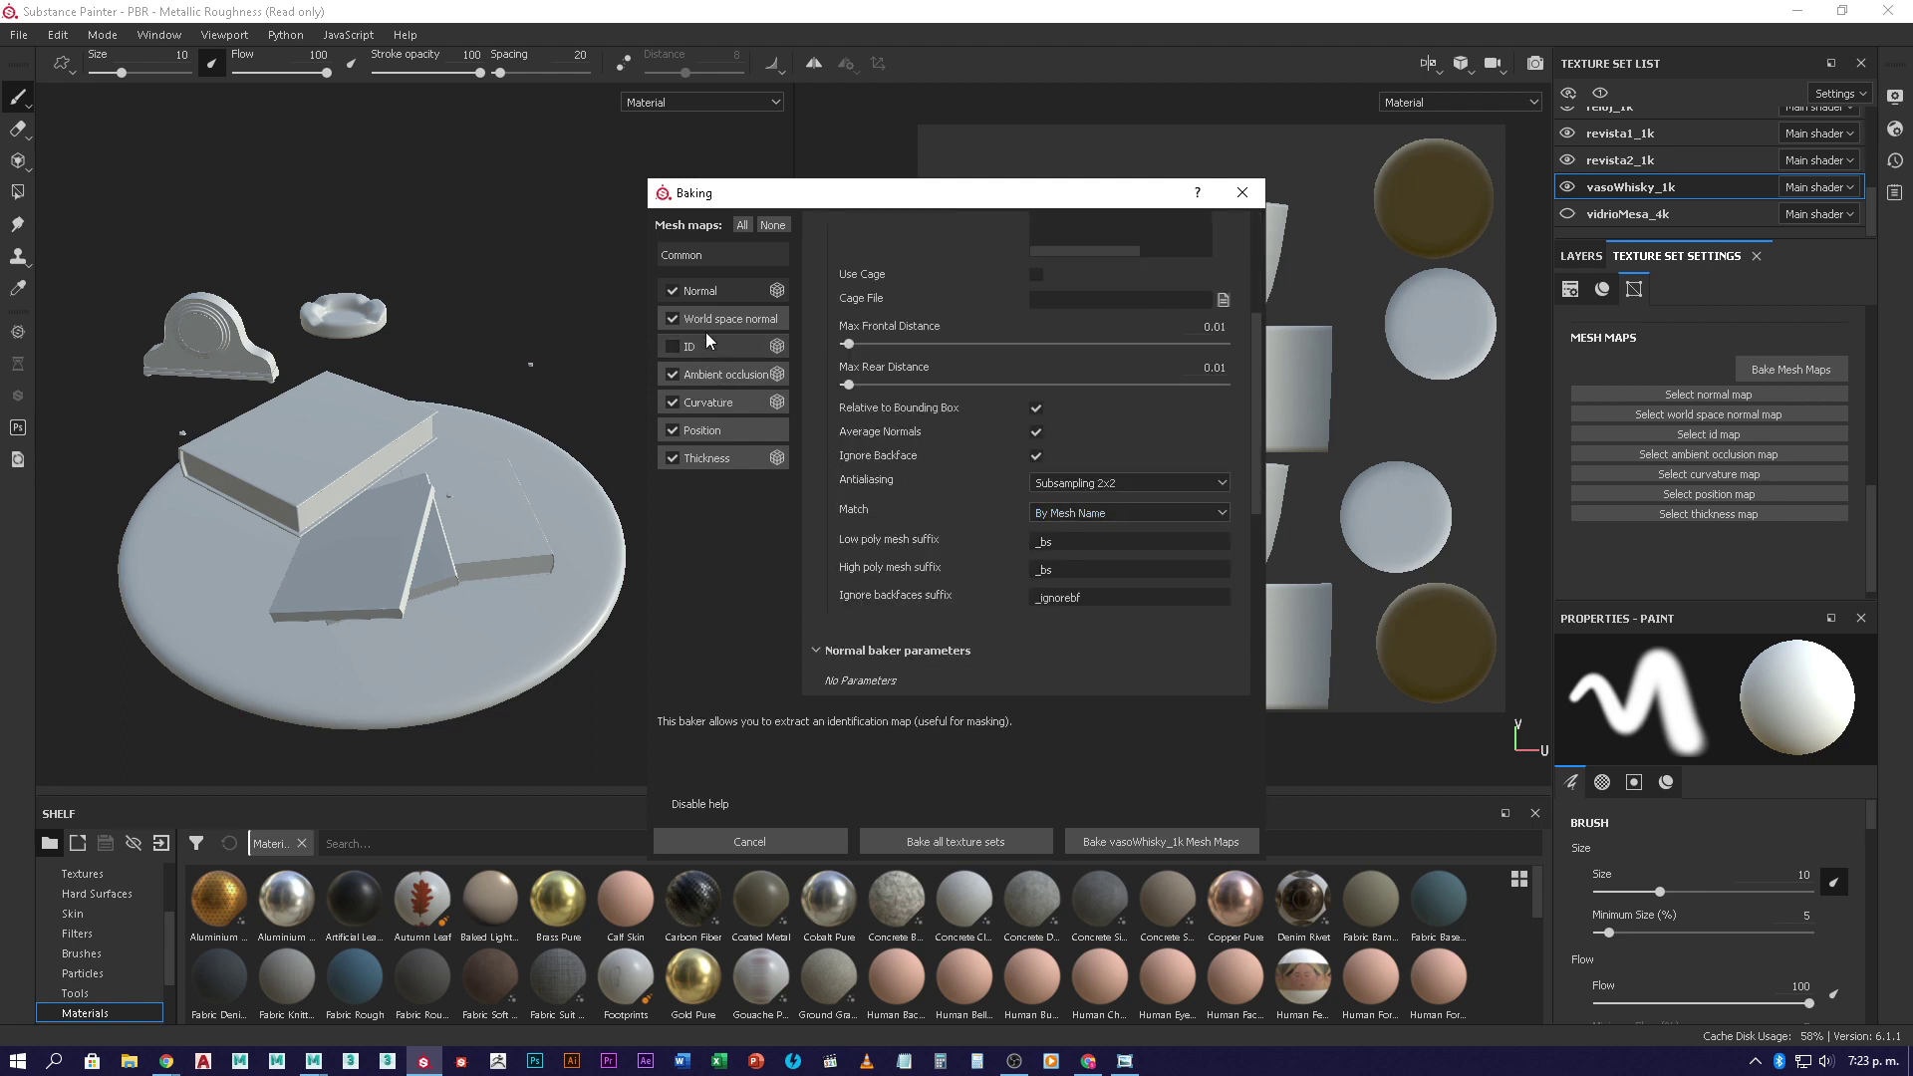
left_click(715, 382)
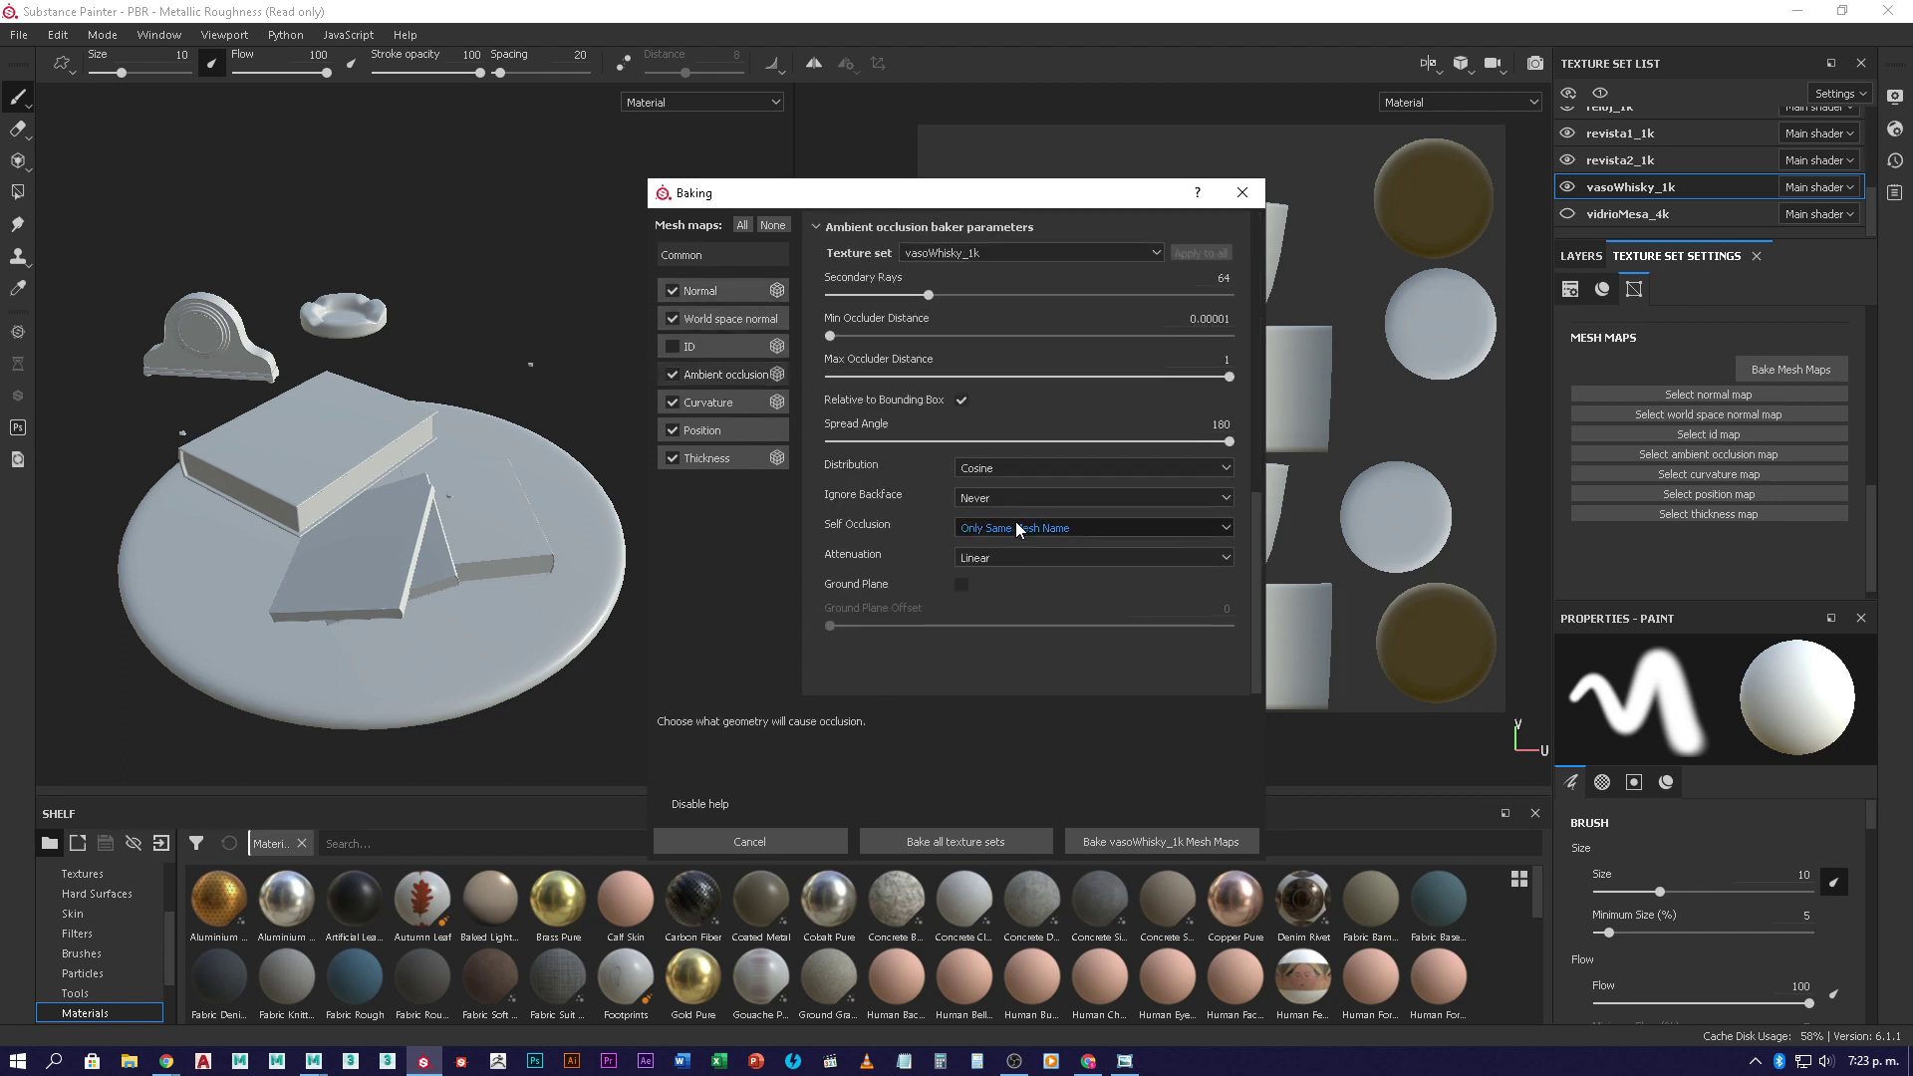
left_click(716, 430)
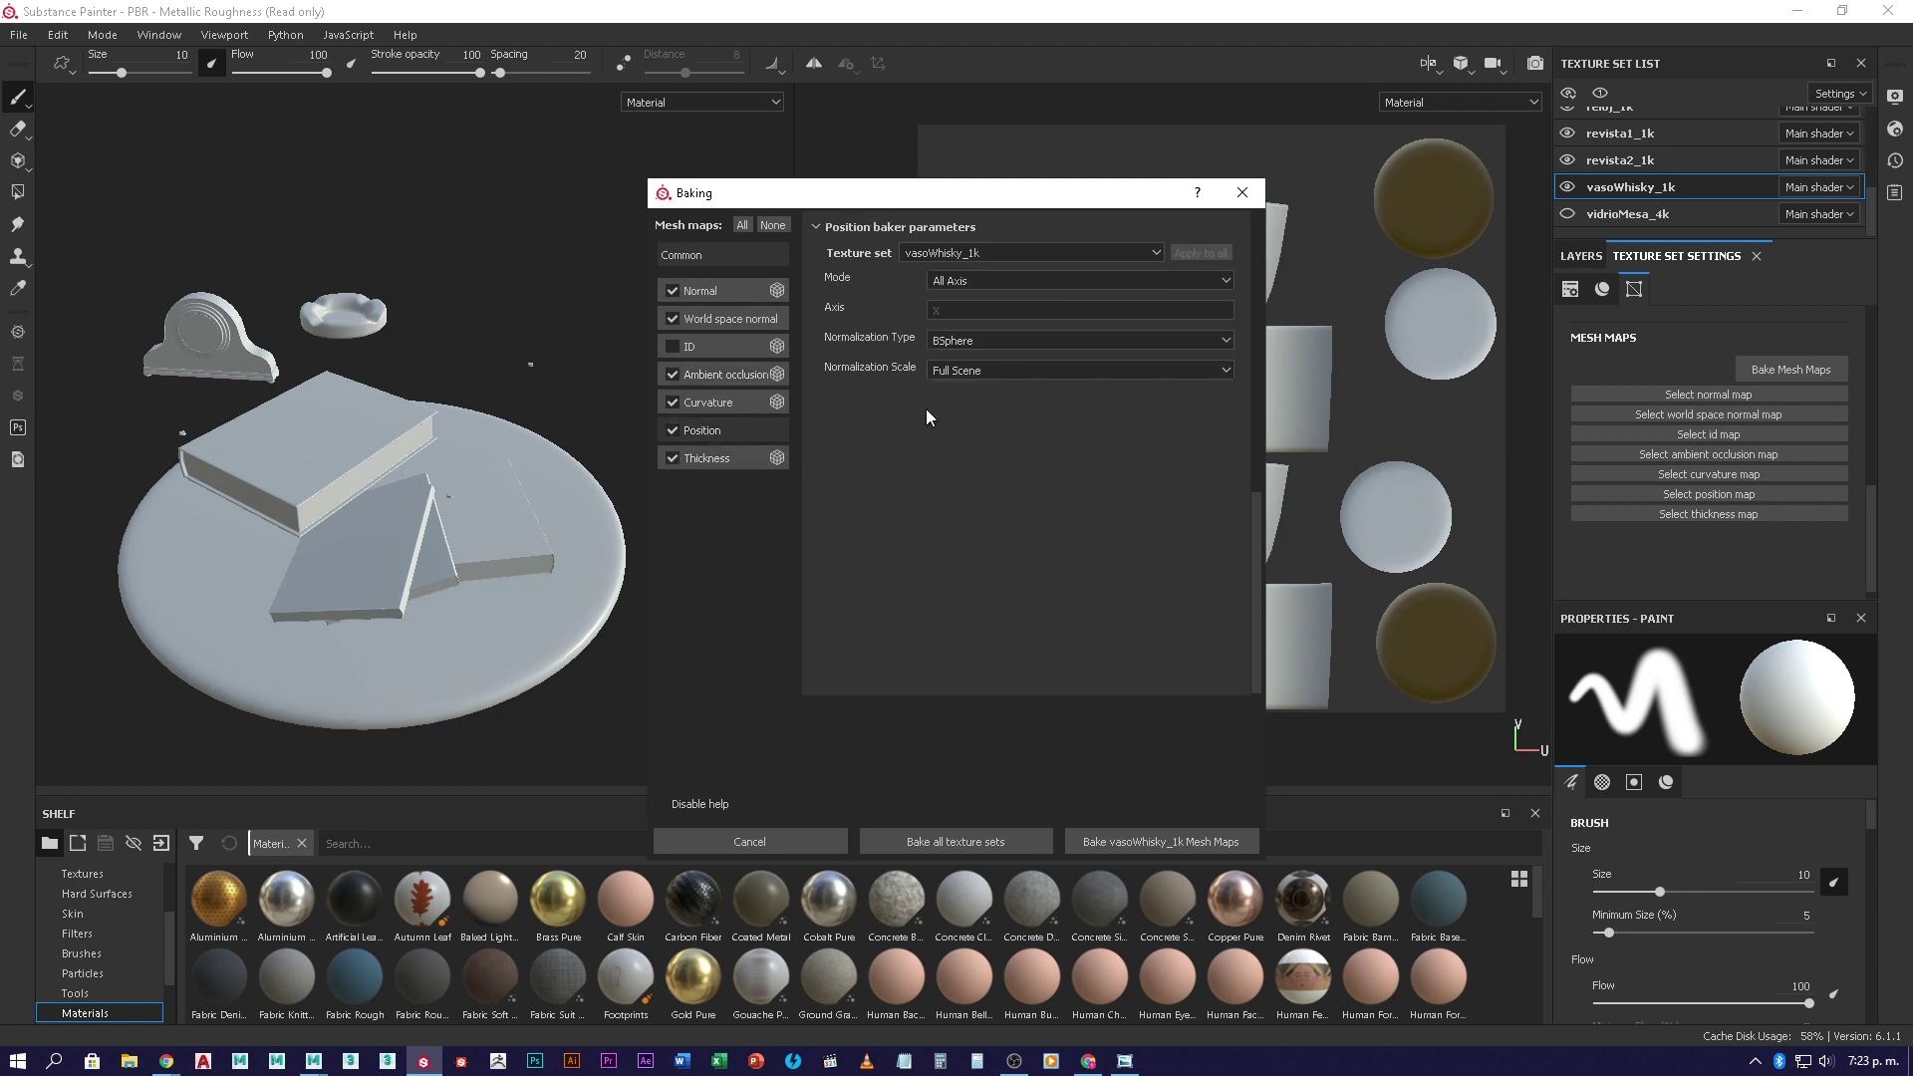
left_click(750, 457)
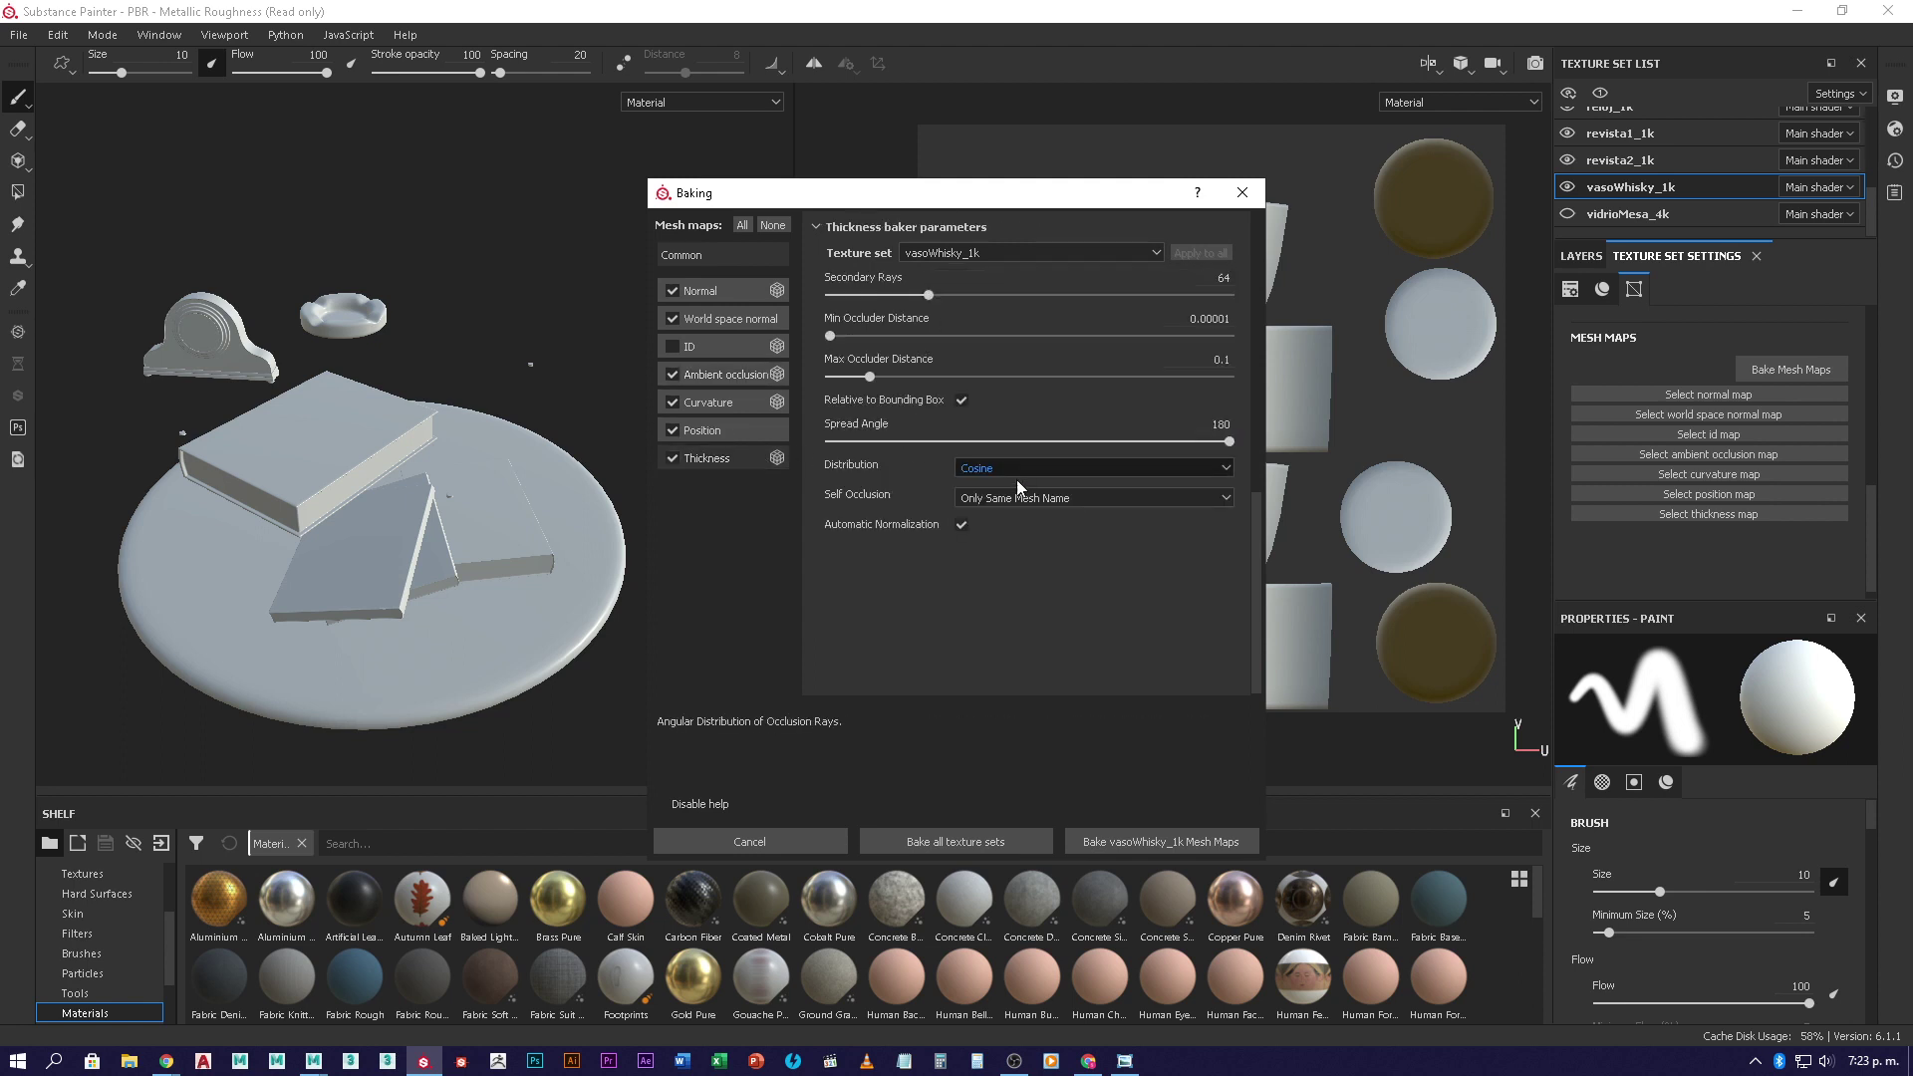
left_click(702, 404)
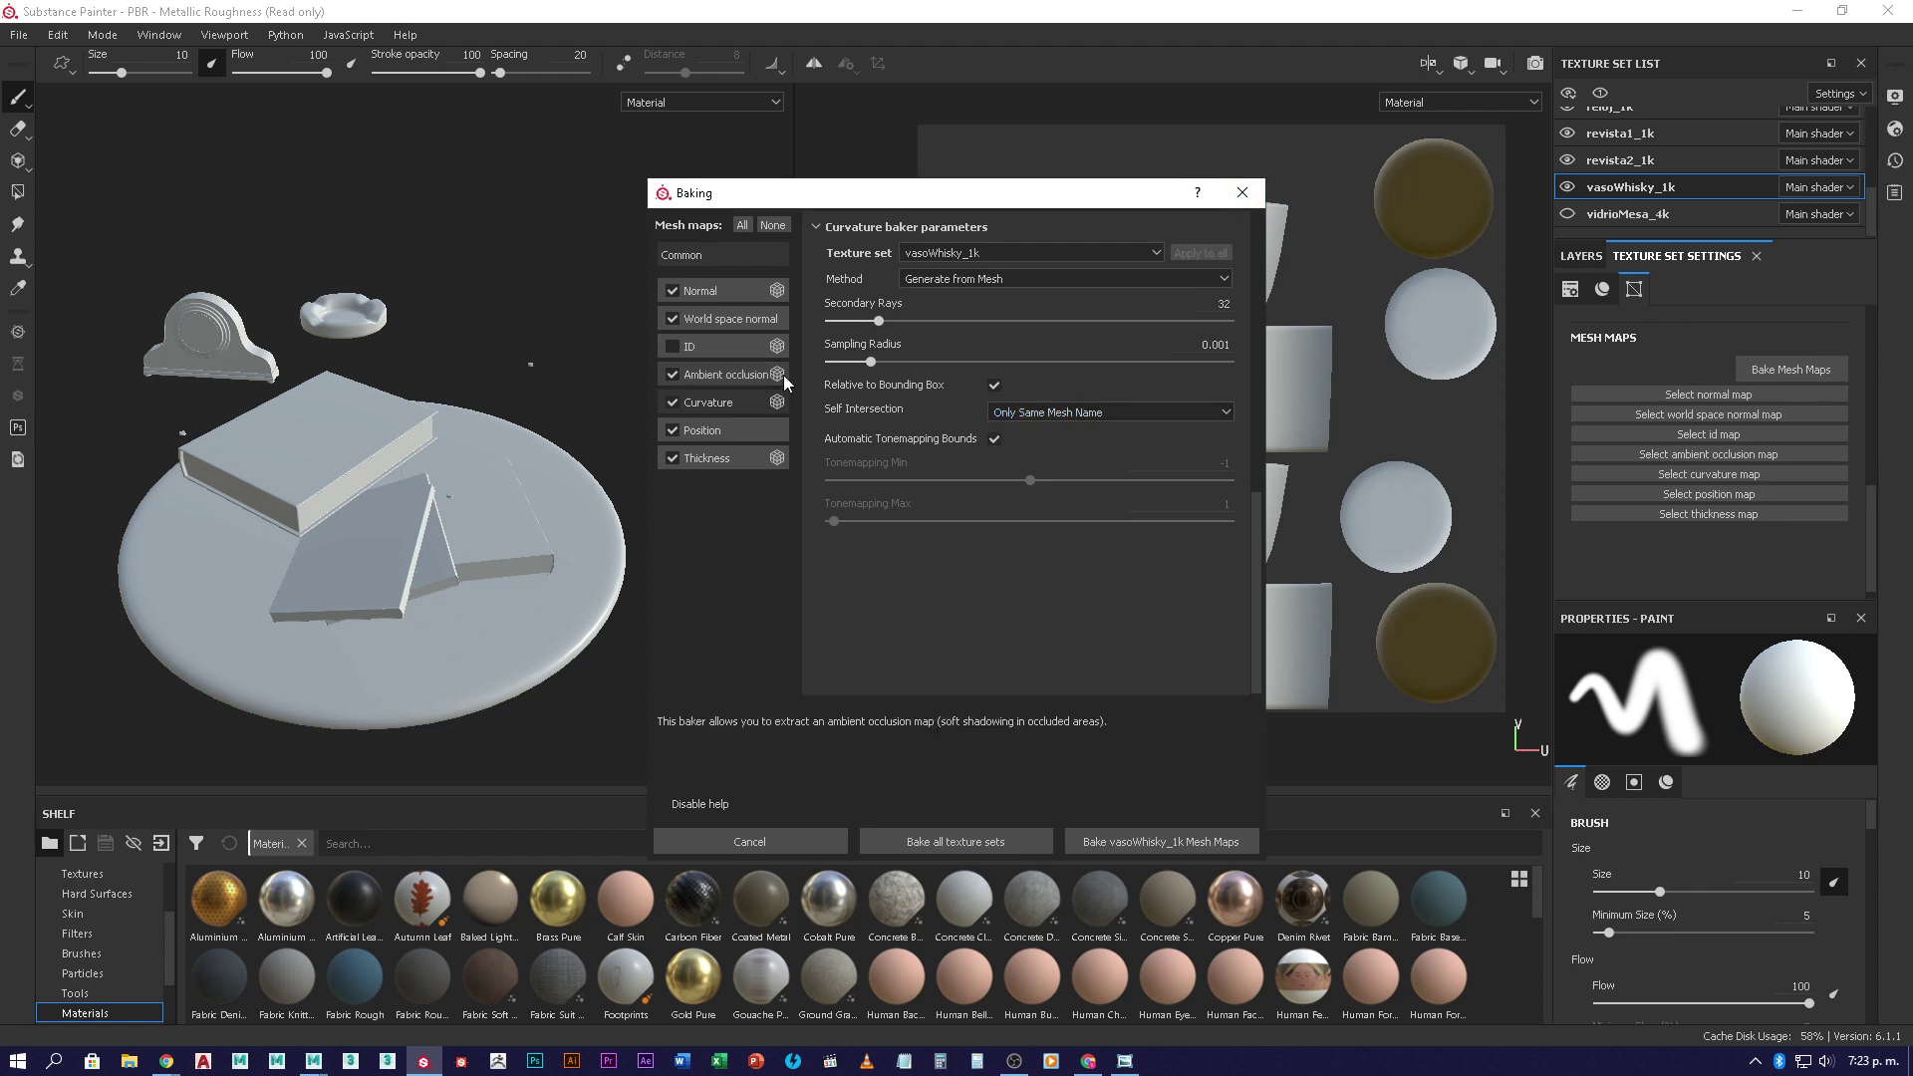
left_click(730, 261)
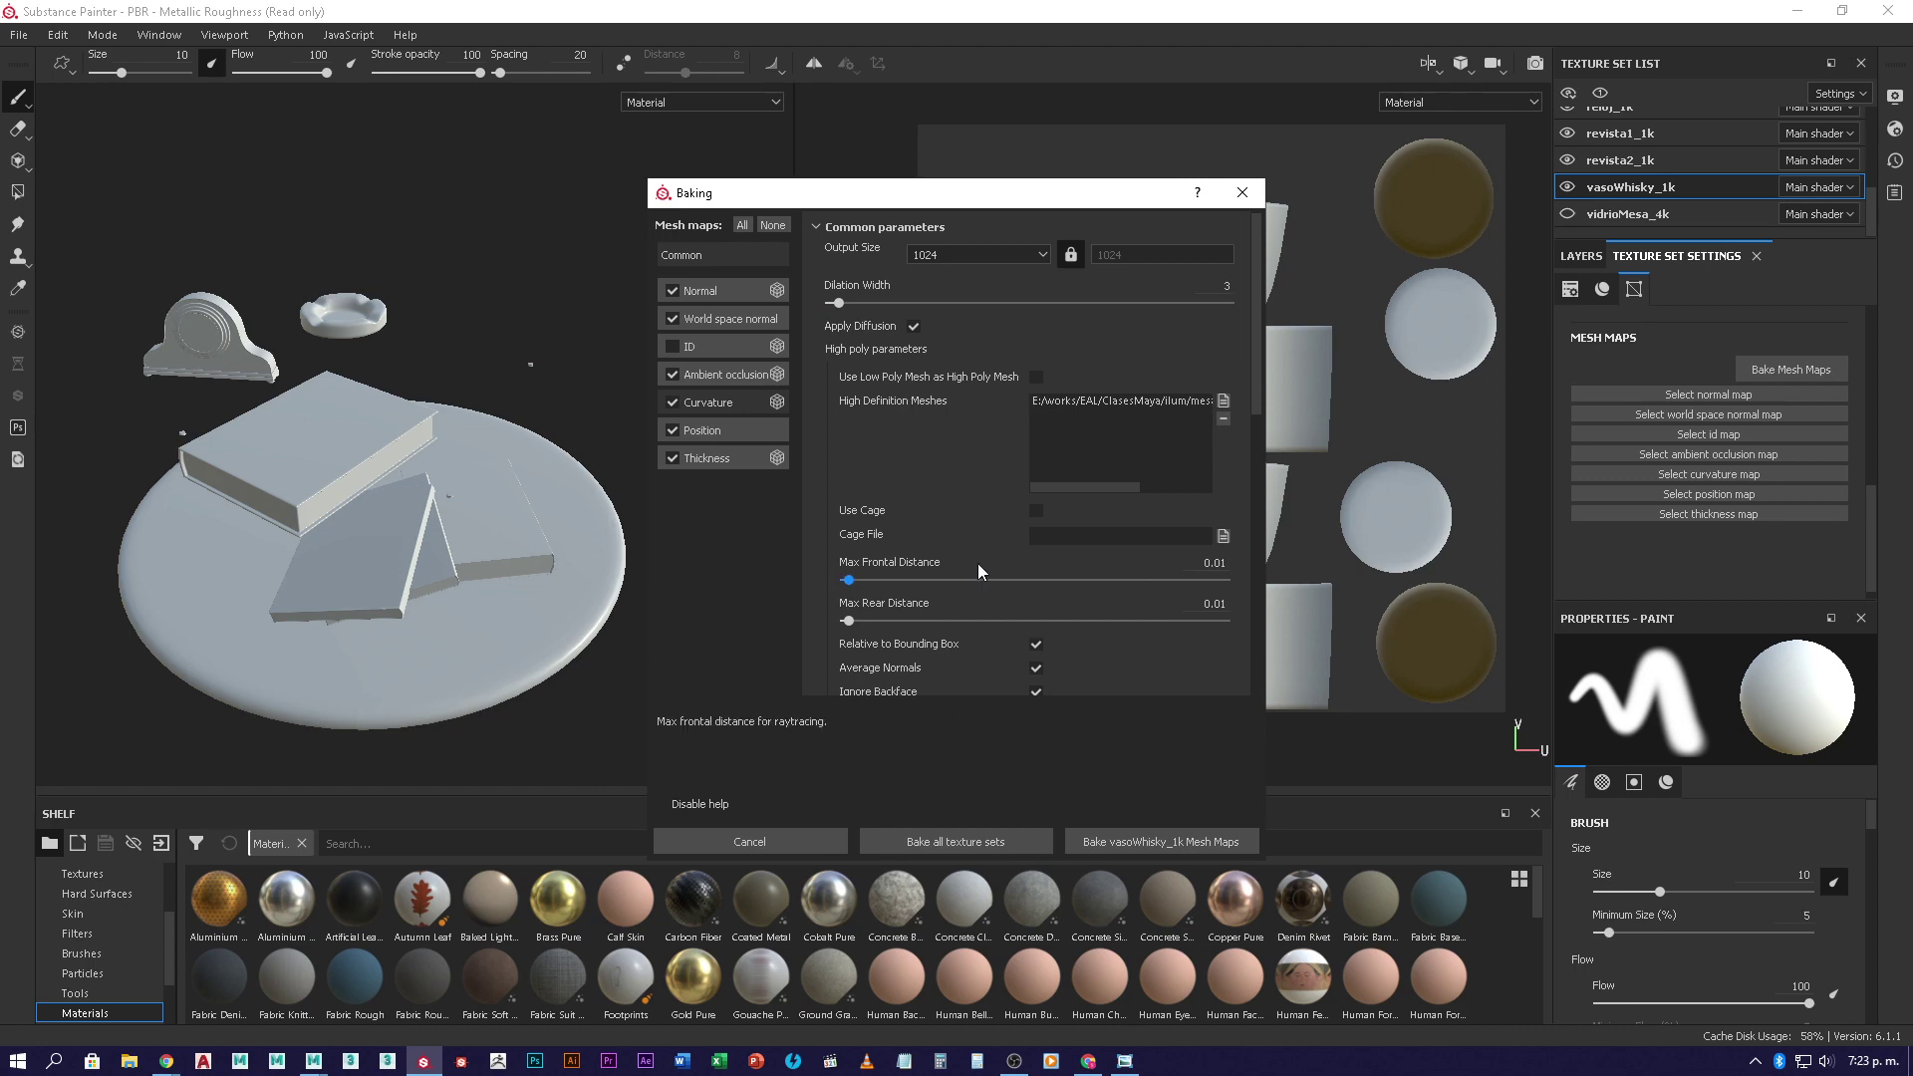
left_click(1188, 841)
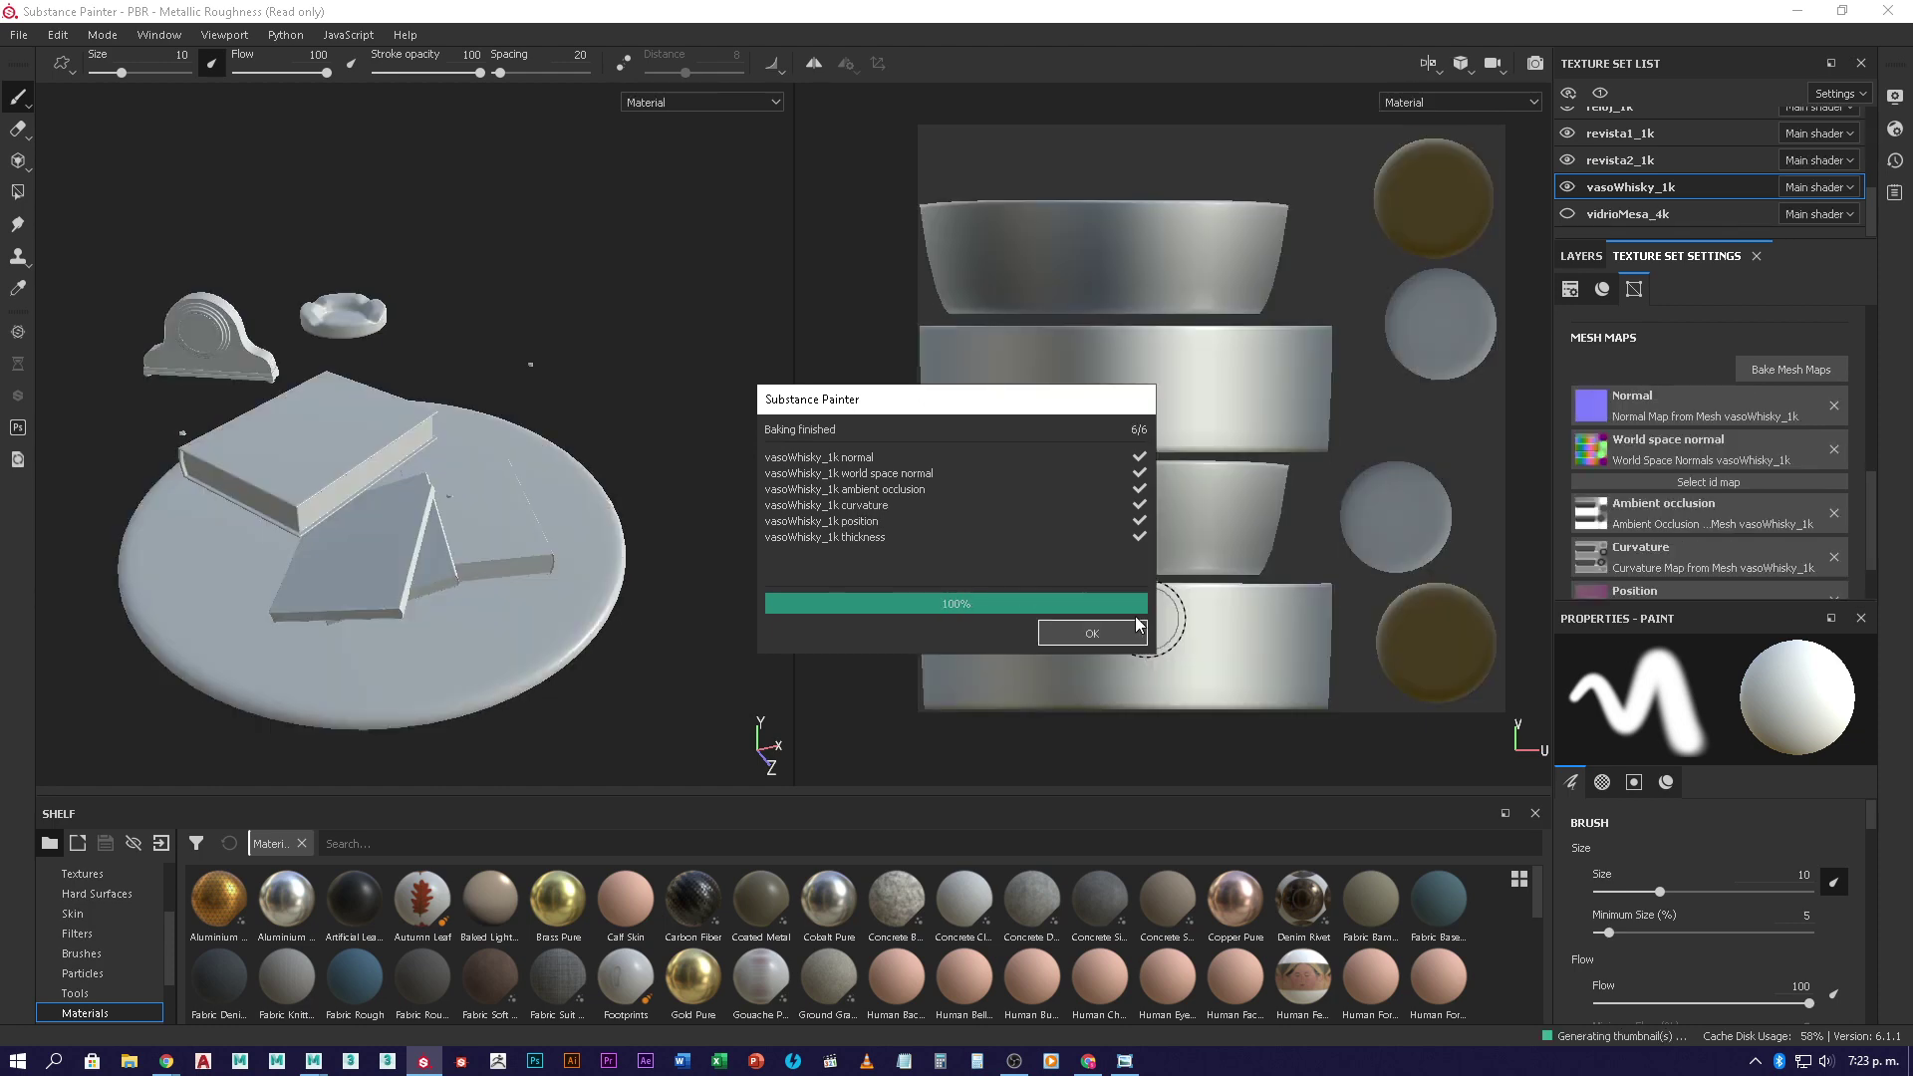
left_click(1131, 630)
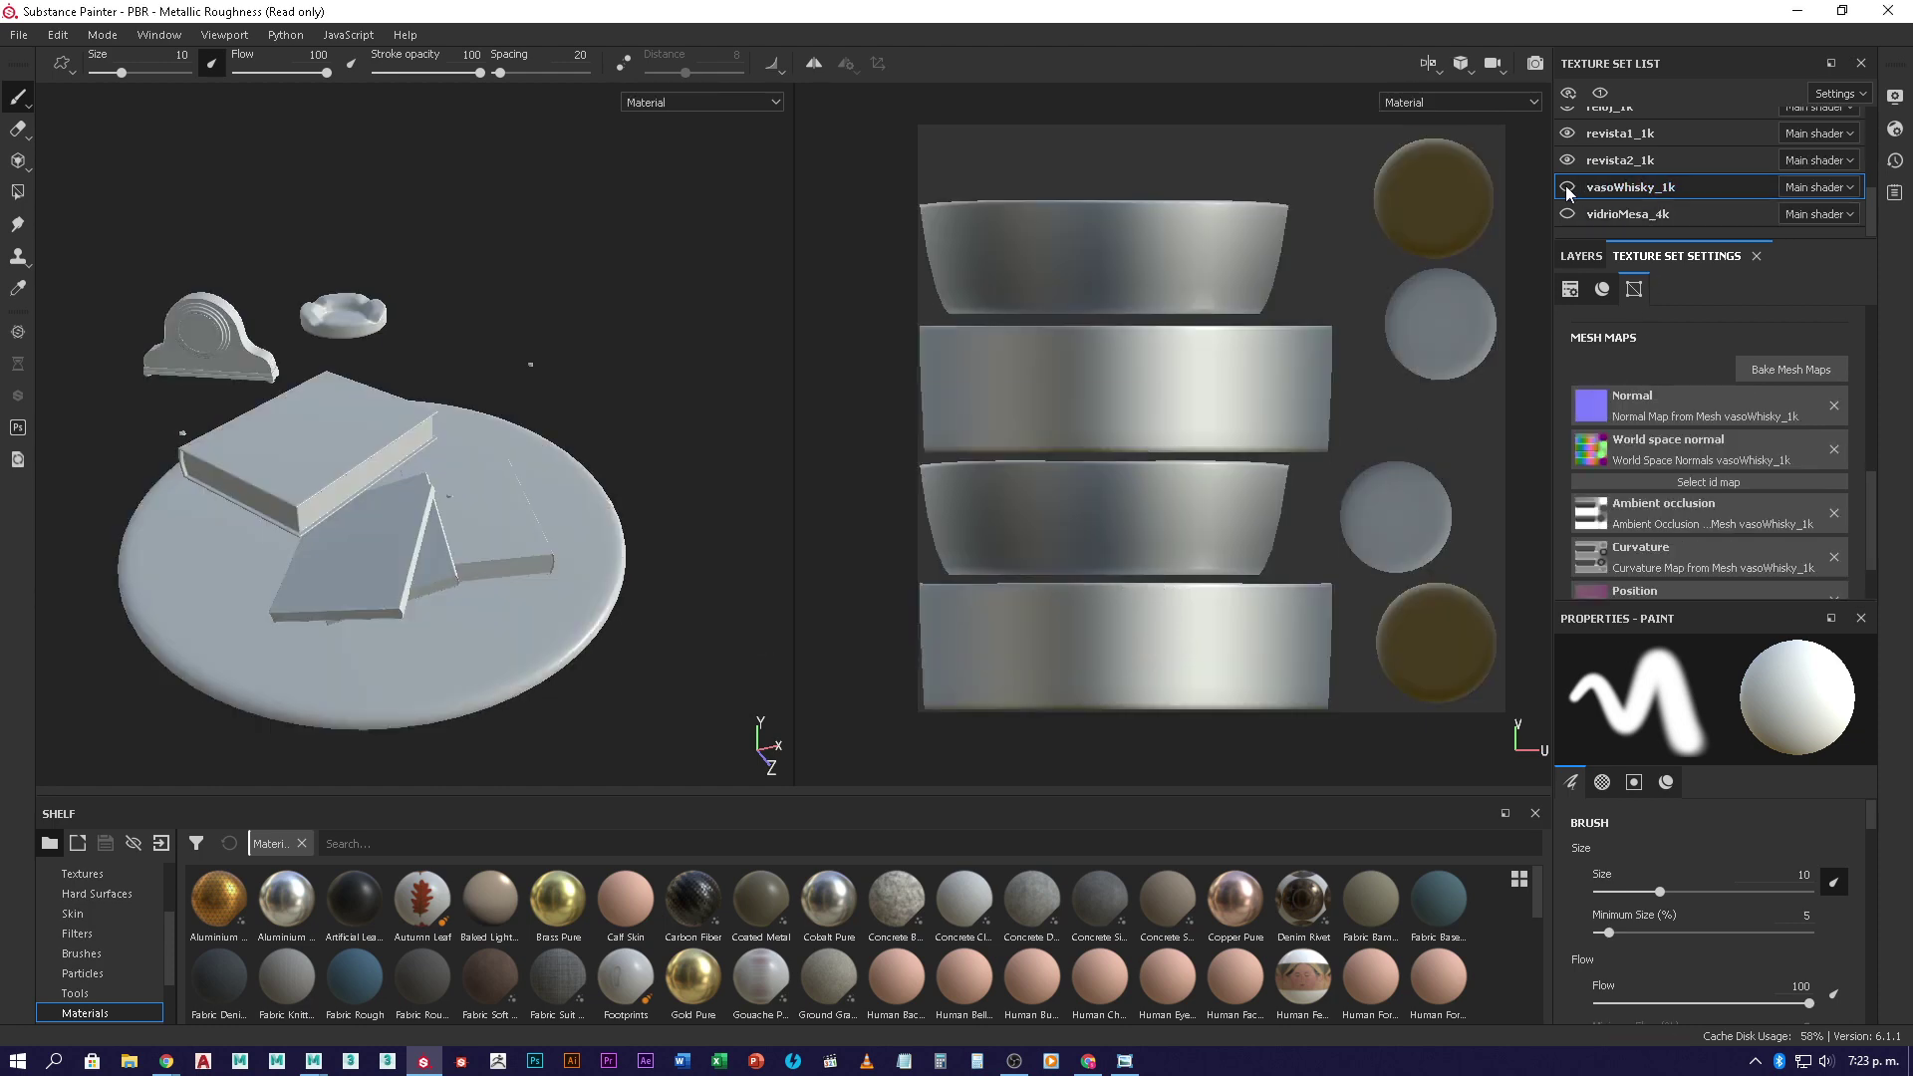
- Bake the mesh maps of revista2_1k only, close the baking report, and hide that texture set in the 3D view
left_click(1622, 164)
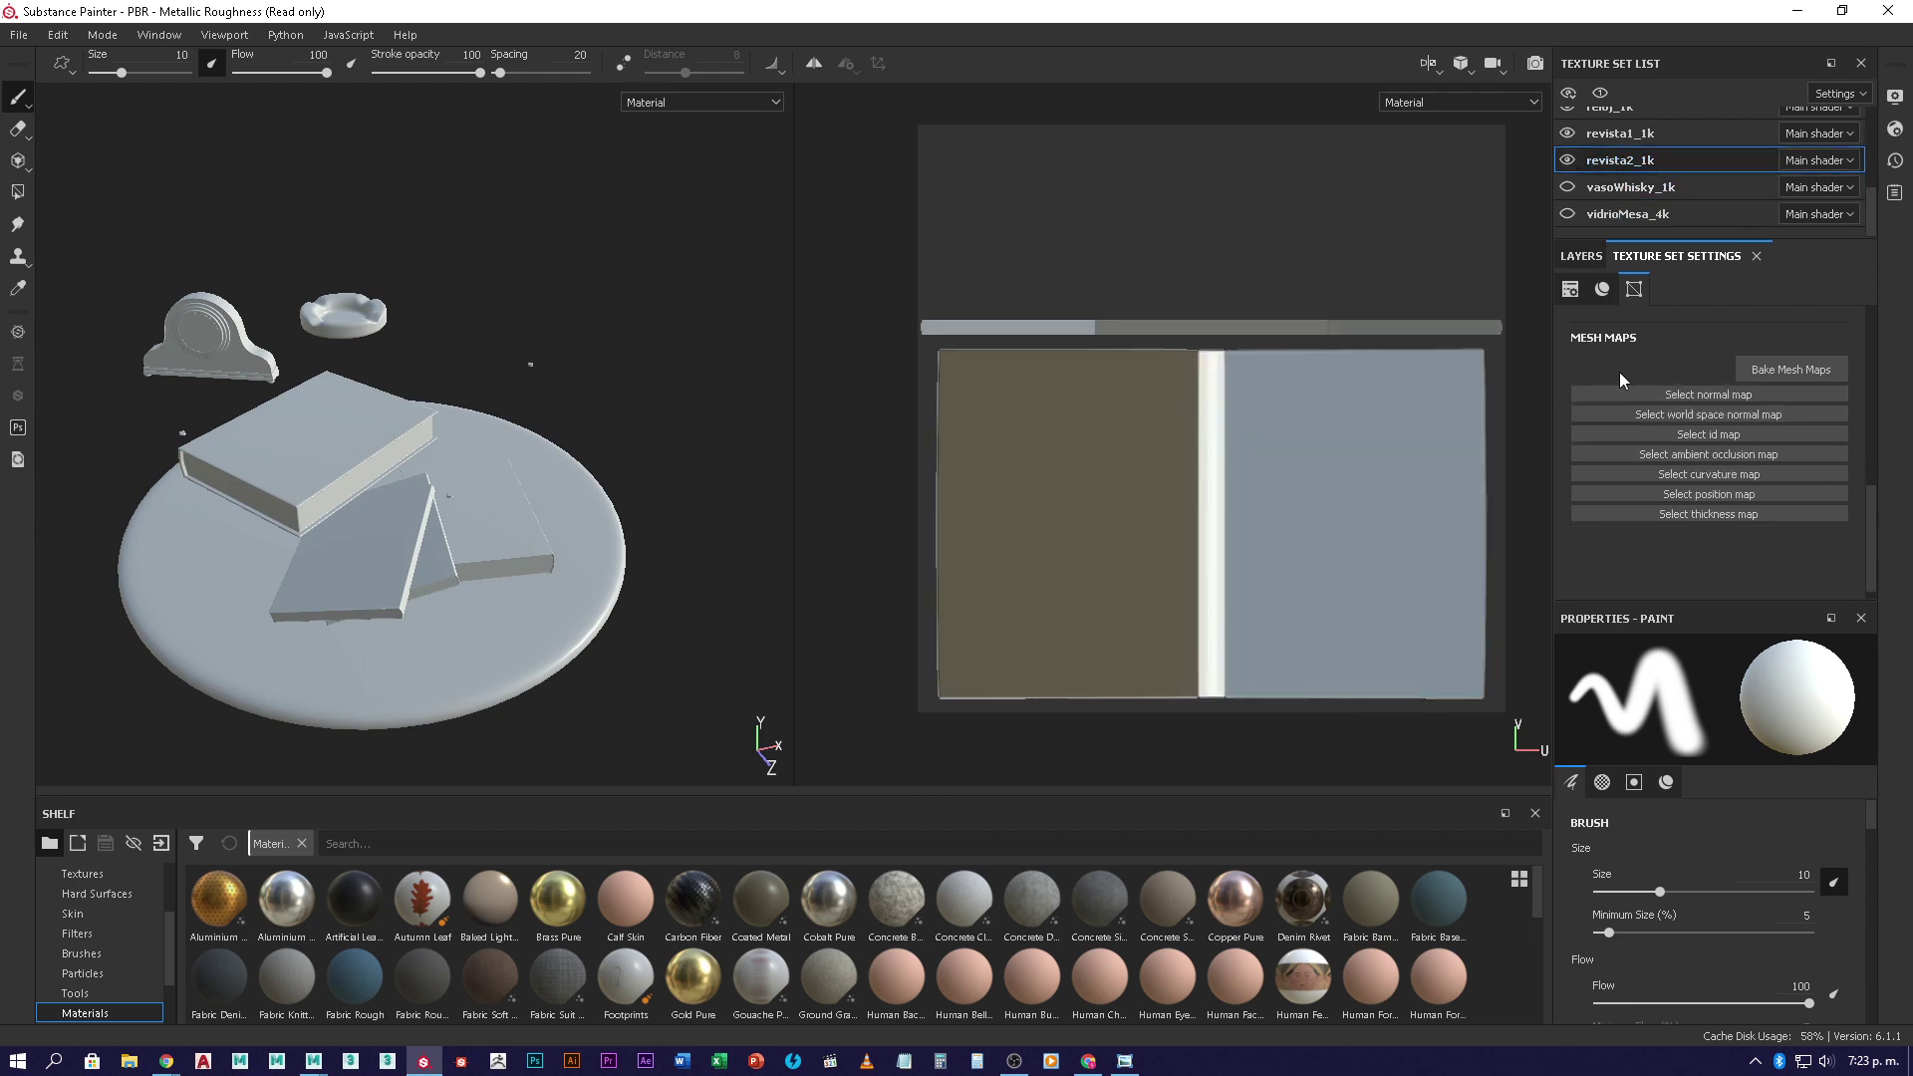
left_click(1798, 370)
left_click(1190, 840)
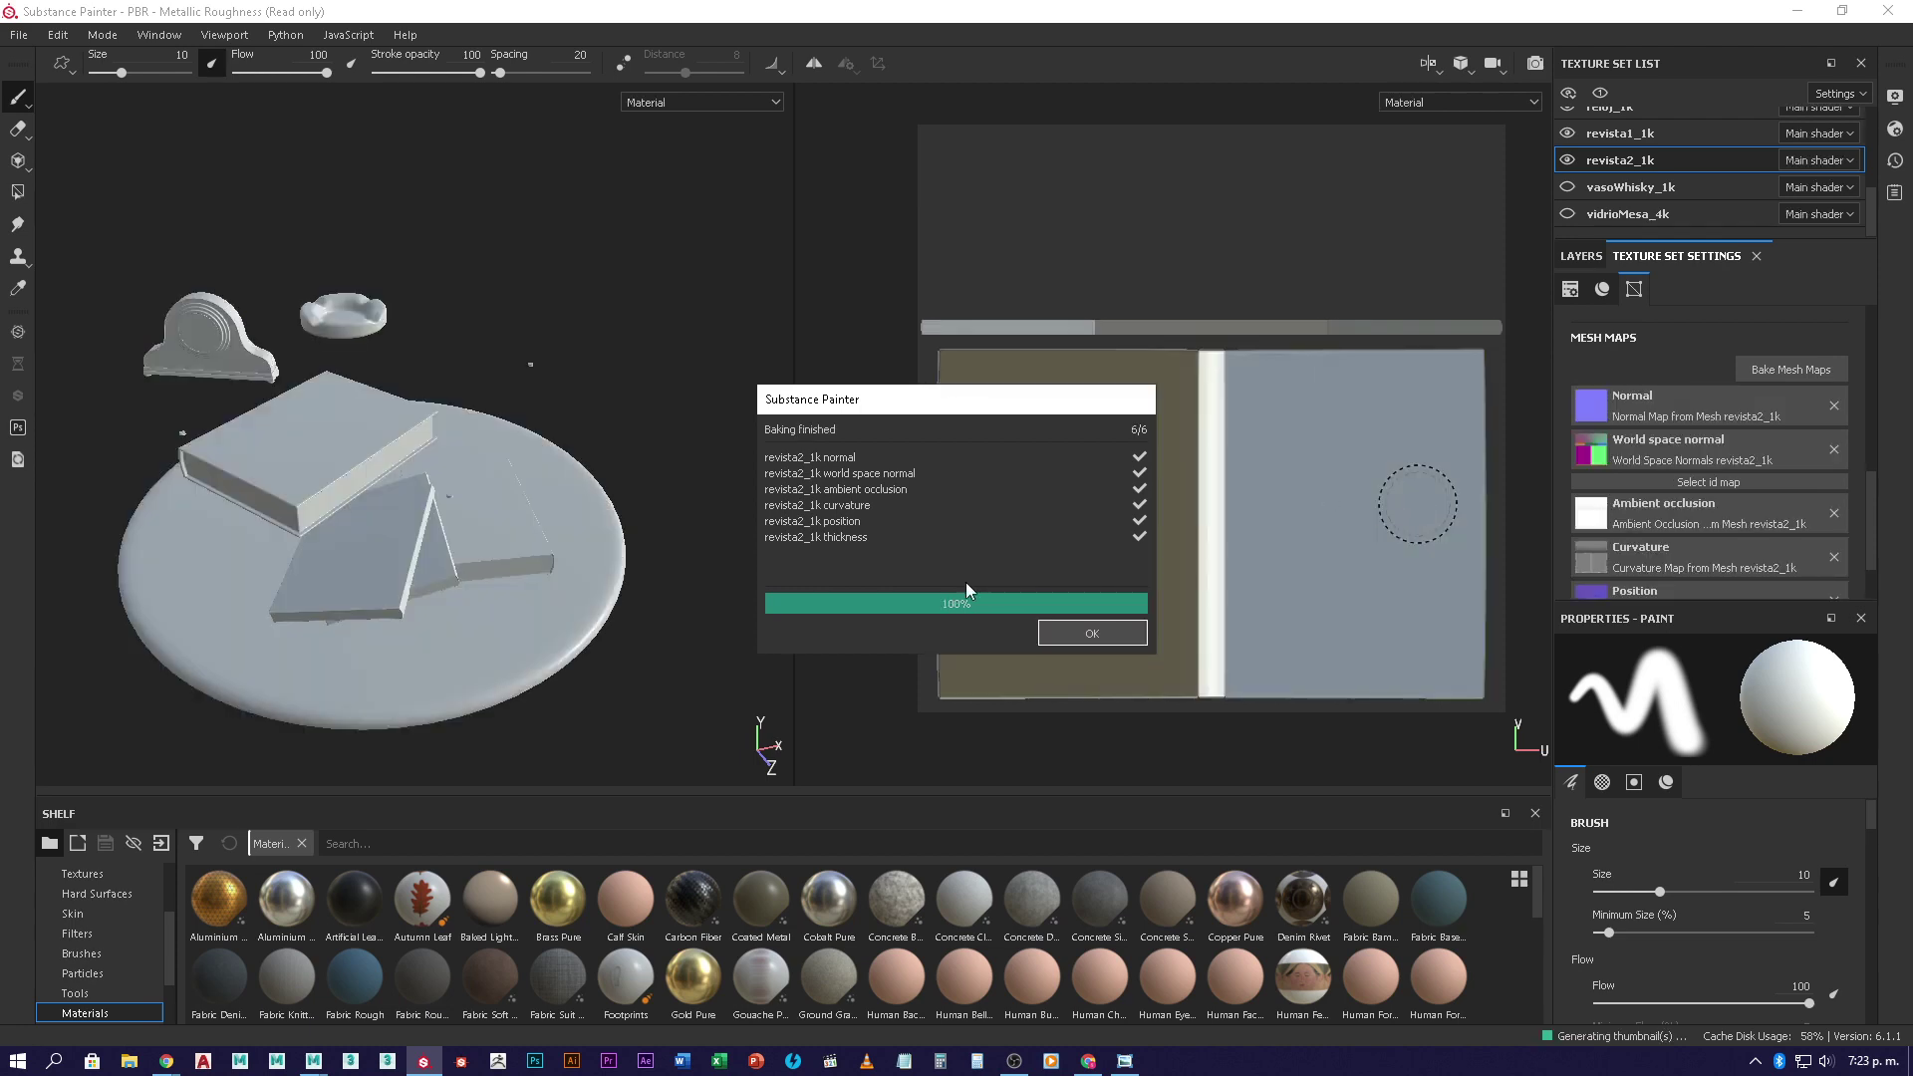
left_click(1093, 633)
left_click(1778, 371)
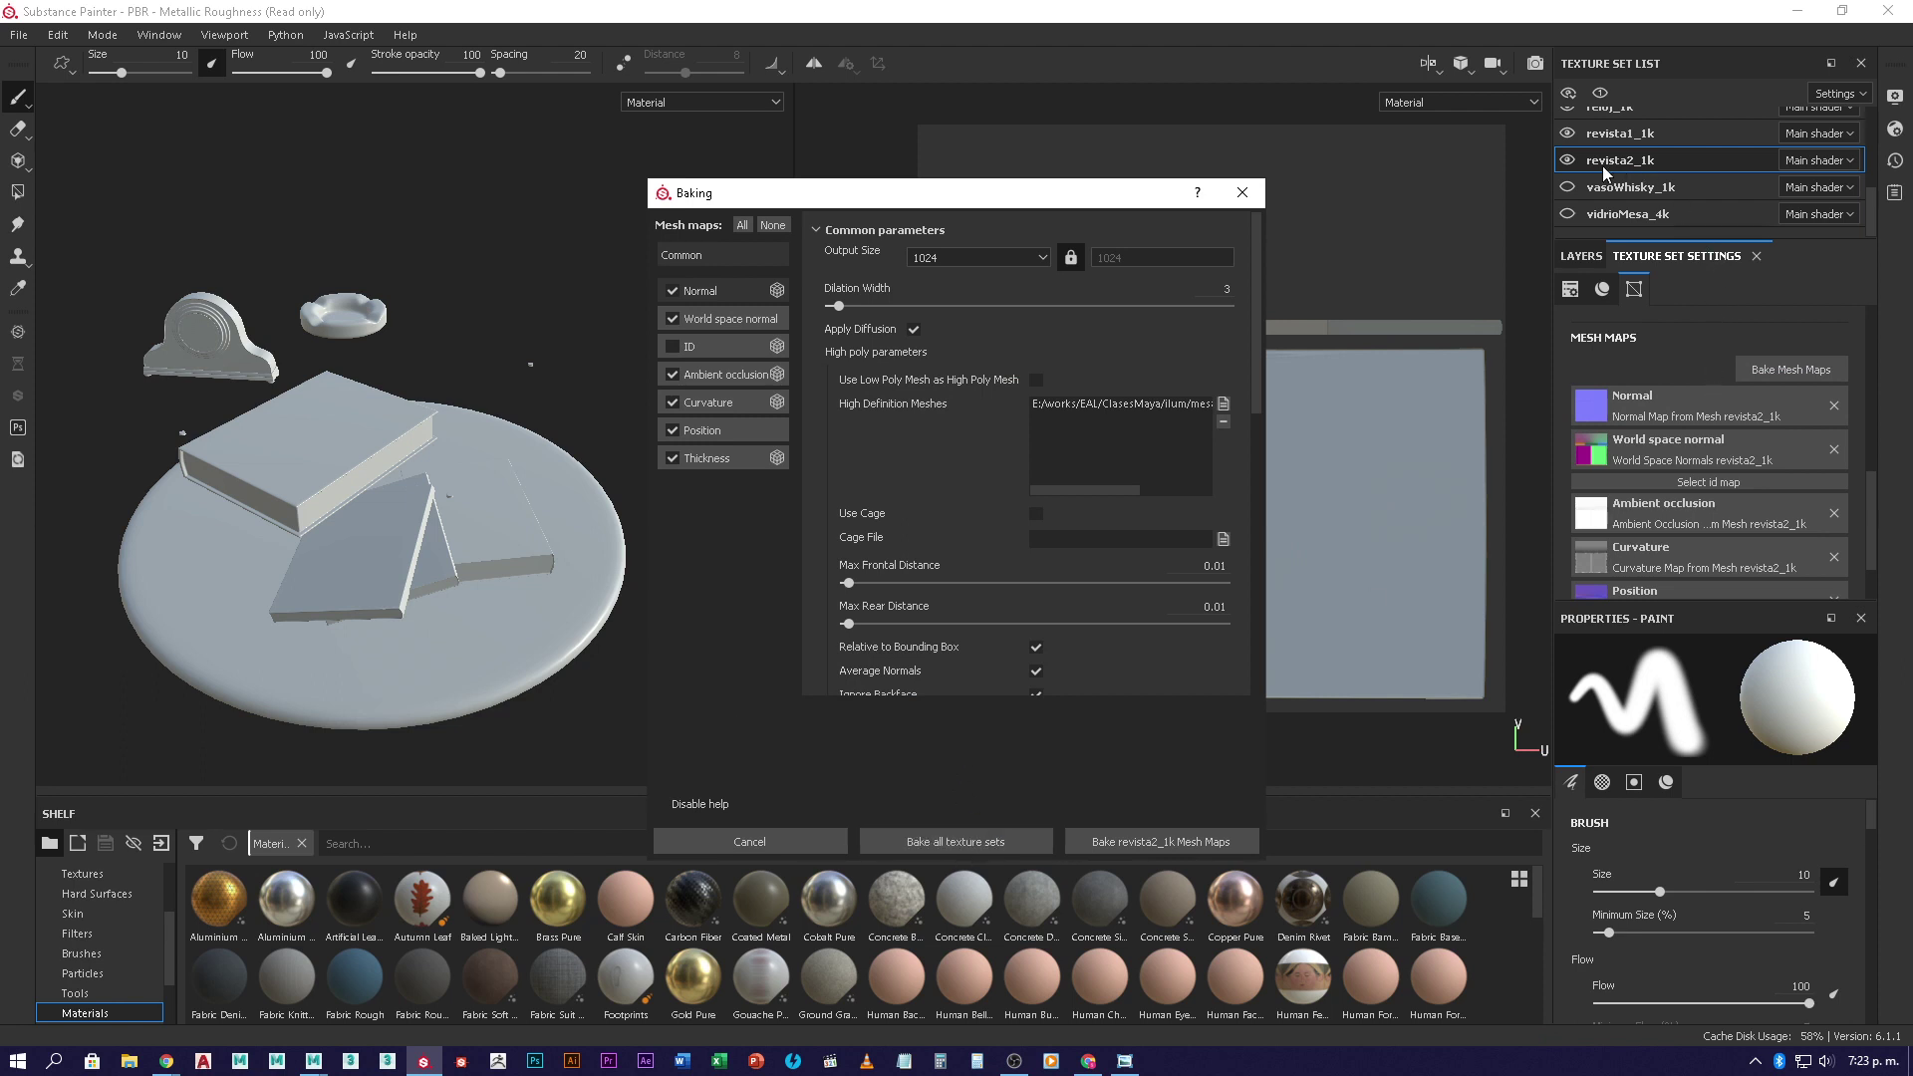
left_click(1243, 194)
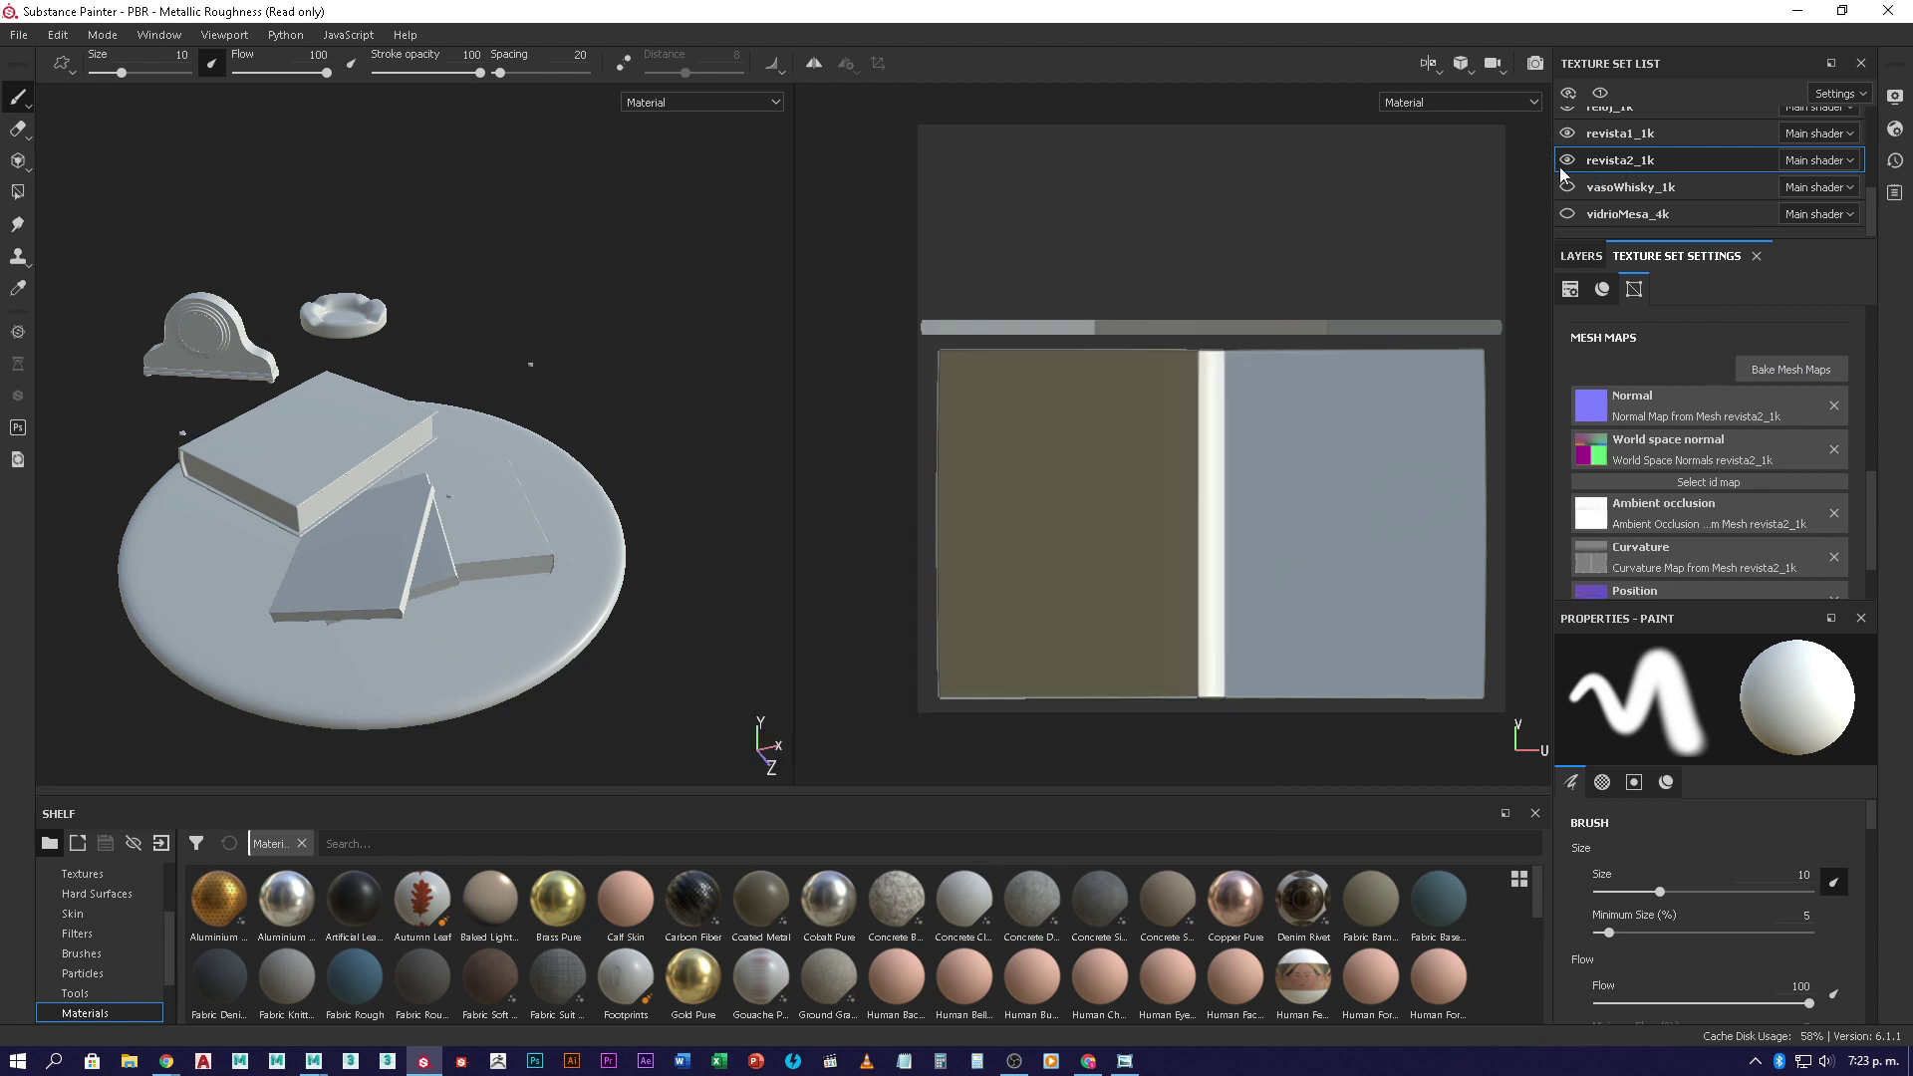
left_click(1568, 160)
- Bake the mesh maps of revista1_1k only, close the baking report, and hide that texture set in the 3D view
left_click(1624, 134)
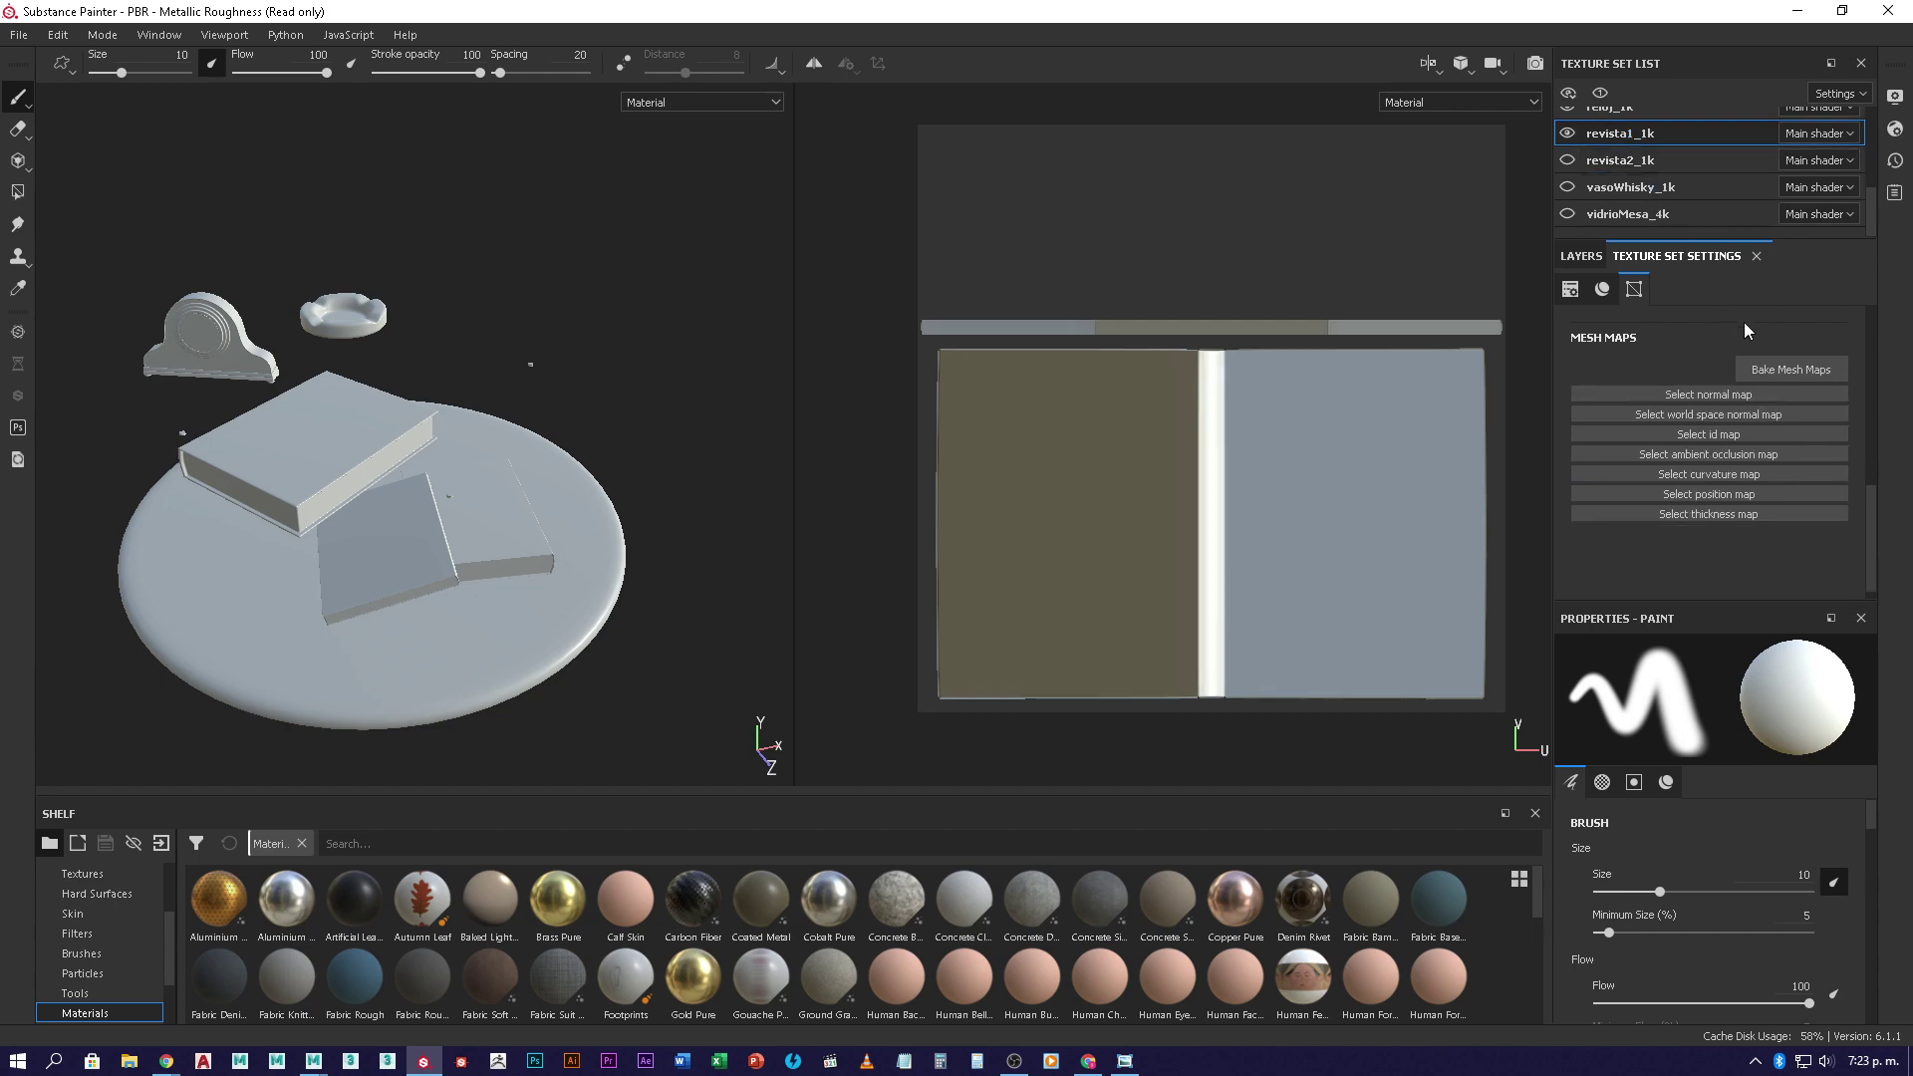
left_click(1794, 370)
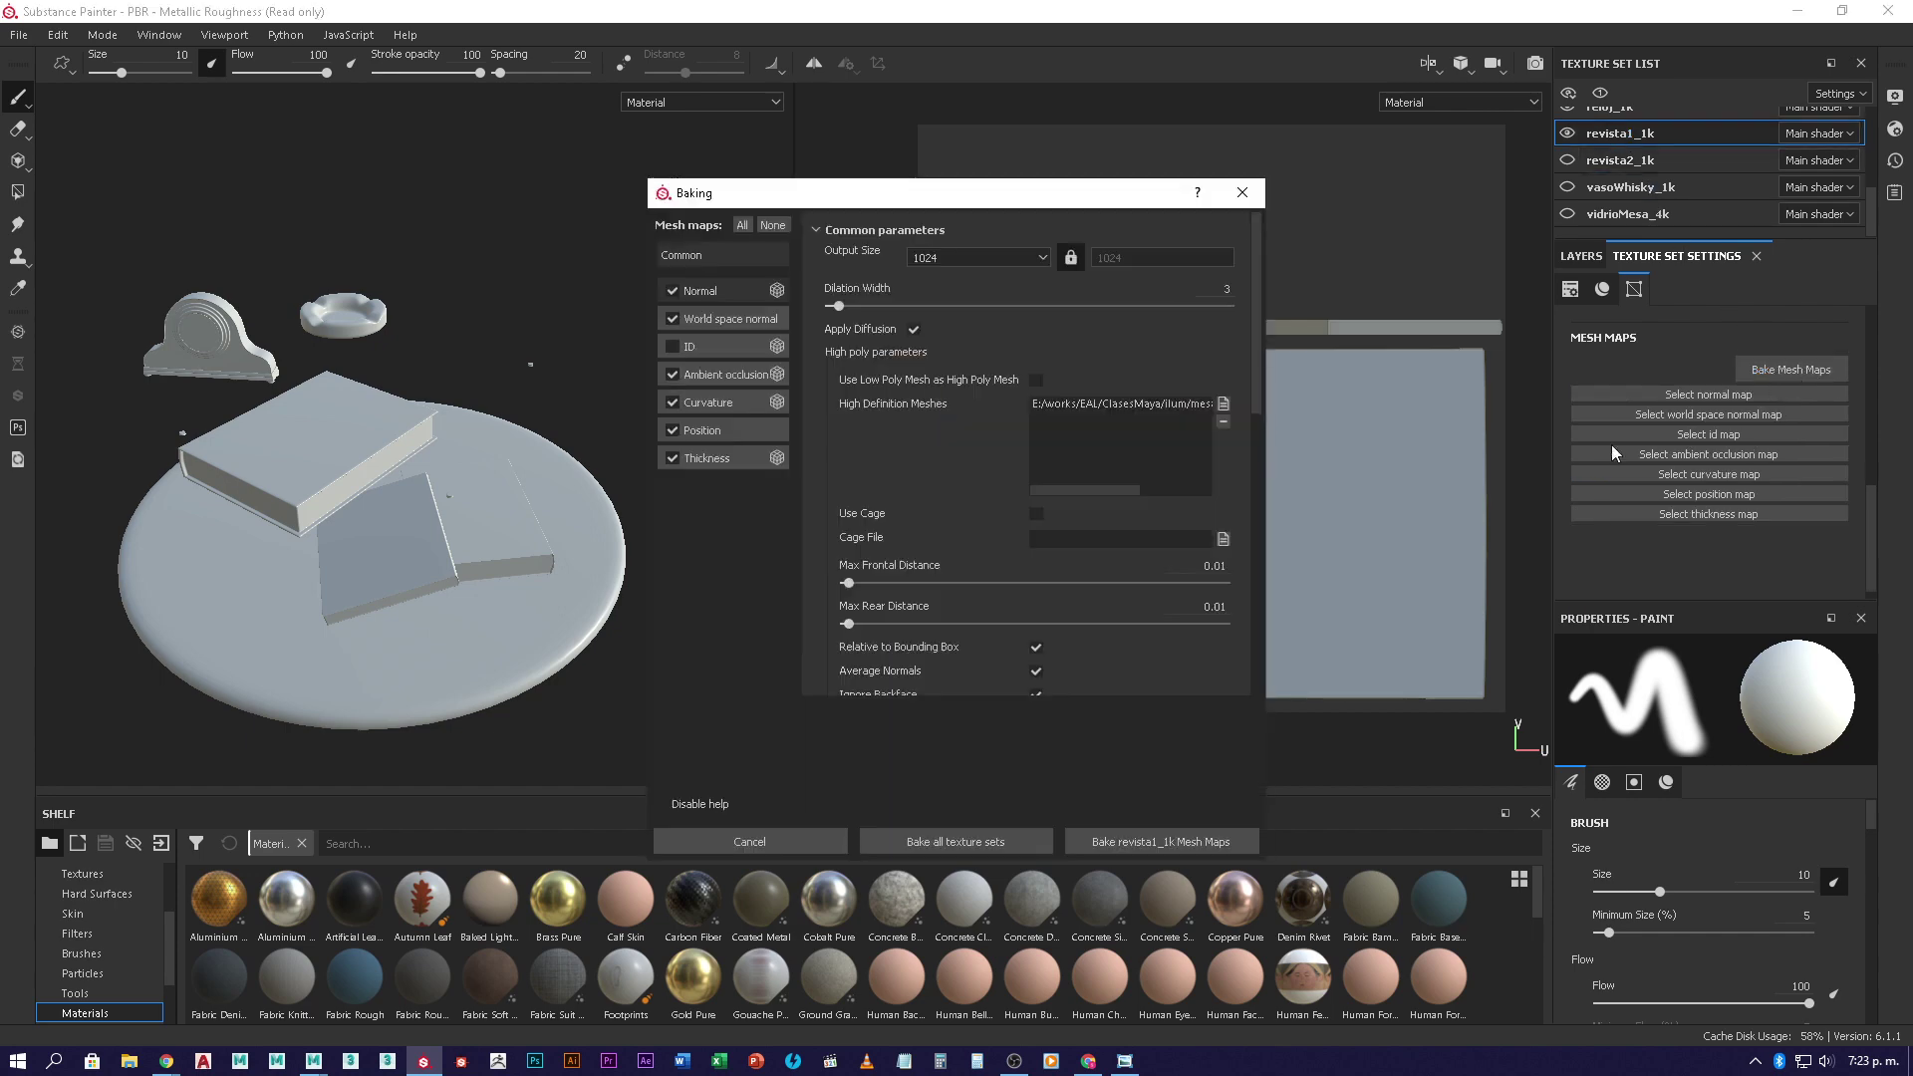
left_click(1182, 841)
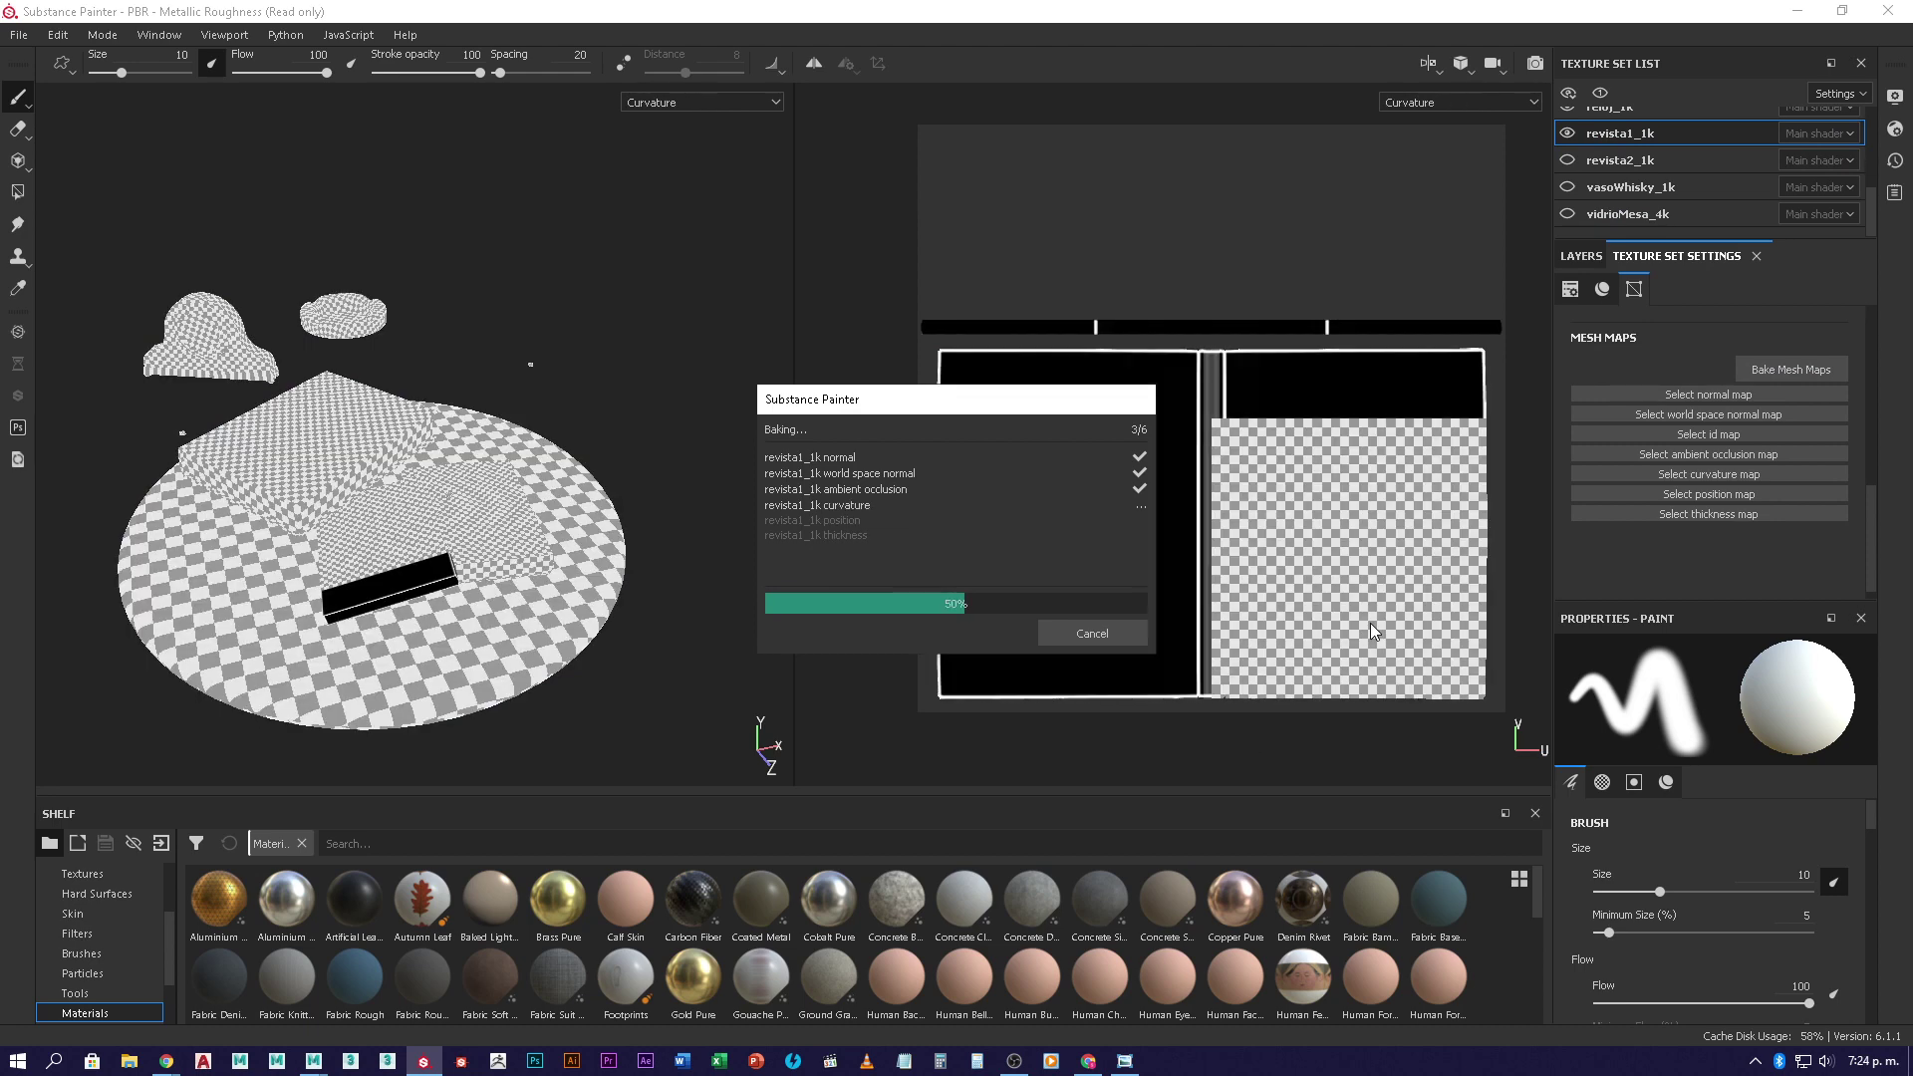
left_click(1100, 640)
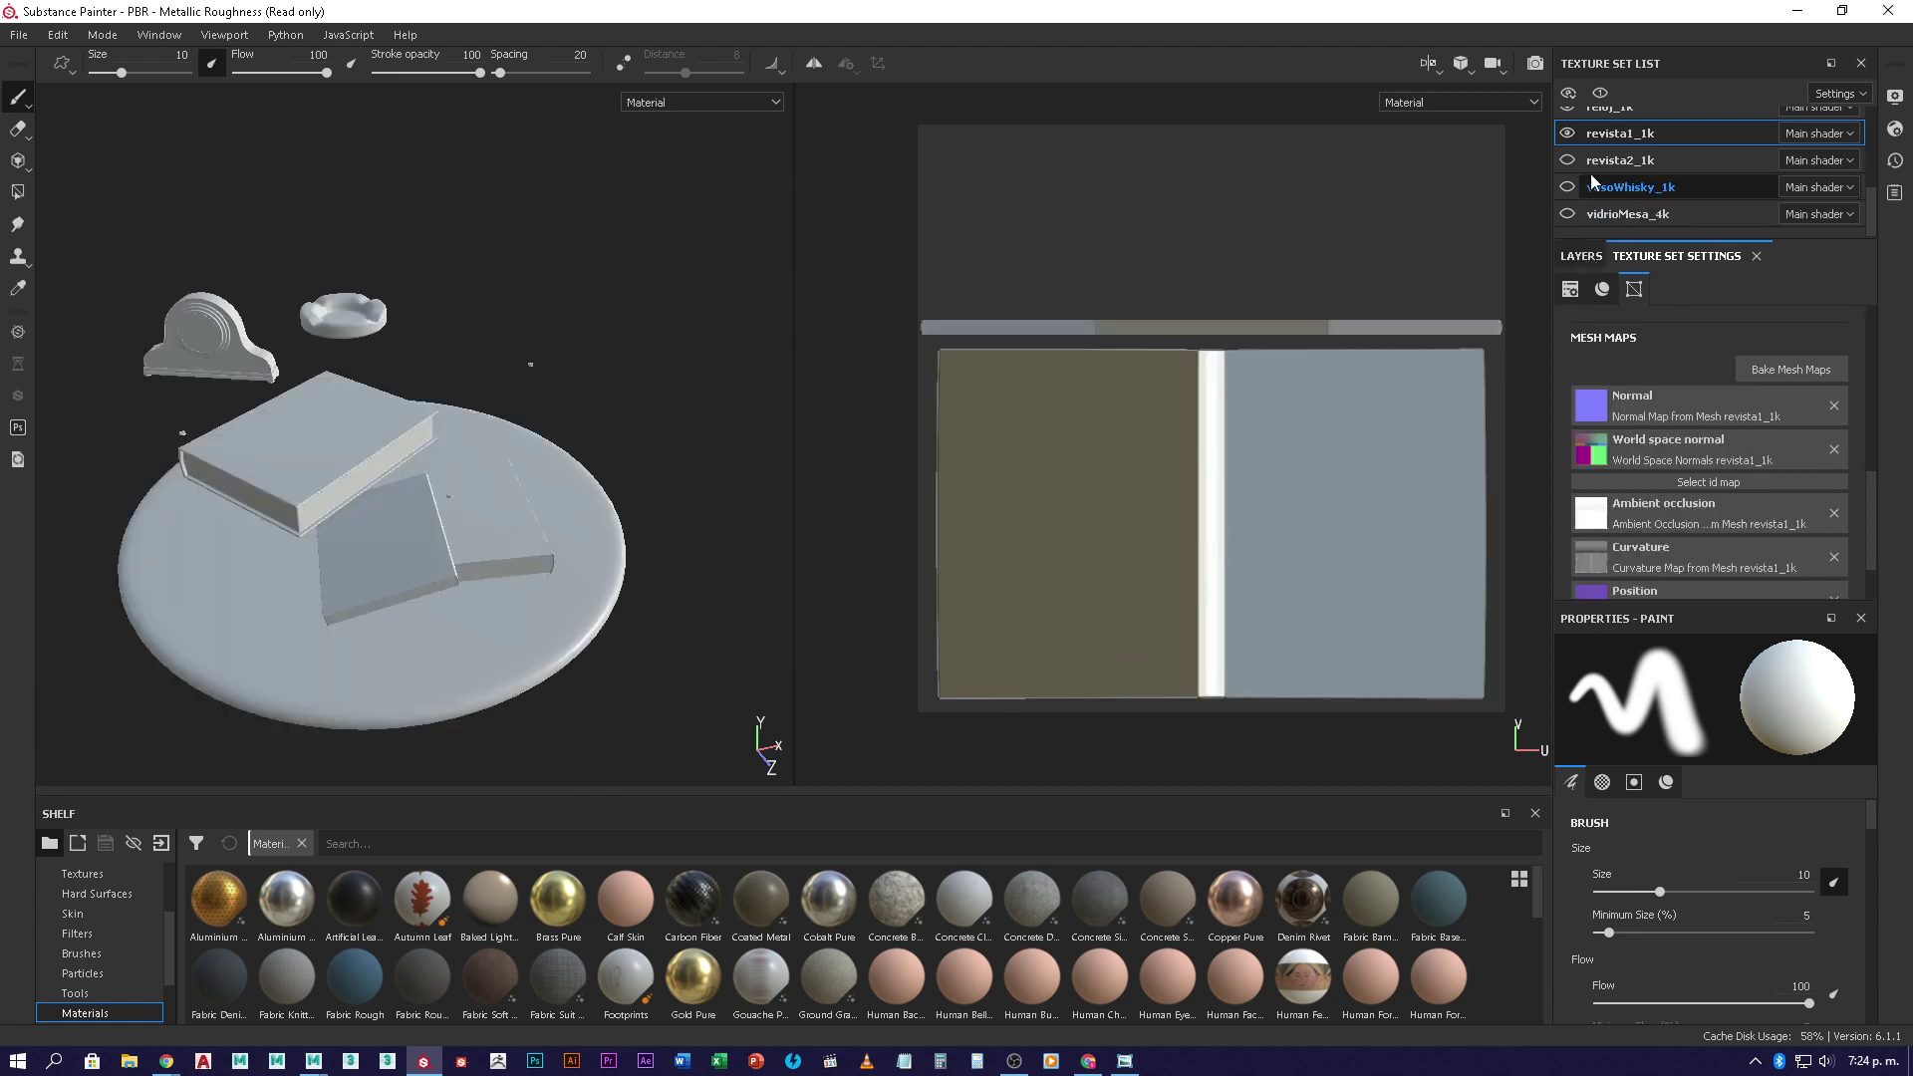
- Bake the mesh maps of reloj_1k only, close the baking report, and hide that texture set in the 3D view
scroll(1603, 198, "up", 2)
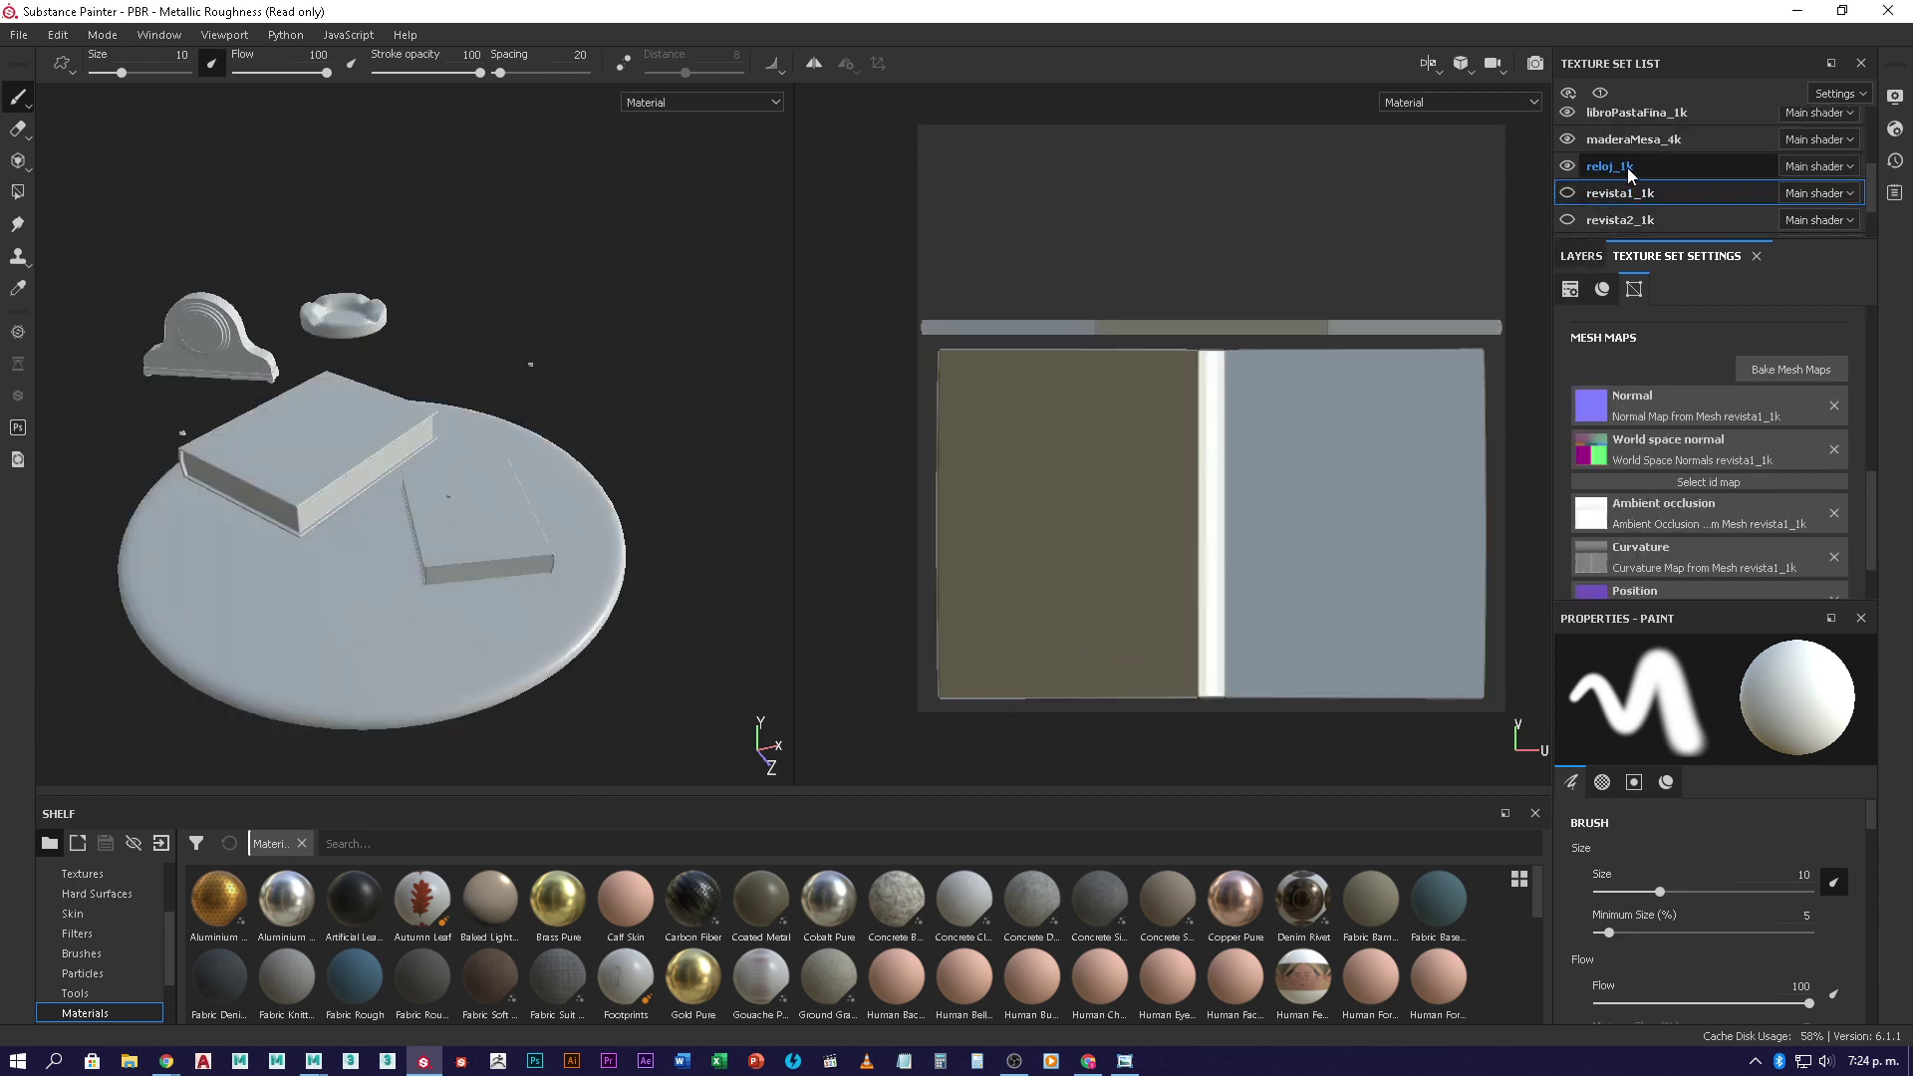
left_click(1629, 167)
left_click(1772, 371)
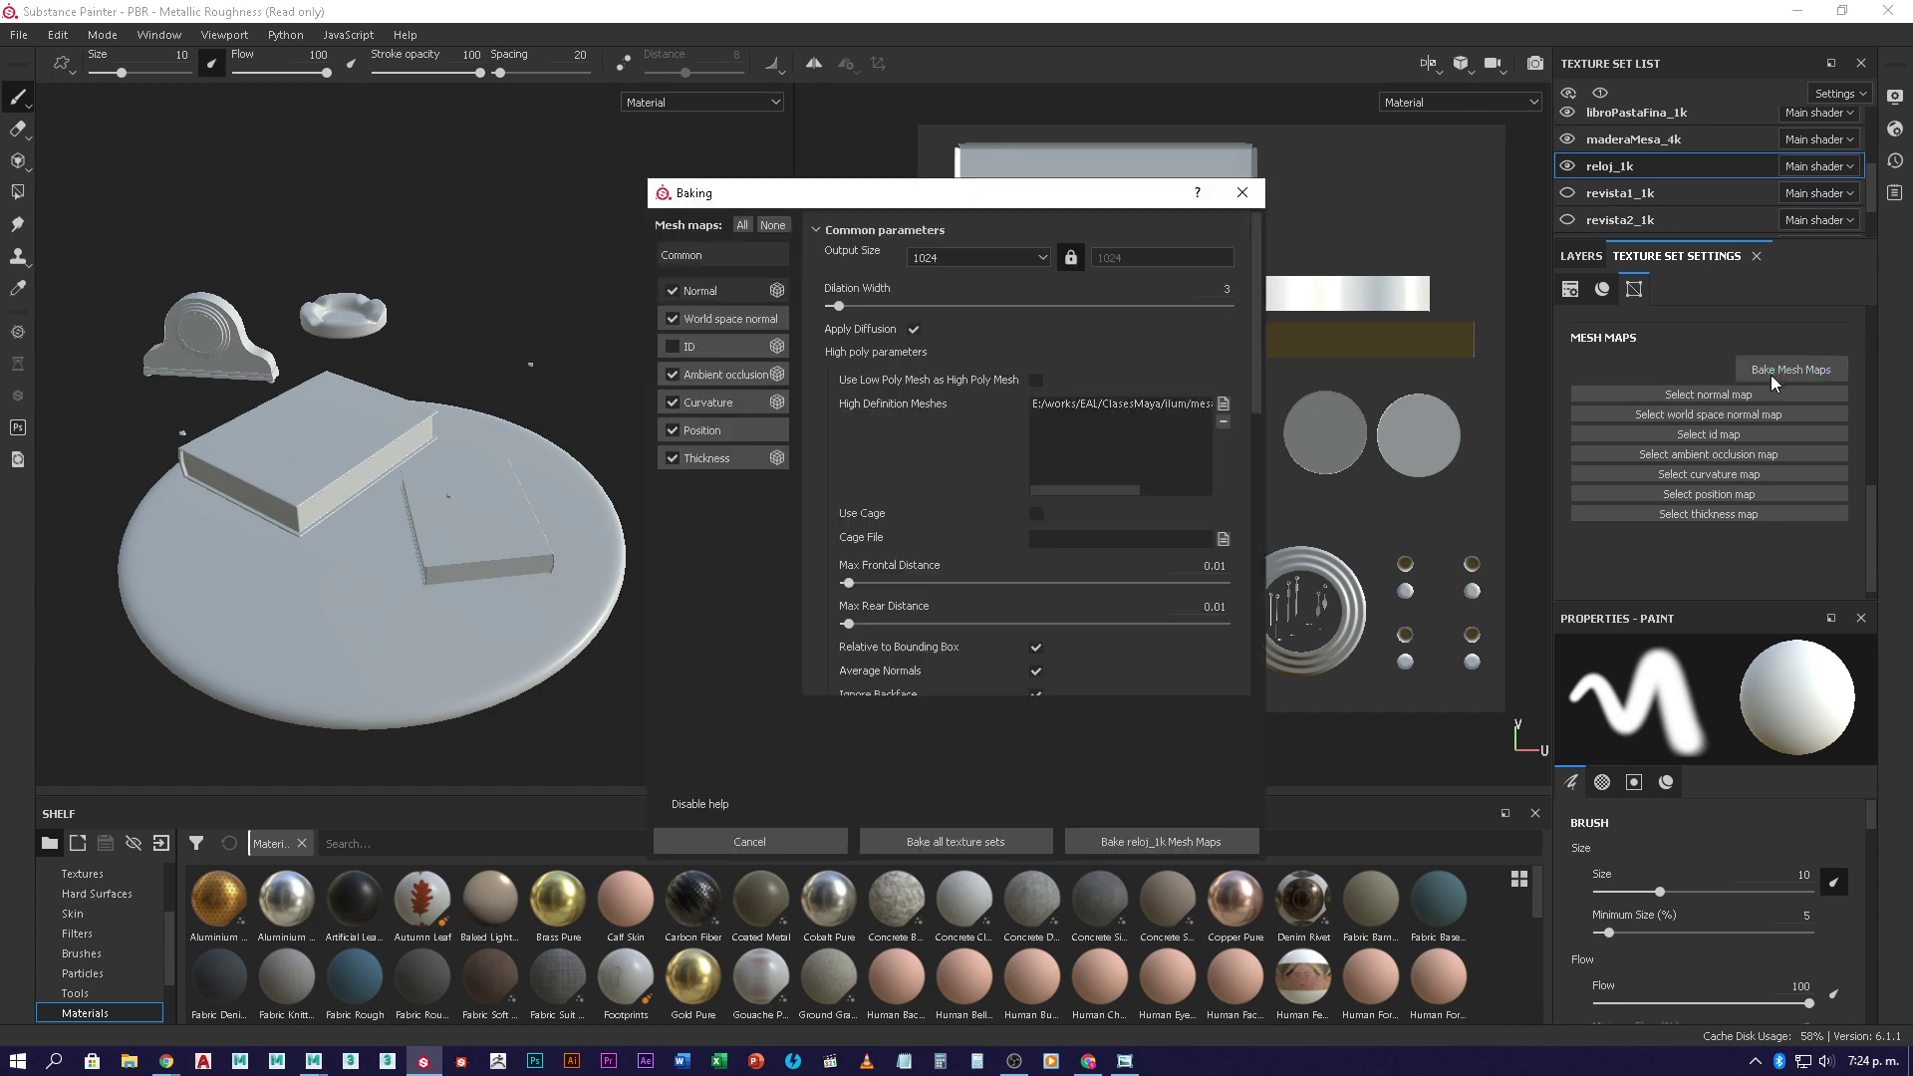
left_click(1198, 837)
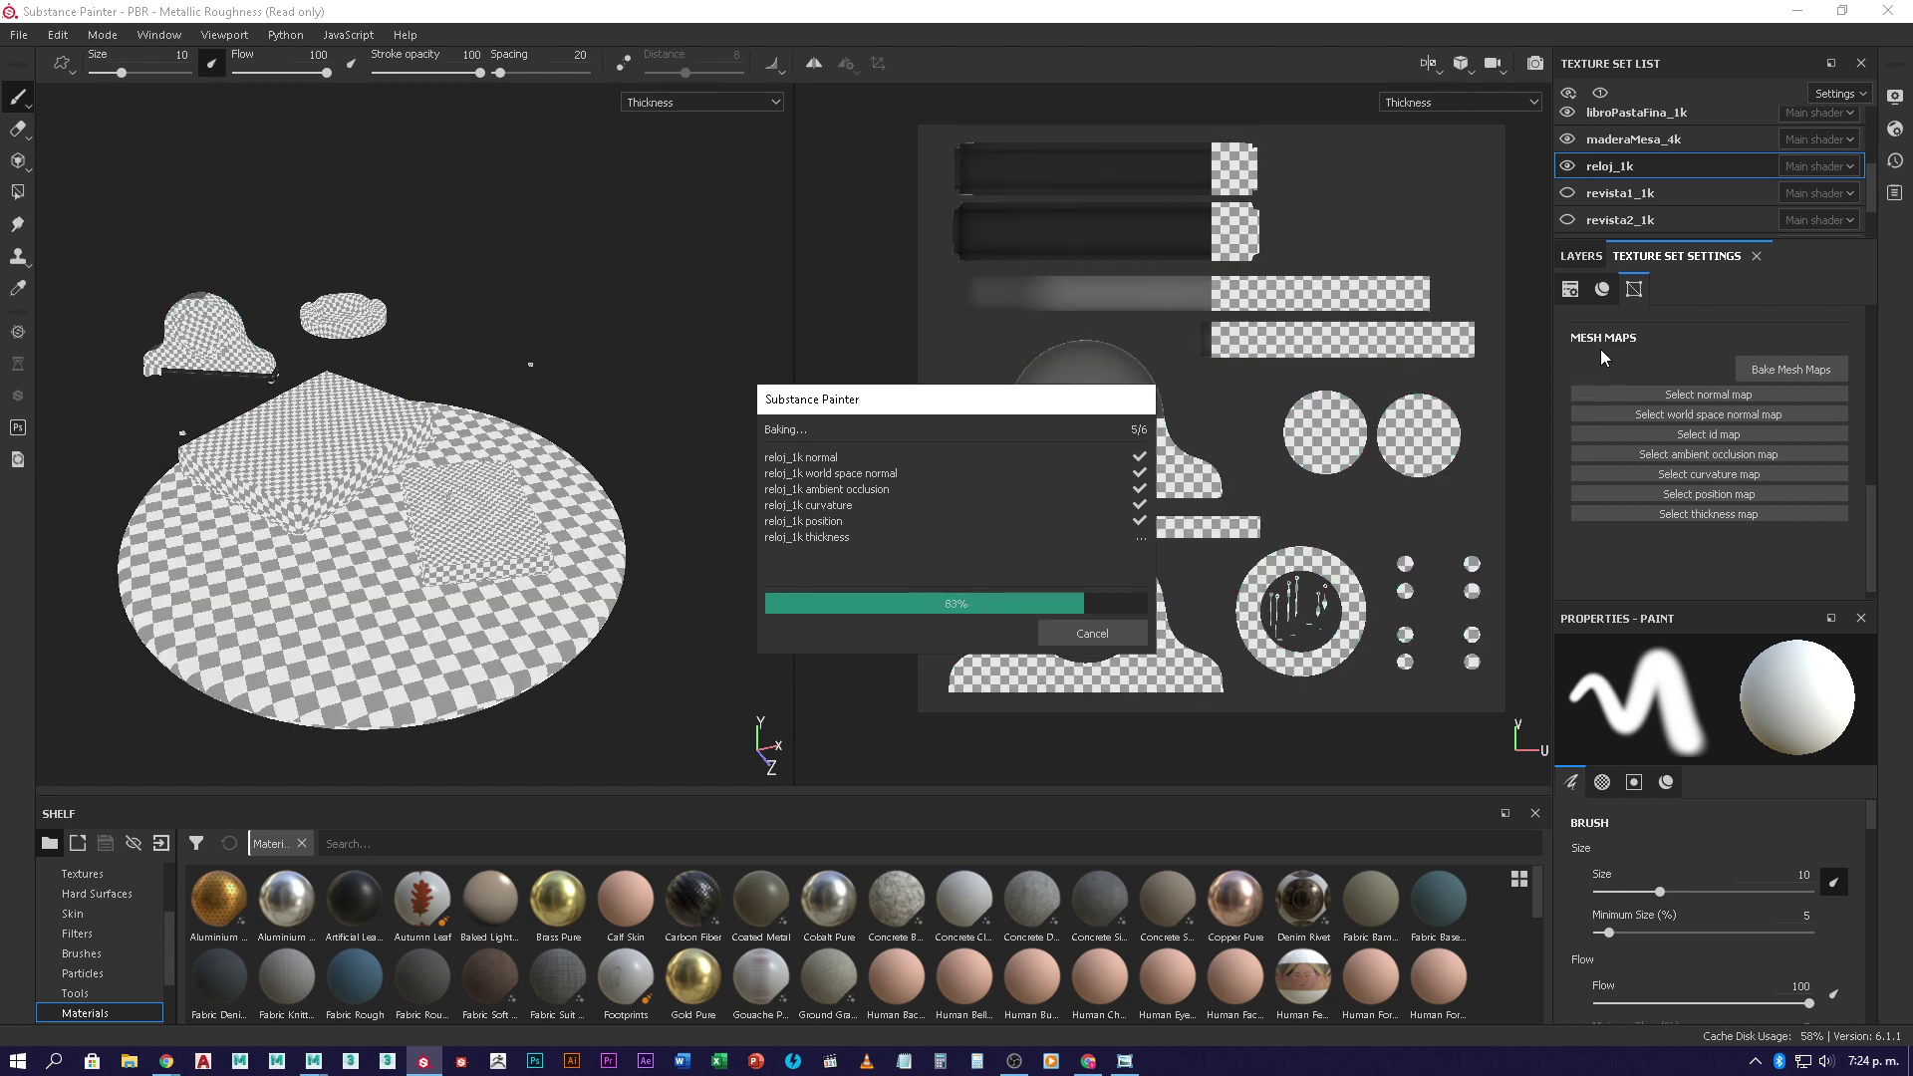
left_click(1092, 634)
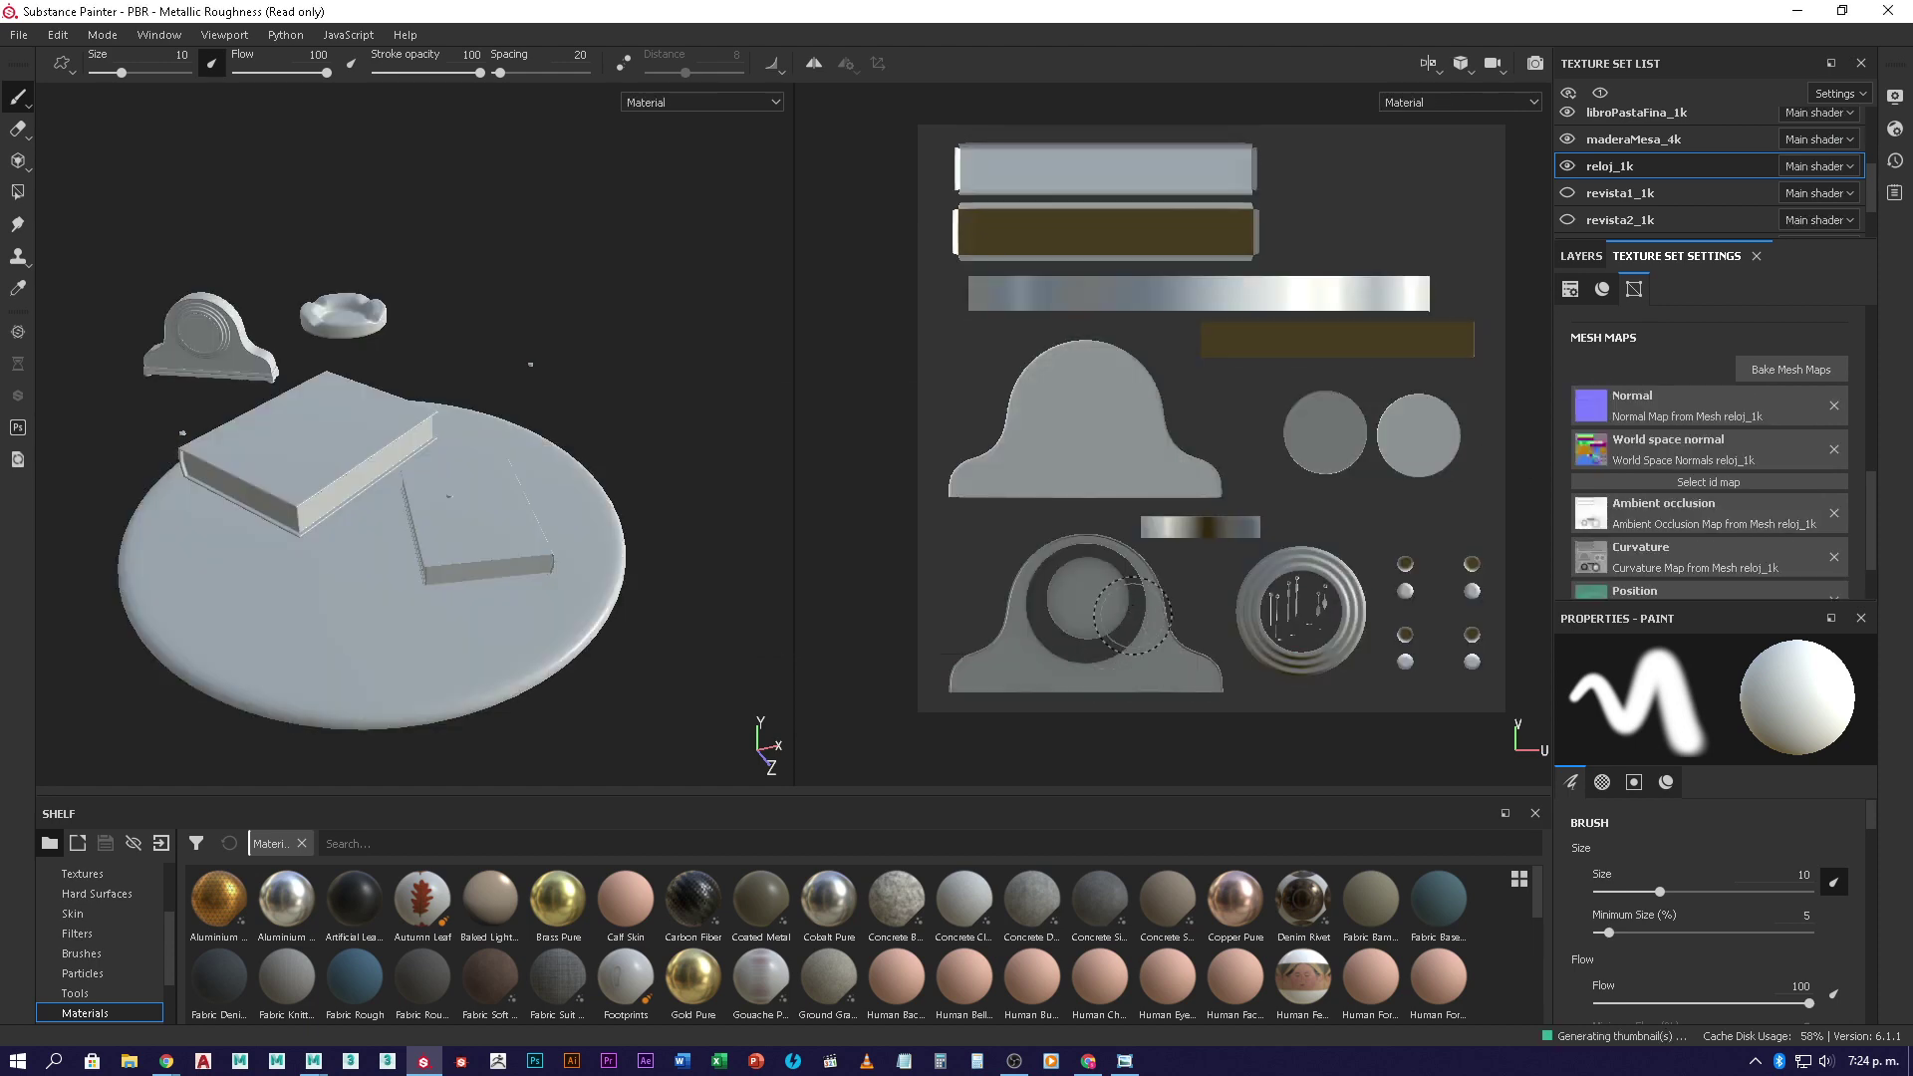
left_click(1585, 256)
left_click(1569, 166)
- Skip maderaMesa_4k, bake the mesh maps of libroPastaFina_1k only, and hide libroPastaFina_1k after closing the baking report
left_click(1634, 140)
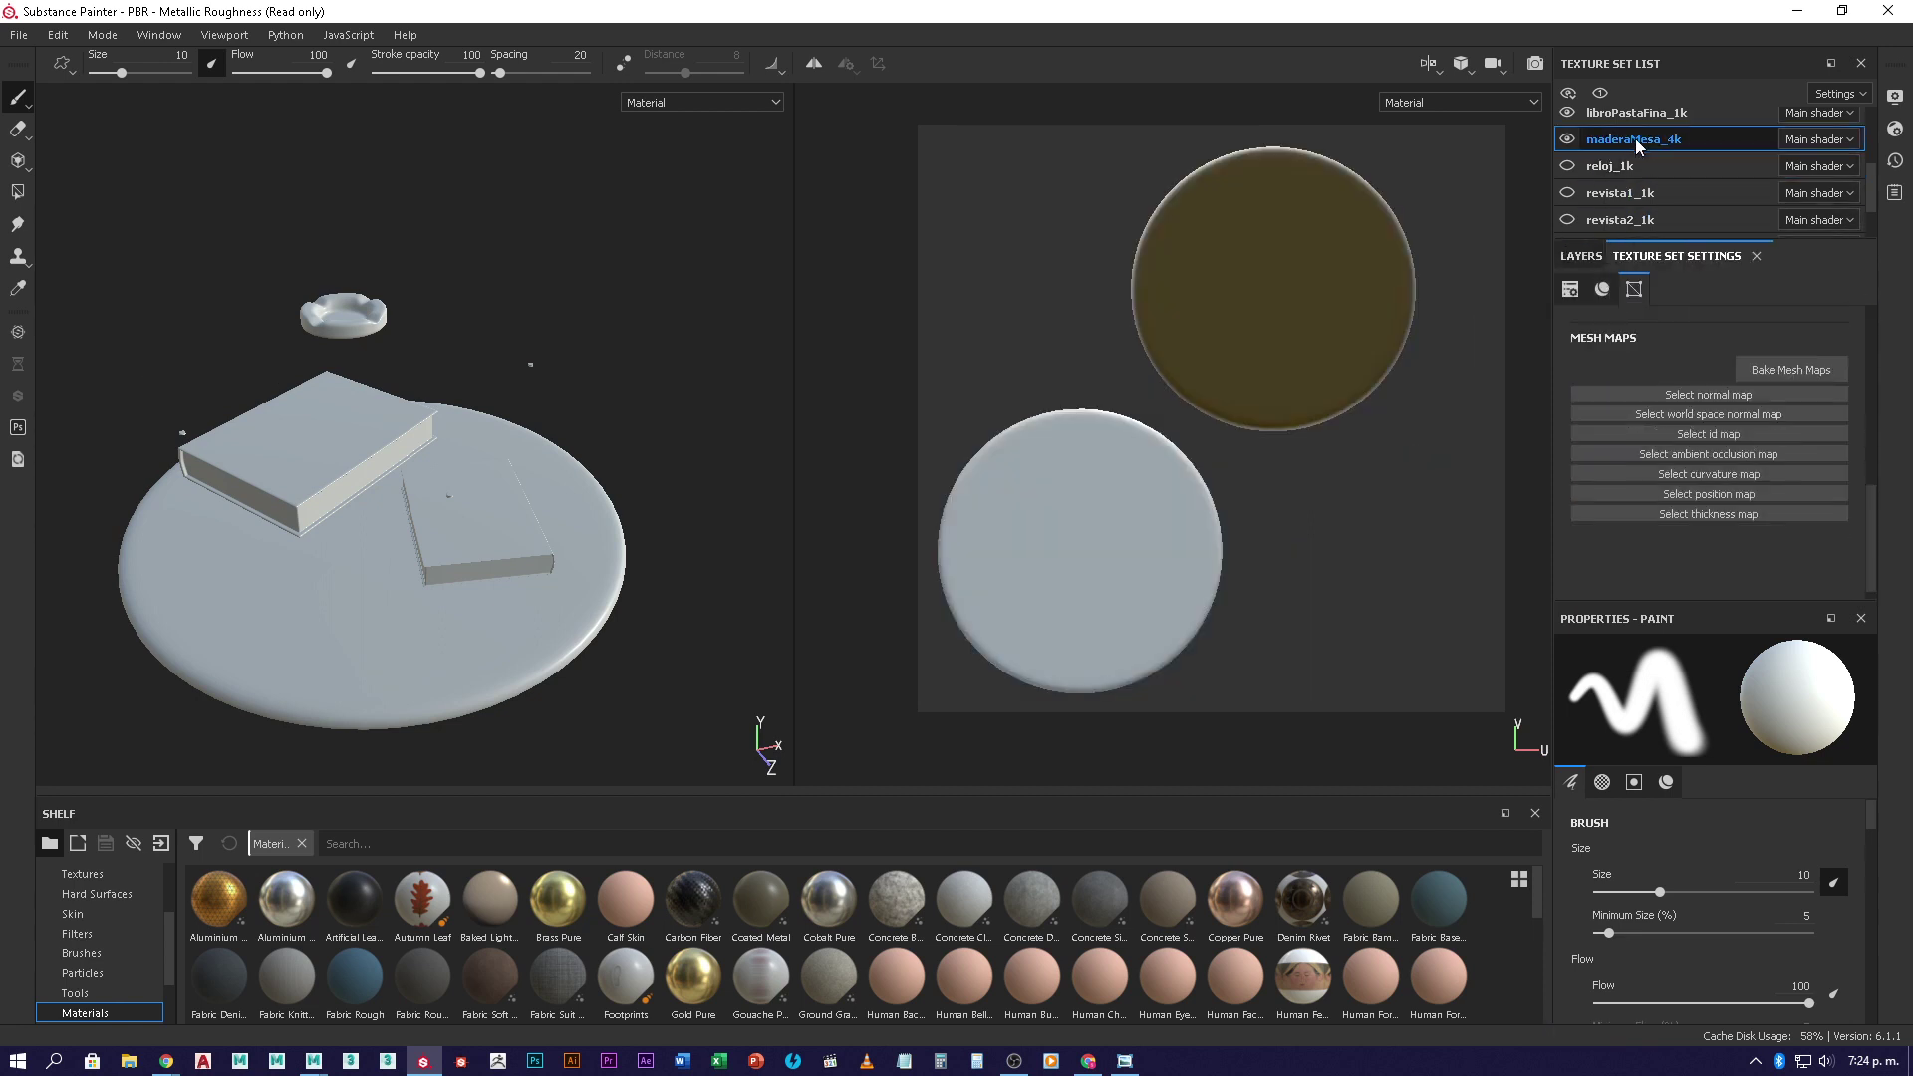
scroll(1636, 140, "up", 2)
left_click(1652, 167)
scroll(1646, 199, "up", 2)
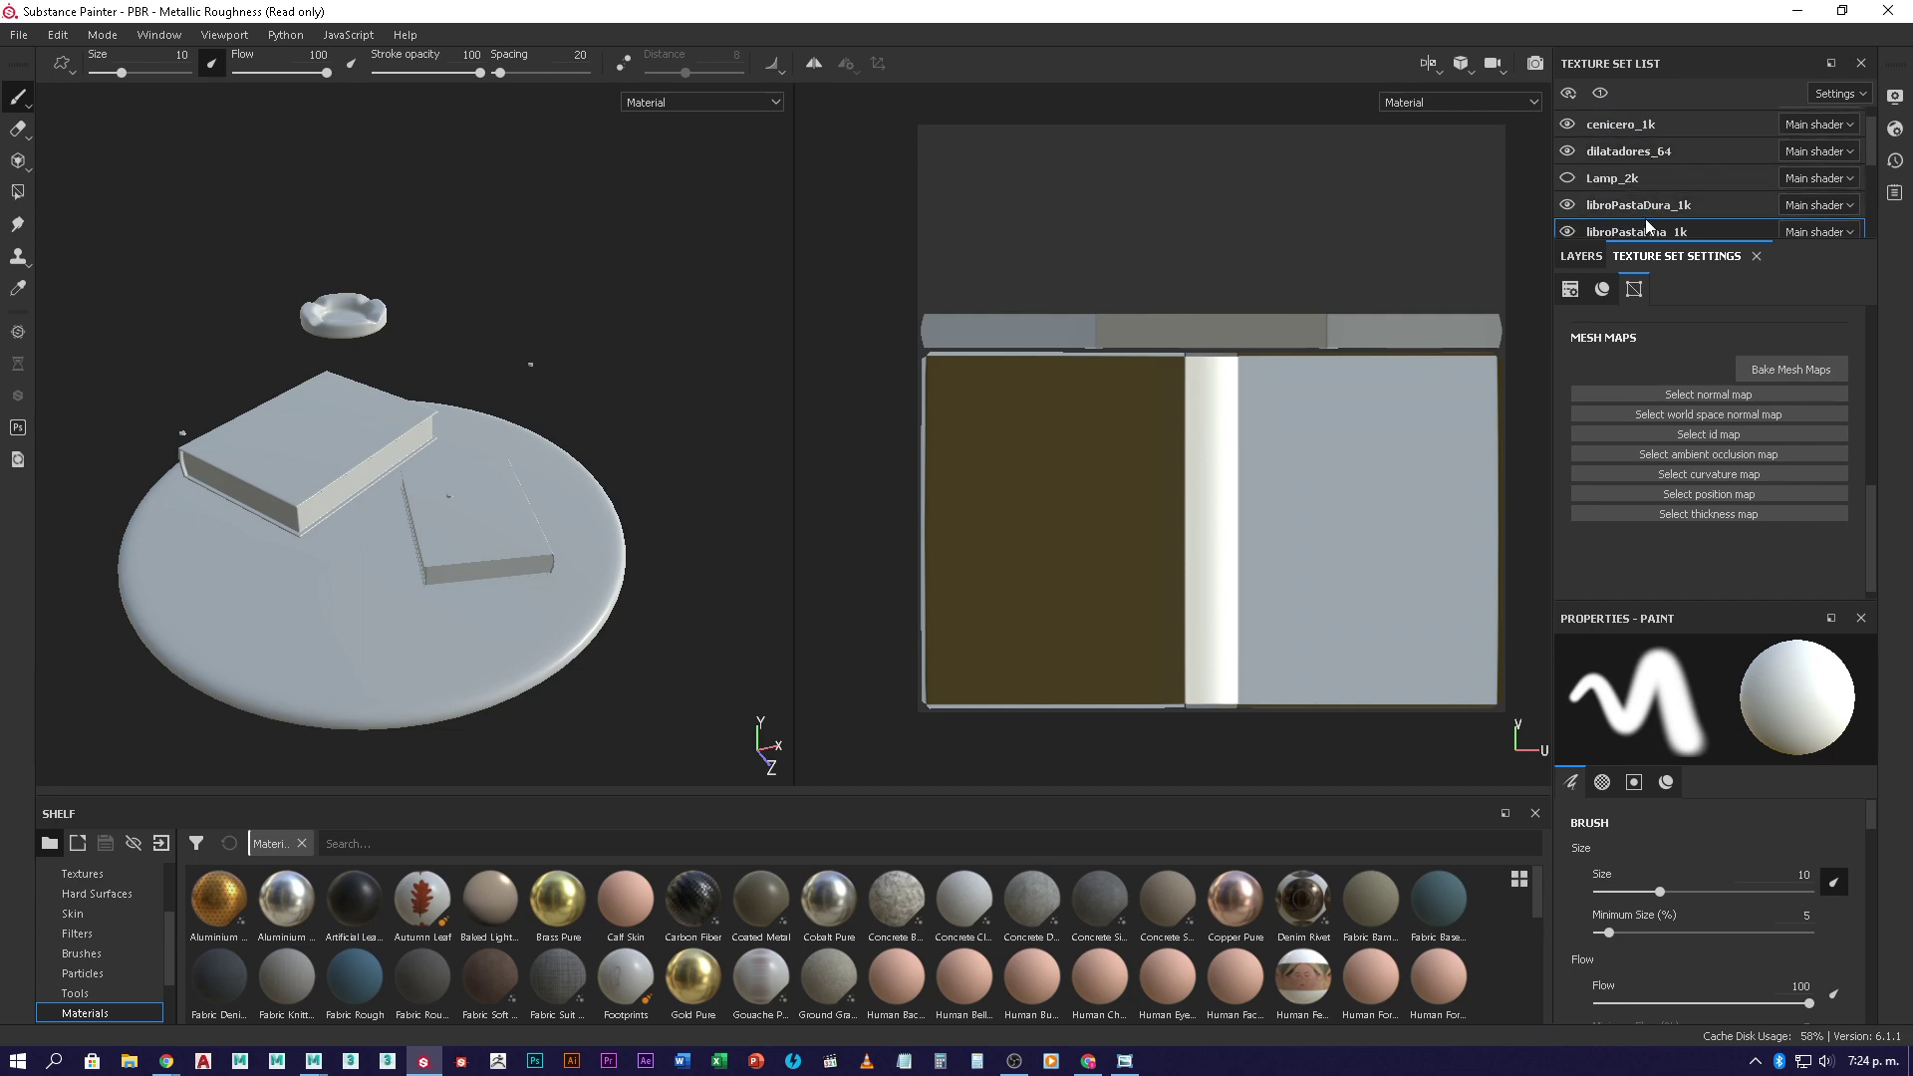
scroll(1662, 176, "down", 2)
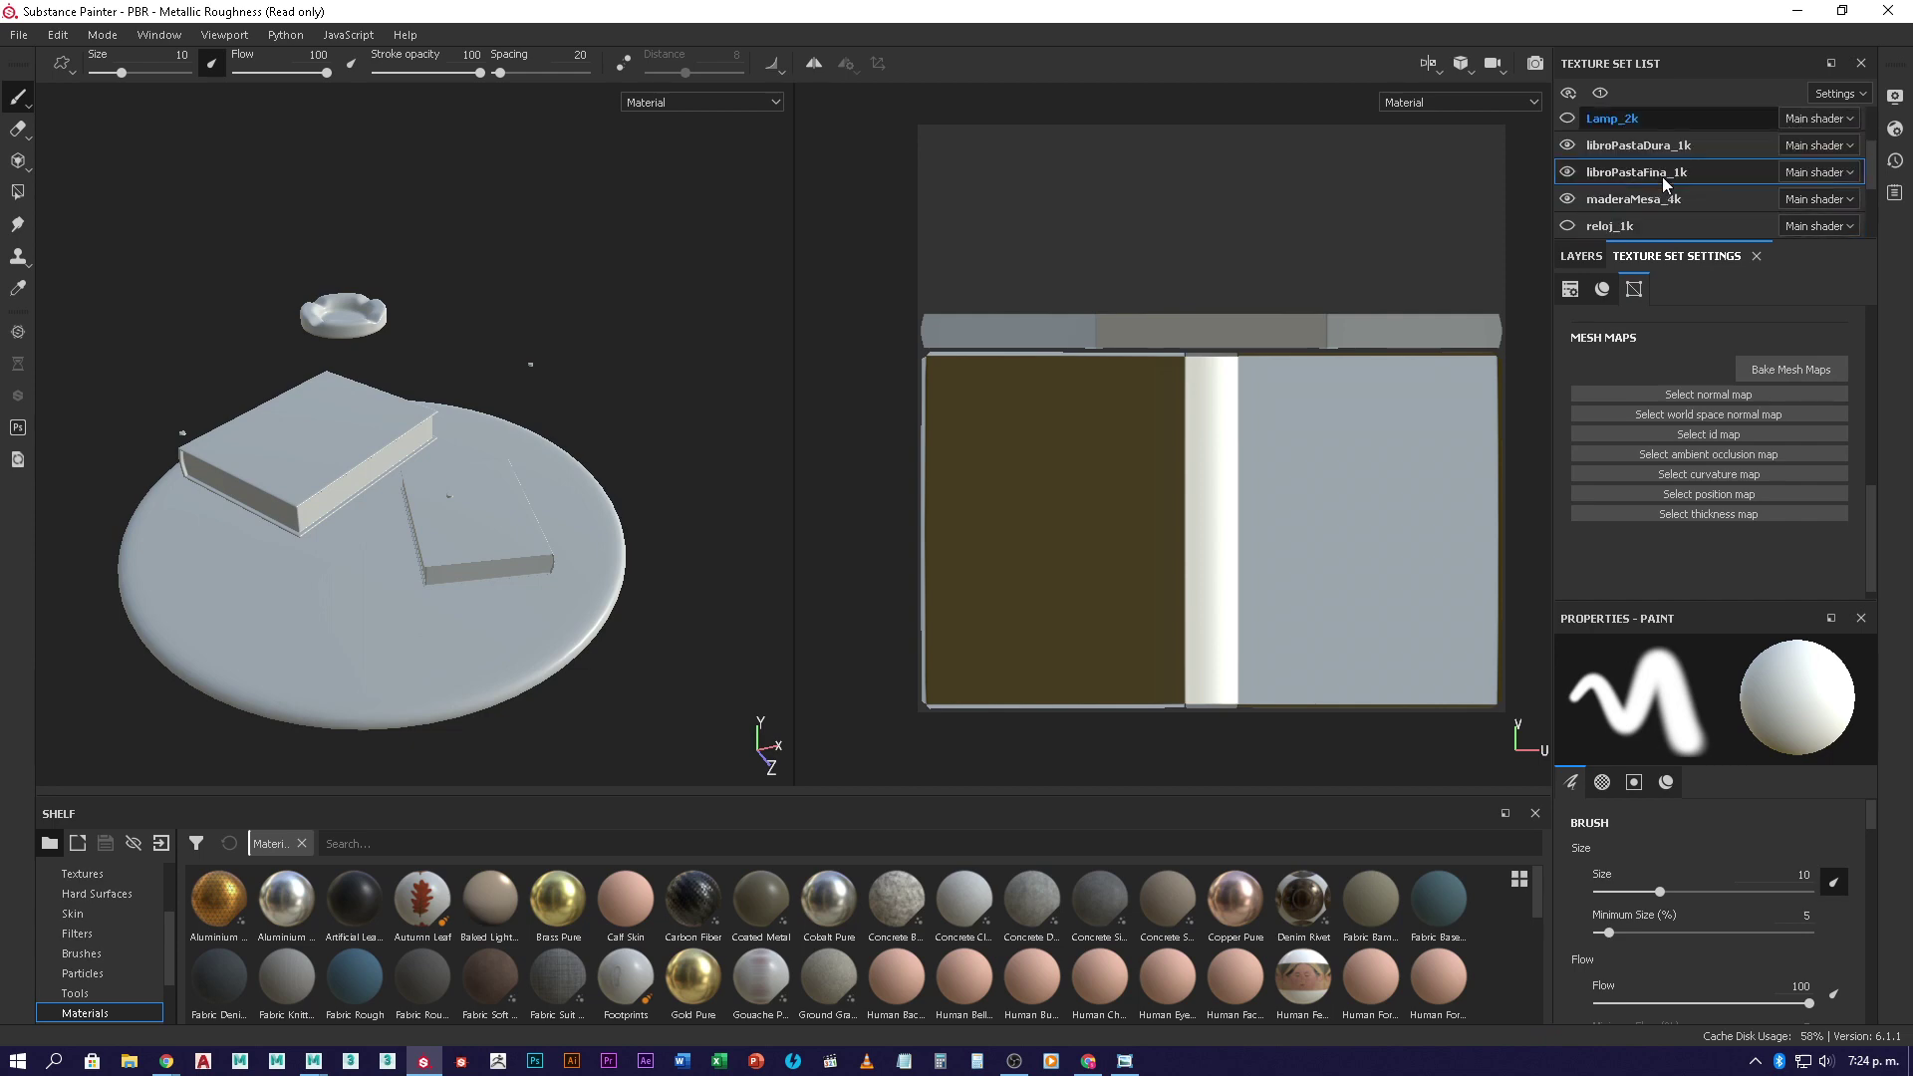
left_click(1794, 370)
left_click(1161, 840)
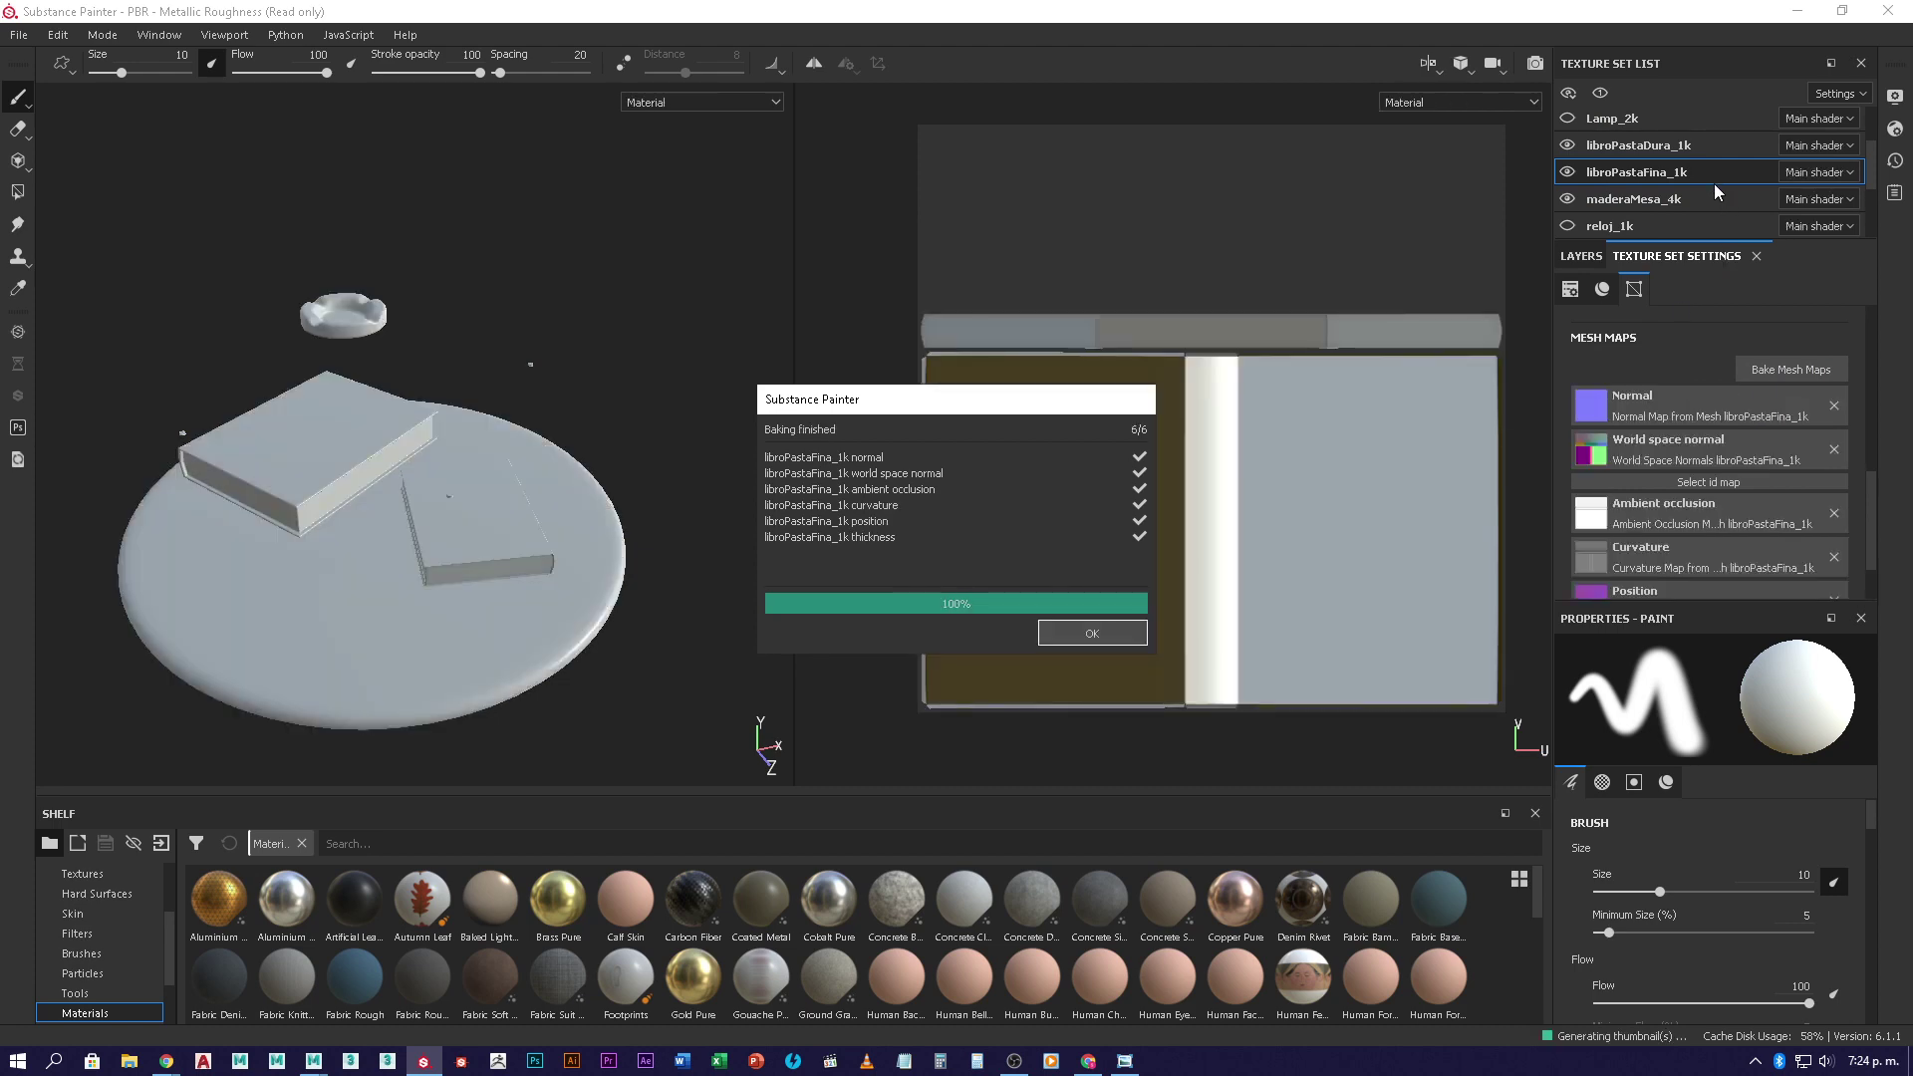
left_click(1097, 638)
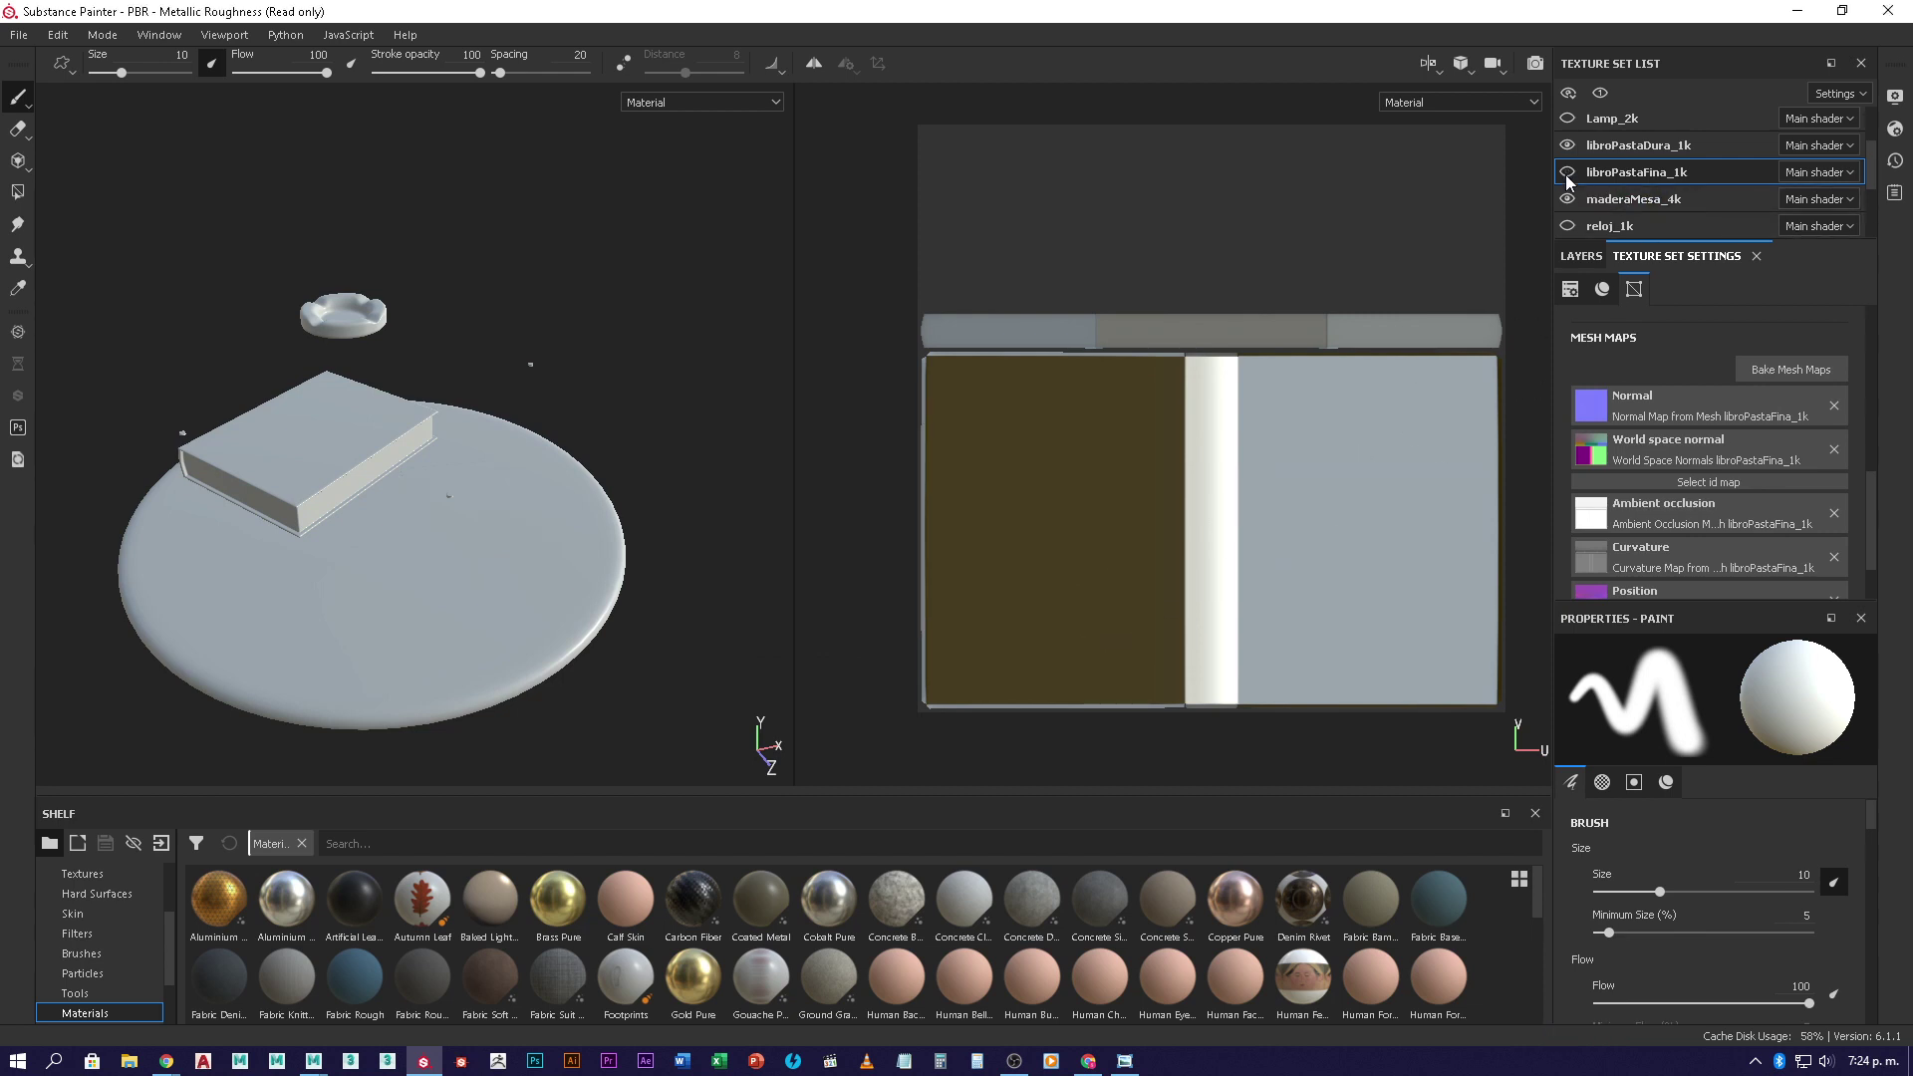
- Bake the mesh maps of libroPastaDura_1k only, close the baking report, and hide that texture set in the 3D view
left_click(1636, 146)
left_click(1794, 375)
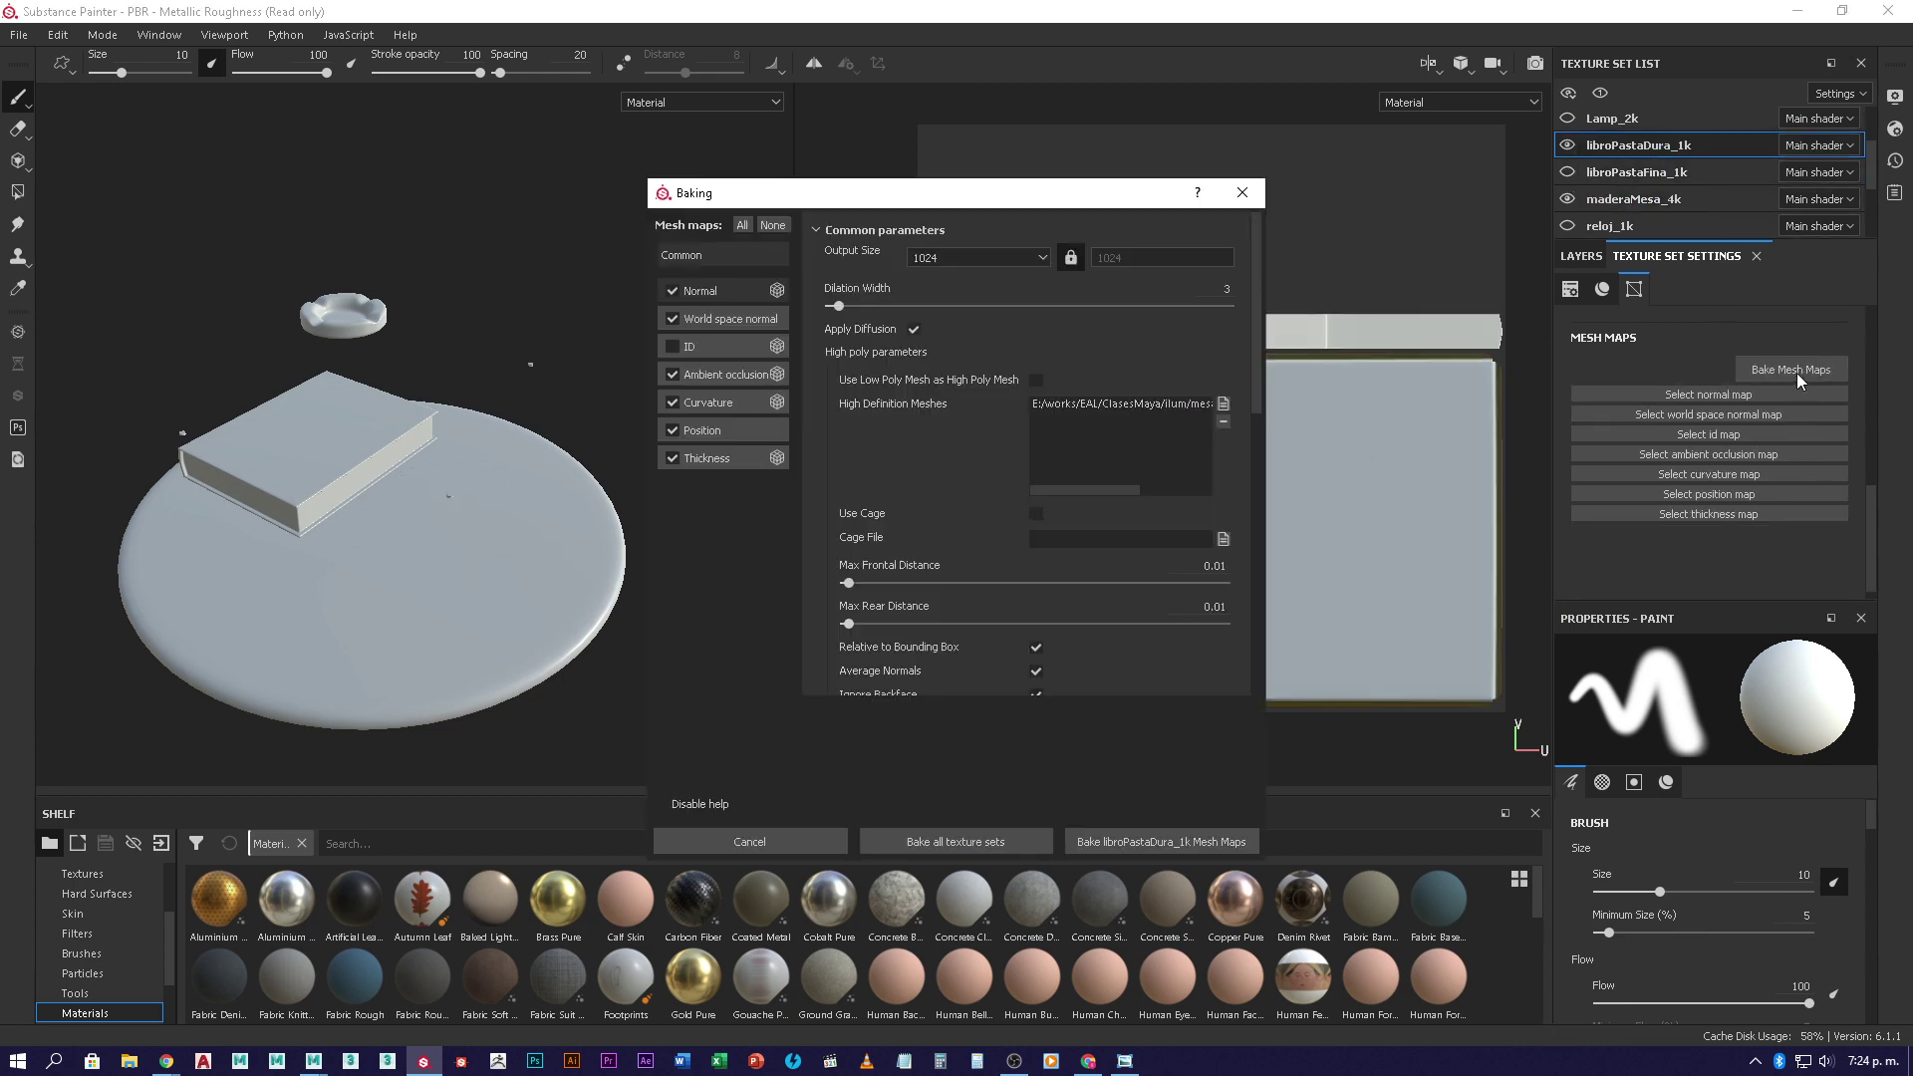
left_click(1202, 837)
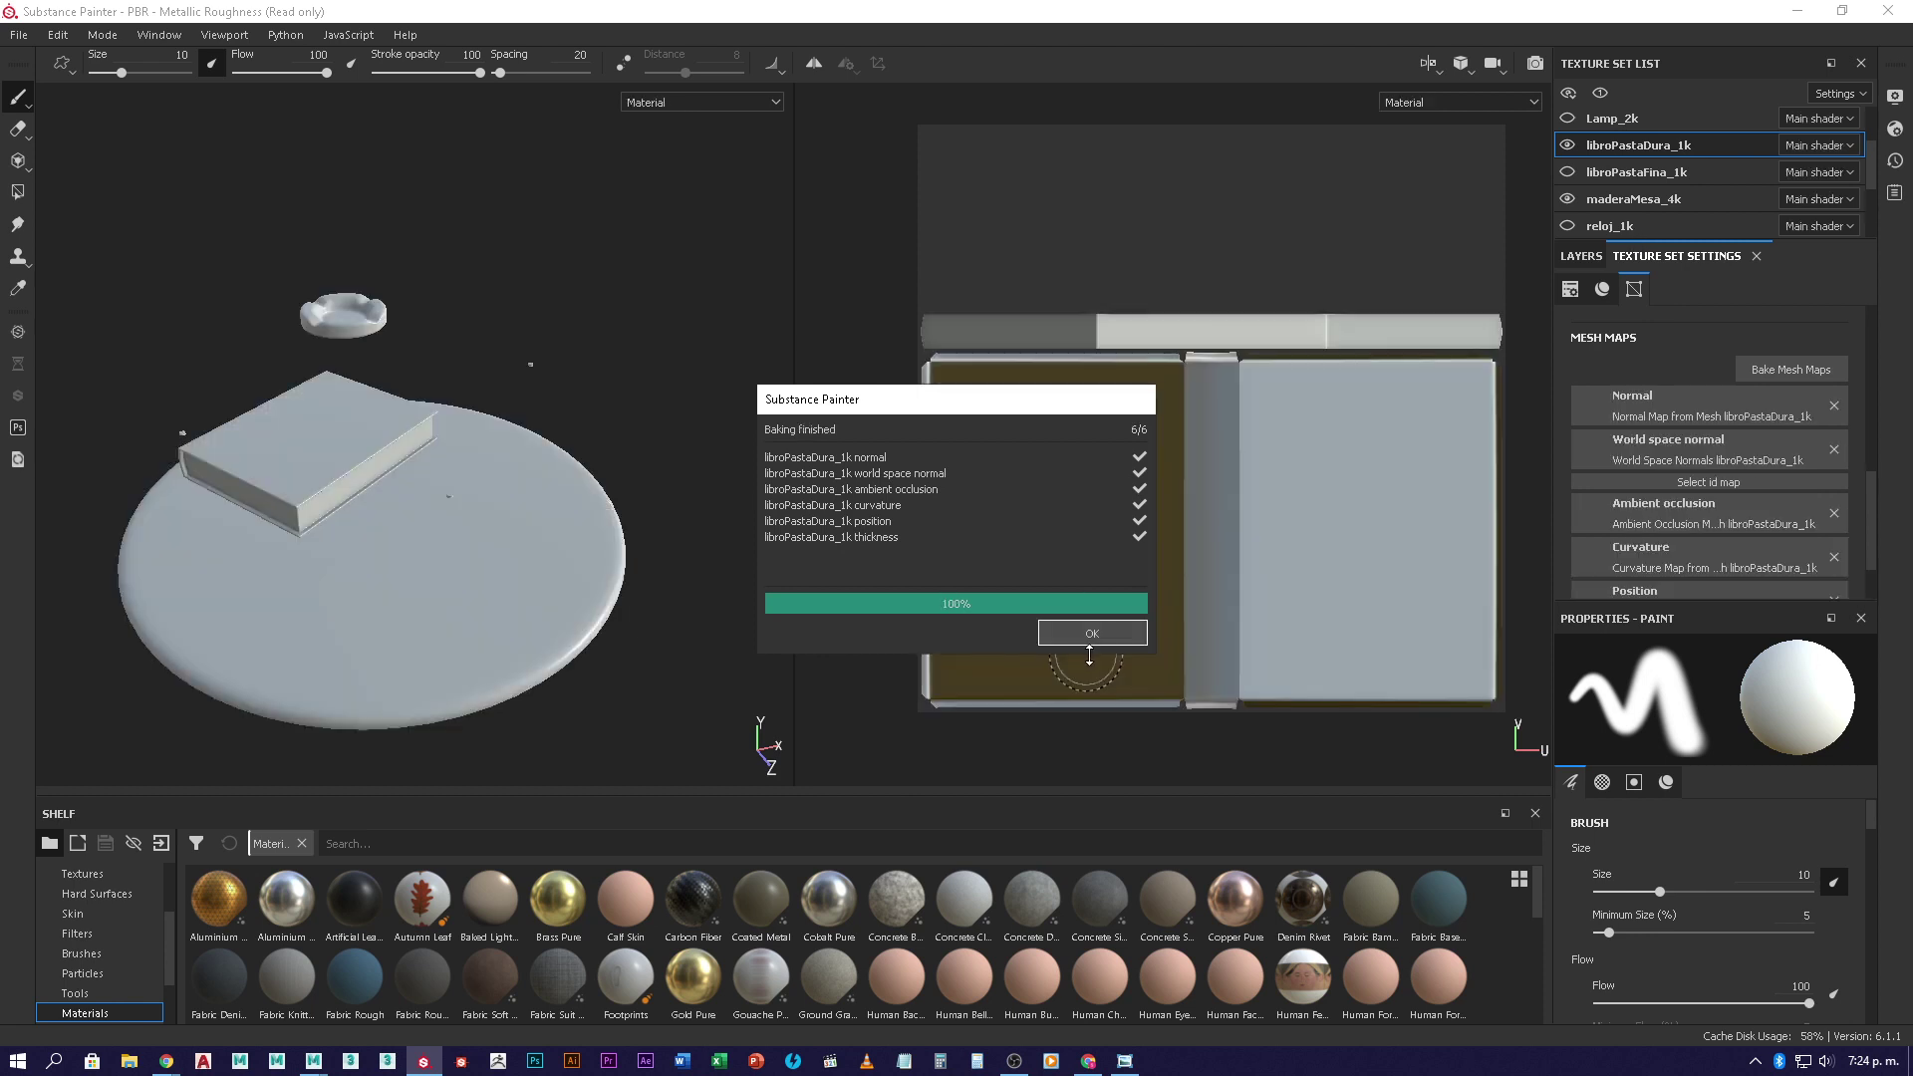
left_click(1106, 638)
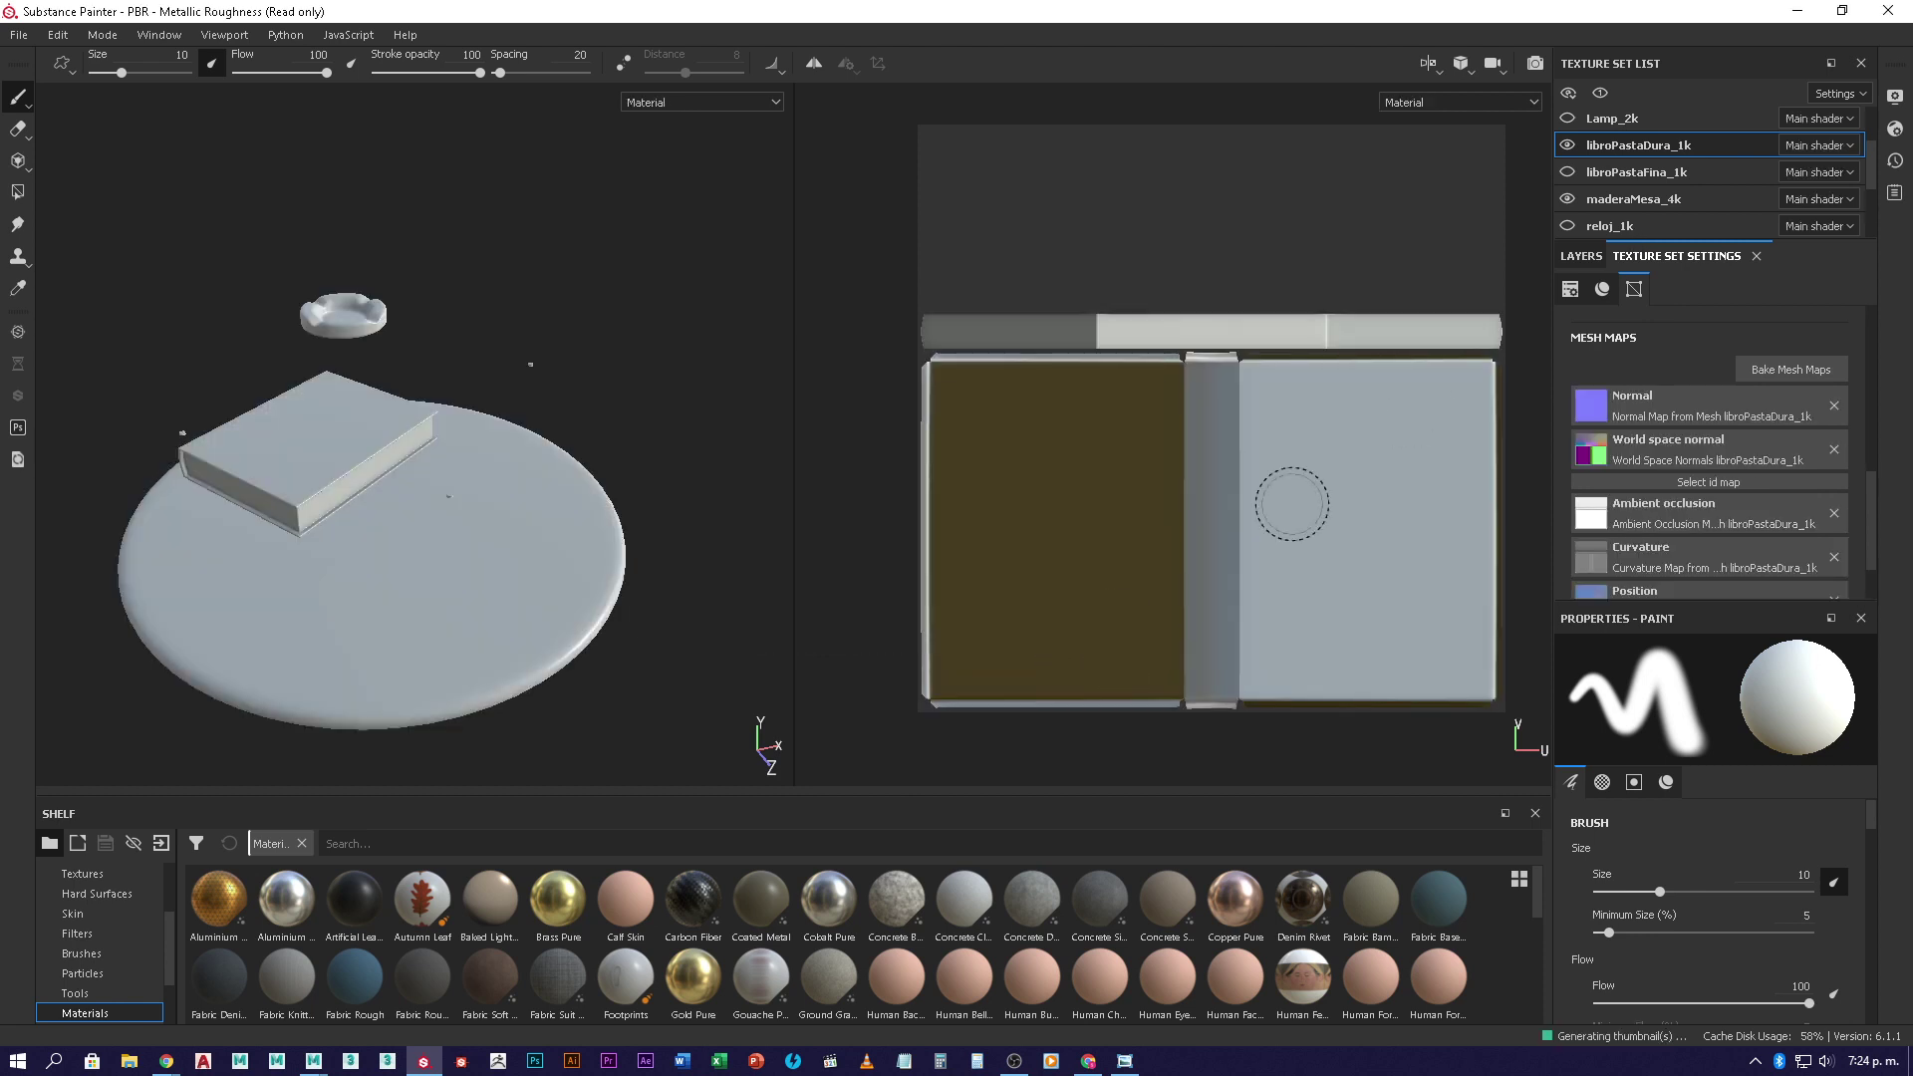
left_click(1568, 145)
- Bake the mesh maps of cenicero_1k only, close the baking report, and hide that texture set in the 3D view
scroll(1625, 175, "up", 1)
left_click(1622, 123)
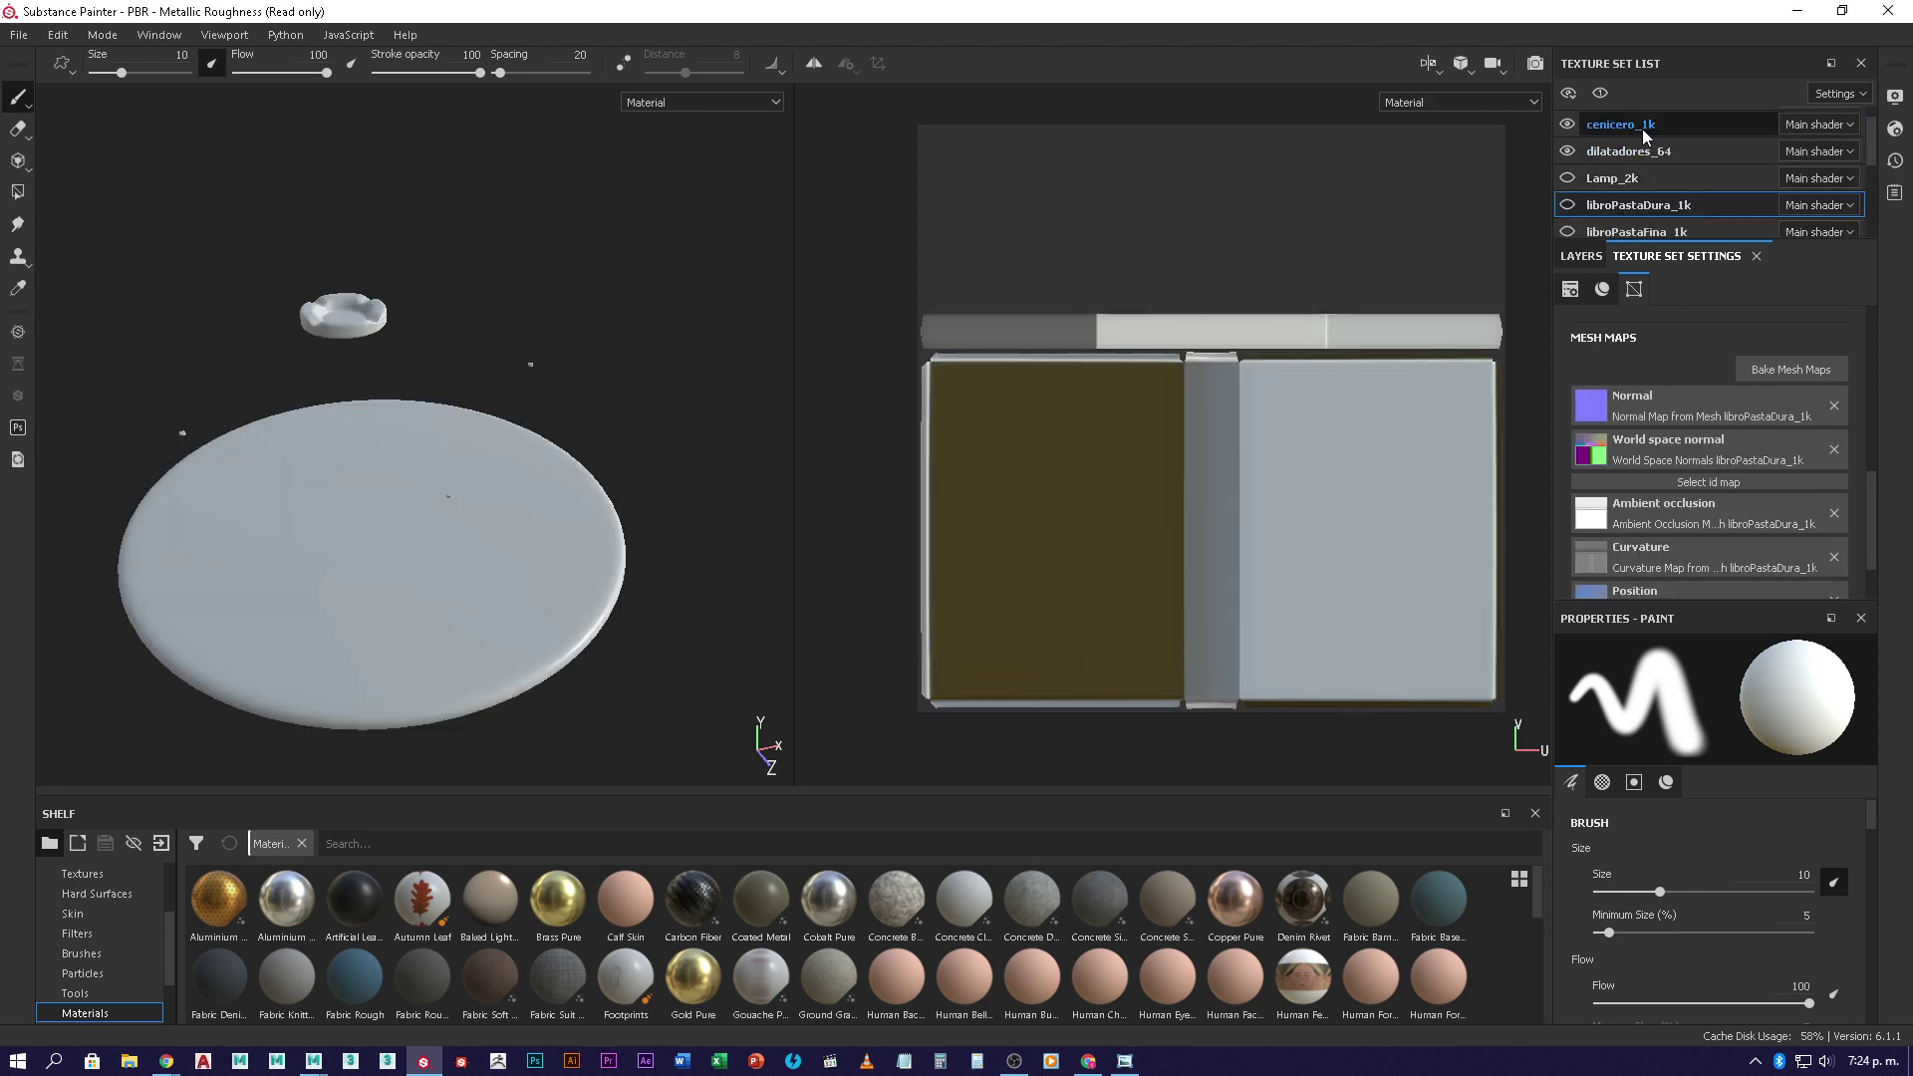
left_click(1789, 371)
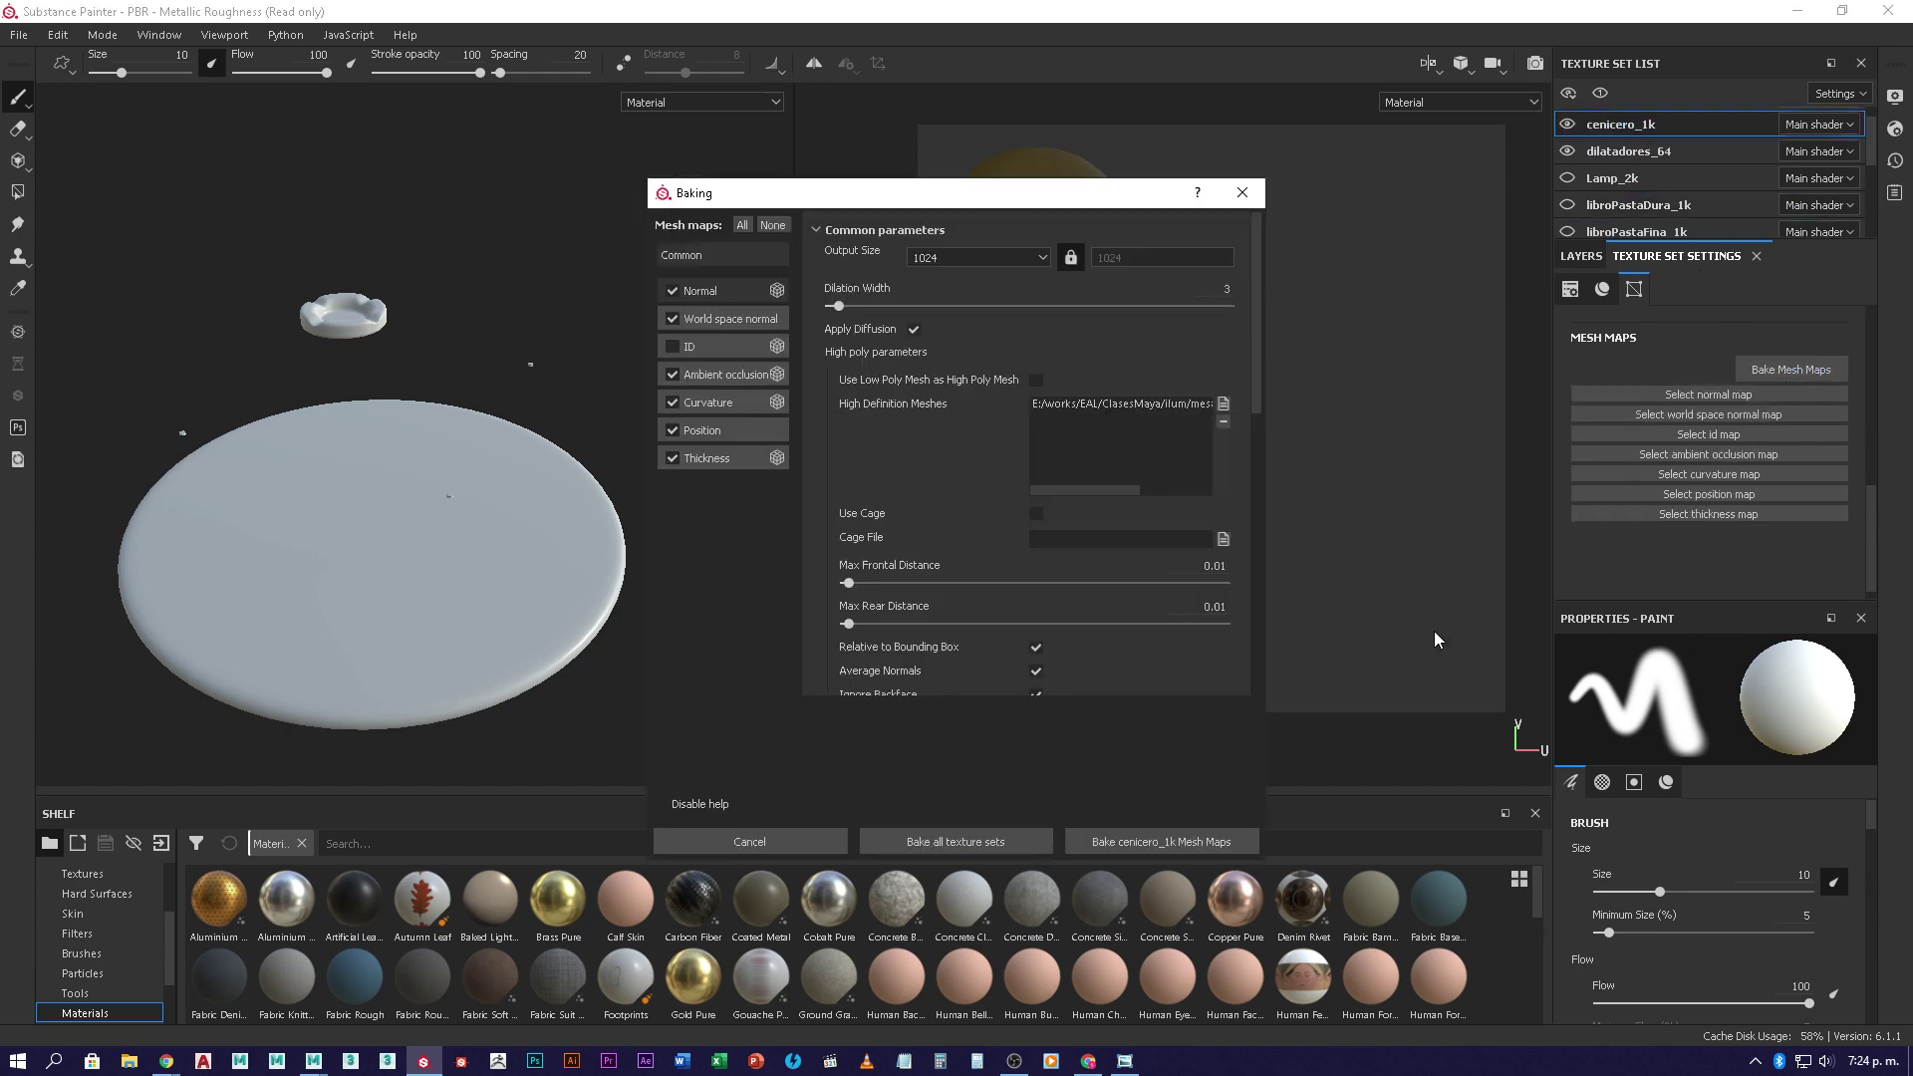
left_click(1188, 841)
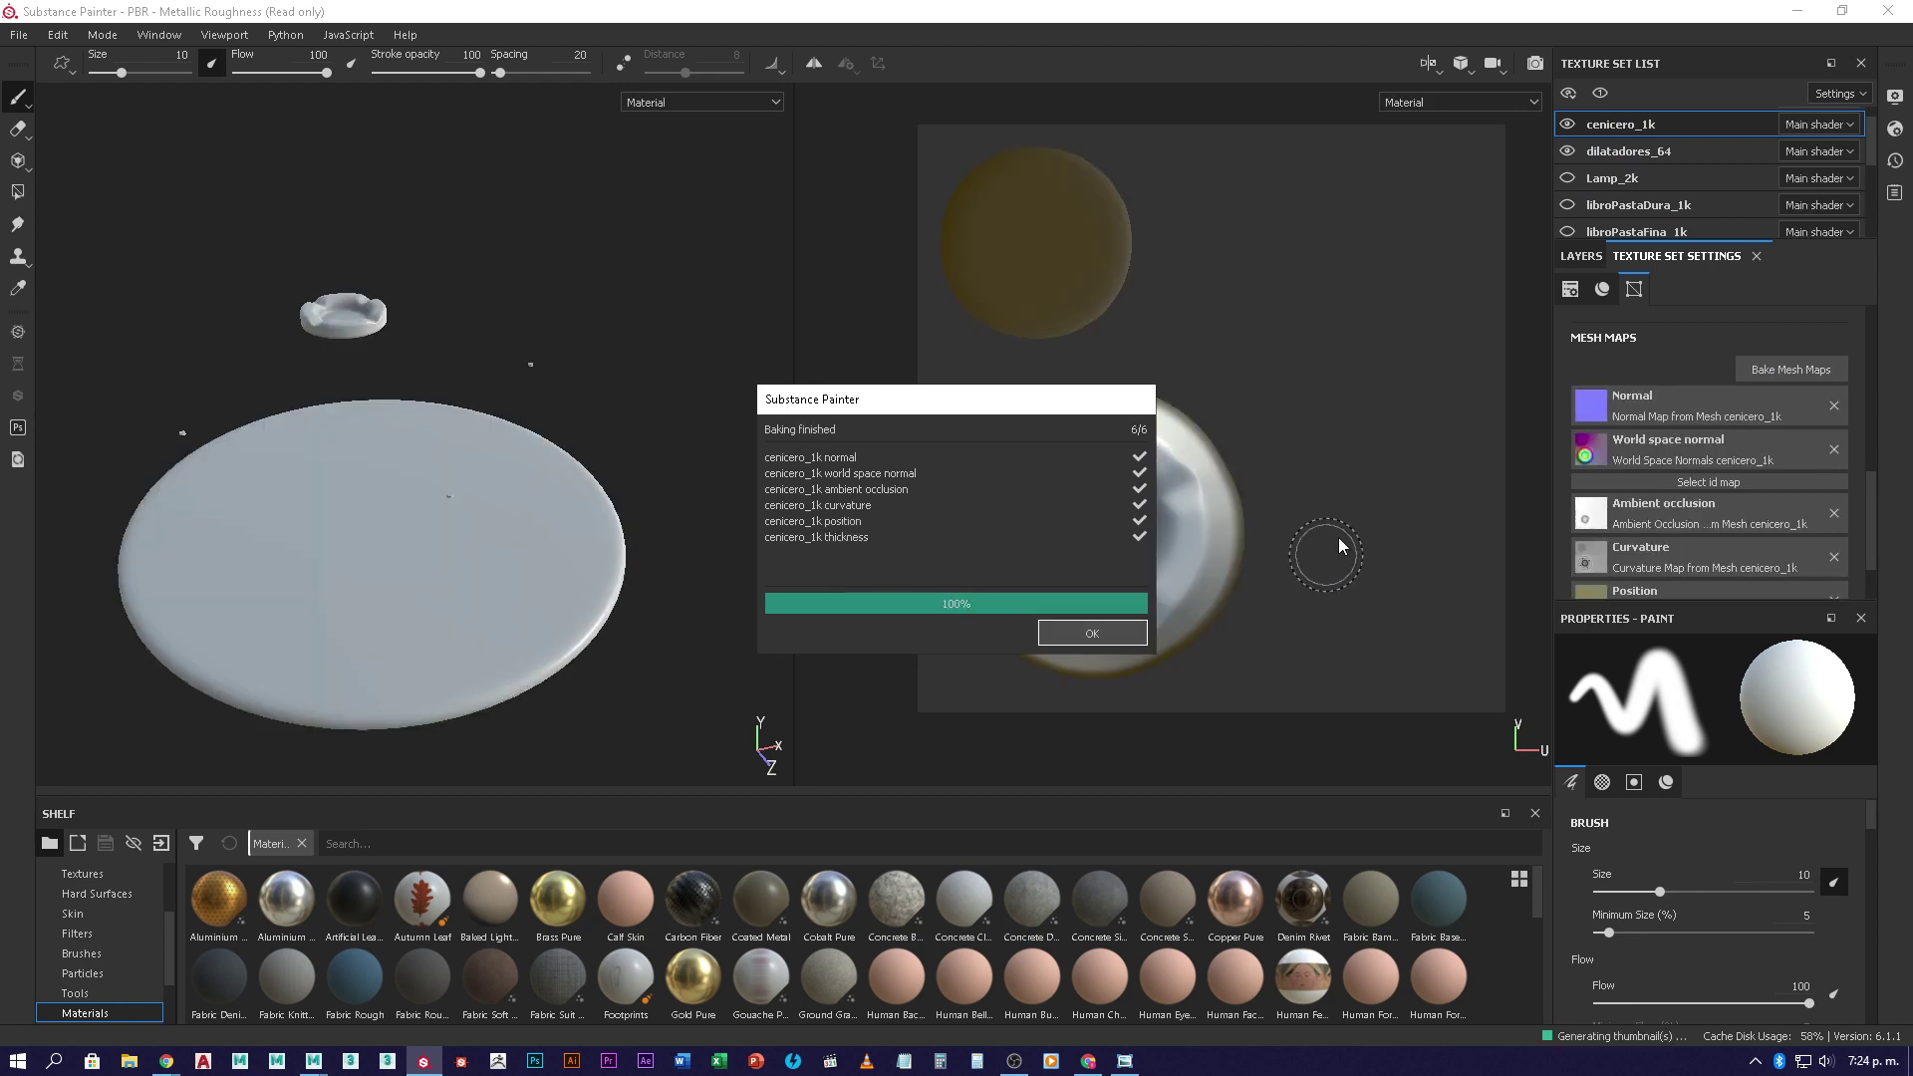
left_click(1046, 631)
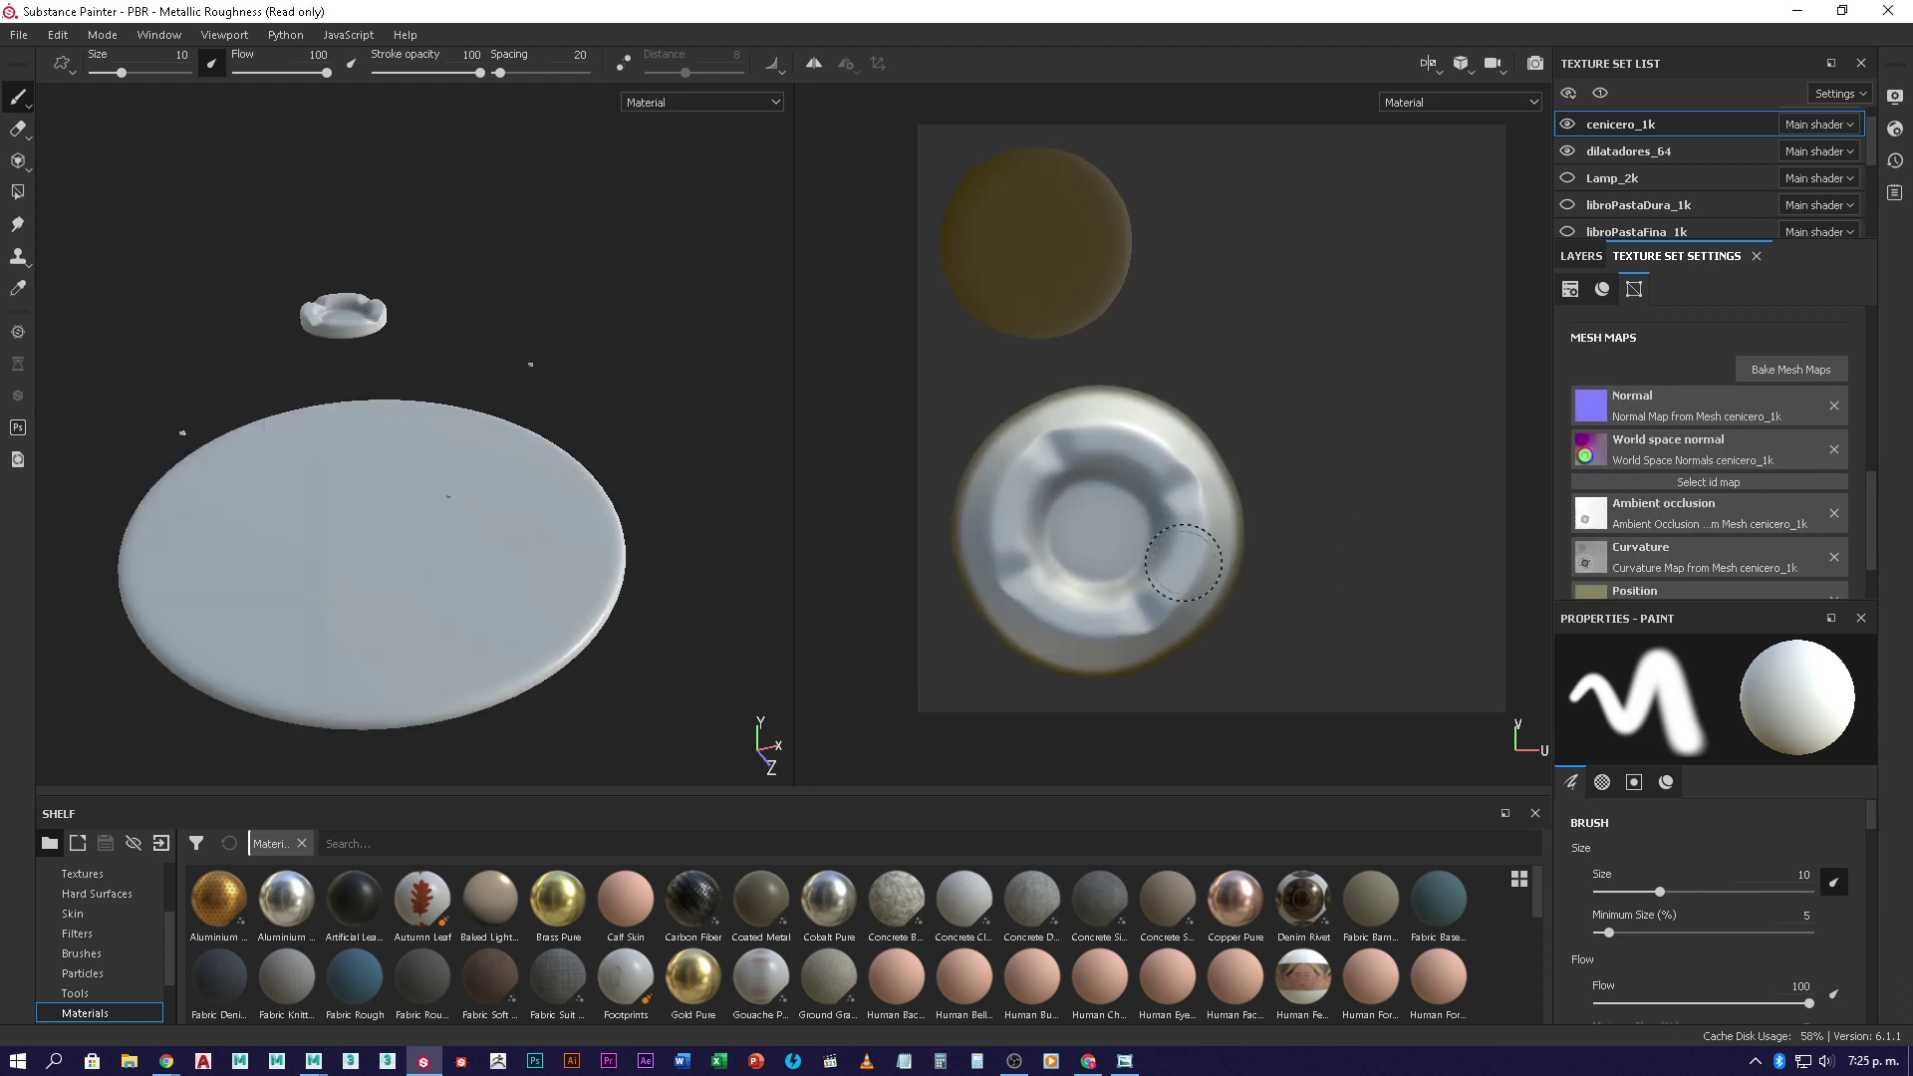
left_click(1568, 124)
- Bake the mesh maps of maderaMesa_4k only at an output size of 4096, and hide that texture set after closing the baking report
scroll(1618, 166, "down", 1)
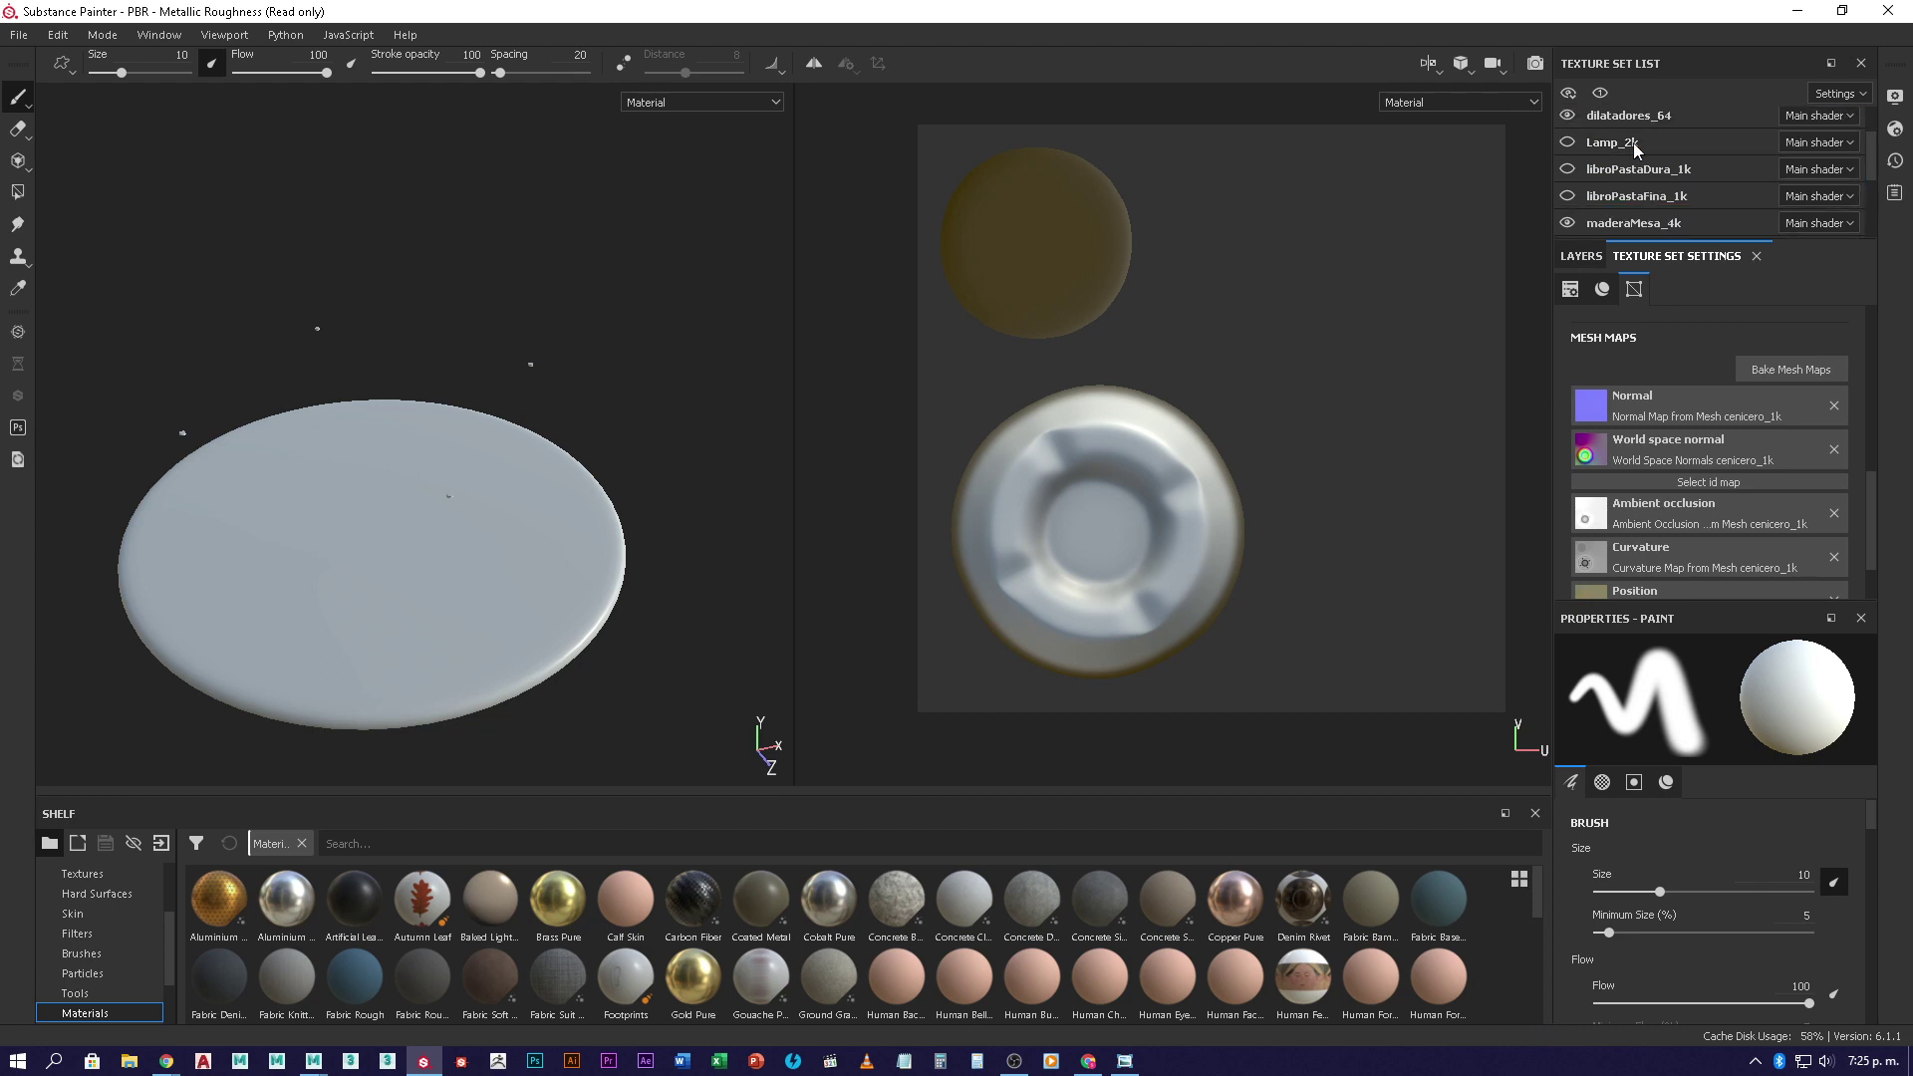
scroll(1635, 142, "down", 2)
left_click(1656, 166)
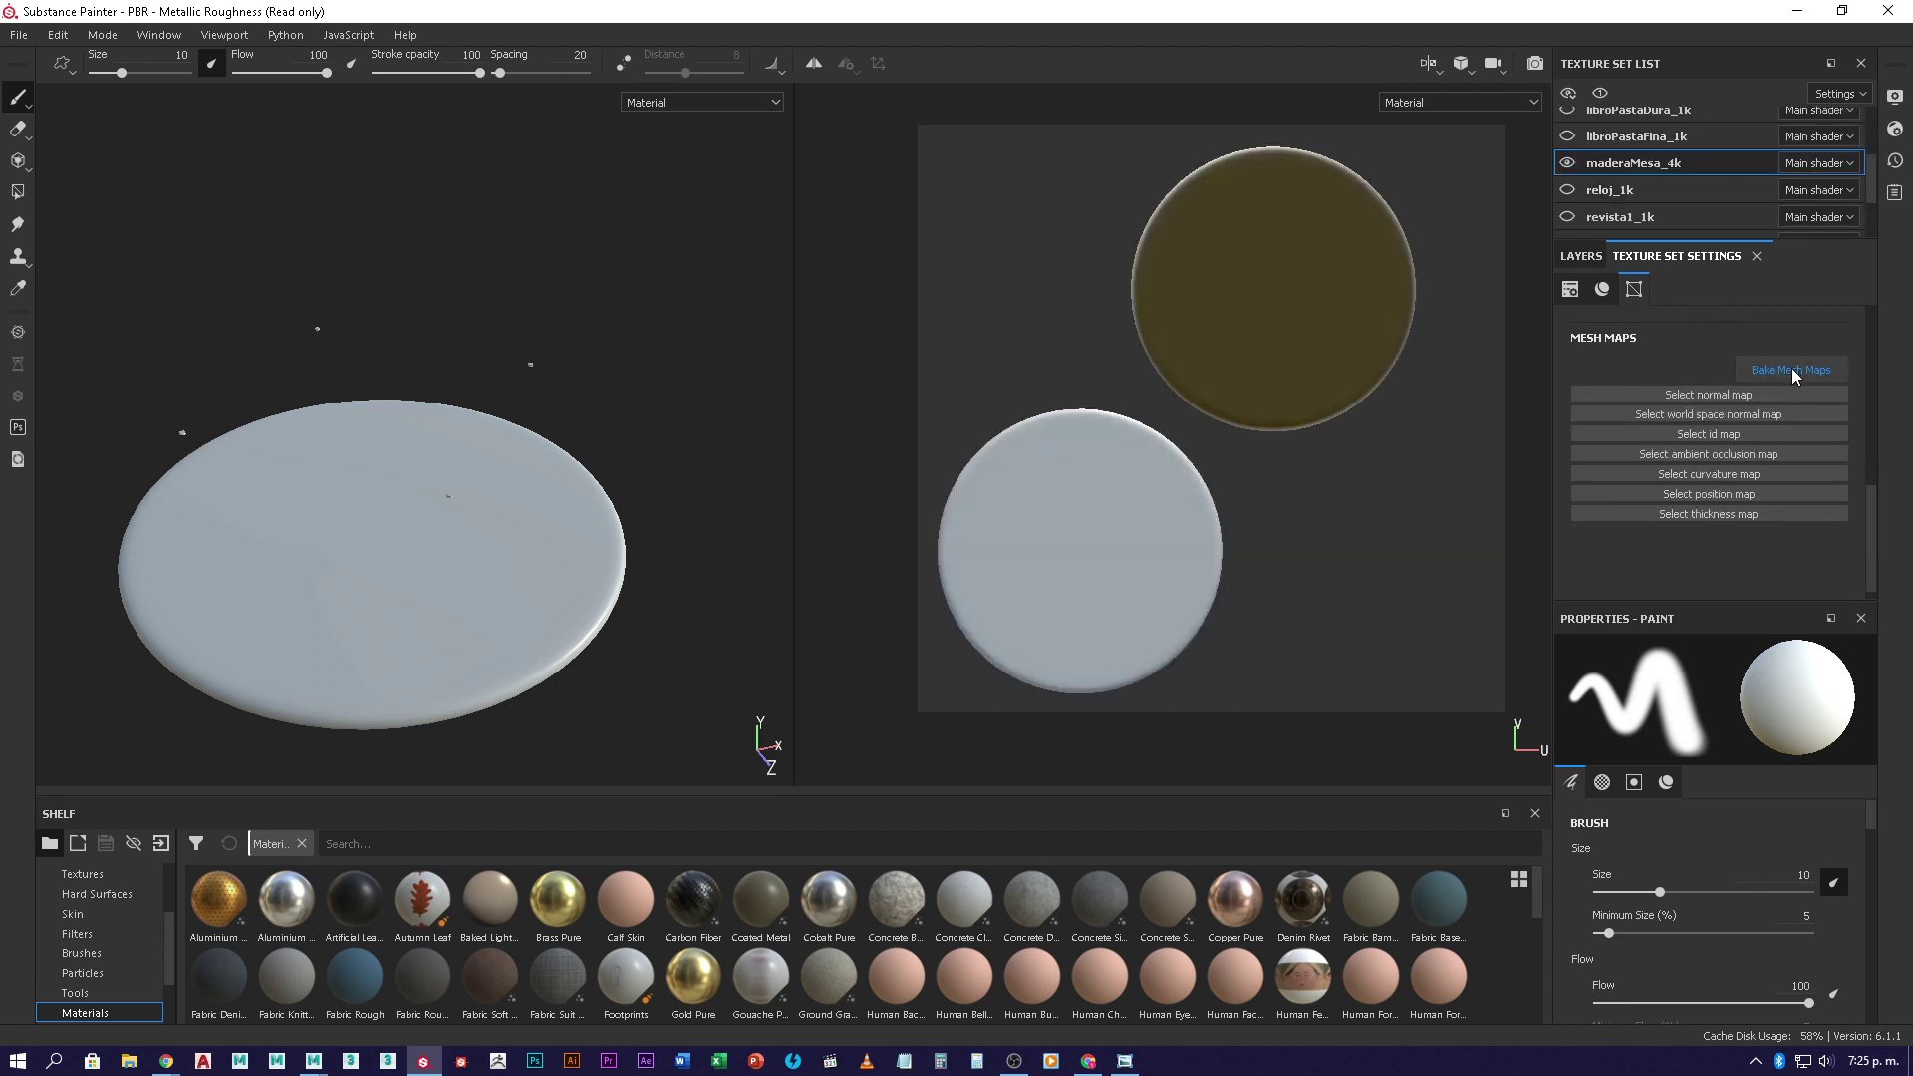
left_click(1792, 370)
left_click(1043, 257)
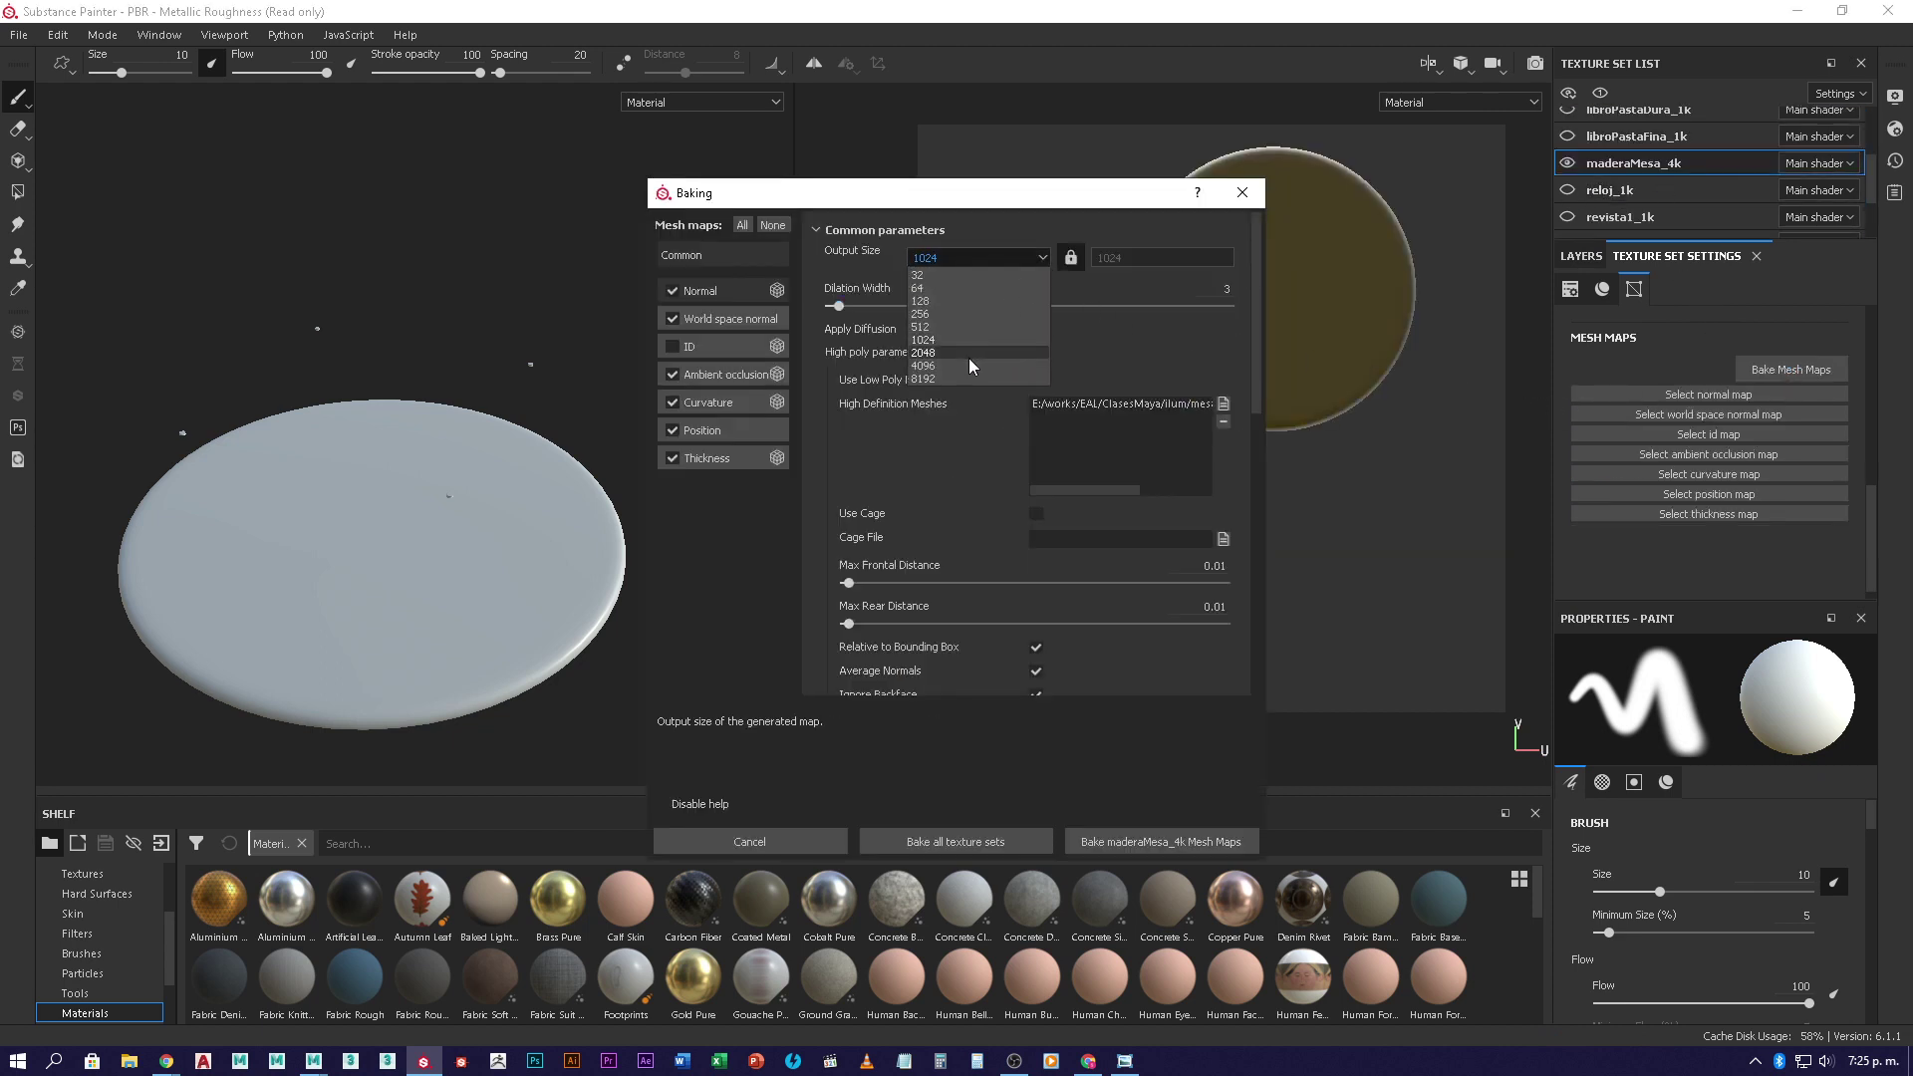
left_click(962, 366)
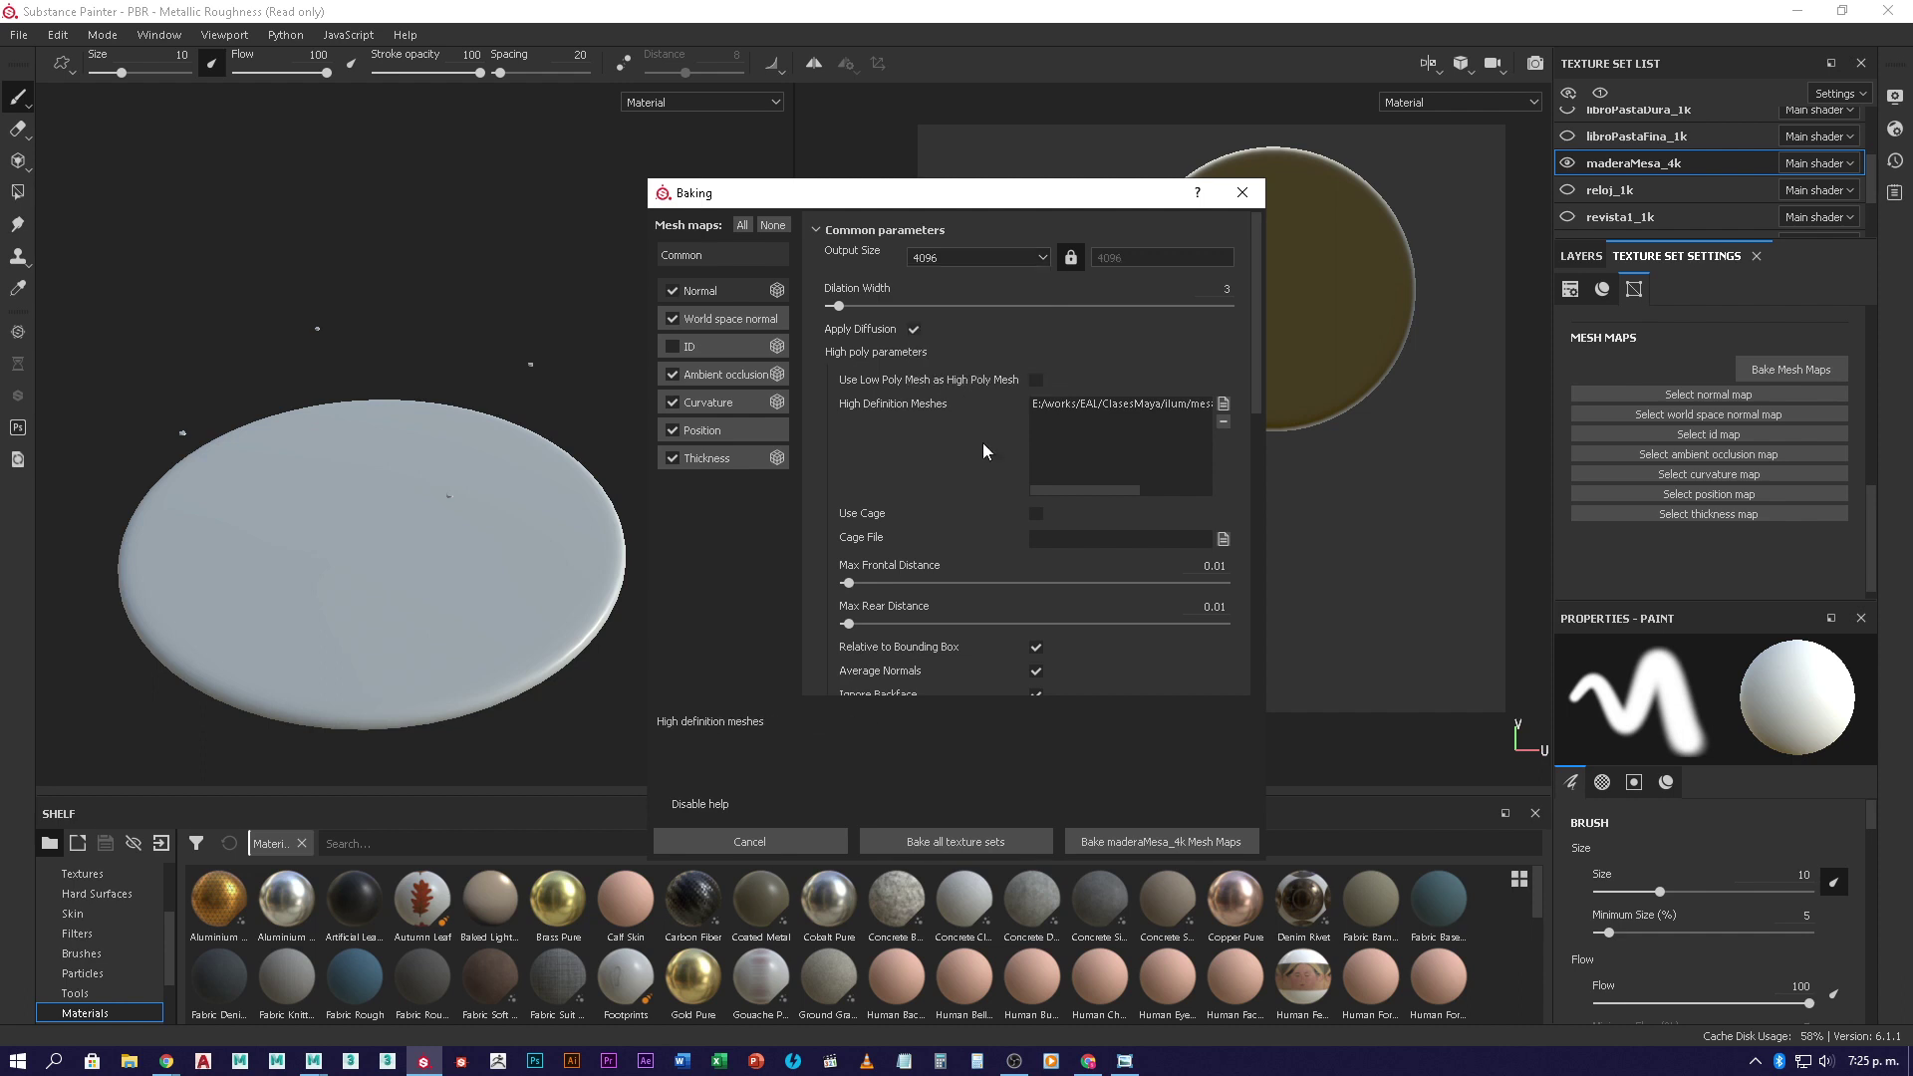
left_click(1182, 846)
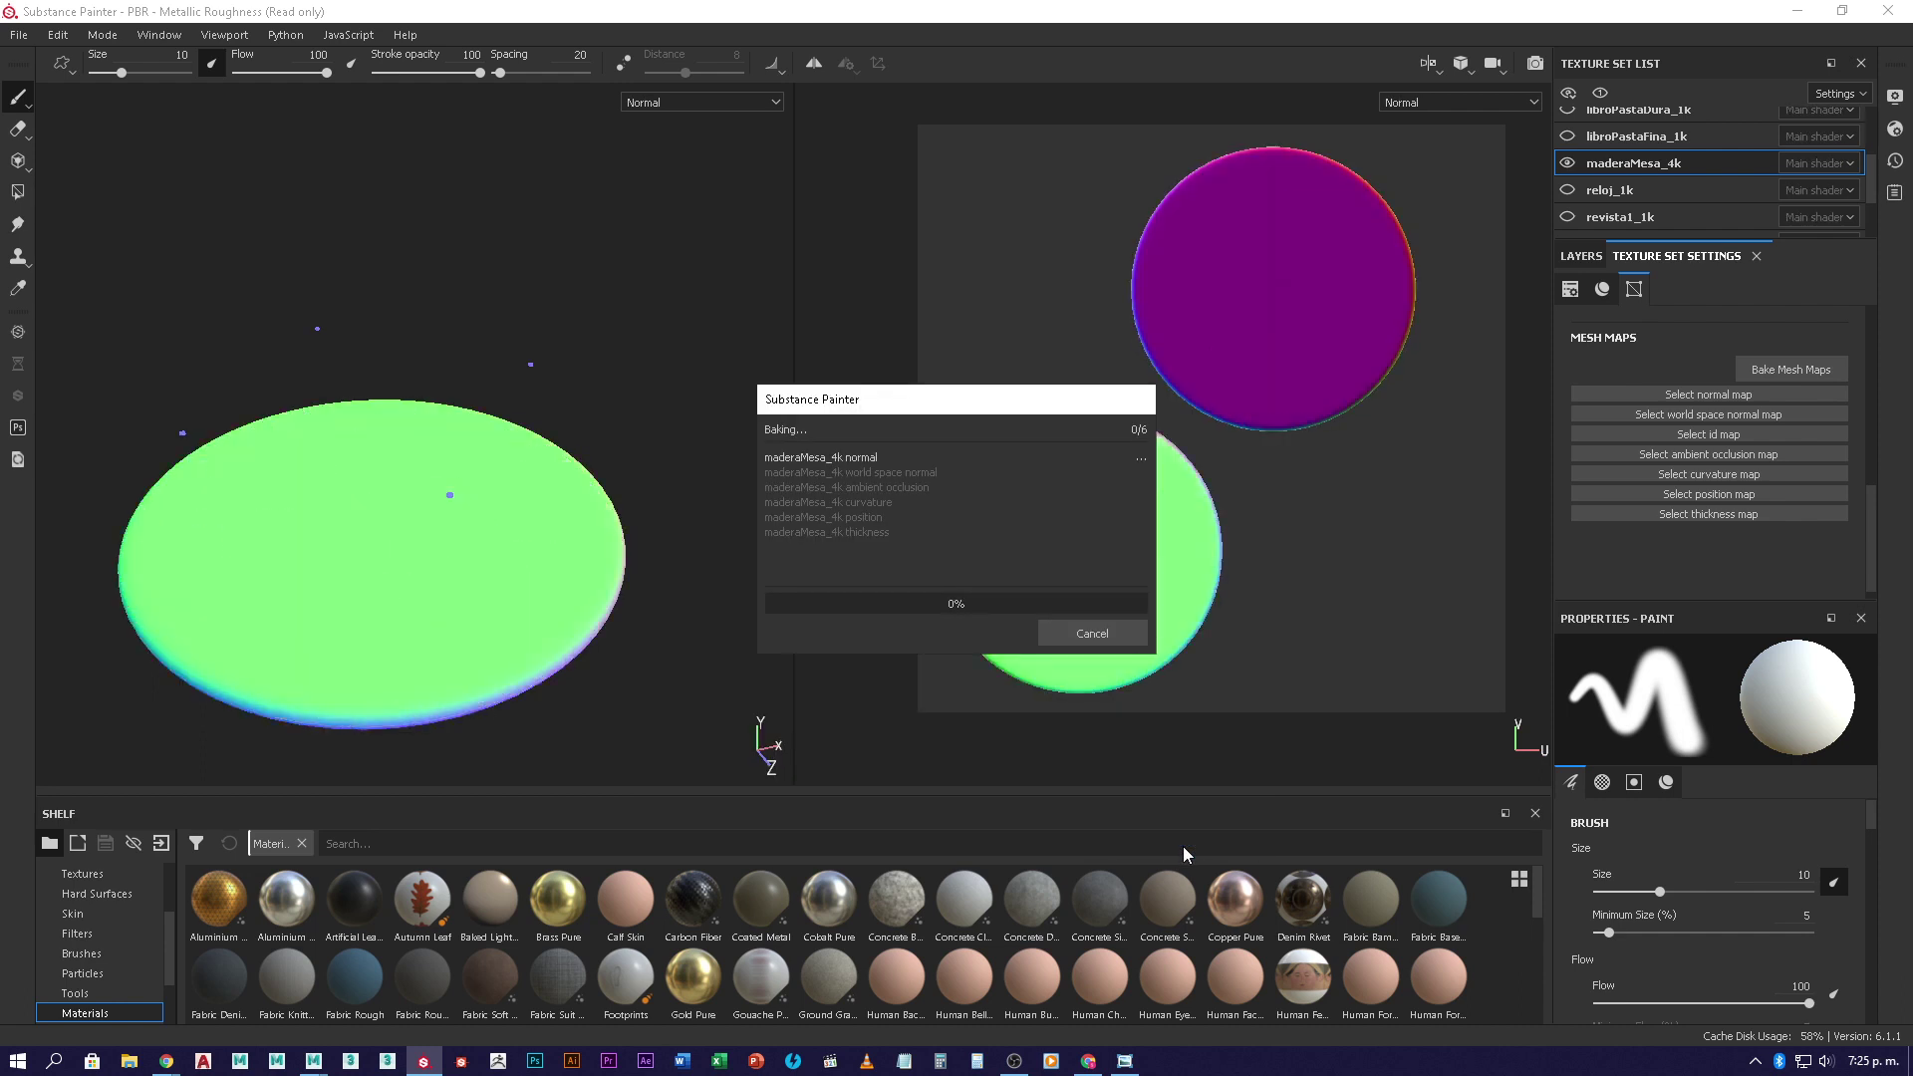
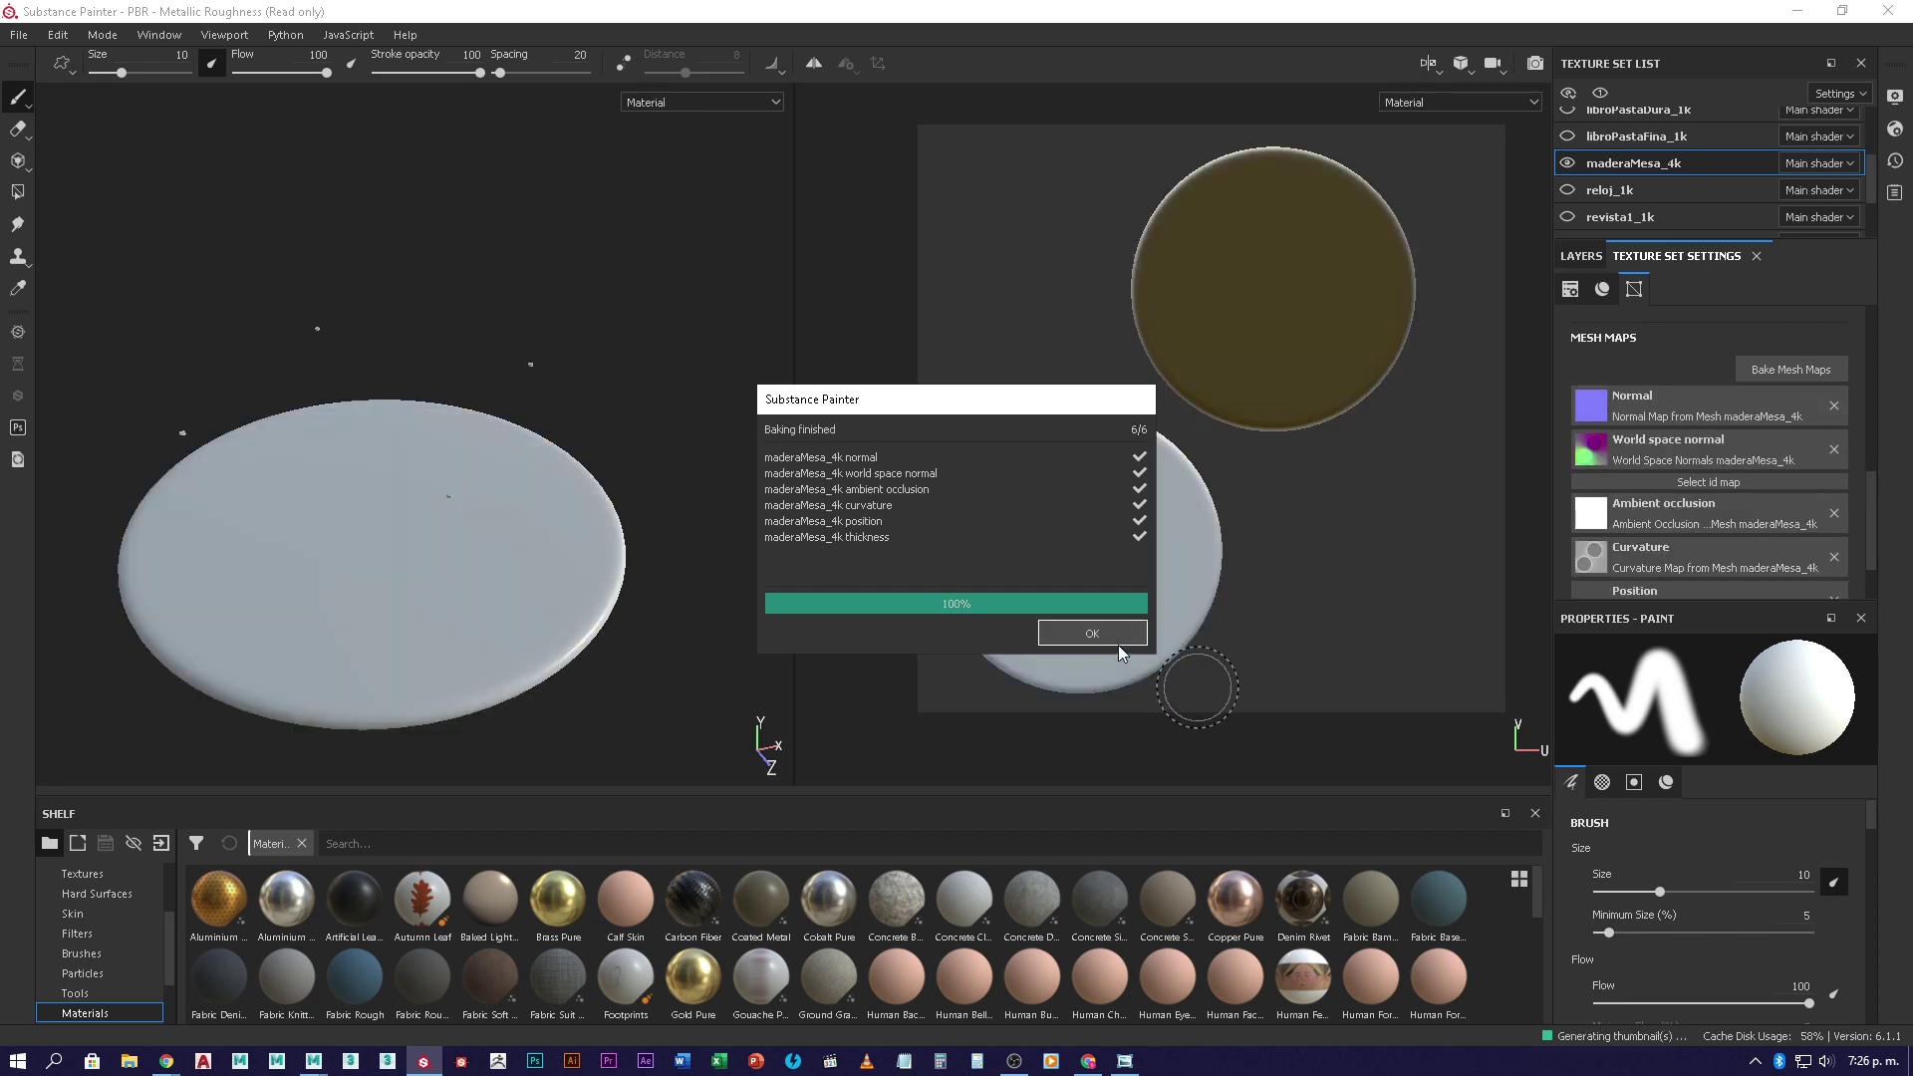
left_click(1093, 634)
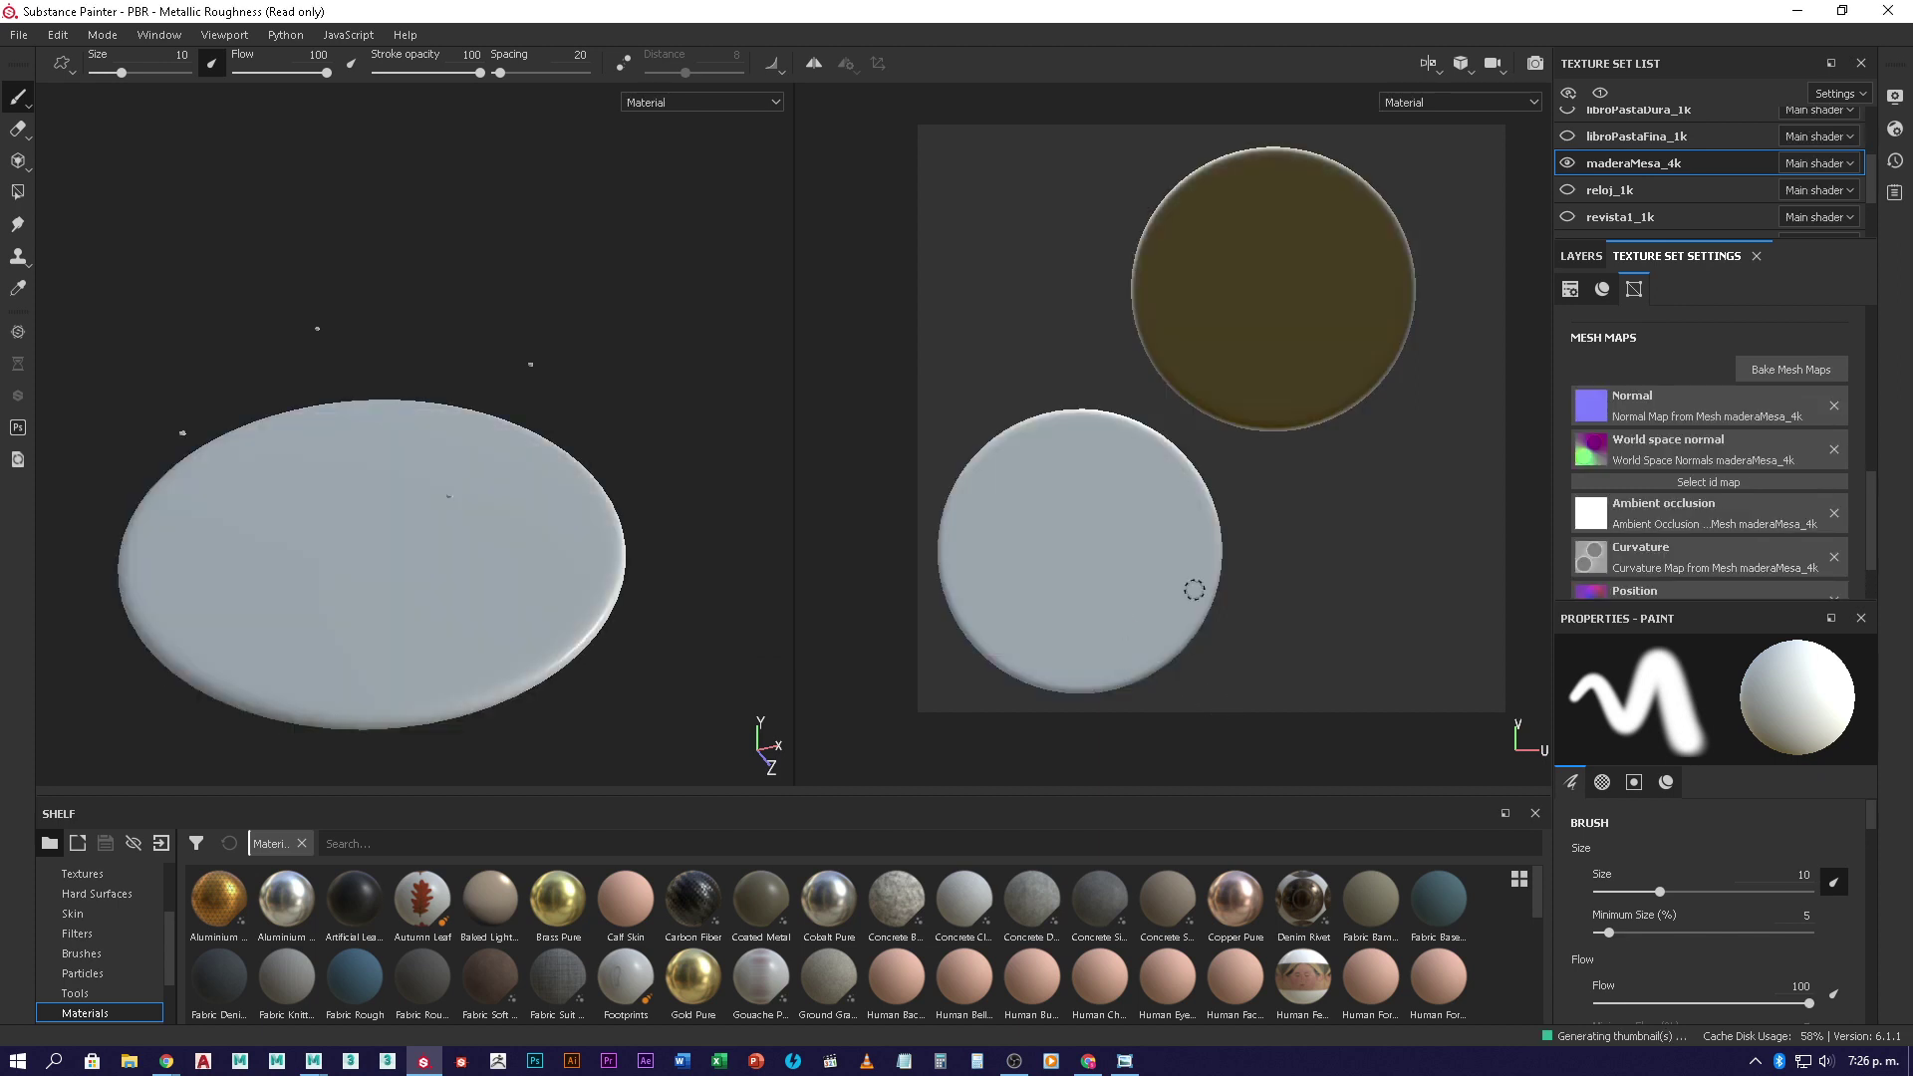
left_click(1568, 163)
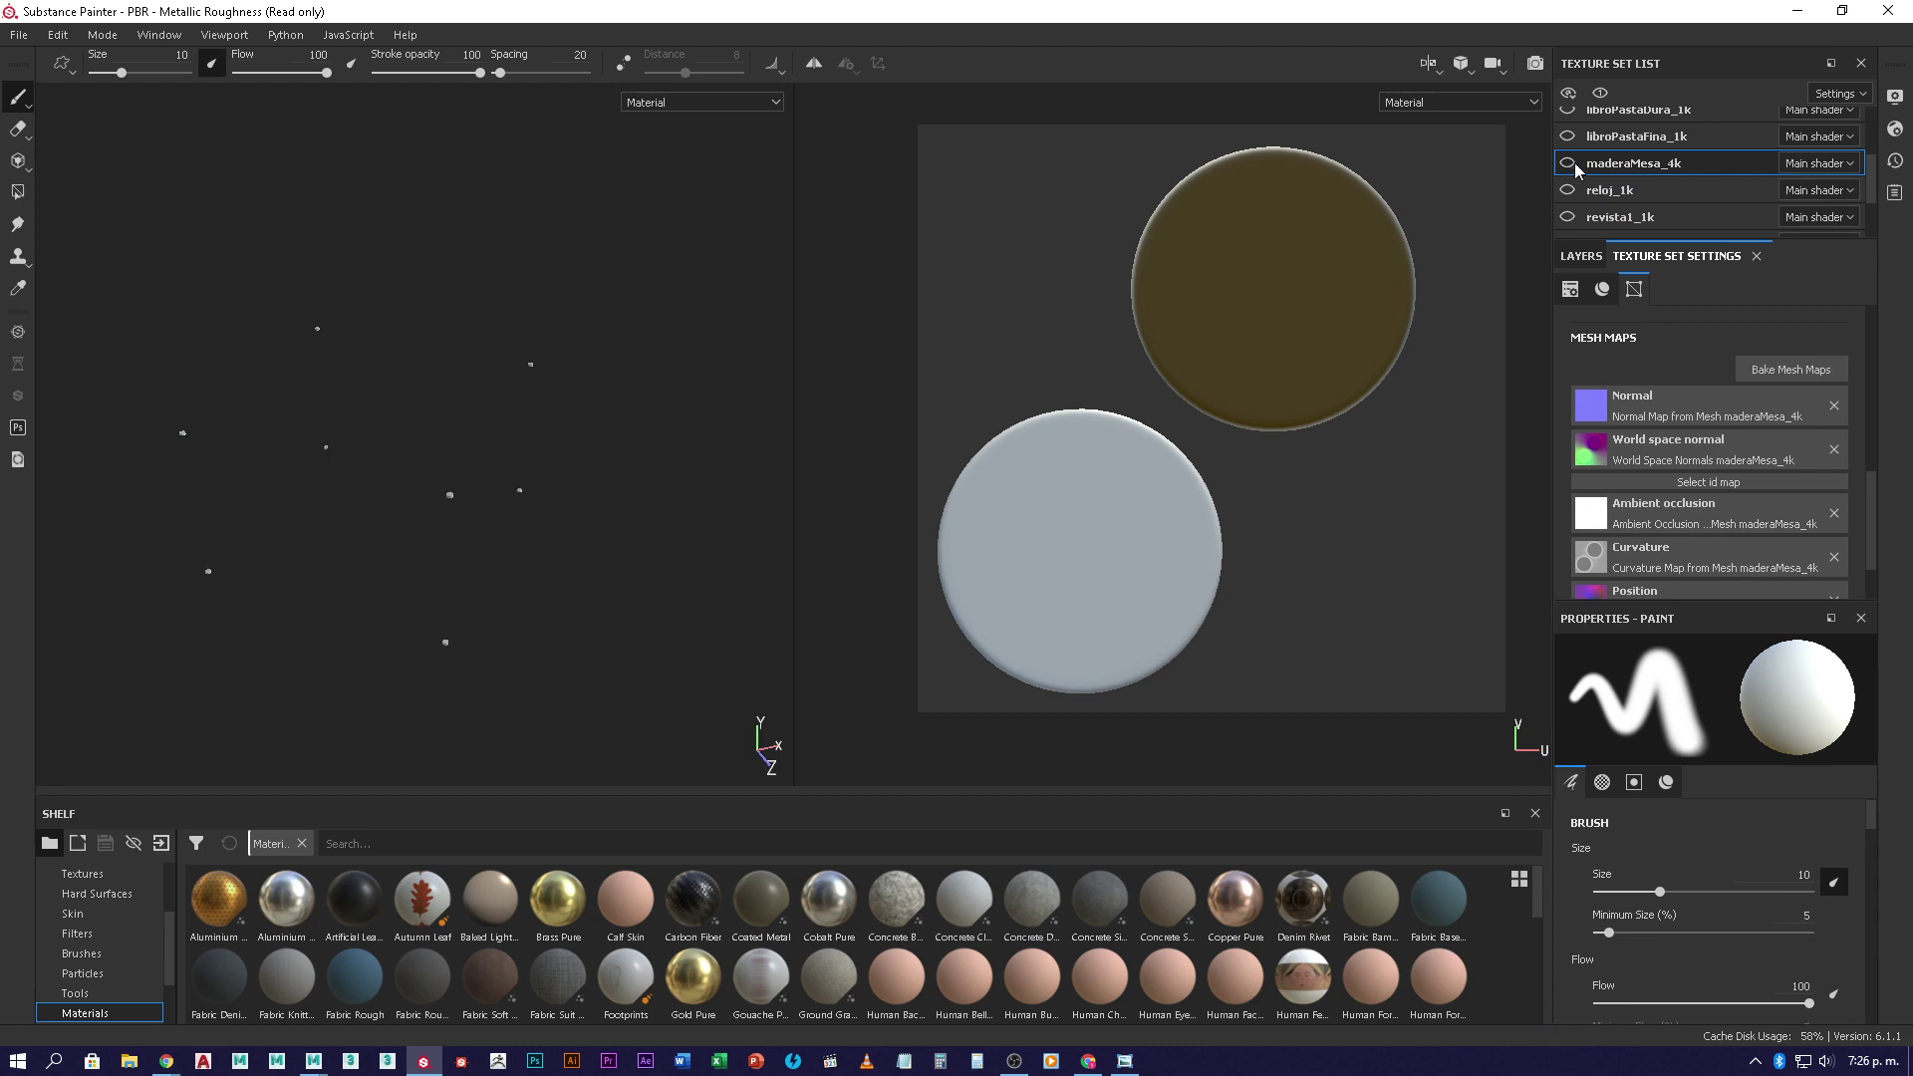
scroll(1674, 183, "up", 3)
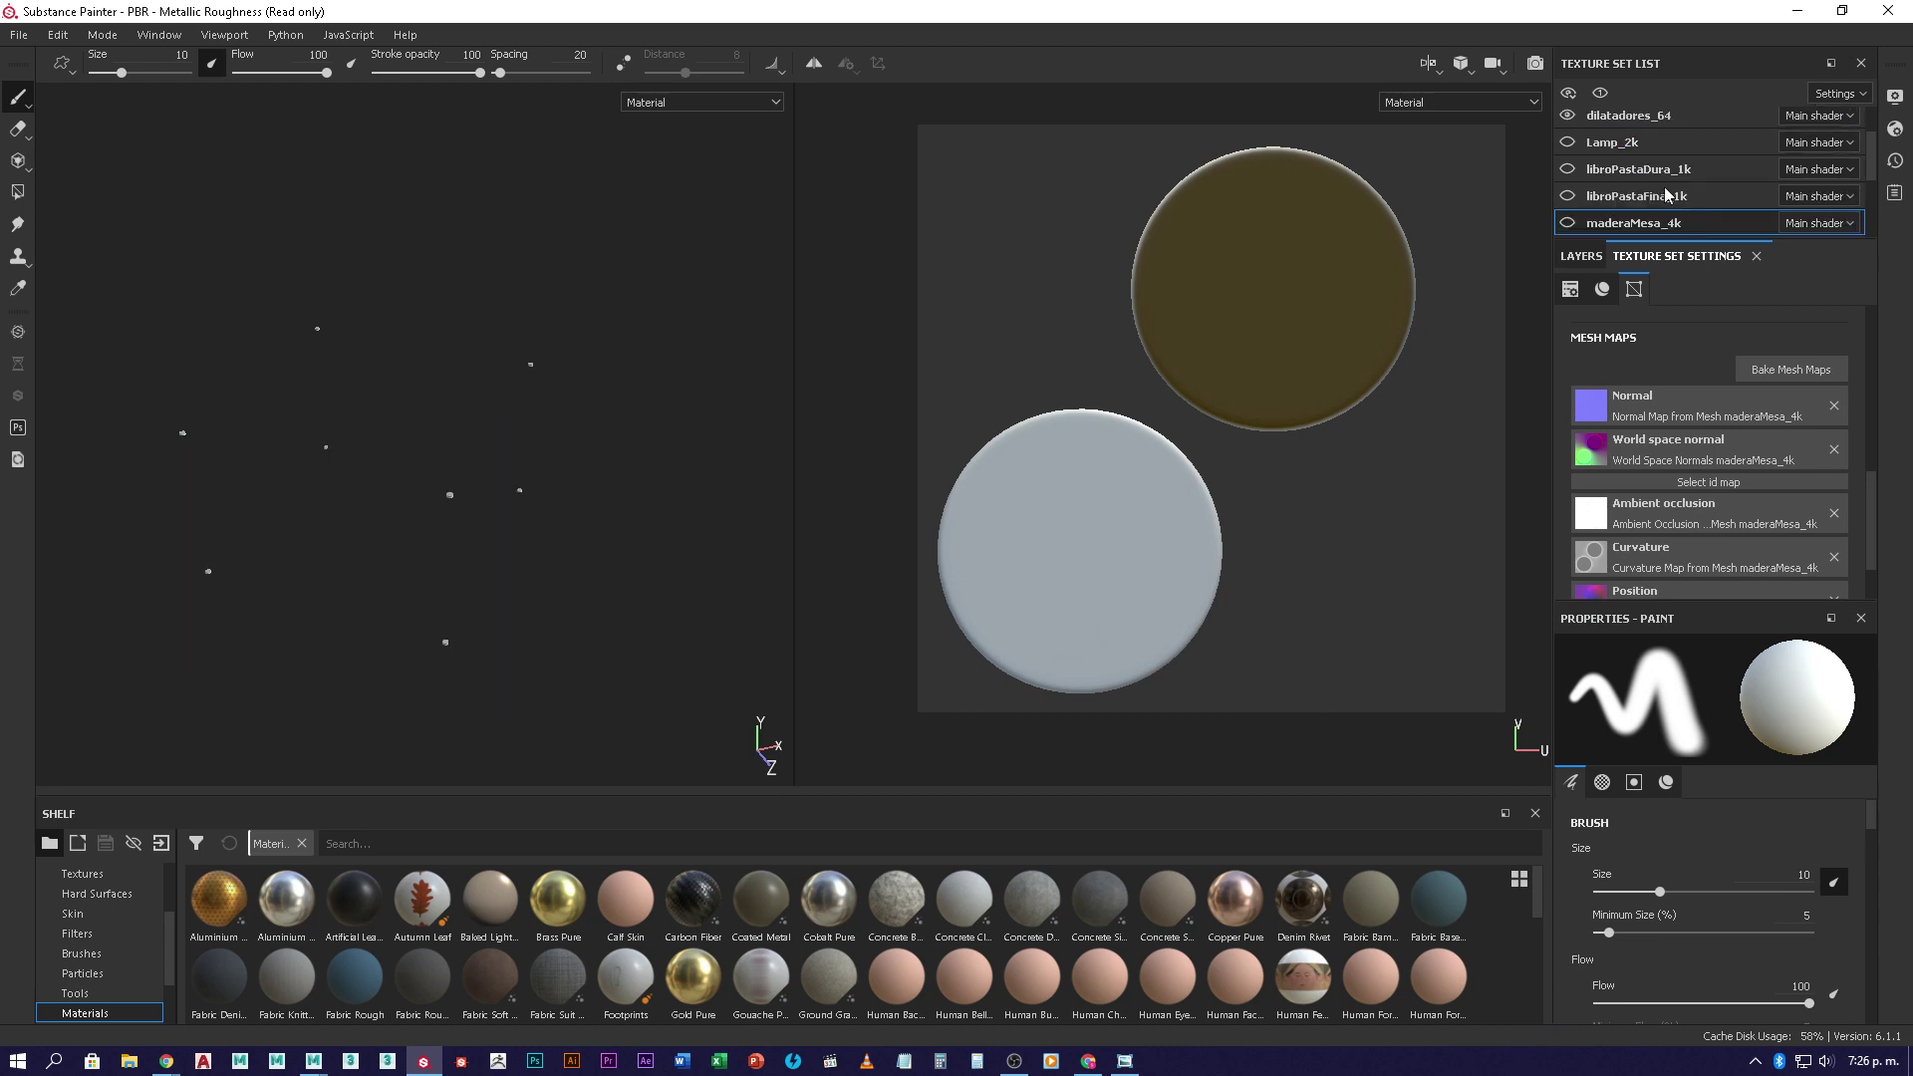
- Bake the mesh maps of the dilatadores_64 texture set with an output size of 64
left_click(1643, 181)
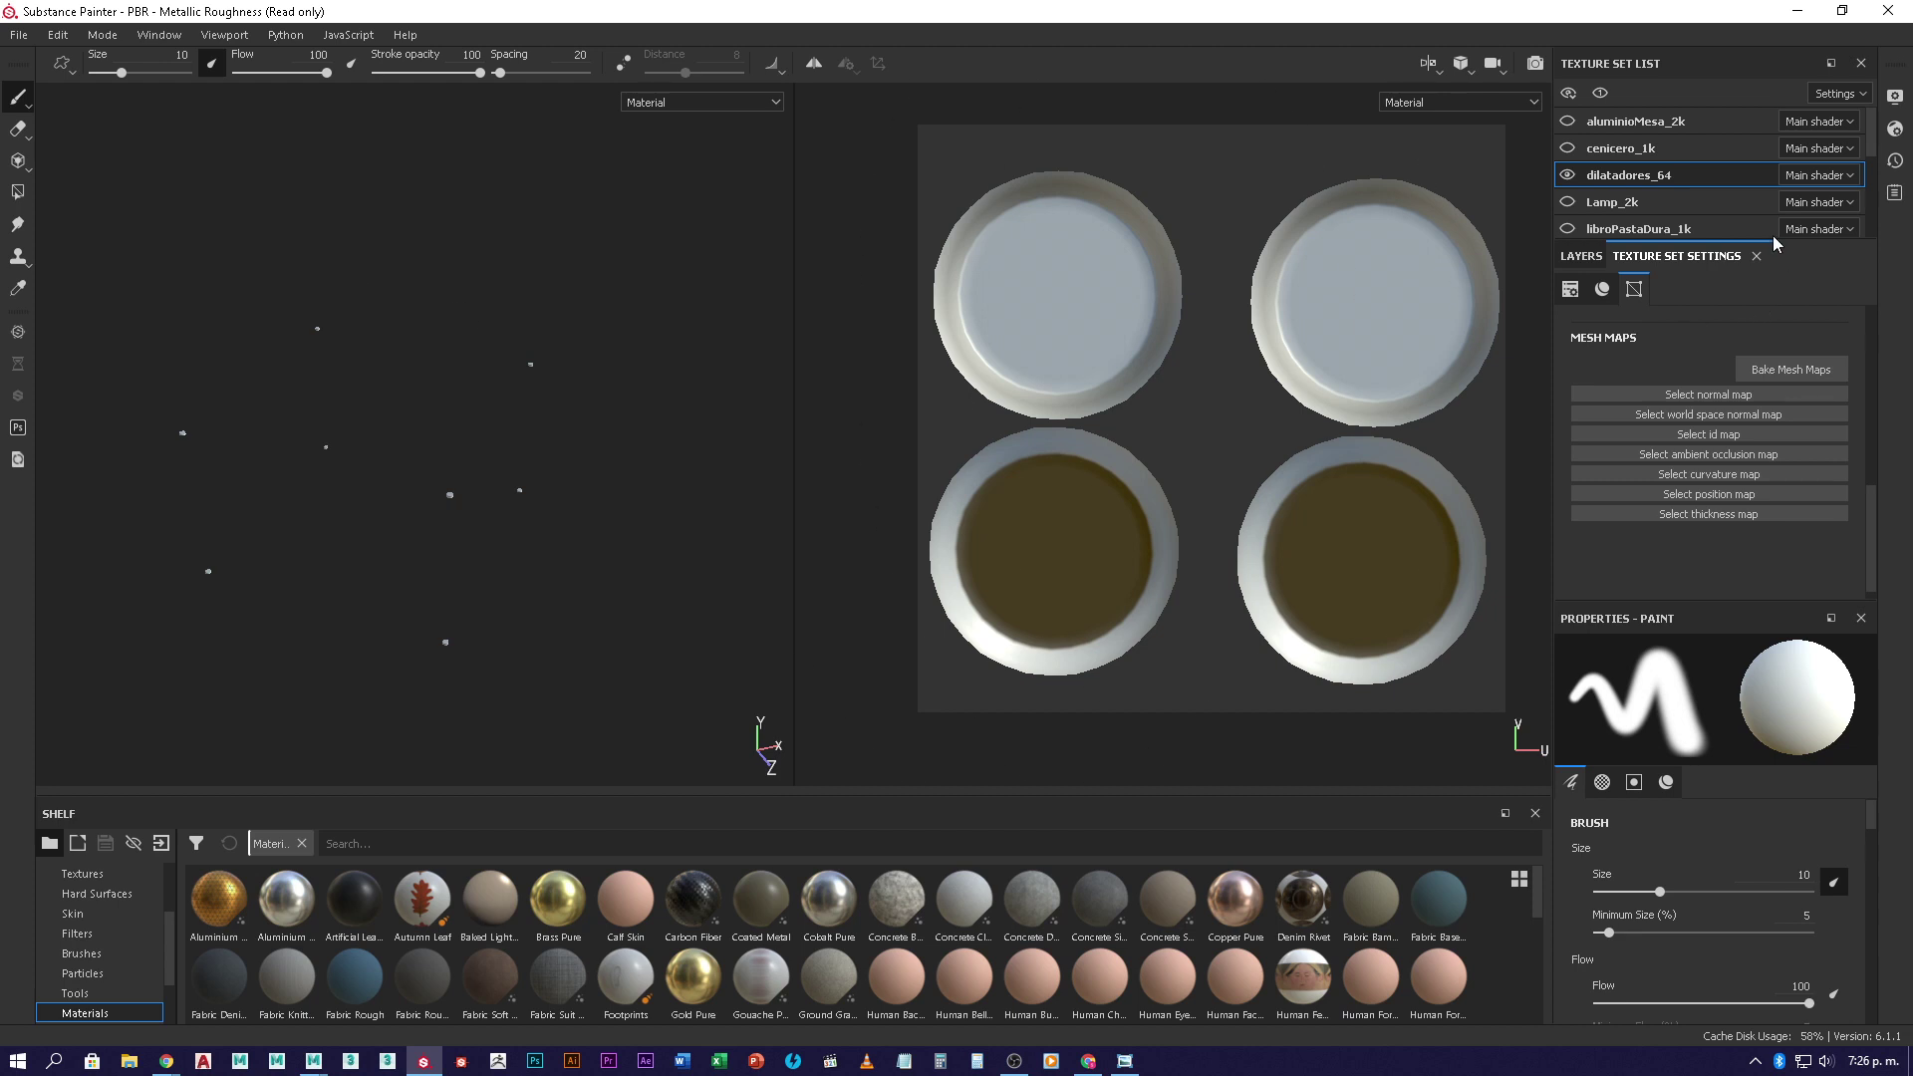
scroll(1640, 184, "down", 3)
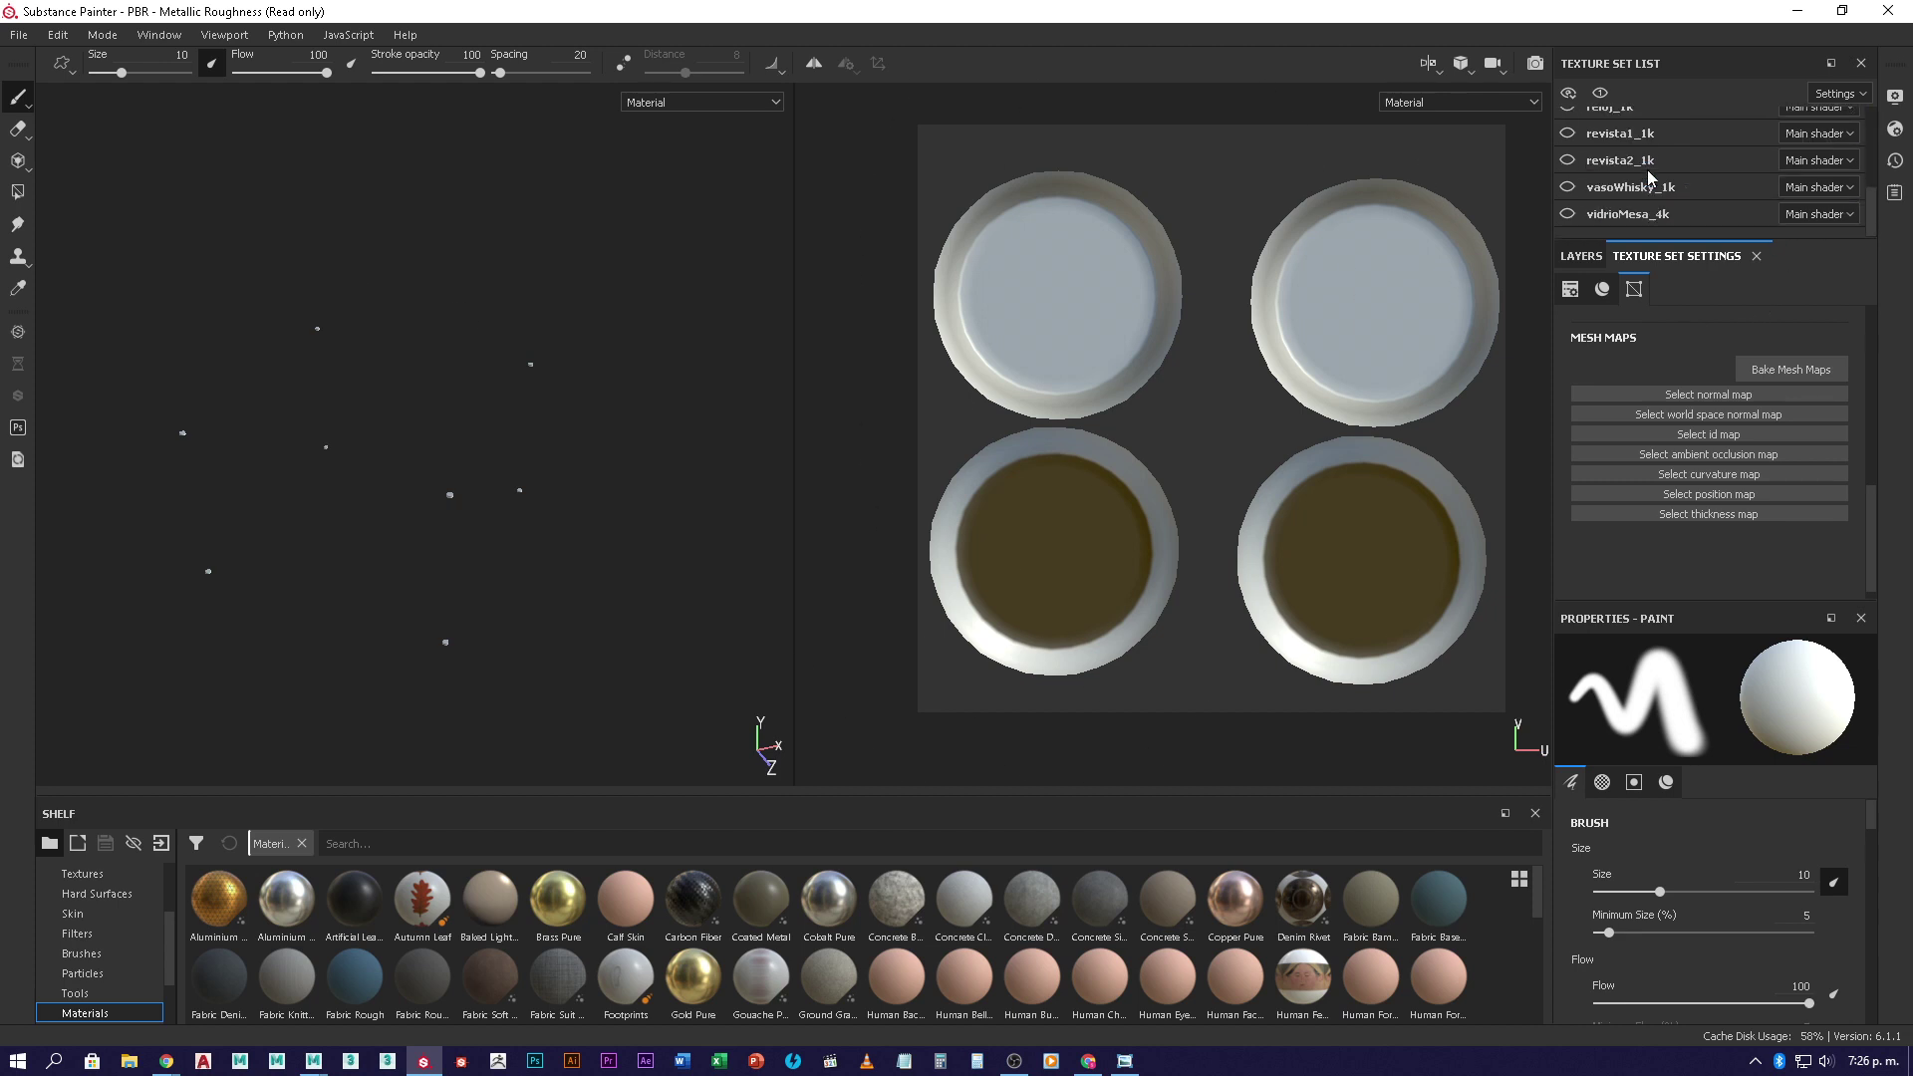
scroll(1616, 202, "up", 3)
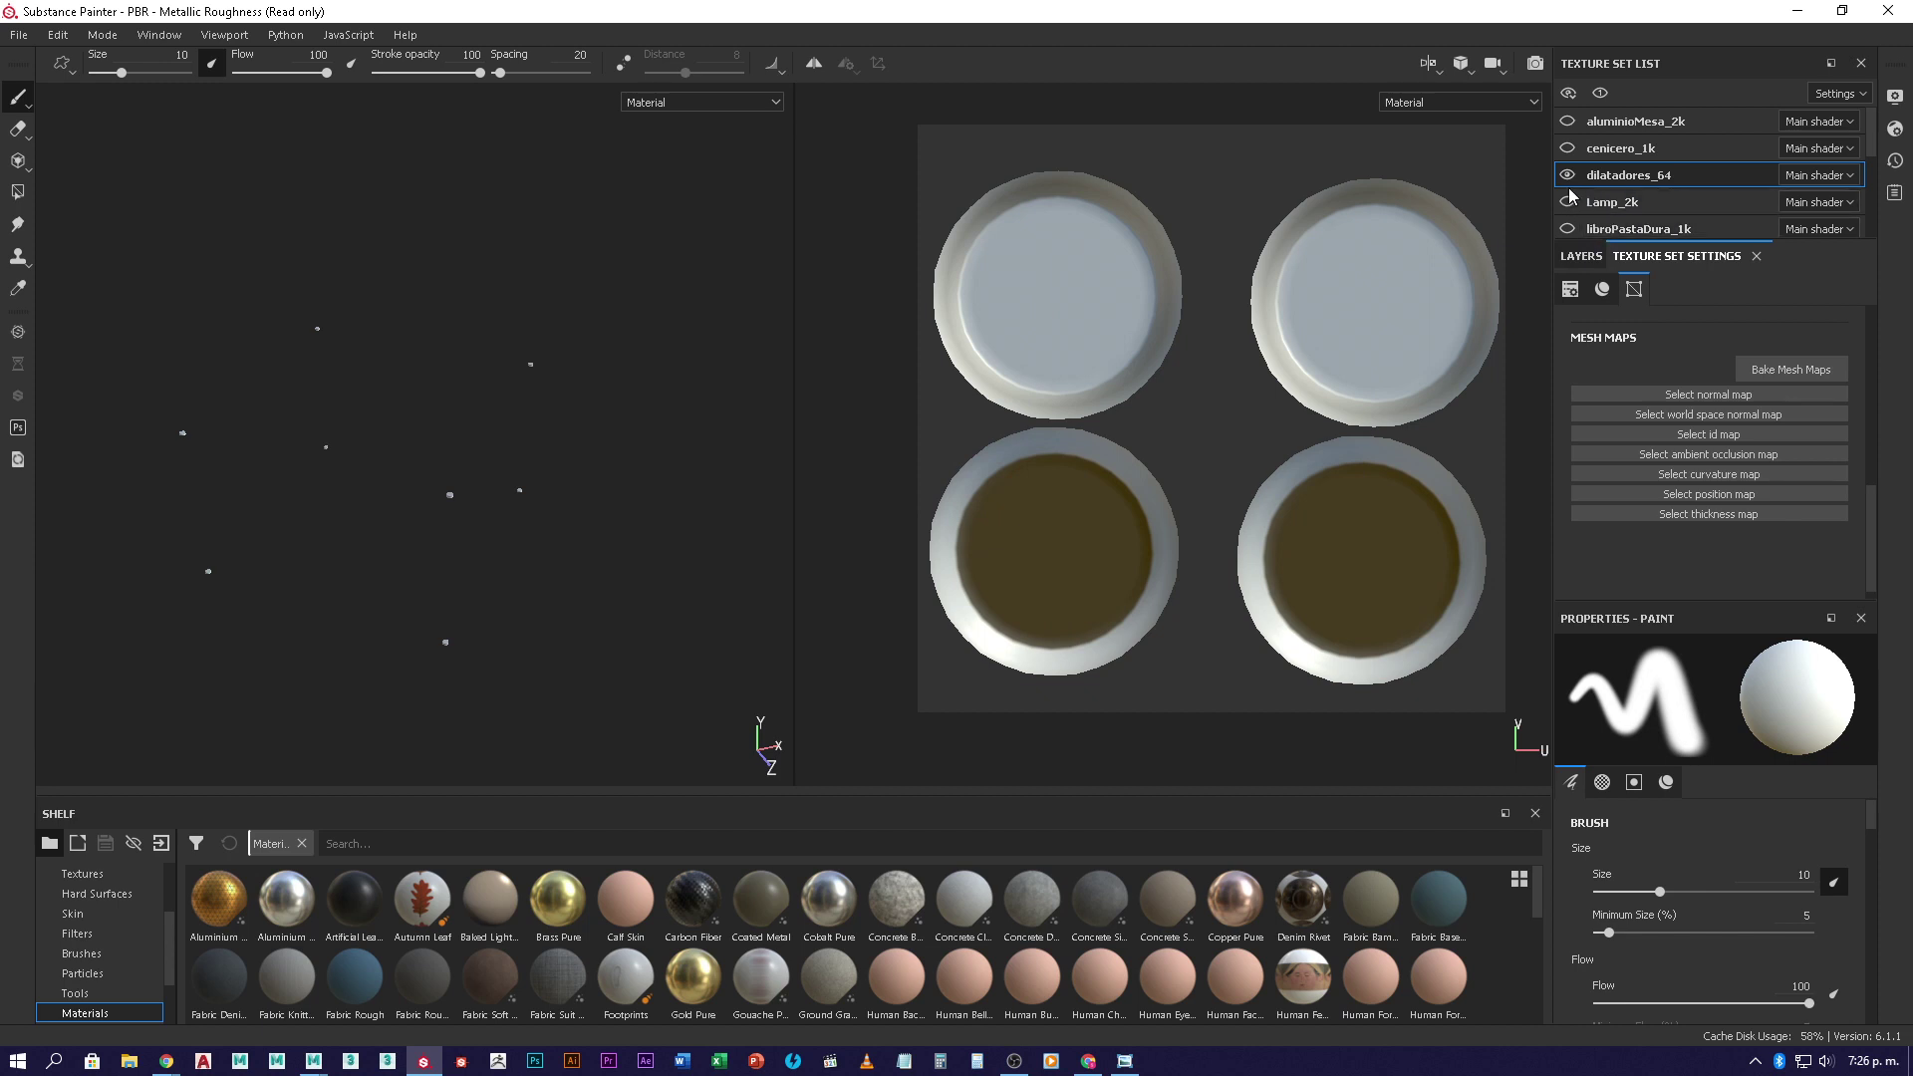
left_click(1768, 367)
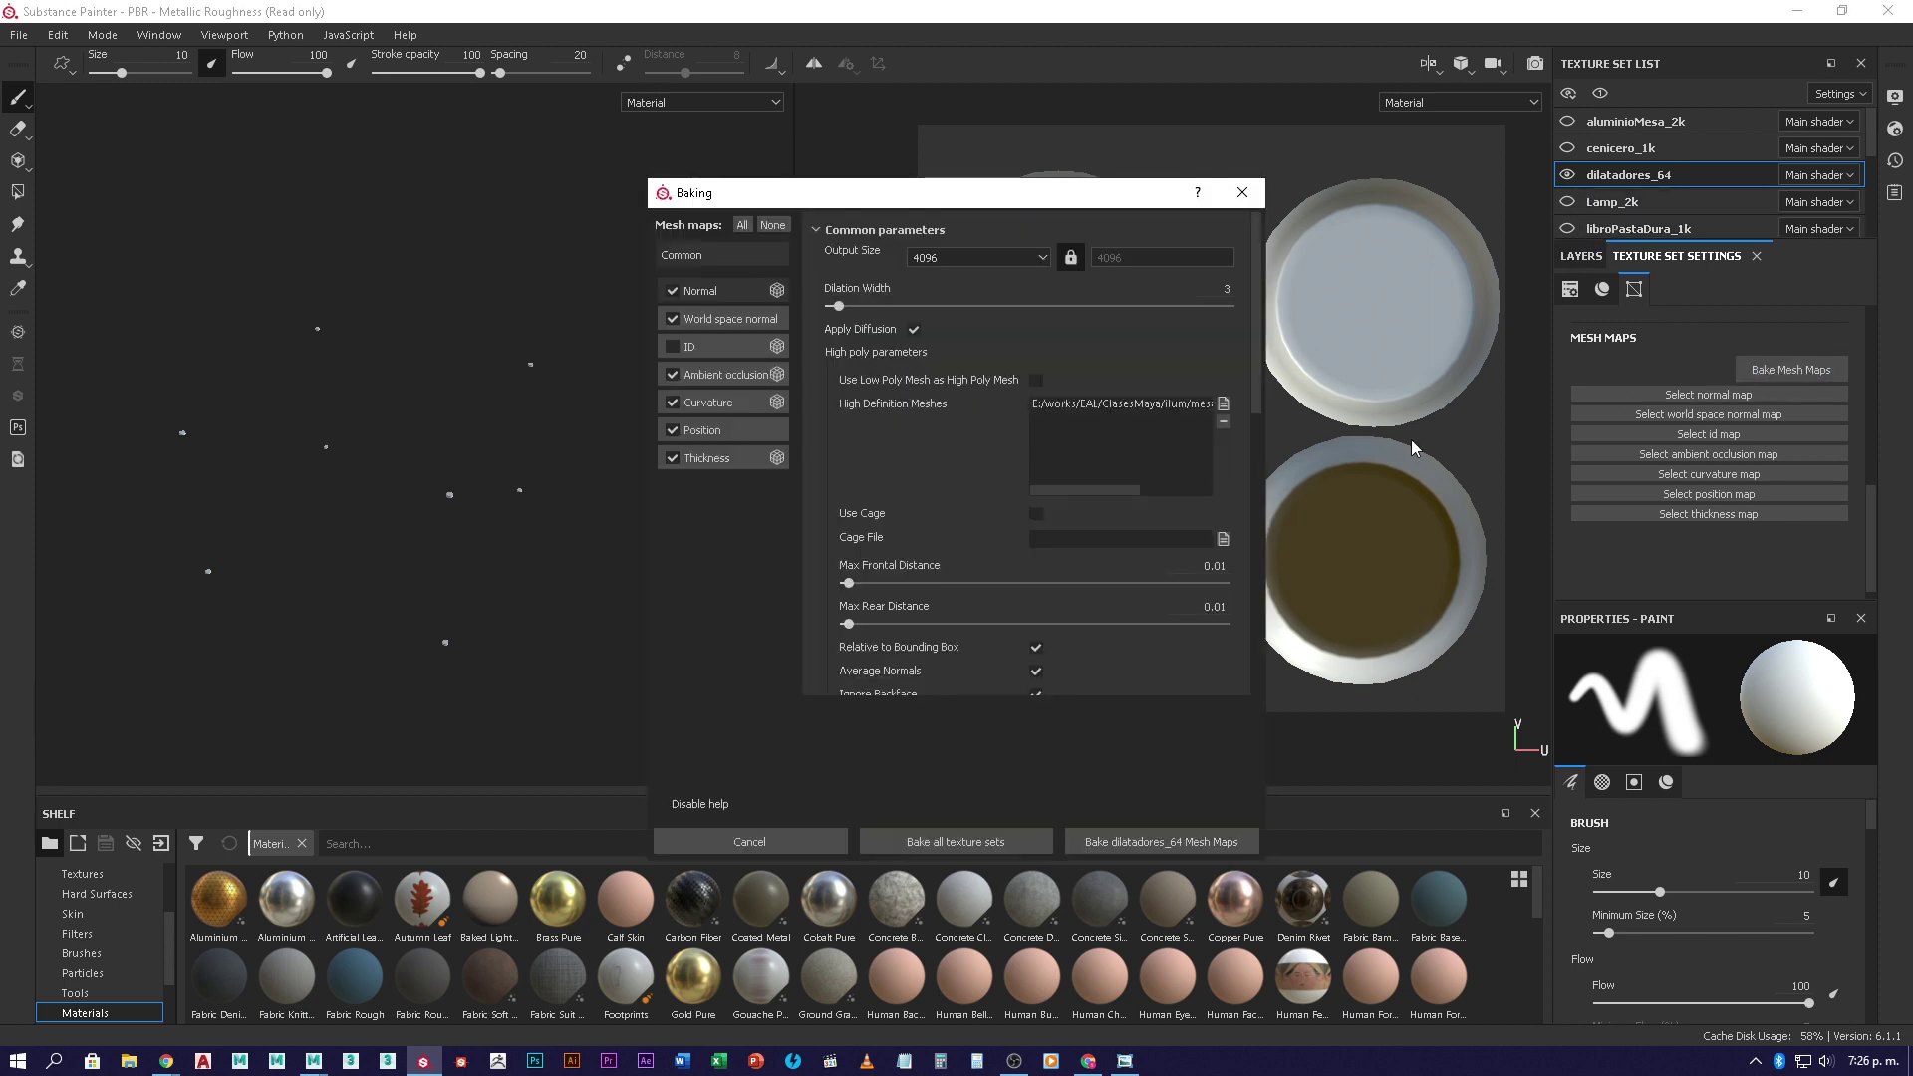
left_click(1039, 261)
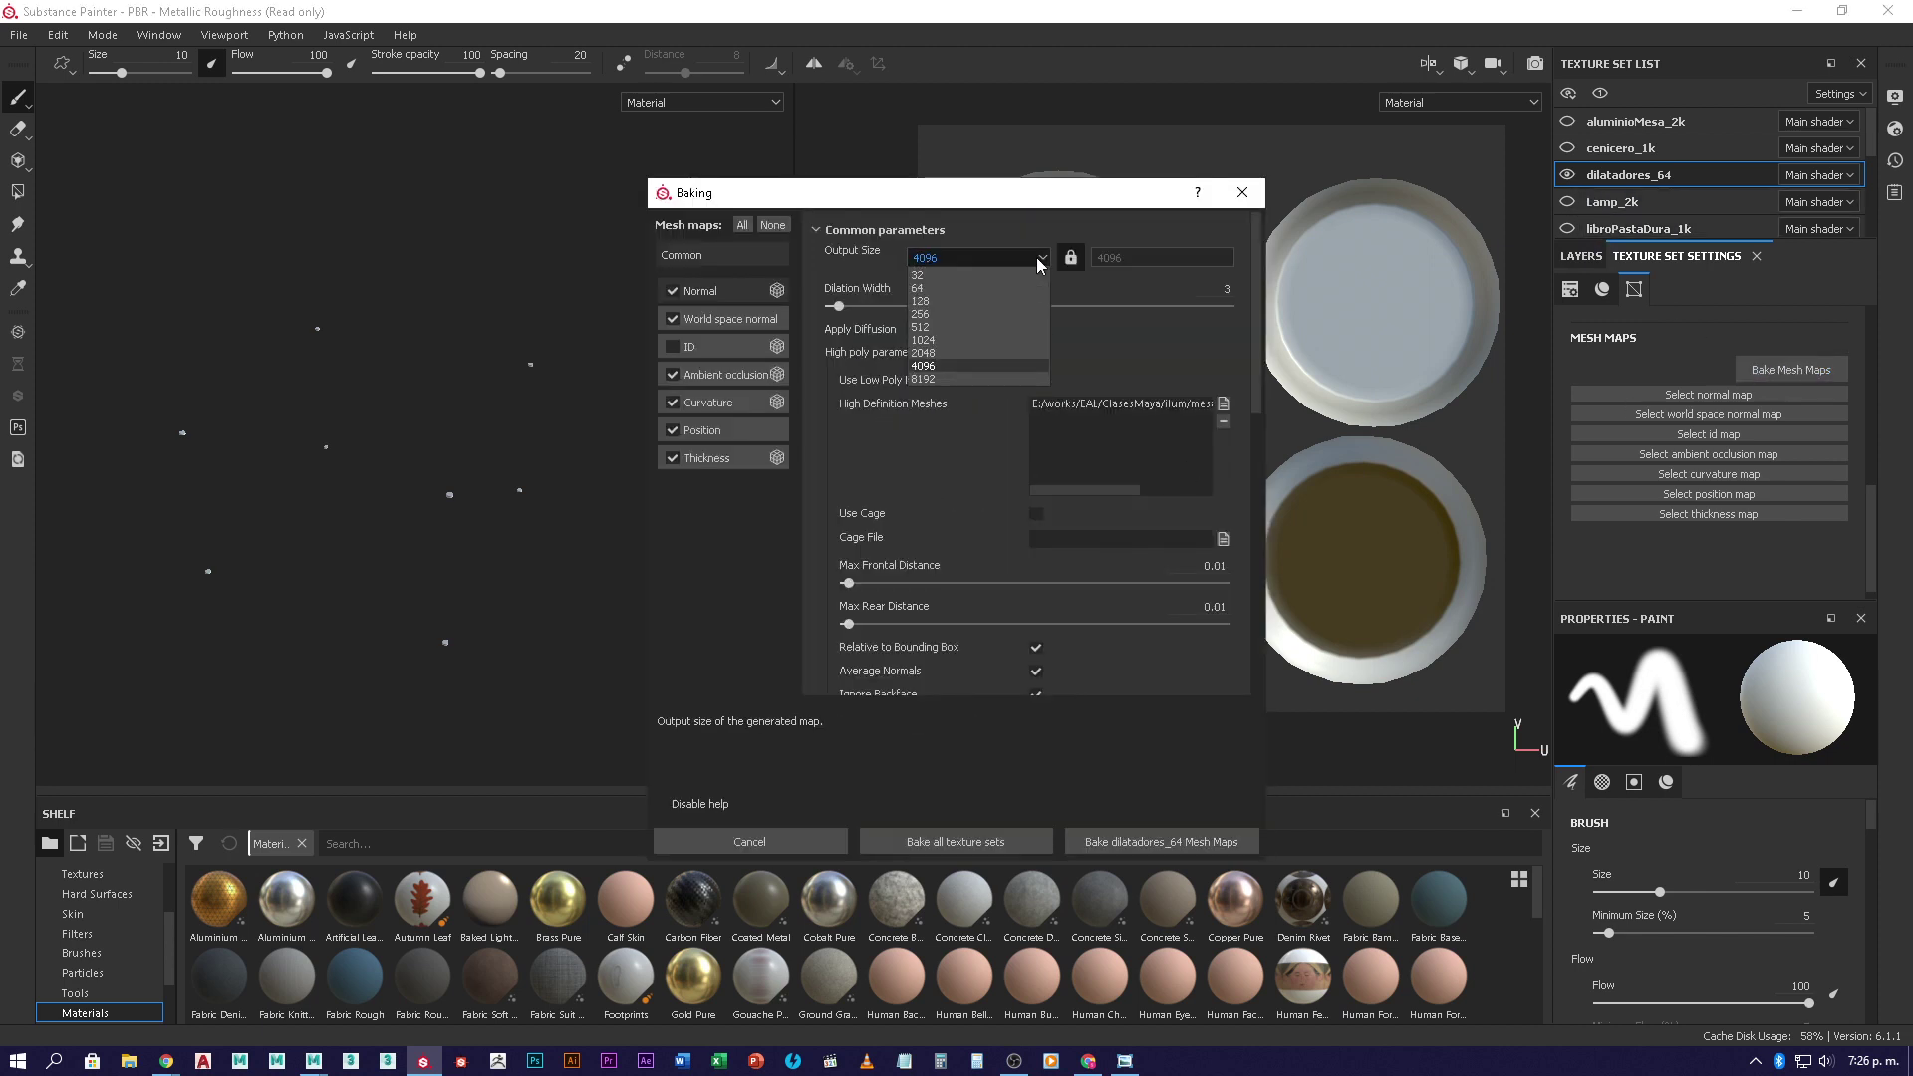
left_click(977, 289)
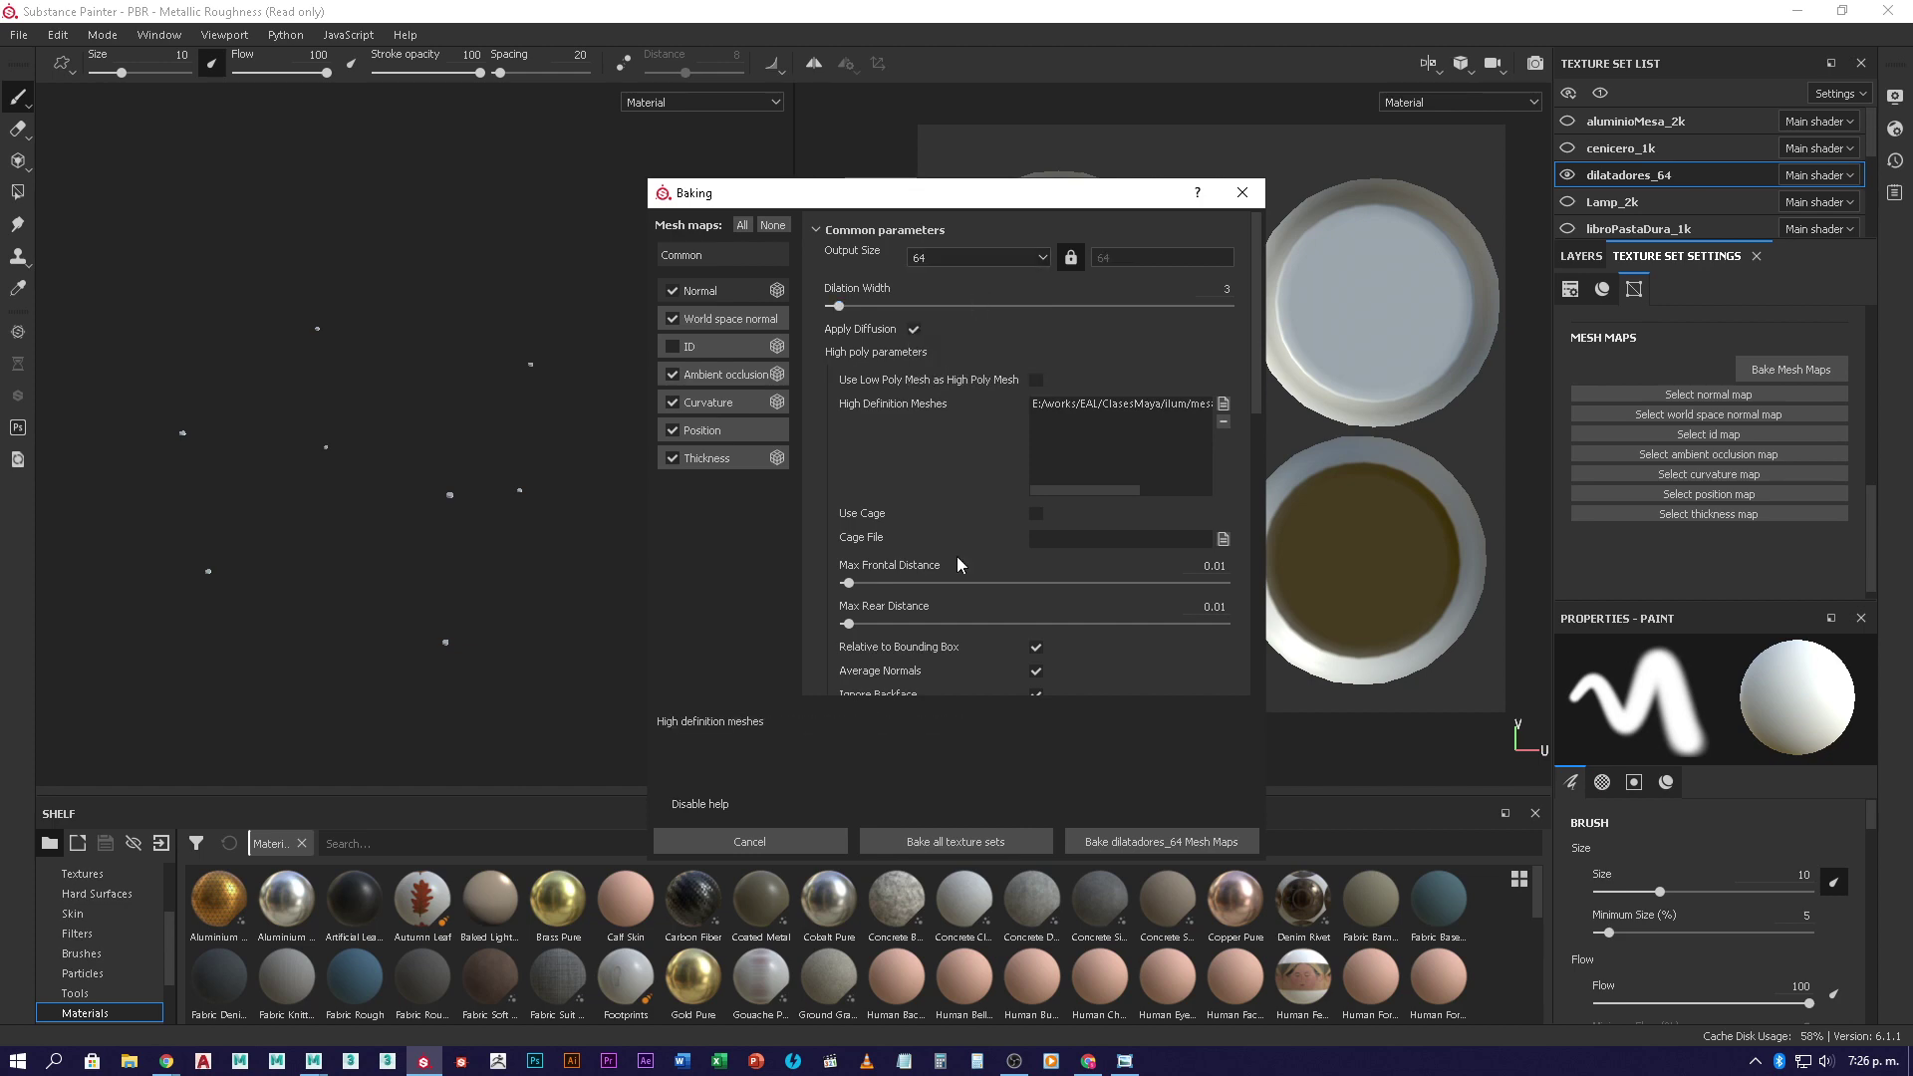
left_click(1151, 843)
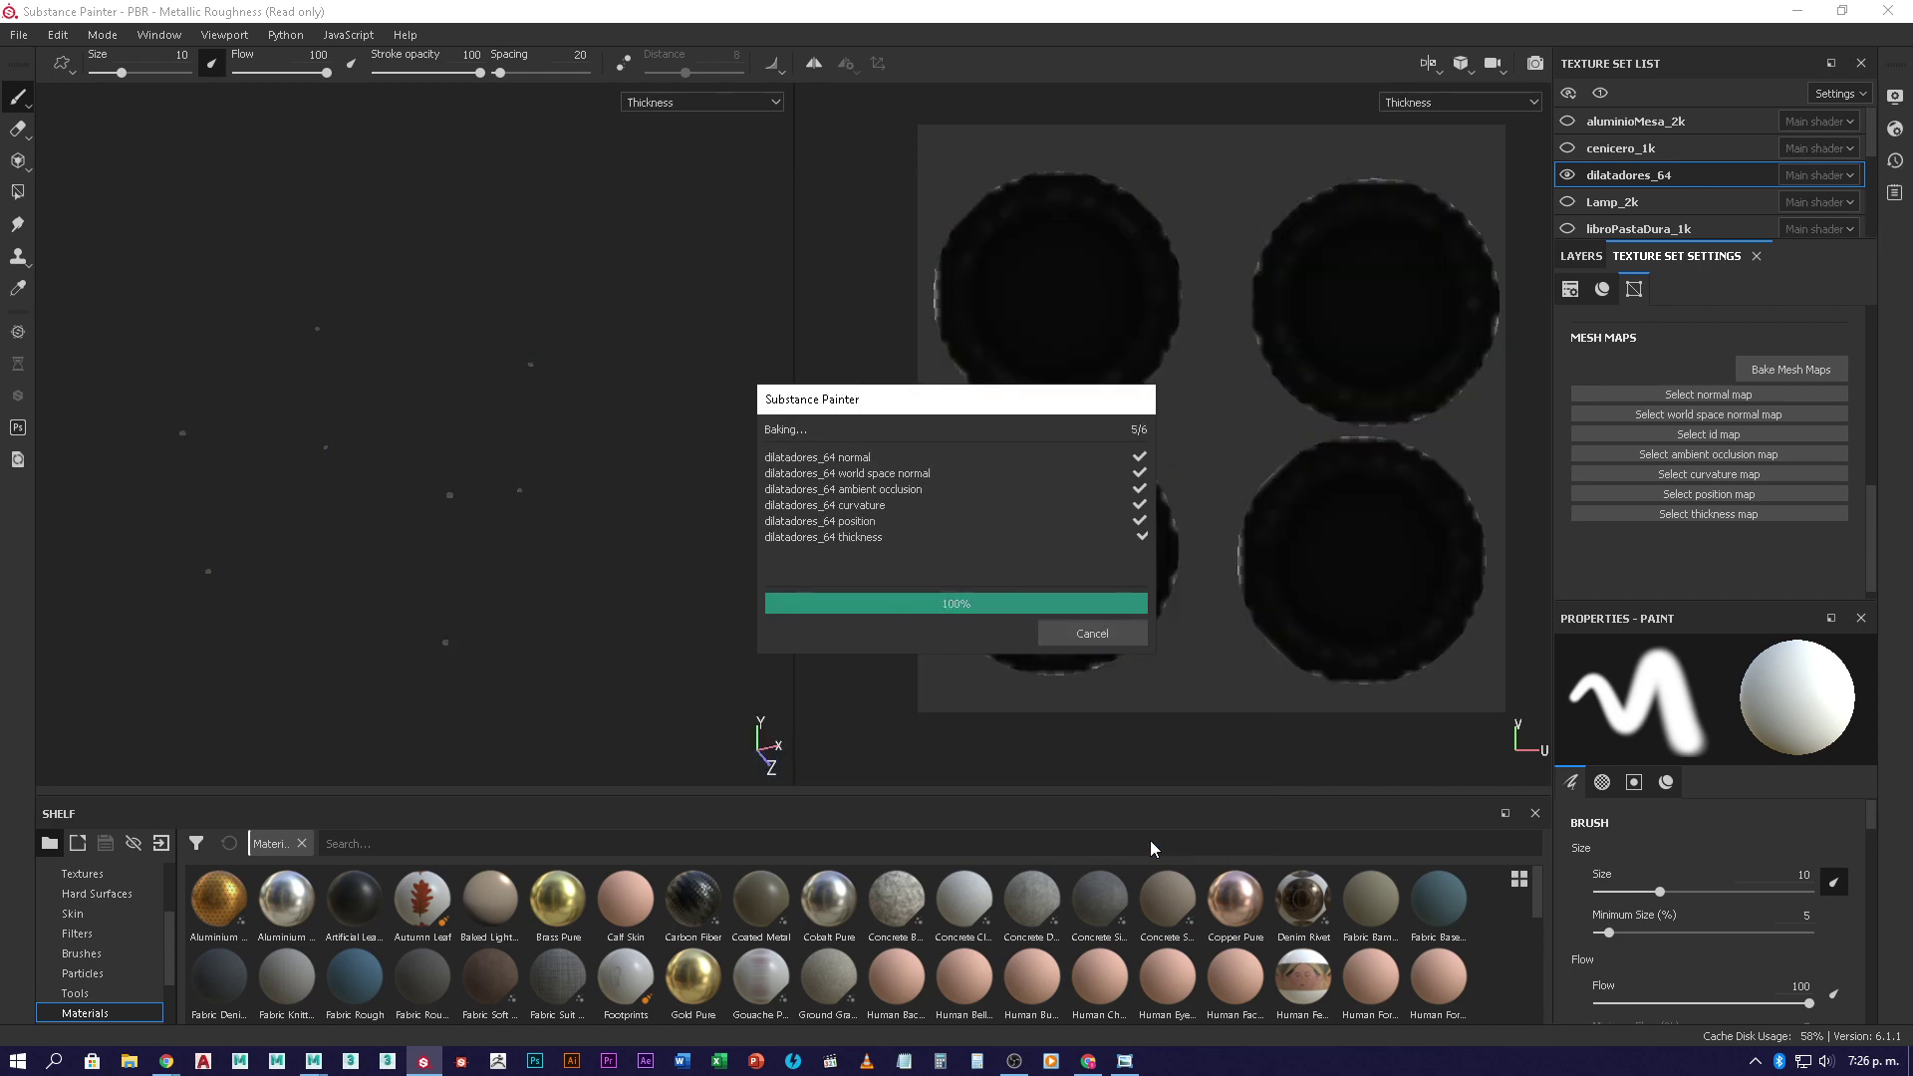
left_click(1115, 641)
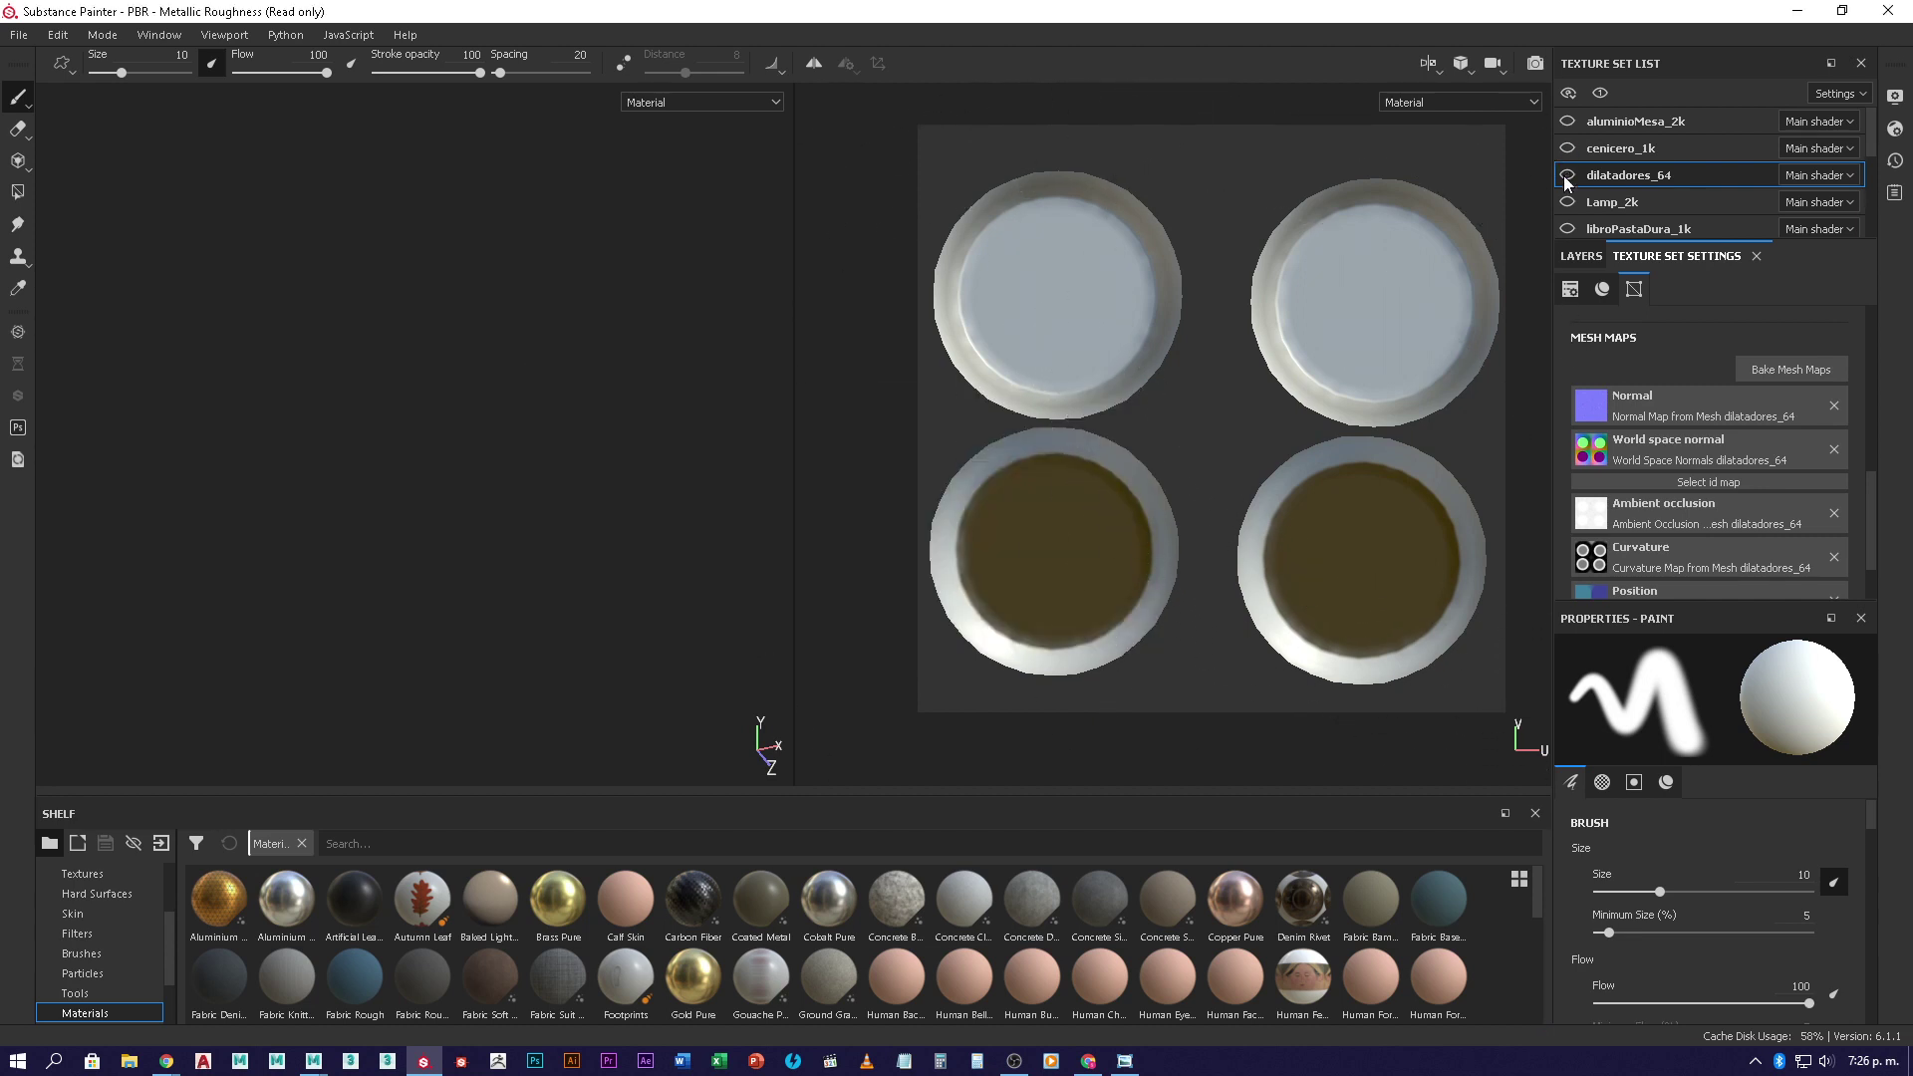
- Check the baked mesh maps of dilatadores_64 and make all texture sets visible again
scroll(1629, 159, "down", 5)
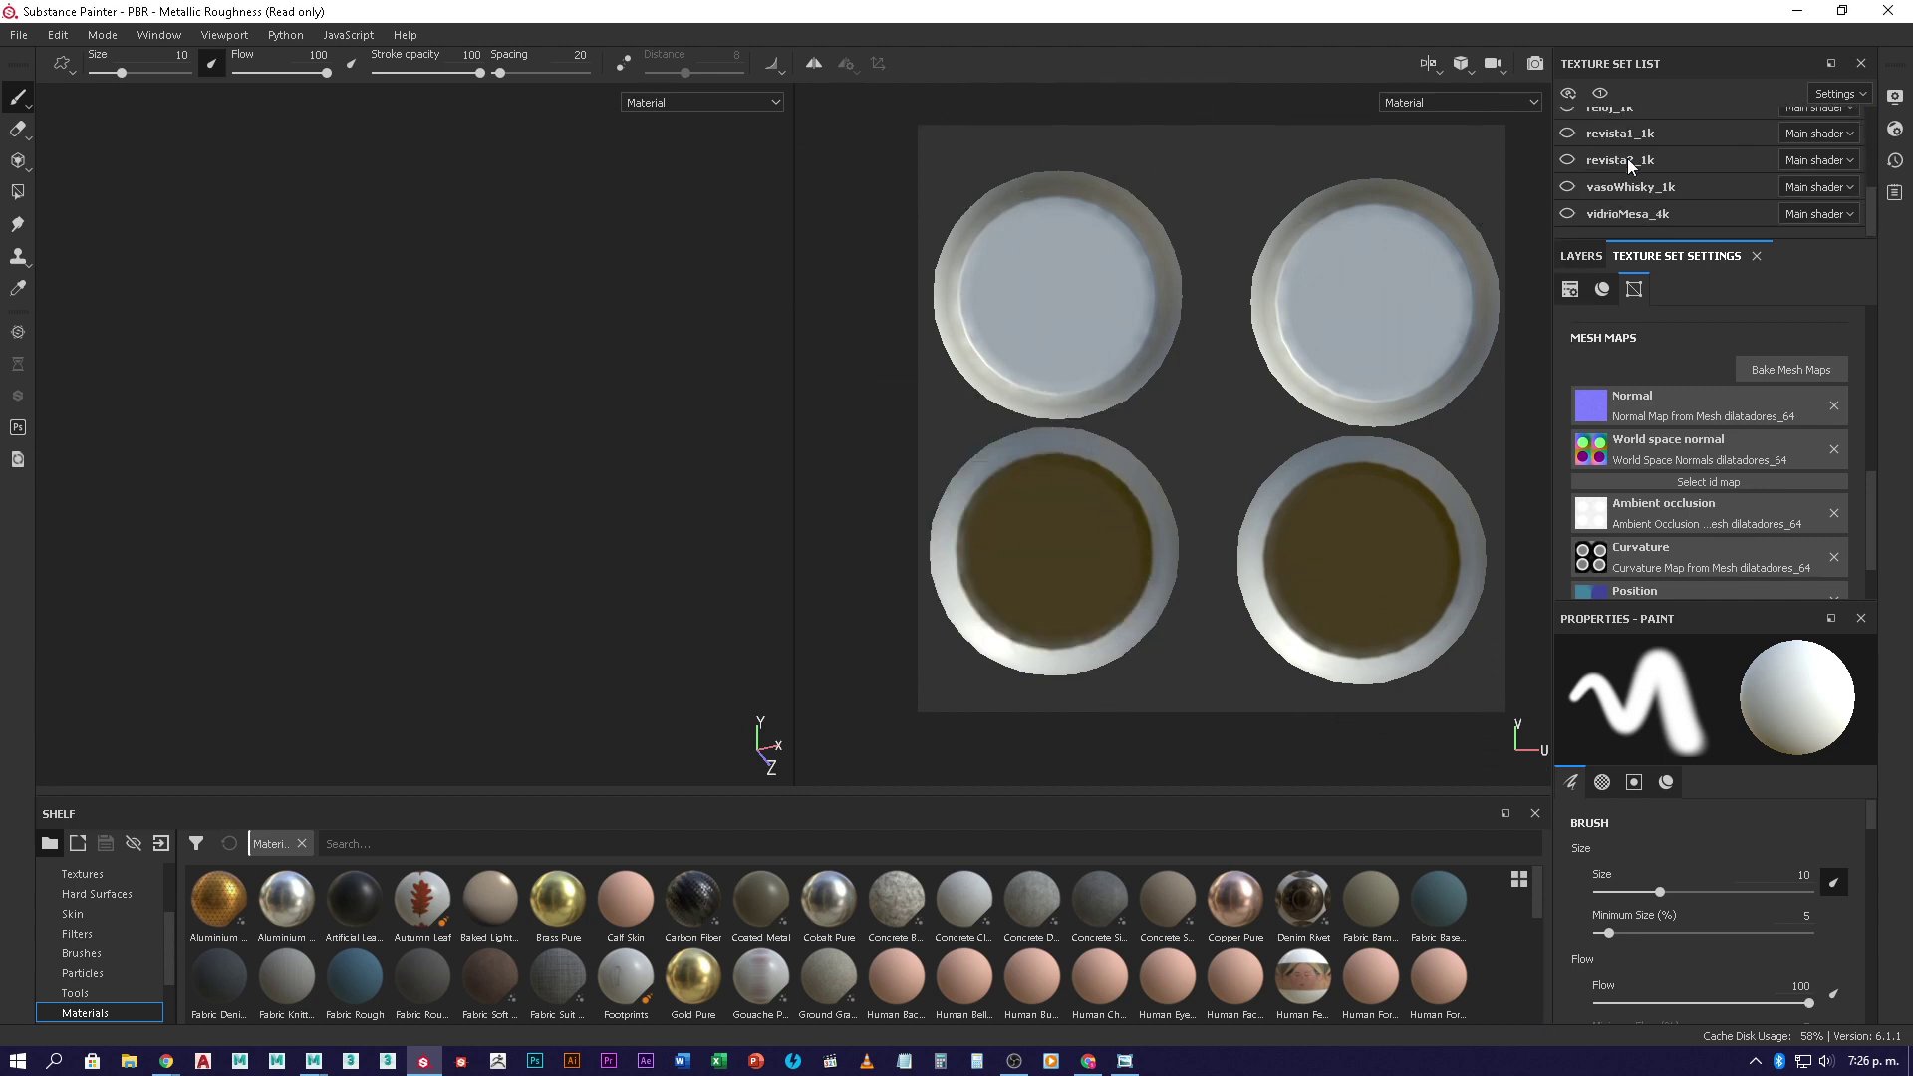
scroll(1627, 187, "up", 5)
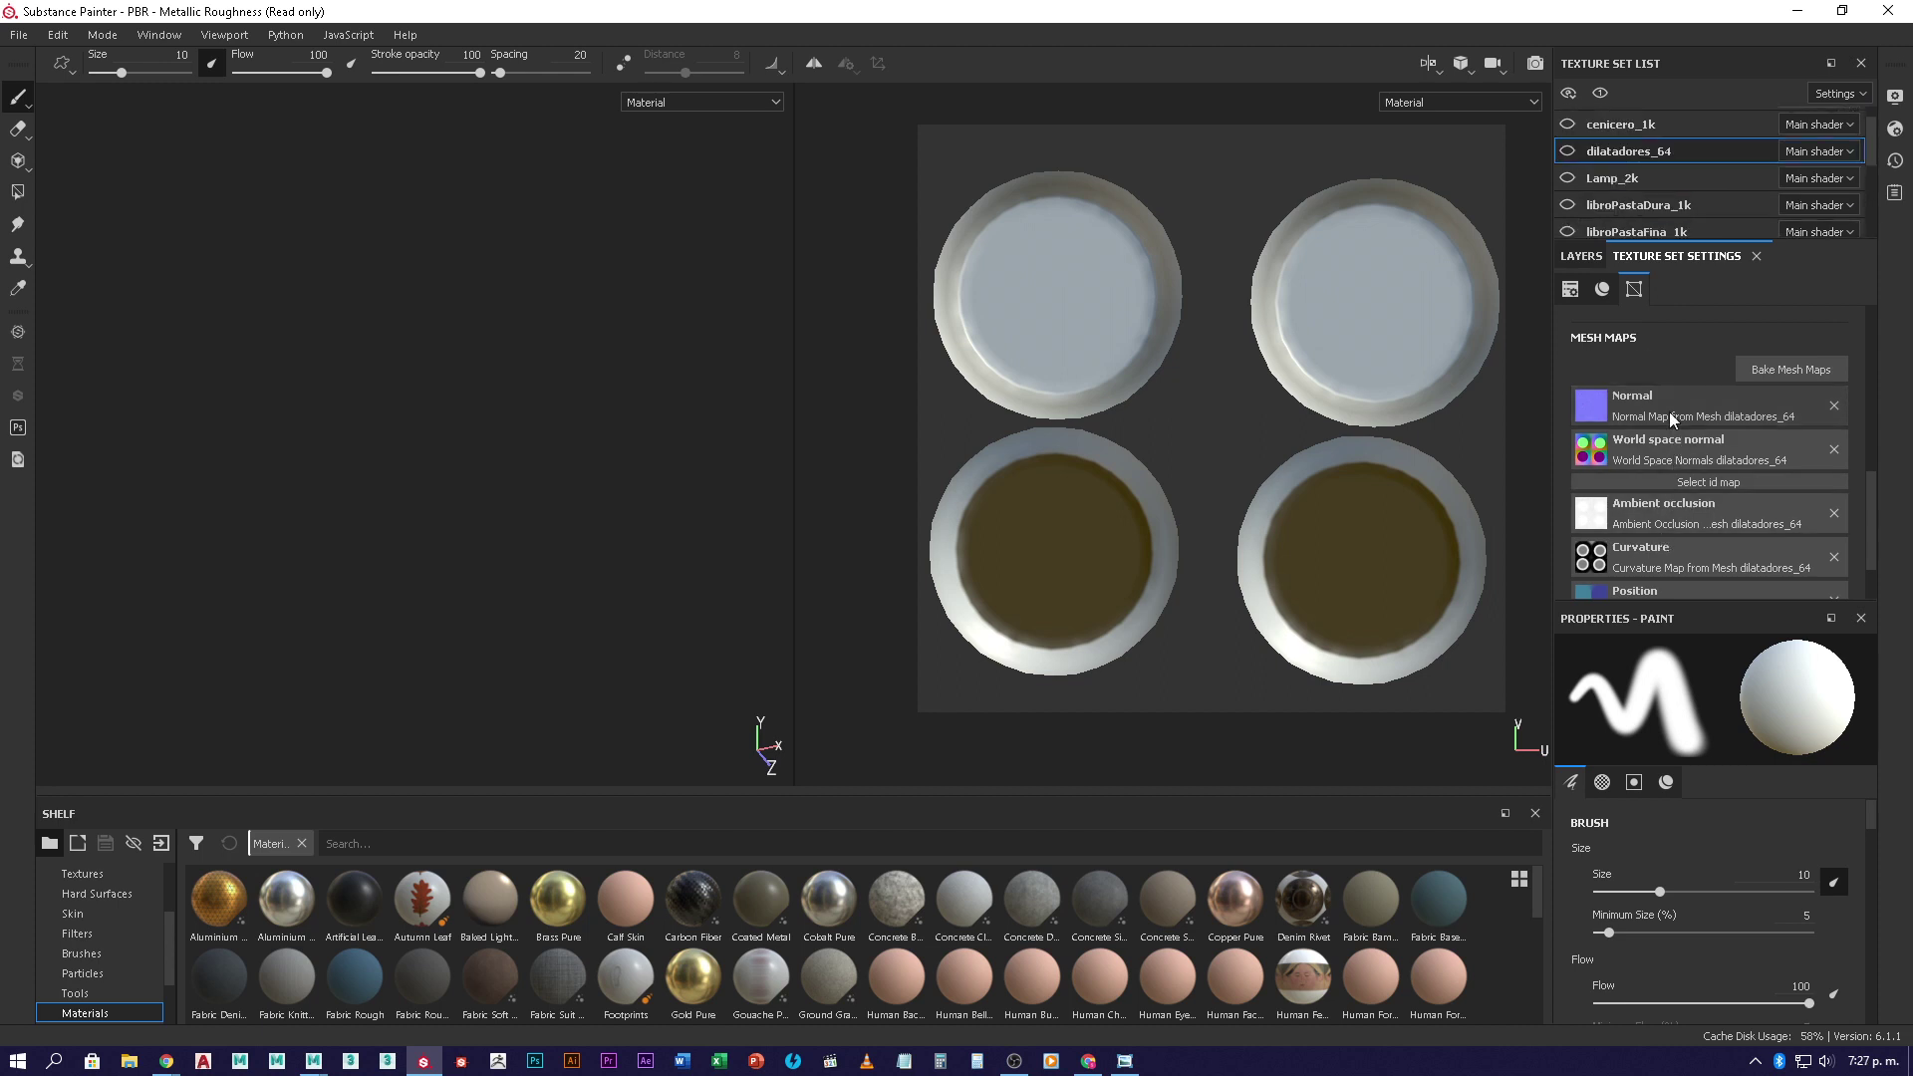
scroll(1666, 505, "down", 1)
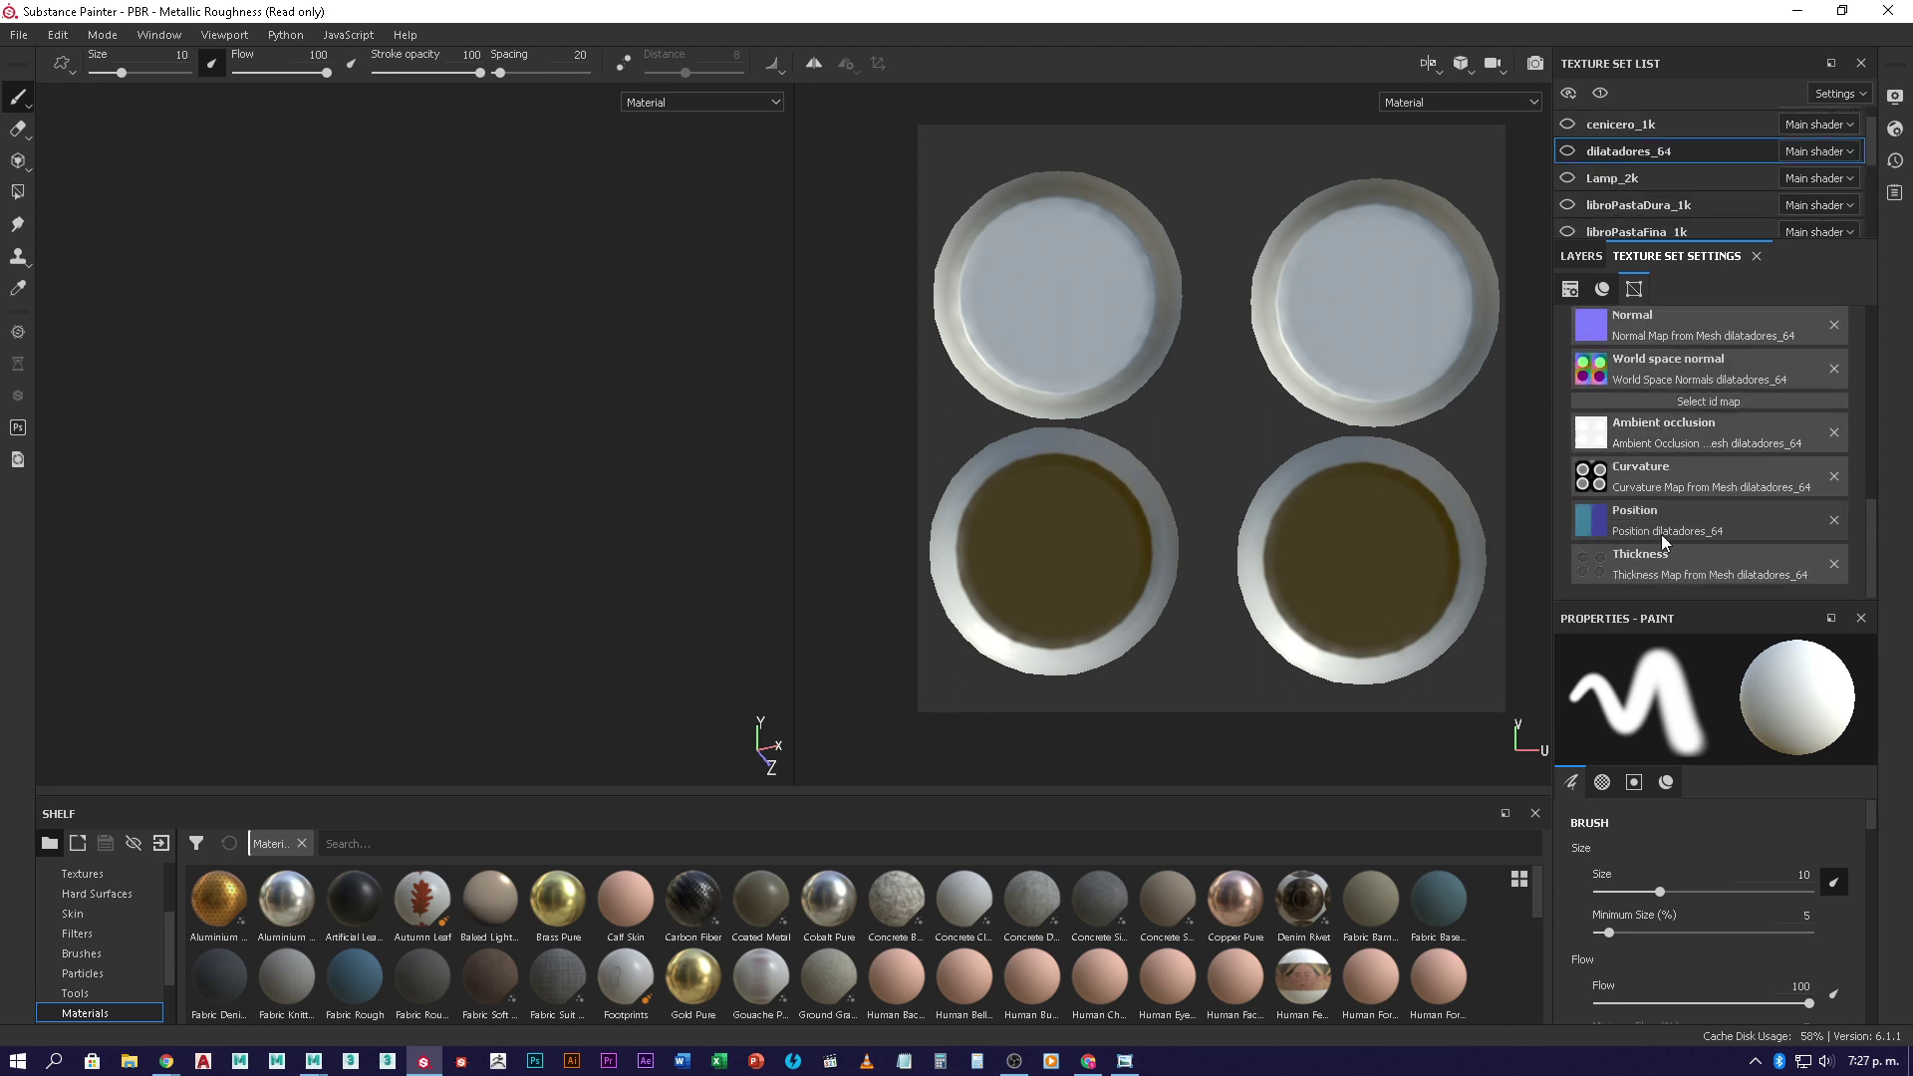
left_click(1601, 94)
left_click(1570, 96)
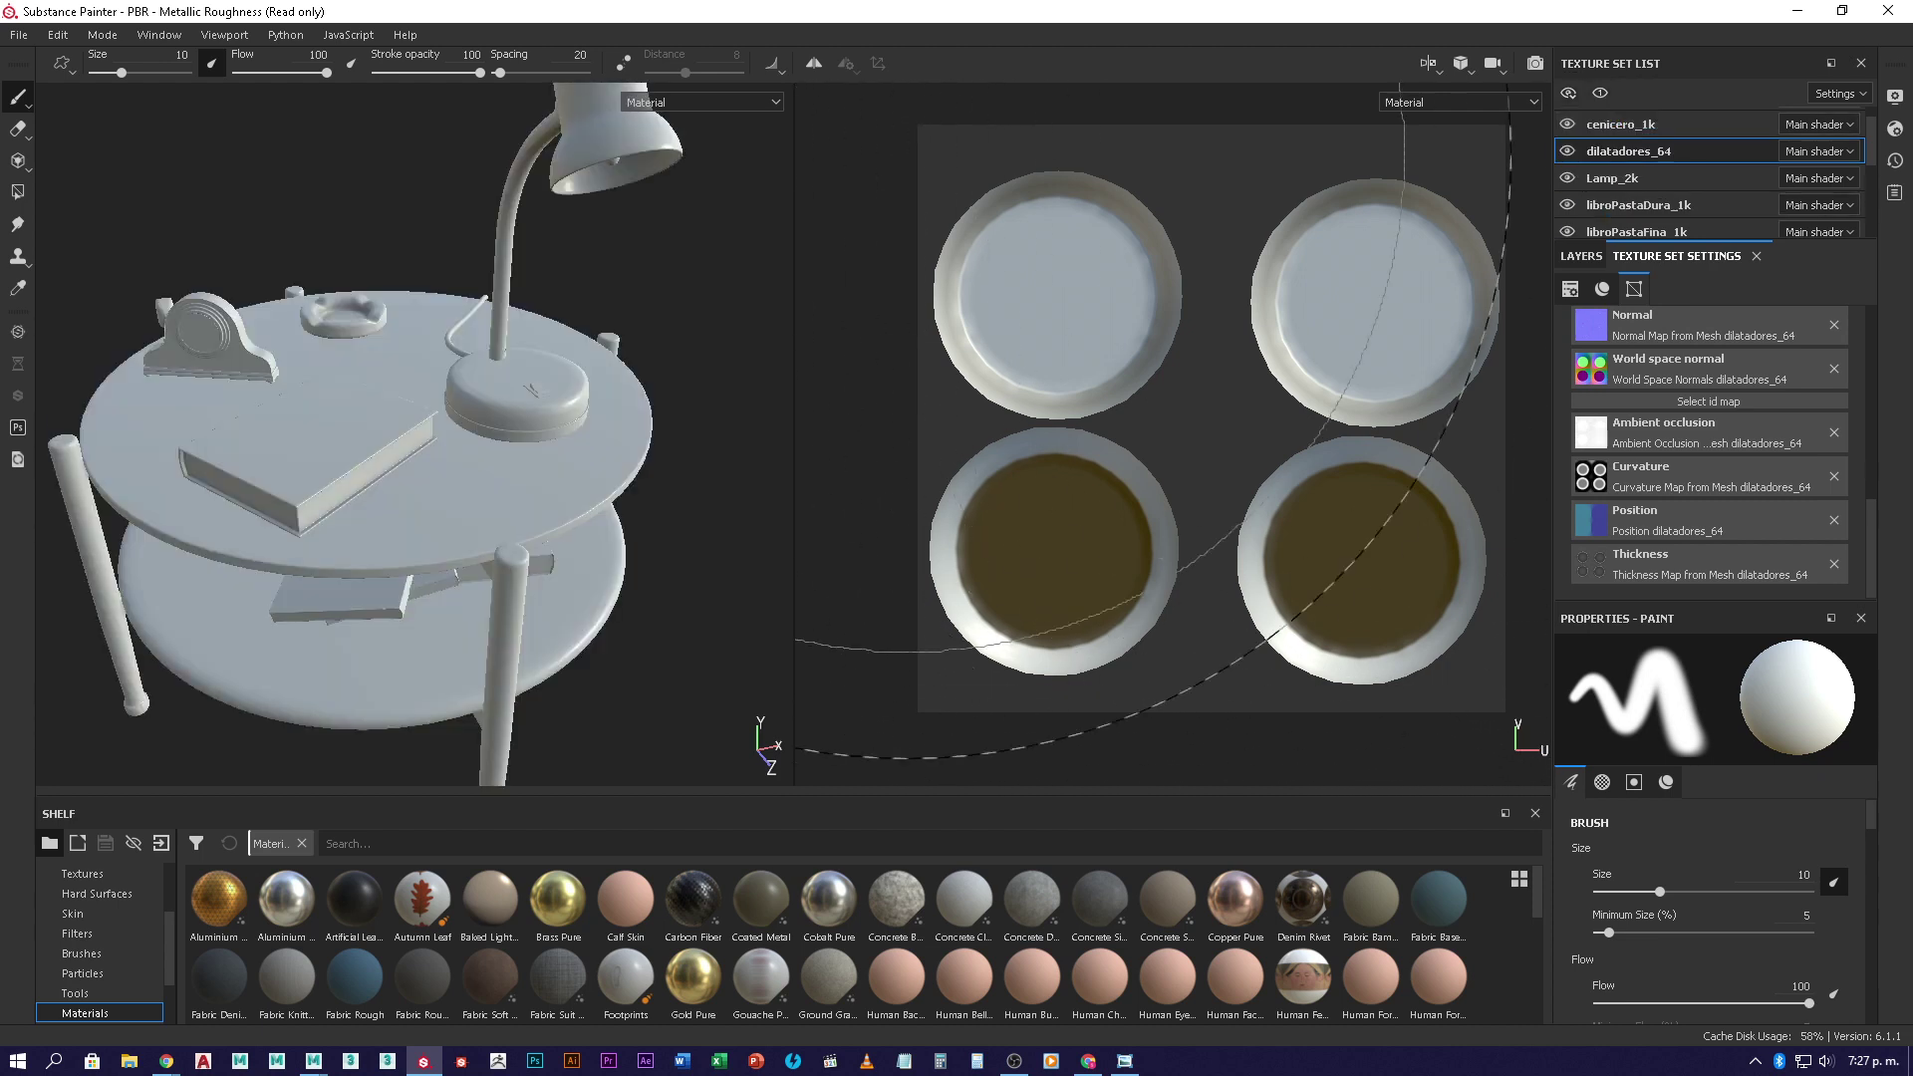
- Switch the viewport to 3D only and examine the complete table with its objects from several angles
left_click(1439, 70)
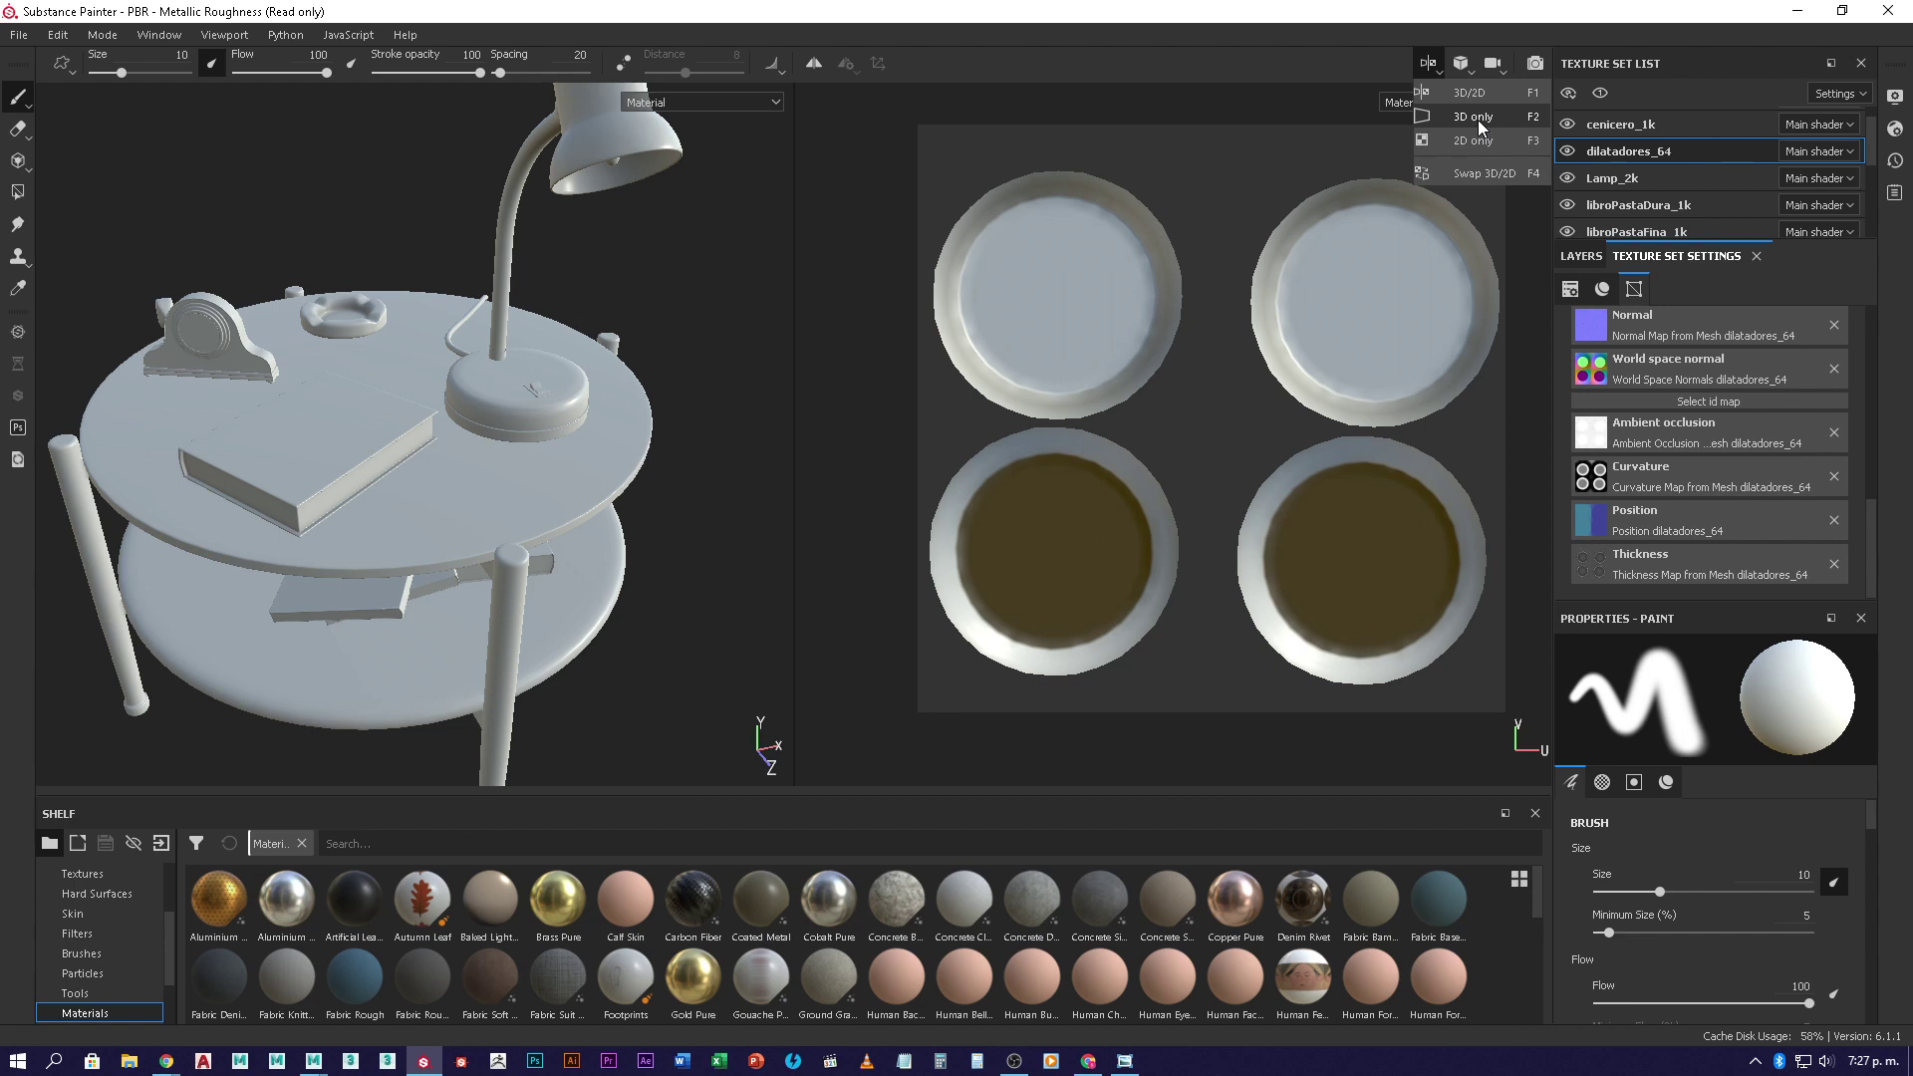
left_click(1475, 118)
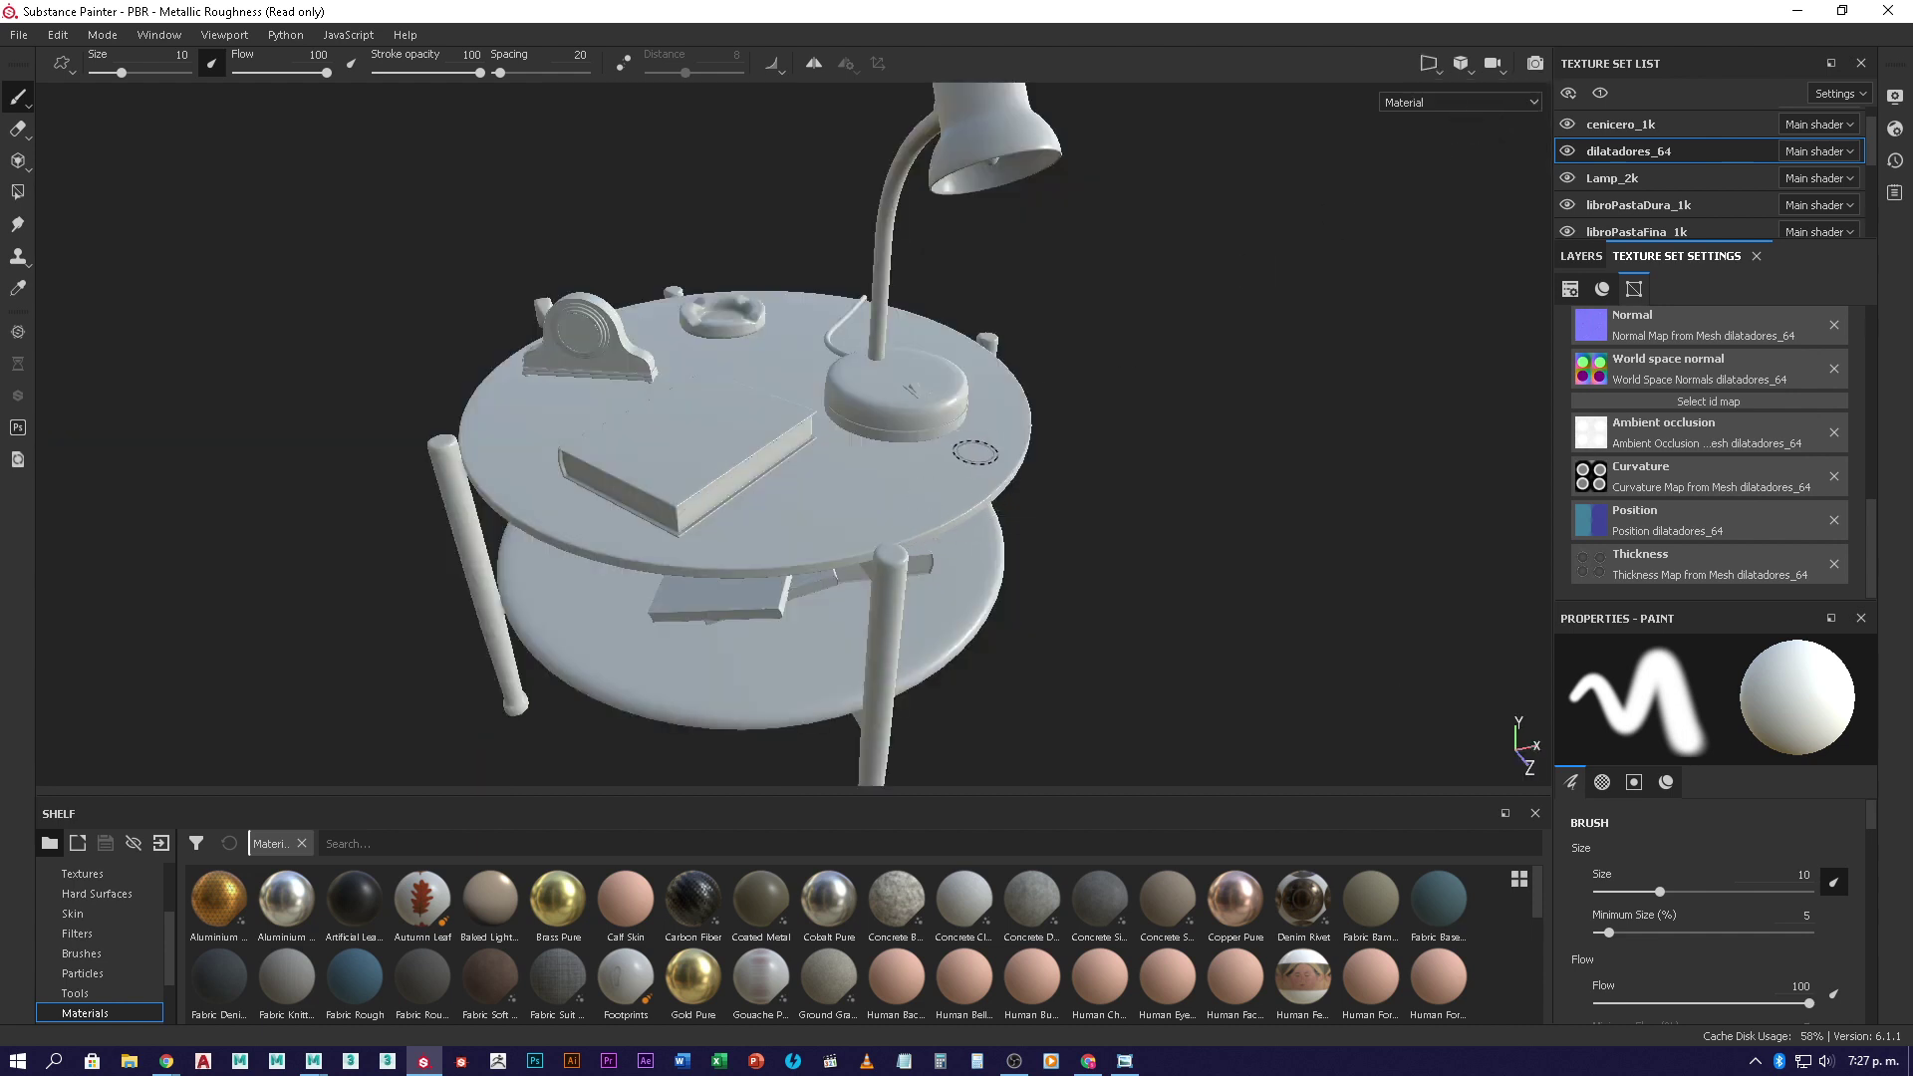
mouse_move(971, 448)
left_mouse_down("alt")
mouse_move(1106, 457)
mouse_move(876, 482)
mouse_move(1128, 496)
mouse_move(867, 422)
mouse_move(1179, 482)
mouse_move(1194, 435)
mouse_move(918, 491)
mouse_move(948, 359)
mouse_move(1097, 466)
mouse_move(968, 489)
mouse_move(1123, 384)
mouse_move(887, 428)
mouse_move(1020, 349)
mouse_move(1033, 439)
mouse_move(957, 448)
mouse_move(1096, 428)
mouse_move(847, 416)
left_mouse_up("alt")
scroll(848, 415, "up", 3)
scroll(847, 415, "down", 4)
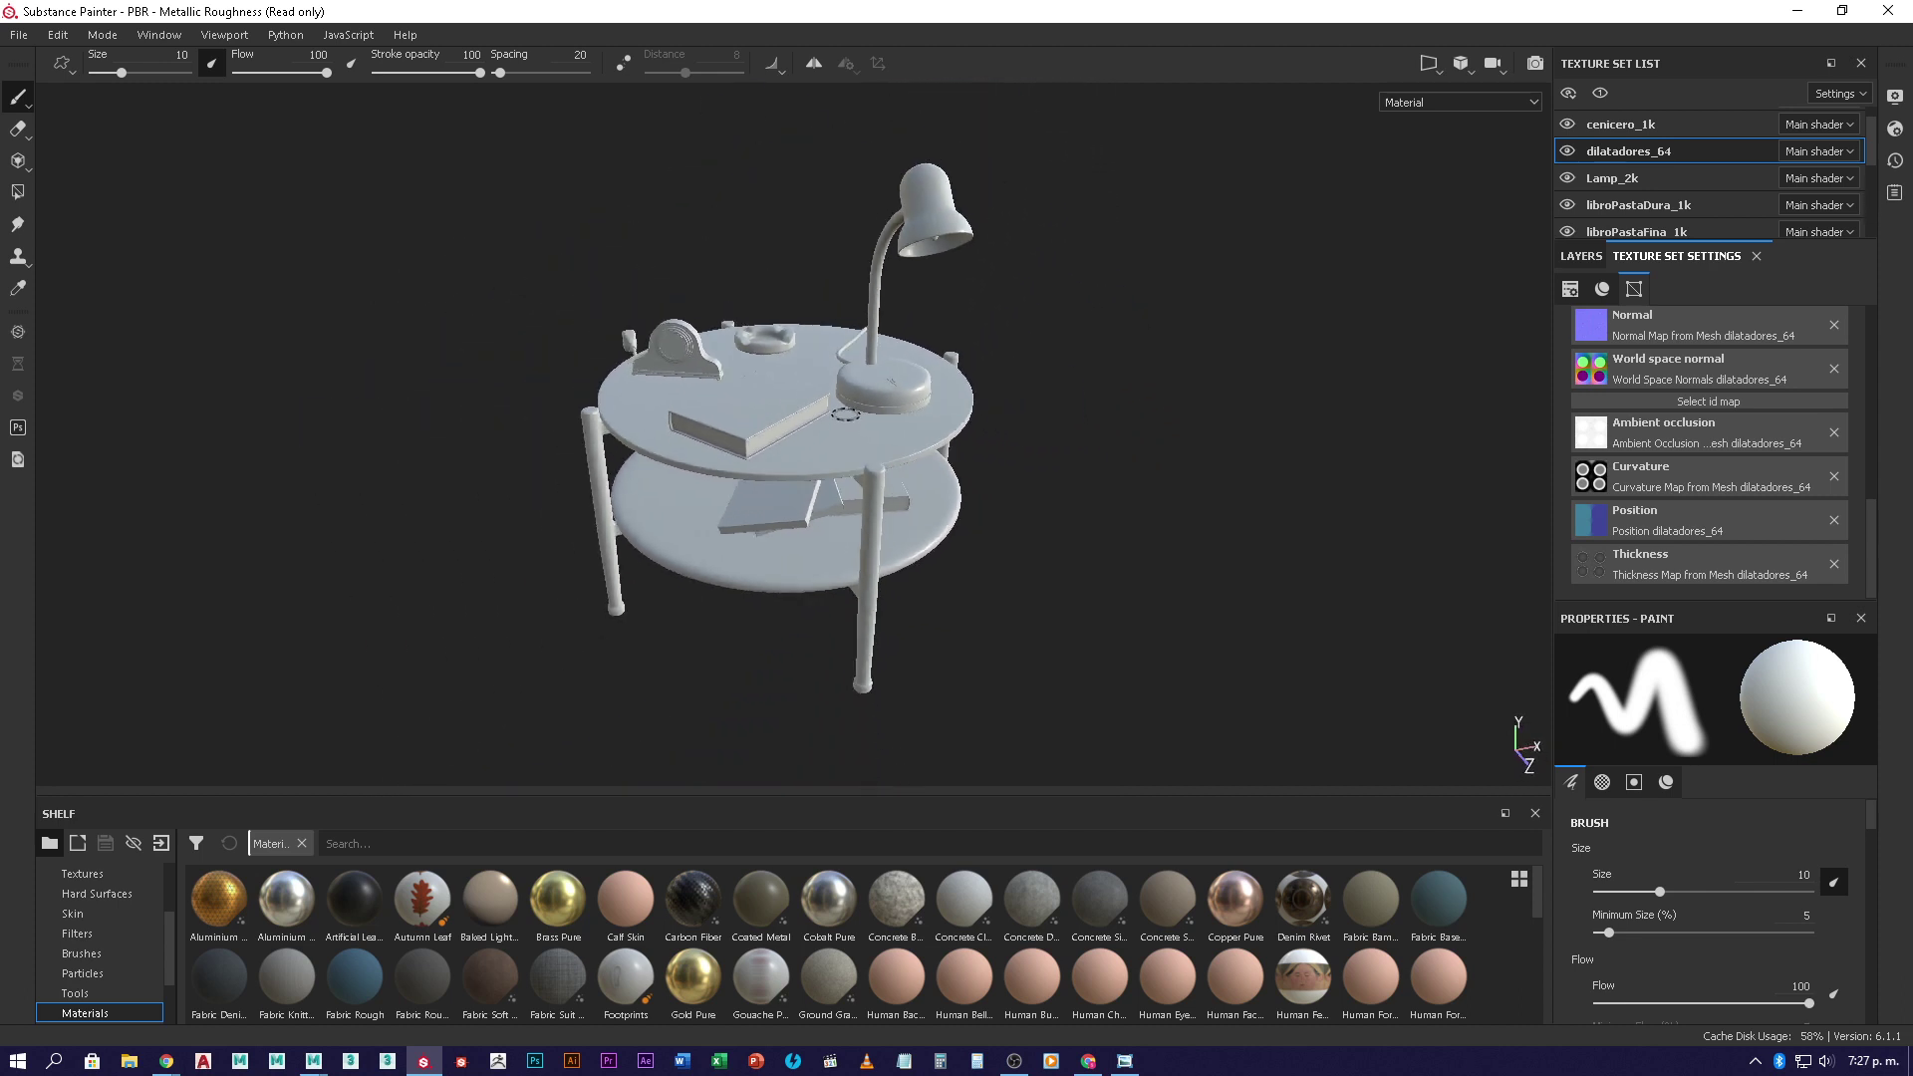
scroll(847, 416, "up", 4)
middle_click_drag(824, 351, 850, 355, "alt")
left_click_drag(850, 355, 787, 476, "alt")
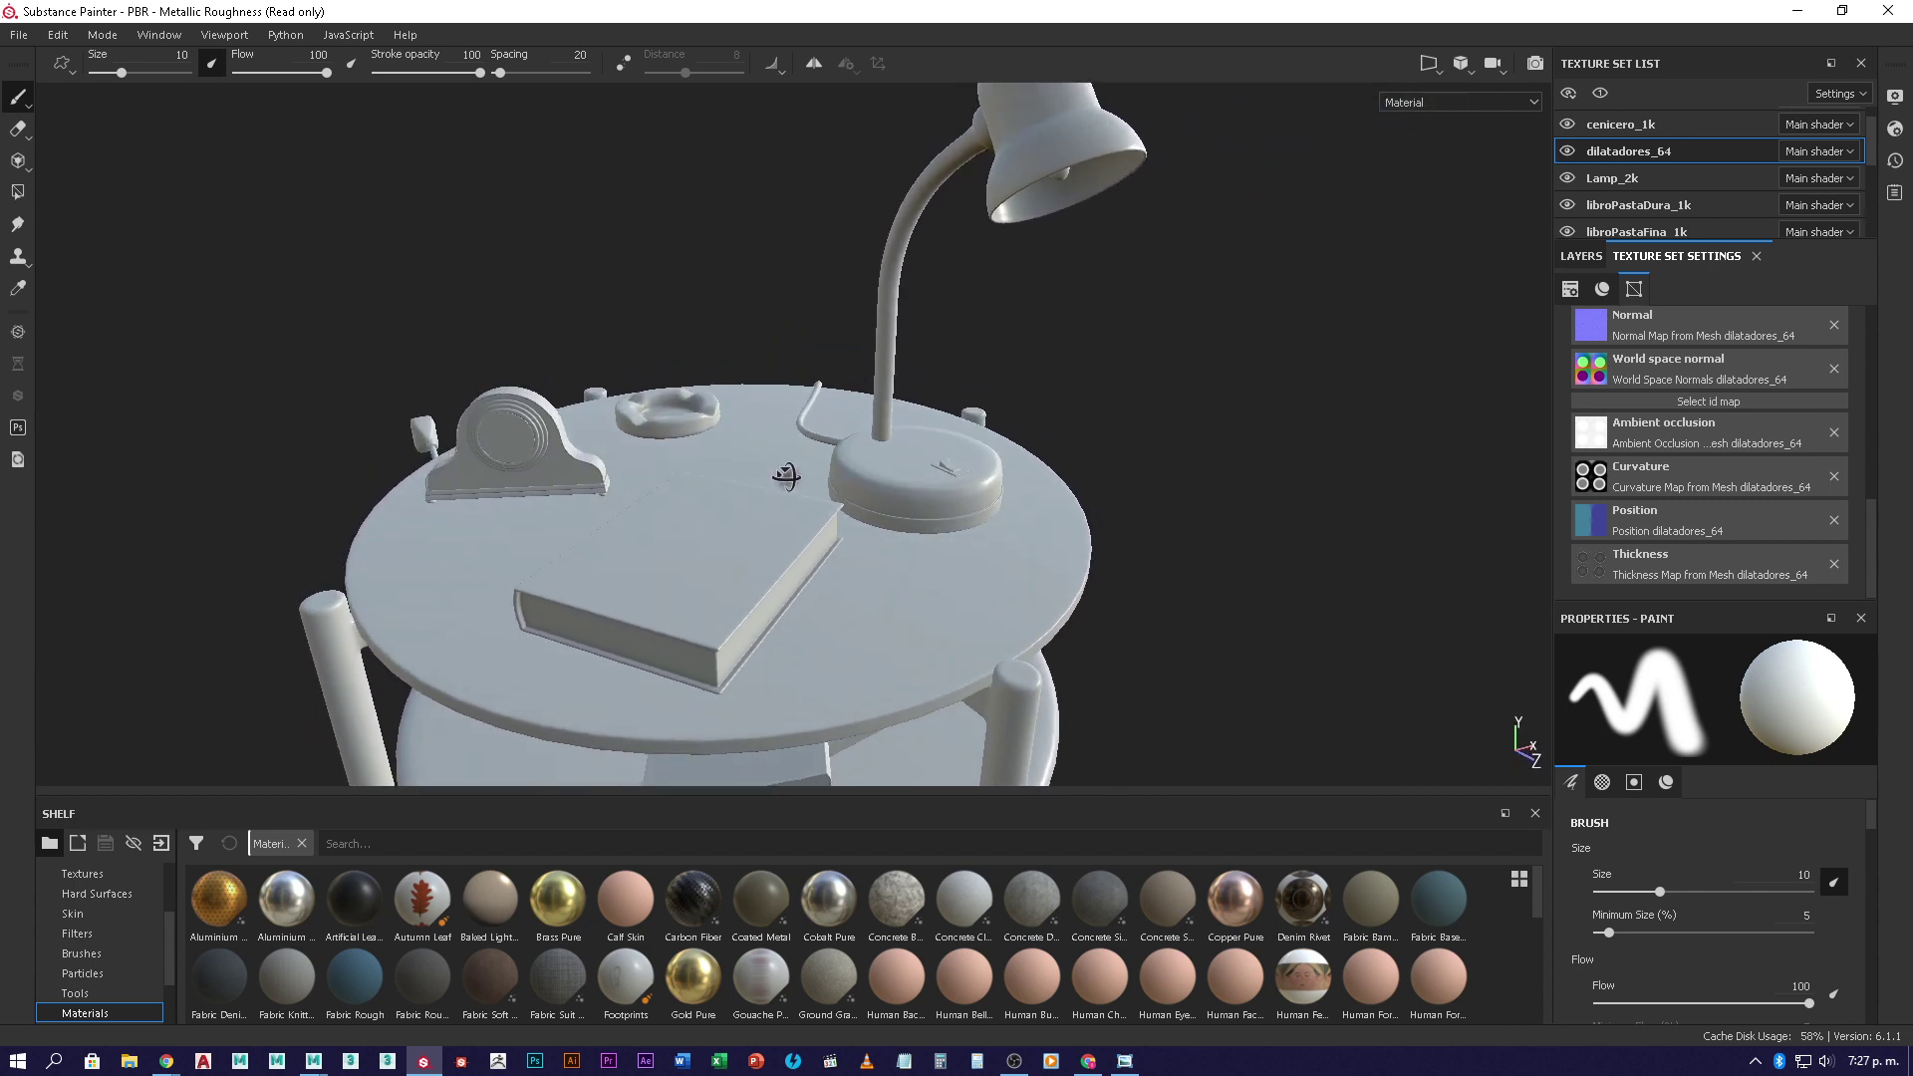
left_click_drag(755, 593, 857, 475, "alt")
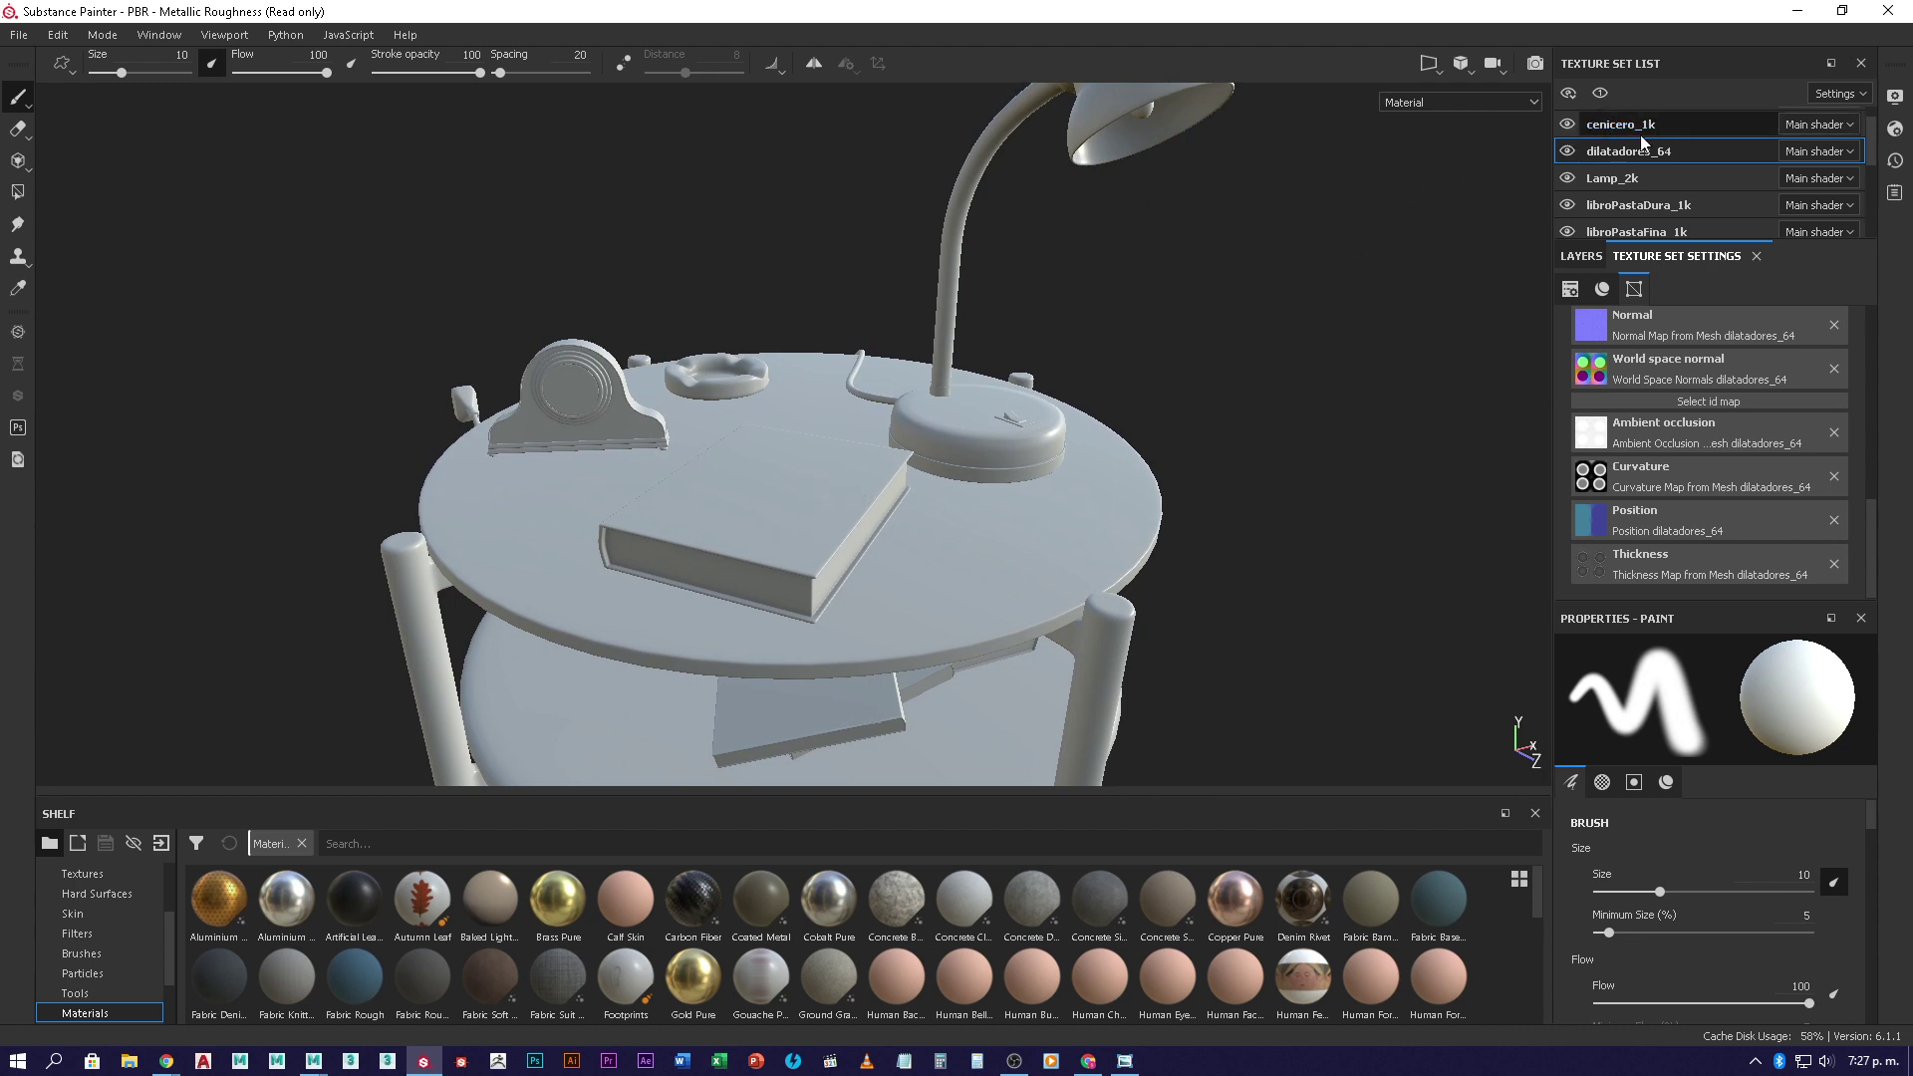
- Isolate the aluminioMesa_2k texture set and examine the table's legs and crossbars
scroll(1642, 139, "up", 1)
left_click(1615, 121)
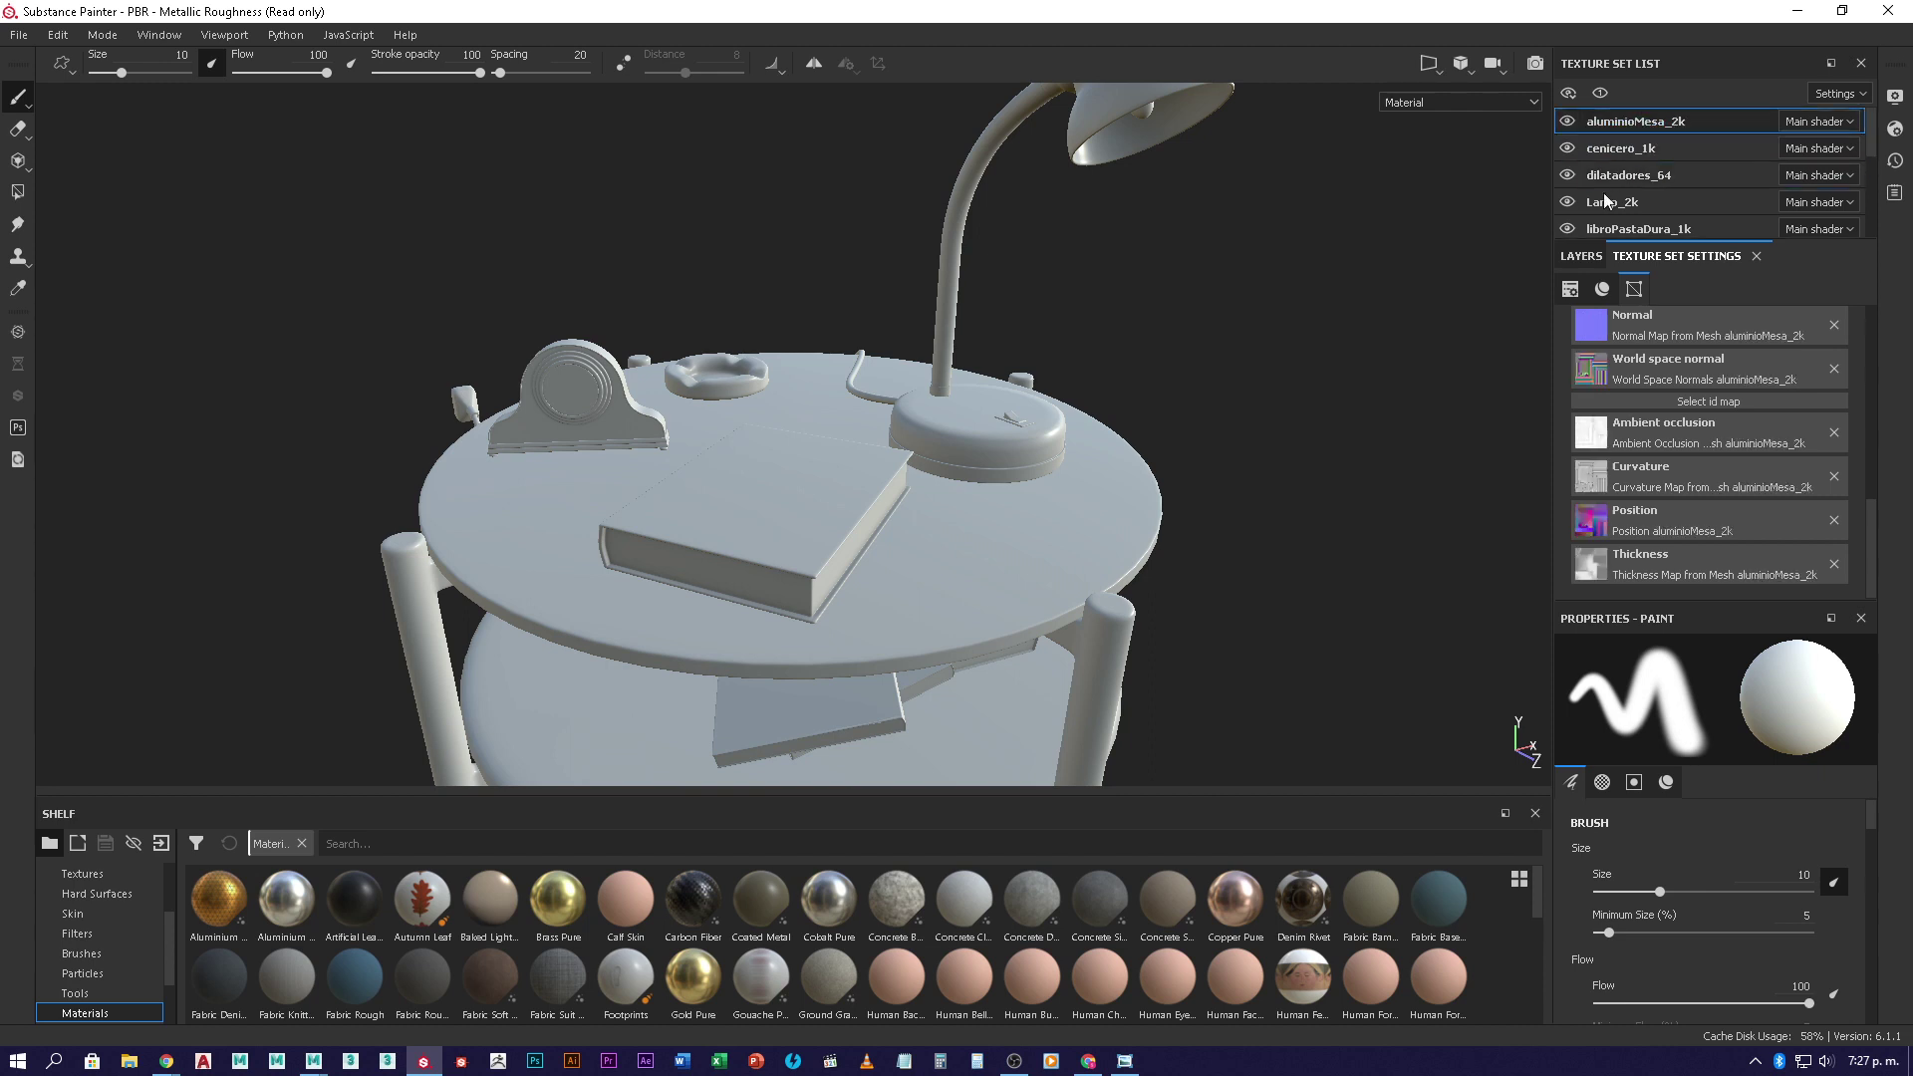
left_click(1601, 95)
mouse_move(667, 570)
left_mouse_down("alt")
mouse_move(698, 438)
mouse_move(778, 265)
mouse_move(611, 119)
mouse_move(495, 202)
mouse_move(709, 435)
mouse_move(811, 299)
mouse_move(782, 342)
left_mouse_up("alt")
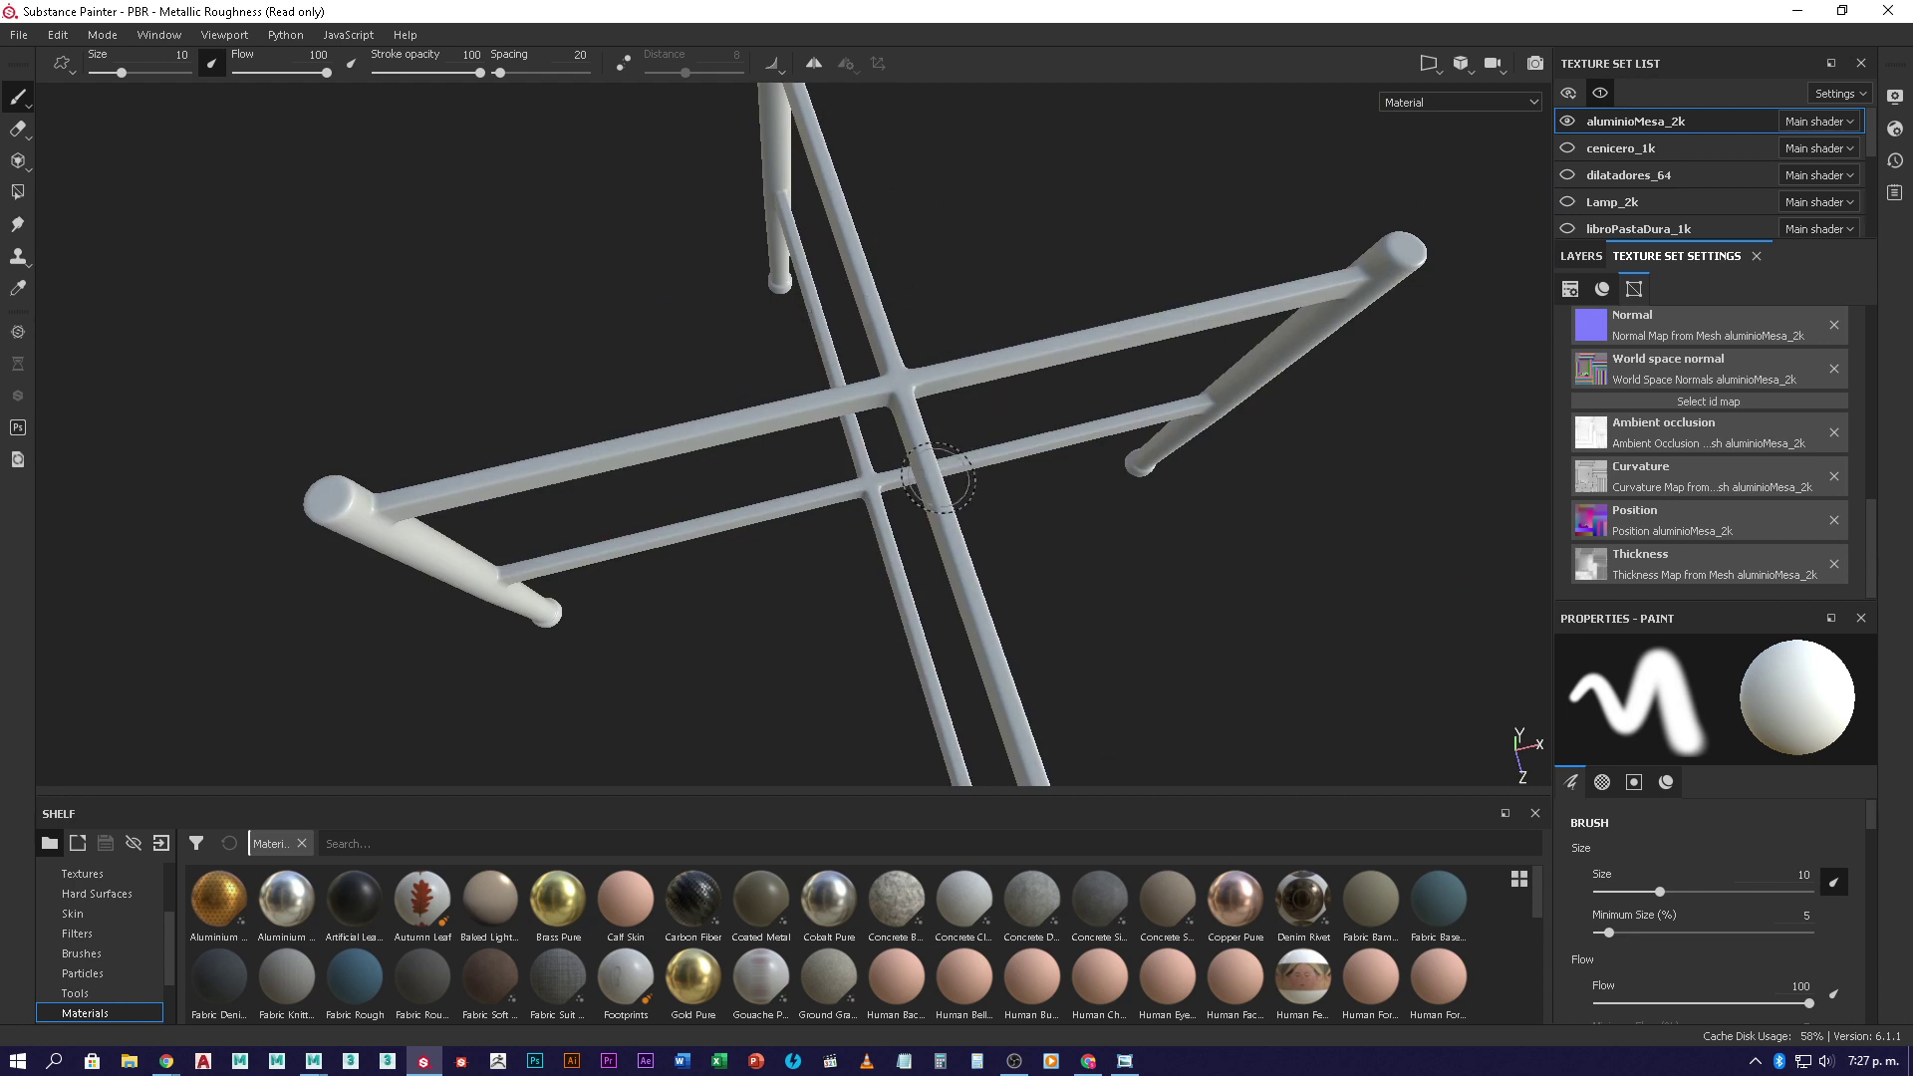
left_click_drag(1083, 415, 1132, 236, "alt")
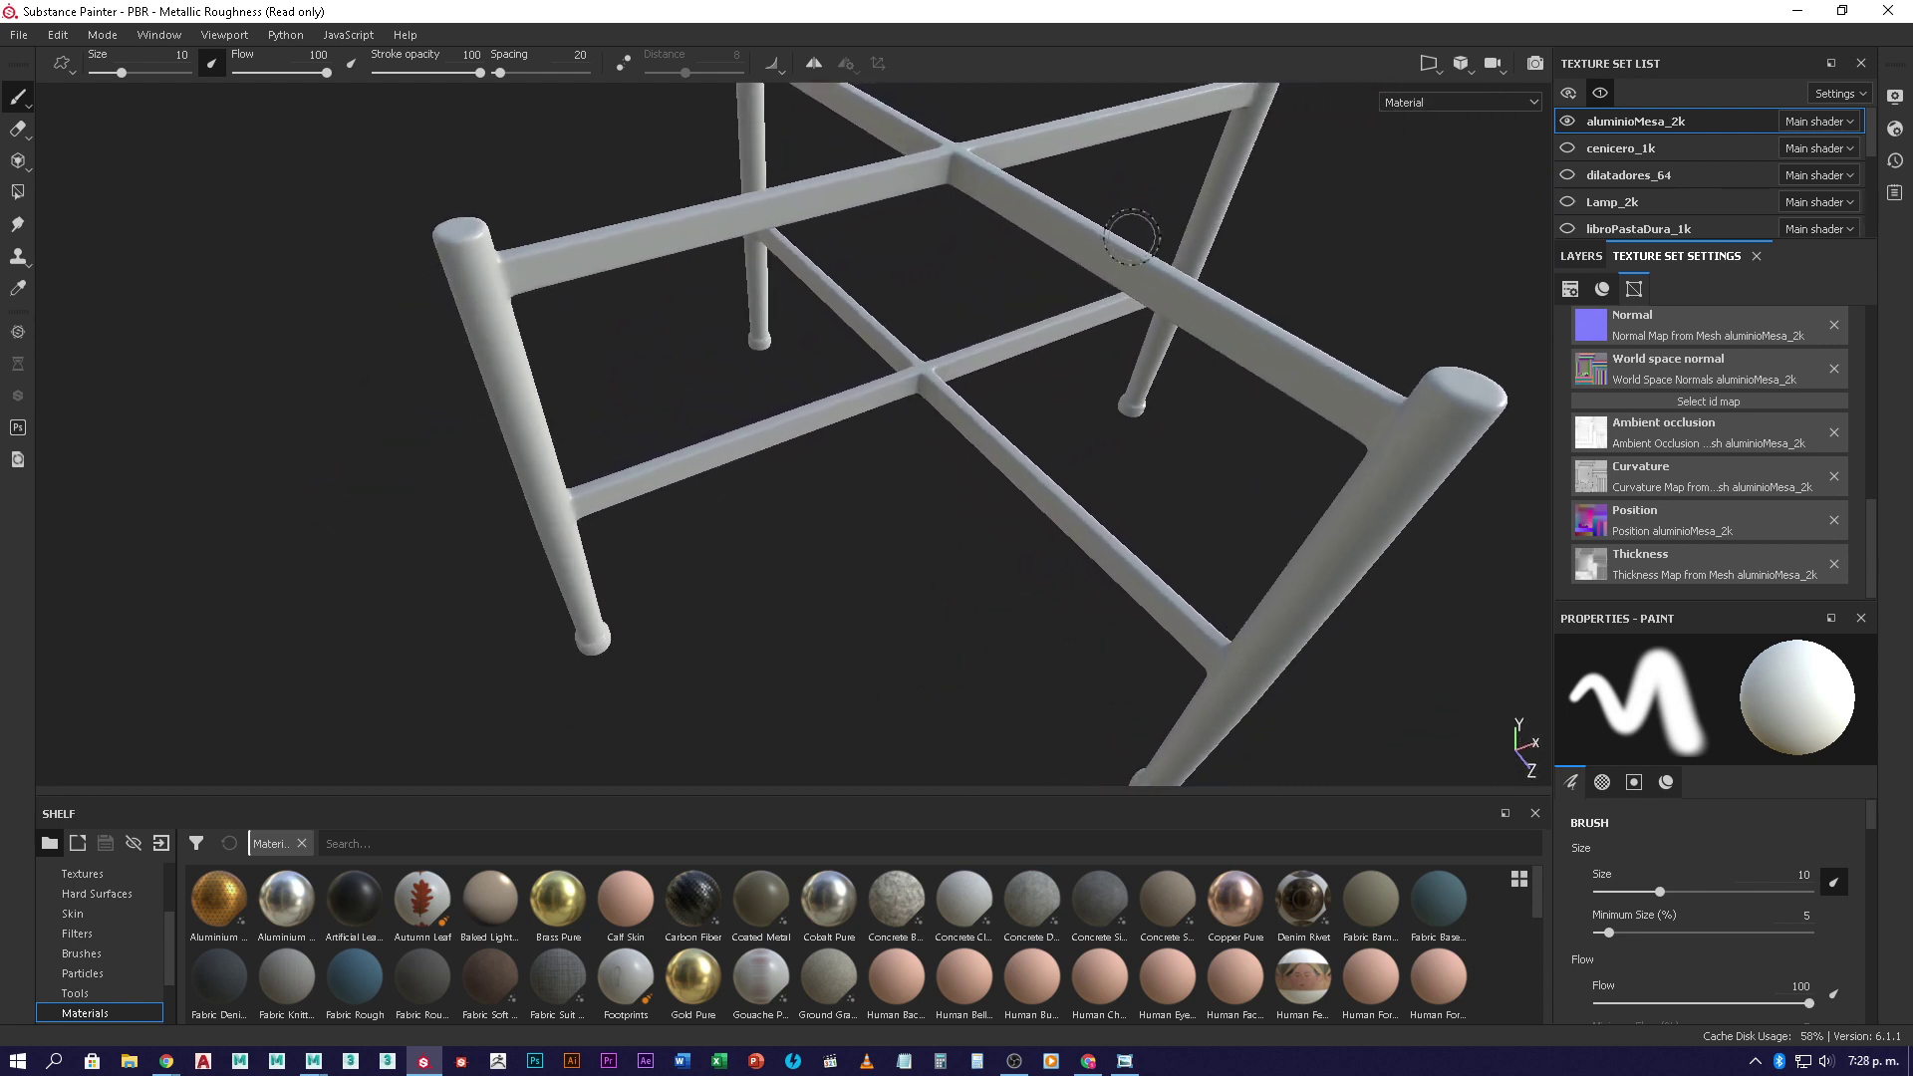
- Select the cenicero_1k texture set, frame the ashtray and examine it in 3D
left_click(1615, 153)
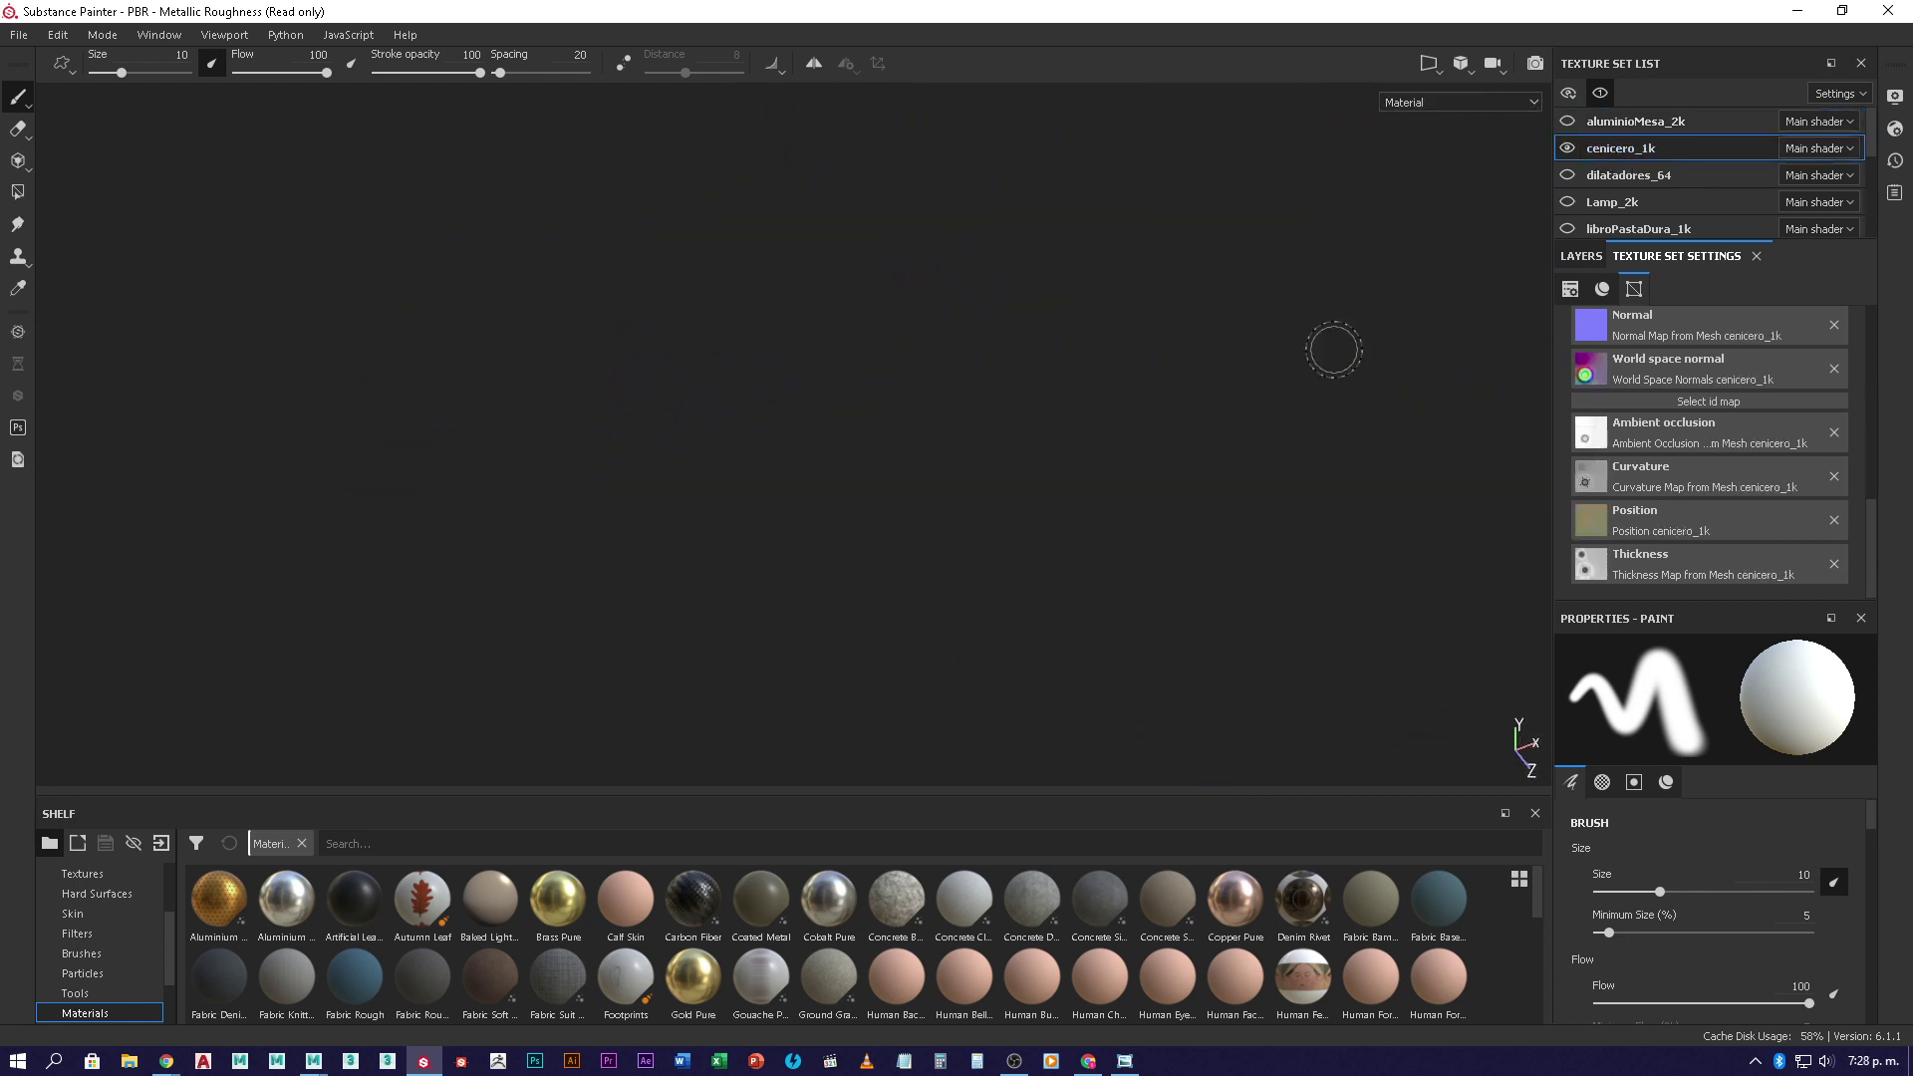
key("f")
left_click_drag(854, 513, 995, 375, "alt")
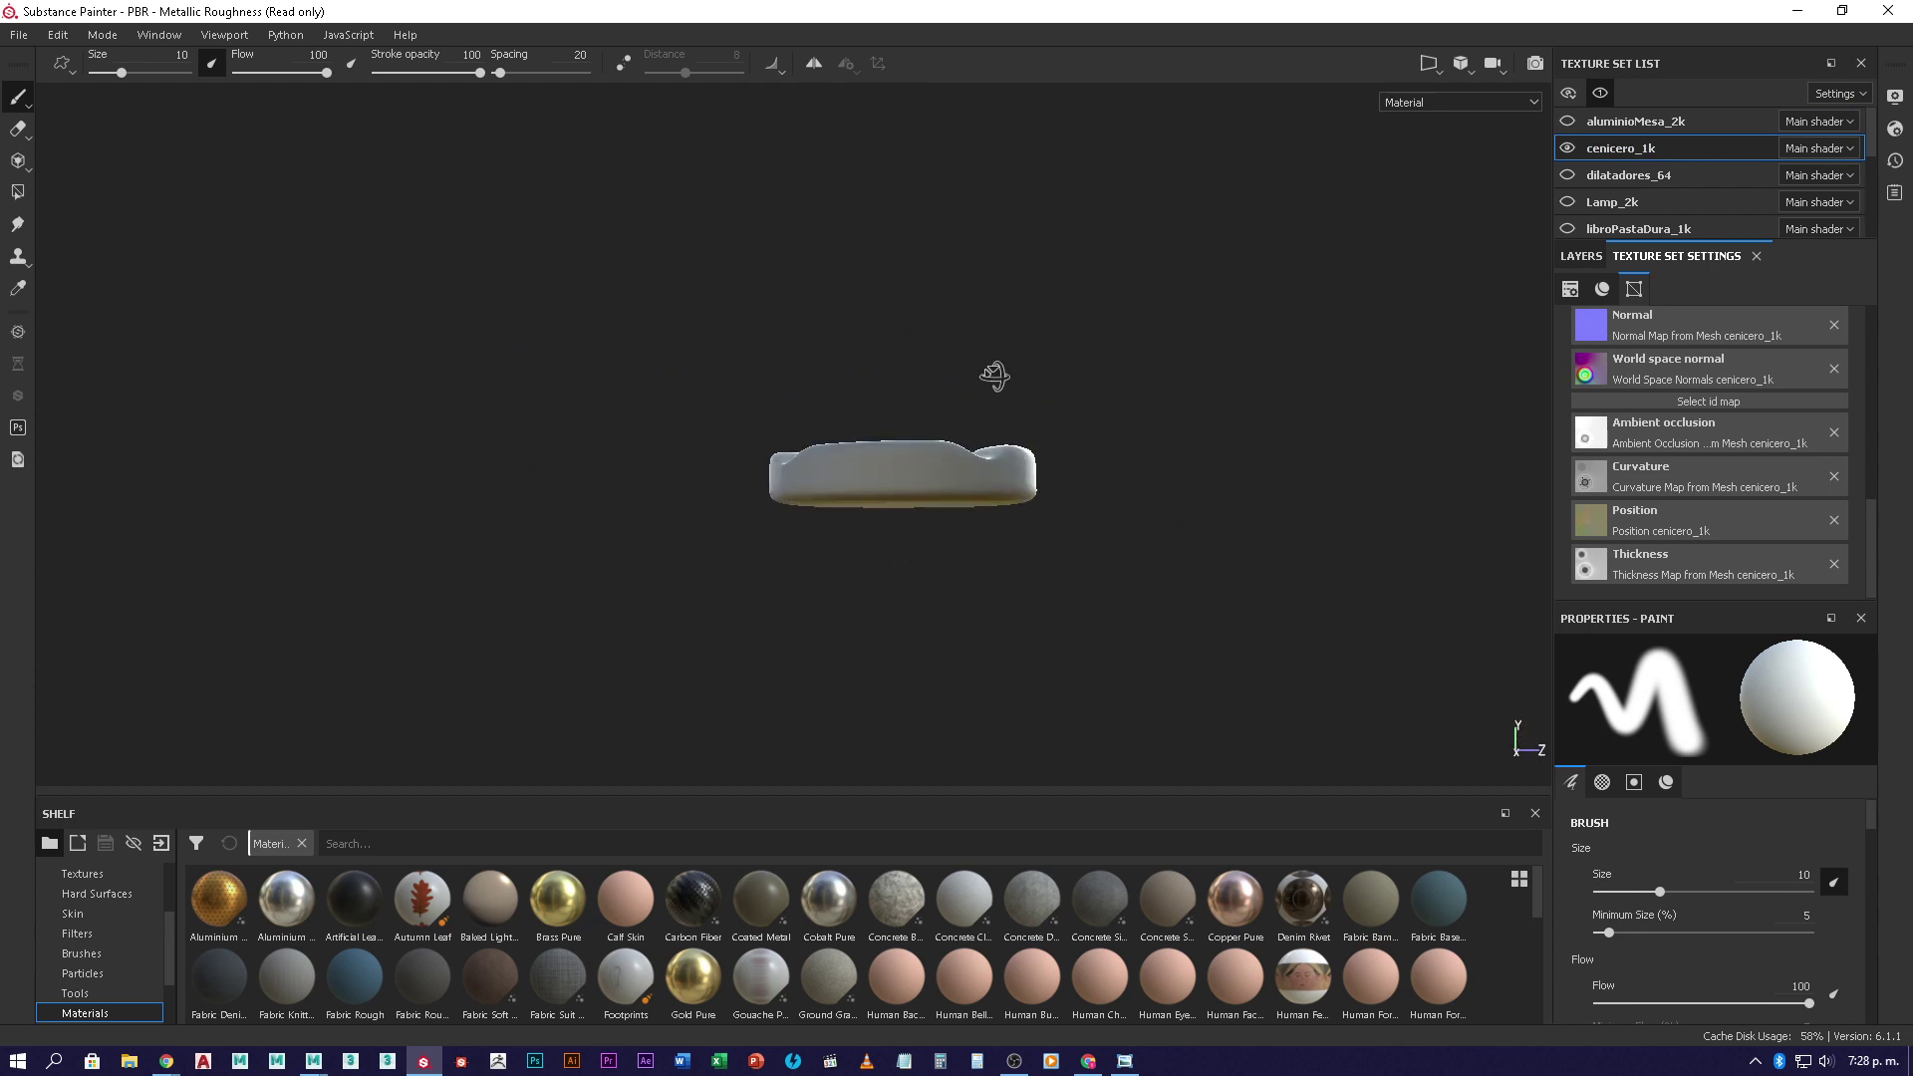
- Select the Lamp_2k texture set and examine the lamp's base, stem and cable up close
left_click(1643, 170)
left_click(1634, 198)
middle_click_drag(1126, 411, 1043, 399, "alt")
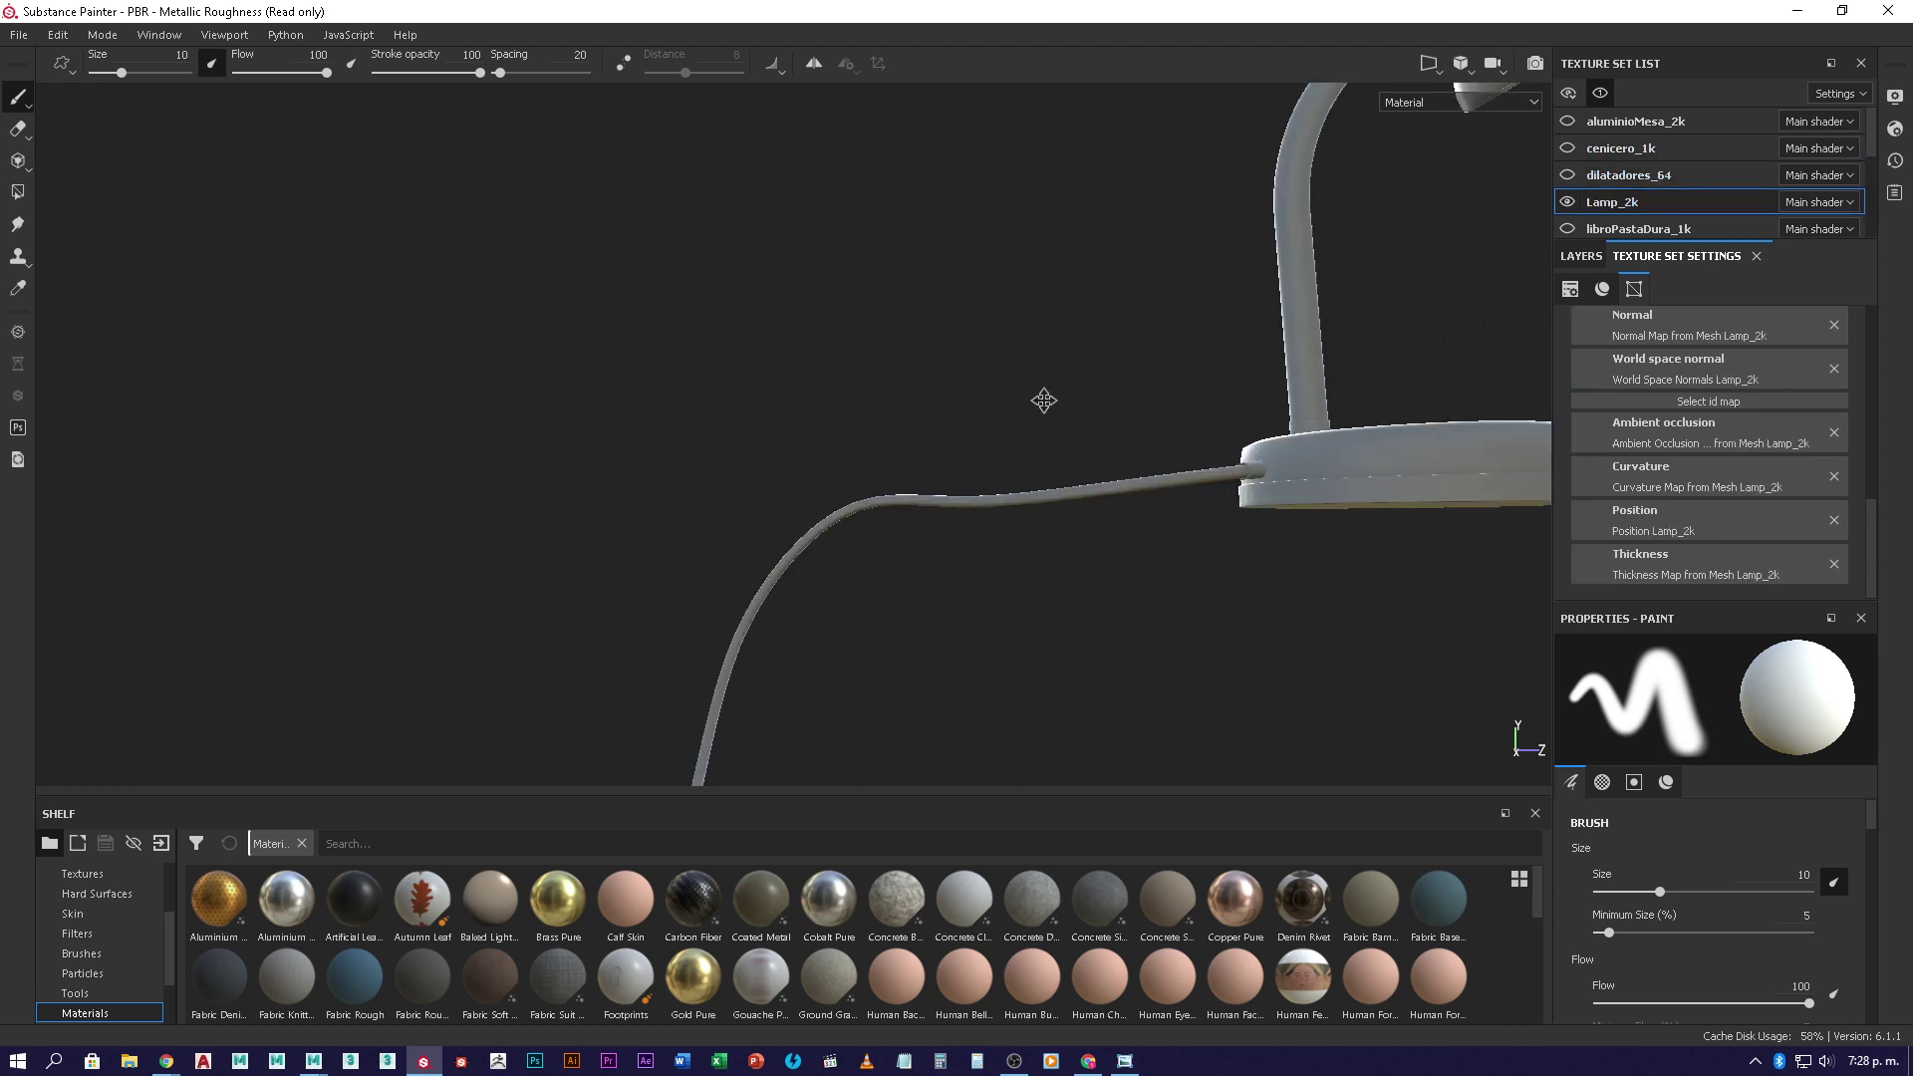
mouse_move(1043, 400)
left_mouse_down("alt")
mouse_move(914, 428)
mouse_move(944, 568)
mouse_move(965, 406)
mouse_move(786, 625)
mouse_move(803, 616)
mouse_move(802, 663)
left_mouse_up("alt")
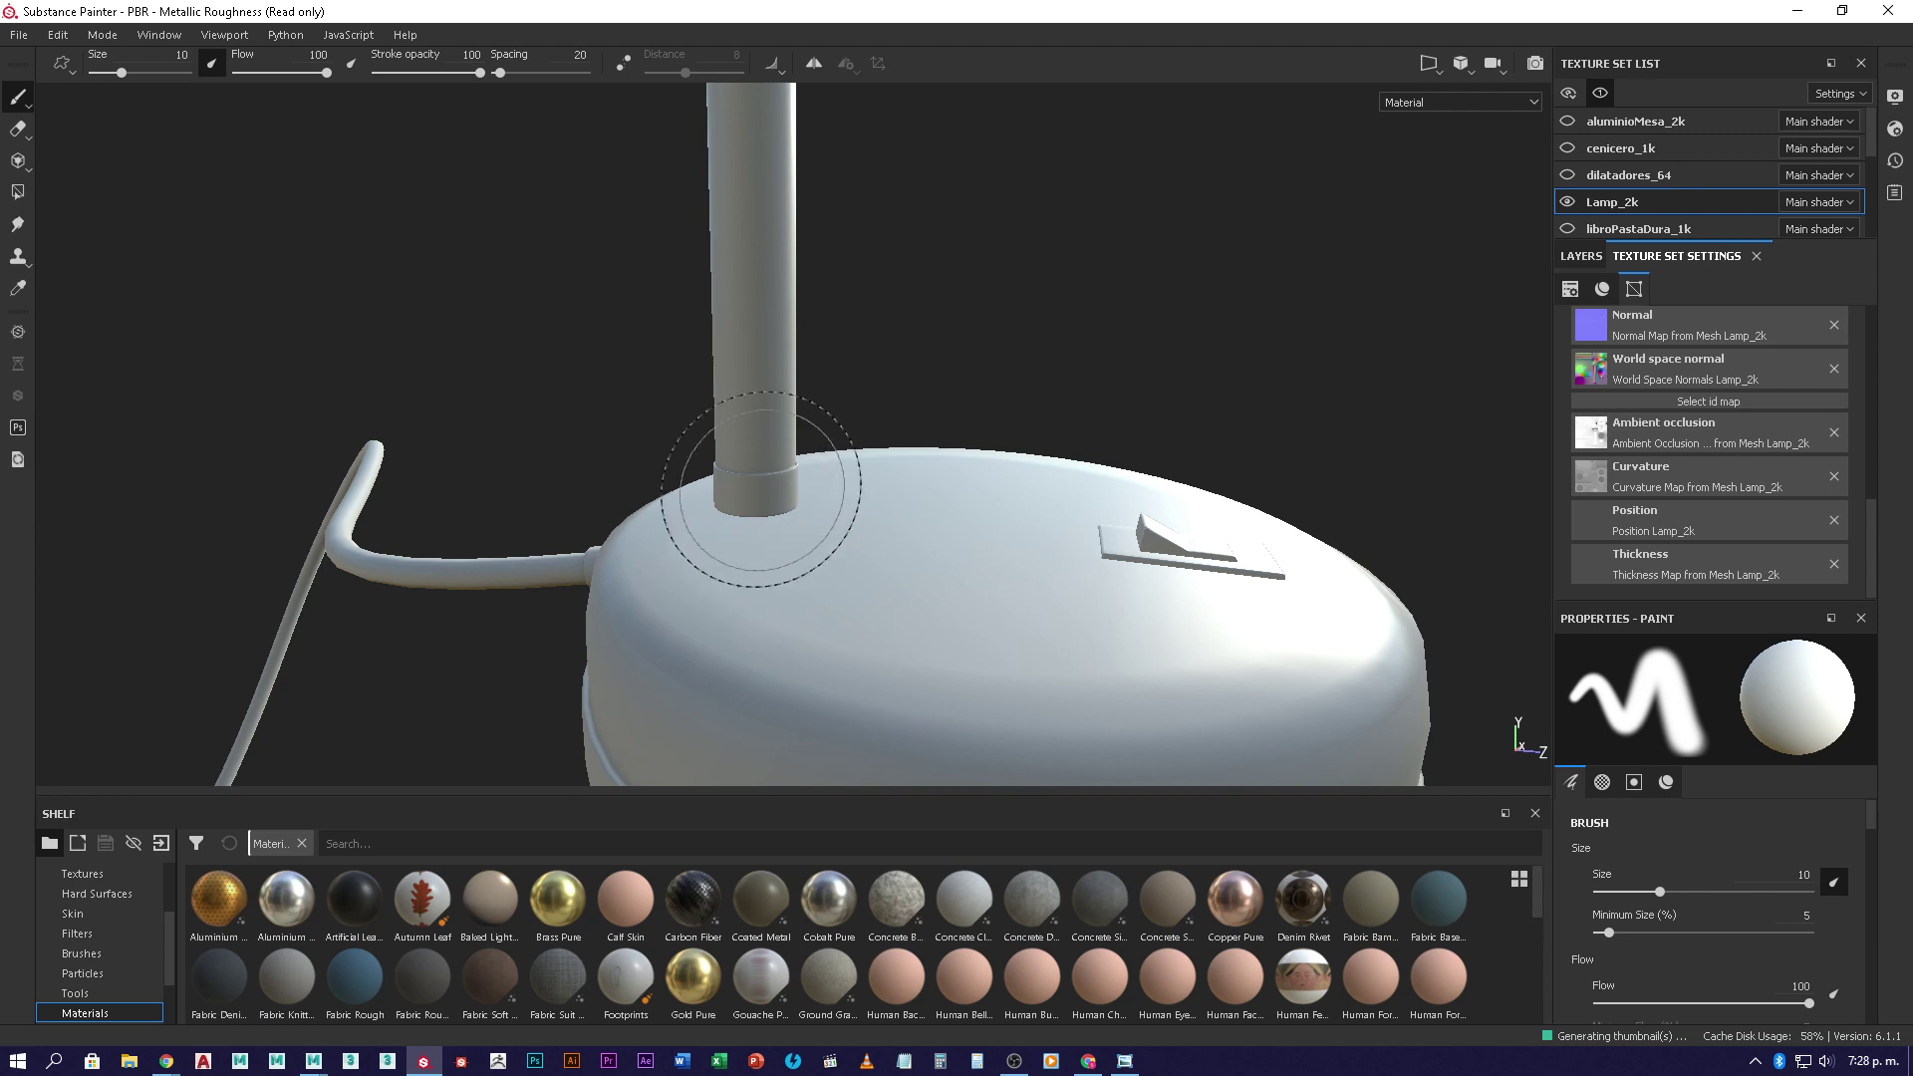
- Select the libroPastaDura_1k texture set and examine the hardcover book's edges and cover
left_click(1651, 230)
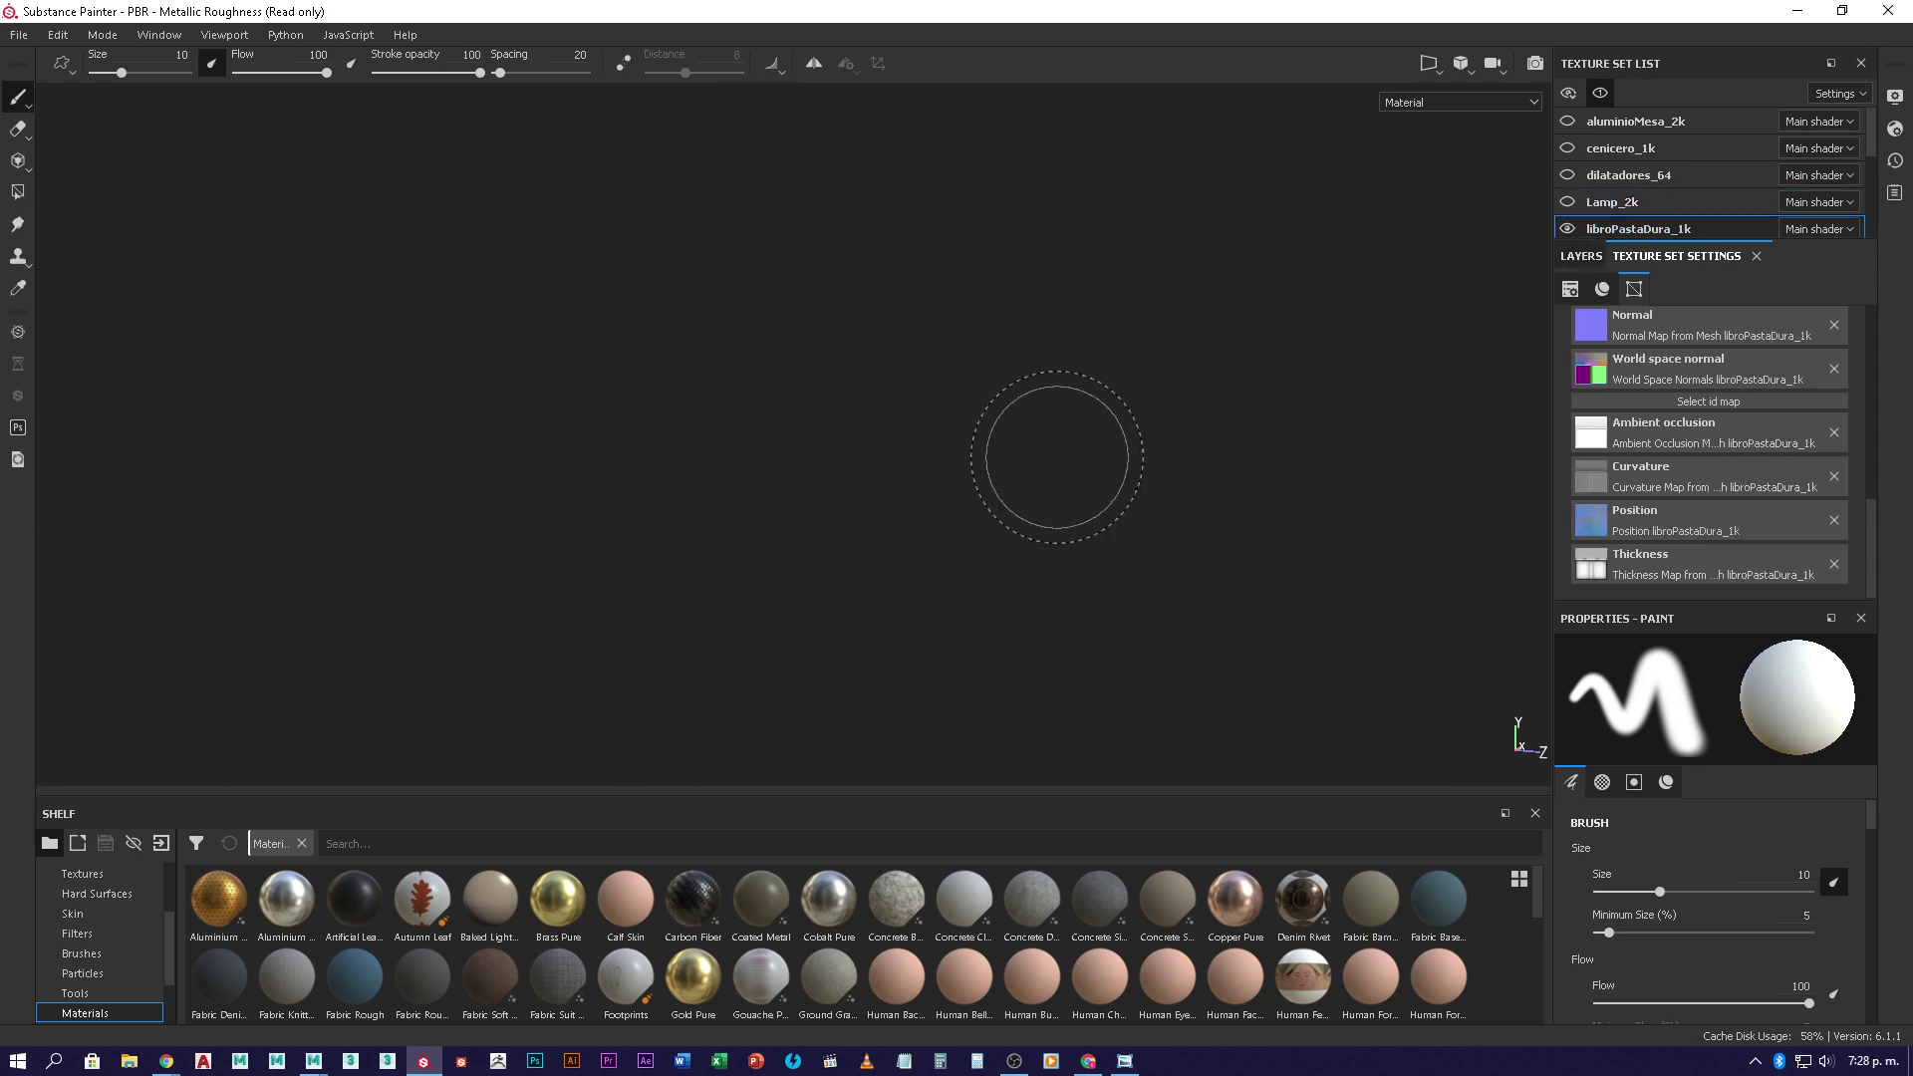
mouse_move(1004, 91)
left_mouse_down("alt")
mouse_move(981, 299)
mouse_move(850, 467)
mouse_move(670, 471)
mouse_move(610, 495)
left_mouse_up("alt")
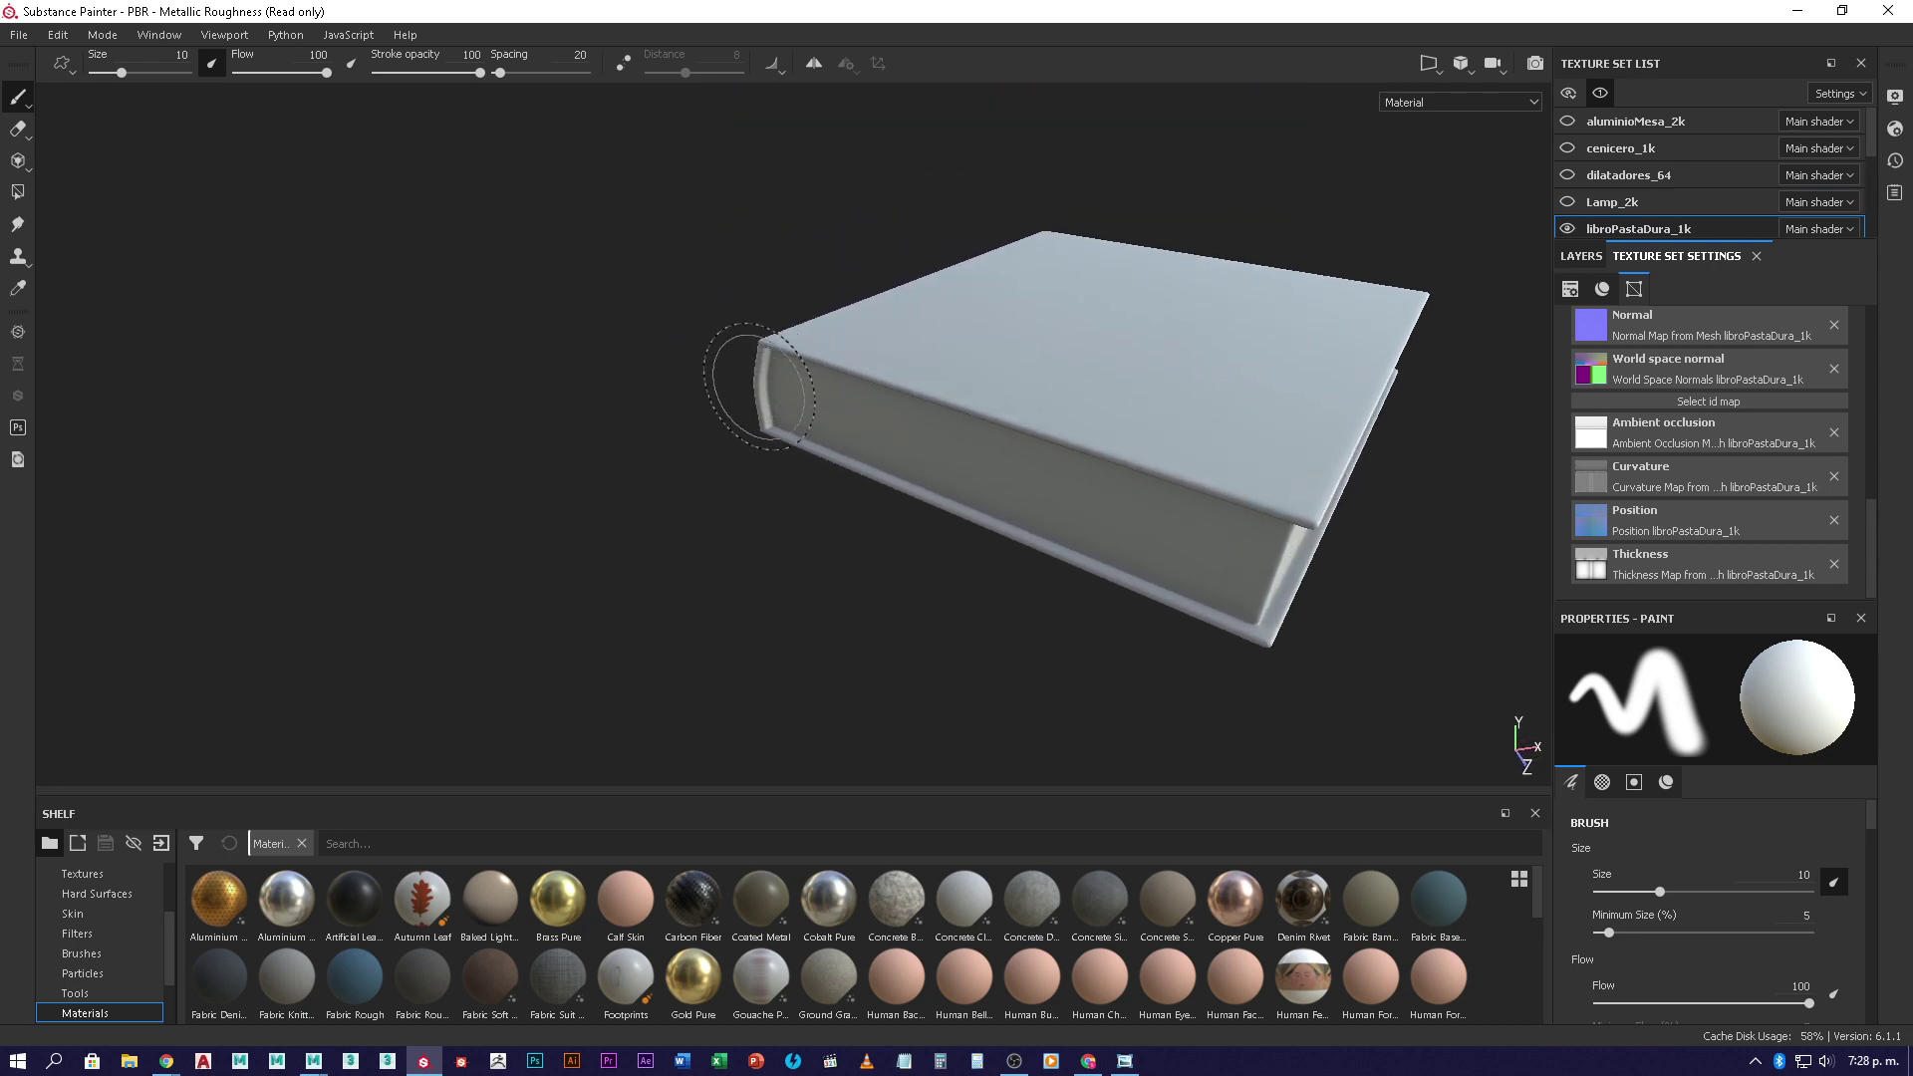
left_click_drag(990, 361, 746, 472, "alt")
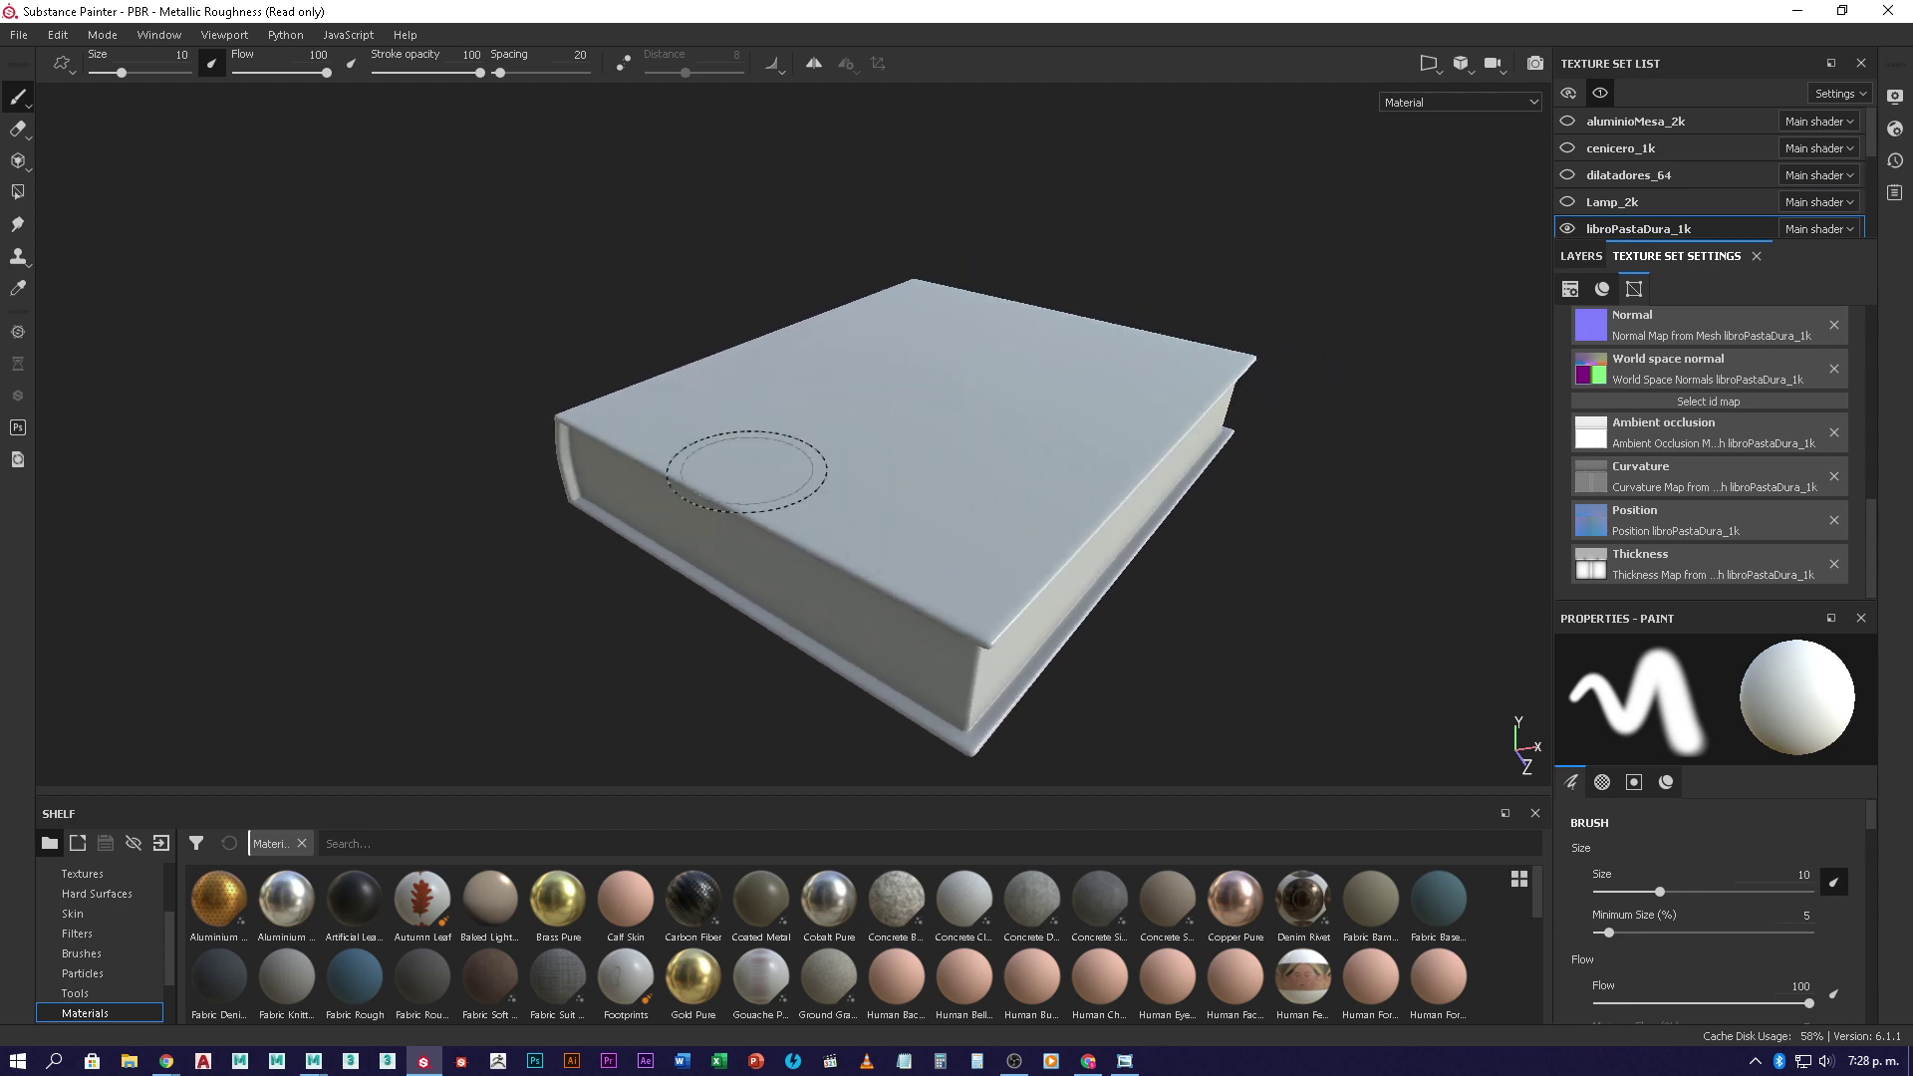
- Select the vidrioMesa_4k texture set and examine the round glass tabletop's surface and rim
scroll(1644, 181, "down", 2)
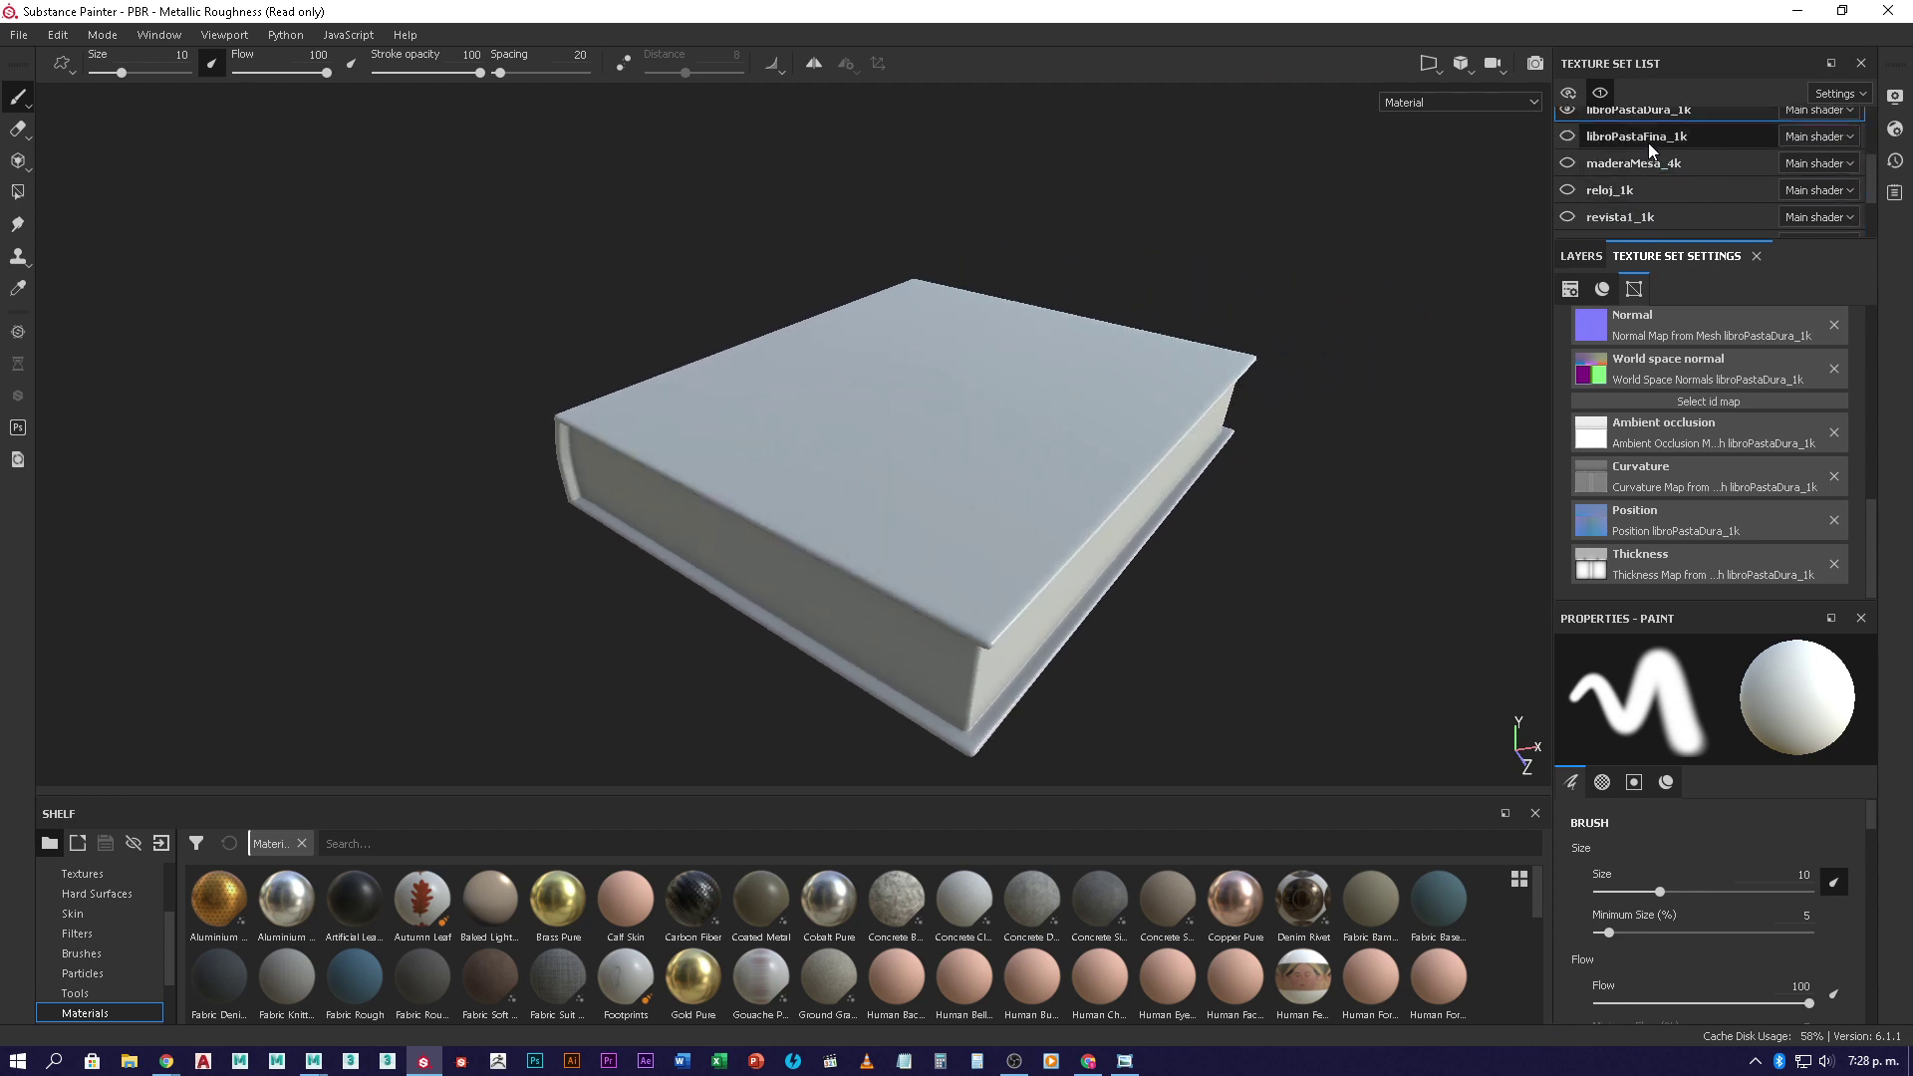
scroll(1654, 176, "down", 3)
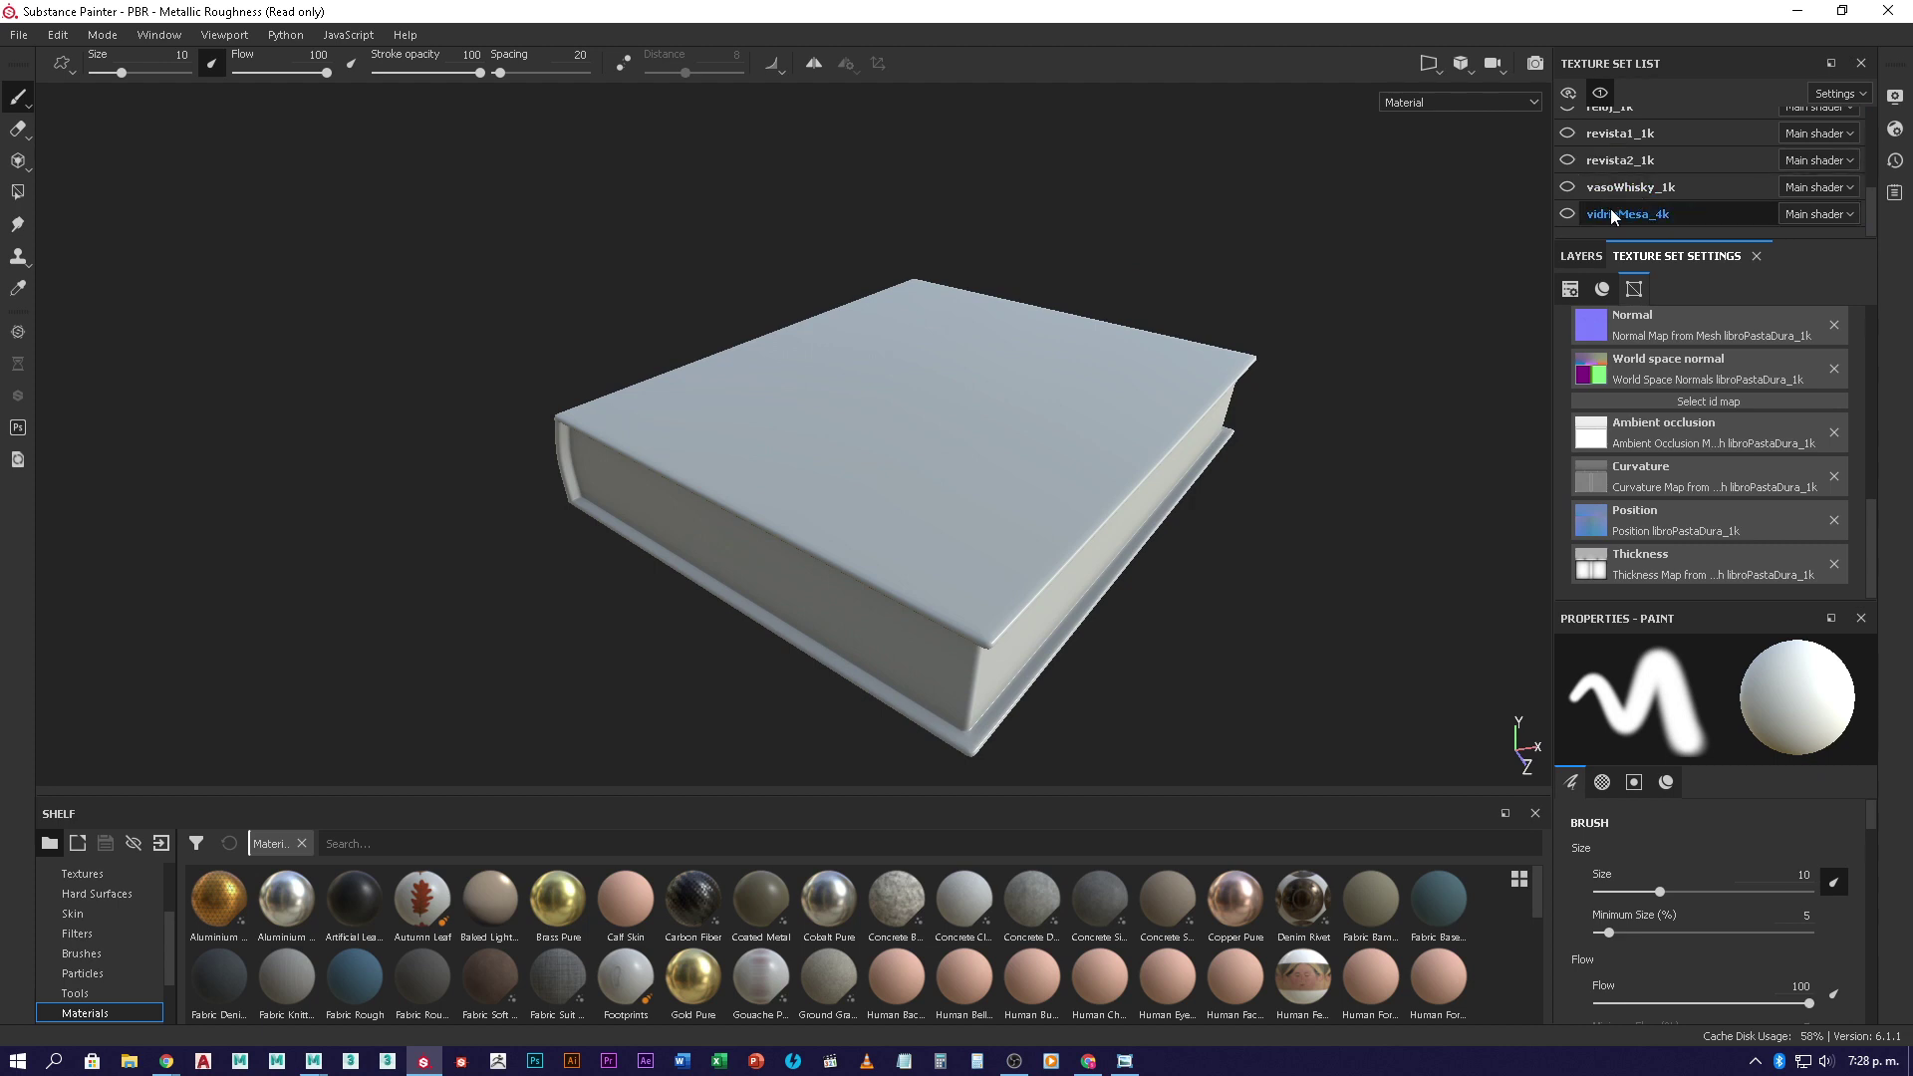
left_click(1612, 211)
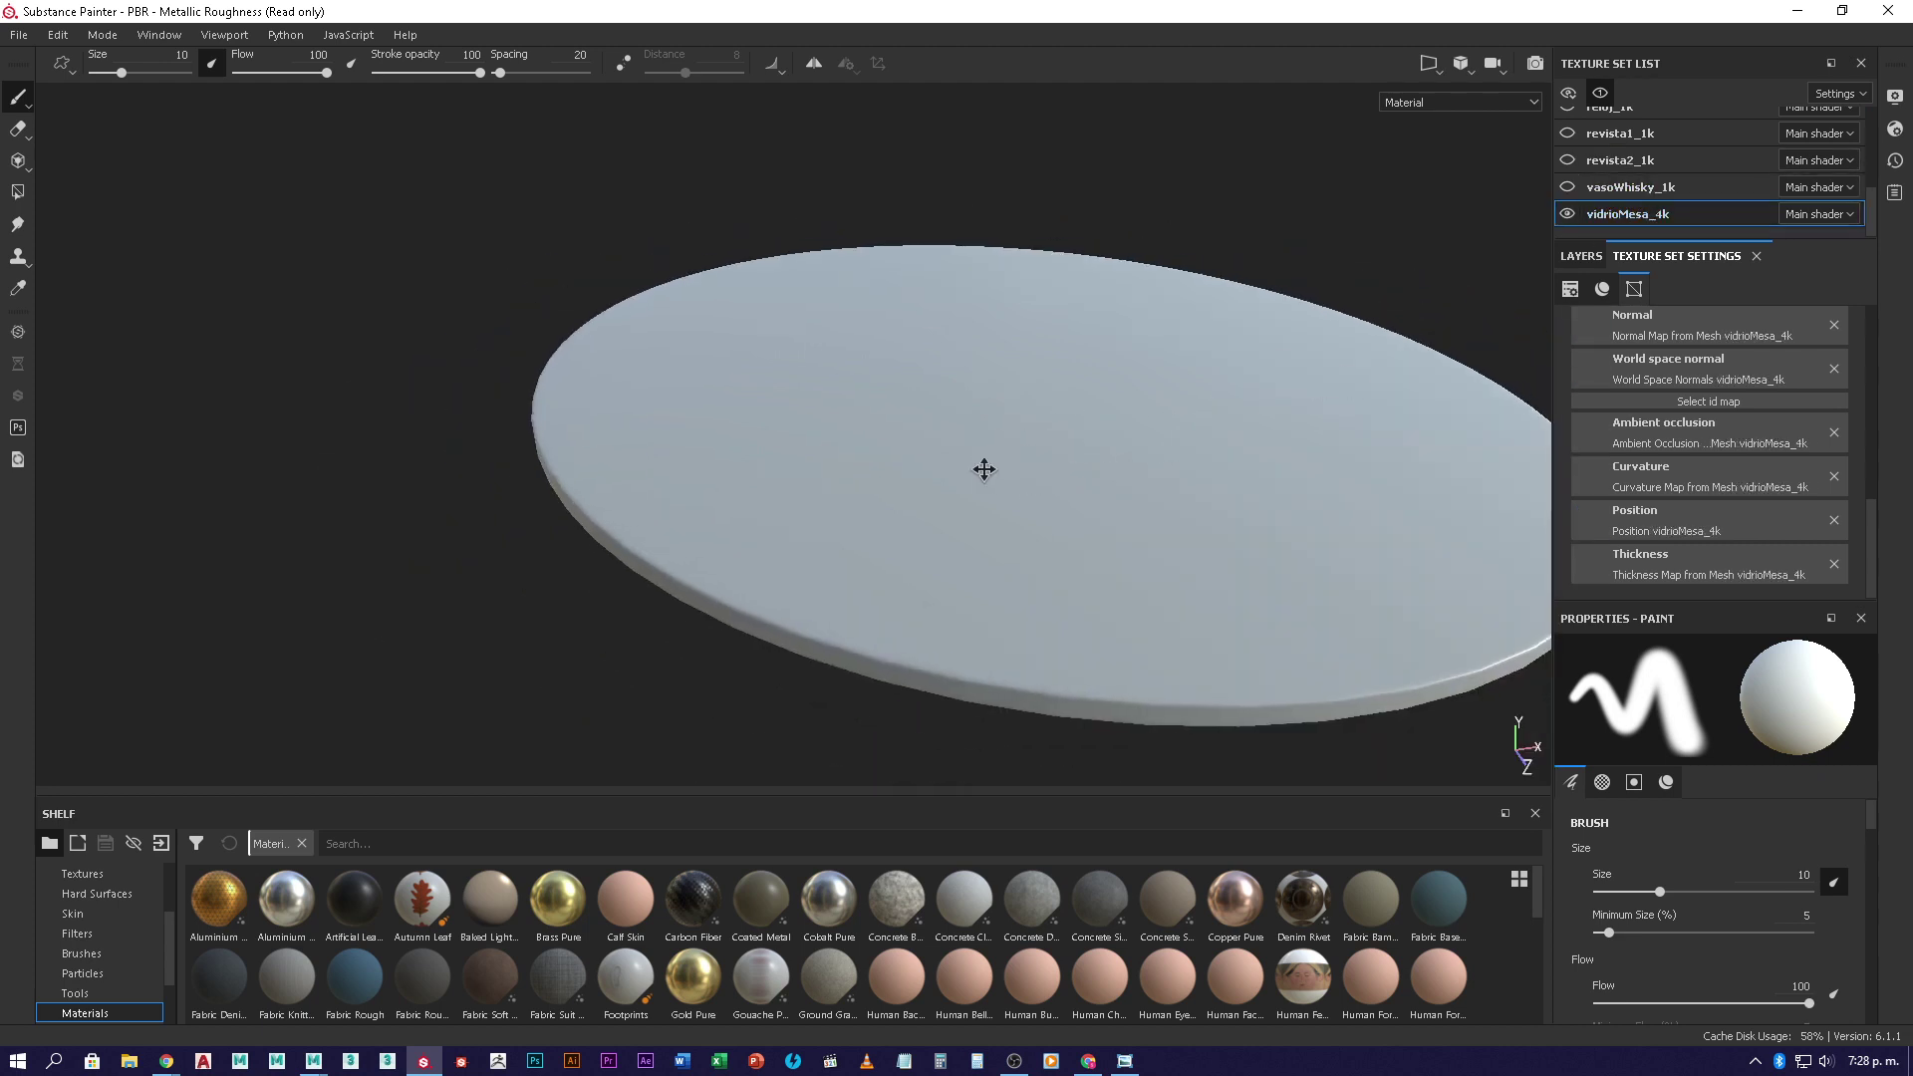
left_click_drag(801, 516, 634, 241, "alt")
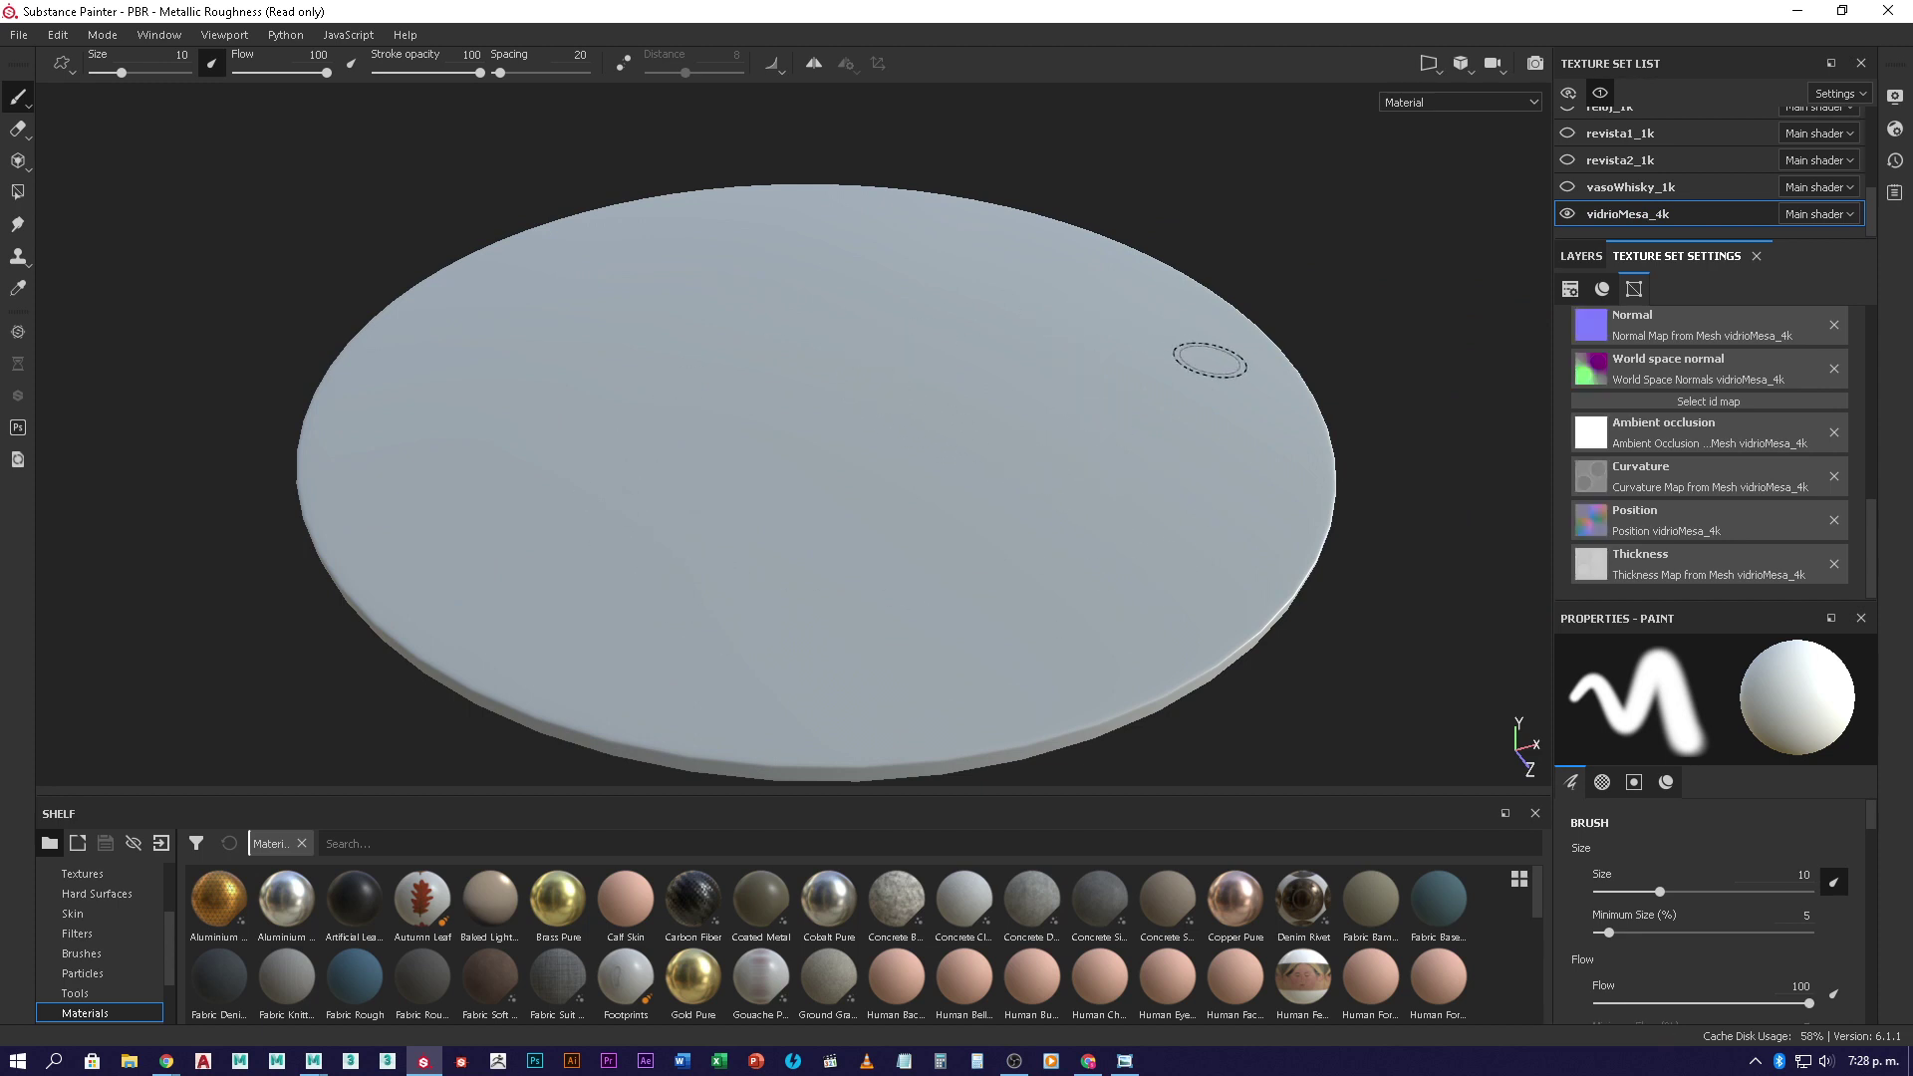
middle_click_drag(820, 469, 946, 429)
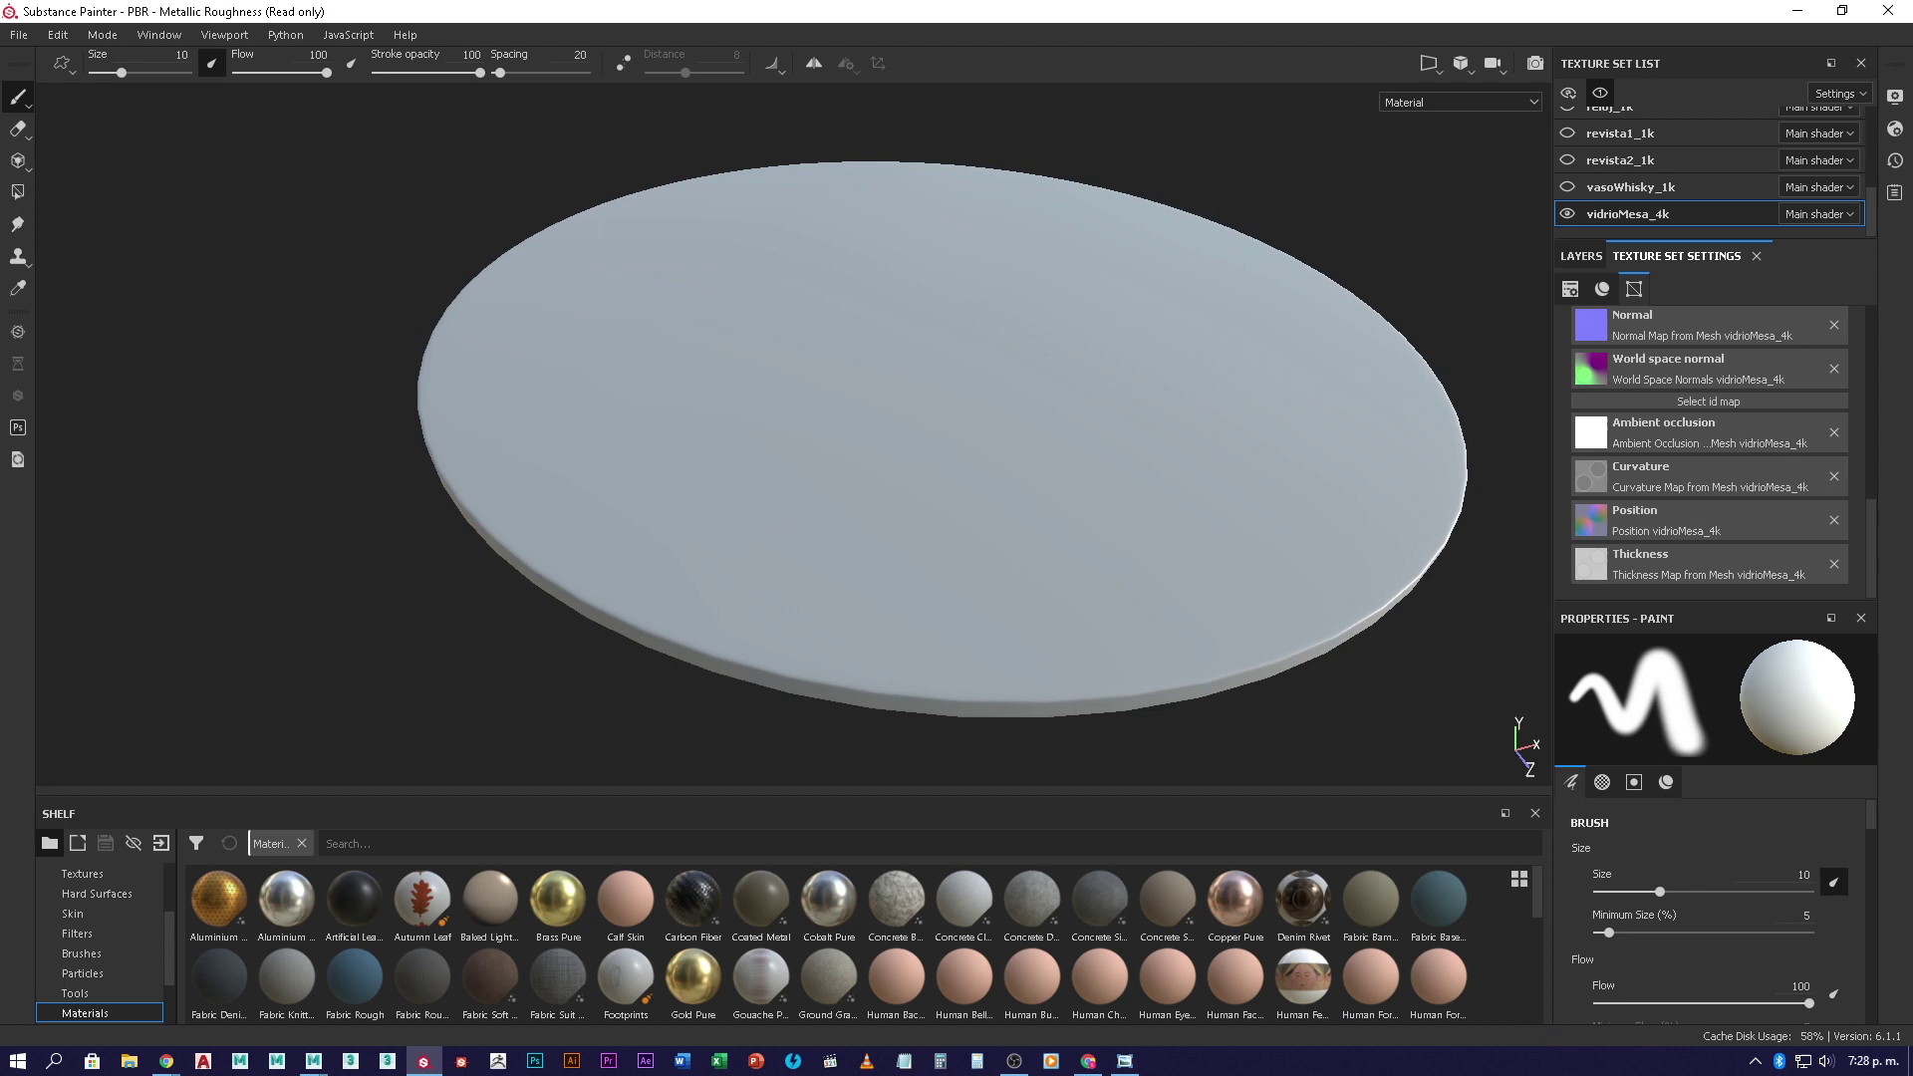
mouse_move(904, 469)
left_mouse_down("alt")
mouse_move(906, 368)
mouse_move(948, 220)
mouse_move(925, 372)
mouse_move(940, 479)
mouse_move(1043, 395)
left_mouse_up("alt")
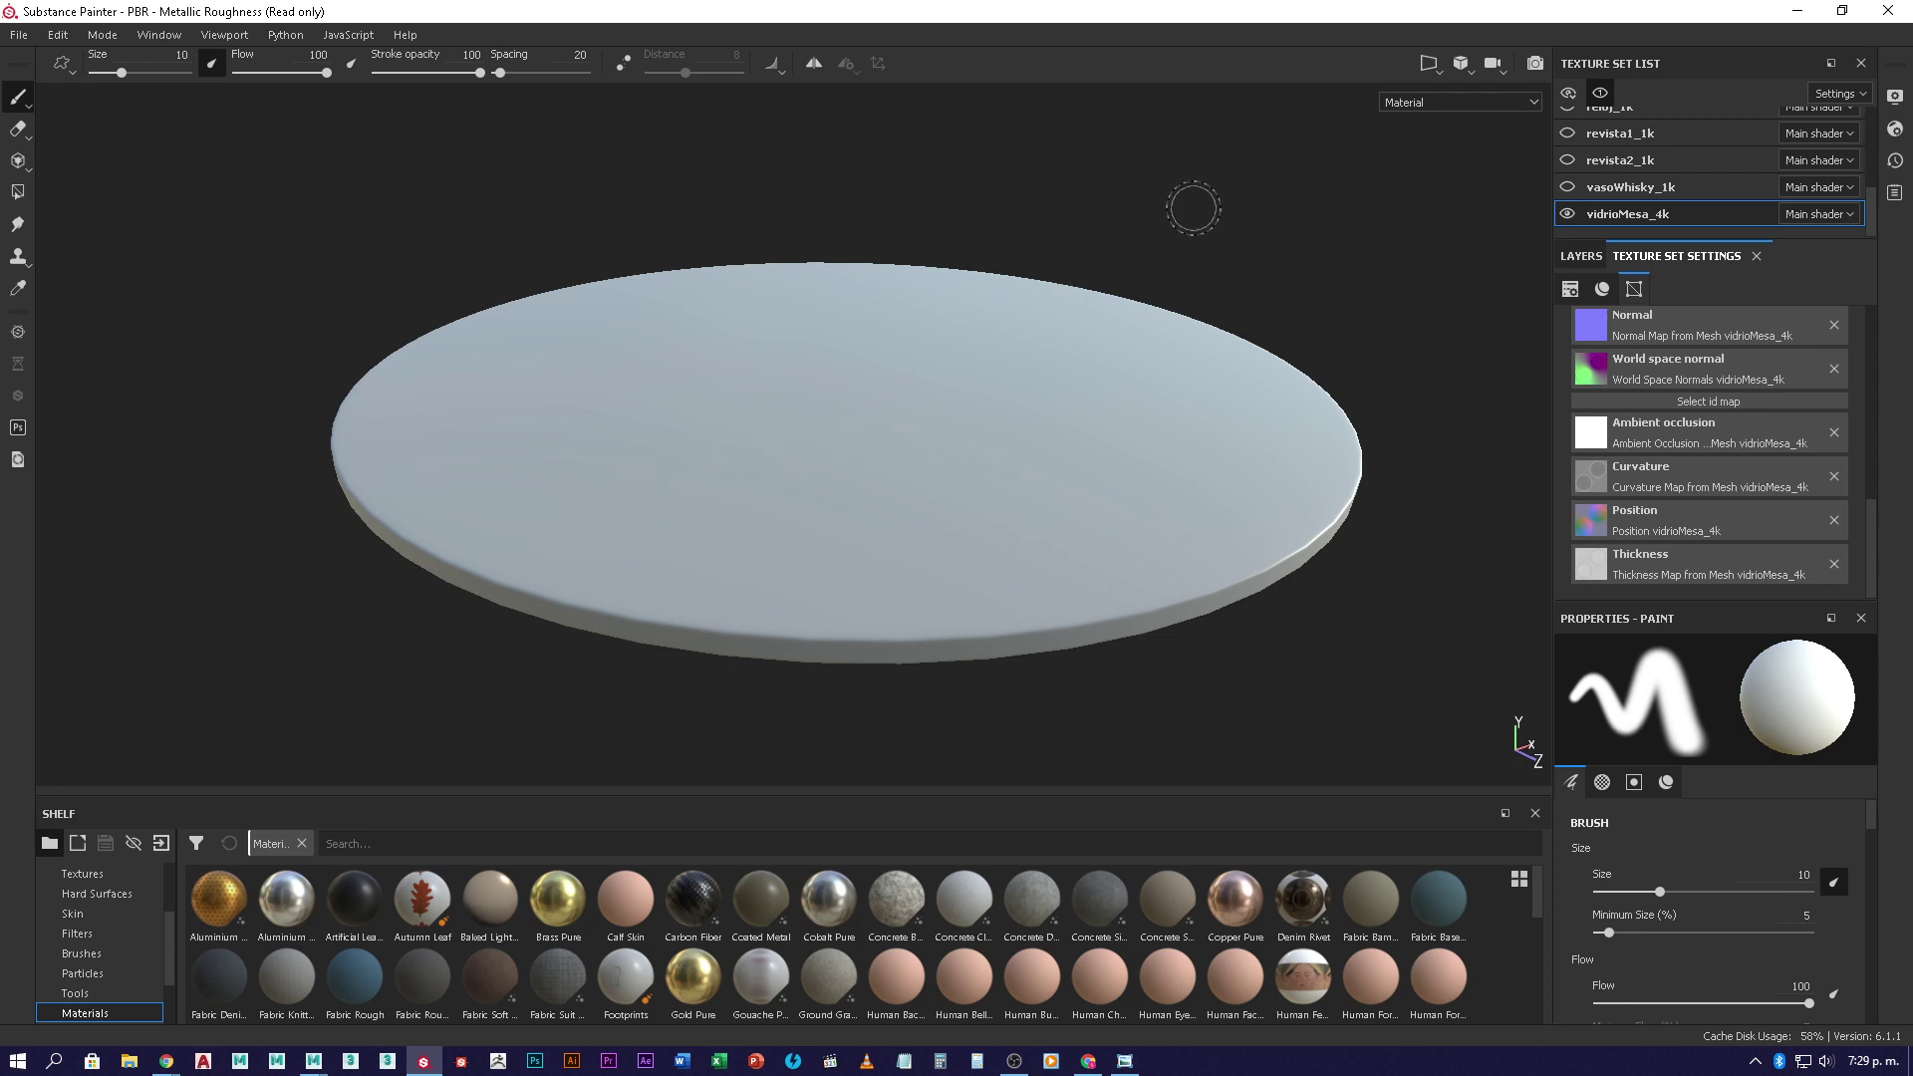
- Display the Normal and World space normal mesh maps in turn and examine each on the glass tabletop
left_click(1525, 105)
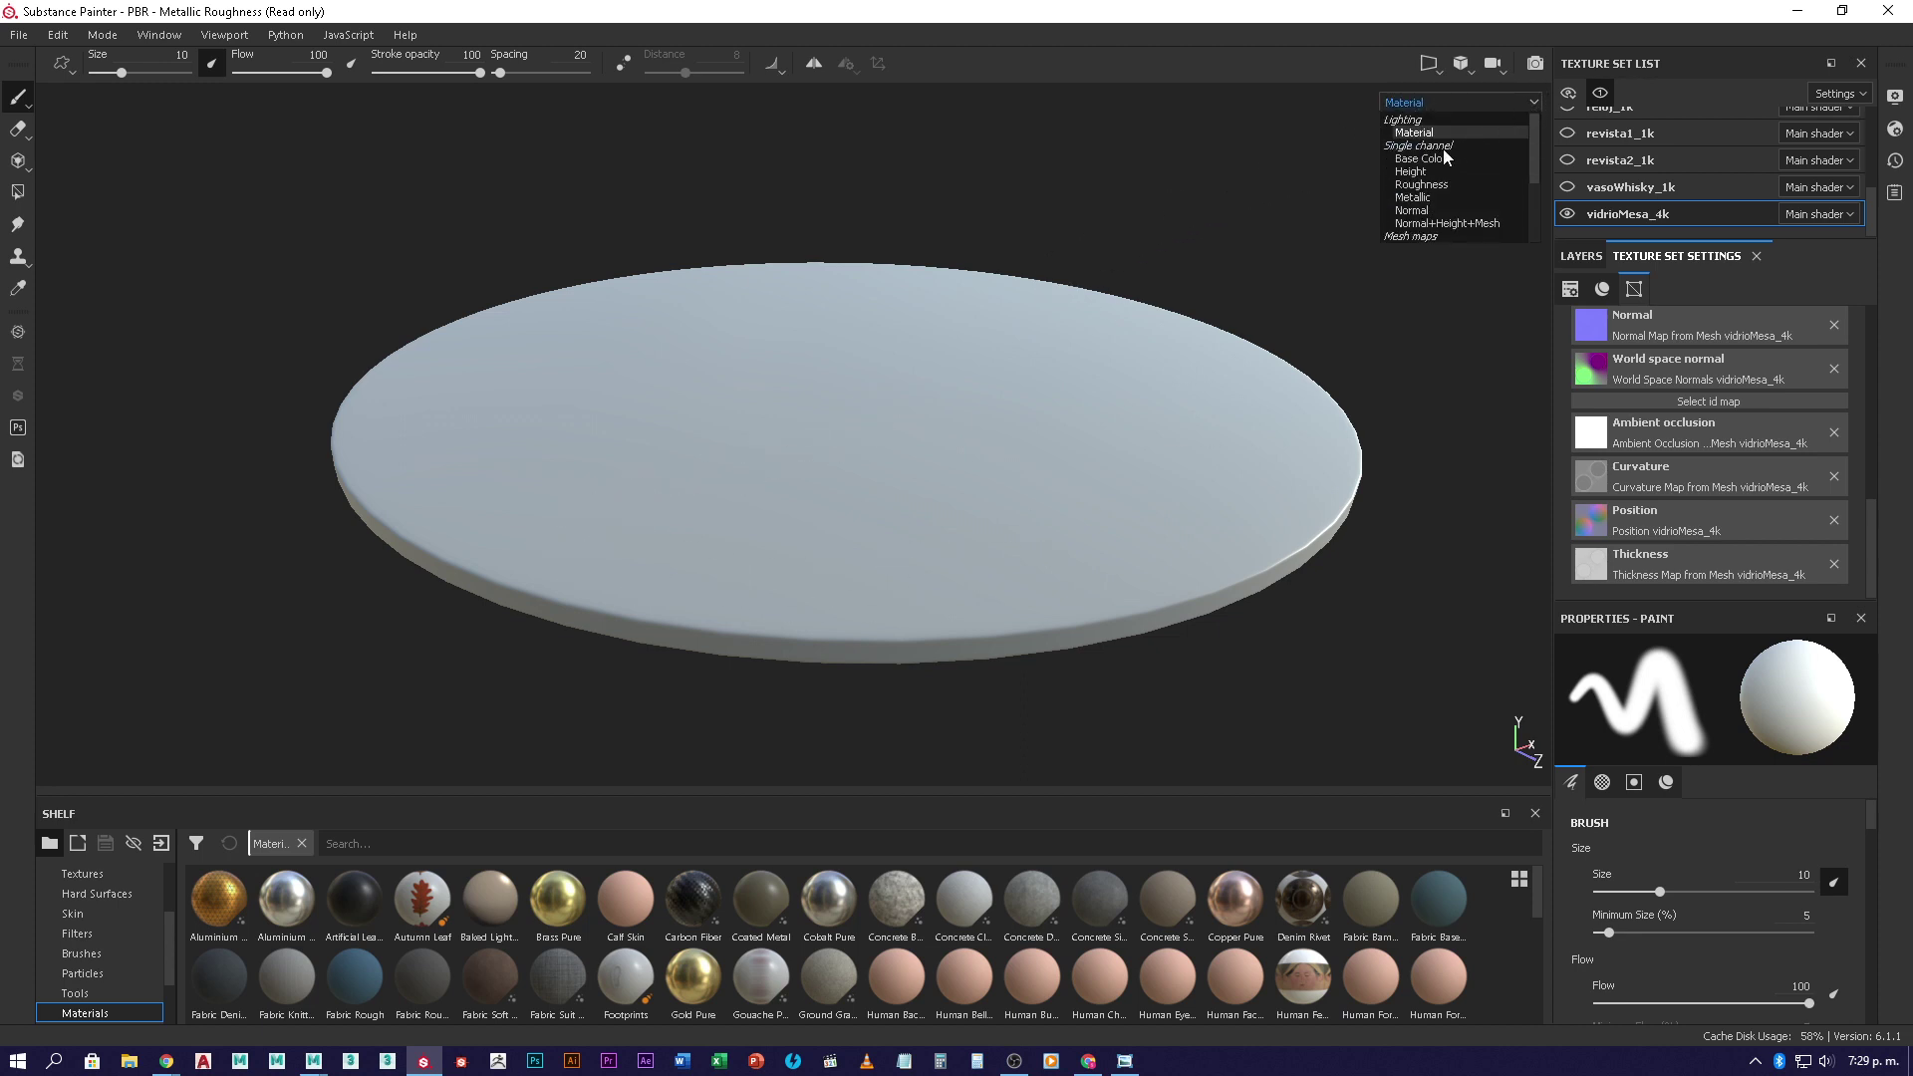
scroll(1430, 213, "down", 1)
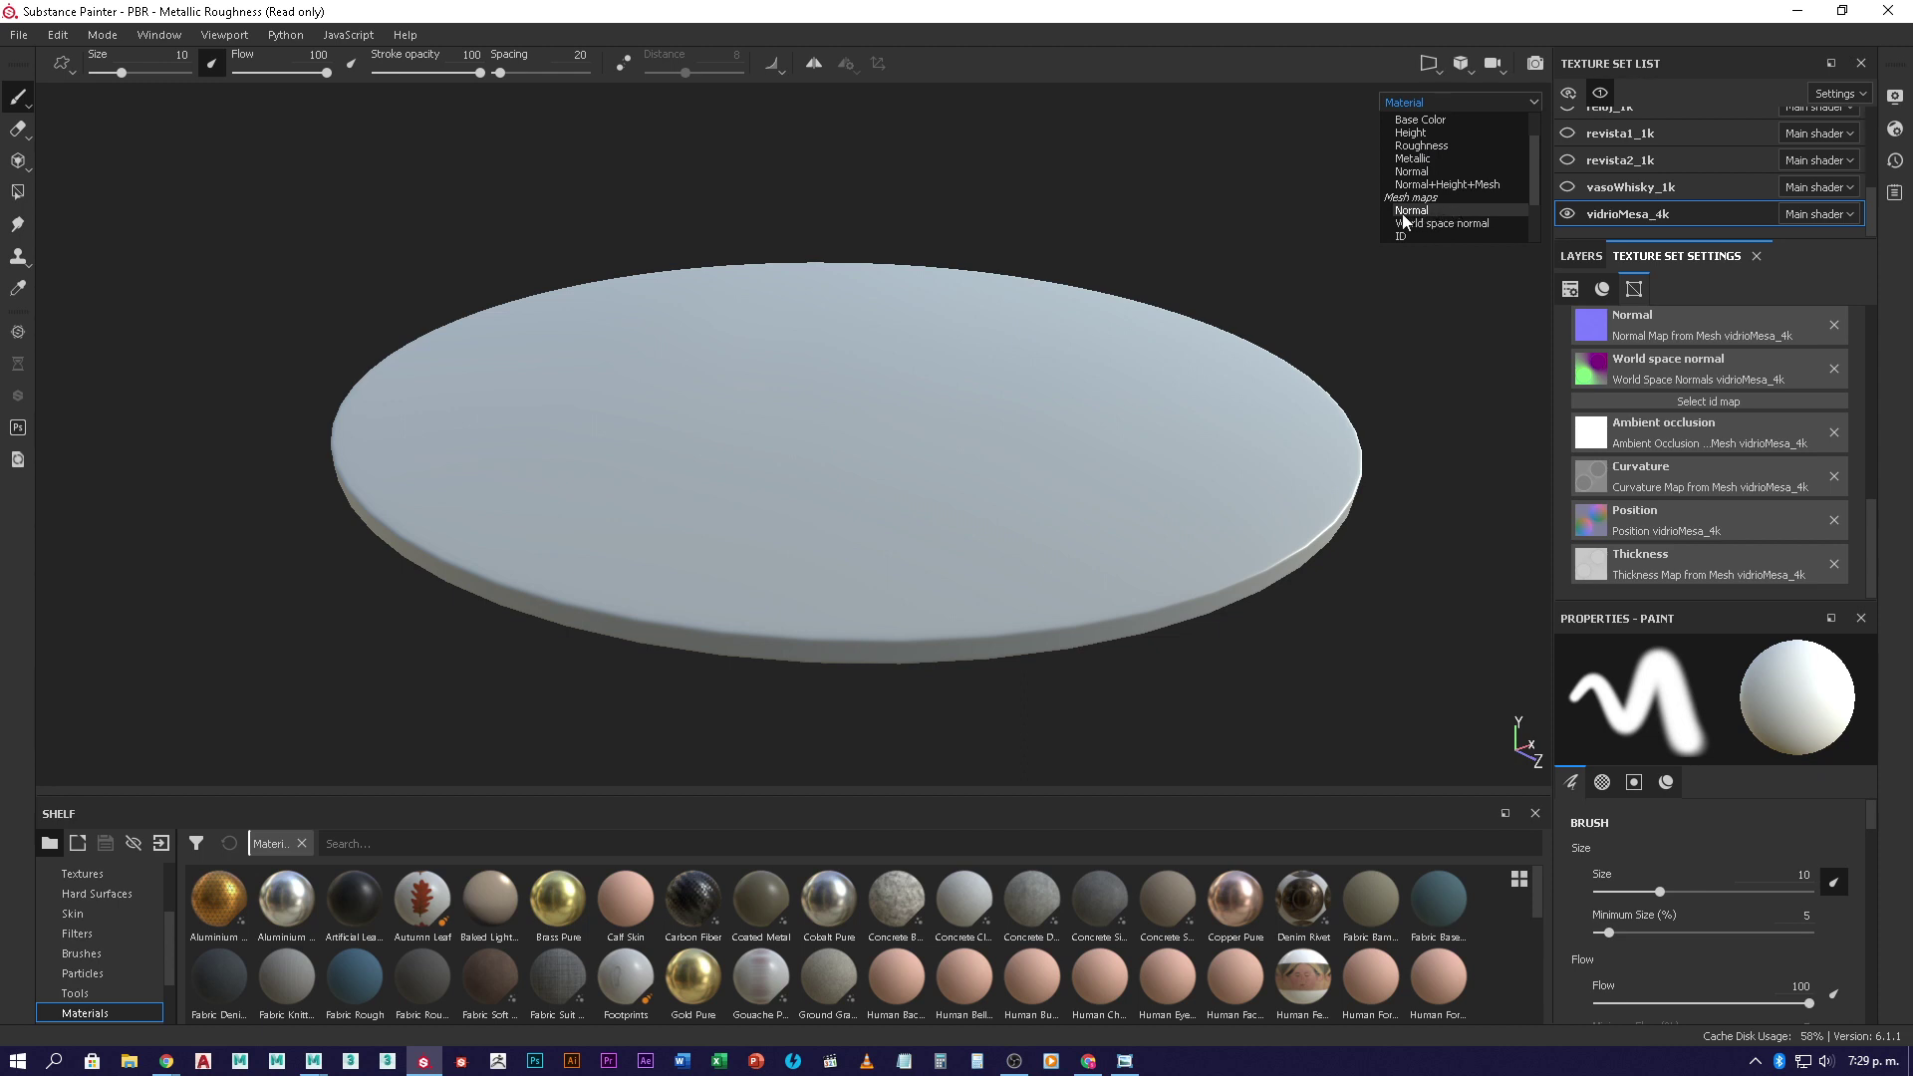
scroll(1427, 204, "down", 1)
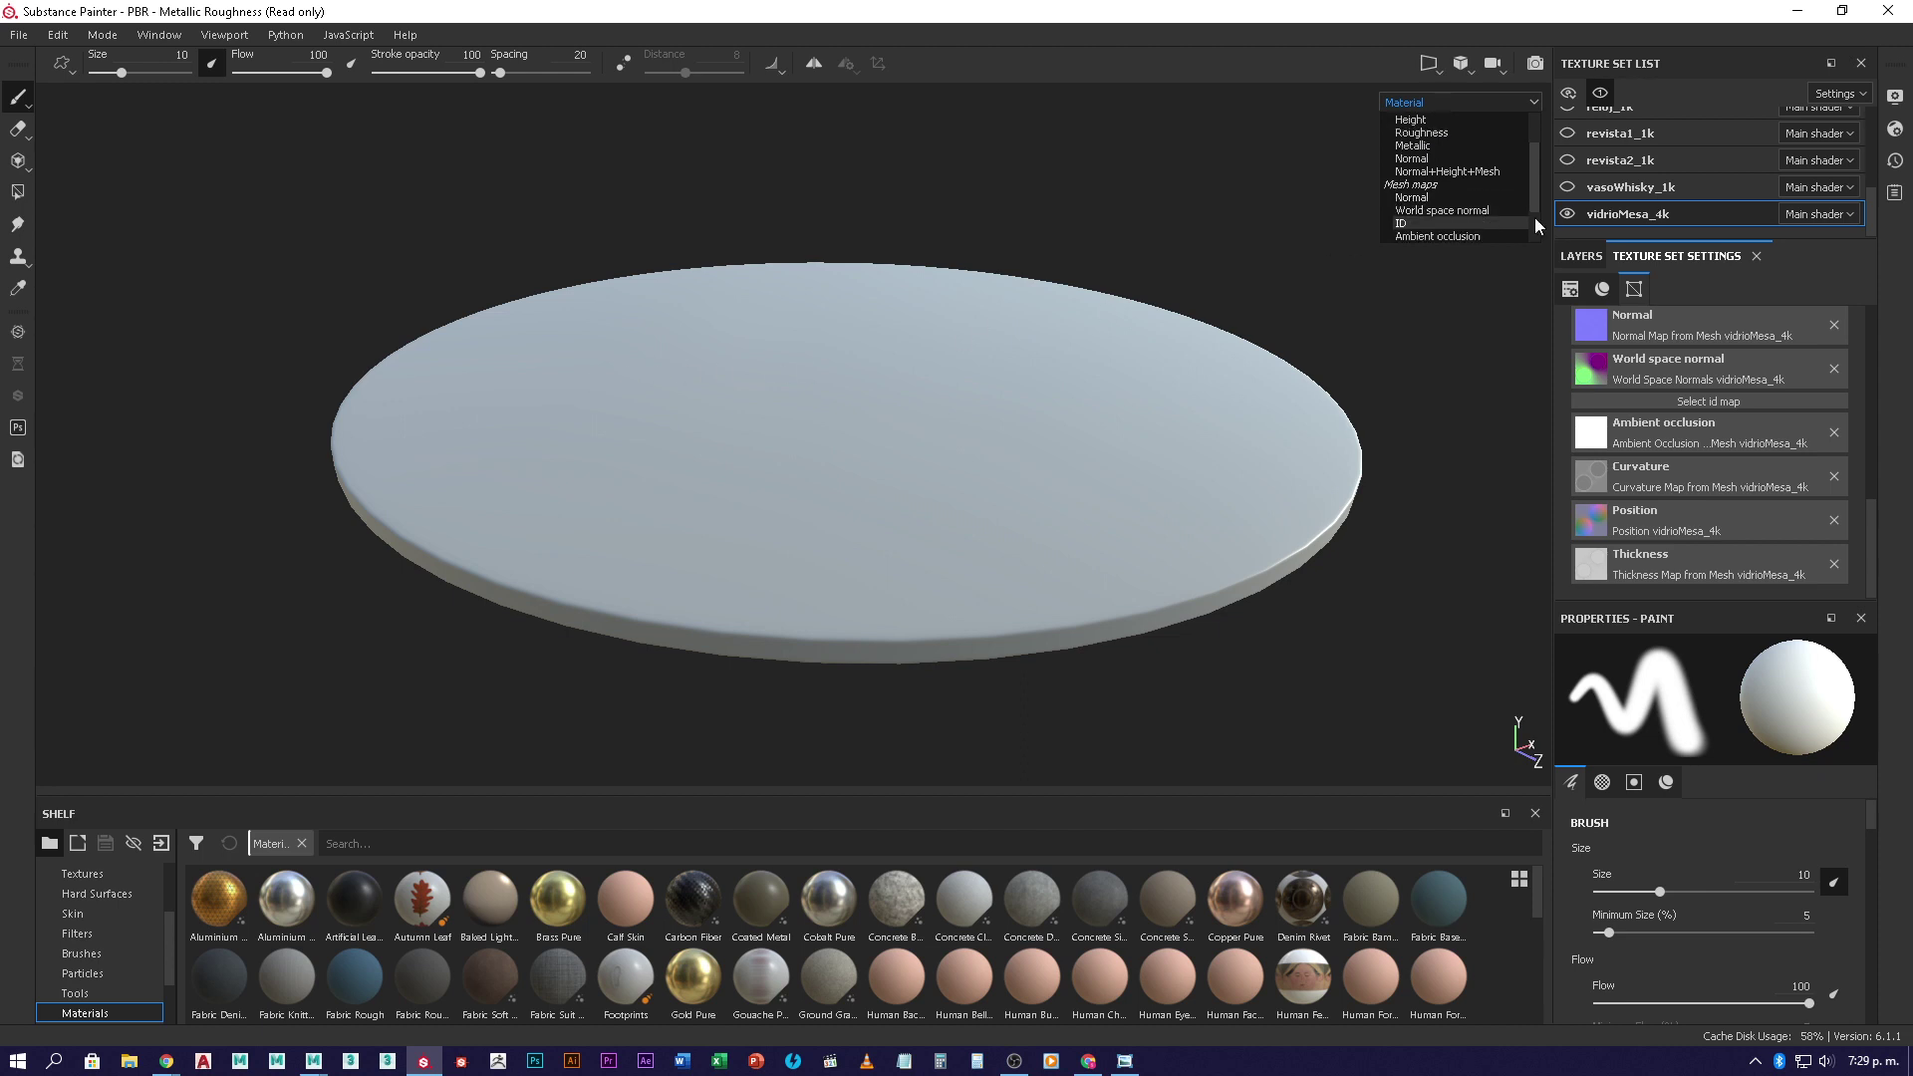
left_click(1423, 198)
left_click_drag(1046, 415, 1090, 425, "alt")
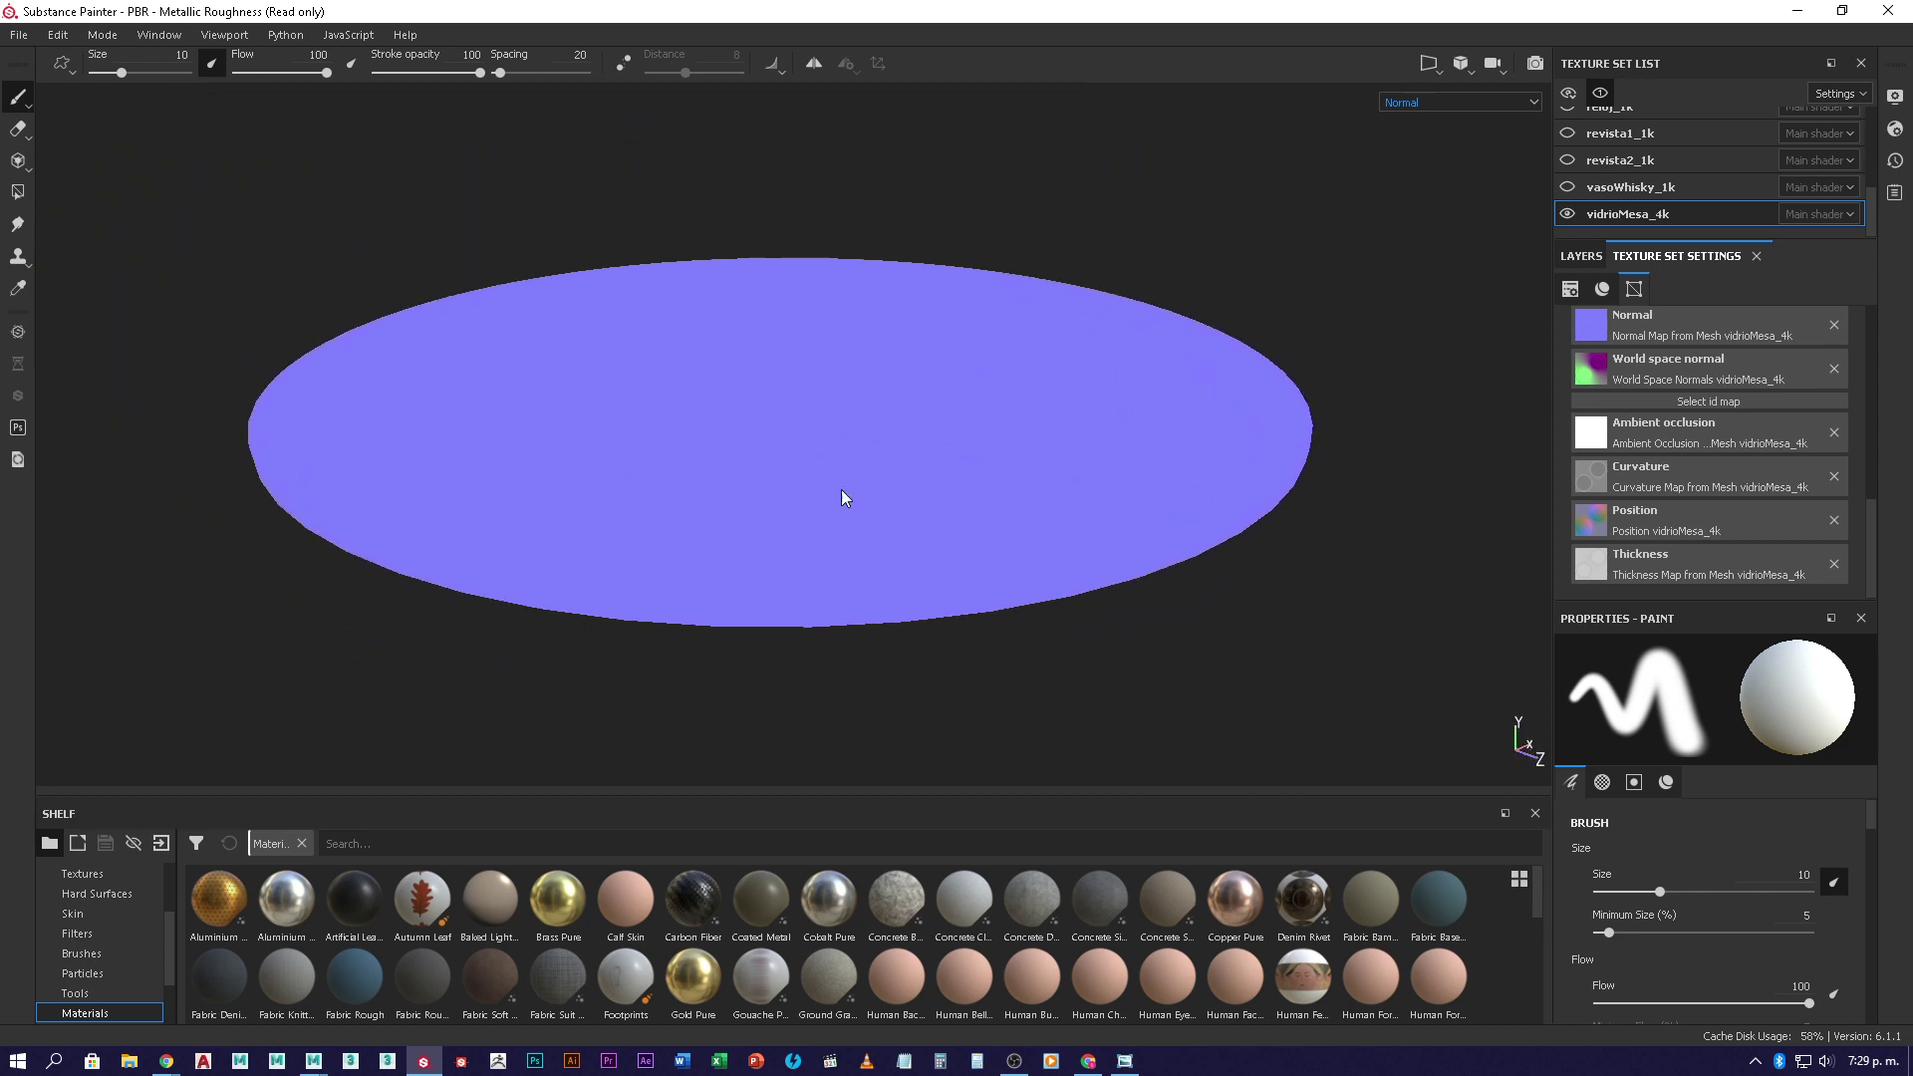
left_click(1514, 104)
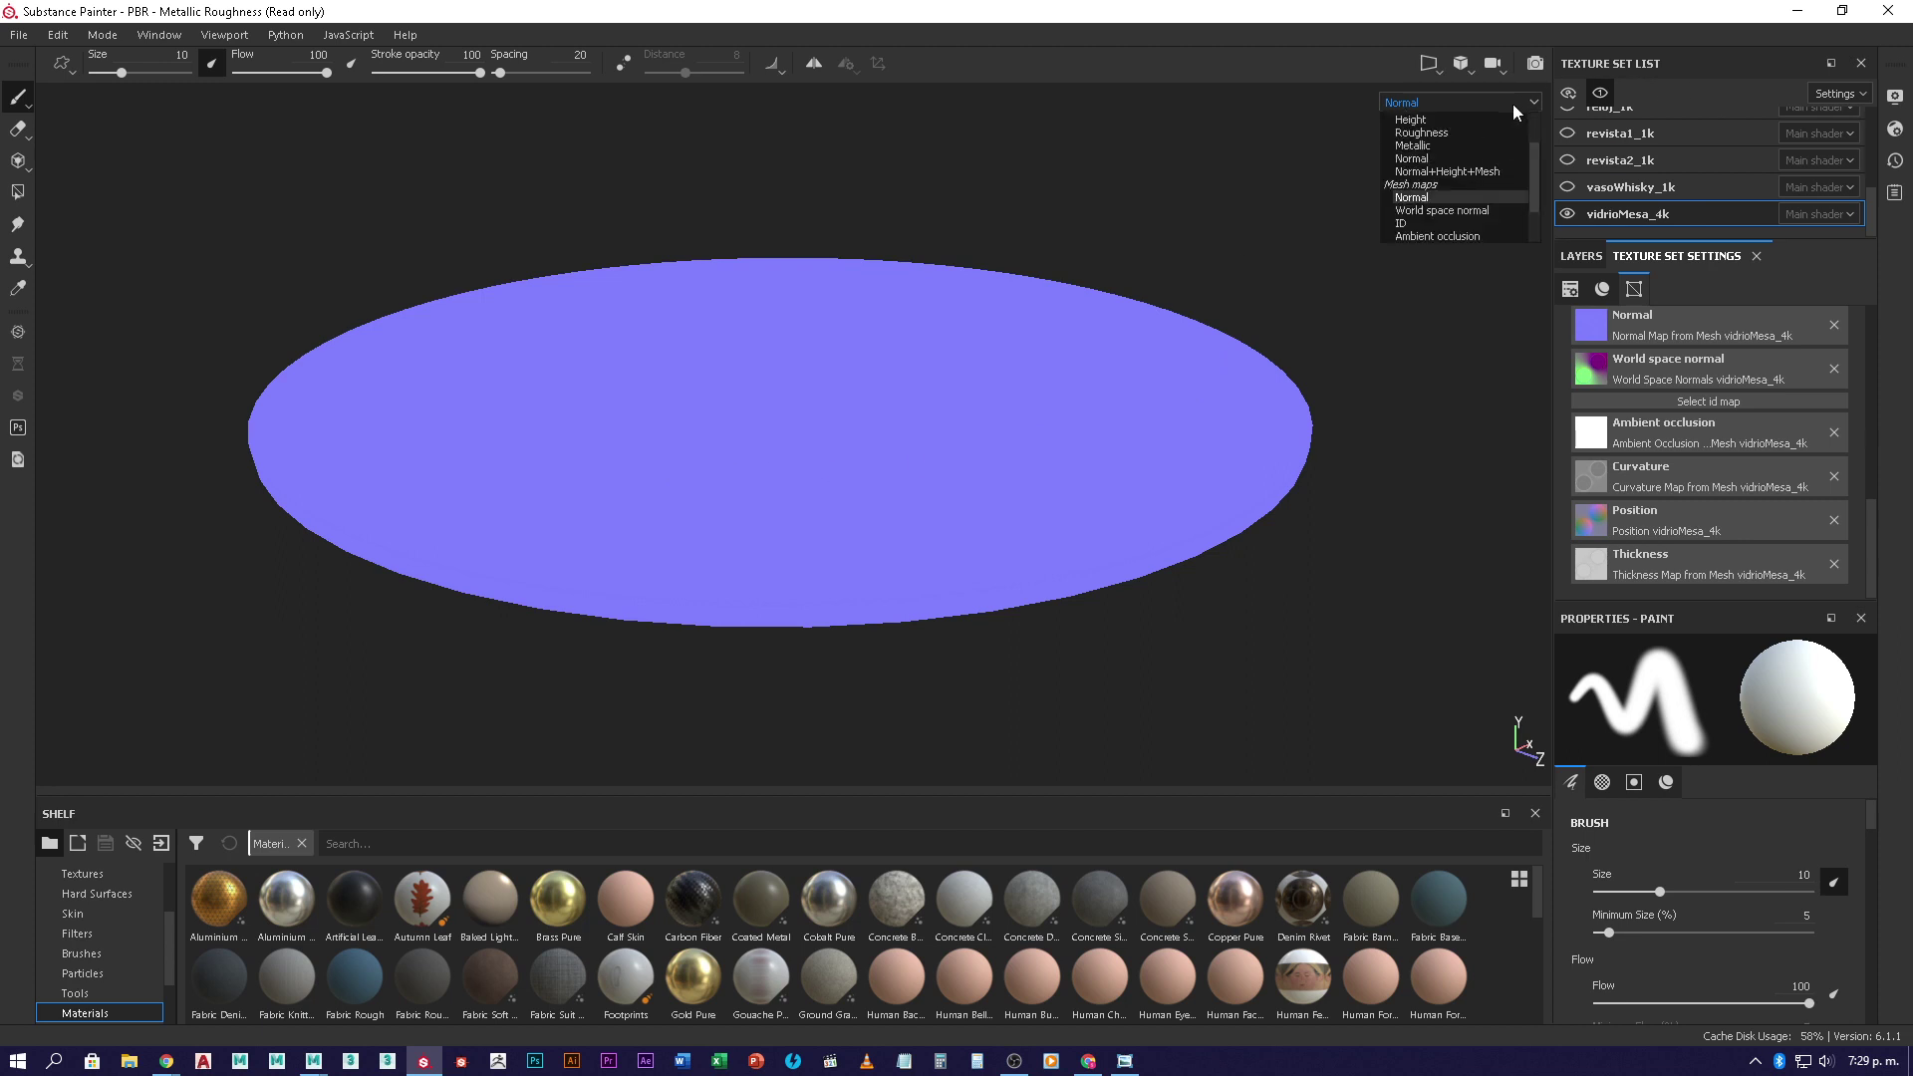
left_click(1462, 213)
left_click_drag(1029, 453, 1067, 439, "alt")
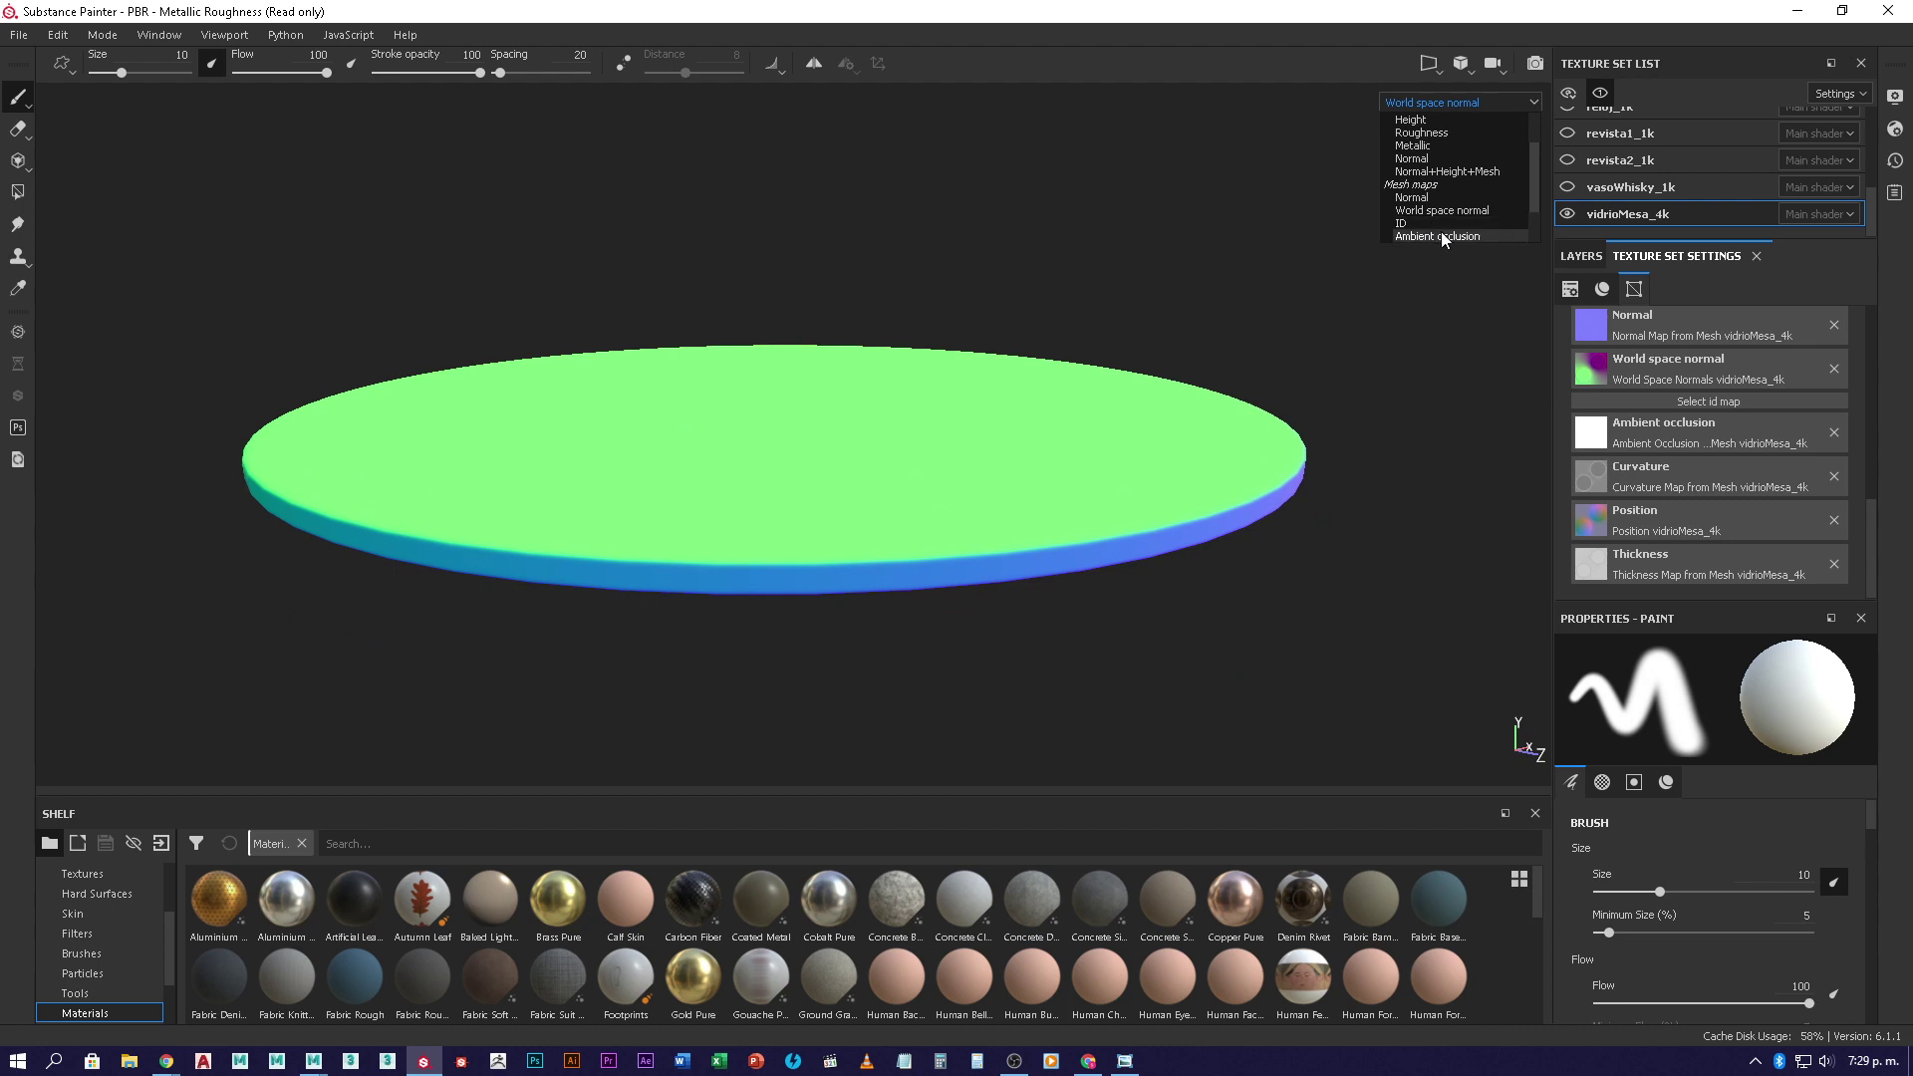
- Display the Ambient occlusion mesh map and examine it around the glass tabletop
left_click(1443, 236)
left_click_drag(978, 499, 927, 429, "alt")
left_click_drag(981, 350, 924, 416, "alt")
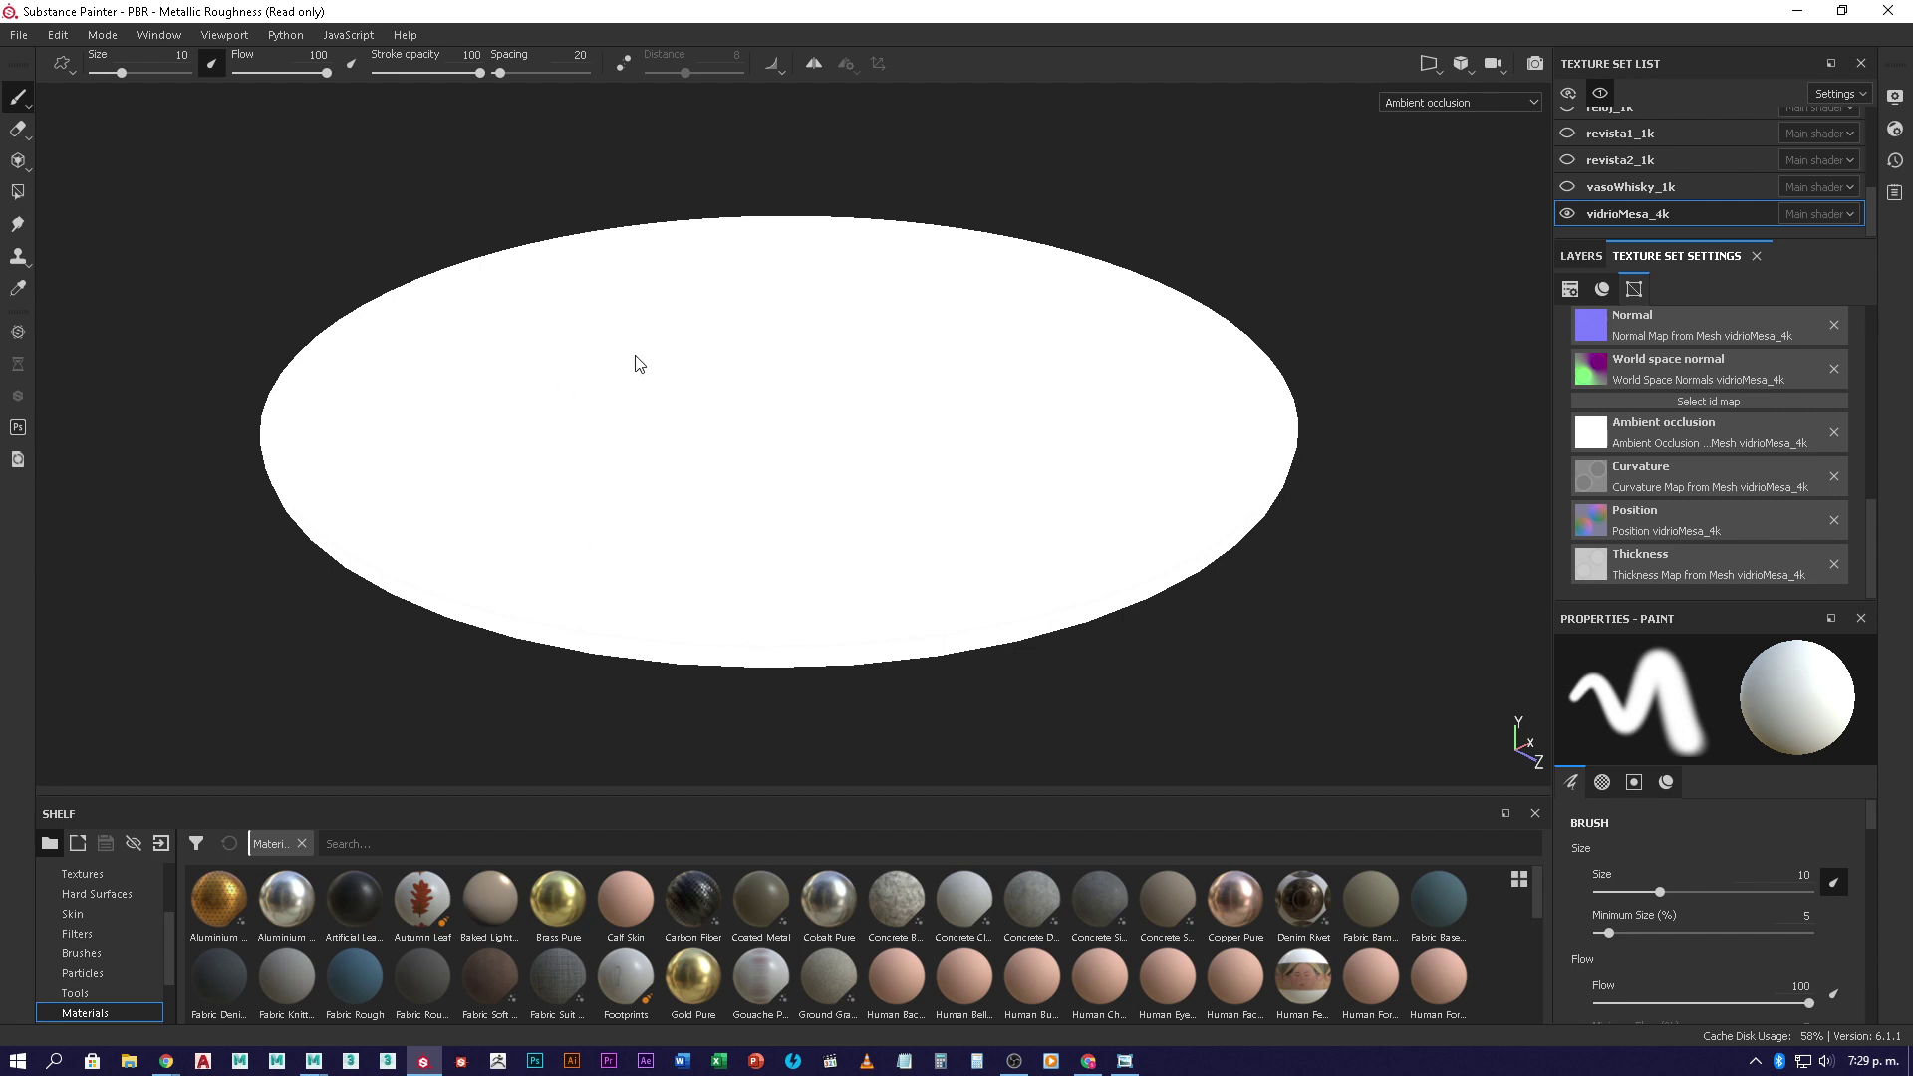
left_click_drag(752, 468, 949, 426, "alt")
- Display the Curvature mesh map and examine it along the tabletop's rim
left_click(1421, 104)
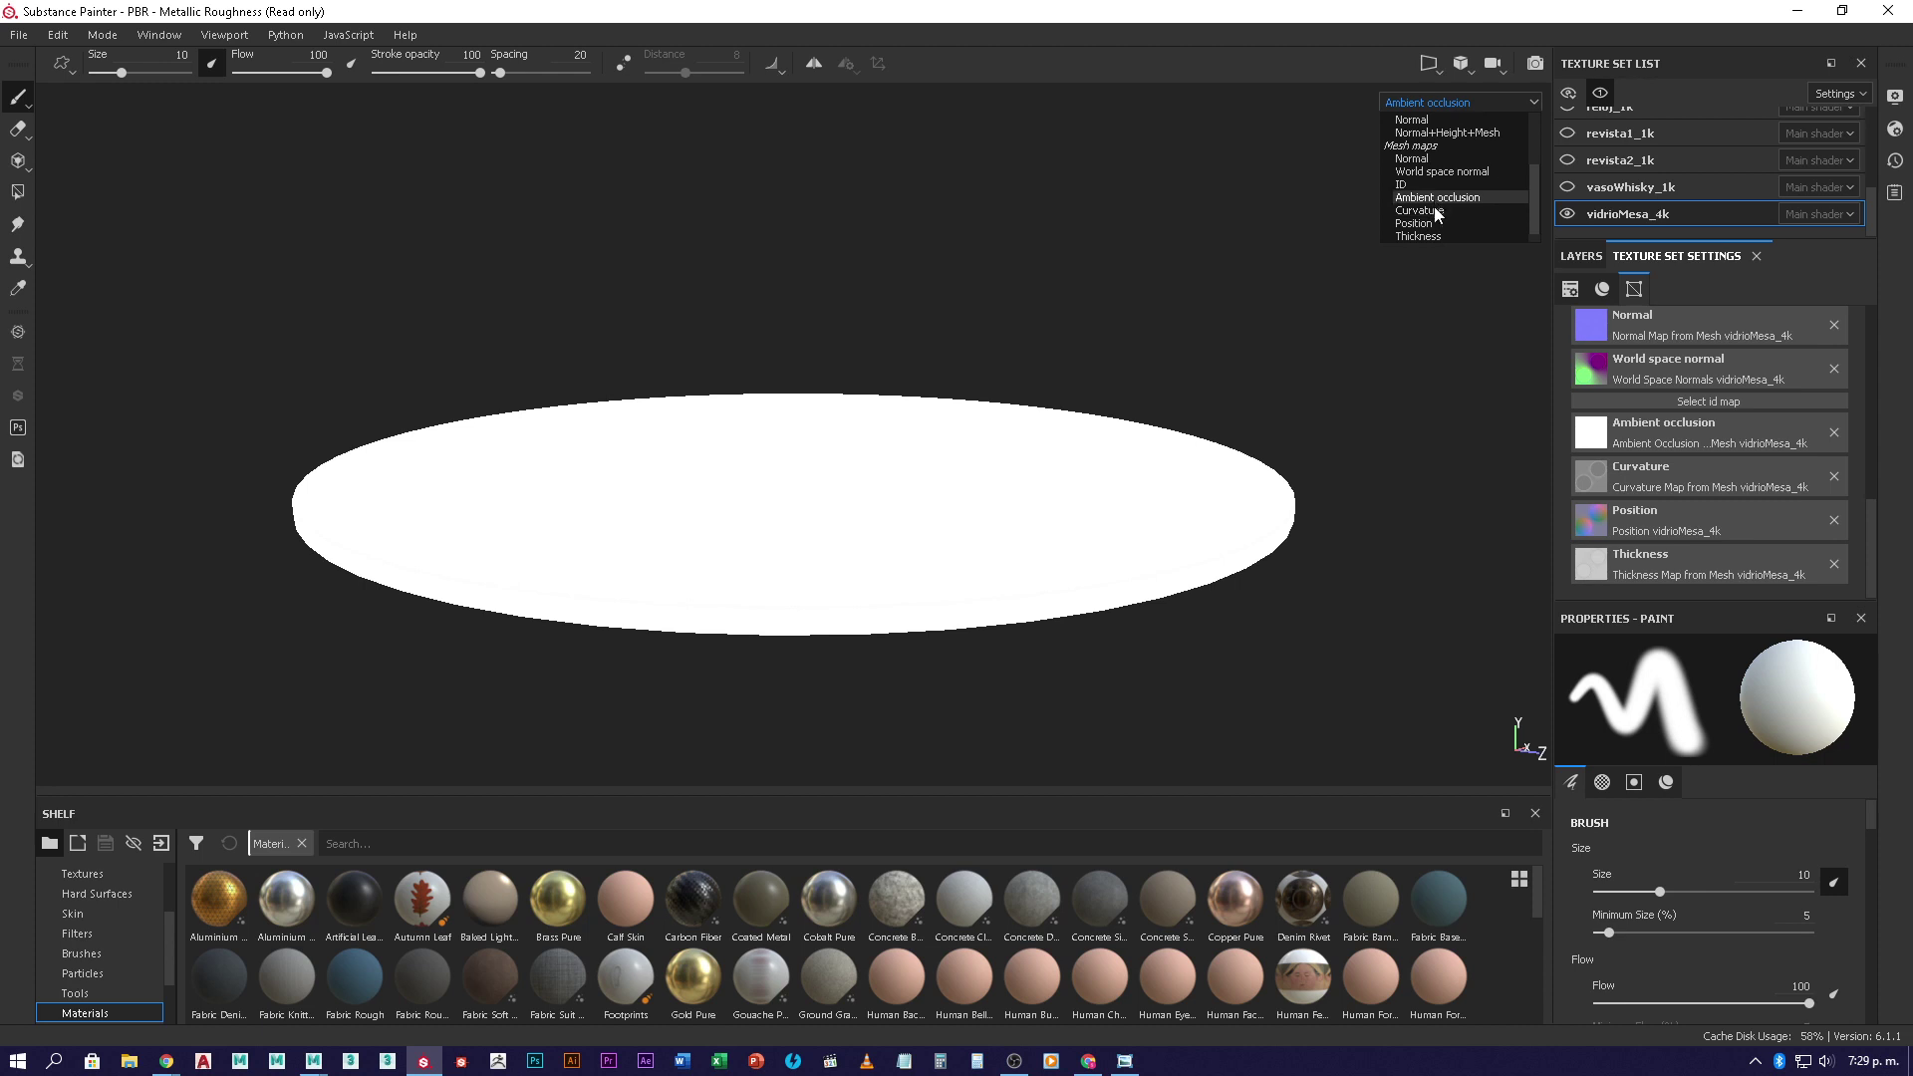
left_click(1433, 212)
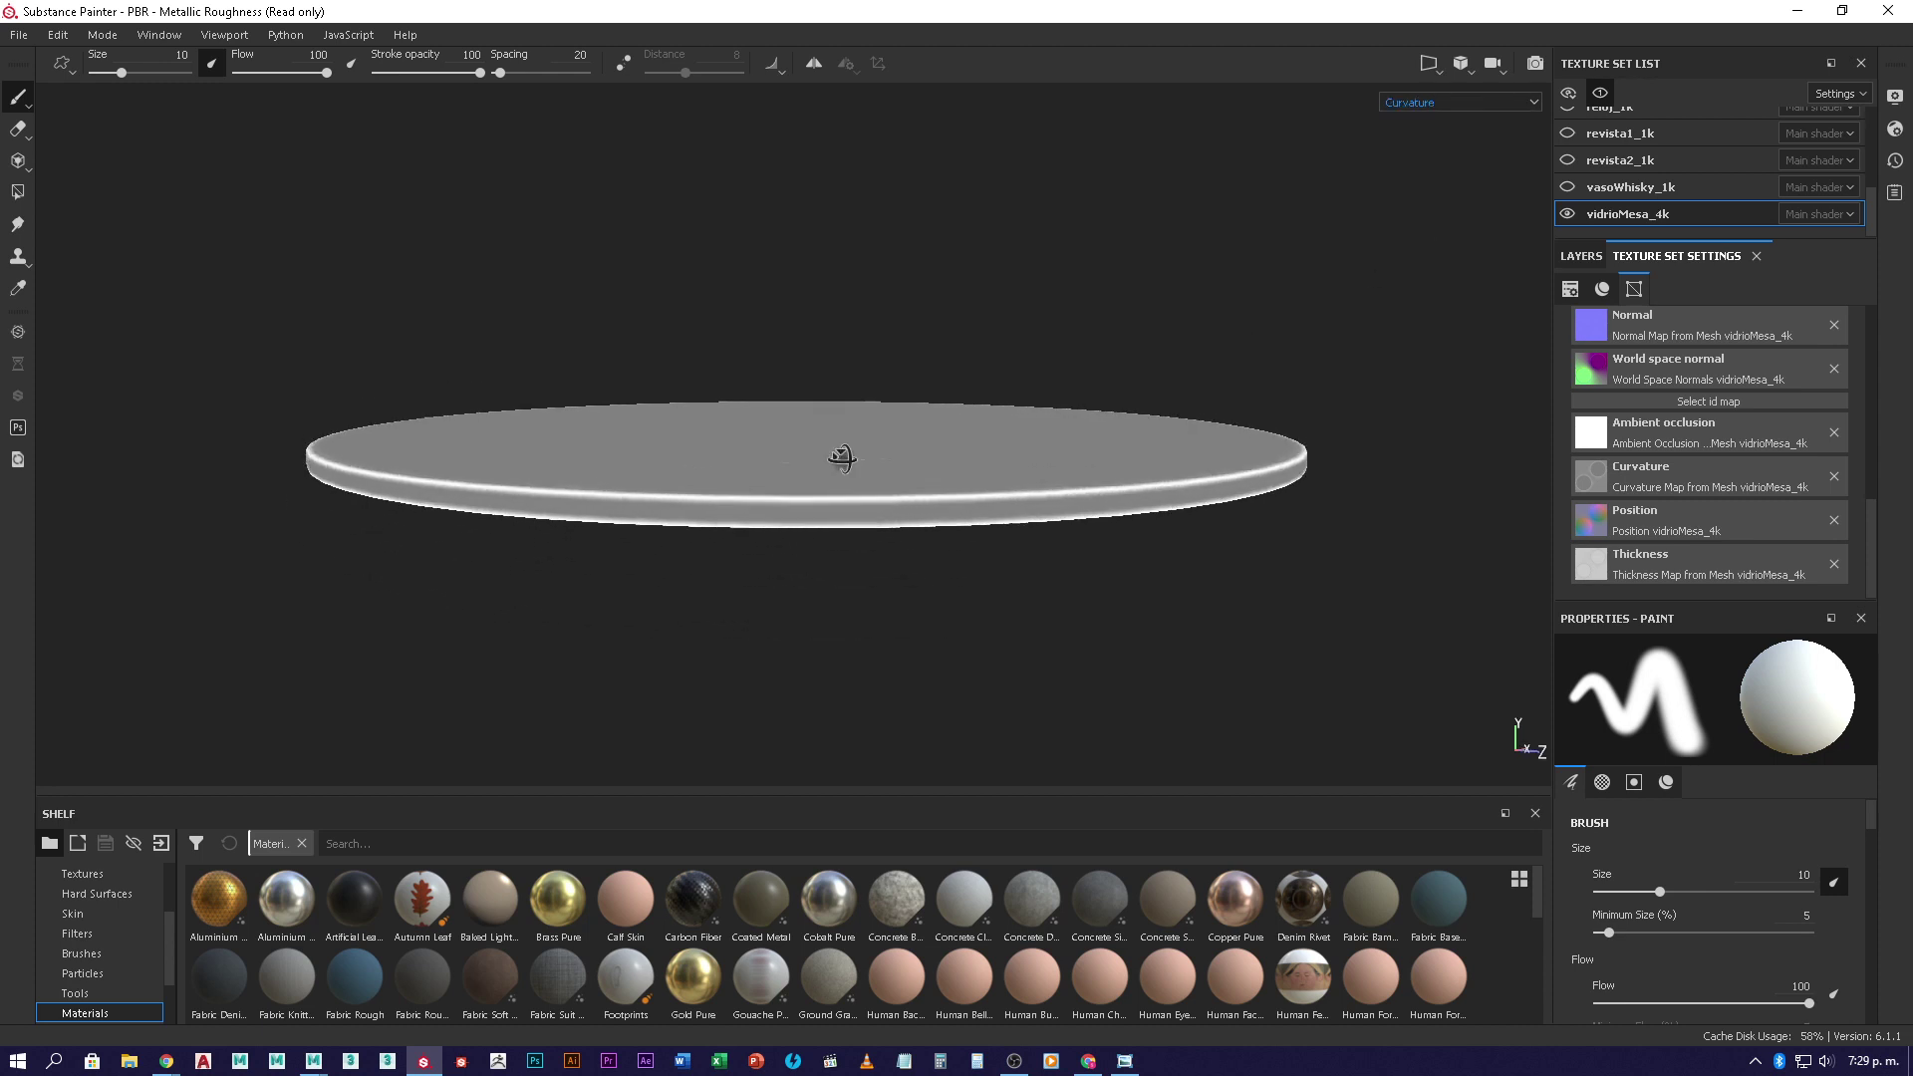
left_click_drag(846, 458, 876, 350, "alt")
left_click_drag(910, 535, 878, 376, "alt")
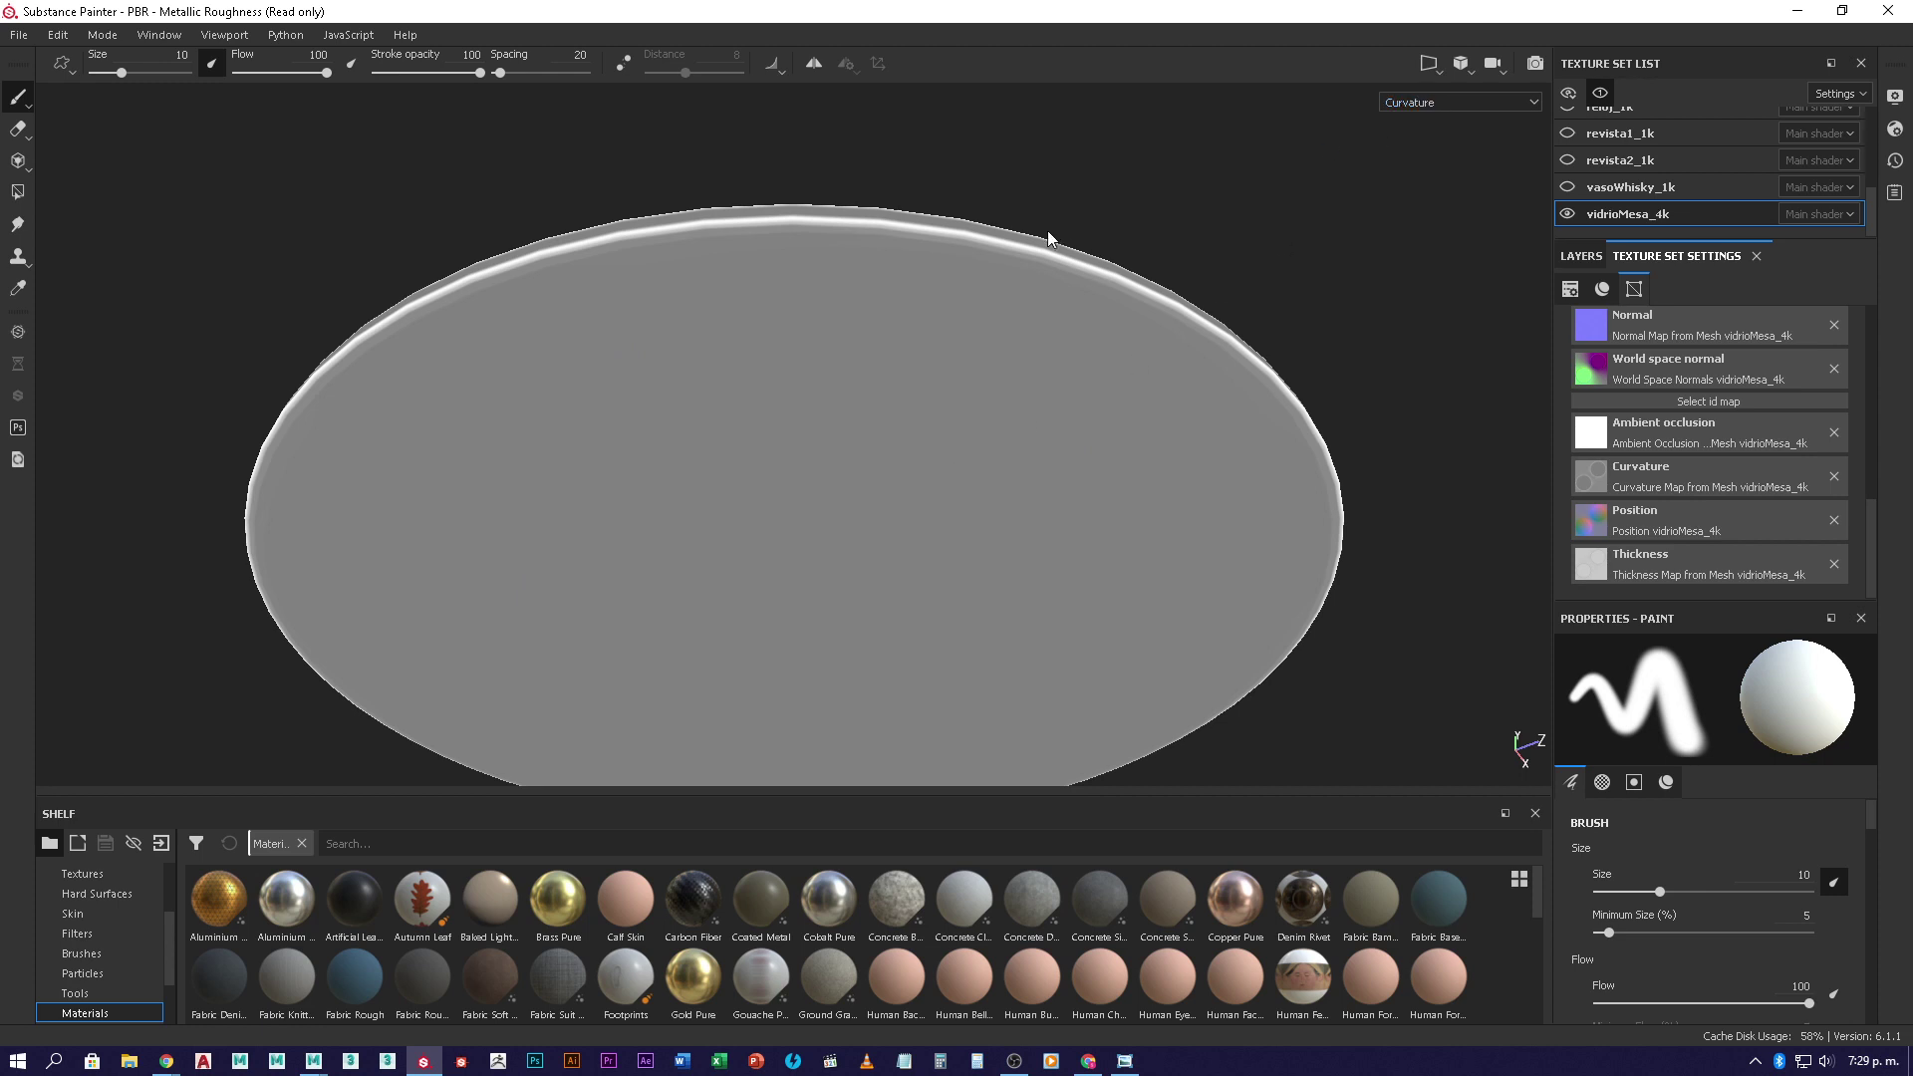
- Display the Position and Thickness mesh maps in turn and examine each on the glass tabletop
left_click(1489, 98)
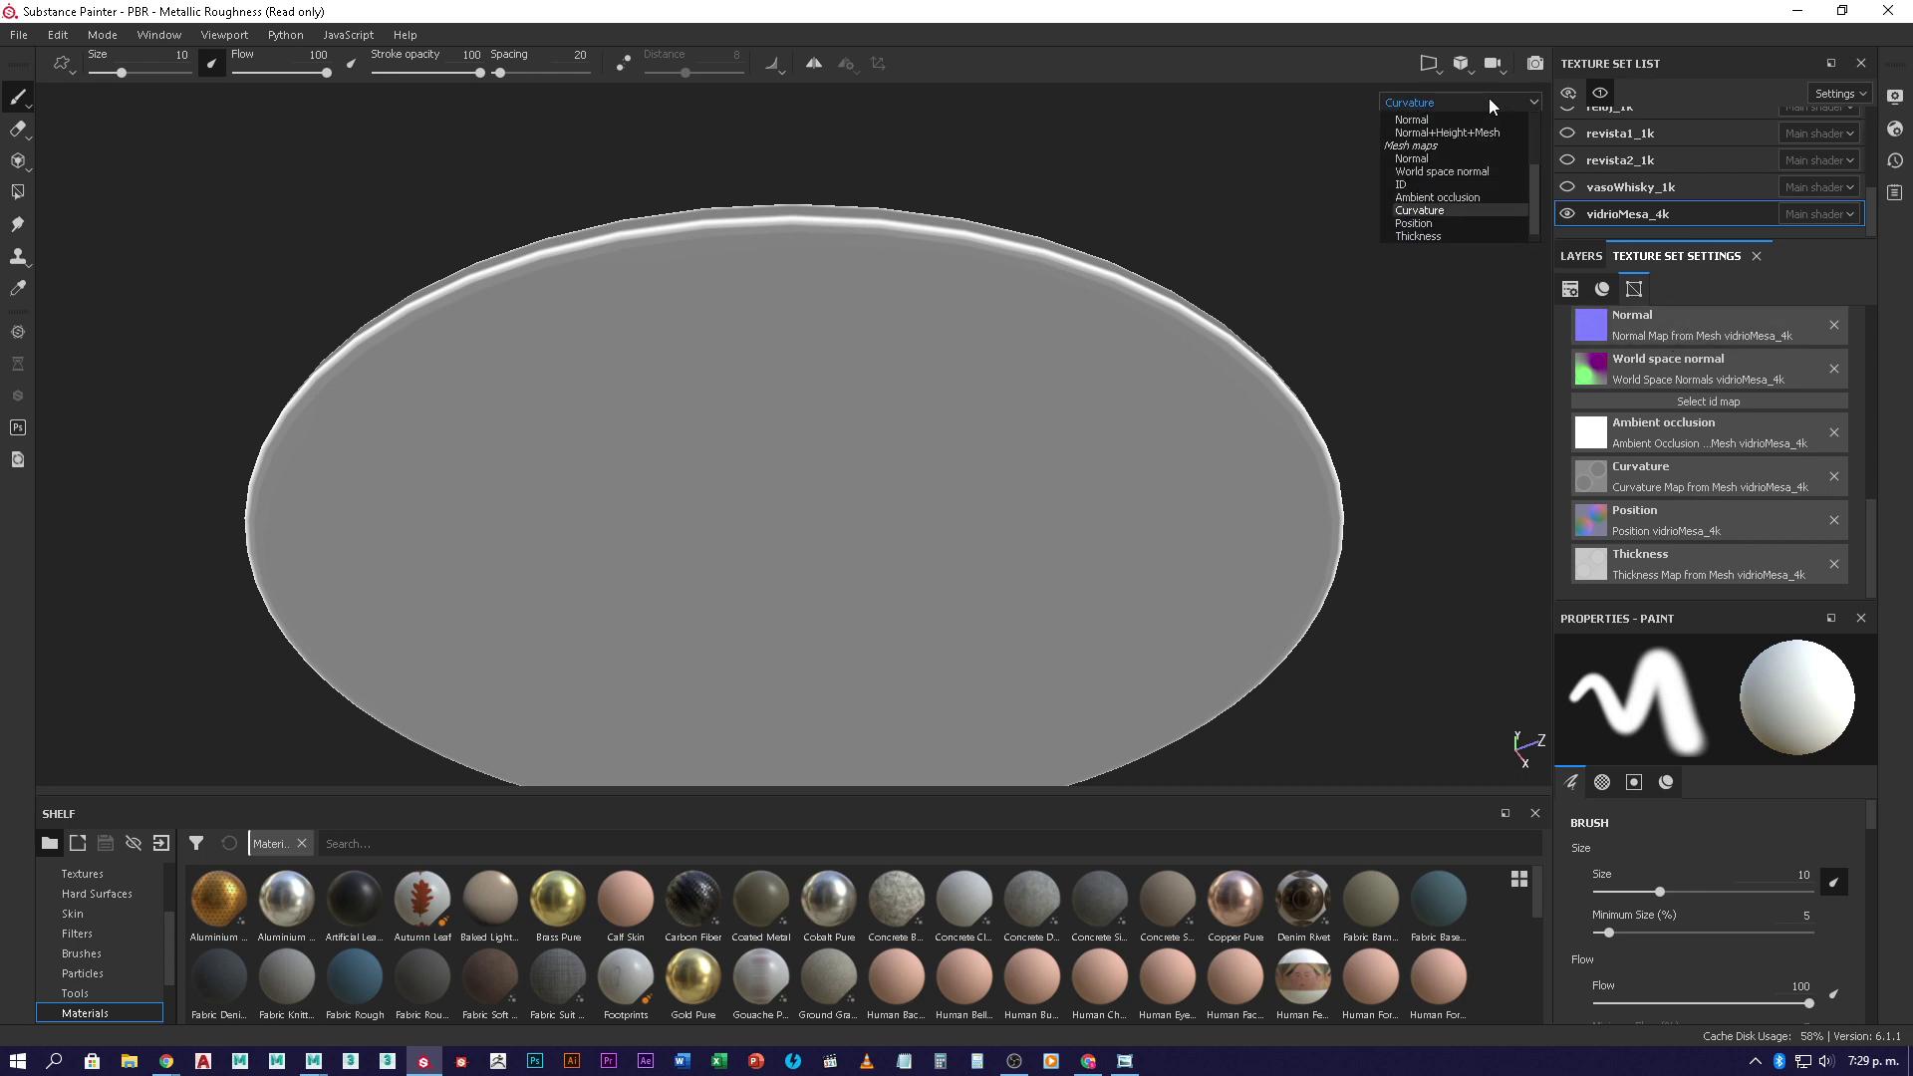
left_click(1455, 226)
left_click_drag(1451, 225, 1304, 181, "alt")
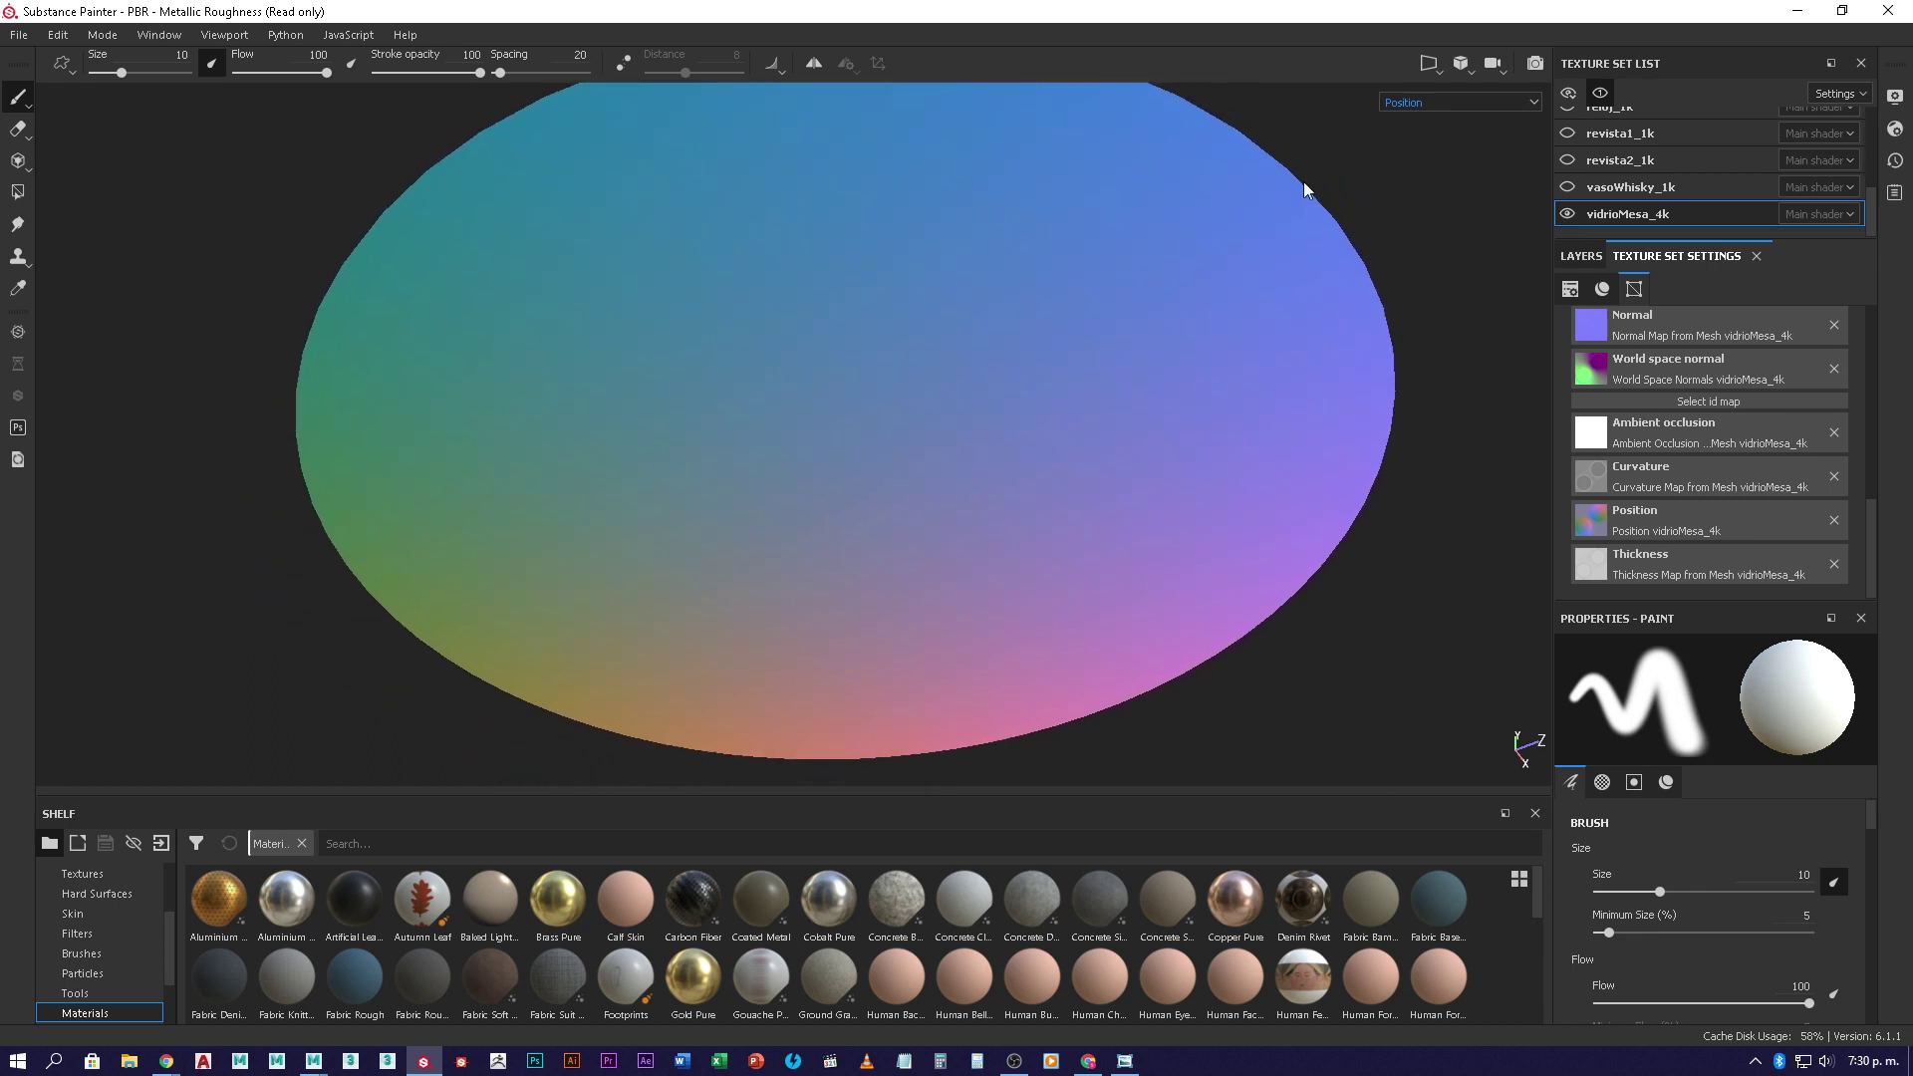
left_click(1459, 104)
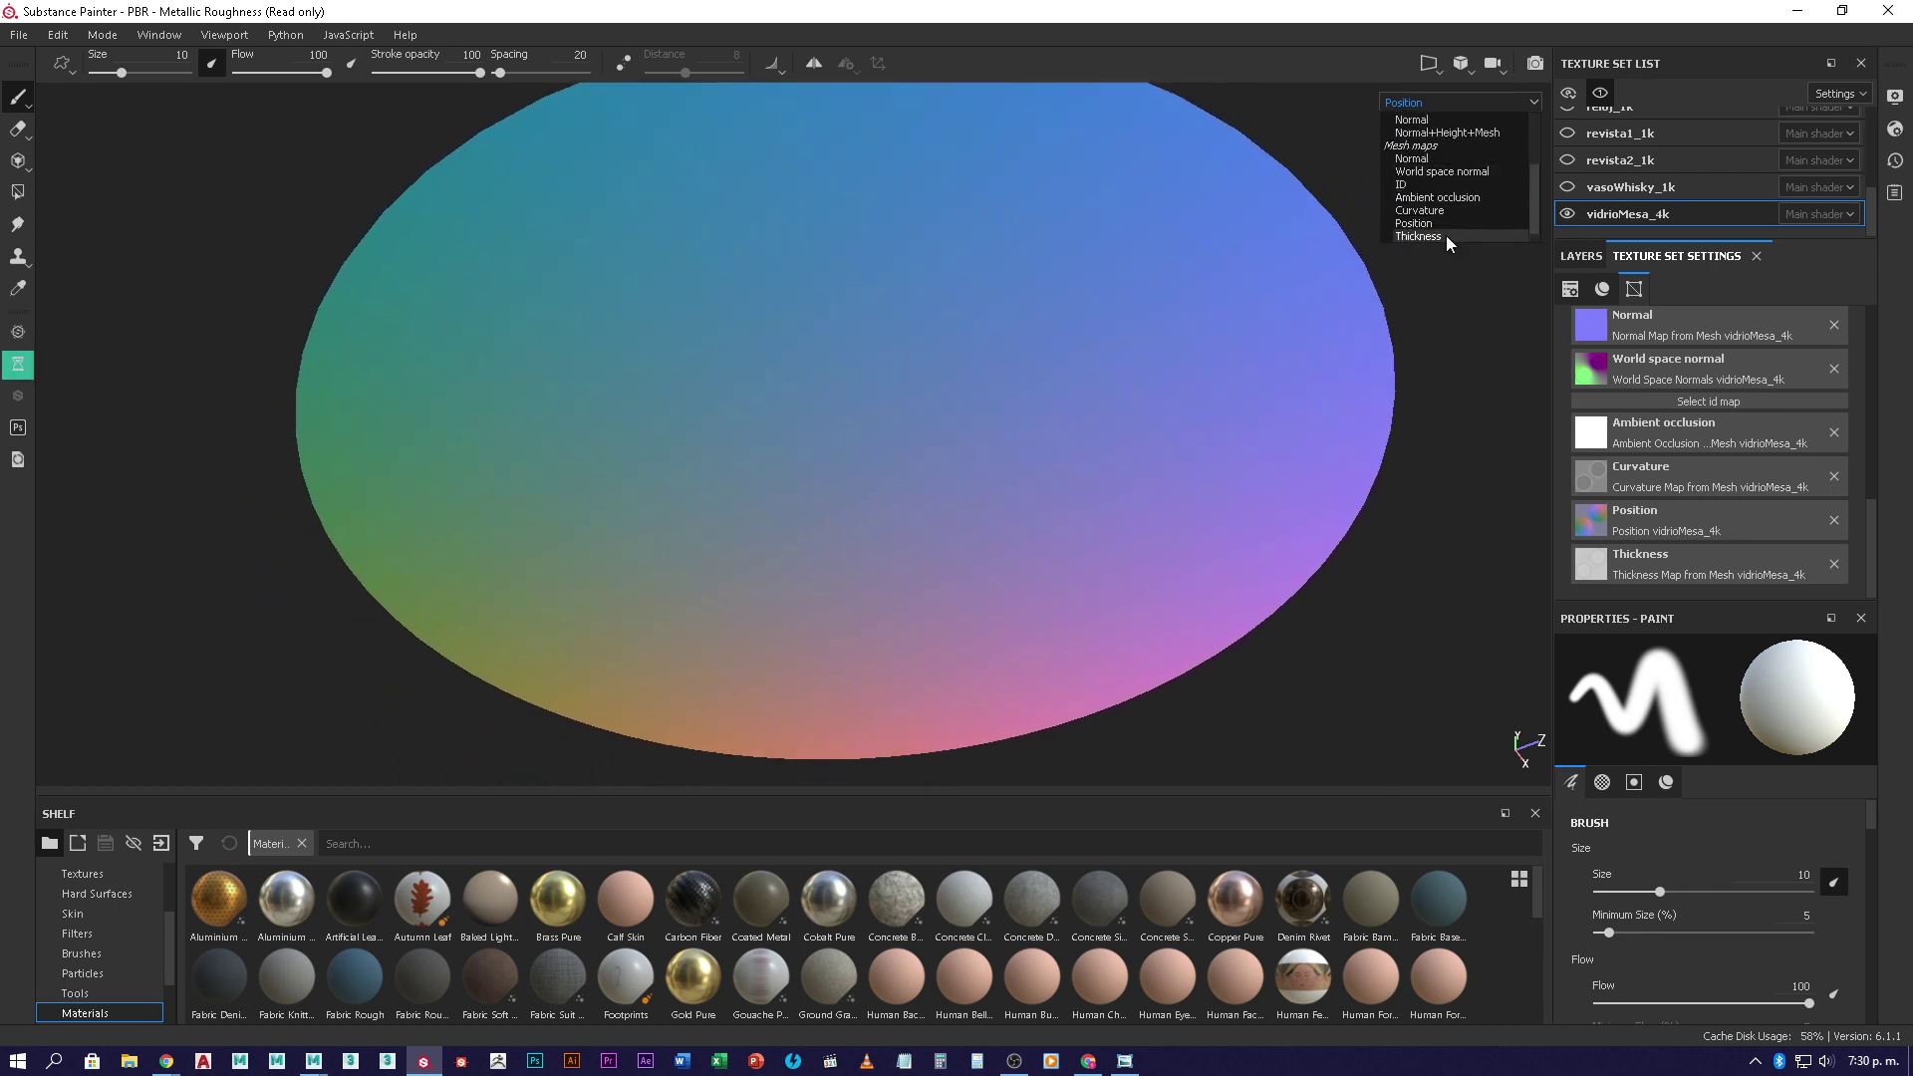
left_click(1443, 223)
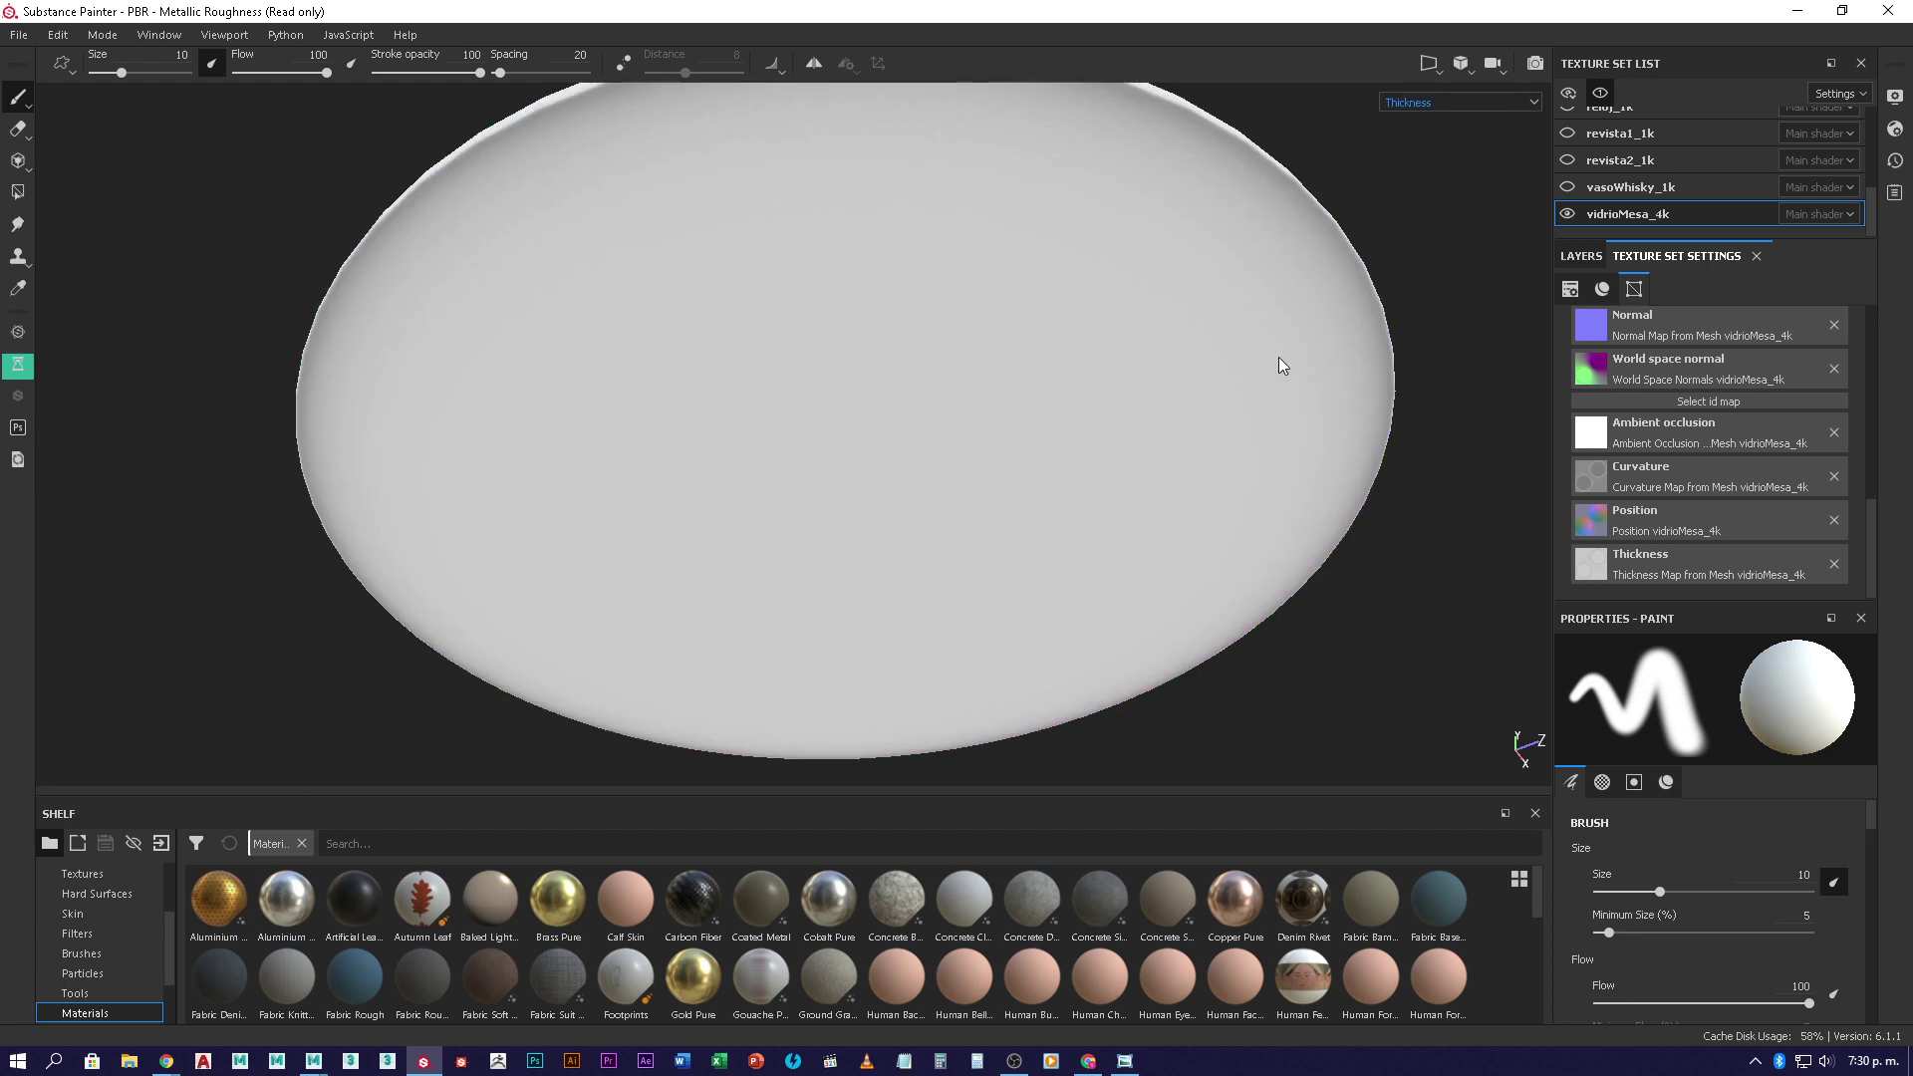
left_click_drag(1279, 364, 1030, 529, "alt")
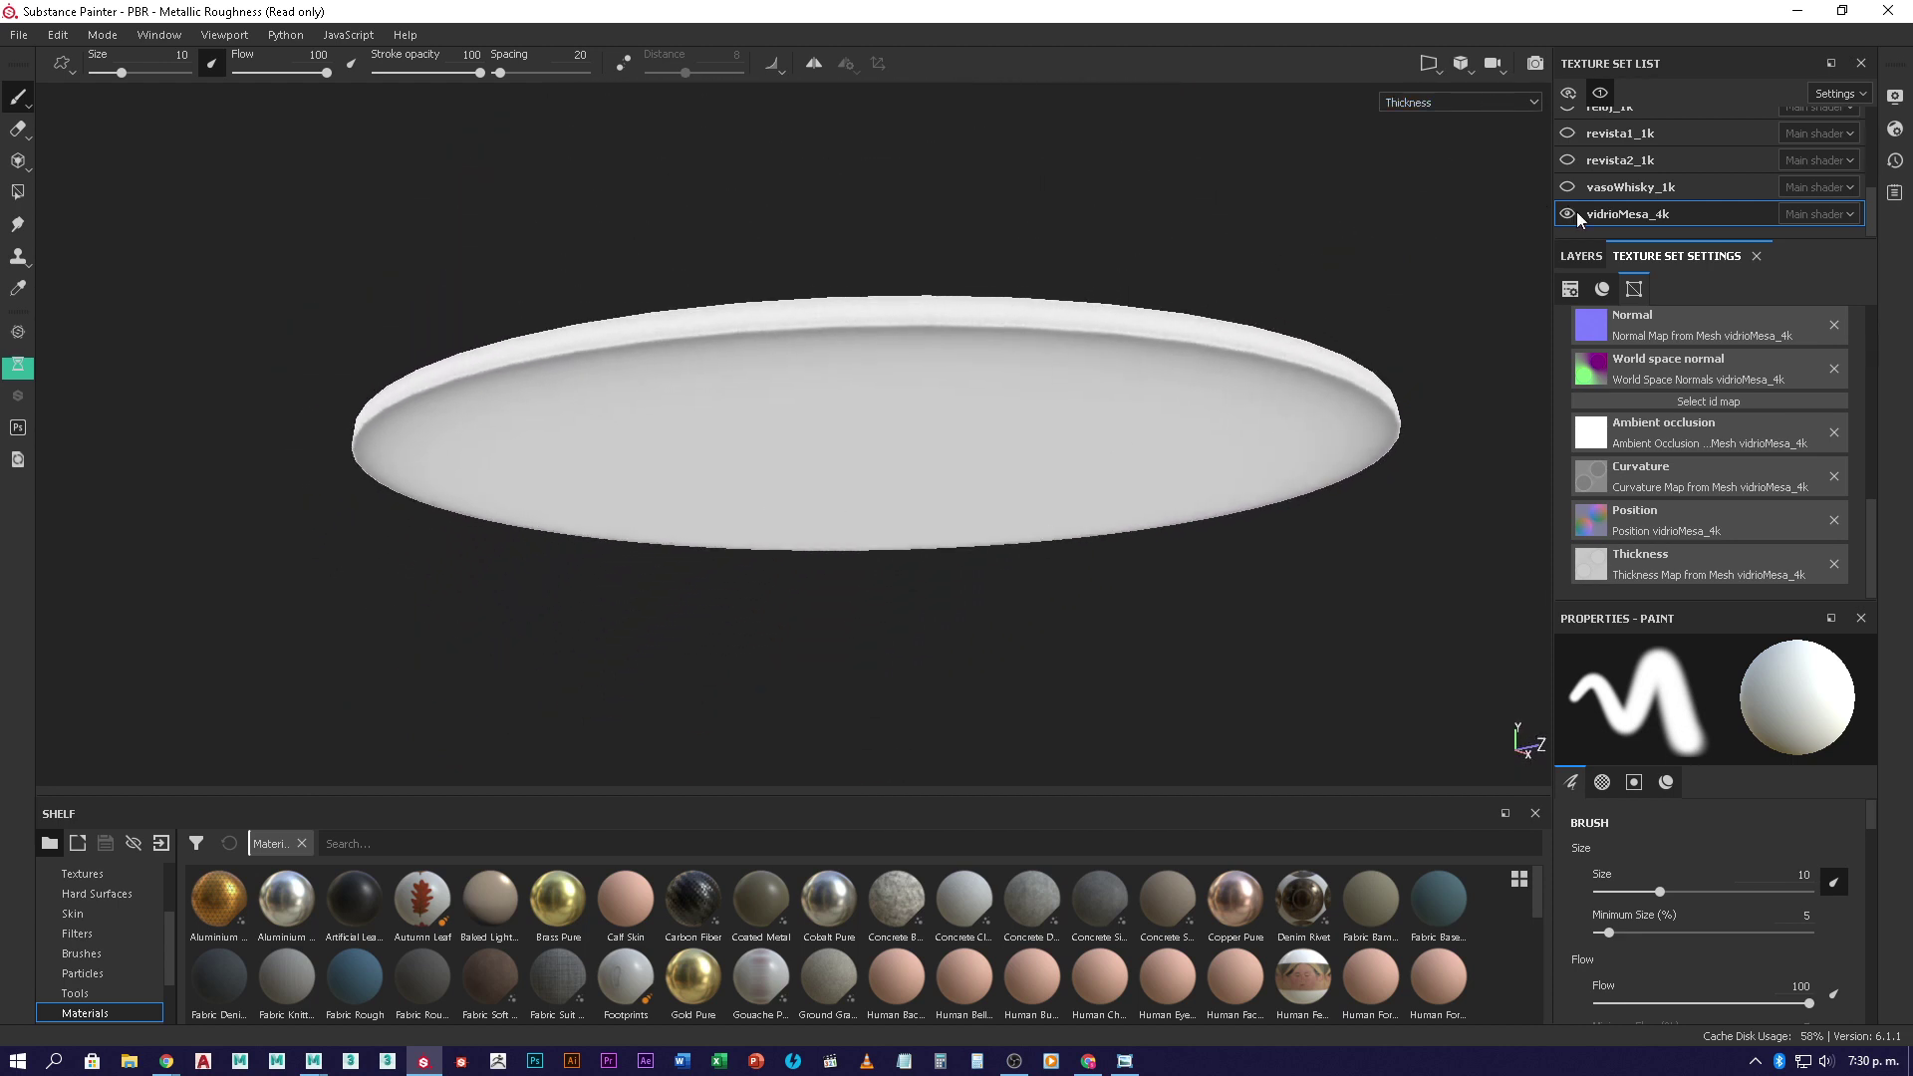
- Select the vasoWhisky_1k texture set and examine the thickness map on both whisky glasses up close
left_click(1642, 187)
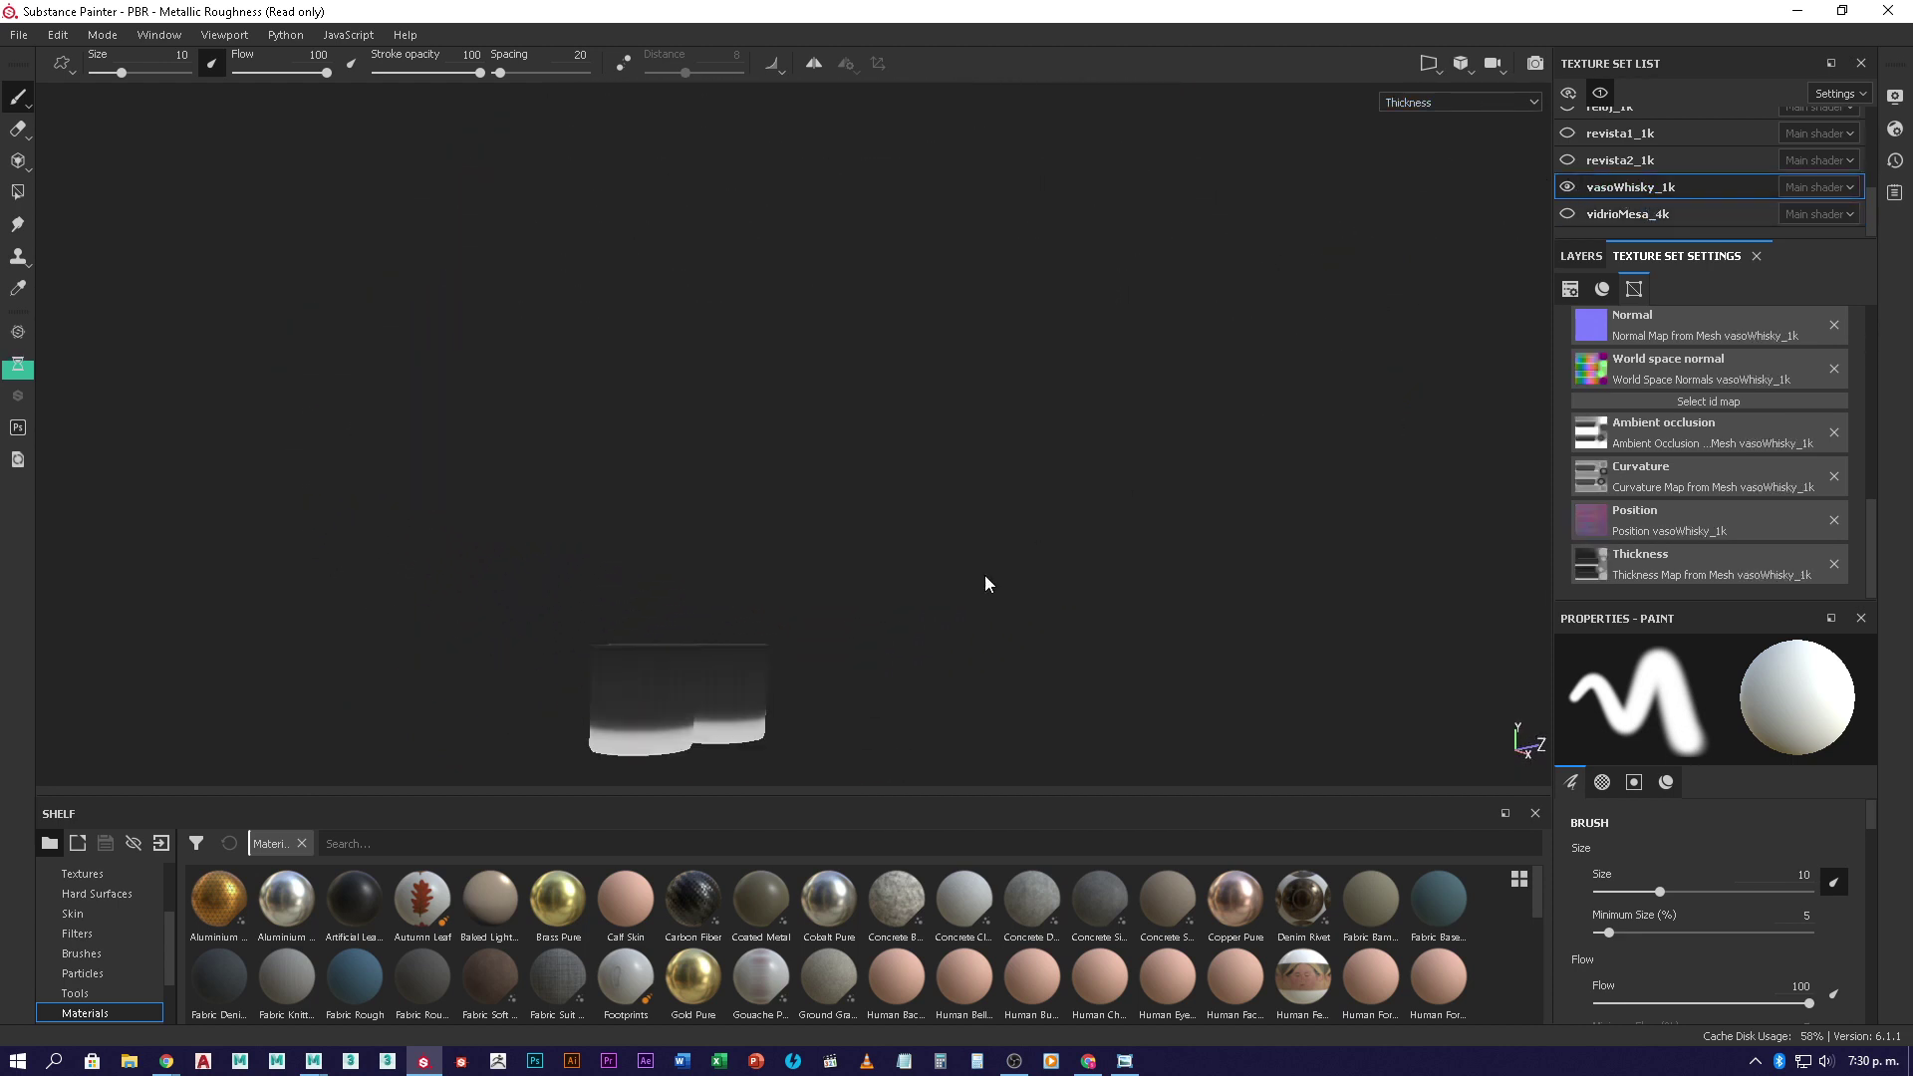
left_click_drag(987, 586, 778, 670, "alt")
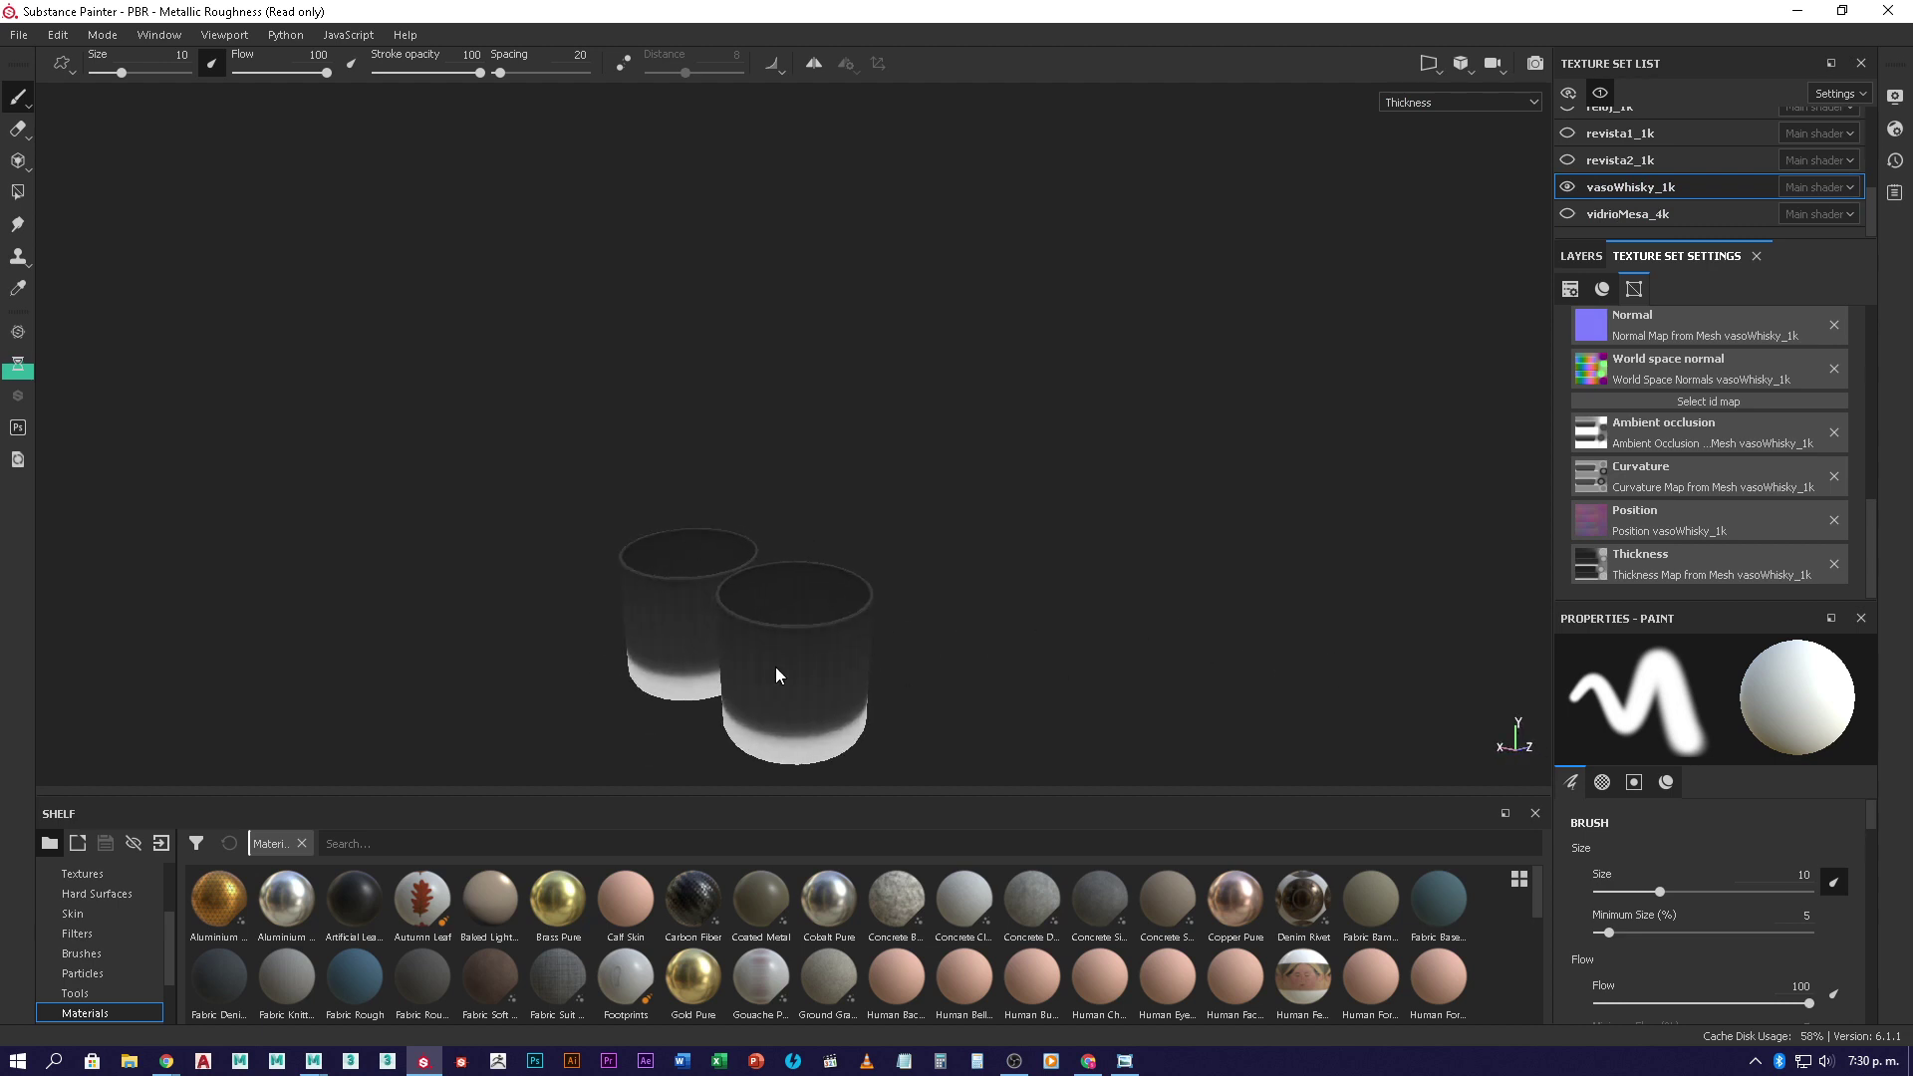
middle_click_drag(777, 670, 1104, 584, "alt")
scroll(1187, 649, "up", 10)
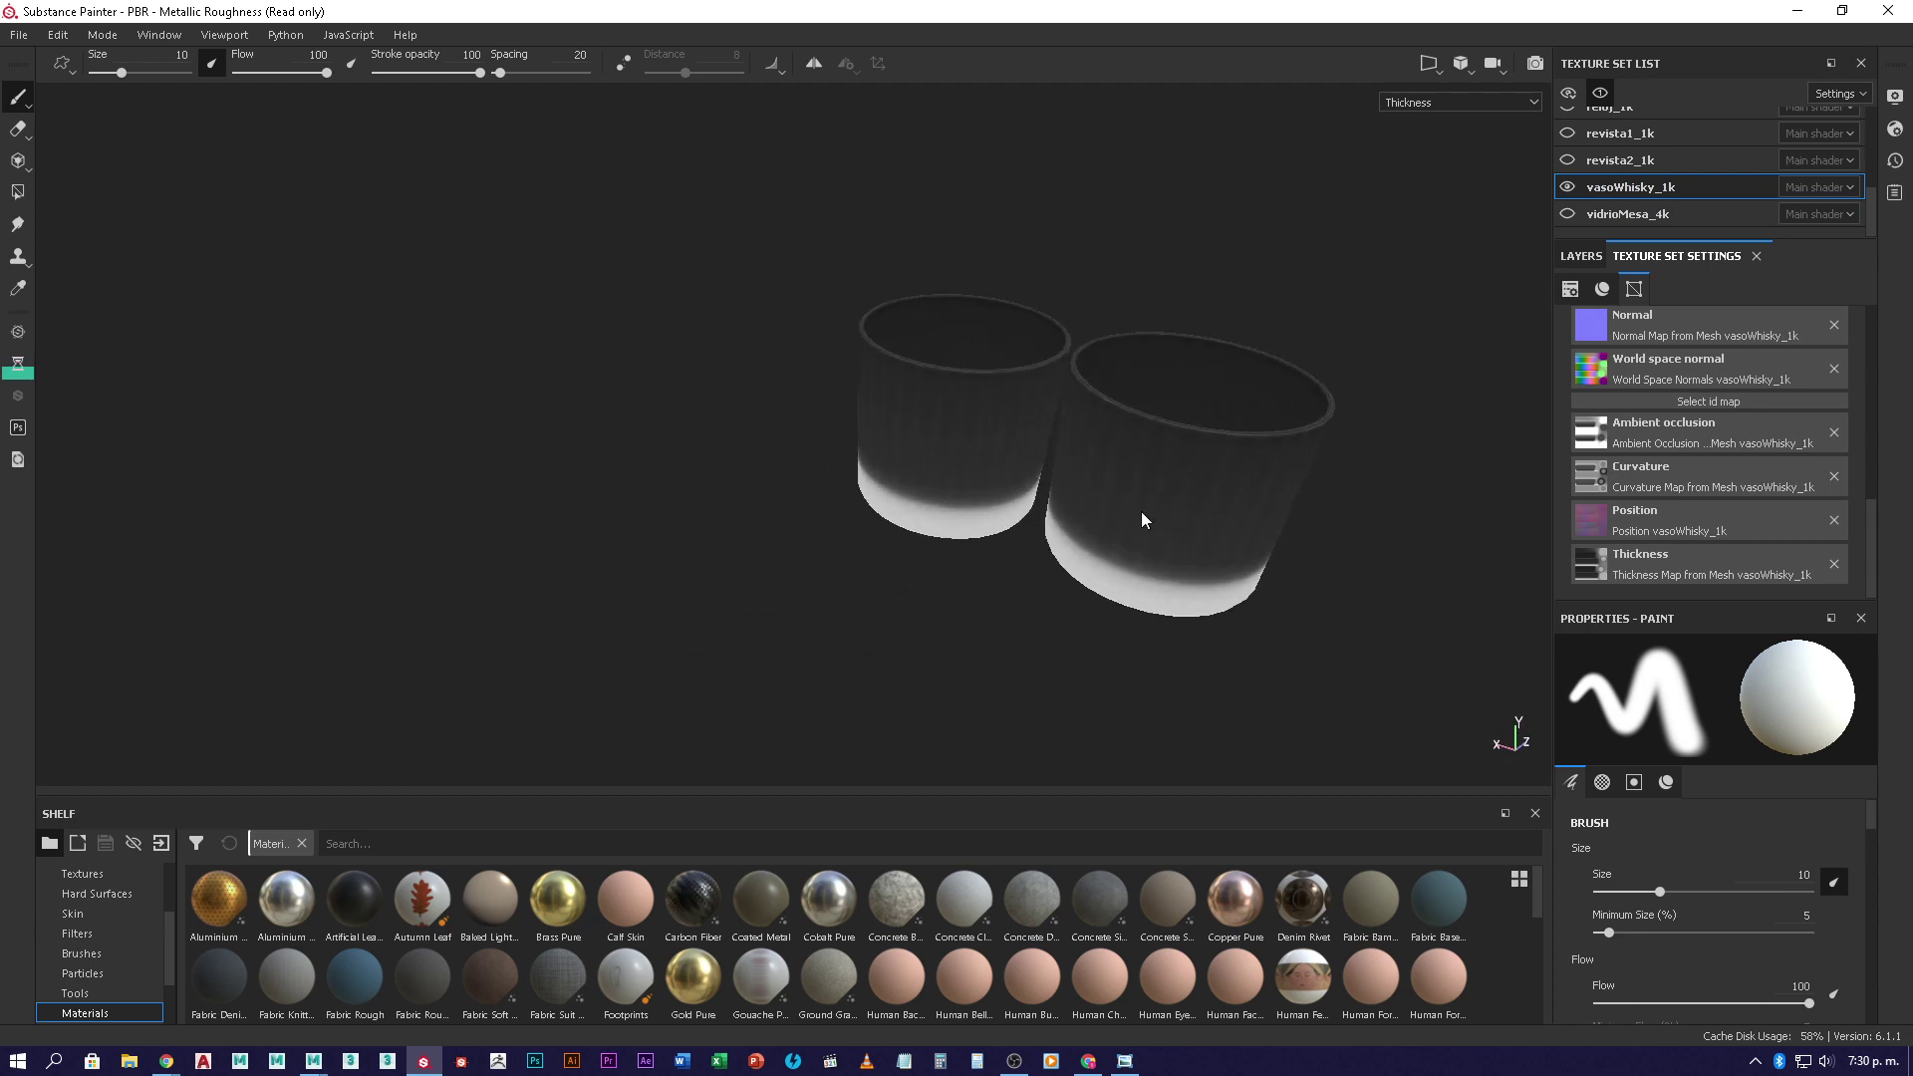
middle_click_drag(992, 303, 931, 243, "alt")
scroll(960, 542, "down", 5)
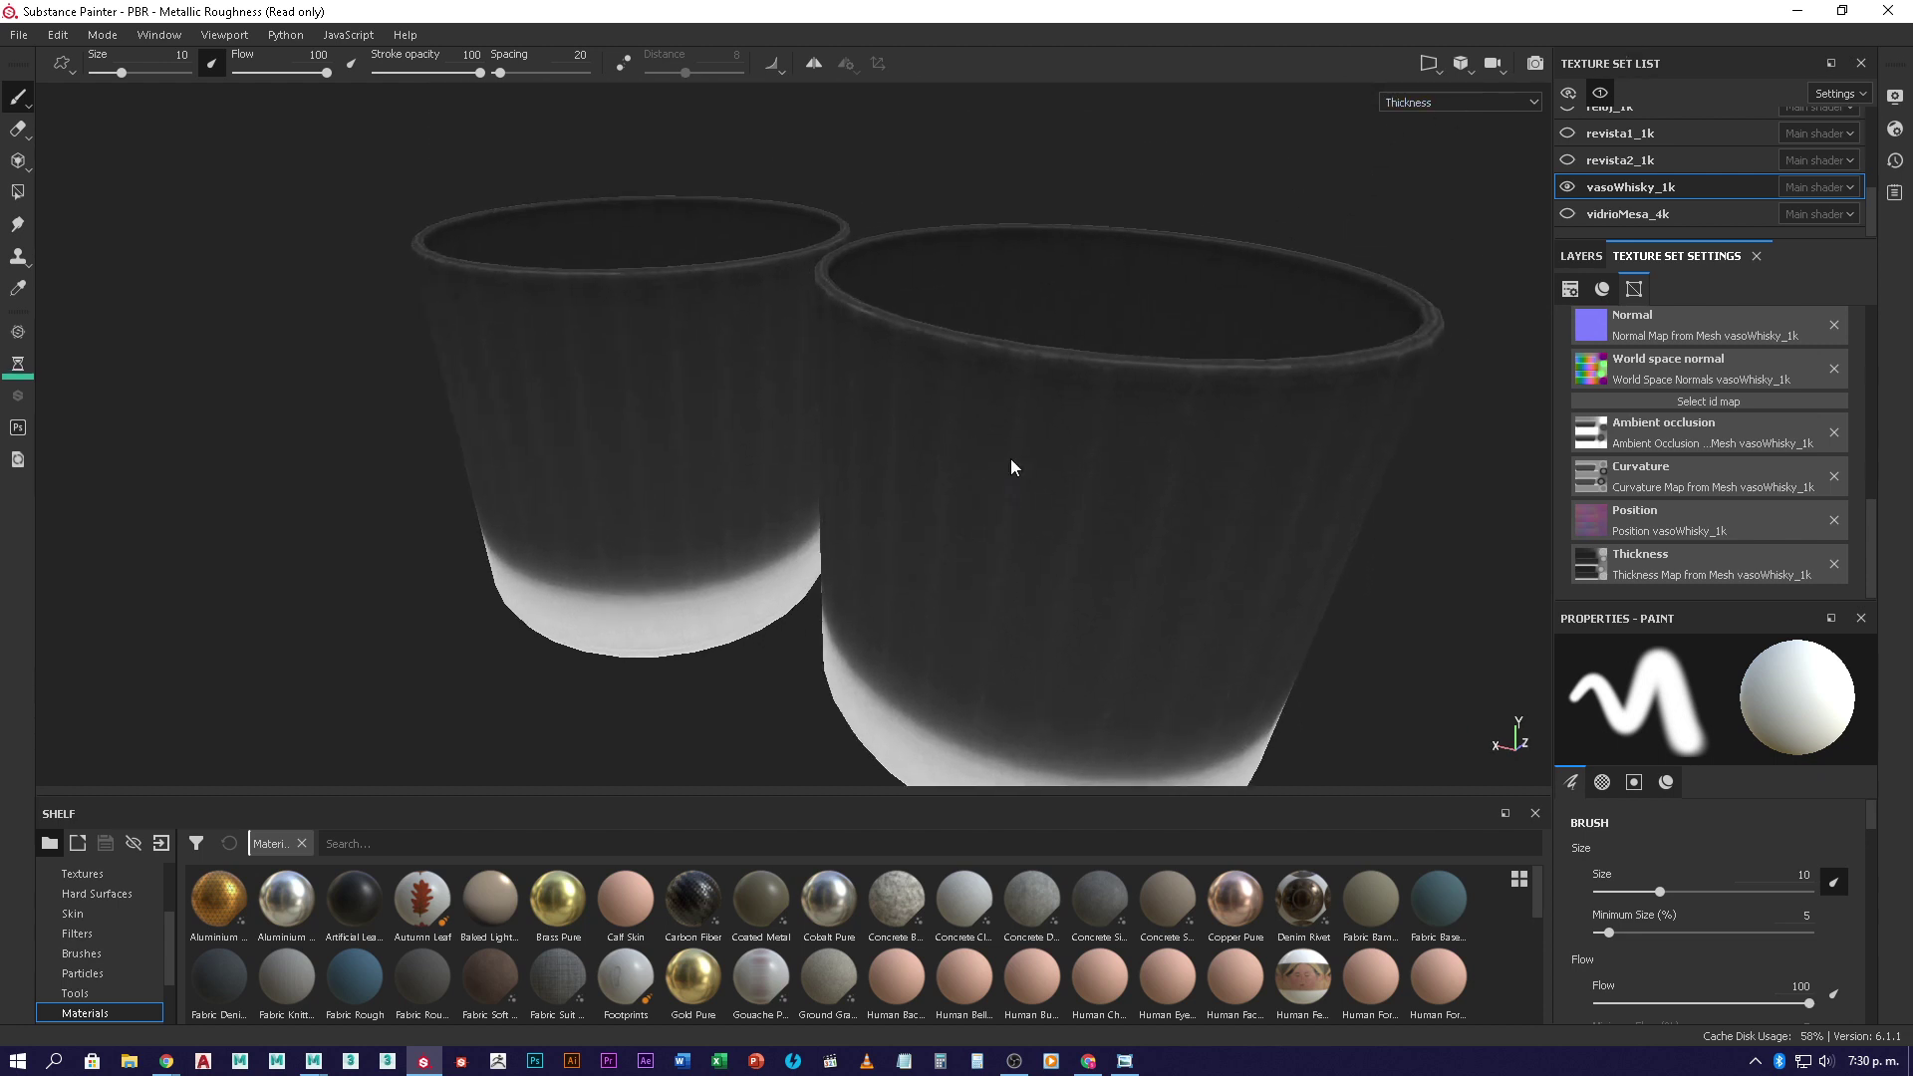
- Display the Ambient occlusion mesh map on the whisky glasses and examine where they stand close together
left_click(1498, 104)
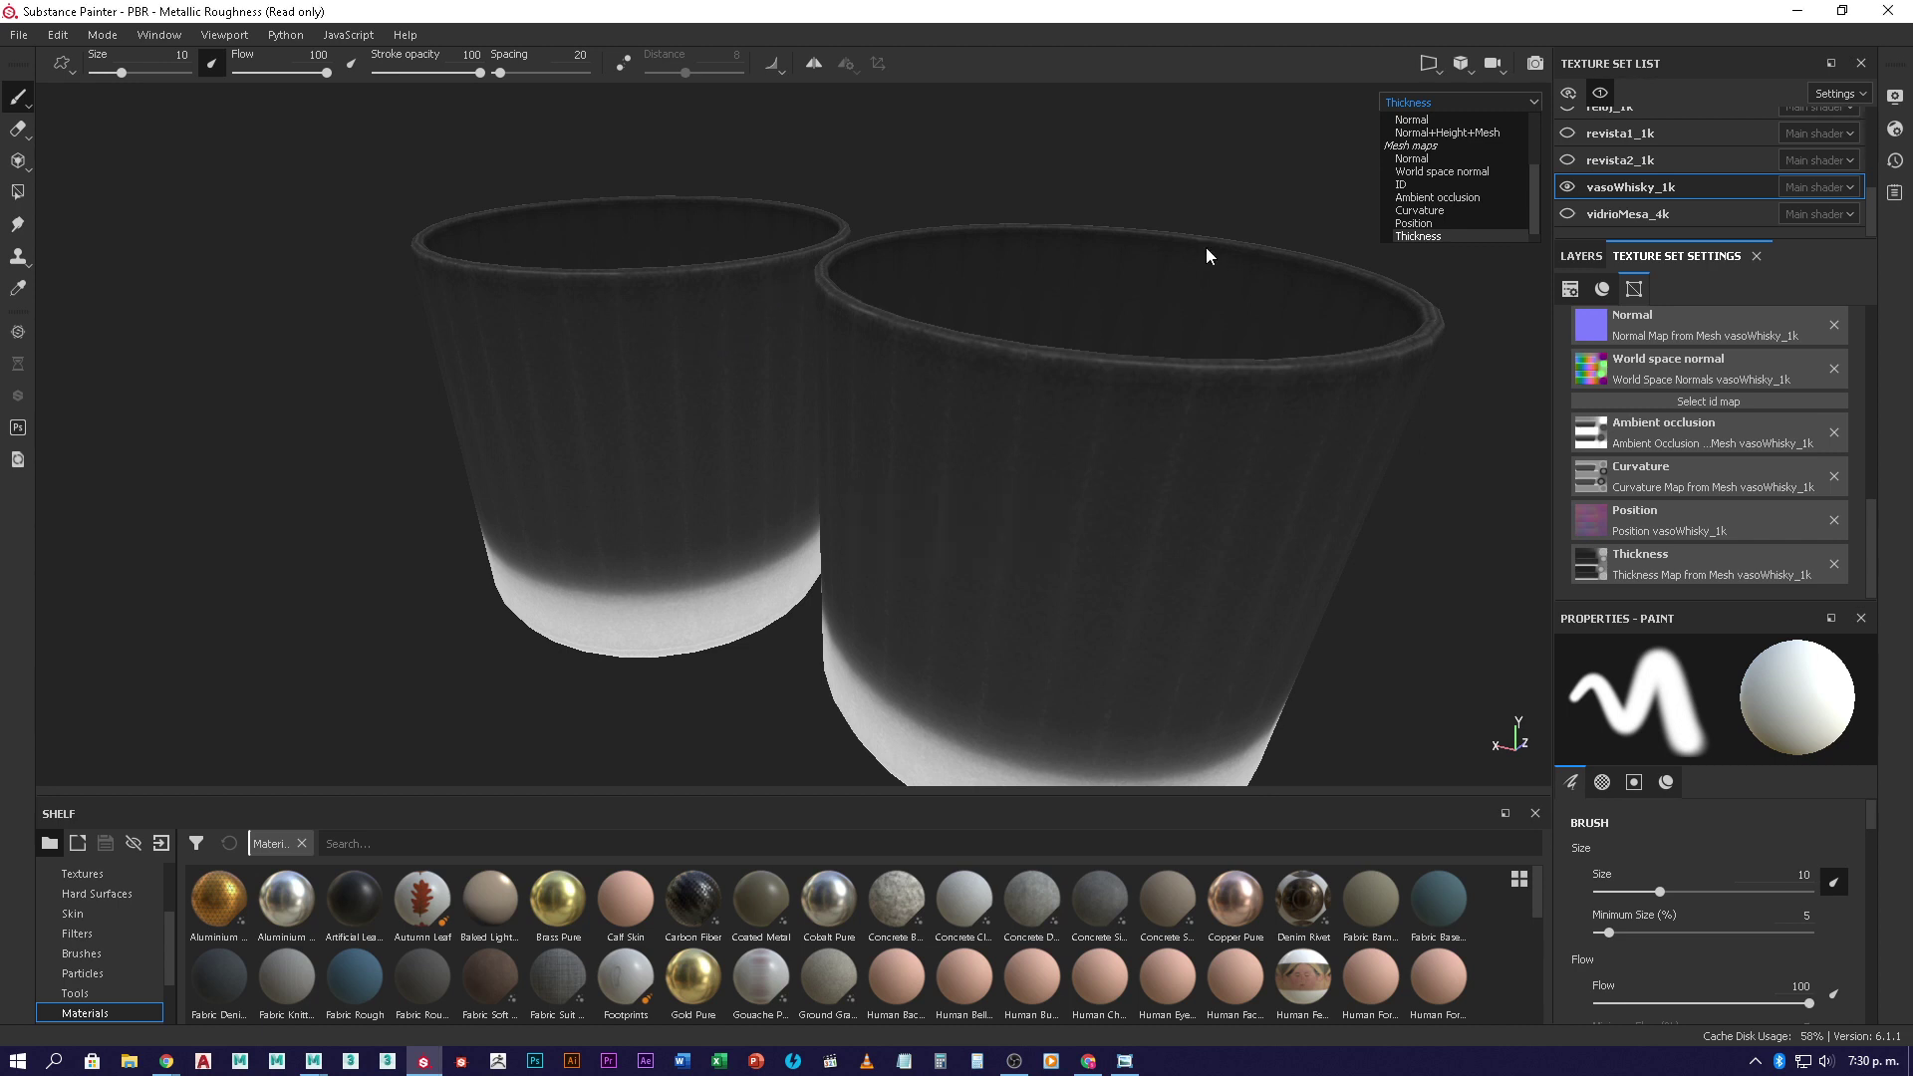
left_click(1454, 198)
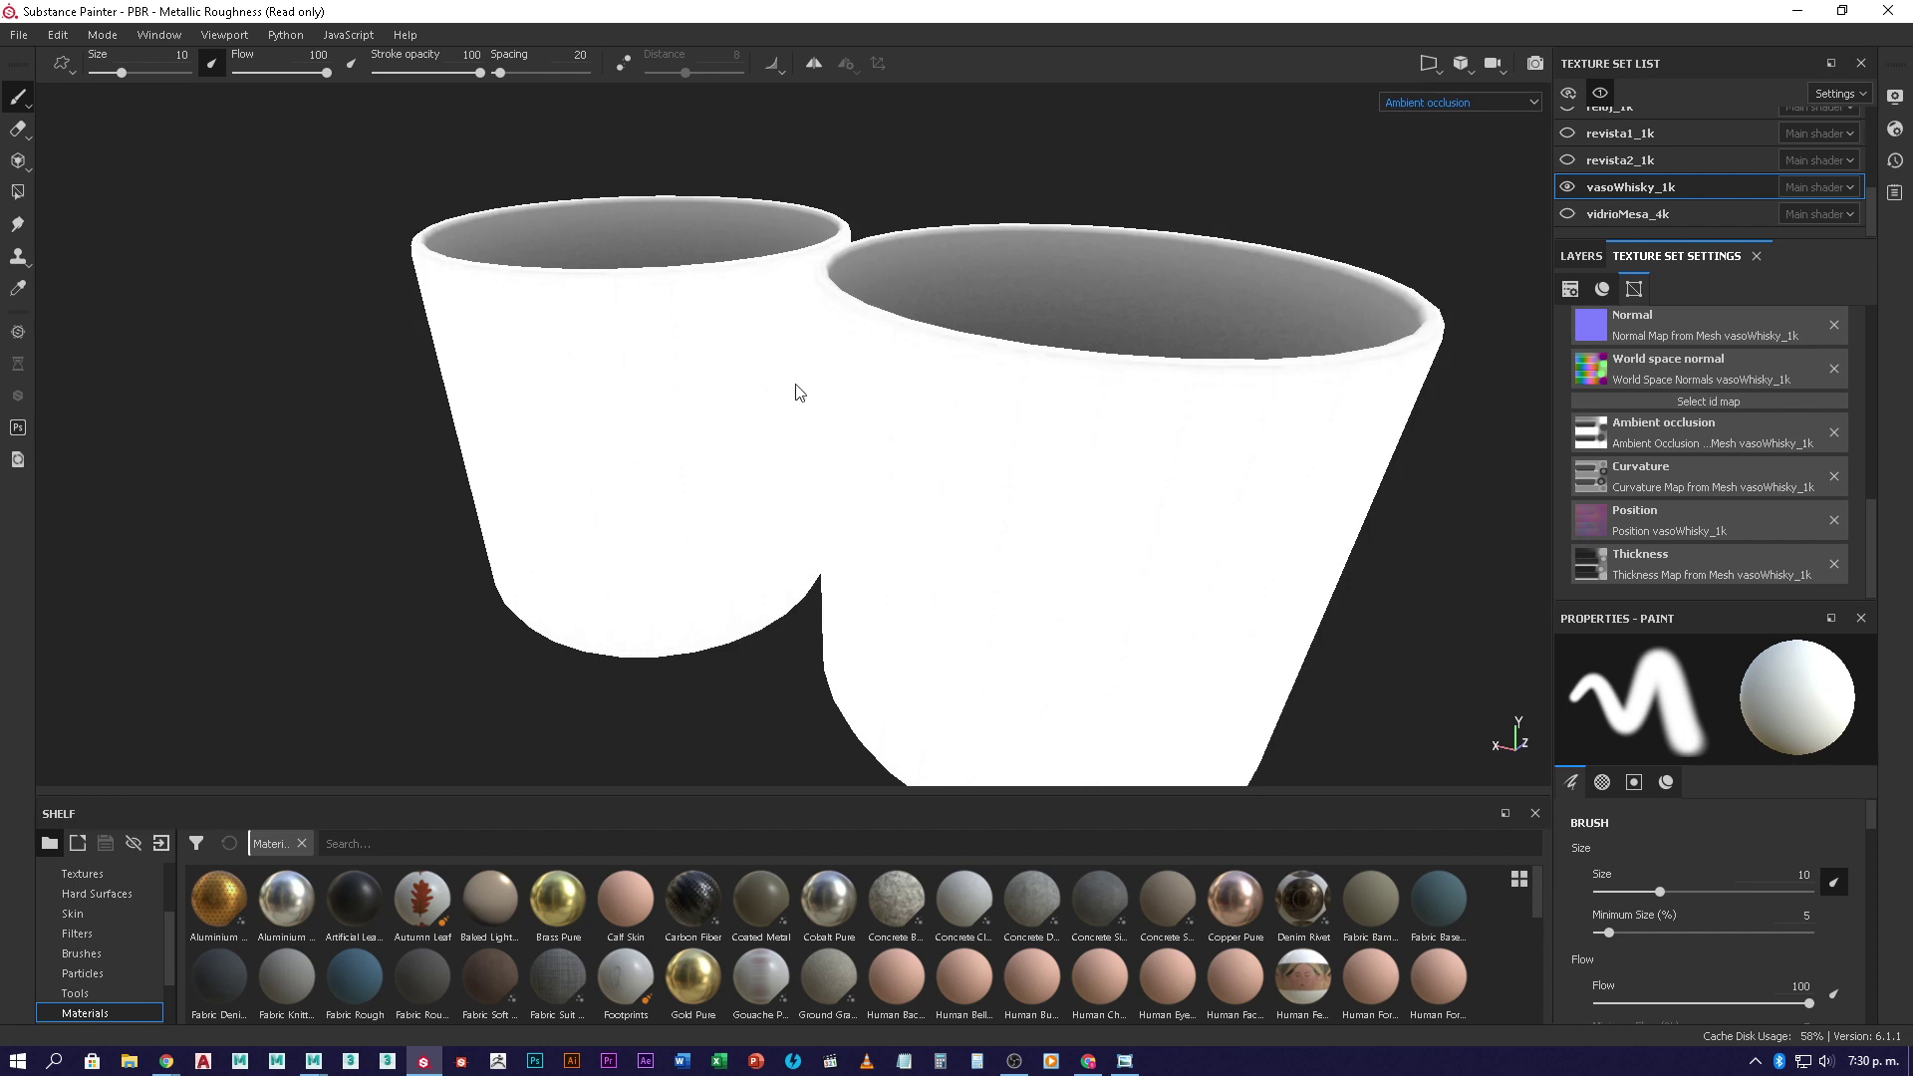
left_click_drag(780, 383, 936, 281, "alt")
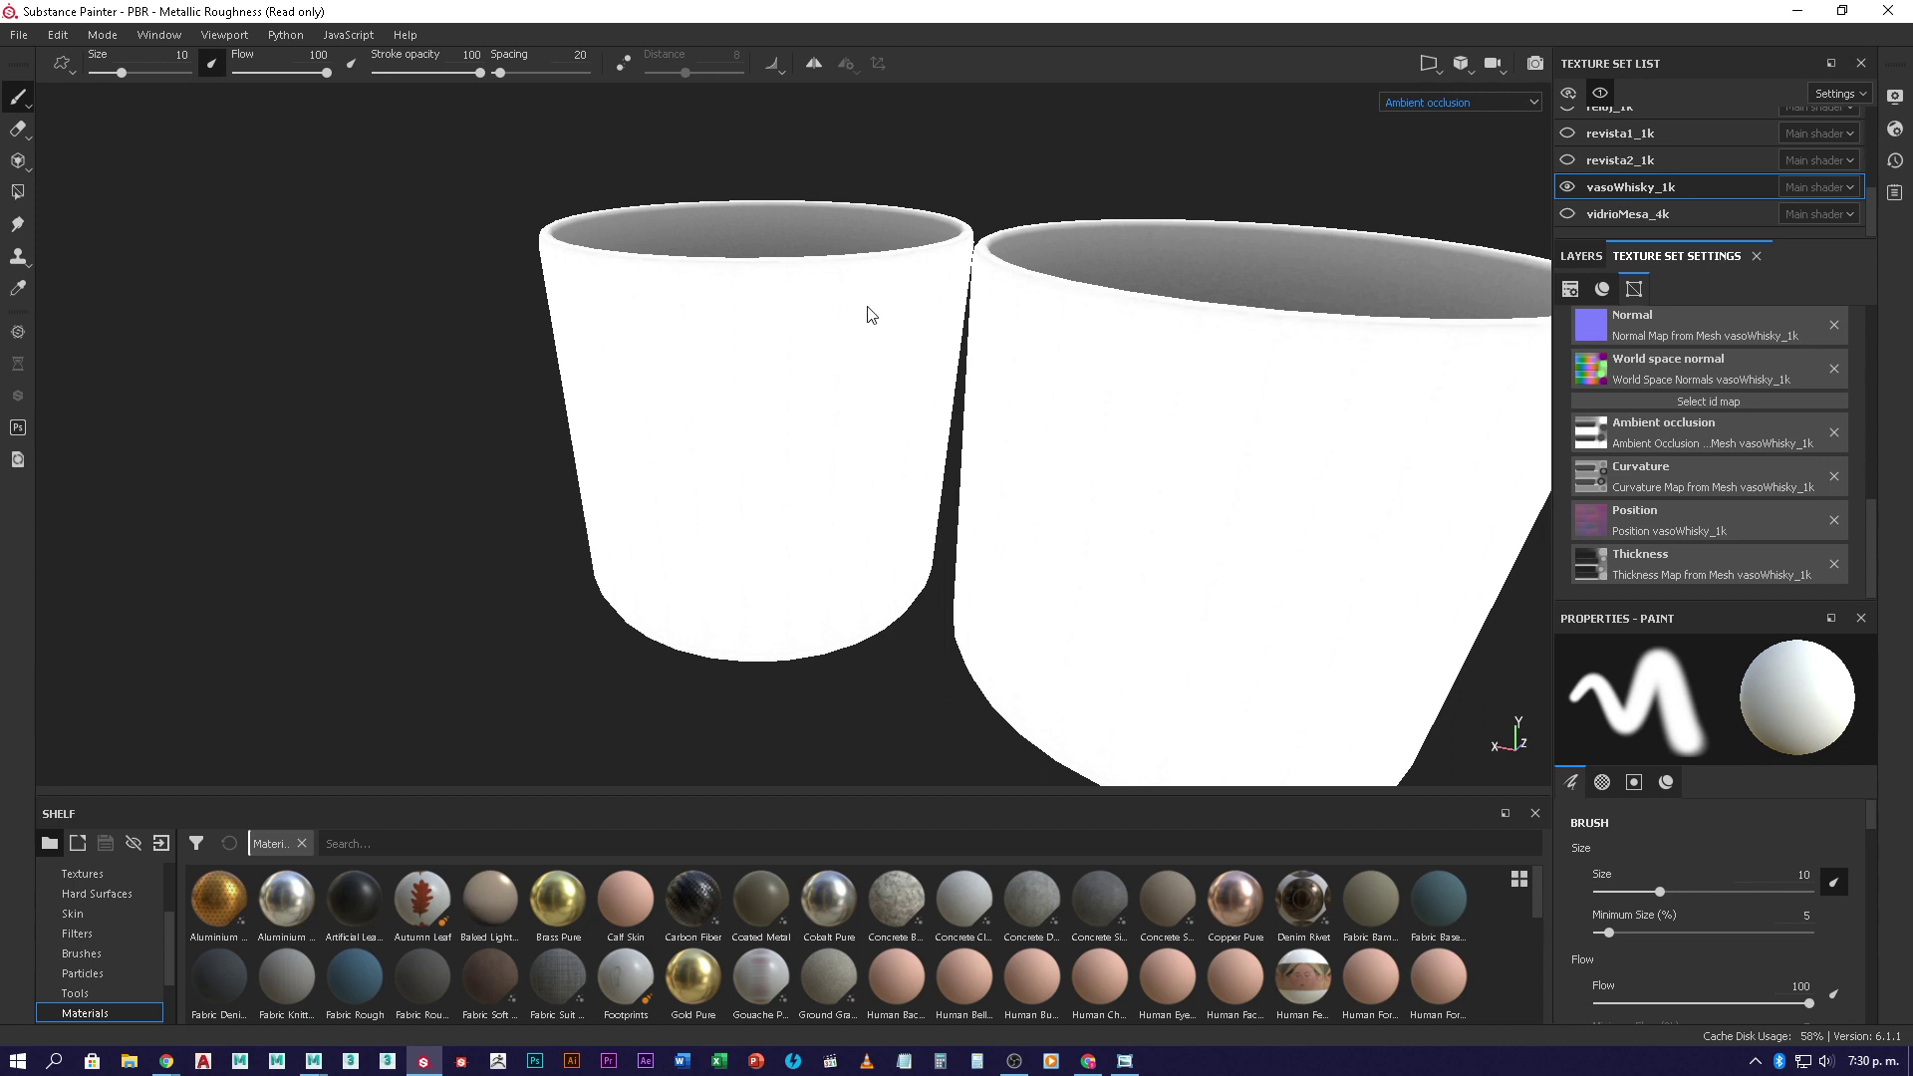
left_click_drag(967, 361, 803, 374, "alt")
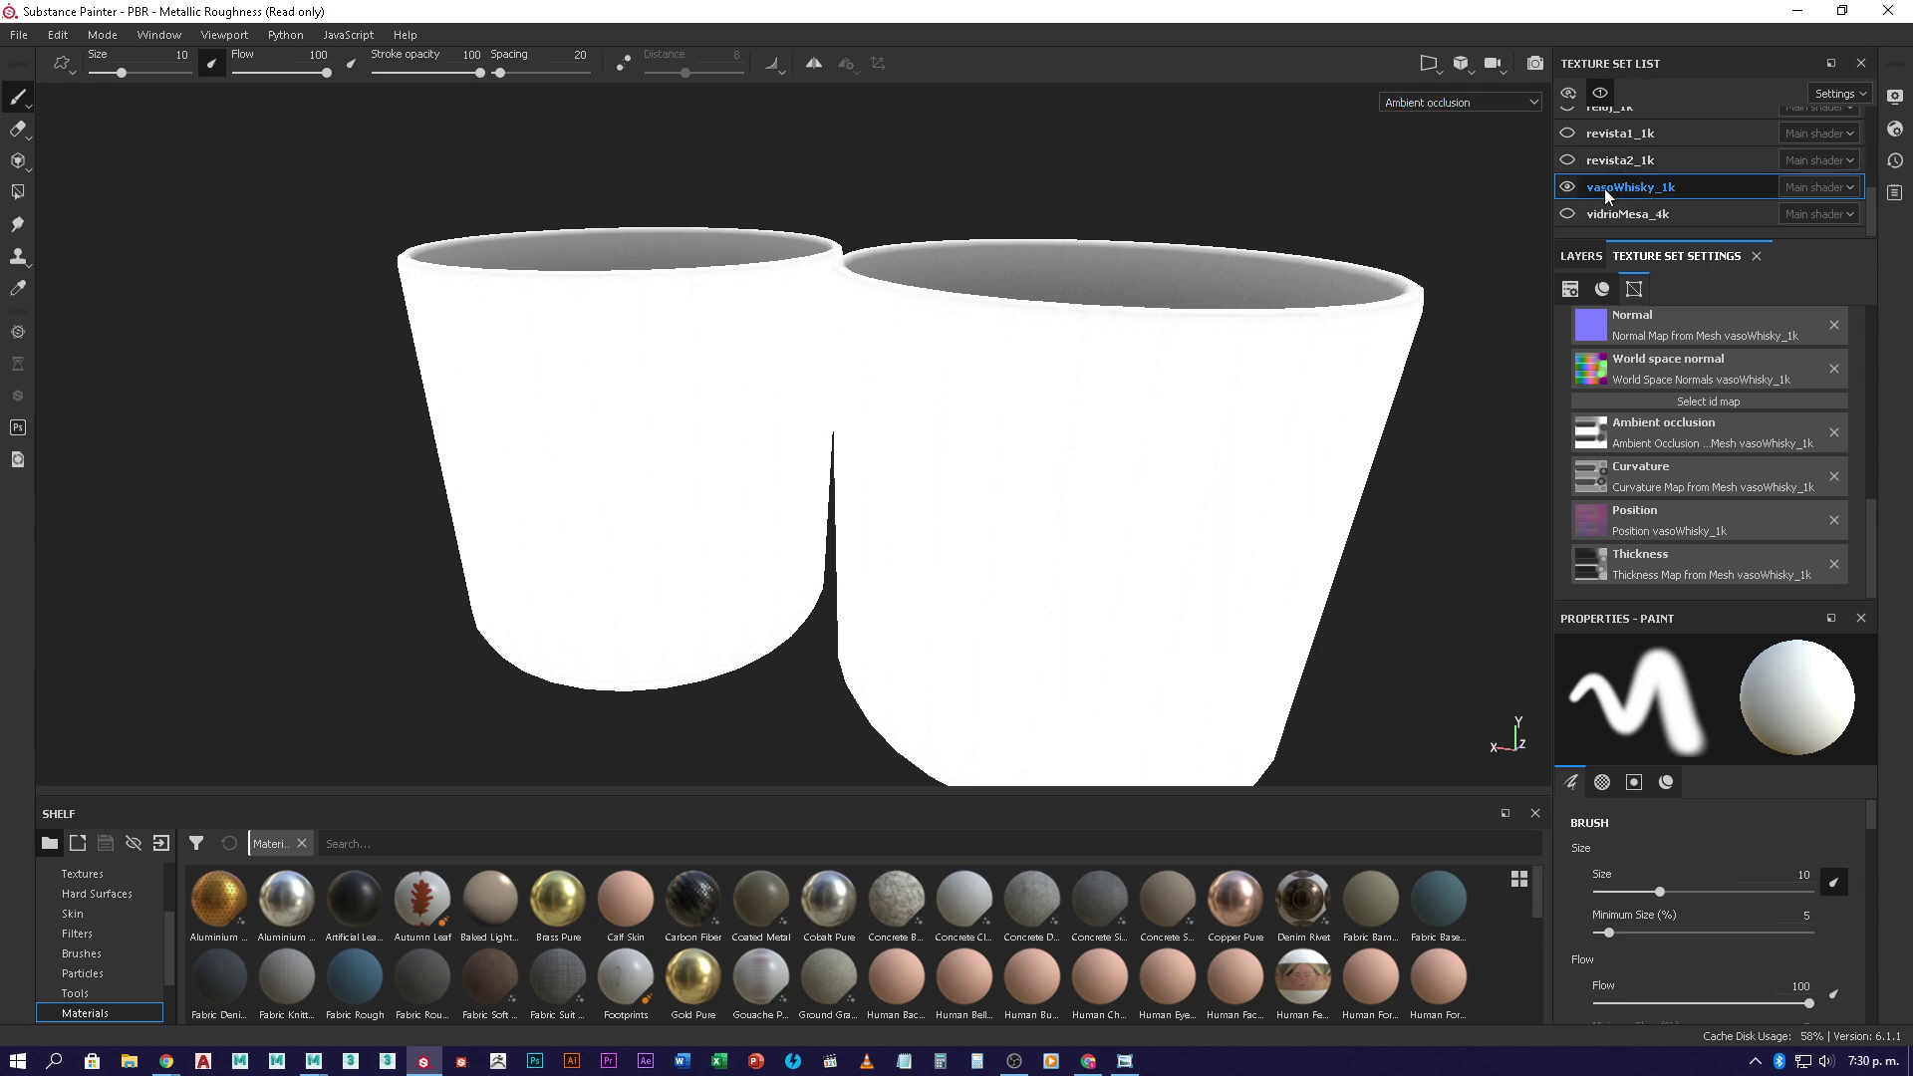
- Limit the vasoWhisky_1k mesh map bake to Ambient occlusion and change that baker's Self Occlusion mode
scroll(1754, 363, "up", 2)
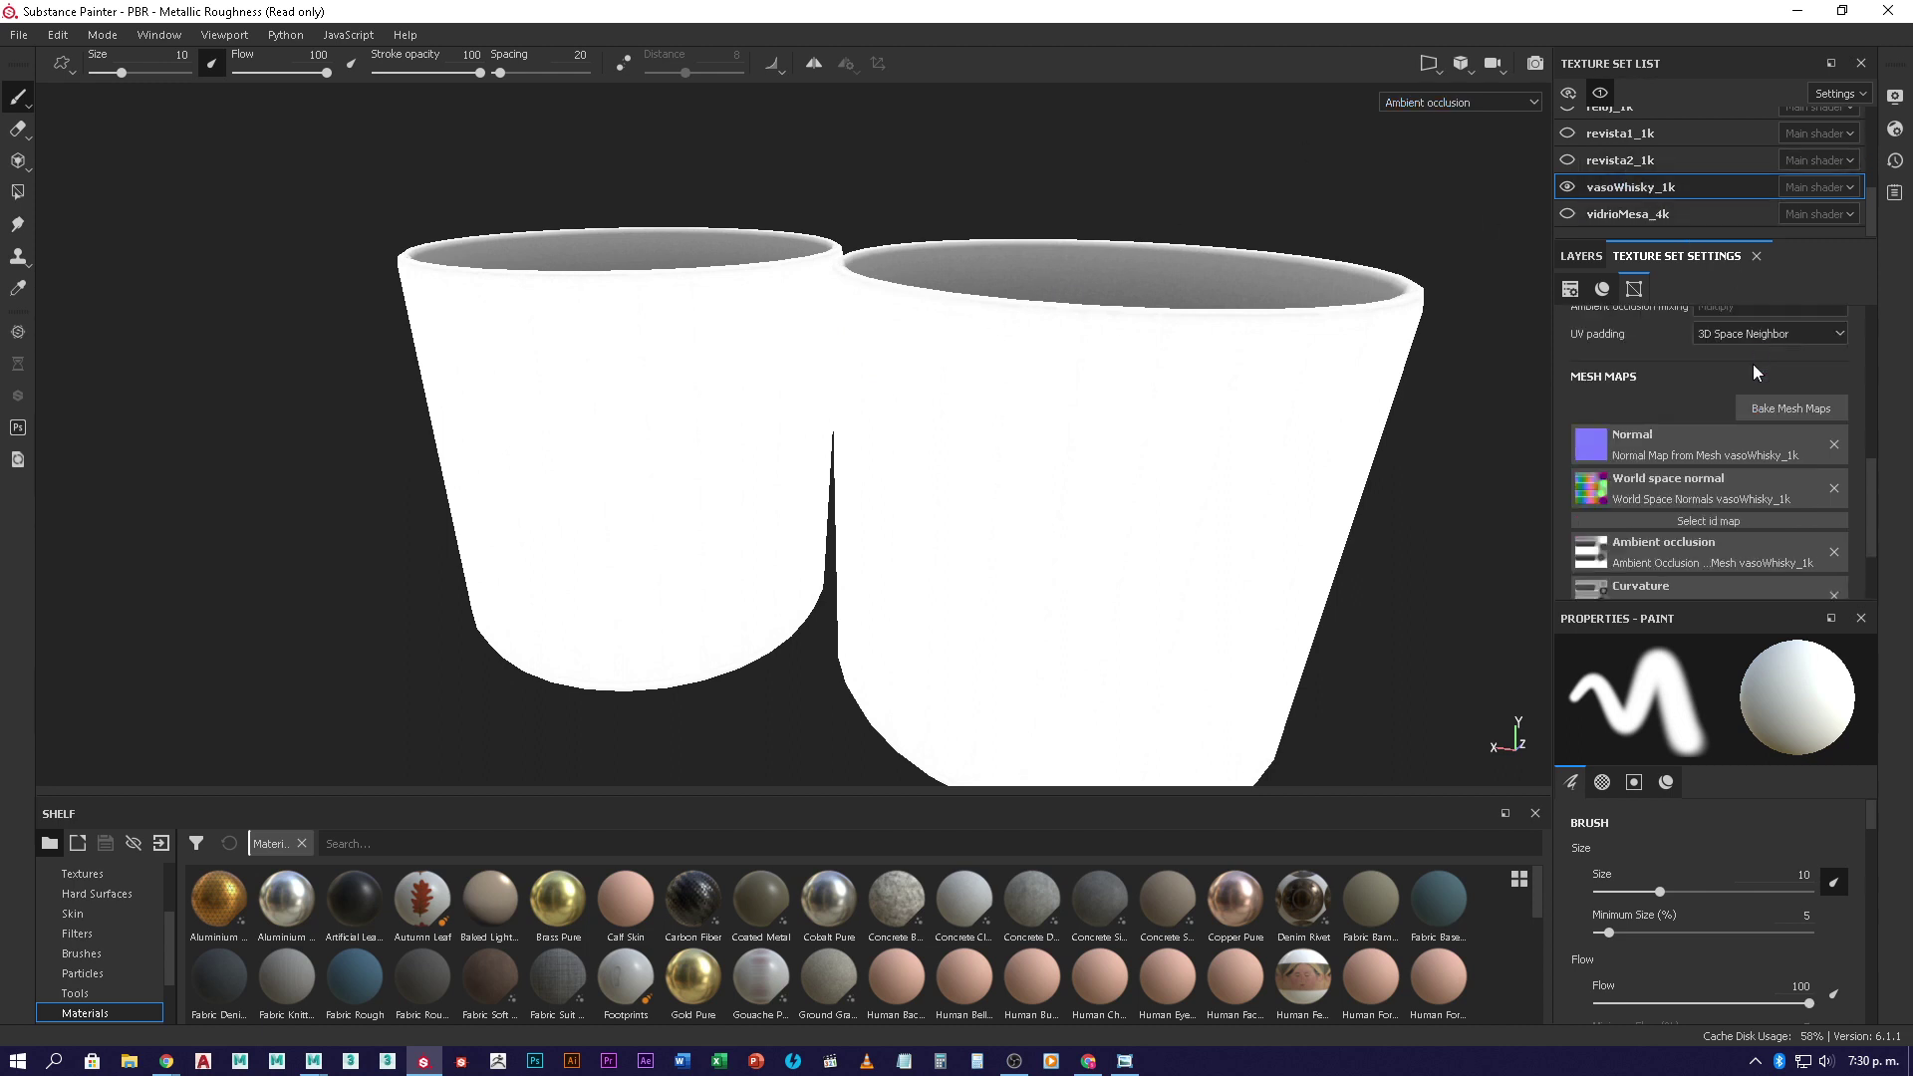
left_click(1803, 413)
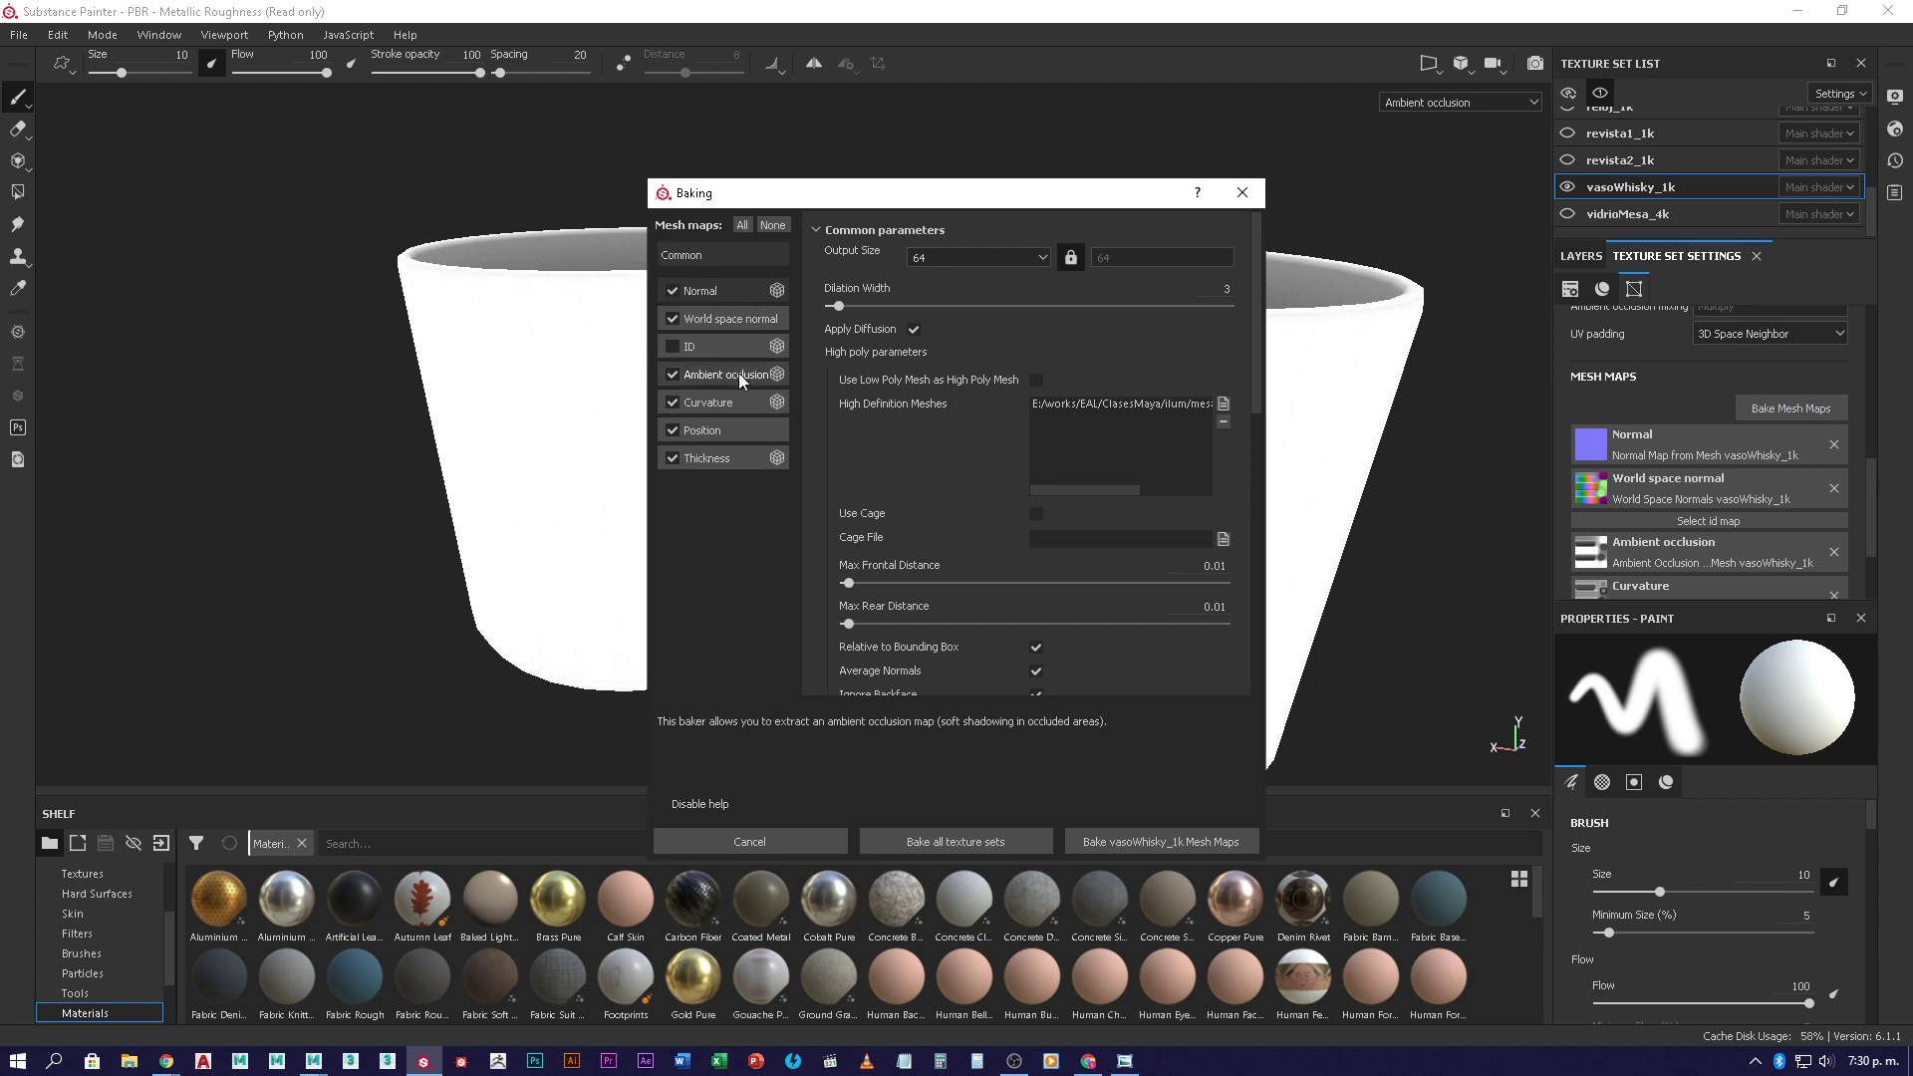
left_click(772, 225)
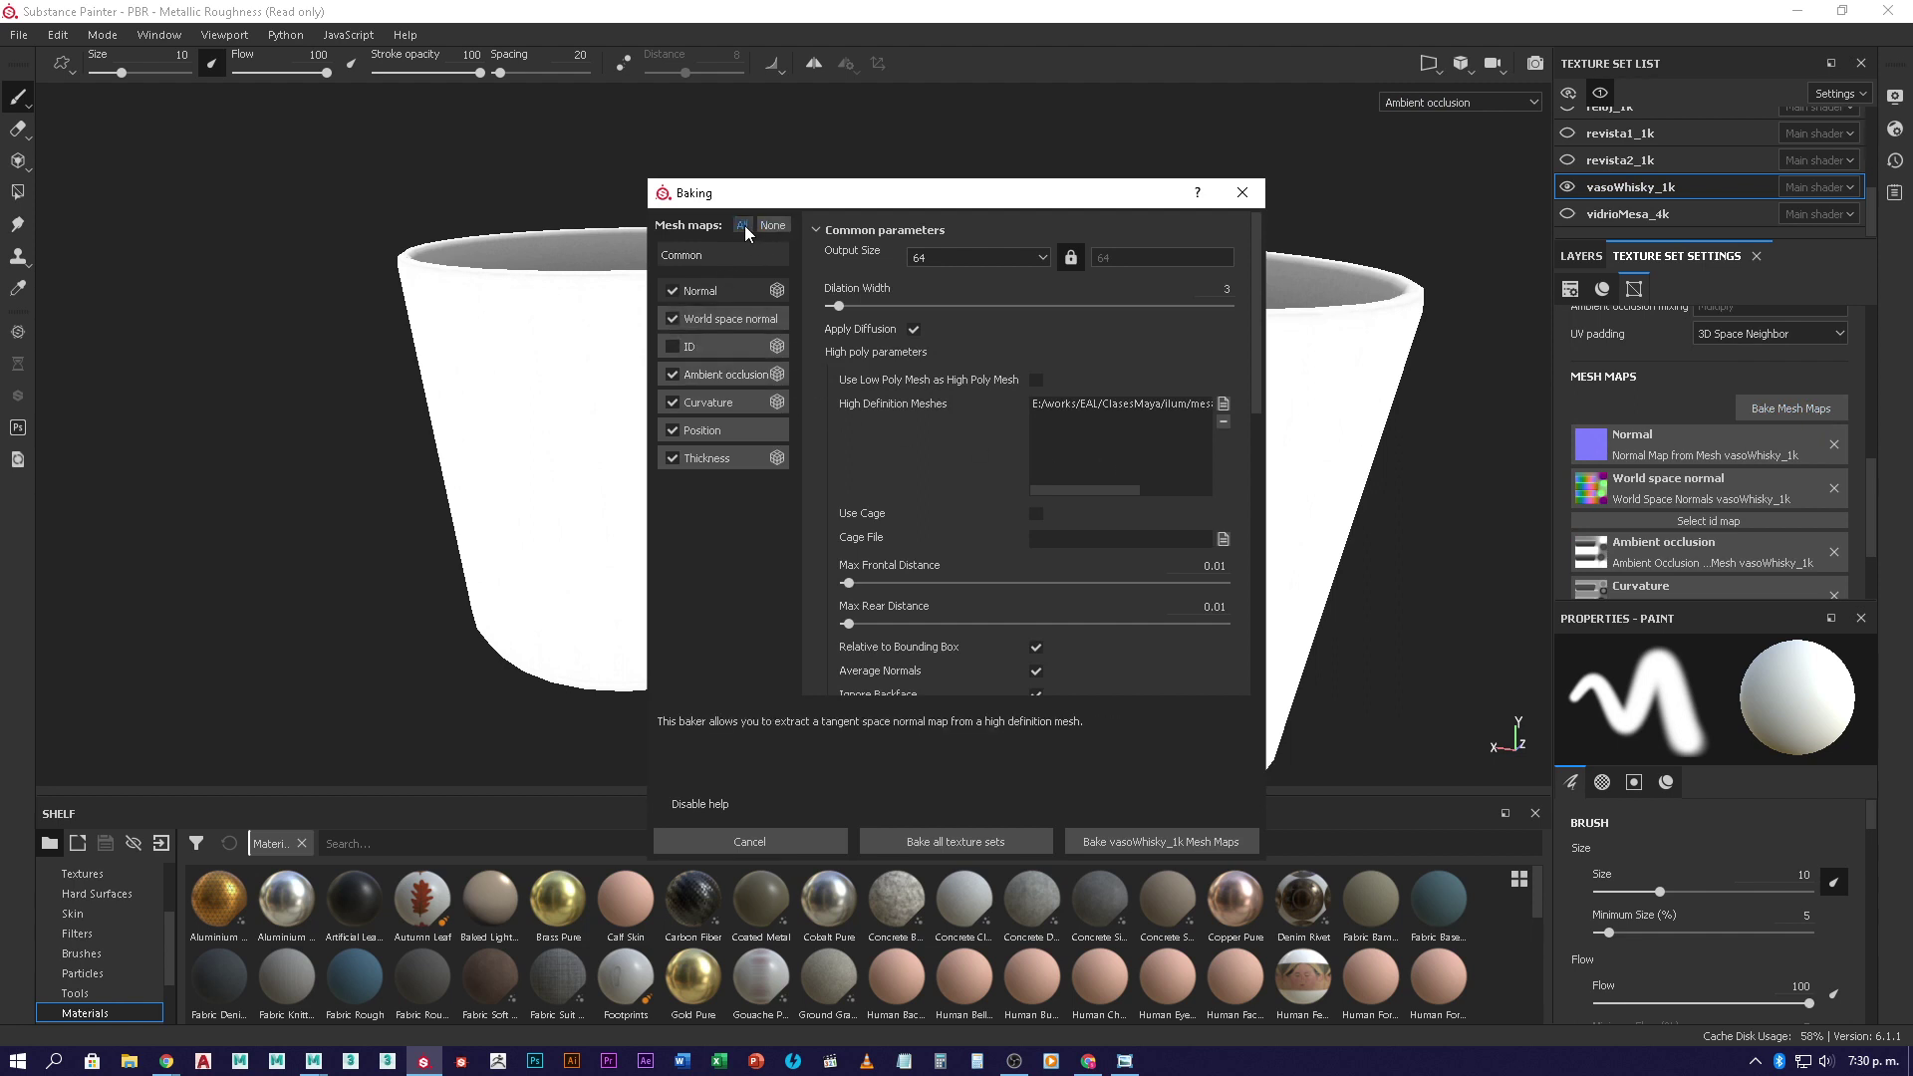
left_click(675, 374)
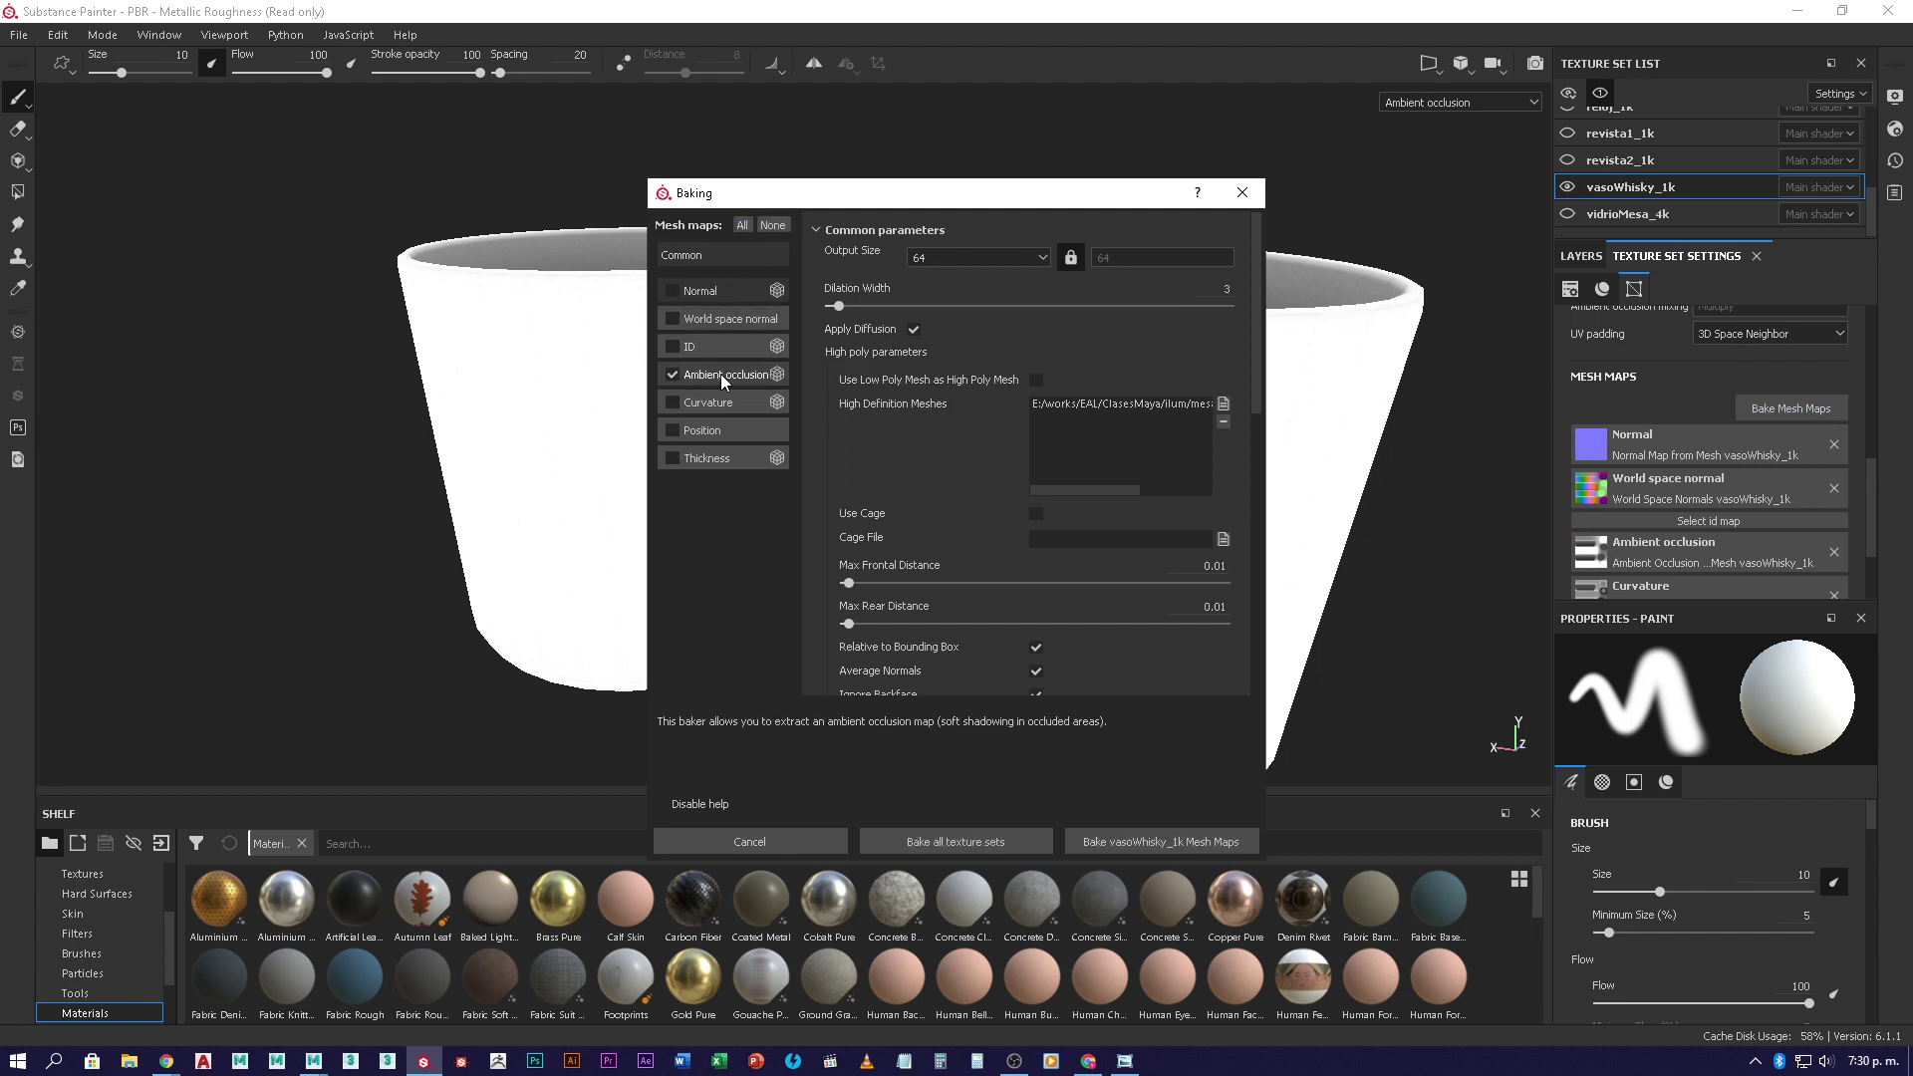
left_click(721, 374)
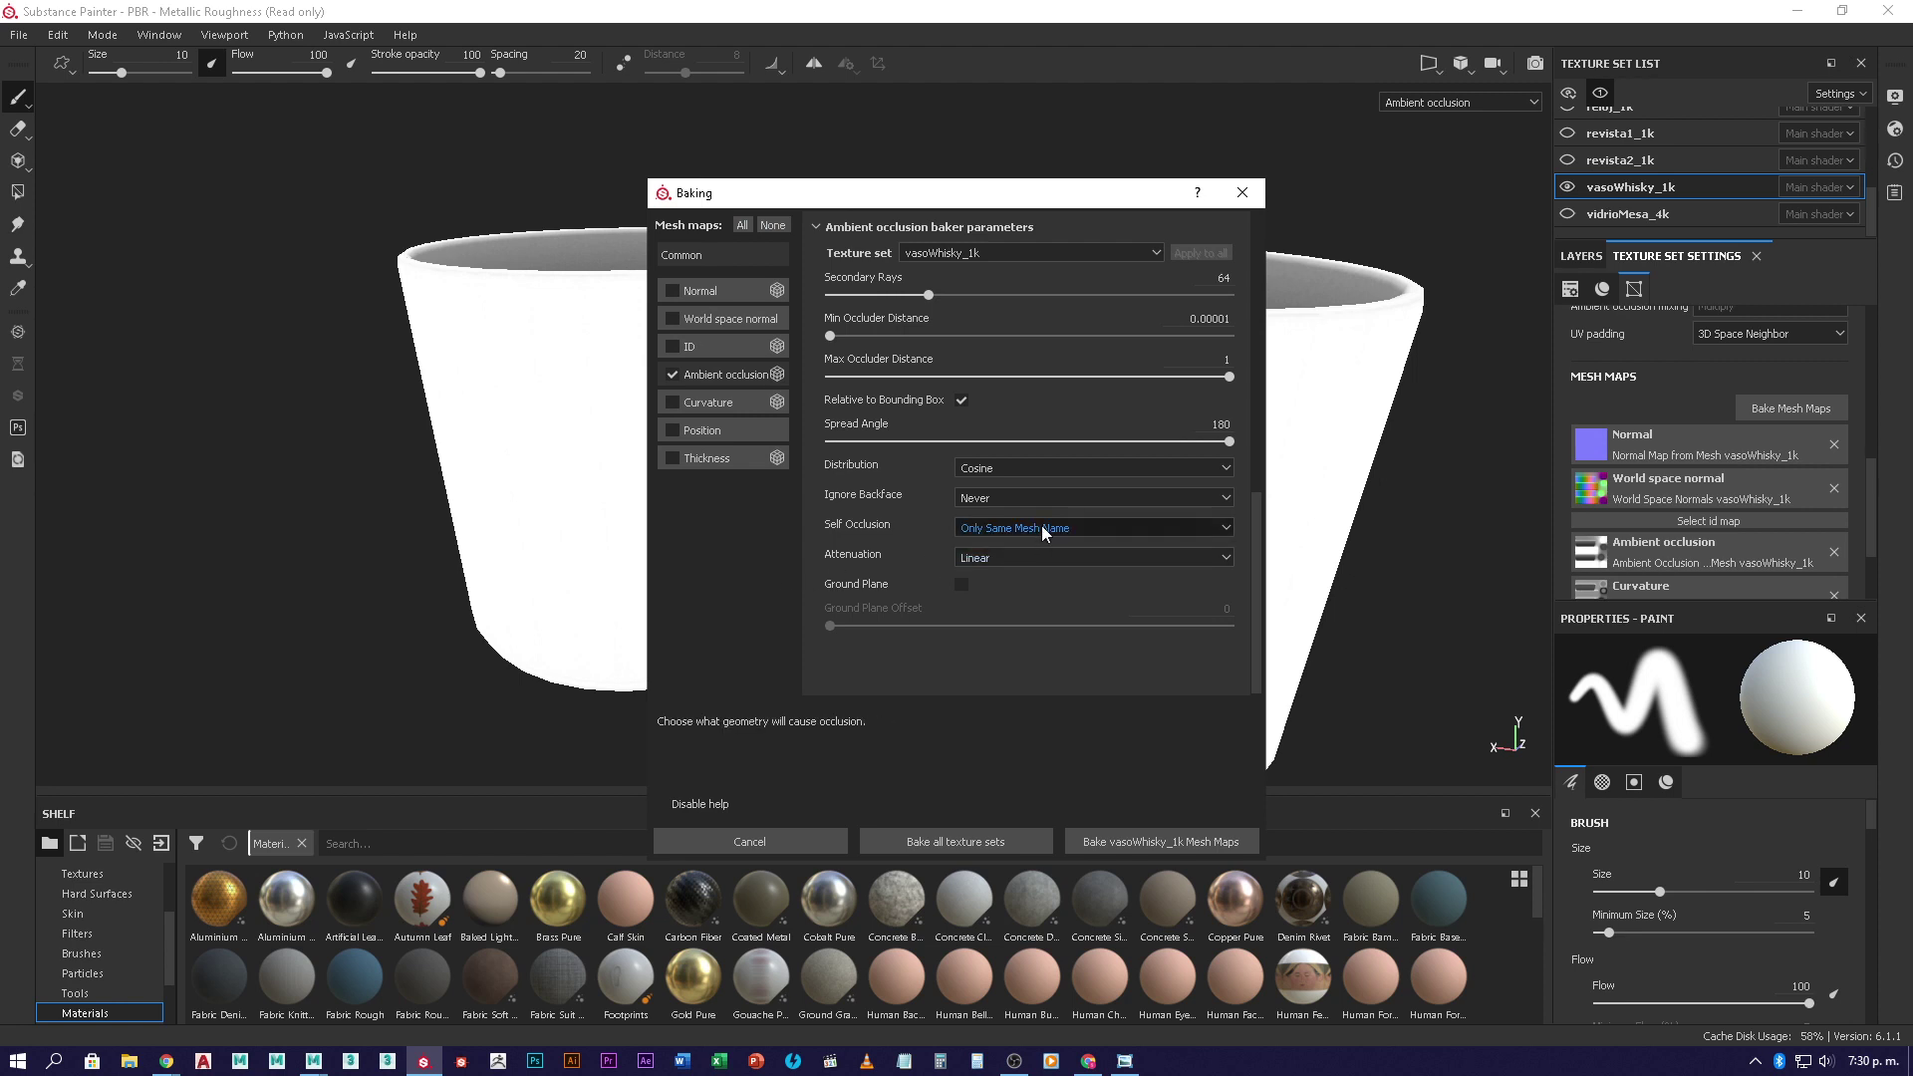
left_click(1043, 524)
left_click(1033, 548)
- Set the bake output size to 512 and bake the mesh maps of vasoWhisky_1k only
left_click(726, 251)
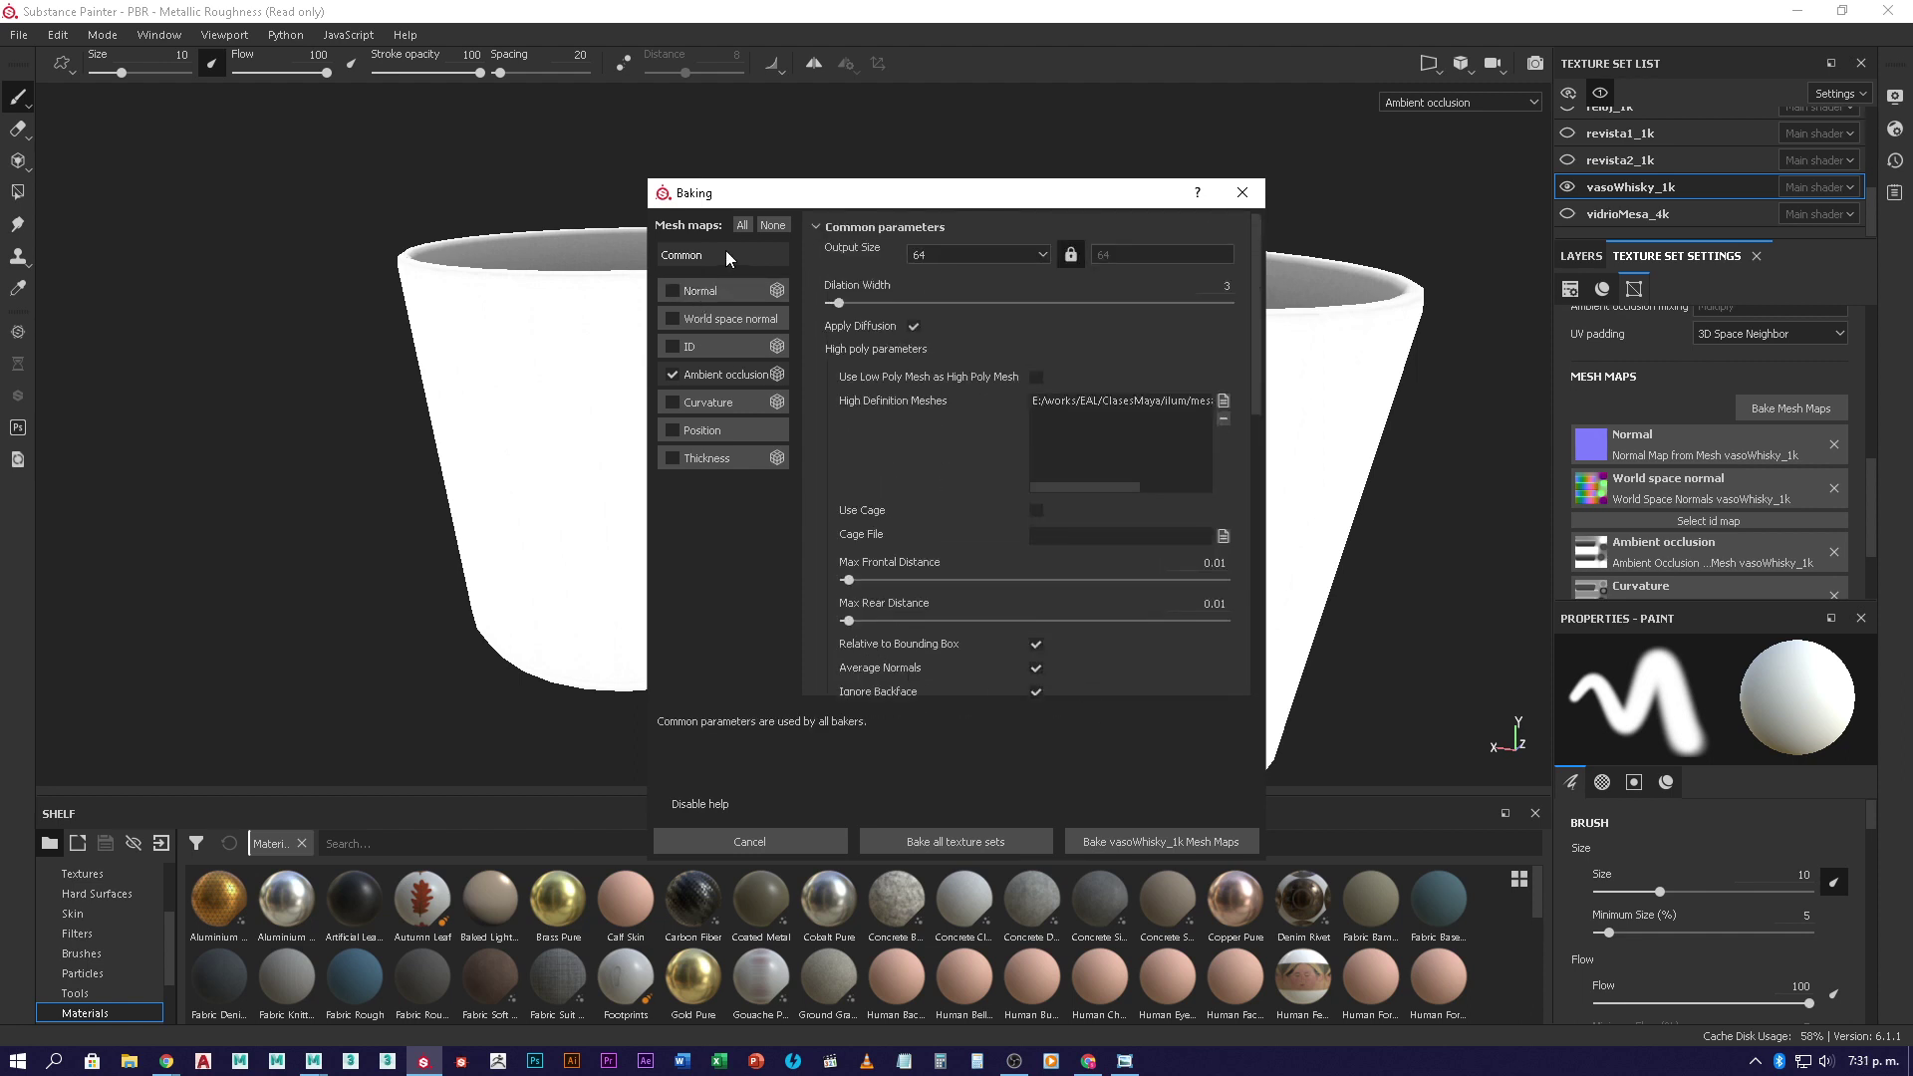
left_click(979, 255)
left_click(960, 325)
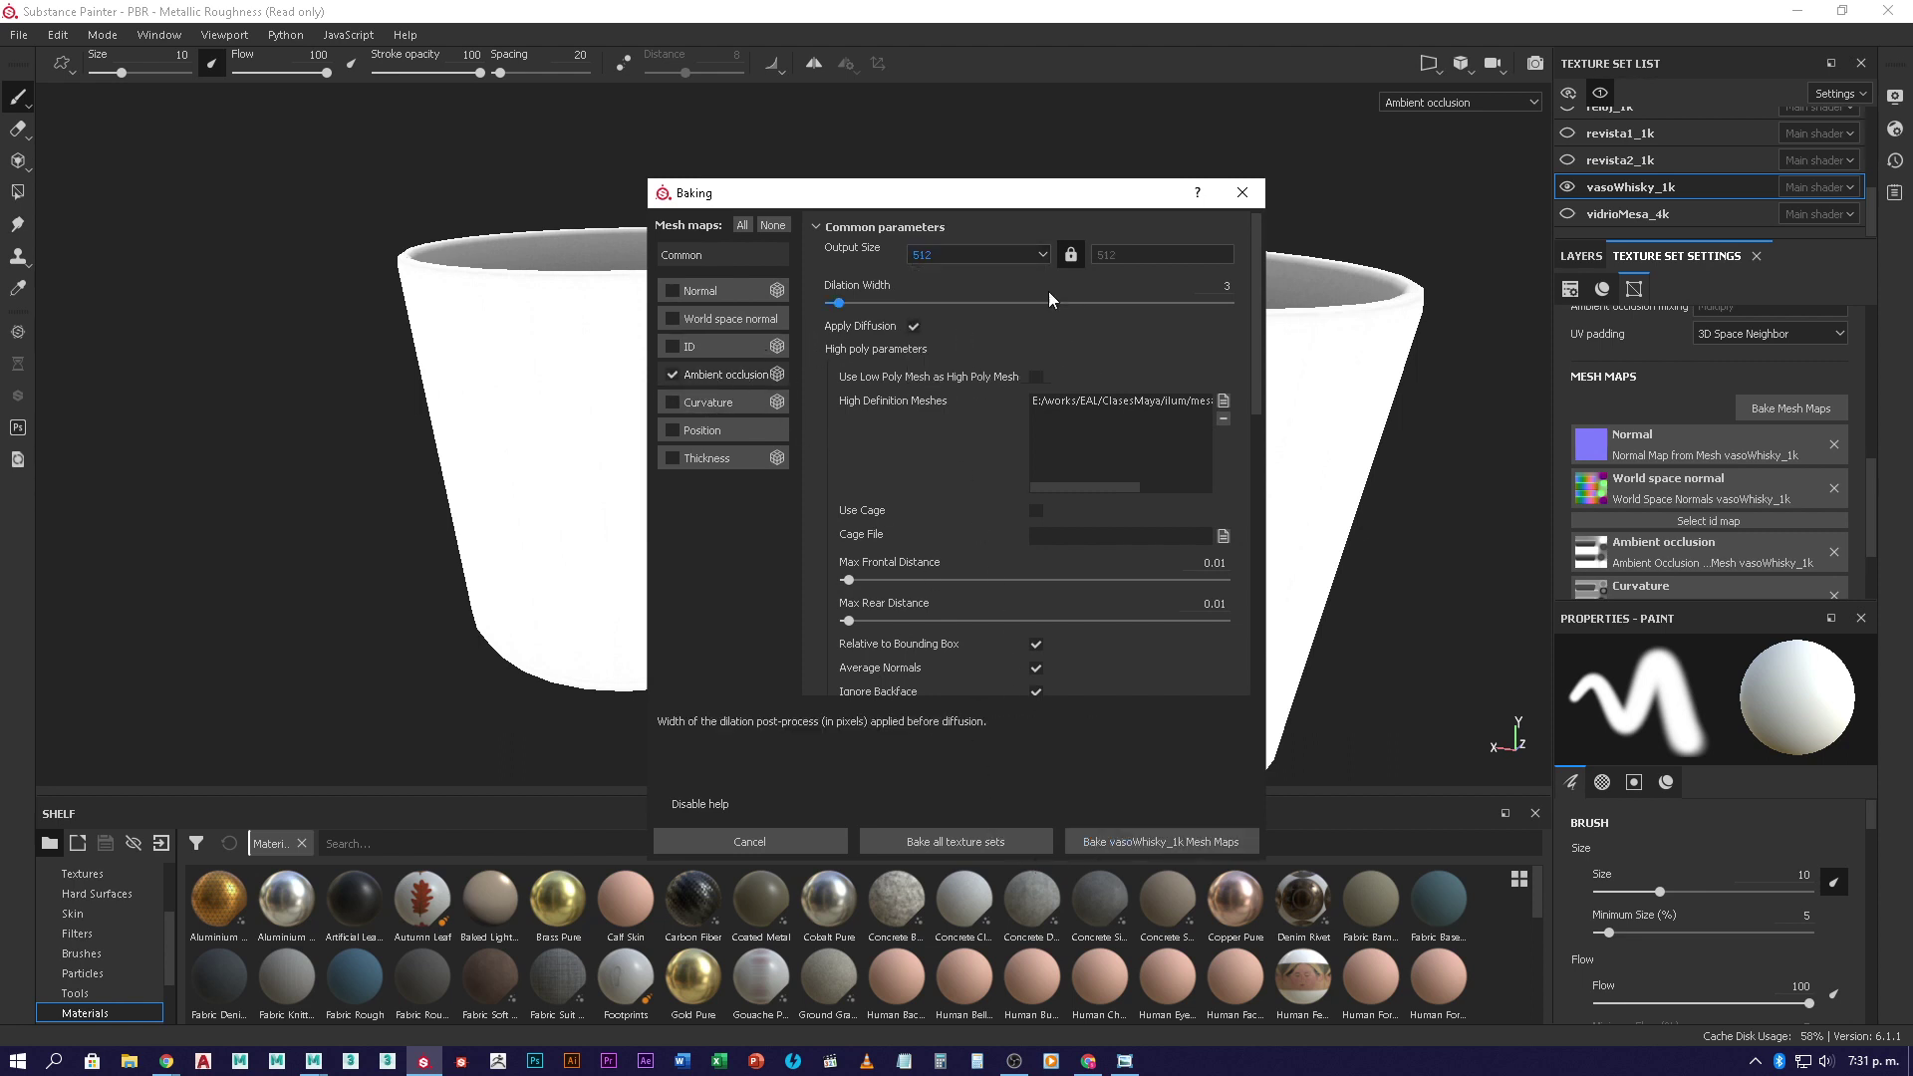
left_click(1189, 844)
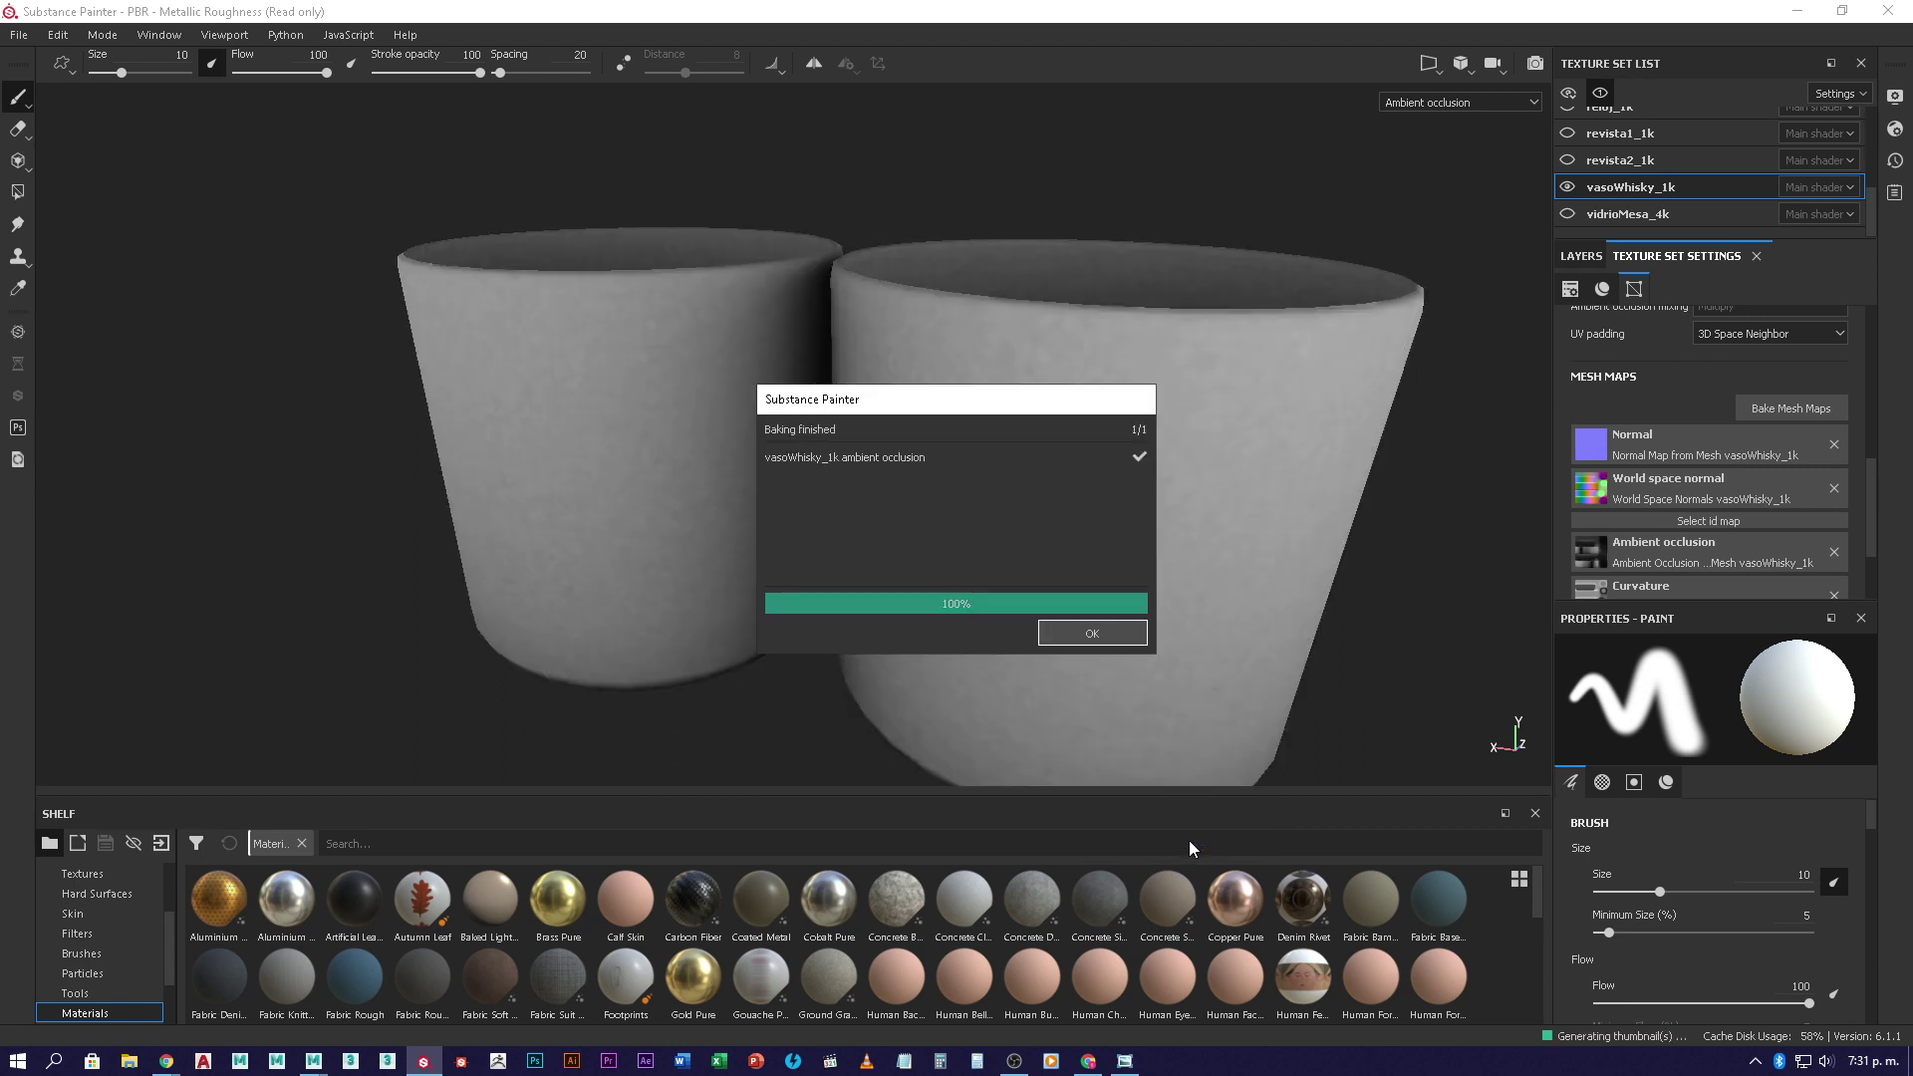
left_click(1108, 634)
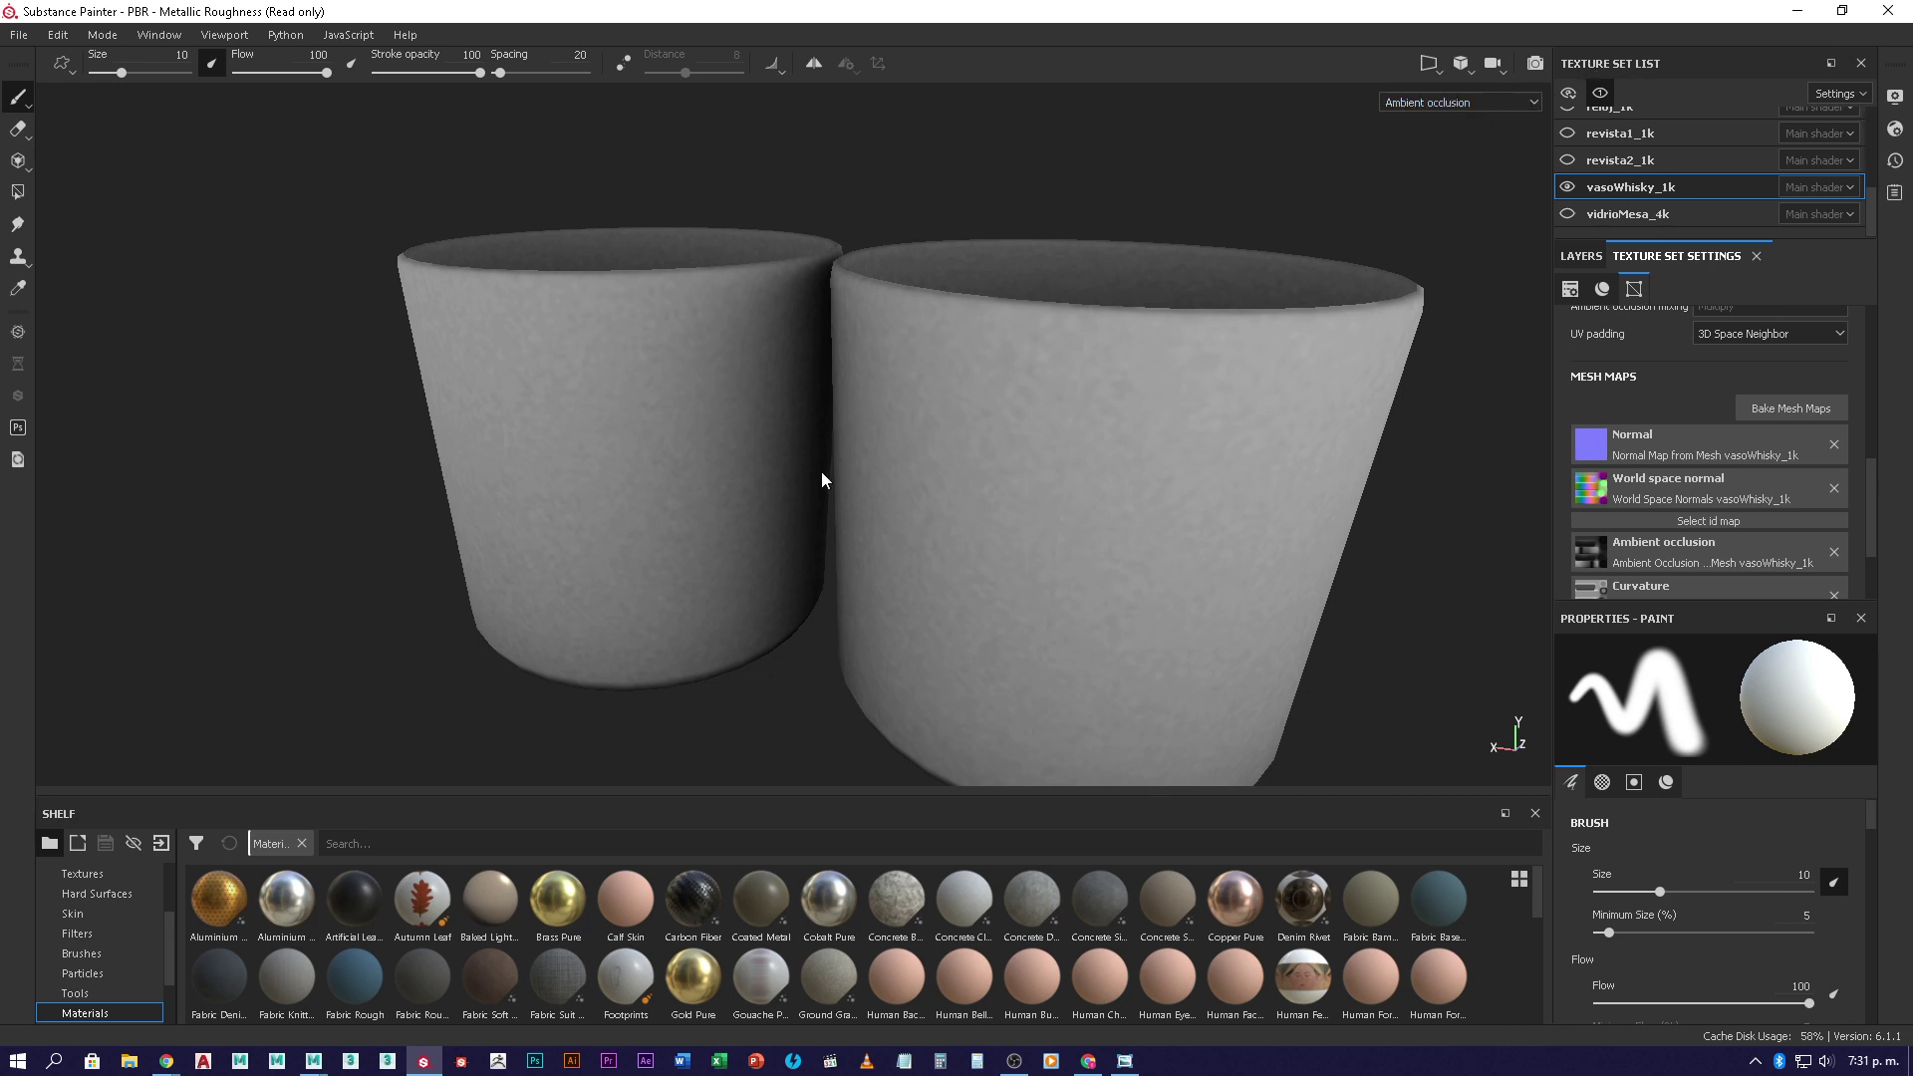
- Examine the rebaked ambient occlusion on both whisky glasses, especially along their facing sides
left_click_drag(822, 479, 750, 330, "alt")
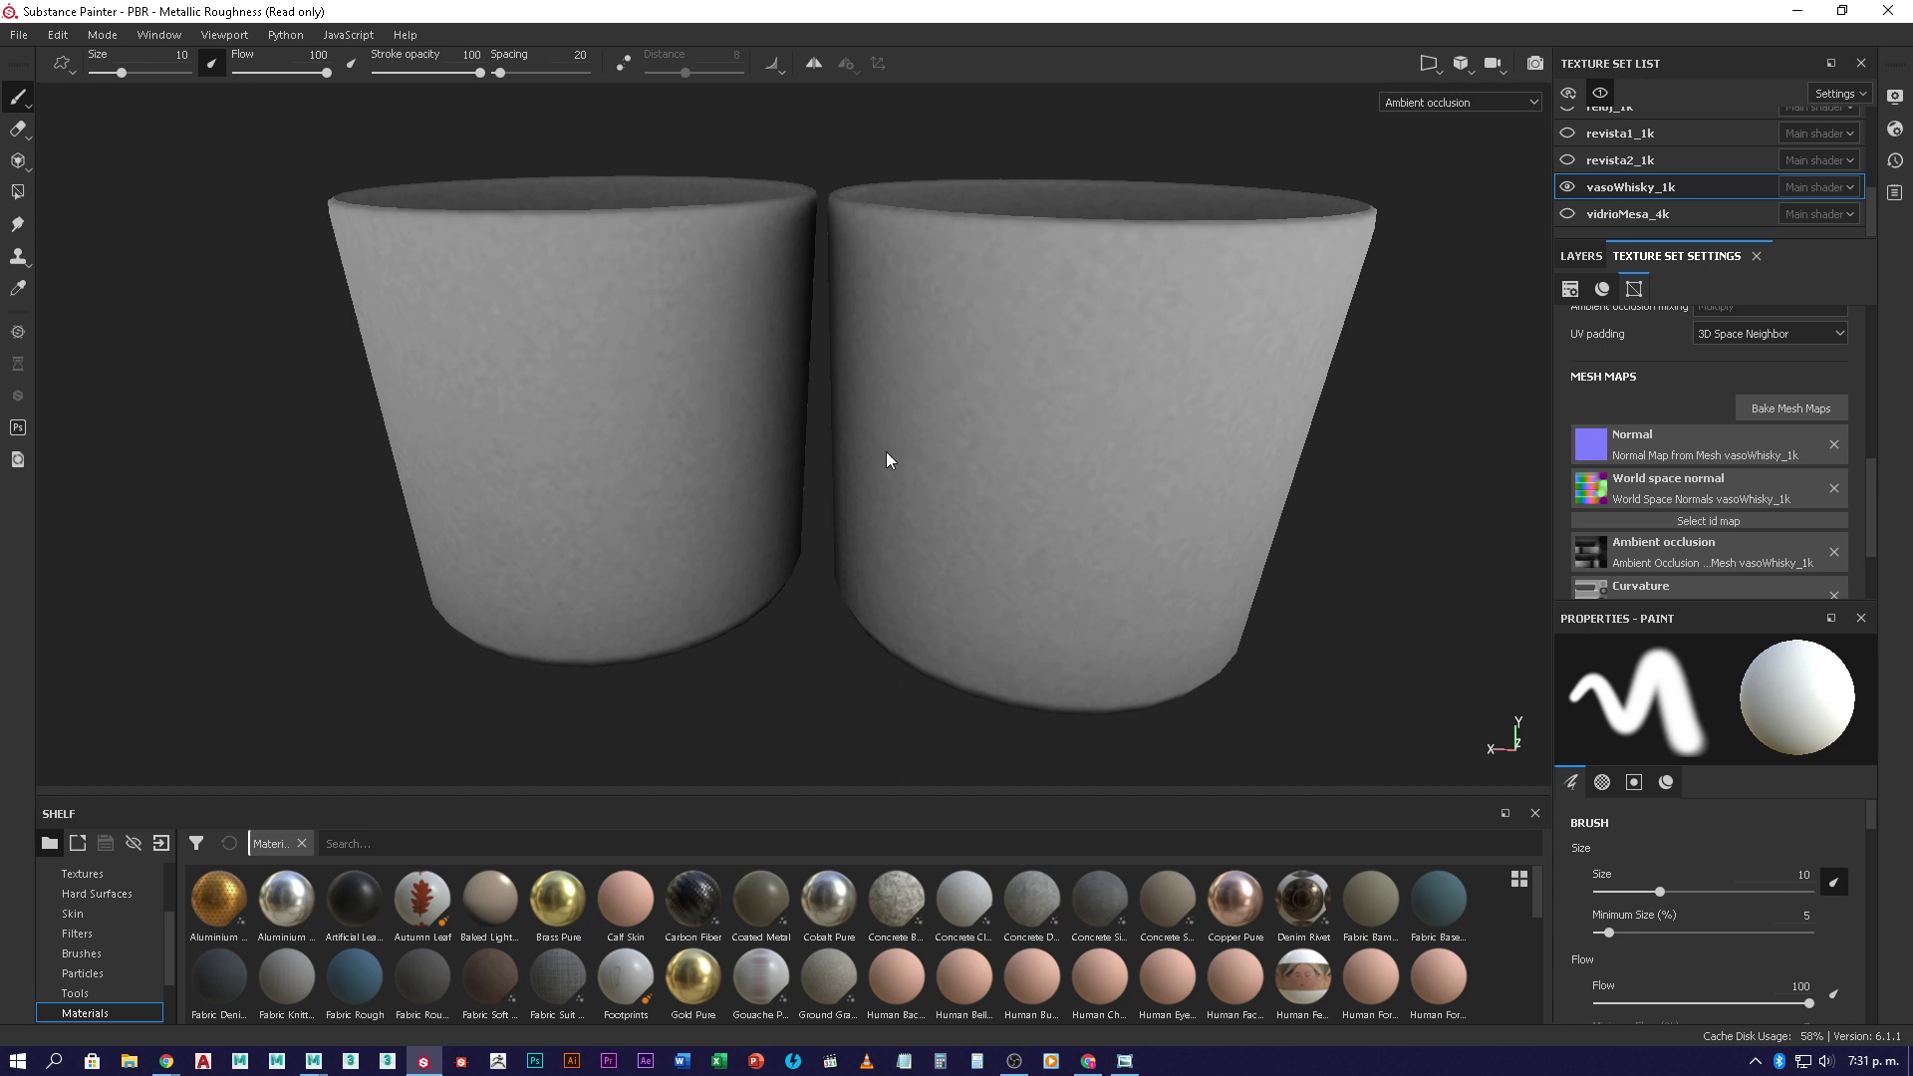
left_click_drag(890, 447, 978, 504, "alt")
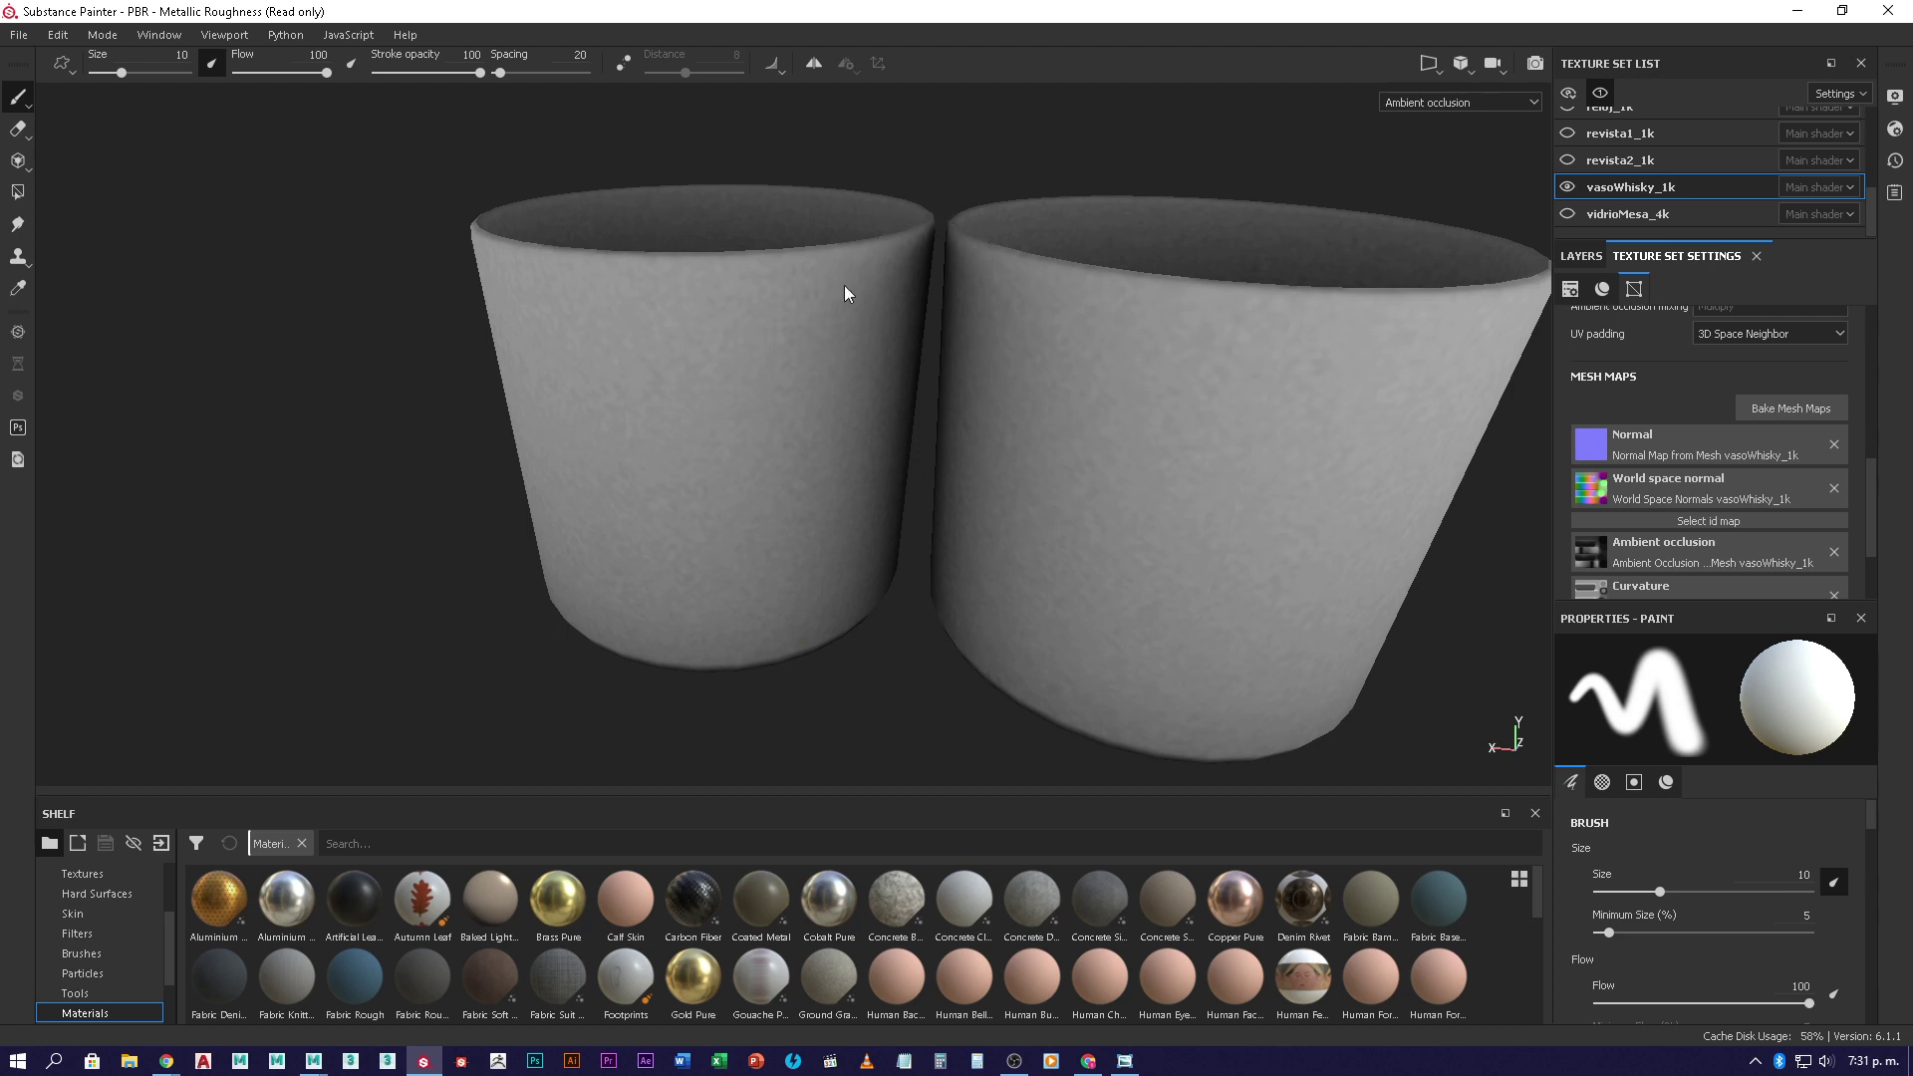
scroll(942, 538, "down", 3)
middle_click_drag(955, 505, 1142, 424)
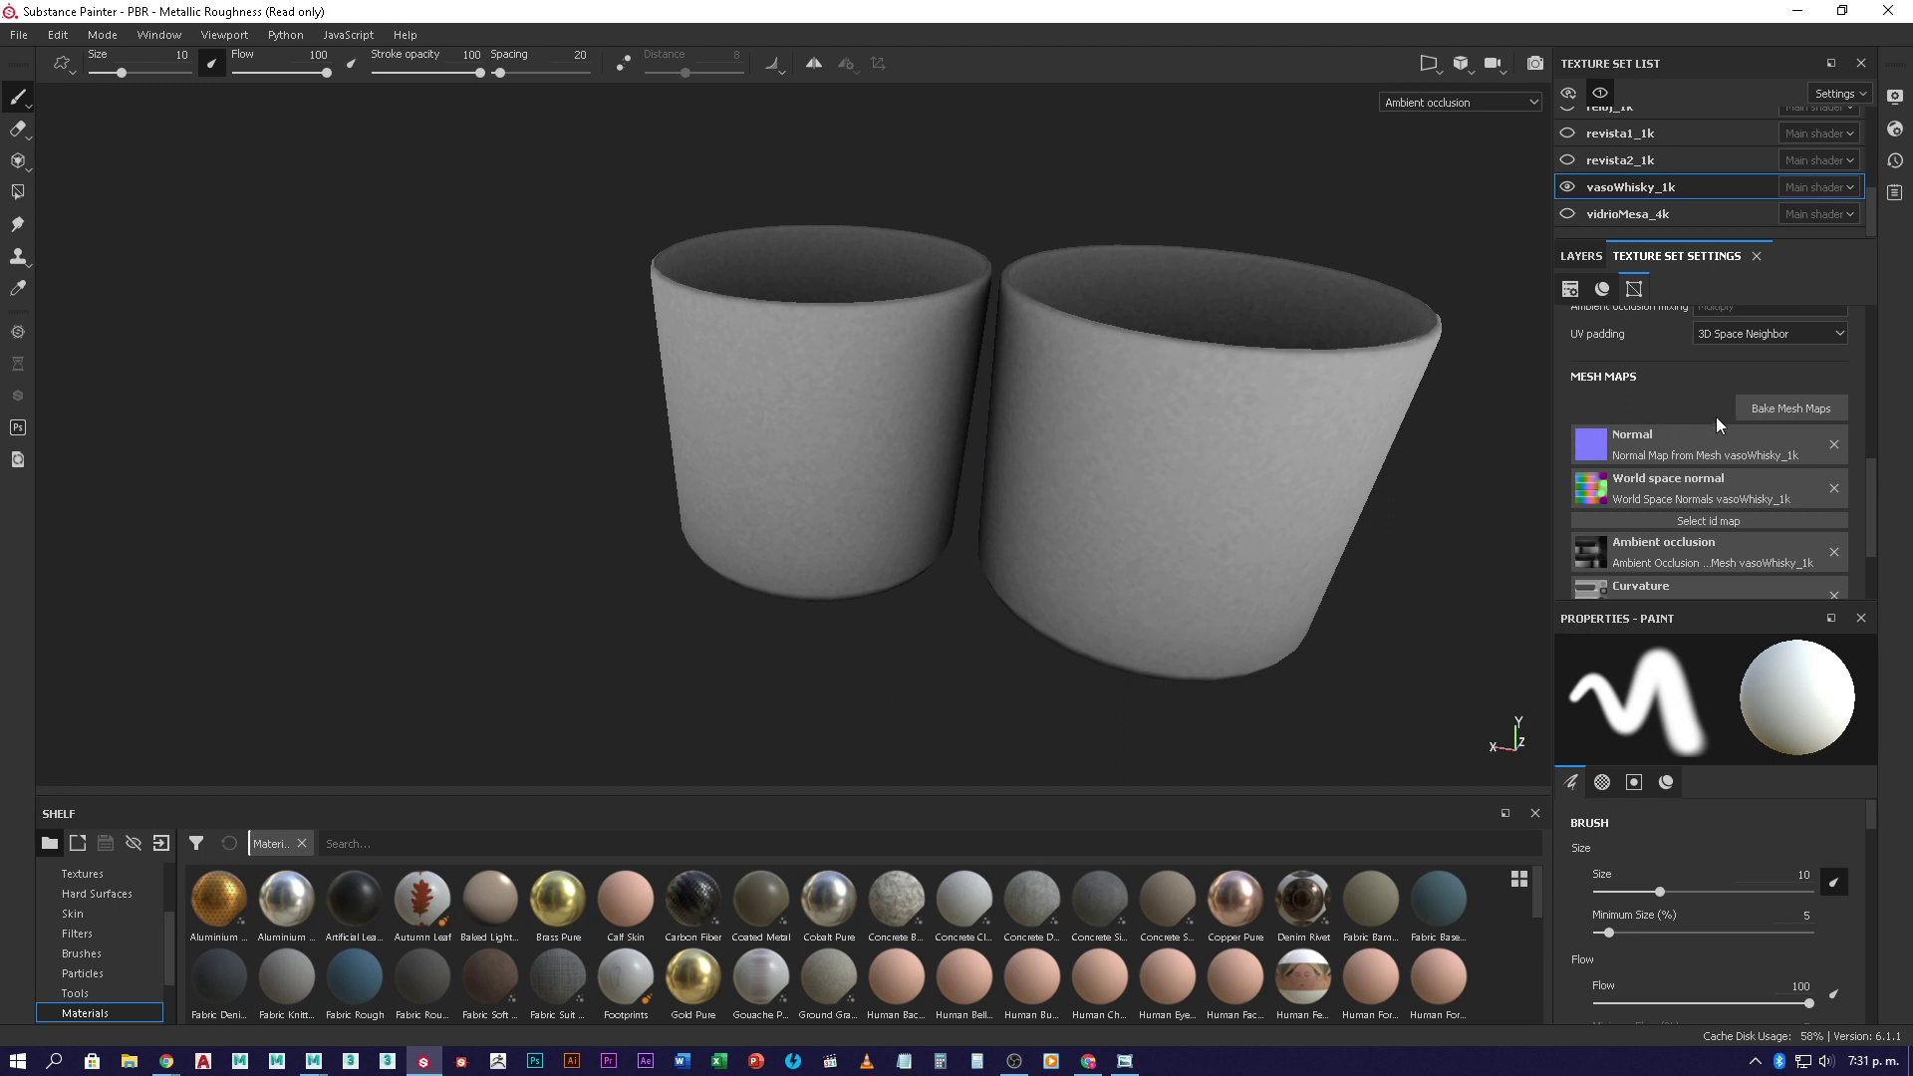
- Set the Self Occlusion of vasoWhisky_1k's Ambient occlusion baker to Only Same Mesh Name
left_click(1785, 415)
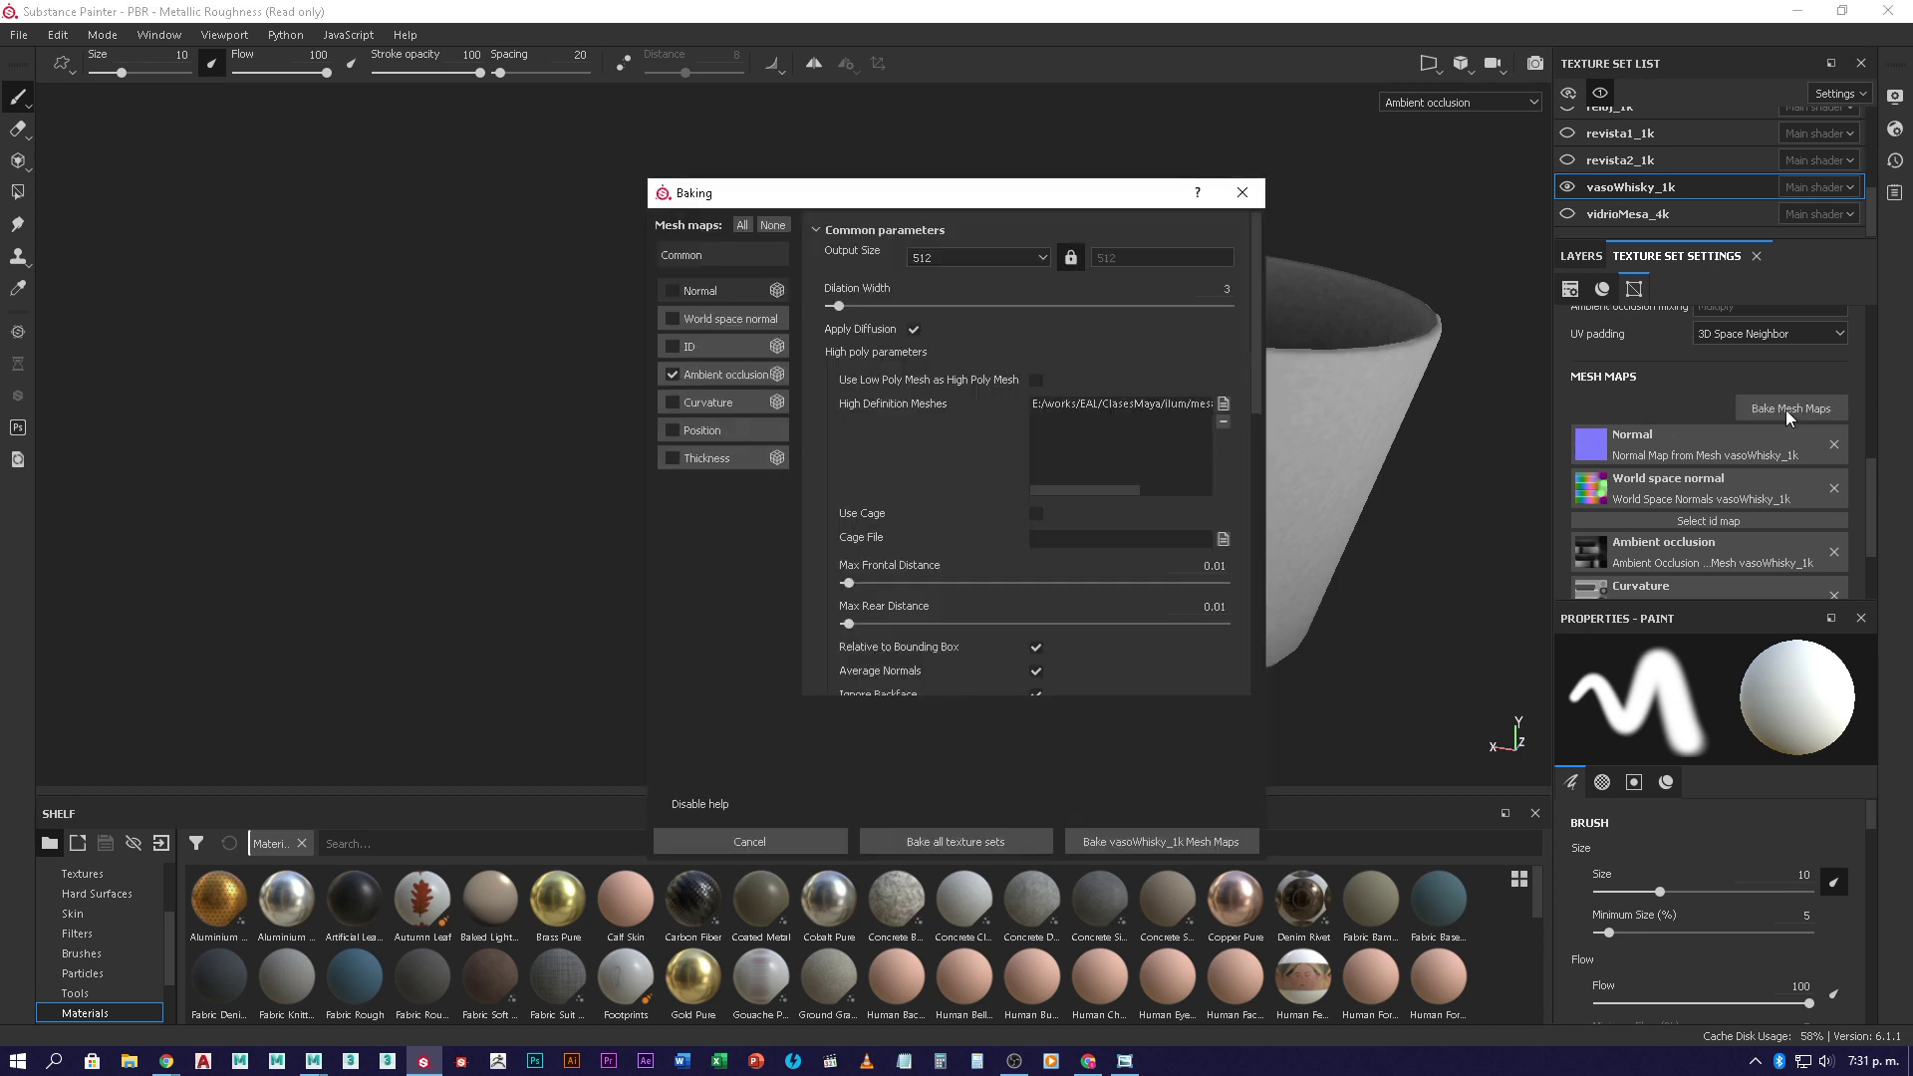
left_click(704, 373)
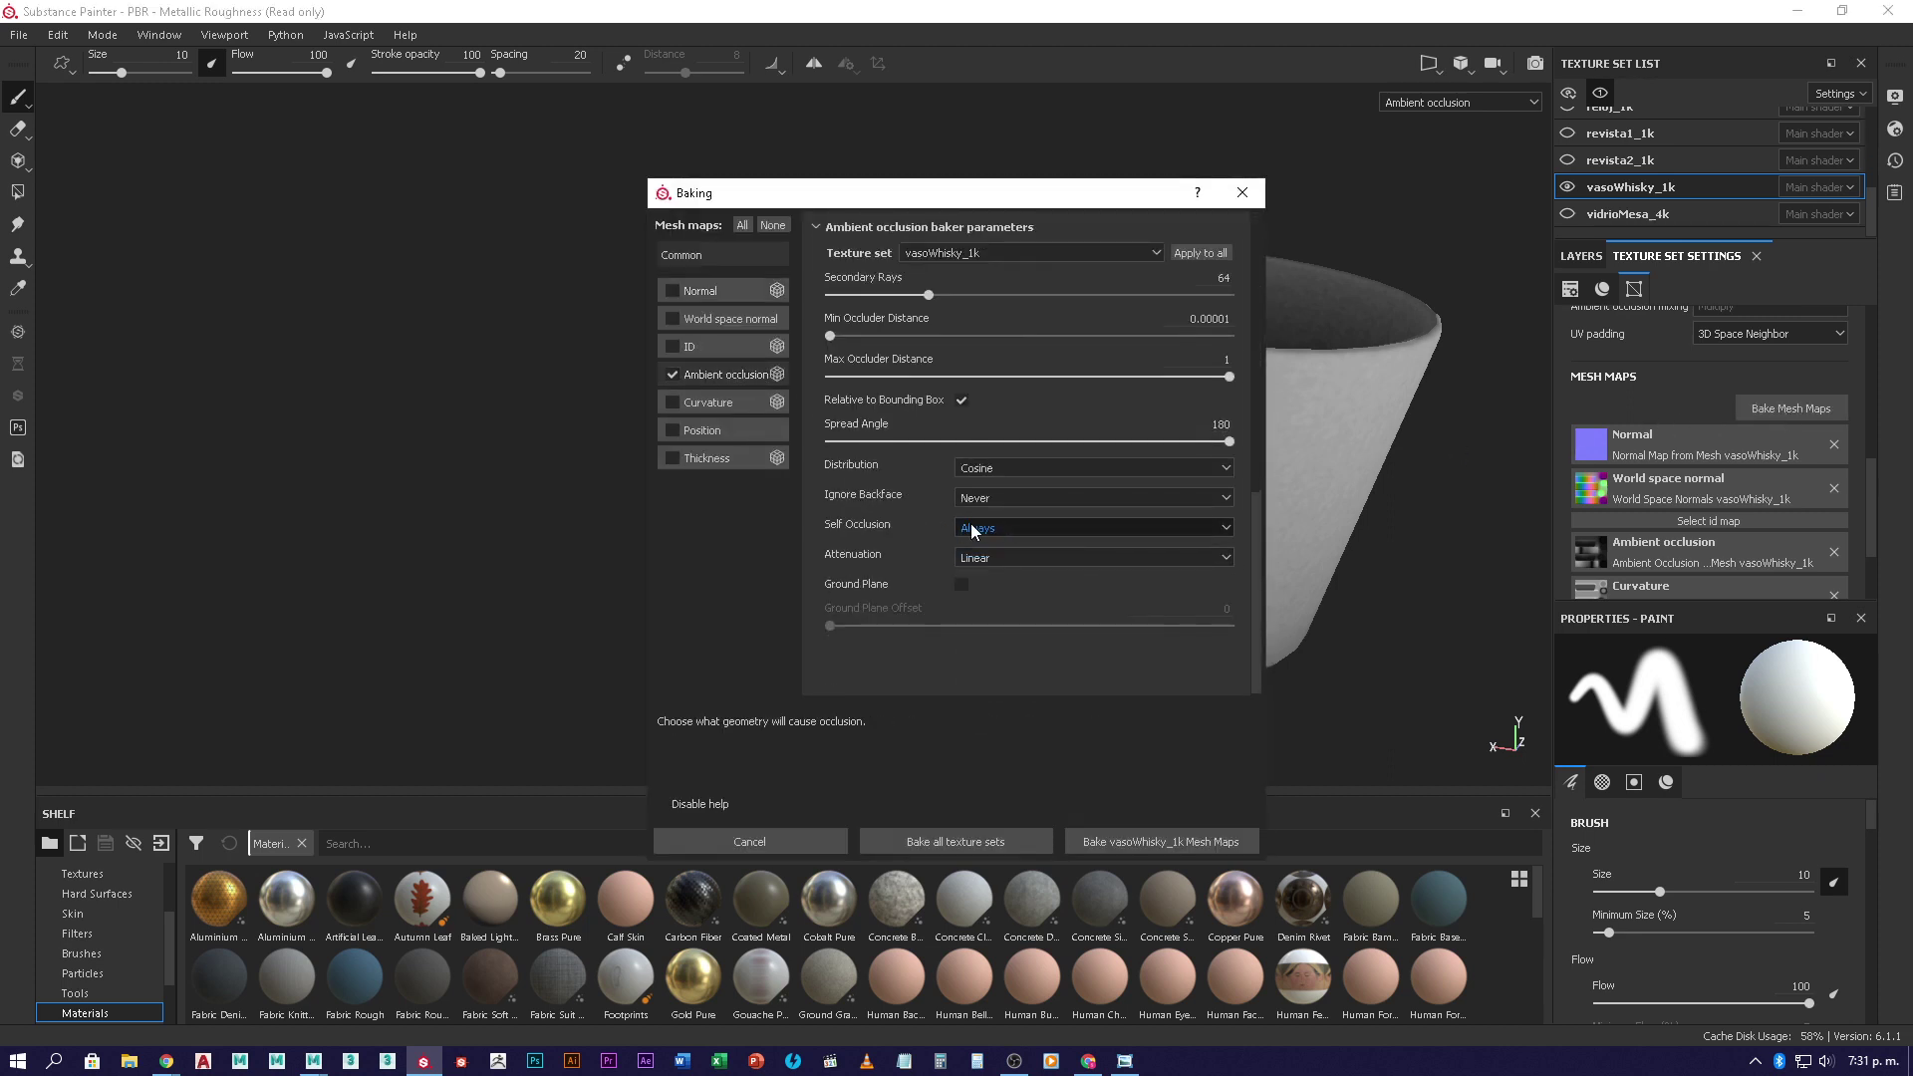
left_click(1009, 528)
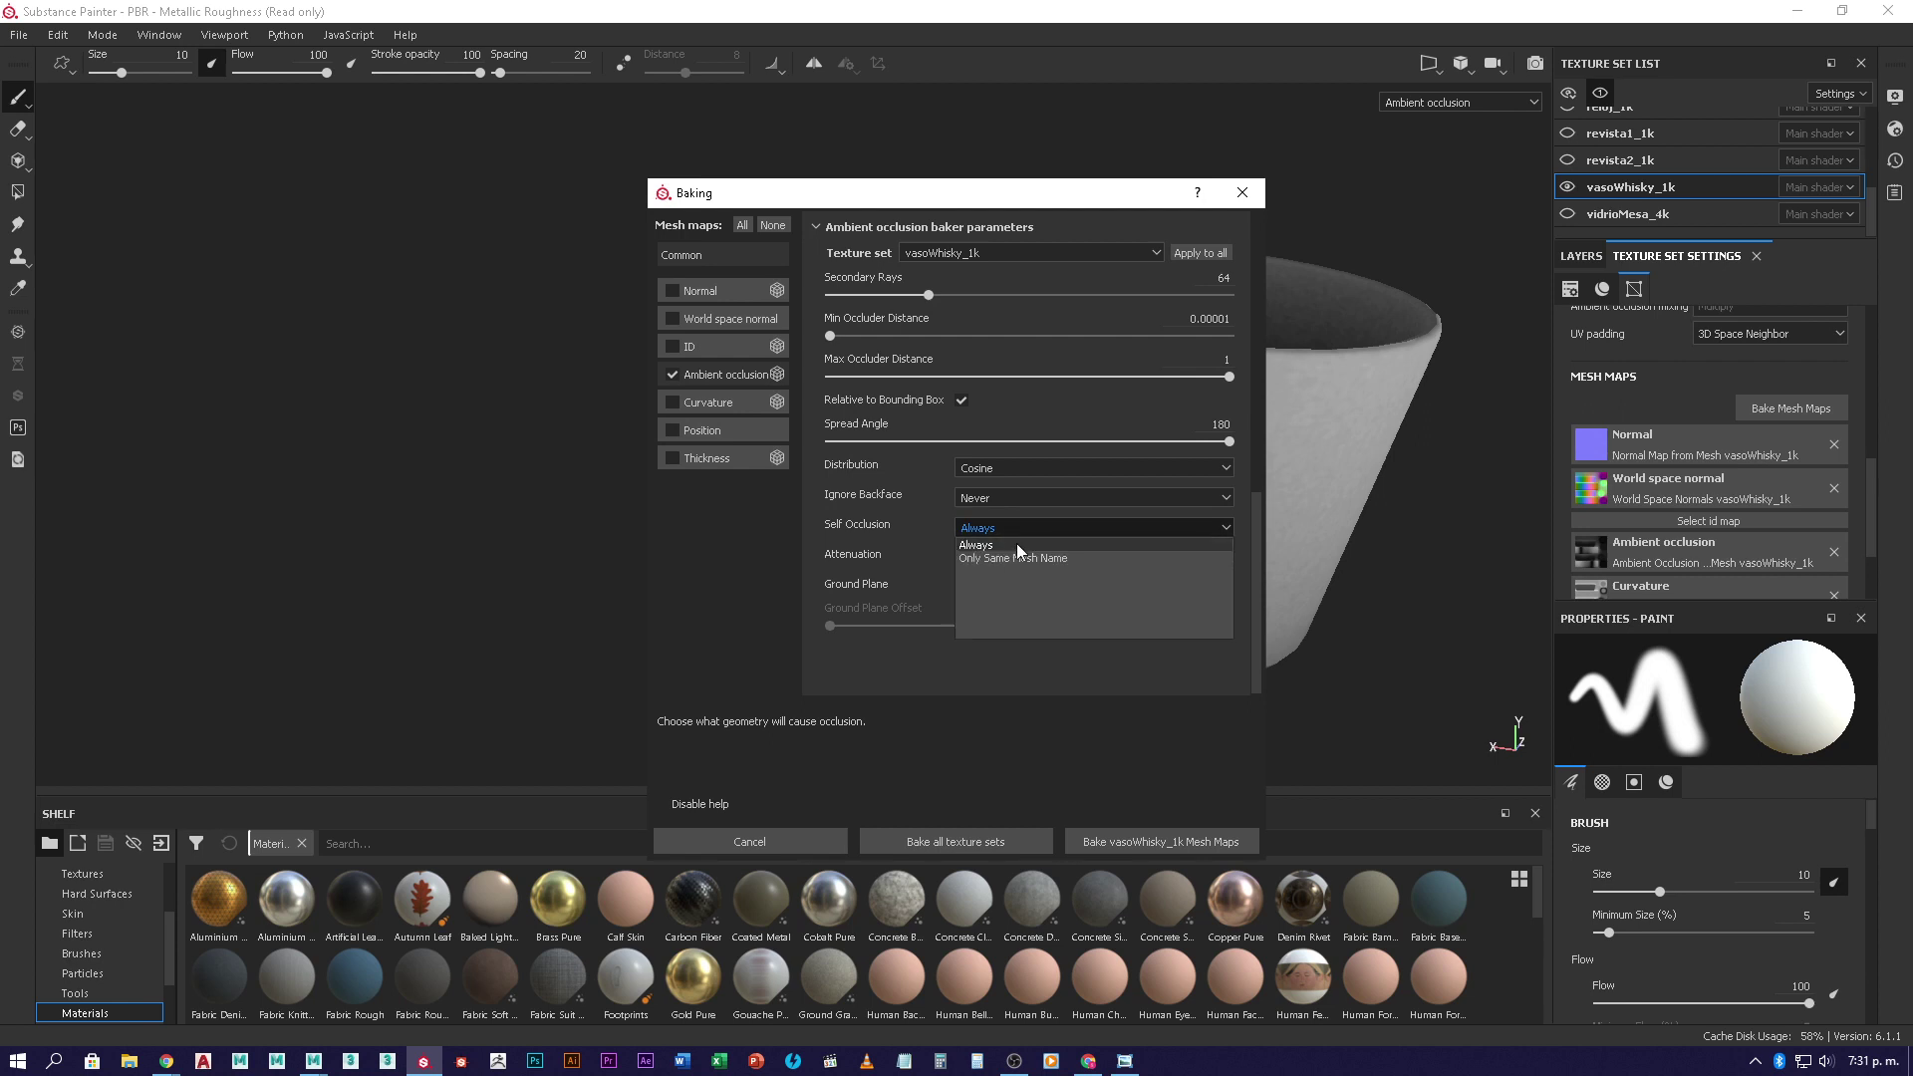
left_click(1034, 558)
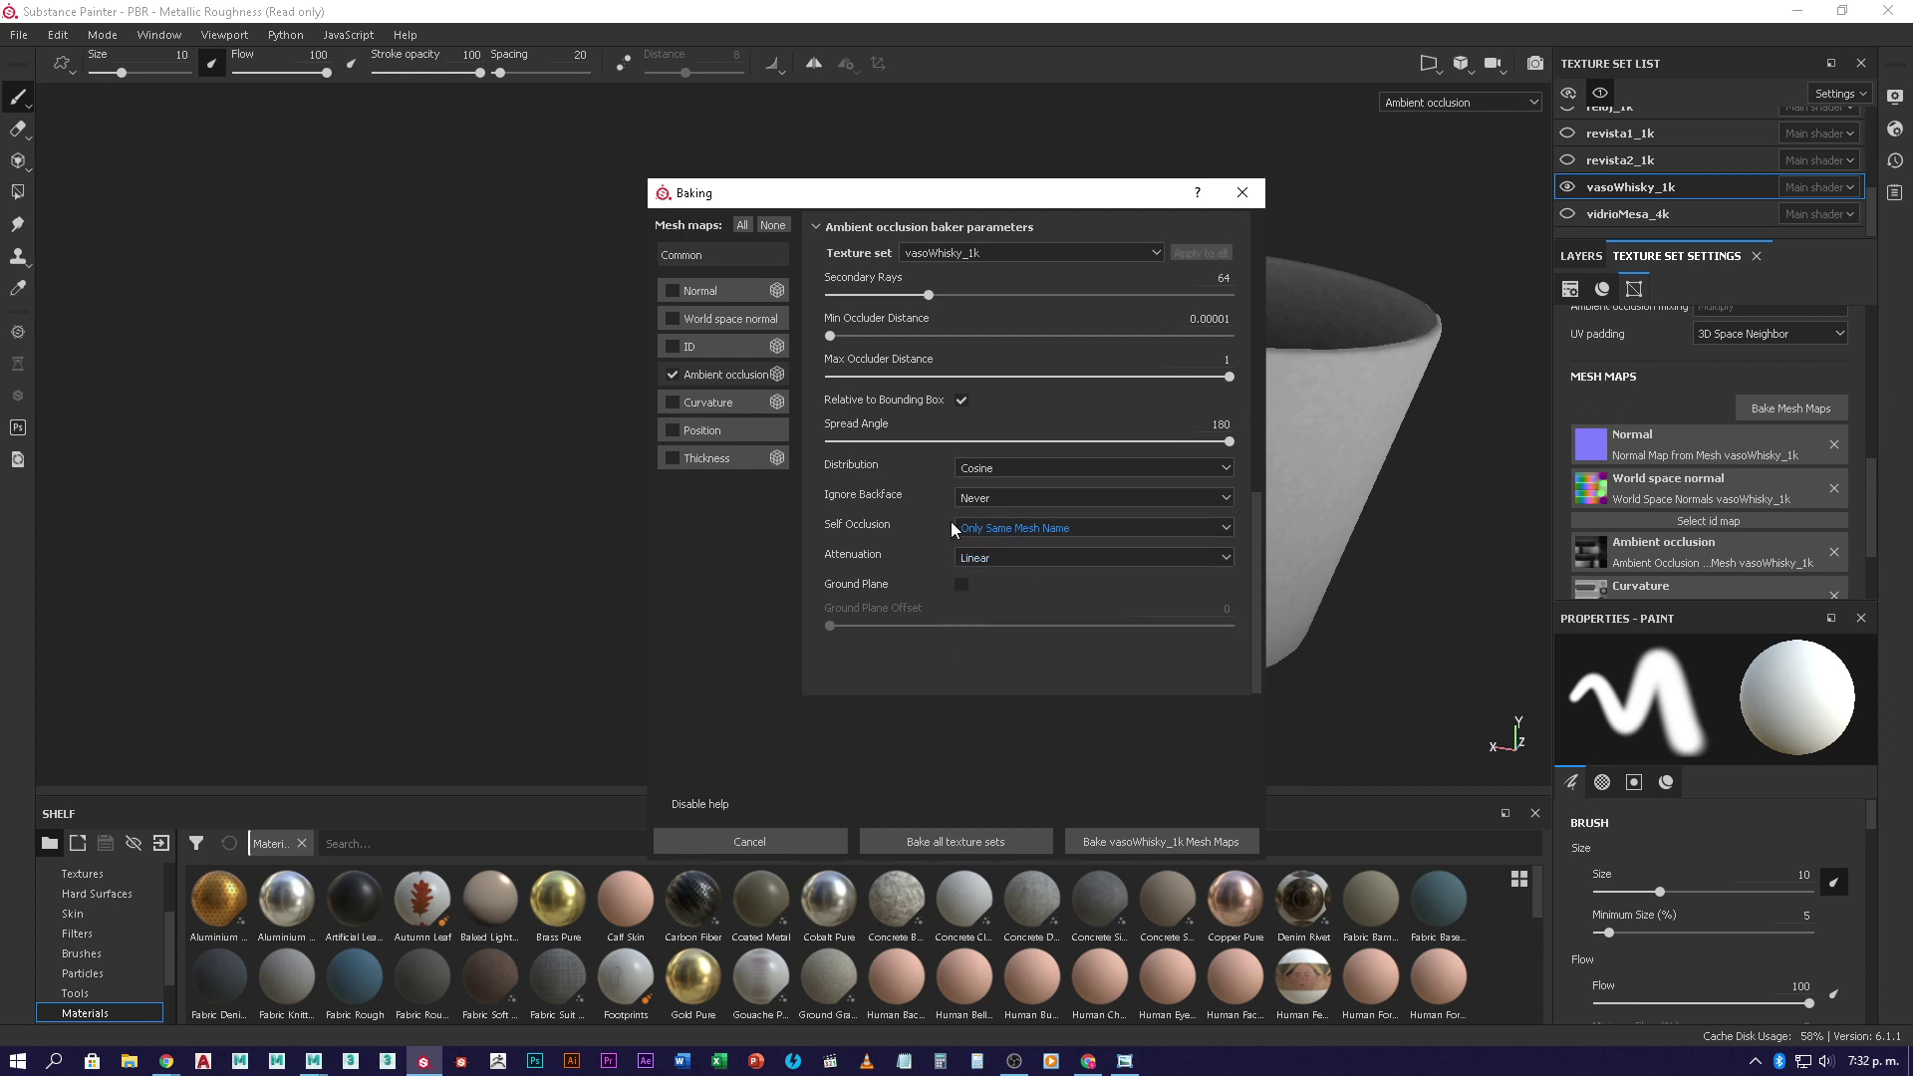
- Set the bake output size to 1024 and bake the ambient occlusion of vasoWhisky_1k only
left_click(712, 260)
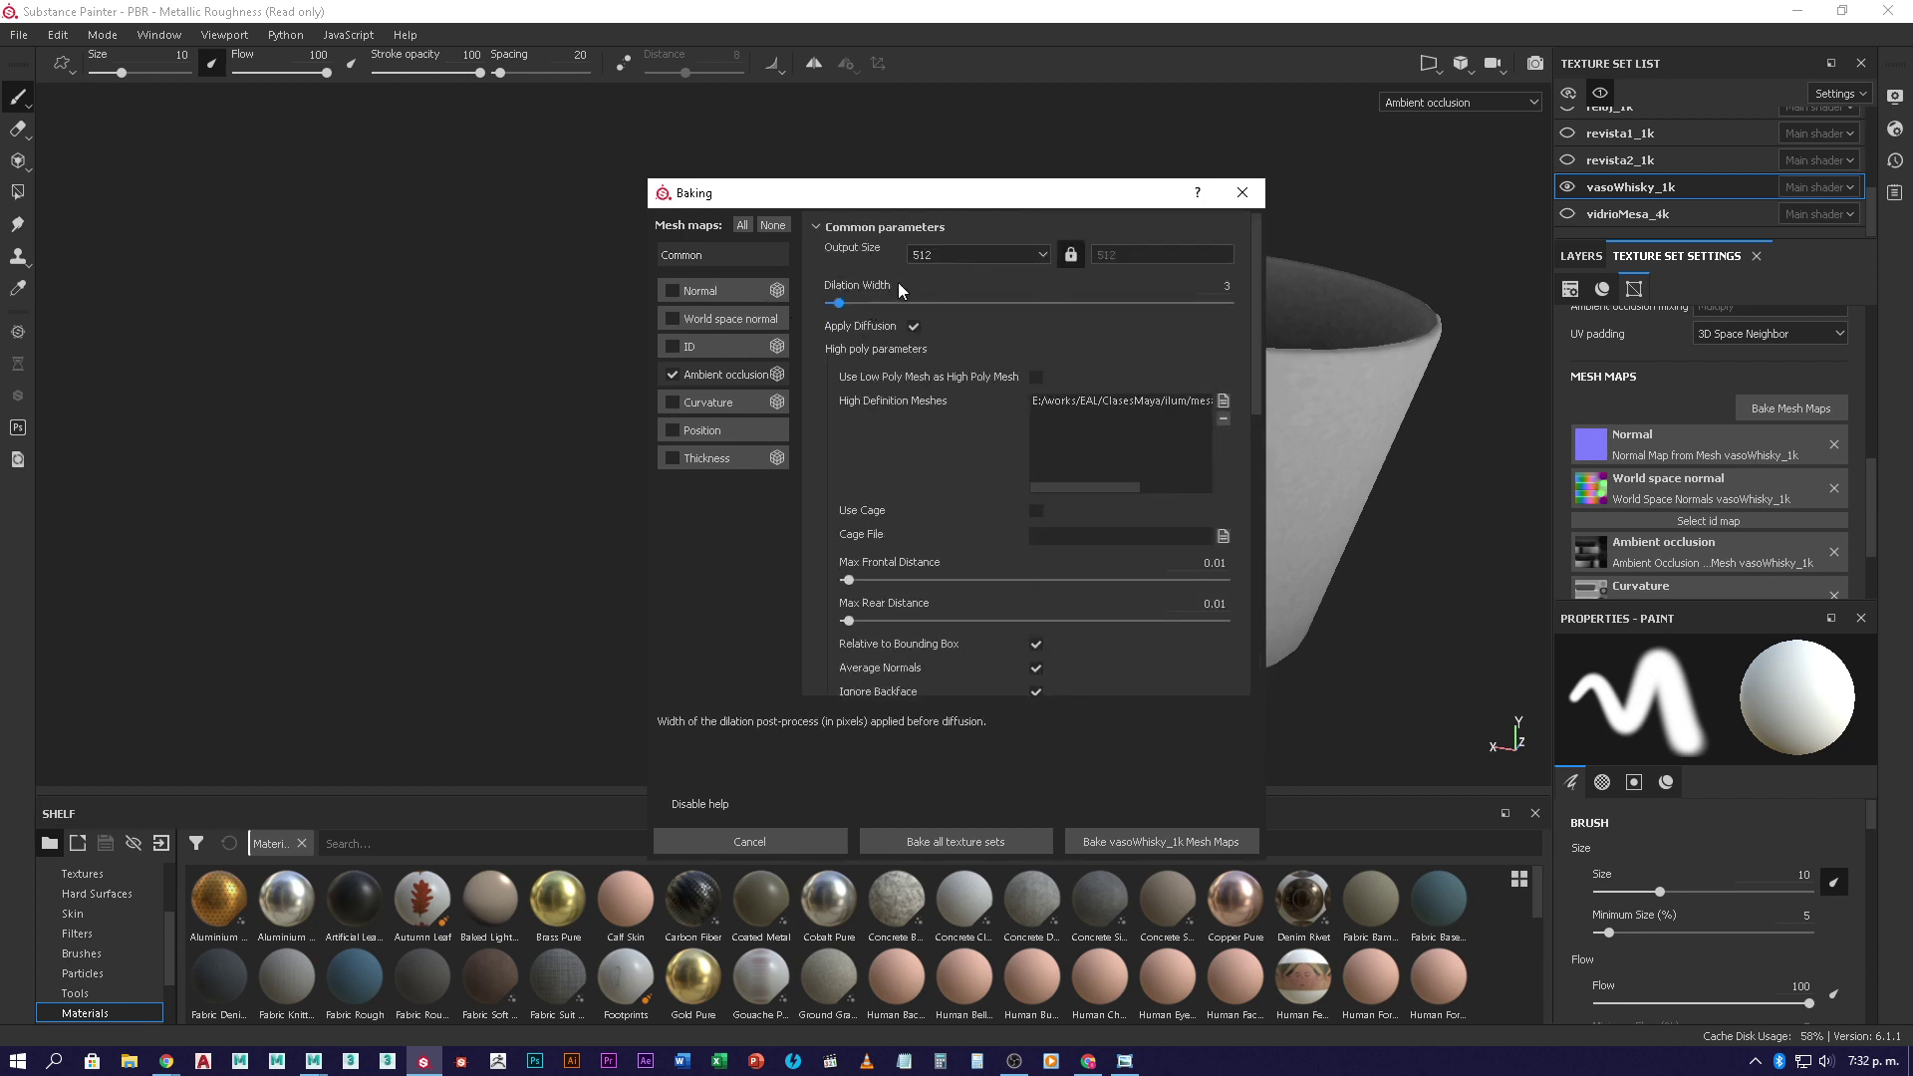
left_click(986, 253)
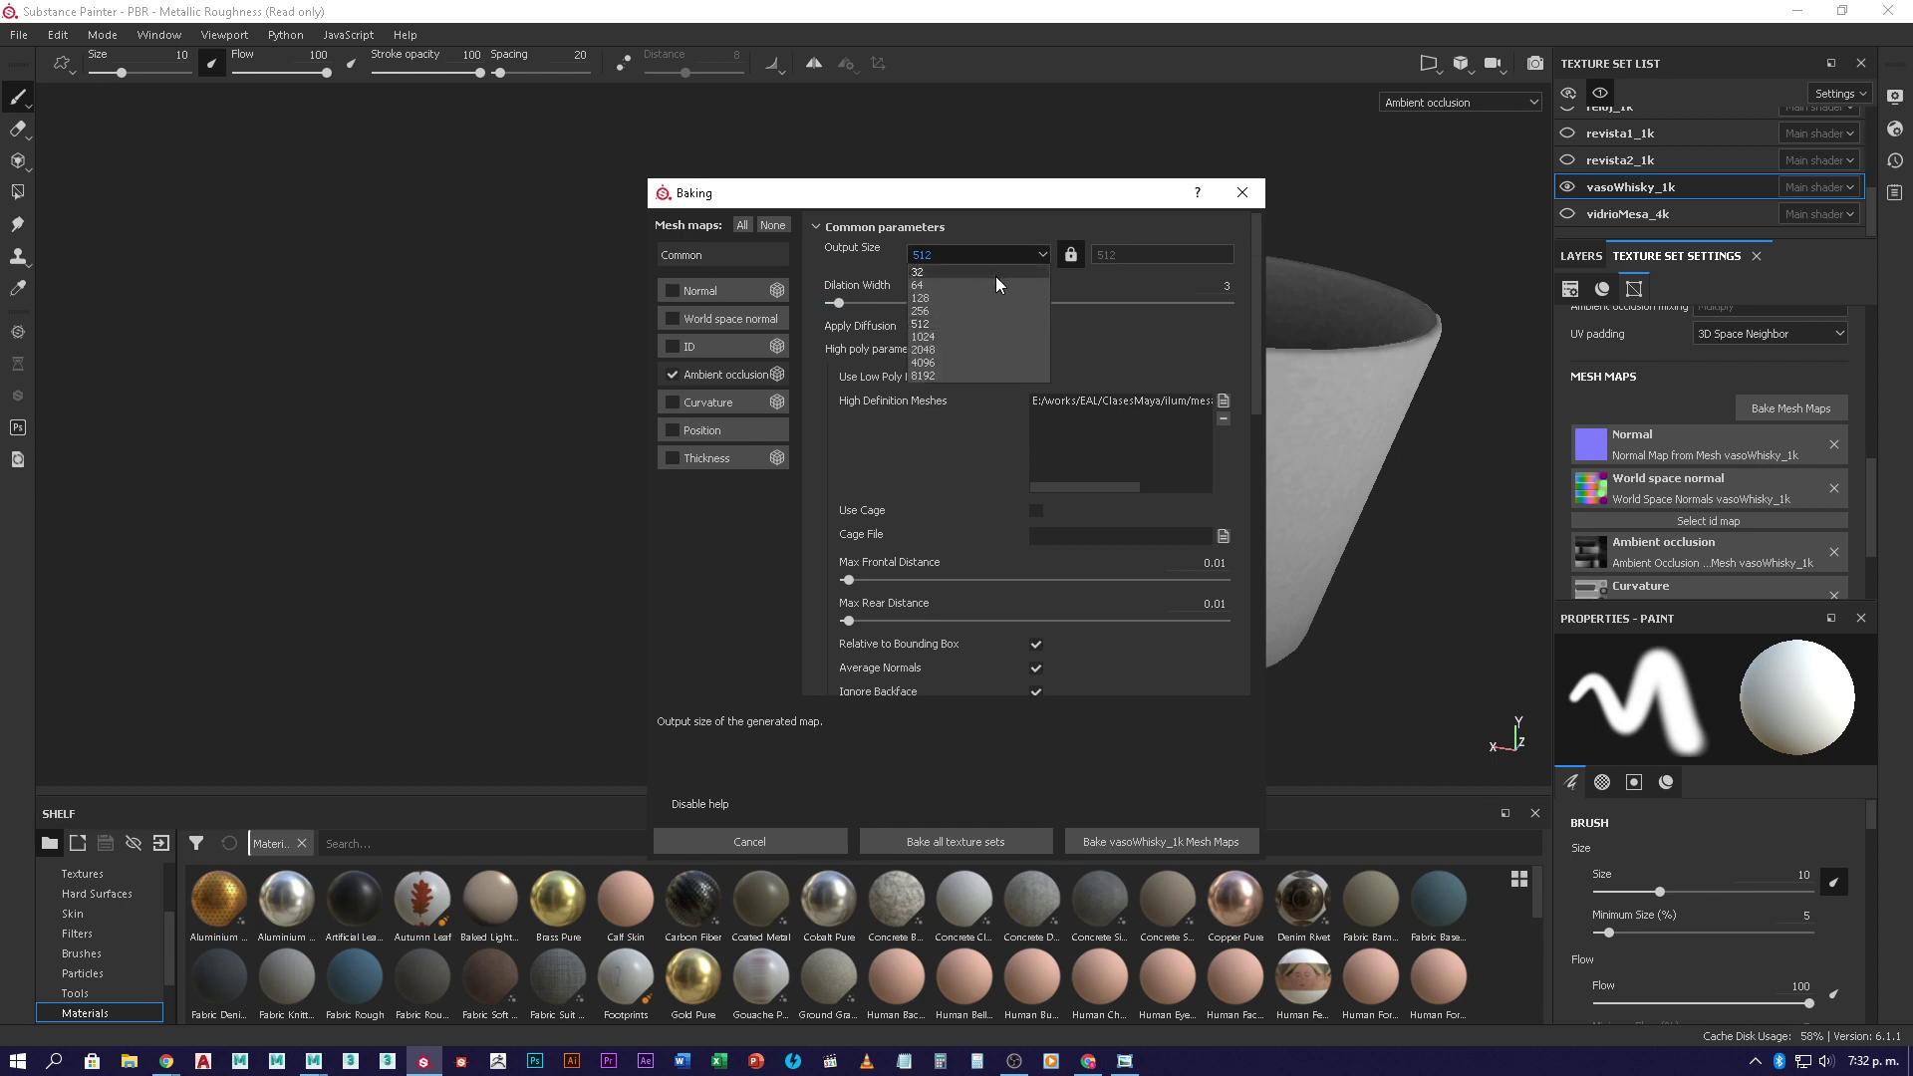
left_click(961, 337)
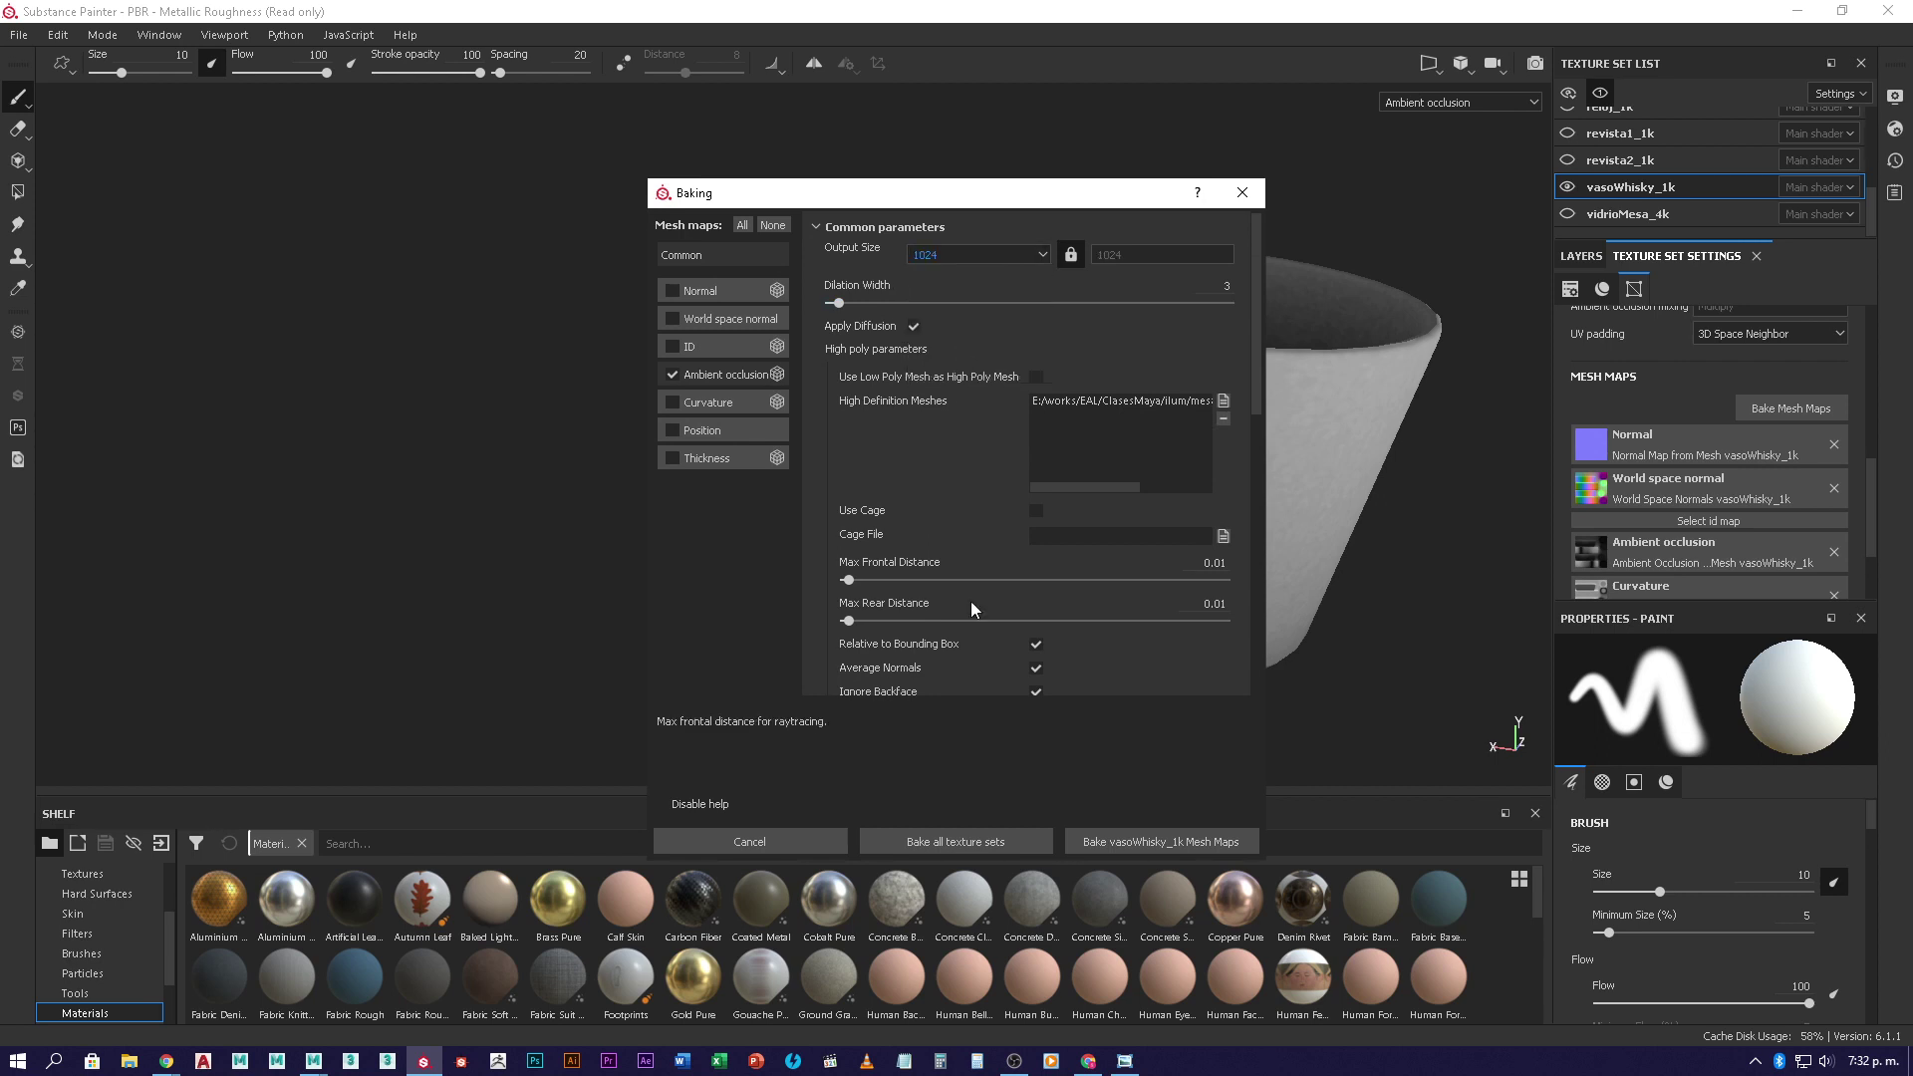
left_click(1142, 841)
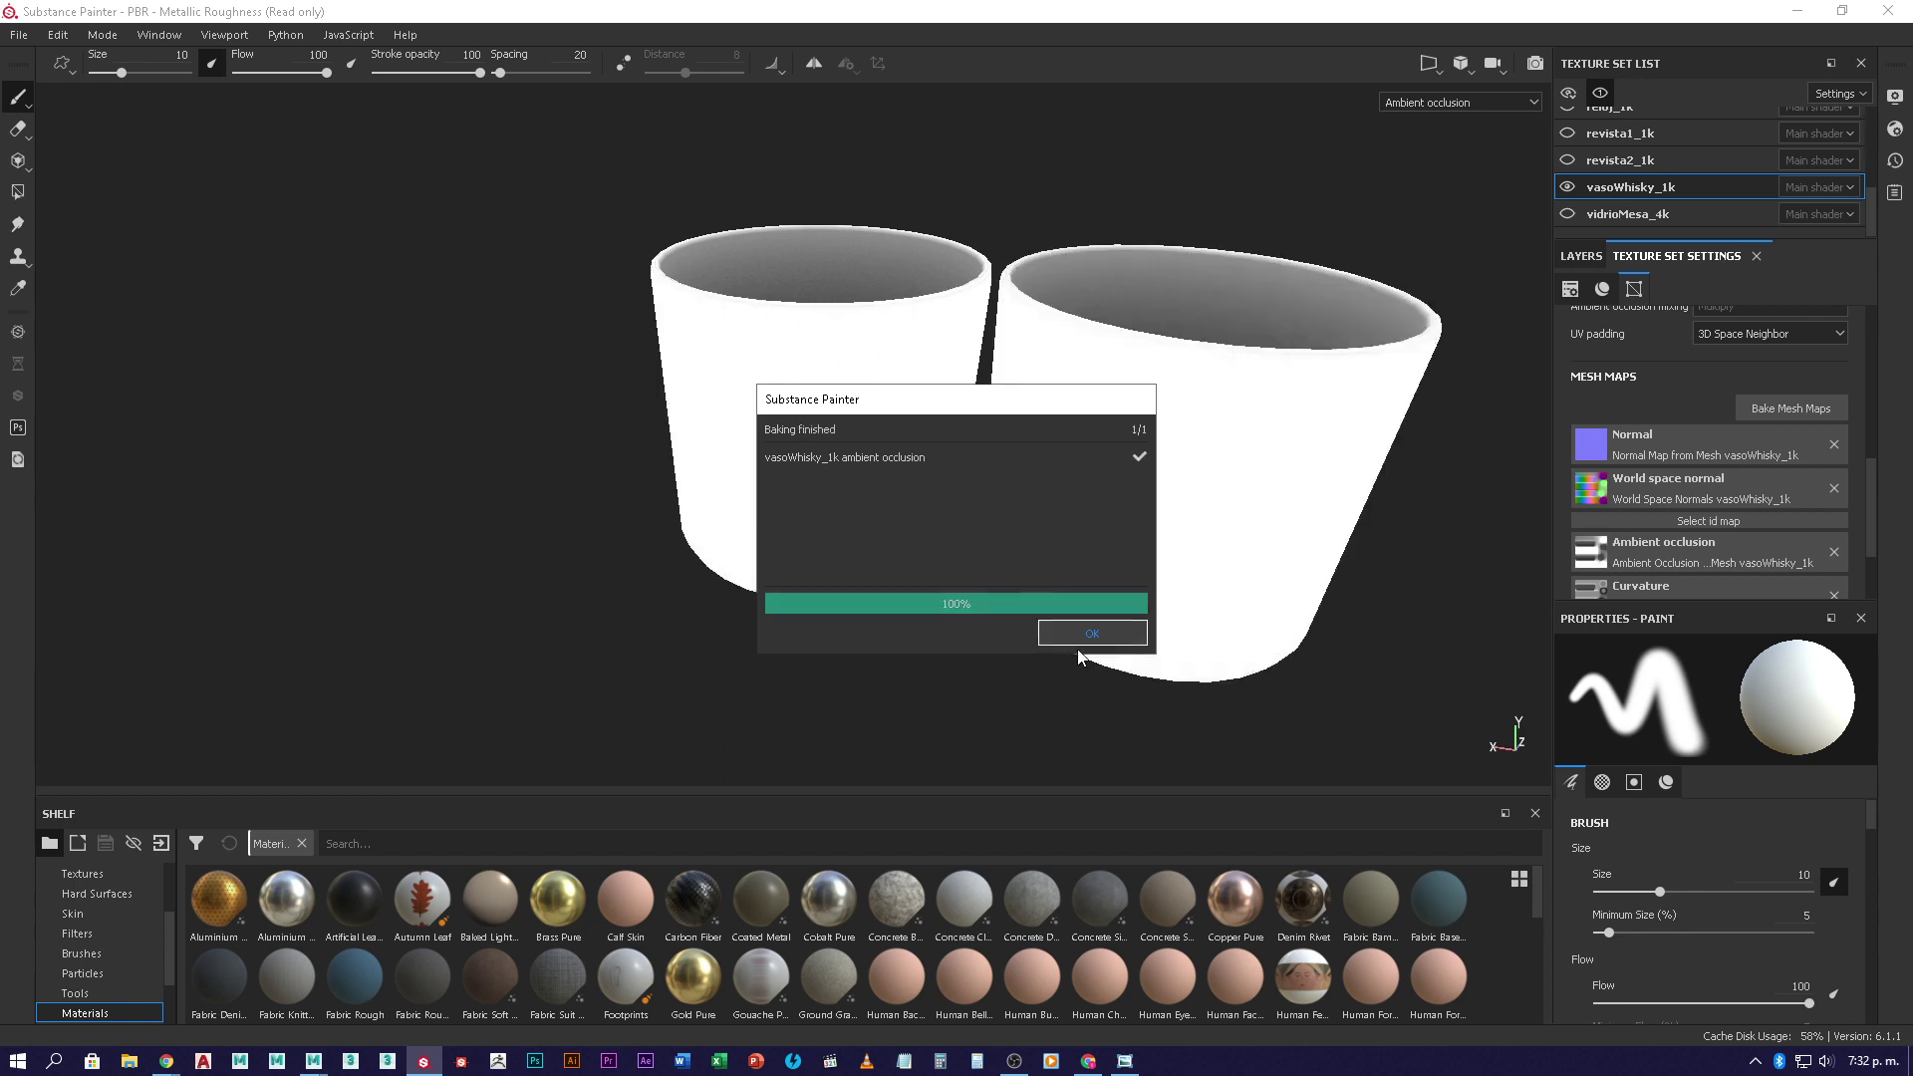
left_click(1092, 634)
- Inspect the new ambient occlusion inside, between and underneath the two whisky glasses
left_click_drag(1030, 538, 997, 698, "alt")
scroll(1038, 704, "down", 3)
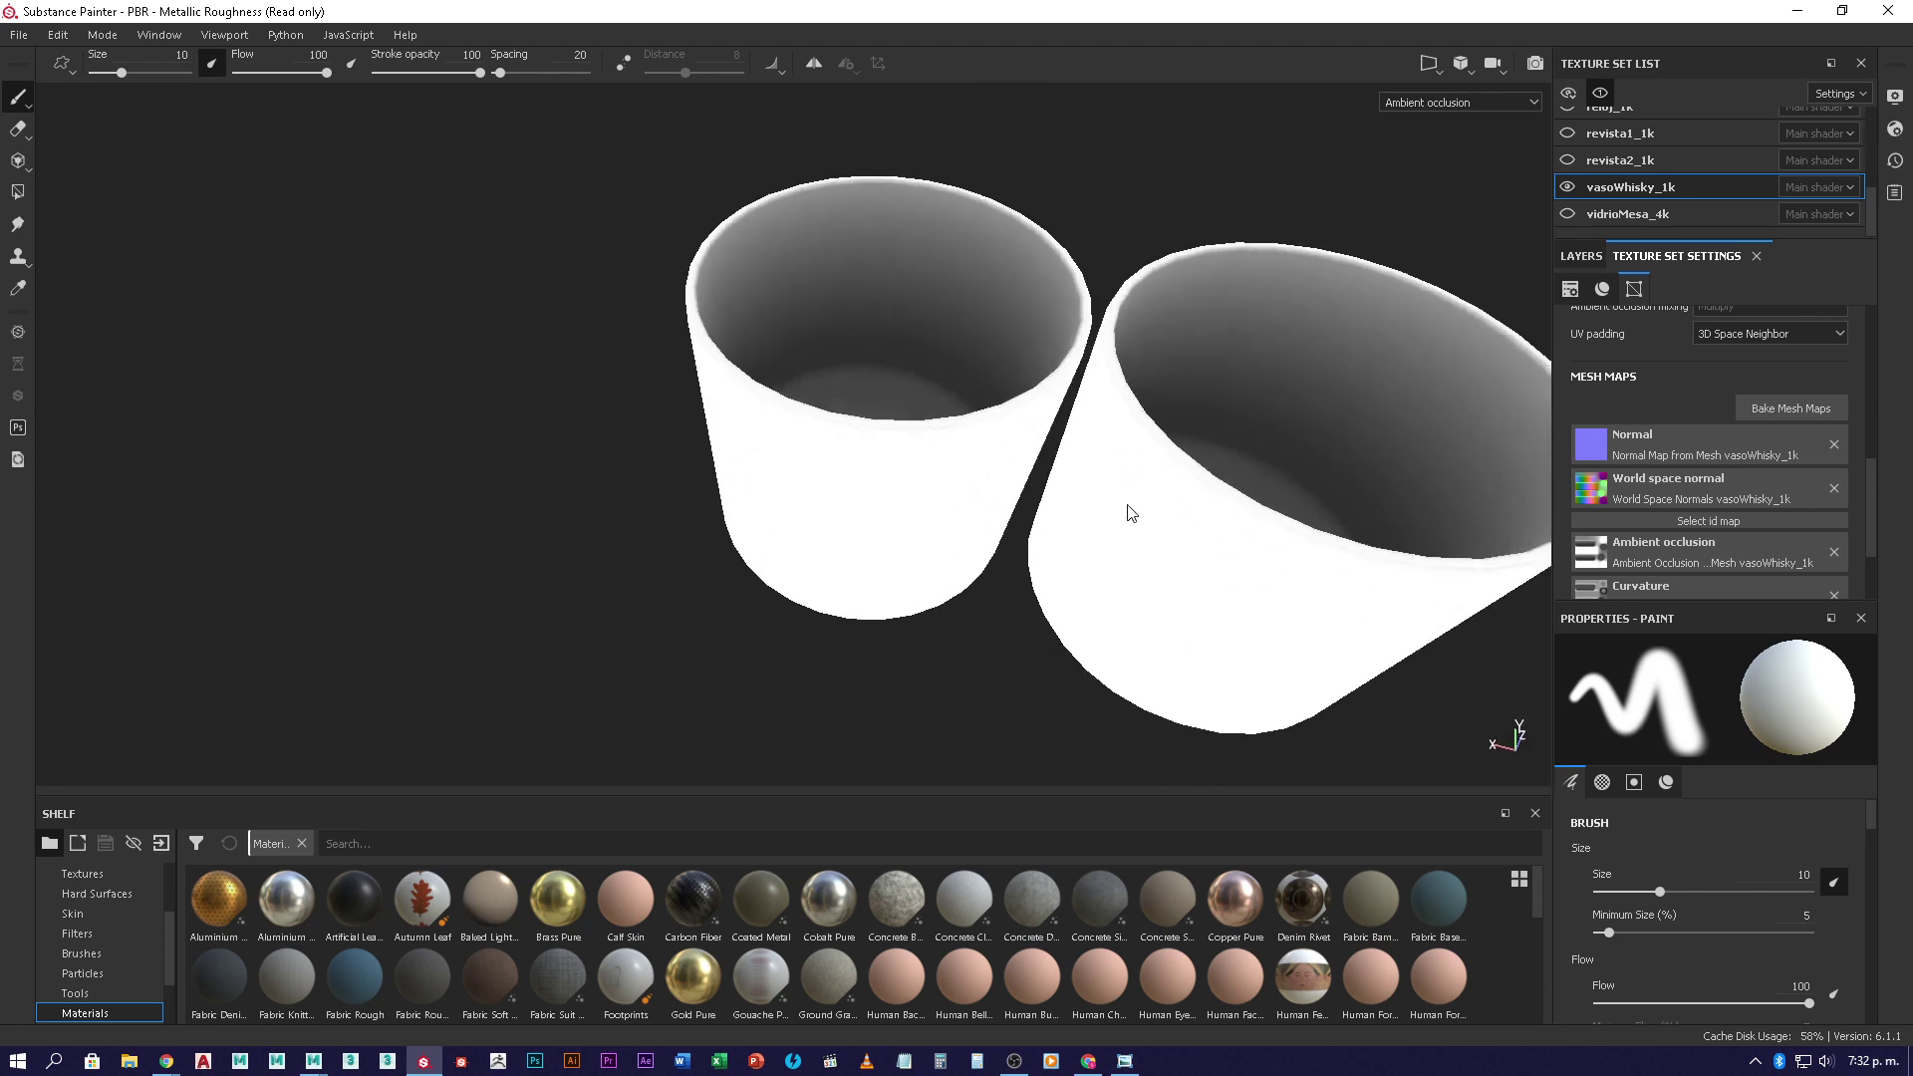
middle_click_drag(1132, 512, 765, 486, "alt")
left_click_drag(765, 485, 968, 470, "alt")
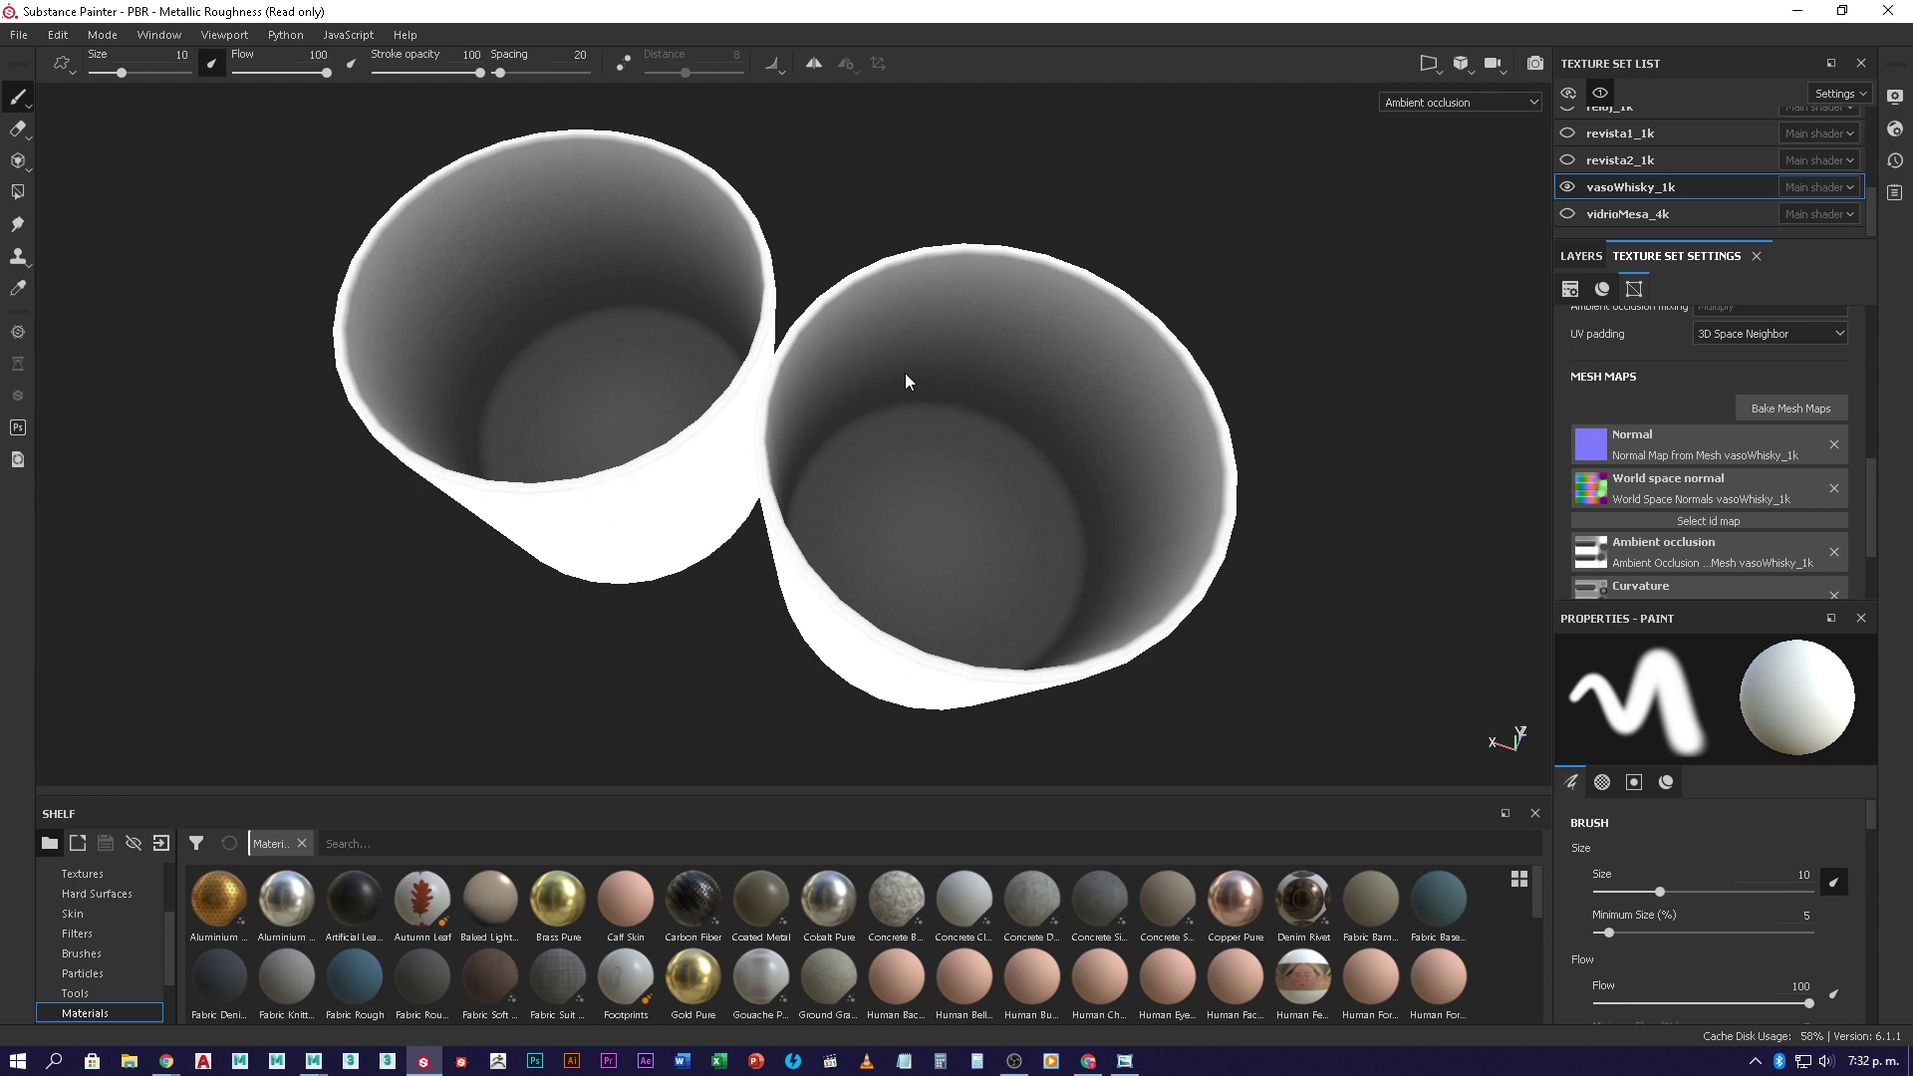
left_click_drag(847, 459, 955, 113, "alt")
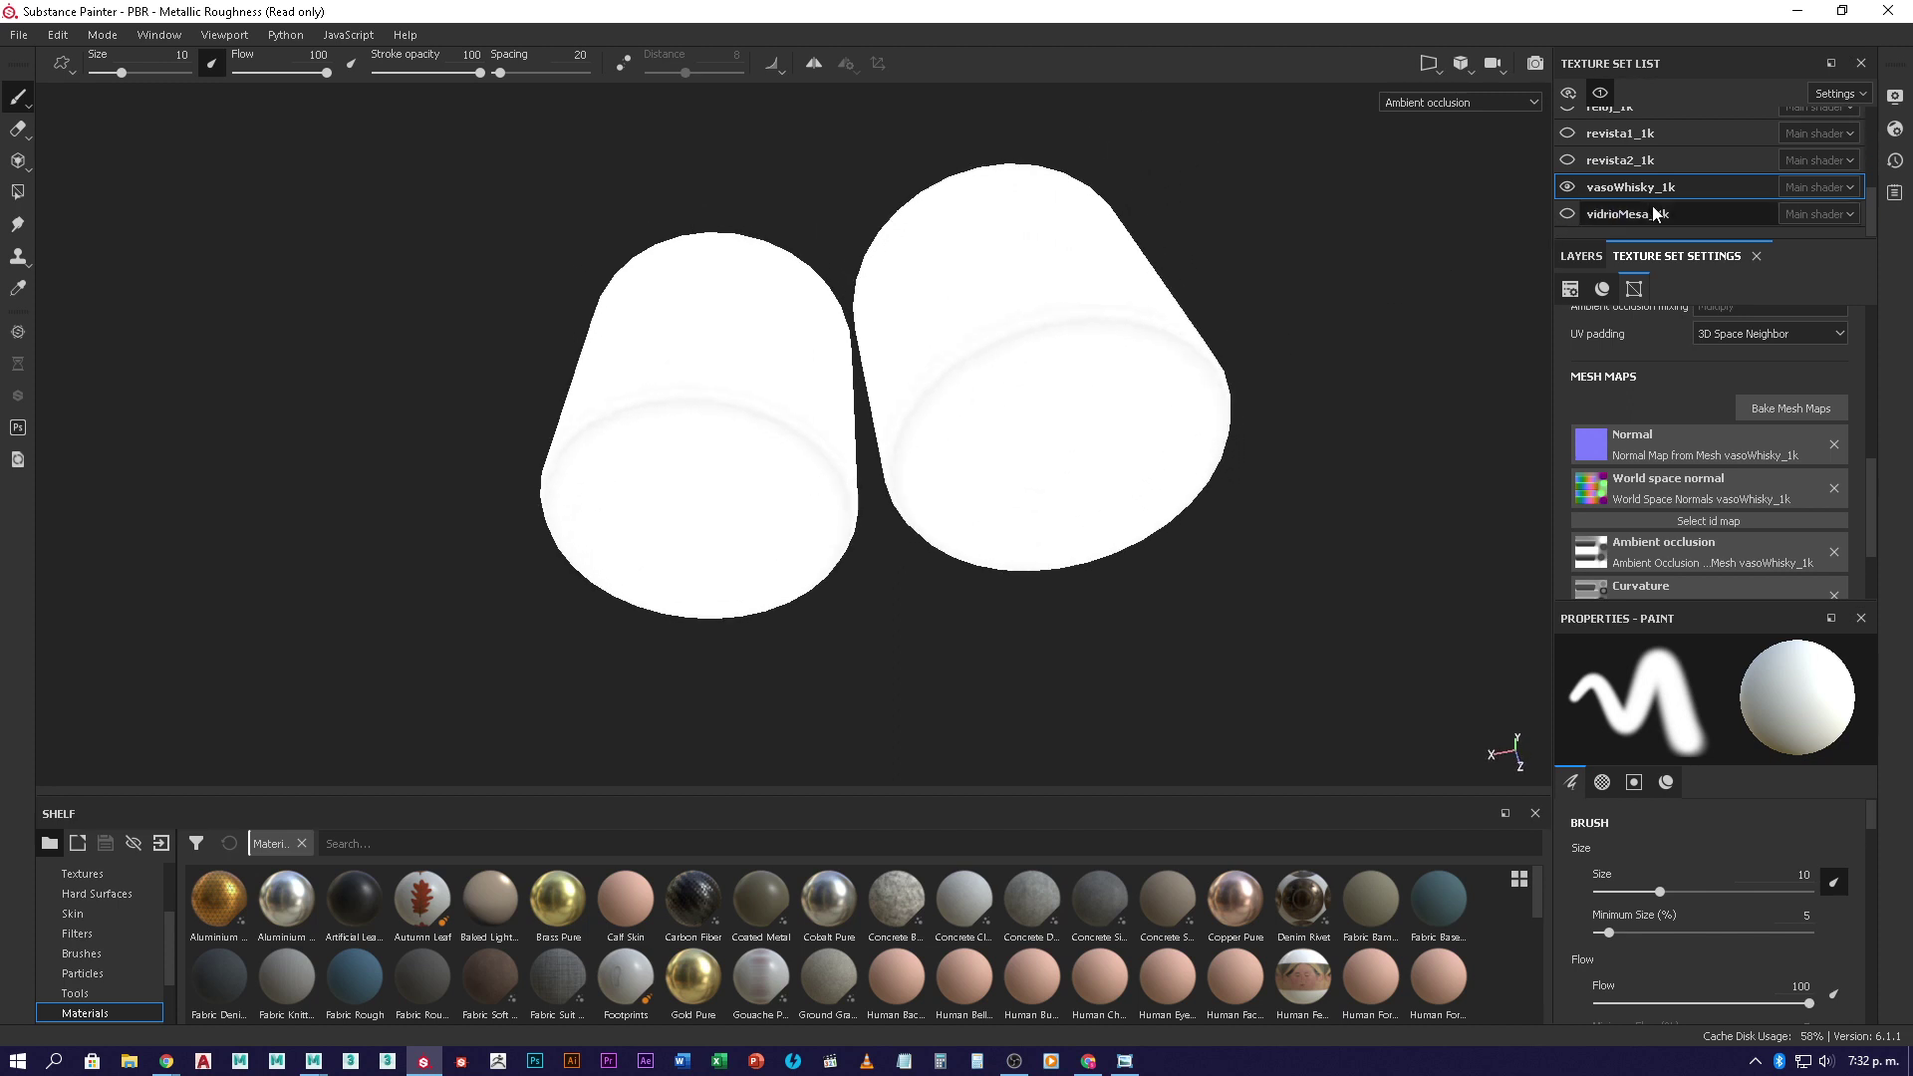
- Select the vidrioMesa_4k texture set, limit its bake to Thickness and set that baker's Self Occlusion to Always
left_click(1647, 215)
left_click_drag(1008, 512, 976, 458, "alt")
left_click(1788, 406)
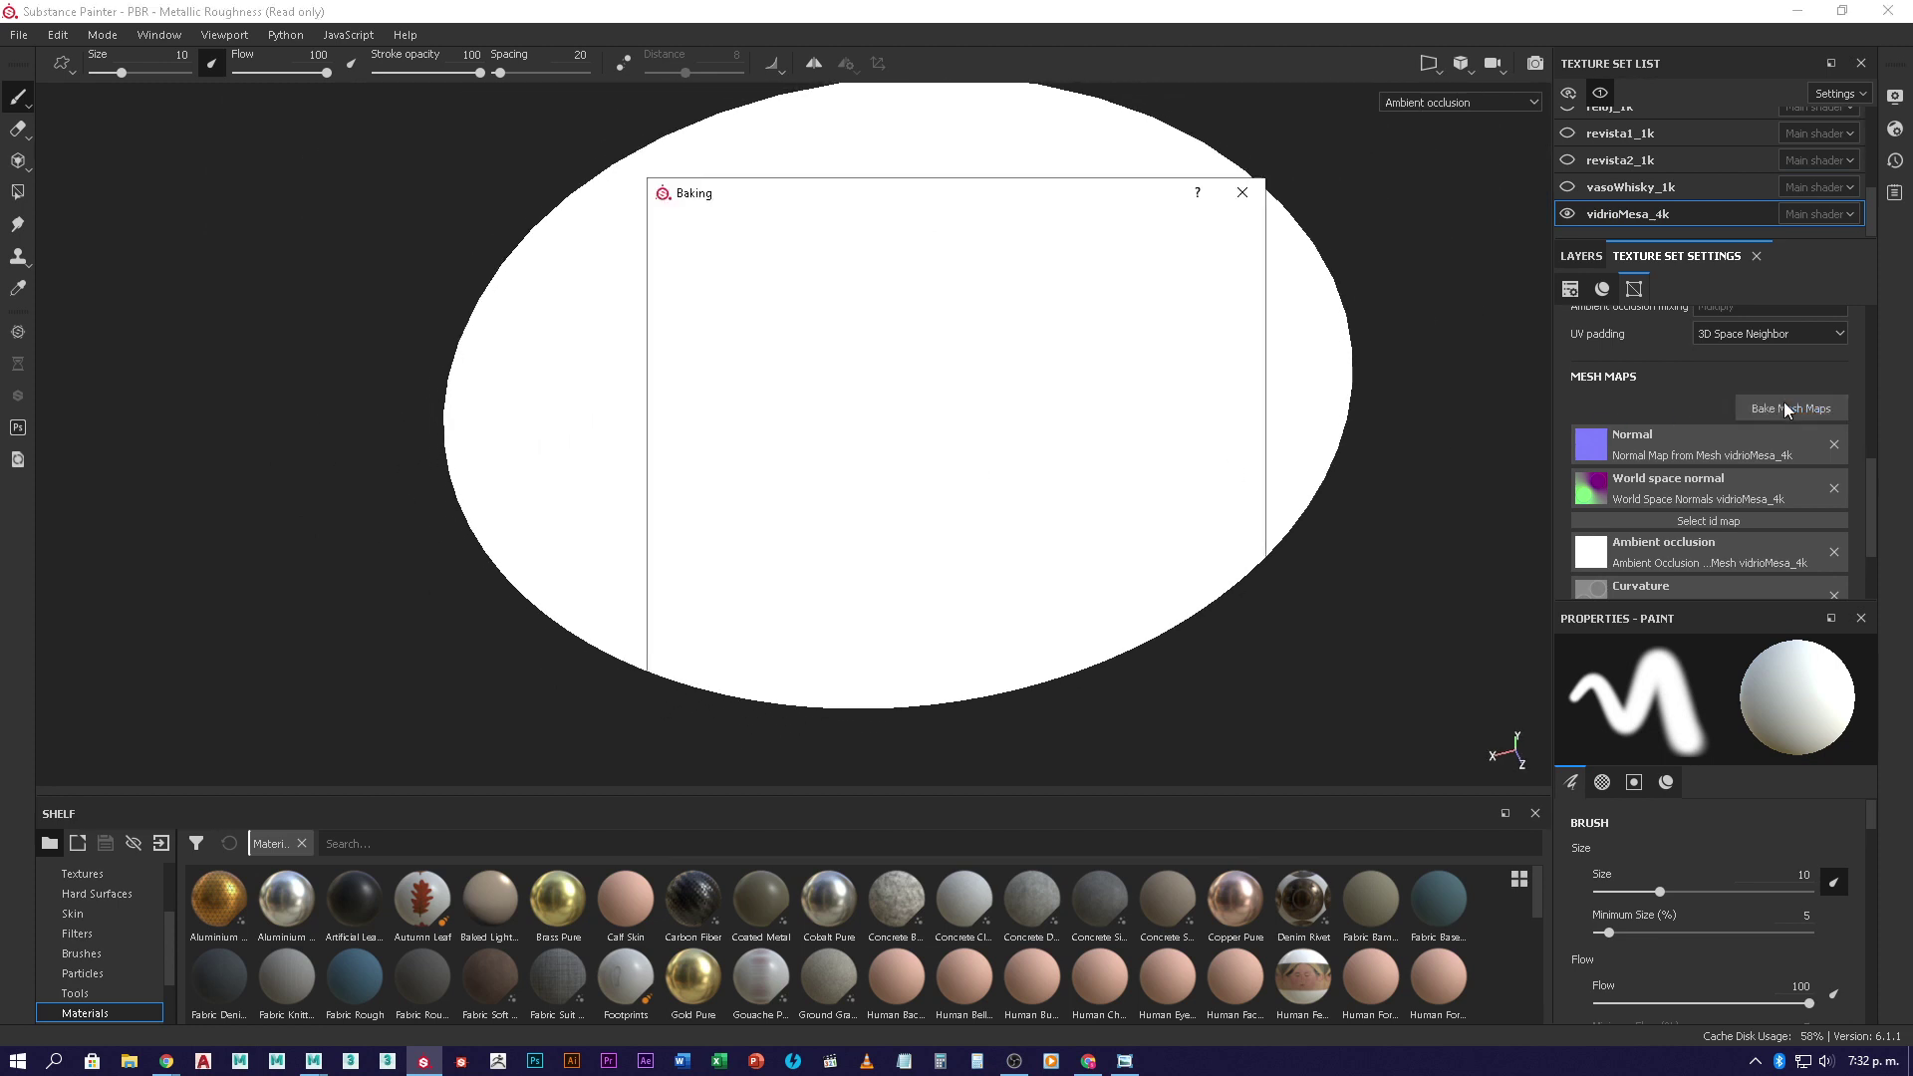
left_click(673, 376)
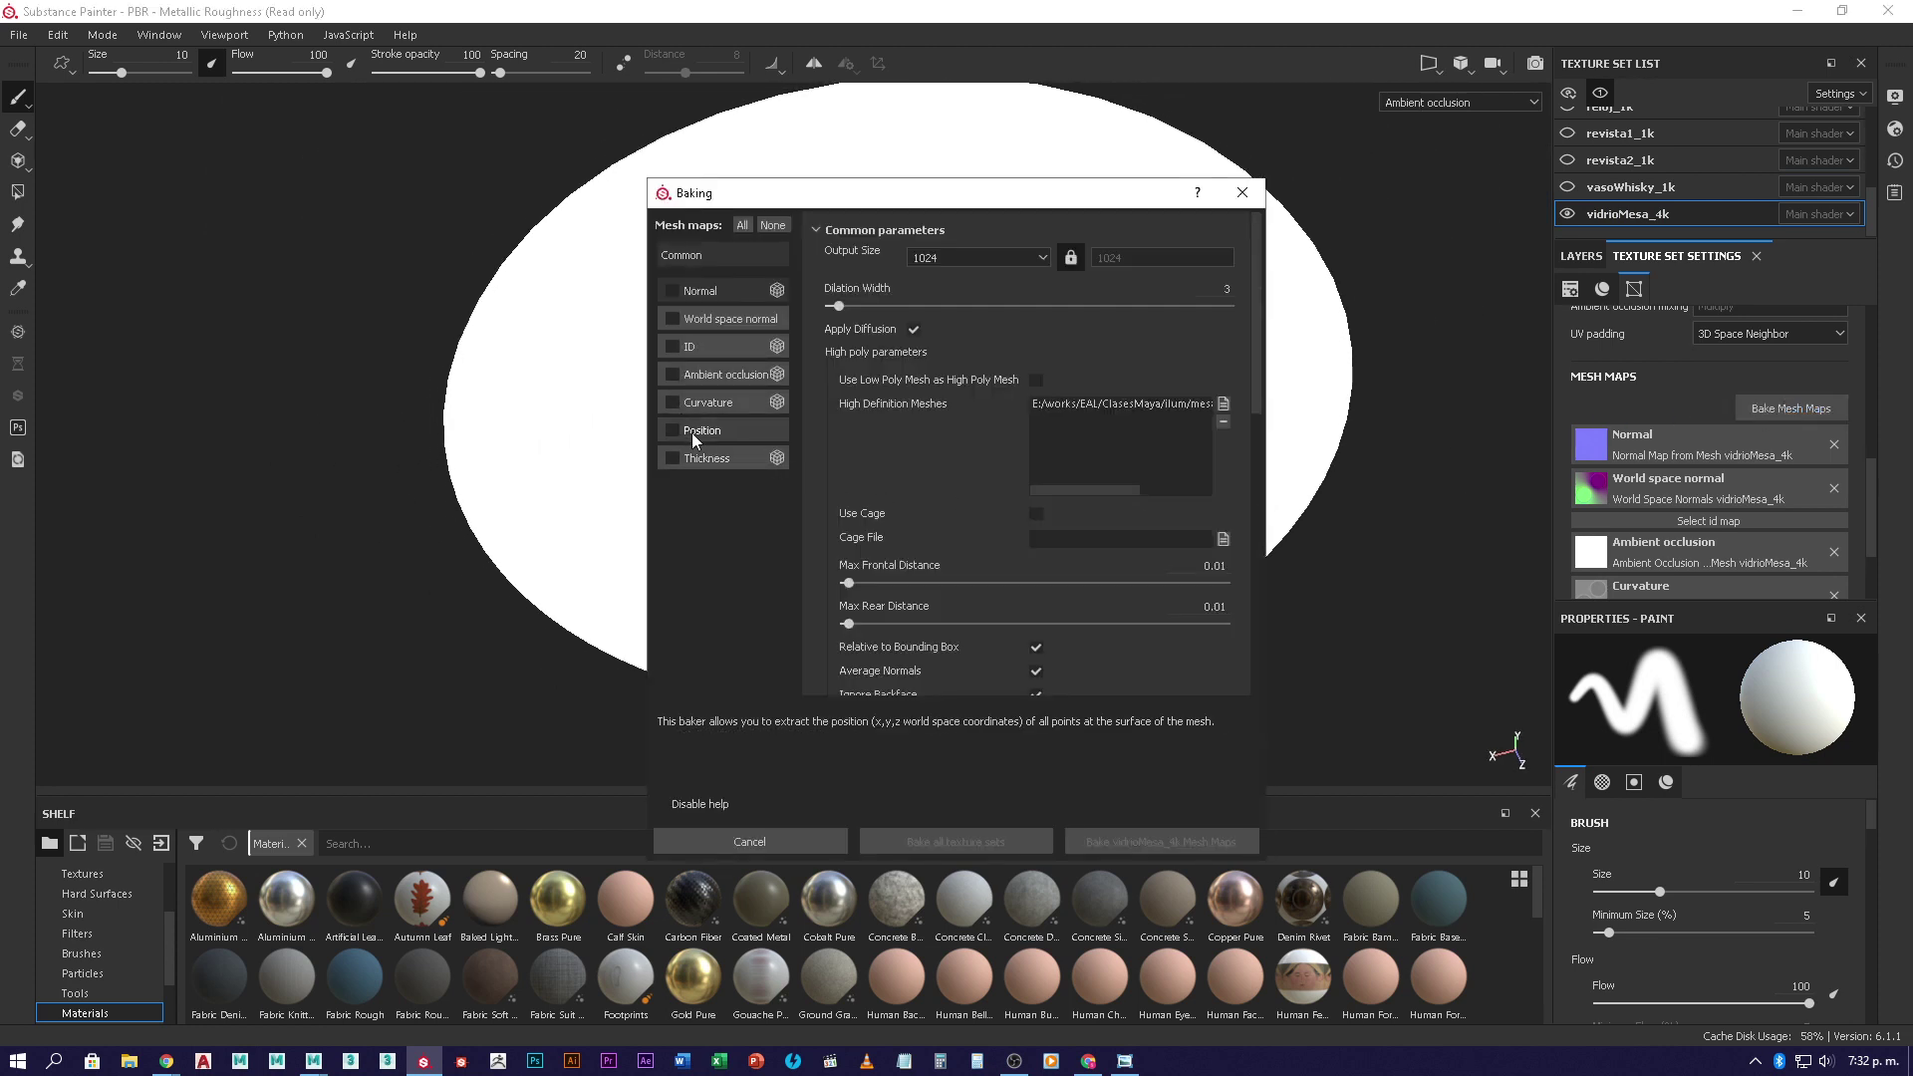
left_click(692, 402)
left_click(700, 464)
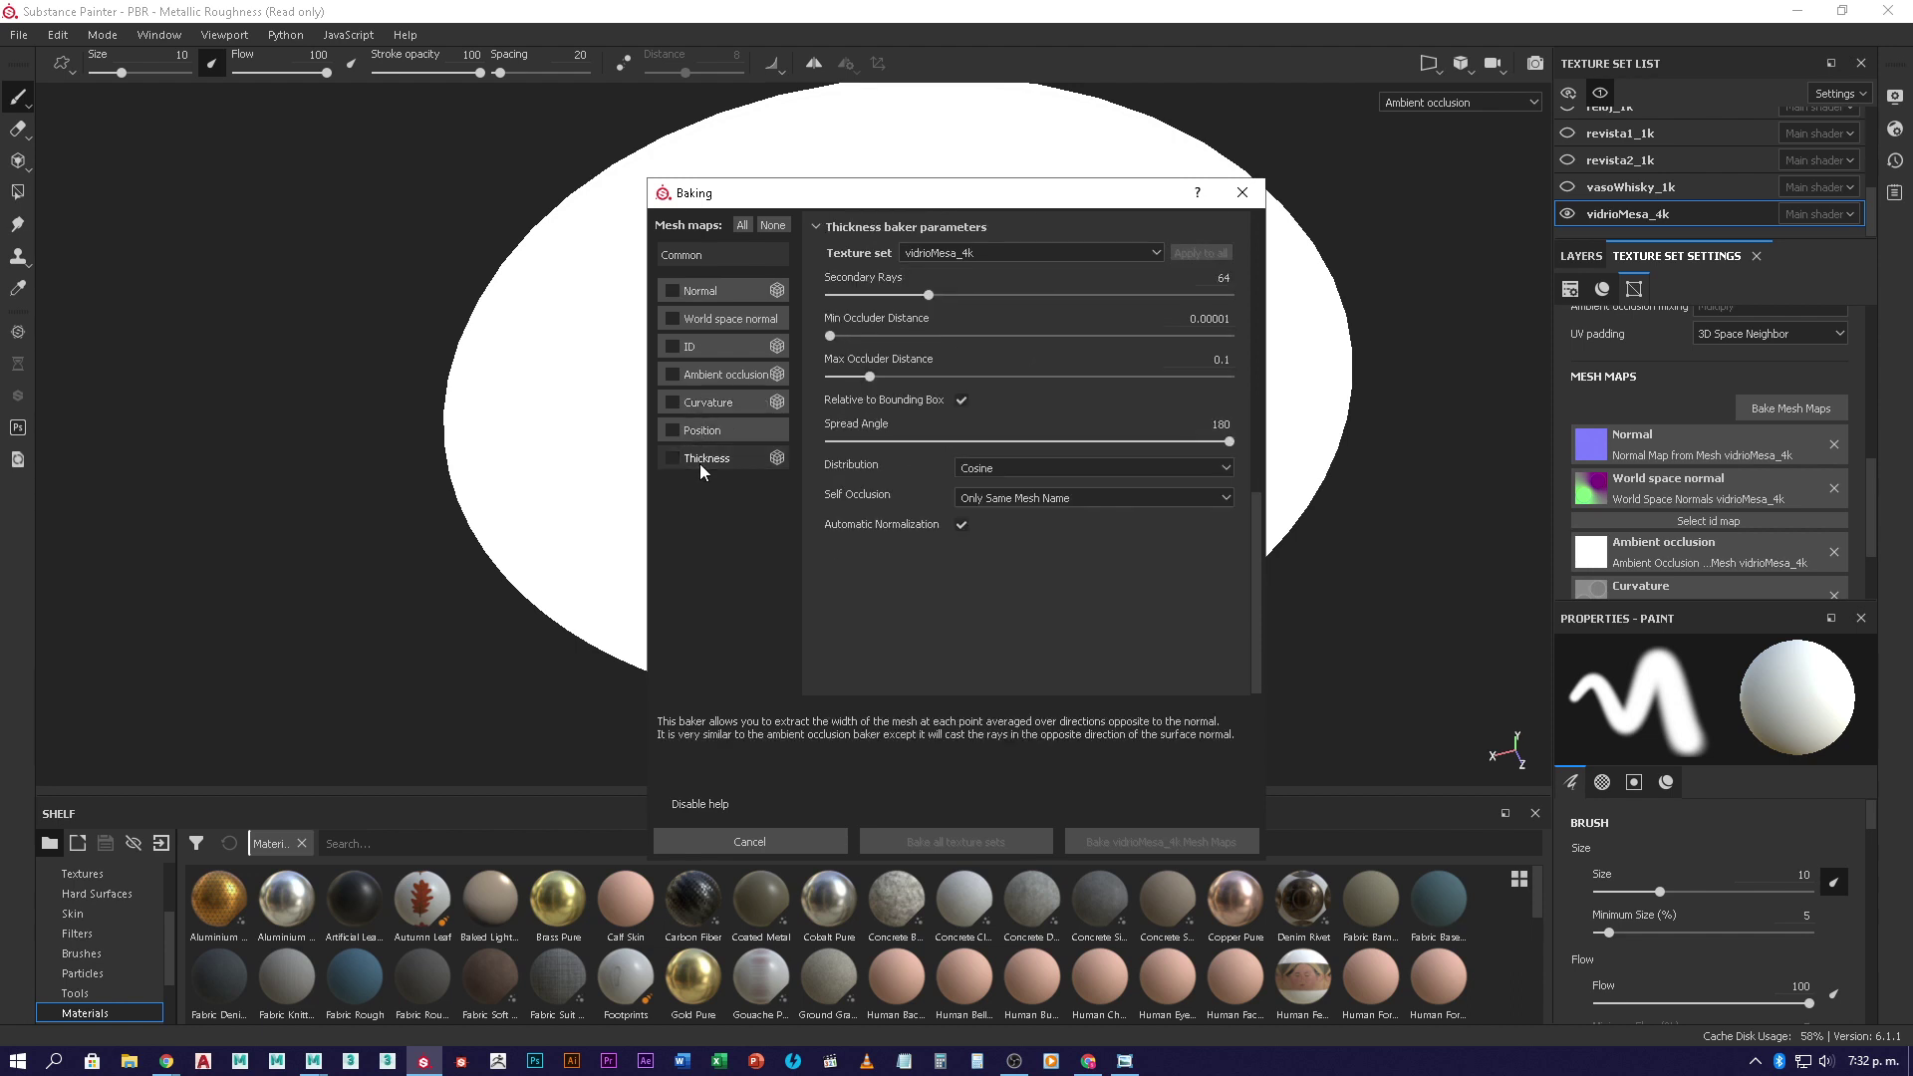
left_click(1034, 503)
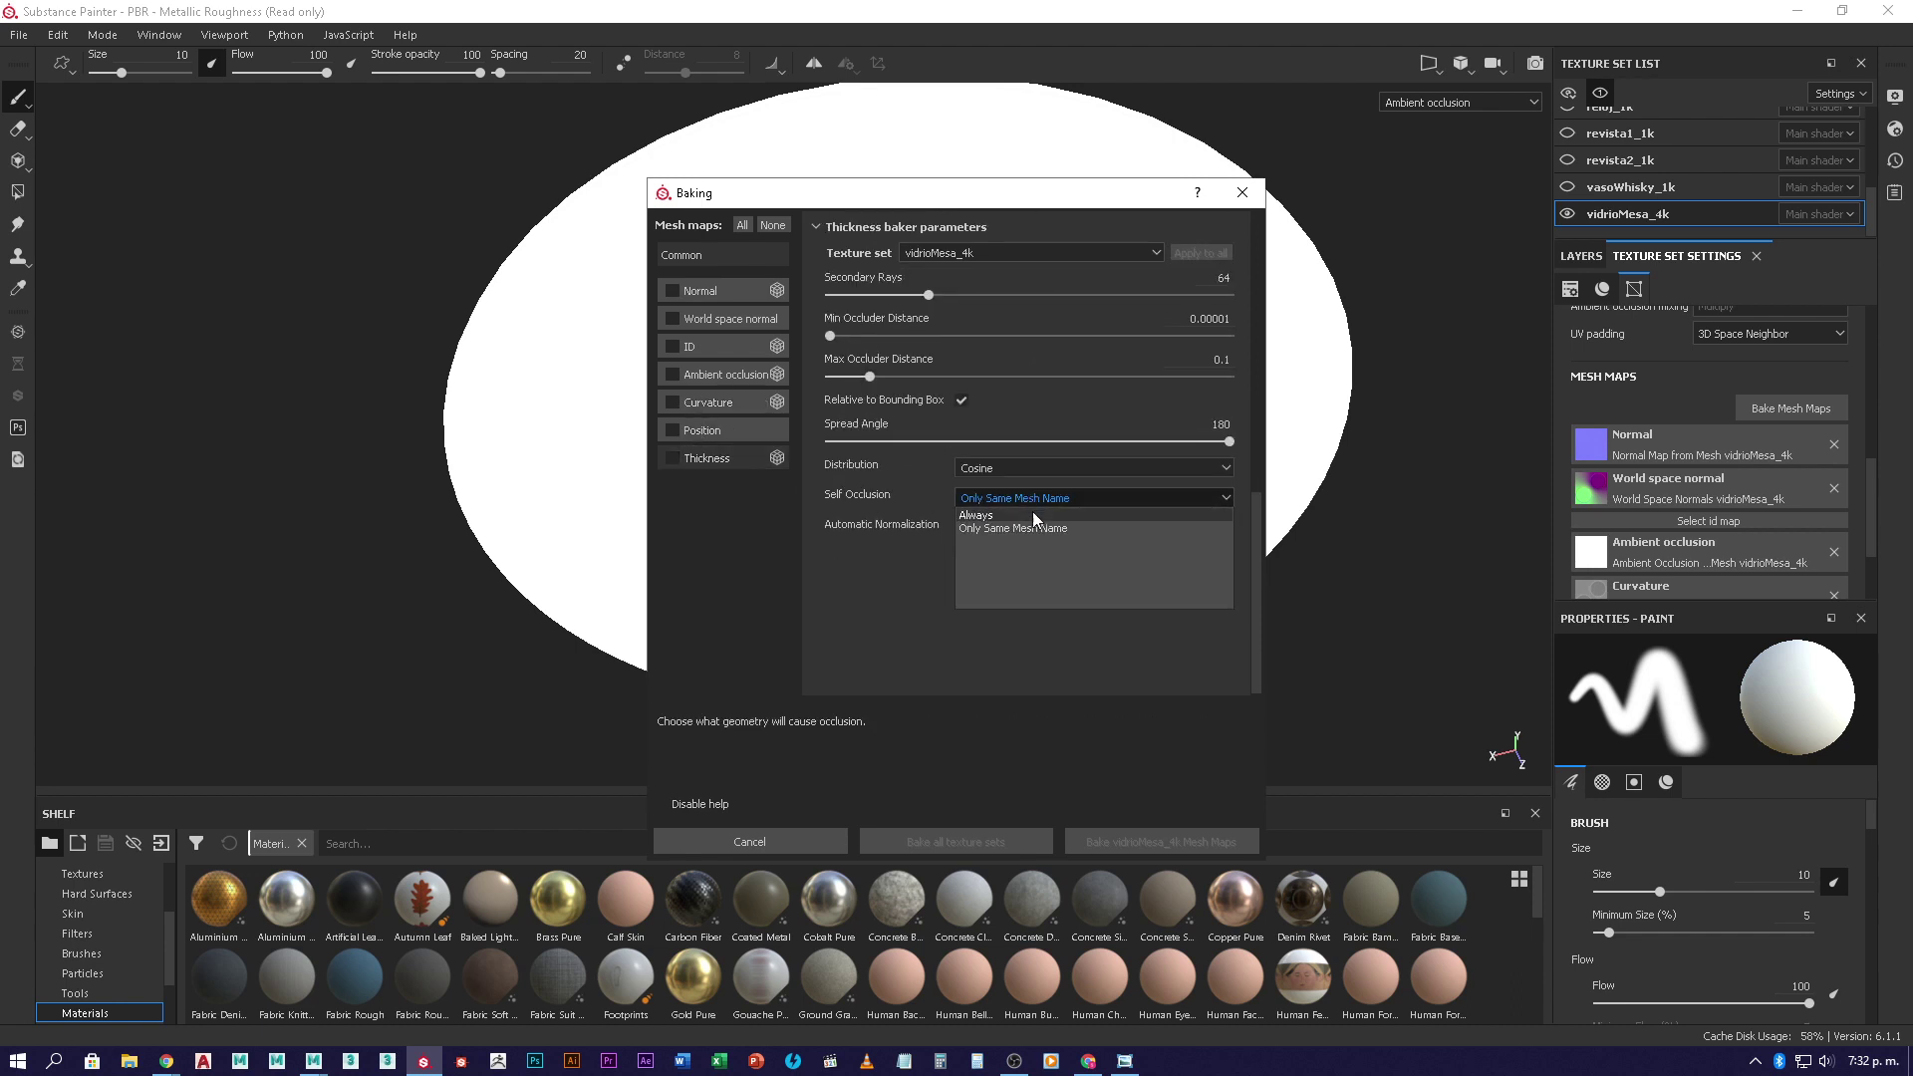
left_click(1027, 520)
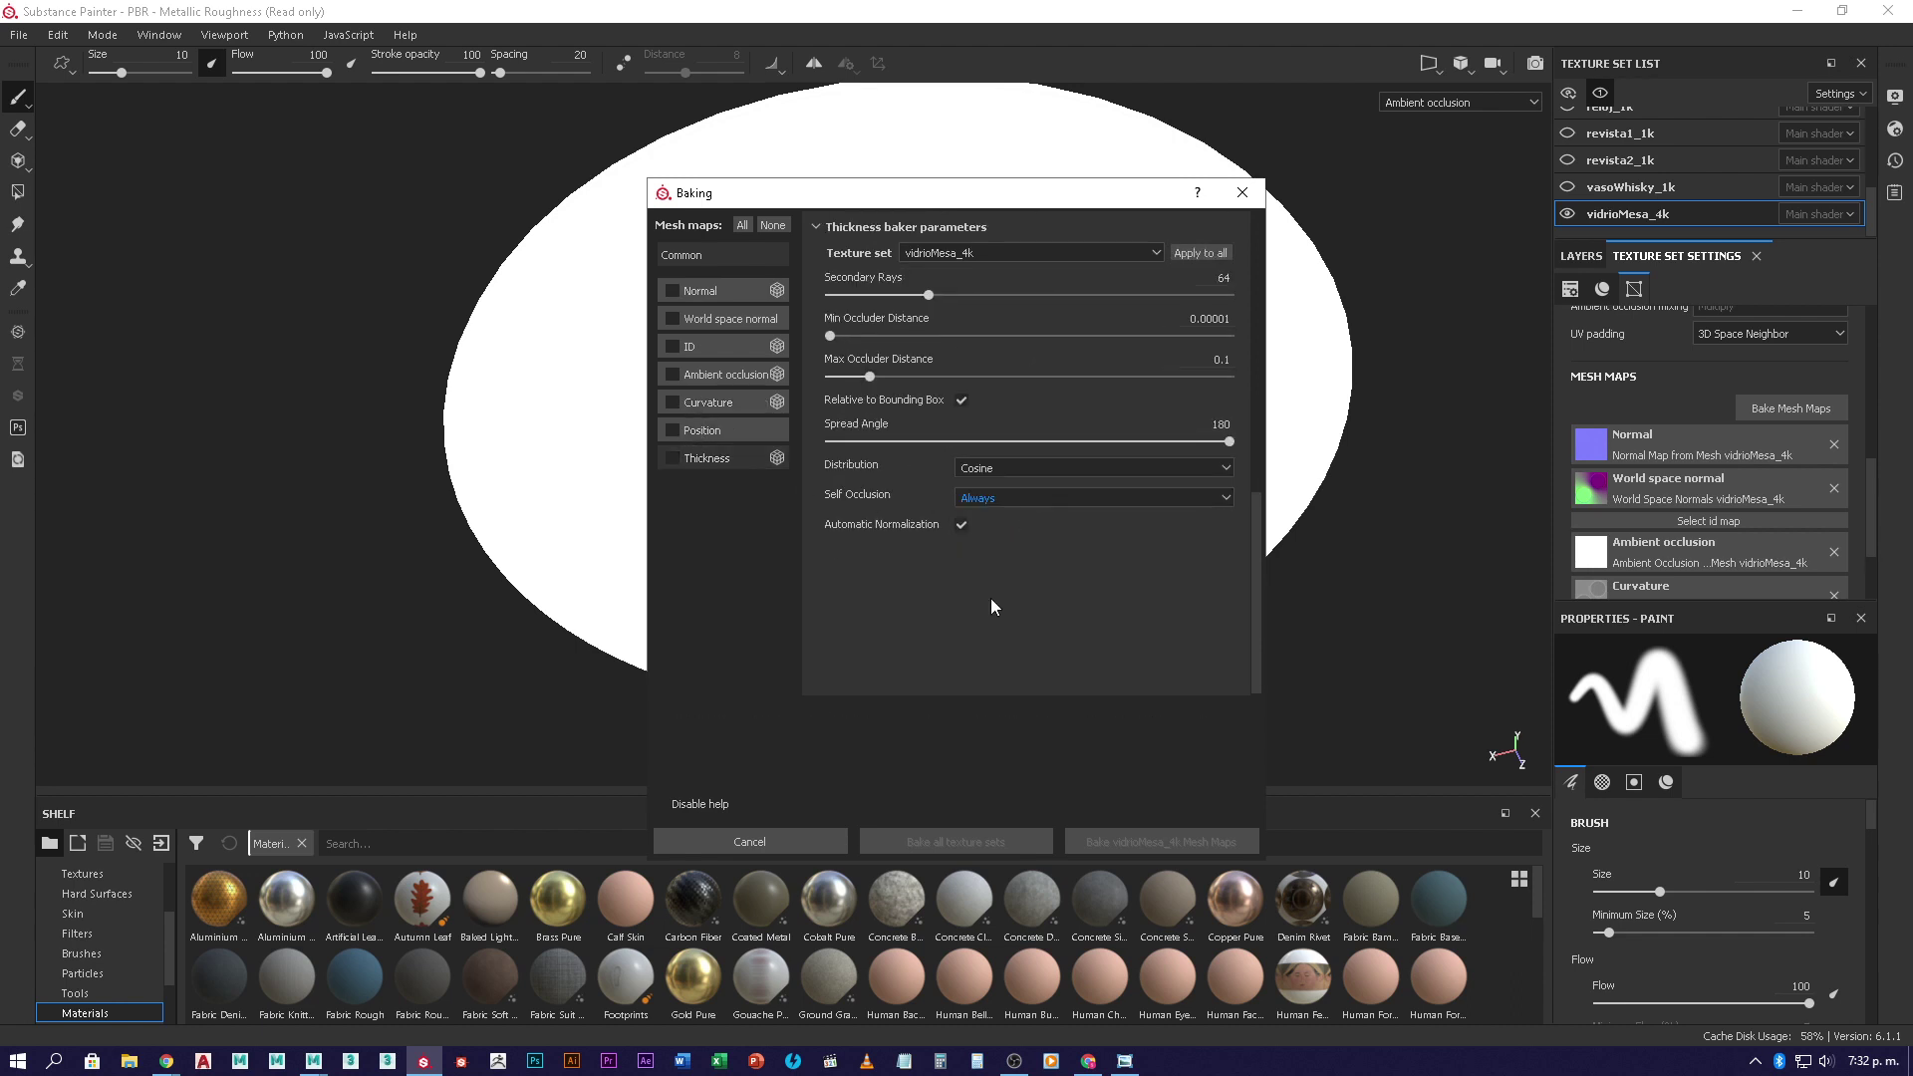
left_click(673, 461)
left_click(1201, 253)
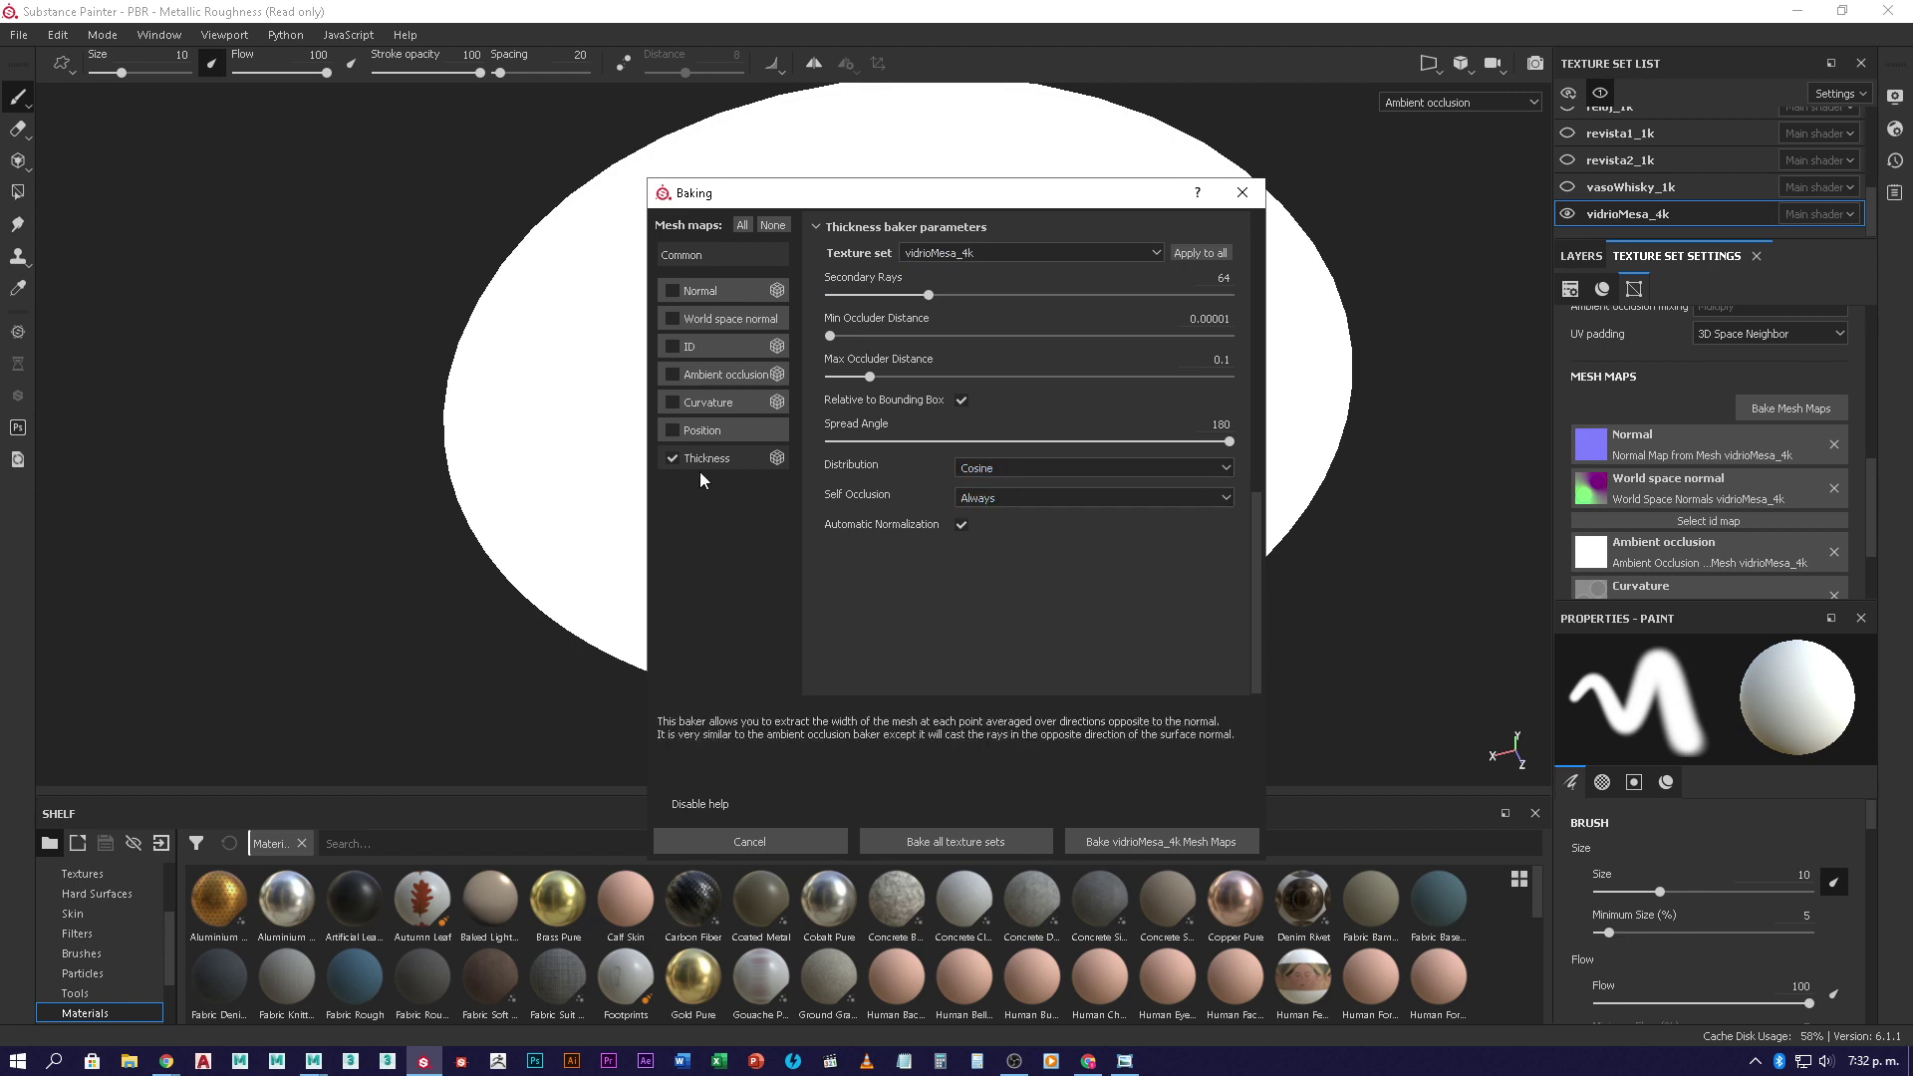
- Bake the thickness of vidrioMesa_4k only and display the Thickness mesh map on the glass tabletop
left_click(1177, 843)
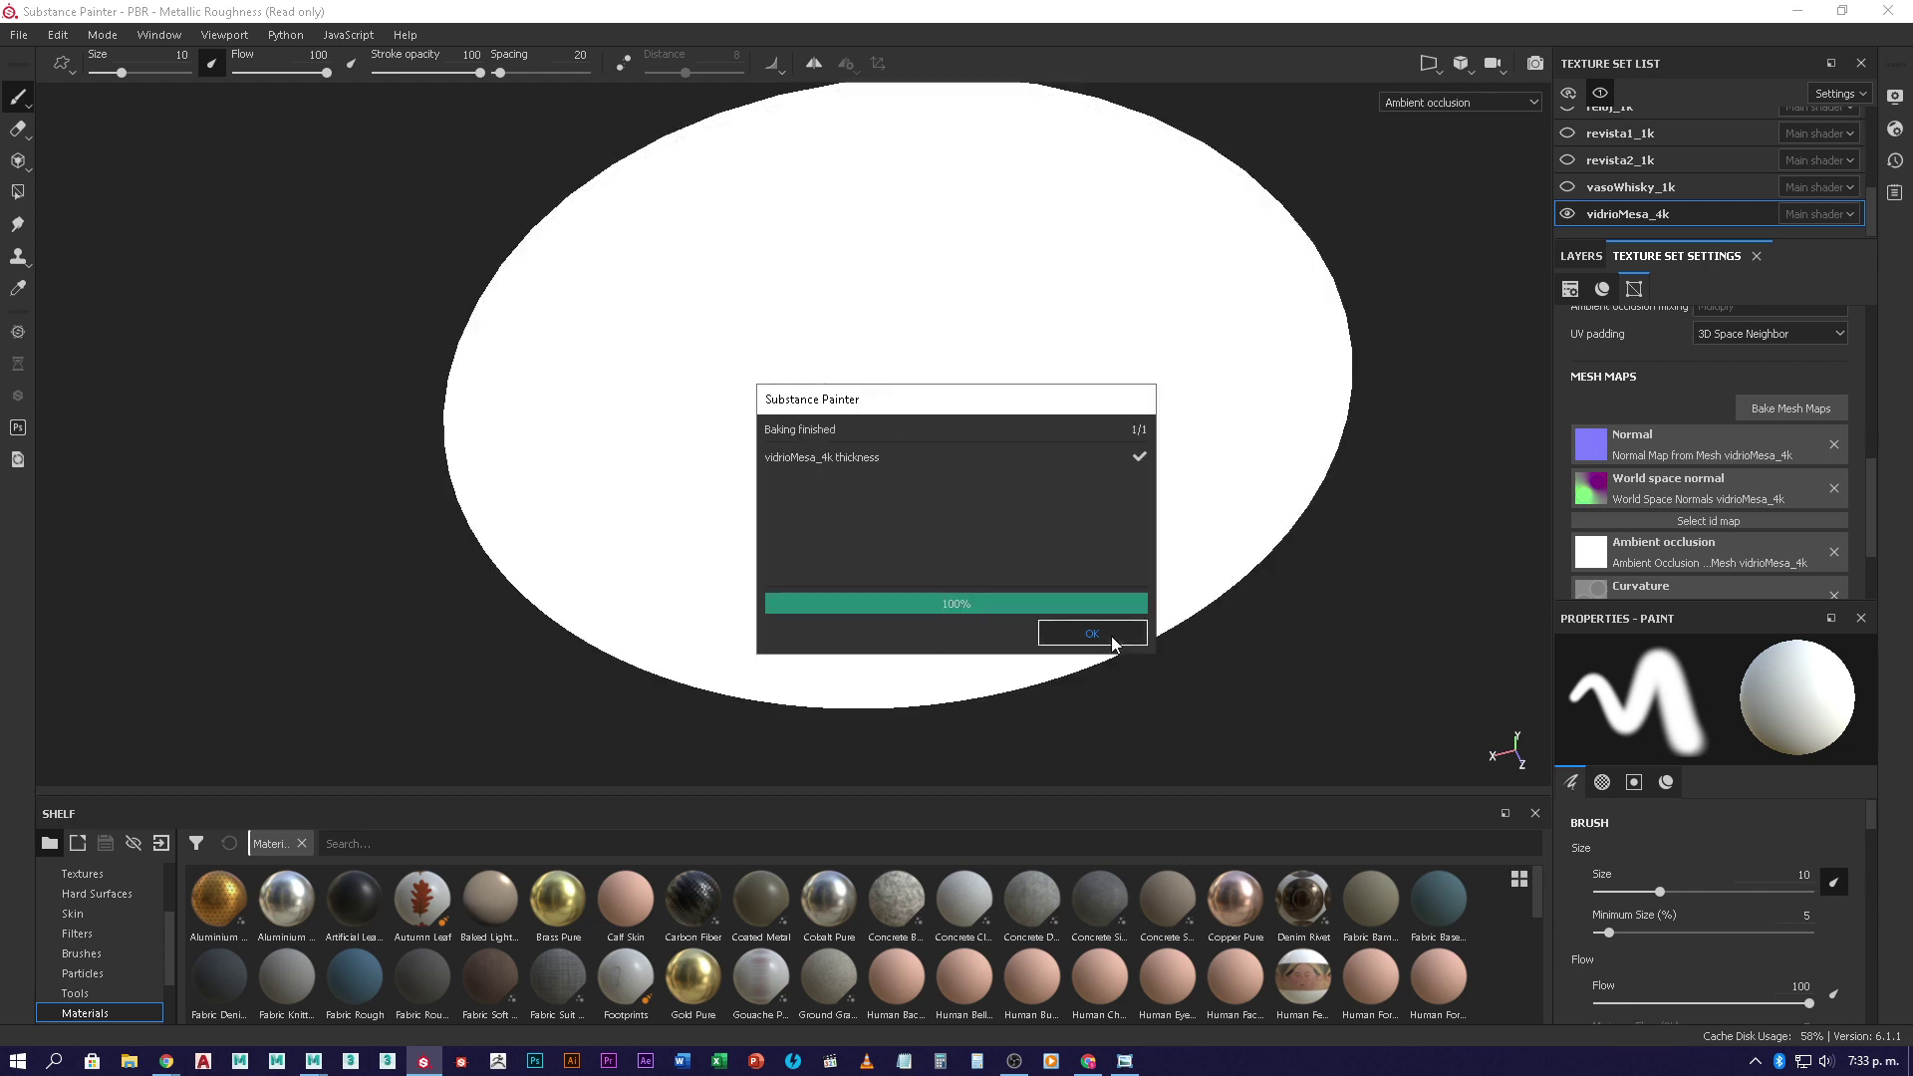
left_click(1111, 635)
left_click(1491, 104)
scroll(1479, 201, "down", 2)
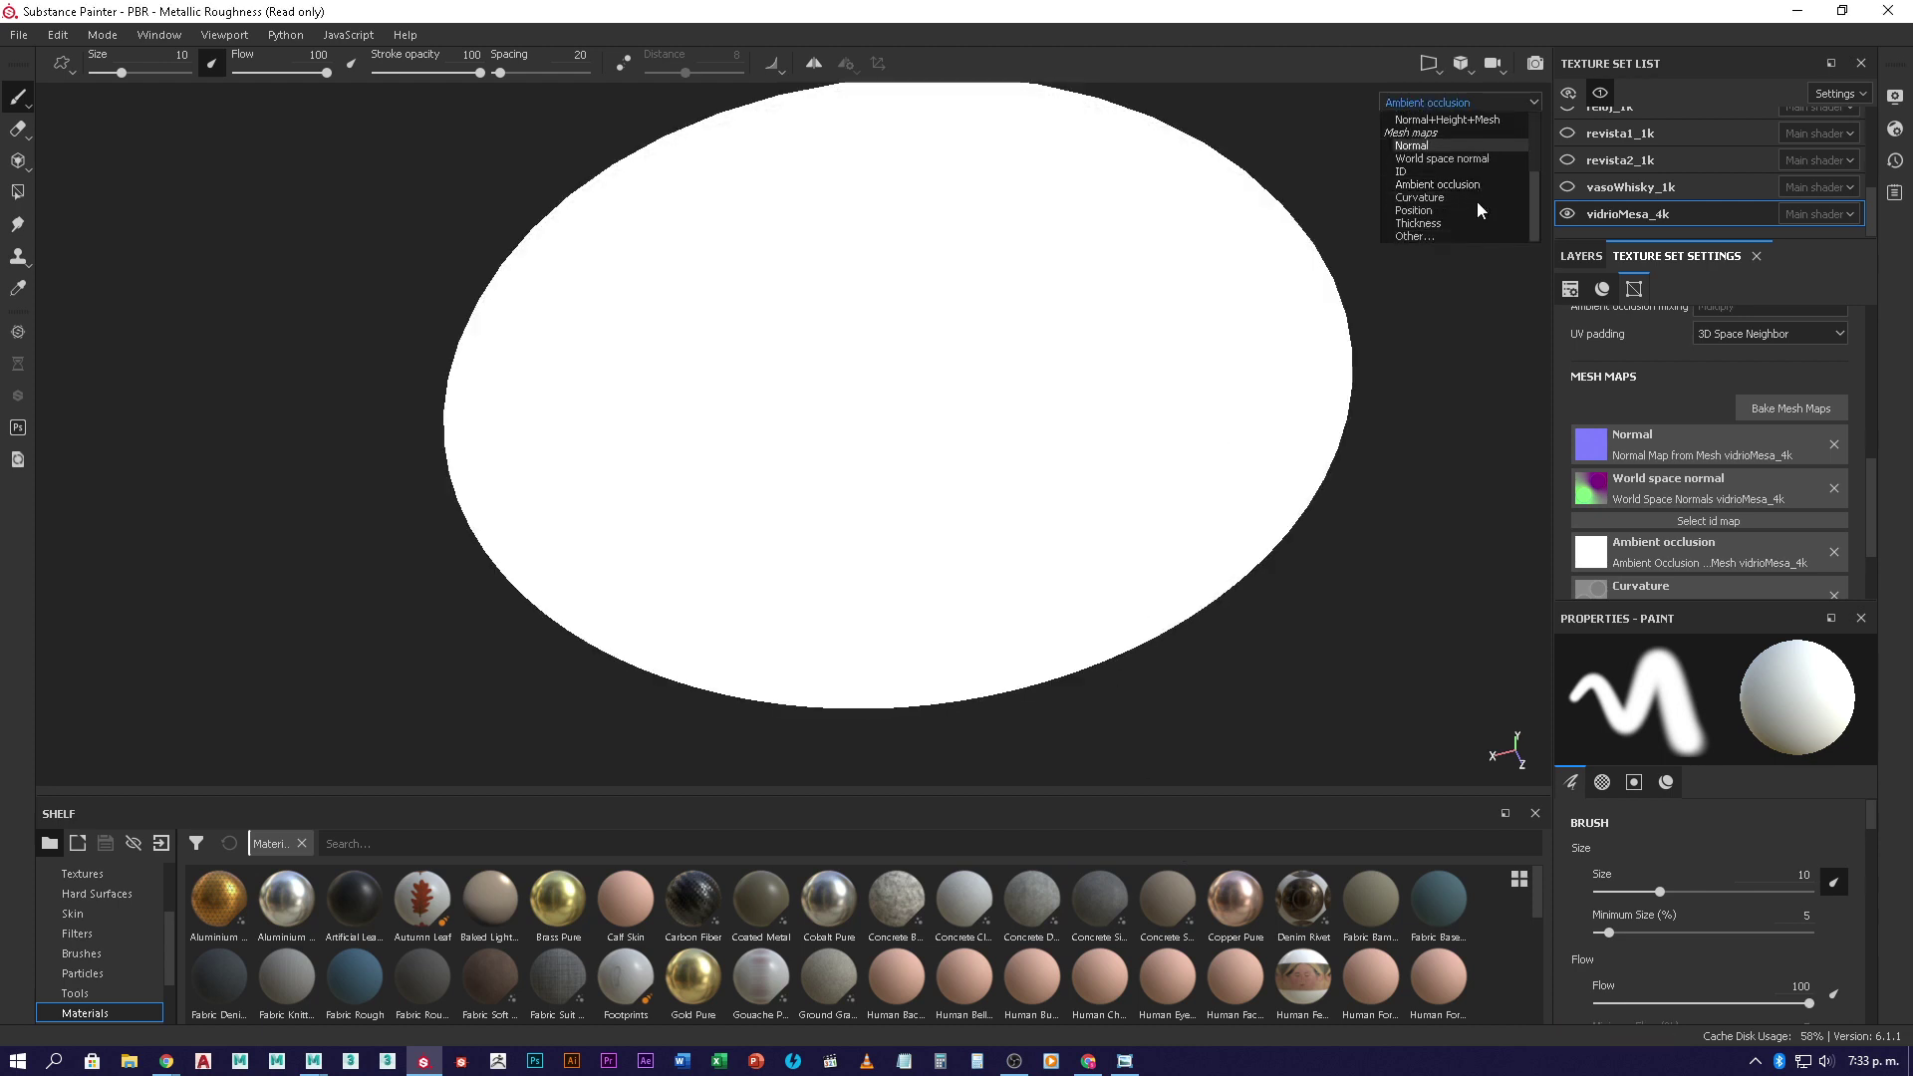
left_click(1437, 223)
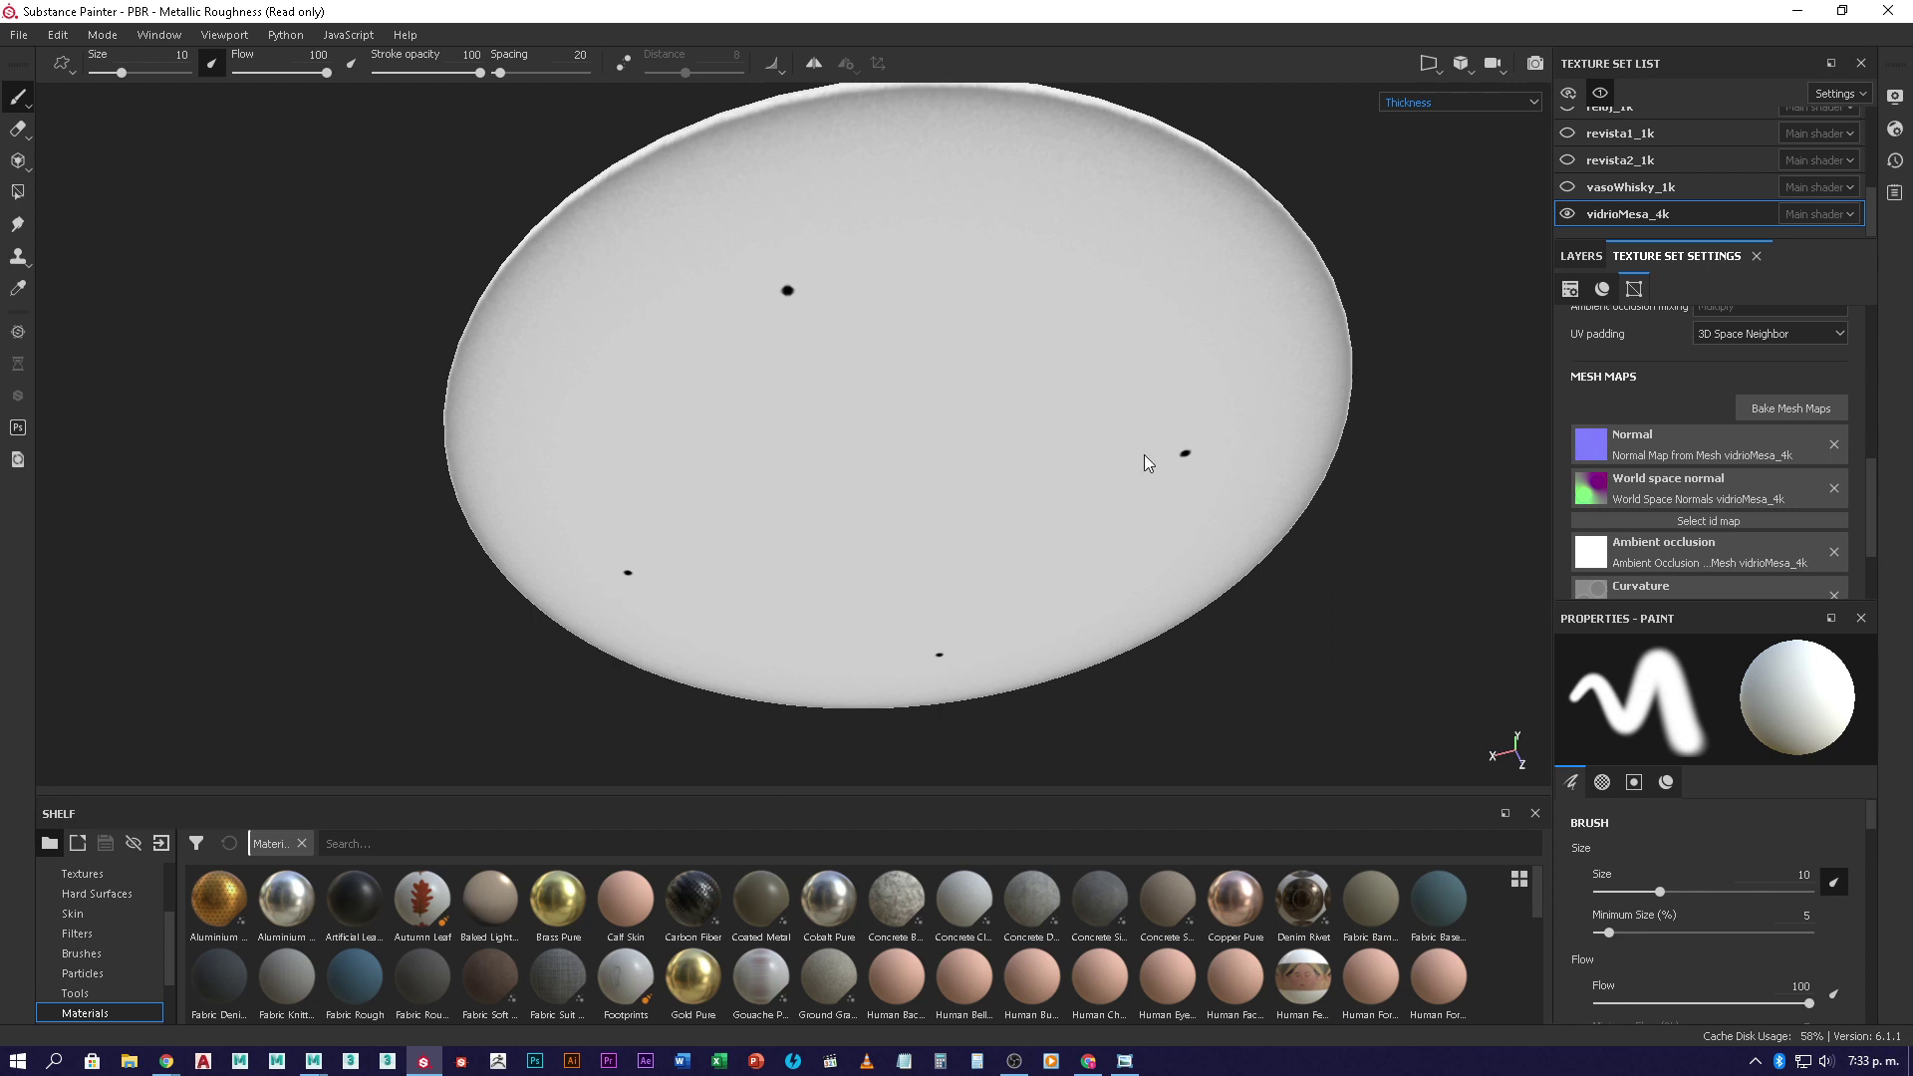
- Set the Self Occlusion of vidrioMesa_4k's Thickness baker back to Only Same Mesh Name
left_click(1784, 406)
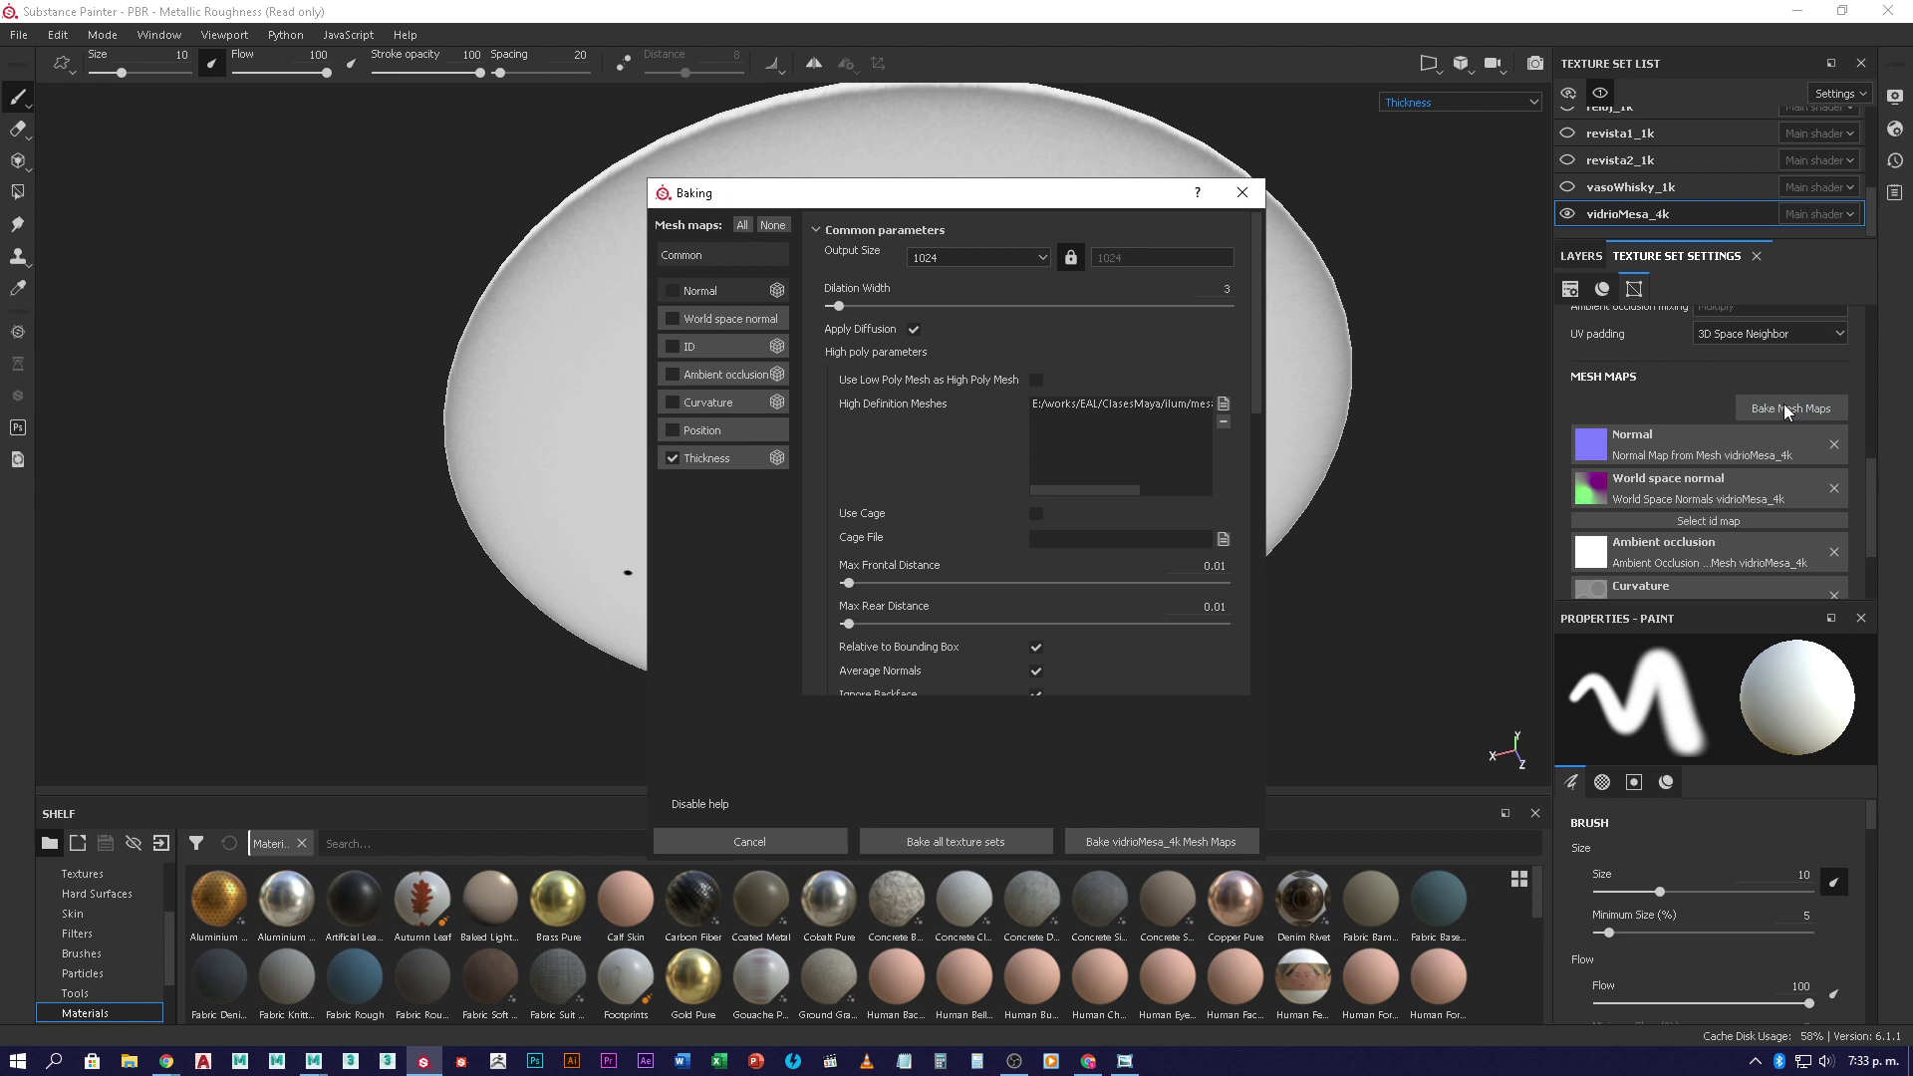
left_click(710, 462)
left_click(1085, 500)
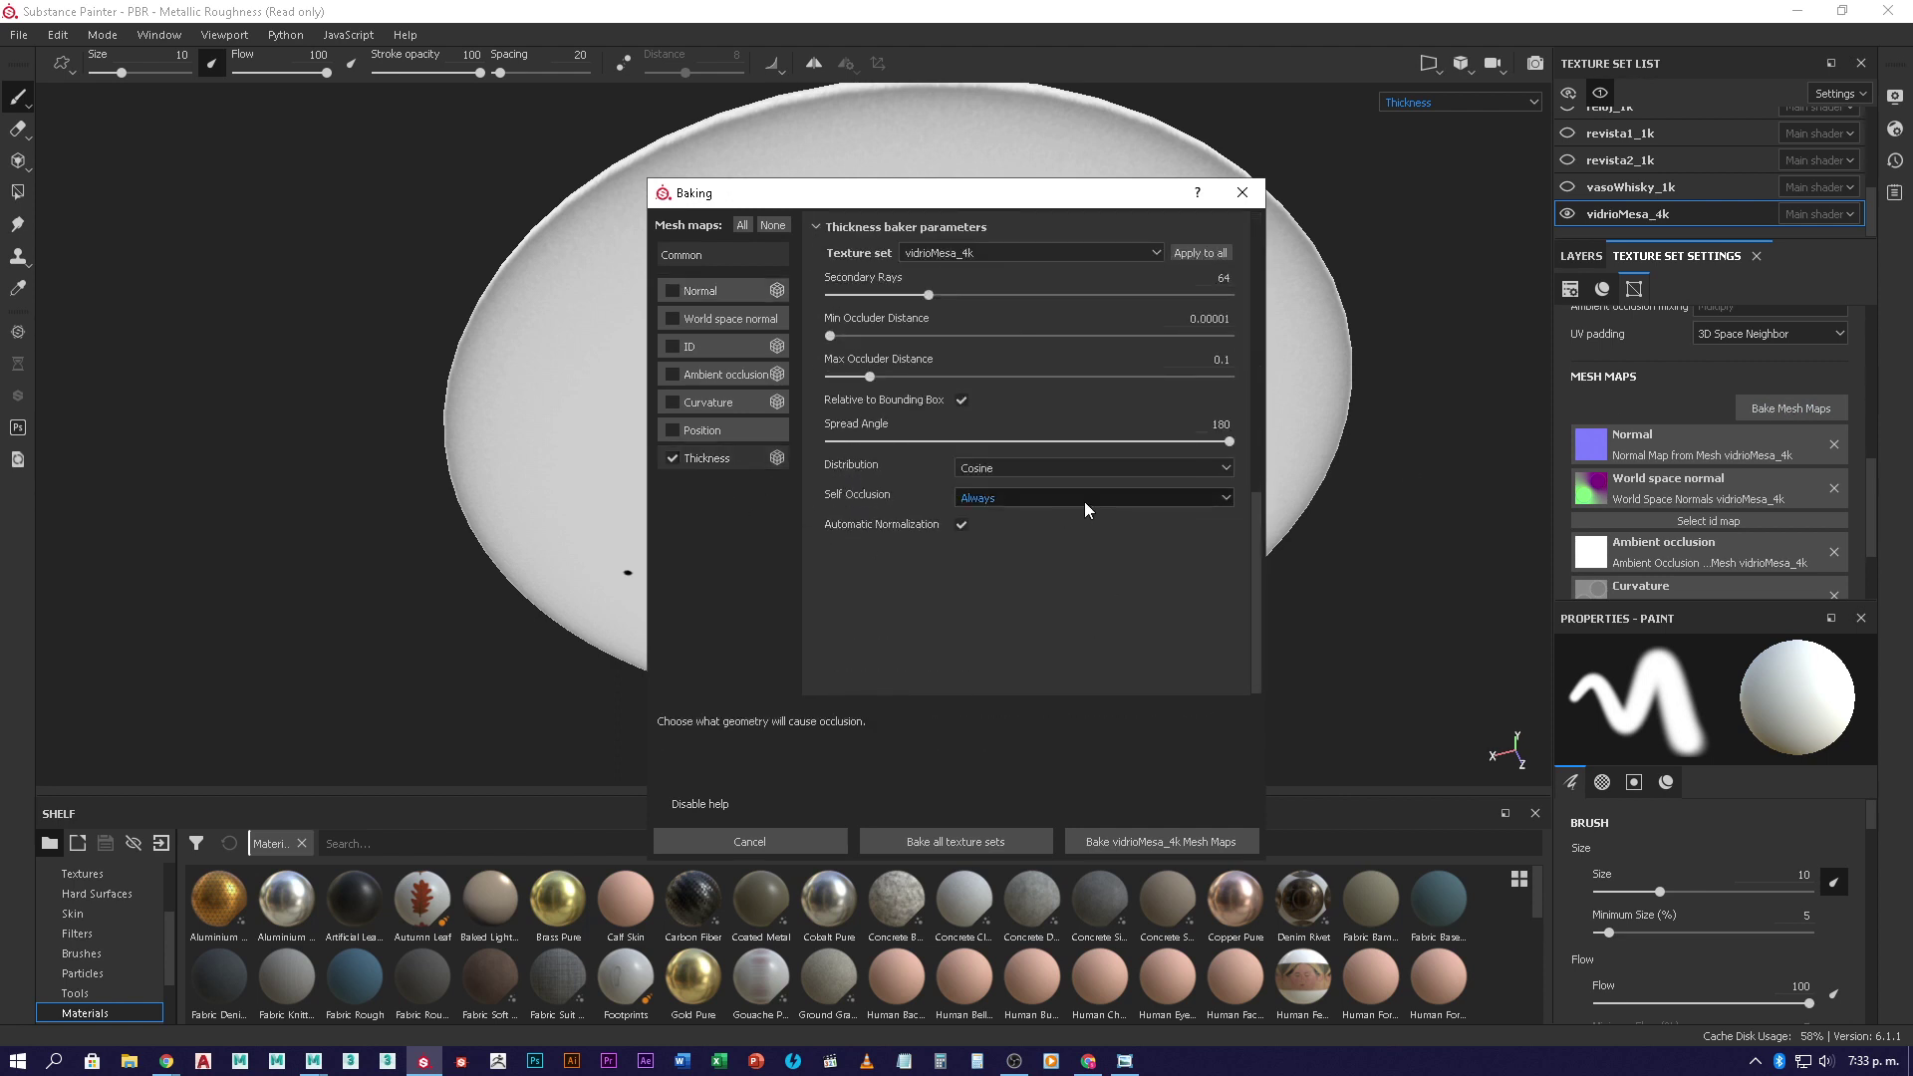
left_click(1104, 525)
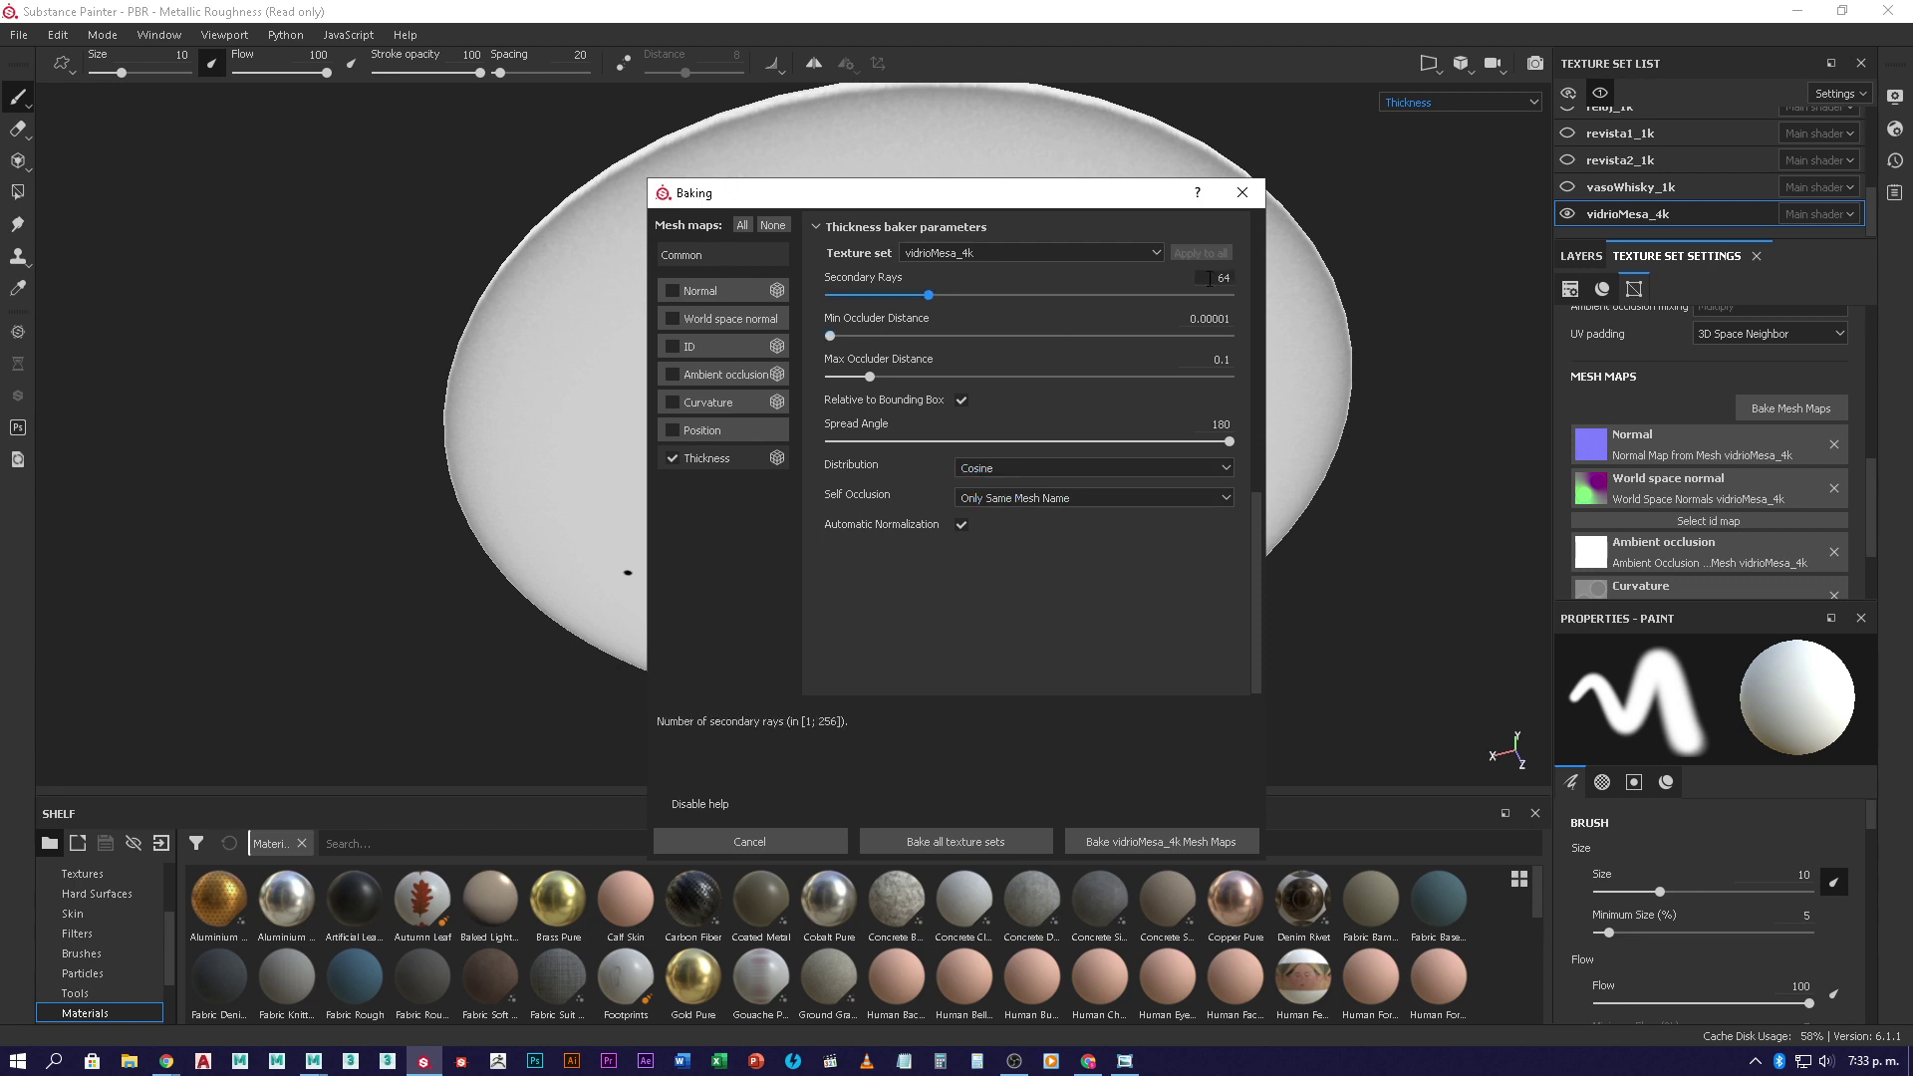
- Rebake the thickness of vidrioMesa_4k only at an output size of 4096 and check it across the glass tabletop
left_click(755, 250)
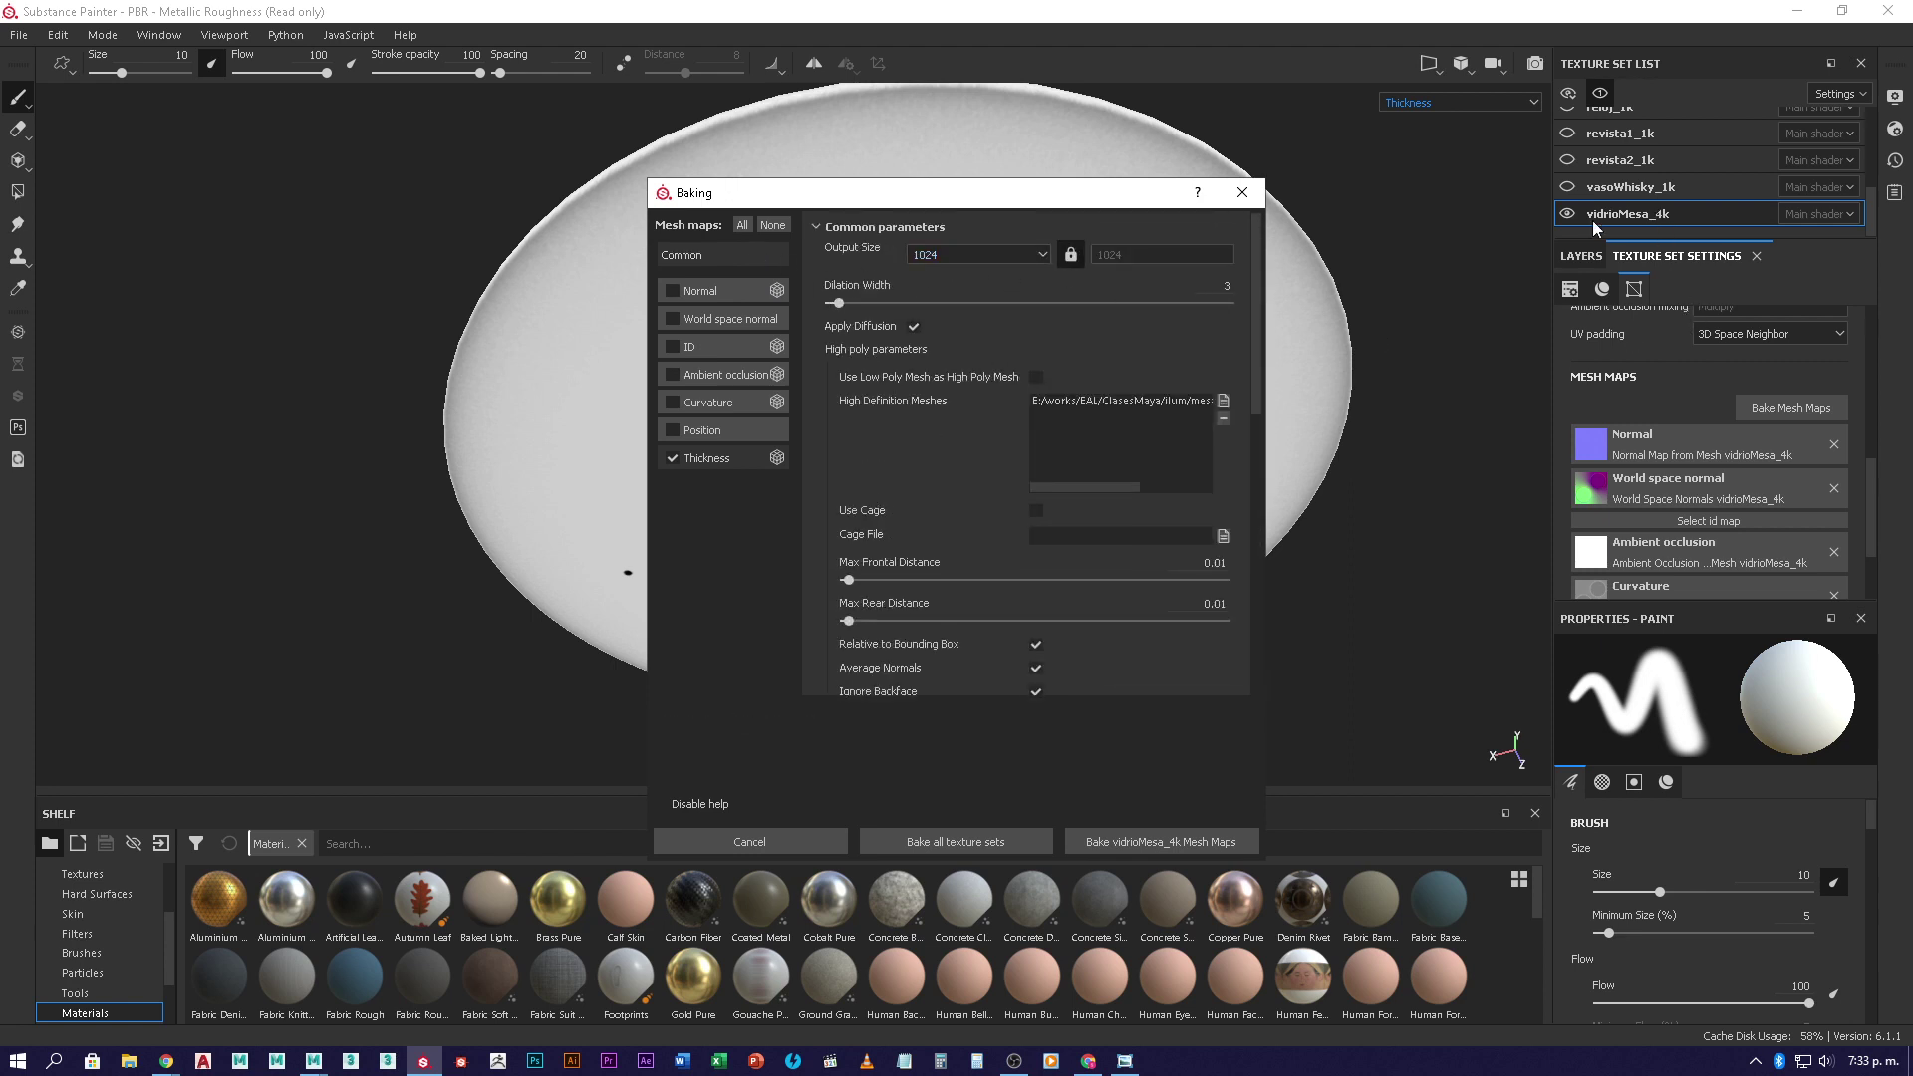
left_click(1022, 254)
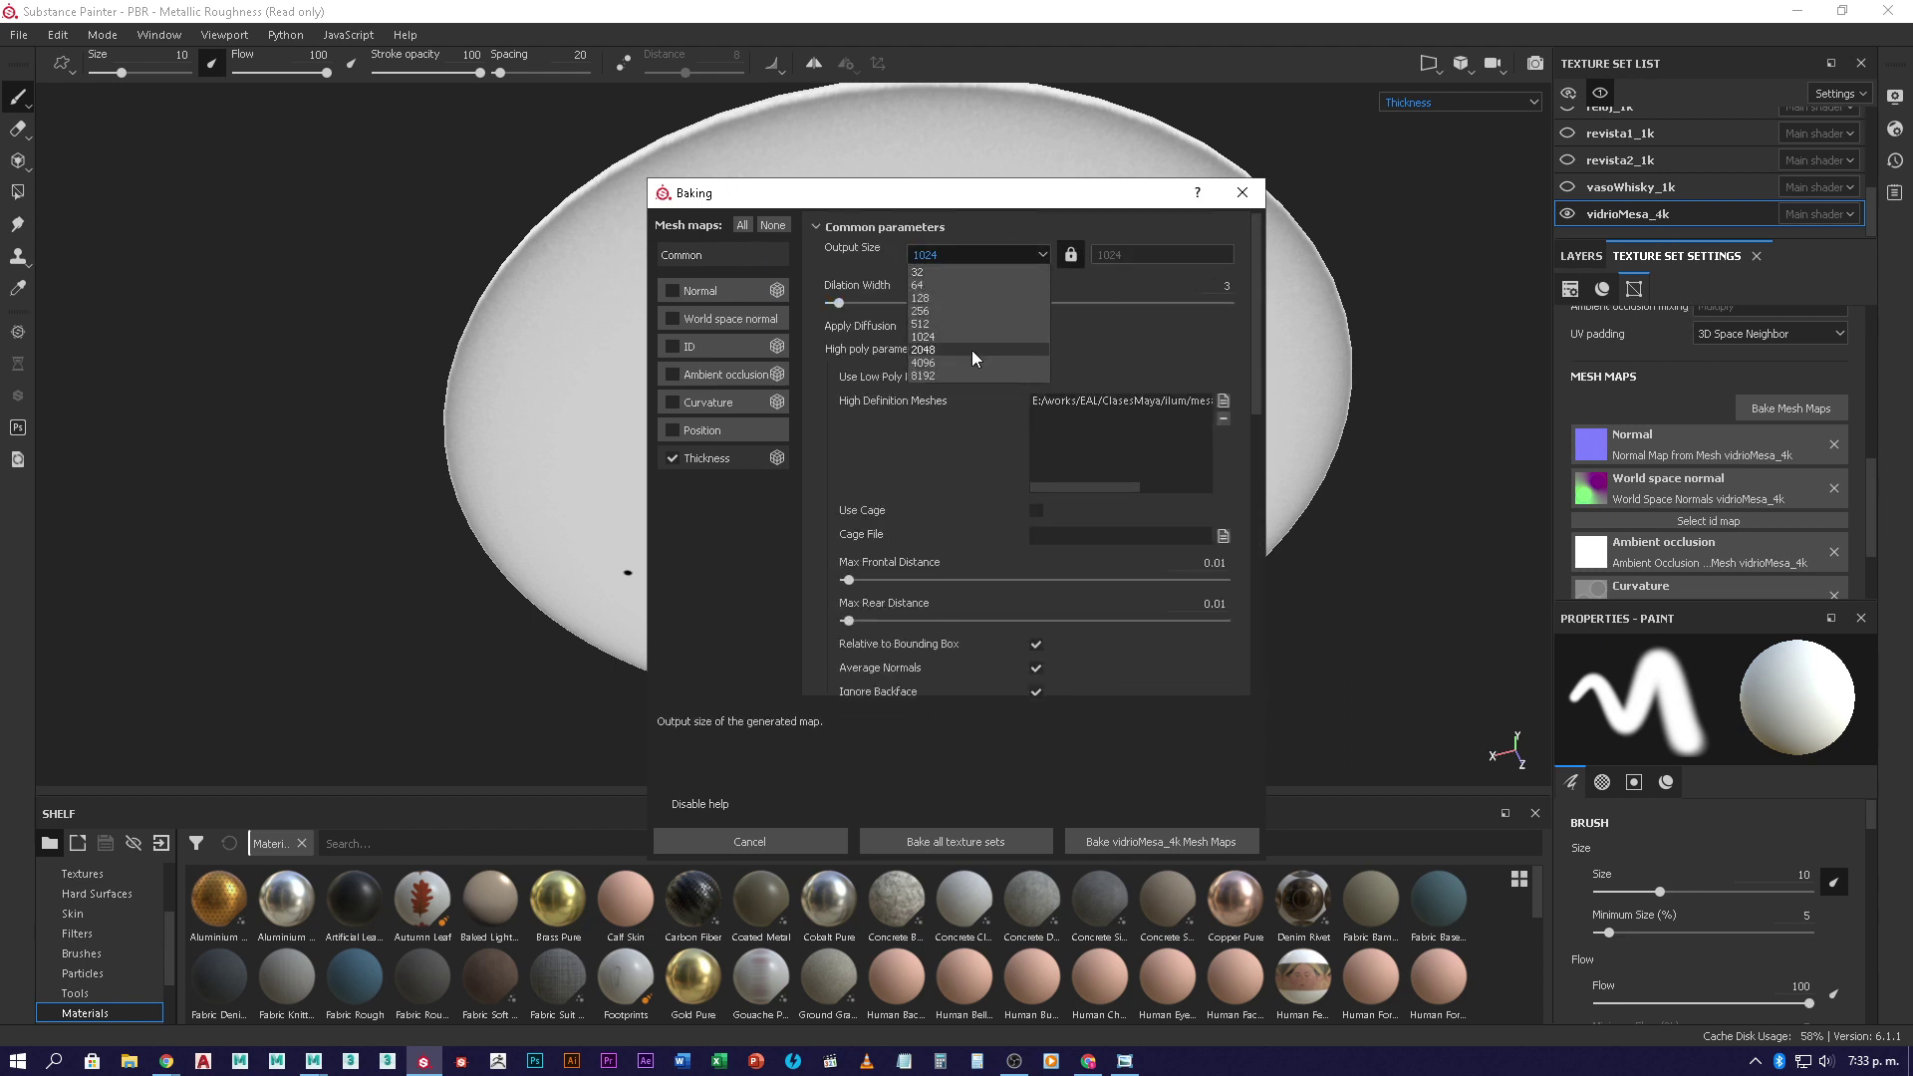
left_click(963, 363)
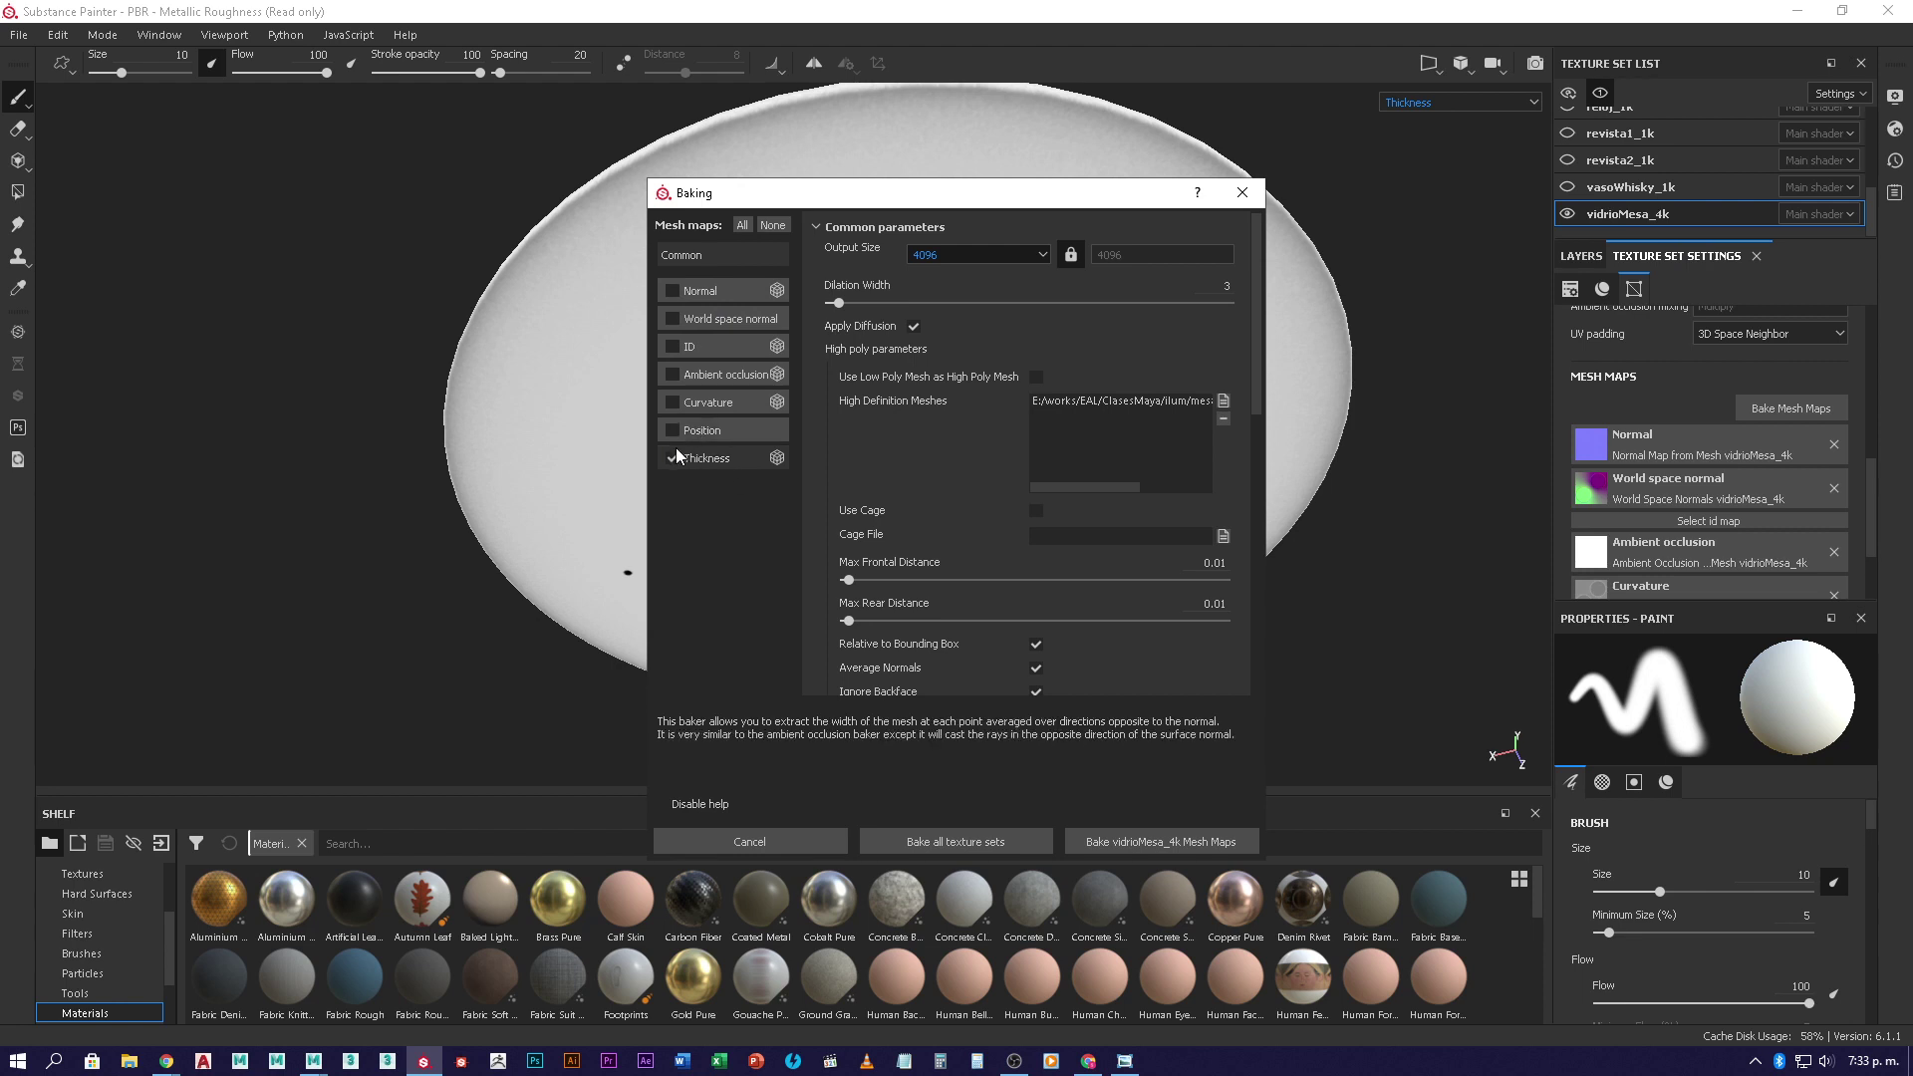
left_click(706, 460)
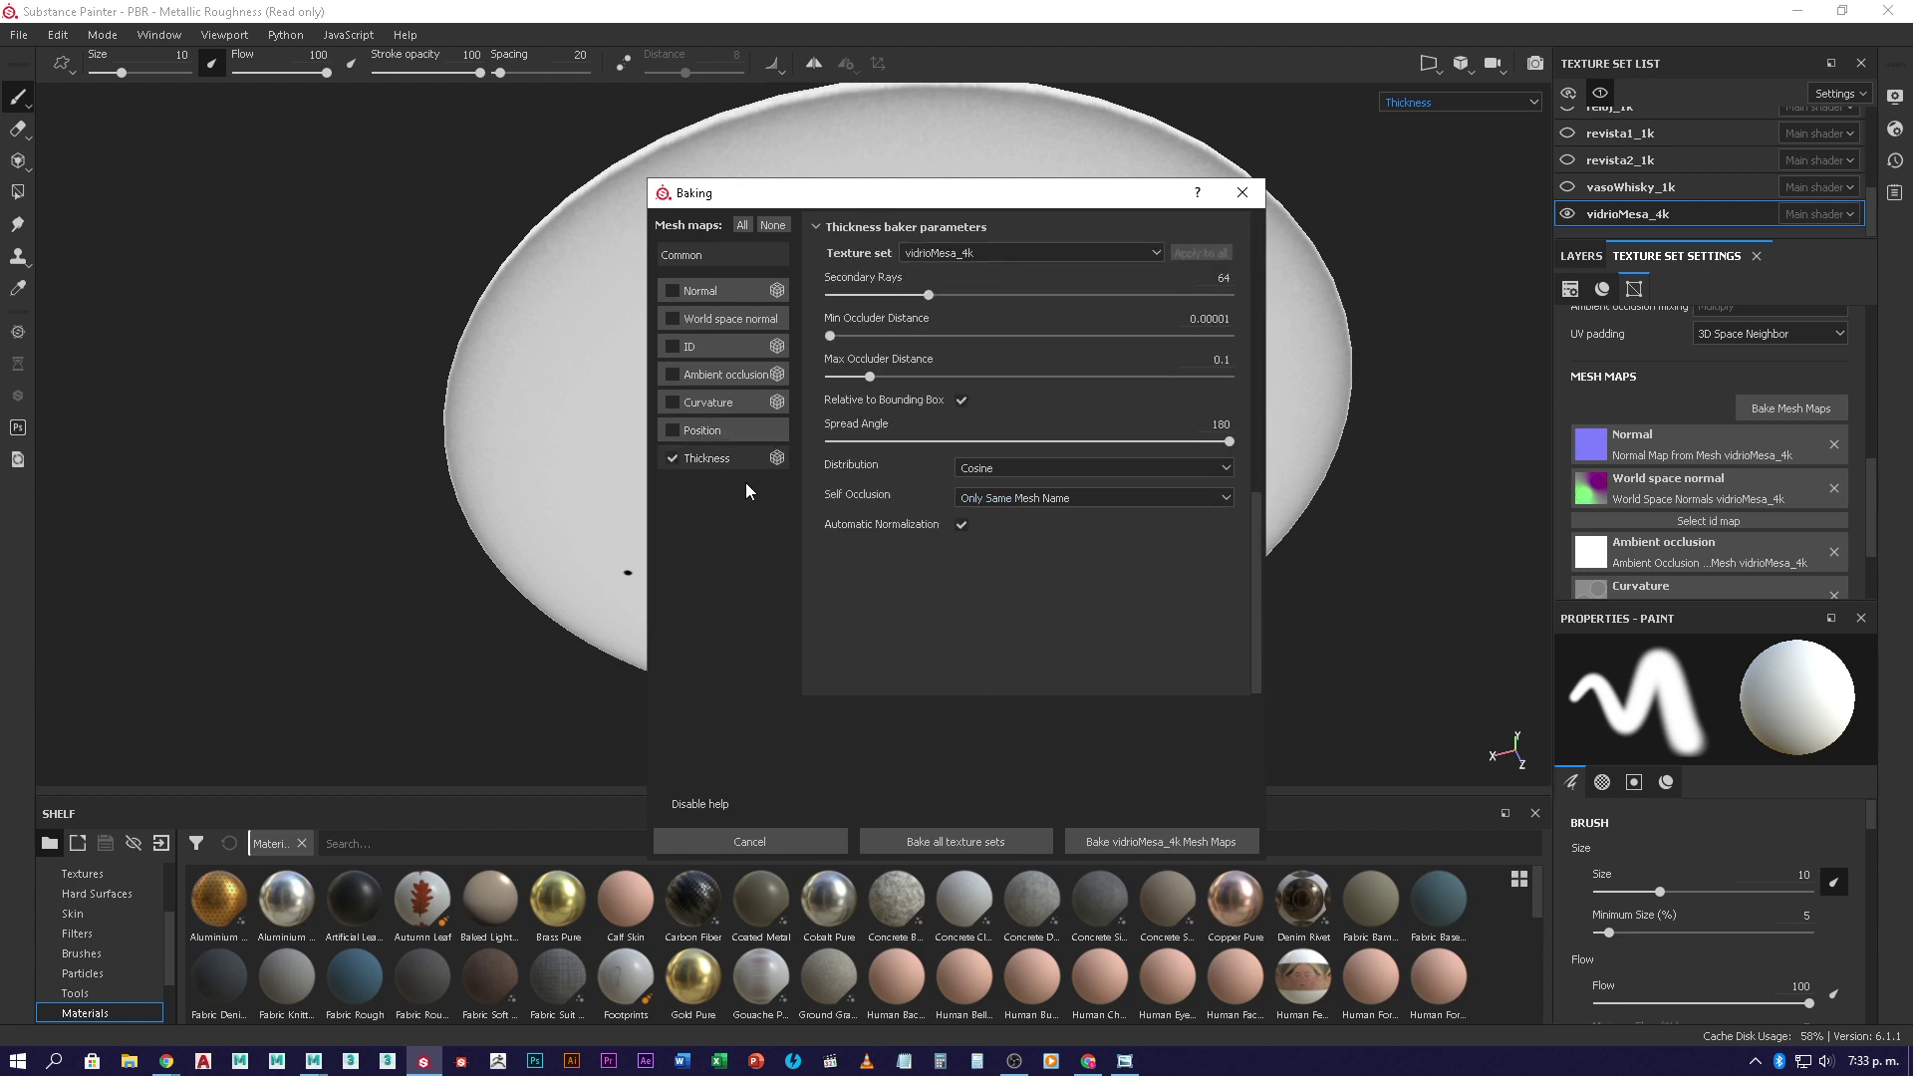
left_click(1180, 845)
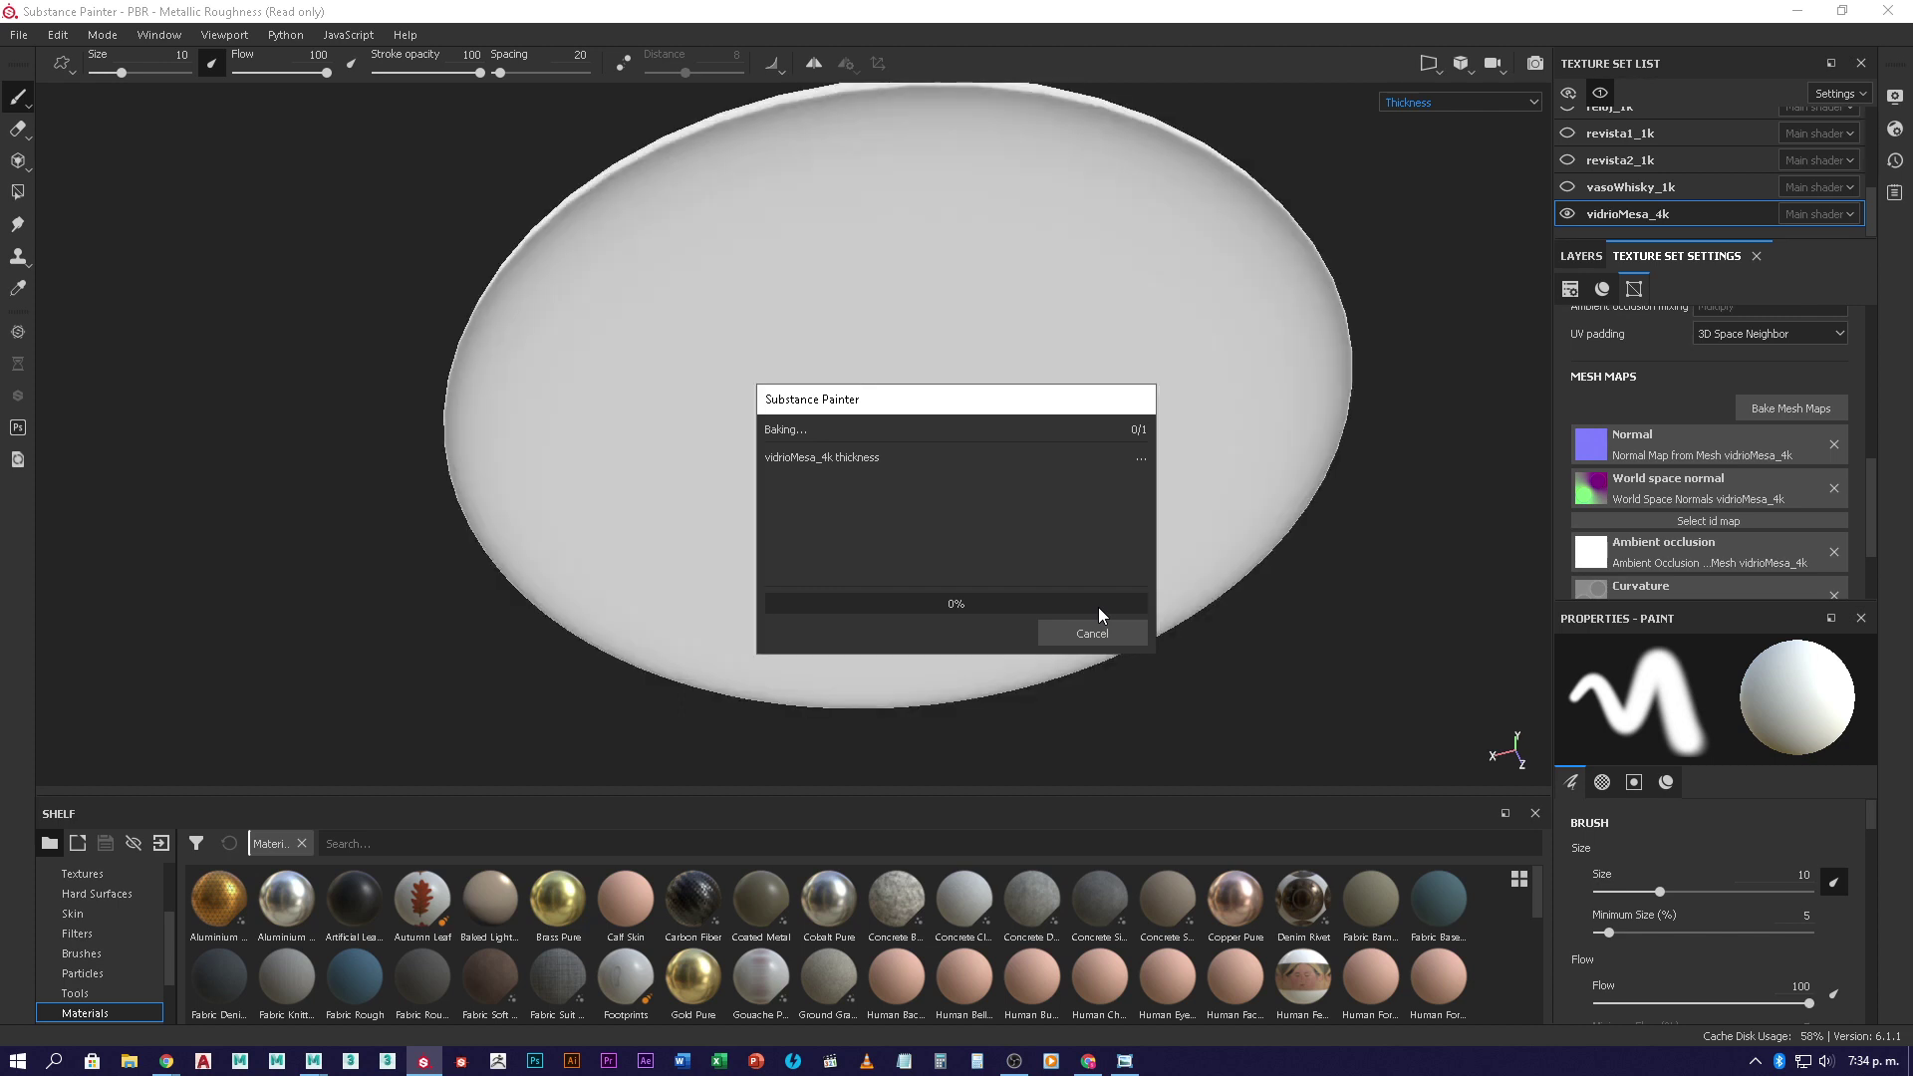
left_click(1096, 628)
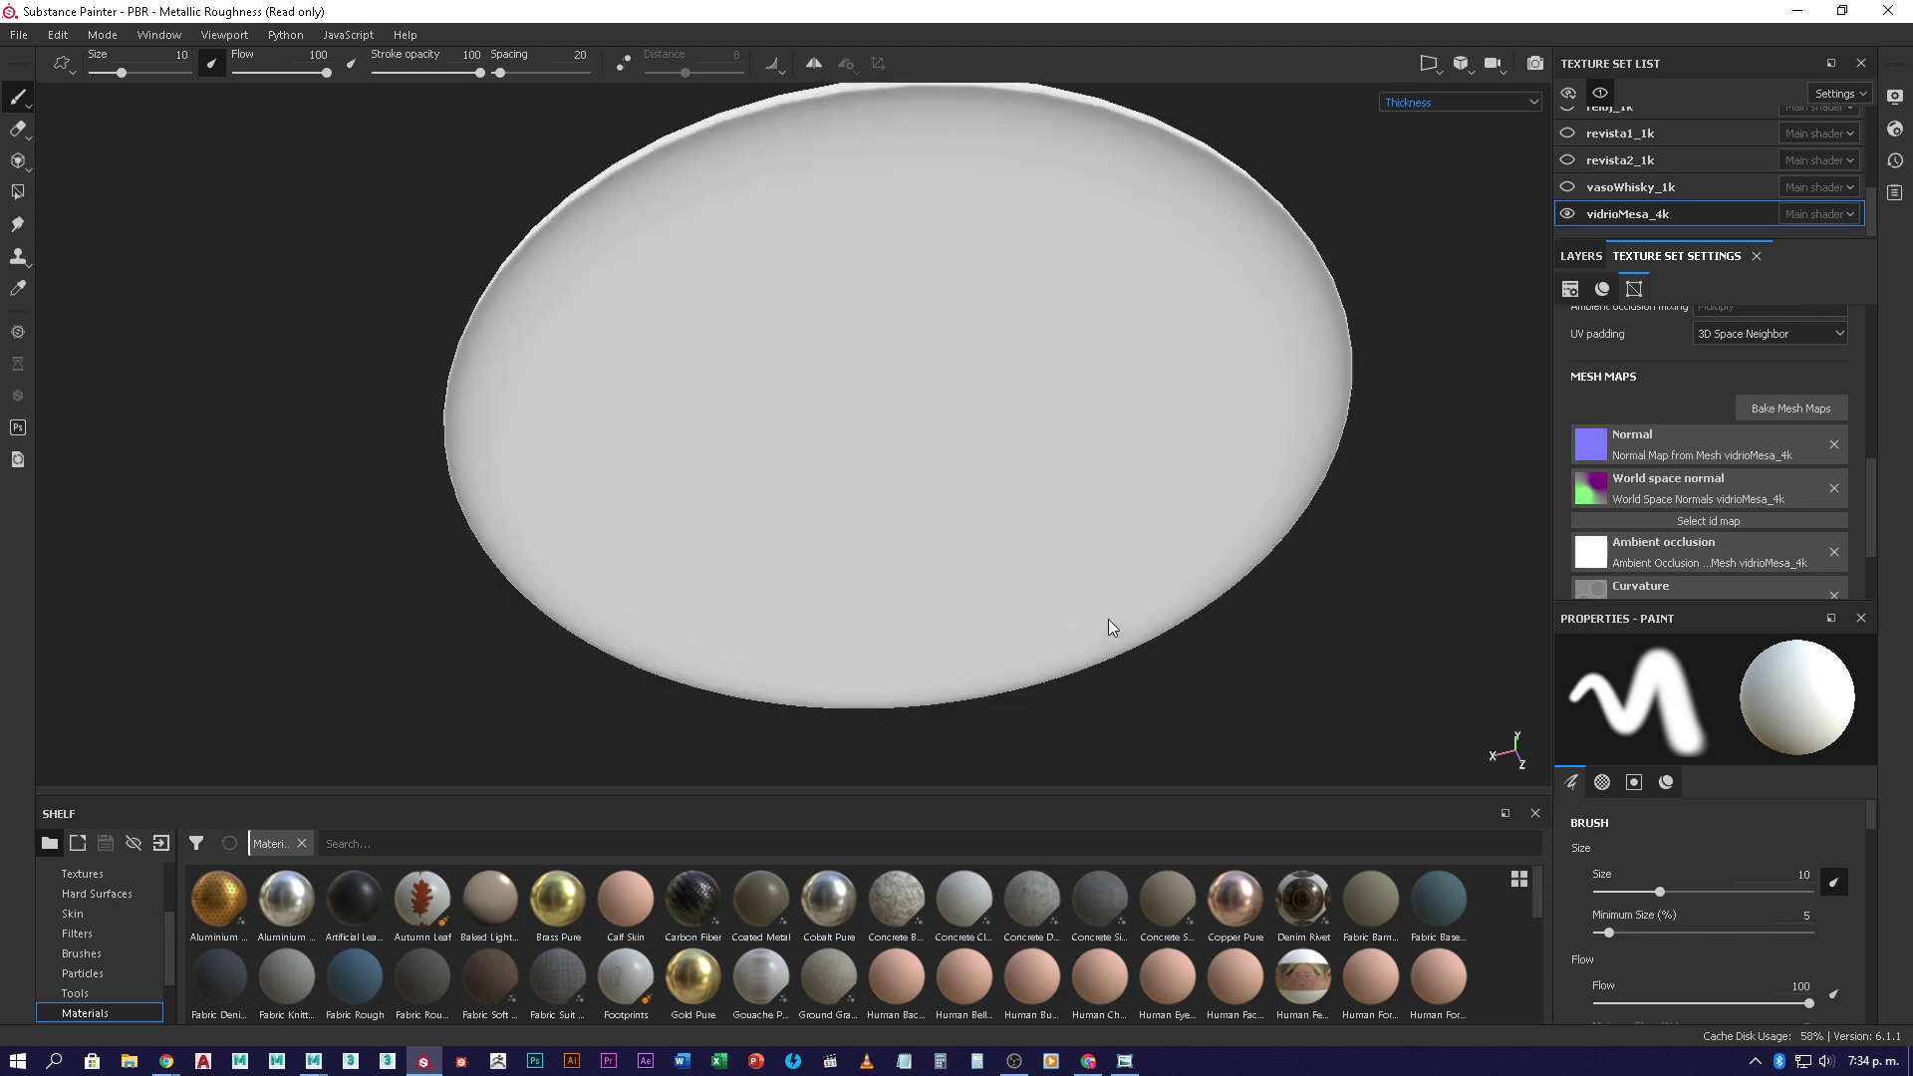
mouse_move(1225, 354)
left_mouse_down("alt")
mouse_move(1176, 376)
mouse_move(1182, 421)
mouse_move(1110, 517)
mouse_move(1085, 674)
mouse_move(1166, 716)
mouse_move(1296, 660)
left_mouse_up("alt")
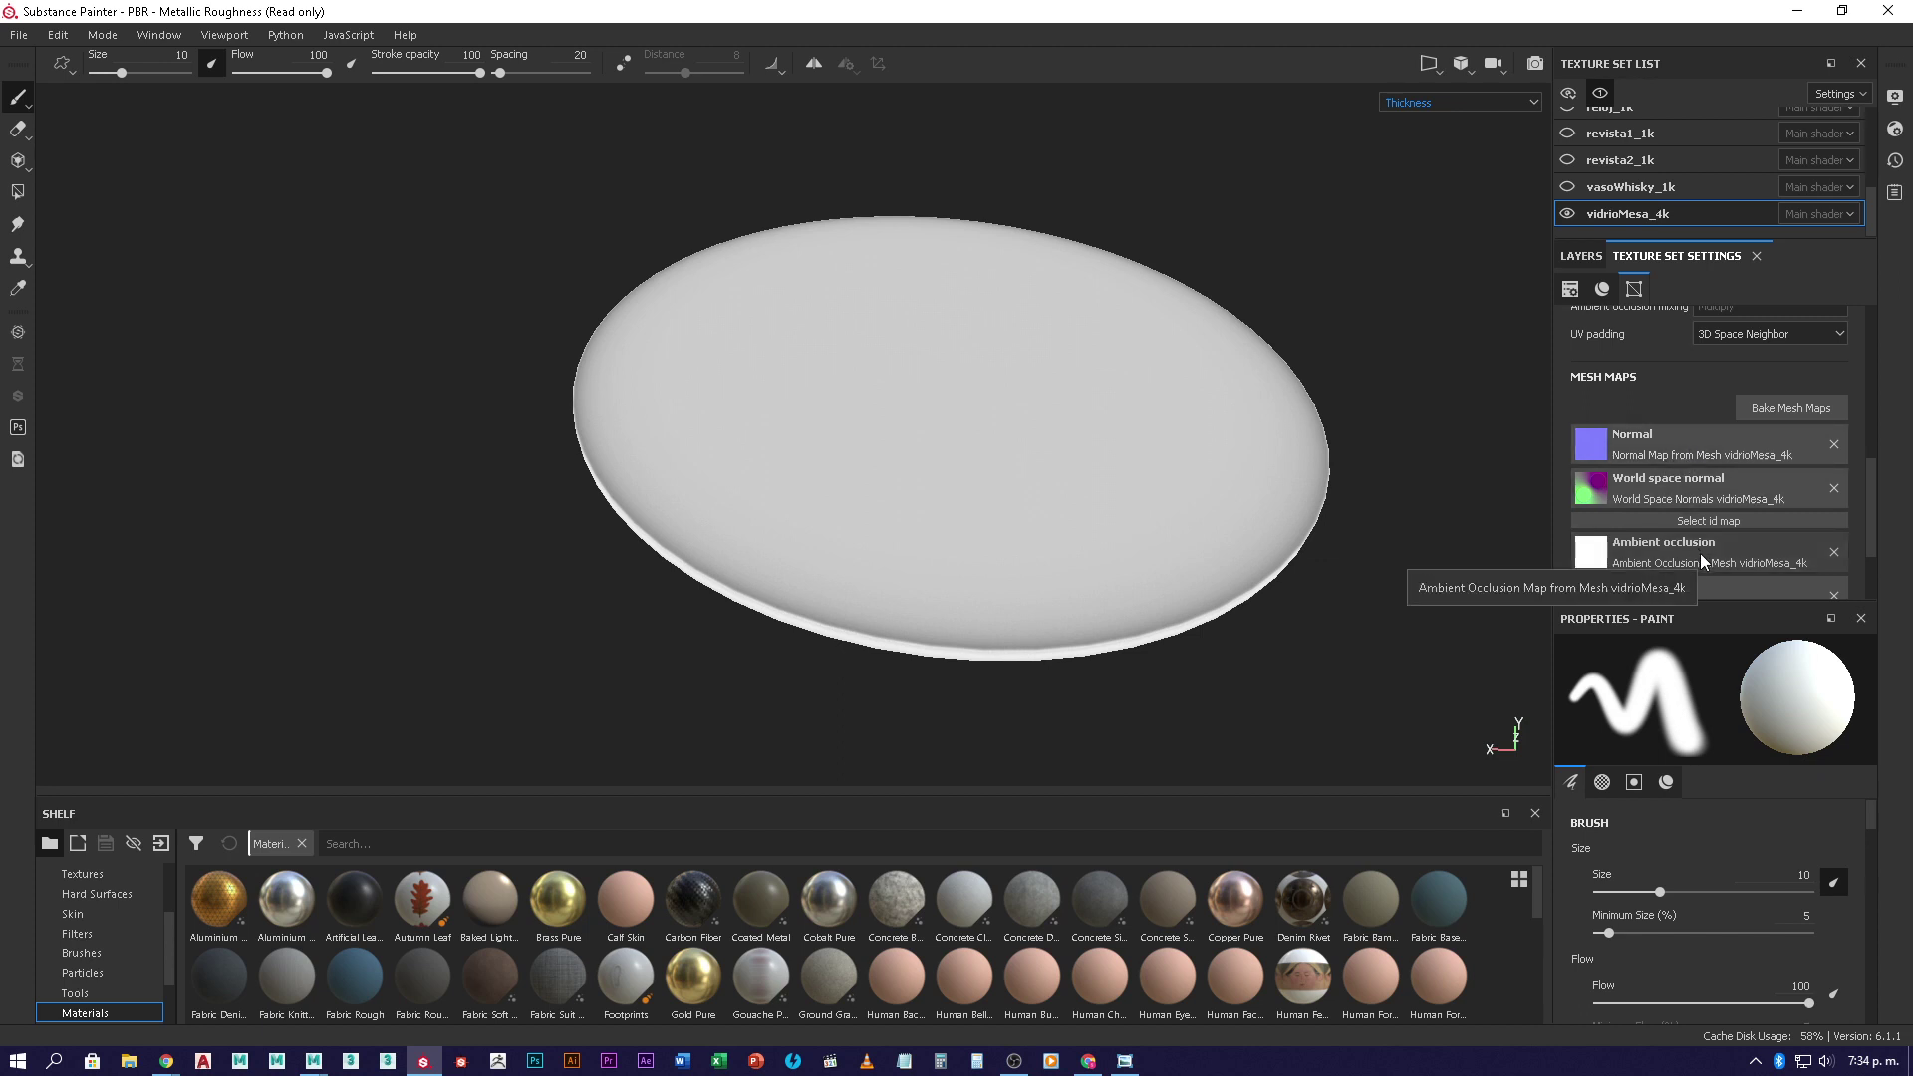
left_click_drag(1282, 542, 957, 495, "alt")
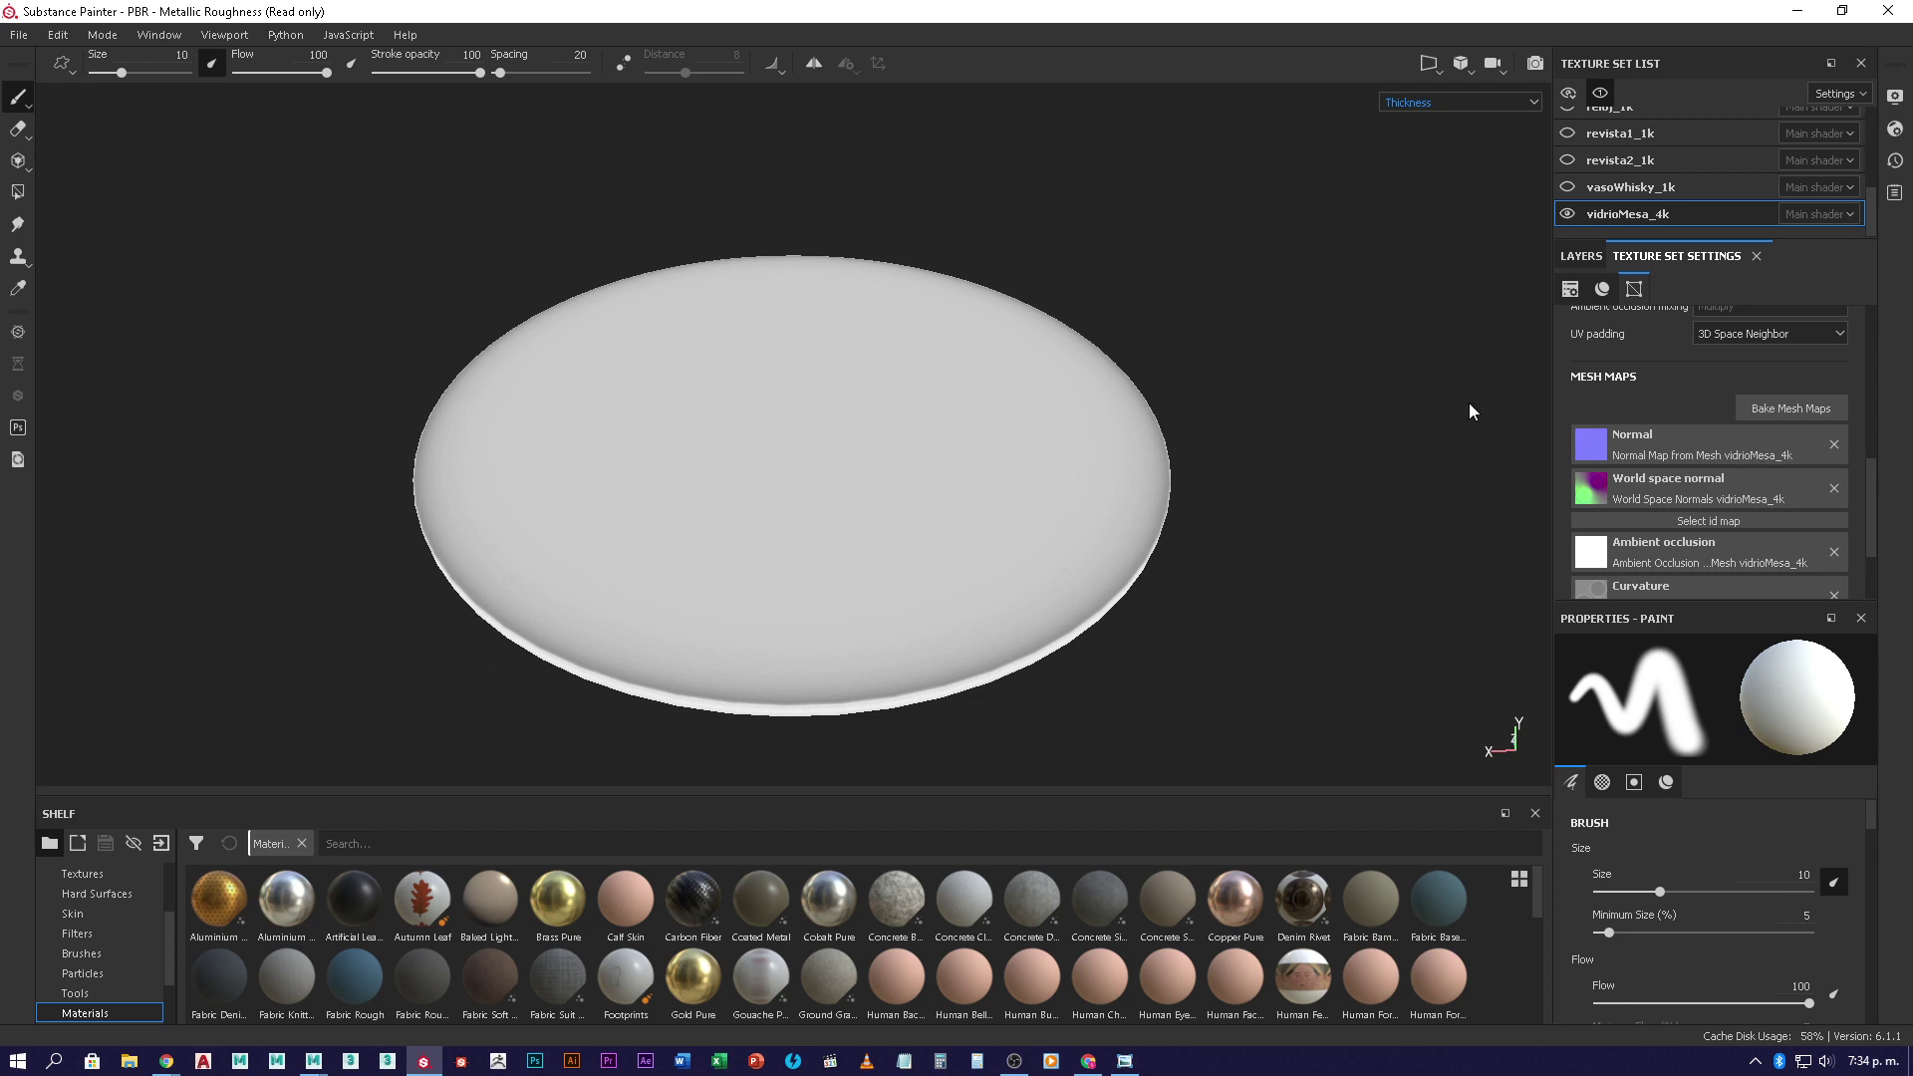
- Show all texture sets again and view the Thickness mesh map on the whole table scene
left_click(1568, 93)
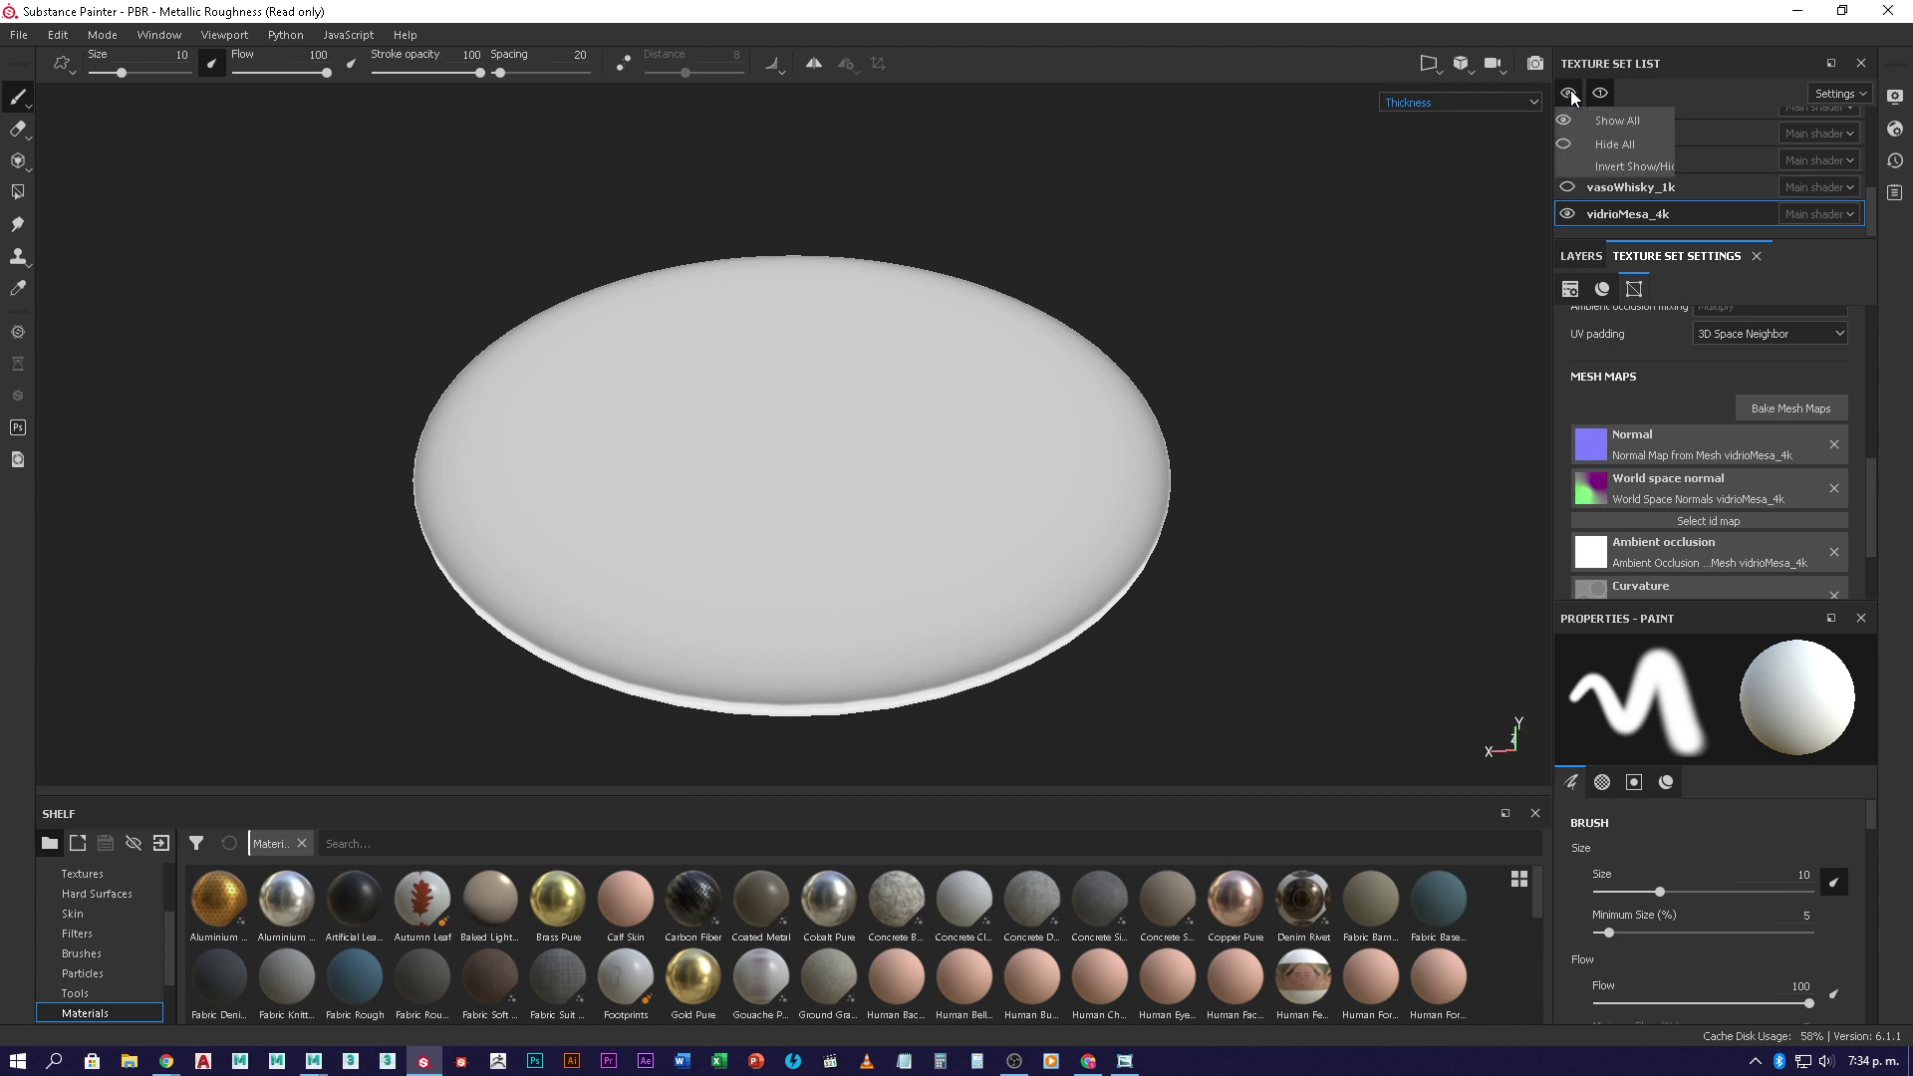
left_click(1593, 124)
middle_click_drag(1240, 410, 1272, 454)
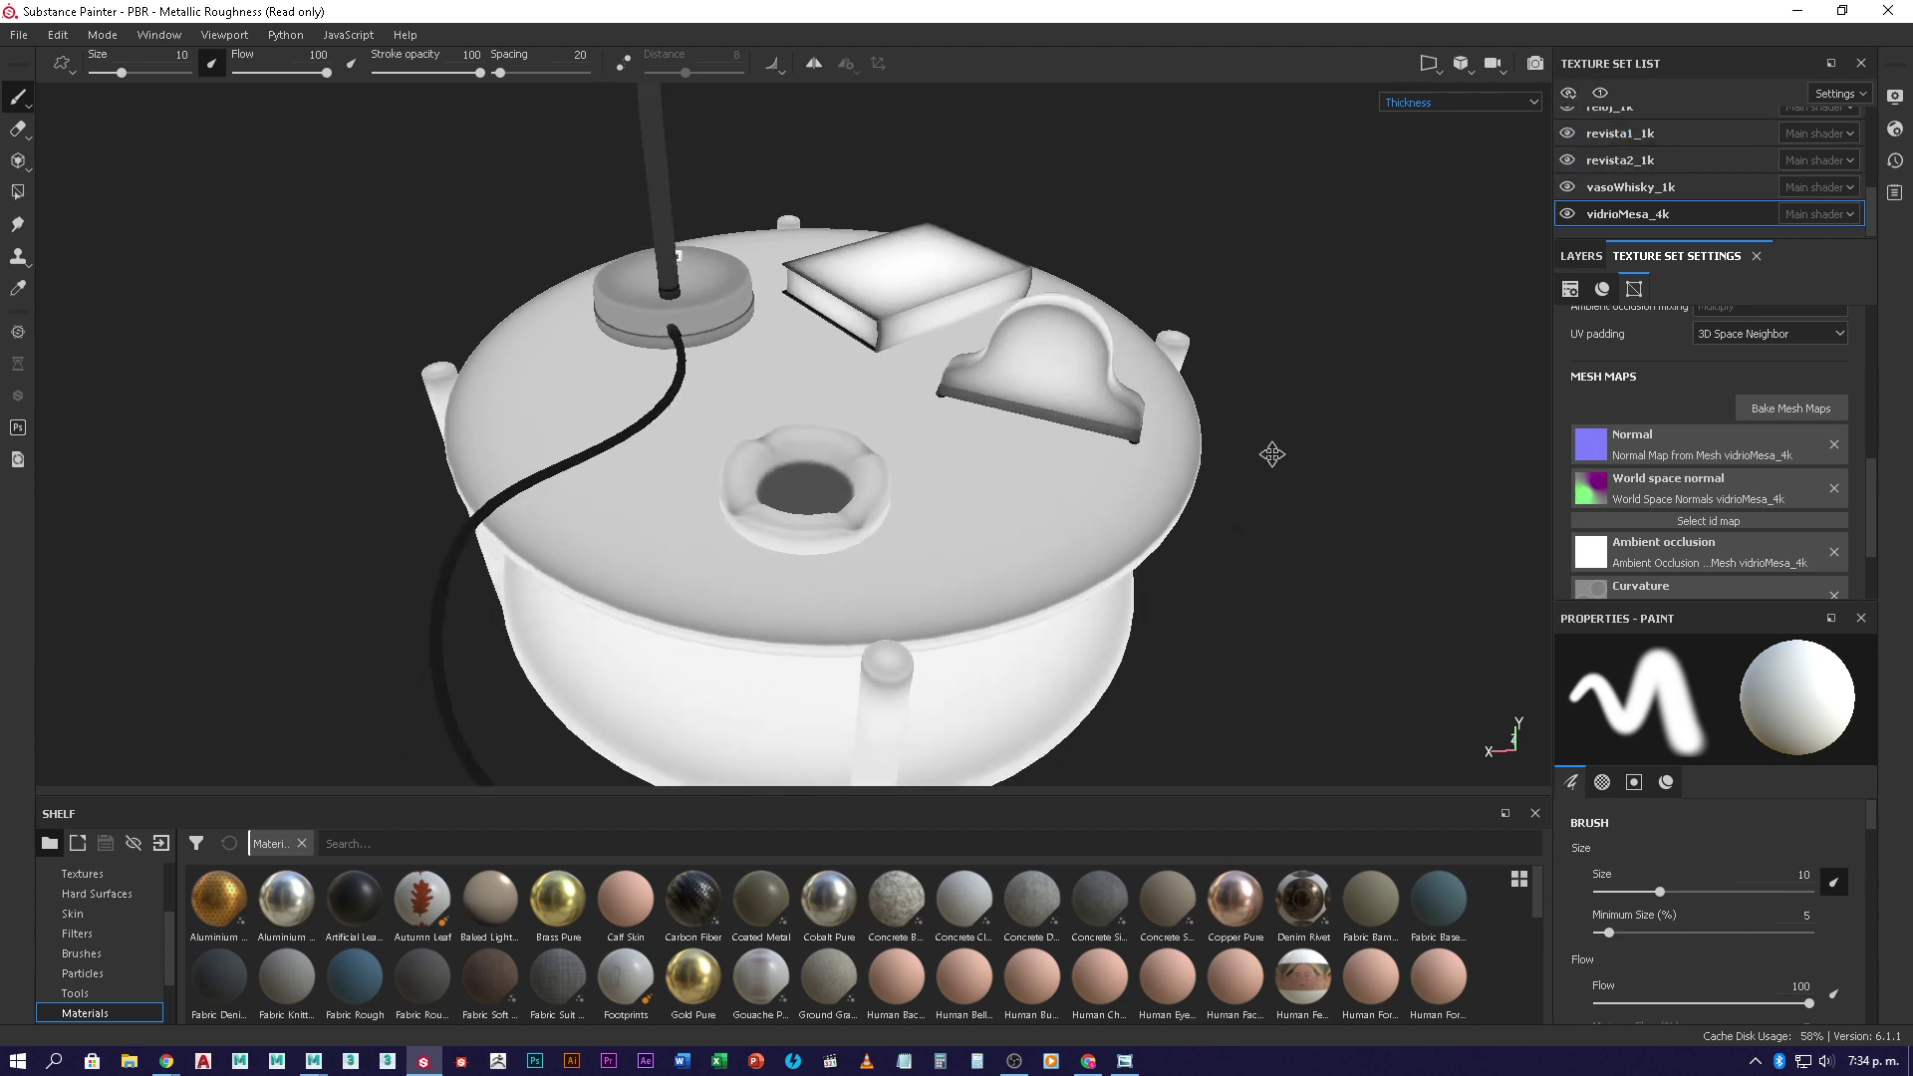
left_click_drag(1272, 455, 747, 324, "alt")
left_click(1530, 100)
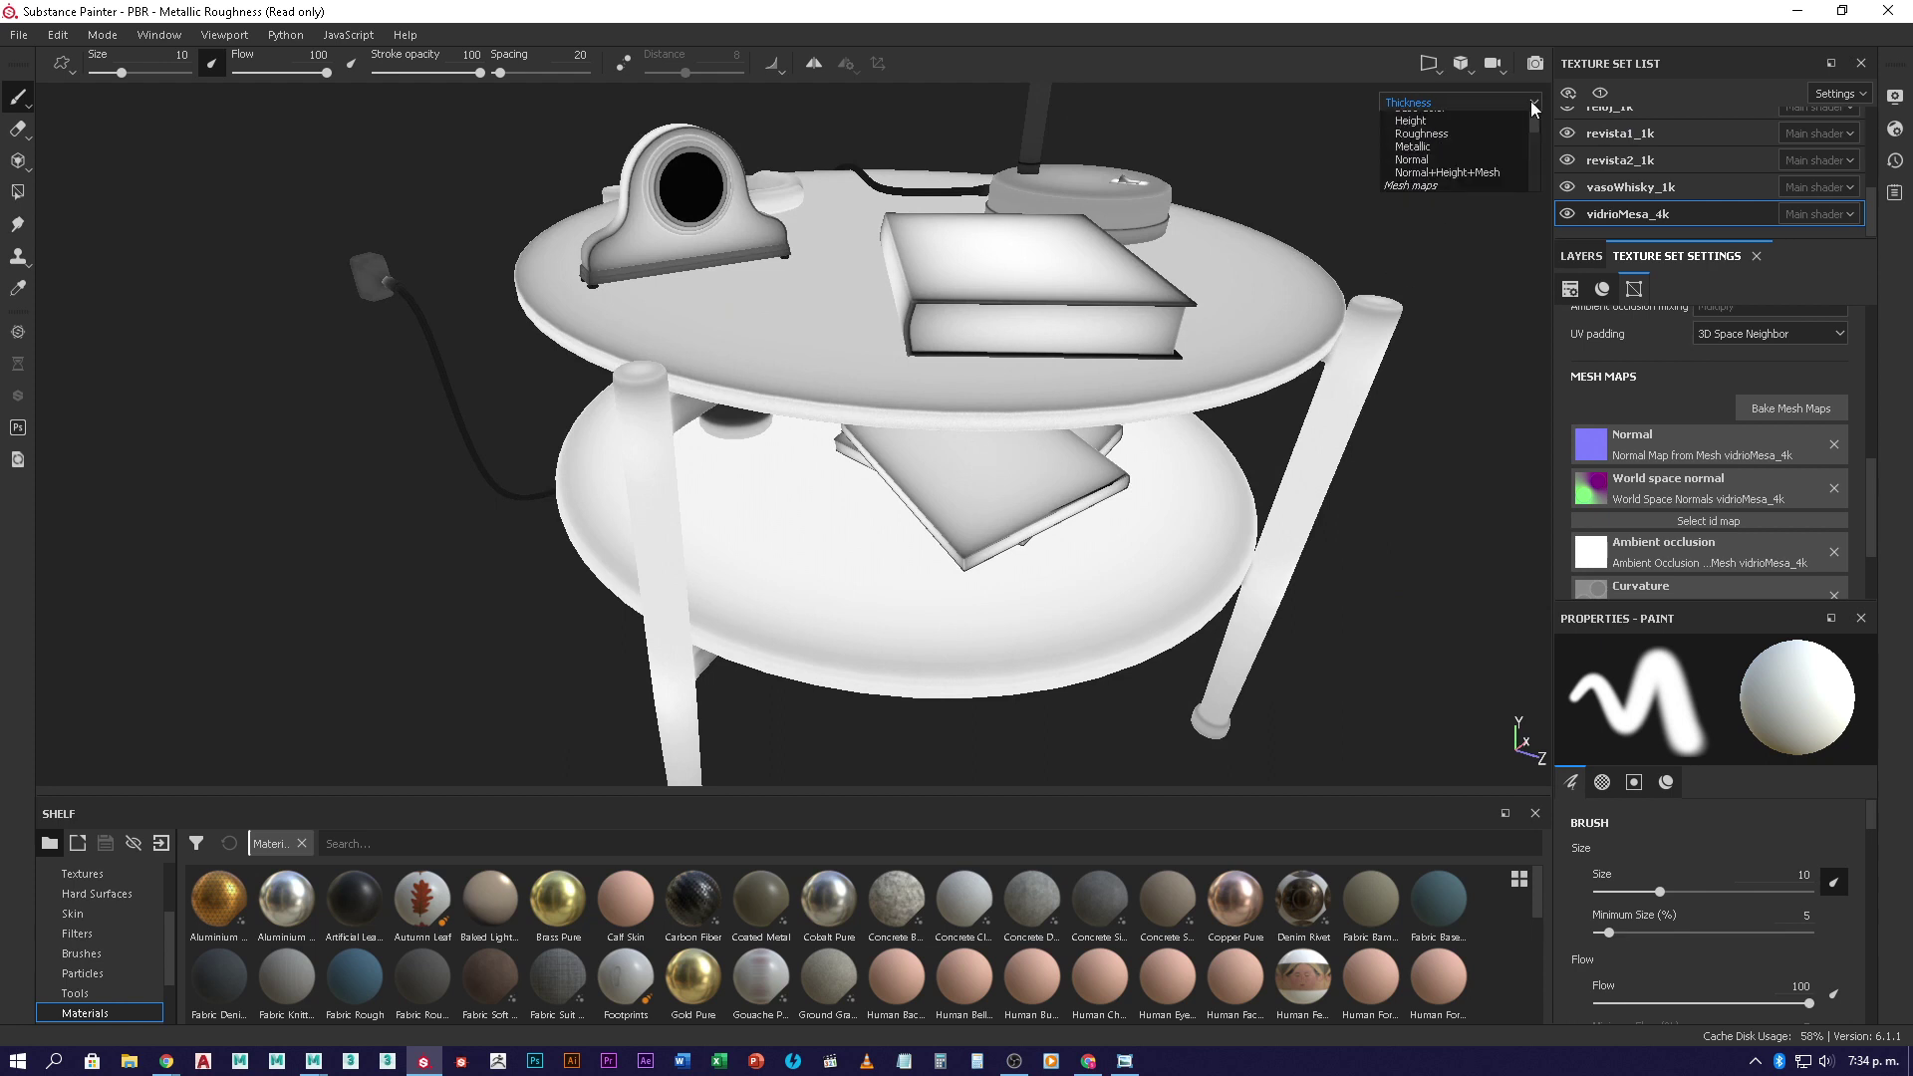
left_click(1421, 210)
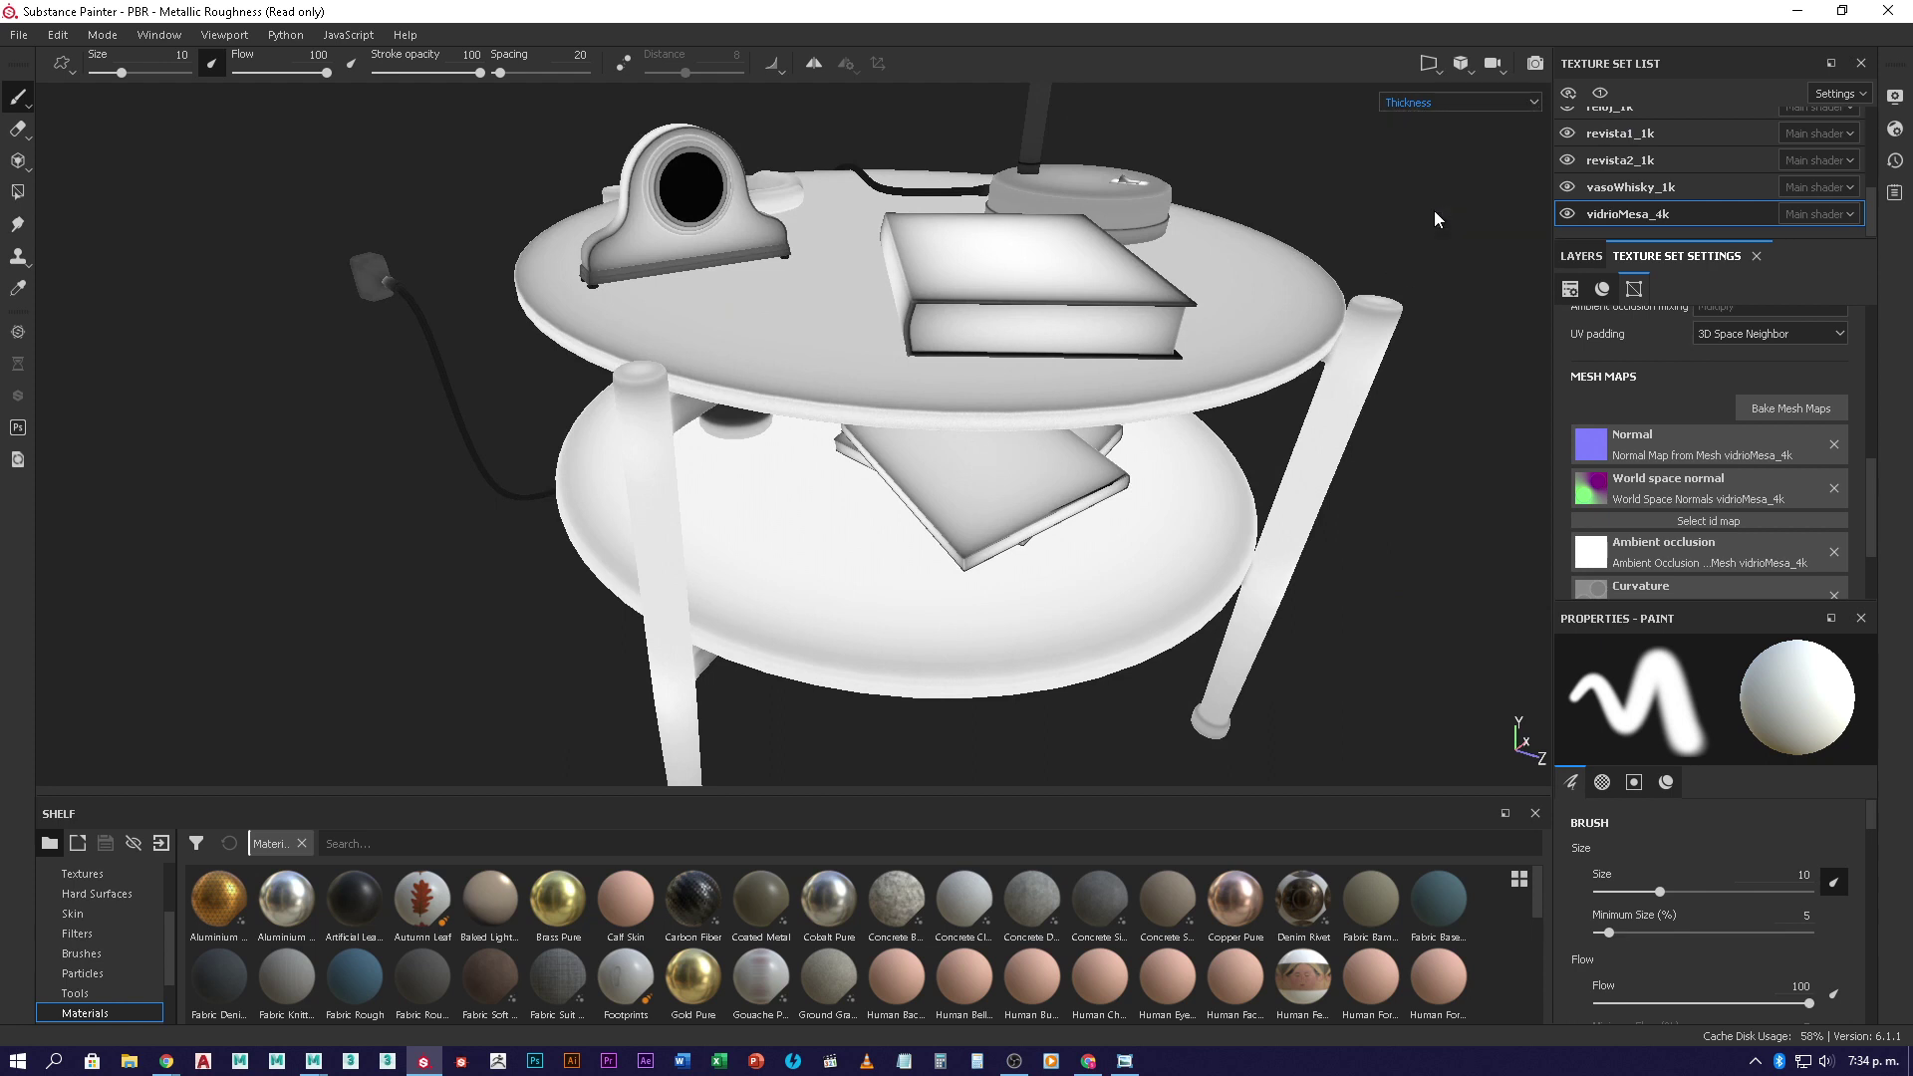
- Inspect the Position mesh map on the table scene, followed by the Curvature mesh map from another angle
left_click_drag(1245, 328, 852, 422, "alt")
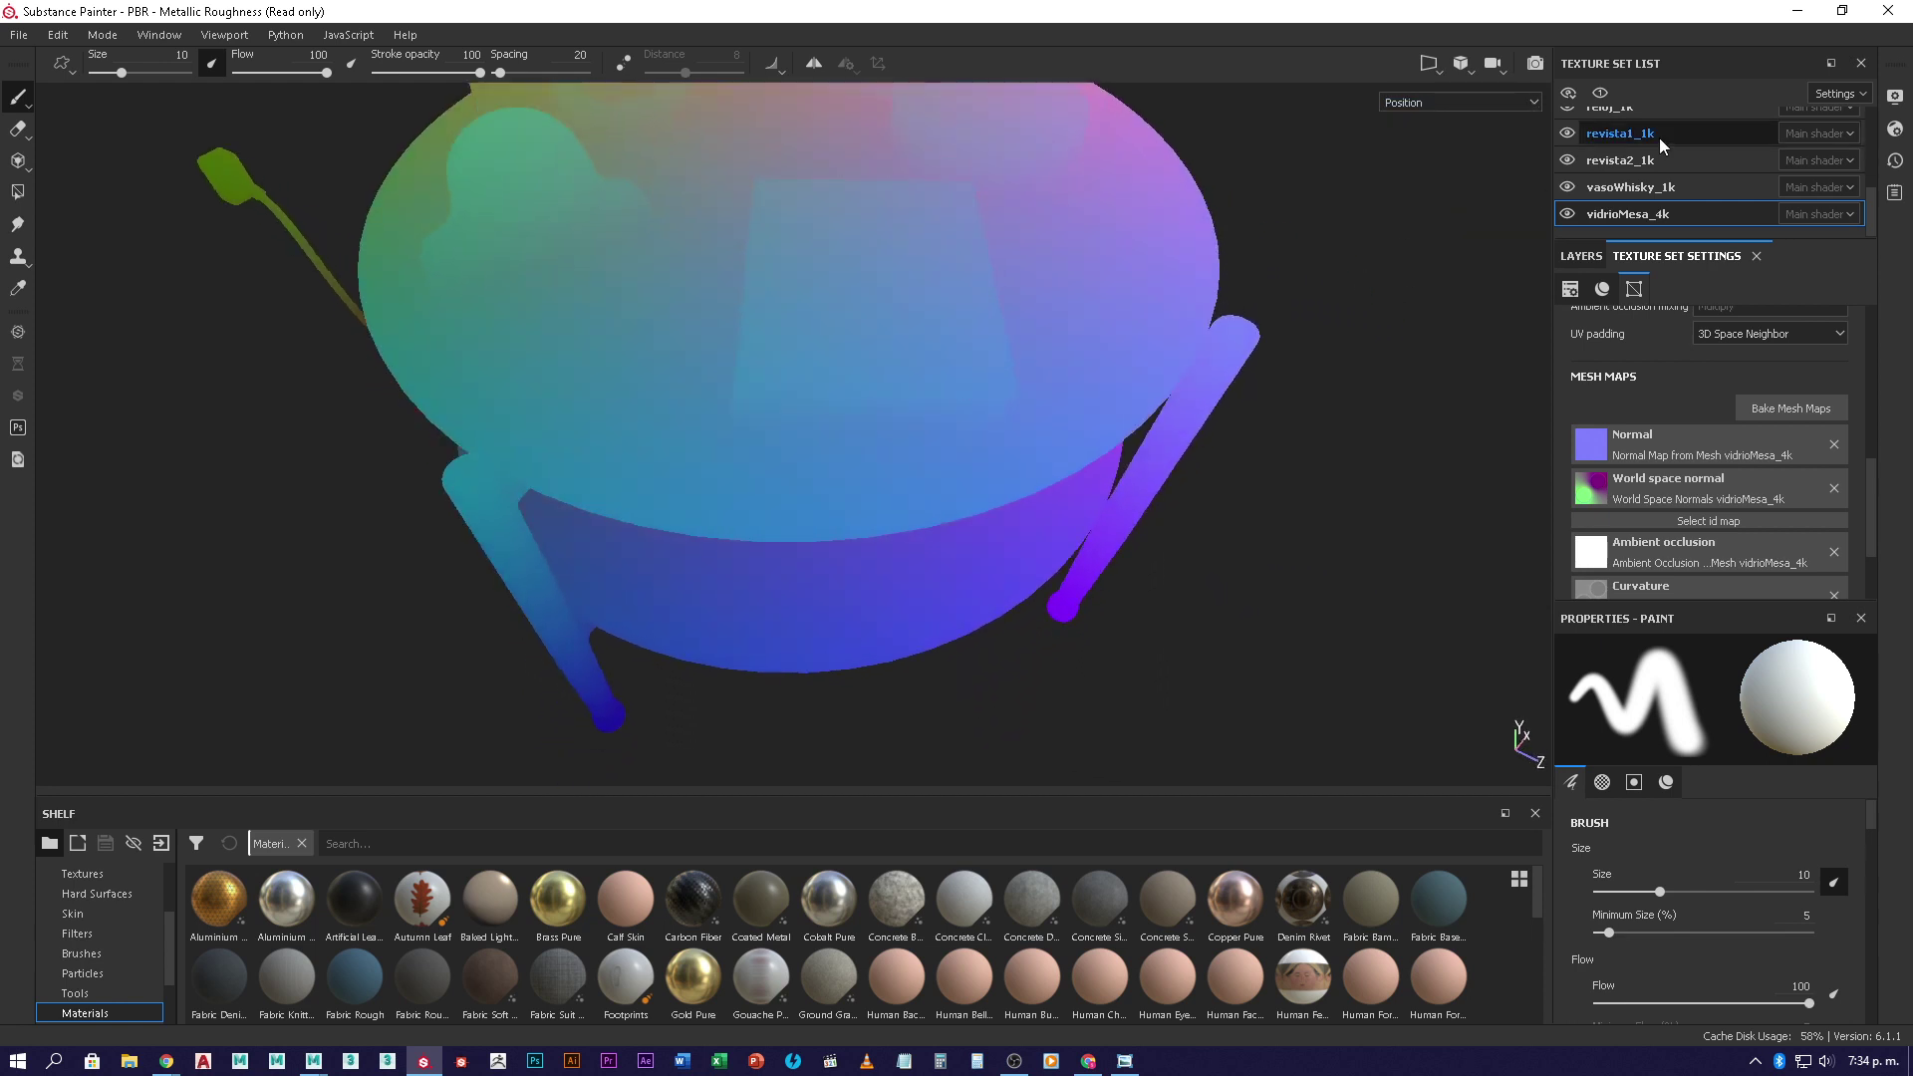
left_click(1497, 104)
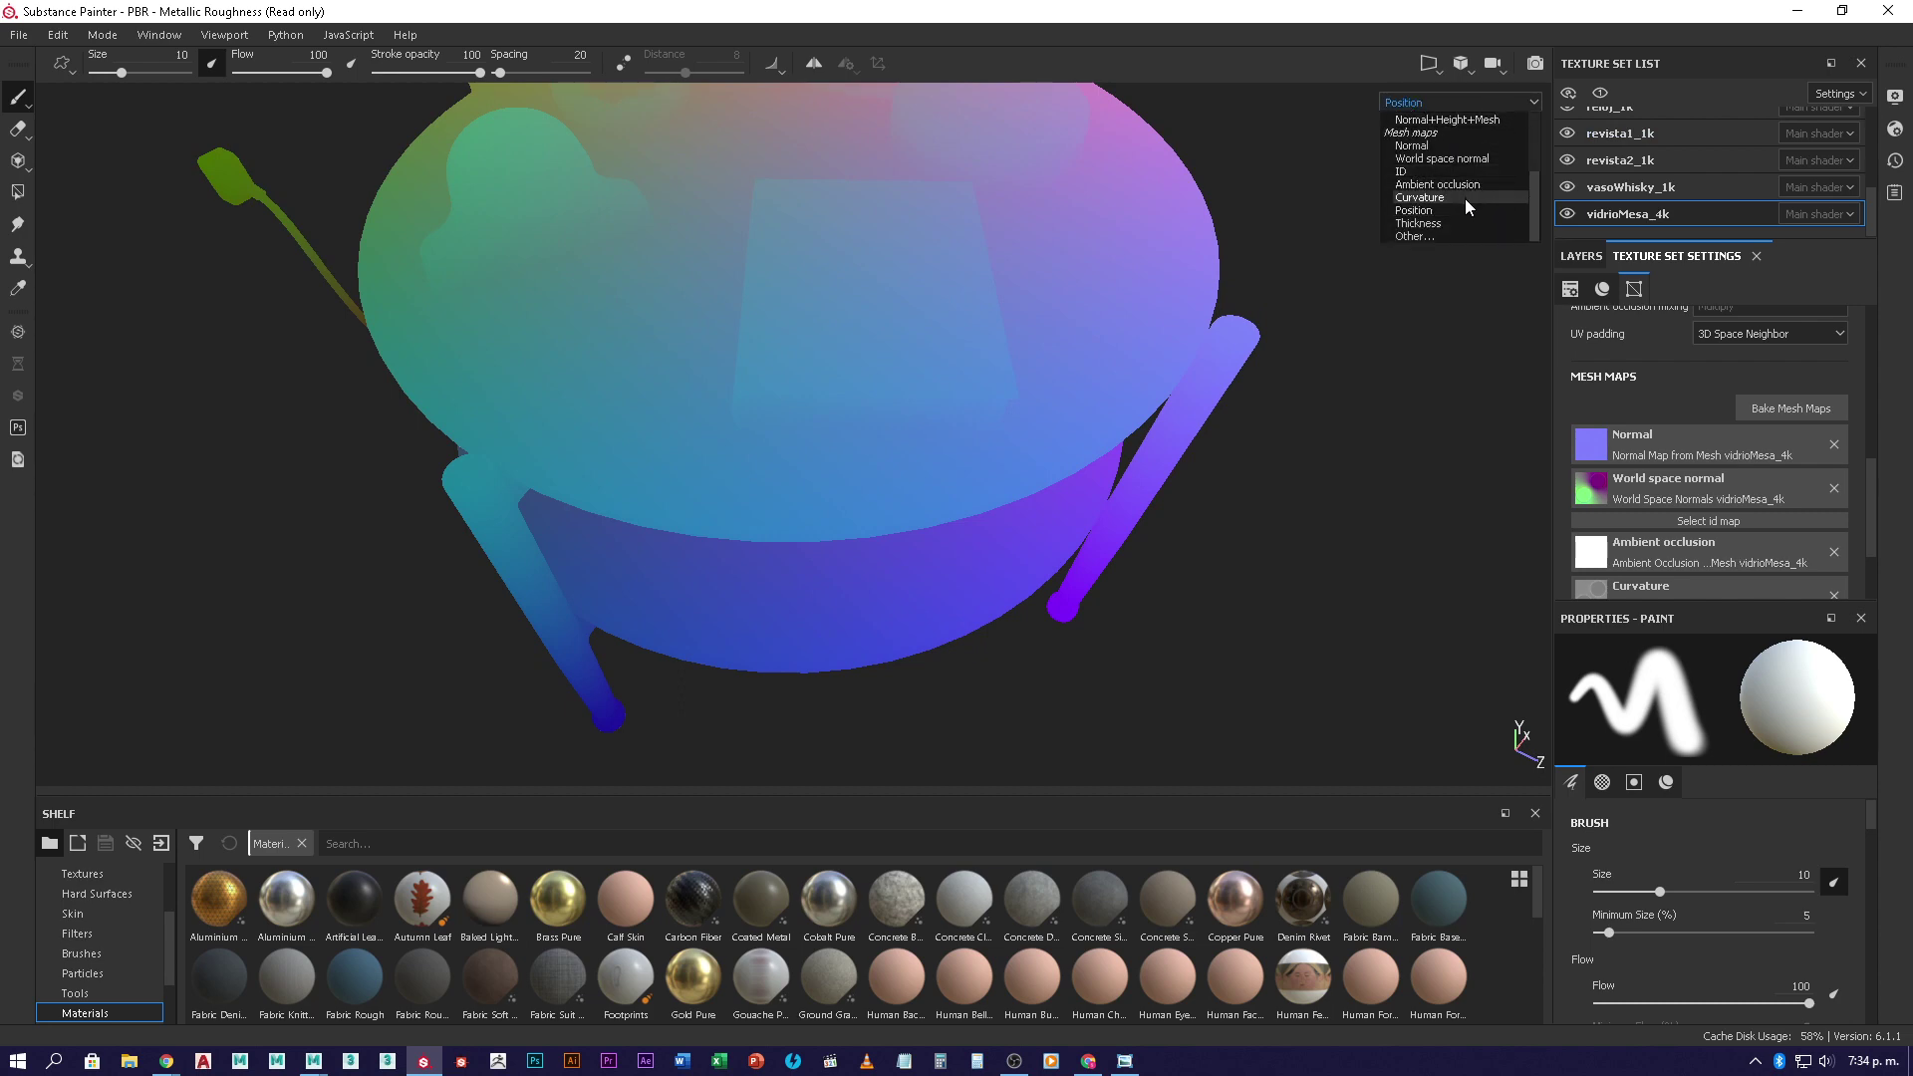
left_click(1465, 200)
left_click_drag(1427, 217, 1026, 409, "alt")
- Display the Ambient occlusion mesh map and inspect it on the tabletop objects, including a close look at the ashtray area
left_click(1491, 100)
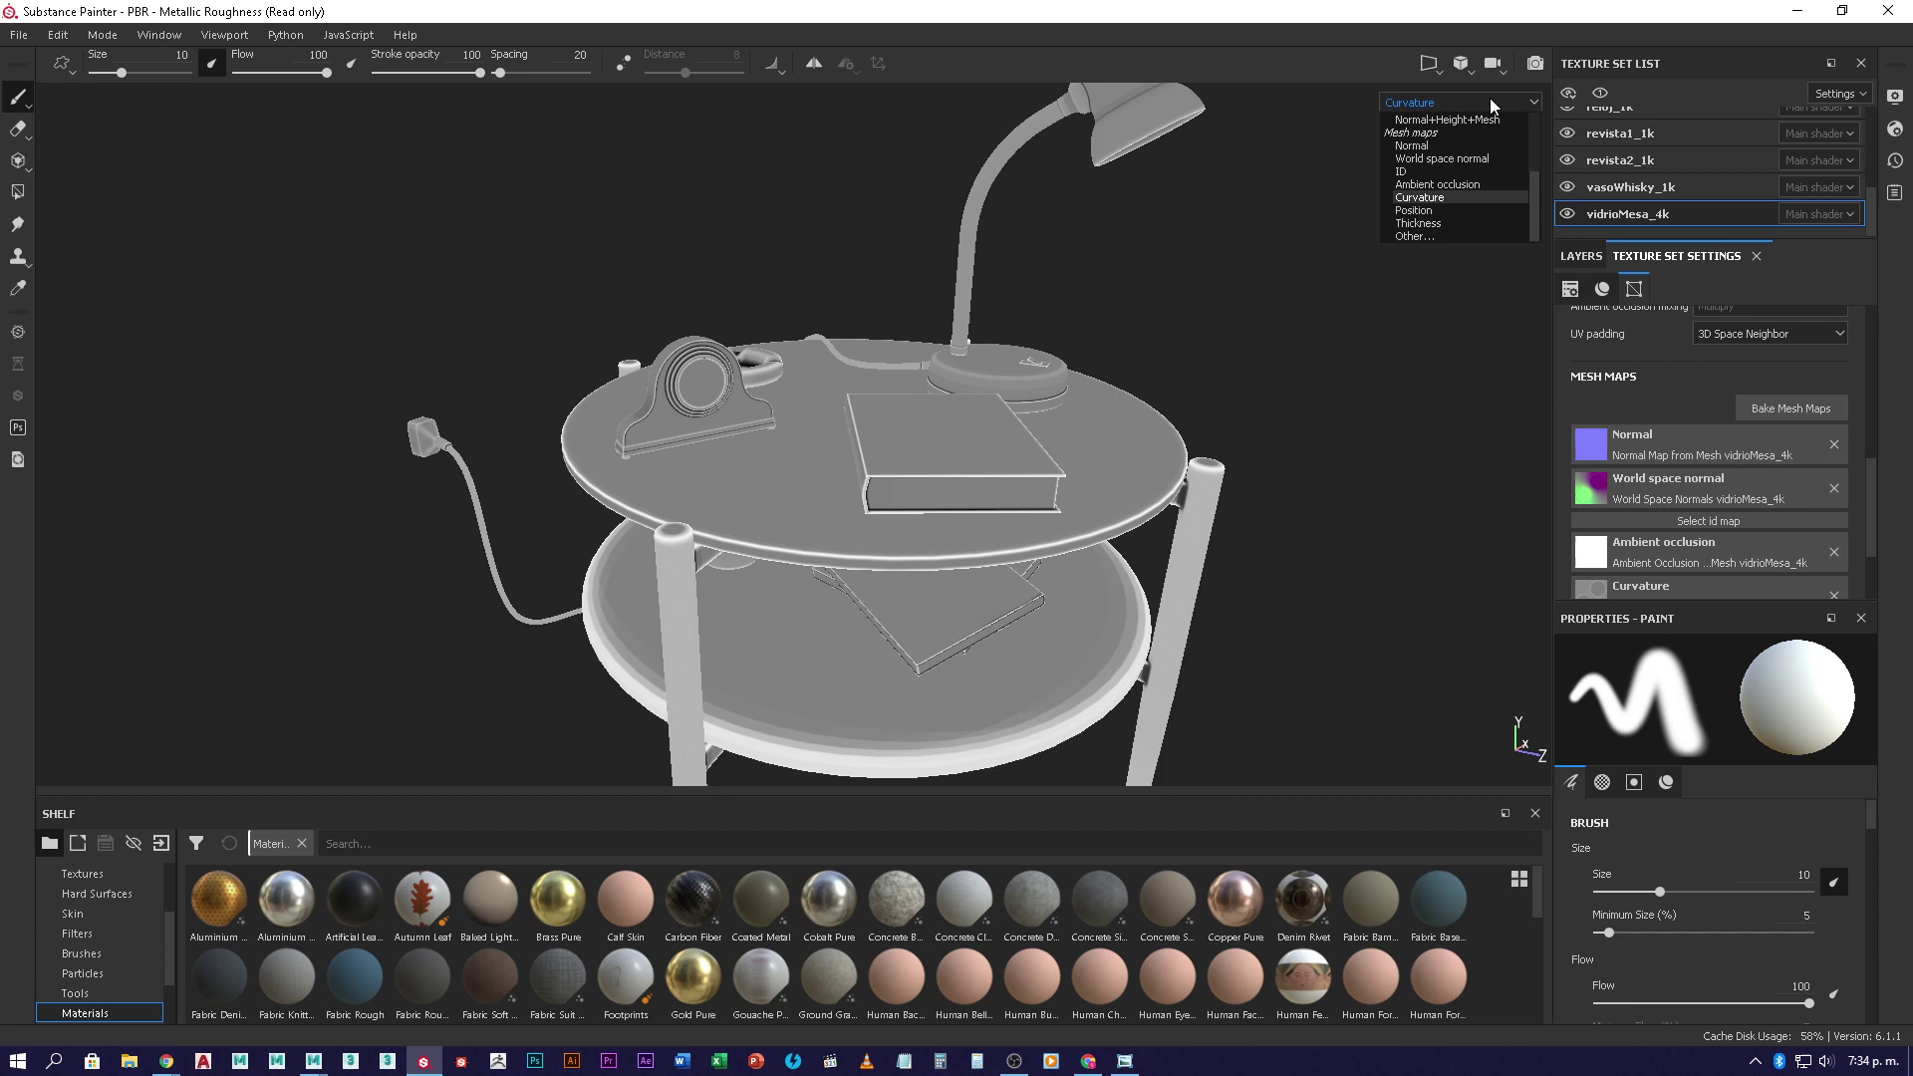
left_click(1460, 187)
left_click_drag(1189, 452, 945, 361, "alt")
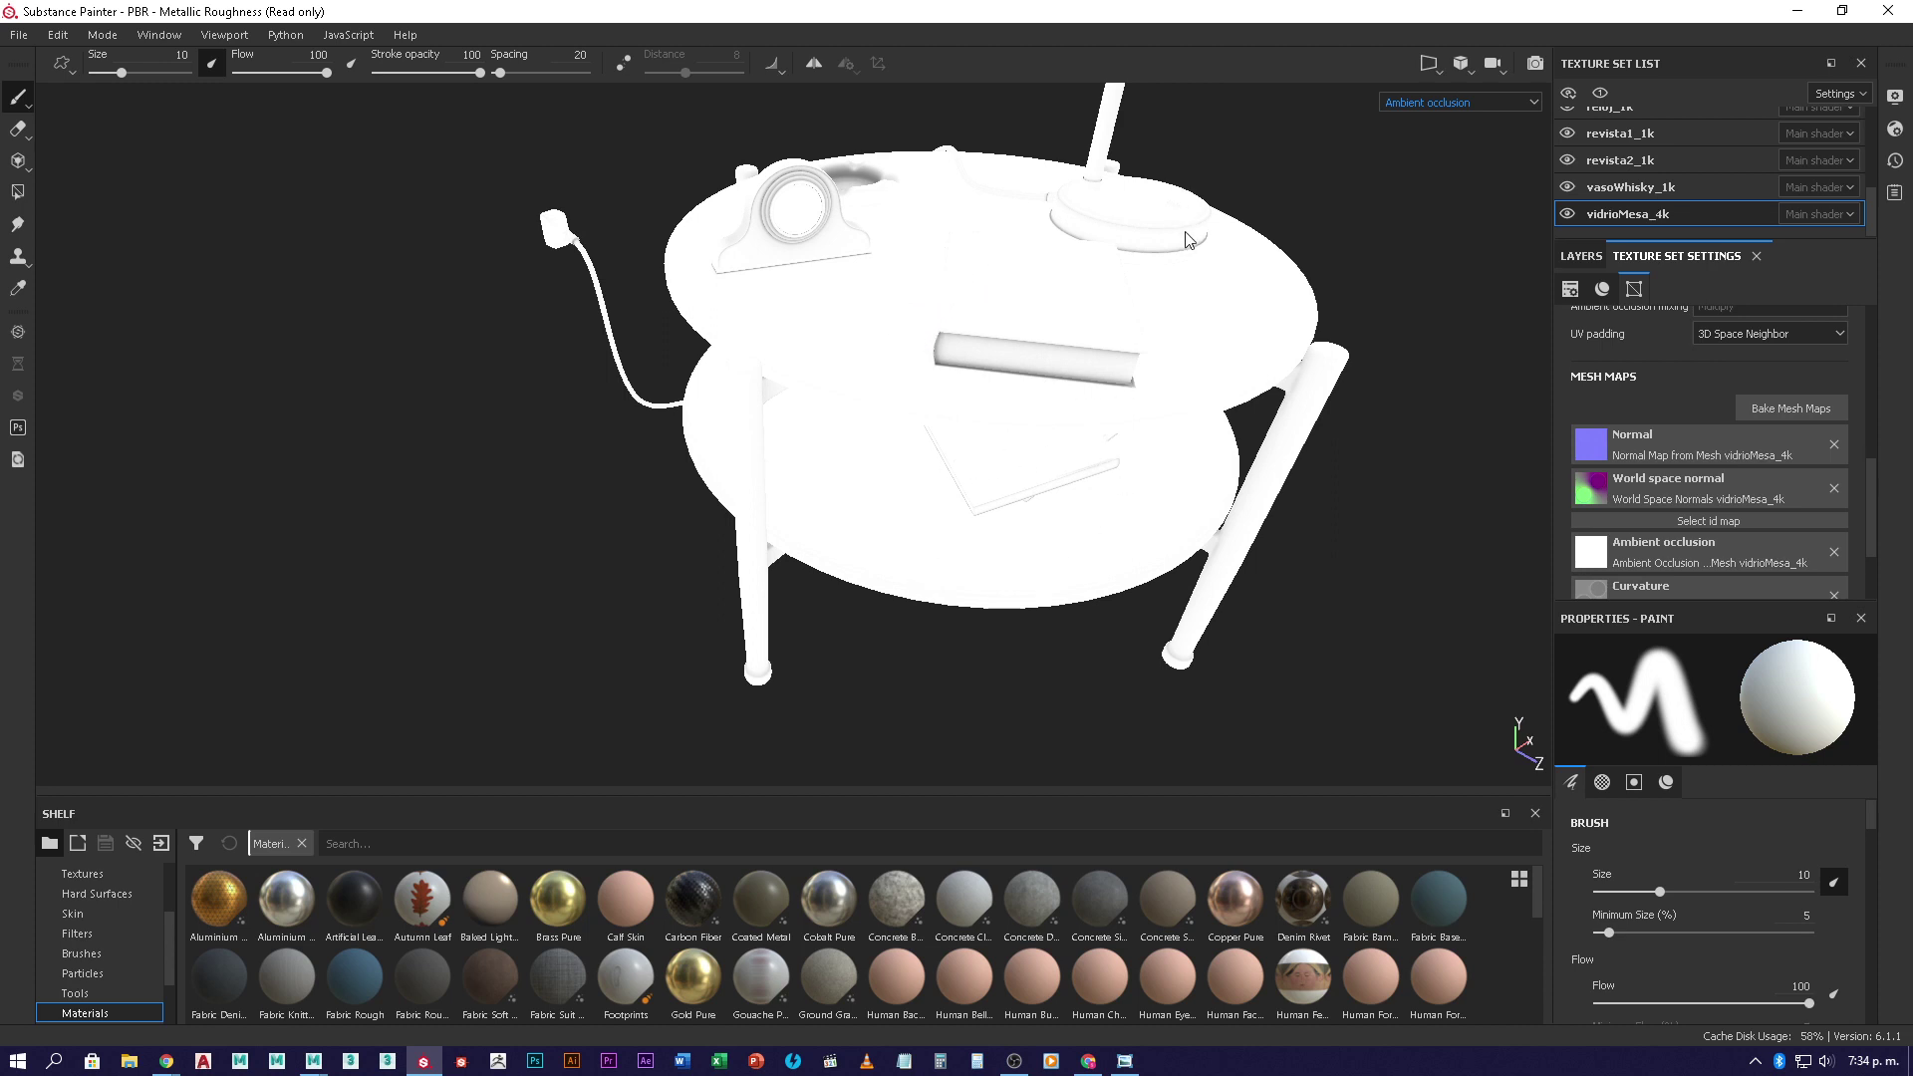
left_click_drag(1186, 239, 916, 399, "alt")
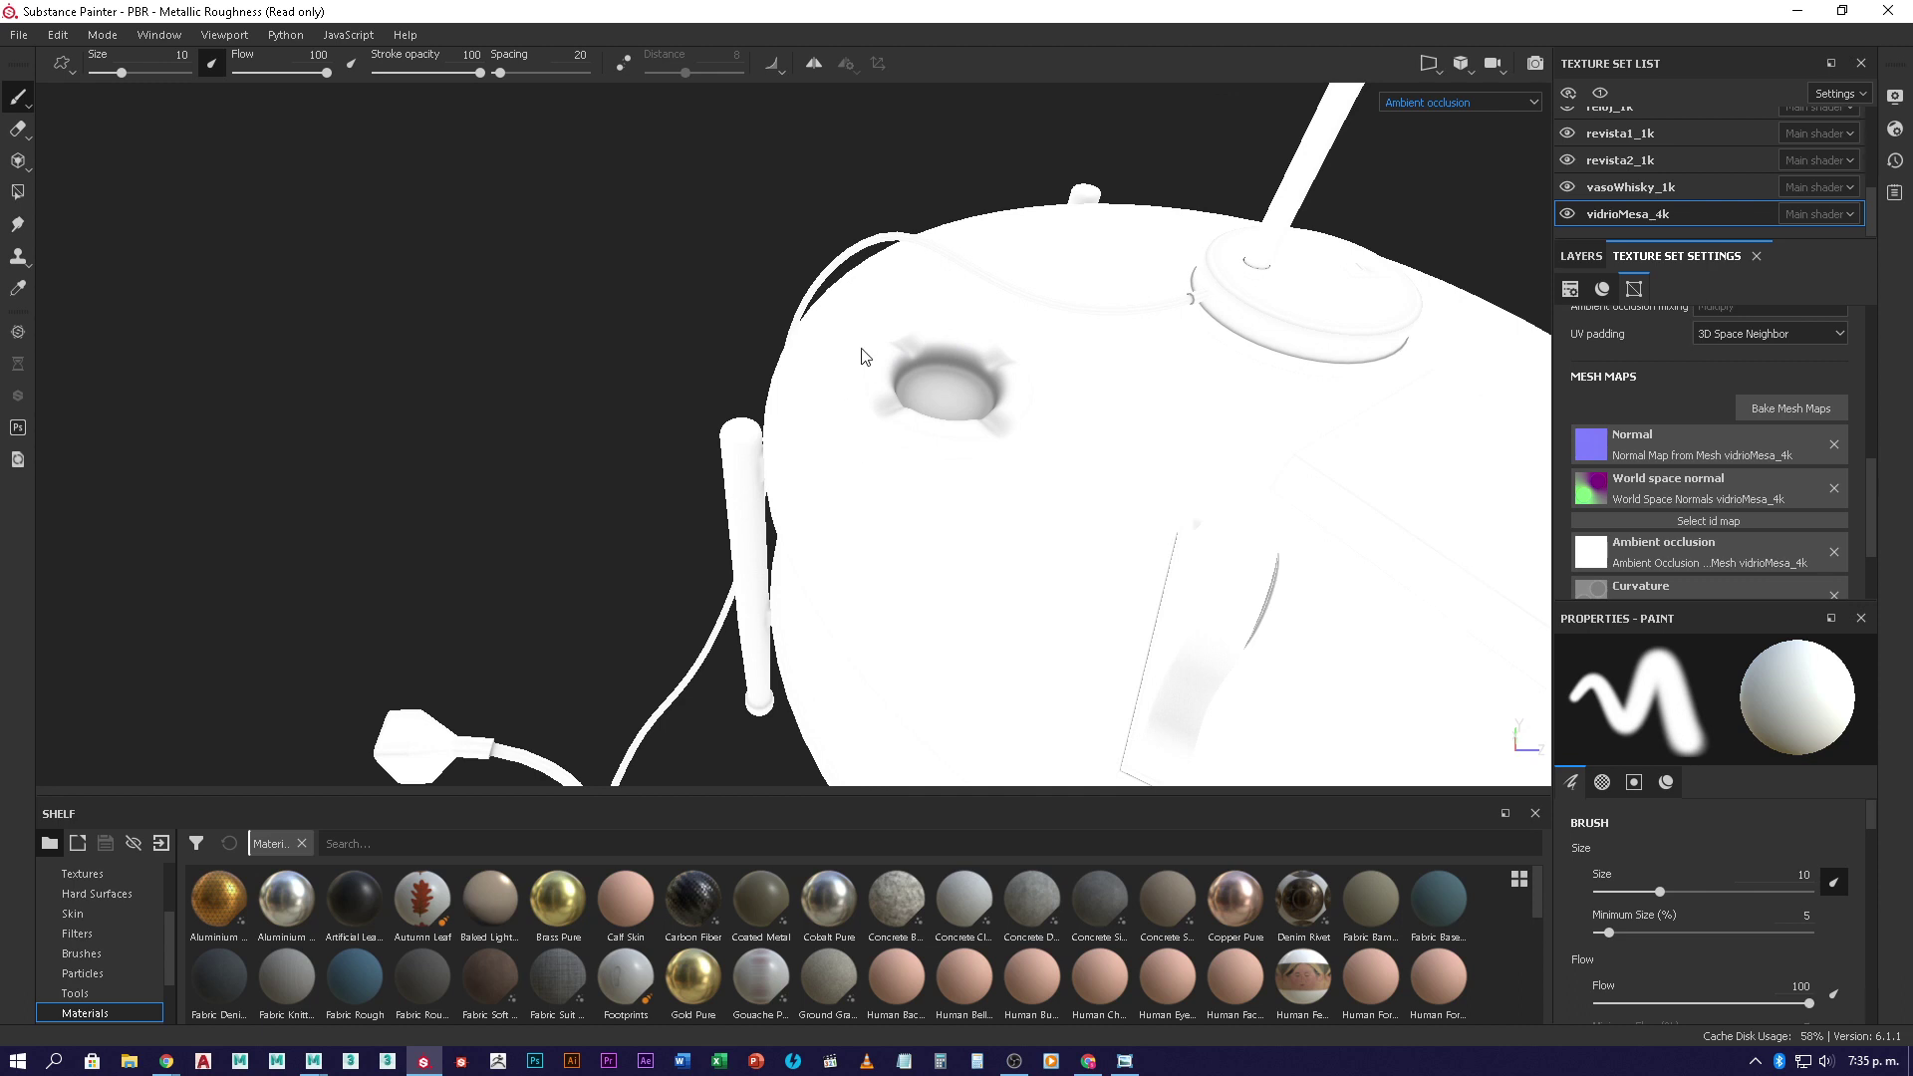
left_click_drag(1030, 419, 909, 429, "alt")
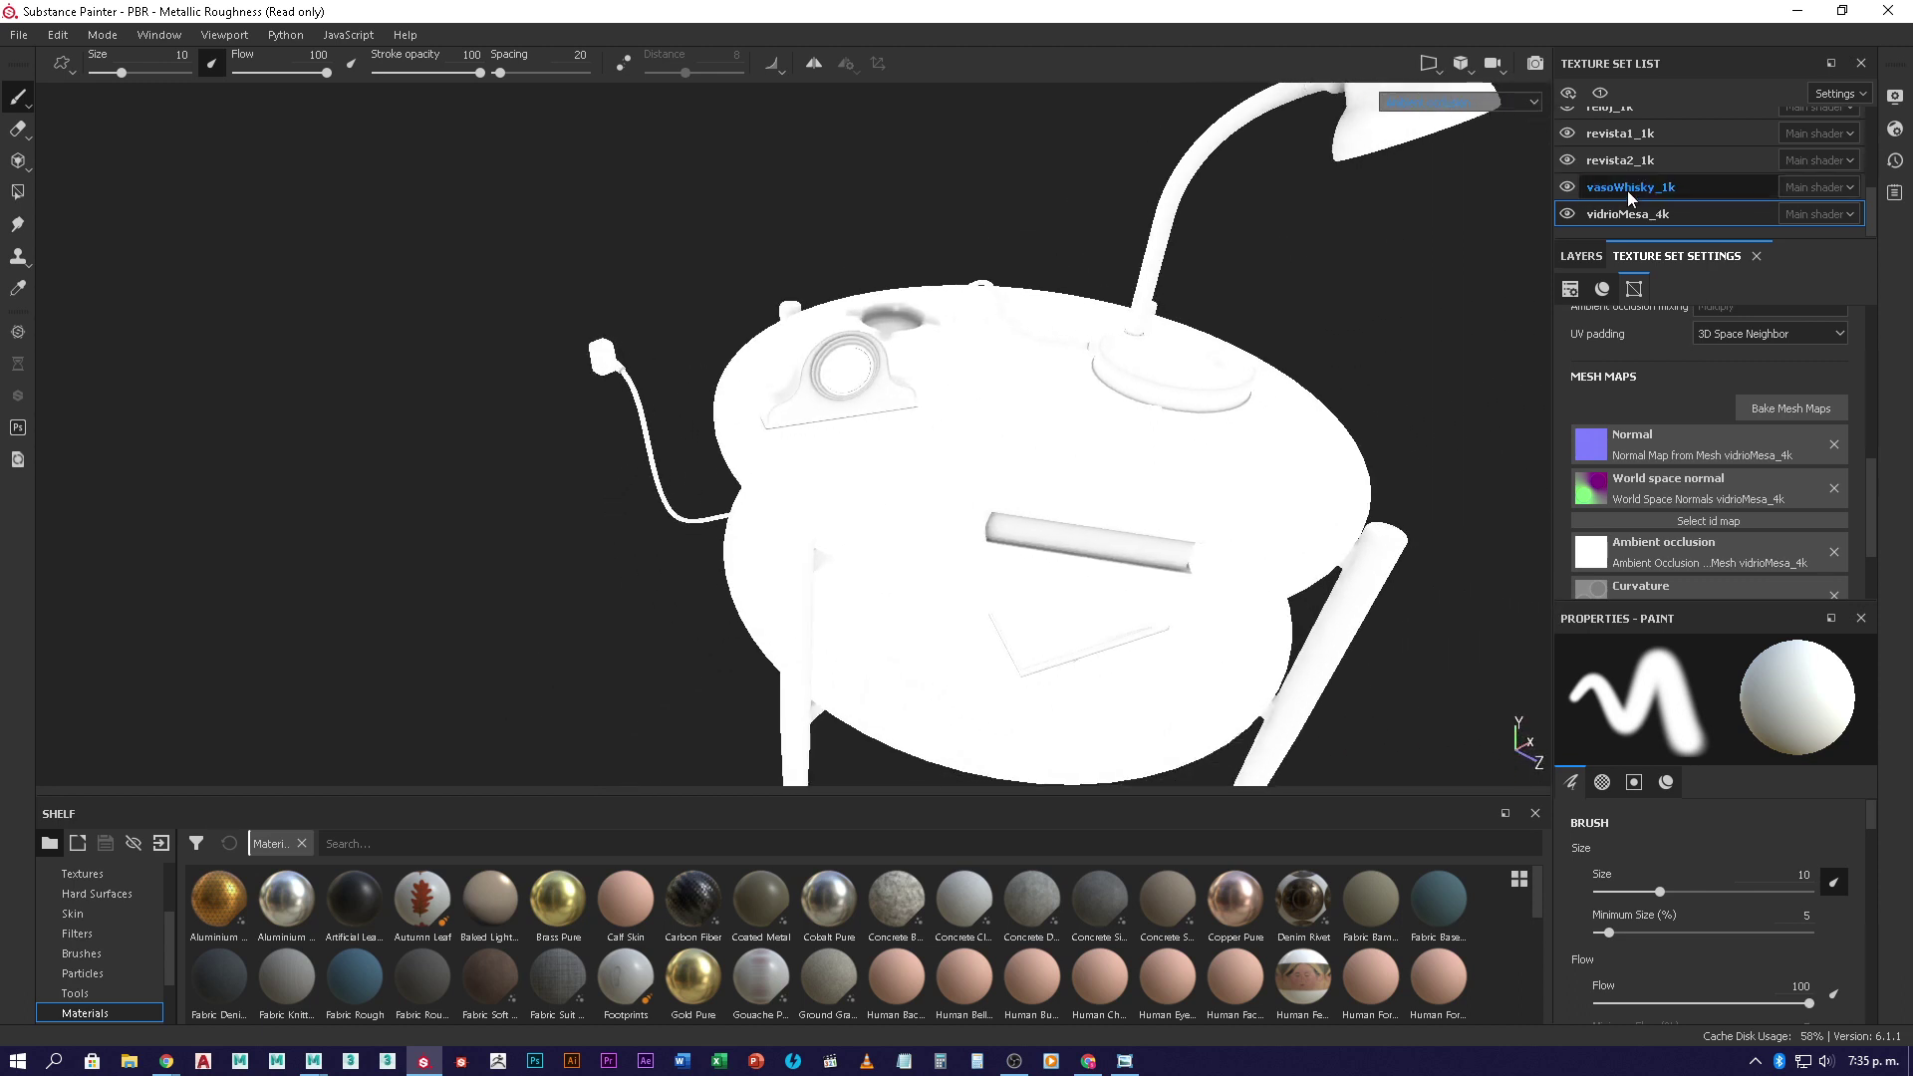
- Check the World space normal mesh map and the Normal mesh map across the whole table scene
left_click(1504, 105)
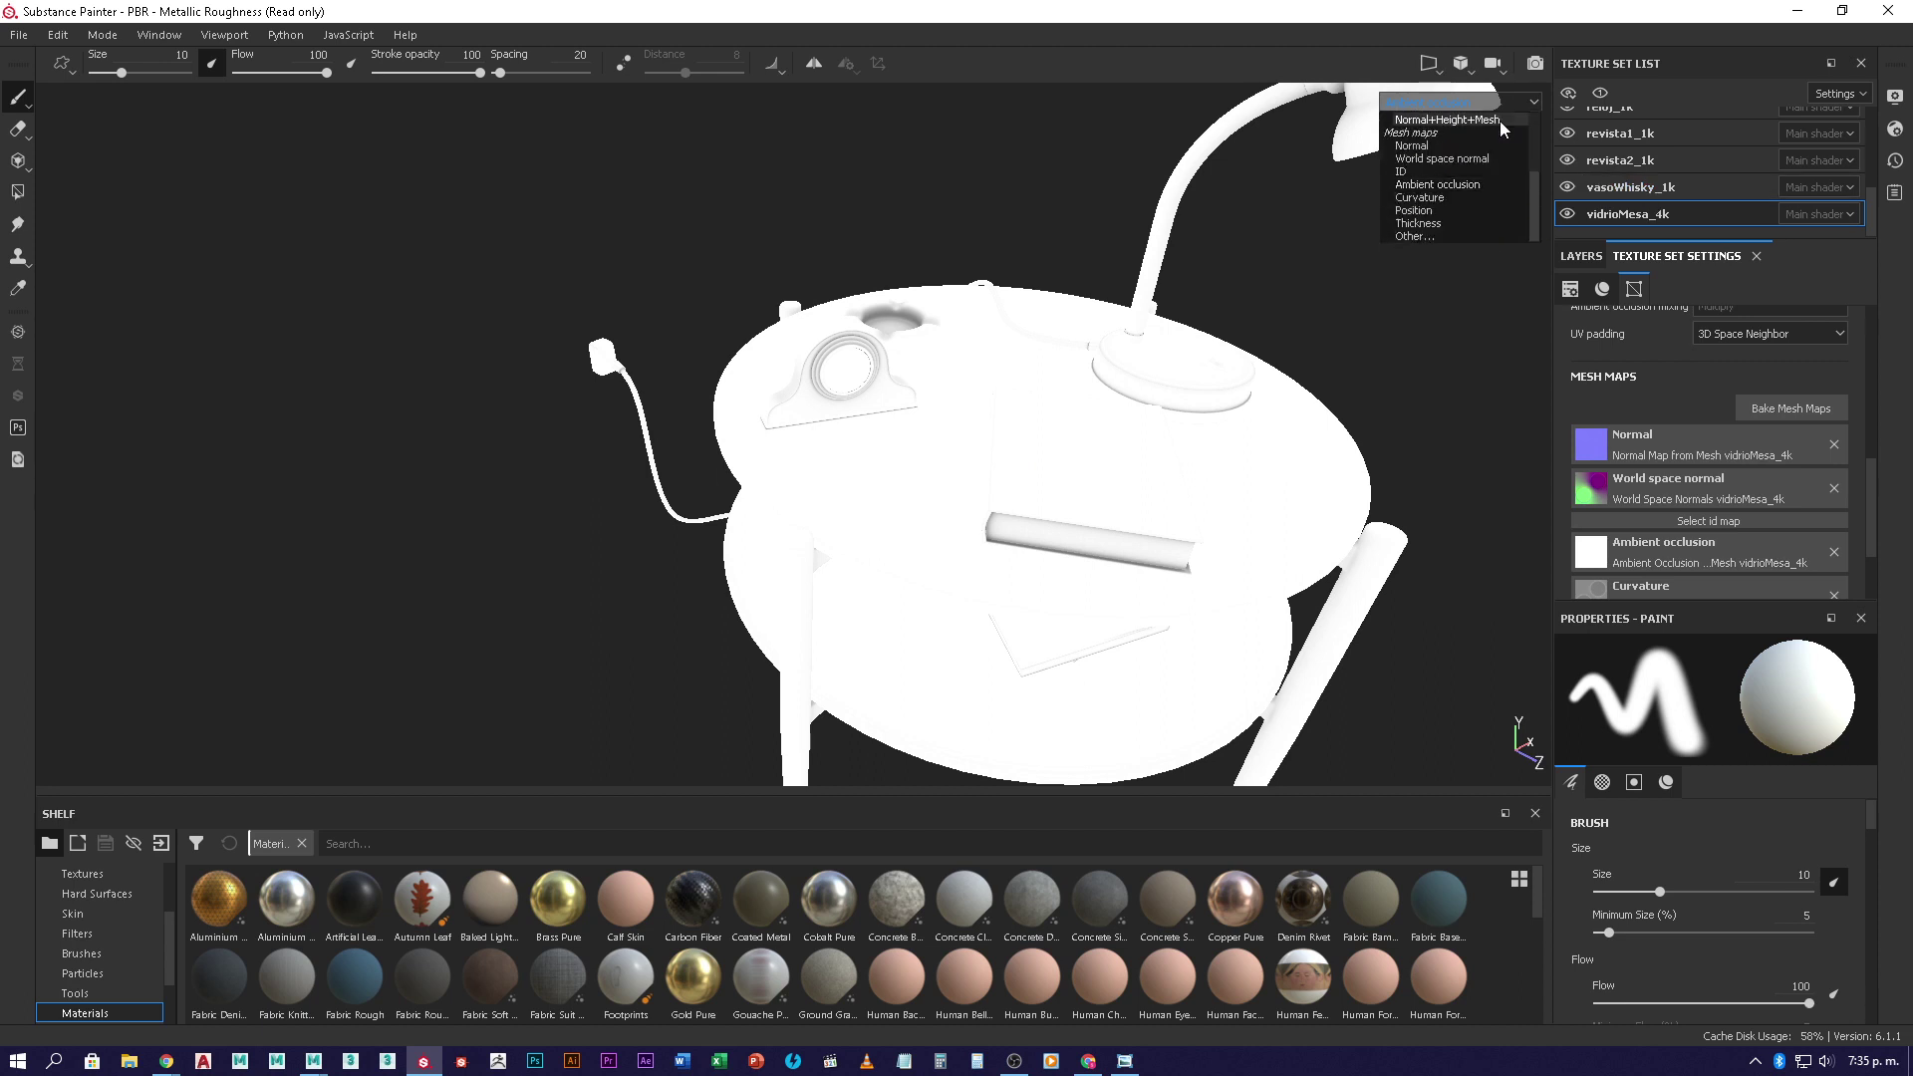
left_click(1465, 160)
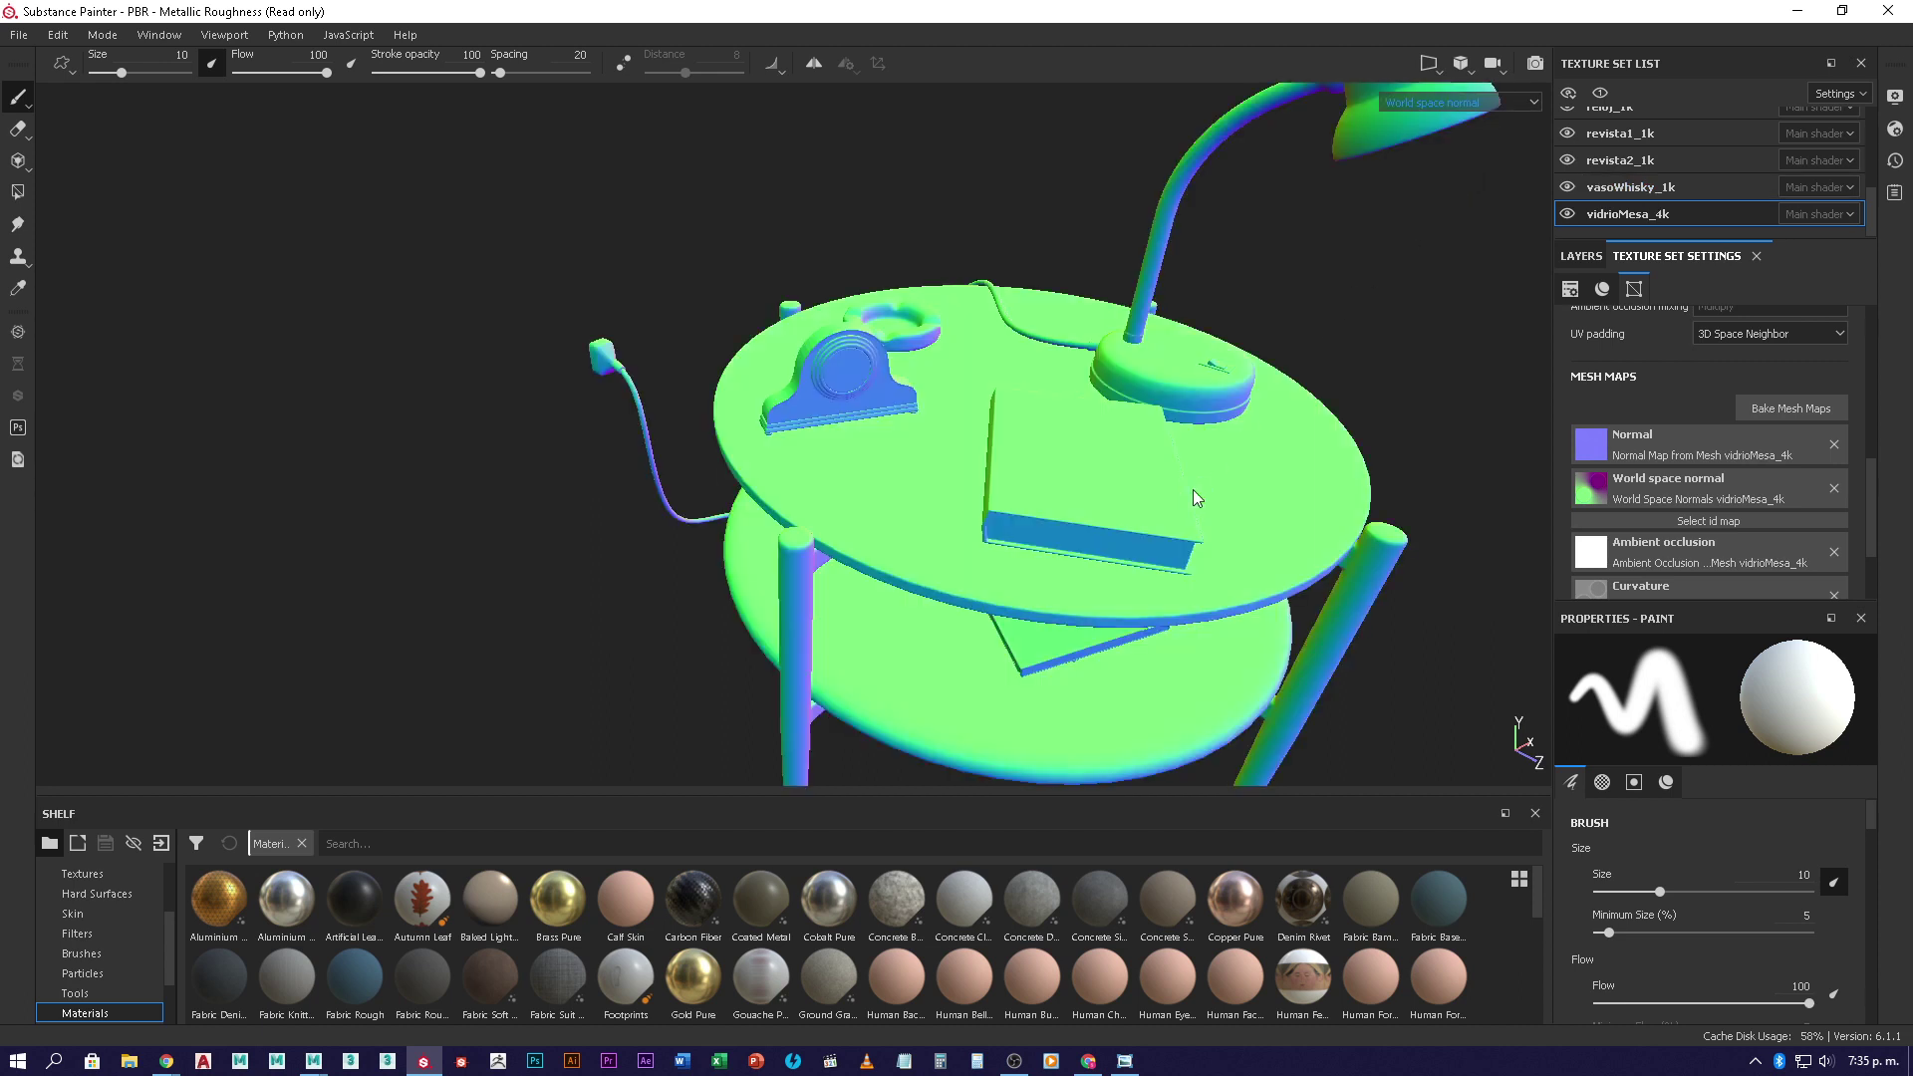
left_click_drag(1193, 488, 1050, 333, "alt")
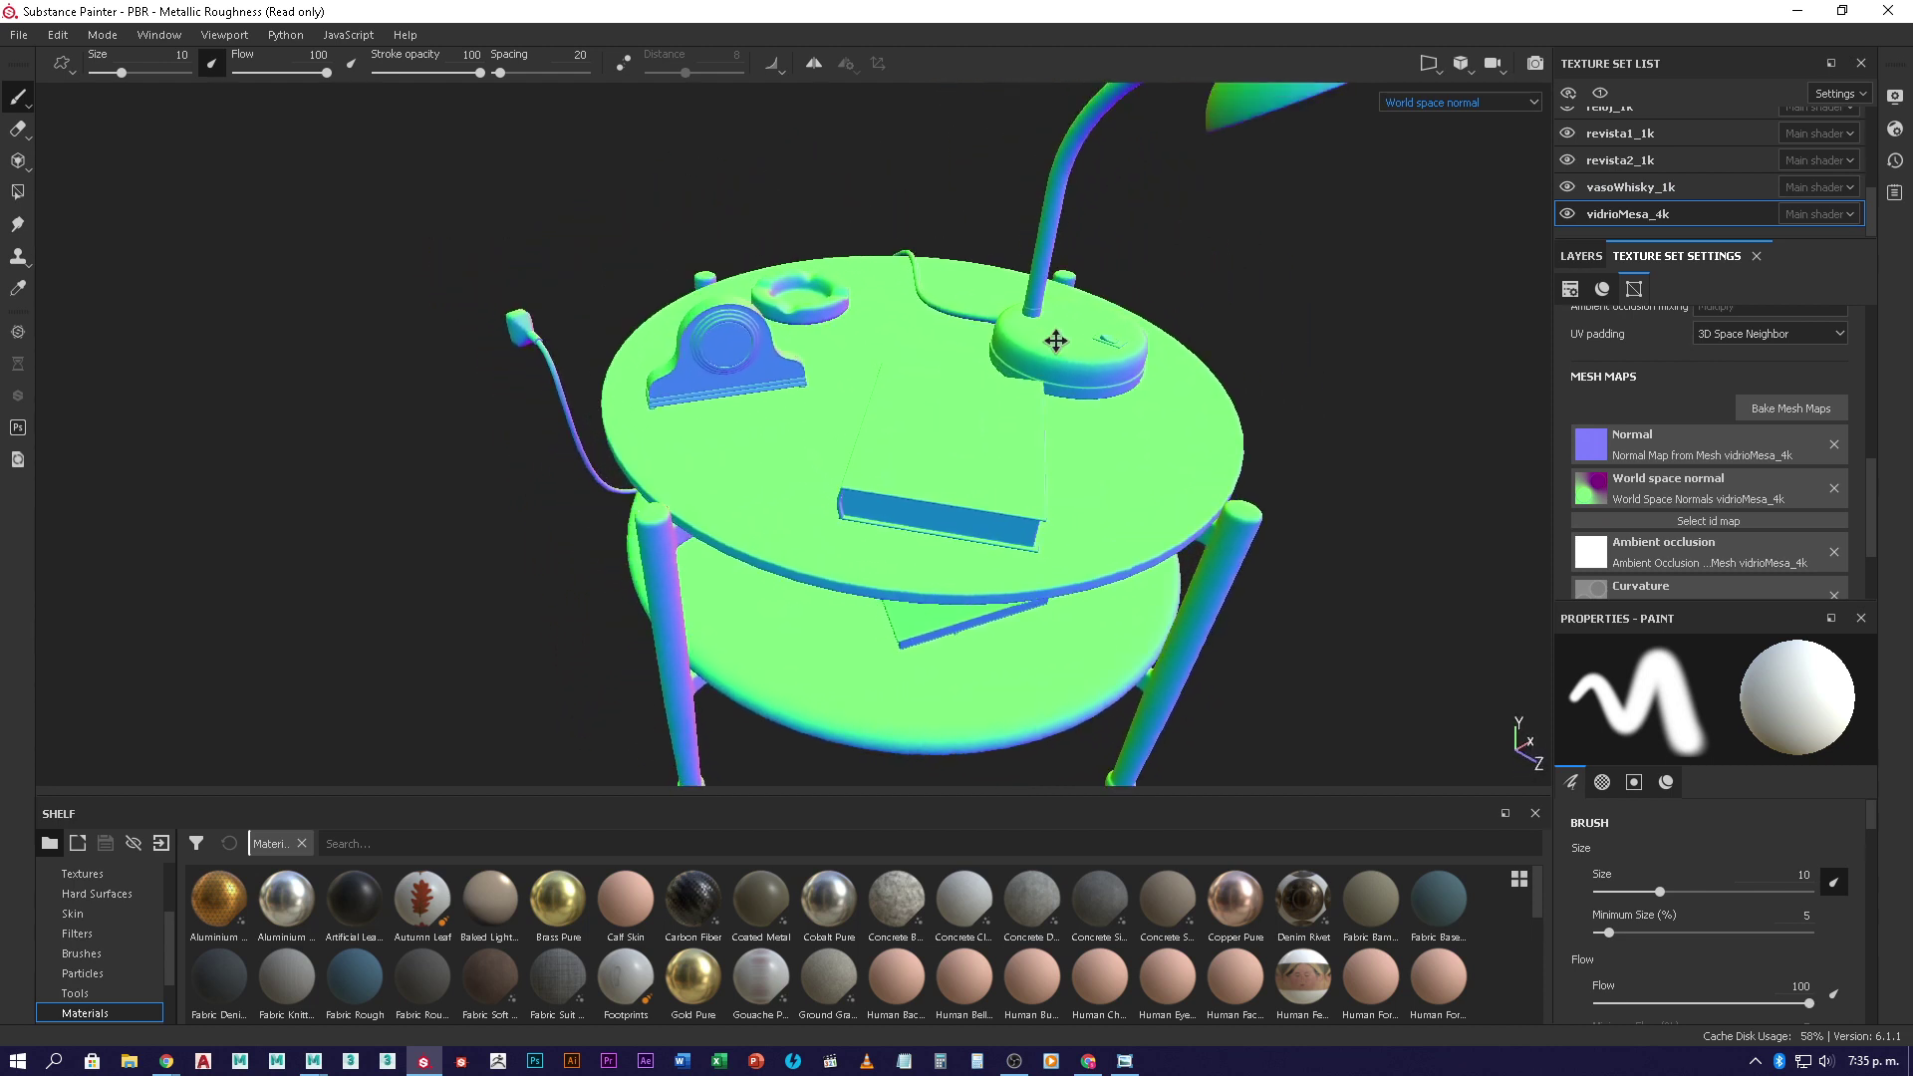
scroll(1101, 406, "up", 3)
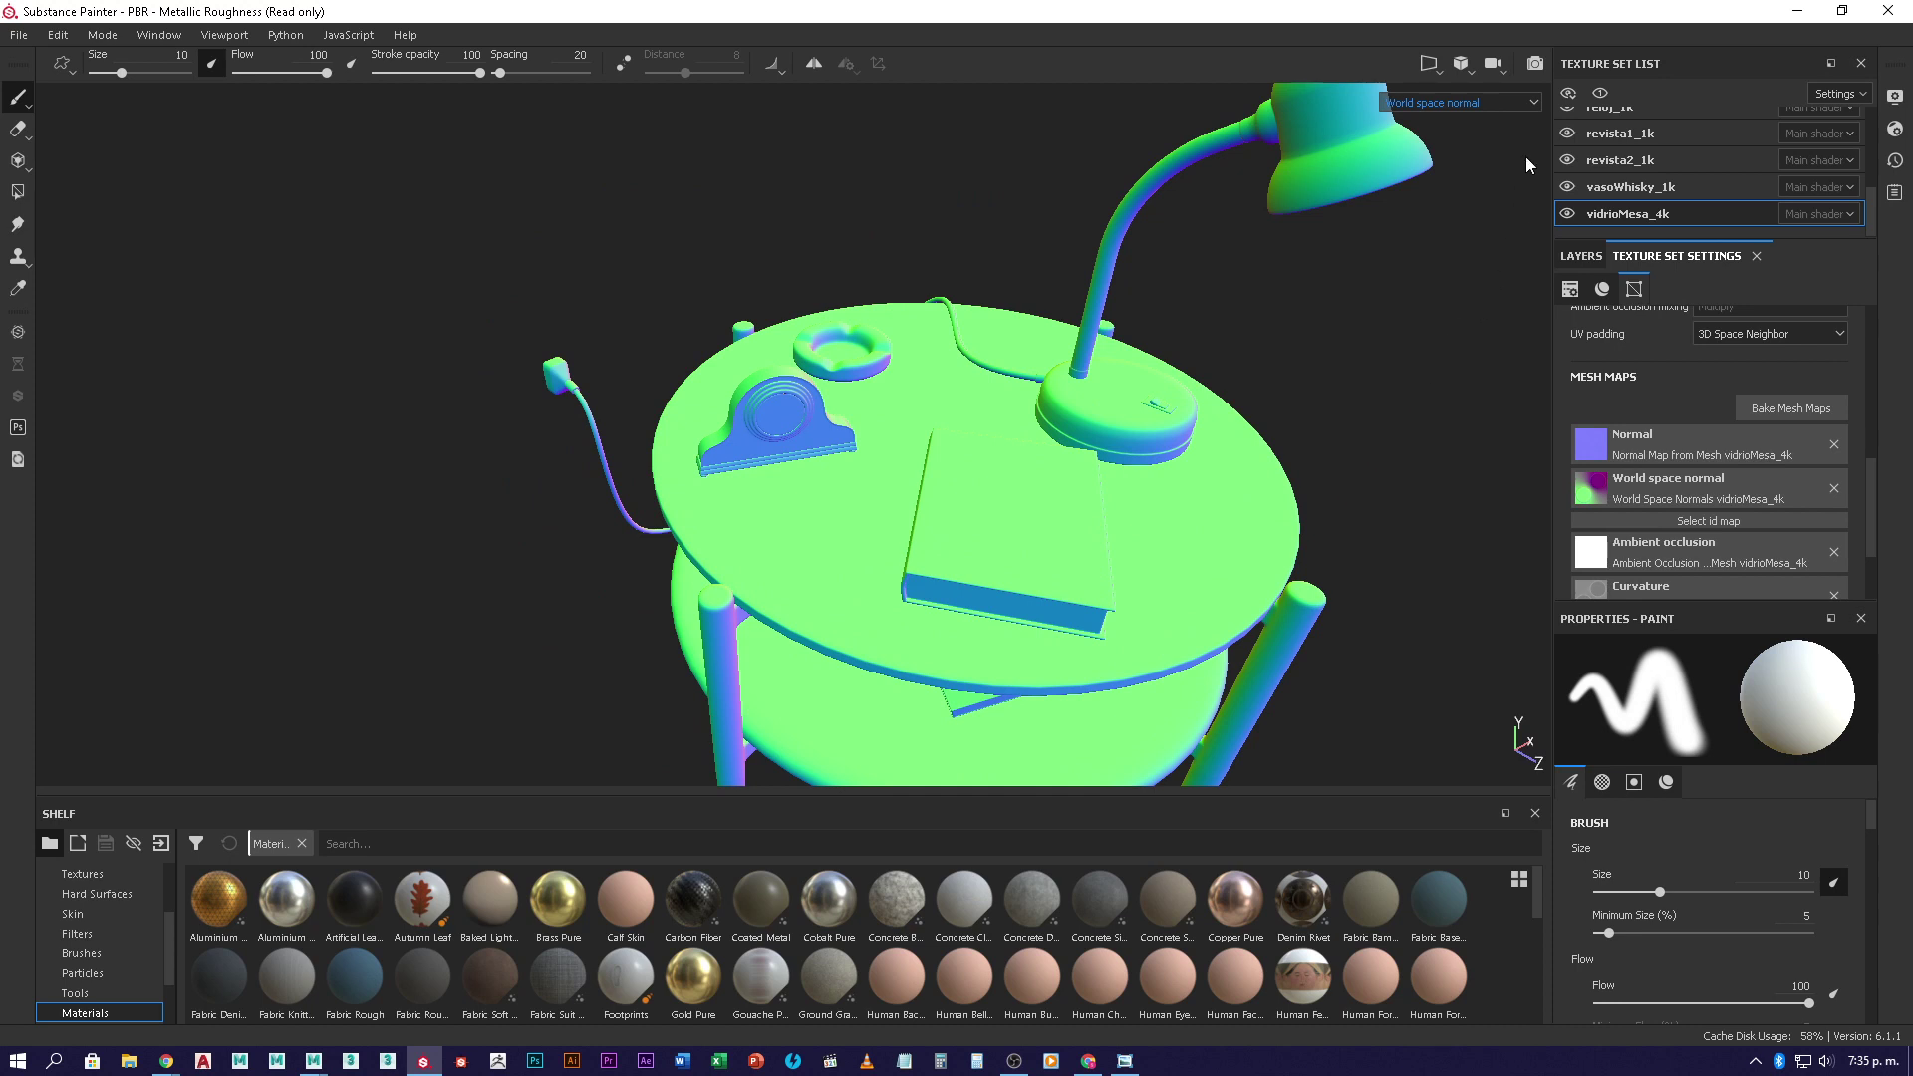
left_click(1516, 102)
left_click(1473, 148)
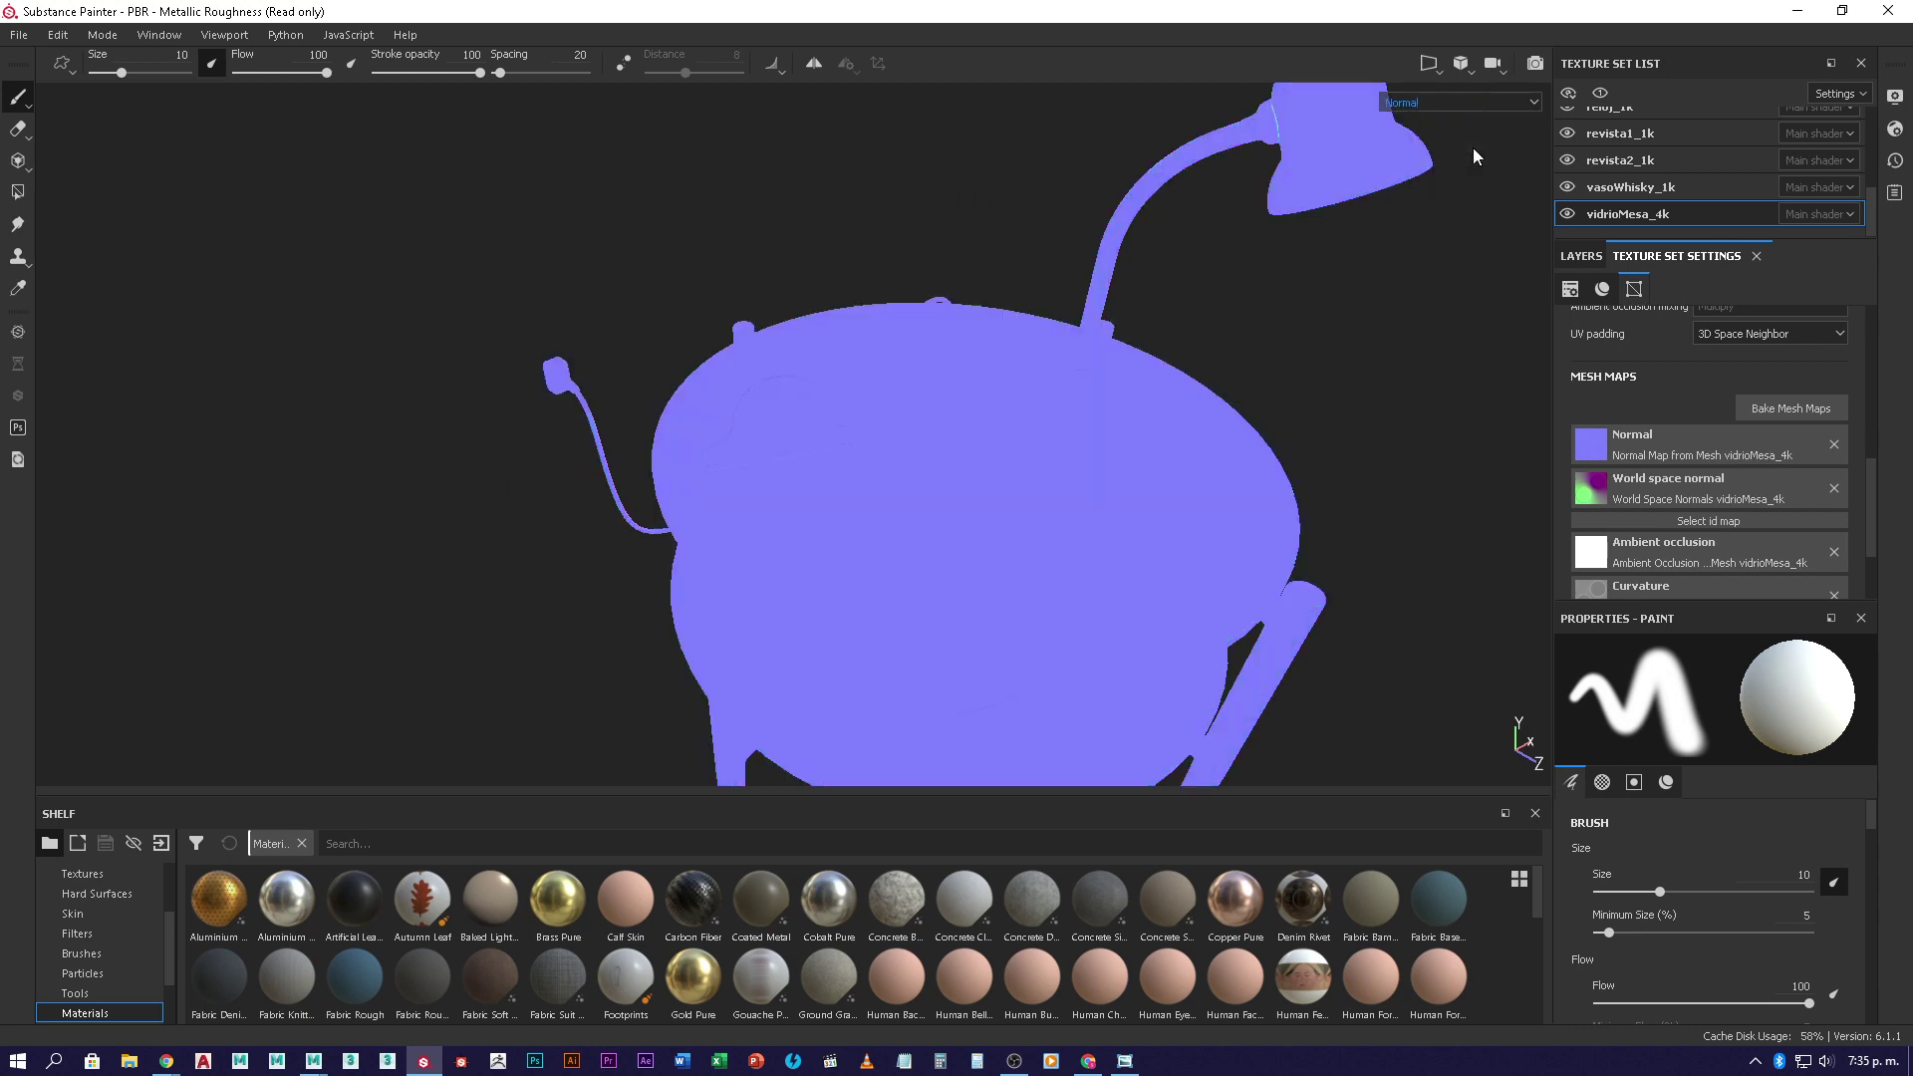
left_click_drag(1240, 489, 1244, 319, "alt")
- Switch the viewport back to the Material display and view the complete table with its lamp
left_click(1495, 100)
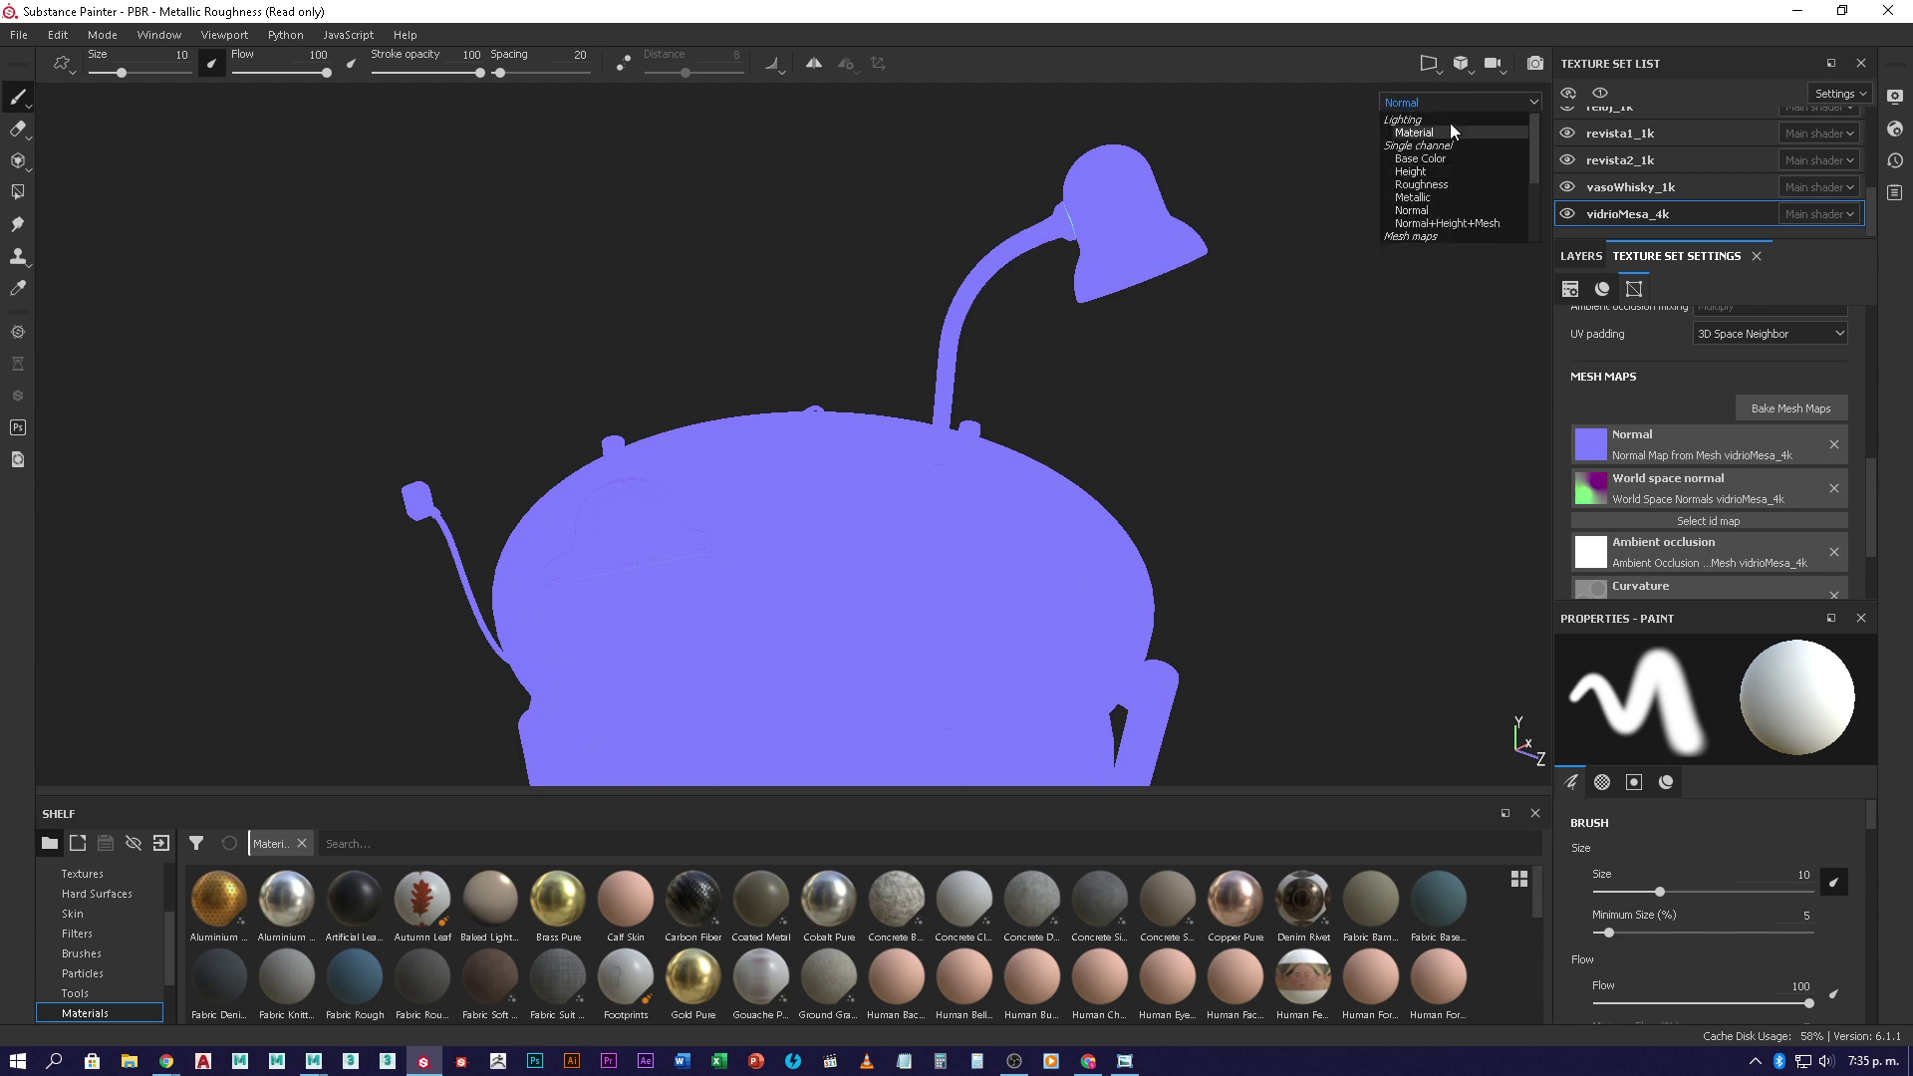
left_click(1450, 129)
left_click_drag(1247, 383, 992, 497, "alt")
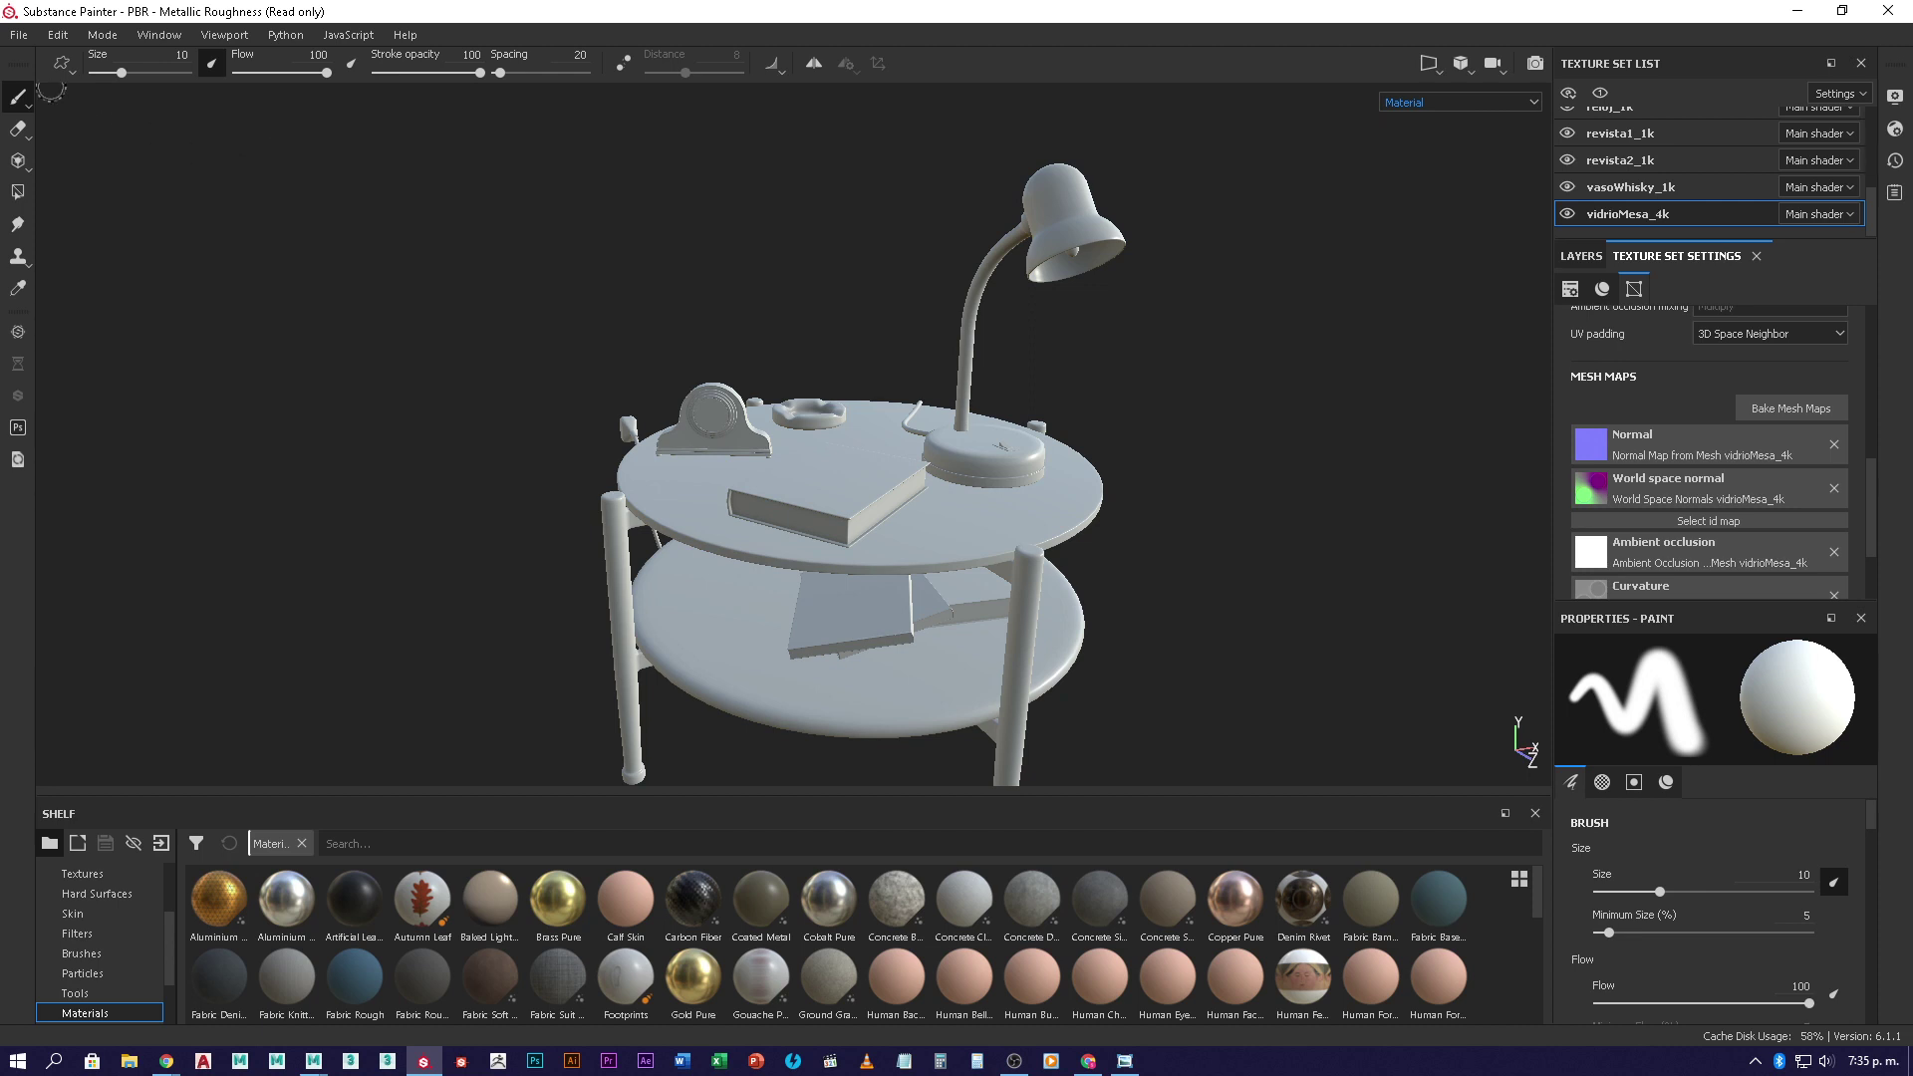
- Start saving the project and create a new folder named mesaSubstanceClase2021-1 inside the ilum folder
left_click(19, 38)
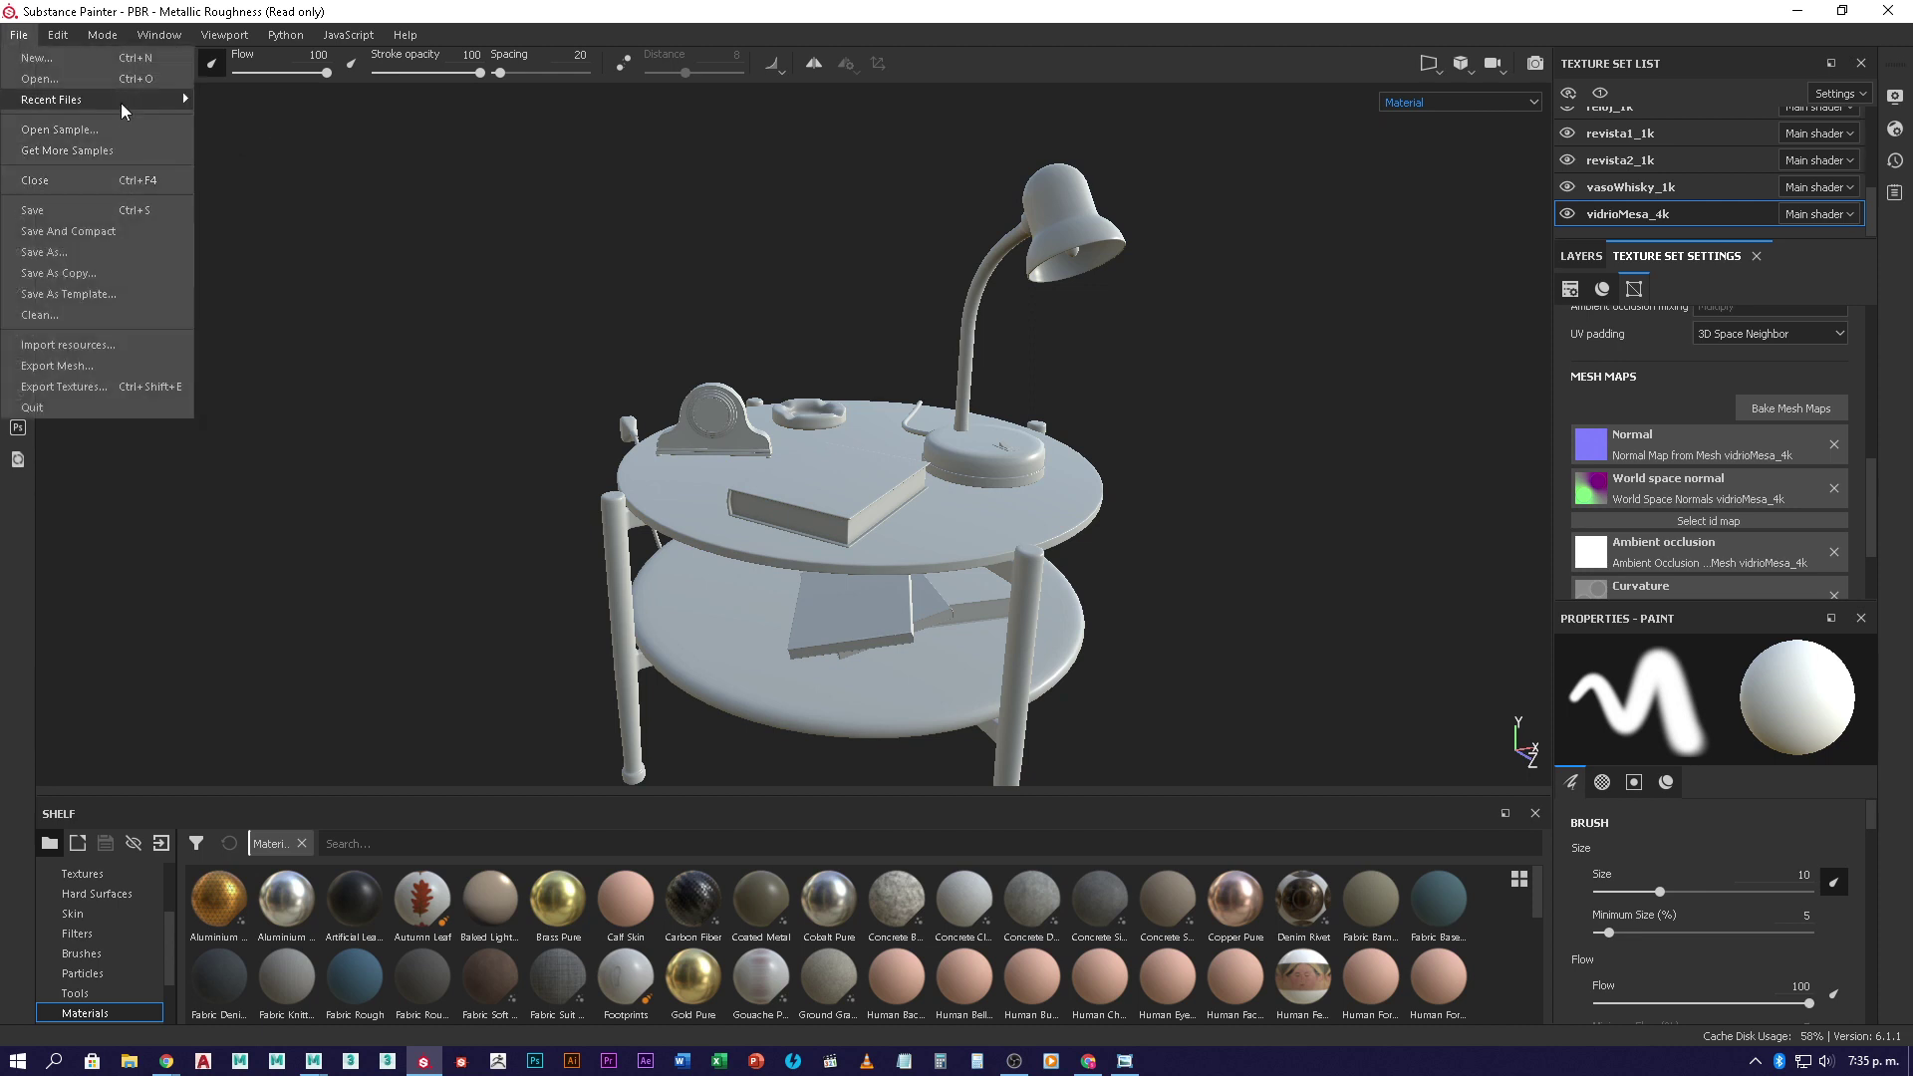
left_click(132, 210)
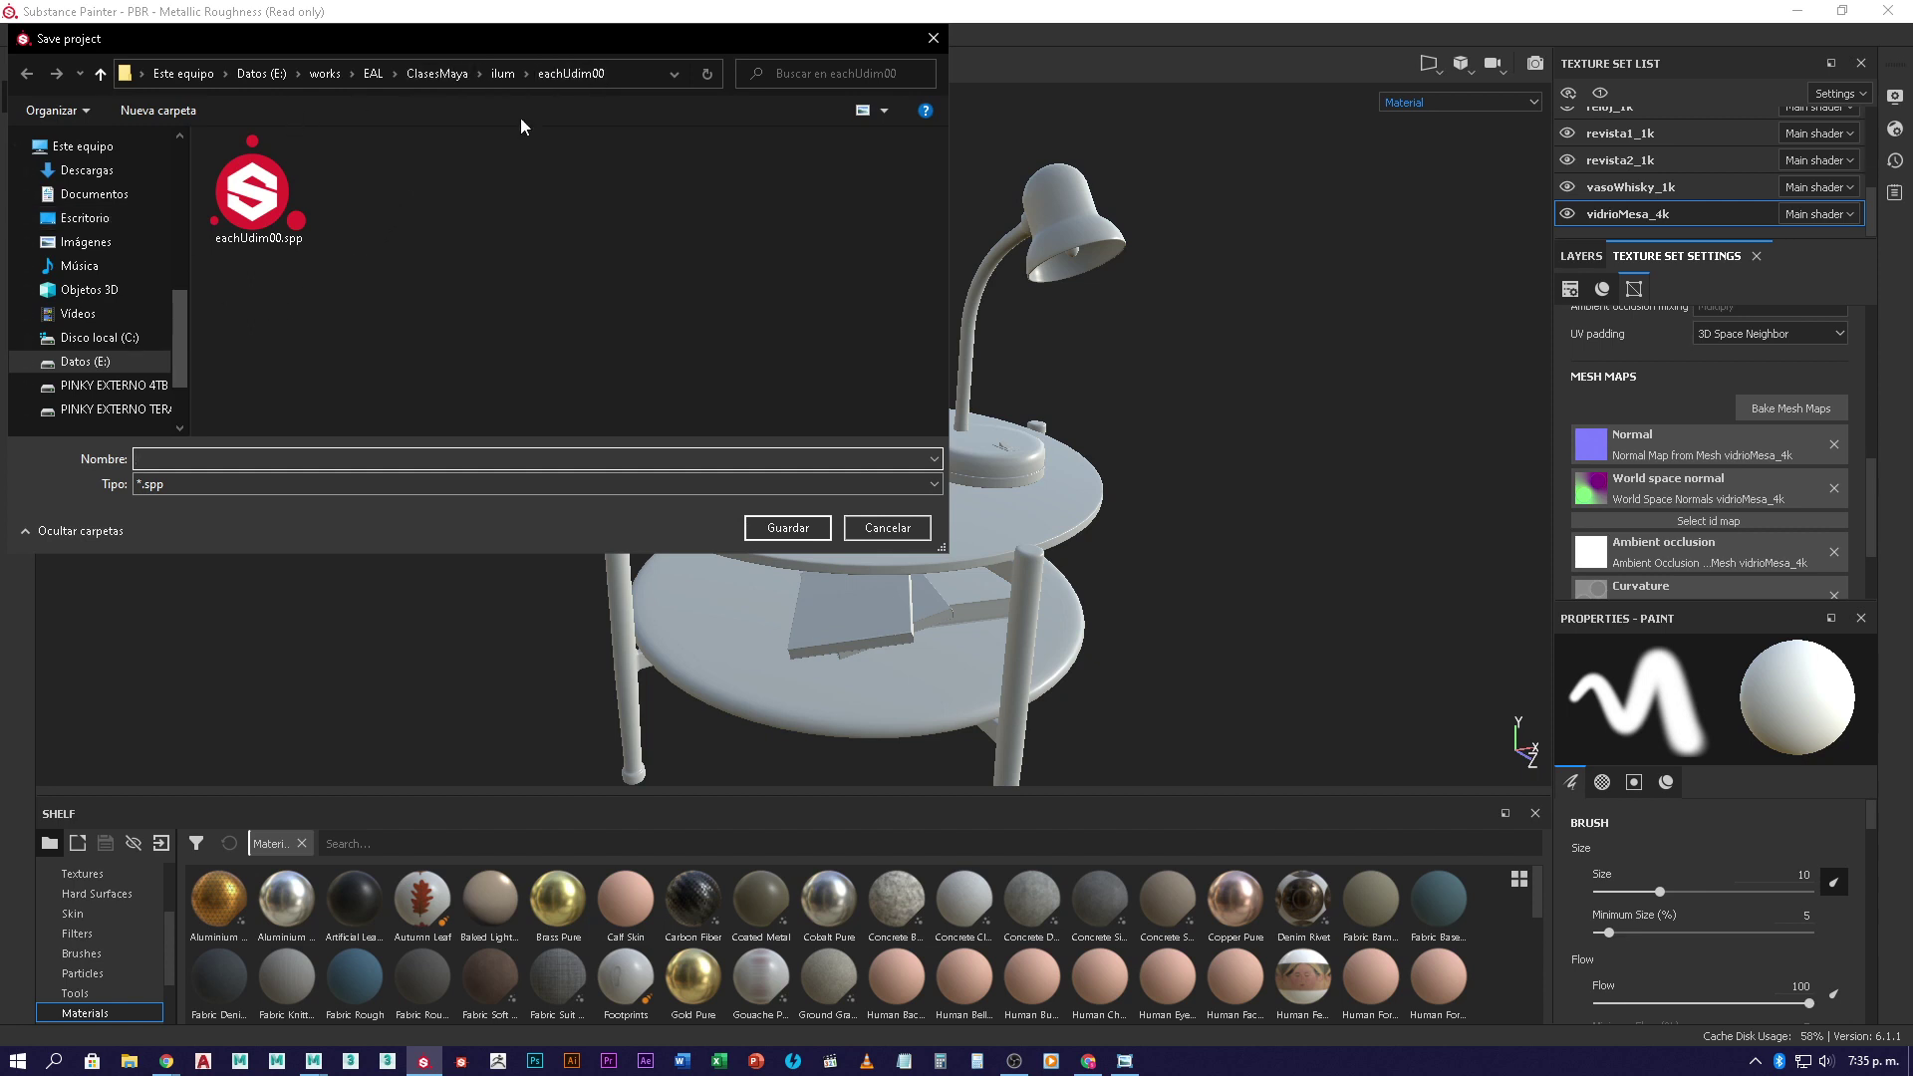
left_click(99, 75)
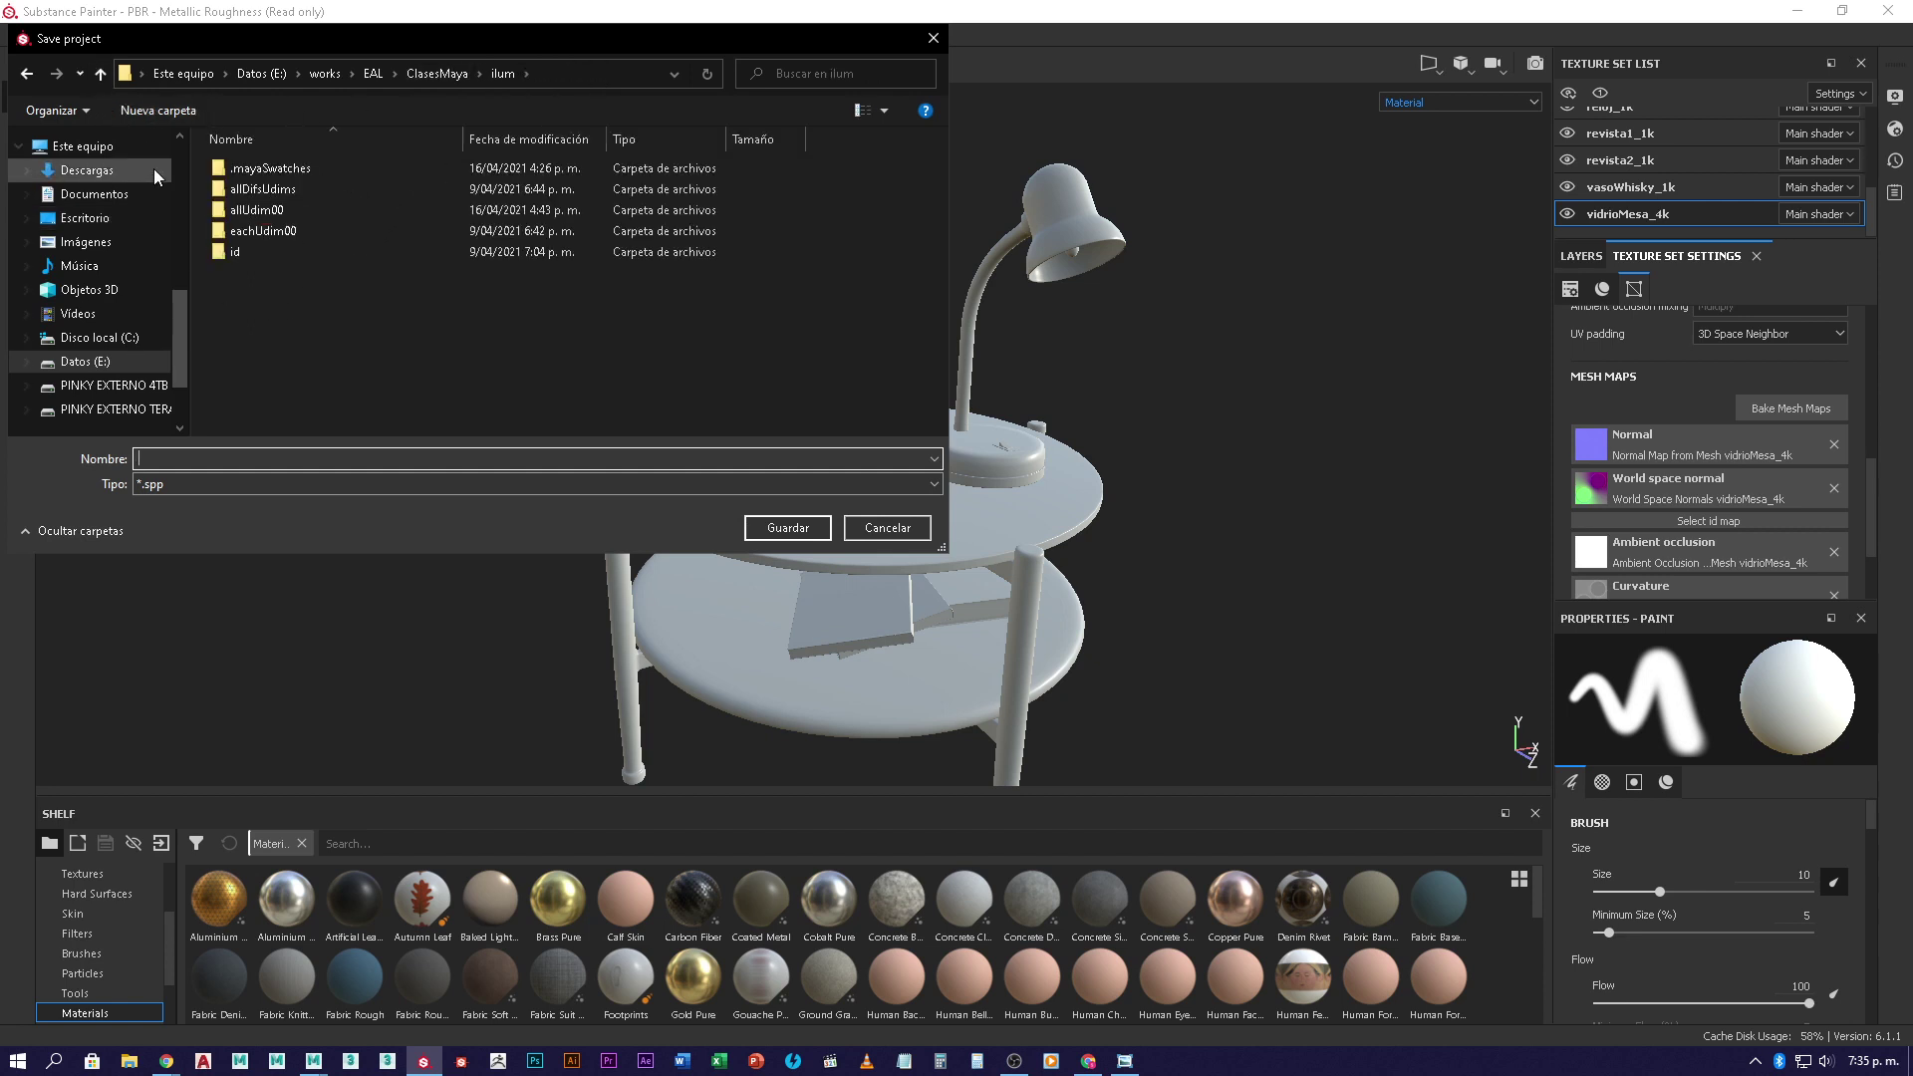
right_click(253, 293)
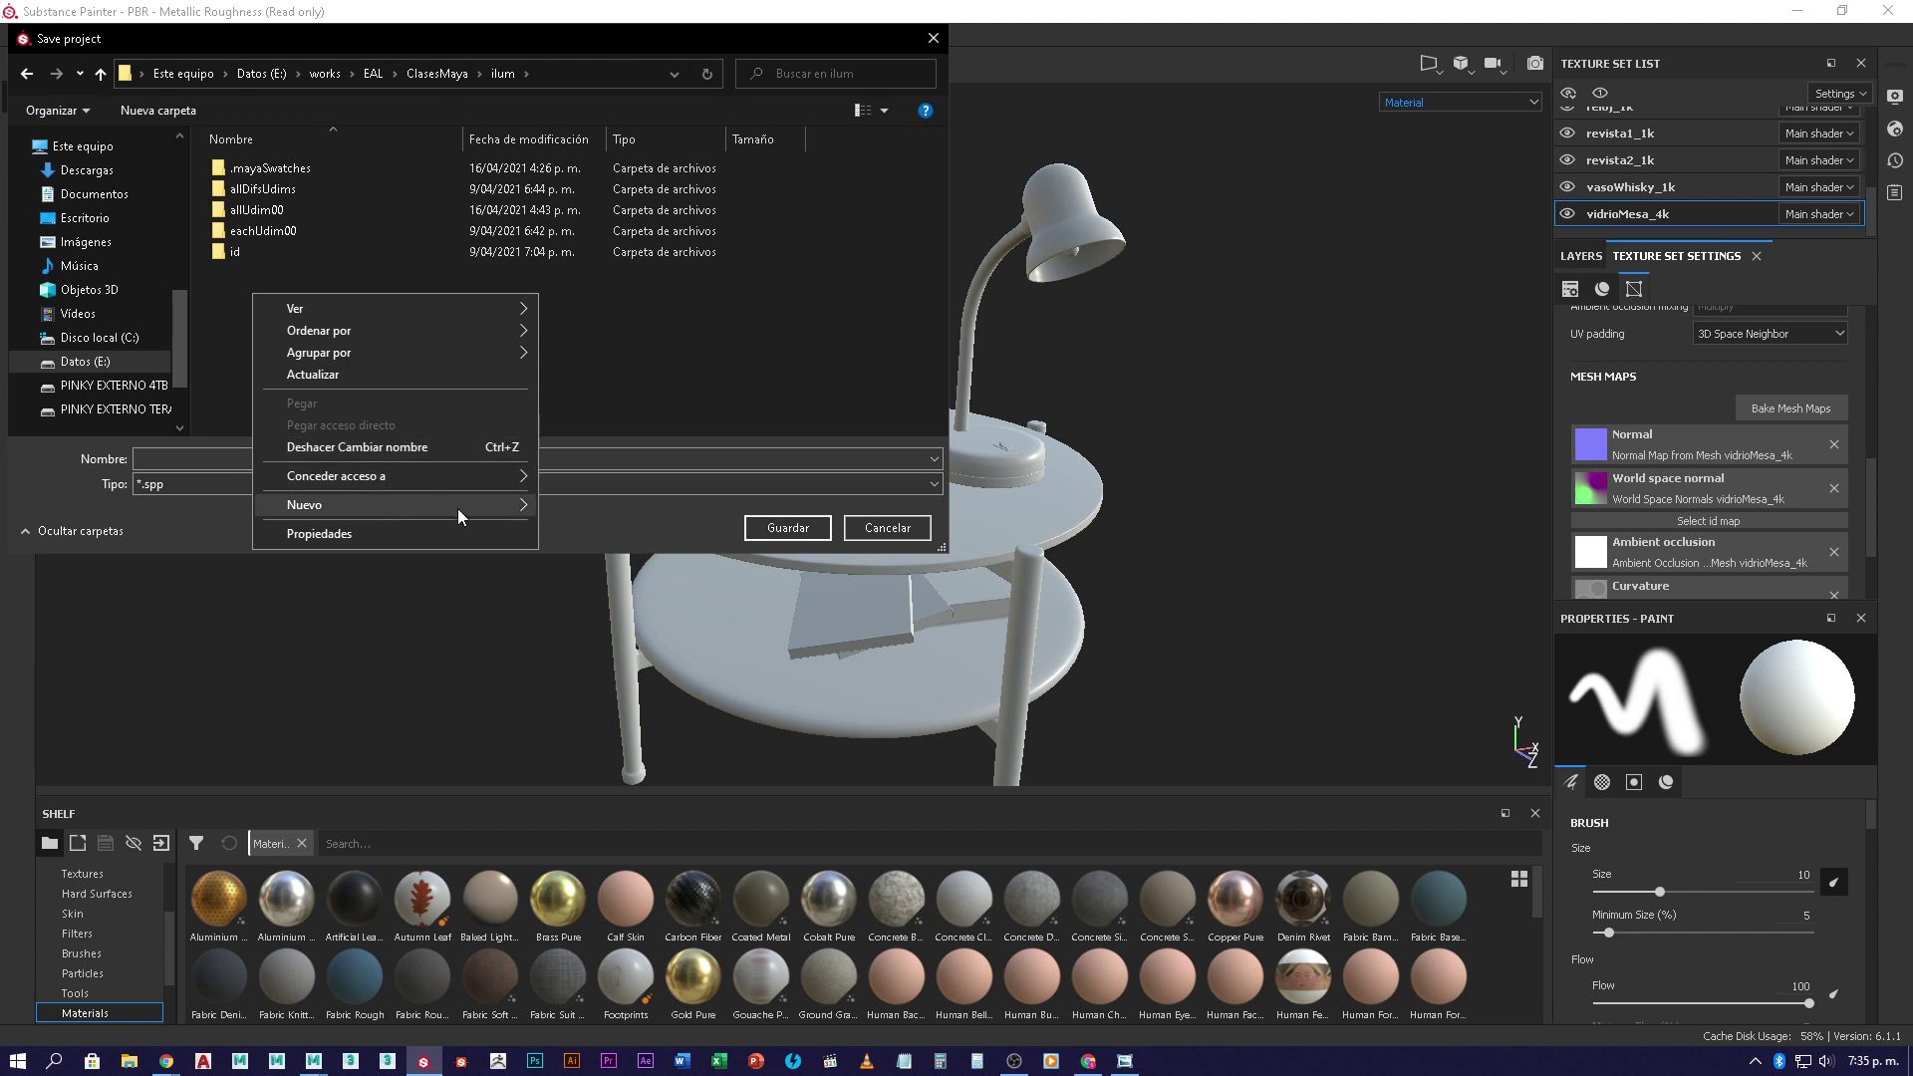
left_click(583, 504)
type("m")
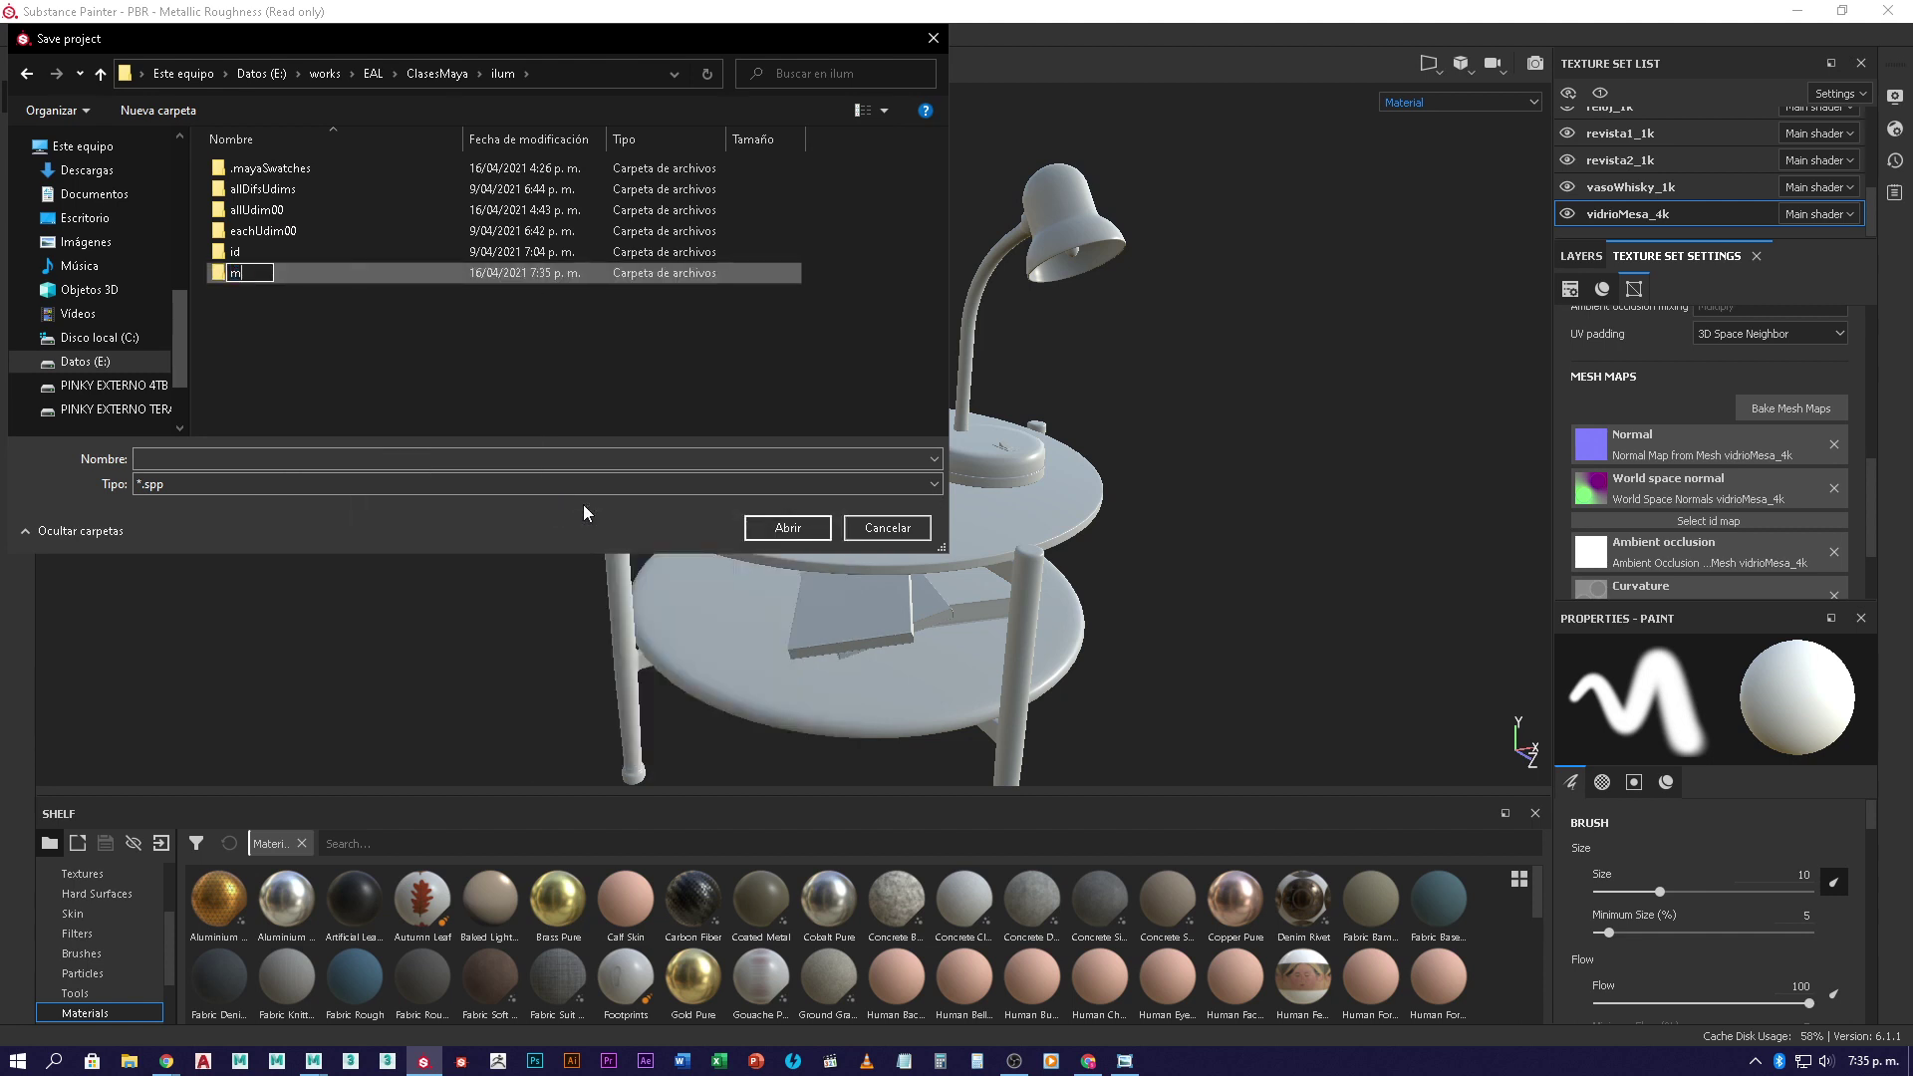
type("esaSubstanceClase2021-1")
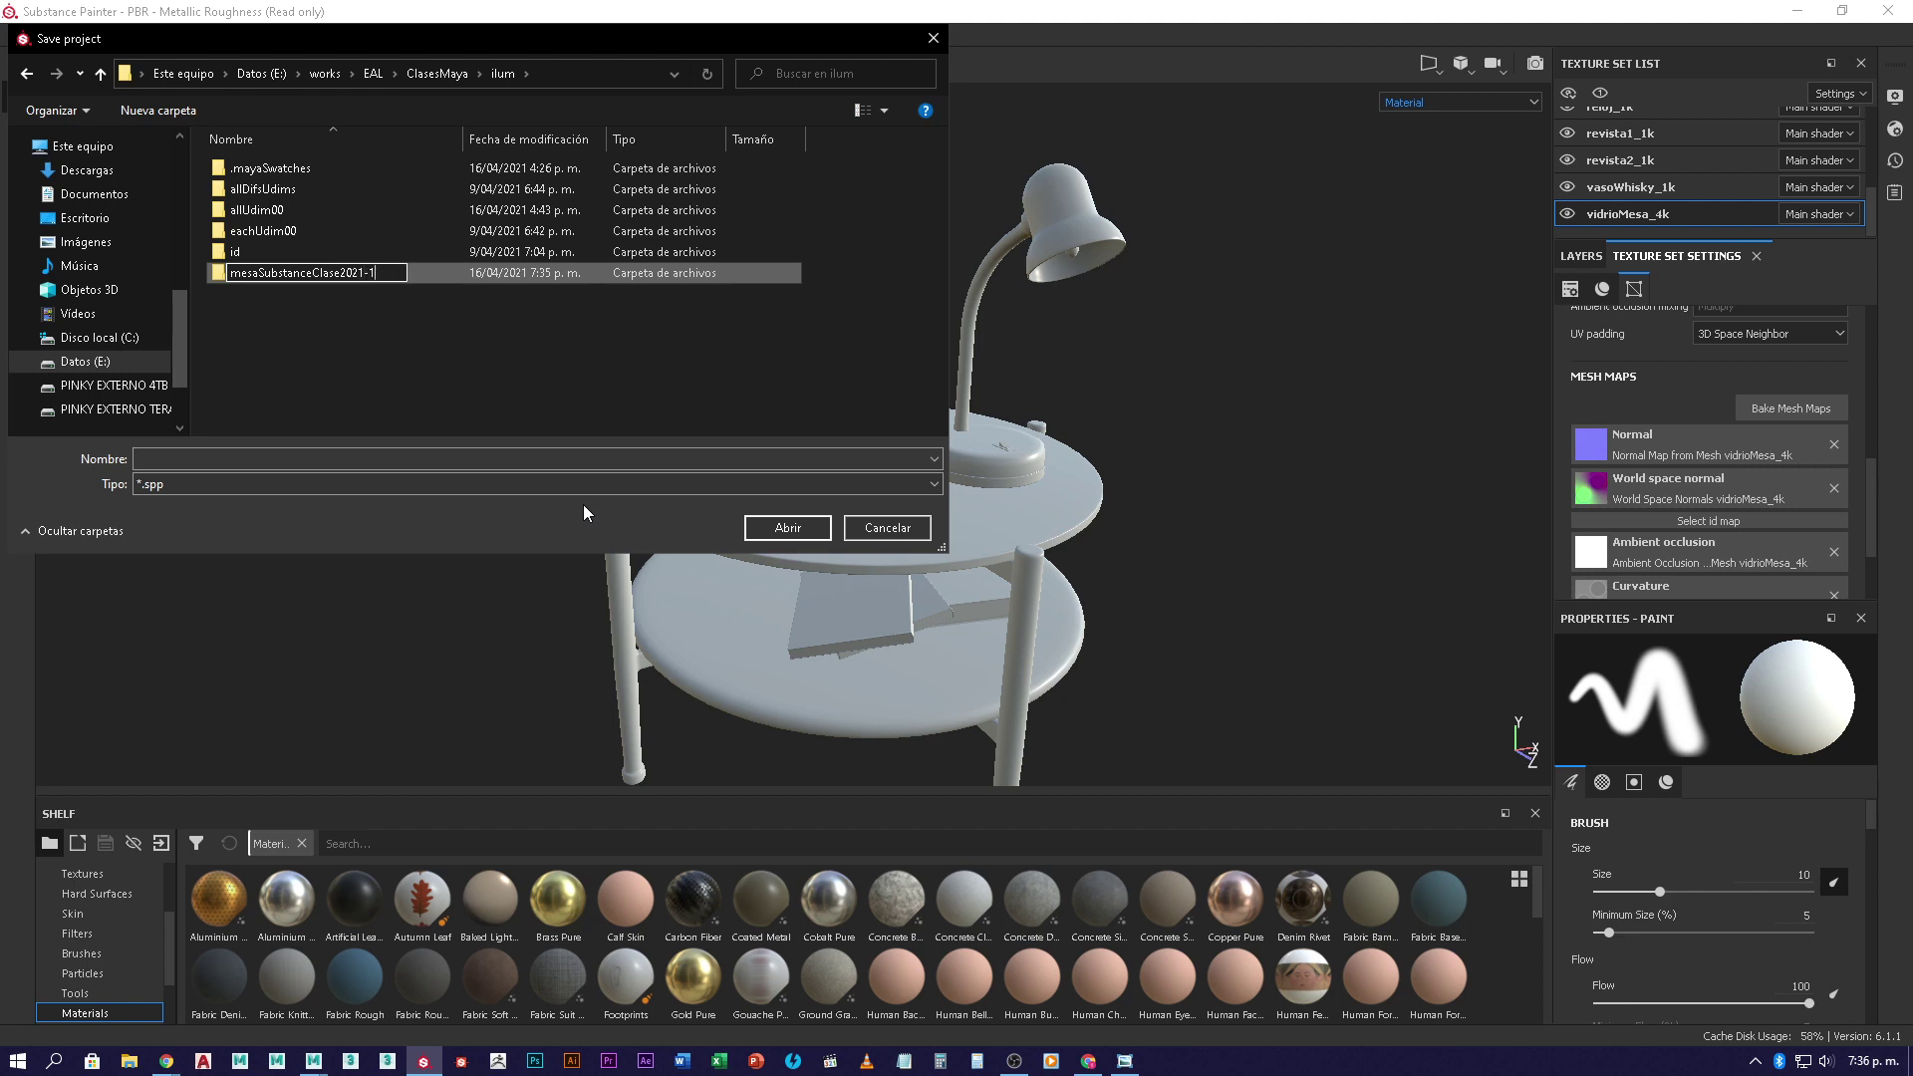
key("Return")
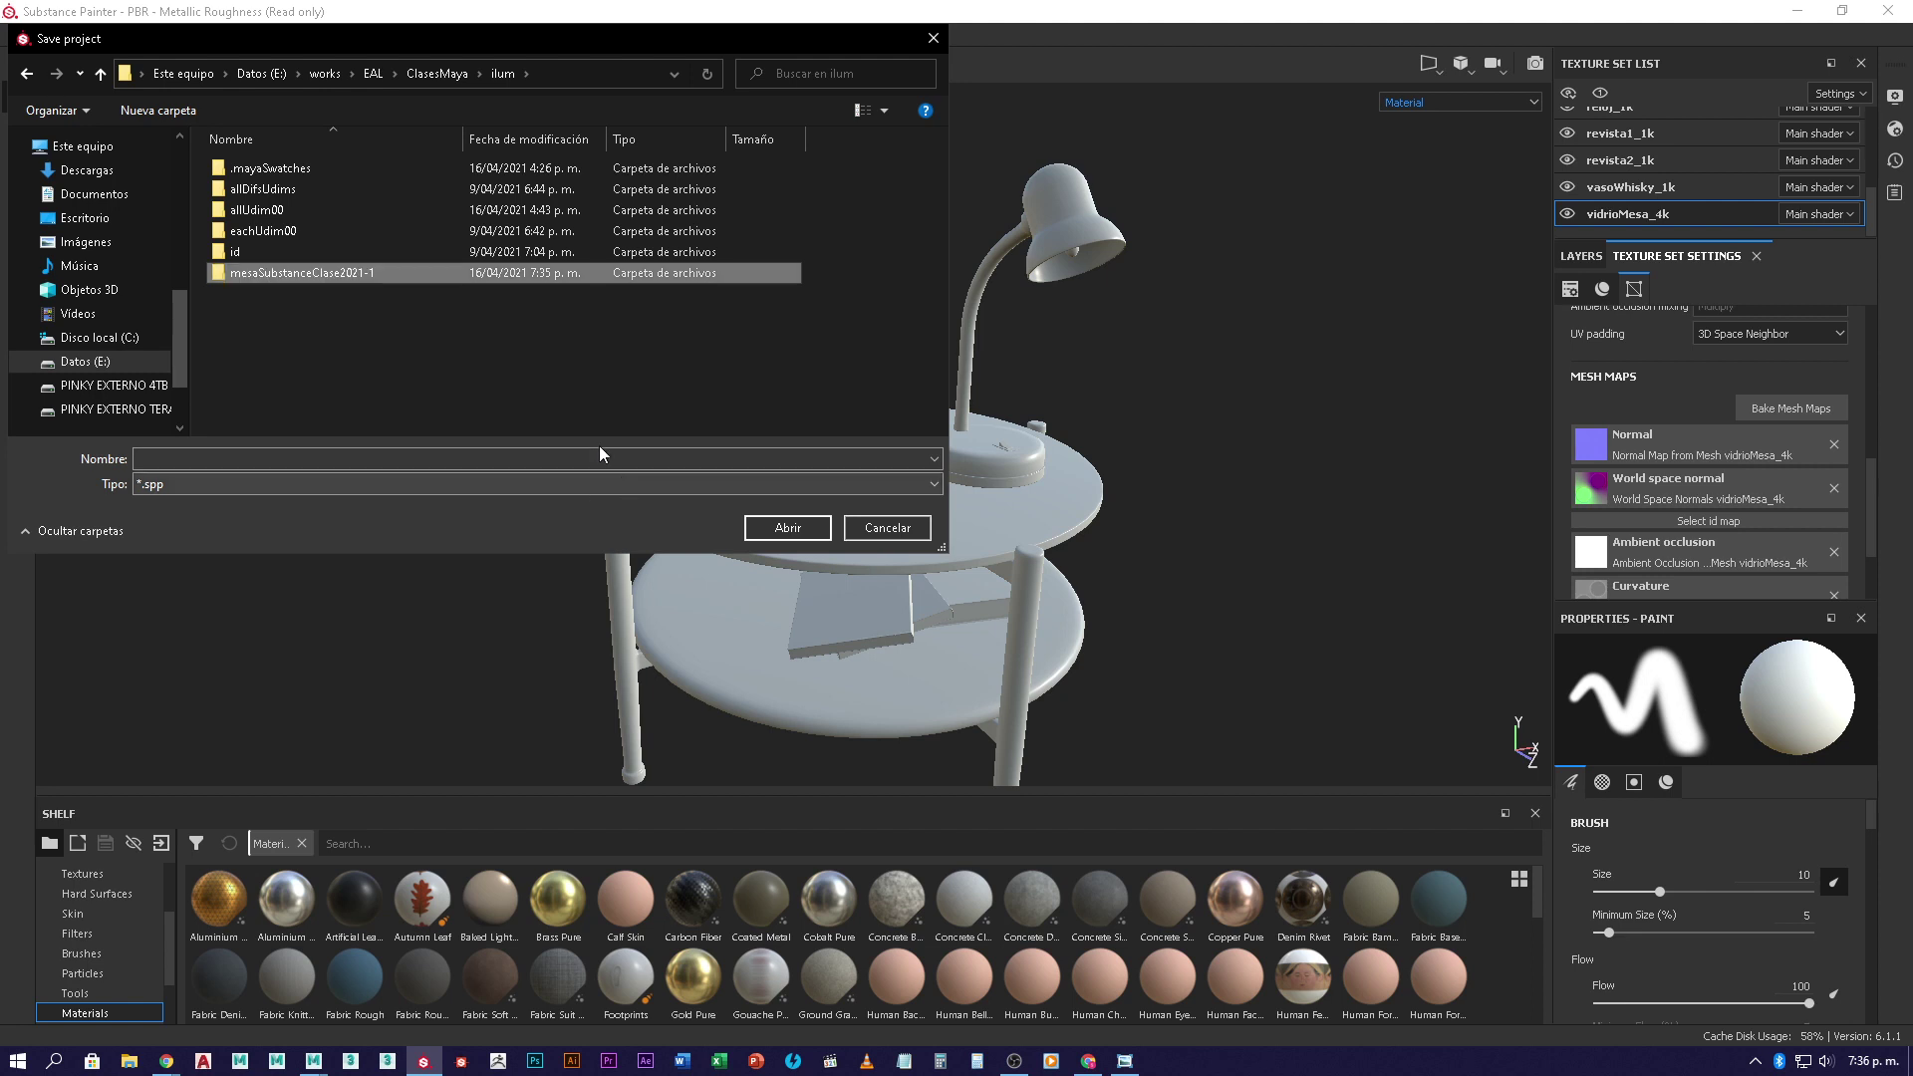
- Save the project as mesa inside the mesaSubstanceClase2021-1 folder
double_click(361, 267)
left_click(327, 457)
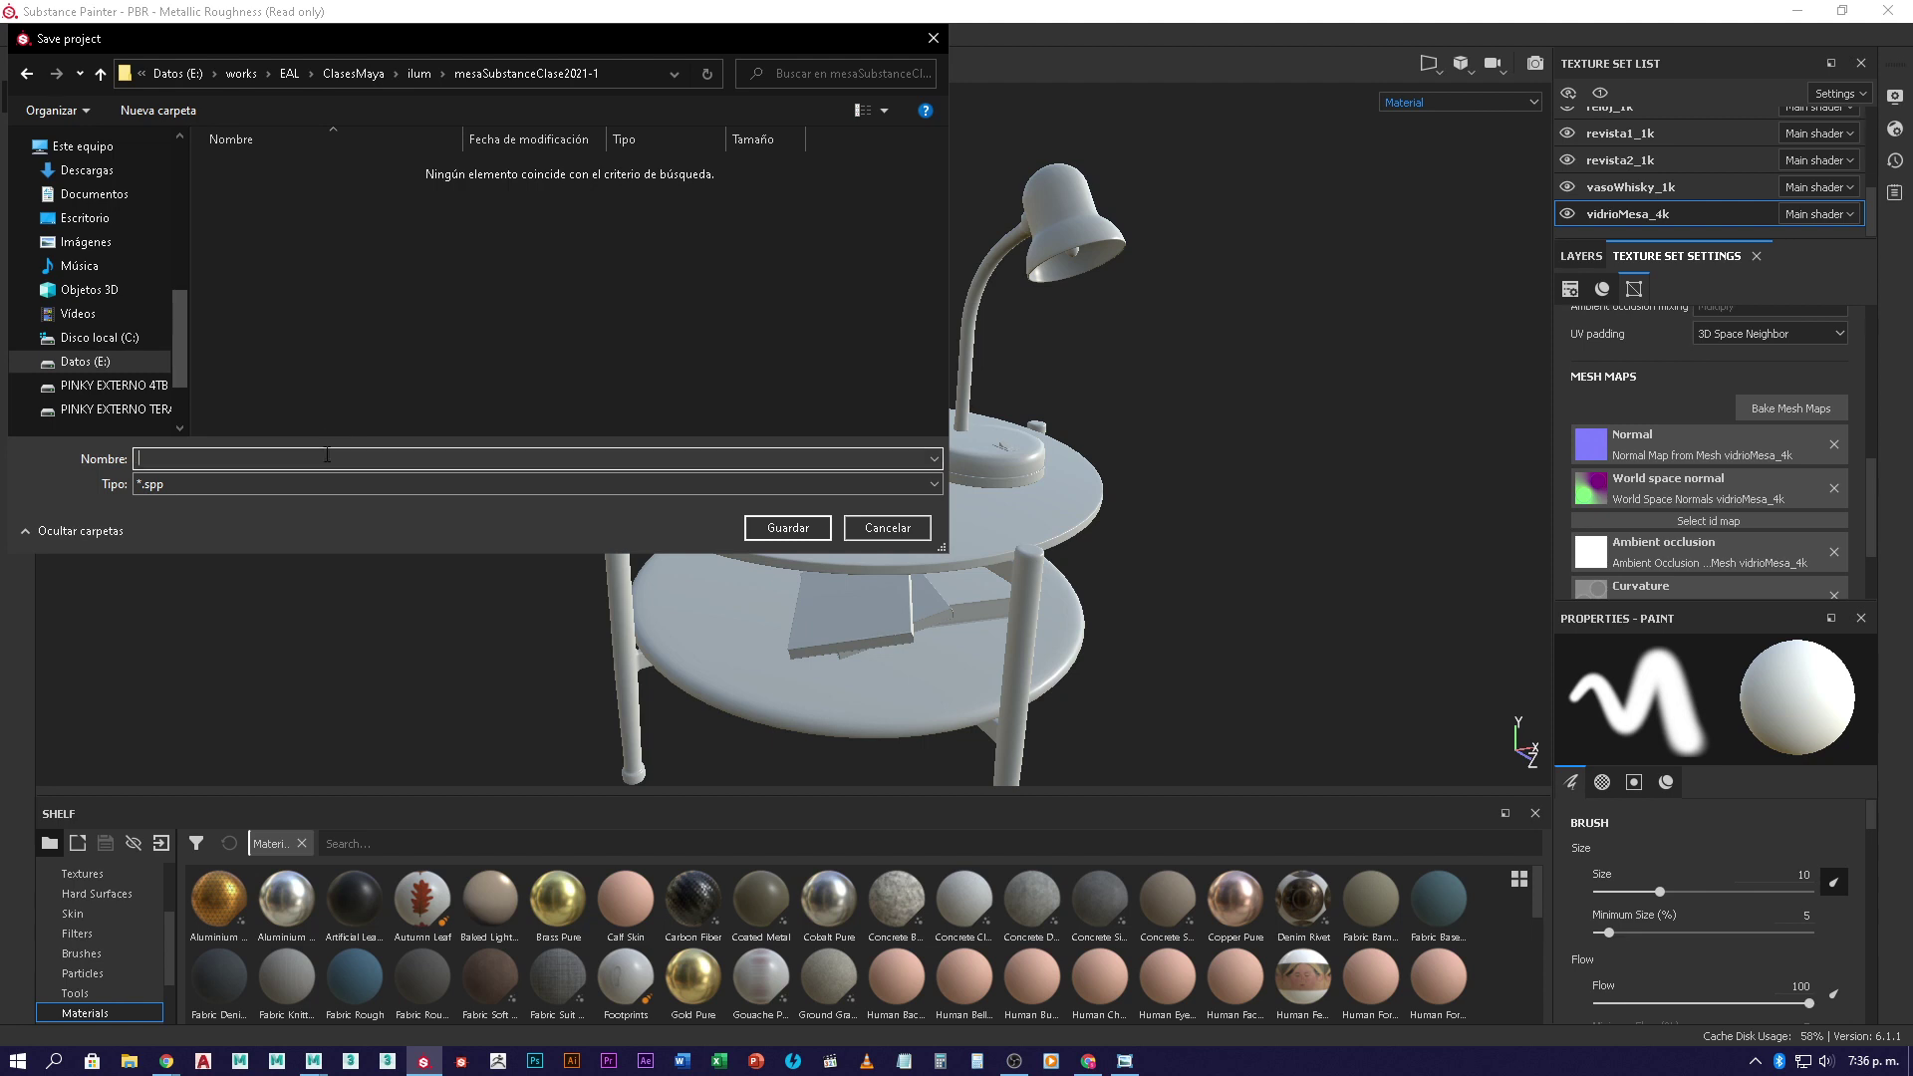
type("mesa")
key("Return")
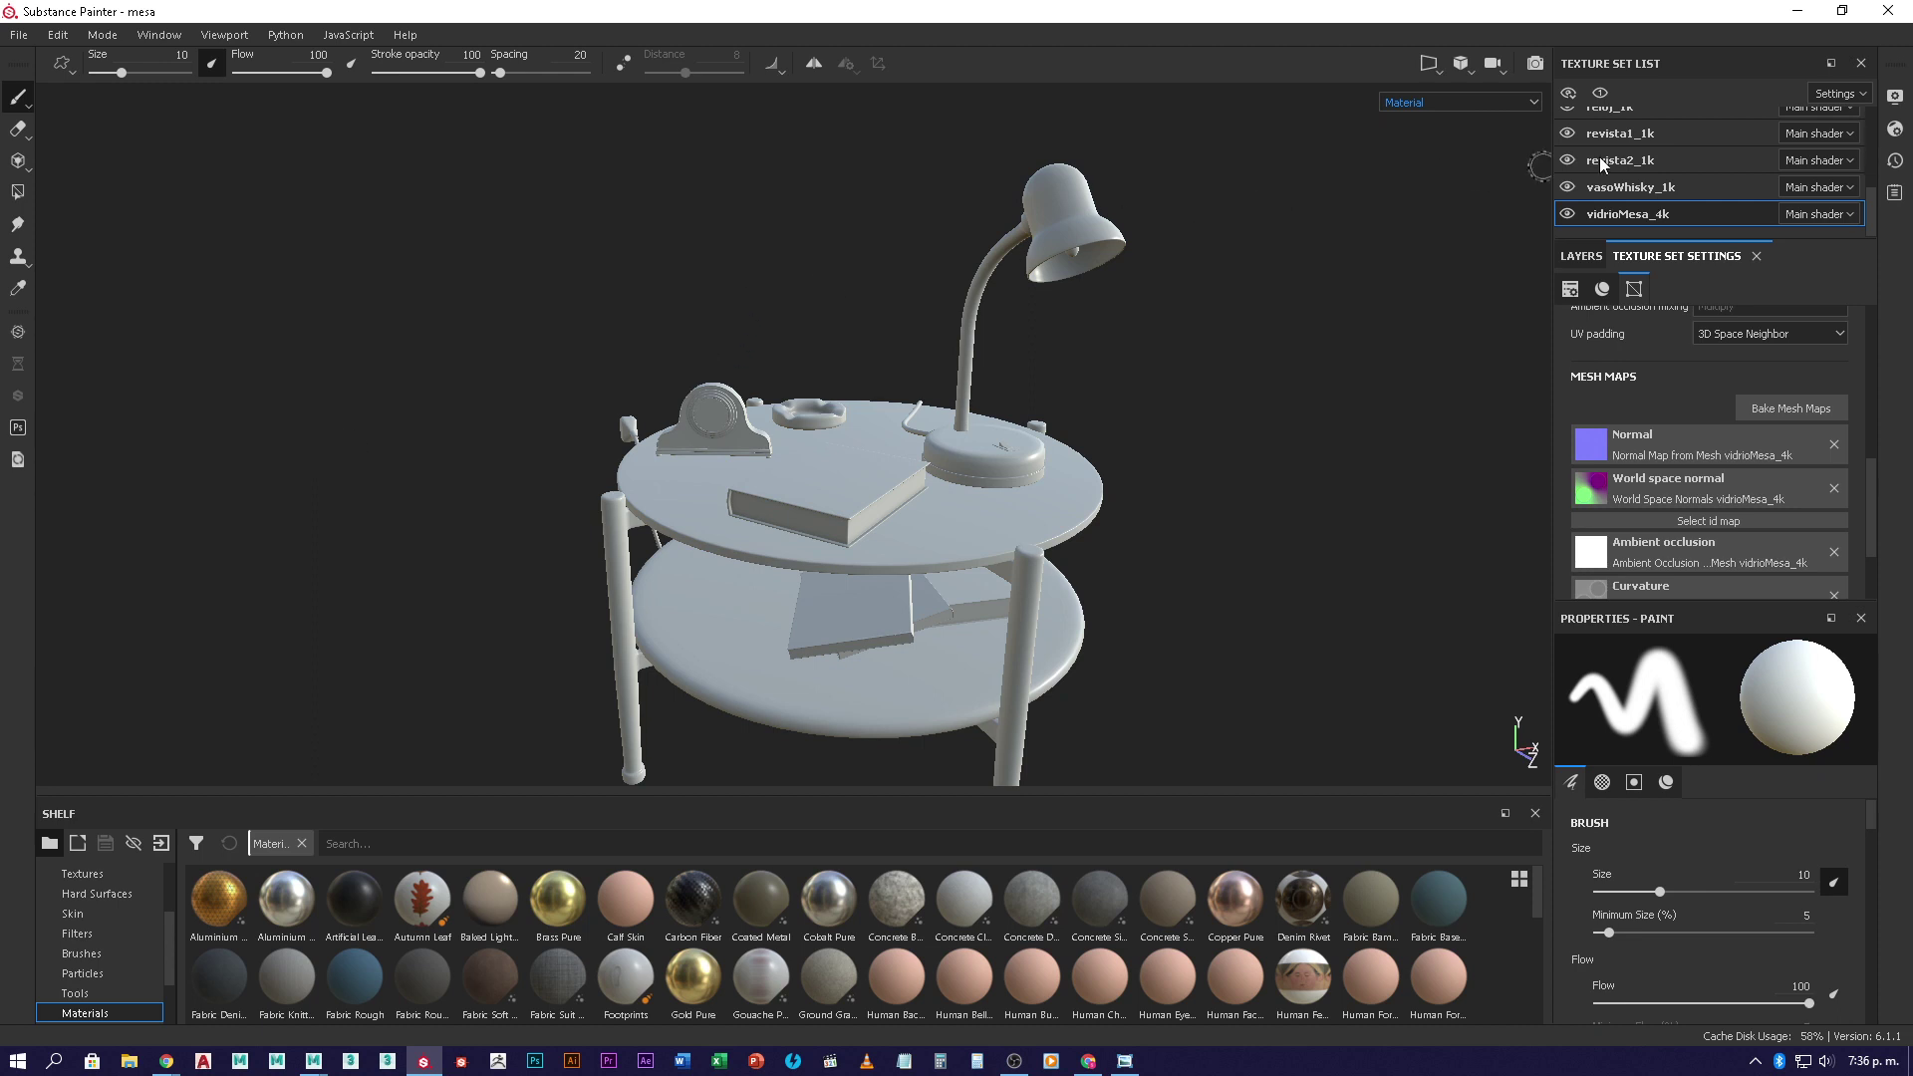
- Minimize the open programs and open the autosave folder of Substance Painter under Documents > Allegorithmic in File Explorer
left_click(1789, 24)
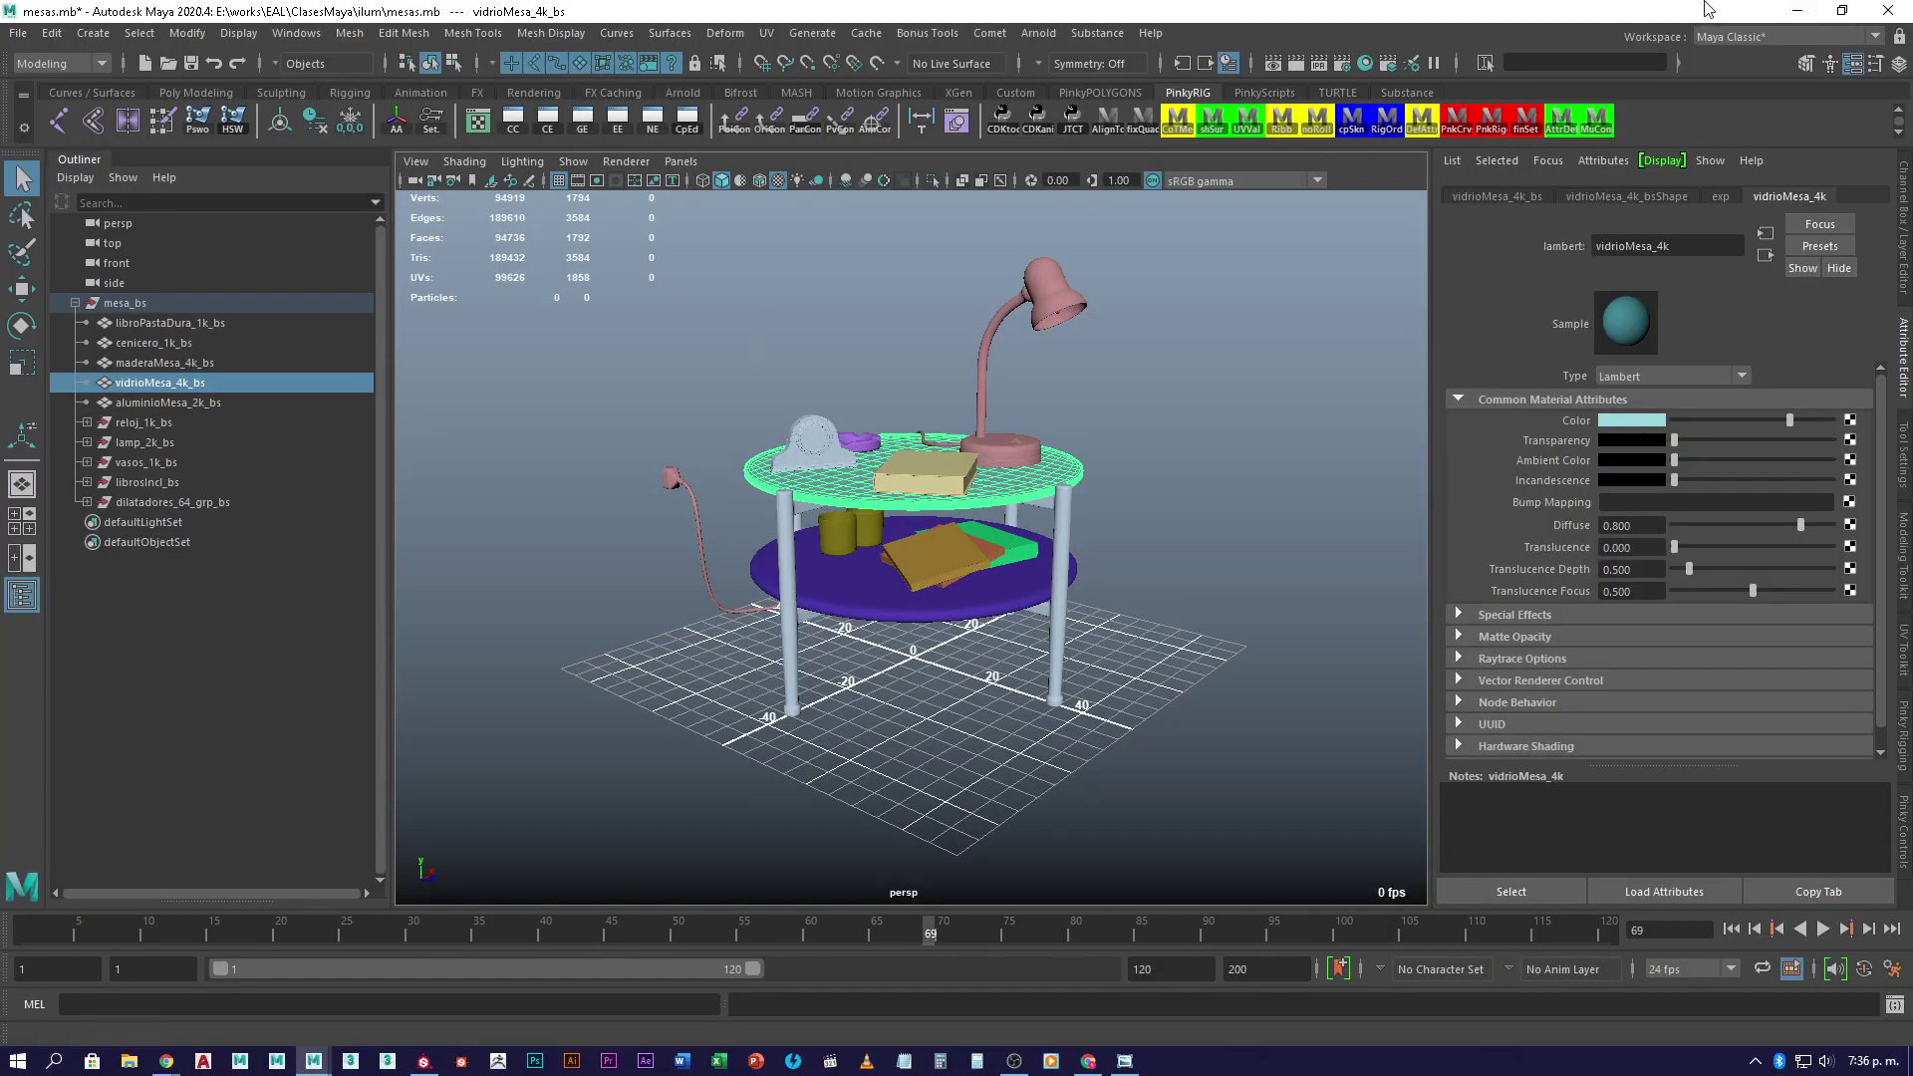
left_click(1800, 12)
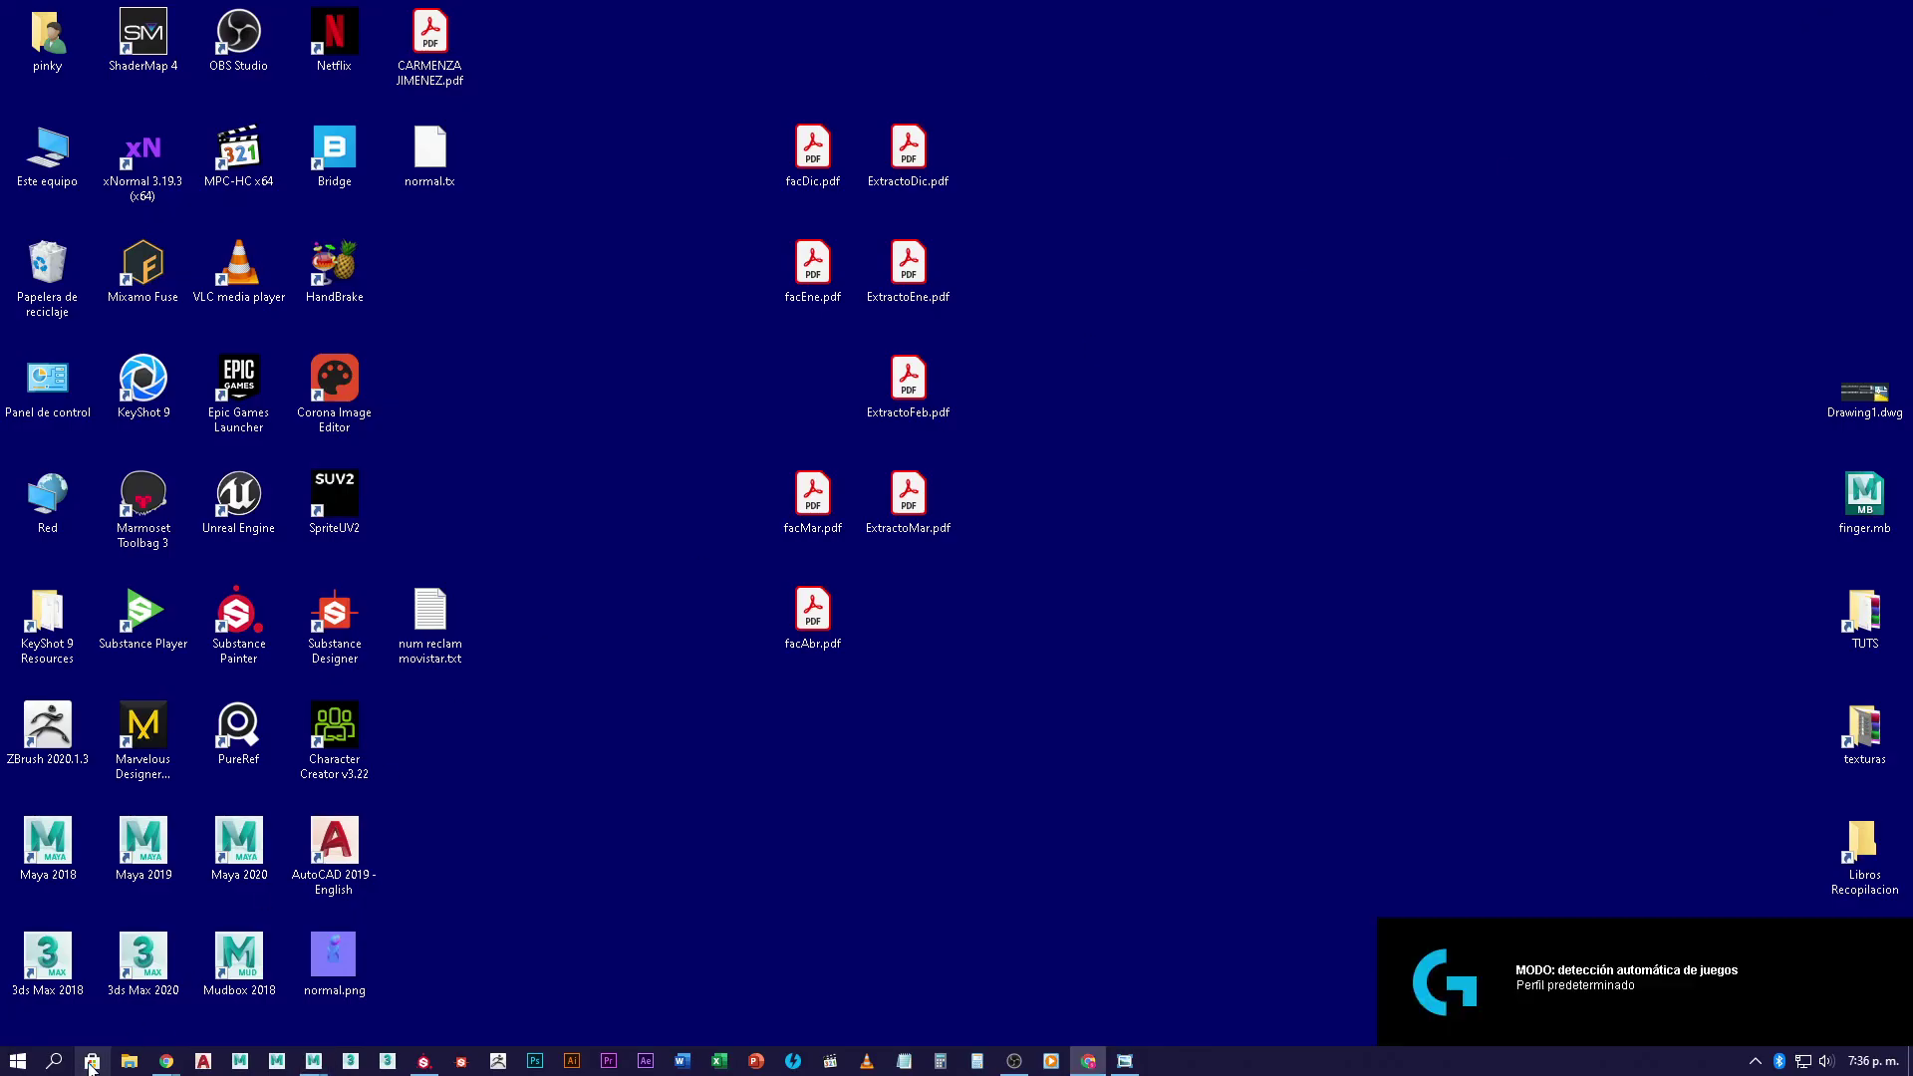
left_click(130, 1062)
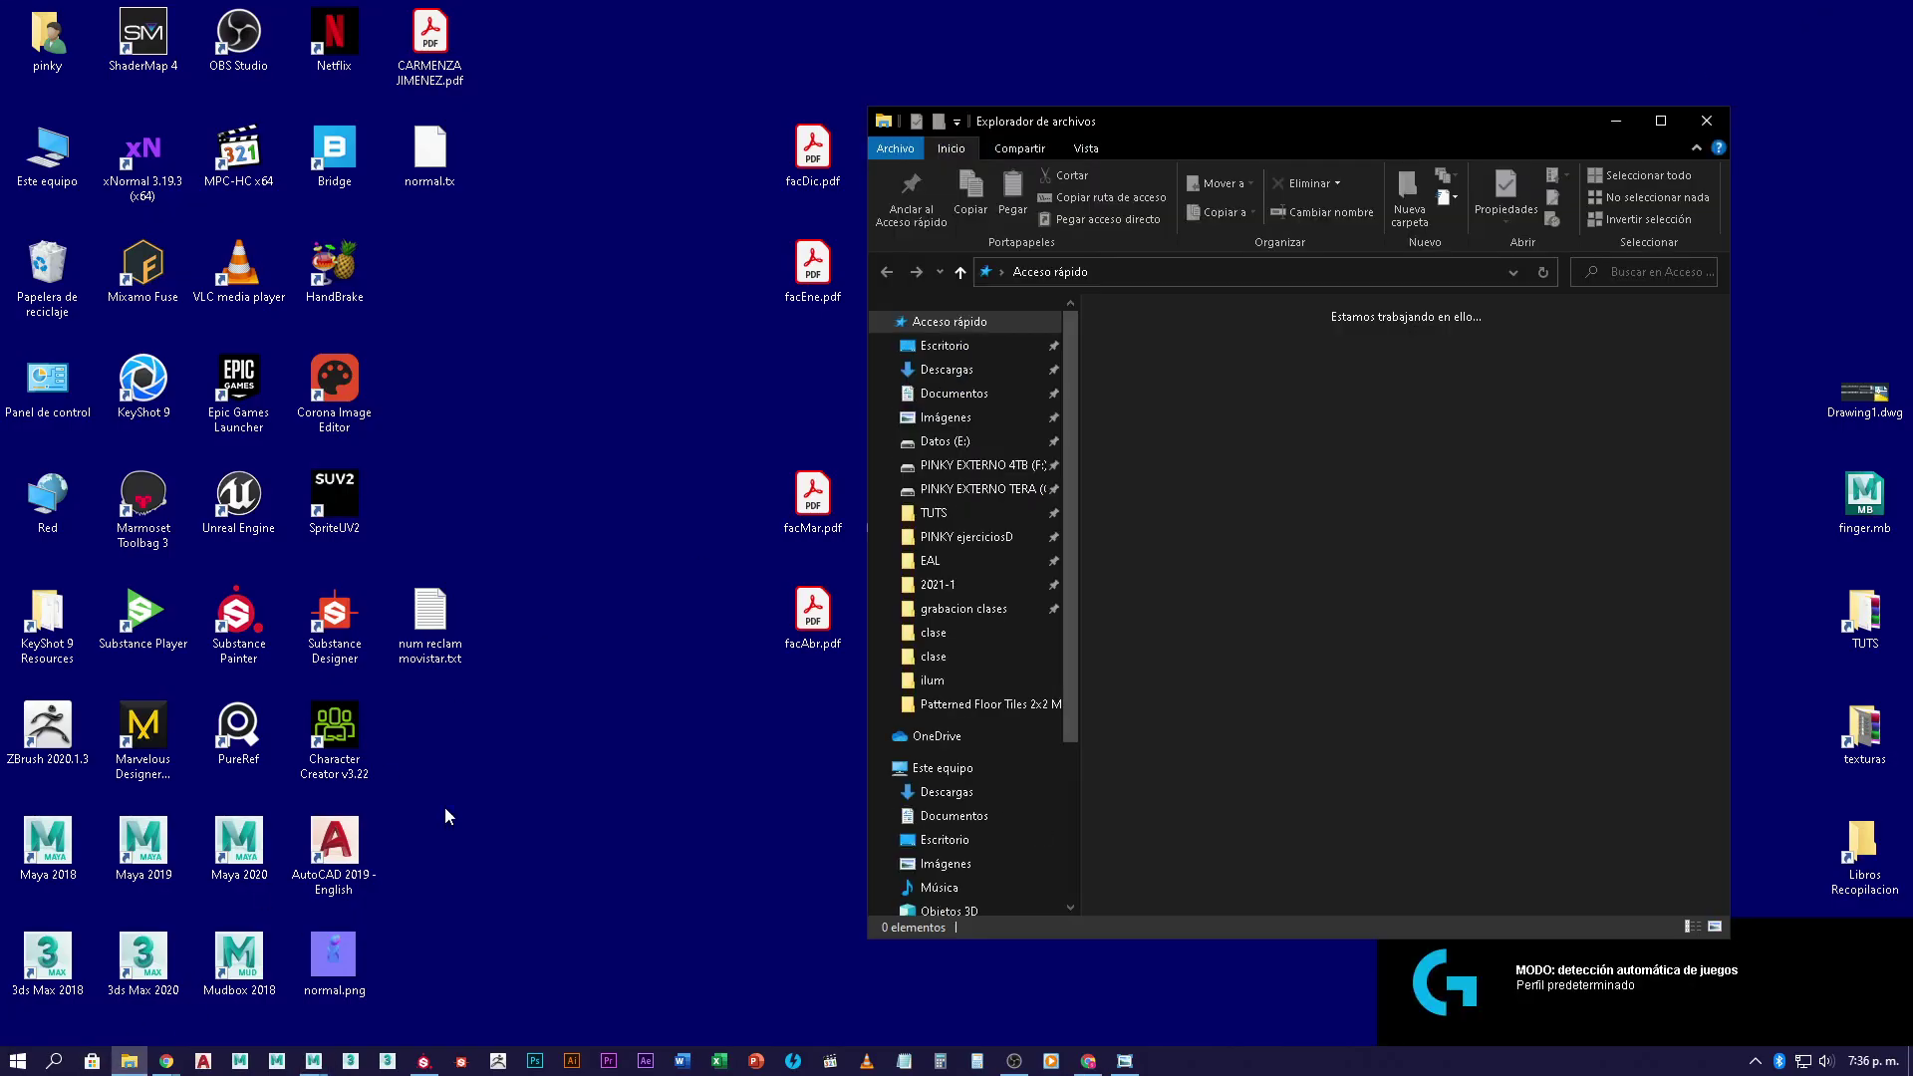
left_click(966, 394)
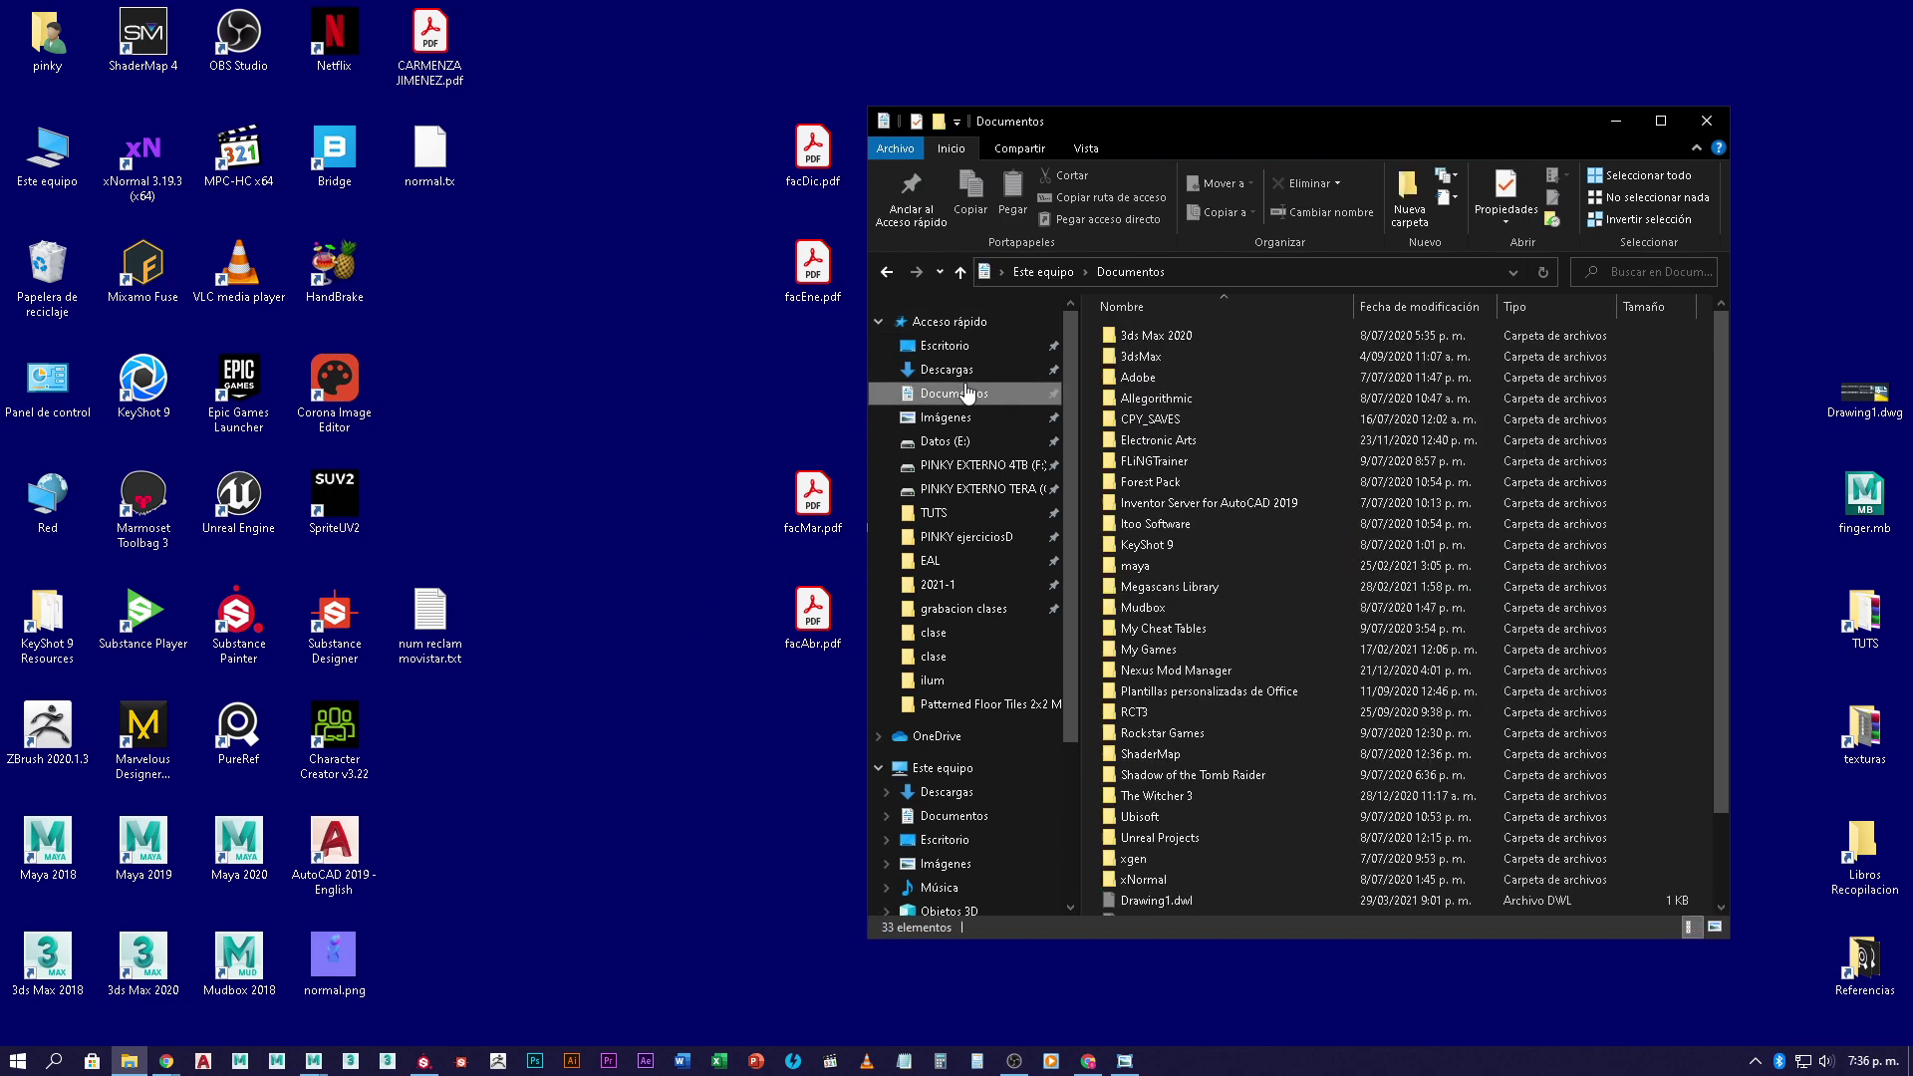
double_click(1156, 400)
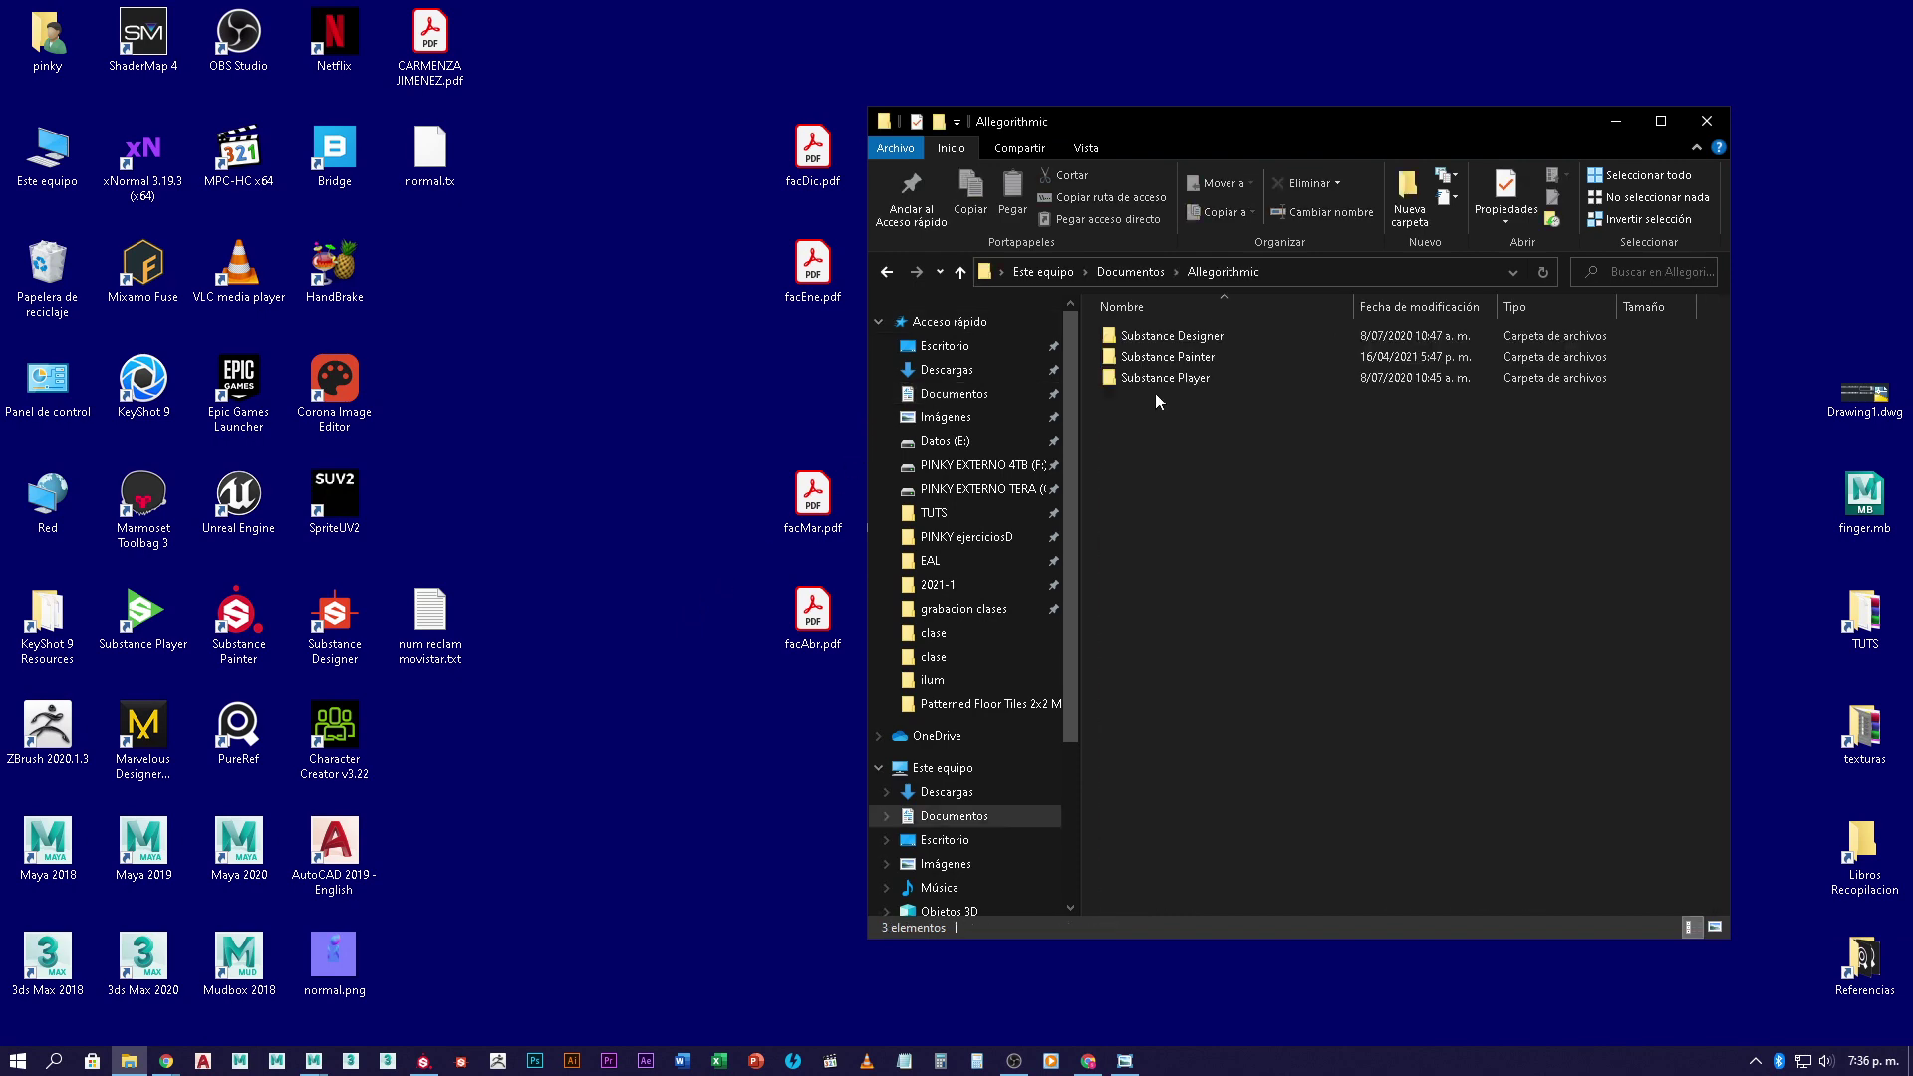
double_click(1212, 354)
left_click(1162, 335)
double_click(1162, 335)
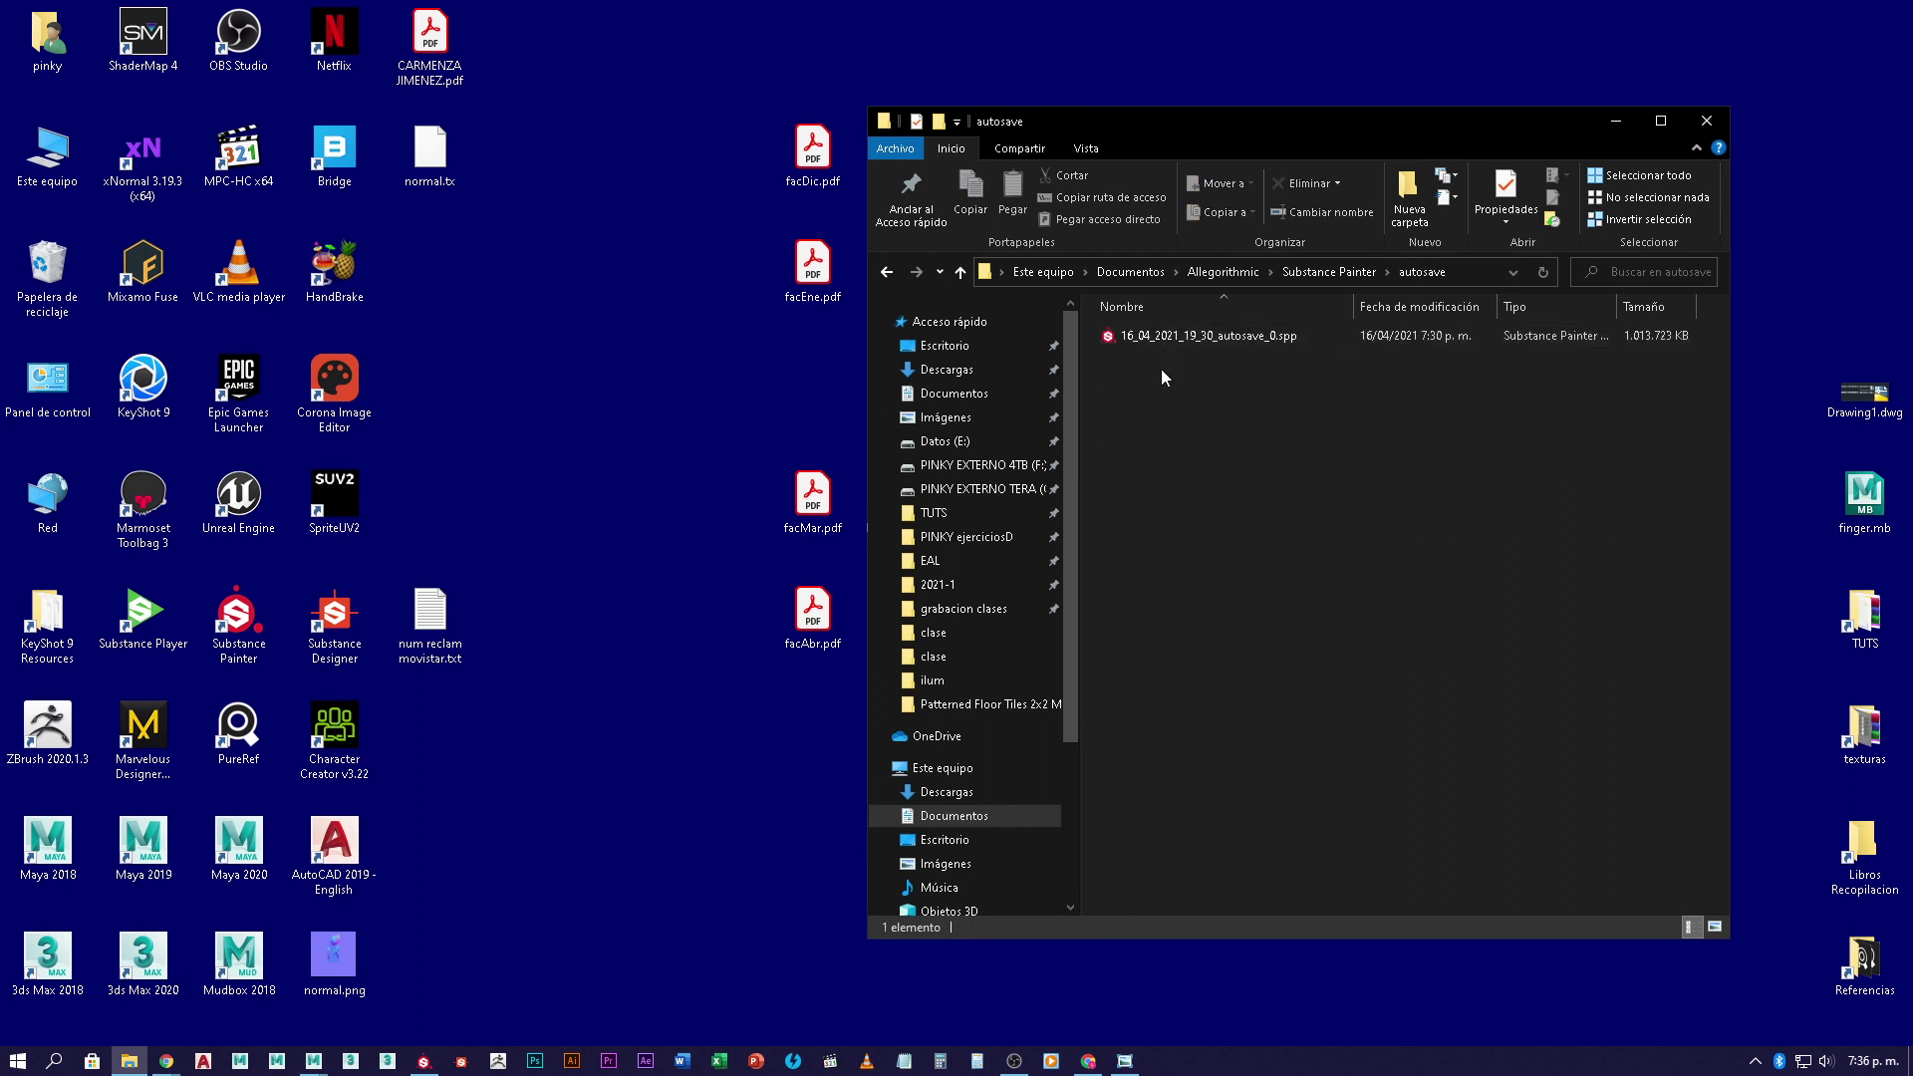
- Permanently delete the autosave file 16_04_2021_19_30_autosave_0.spp
left_click(1272, 338)
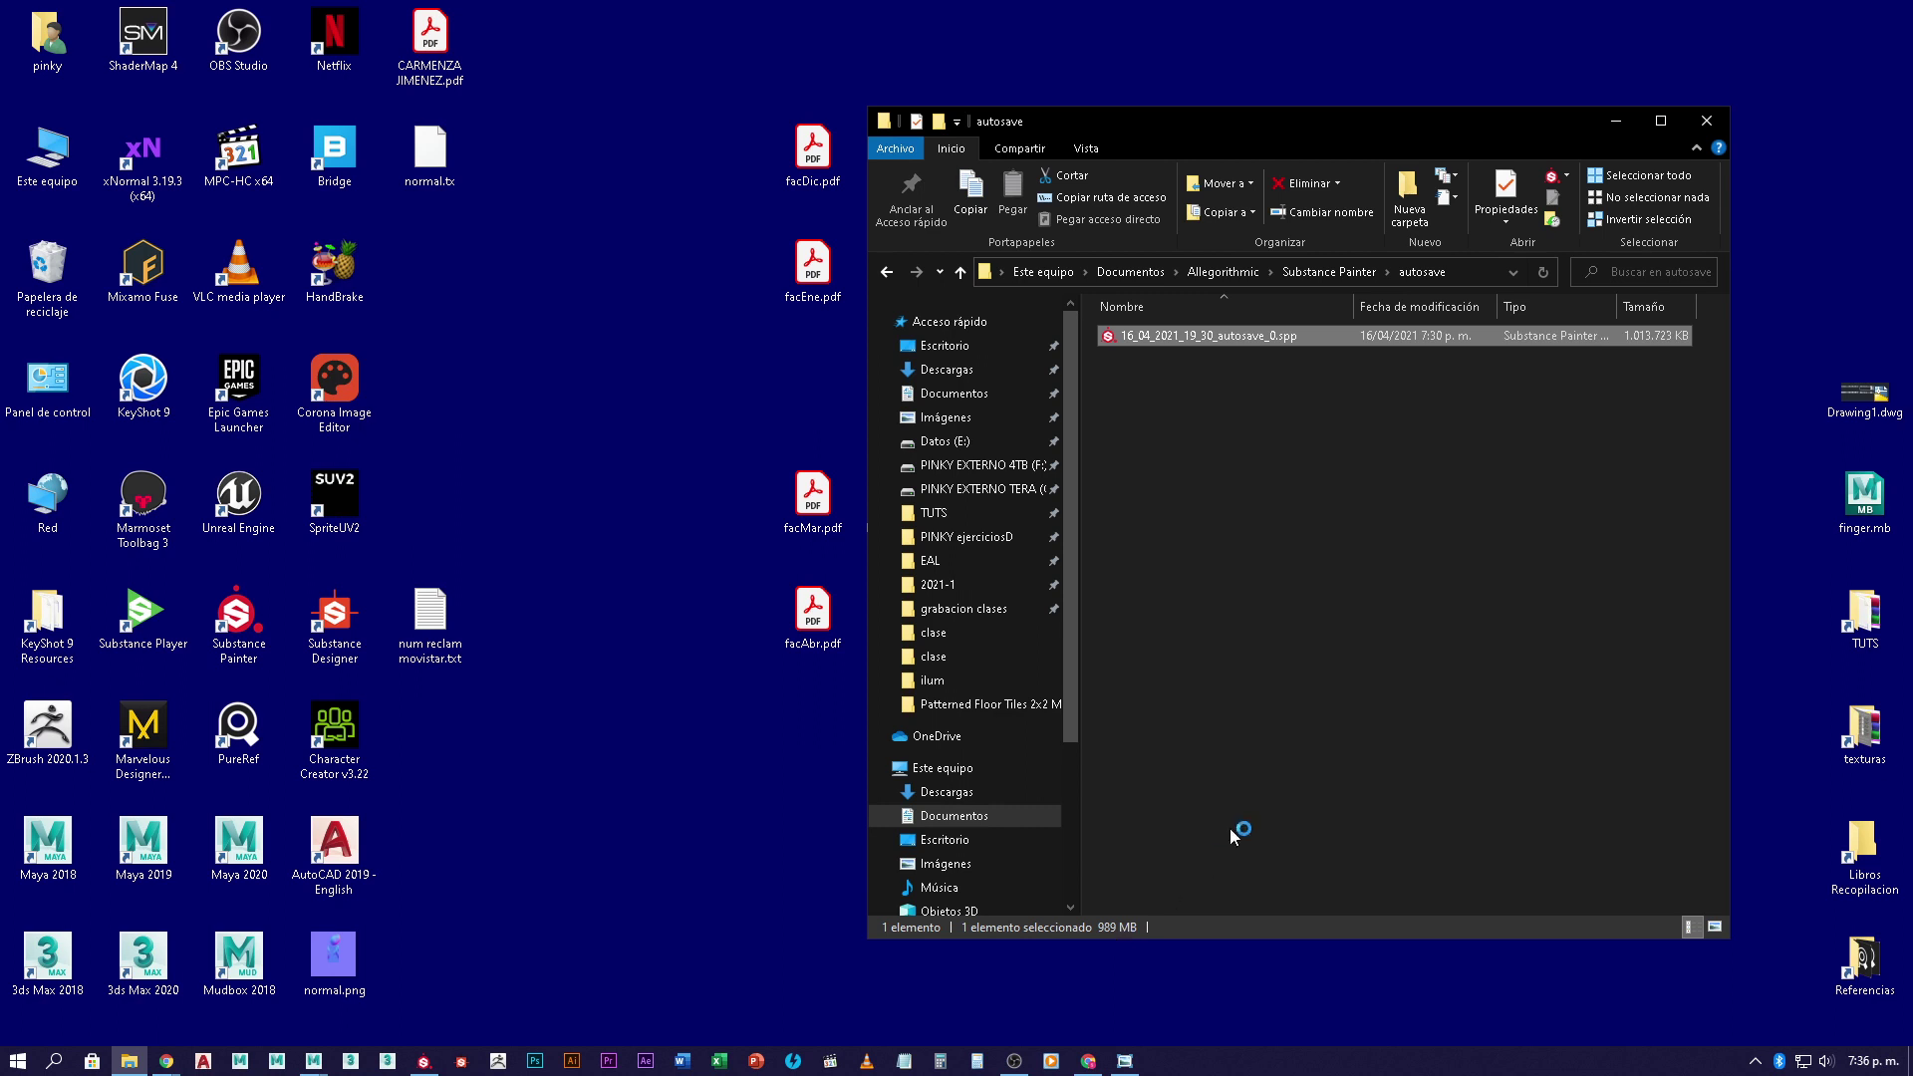
key("shift+Delete")
key("Return")
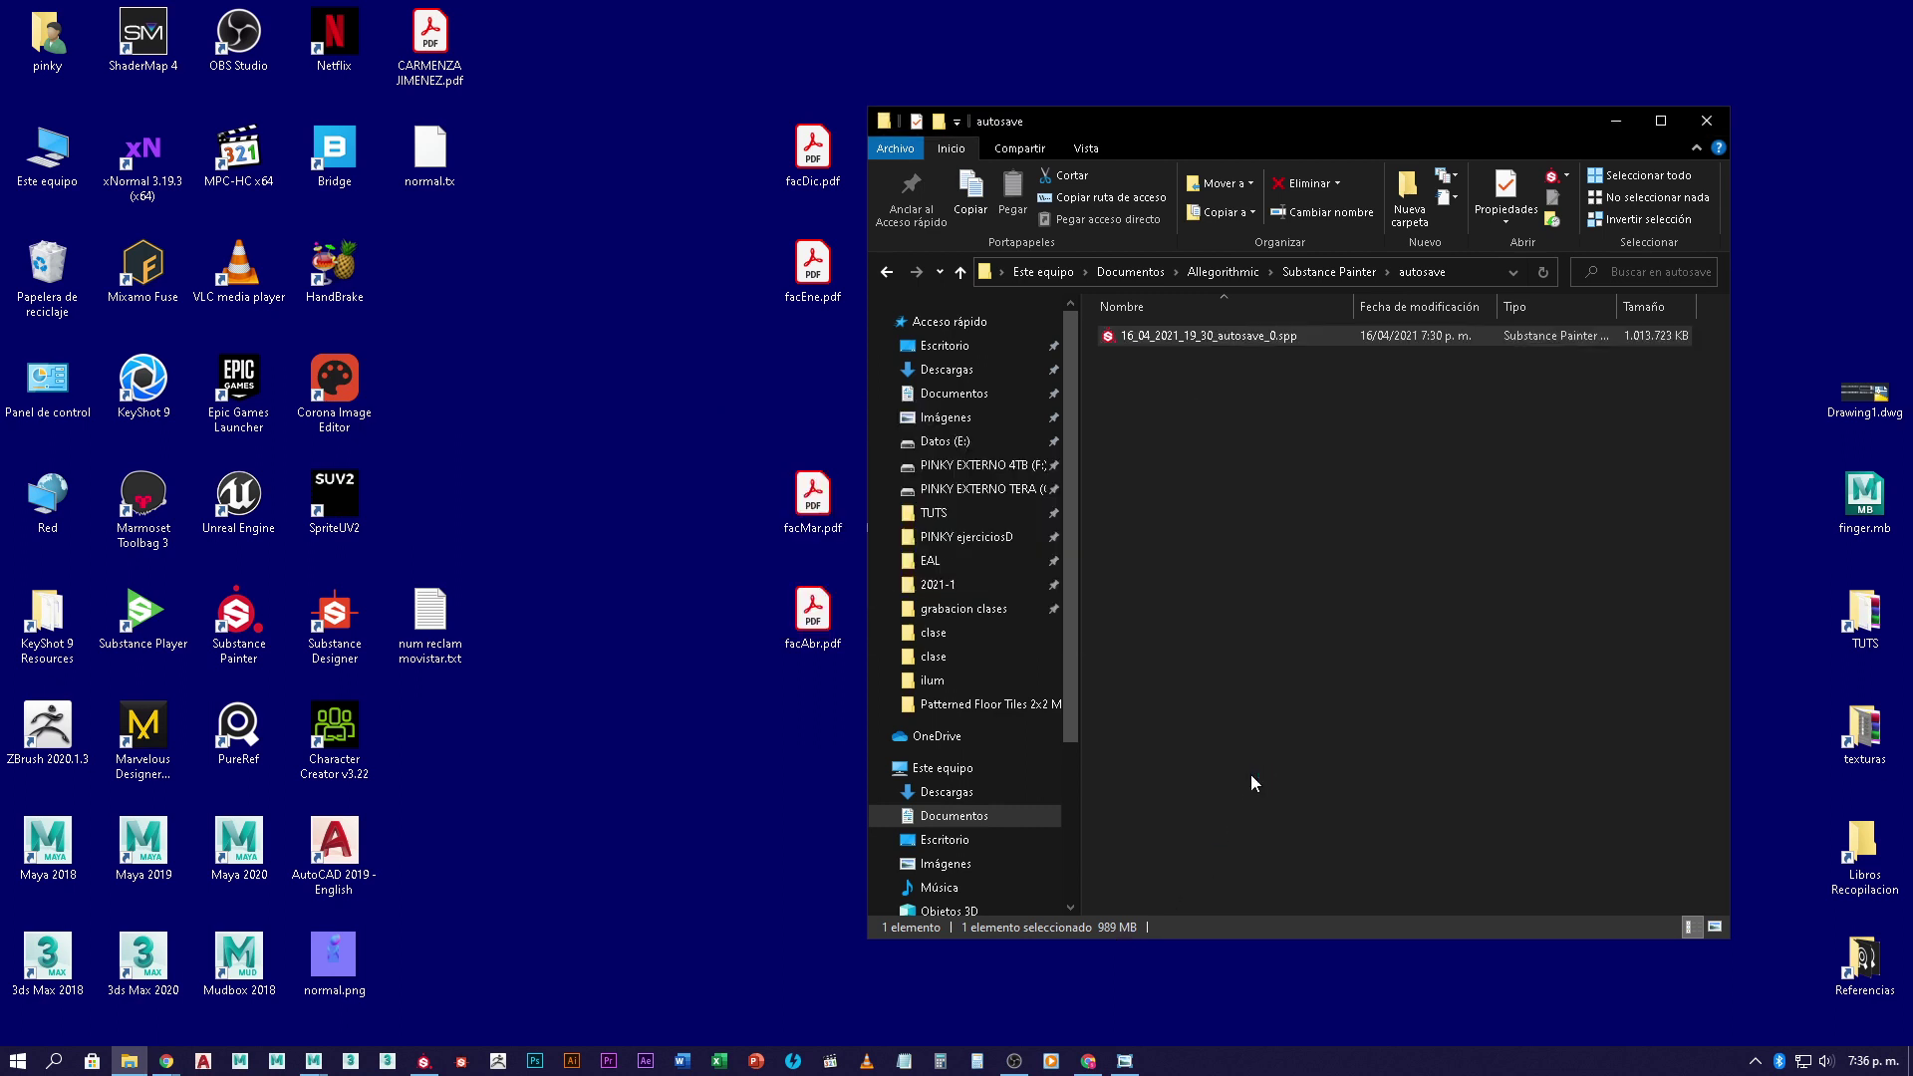
- Browse File Explorer to EAL > ClasesMaya > ilum > mesaSubstanceClase2021-1 to check the saved project file
left_click(424, 1061)
left_click(129, 1062)
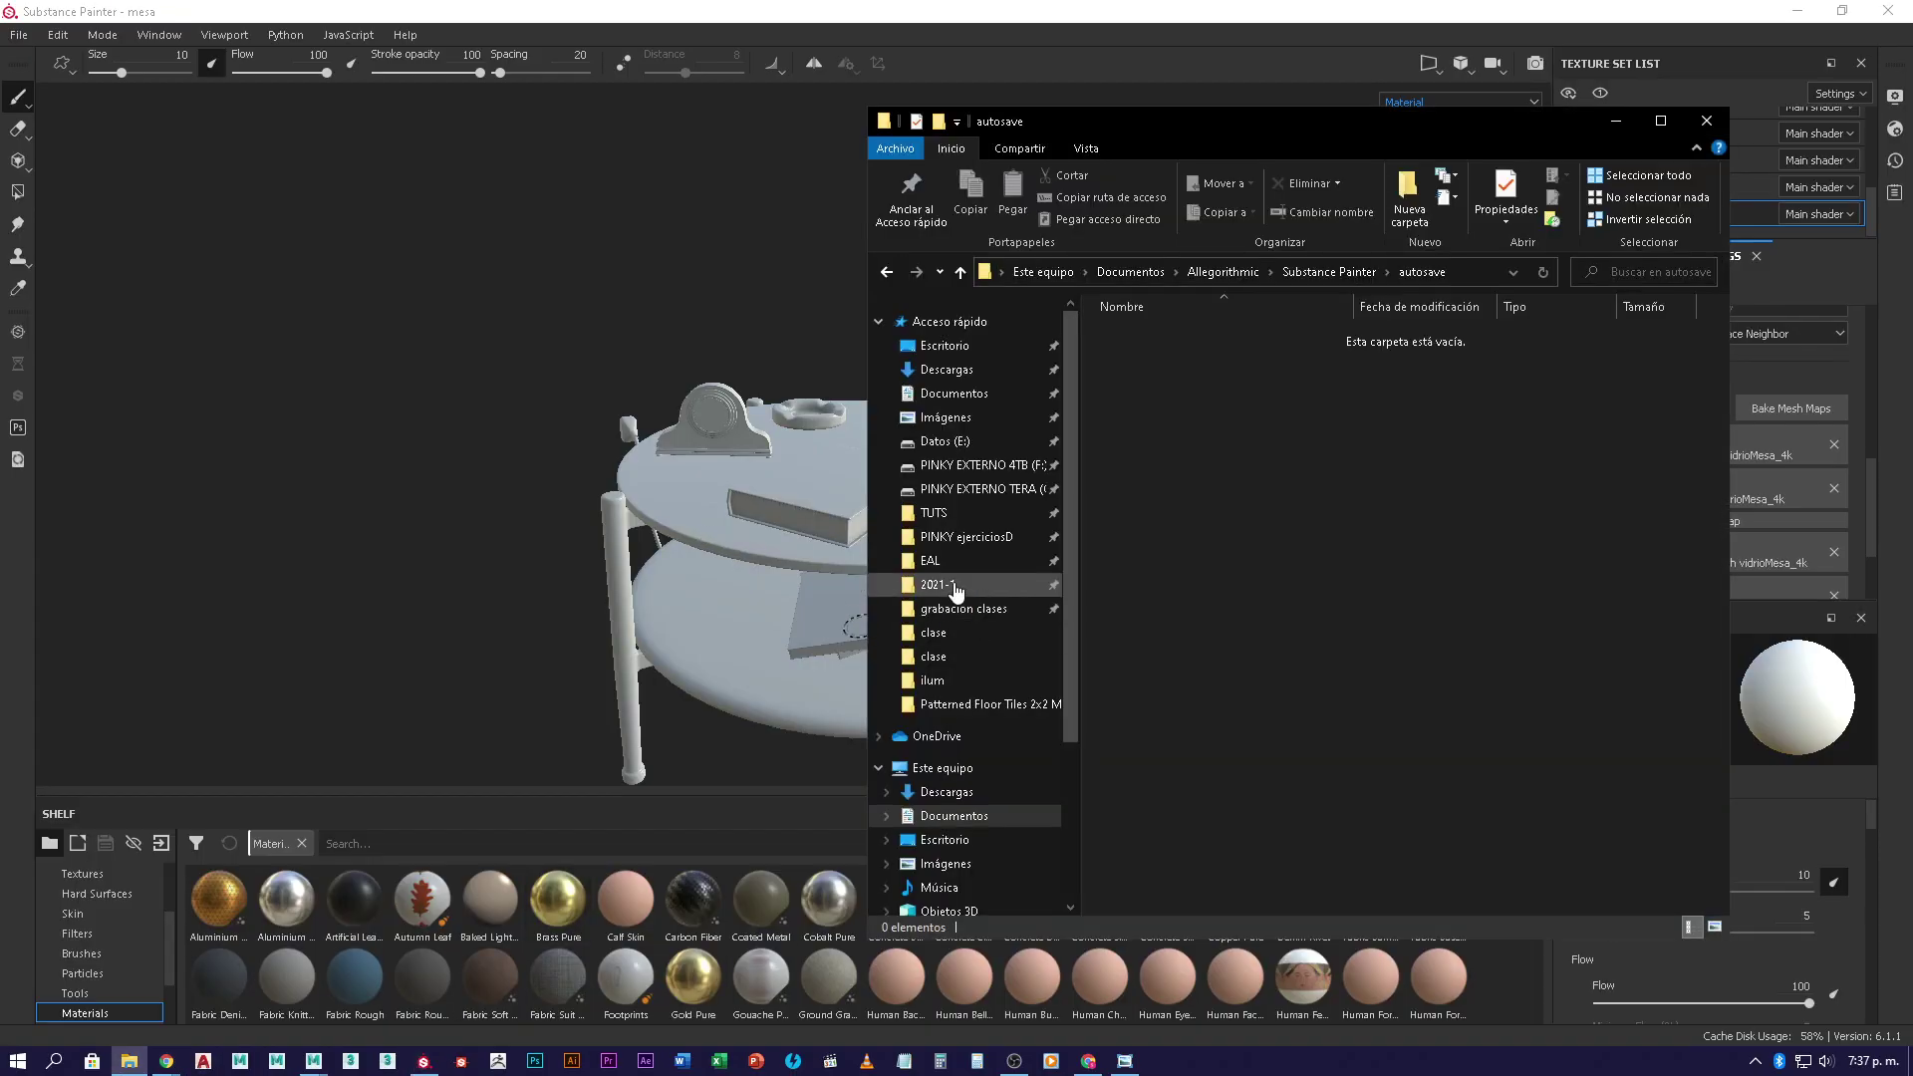
left_click(932, 561)
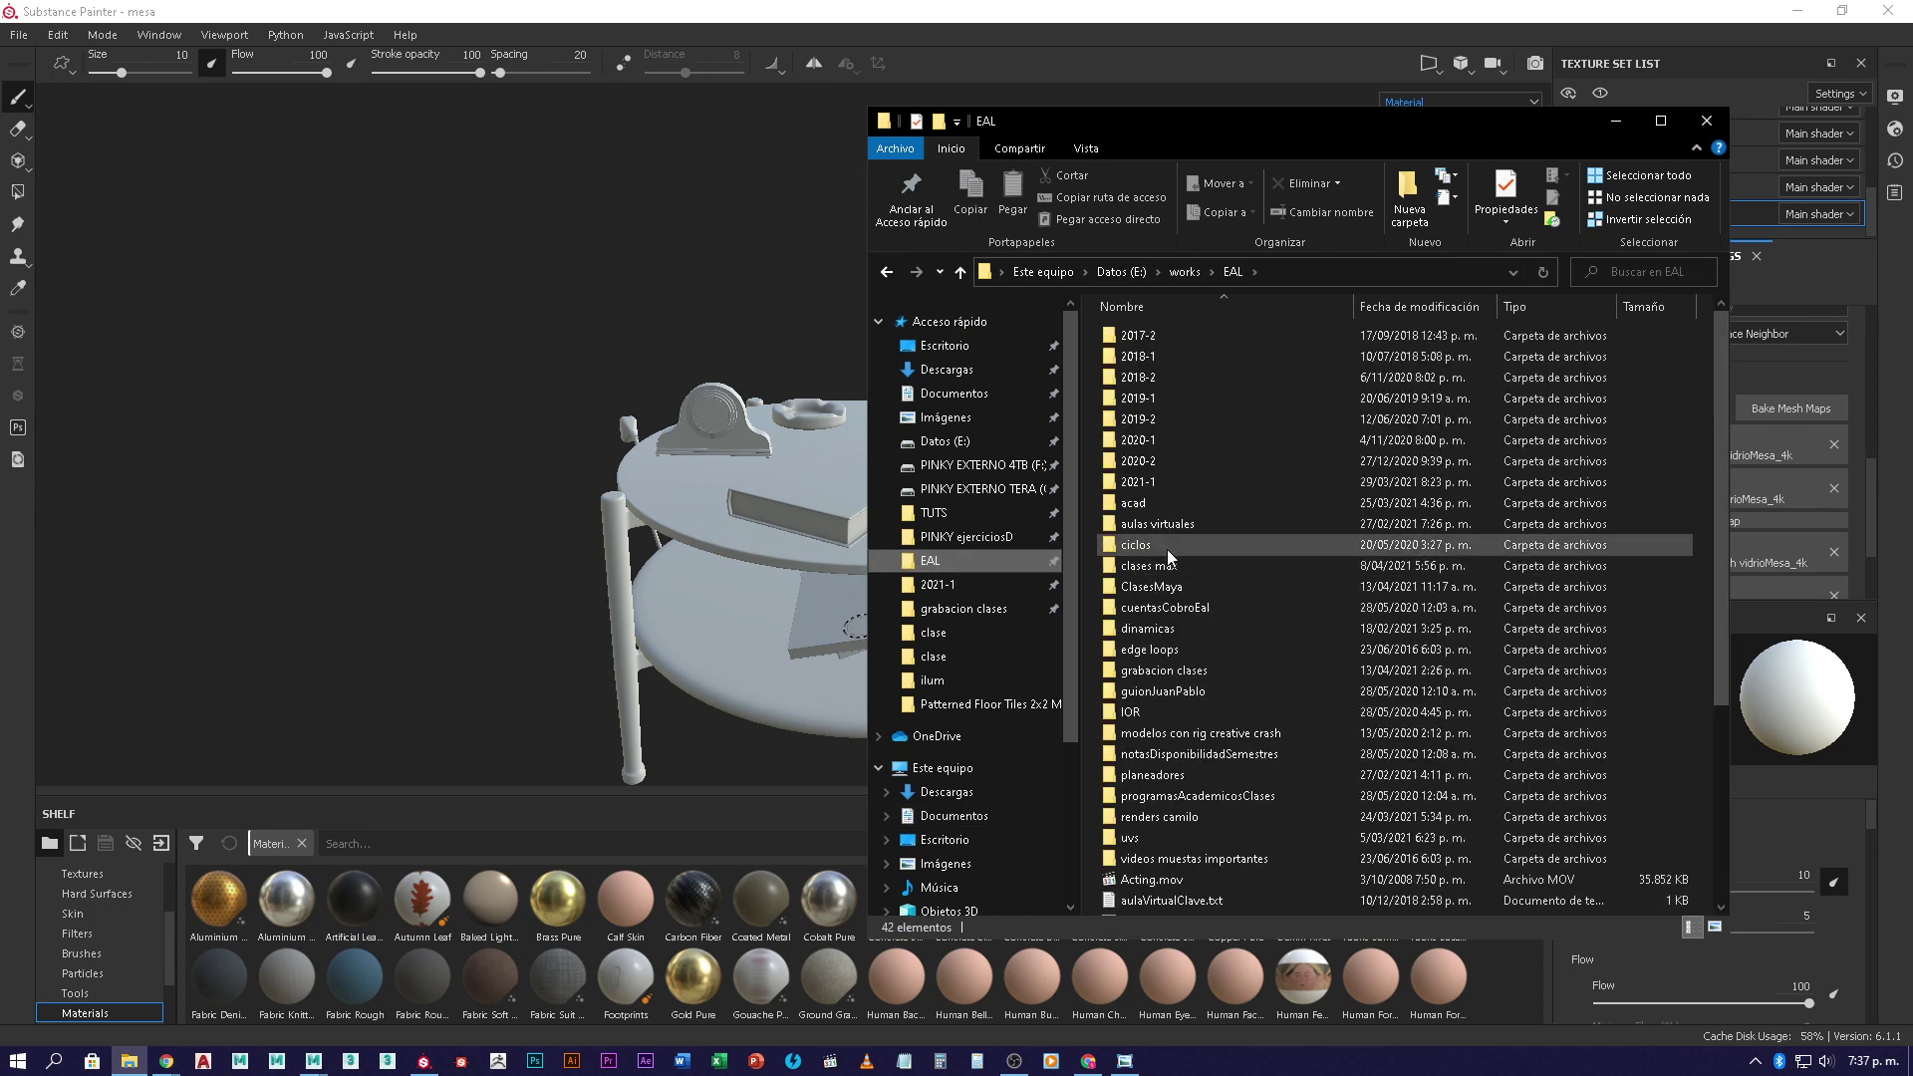
double_click(1186, 586)
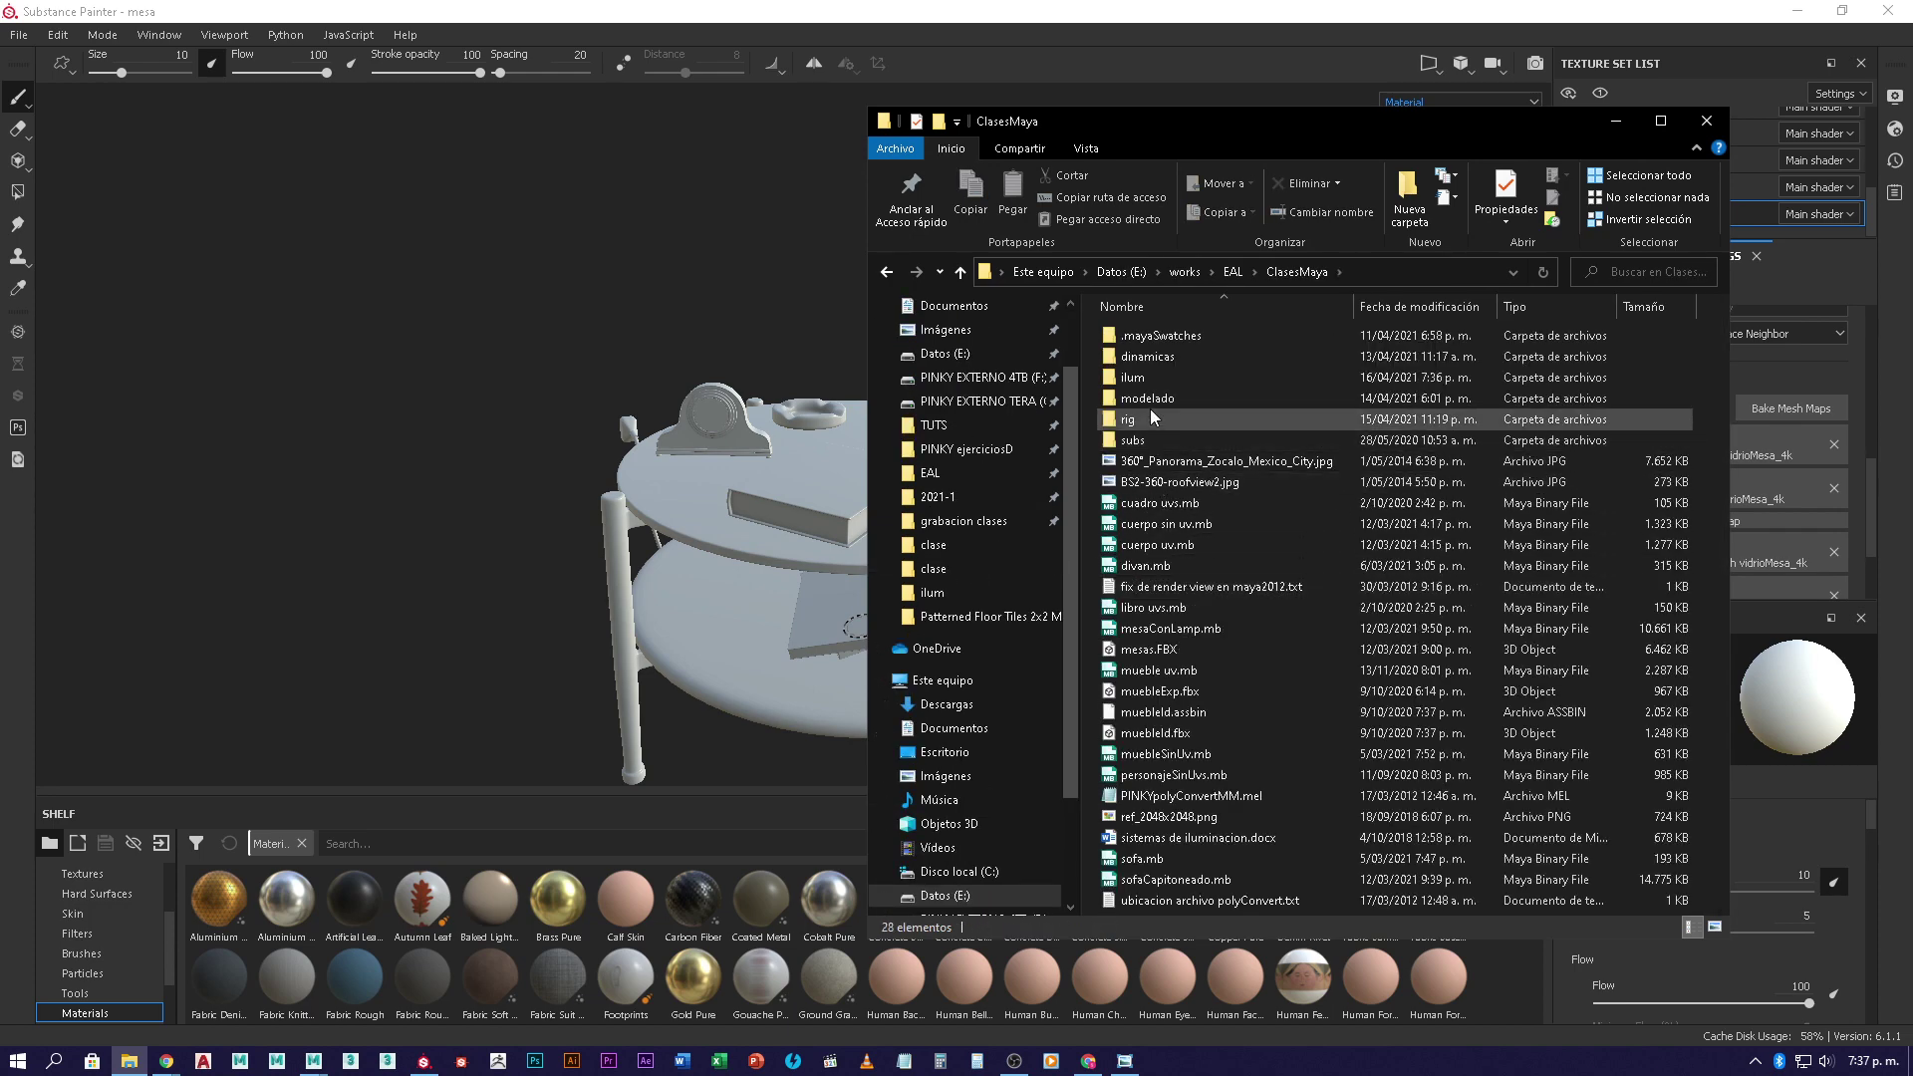
double_click(1159, 384)
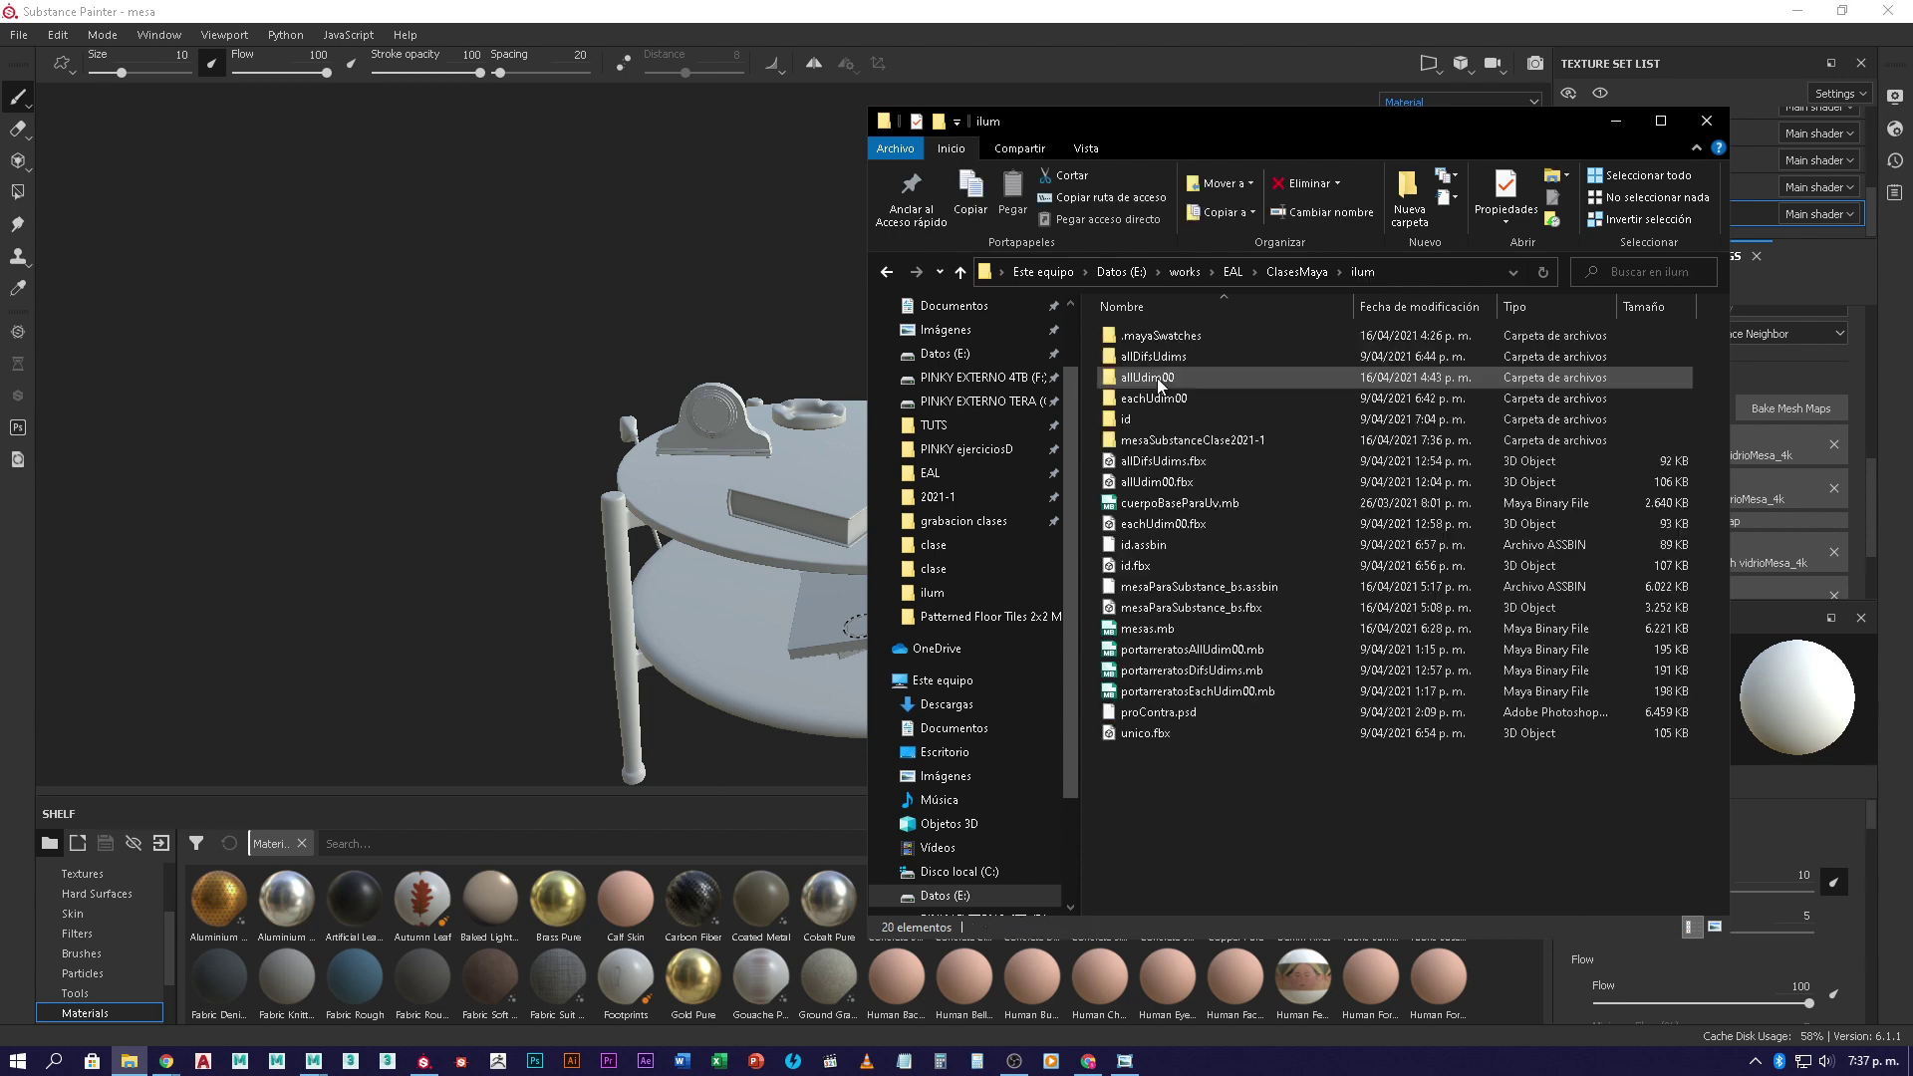
left_click(1186, 445)
double_click(1186, 443)
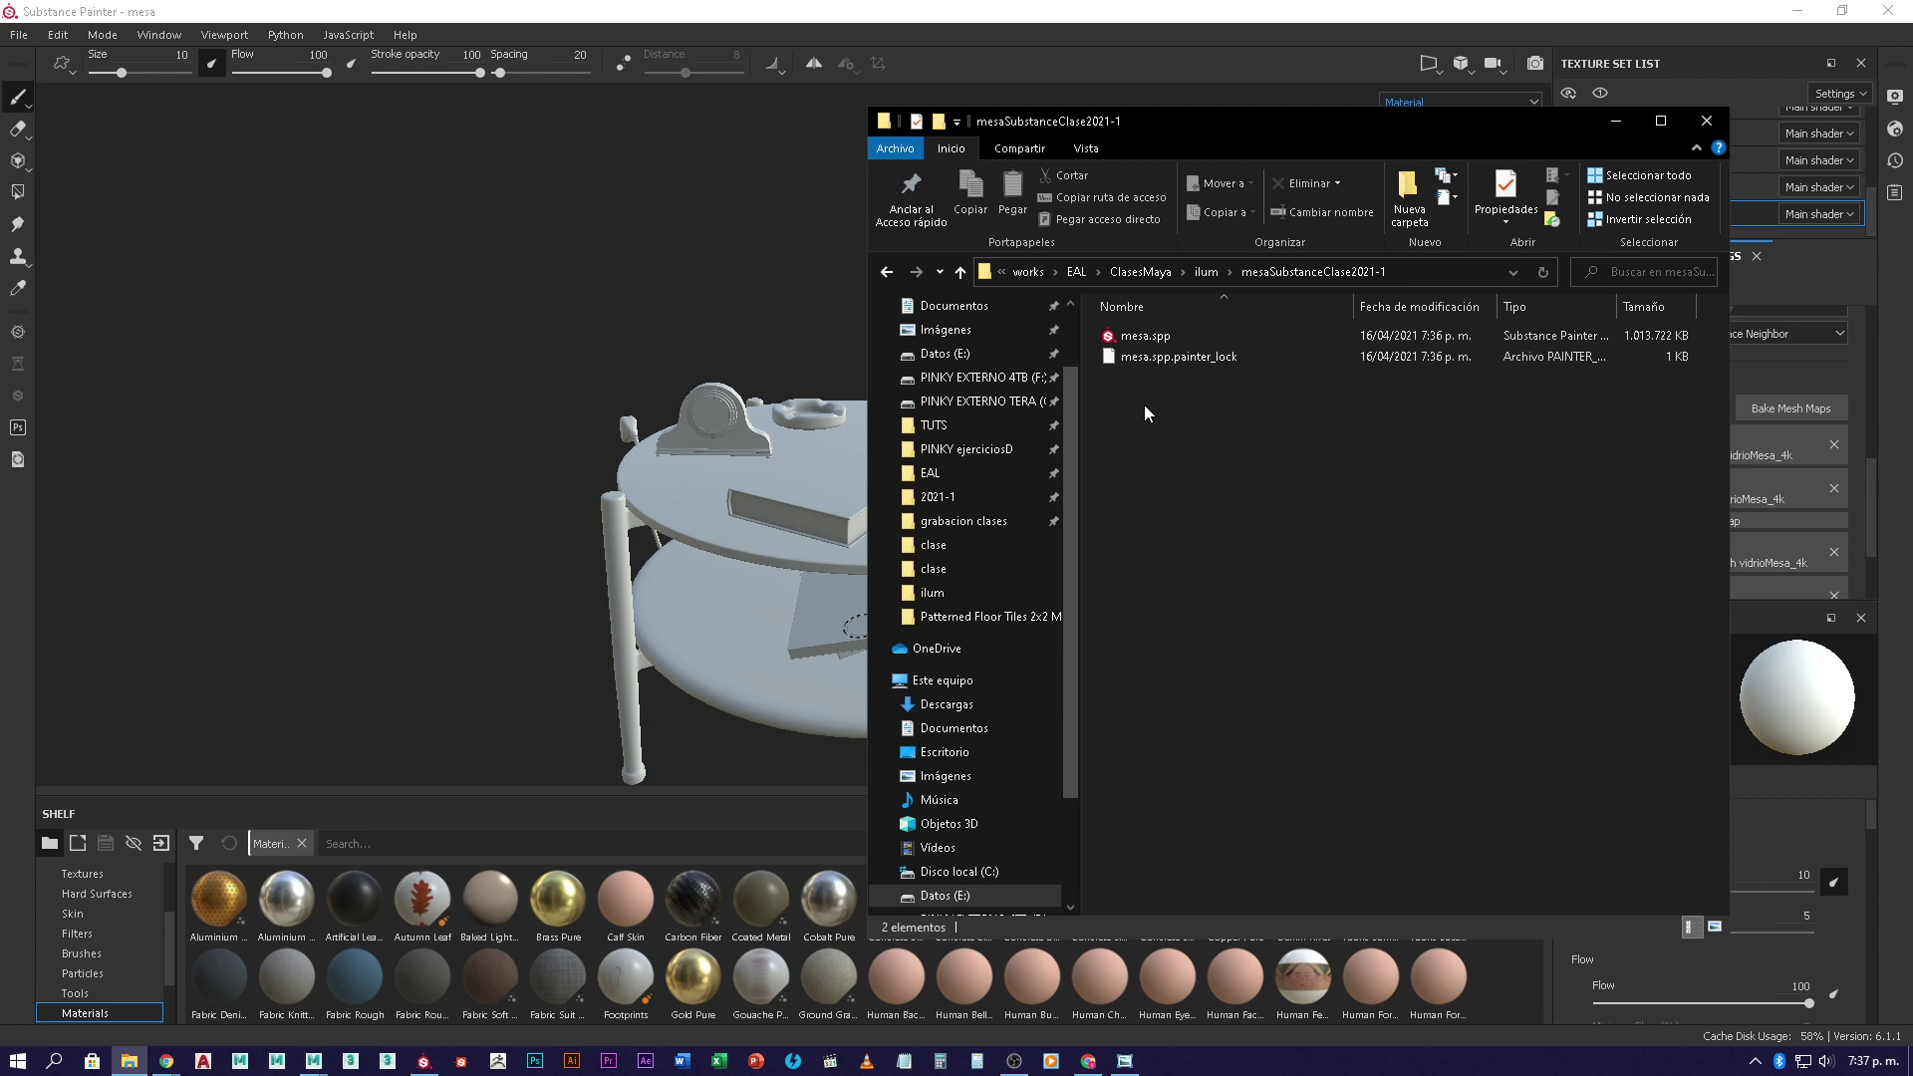
- Check the file size of mesa.spp in File Explorer and return to the table model in Substance Painter
left_click(1156, 338)
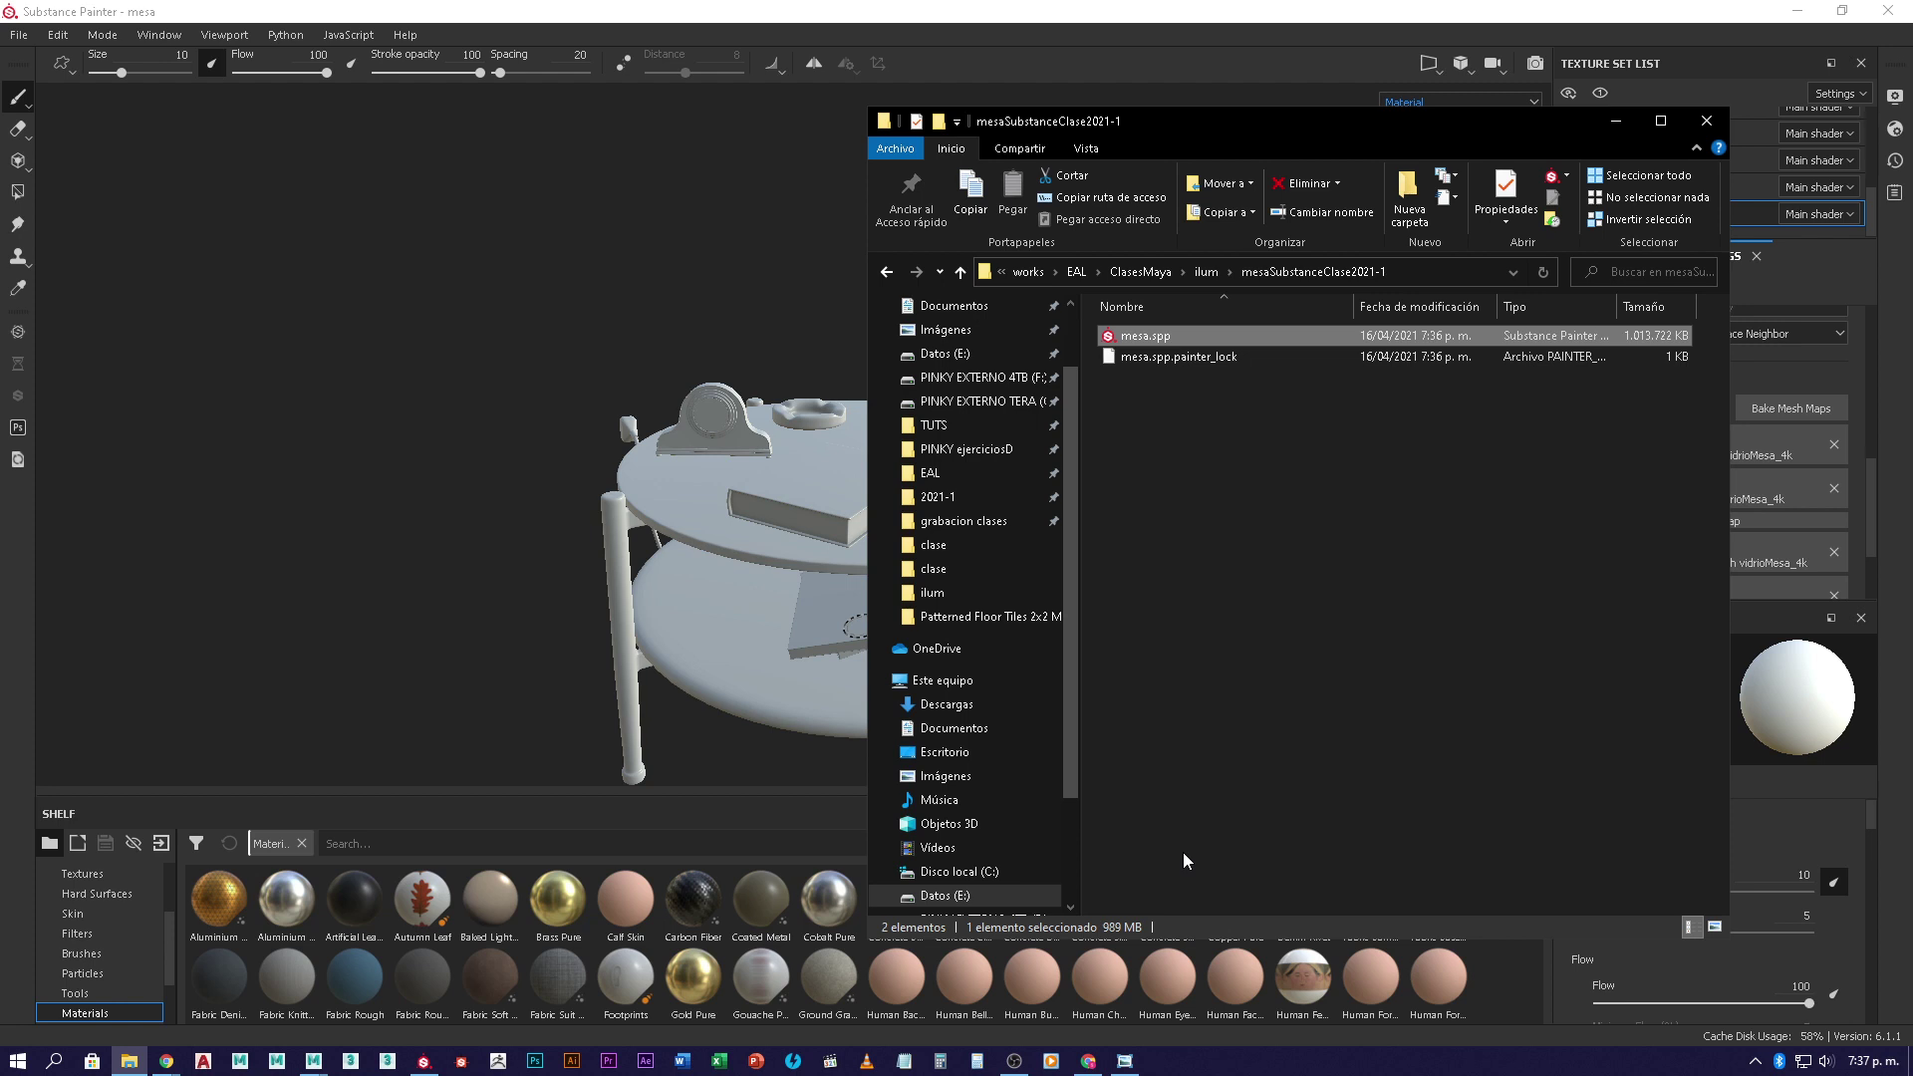
left_click(1614, 123)
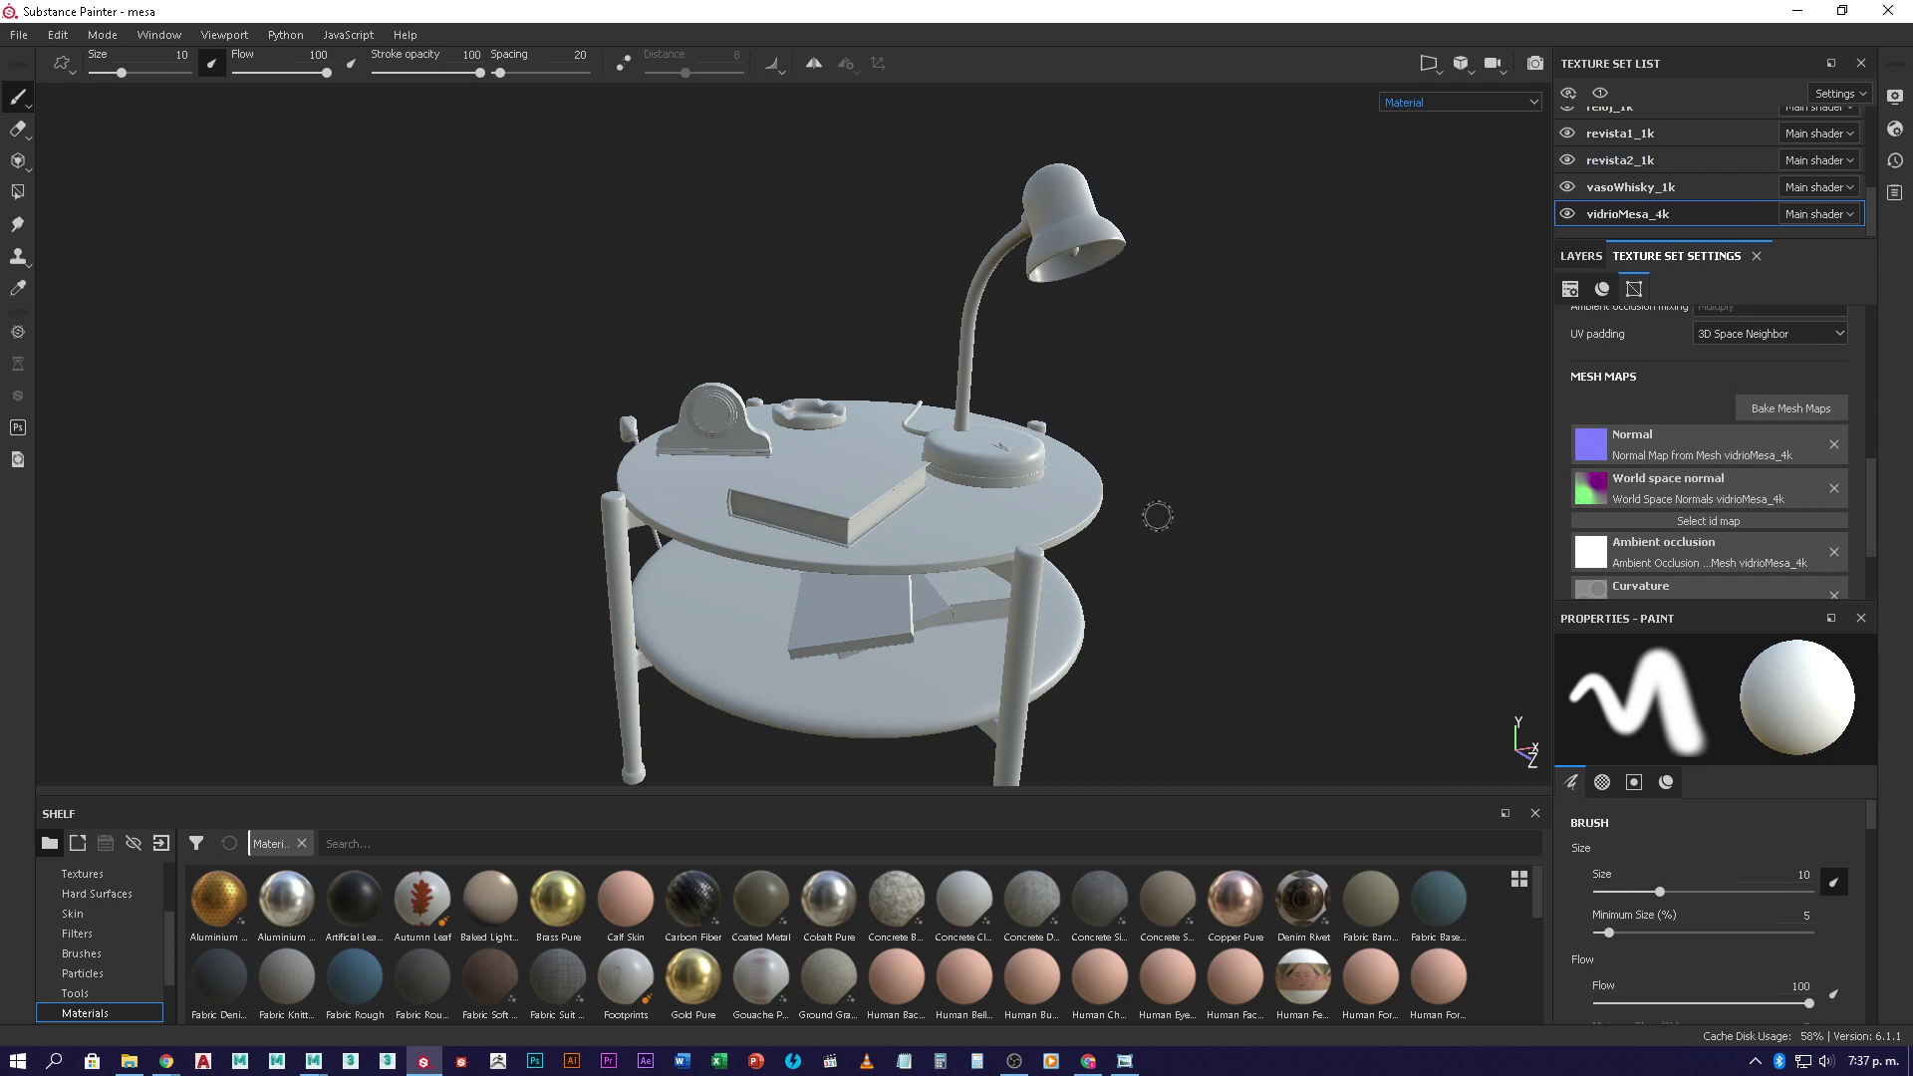
mouse_move(1078, 630)
left_mouse_down("alt")
mouse_move(1064, 530)
mouse_move(1079, 485)
mouse_move(1176, 573)
mouse_move(1195, 405)
left_mouse_up("alt")
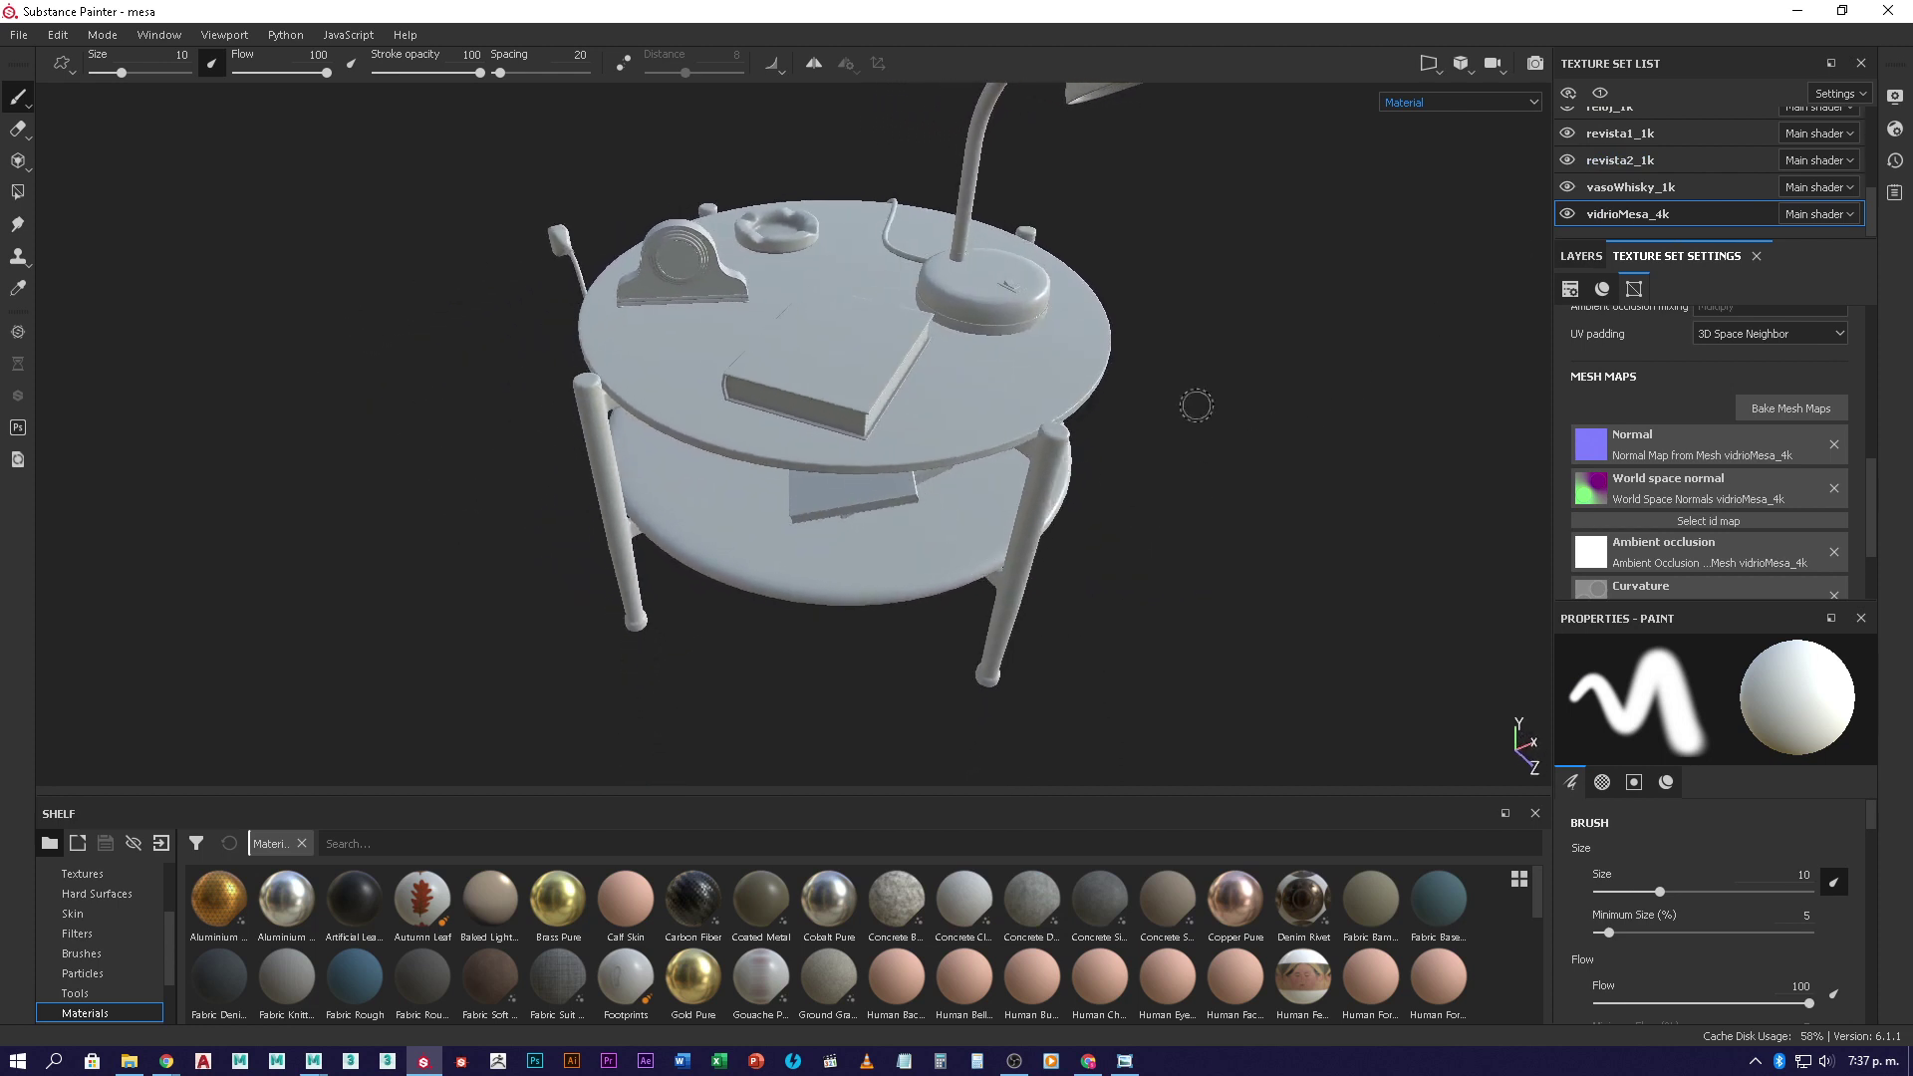
left_click_drag(930, 311, 894, 413, "alt")
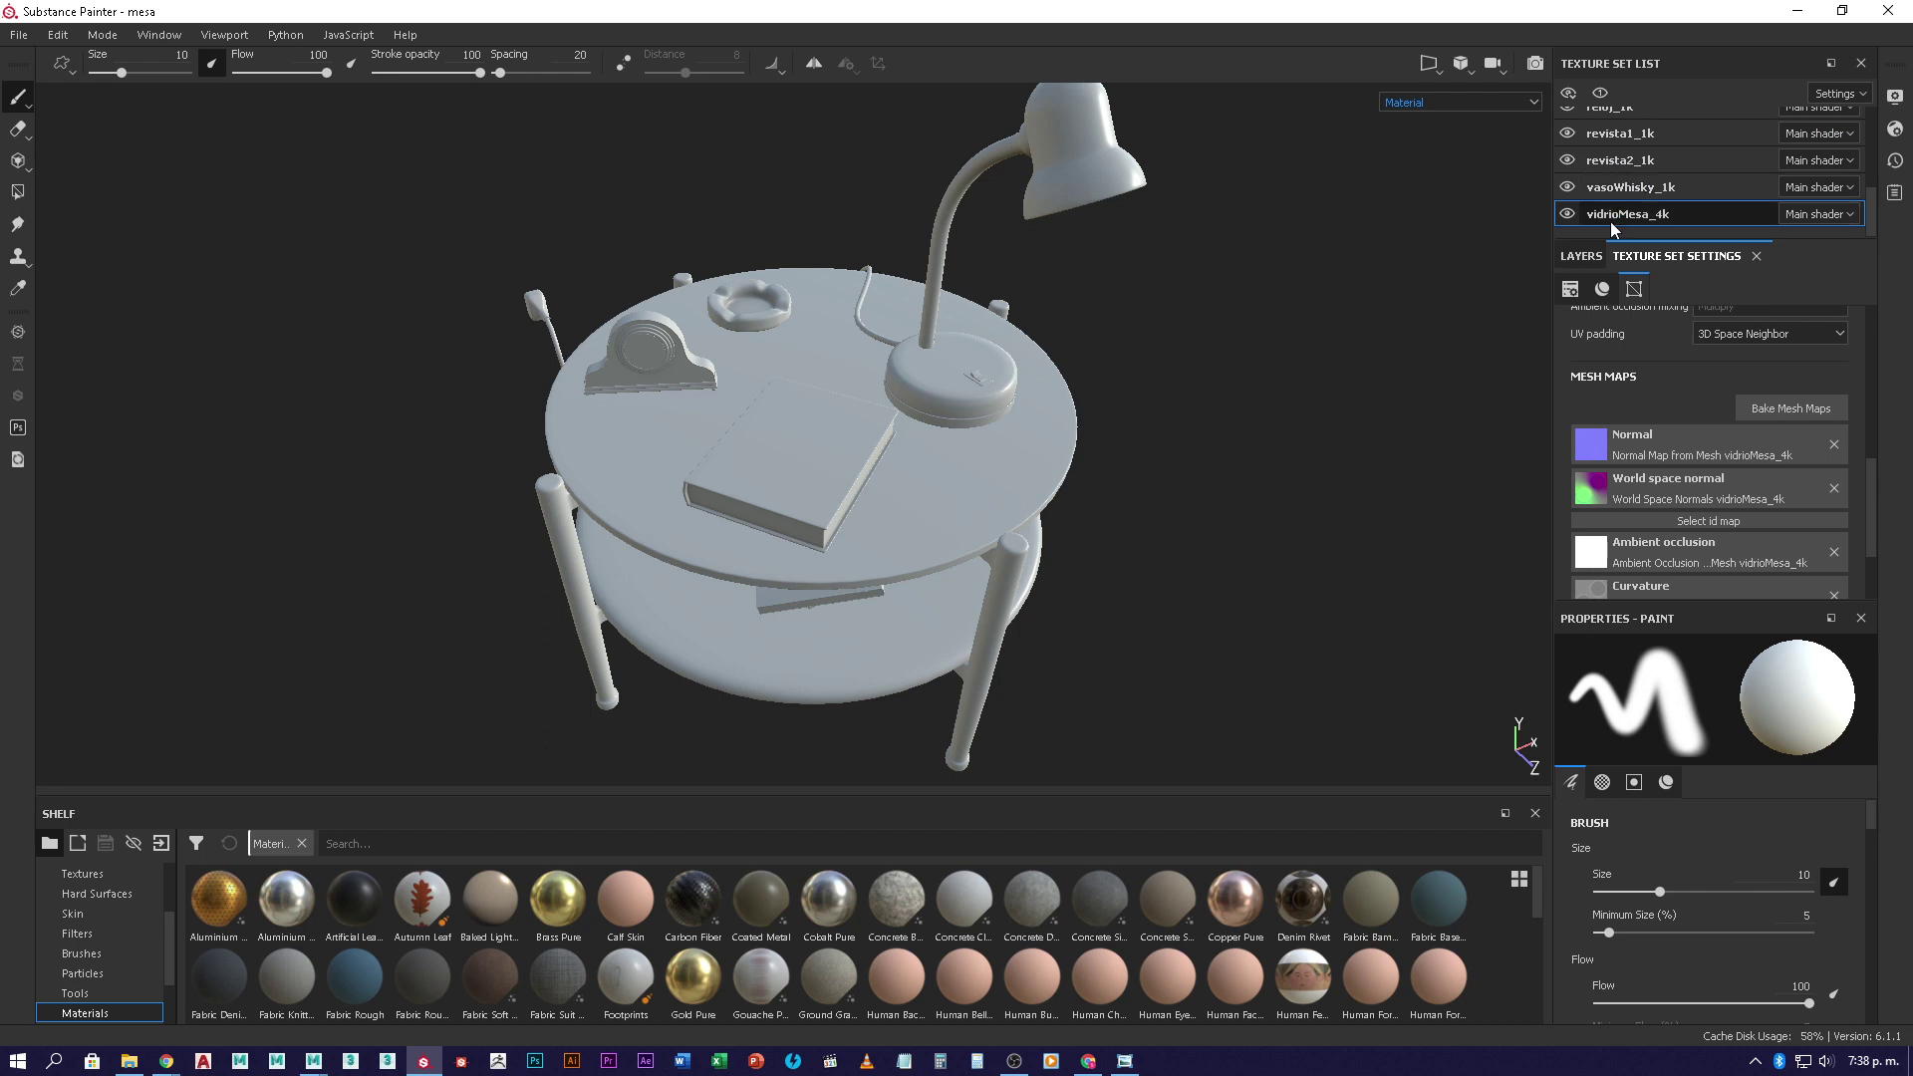
left_click_drag(778, 566, 877, 559, "alt")
mouse_move(940, 485)
left_mouse_down("alt")
mouse_move(955, 427)
mouse_move(952, 462)
left_mouse_up("alt")
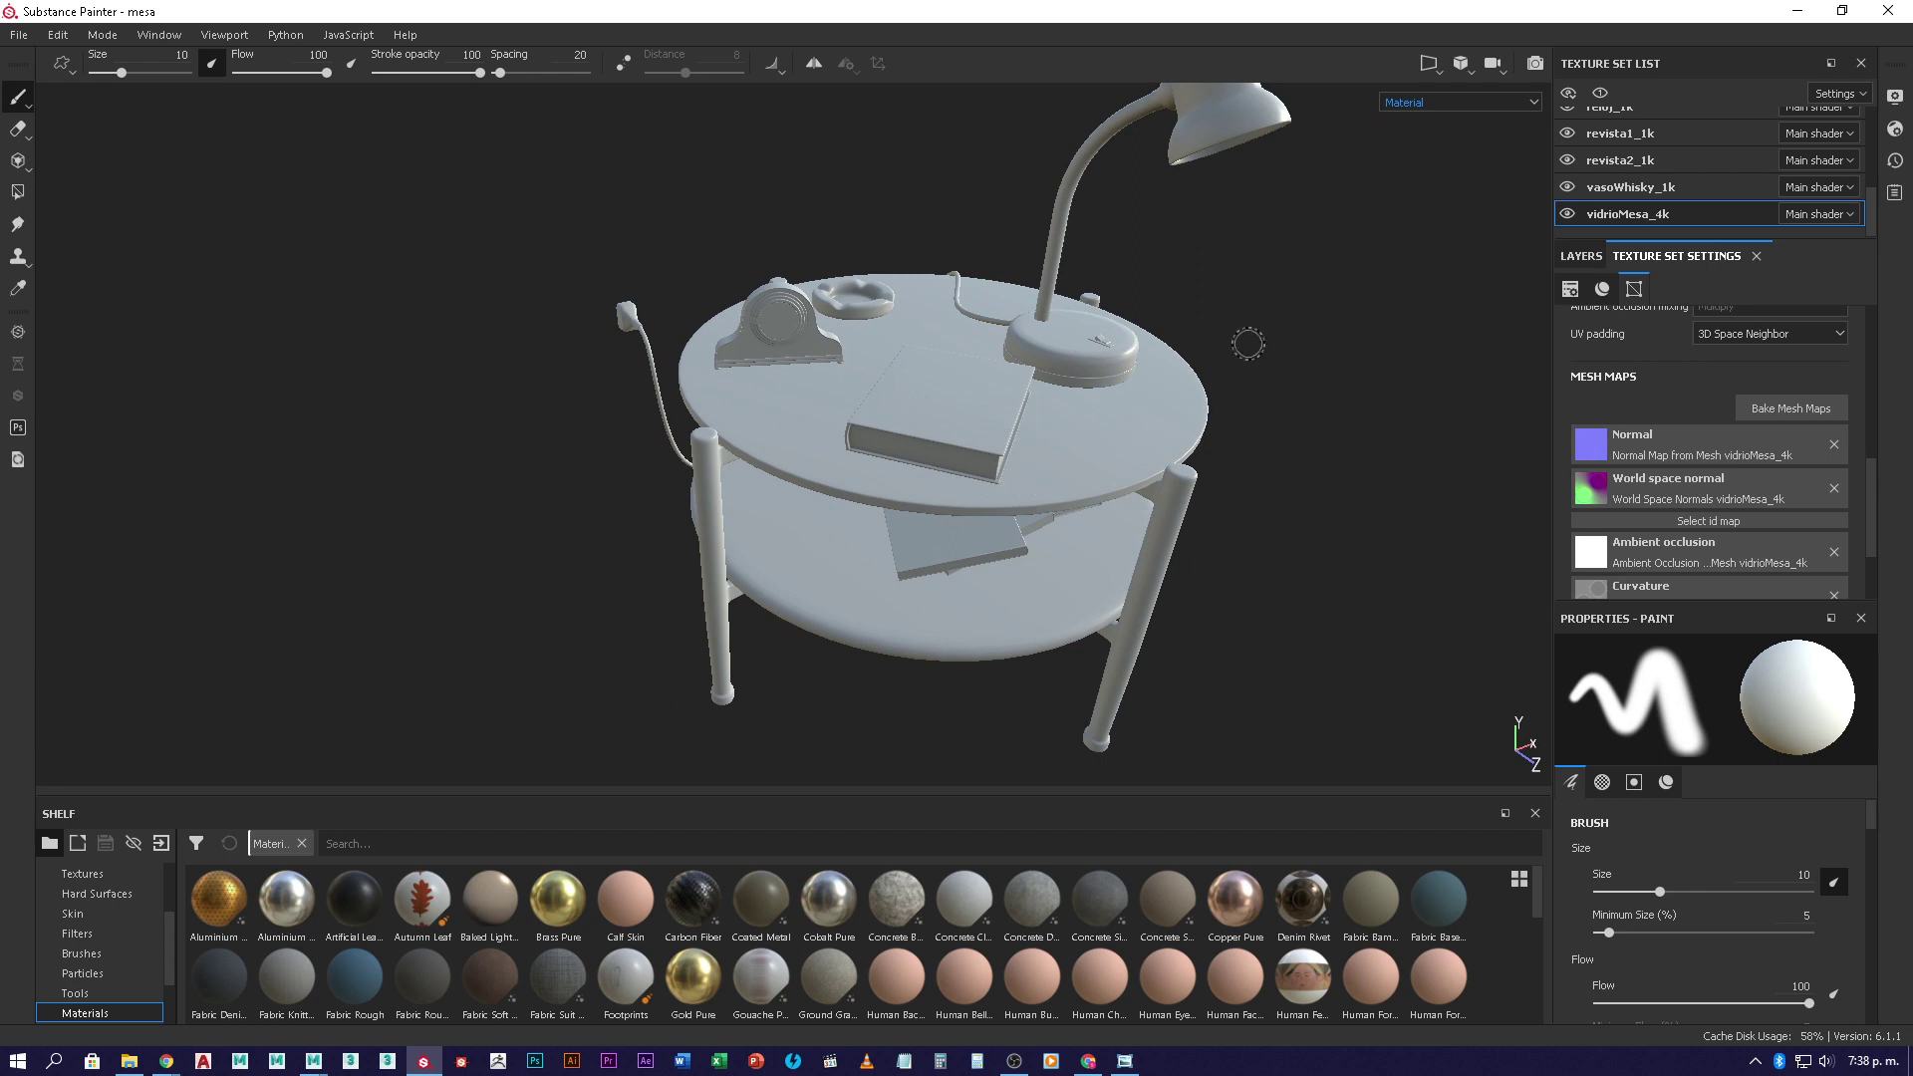
- Select the reloj_1k texture set and isolate it so only the clock is displayed close up
scroll(1633, 184, "up", 2)
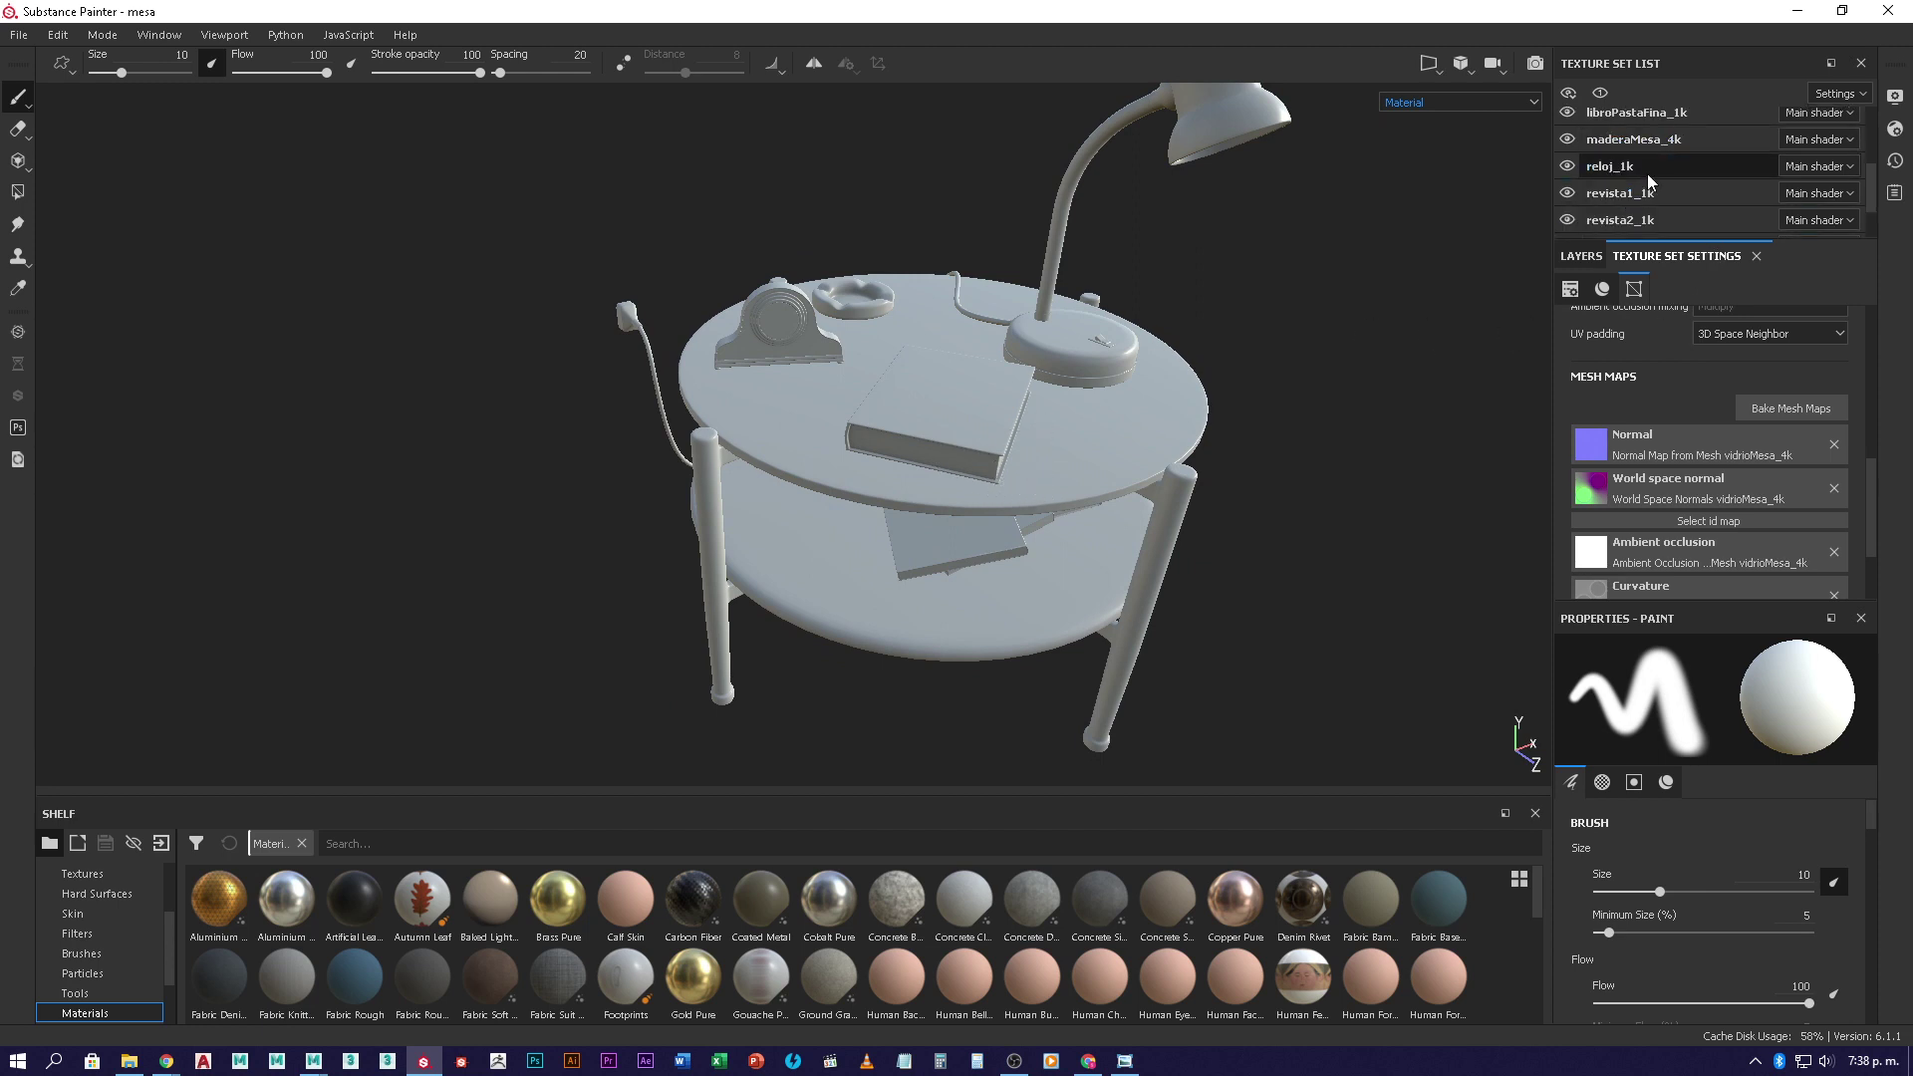
left_click(1651, 178)
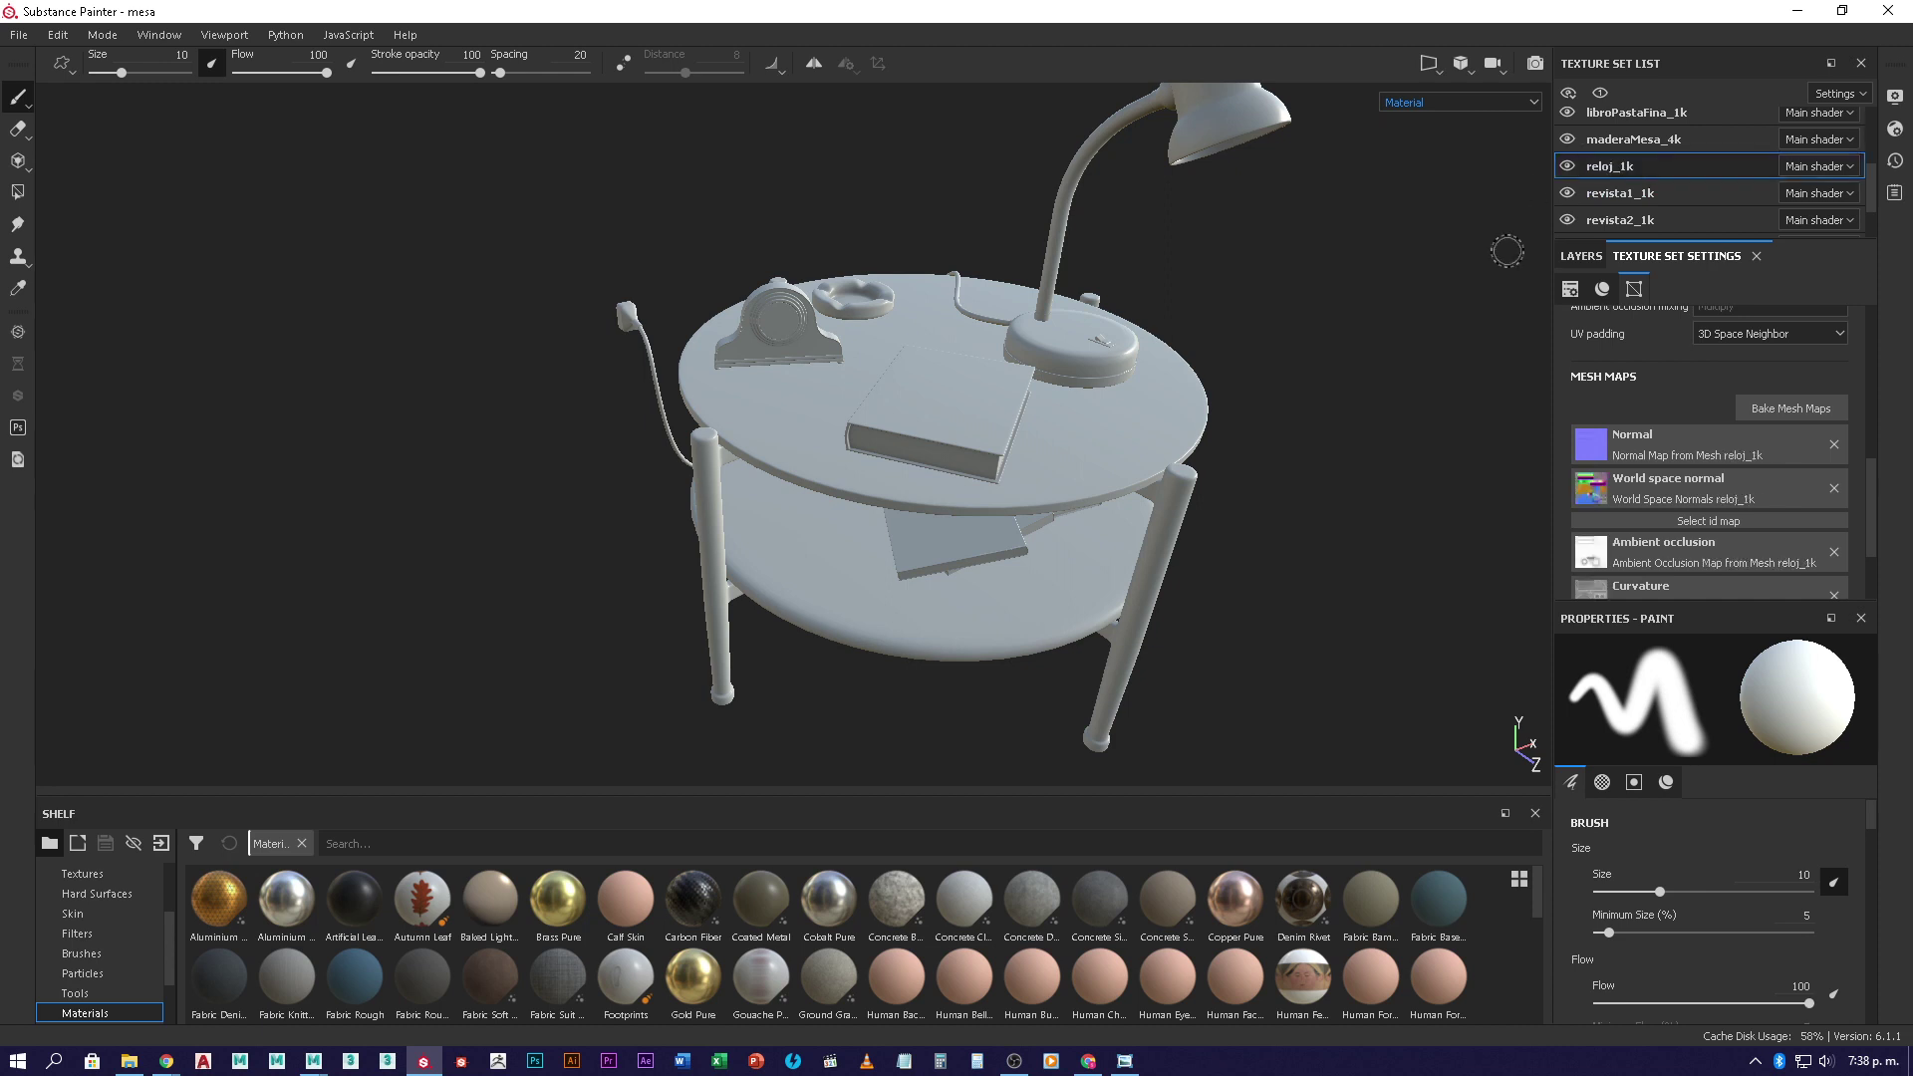
left_click(1601, 94)
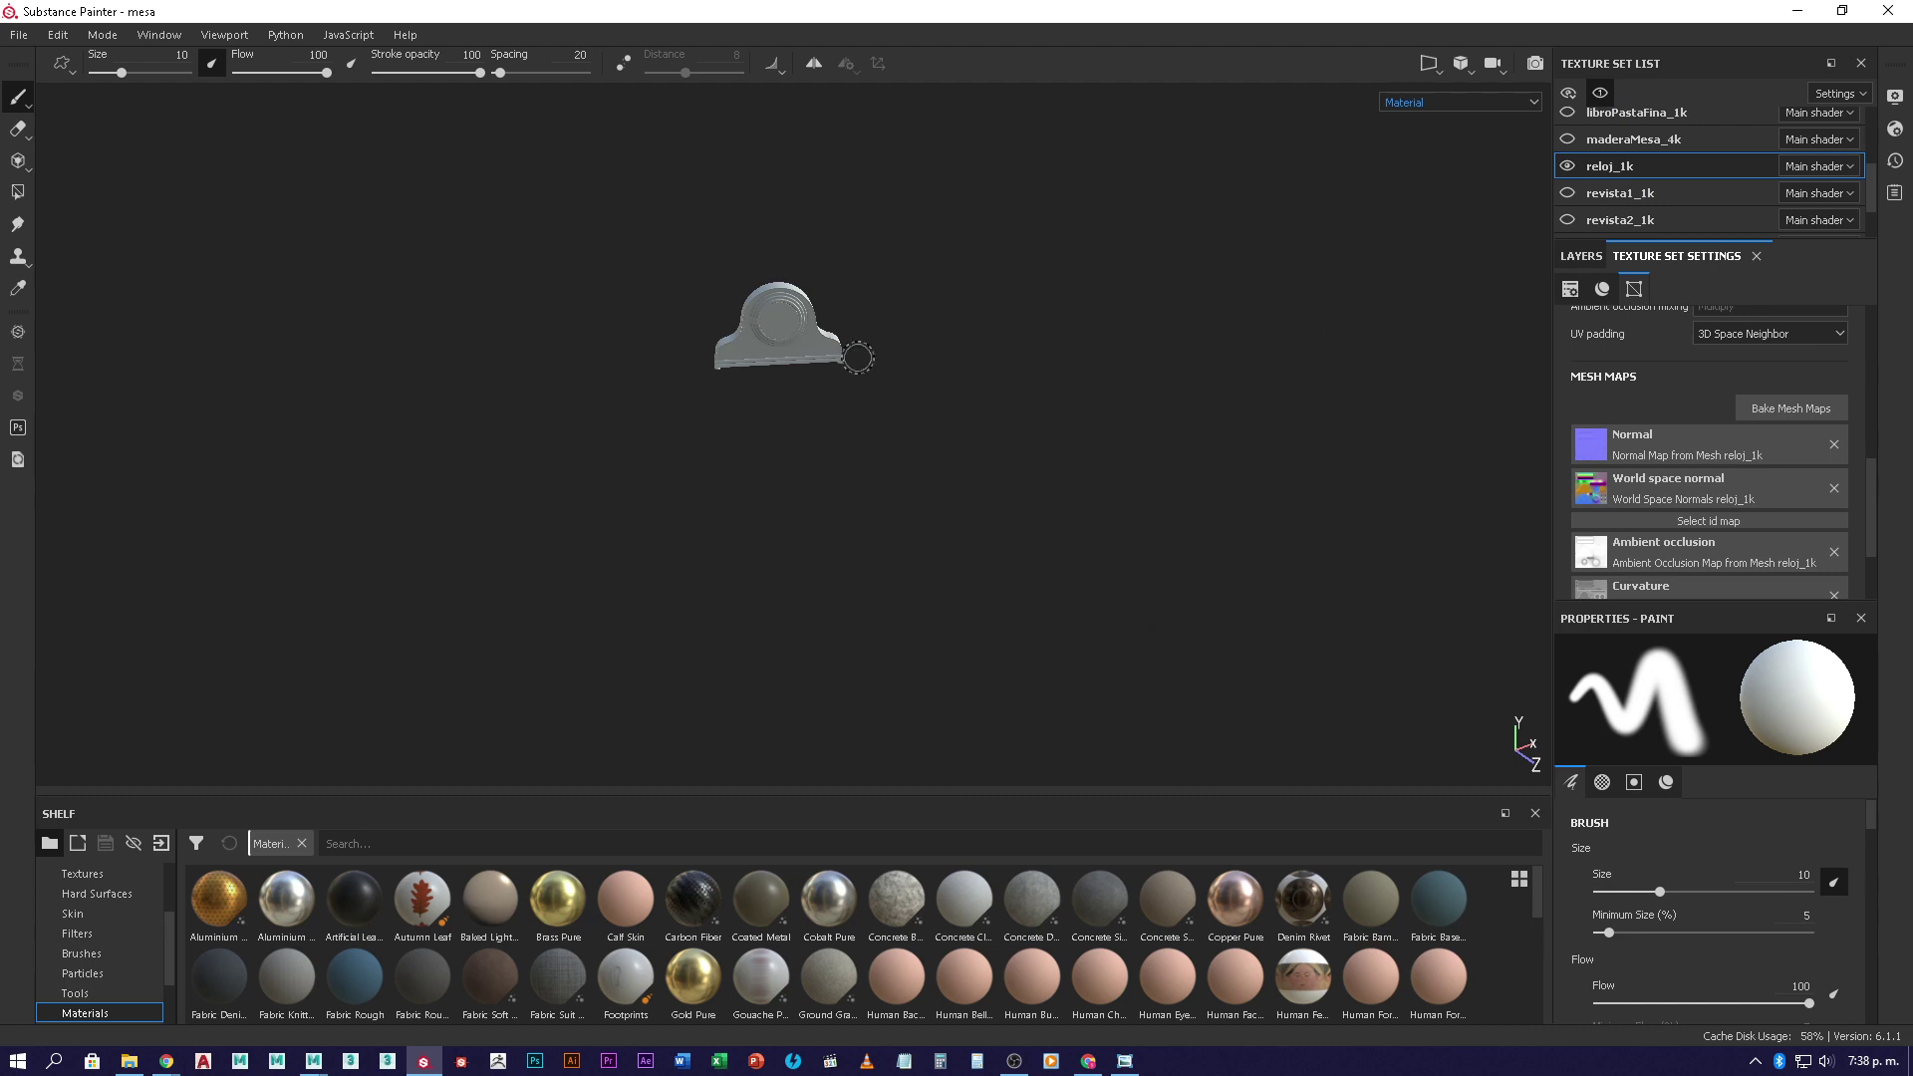
middle_click_drag(855, 350, 887, 586)
scroll(872, 489, "up", 5)
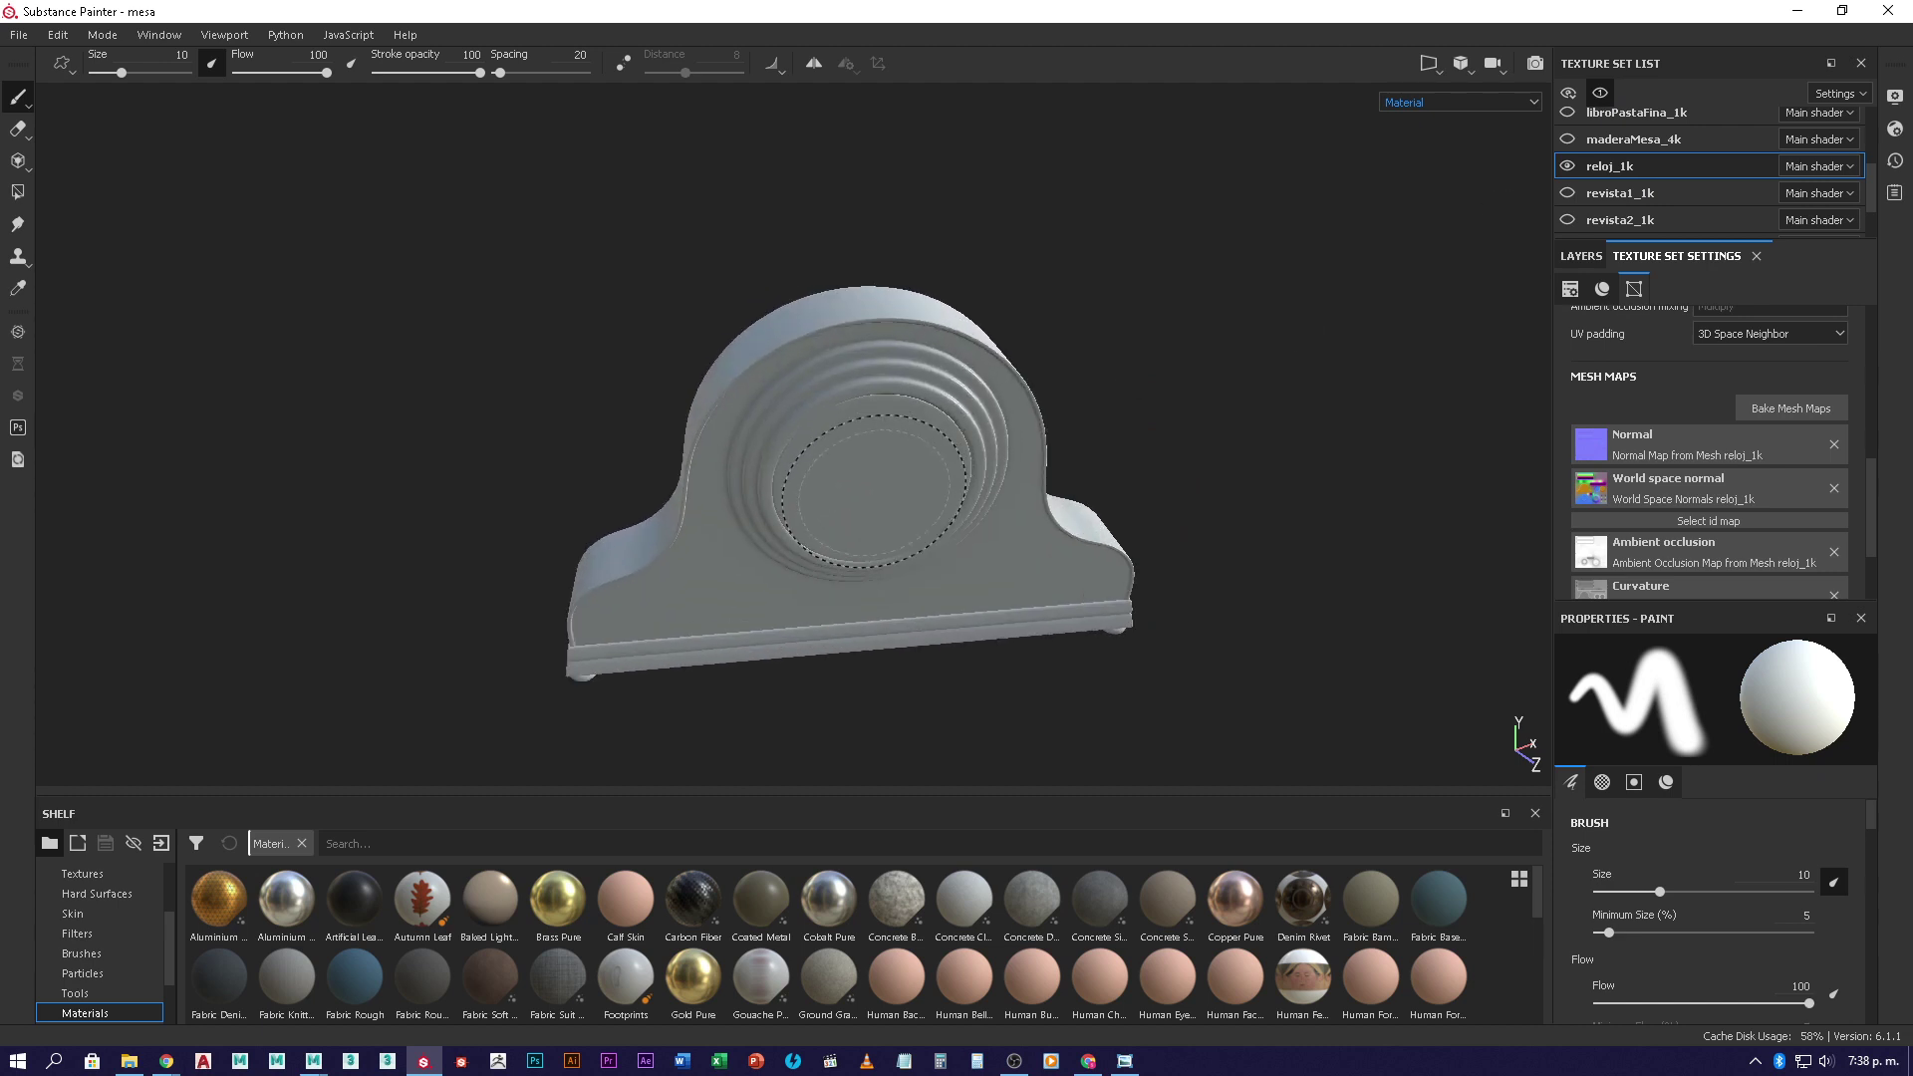
mouse_move(872, 488)
left_mouse_down("alt")
mouse_move(931, 398)
mouse_move(991, 418)
mouse_move(981, 494)
mouse_move(936, 458)
left_mouse_up("alt")
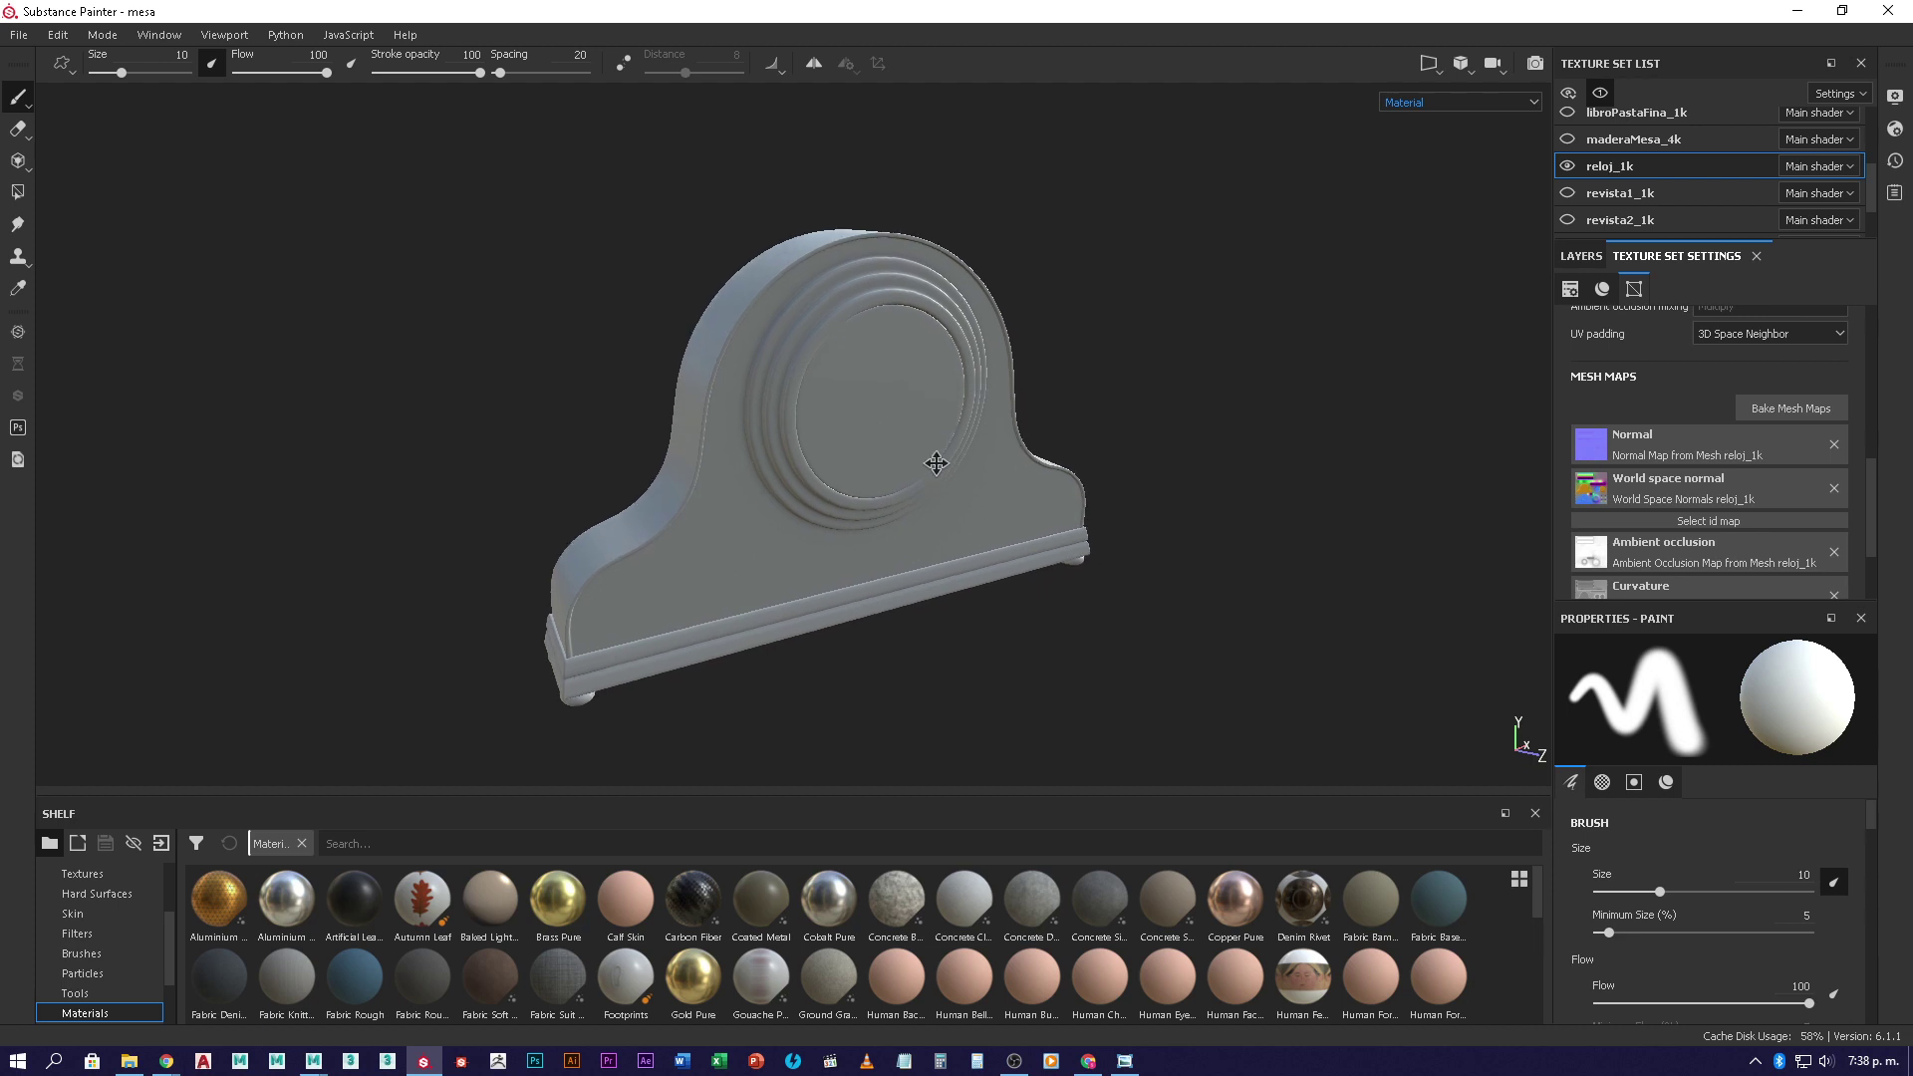
- Switch to the combined 3D/2D view and inspect the UV layout of the clock, including its hands
left_click(1433, 67)
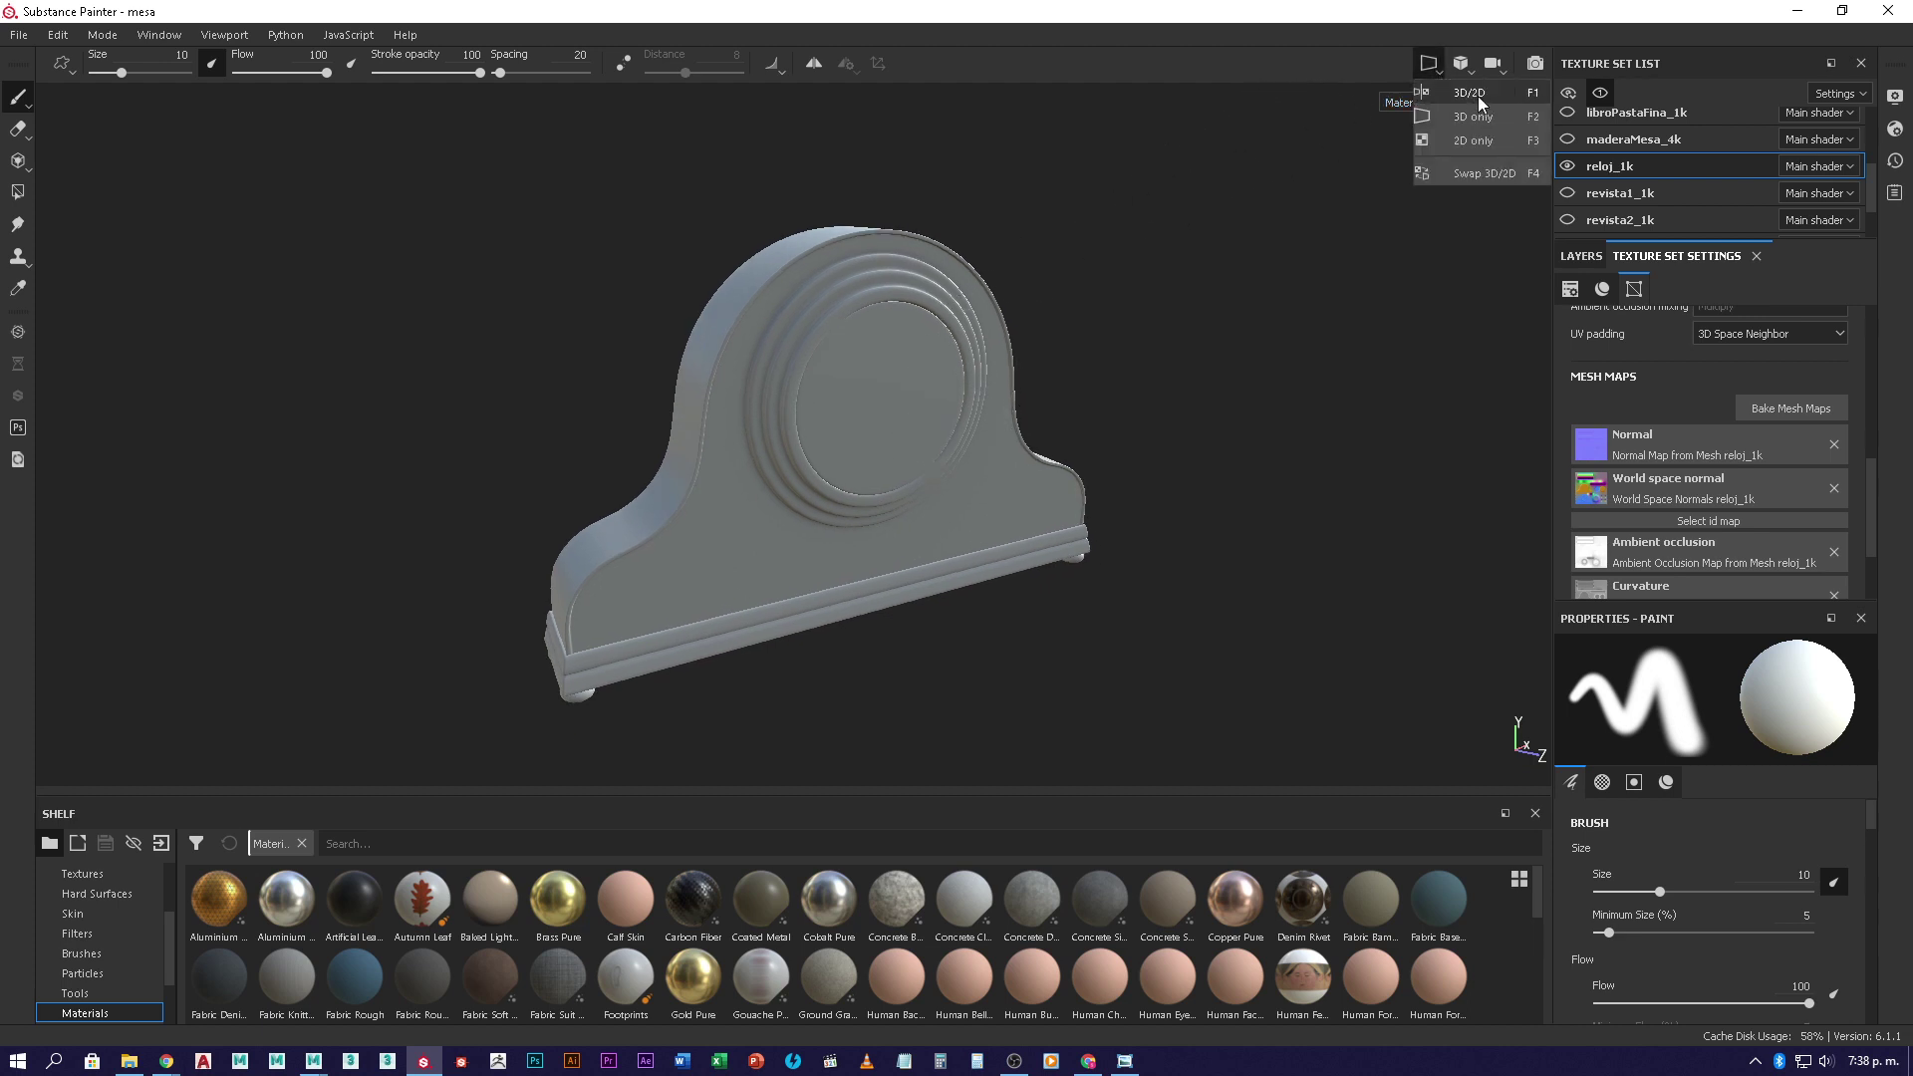
left_click(1479, 94)
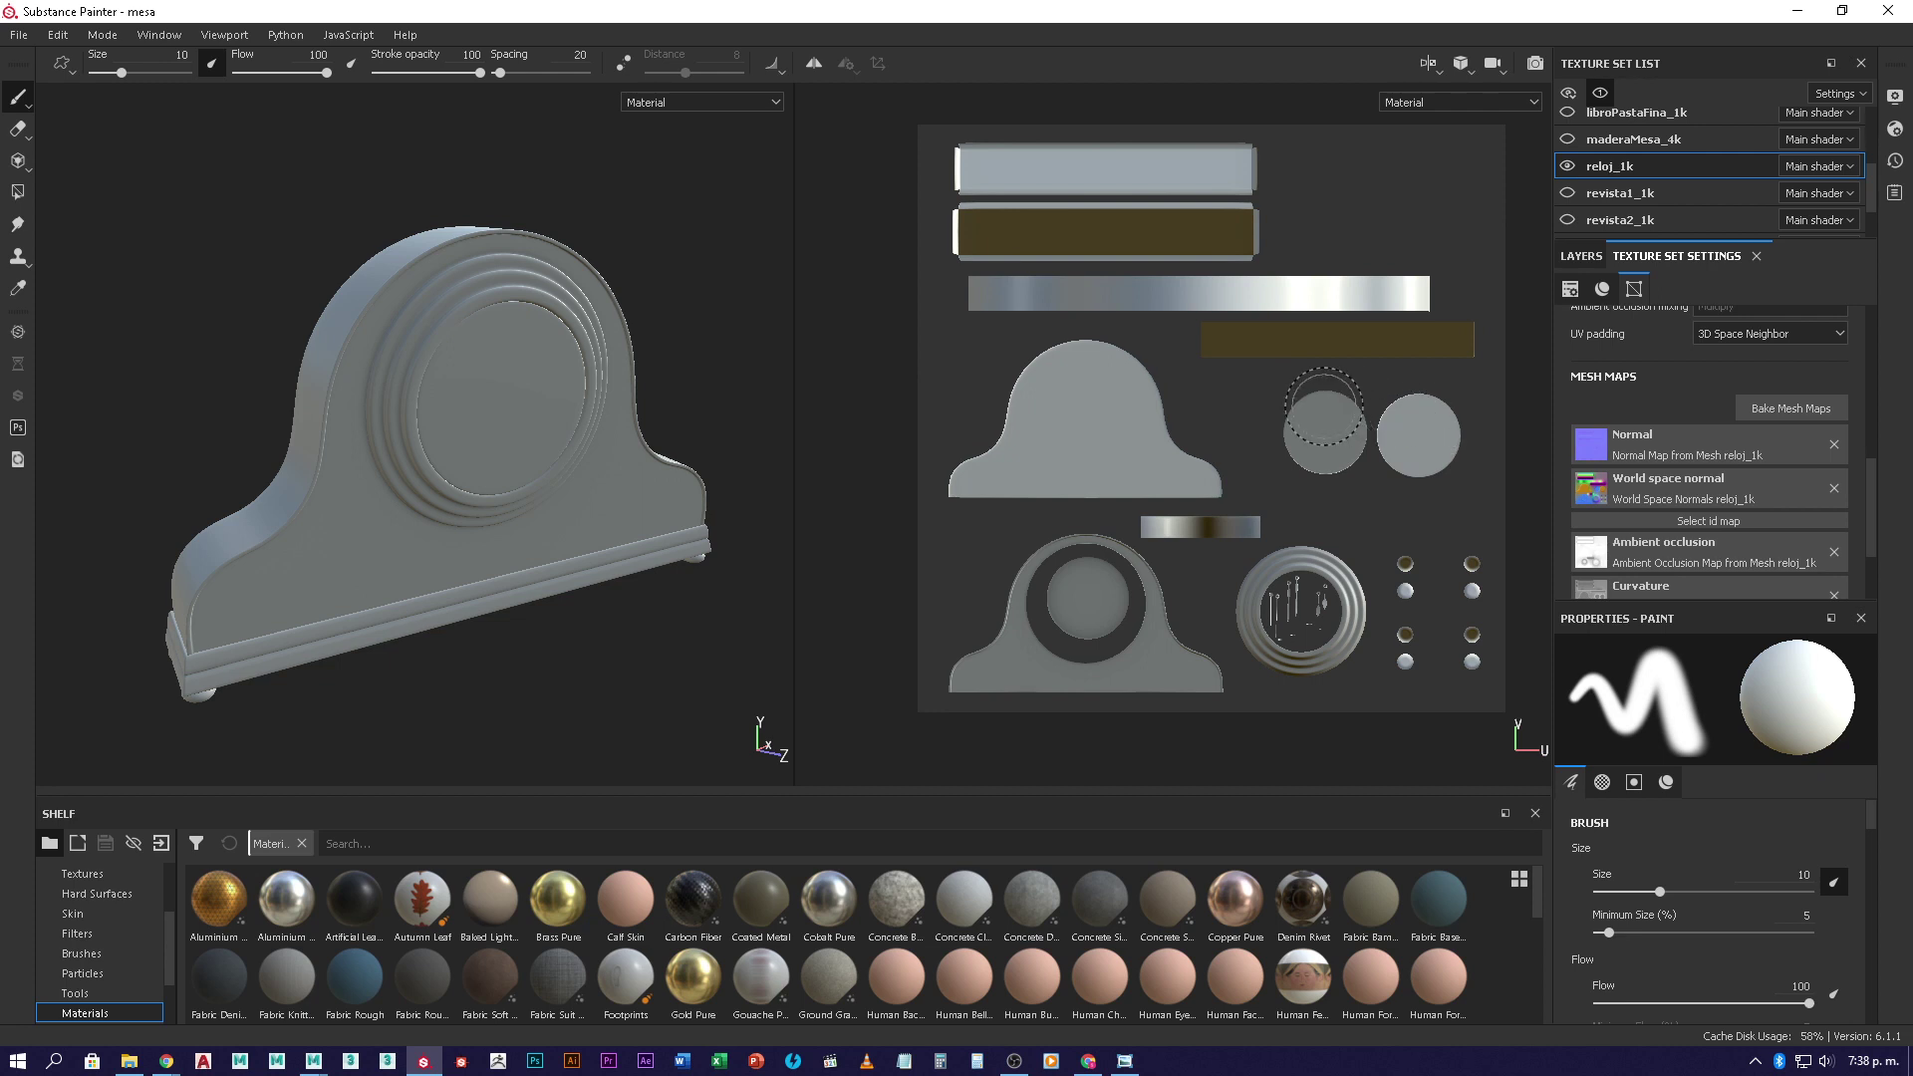
scroll(1300, 598, "up", 1)
scroll(1301, 610, "up", 3)
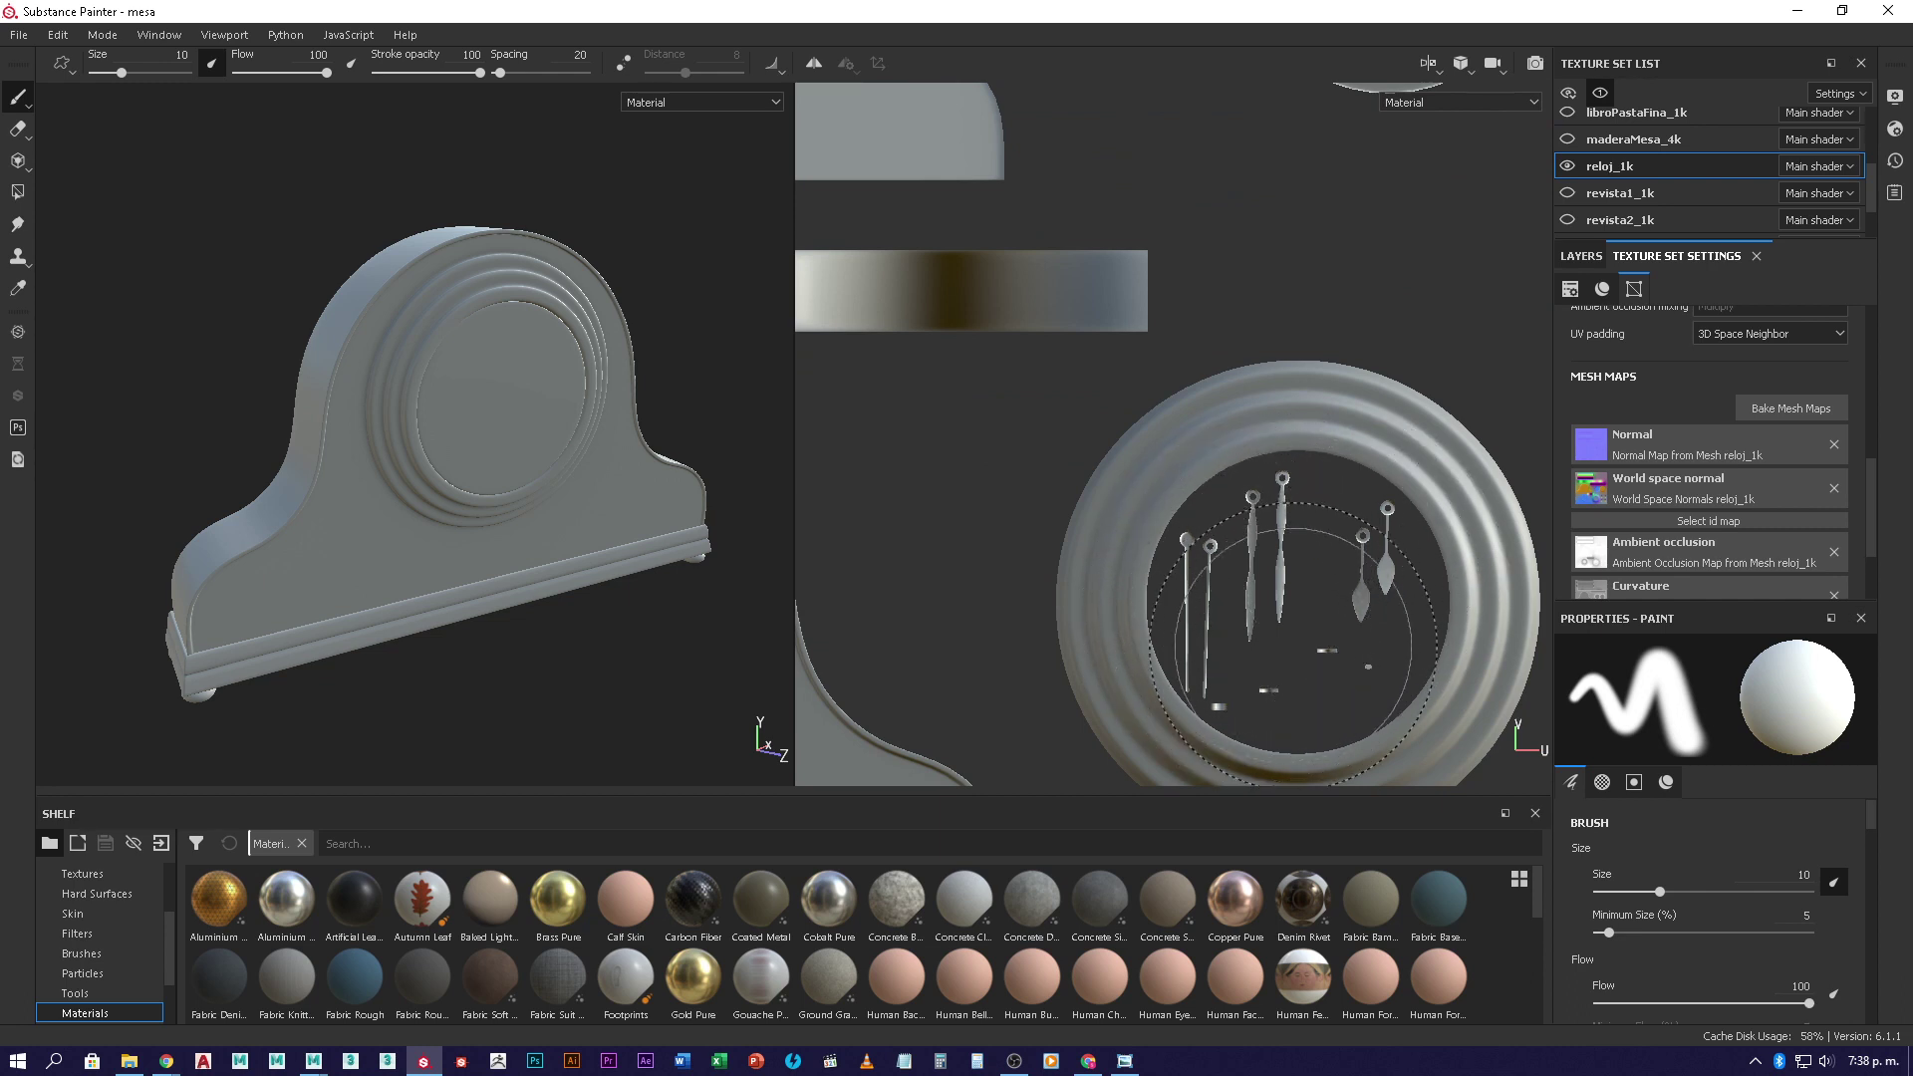
scroll(1341, 605, "down", 5)
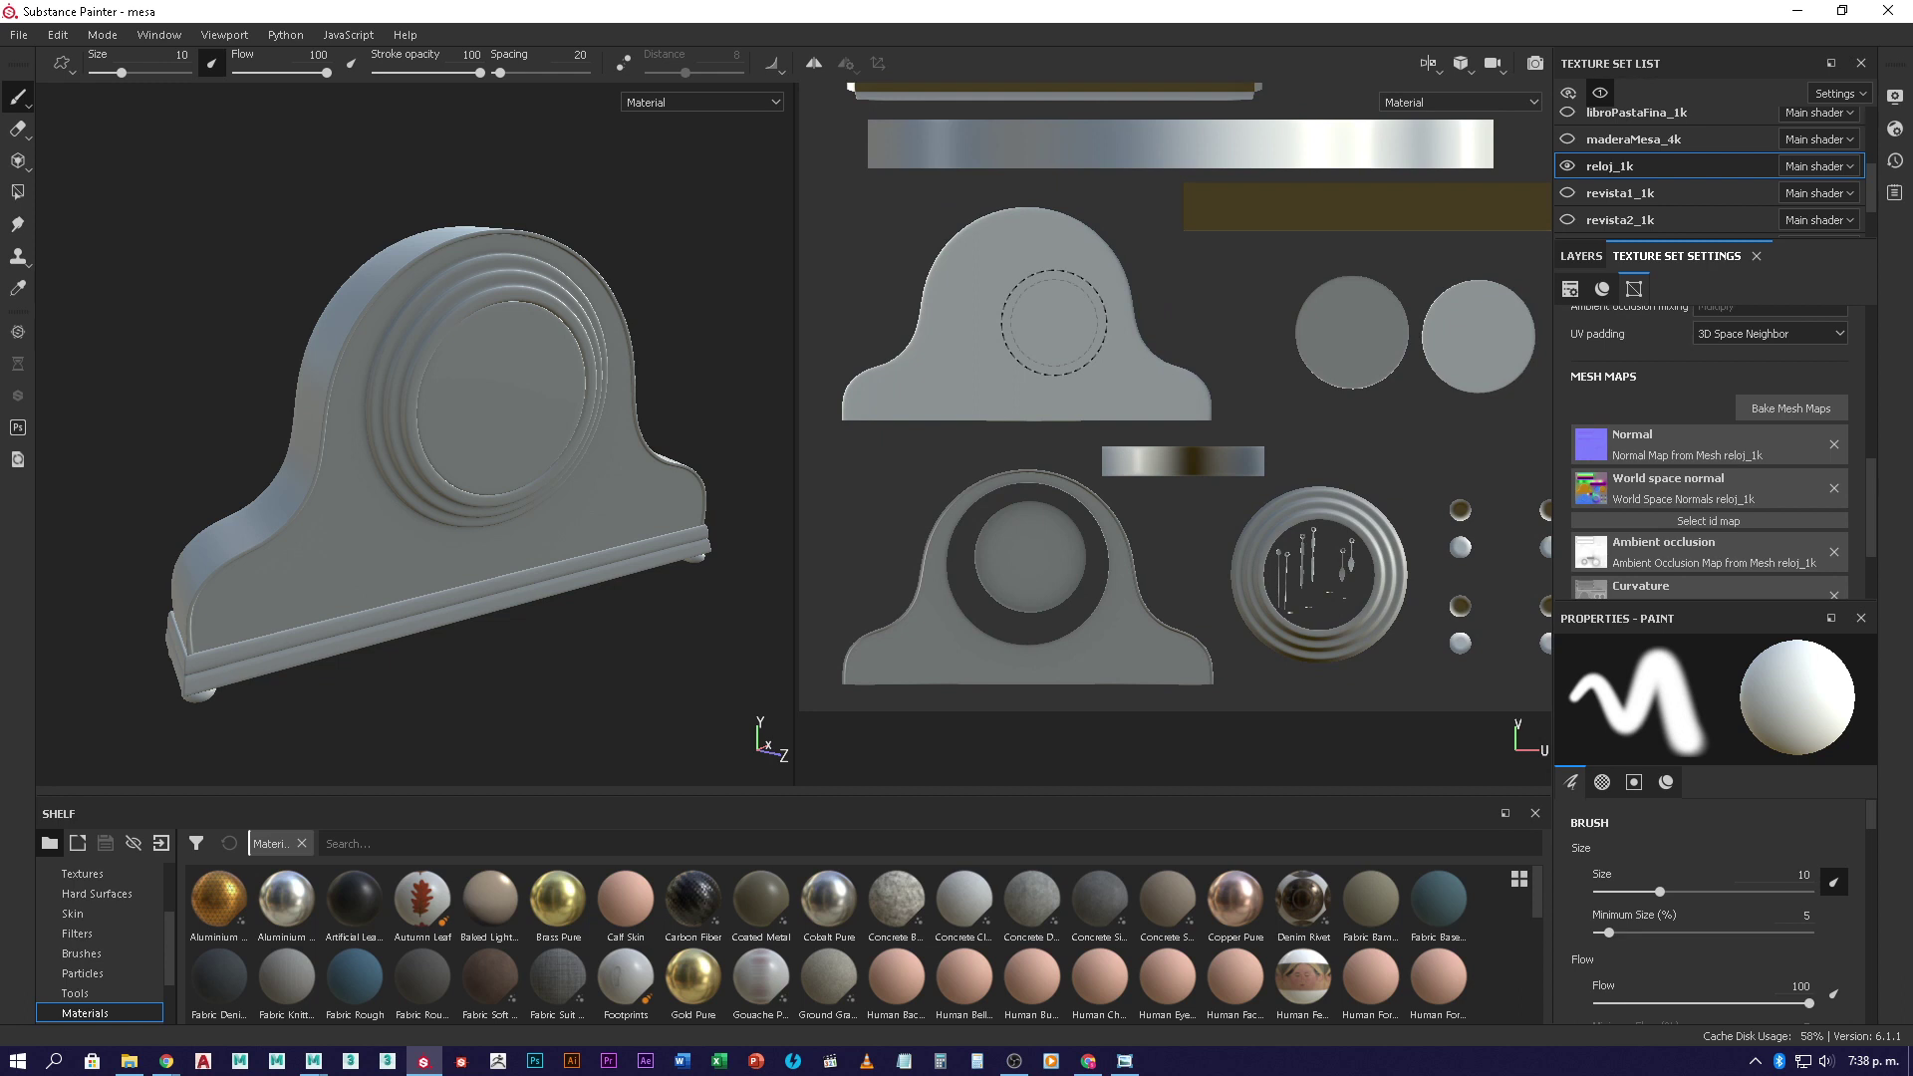
scroll(1054, 322, "down", 4)
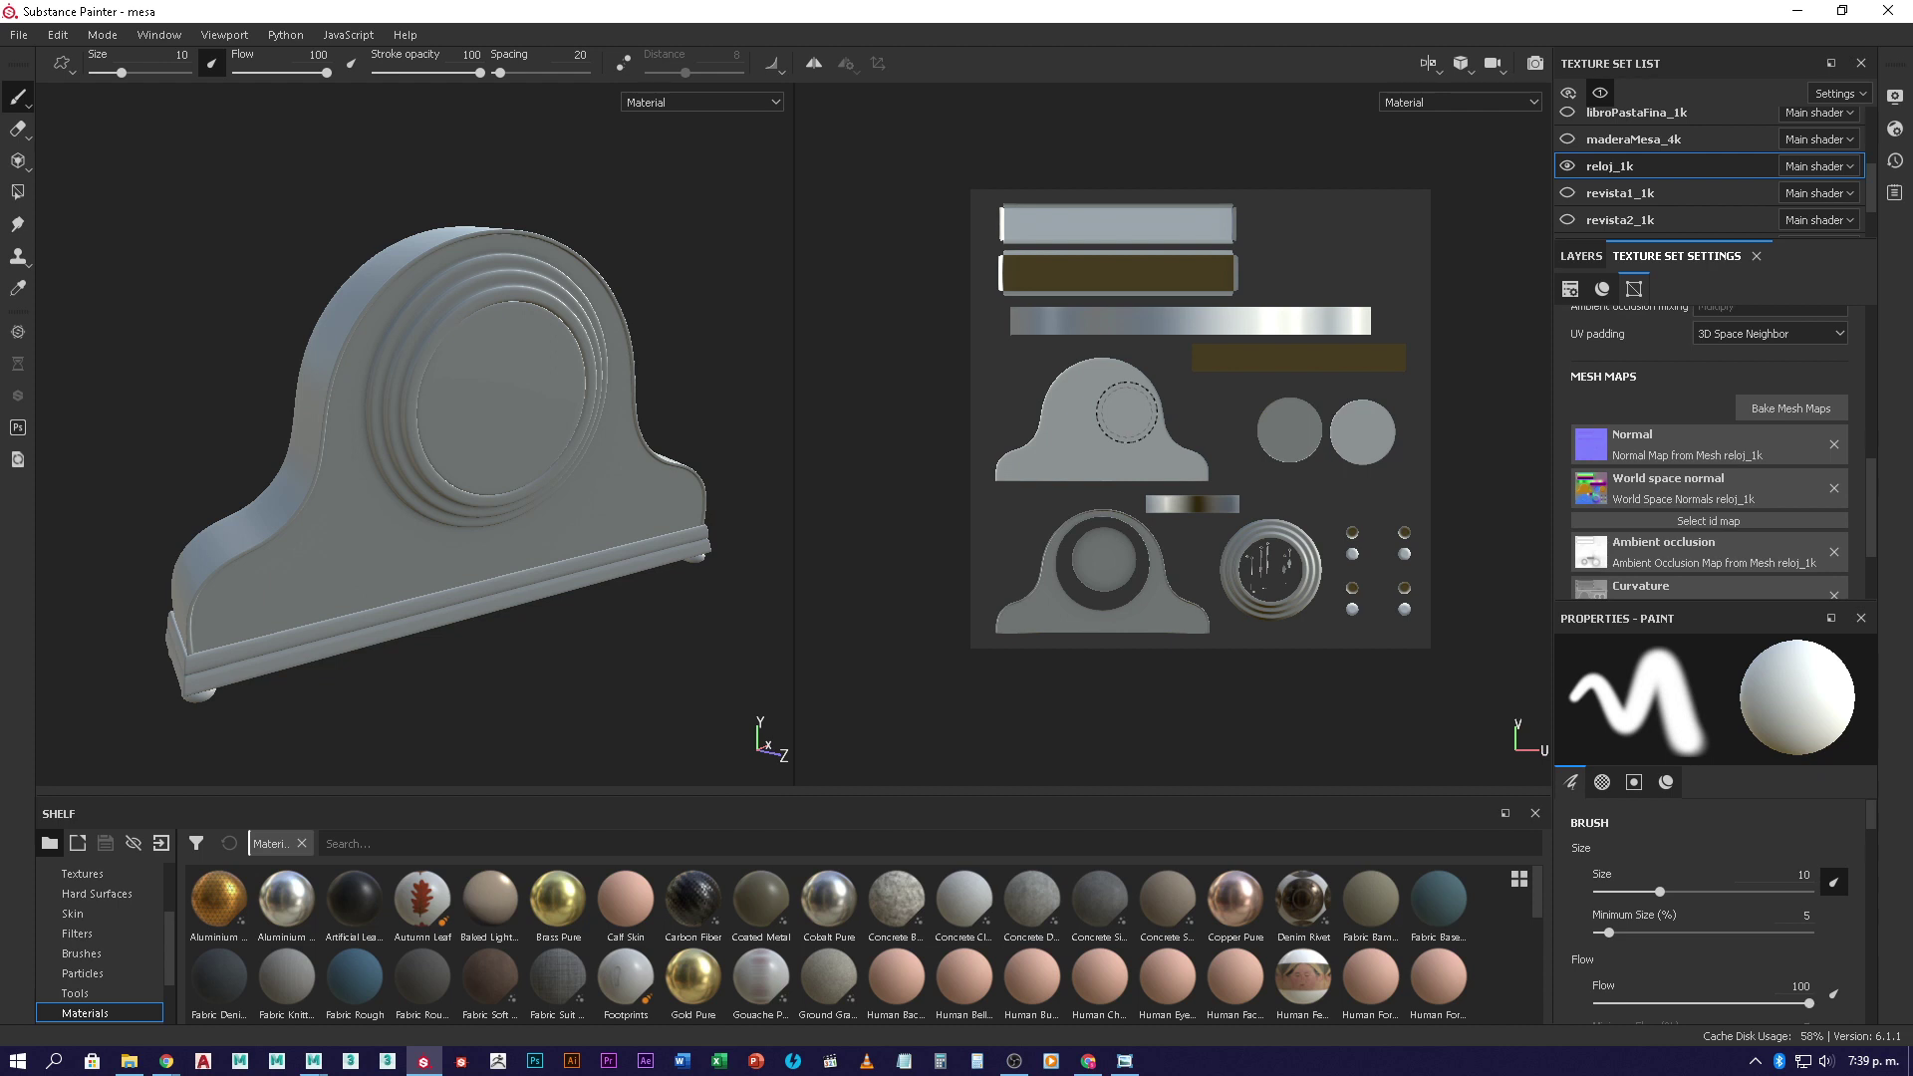
- Review the texture set list and the settings of reloj_1k, from its mesh maps up to its general properties
scroll(1652, 166, "down", 2)
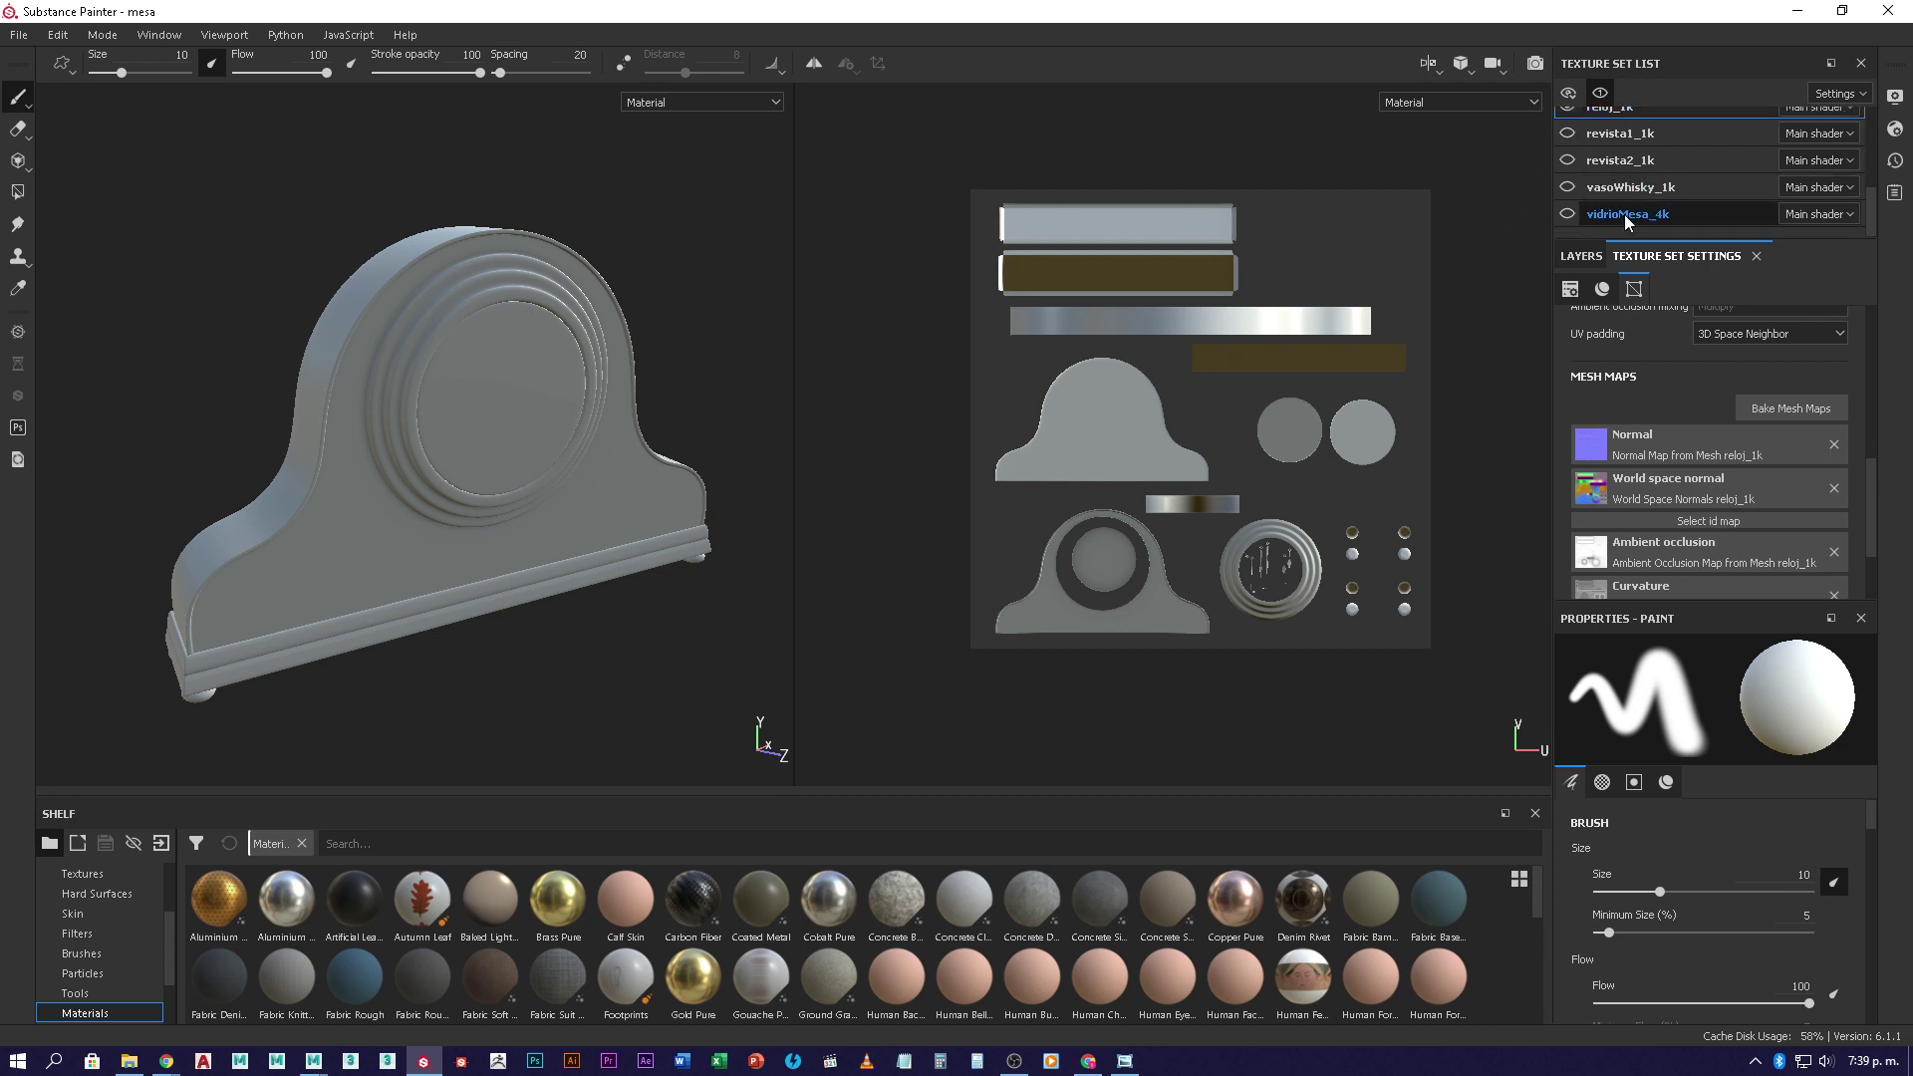
scroll(1624, 213, "up", 2)
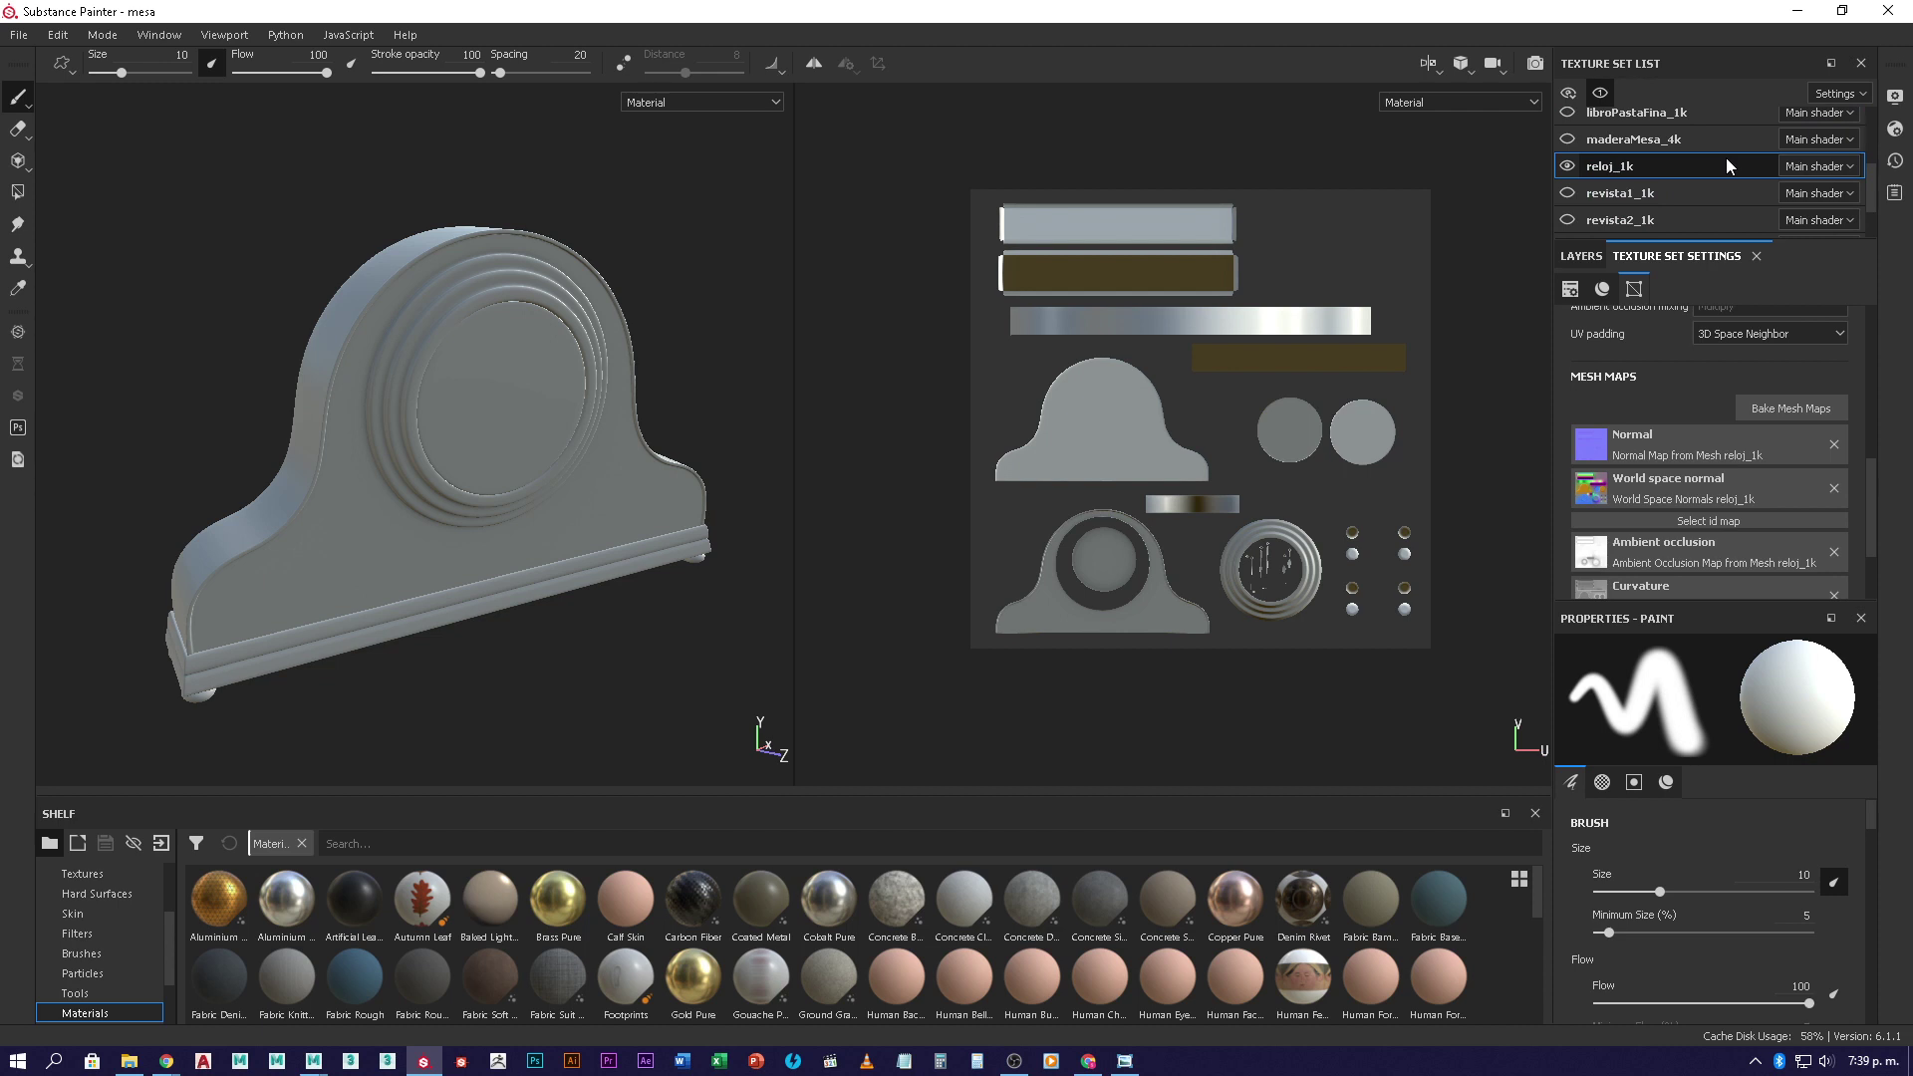
left_click(1850, 167)
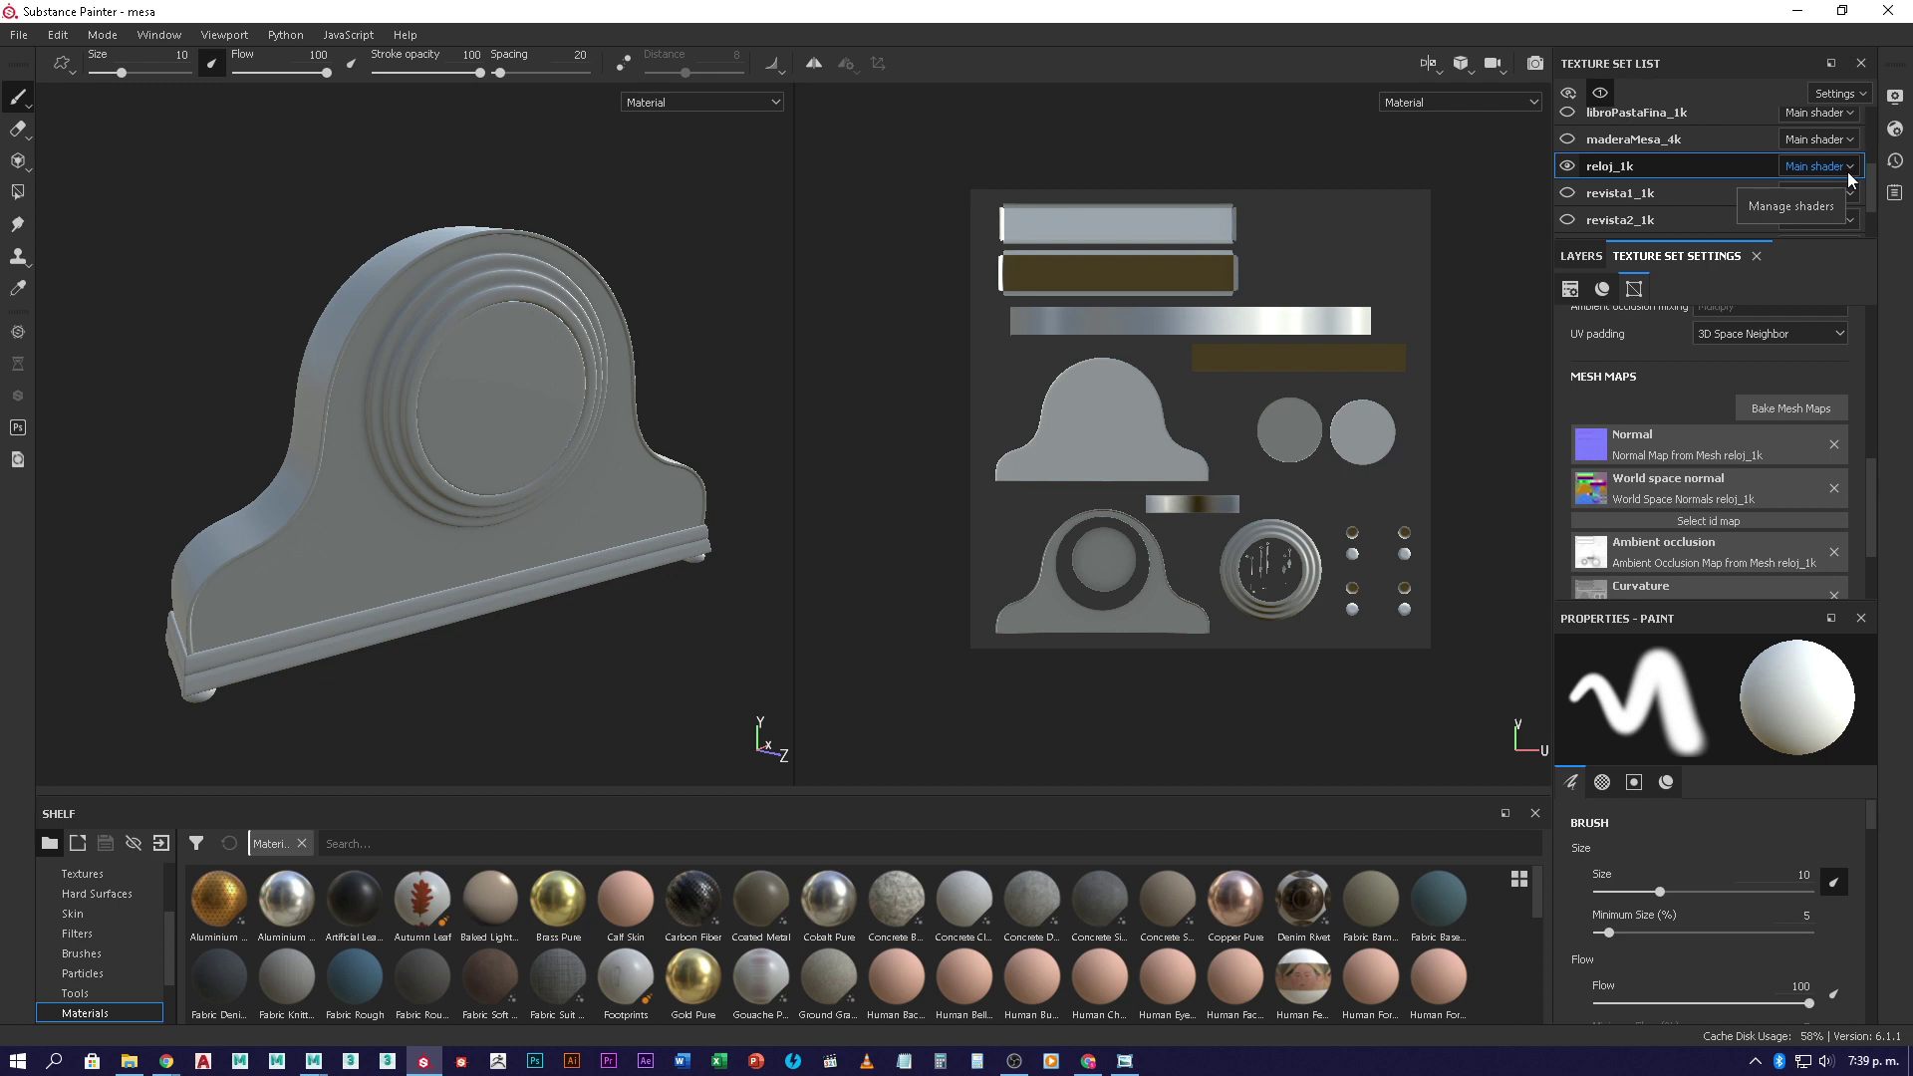
left_click(1762, 165)
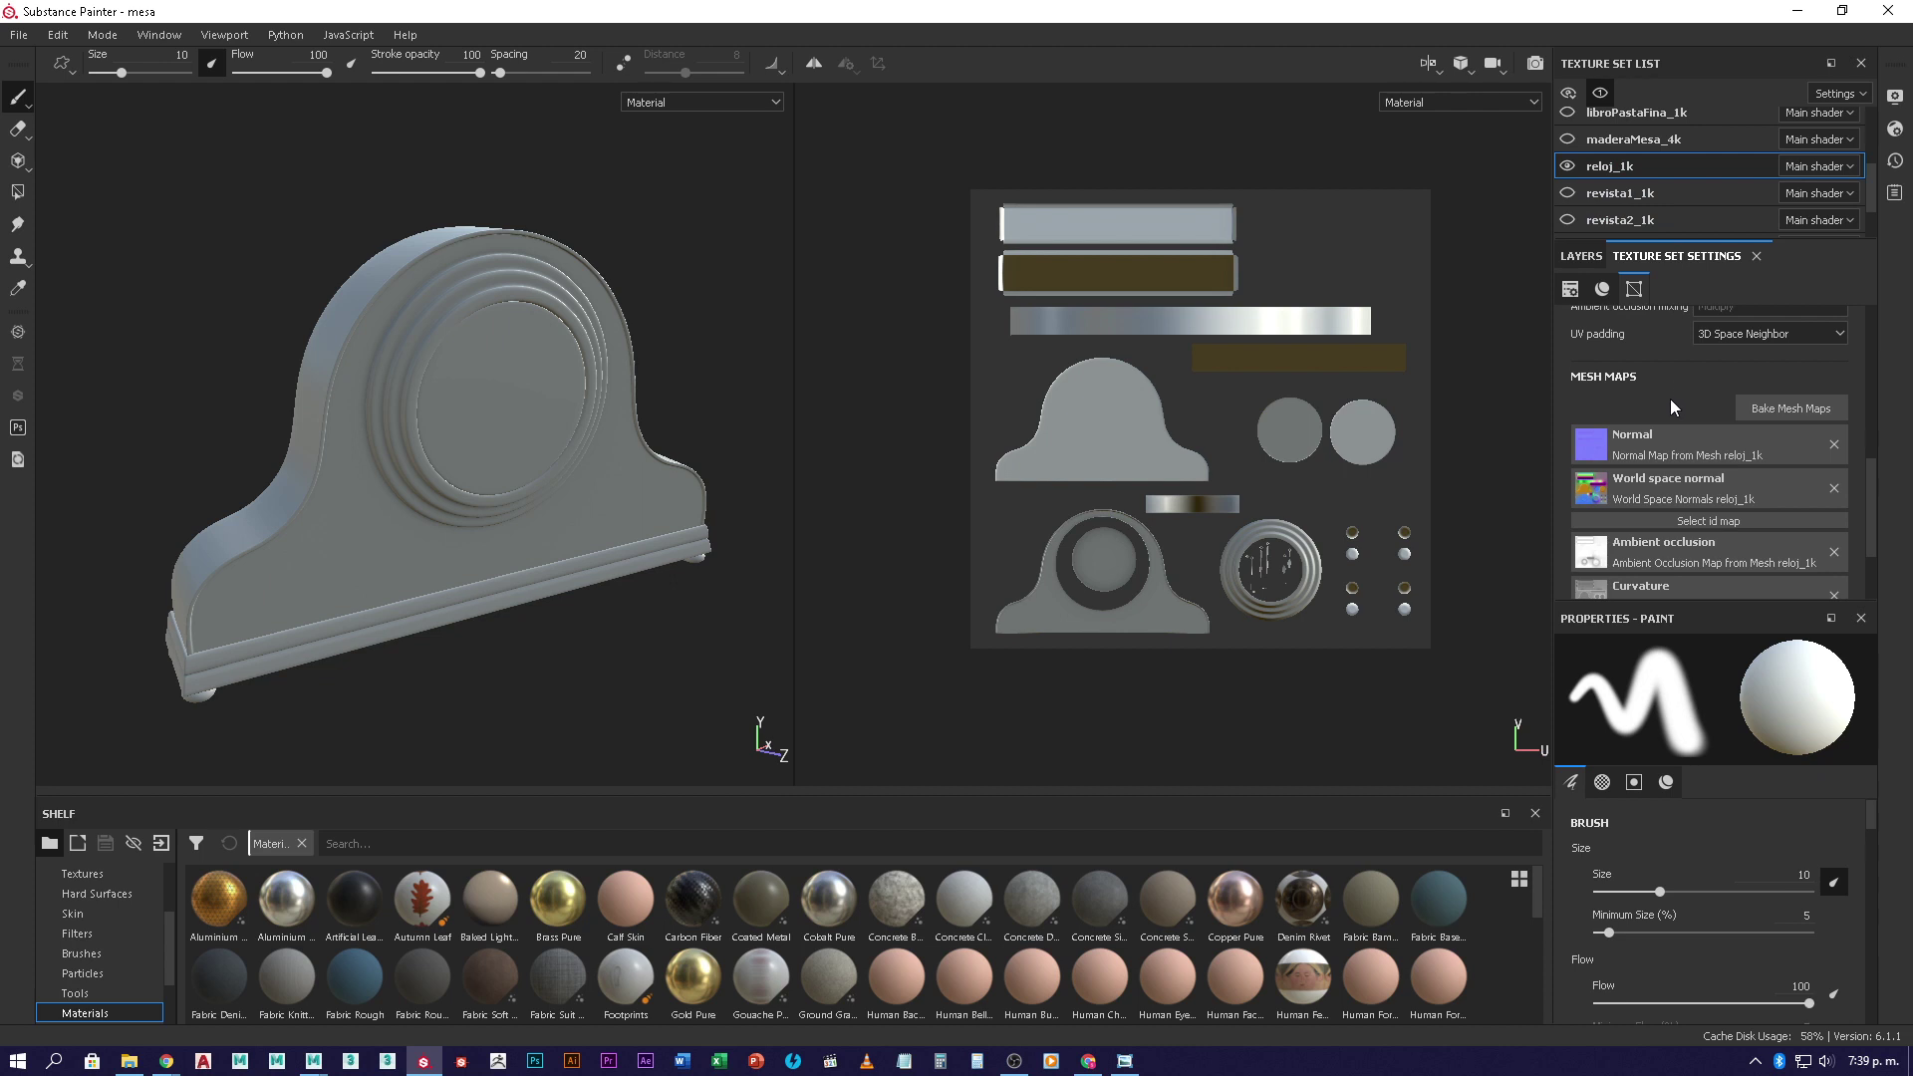
scroll(1670, 396, "up", 5)
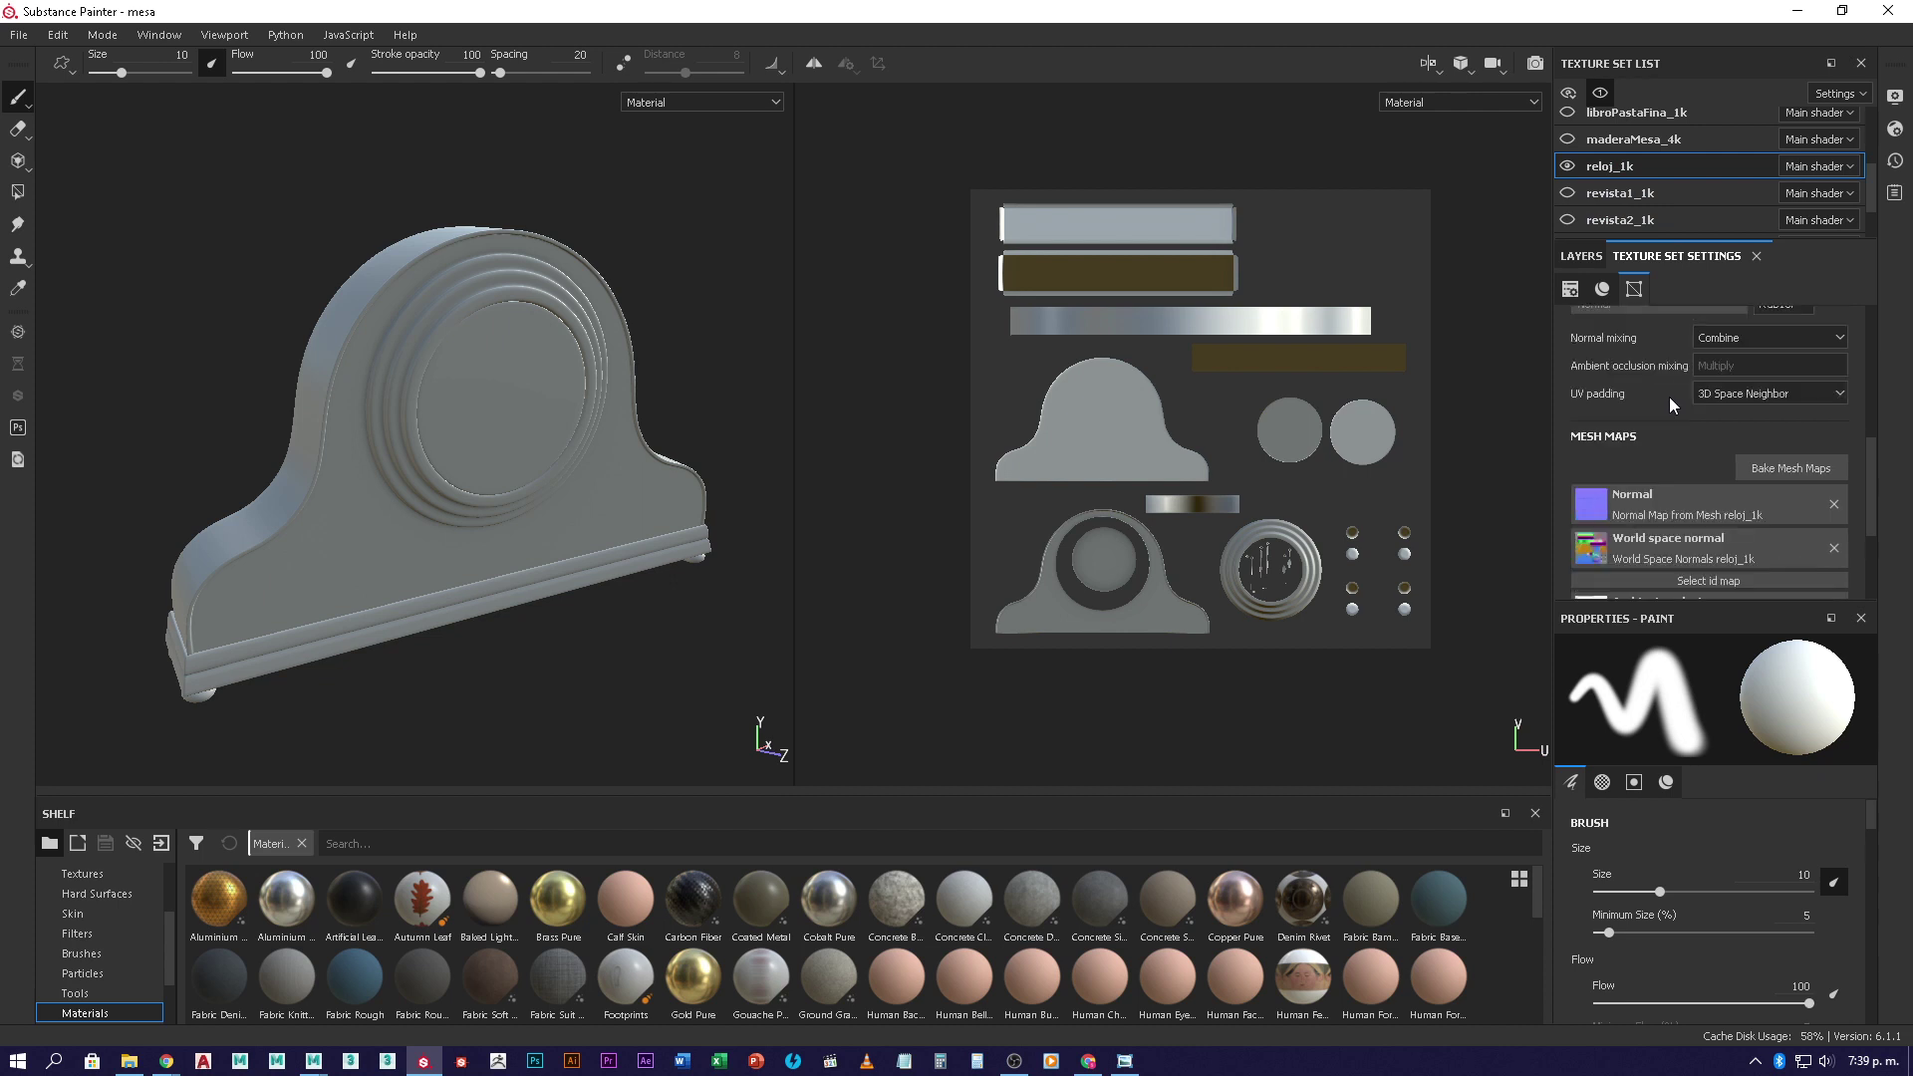
scroll(1670, 396, "up", 3)
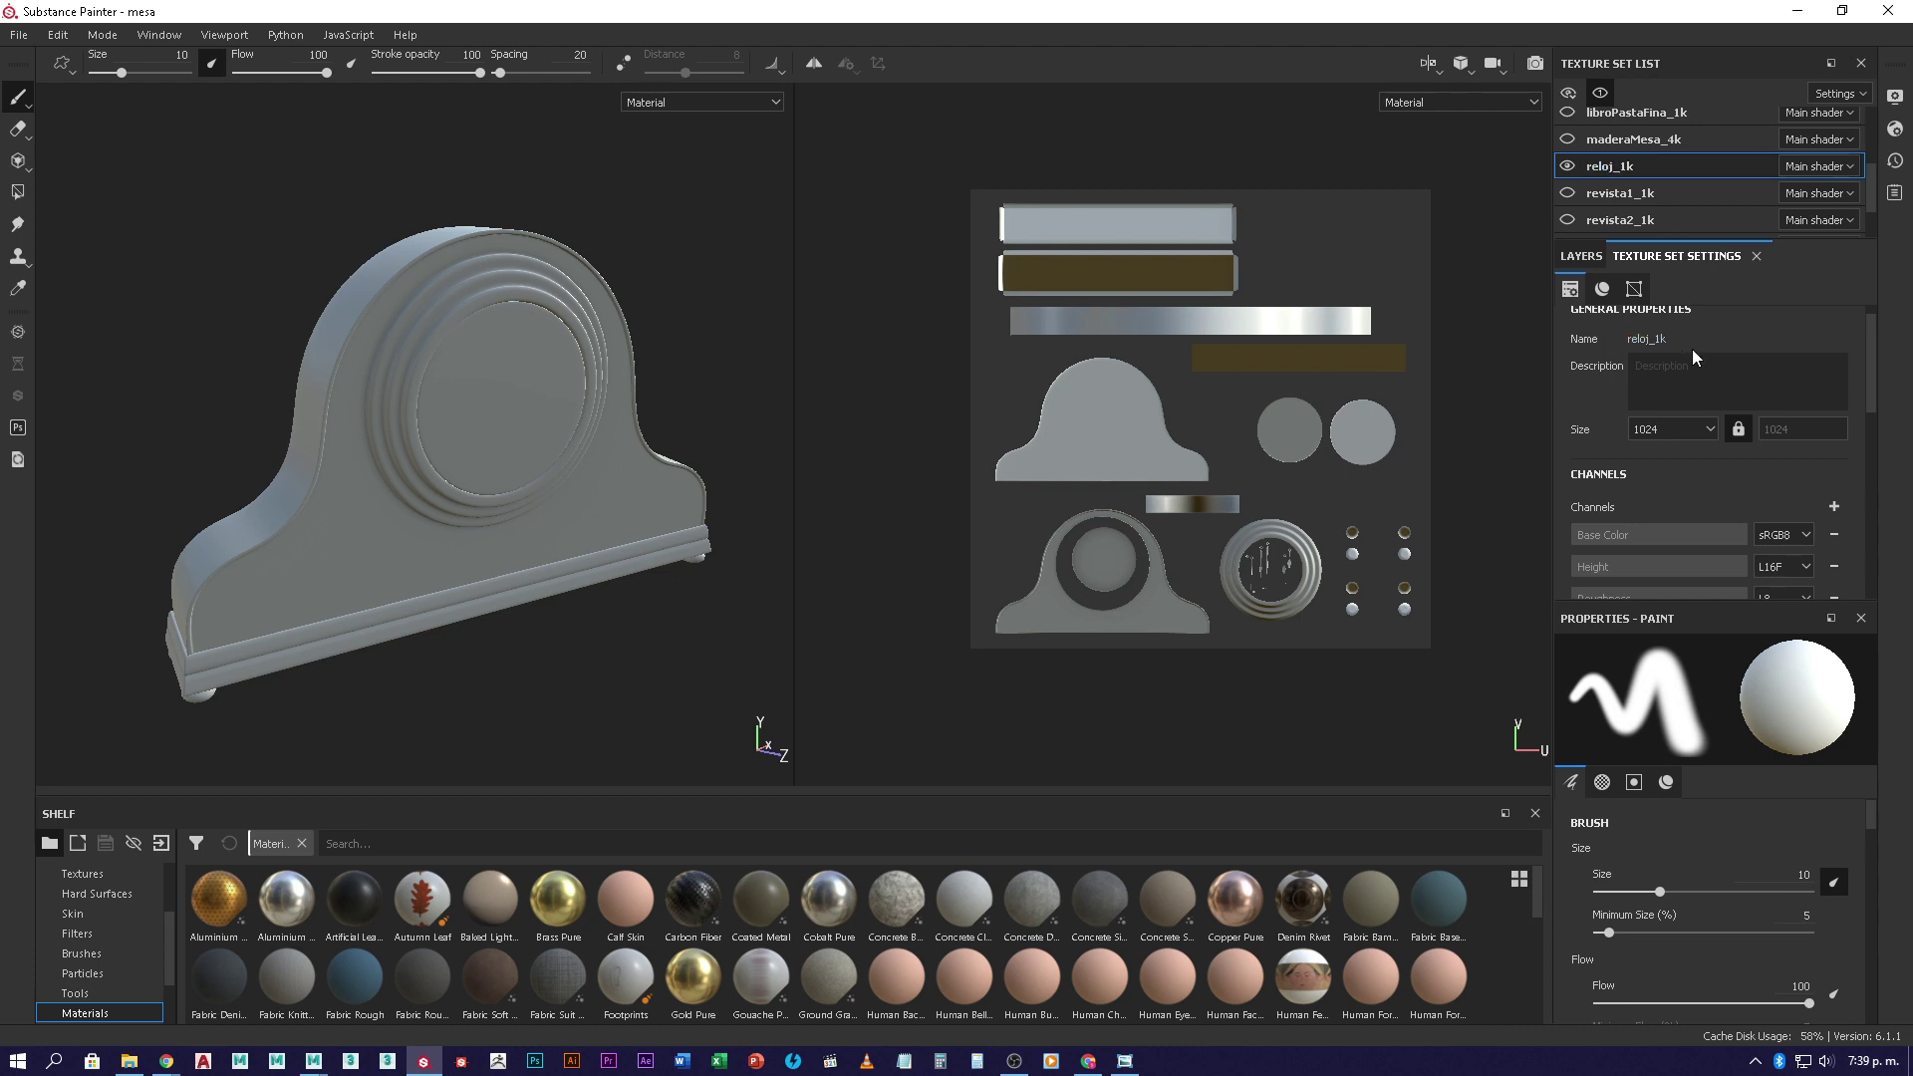
scroll(1692, 349, "up", 1)
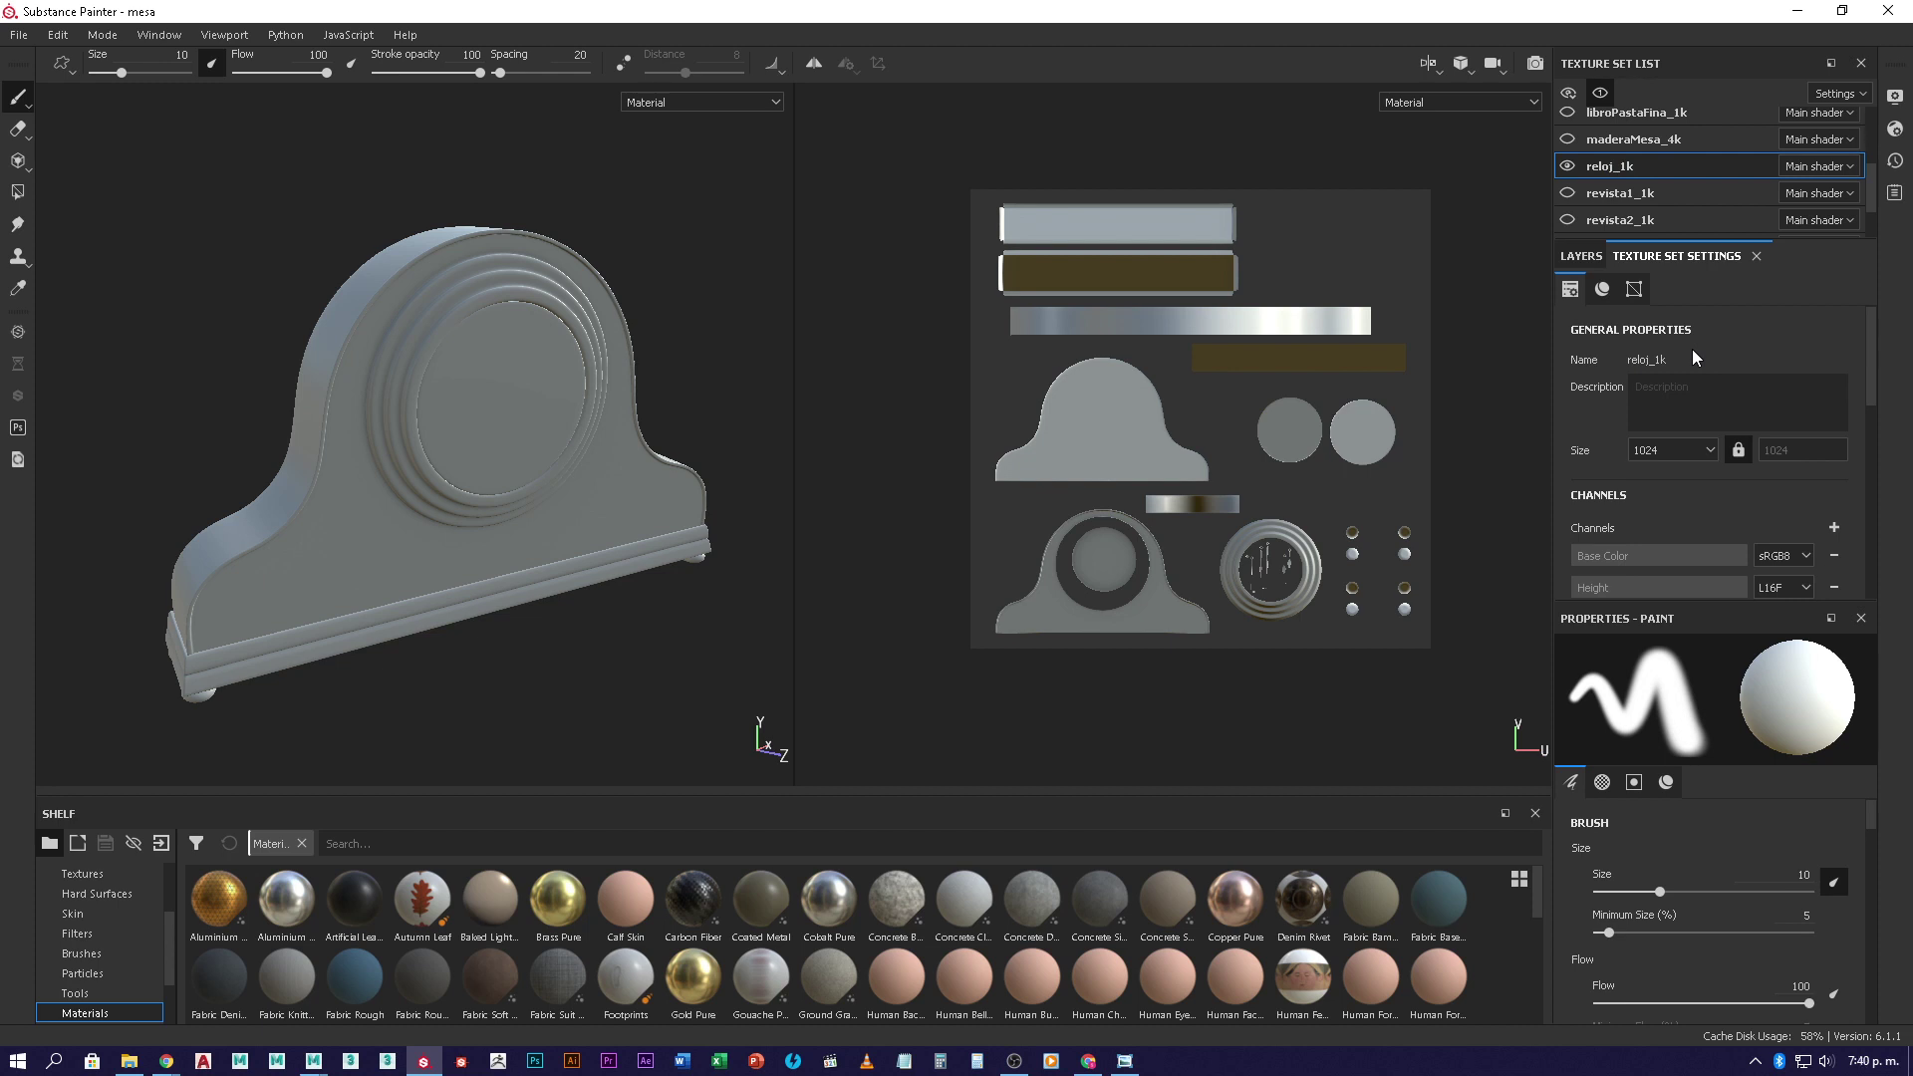
- Look at the display settings, and change the Main shader to pbr-metal-rough-with-alpha-blending in the shader settings
left_click(1896, 100)
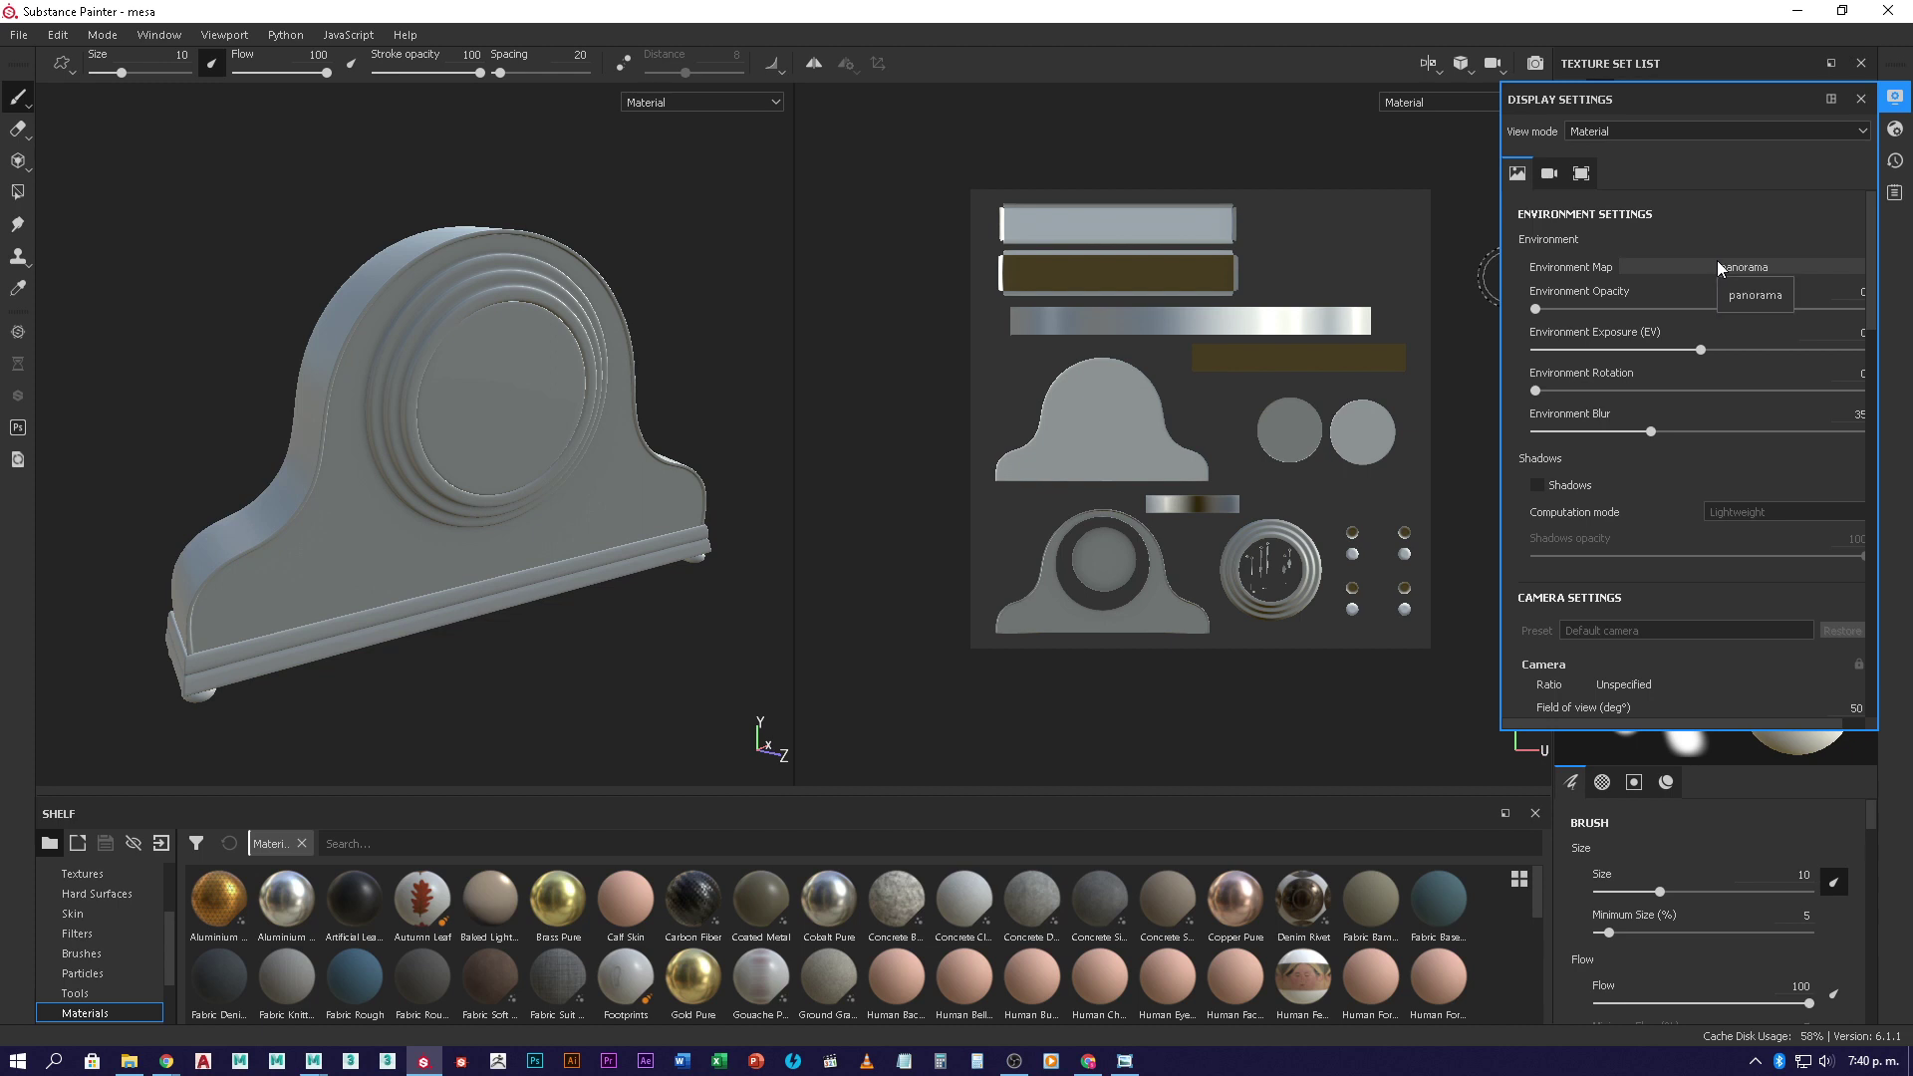
left_click(1899, 130)
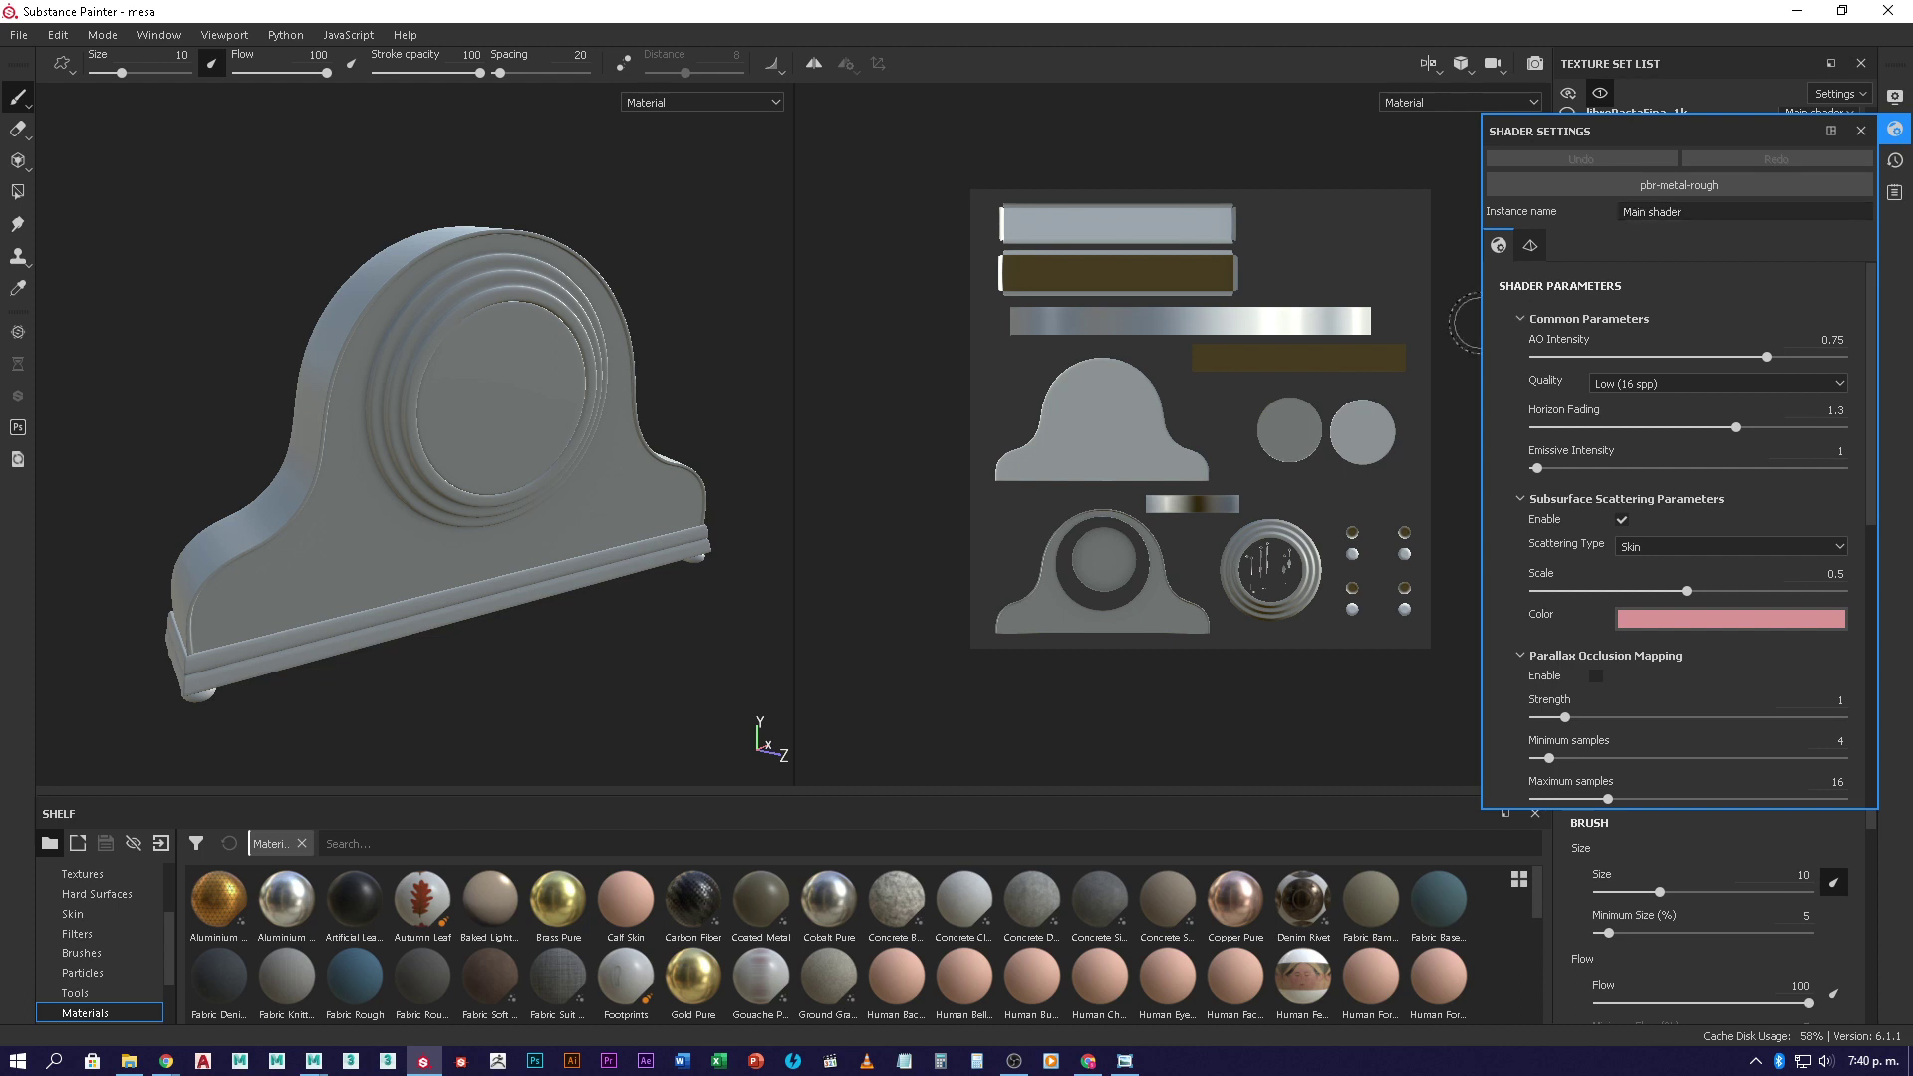
left_click_drag(1482, 329, 1436, 334)
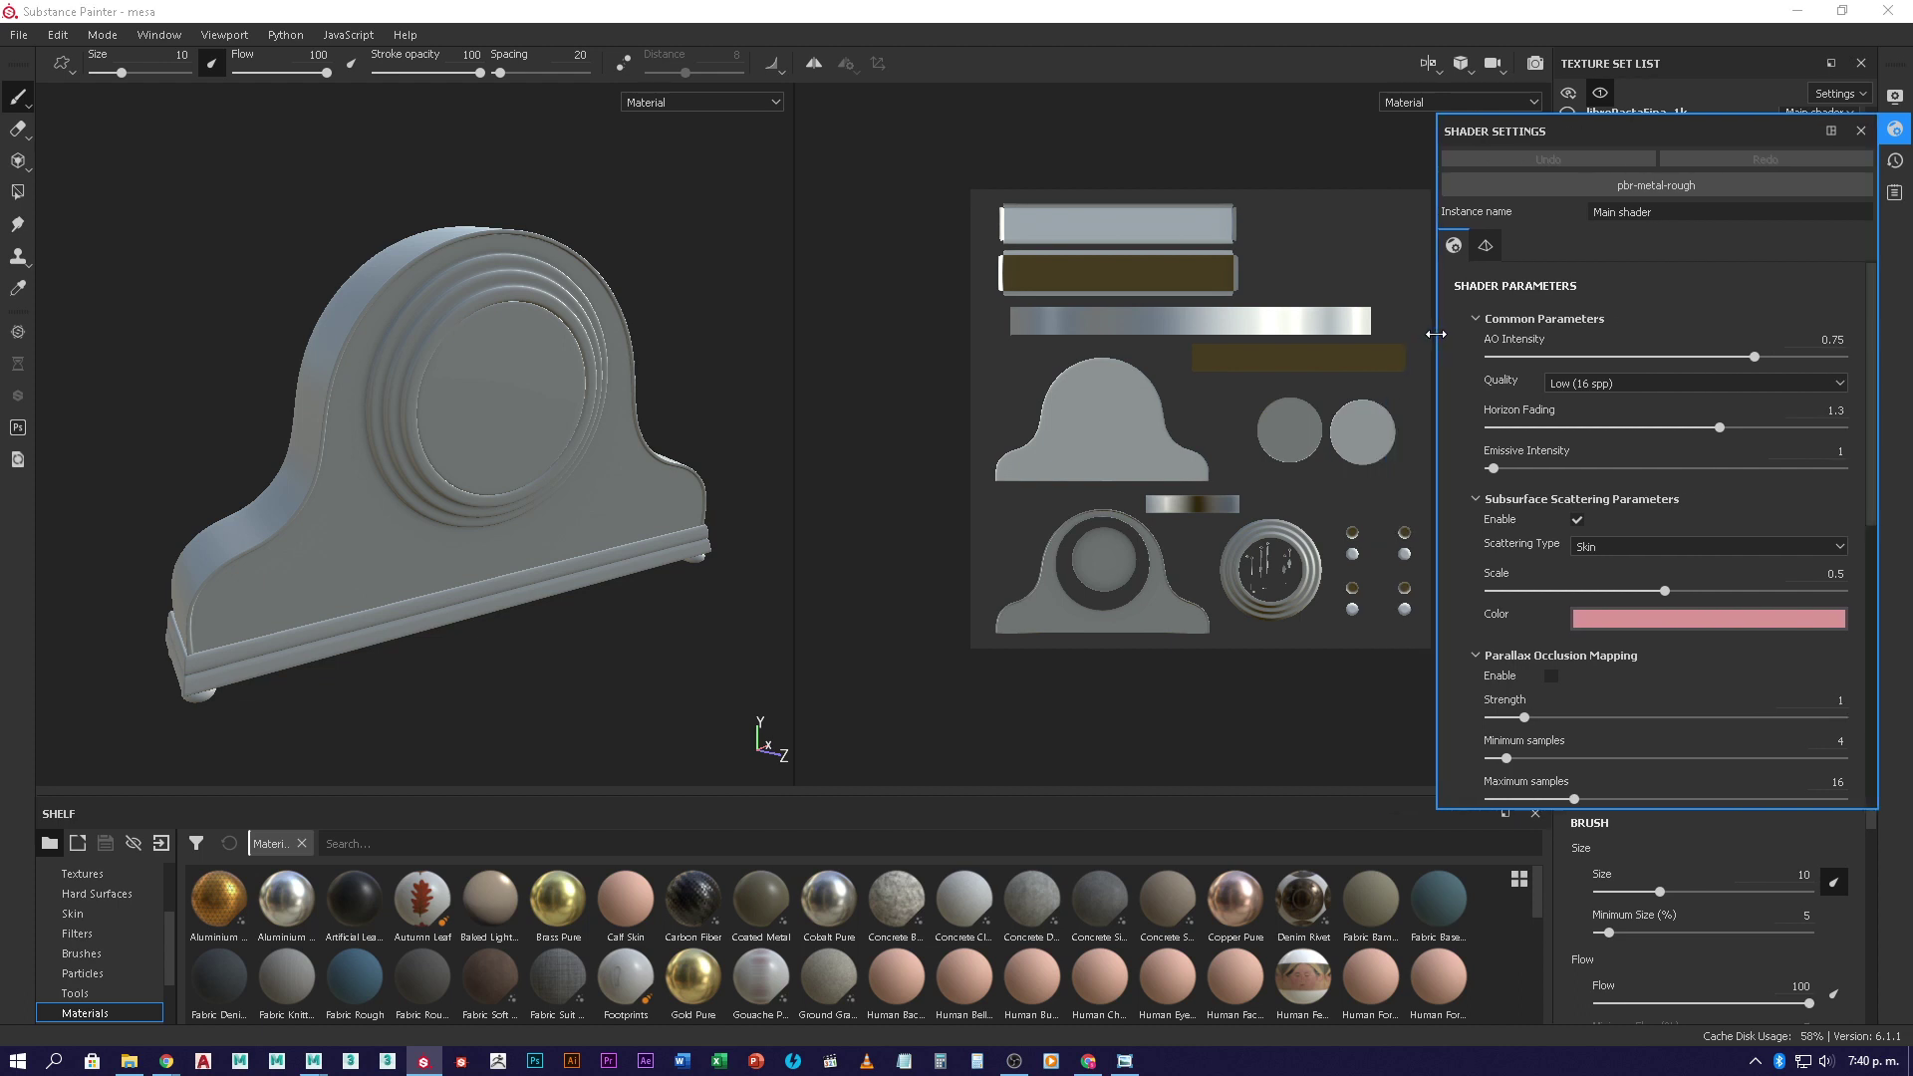
left_click(1690, 184)
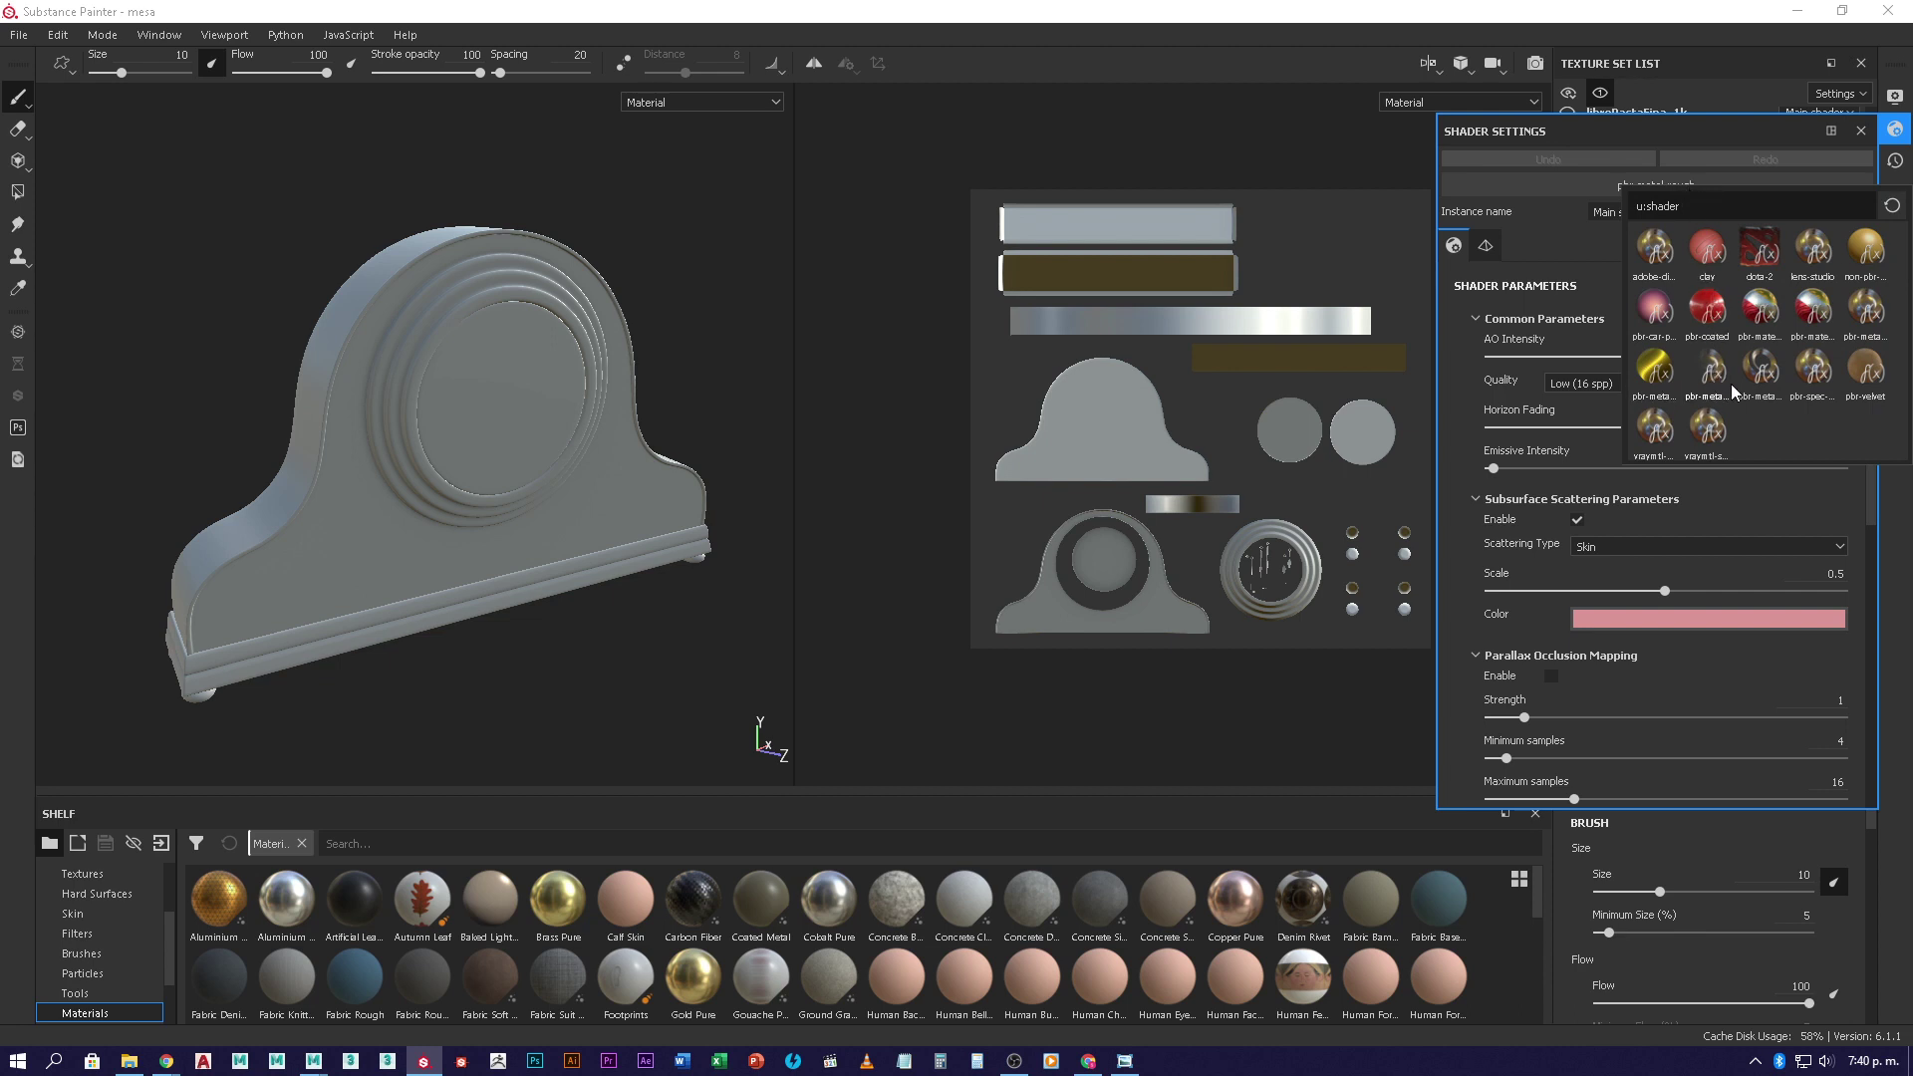
mouse_move(1731, 384)
left_click(1710, 374)
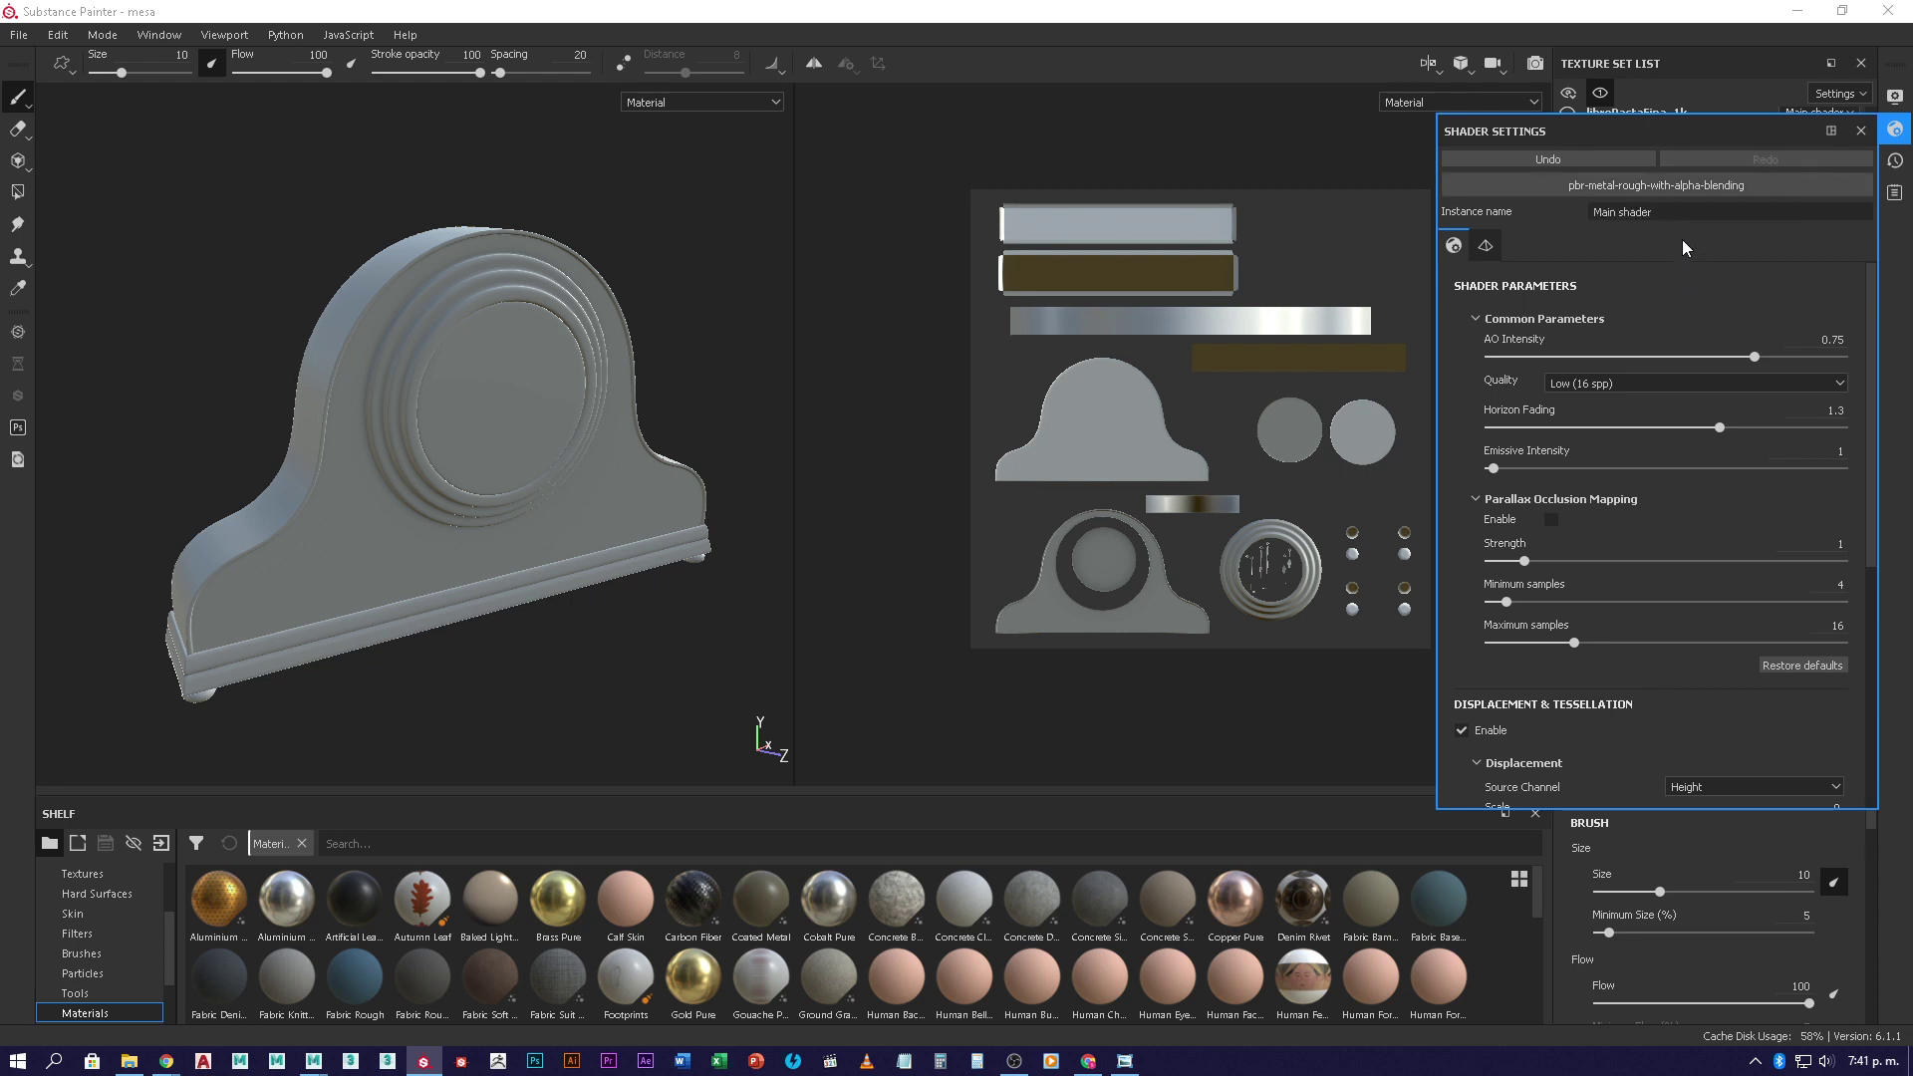
left_click_drag(1686, 215, 1473, 357)
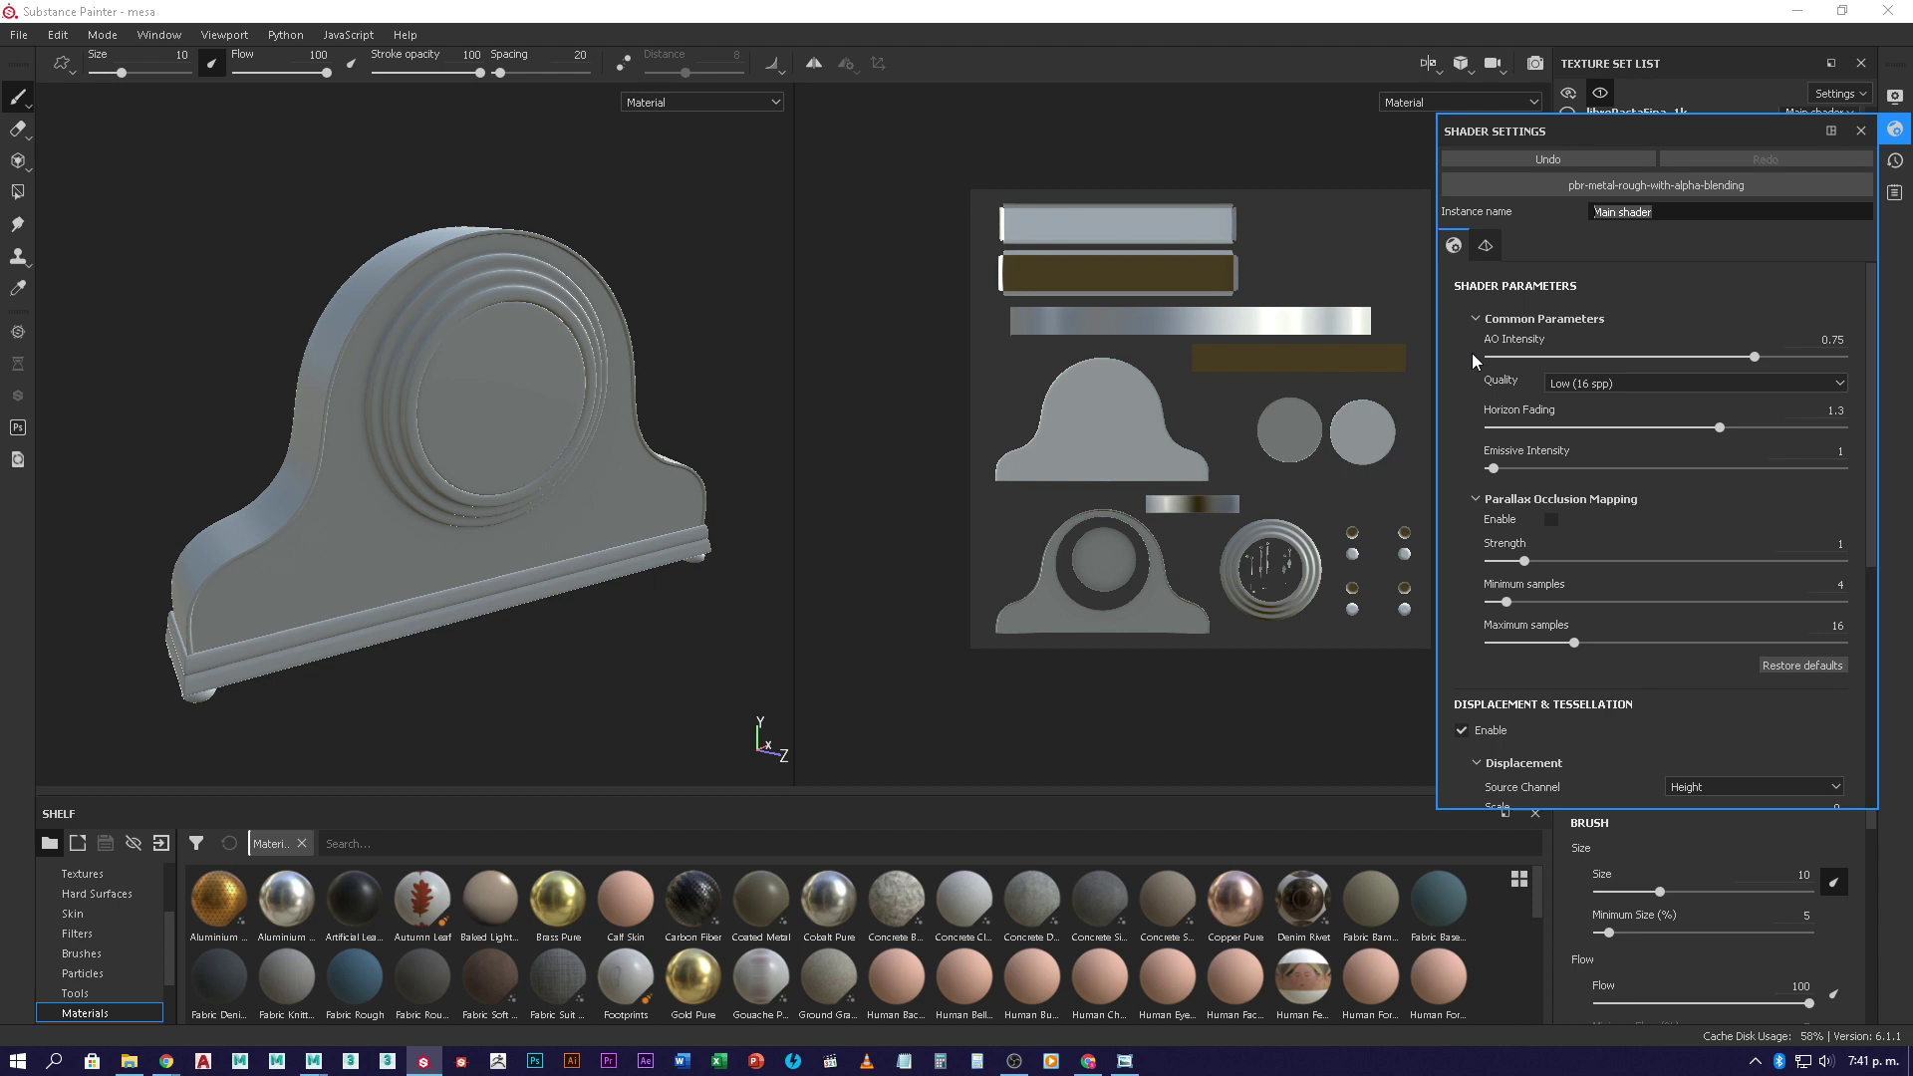
left_click(1887, 143)
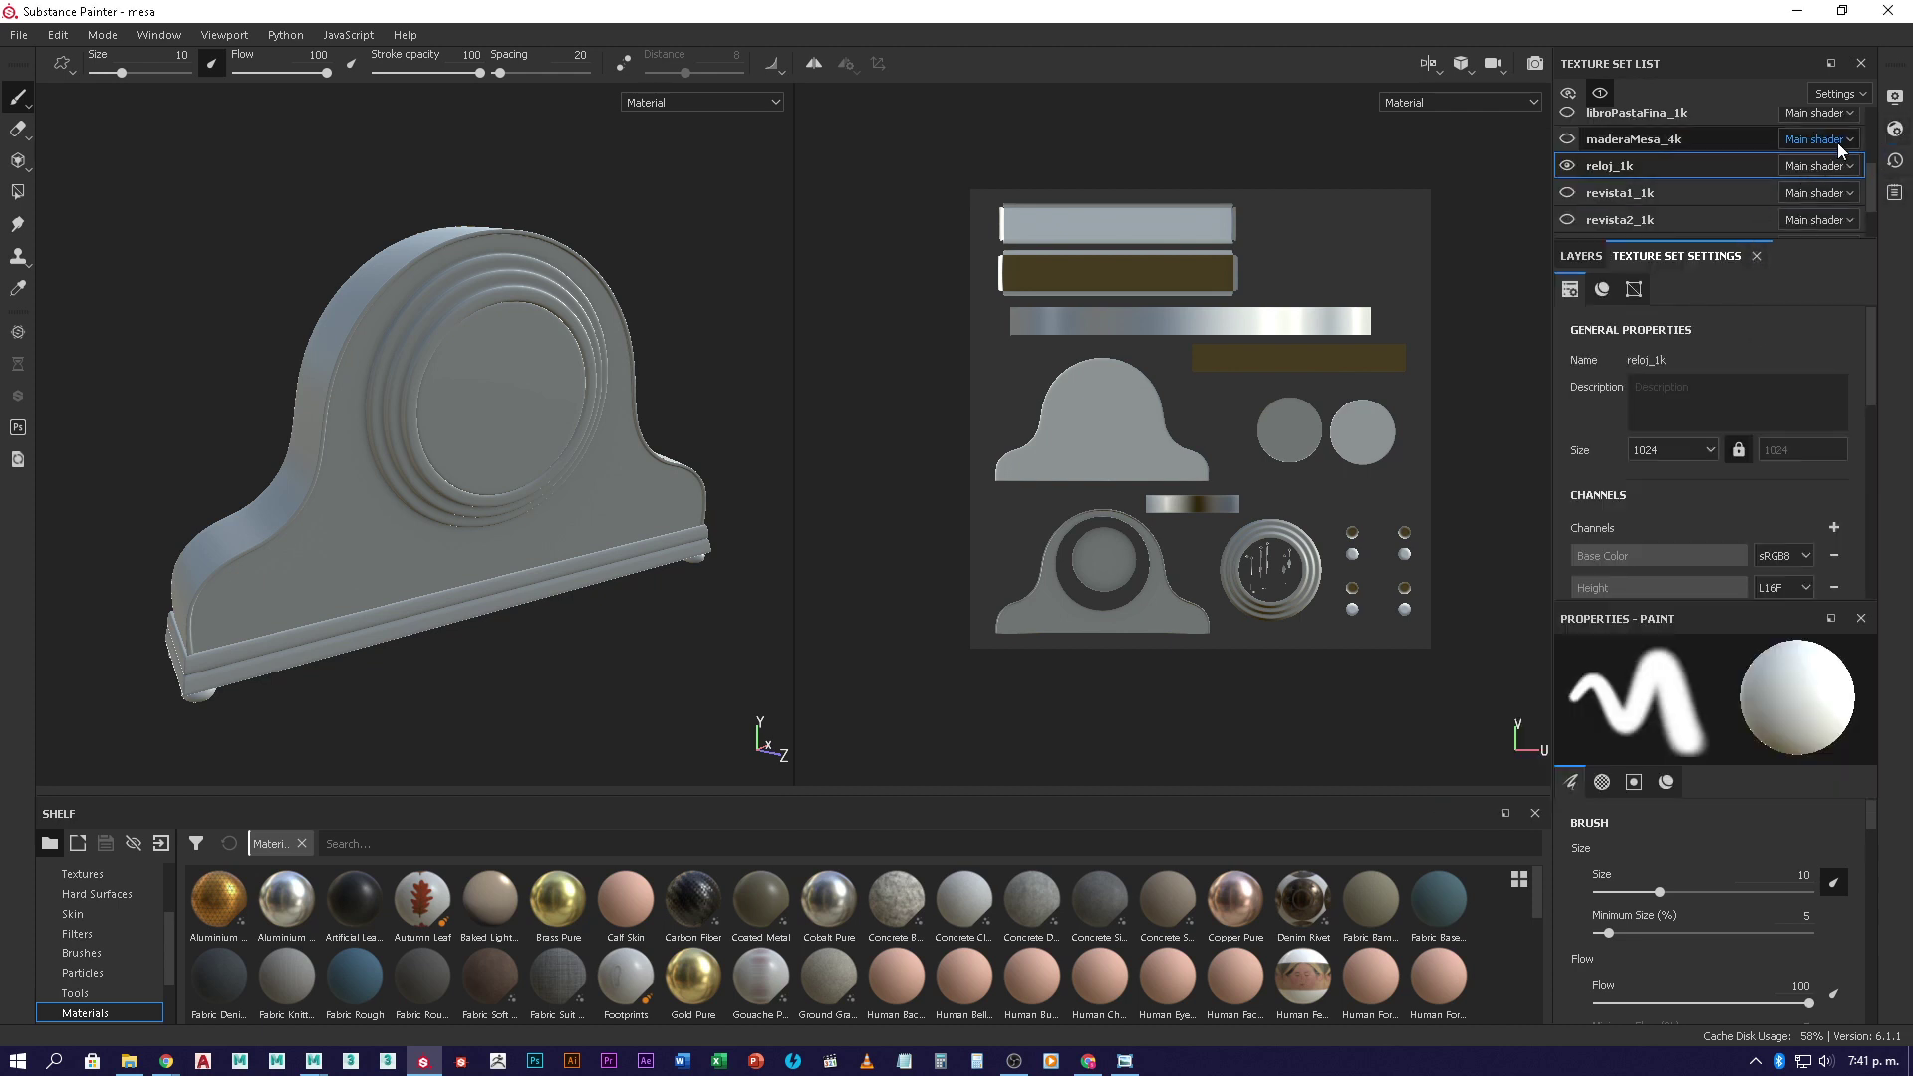
- Select the maderaMesa_4k texture set and set the Main shader to pbr-metal-rough
left_click(1679, 141)
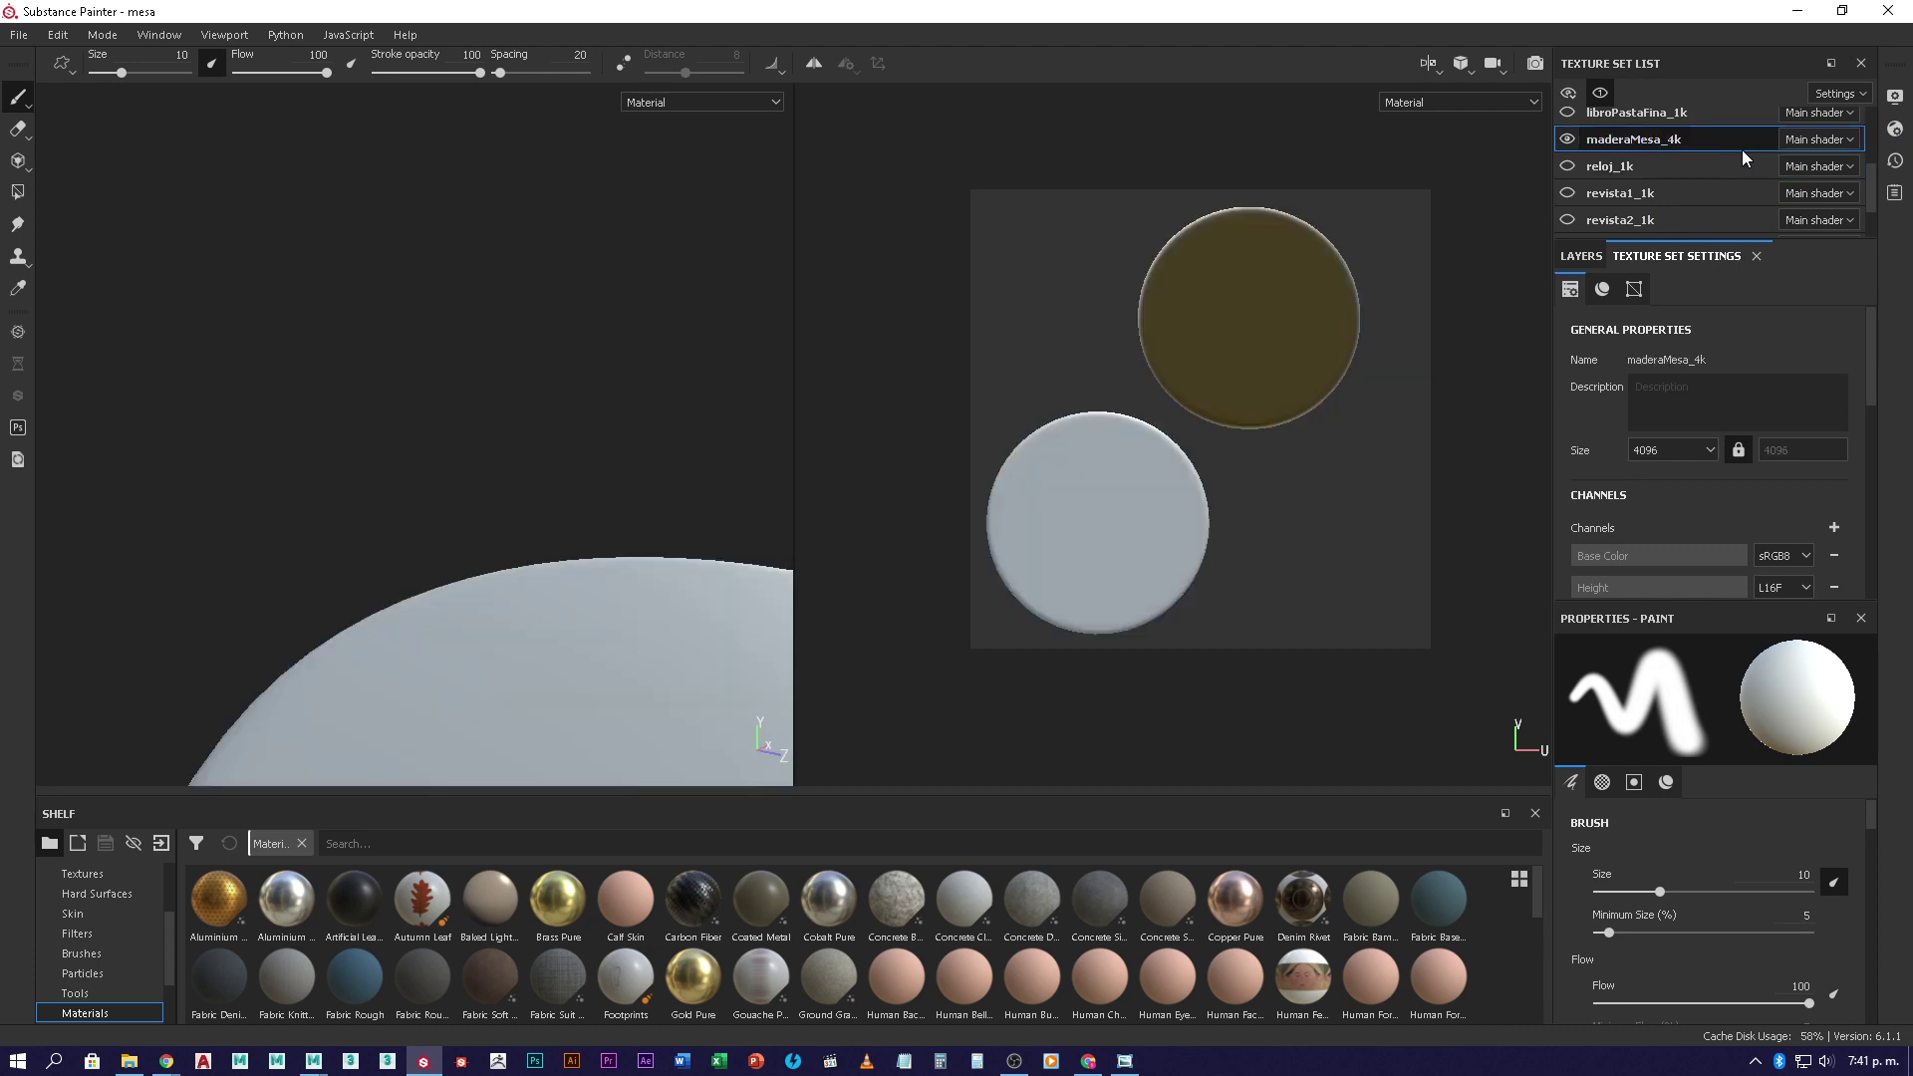
left_click(1896, 132)
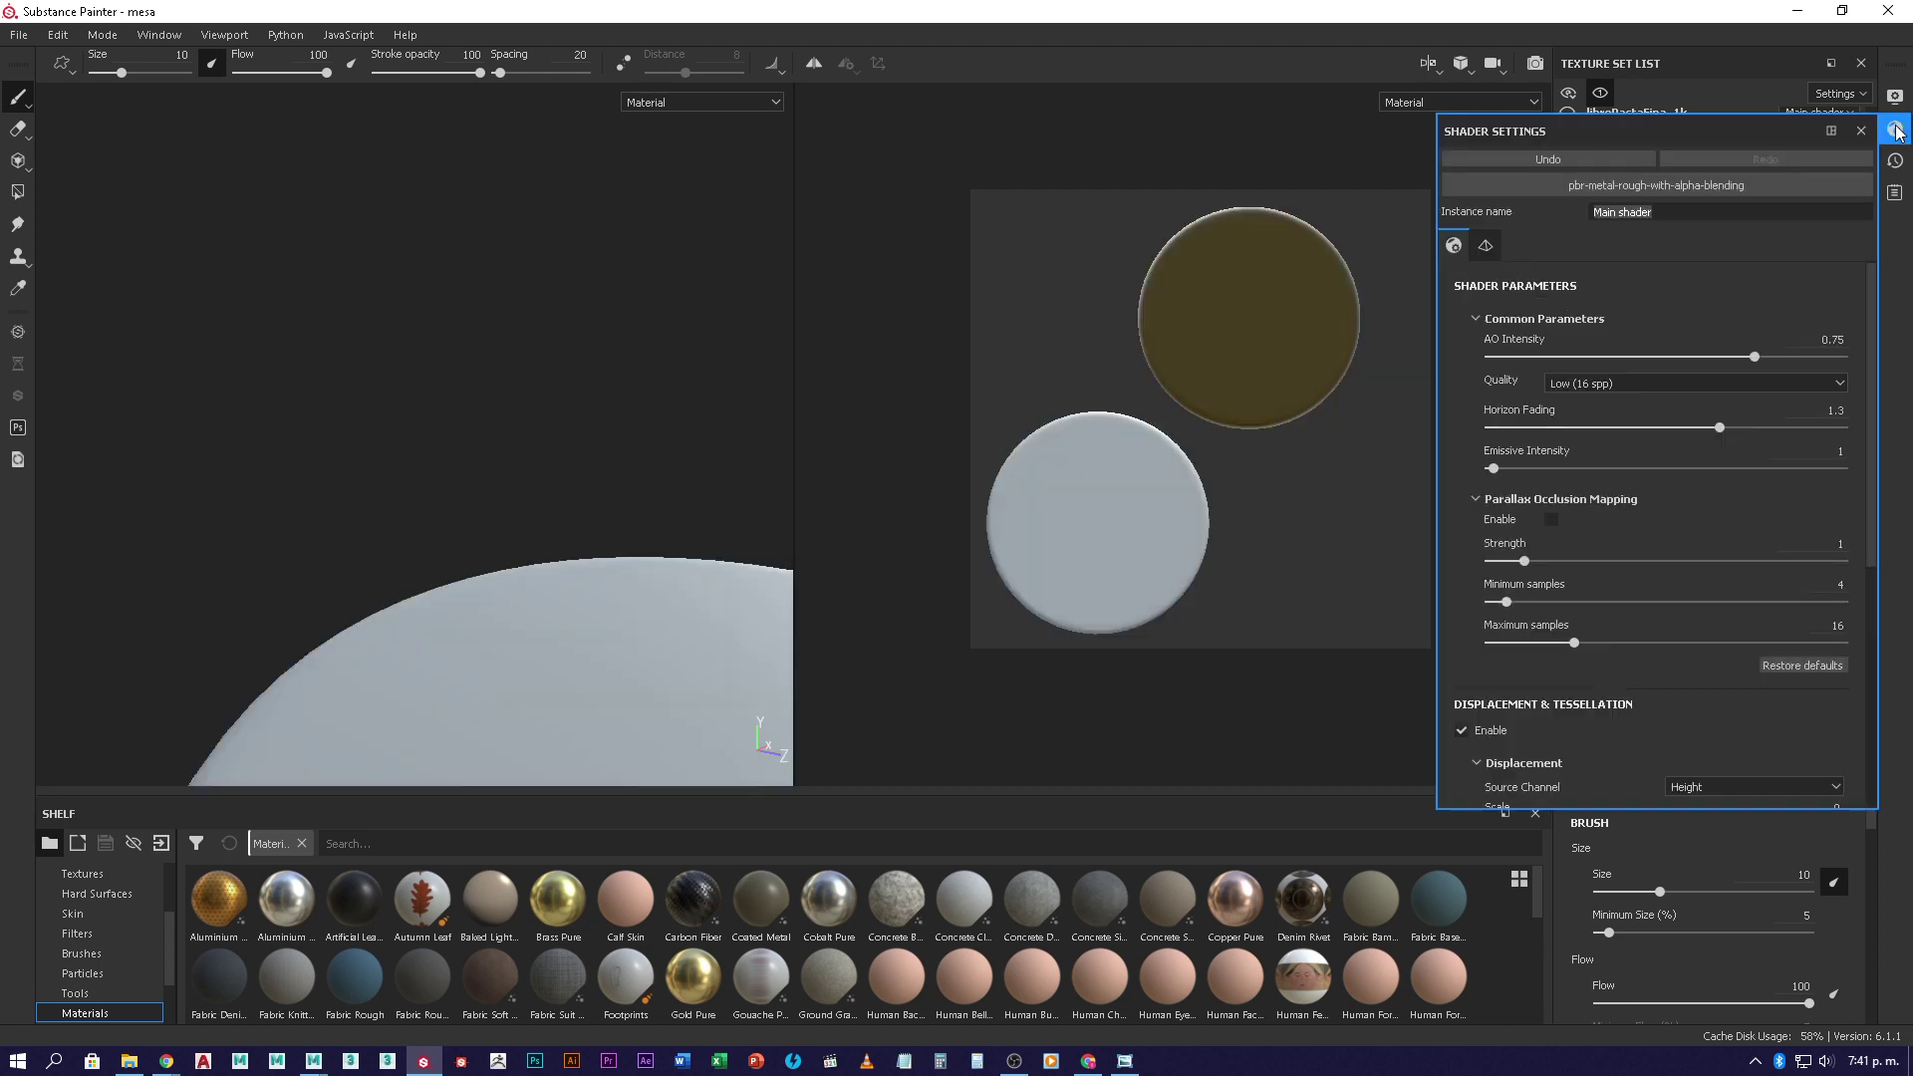
left_click(1756, 189)
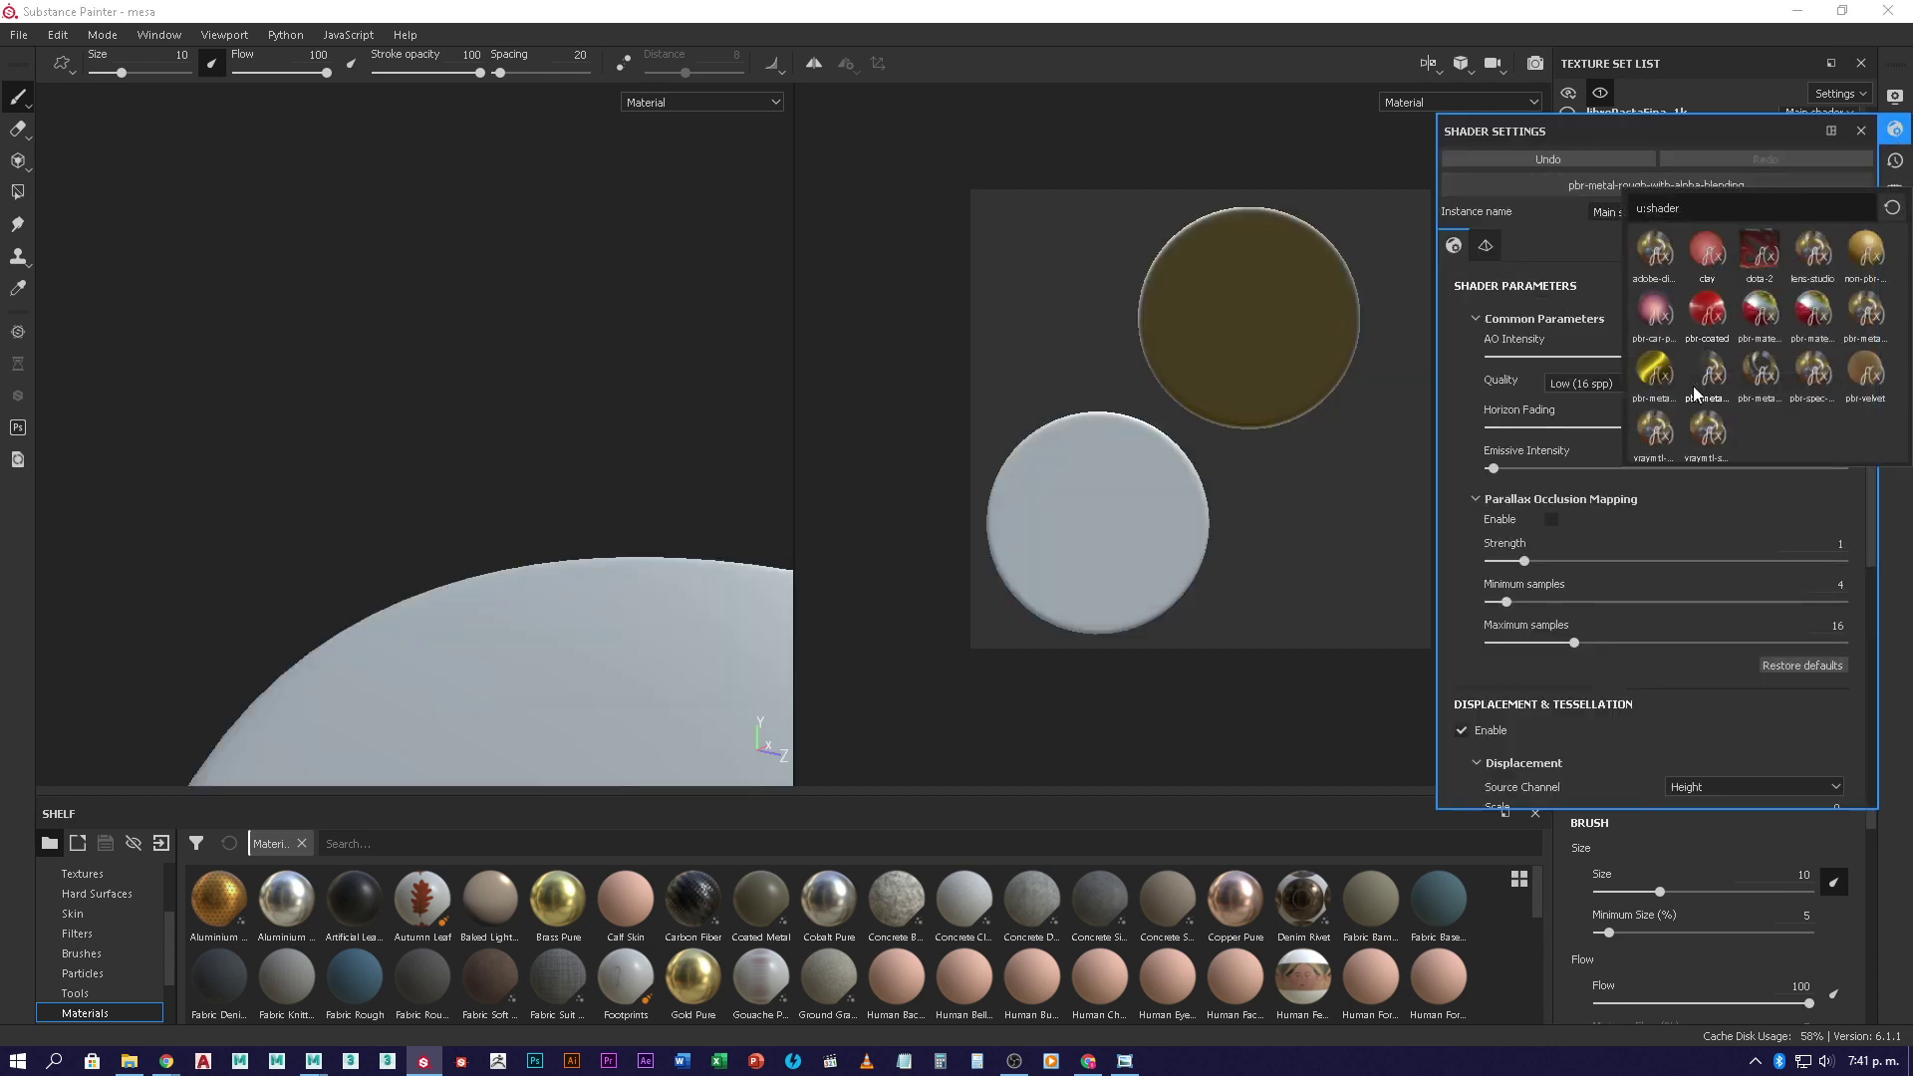
mouse_move(1661, 393)
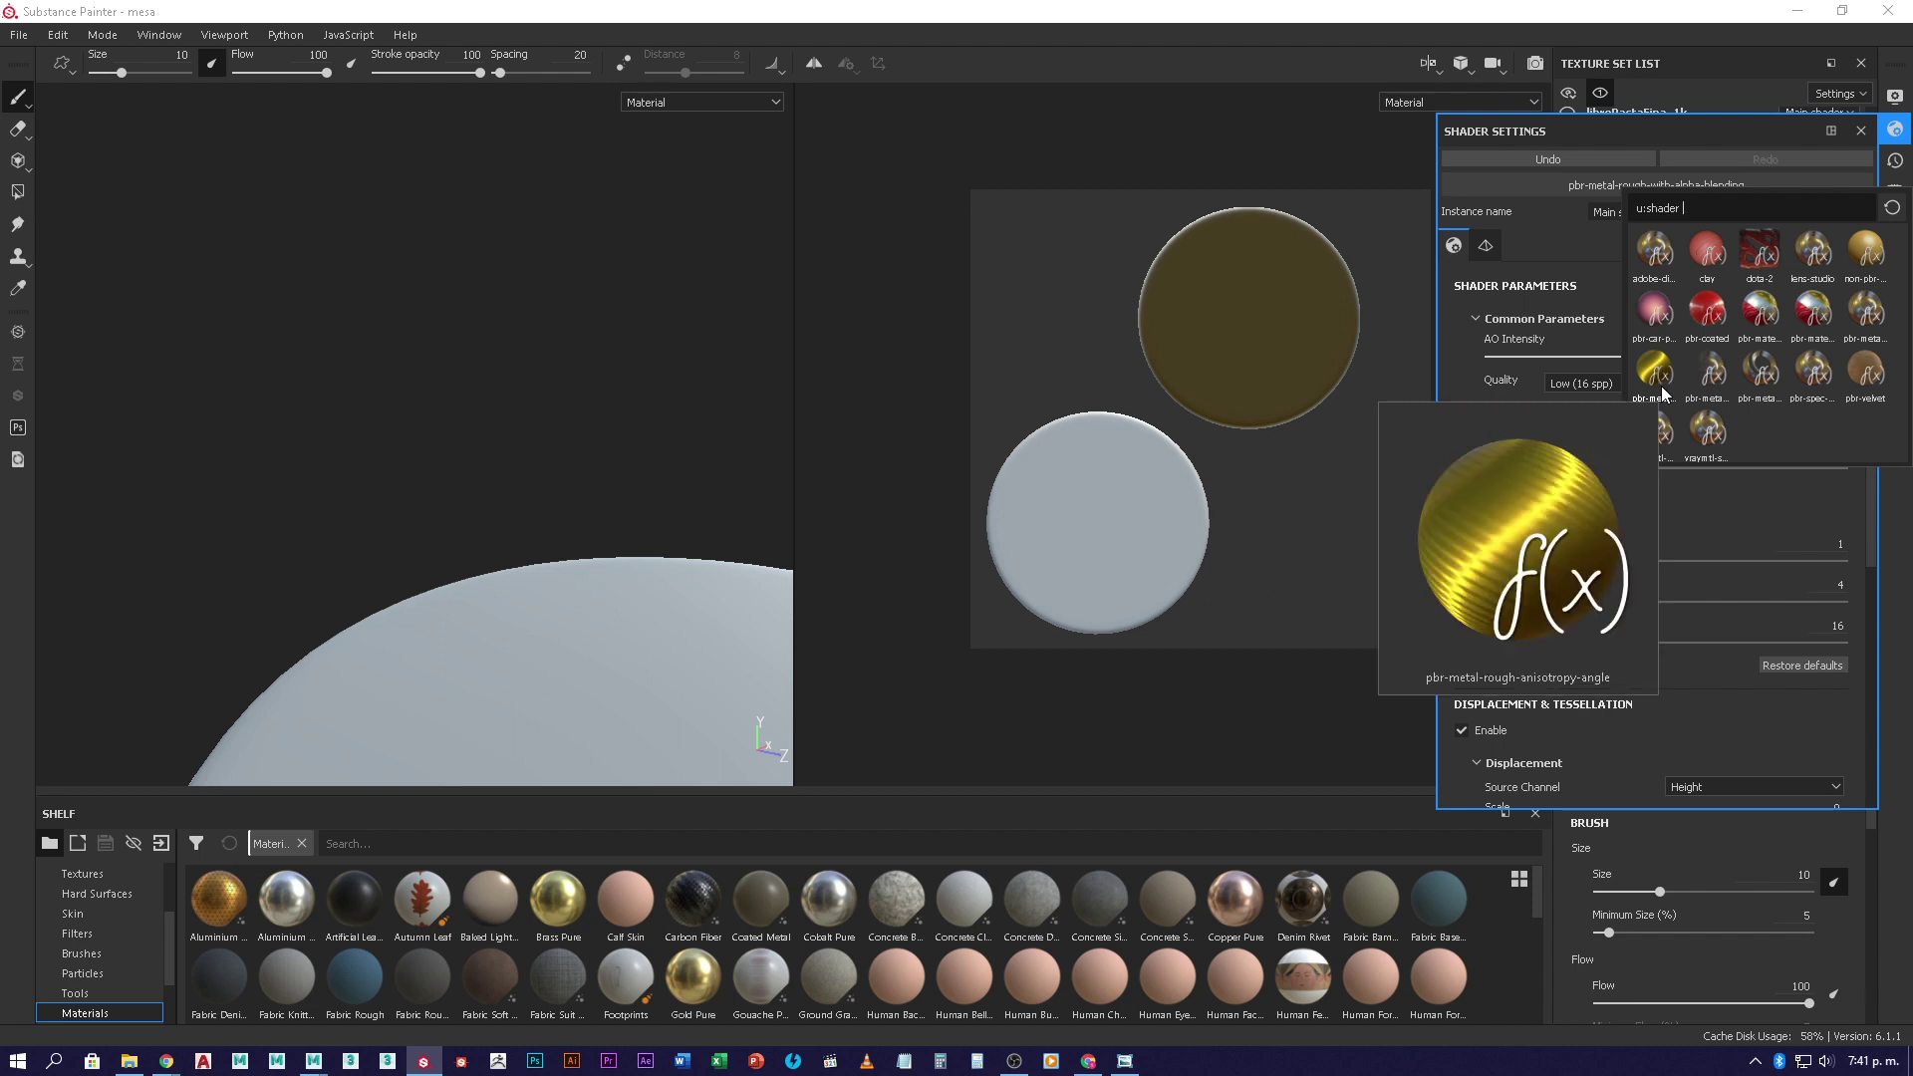
mouse_move(1823, 320)
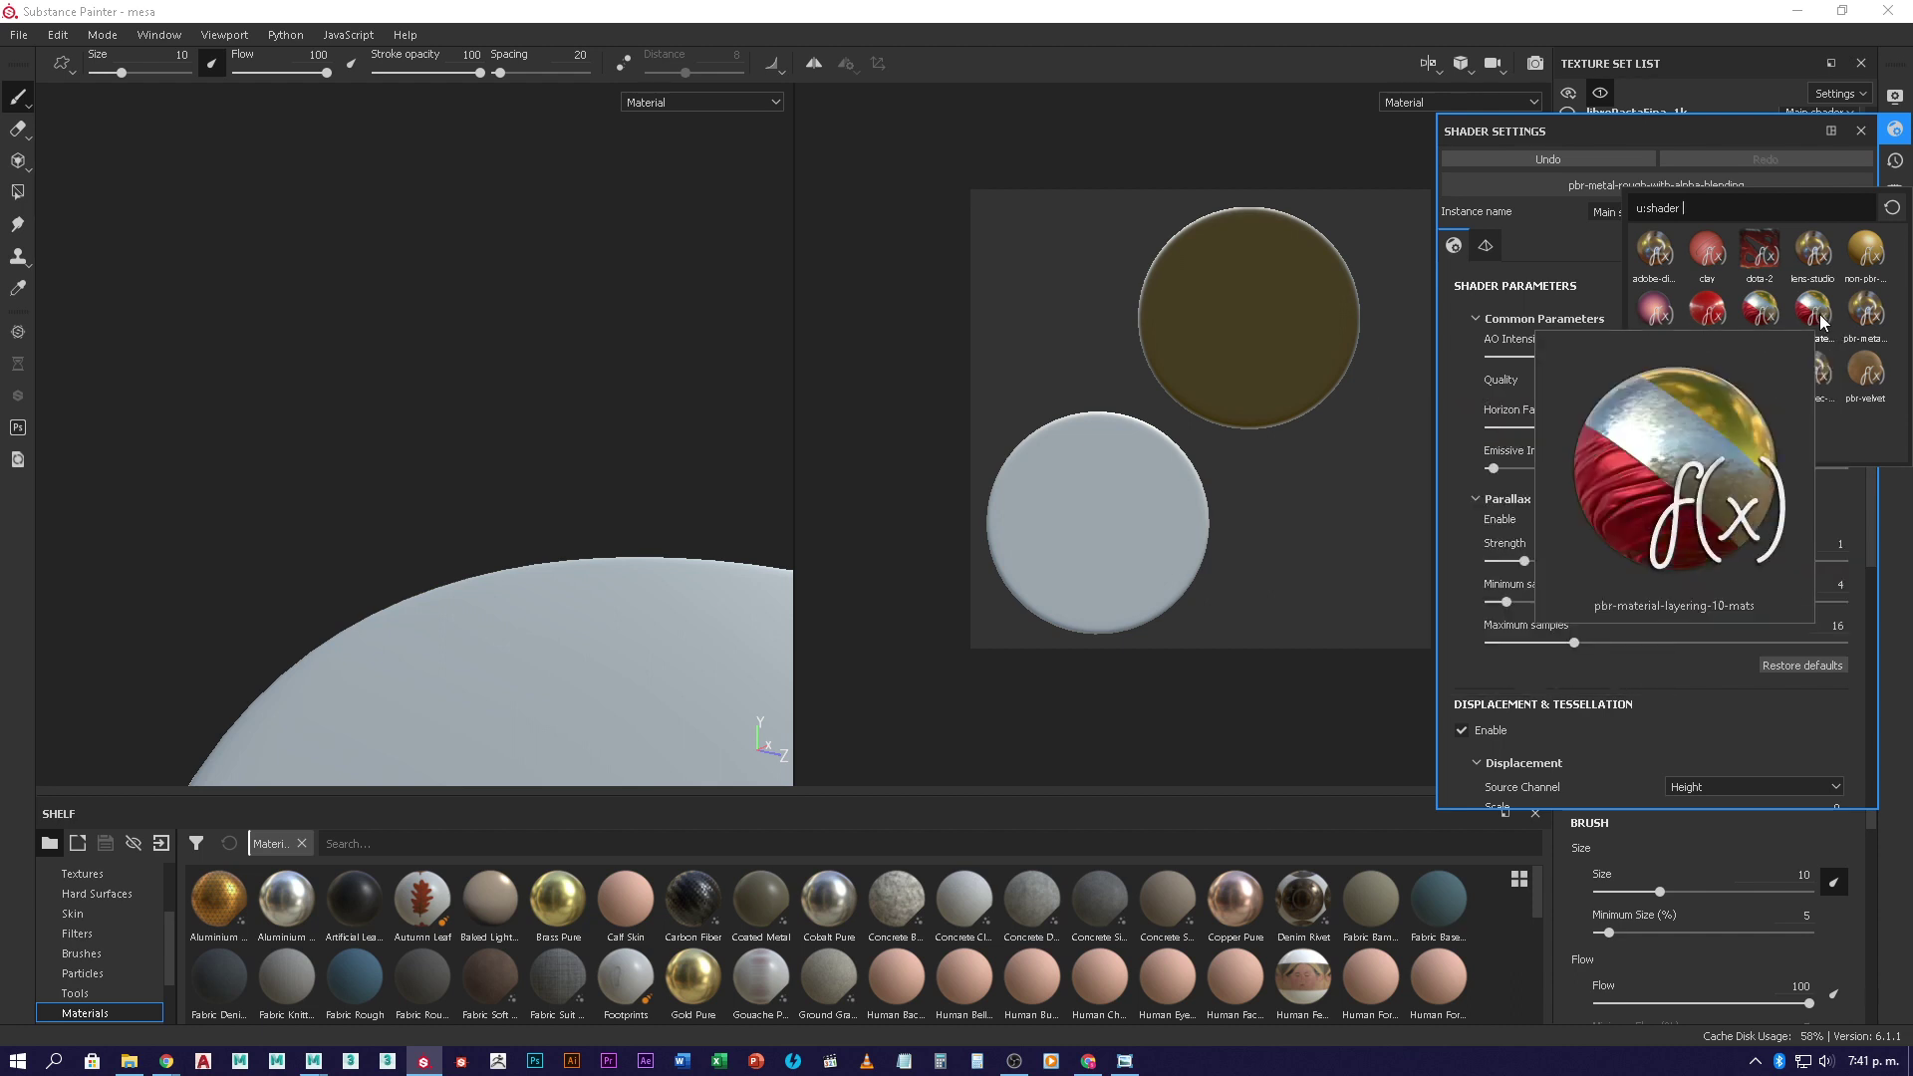
left_click(1873, 315)
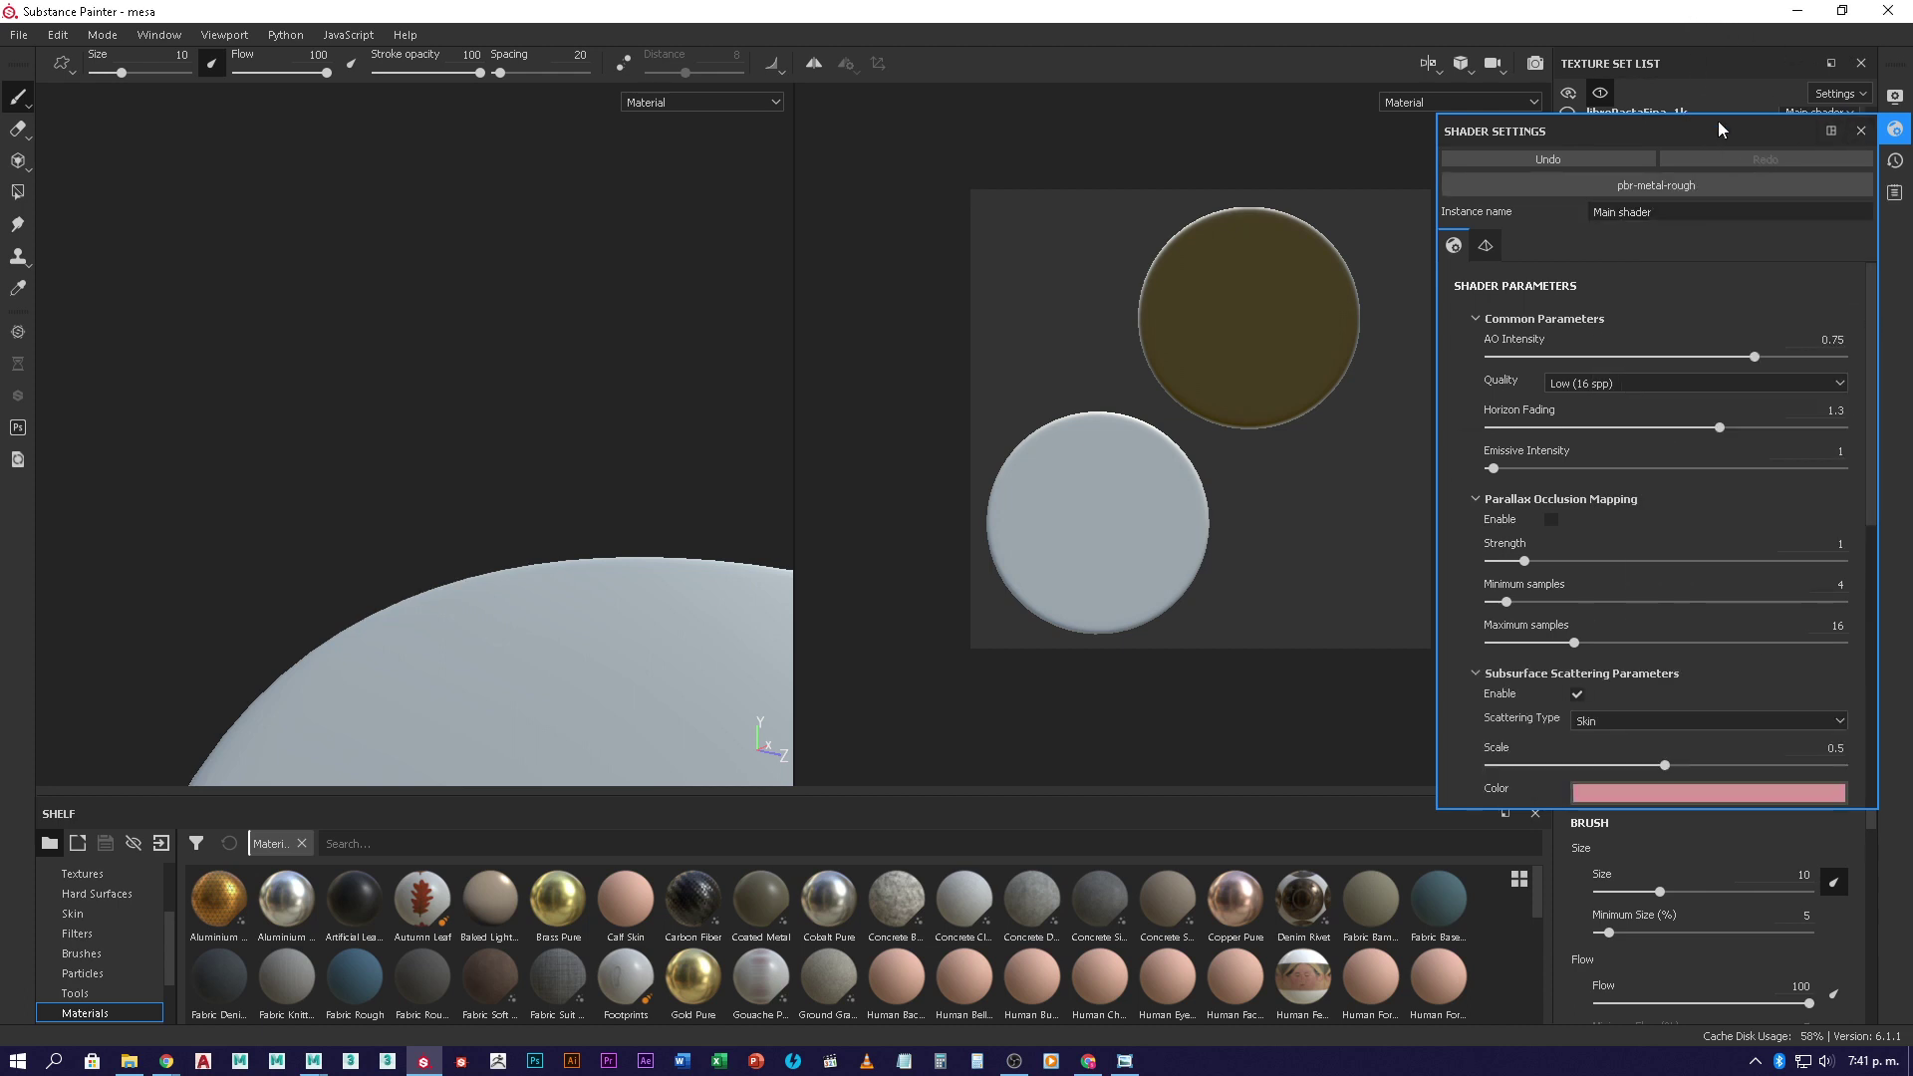
- Select the reloj_1k texture set and assign it a new shader instance
left_click(1861, 130)
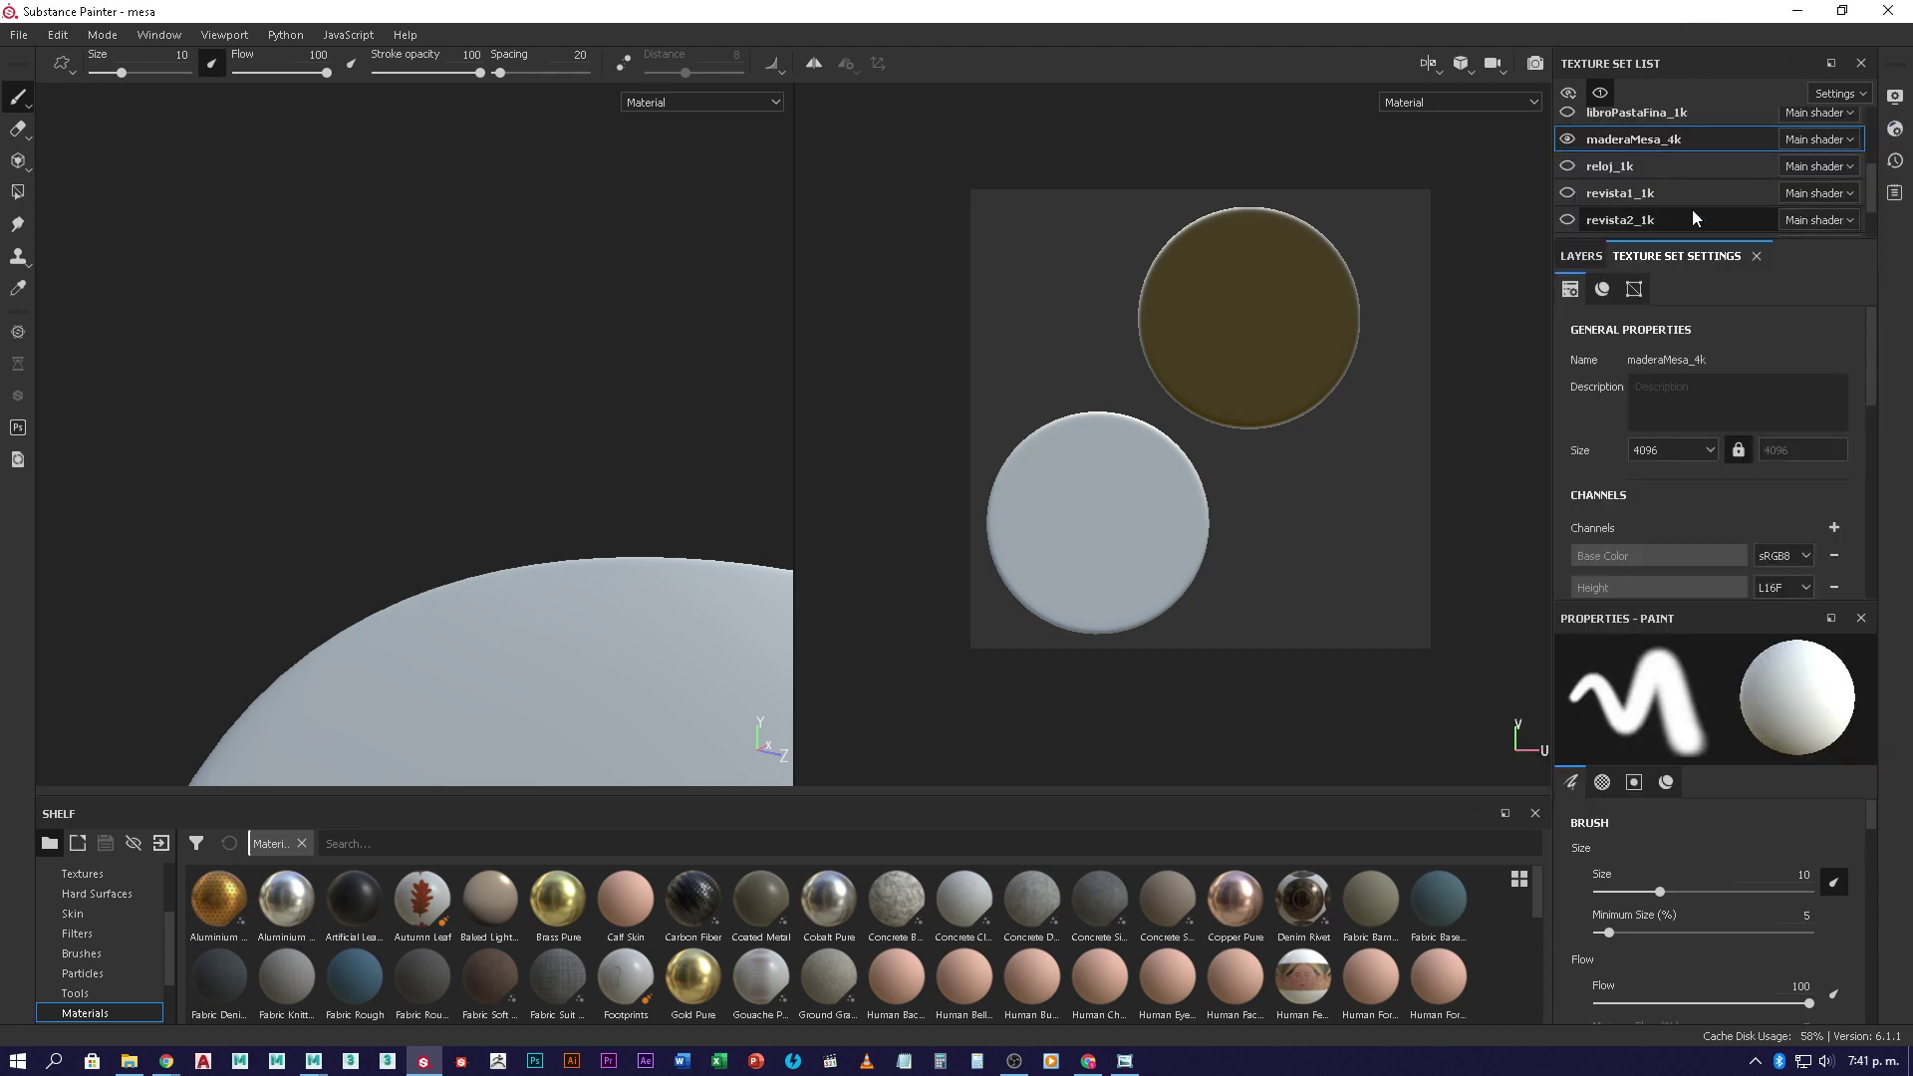
left_click(1629, 168)
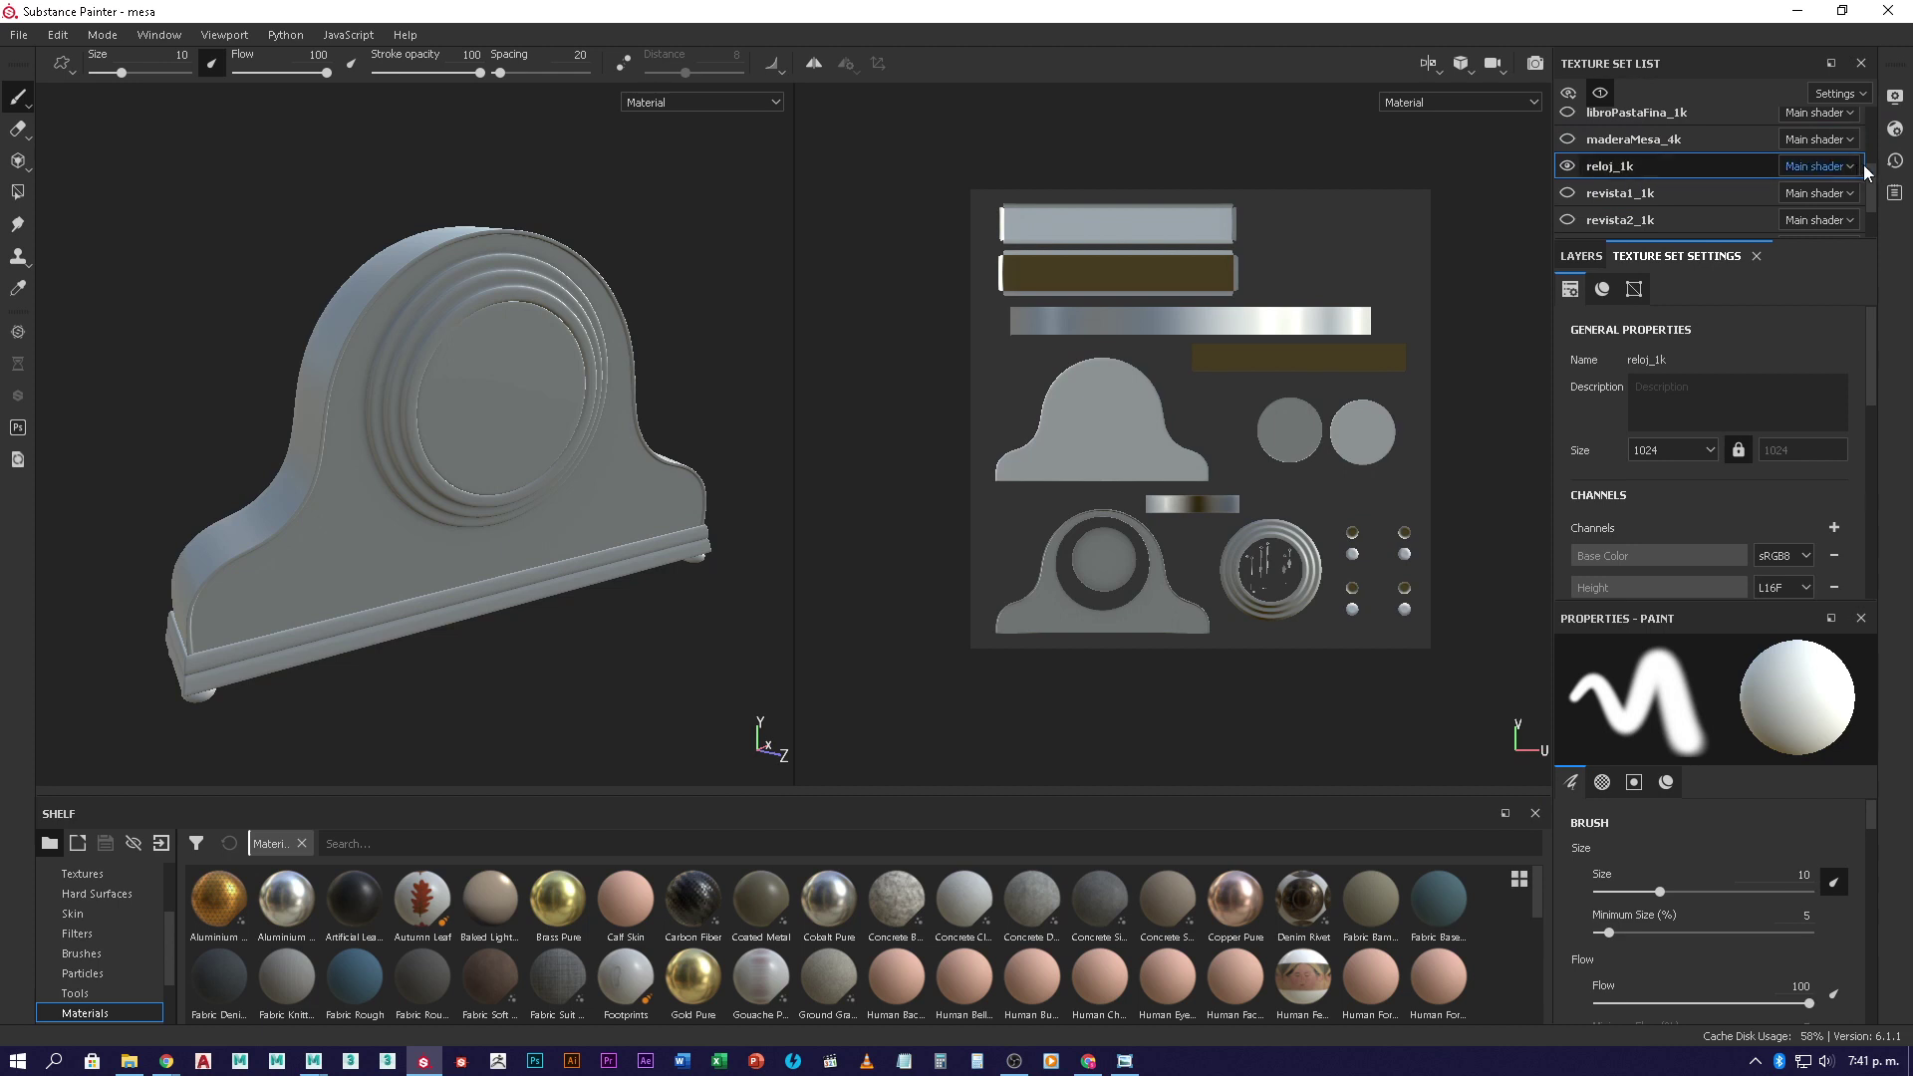
left_click(1896, 130)
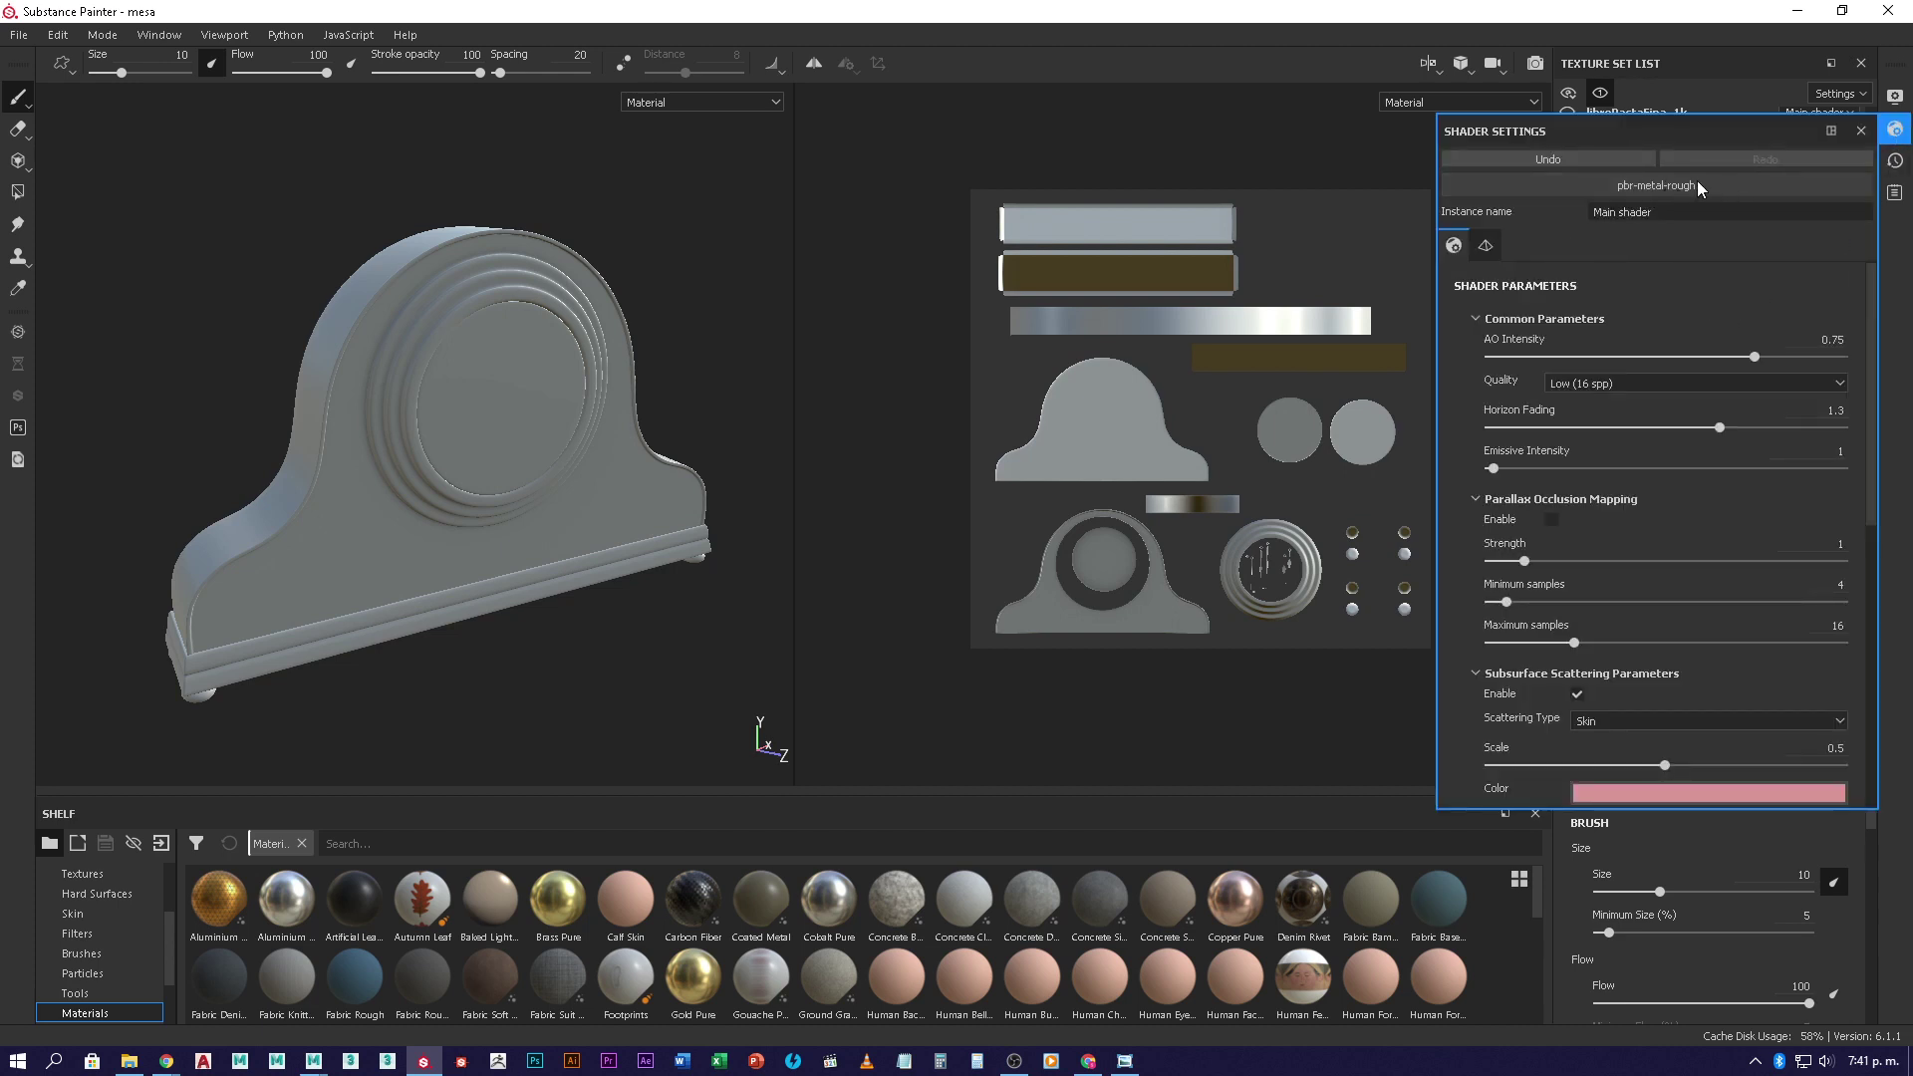
left_click(1861, 130)
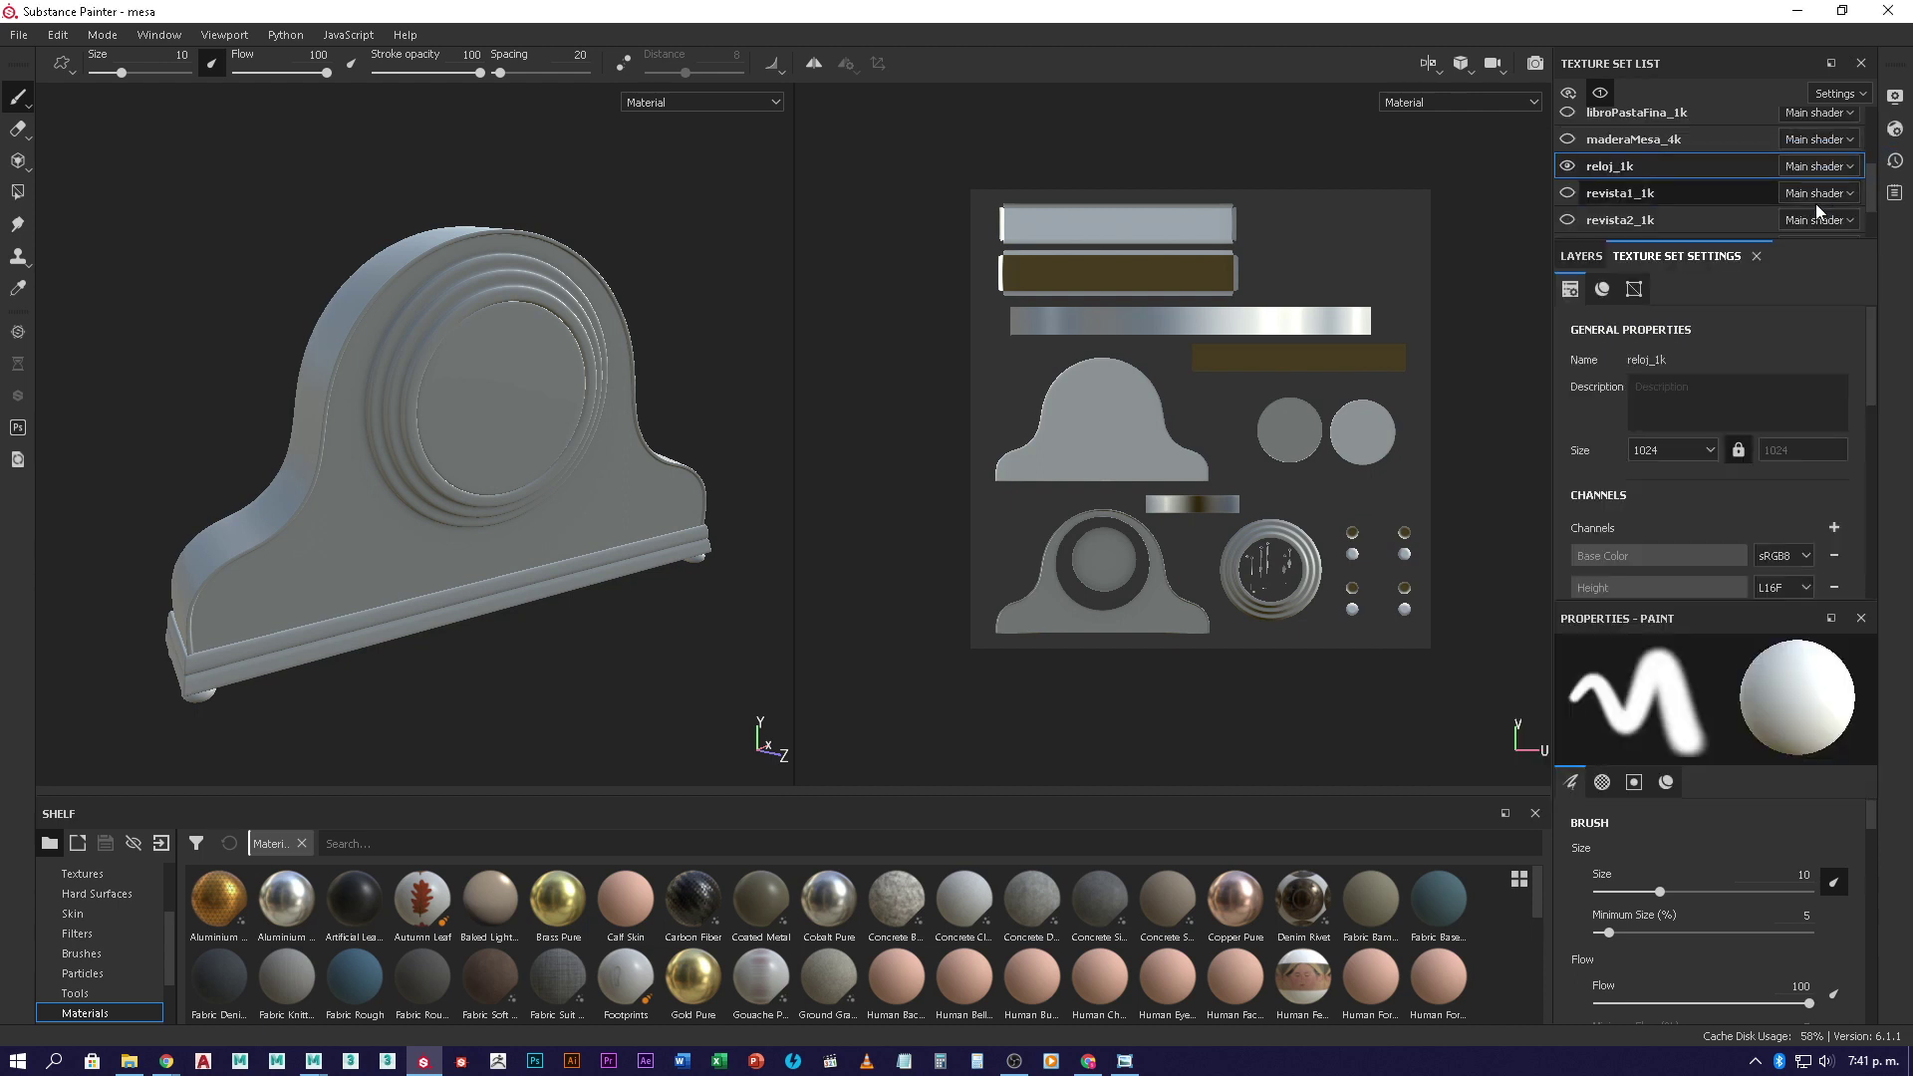
left_click(1843, 165)
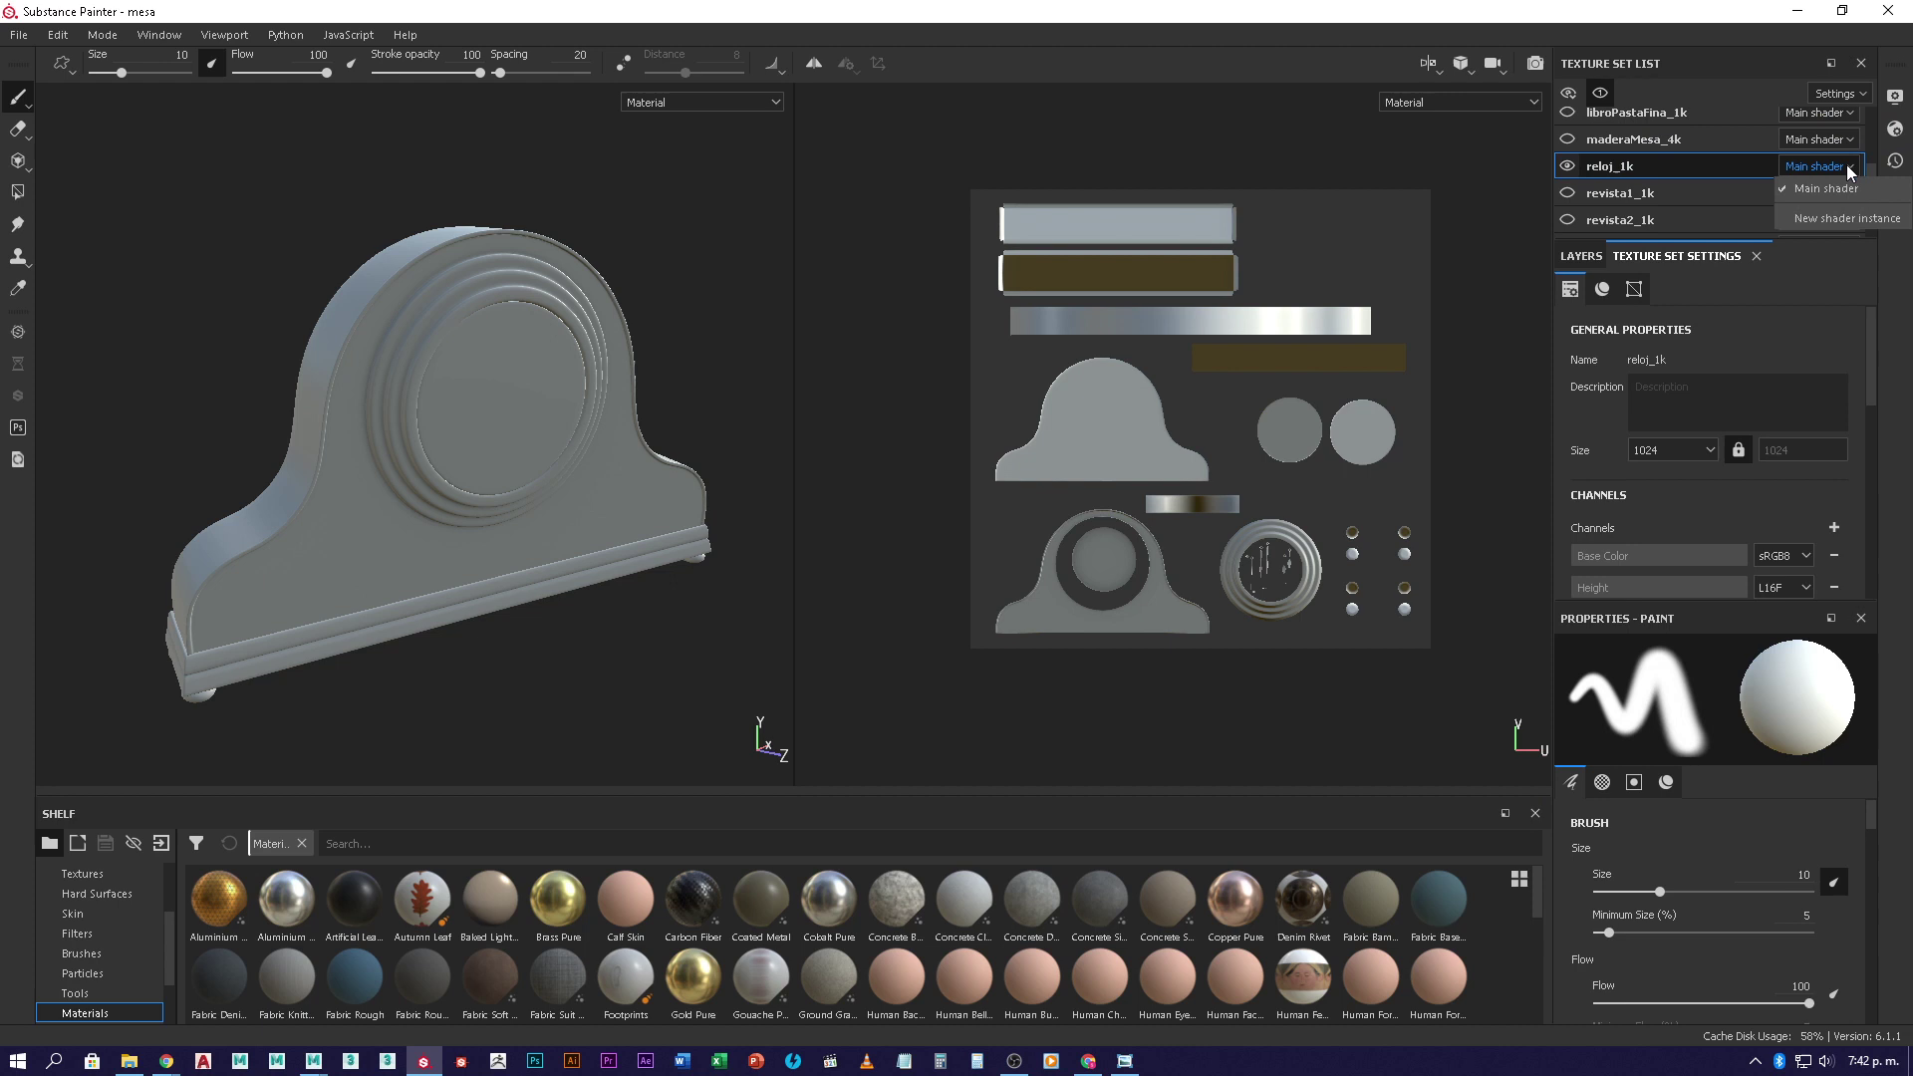
left_click(1856, 219)
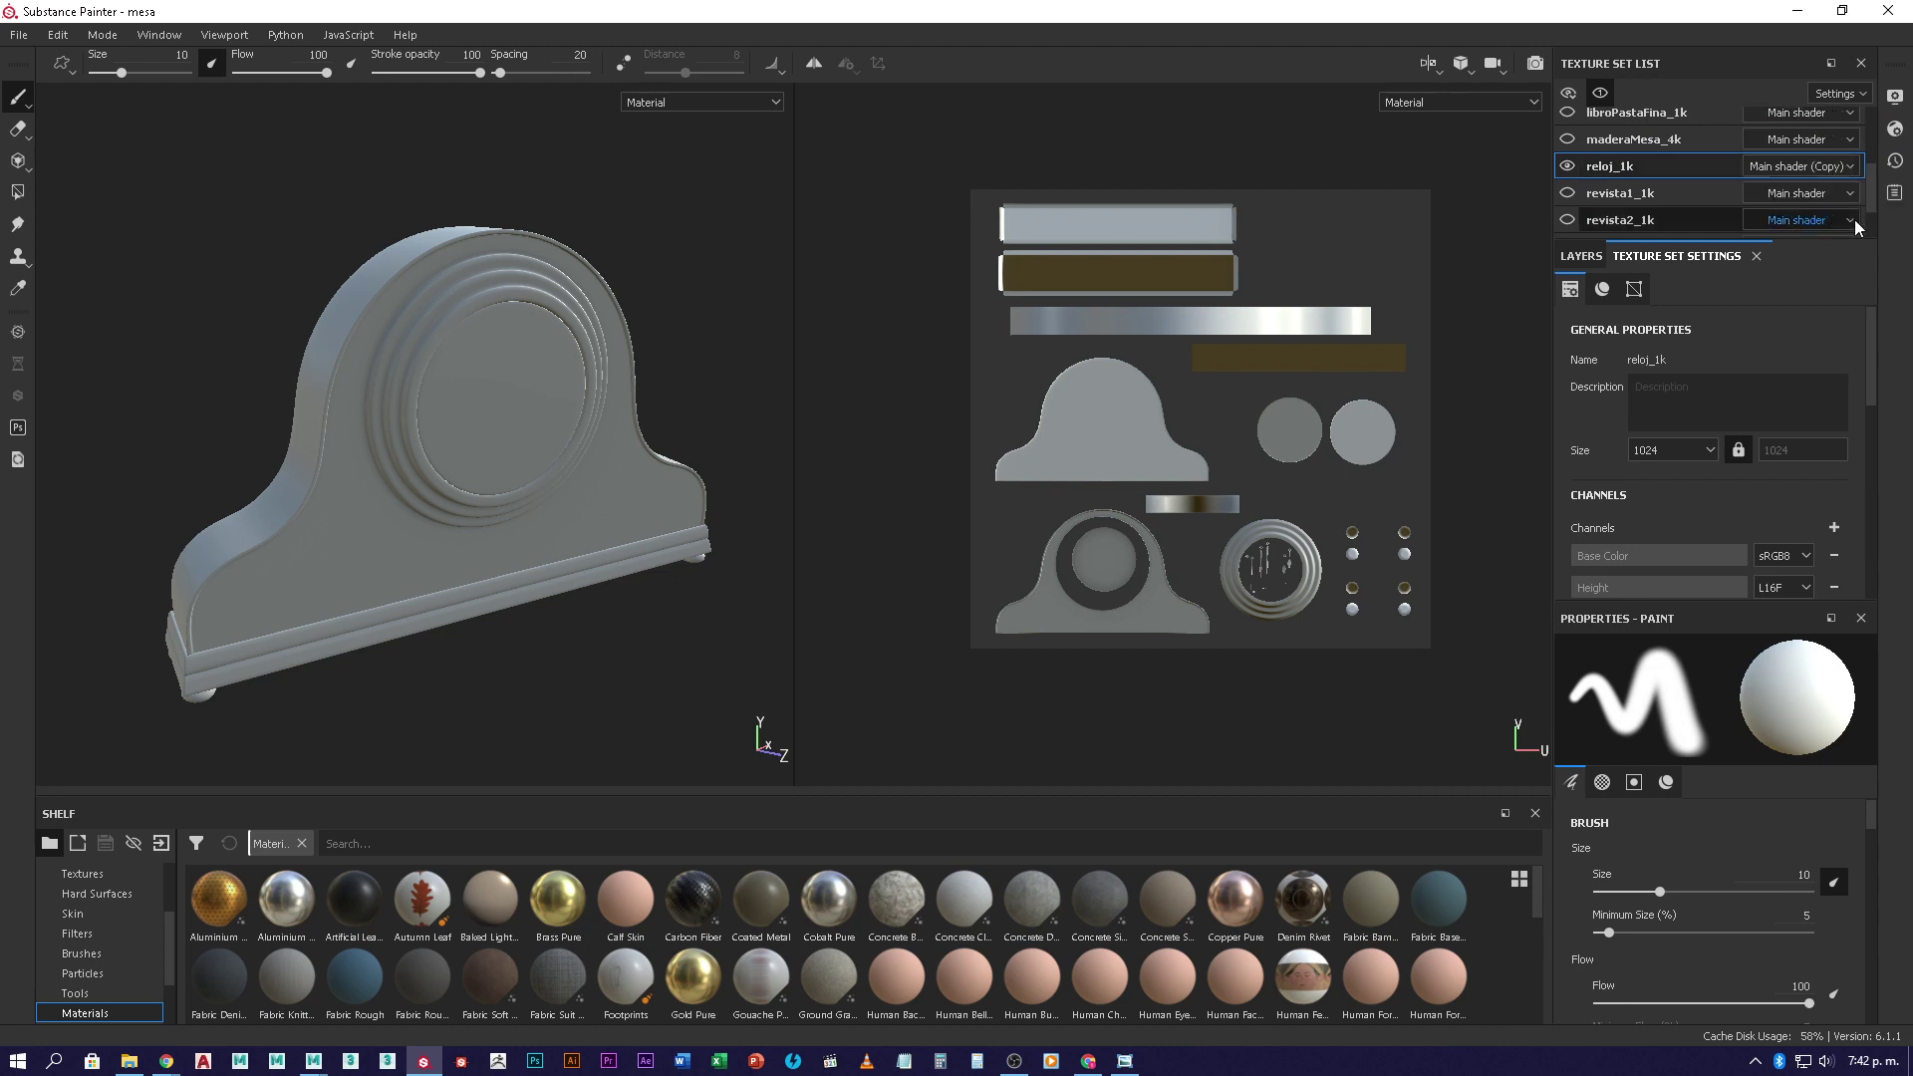
- Set the reloj_1k shader instance to pbr-metal-rough-with-alpha-blending and name it vidrio
left_click(1895, 129)
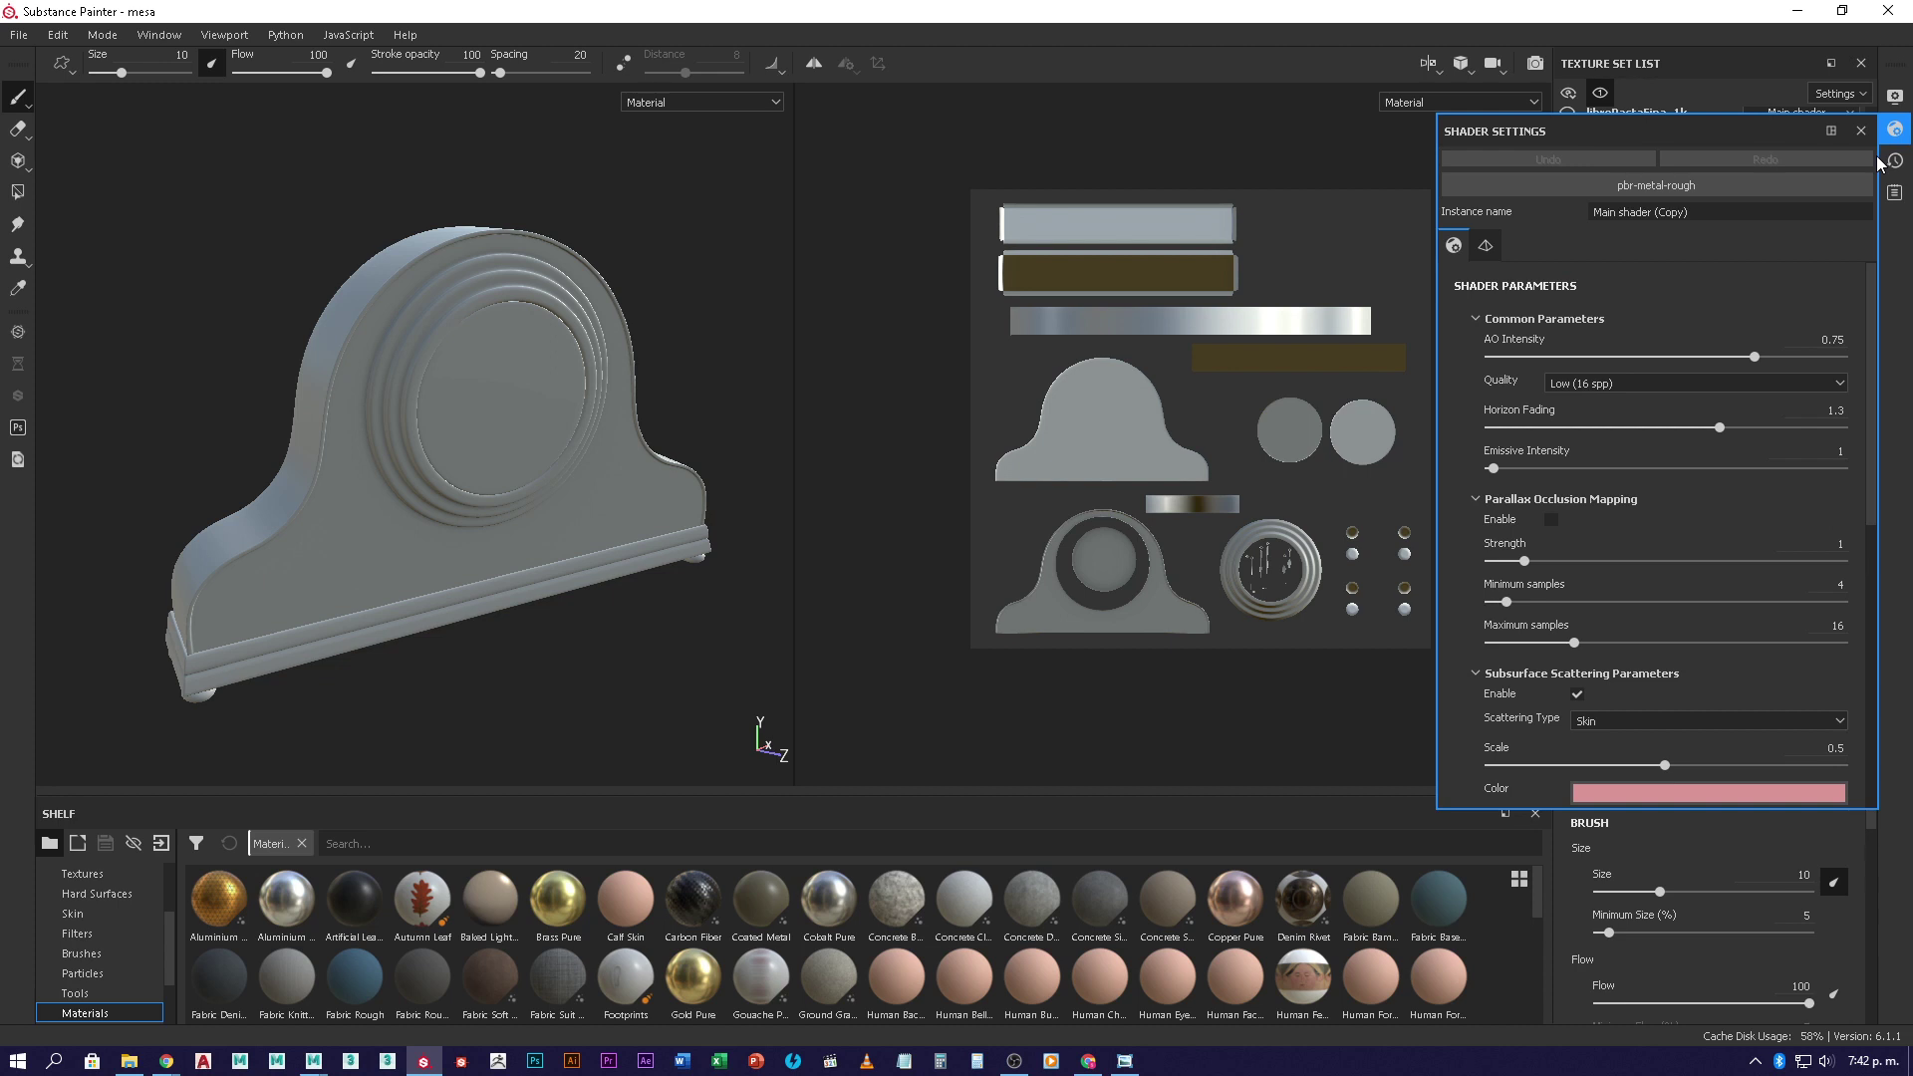
left_click(1743, 188)
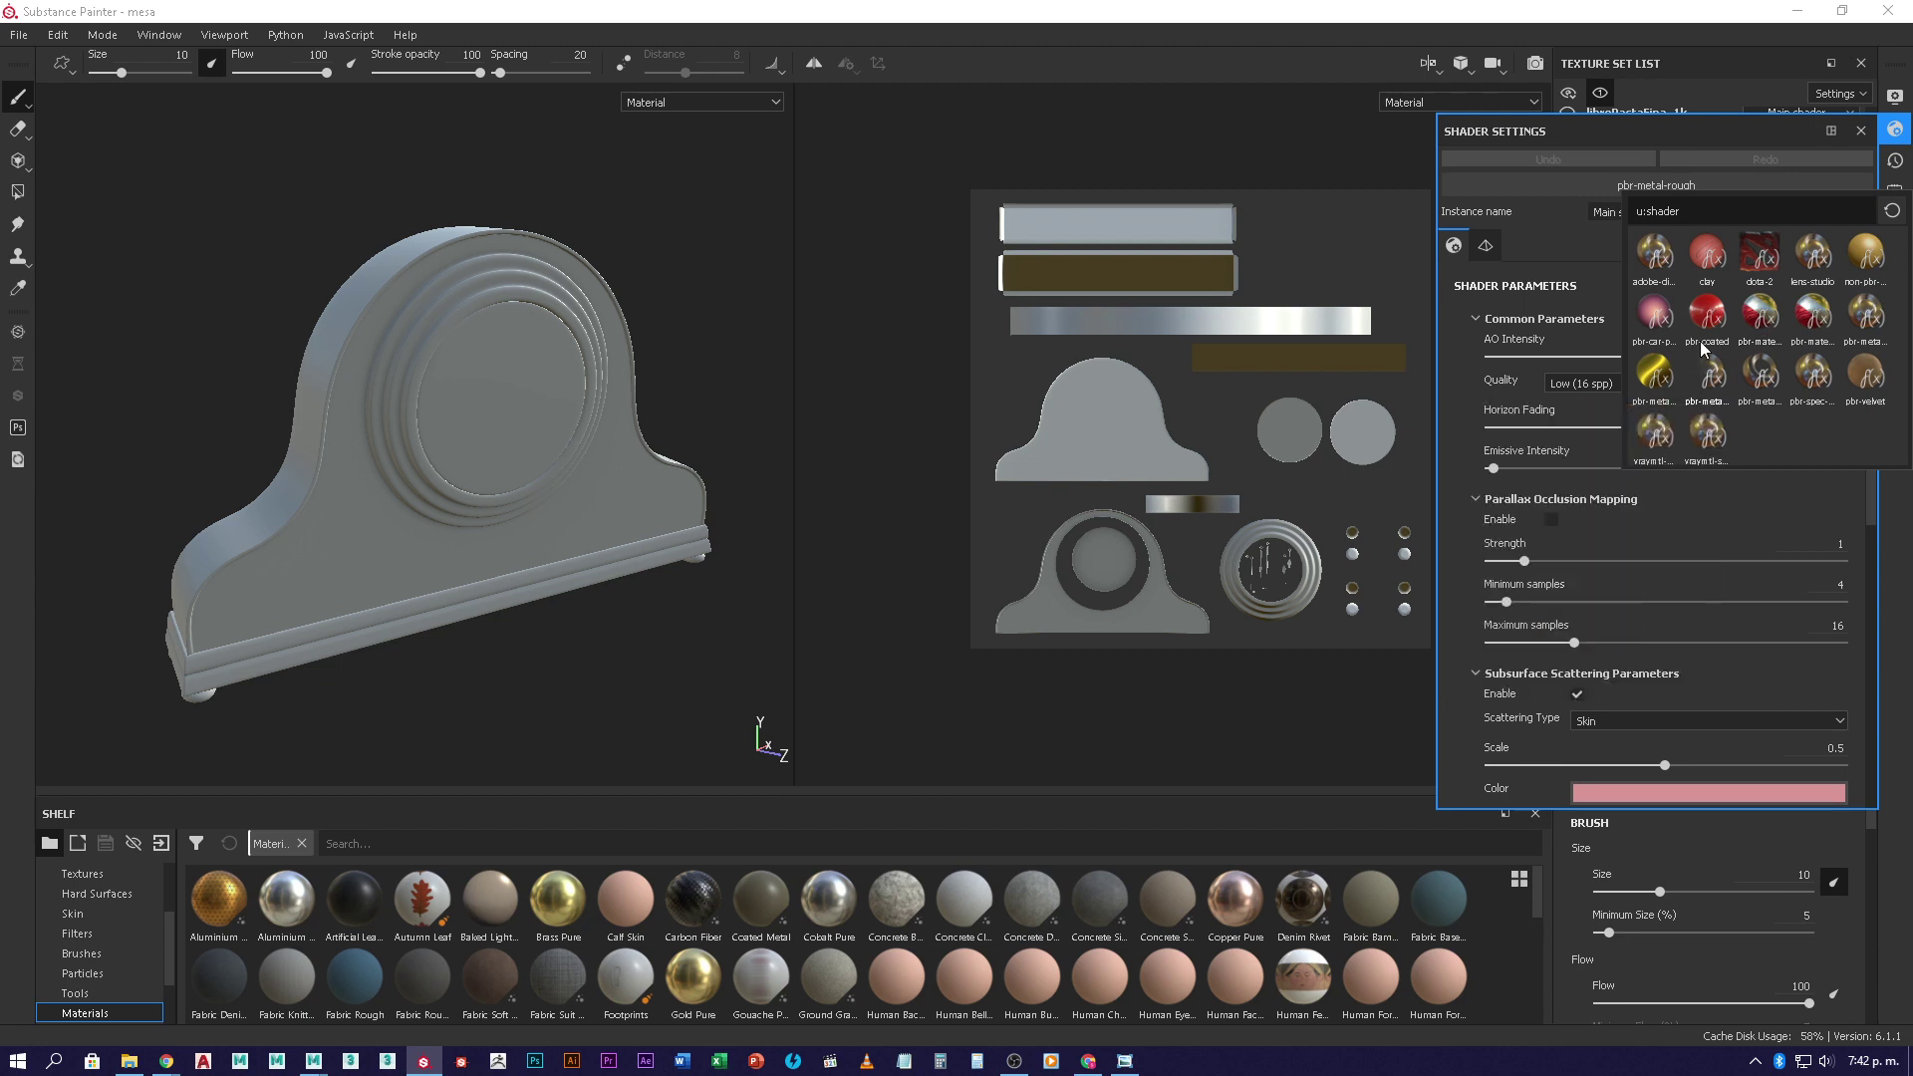
left_click(1710, 381)
left_click_drag(1690, 212, 1548, 215)
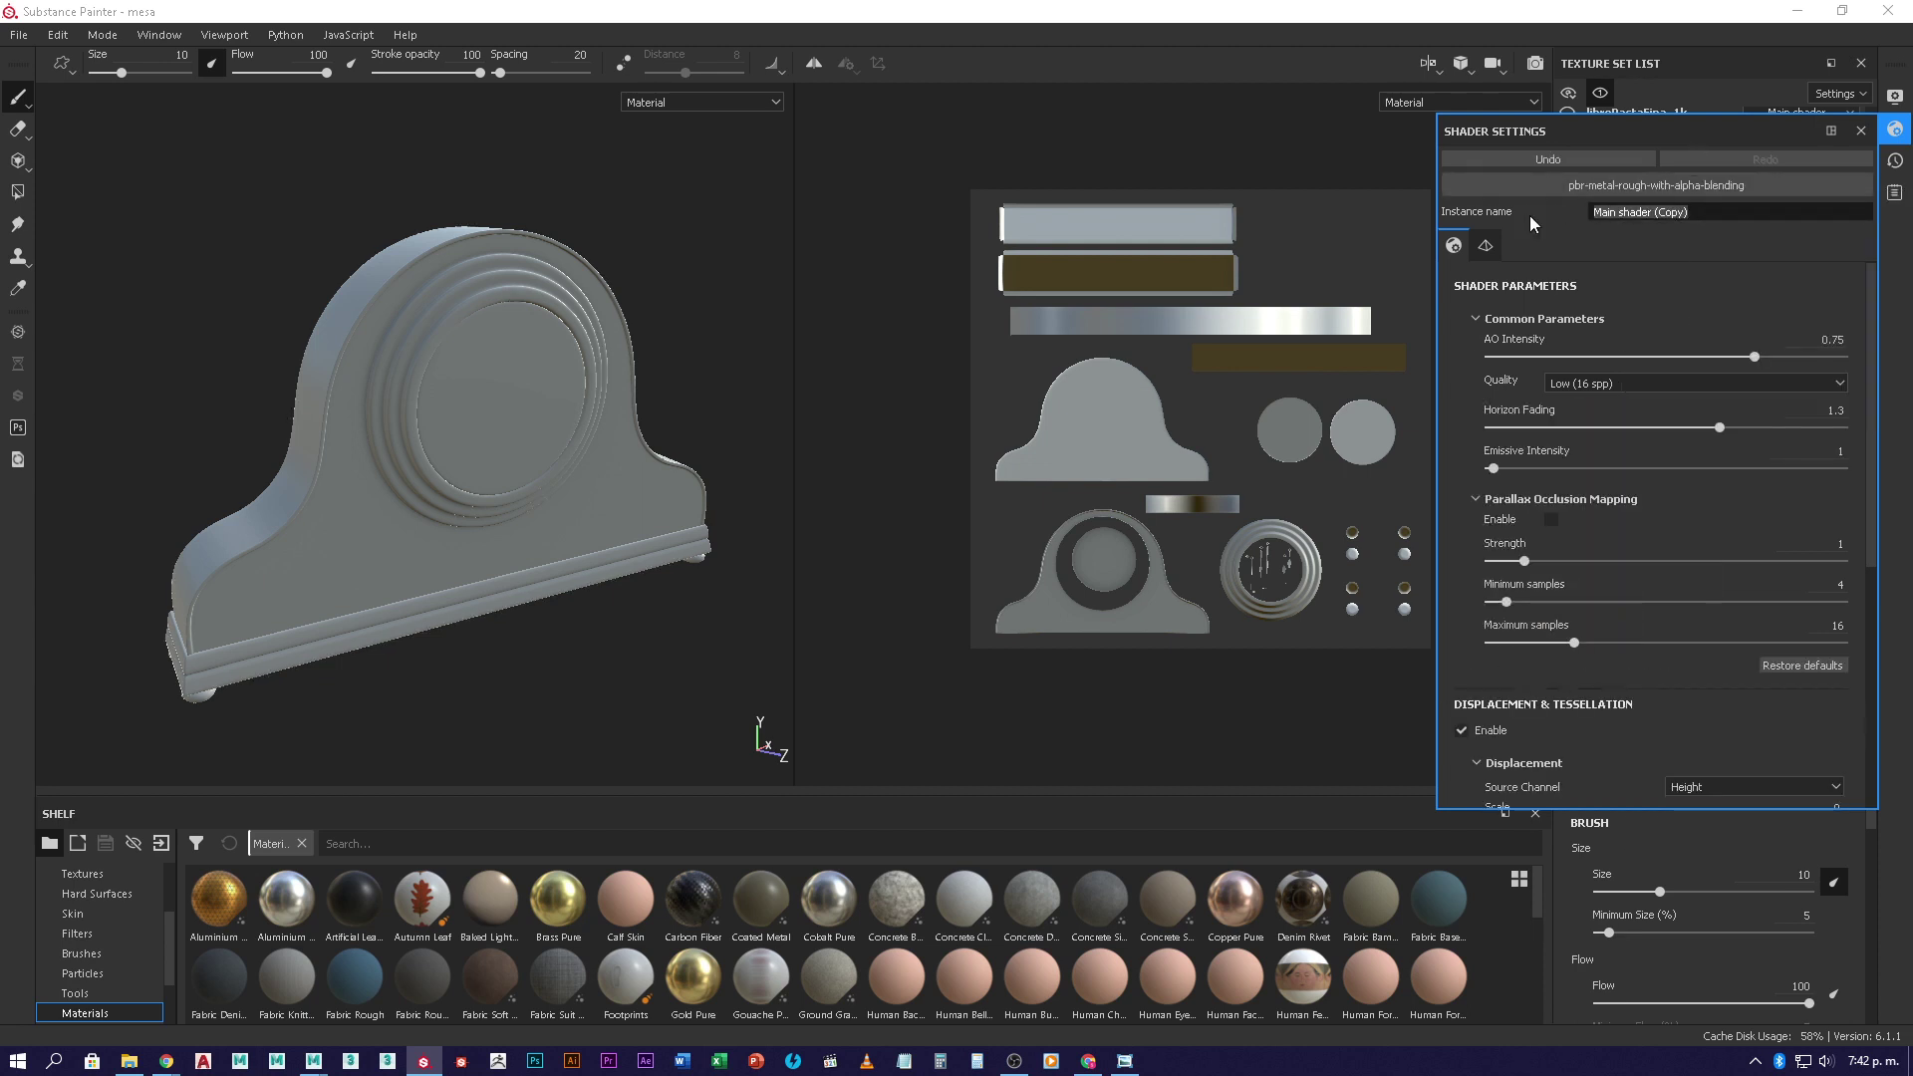
type("vidrio")
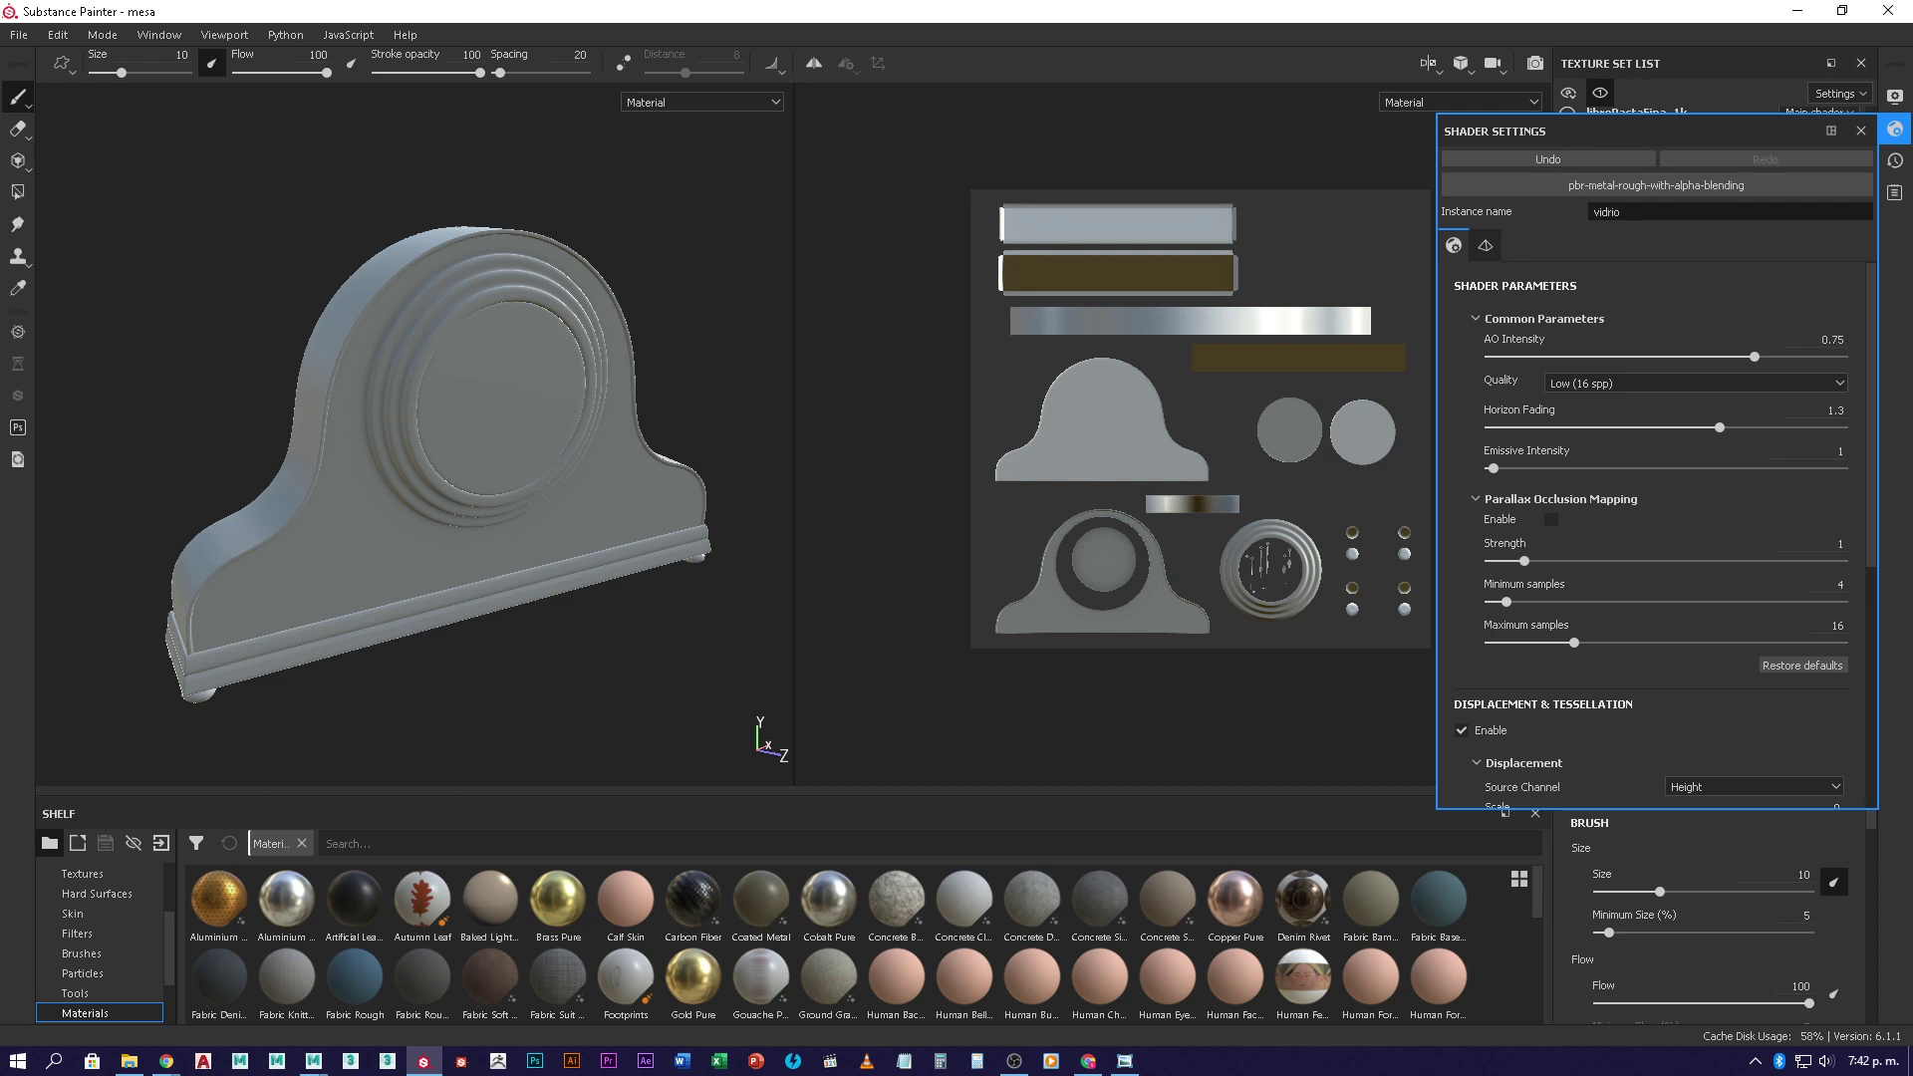
key("Return")
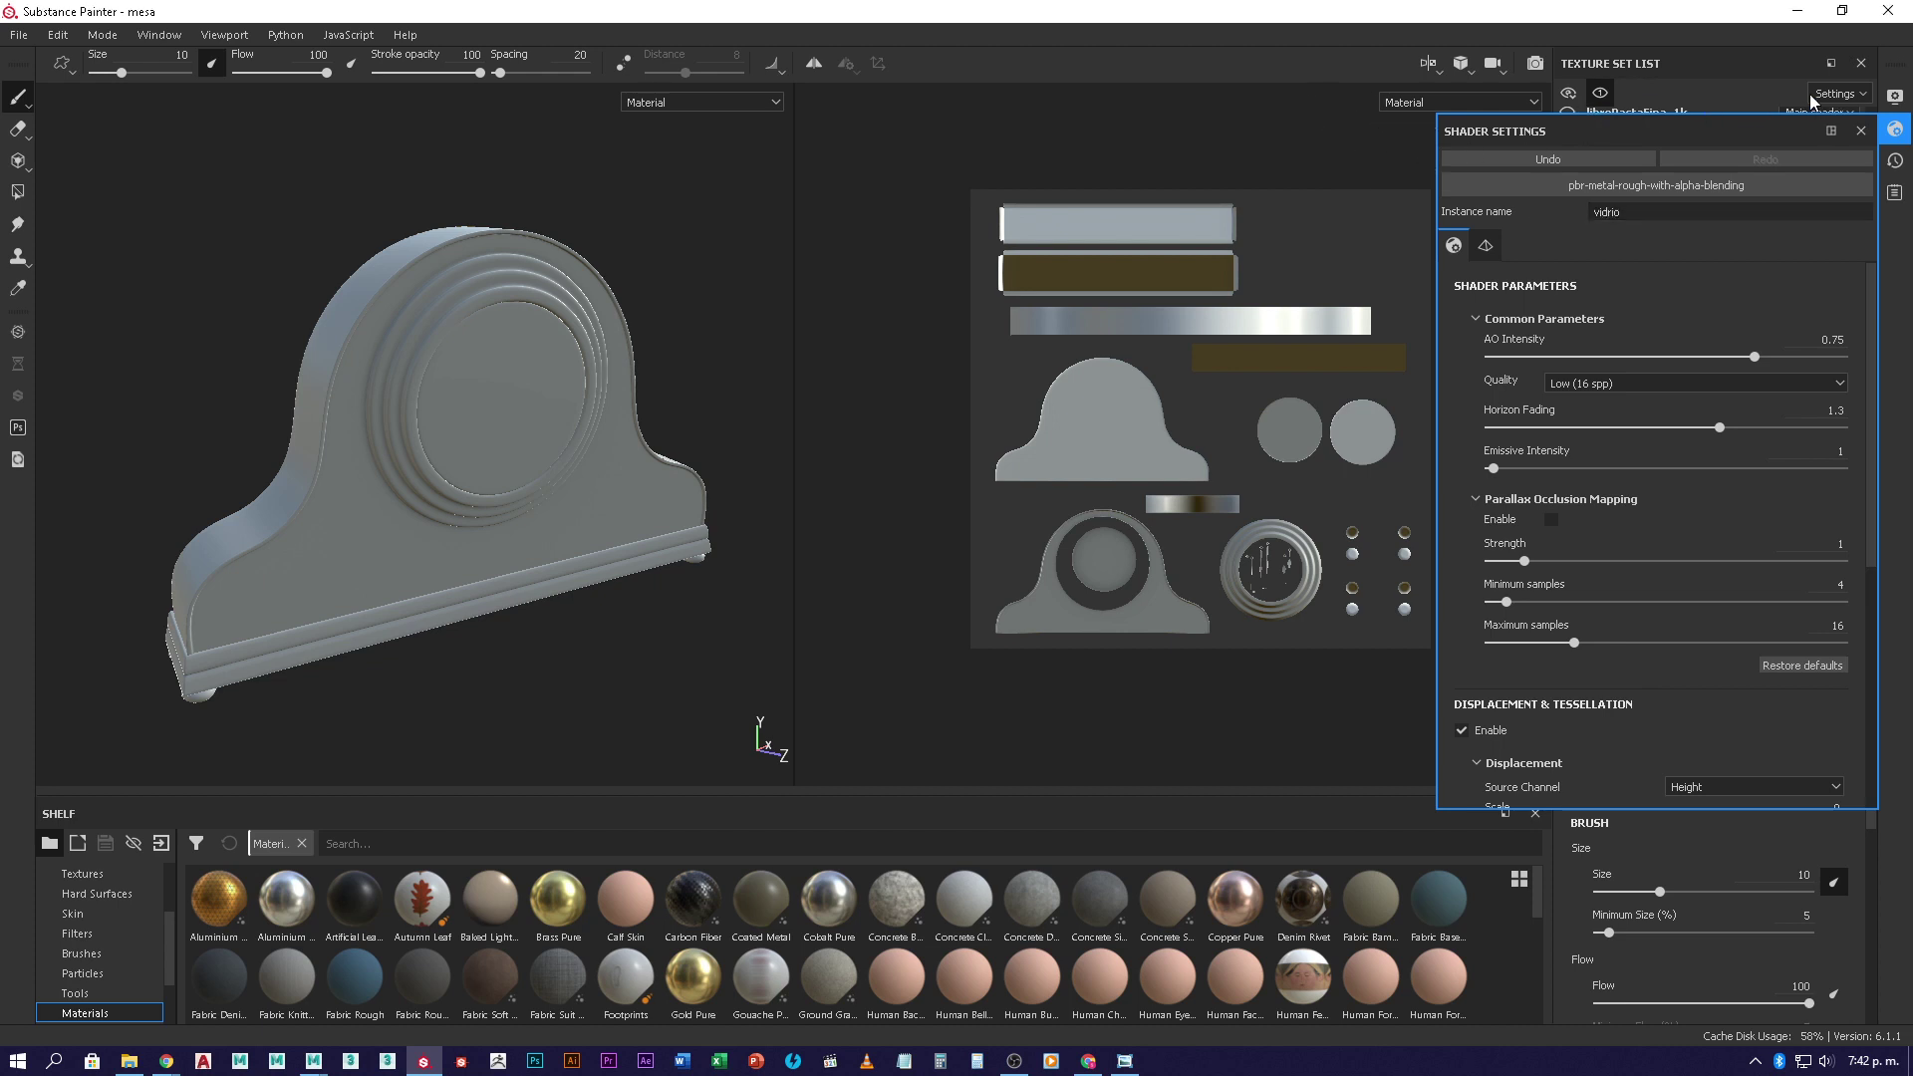
left_click(1860, 131)
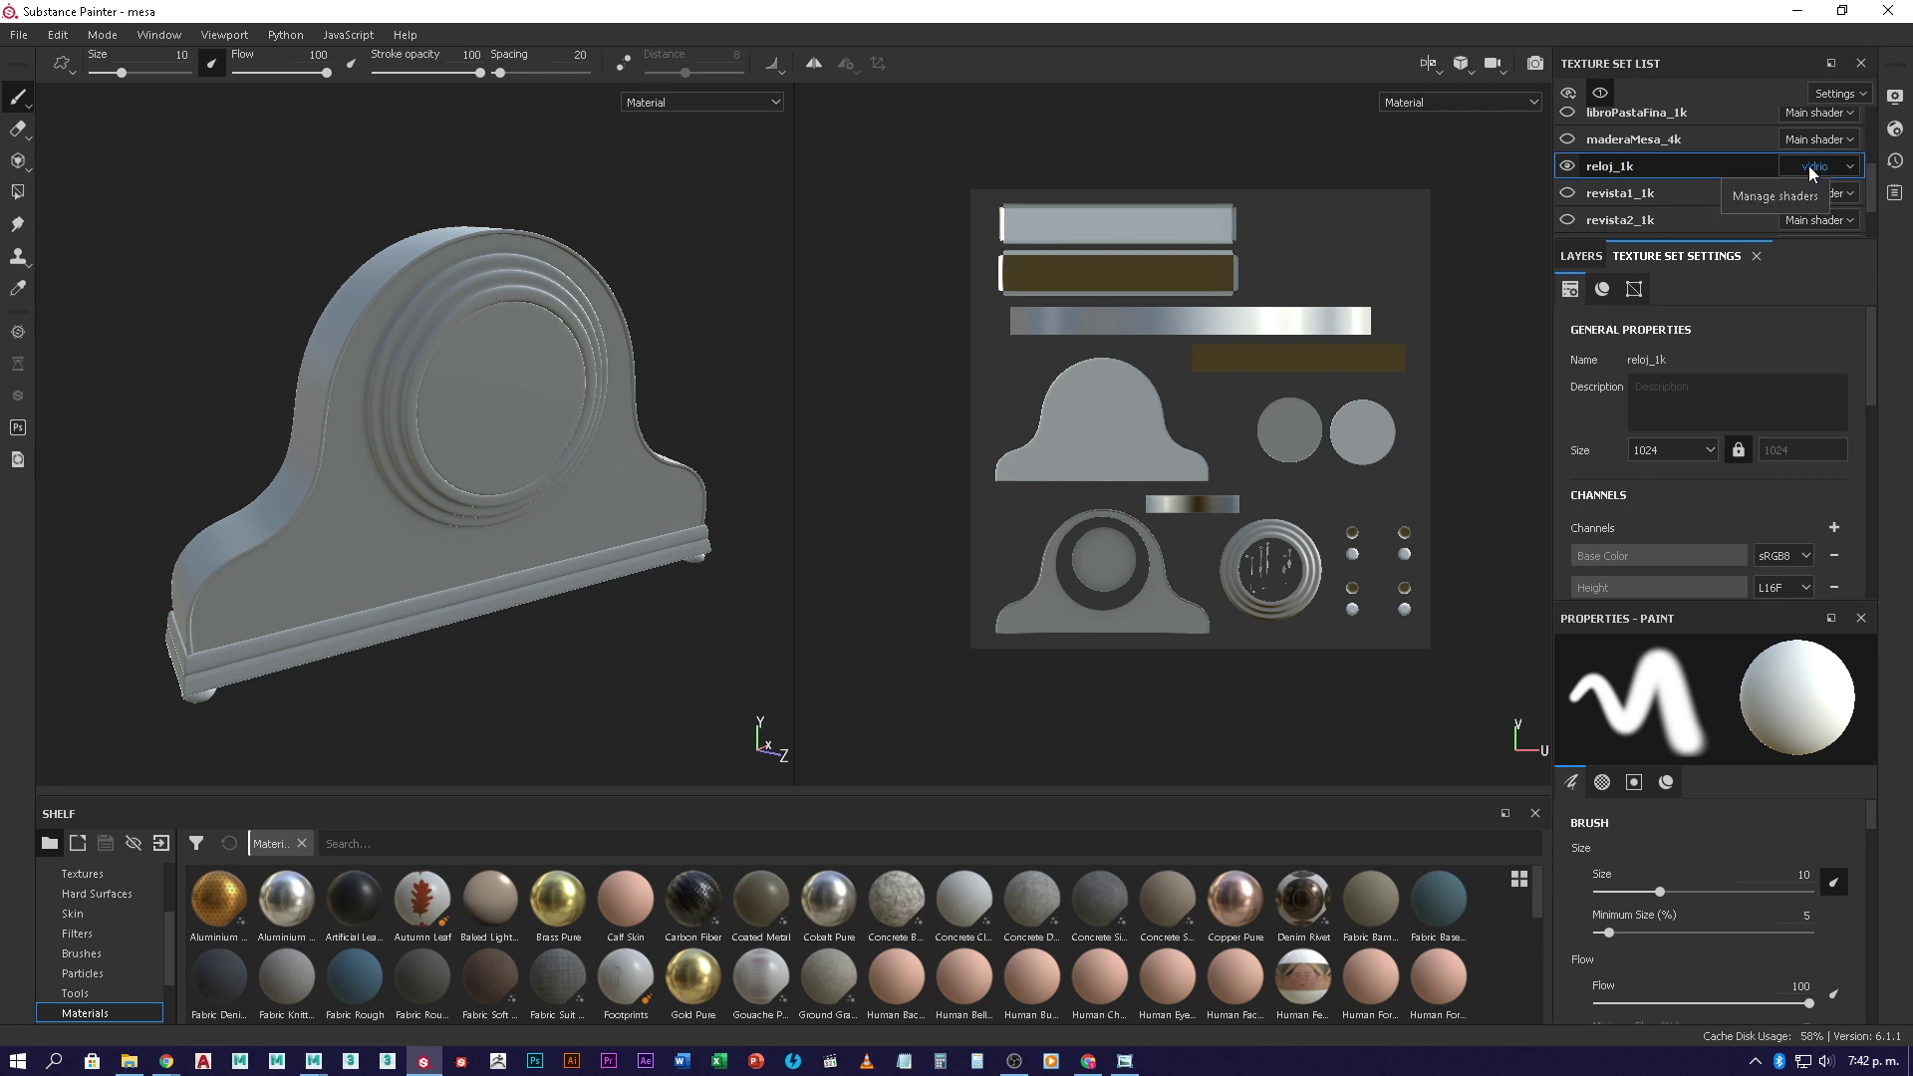
- Assign the vidrio shader to the vidrioMesa_4k texture set and select that set
scroll(1694, 188, "down", 2)
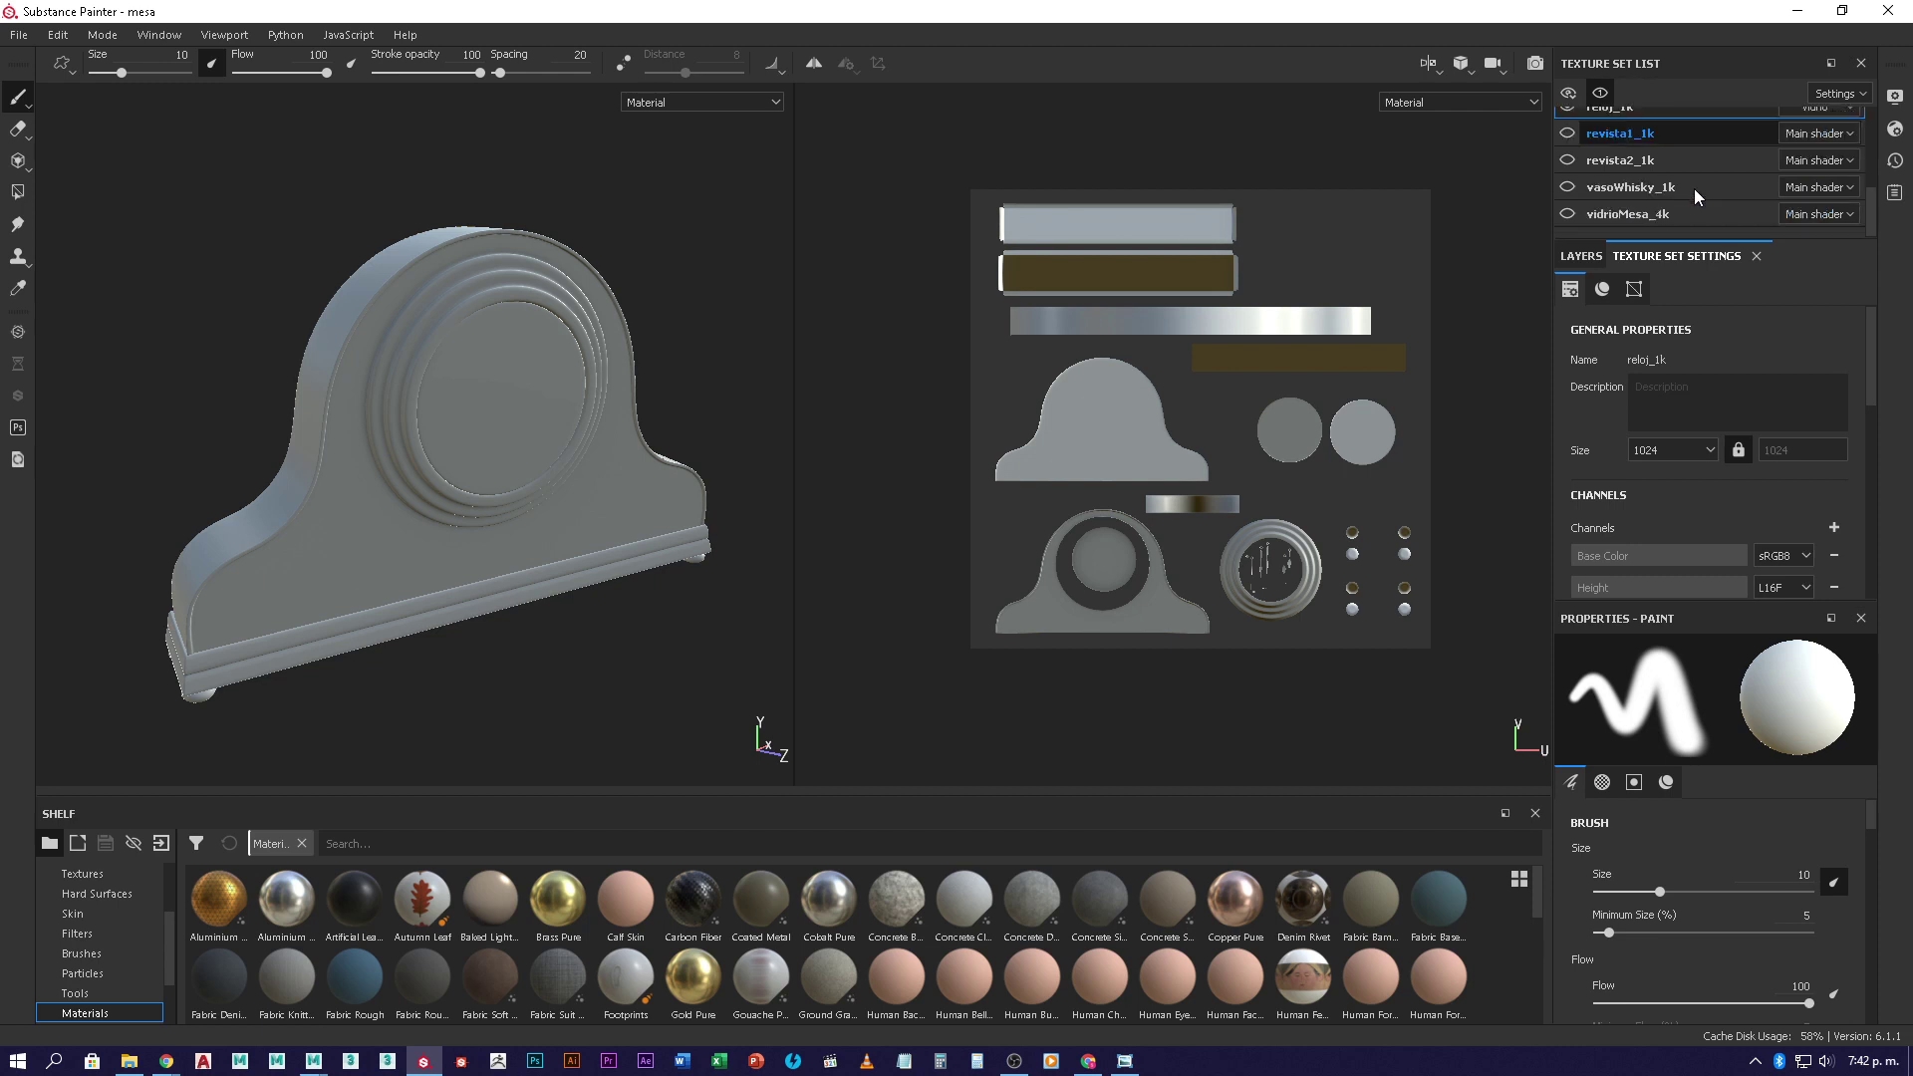
left_click(1804, 217)
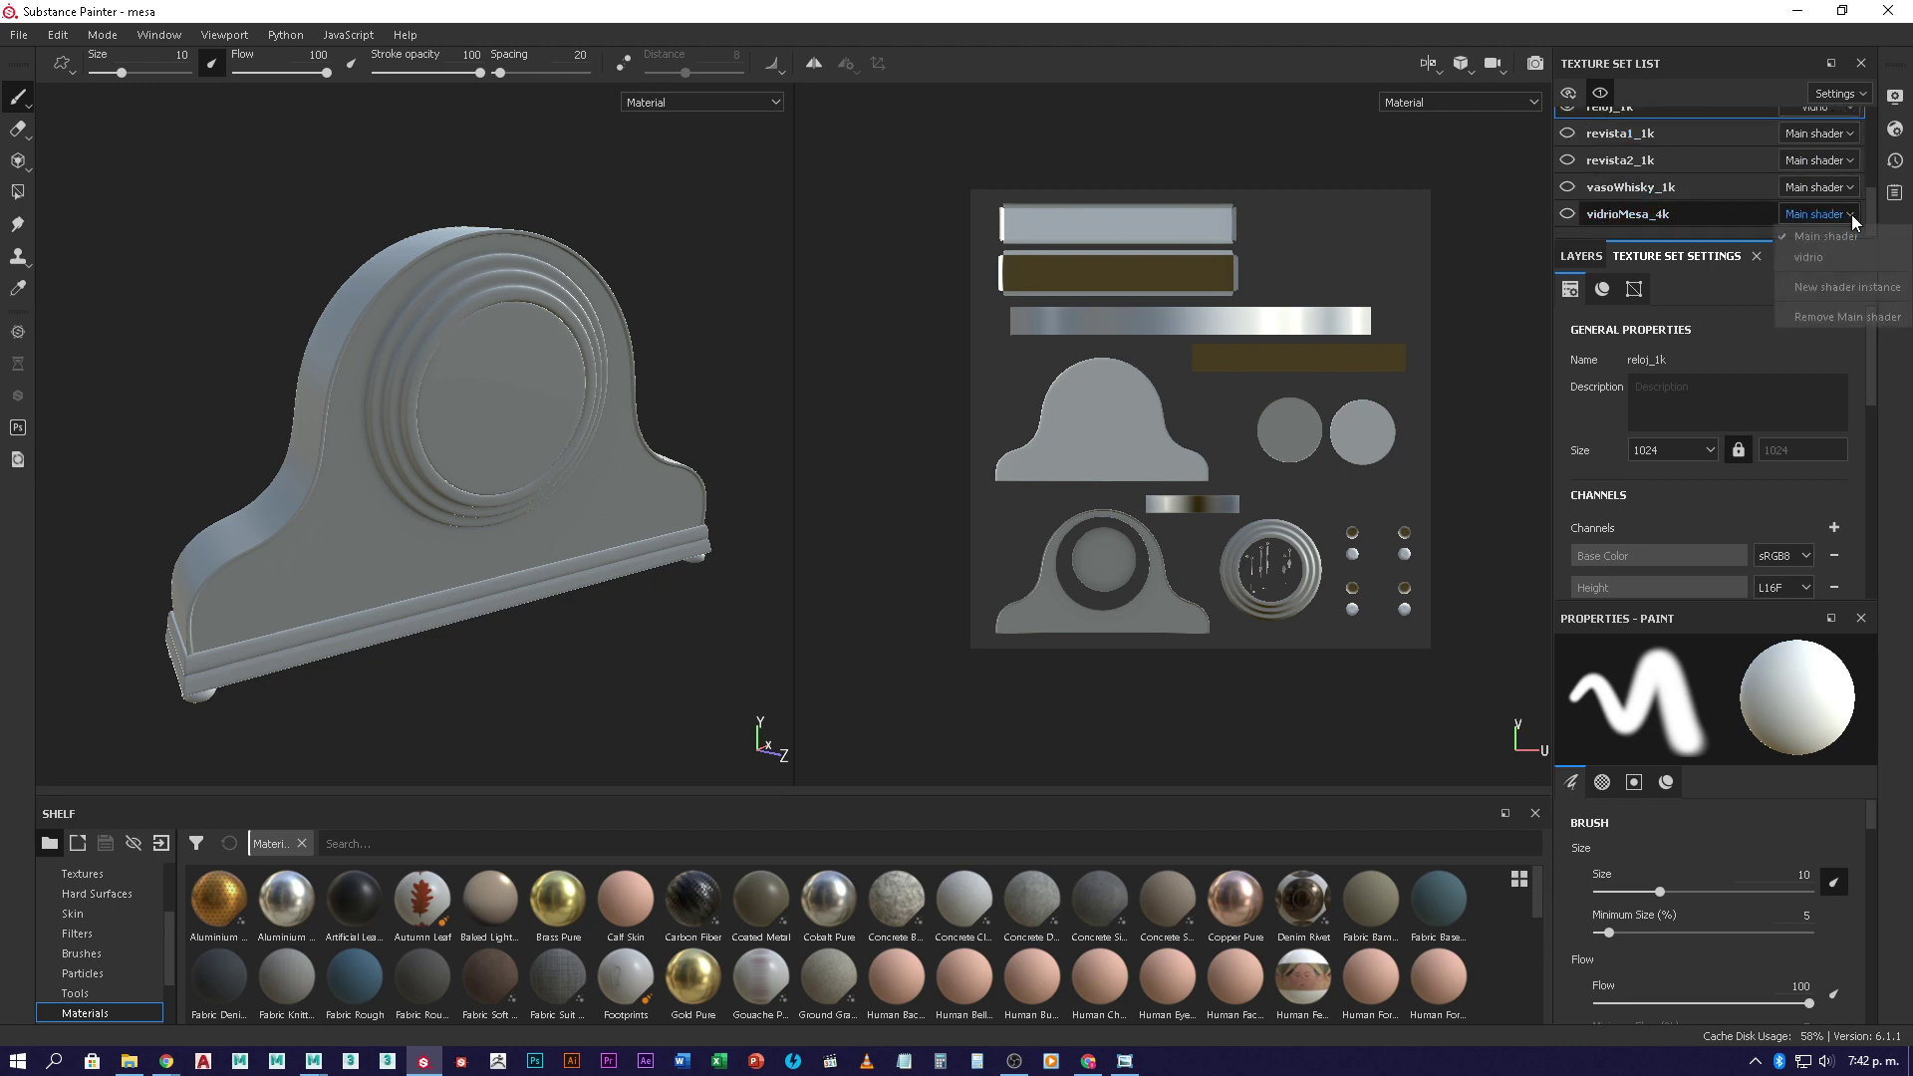
left_click(1822, 259)
left_click(1696, 211)
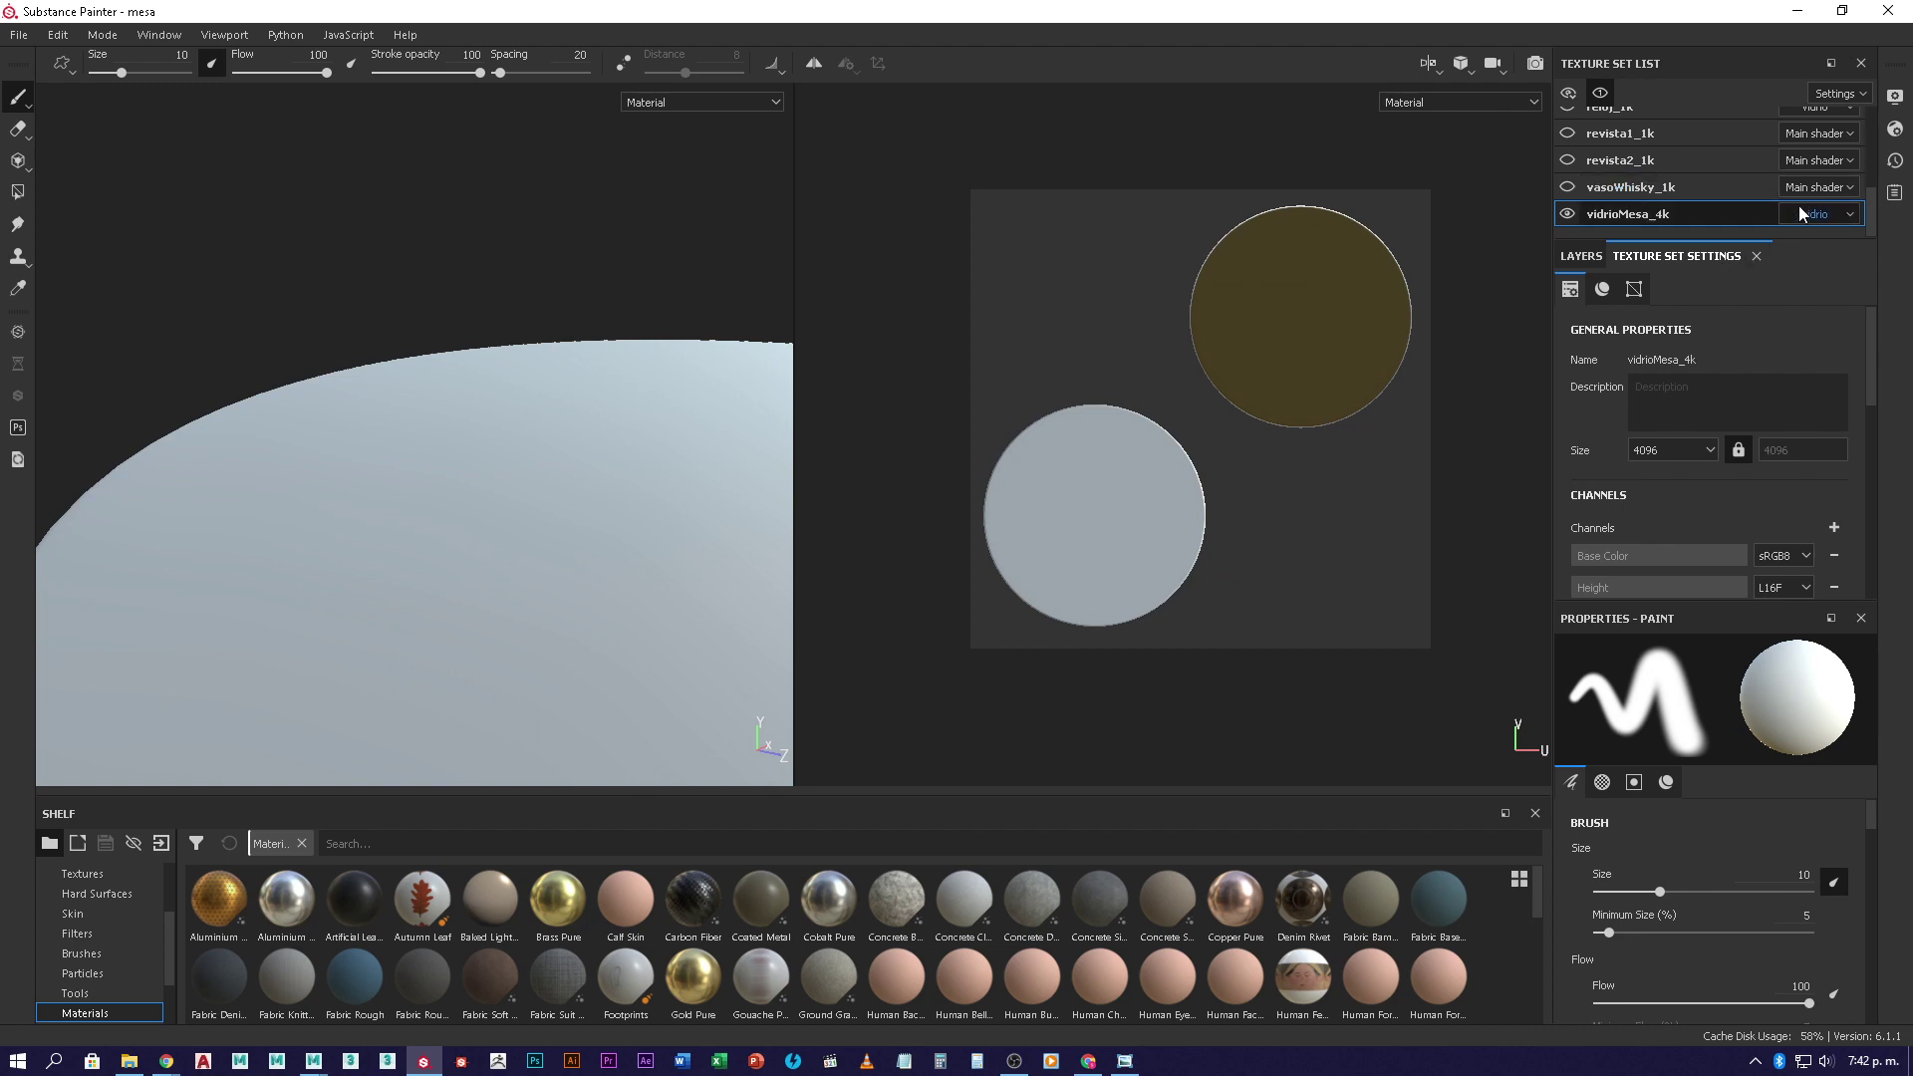
- Select the cenicero_1k texture set and assign it the vidrio shader
scroll(1791, 182, "up", 4)
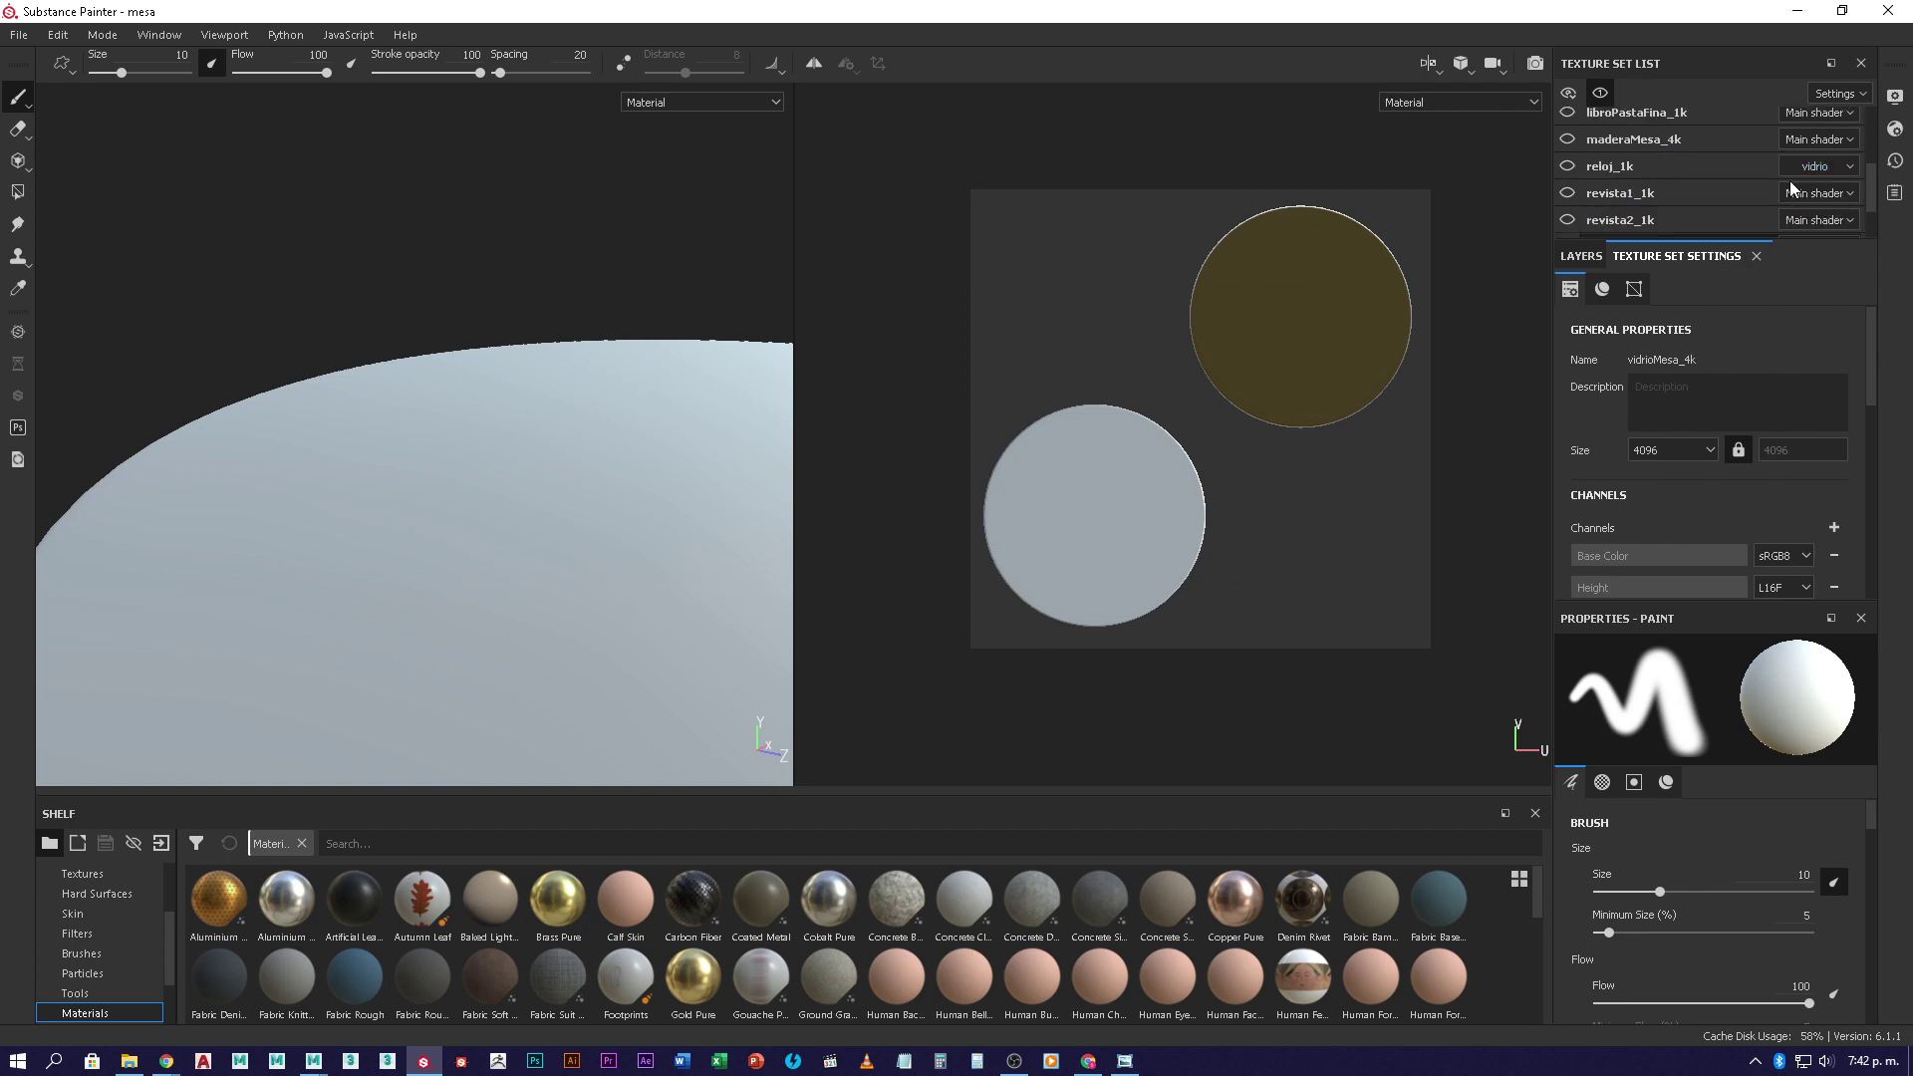
scroll(1665, 164, "up", 3)
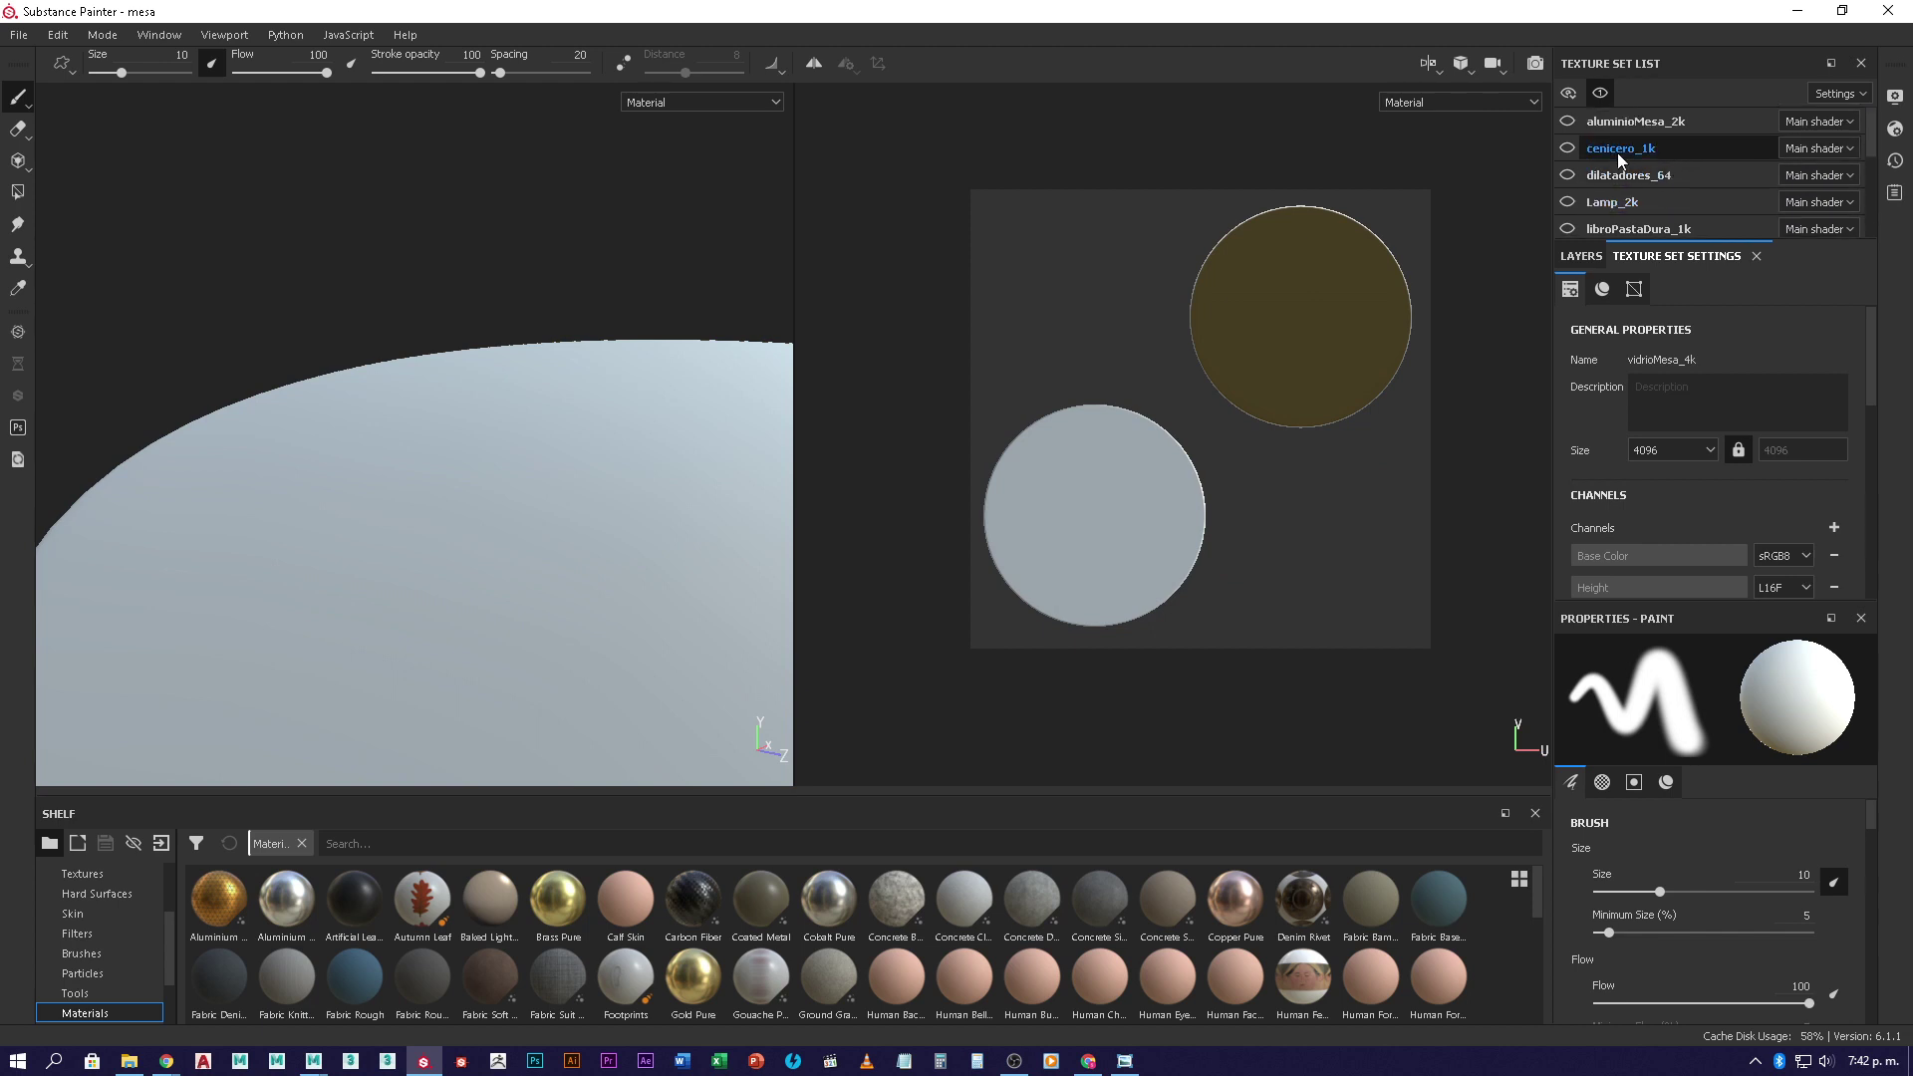
left_click(1618, 153)
left_click(1849, 150)
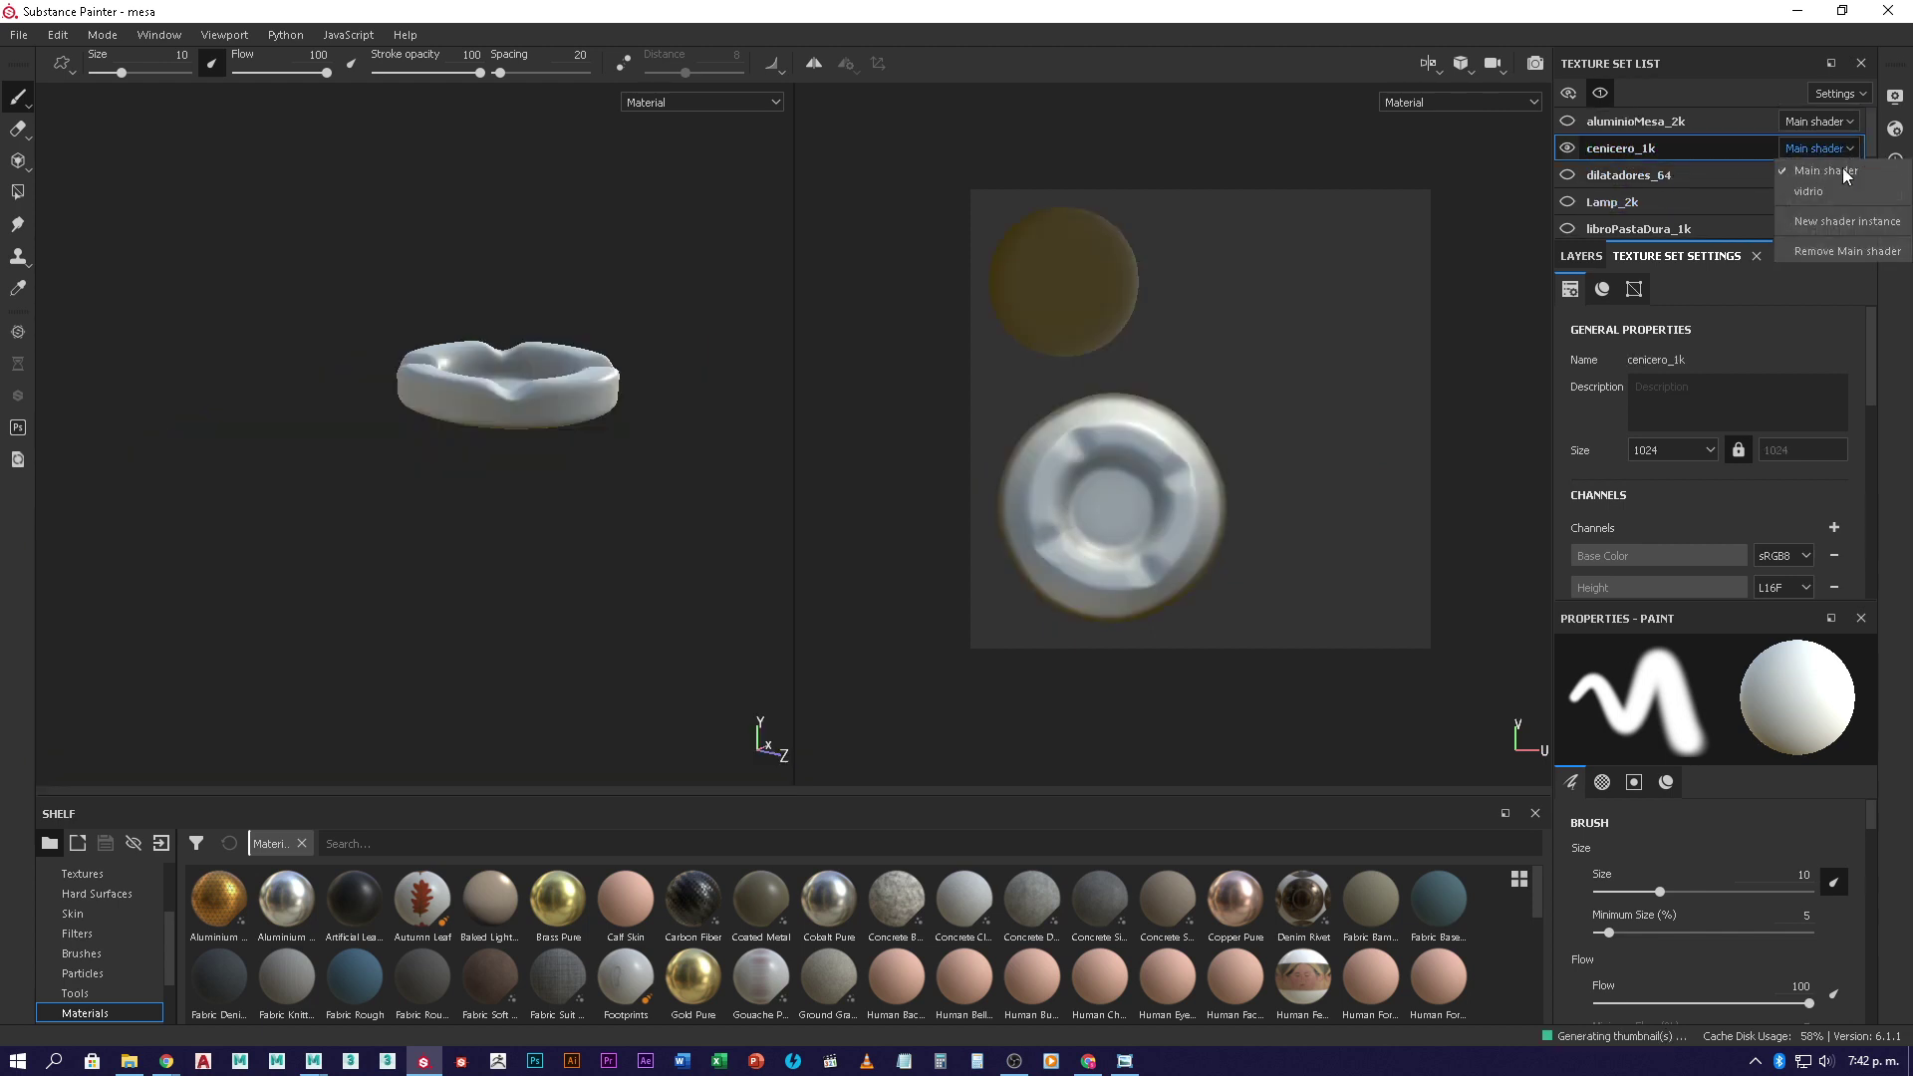
left_click(1834, 189)
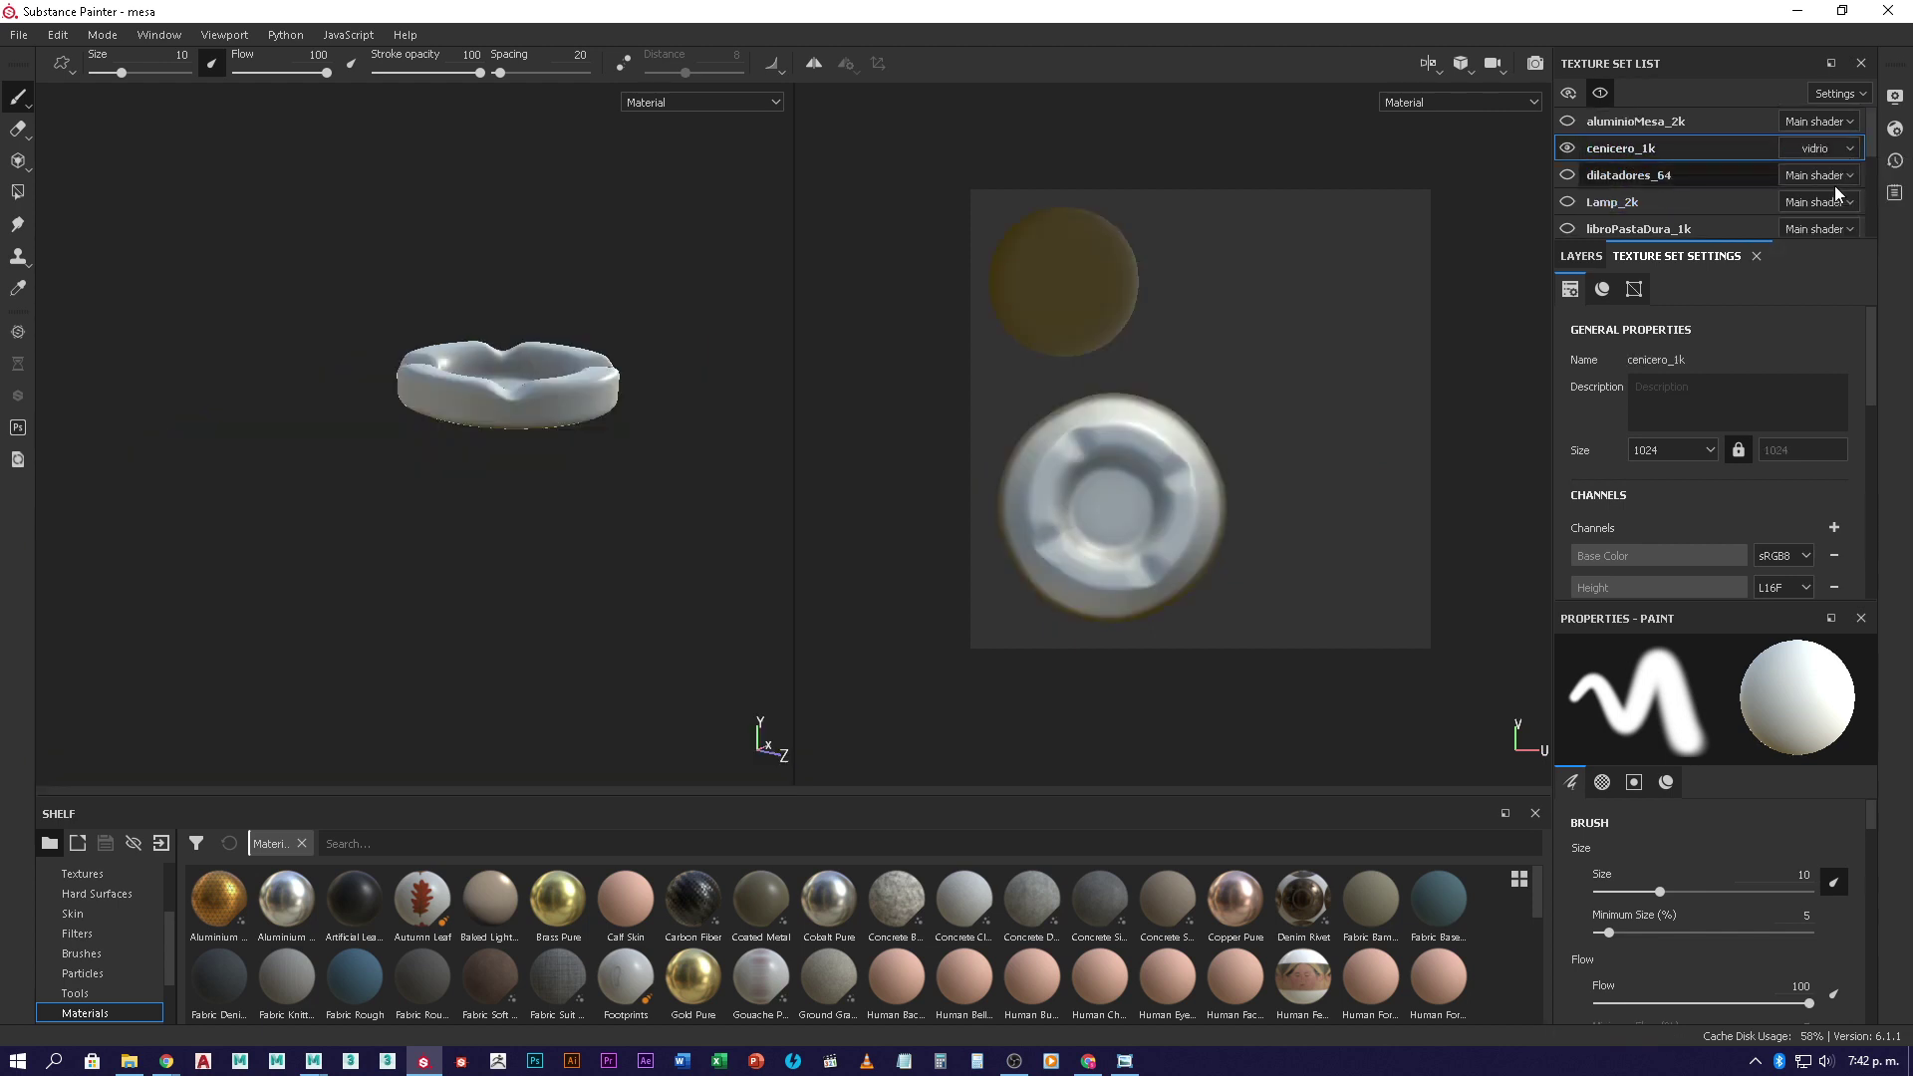
- View the aluminioMesa_2k texture set, and assign the vidrio shader to vasoWhisky_1k
left_click(1666, 123)
scroll(1675, 149, "down", 1)
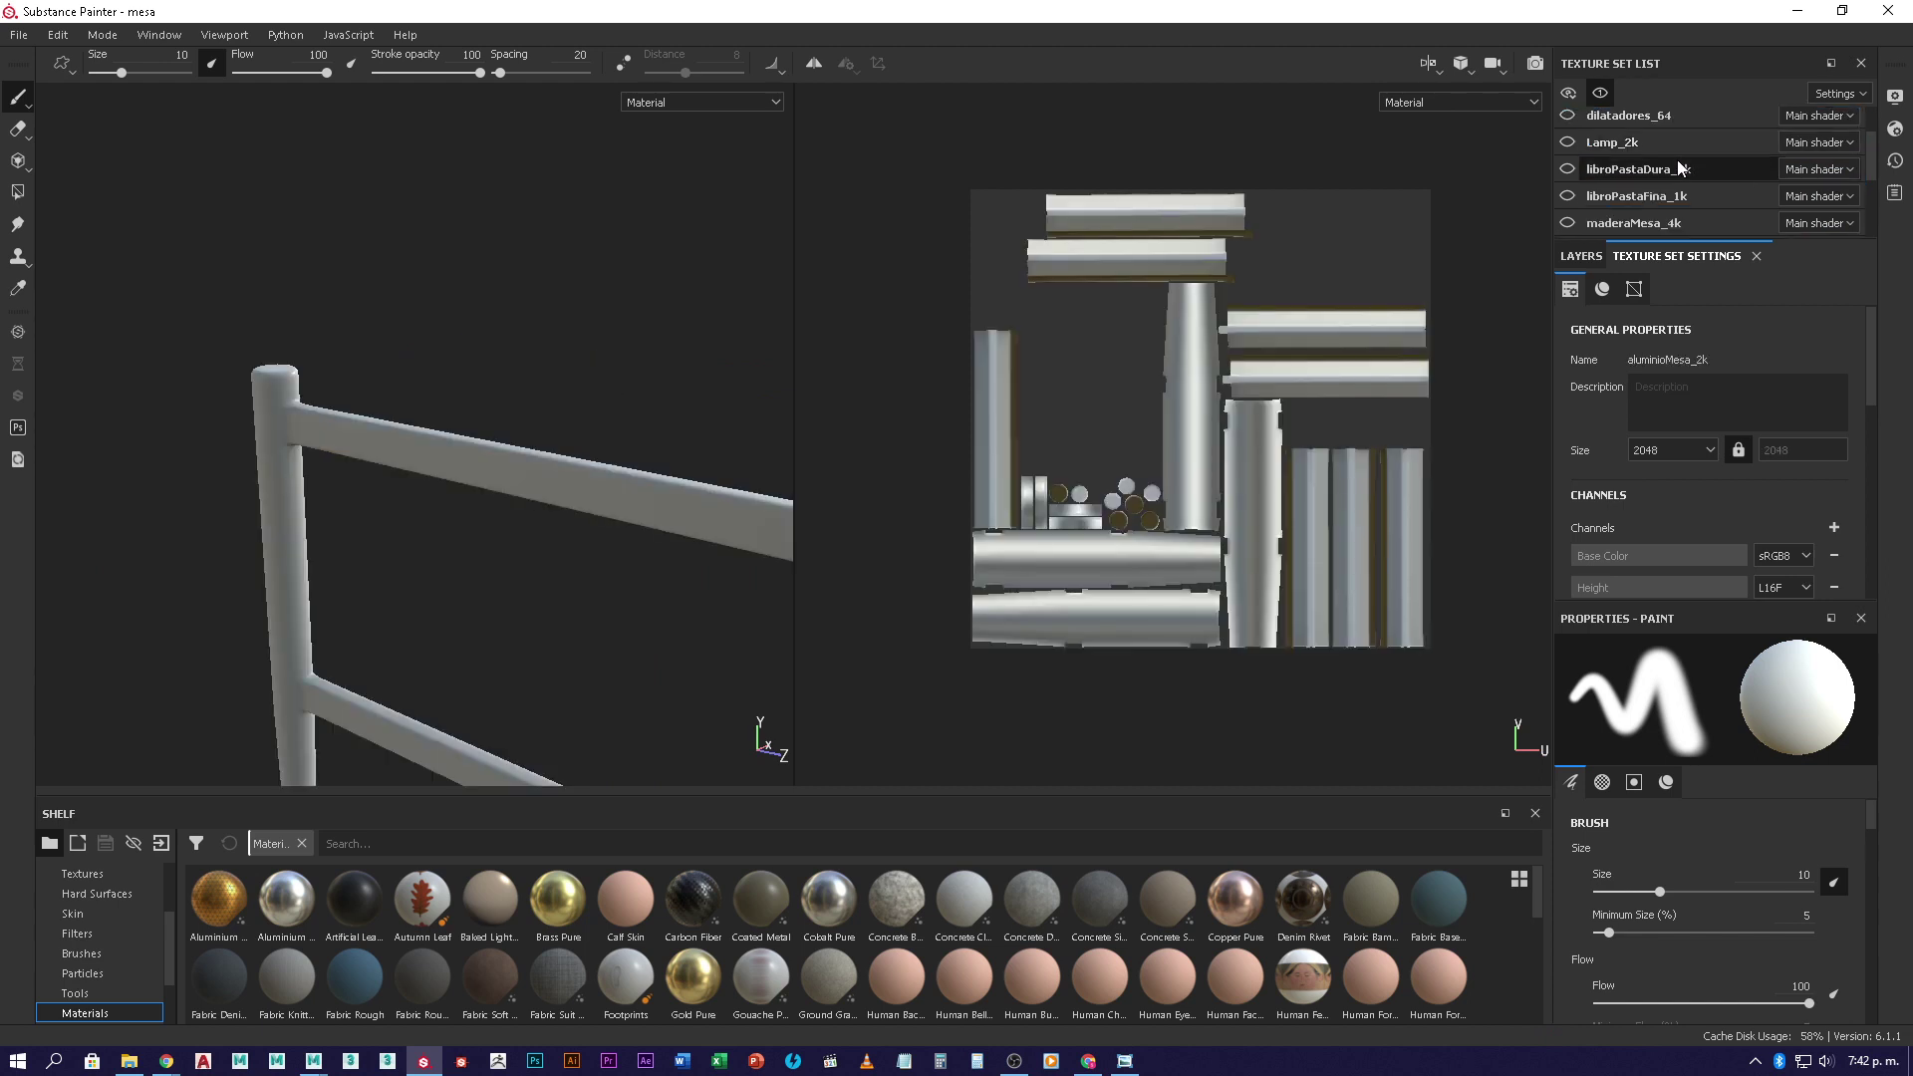
scroll(1683, 171, "down", 1)
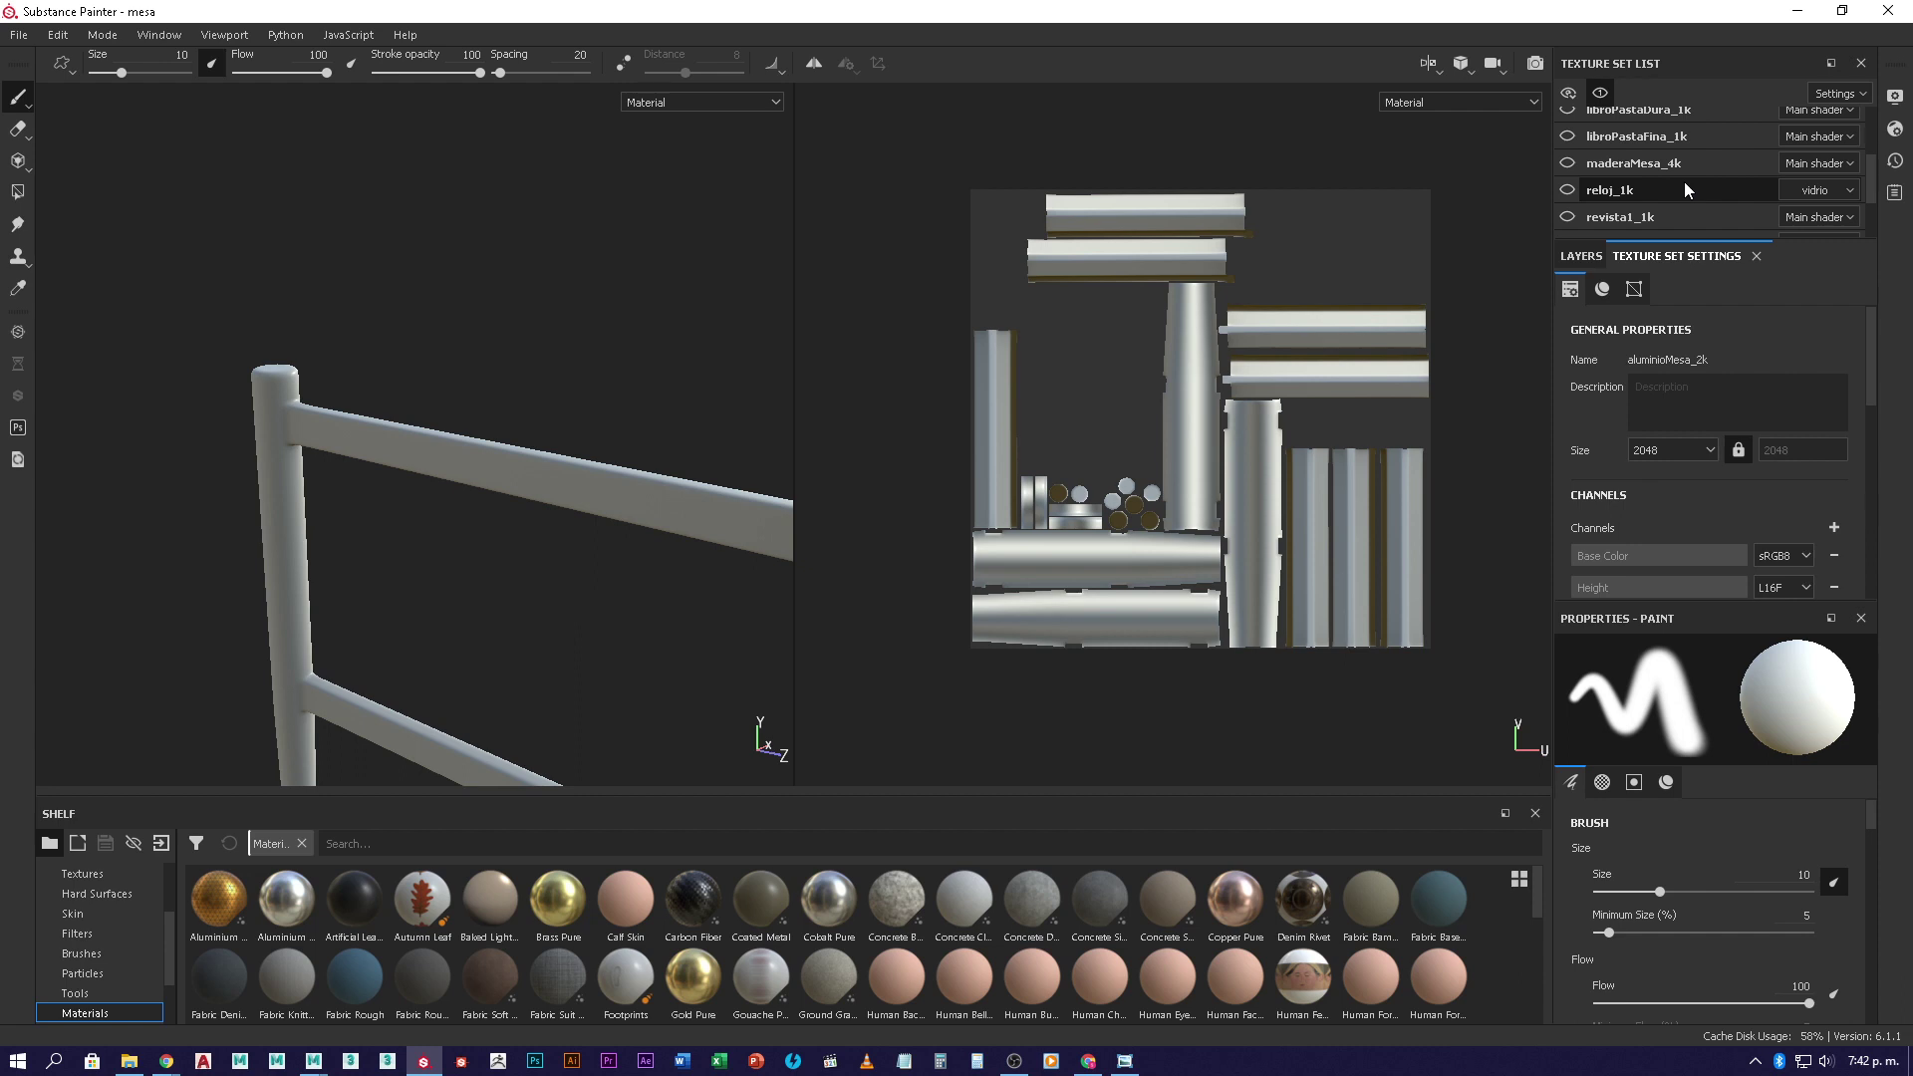
scroll(1684, 181, "down", 2)
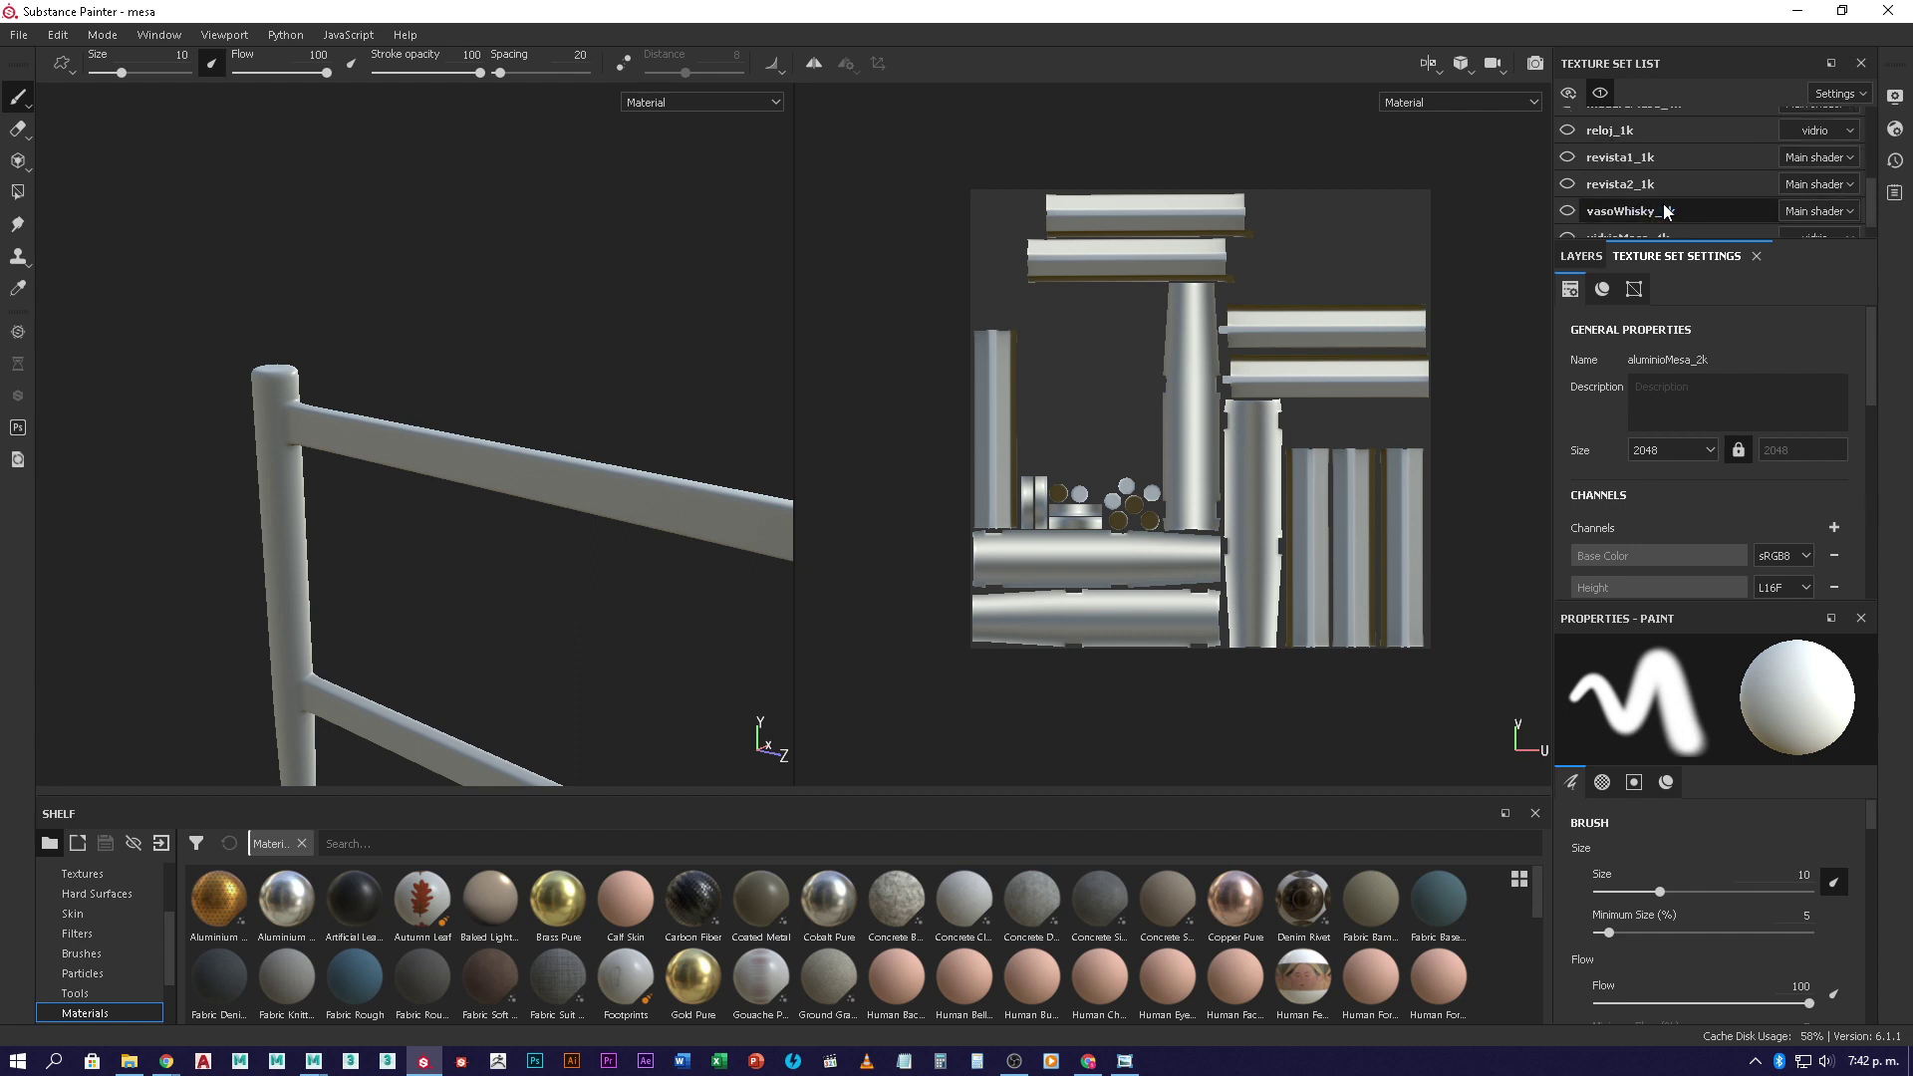
left_click(1687, 194)
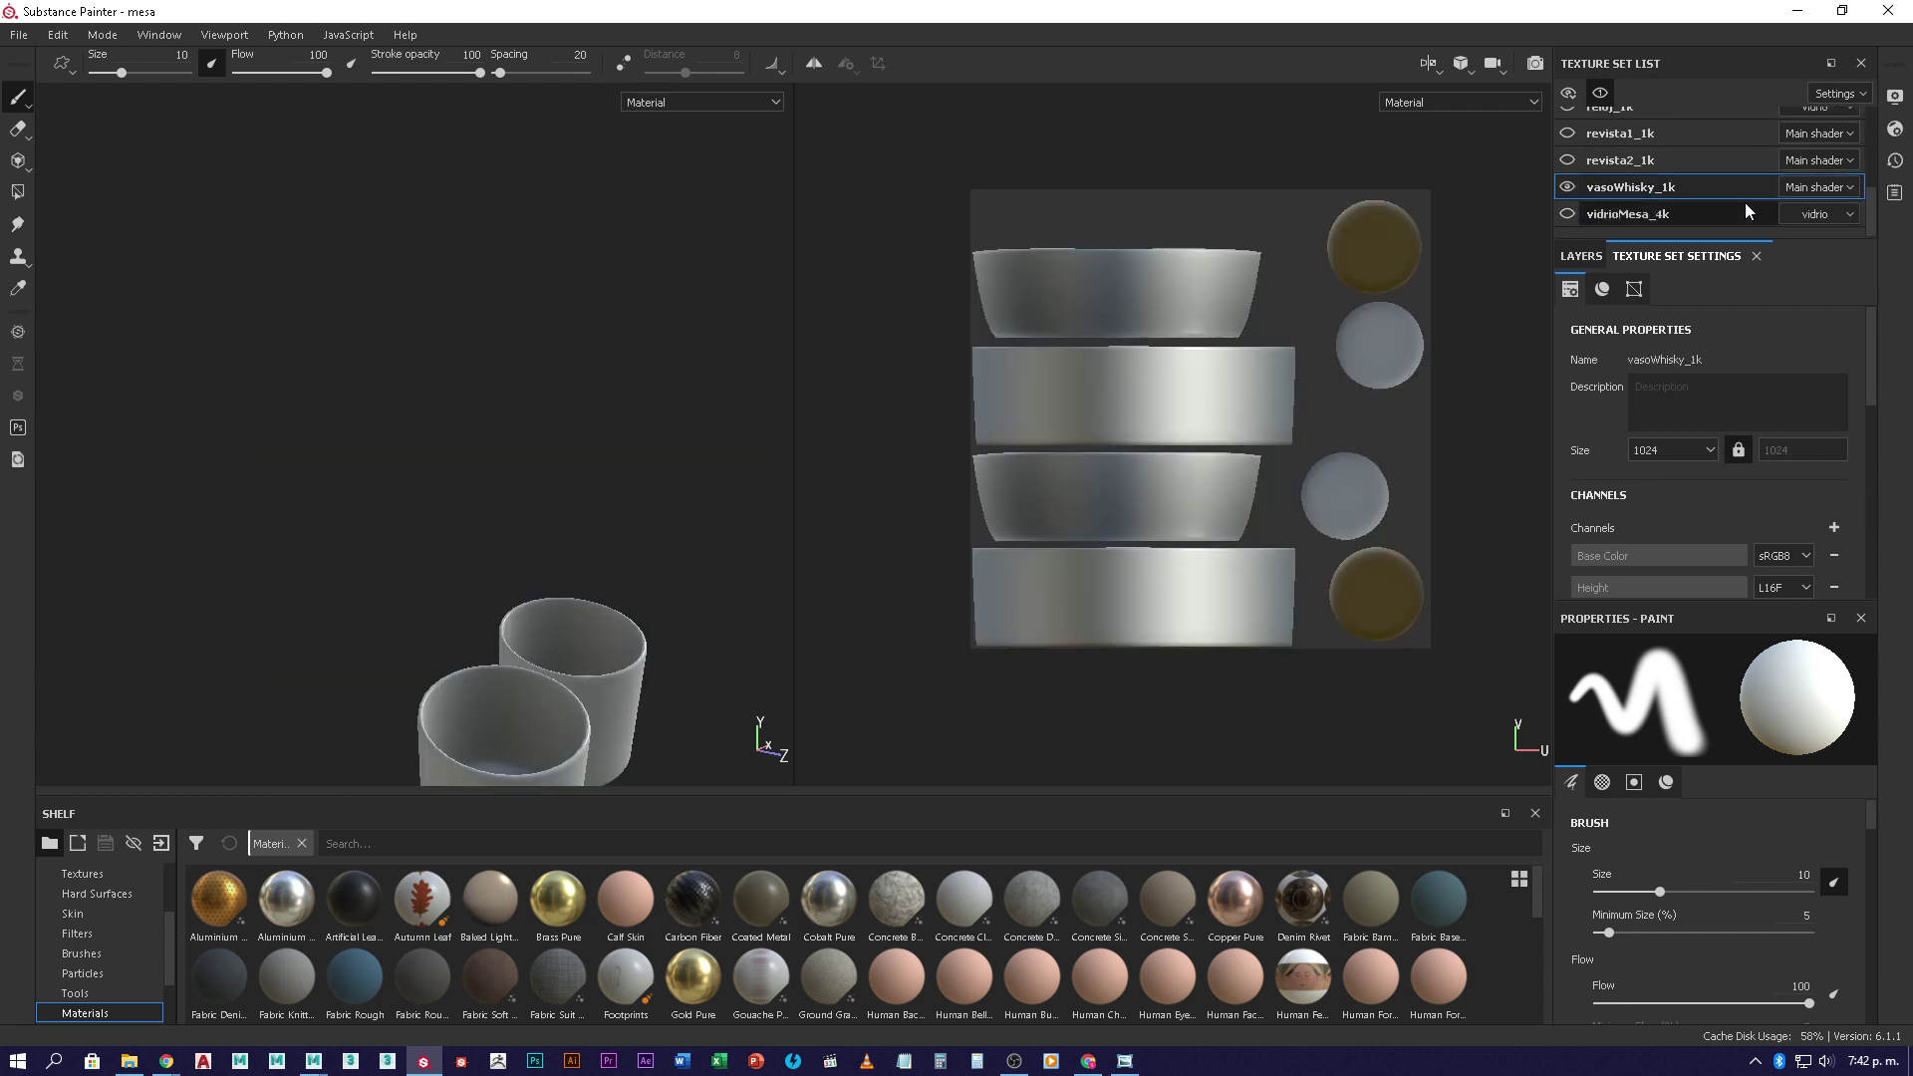
left_click(1852, 192)
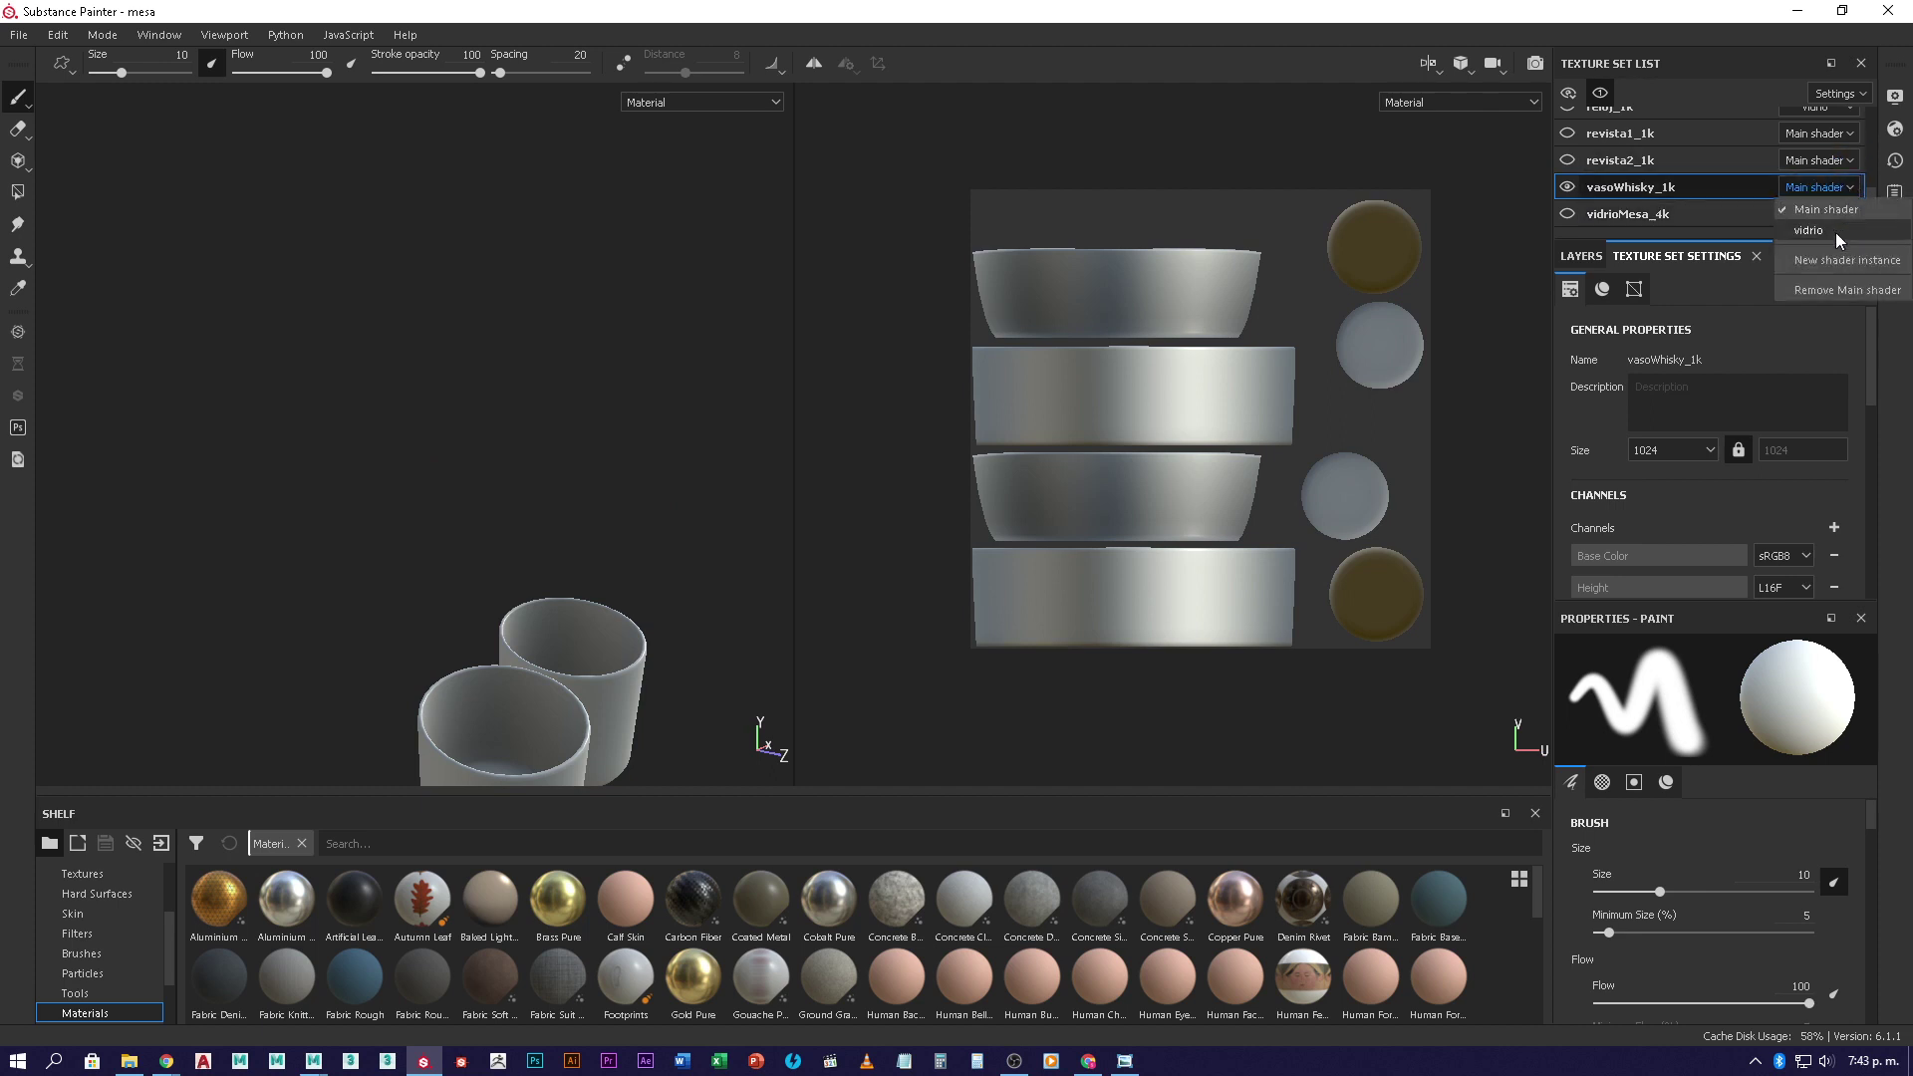
left_click(1836, 232)
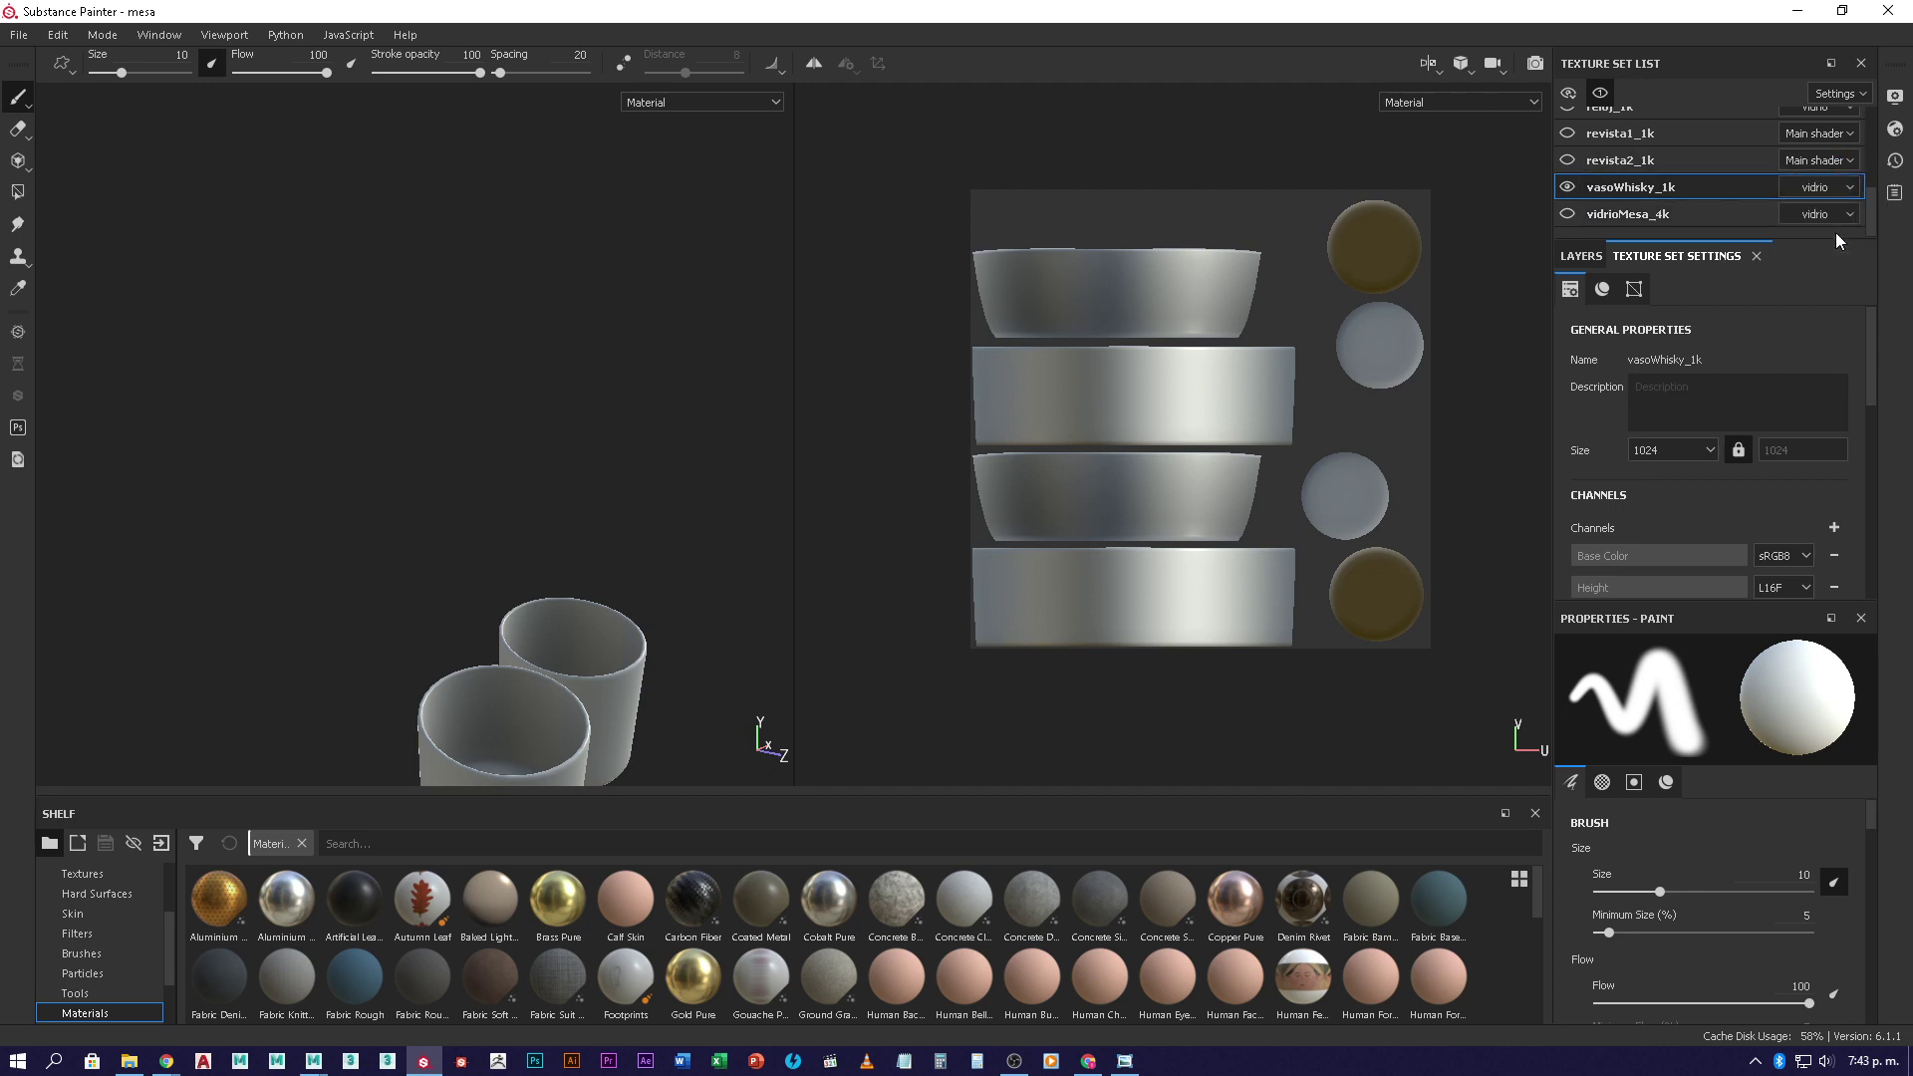
- Review the shader assignments across the texture set list, and inspect the reloj_1k clock model up close
left_click(1646, 213)
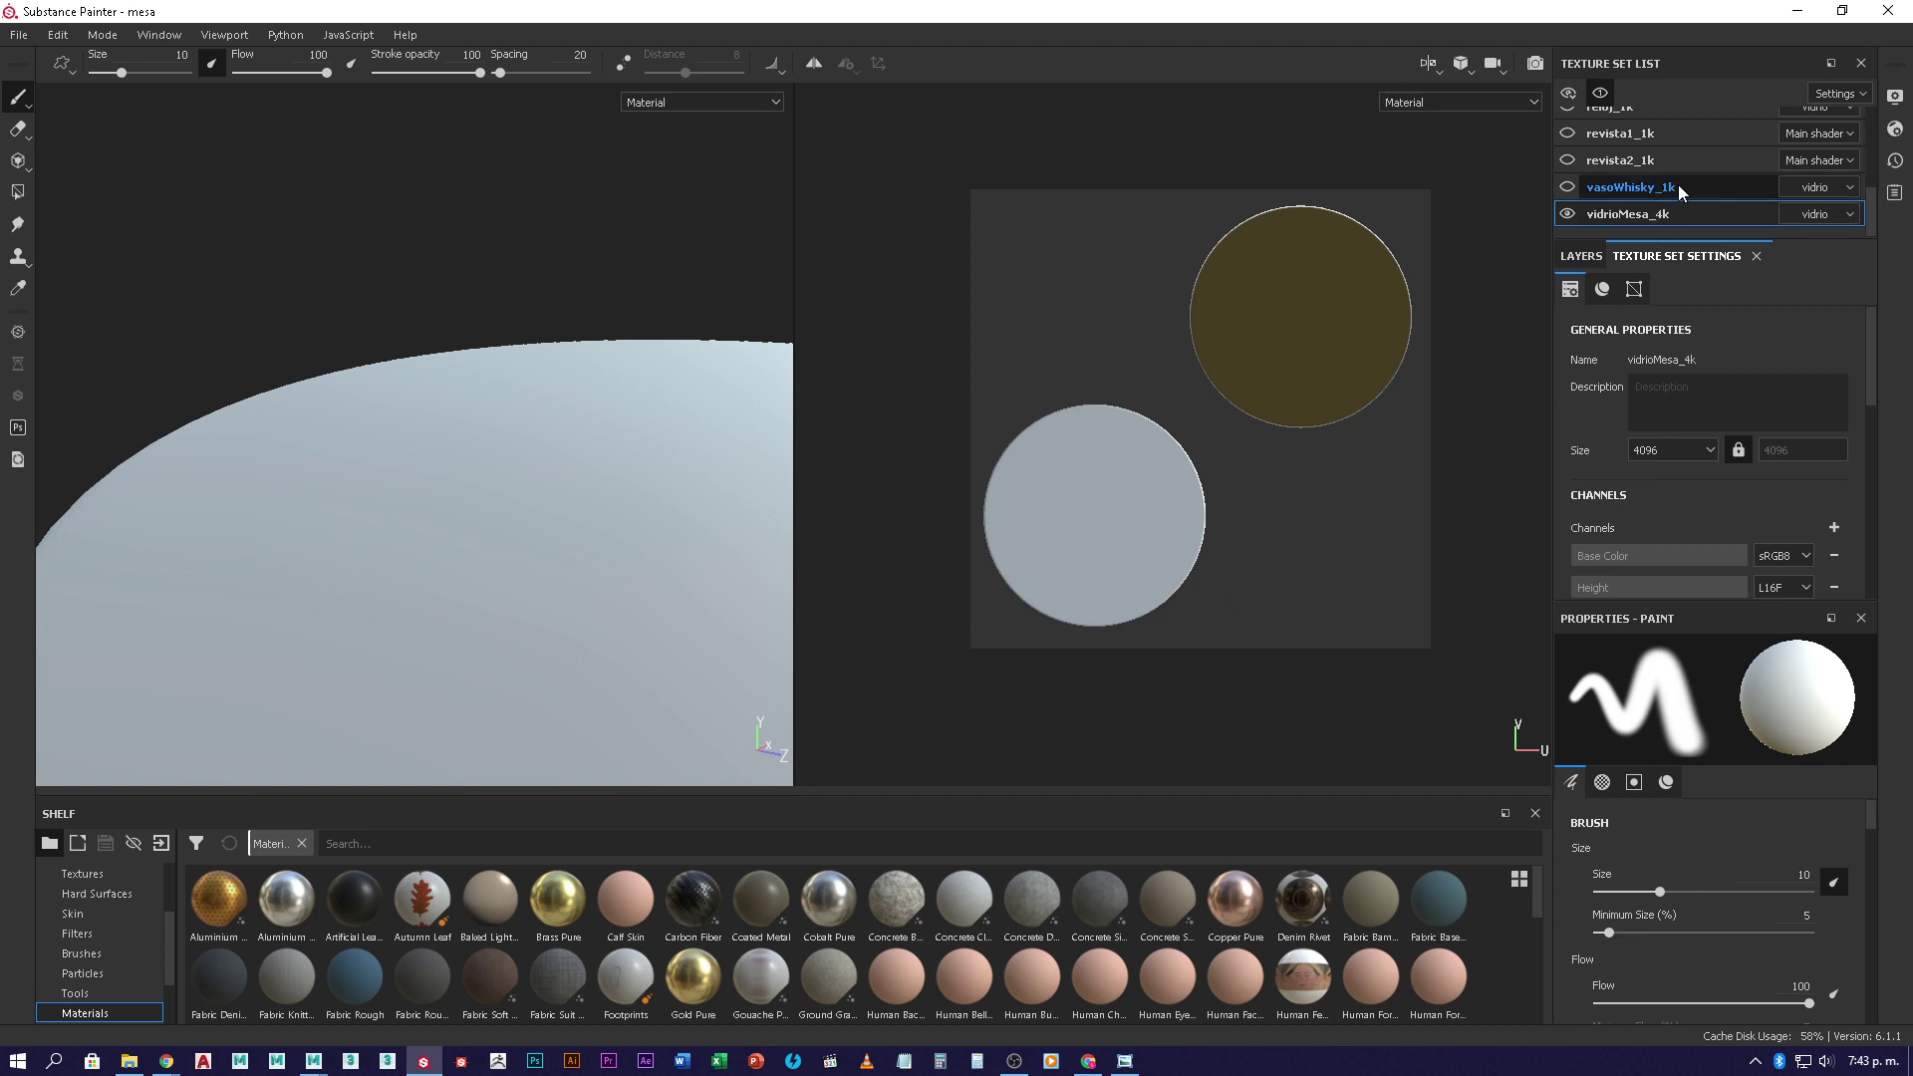
scroll(1678, 184, "up", 4)
scroll(1683, 149, "up", 3)
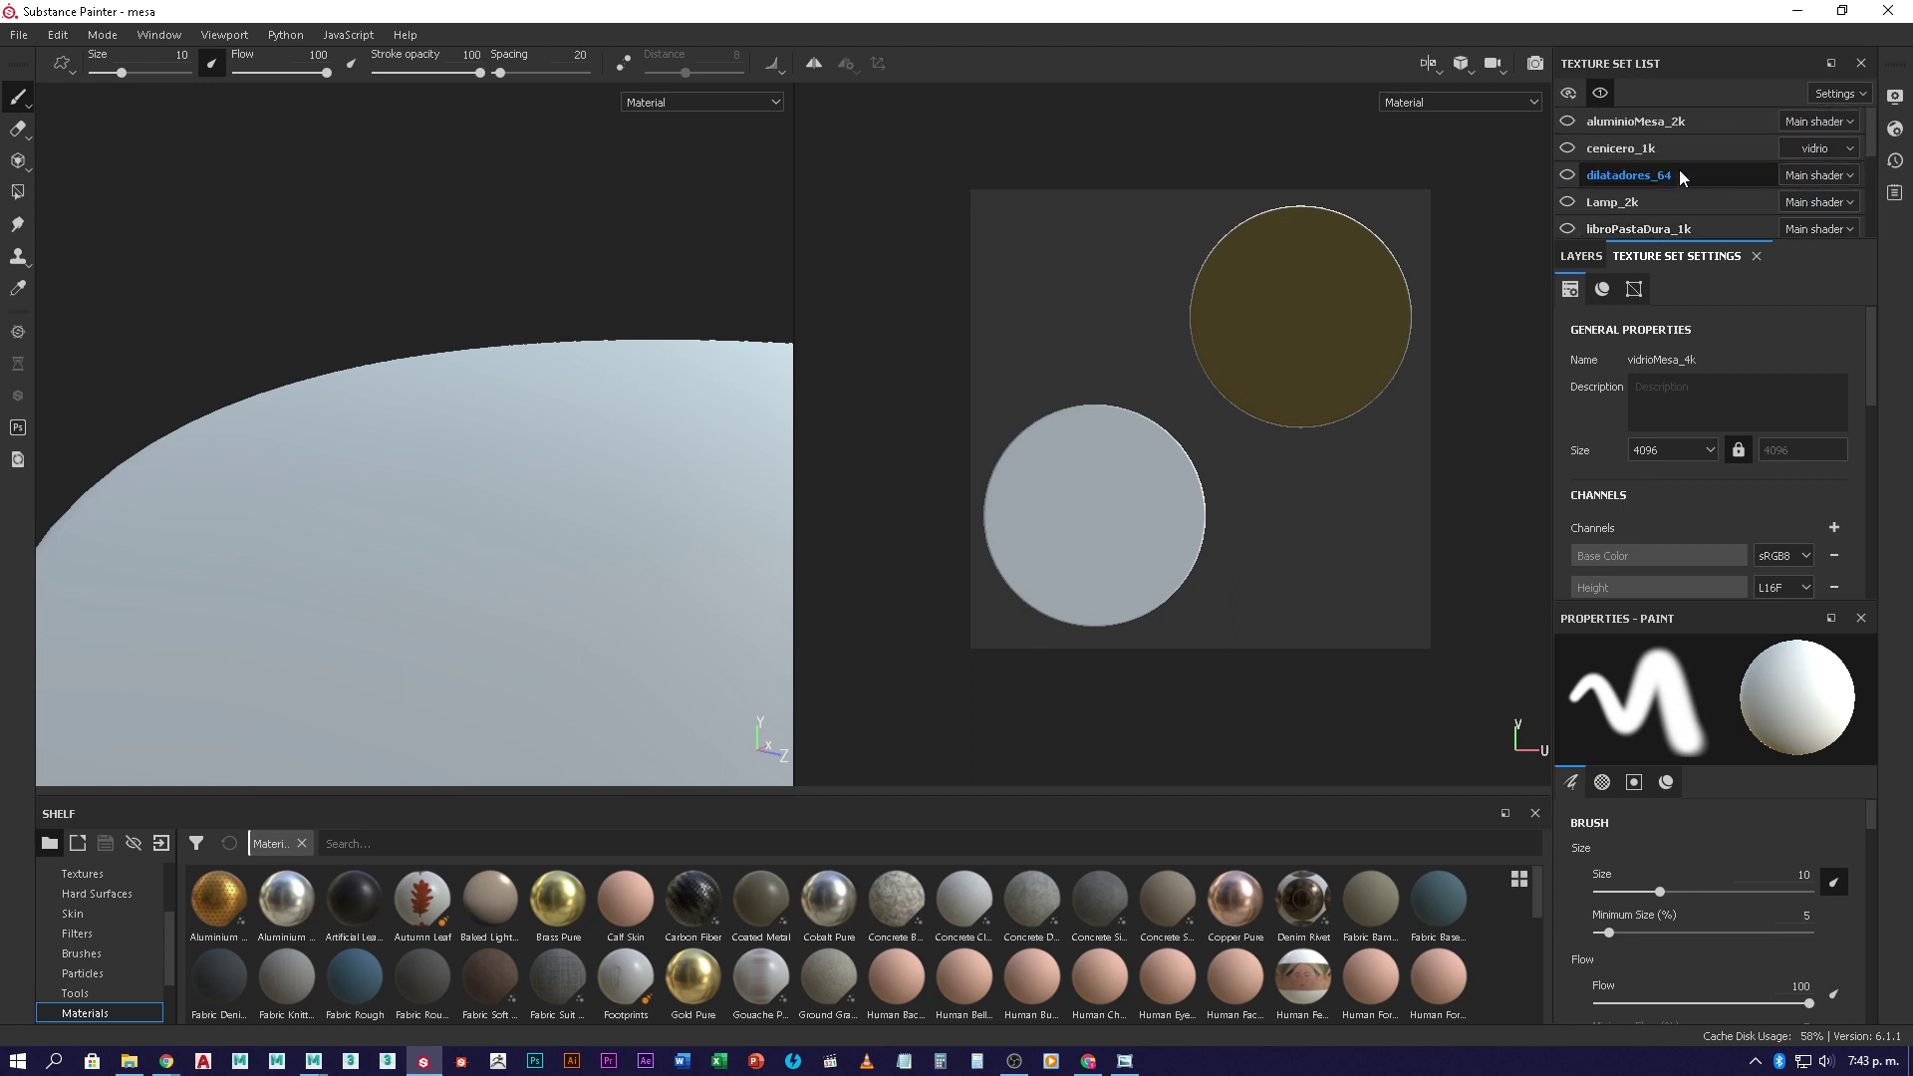
scroll(1682, 175, "down", 5)
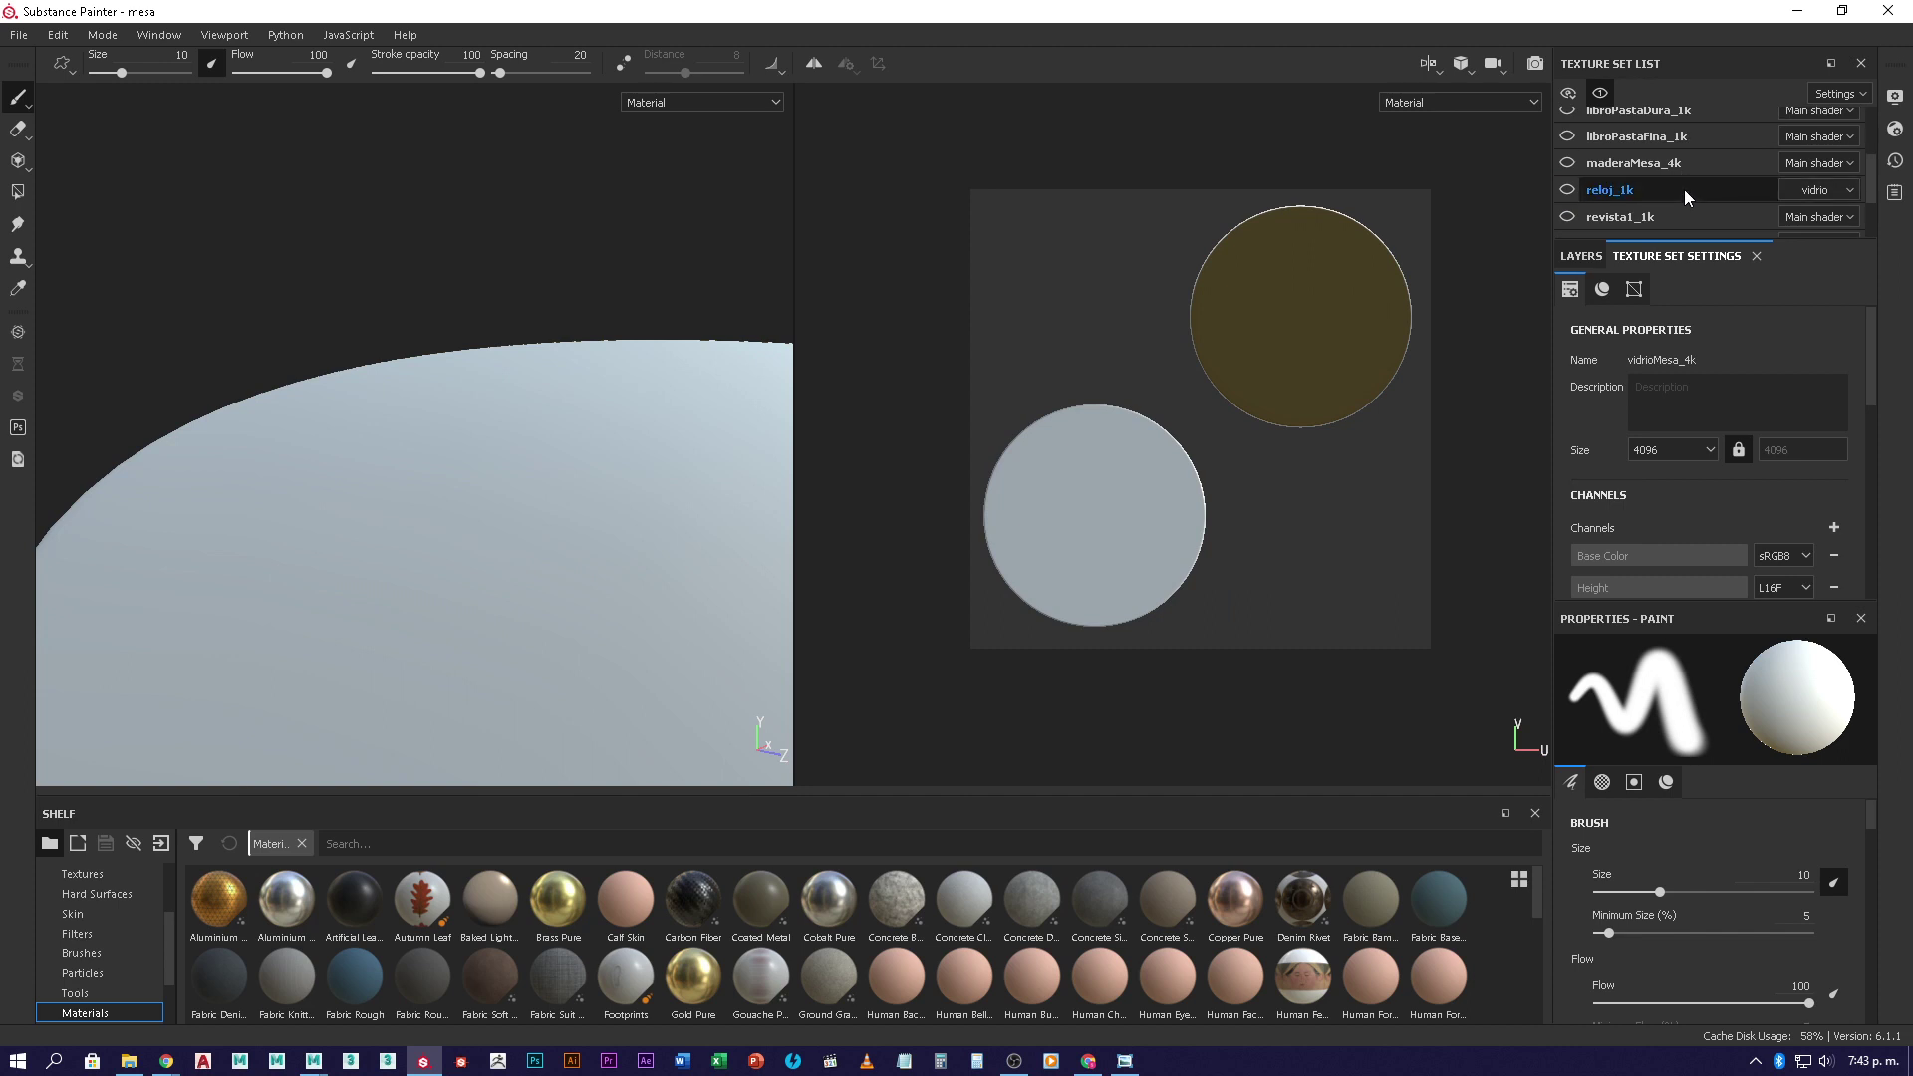
left_click(1684, 189)
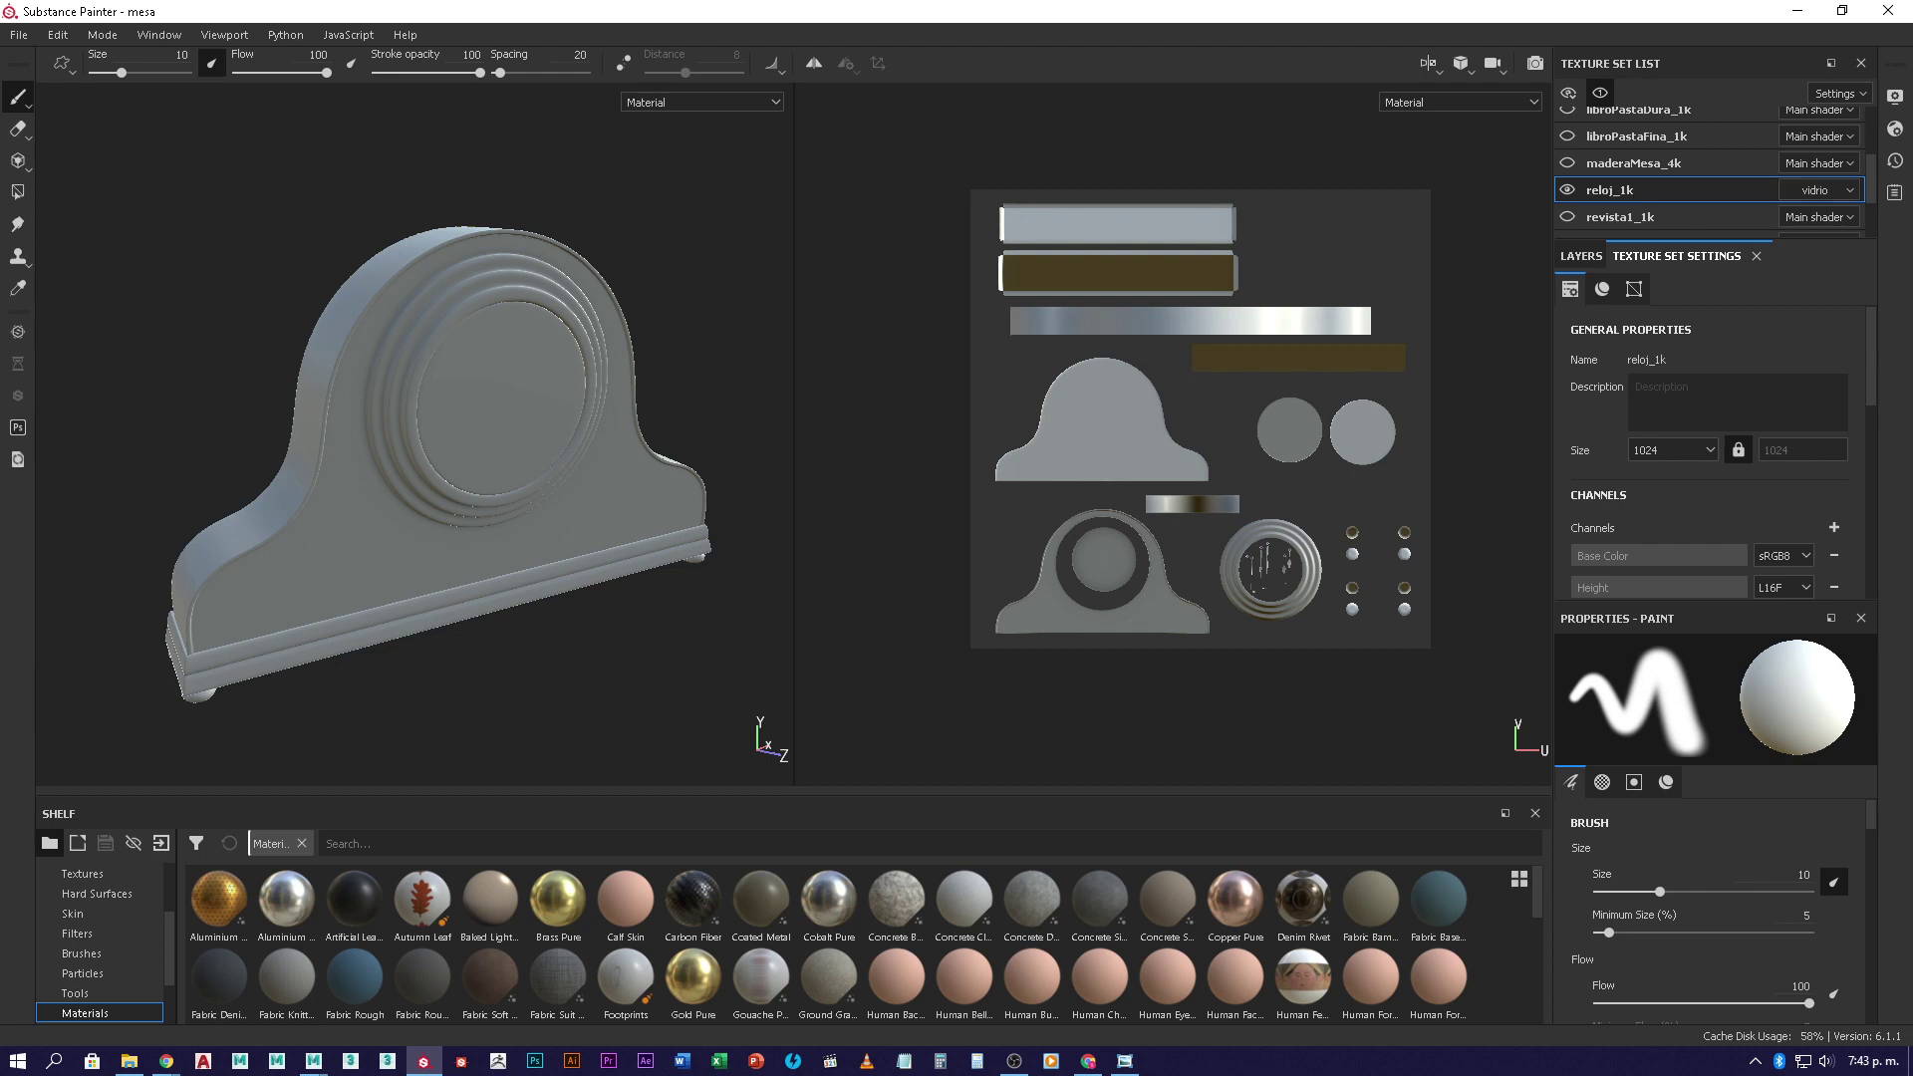
key("alt+Tab")
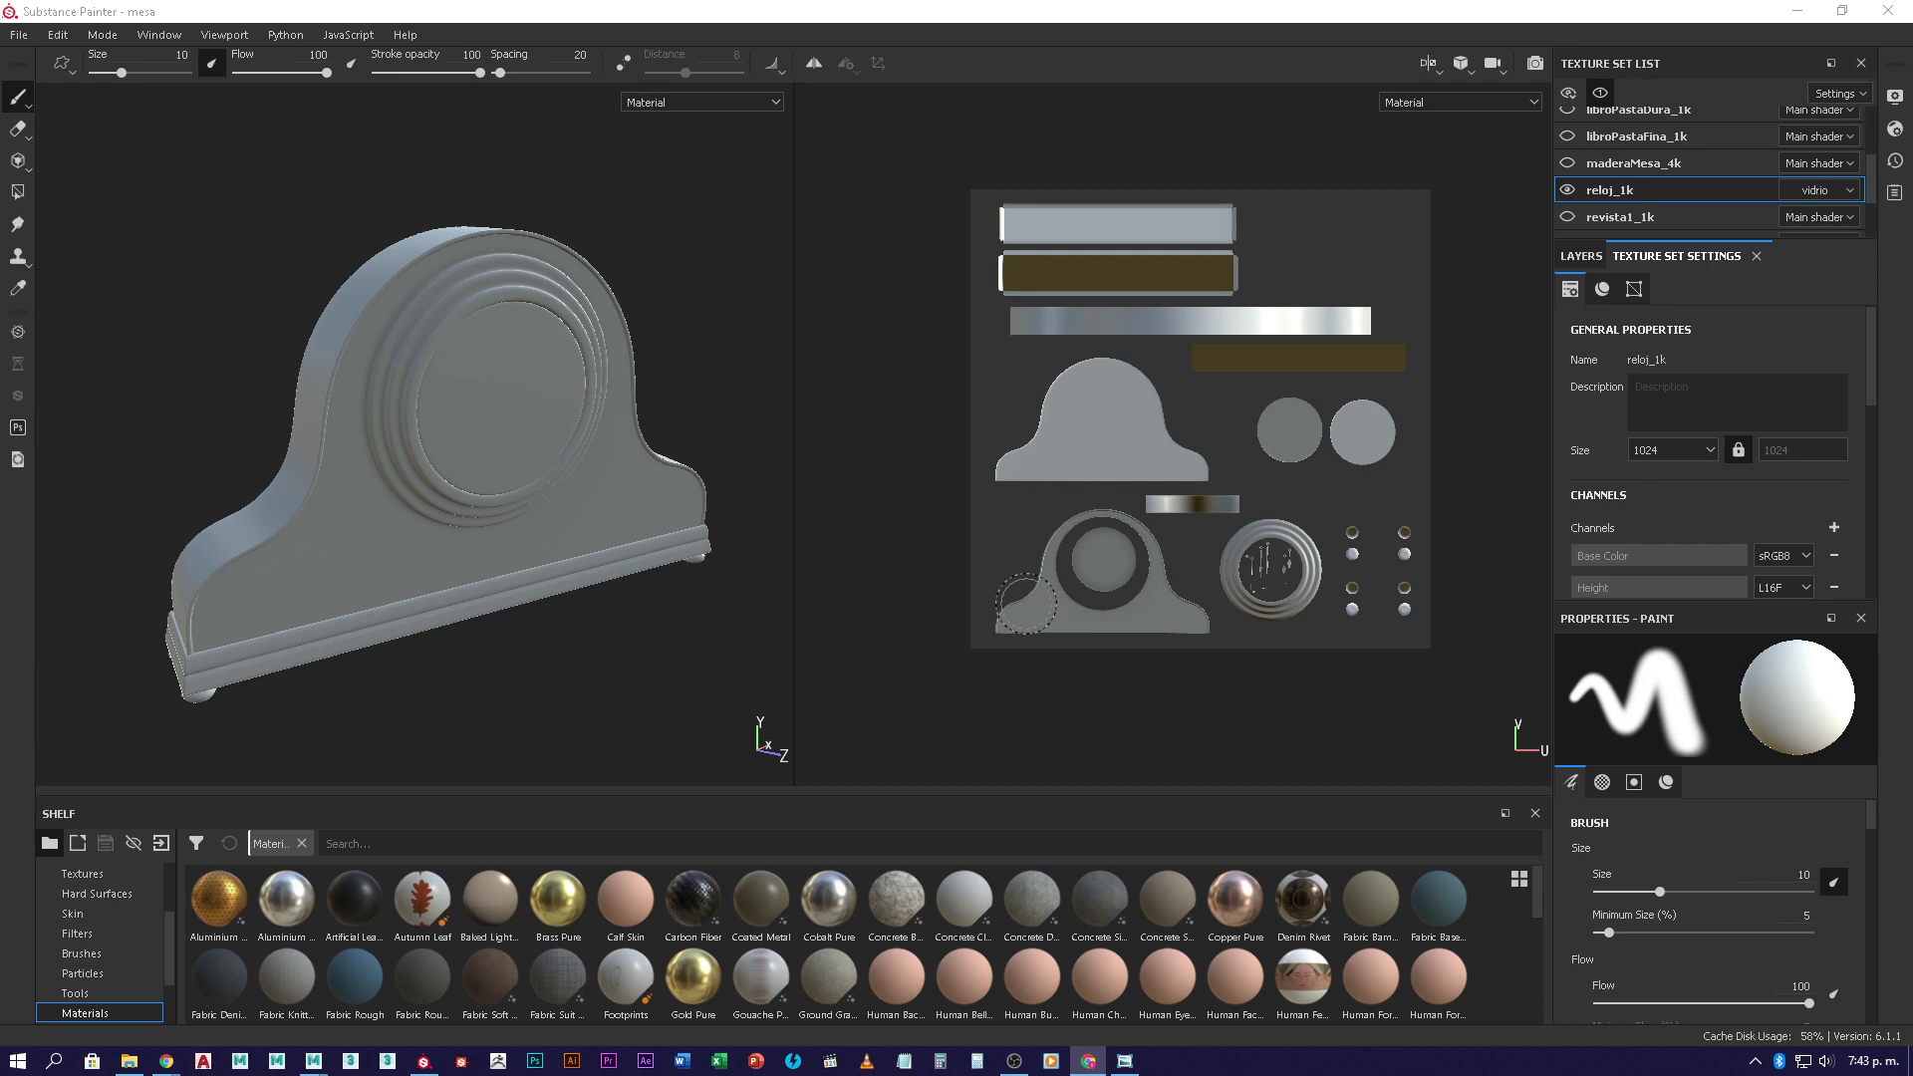
mouse_move(587, 480)
left_mouse_down("alt")
mouse_move(504, 478)
mouse_move(469, 535)
mouse_move(384, 530)
mouse_move(417, 498)
left_mouse_up("alt")
scroll(558, 399, "up", 5)
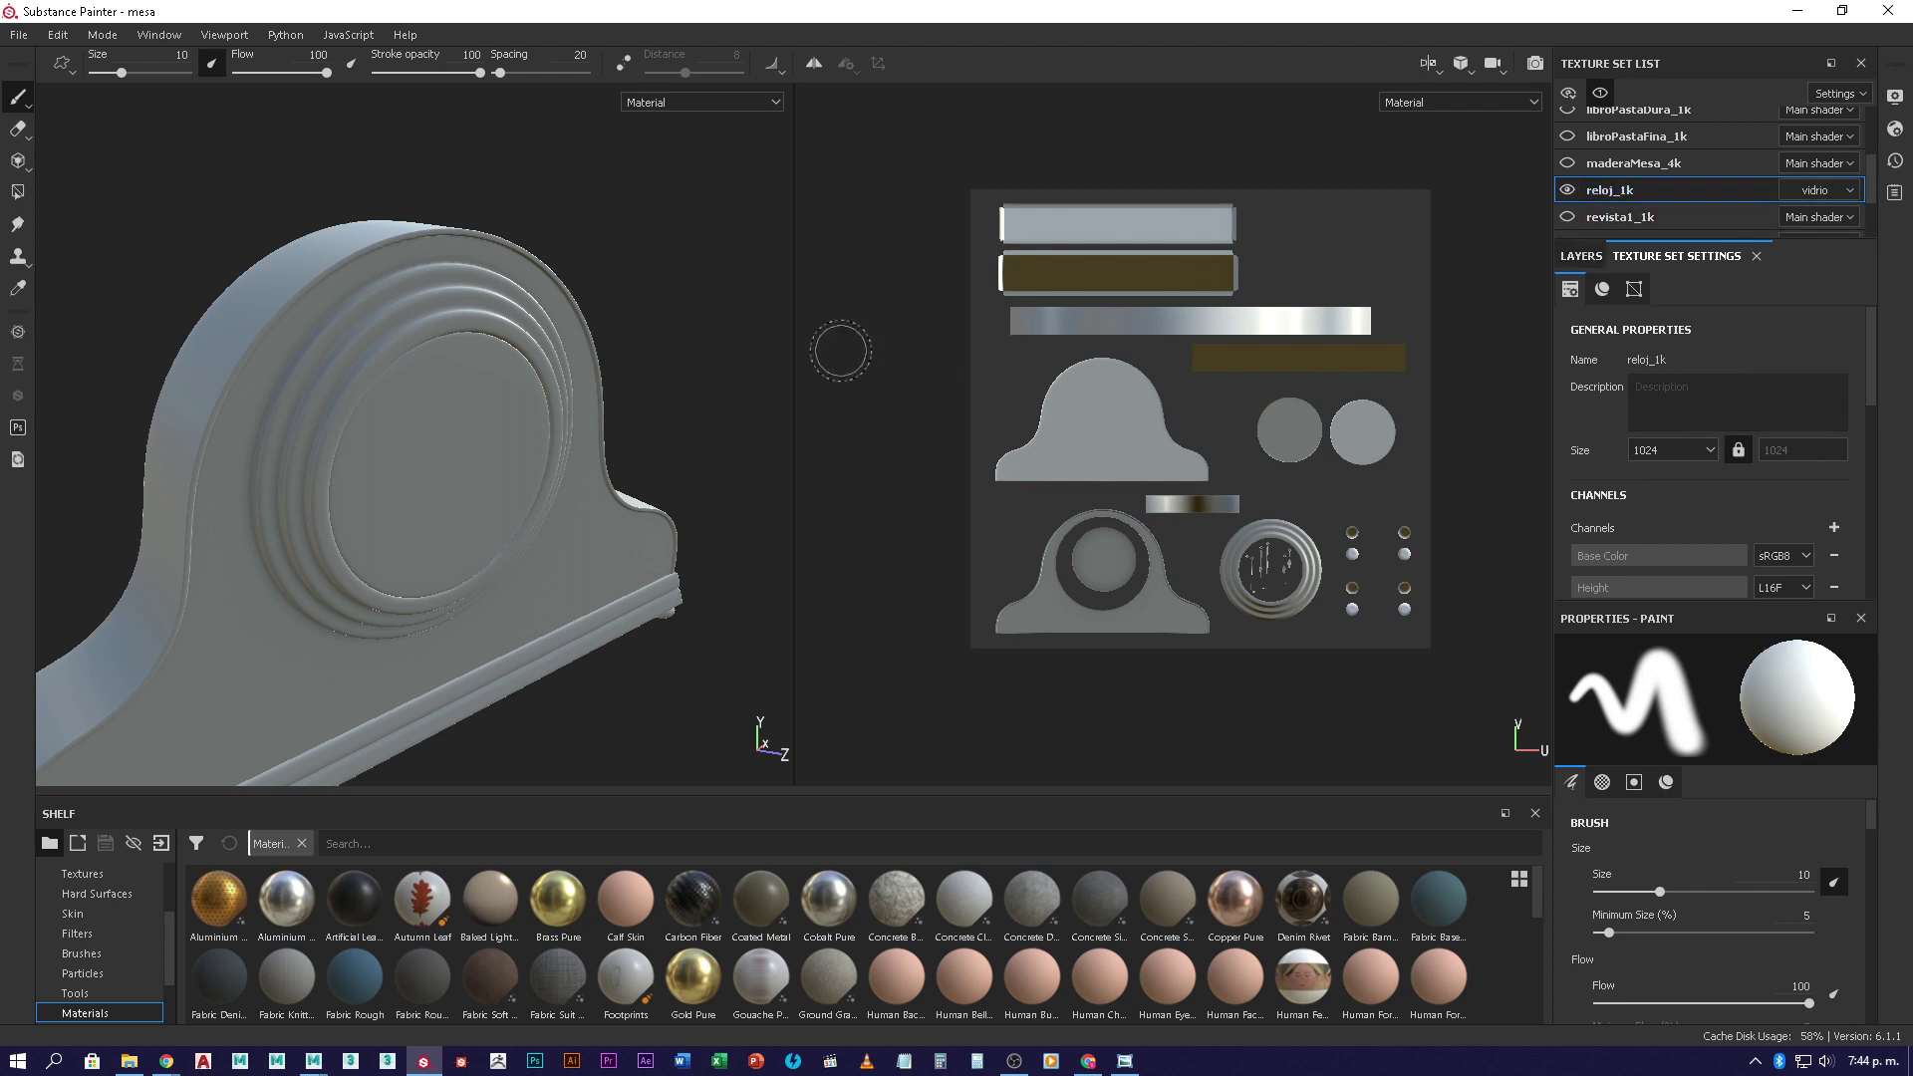
- Switch to the 3D-only view and show all texture sets so the whole table scene is displayed
left_click(1432, 63)
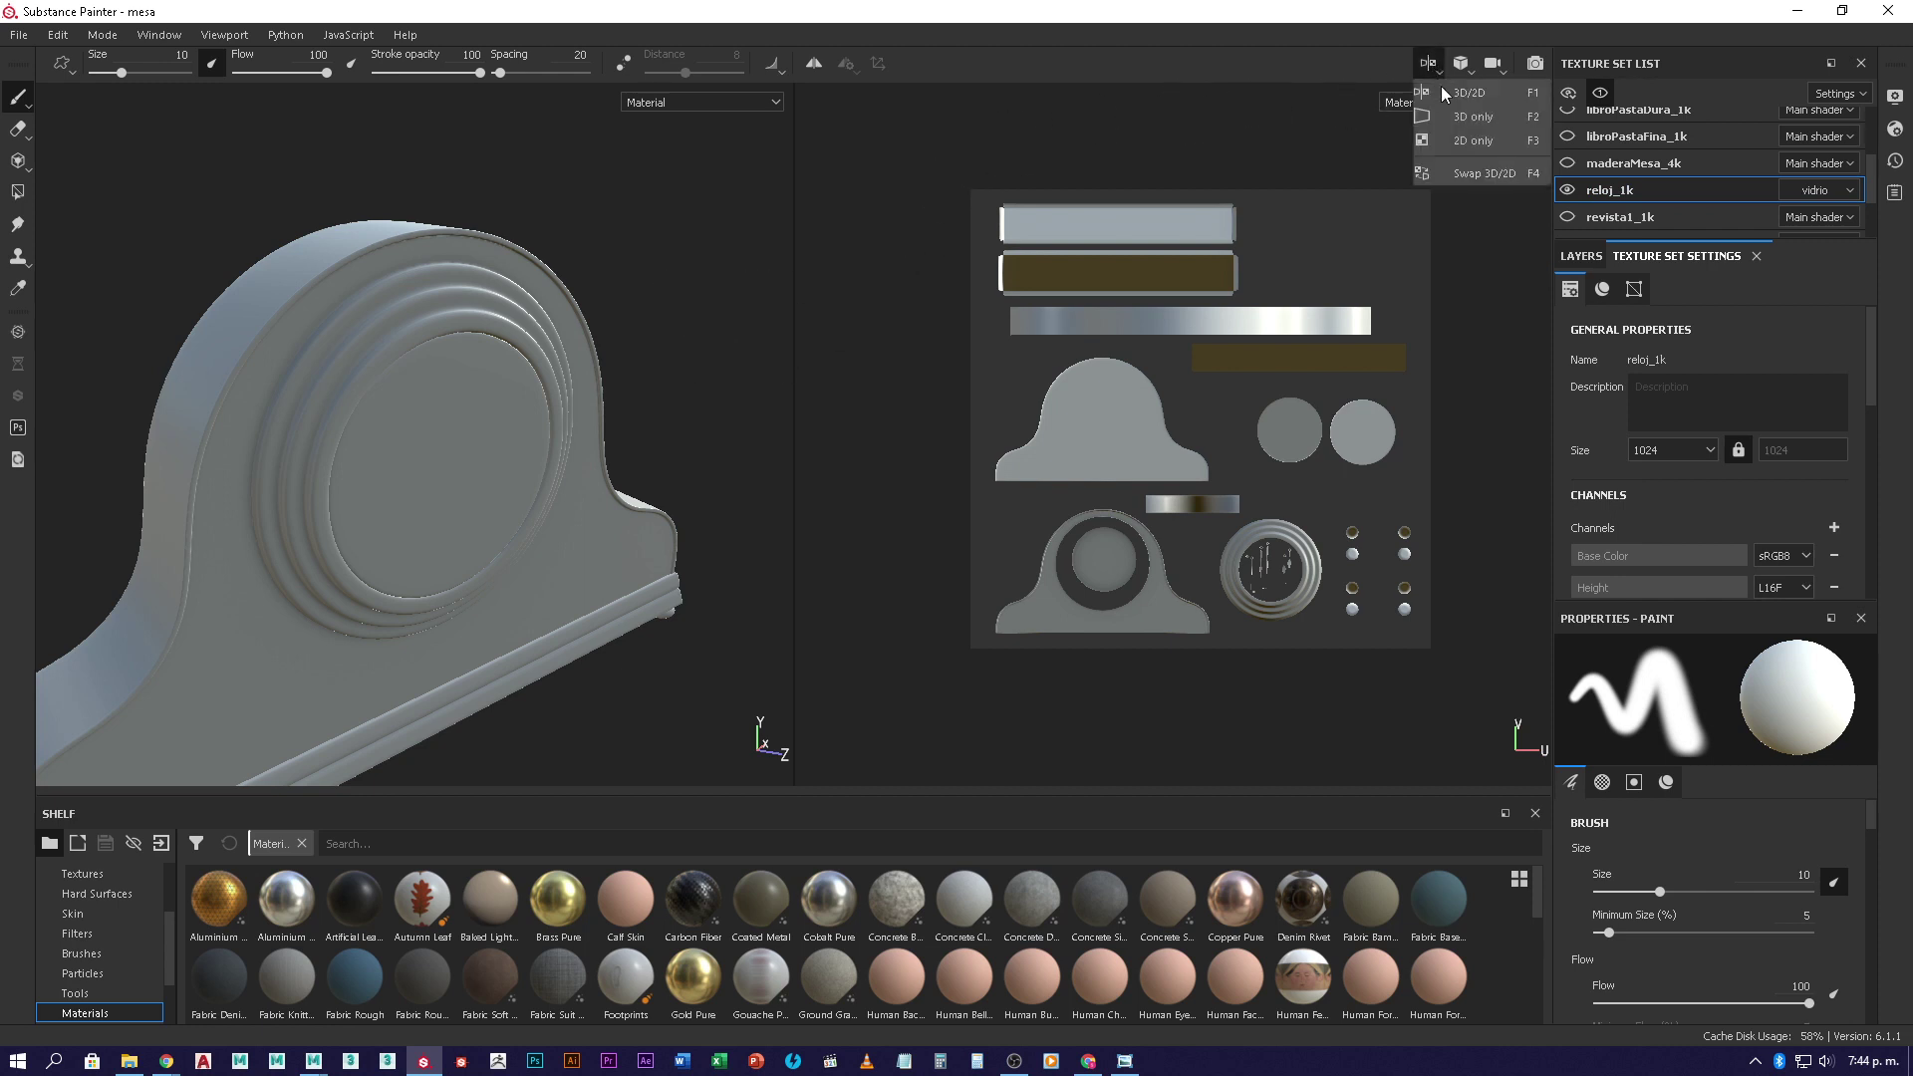
left_click(1475, 117)
scroll(1146, 379, "down", 5)
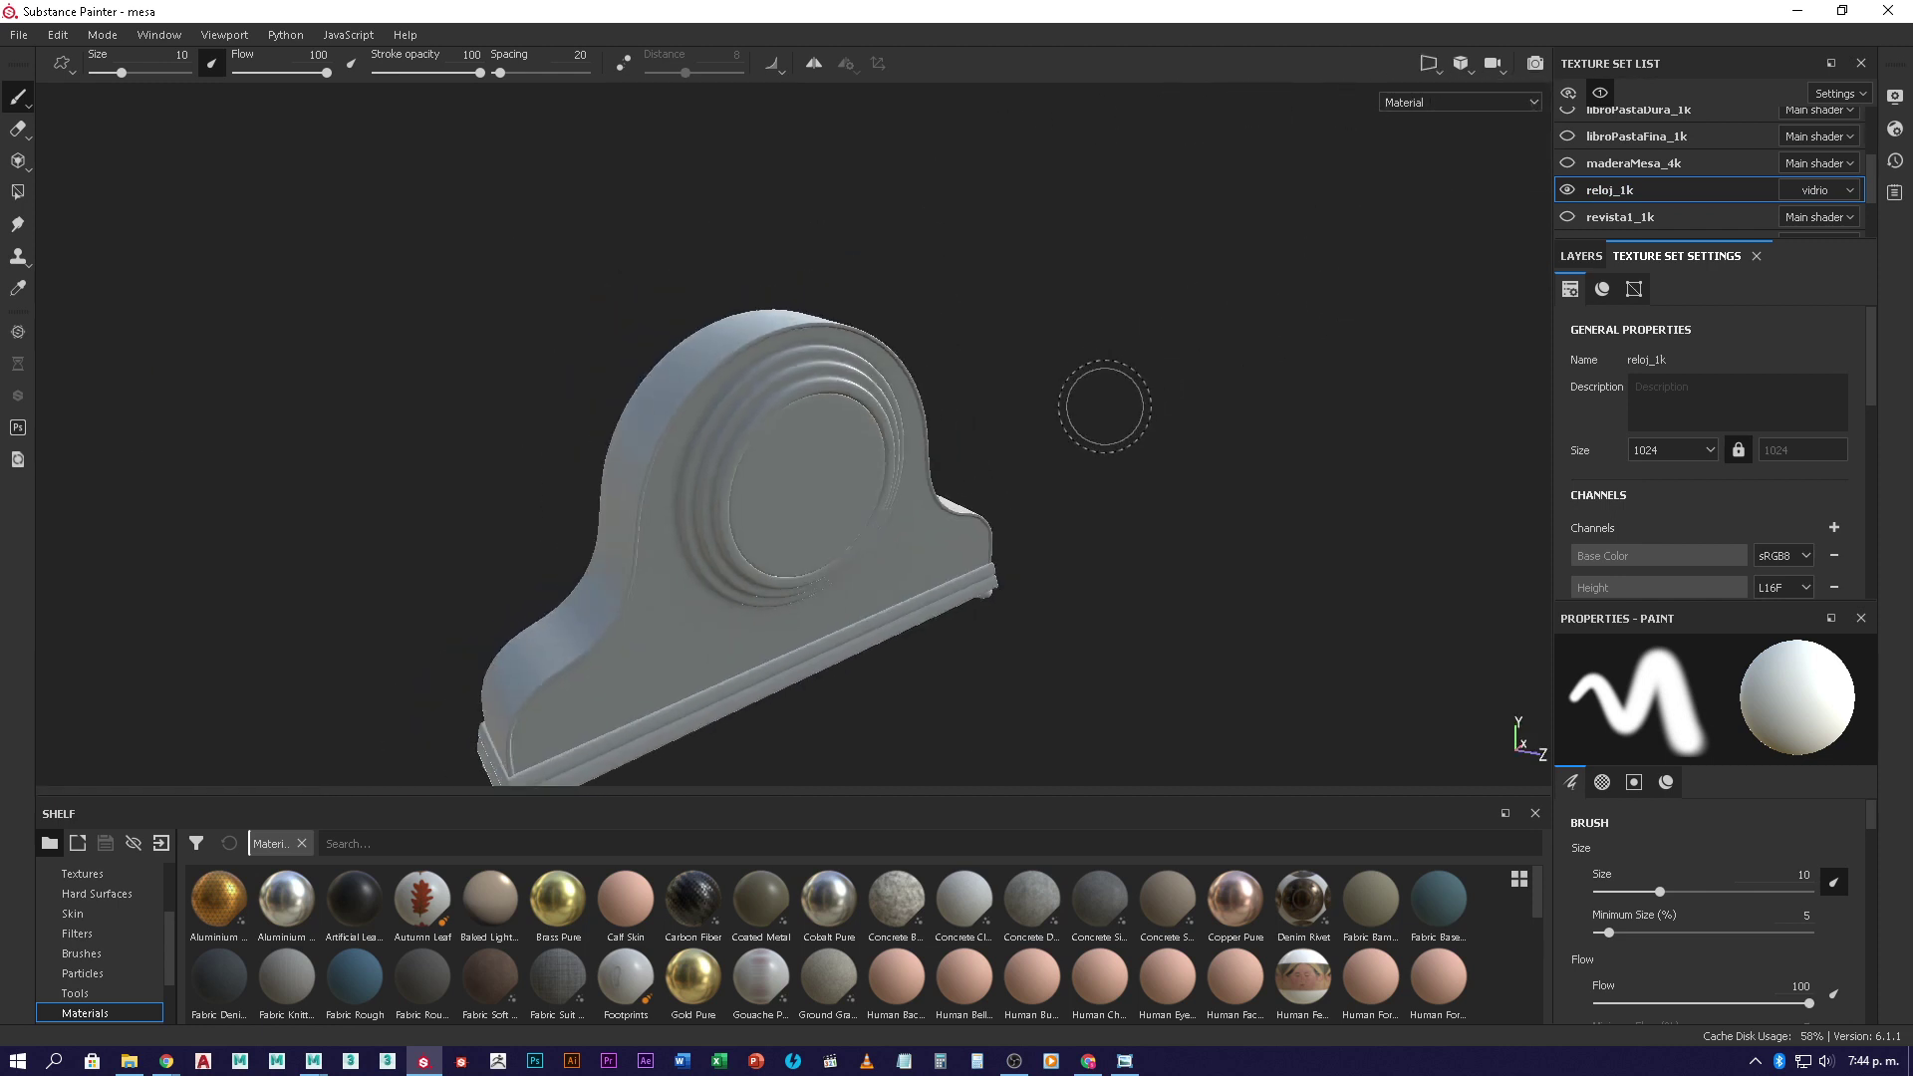
left_click(1571, 91)
left_click(1626, 125)
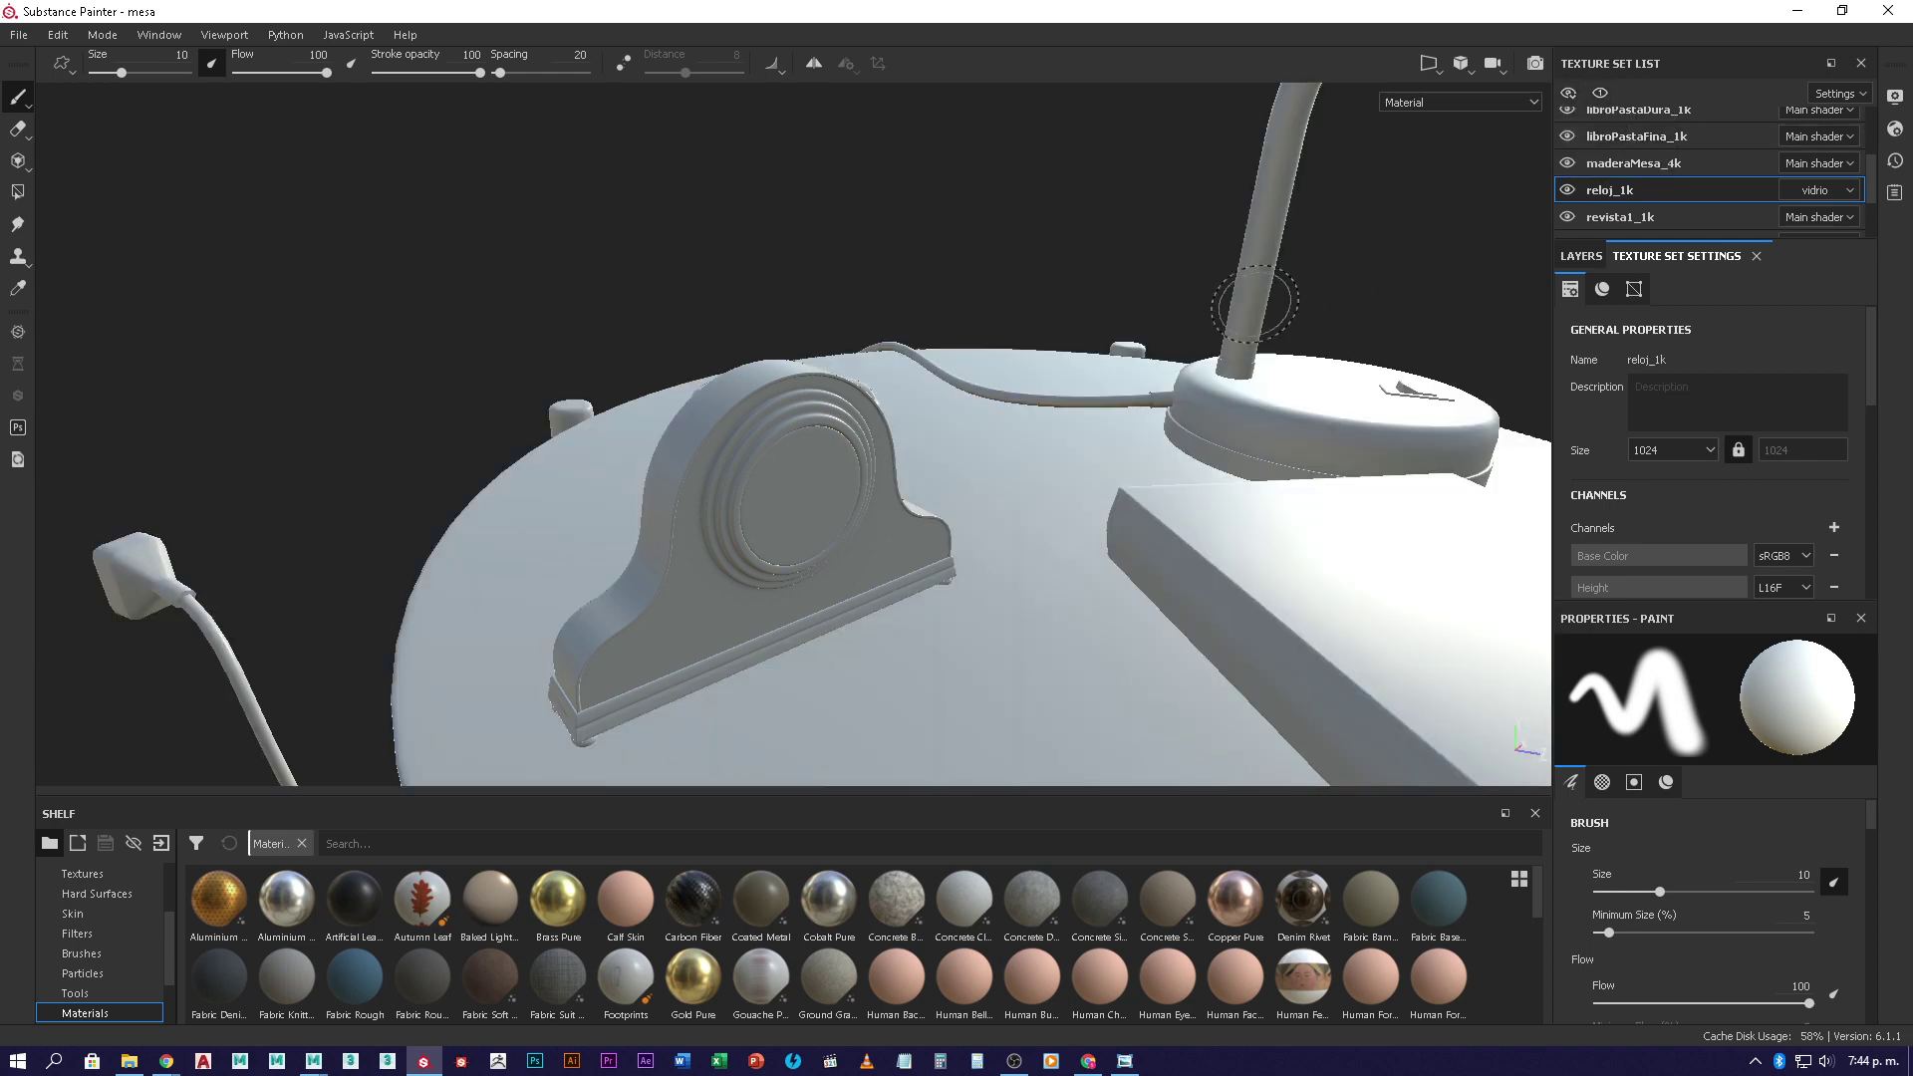
scroll(994, 598, "up", 5)
scroll(941, 588, "down", 5)
left_click_drag(837, 277, 1110, 349, "alt")
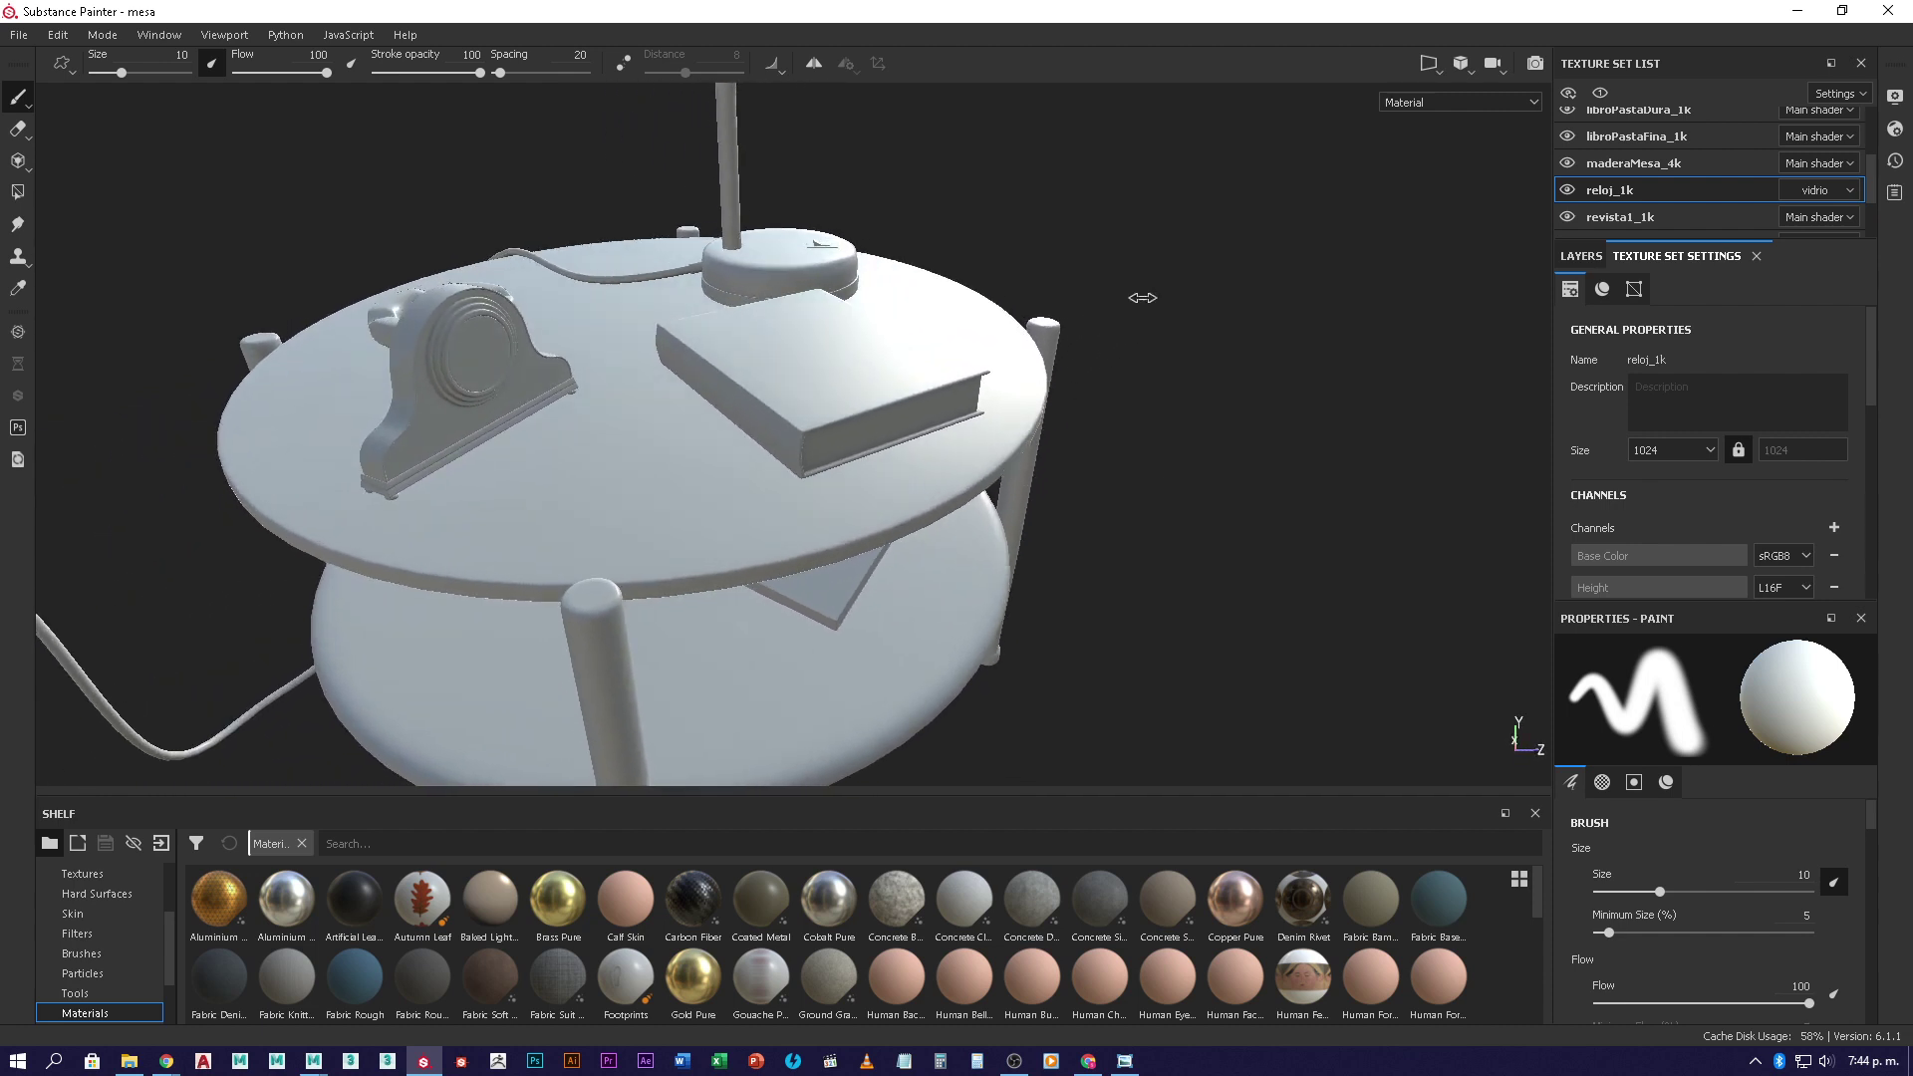
- Display the panorama environment at opacity 100 with blur 0, and rotate it around the whole table scene to about 333 degrees
mouse_move(1136, 290)
right_mouse_down("shift")
mouse_move(1234, 290)
mouse_move(1082, 309)
mouse_move(1226, 333)
mouse_move(1089, 338)
mouse_move(1226, 338)
mouse_move(1090, 350)
mouse_move(1186, 375)
mouse_move(1132, 385)
mouse_move(1146, 376)
right_mouse_up("shift")
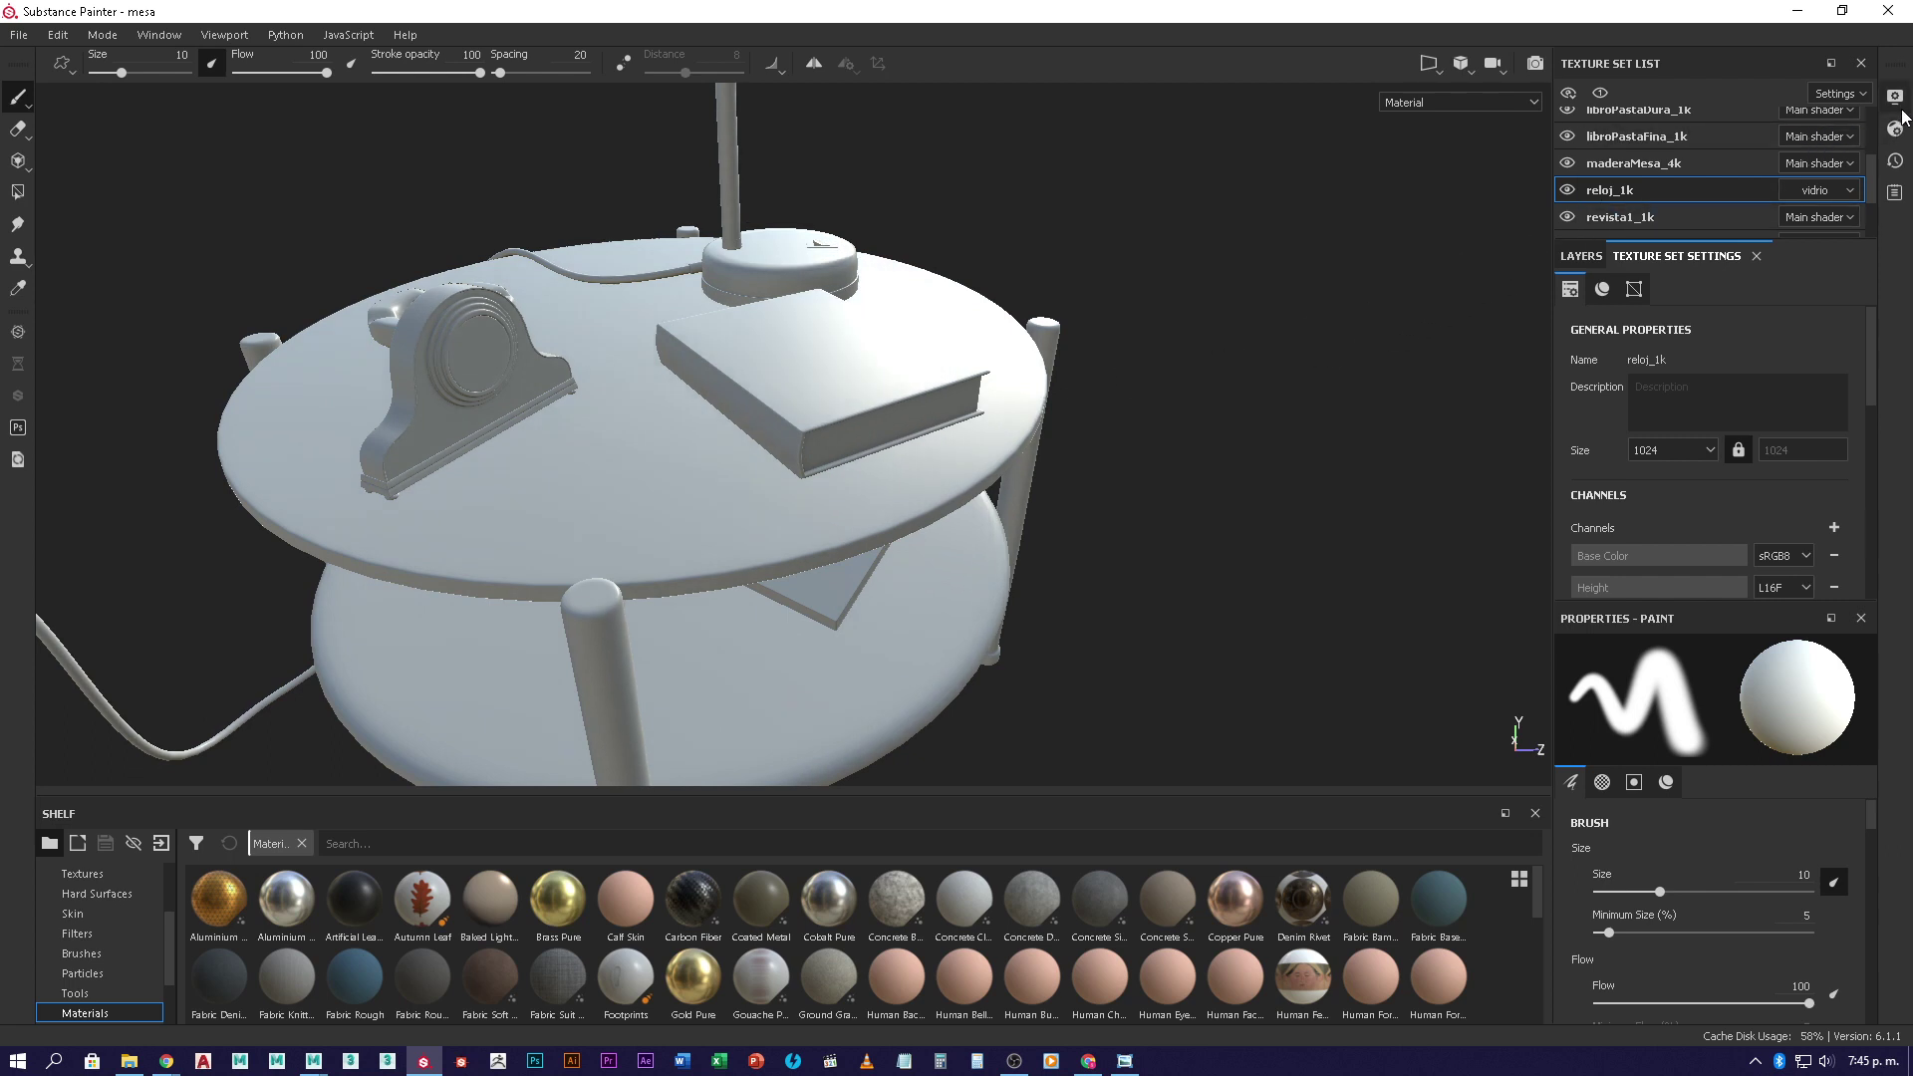
left_click(1896, 96)
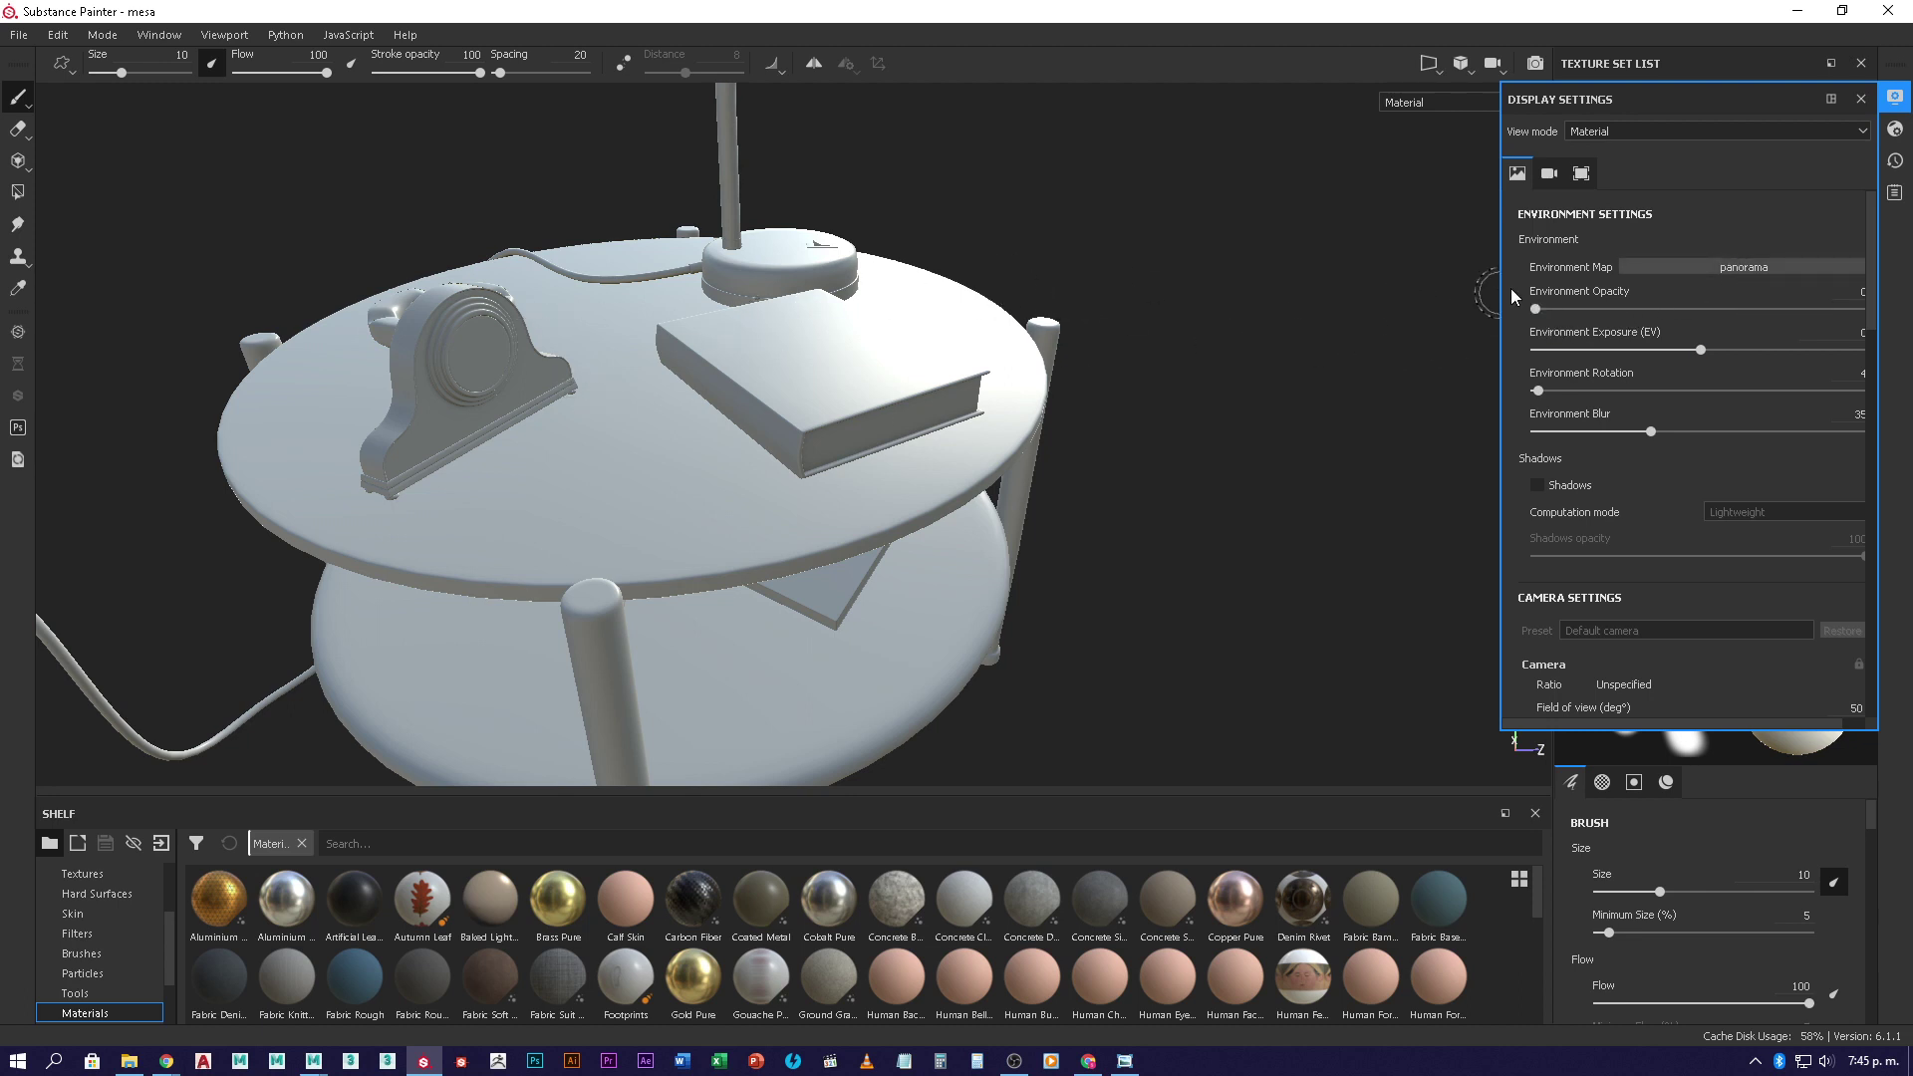
left_click(1536, 311)
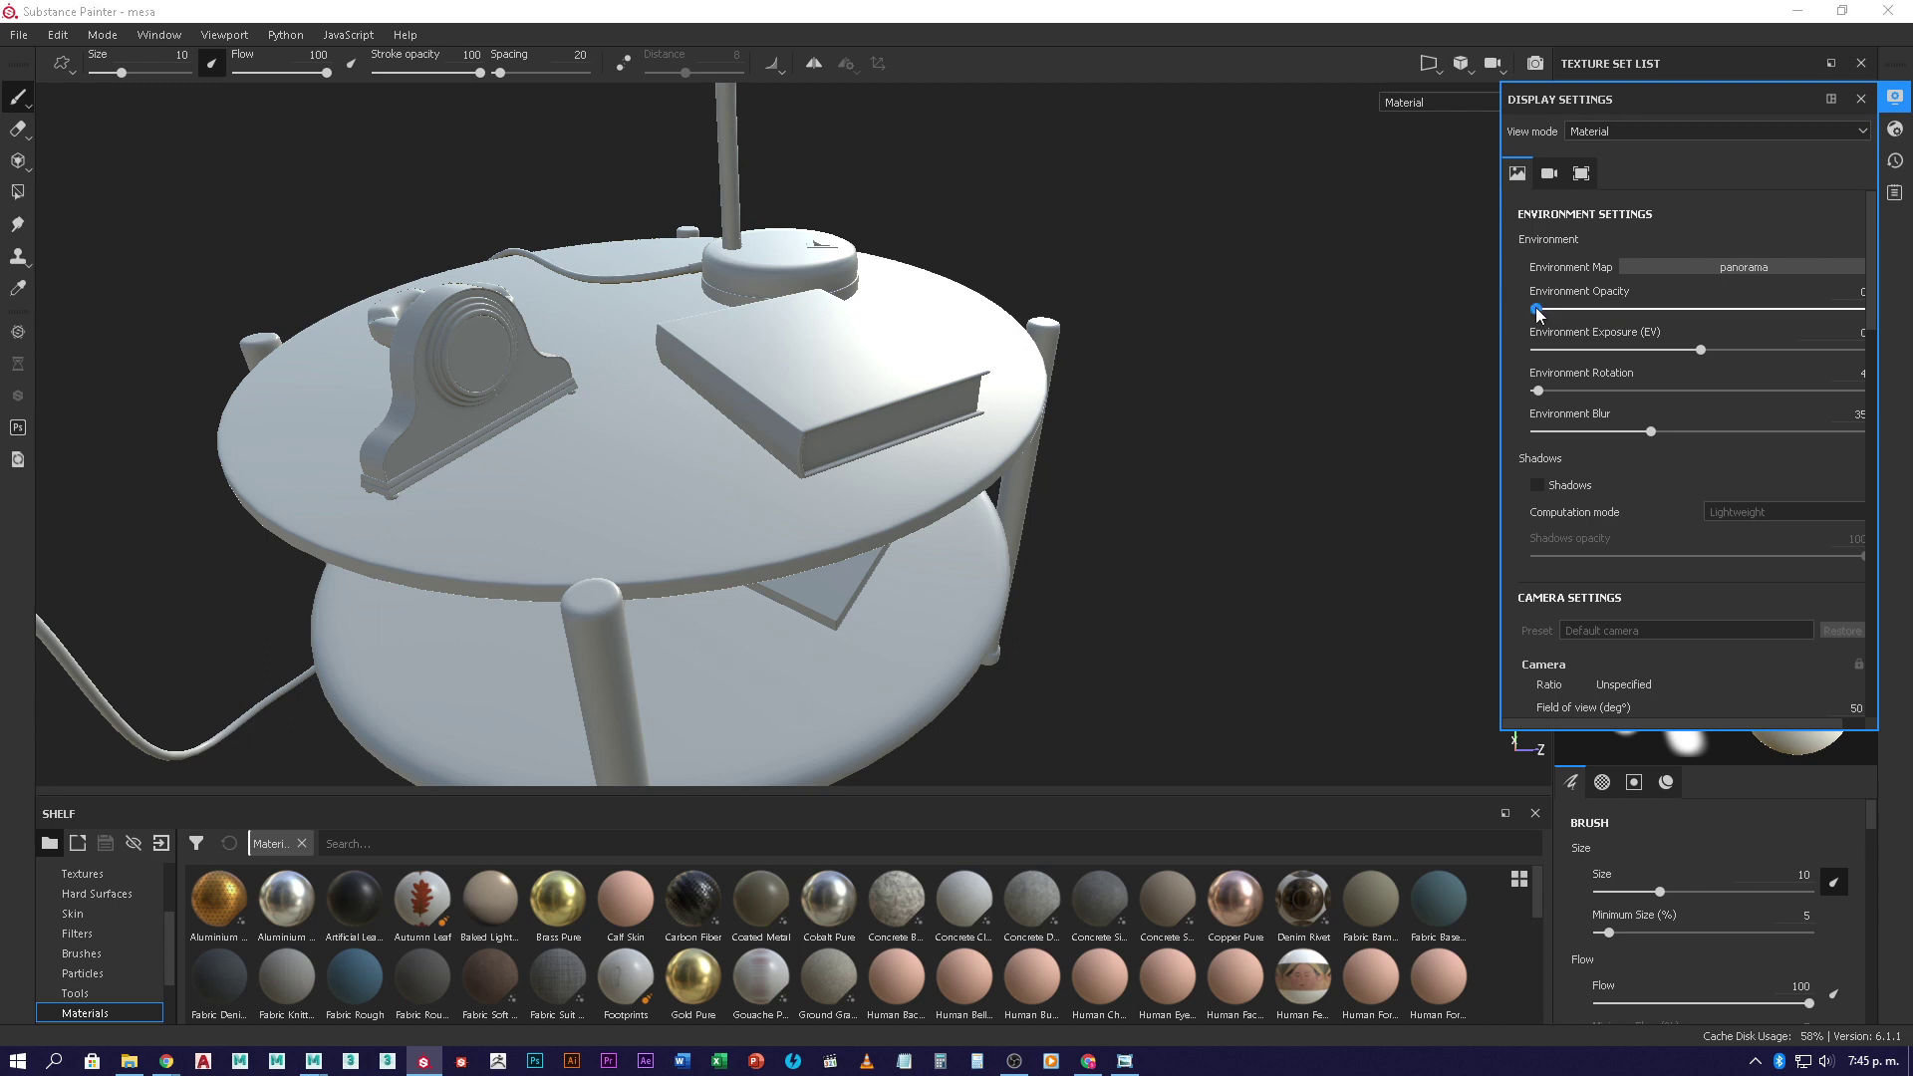
left_click_drag(1537, 311, 1864, 311)
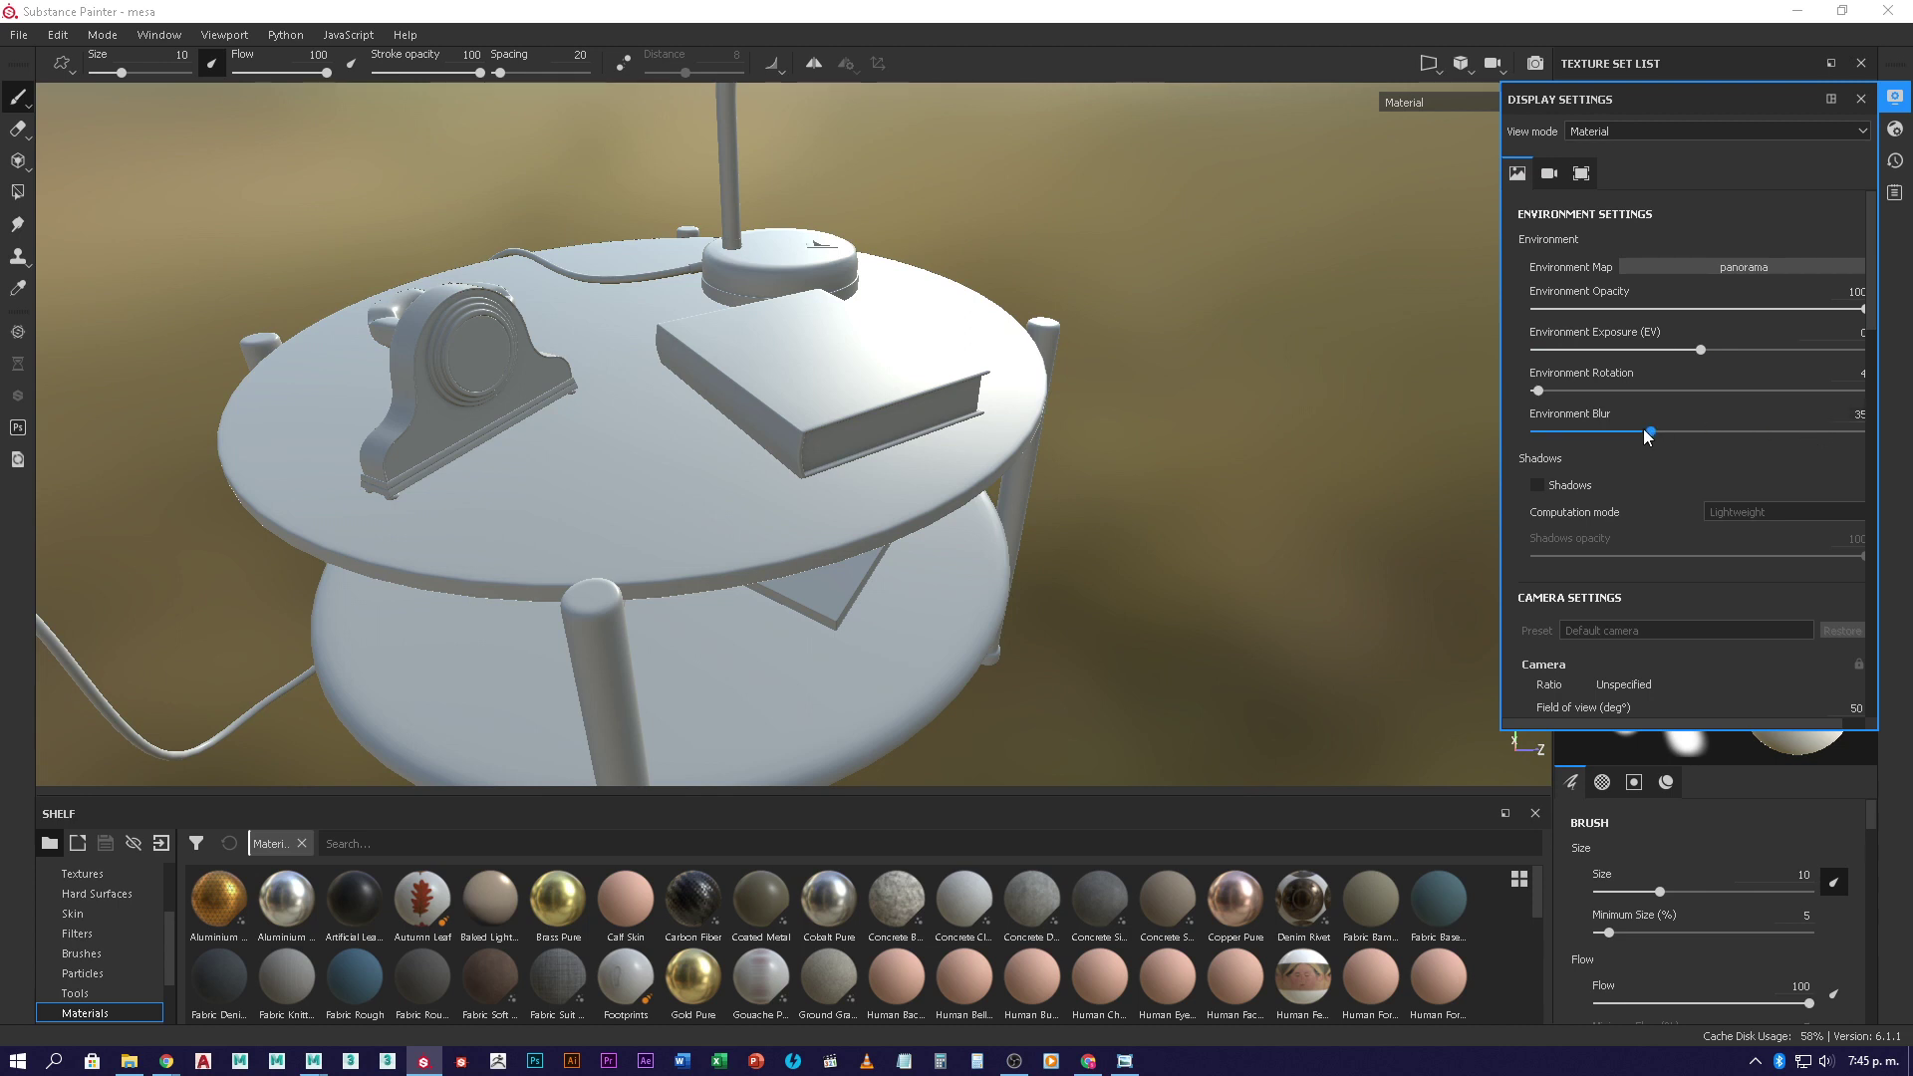
left_click_drag(1646, 433, 1510, 438)
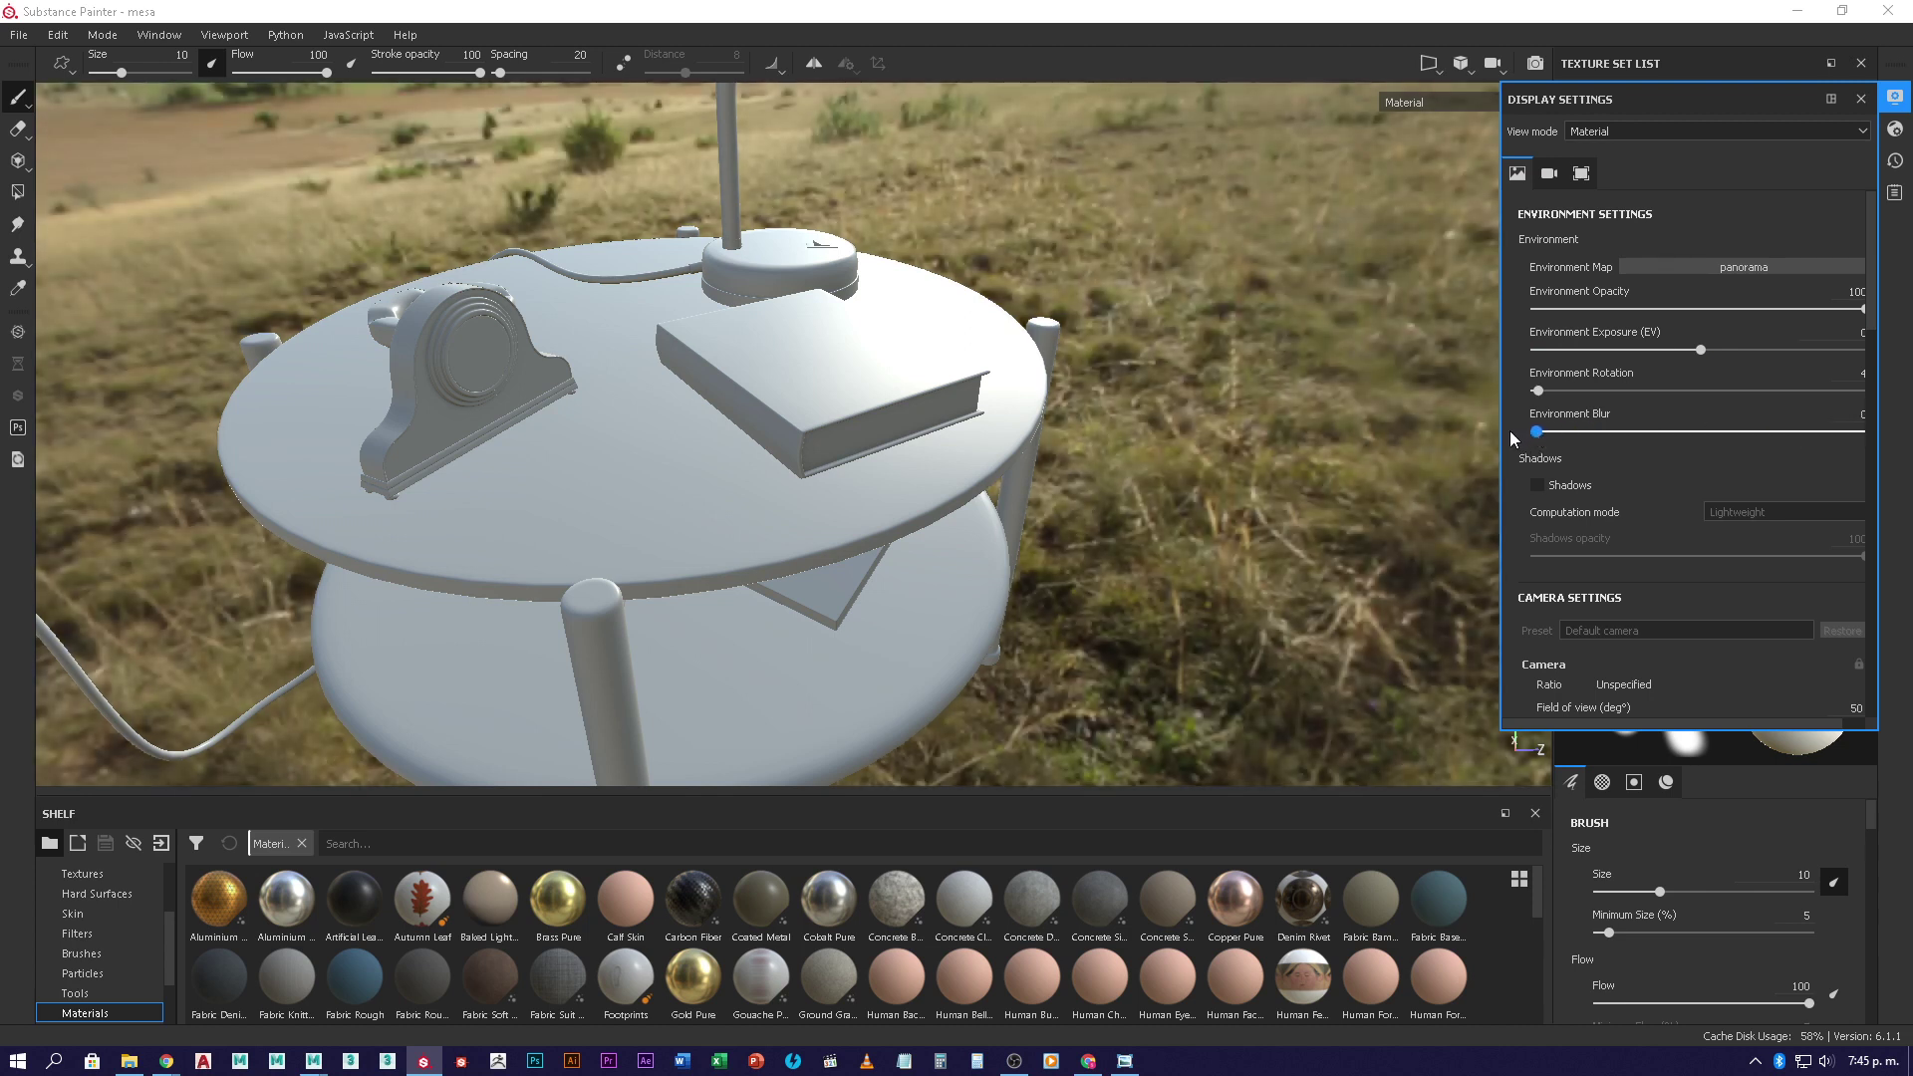
key("f")
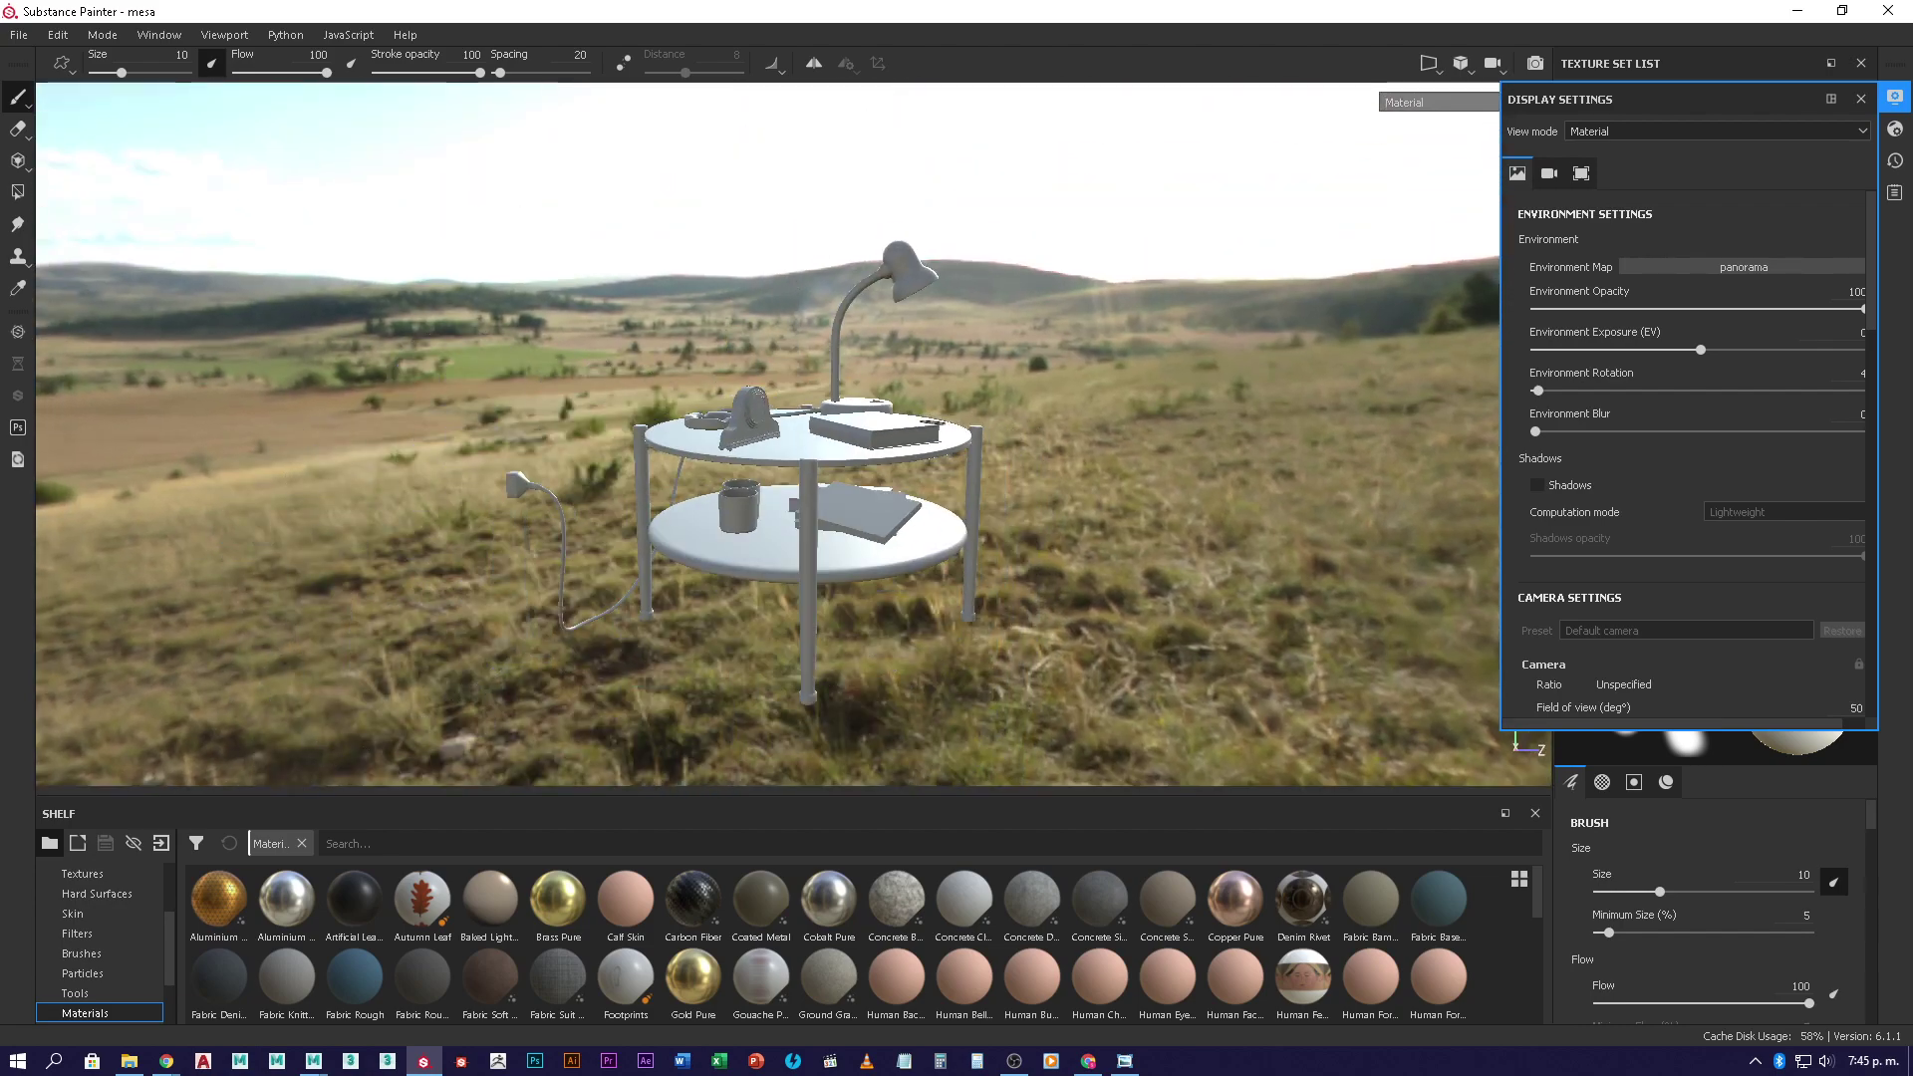
right_click_drag(977, 410, 1026, 404, "shift")
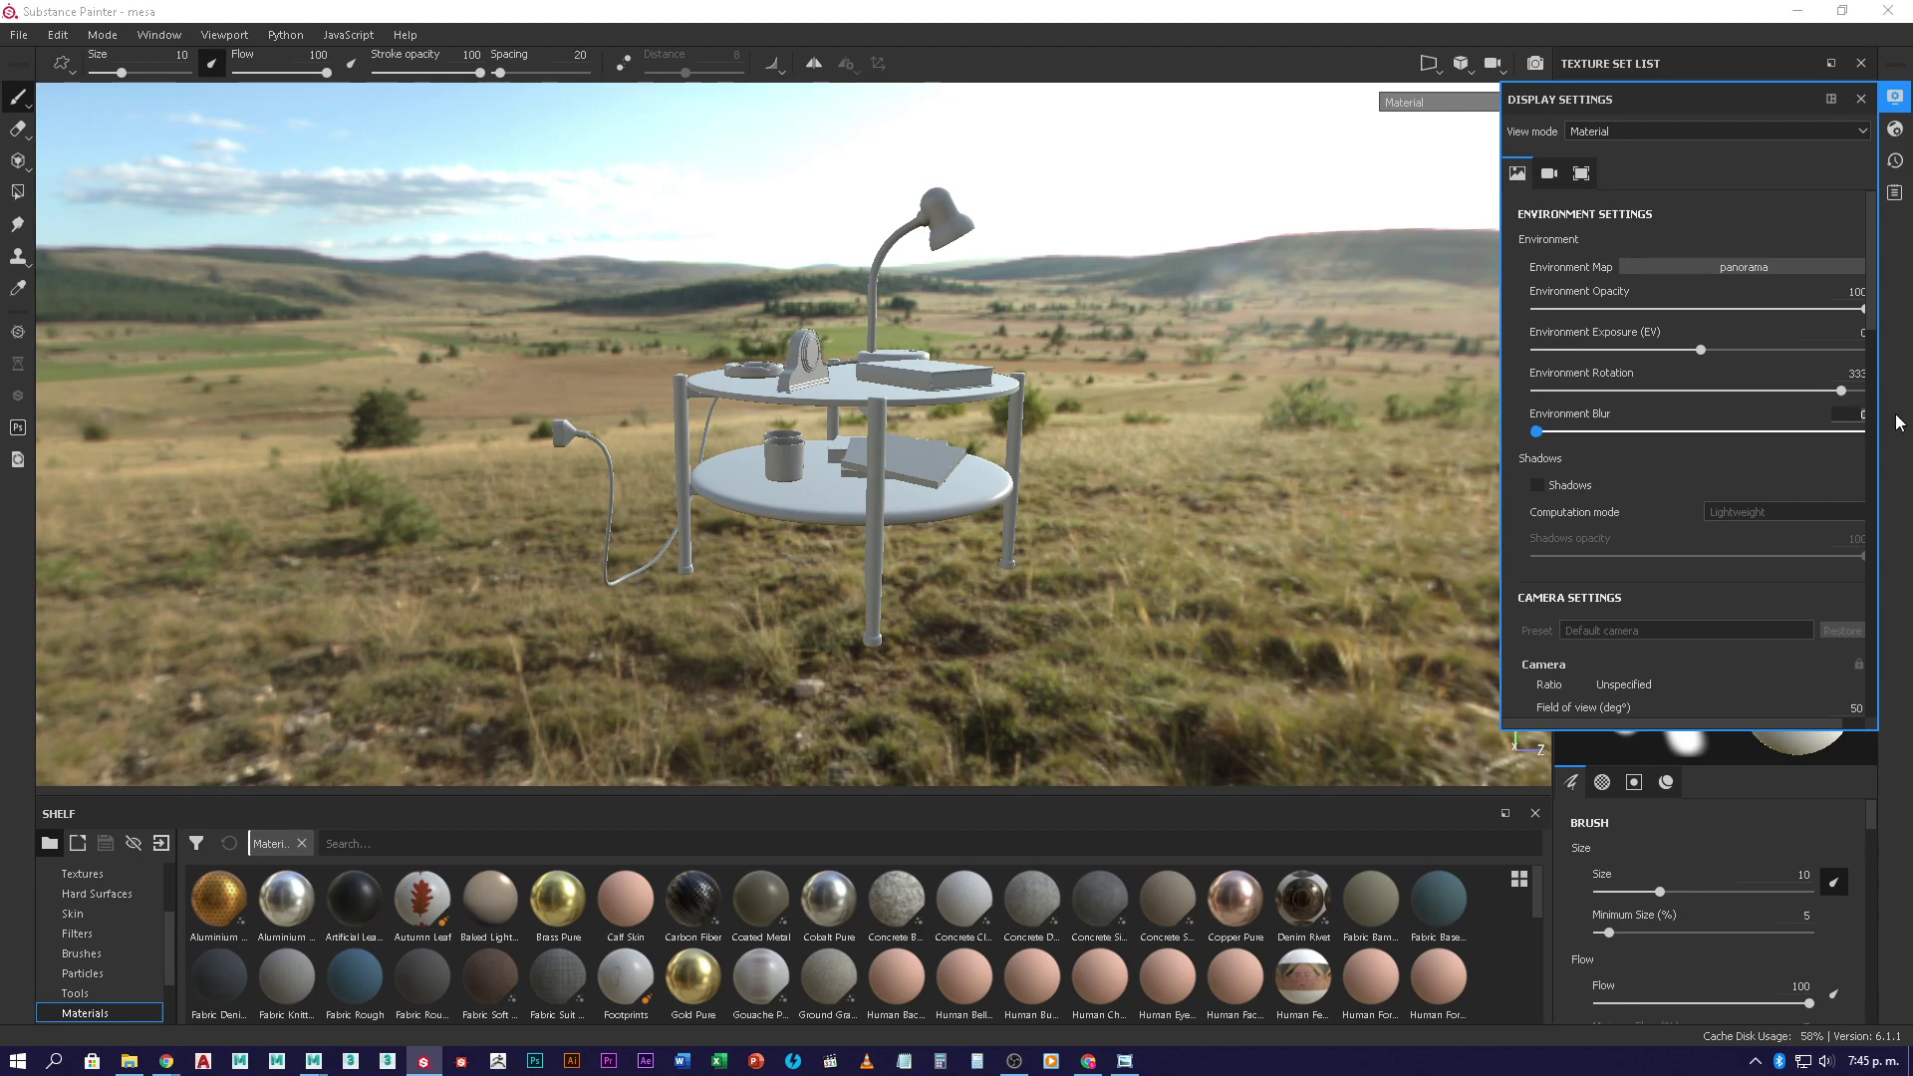
- Set the environment blur to 35 and its opacity to 0, and rotate the lighting on the table to about 288 degrees
key("Return")
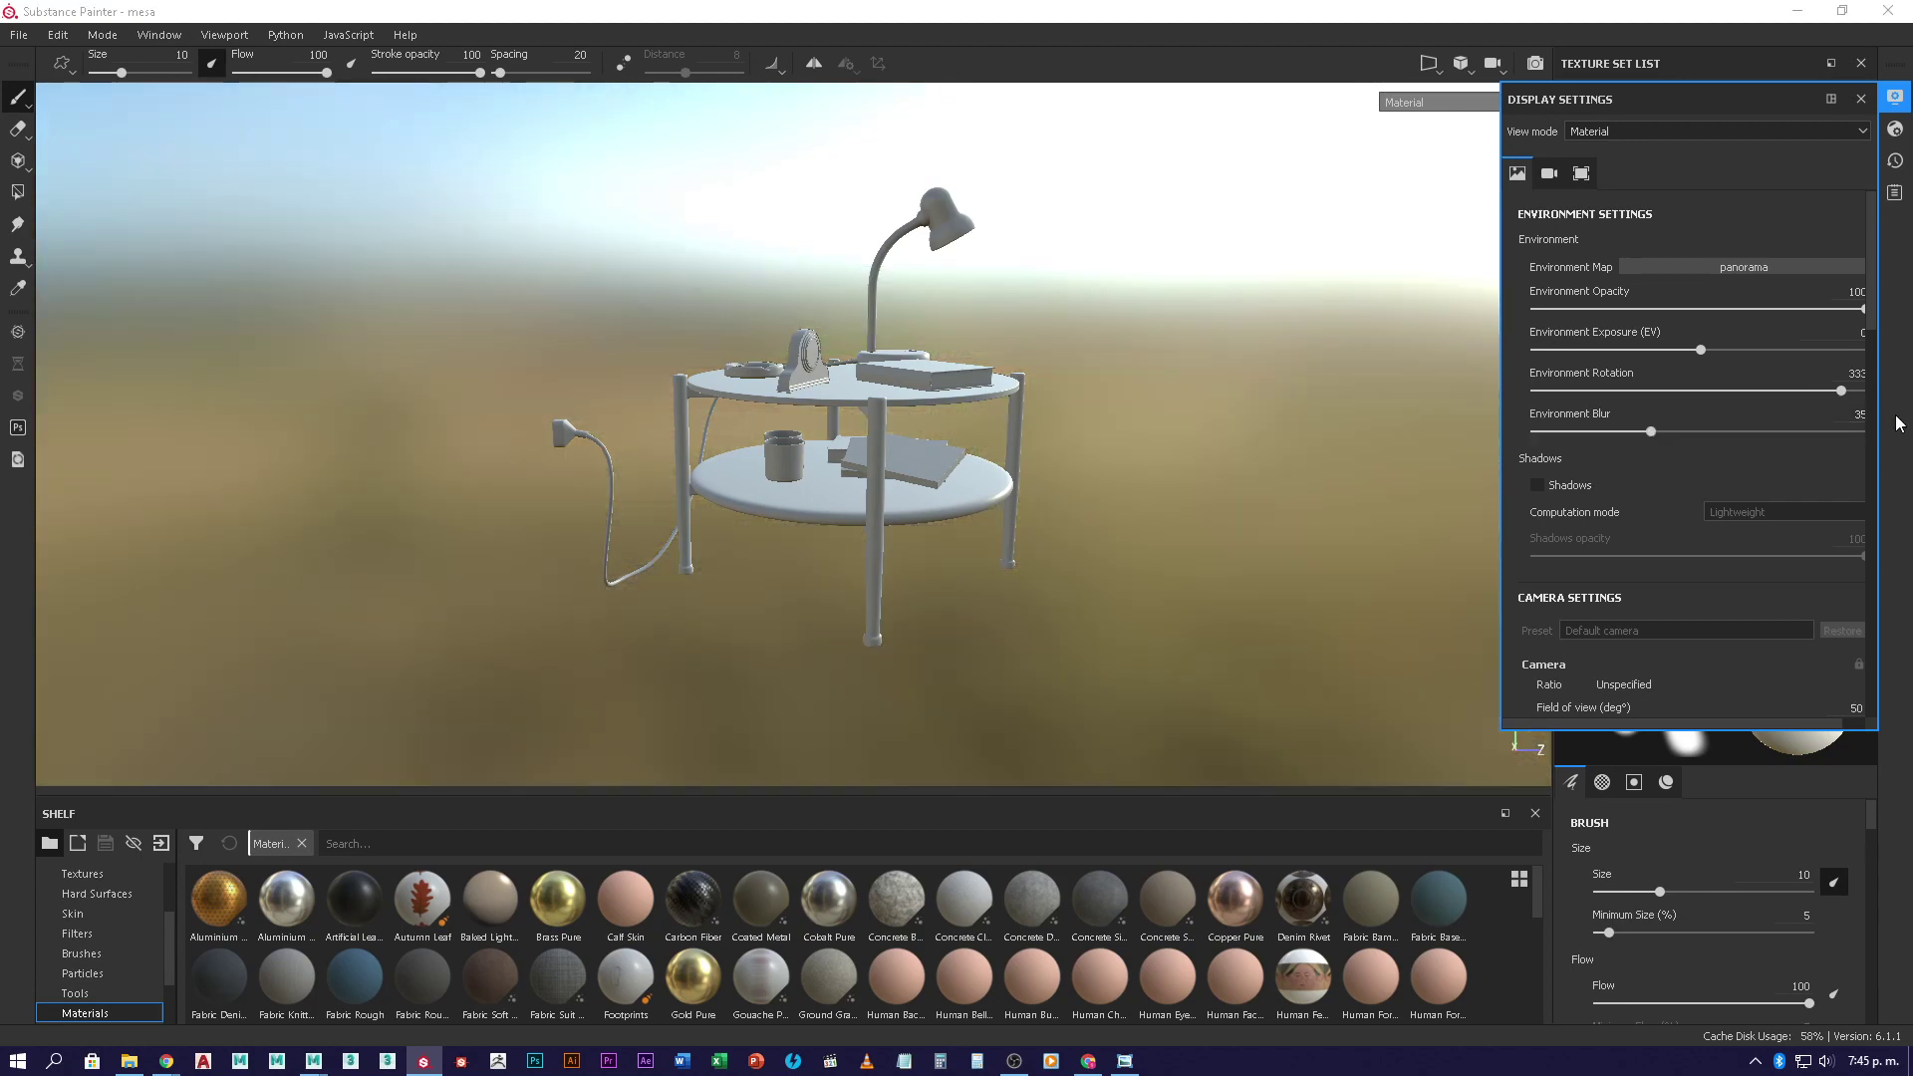
left_click(1560, 488)
left_click_drag(1810, 309, 1535, 310)
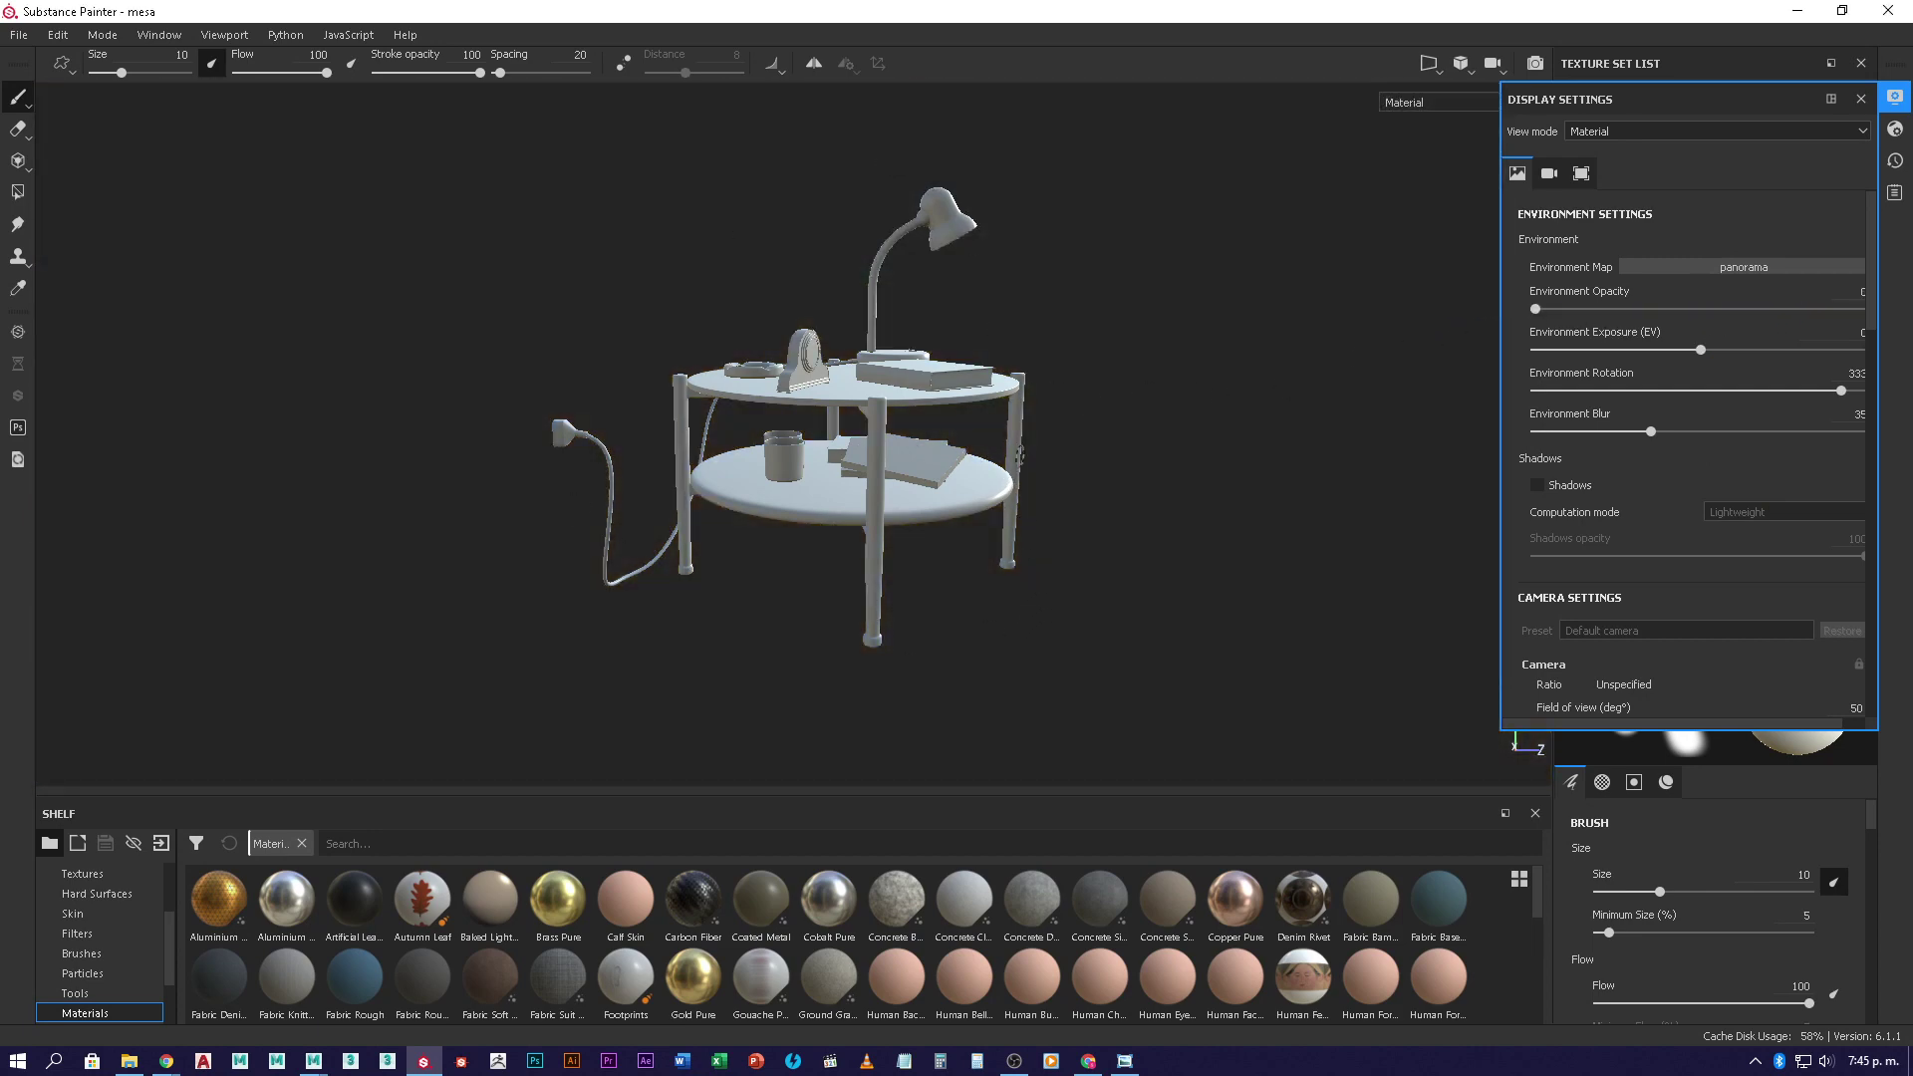
left_click_drag(1012, 363, 919, 517, "alt")
scroll(919, 518, "up", 6)
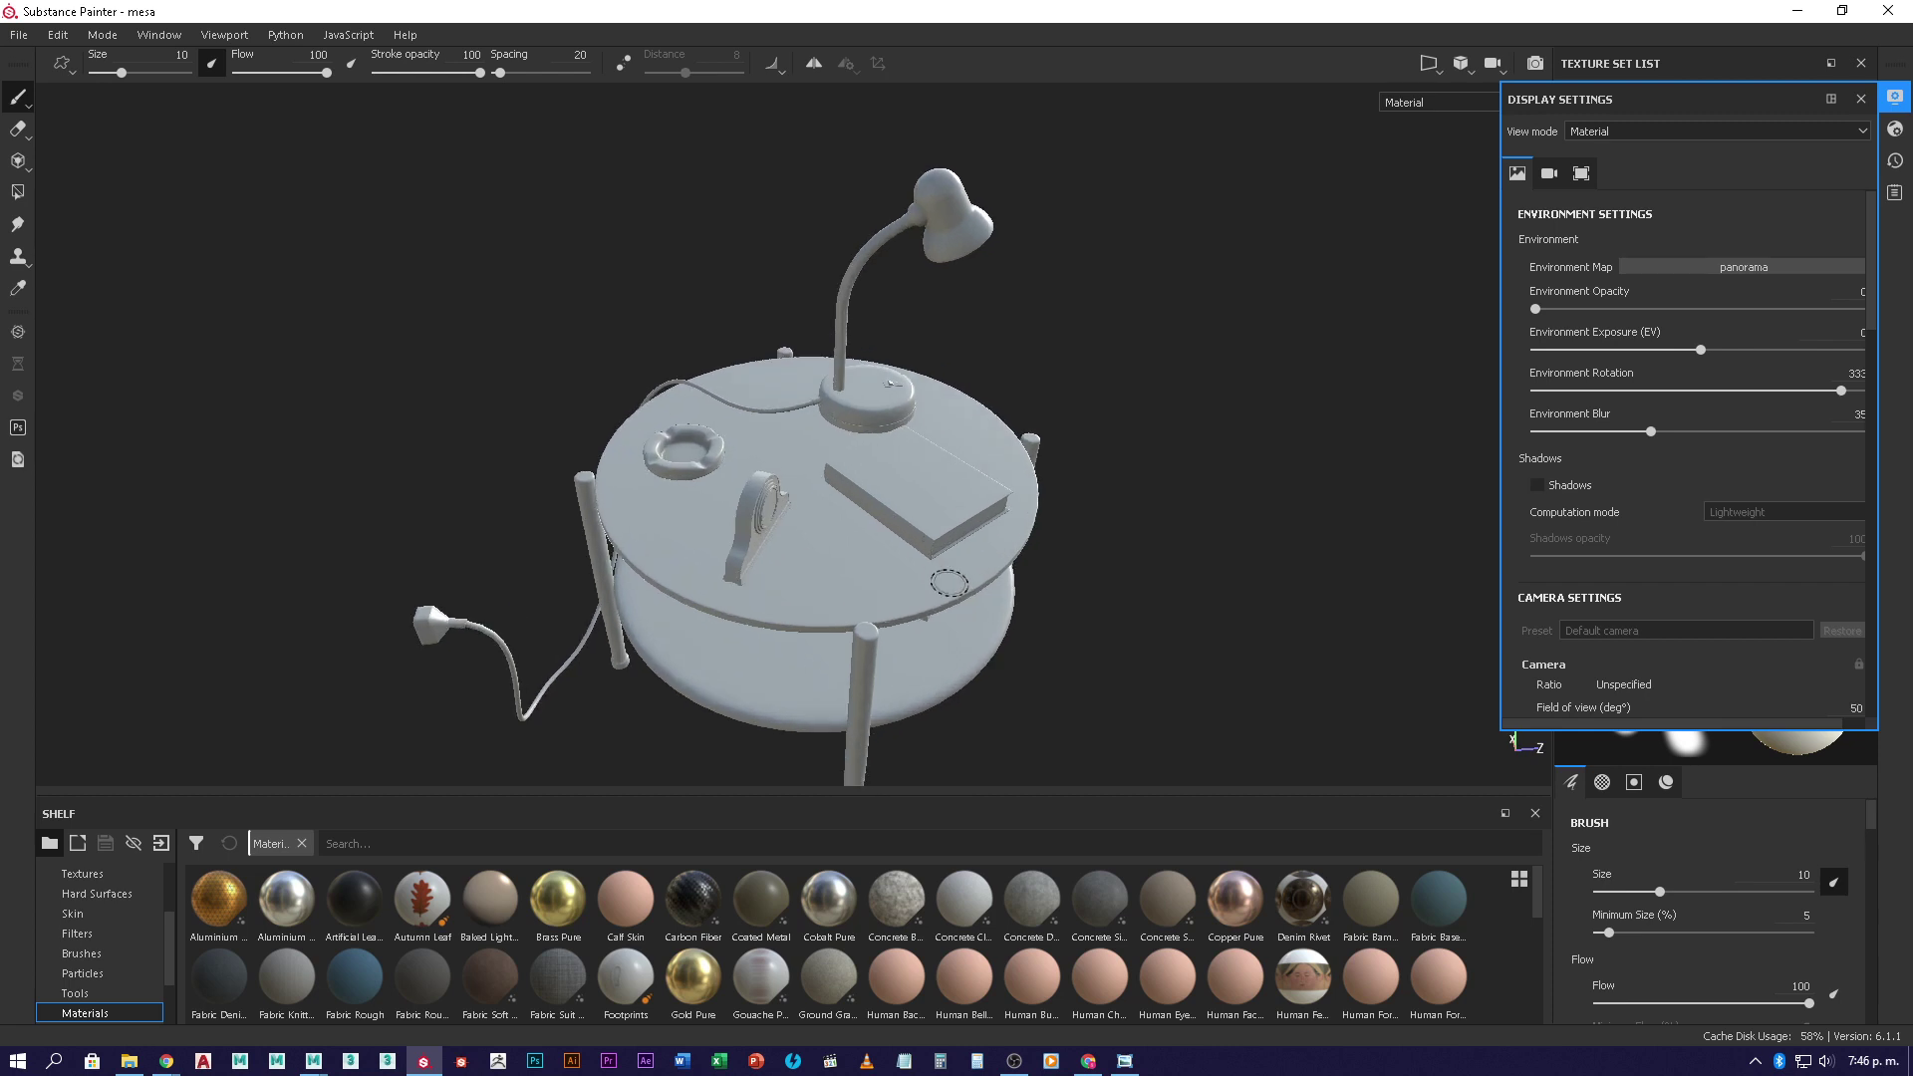
mouse_move(1037, 294)
right_mouse_down("shift")
mouse_move(1007, 289)
mouse_move(1102, 282)
mouse_move(968, 295)
mouse_move(1008, 320)
mouse_move(945, 324)
mouse_move(1013, 333)
mouse_move(1012, 351)
right_mouse_up("shift")
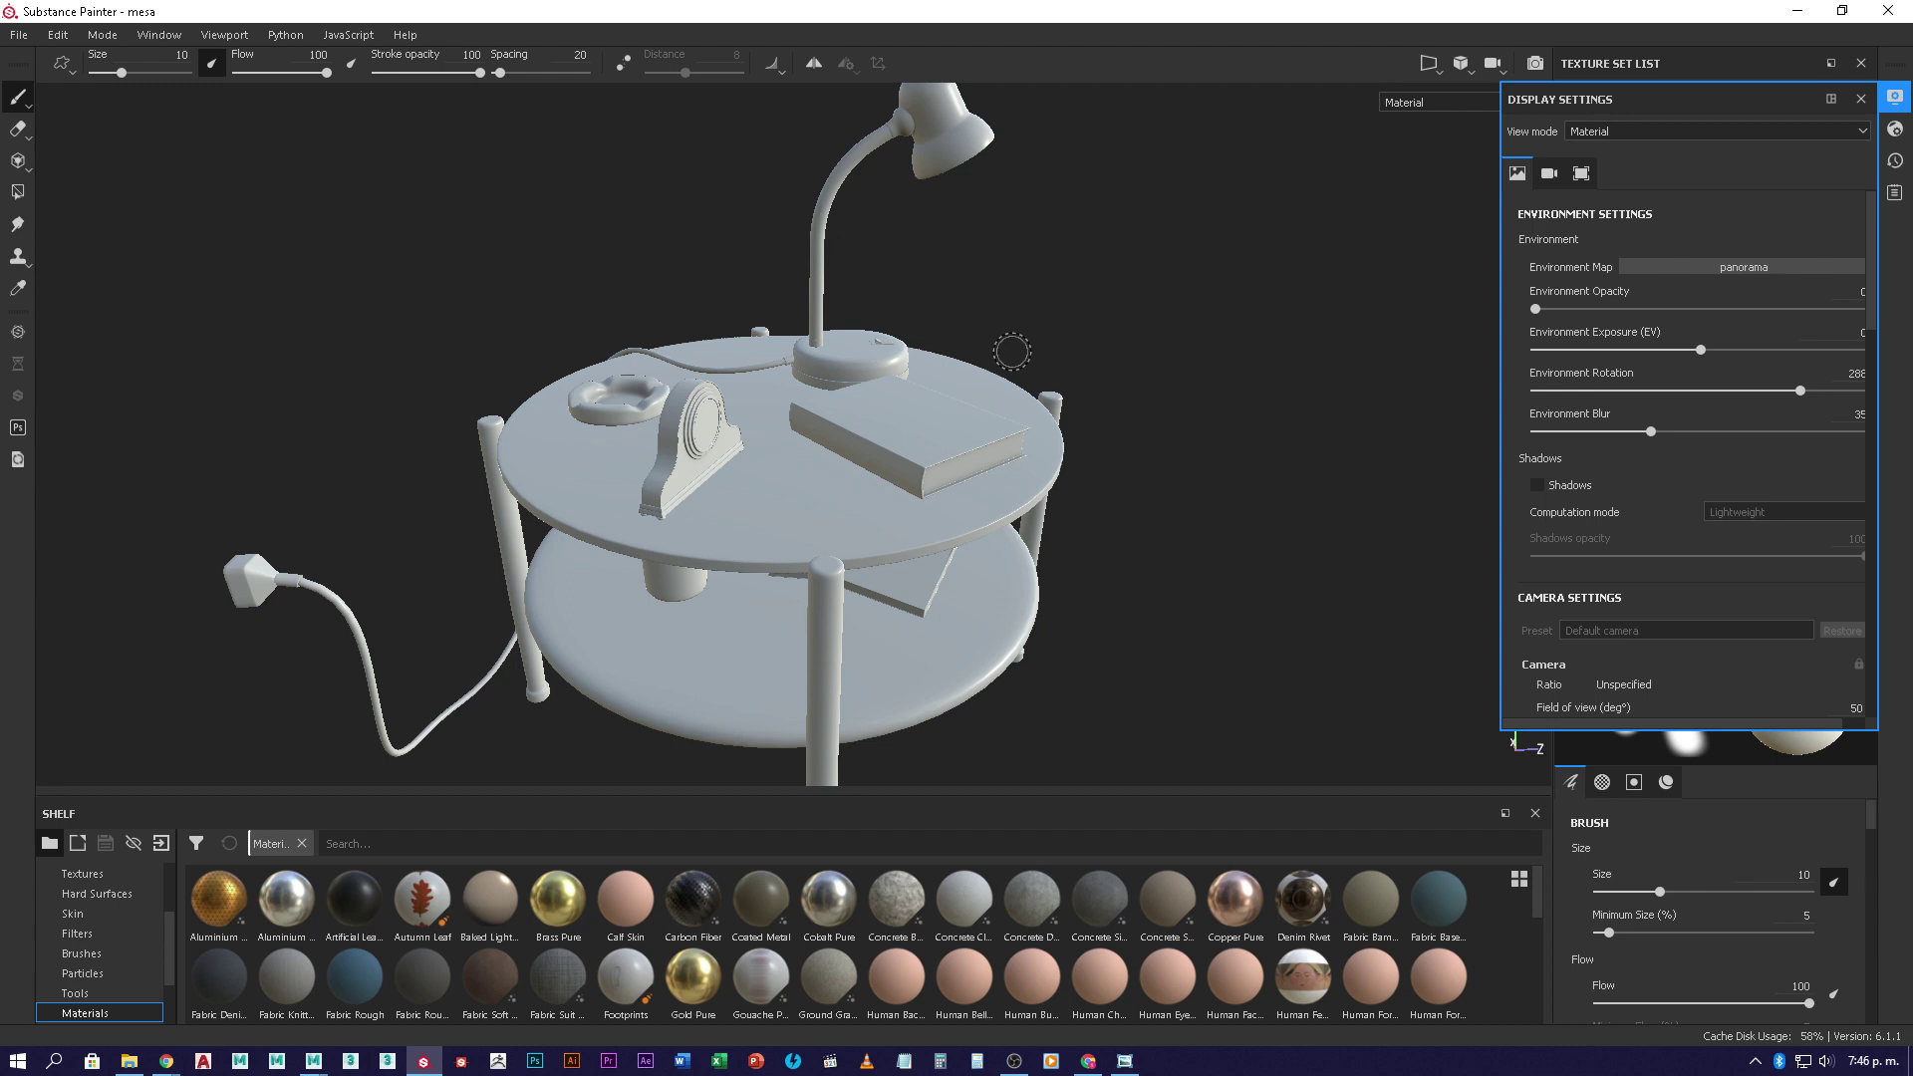
- Set the environment blur to 0 and its opacity to 100, and rotate the panorama background to about 2 degrees
left_click(1834, 414)
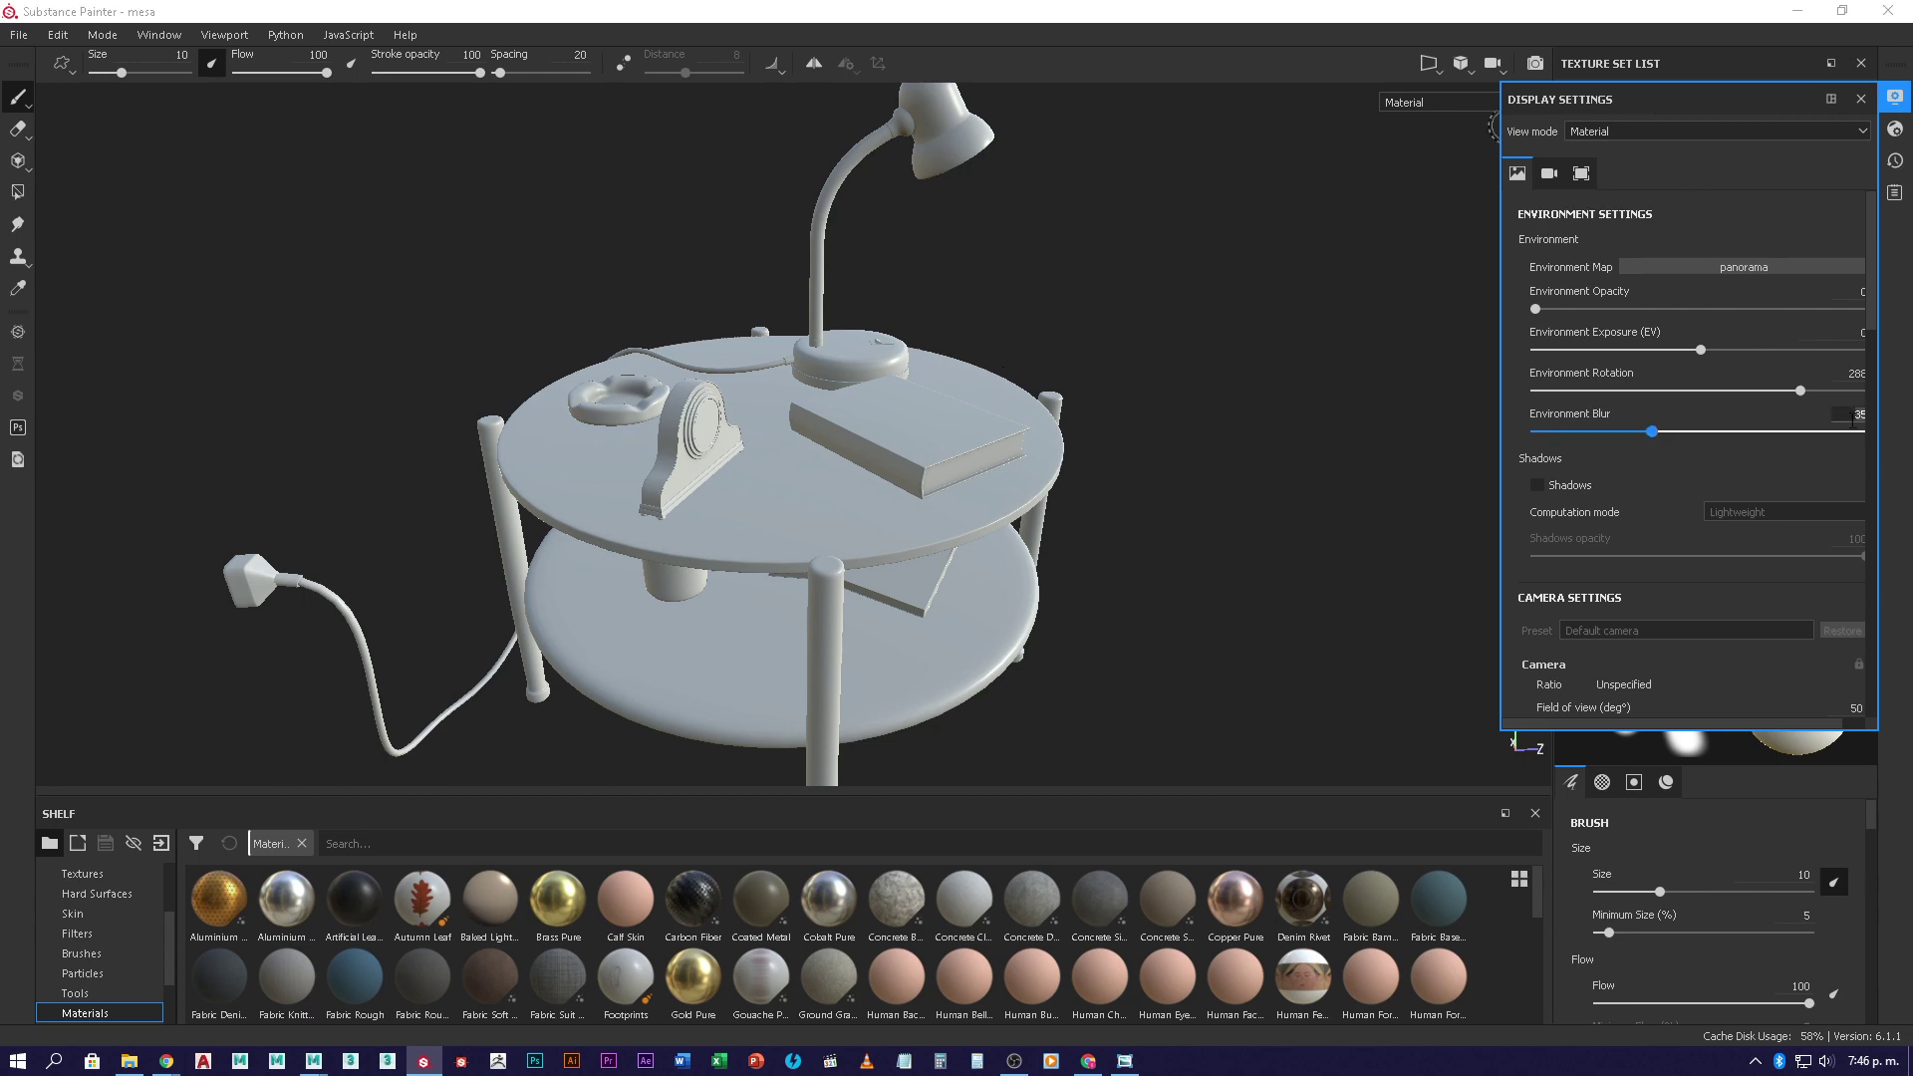
type("0")
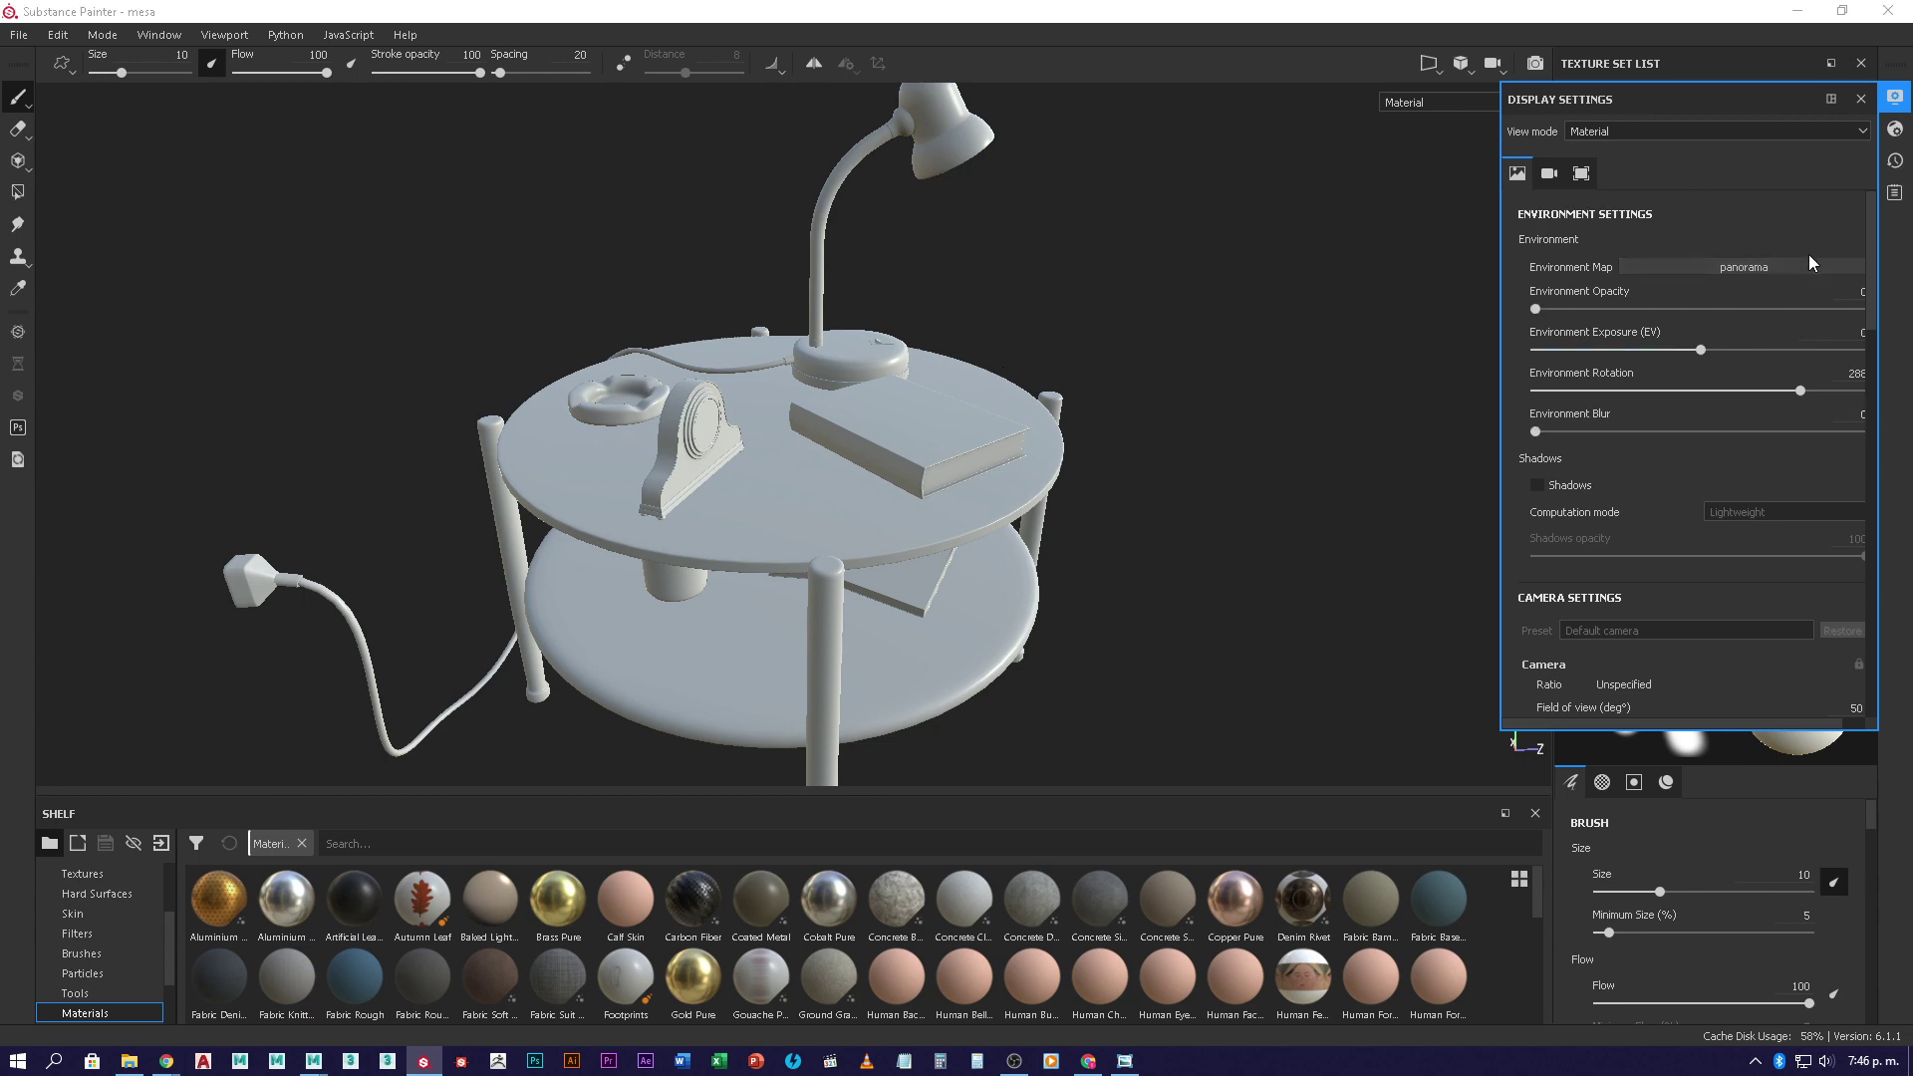
left_click_drag(1536, 309, 1884, 339)
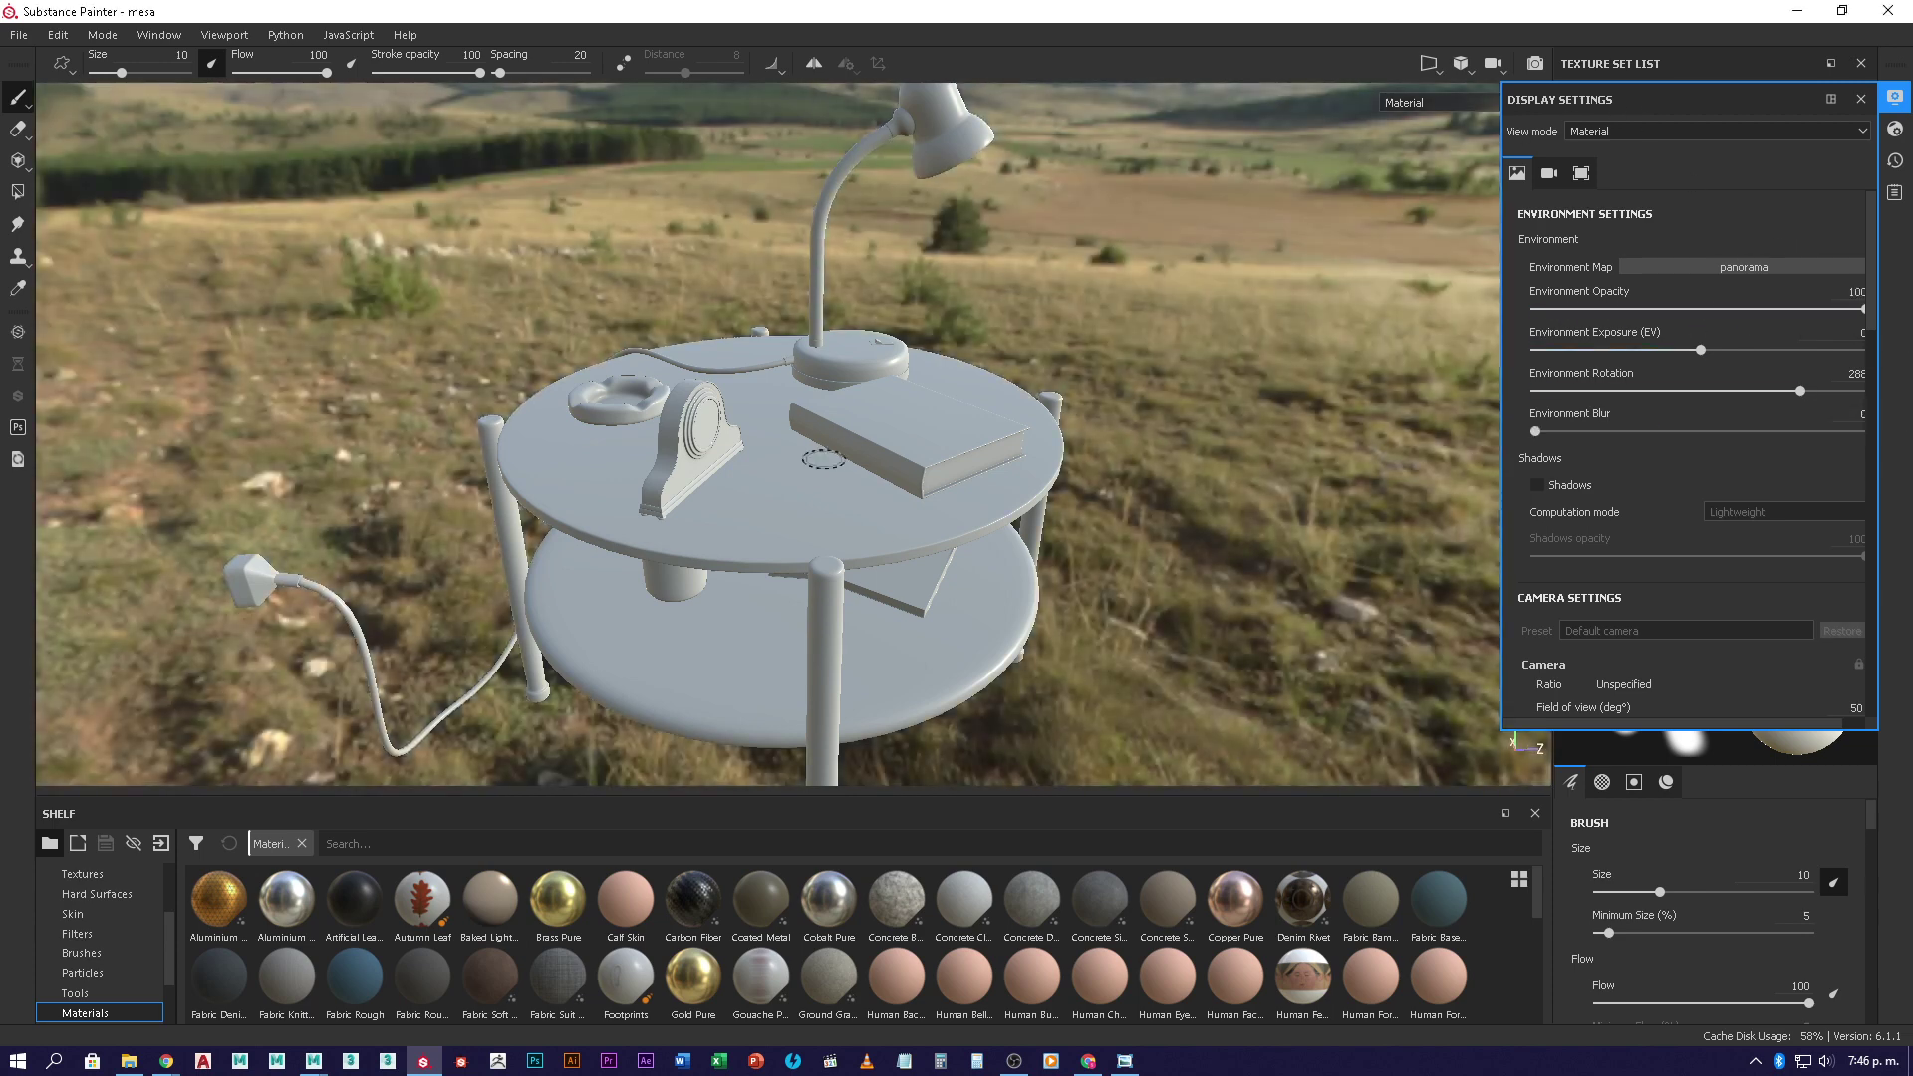
right_click_drag(1295, 369, 1163, 385, "shift")
left_click_drag(1163, 386, 1074, 424, "alt")
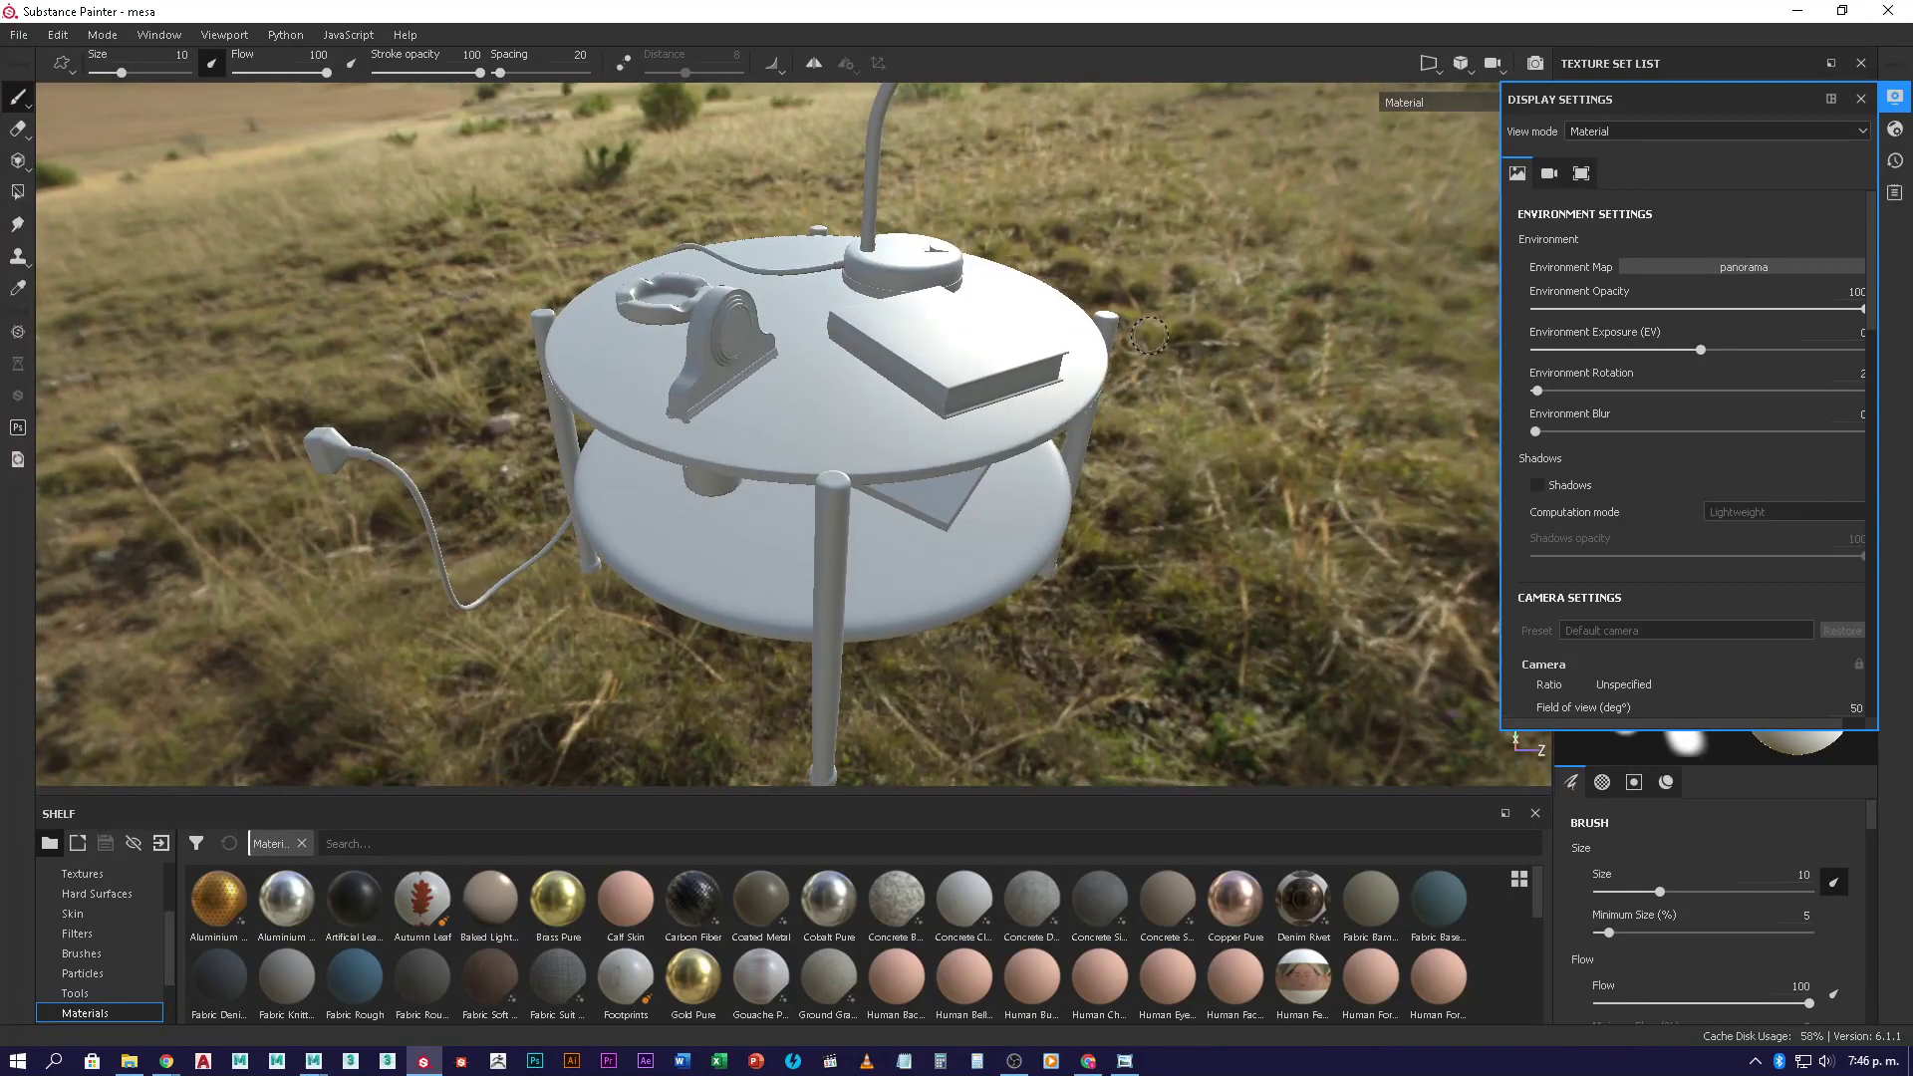
left_click_drag(1131, 344, 1116, 365, "alt")
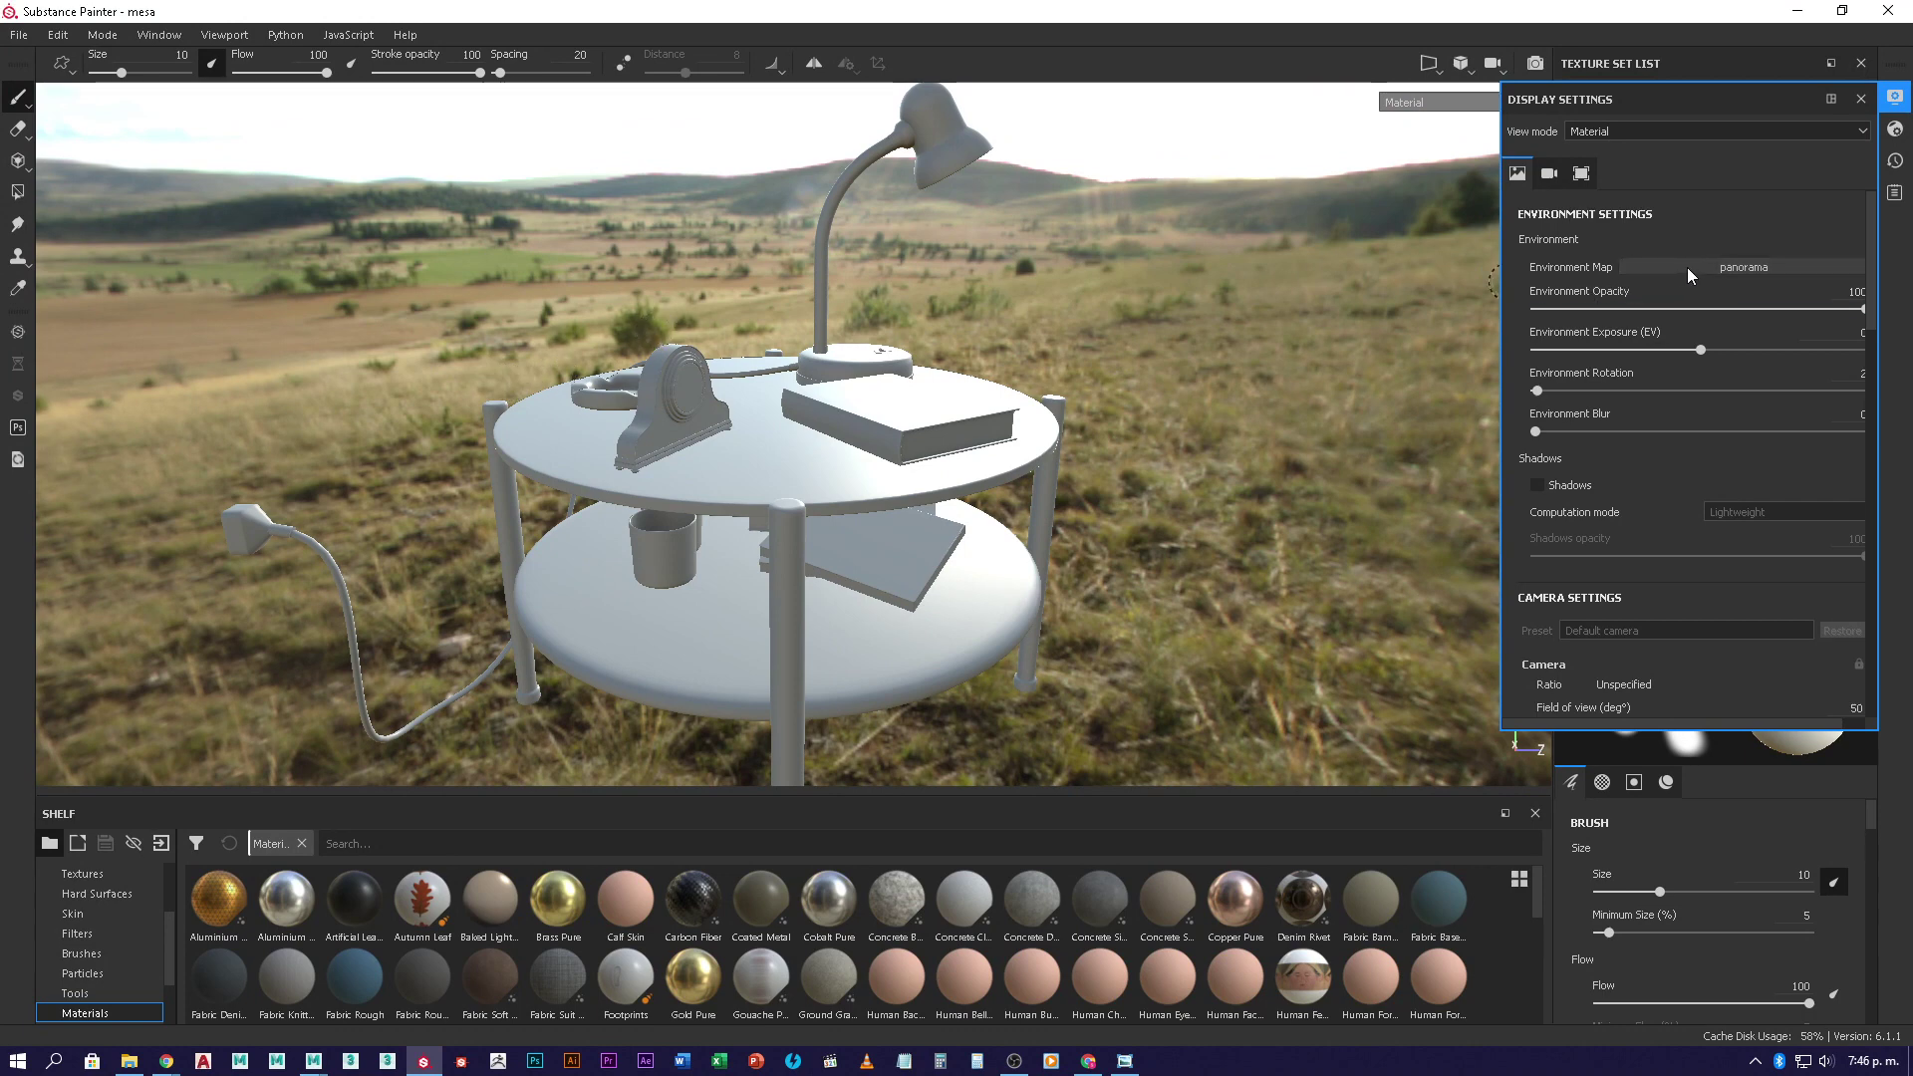
- Change the environment map to Bus Garage and rotate it around the table scene
left_click(1732, 267)
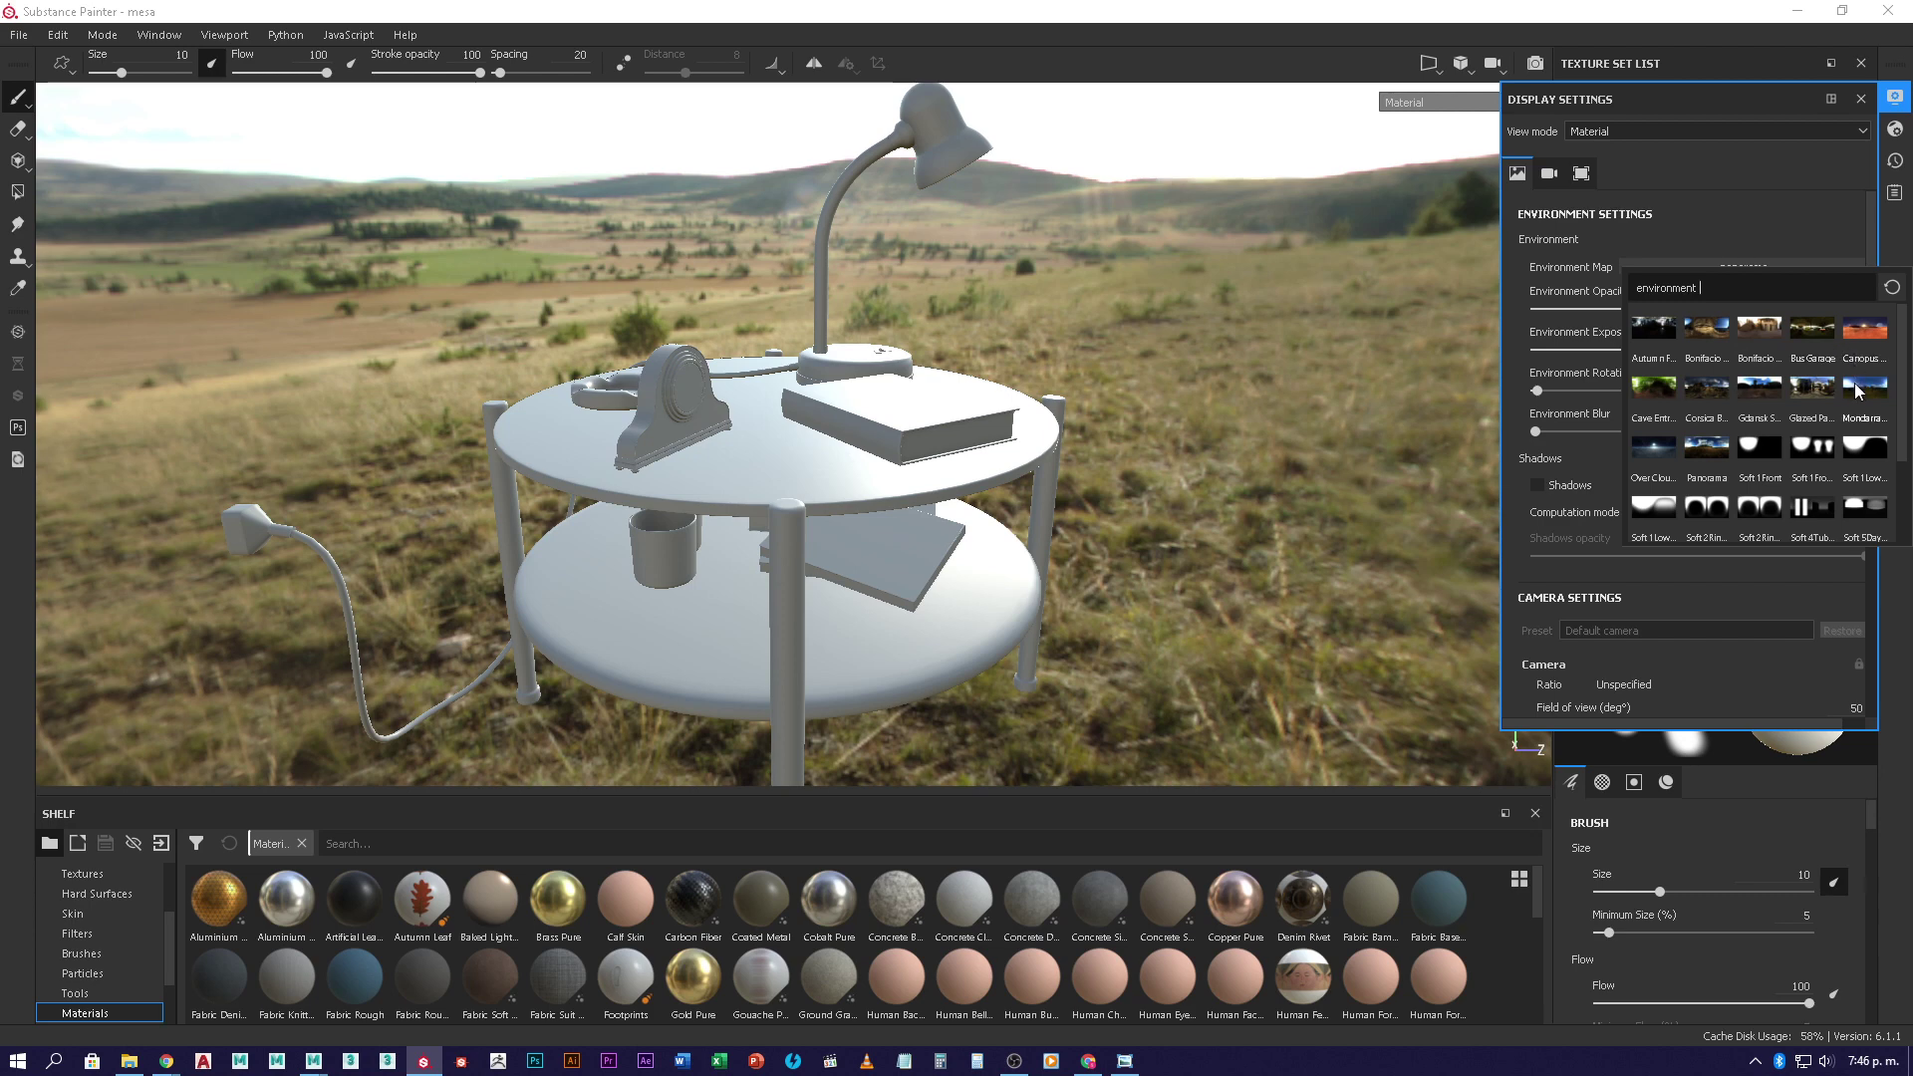
scroll(1769, 430, "down", 3)
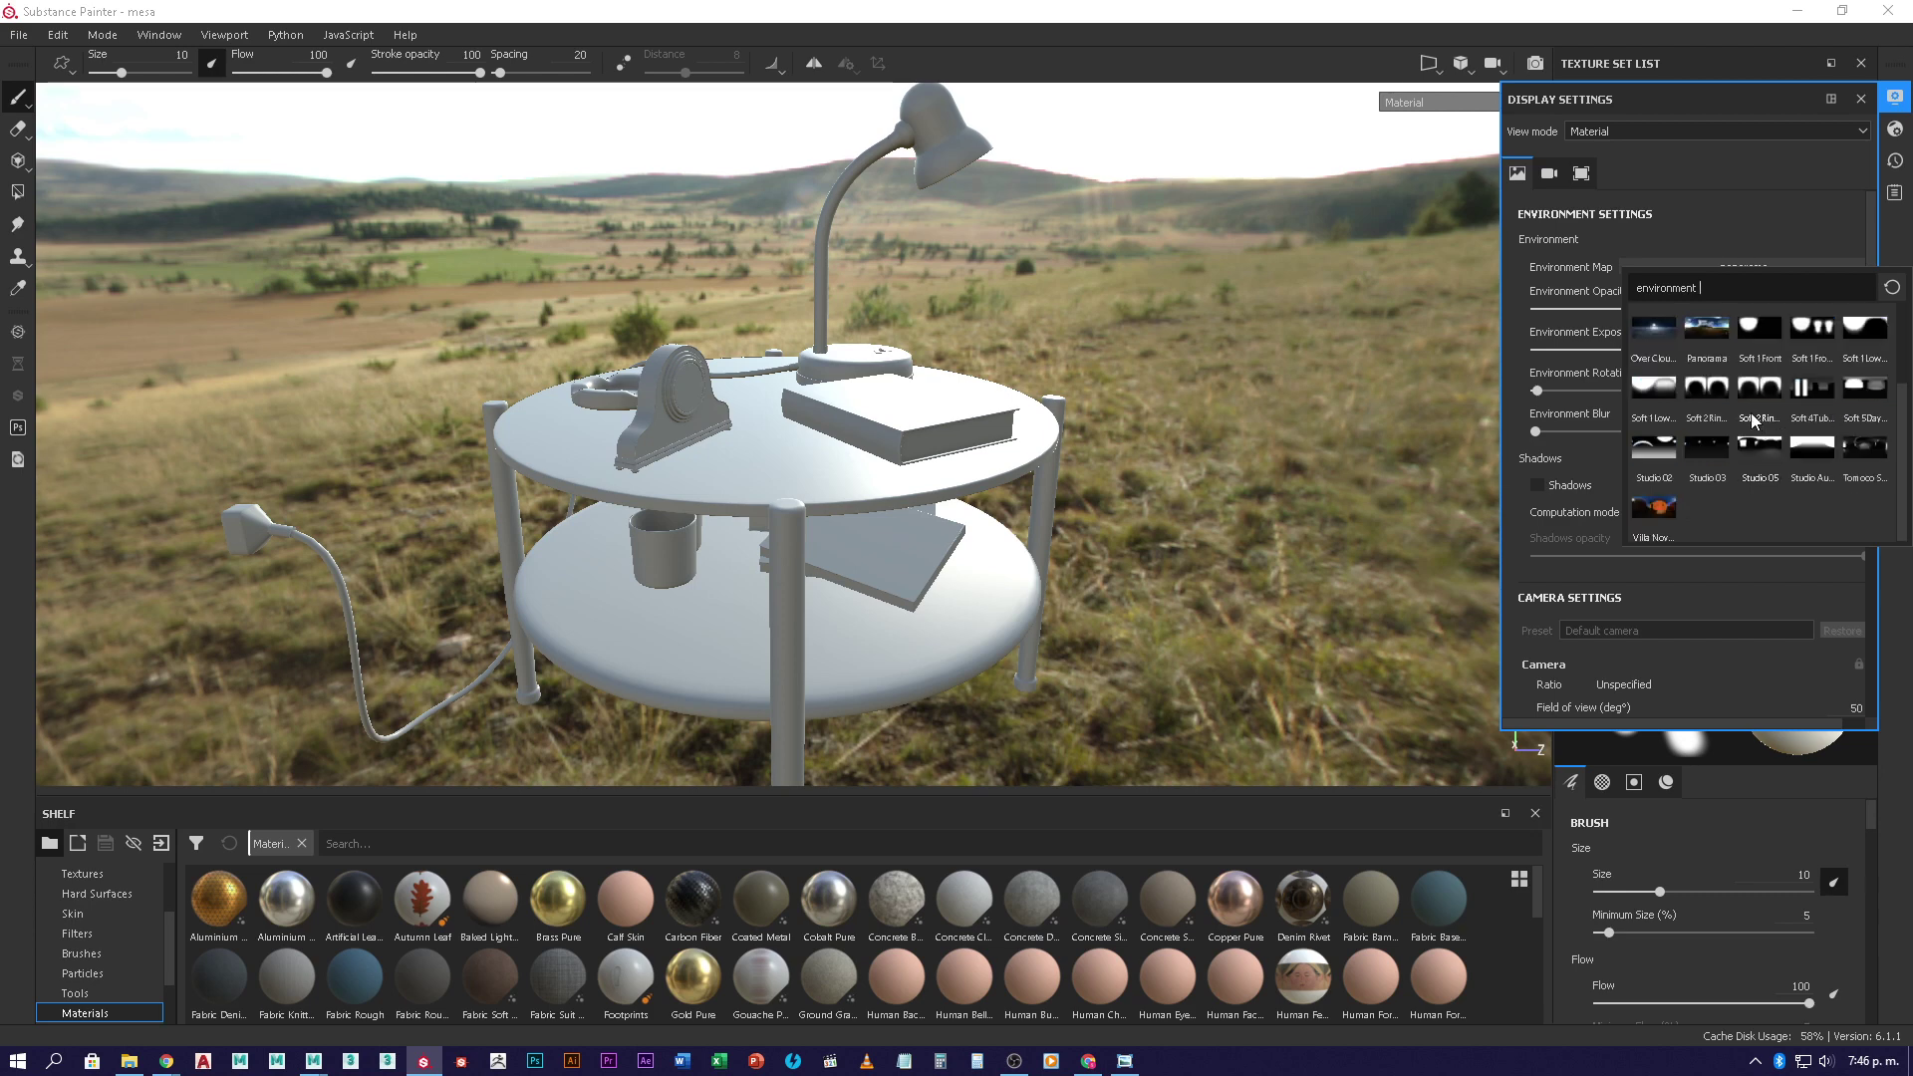
scroll(1759, 429, "up", 2)
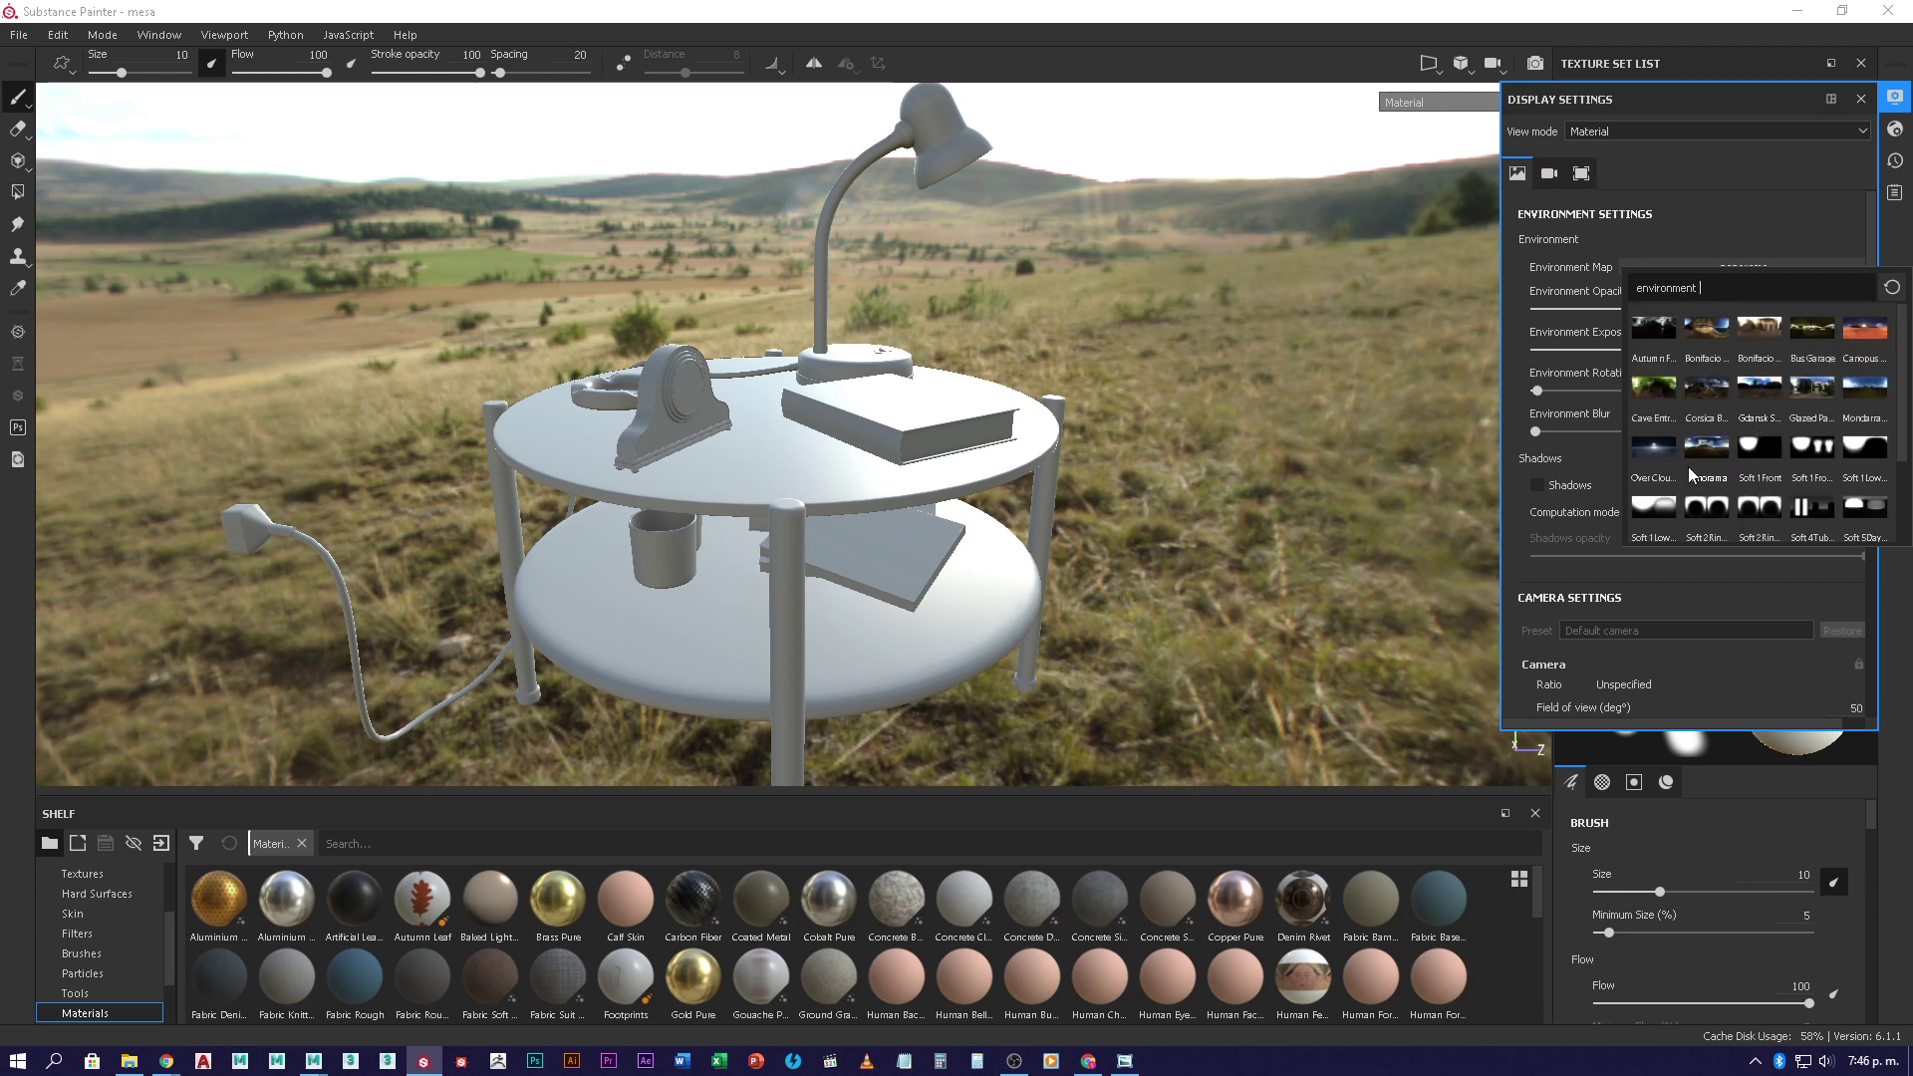
left_click(1813, 339)
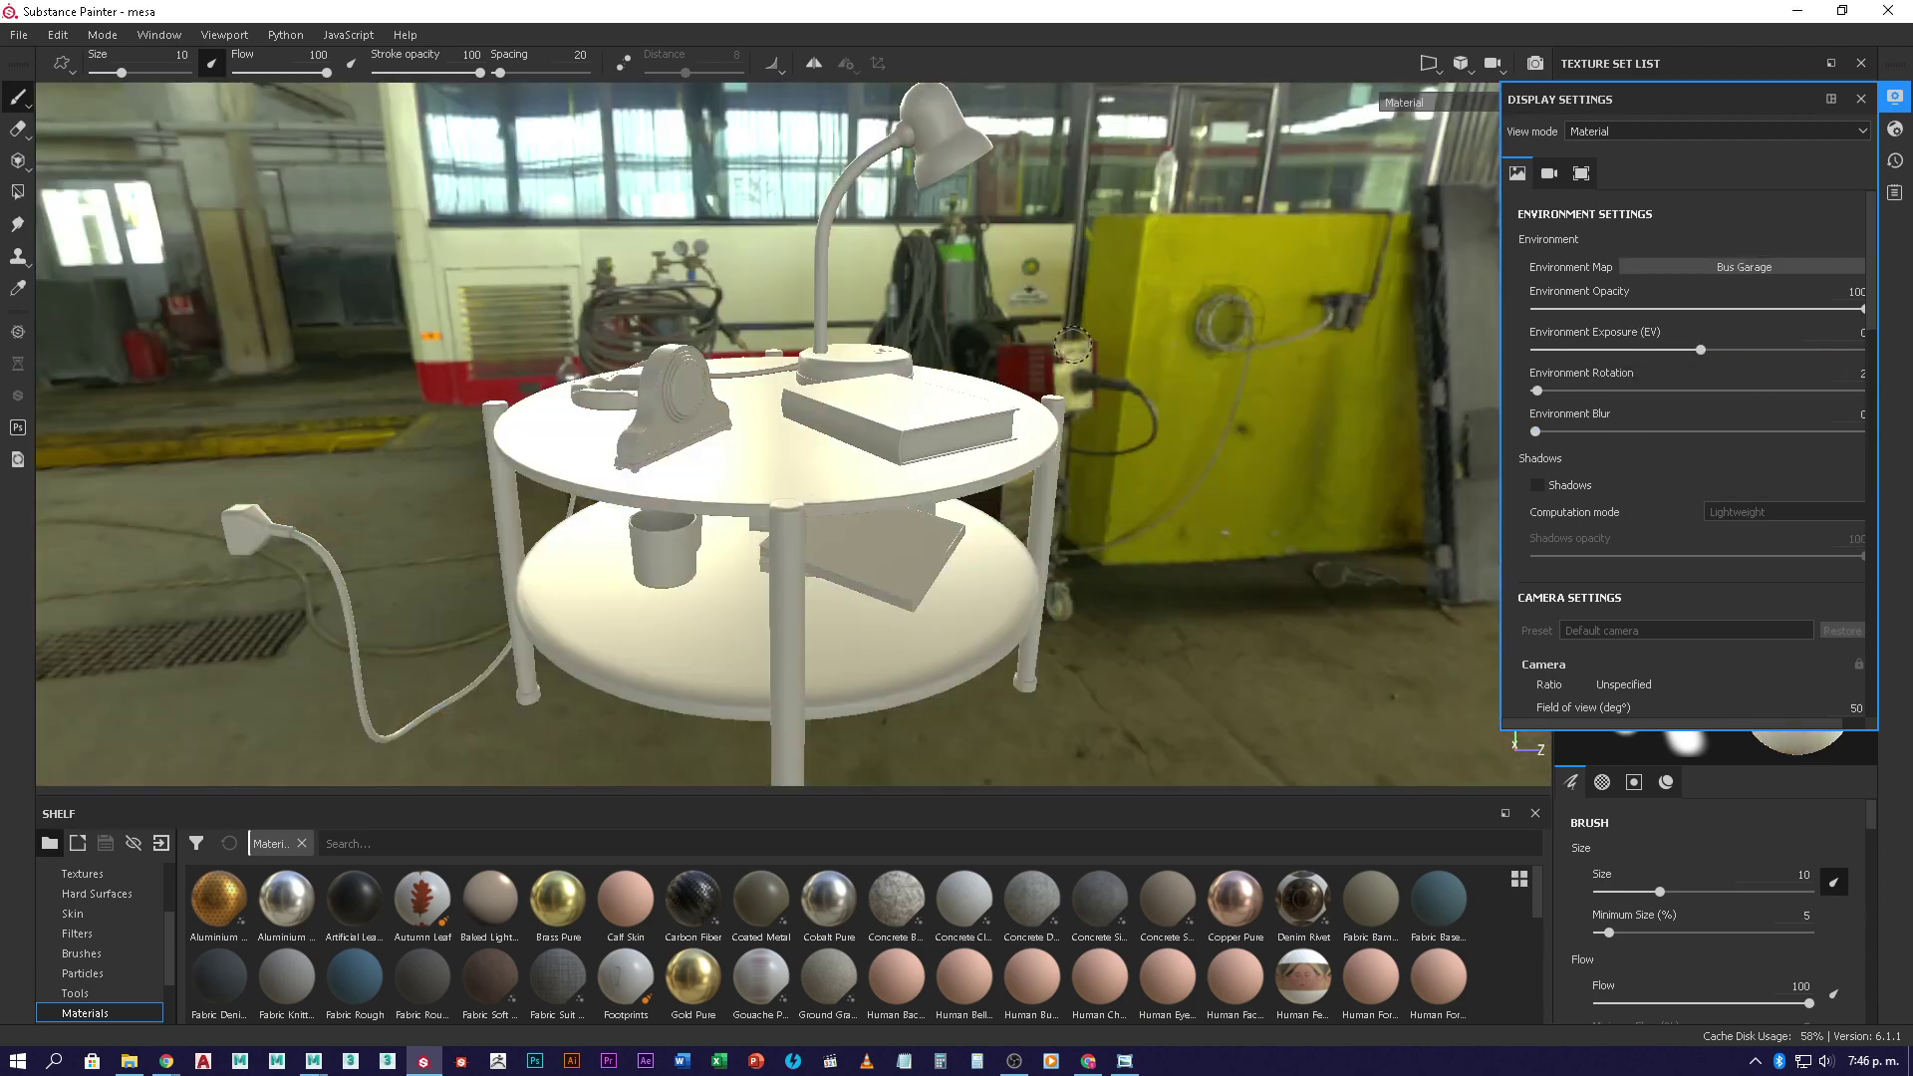
mouse_move(1073, 345)
right_mouse_down("shift")
mouse_move(1007, 337)
mouse_move(1056, 351)
mouse_move(1041, 355)
right_mouse_up("shift")
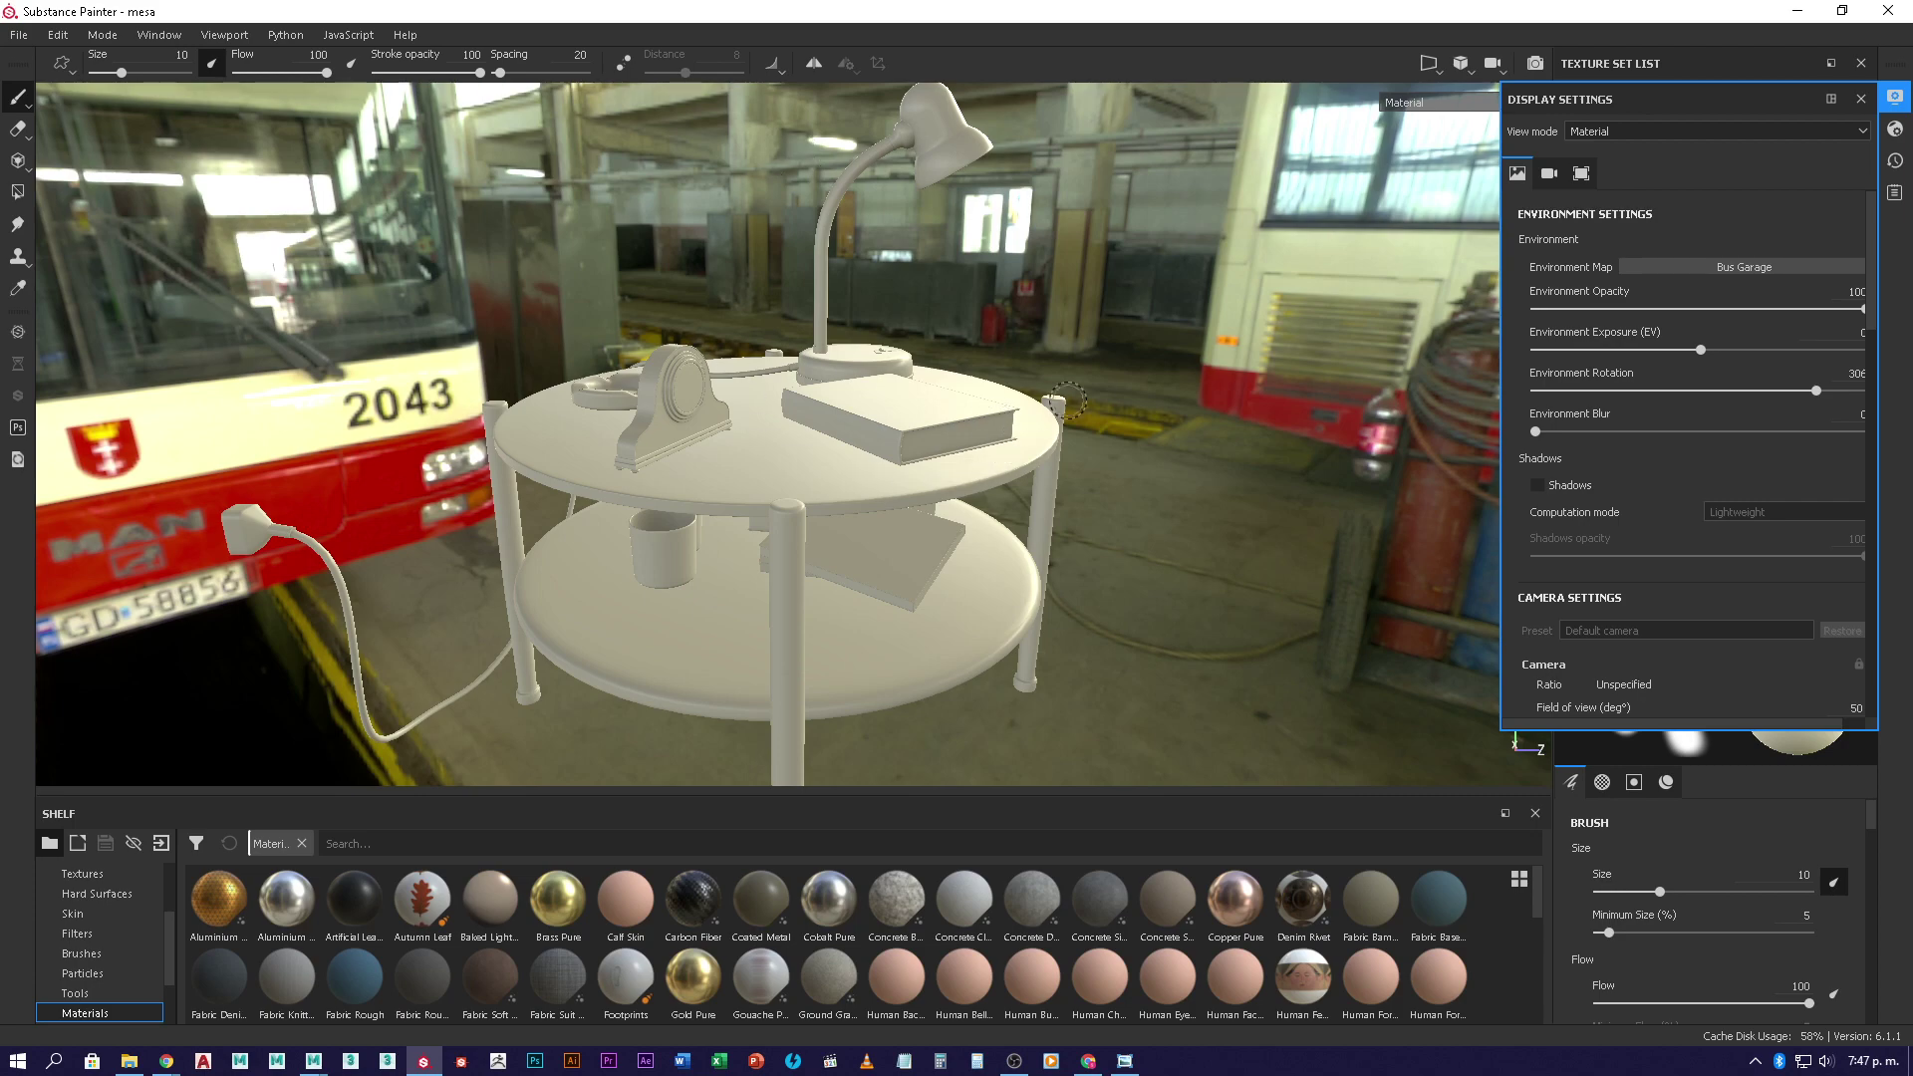
mouse_move(1068, 398)
right_mouse_down("shift")
mouse_move(1126, 389)
mouse_move(1067, 390)
mouse_move(1084, 392)
right_mouse_up("shift")
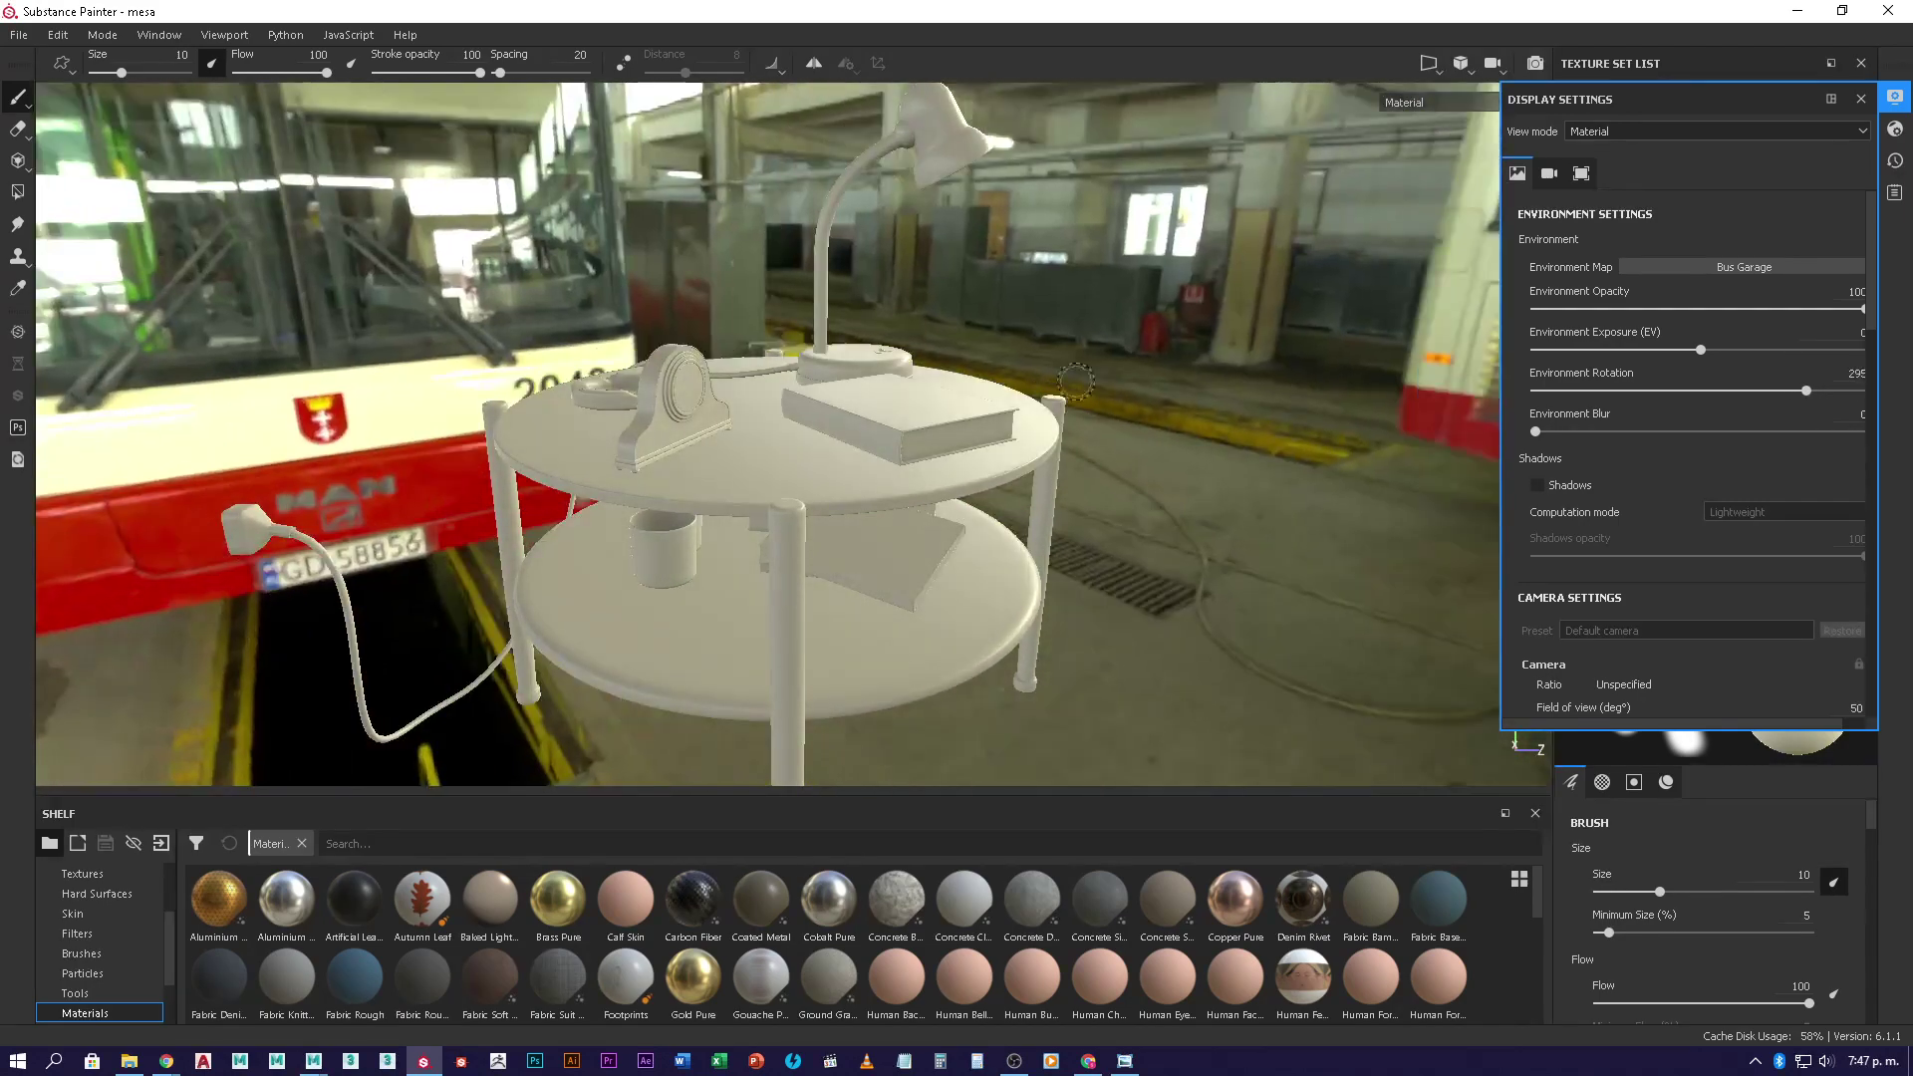
- Change the environment map to Bonifacio Street and rotate it to about 216 degrees
left_click(1698, 267)
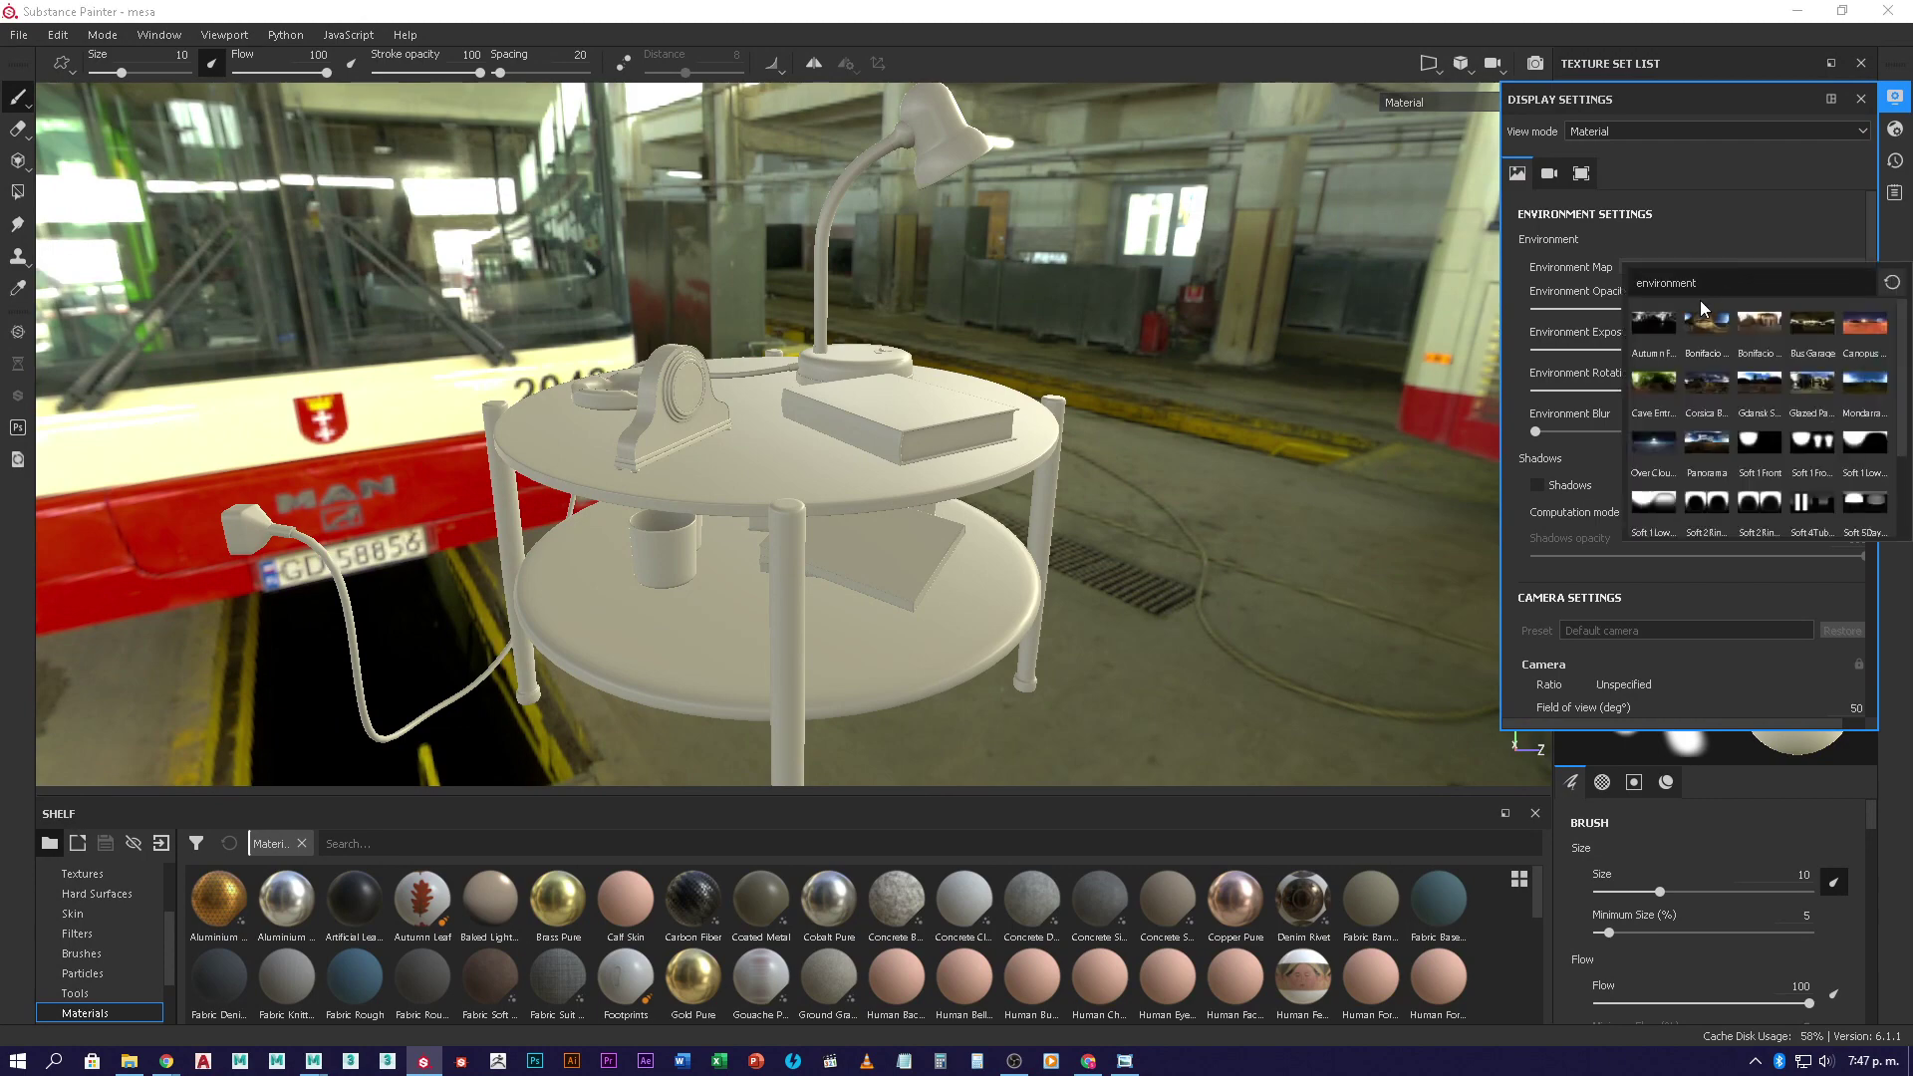
left_click(1758, 327)
mouse_move(1096, 423)
right_mouse_down("shift")
mouse_move(1067, 423)
mouse_move(1136, 422)
mouse_move(1072, 423)
mouse_move(1215, 376)
right_mouse_up("shift")
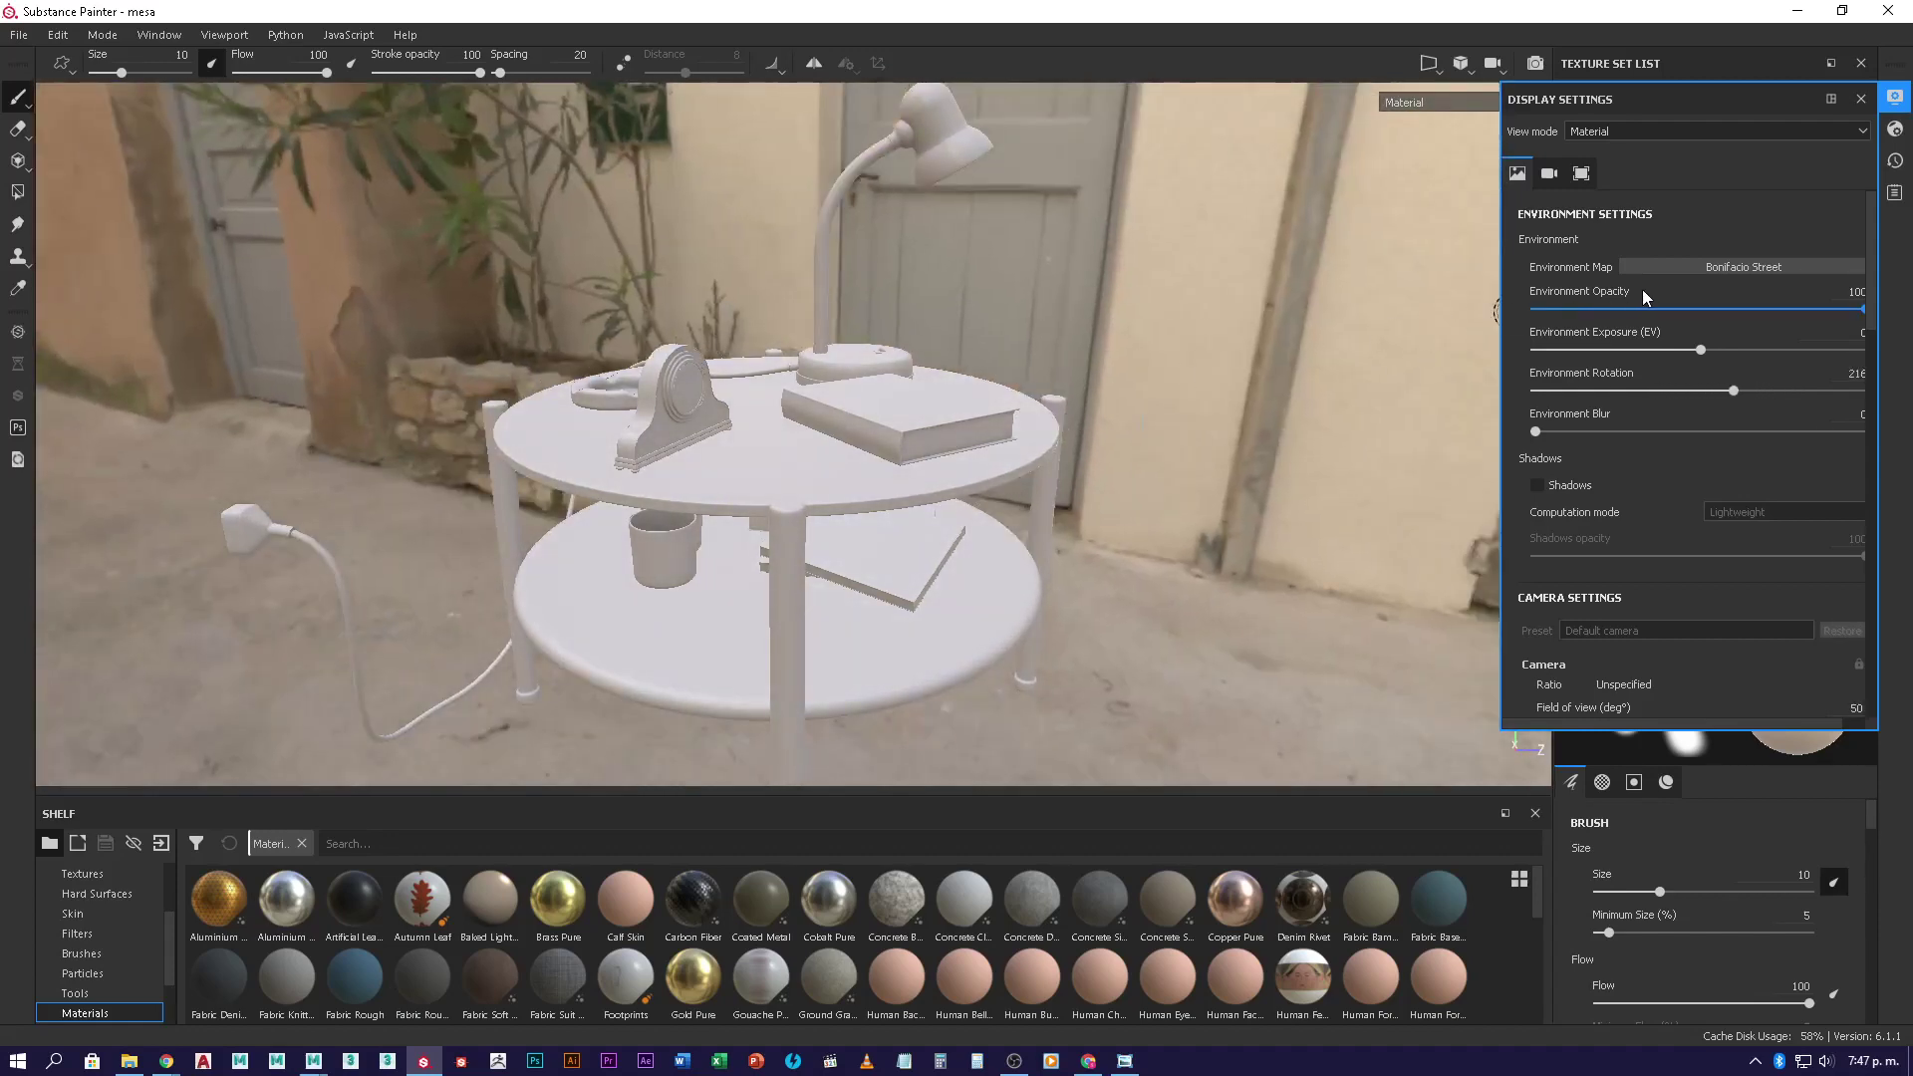
- Change the environment map to Canopus Ground and rotate it to about 313 degrees
left_click(1707, 266)
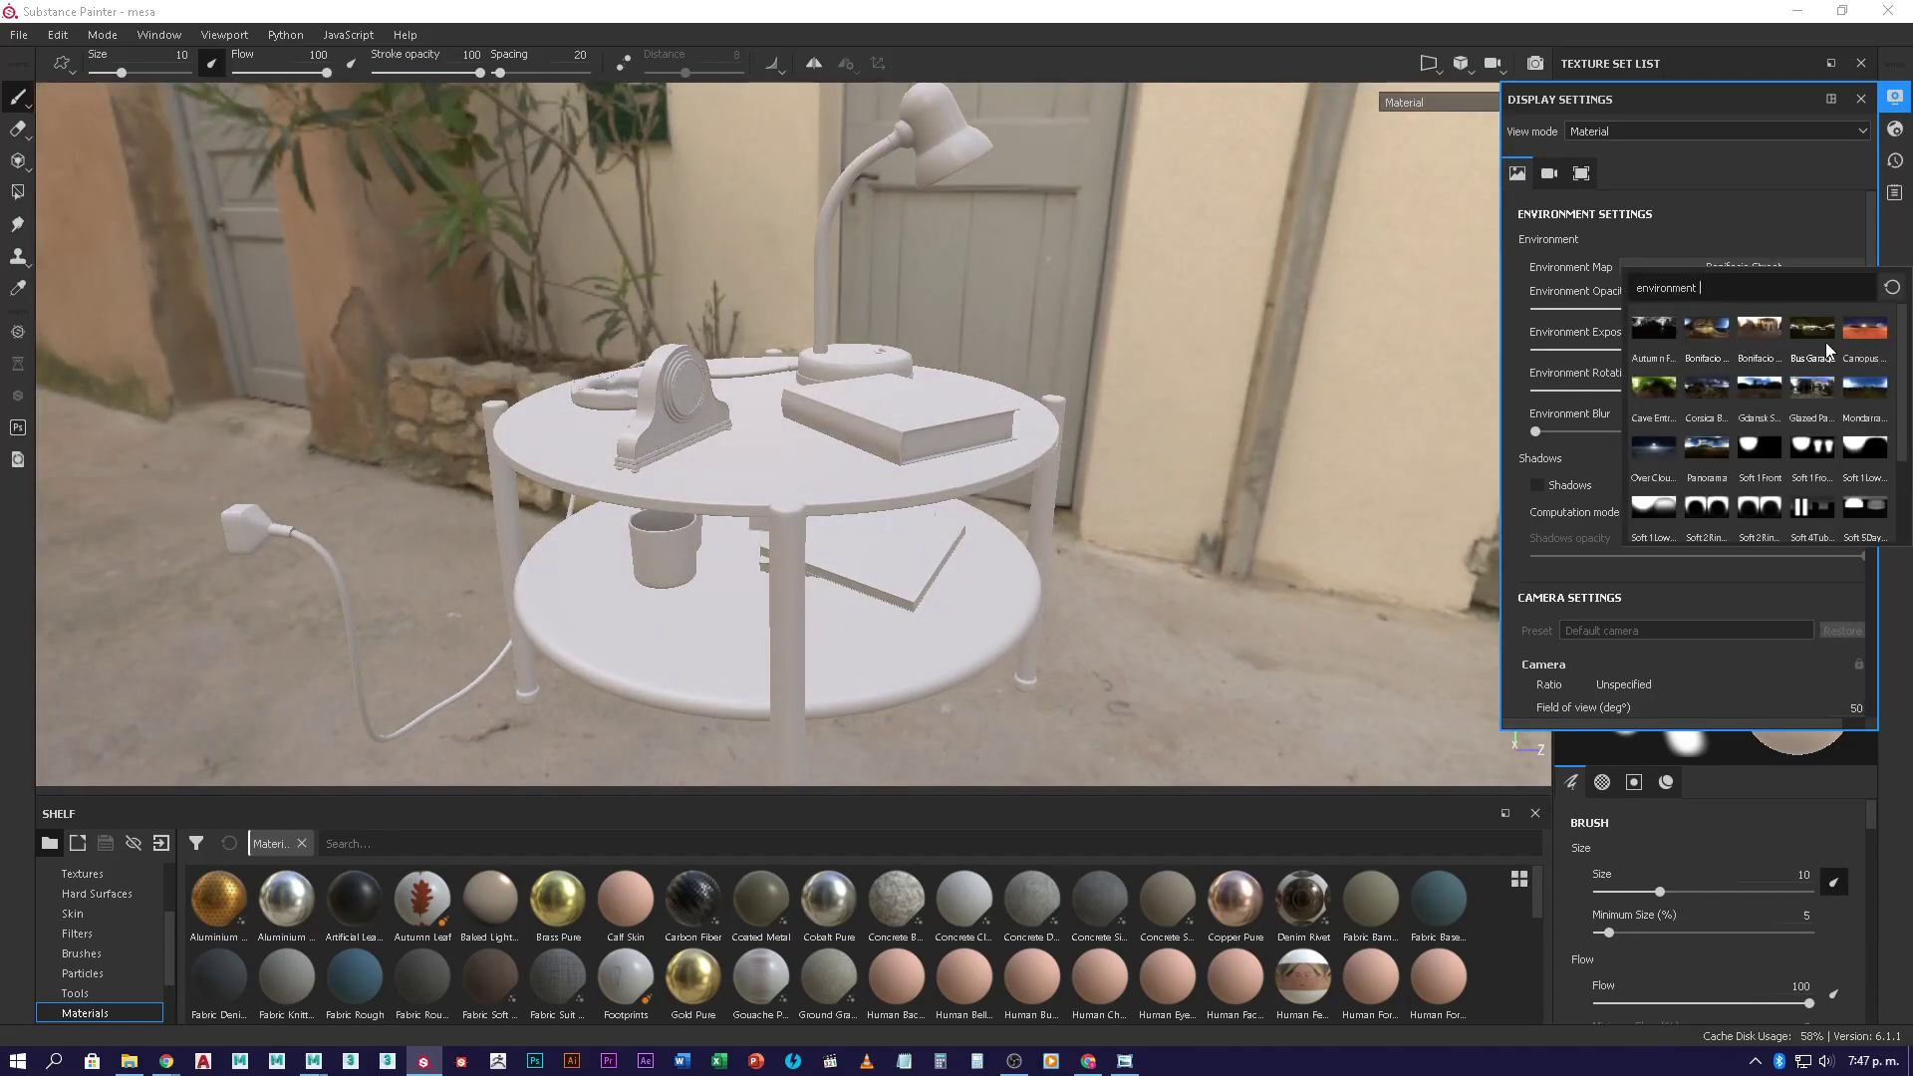
left_click(1863, 329)
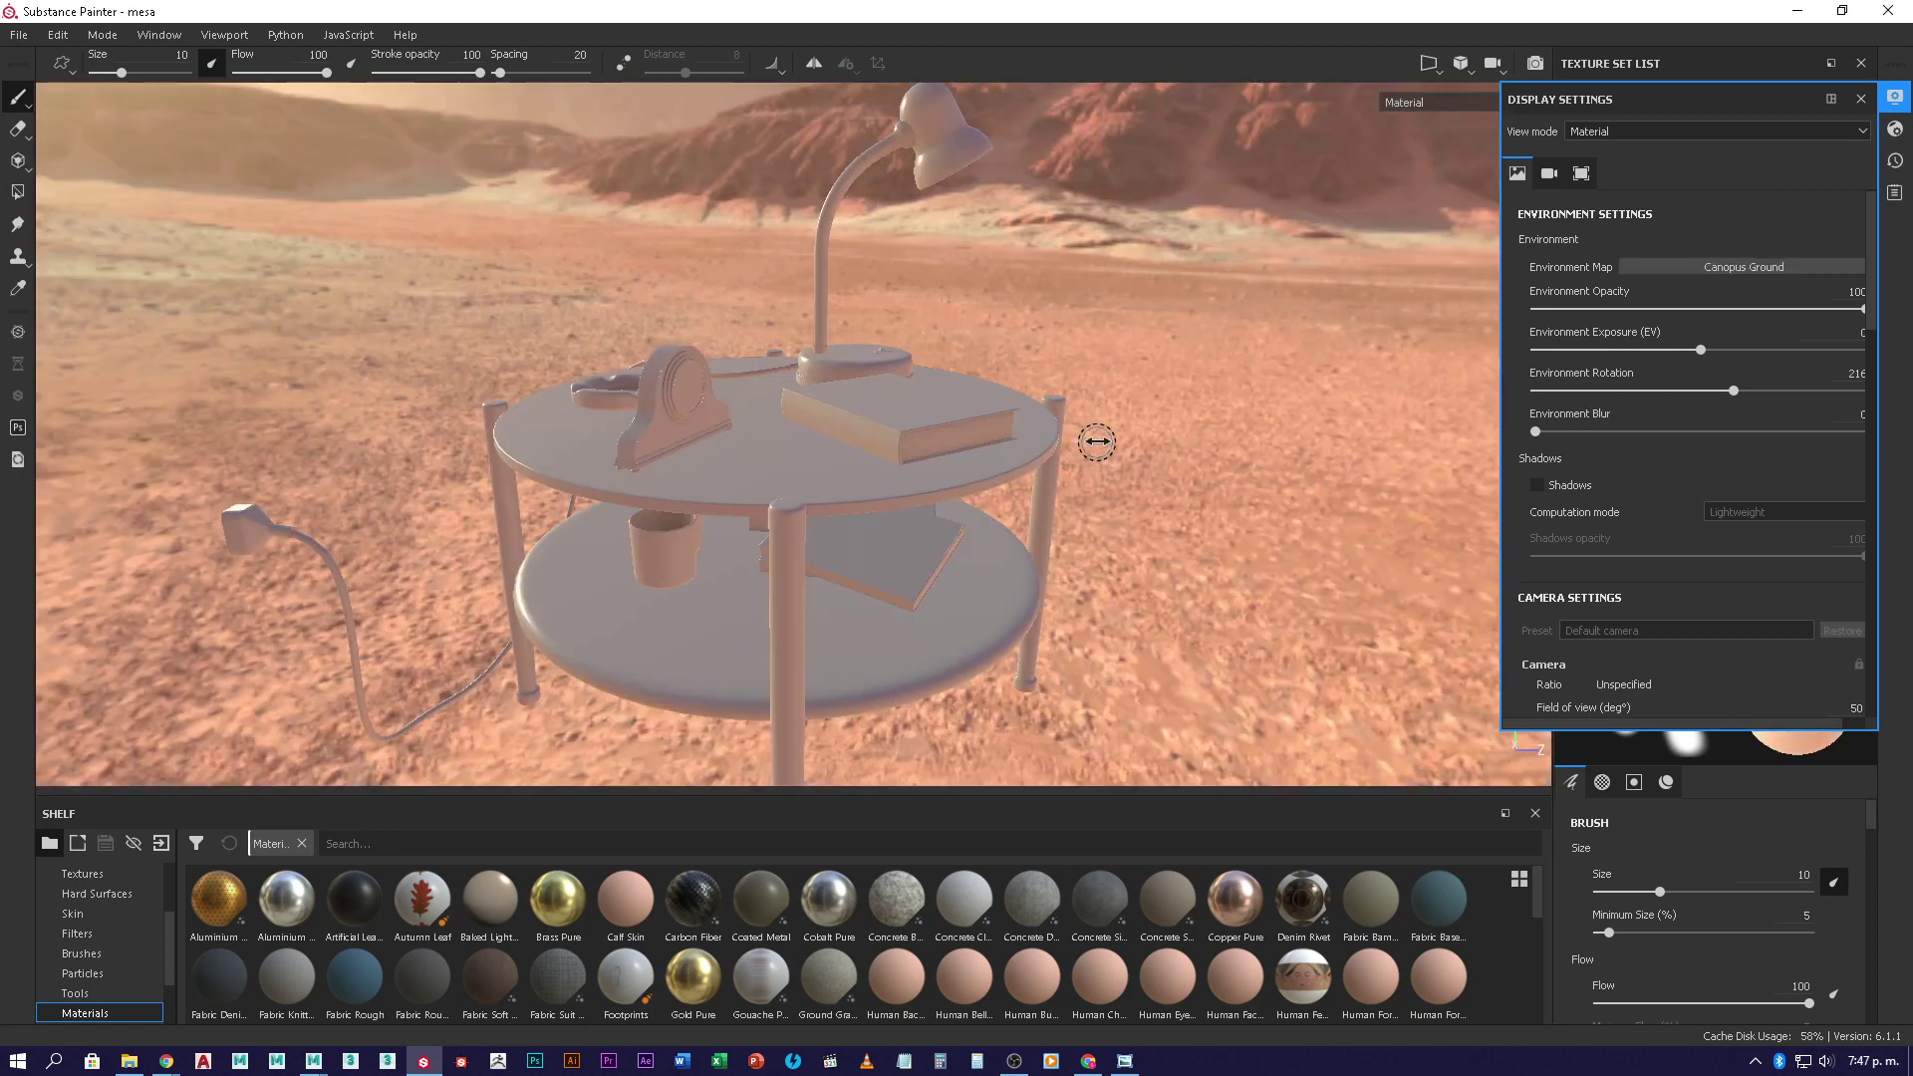
right_click_drag(1093, 440, 1153, 444, "shift")
- Change the environment map to Soft 1Front and rotate its light to about 2 degrees
left_click(1770, 271)
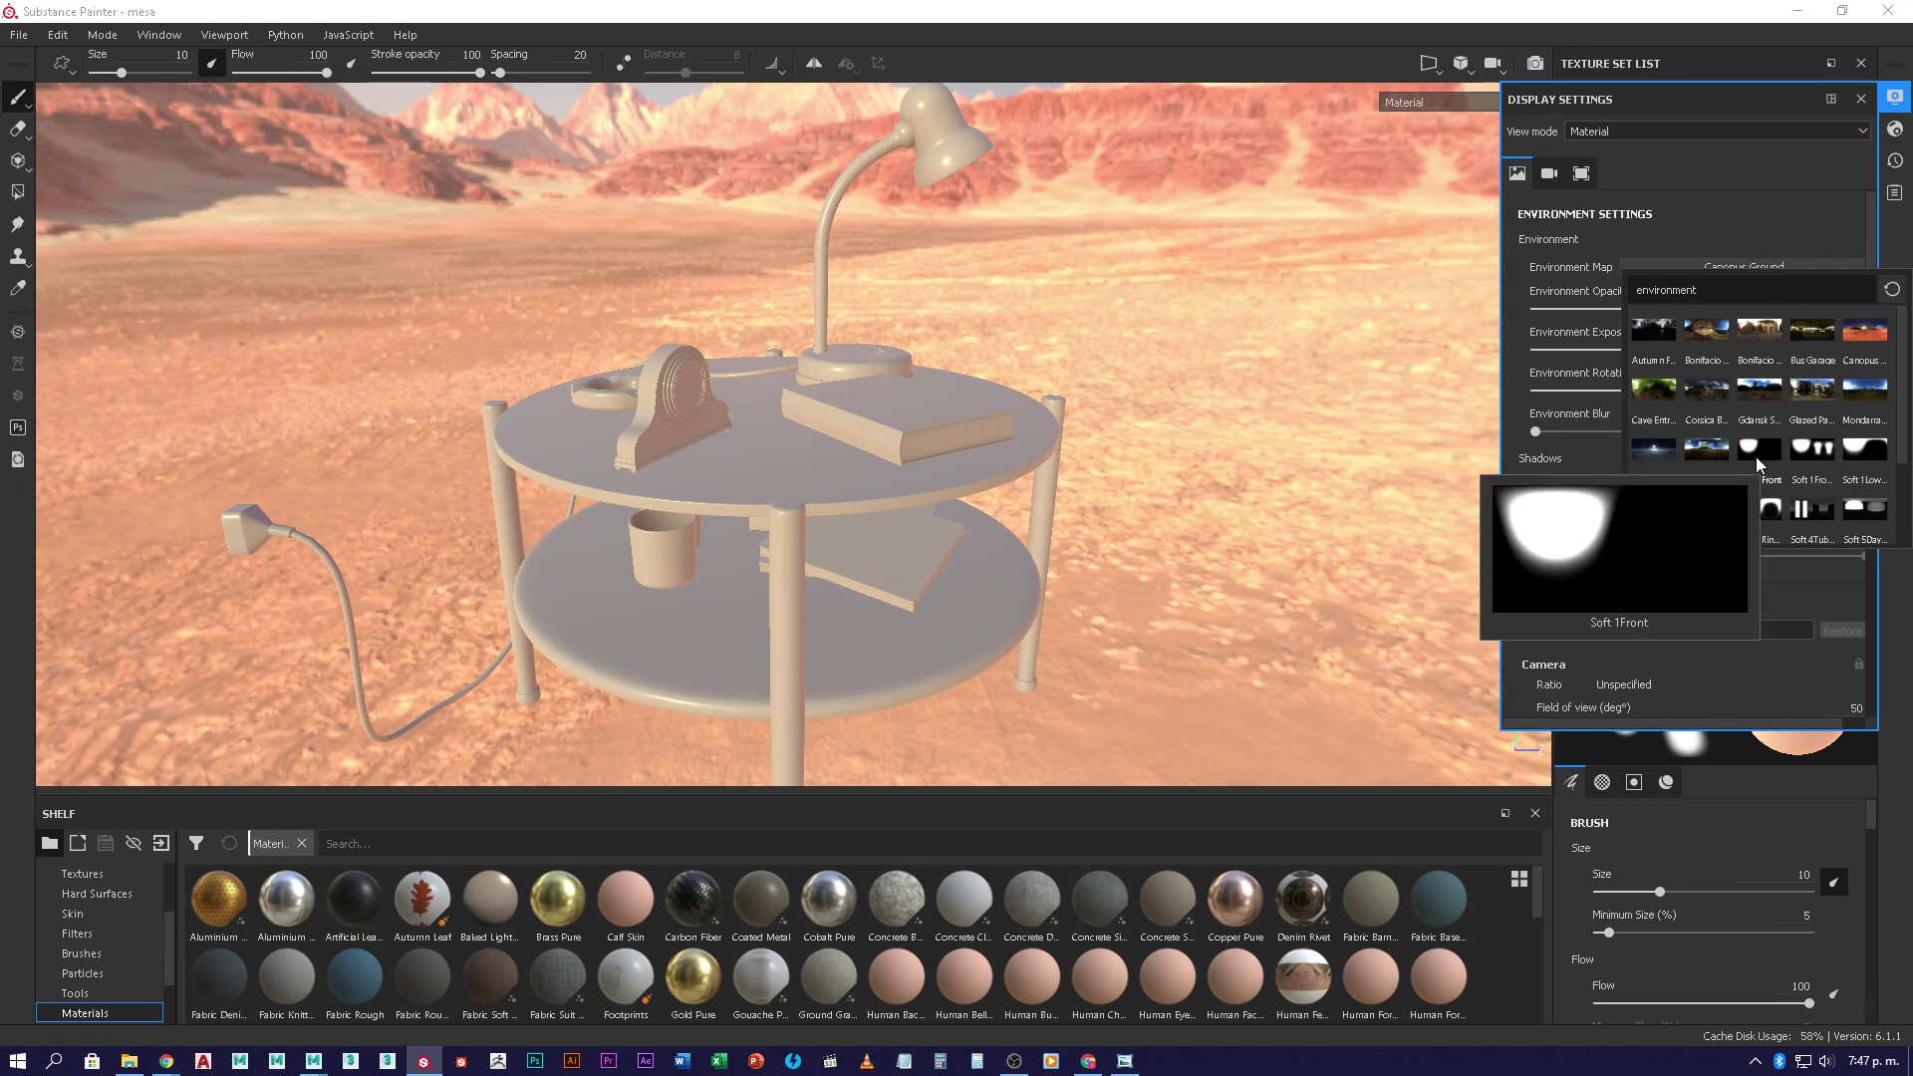
key("Escape")
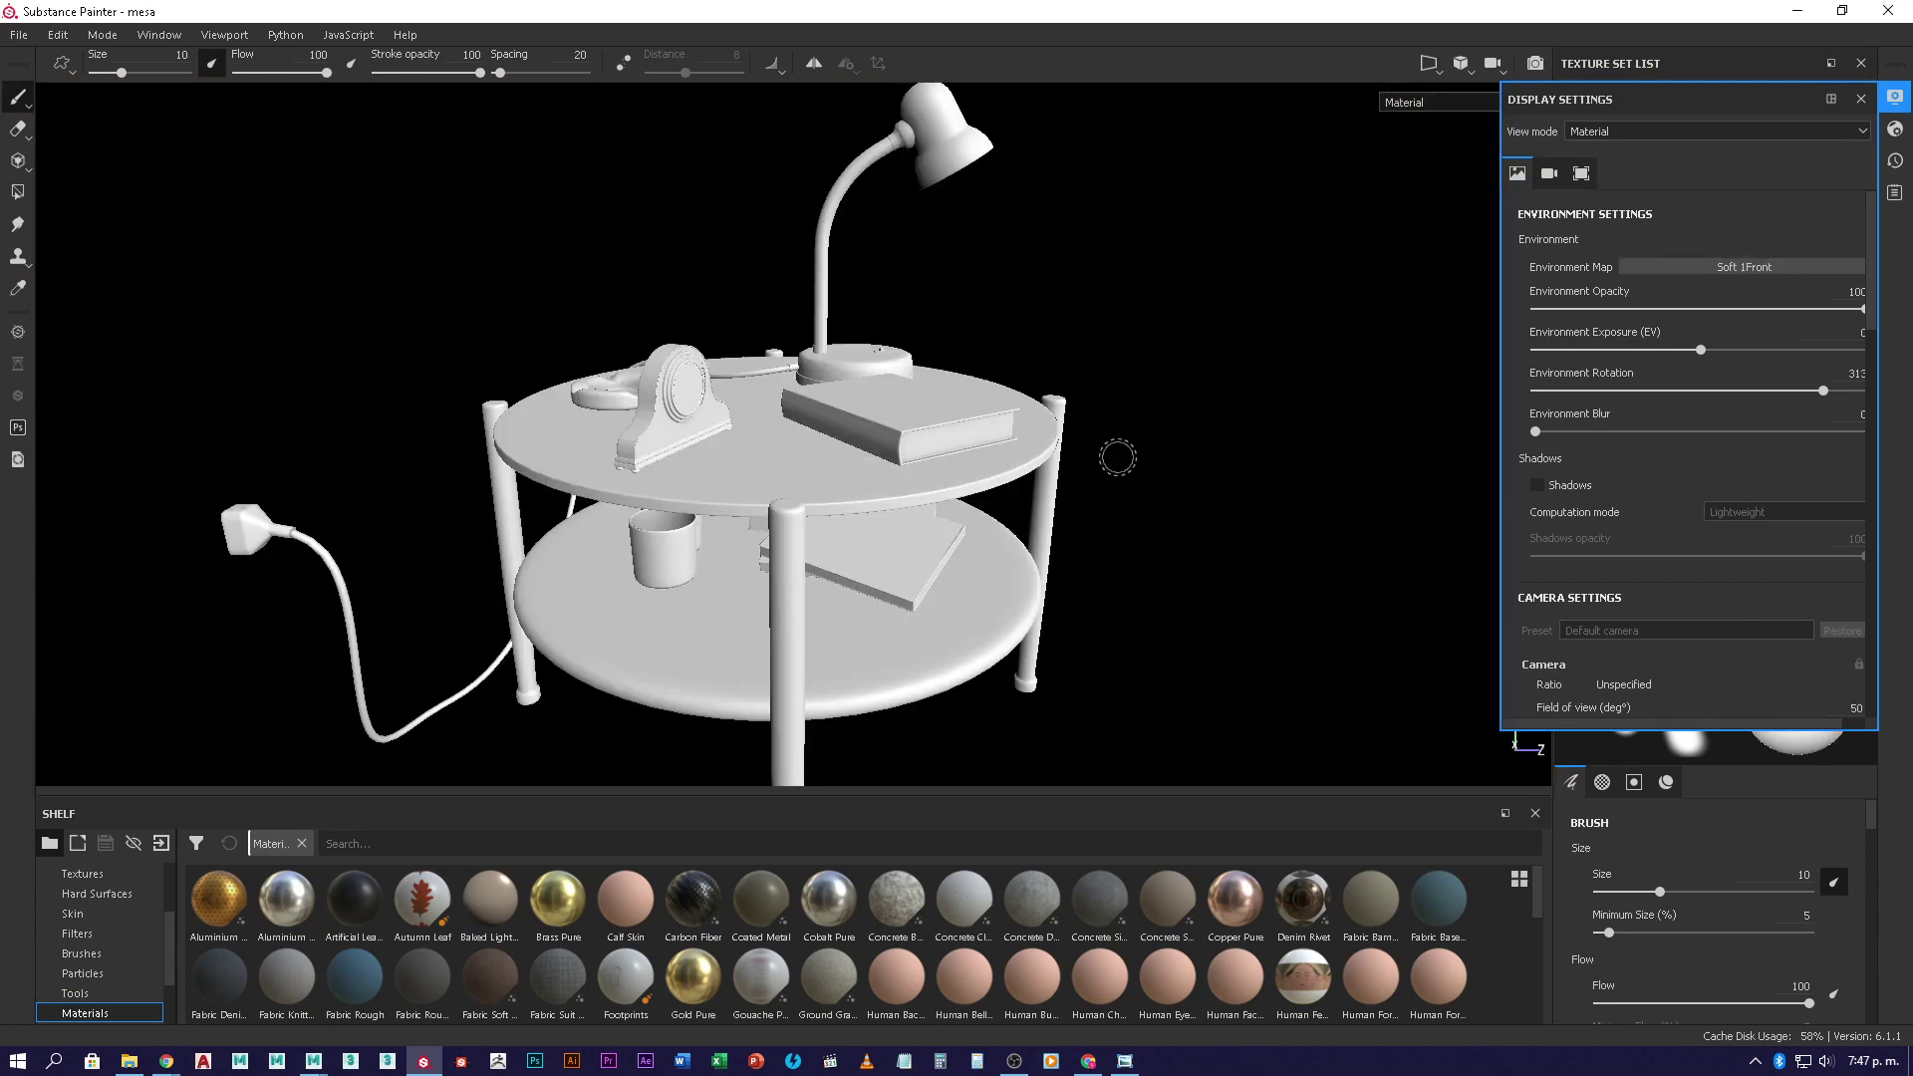
right_click_drag(1115, 453, 1154, 423, "shift")
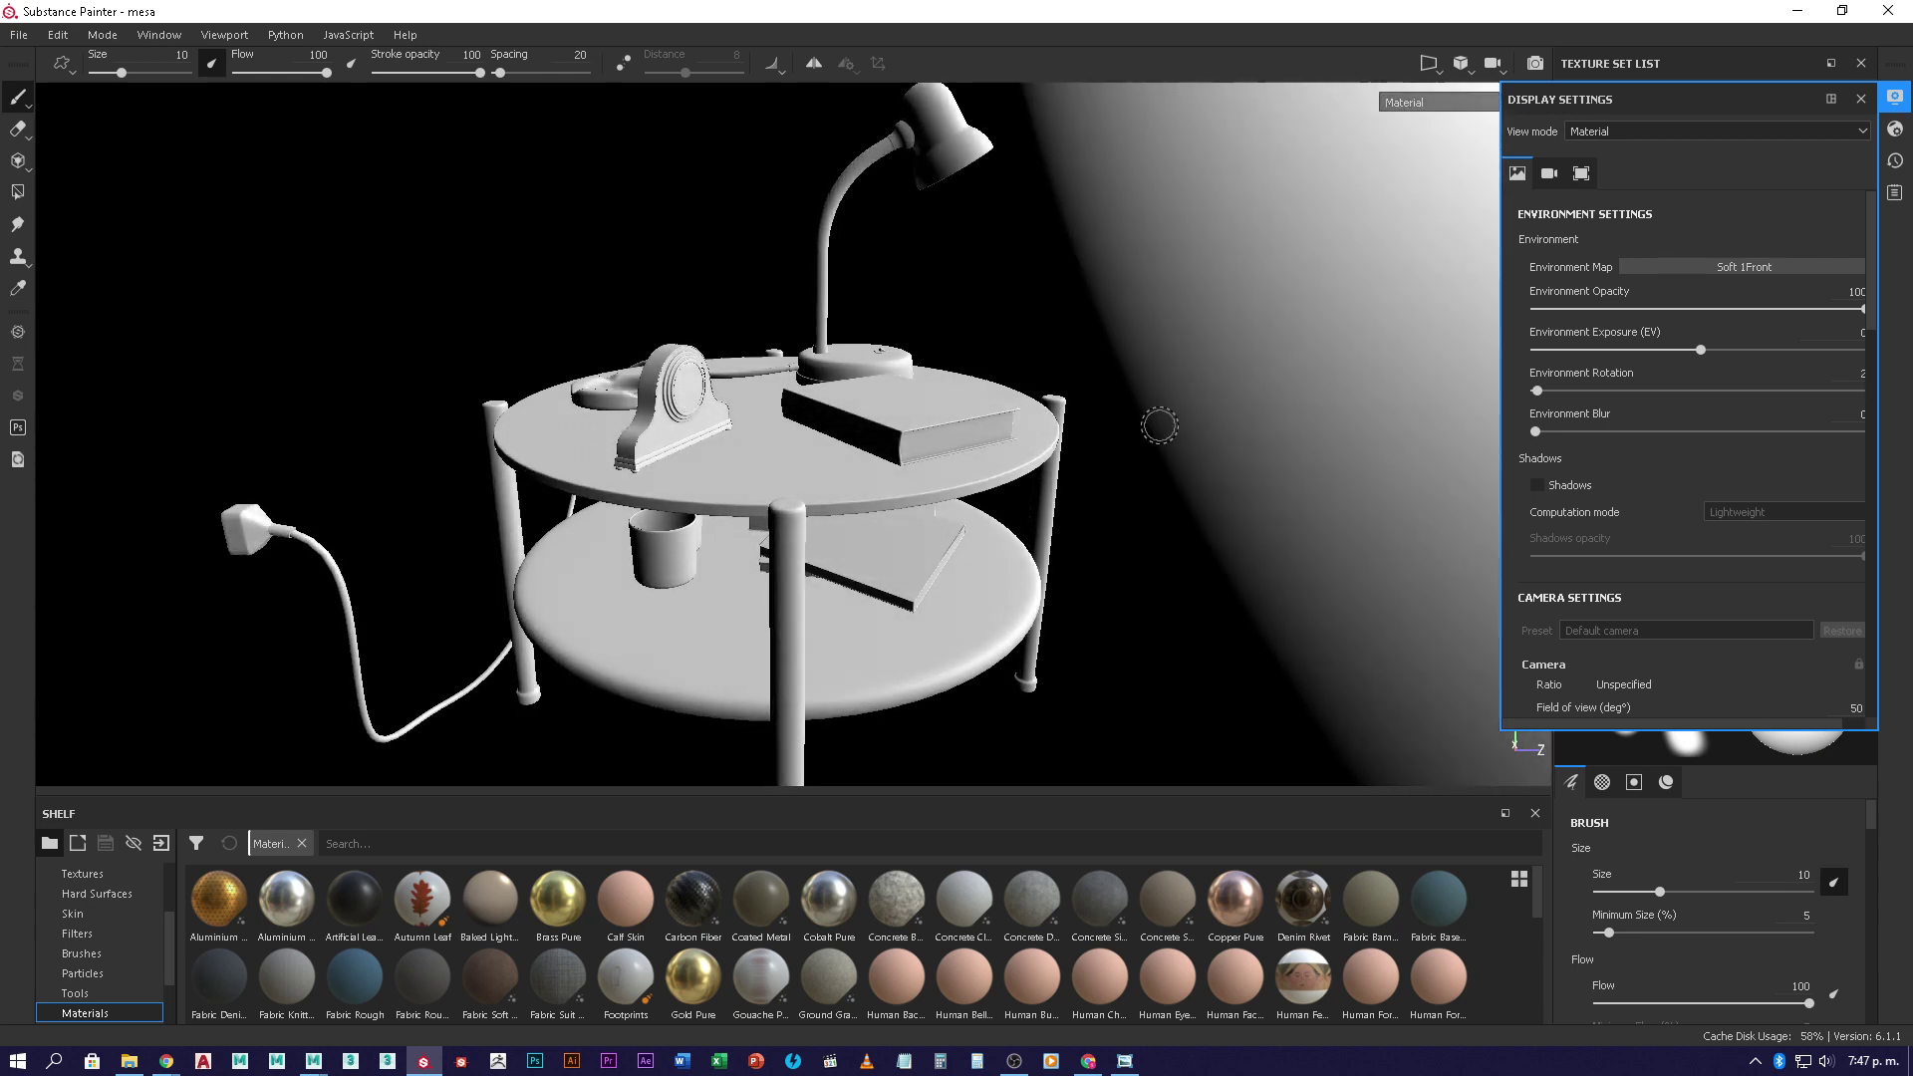
- Change the environment map to Soft 1Front 2Backs and rotate its lights around the table scene
left_click(1733, 268)
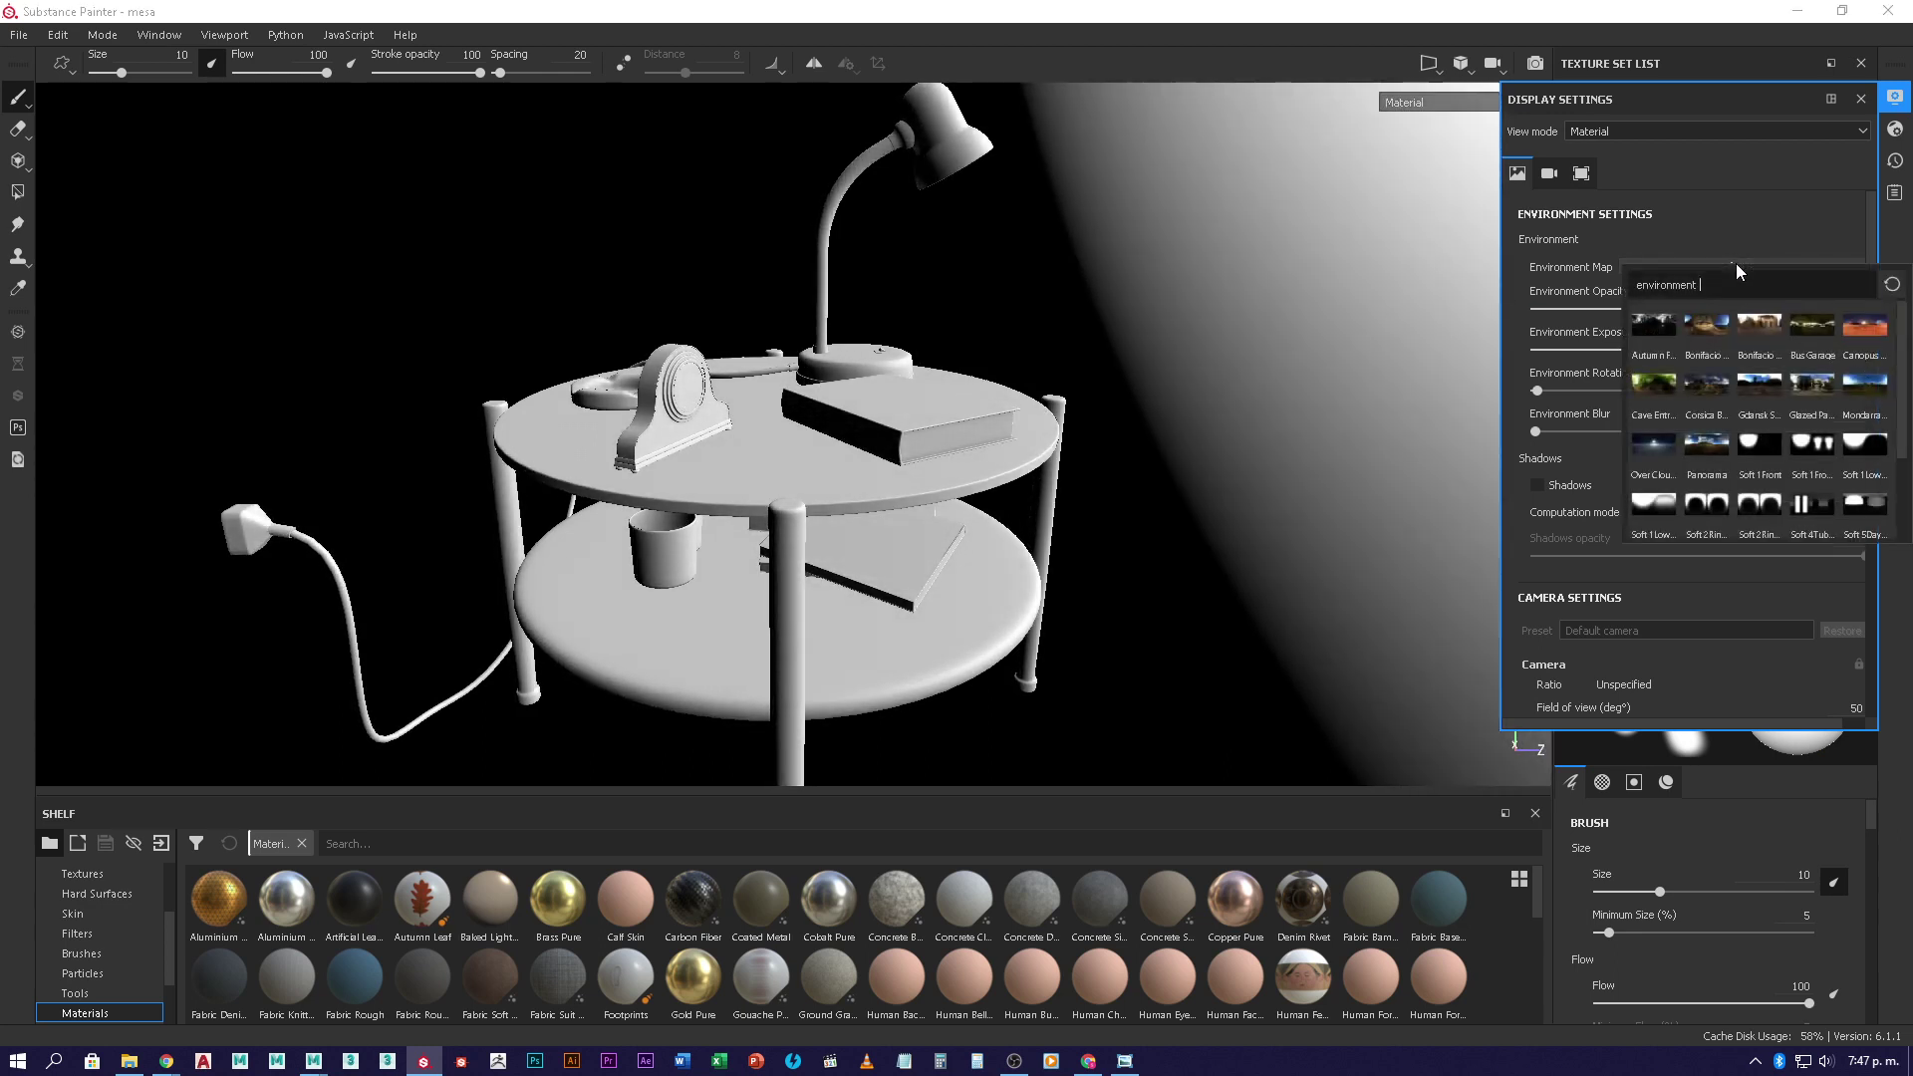
scroll(1770, 469, "down", 2)
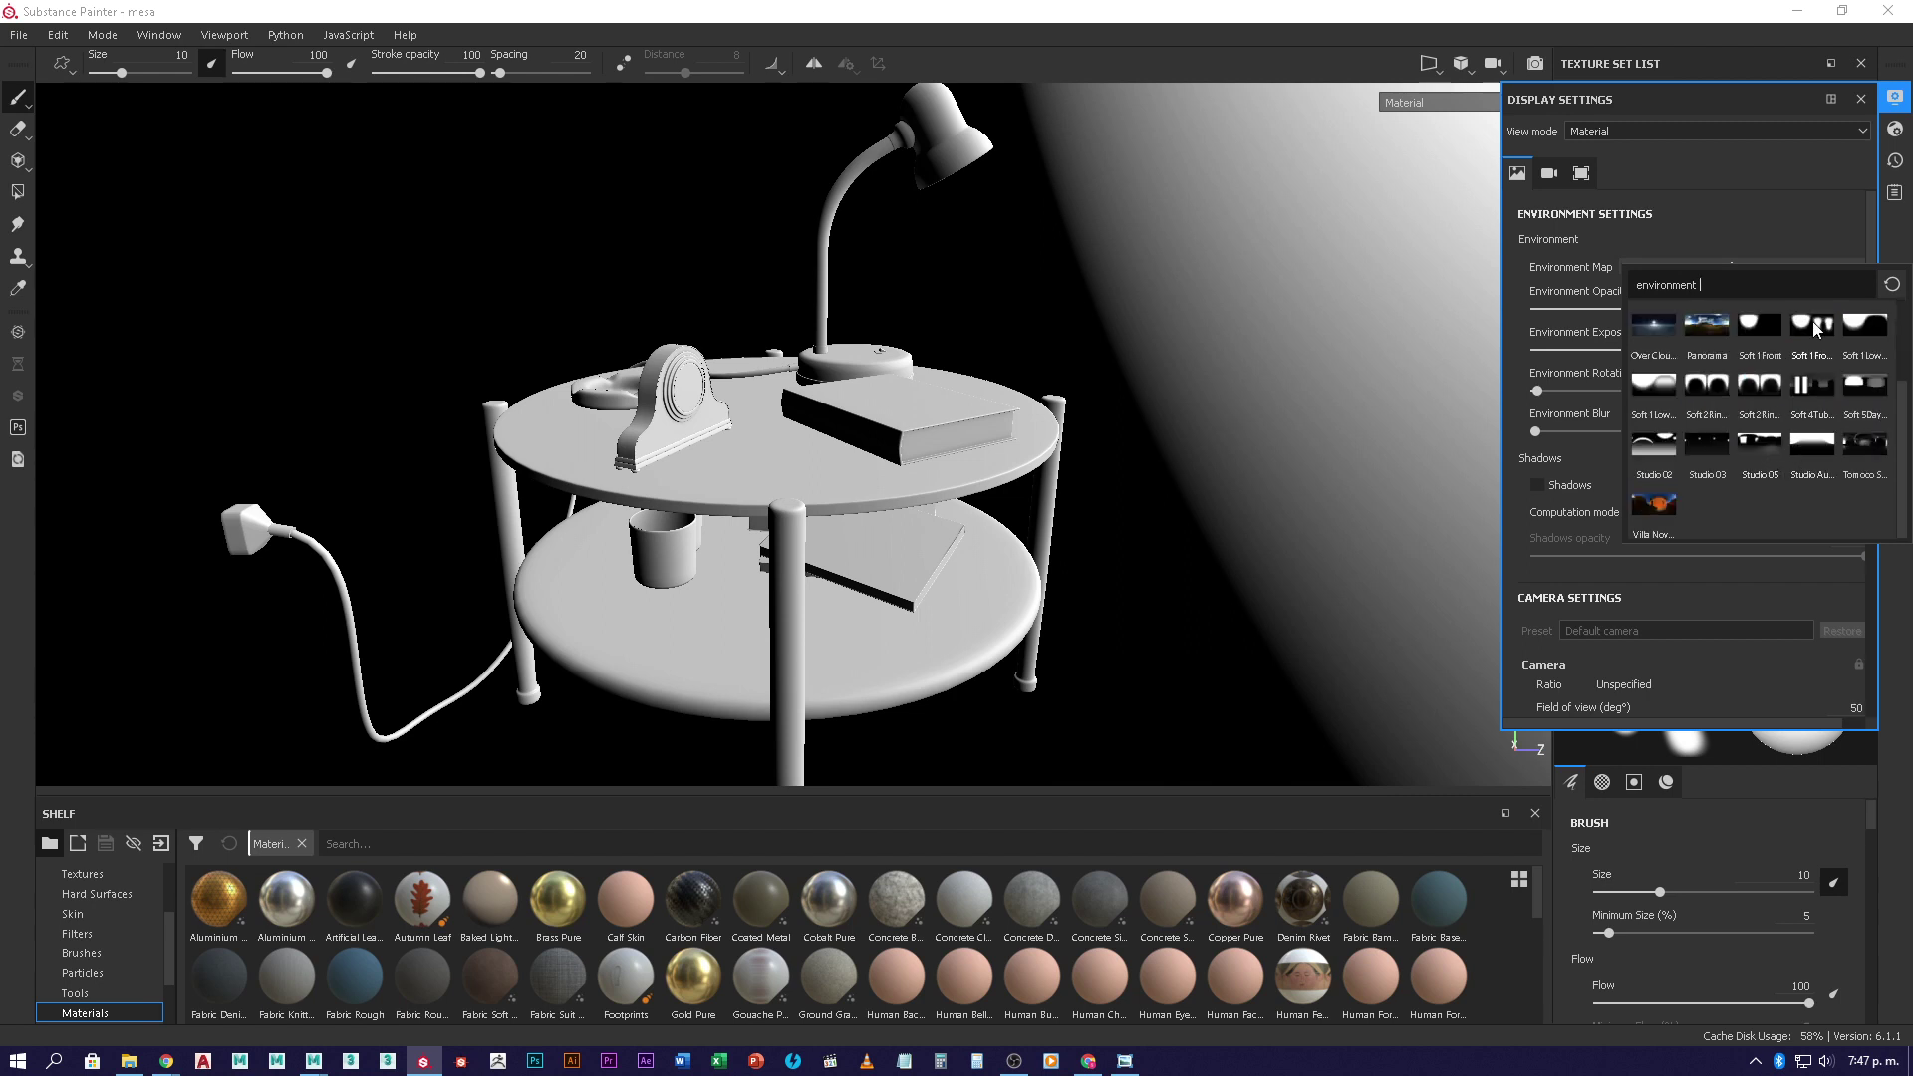
left_click(1760, 327)
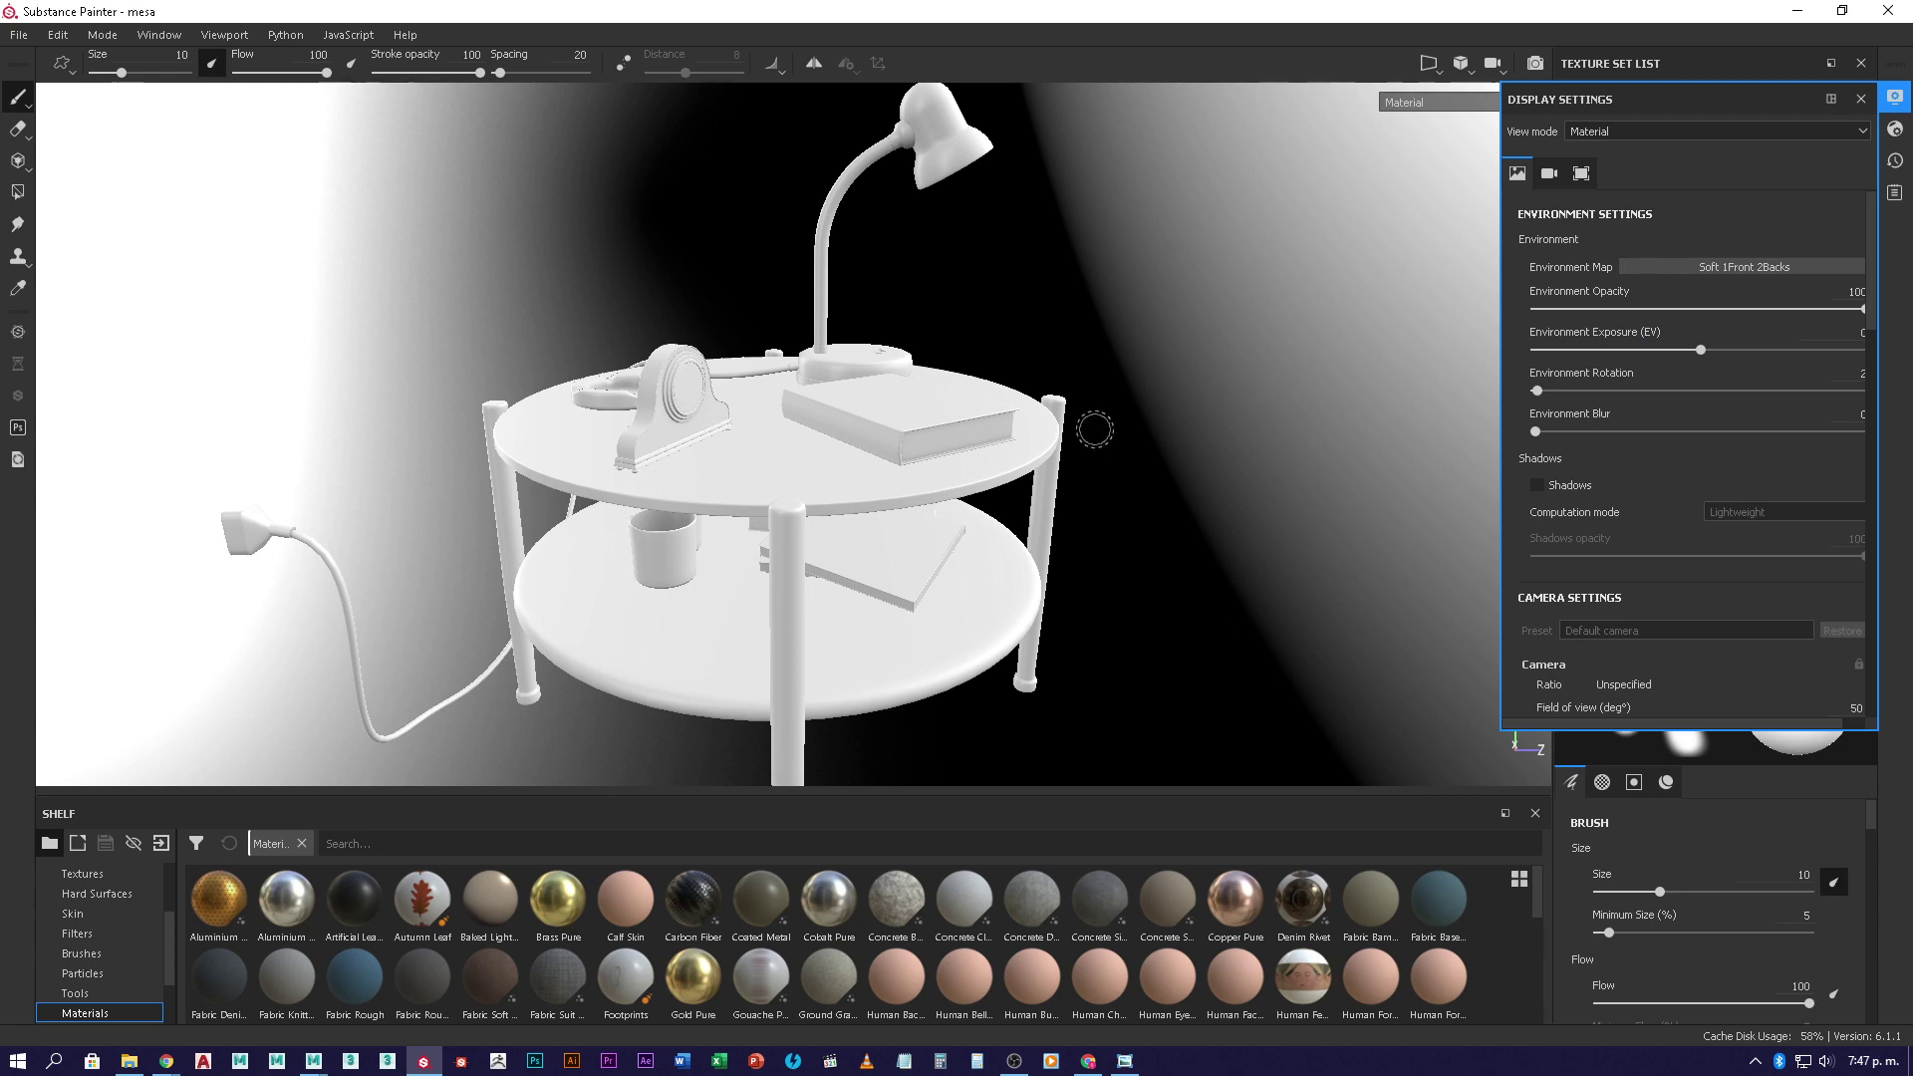
mouse_move(1094, 429)
right_mouse_down("shift")
mouse_move(1046, 426)
mouse_move(1090, 427)
mouse_move(1046, 418)
mouse_move(1066, 419)
right_mouse_up("shift")
- Change the environment map to Over Clouds and rotate it around the table scene
left_click(1744, 267)
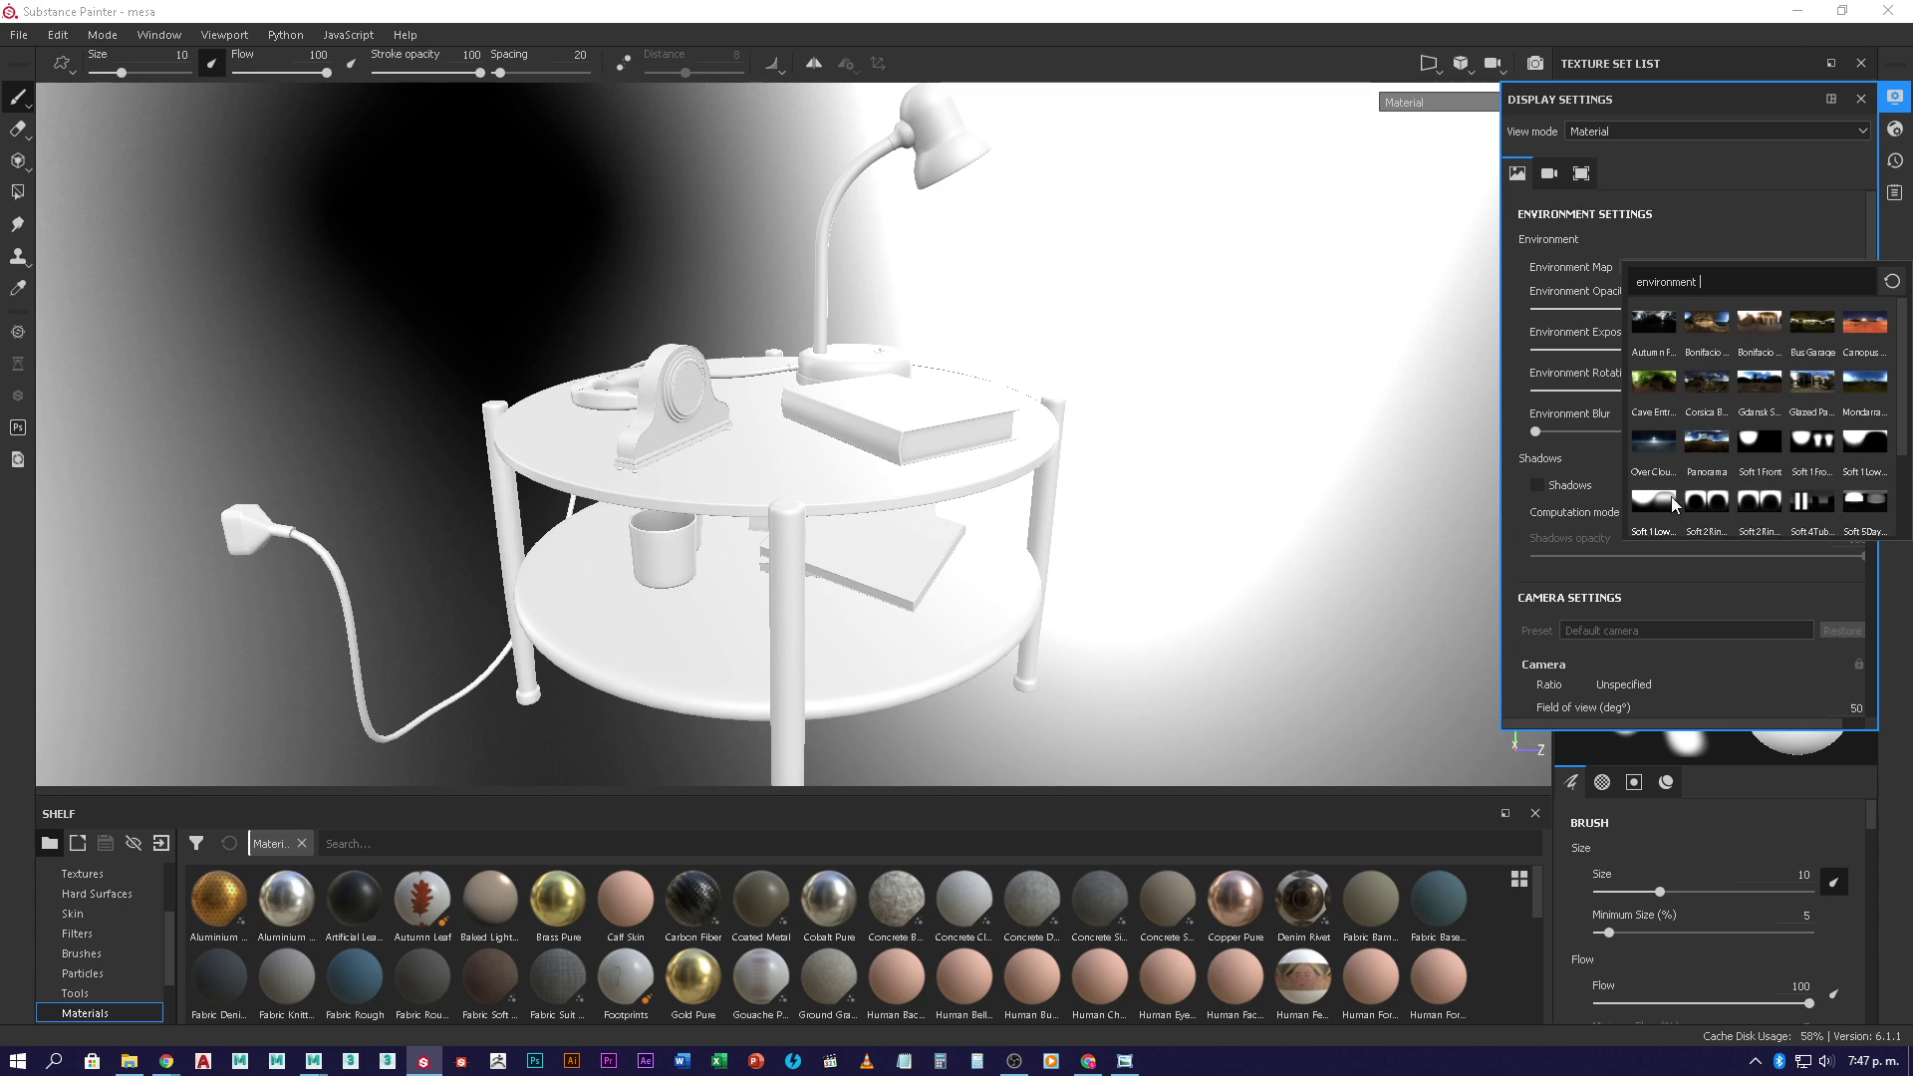
key("Escape")
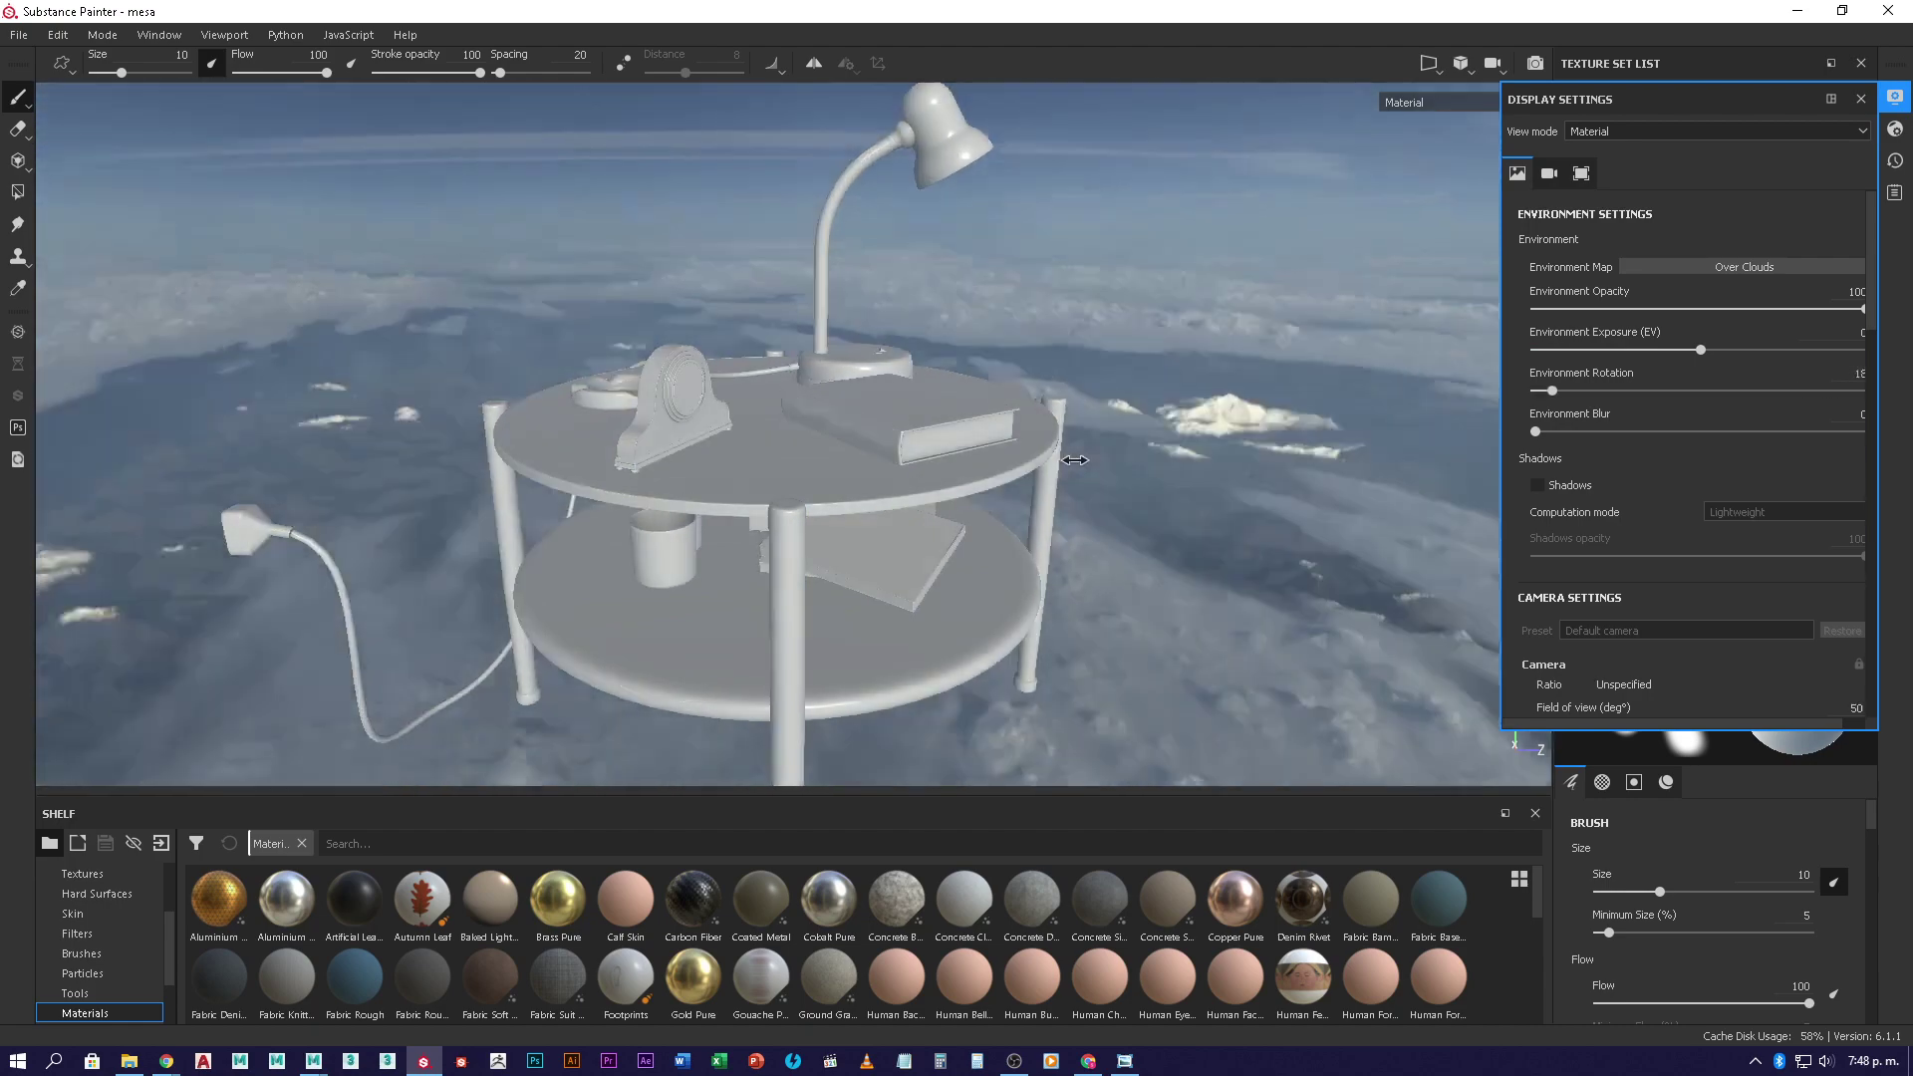
right_click_drag(1074, 460, 1395, 329, "shift")
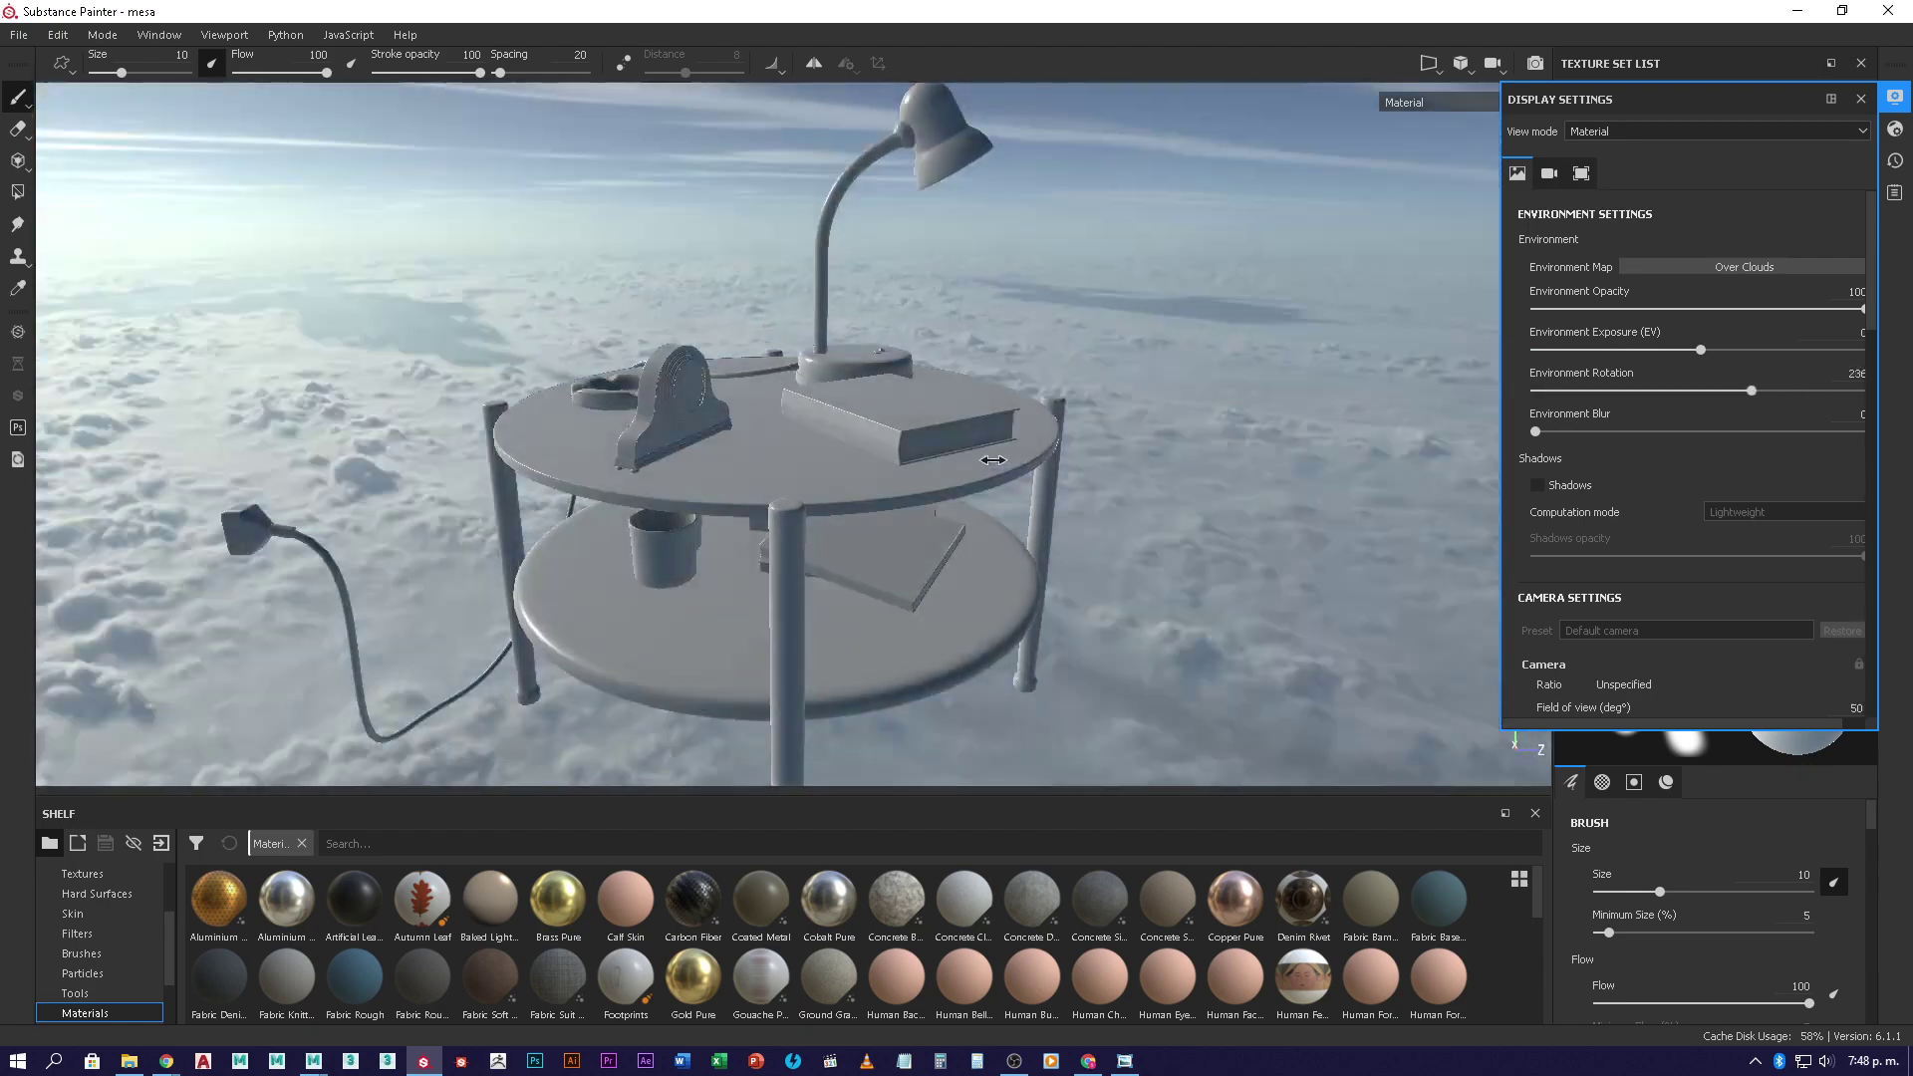
- Change the environment map to Panorama and set the environment blur to about 35
left_click(1724, 266)
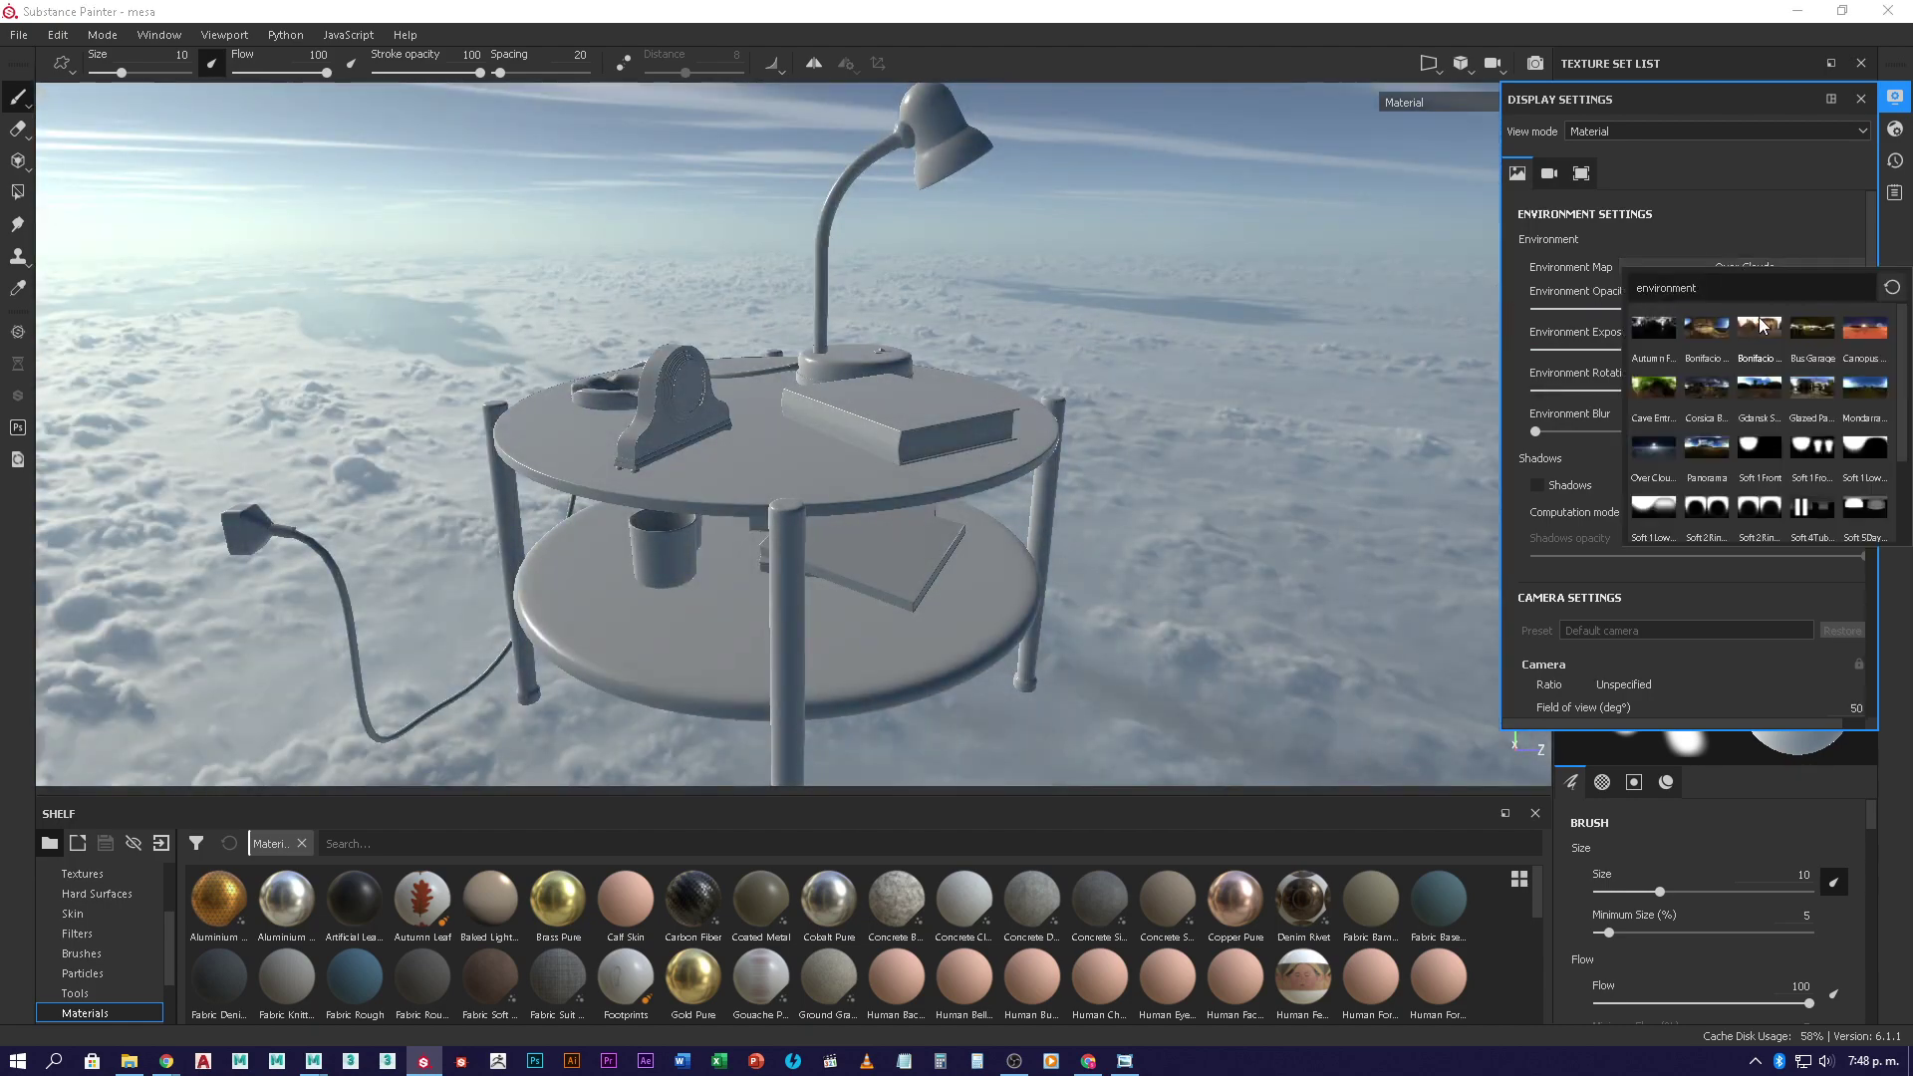
left_click(1707, 456)
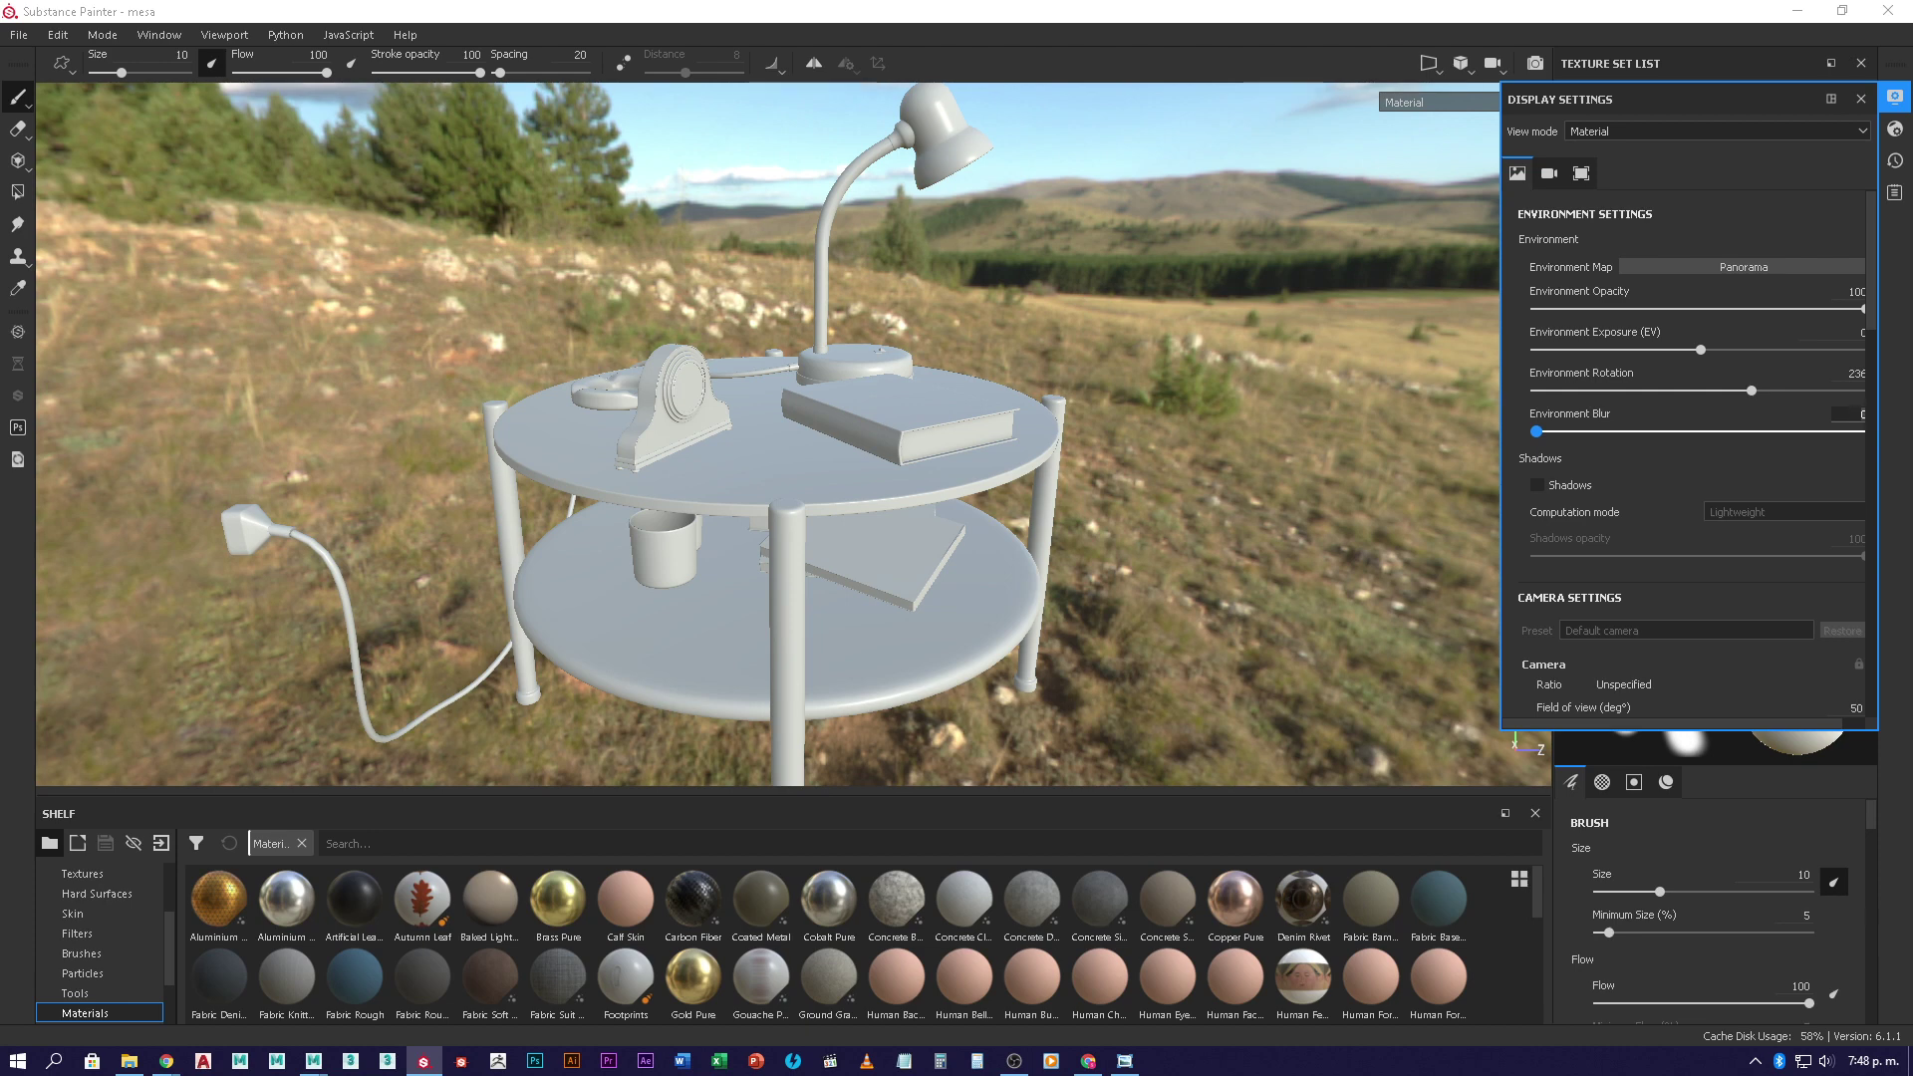
key("Return")
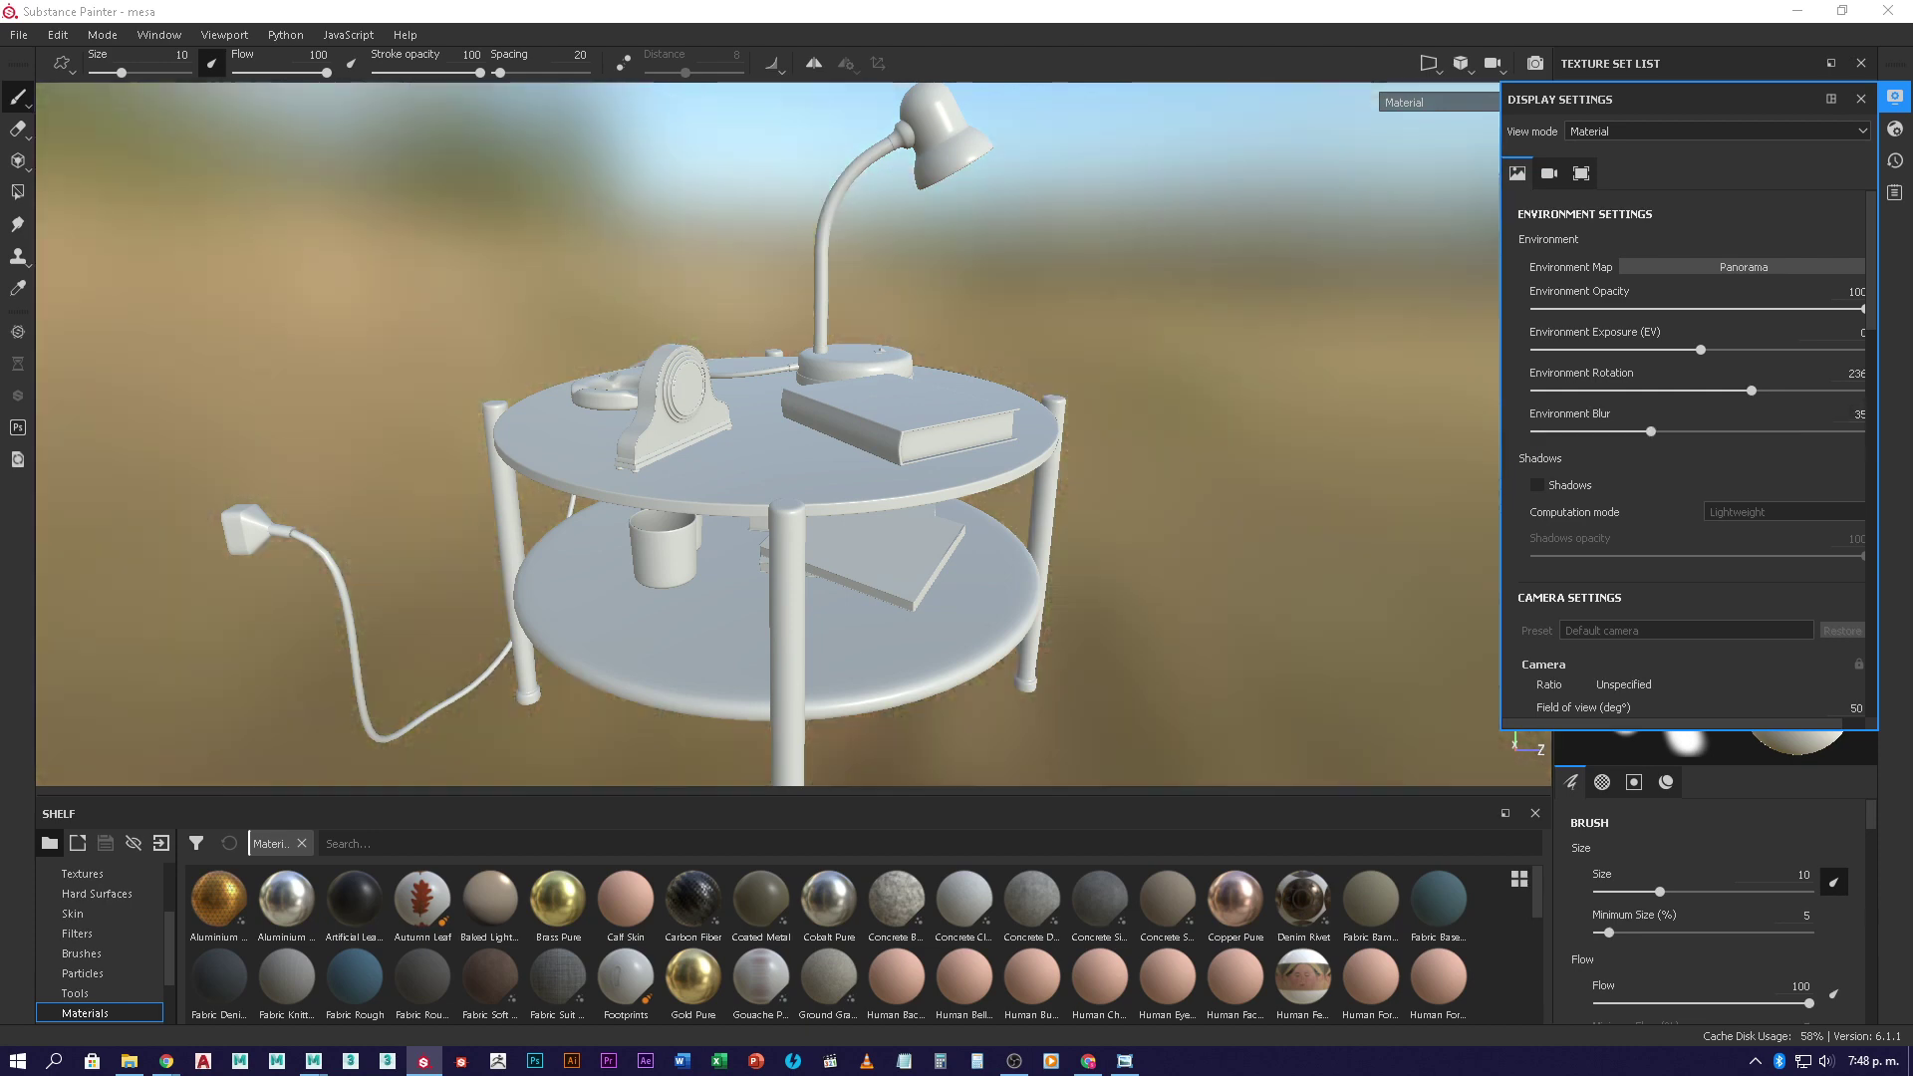
- Set the environment opacity to 0, rotate the lighting to about 356 degrees, and close the display settings
left_click_drag(1854, 305, 1425, 327)
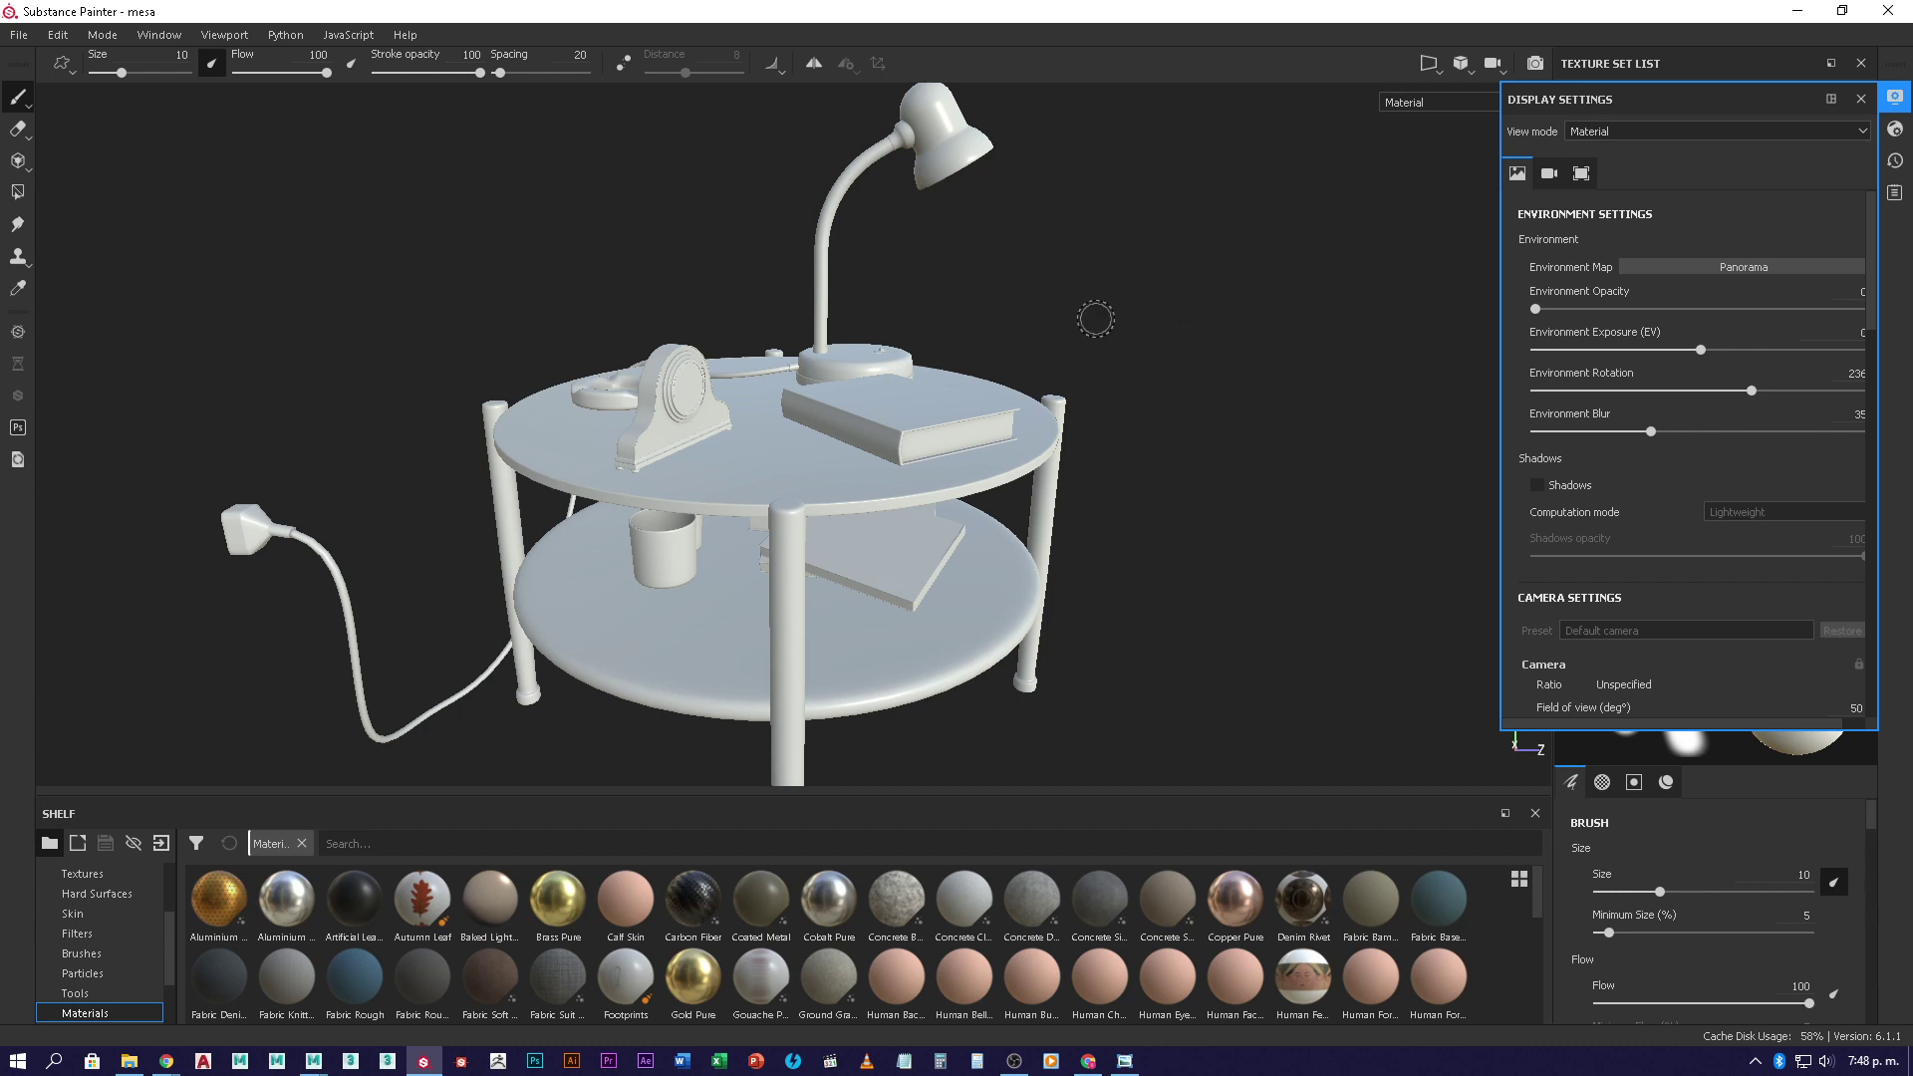
right_click_drag(1096, 319, 1163, 402, "shift")
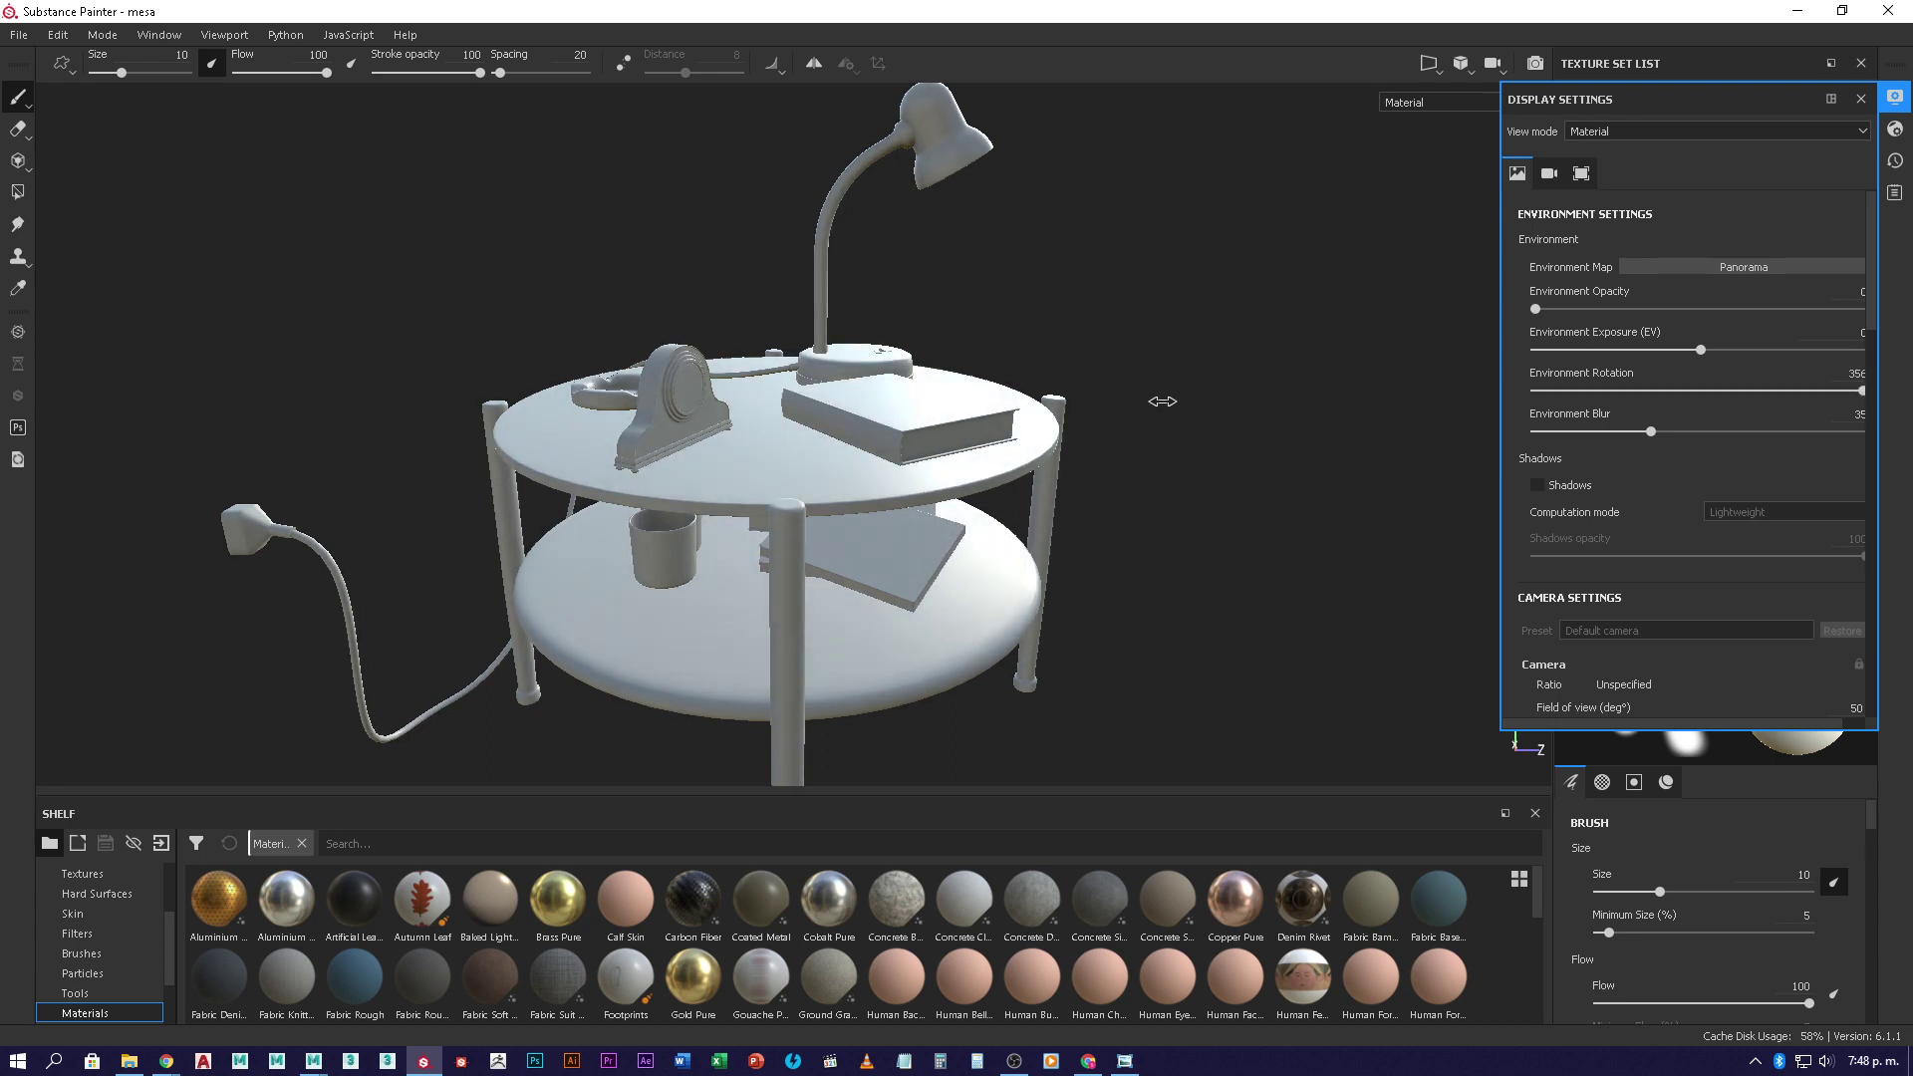
left_click(1861, 99)
- Isolate the selected reloj_1k texture set so only the clock is shown, and frame it up close
middle_click_drag(1140, 345, 1137, 368)
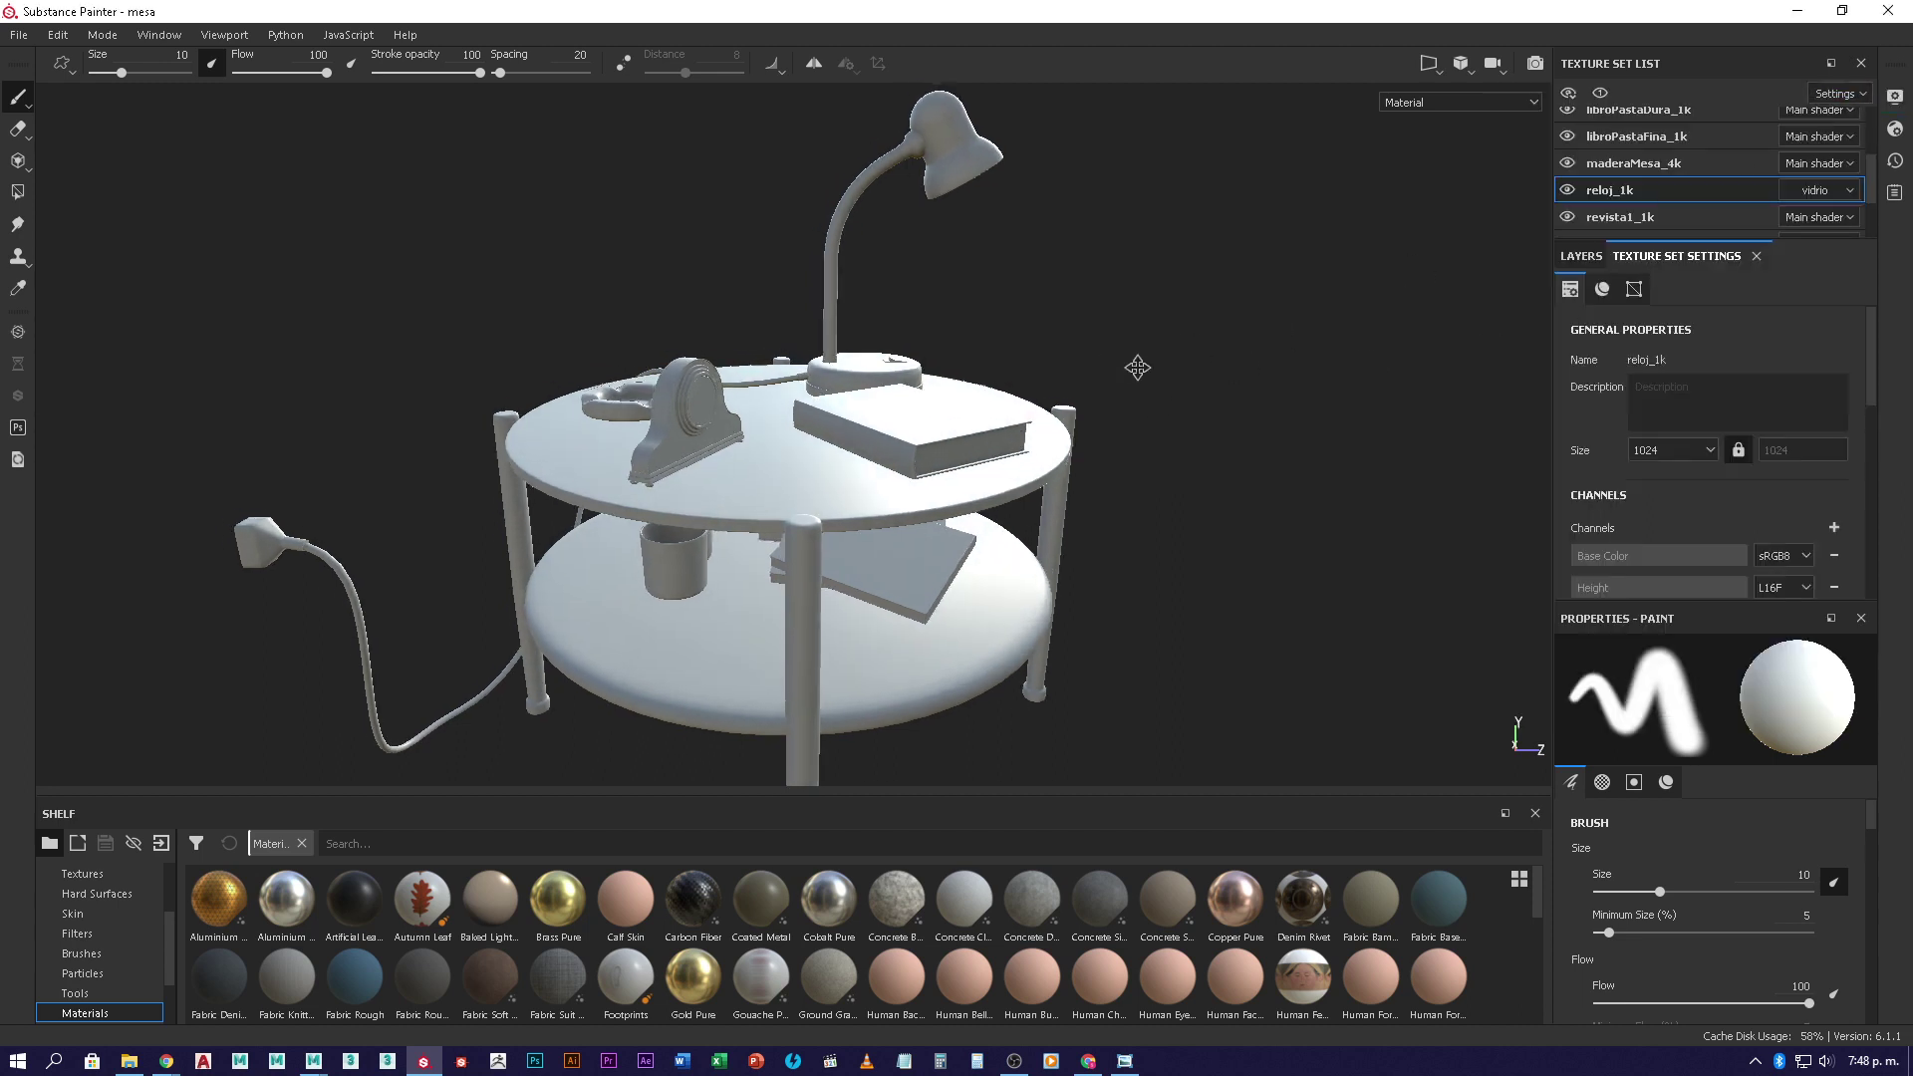
left_click_drag(1137, 368, 849, 416, "alt")
scroll(998, 401, "up", 5)
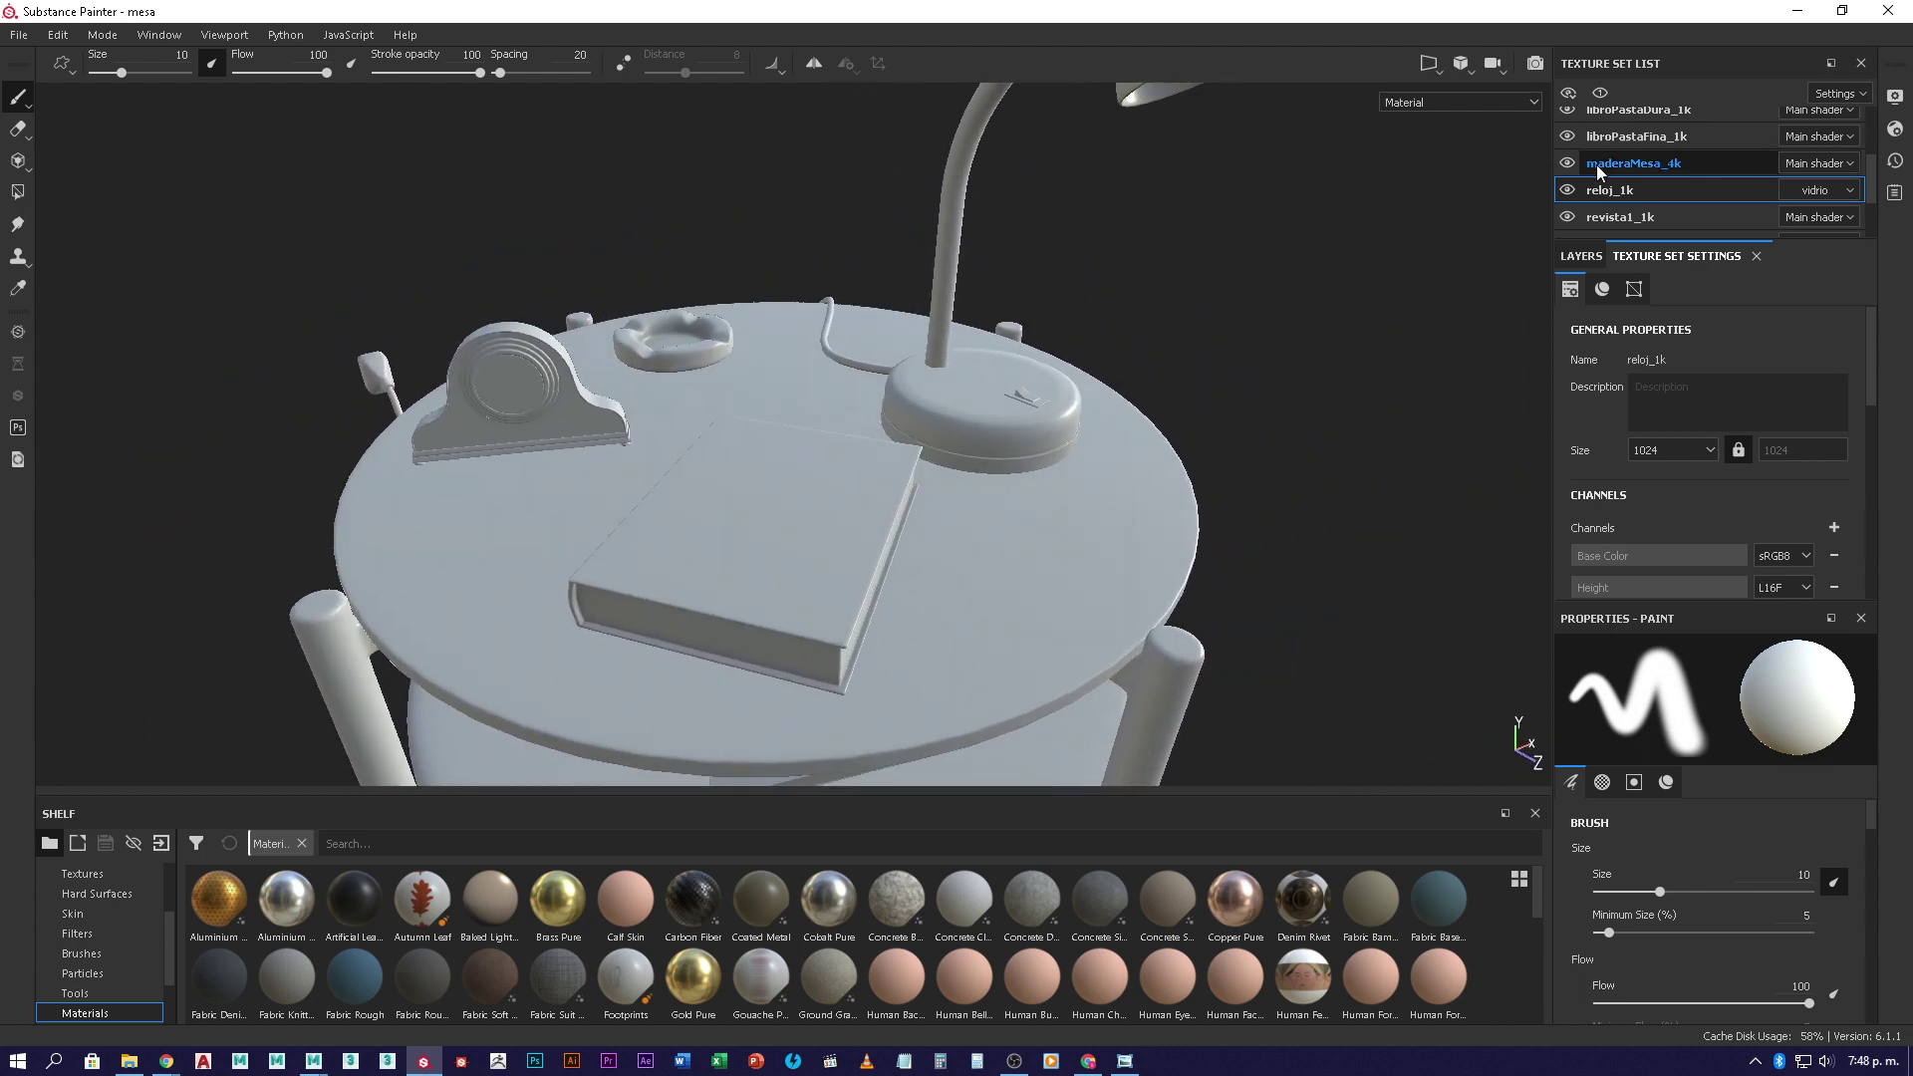
left_click(1601, 94)
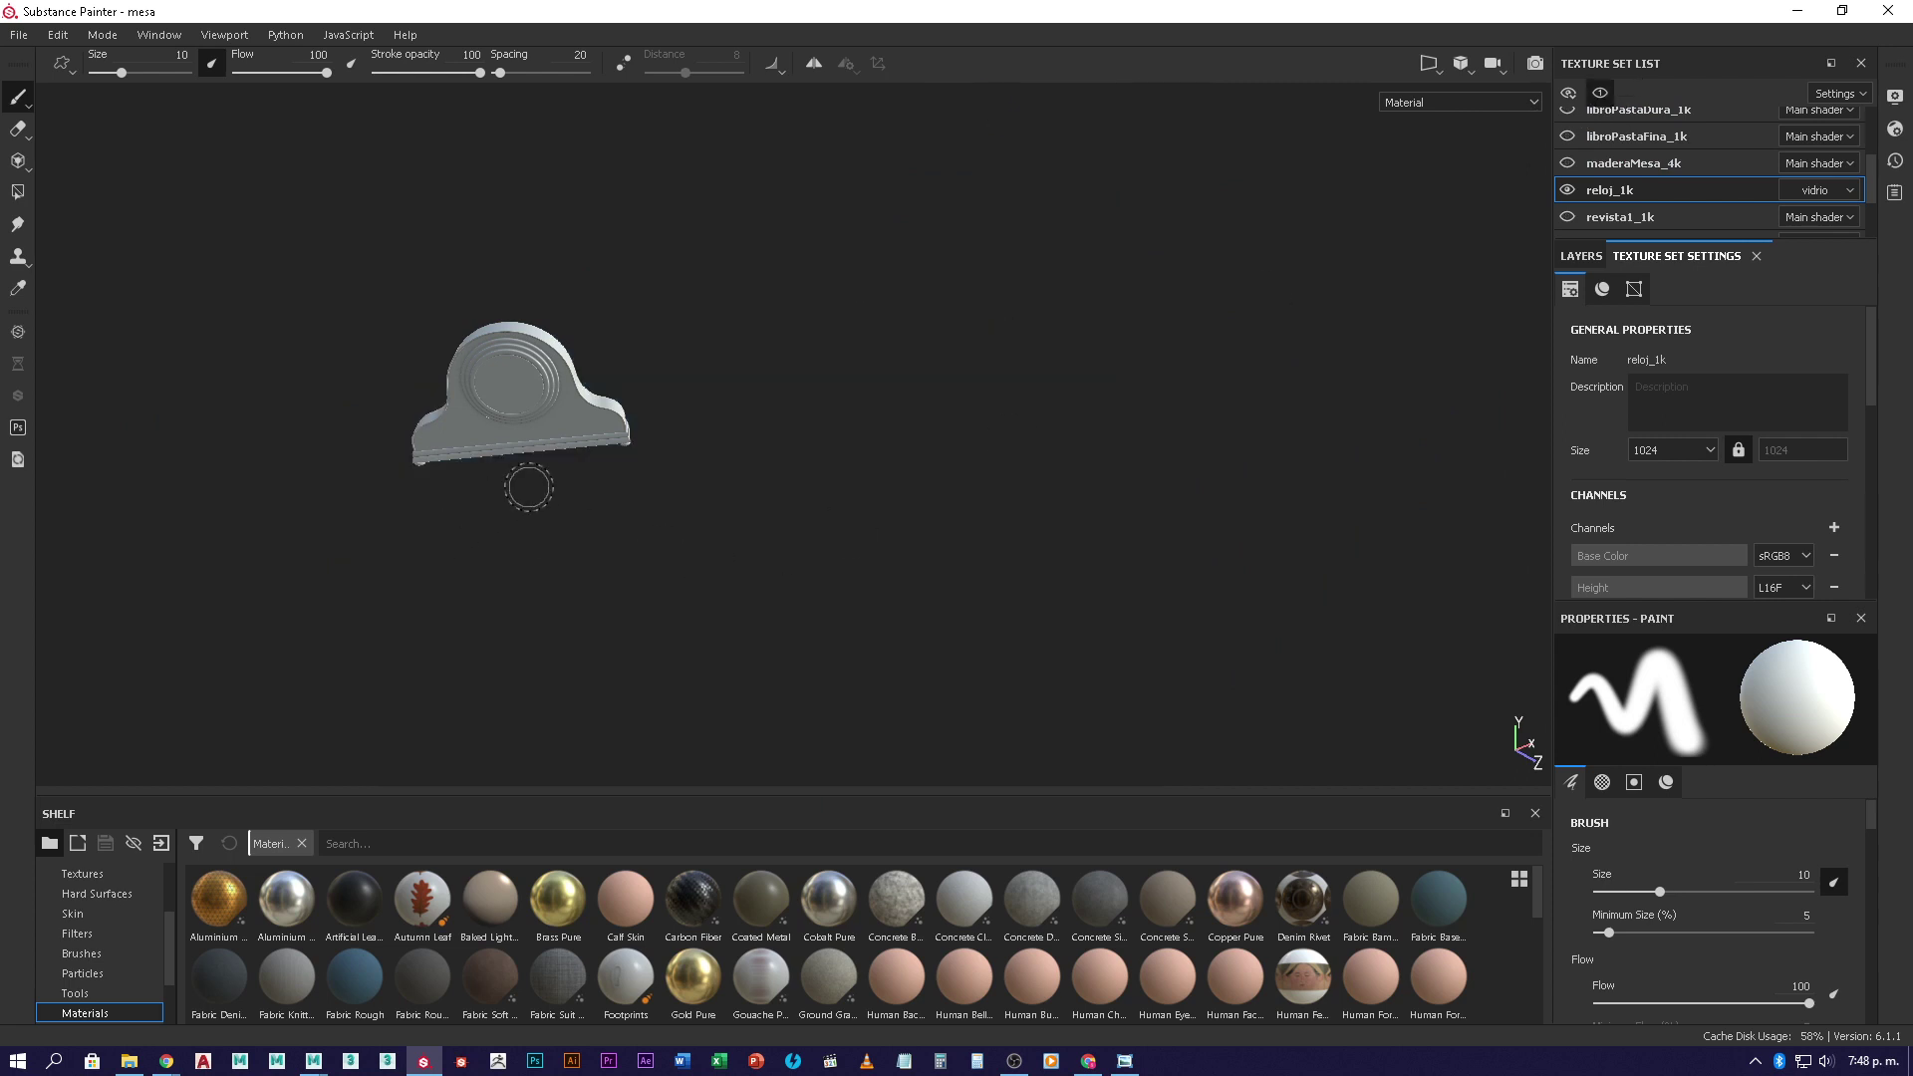
middle_click_drag(529, 482, 1109, 601, "alt")
scroll(1109, 601, "up", 6)
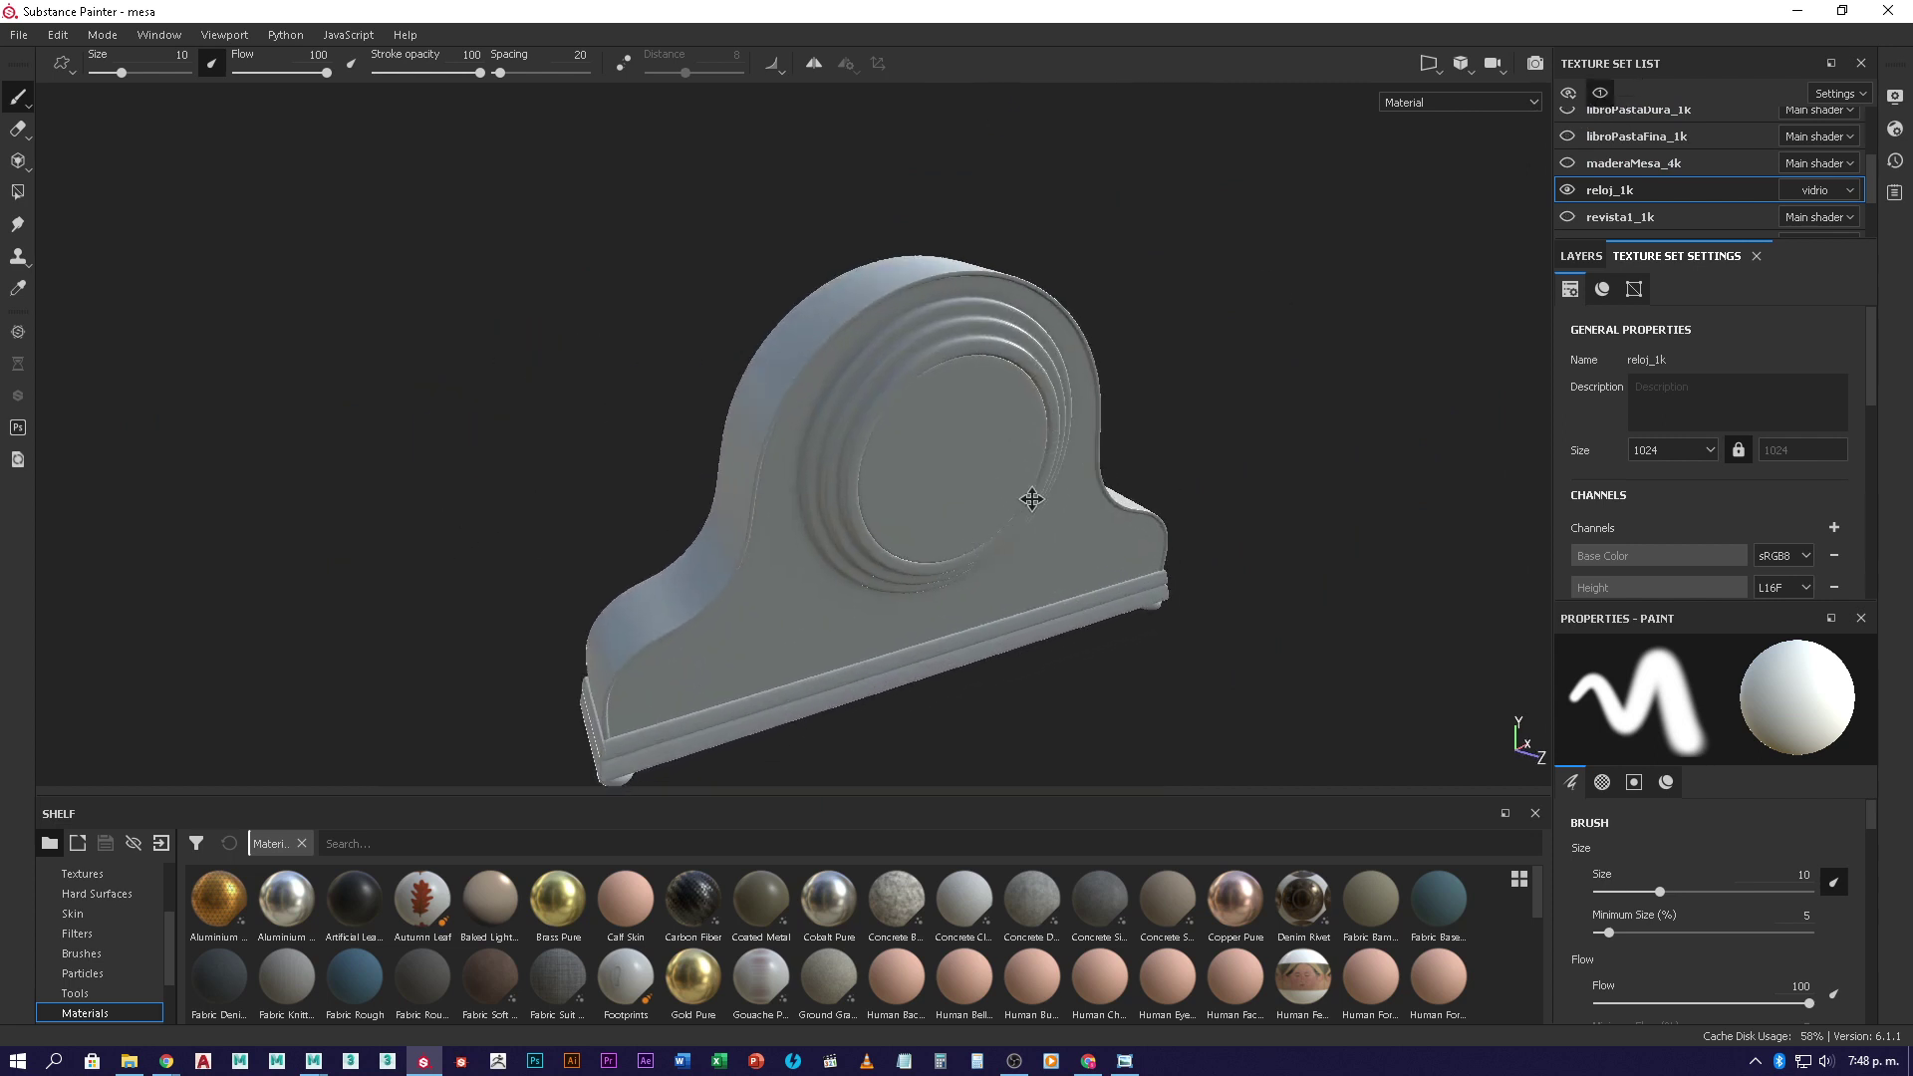
left_click_drag(1132, 376, 1196, 329, "alt")
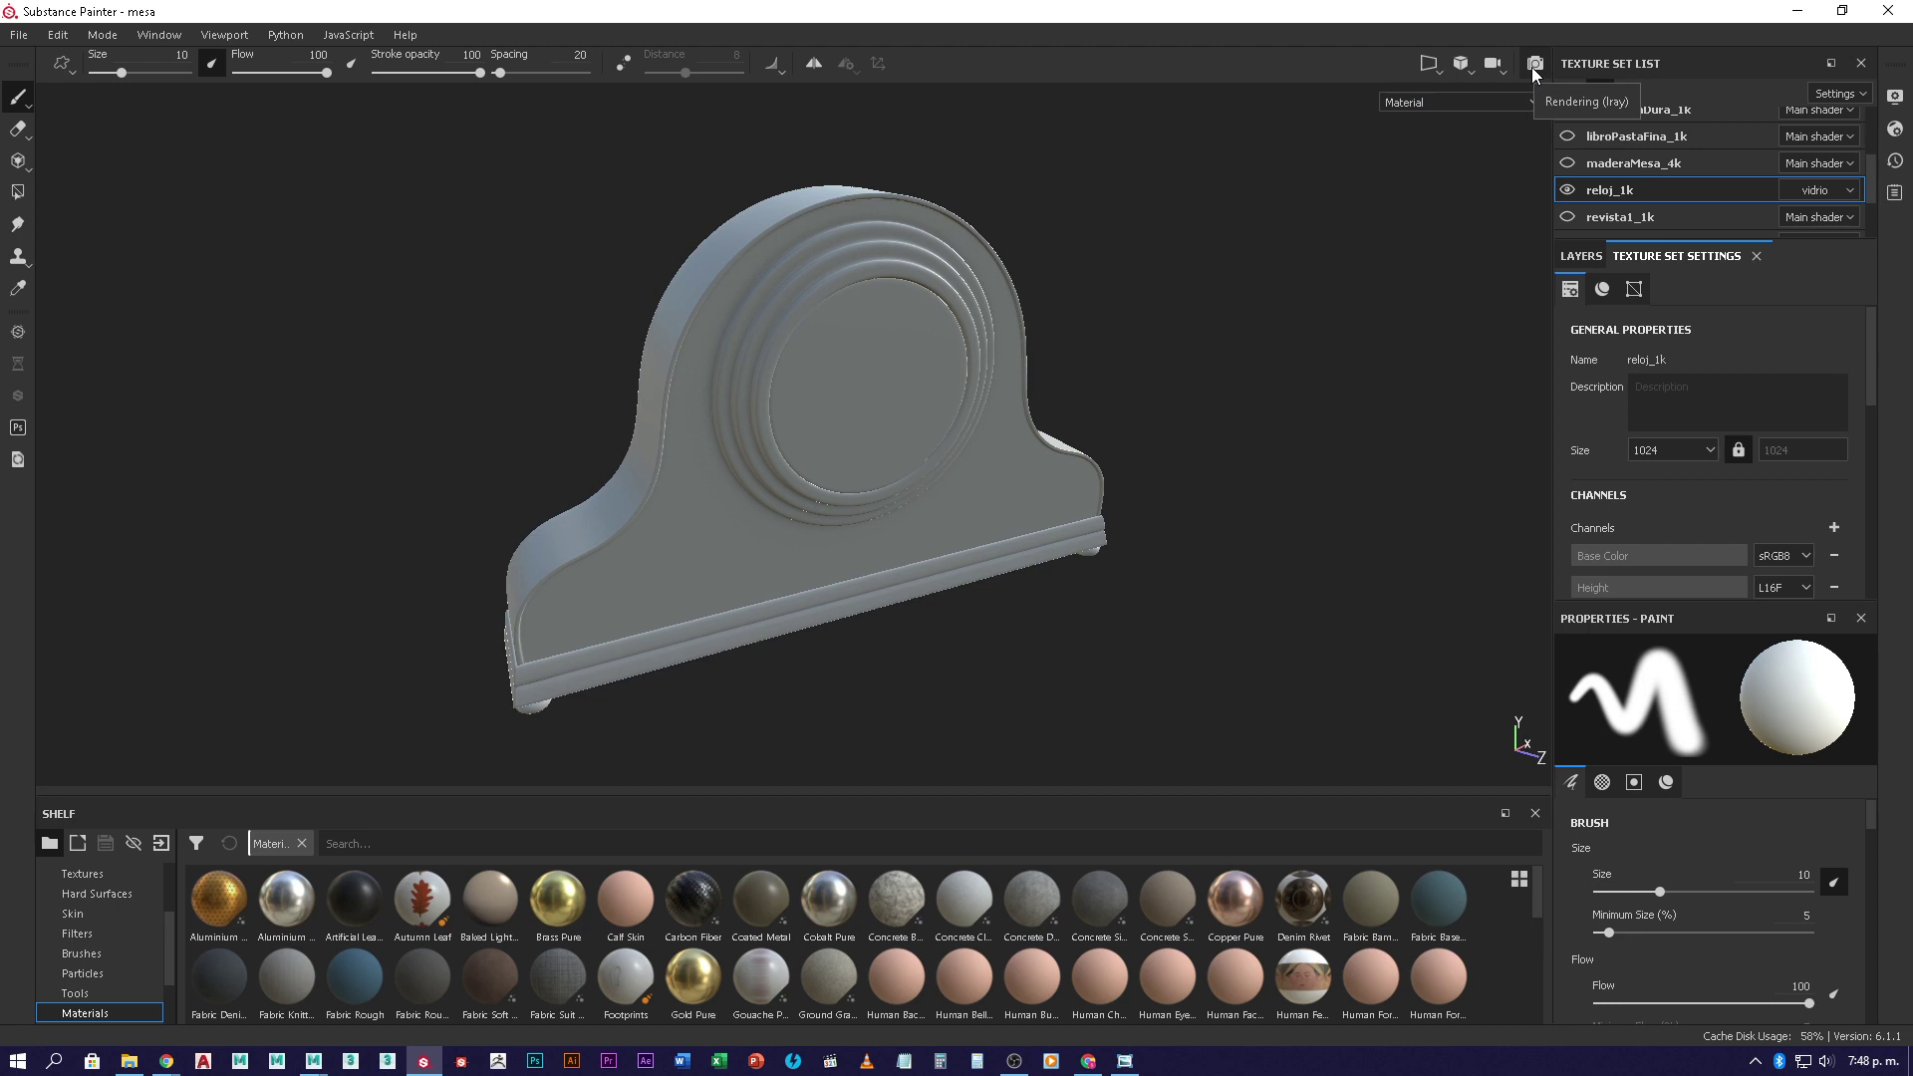
- Try a refraction of 1 on the vidrio shader in an Iray render of the clock, then reset it to 0 and leave the render
left_click(1535, 69)
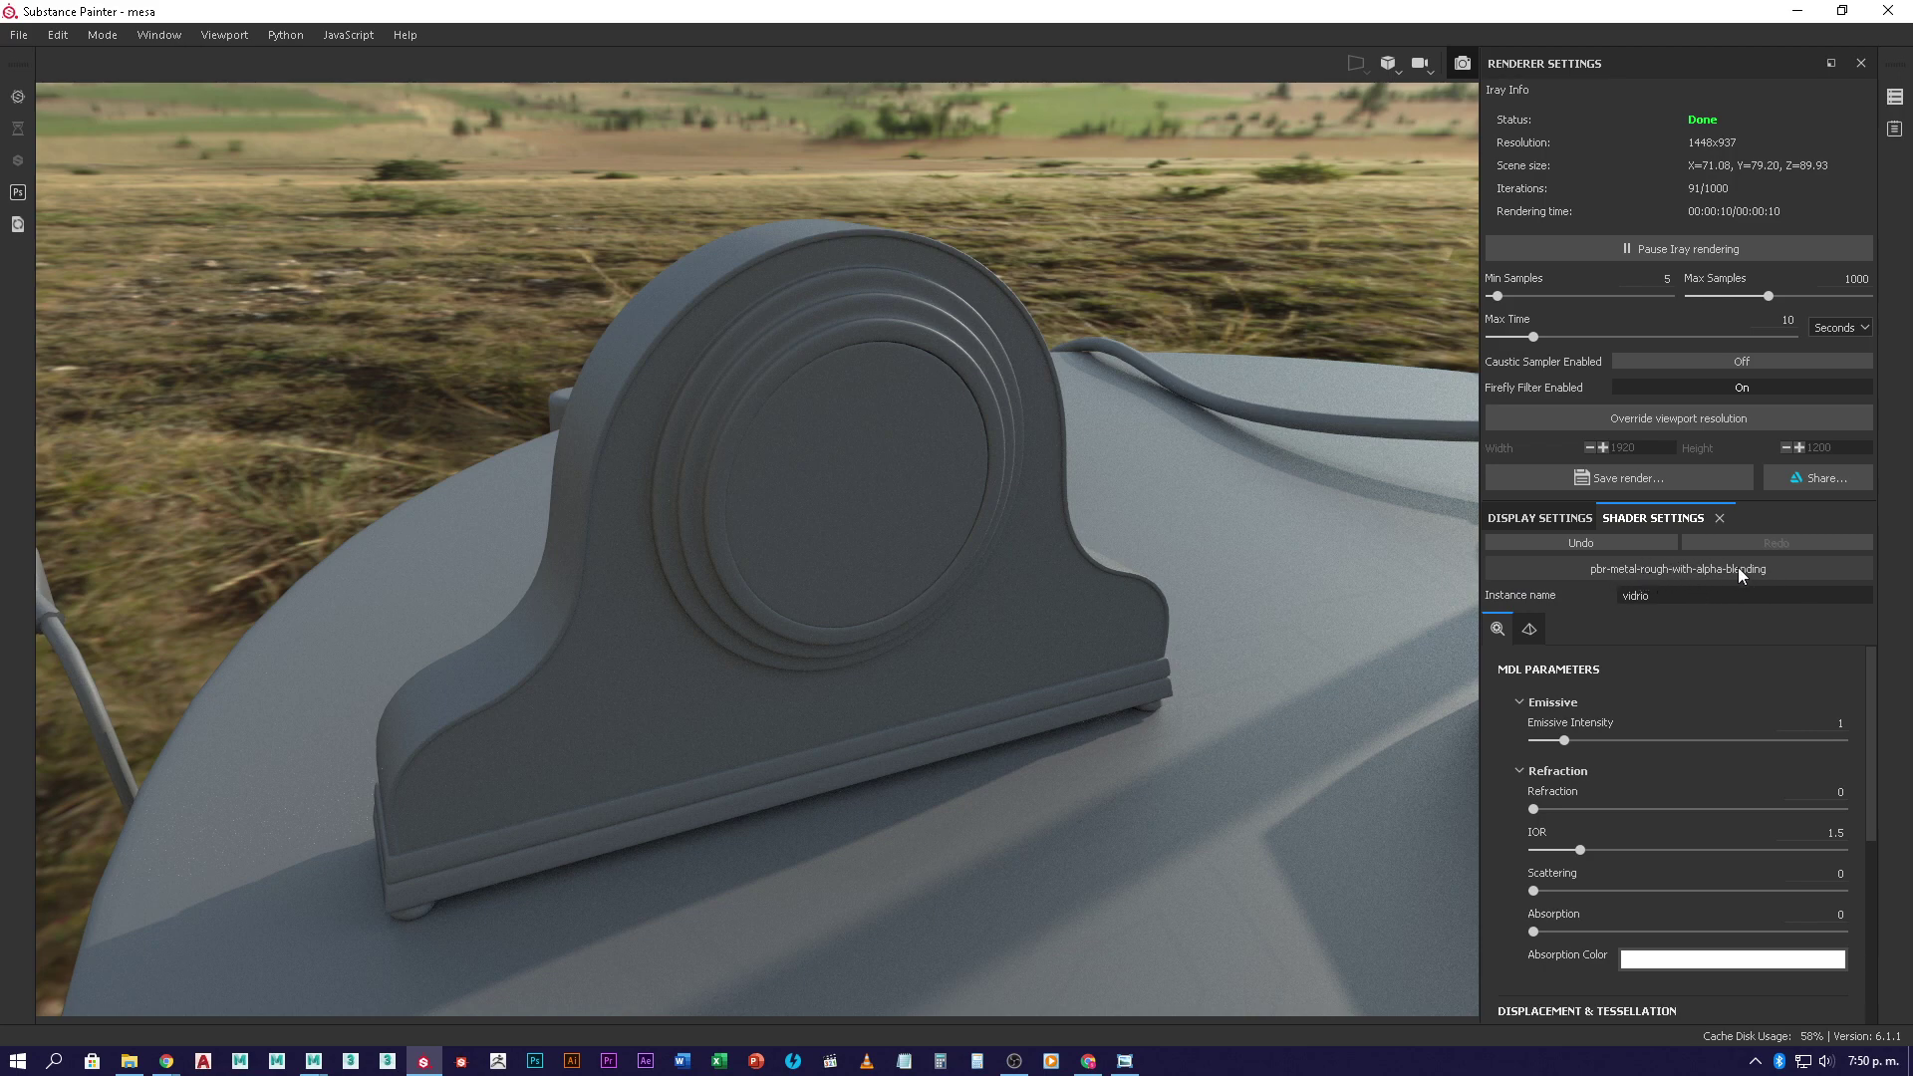
left_click(1815, 835)
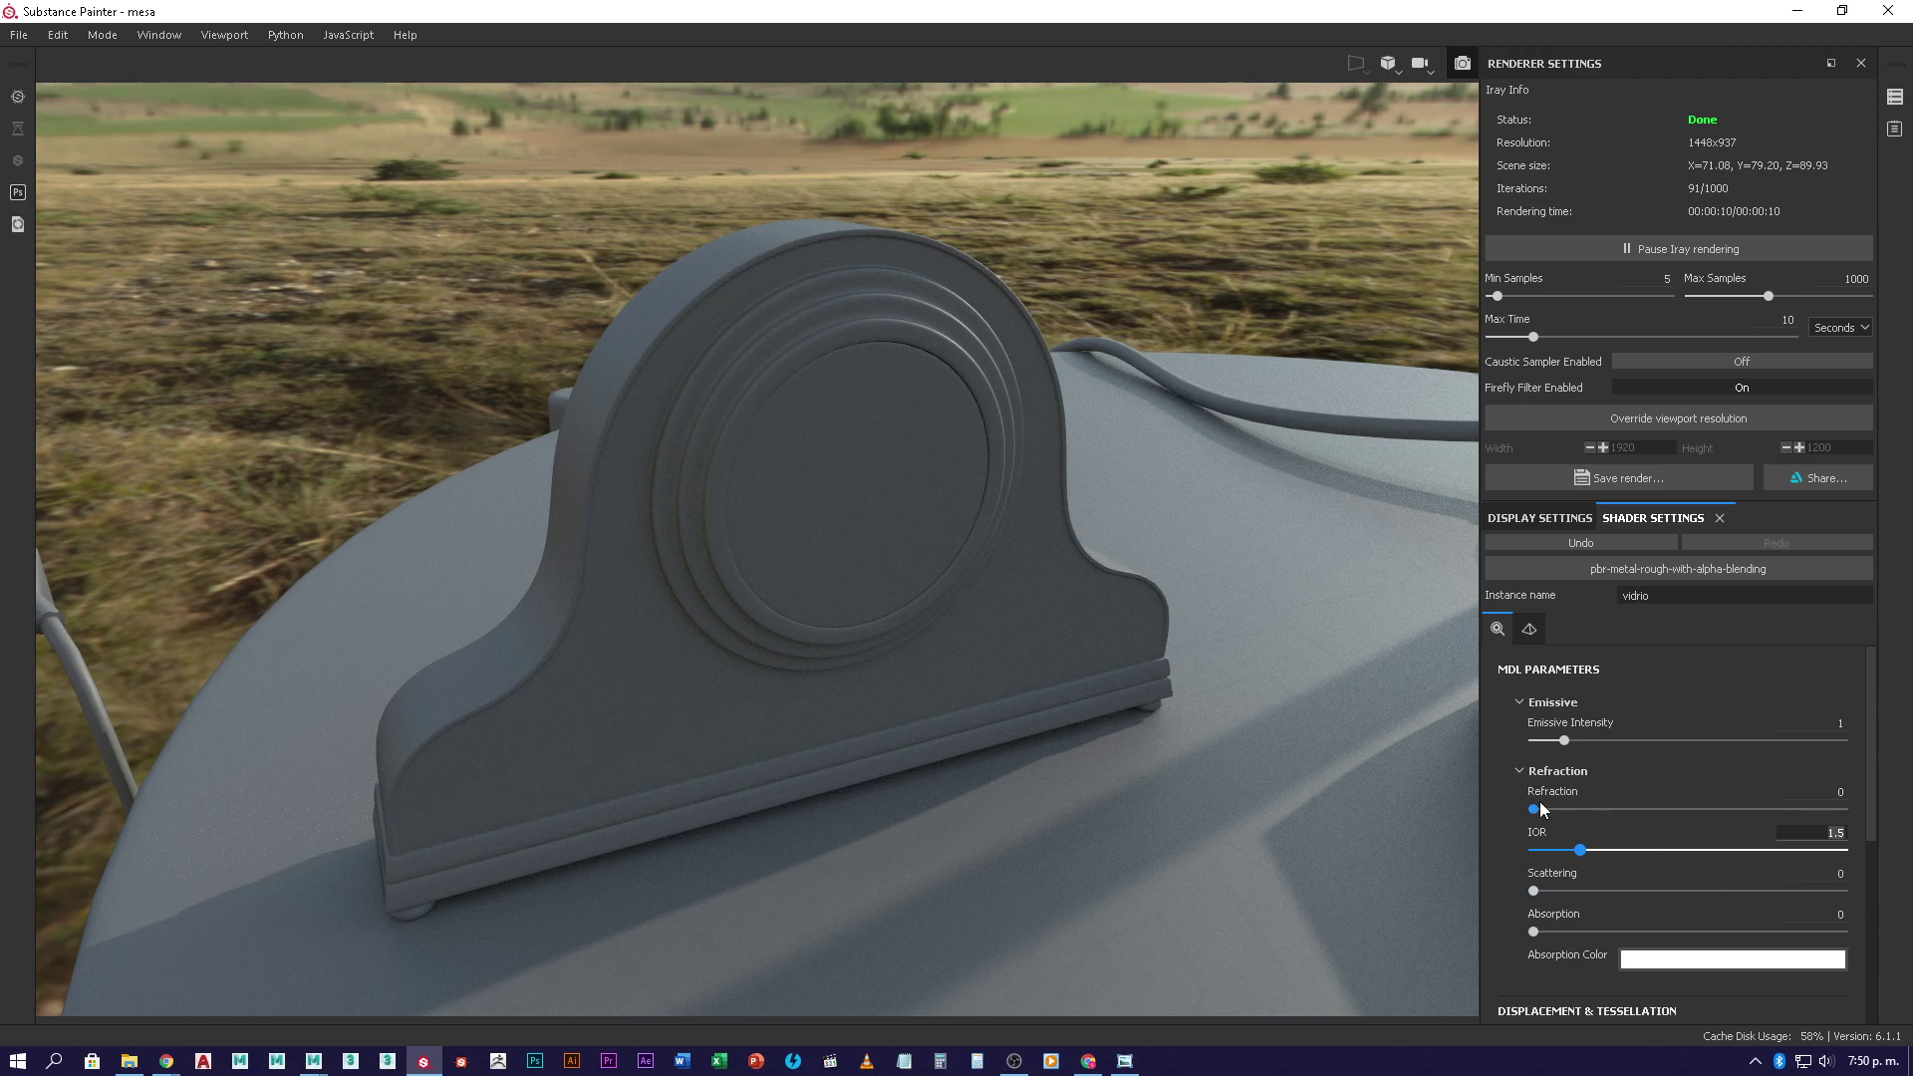
left_click_drag(1532, 810, 1726, 811)
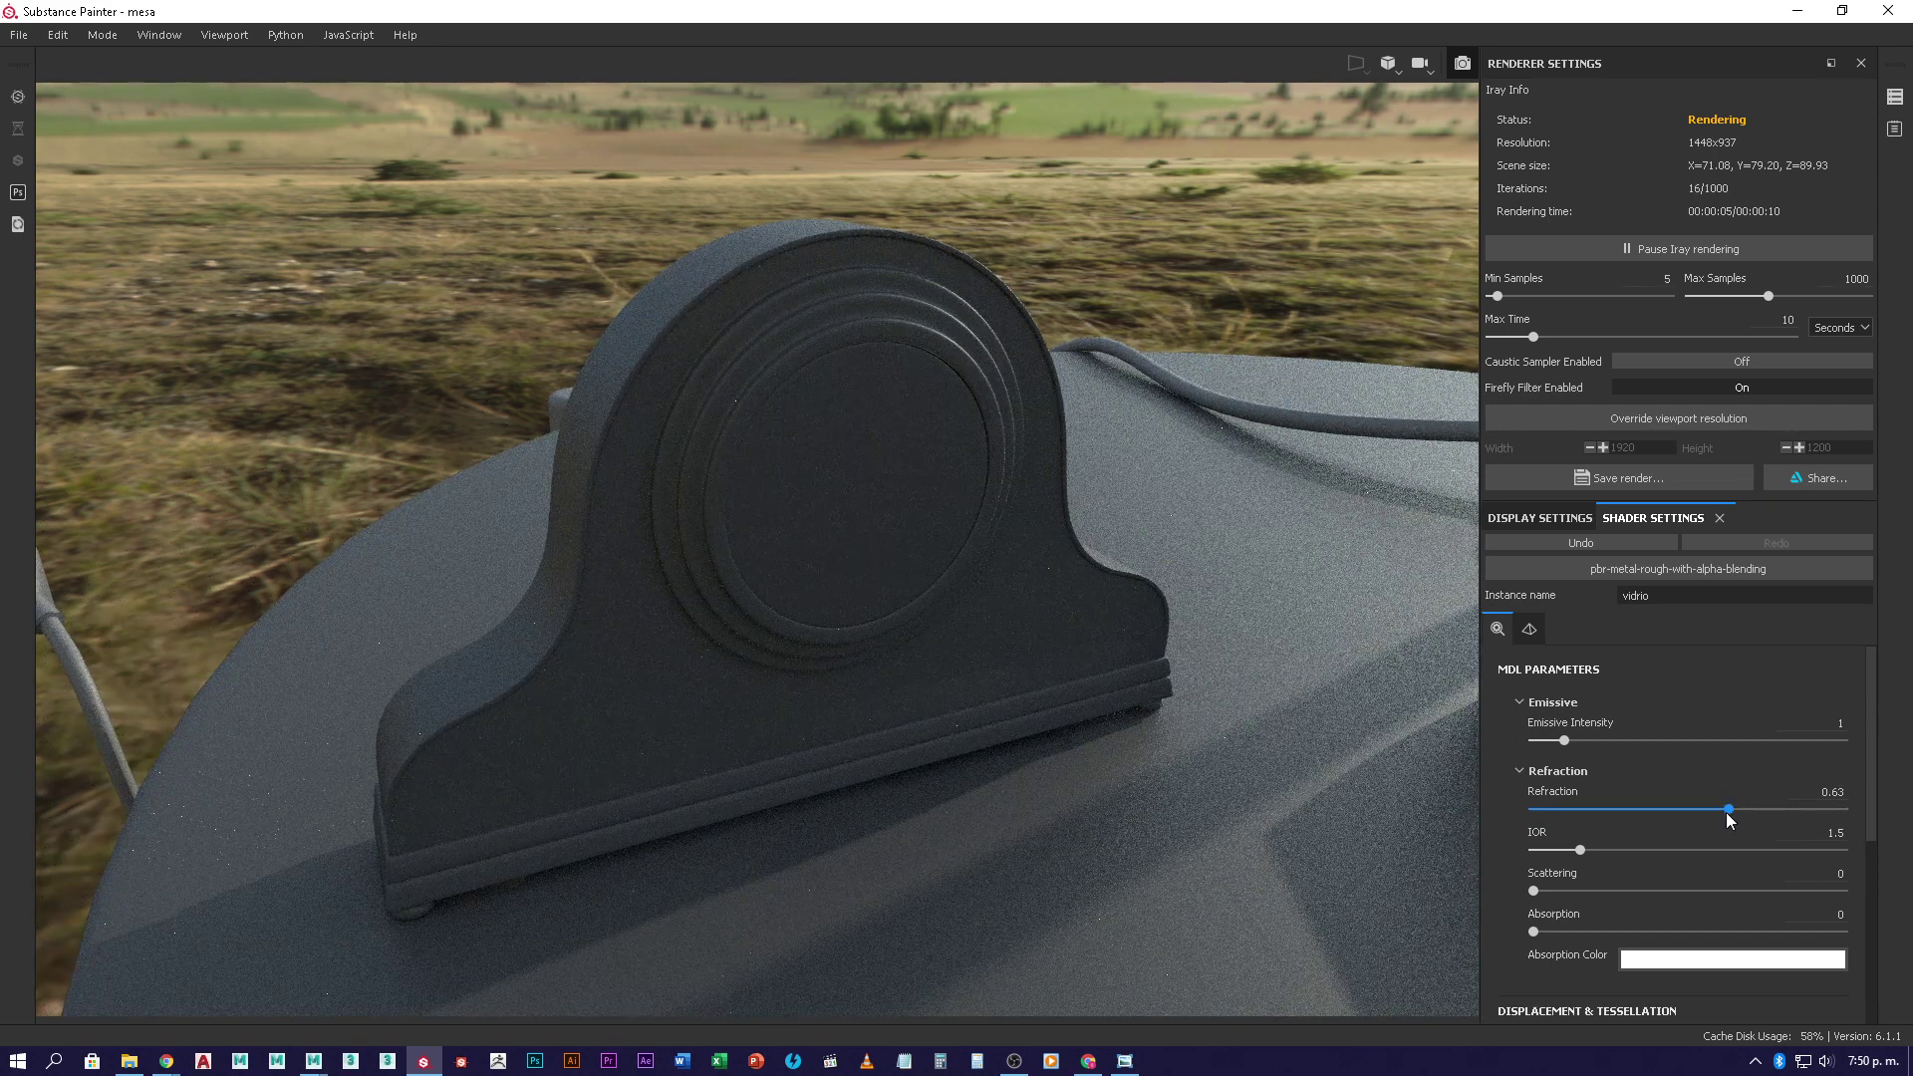
left_click_drag(1727, 812, 1886, 809)
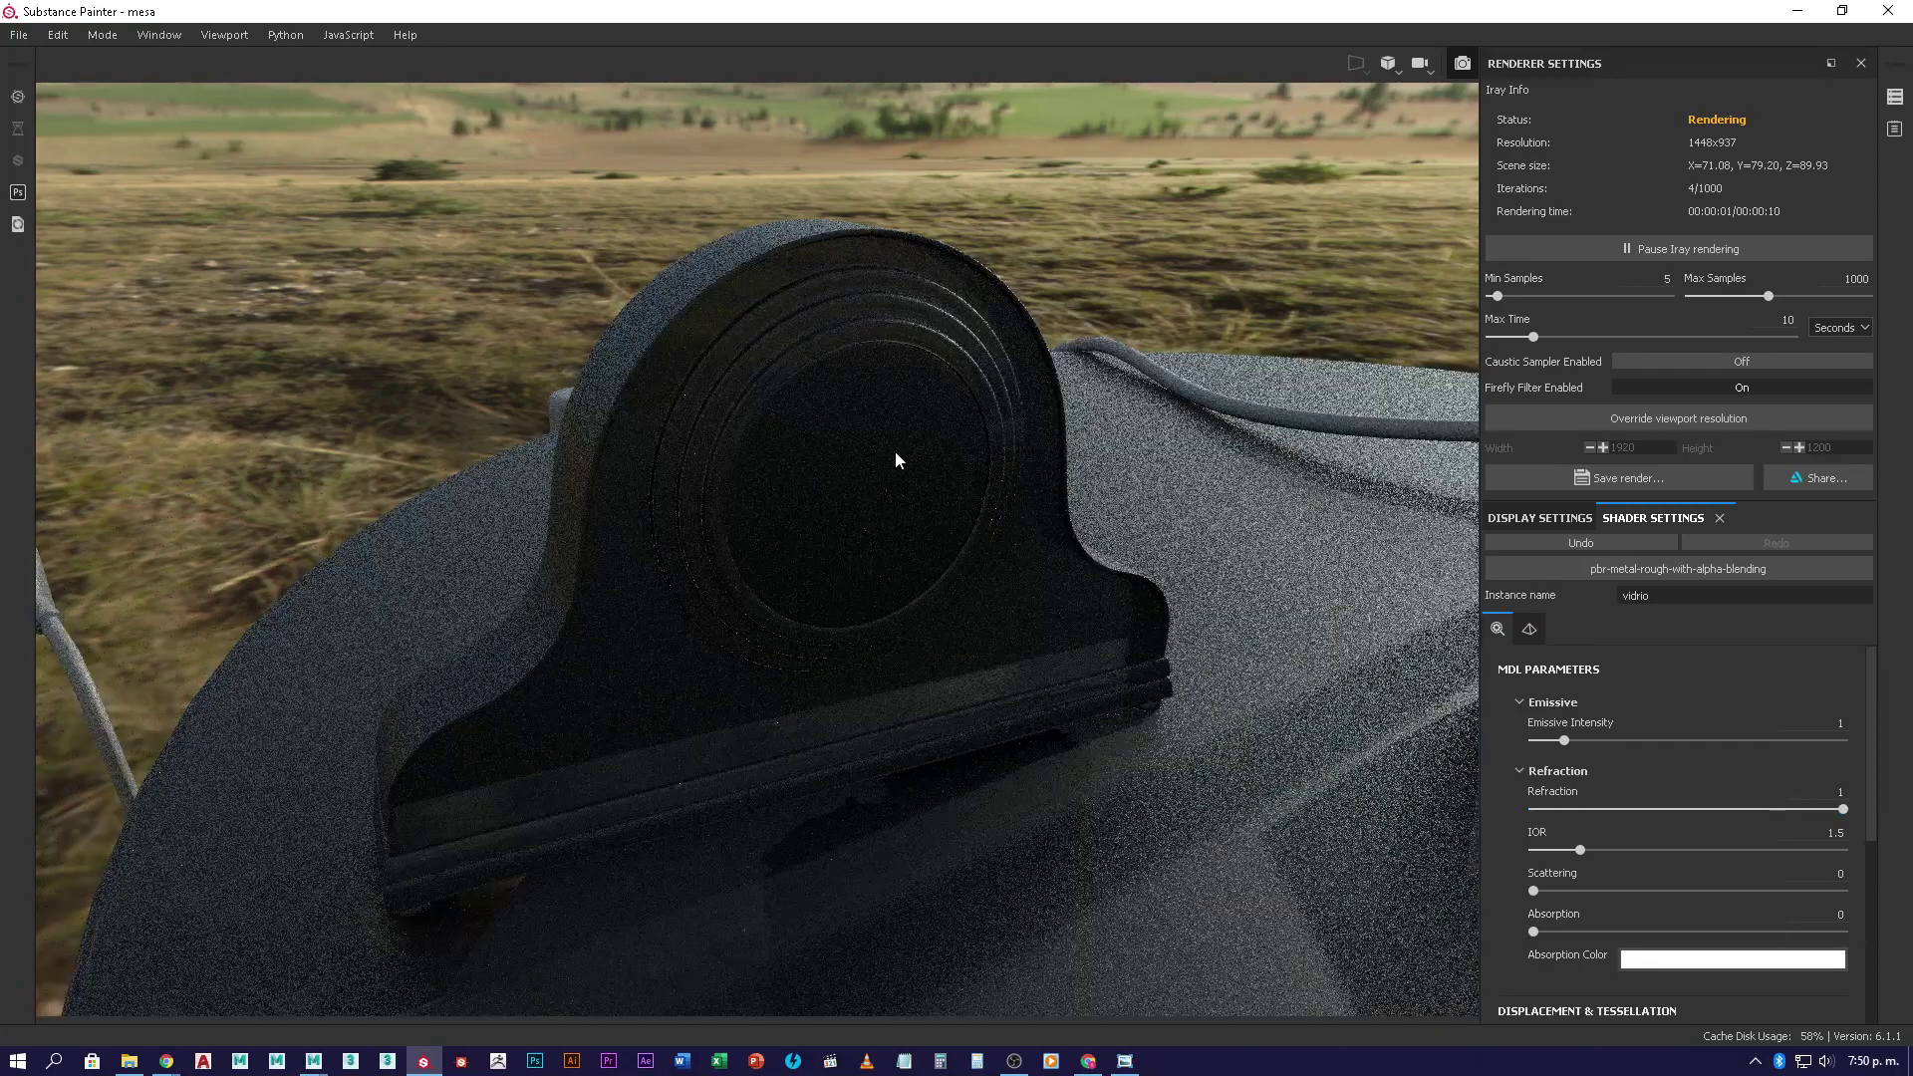
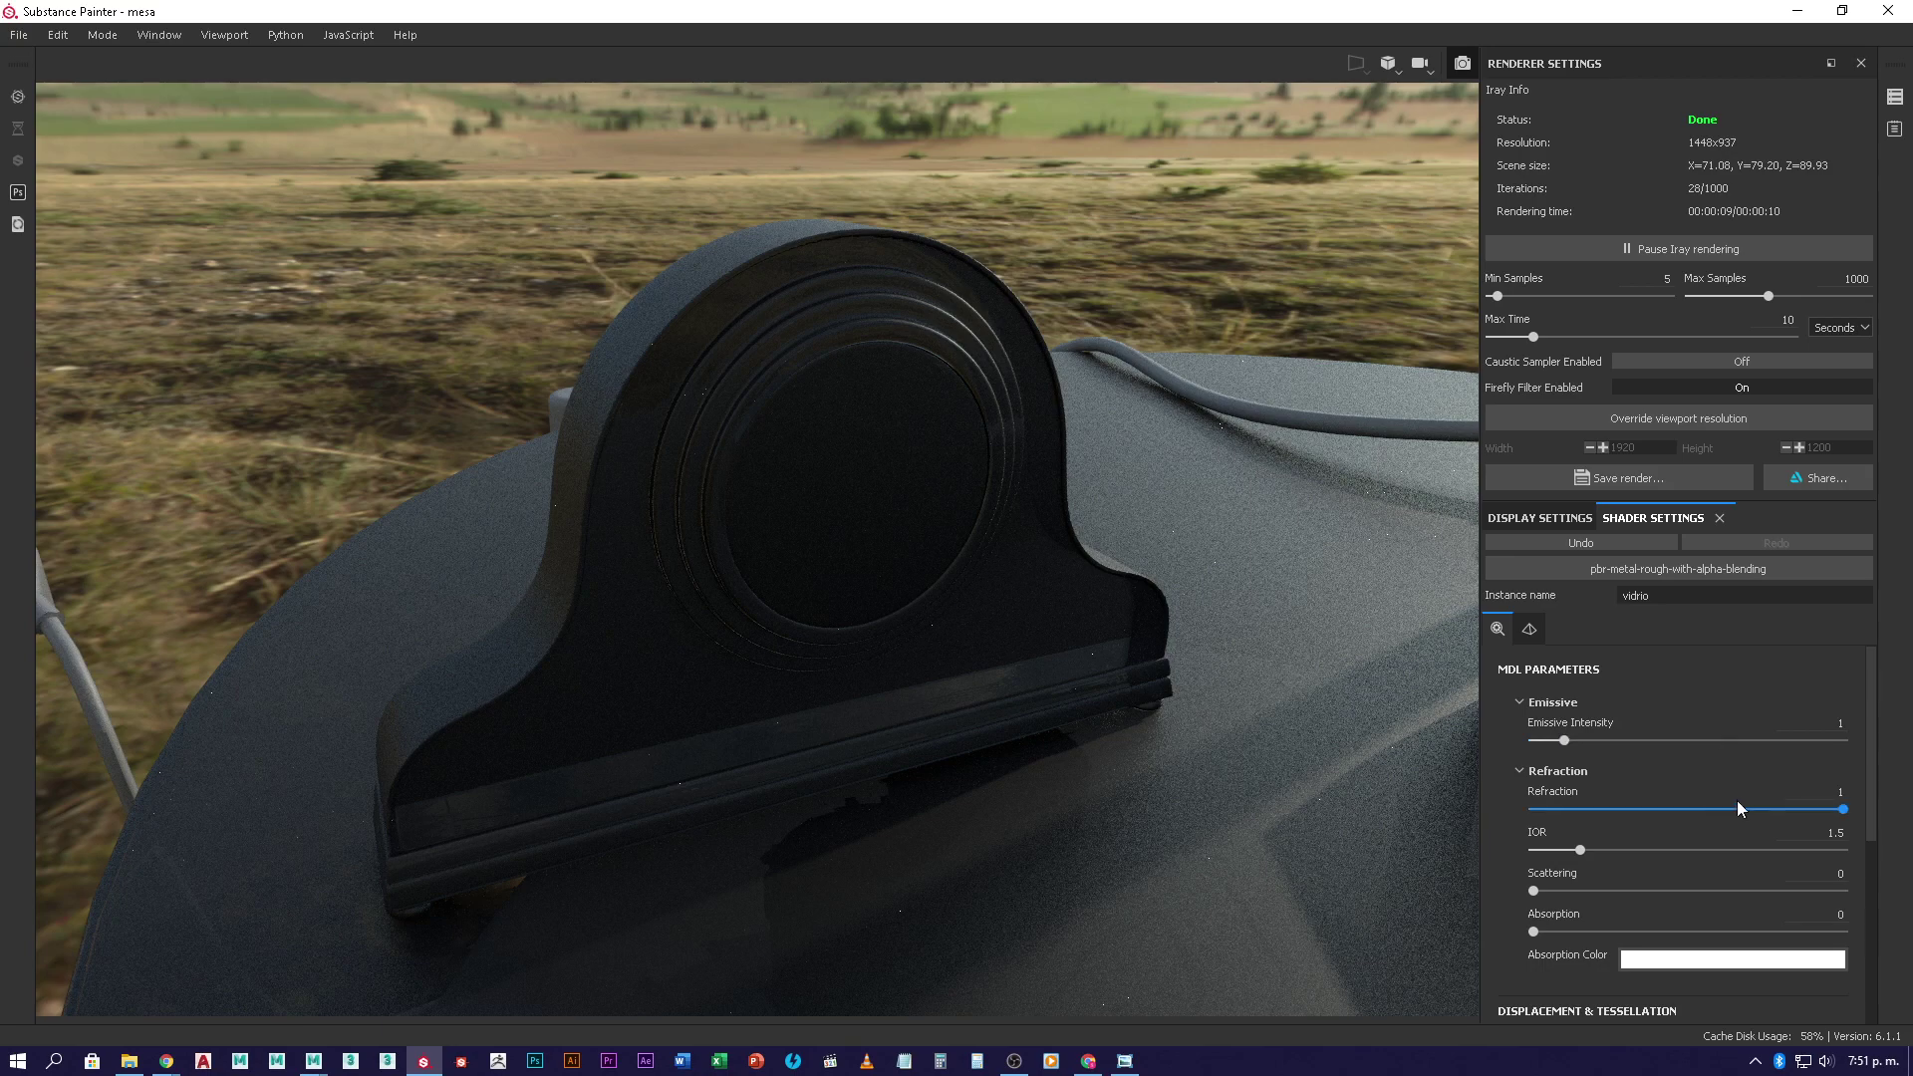
left_click_drag(1821, 809, 1537, 811)
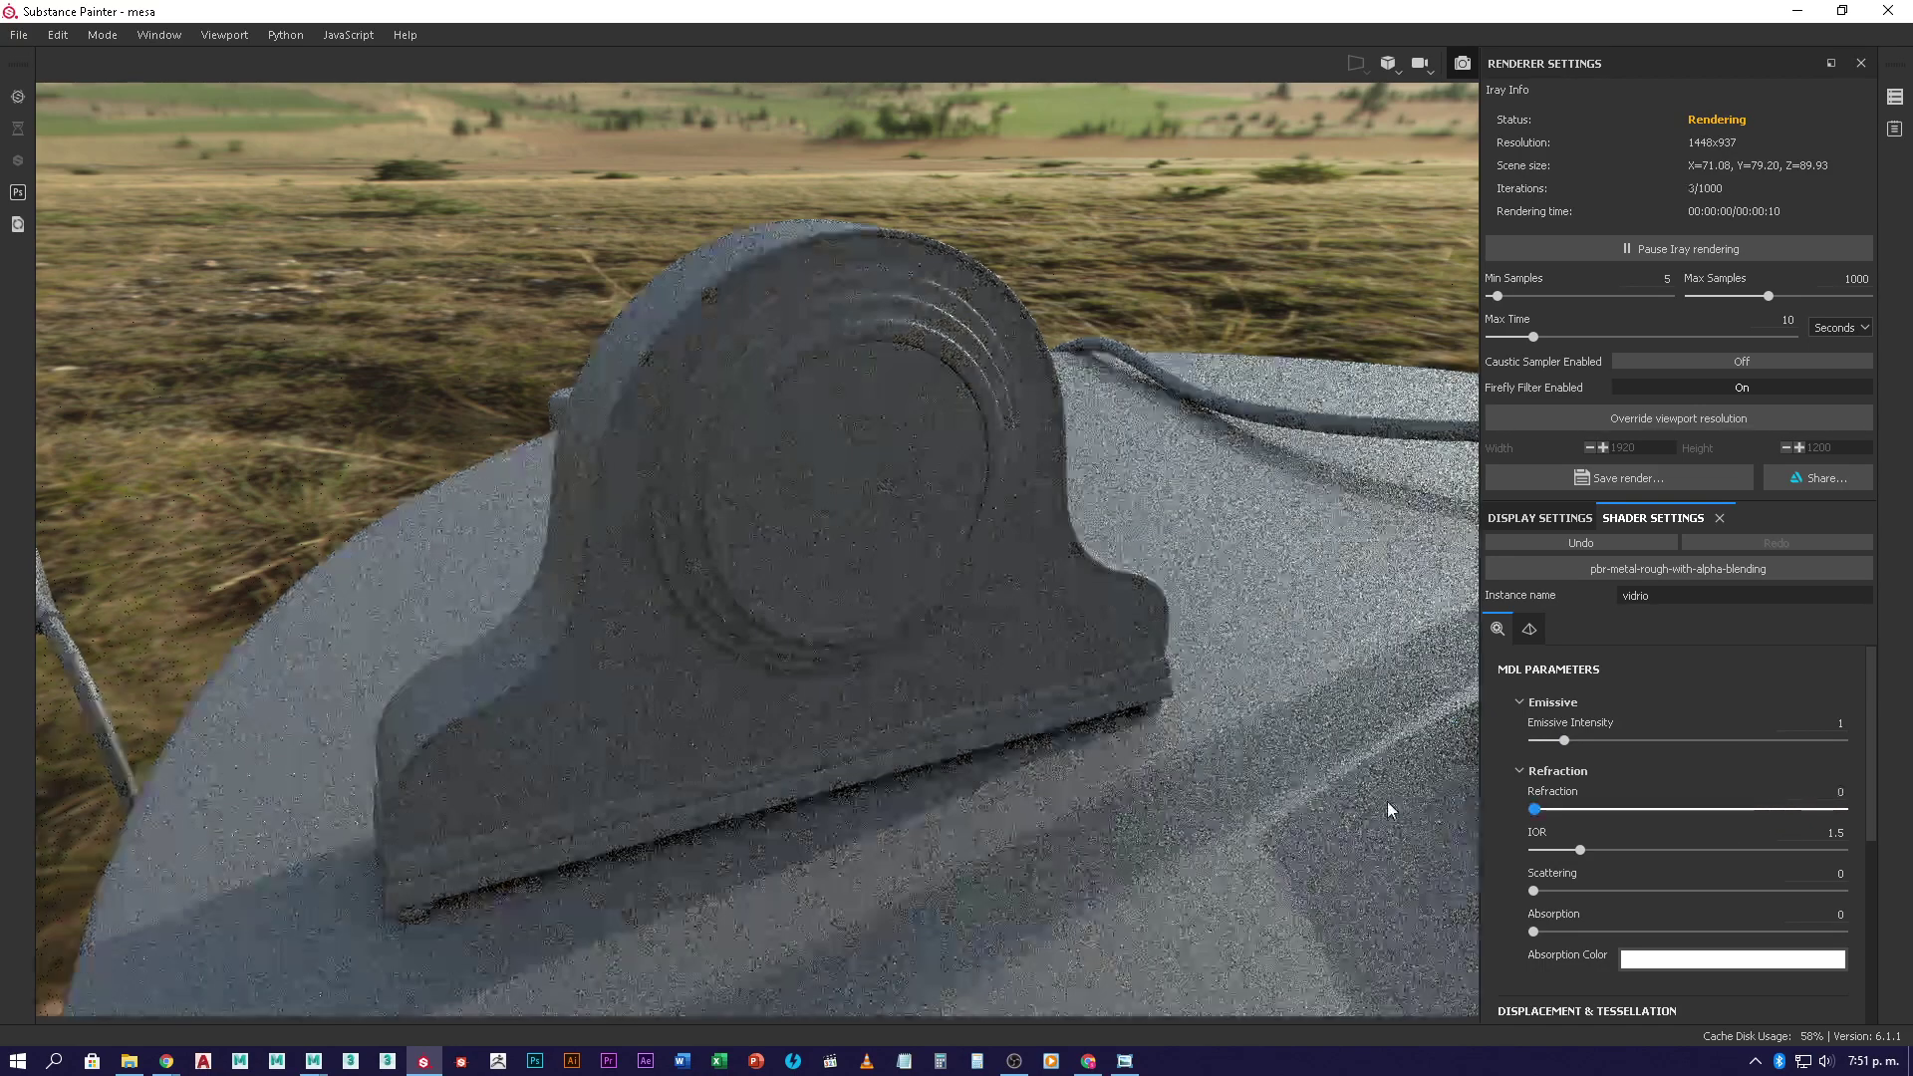
left_click(1460, 62)
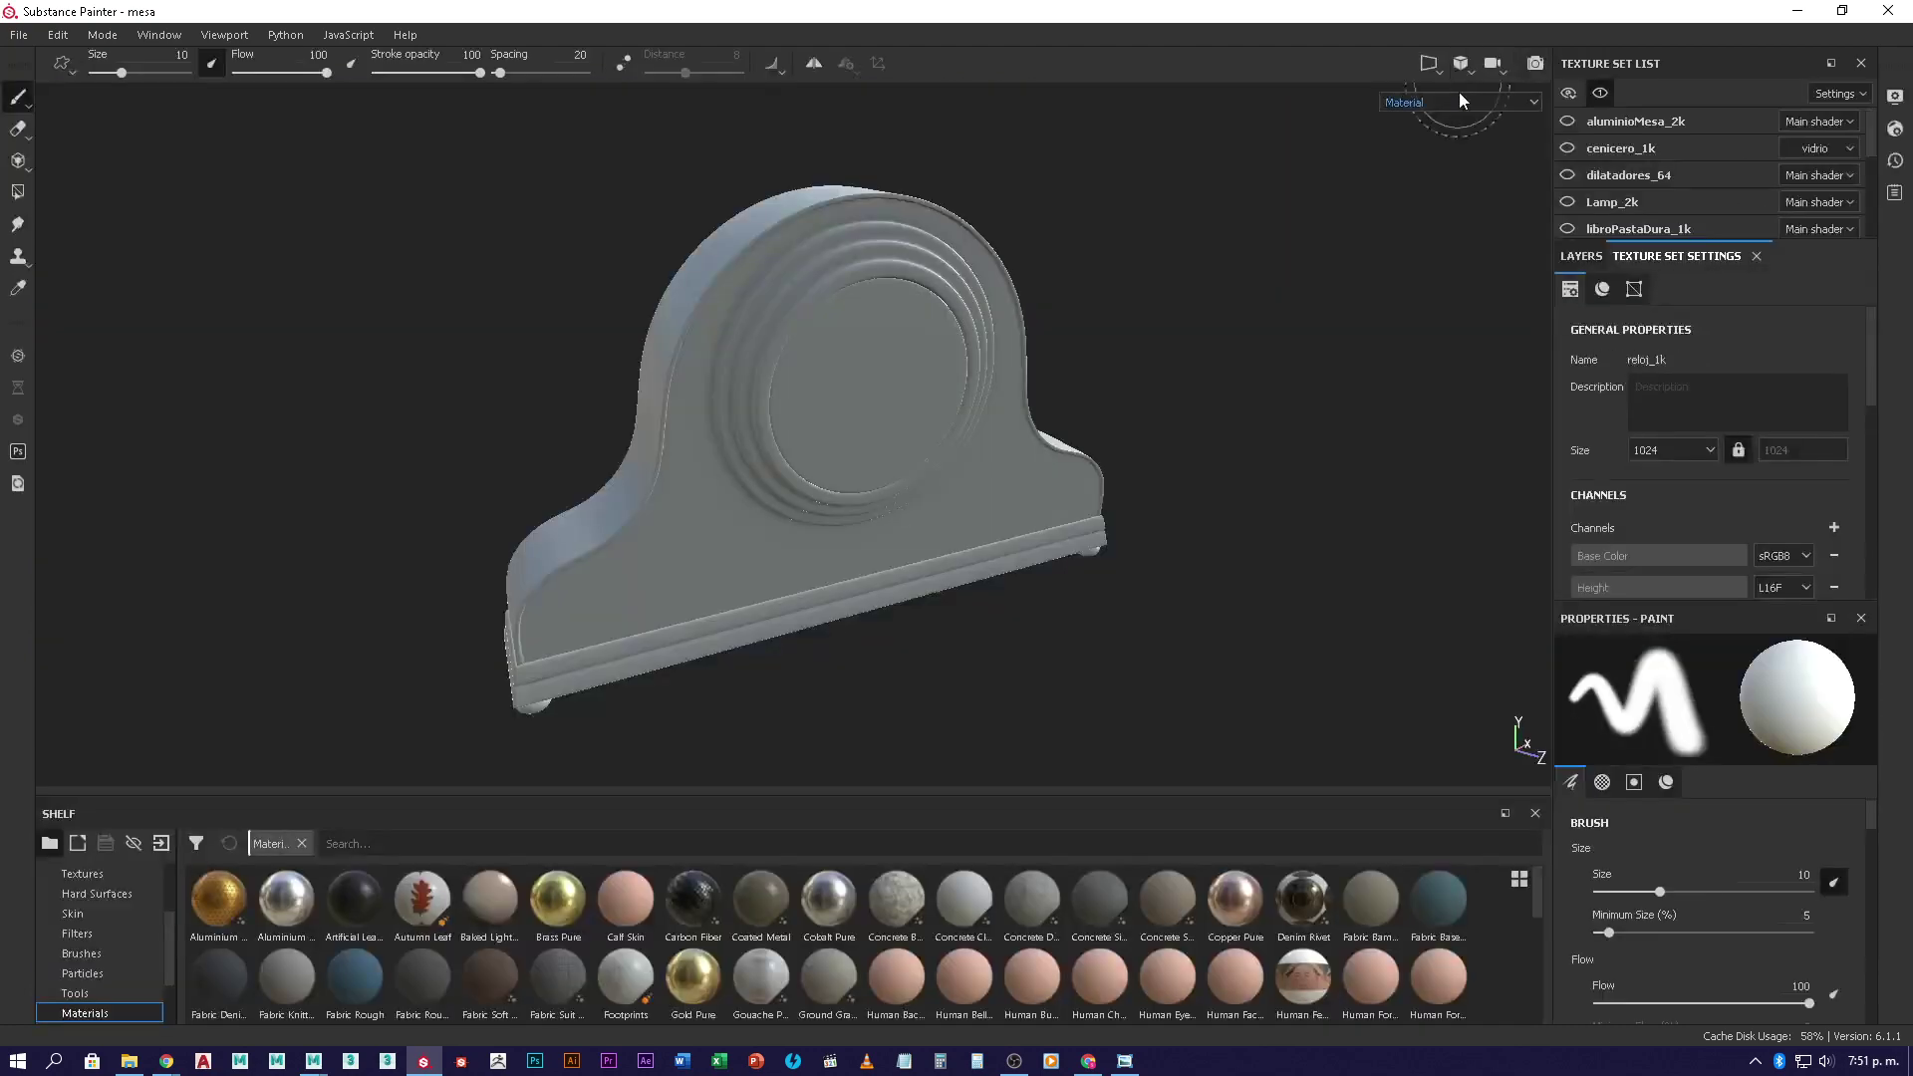
- Isolate the Lamp_2k texture set, try a refraction of 1 on its Main shader in Iray, and reset it to 0
left_click(1614, 203)
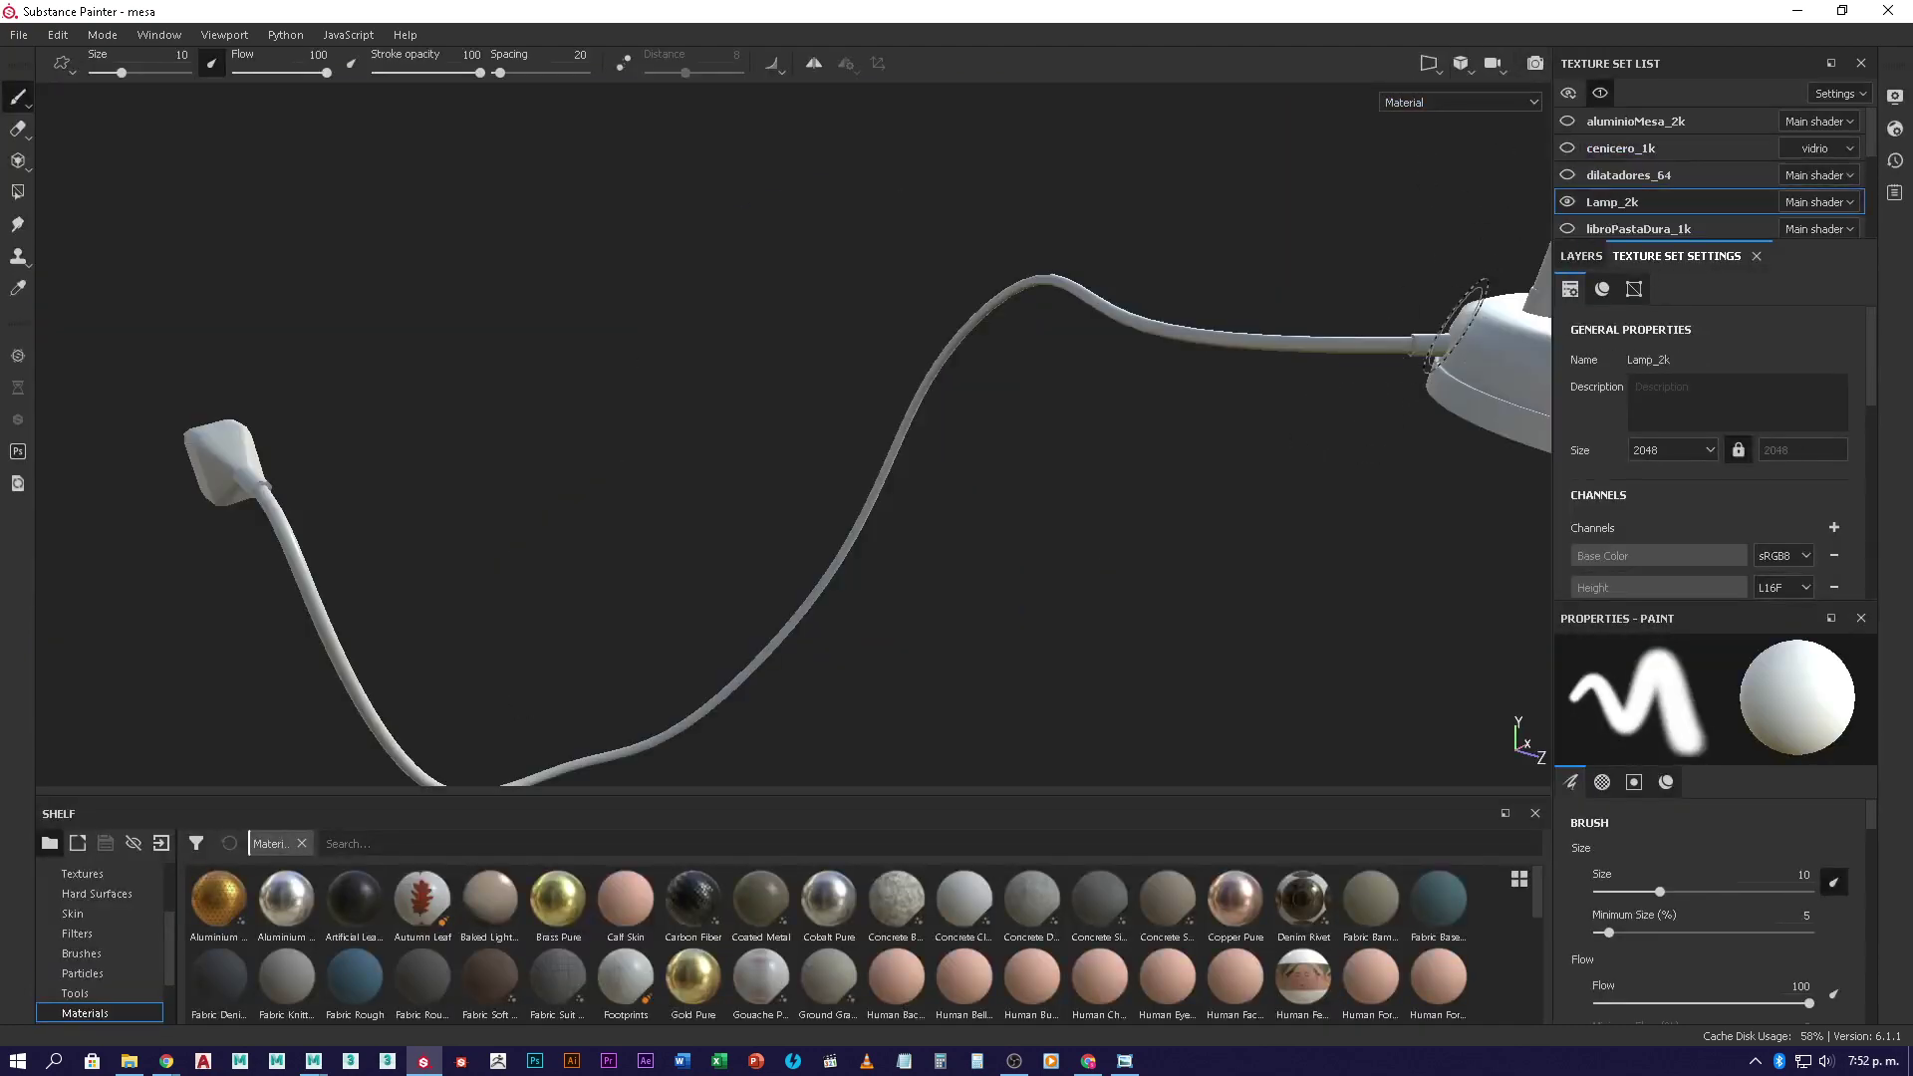
left_click_drag(1239, 435, 645, 603, "alt")
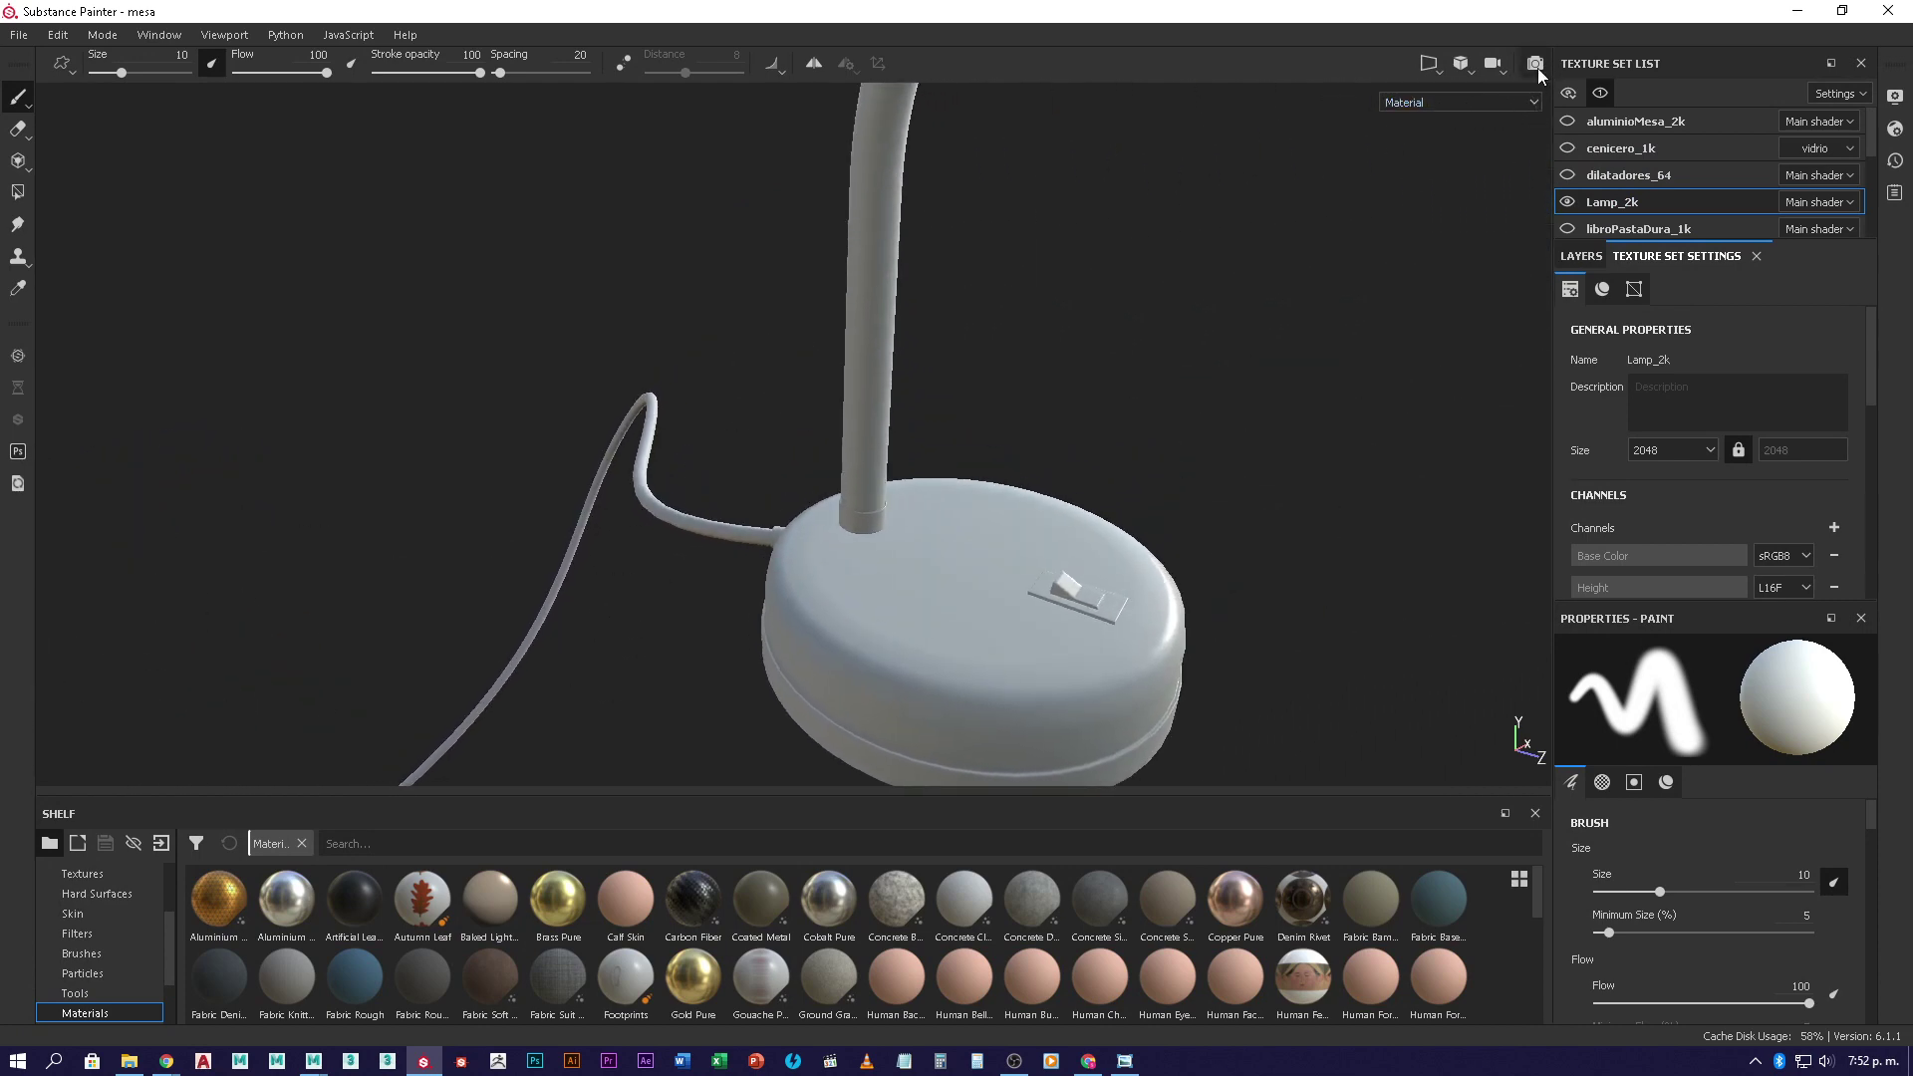
left_click(1538, 66)
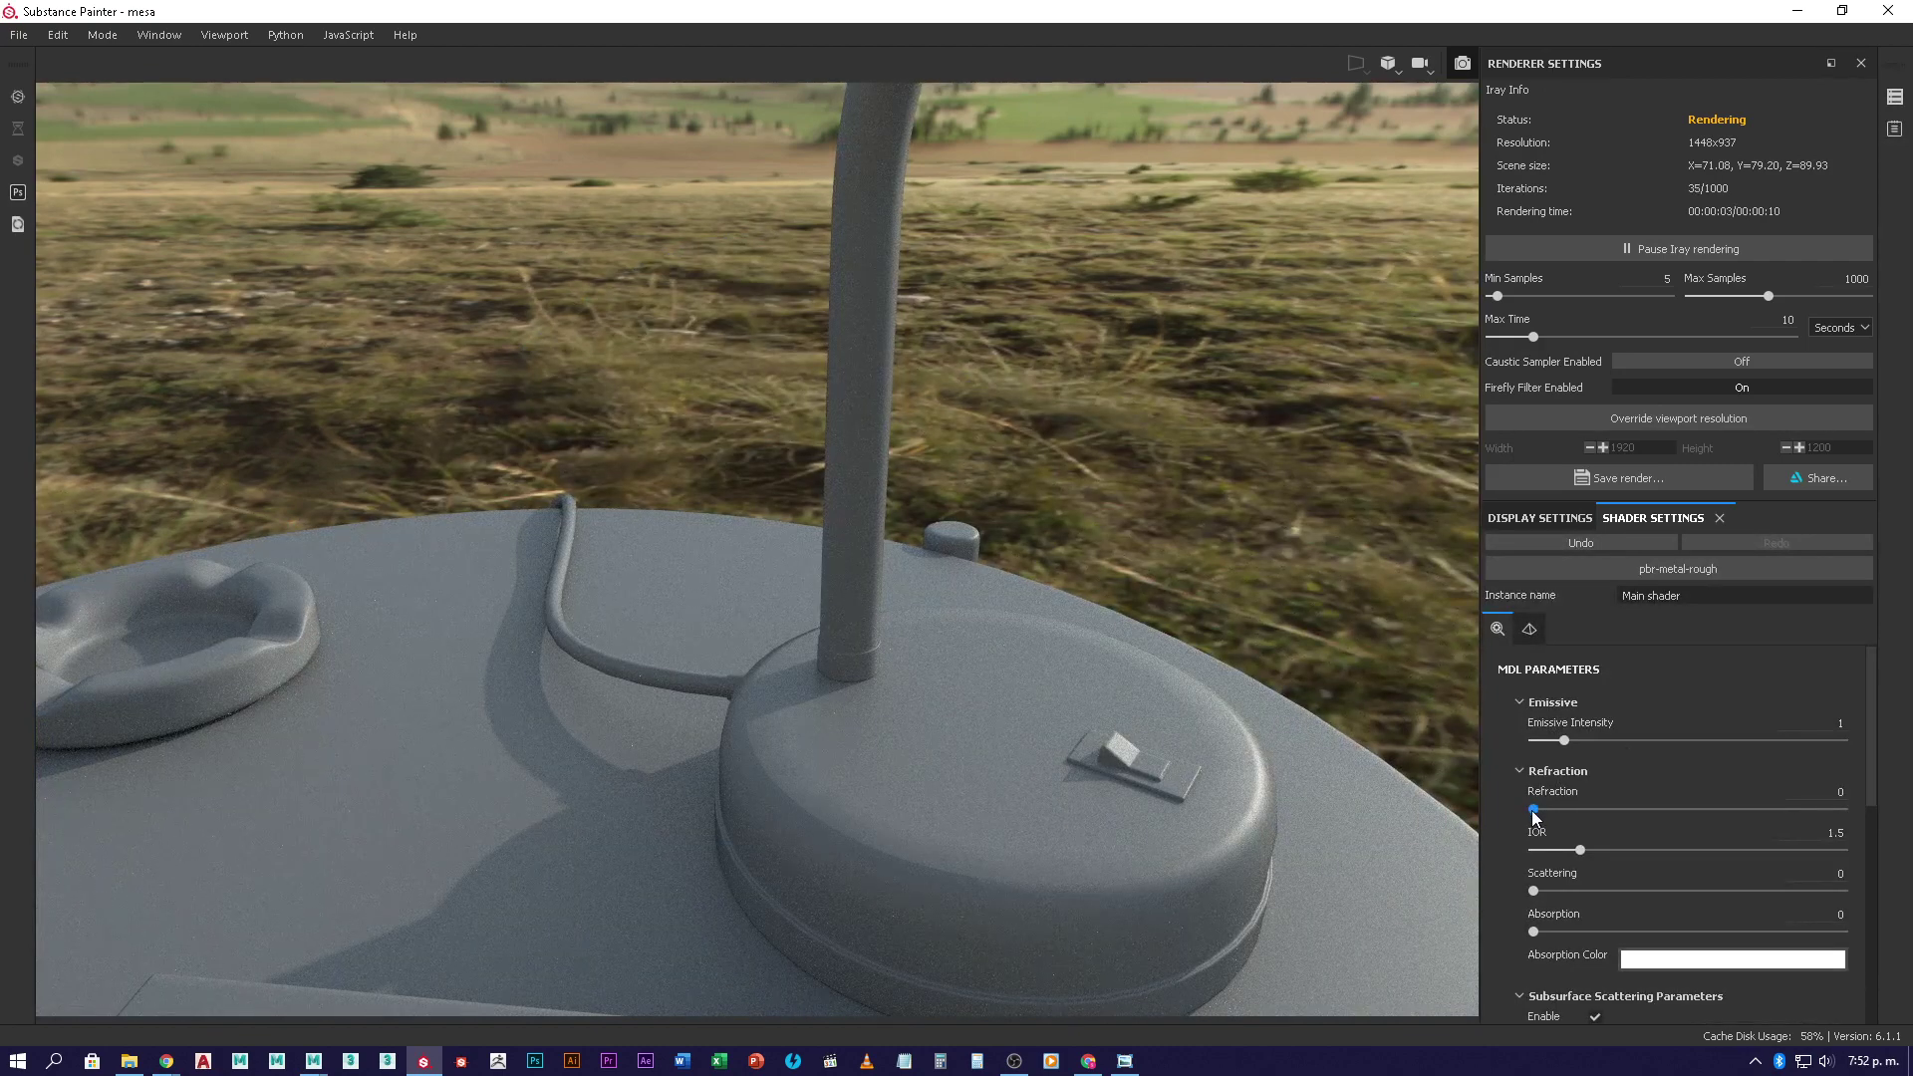
left_click_drag(1535, 809, 1698, 810)
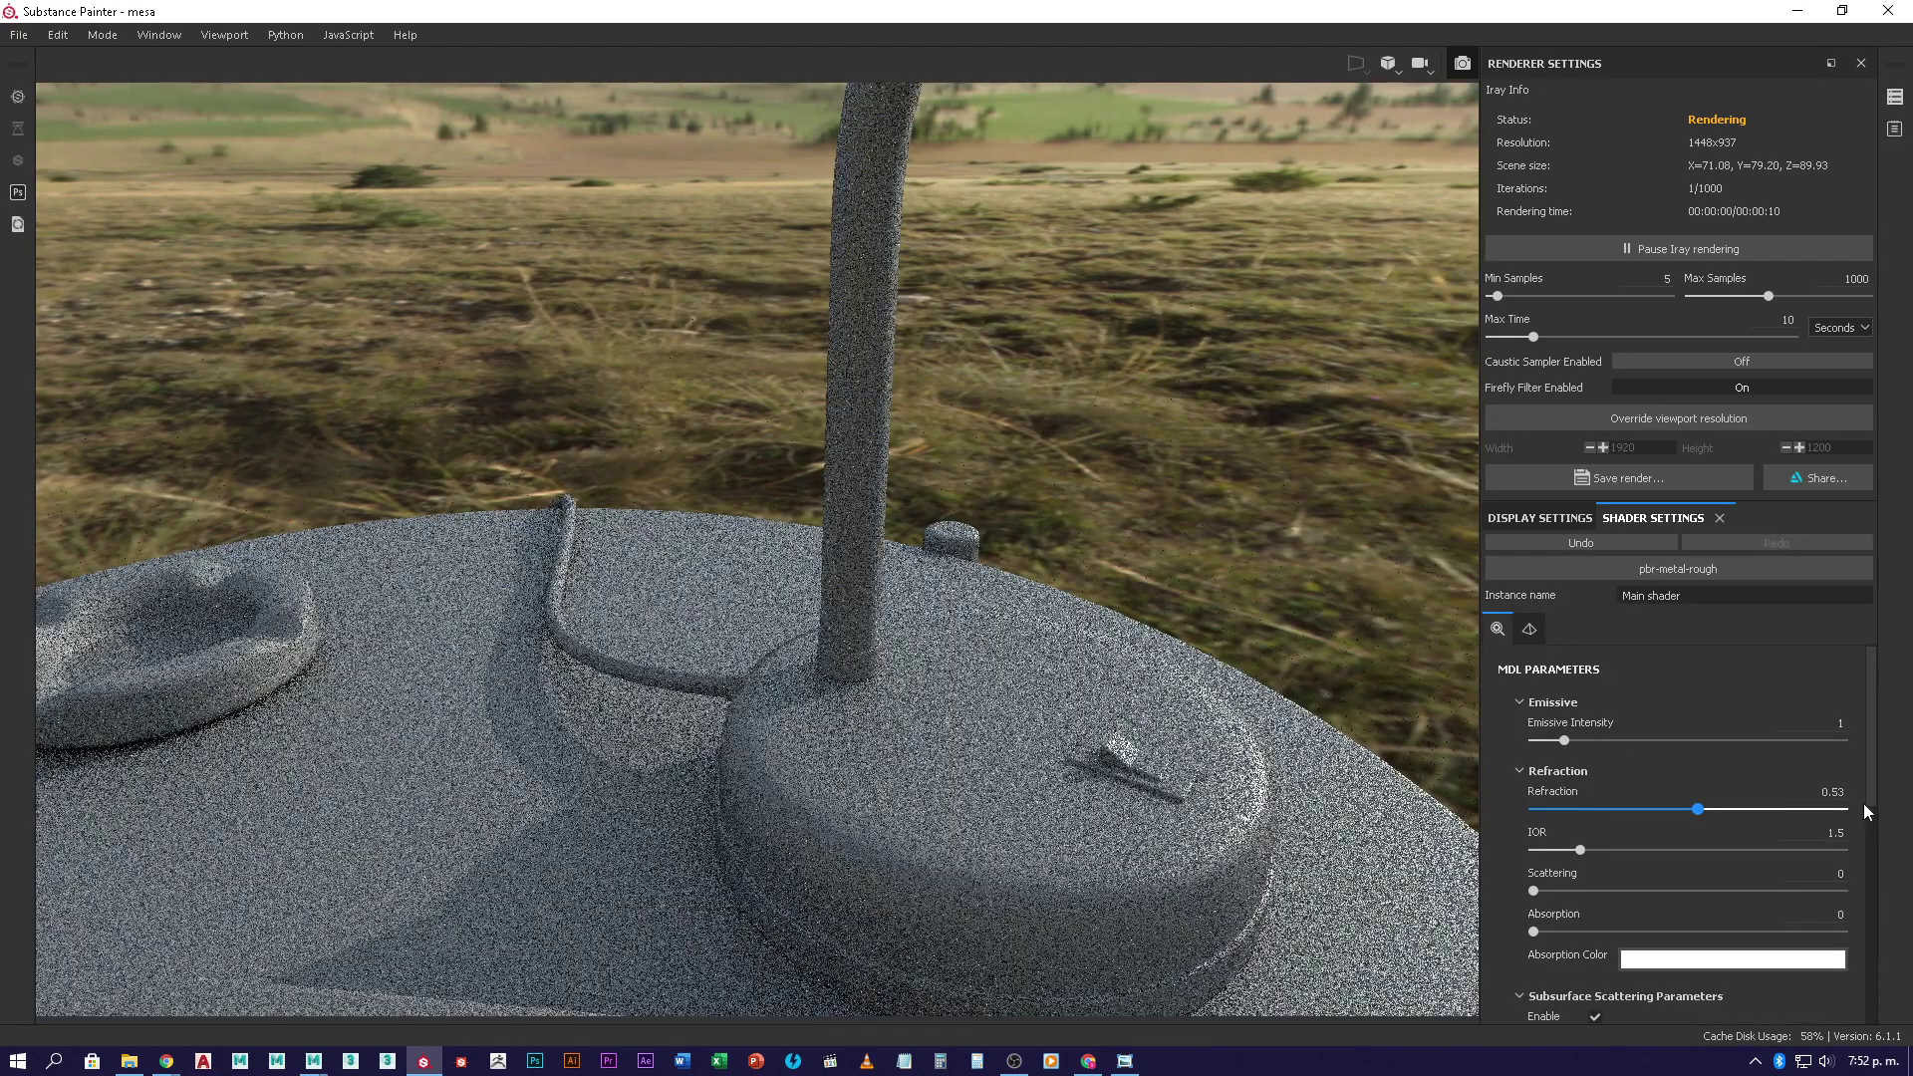
left_click_drag(1865, 805, 1869, 806)
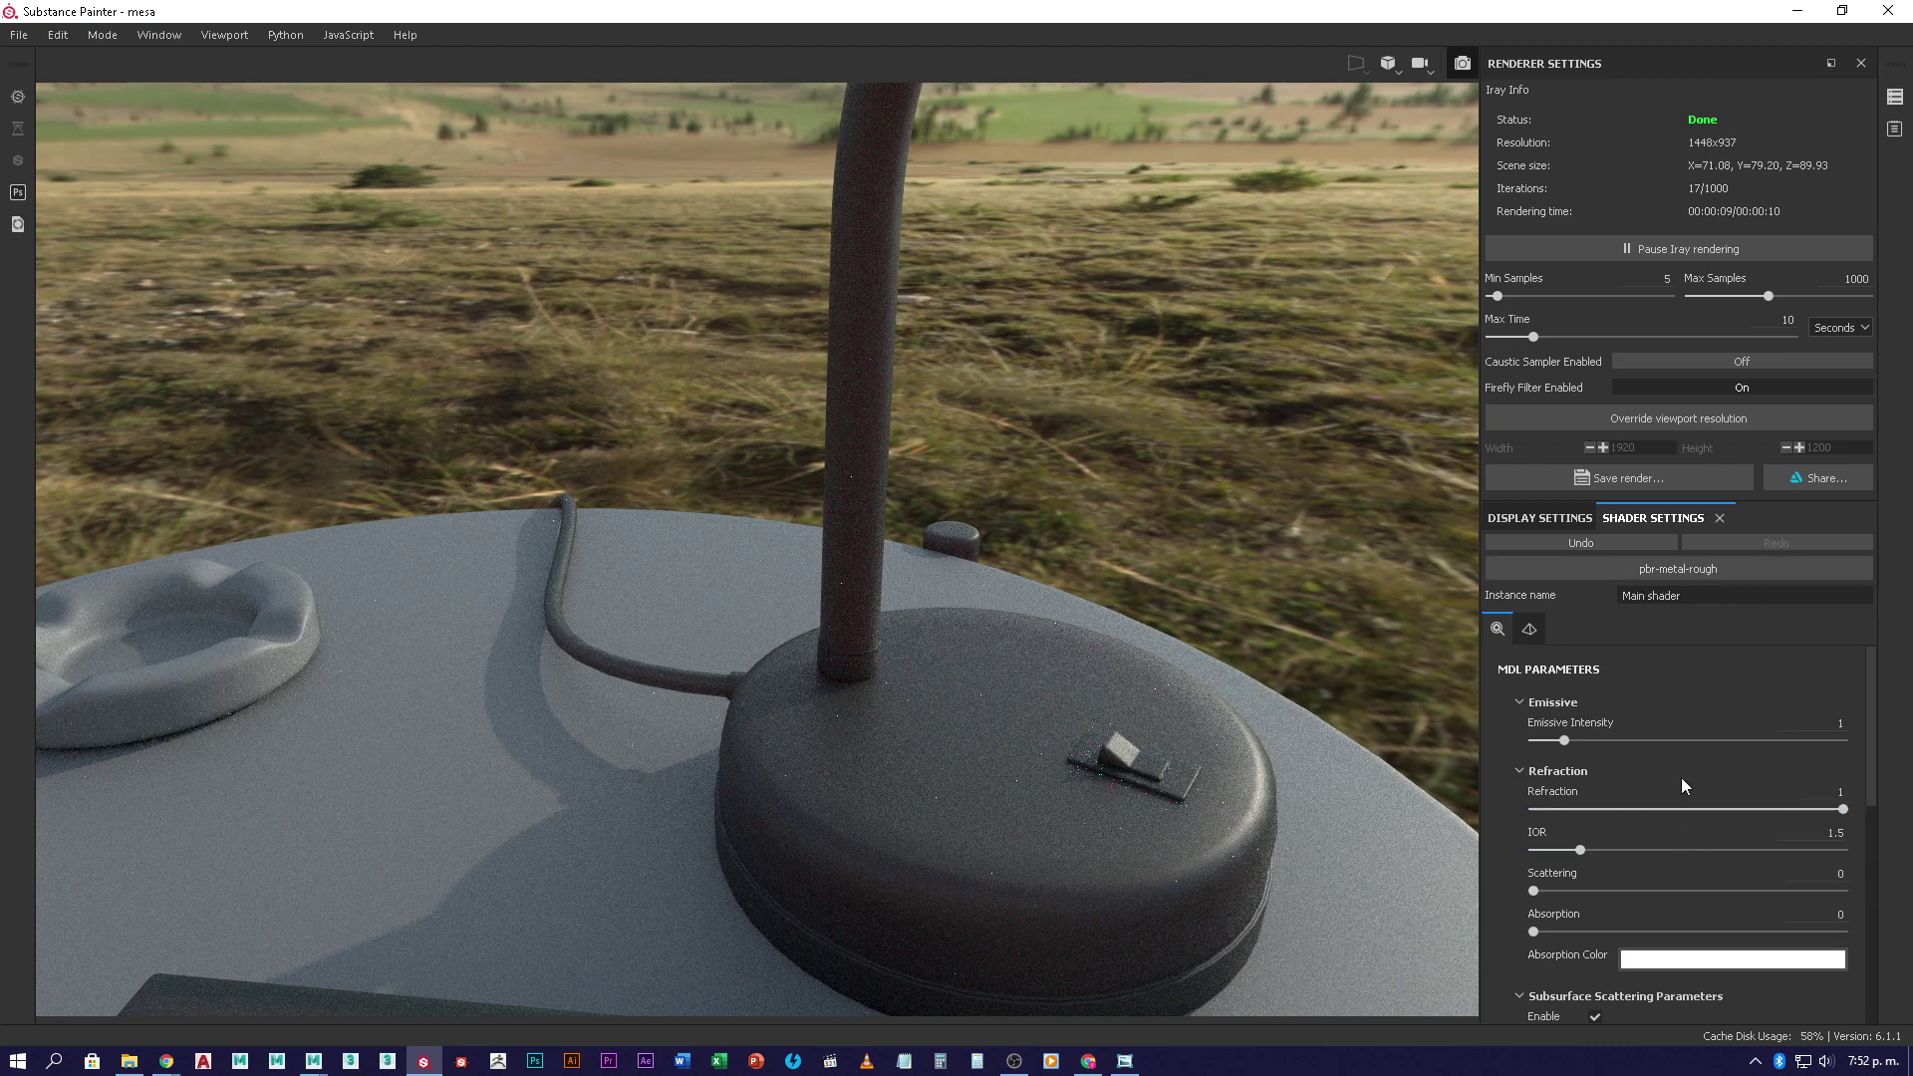
left_click_drag(1844, 809, 1828, 811)
left_click_drag(1540, 822, 1368, 817)
left_click(1463, 63)
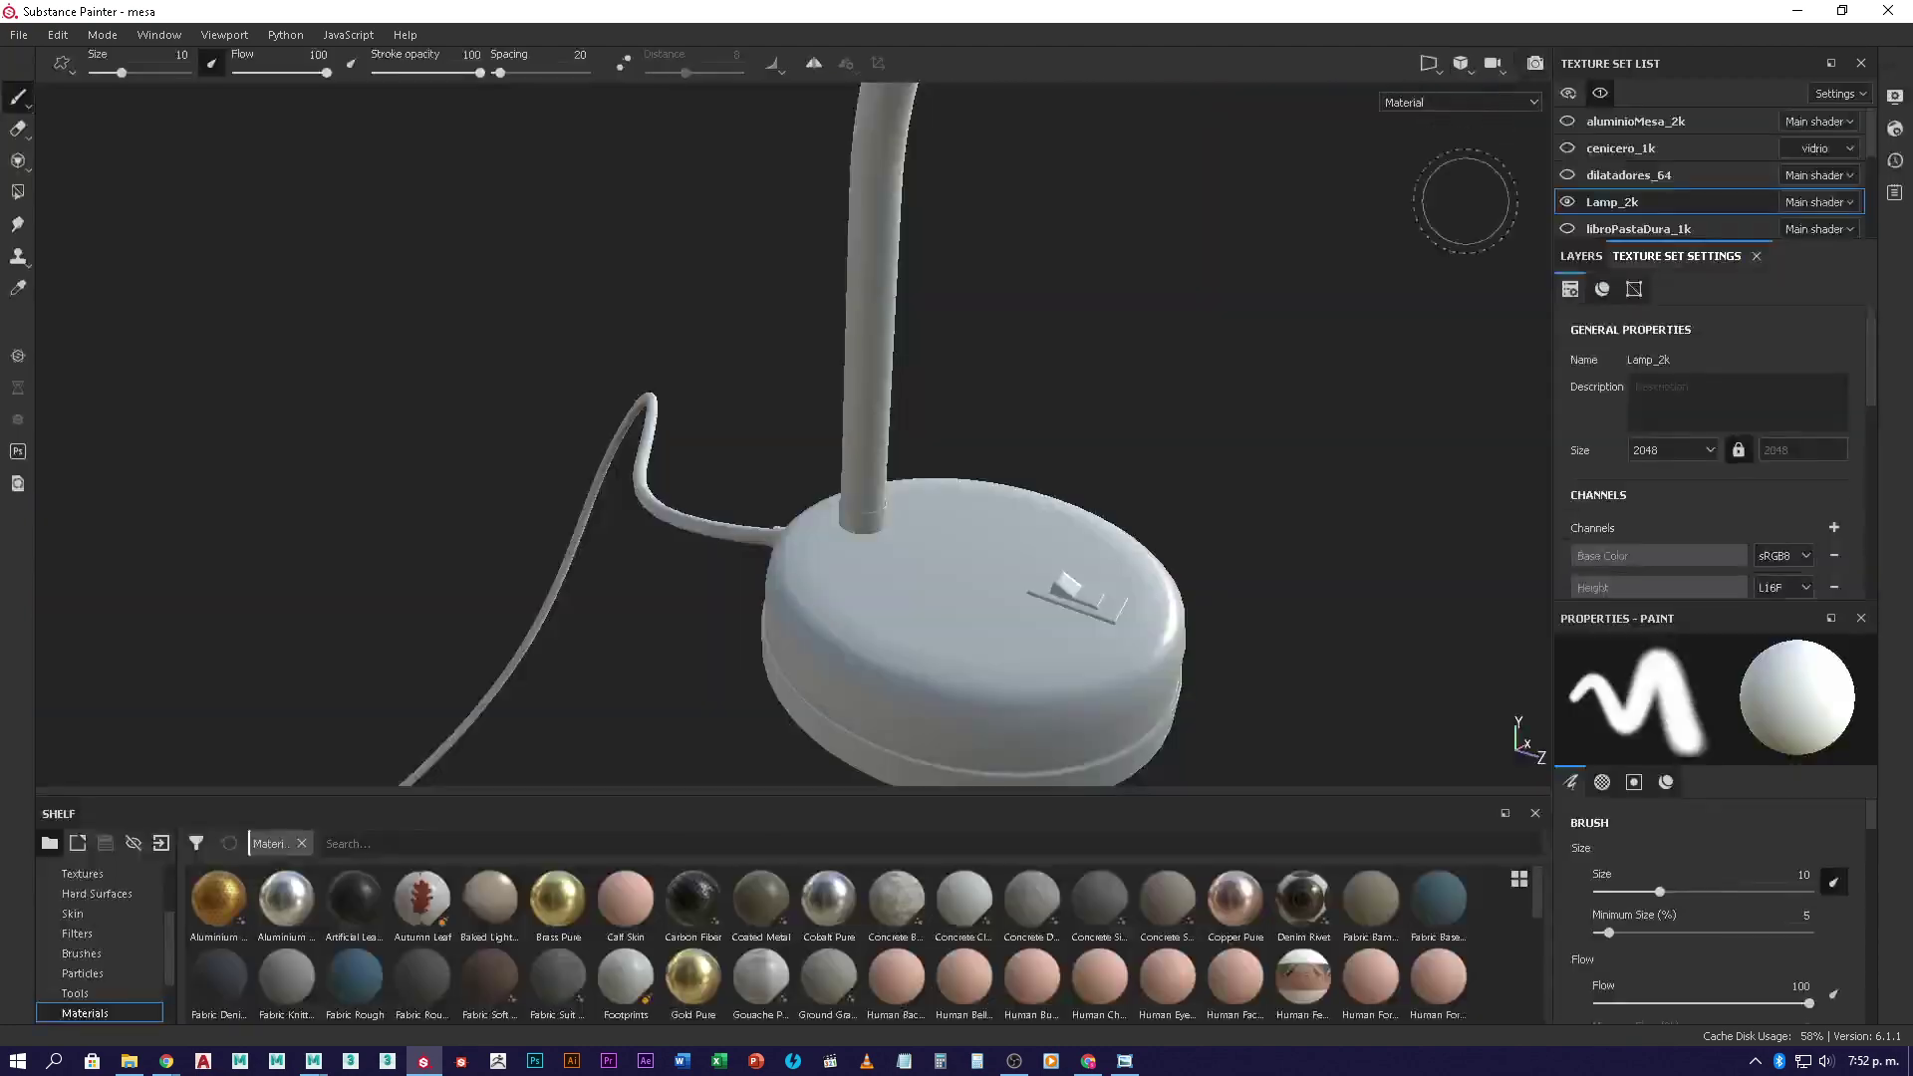
- Isolate the cenicero_1k ashtray, render it in Iray, and set the vidrio shader's refraction to 1
left_click(1621, 148)
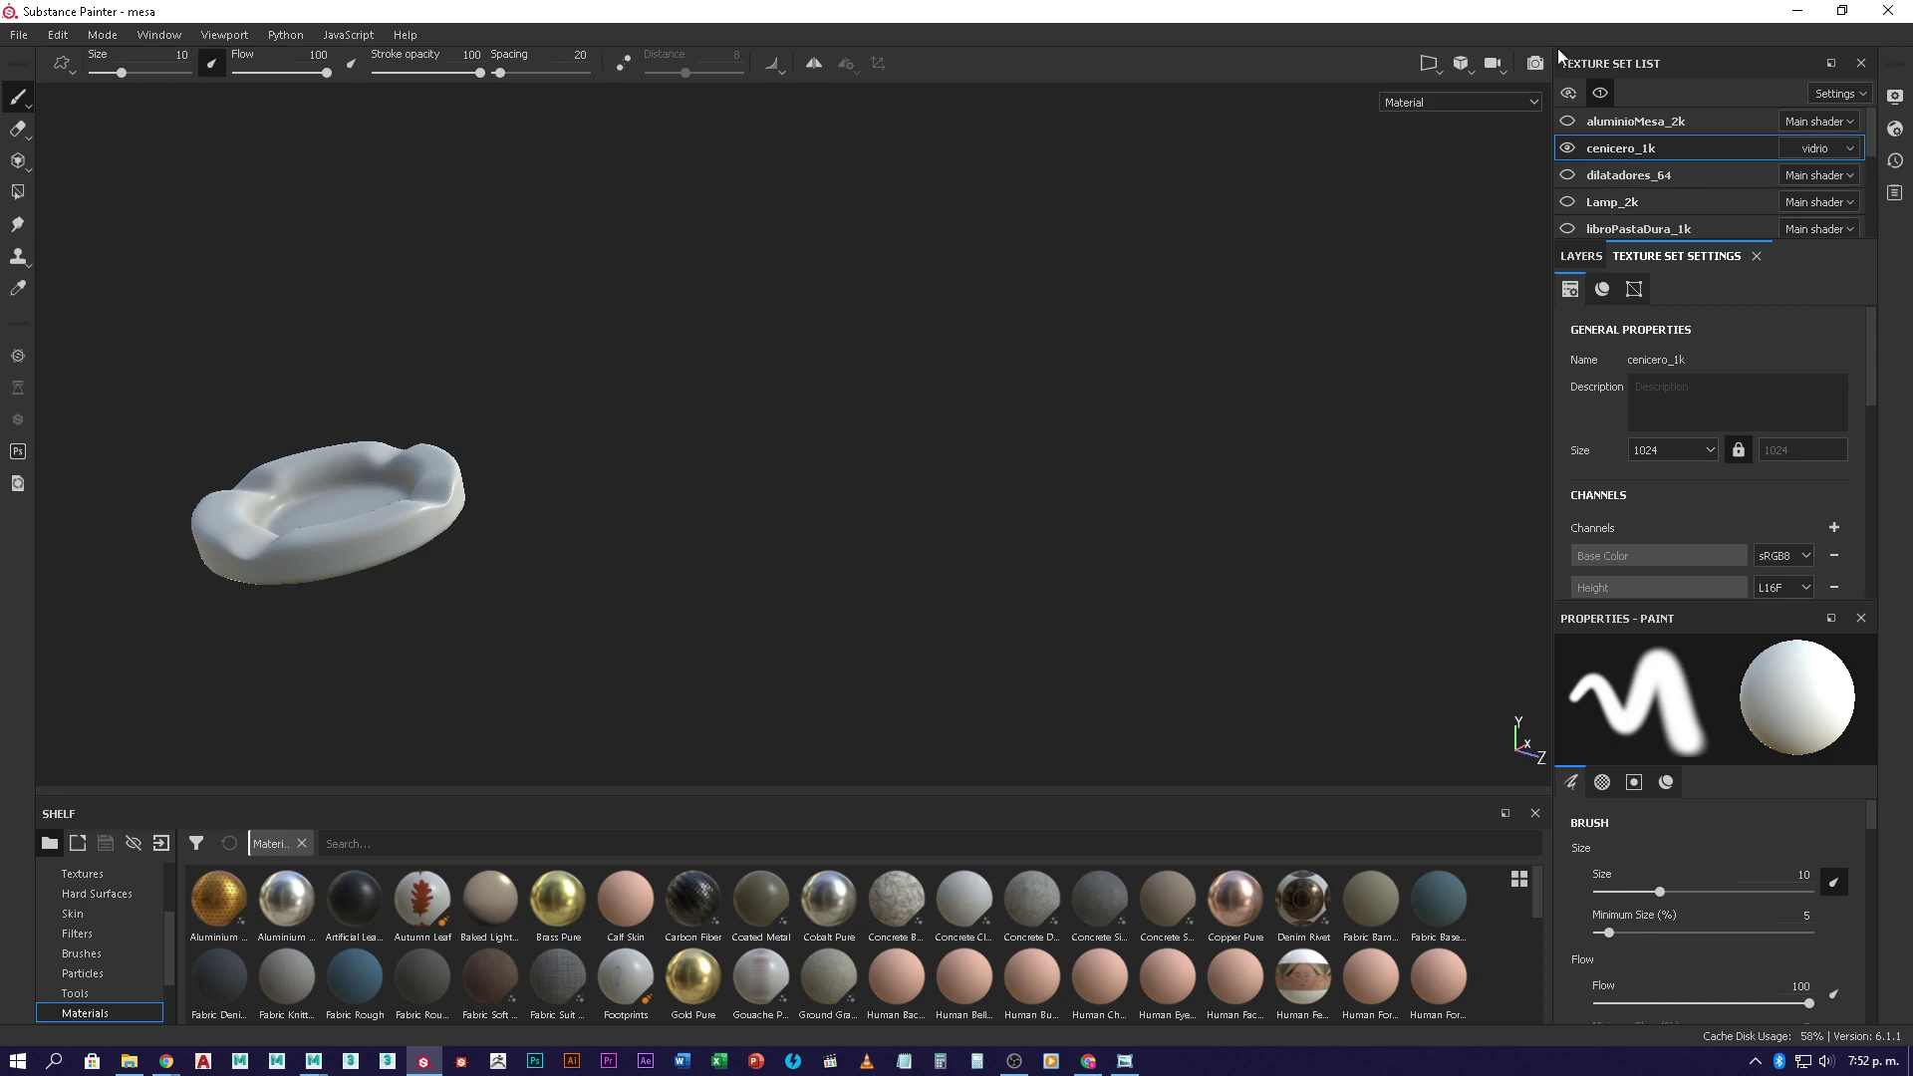
key("f")
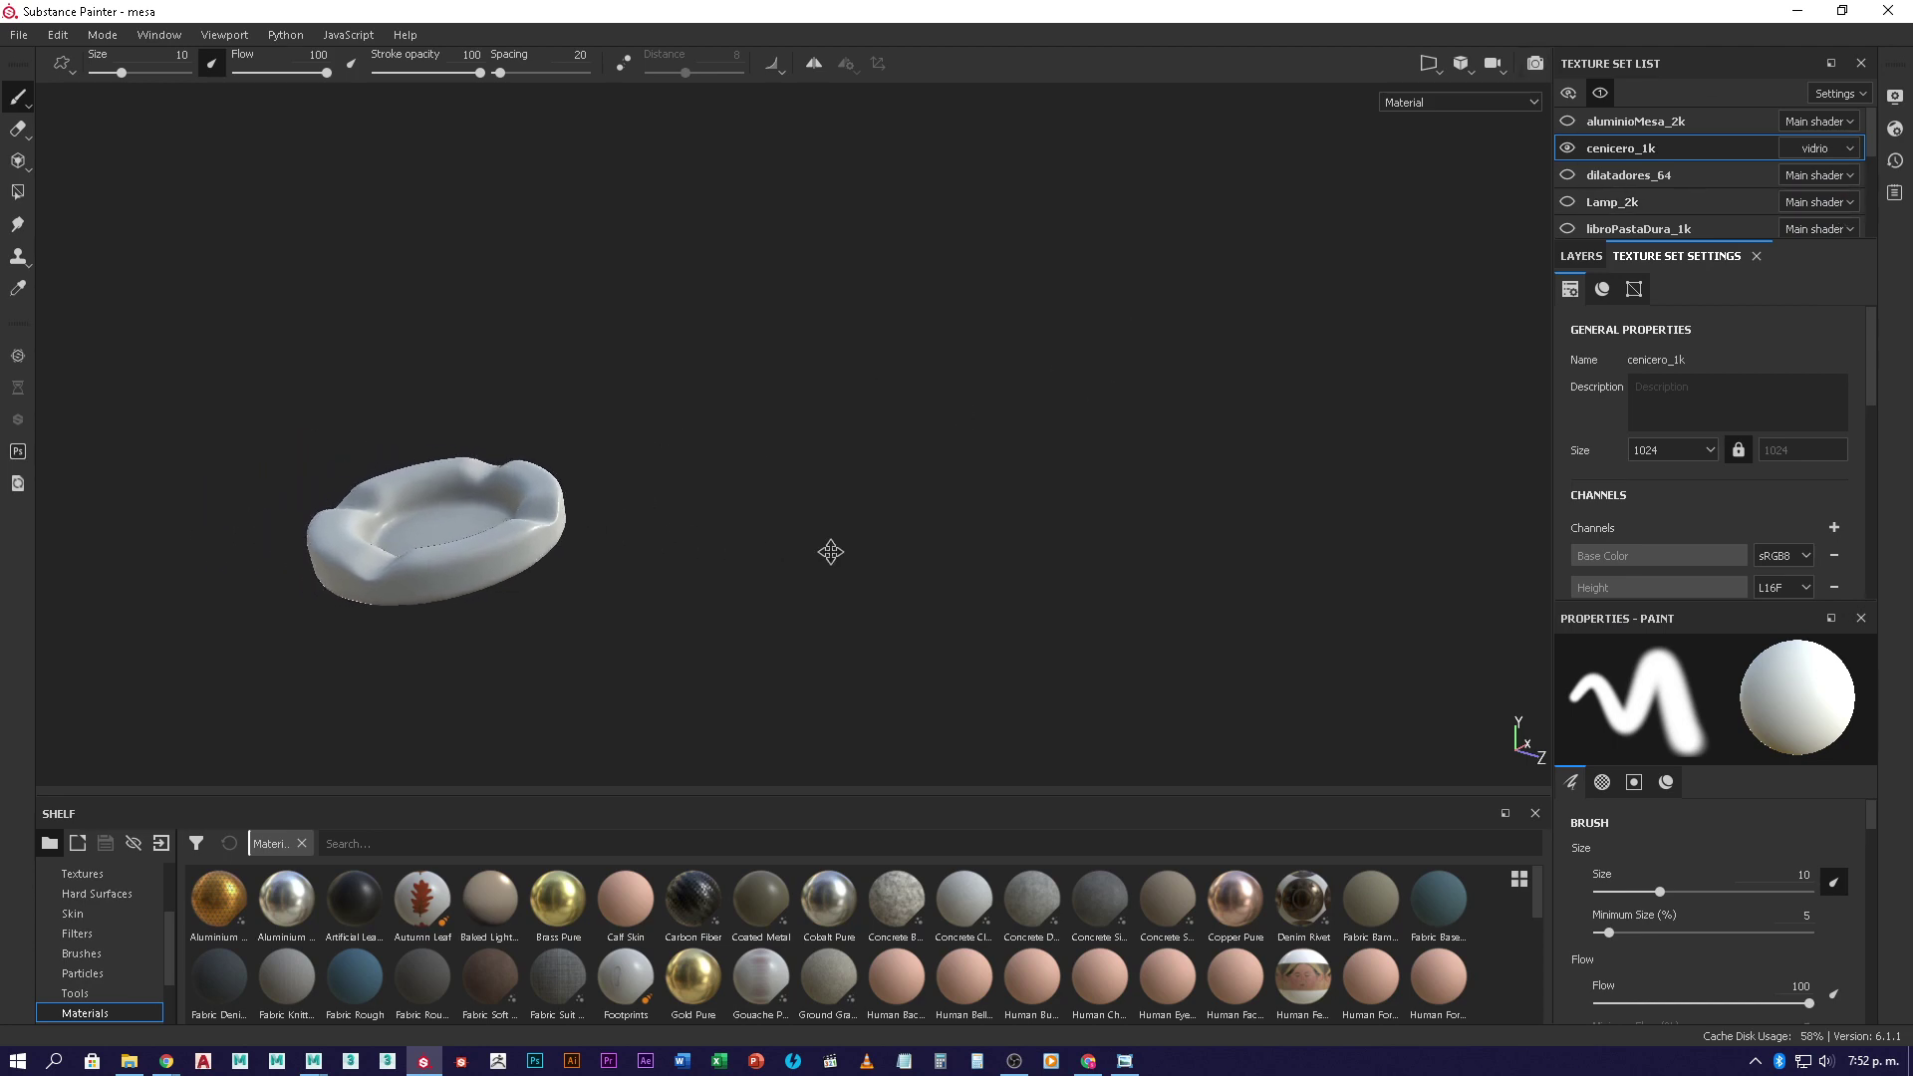
left_click(1535, 65)
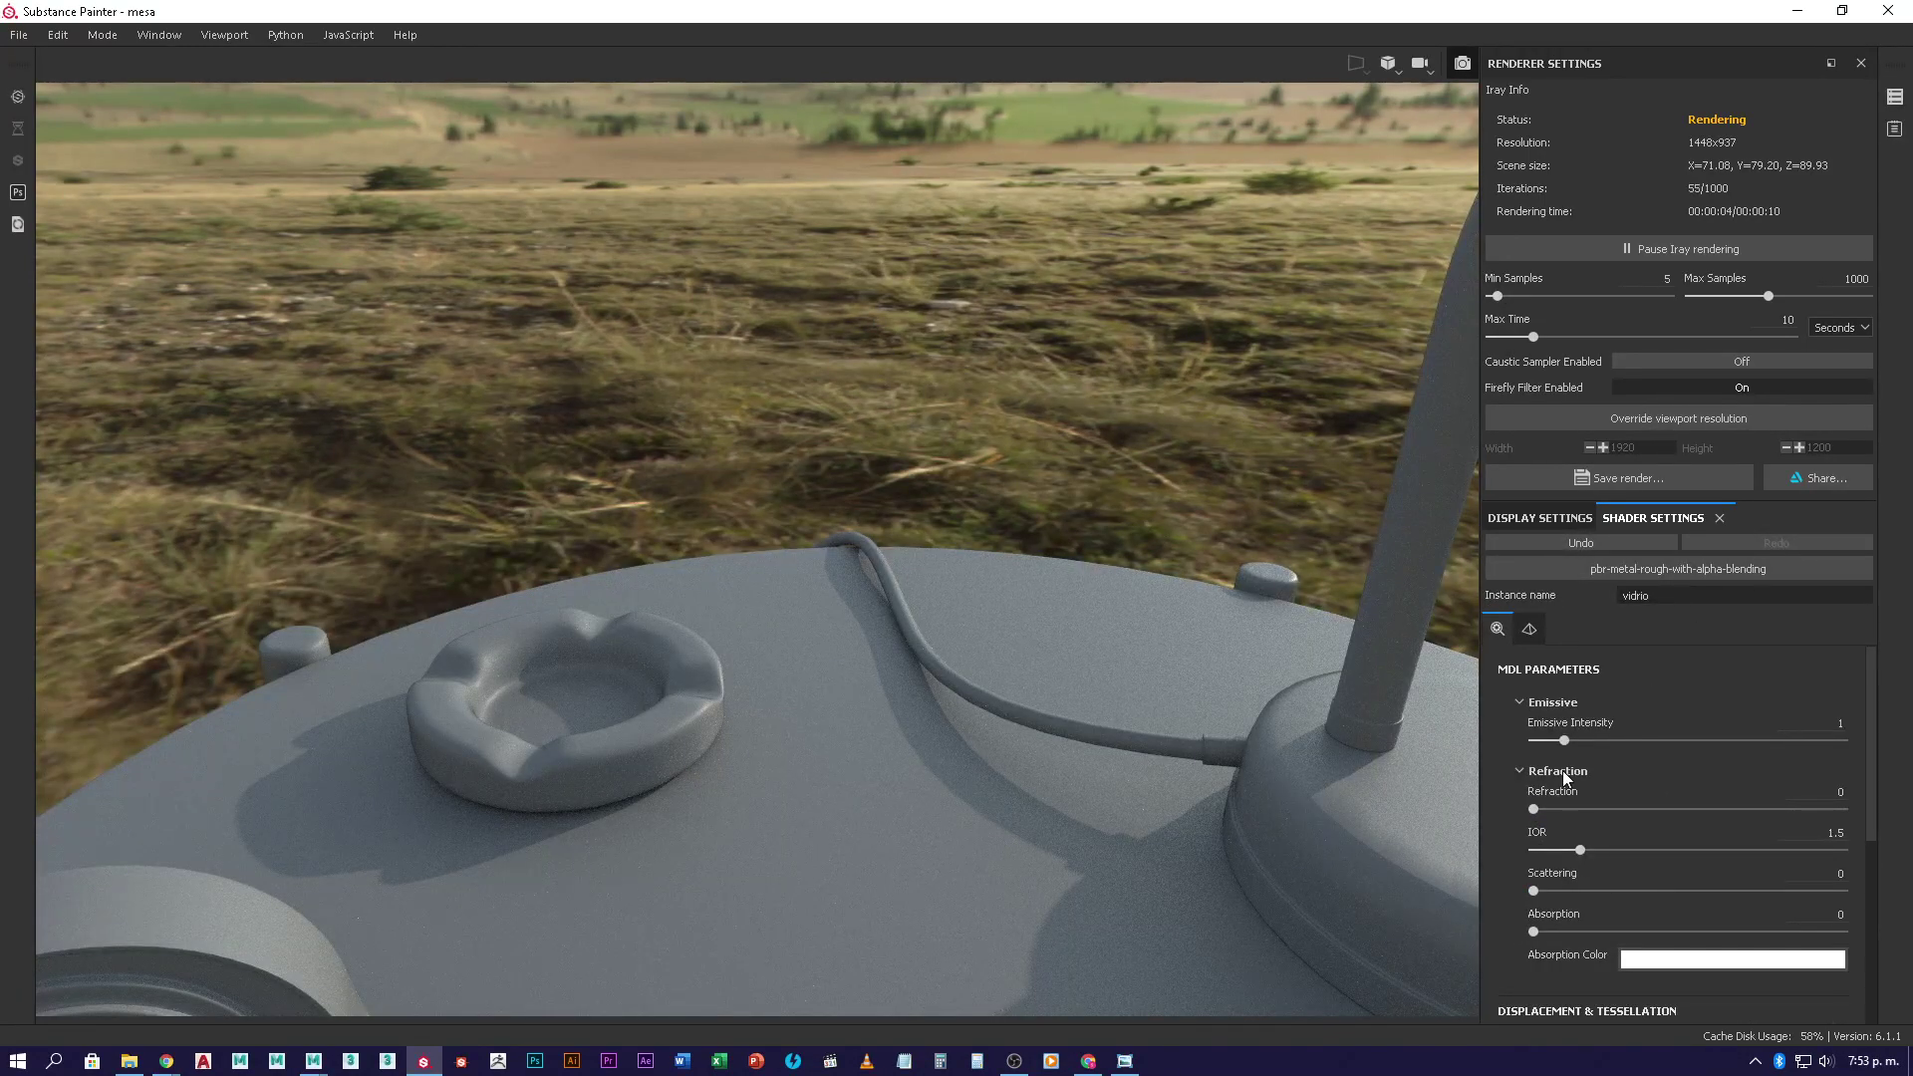
left_click_drag(1533, 809, 1844, 809)
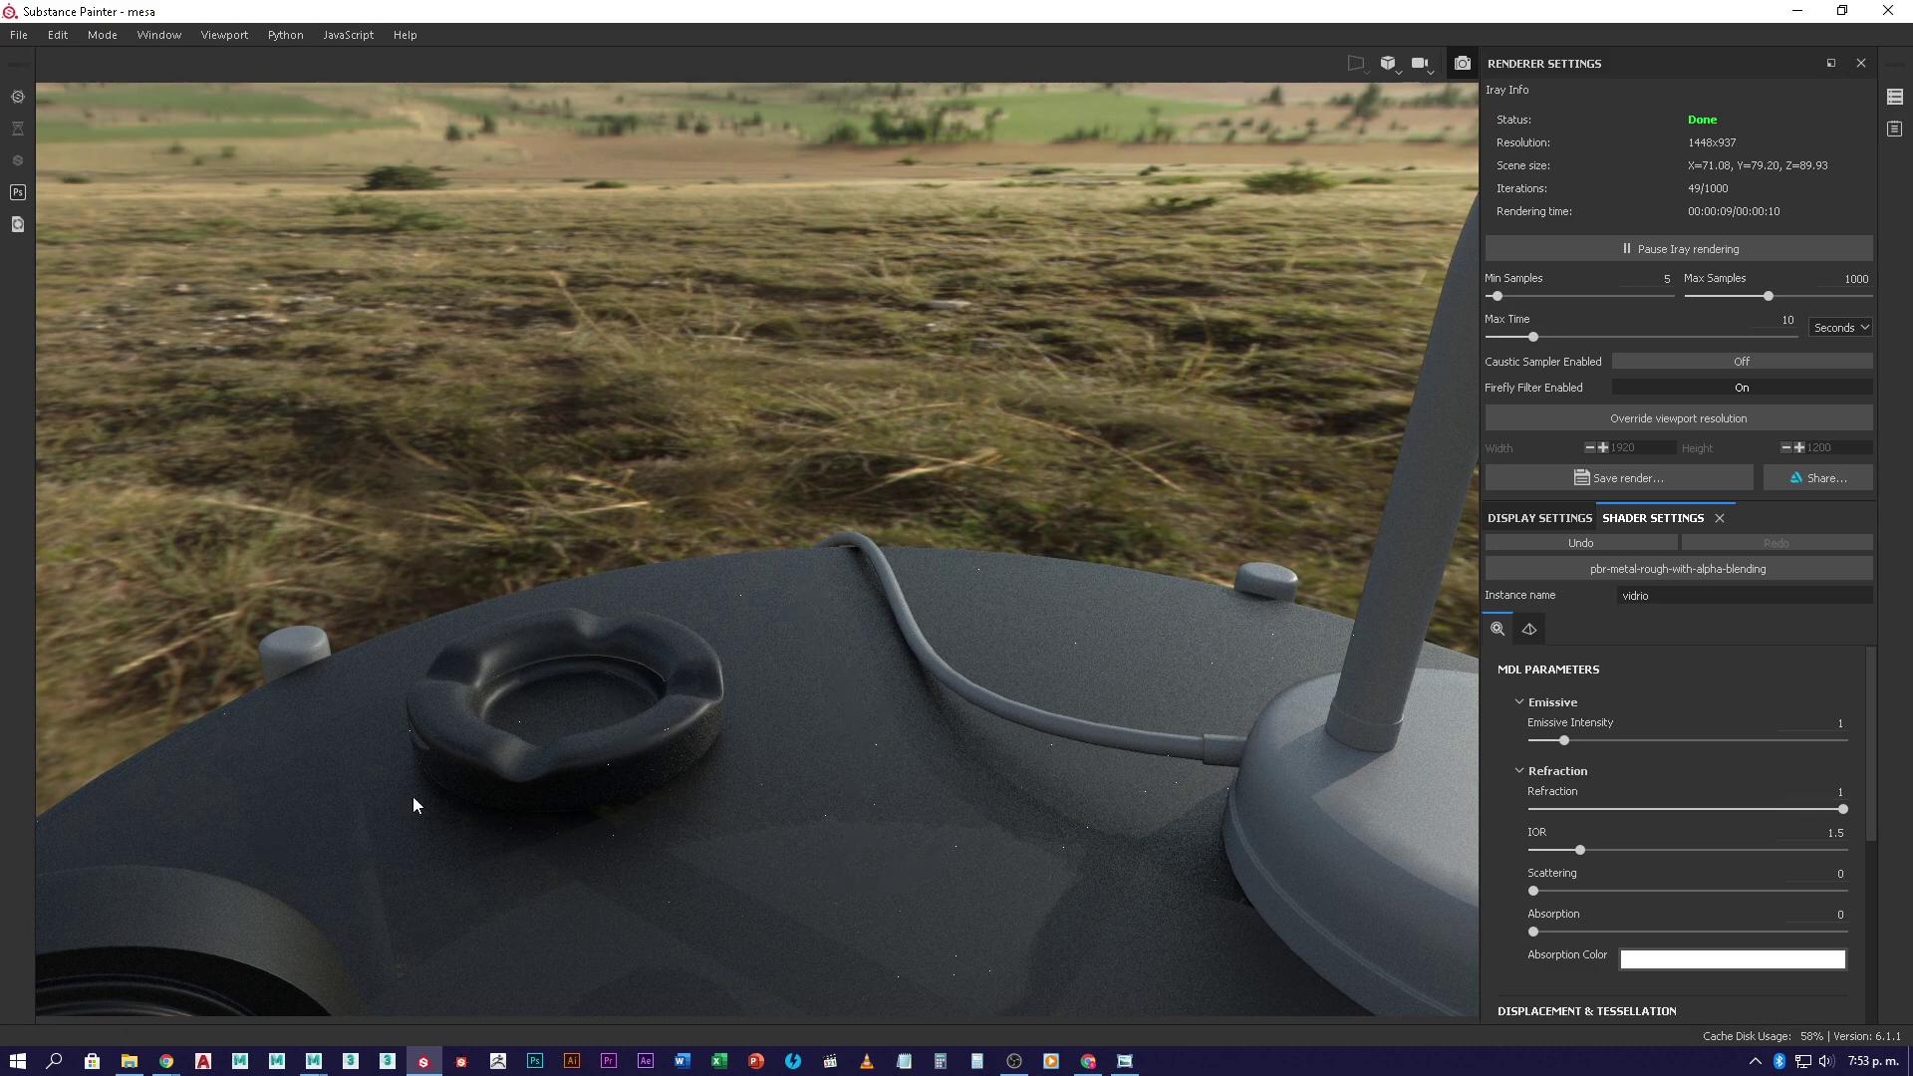
left_click(1843, 809)
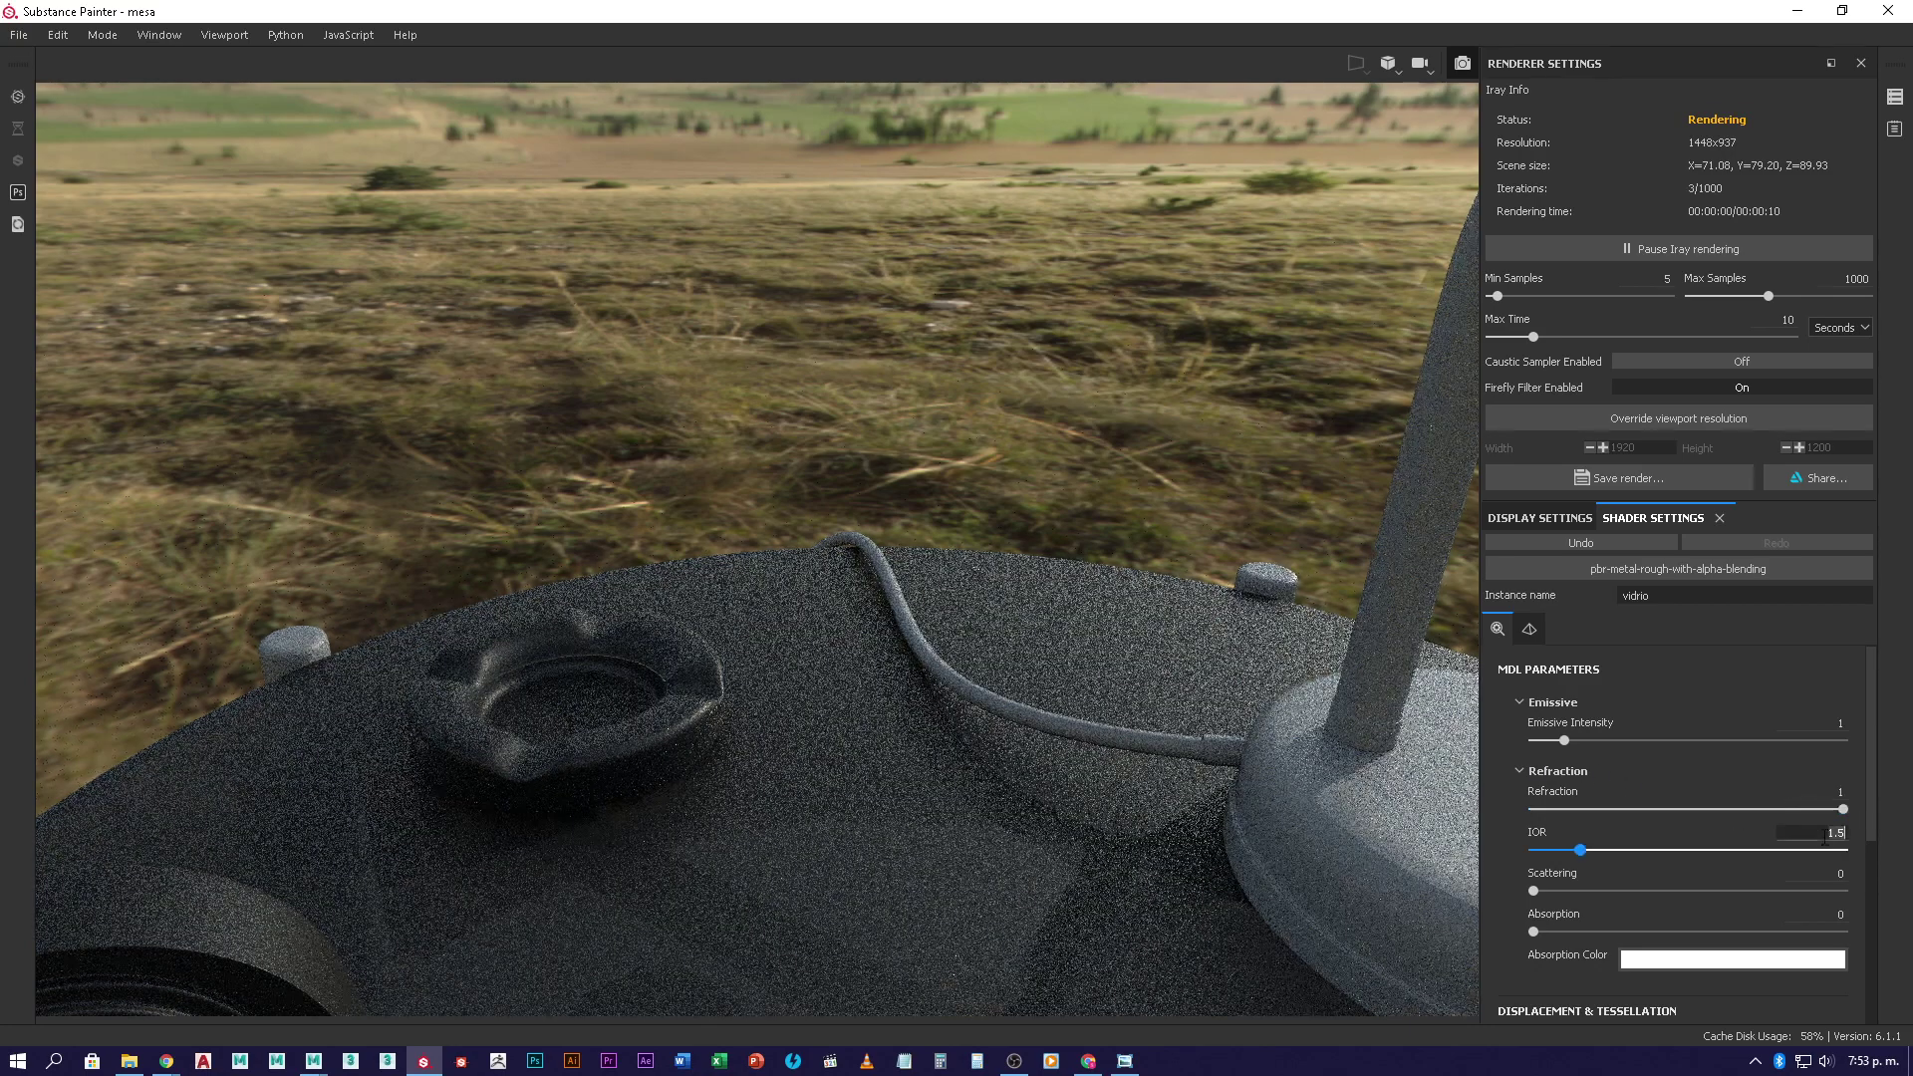
- Set the vidrio shader's IOR to 1.54, close the renderer settings, and return to the painting view
left_click(1824, 833)
type("1.54")
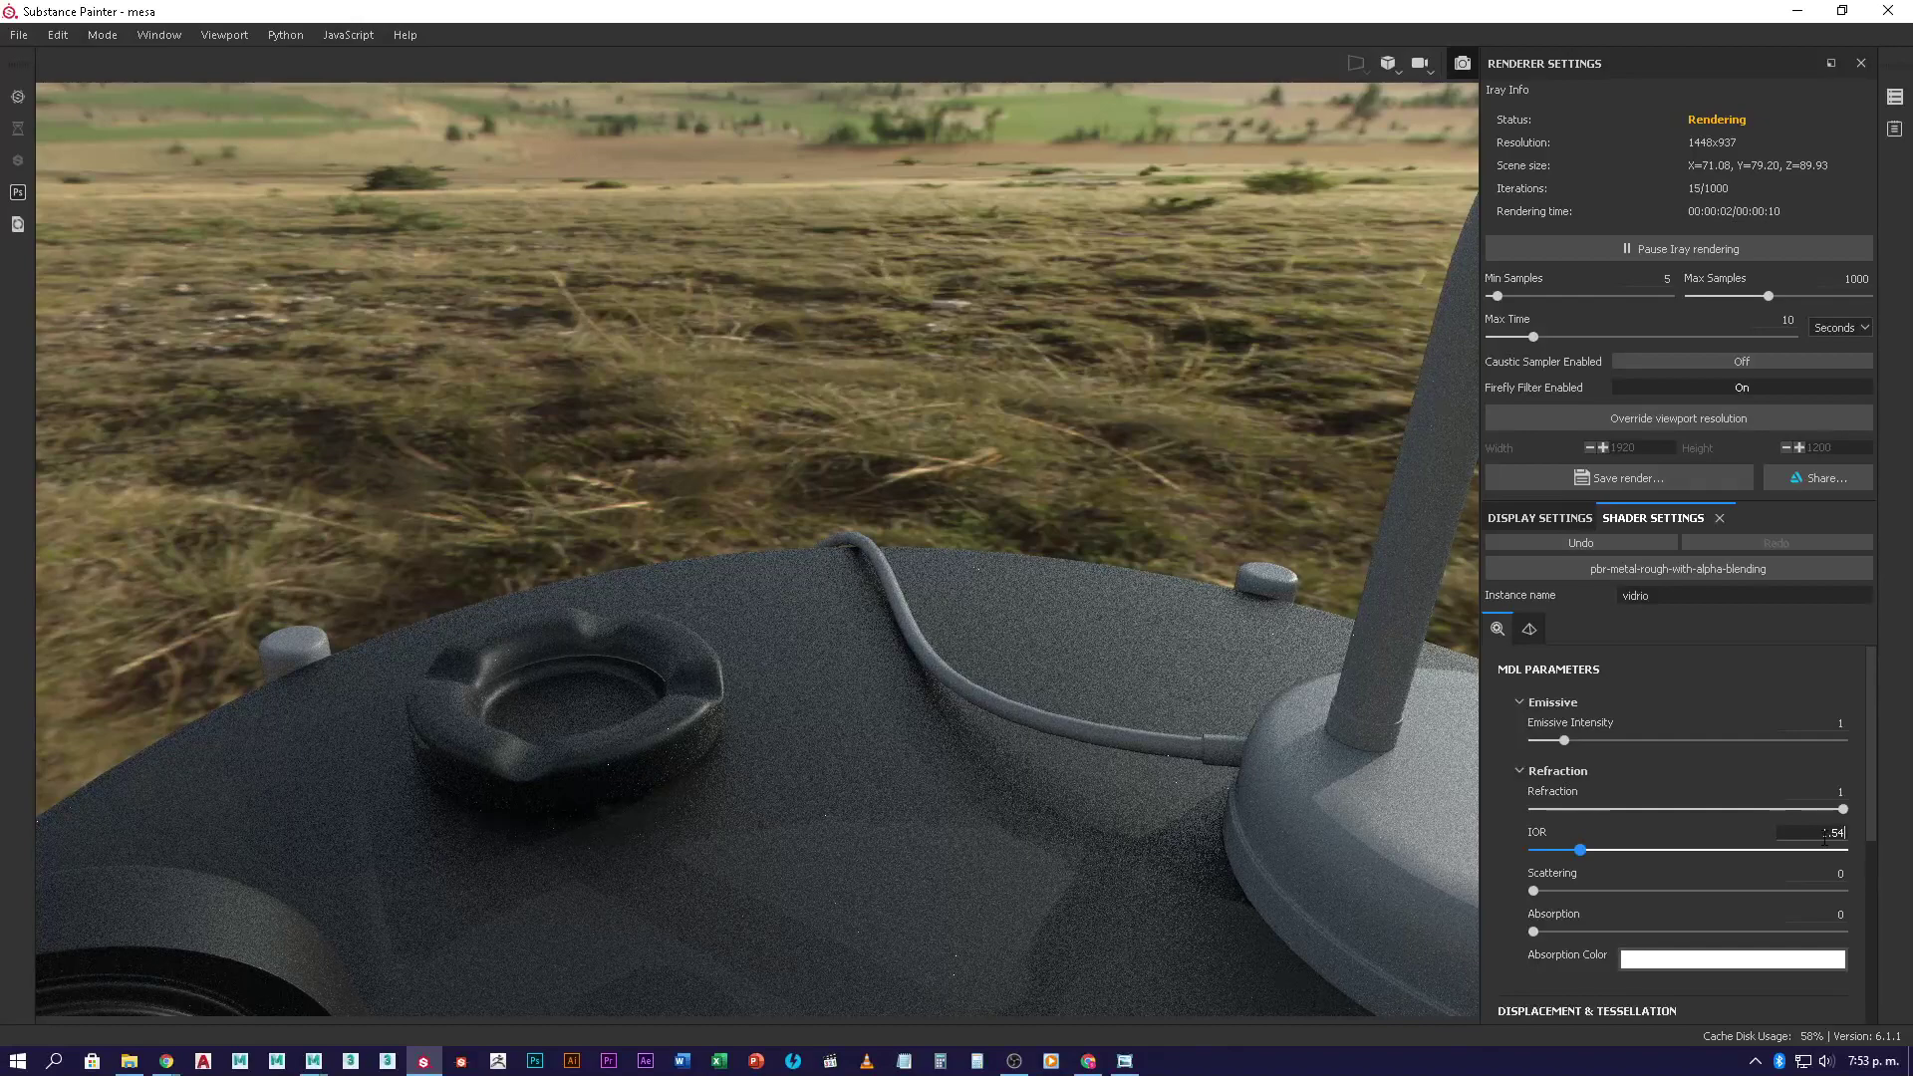
key("Return")
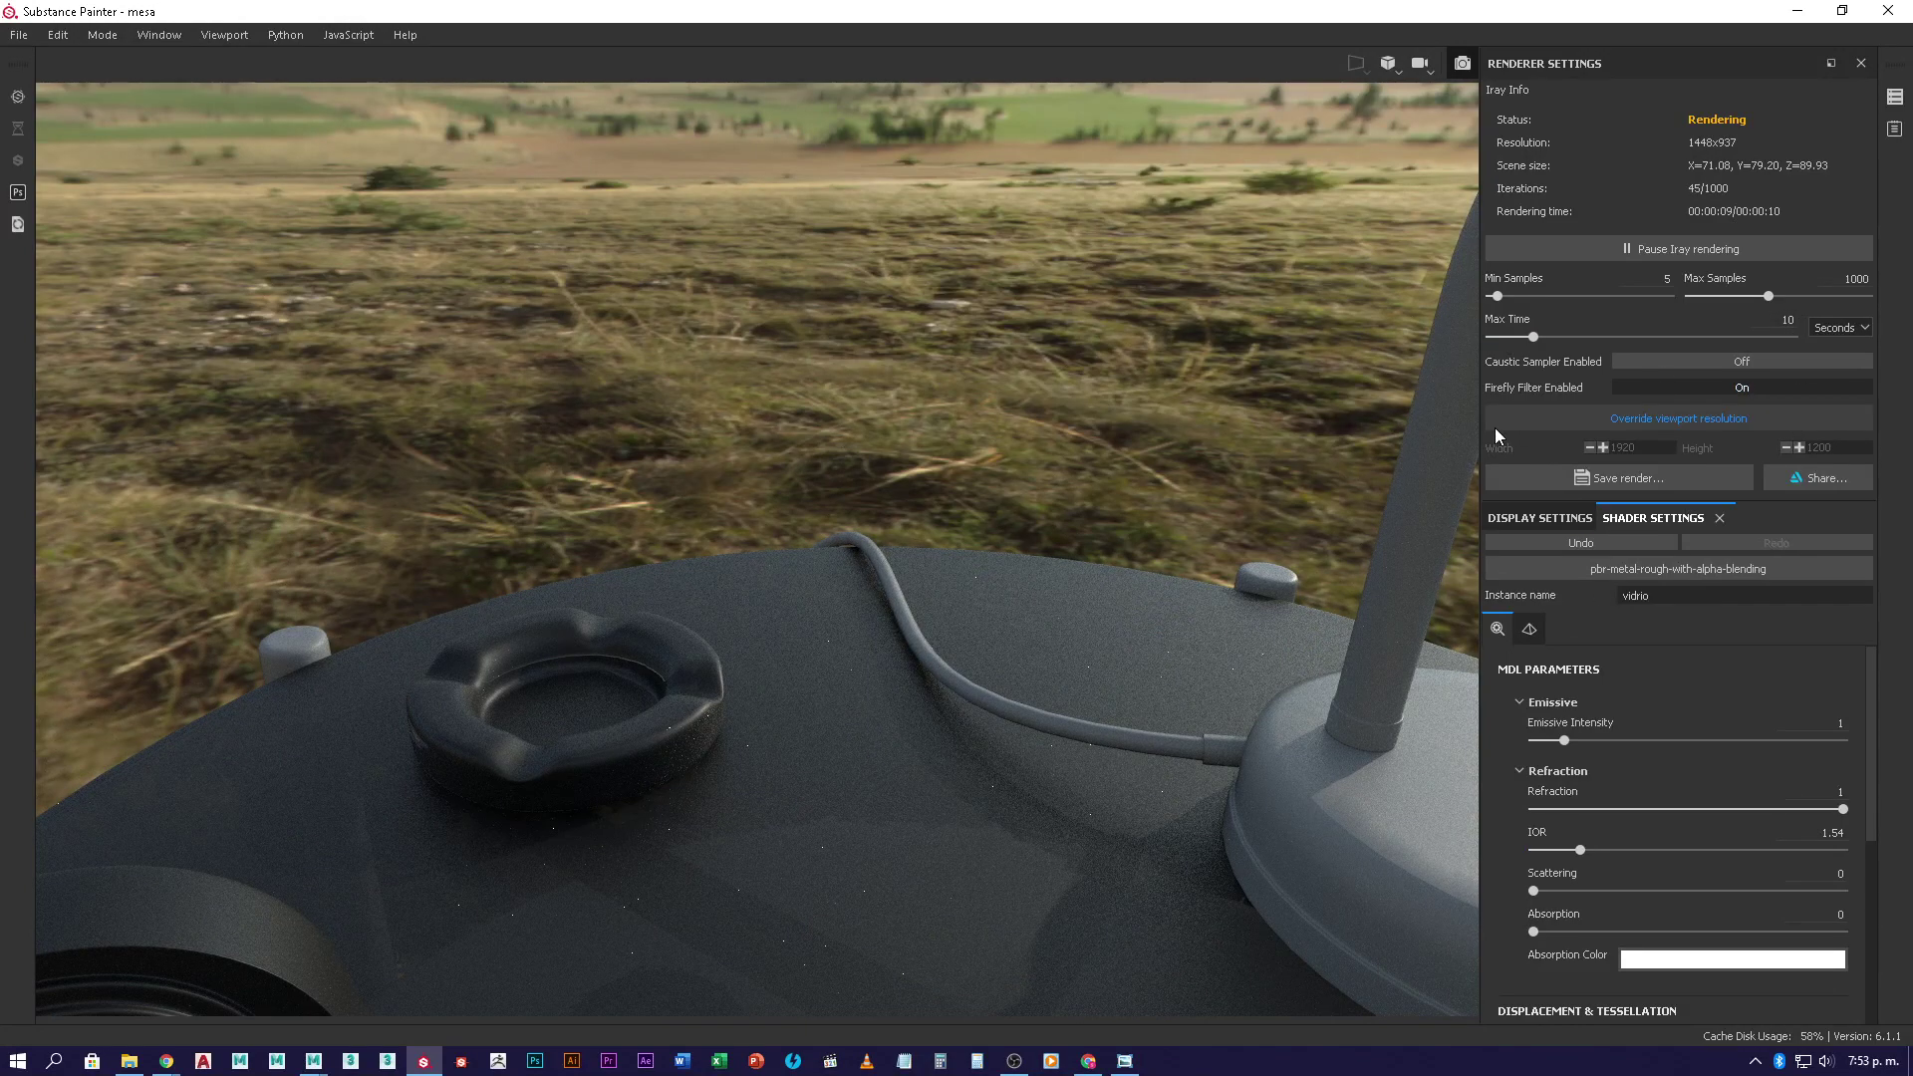
left_click(1861, 65)
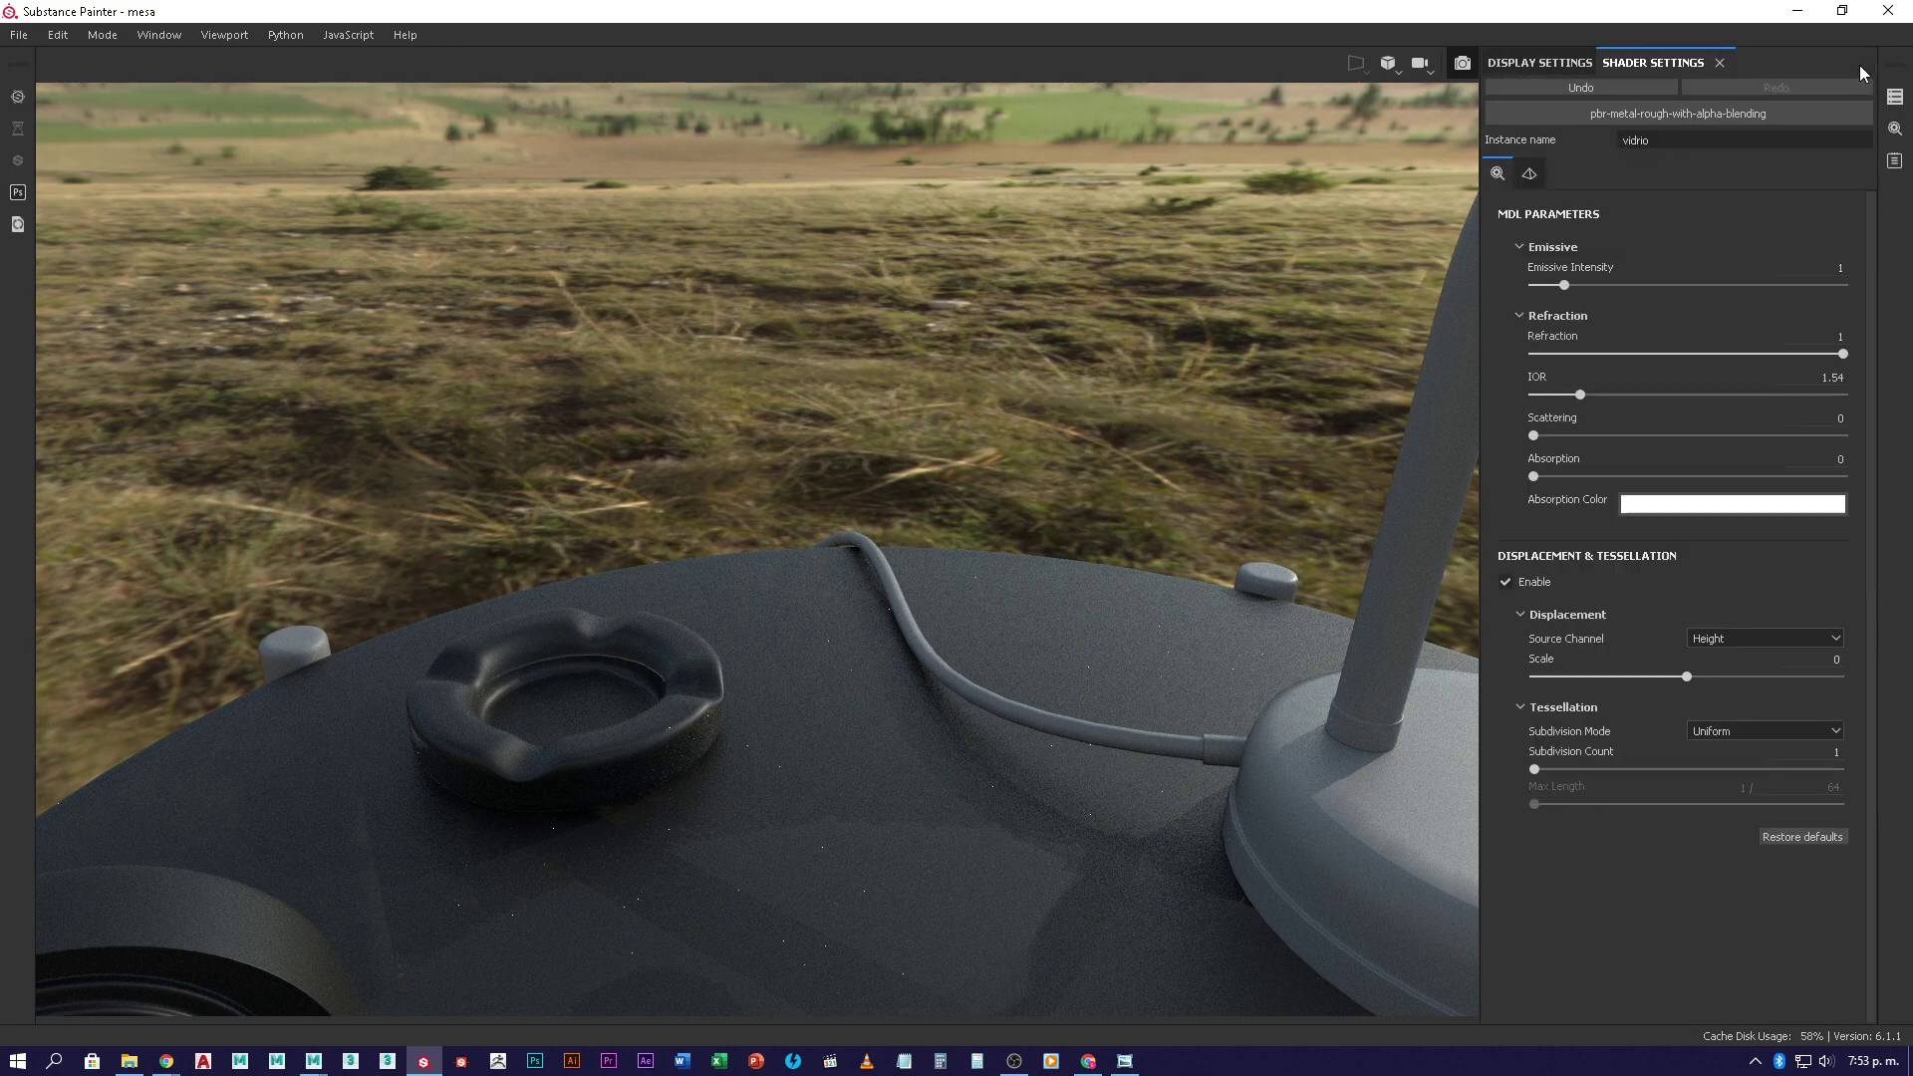
left_click(1461, 65)
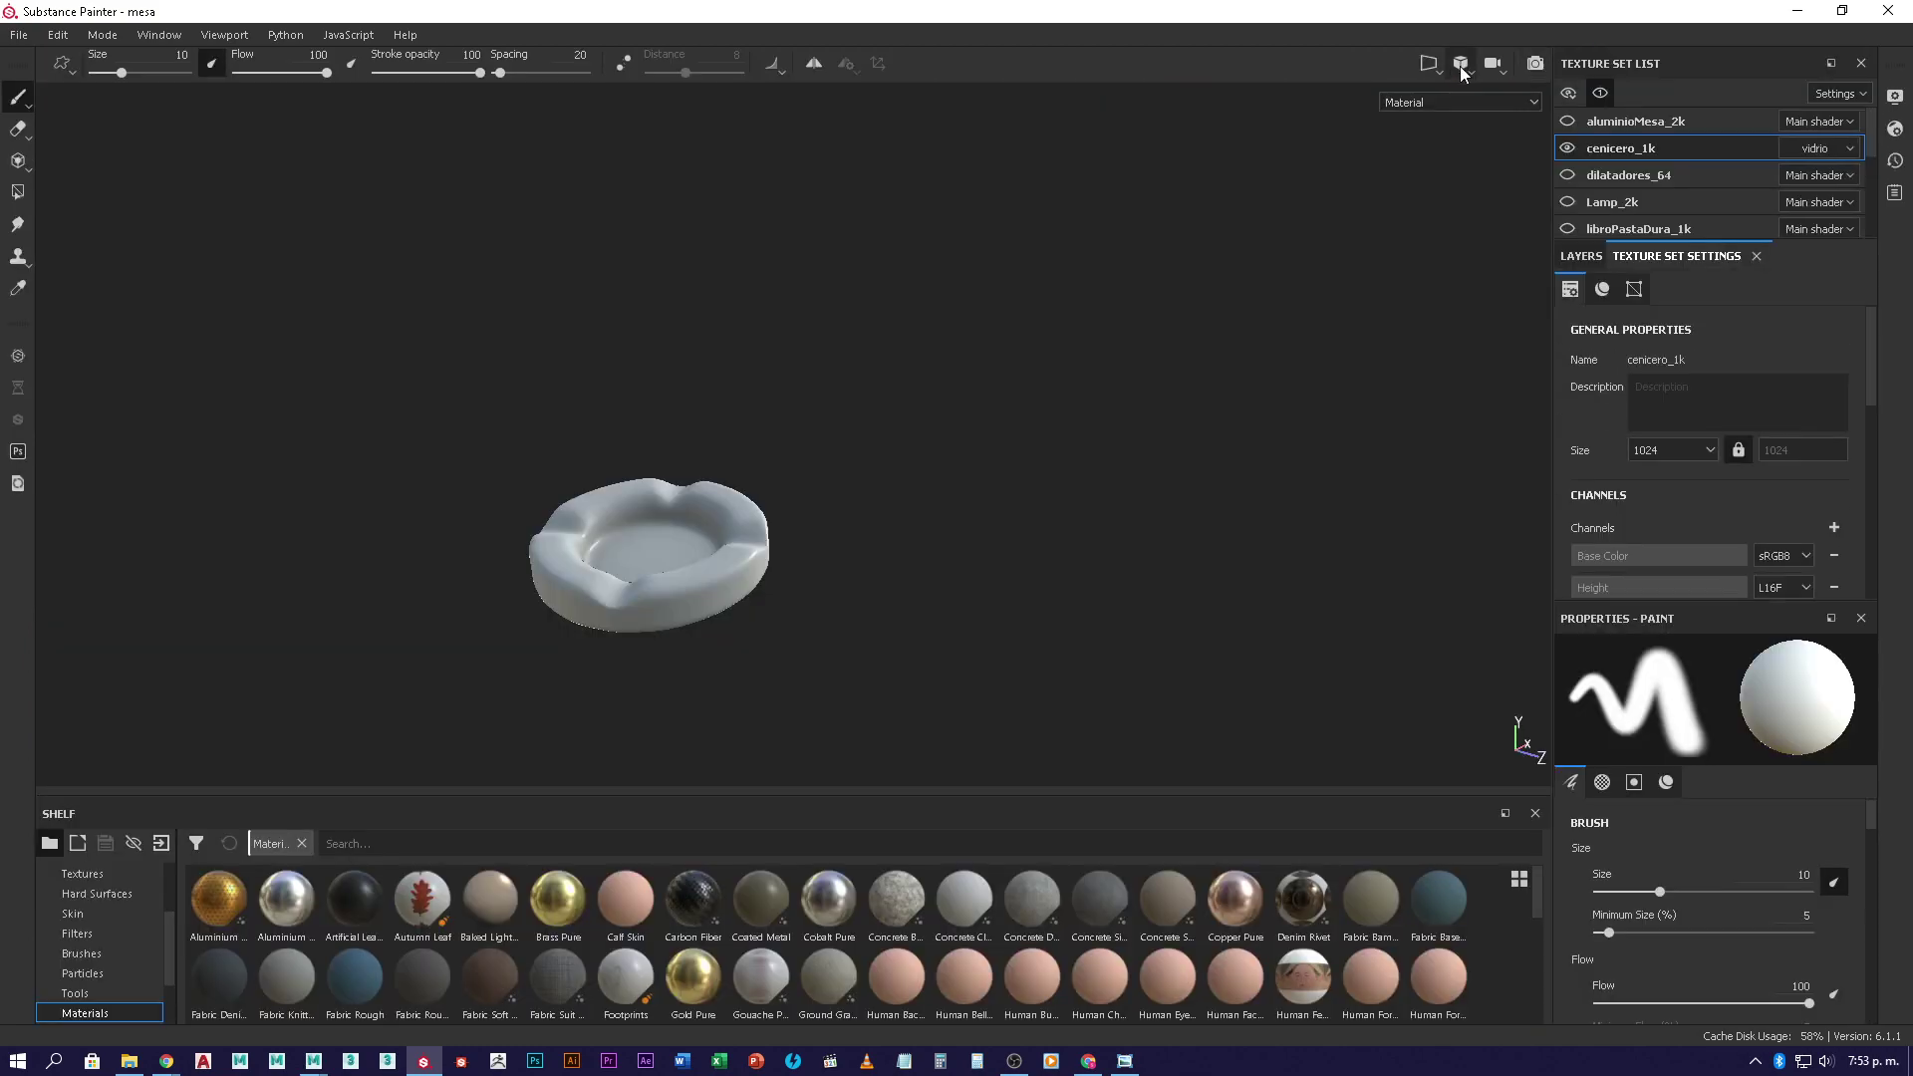
- Reopen the Iray render, reset the vidrio shader's refraction to 0, and return to the painting view
left_click(1536, 66)
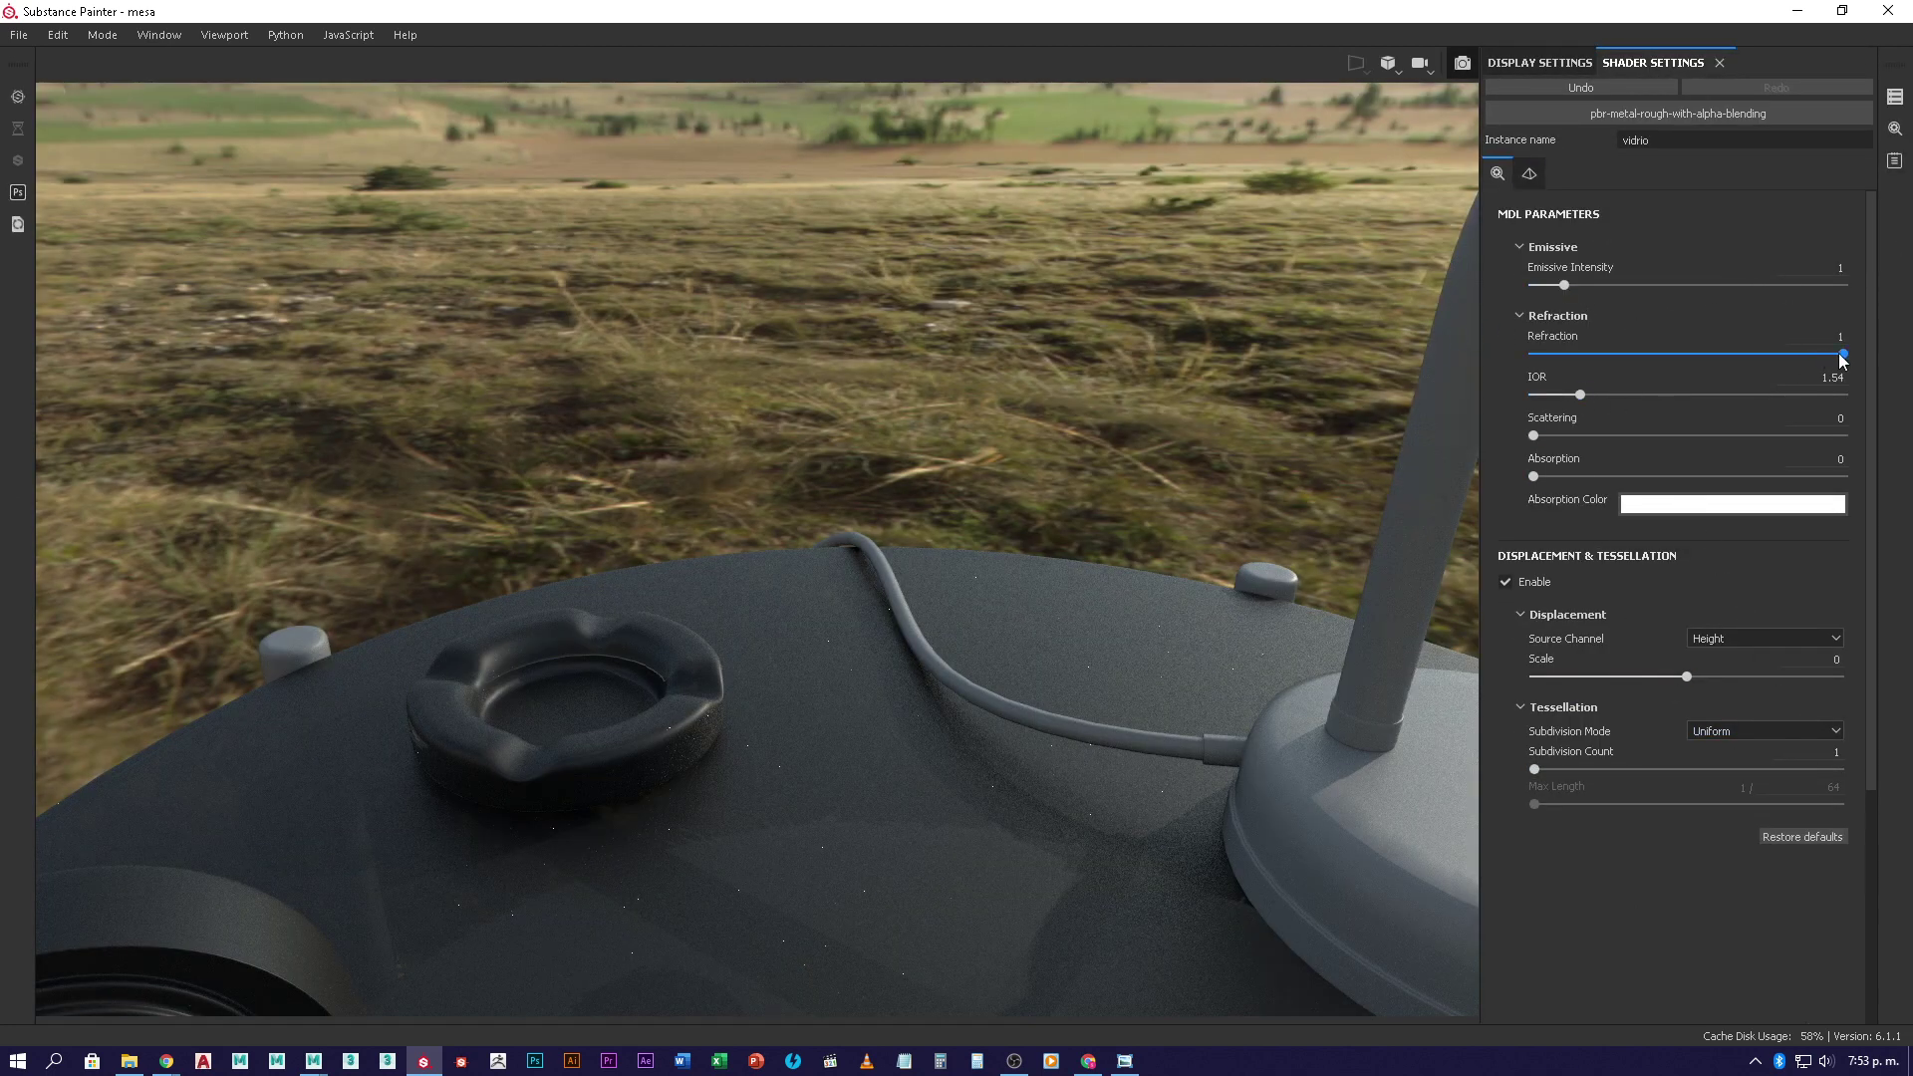
left_click_drag(1841, 359, 1365, 361)
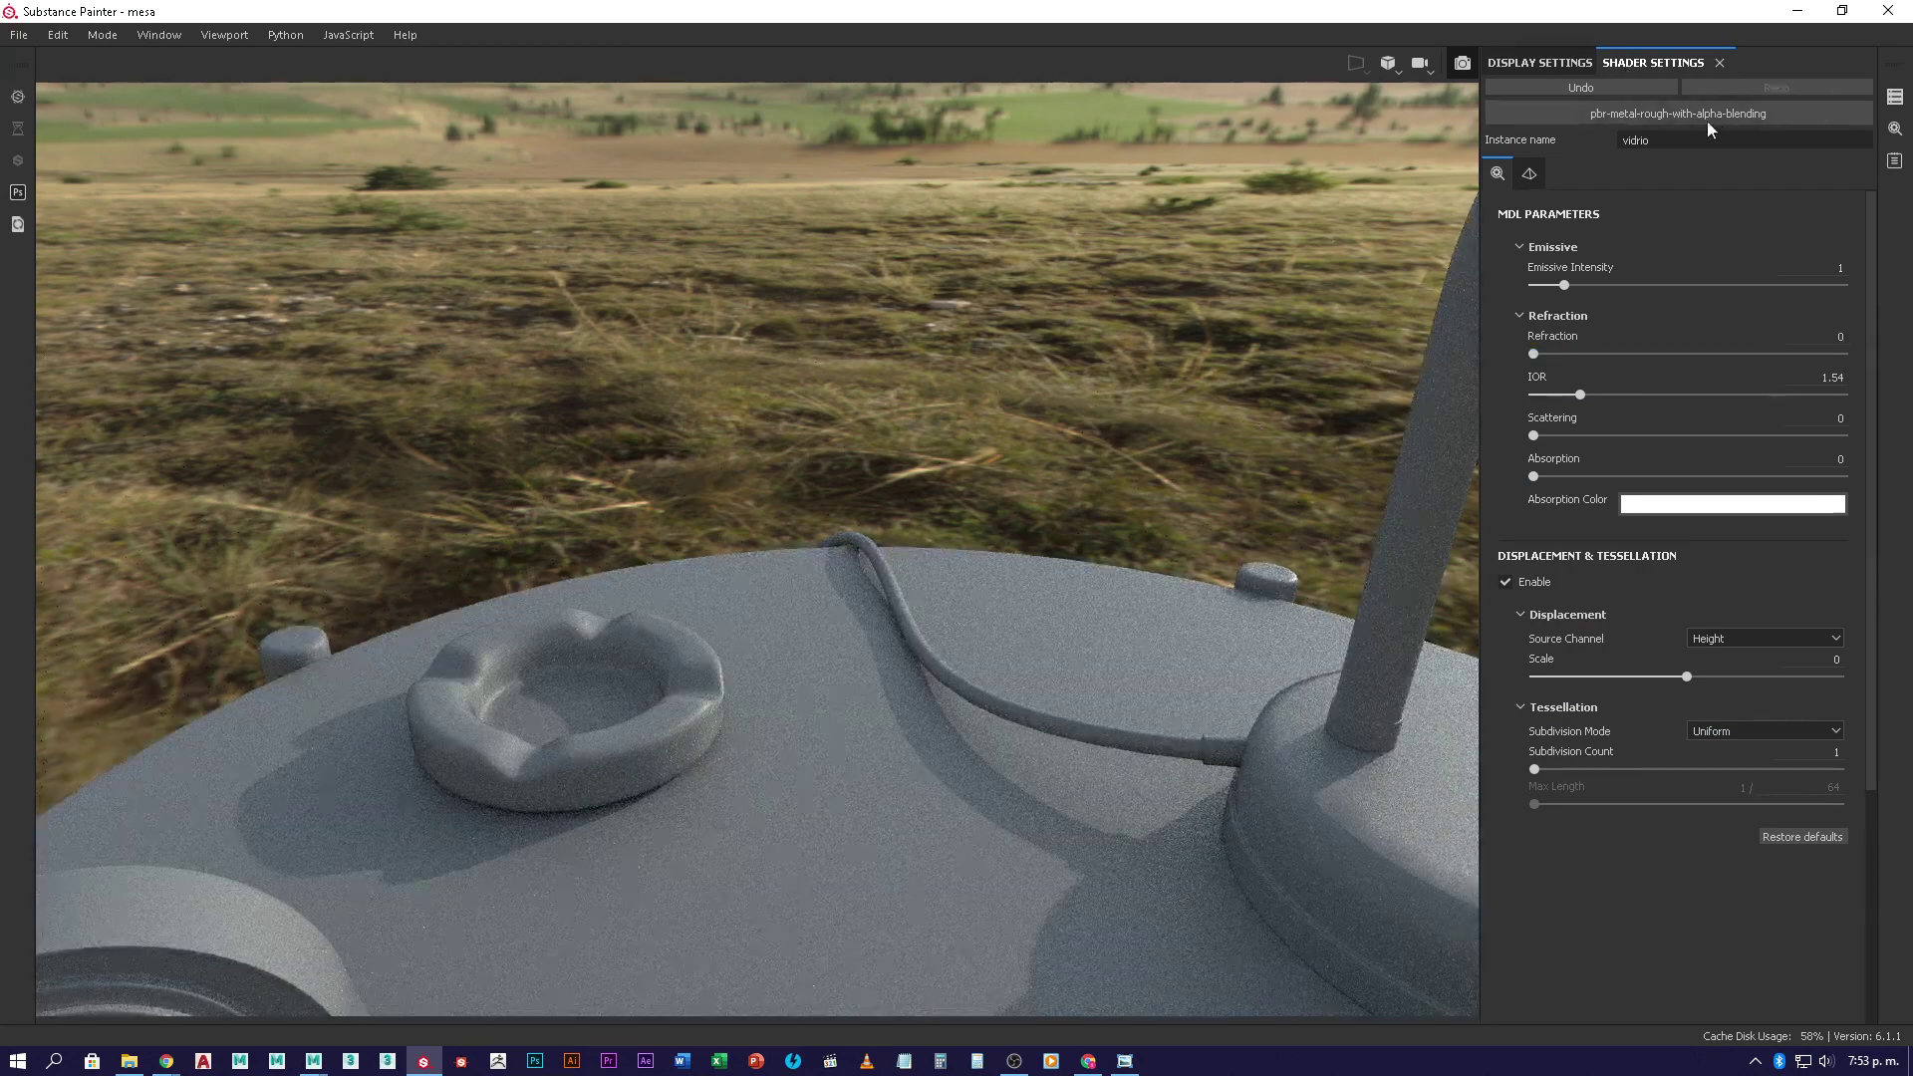
left_click(1455, 67)
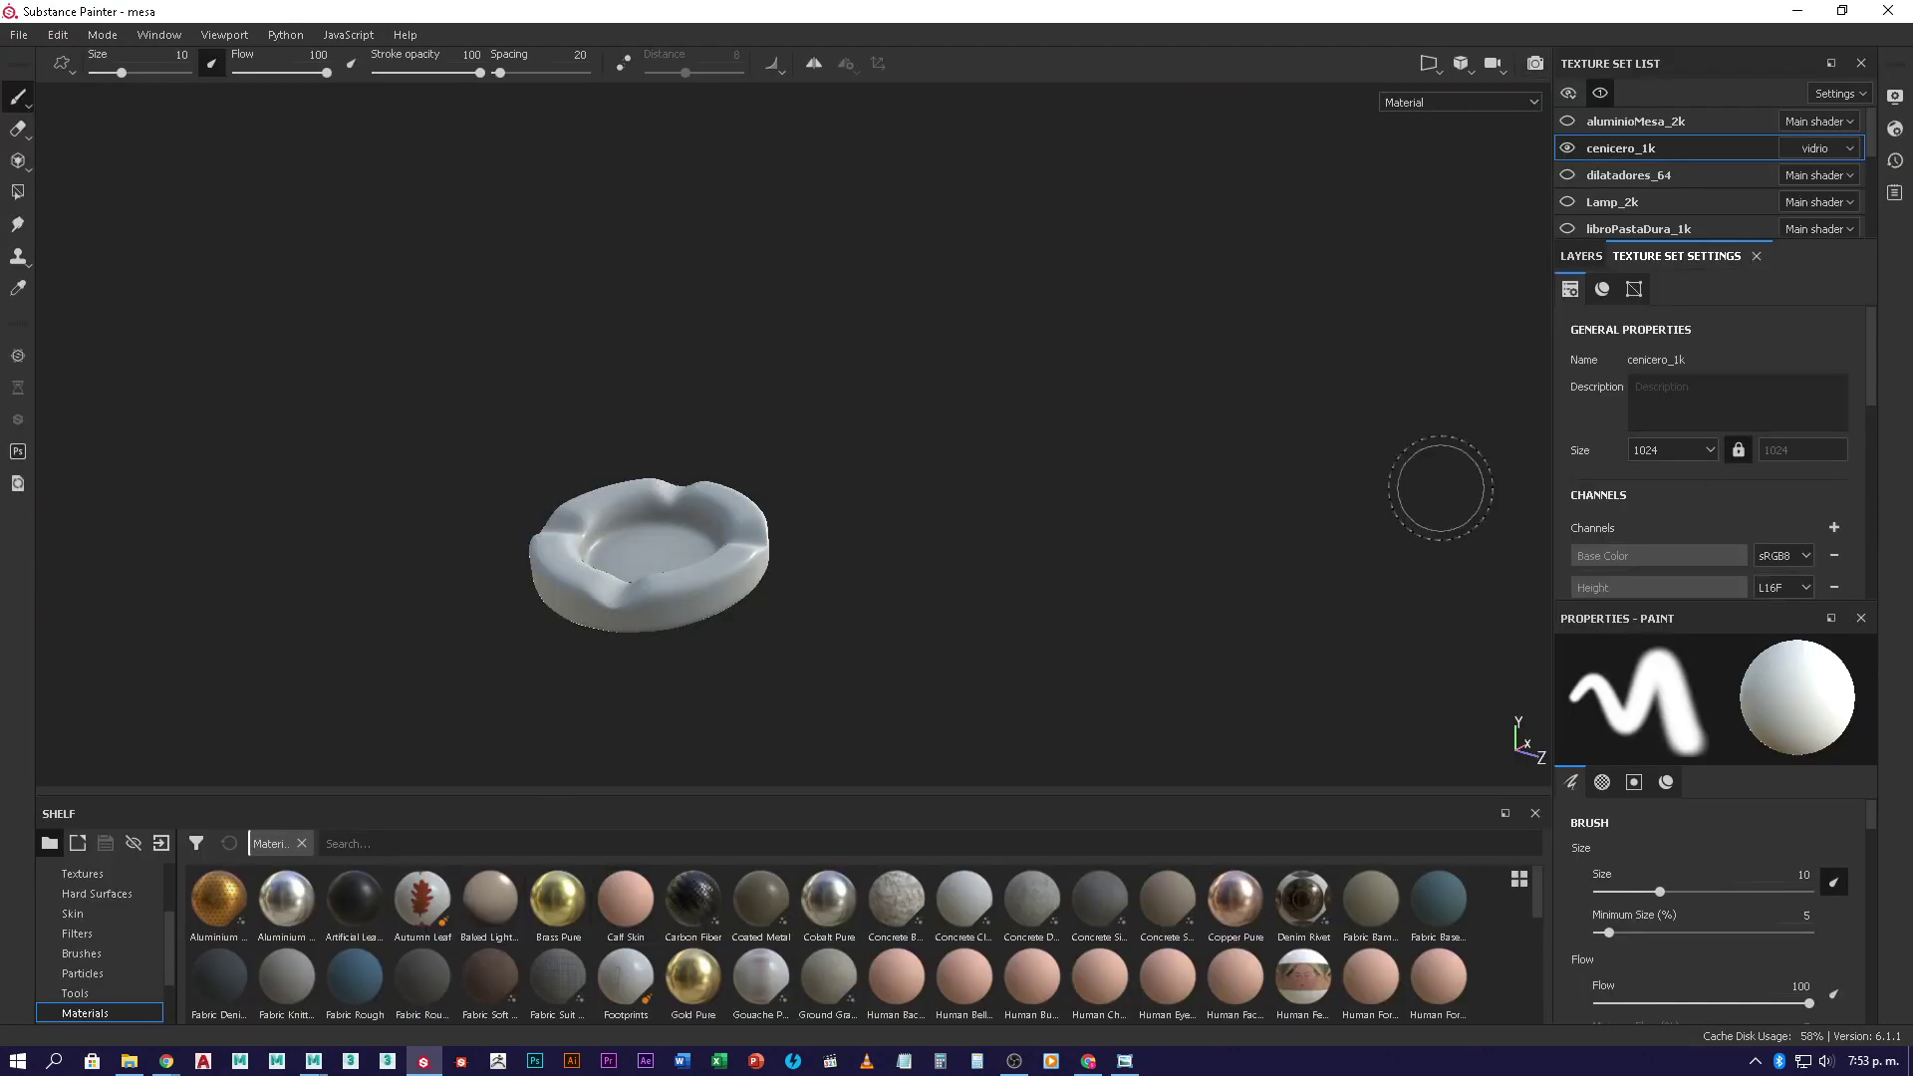
- Isolate the reloj_1k texture set and bring the clock into close view
left_click_drag(910, 479, 698, 484, "alt")
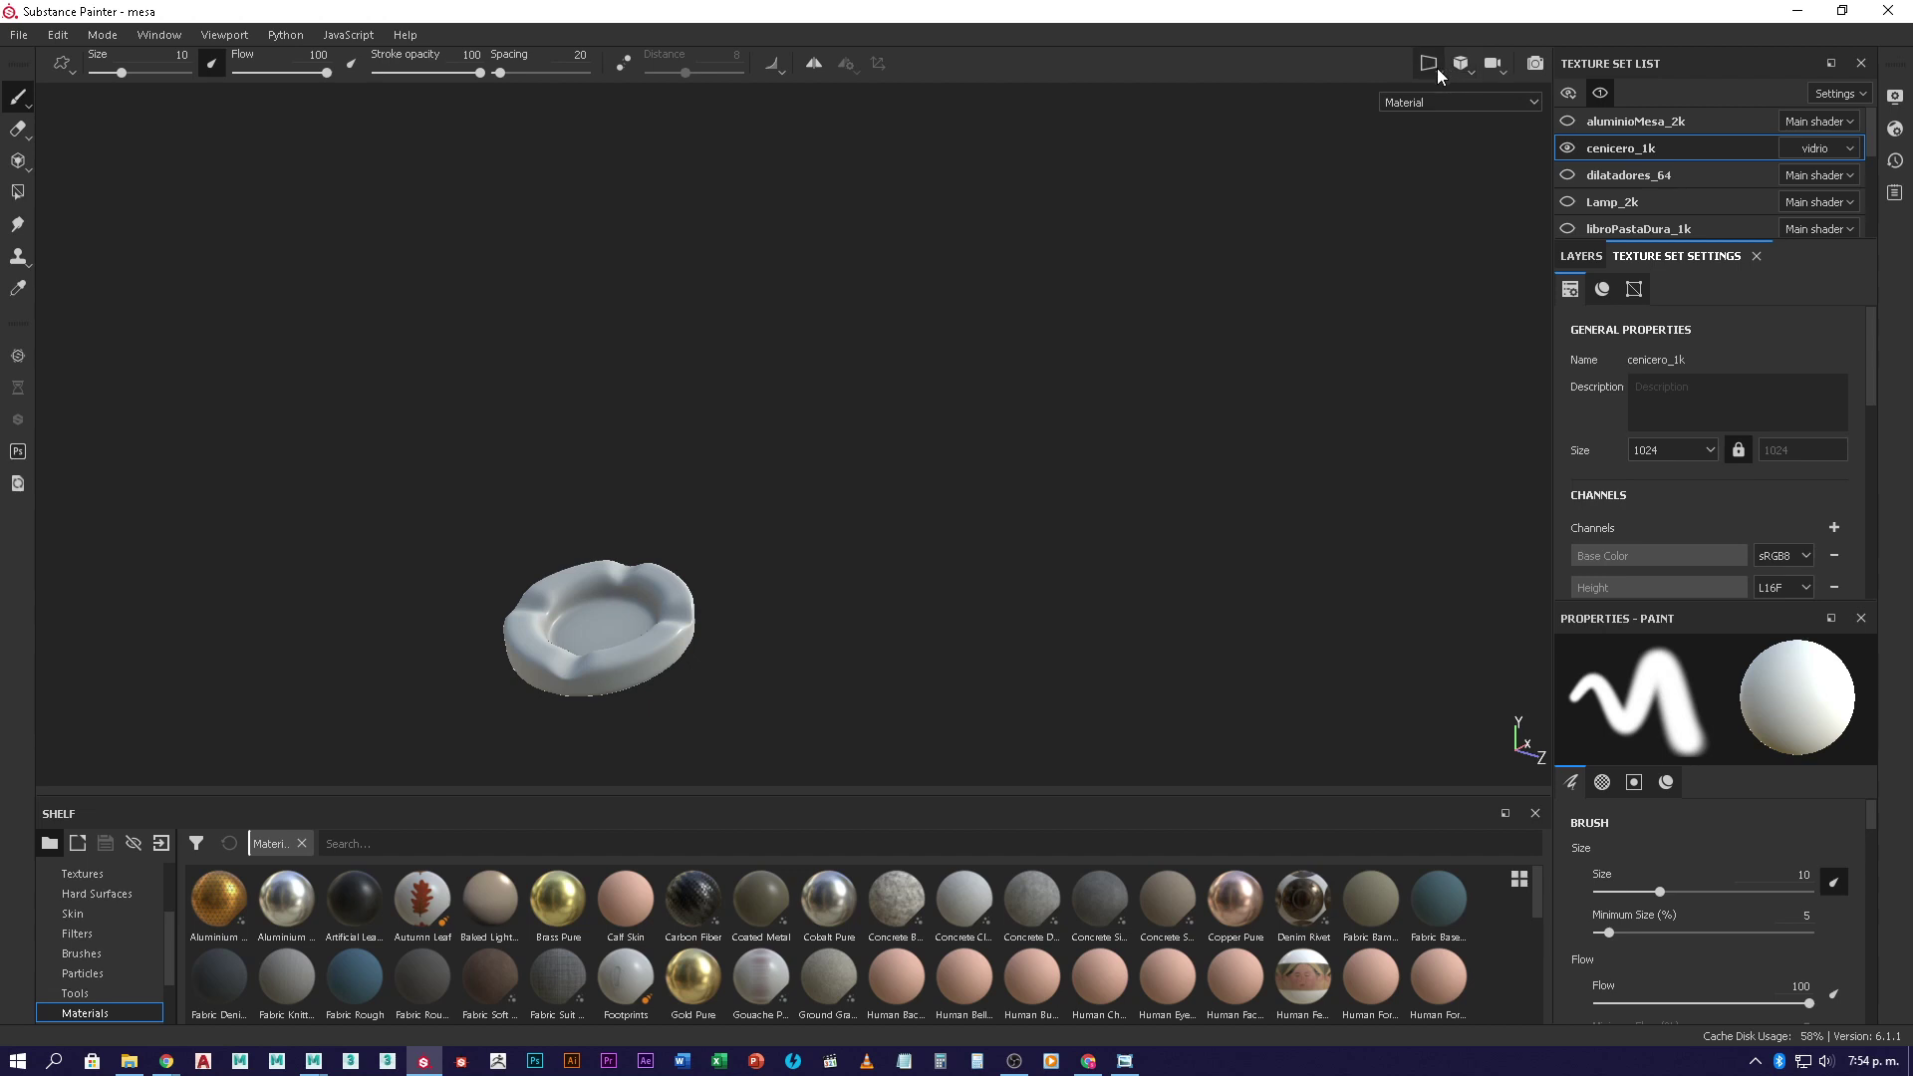
scroll(1631, 190, "down", 2)
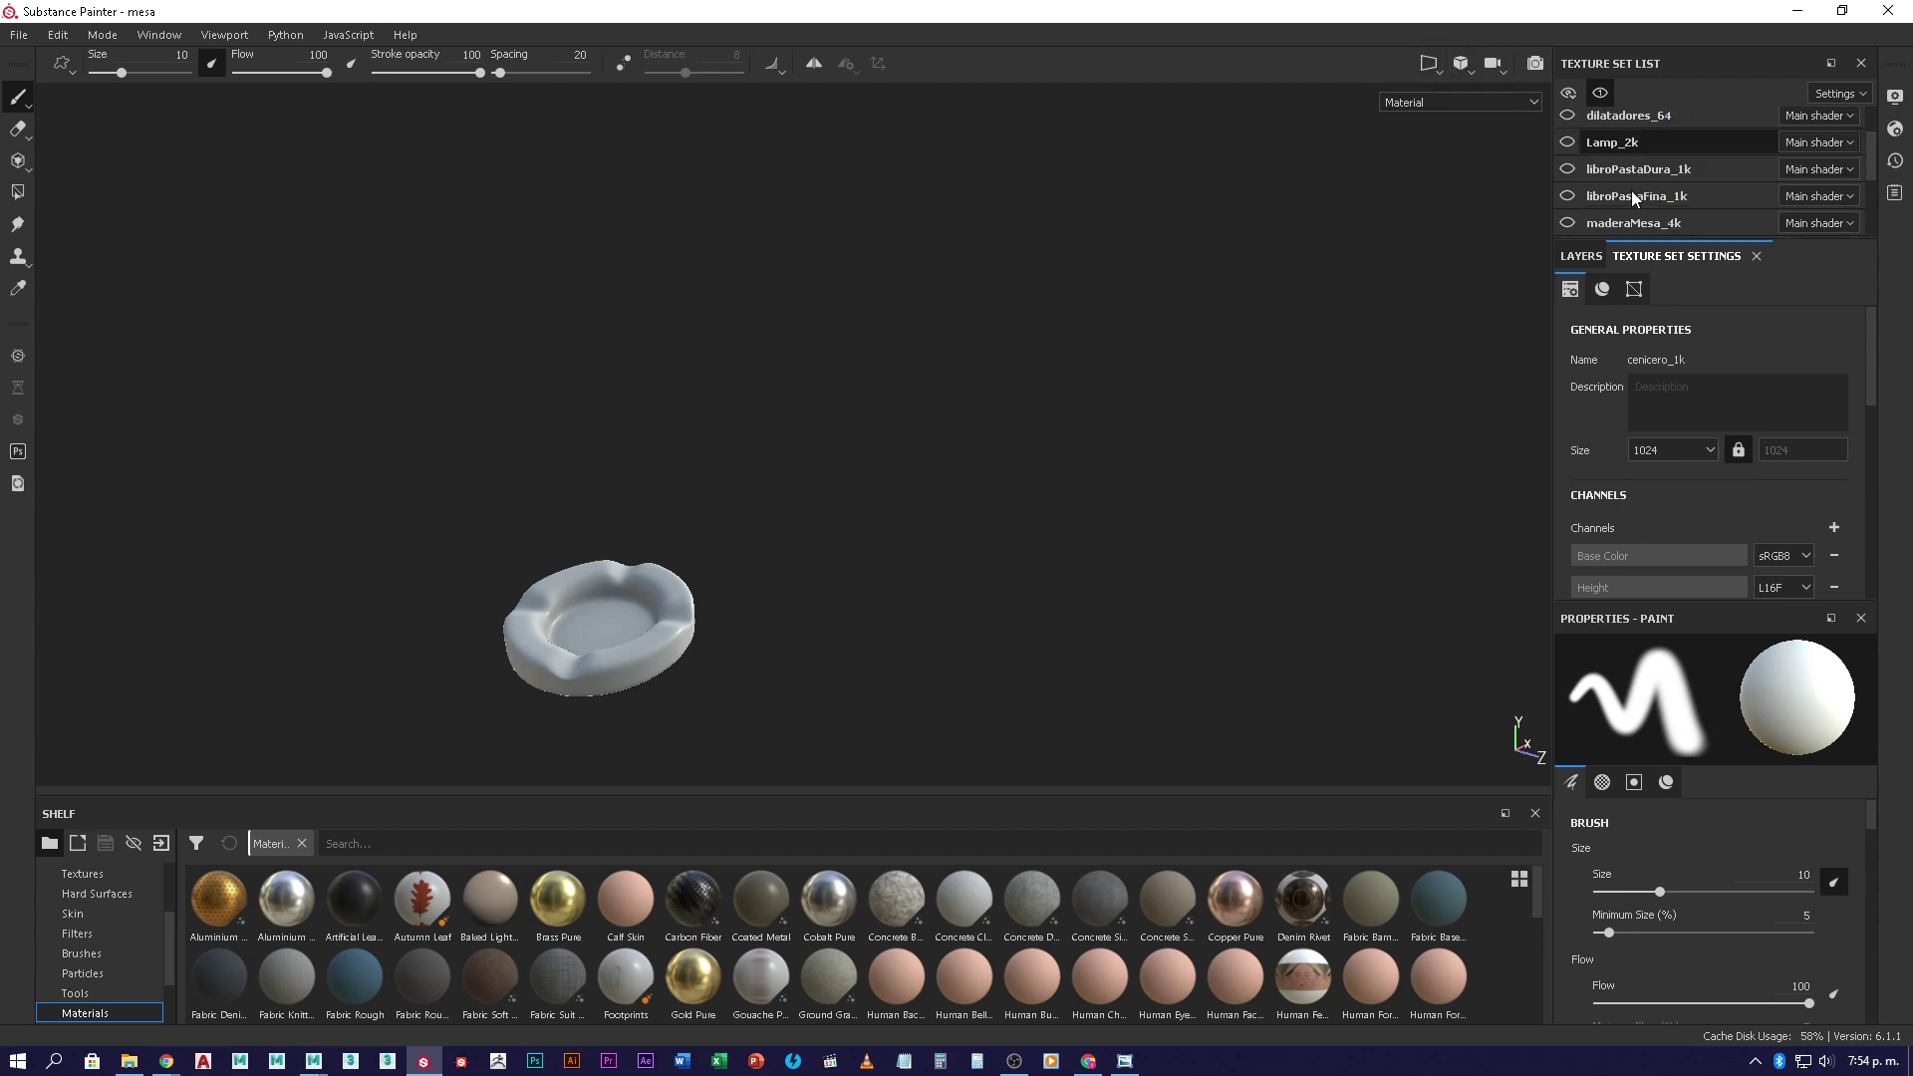
scroll(1633, 158, "up", 2)
scroll(1633, 158, "down", 4)
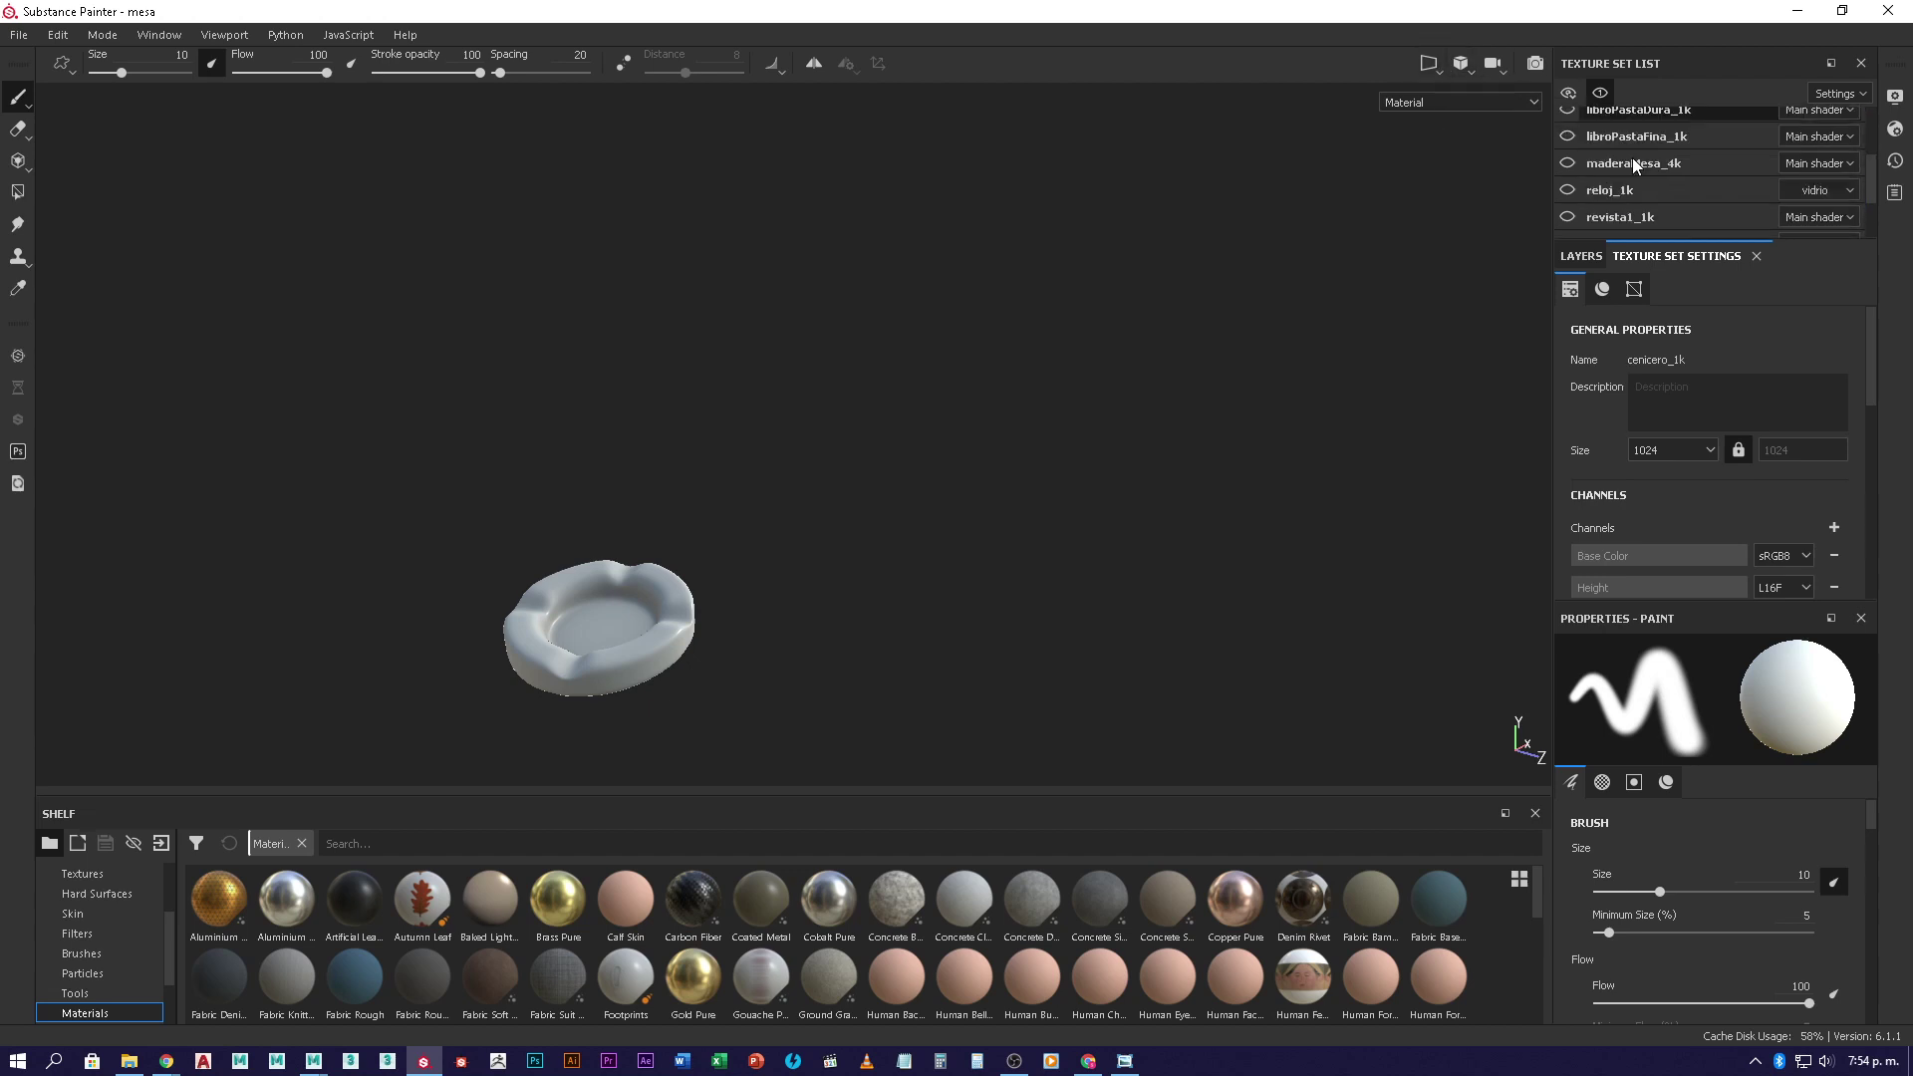
scroll(1632, 160, "down", 2)
left_click(1619, 131)
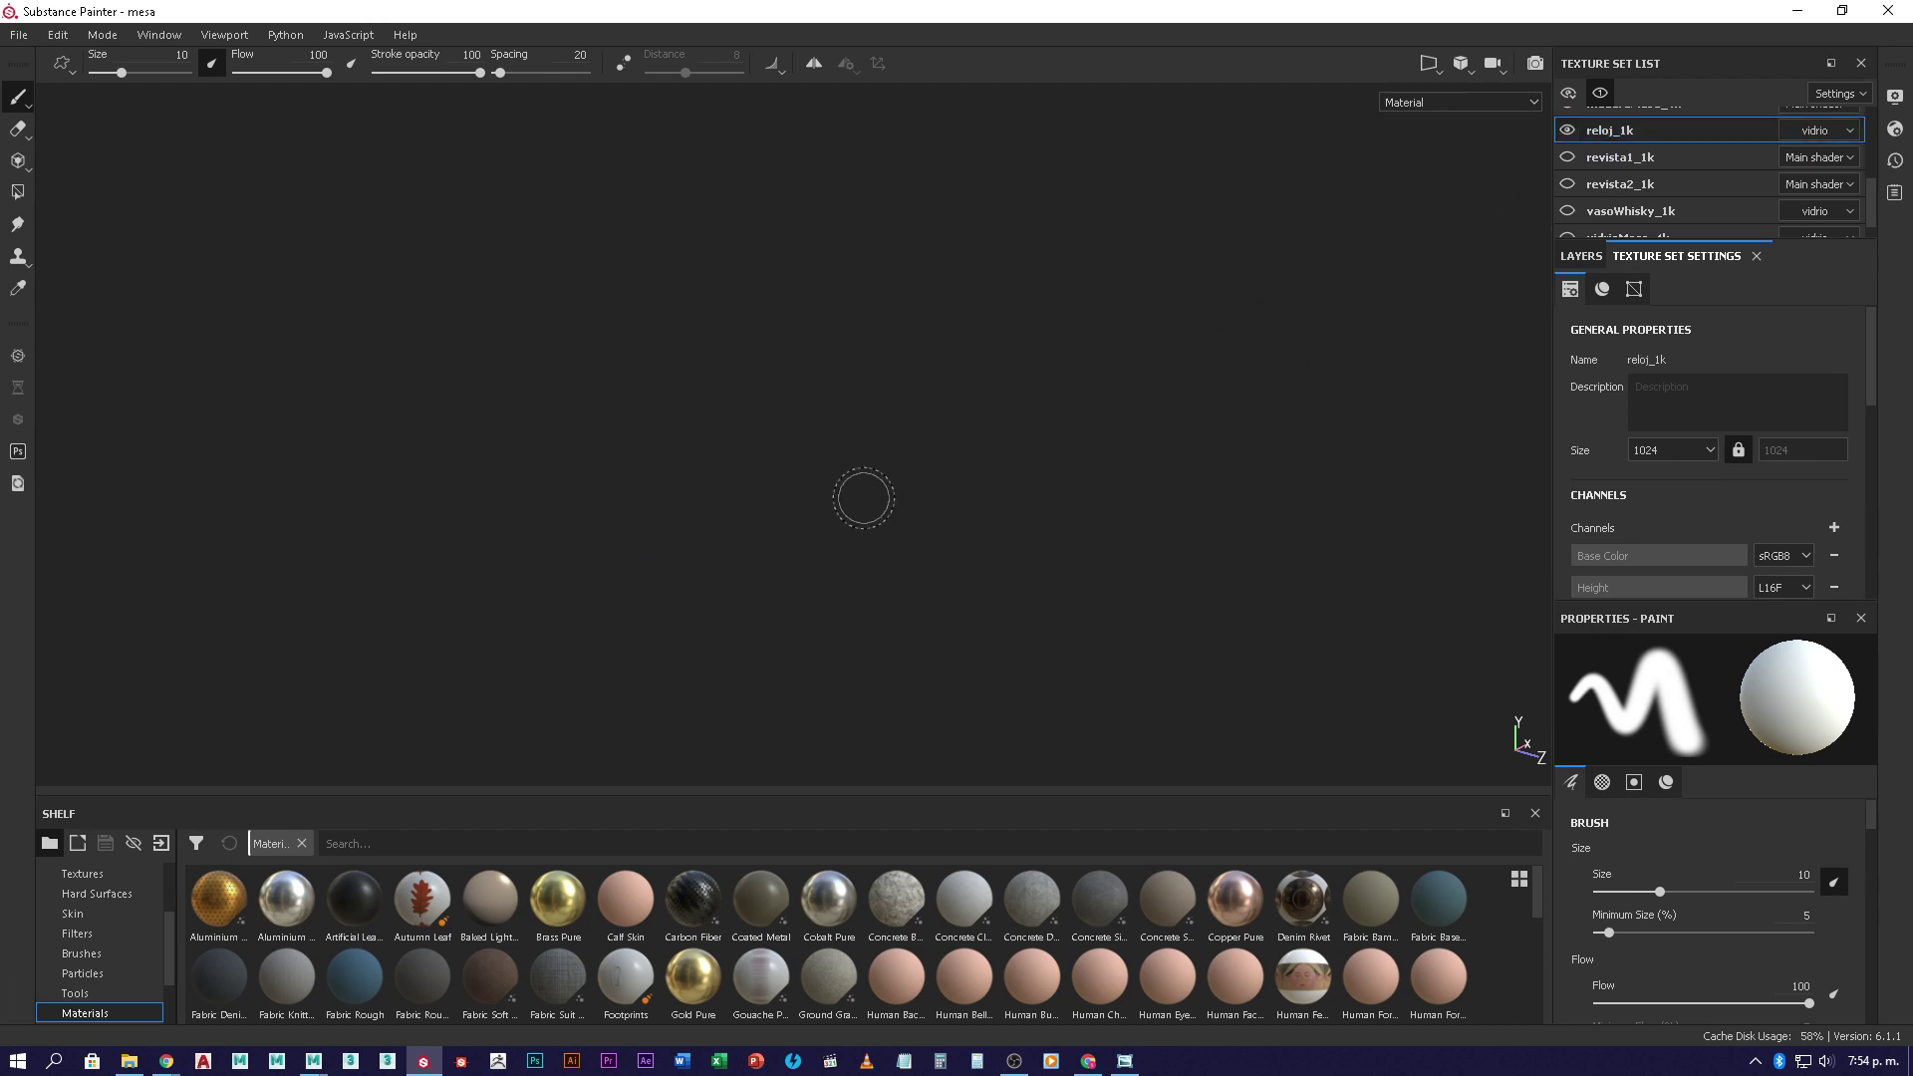
left_click_drag(735, 654, 820, 551, "alt")
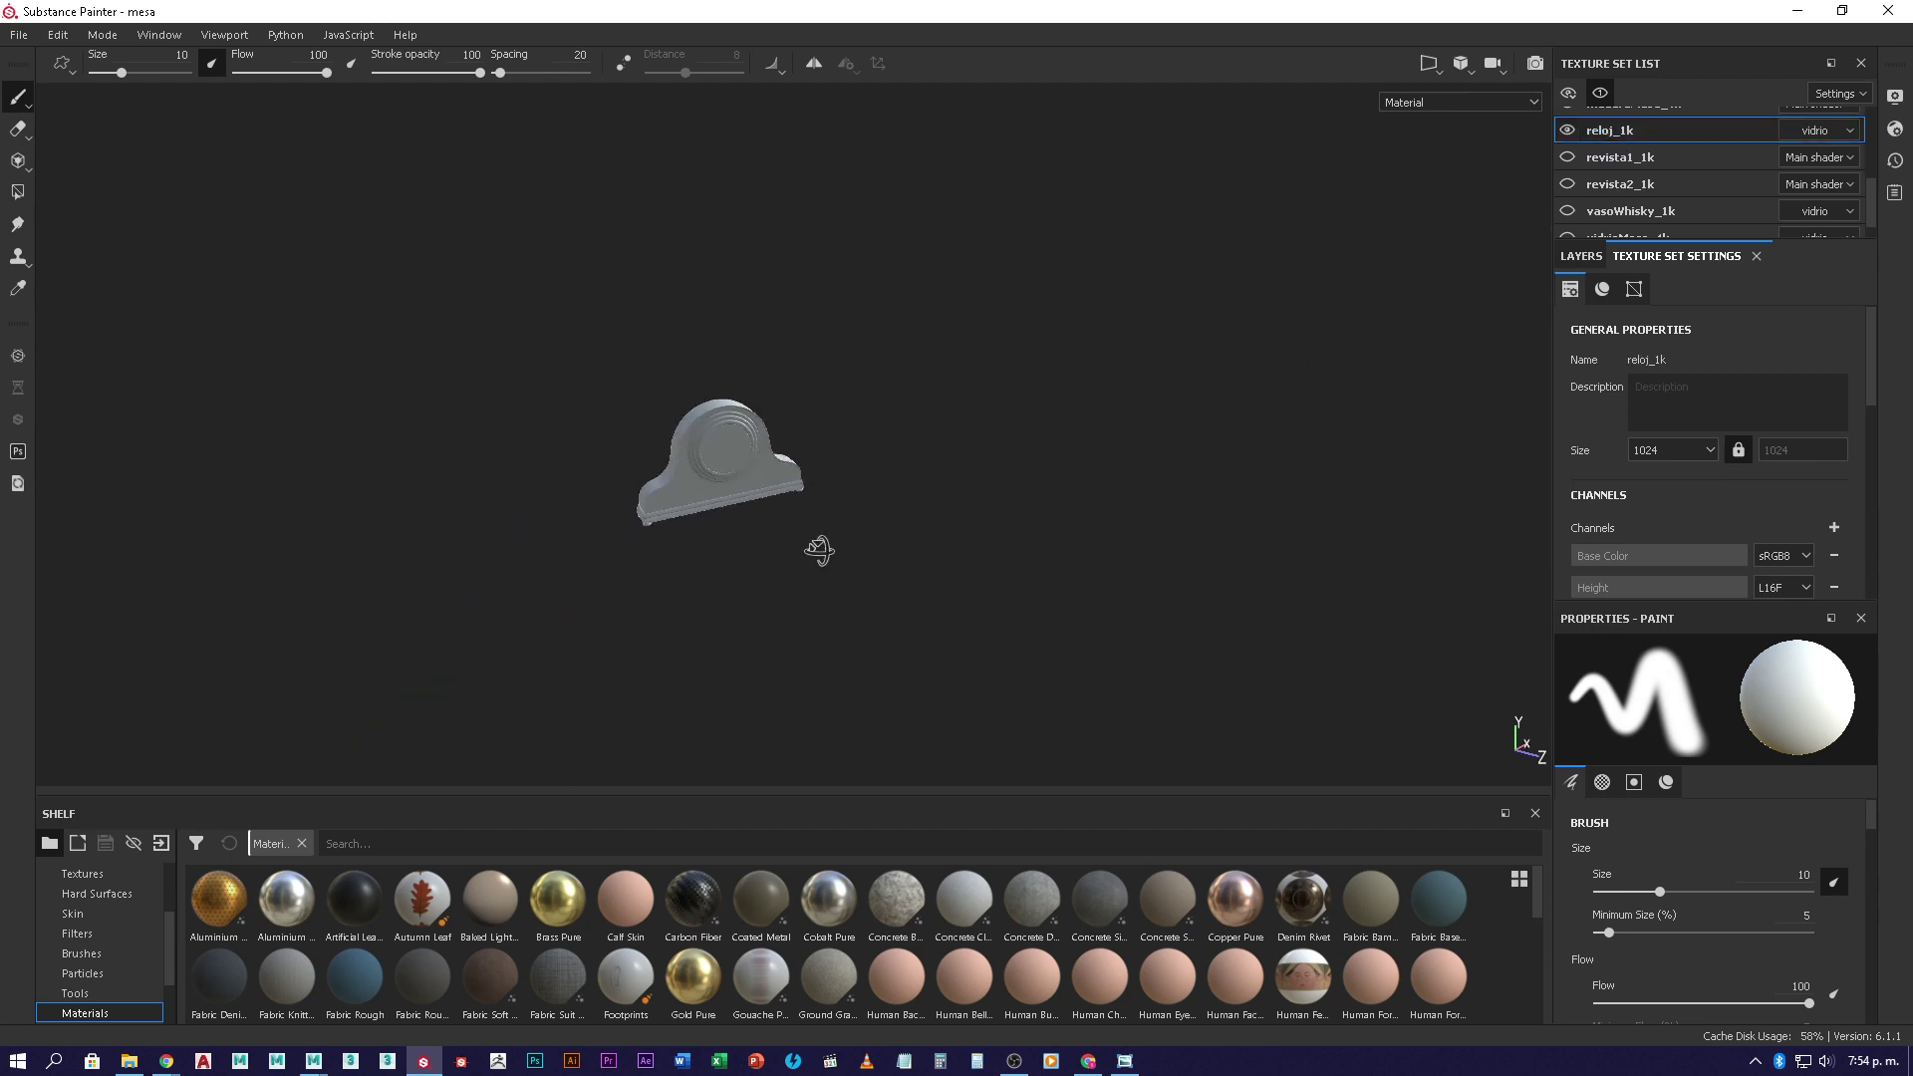
scroll(837, 548, "up", 8)
middle_click_drag(767, 542, 967, 566, "alt")
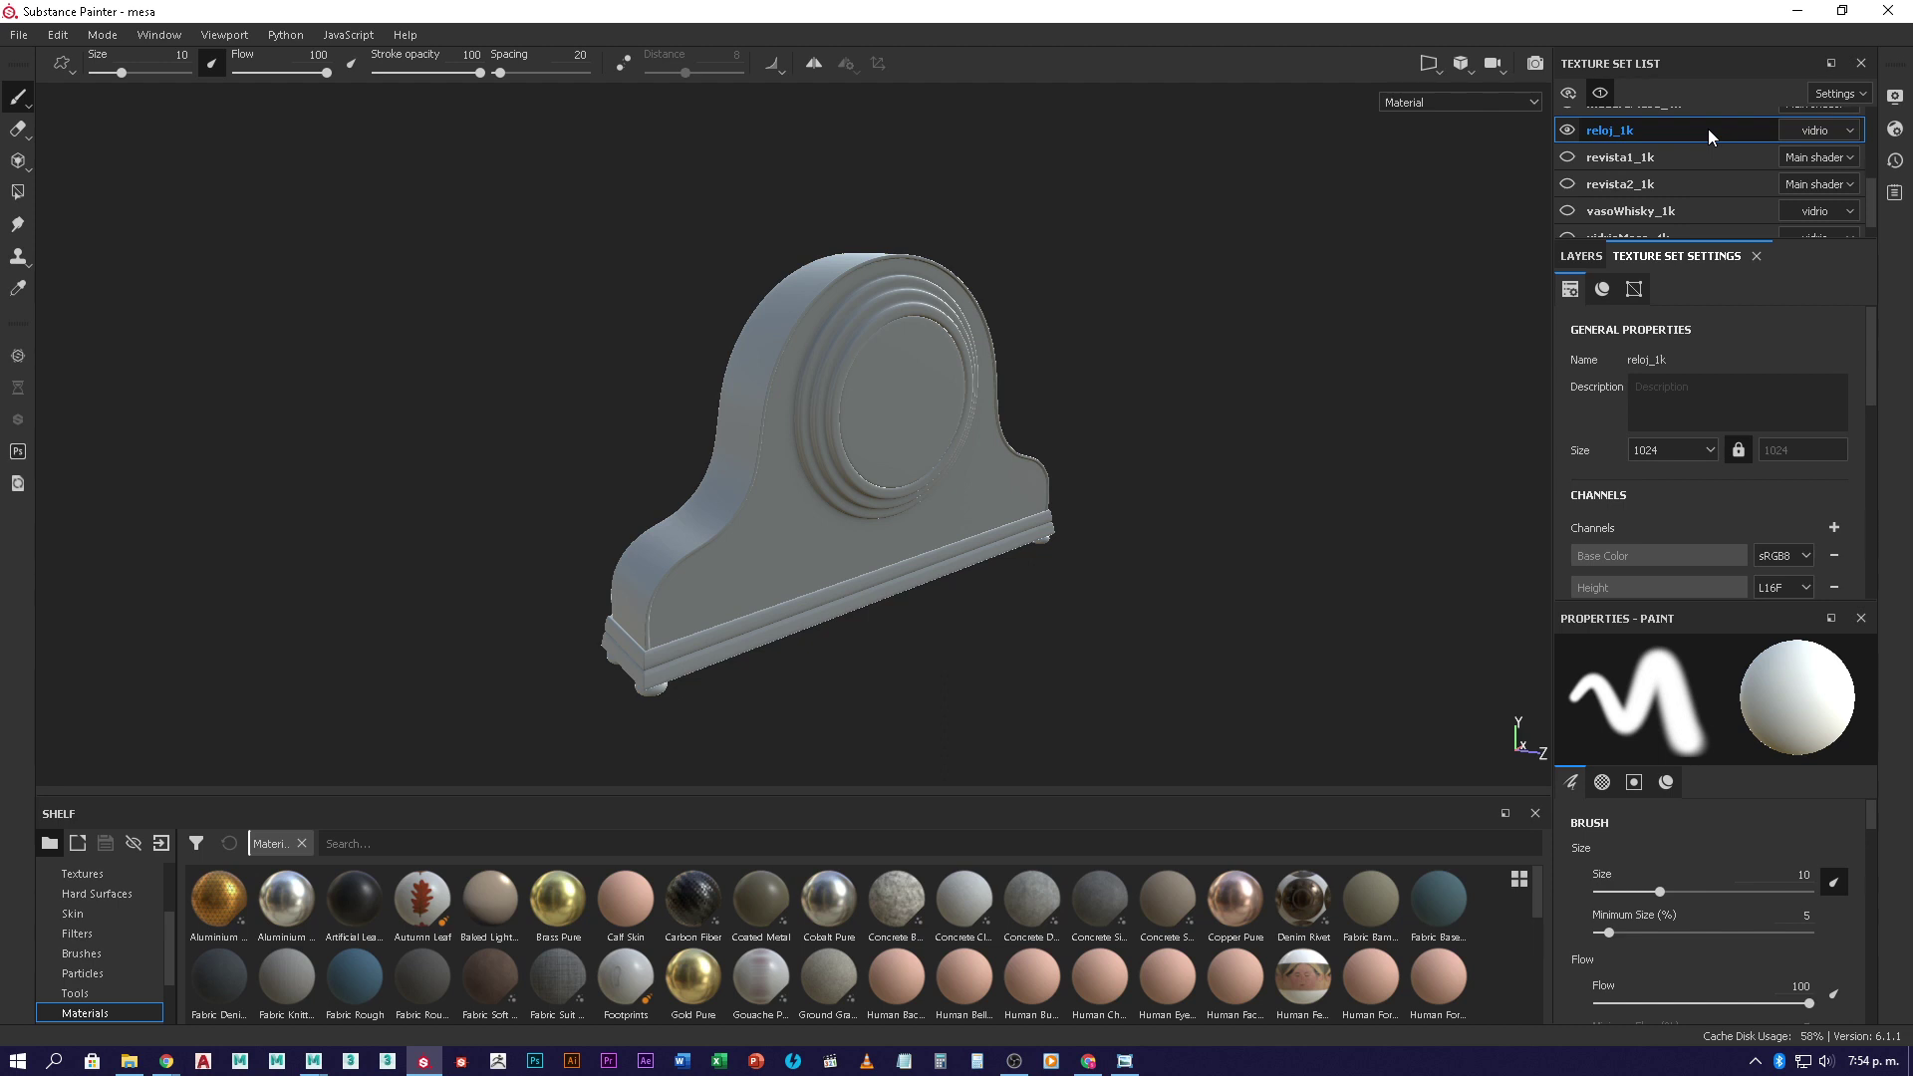
- Add an Opacity channel to the reloj_1k texture set and compare its channels with those of revista1_1k
scroll(1685, 488, "down", 5)
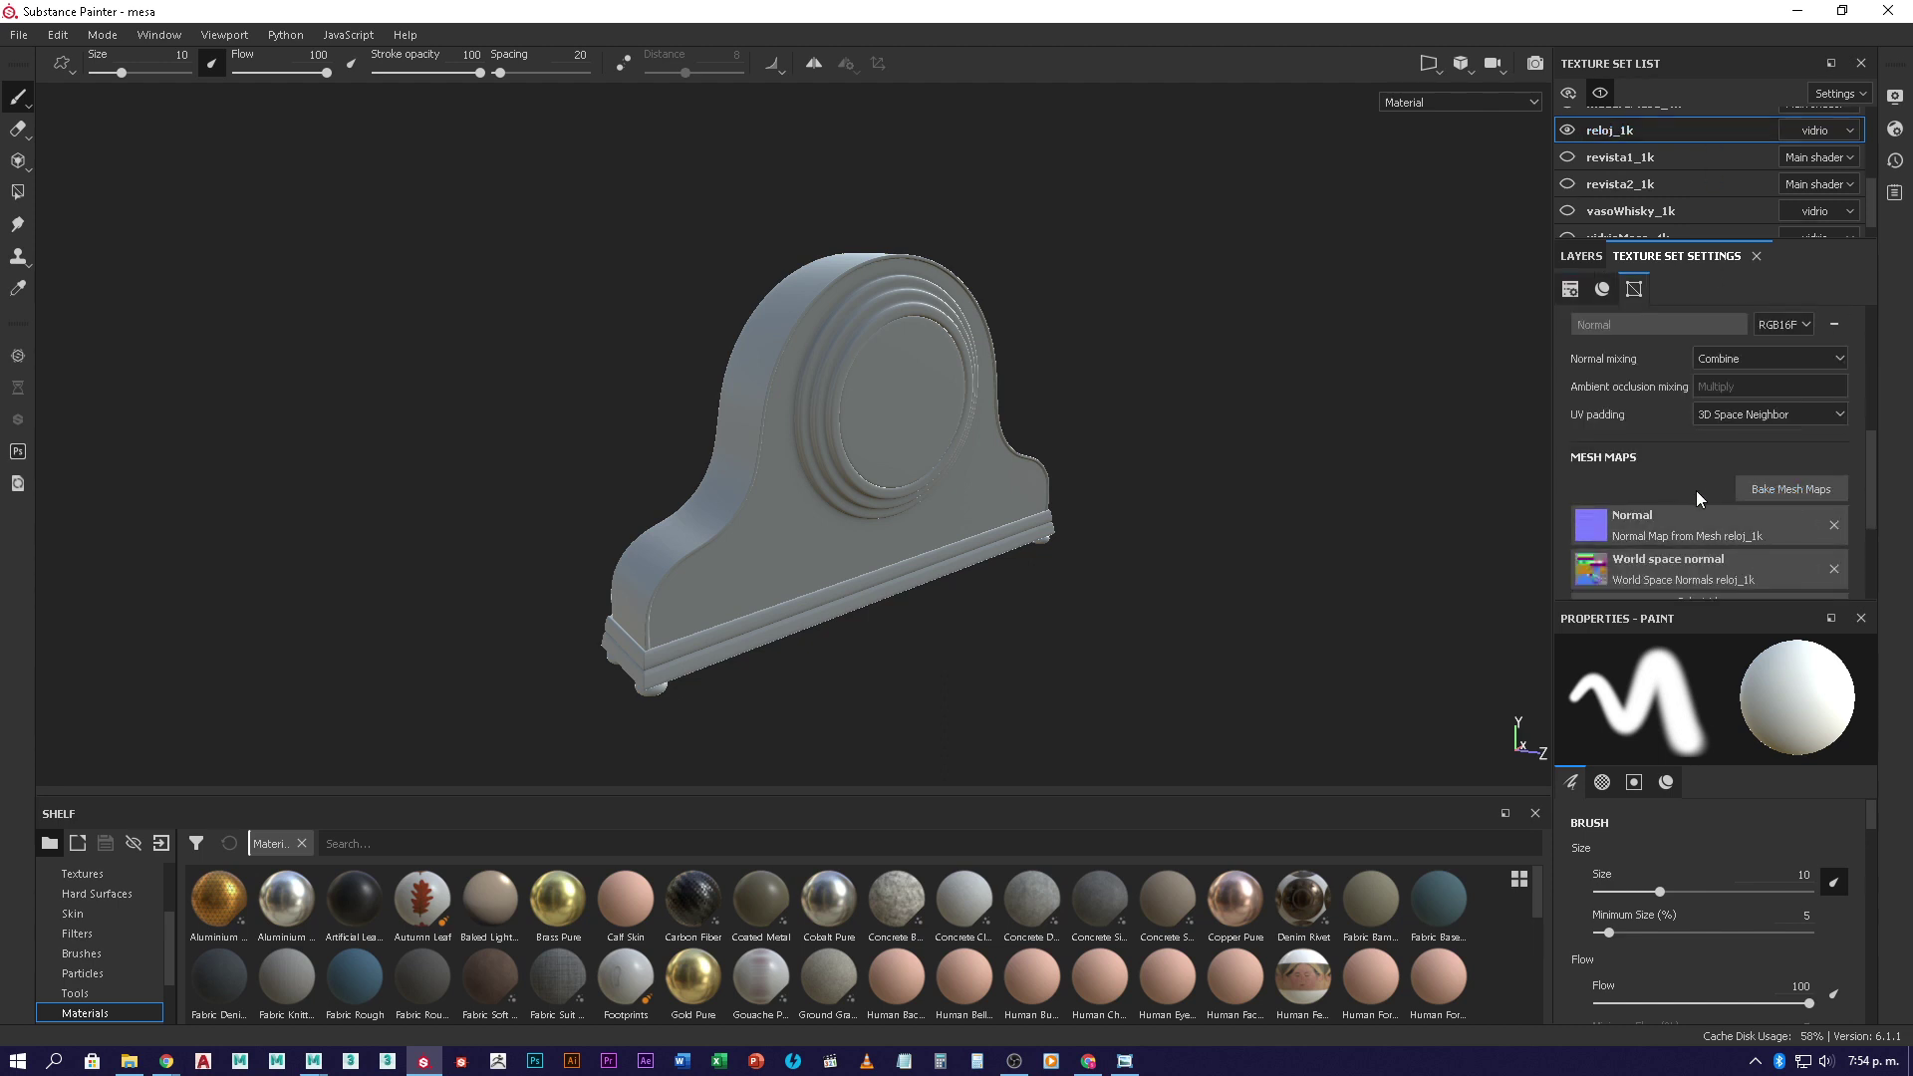
scroll(1704, 488, "up", 4)
left_click(1835, 409)
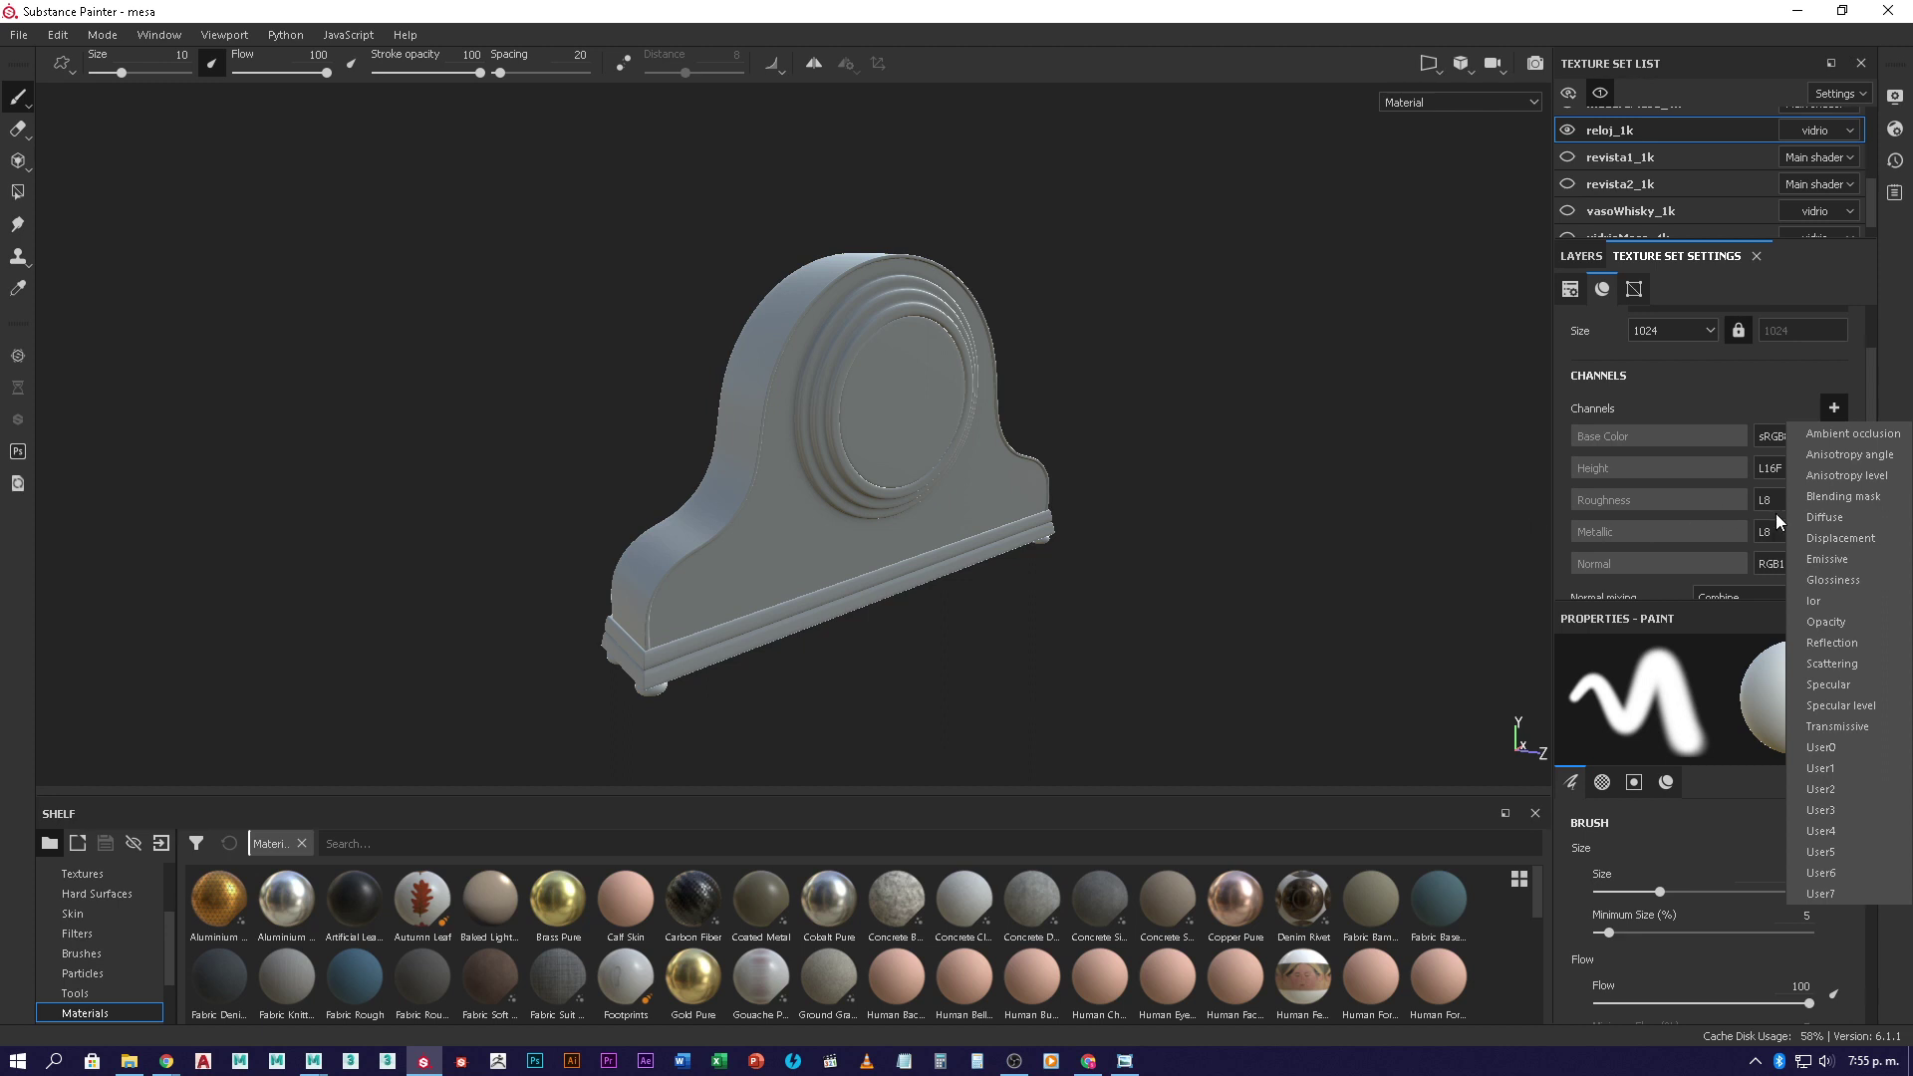
left_click(1844, 626)
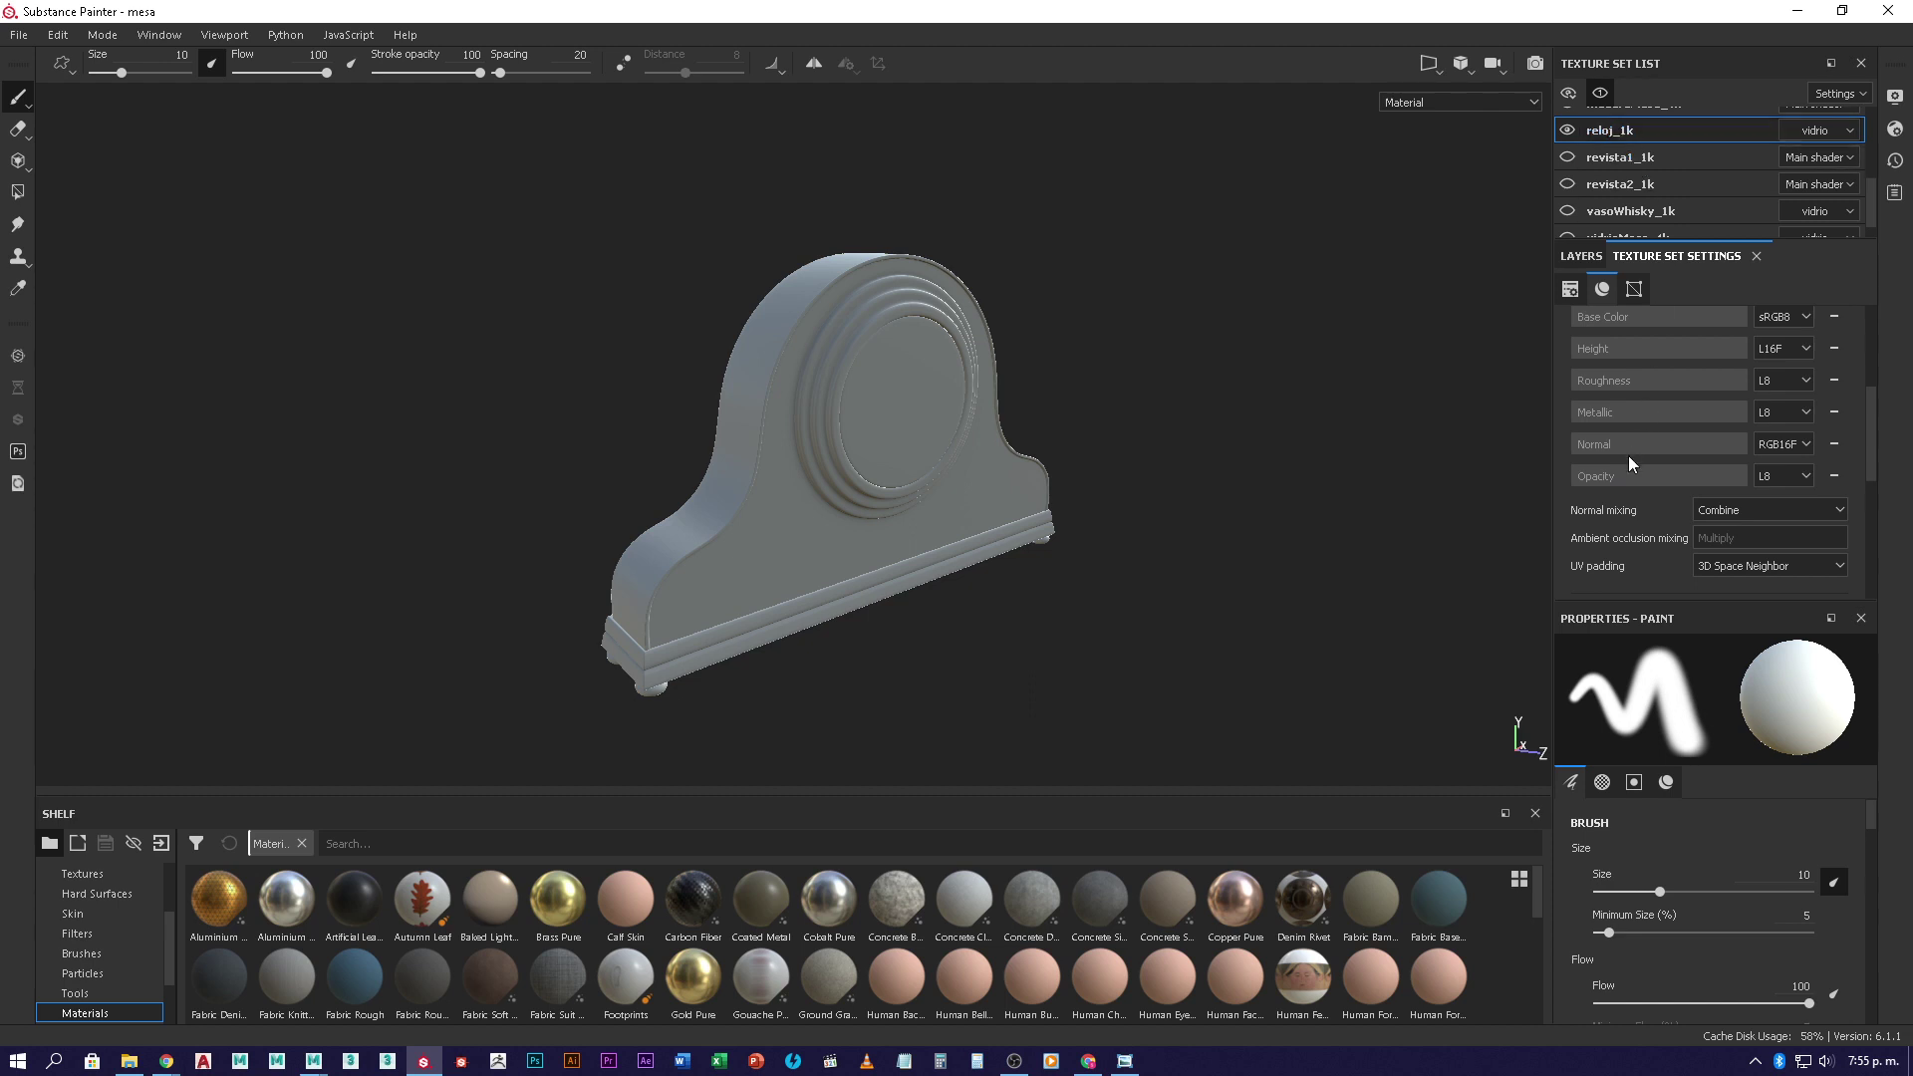
left_click(1620, 164)
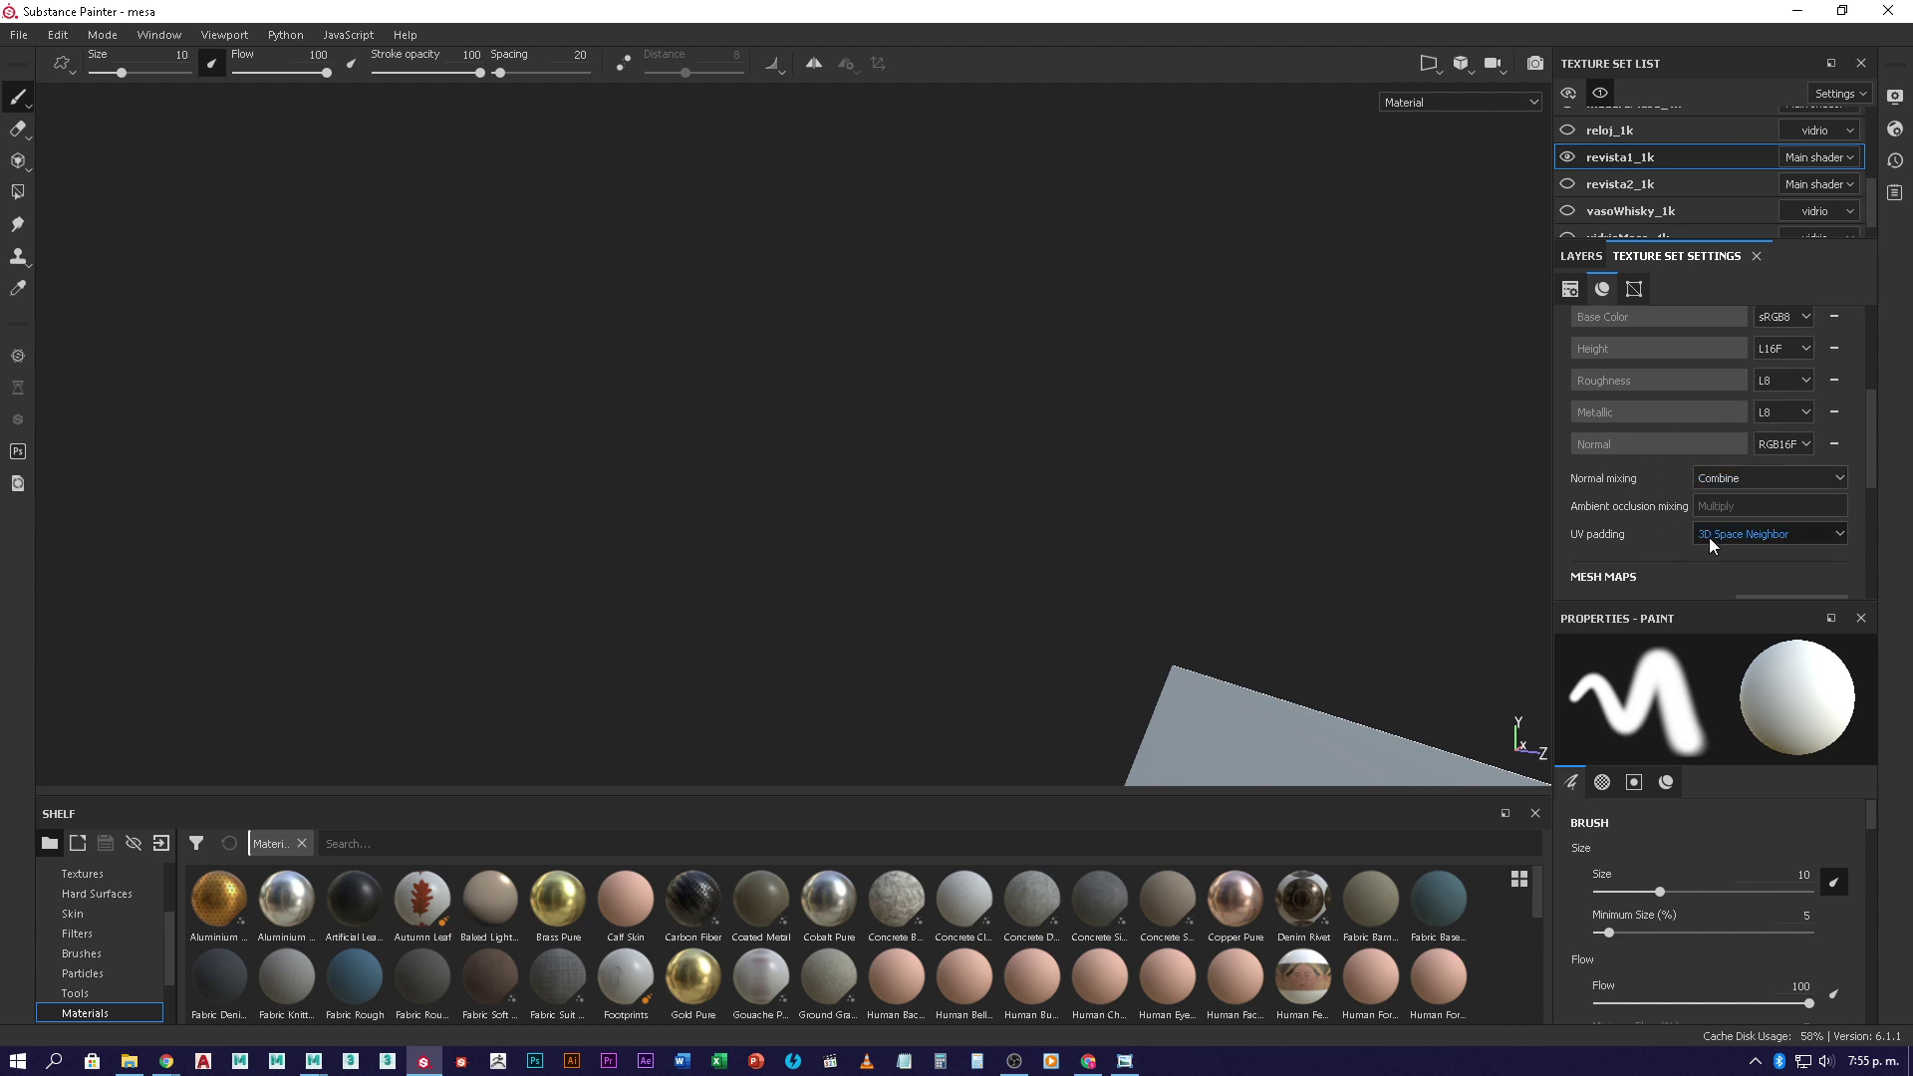
left_click(1629, 130)
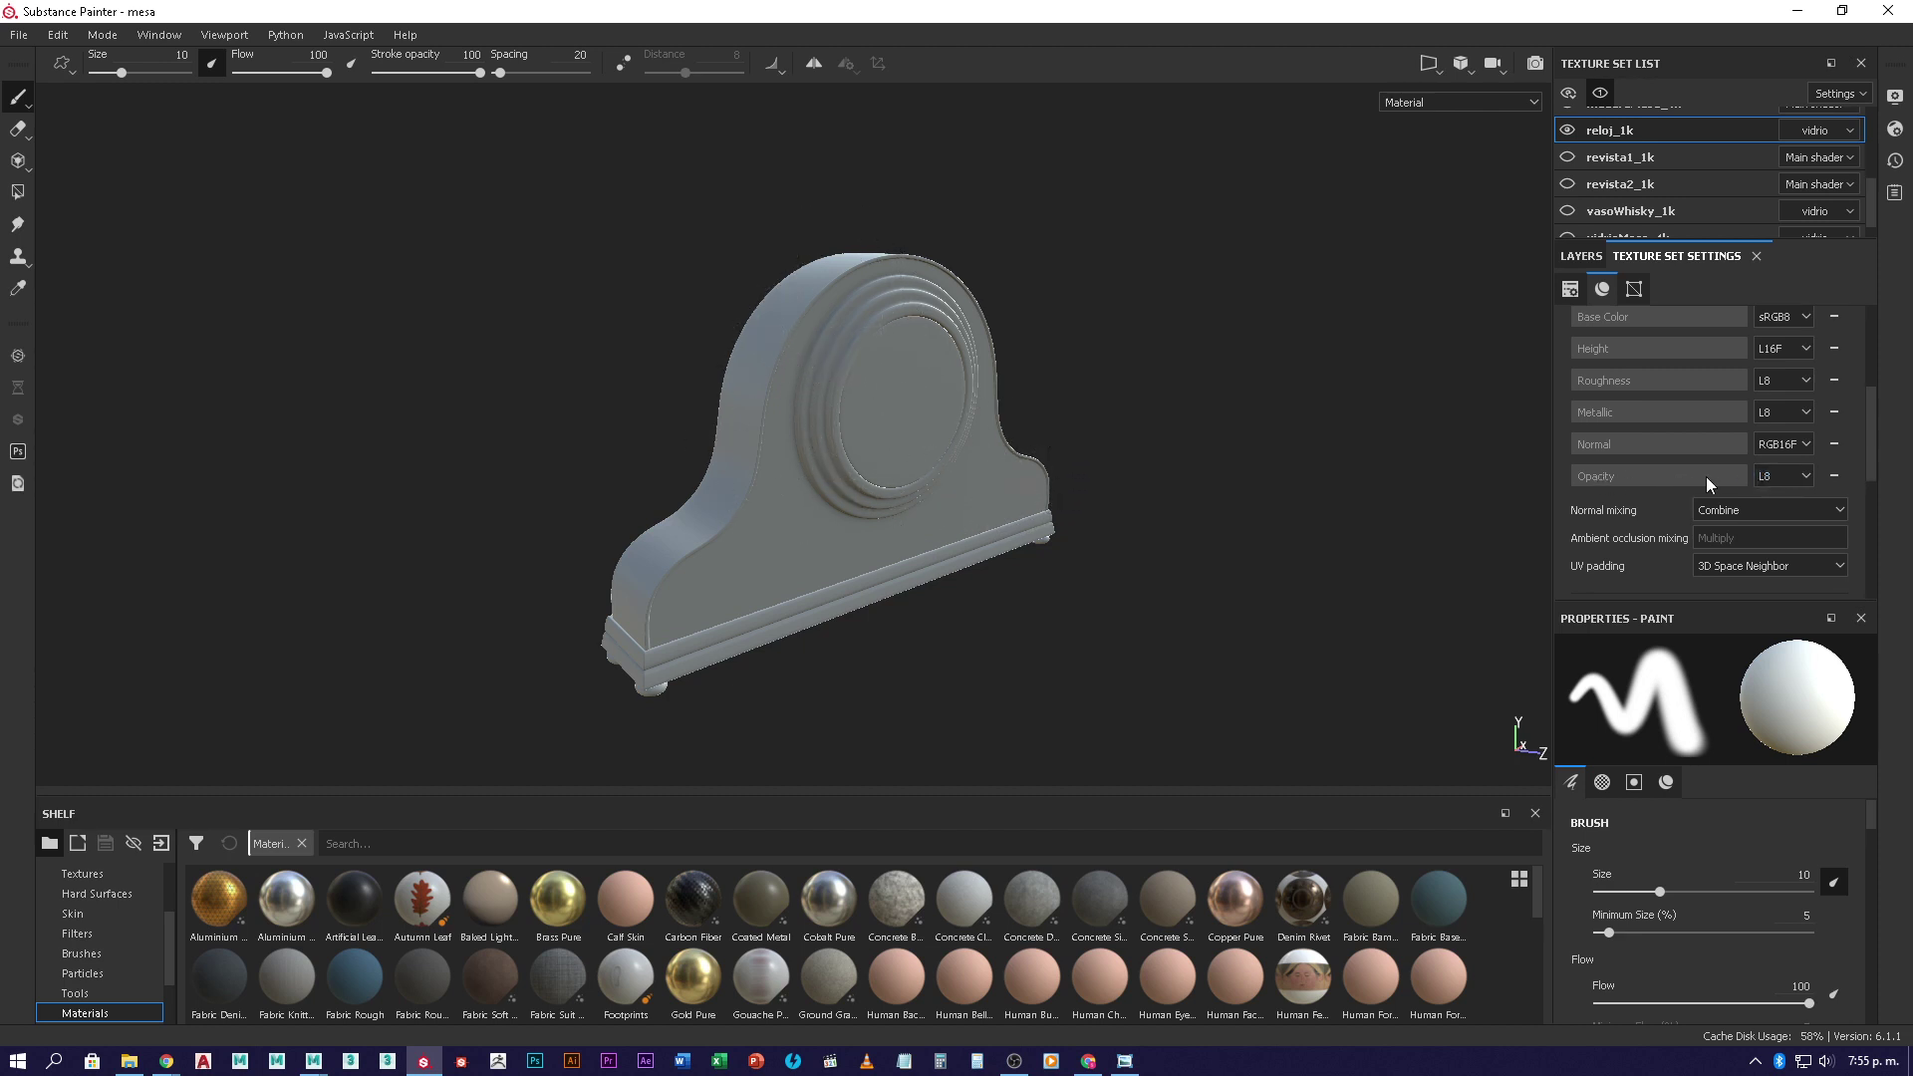
- Add a fill layer above Layer 1 in the reloj_1k layer stack and check it against the set's Opacity channel
left_click(1585, 257)
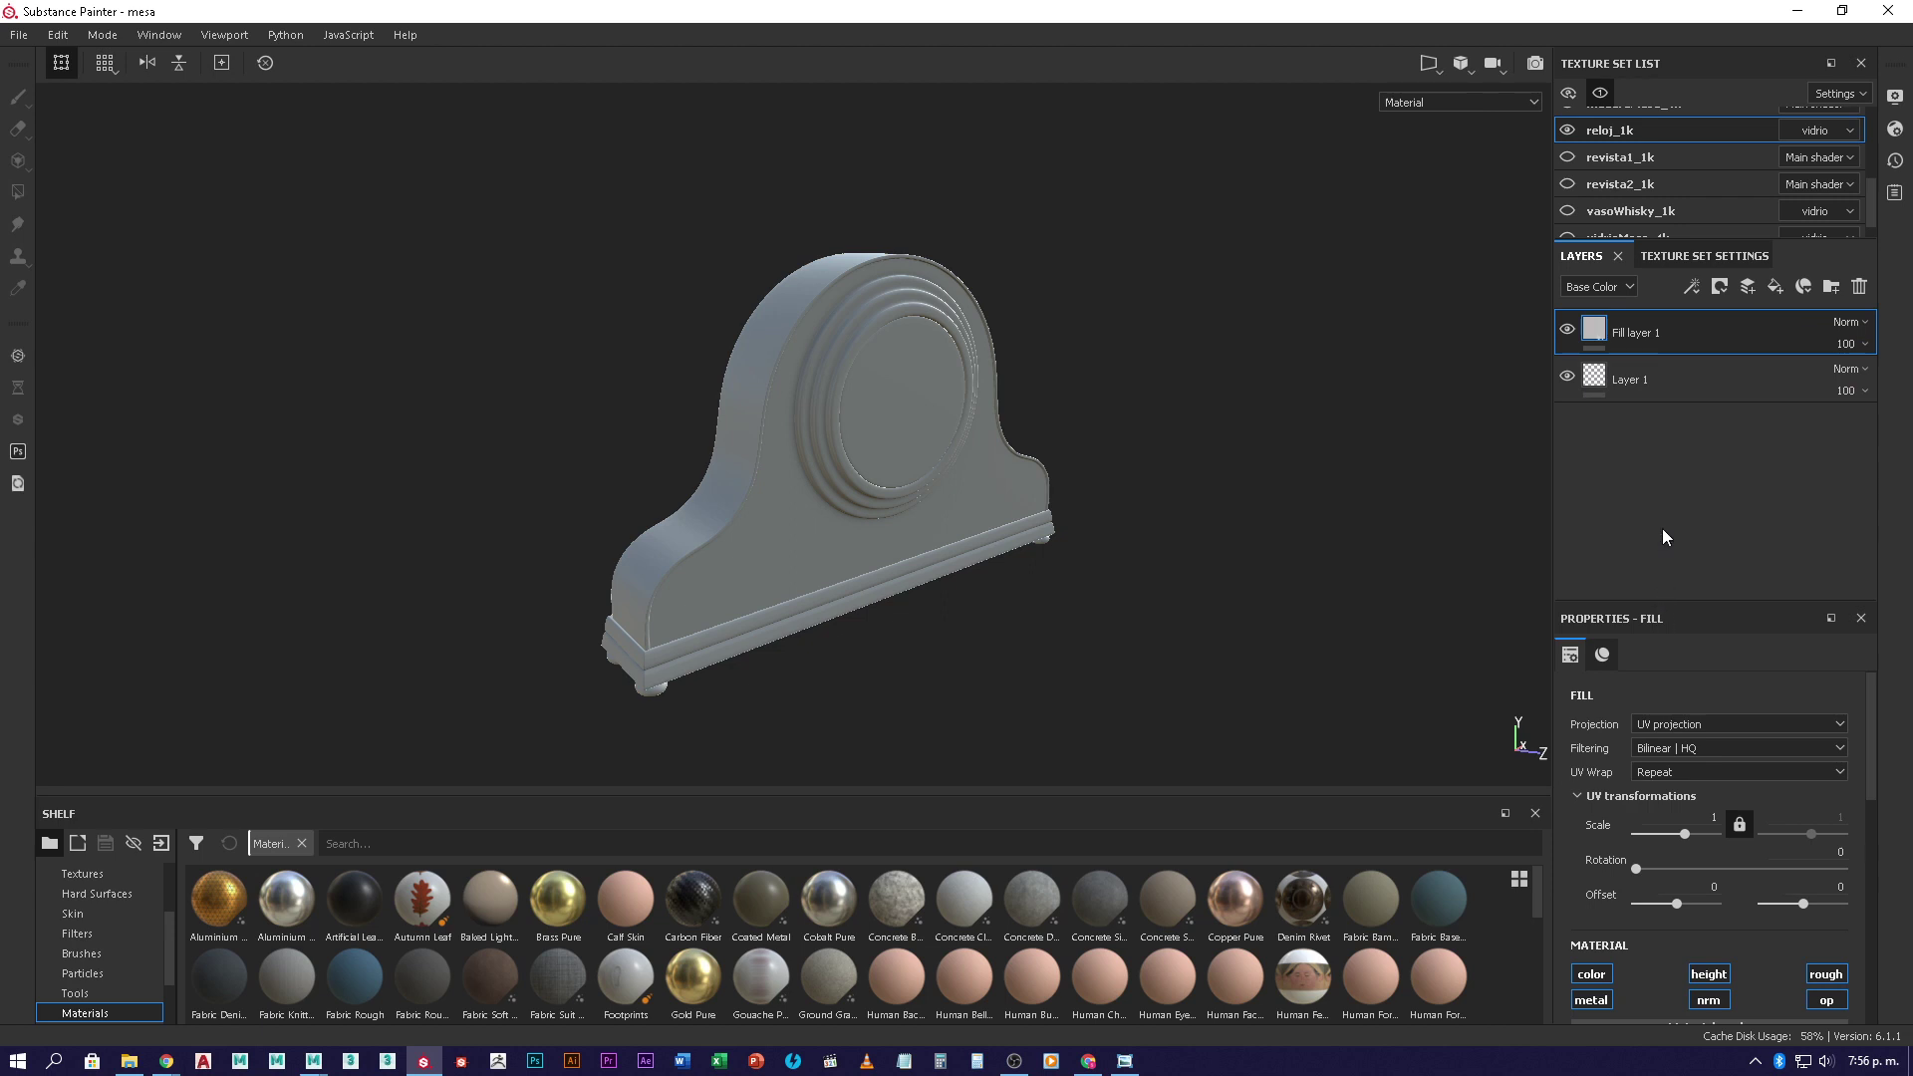
left_click(1702, 256)
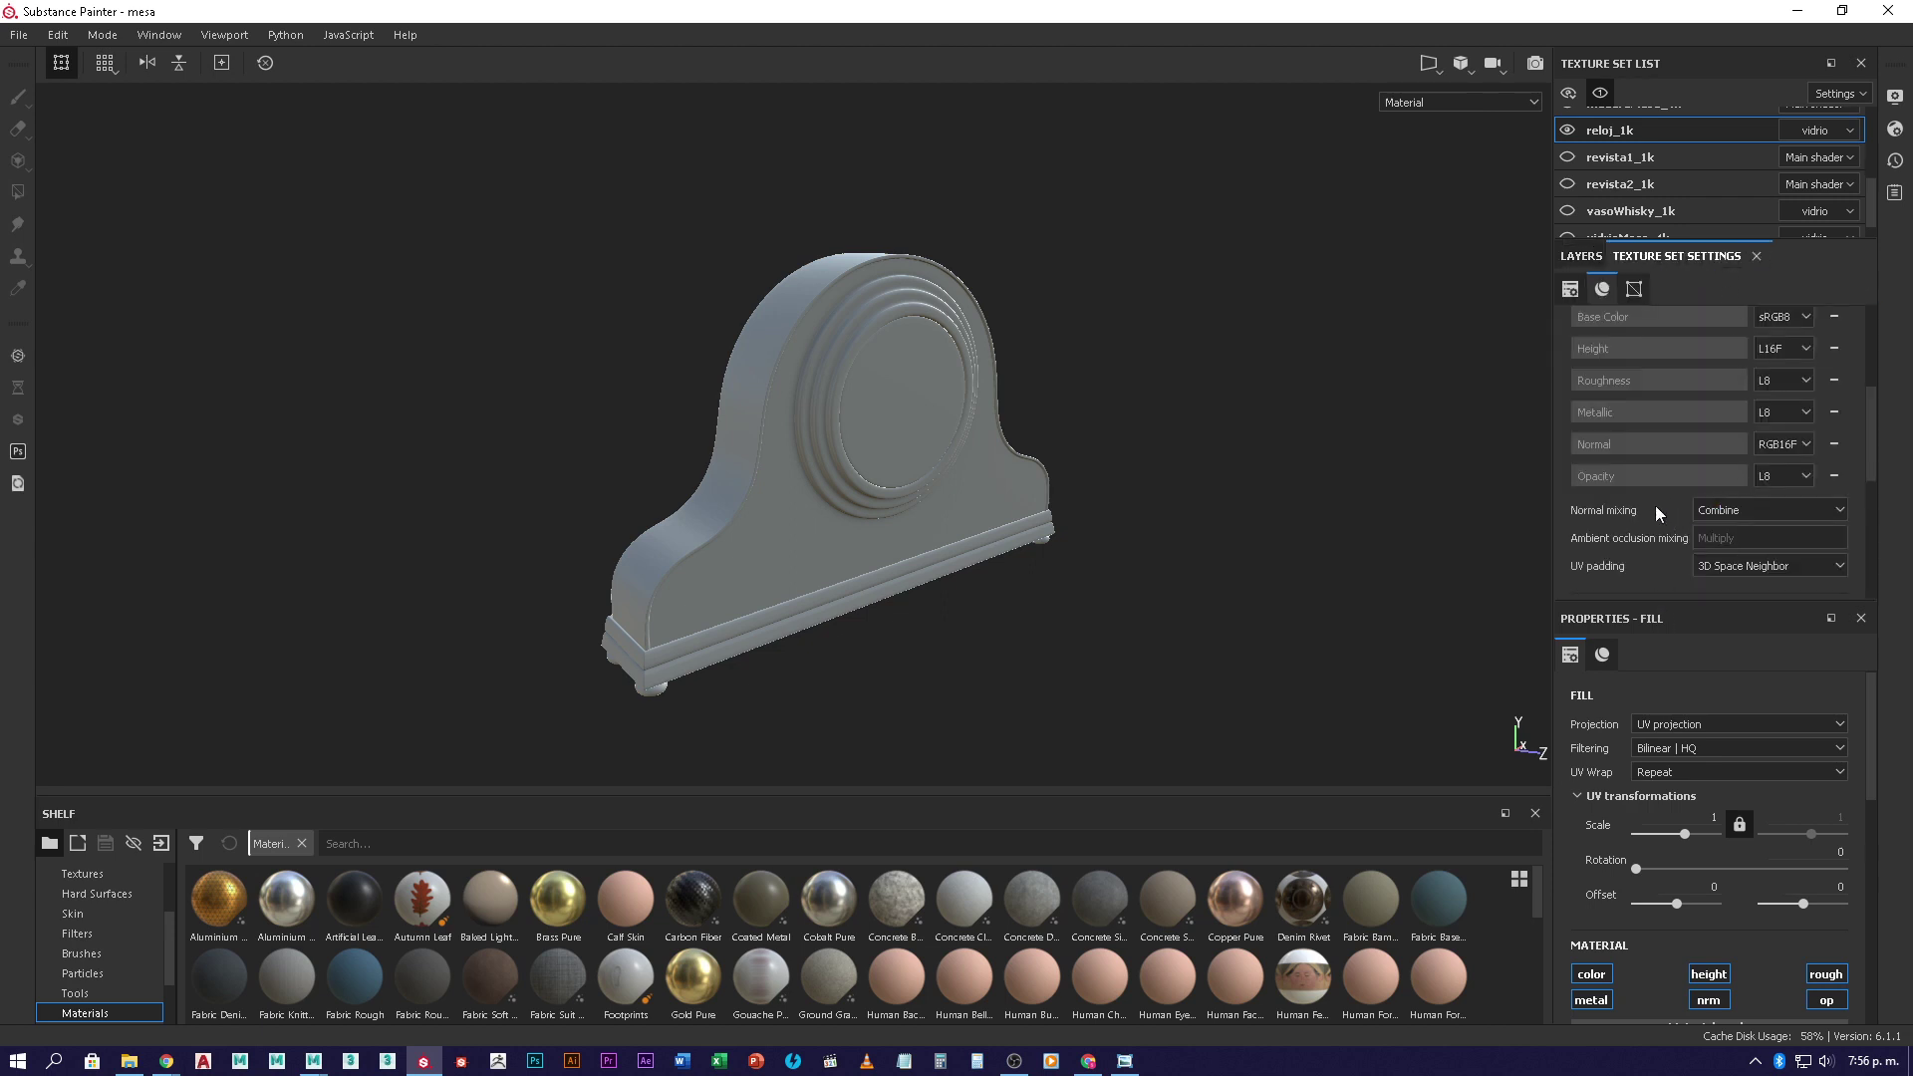
left_click(1582, 256)
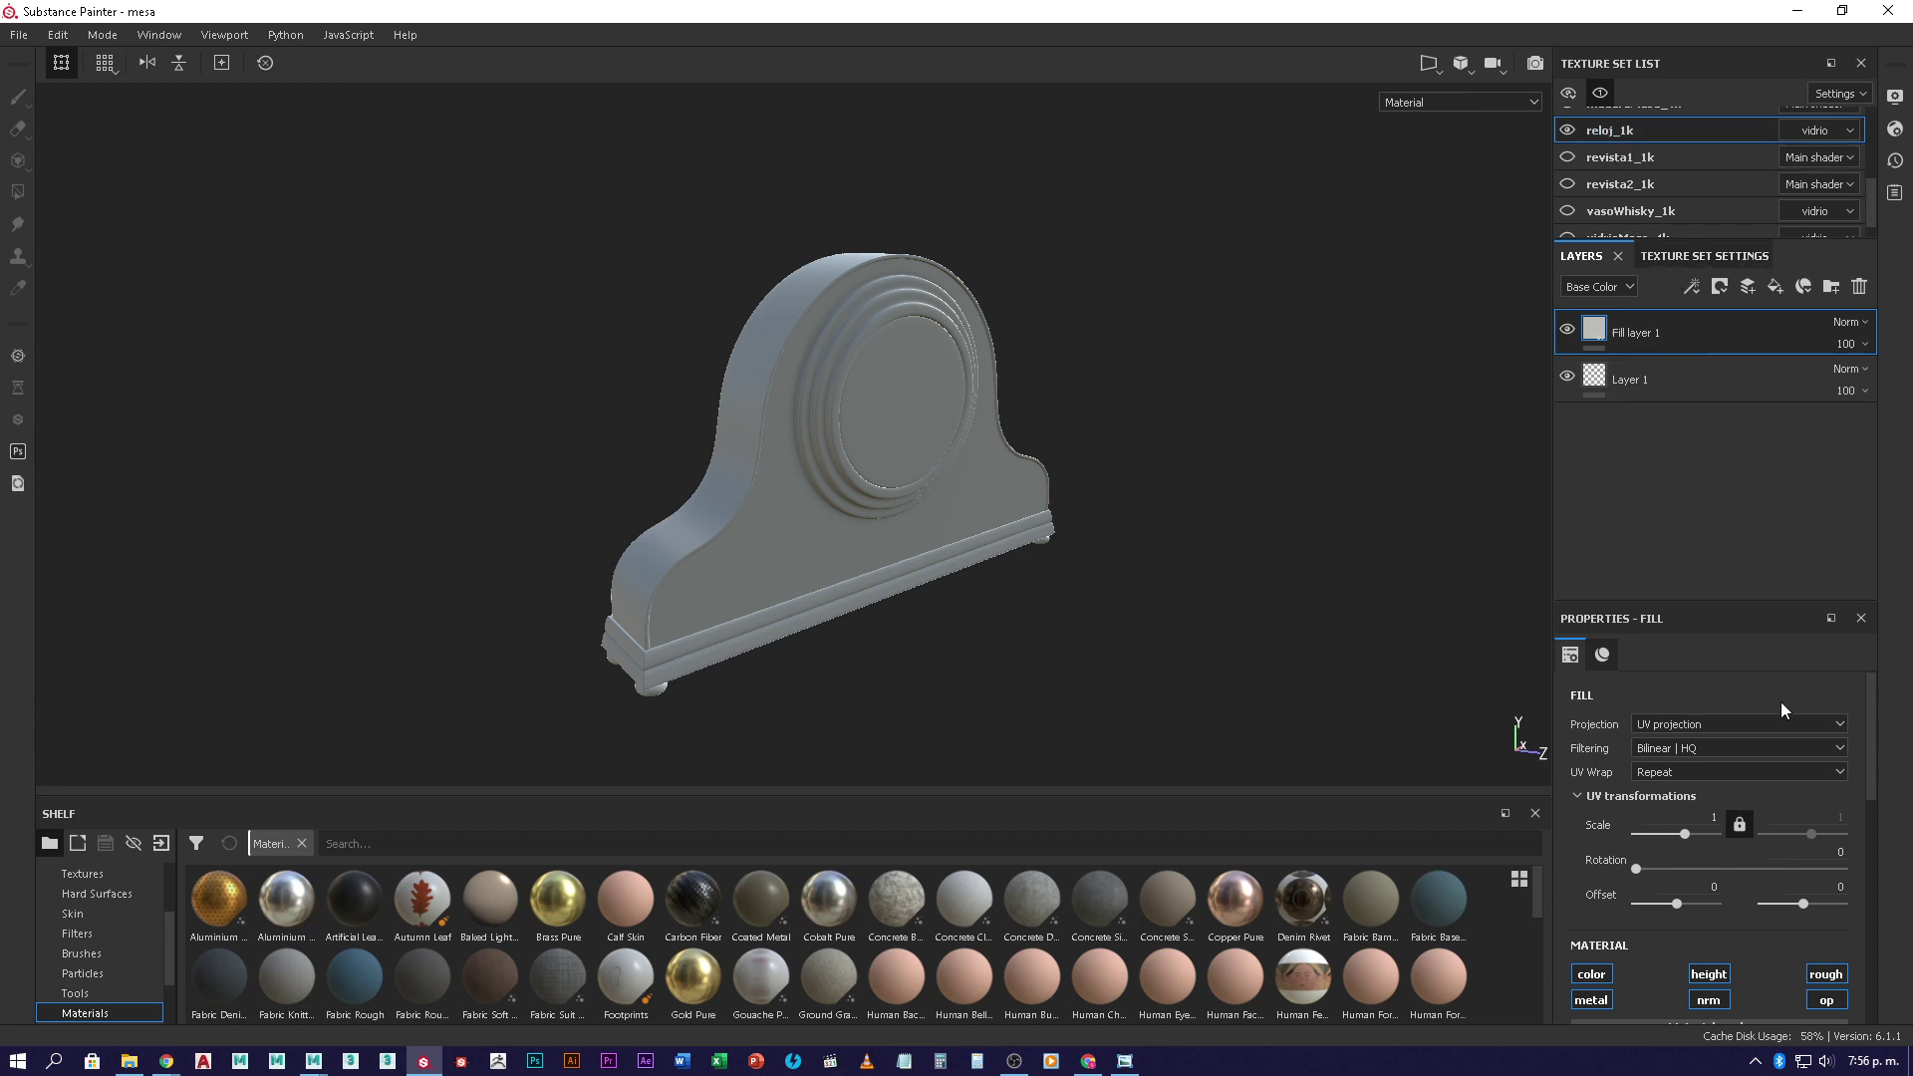
- Disable all material channels of Fill layer 1 except opacity and set the opacity value to about 0.27
scroll(1695, 787, "down", 2)
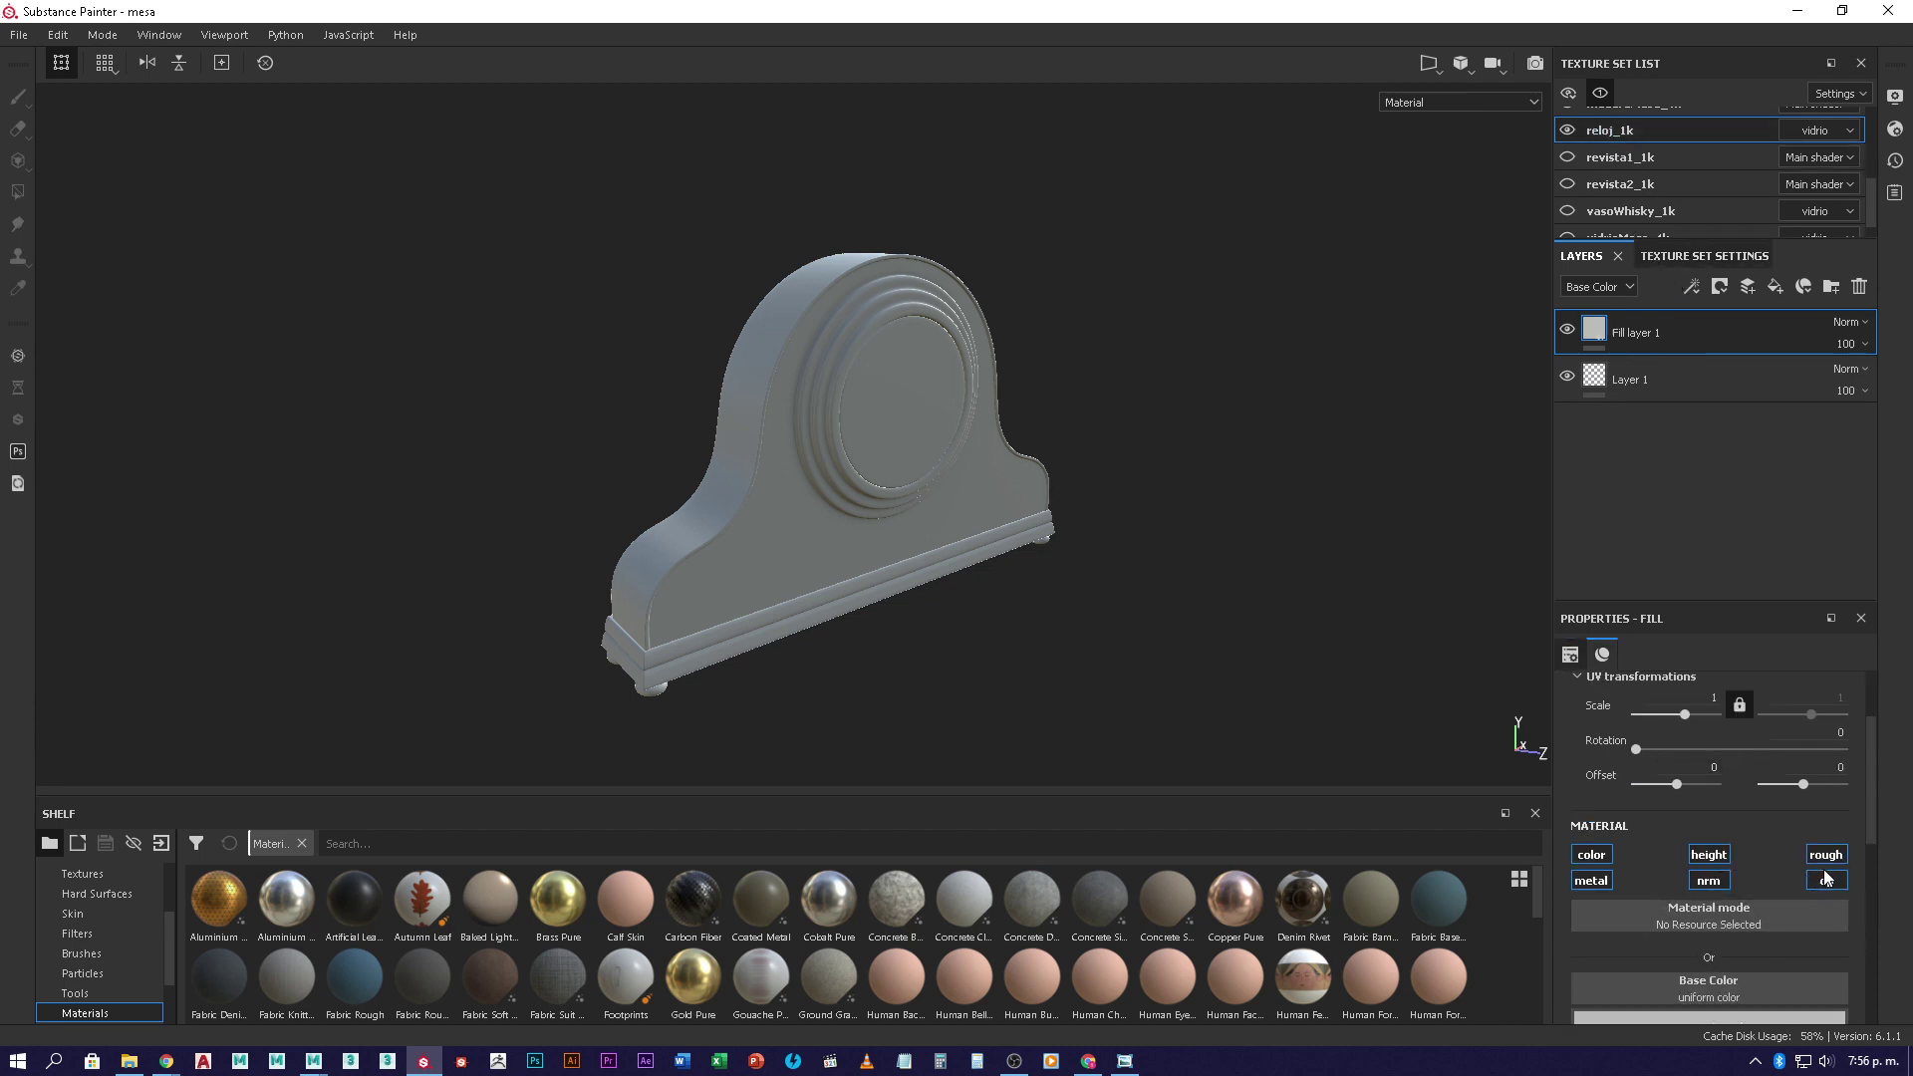
left_click(1827, 855)
left_click(1708, 855)
left_click(1708, 881)
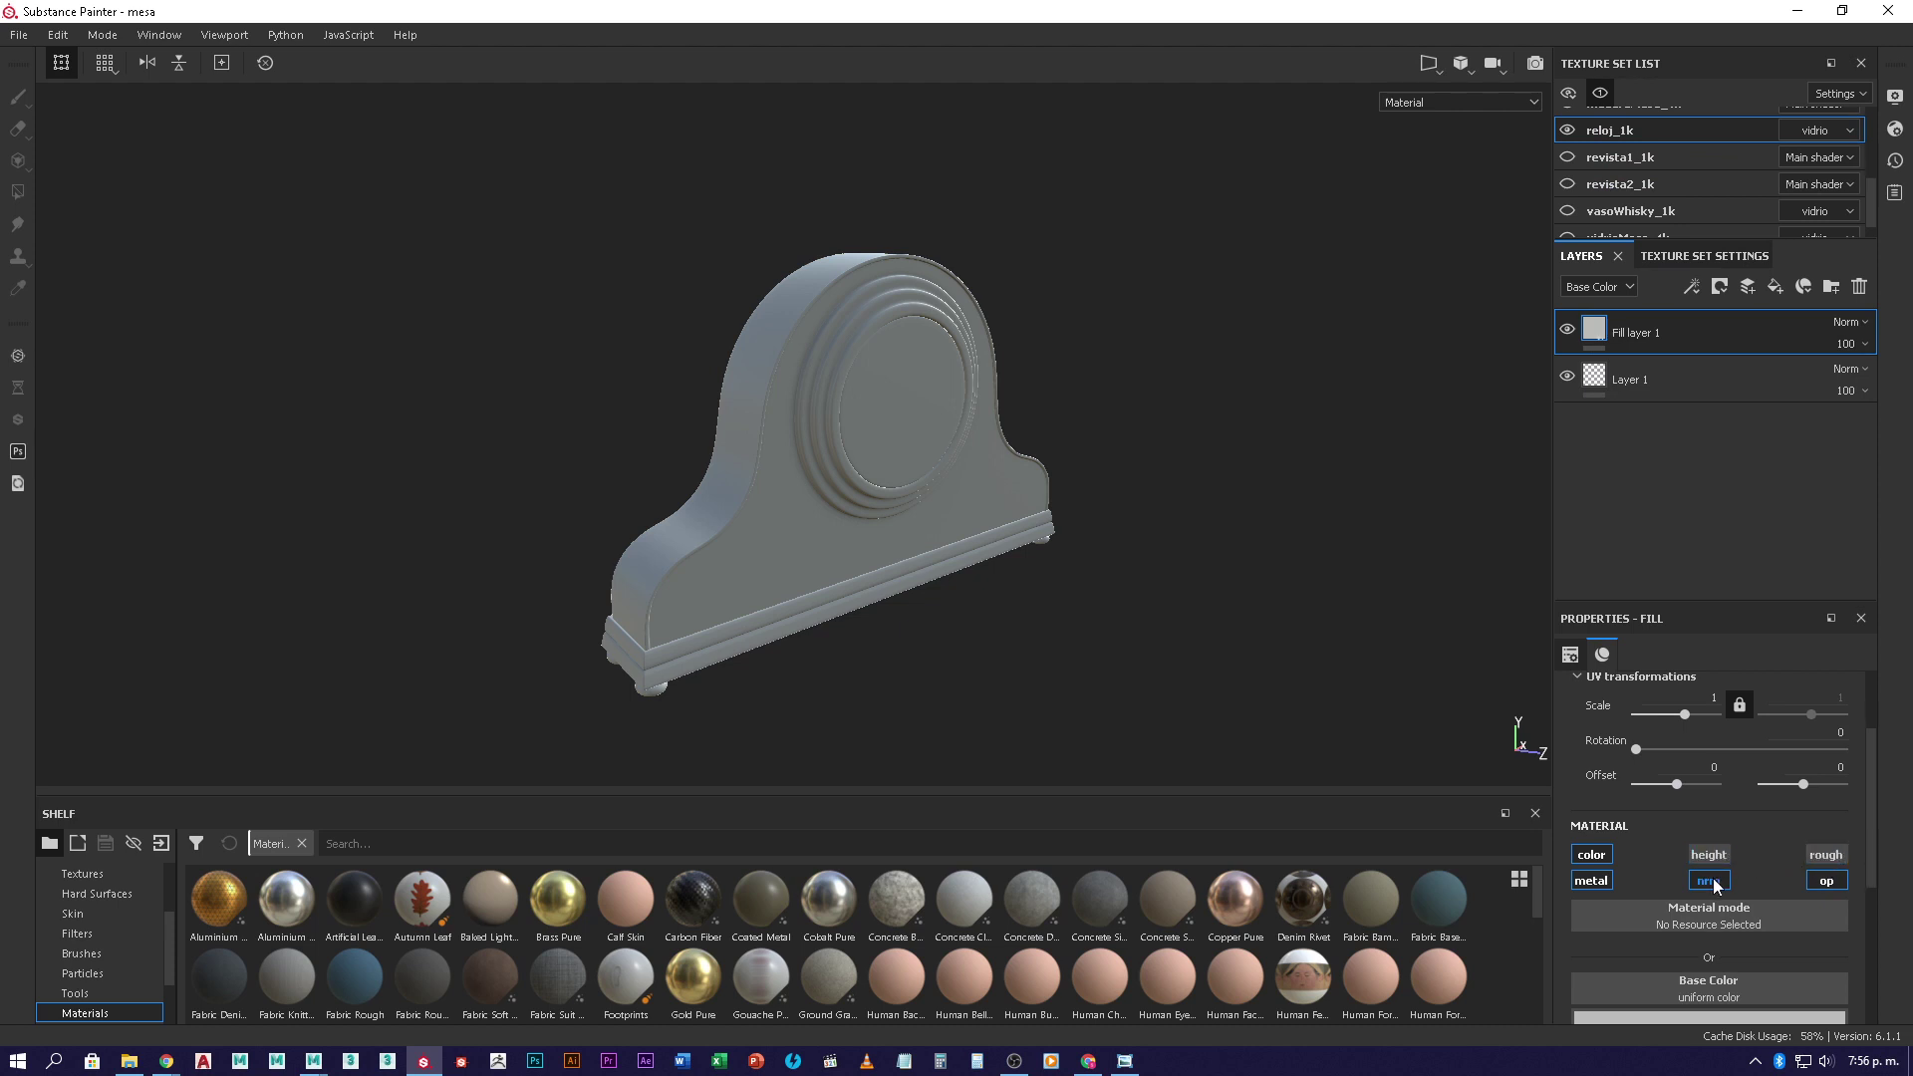
left_click(1592, 880)
left_click(1592, 855)
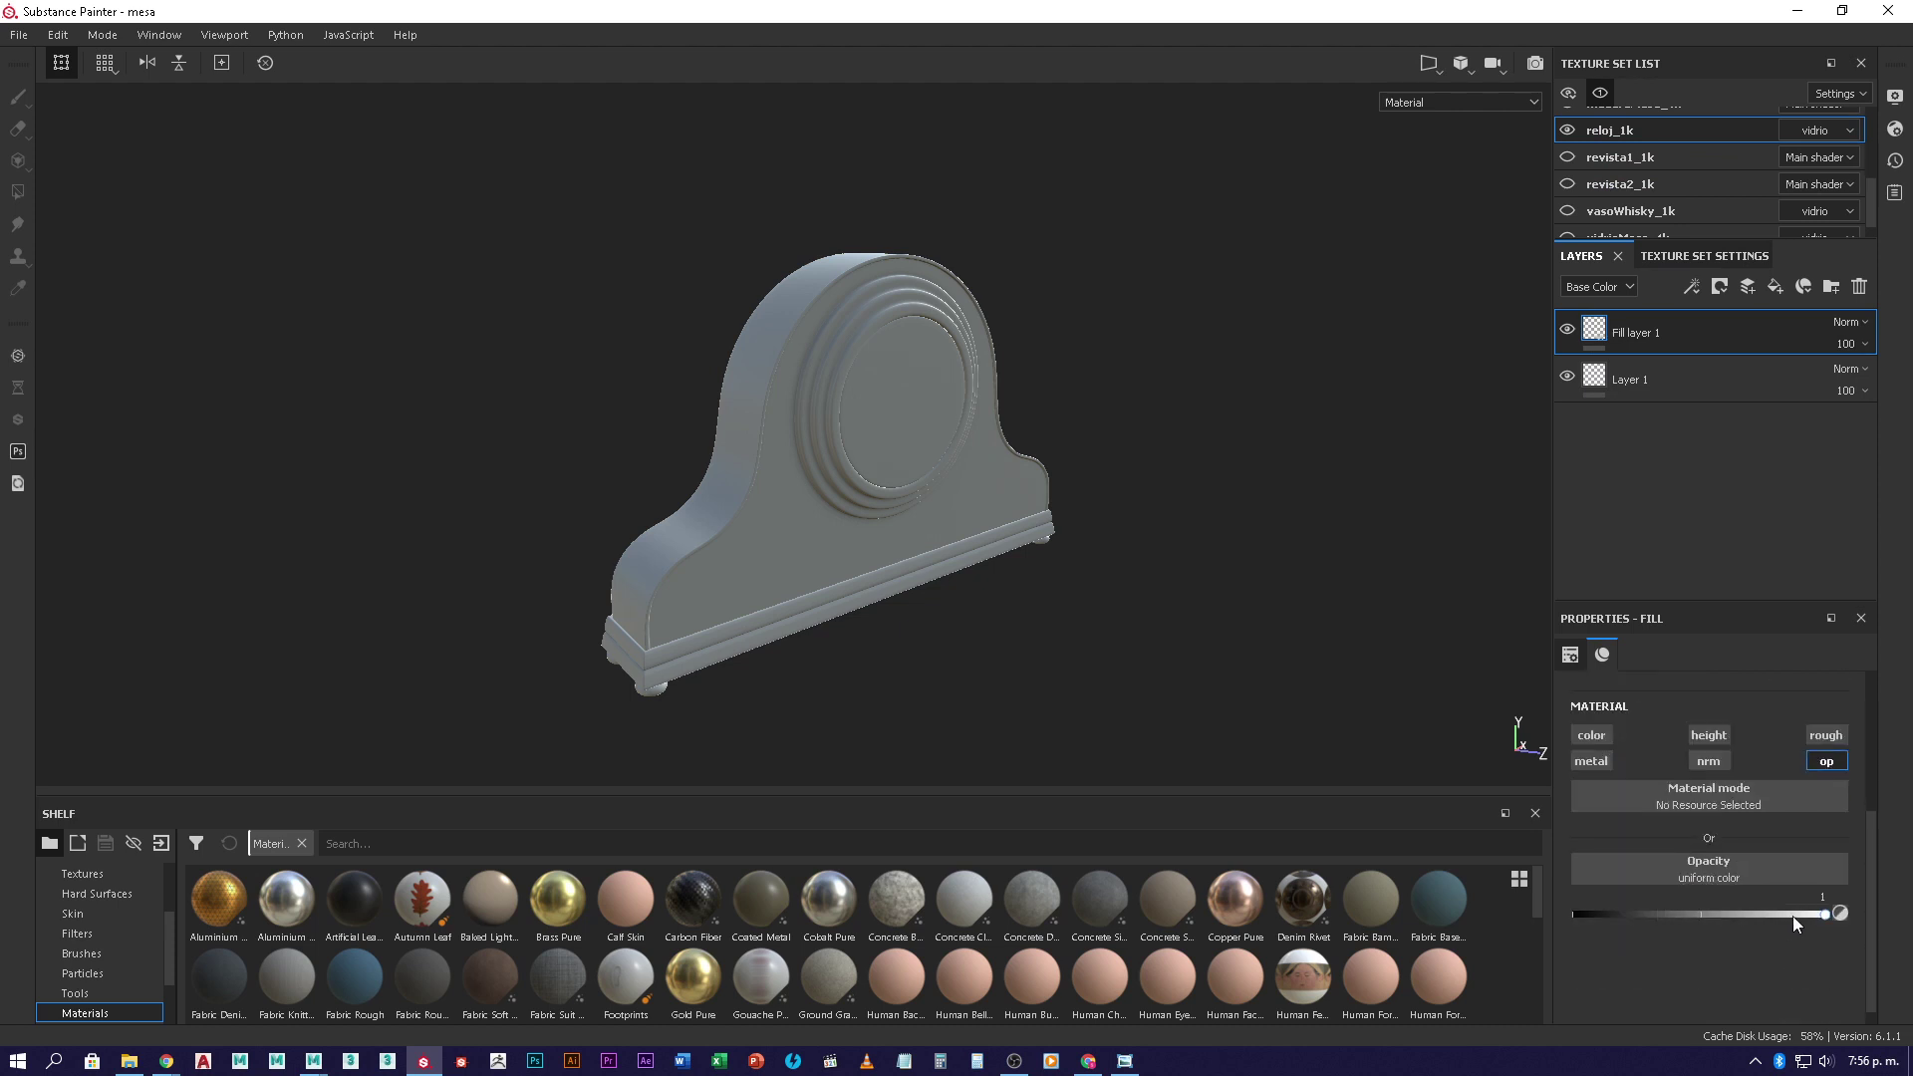
left_click_drag(1824, 915, 1787, 915)
left_click_drag(1694, 910, 1641, 943)
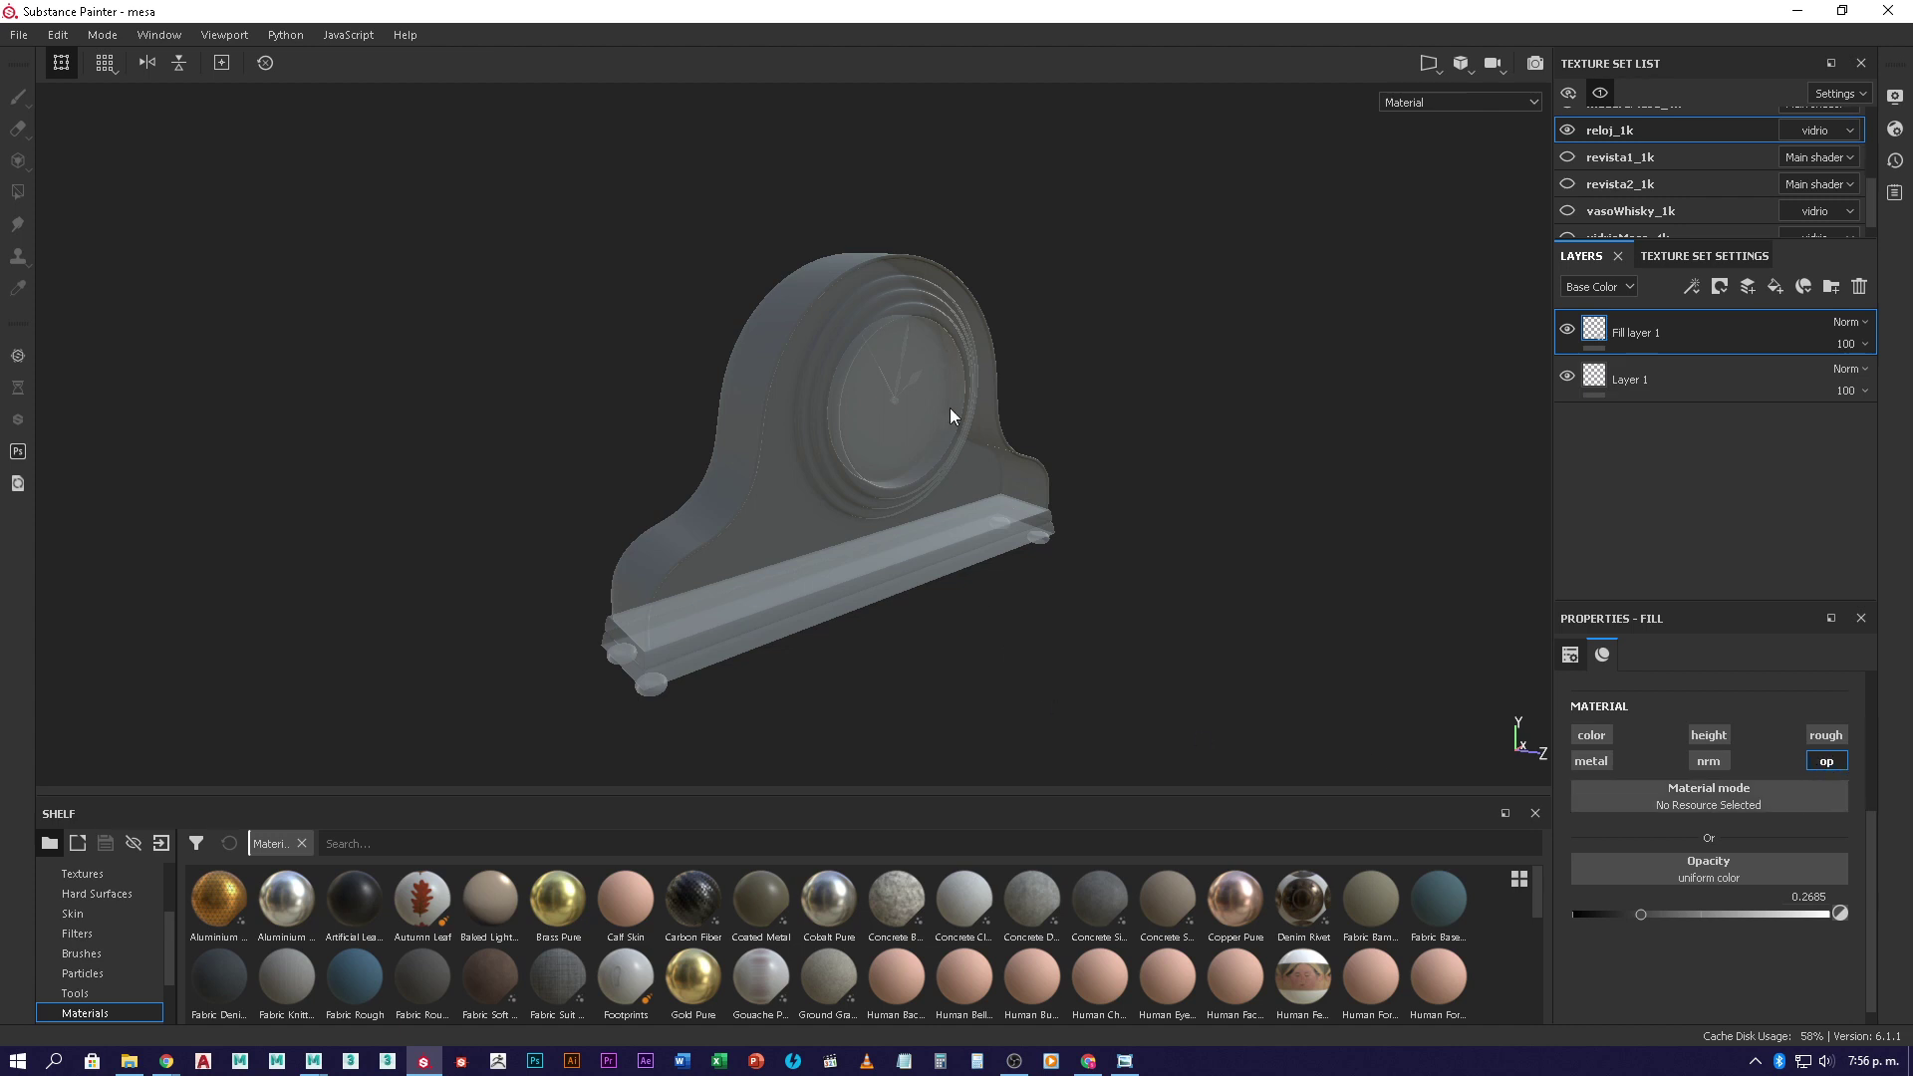
- Add a black mask to Fill layer 1 and add a paint effect to that mask
left_click(1722, 287)
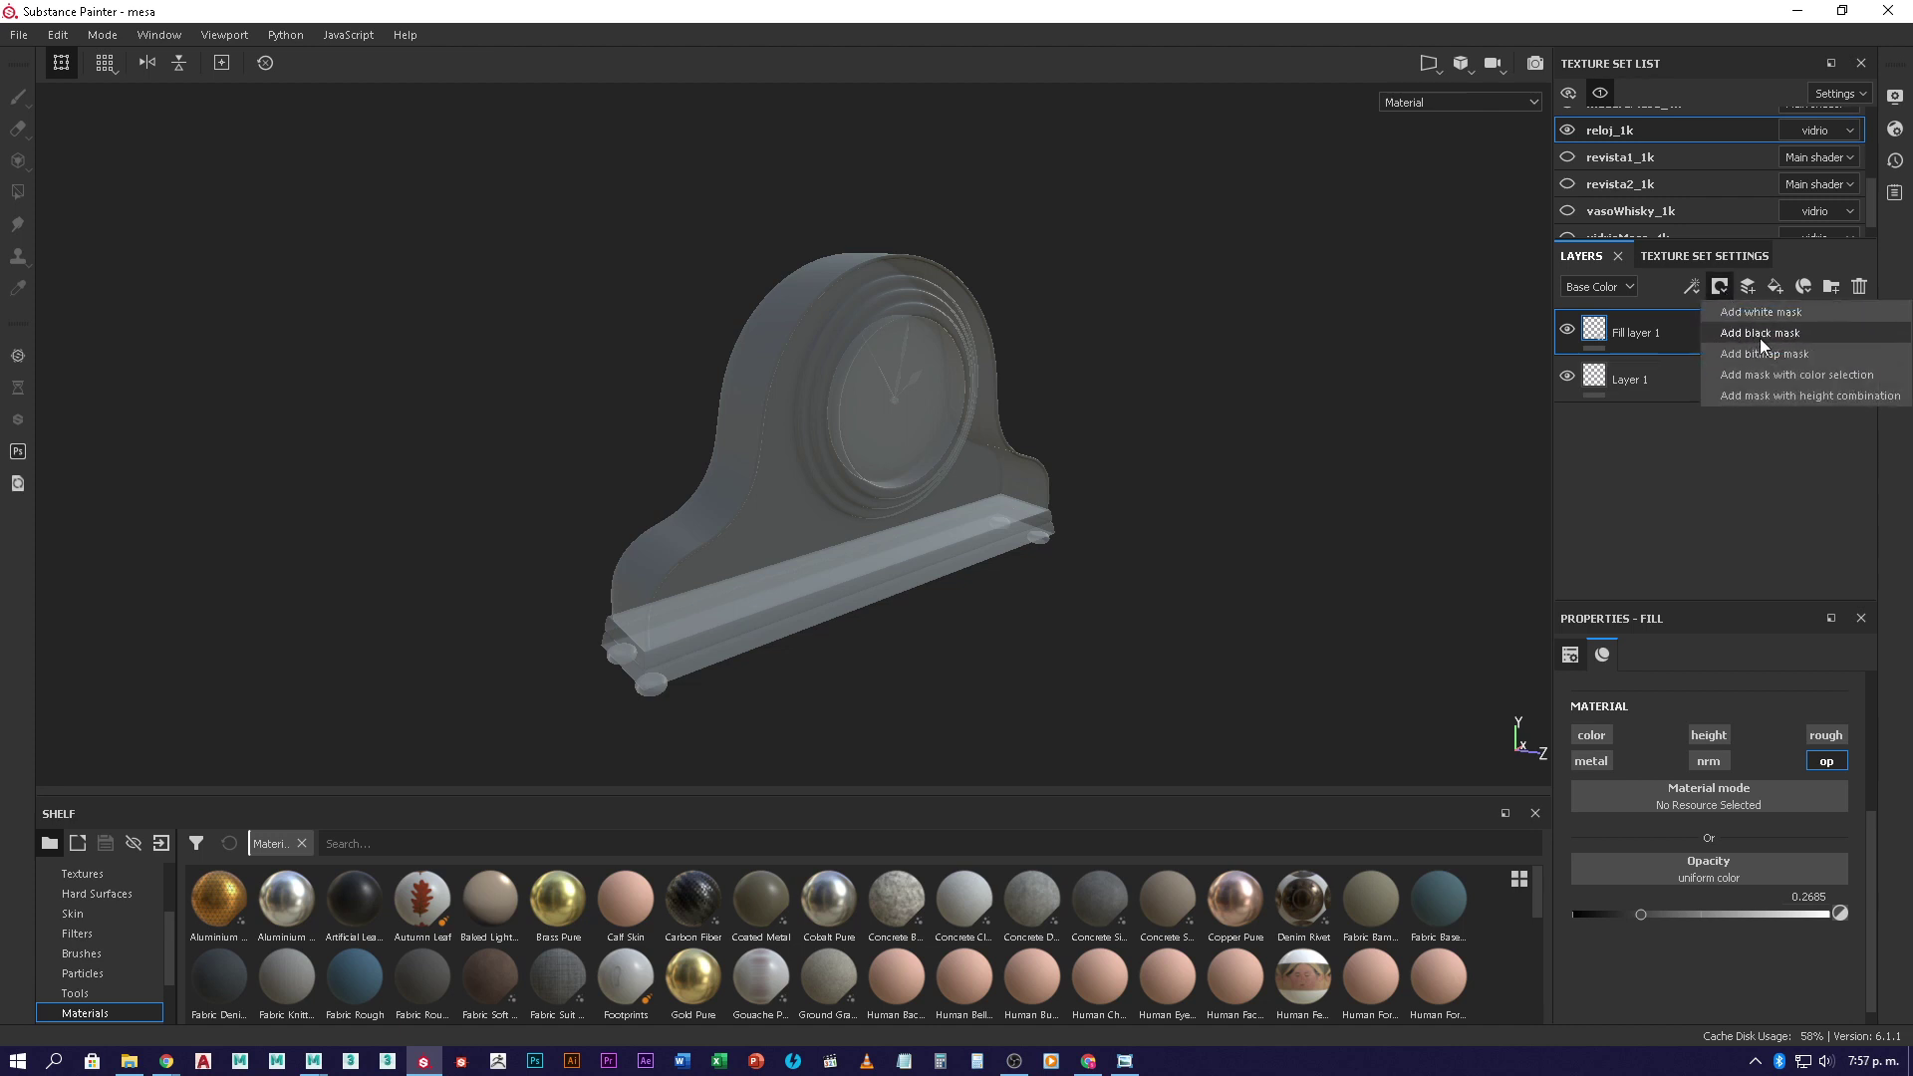
left_click(1760, 332)
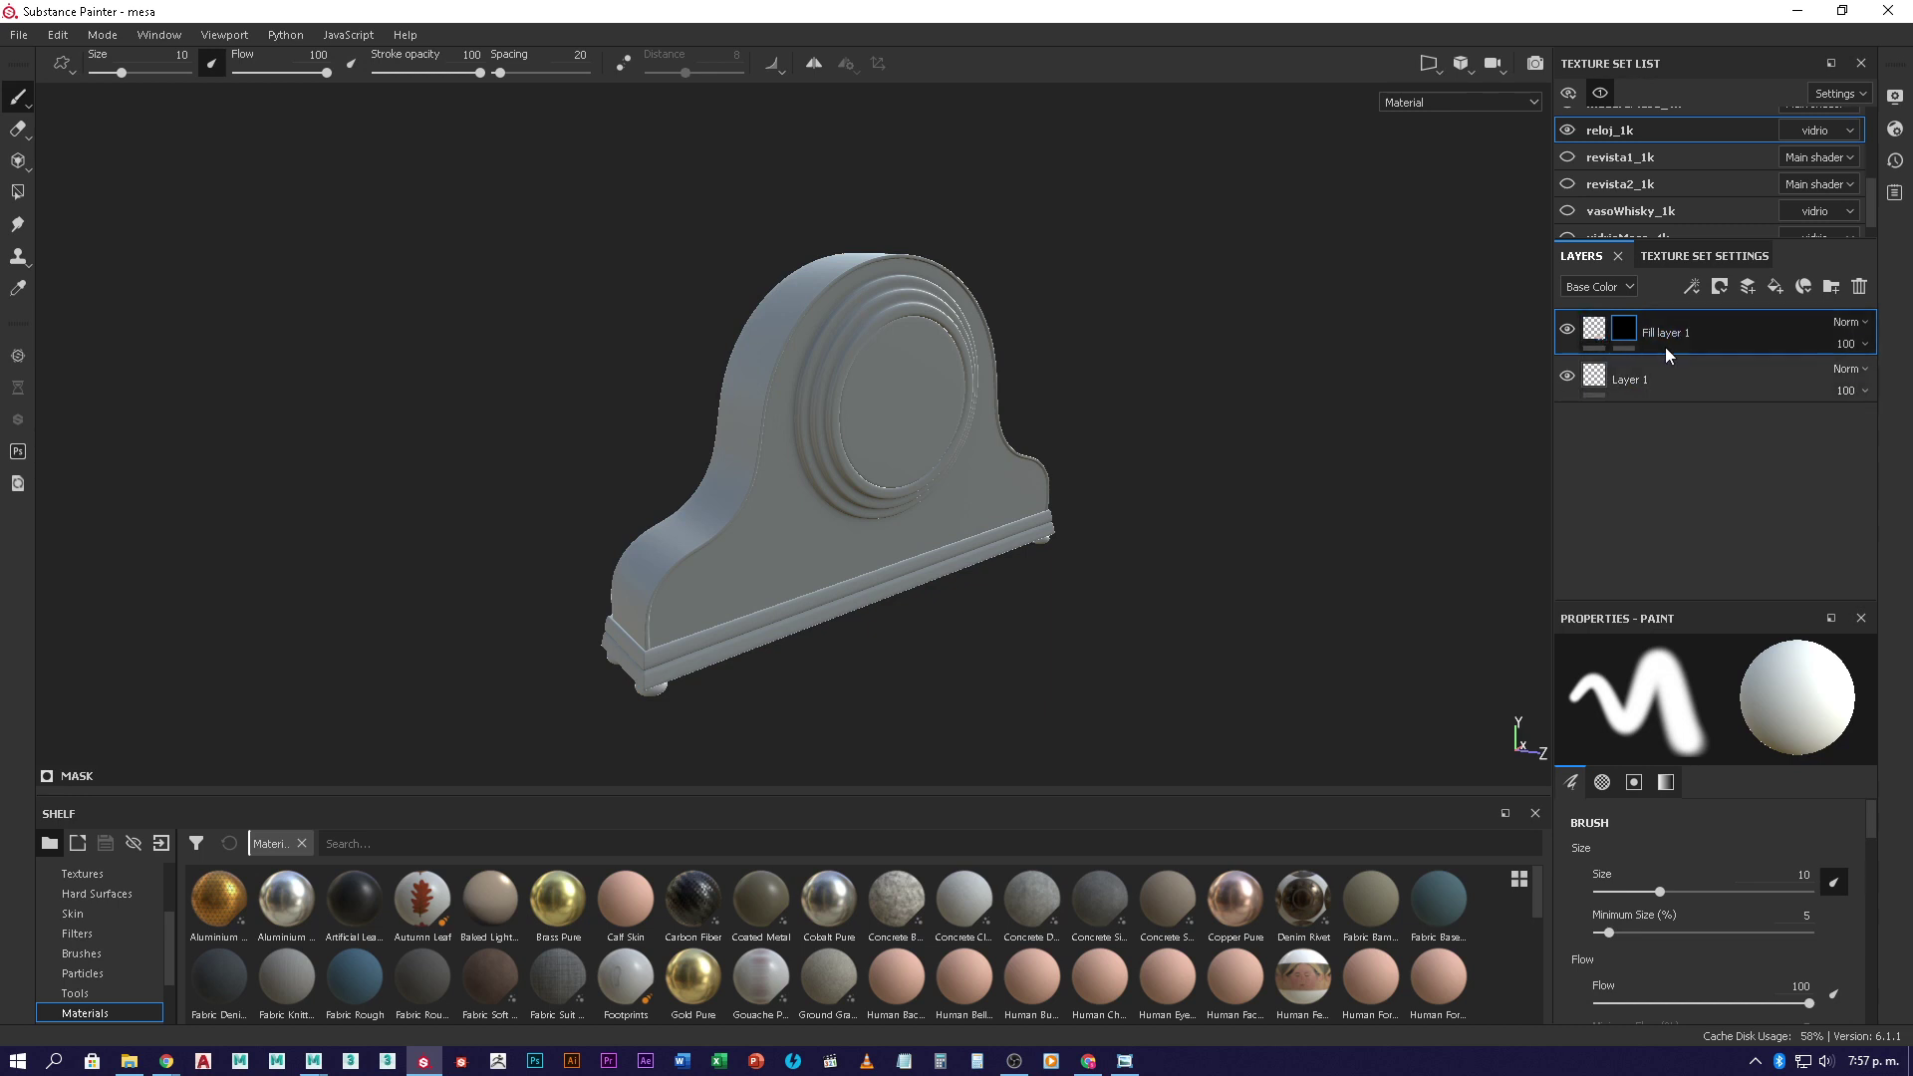
left_click(1595, 329)
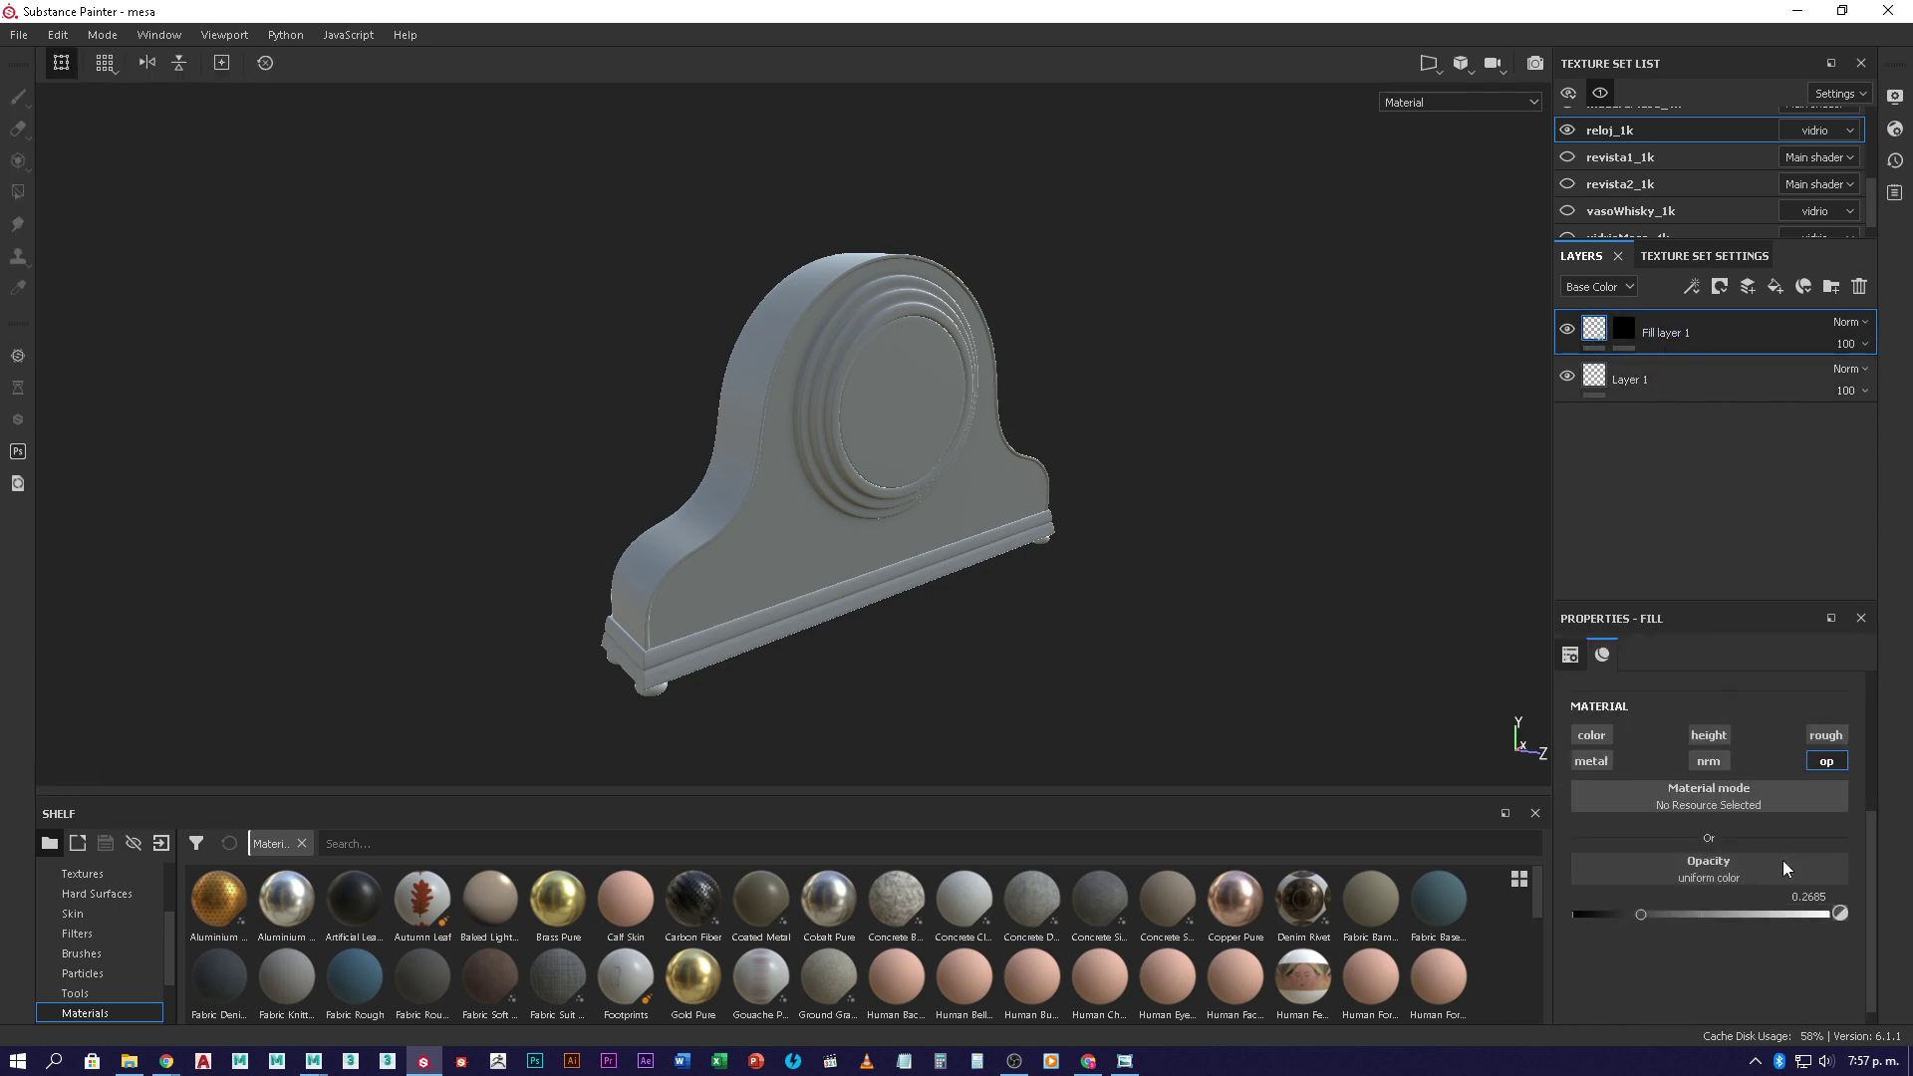
left_click(1624, 330)
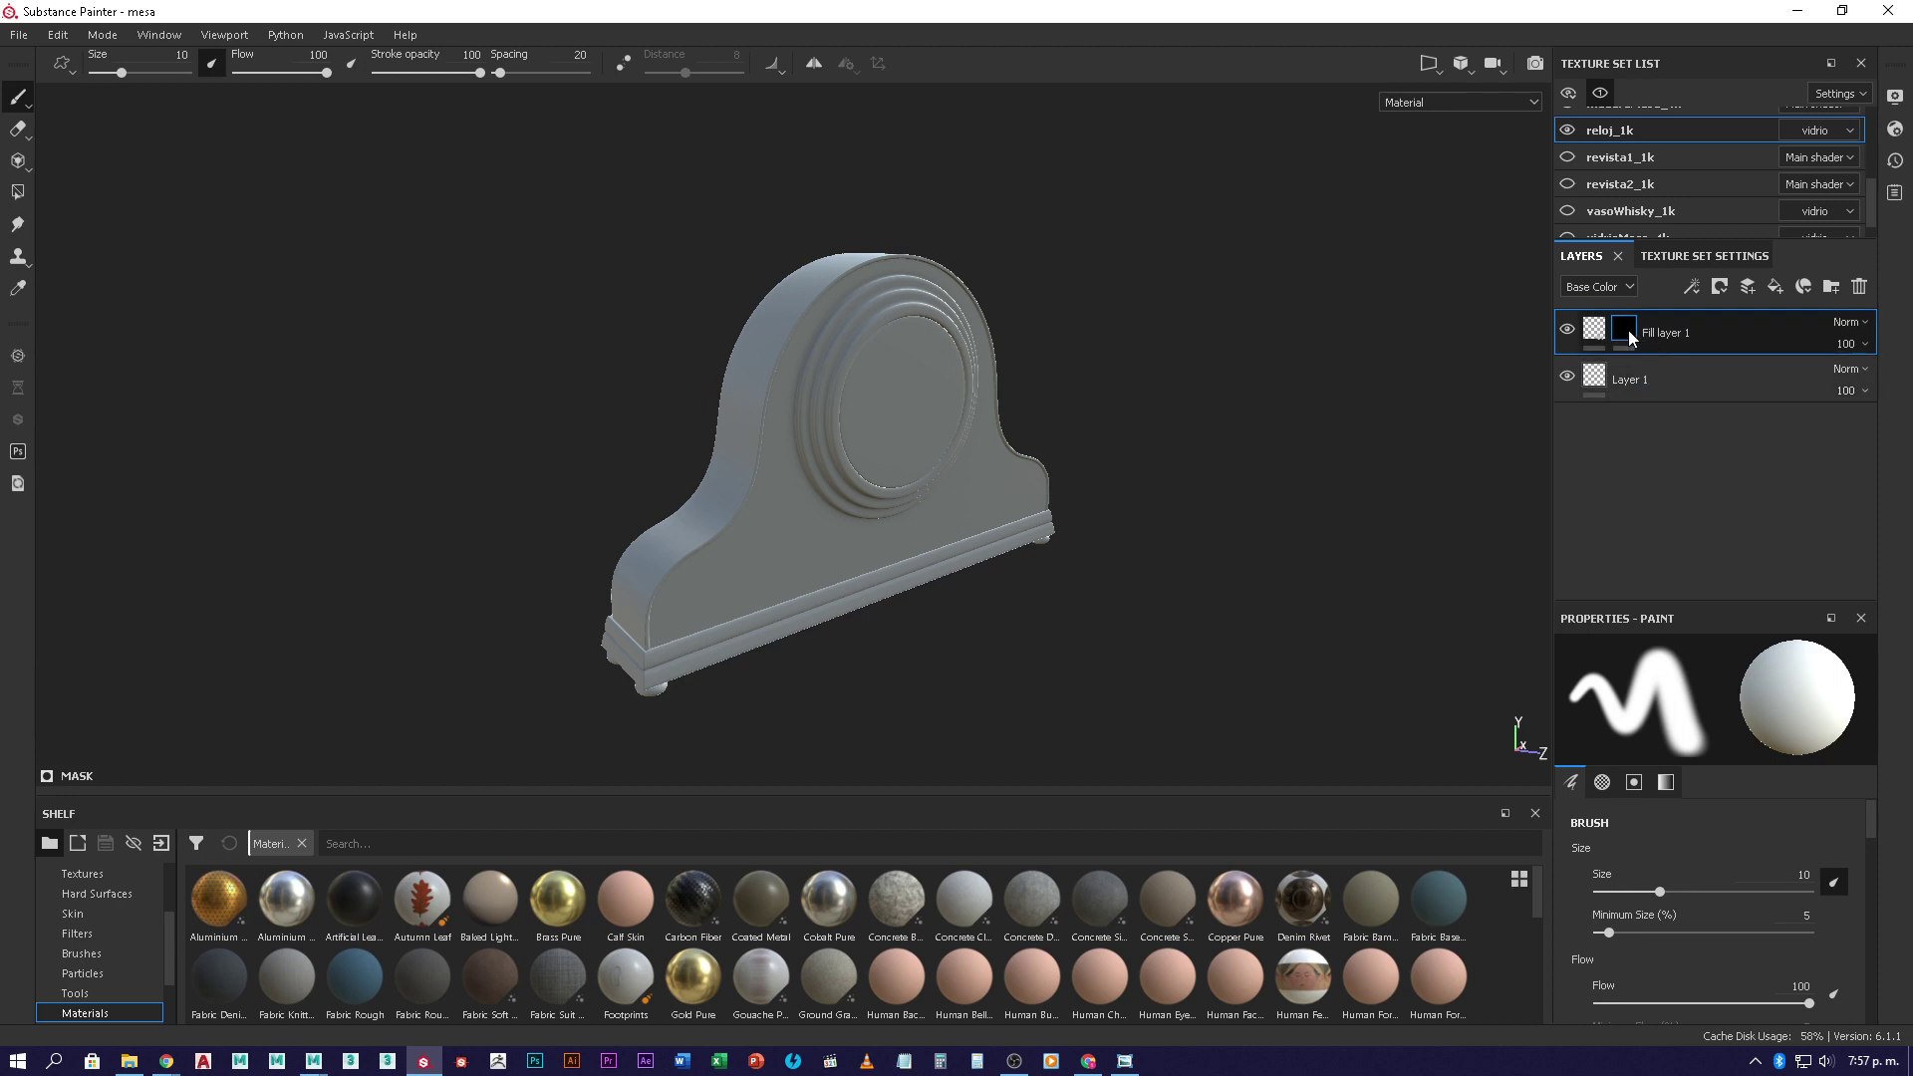
left_click(1700, 290)
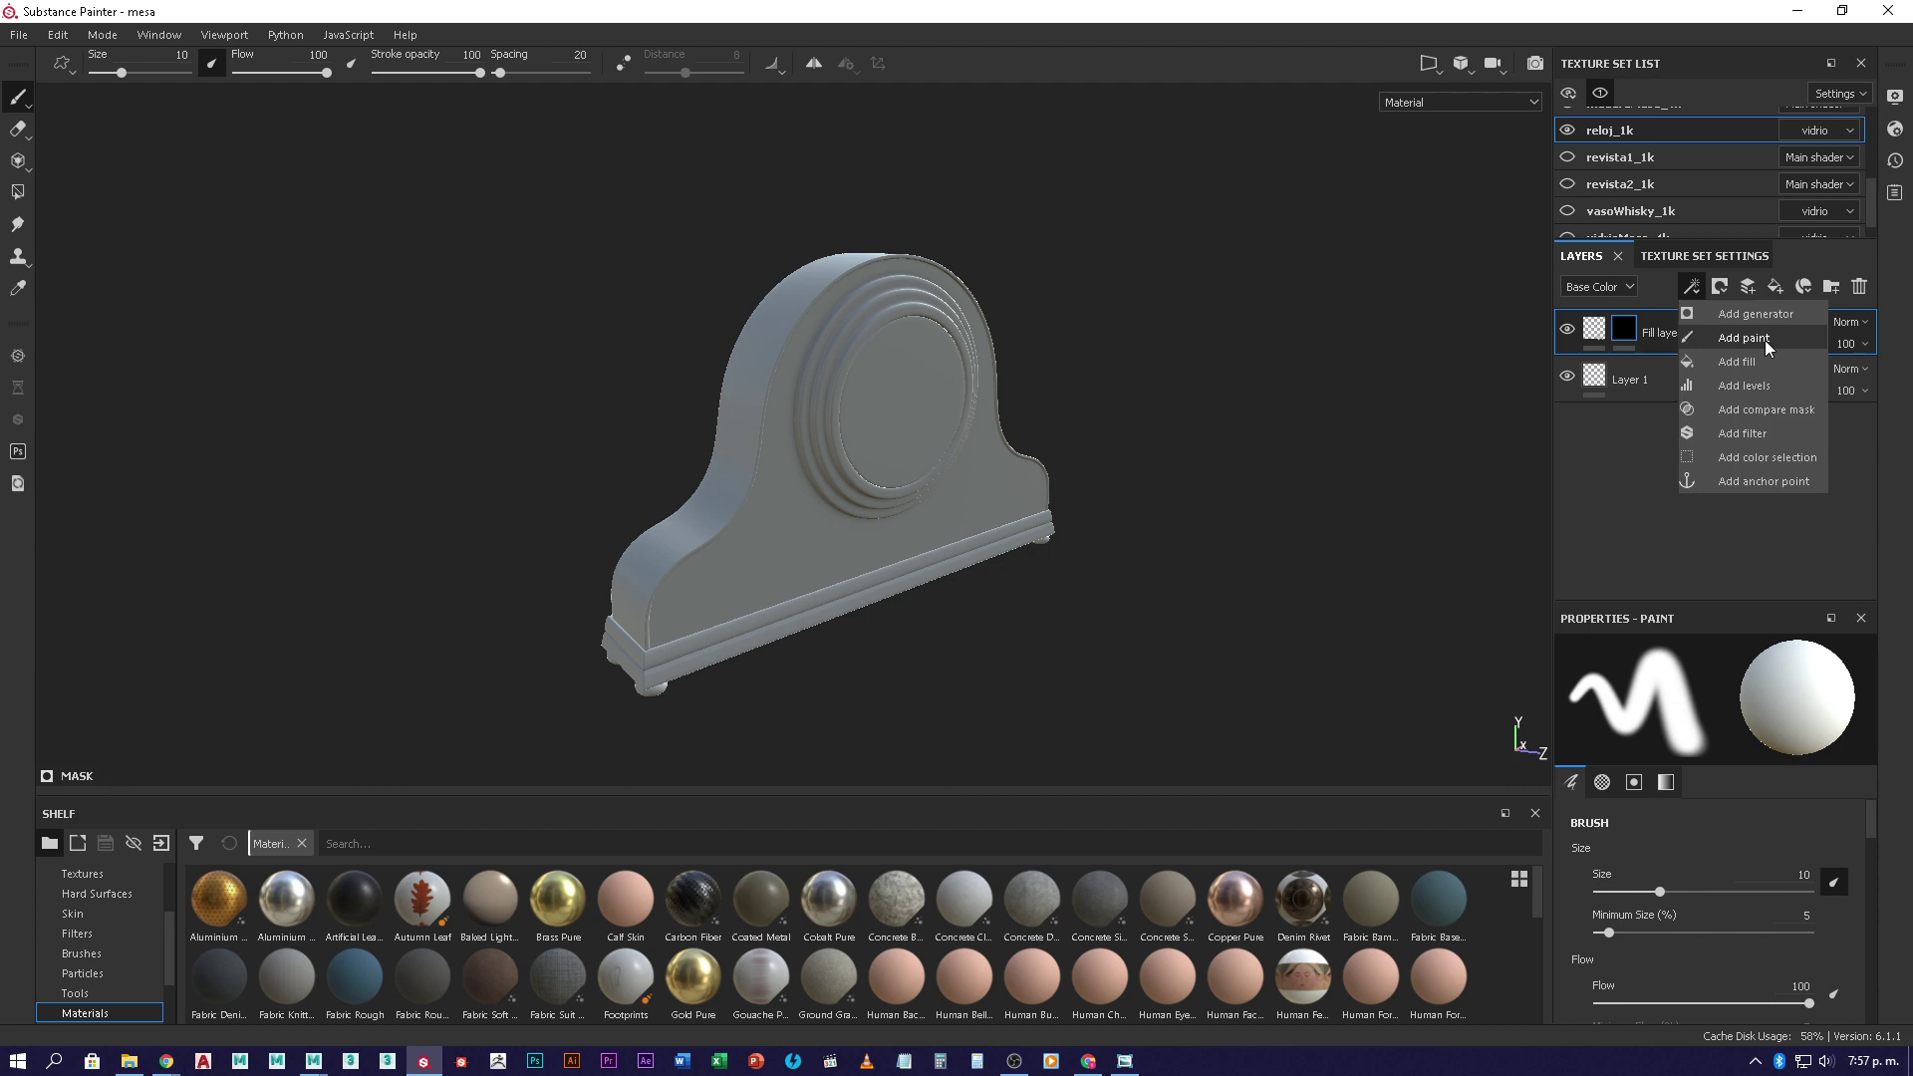
left_click(1744, 338)
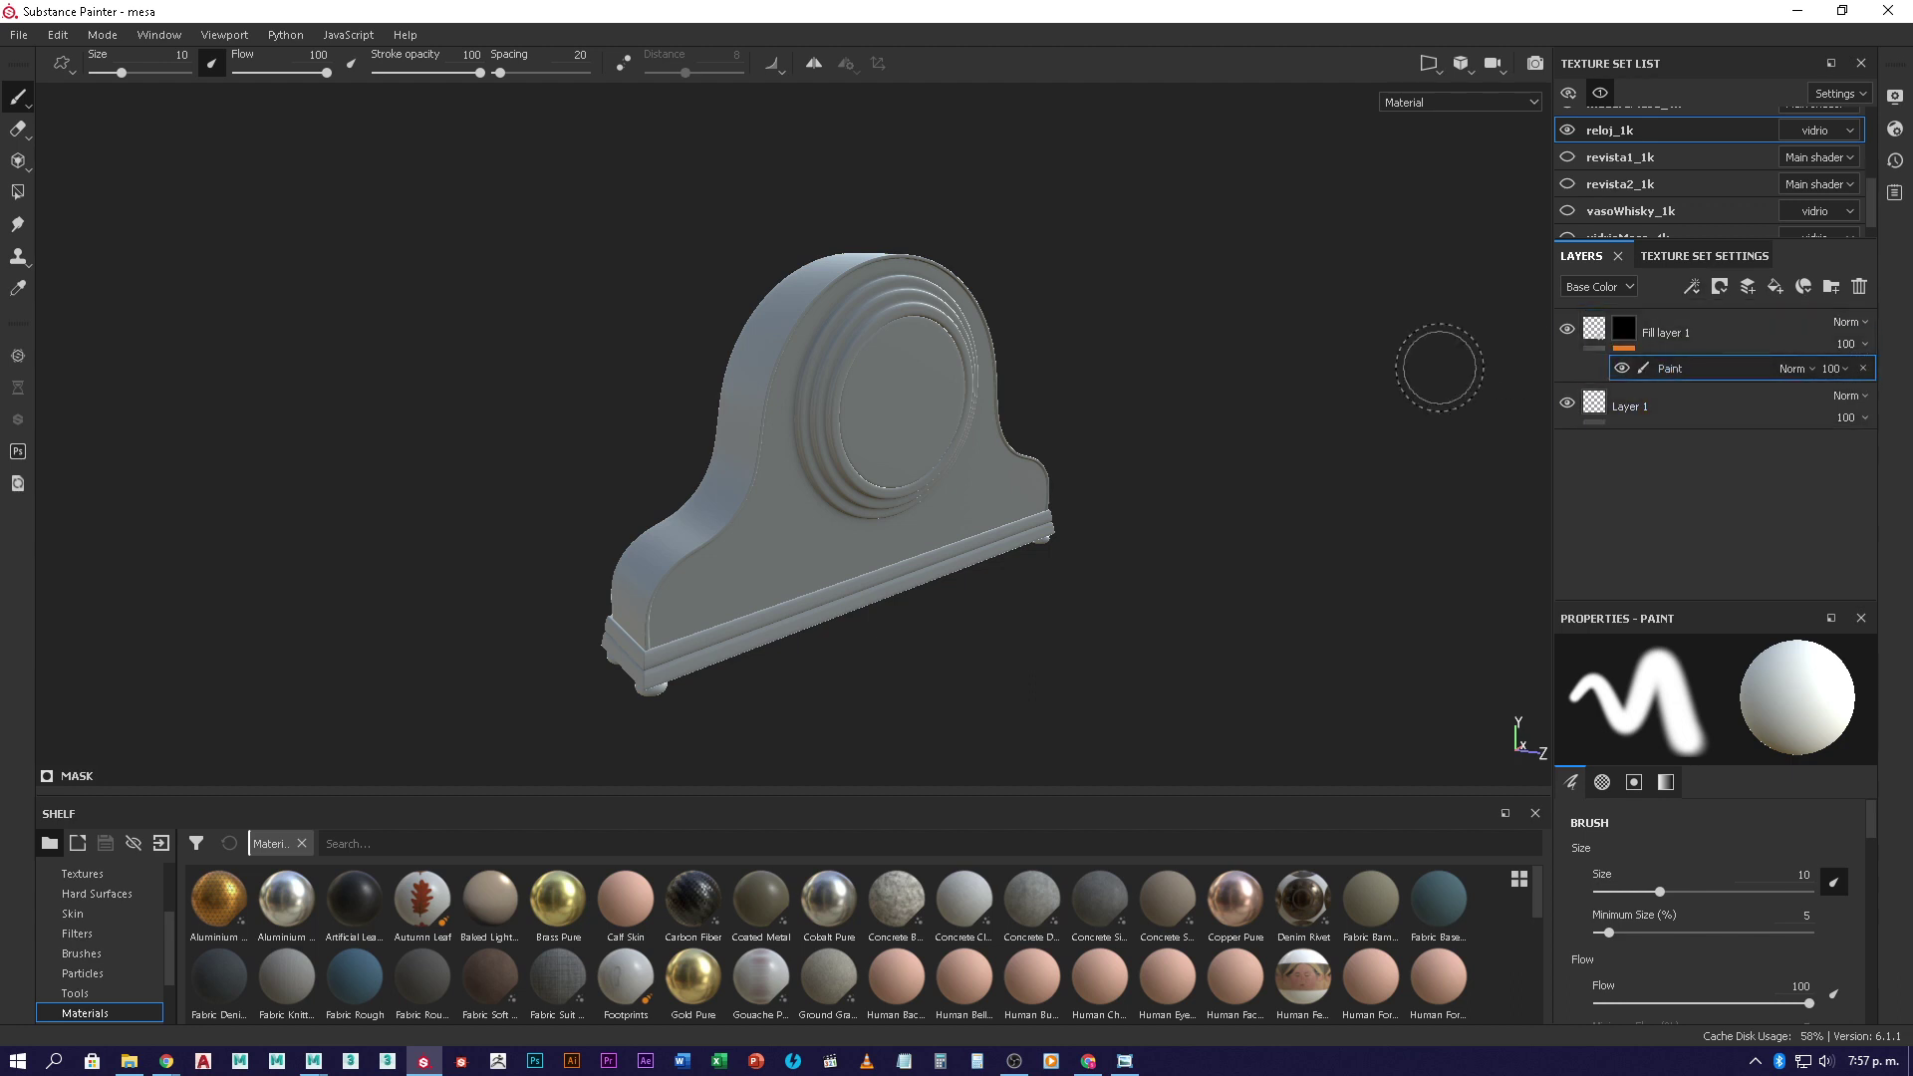
- Show the 3D and 2D views together and activate Polygon Fill in UV chunk fill mode
left_click(1435, 69)
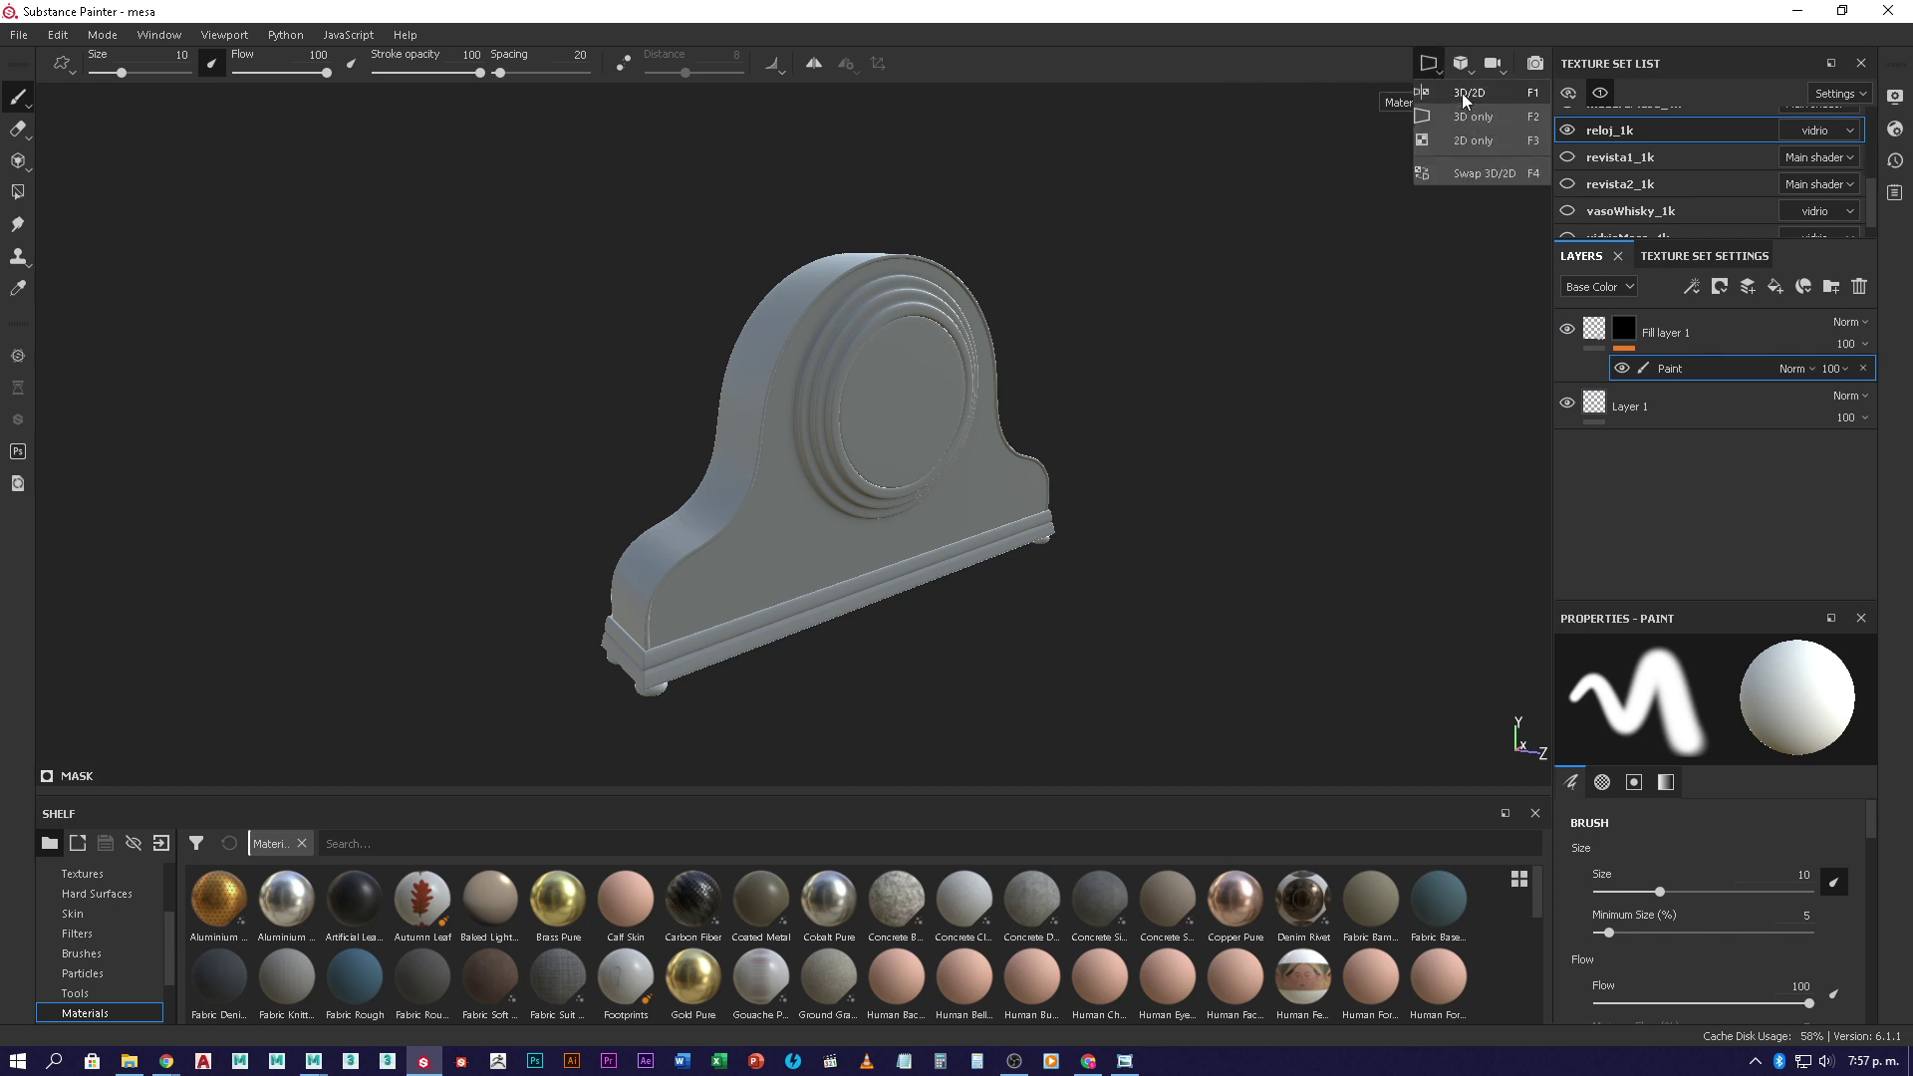
left_click(1468, 93)
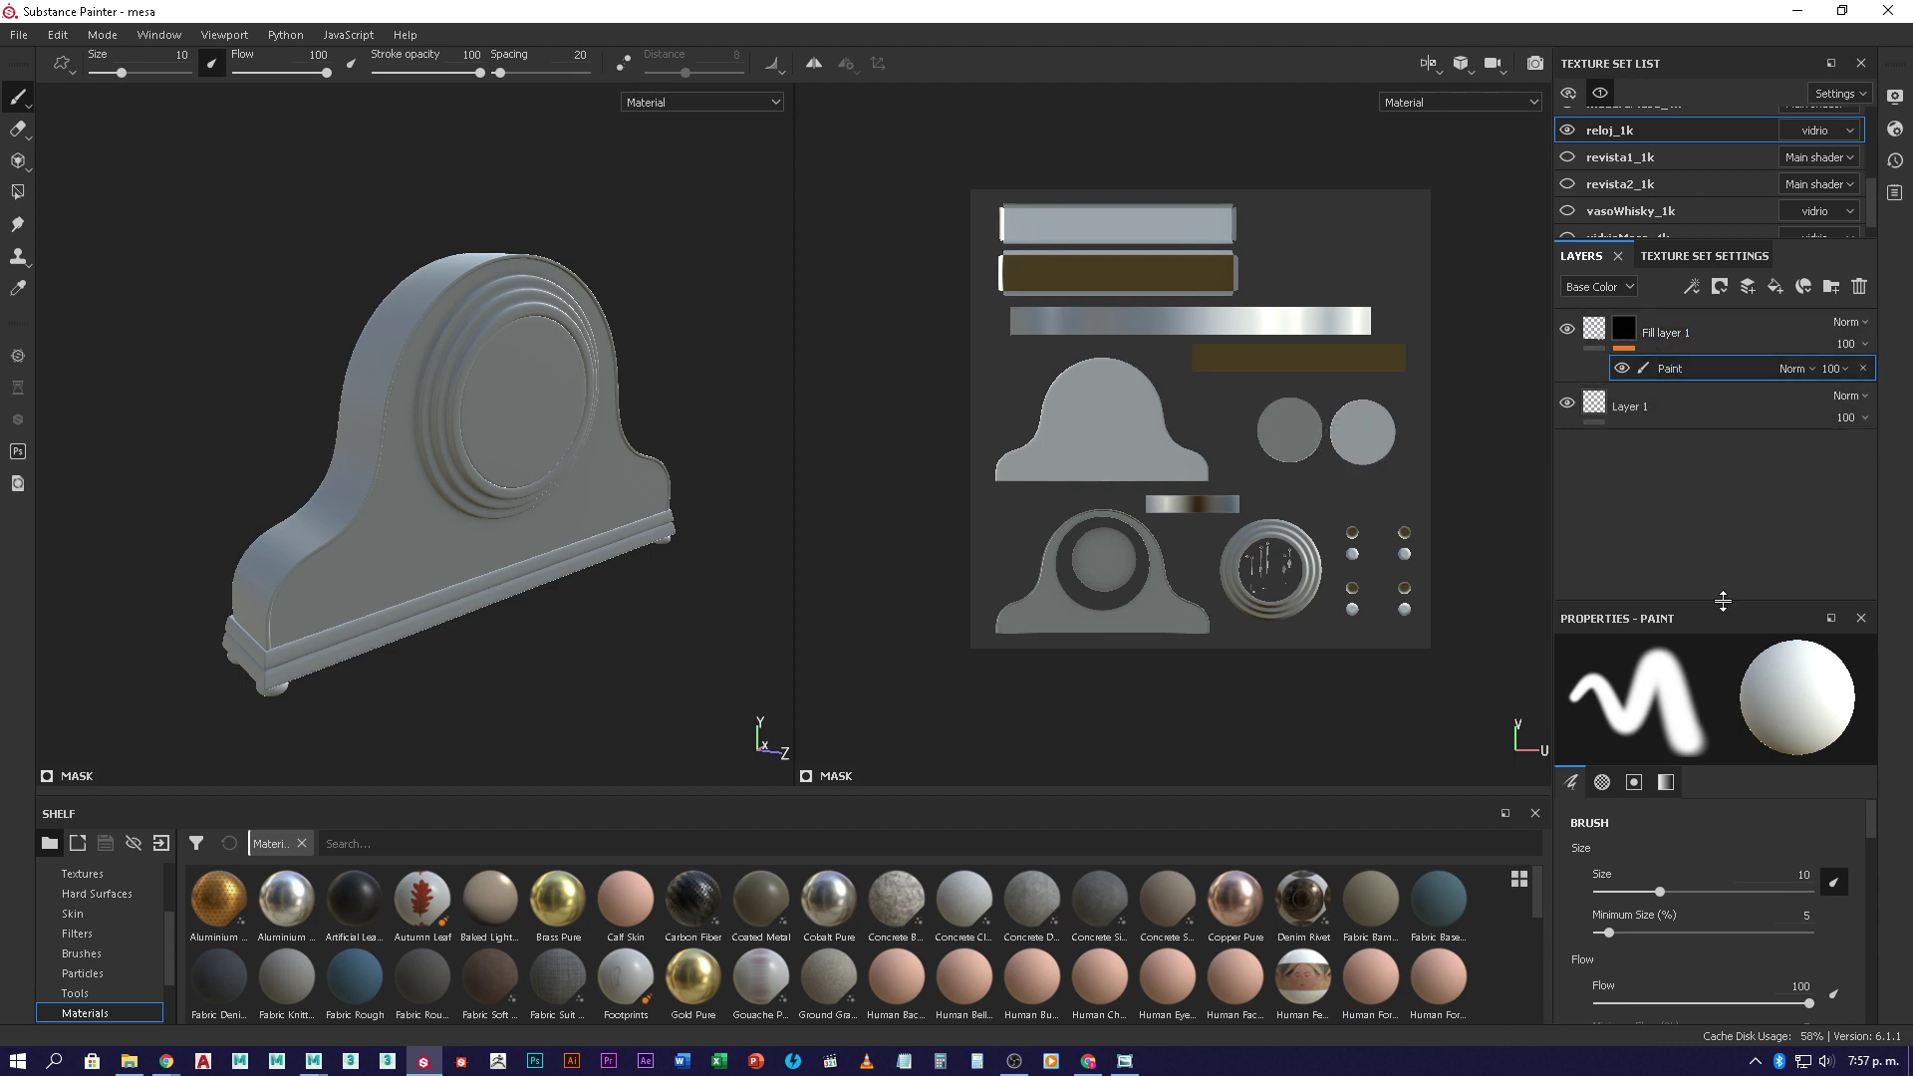
scroll(1670, 909, "down", 3)
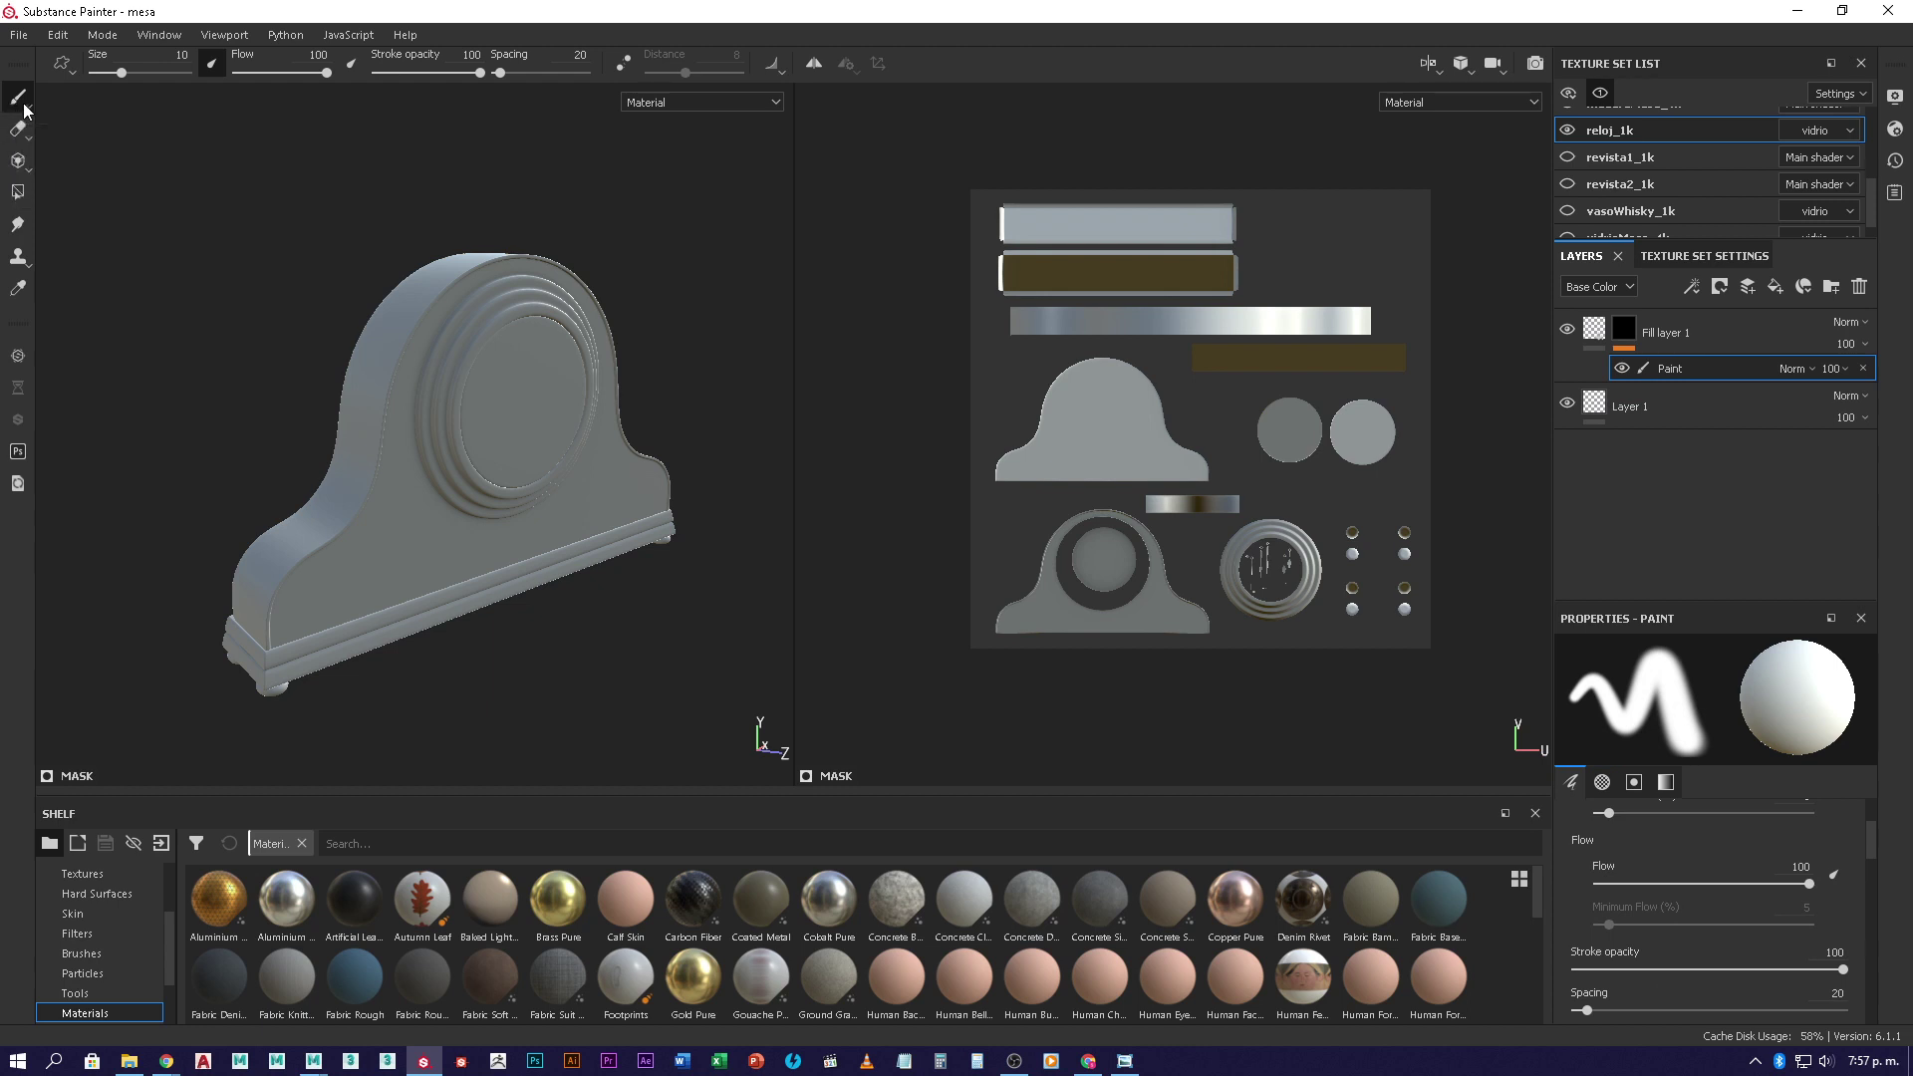
mouse_move(25, 109)
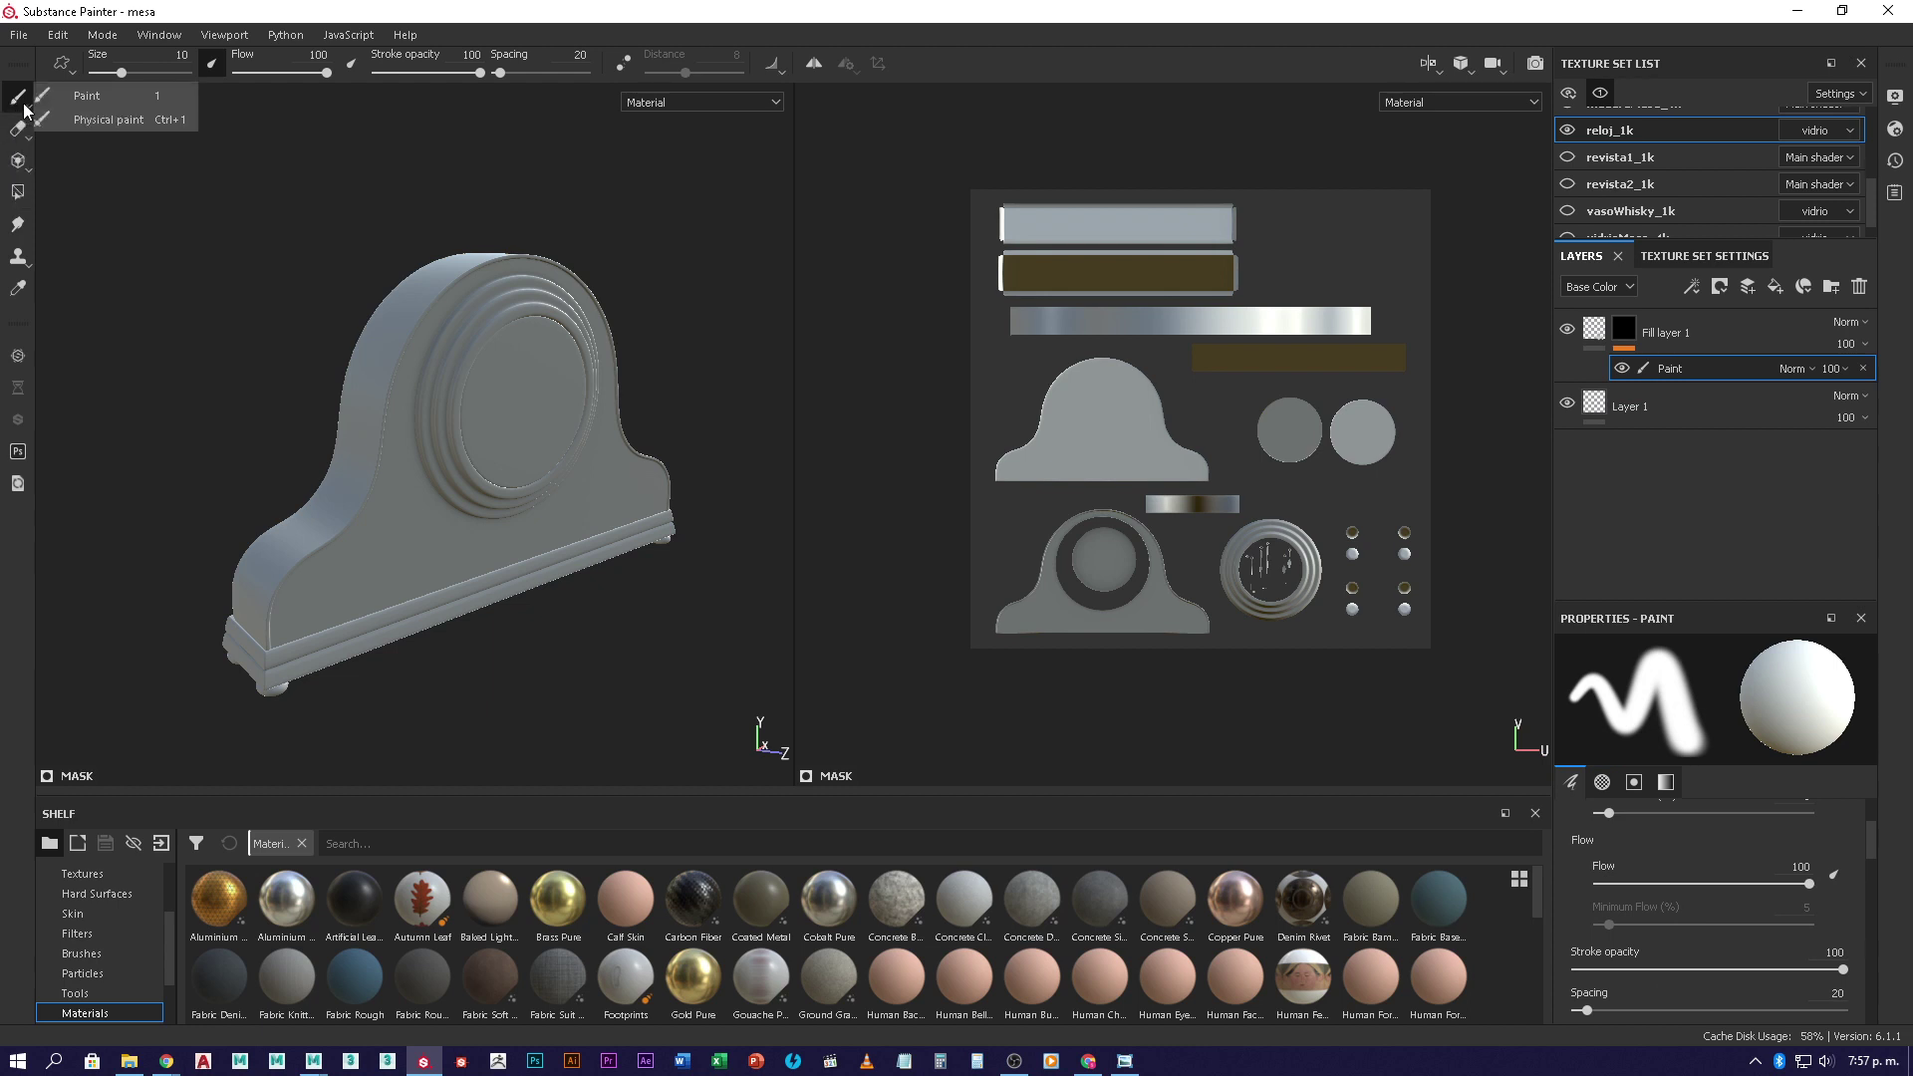
left_click(18, 191)
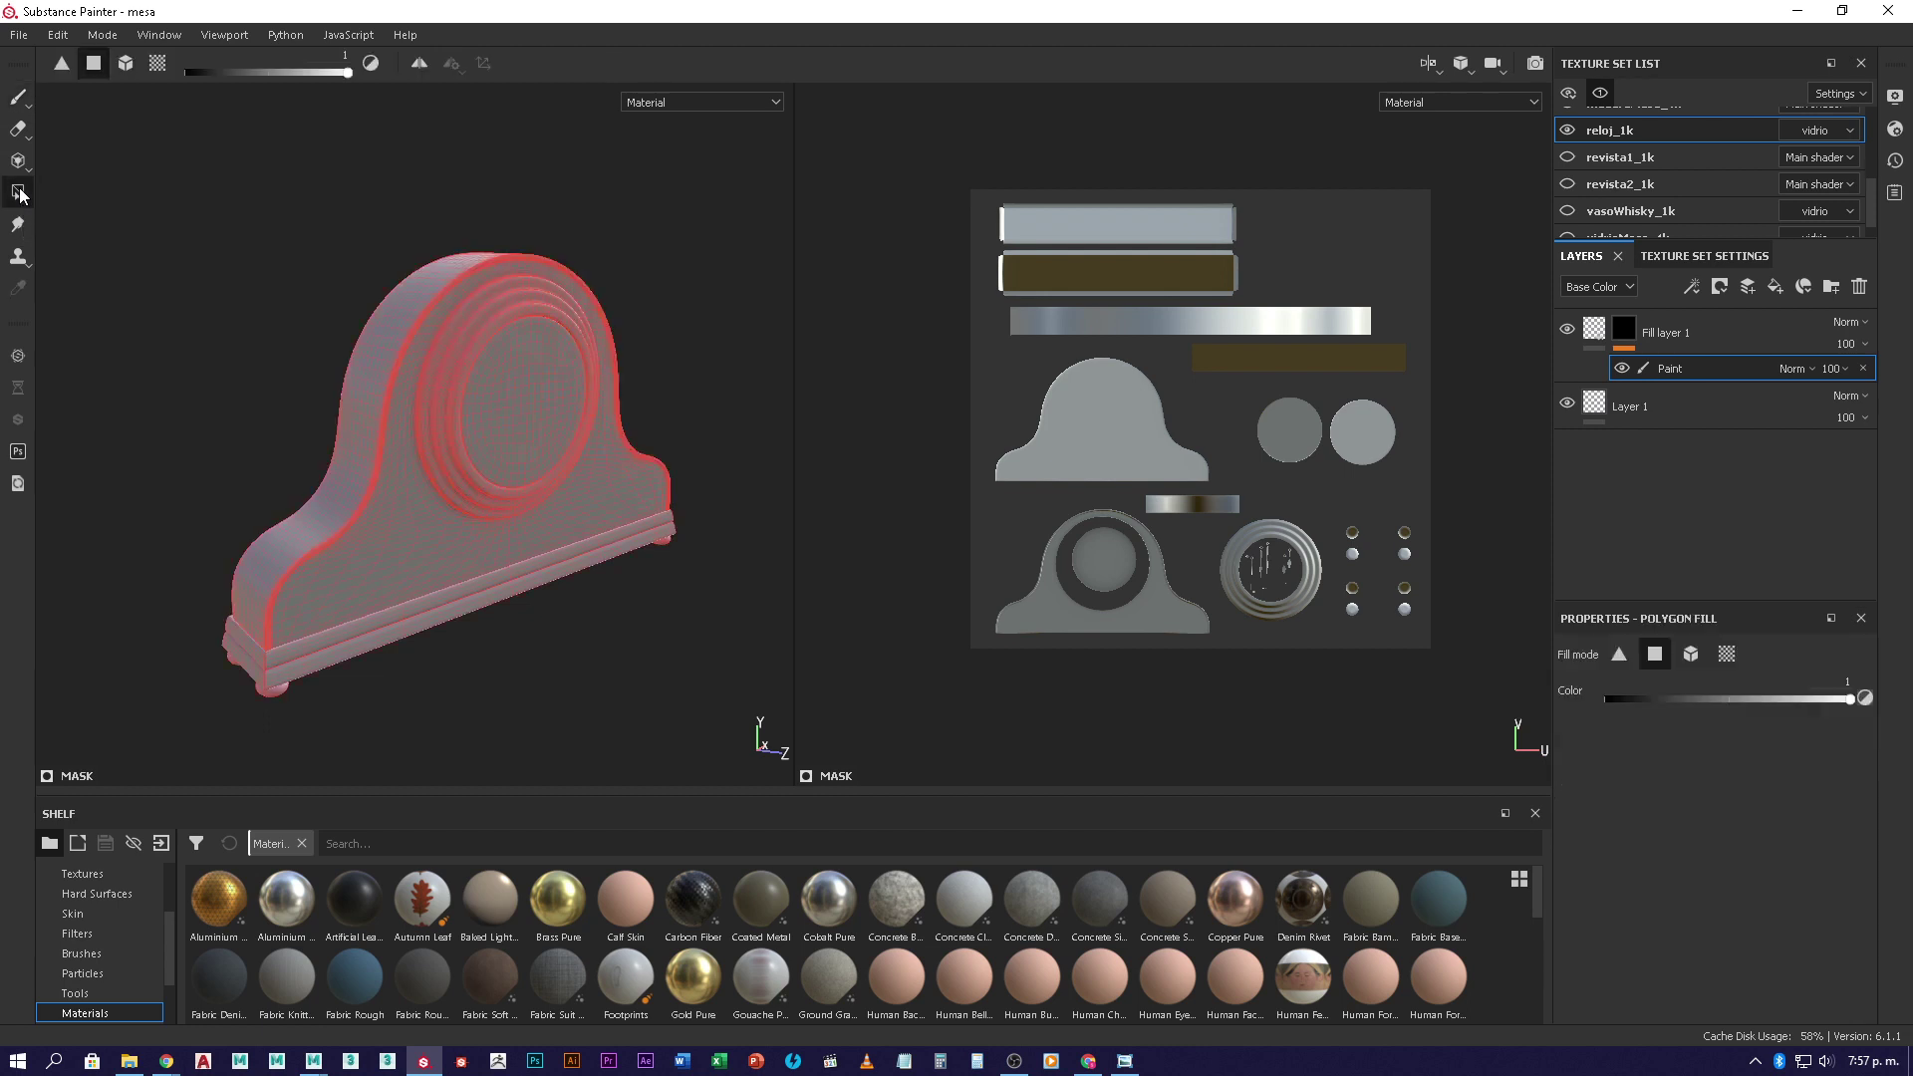
left_click(1726, 657)
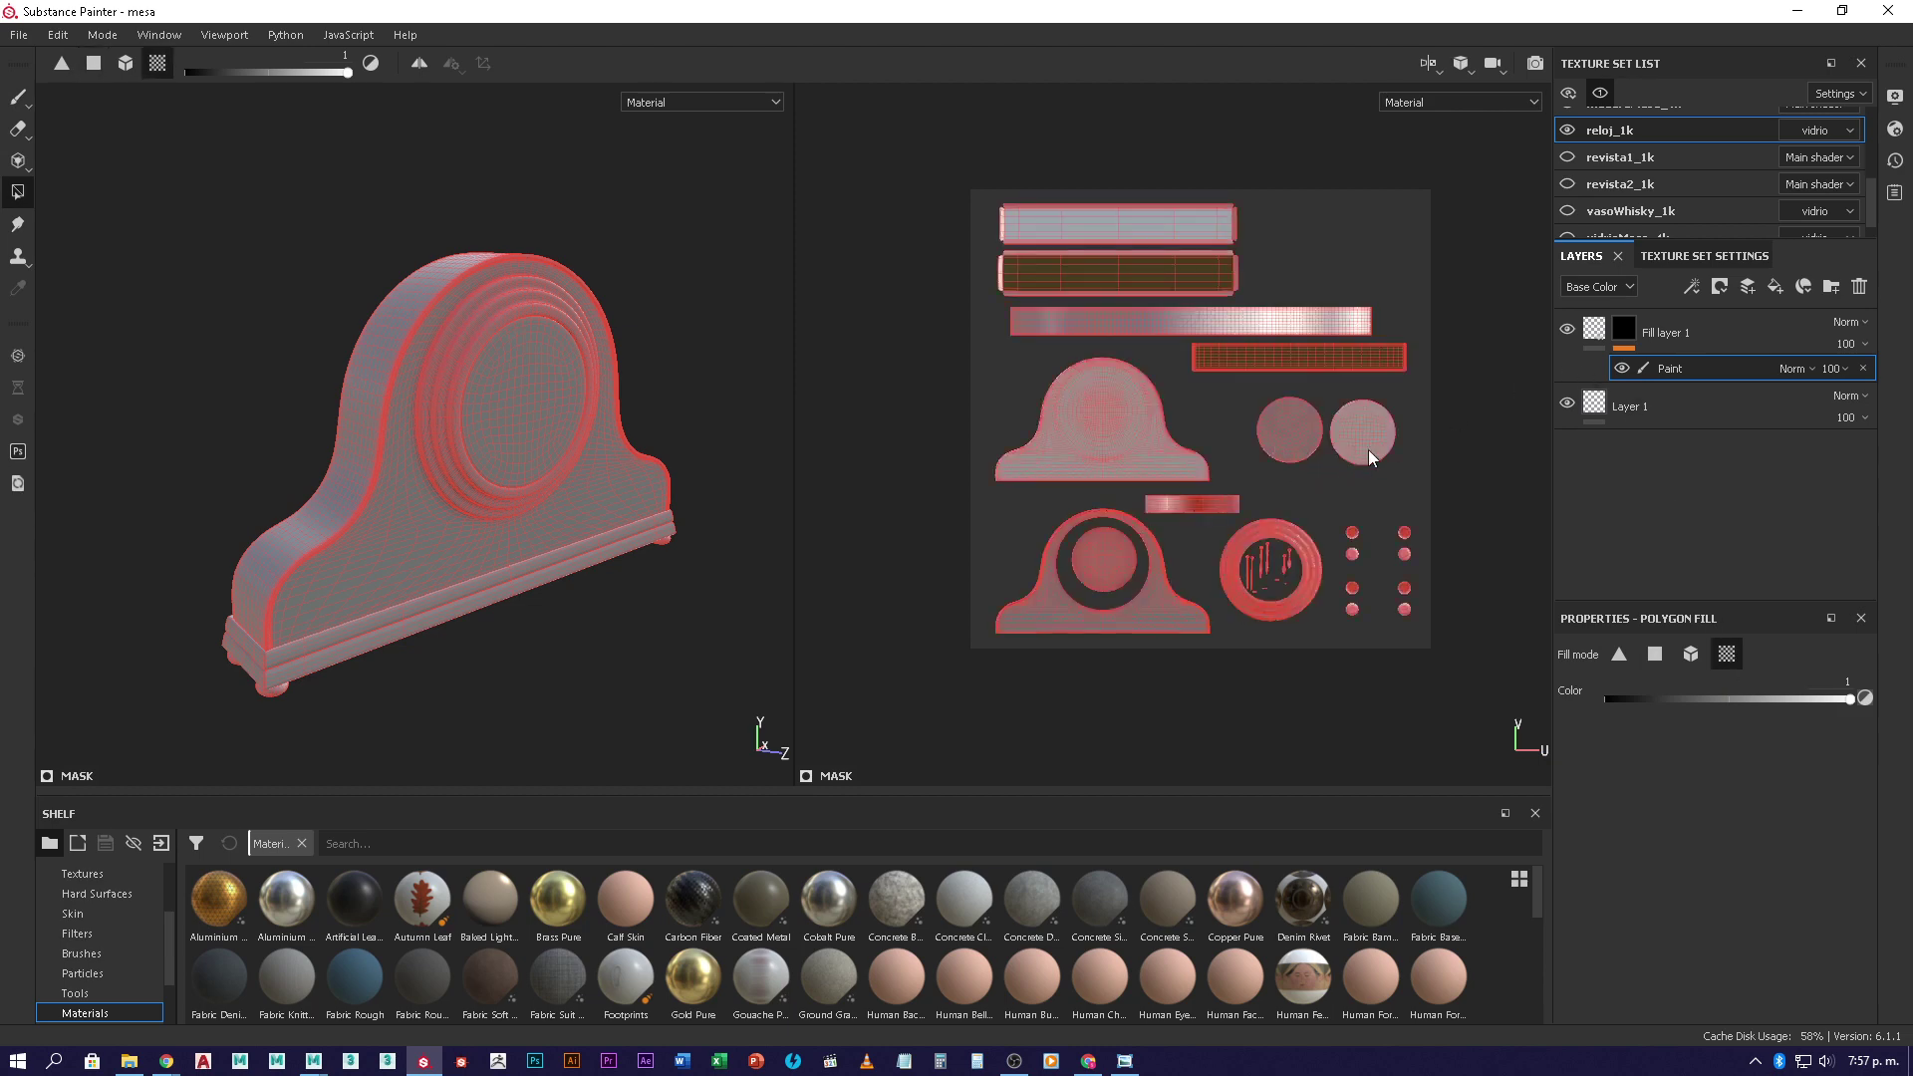
- Try the mesh fill mode on the clock's circular glass, return to UV chunk fill, and delete the mask's paint effect
scroll(1277, 434, "up", 4)
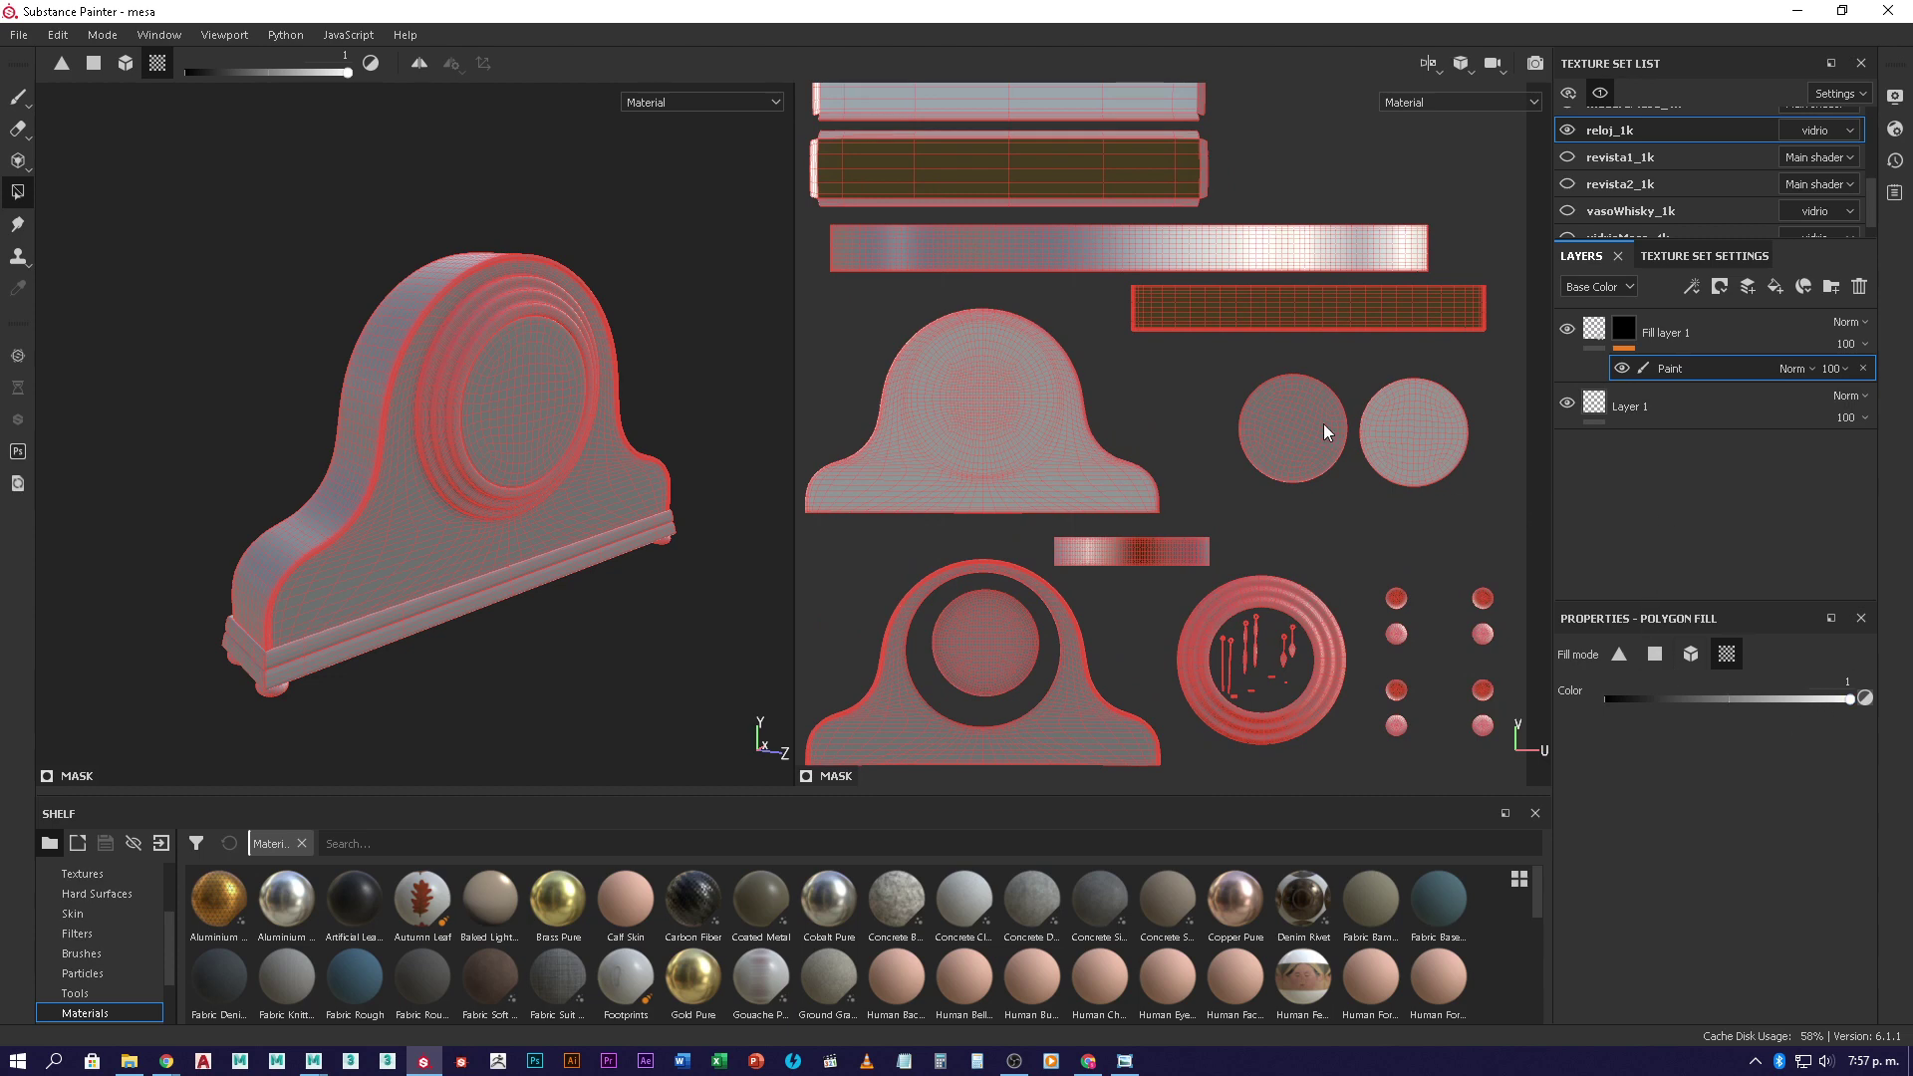
left_click(1690, 655)
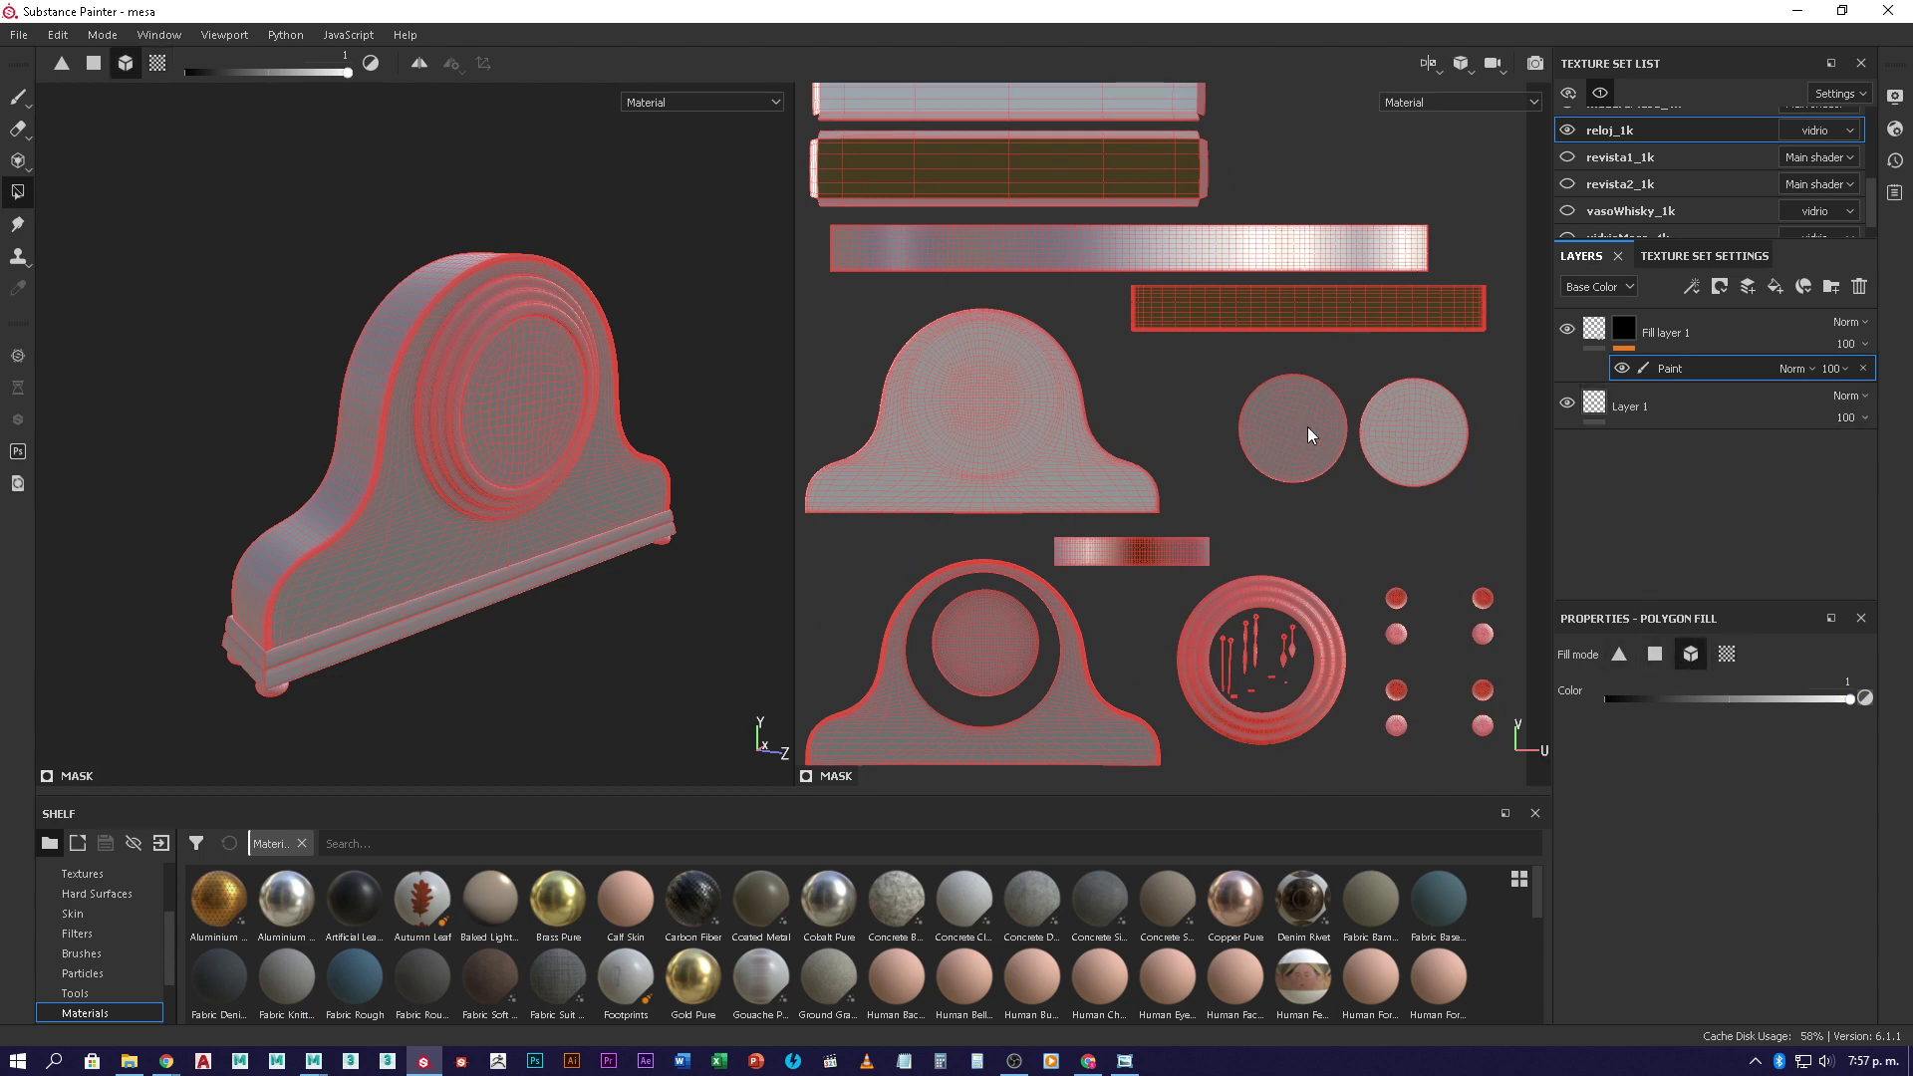
scroll(1482, 413, "up", 5)
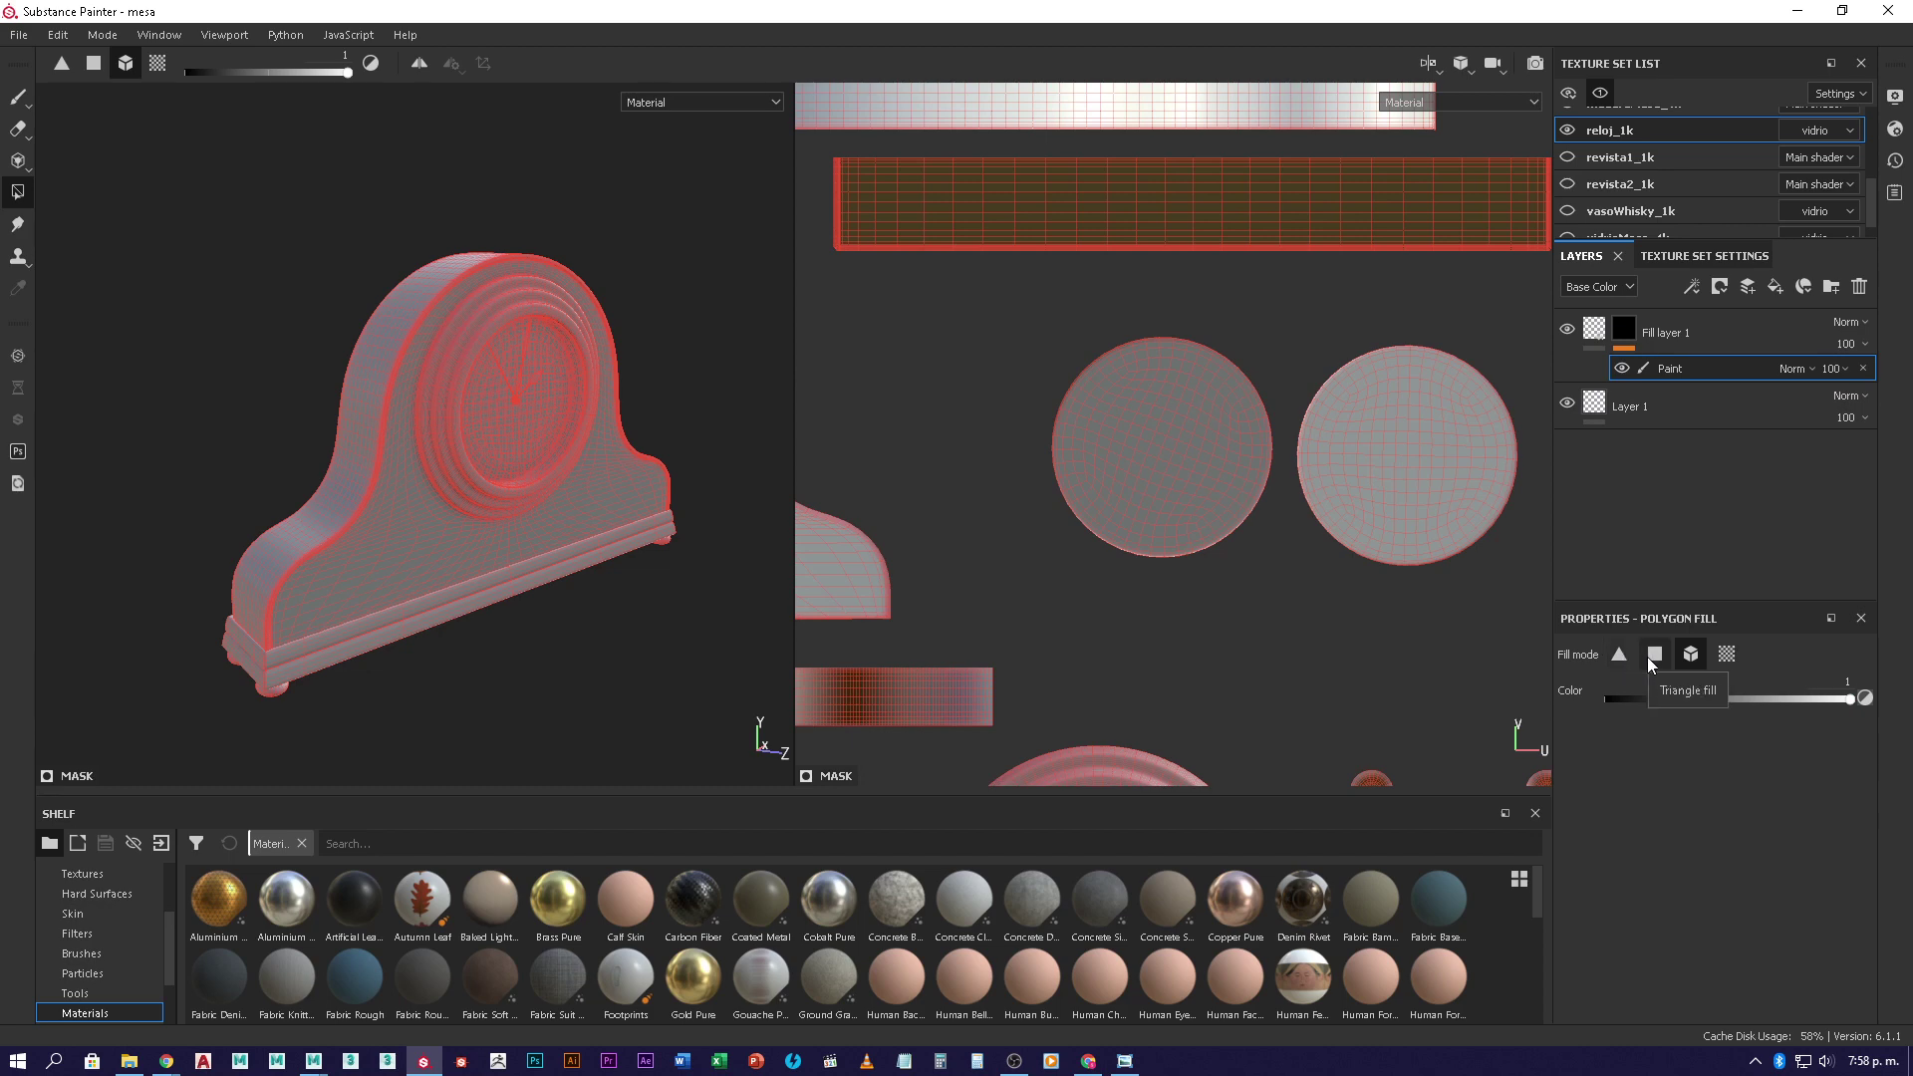
left_click(1722, 658)
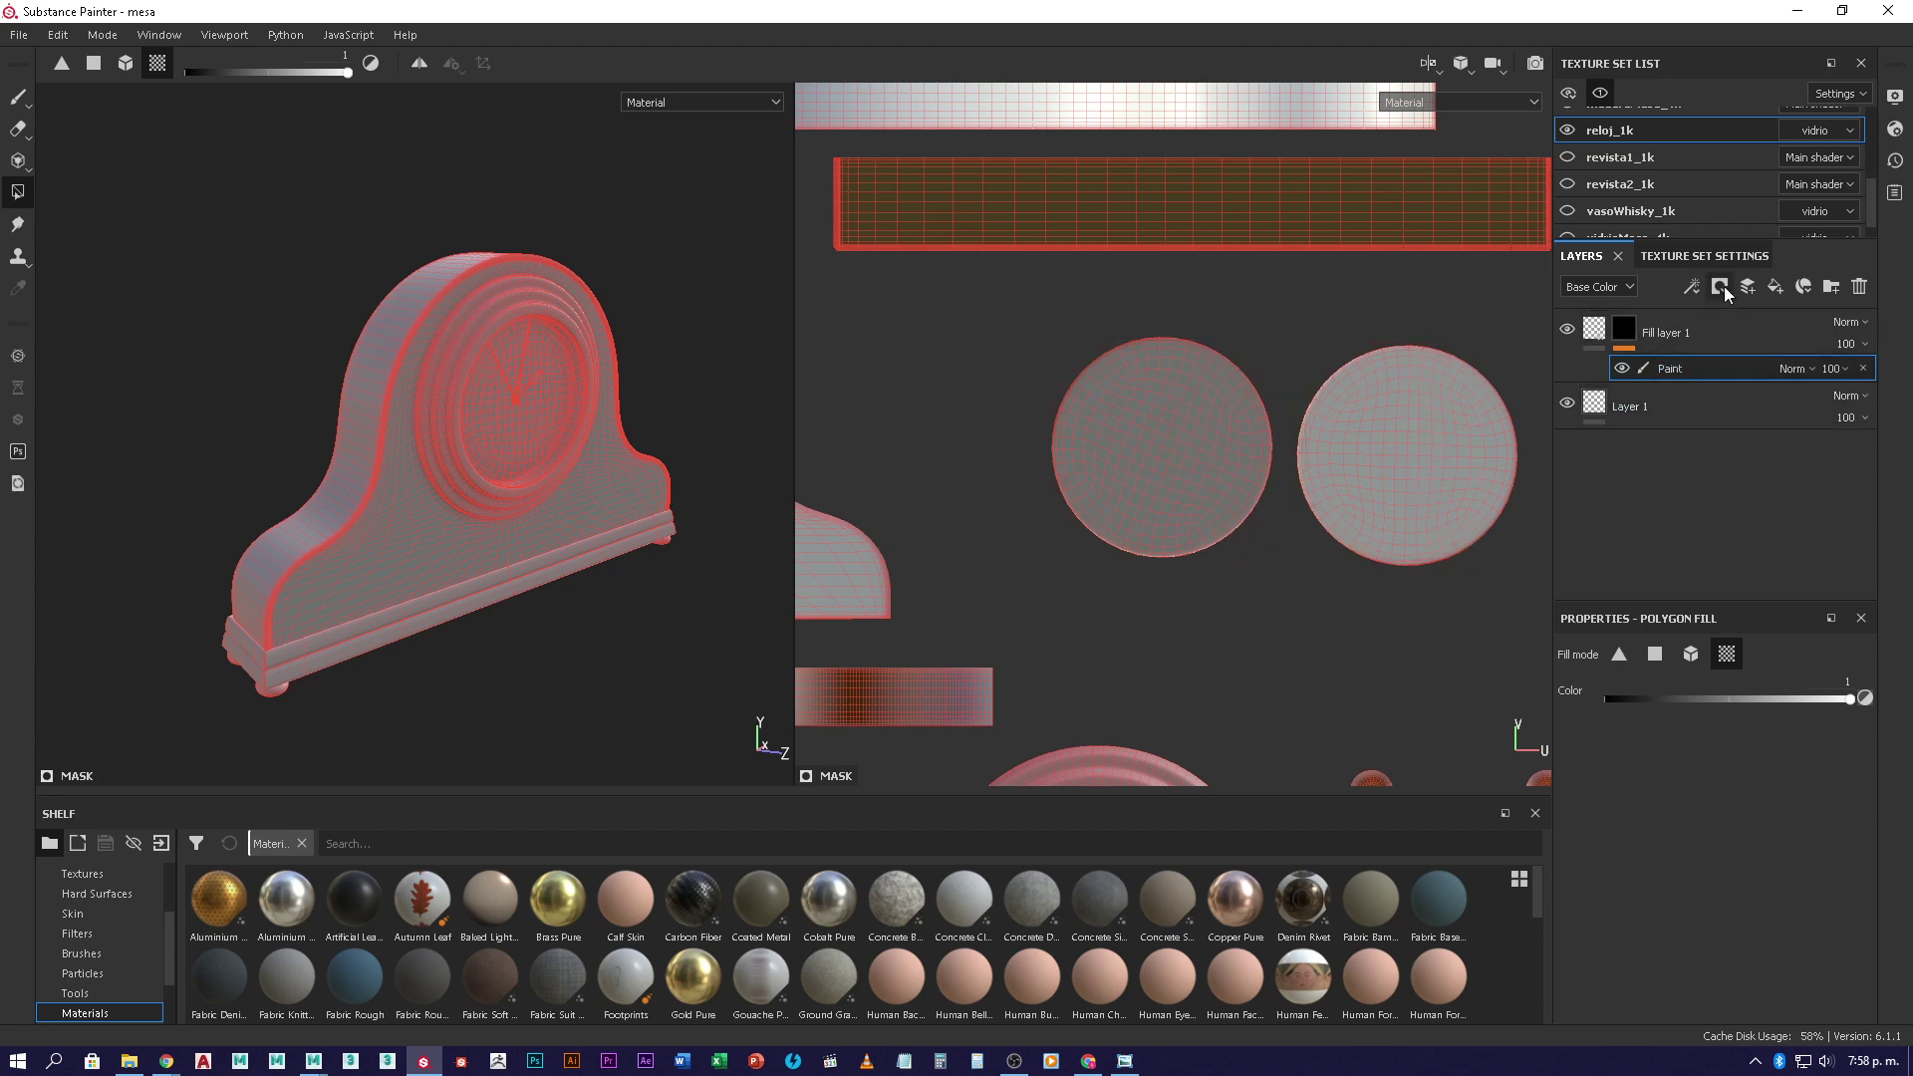
left_click(1859, 286)
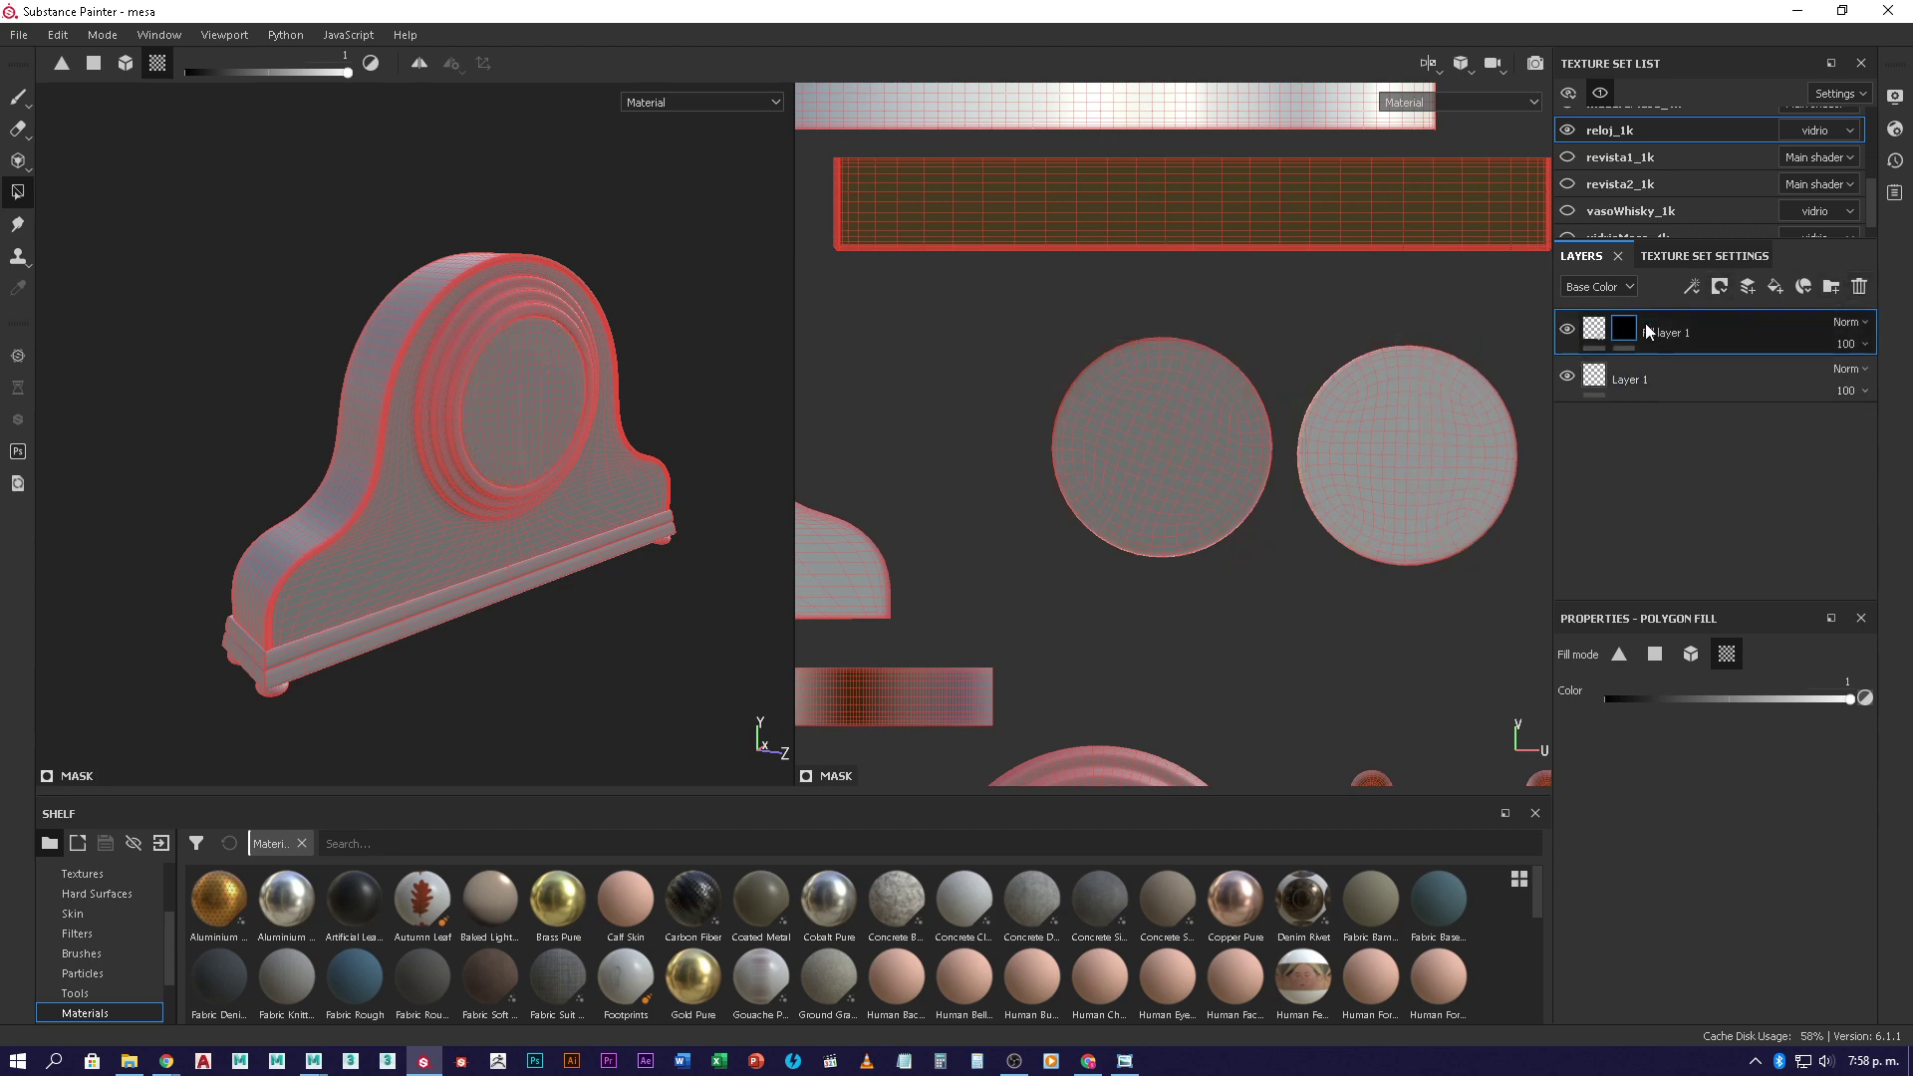
left_click(1692, 286)
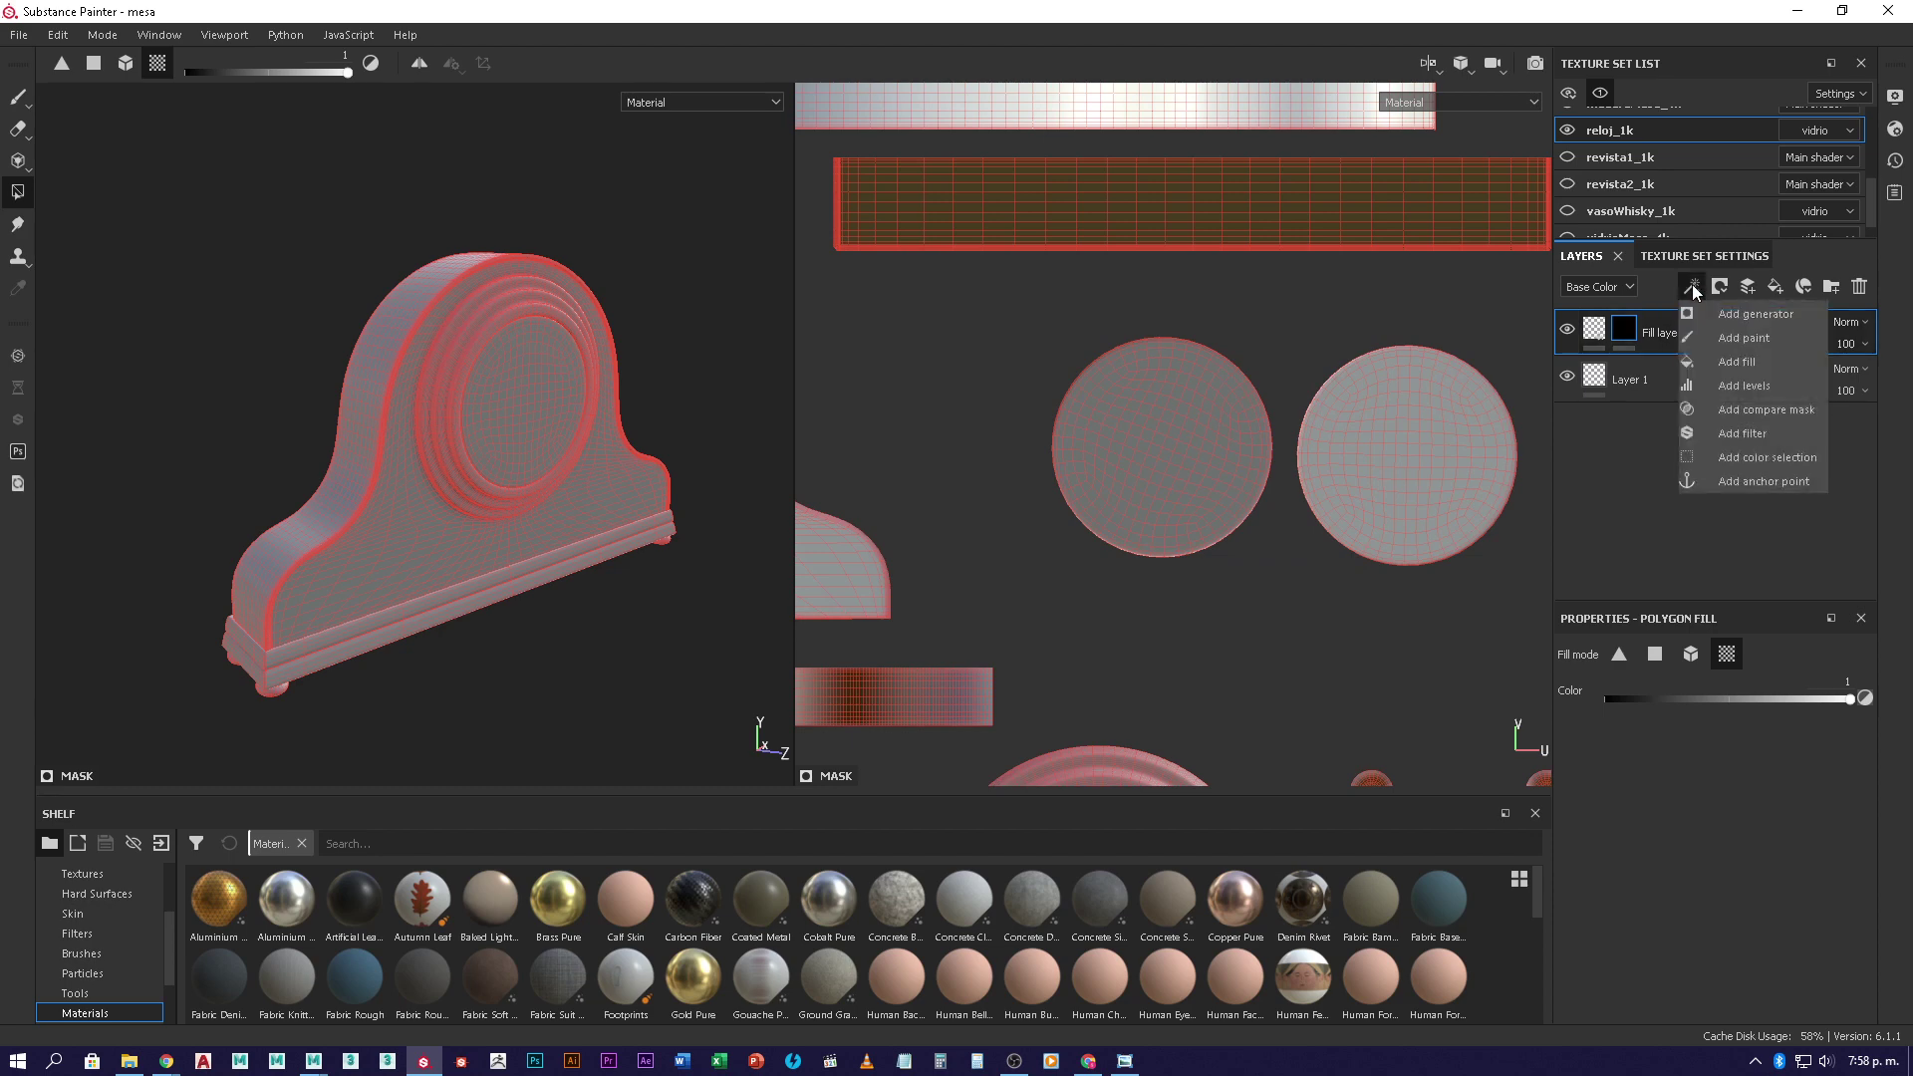
left_click(1767, 363)
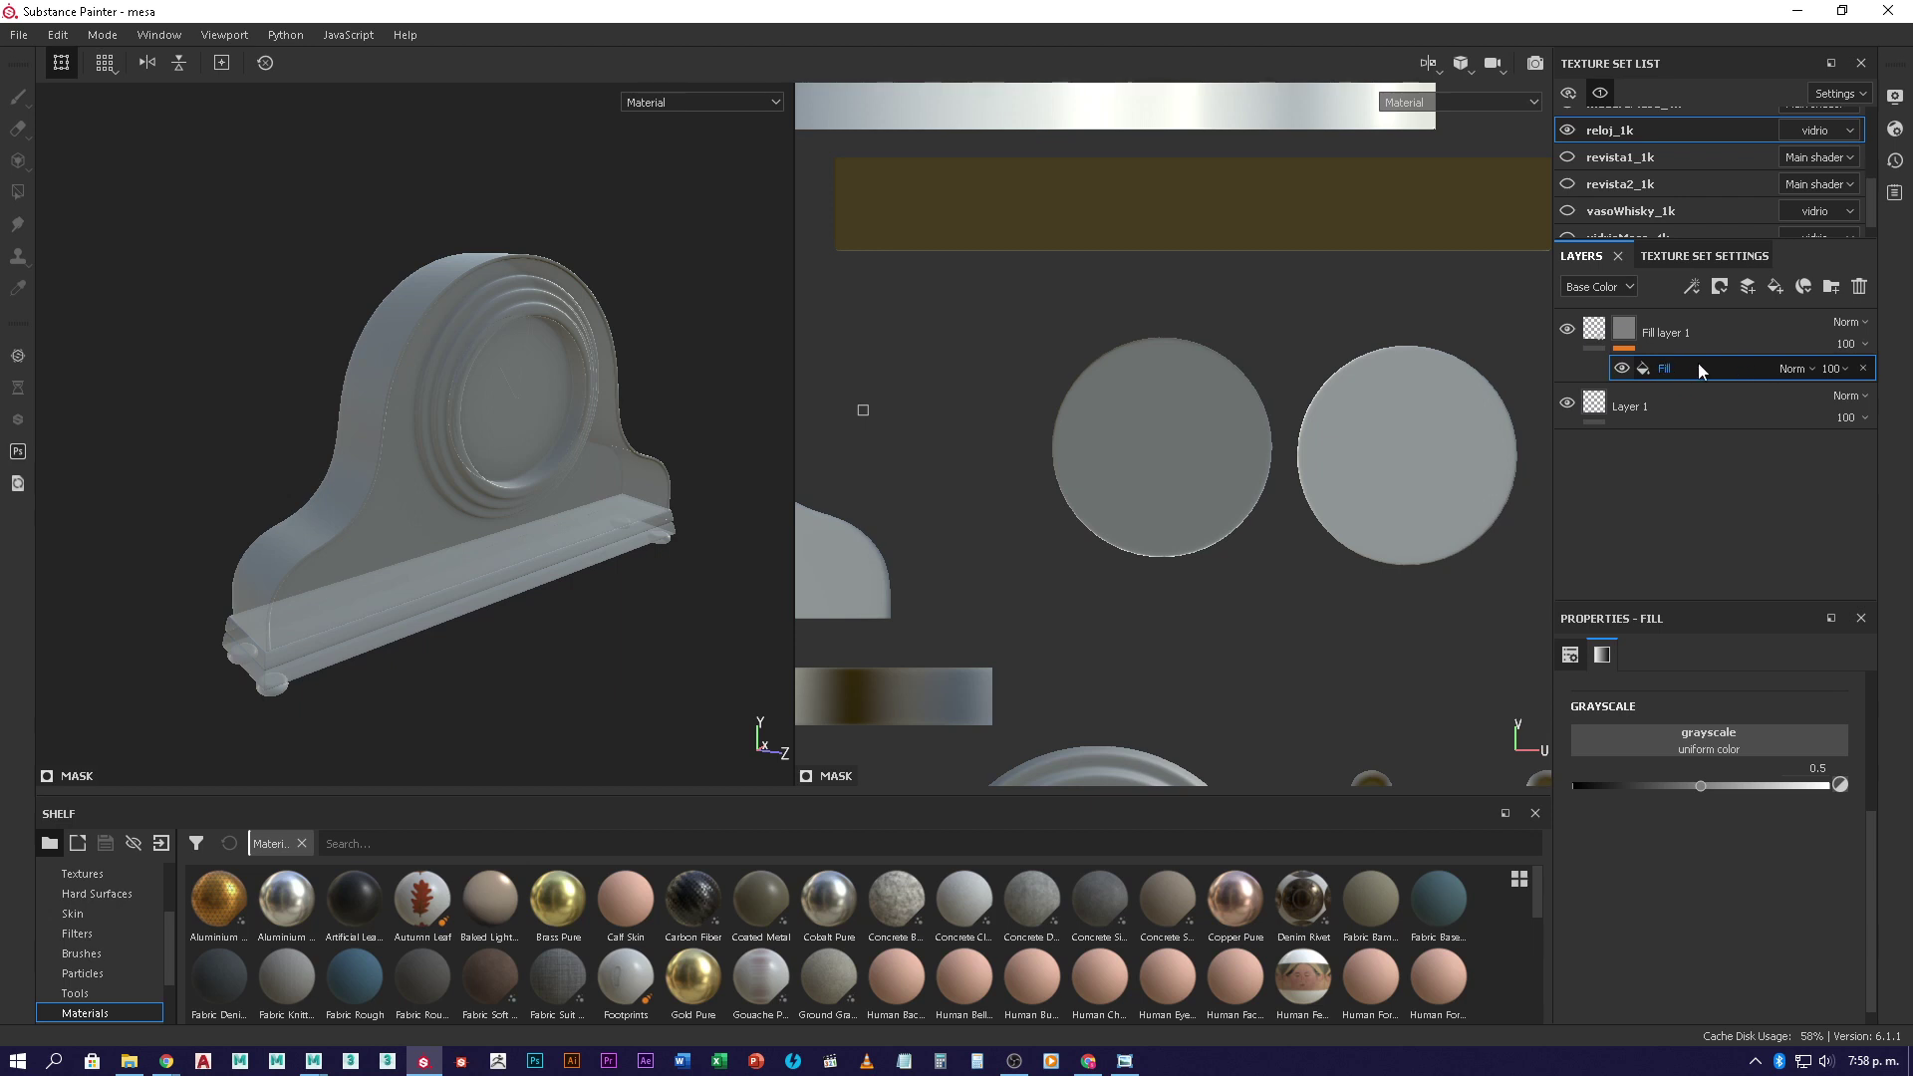
left_click(1859, 286)
- Add a paint effect to Fill layer 1's black mask and keep Polygon Fill active in UV chunk fill mode
key("4")
left_click(1694, 288)
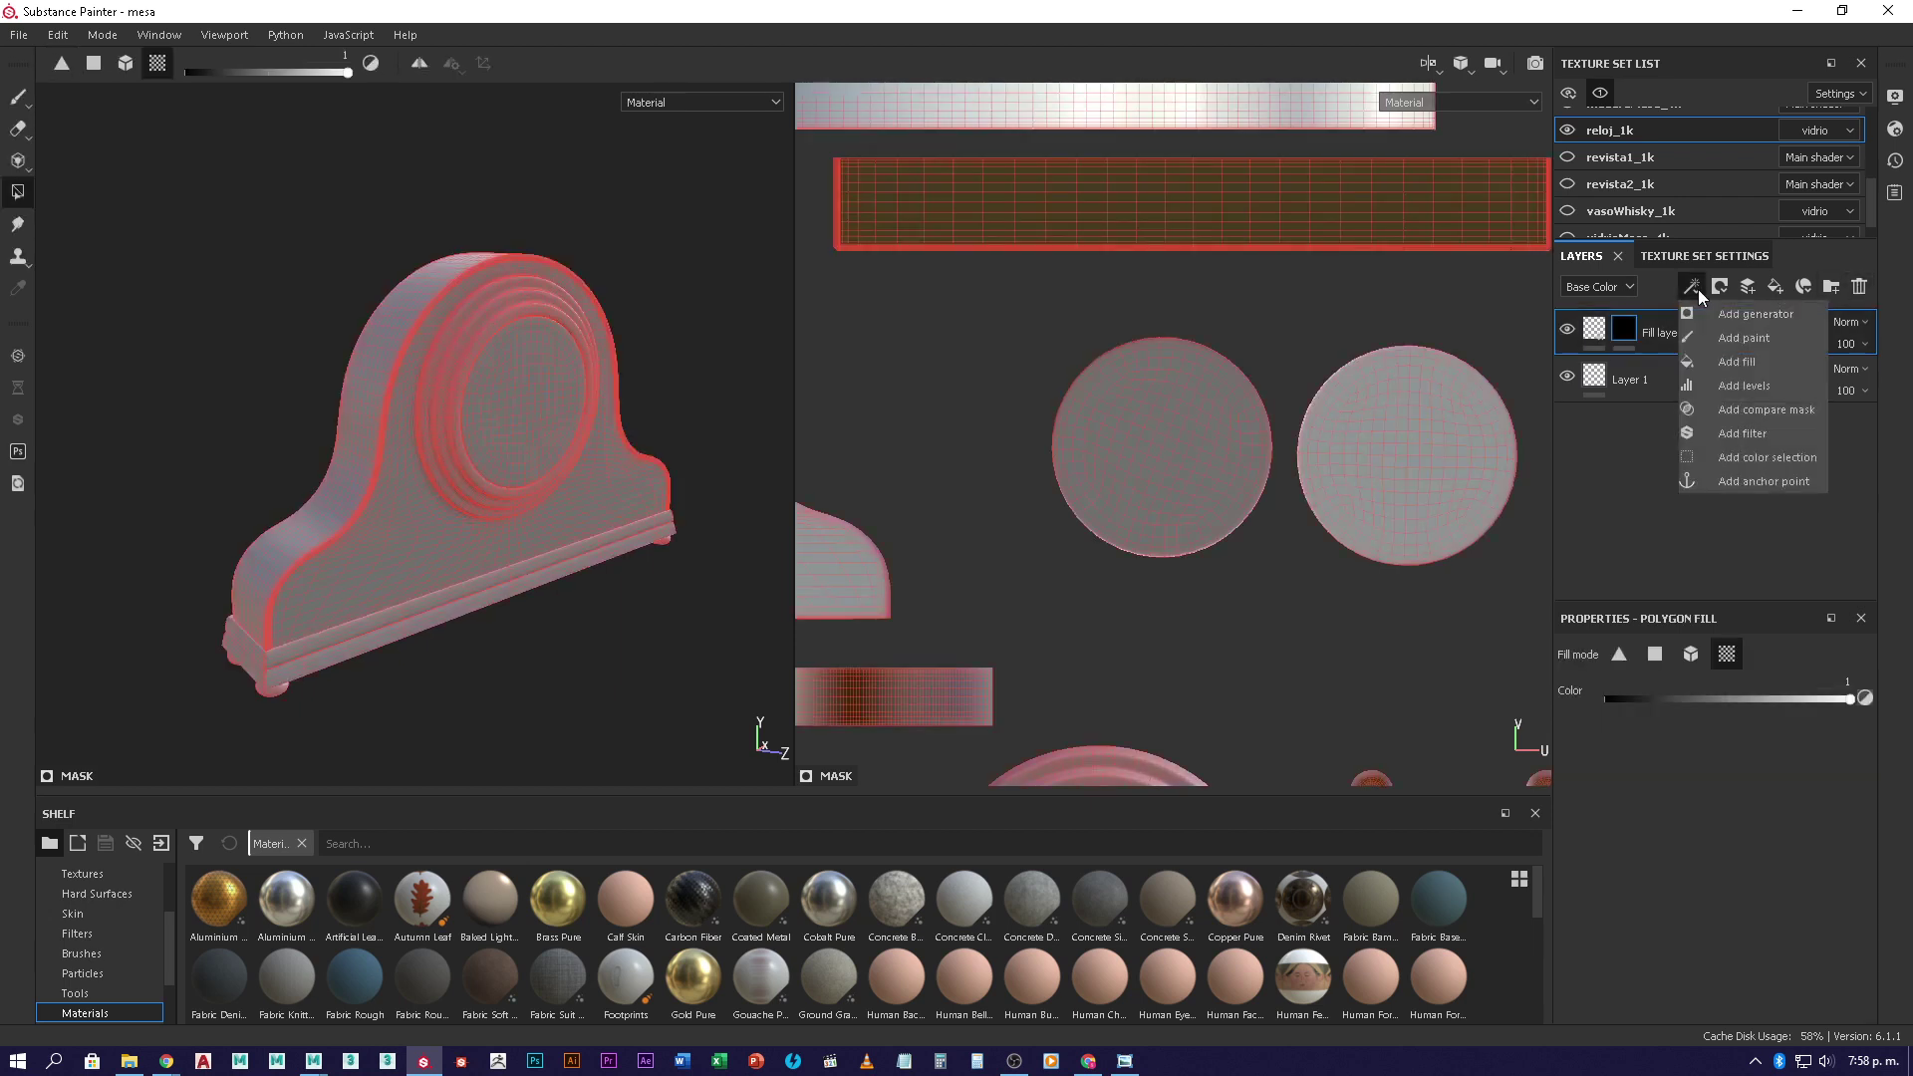
left_click(1760, 338)
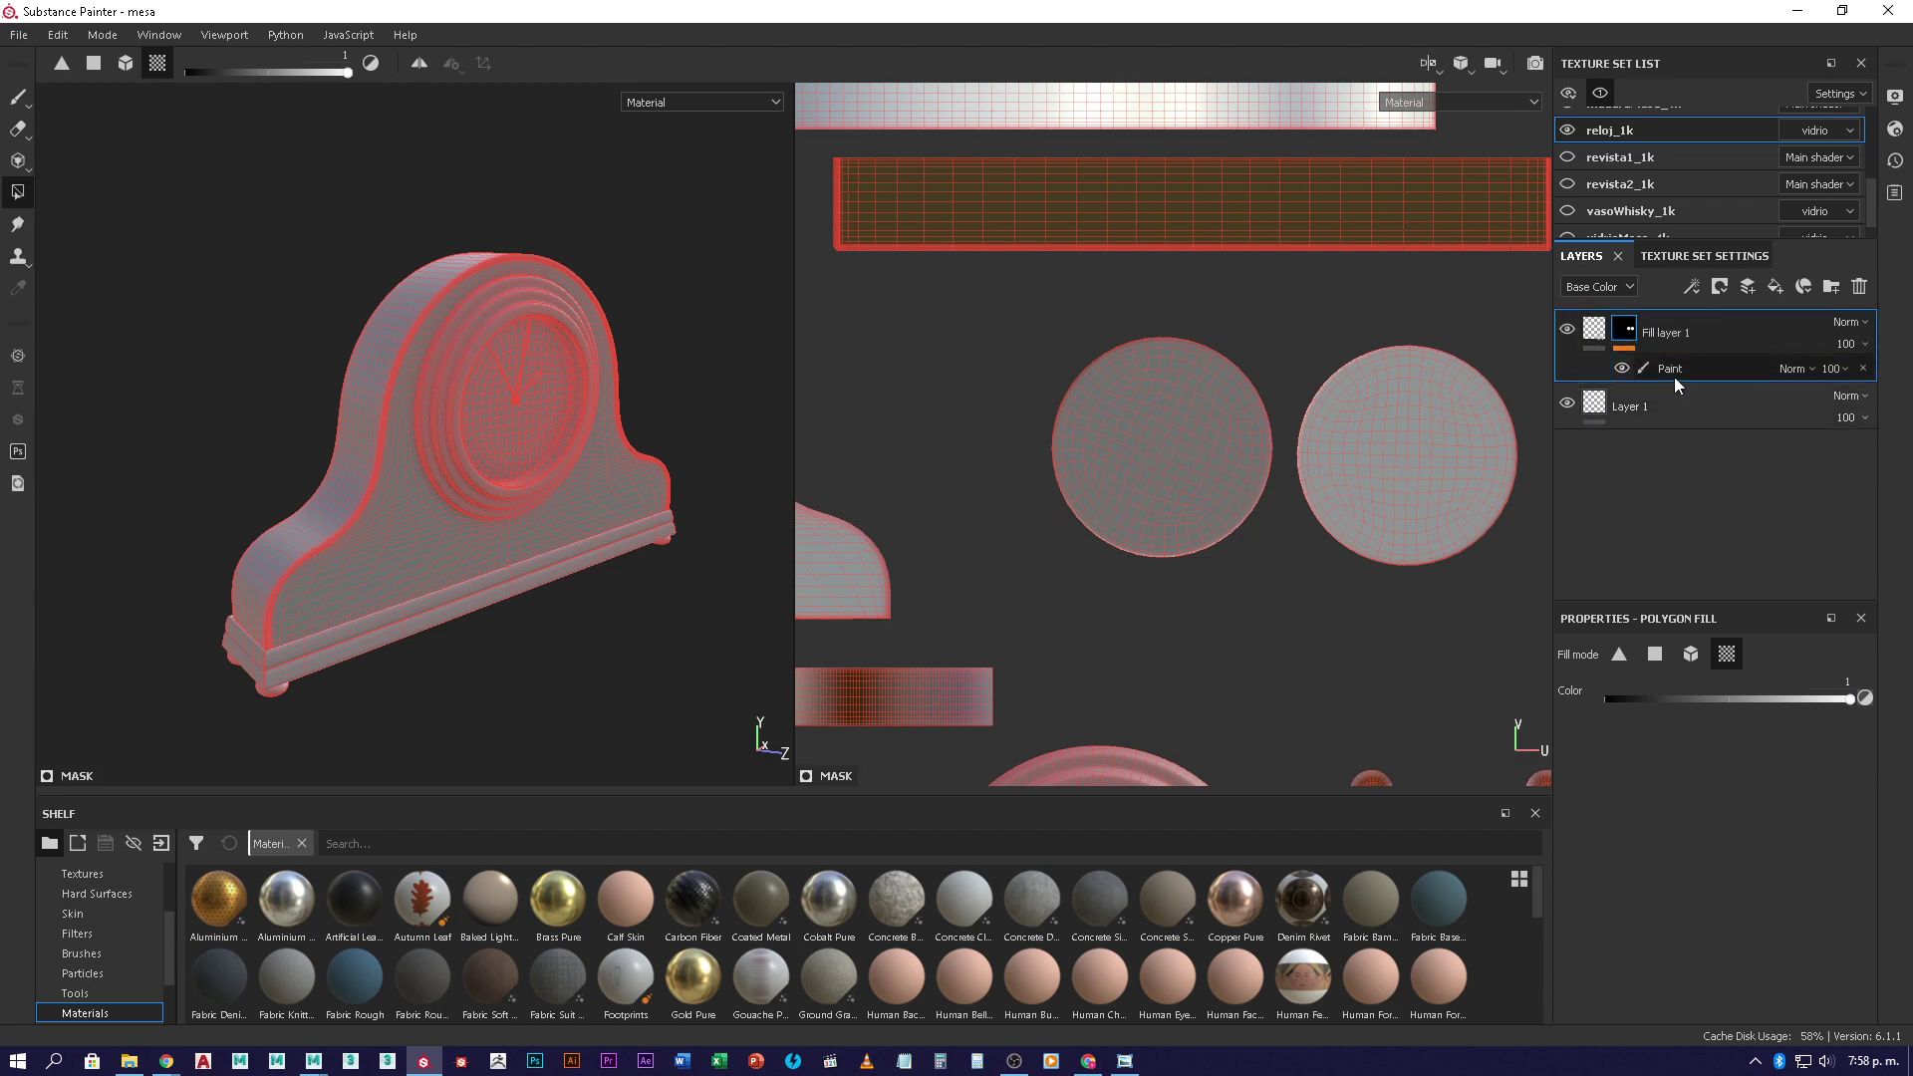
left_click(17, 97)
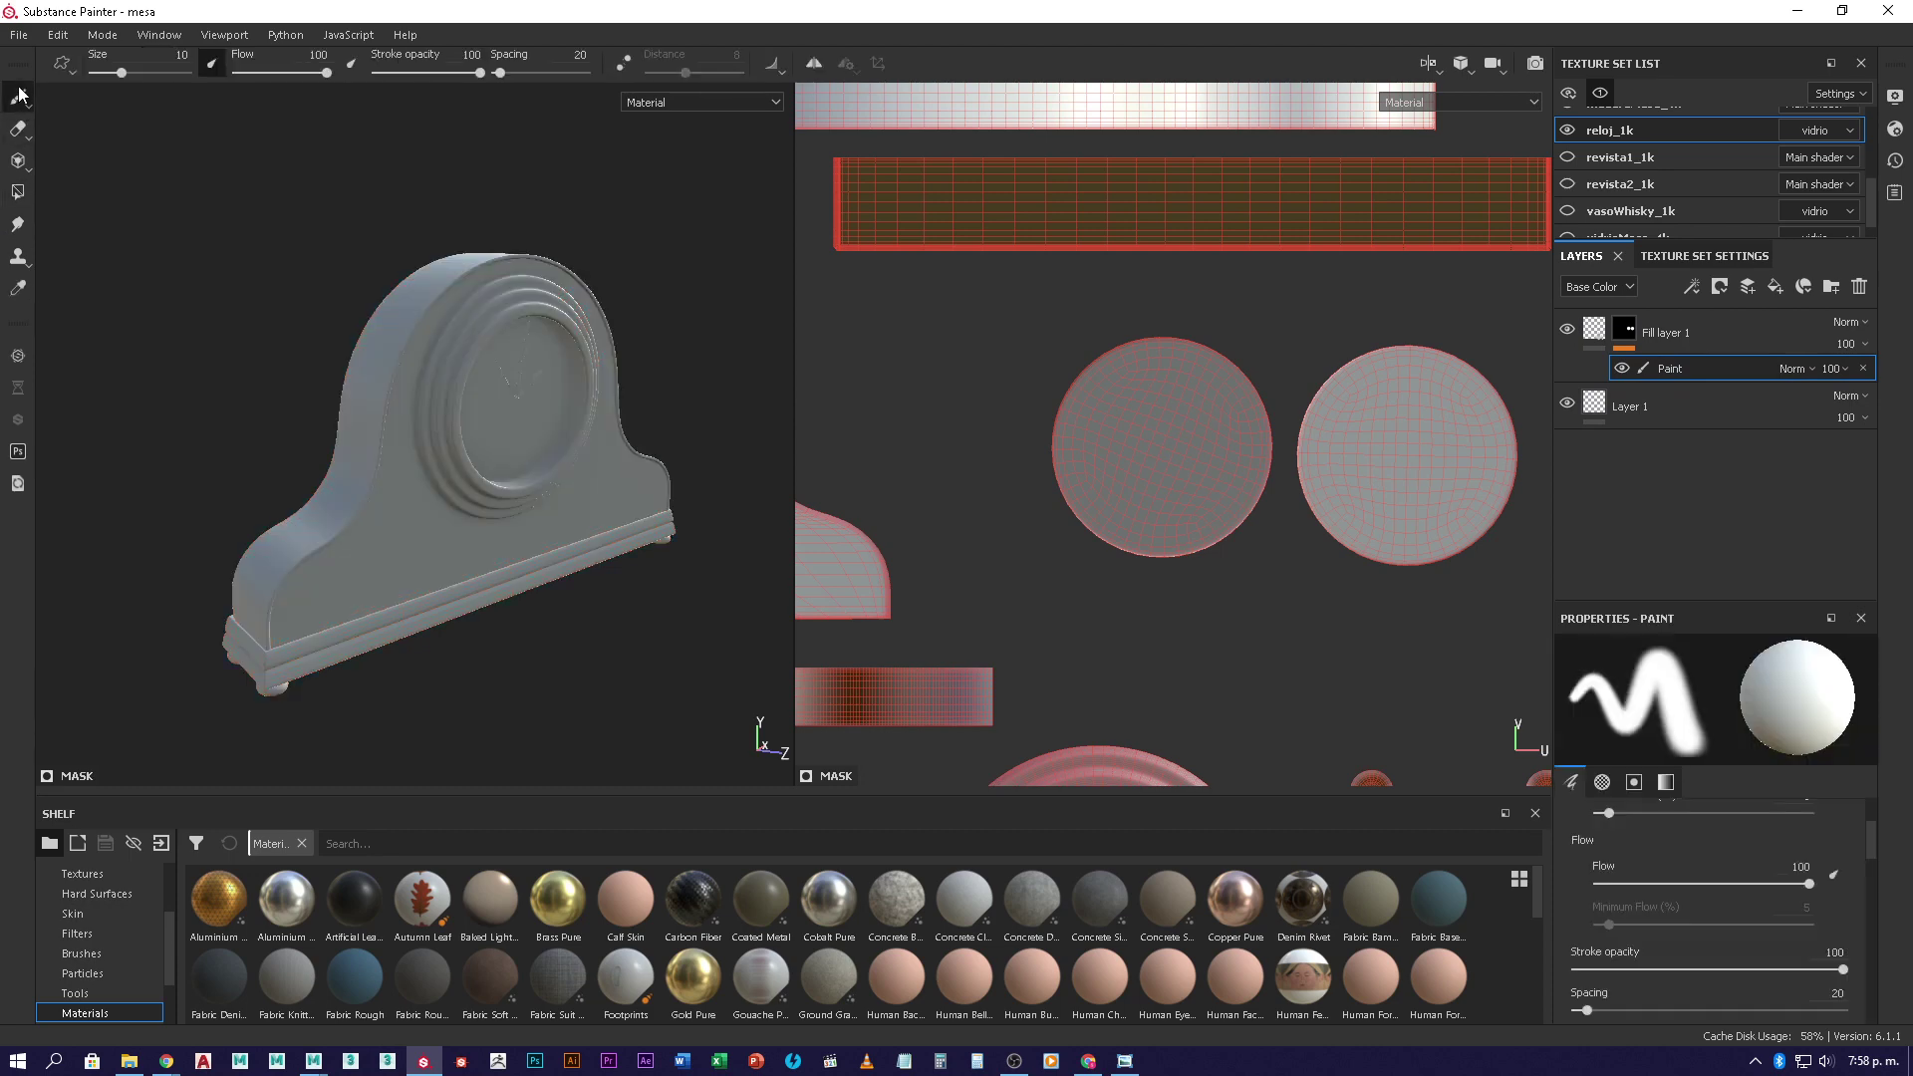
left_click(17, 194)
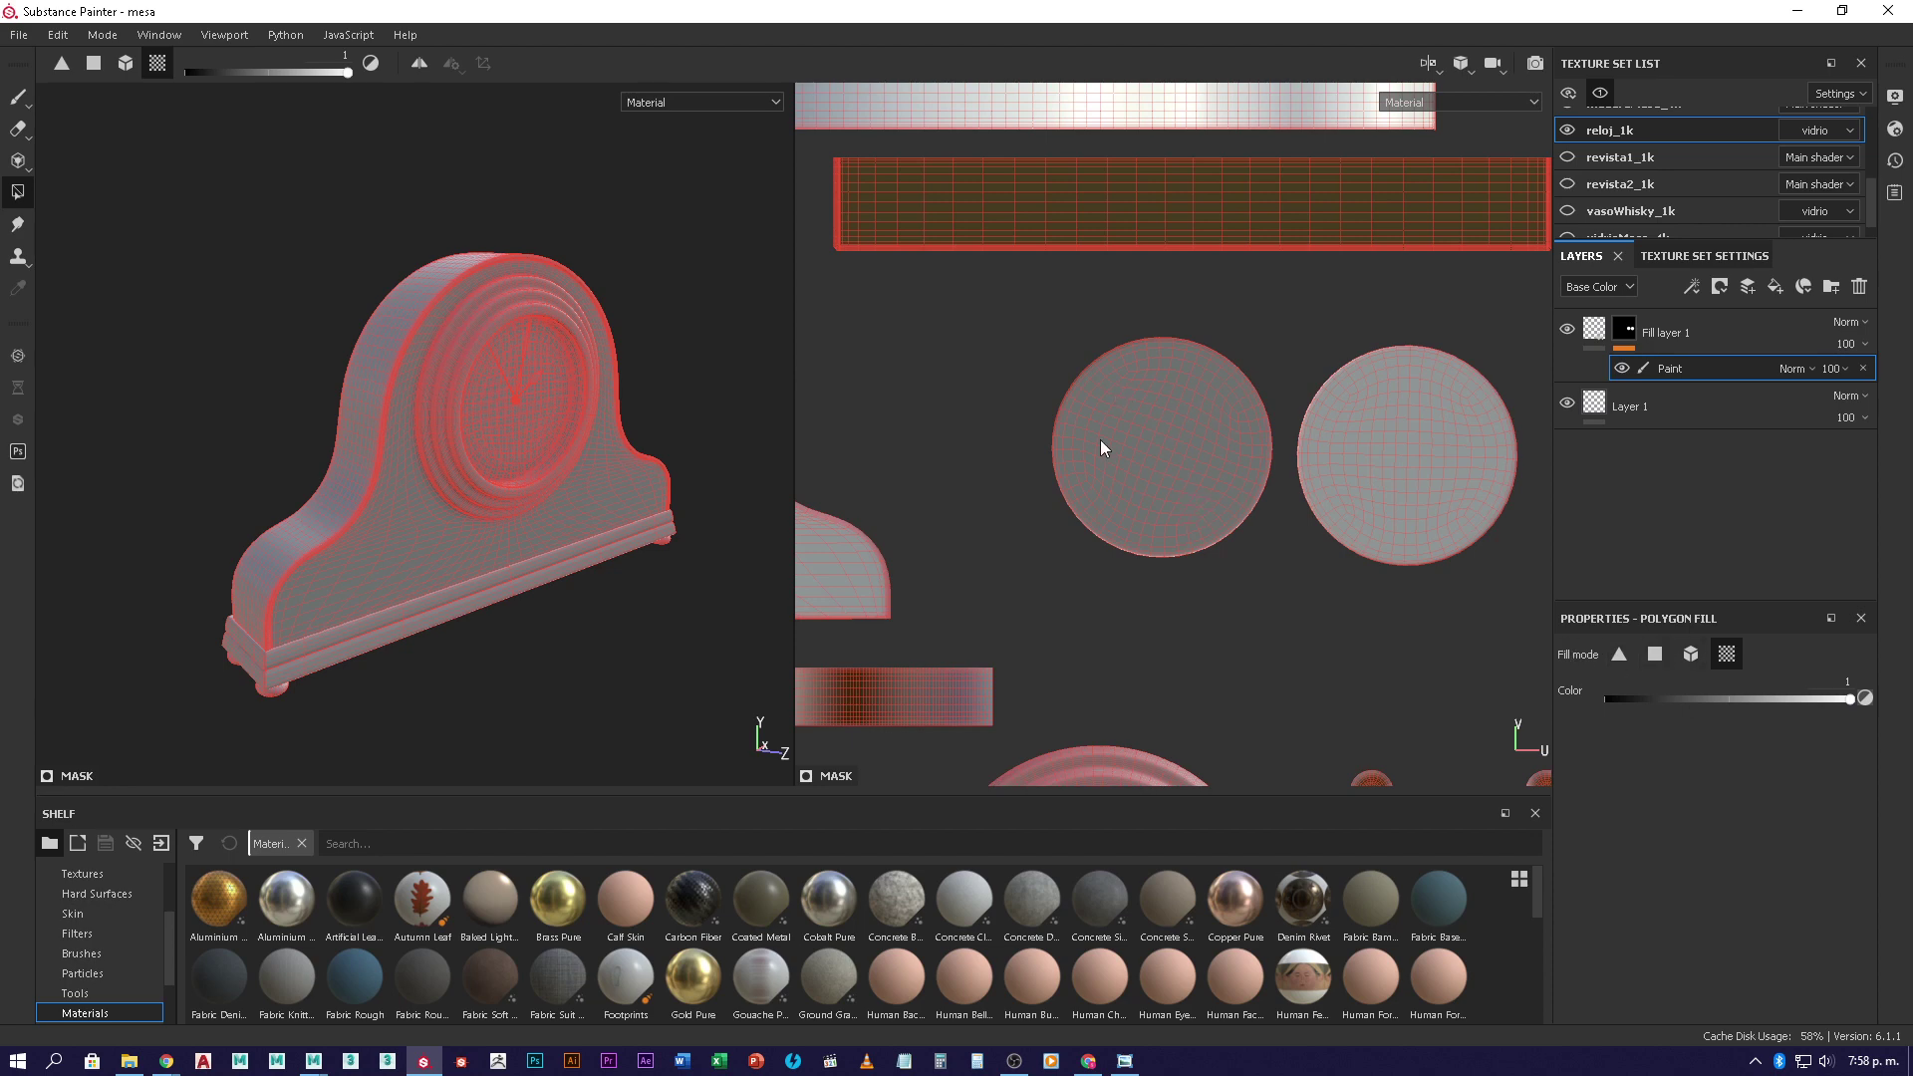
- Try box-filling the clock's two circular glass UV islands while varying the polygon fill color
scroll(1464, 476, "down", 1)
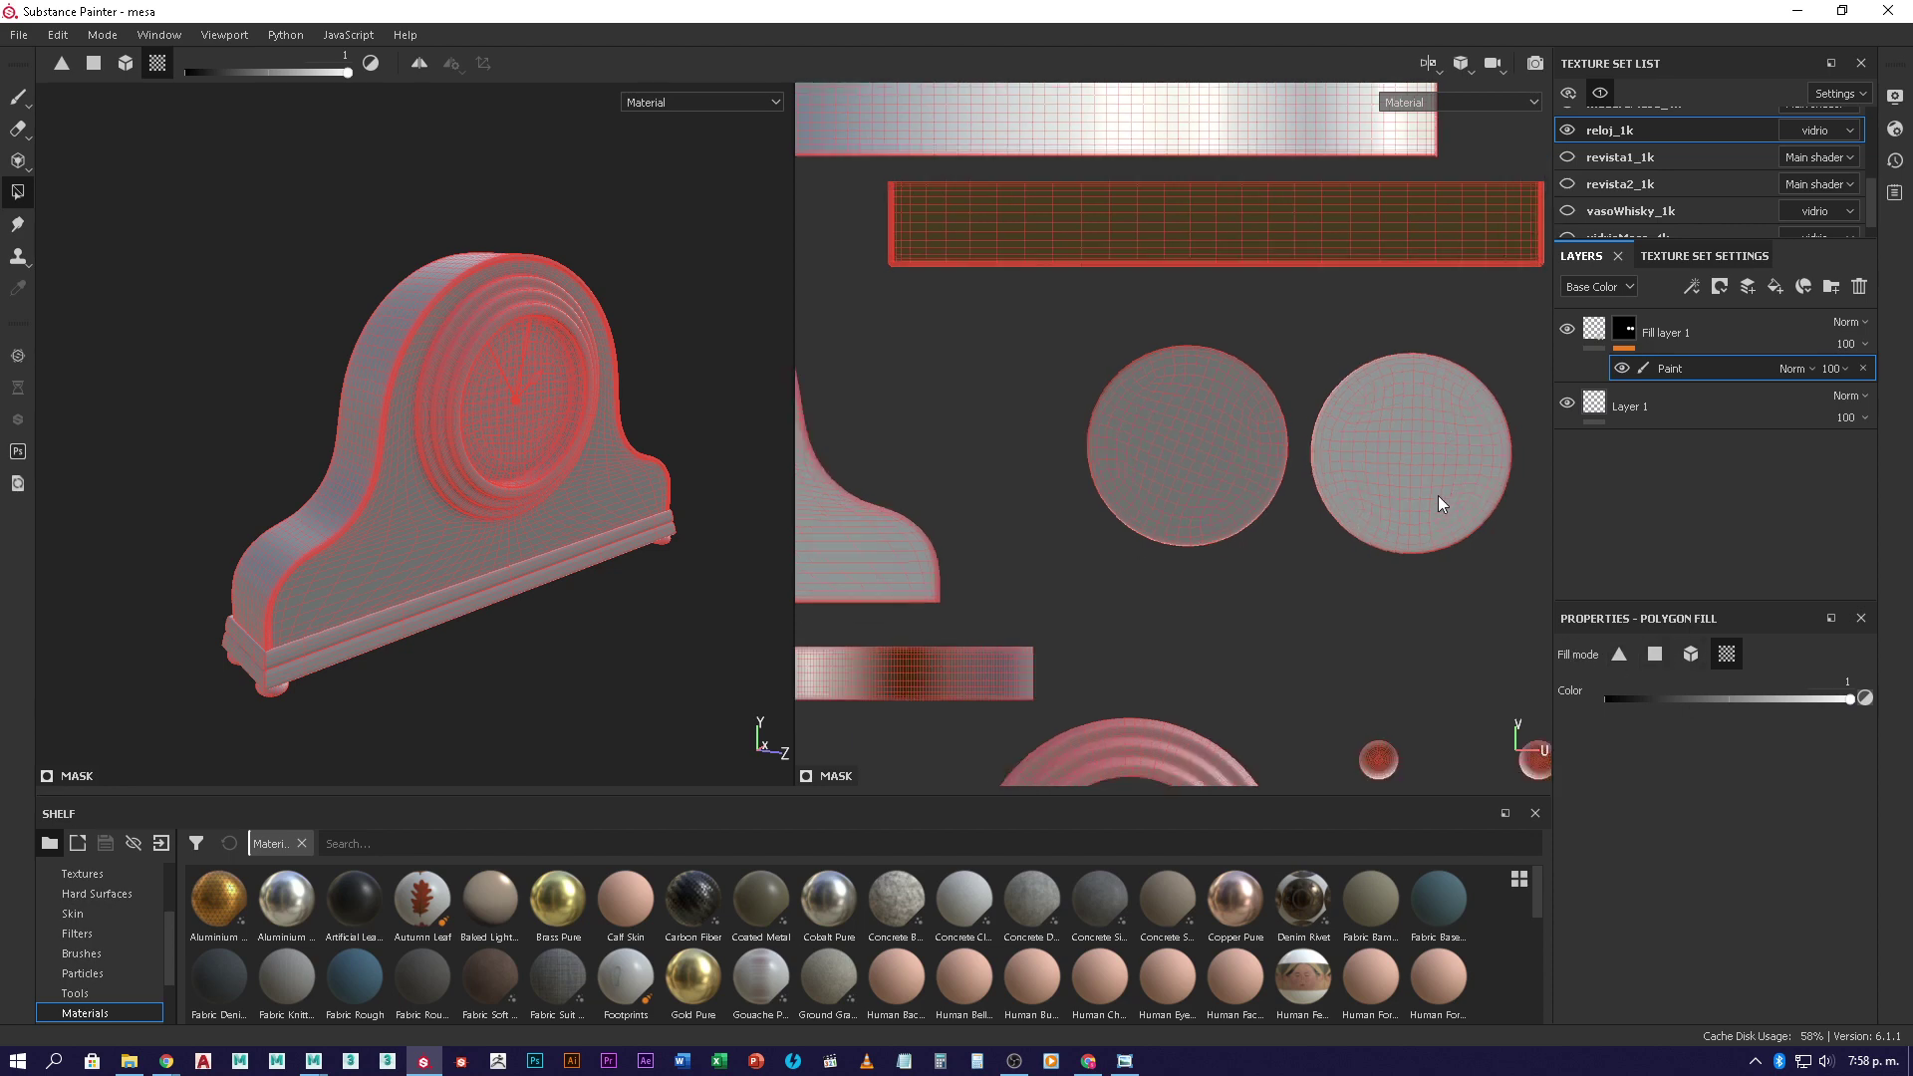
middle_click_drag(1438, 495, 1325, 525)
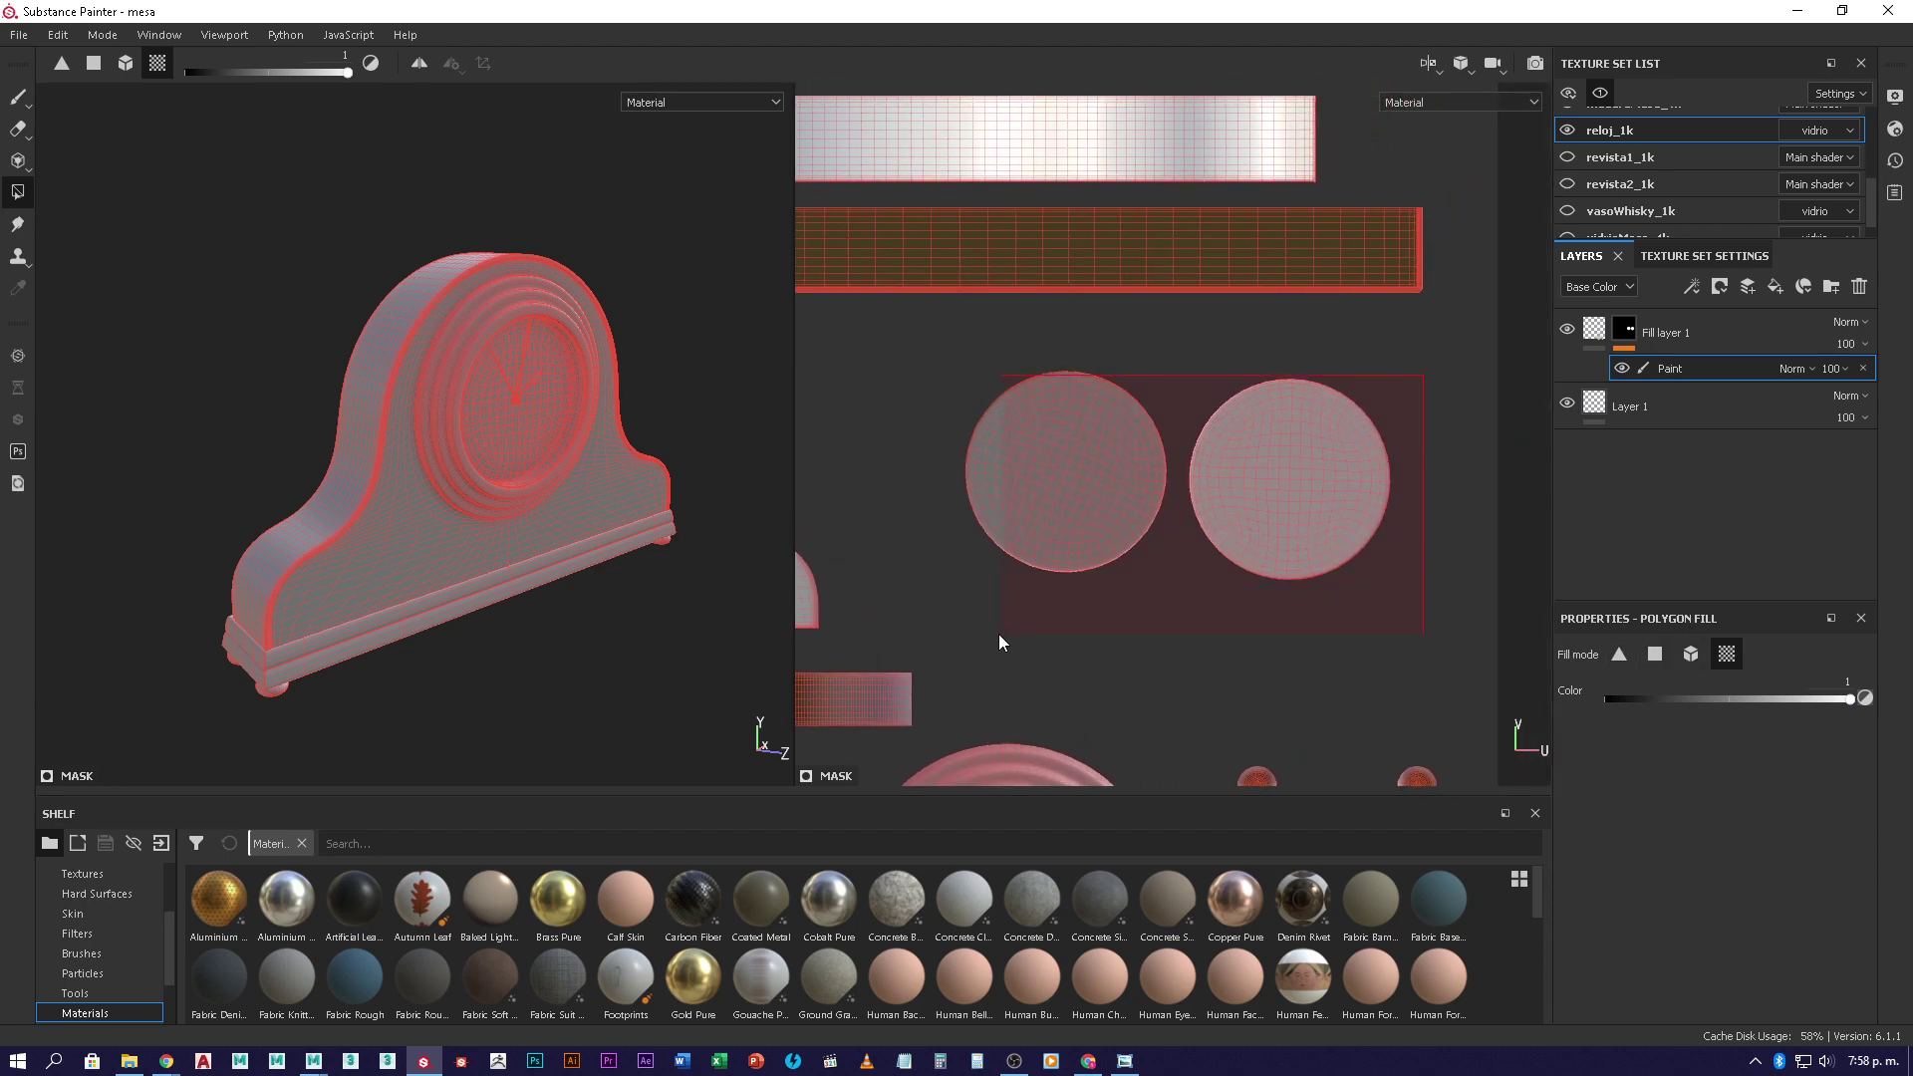
left_click_drag(1792, 702, 1738, 702)
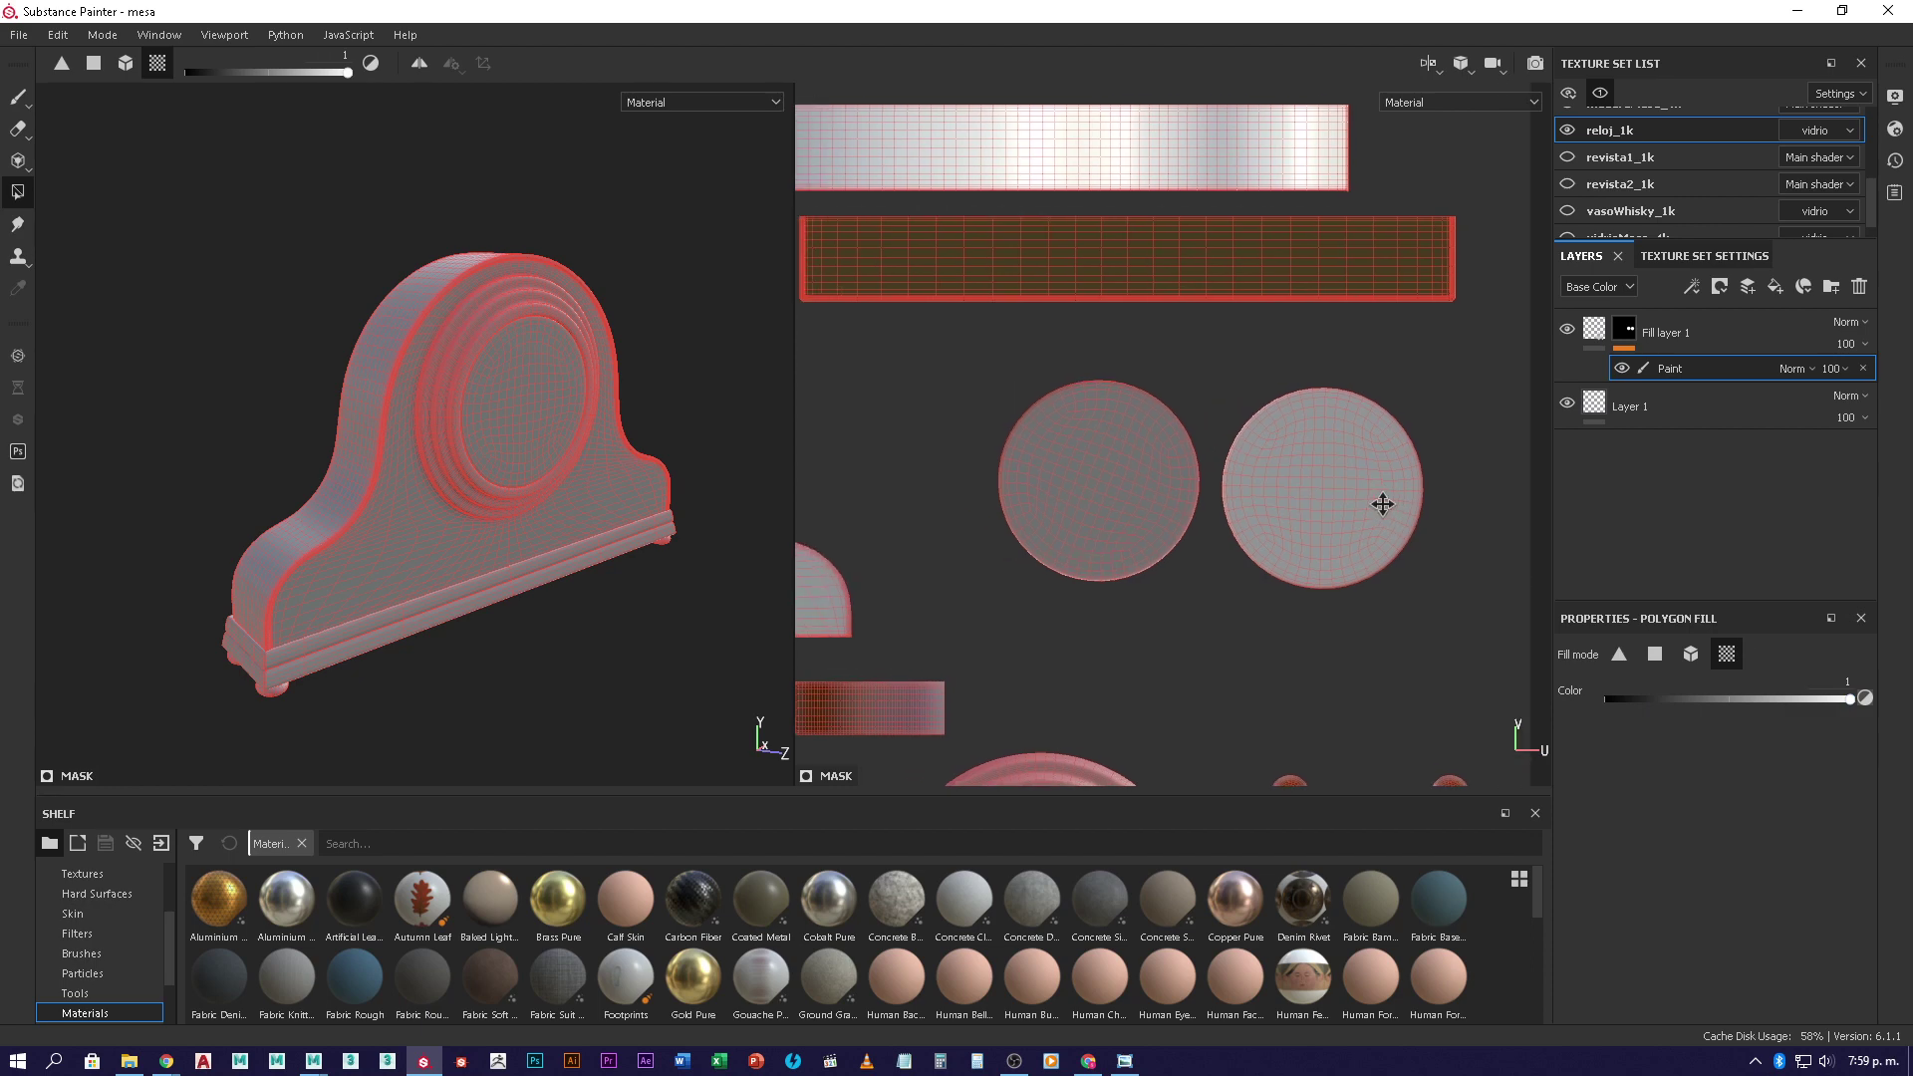
- Display Fill layer 1's mask alone and fill both circular glass UV islands with white in its paint effect
left_click(1623, 329)
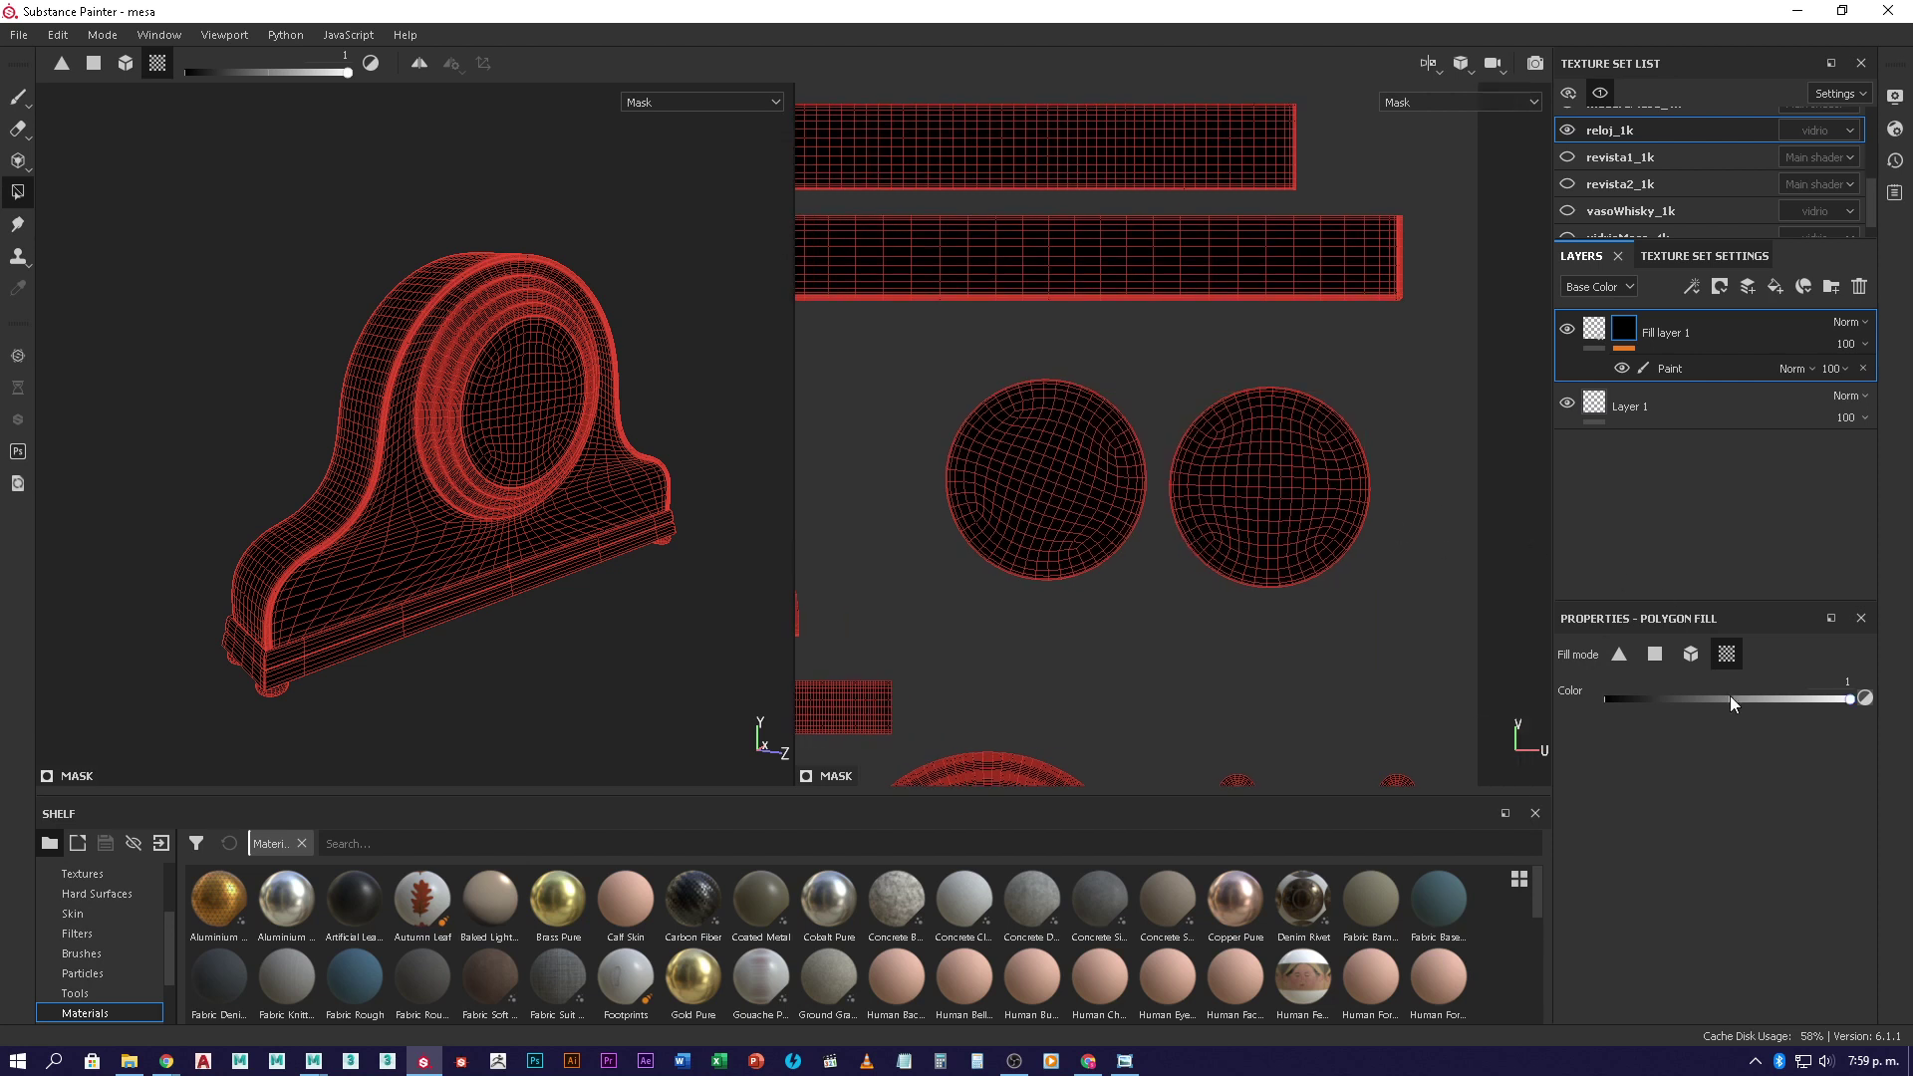
left_click_drag(1732, 700, 1331, 615)
left_click_drag(1607, 701, 1880, 720)
left_click_drag(1333, 464, 1293, 486, "alt")
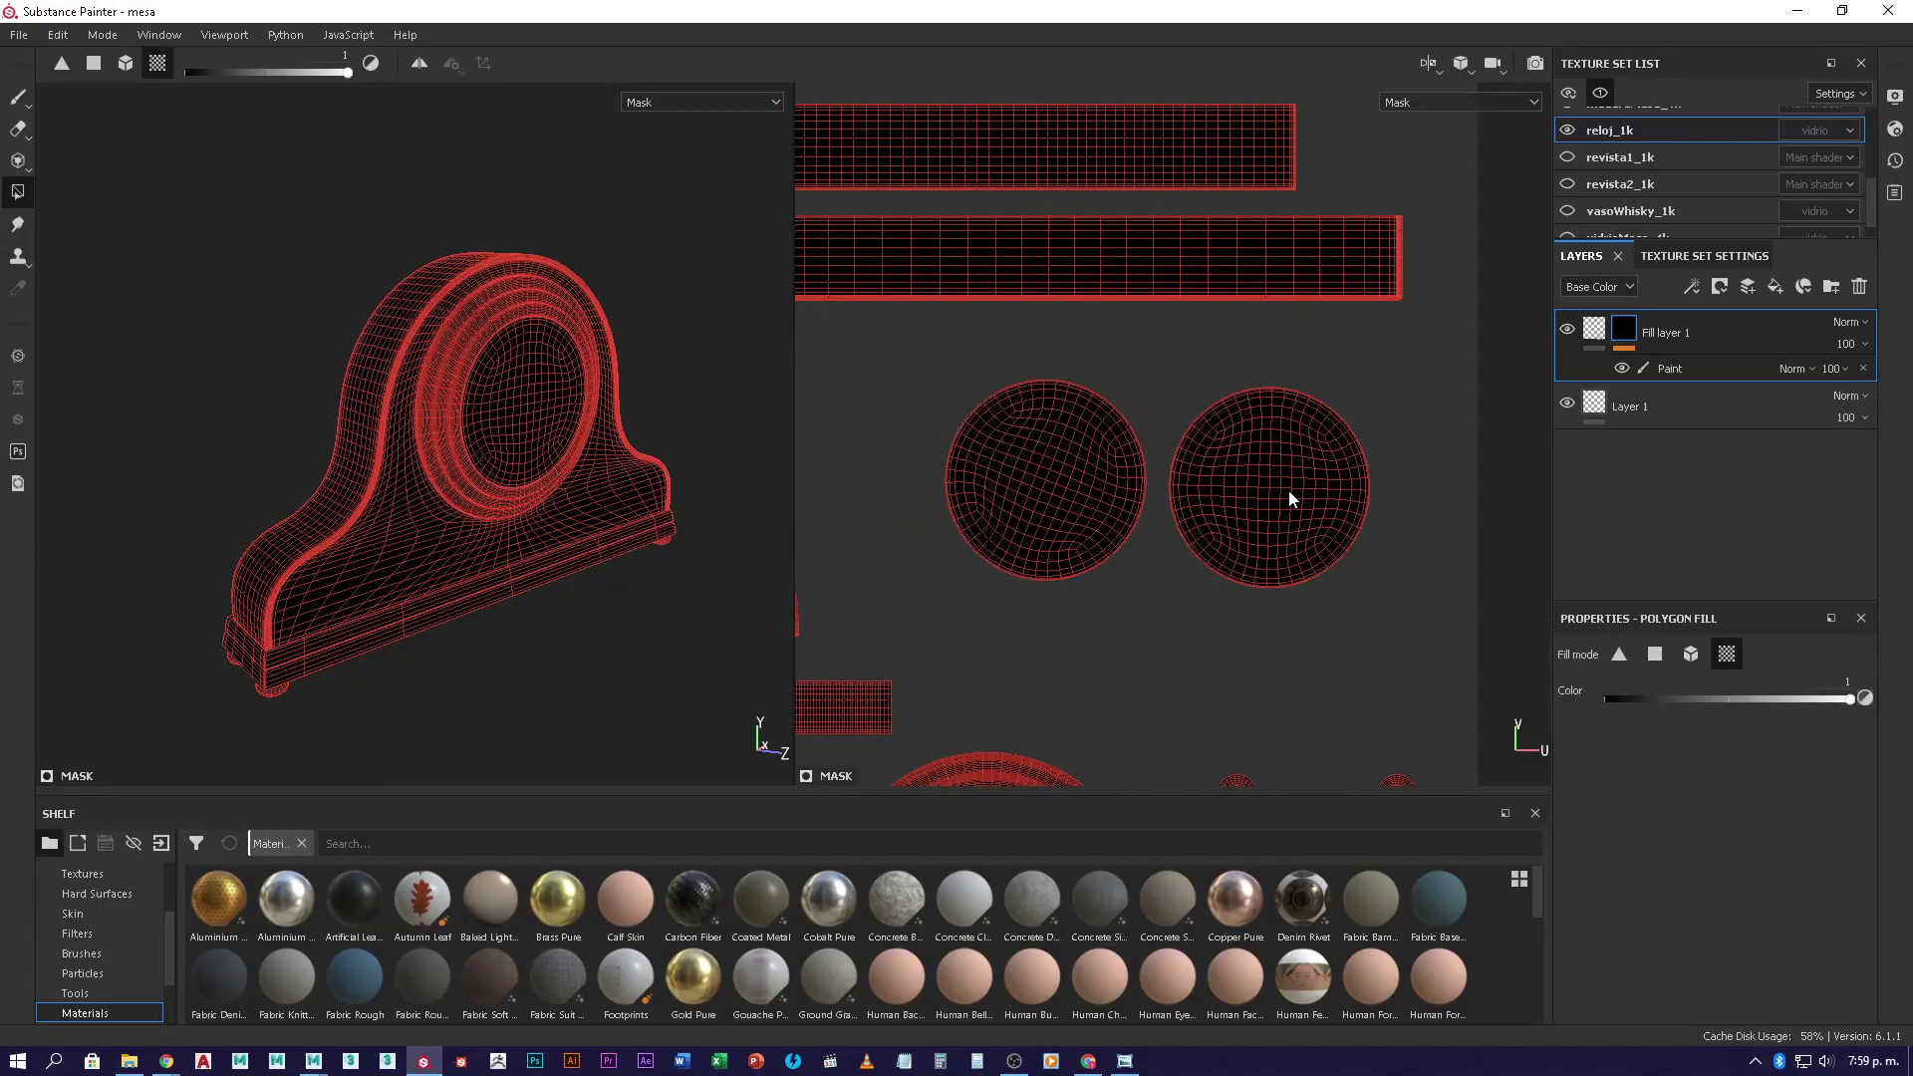
left_click(1679, 372)
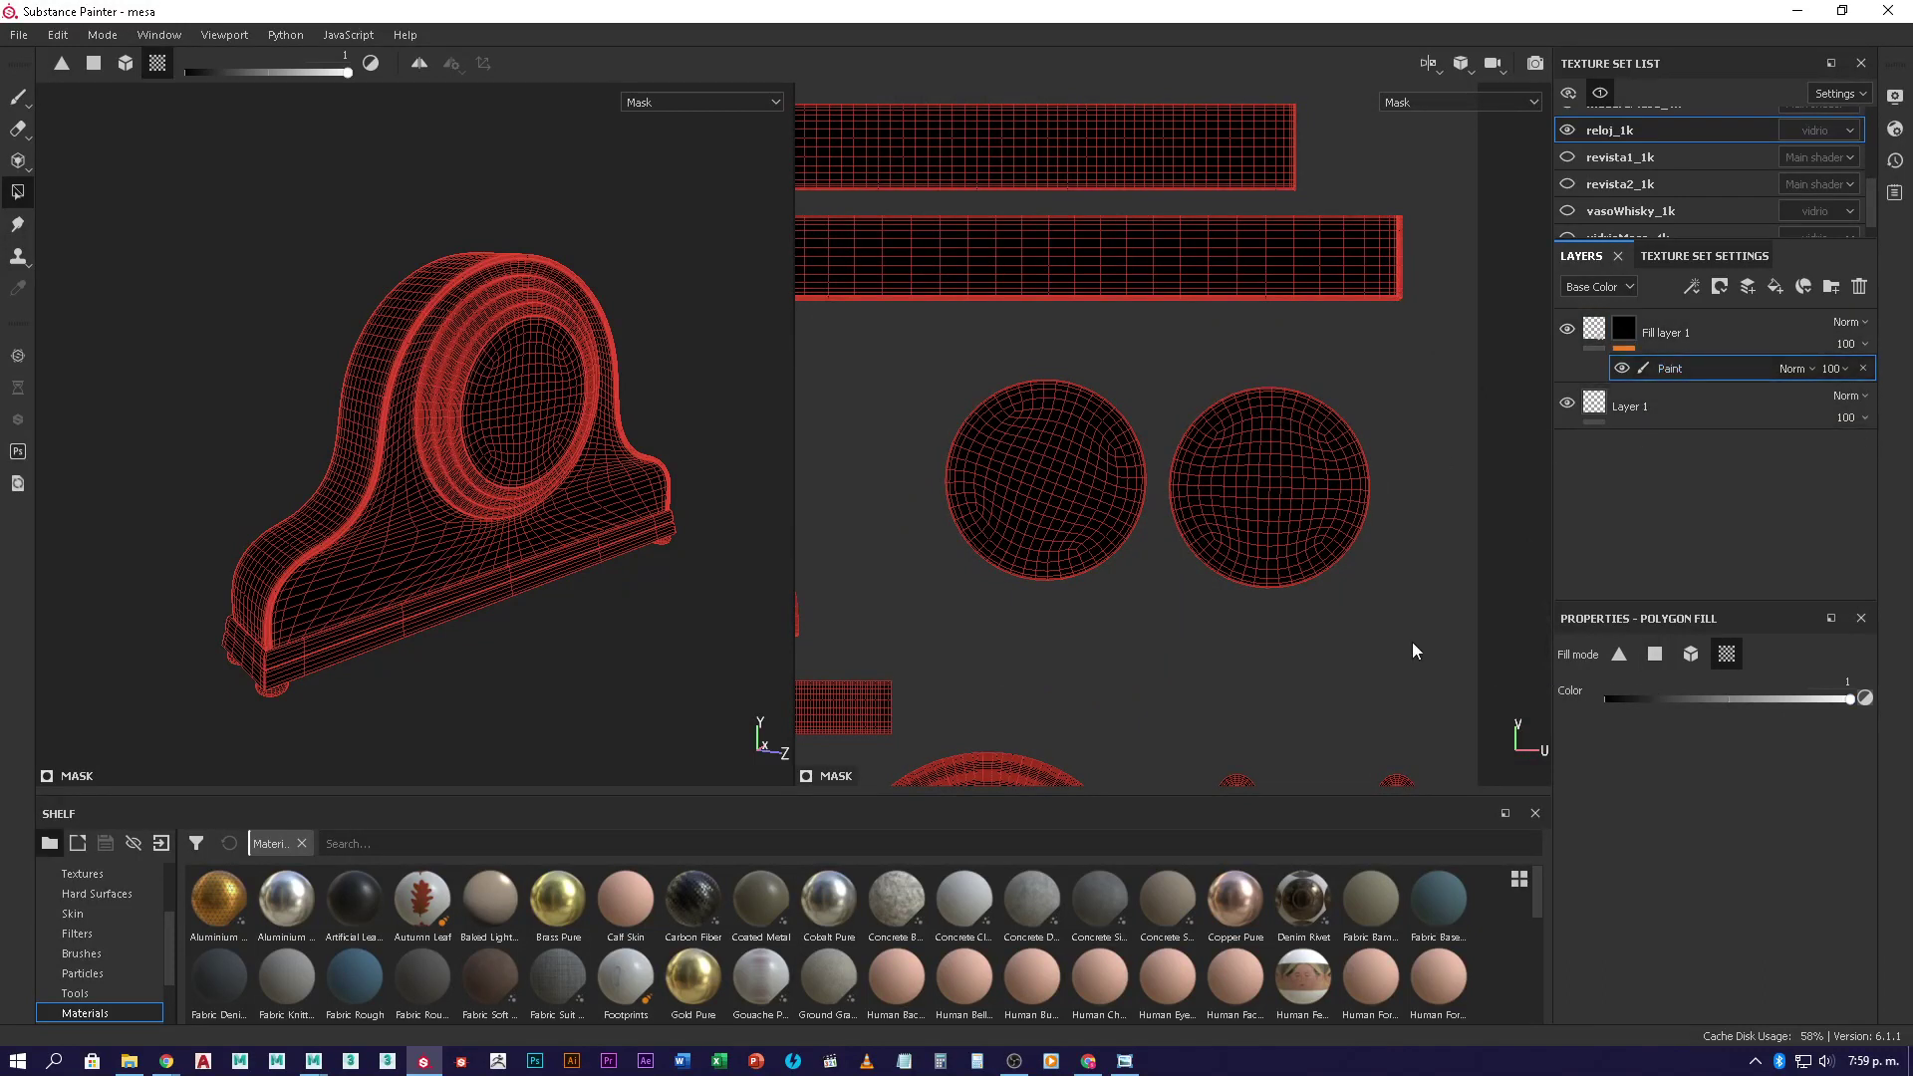
left_click(1271, 538)
left_click(1057, 477)
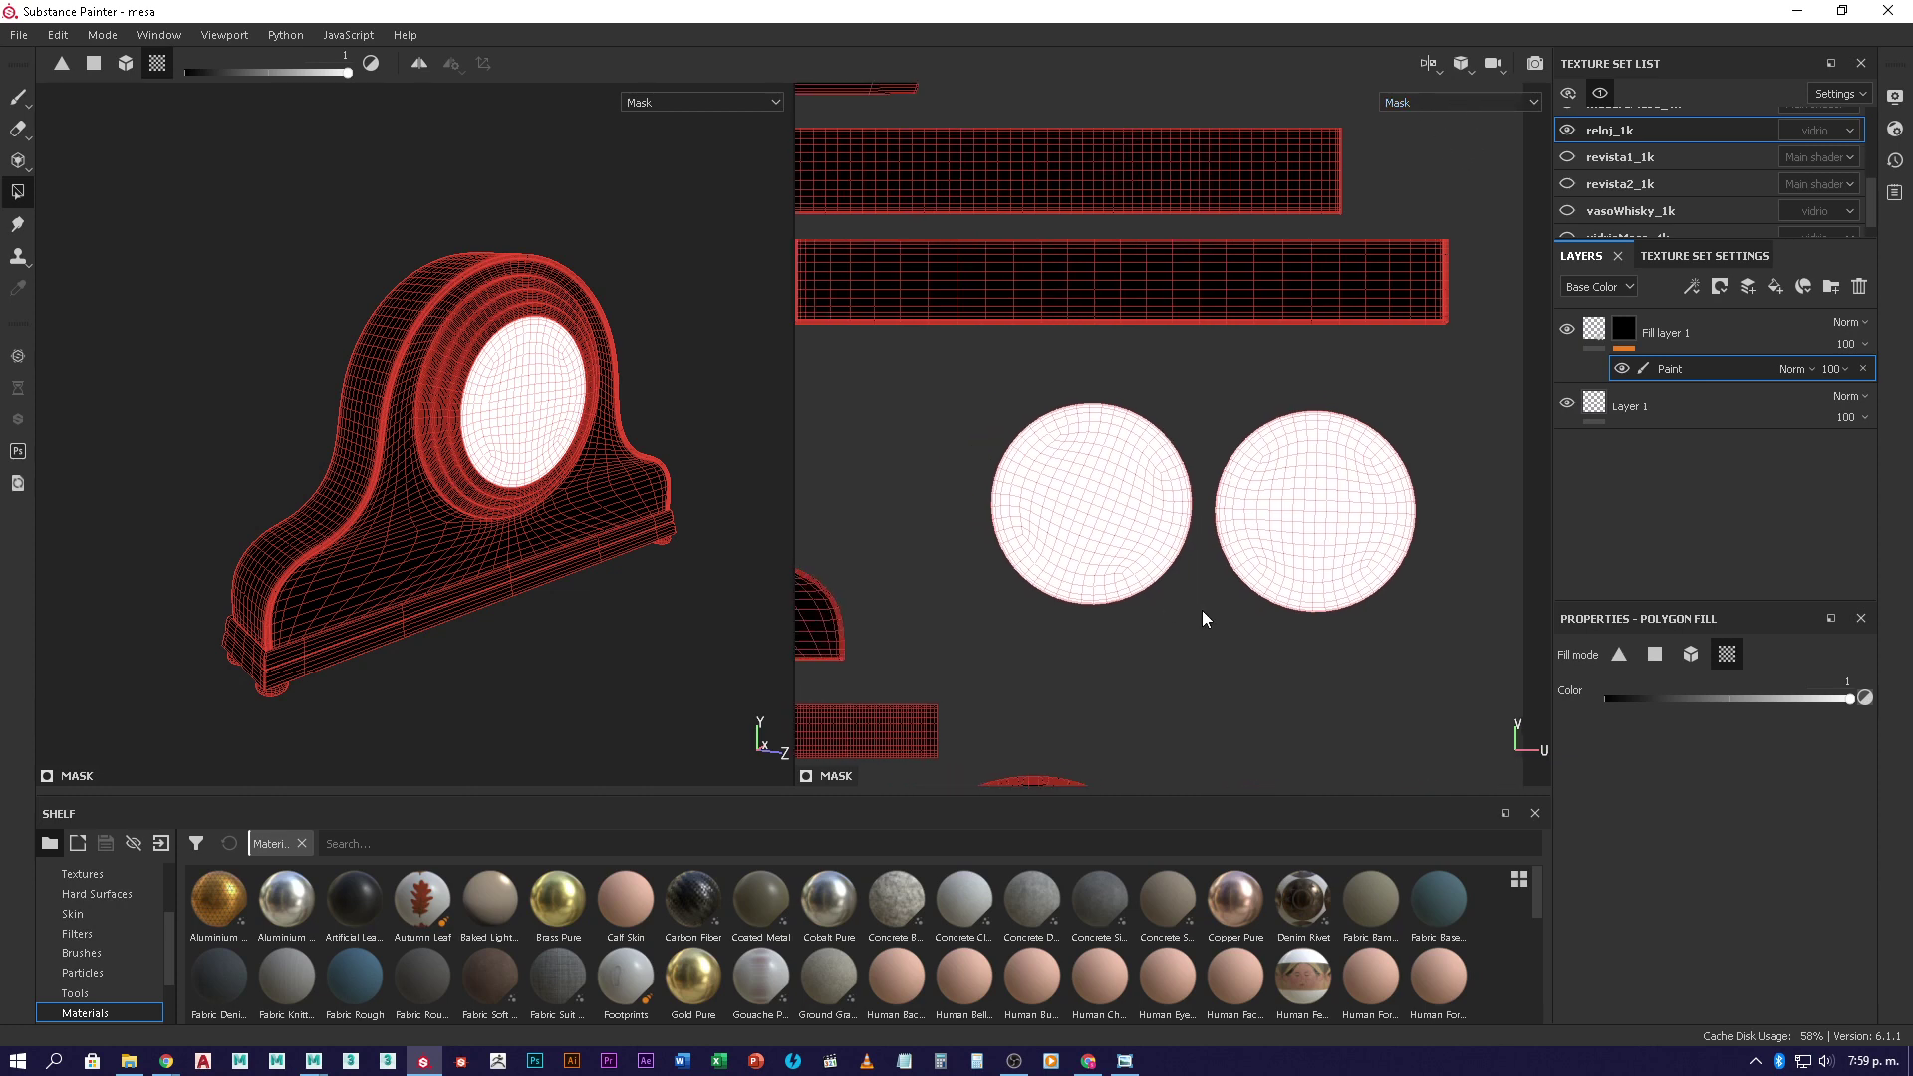
- Return to the material display and set Fill layer 1's opacity channel value to about 0.21
key("m")
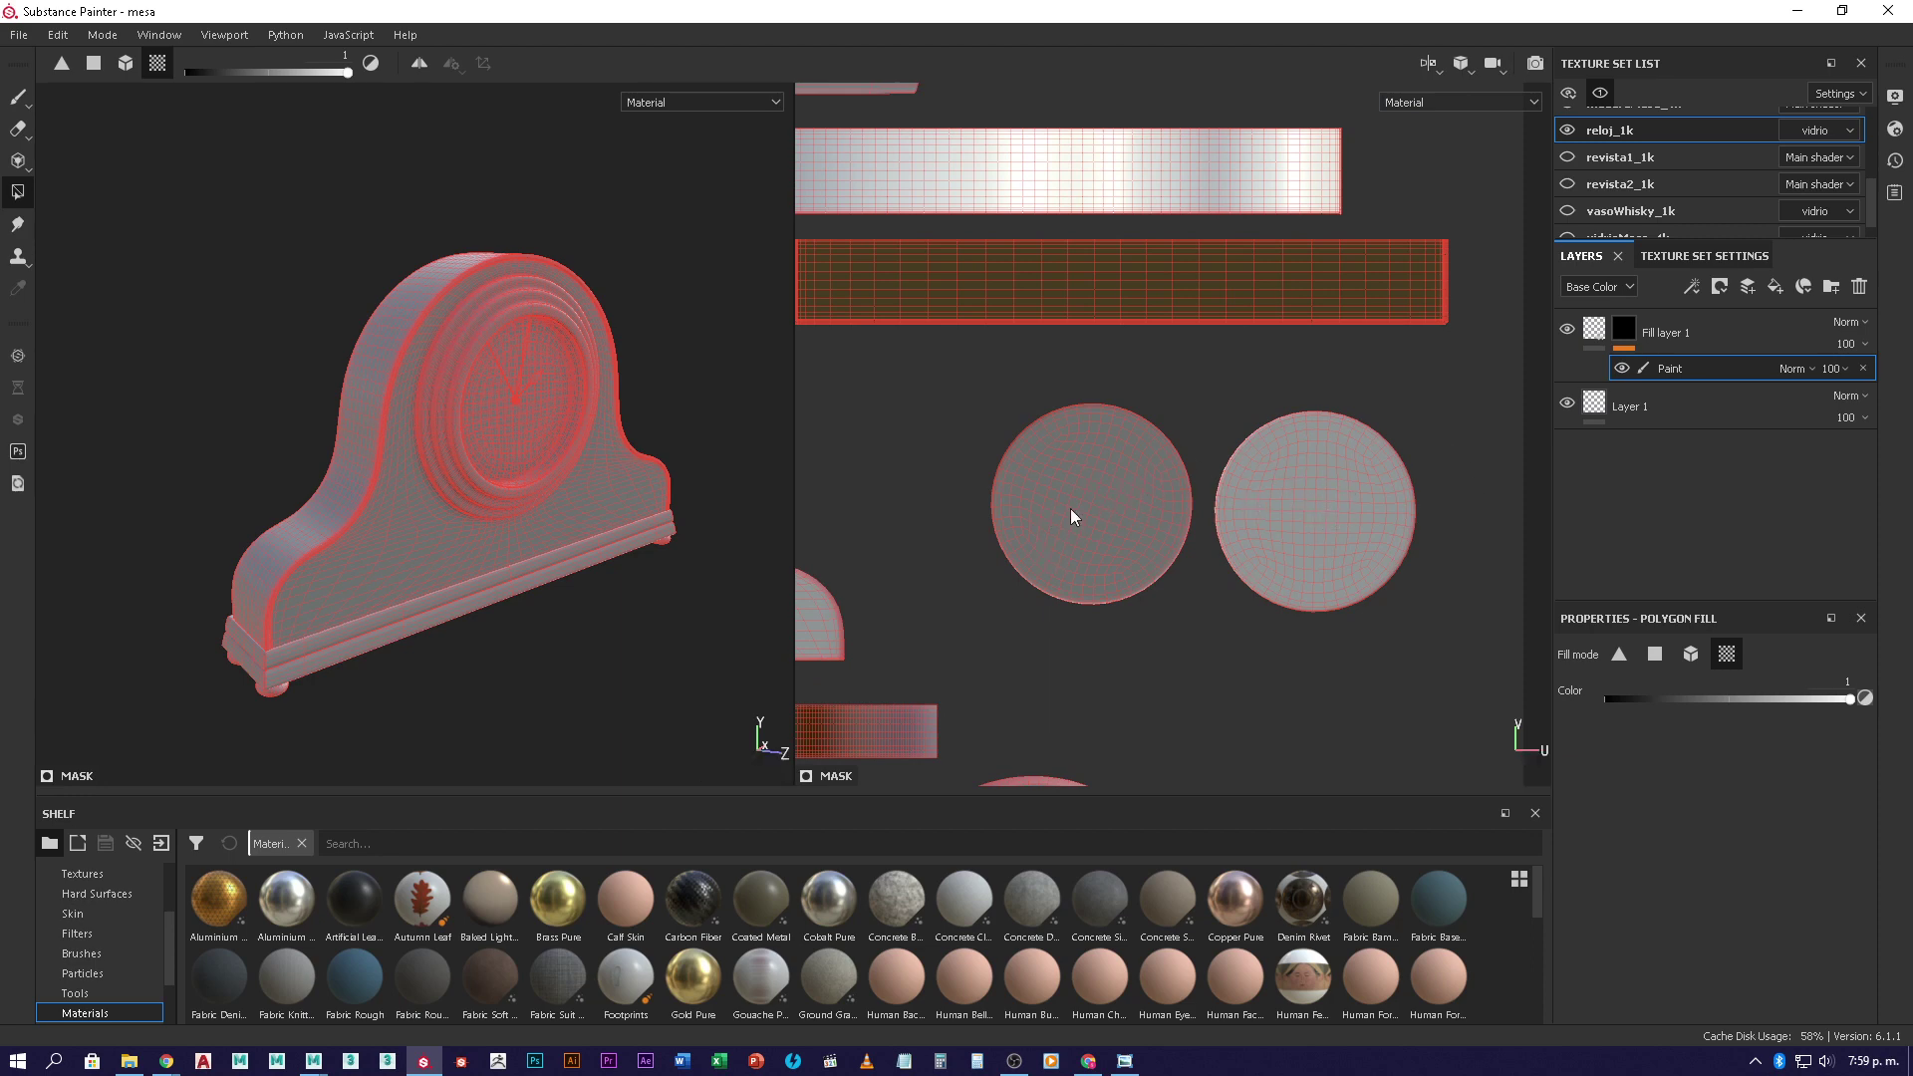
left_click(1595, 332)
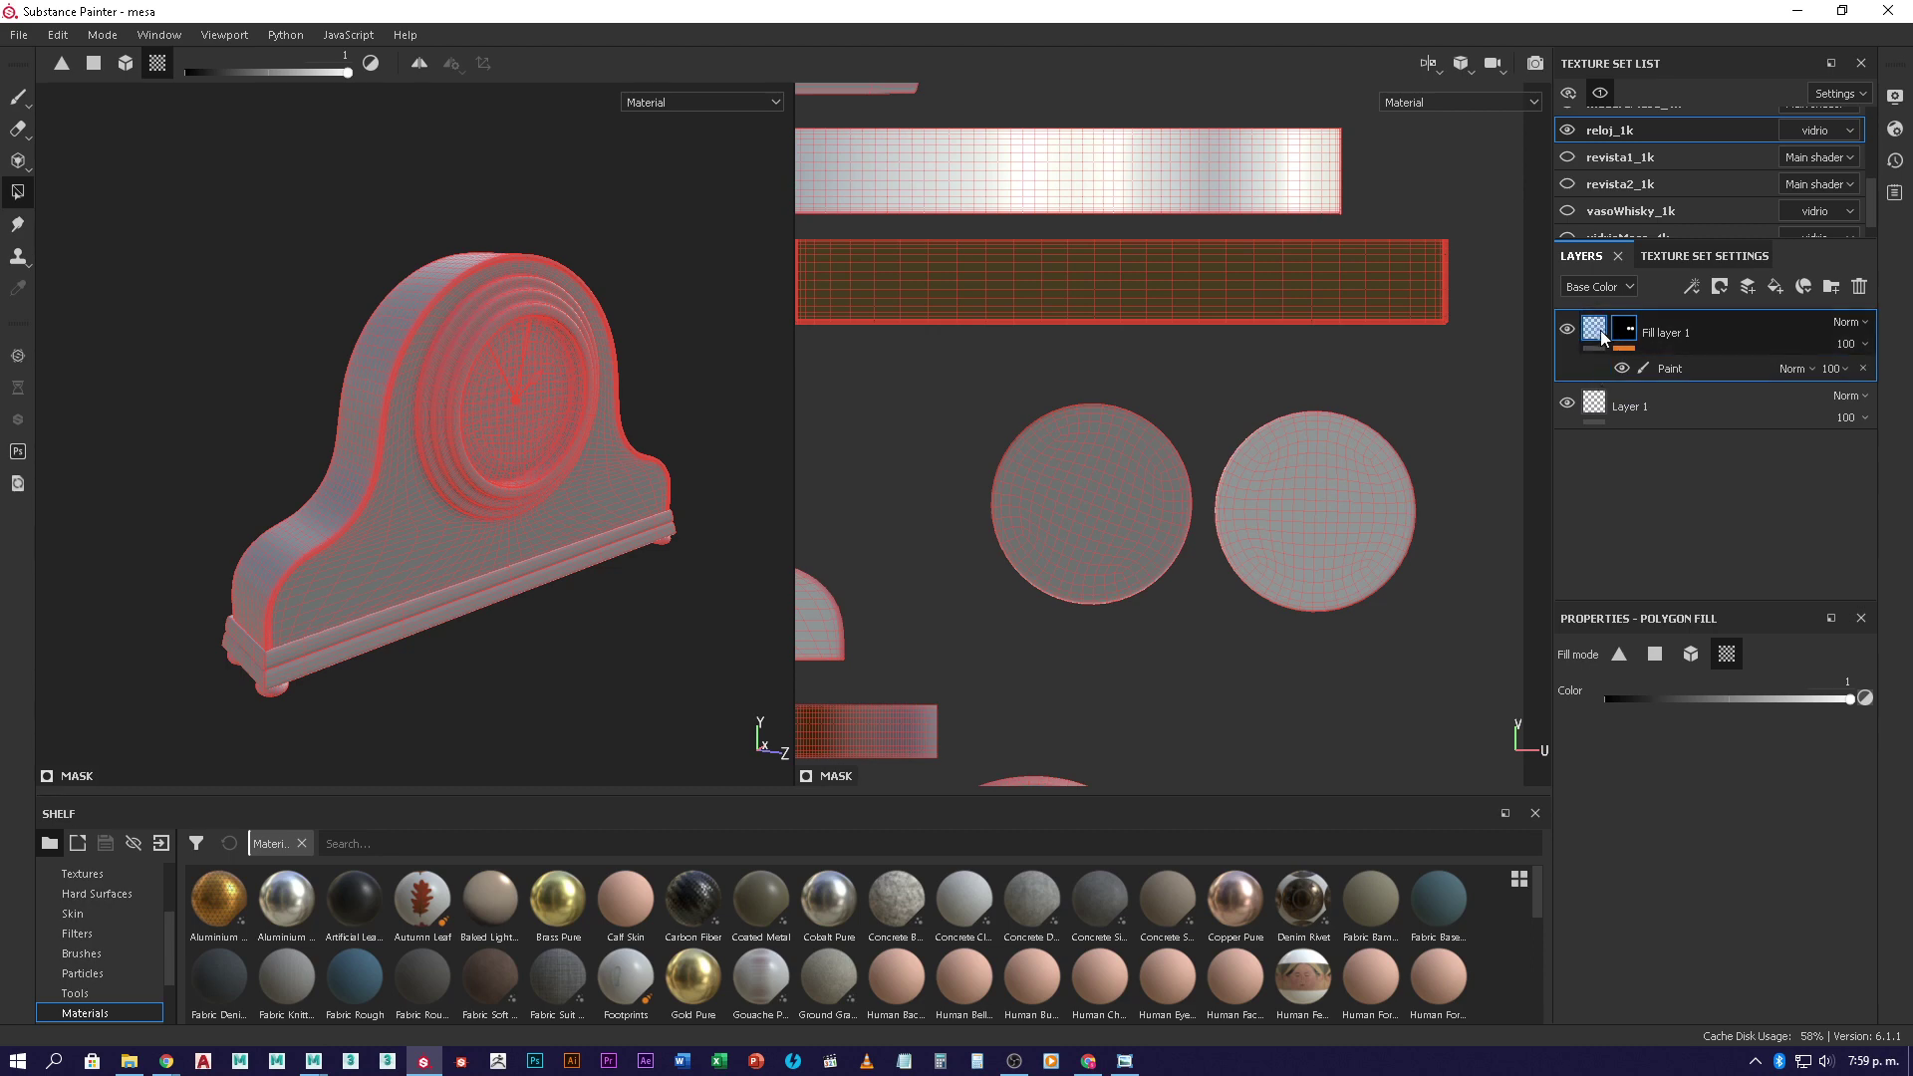
left_click(1624, 331)
left_click(1595, 332)
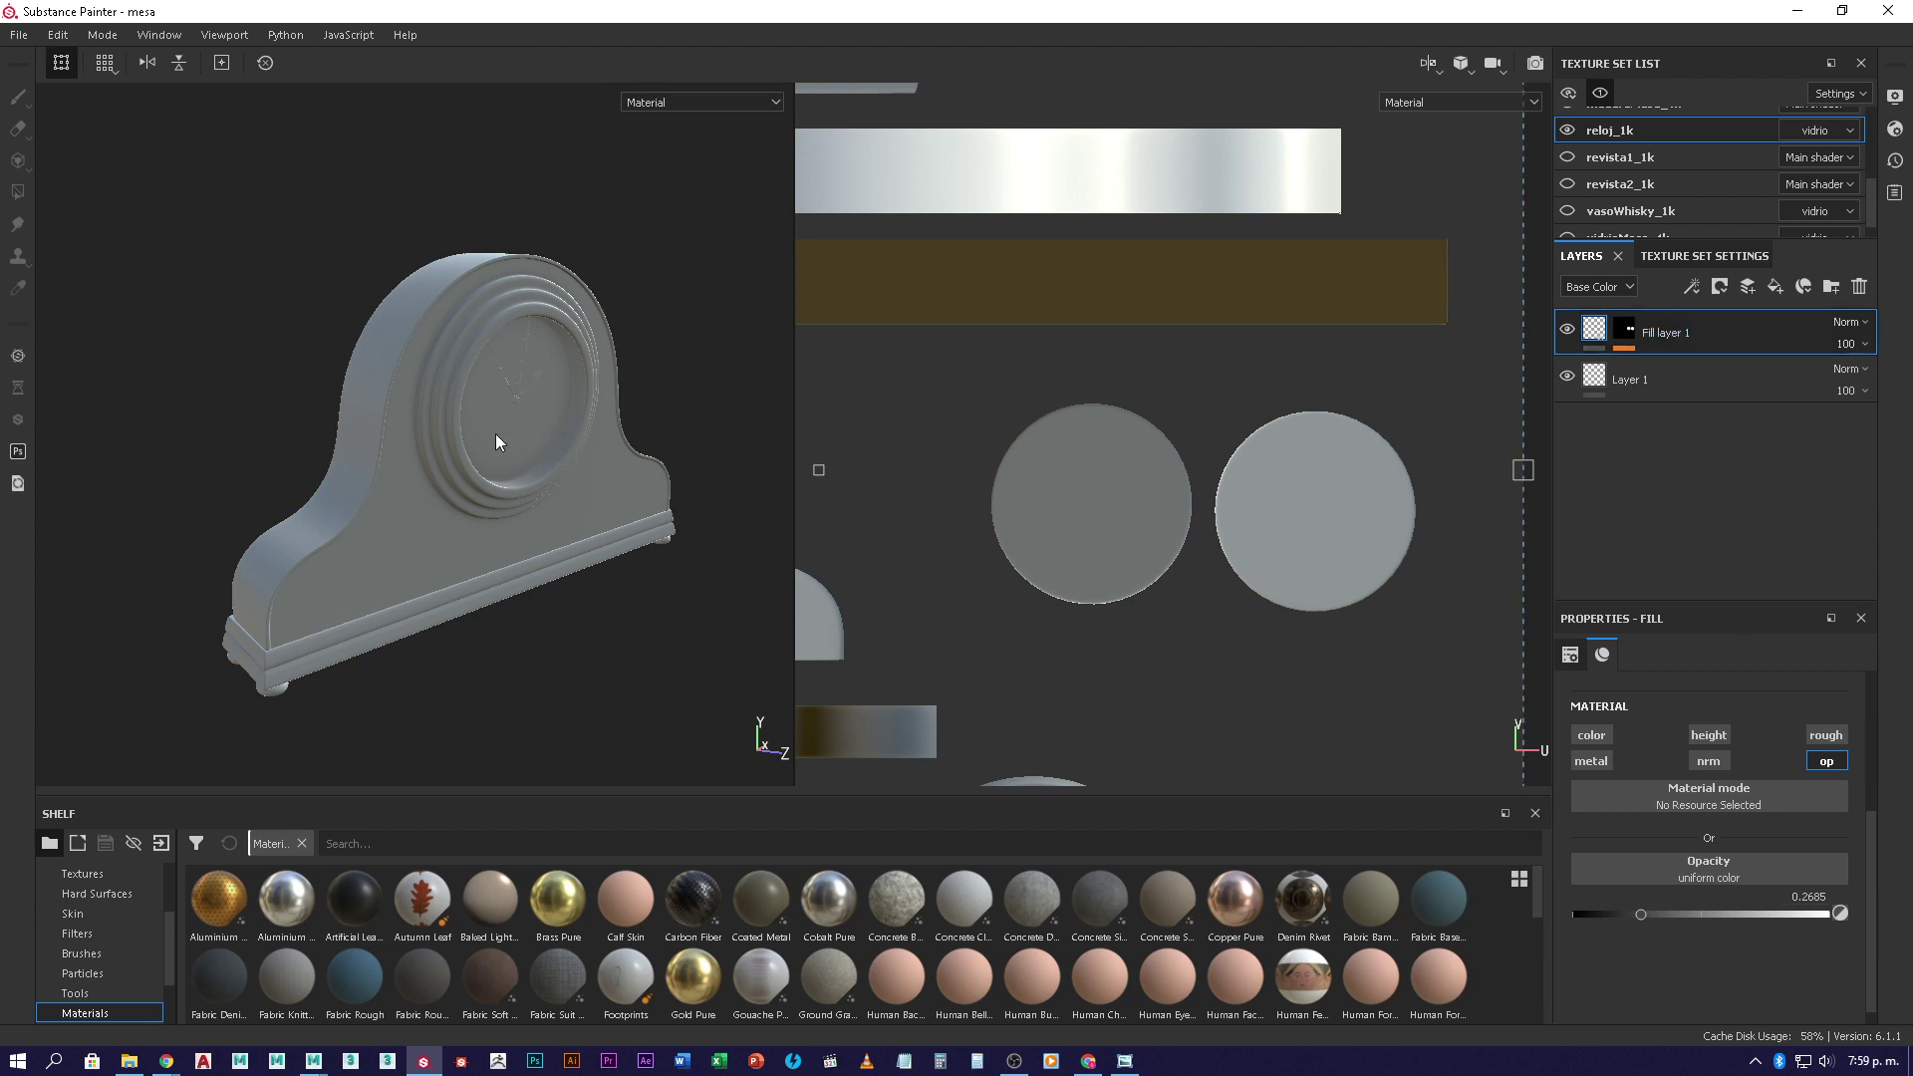
left_click(1642, 915)
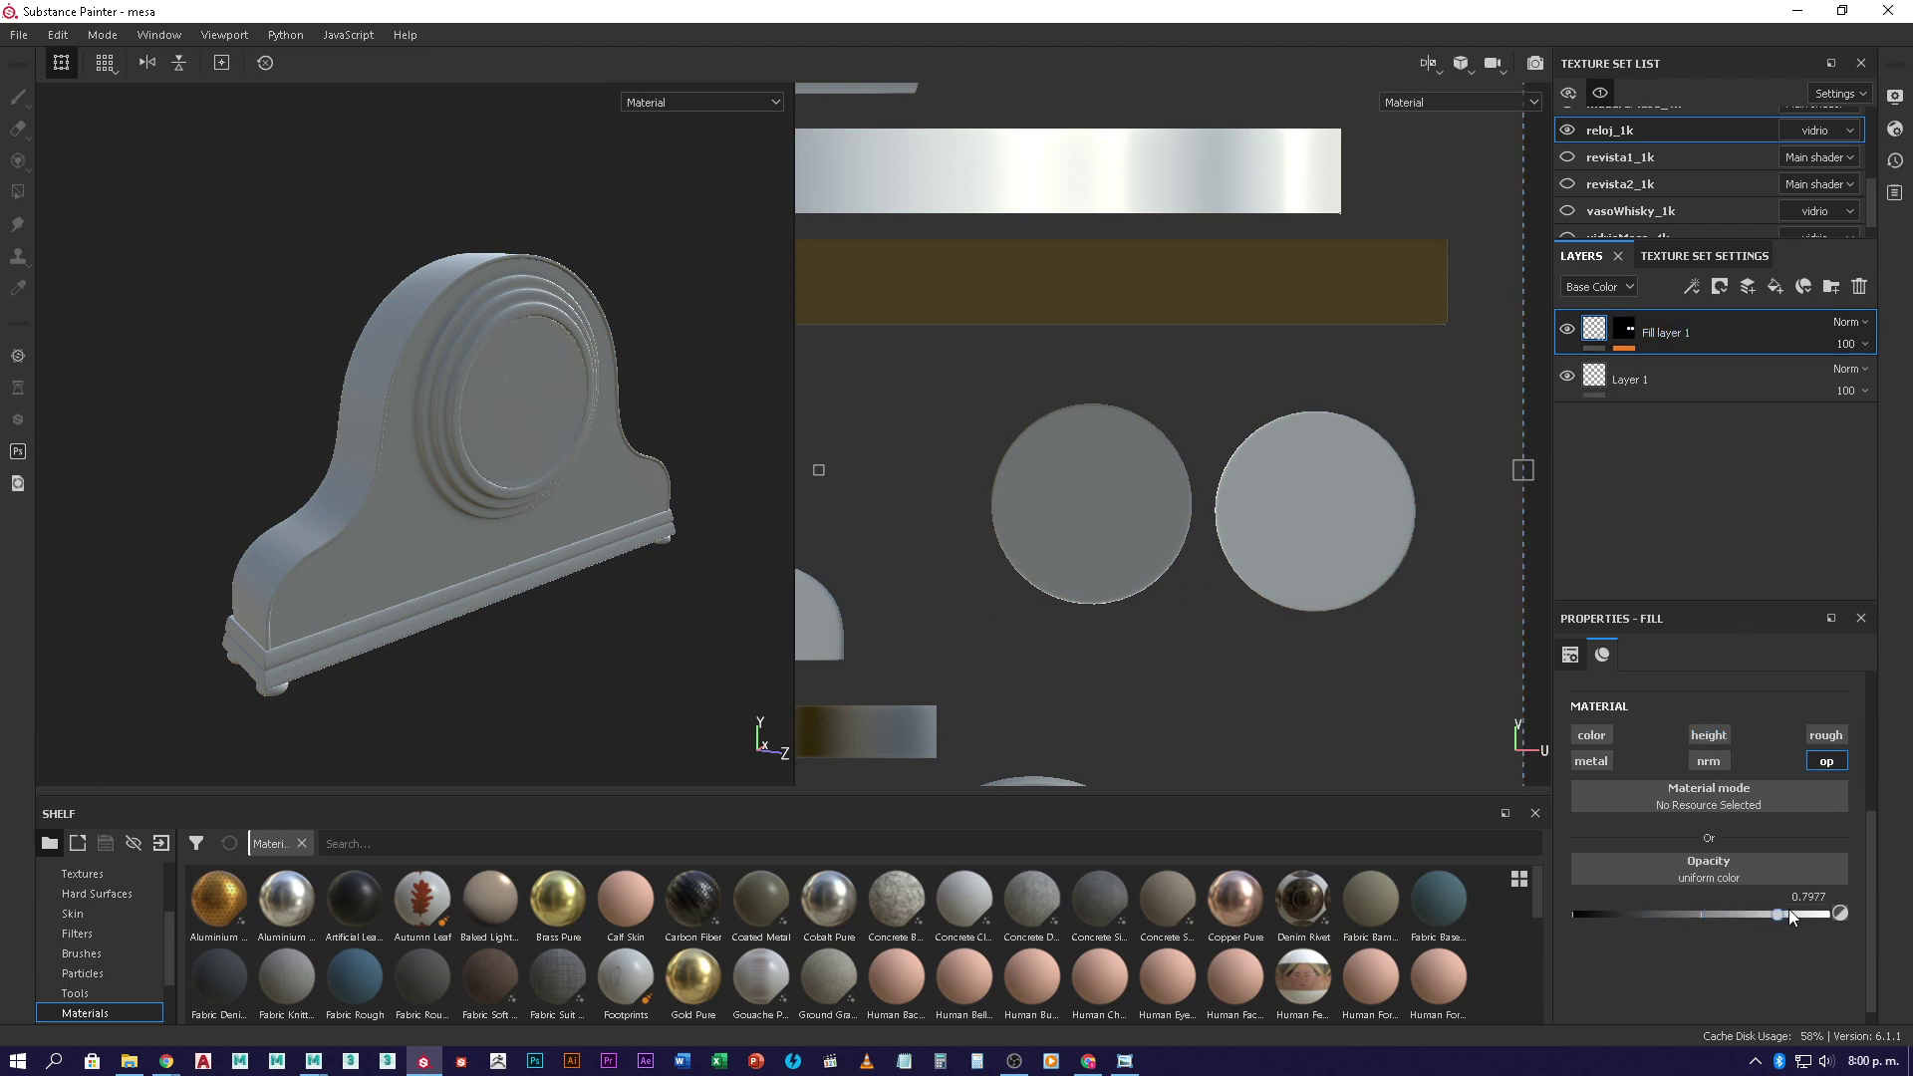
left_click_drag(1654, 901, 1814, 927)
left_click_drag(1683, 932, 1807, 922)
left_click_drag(1669, 919, 1820, 943)
mouse_move(1677, 943)
left_mouse_down()
mouse_move(1613, 943)
mouse_move(1650, 938)
left_mouse_up()
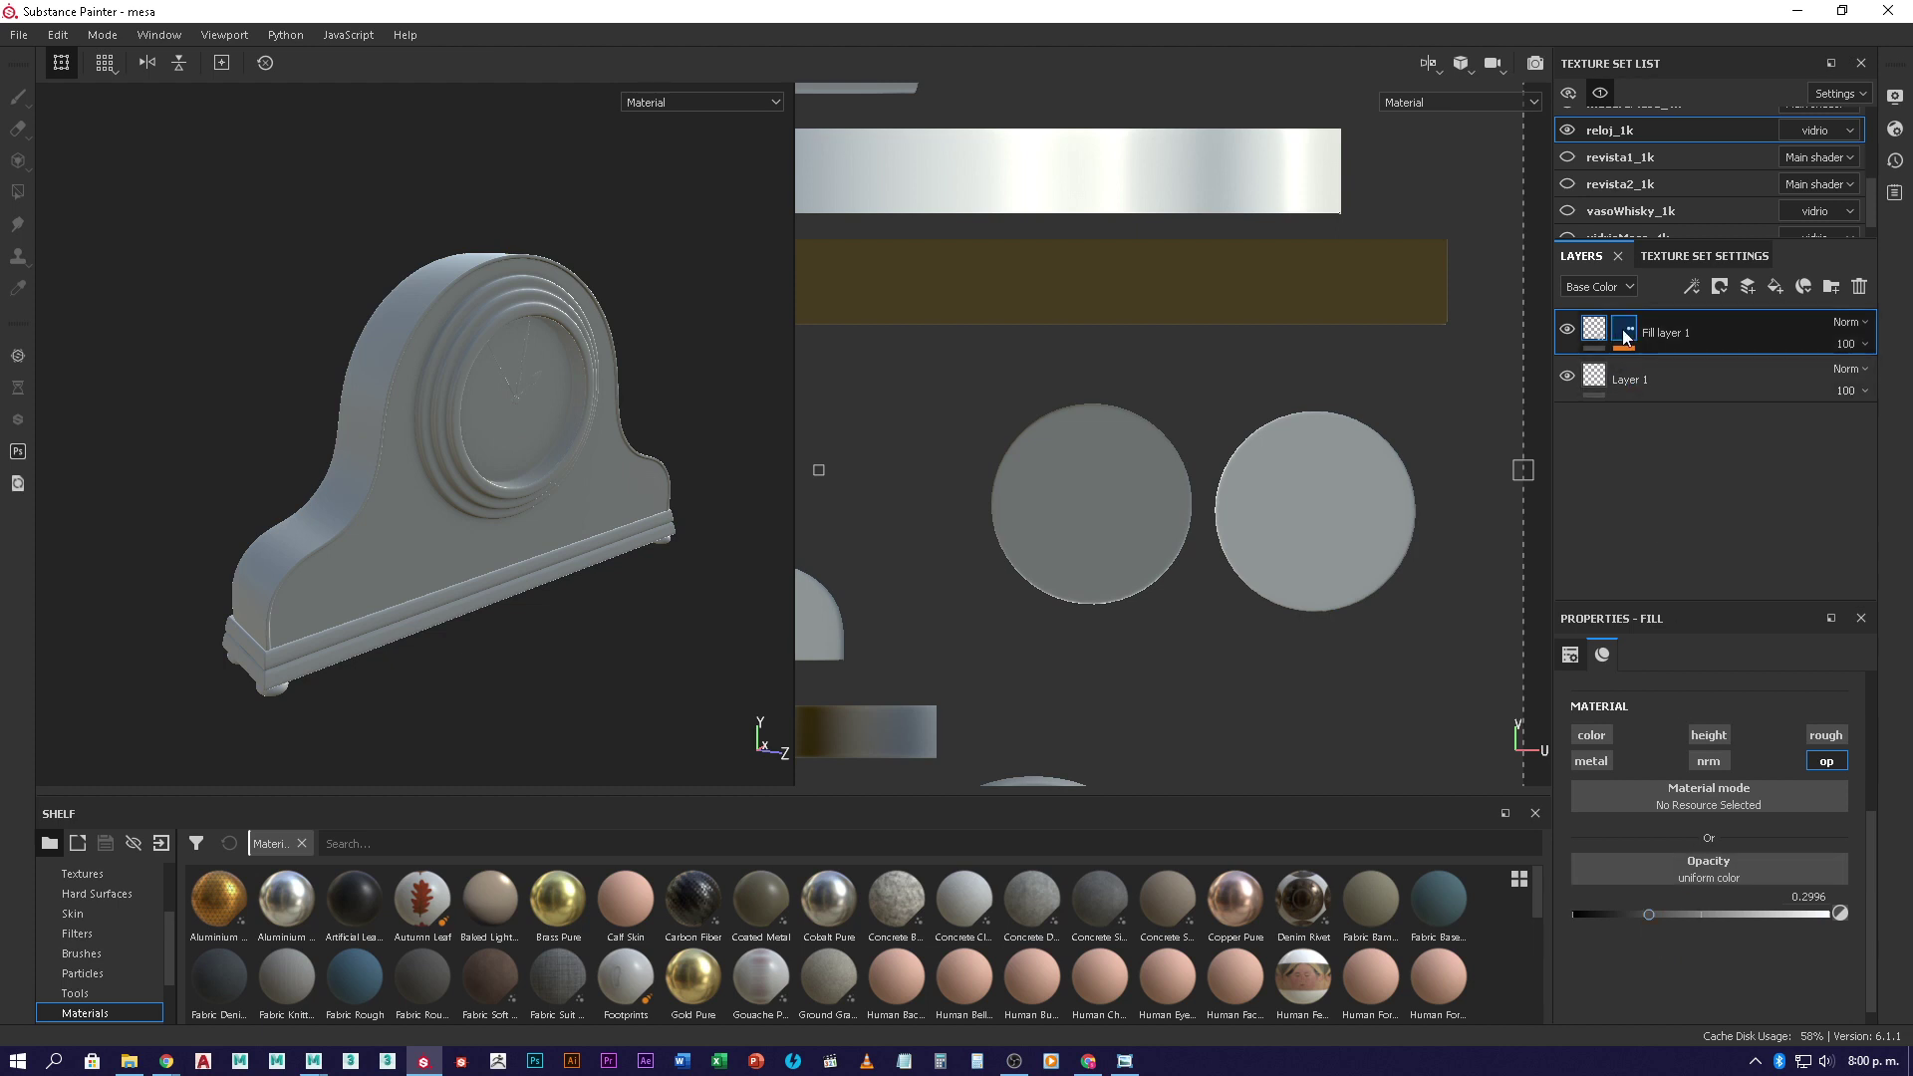
mouse_move(1625, 336)
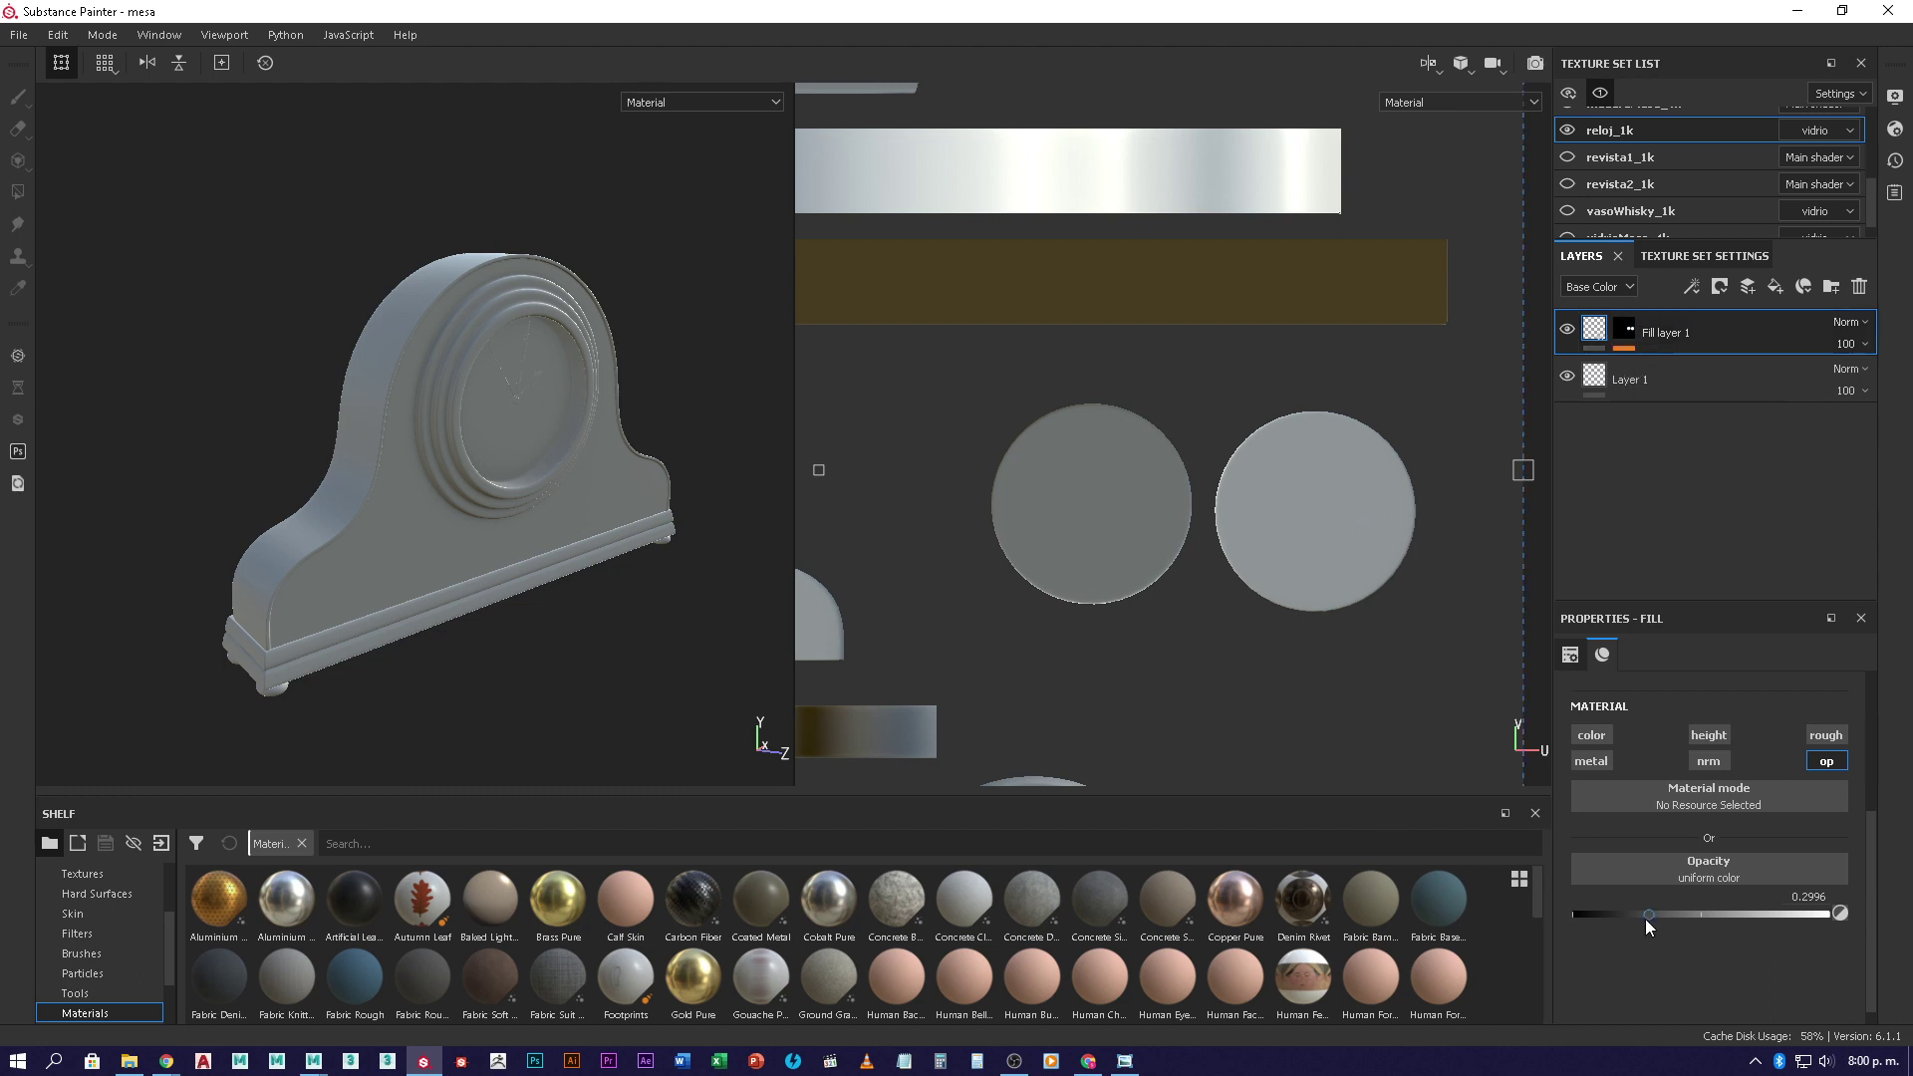
mouse_move(1649, 915)
left_mouse_down()
mouse_move(1574, 924)
mouse_move(1660, 935)
mouse_move(1627, 939)
left_mouse_up()
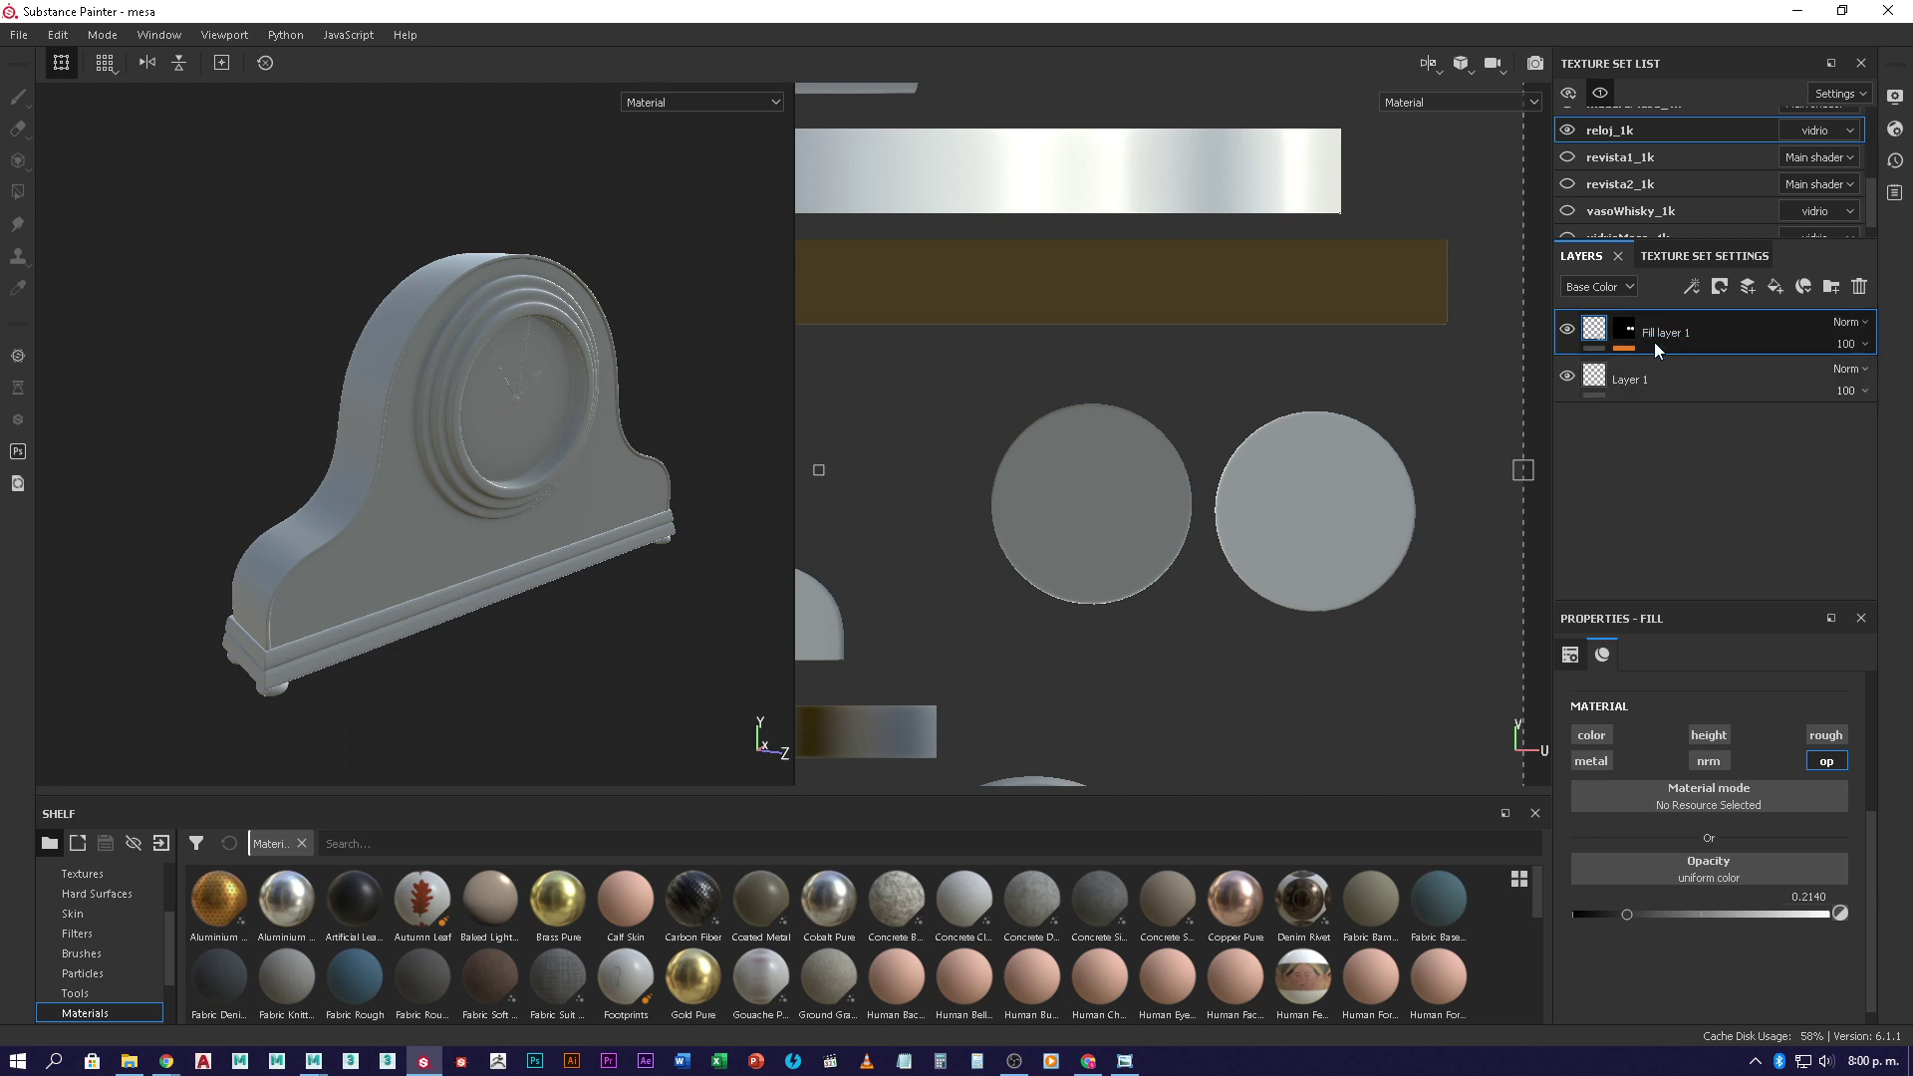
- Render the clock and try a refraction of 0.73 on the vidrio shader, resetting it to 0 before leaving the render
left_click(1537, 64)
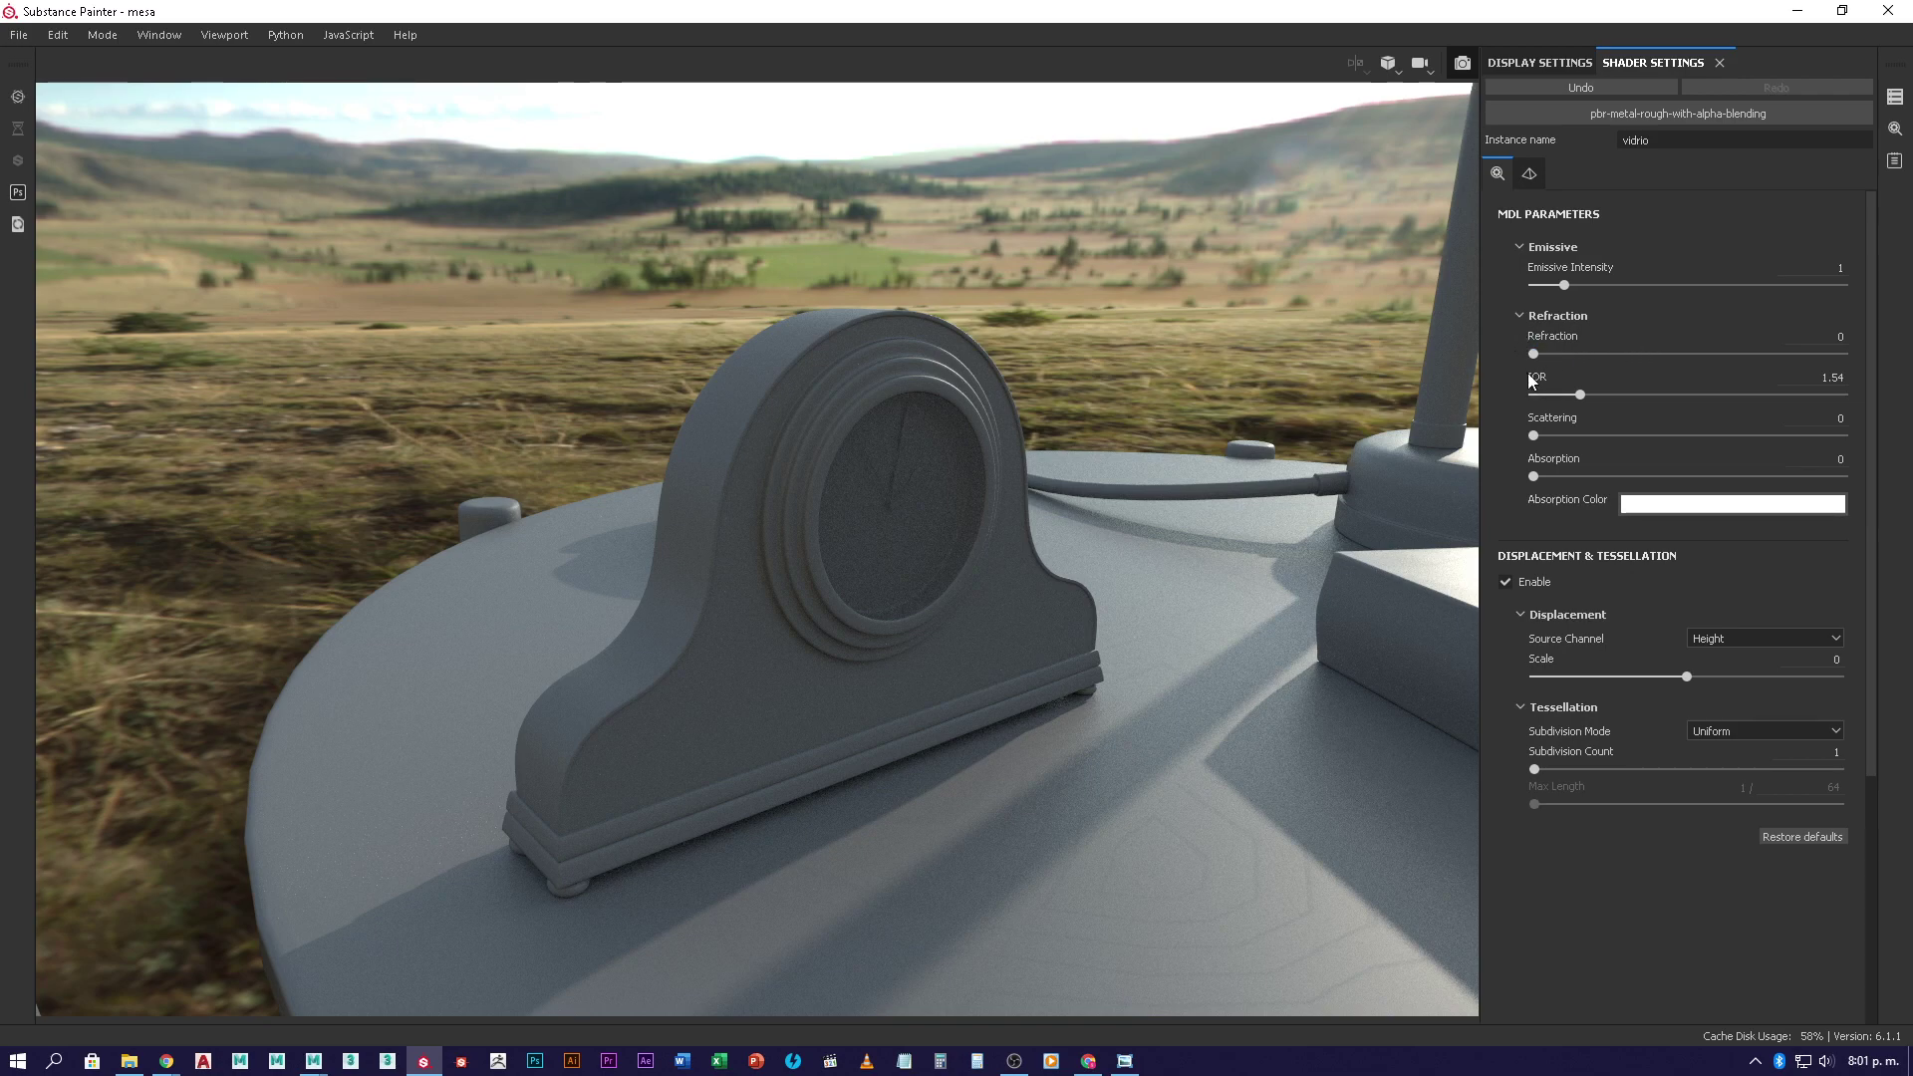
left_click_drag(1537, 356, 1760, 368)
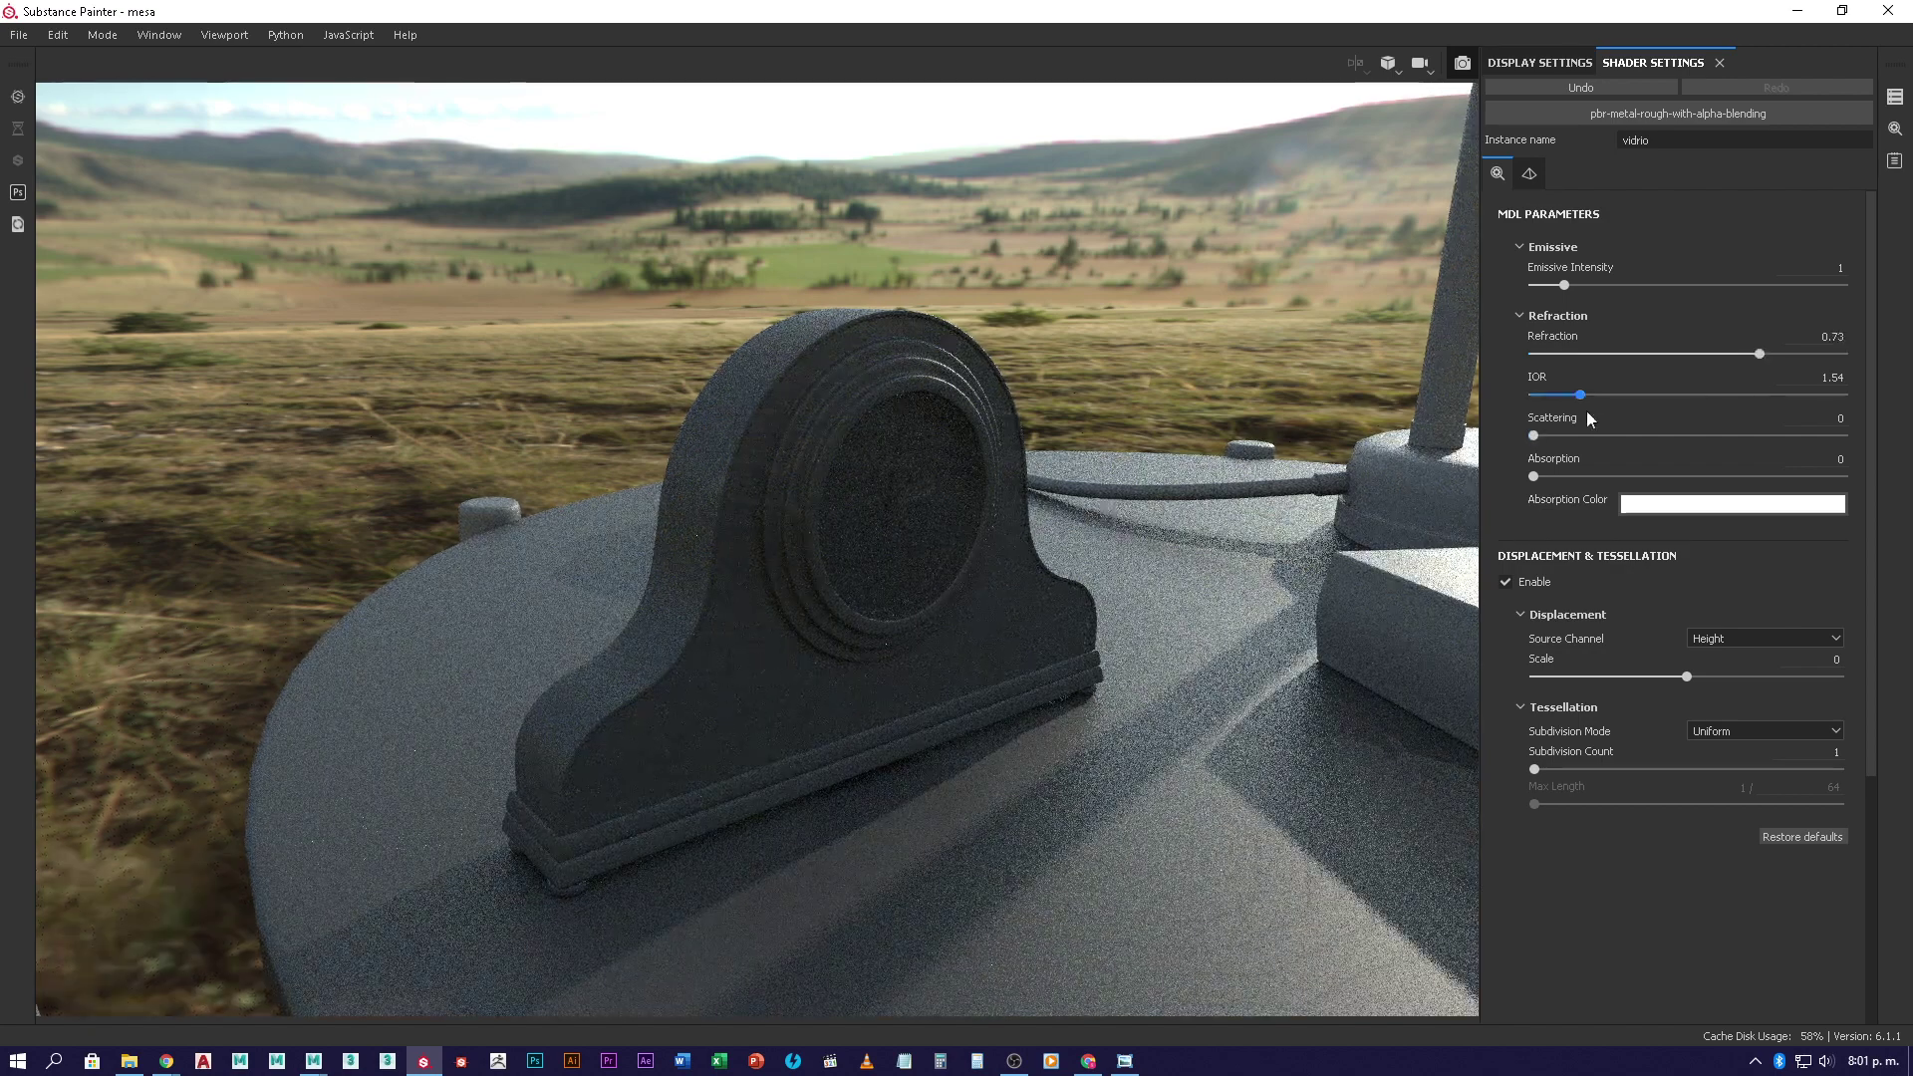
left_click_drag(1772, 341, 1457, 354)
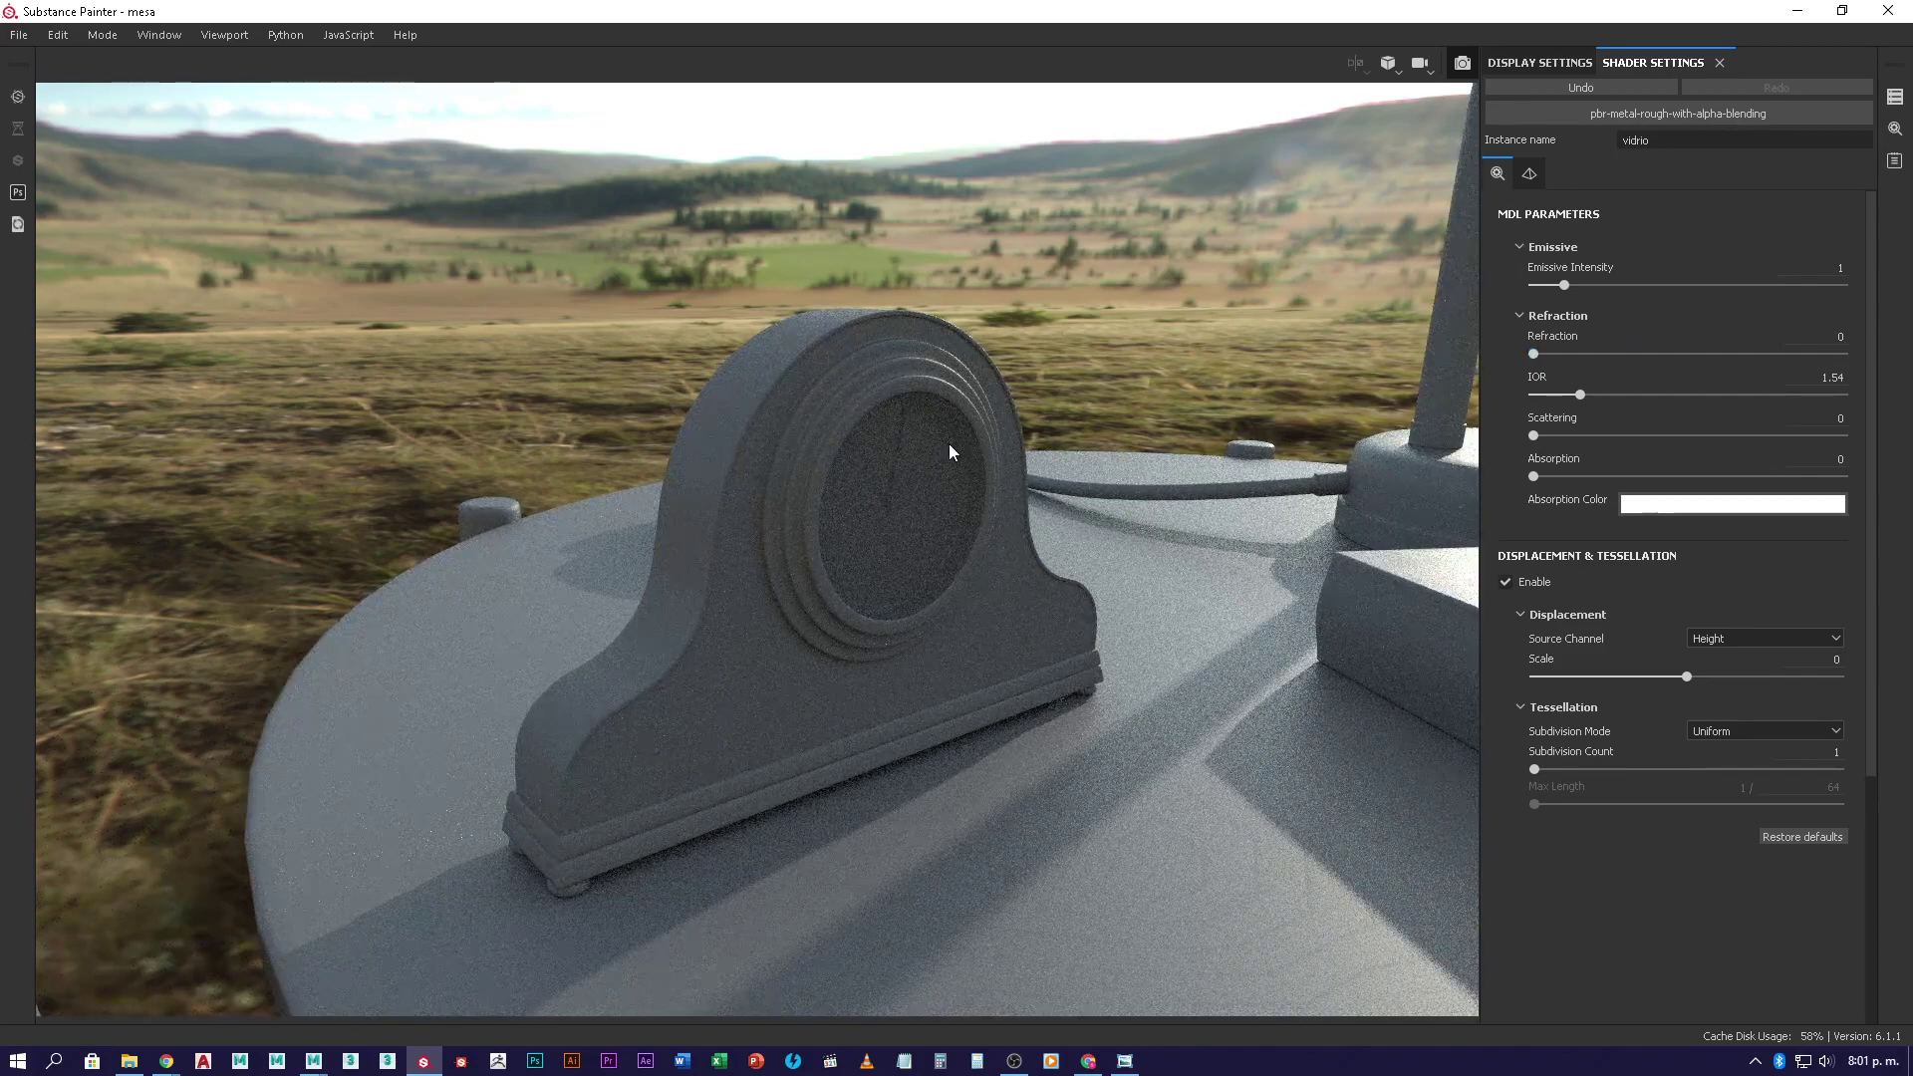
left_click(1461, 66)
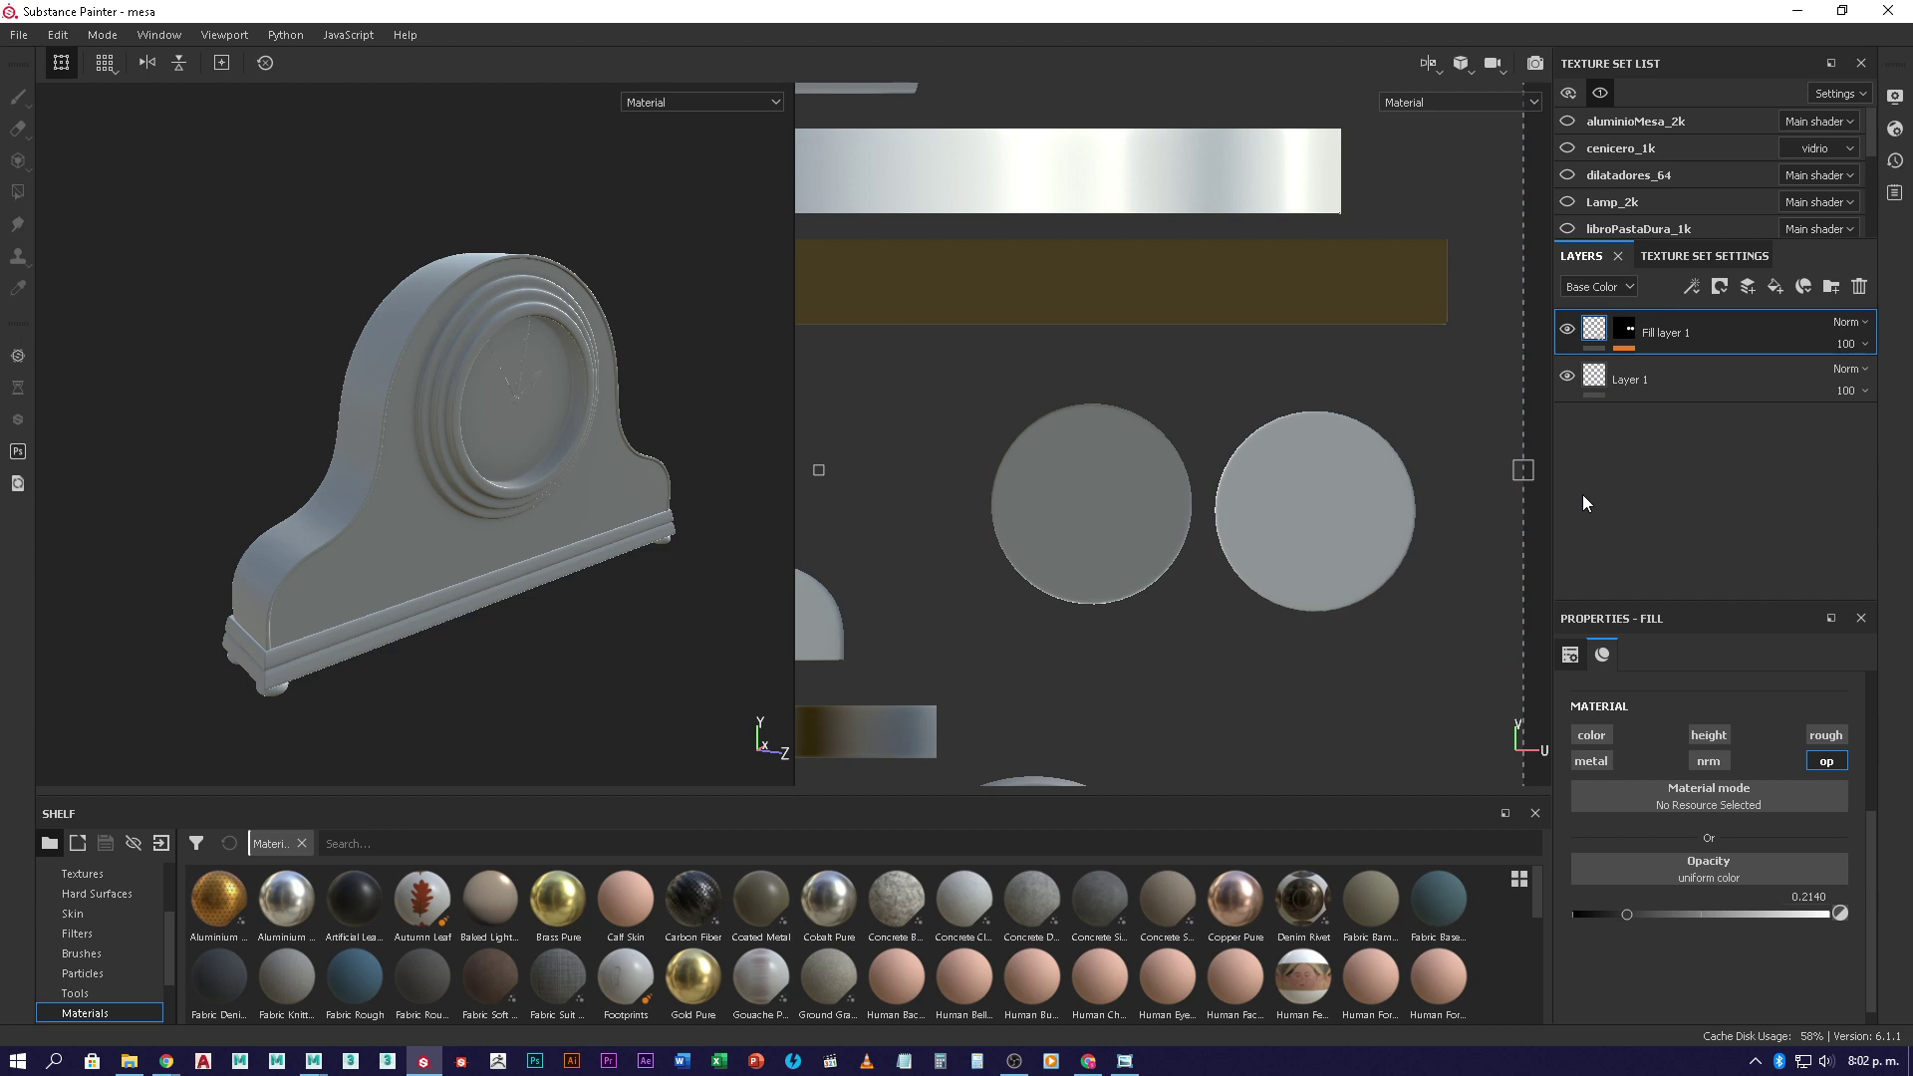
- Save the project and make all texture sets visible
left_click(18, 35)
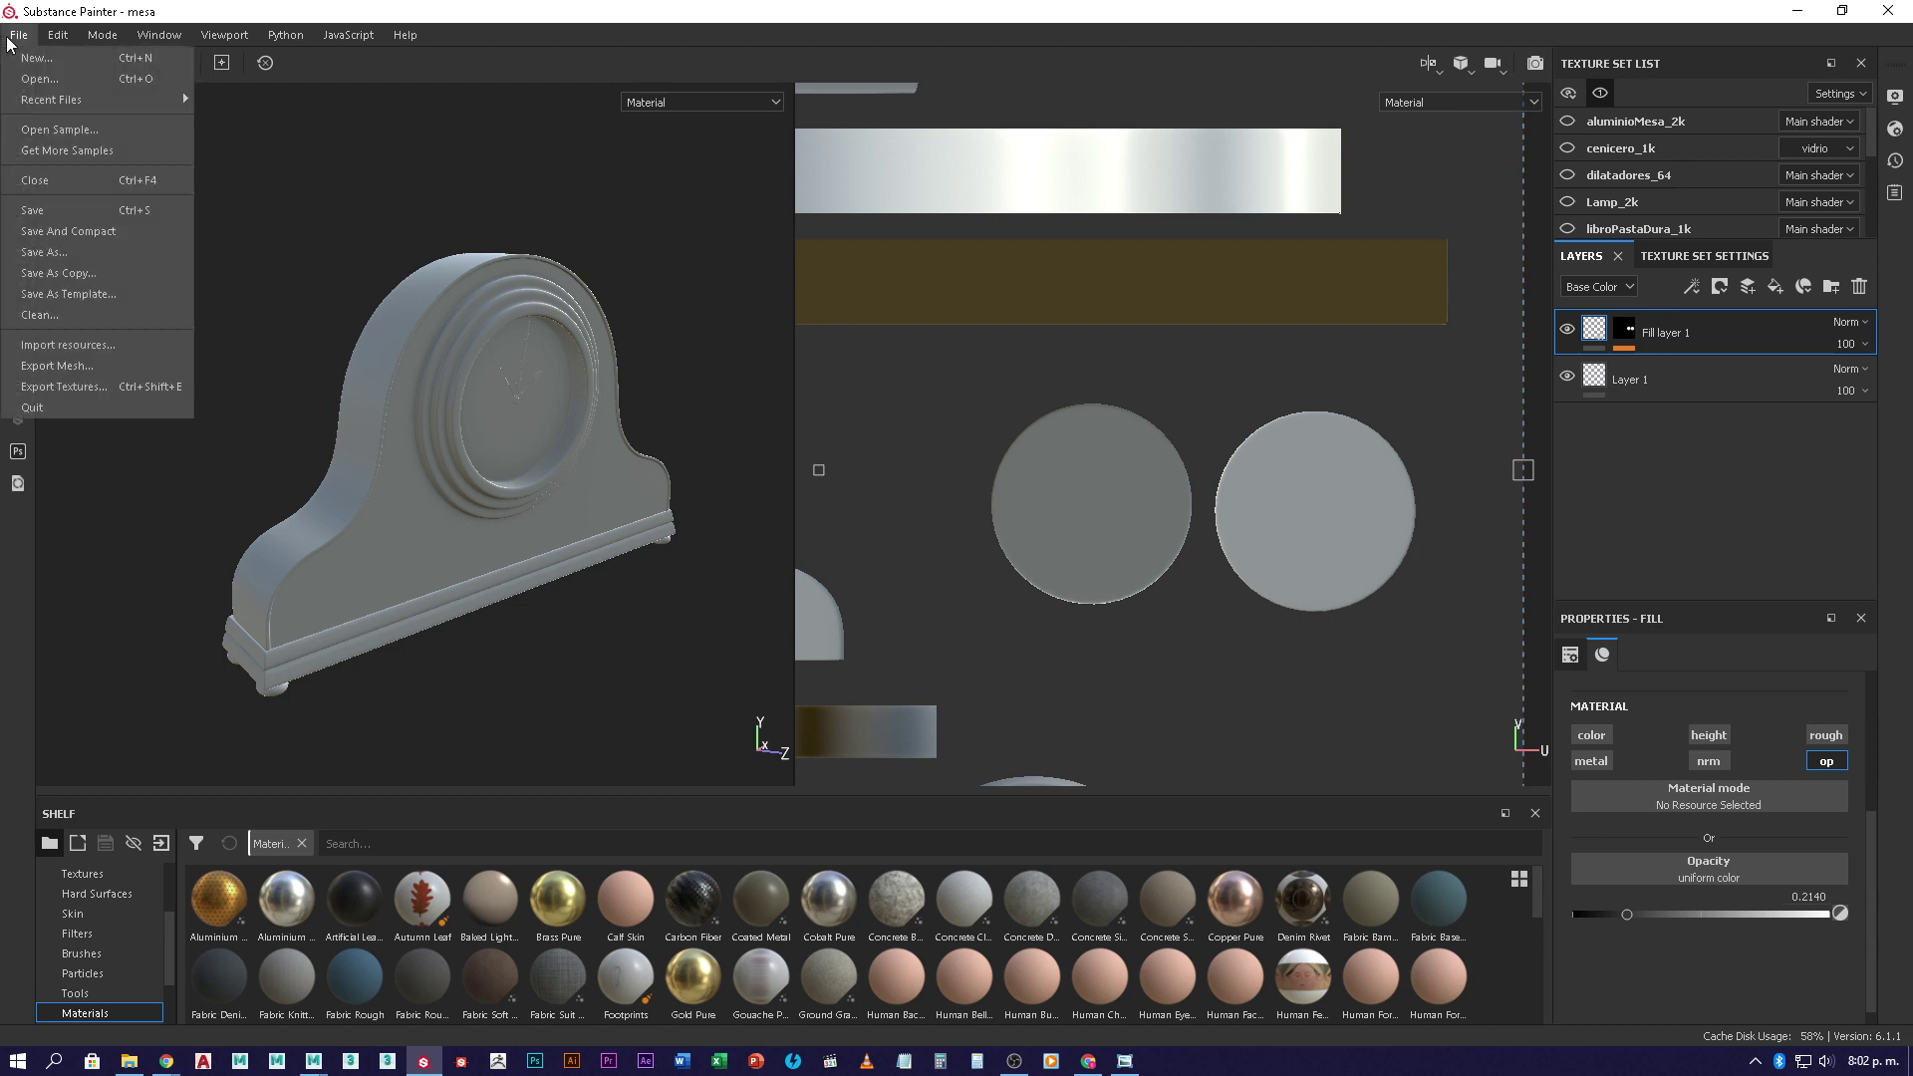
left_click(72, 211)
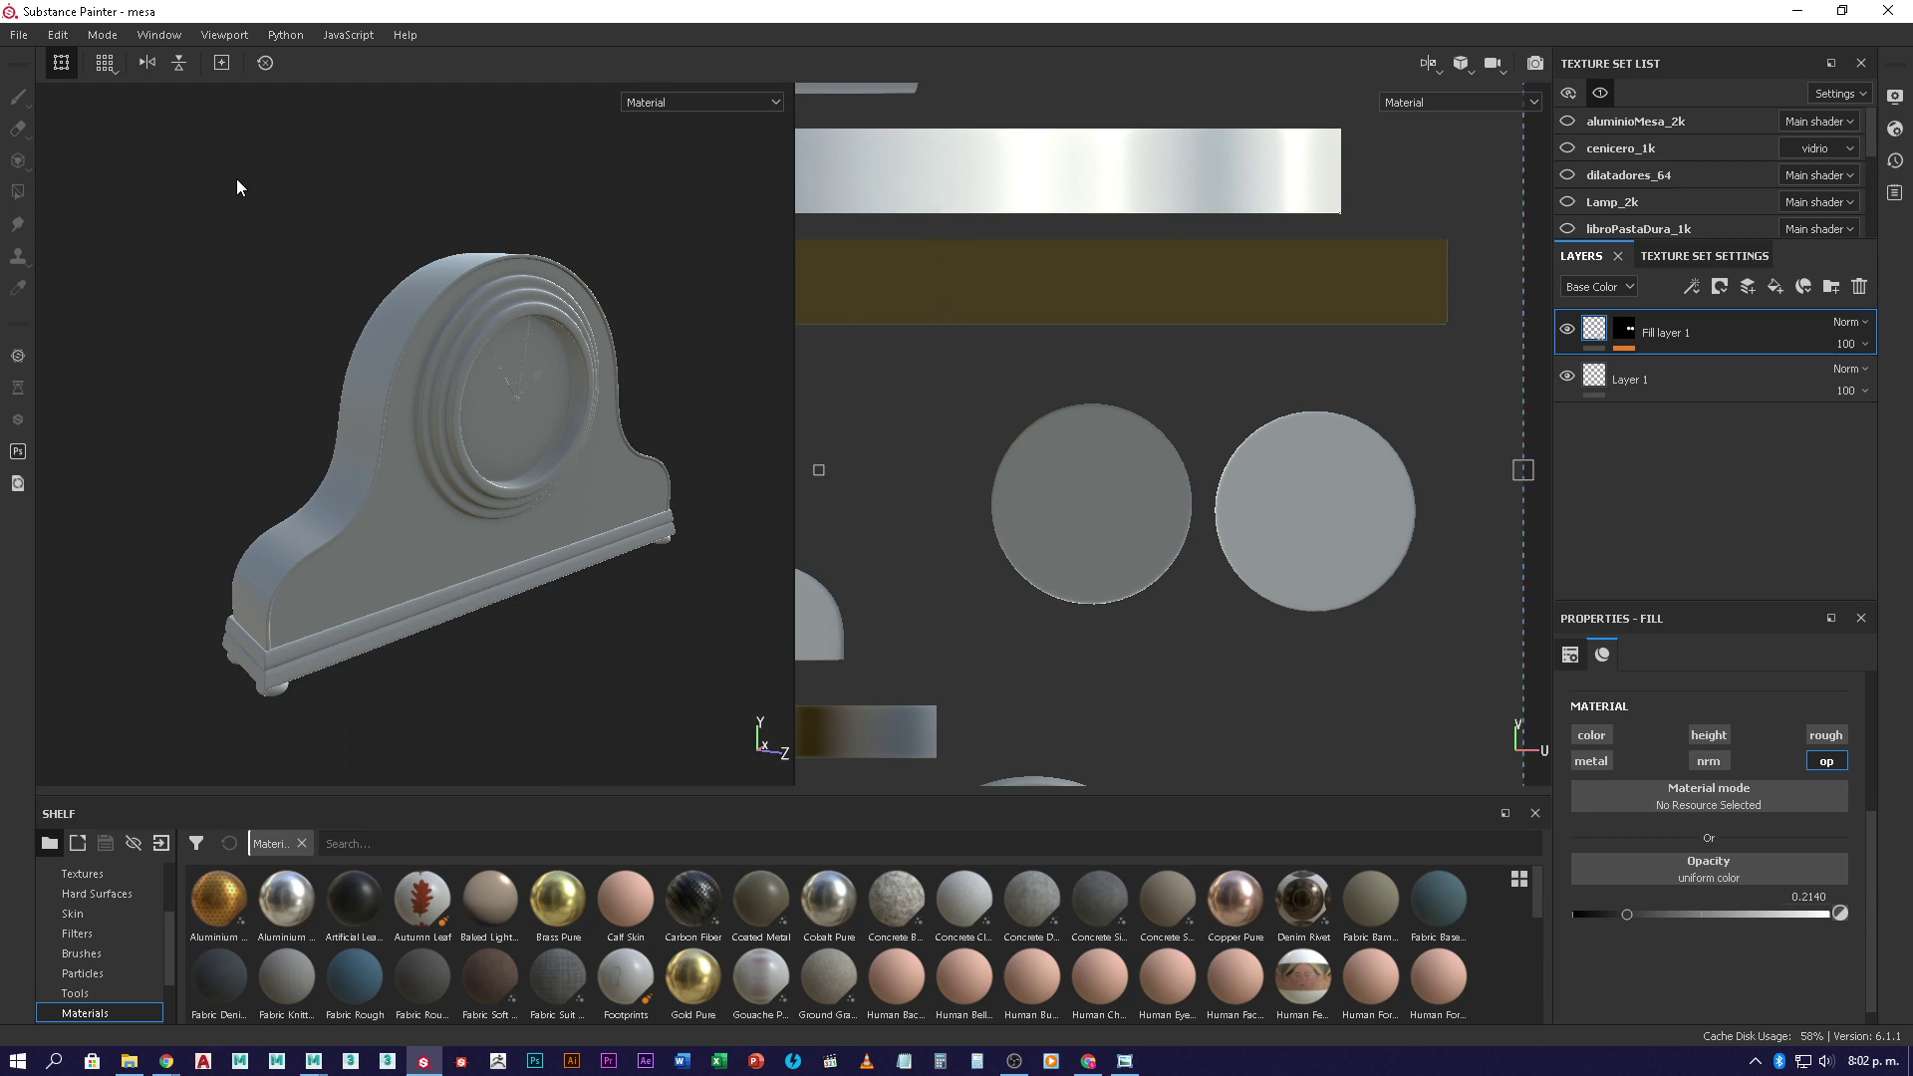
left_click(1570, 100)
left_click(1618, 120)
- Show only the 3D view with the whole table and its objects in frame
scroll(500, 499, "down", 5)
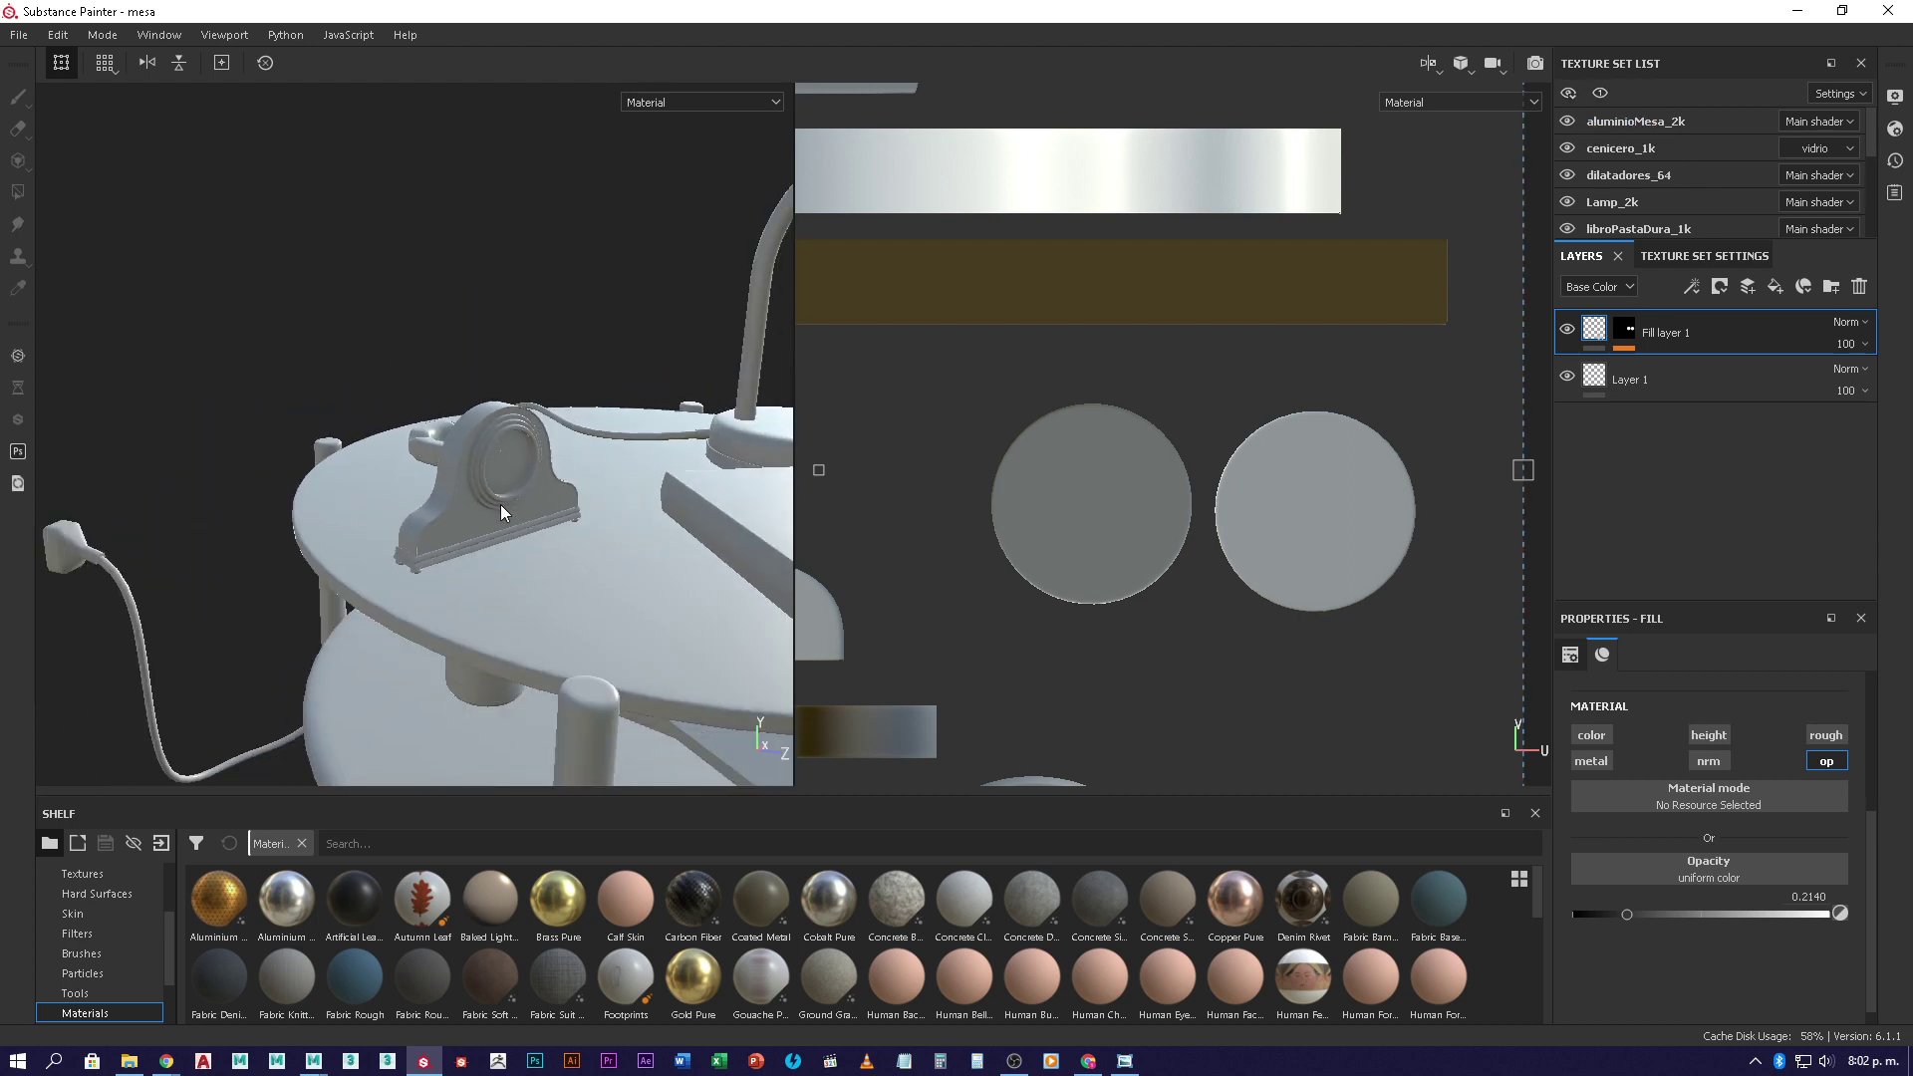
left_click_drag(524, 483, 633, 338, "alt")
left_click(1432, 63)
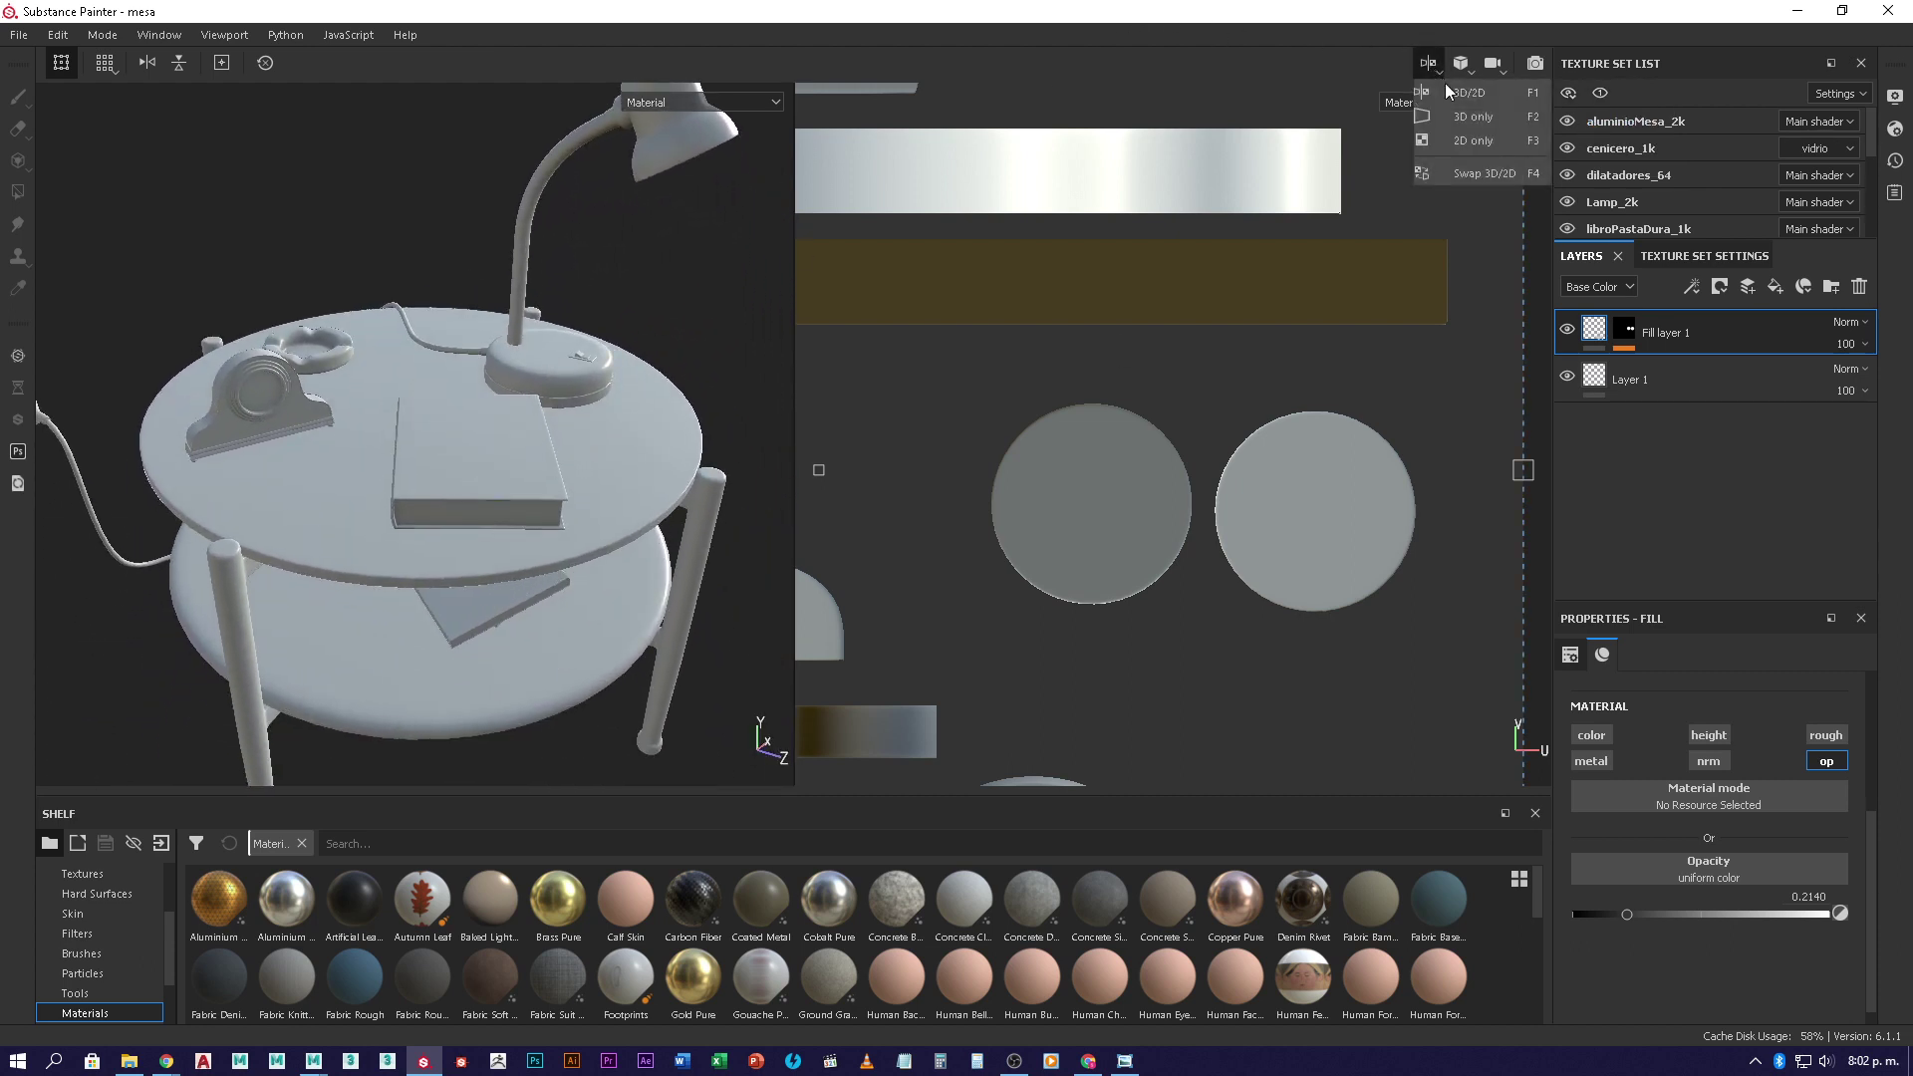
left_click(1475, 117)
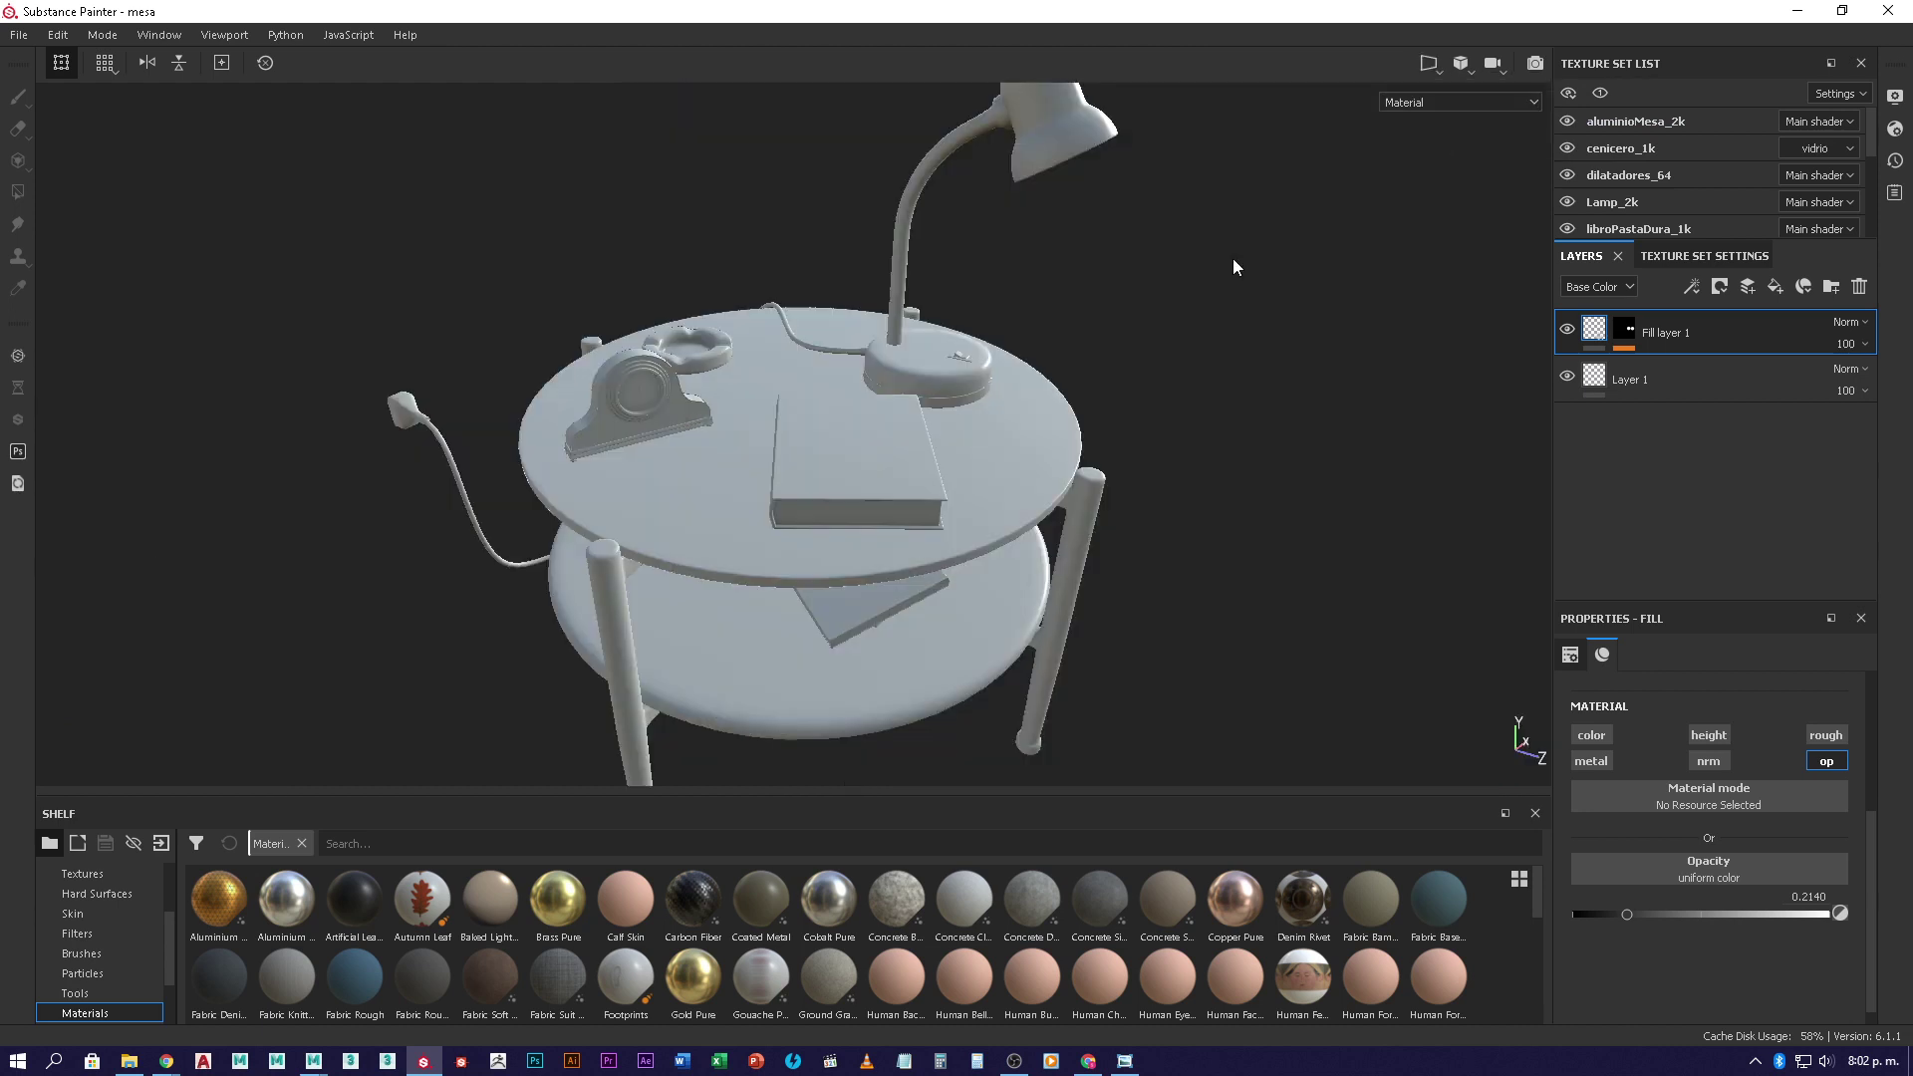
left_click_drag(844, 526, 826, 566, "alt")
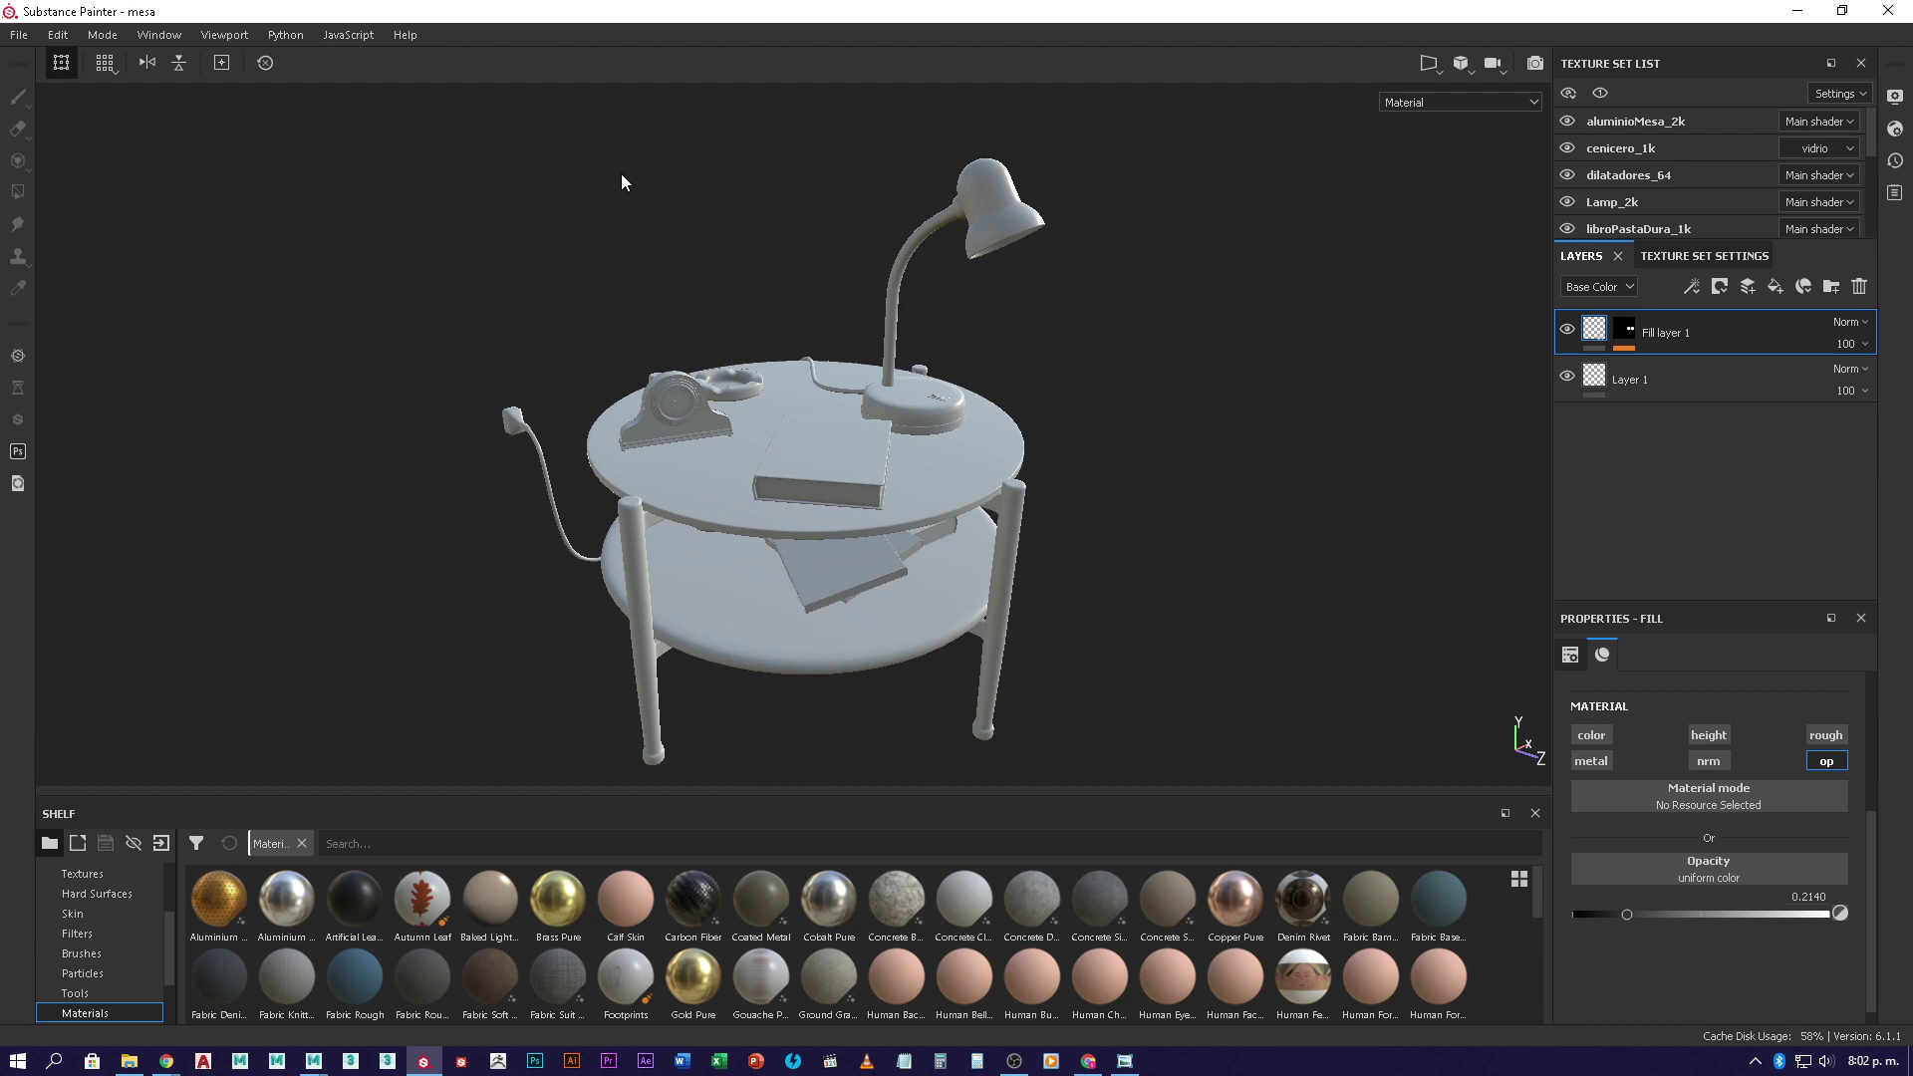
- Check the table scene in the normal, world space normal, curvature and thickness displays, and return to the material display
left_click(1530, 96)
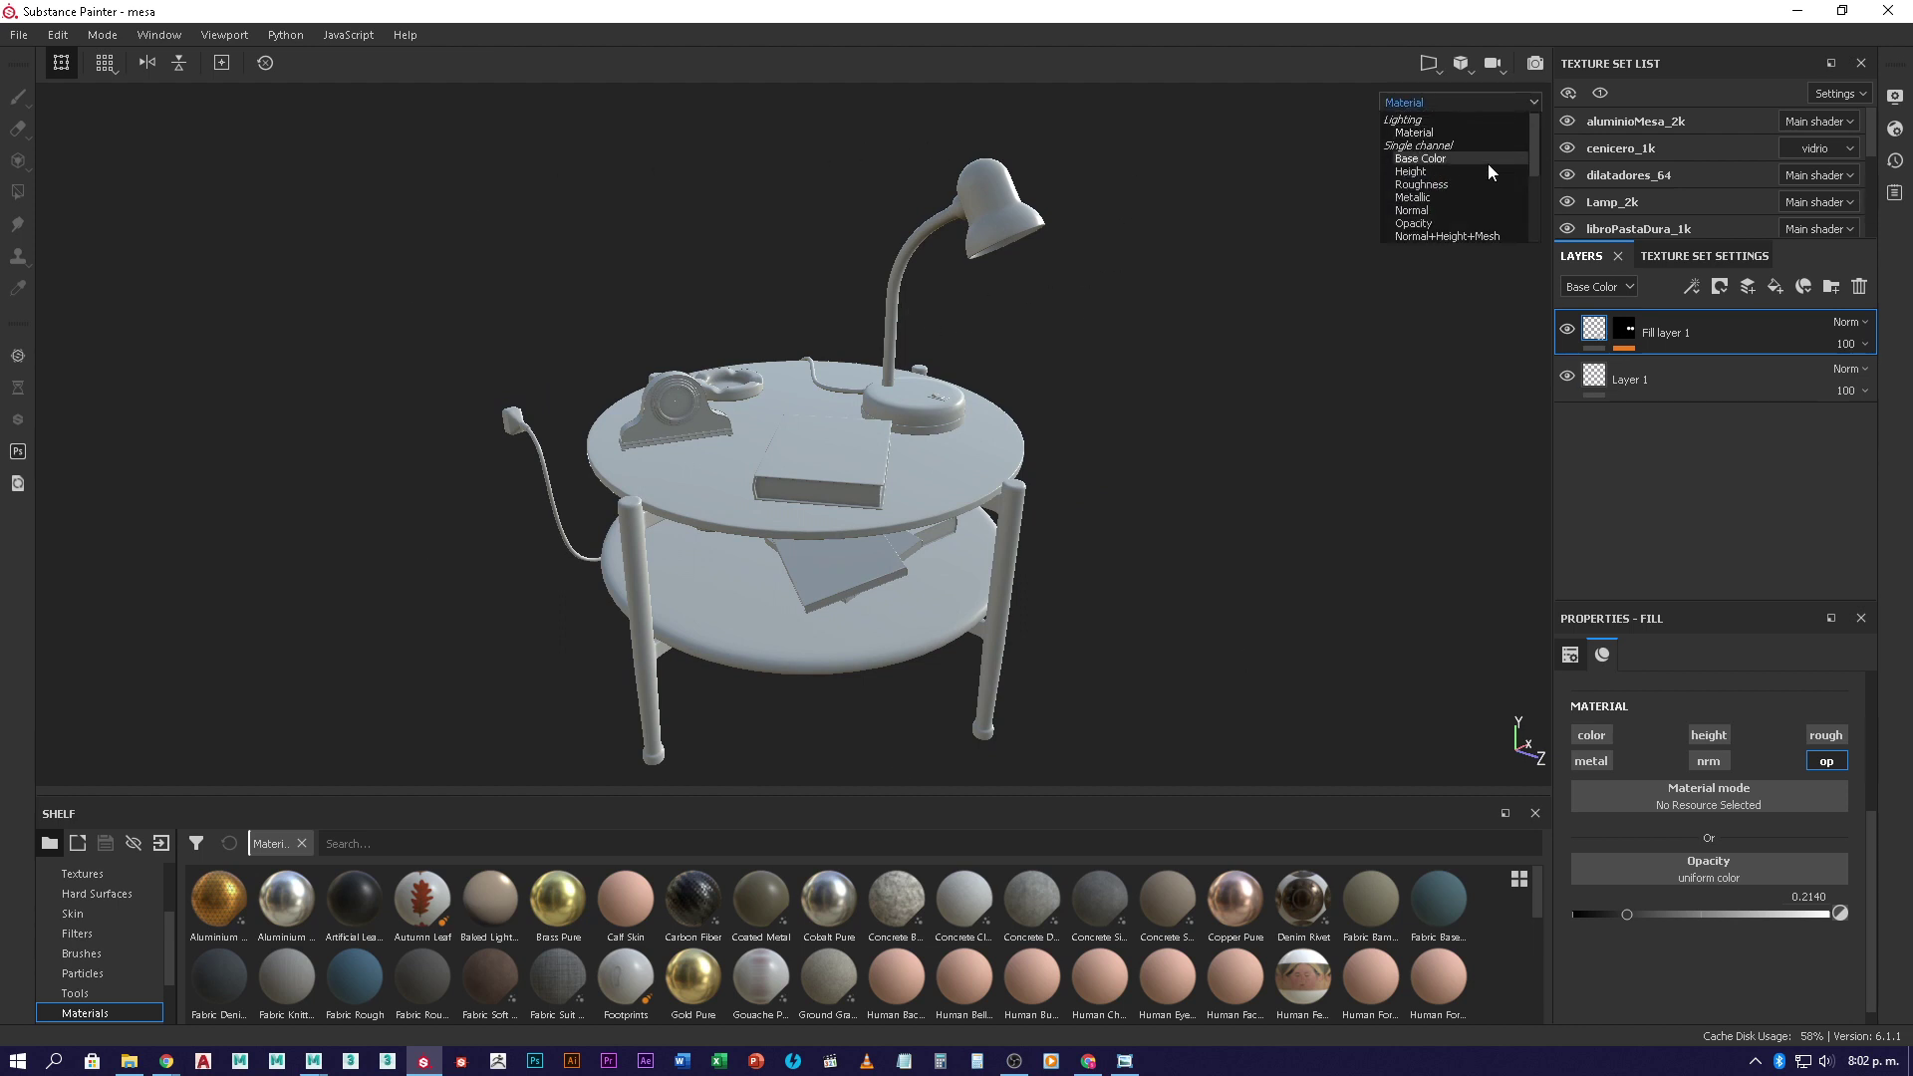
left_click(1439, 198)
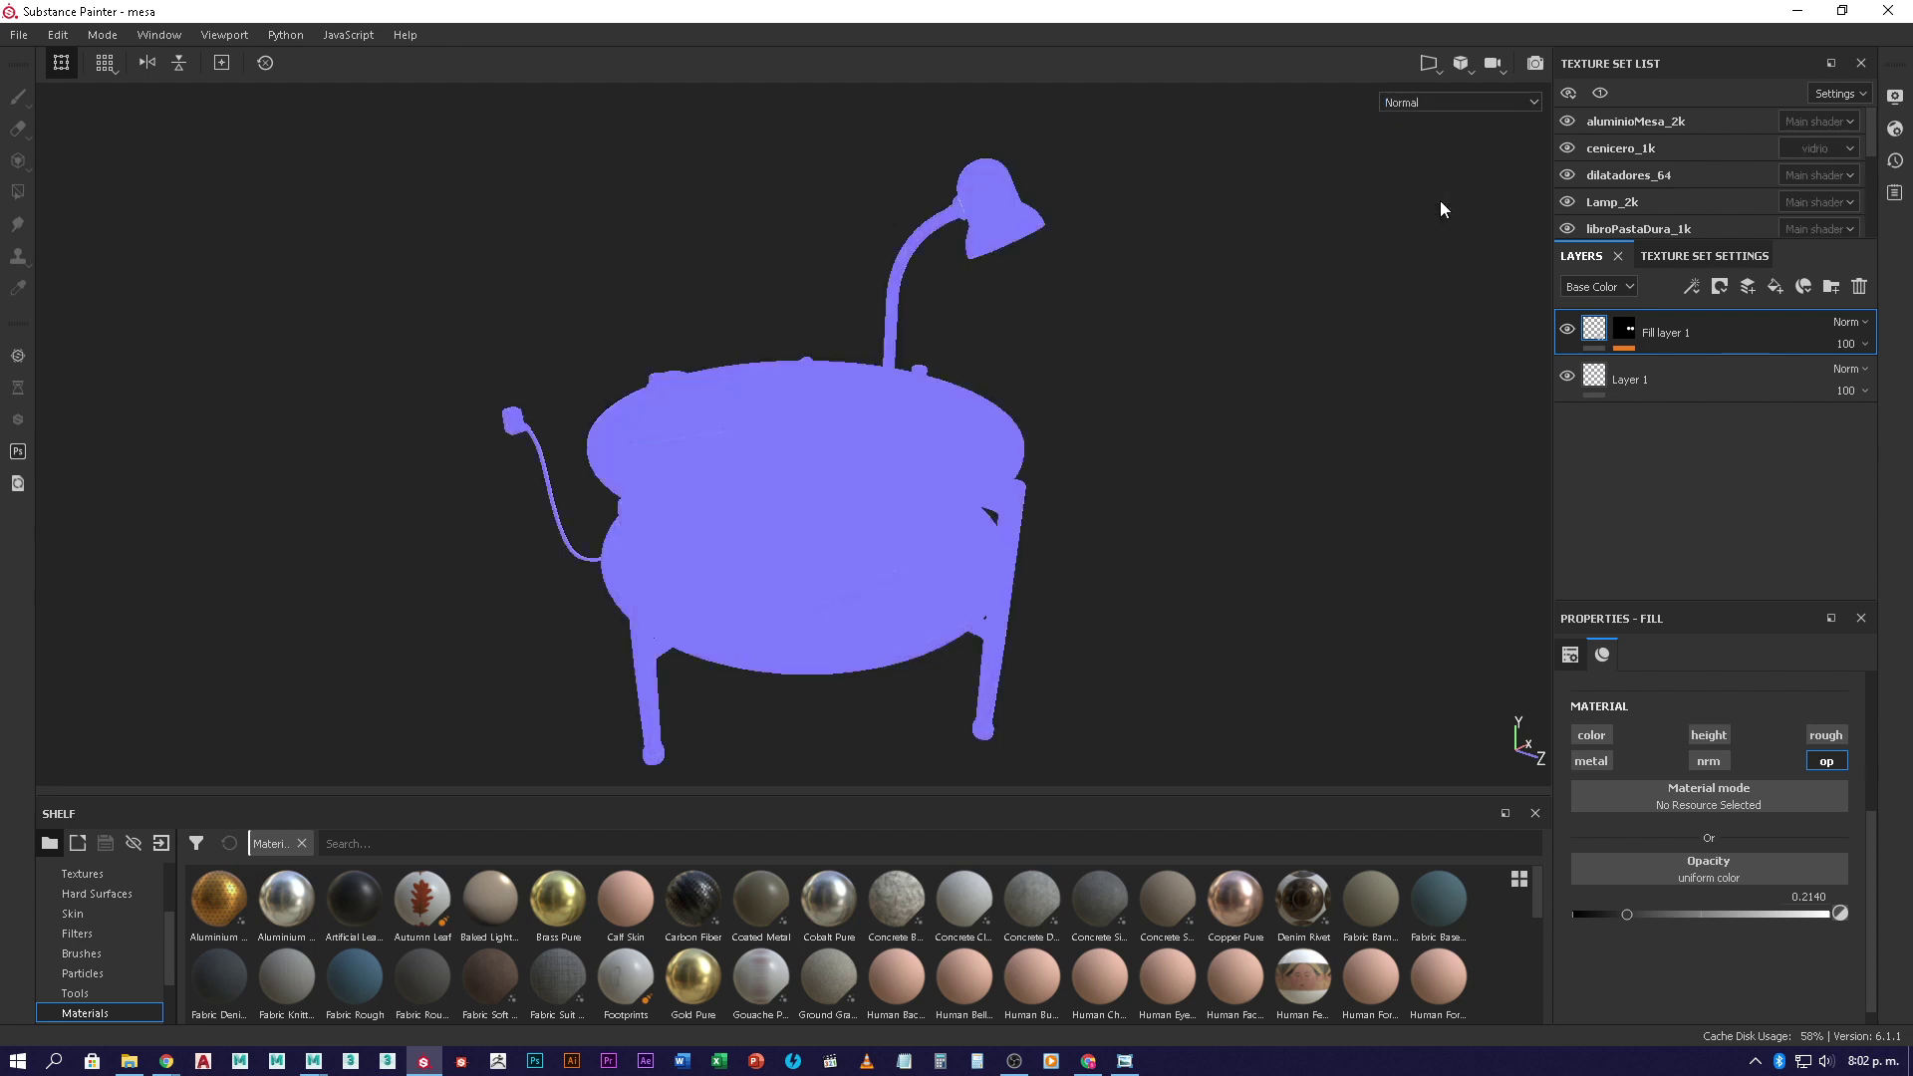
left_click(1438, 102)
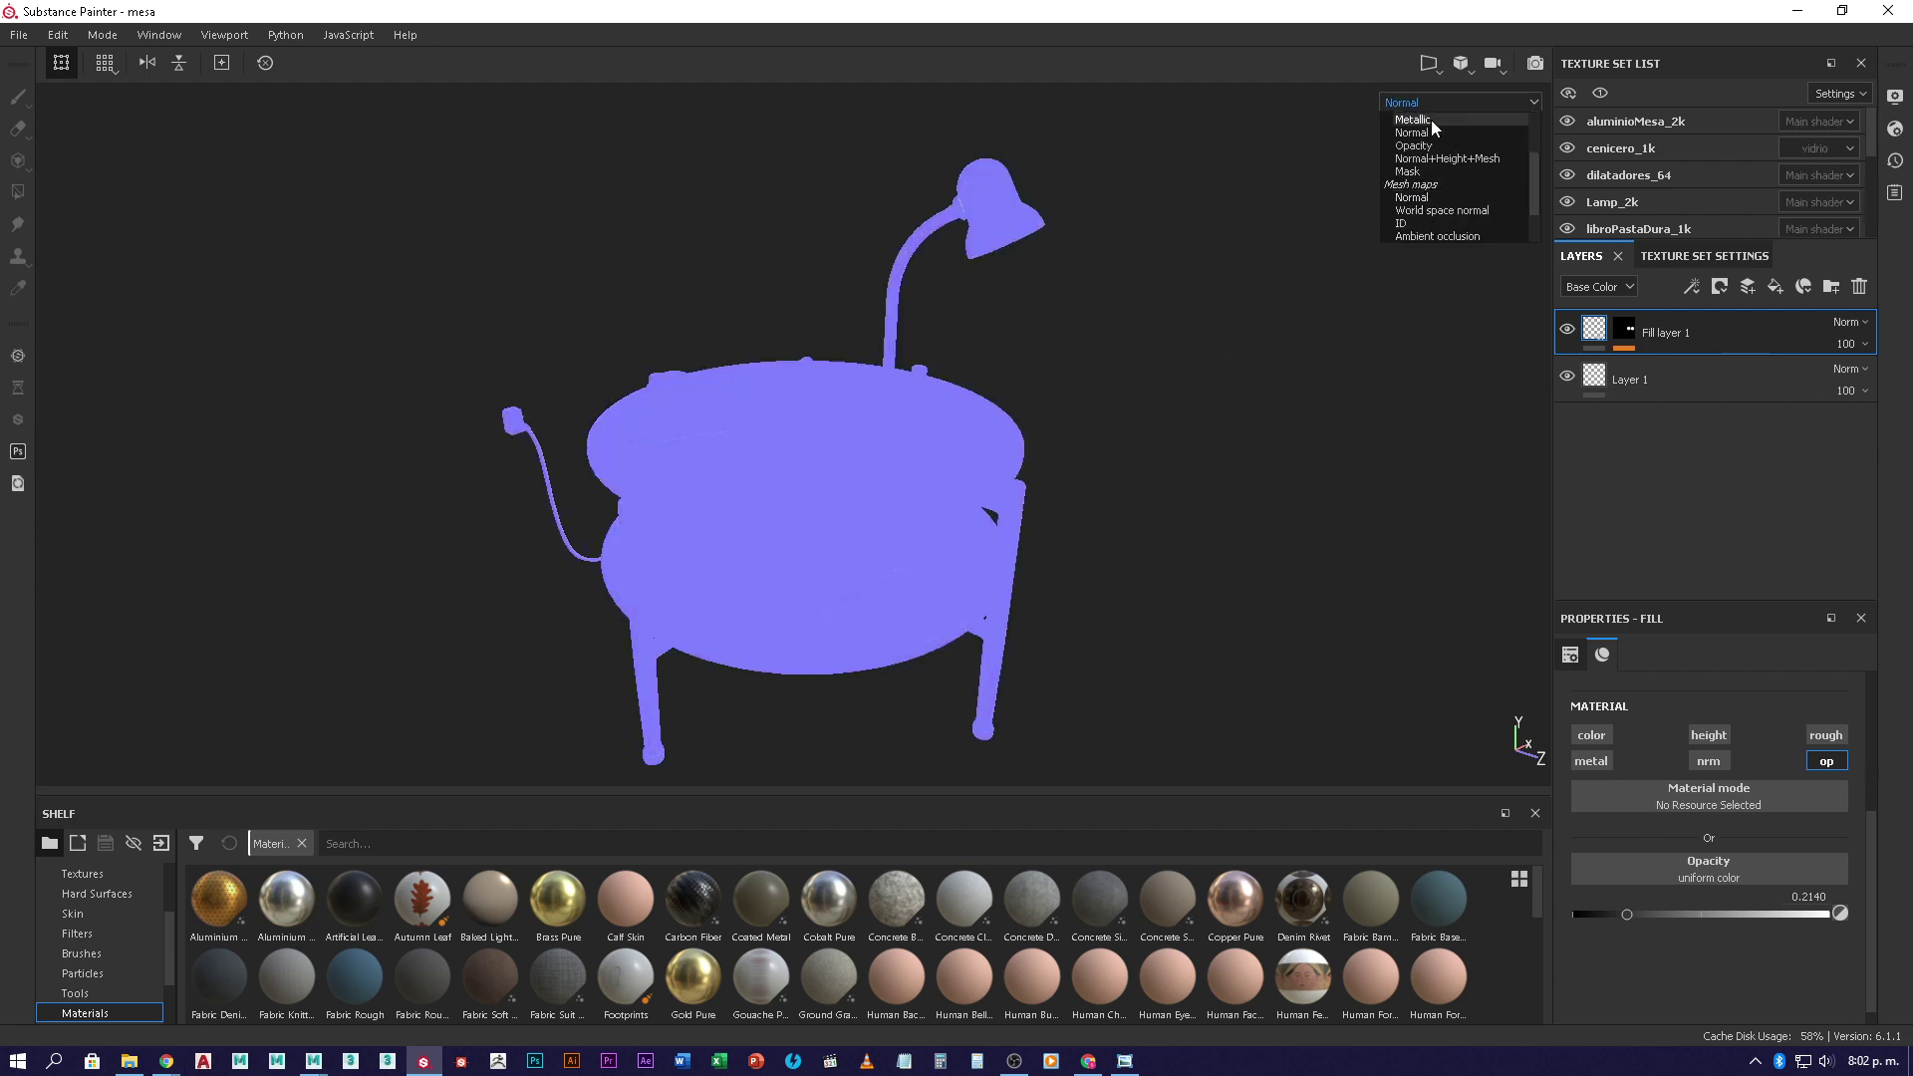
left_click(1427, 213)
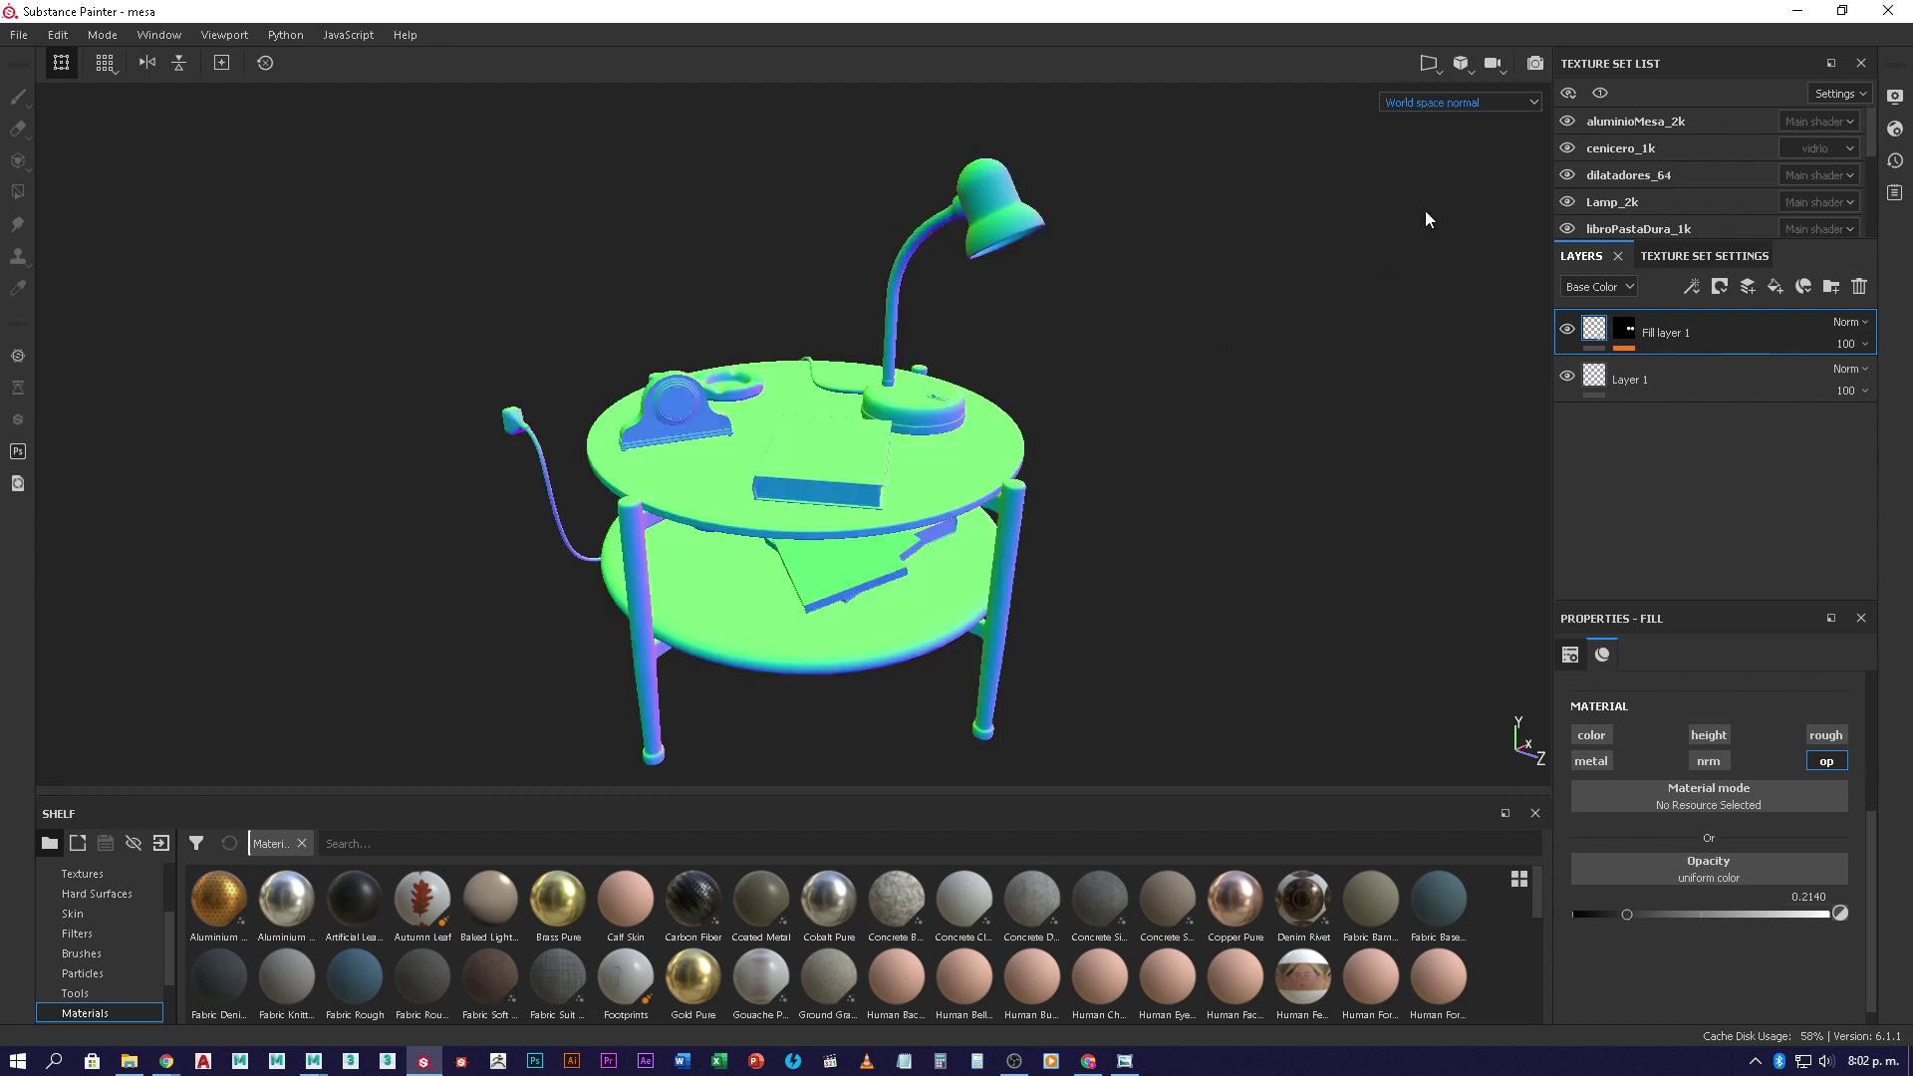
left_click(1475, 104)
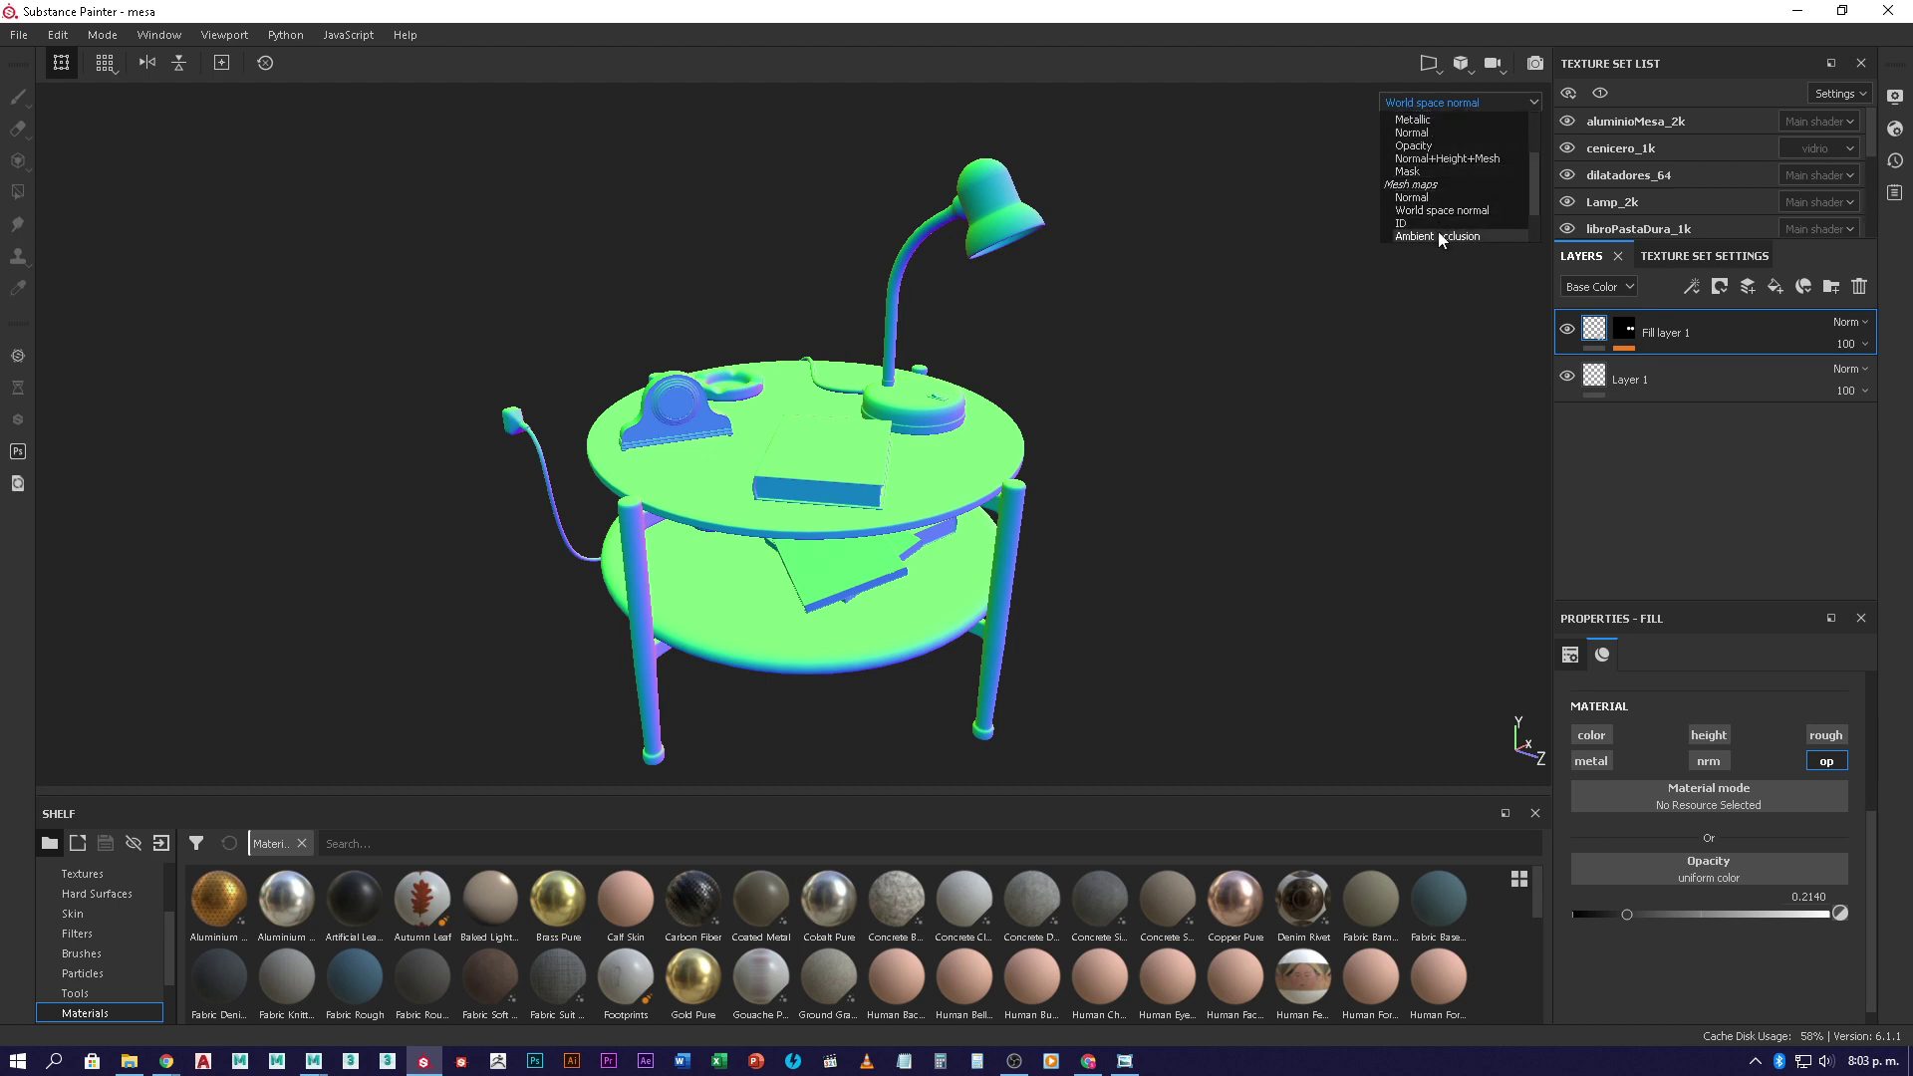
left_click(1445, 214)
left_click(1497, 104)
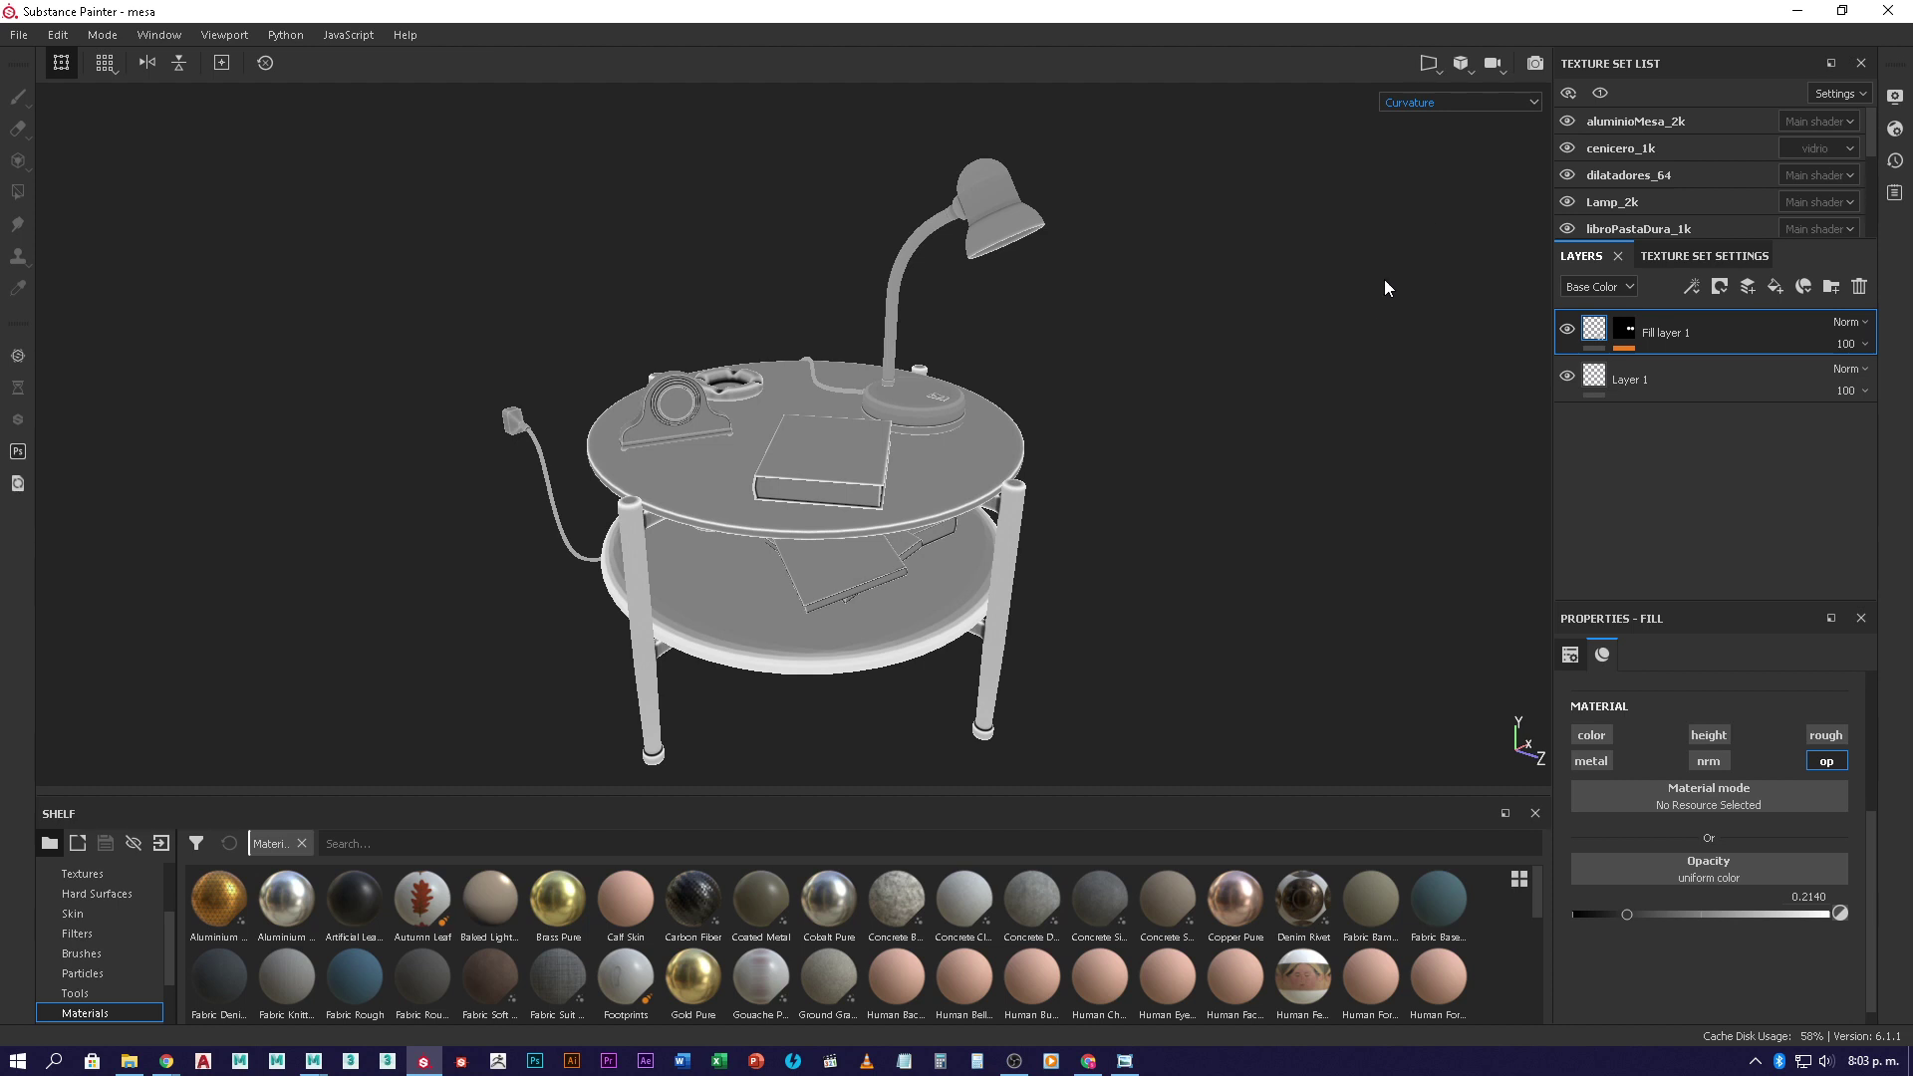
left_click(1479, 103)
scroll(1453, 235, "down", 2)
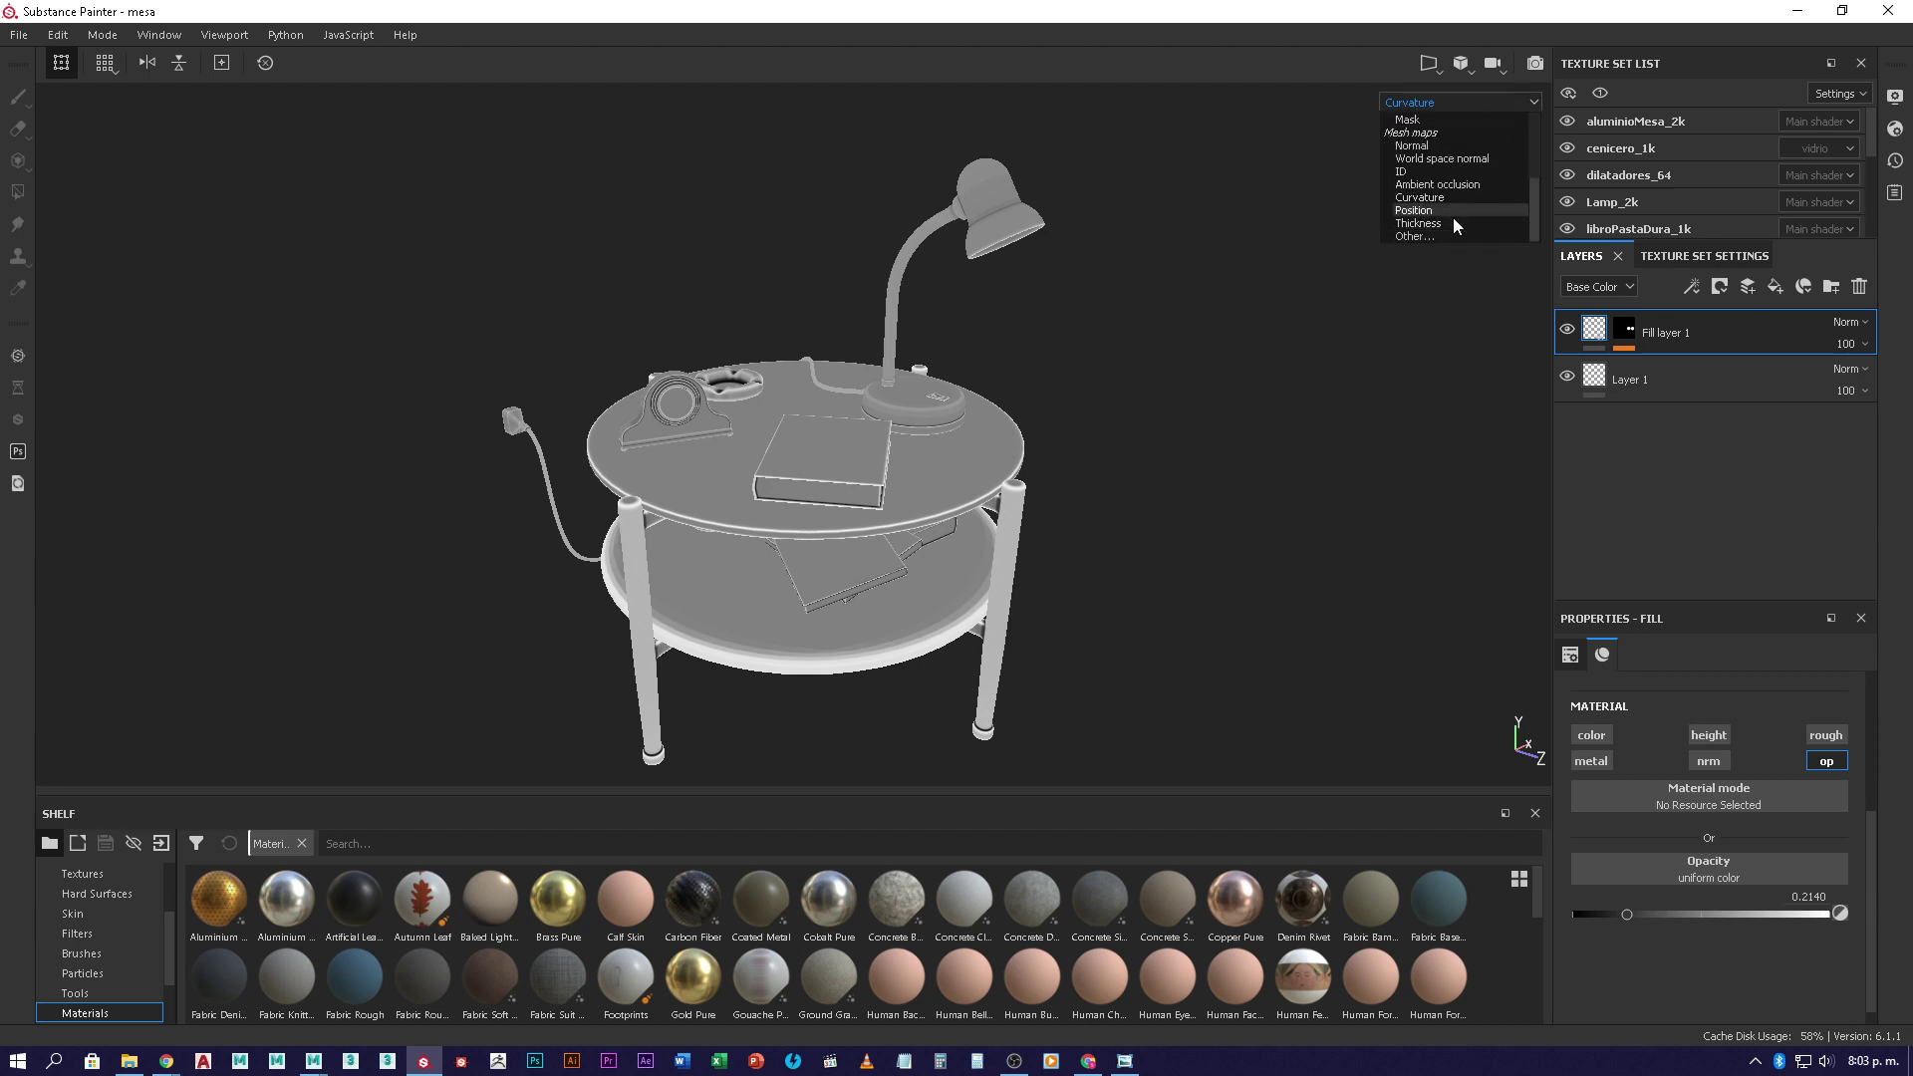
left_click(1445, 224)
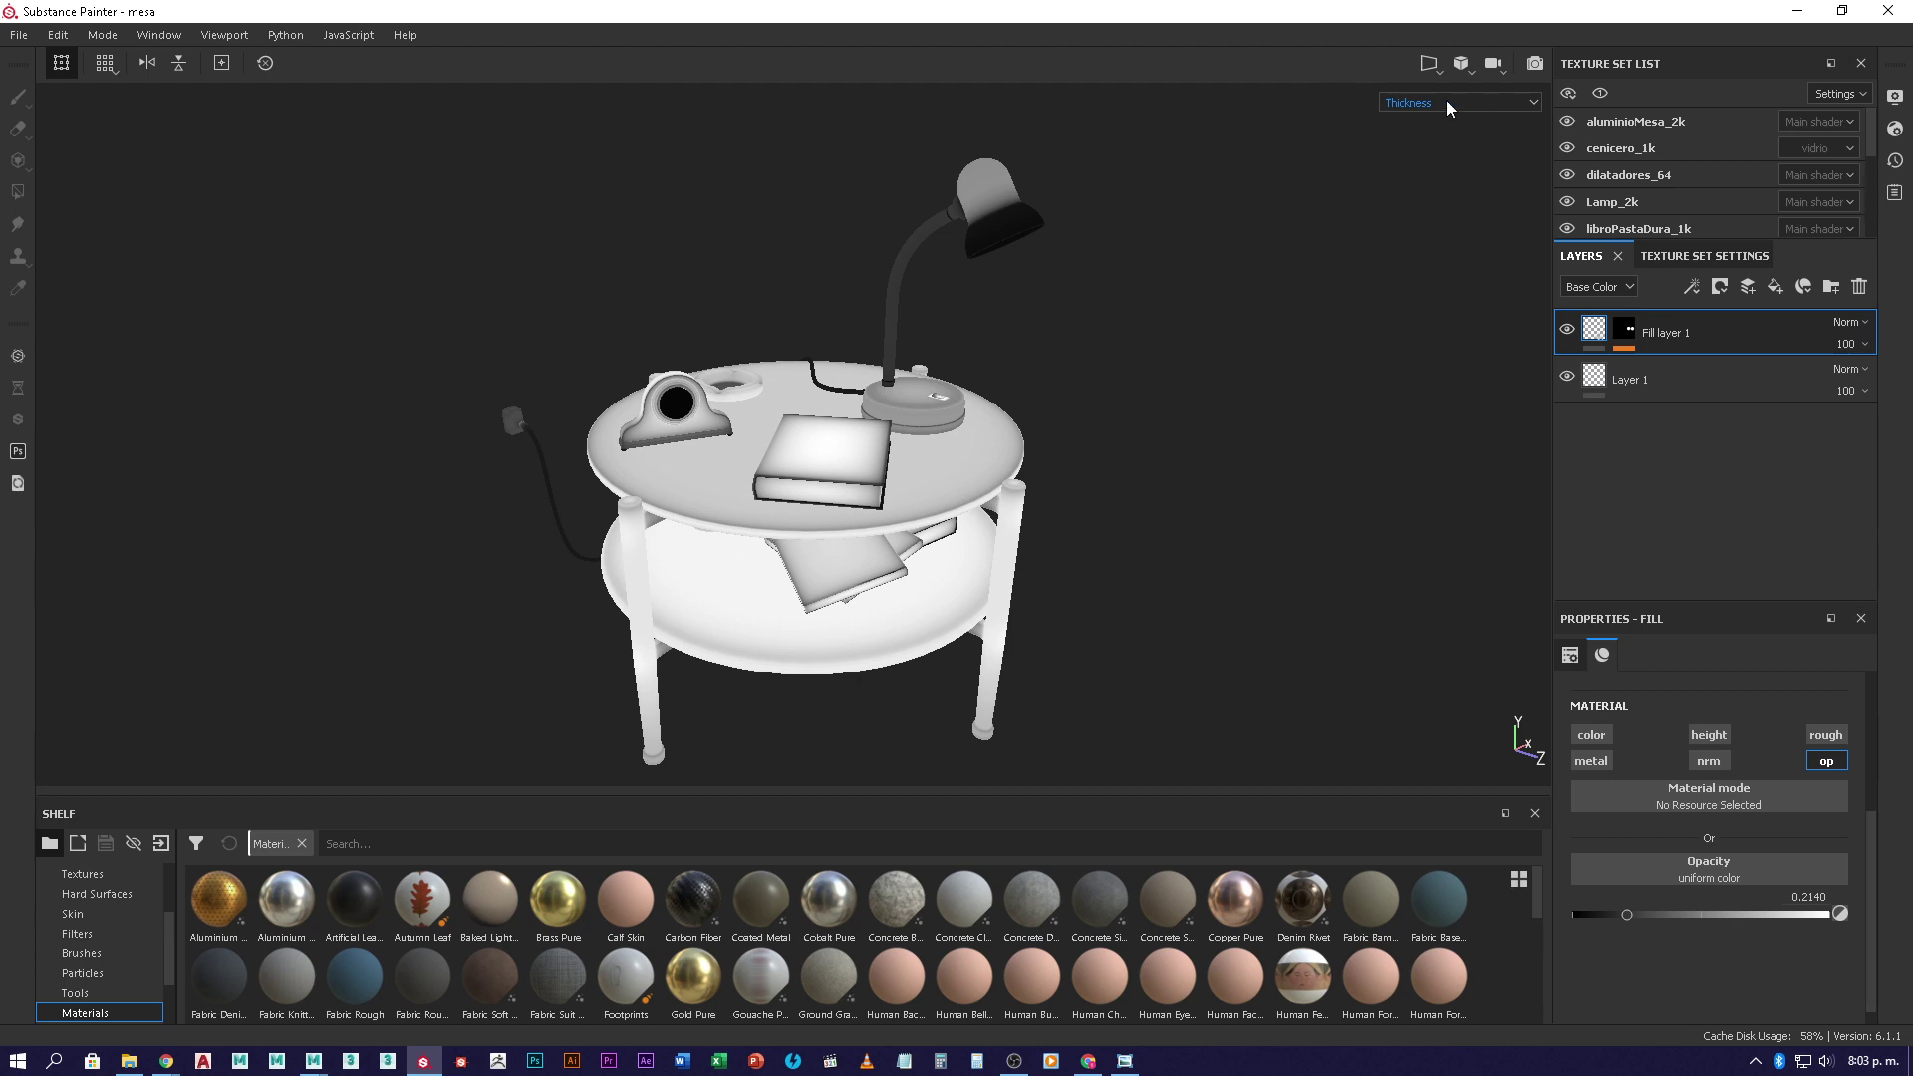
left_click(1511, 100)
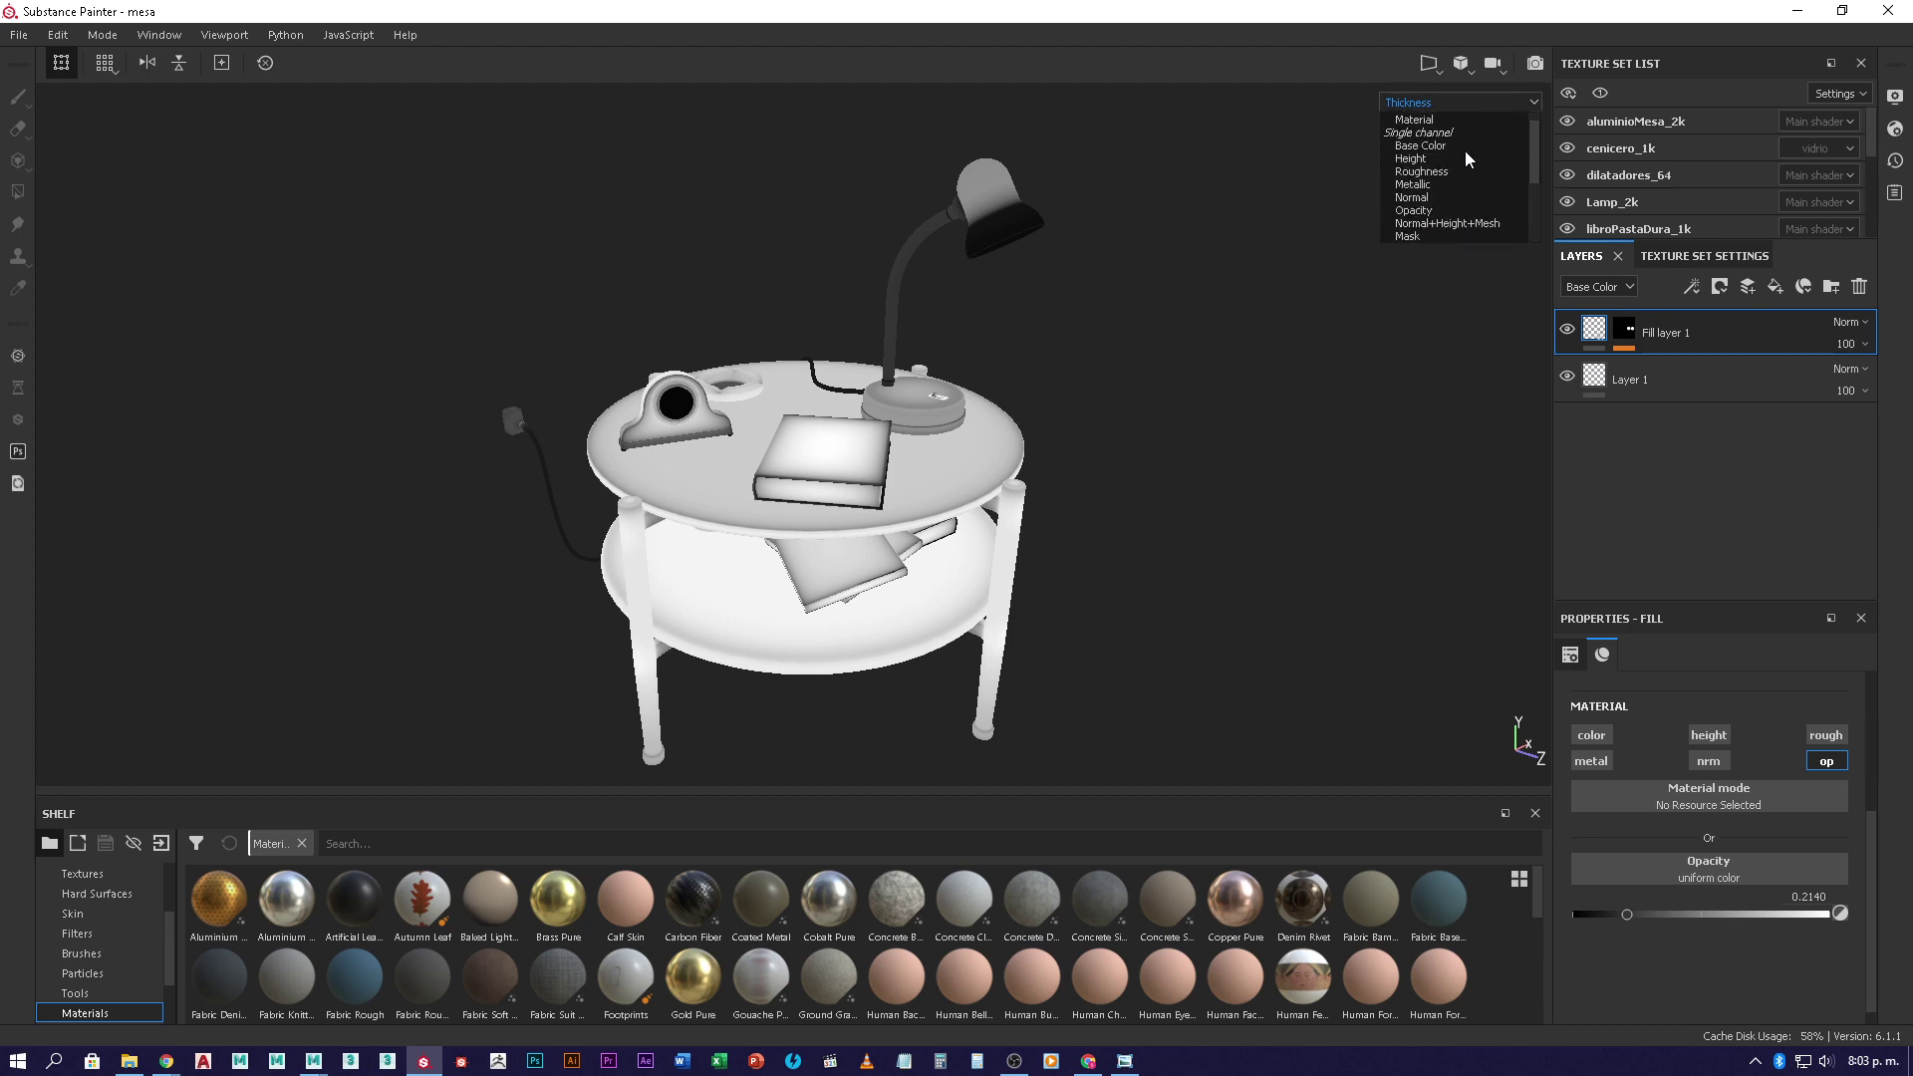
left_click(1437, 133)
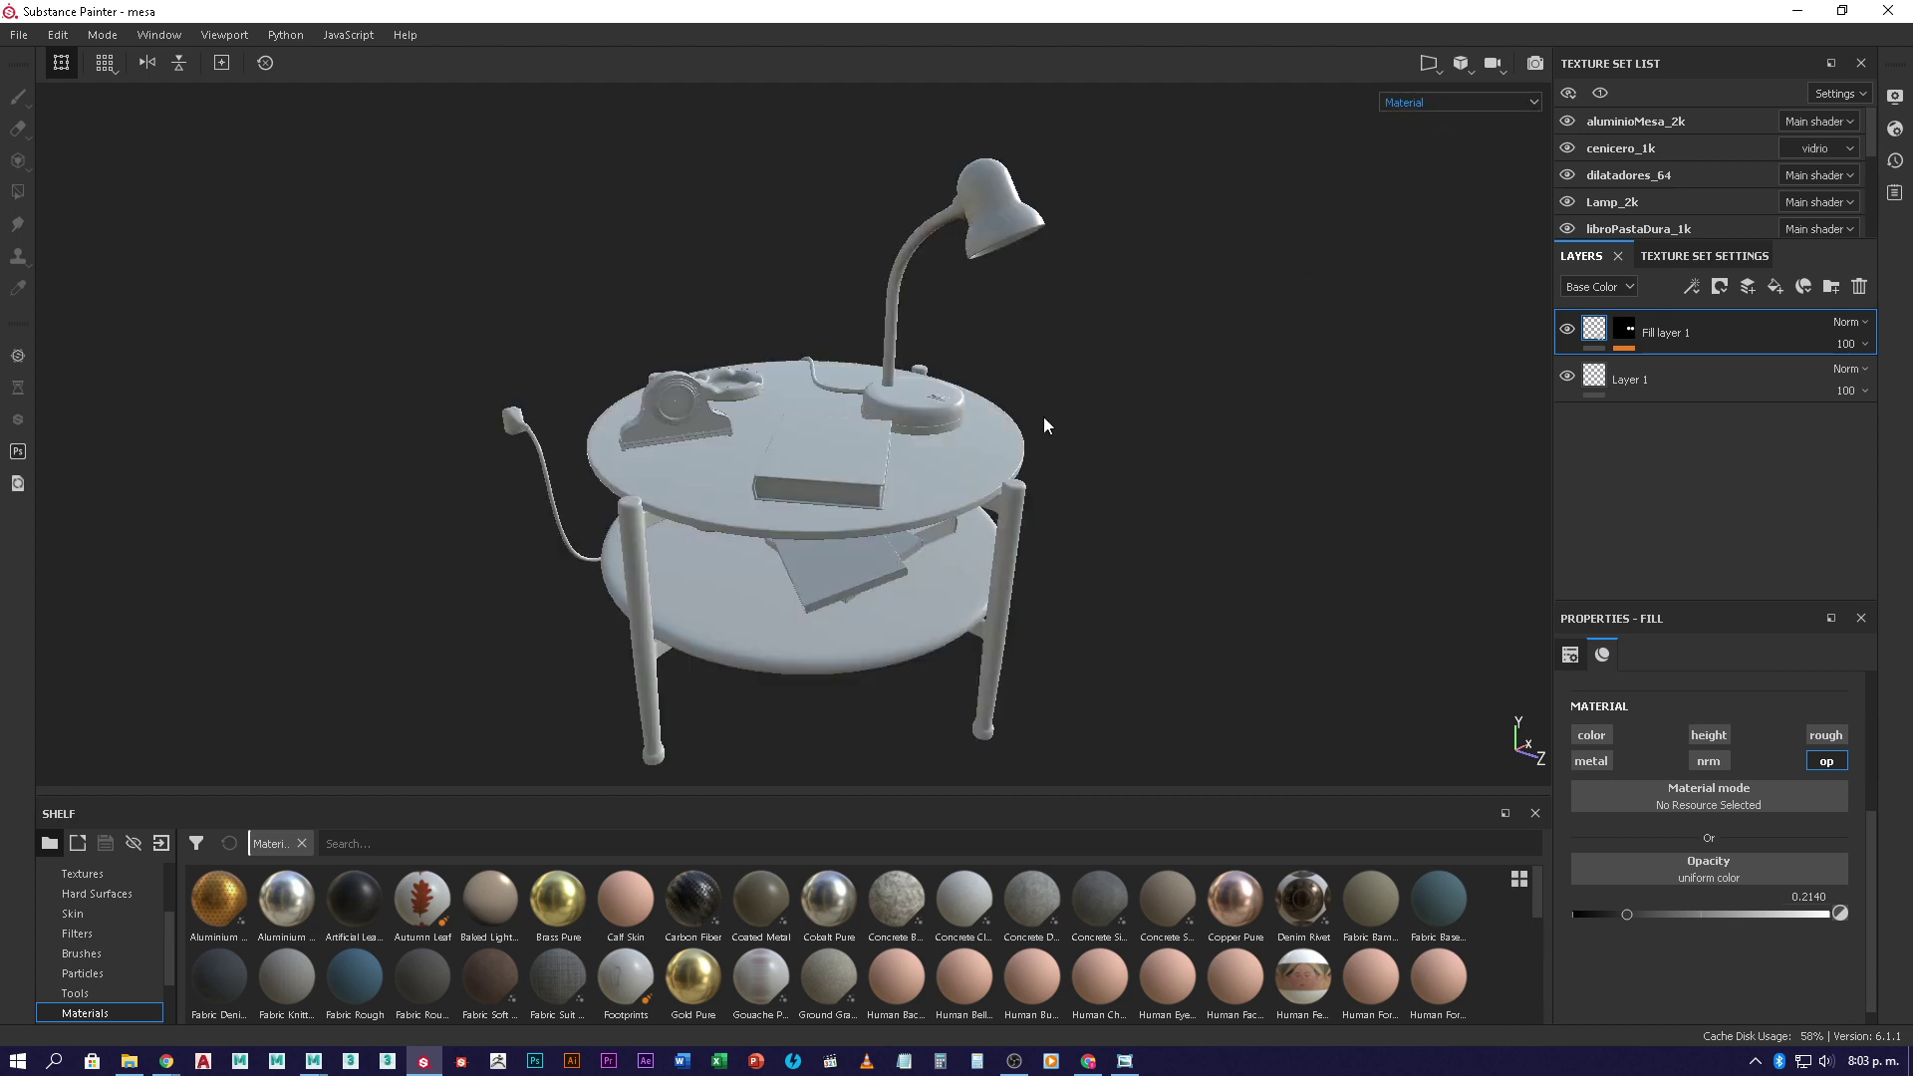
- Check the table from a higher angle in the normal, world space normal, ambient occlusion, curvature, position and thickness mesh maps
mouse_move(1045, 425)
left_mouse_down("alt")
mouse_move(1072, 402)
mouse_move(930, 286)
mouse_move(651, 316)
mouse_move(438, 407)
mouse_move(1120, 401)
mouse_move(1026, 424)
mouse_move(1009, 399)
mouse_move(1041, 371)
mouse_move(1033, 390)
mouse_move(1003, 351)
mouse_move(1342, 140)
left_mouse_up("alt")
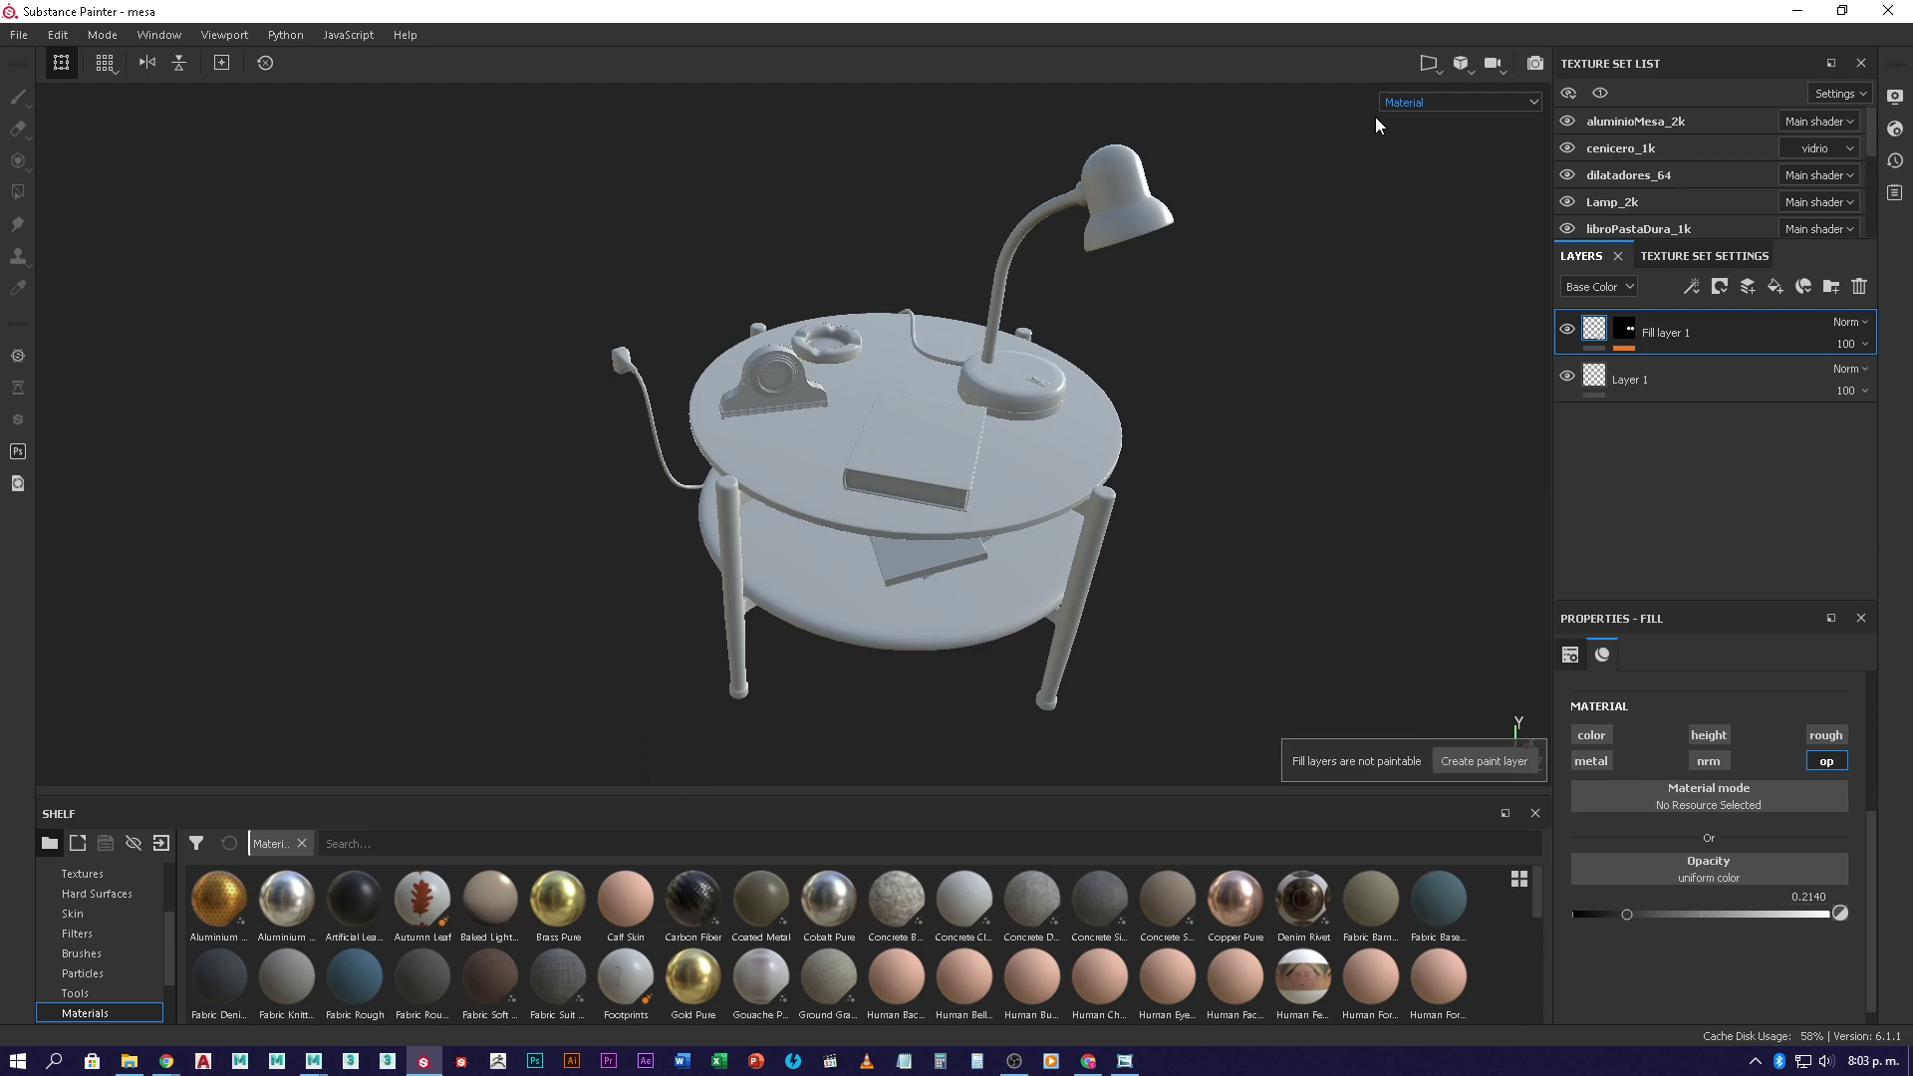
left_click(1432, 102)
scroll(1446, 209, "down", 2)
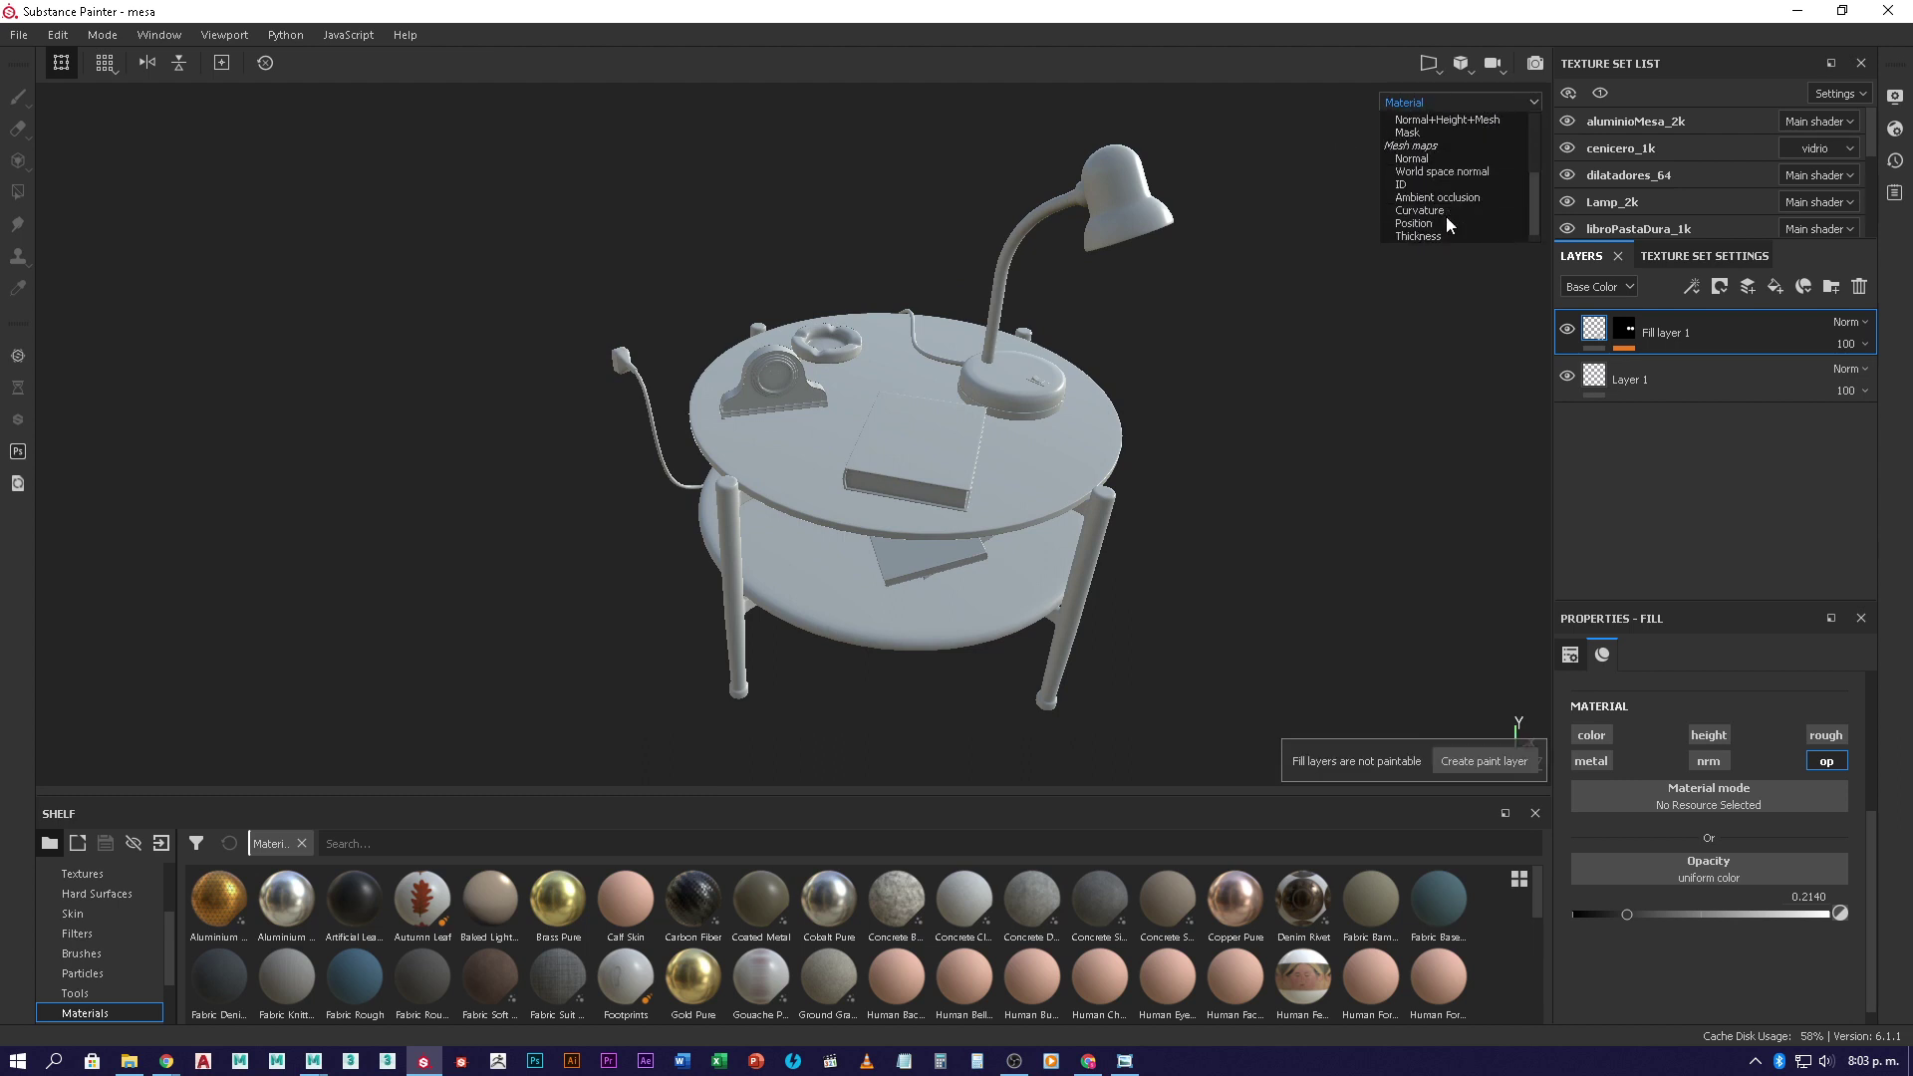
left_click(1412, 159)
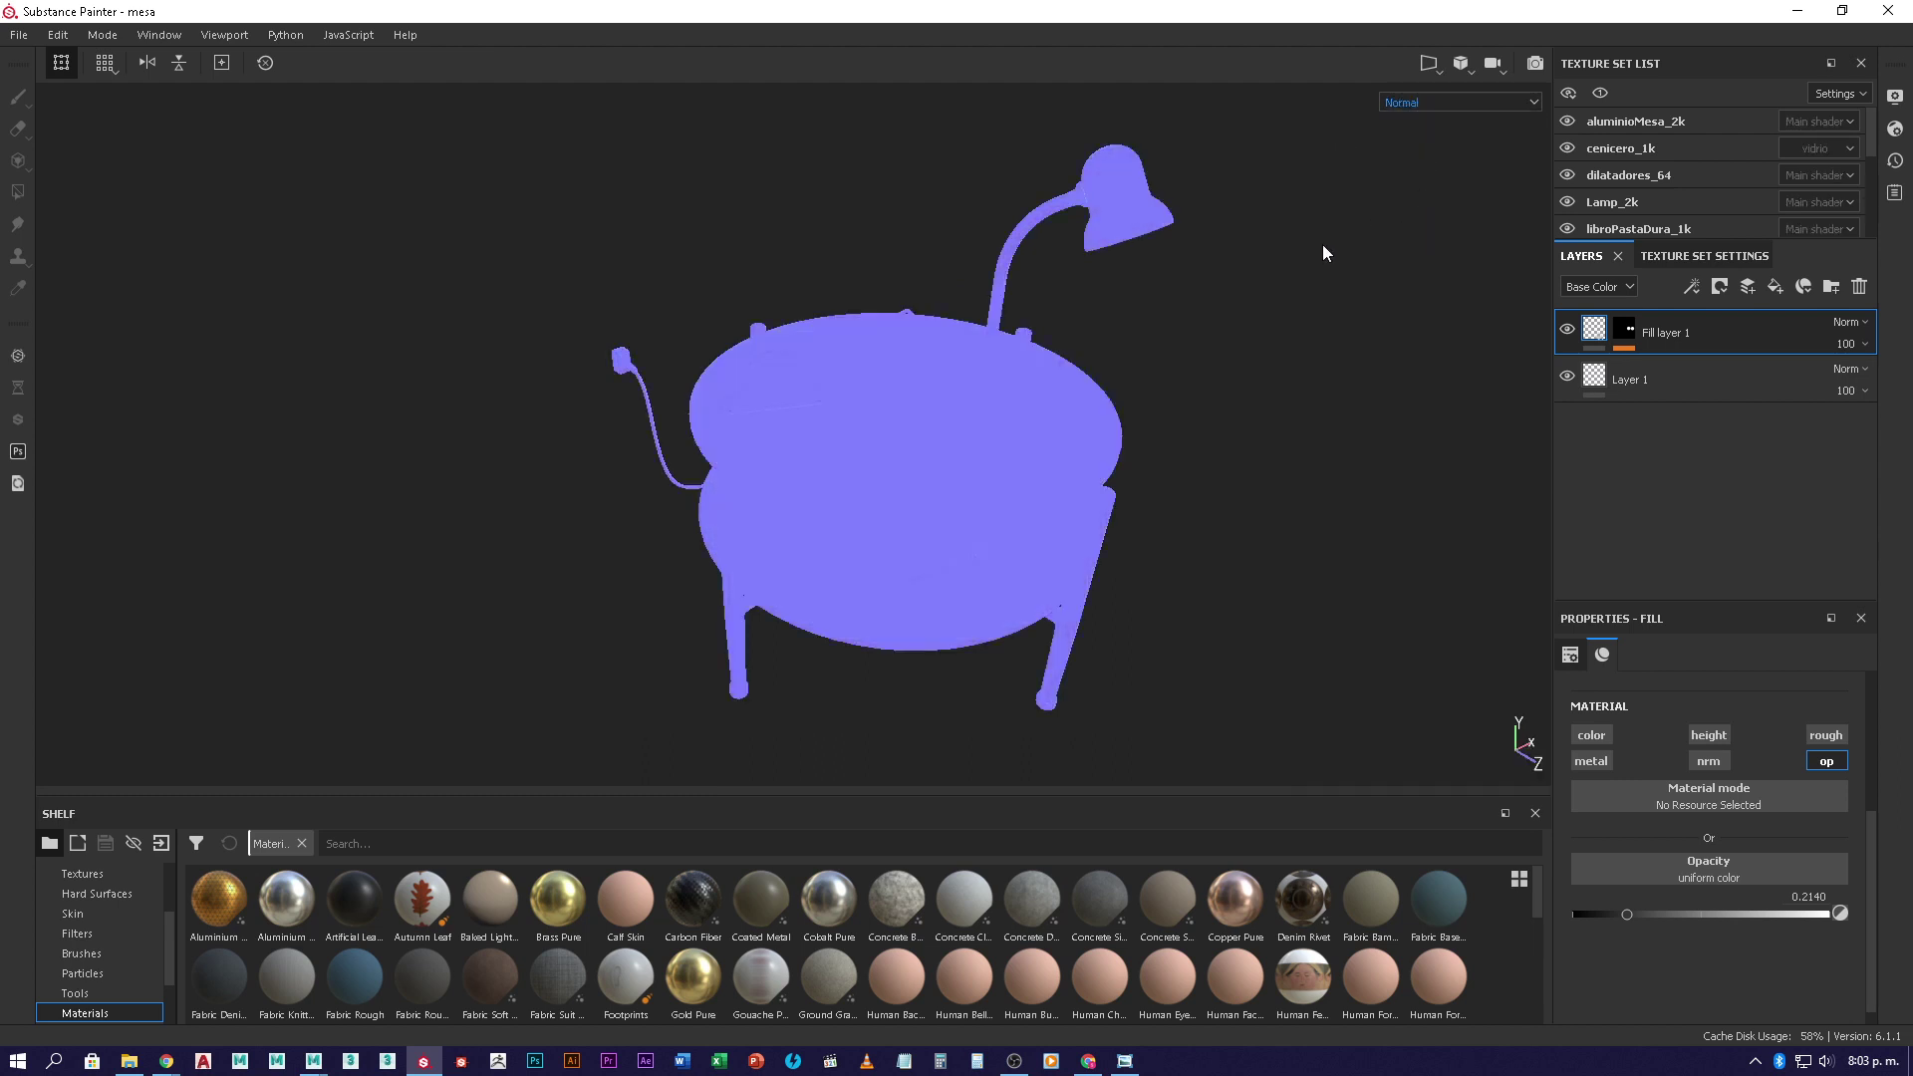
left_click(1423, 103)
left_click(1449, 170)
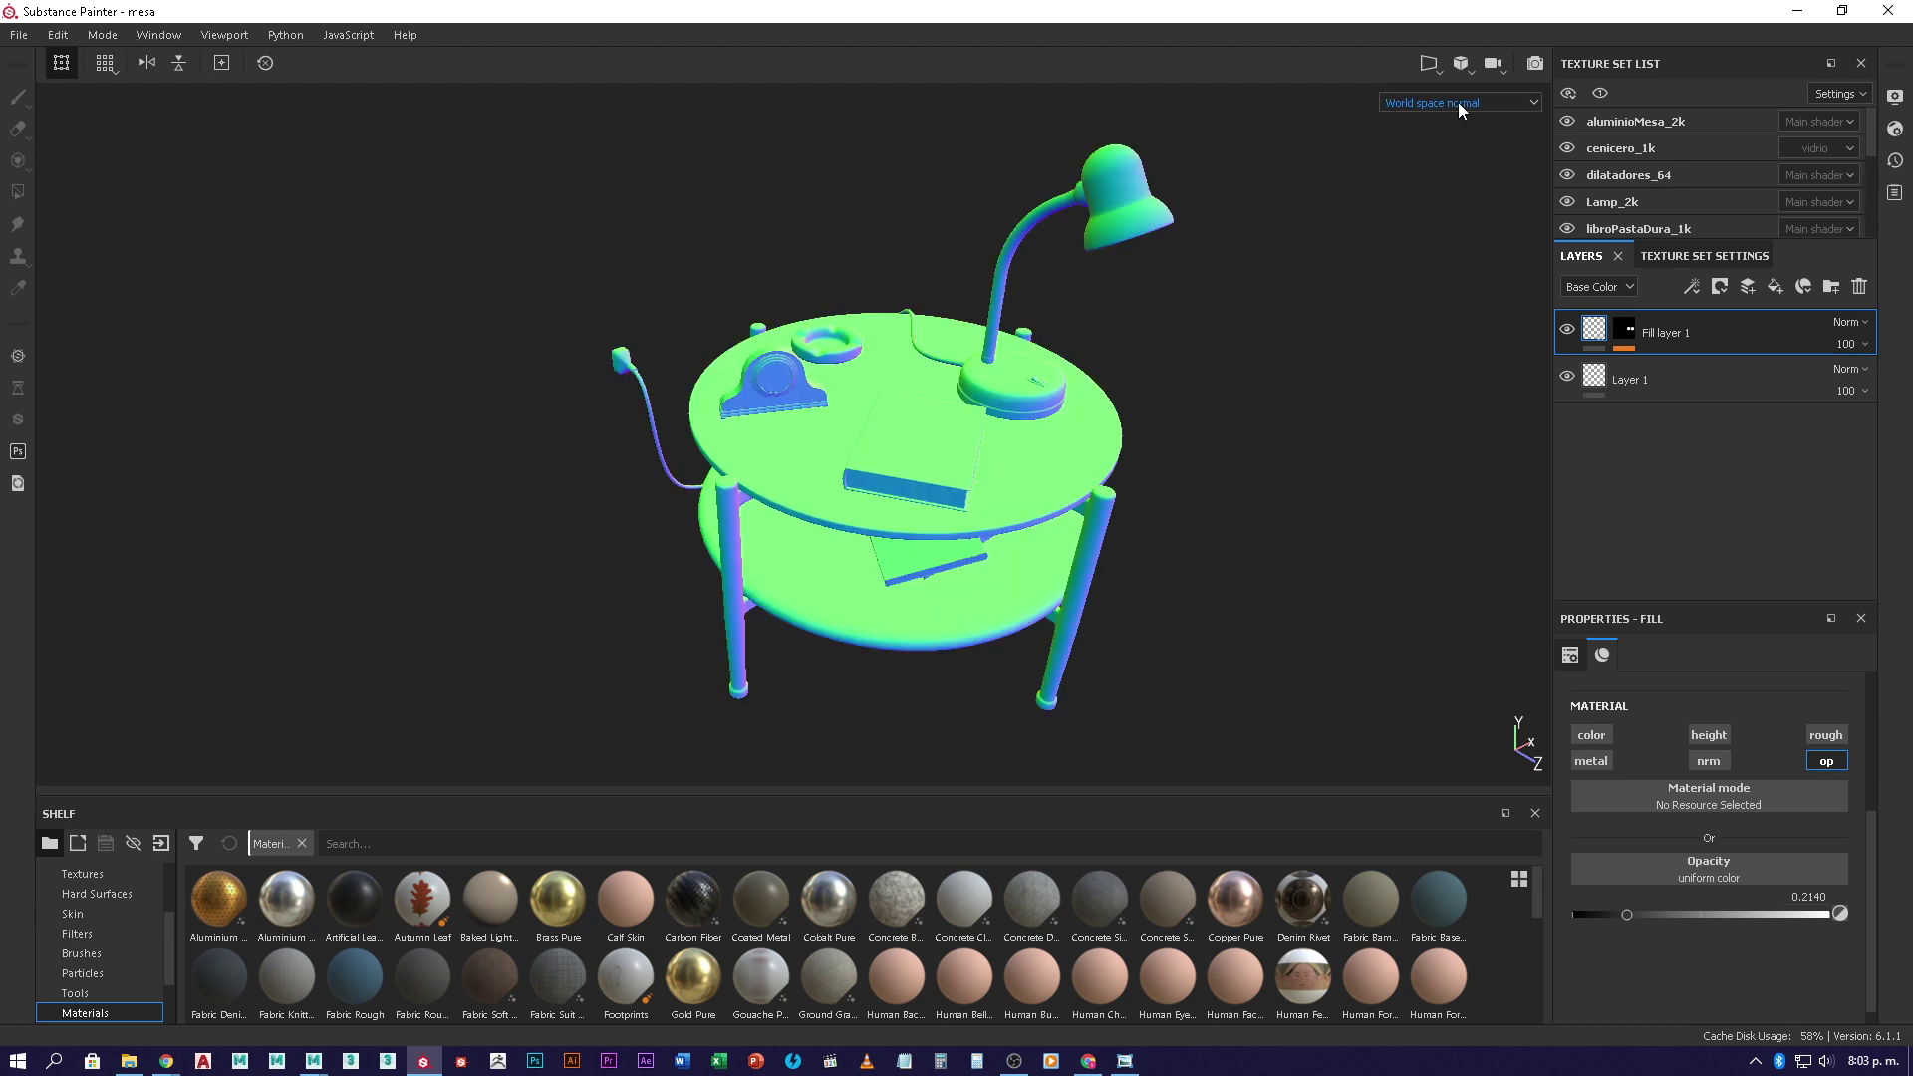
left_click(1457, 102)
left_click(1453, 168)
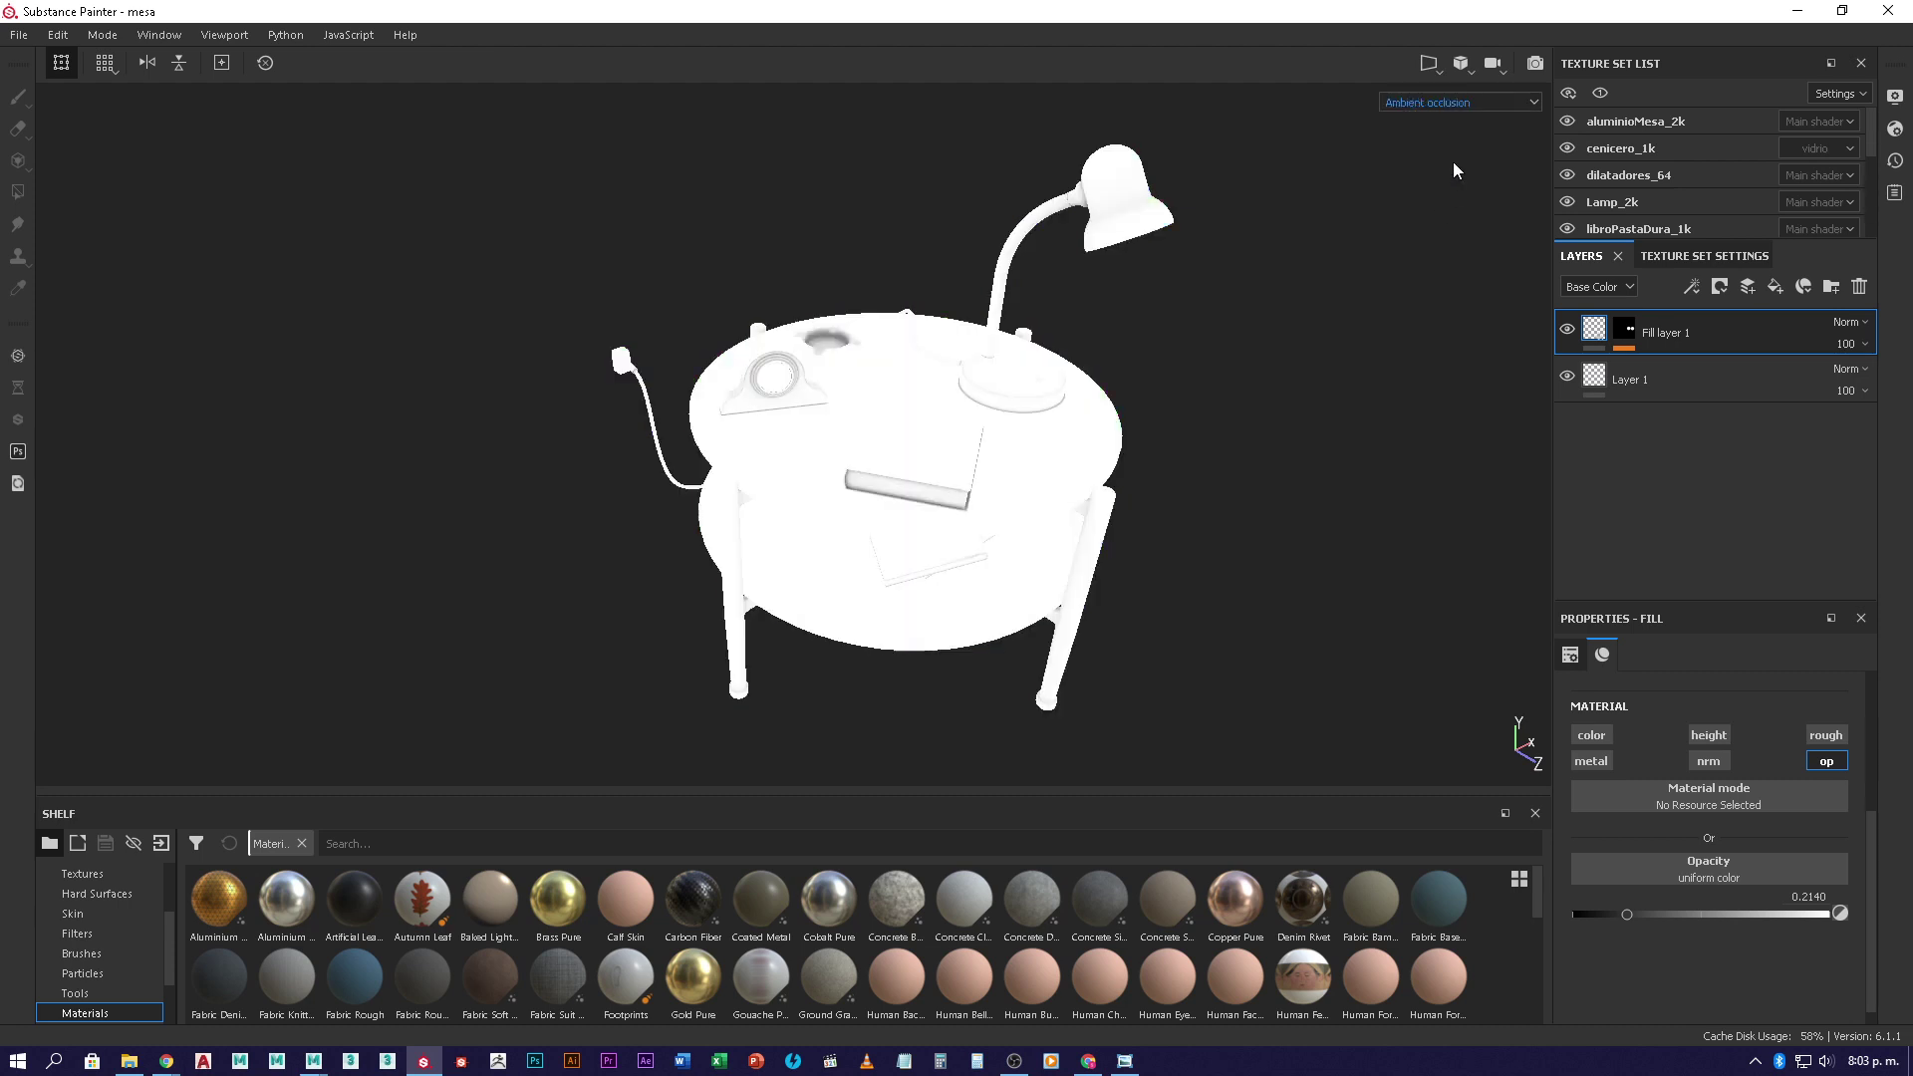
left_click(1465, 102)
left_click(1449, 209)
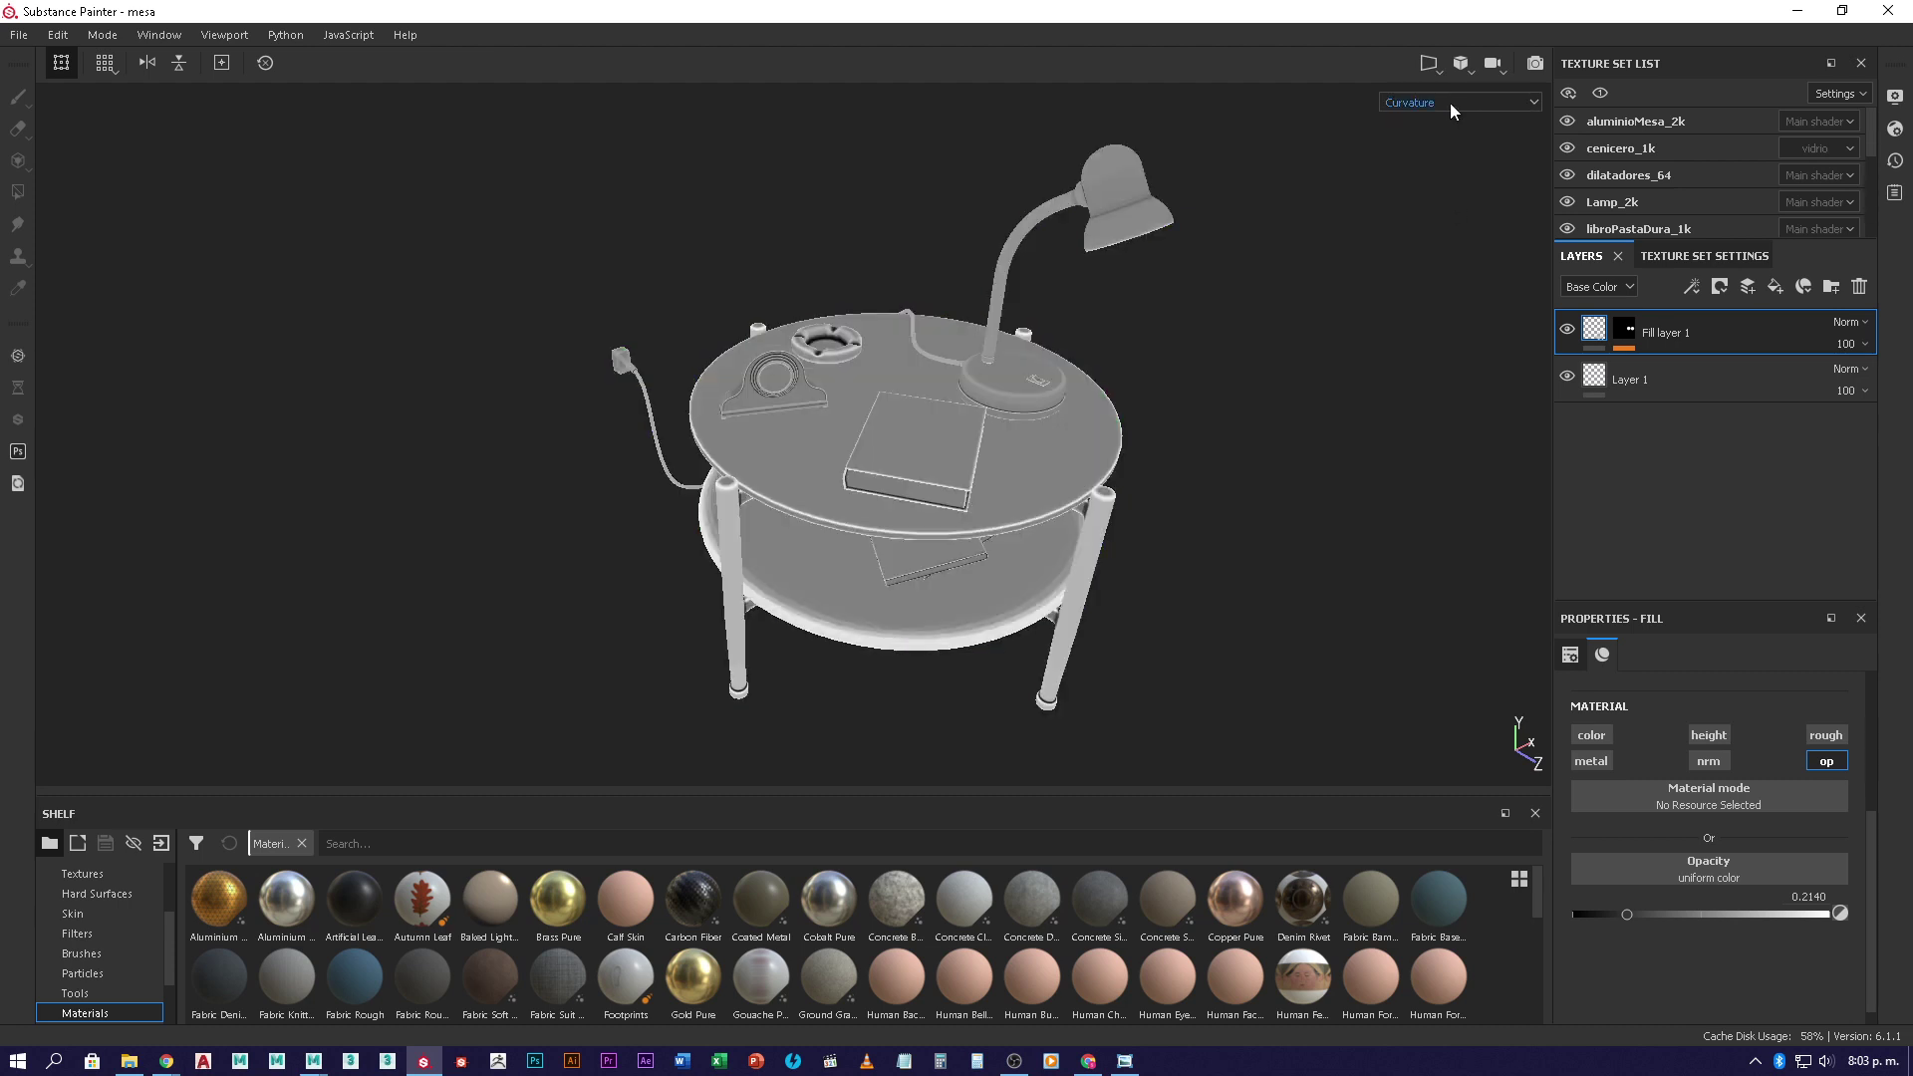
left_click(1450, 104)
left_click(1440, 216)
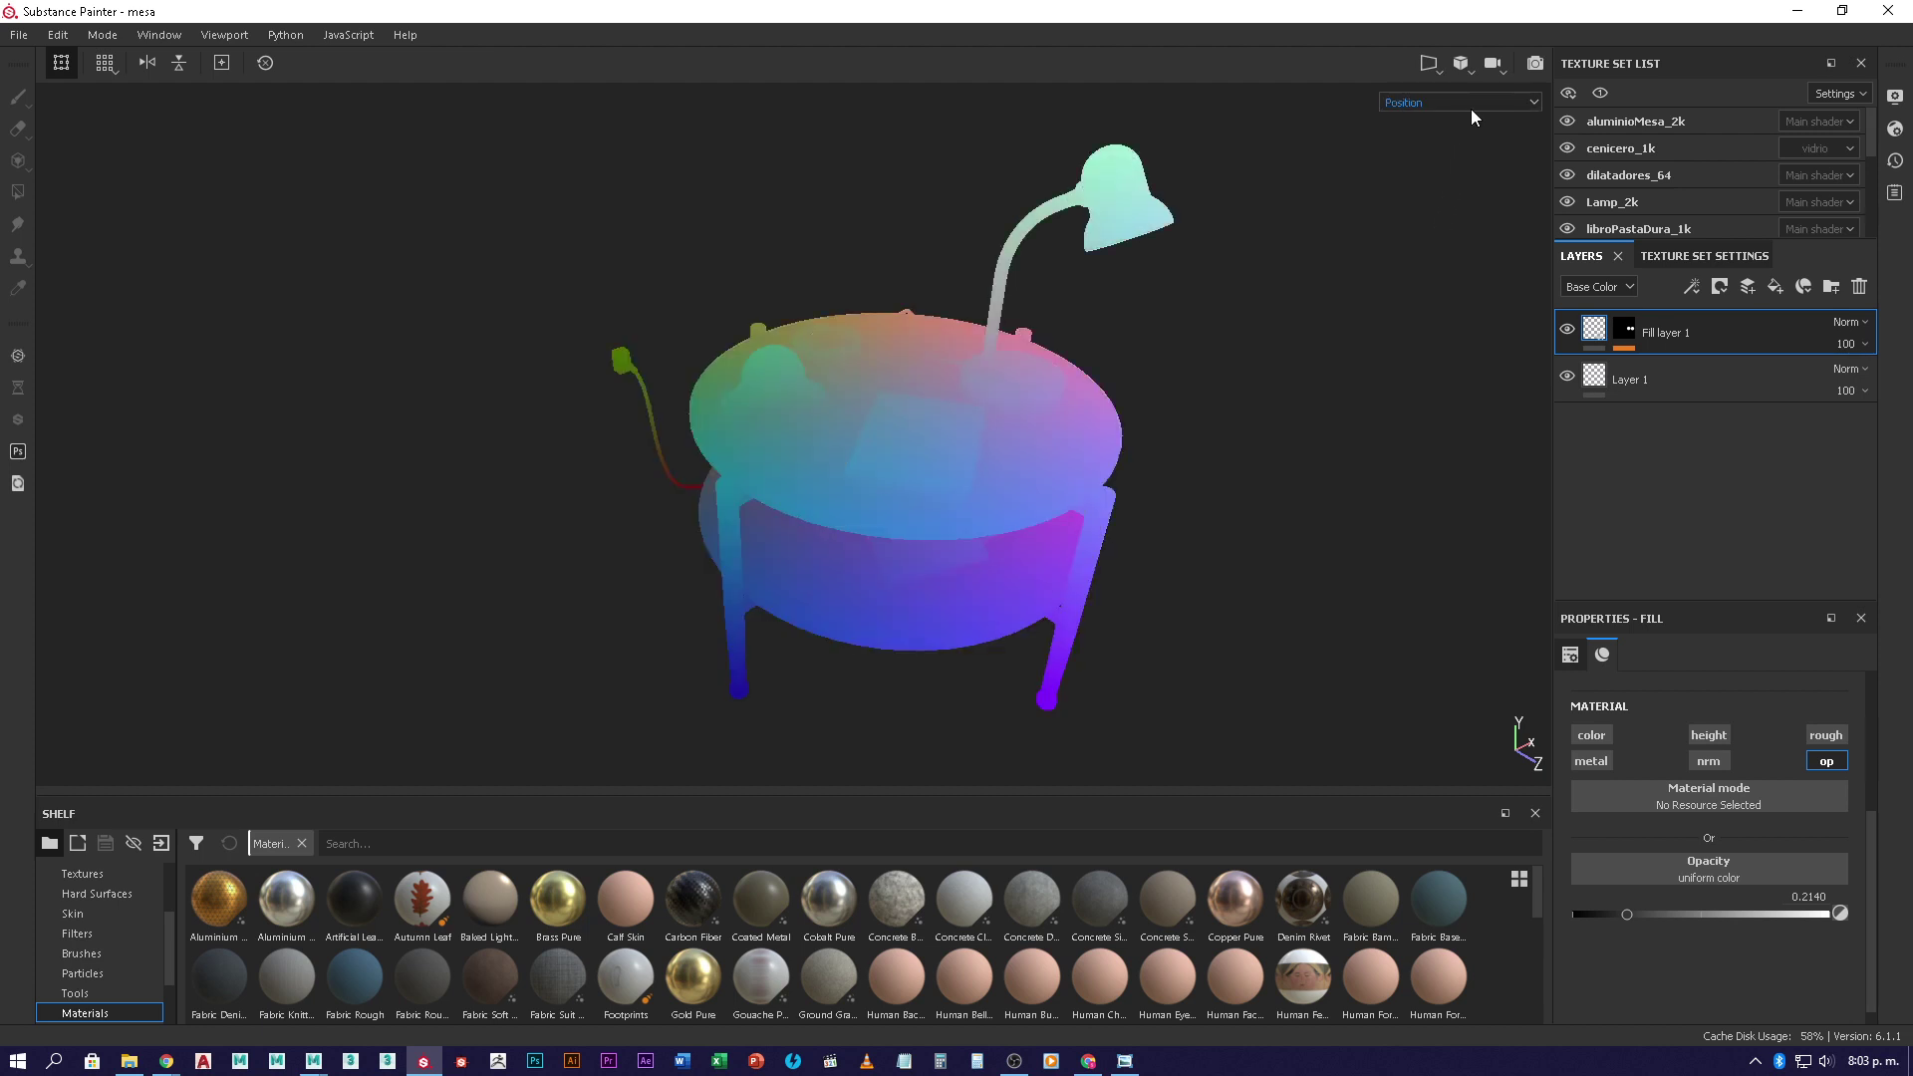
left_click(1471, 108)
left_click(1445, 229)
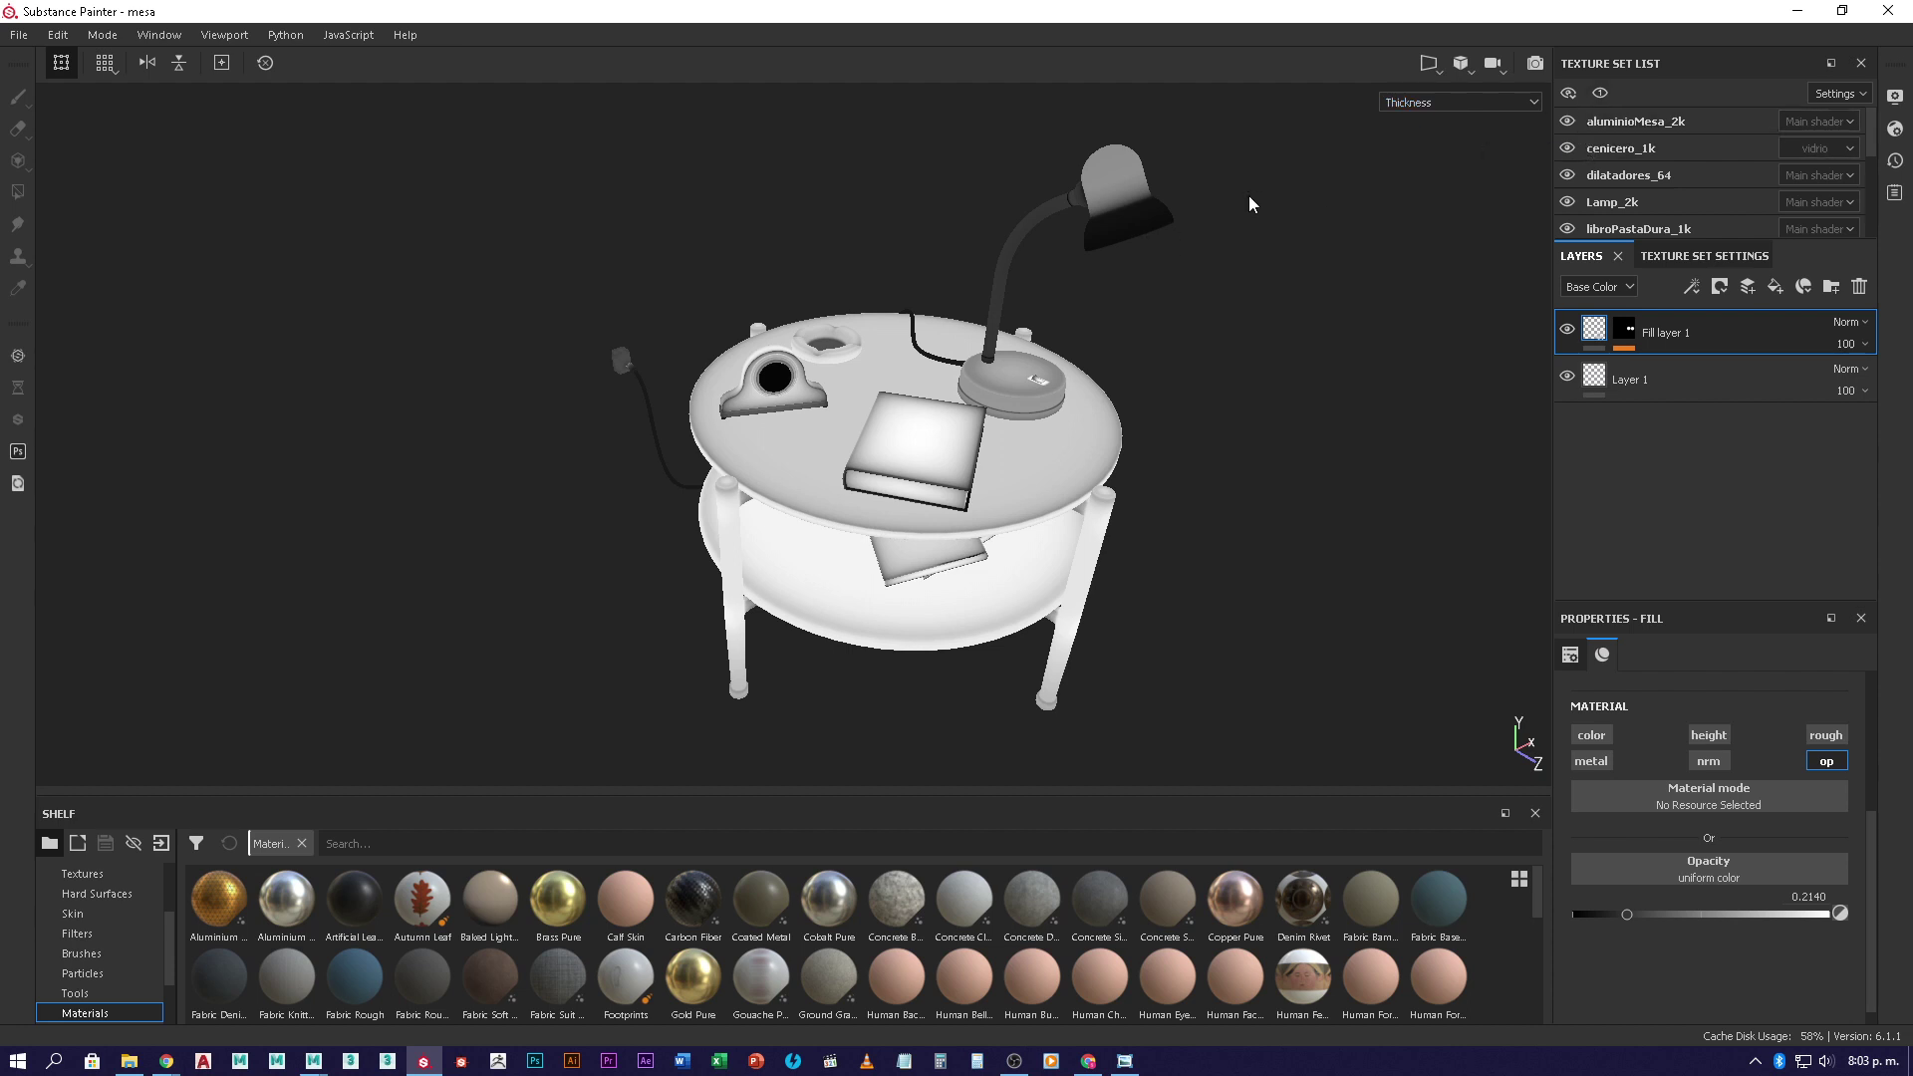
- Isolate the clock in close-up and compare its material display with its thickness map
left_click(1605, 92)
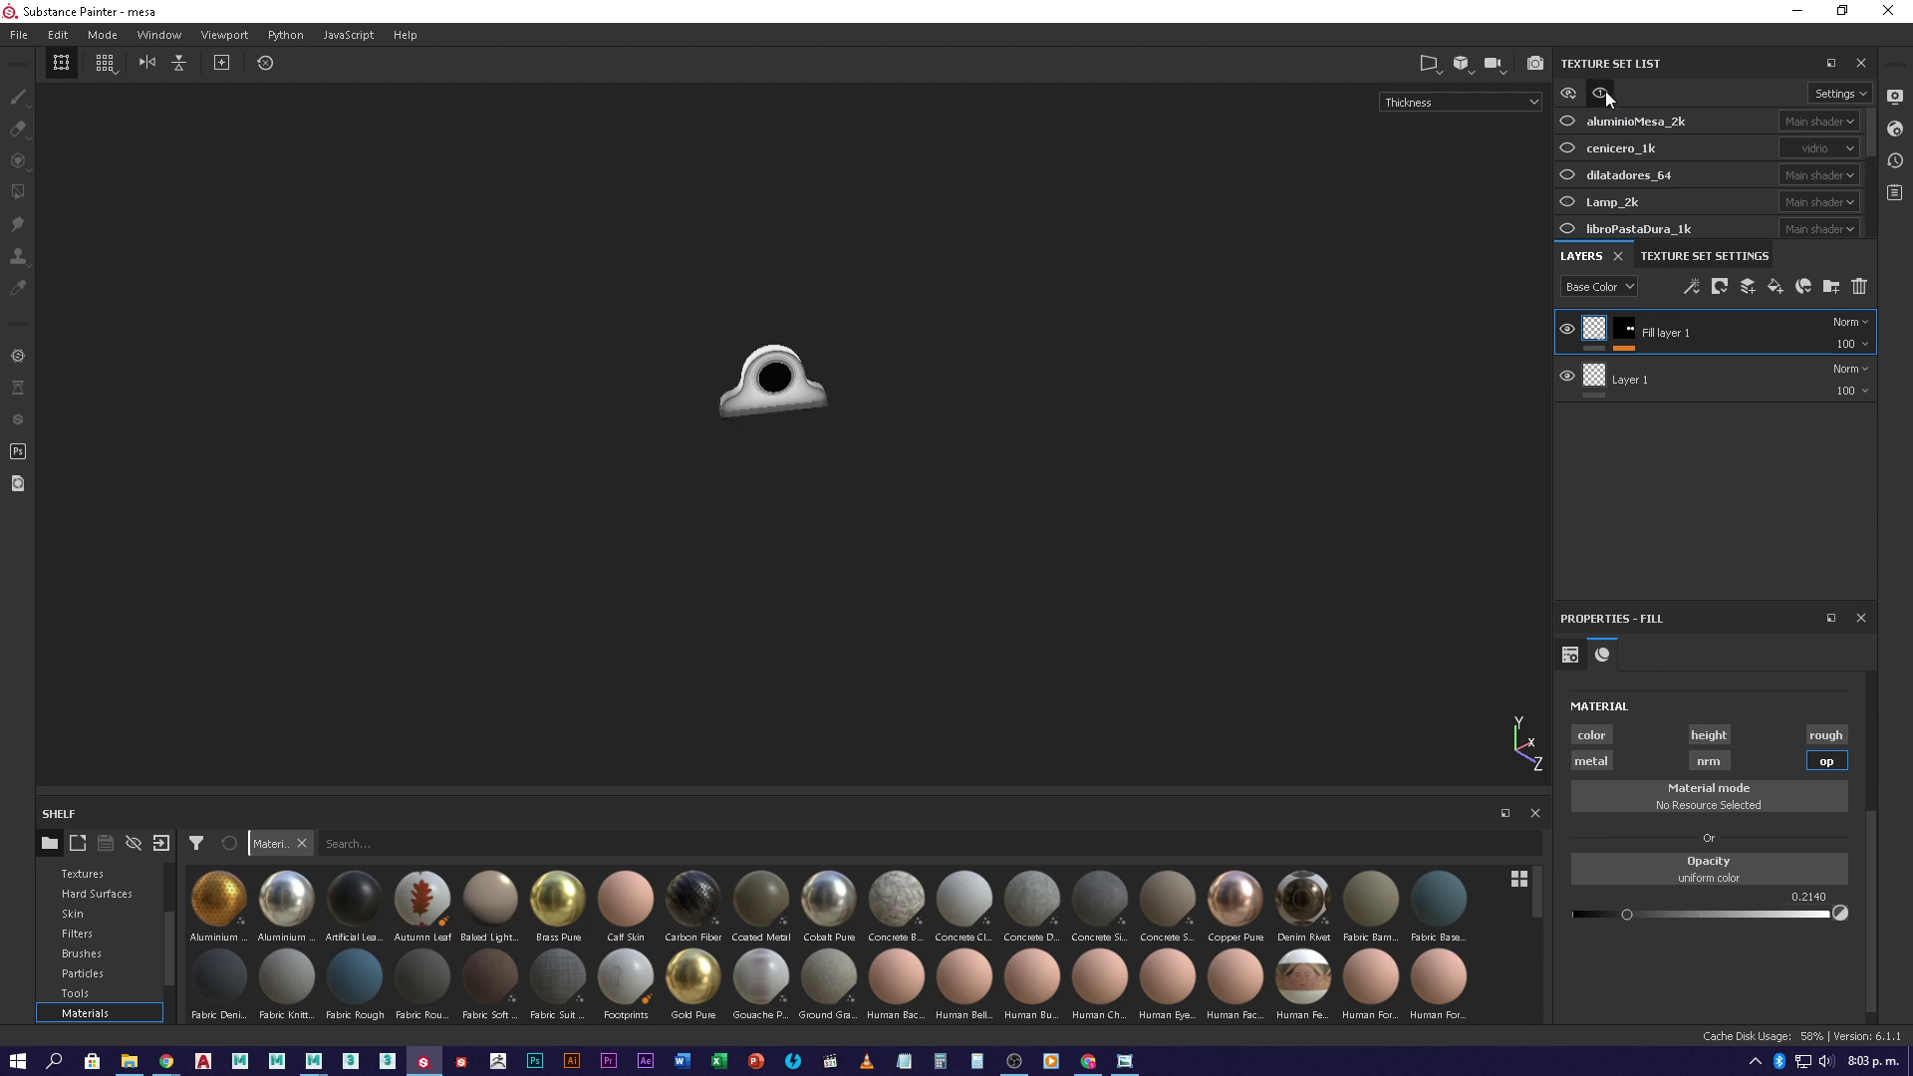
key("f")
left_click_drag(897, 500, 1130, 374, "alt")
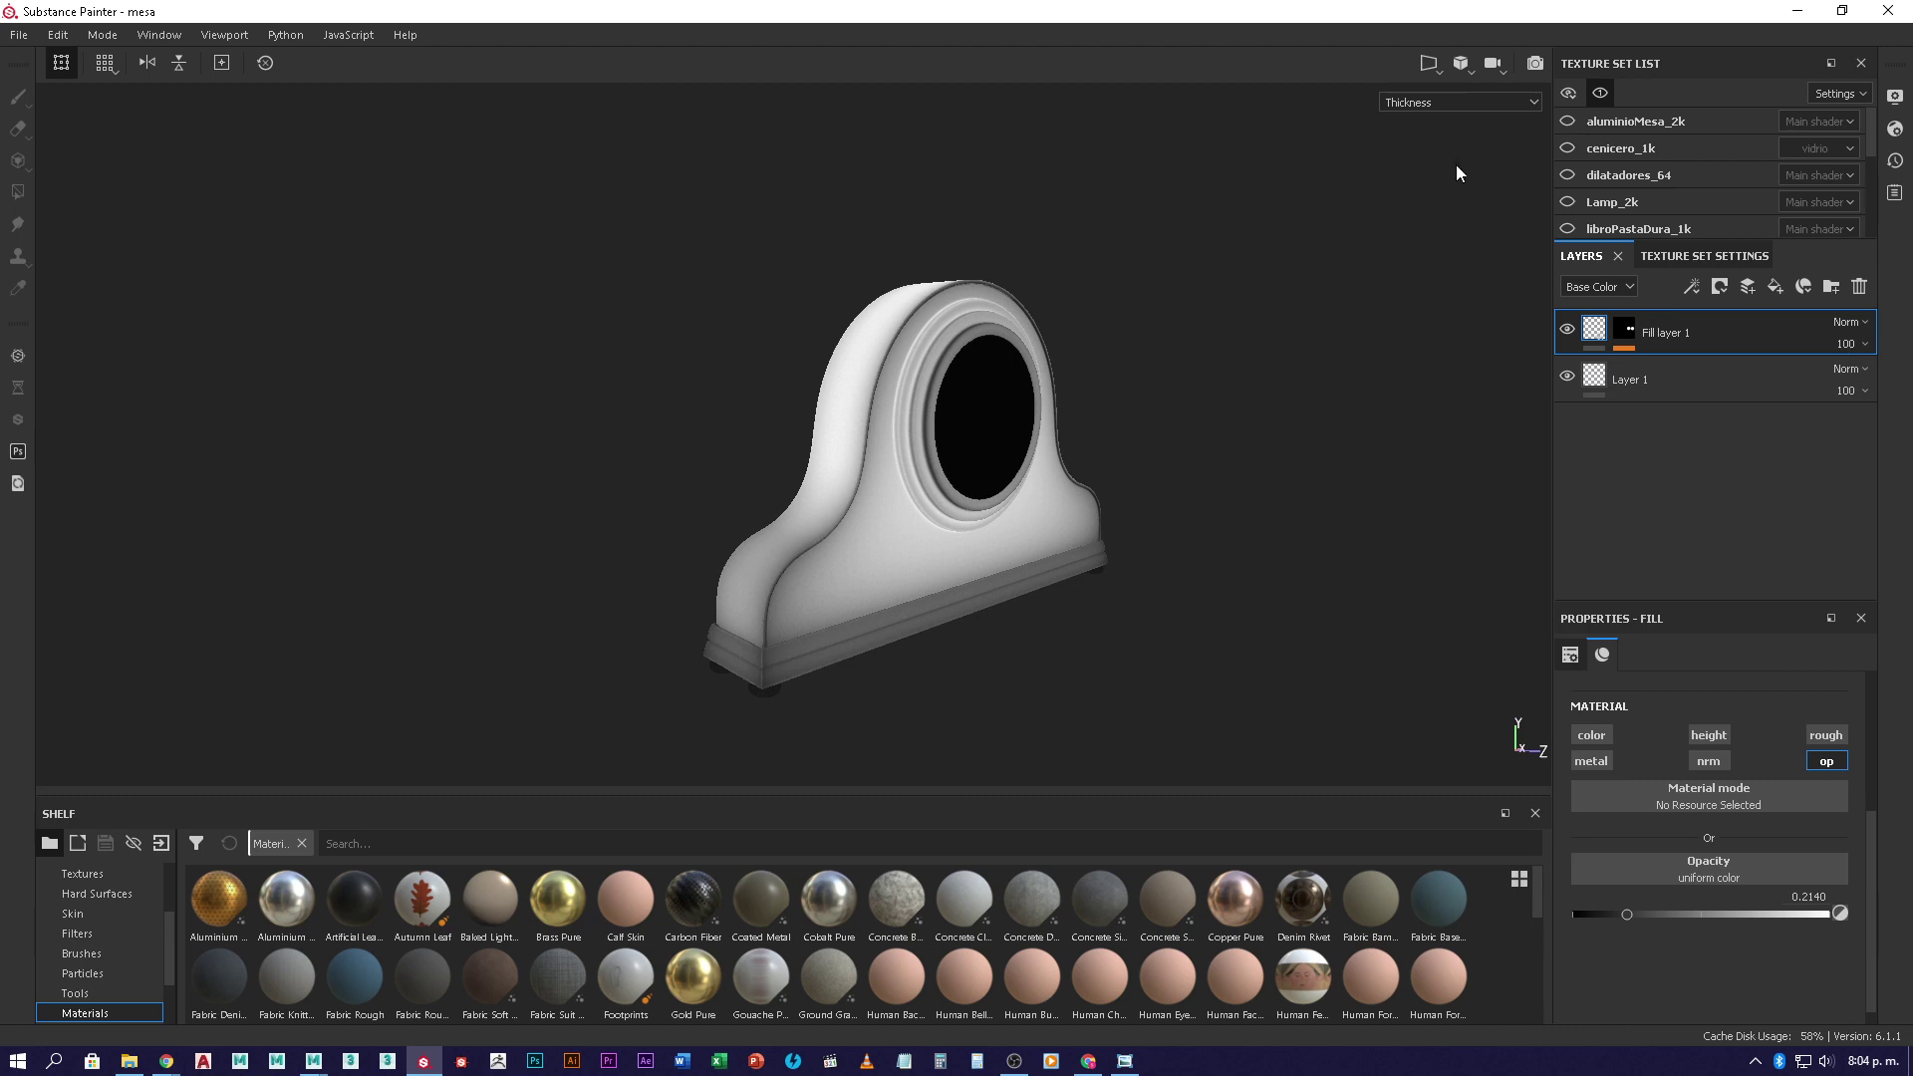
left_click(1491, 104)
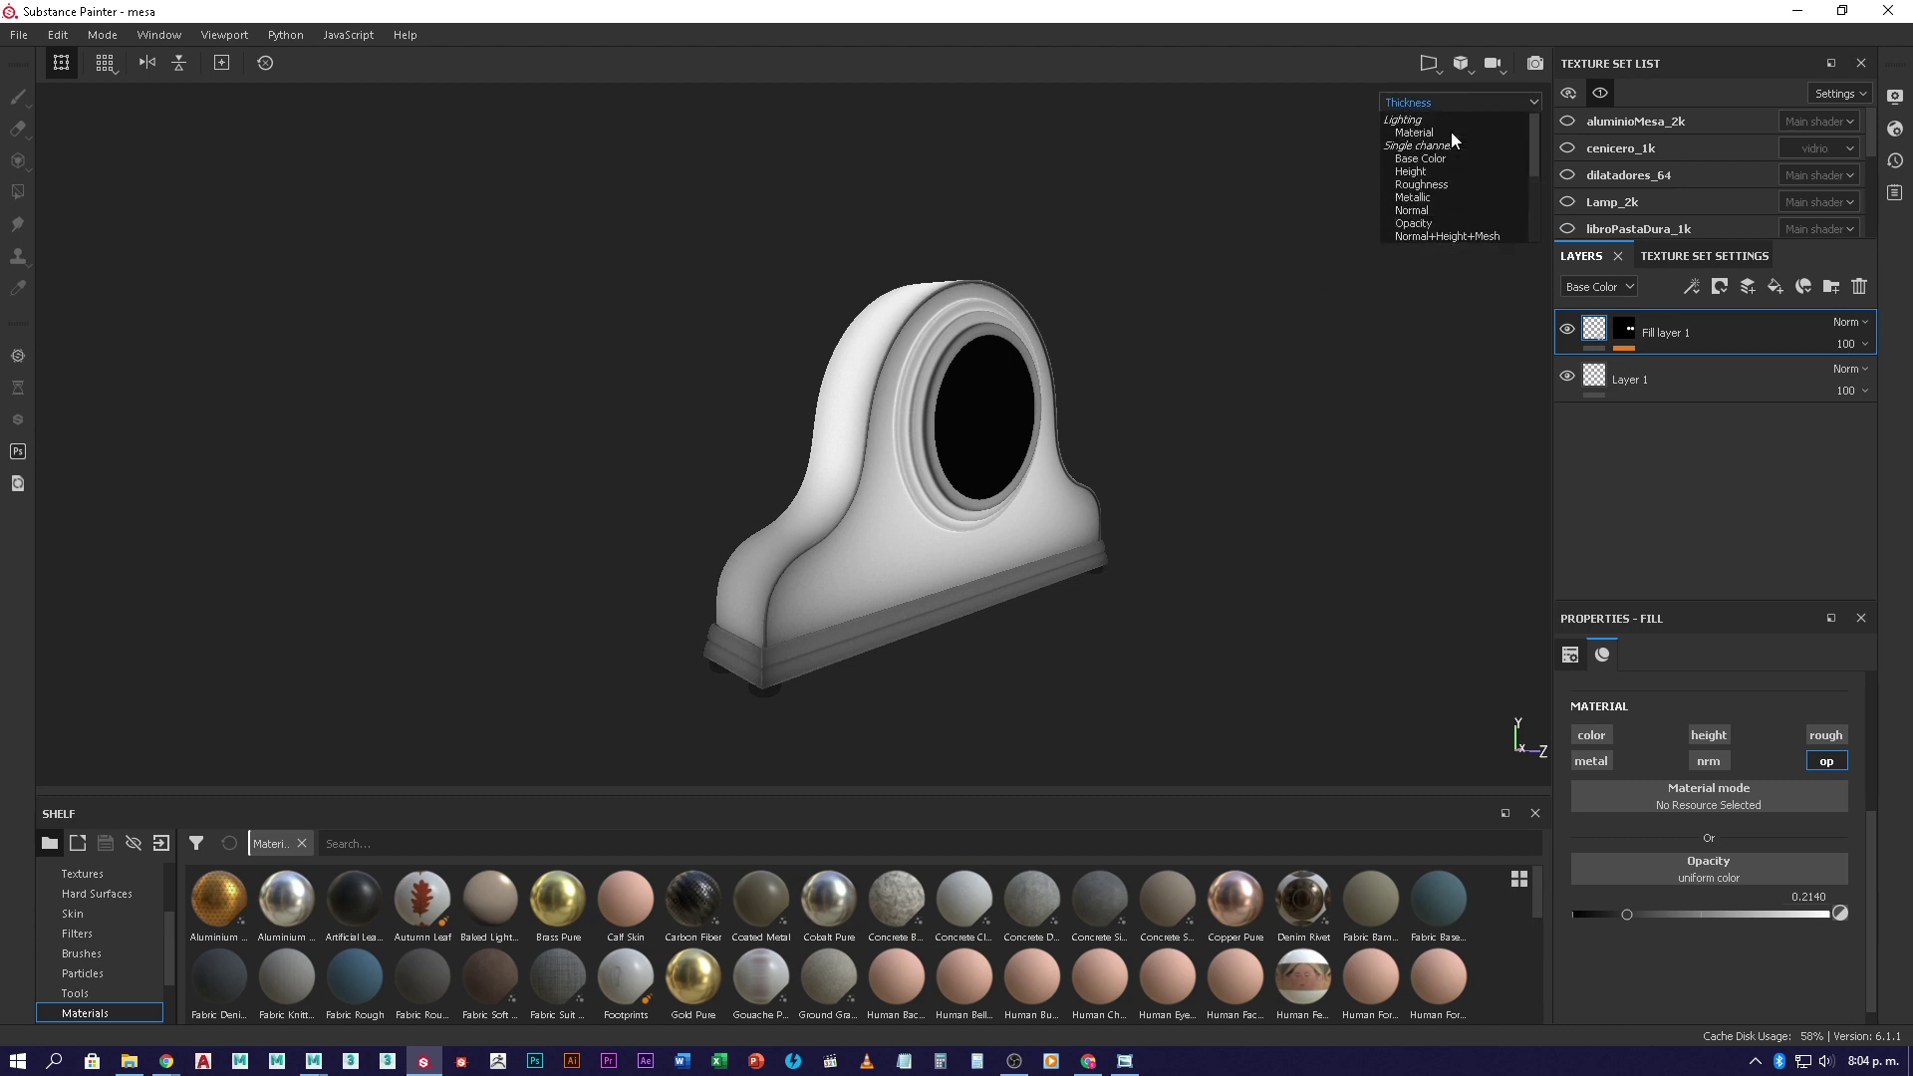
left_click(1445, 131)
left_click(1473, 97)
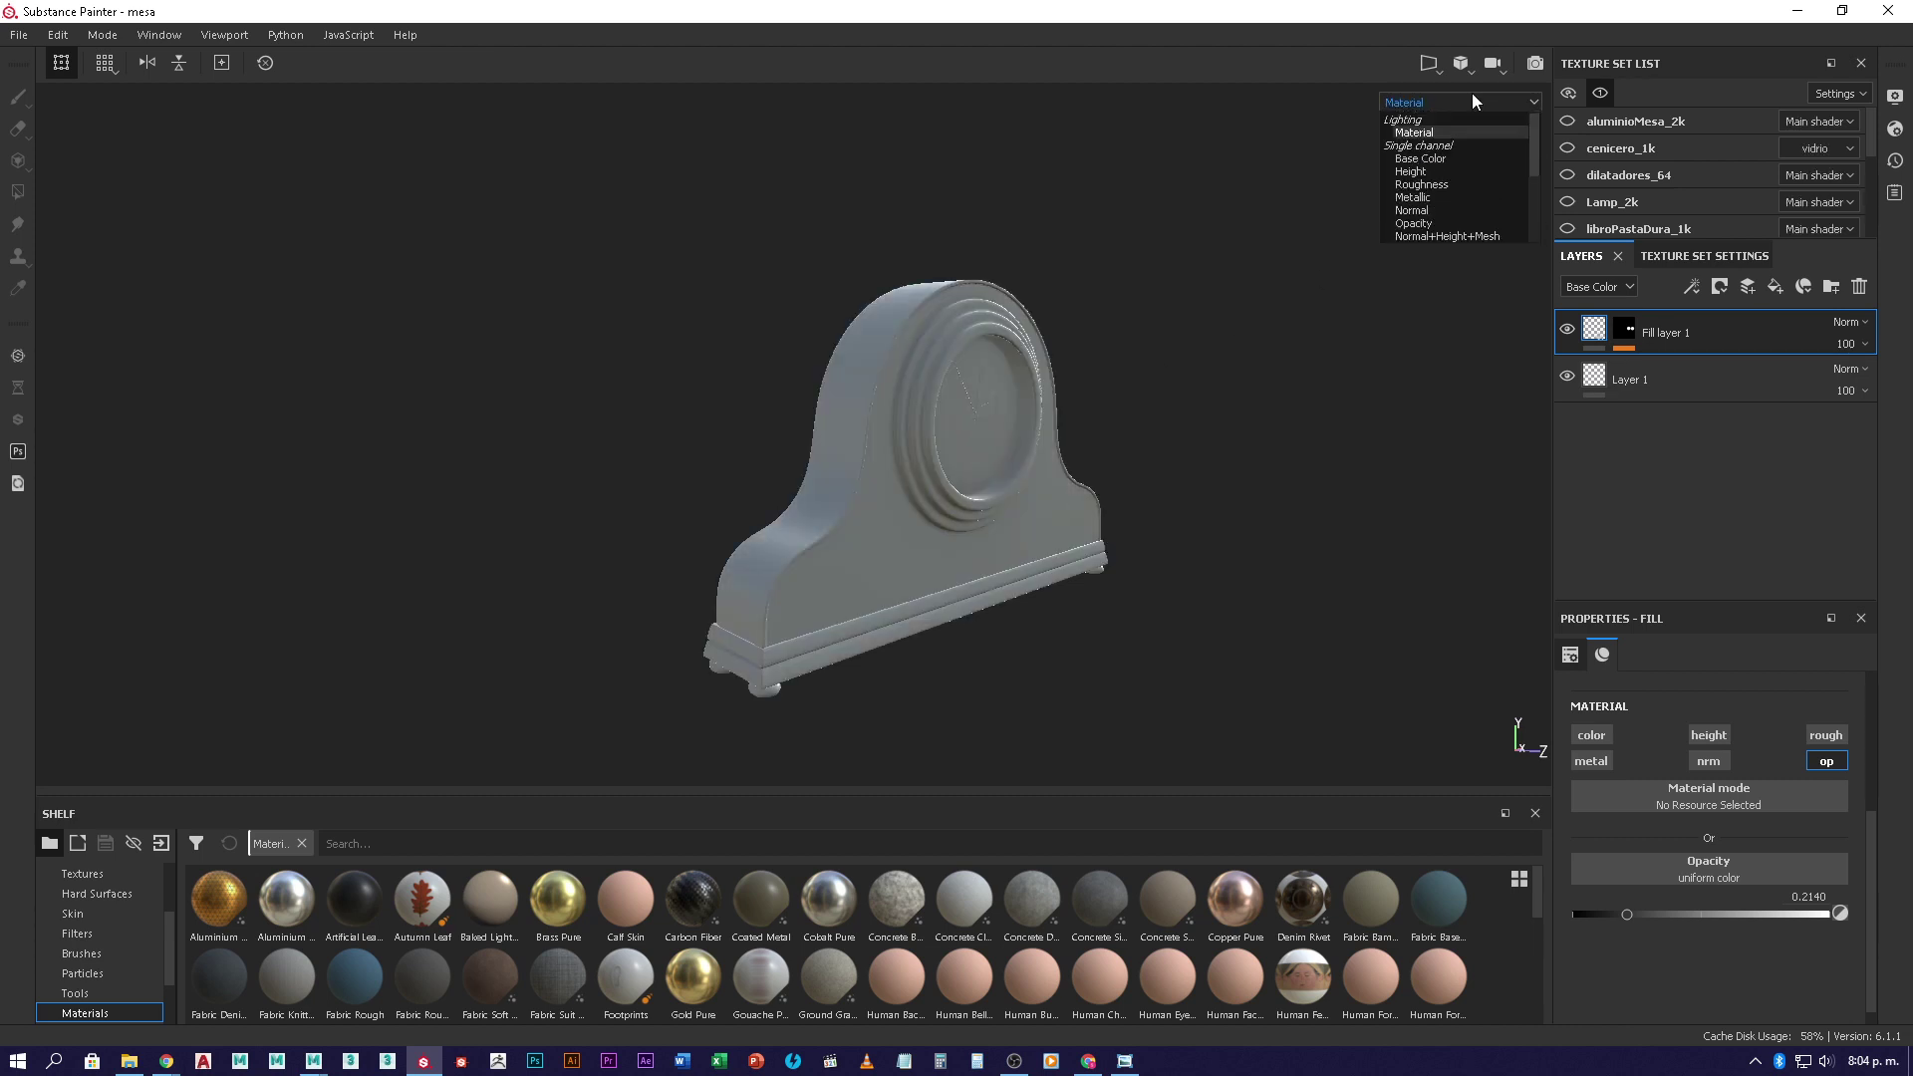
scroll(1453, 215, "down", 2)
left_click(1435, 224)
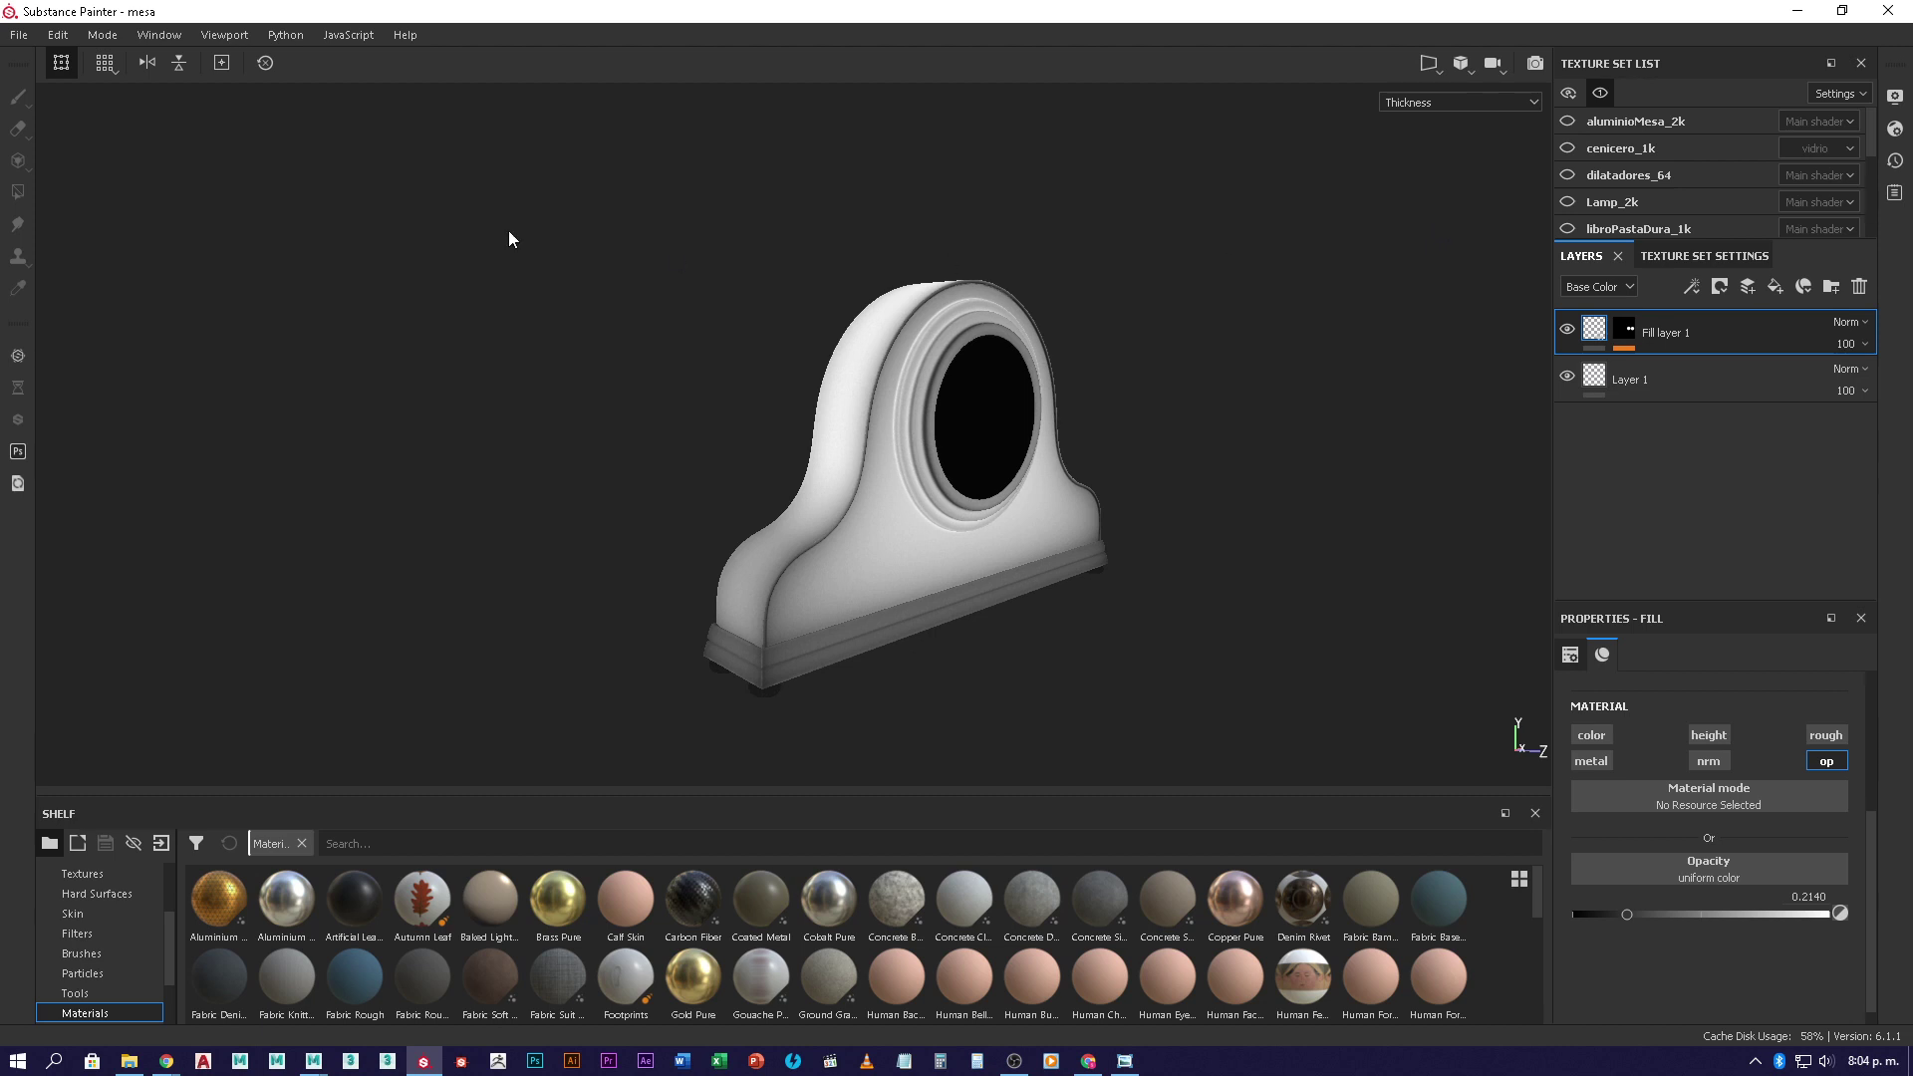
- Save the project and switch the isolated clock back to the material display
left_click(18, 34)
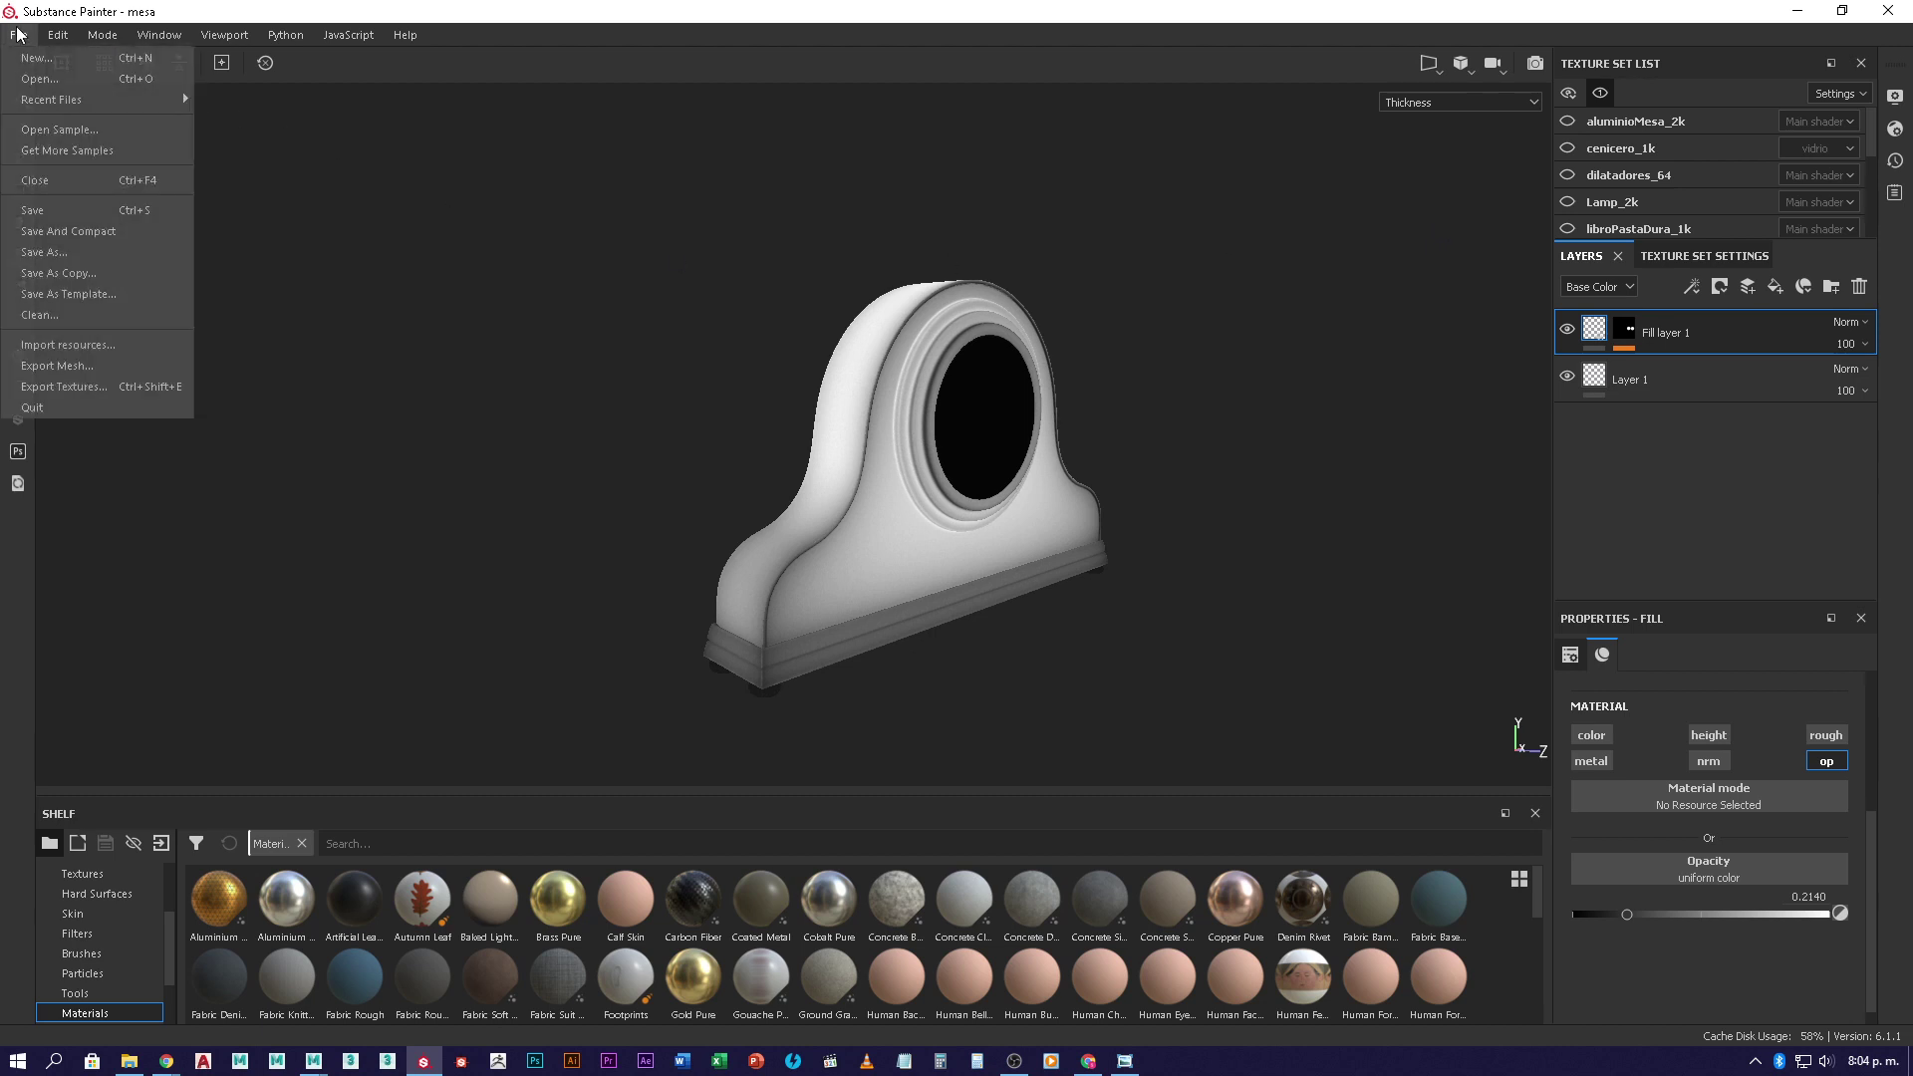
left_click(73, 211)
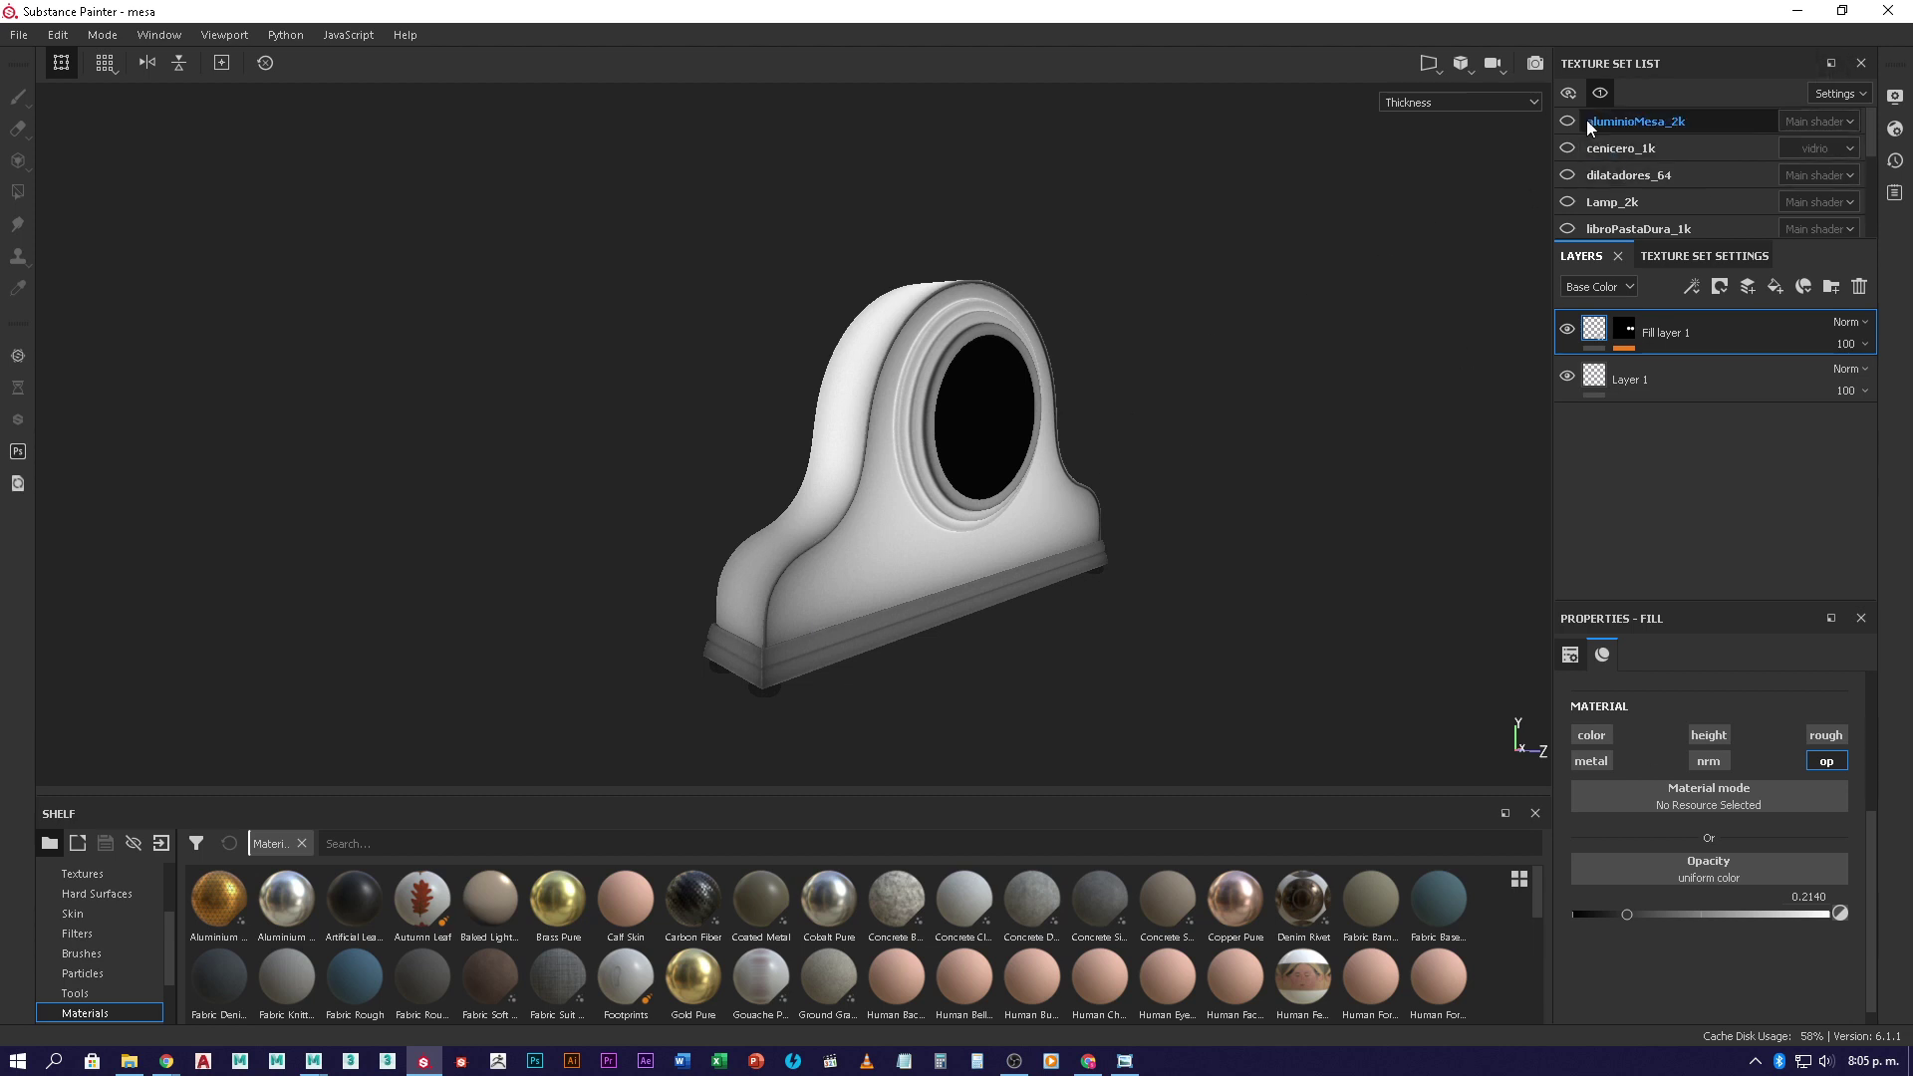
left_click(1497, 103)
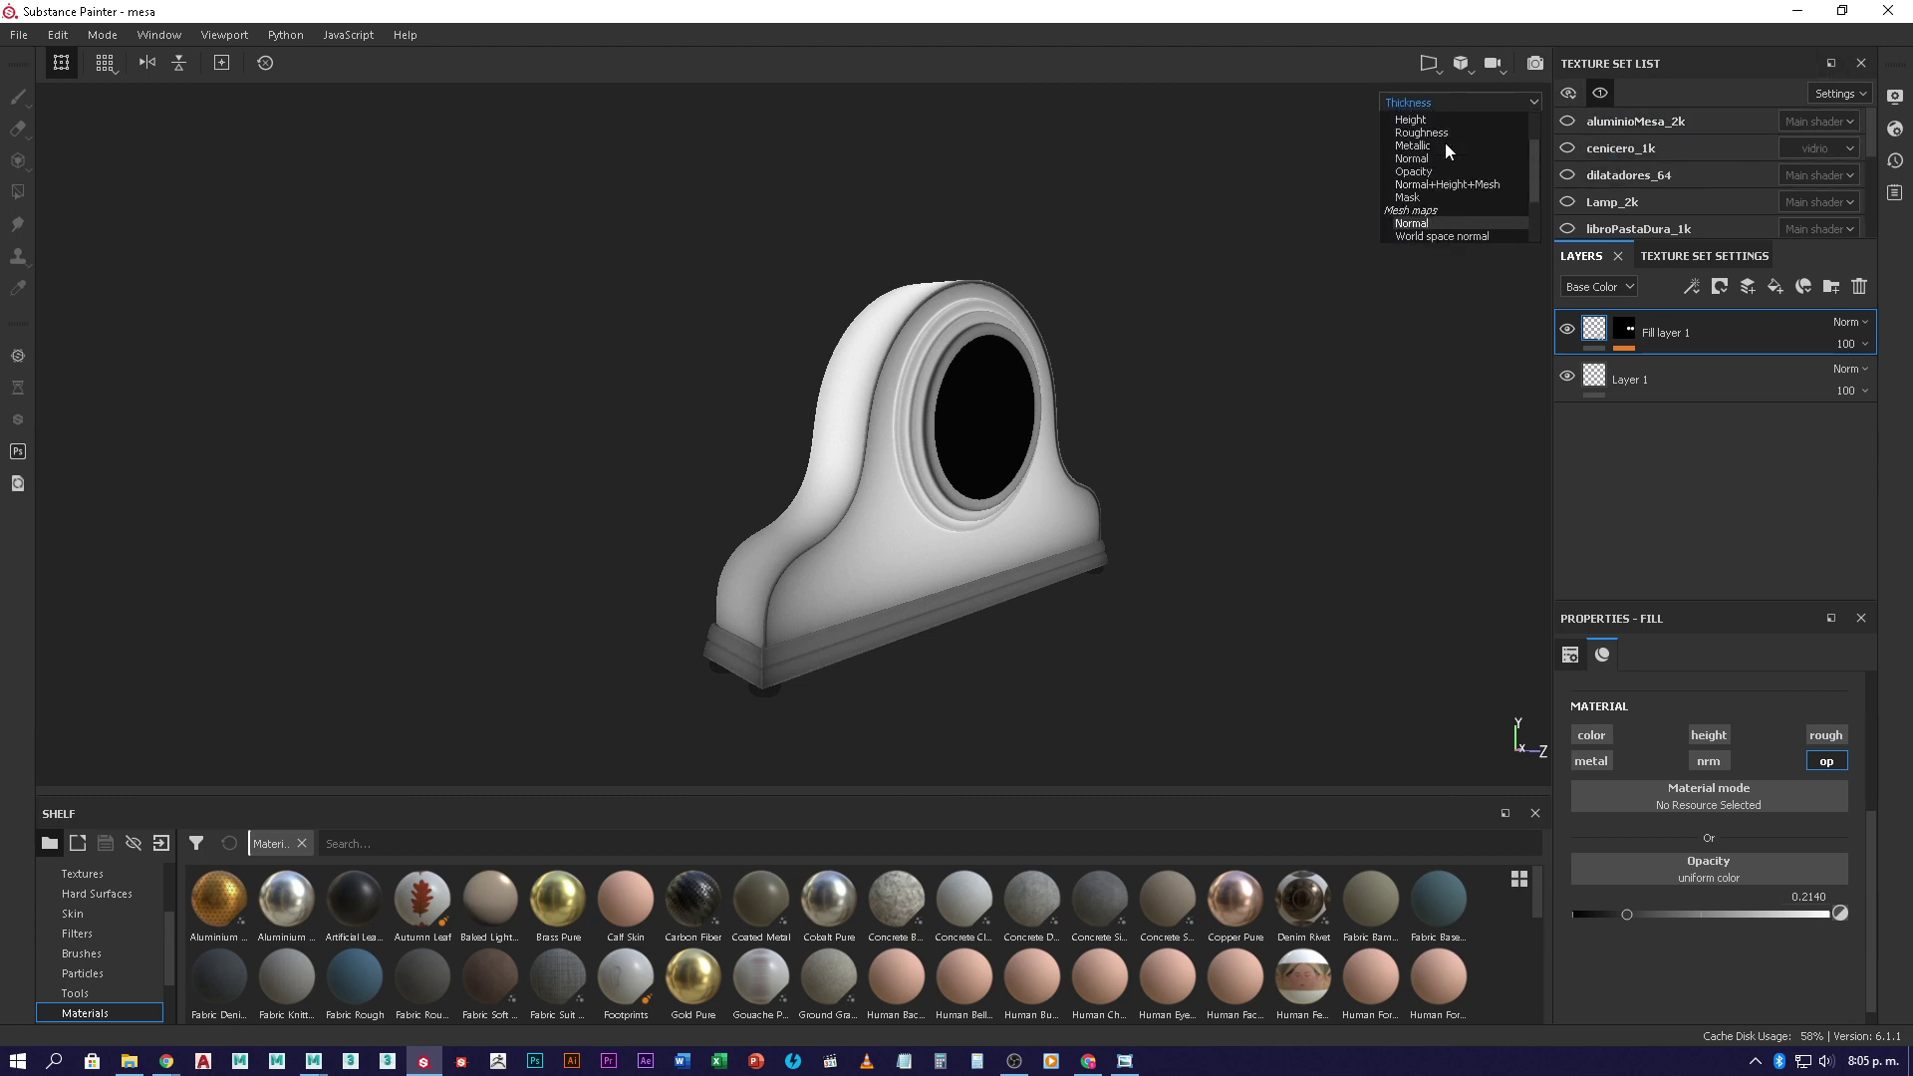
left_click(1415, 132)
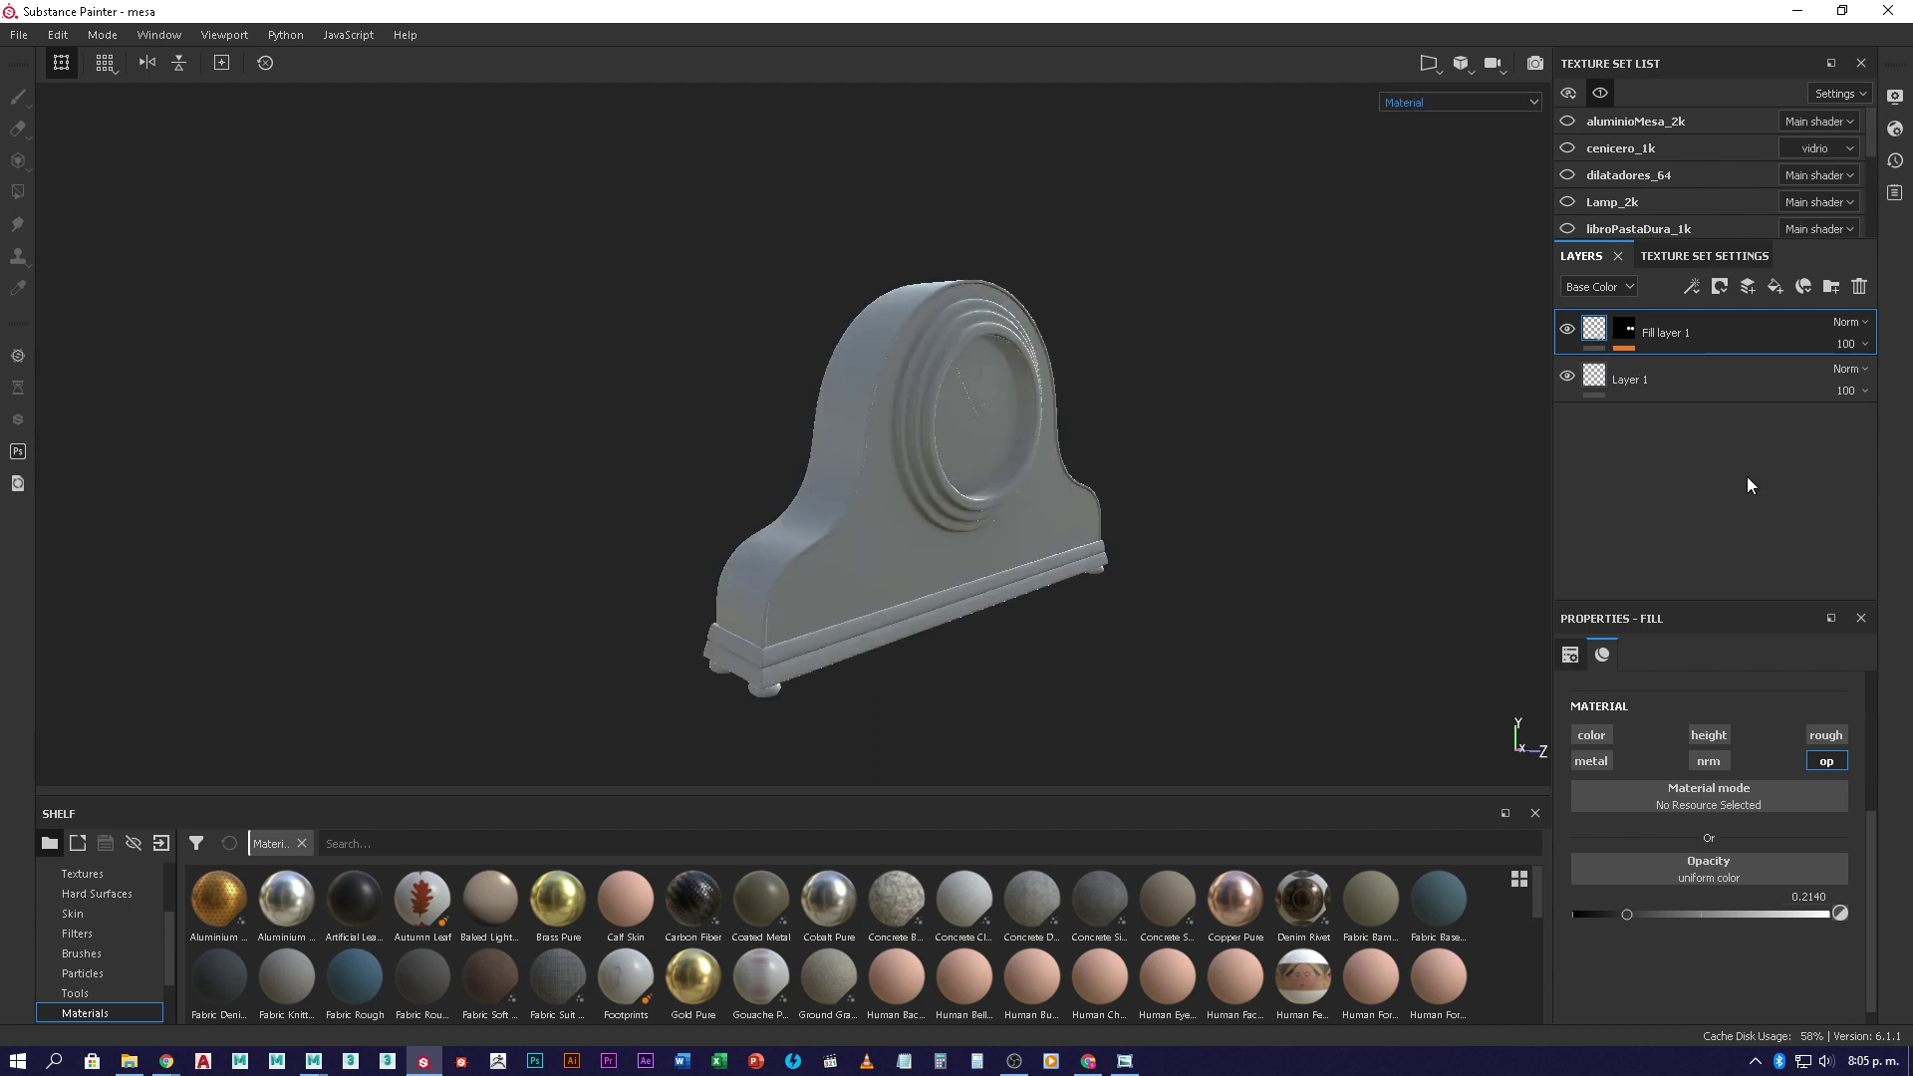
- Examine the baked mesh maps listed in the clock's texture set settings, from normal to thickness
left_click(1701, 257)
scroll(1784, 479, "down", 5)
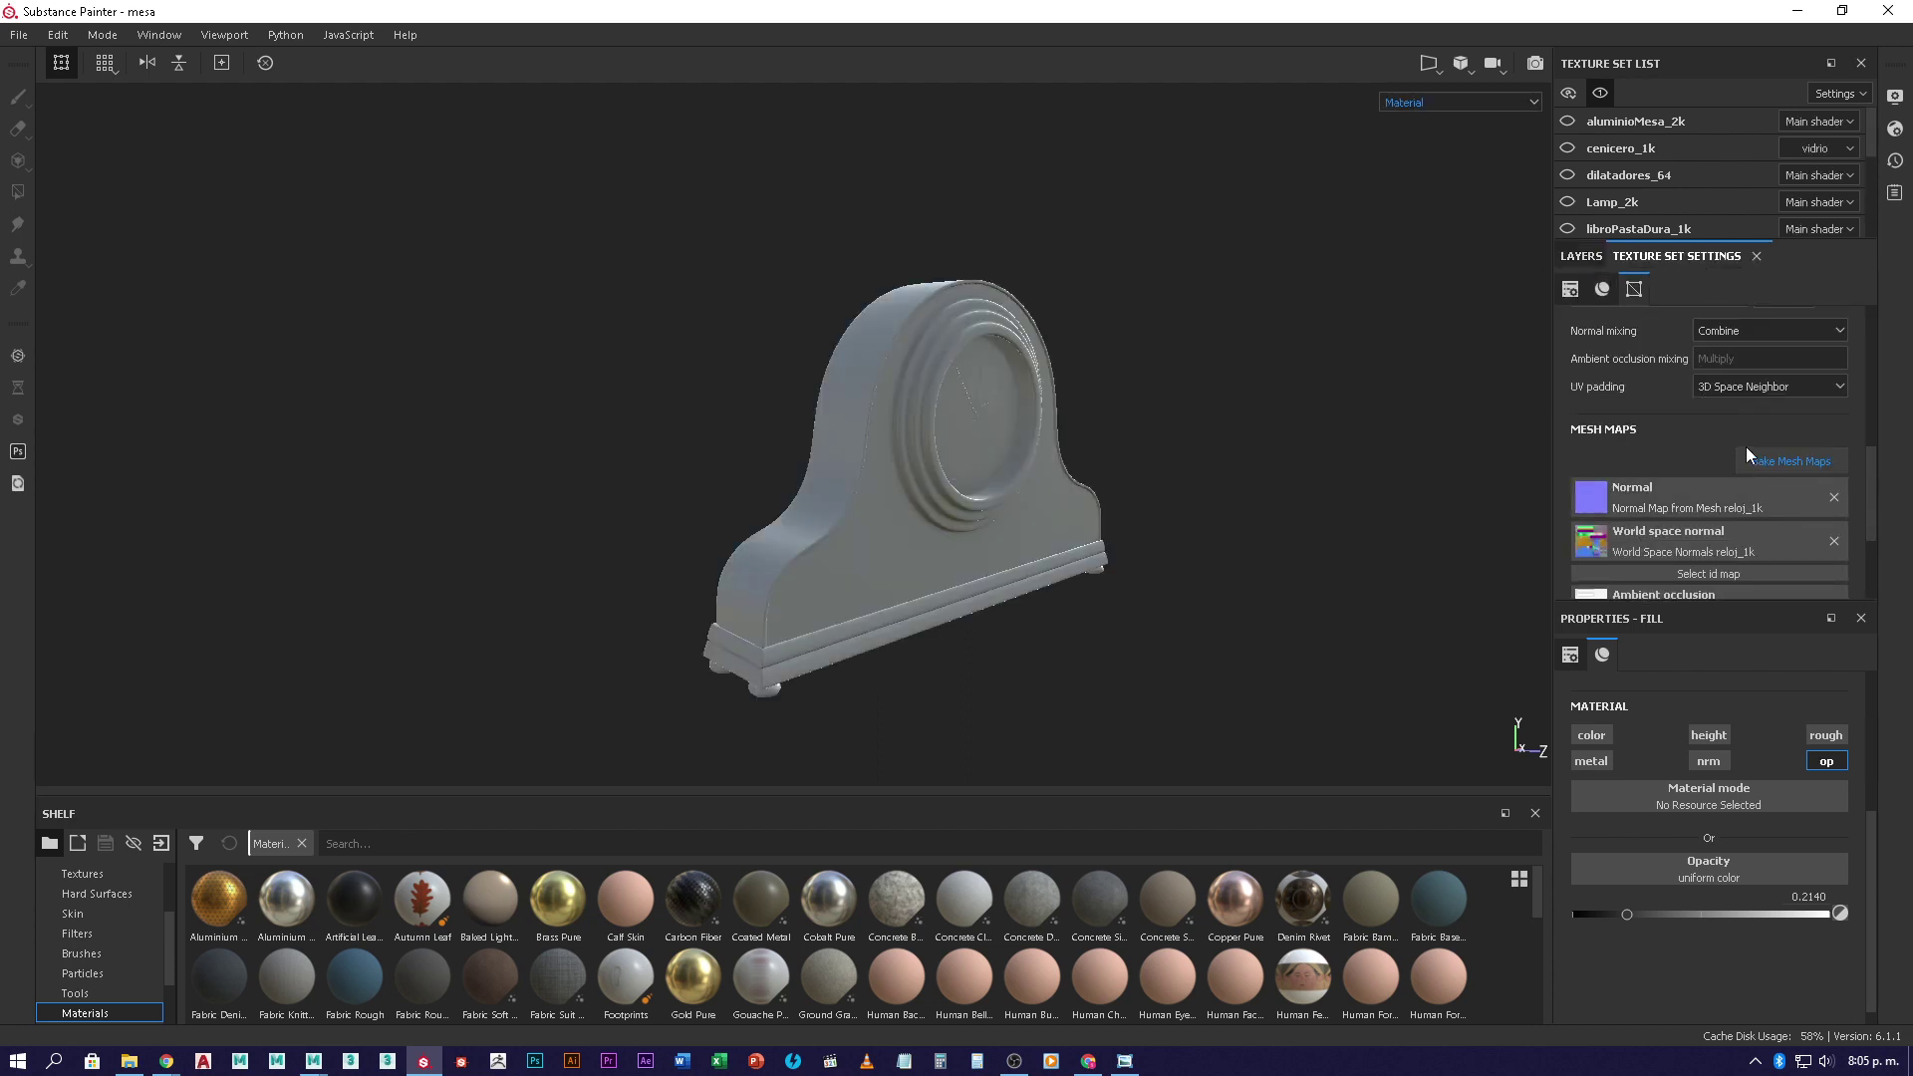
scroll(1619, 536, "down", 3)
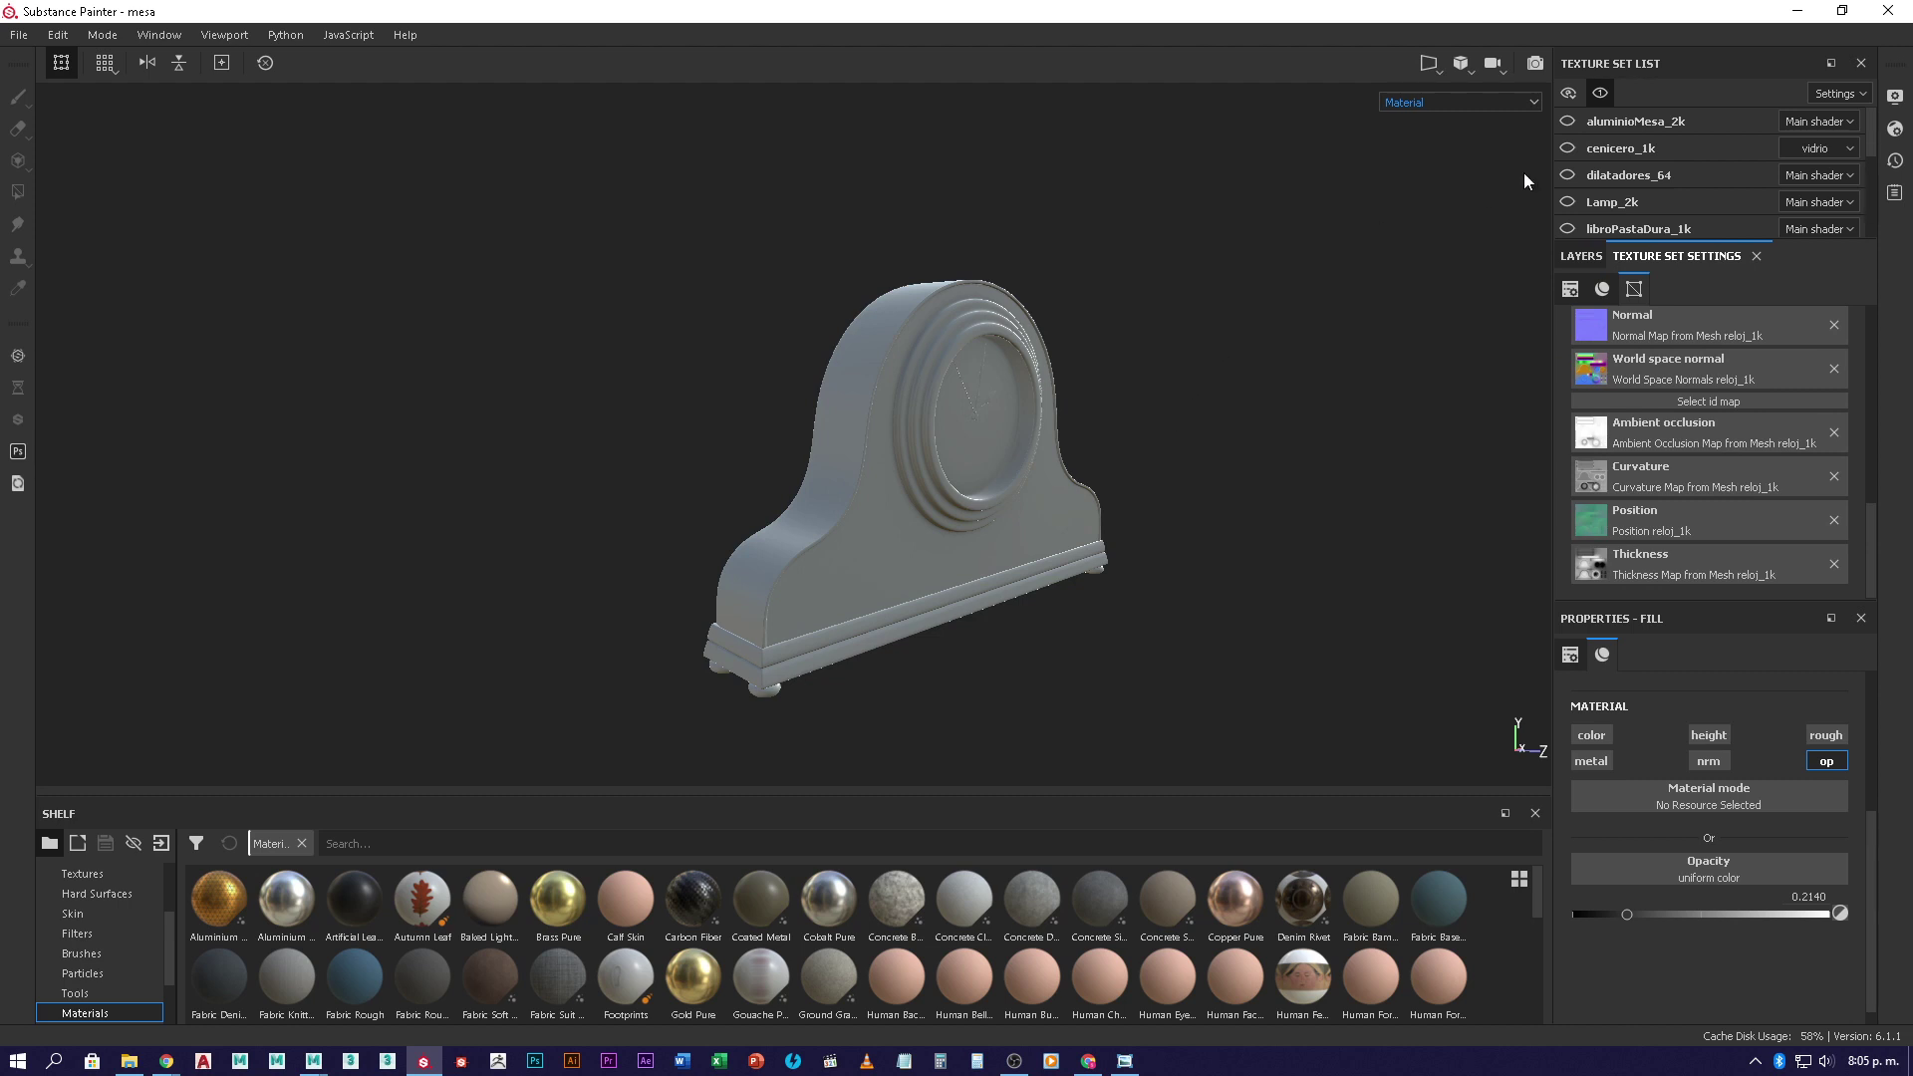
- Make all texture sets visible again with the table and its objects in frame, and return to the layer stack
left_click(1601, 93)
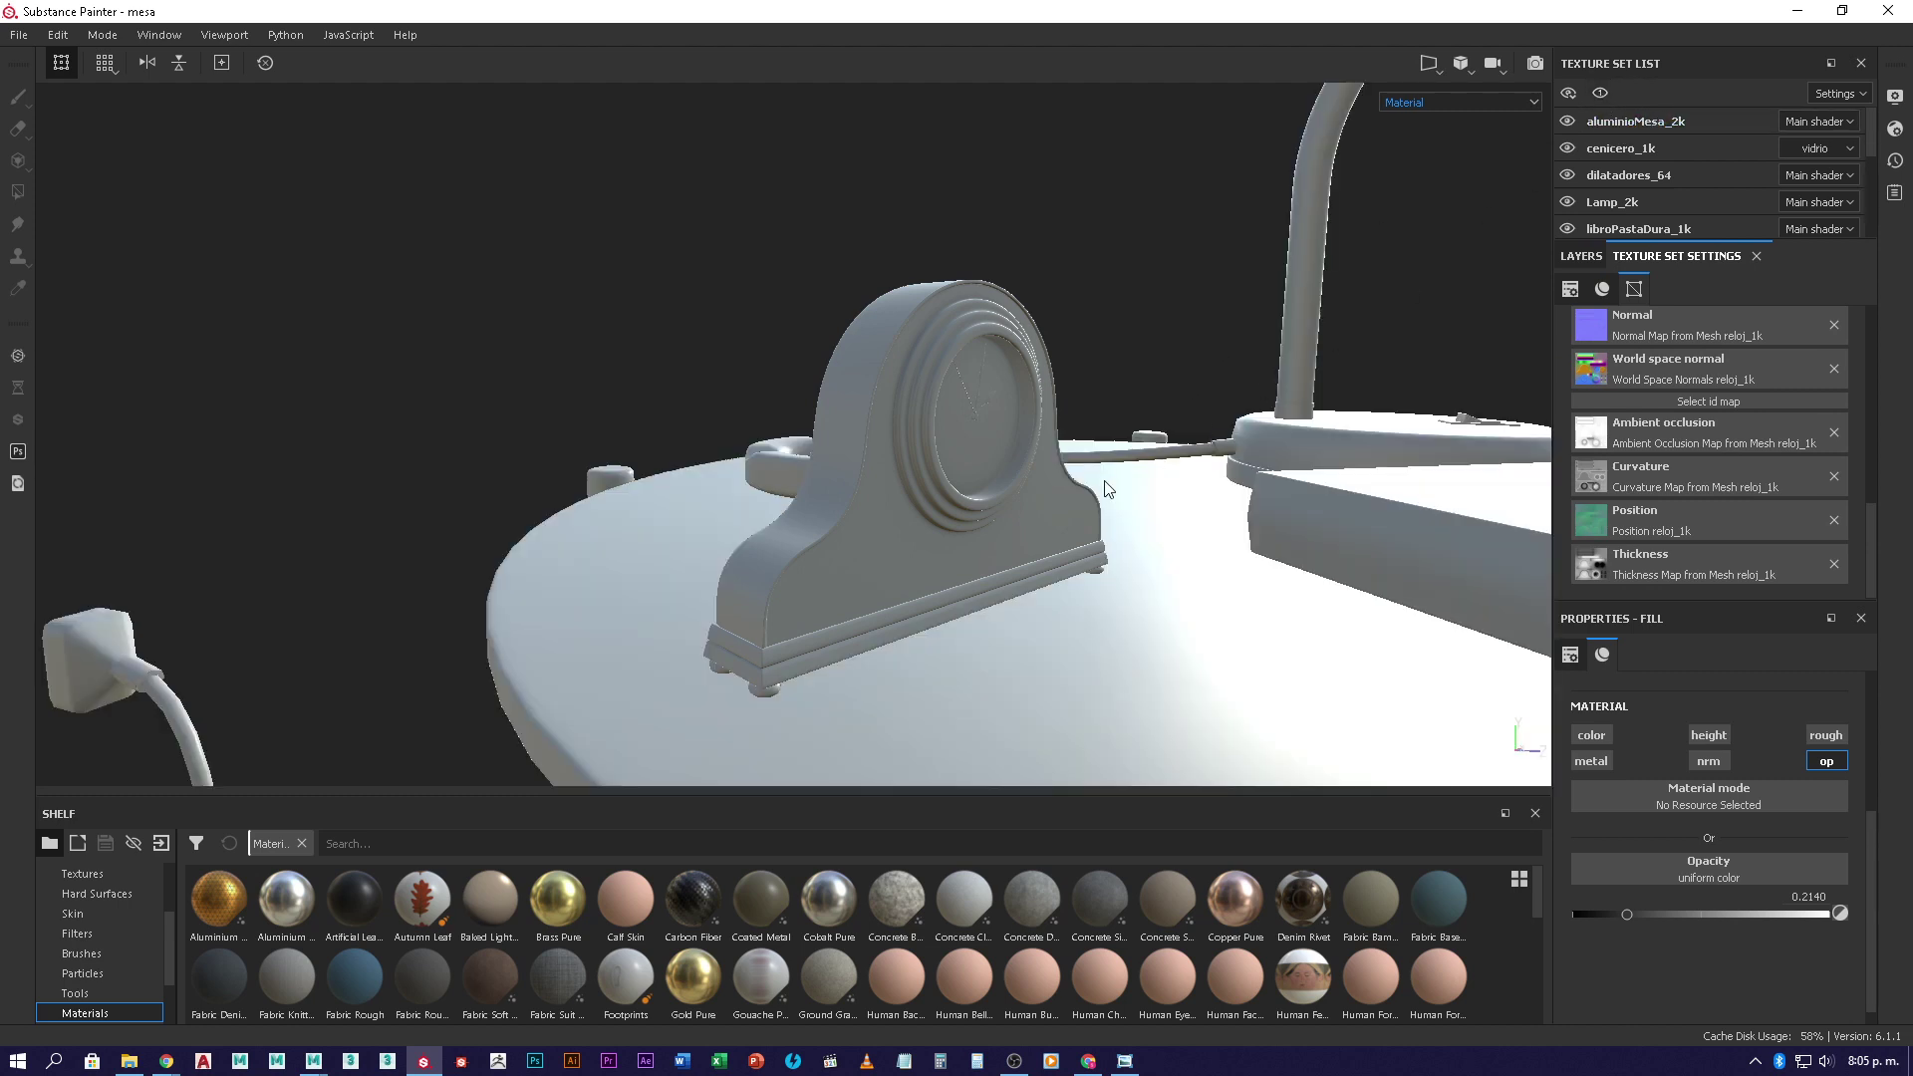
scroll(1106, 488, "down", 5)
left_click_drag(1106, 488, 822, 483, "alt")
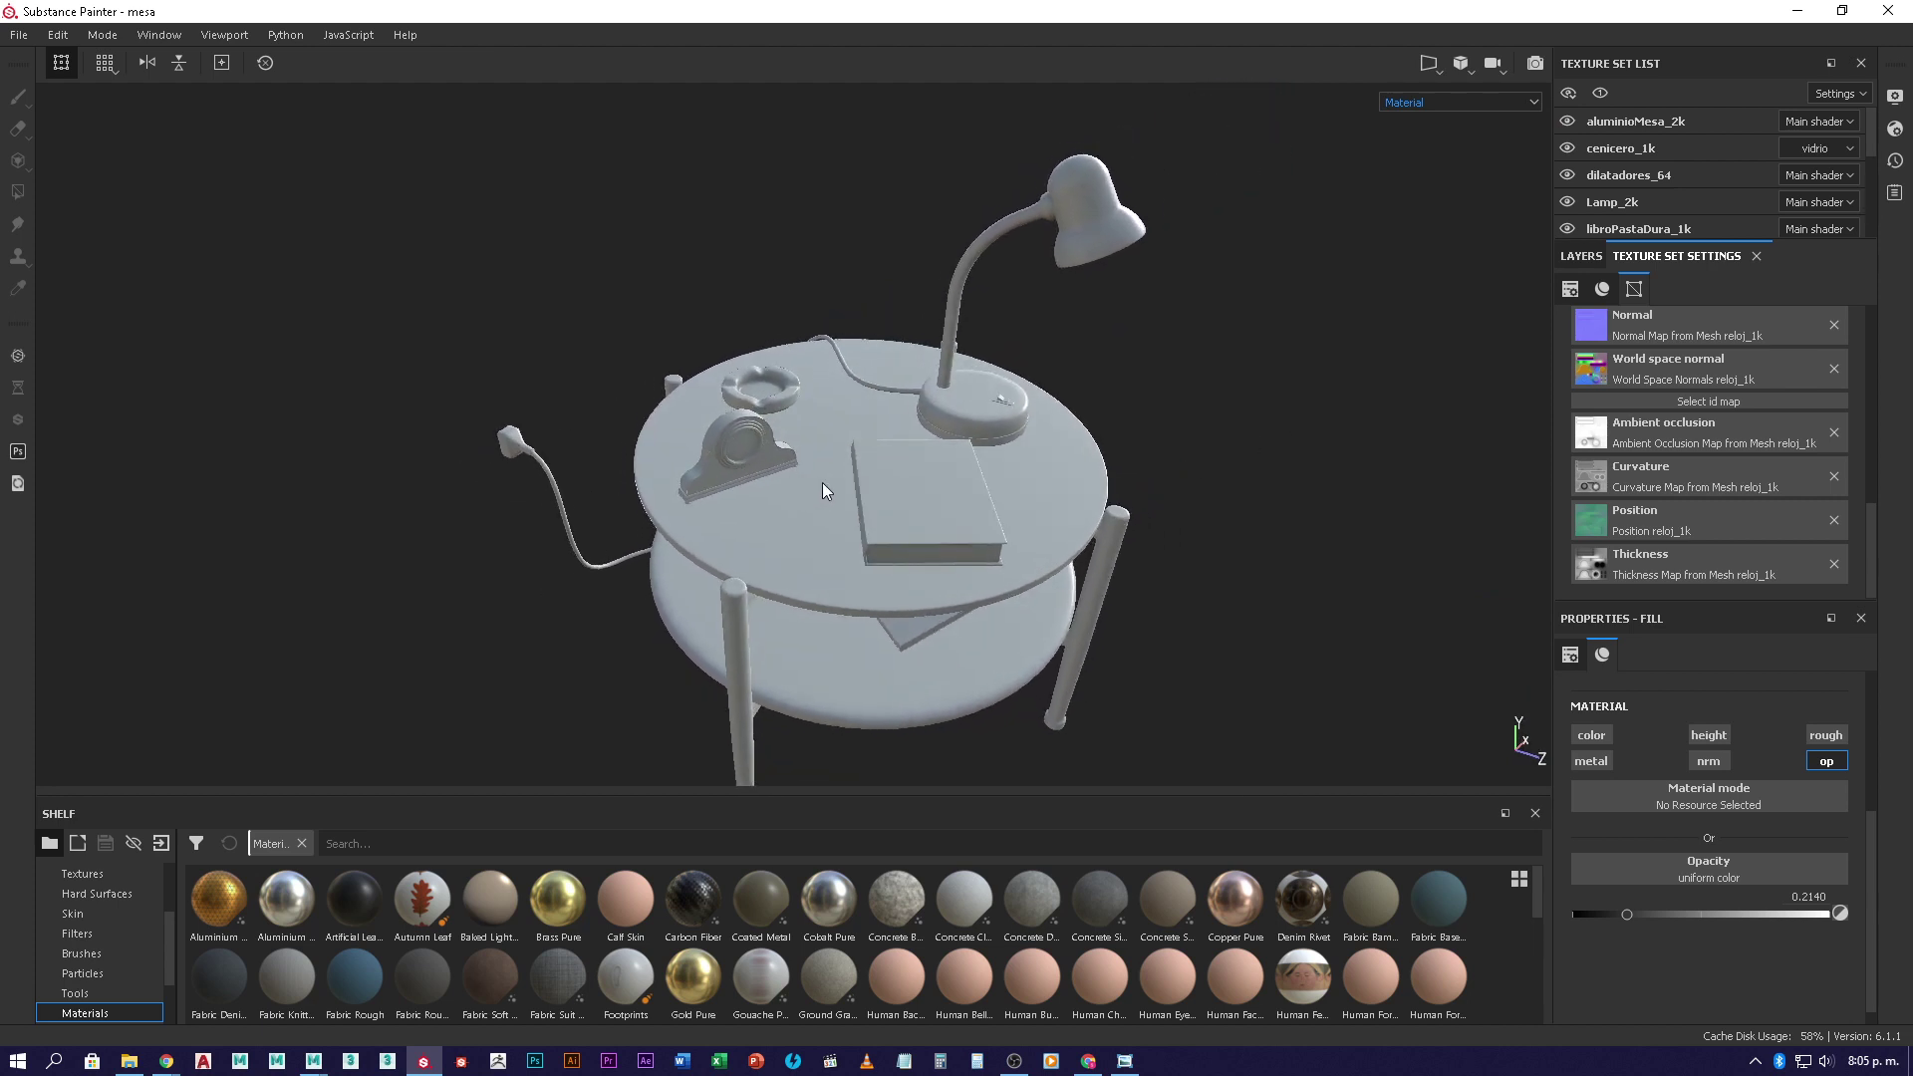
left_click(1582, 257)
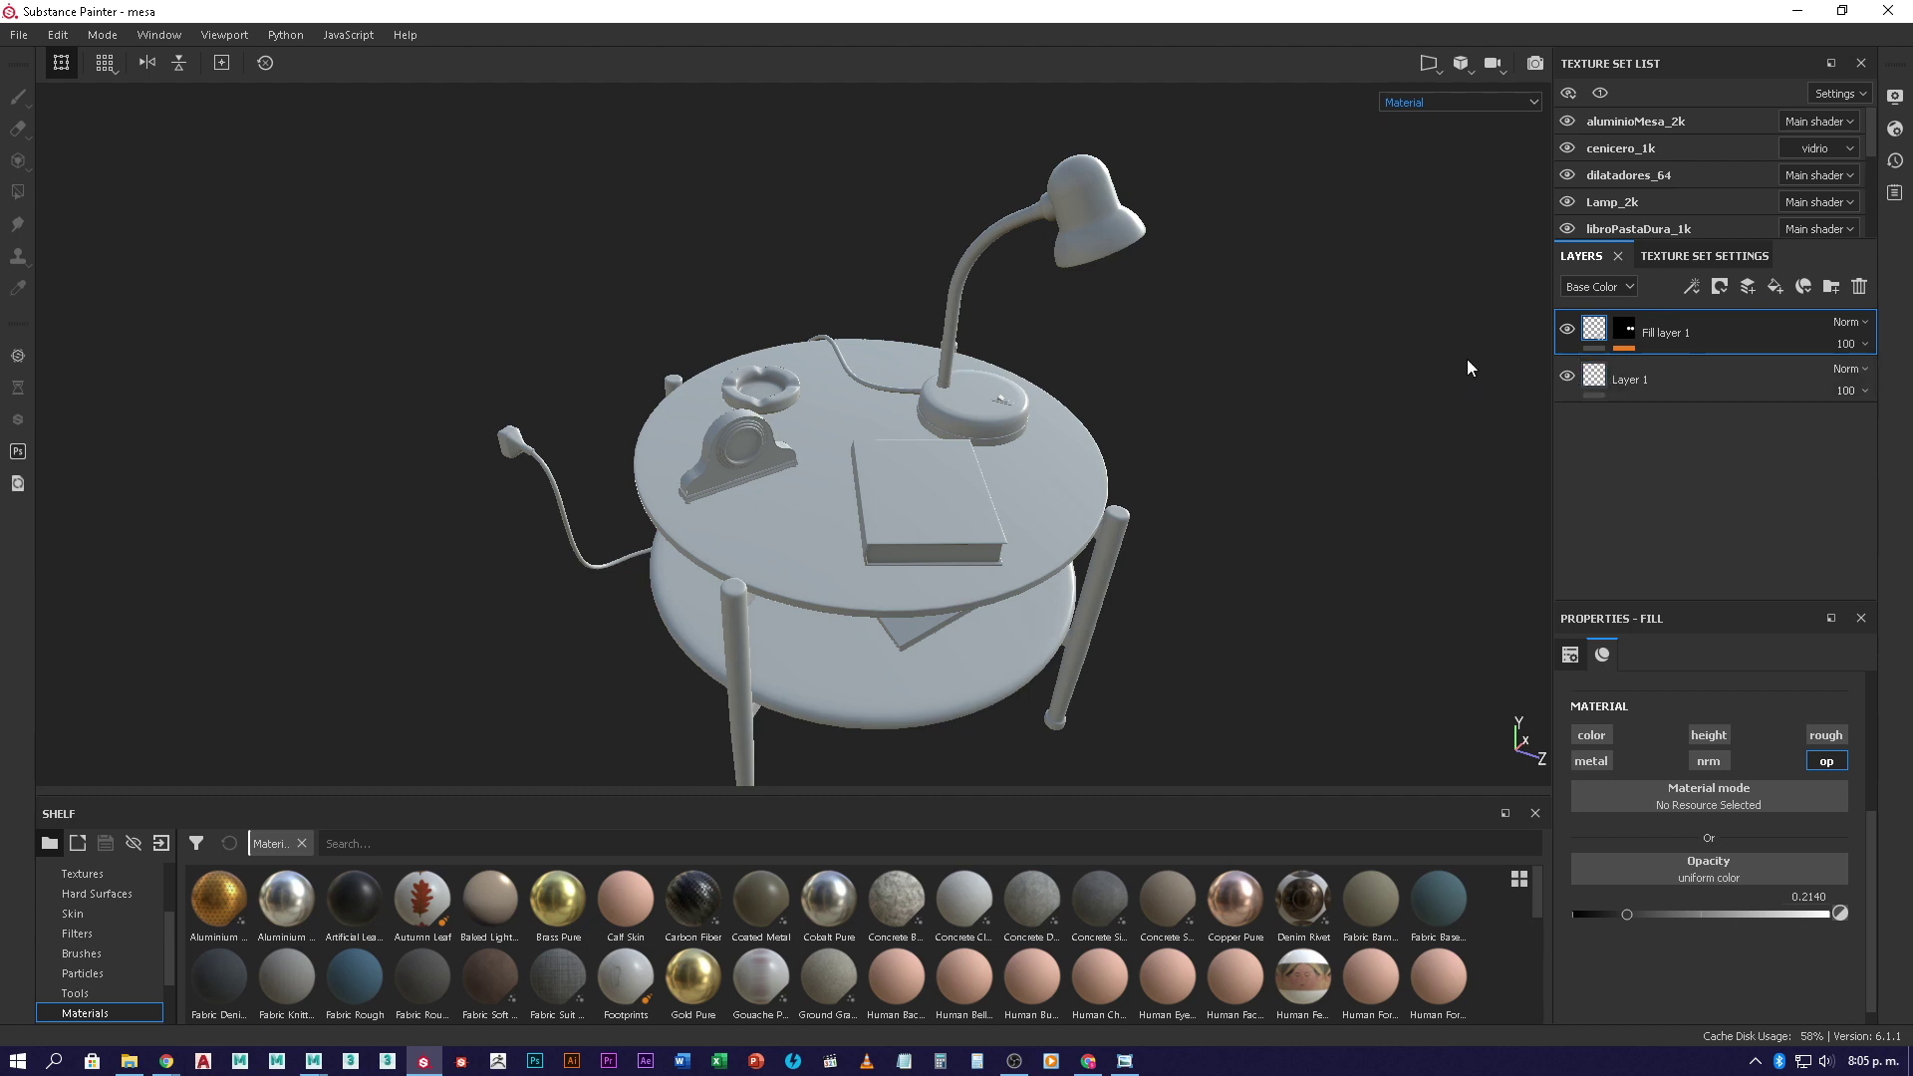
- Review the reloj_1k texture set's mesh maps, channels and general properties, leaving the position map's assignment as it is
left_click(1679, 259)
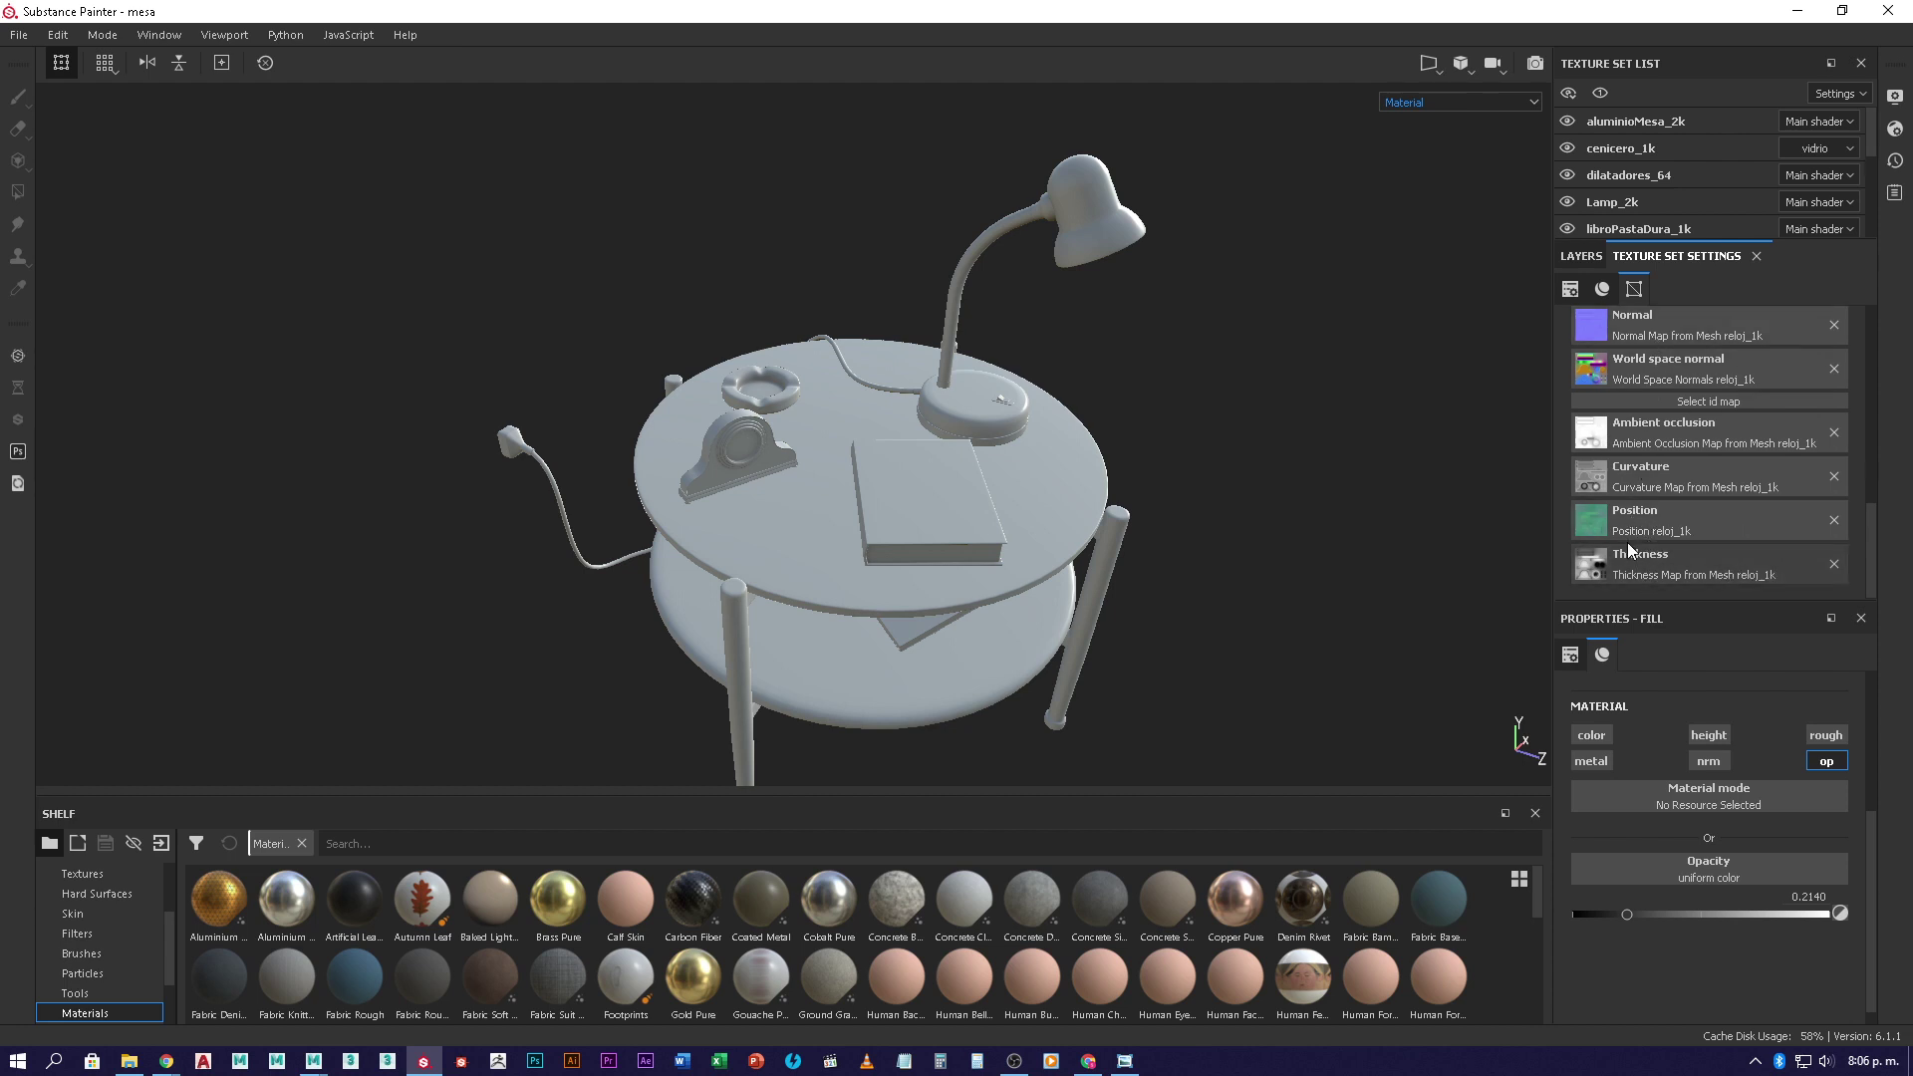
scroll(1640, 417, "up", 2)
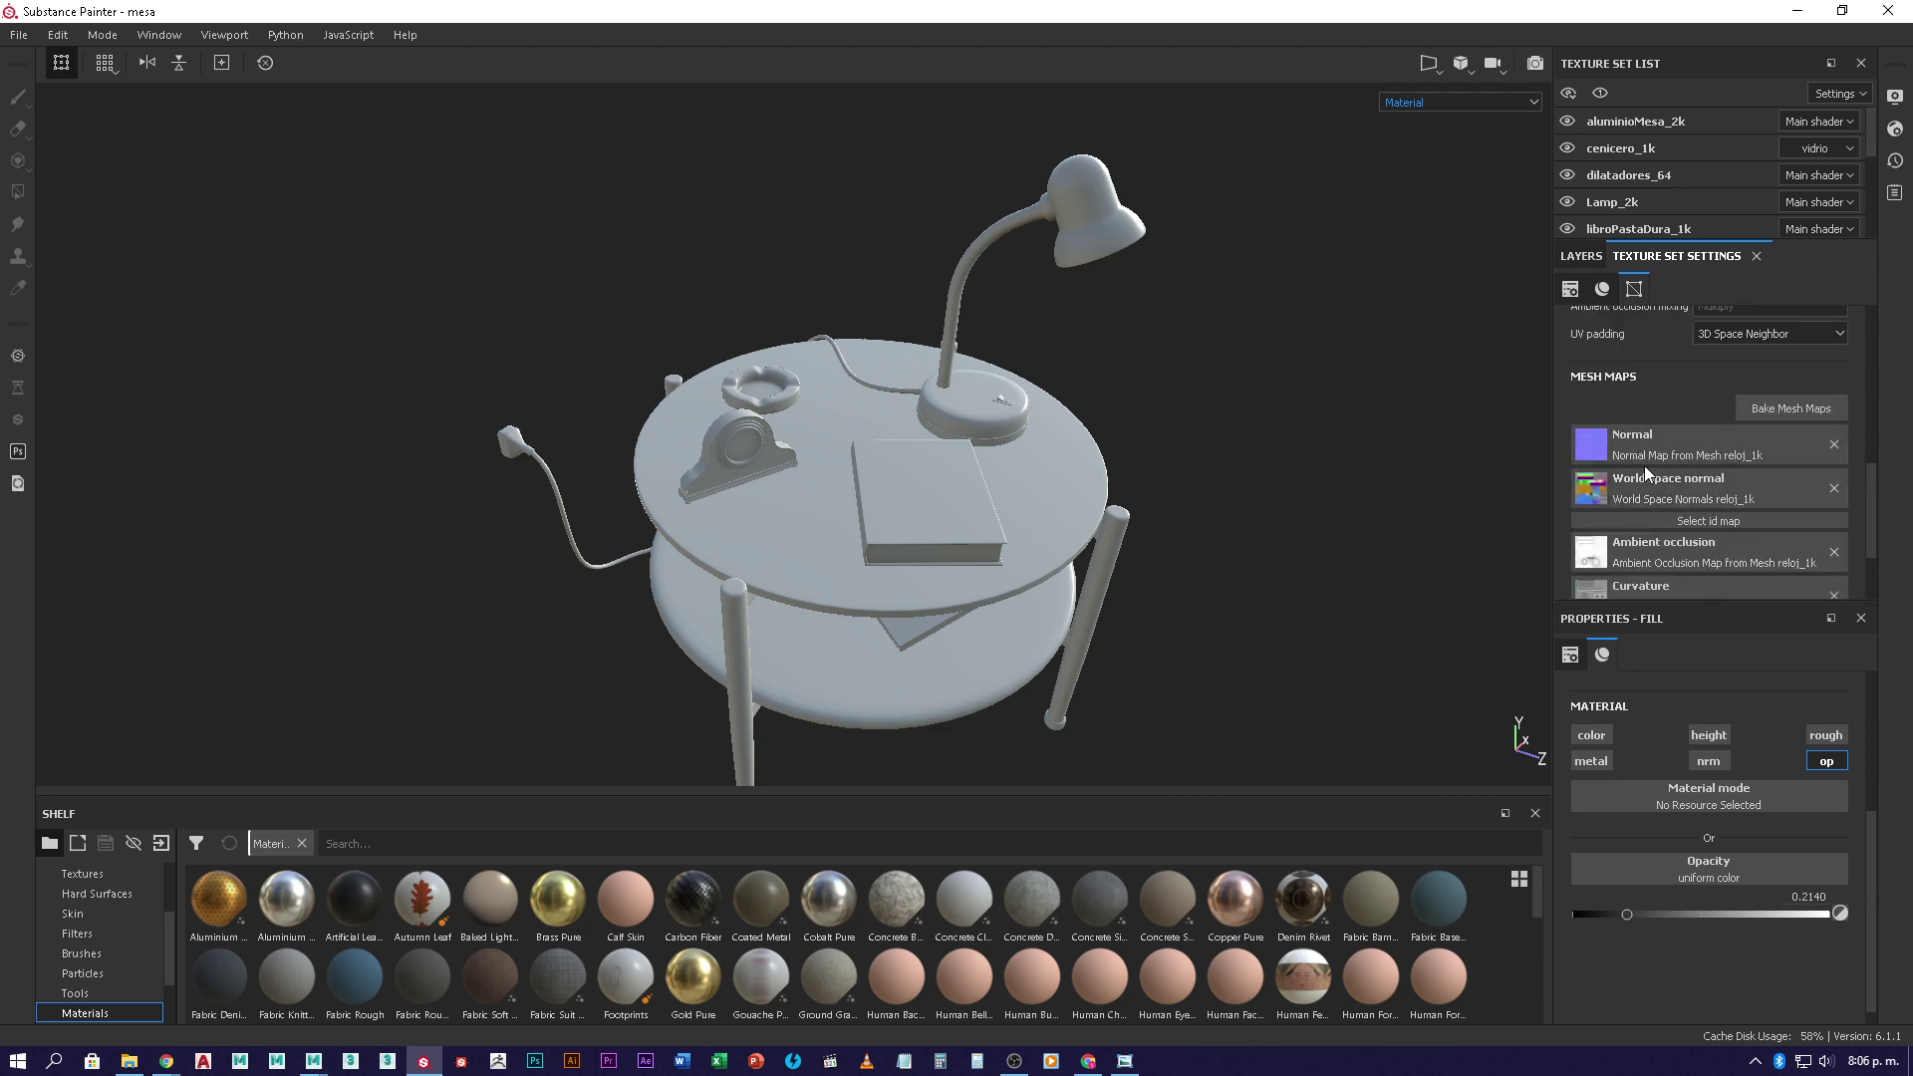
scroll(1624, 516, "down", 2)
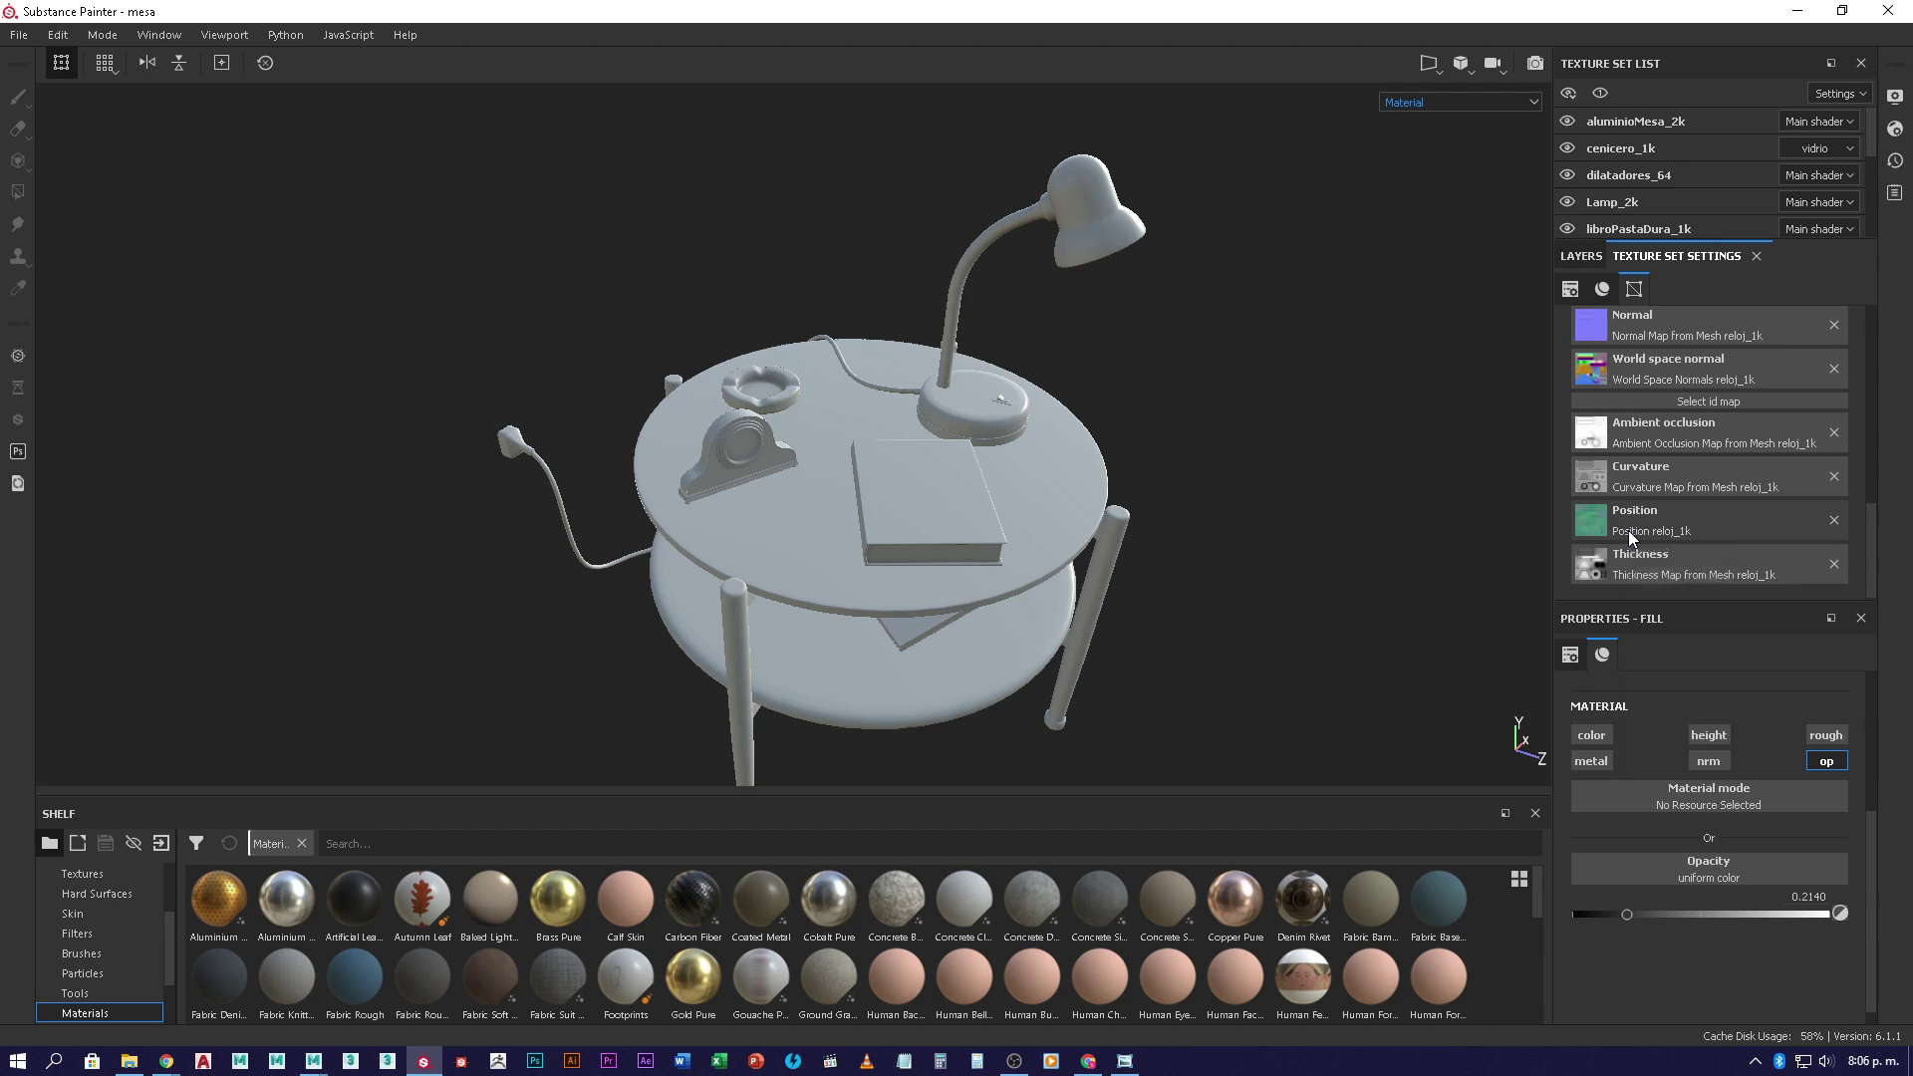
left_click(1626, 530)
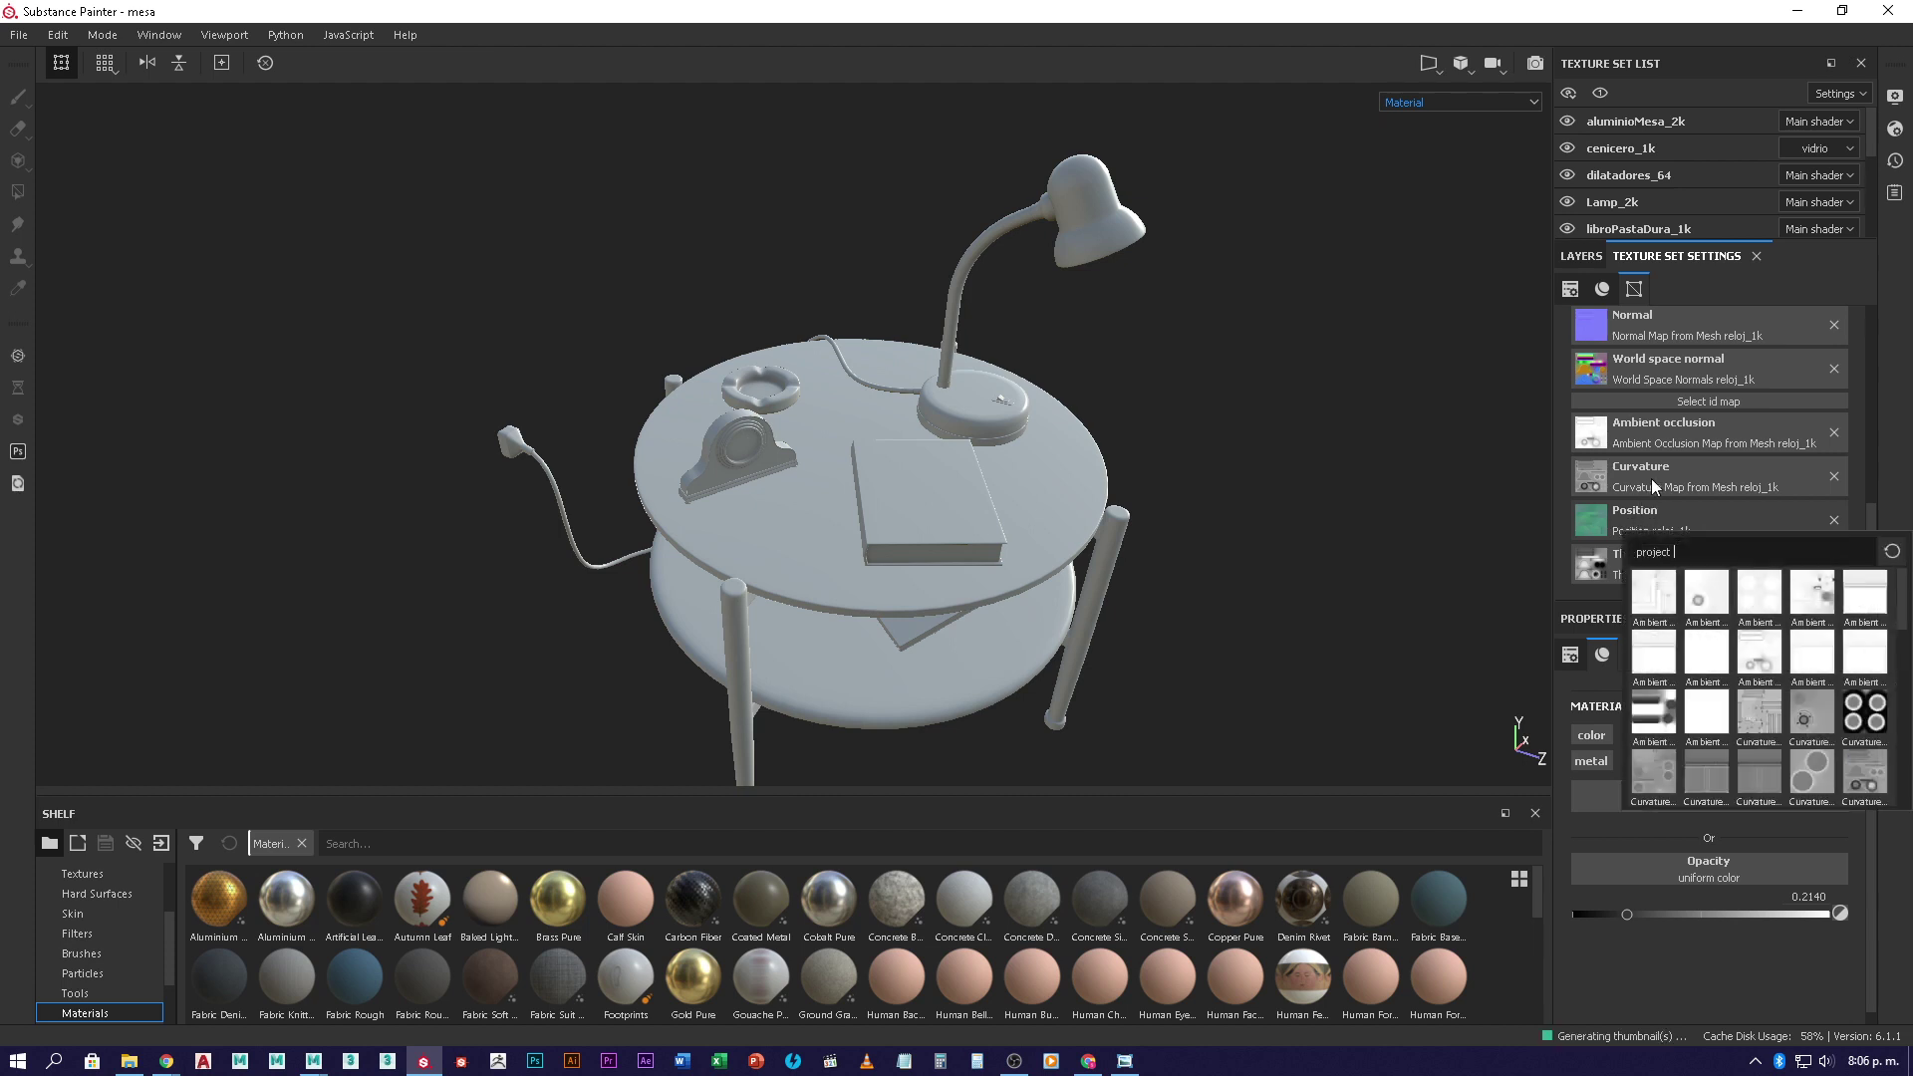
left_click(1715, 268)
scroll(1786, 440, "up", 5)
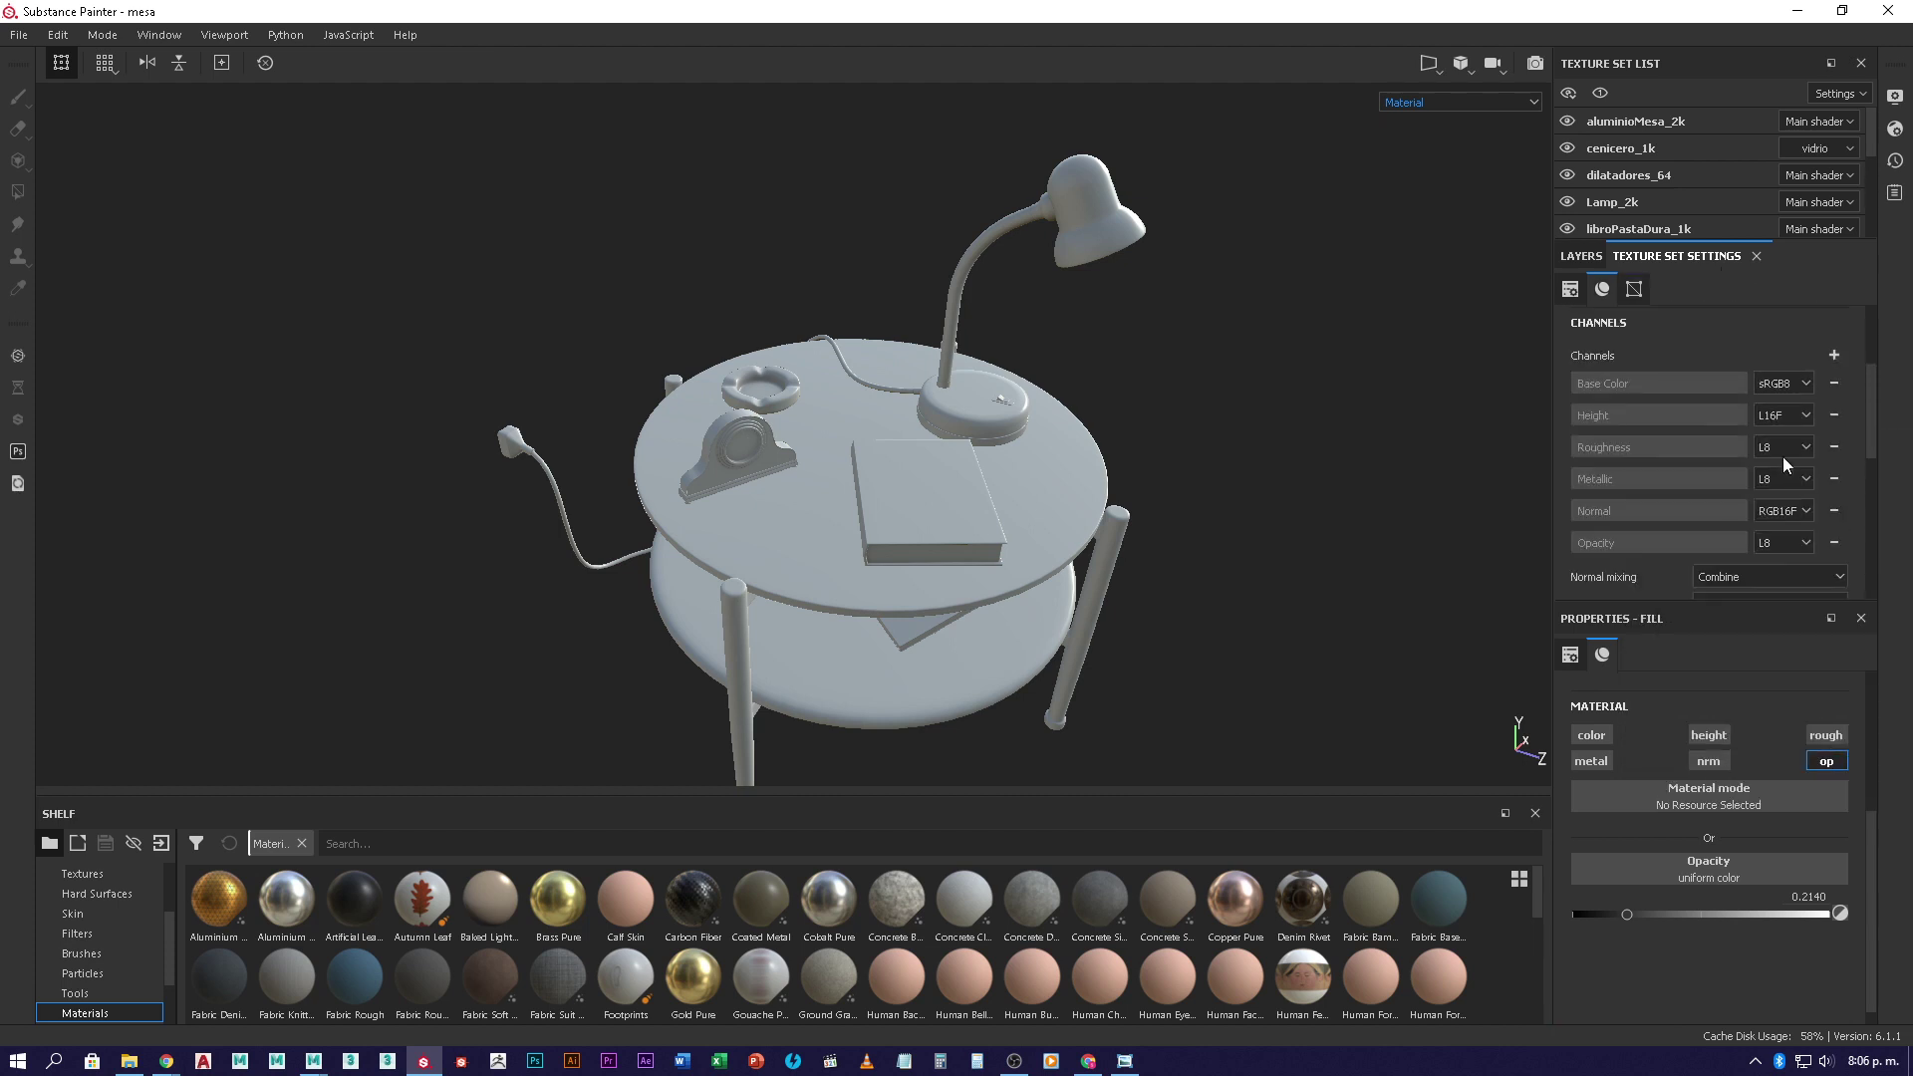
scroll(1784, 457, "up", 3)
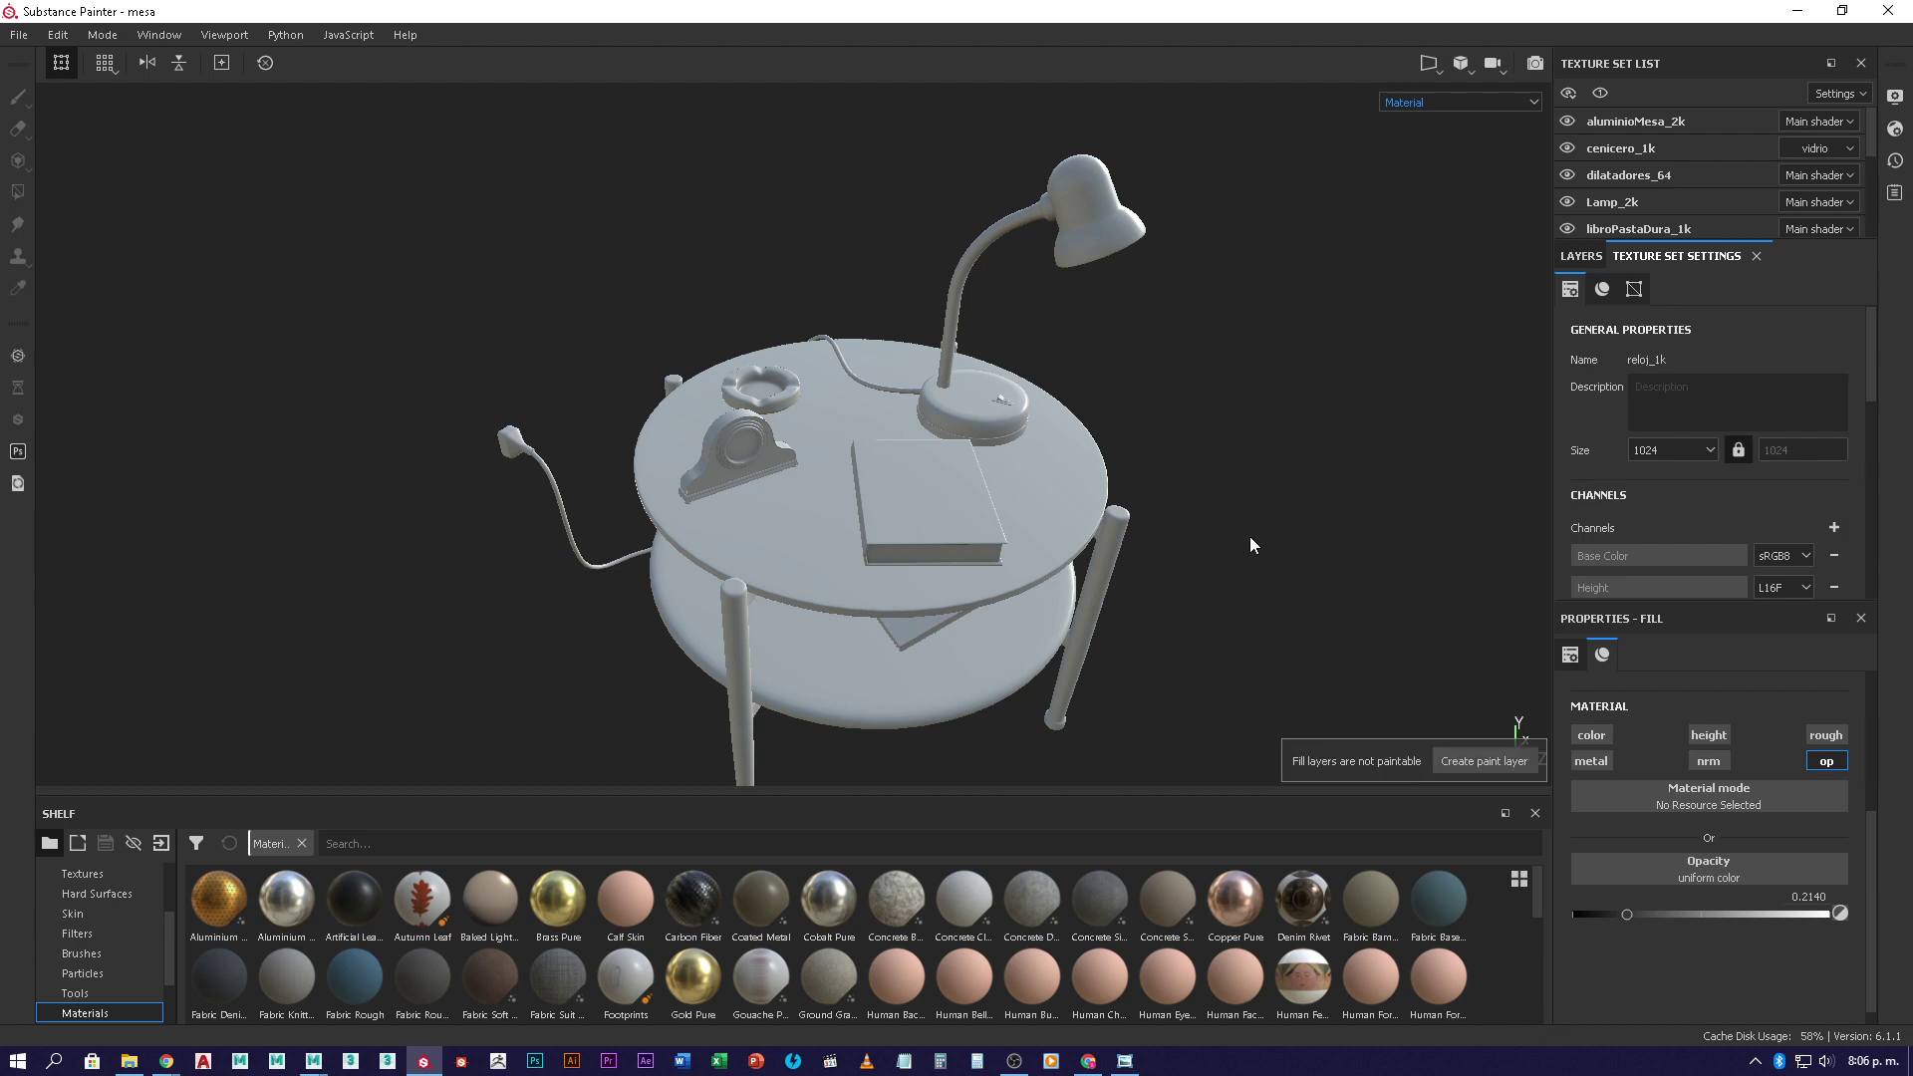
- Close the mesa project and exit the program
key("ctrl")
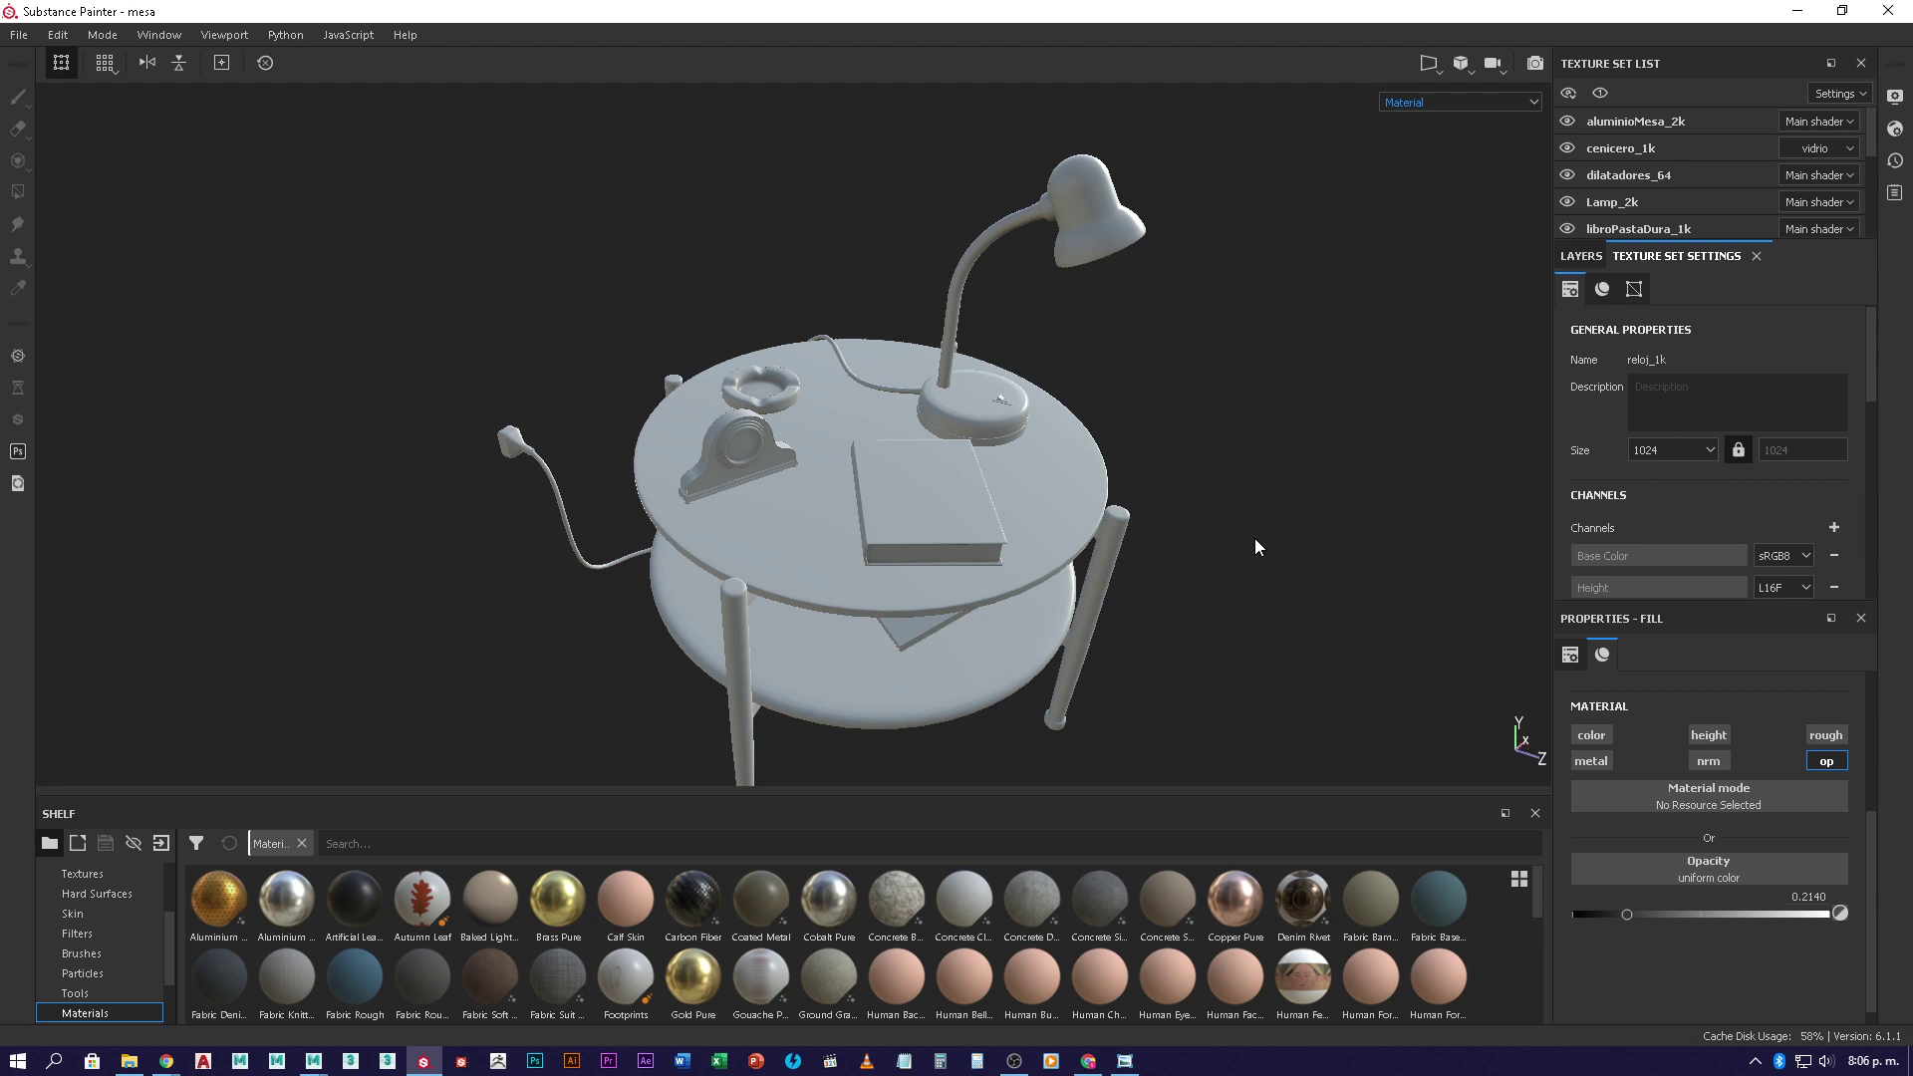
left_click(1897, 16)
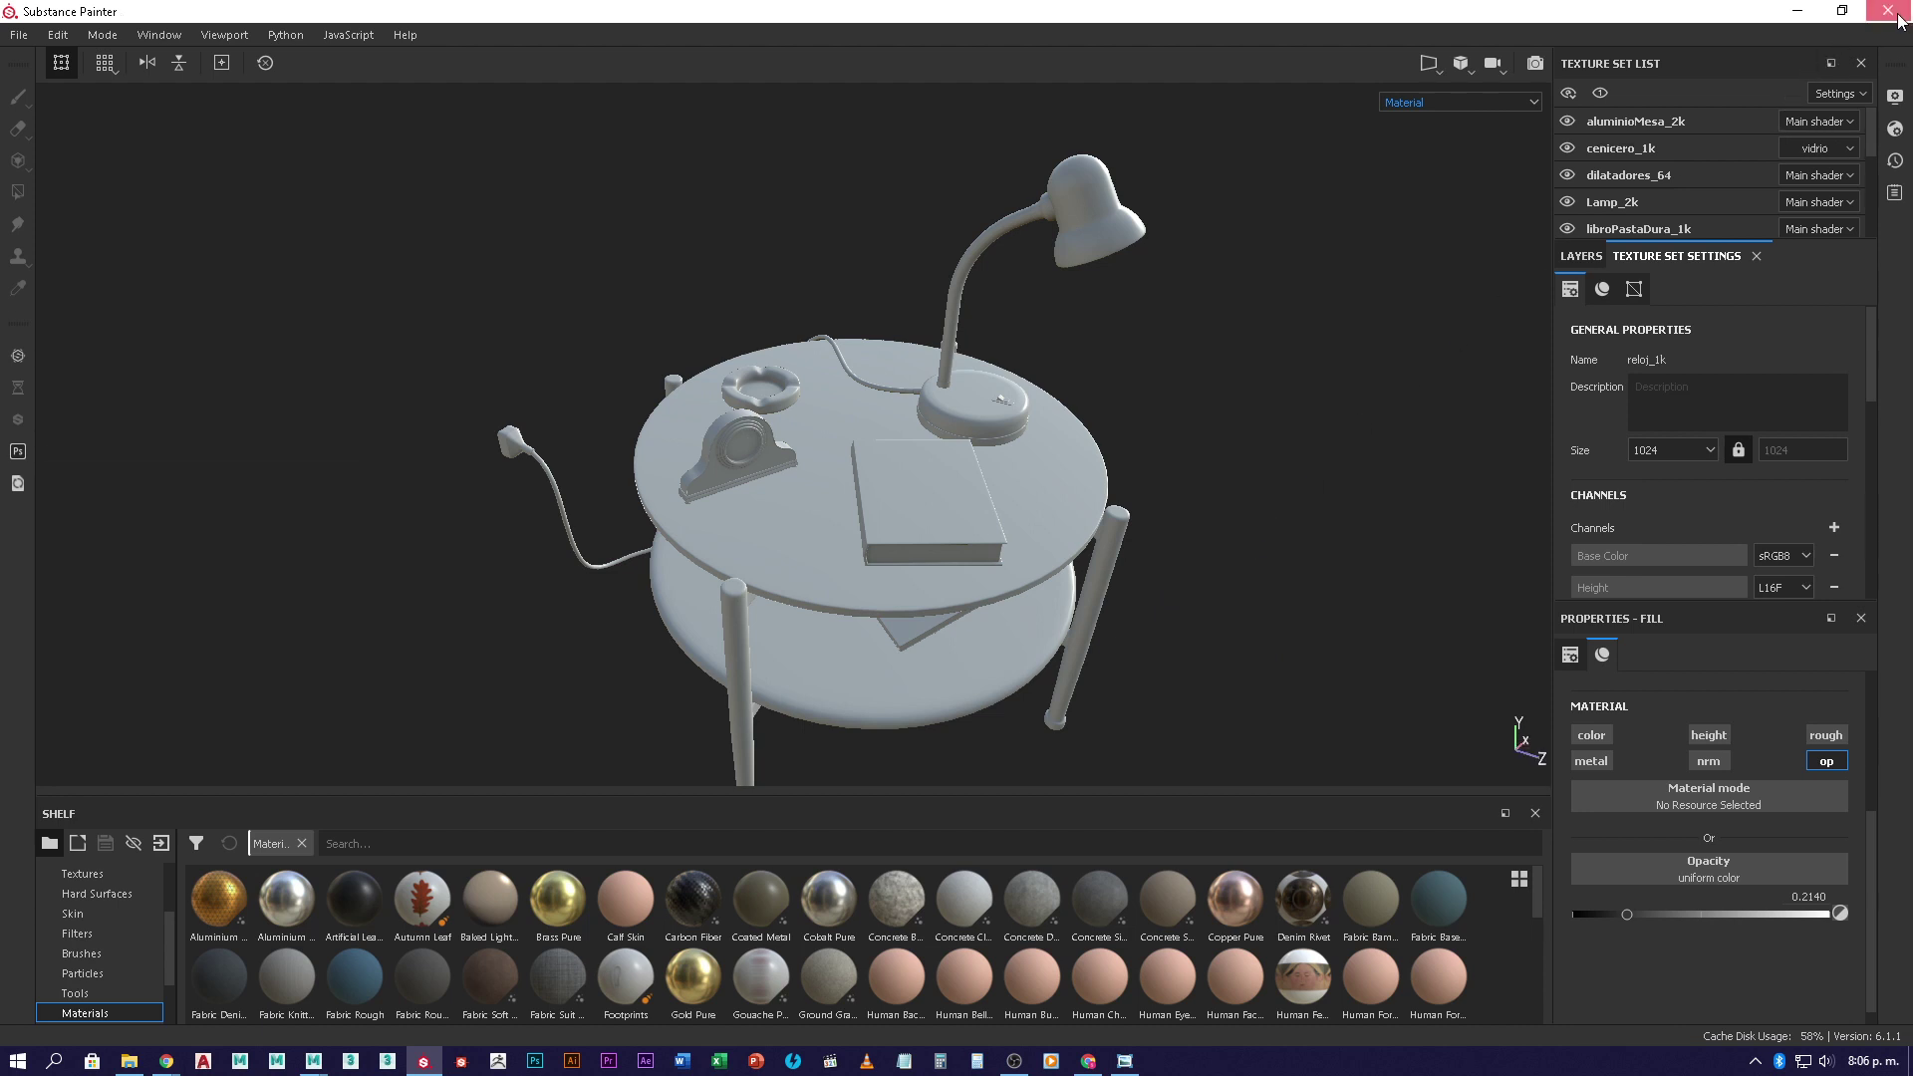